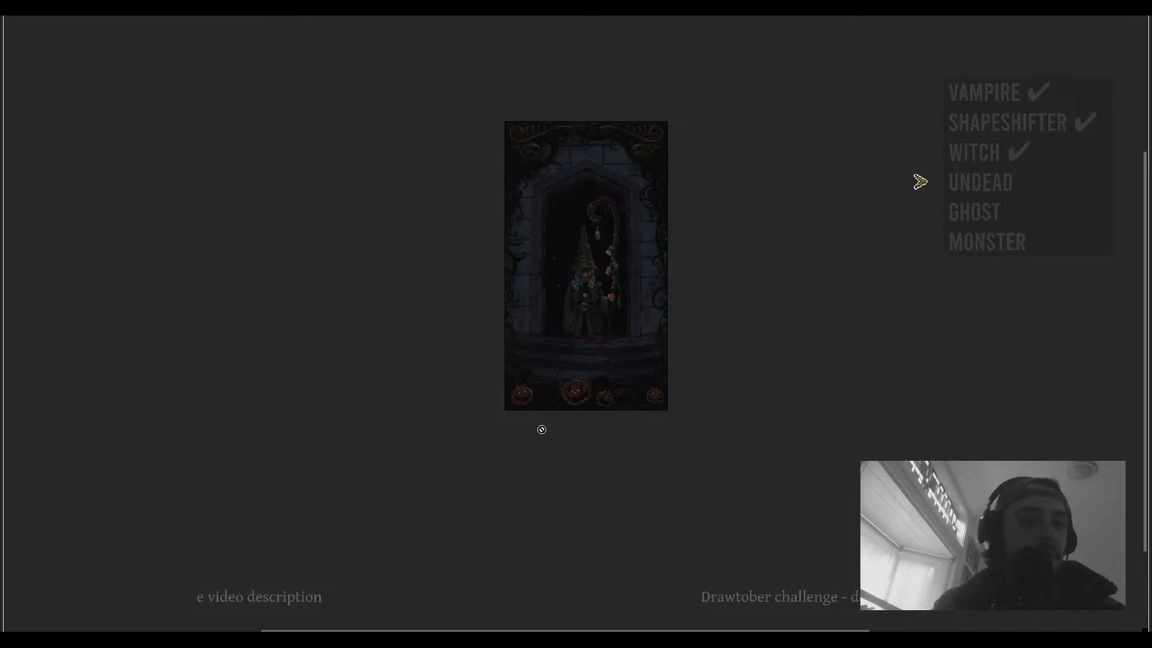
# - Examine the finished witch illustration in full-screen preview, zooming and panning around the figure and staff
pyautogui.scroll(2, 635, 410)
pyautogui.moveTo(623, 315); pyautogui.dragTo(629, 362)
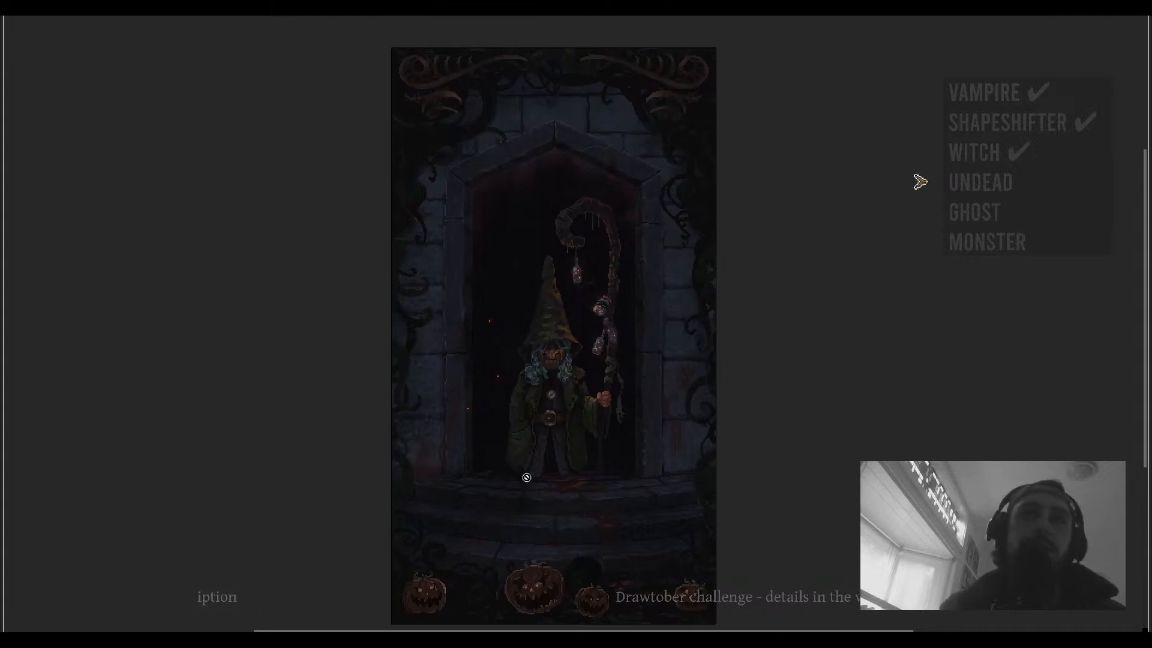
pyautogui.scroll(1, 552, 396)
pyautogui.moveTo(601, 396); pyautogui.dragTo(653, 415)
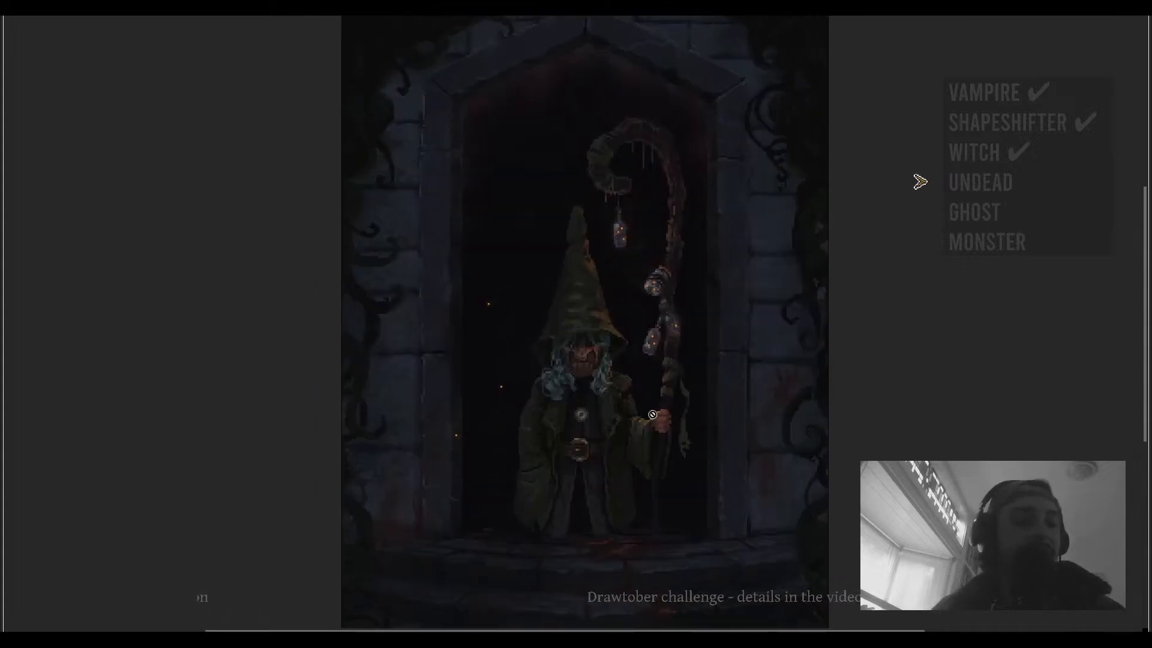
pyautogui.moveTo(598, 381); pyautogui.dragTo(611, 384)
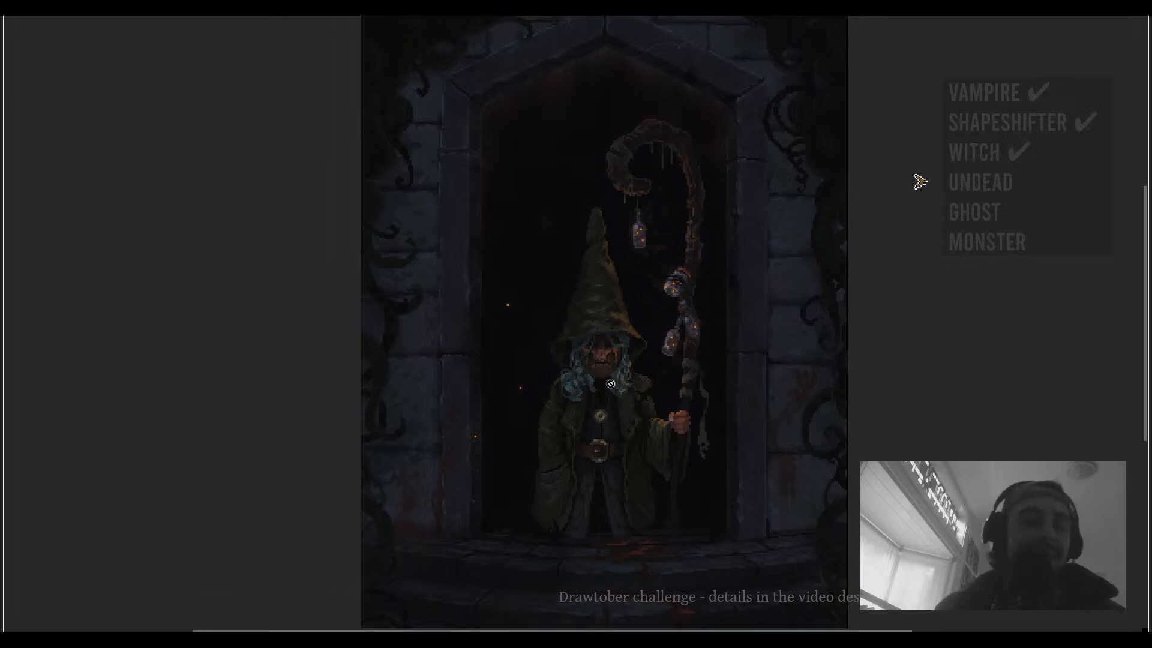
pyautogui.moveTo(719, 440); pyautogui.dragTo(805, 373)
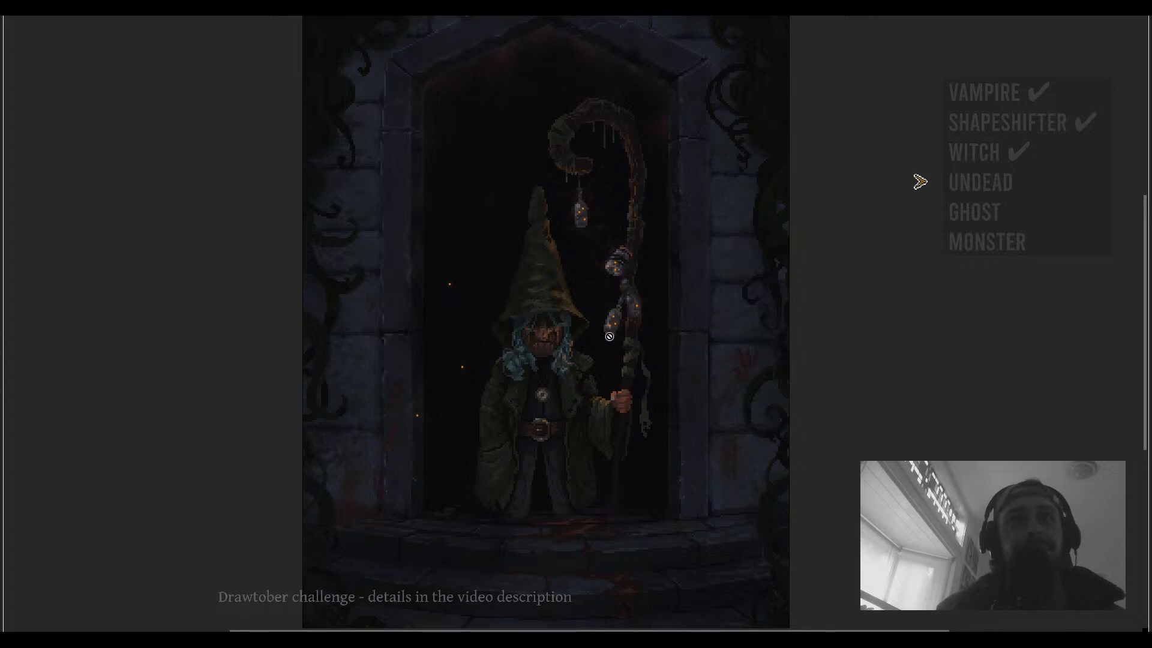
pyautogui.moveTo(609, 336); pyautogui.dragTo(557, 229)
pyautogui.moveTo(564, 329); pyautogui.dragTo(570, 340)
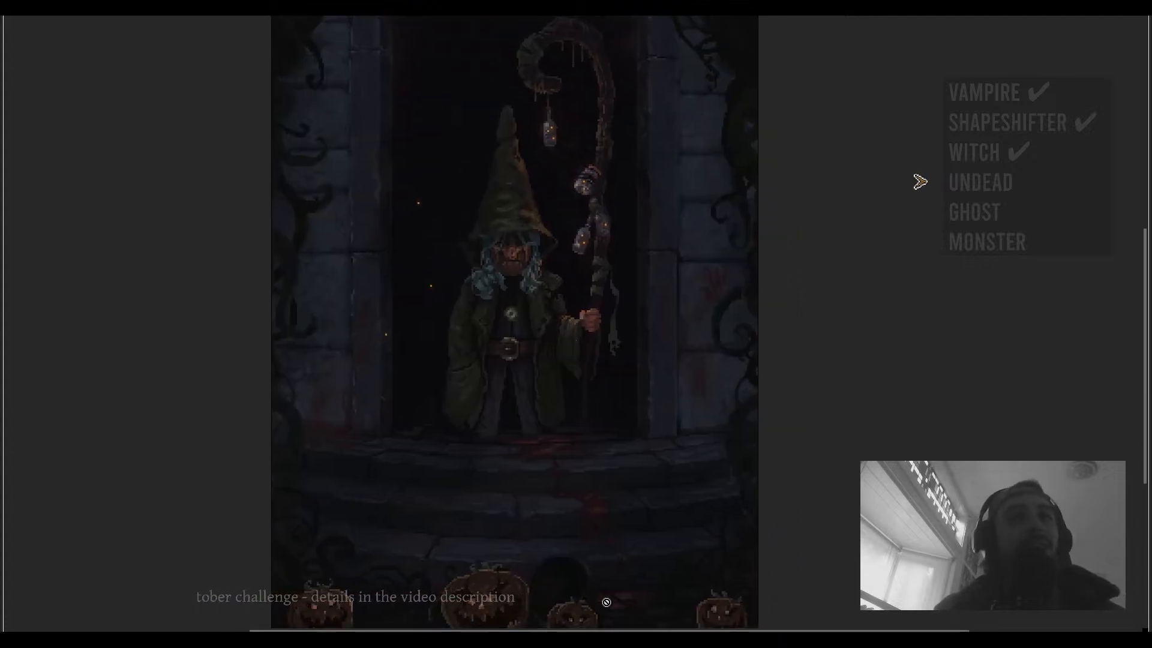
pyautogui.moveTo(693, 455); pyautogui.dragTo(702, 492)
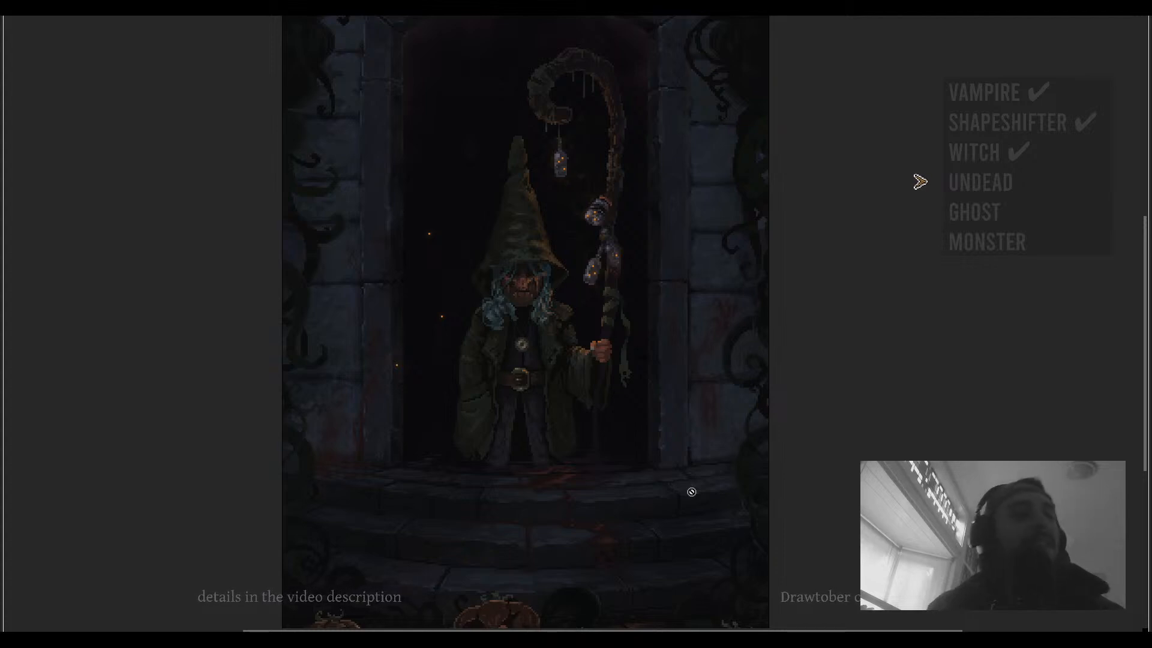
pyautogui.moveTo(602, 436); pyautogui.dragTo(621, 464)
pyautogui.scroll(1, 522, 325)
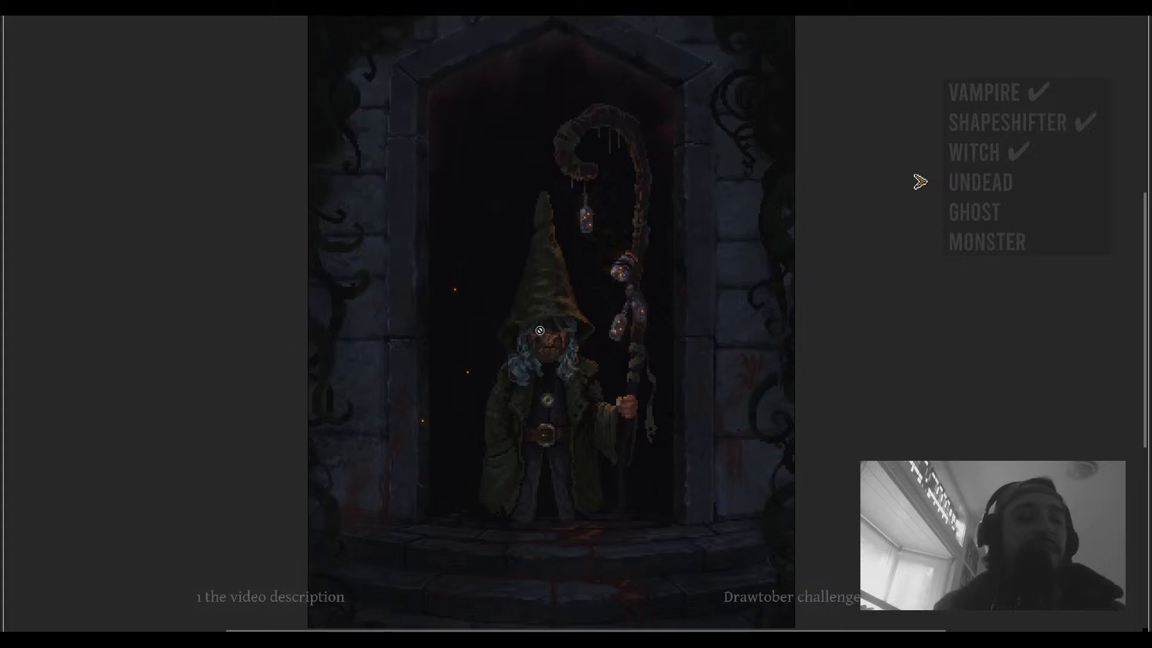
pyautogui.moveTo(541, 305); pyautogui.dragTo(546, 330)
pyautogui.scroll(1, 526, 306)
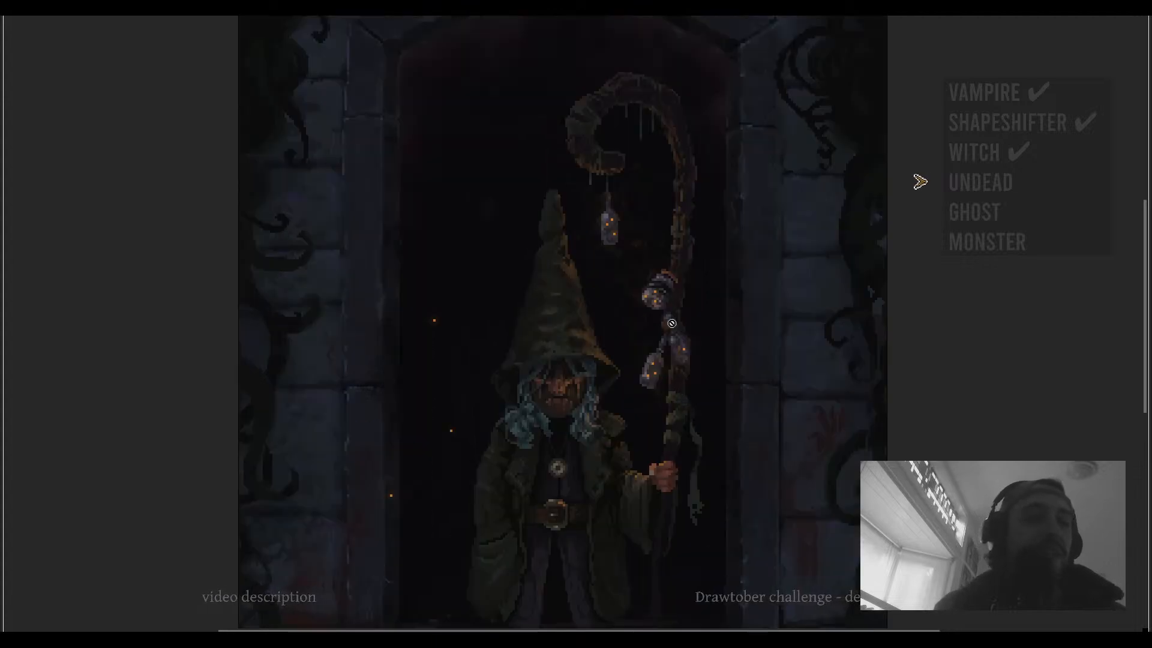
pyautogui.moveTo(671, 324); pyautogui.dragTo(609, 356)
pyautogui.scroll(-3, 626, 342)
pyautogui.moveTo(568, 314); pyautogui.dragTo(568, 373)
pyautogui.scroll(3, 579, 359)
pyautogui.moveTo(697, 319); pyautogui.dragTo(714, 347)
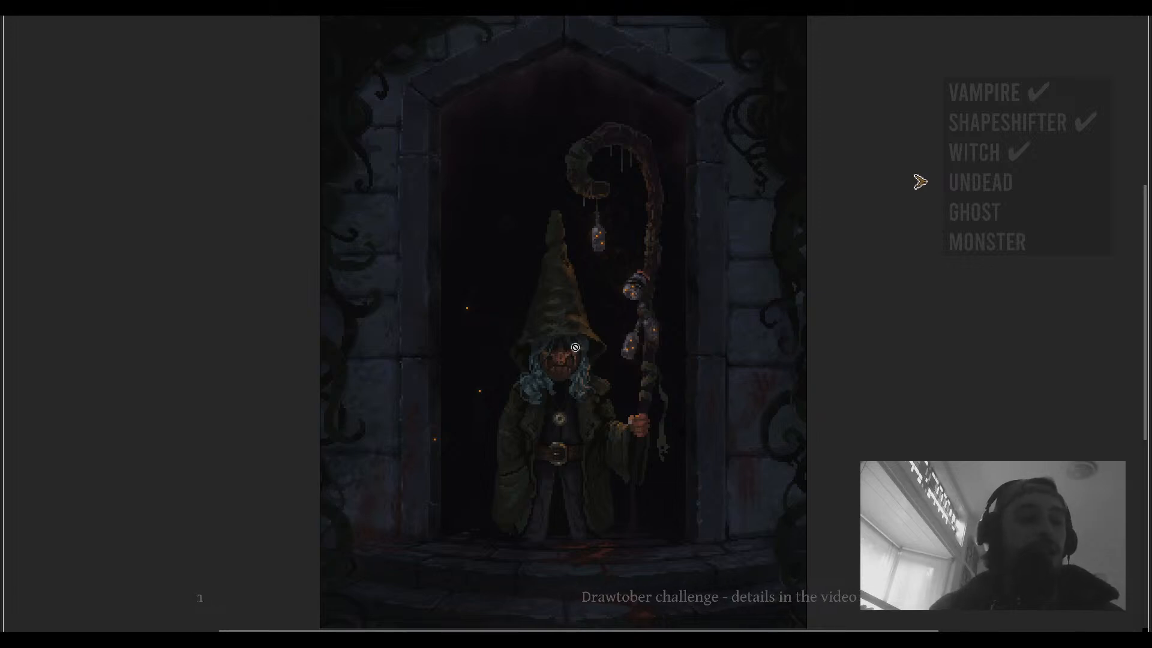
pyautogui.moveTo(591, 348); pyautogui.dragTo(526, 316)
pyautogui.moveTo(602, 335); pyautogui.dragTo(619, 316)
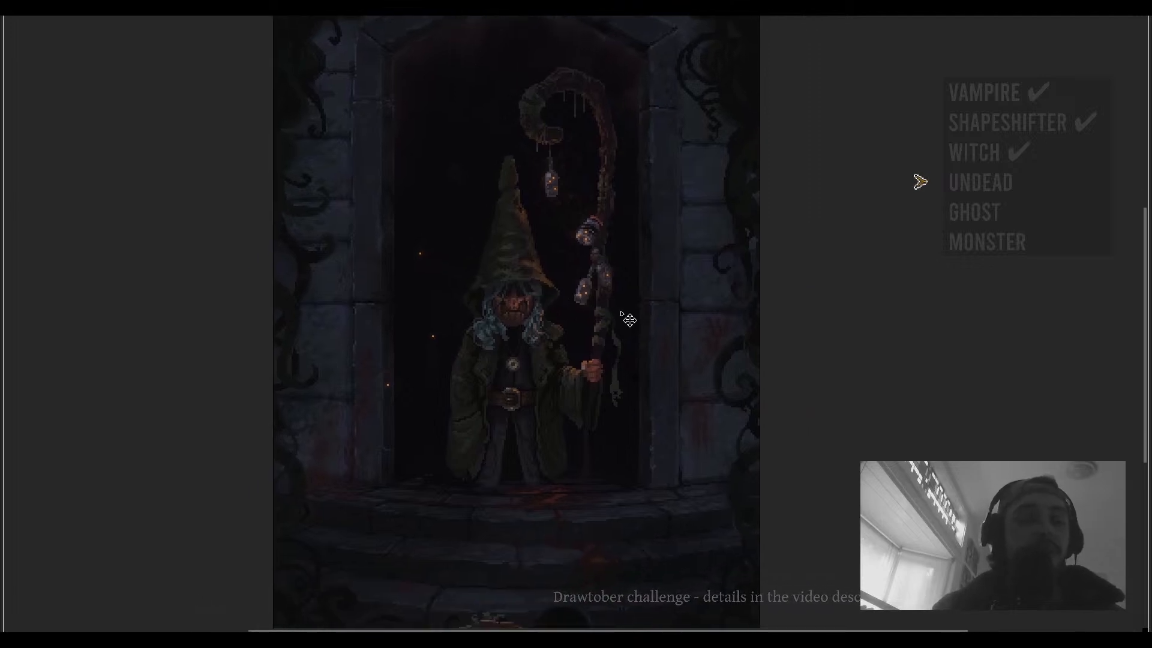
# - Return to the editor, enlarge the layers panel, and expand then collapse the Witch2 group to inspect its layers
pyautogui.hotkey('ctrl', 'f')
pyautogui.moveTo(498, 406); pyautogui.dragTo(530, 366)
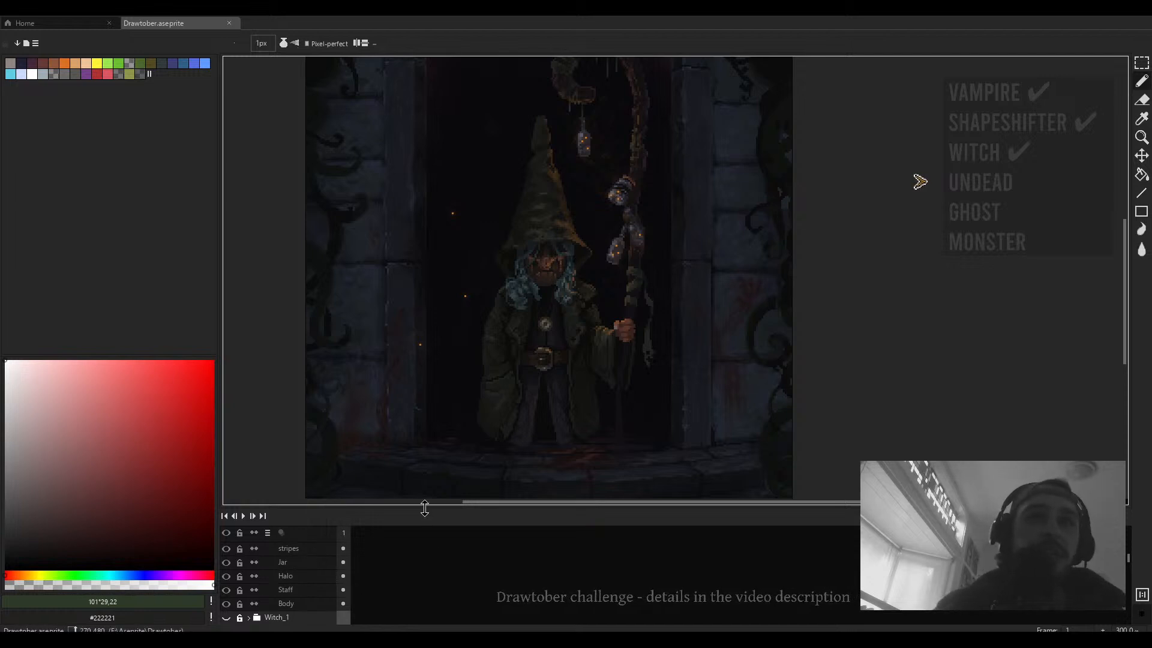
pyautogui.moveTo(425, 508); pyautogui.dragTo(421, 364)
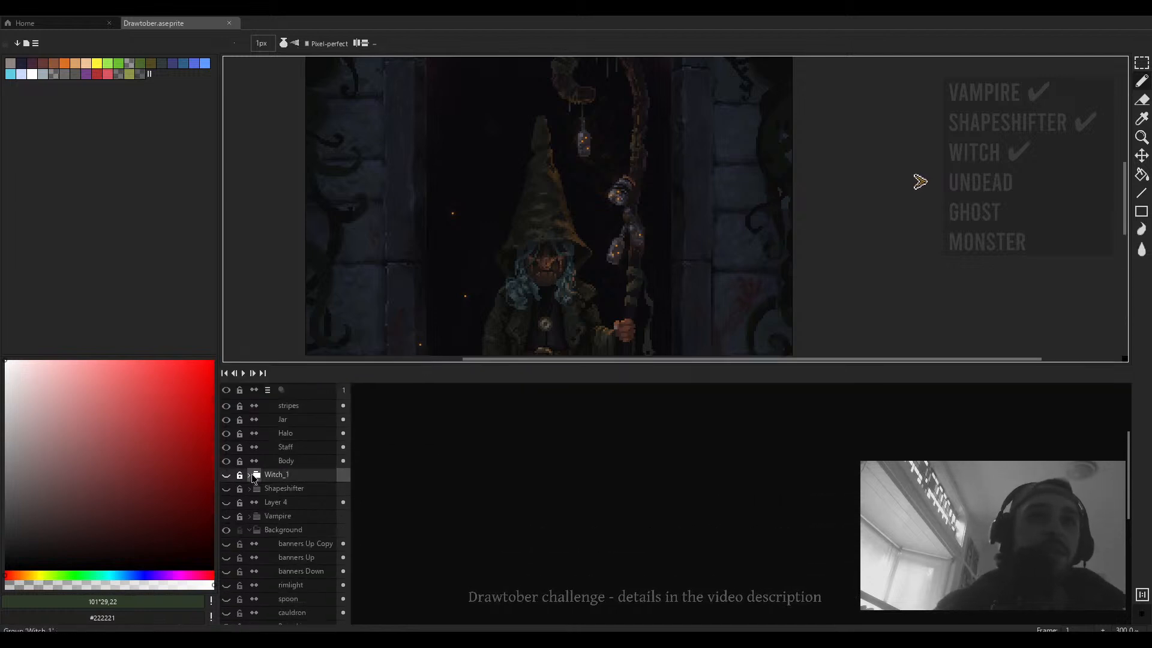
pyautogui.scroll(3, 253, 479)
pyautogui.click(268, 403)
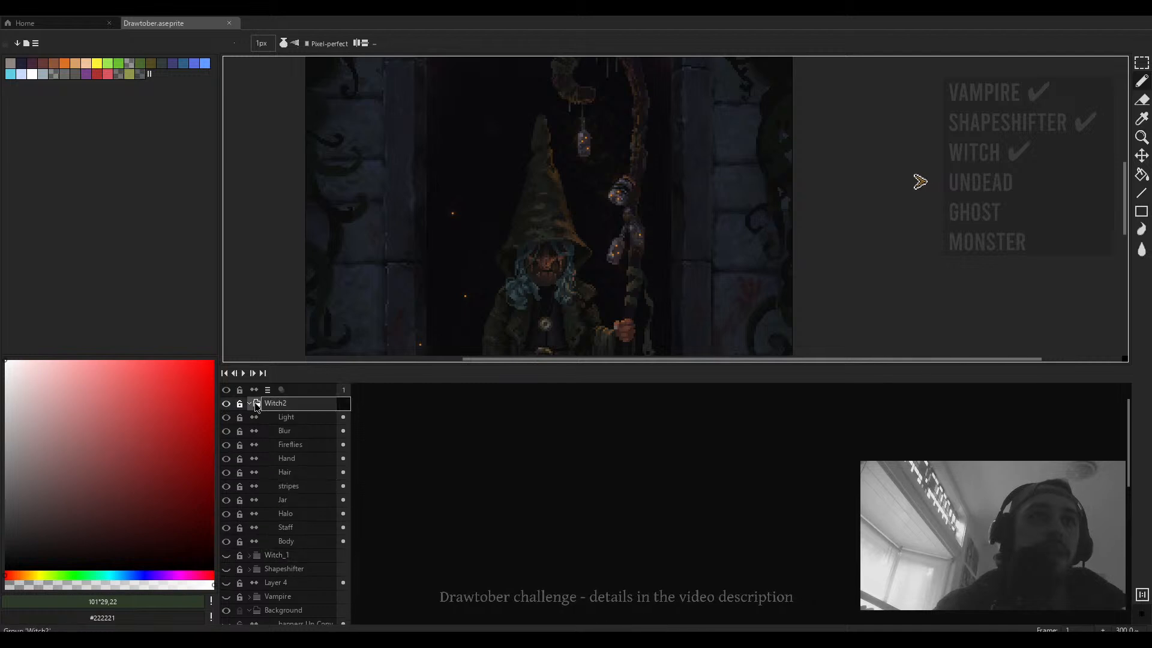
pyautogui.click(249, 405)
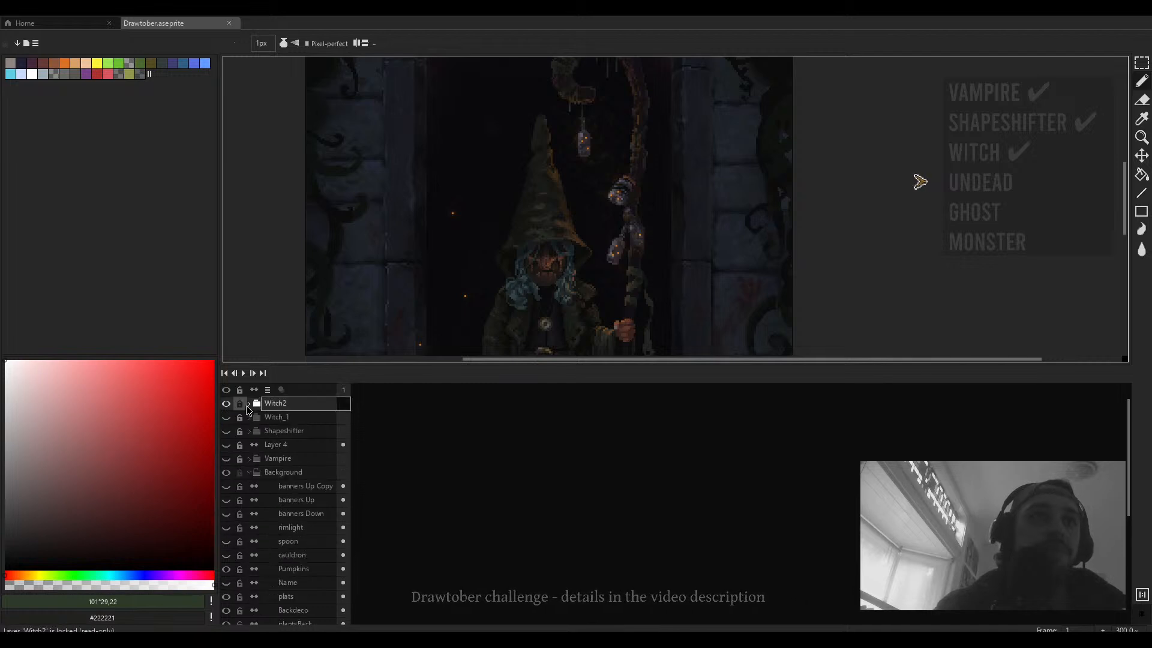
# - Compare the two witch versions by swapping visibility between the Witch2 and Witch_1 groups and back
pyautogui.scroll(-3, 576, 240)
pyautogui.scroll(3, 636, 269)
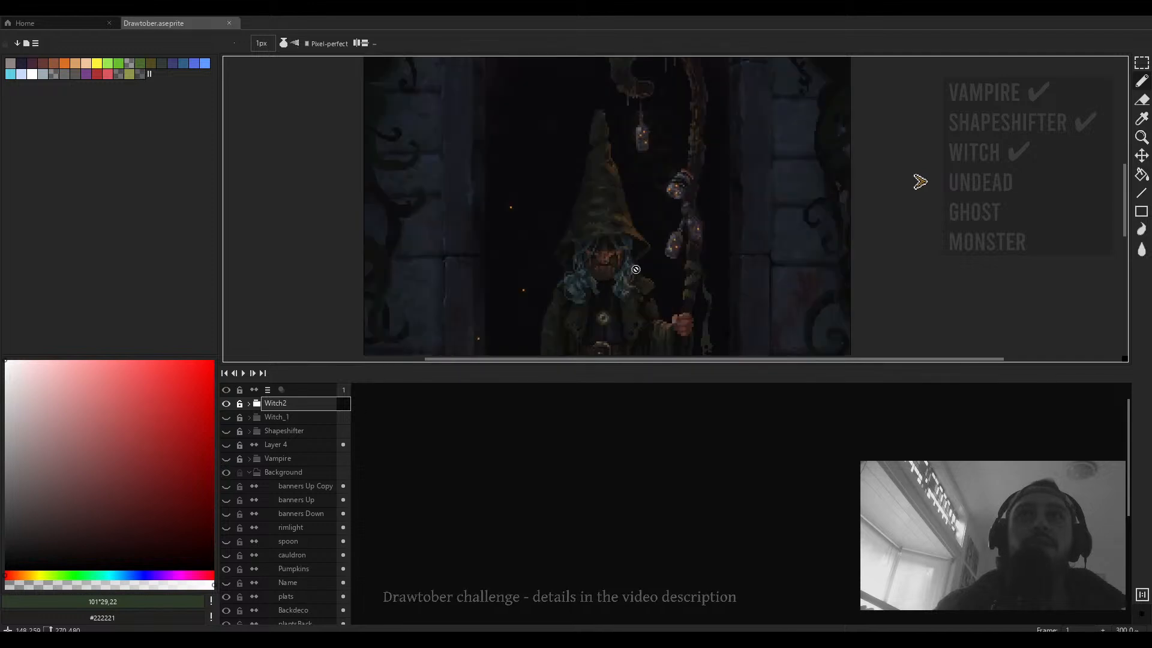
pyautogui.scroll(-2, 636, 269)
pyautogui.moveTo(603, 366); pyautogui.dragTo(603, 416)
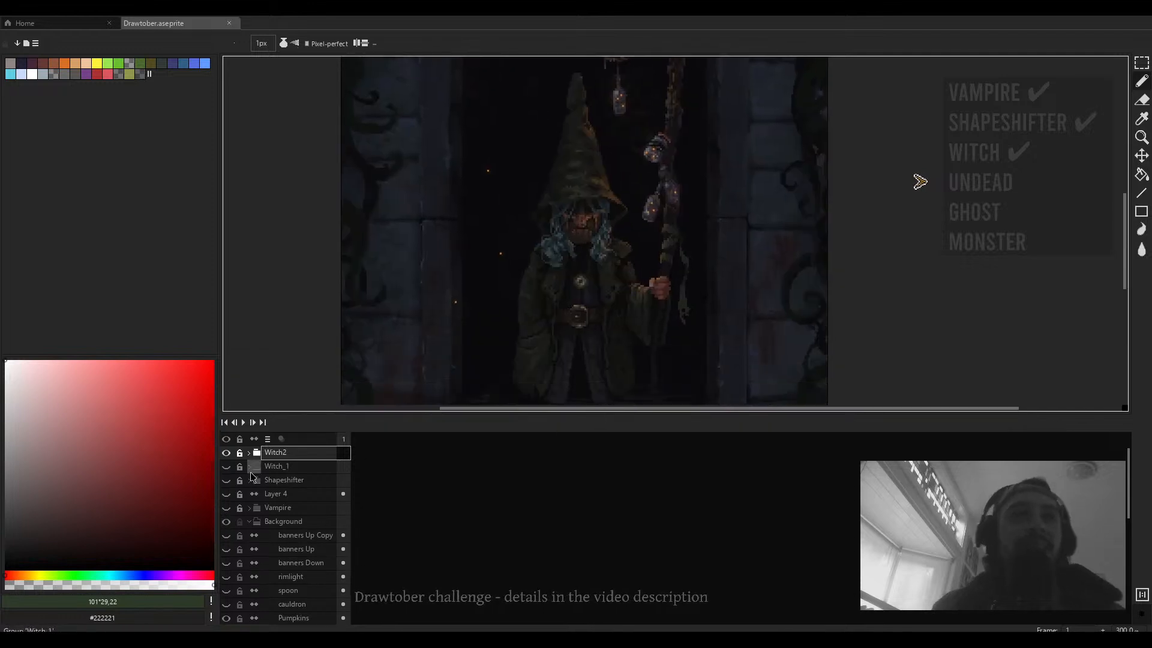
pyautogui.click(226, 453)
pyautogui.click(227, 467)
pyautogui.moveTo(607, 272); pyautogui.dragTo(635, 340)
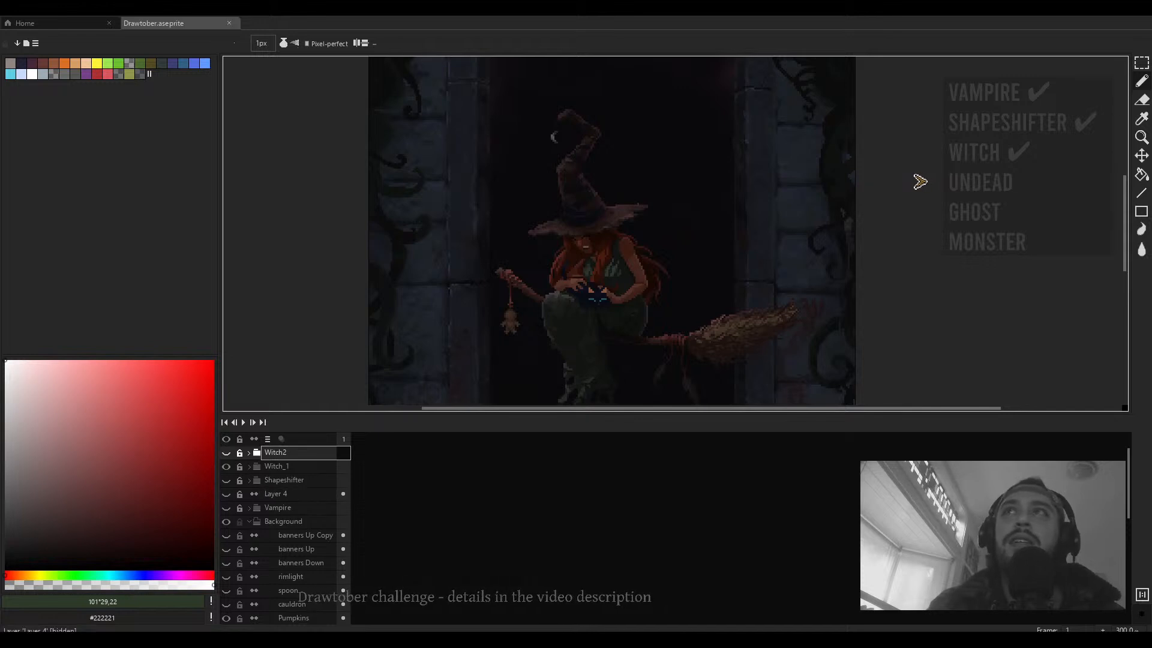
pyautogui.moveTo(607, 236); pyautogui.dragTo(608, 221)
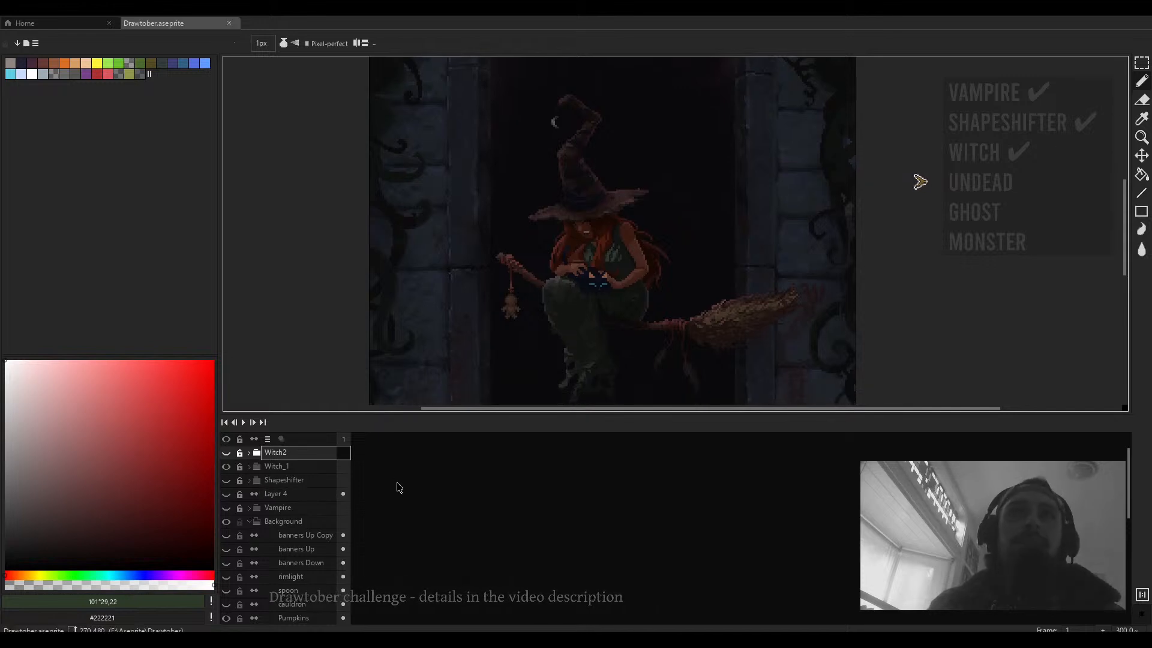
pyautogui.click(226, 453)
pyautogui.click(226, 466)
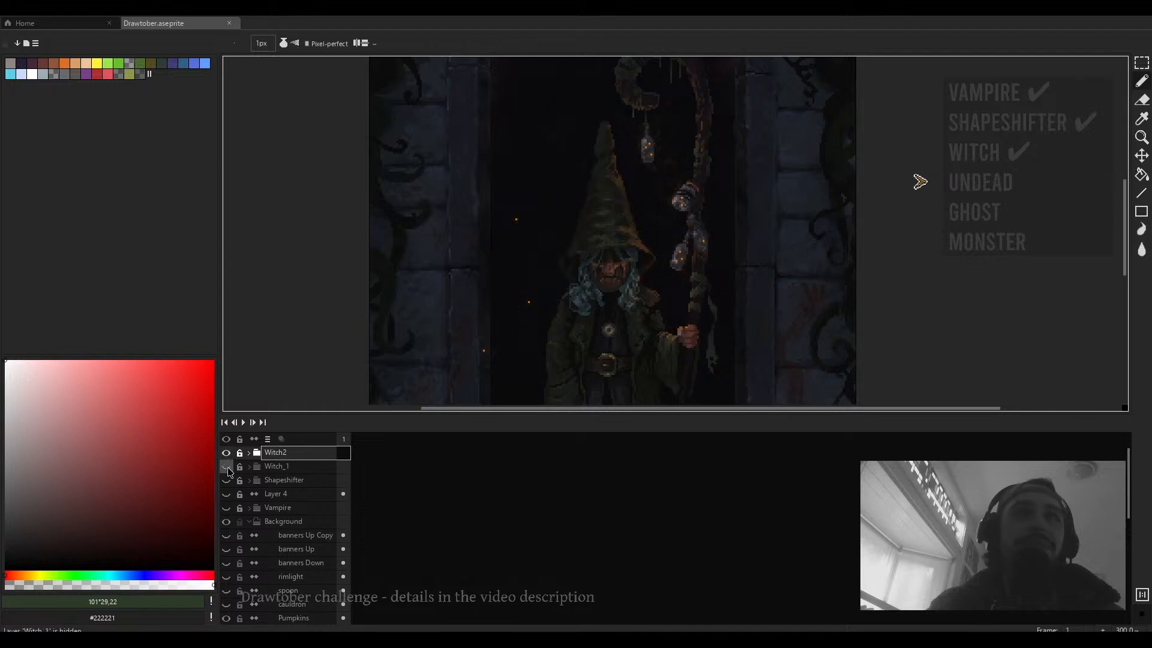
pyautogui.scroll(-1, 624, 299)
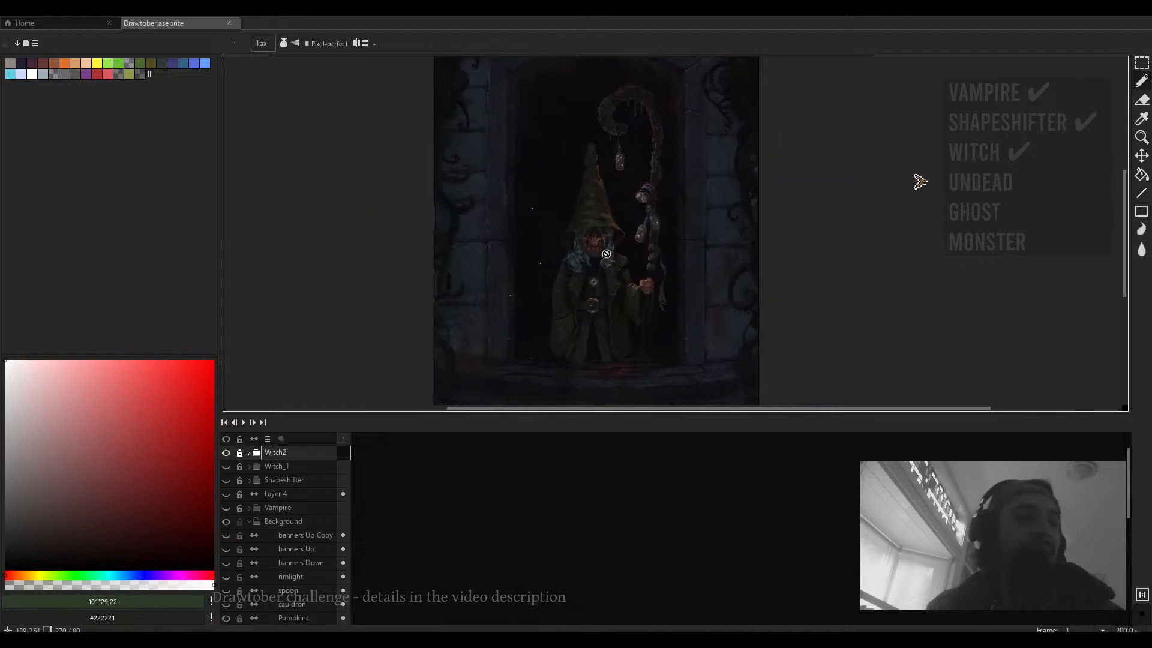
pyautogui.moveTo(606, 254); pyautogui.dragTo(616, 261)
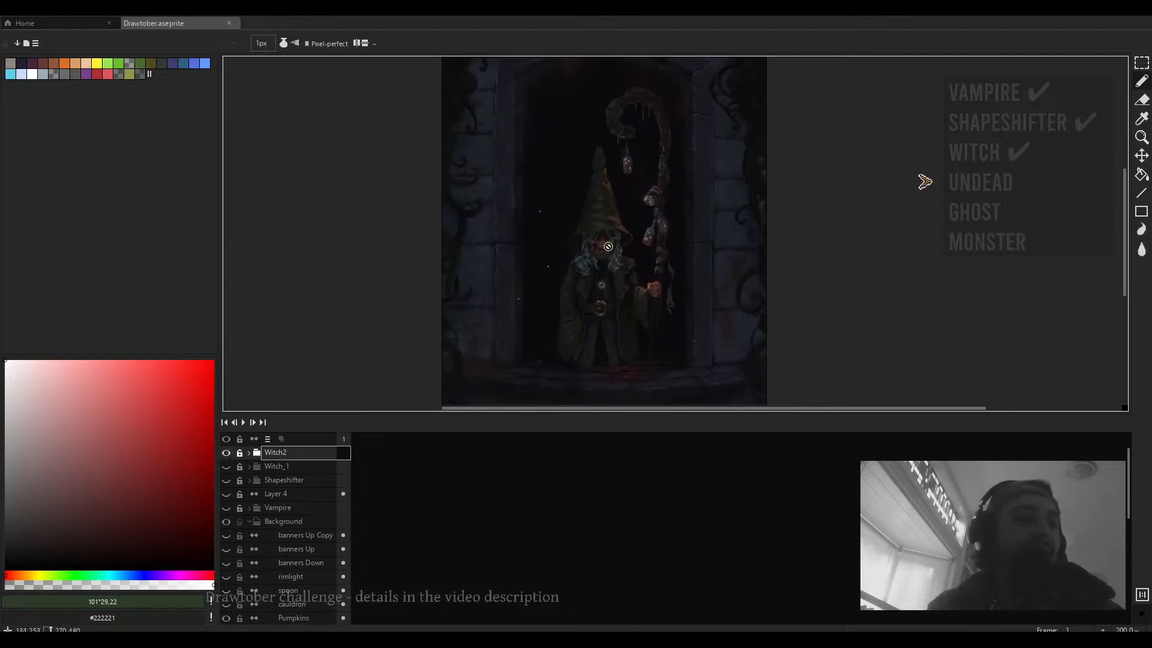
# - Show the Witch_1 group instead of Witch2 and review the broom-riding witch in full-screen preview
pyautogui.click(226, 453)
pyautogui.click(226, 466)
pyautogui.moveTo(592, 262); pyautogui.dragTo(621, 295)
pyautogui.scroll(1, 590, 294)
pyautogui.hotkey('ctrl', 'f')
pyautogui.press('Tab')
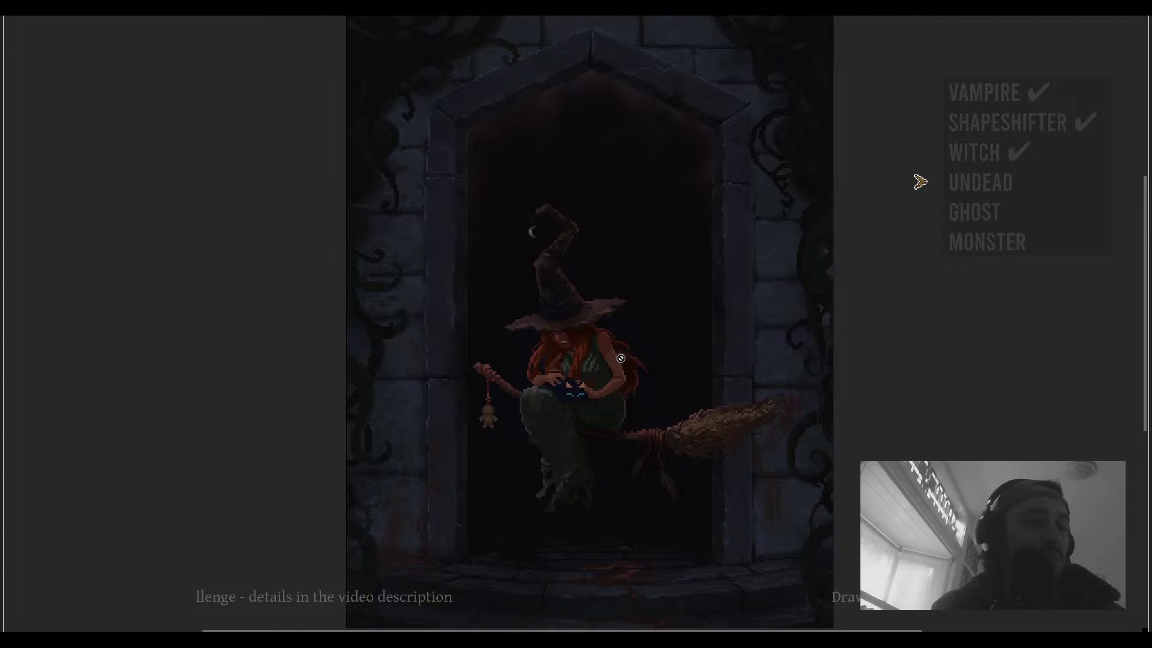
pyautogui.scroll(1, 618, 338)
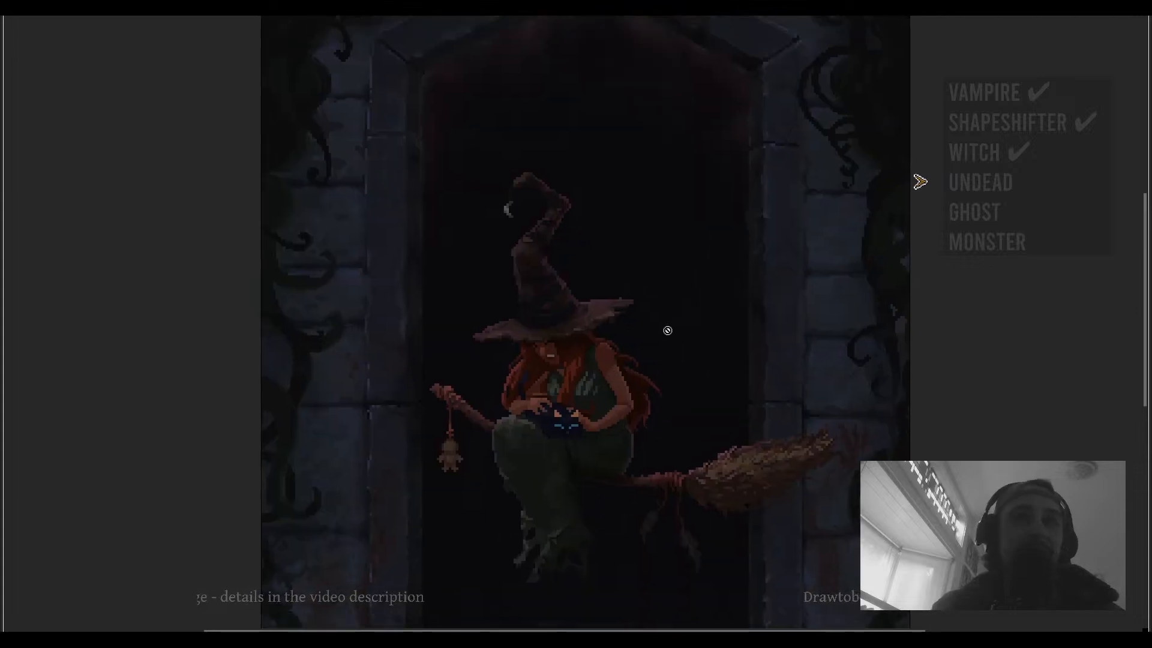
pyautogui.scroll(-2, 638, 348)
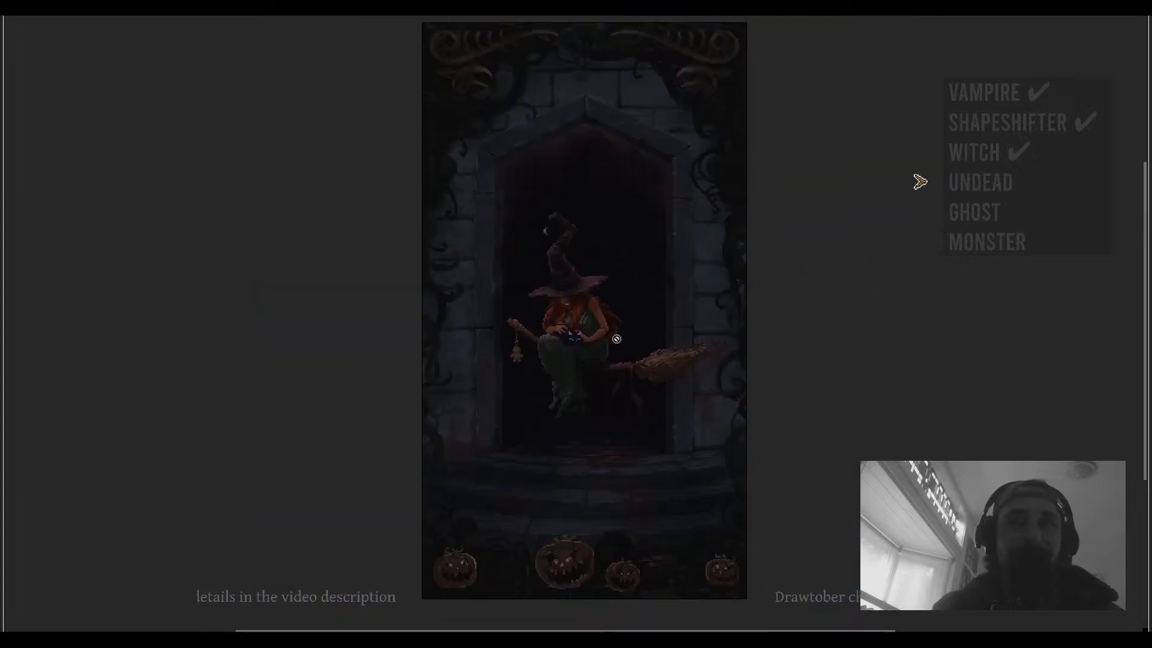
pyautogui.scroll(2, 617, 361)
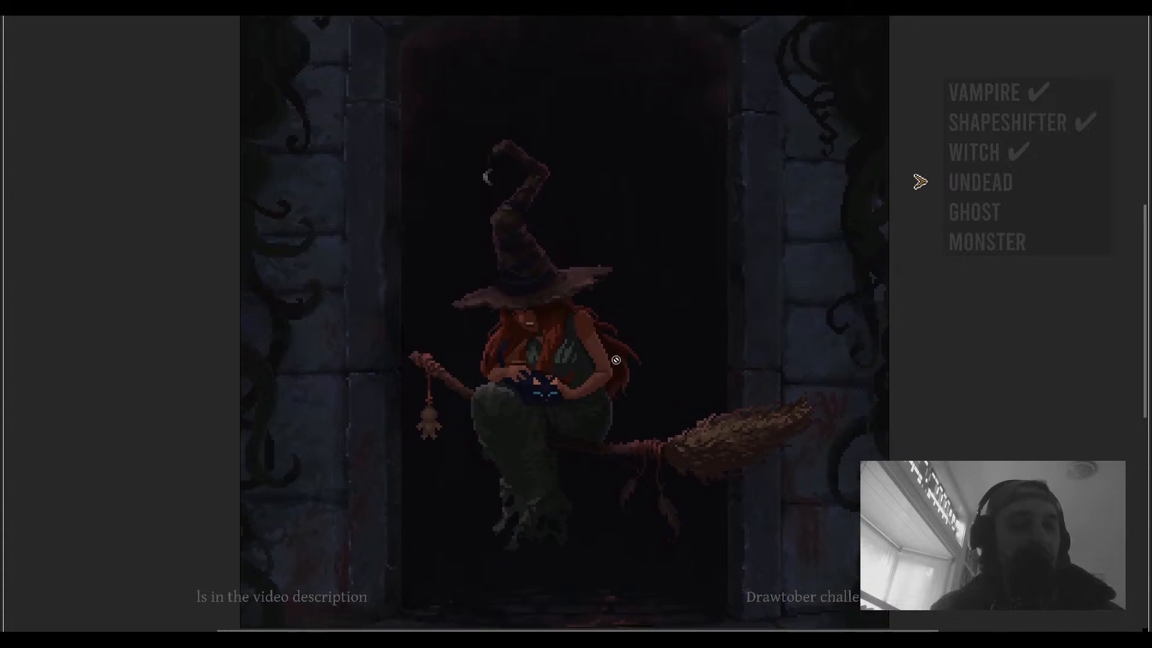
pyautogui.press('Tab')
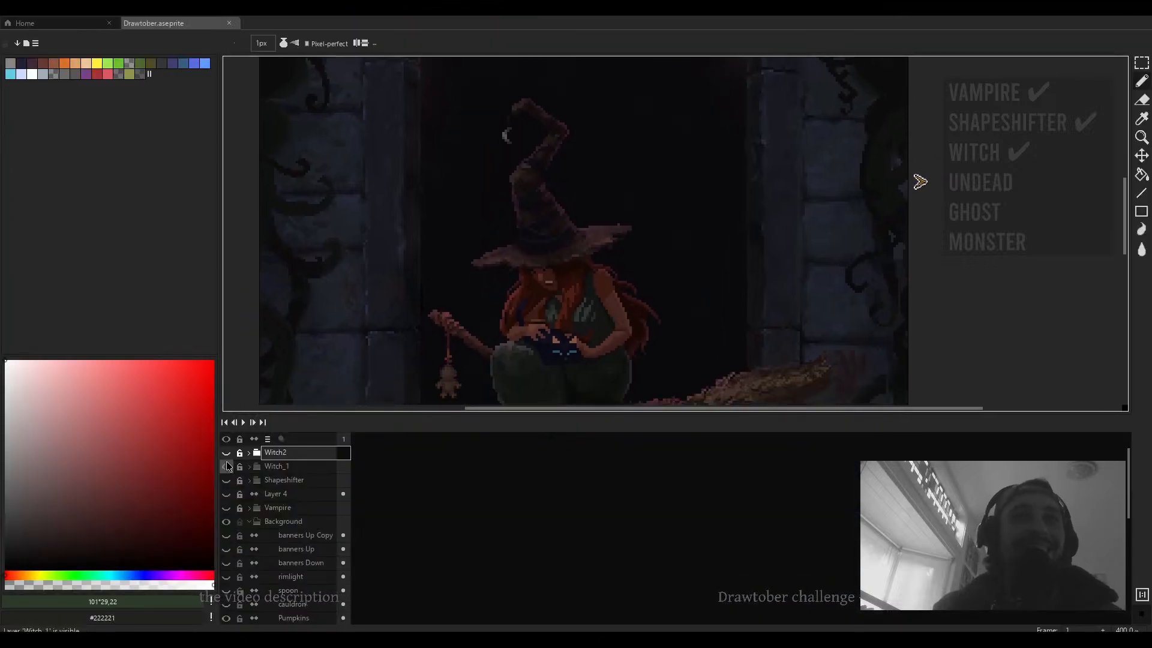
# - Hide both the Witch_1 and Witch2 groups so only the background scene remains visible
pyautogui.click(227, 458)
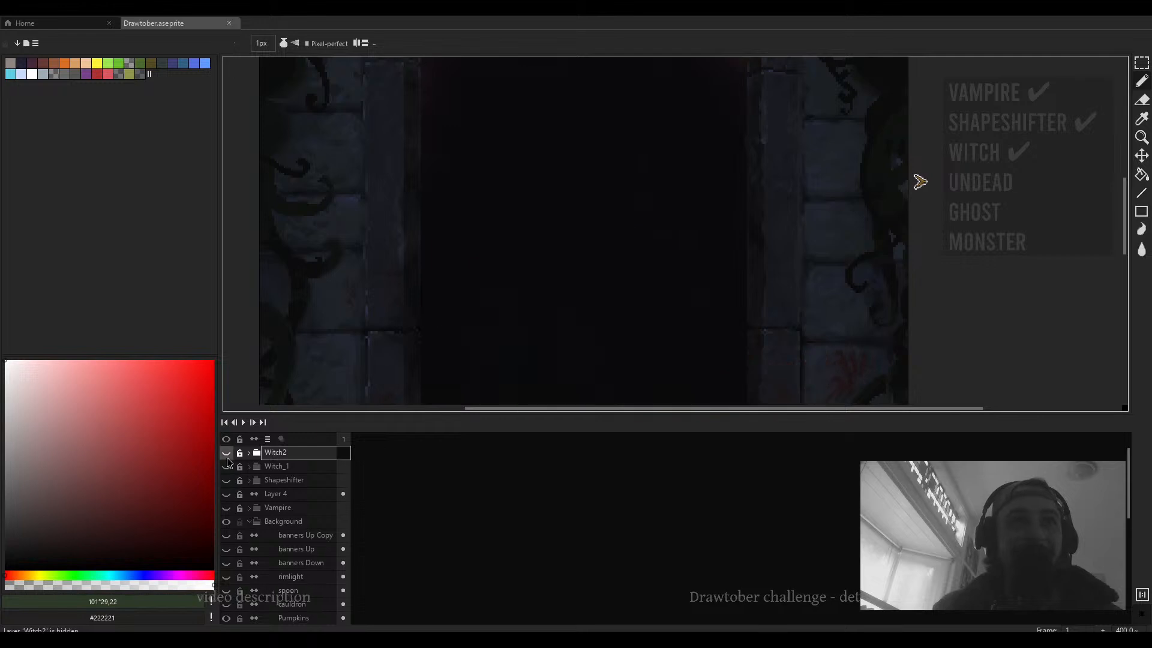
pyautogui.click(227, 453)
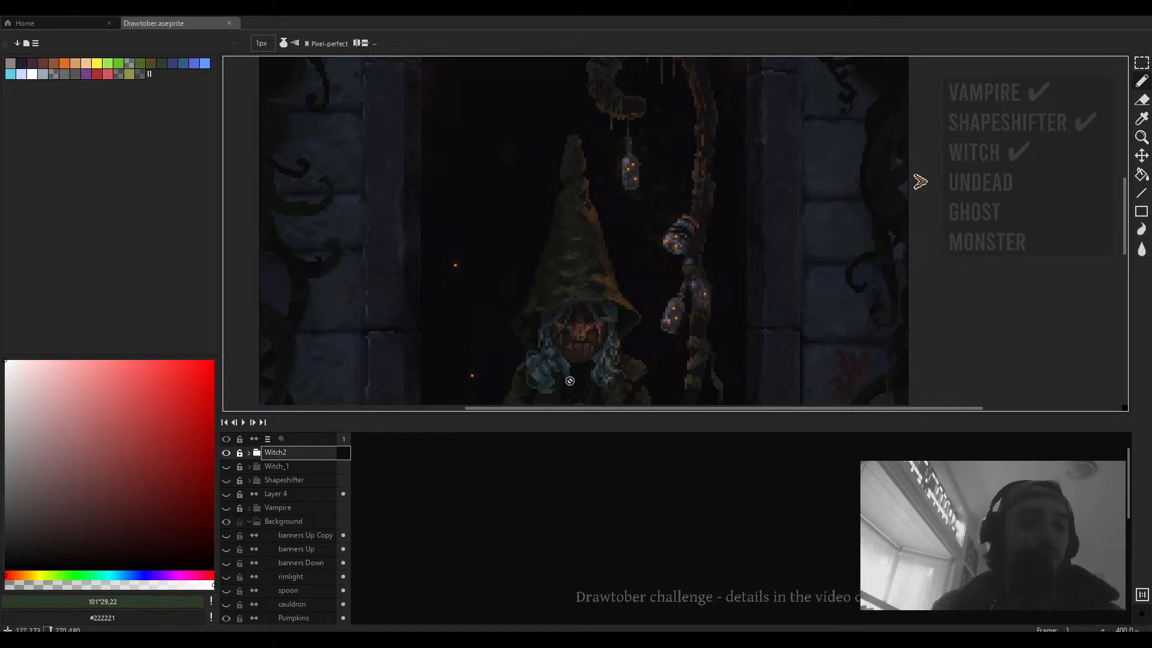
pyautogui.scroll(-1, 557, 382)
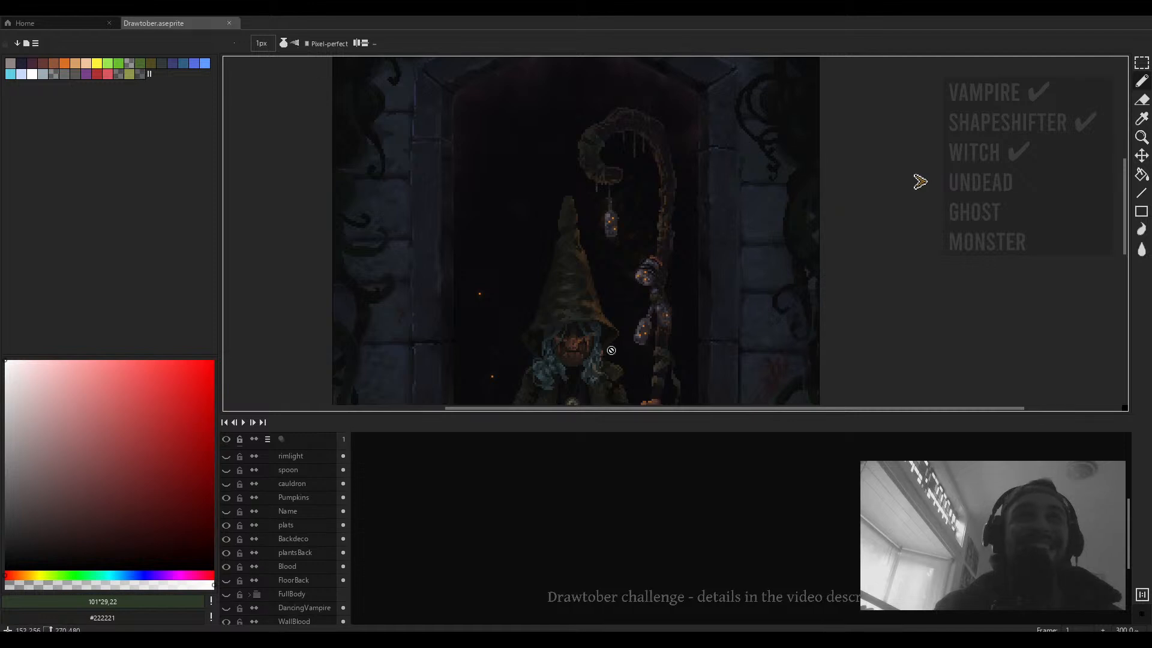
pyautogui.moveTo(611, 351); pyautogui.dragTo(597, 341)
pyautogui.scroll(8, 311, 509)
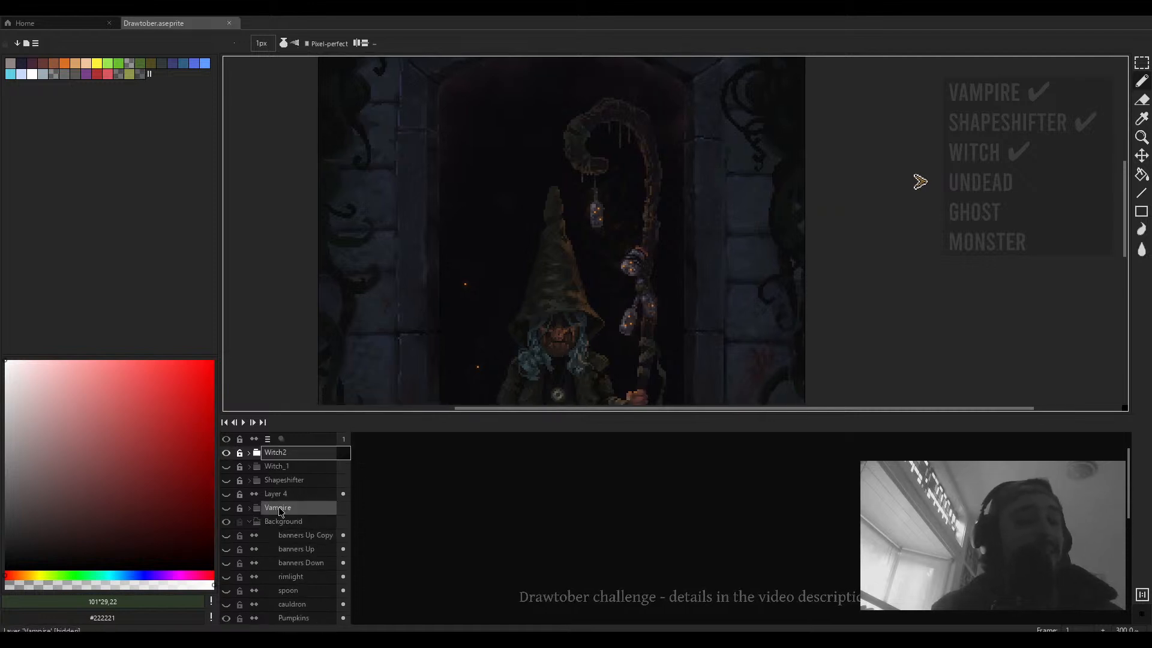
pyautogui.click(227, 452)
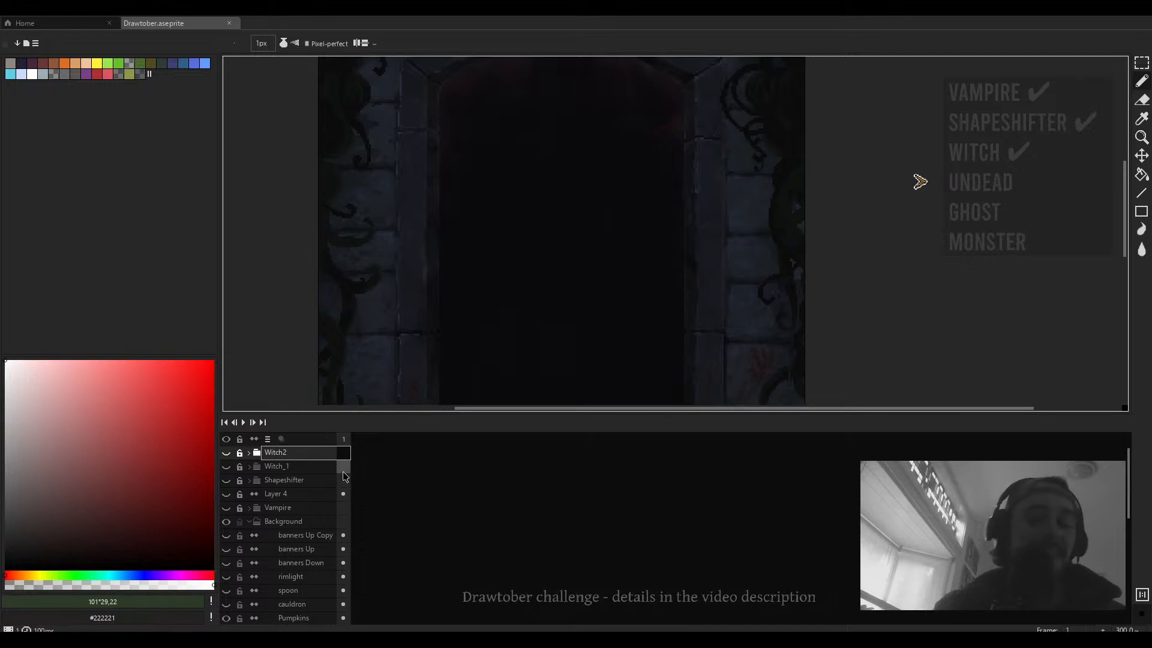
# - Add a new layer, wrap it in a new group, and name the group Undead
pyautogui.hotkey('shift', 'n')
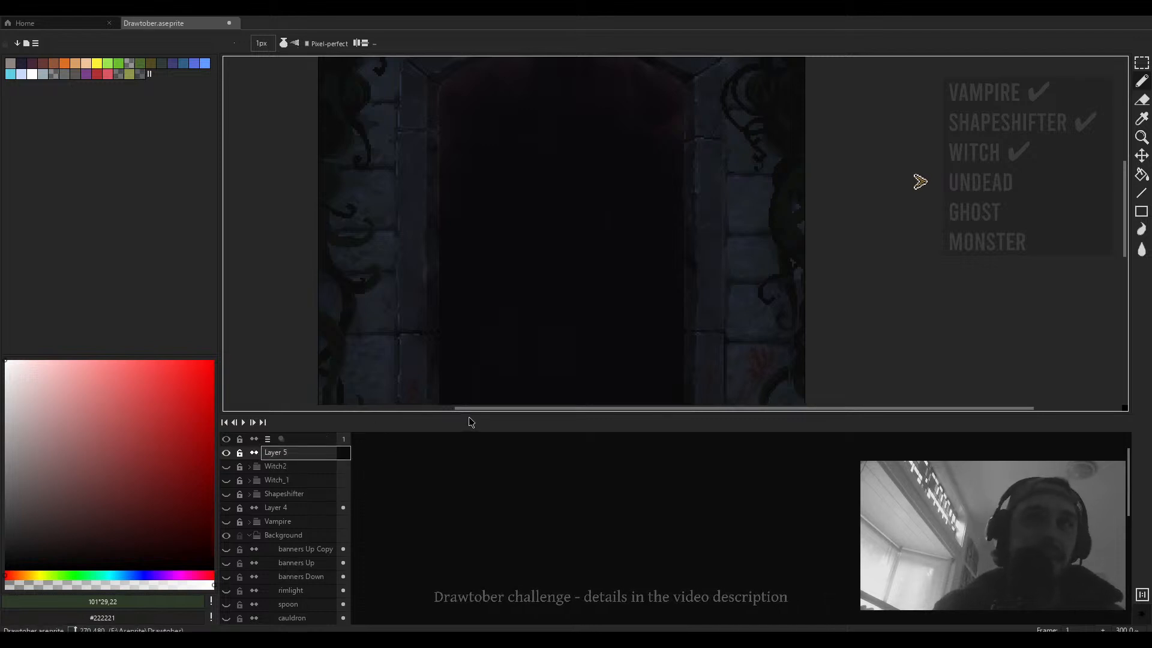
pyautogui.moveTo(470, 418); pyautogui.dragTo(459, 530)
pyautogui.rightClick(295, 562)
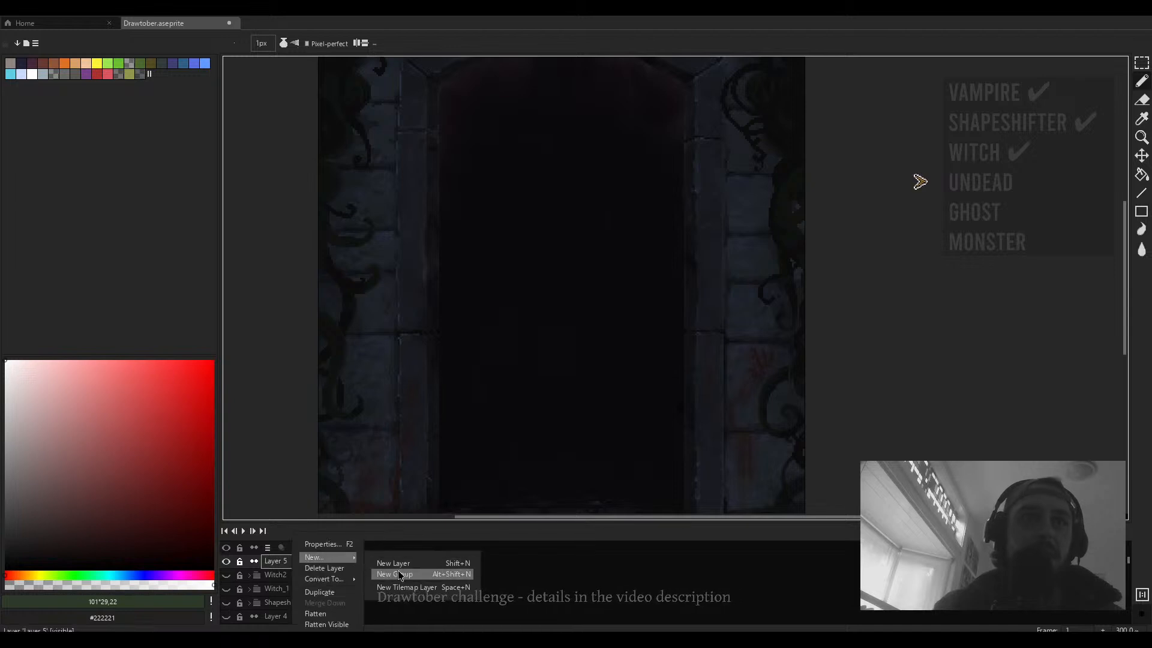
pyautogui.click(399, 575)
pyautogui.doubleClick(292, 564)
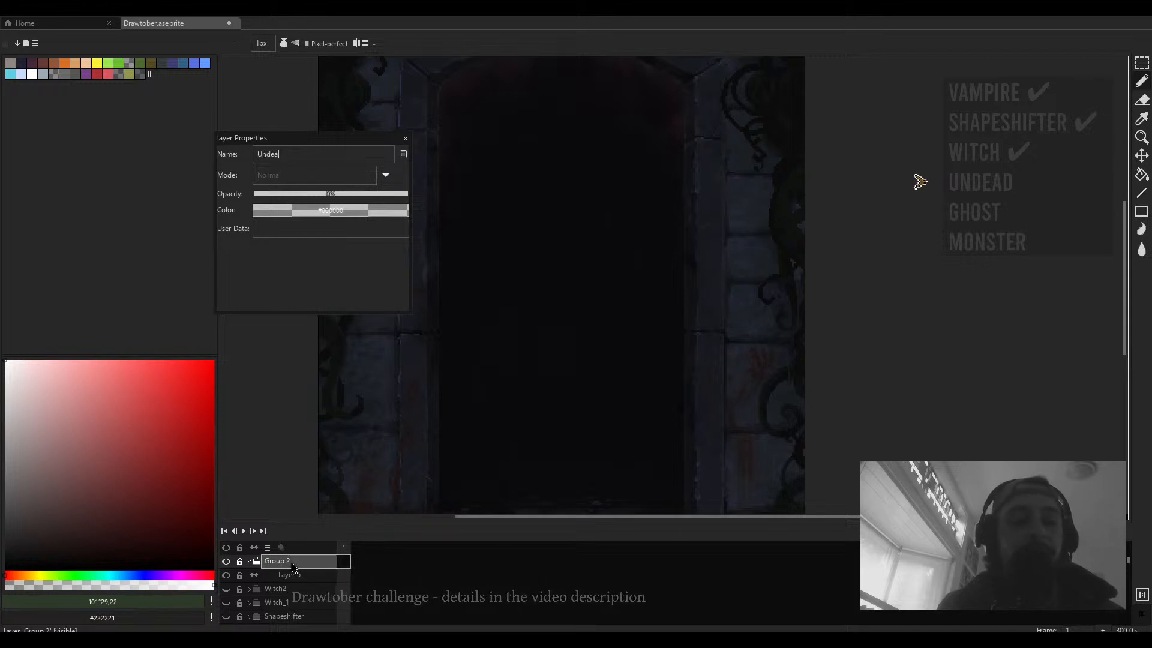
pyautogui.press('Return')
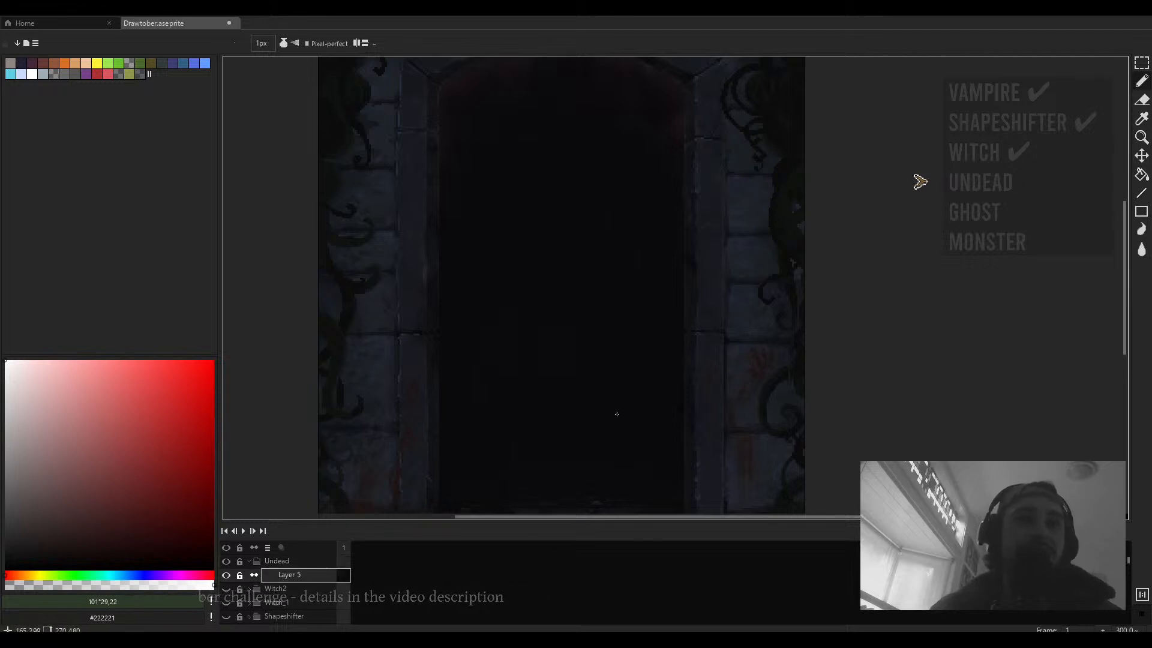
# - Set the color picker's hue to green, about 113°
pyautogui.scroll(-2, 616, 414)
pyautogui.scroll(3, 598, 361)
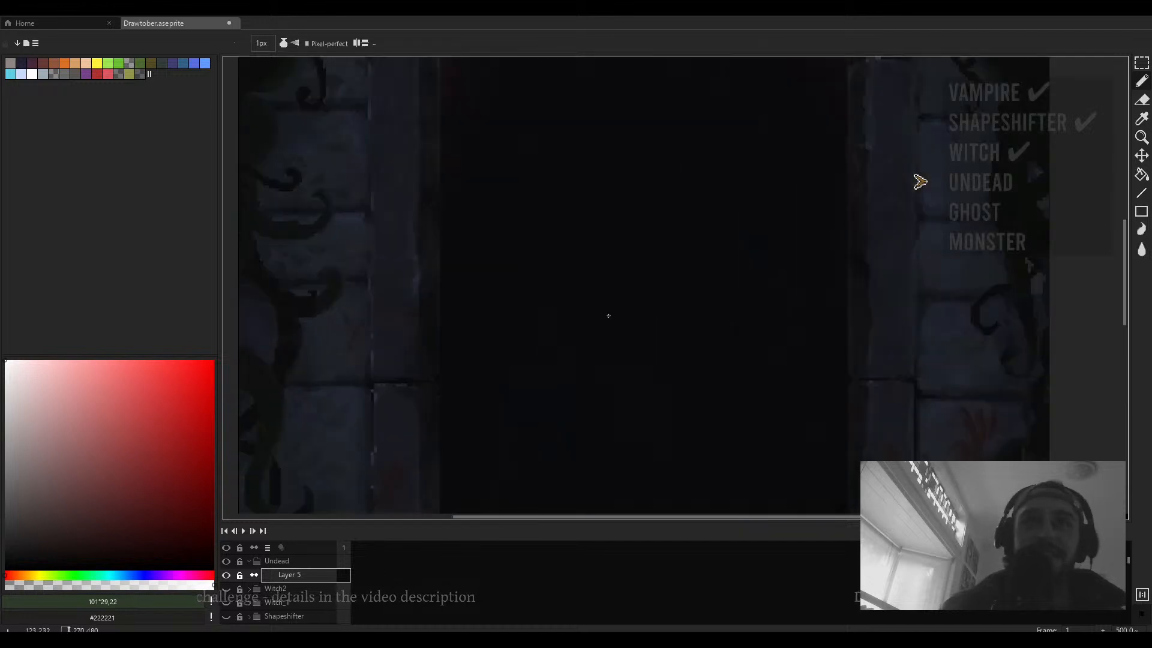
pyautogui.hotkey('ctrl', 'f')
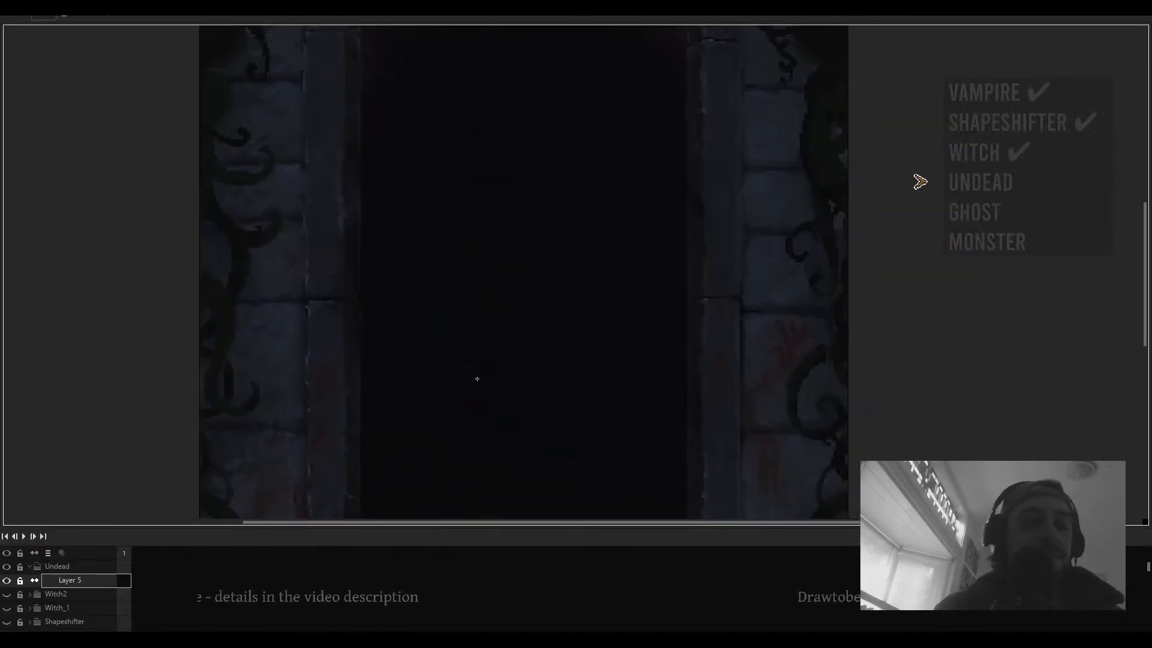
pyautogui.hotkey('ctrl', 'f')
pyautogui.scroll(-3, 480, 381)
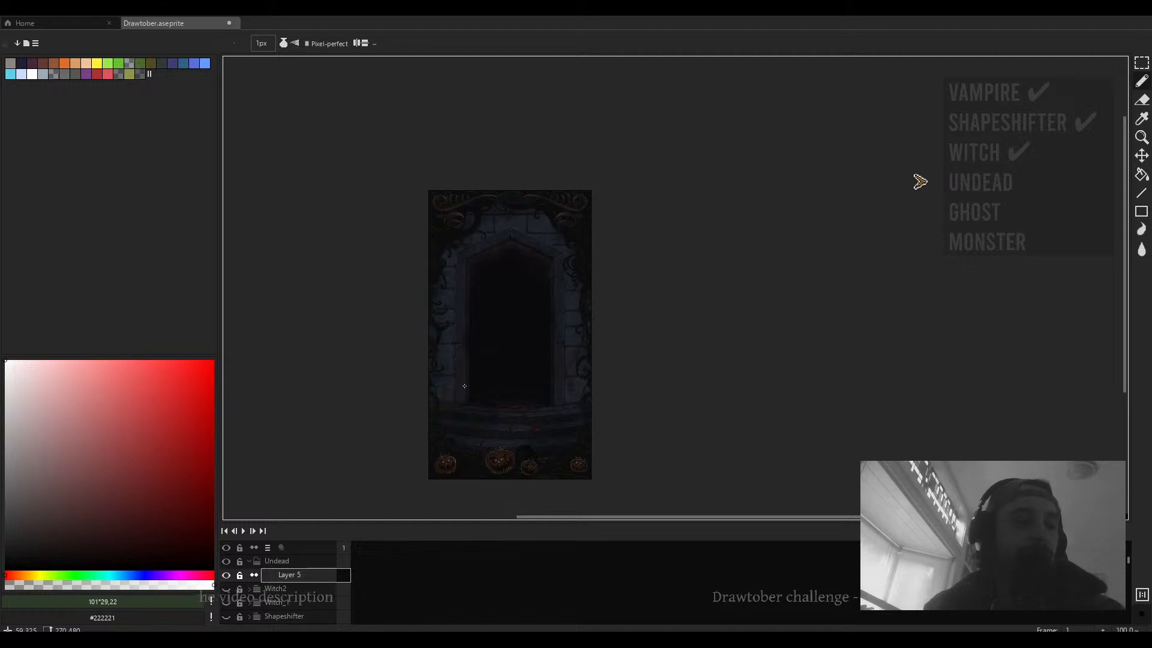
pyautogui.scroll(1, 465, 386)
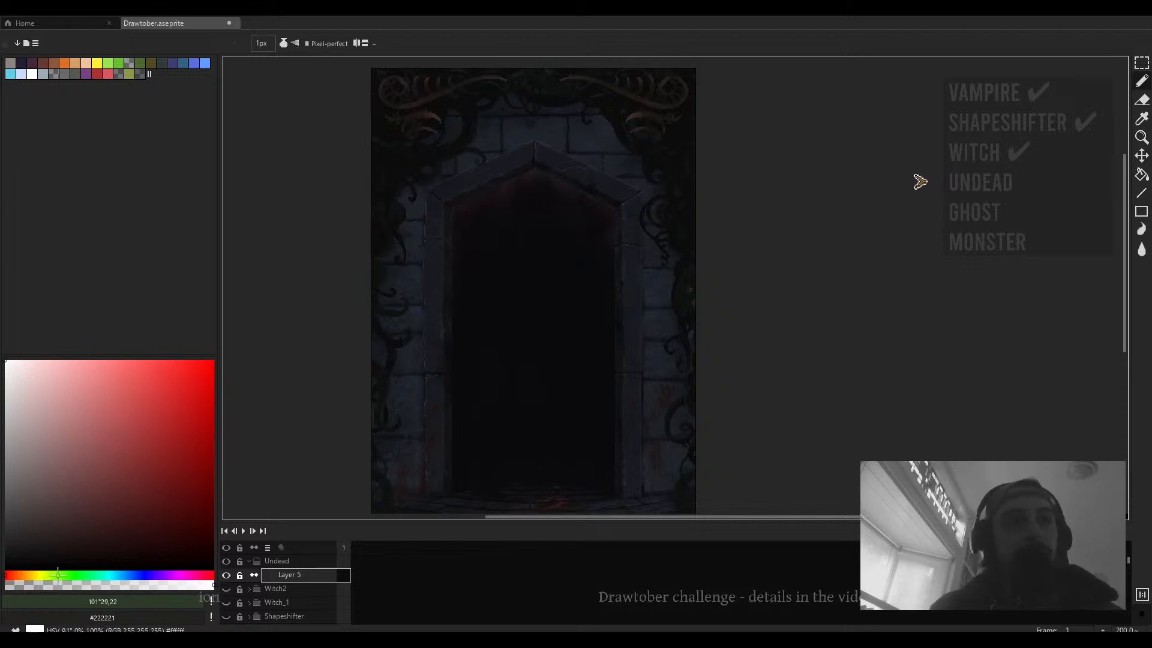
pyautogui.click(20, 576)
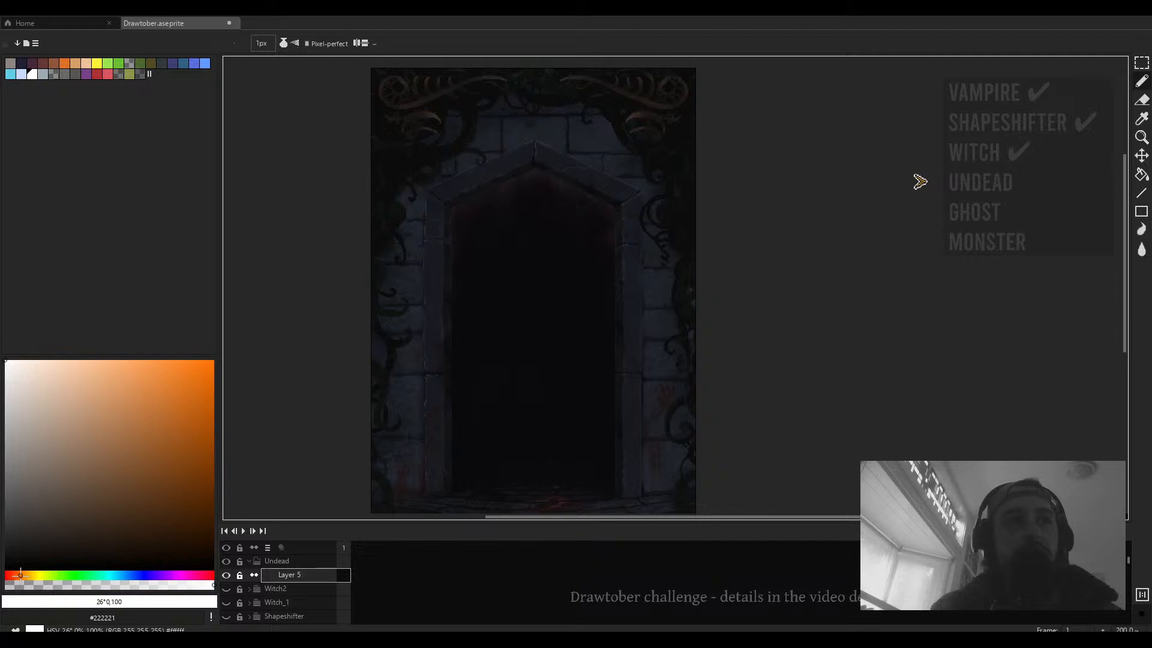
pyautogui.moveTo(19, 575); pyautogui.dragTo(17, 575)
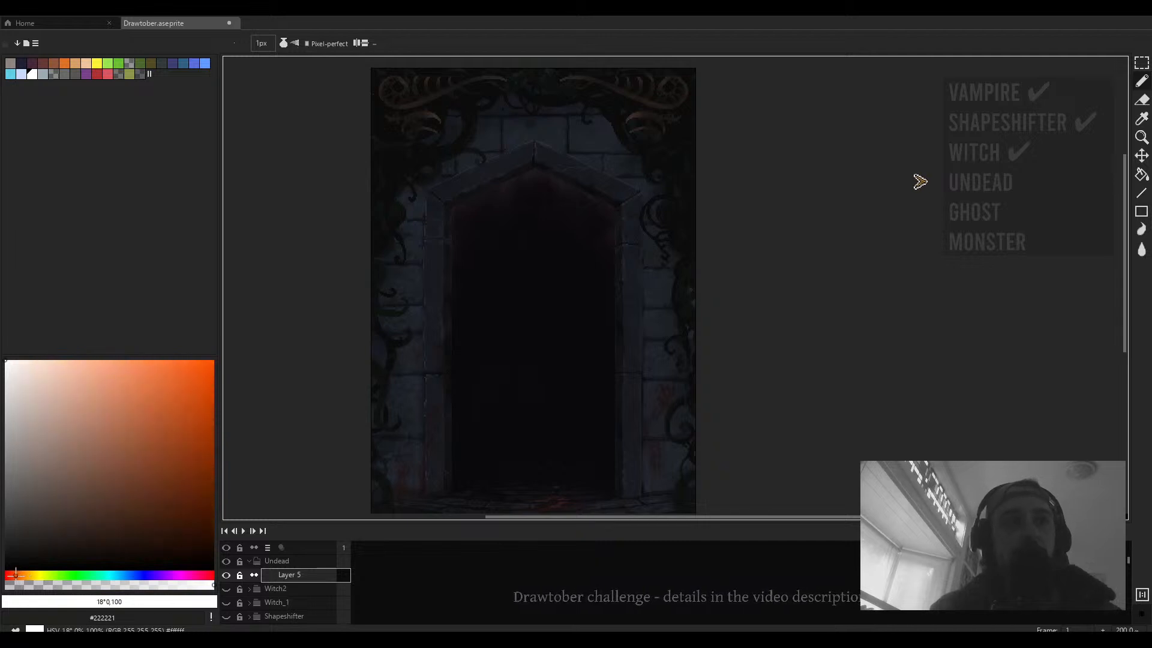
pyautogui.moveTo(17, 574); pyautogui.dragTo(19, 575)
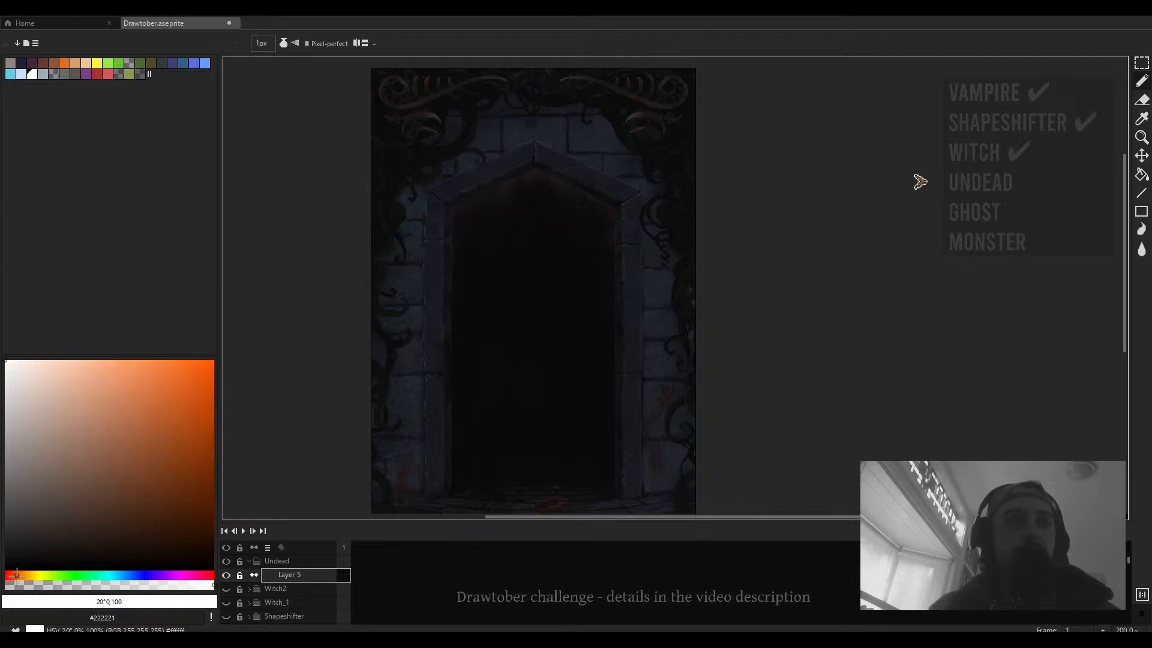
pyautogui.moveTo(16, 575); pyautogui.dragTo(71, 574)
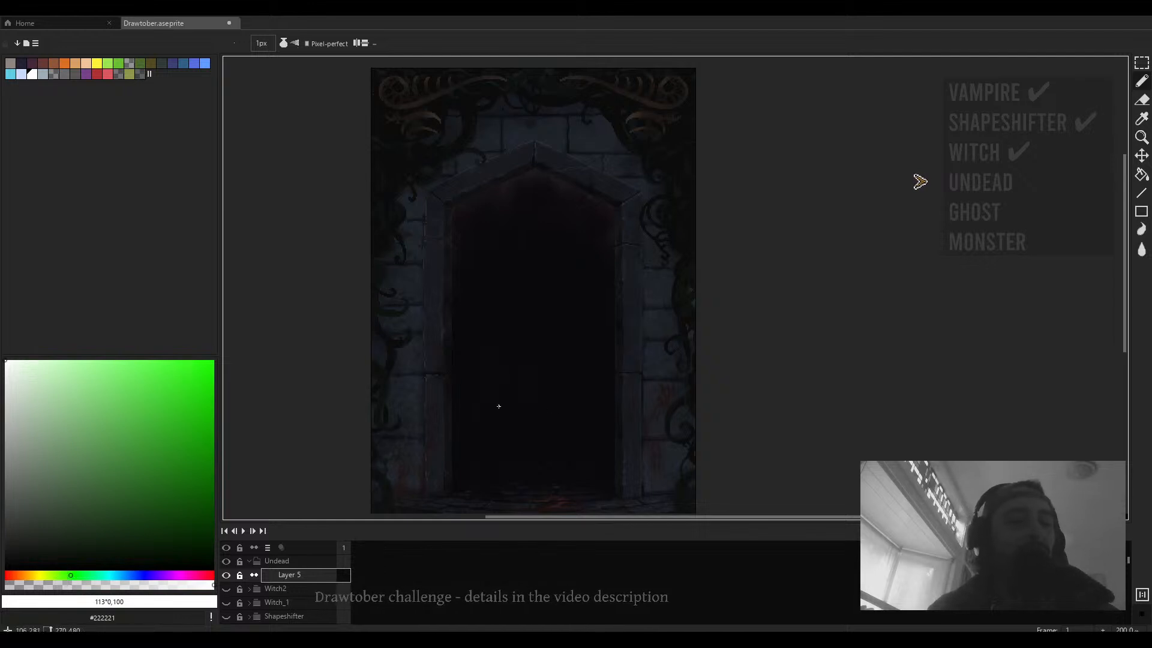
# - Show the Vampire group and examine the vampire artwork up close on the canvas
pyautogui.scroll(-1, 528, 409)
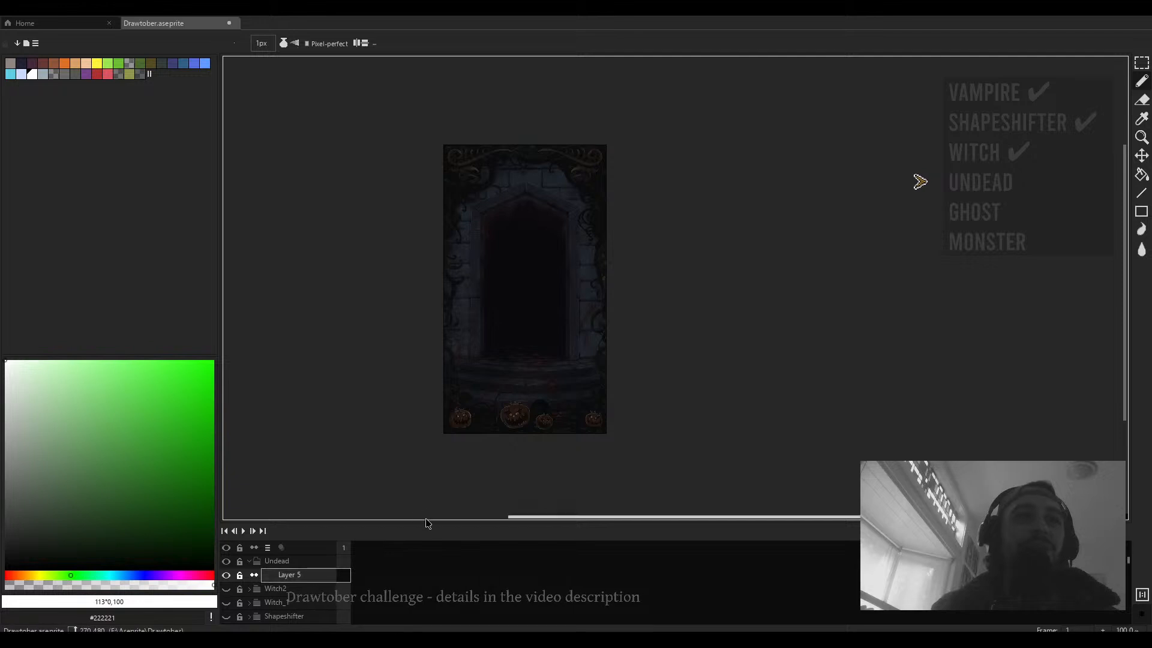
pyautogui.moveTo(426, 519); pyautogui.dragTo(419, 368)
pyautogui.scroll(-5, 317, 547)
pyautogui.scroll(-4, 317, 547)
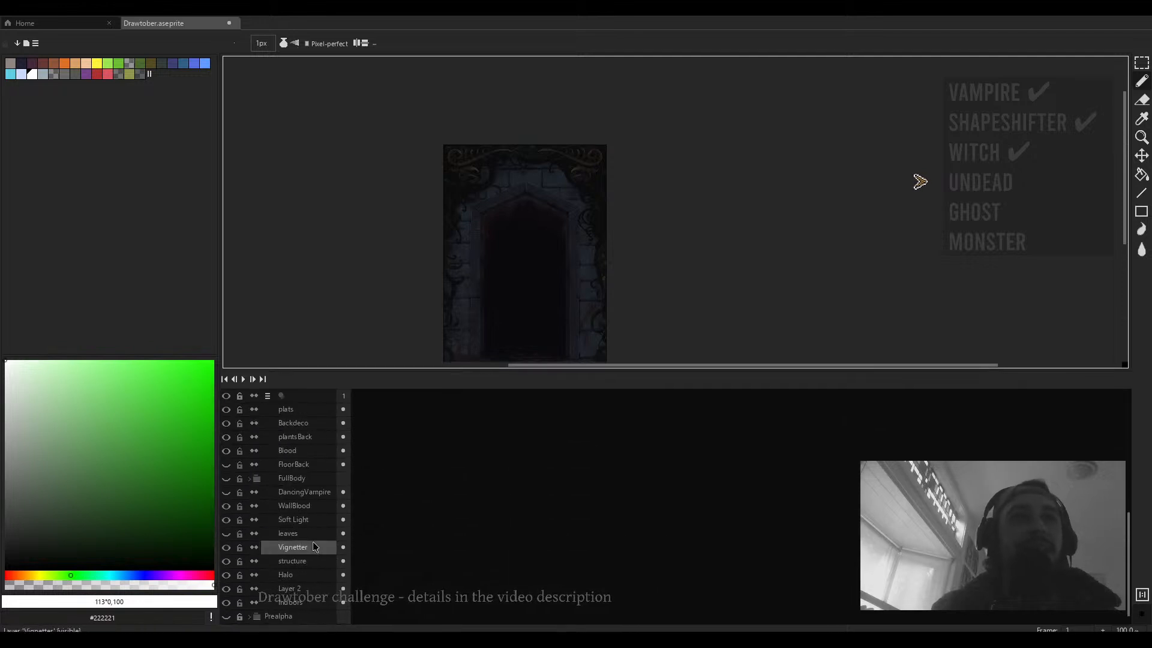
pyautogui.scroll(1, 246, 576)
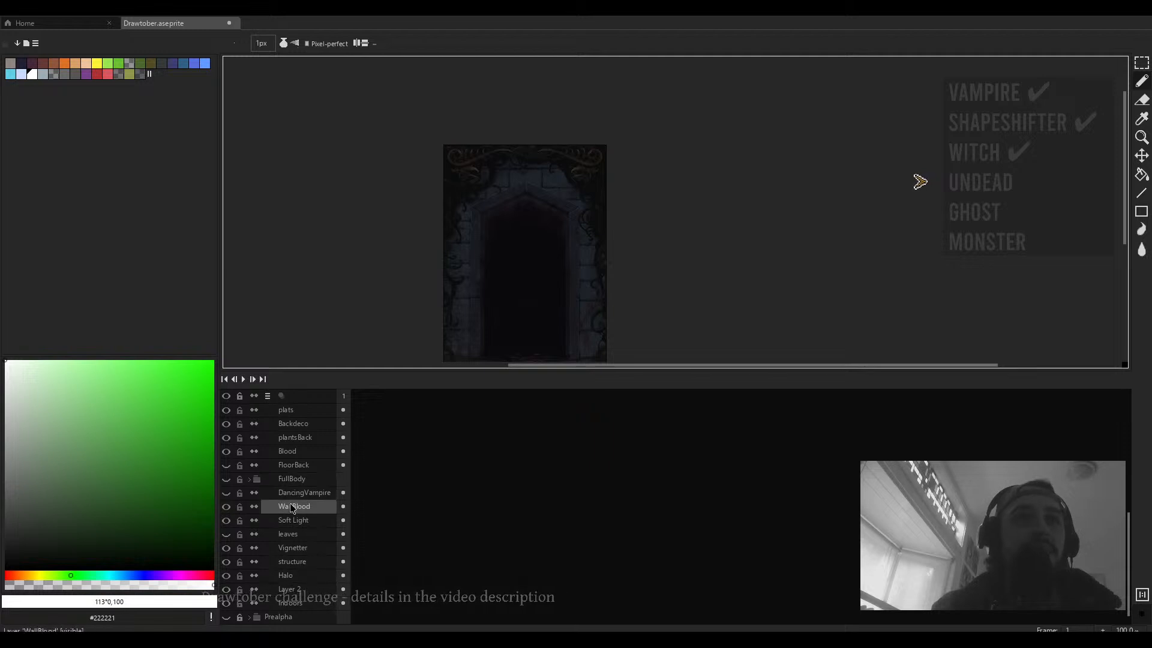
pyautogui.scroll(3, 291, 507)
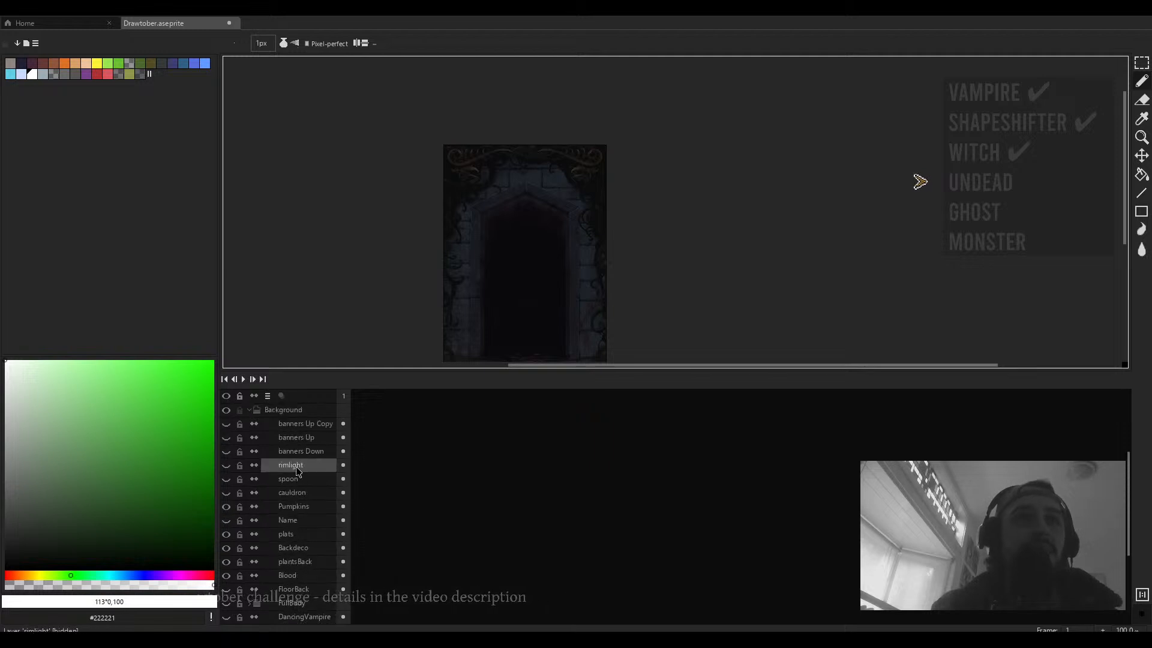
pyautogui.scroll(1, 294, 450)
pyautogui.scroll(1, 268, 431)
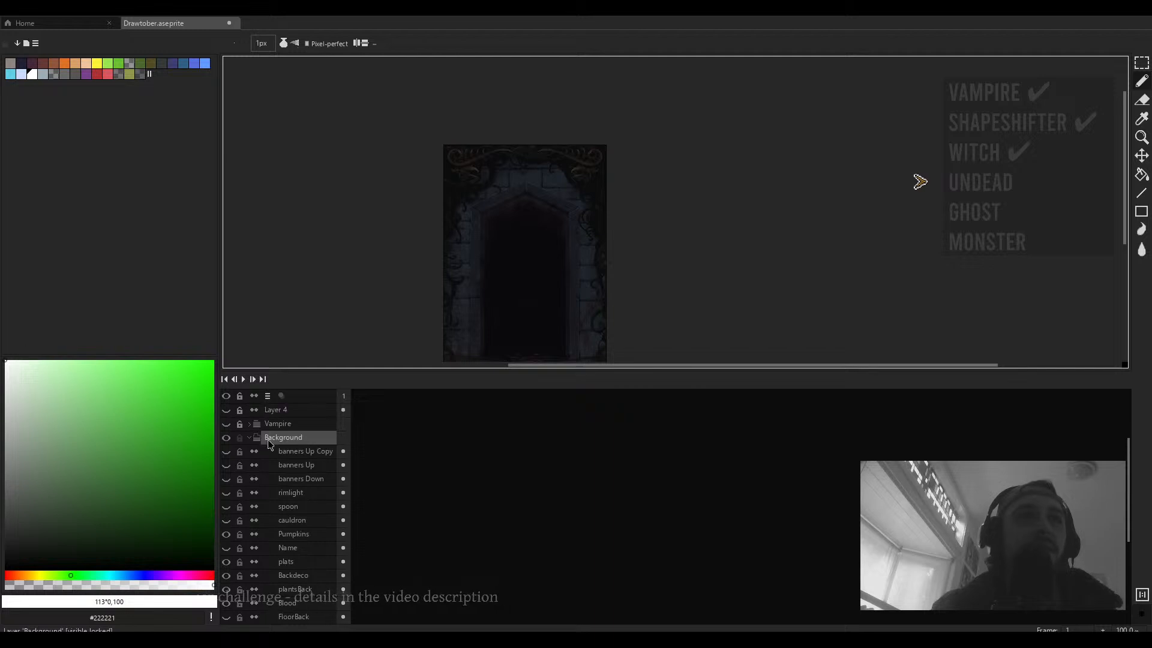
pyautogui.click(226, 424)
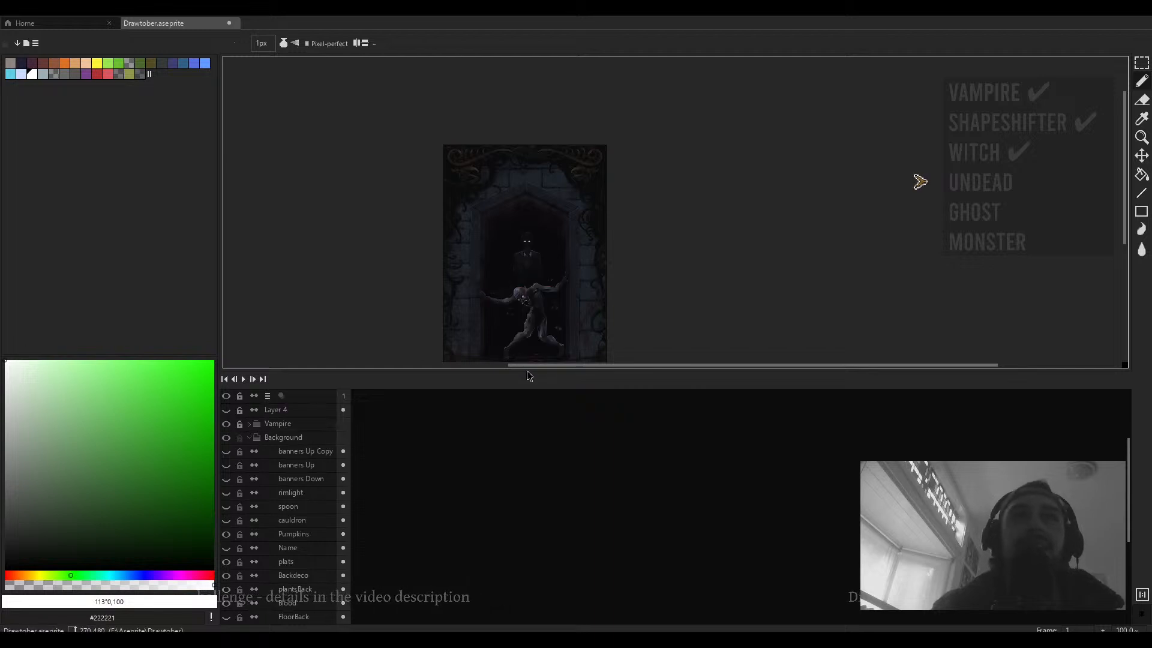
pyautogui.moveTo(526, 371); pyautogui.dragTo(526, 497)
pyautogui.scroll(2, 545, 317)
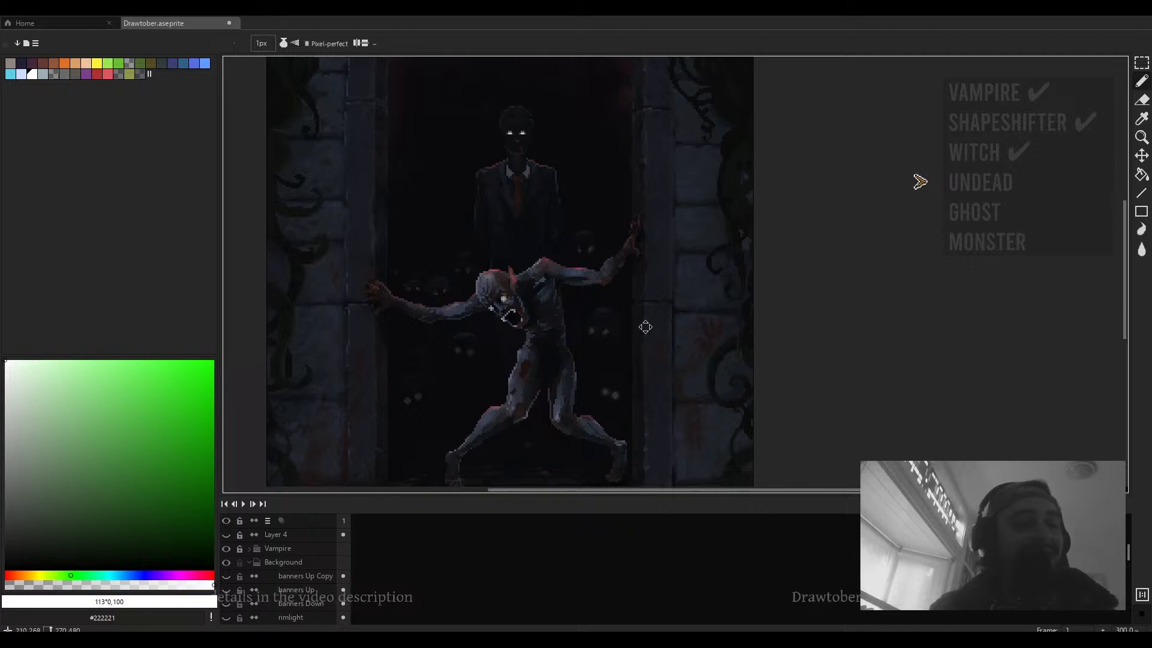
pyautogui.moveTo(642, 326); pyautogui.dragTo(675, 310)
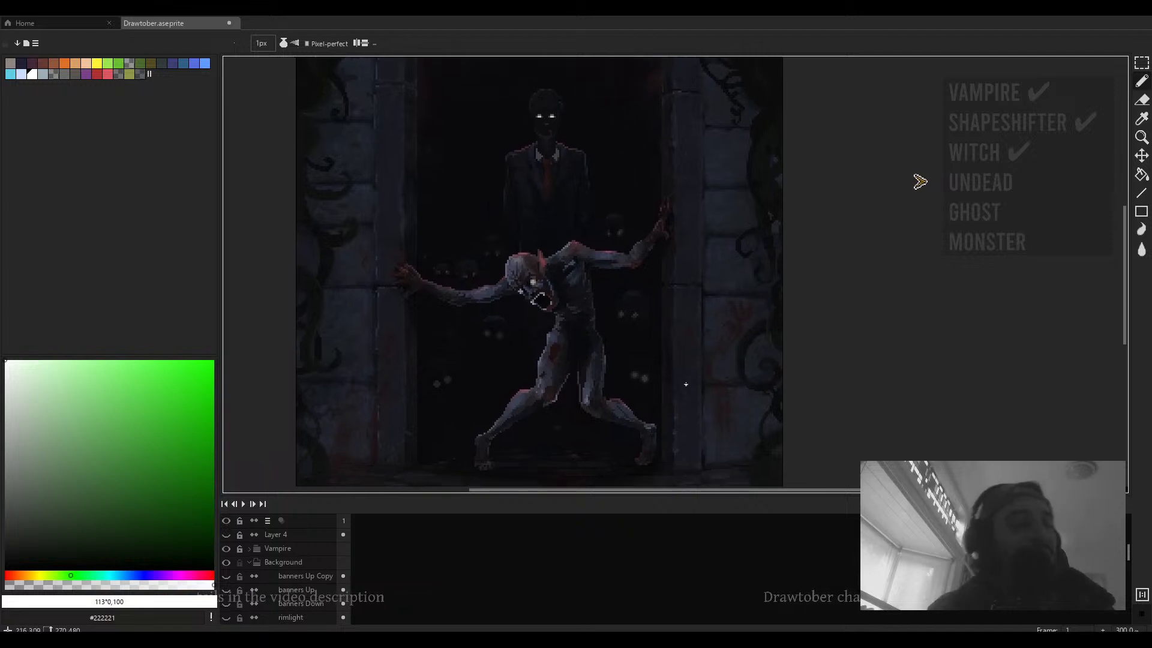
pyautogui.moveTo(690, 380); pyautogui.dragTo(671, 366)
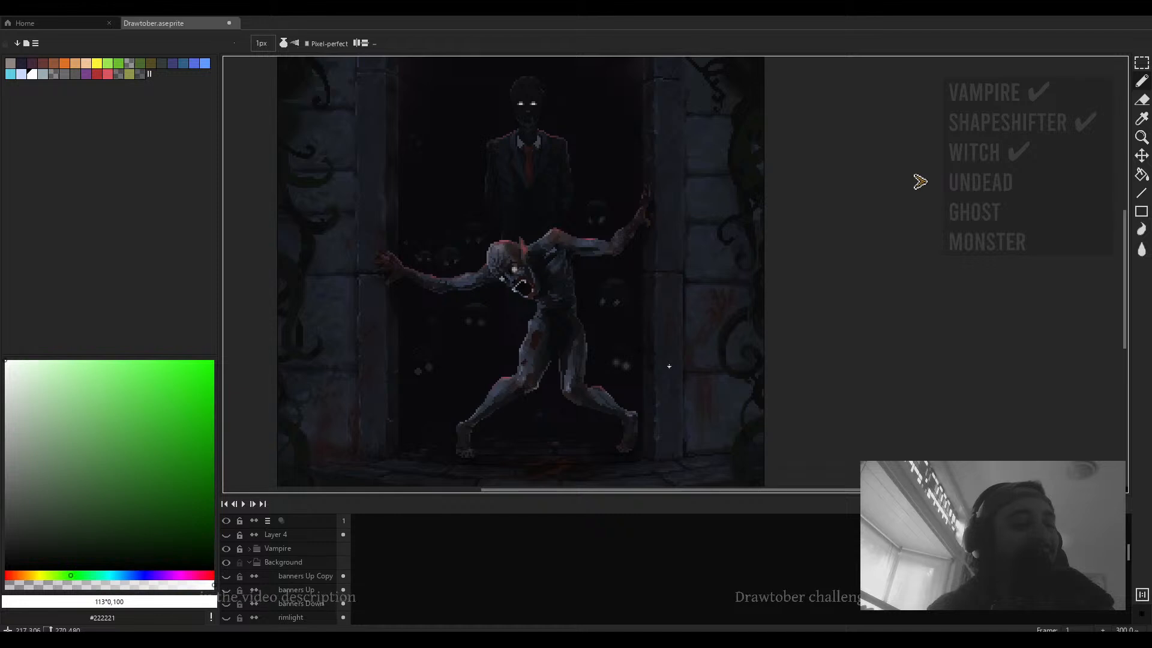
pyautogui.scroll(-1, 671, 366)
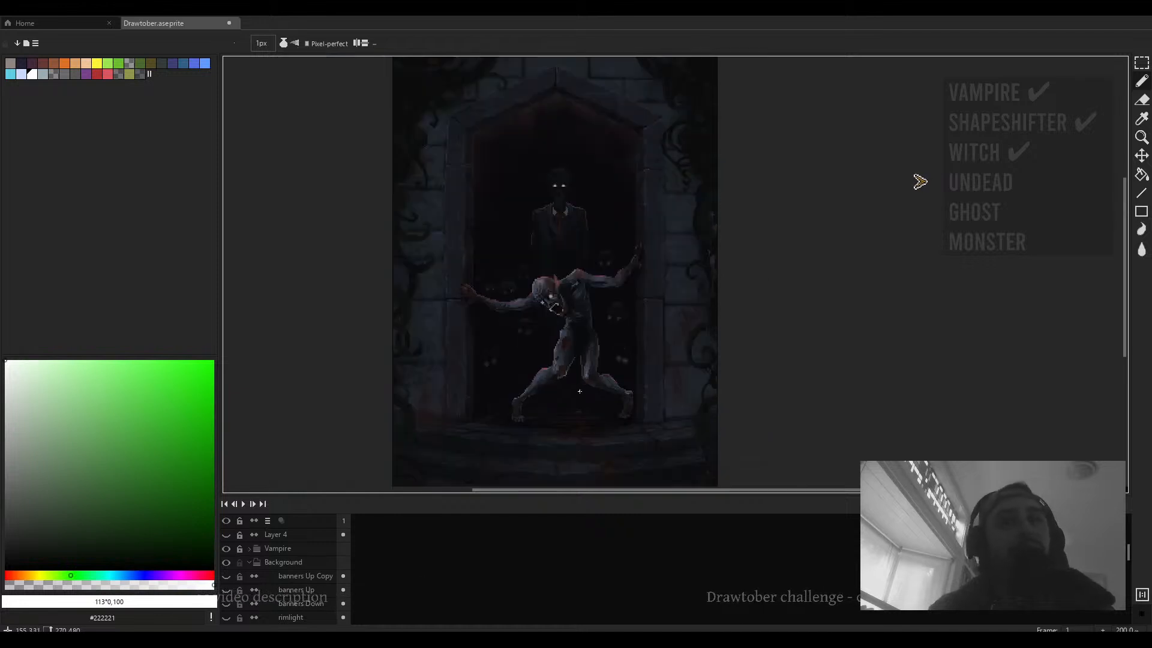
pyautogui.scroll(-5, 271, 575)
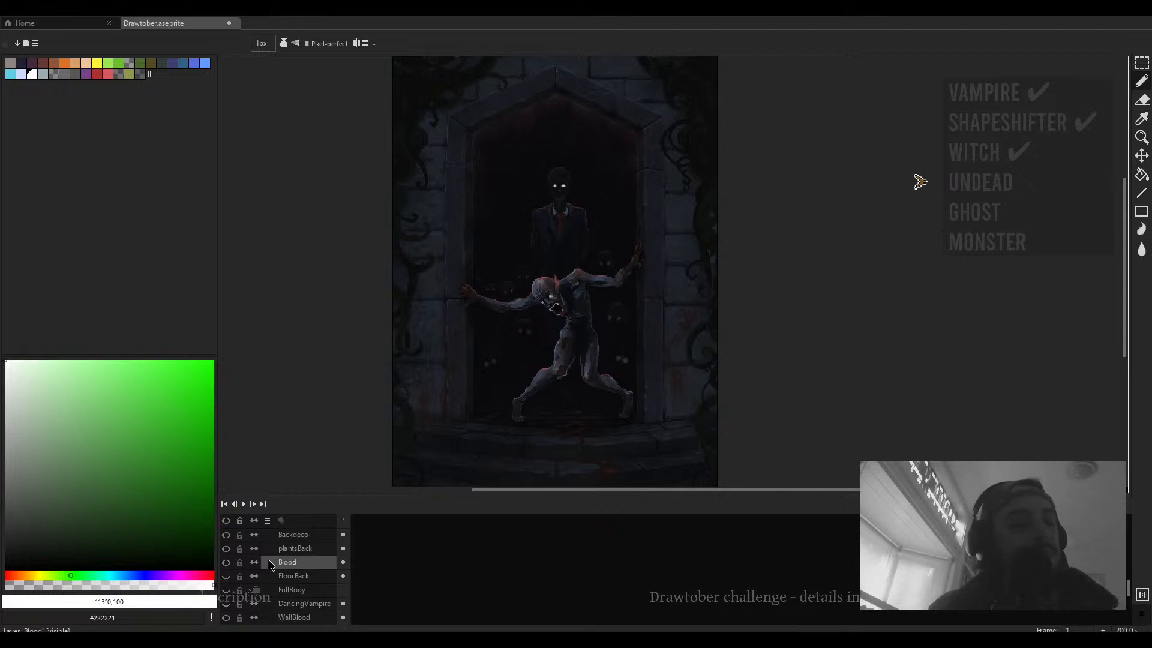
# - Hide the Vampire group again and select Layer 5 inside the Undead group
pyautogui.scroll(5, 271, 566)
pyautogui.scroll(3, 270, 566)
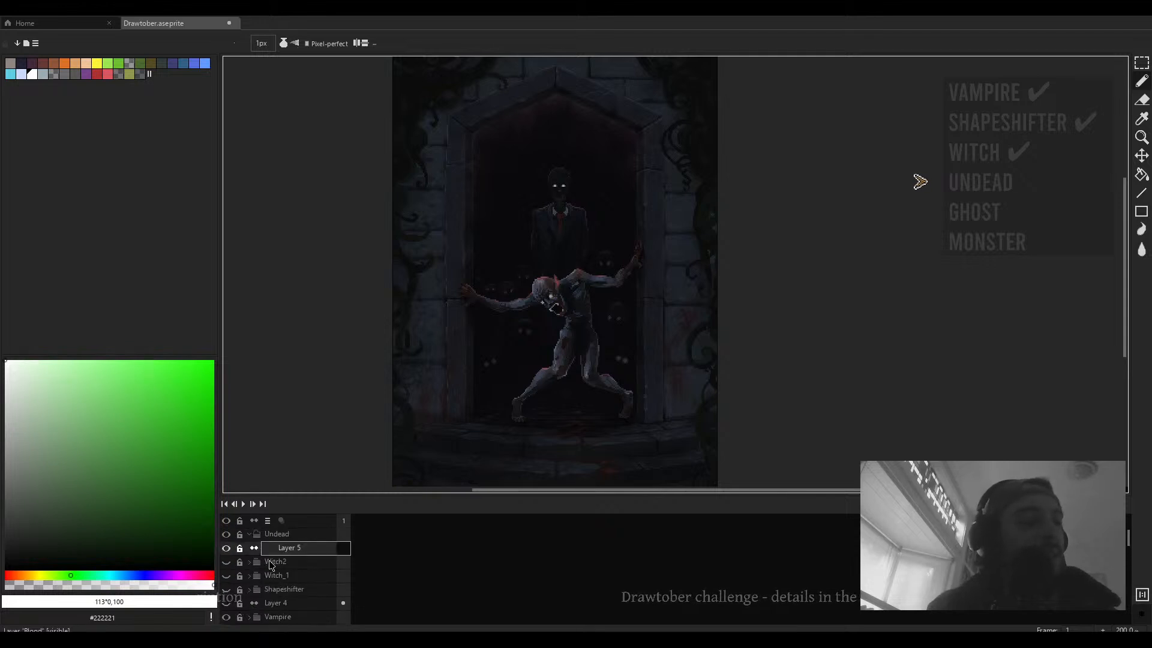
pyautogui.scroll(-6, 261, 570)
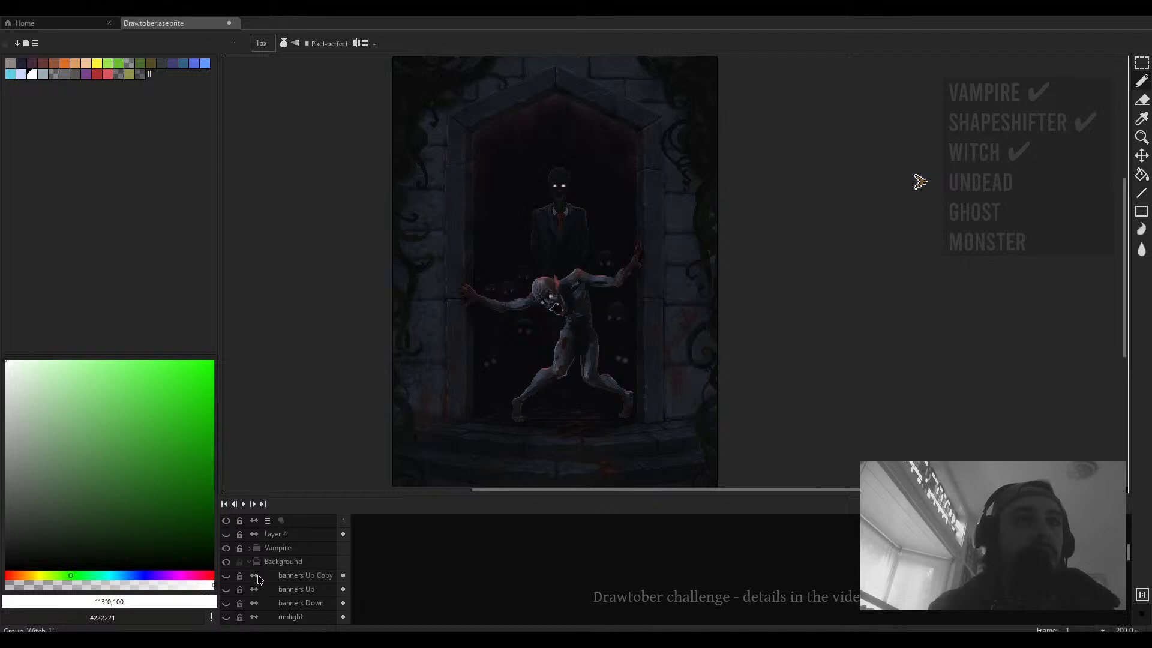
pyautogui.scroll(-4, 259, 578)
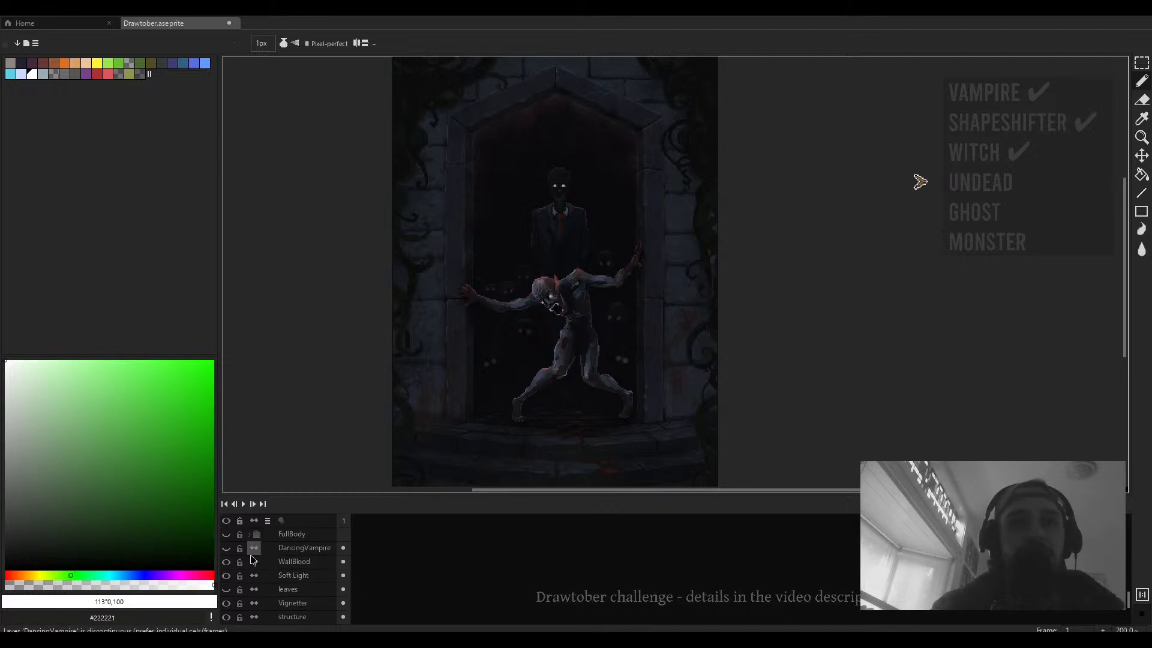
pyautogui.scroll(-8, 268, 575)
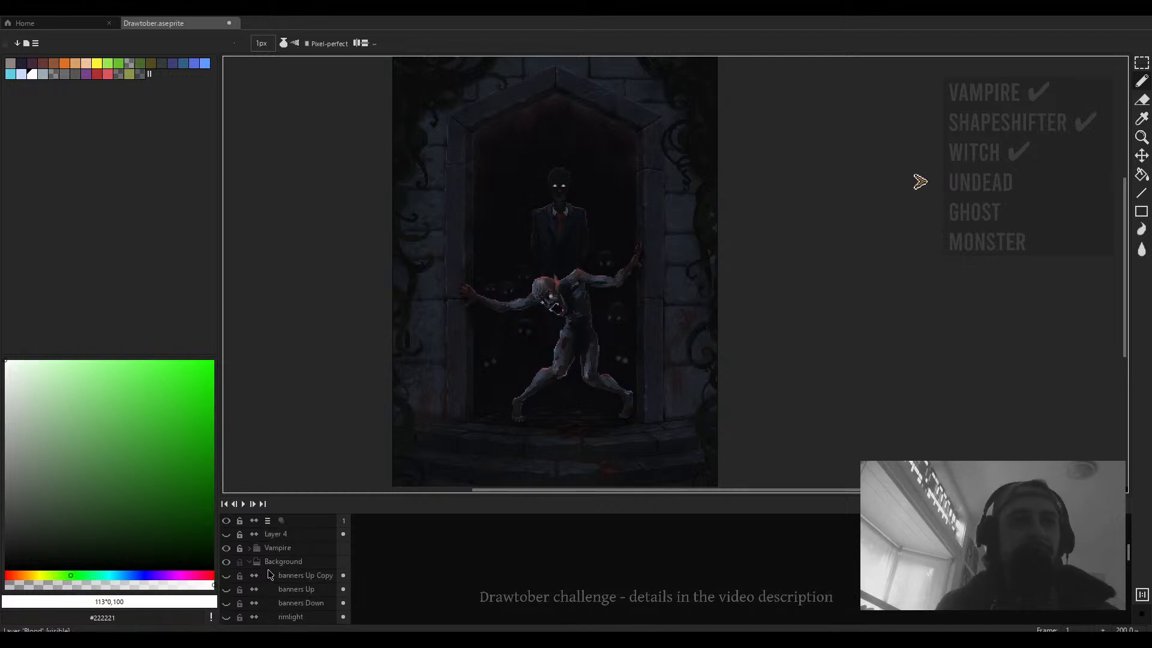
pyautogui.click(226, 547)
pyautogui.scroll(5, 288, 557)
pyautogui.click(289, 538)
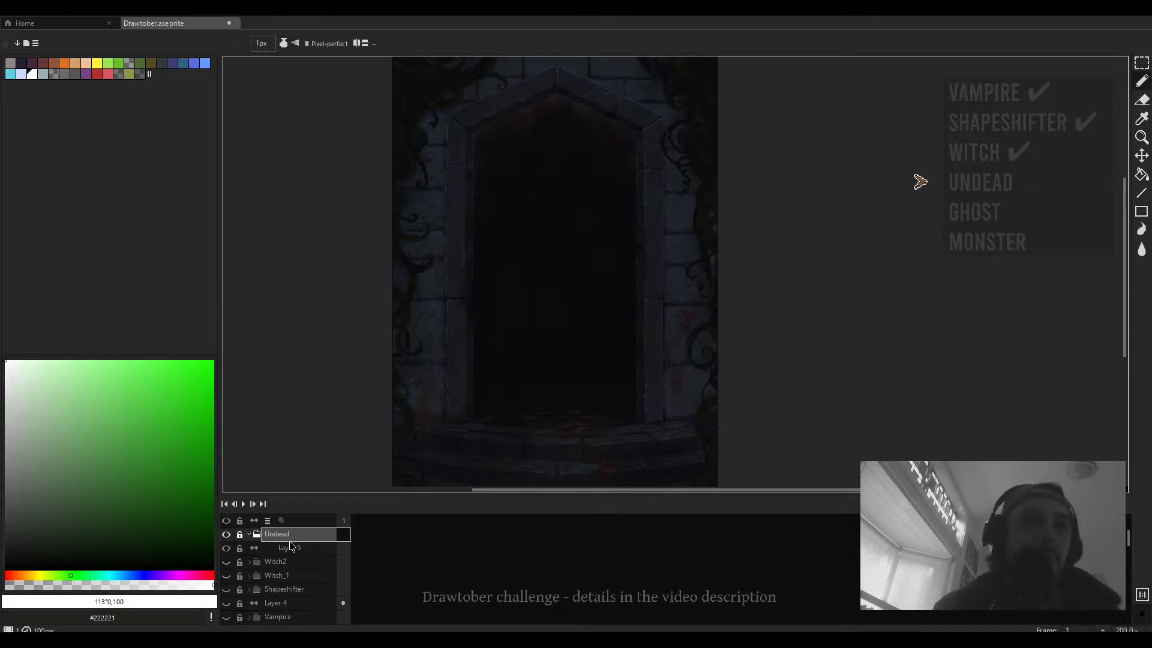
pyautogui.click(290, 549)
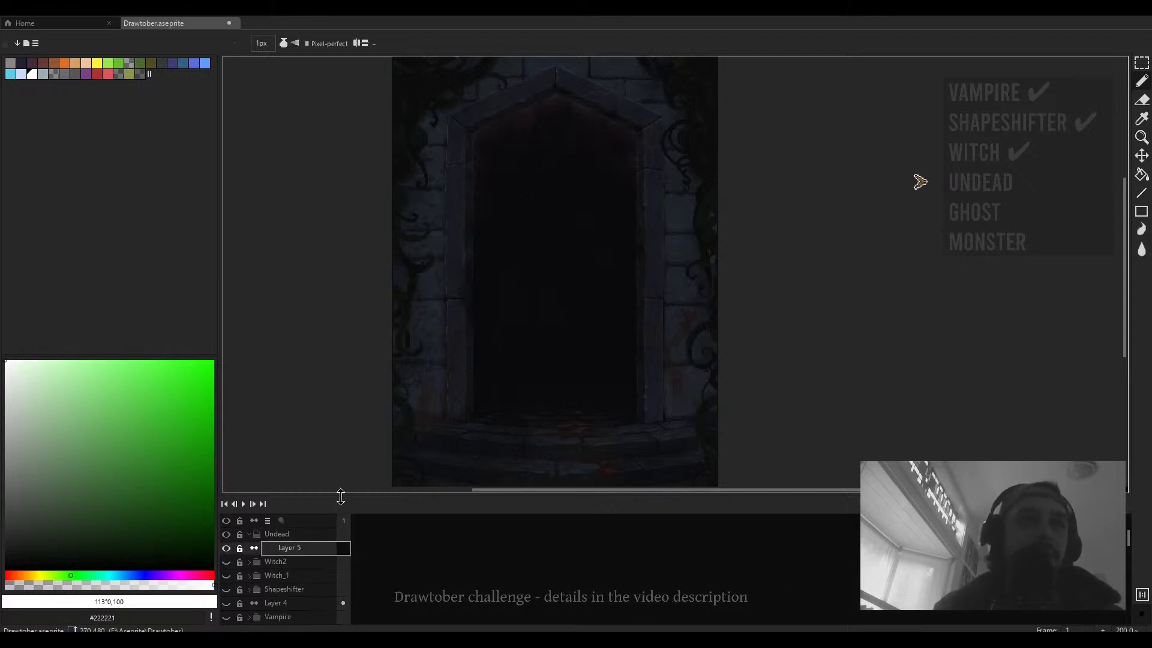
# - Rename the Vampire group to Vamaya
pyautogui.moveTo(341, 497); pyautogui.dragTo(339, 348)
pyautogui.doubleClick(276, 469)
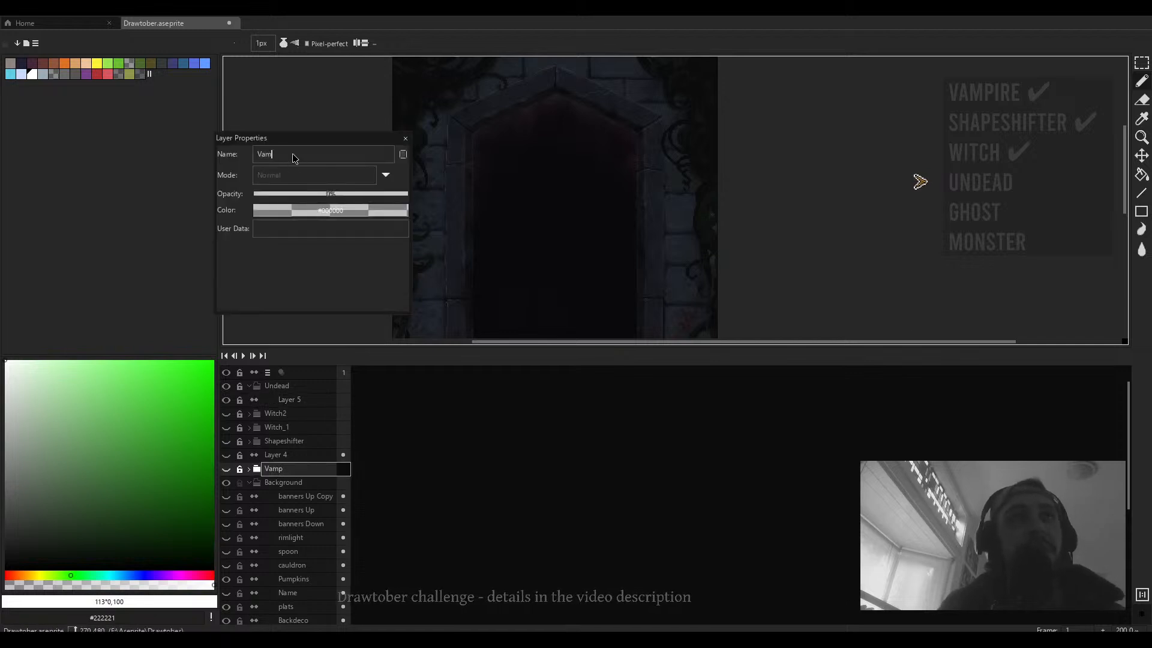
pyautogui.press('Return')
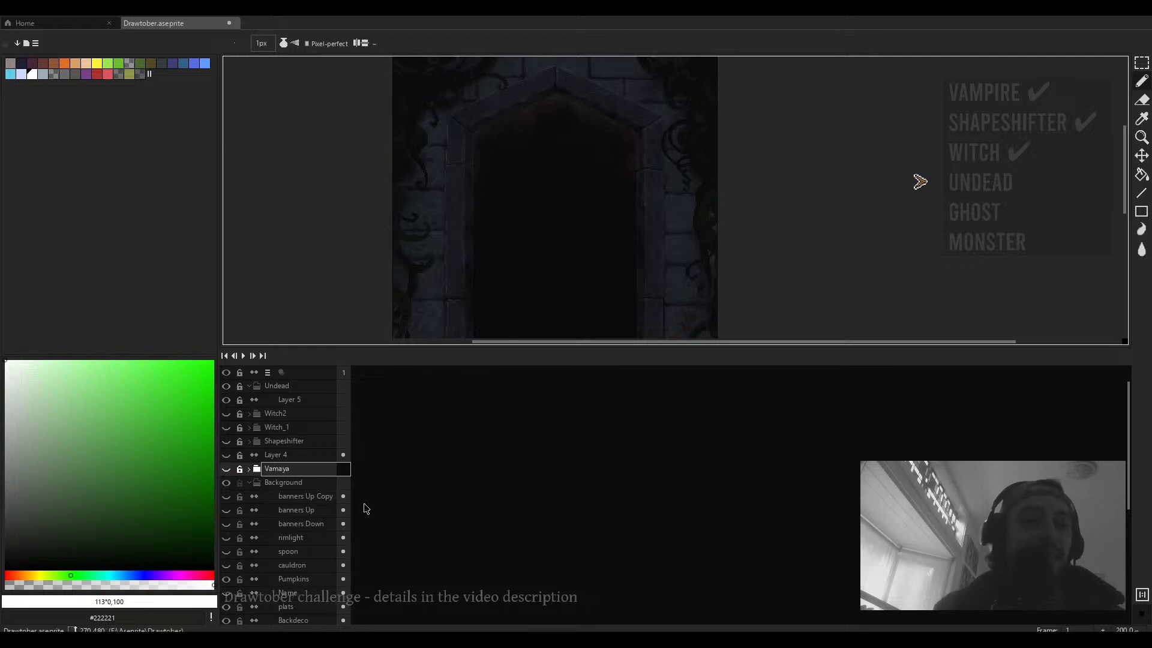
# - Select Layer 5 in the Undead group and pick a mid green from the color field
pyautogui.click(294, 400)
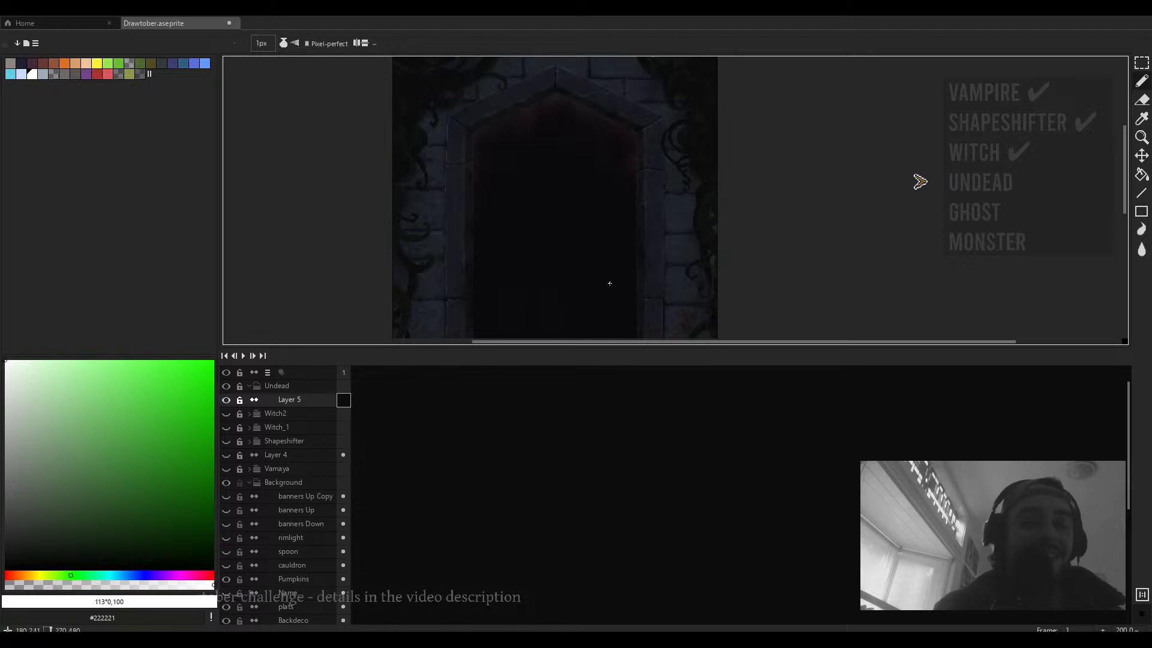
pyautogui.moveTo(573, 262); pyautogui.dragTo(557, 243)
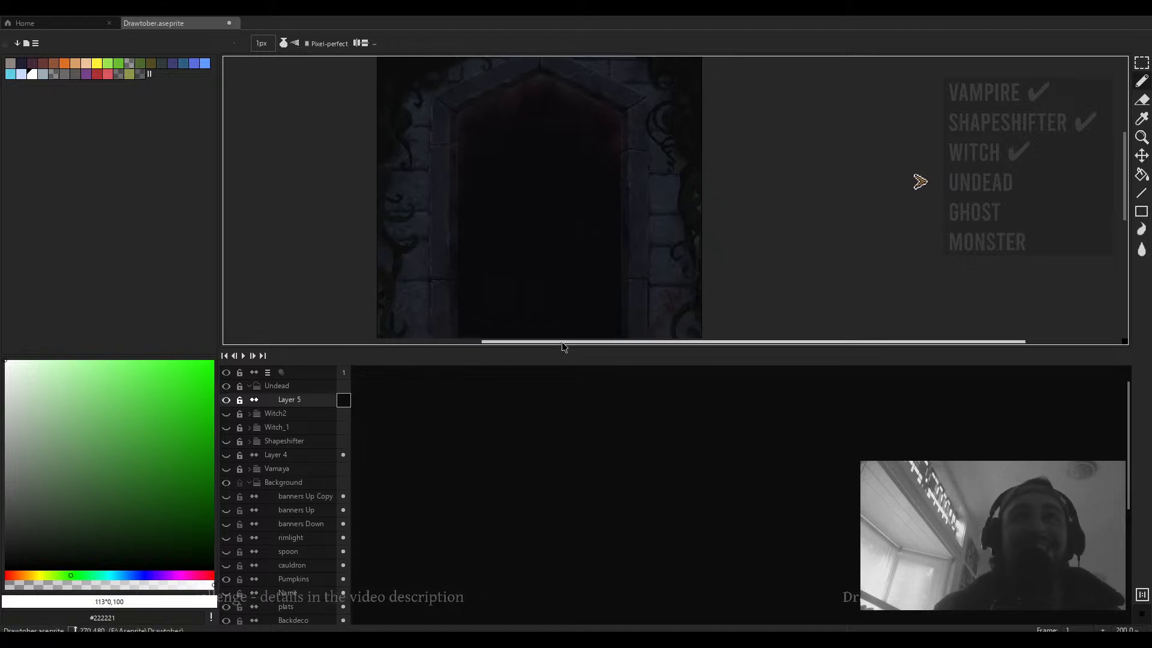
pyautogui.moveTo(561, 347); pyautogui.dragTo(560, 498)
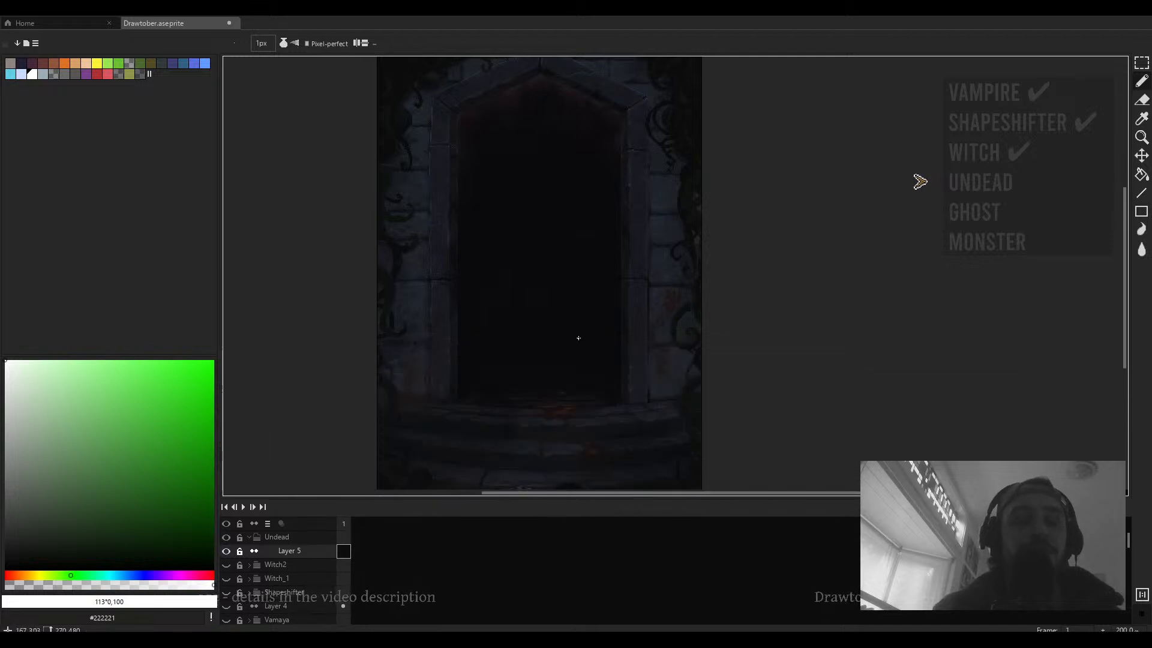
pyautogui.moveTo(578, 338); pyautogui.dragTo(583, 362)
pyautogui.scroll(1, 546, 325)
pyautogui.moveTo(548, 324); pyautogui.dragTo(480, 318)
pyautogui.moveTo(100, 441); pyautogui.dragTo(104, 496)
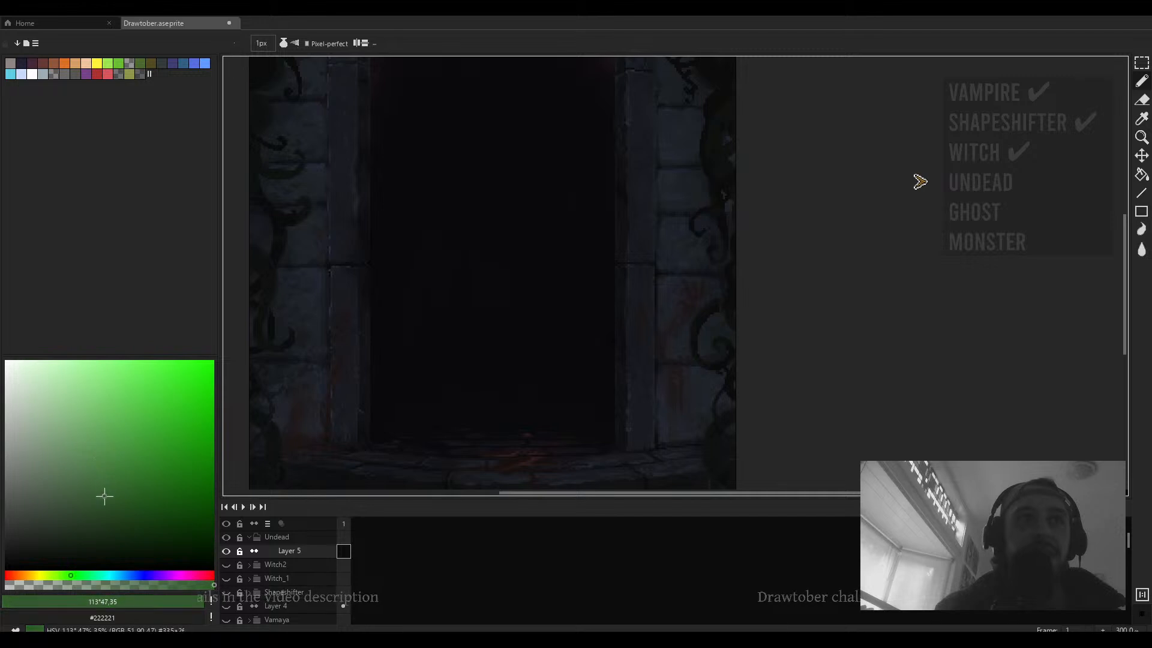
# - Try diagonal test strokes in dark green at 3 px and 11 px brush sizes, undoing each
pyautogui.scroll(-1, 509, 276)
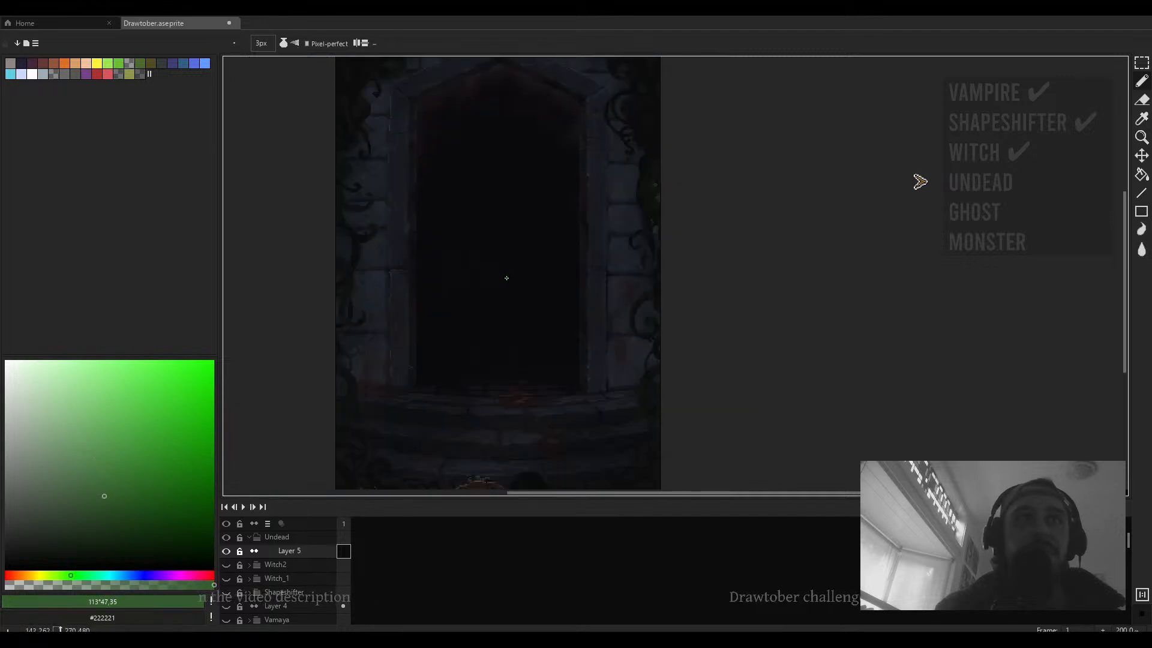
pyautogui.moveTo(104, 502); pyautogui.dragTo(51, 528)
pyautogui.moveTo(489, 224); pyautogui.dragTo(453, 327)
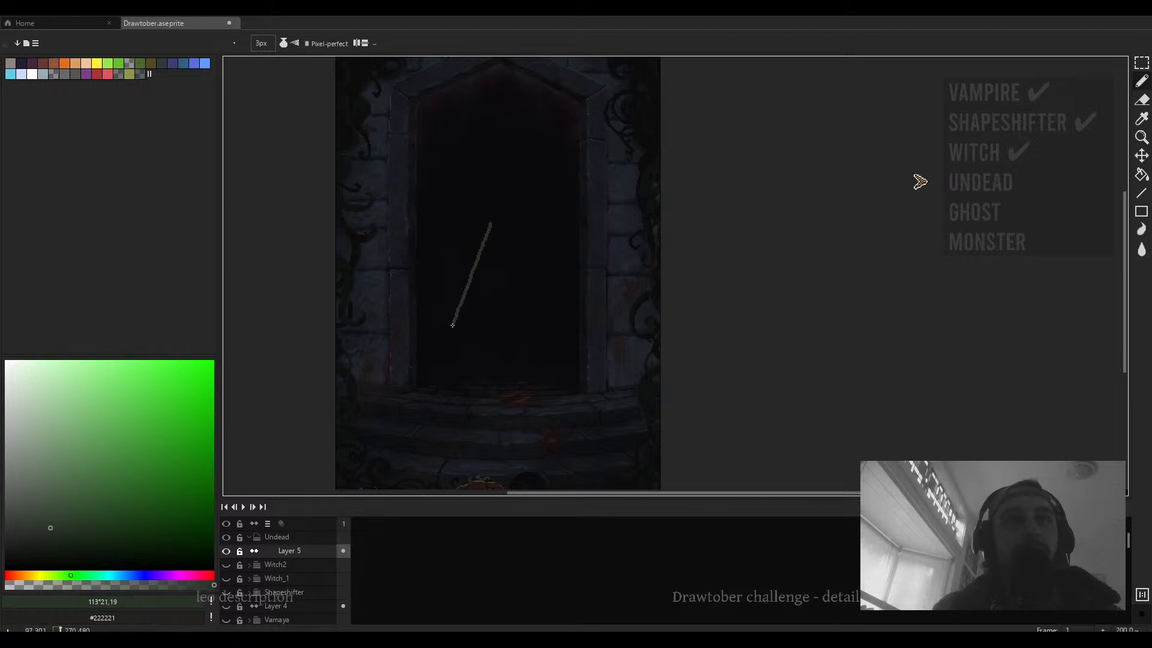
pyautogui.hotkey('ctrl', 'z')
pyautogui.scroll(8, 473, 298)
pyautogui.moveTo(503, 187); pyautogui.dragTo(470, 288)
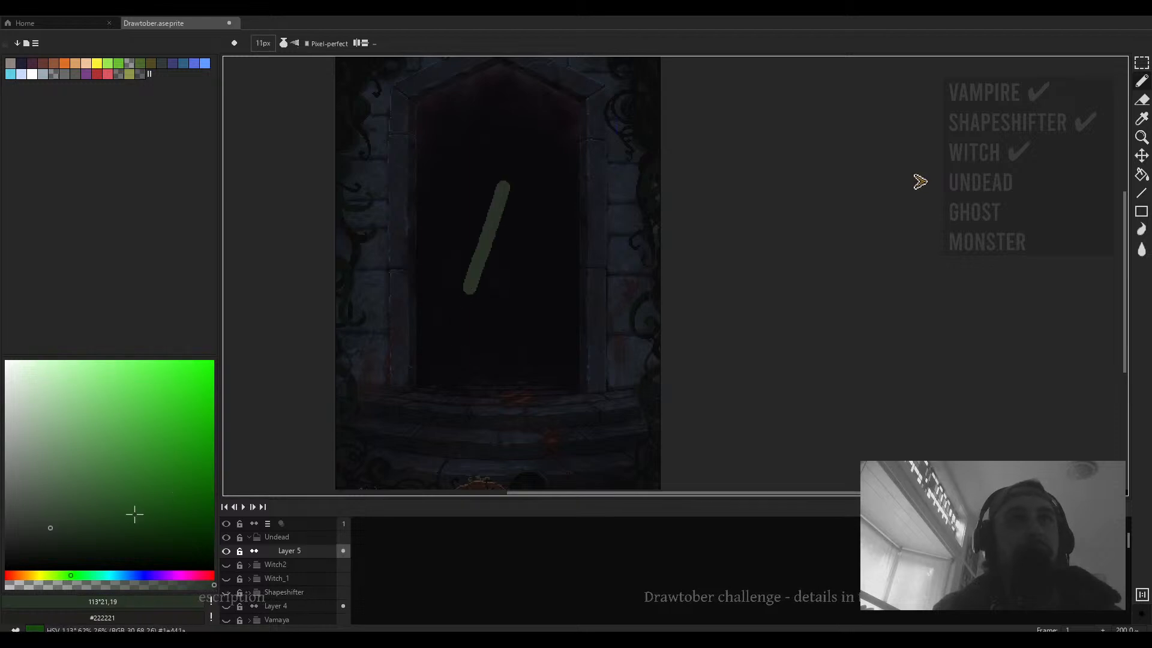
pyautogui.hotkey('ctrl', 'z')
# - Pick a very dark green from the color field
pyautogui.click(45, 537)
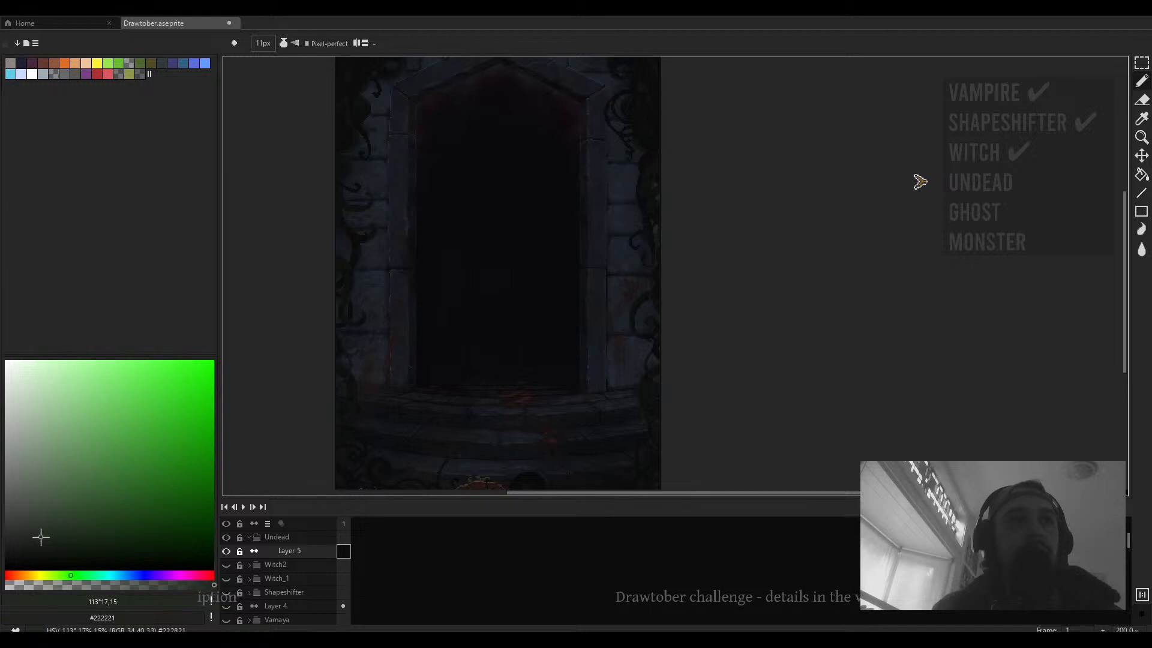
# - Adjust the dark green slightly, try a test stroke and undo it, and hide the interface panels
pyautogui.moveTo(41, 537); pyautogui.dragTo(41, 534)
pyautogui.moveTo(479, 214)
pyautogui.mouseDown()
pyautogui.moveTo(460, 276)
pyautogui.moveTo(527, 288)
pyautogui.moveTo(532, 262)
pyautogui.mouseUp()
pyautogui.hotkey('ctrl', 'z')
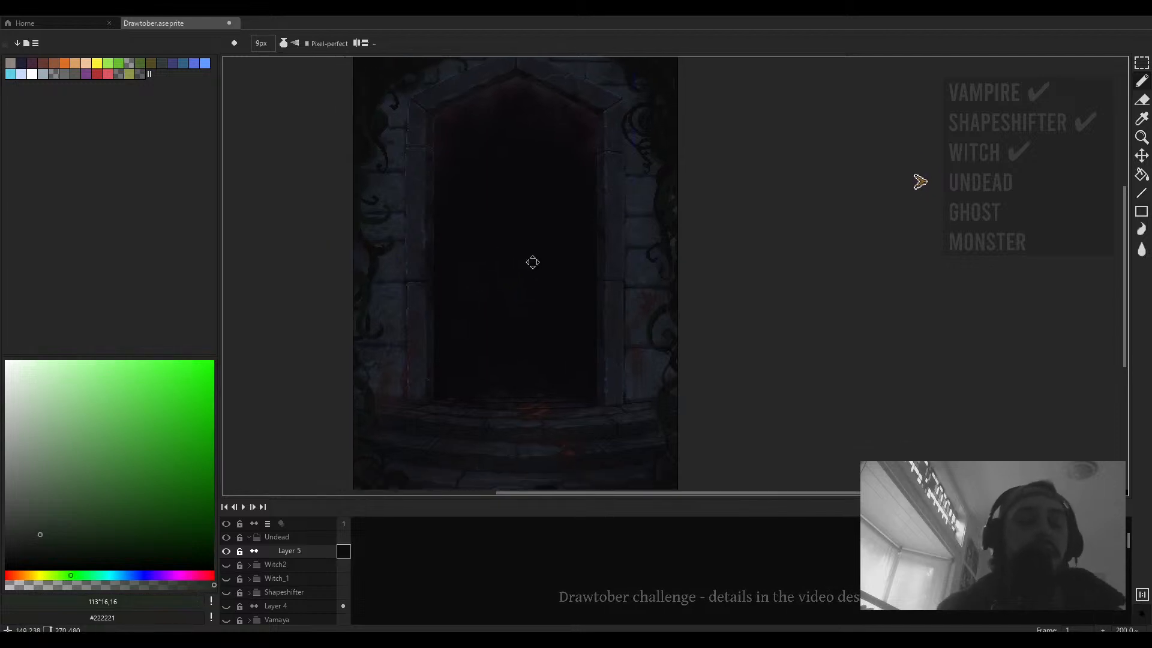
pyautogui.press('Tab')
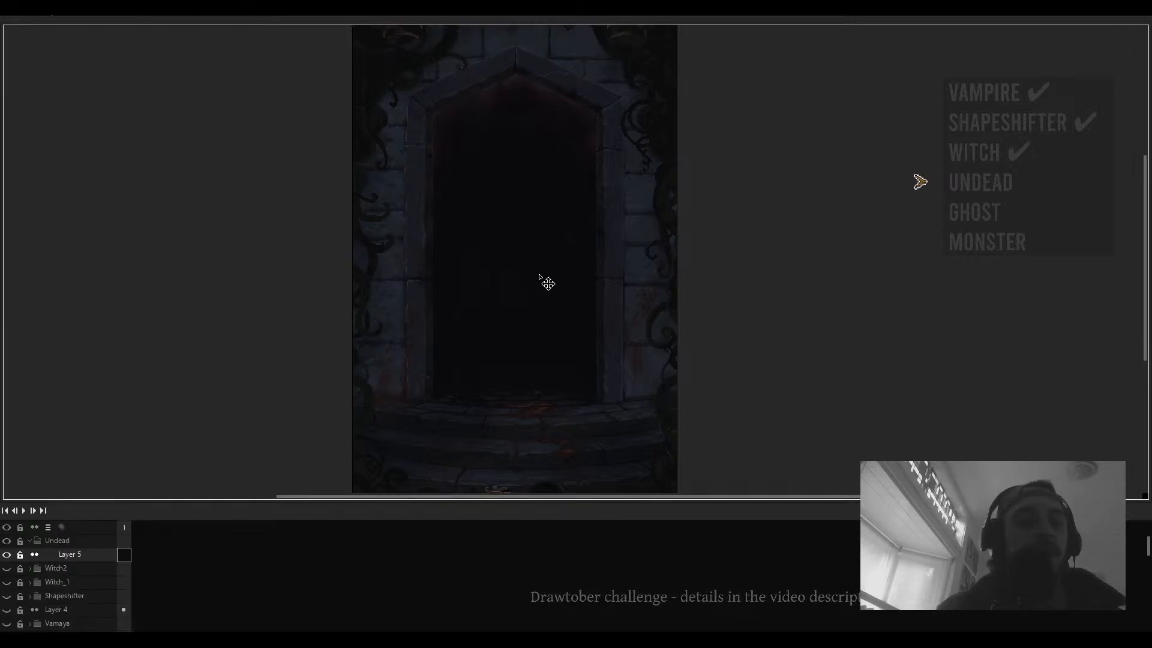
pyautogui.press('Tab')
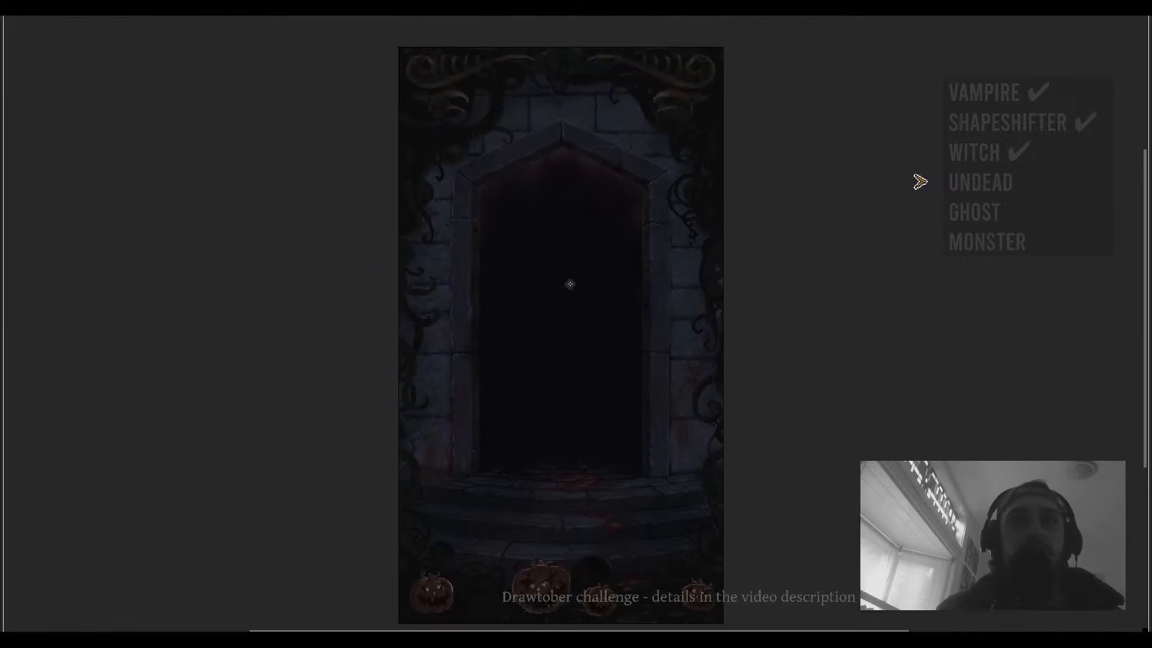
# - Sketch a stick figure's head line and slanted shoulder line inside the doorway, redrawing the shoulders several times
pyautogui.scroll(1, 559, 376)
pyautogui.moveTo(601, 339); pyautogui.dragTo(582, 309)
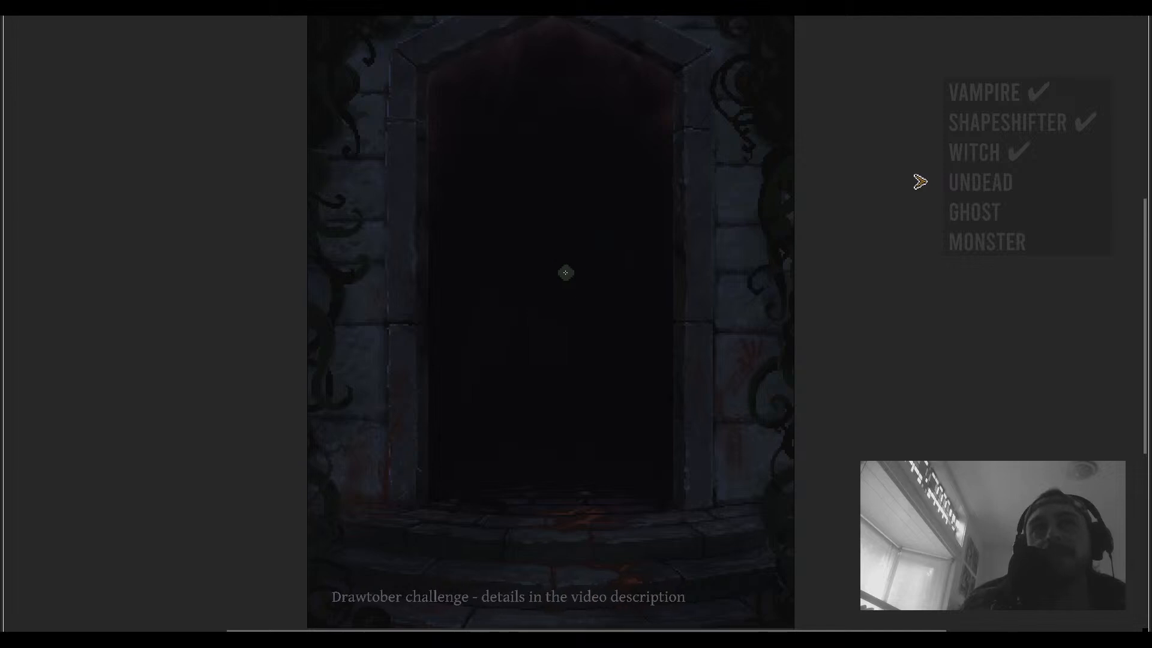
pyautogui.moveTo(549, 189)
pyautogui.mouseDown()
pyautogui.moveTo(551, 228)
pyautogui.moveTo(641, 275)
pyautogui.mouseUp()
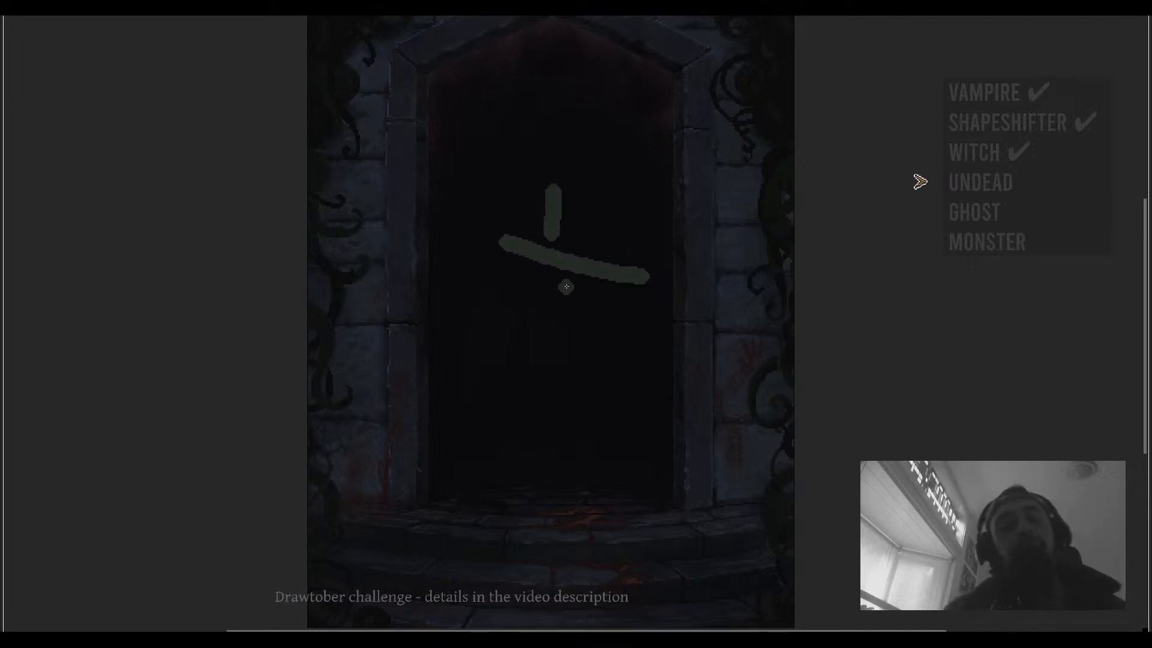
pyautogui.hotkey('ctrl', 'z')
pyautogui.moveTo(501, 238); pyautogui.dragTo(600, 273)
pyautogui.hotkey('ctrl', 'z')
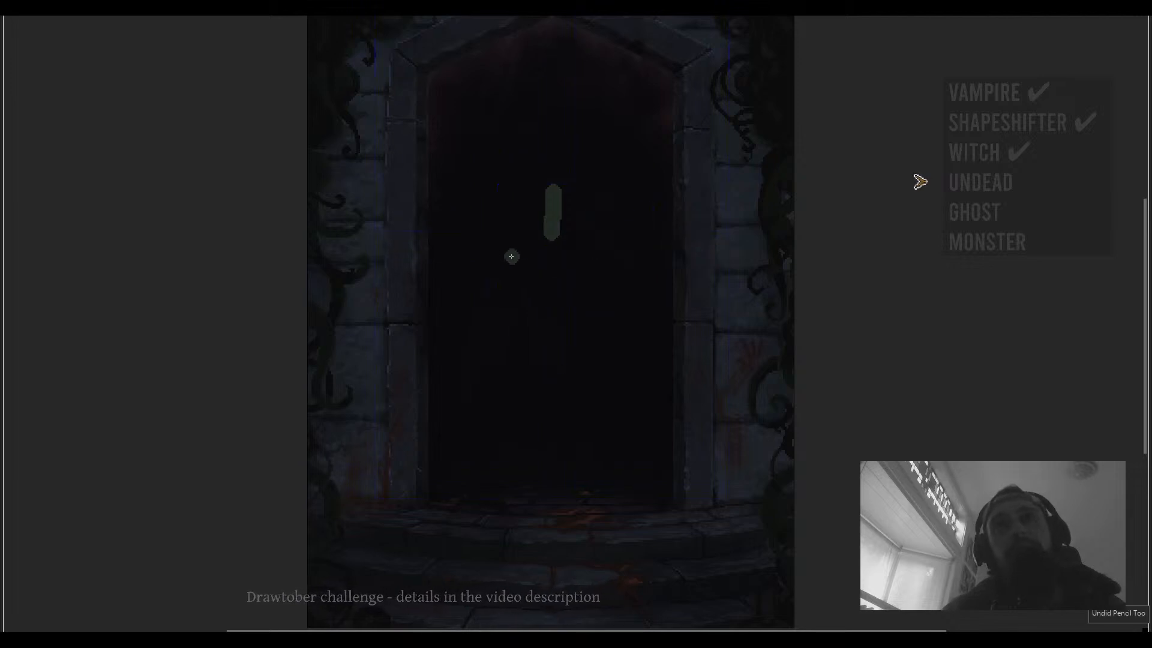
pyautogui.moveTo(508, 253); pyautogui.dragTo(603, 274)
pyautogui.hotkey('ctrl', 'z')
pyautogui.hotkey('ctrl', 'z')
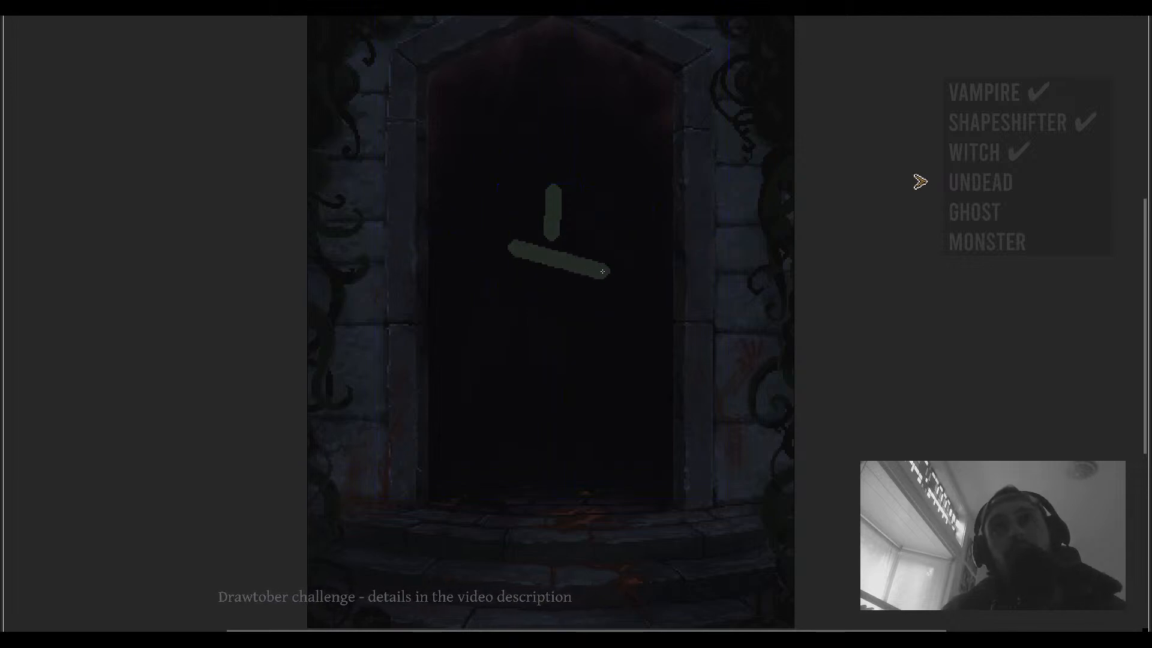
pyautogui.hotkey('ctrl', 'z')
pyautogui.moveTo(508, 248); pyautogui.dragTo(556, 262)
pyautogui.hotkey('ctrl', 'z')
pyautogui.hotkey('ctrl', 'z')
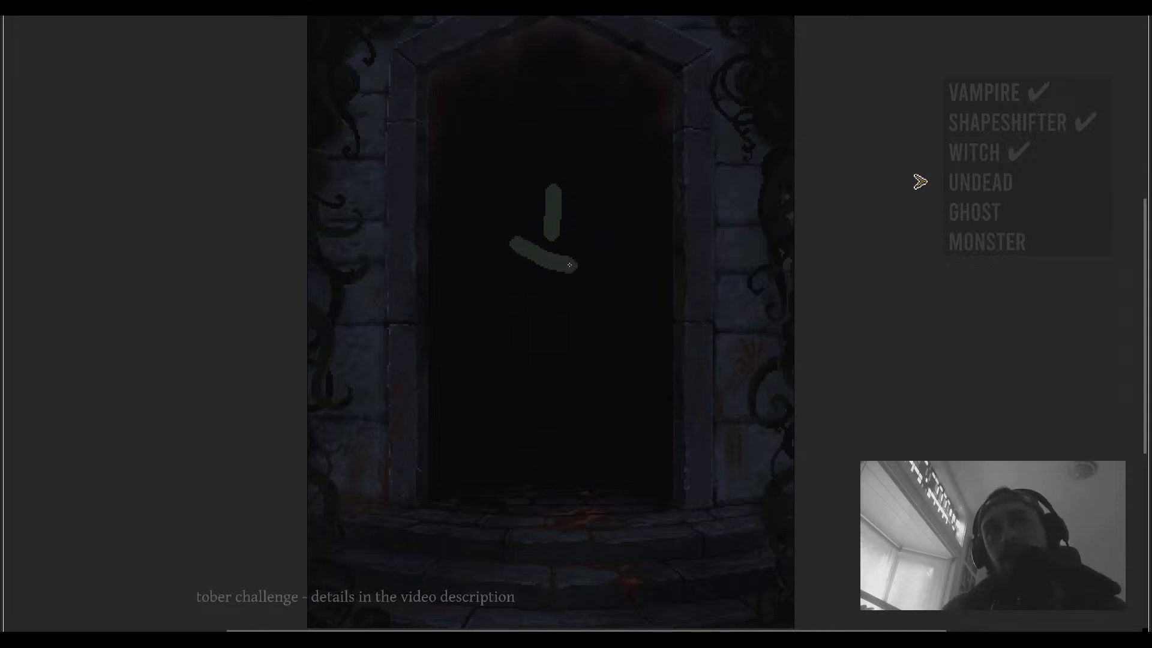
pyautogui.hotkey('ctrl', 'z')
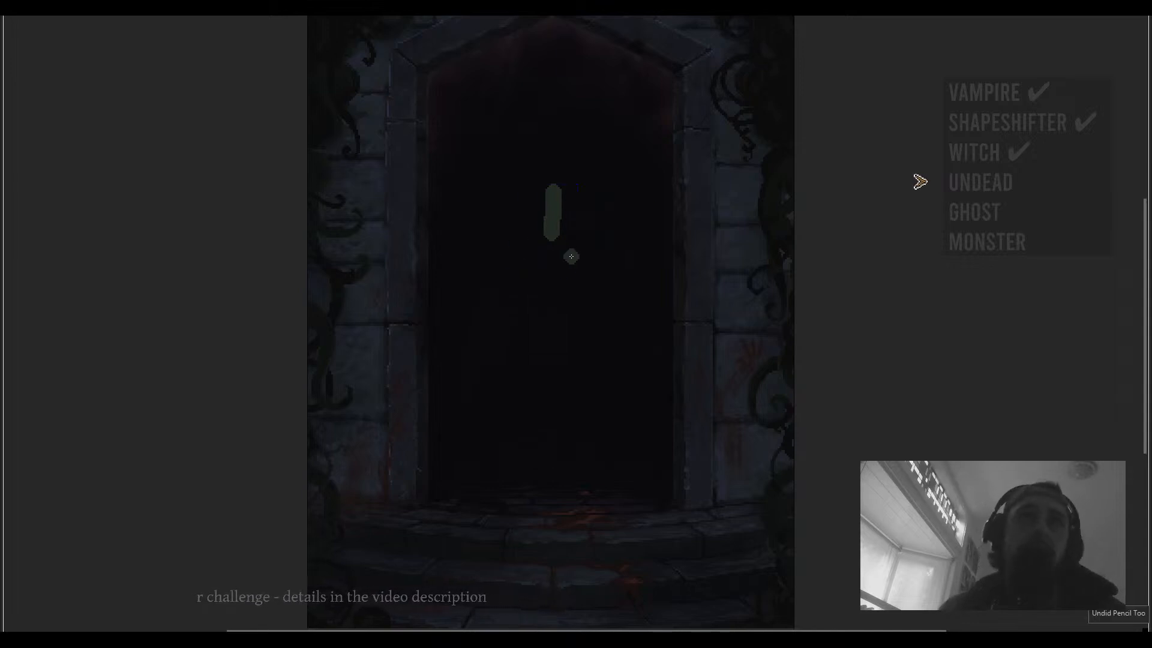
pyautogui.moveTo(514, 246)
pyautogui.mouseDown()
pyautogui.moveTo(565, 265)
pyautogui.moveTo(509, 247)
pyautogui.mouseUp()
pyautogui.hotkey('ctrl', 'z')
pyautogui.hotkey('ctrl', 'z')
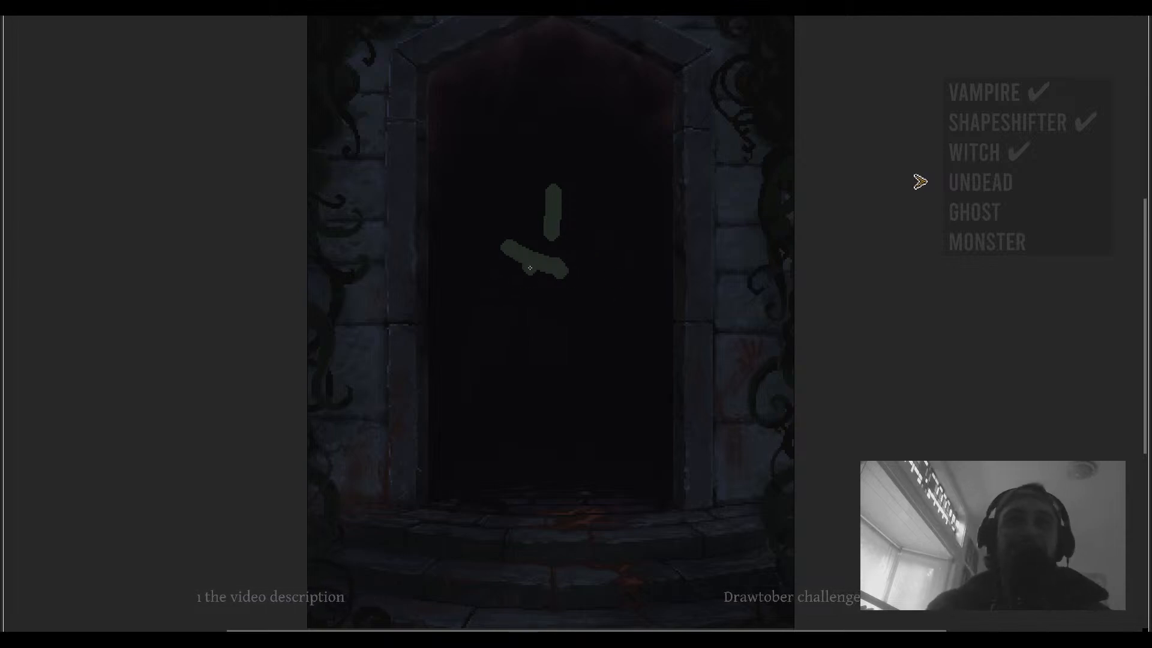
# - Sketch the stick figure's bent torso and two angled legs down toward the steps
pyautogui.moveTo(530, 259)
pyautogui.mouseDown()
pyautogui.moveTo(501, 360)
pyautogui.moveTo(526, 351)
pyautogui.moveTo(487, 326)
pyautogui.moveTo(469, 332)
pyautogui.mouseUp()
pyautogui.press('m')
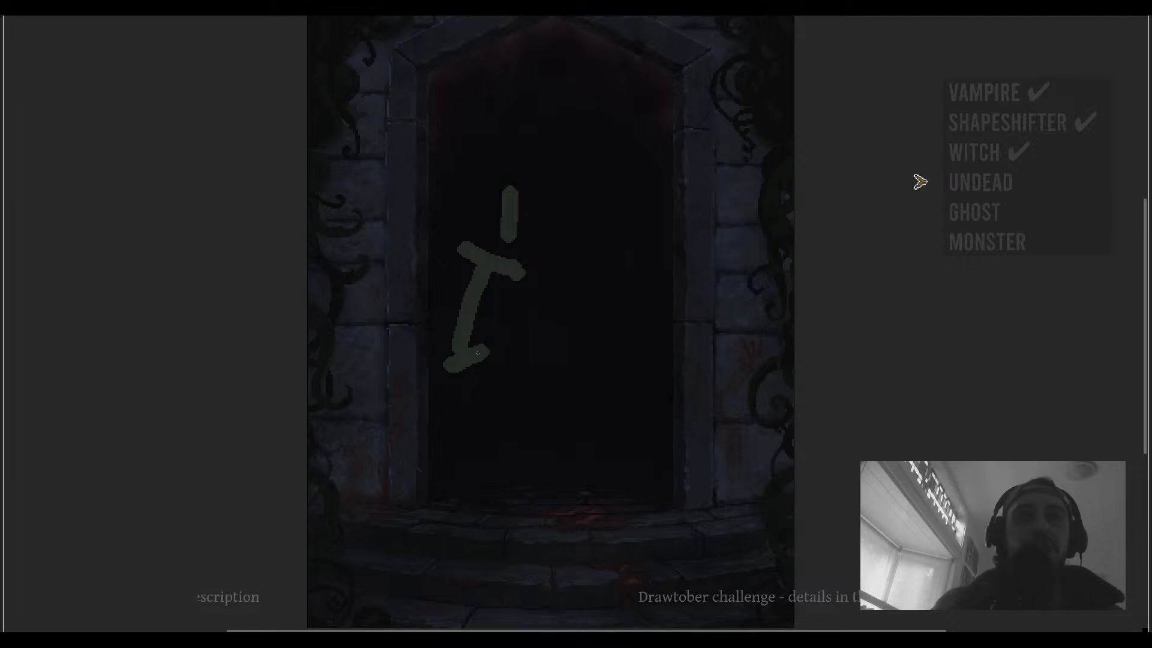
pyautogui.moveTo(474, 363); pyautogui.dragTo(561, 403)
pyautogui.hotkey('ctrl', 'z')
pyautogui.moveTo(474, 363)
pyautogui.mouseDown()
pyautogui.moveTo(521, 381)
pyautogui.moveTo(540, 409)
pyautogui.moveTo(545, 479)
pyautogui.mouseUp()
pyautogui.hotkey('ctrl', 'z')
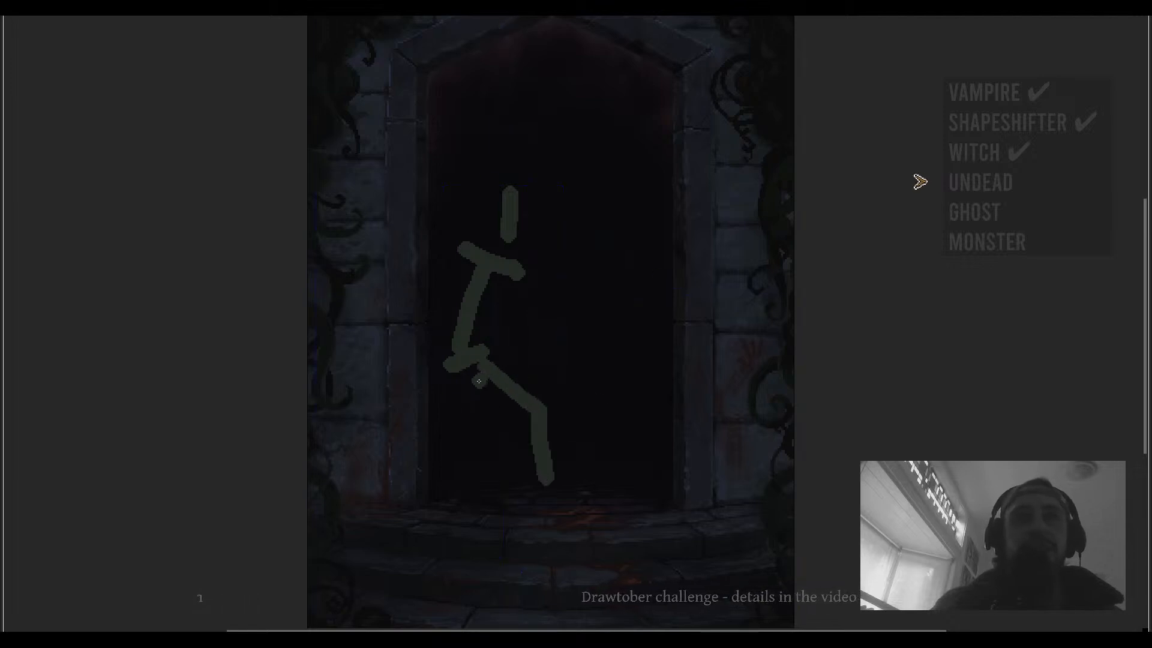
pyautogui.moveTo(473, 367); pyautogui.dragTo(524, 480)
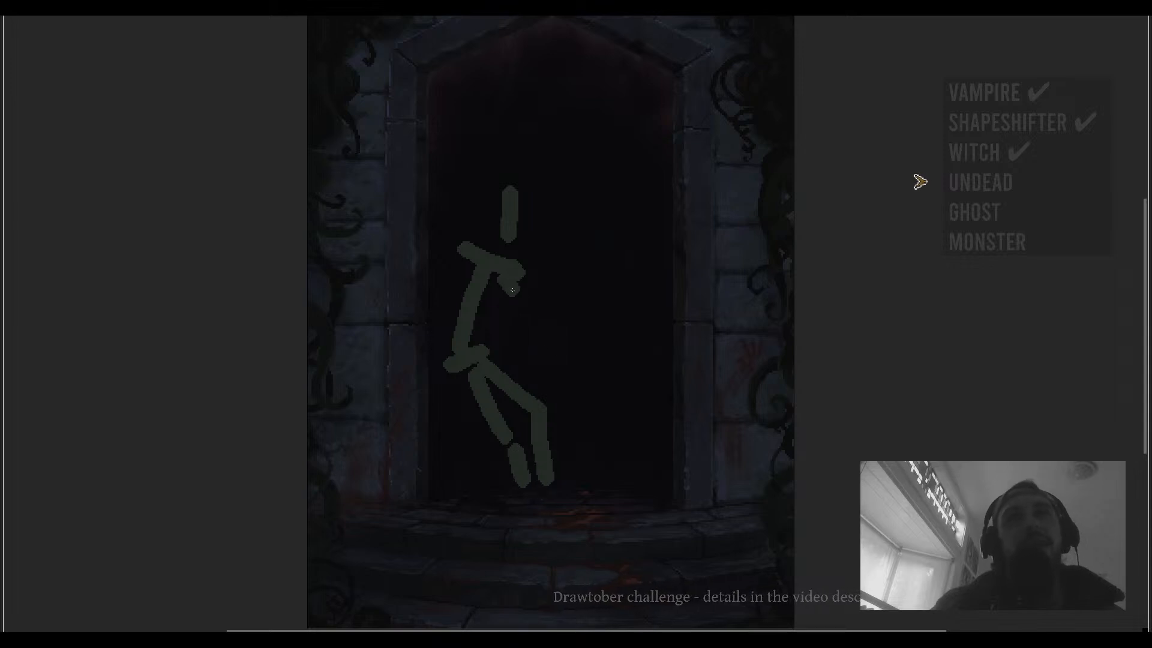
# - Try several arm strokes from the figure's shoulder, undoing each
pyautogui.moveTo(512, 290); pyautogui.dragTo(557, 344)
pyautogui.hotkey('ctrl', 'z')
pyautogui.moveTo(507, 285)
pyautogui.mouseDown()
pyautogui.moveTo(535, 317)
pyautogui.moveTo(552, 287)
pyautogui.moveTo(539, 314)
pyautogui.moveTo(561, 305)
pyautogui.moveTo(568, 276)
pyautogui.moveTo(558, 282)
pyautogui.moveTo(591, 283)
pyautogui.moveTo(612, 314)
pyautogui.mouseUp()
pyautogui.hotkey('ctrl', 'z')
pyautogui.hotkey('ctrl', 'z')
pyautogui.moveTo(537, 309)
pyautogui.mouseDown()
pyautogui.moveTo(562, 337)
pyautogui.moveTo(580, 314)
pyautogui.moveTo(616, 302)
pyautogui.moveTo(597, 362)
pyautogui.mouseUp()
pyautogui.hotkey('ctrl', 'z')
pyautogui.hotkey('ctrl', 'z')
pyautogui.moveTo(579, 318)
pyautogui.mouseDown()
pyautogui.moveTo(605, 346)
pyautogui.moveTo(599, 358)
pyautogui.mouseUp()
pyautogui.hotkey('ctrl', 'z')
pyautogui.scroll(-1, 617, 319)
pyautogui.scroll(2, 594, 315)
pyautogui.hotkey('ctrl', 'z')
pyautogui.scroll(-4, 662, 350)
pyautogui.scroll(4, 646, 347)
pyautogui.hotkey('ctrl', 'z')
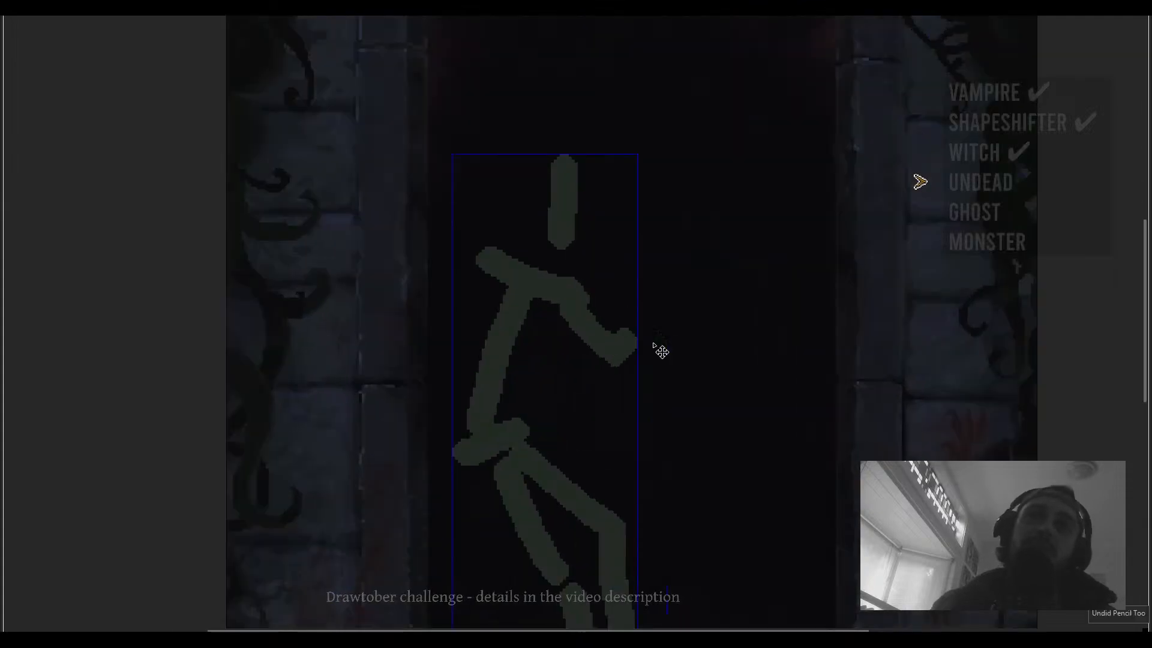
pyautogui.hotkey('ctrl', 'z')
# - Erase the whole stick figure sketch from the doorway with the Eraser
pyautogui.scroll(-1, 635, 330)
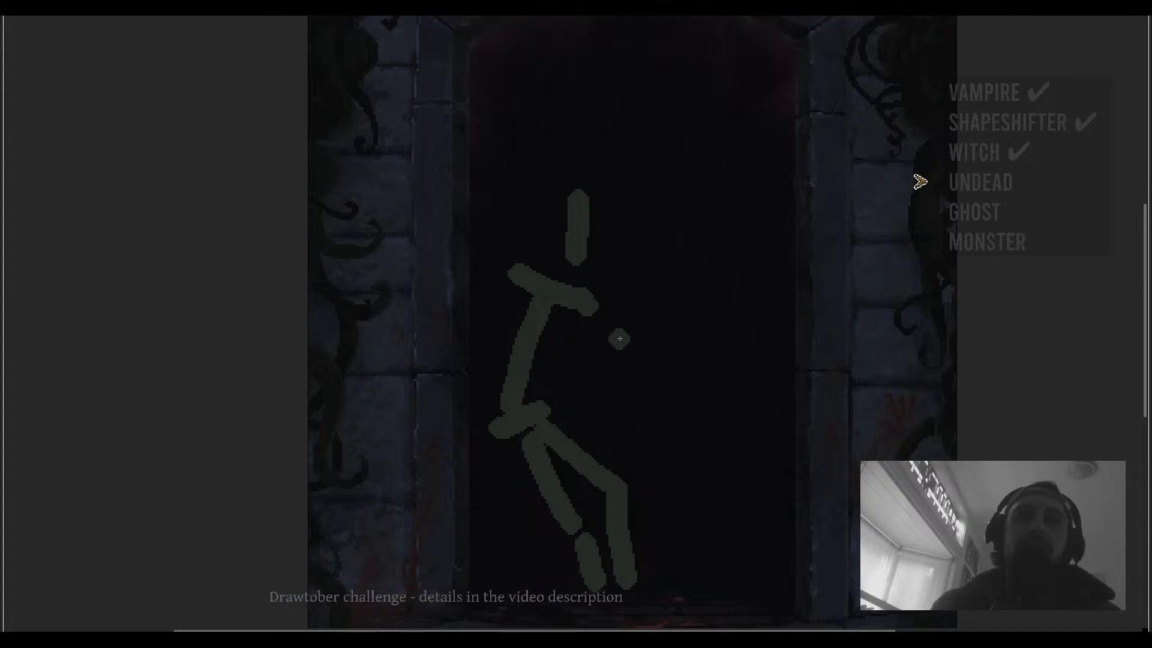
pyautogui.scroll(-2, 617, 336)
pyautogui.scroll(1, 586, 277)
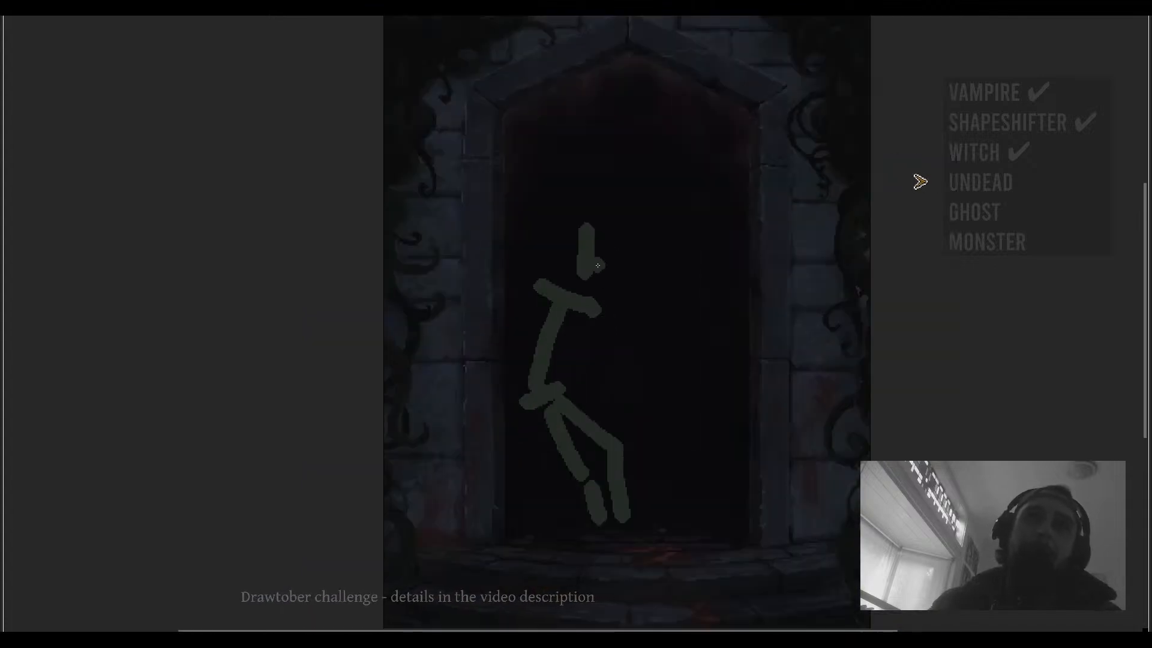
pyautogui.moveTo(610, 296); pyautogui.dragTo(603, 298)
pyautogui.press('e')
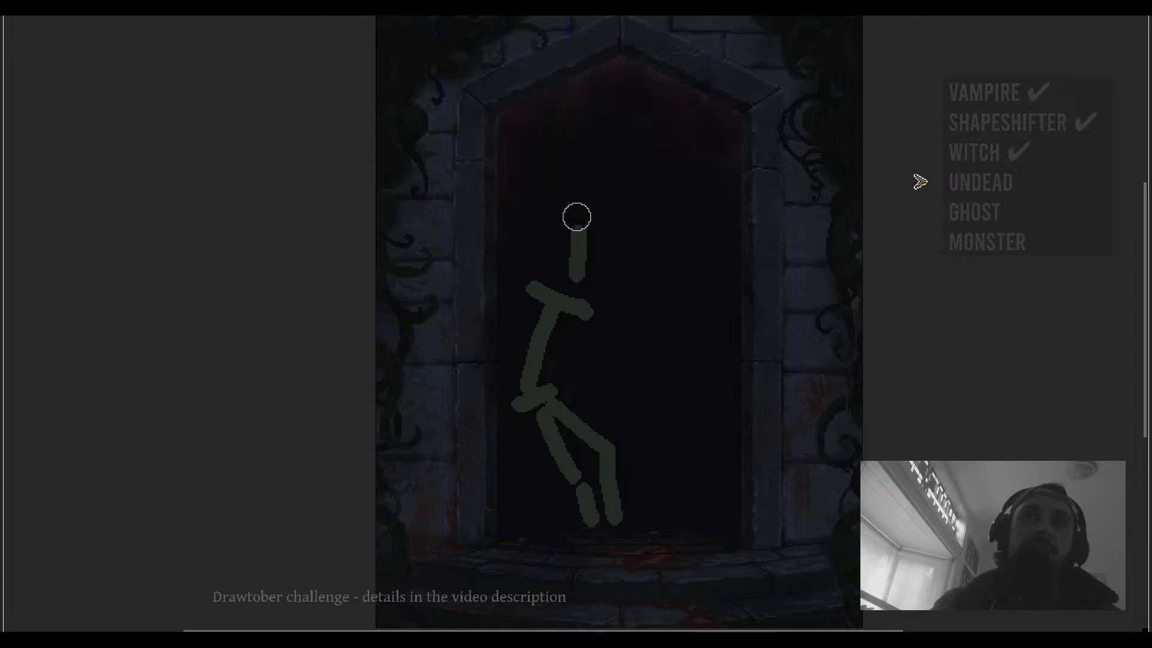
pyautogui.moveTo(576, 216); pyautogui.dragTo(580, 273)
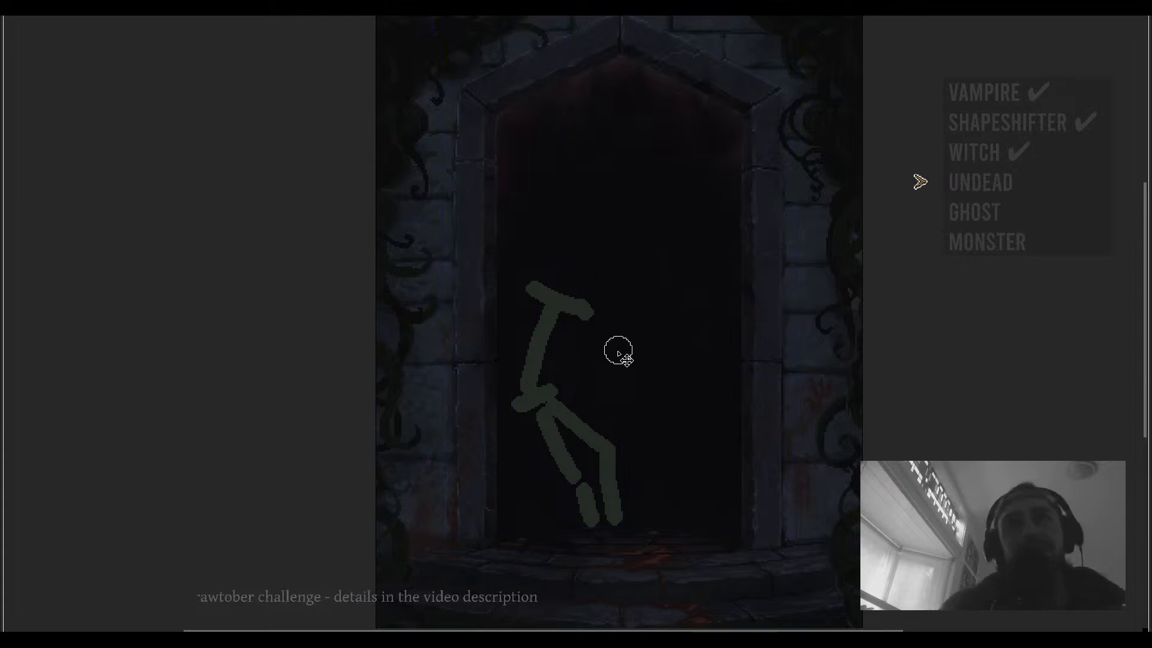
pyautogui.moveTo(617, 353)
pyautogui.mouseDown()
pyautogui.moveTo(568, 467)
pyautogui.moveTo(533, 372)
pyautogui.moveTo(524, 282)
pyautogui.moveTo(605, 469)
pyautogui.moveTo(606, 520)
pyautogui.mouseUp()
pyautogui.moveTo(644, 475)
pyautogui.mouseDown()
pyautogui.moveTo(623, 469)
pyautogui.moveTo(603, 406)
pyautogui.mouseUp()
# - Sketch a new figure with the brush: an oval head, shoulder joints and a boxy torso
pyautogui.press('b')
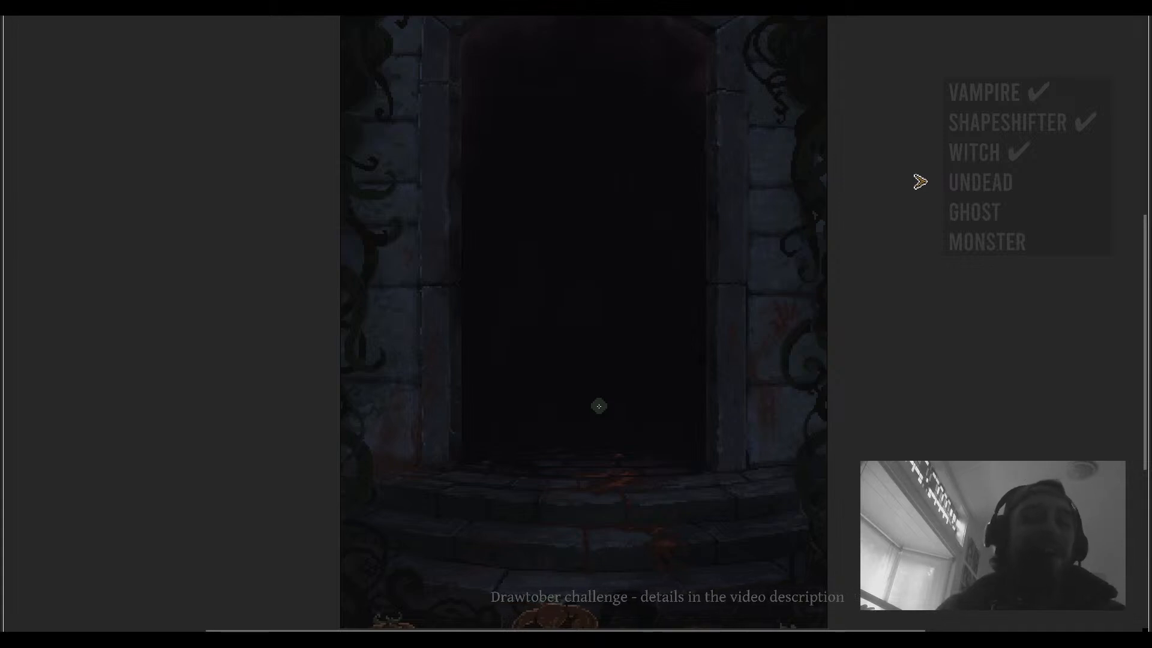
pyautogui.moveTo(604, 385); pyautogui.dragTo(622, 439)
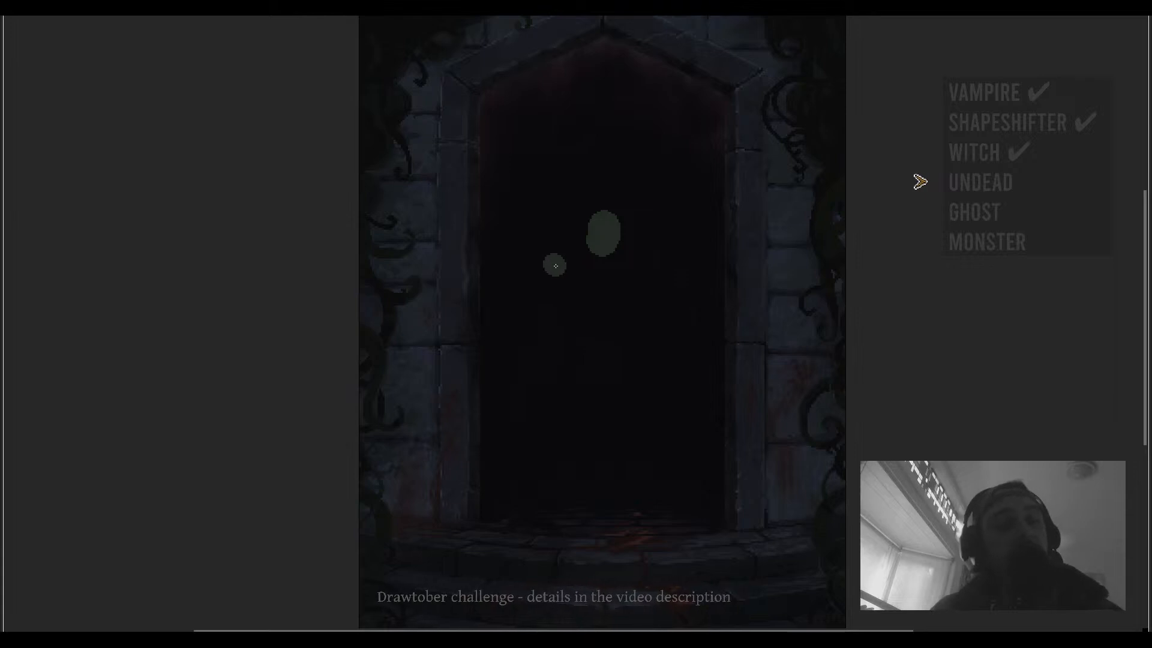
pyautogui.click(638, 270)
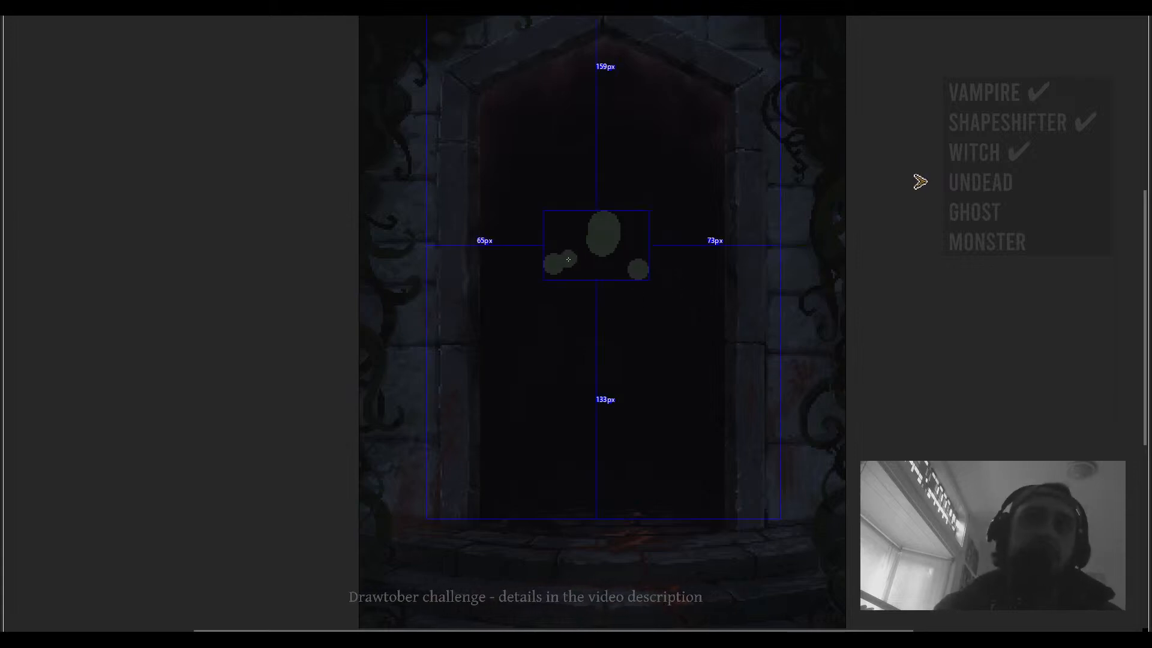
pyautogui.moveTo(568, 259)
pyautogui.mouseDown()
pyautogui.moveTo(624, 259)
pyautogui.moveTo(597, 248)
pyautogui.moveTo(558, 261)
pyautogui.mouseUp()
pyautogui.hotkey('ctrl', 'z')
pyautogui.moveTo(602, 292)
pyautogui.mouseDown()
pyautogui.moveTo(624, 270)
pyautogui.moveTo(642, 218)
pyautogui.moveTo(597, 263)
pyautogui.mouseUp()
pyautogui.moveTo(675, 208)
pyautogui.mouseDown()
pyautogui.moveTo(655, 258)
pyautogui.moveTo(588, 250)
pyautogui.moveTo(649, 243)
pyautogui.moveTo(646, 282)
pyautogui.mouseUp()
pyautogui.hotkey('ctrl', 'z')
pyautogui.hotkey('ctrl', 'z')
pyautogui.moveTo(591, 246)
pyautogui.mouseDown()
pyautogui.moveTo(590, 296)
pyautogui.moveTo(643, 286)
pyautogui.moveTo(634, 300)
pyautogui.moveTo(645, 297)
pyautogui.moveTo(591, 316)
pyautogui.mouseUp()
pyautogui.scroll(-2, 619, 309)
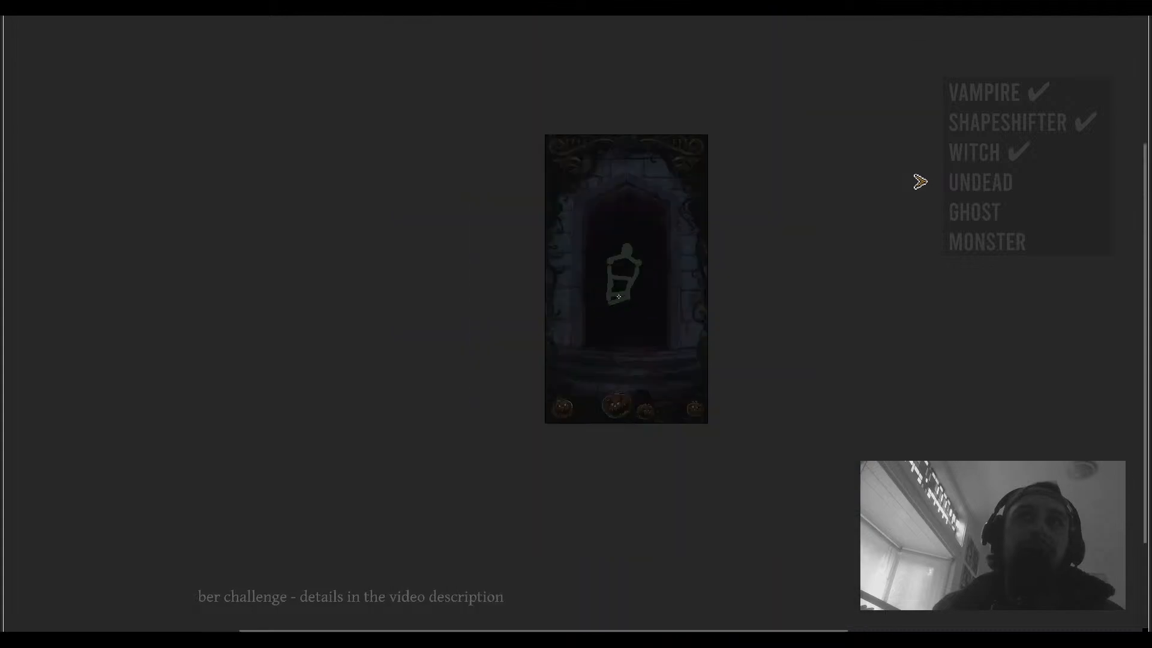
pyautogui.scroll(2, 630, 316)
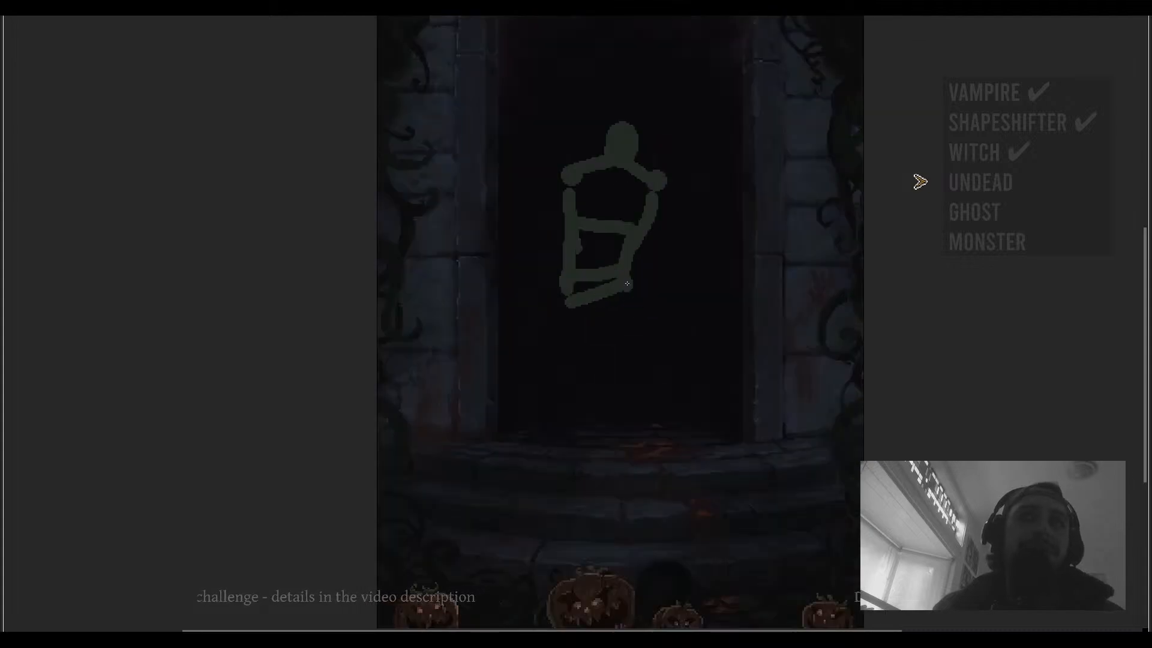
# - Add two straight legs to the figure reaching down to the doorway step
pyautogui.moveTo(576, 295)
pyautogui.mouseDown()
pyautogui.moveTo(571, 342)
pyautogui.moveTo(605, 356)
pyautogui.mouseUp()
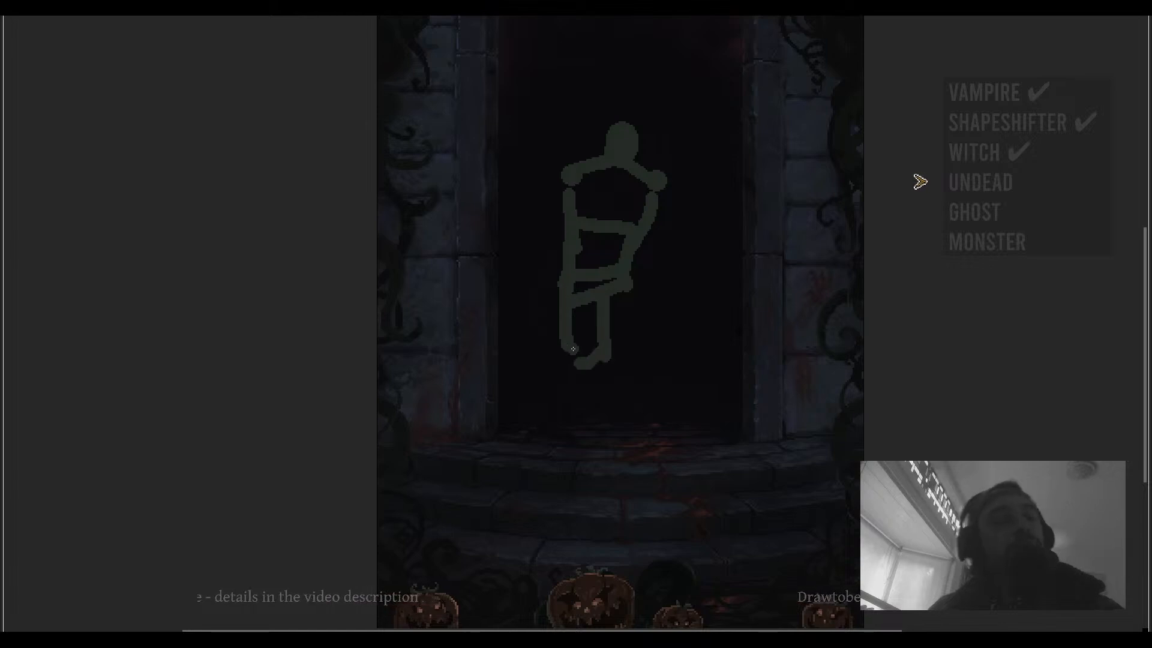
pyautogui.moveTo(572, 356); pyautogui.dragTo(577, 408)
pyautogui.moveTo(604, 363)
pyautogui.mouseDown()
pyautogui.moveTo(600, 411)
pyautogui.moveTo(578, 415)
pyautogui.moveTo(565, 437)
pyautogui.moveTo(604, 430)
pyautogui.mouseUp()
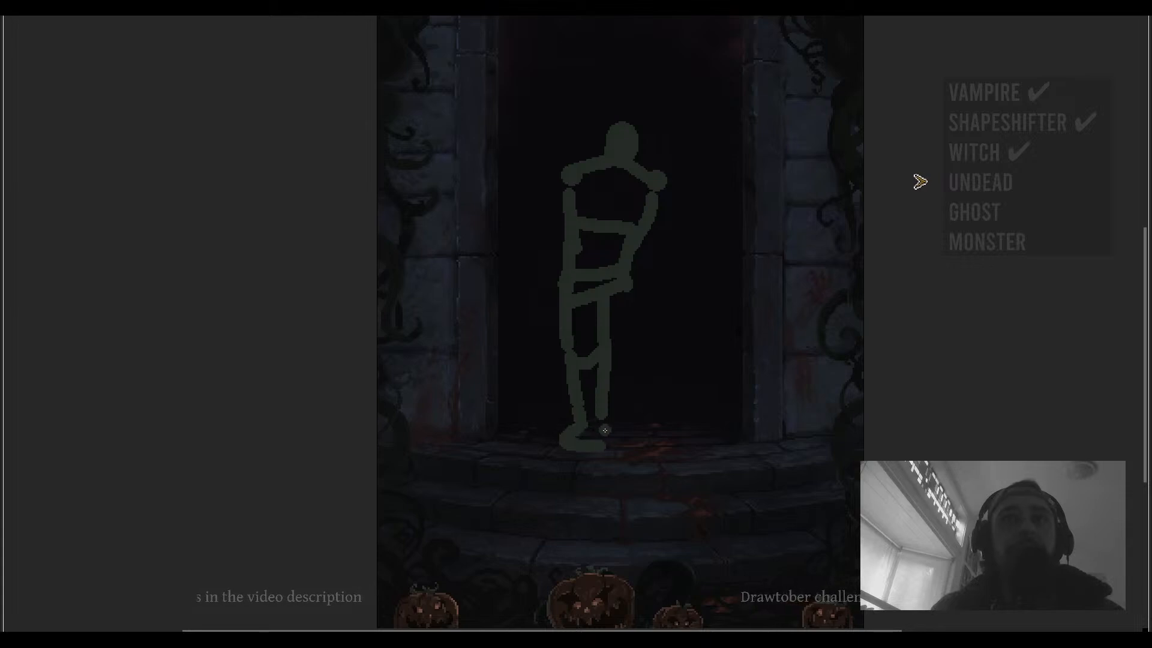
# - Draw the figure's arm folded across its chest, after several undone attempts
pyautogui.moveTo(628, 280); pyautogui.dragTo(650, 339)
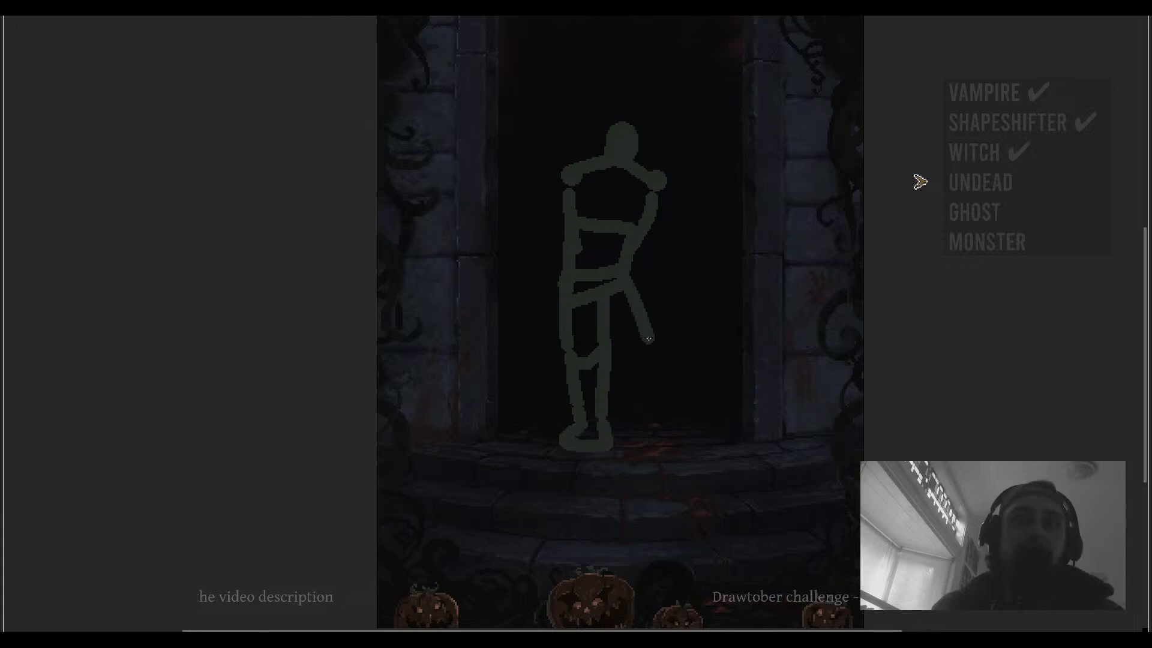
pyautogui.hotkey('ctrl', 'z')
pyautogui.moveTo(628, 277)
pyautogui.mouseDown()
pyautogui.moveTo(650, 328)
pyautogui.moveTo(664, 325)
pyautogui.mouseUp()
pyautogui.hotkey('ctrl', 'z')
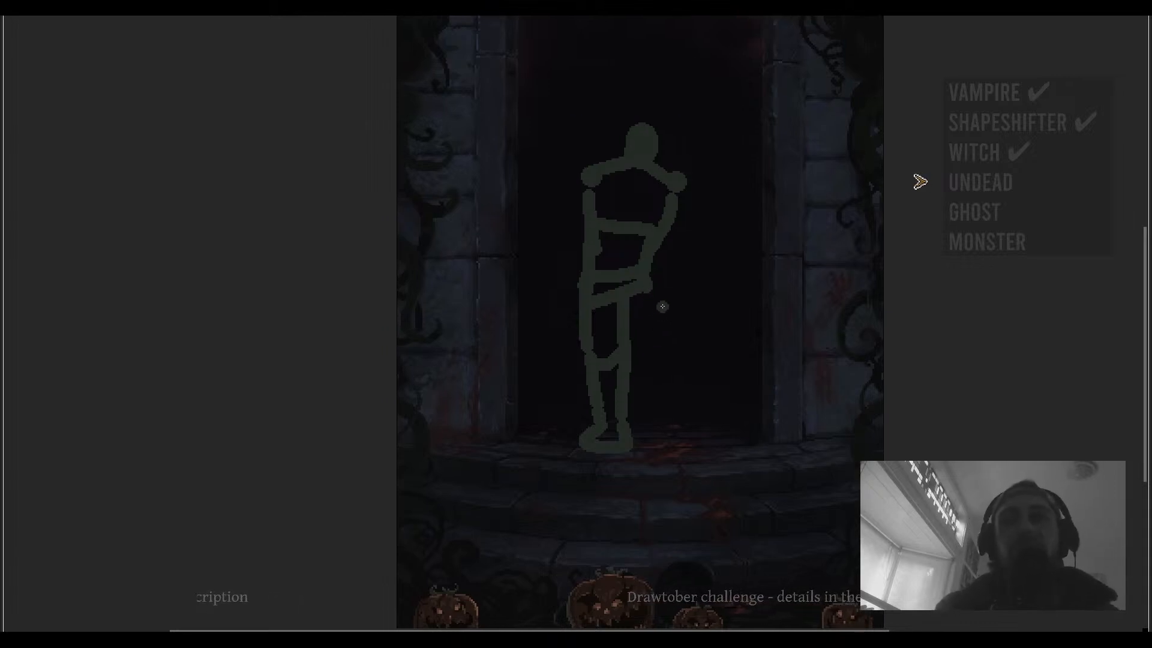
pyautogui.moveTo(644, 286)
pyautogui.mouseDown()
pyautogui.moveTo(681, 351)
pyautogui.moveTo(686, 342)
pyautogui.moveTo(735, 380)
pyautogui.moveTo(736, 351)
pyautogui.mouseUp()
pyautogui.hotkey('ctrl', 'z')
pyautogui.moveTo(708, 292)
pyautogui.mouseDown()
pyautogui.moveTo(683, 341)
pyautogui.moveTo(711, 318)
pyautogui.mouseUp()
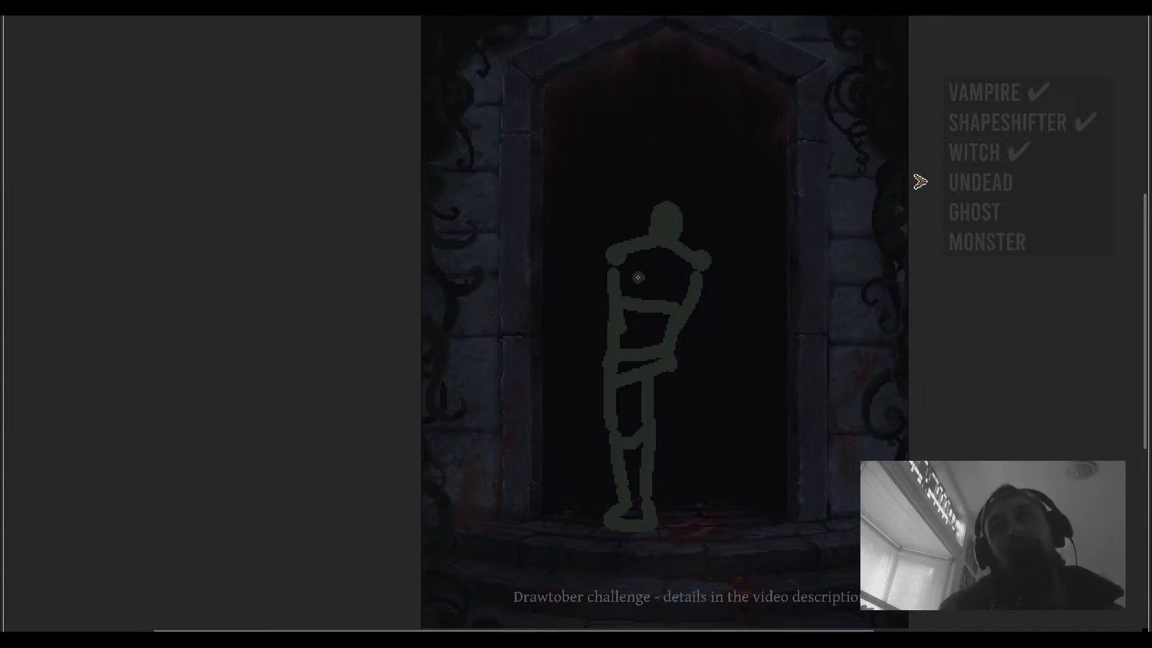
pyautogui.moveTo(635, 271); pyautogui.dragTo(681, 362)
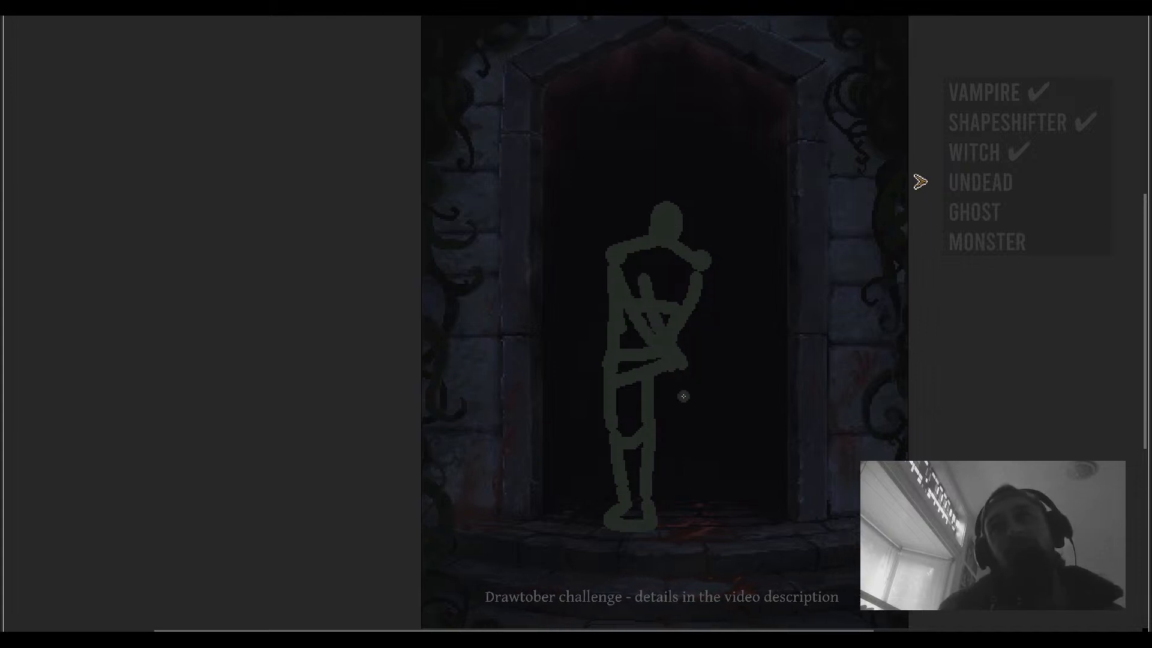
# - Pick a slightly lighter green and paint a thicker arm across the chest with an 11 px brush
pyautogui.hotkey('ctrl', 'f')
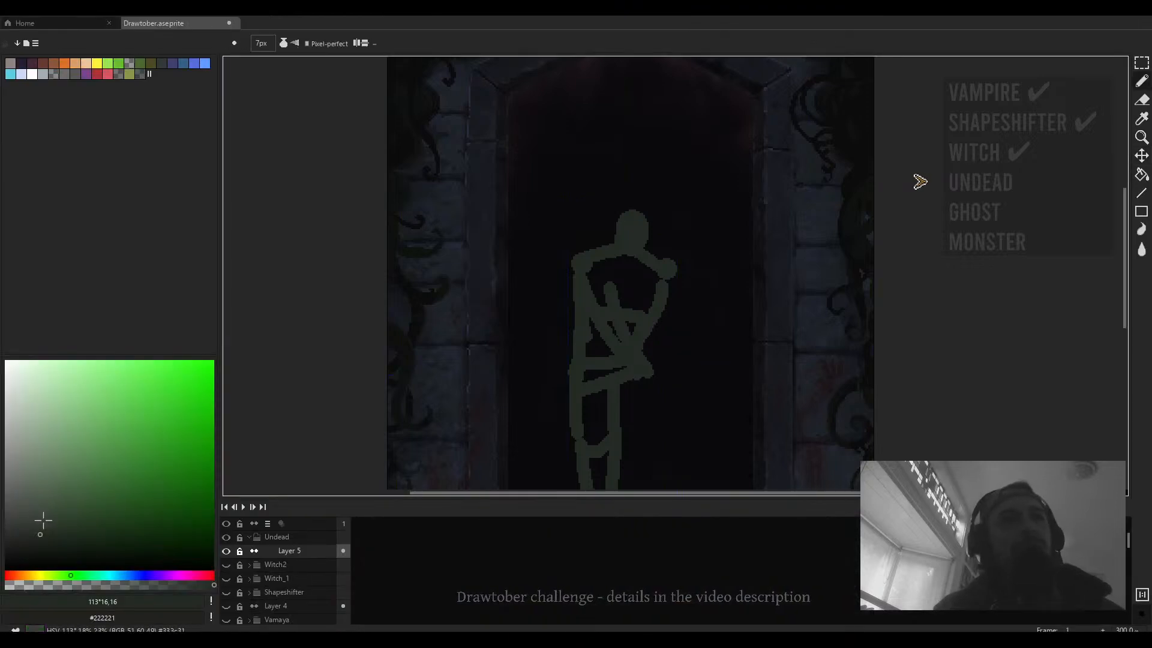
pyautogui.click(43, 520)
pyautogui.press('+')
pyautogui.press('+')
pyautogui.moveTo(587, 275)
pyautogui.mouseDown()
pyautogui.moveTo(613, 337)
pyautogui.moveTo(608, 295)
pyautogui.moveTo(628, 357)
pyautogui.moveTo(620, 349)
pyautogui.moveTo(659, 374)
pyautogui.moveTo(628, 313)
pyautogui.mouseUp()
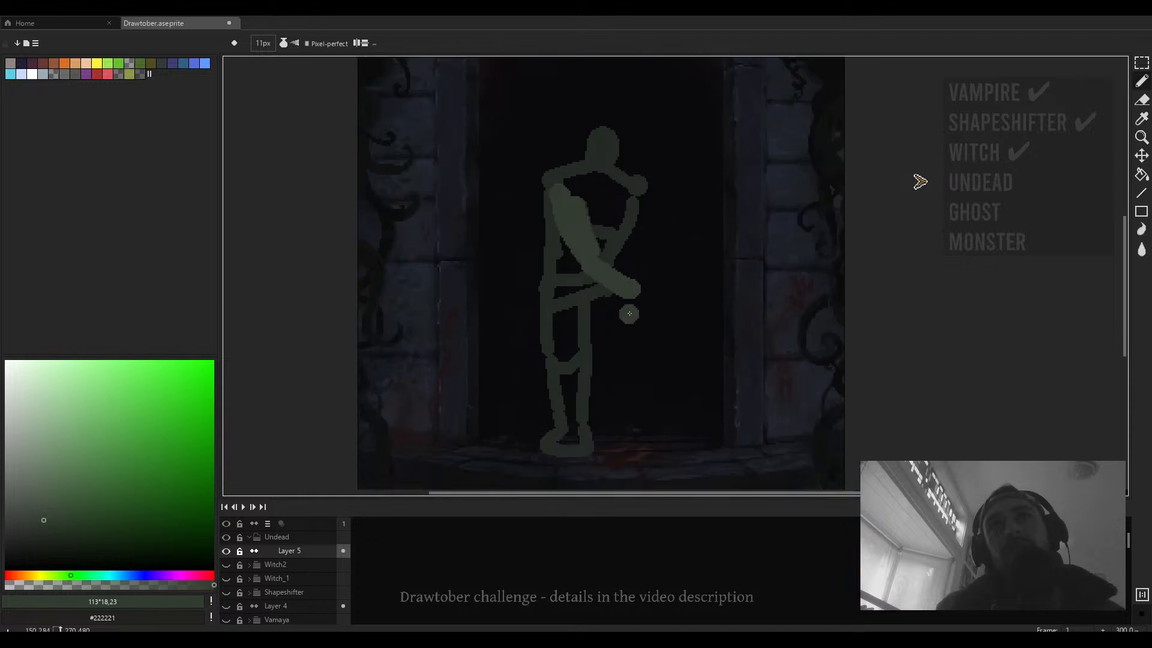
# - Sample the sketch's green and thicken the raised upper arm beside the shoulder
pyautogui.keyDown('alt'); pyautogui.click(628, 224); pyautogui.keyUp('alt')
pyautogui.moveTo(636, 217); pyautogui.dragTo(650, 203)
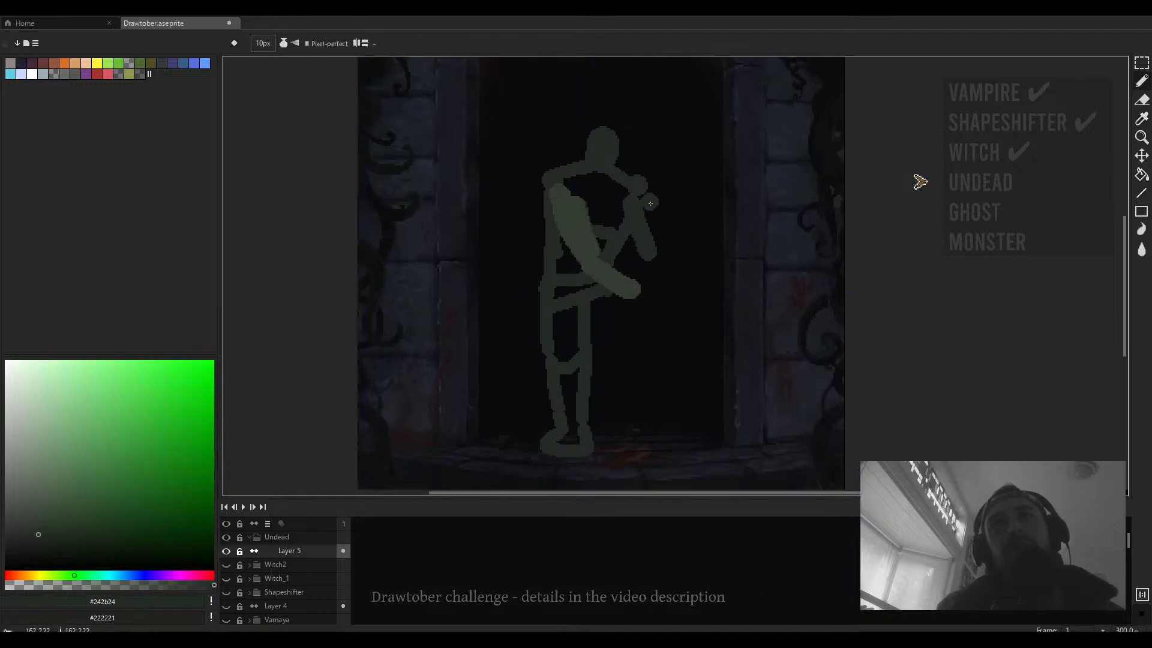
pyautogui.moveTo(650, 254)
pyautogui.mouseDown()
pyautogui.moveTo(640, 309)
pyautogui.moveTo(633, 273)
pyautogui.mouseUp()
pyautogui.press('-')
pyautogui.press('-')
pyautogui.press('-')
pyautogui.press('-')
pyautogui.press('-')
pyautogui.press('-')
pyautogui.hotkey('ctrl', 'z')
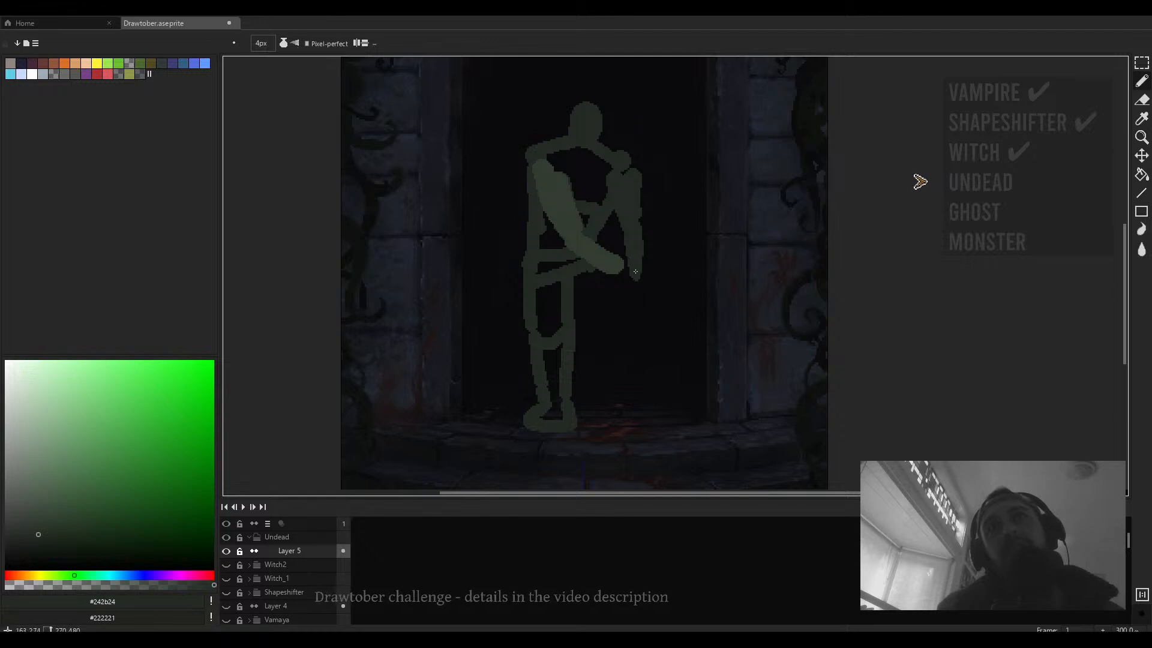
# - Set the brush to 7 px and extend the forearm down toward the hip
pyautogui.keyDown('alt'); pyautogui.click(635, 271); pyautogui.keyUp('alt')
pyautogui.press('+')
pyautogui.press('+')
pyautogui.press('+')
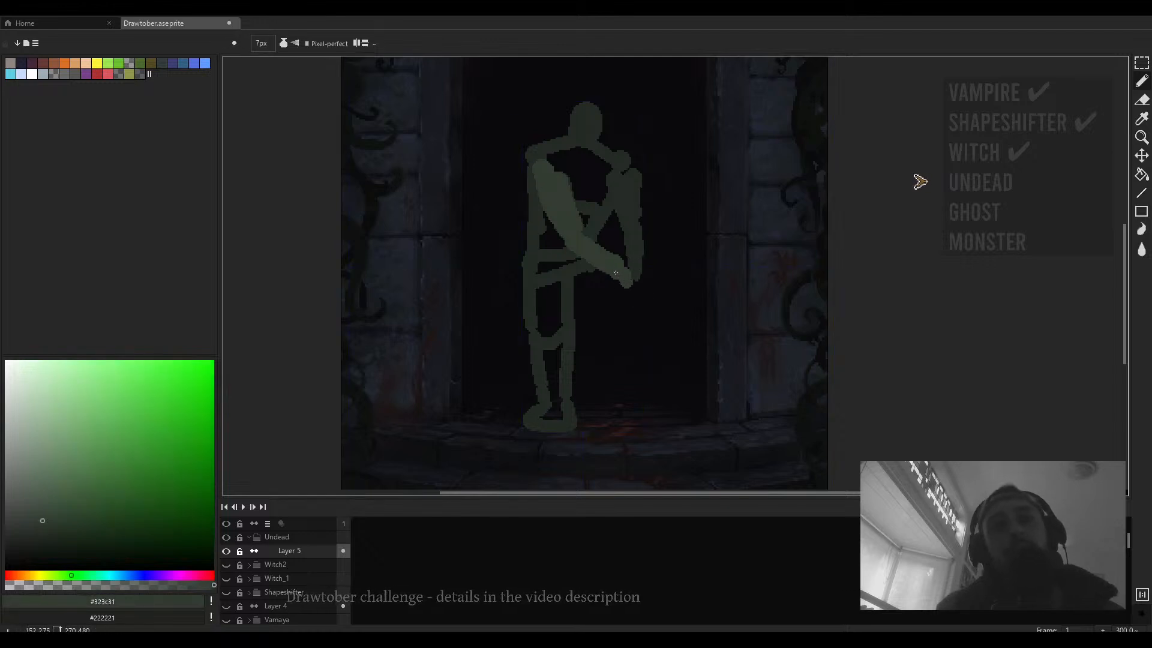
pyautogui.moveTo(624, 279); pyautogui.dragTo(655, 314)
pyautogui.keyDown('alt'); pyautogui.click(635, 258); pyautogui.keyUp('alt')
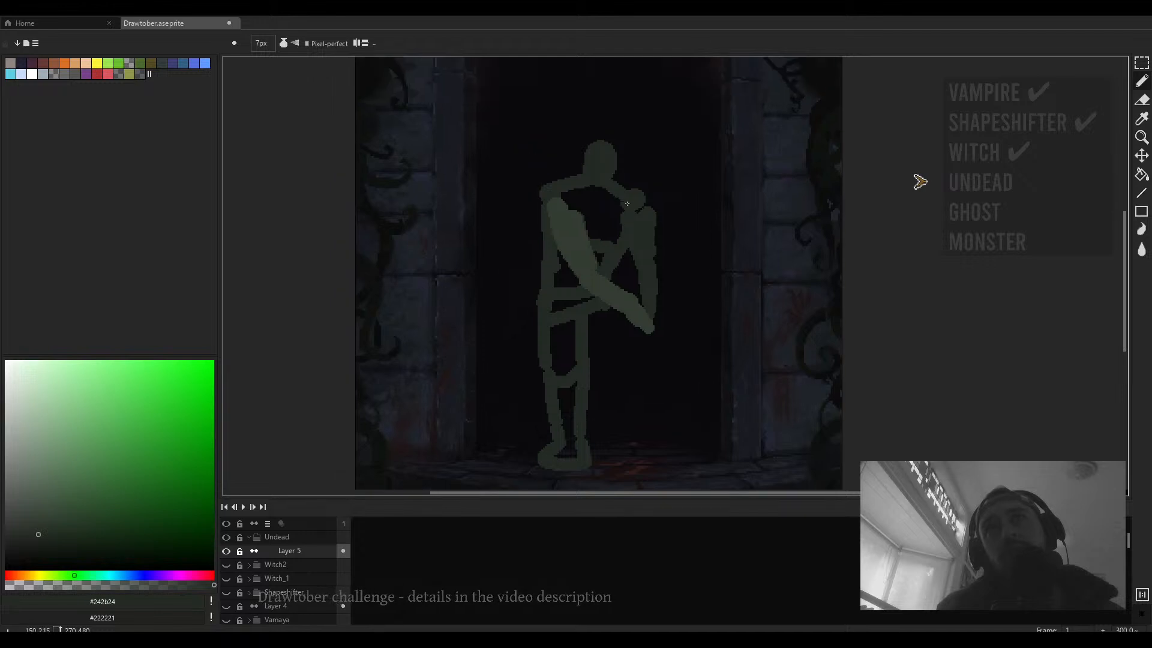
# - Fill the outlined figure's body and legs with the dark green using the paint bucket
pyautogui.press('g')
pyautogui.click(611, 221)
pyautogui.moveTo(603, 255); pyautogui.dragTo(605, 244)
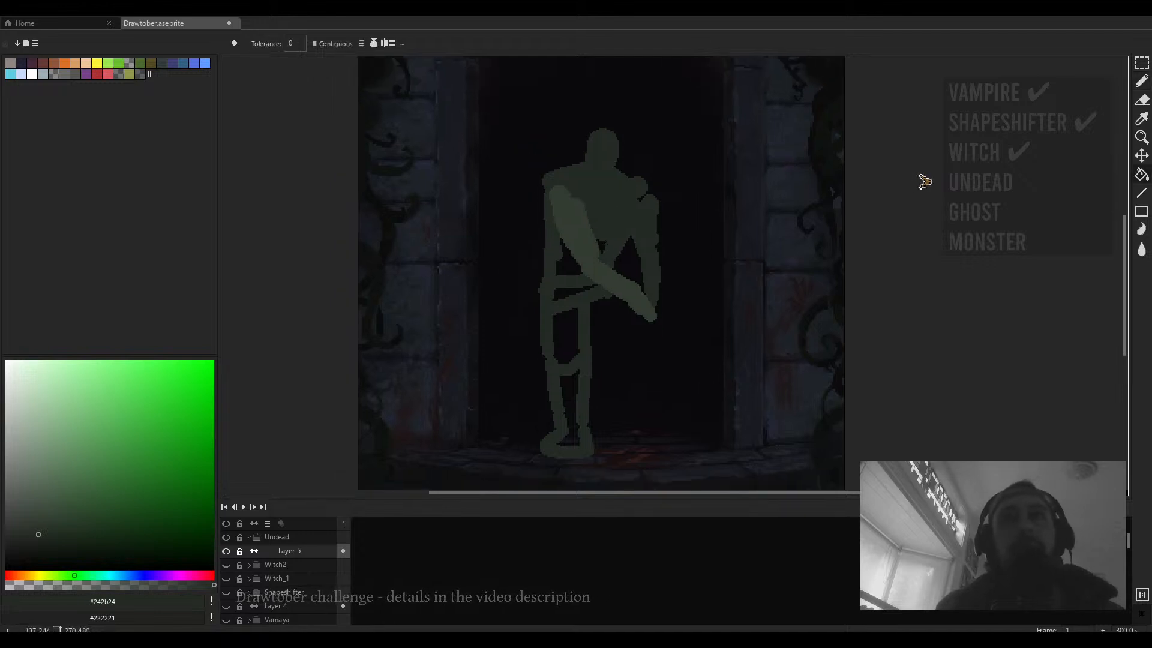
pyautogui.click(578, 265)
pyautogui.click(562, 293)
pyautogui.click(565, 323)
pyautogui.moveTo(571, 342); pyautogui.dragTo(574, 294)
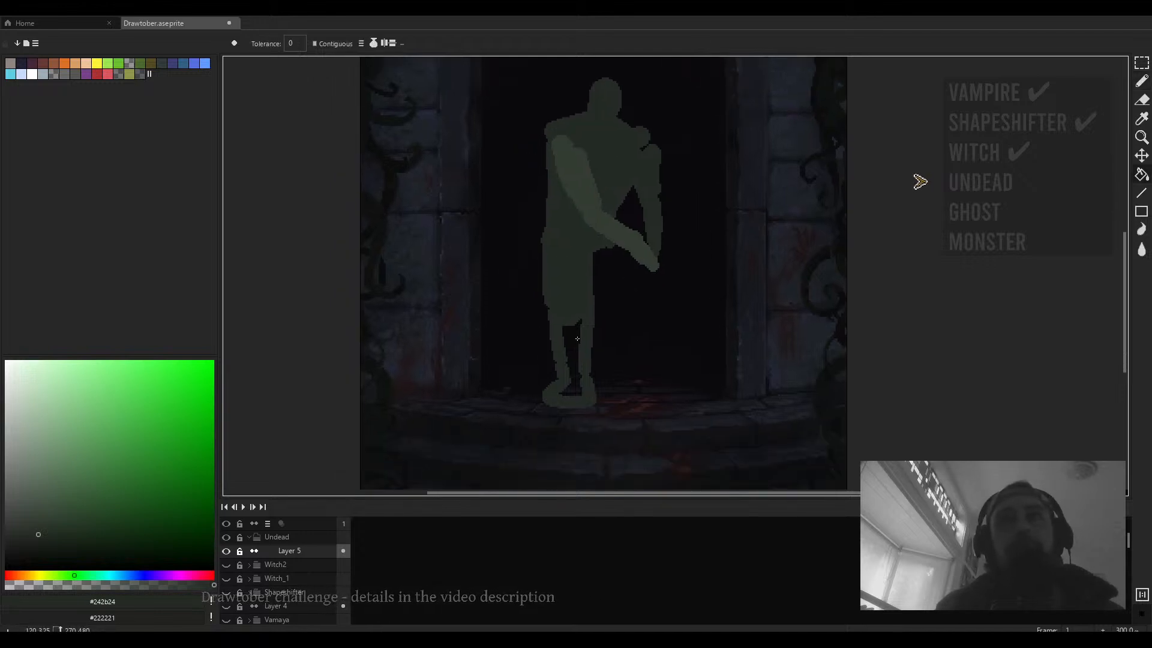
pyautogui.click(572, 343)
# - Sample a lighter green and paint a lighter block over the figure's front thigh
pyautogui.moveTo(642, 236); pyautogui.dragTo(645, 284)
pyautogui.press('b')
pyautogui.keyDown('alt'); pyautogui.click(597, 268); pyautogui.keyUp('alt')
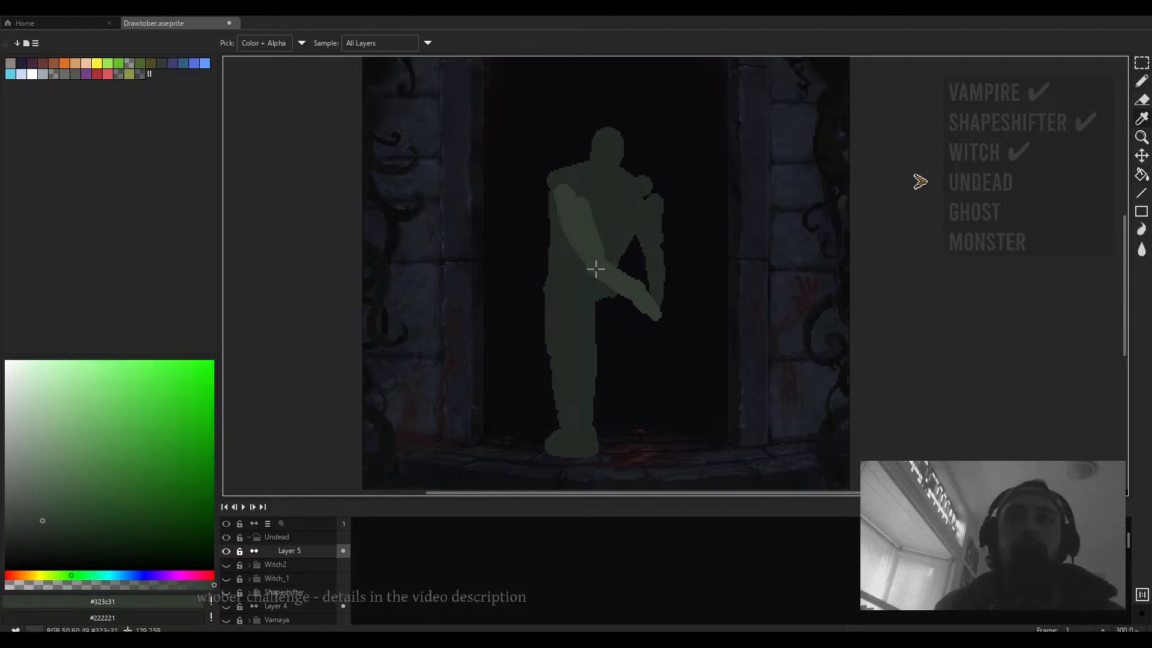
pyautogui.moveTo(561, 343); pyautogui.dragTo(554, 306)
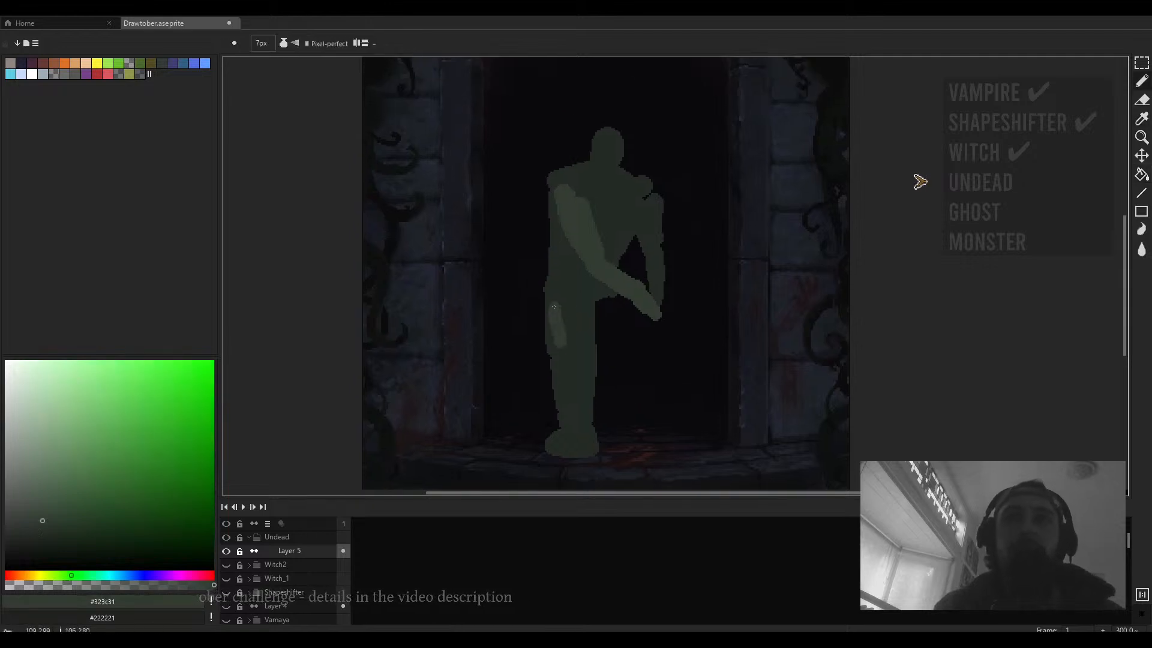
pyautogui.keyDown('alt'); pyautogui.click(585, 321); pyautogui.keyUp('alt')
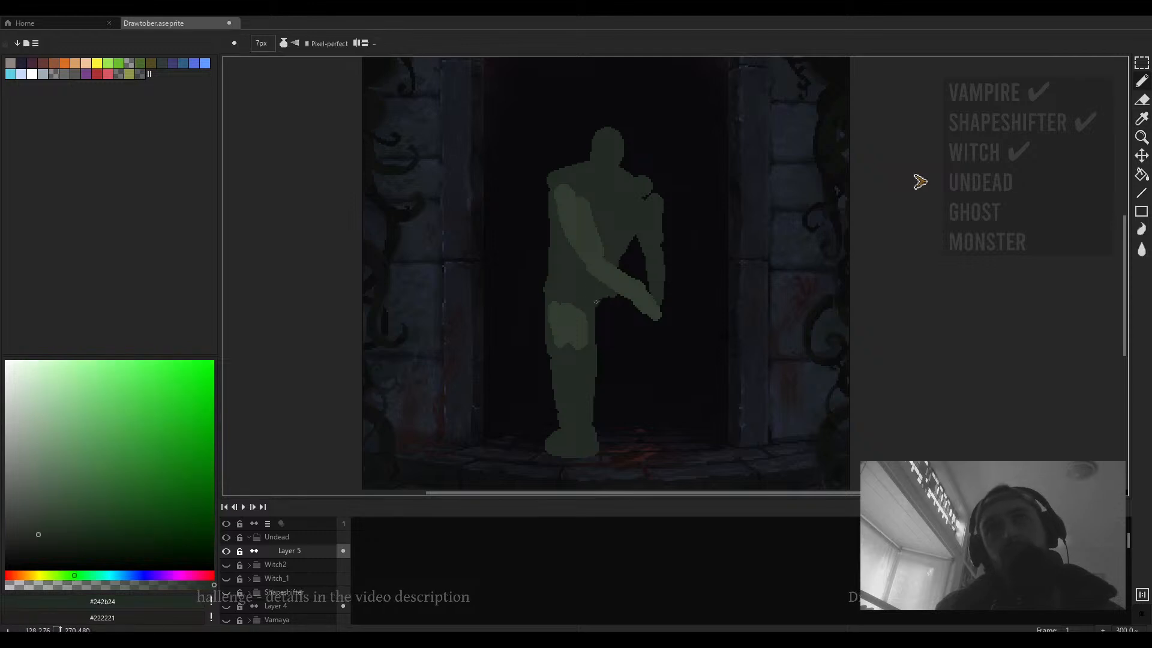
pyautogui.moveTo(603, 333)
pyautogui.mouseDown()
pyautogui.moveTo(571, 276)
pyautogui.moveTo(575, 309)
pyautogui.moveTo(590, 287)
pyautogui.moveTo(571, 326)
pyautogui.moveTo(587, 311)
pyautogui.moveTo(588, 353)
pyautogui.moveTo(579, 330)
pyautogui.mouseUp()
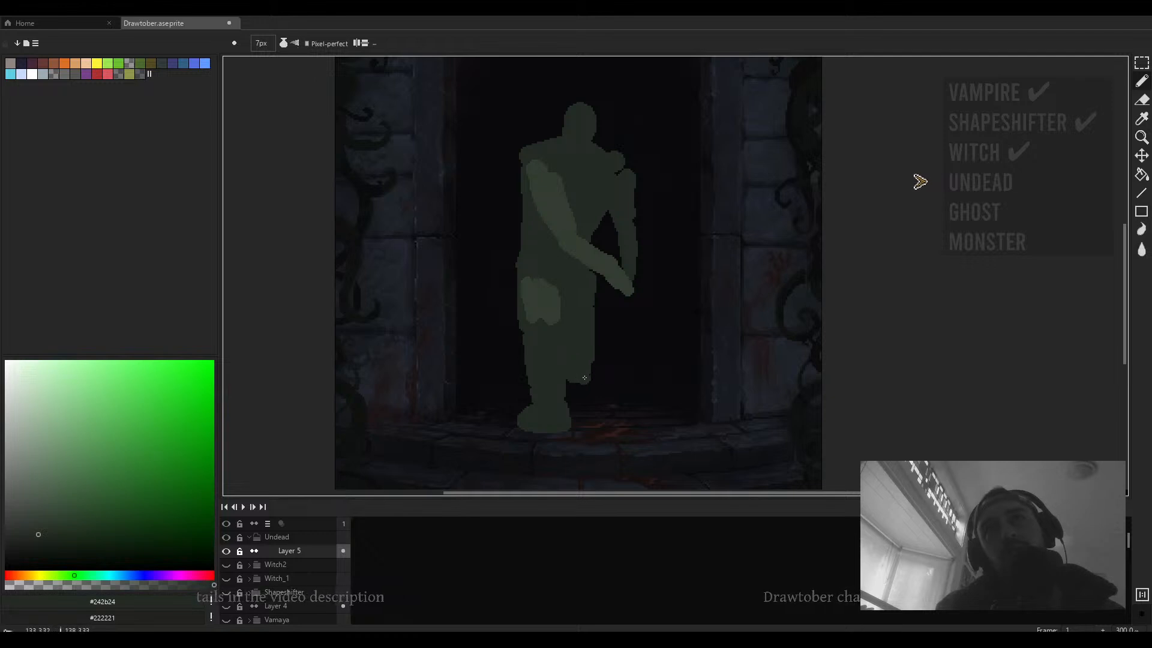
pyautogui.moveTo(584, 378); pyautogui.dragTo(590, 378)
pyautogui.moveTo(595, 363)
pyautogui.mouseDown()
pyautogui.moveTo(614, 368)
pyautogui.moveTo(655, 334)
pyautogui.mouseUp()
# - Erase the stray paint below the figure's forearm
pyautogui.scroll(-1, 623, 375)
pyautogui.scroll(1, 610, 345)
pyautogui.press('e')
pyautogui.moveTo(649, 288); pyautogui.dragTo(677, 381)
# - Select the figure's upper body and rotate it about -5°
pyautogui.press('m')
pyautogui.moveTo(716, 157); pyautogui.dragTo(503, 376)
pyautogui.moveTo(629, 317); pyautogui.dragTo(633, 317)
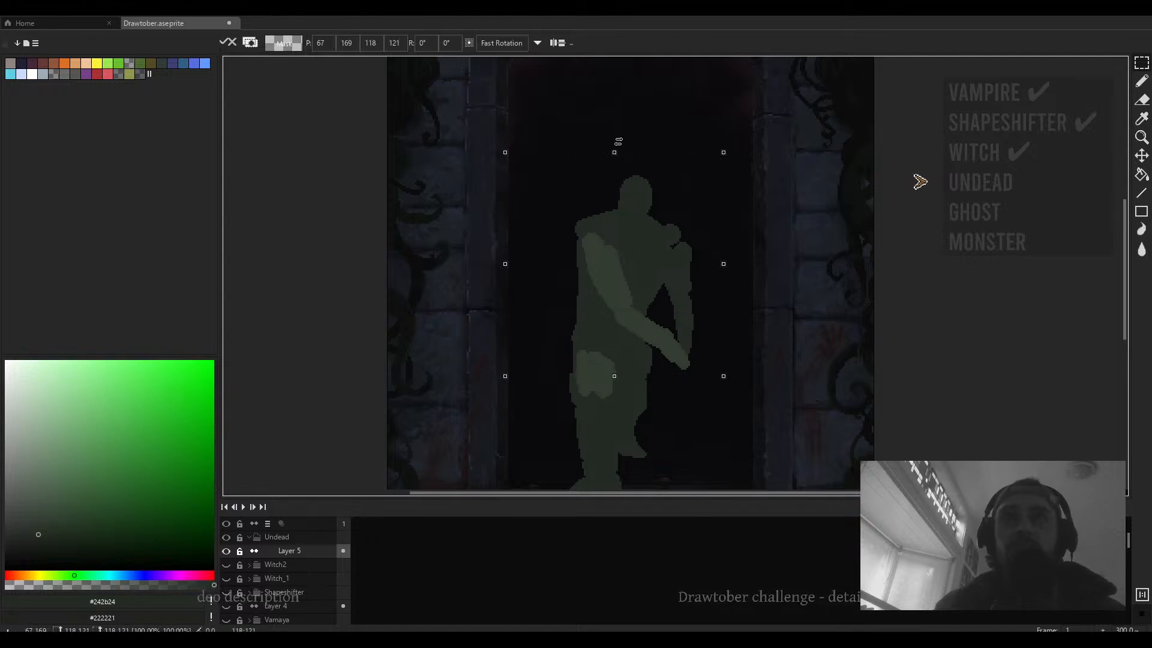
pyautogui.moveTo(618, 142); pyautogui.dragTo(624, 197)
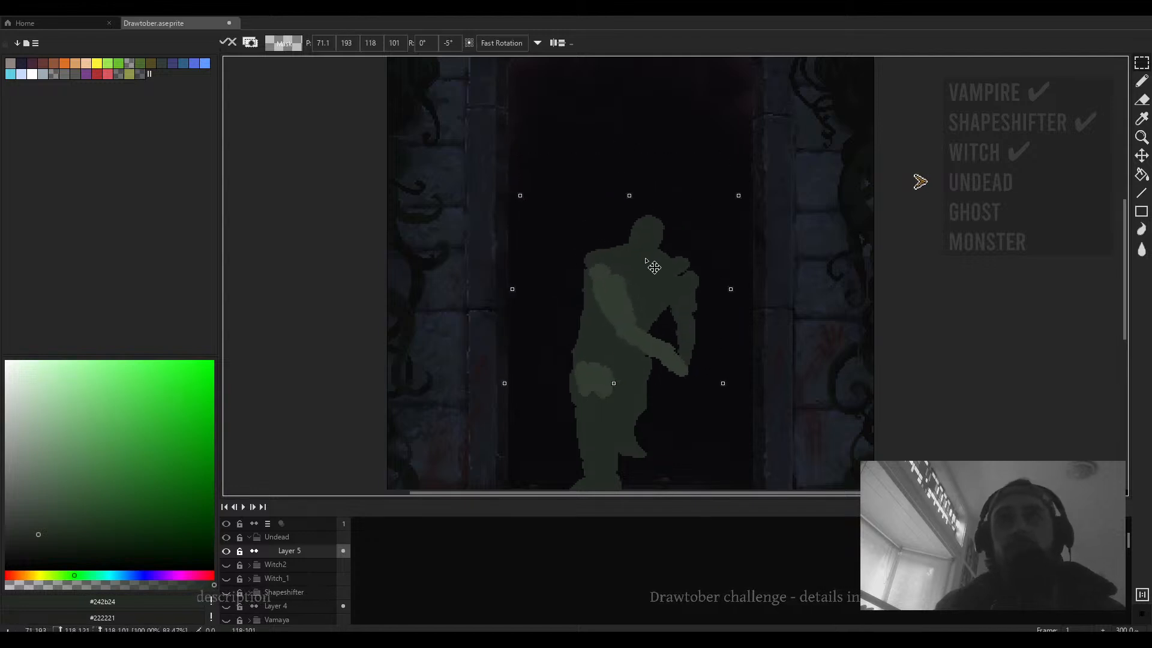
pyautogui.scroll(-3, 673, 278)
pyautogui.click(674, 278)
# - Select the figure's legs, make them narrower and stretch them slightly downward
pyautogui.moveTo(646, 256)
pyautogui.mouseDown()
pyautogui.moveTo(527, 391)
pyautogui.moveTo(620, 405)
pyautogui.moveTo(597, 346)
pyautogui.moveTo(605, 352)
pyautogui.moveTo(670, 288)
pyautogui.moveTo(581, 424)
pyautogui.mouseUp()
pyautogui.hotkey('ctrl', 'd')
pyautogui.scroll(-3, 615, 318)
pyautogui.scroll(1, 627, 317)
pyautogui.scroll(2, 635, 324)
pyautogui.scroll(-1, 635, 318)
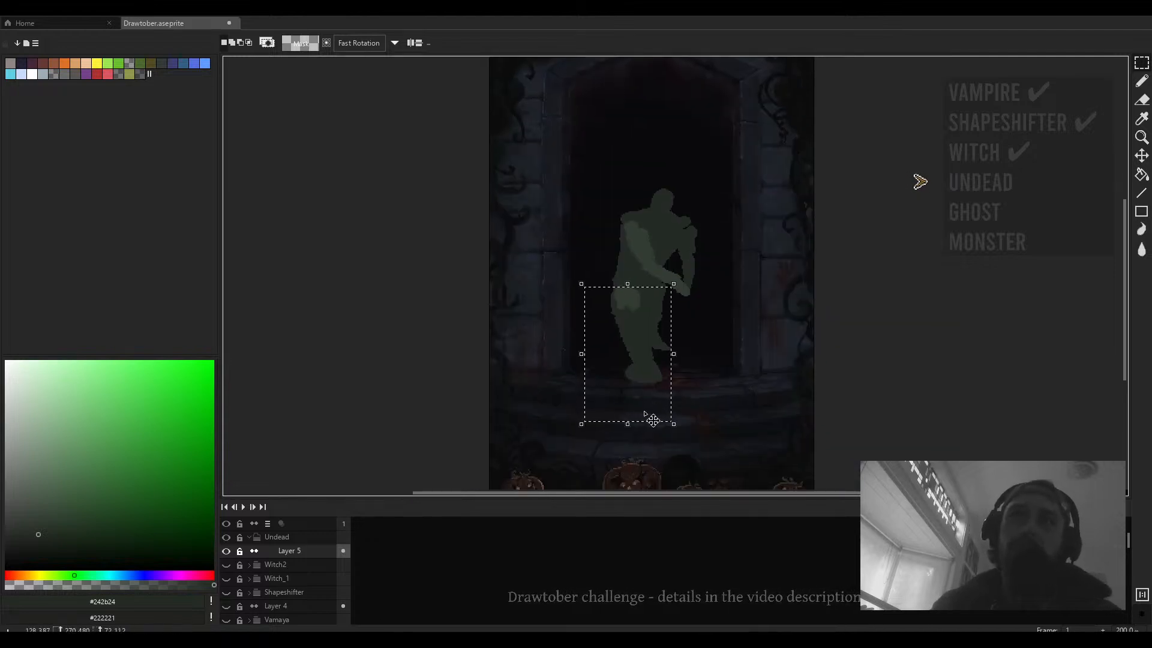
pyautogui.moveTo(577, 360); pyautogui.dragTo(596, 357)
pyautogui.moveTo(637, 424); pyautogui.dragTo(637, 435)
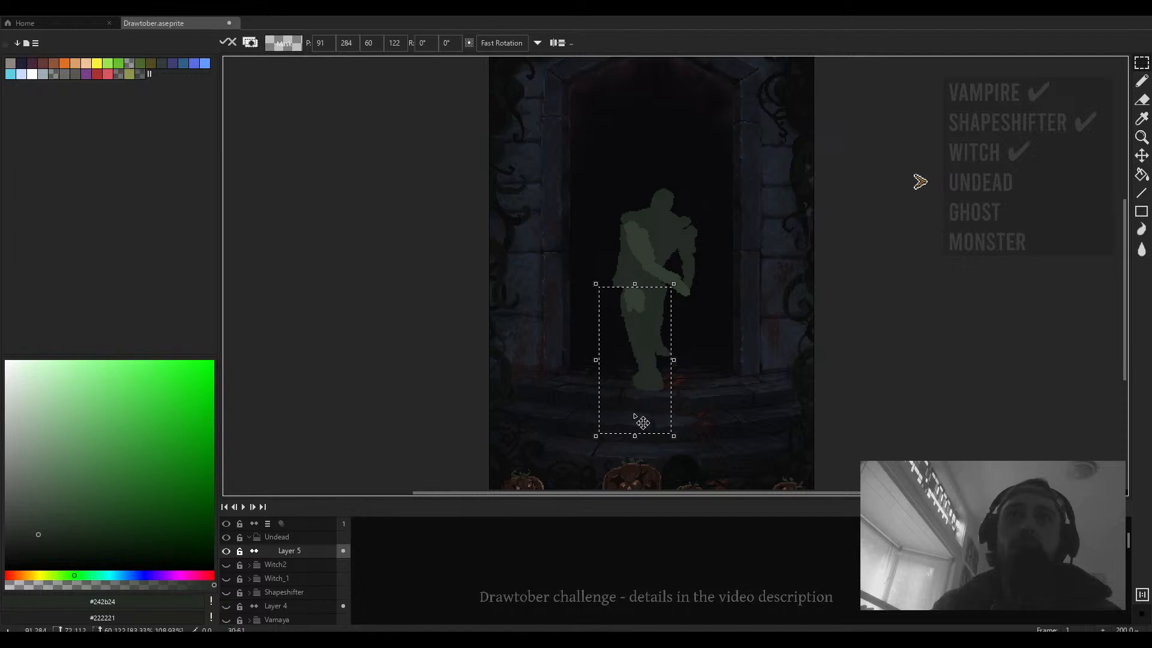
pyautogui.moveTo(638, 384); pyautogui.dragTo(628, 367)
pyautogui.click(747, 363)
# - Select the forearm area and squeeze it narrower
pyautogui.moveTo(682, 262); pyautogui.dragTo(699, 303)
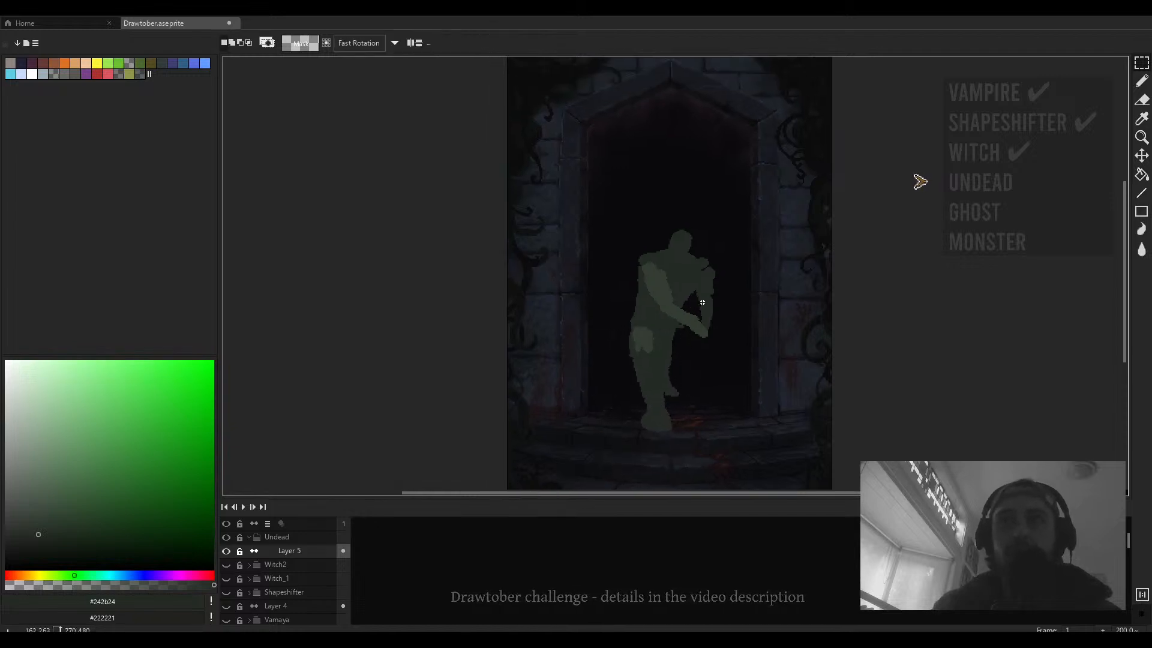
pyautogui.moveTo(738, 210); pyautogui.dragTo(616, 338)
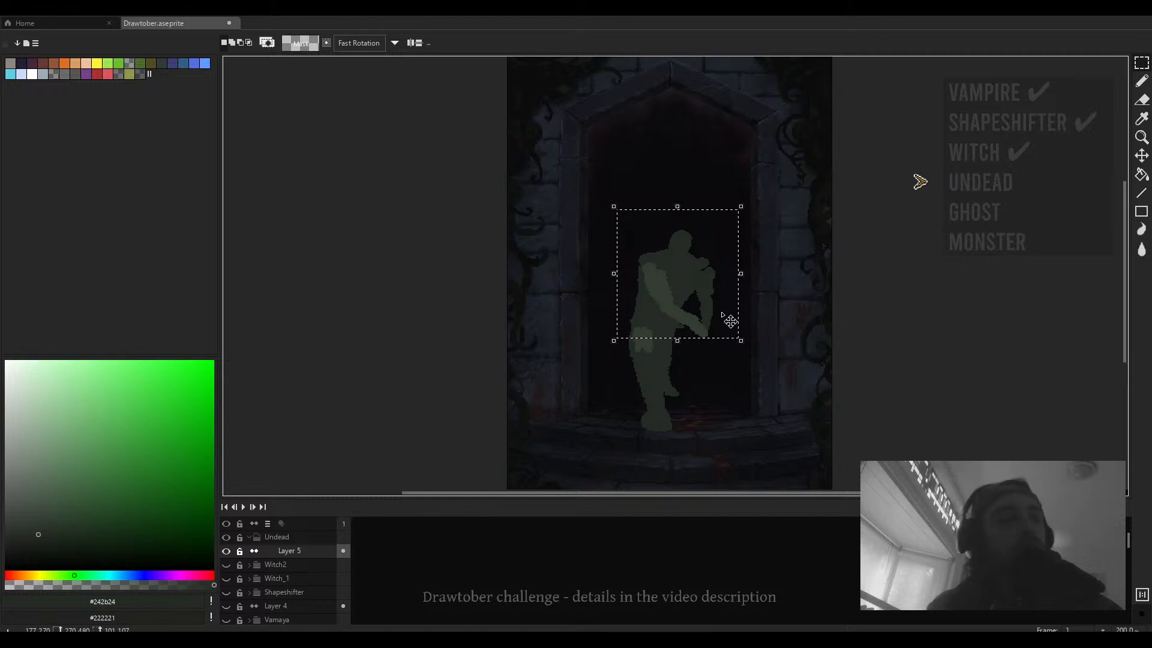
pyautogui.hotkey('ctrl', 'd')
pyautogui.moveTo(739, 234); pyautogui.dragTo(679, 348)
pyautogui.moveTo(741, 290); pyautogui.dragTo(722, 290)
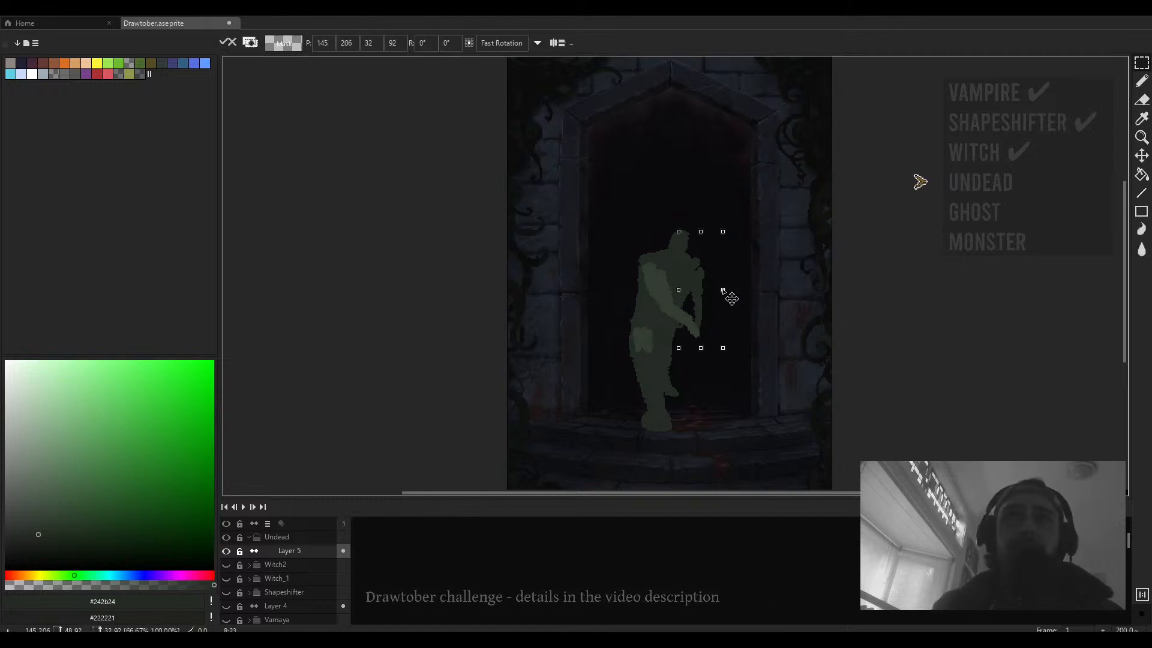
pyautogui.hotkey('ctrl', 'd')
pyautogui.moveTo(711, 196); pyautogui.dragTo(614, 355)
pyautogui.hotkey('ctrl', 'd')
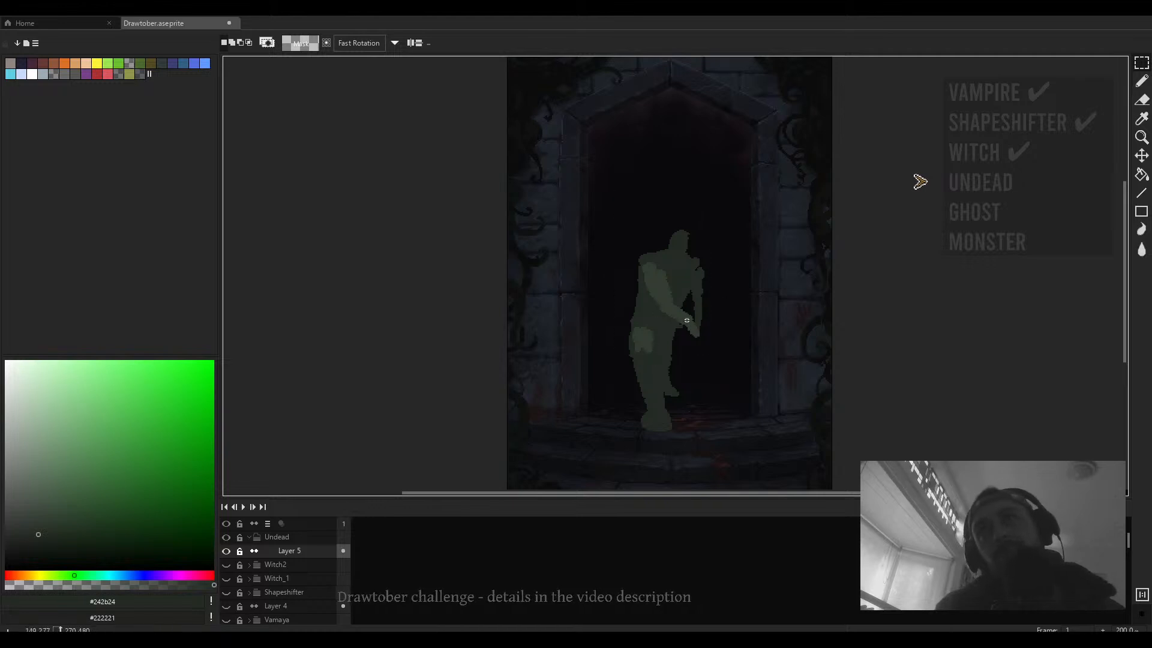
# - Erase around the figure's head and shoulder with a 13 px eraser
pyautogui.scroll(1, 677, 347)
pyautogui.press('b')
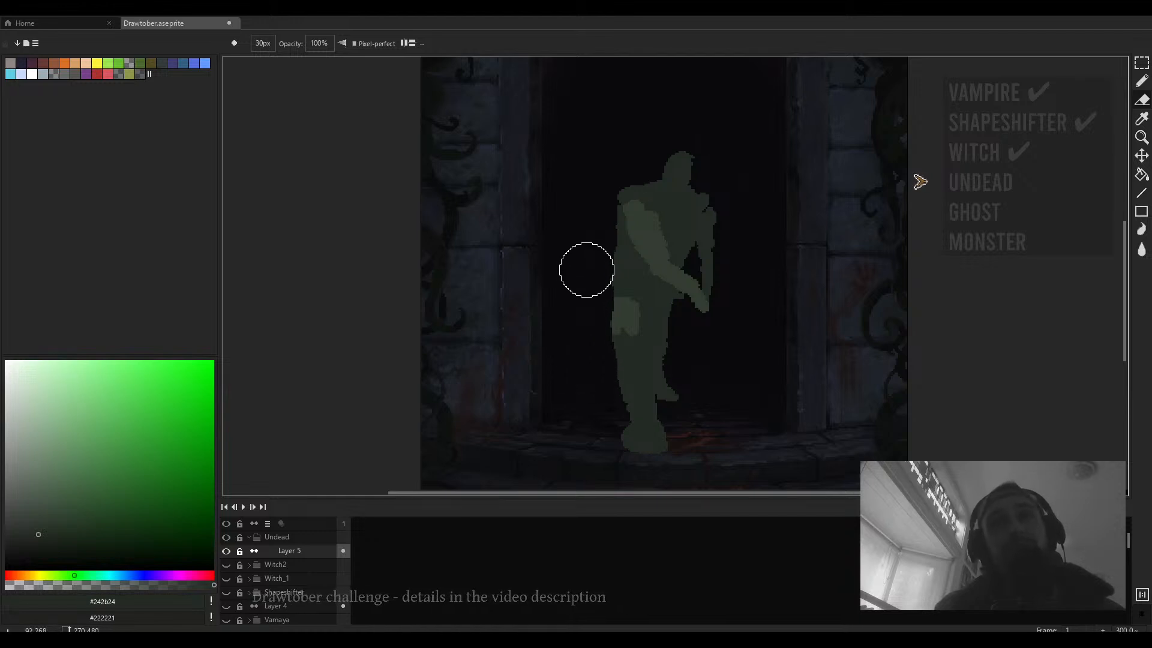
pyautogui.moveTo(604, 186); pyautogui.dragTo(624, 174)
pyautogui.scroll(-8, 643, 207)
pyautogui.scroll(-3, 648, 187)
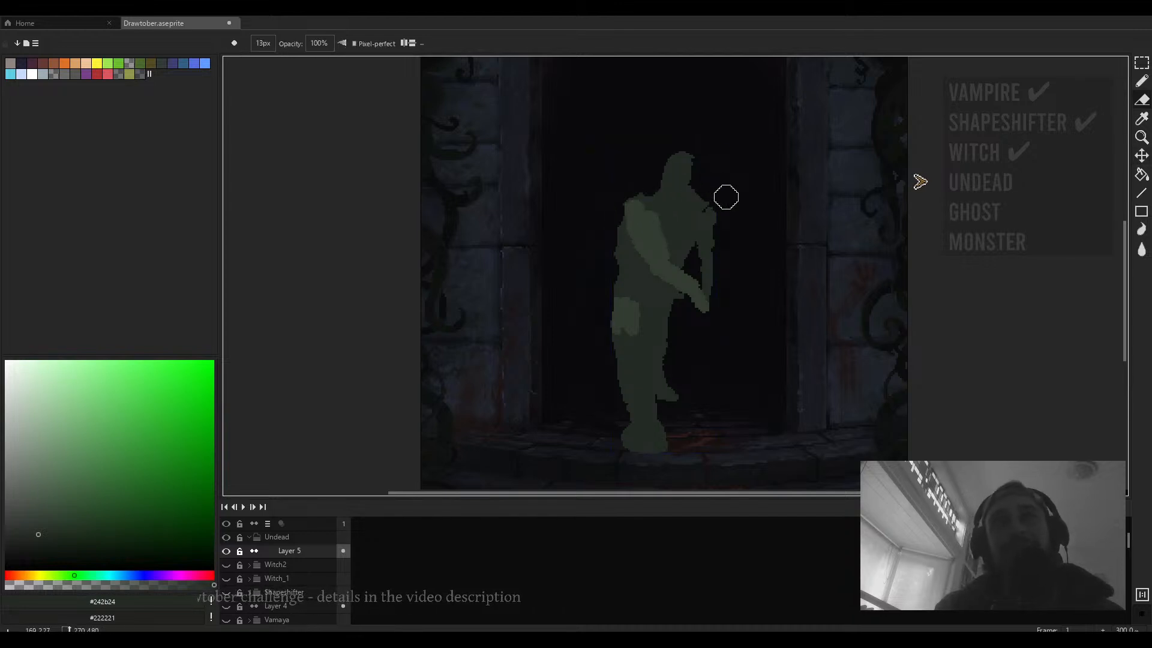
pyautogui.moveTo(726, 198); pyautogui.dragTo(735, 213)
# - Reshape the head into a hooded outline by erasing and repainting its edge
pyautogui.press('b')
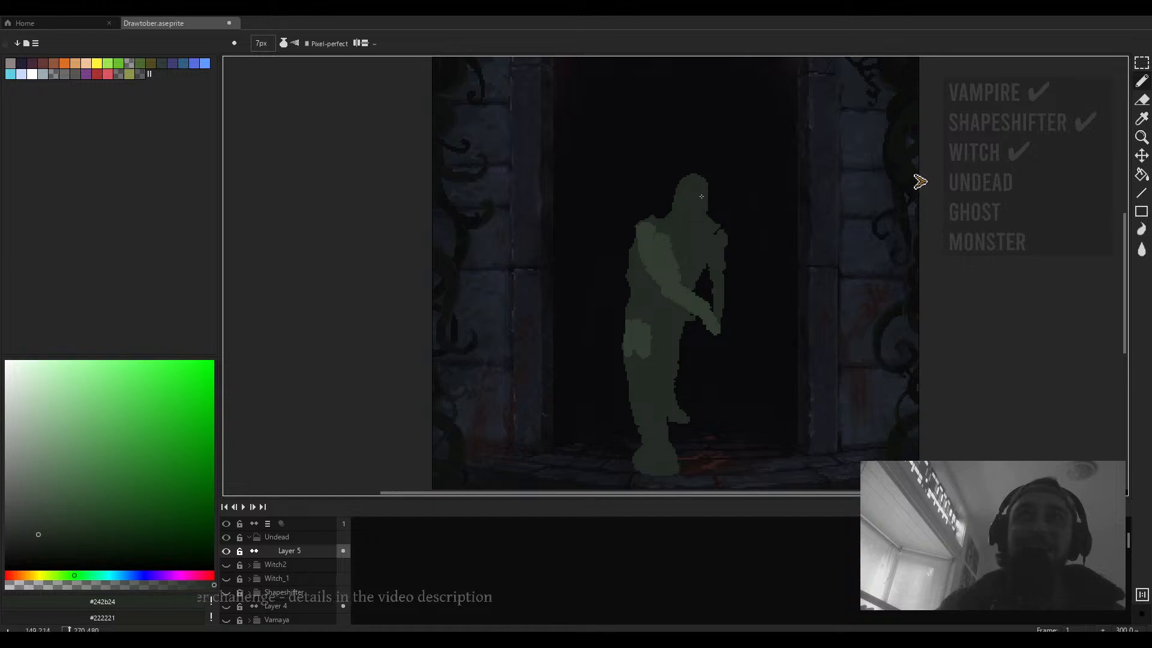
pyautogui.press('e')
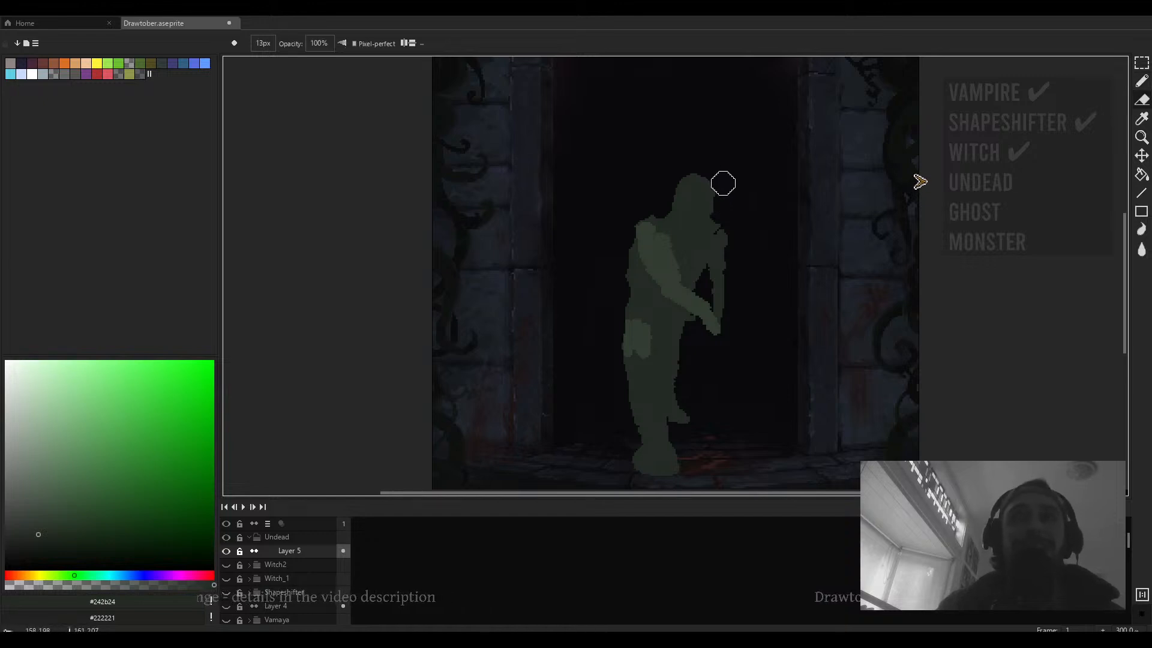
pyautogui.moveTo(721, 221); pyautogui.dragTo(733, 241)
pyautogui.moveTo(737, 202); pyautogui.dragTo(734, 189)
pyautogui.press('b')
pyautogui.moveTo(729, 252)
pyautogui.mouseDown()
pyautogui.moveTo(687, 228)
pyautogui.moveTo(665, 240)
pyautogui.mouseUp()
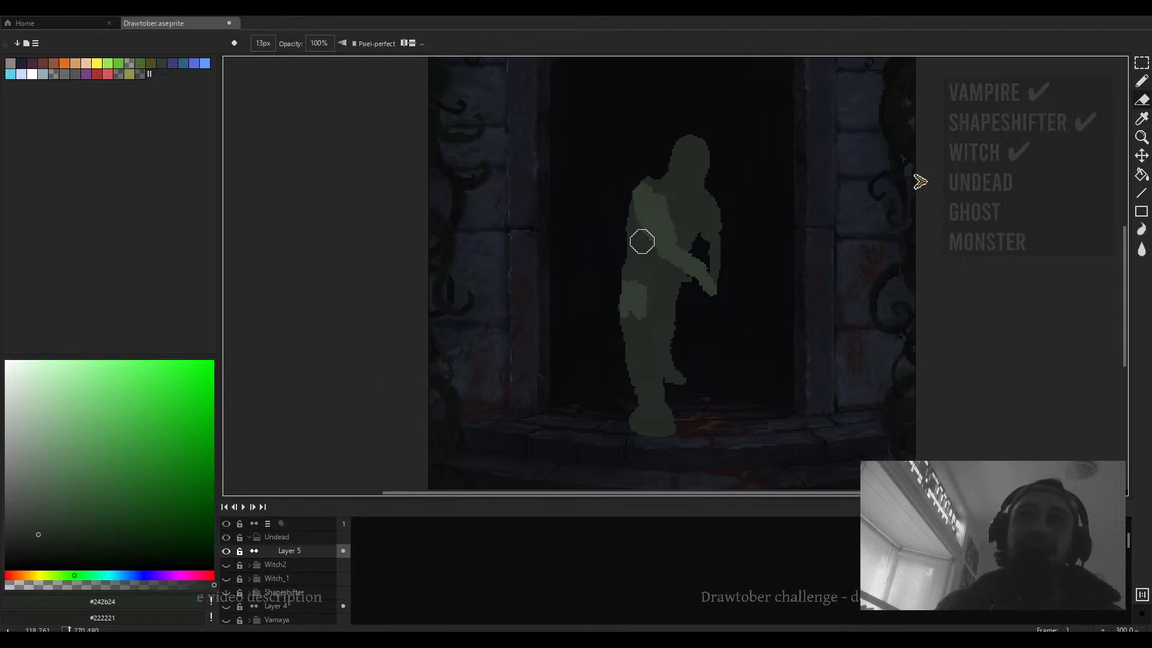
# - Clear the filled figure and start a new 7 px sketch with a stroke for the head and shoulders
pyautogui.scroll(-2, 643, 239)
pyautogui.scroll(2, 658, 278)
pyautogui.scroll(3, 658, 278)
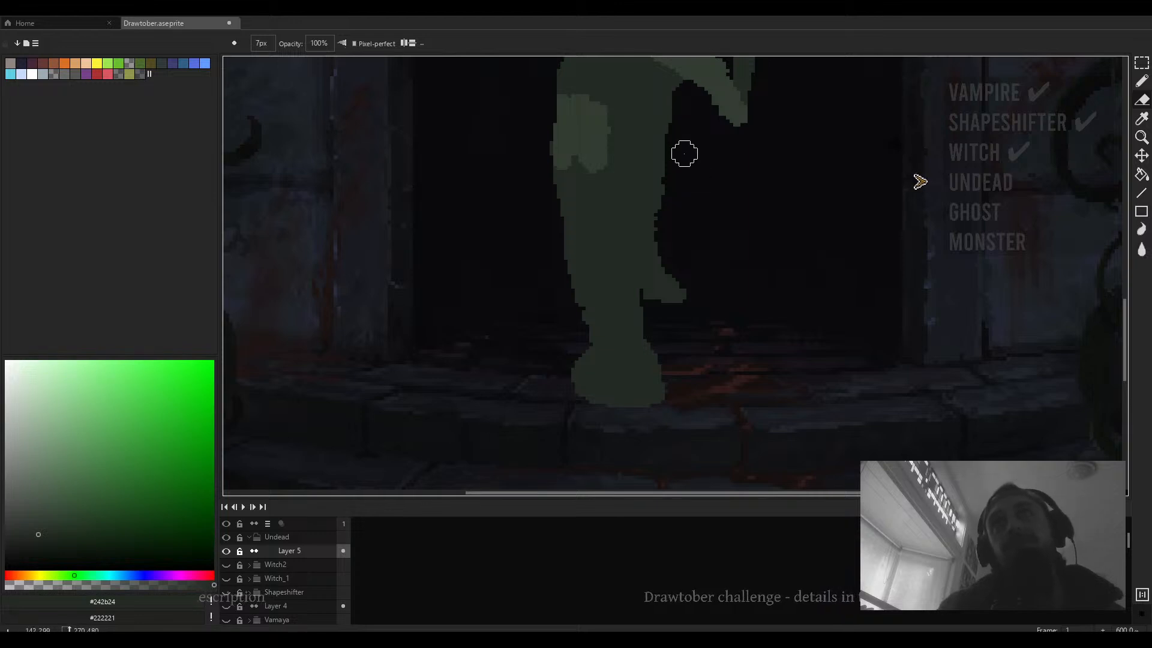
pyautogui.scroll(-5, 691, 297)
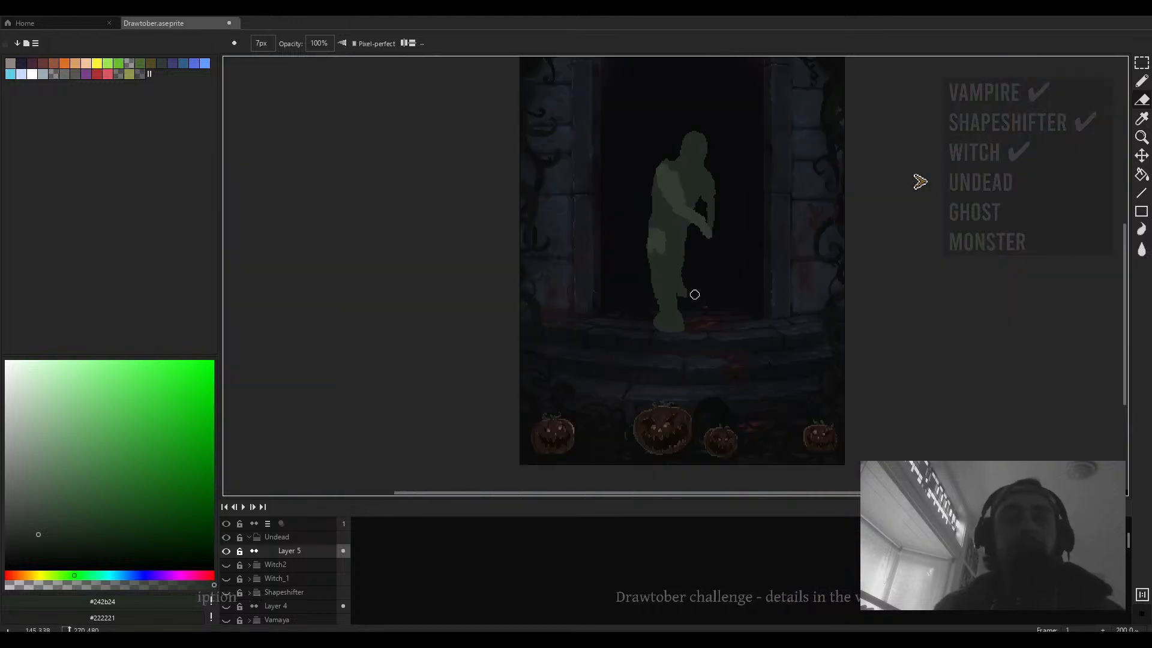
pyautogui.moveTo(702, 260); pyautogui.dragTo(707, 287)
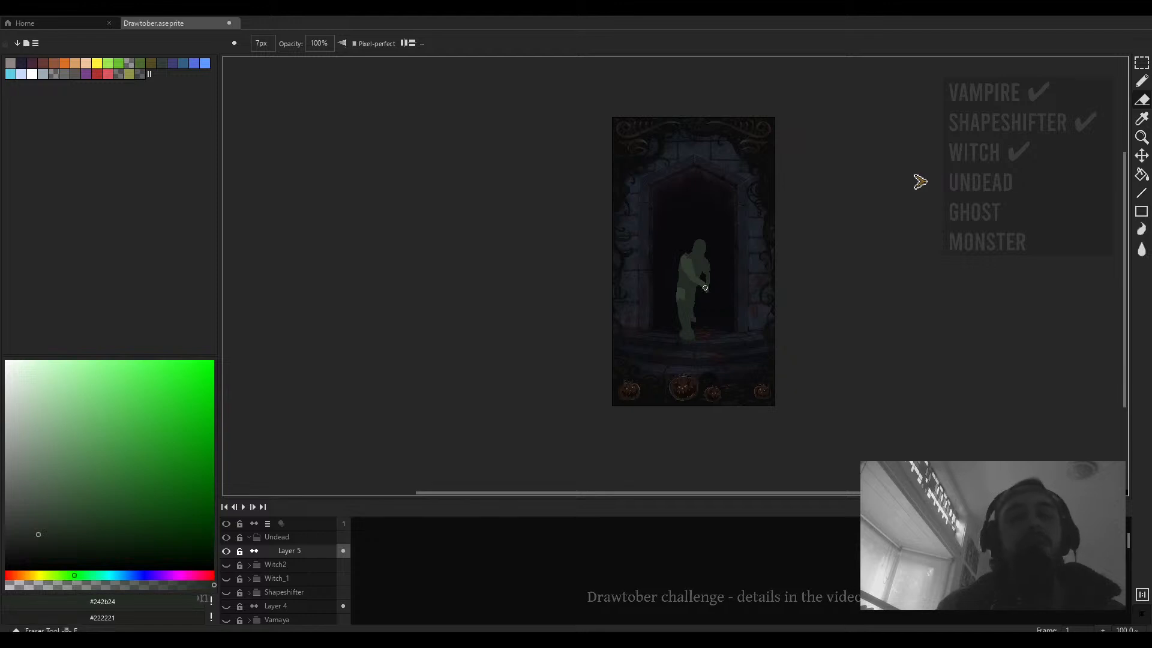
pyautogui.press('+')
pyautogui.press('+')
pyautogui.press('+')
pyautogui.press('+')
pyautogui.press('+')
pyautogui.press('+')
pyautogui.press('+')
pyautogui.moveTo(707, 228)
pyautogui.mouseDown()
pyautogui.moveTo(719, 314)
pyautogui.moveTo(700, 321)
pyautogui.moveTo(679, 363)
pyautogui.moveTo(668, 315)
pyautogui.moveTo(716, 225)
pyautogui.moveTo(681, 291)
pyautogui.moveTo(699, 255)
pyautogui.moveTo(750, 268)
pyautogui.moveTo(623, 249)
pyautogui.moveTo(624, 172)
pyautogui.moveTo(635, 169)
pyautogui.moveTo(623, 190)
pyautogui.mouseUp()
pyautogui.press('b')
pyautogui.scroll(2, 684, 252)
pyautogui.scroll(-1, 622, 249)
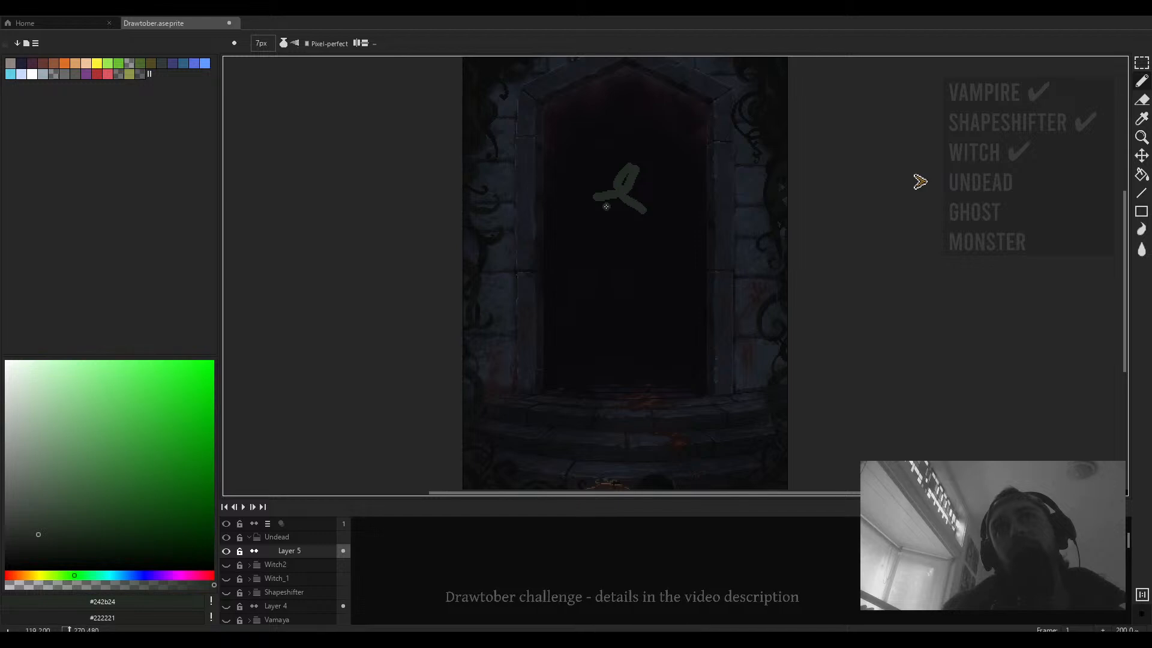
# - Sketch the torso's two sides and the front leg of the new stick figure
pyautogui.moveTo(601, 205); pyautogui.dragTo(603, 240)
pyautogui.moveTo(638, 213)
pyautogui.mouseDown()
pyautogui.moveTo(609, 268)
pyautogui.moveTo(637, 274)
pyautogui.mouseUp()
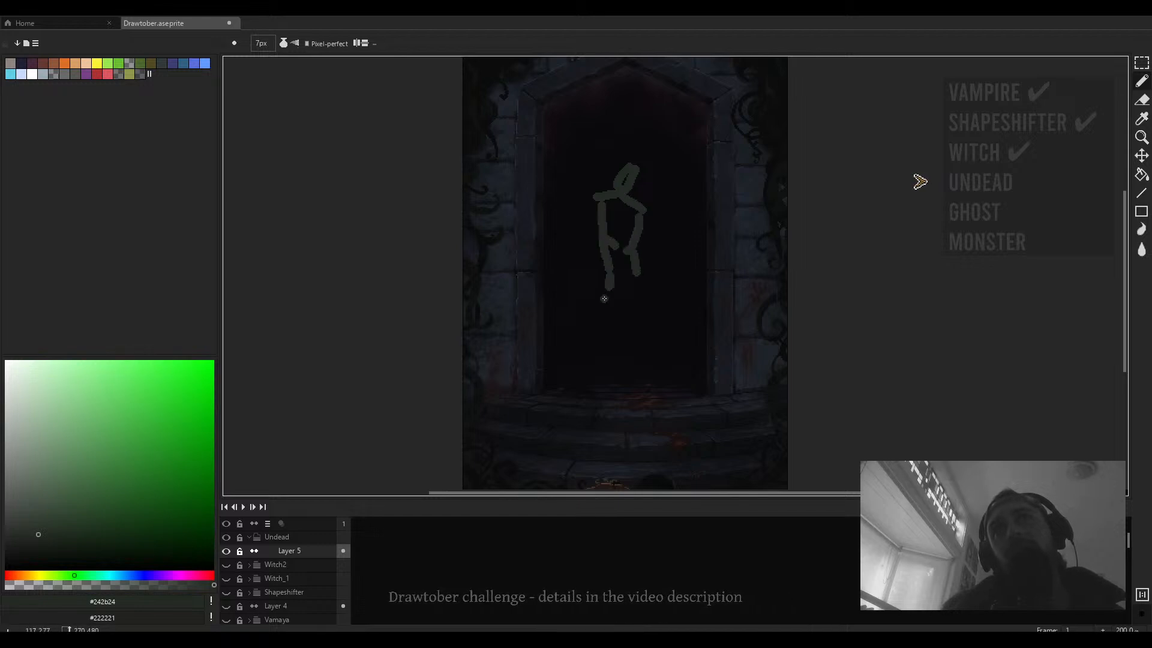
pyautogui.moveTo(603, 310)
pyautogui.mouseDown()
pyautogui.moveTo(613, 345)
pyautogui.moveTo(596, 345)
pyautogui.moveTo(597, 335)
pyautogui.moveTo(581, 366)
pyautogui.moveTo(606, 339)
pyautogui.moveTo(586, 379)
pyautogui.mouseUp()
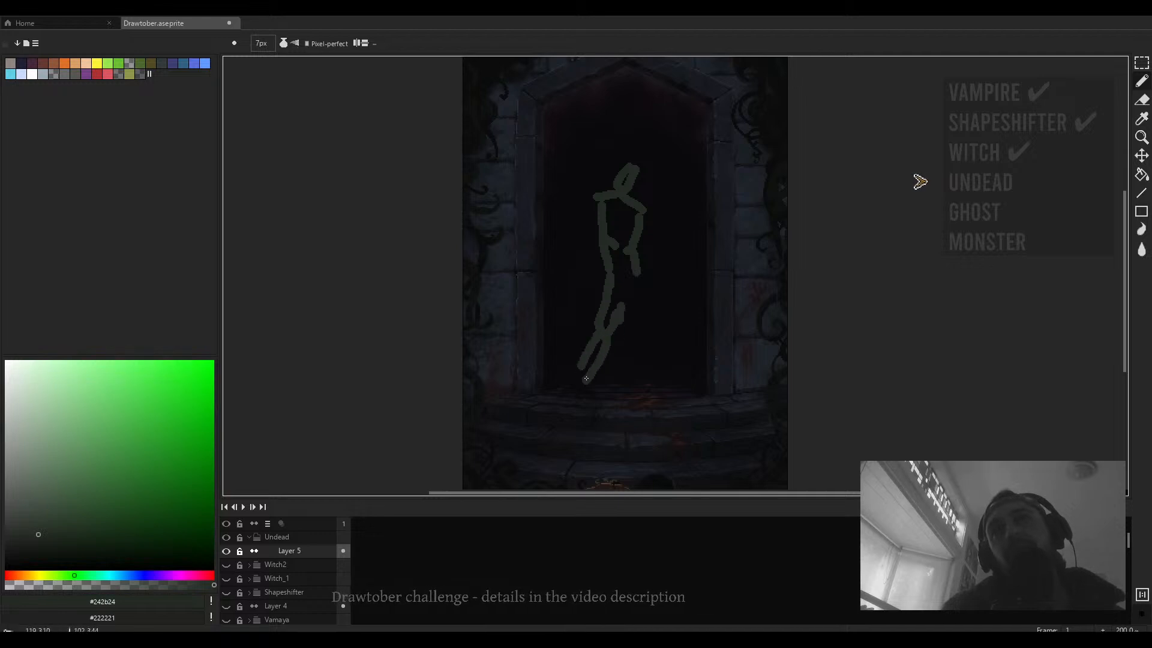
pyautogui.moveTo(624, 307)
pyautogui.mouseDown()
pyautogui.moveTo(628, 296)
pyautogui.moveTo(633, 324)
pyautogui.mouseUp()
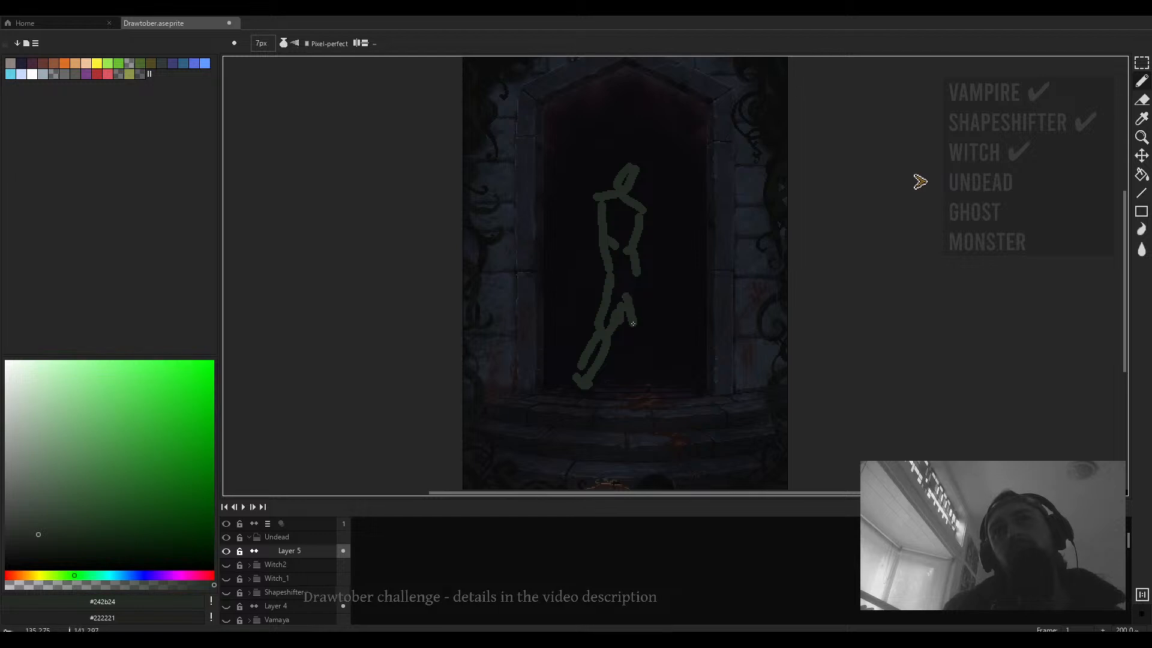
# - Draw the back leg down toward the doorway floor, undoing one stroke
pyautogui.moveTo(637, 279); pyautogui.dragTo(649, 363)
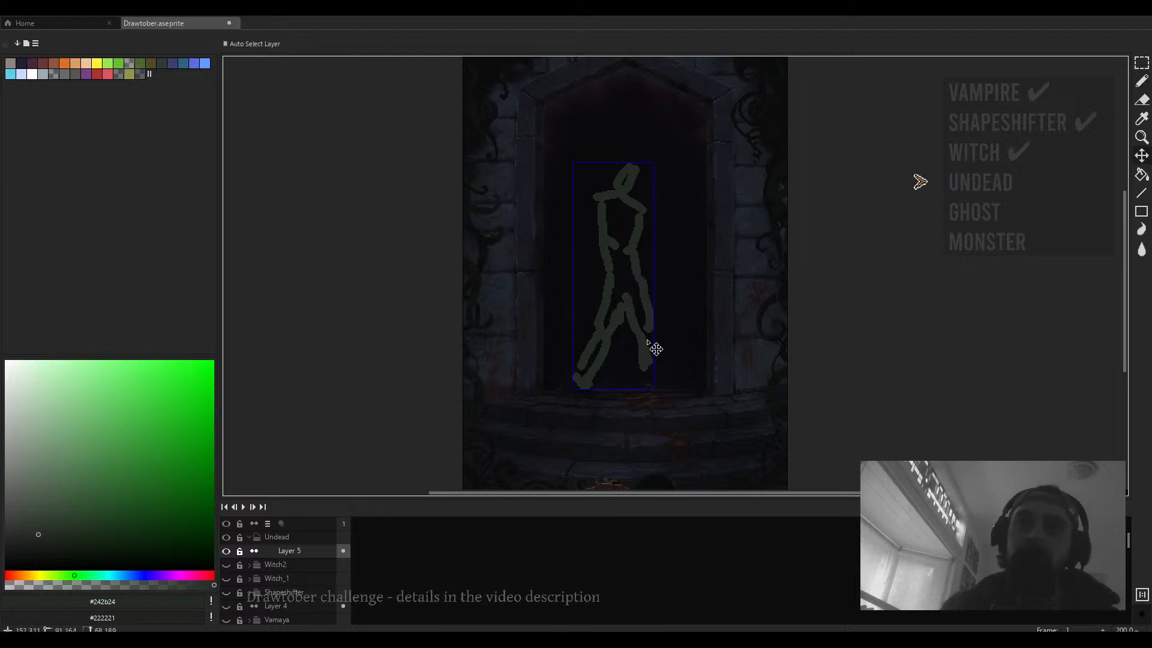
pyautogui.hotkey('ctrl', 'z')
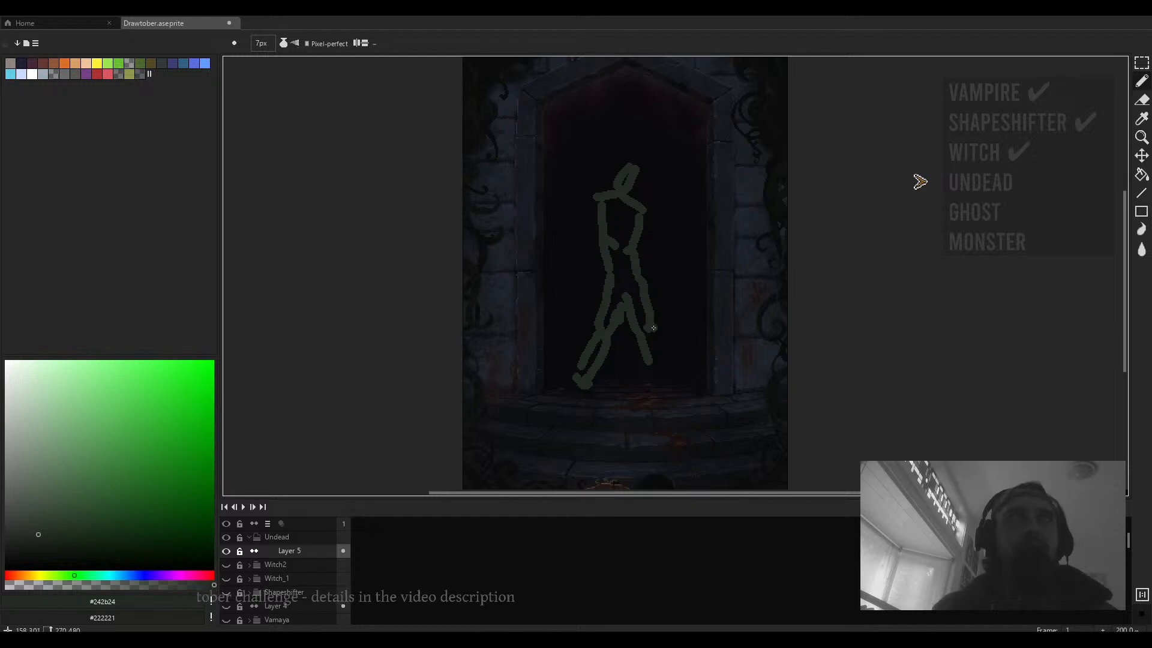
pyautogui.press('e')
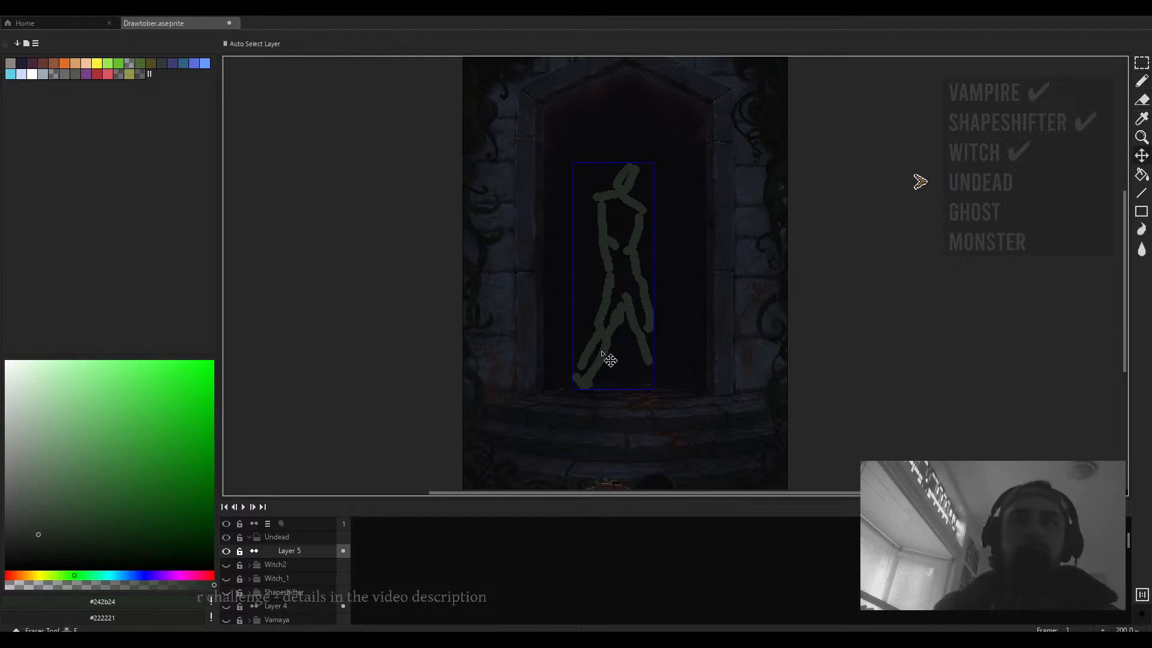
pyautogui.moveTo(599, 350)
pyautogui.mouseDown()
pyautogui.moveTo(582, 356)
pyautogui.moveTo(603, 347)
pyautogui.mouseUp()
pyautogui.press('b')
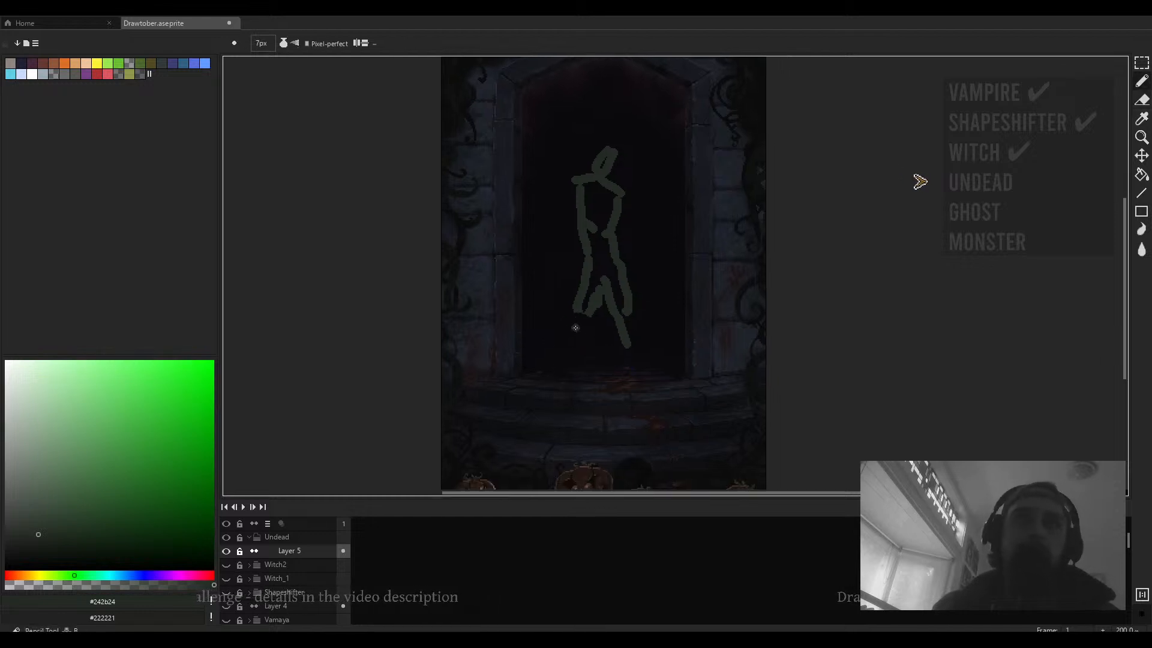
# - Thicken the legs and add the feet to the stick figure
pyautogui.moveTo(575, 311); pyautogui.dragTo(584, 354)
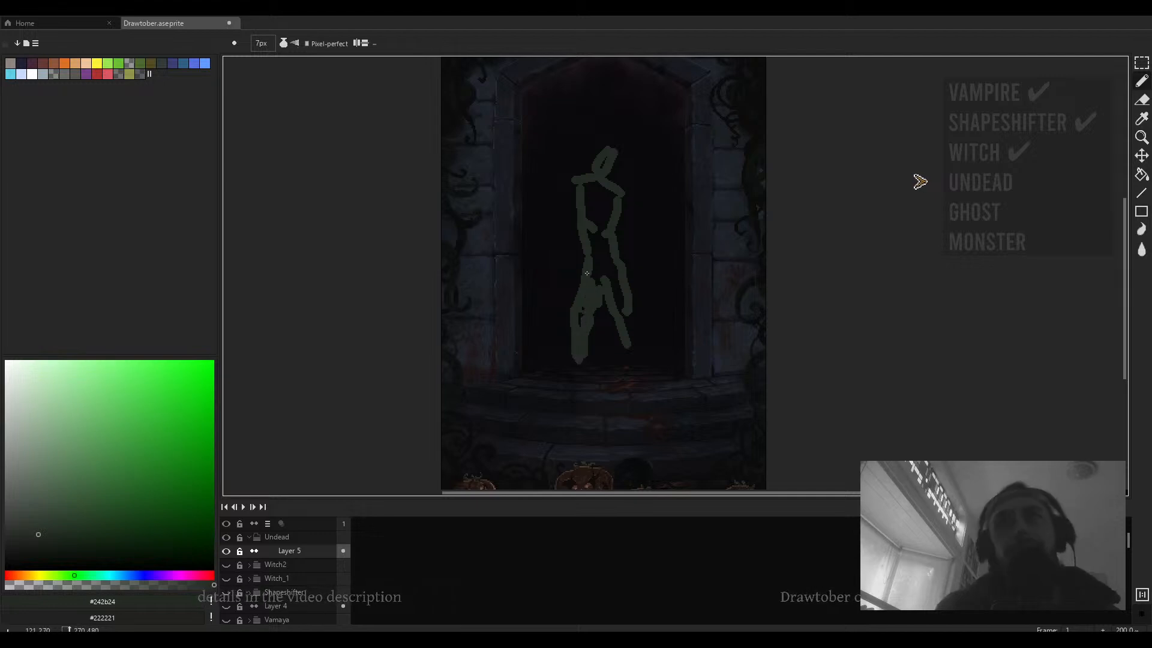
pyautogui.moveTo(631, 317); pyautogui.dragTo(615, 310)
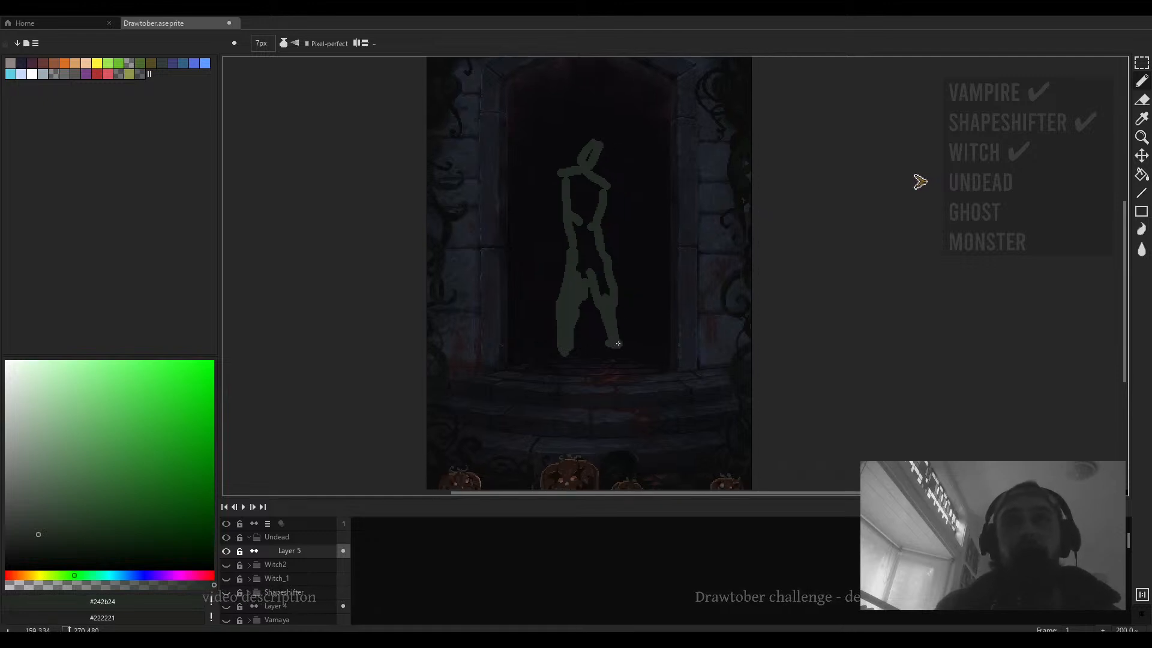
pyautogui.moveTo(570, 358); pyautogui.dragTo(554, 361)
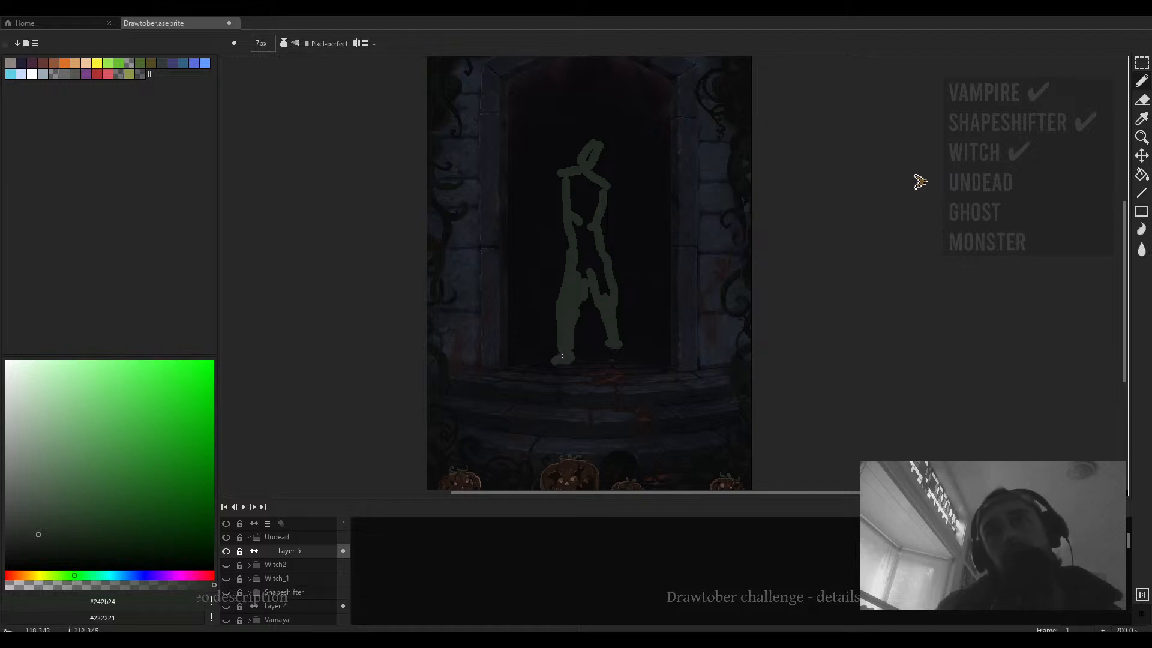
pyautogui.press('e')
pyautogui.scroll(-13, 580, 343)
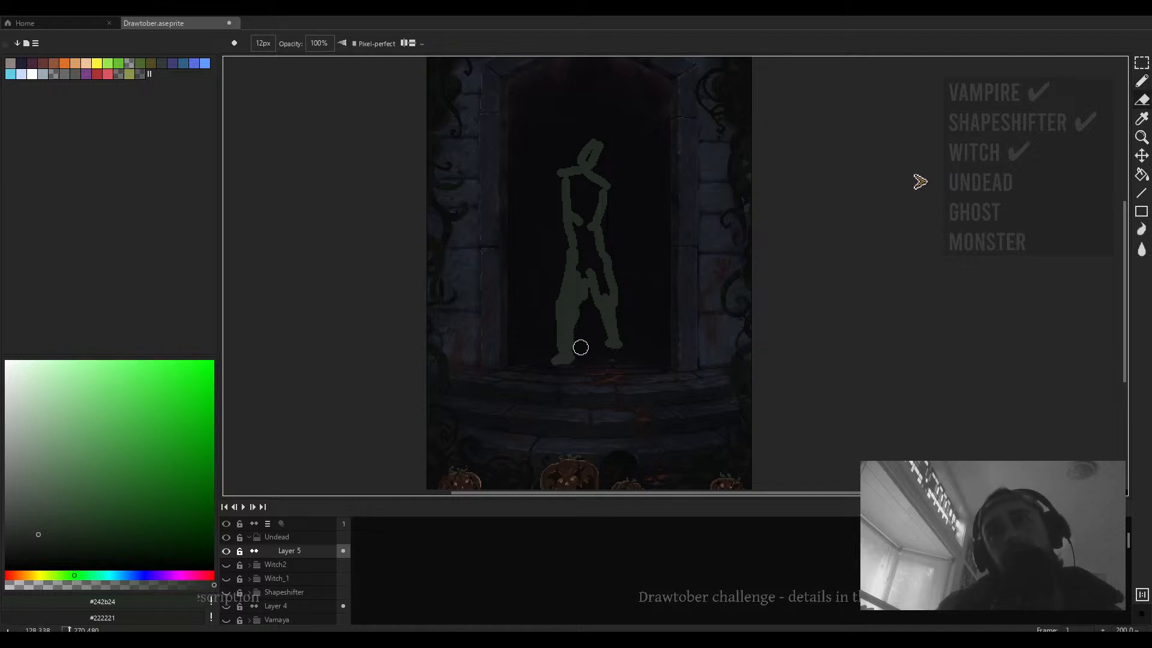
pyautogui.scroll(-2, 579, 336)
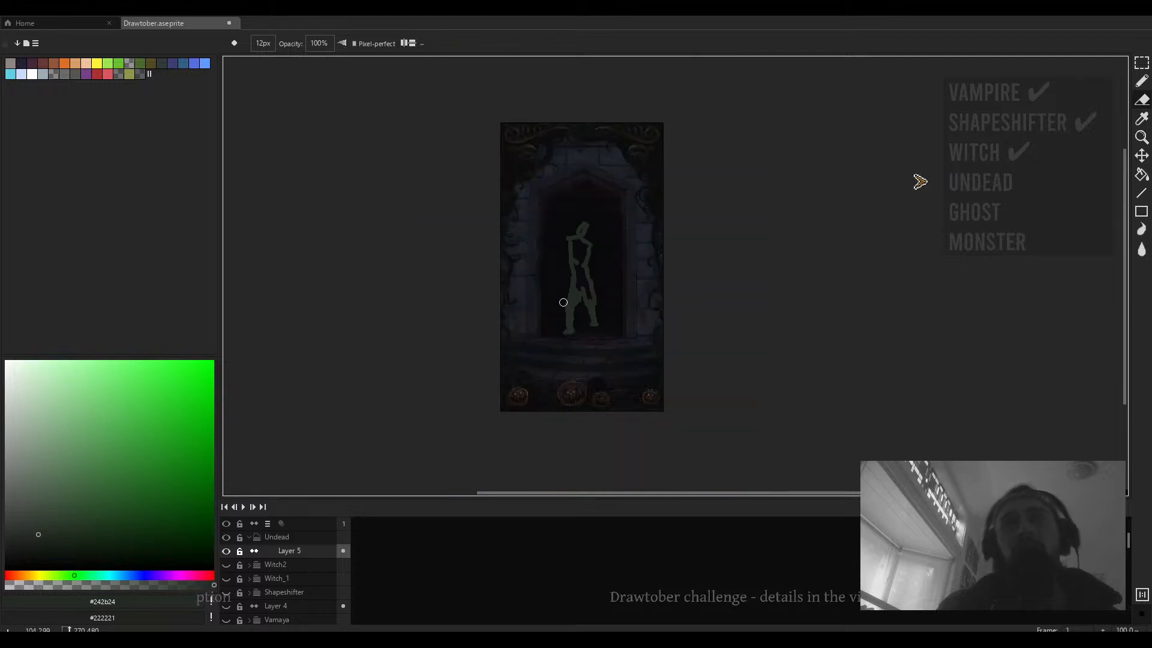
# - Refine the stick figure's head, torso sides and legs with additional 7 px strokes
pyautogui.scroll(4, 579, 314)
pyautogui.scroll(-5, 587, 314)
pyautogui.moveTo(587, 314); pyautogui.dragTo(575, 338)
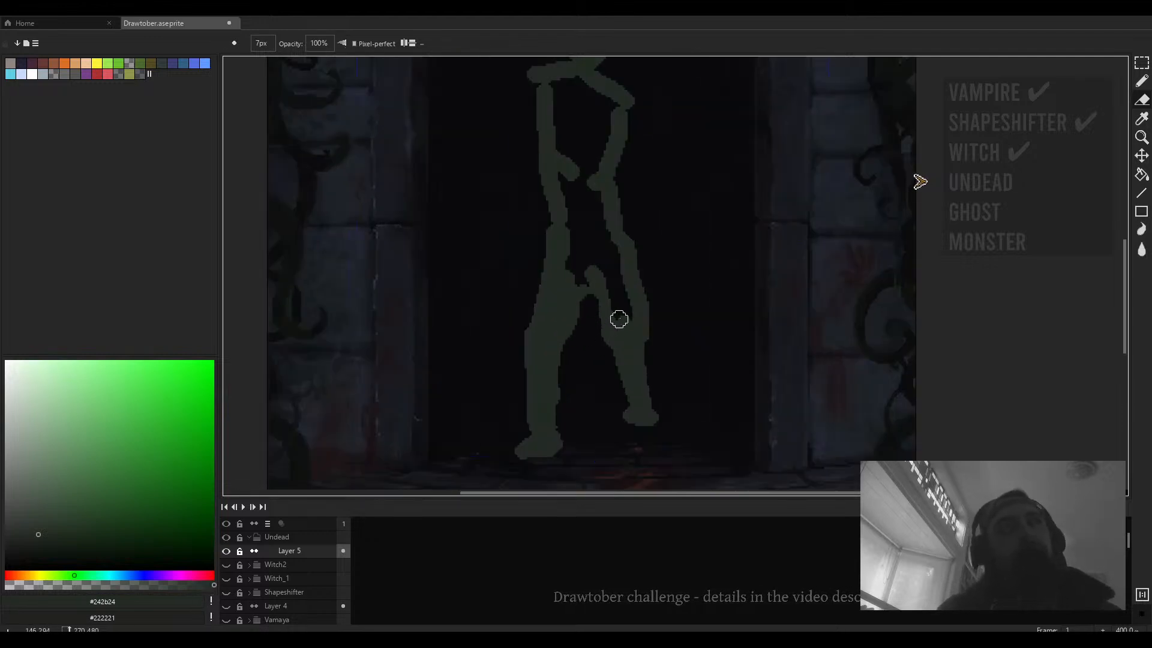
pyautogui.scroll(-1, 659, 328)
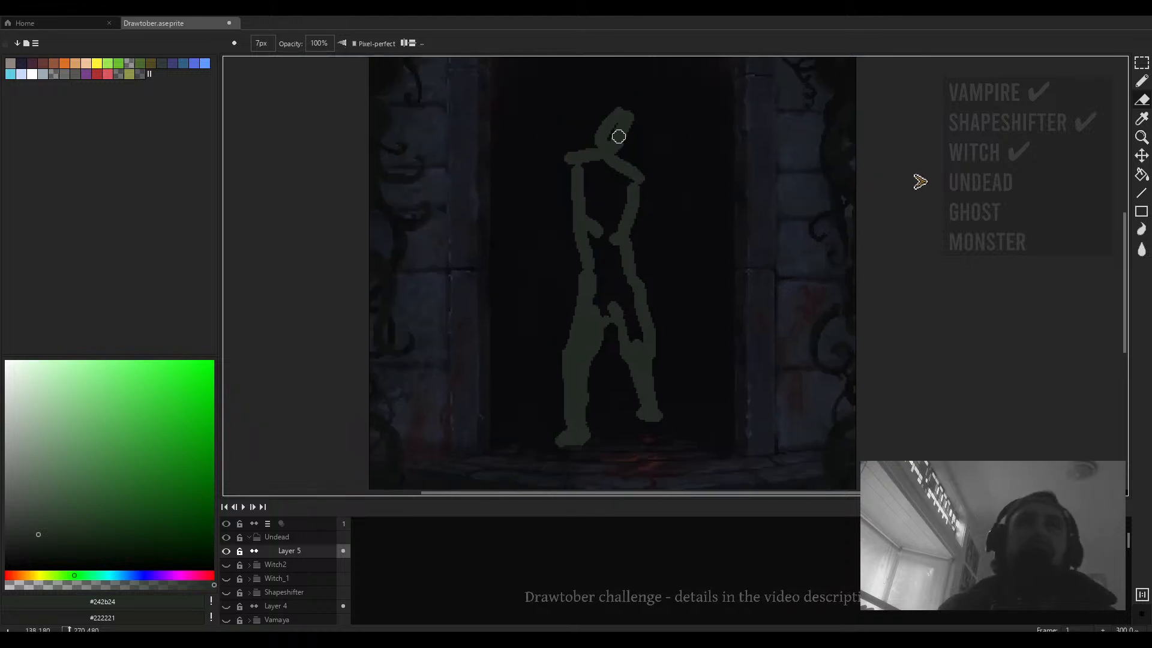
pyautogui.moveTo(613, 121); pyautogui.dragTo(631, 136)
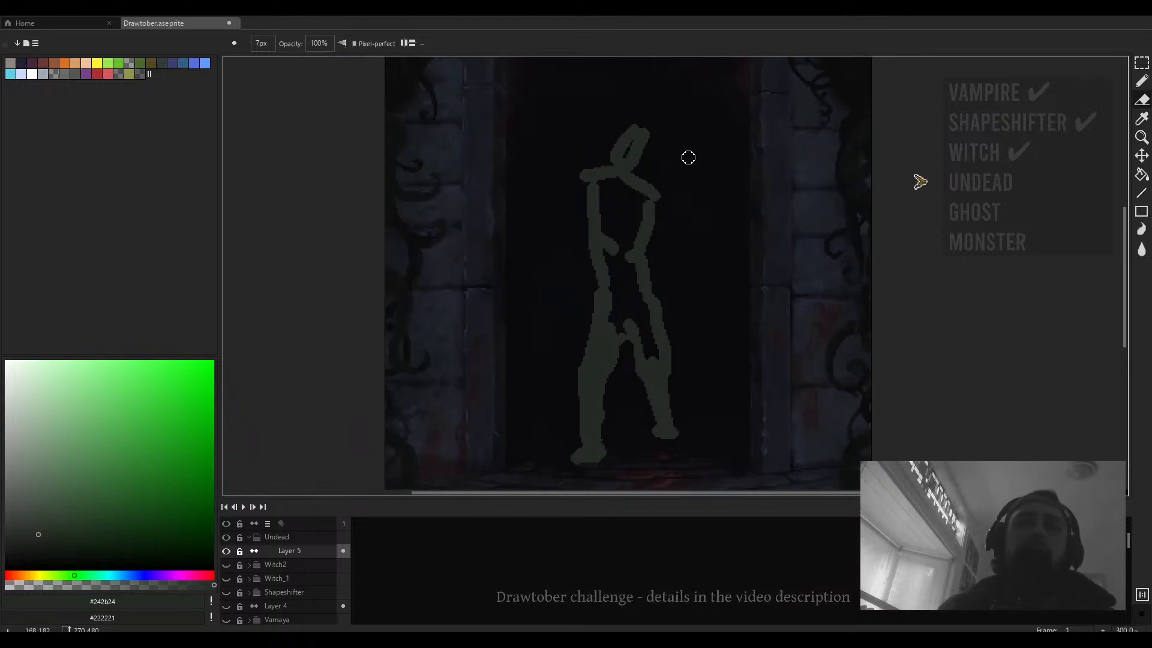
pyautogui.moveTo(668, 245); pyautogui.dragTo(637, 157)
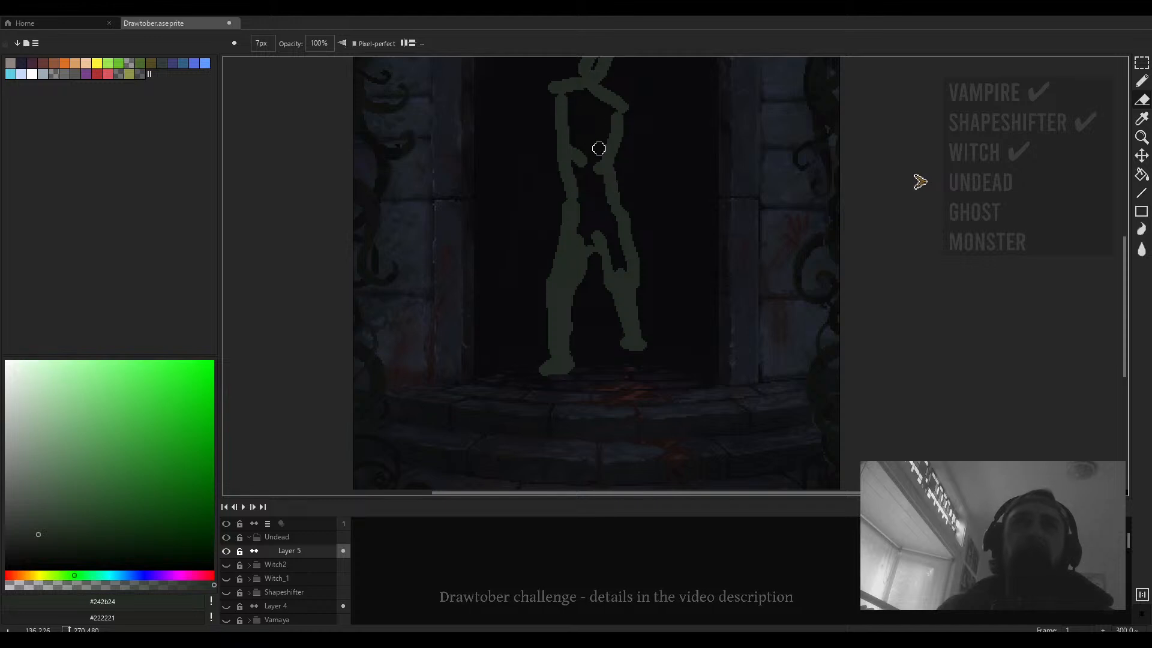
pyautogui.moveTo(586, 168); pyautogui.dragTo(570, 224)
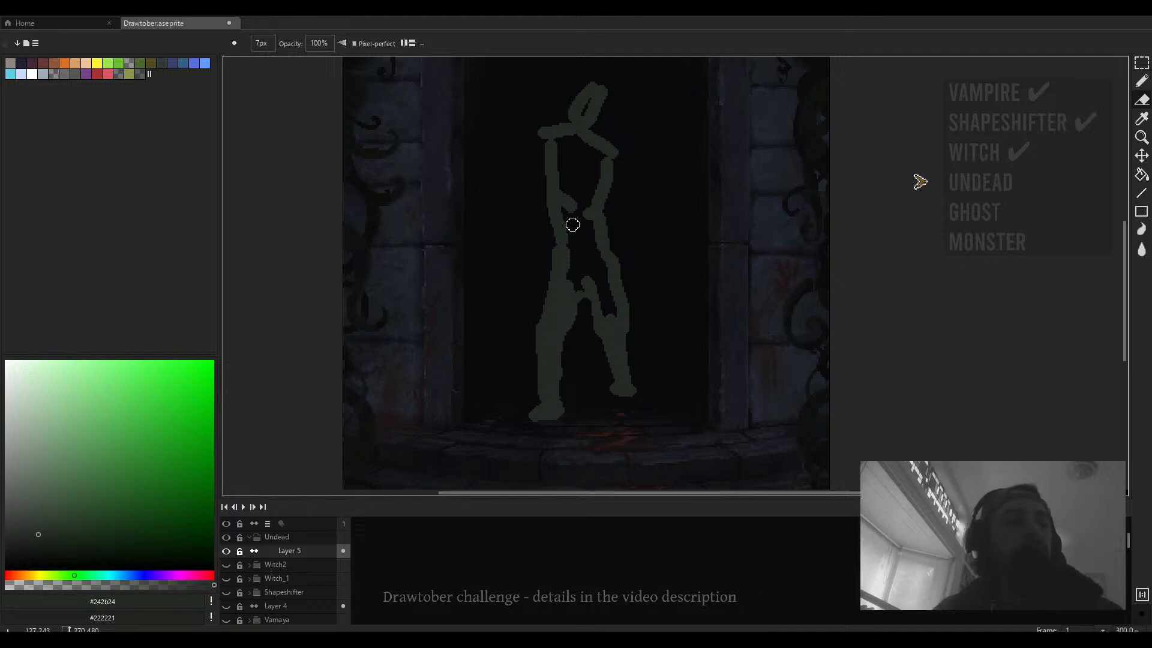
pyautogui.moveTo(599, 247); pyautogui.dragTo(647, 283)
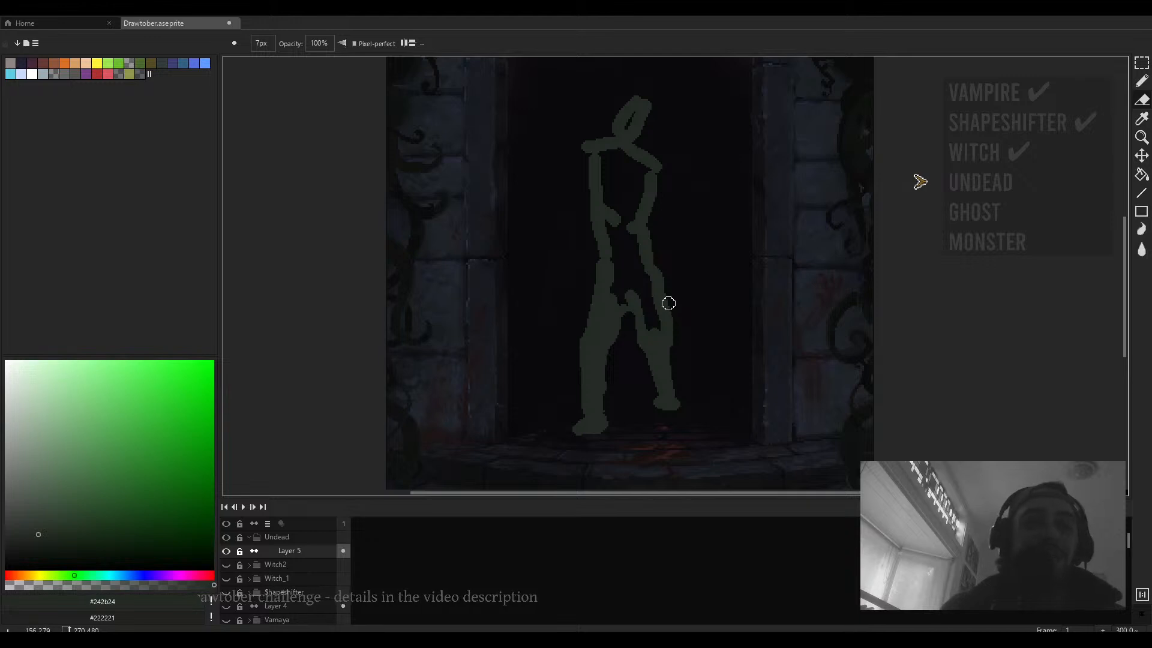
# - Fill in the figure's body as a solid silhouette using a 13 px brush
pyautogui.press('b')
pyautogui.moveTo(644, 322)
pyautogui.mouseDown()
pyautogui.moveTo(661, 296)
pyautogui.moveTo(656, 287)
pyautogui.moveTo(656, 302)
pyautogui.moveTo(640, 300)
pyautogui.moveTo(637, 218)
pyautogui.moveTo(639, 266)
pyautogui.moveTo(645, 218)
pyautogui.moveTo(661, 287)
pyautogui.moveTo(652, 197)
pyautogui.moveTo(662, 182)
pyautogui.moveTo(646, 203)
pyautogui.moveTo(631, 164)
pyautogui.mouseUp()
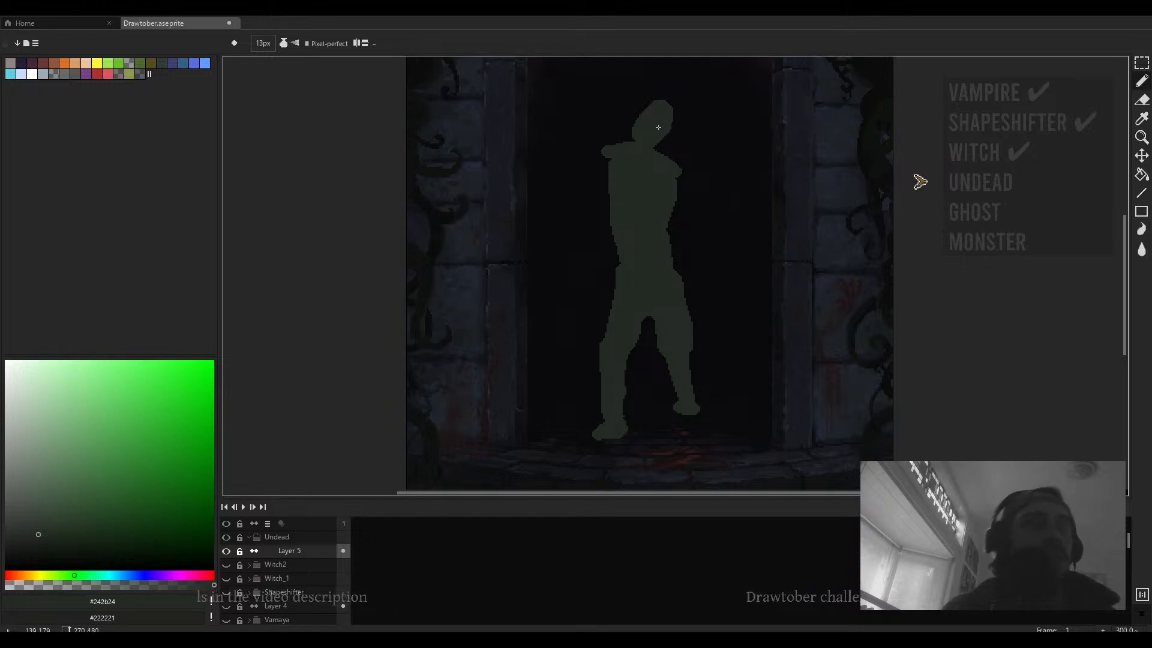
pyautogui.moveTo(665, 141); pyautogui.dragTo(680, 178)
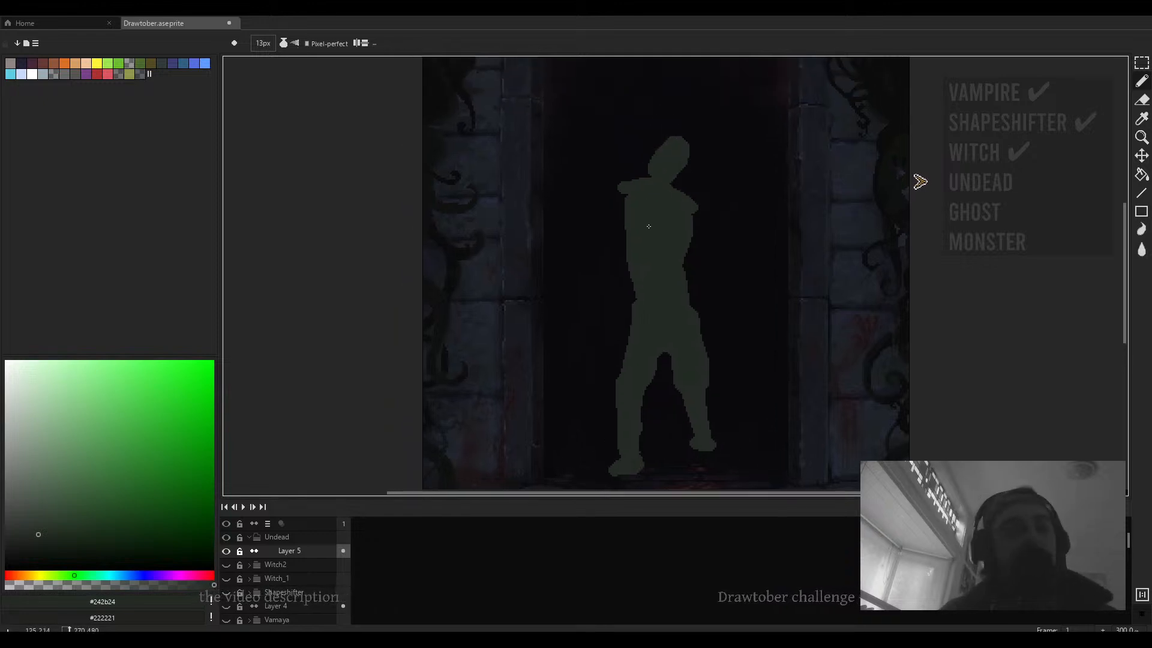
pyautogui.scroll(-2, 655, 228)
pyautogui.scroll(3, 673, 235)
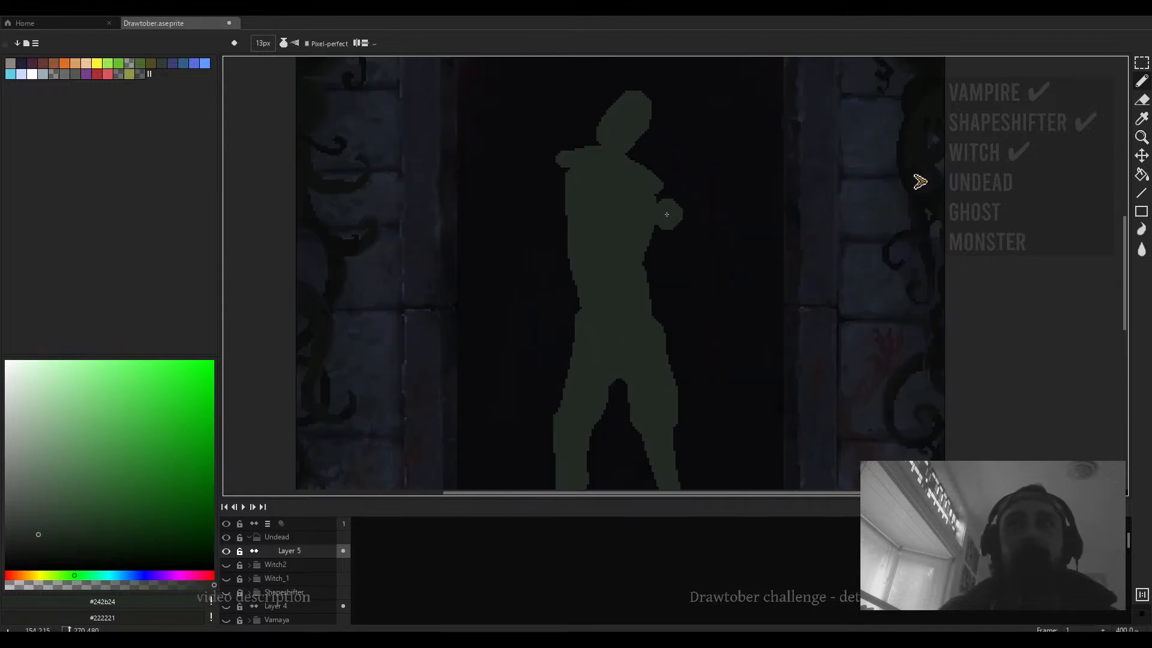
# - Reduce the brush to 10 px and touch up the figure's shoulder and arm
pyautogui.press('-')
pyautogui.press('-')
pyautogui.press('-')
pyautogui.moveTo(661, 203); pyautogui.dragTo(654, 184)
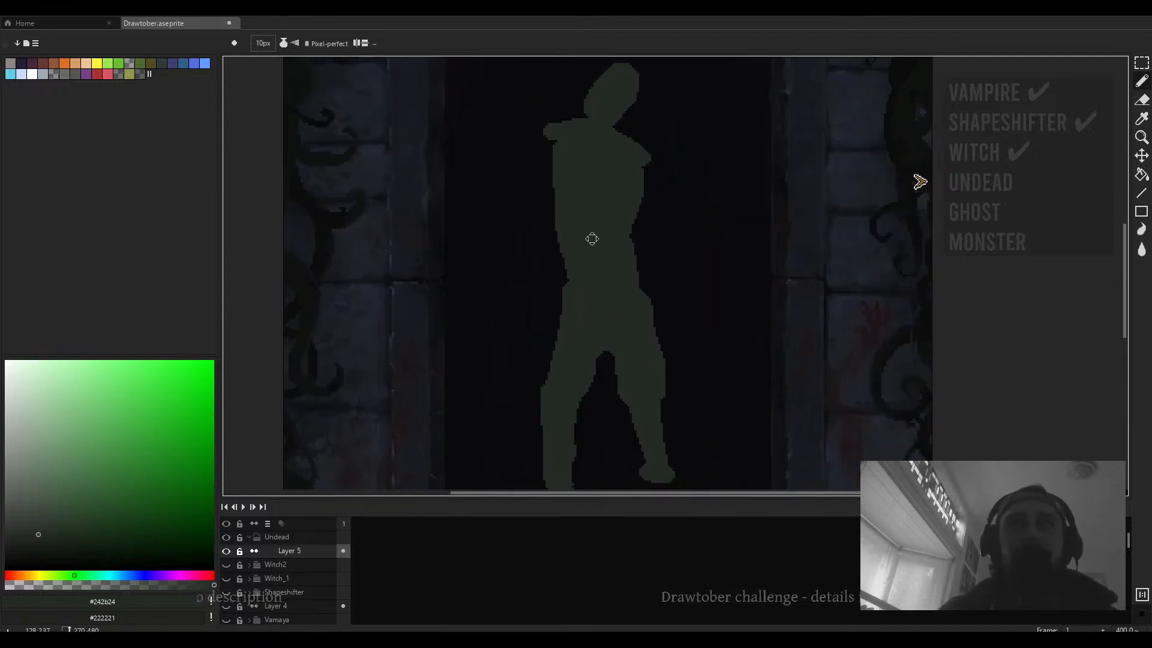
pyautogui.scroll(-2, 592, 239)
# - Select the whole figure, shift it slightly to the right, and deselect
pyautogui.press('m')
pyautogui.moveTo(653, 143); pyautogui.dragTo(569, 257)
pyautogui.moveTo(607, 215); pyautogui.dragTo(606, 224)
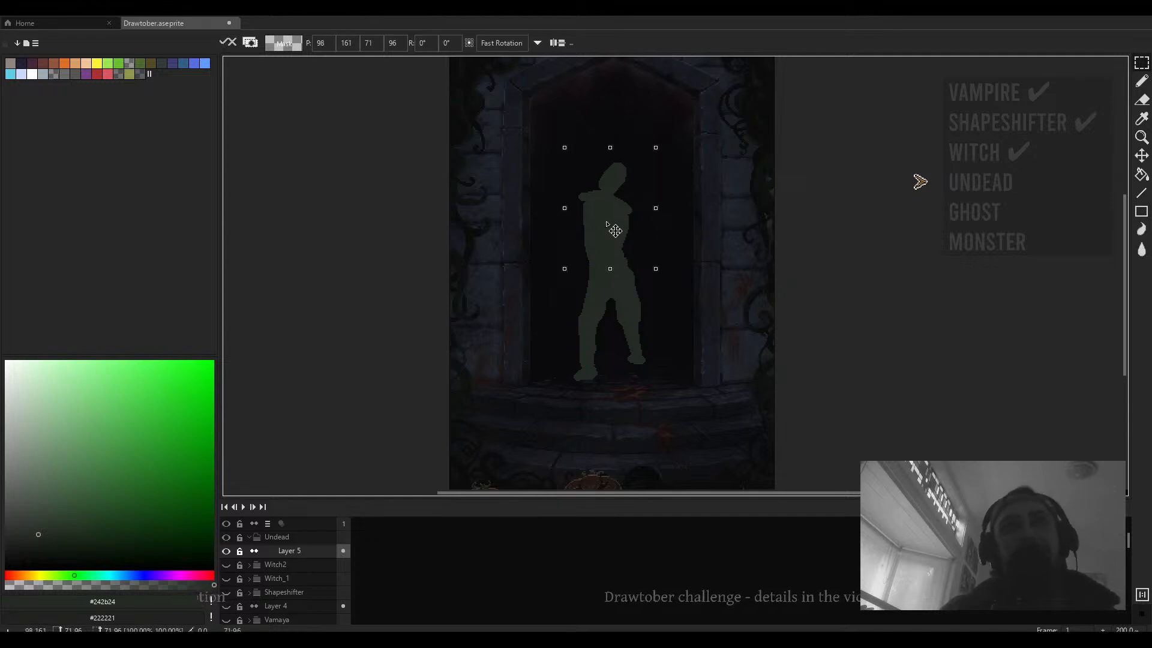
pyautogui.moveTo(679, 145); pyautogui.dragTo(542, 424)
pyautogui.moveTo(600, 303); pyautogui.dragTo(623, 303)
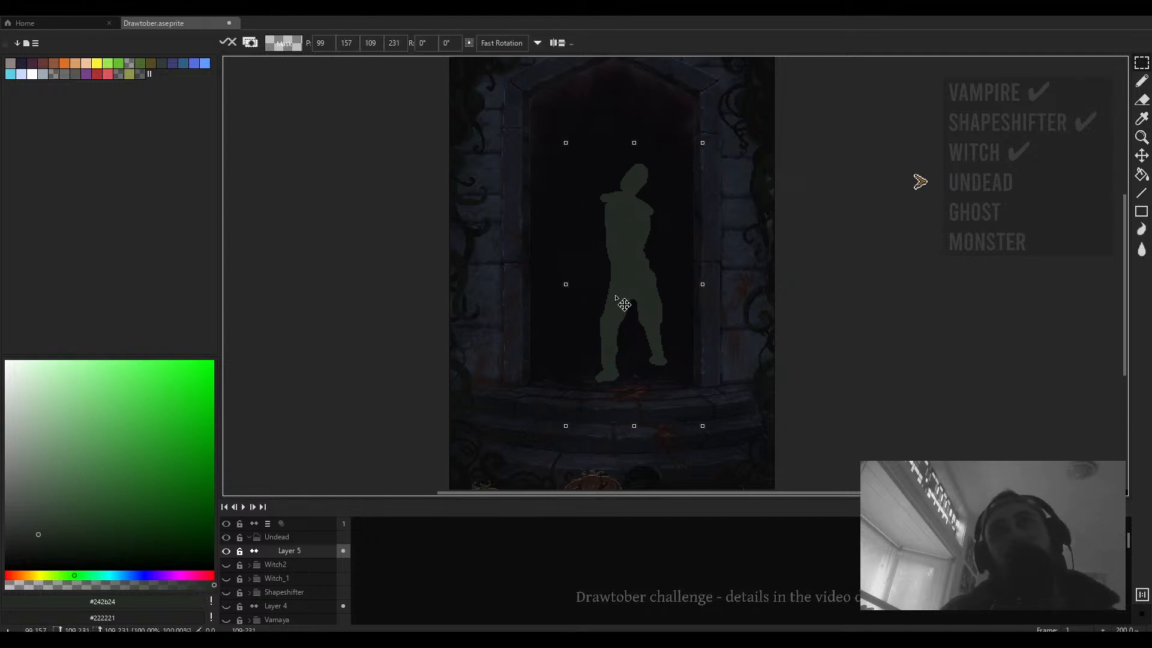
pyautogui.hotkey('ctrl', 'd')
# - Select the figure's legs and nudge them slightly left and up
pyautogui.scroll(1, 658, 289)
pyautogui.moveTo(677, 254)
pyautogui.mouseDown()
pyautogui.moveTo(630, 427)
pyautogui.moveTo(613, 444)
pyautogui.mouseUp()
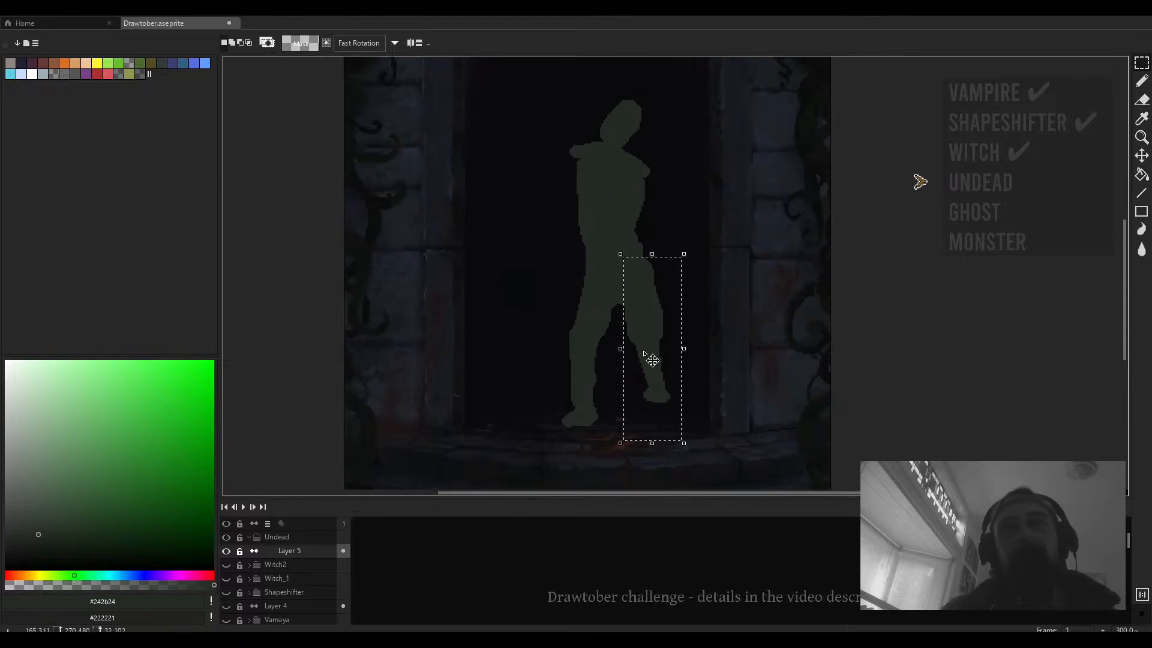
pyautogui.moveTo(650, 360); pyautogui.dragTo(641, 354)
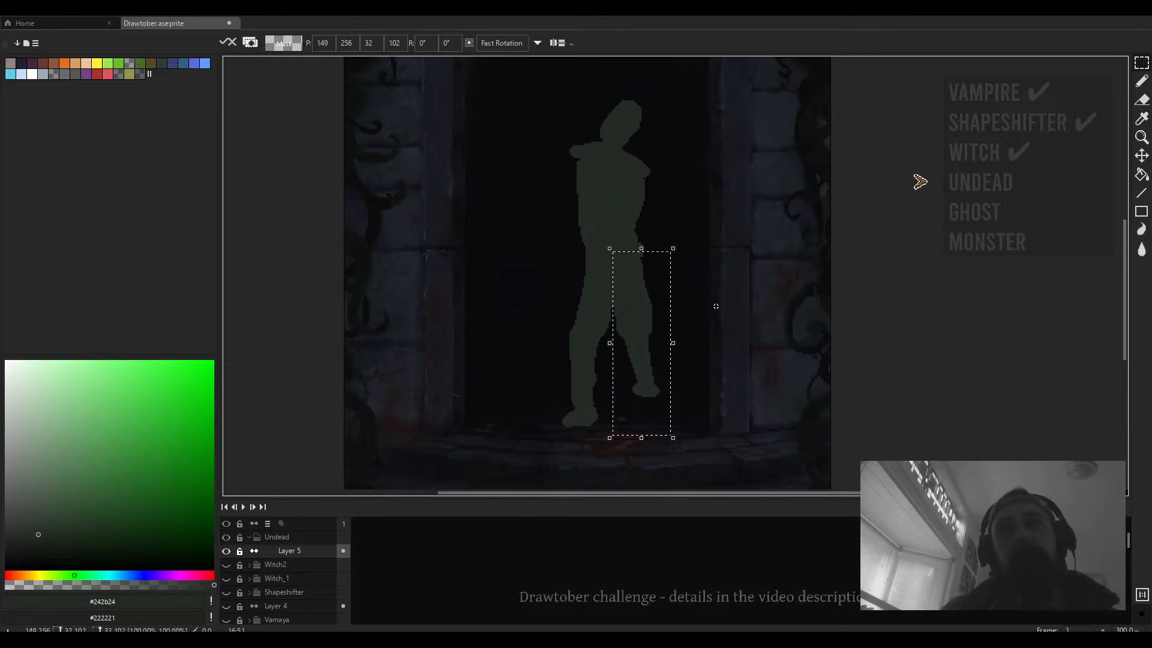
pyautogui.click(714, 306)
pyautogui.moveTo(653, 292); pyautogui.dragTo(667, 311)
# - Erase along the inner legs with a 10 px eraser to reshape the gap between them
pyautogui.press('b')
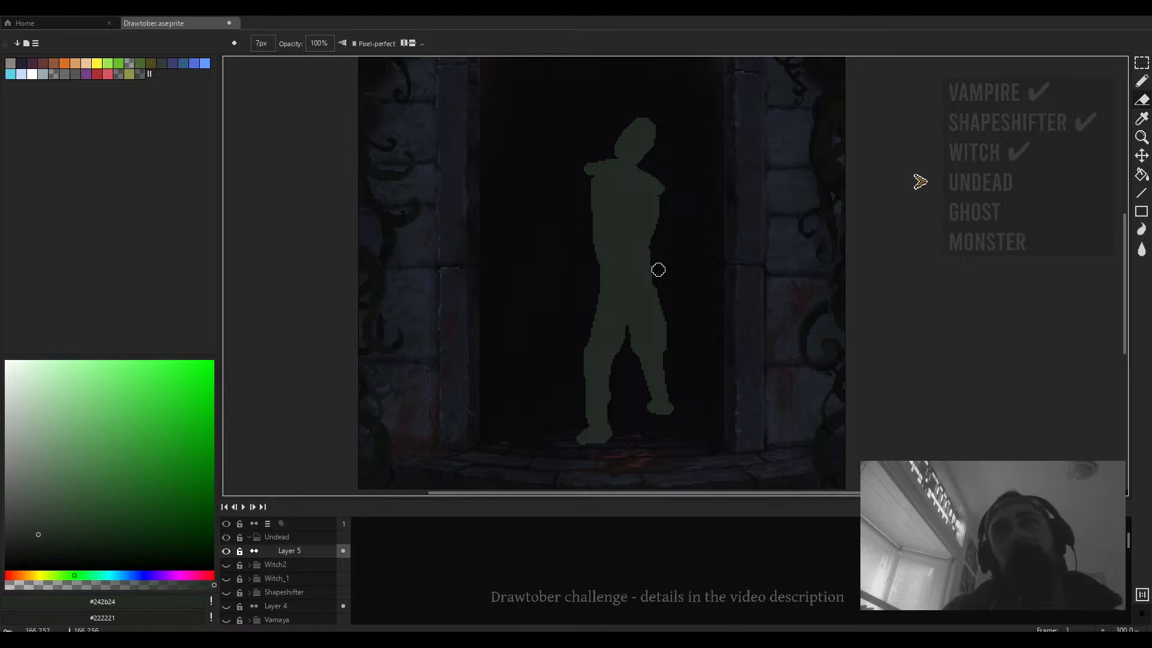
pyautogui.scroll(-3, 658, 270)
pyautogui.scroll(4, 660, 281)
pyautogui.scroll(-2, 672, 363)
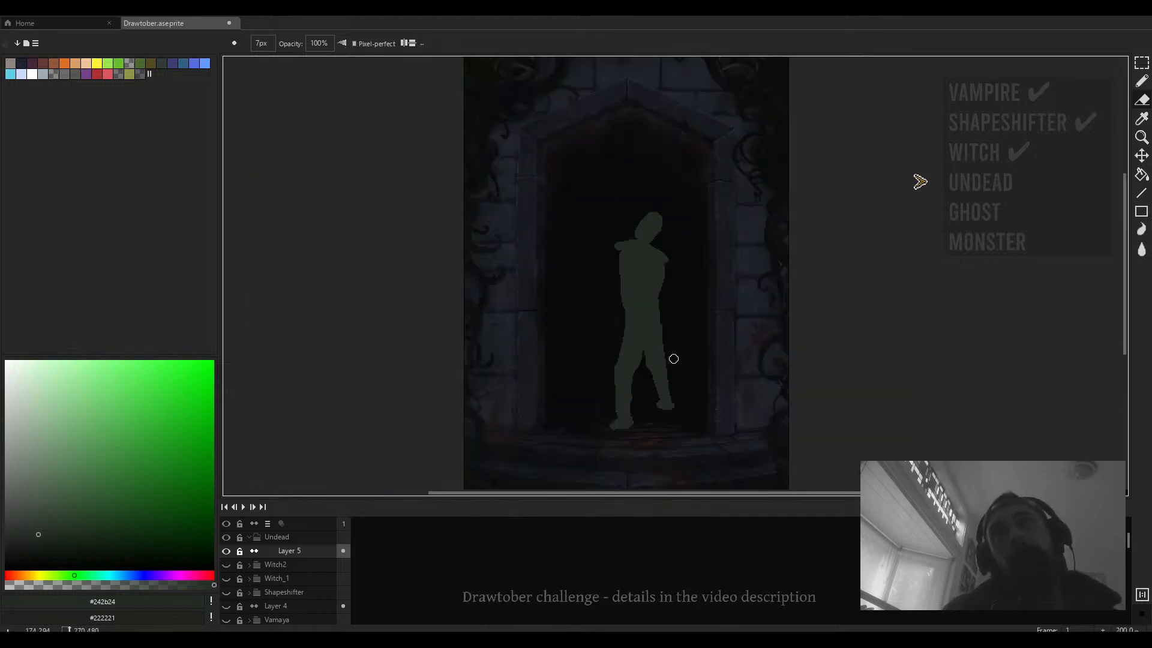
pyautogui.press('e')
pyautogui.scroll(2, 658, 366)
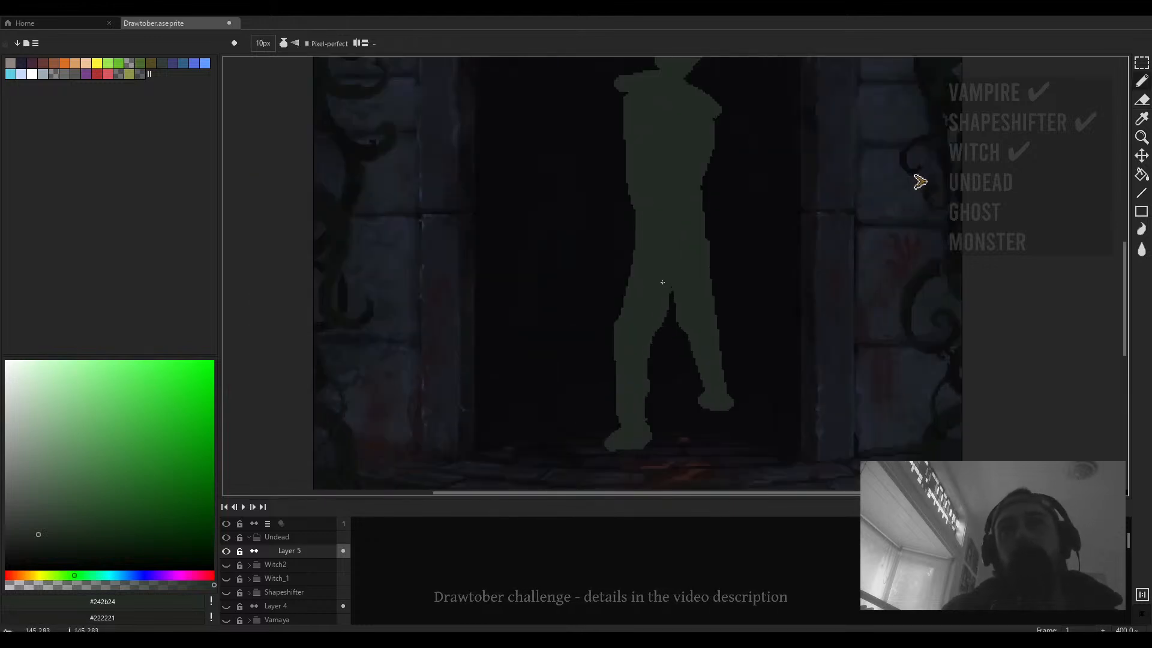
pyautogui.moveTo(645, 235); pyautogui.dragTo(630, 308)
pyautogui.click(644, 355)
pyautogui.moveTo(651, 348); pyautogui.dragTo(658, 339)
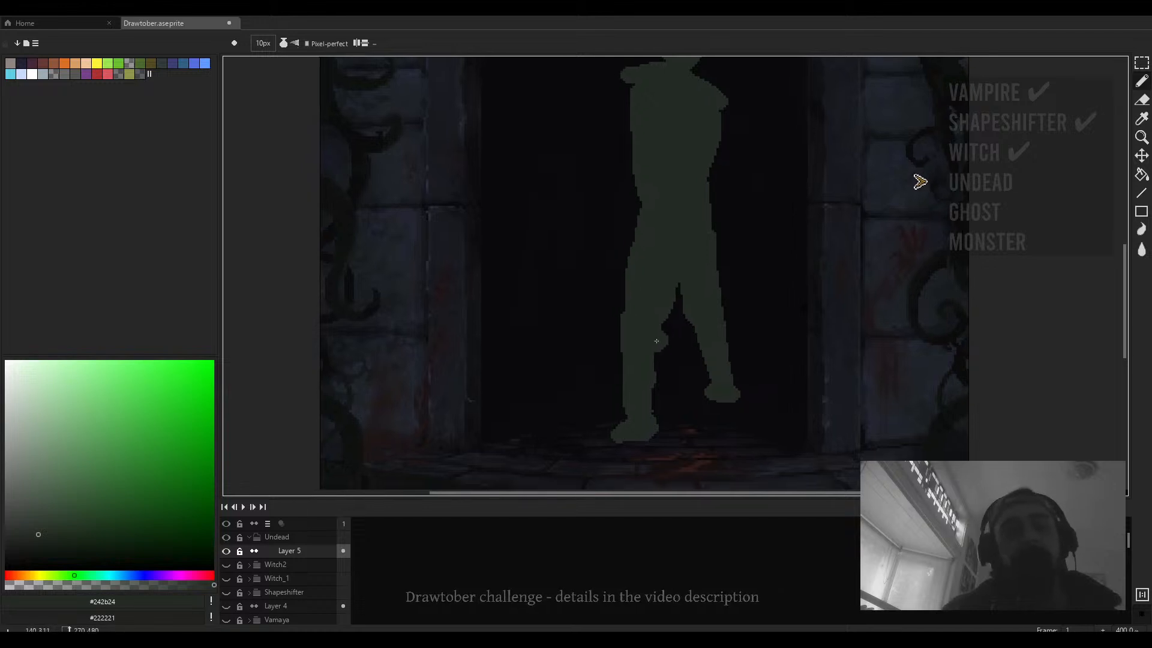
pyautogui.press('e')
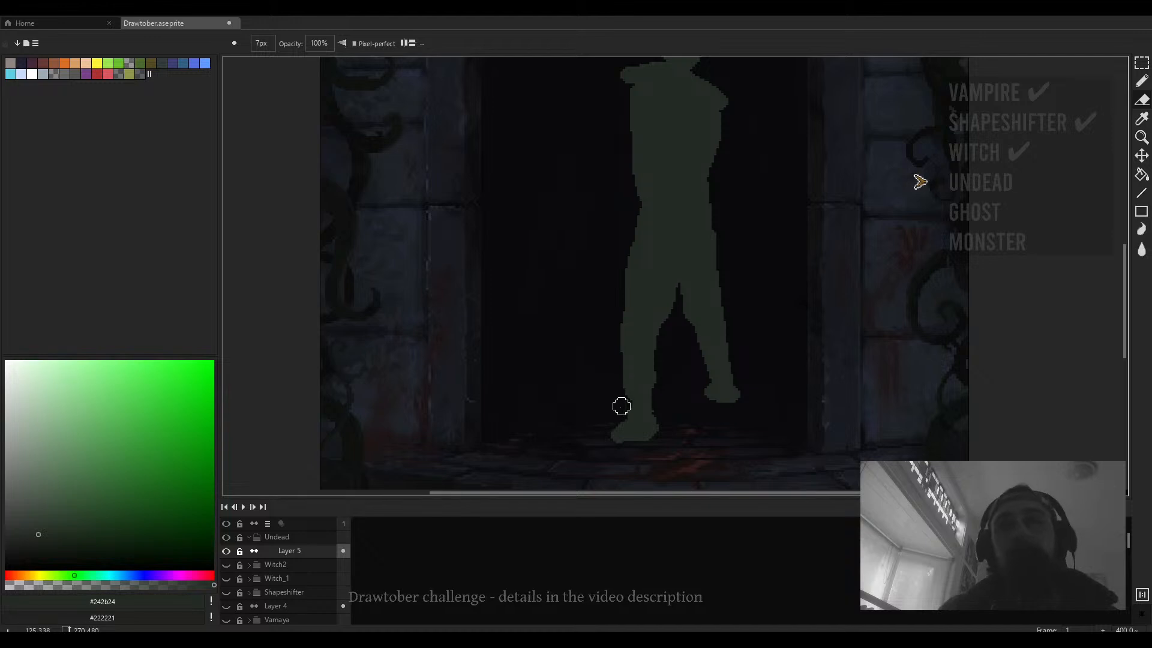
# - Trim the front foot and the crotch with the eraser set to 4 px
pyautogui.moveTo(620, 406); pyautogui.dragTo(609, 427)
pyautogui.scroll(-1, 672, 432)
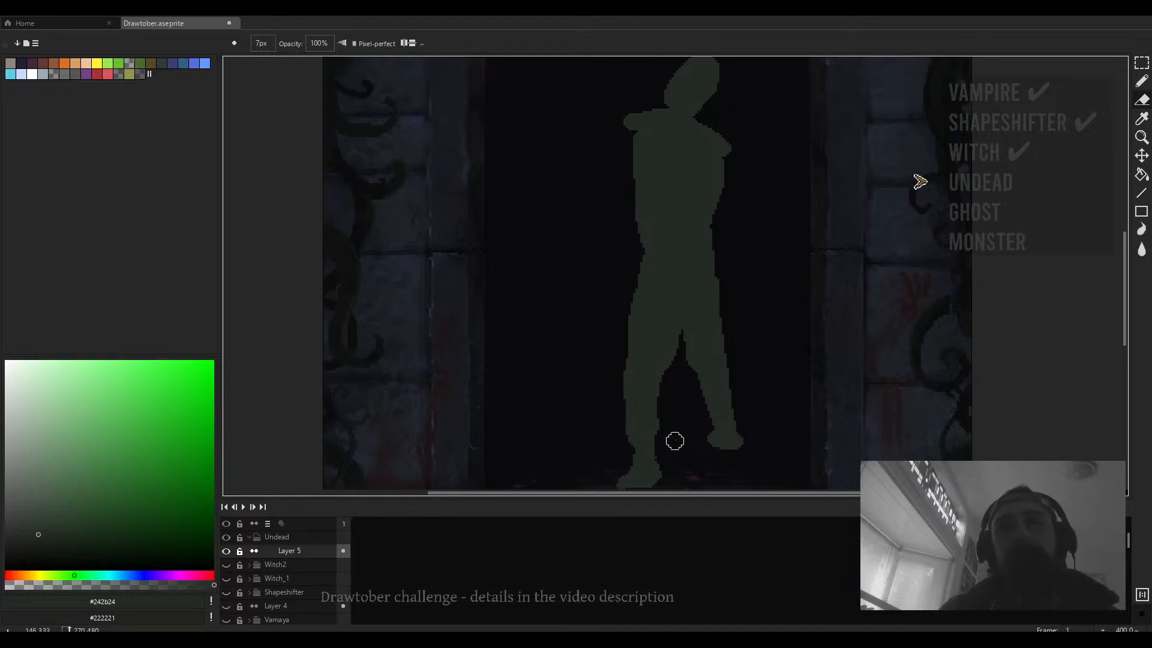
pyautogui.scroll(-1, 624, 381)
pyautogui.scroll(3, 625, 380)
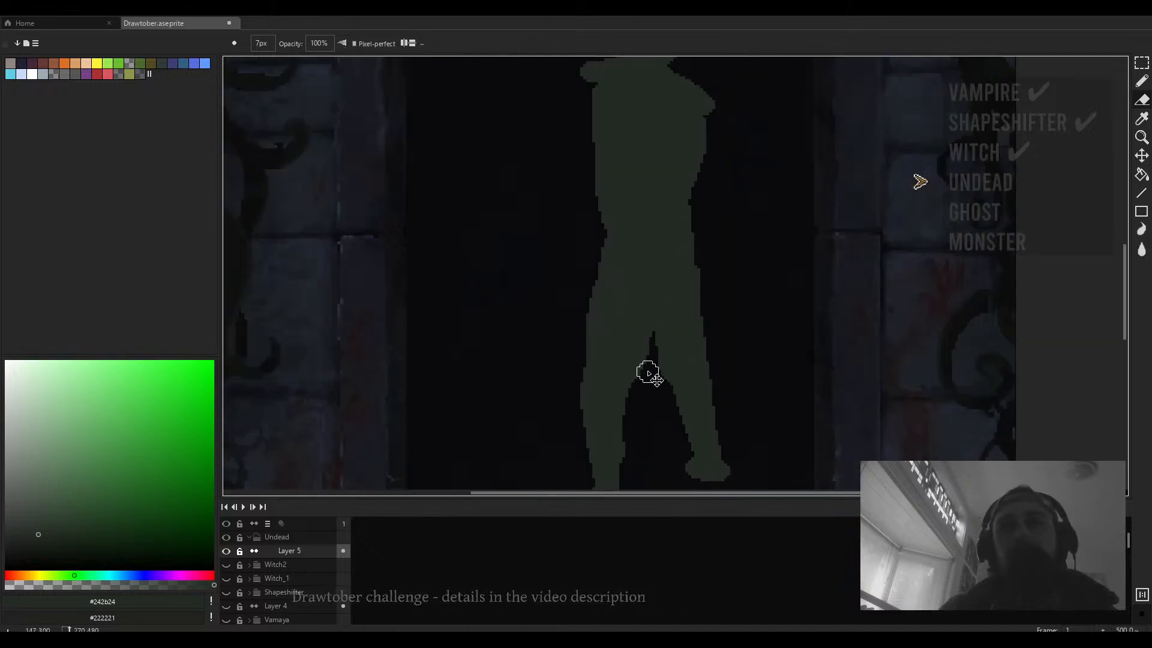
pyautogui.press('-')
pyautogui.press('-')
pyautogui.press('-')
pyautogui.press('-')
pyautogui.press('-')
pyautogui.press('+')
pyautogui.press('+')
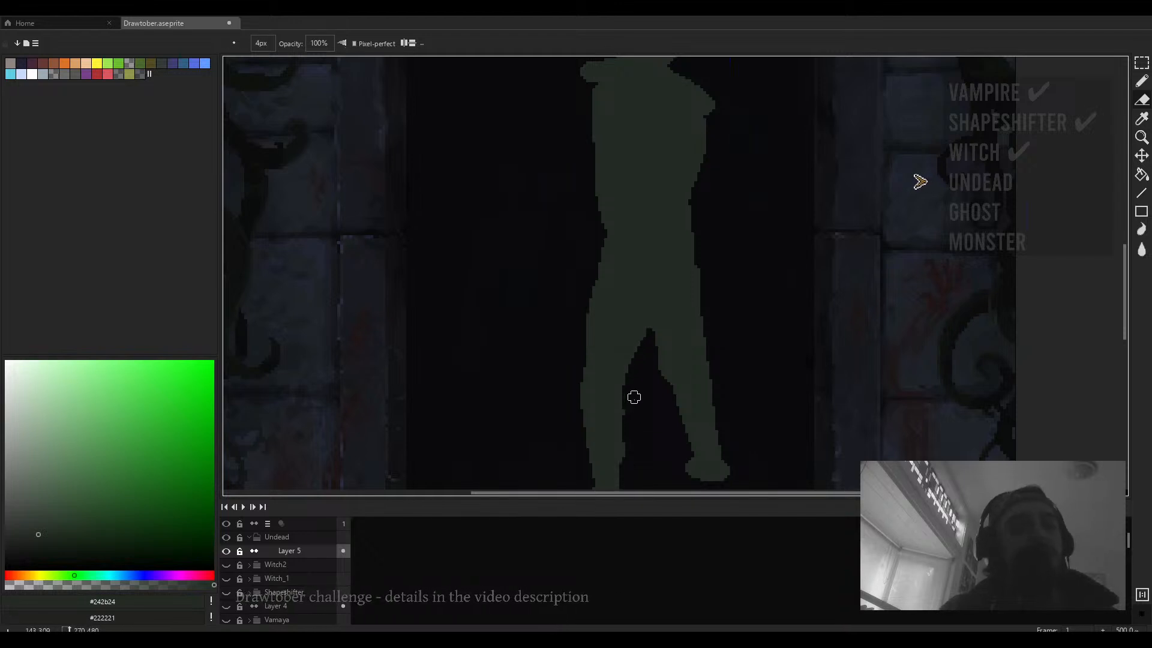
pyautogui.scroll(2, 670, 382)
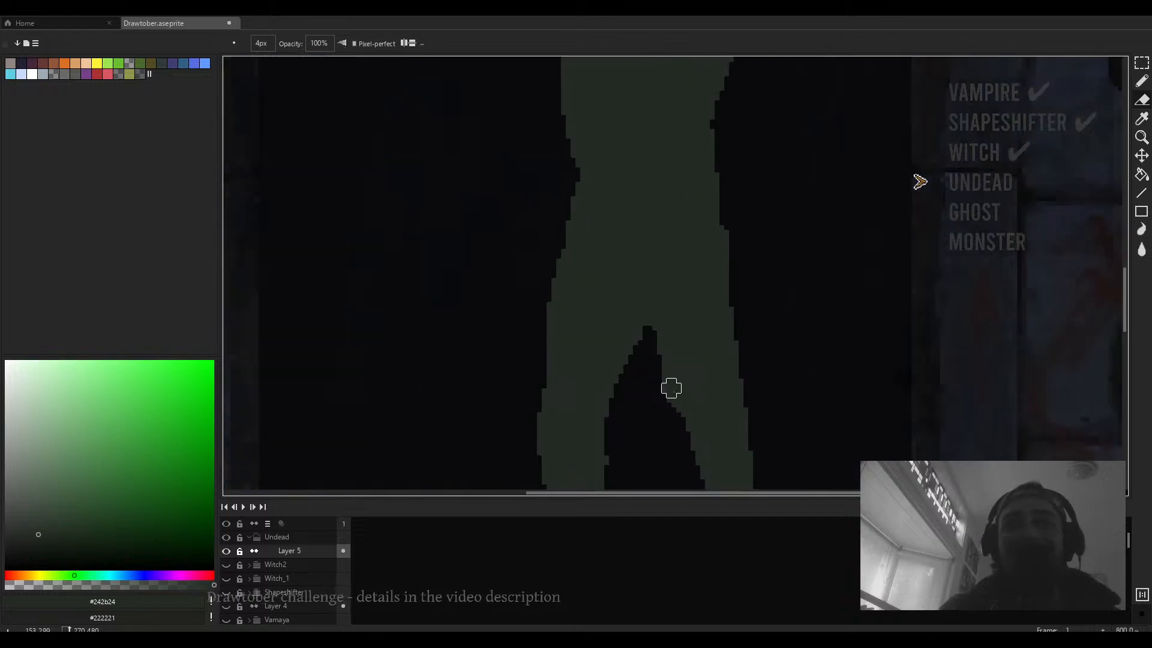
pyautogui.scroll(-1, 684, 401)
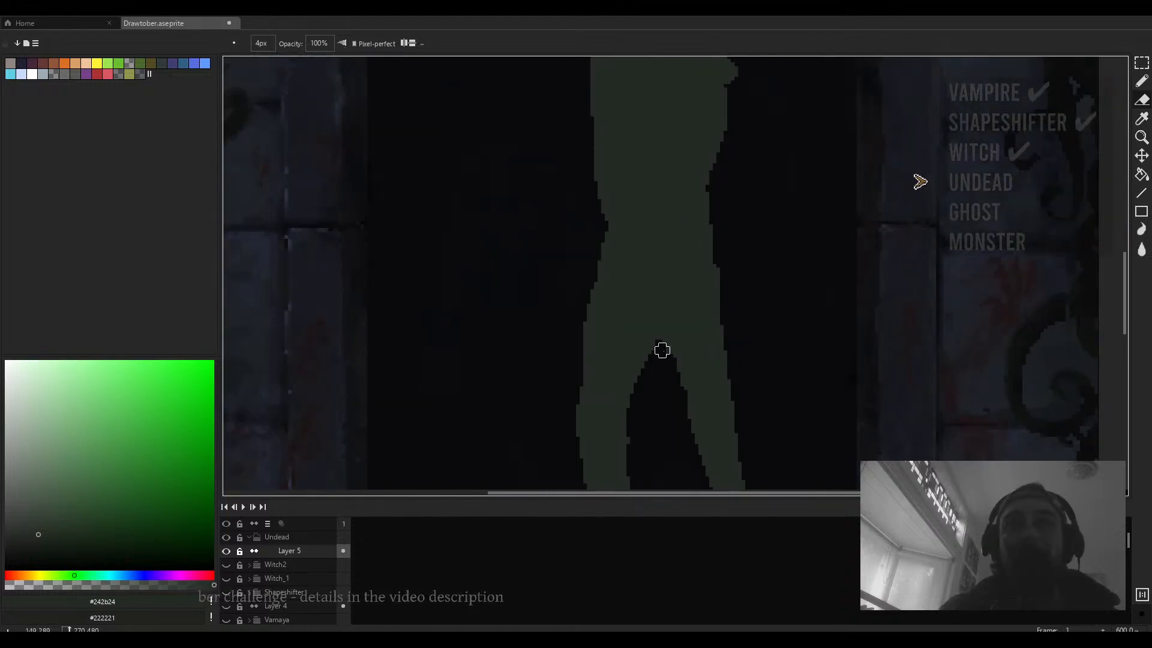
pyautogui.moveTo(666, 347); pyautogui.dragTo(662, 334)
pyautogui.scroll(-4, 702, 372)
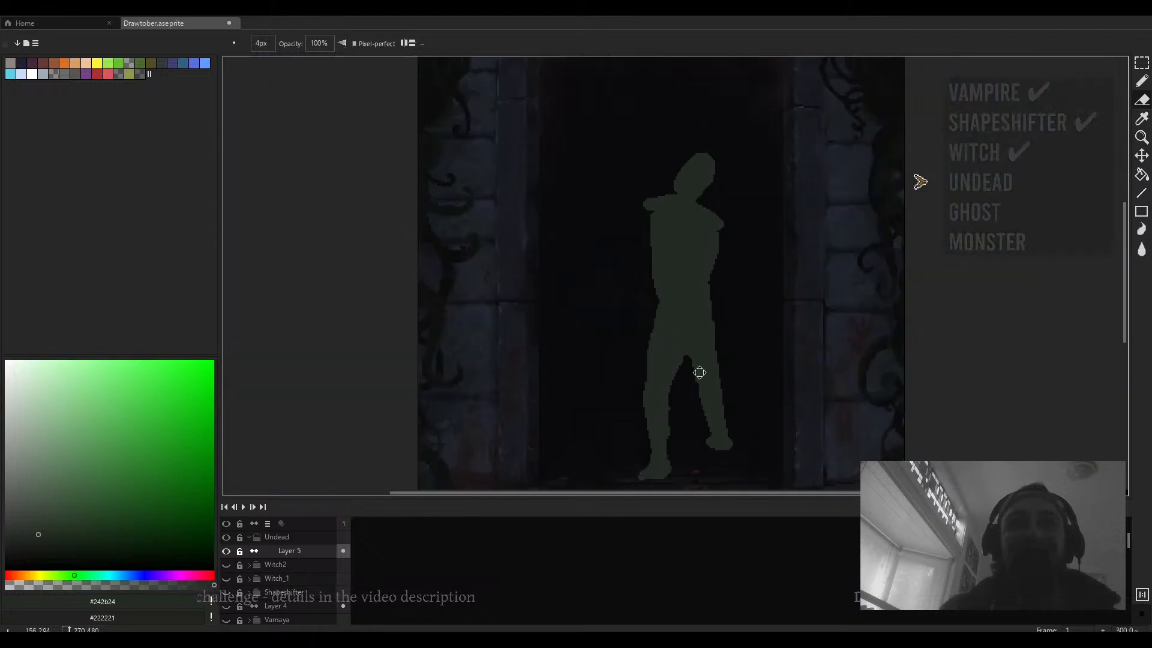
# - Choose a muted yellow colour and paint over the figure's torso with a 14 px brush
pyautogui.press('b')
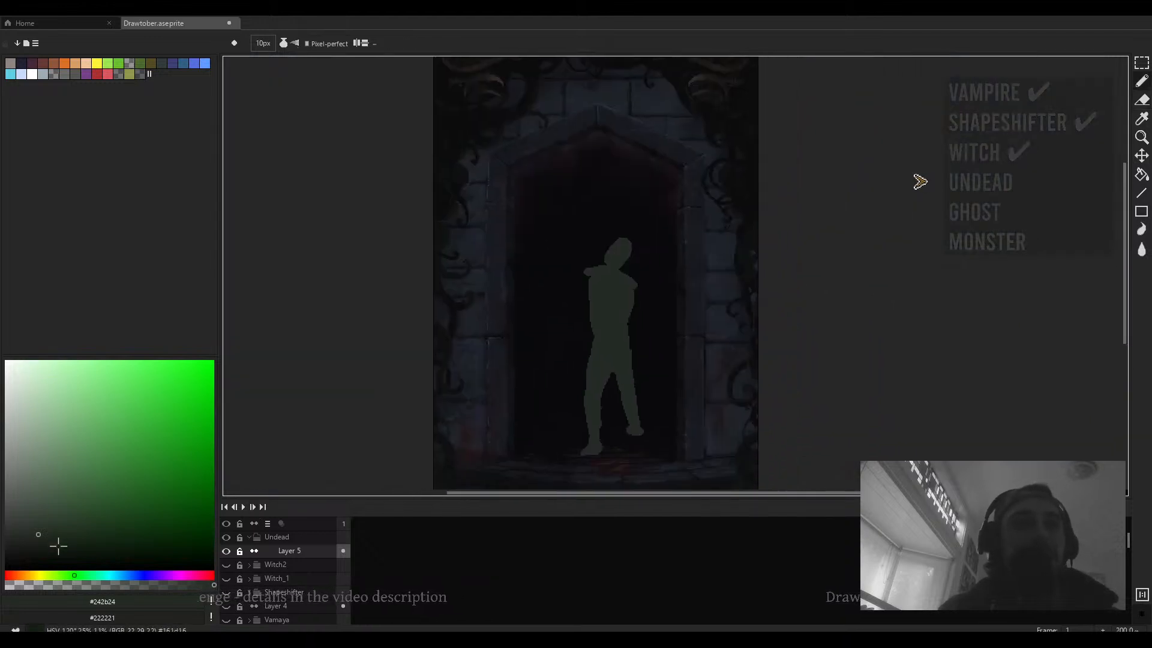
pyautogui.click(33, 575)
pyautogui.click(72, 504)
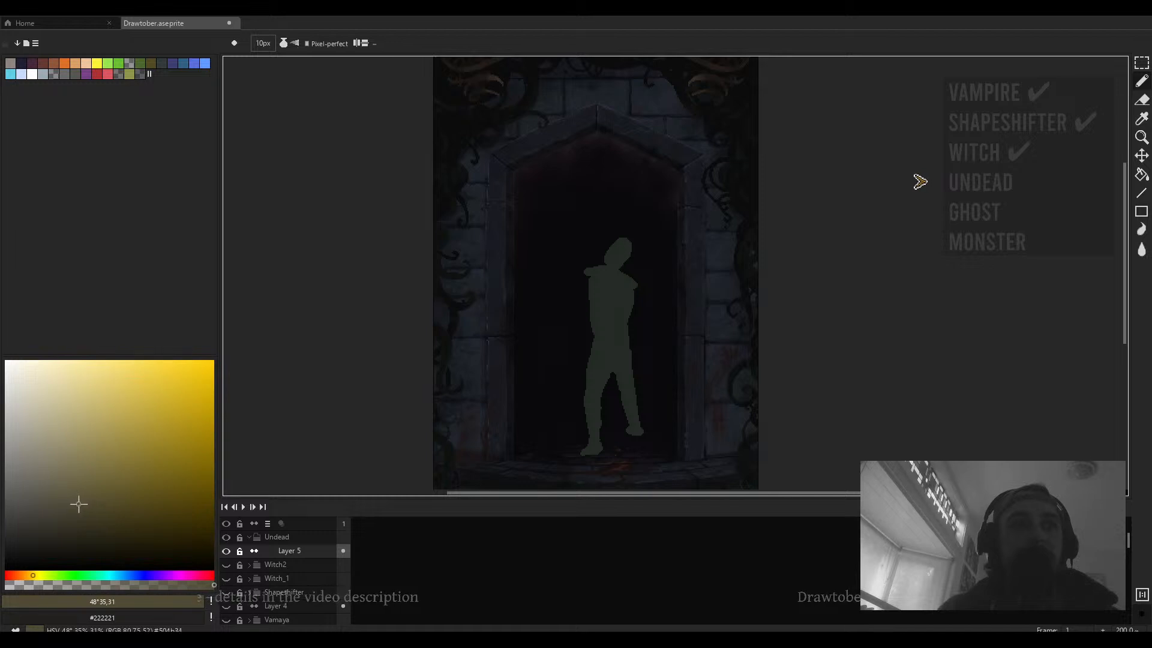
pyautogui.keyDown('ctrl'); pyautogui.scroll(4, 564, 297); pyautogui.keyUp('ctrl')
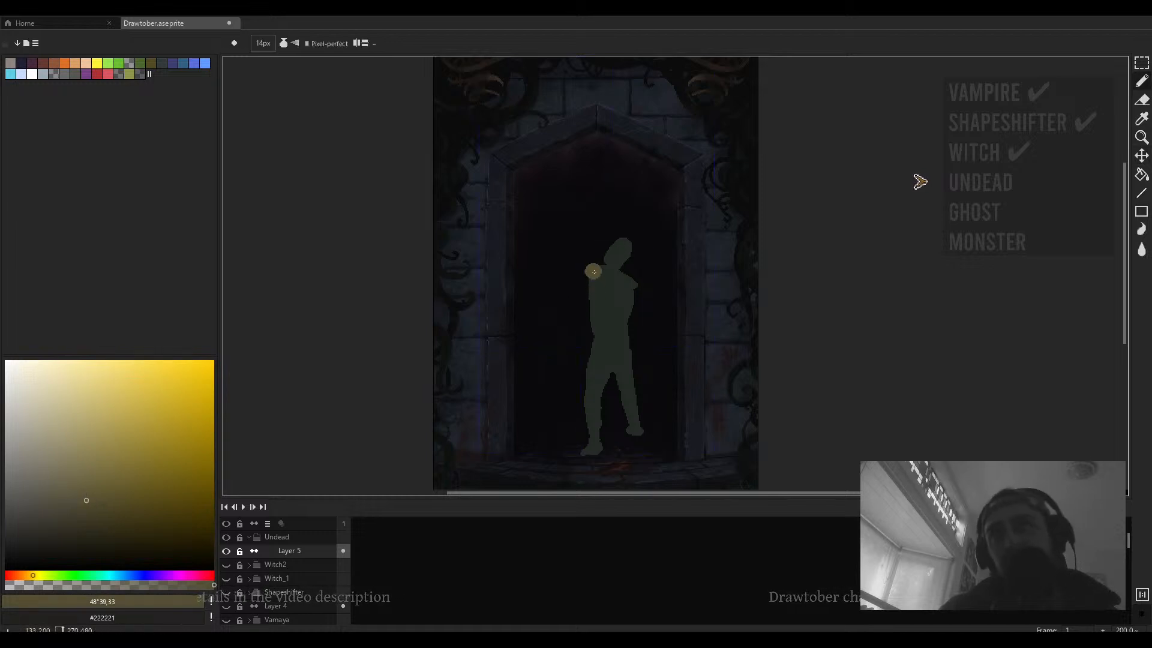
pyautogui.moveTo(597, 276)
pyautogui.mouseDown()
pyautogui.moveTo(611, 298)
pyautogui.moveTo(624, 281)
pyautogui.moveTo(611, 290)
pyautogui.moveTo(628, 294)
pyautogui.moveTo(589, 282)
pyautogui.moveTo(603, 287)
pyautogui.moveTo(591, 310)
pyautogui.moveTo(627, 293)
pyautogui.mouseUp()
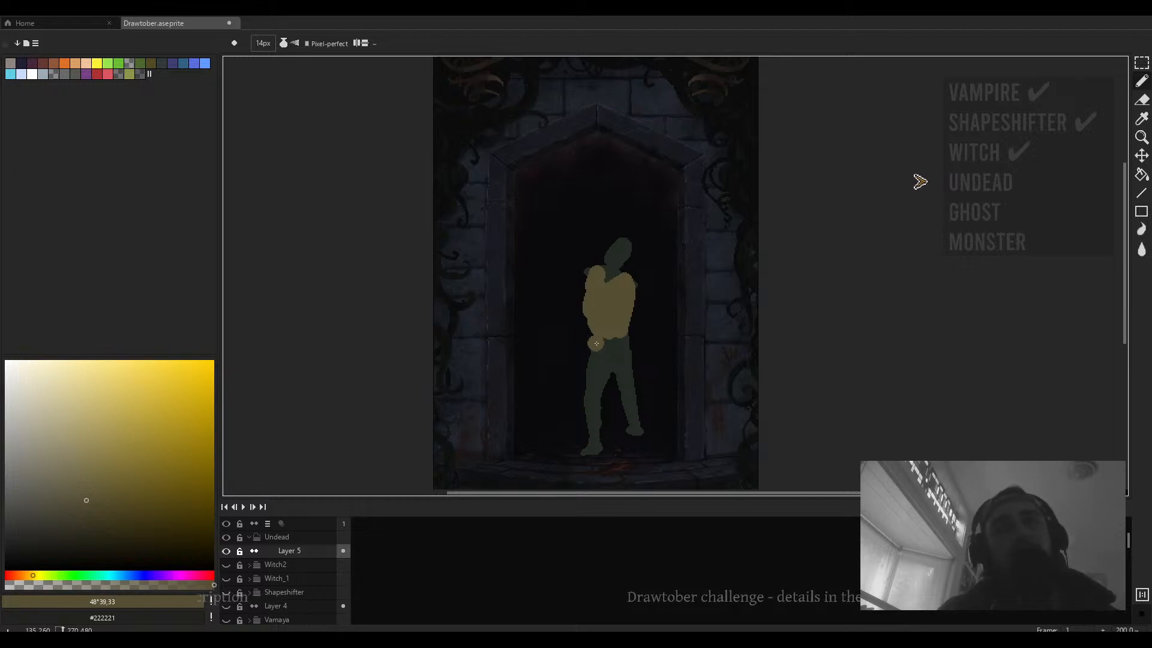
# - Paint the figure's front leg with the yellow colour
pyautogui.moveTo(594, 342)
pyautogui.mouseDown()
pyautogui.moveTo(586, 390)
pyautogui.moveTo(601, 383)
pyautogui.mouseUp()
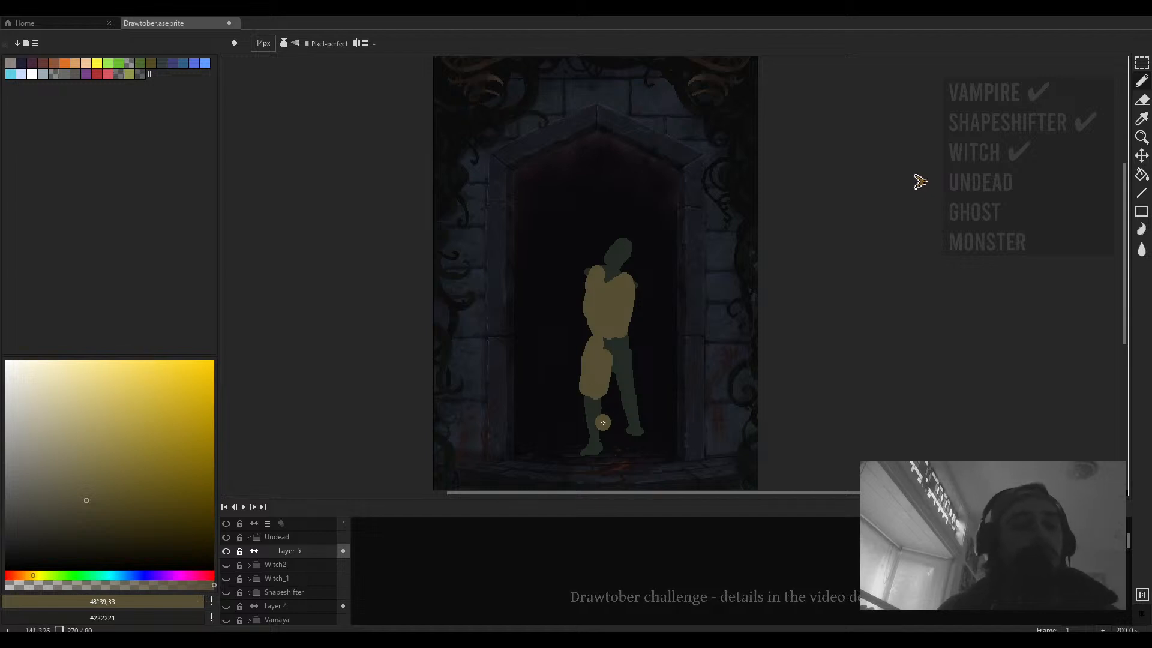
pyautogui.moveTo(603, 423); pyautogui.dragTo(606, 391)
pyautogui.moveTo(595, 358); pyautogui.dragTo(595, 383)
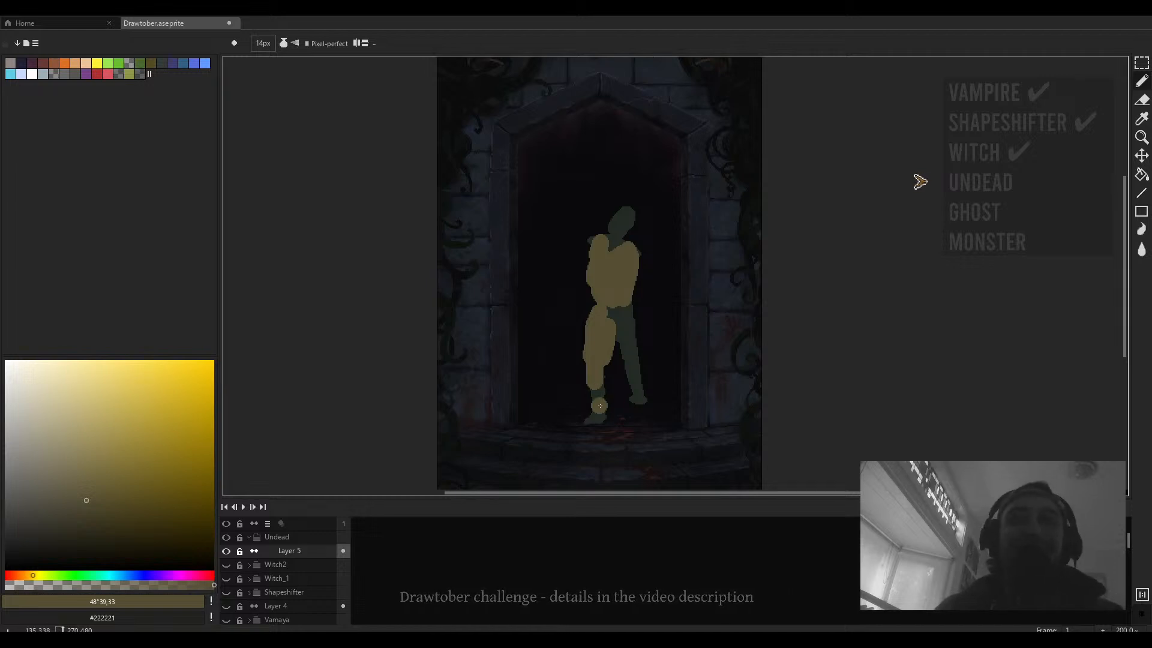
# - Paint the back leg and remaining lower body yellow
pyautogui.scroll(2, 597, 373)
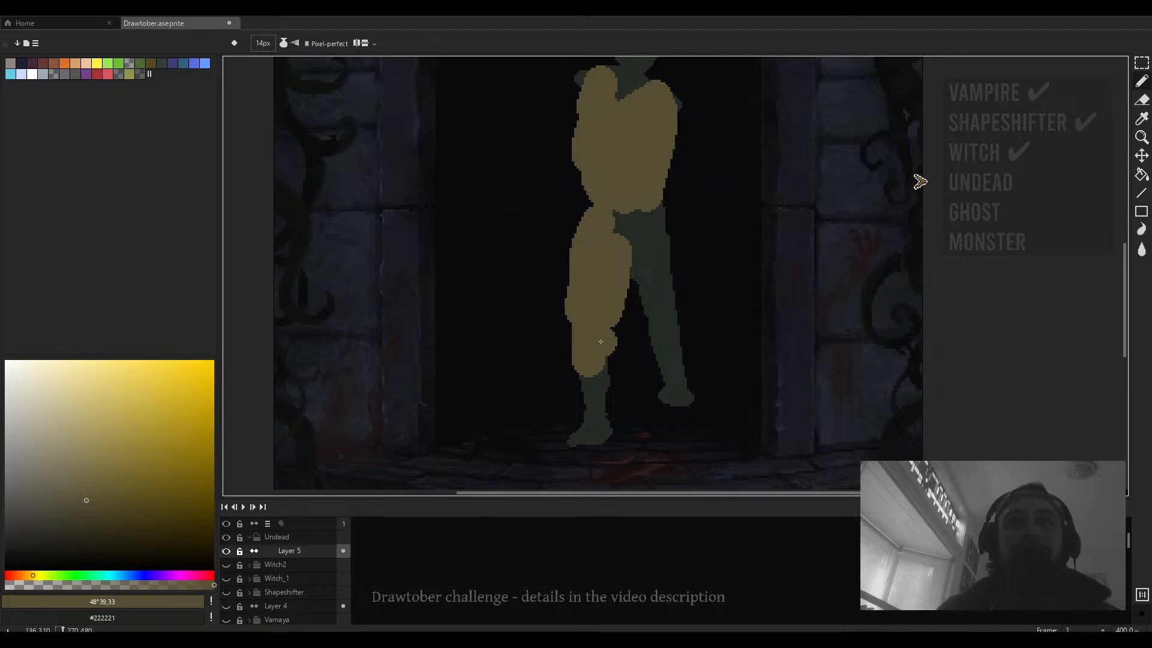
pyautogui.moveTo(597, 337)
pyautogui.mouseDown()
pyautogui.moveTo(596, 403)
pyautogui.moveTo(587, 383)
pyautogui.mouseUp()
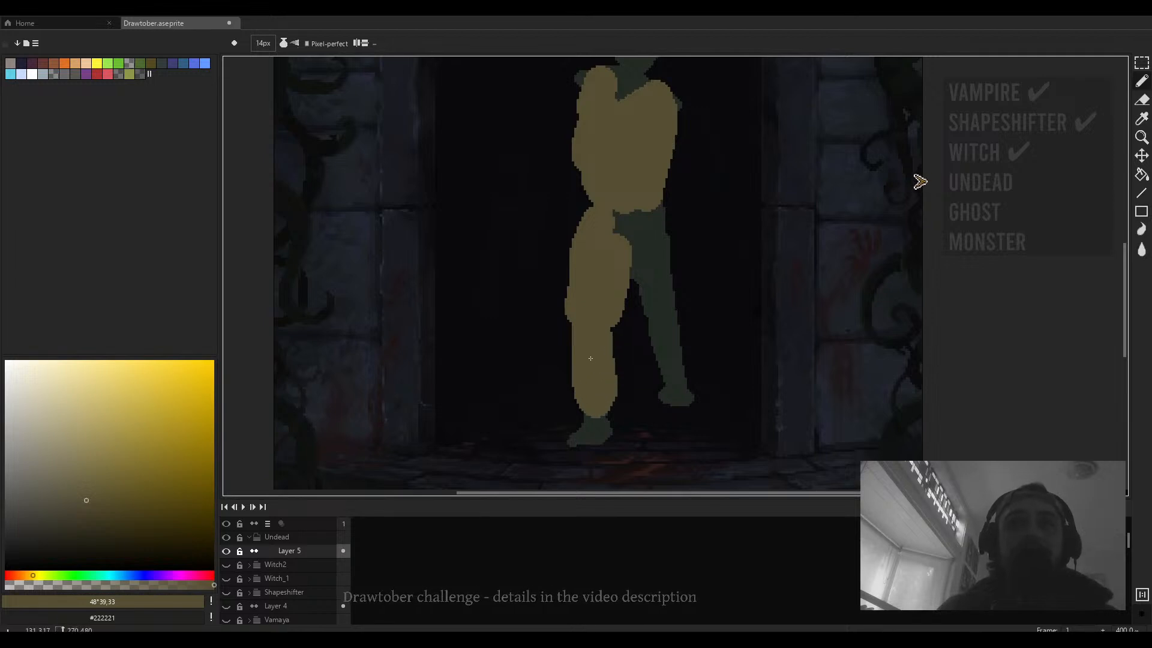
pyautogui.scroll(1, 635, 319)
pyautogui.moveTo(636, 319)
pyautogui.mouseDown()
pyautogui.moveTo(659, 297)
pyautogui.moveTo(643, 255)
pyautogui.moveTo(669, 383)
pyautogui.moveTo(649, 197)
pyautogui.moveTo(607, 207)
pyautogui.mouseUp()
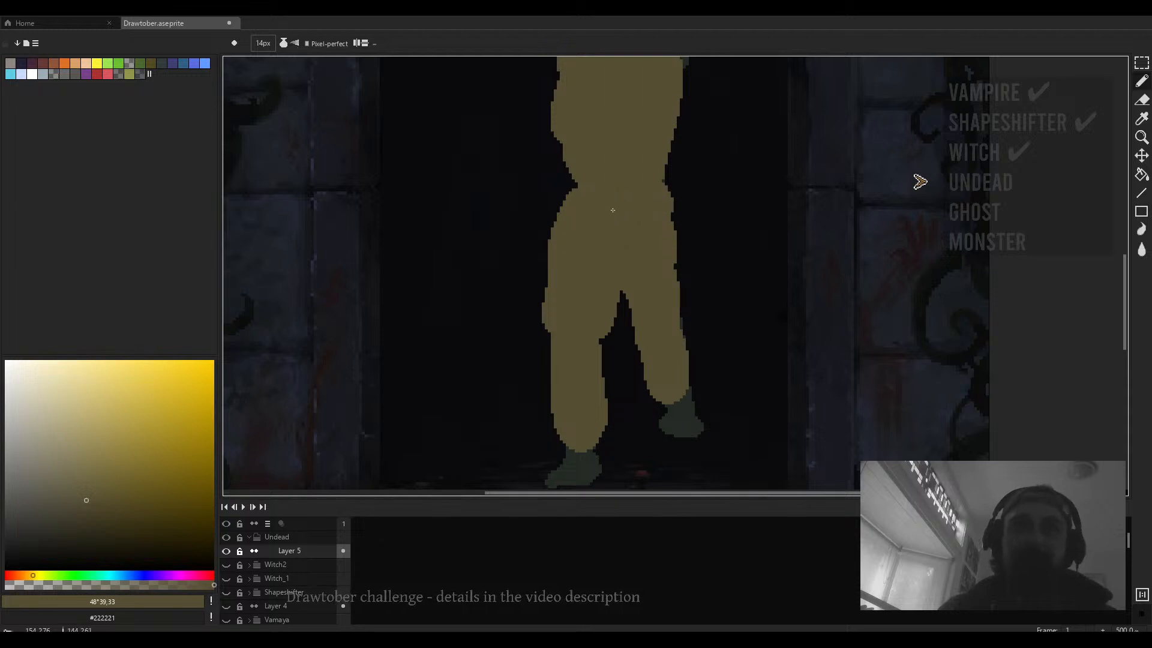
pyautogui.scroll(-2, 614, 212)
pyautogui.scroll(-3, 615, 212)
pyautogui.scroll(3, 612, 215)
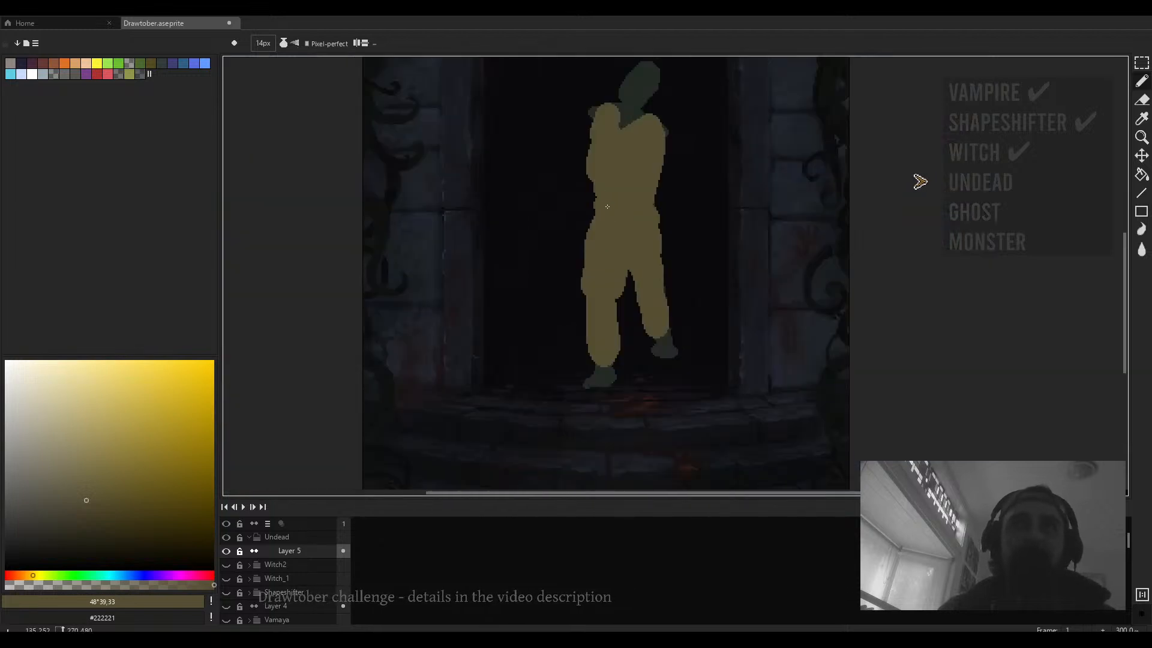
# - Paint the figure's raised arm reaching out to the left in the yellow colour
pyautogui.scroll(-2, 608, 207)
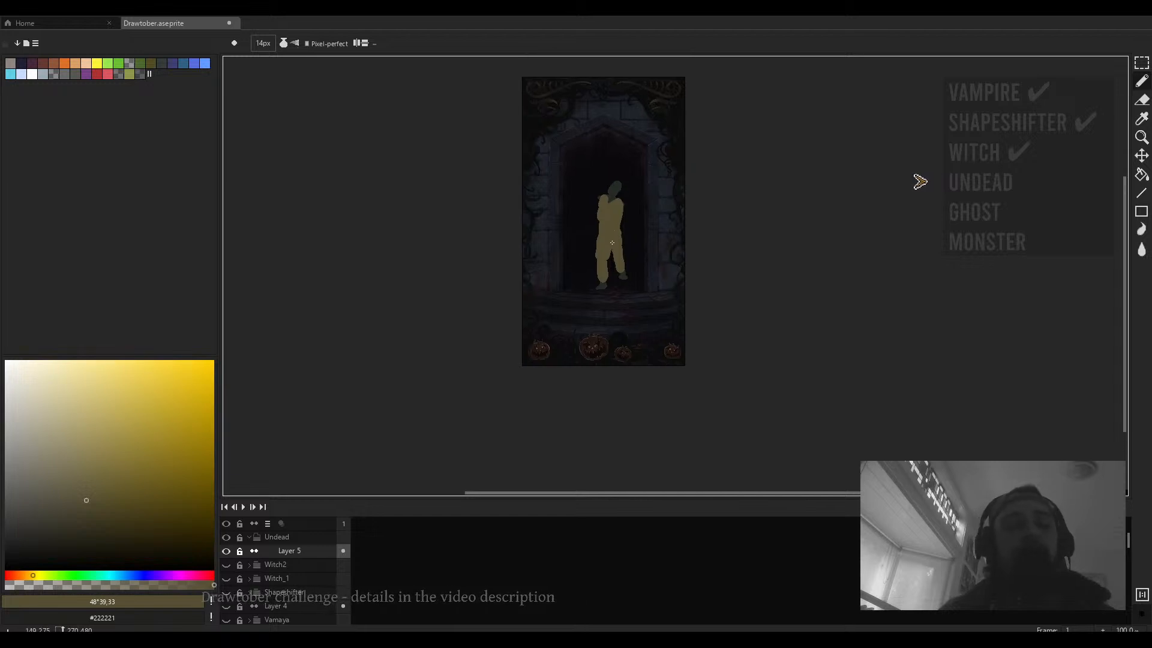
pyautogui.scroll(2, 619, 210)
pyautogui.scroll(-2, 501, 290)
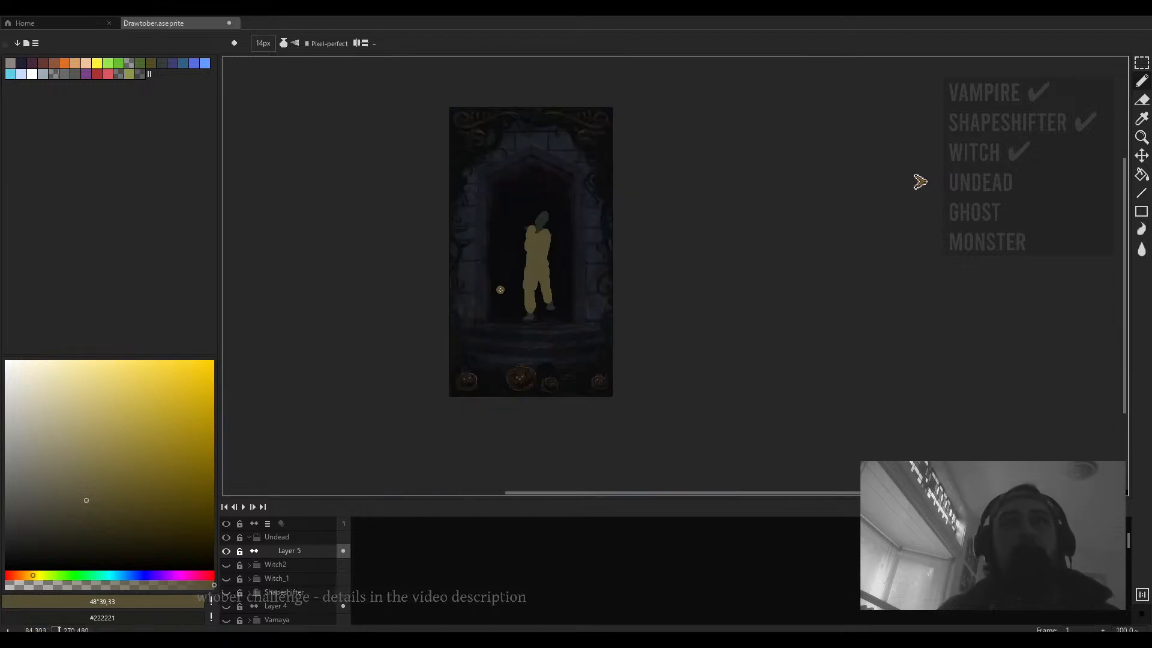
pyautogui.scroll(3, 498, 279)
pyautogui.moveTo(502, 258)
pyautogui.mouseDown()
pyautogui.moveTo(467, 310)
pyautogui.moveTo(487, 300)
pyautogui.moveTo(466, 306)
pyautogui.moveTo(438, 270)
pyautogui.mouseUp()
pyautogui.moveTo(549, 234)
pyautogui.mouseDown()
pyautogui.moveTo(551, 201)
pyautogui.moveTo(585, 205)
pyautogui.moveTo(555, 240)
pyautogui.mouseUp()
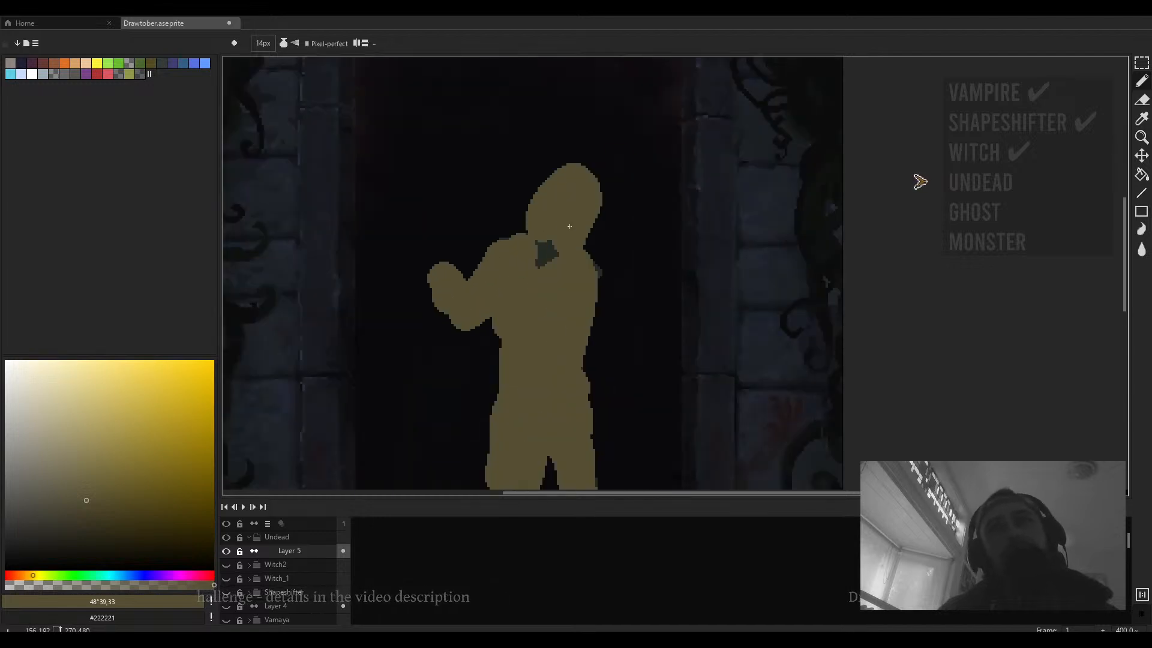
pyautogui.press('v')
pyautogui.hotkey('ctrl', 'z')
pyautogui.hotkey('ctrl', 'z')
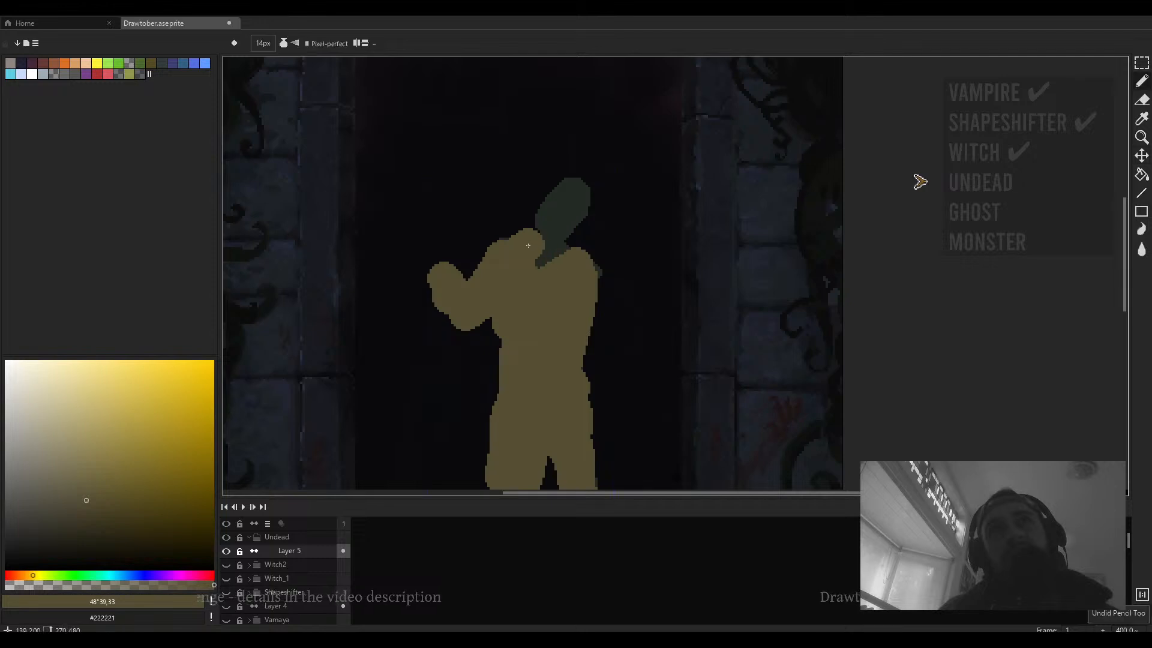
# - Fill in the shoulder area beneath the head in yellow
pyautogui.moveTo(607, 299); pyautogui.dragTo(555, 241)
pyautogui.scroll(-3, 555, 241)
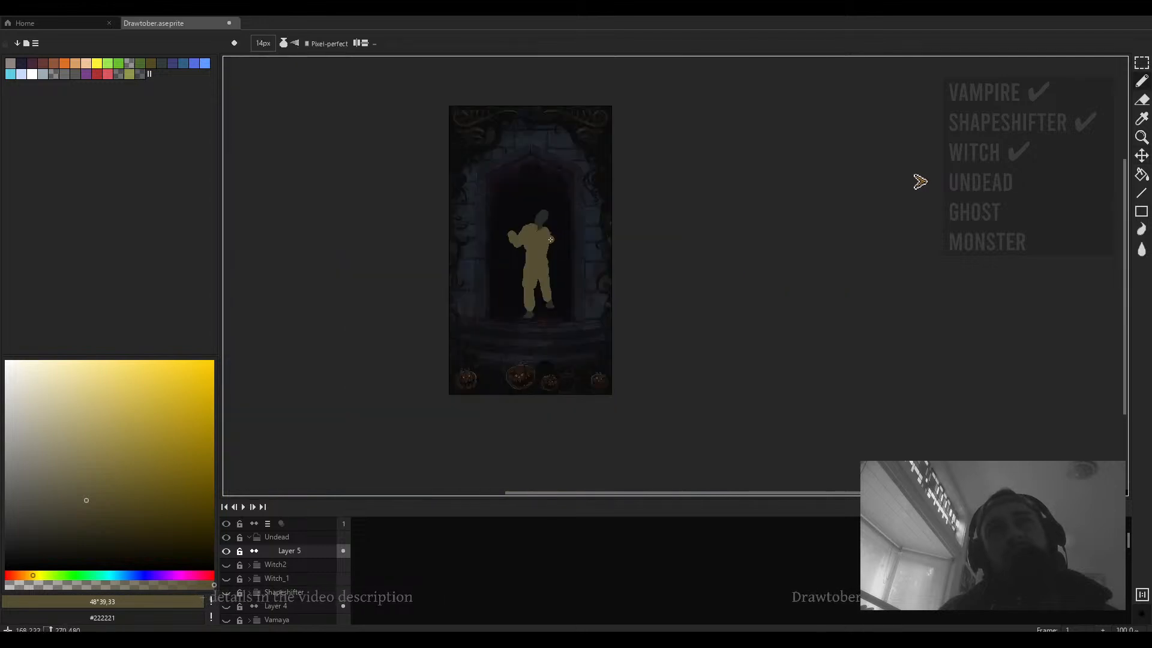
pyautogui.scroll(2, 531, 245)
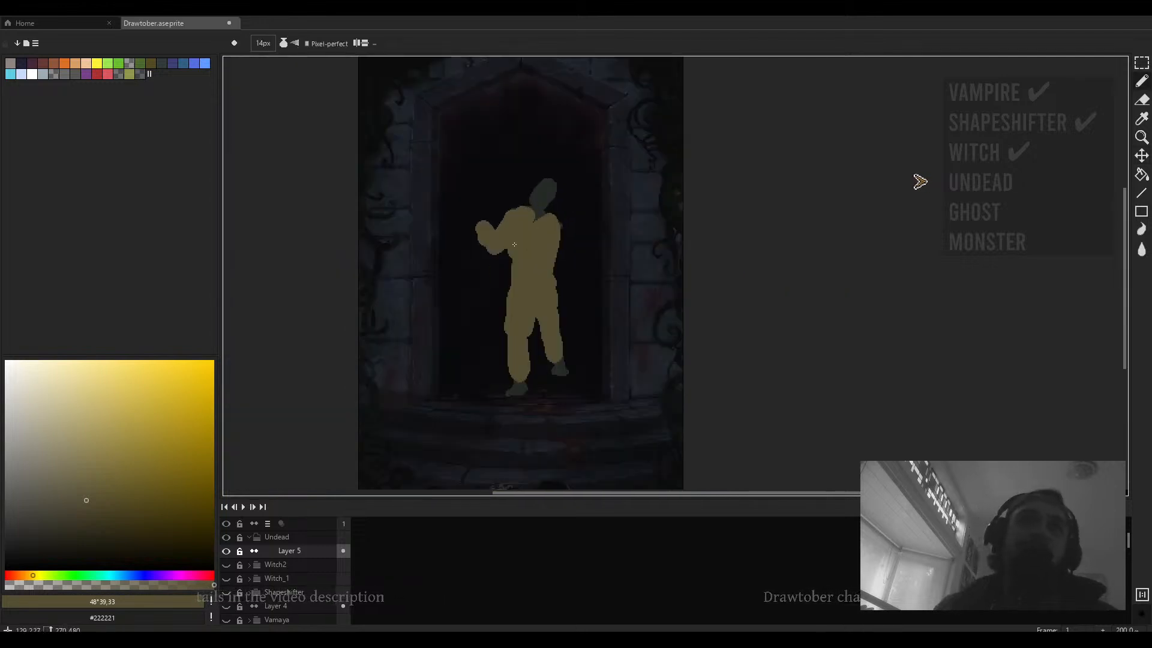
pyautogui.scroll(1, 522, 246)
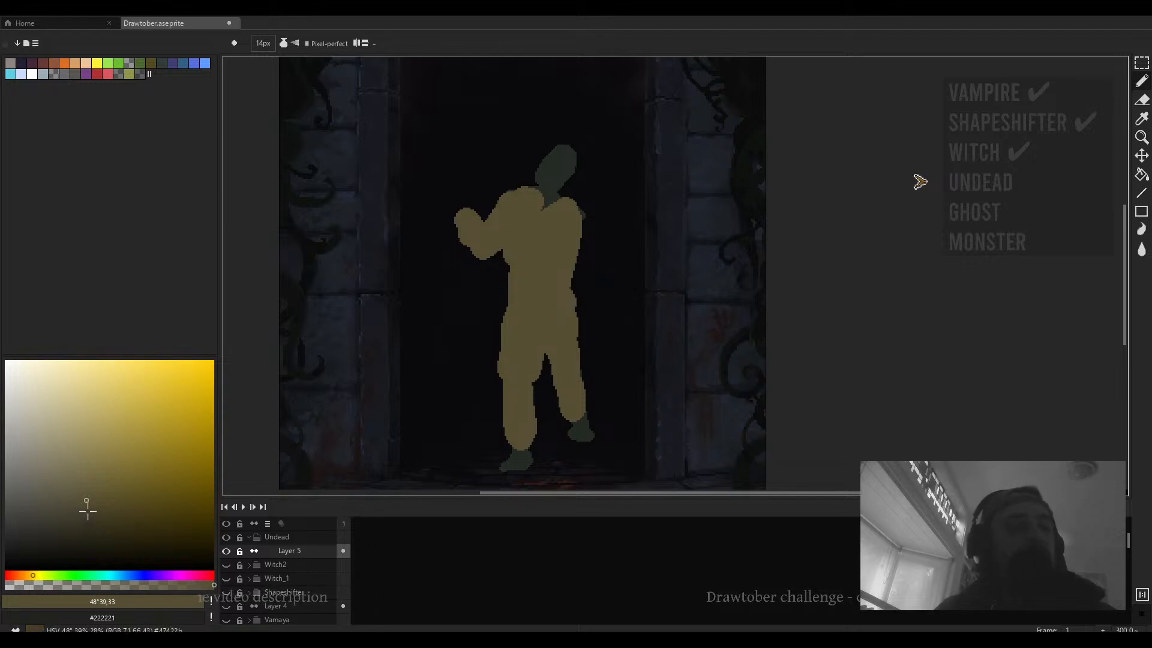
pyautogui.scroll(-2, 518, 311)
# - Move the painted figure slightly right and up within the doorway
pyautogui.press('v')
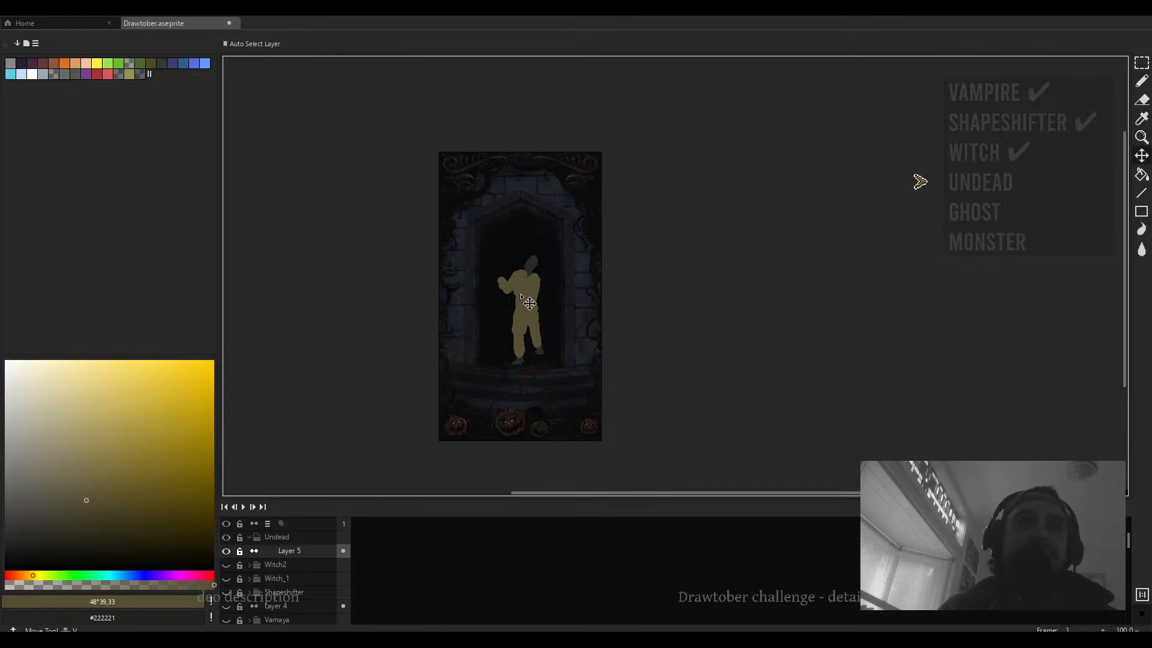
pyautogui.scroll(2, 540, 318)
pyautogui.moveTo(541, 321); pyautogui.dragTo(555, 304)
# - Pick a darker yellow shade and outline shadow shapes down the torso and leg with a 2 px pencil
pyautogui.press('b')
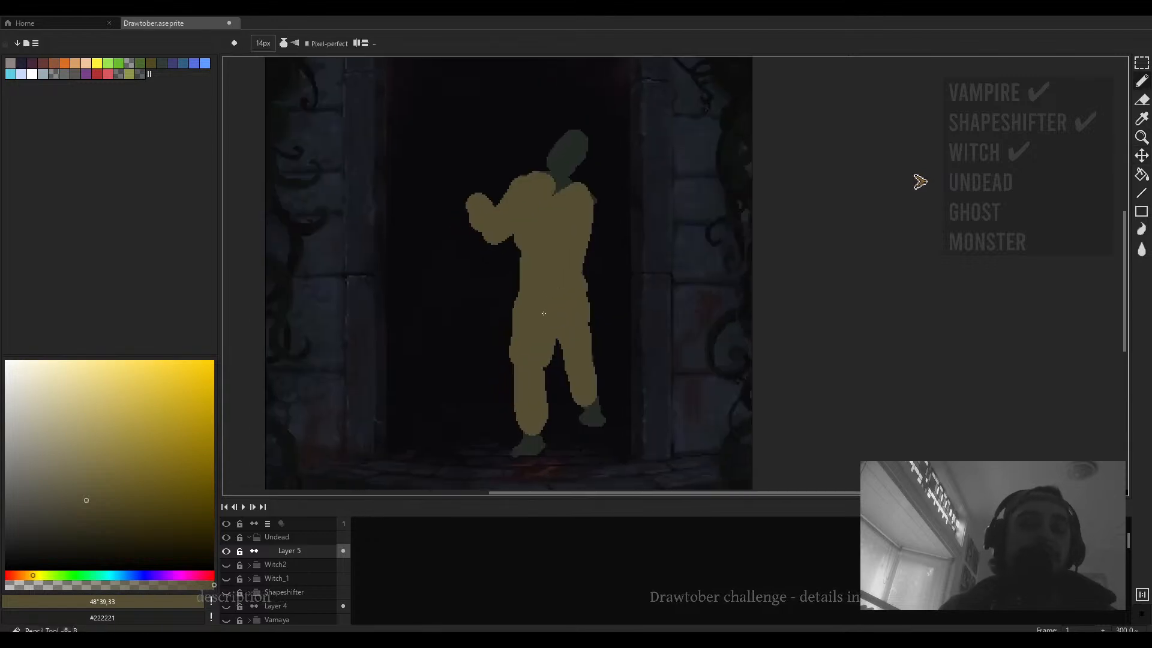
pyautogui.click(106, 512)
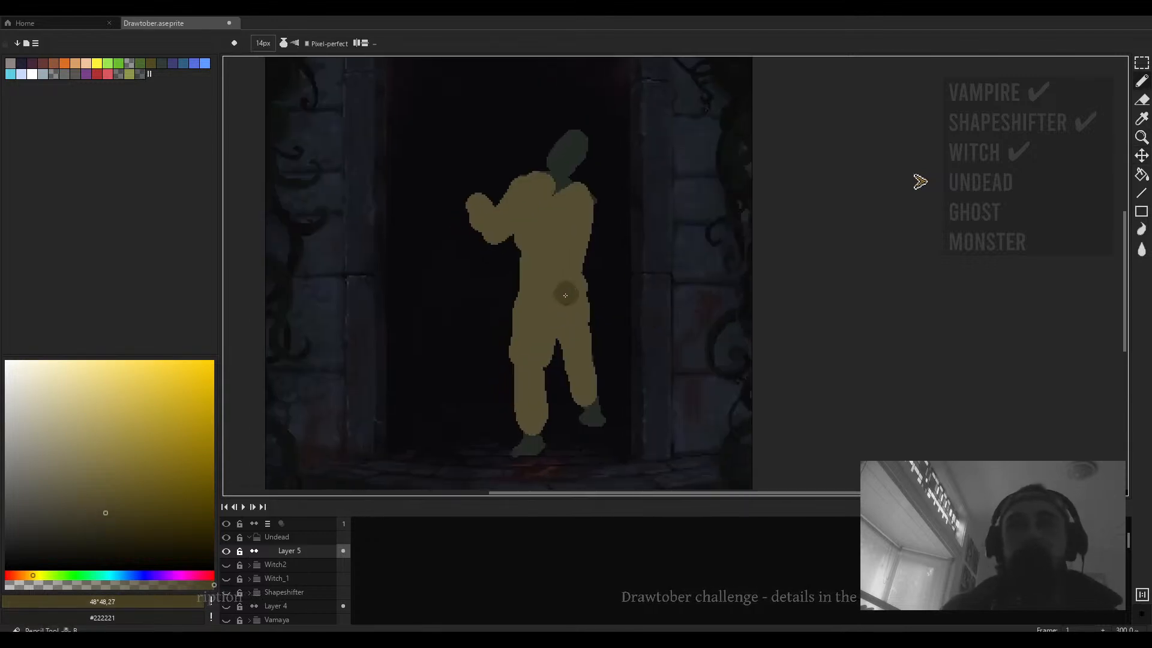
pyautogui.press('-')
pyautogui.press('-')
pyautogui.press('-')
pyautogui.press('-')
pyautogui.press('-')
pyautogui.press('-')
pyautogui.press('-')
pyautogui.press('-')
pyautogui.press('-')
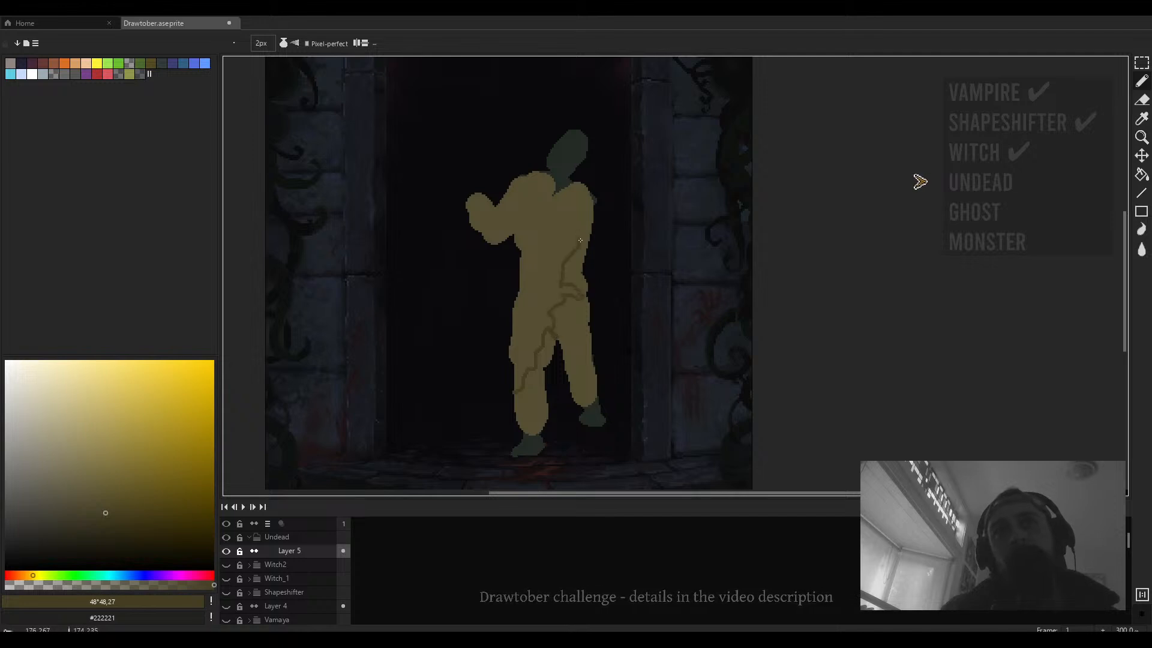
# - Fill the outlined shadow areas on the torso and leg with the darker shade
pyautogui.press('g')
pyautogui.click(583, 196)
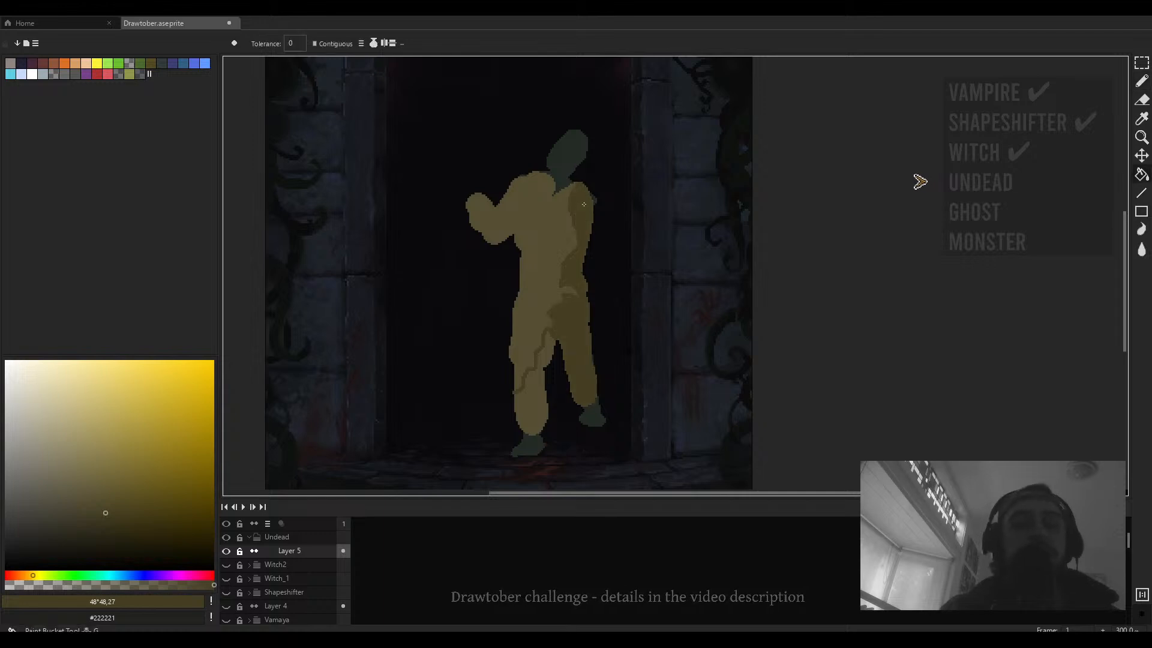
pyautogui.click(547, 356)
pyautogui.scroll(-3, 562, 303)
pyautogui.moveTo(562, 312); pyautogui.dragTo(570, 339)
pyautogui.scroll(4, 570, 338)
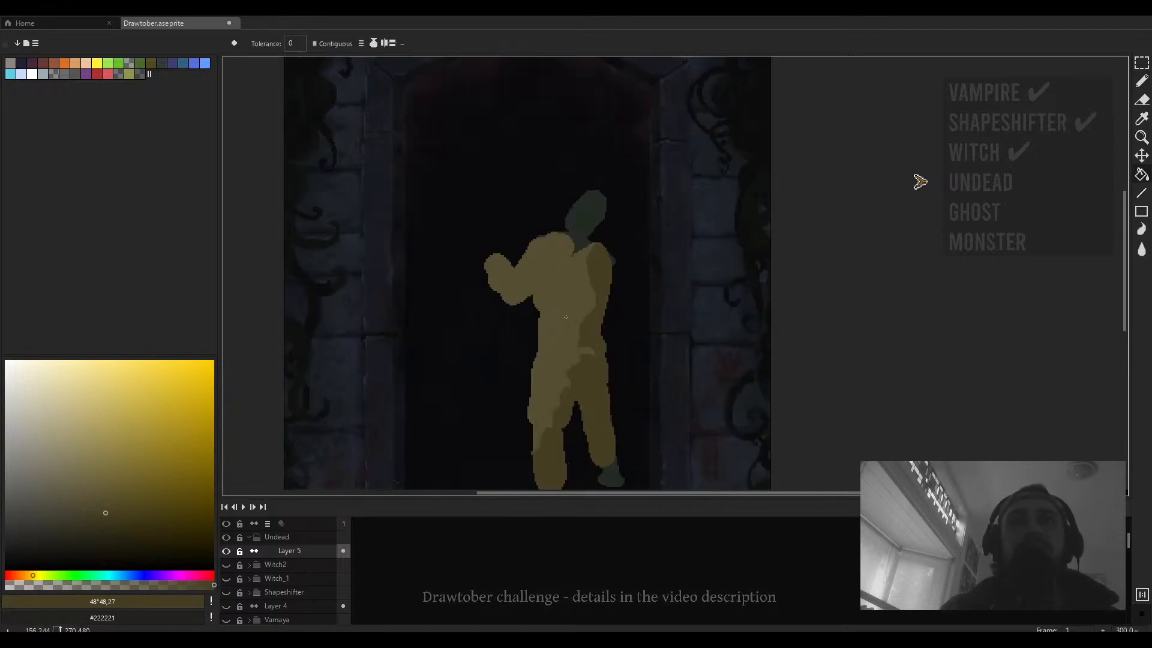
# - Outline and fill a darker shadow on the left raised arm
pyautogui.press('b')
pyautogui.moveTo(503, 295)
pyautogui.mouseDown()
pyautogui.moveTo(502, 269)
pyautogui.moveTo(525, 288)
pyautogui.moveTo(541, 257)
pyautogui.moveTo(533, 289)
pyautogui.mouseUp()
pyautogui.press('g')
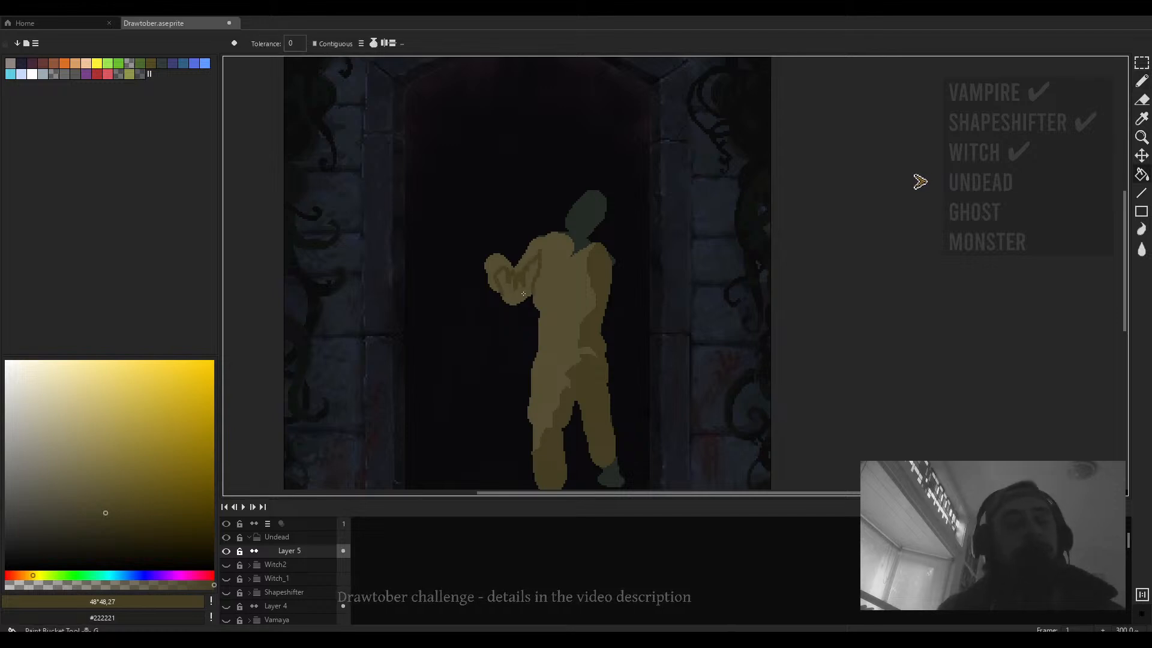
pyautogui.click(519, 292)
pyautogui.scroll(-1, 564, 270)
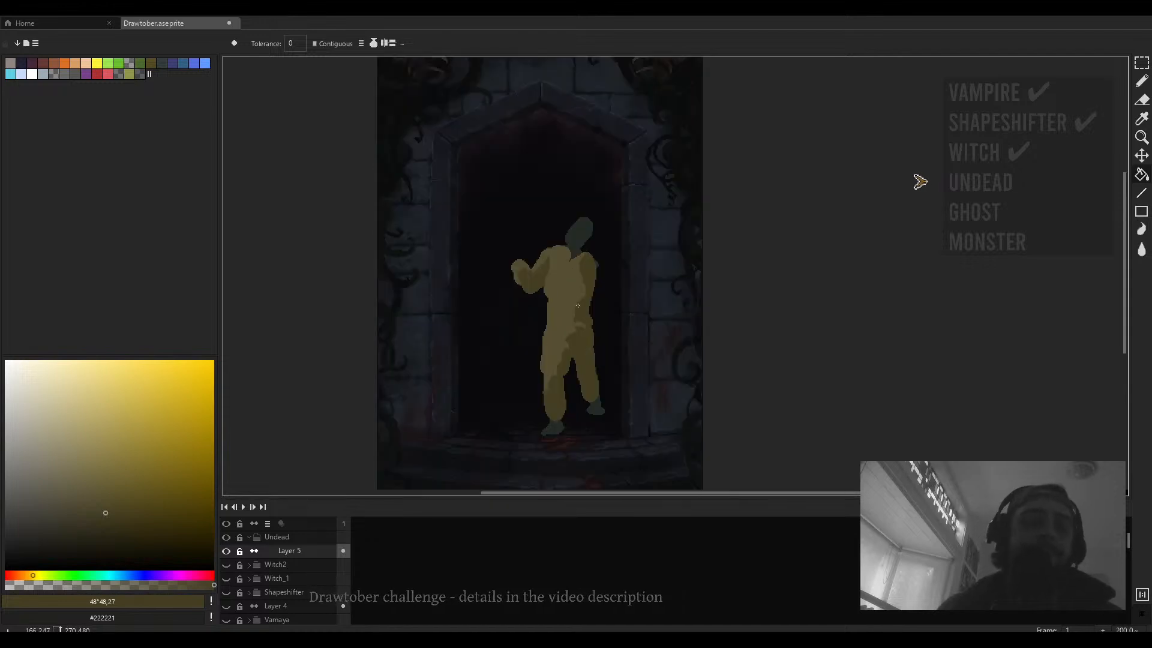
# - Paint the other arm raised toward the door frame with an 11 px lighter yellow brush
pyautogui.press('b')
pyautogui.scroll(3, 582, 289)
pyautogui.keyDown('alt'); pyautogui.click(609, 243); pyautogui.keyUp('alt')
pyautogui.press('+')
pyautogui.press('+')
pyautogui.press('+')
pyautogui.press('+')
pyautogui.press('+')
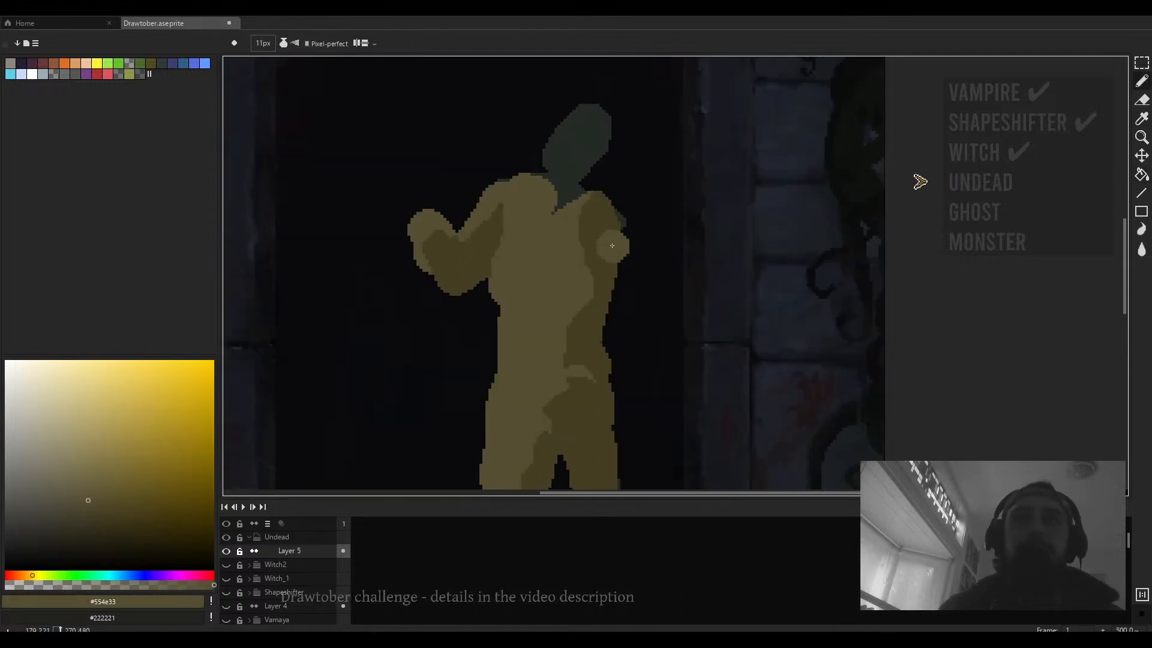
pyautogui.scroll(-2, 616, 237)
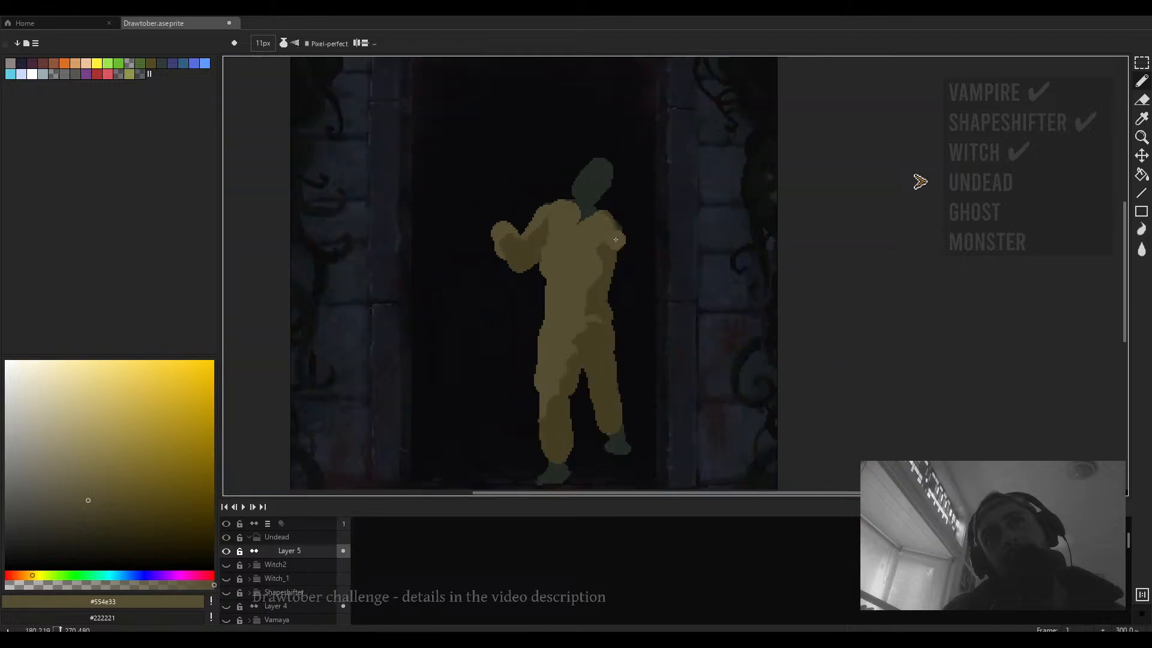
pyautogui.moveTo(607, 226)
pyautogui.mouseDown()
pyautogui.moveTo(626, 247)
pyautogui.moveTo(649, 211)
pyautogui.moveTo(654, 229)
pyautogui.moveTo(660, 197)
pyautogui.mouseUp()
# - Pick the head's green and draw a hand at the end of the raised right arm
pyautogui.keyDown('alt'); pyautogui.click(581, 191); pyautogui.keyUp('alt')
pyautogui.scroll(-3, 671, 221)
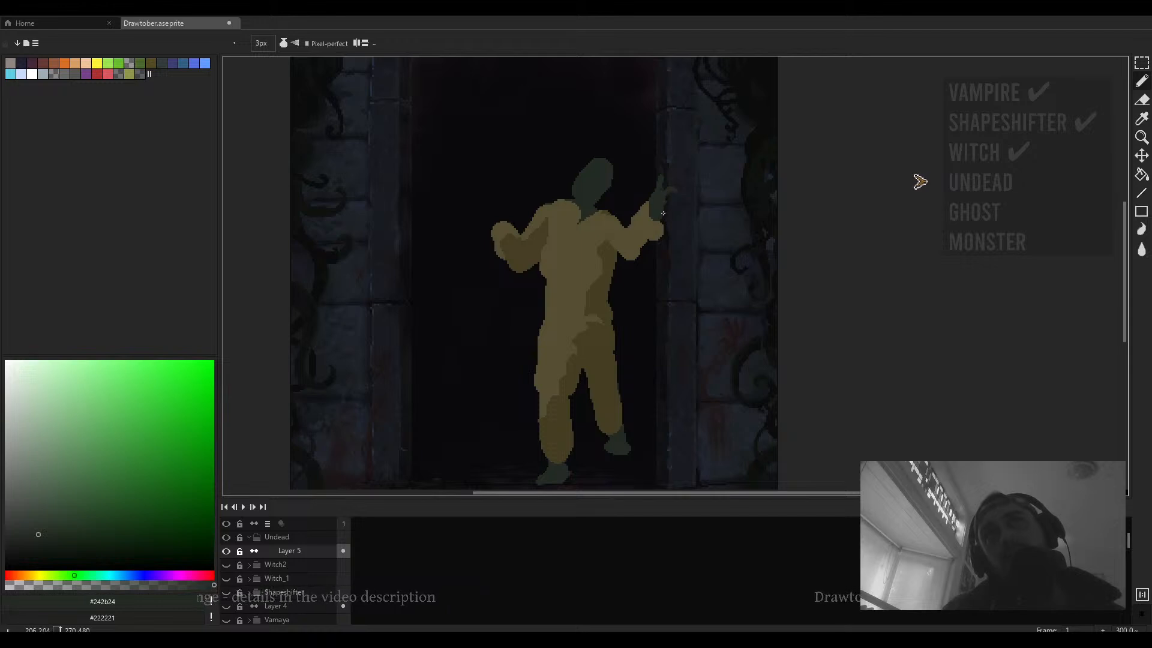
pyautogui.scroll(-3, 663, 213)
pyautogui.scroll(5, 663, 215)
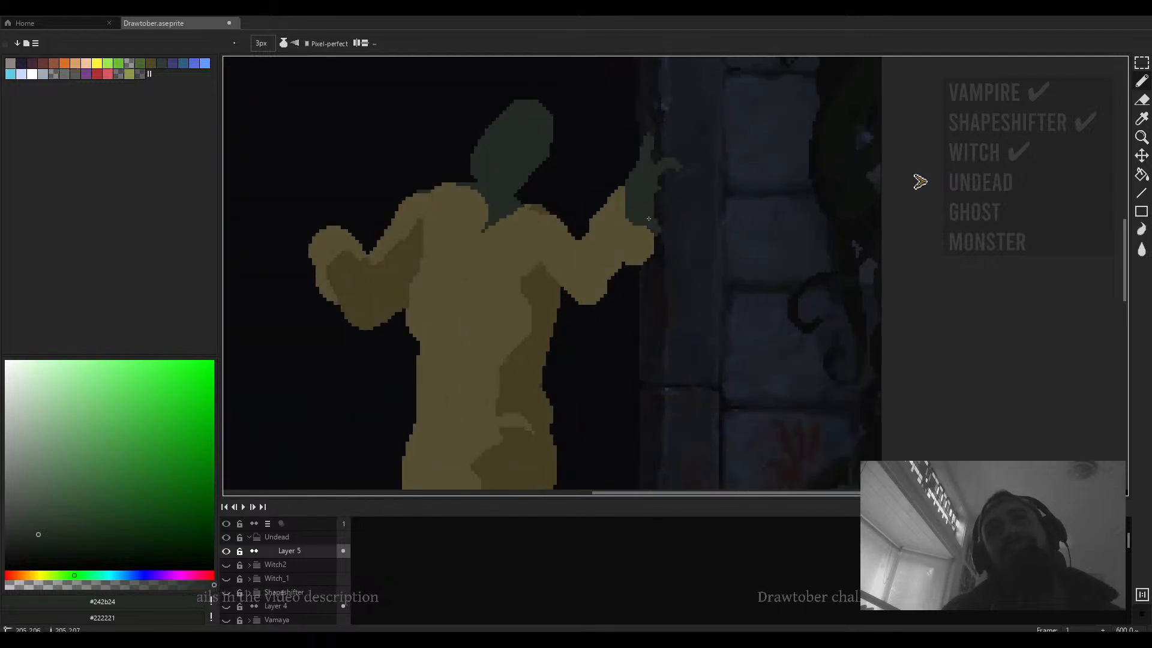
# - Erase around the raised hand with a 4 px eraser to refine its shape
pyautogui.press('e')
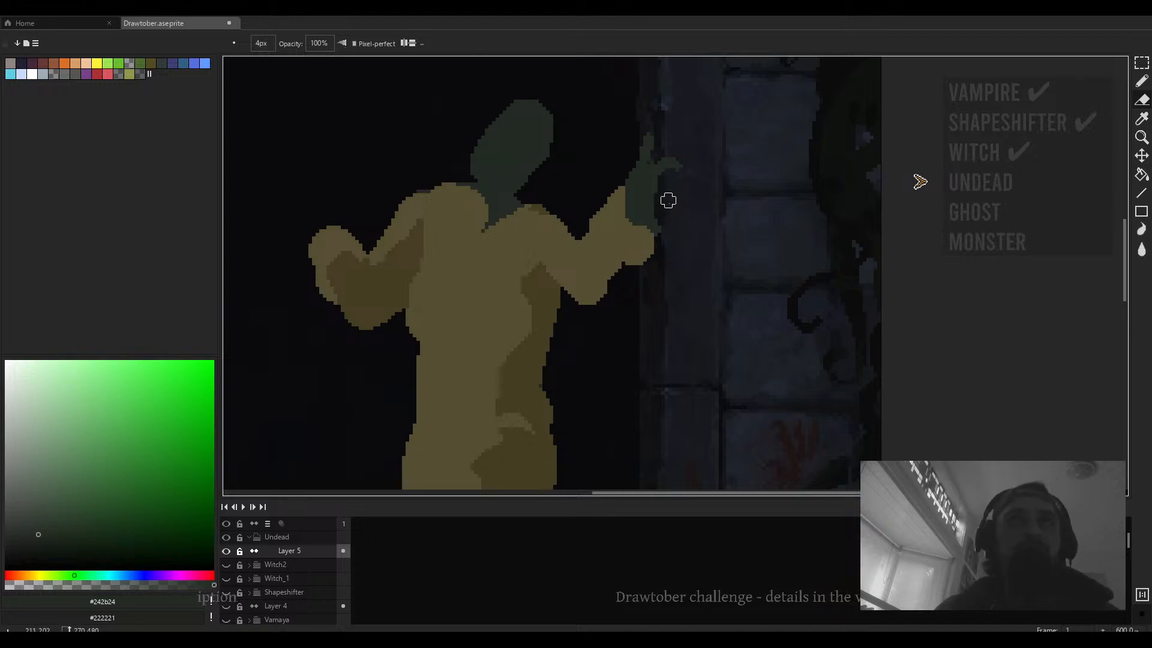
pyautogui.moveTo(657, 194); pyautogui.dragTo(671, 226)
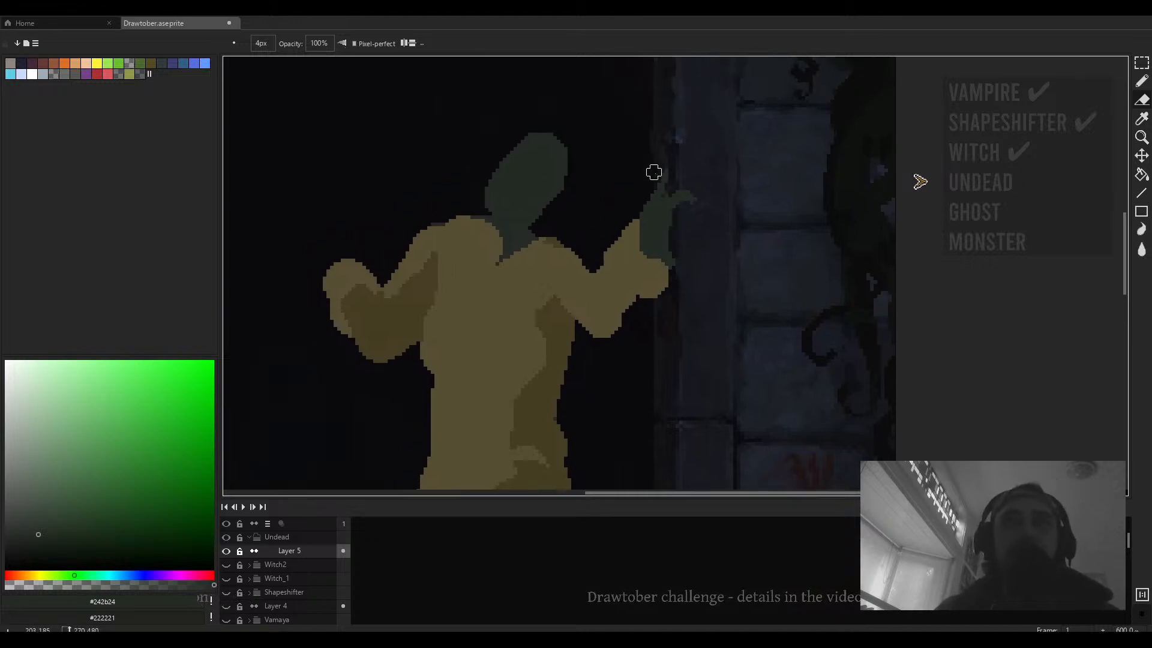
pyautogui.scroll(-1, 658, 175)
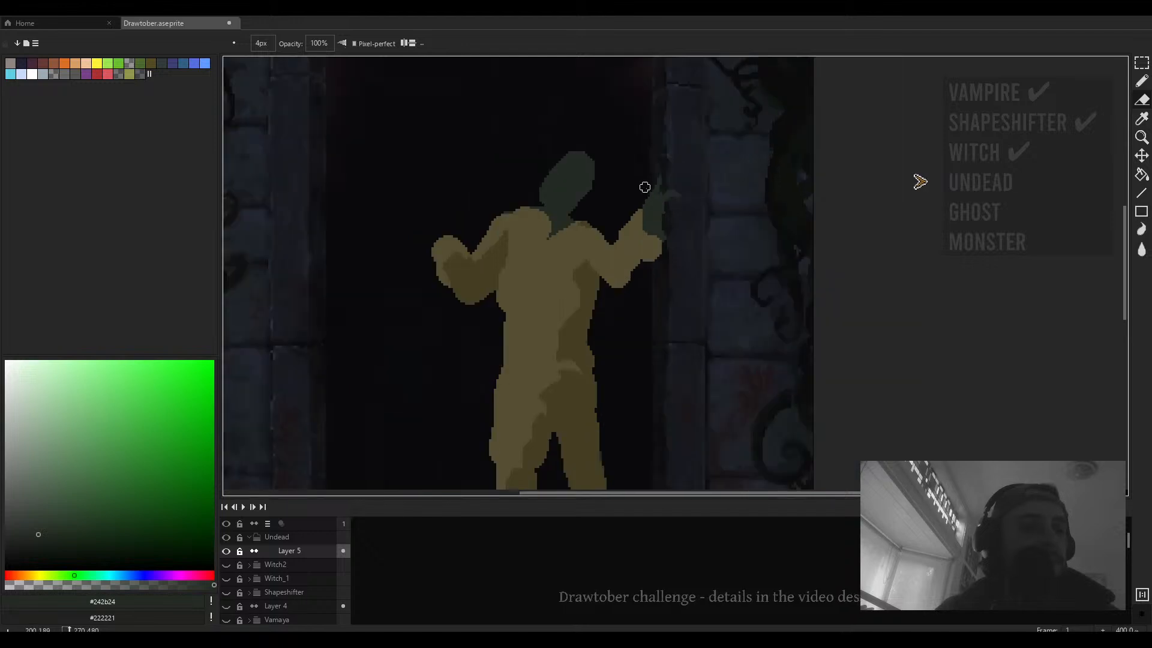
pyautogui.moveTo(652, 230); pyautogui.dragTo(669, 201)
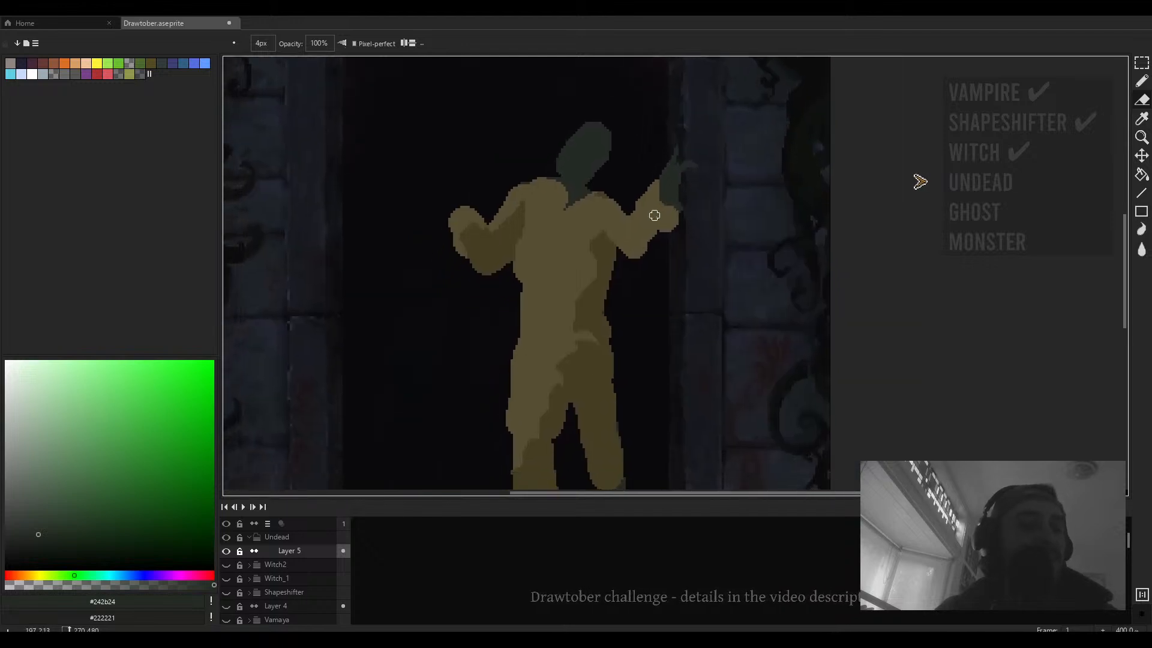
# - Touch up the neck where the green head meets the shoulders, sampling the yellow and green colours
pyautogui.press('b')
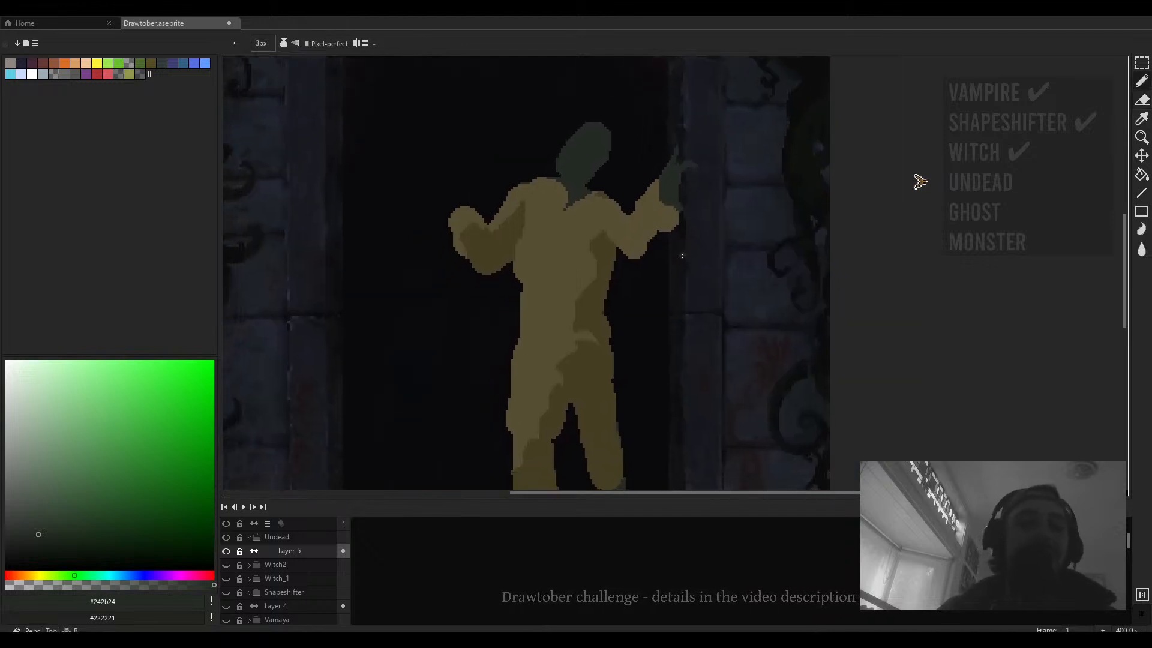
pyautogui.scroll(1, 683, 248)
pyautogui.keyDown('alt'); pyautogui.click(571, 221); pyautogui.keyUp('alt')
pyautogui.moveTo(560, 220); pyautogui.dragTo(565, 259)
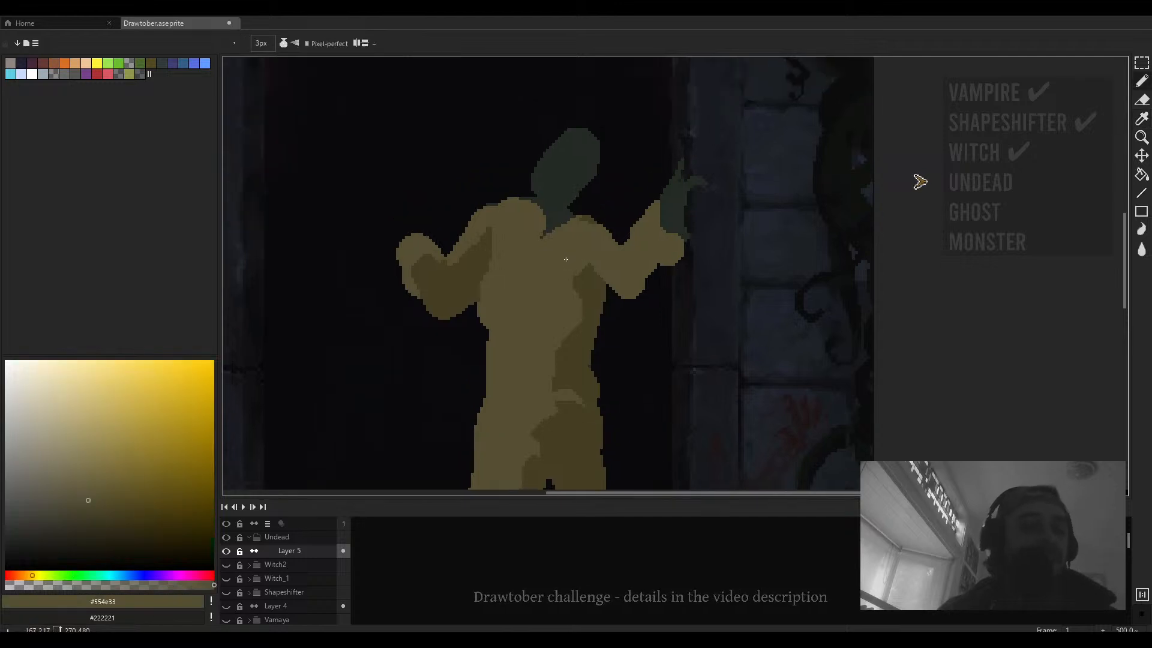
pyautogui.keyDown('alt'); pyautogui.click(542, 210); pyautogui.keyUp('alt')
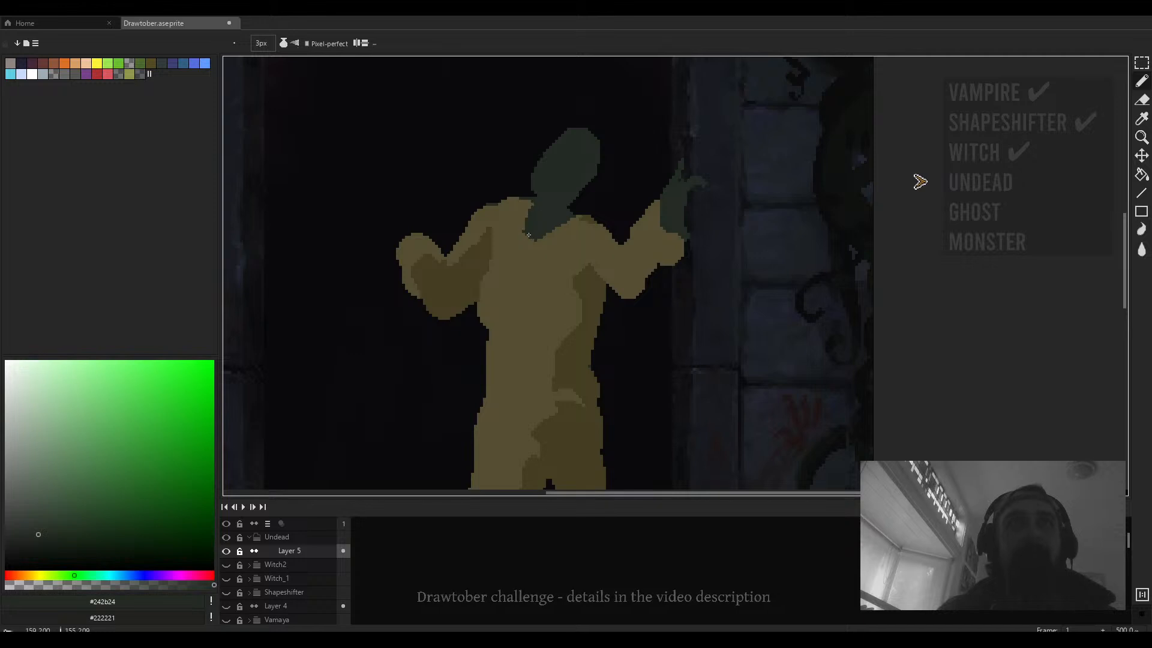
pyautogui.keyDown('alt'); pyautogui.click(533, 242); pyautogui.keyUp('alt')
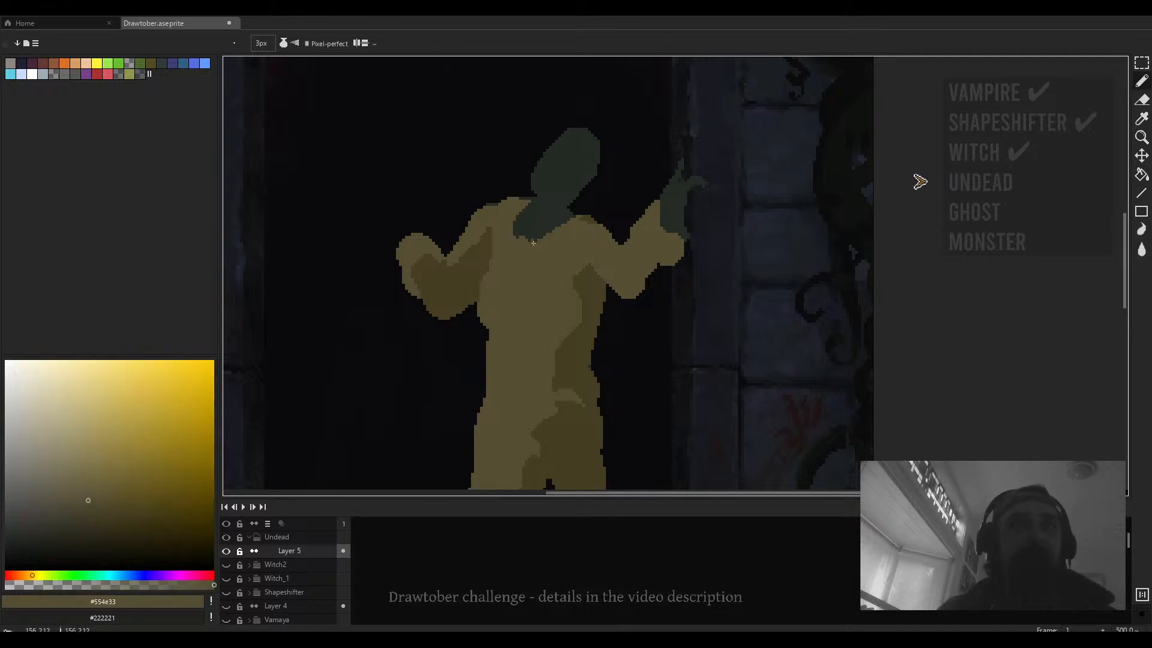
pyautogui.moveTo(558, 230); pyautogui.dragTo(545, 238)
pyautogui.scroll(-2, 554, 239)
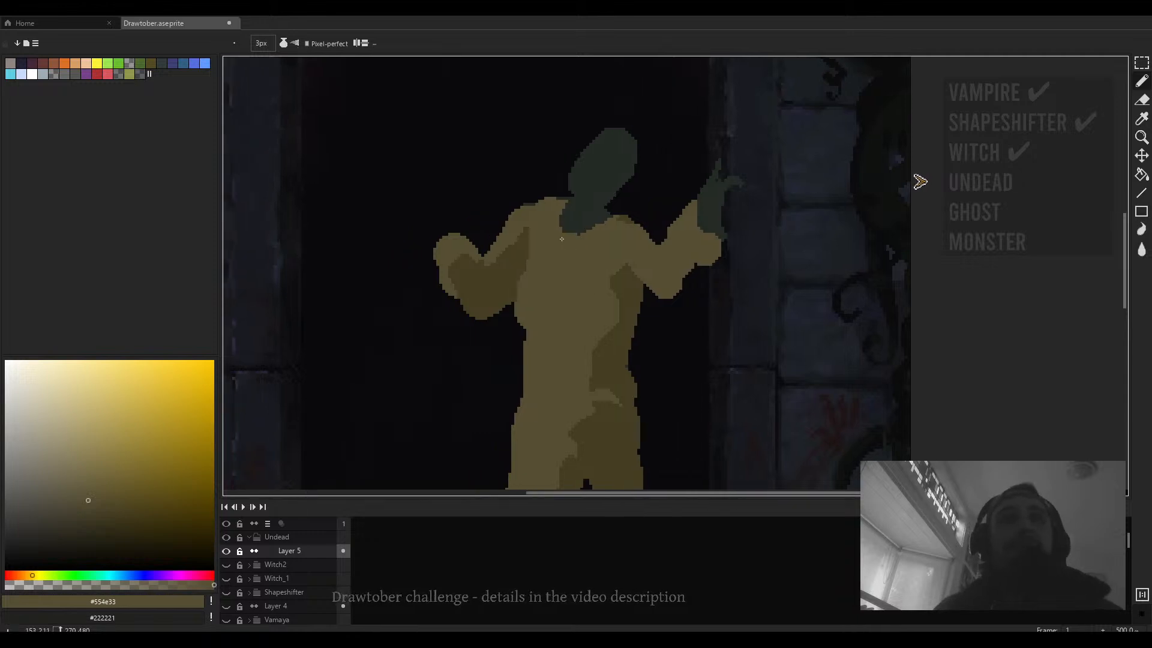
# - Choose a brownish orange hue and hatch 1 px texture strokes on the left arm
pyautogui.scroll(1, 503, 256)
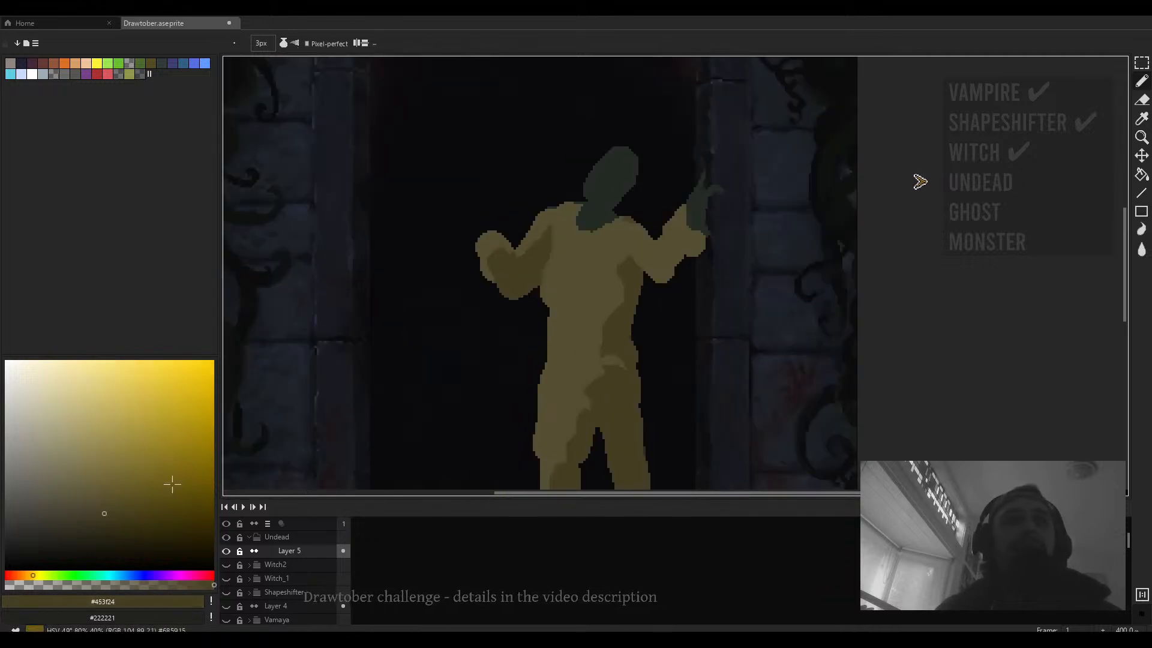
pyautogui.moveTo(33, 575); pyautogui.dragTo(26, 575)
pyautogui.scroll(2, 520, 267)
pyautogui.scroll(1, 520, 267)
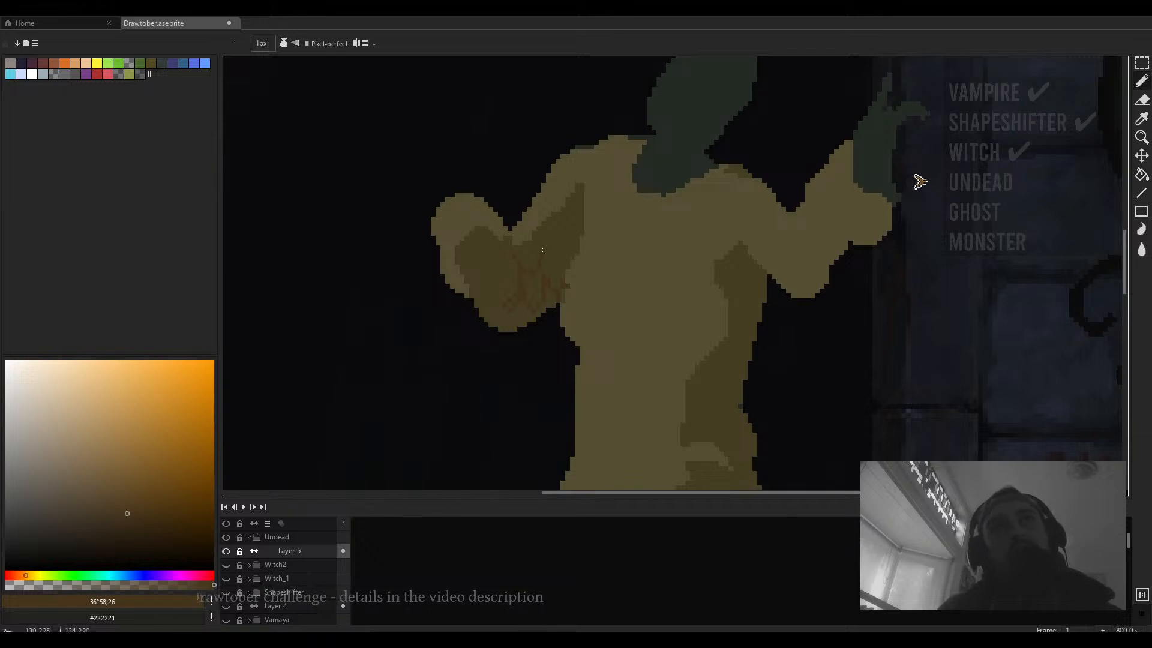
# - Fill the hatched shadow area of the left arm with the brown colour
pyautogui.press('g')
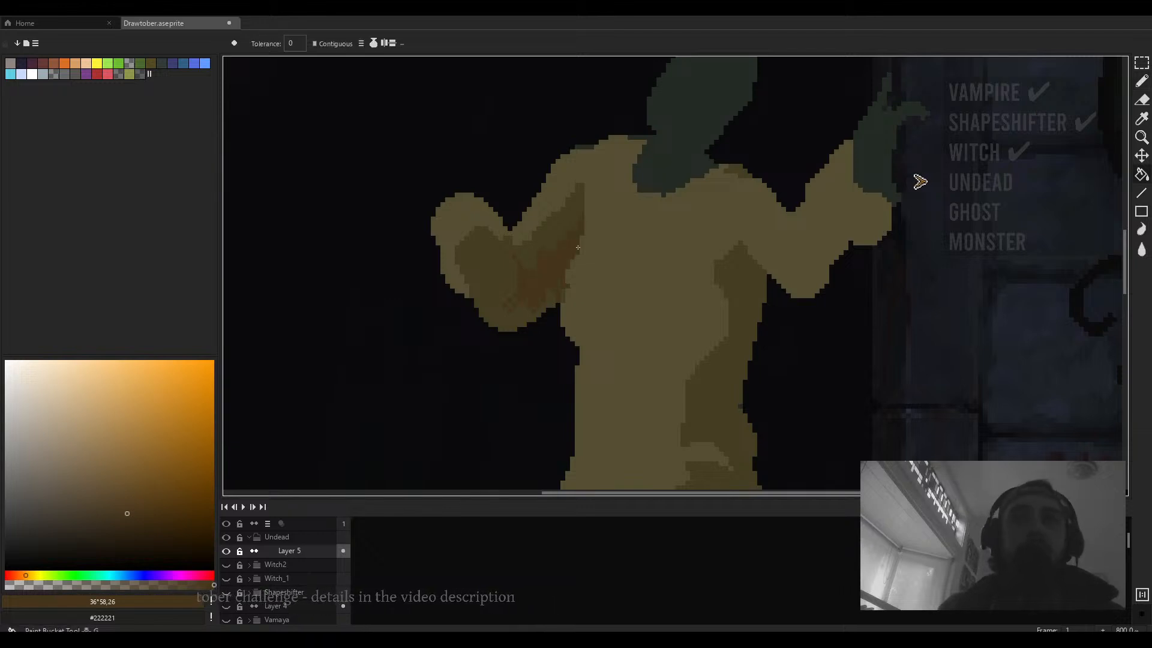
pyautogui.scroll(-1, 575, 239)
pyautogui.scroll(3, 522, 304)
pyautogui.moveTo(626, 286); pyautogui.dragTo(523, 239)
# - Sketch brown texture strokes down the torso's shadow side and fill between them
pyautogui.press('b')
pyautogui.moveTo(656, 260); pyautogui.dragTo(646, 237)
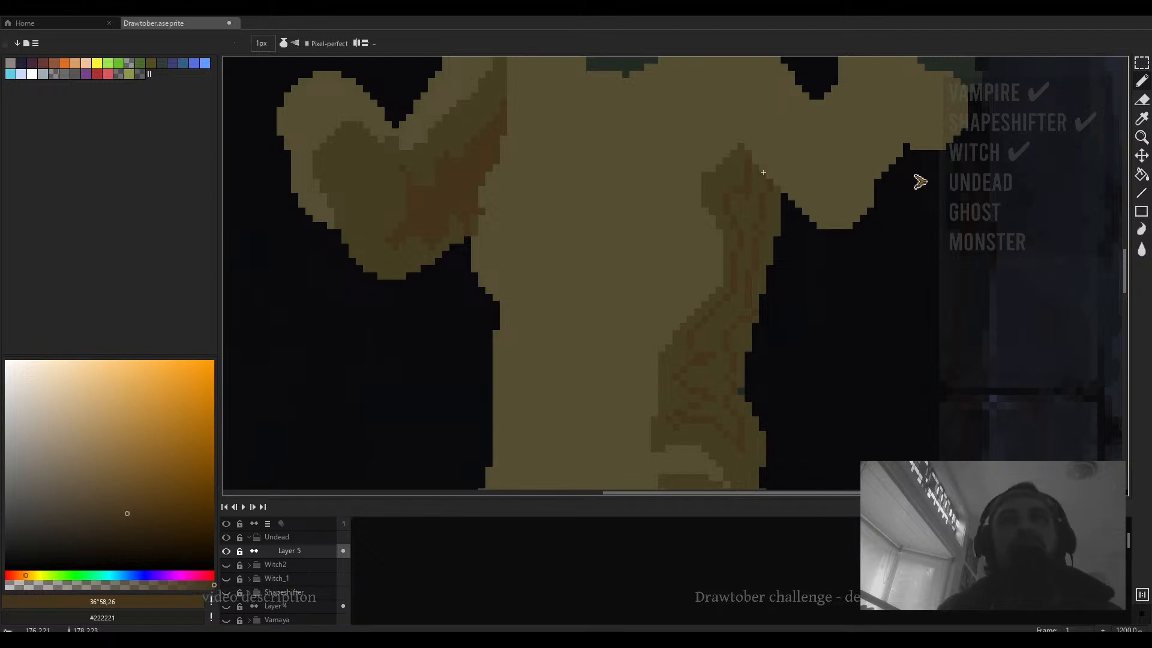
pyautogui.press('h')
pyautogui.press('g')
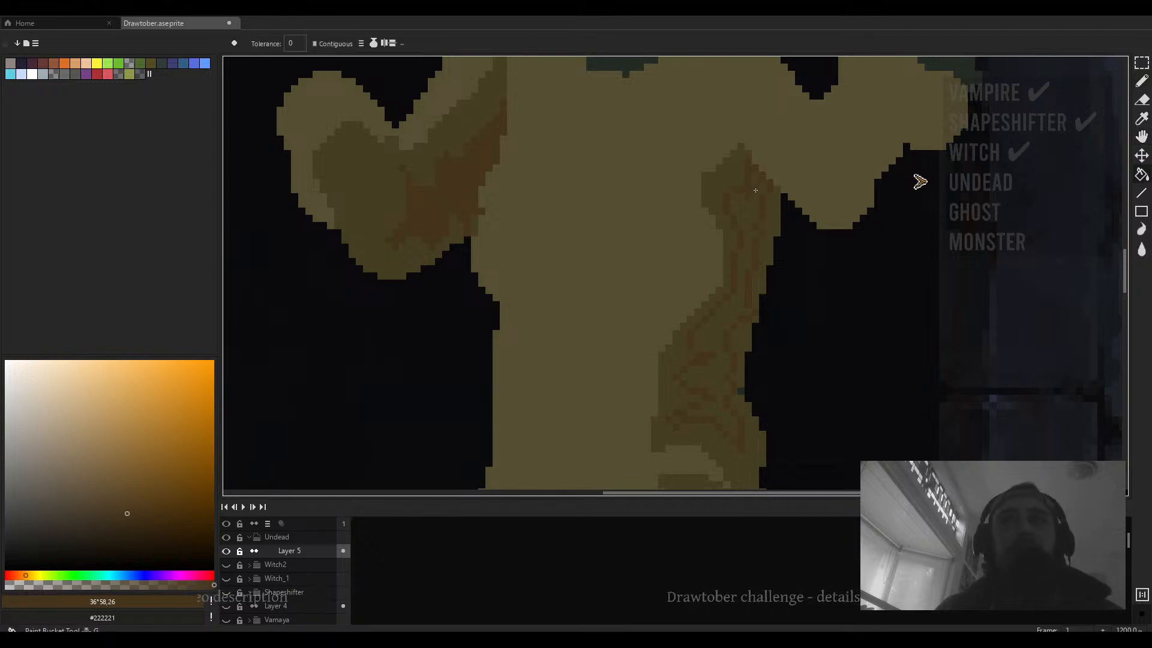
pyautogui.click(741, 279)
# - Add brown 4 px strokes over the hip's shadow area
pyautogui.scroll(-2, 737, 284)
pyautogui.press('b')
pyautogui.scroll(2, 706, 351)
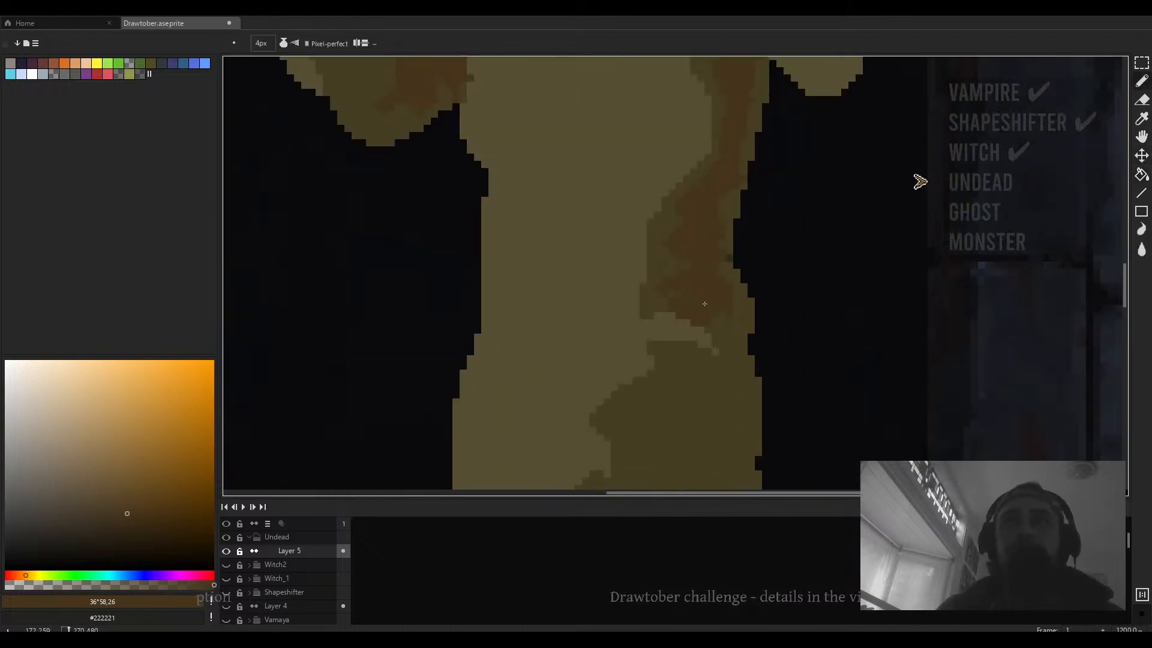
pyautogui.click(704, 327)
pyautogui.moveTo(715, 341); pyautogui.dragTo(679, 273)
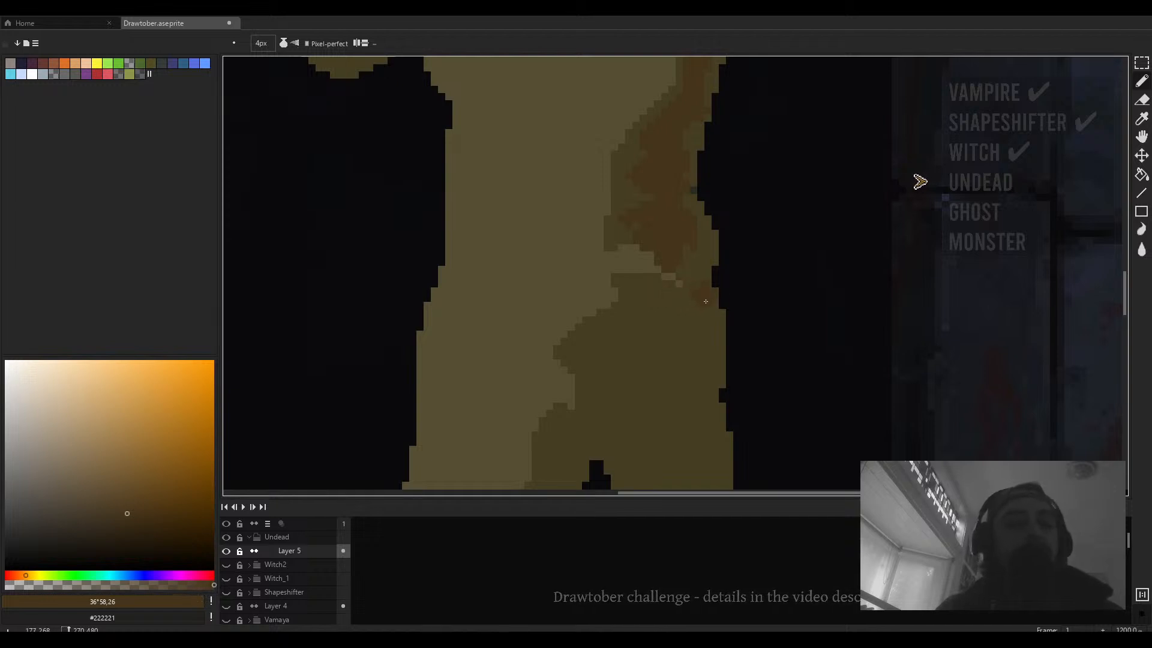
# - Add another brown stroke across the hip's shadow area
pyautogui.moveTo(682, 295)
pyautogui.mouseDown()
pyautogui.moveTo(634, 280)
pyautogui.moveTo(659, 313)
pyautogui.moveTo(665, 274)
pyautogui.mouseUp()
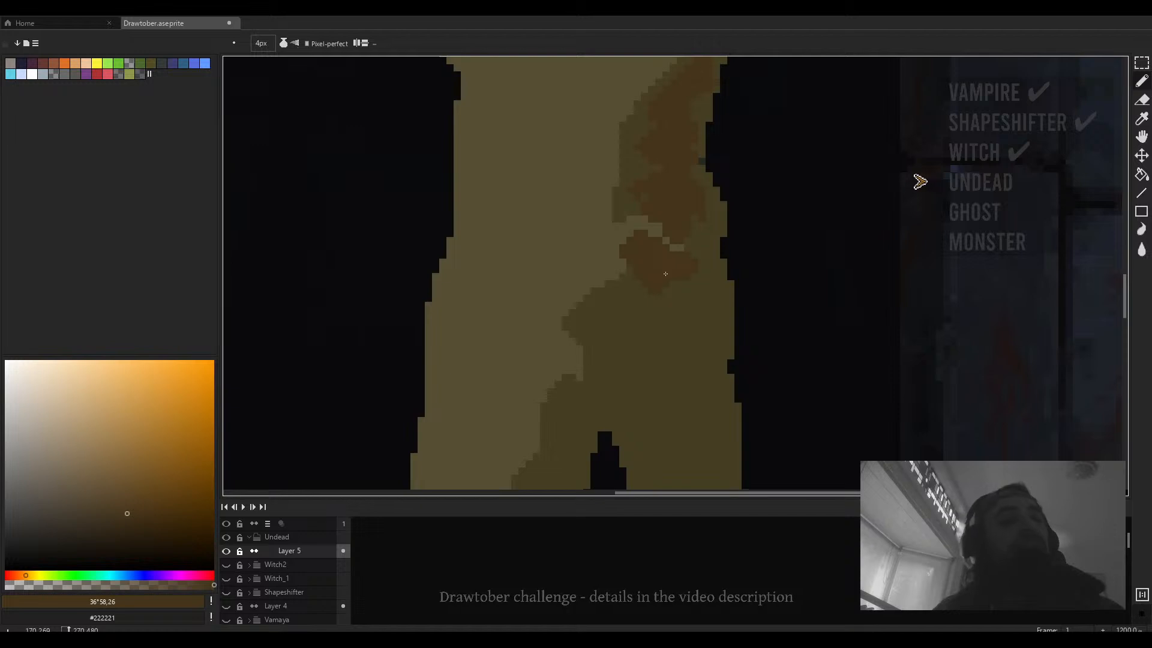
pyautogui.scroll(-3, 665, 274)
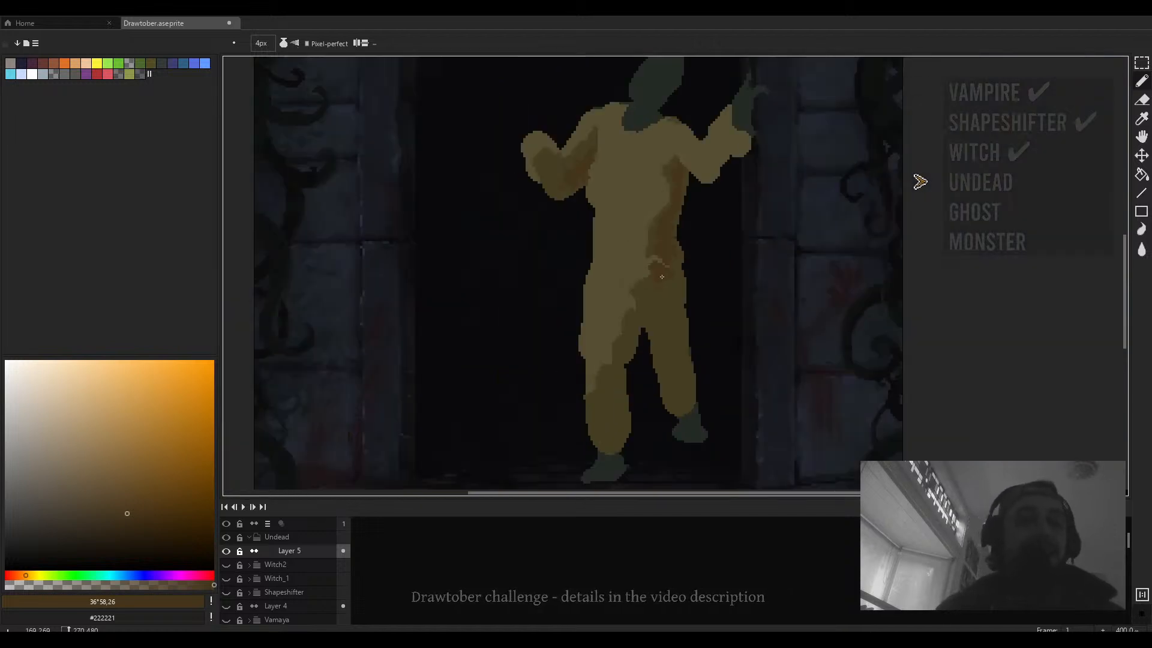
# - Sample the olive body colour and draw a looped lantern handle extending from the raised left hand
pyautogui.keyDown('alt'); pyautogui.click(519, 206); pyautogui.keyUp('alt')
pyautogui.keyDown('ctrl'); pyautogui.scroll(5, 499, 208); pyautogui.keyUp('ctrl')
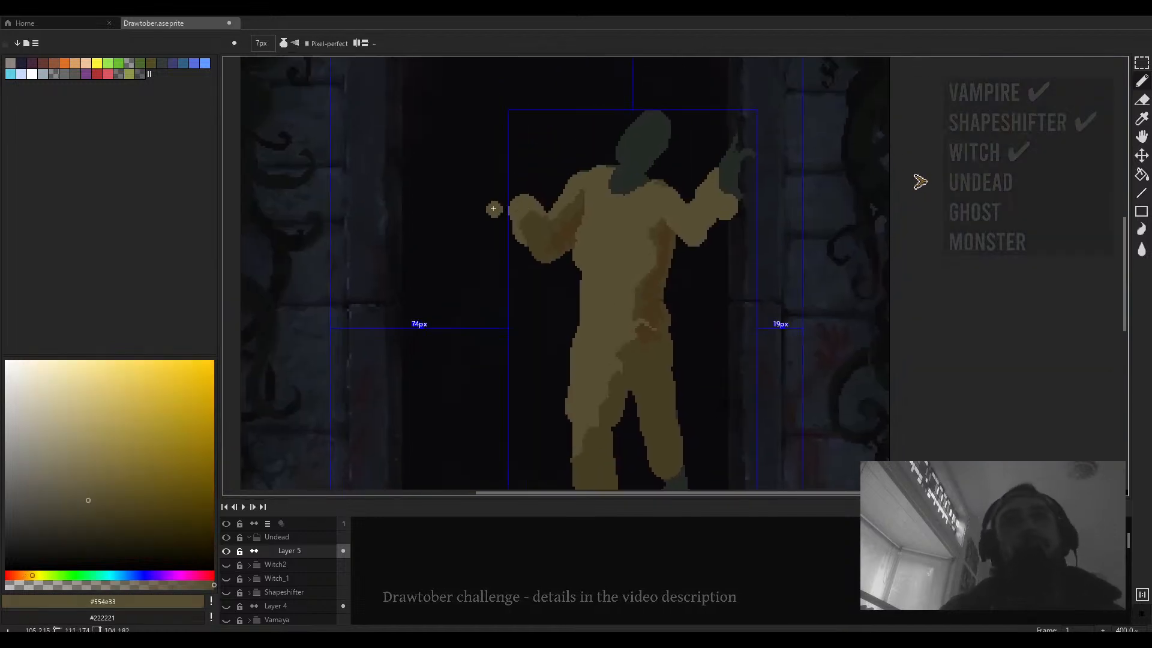
pyautogui.moveTo(493, 193); pyautogui.dragTo(486, 235)
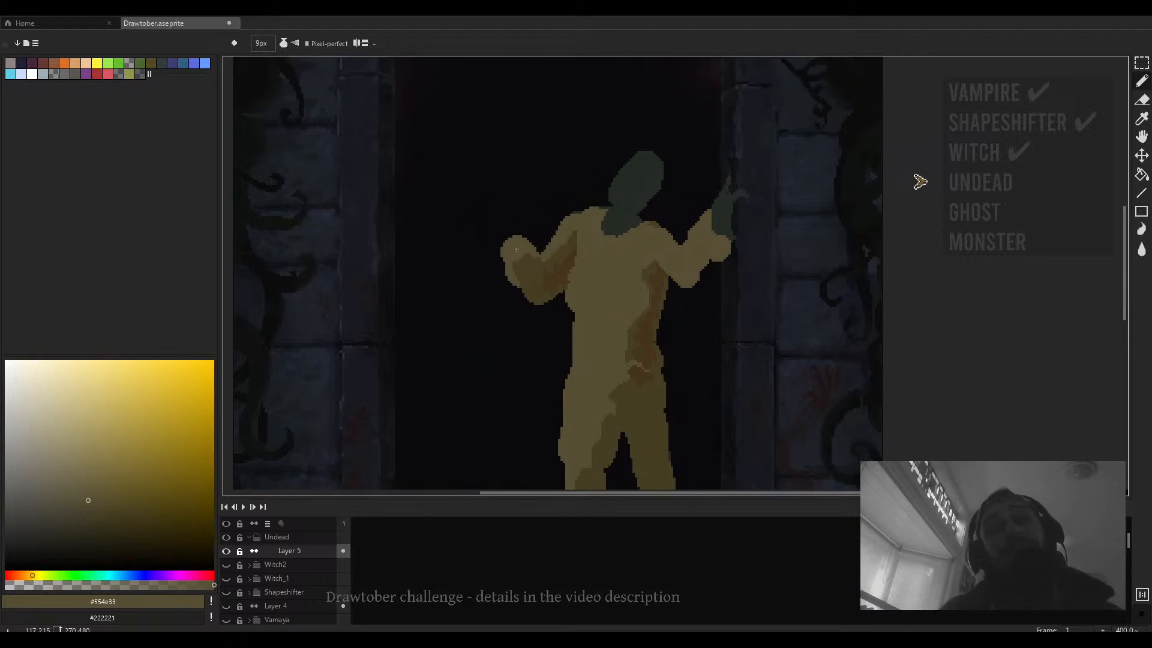
pyautogui.moveTo(468, 227); pyautogui.dragTo(456, 163)
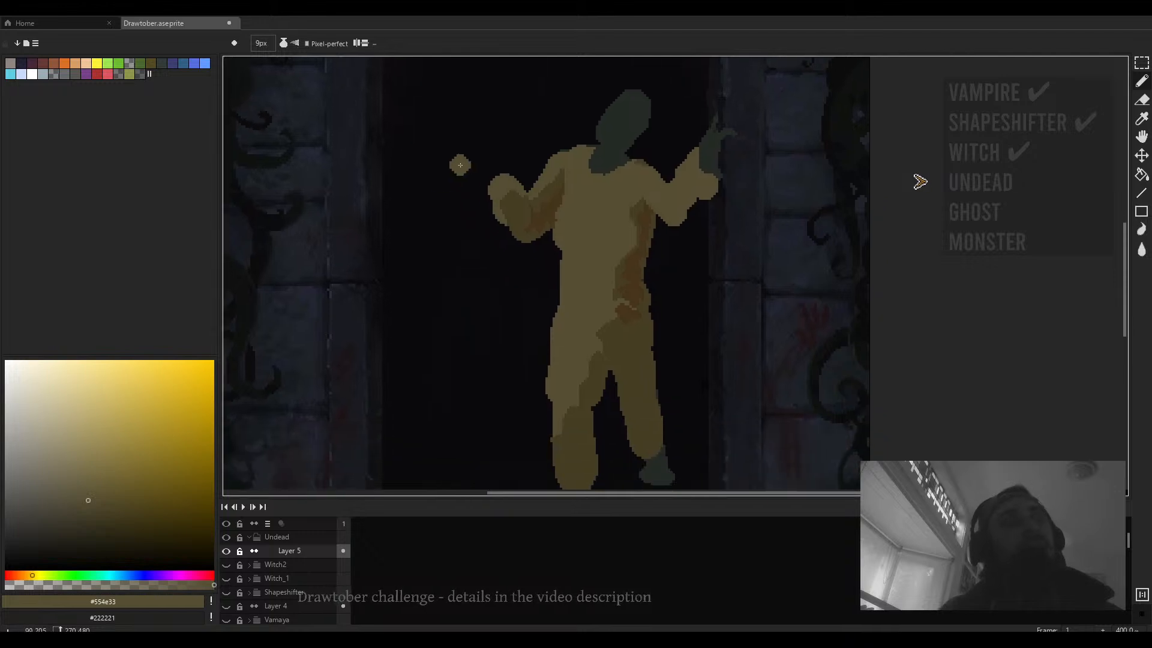
pyautogui.keyDown('ctrl'); pyautogui.scroll(-5, 471, 162); pyautogui.keyUp('ctrl')
pyautogui.keyDown('ctrl'); pyautogui.scroll(-2, 471, 162); pyautogui.keyUp('ctrl')
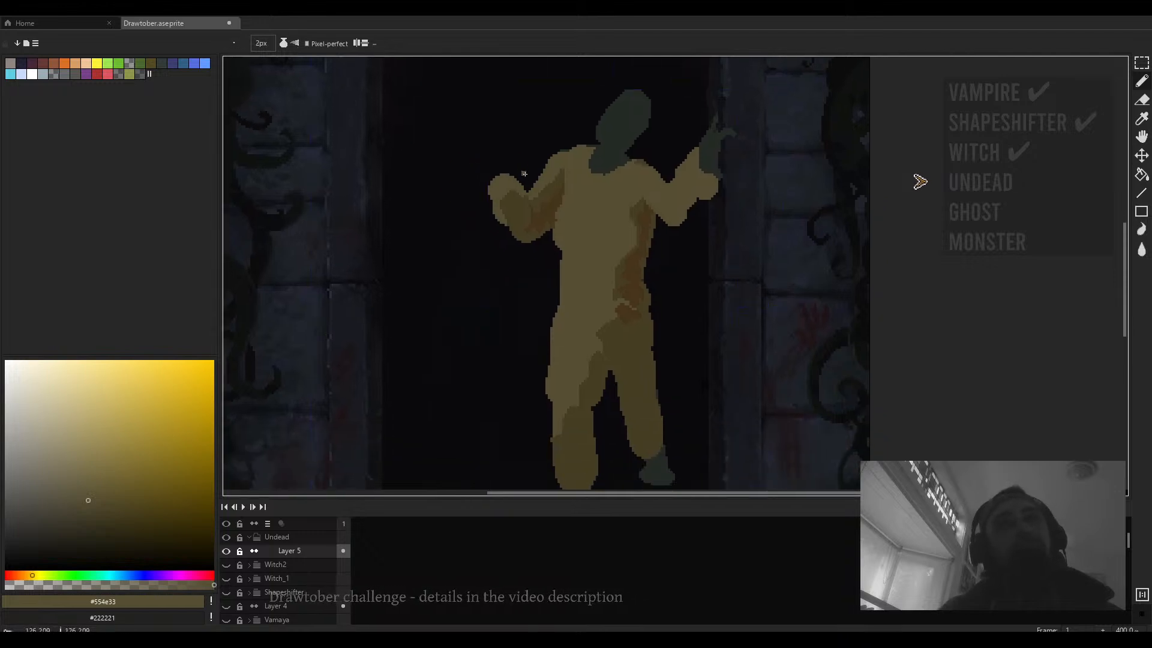
pyautogui.moveTo(524, 173)
pyautogui.mouseDown()
pyautogui.moveTo(459, 141)
pyautogui.moveTo(459, 212)
pyautogui.moveTo(482, 210)
pyautogui.moveTo(525, 174)
pyautogui.mouseUp()
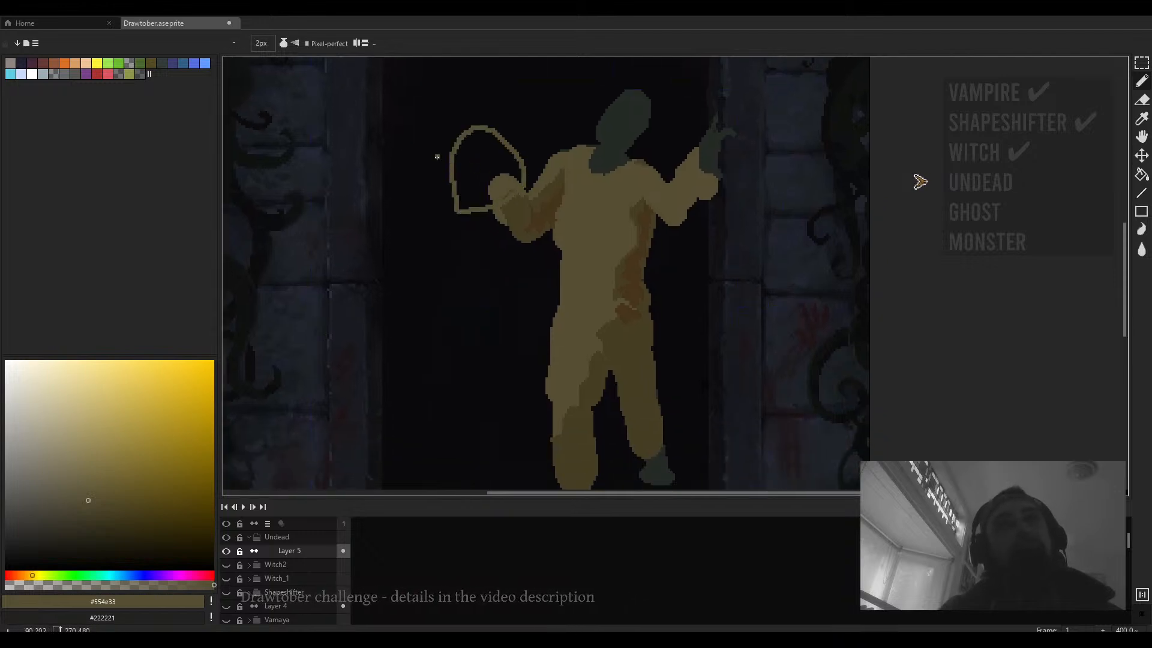
# - Choose a teal colour, then outline and fill an oval lantern glass hanging from the handle
pyautogui.click(109, 576)
pyautogui.click(81, 515)
pyautogui.click(69, 468)
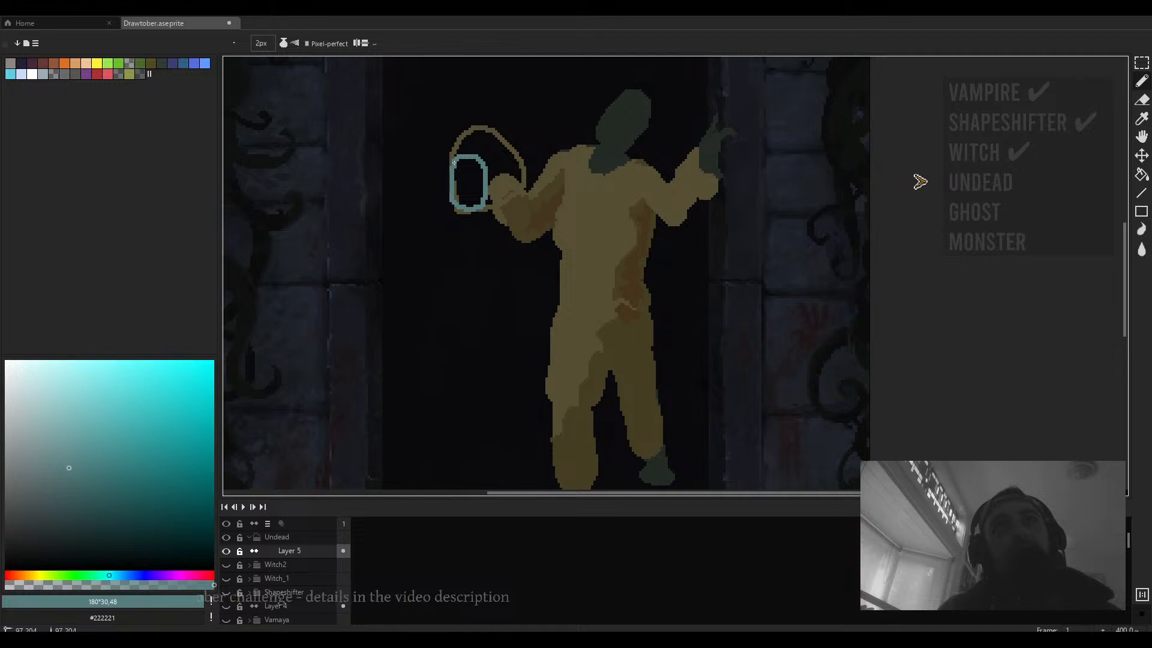
pyautogui.press('g')
pyautogui.click(469, 181)
# - Pick a lighter teal and draw diagonal highlight stripes across the lantern glass
pyautogui.scroll(1, 498, 216)
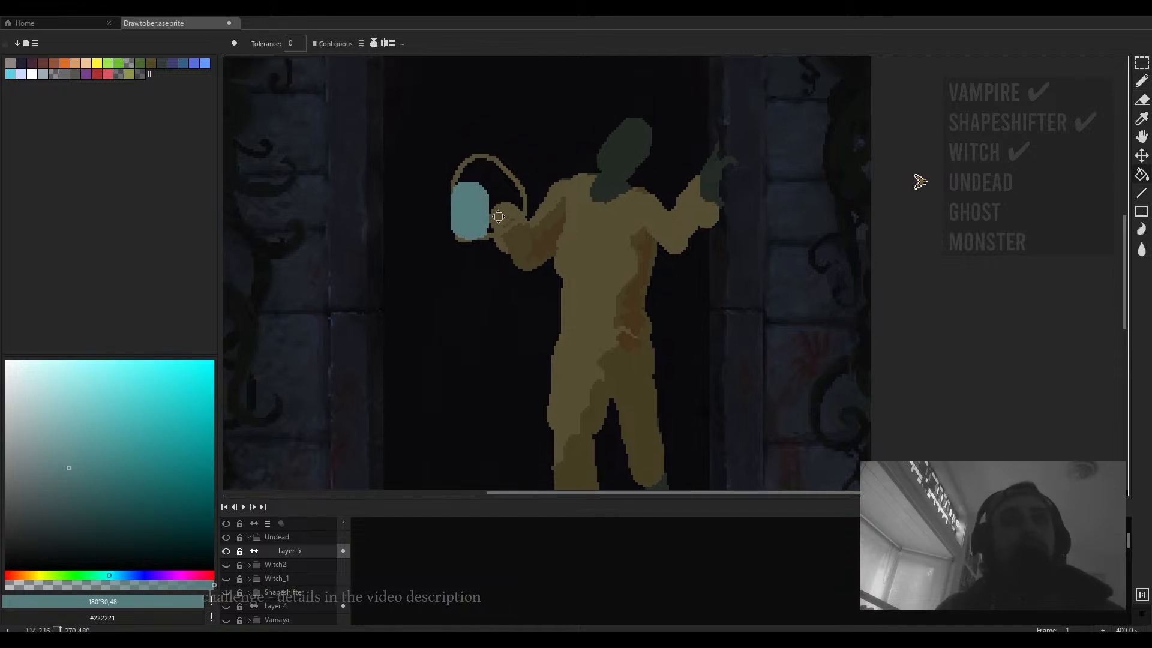
pyautogui.scroll(1, 498, 216)
pyautogui.click(54, 434)
pyautogui.press('b')
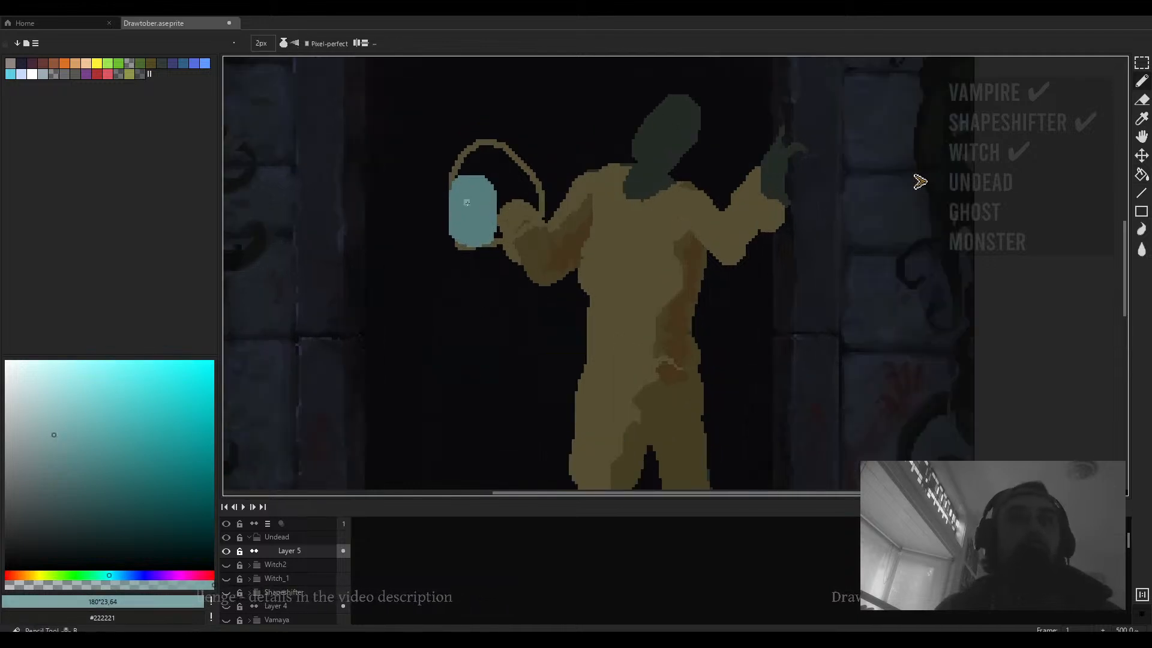
pyautogui.moveTo(458, 183)
pyautogui.mouseDown()
pyautogui.moveTo(493, 225)
pyautogui.moveTo(474, 237)
pyautogui.mouseUp()
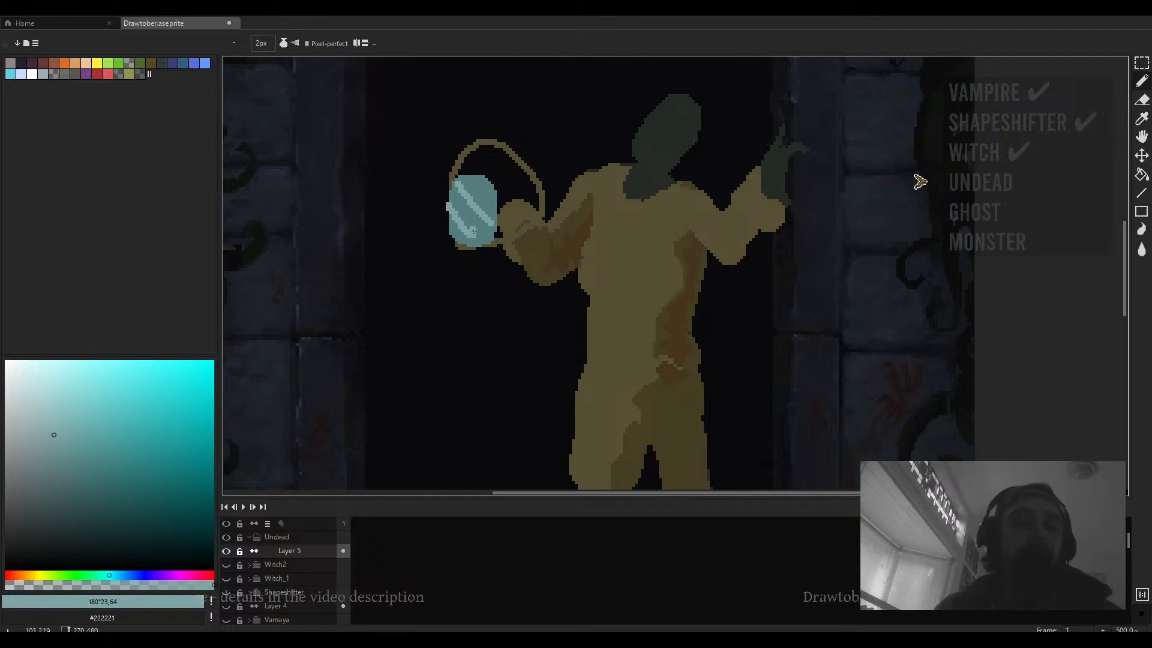
# - Fill the lantern glass with the lighter teal, undoing and redoing the fill
pyautogui.press('g')
pyautogui.scroll(4, 478, 229)
pyautogui.press('b')
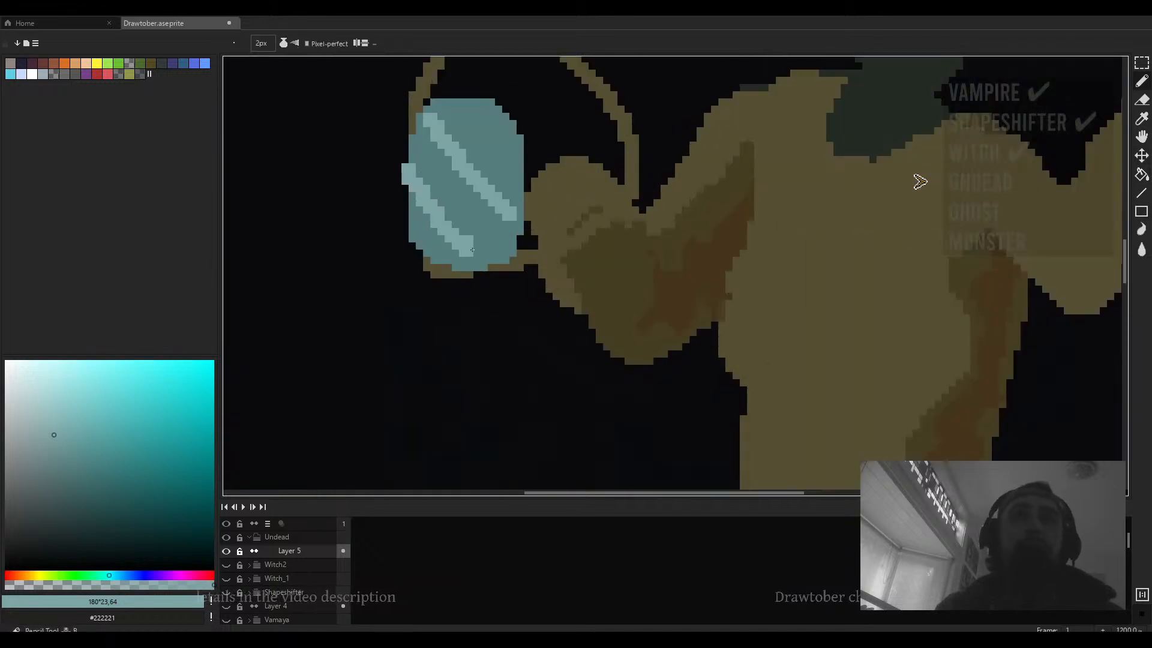
pyautogui.press('g')
pyautogui.click(478, 238)
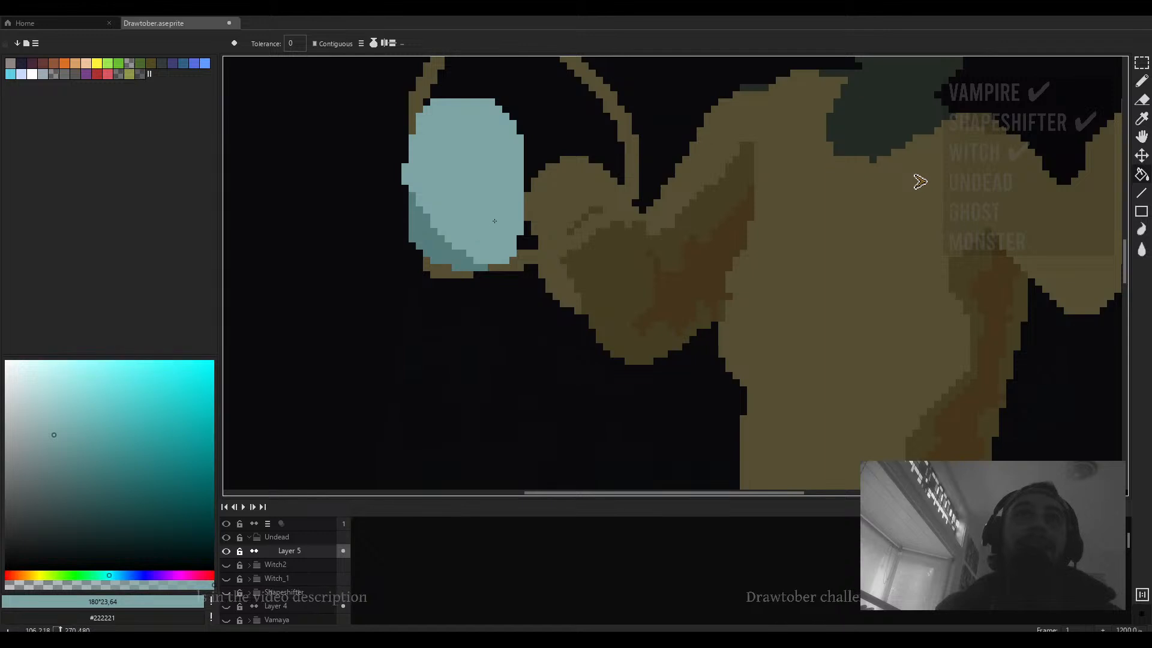
pyautogui.press('b')
pyautogui.hotkey('ctrl', 'z')
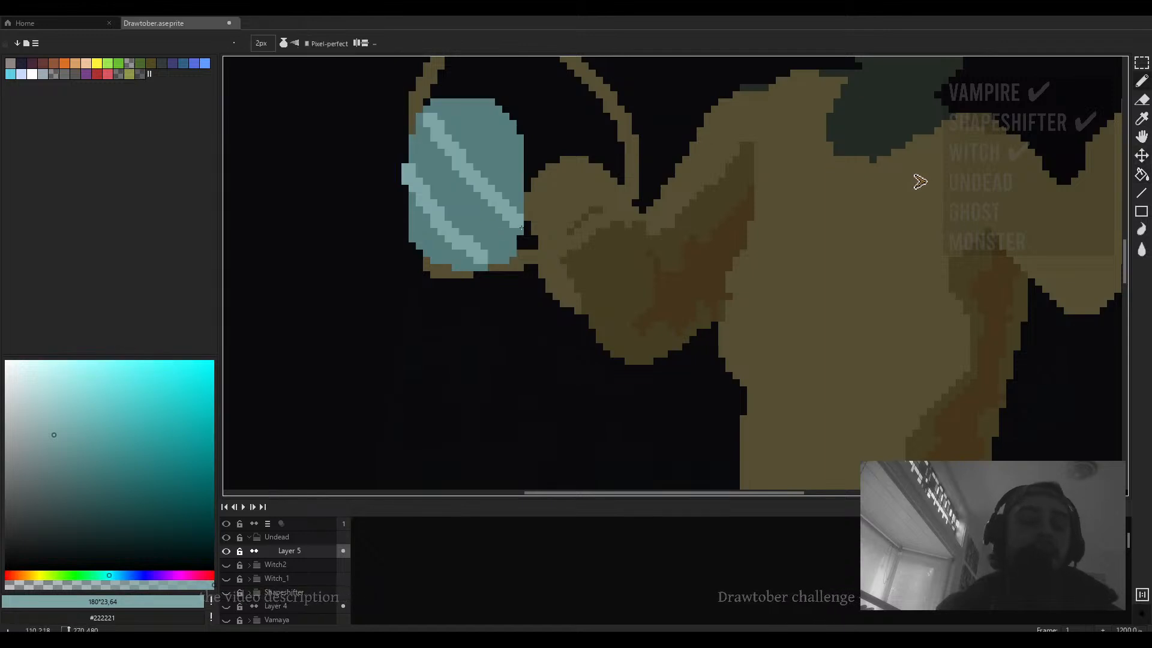
pyautogui.press('g')
pyautogui.hotkey('ctrl', 'y')
pyautogui.scroll(-4, 920, 181)
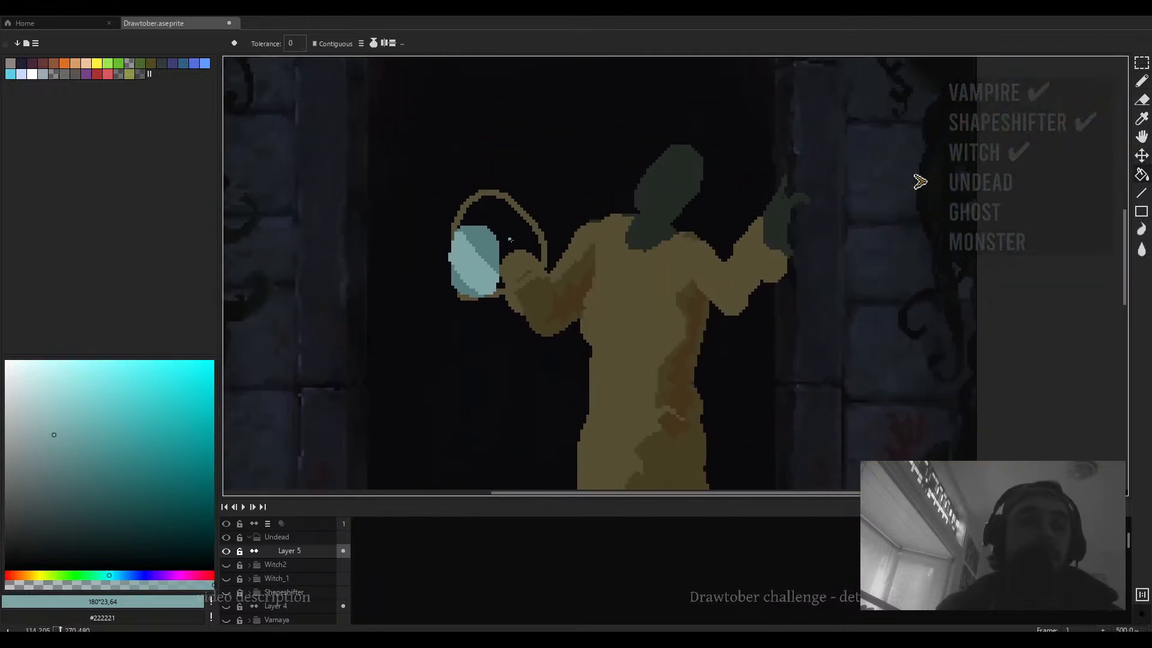
# - Sample a dark brown and fill the inside of the lantern handle loop
pyautogui.press('b')
pyautogui.keyDown('alt'); pyautogui.click(561, 278); pyautogui.keyUp('alt')
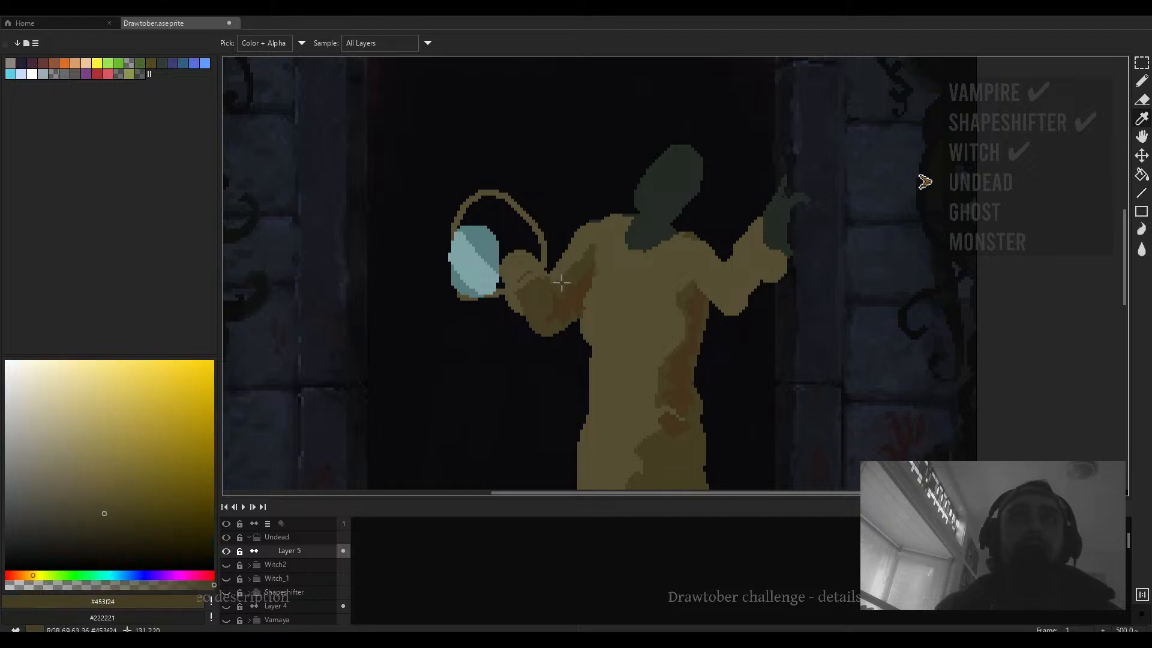
pyautogui.press('g')
pyautogui.click(516, 239)
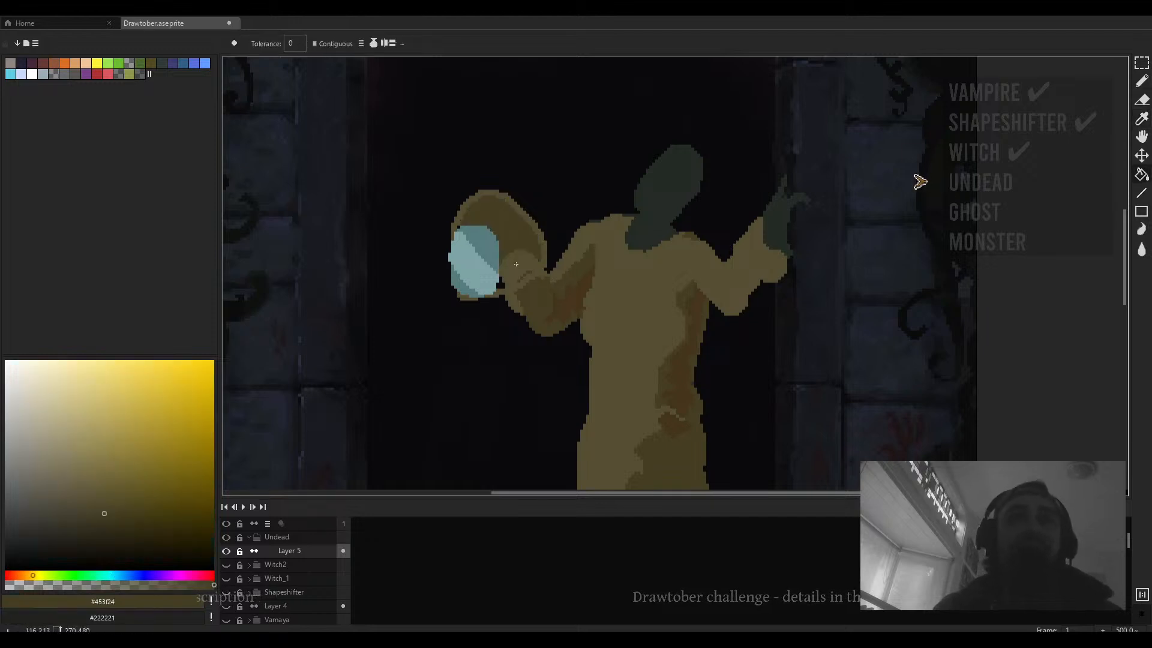
pyautogui.click(522, 275)
pyautogui.hotkey('ctrl', 'z')
# - Add a dark brown 5 px stroke beside the lantern and try erasing part of the handle
pyautogui.scroll(1, 522, 274)
pyautogui.press('b')
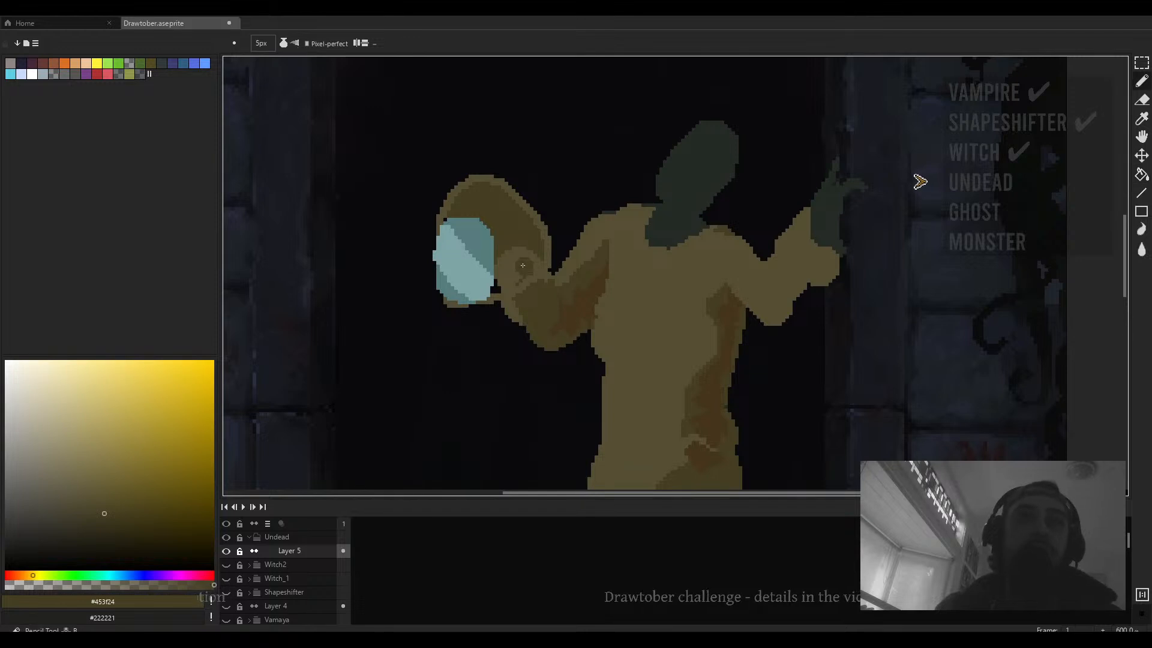
pyautogui.moveTo(503, 292); pyautogui.dragTo(501, 264)
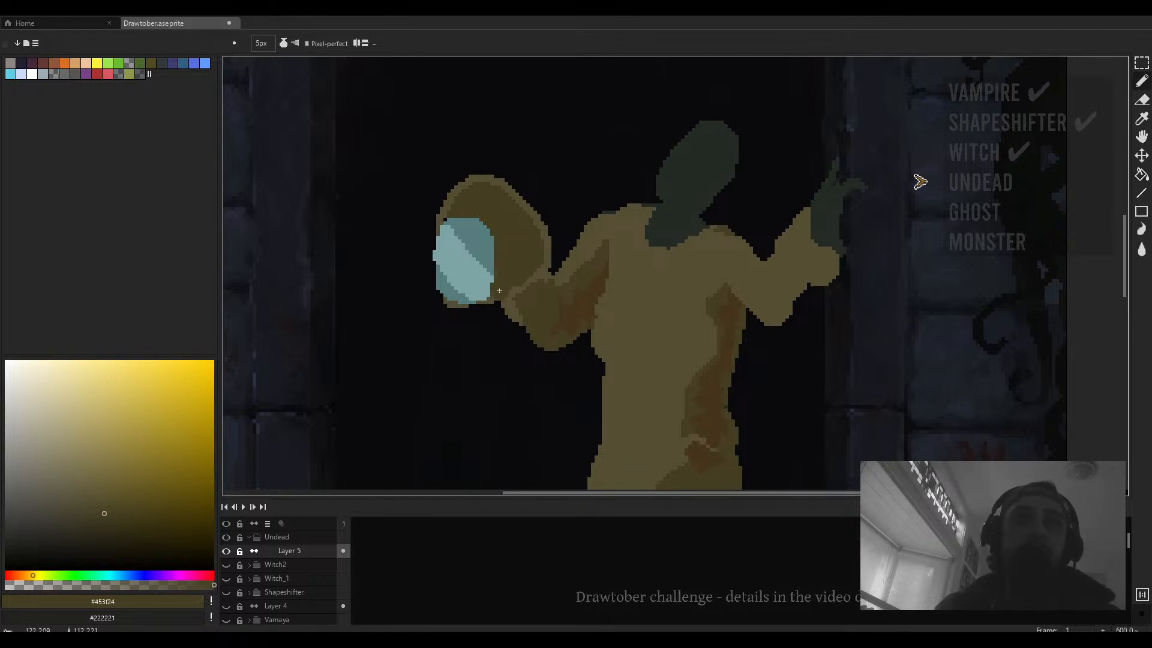
pyautogui.scroll(-3, 524, 263)
pyautogui.scroll(3, 532, 251)
pyautogui.press('e')
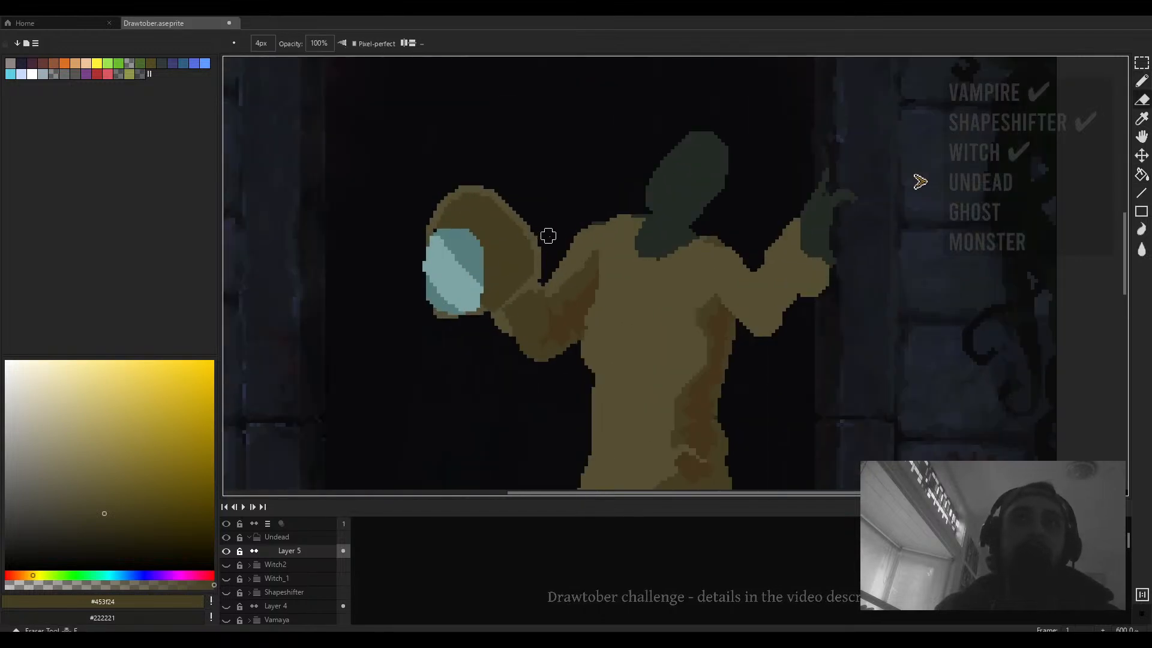
pyautogui.moveTo(540, 251); pyautogui.dragTo(500, 186)
pyautogui.hotkey('ctrl', 'z')
# - Undo all the lantern strokes and fills back to the bare raised hand
pyautogui.scroll(-3, 531, 221)
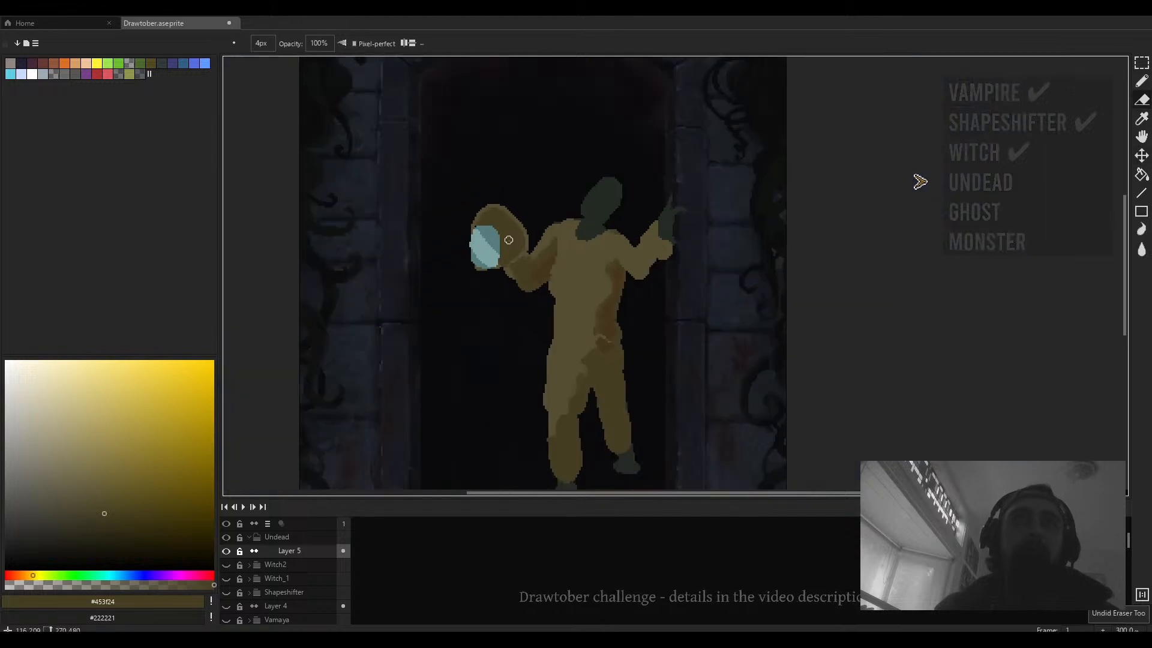
pyautogui.scroll(3, 501, 231)
pyautogui.scroll(-3, 501, 231)
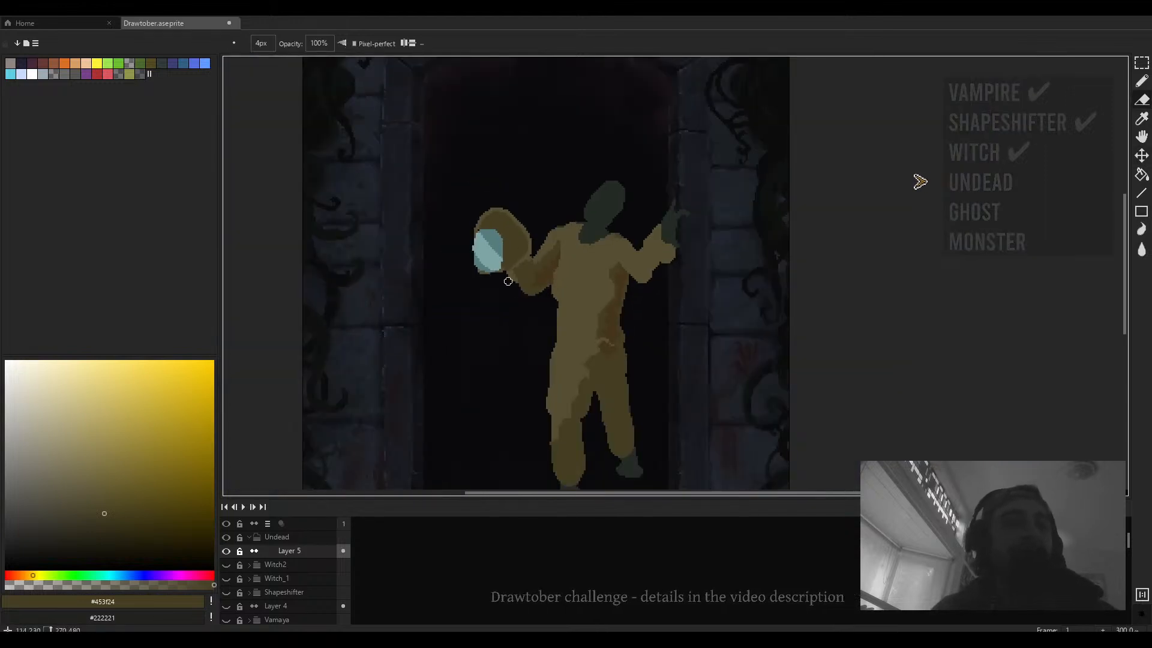
pyautogui.hotkey('ctrl', 'z')
pyautogui.press('v')
pyautogui.hotkey('ctrl', 'z')
pyautogui.hotkey('ctrl', 'z')
pyautogui.hotkey('ctrl', 'z')
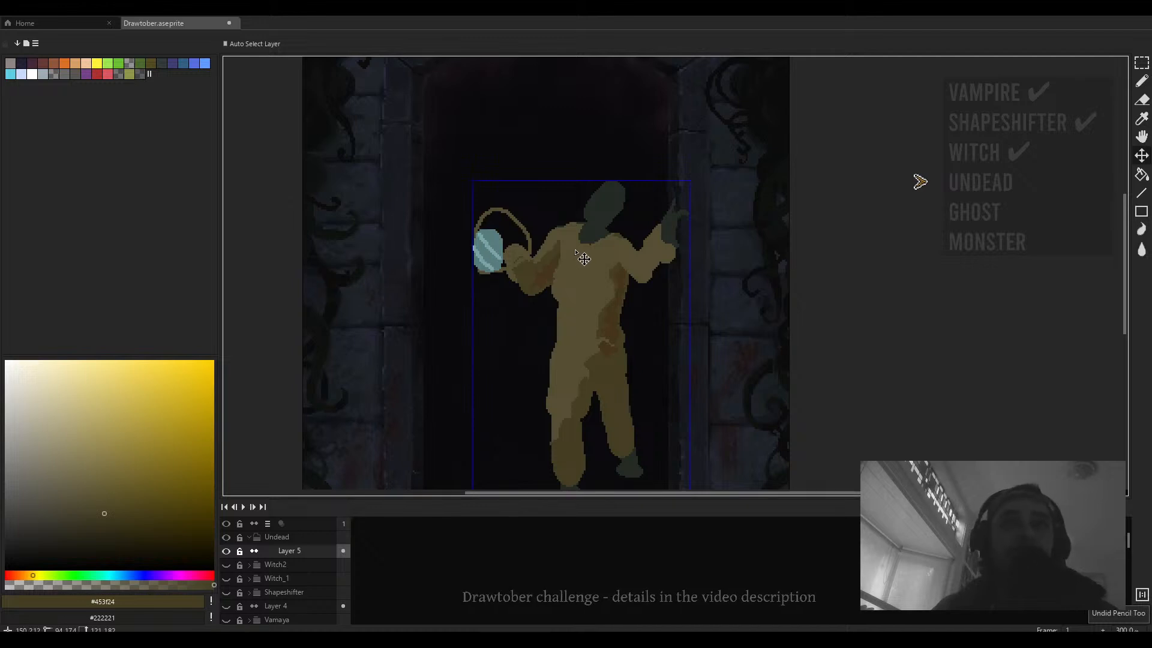
pyautogui.hotkey('ctrl', 'z')
pyautogui.hotkey('ctrl', 'z')
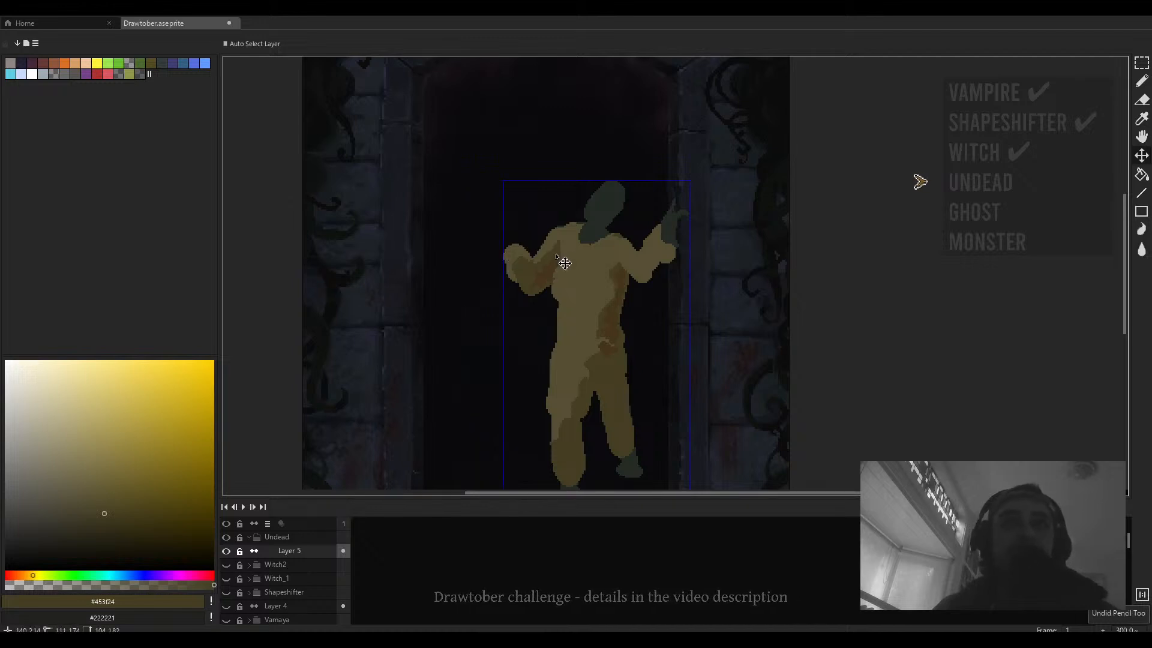
# - Draw an olive hood around the undead figure's head with the 4 px brush
pyautogui.press('b')
pyautogui.scroll(-4, 582, 257)
pyautogui.scroll(3, 577, 238)
pyautogui.scroll(2, 577, 238)
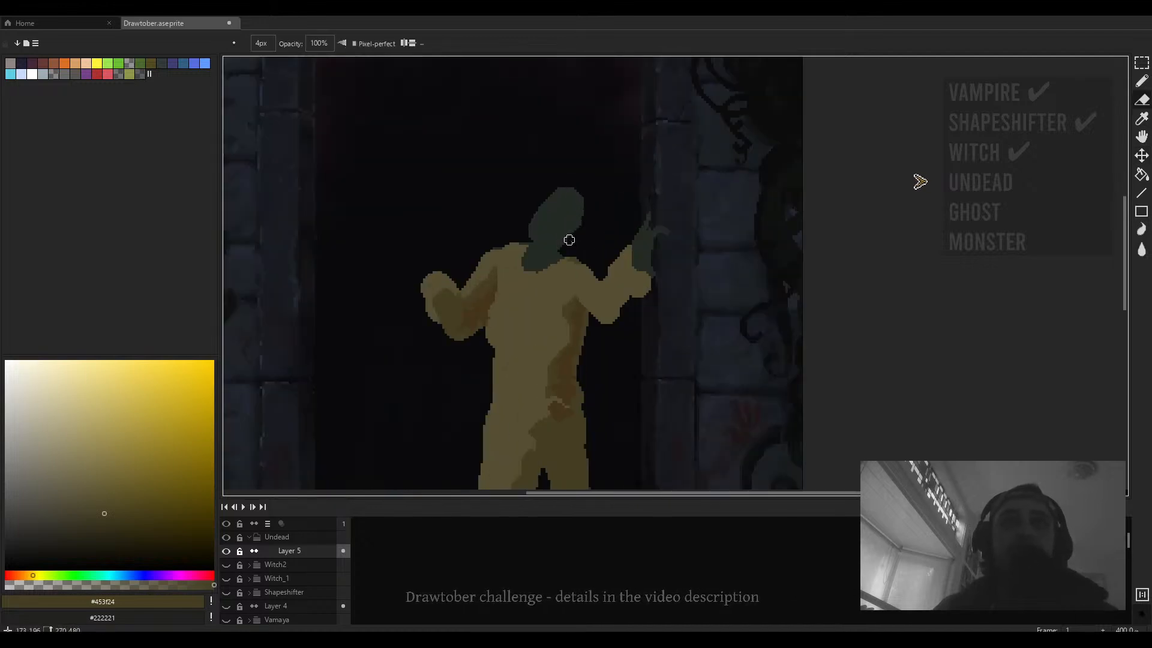
pyautogui.moveTo(552, 244)
pyautogui.mouseDown()
pyautogui.moveTo(614, 241)
pyautogui.moveTo(579, 179)
pyautogui.moveTo(560, 236)
pyautogui.moveTo(588, 171)
pyautogui.moveTo(618, 246)
pyautogui.moveTo(595, 183)
pyautogui.moveTo(567, 239)
pyautogui.moveTo(606, 240)
pyautogui.moveTo(610, 179)
pyautogui.moveTo(600, 180)
pyautogui.moveTo(616, 255)
pyautogui.moveTo(570, 264)
pyautogui.moveTo(581, 182)
pyautogui.moveTo(535, 174)
pyautogui.moveTo(518, 203)
pyautogui.mouseUp()
pyautogui.press('b')
pyautogui.keyDown('alt'); pyautogui.click(585, 276); pyautogui.keyUp('alt')
pyautogui.hotkey('ctrl', 'z')
pyautogui.scroll(-3, 591, 246)
pyautogui.scroll(3, 605, 245)
pyautogui.press('e')
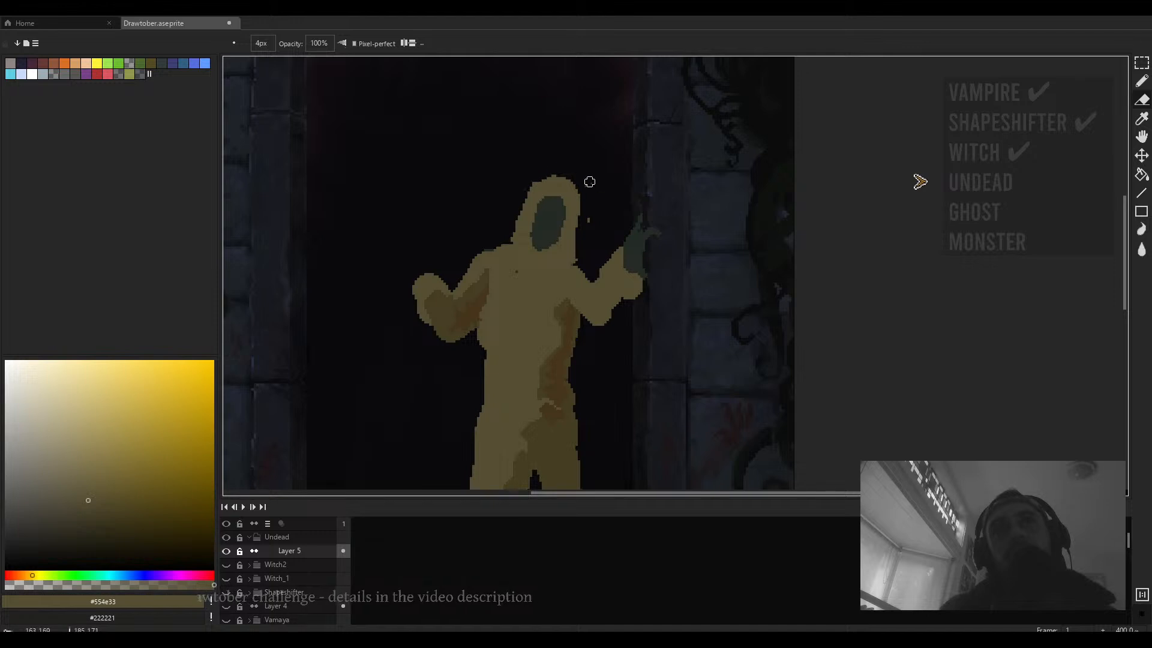
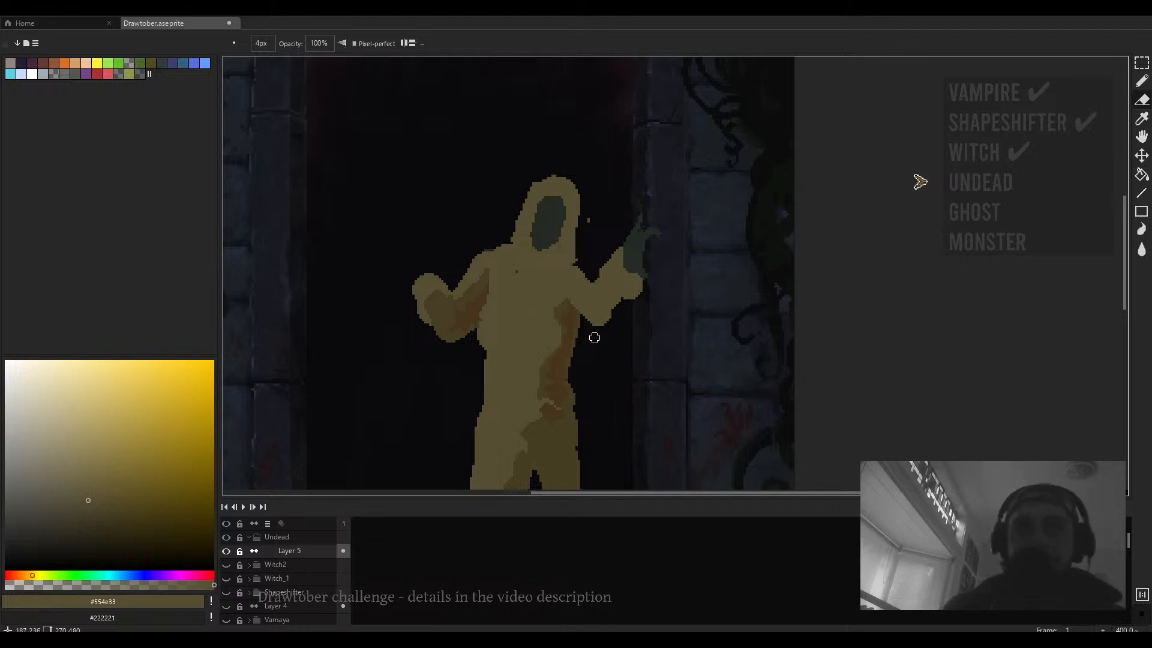
# - Sample the hand's dark green and brush it along the raised forearm, undoing the last stroke
pyautogui.scroll(-4, 592, 333)
pyautogui.scroll(2, 587, 321)
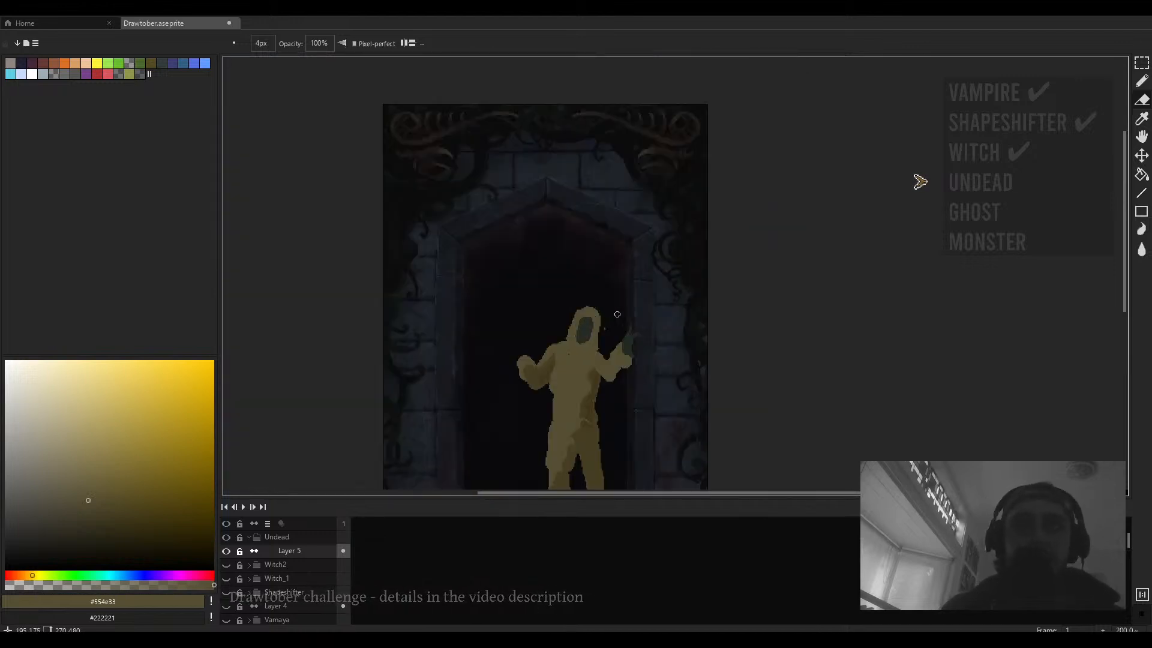
pyautogui.scroll(3, 601, 324)
pyautogui.scroll(-2, 607, 334)
pyautogui.scroll(-2, 610, 338)
pyautogui.scroll(1, 577, 309)
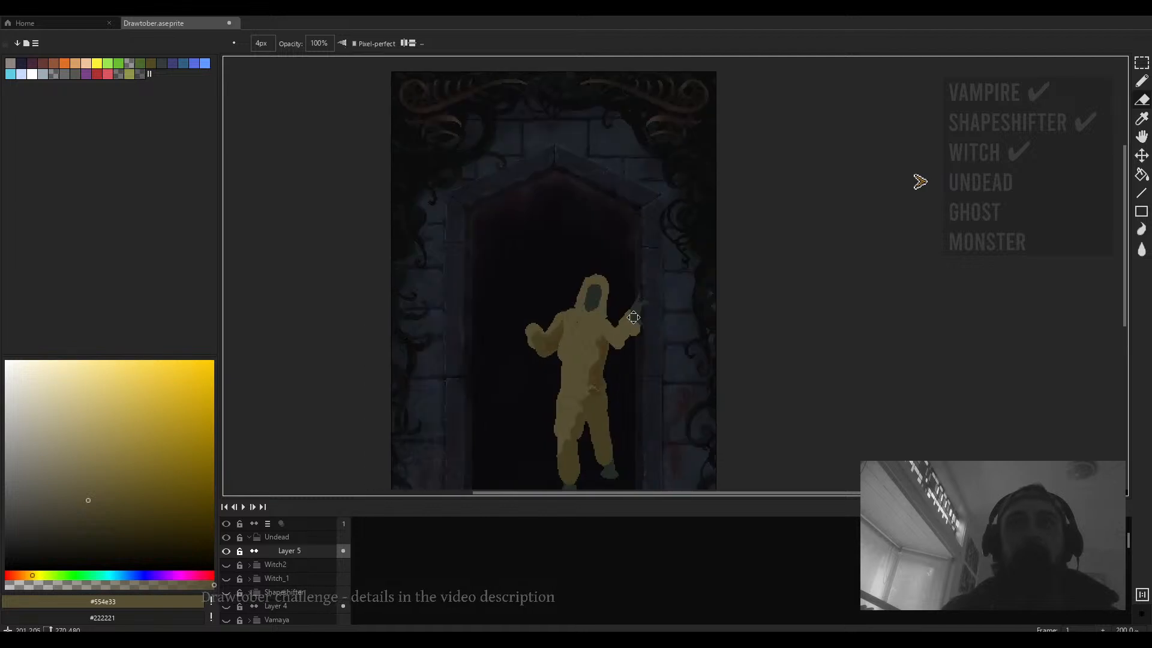
pyautogui.scroll(3, 608, 298)
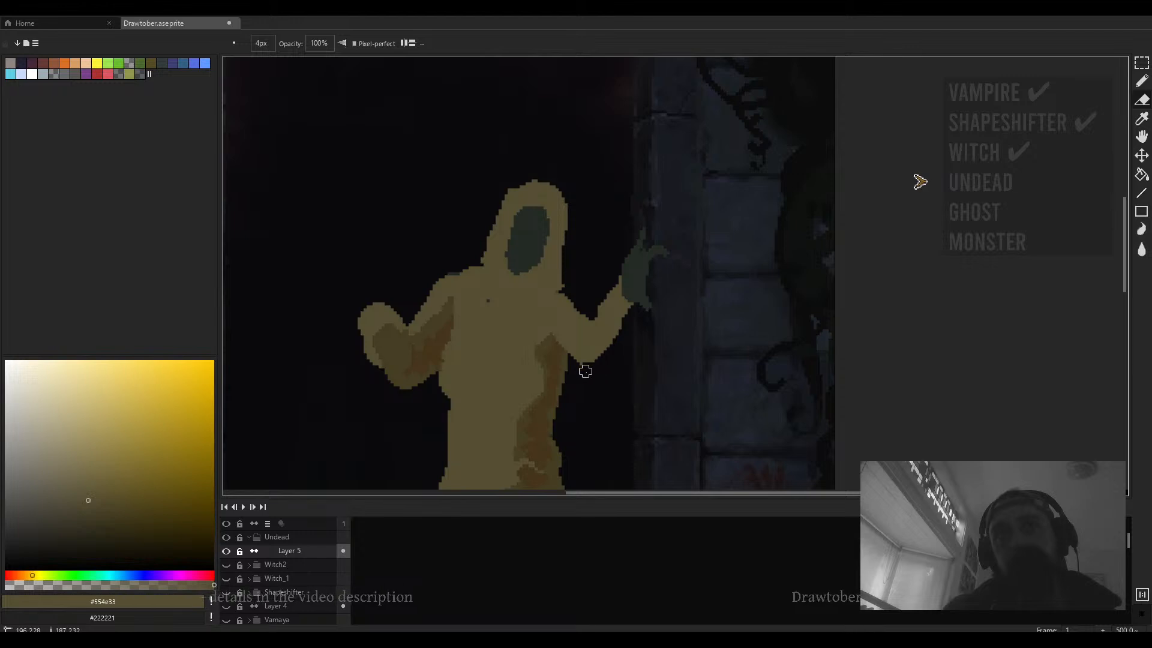
pyautogui.scroll(2, 597, 311)
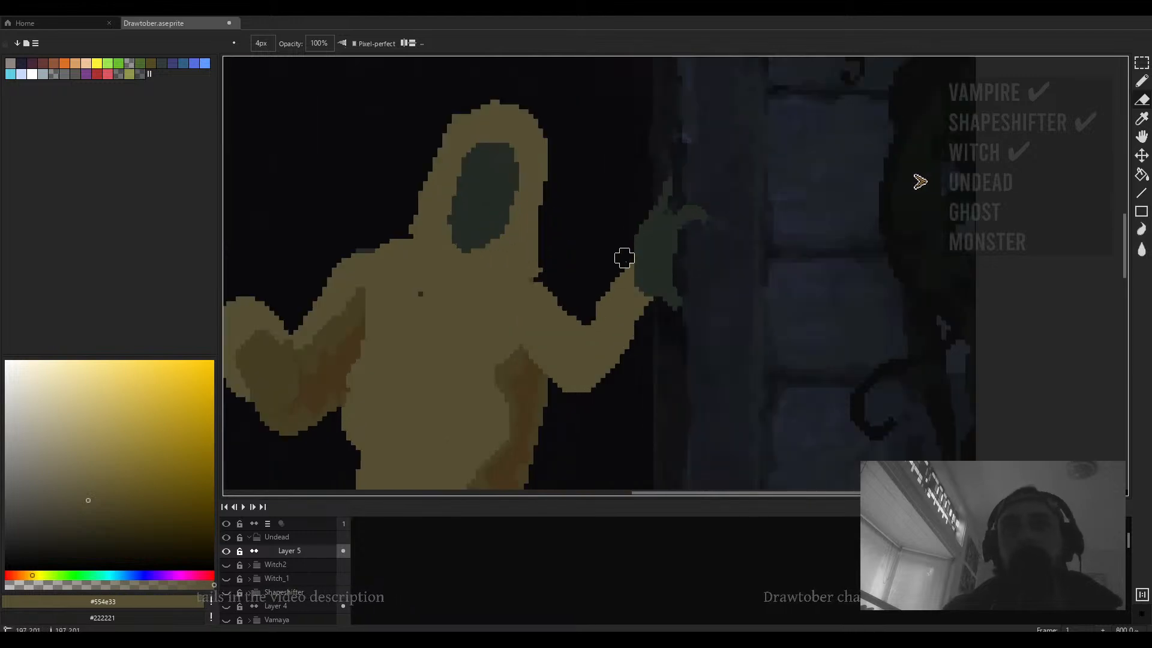
pyautogui.press('b')
pyautogui.moveTo(590, 311)
pyautogui.mouseDown()
pyautogui.moveTo(584, 335)
pyautogui.moveTo(596, 363)
pyautogui.moveTo(631, 342)
pyautogui.moveTo(617, 390)
pyautogui.mouseUp()
pyautogui.keyDown('alt'); pyautogui.click(663, 289); pyautogui.keyUp('alt')
pyautogui.hotkey('ctrl', 'z')
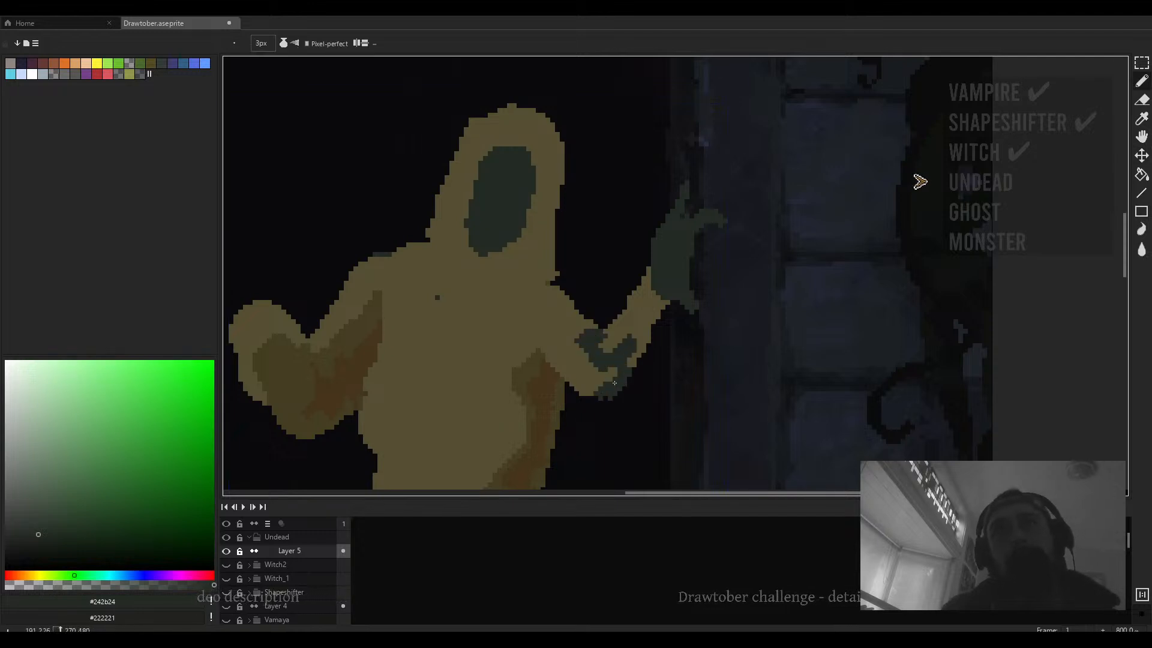
# - Fill the raised forearm and hand with dark green using the paint bucket
pyautogui.press('g')
pyautogui.click(643, 324)
pyautogui.scroll(-1, 643, 323)
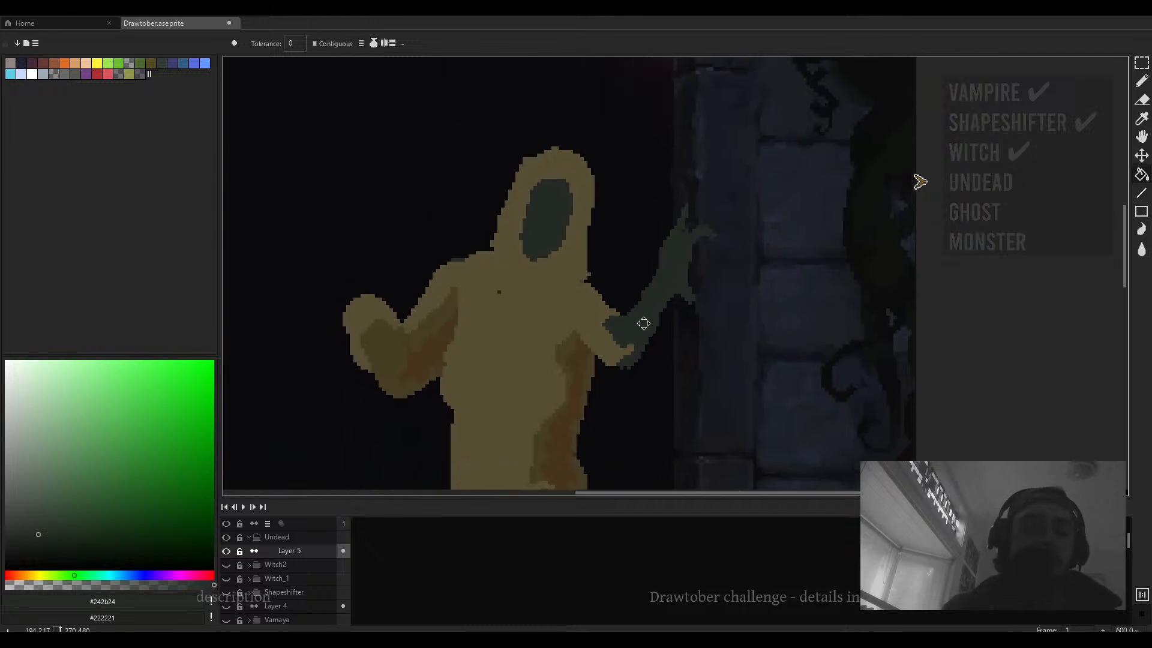
pyautogui.scroll(-1, 636, 322)
pyautogui.scroll(1, 636, 336)
# - Extend the raised hand upward with a dark green 3 px brush stroke
pyautogui.press('b')
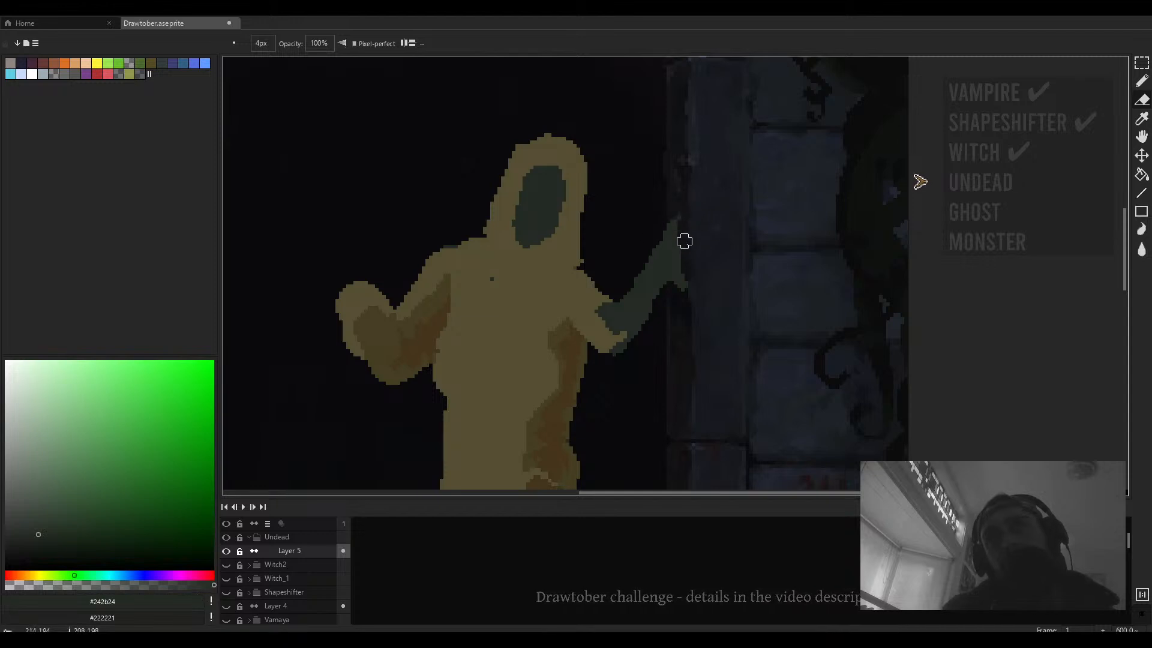
pyautogui.scroll(-4, 684, 243)
pyautogui.scroll(3, 688, 252)
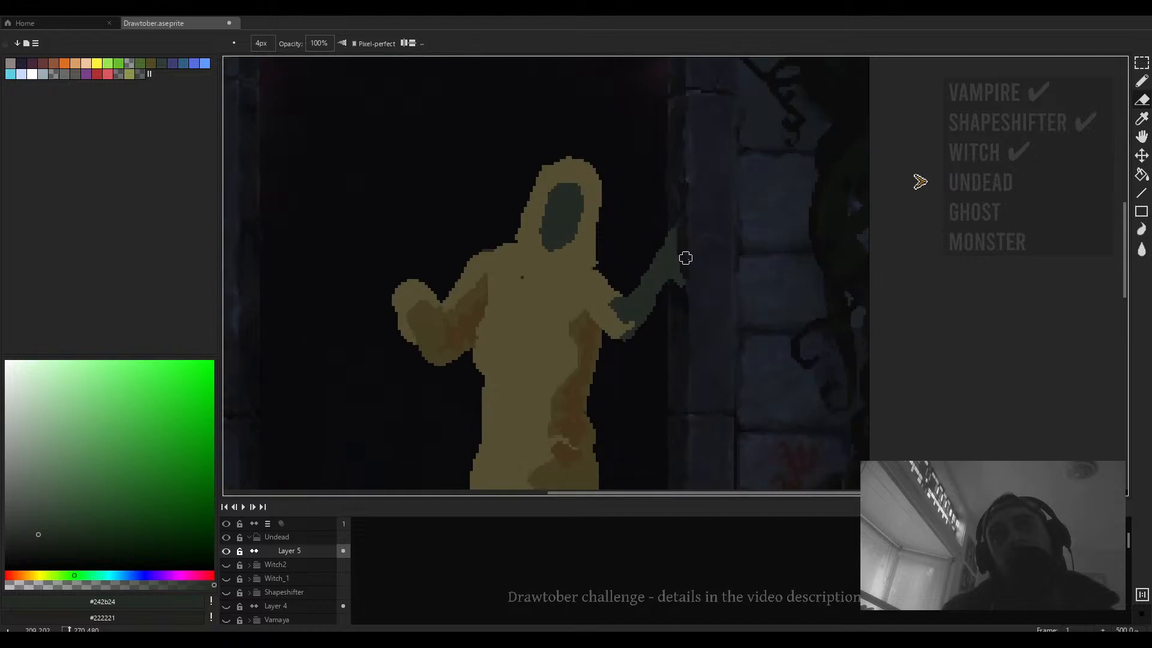
pyautogui.moveTo(686, 258); pyautogui.dragTo(704, 222)
pyautogui.press('b')
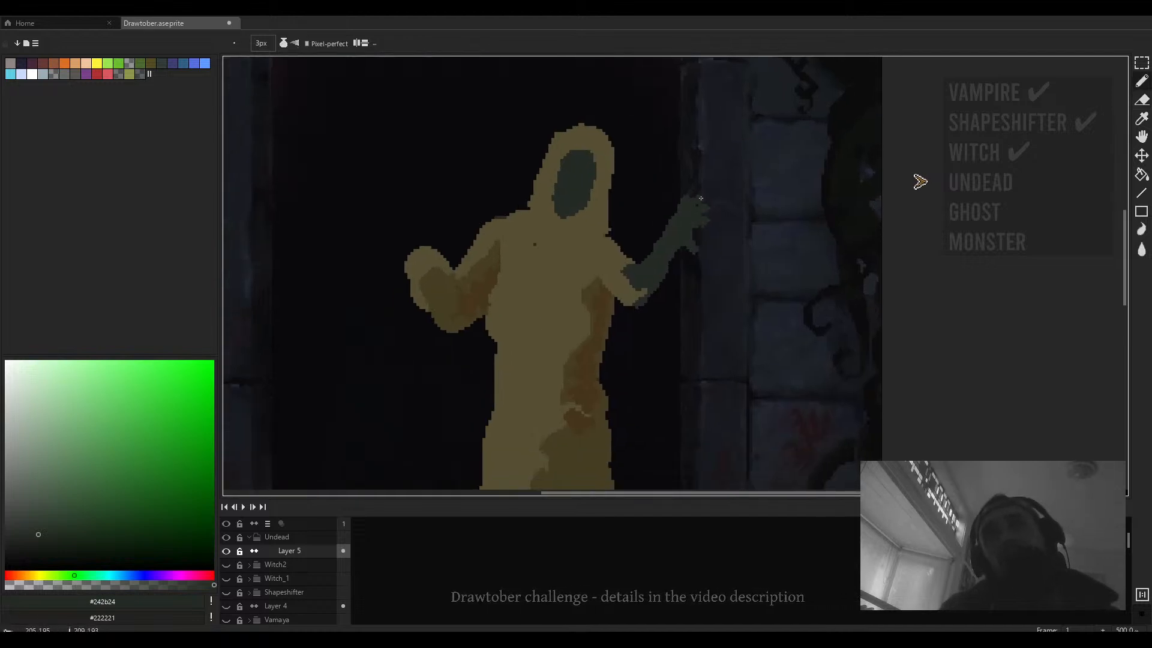
# - Erase the top of the raised hand to thin it
pyautogui.scroll(-3, 689, 197)
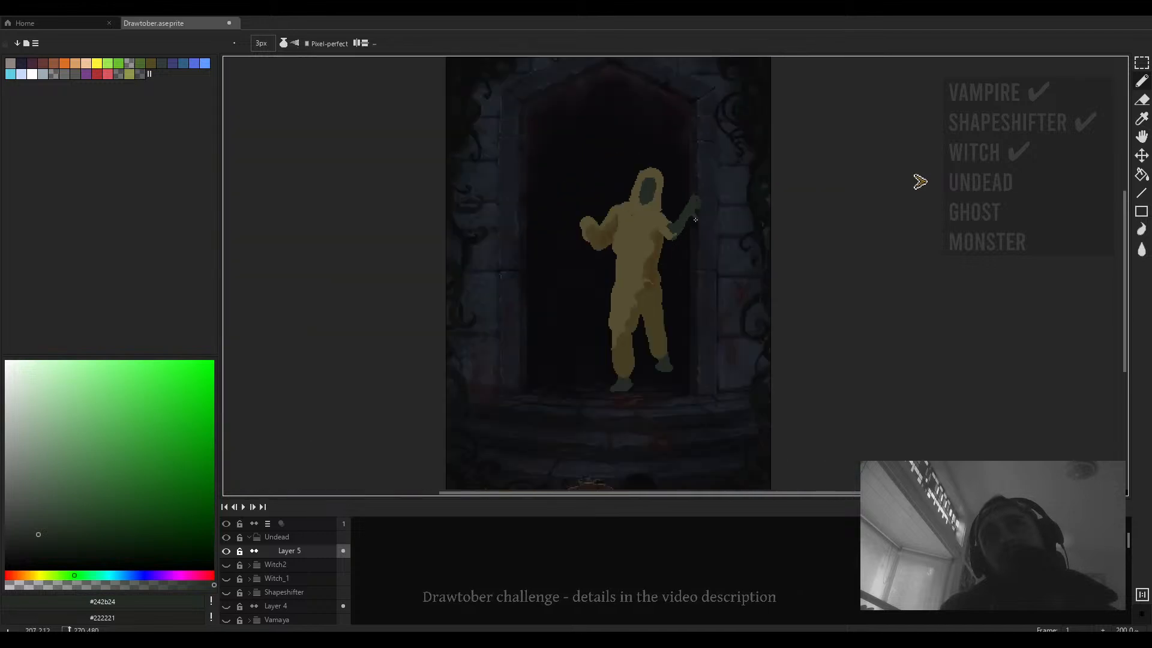
pyautogui.scroll(2, 696, 219)
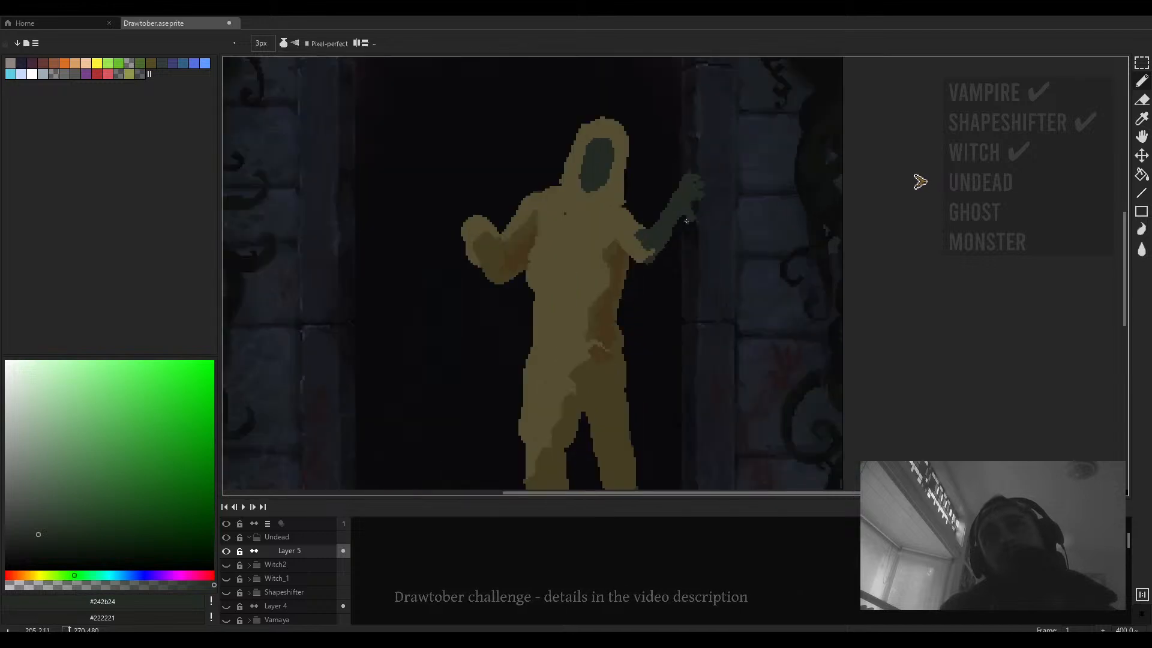
pyautogui.press('e')
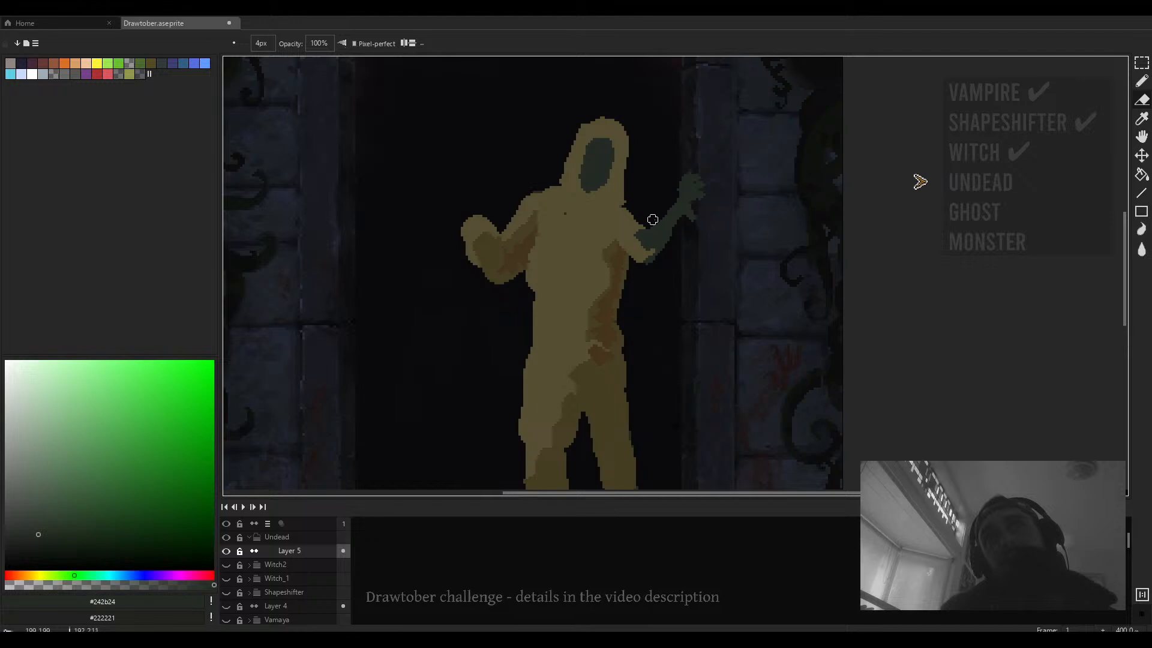
pyautogui.scroll(-3, 660, 212)
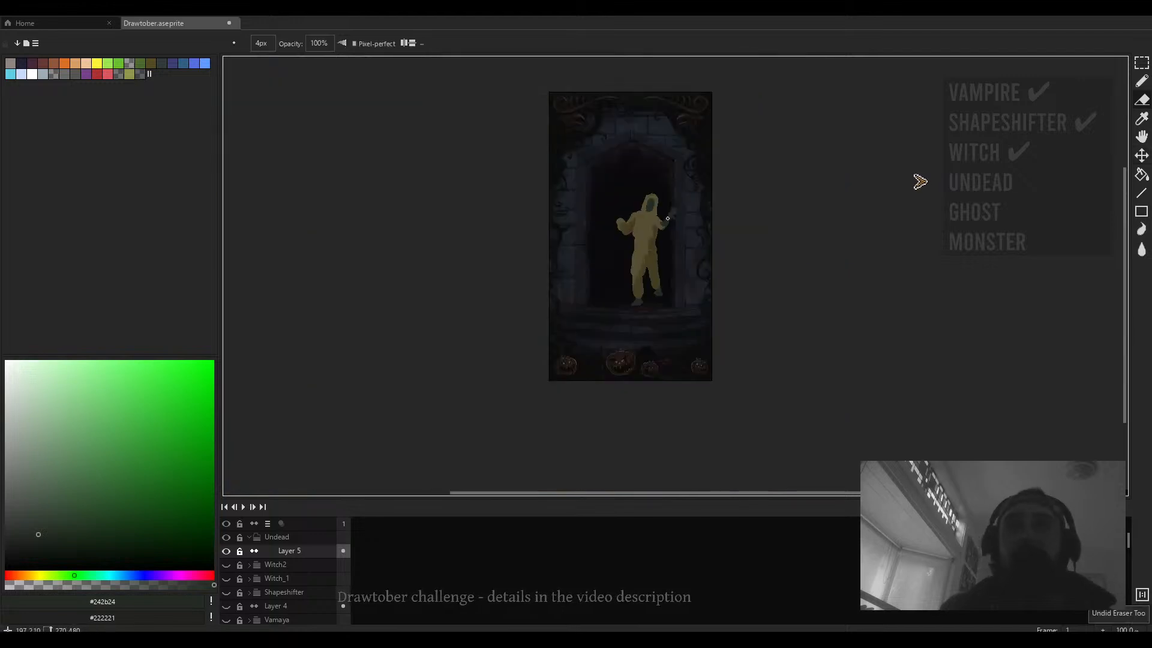
pyautogui.scroll(4, 669, 227)
pyautogui.moveTo(669, 228)
pyautogui.mouseDown()
pyautogui.moveTo(658, 234)
pyautogui.moveTo(672, 191)
pyautogui.mouseUp()
# - Erase a sliver along the inner edge of the raised hand
pyautogui.press('b')
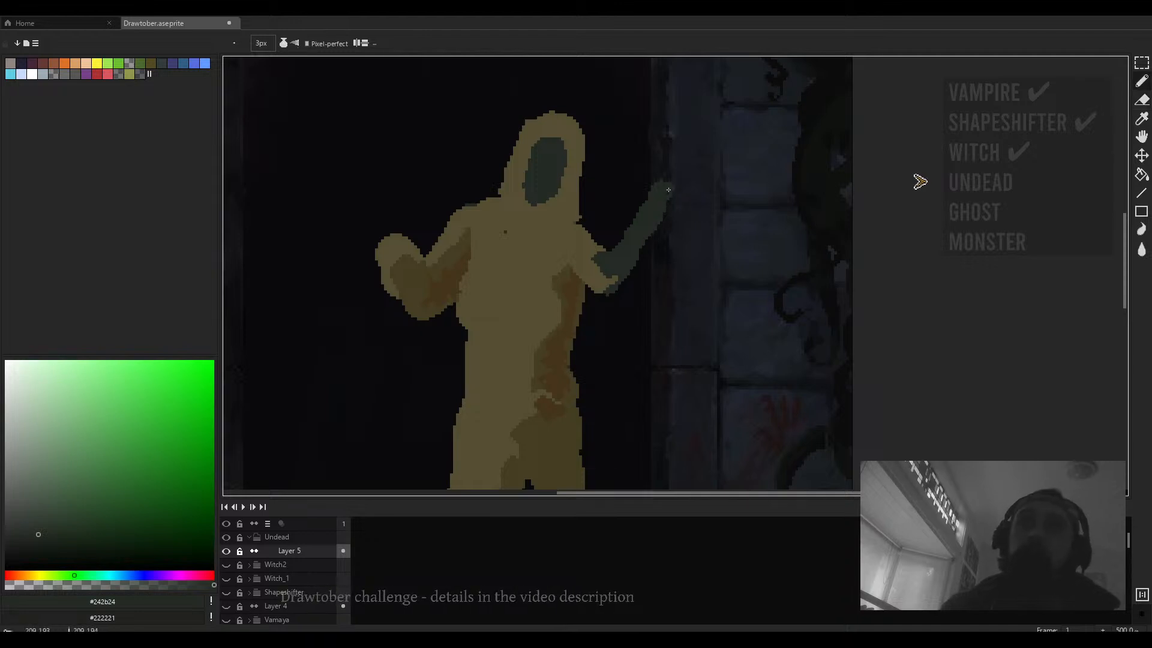
pyautogui.press('e')
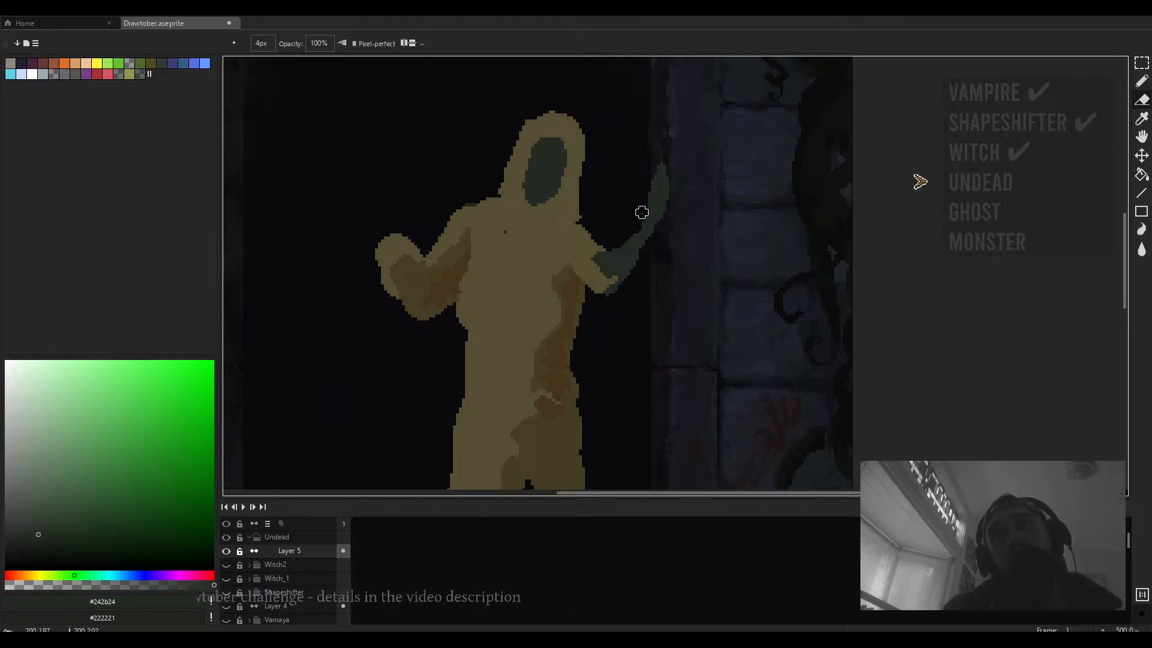
pyautogui.moveTo(648, 215); pyautogui.dragTo(657, 228)
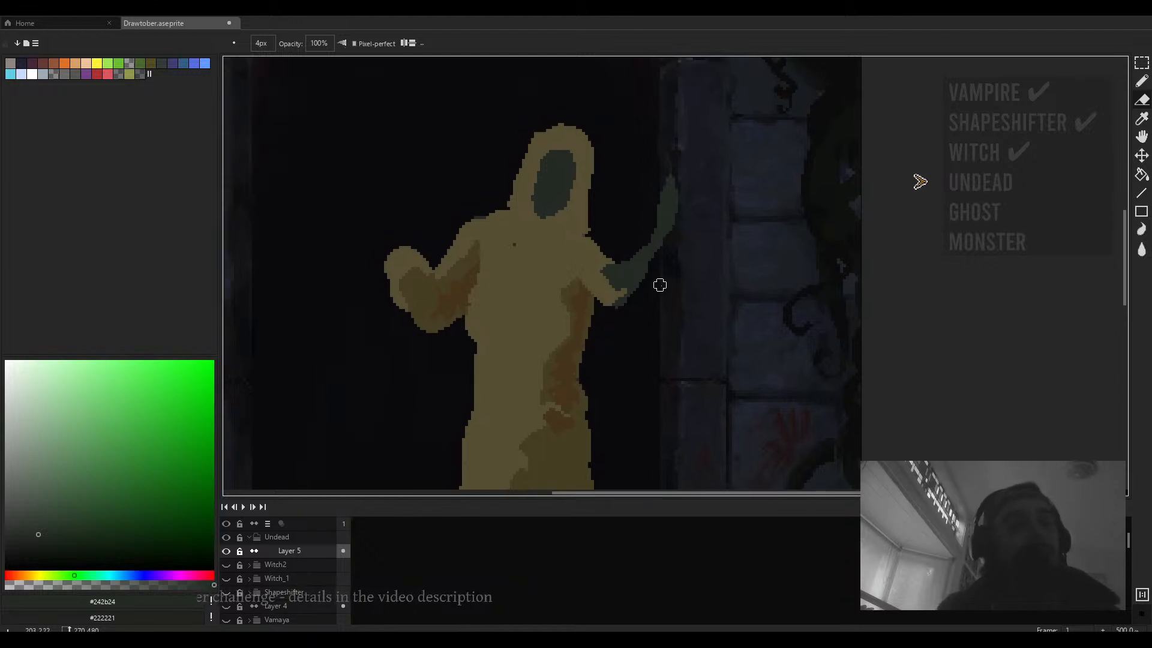
pyautogui.scroll(1, 660, 267)
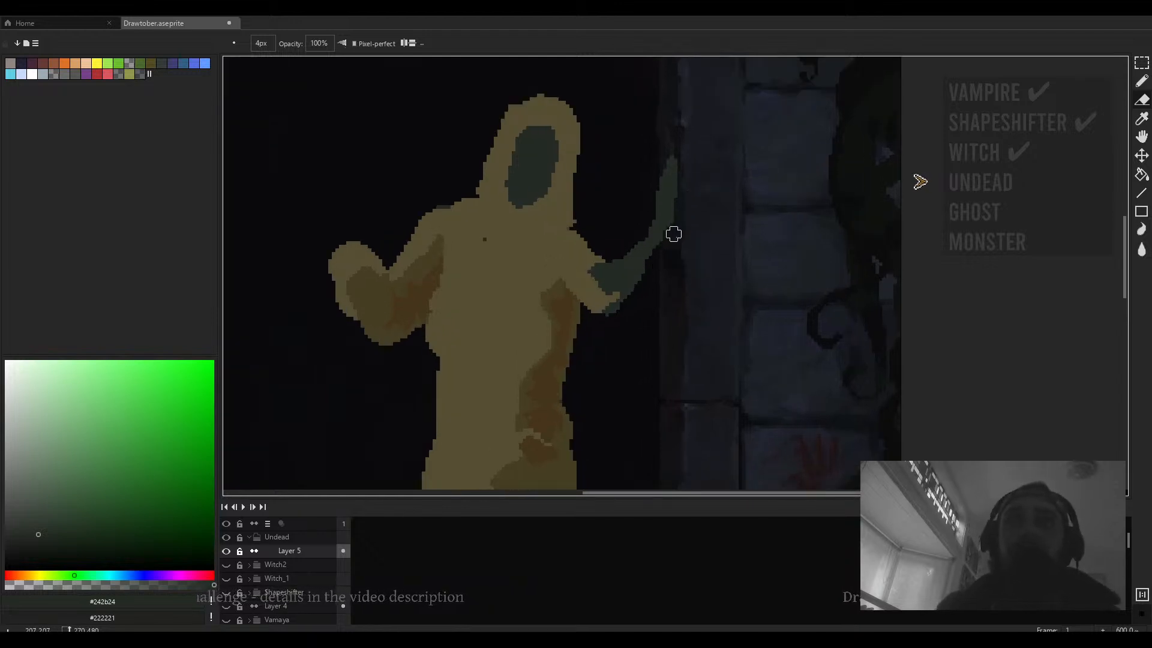
# - Thicken the lower forearm with a dark green stroke and erase along its upper edge
pyautogui.press('b')
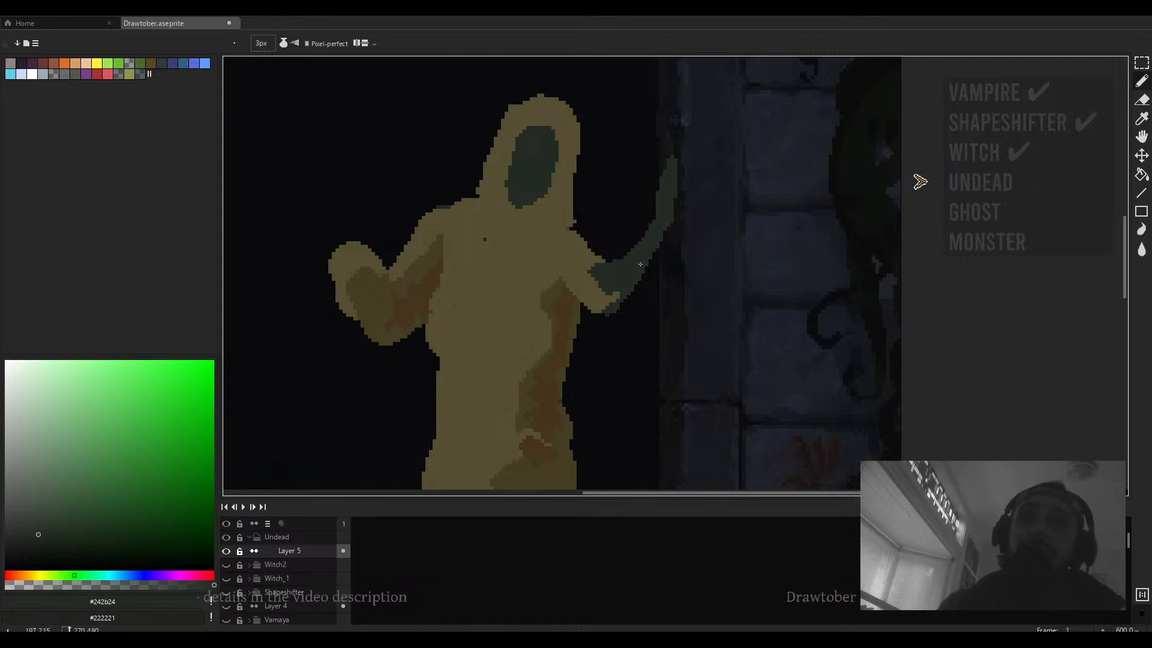
pyautogui.moveTo(640, 264); pyautogui.dragTo(668, 270)
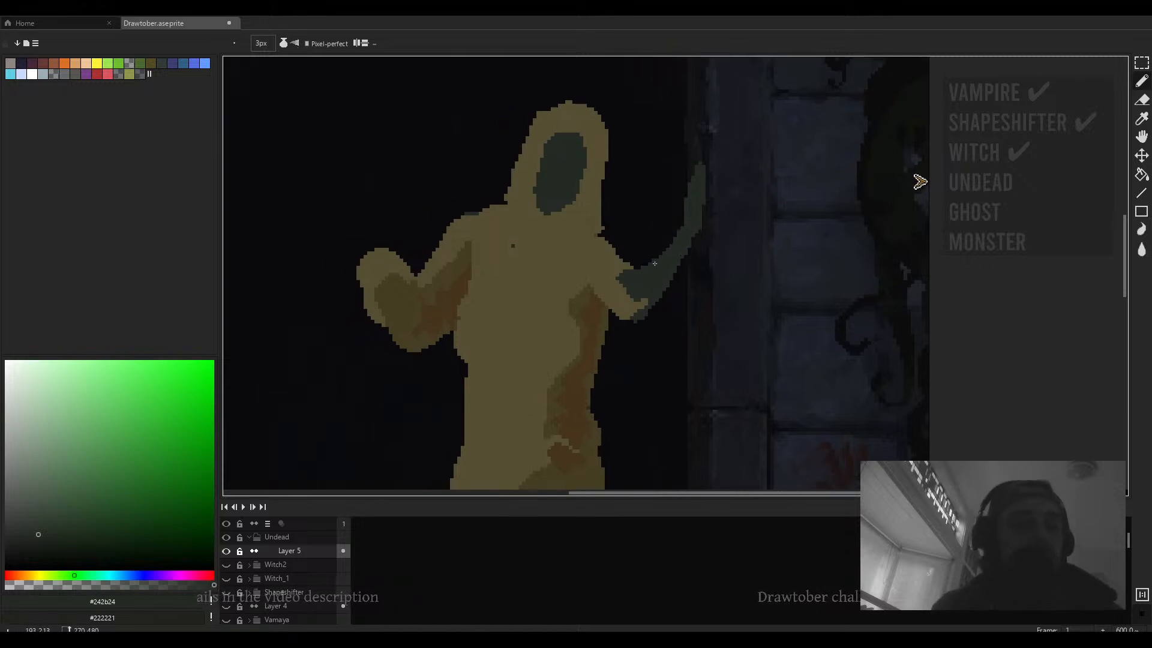
pyautogui.press('e')
pyautogui.scroll(-3, 663, 252)
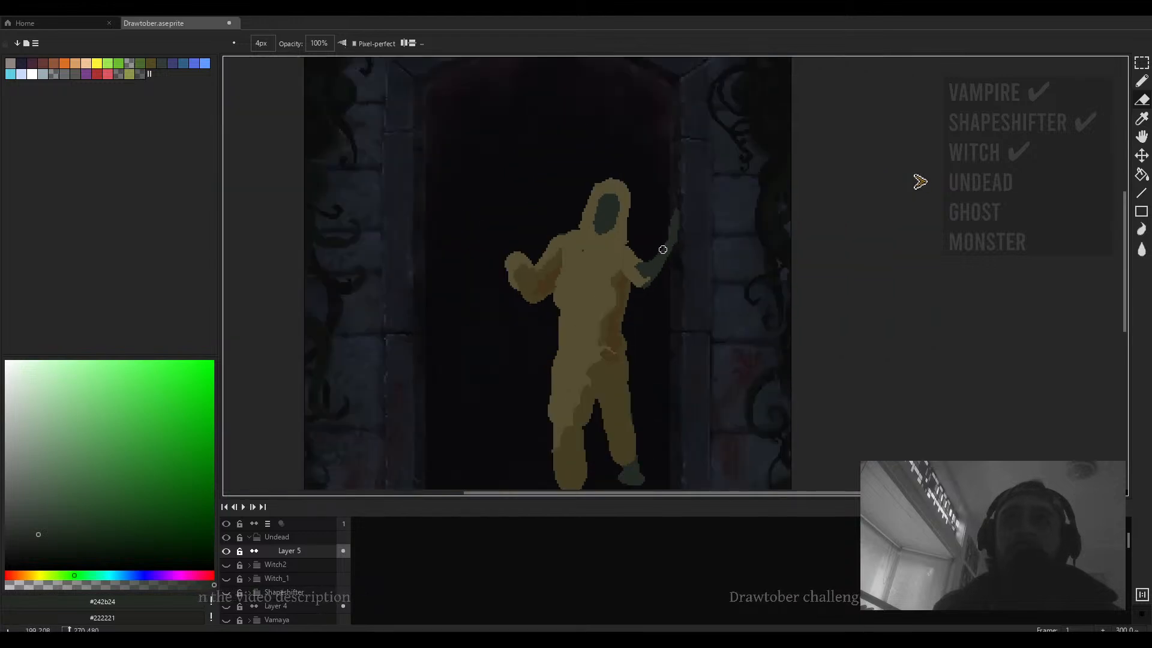
pyautogui.scroll(3, 653, 210)
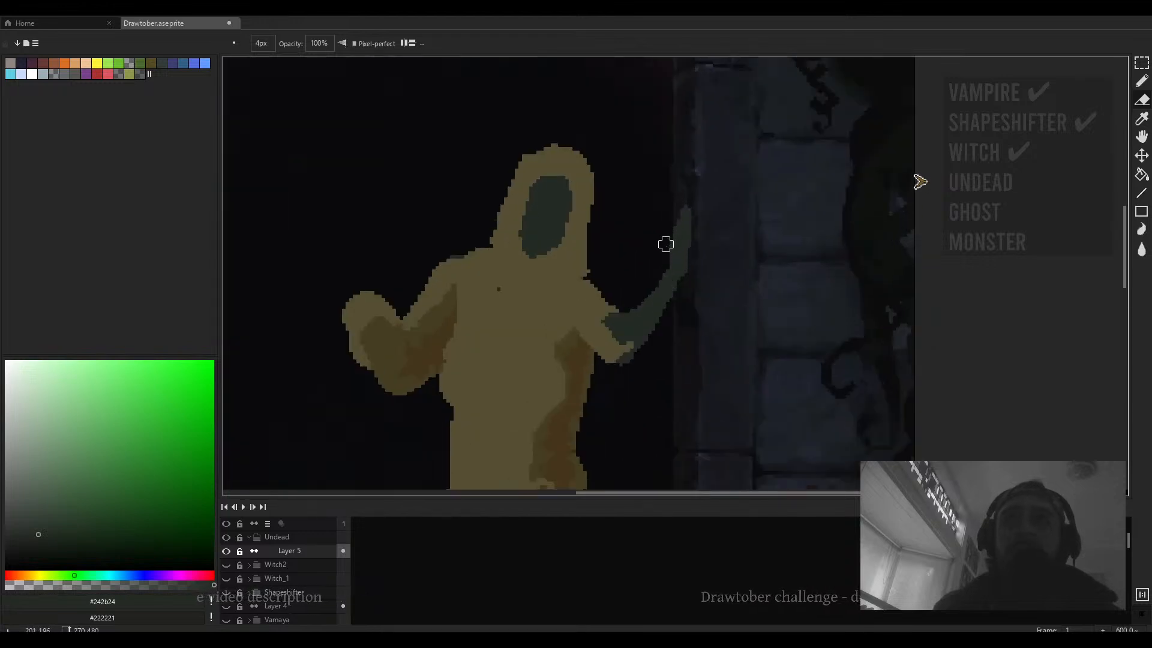
pyautogui.scroll(-2, 657, 242)
pyautogui.scroll(2, 537, 252)
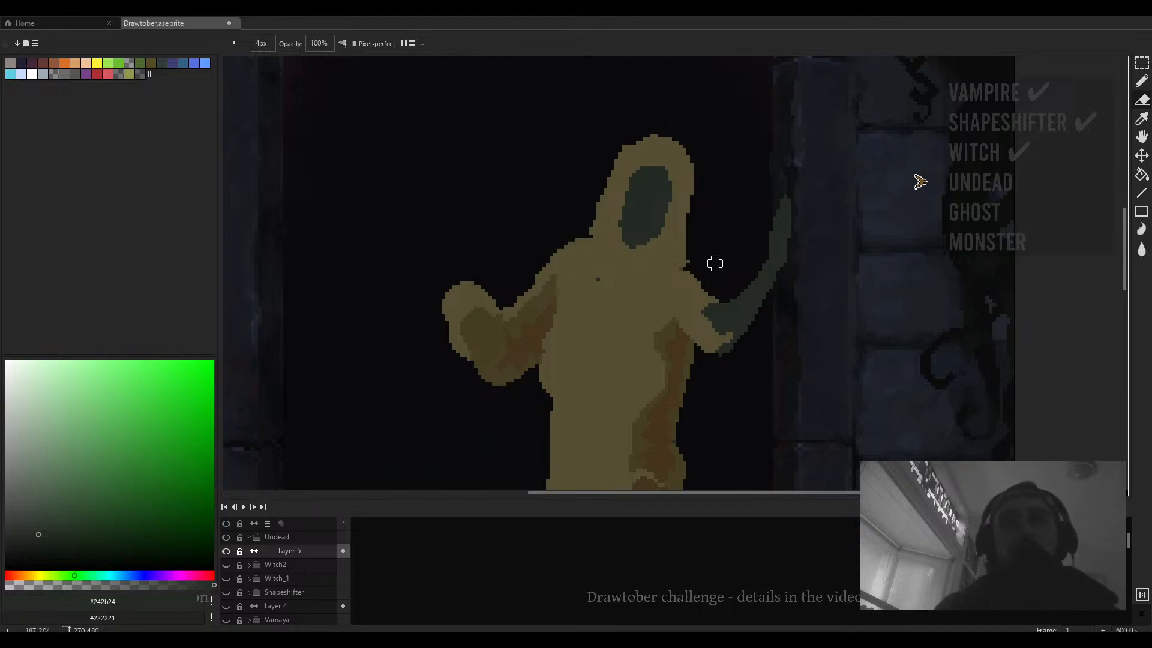
pyautogui.moveTo(715, 263)
pyautogui.mouseDown()
pyautogui.moveTo(662, 249)
pyautogui.moveTo(666, 235)
pyautogui.moveTo(664, 268)
pyautogui.mouseUp()
# - Sample the olive body colour and paint over the upper chest
pyautogui.press('b')
pyautogui.keyDown('alt'); pyautogui.click(639, 252); pyautogui.keyUp('alt')
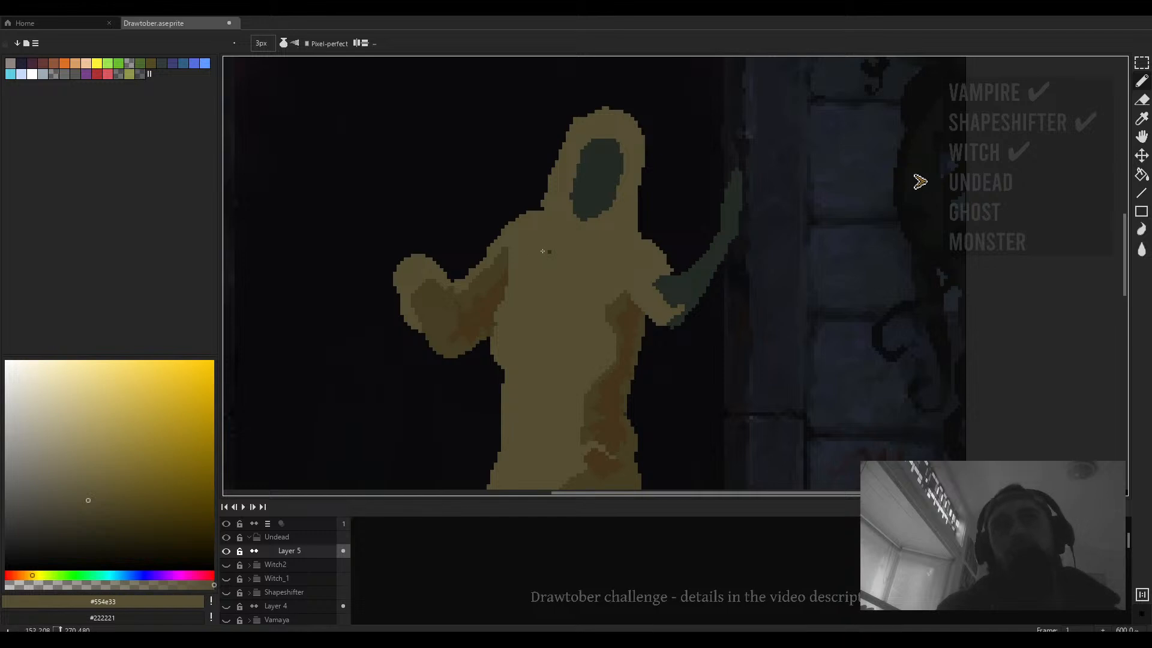
pyautogui.moveTo(554, 253); pyautogui.dragTo(580, 232)
# - Sample the brown shadow colour and extend the shading under the left arm and along the torso's side
pyautogui.scroll(1, 535, 292)
pyautogui.keyDown('alt'); pyautogui.click(511, 288); pyautogui.keyUp('alt')
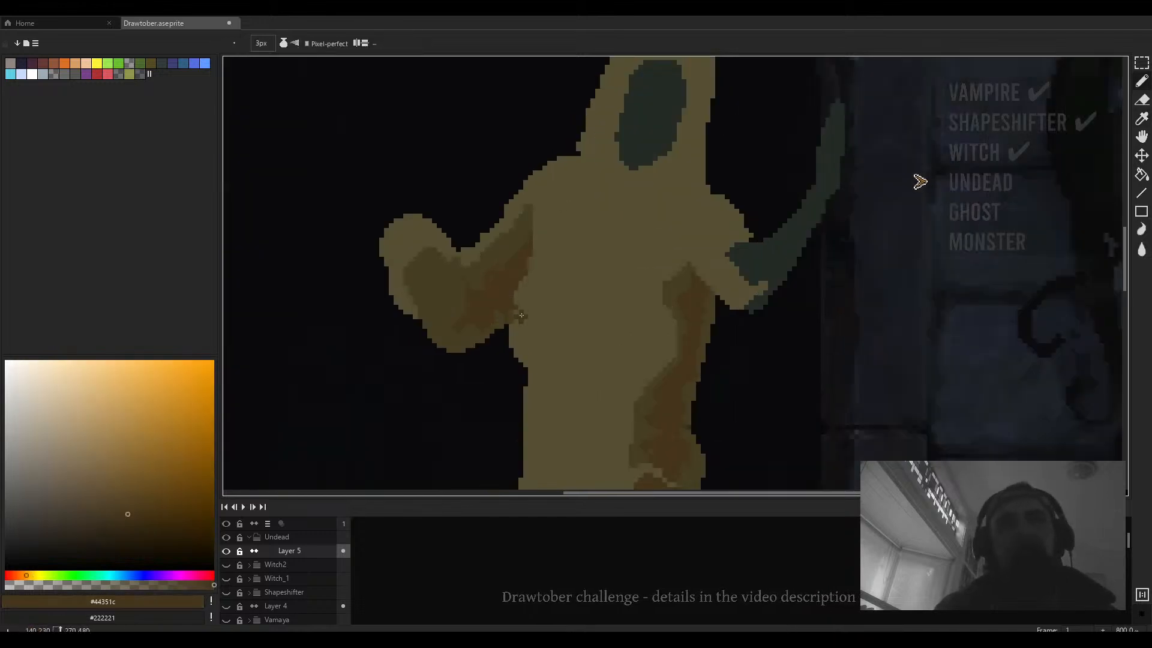
pyautogui.moveTo(521, 286); pyautogui.dragTo(520, 299)
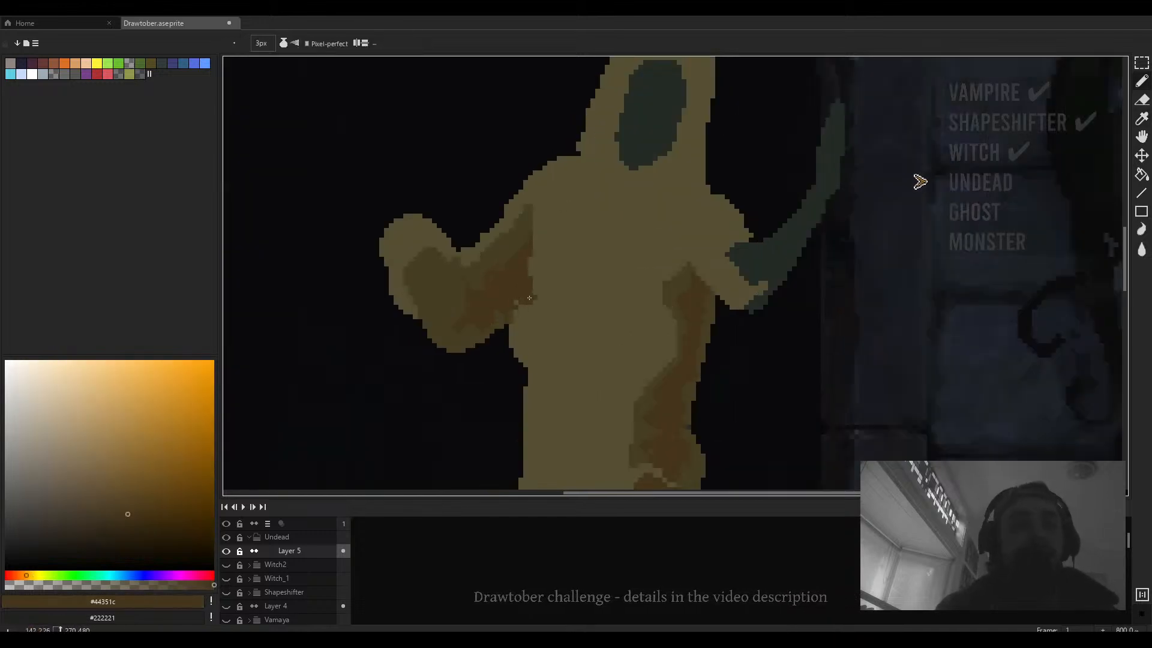
pyautogui.moveTo(583, 341)
pyautogui.mouseDown()
pyautogui.moveTo(597, 303)
pyautogui.moveTo(610, 302)
pyautogui.mouseUp()
# - Erase a small patch beneath the left arm
pyautogui.press('e')
pyautogui.moveTo(550, 327)
pyautogui.mouseDown()
pyautogui.moveTo(541, 294)
pyautogui.moveTo(545, 319)
pyautogui.mouseUp()
pyautogui.scroll(-3, 548, 296)
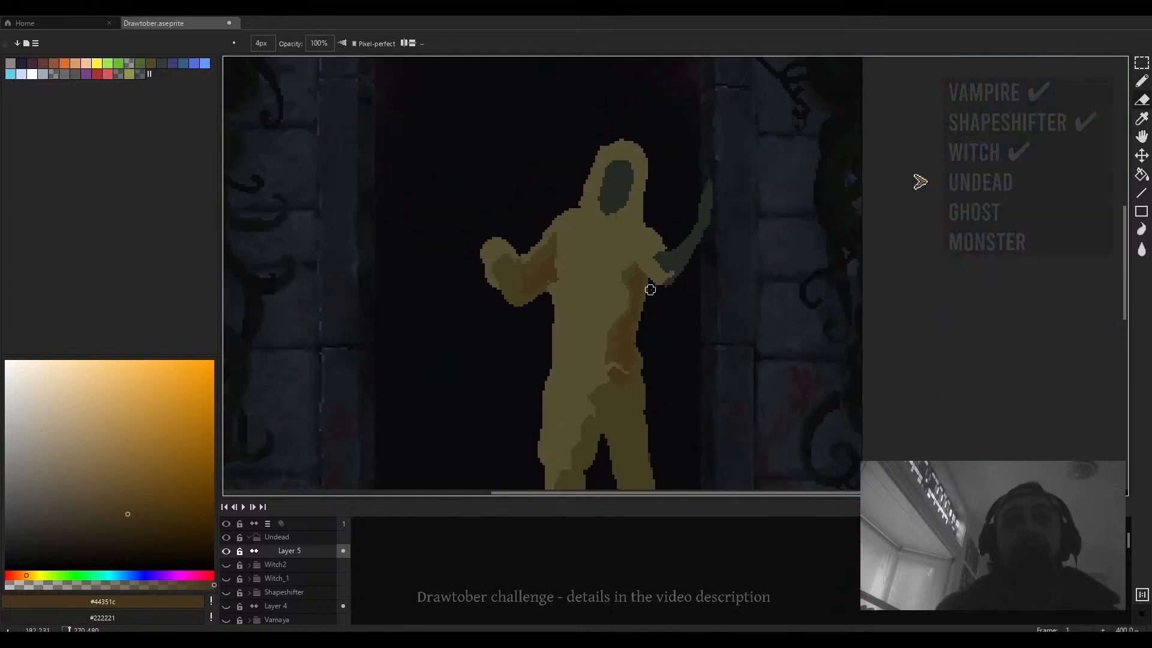
# - Select the figure's upper body, shift it down slightly, and deselect
pyautogui.press('m')
pyautogui.moveTo(738, 130); pyautogui.dragTo(475, 342)
pyautogui.moveTo(599, 291); pyautogui.dragTo(598, 310)
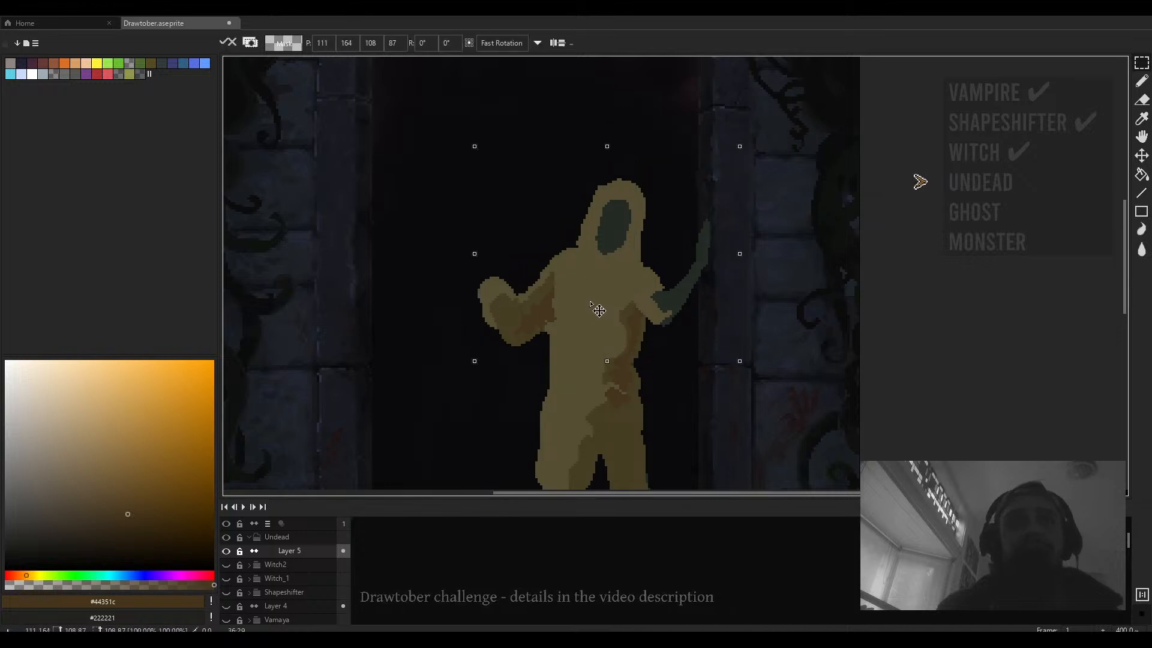
pyautogui.press('Return')
pyautogui.hotkey('ctrl', 'd')
# - Erase a notch under the left arm's armpit, undoing one stroke
pyautogui.press('e')
pyautogui.scroll(3, 563, 345)
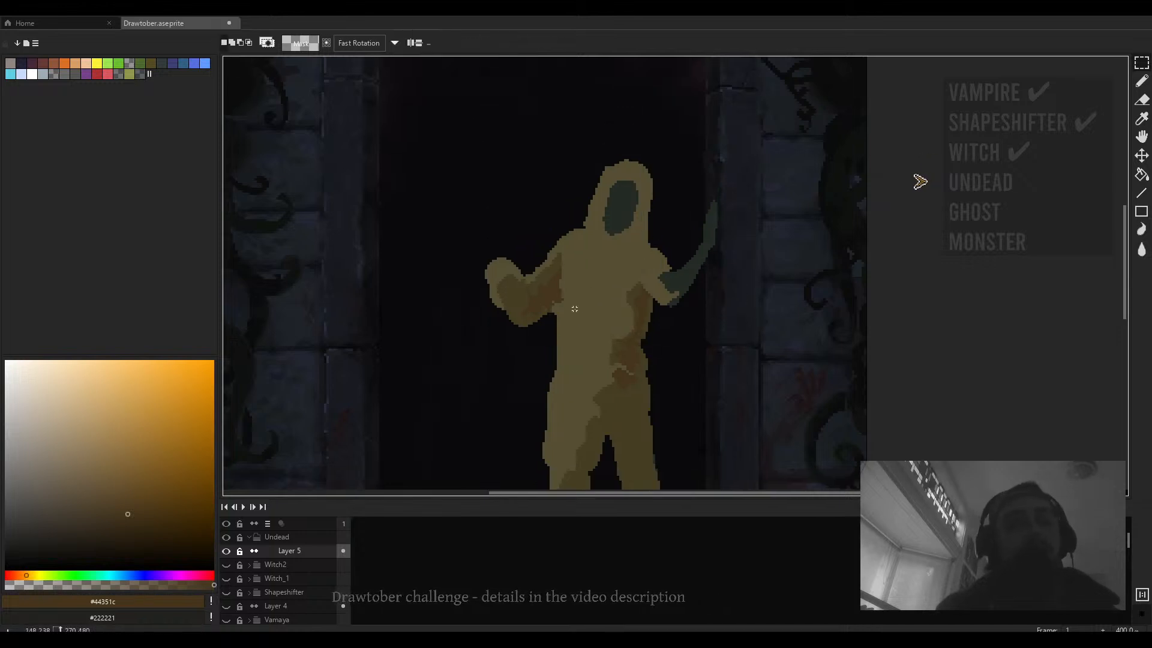
pyautogui.moveTo(529, 329); pyautogui.dragTo(535, 305)
pyautogui.keyDown('ctrl'); pyautogui.scroll(-1, 544, 310); pyautogui.keyUp('ctrl')
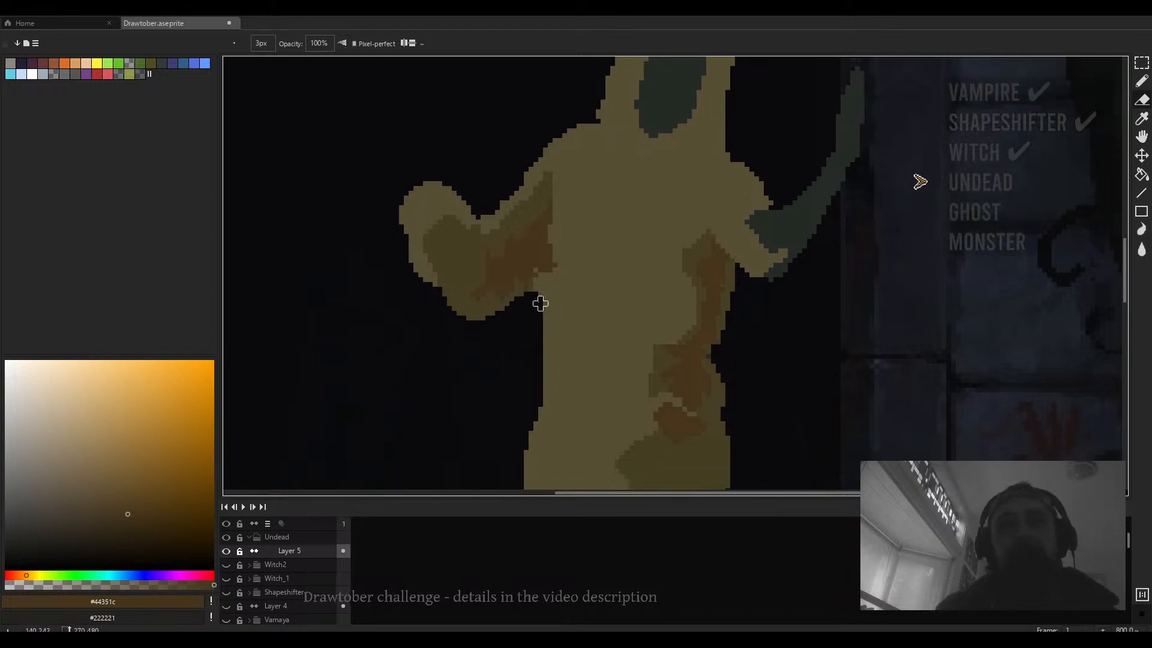
pyautogui.scroll(1, 540, 303)
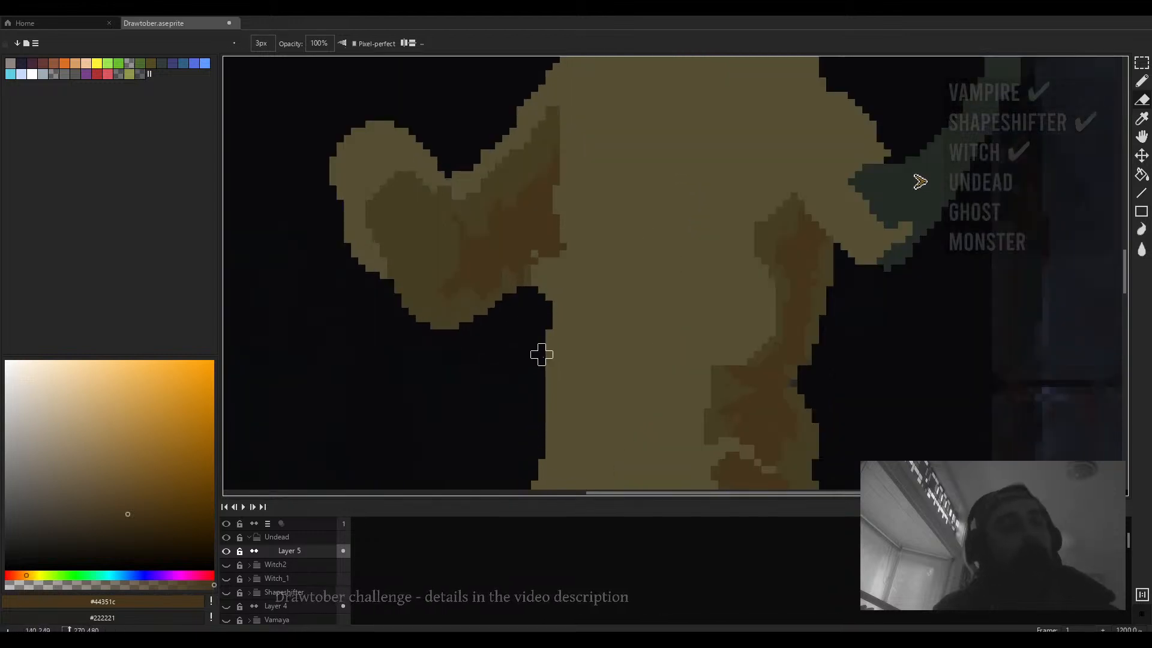
pyautogui.moveTo(540, 354)
pyautogui.mouseDown()
pyautogui.moveTo(585, 250)
pyautogui.moveTo(577, 286)
pyautogui.moveTo(570, 265)
pyautogui.moveTo(585, 286)
pyautogui.moveTo(579, 324)
pyautogui.mouseUp()
pyautogui.hotkey('ctrl', 'z')
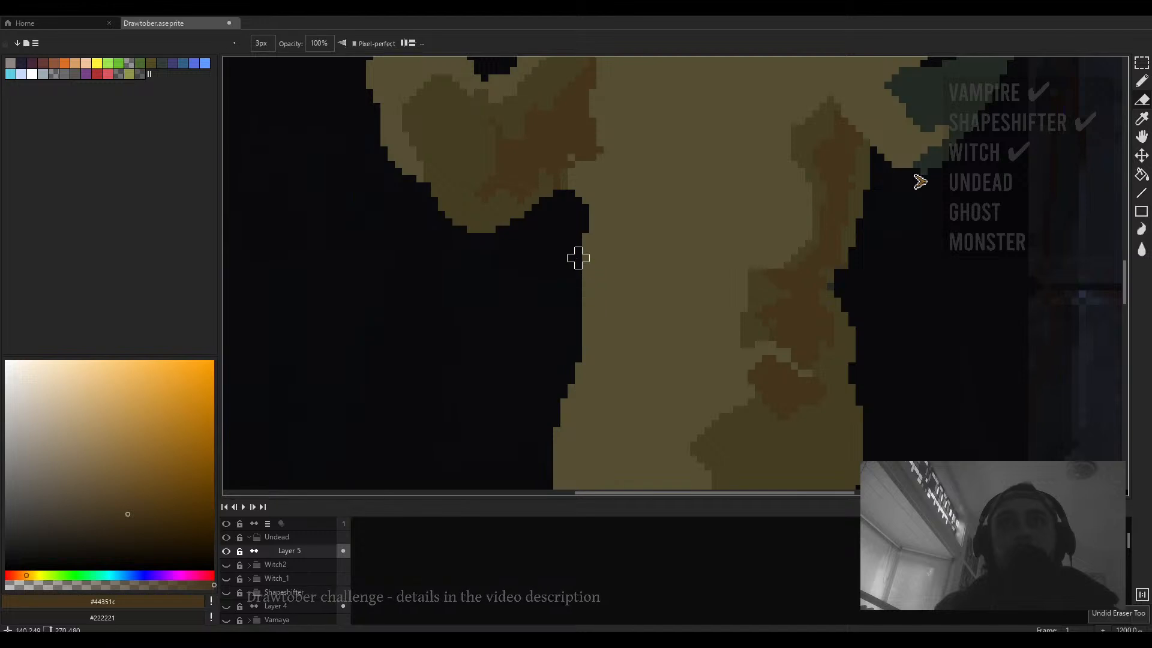
# - Erase along the torso's left edge and trim the outline of the left fist, undoing one stroke
pyautogui.moveTo(579, 258); pyautogui.dragTo(578, 315)
pyautogui.scroll(-3, 585, 295)
pyautogui.moveTo(579, 267); pyautogui.dragTo(587, 298)
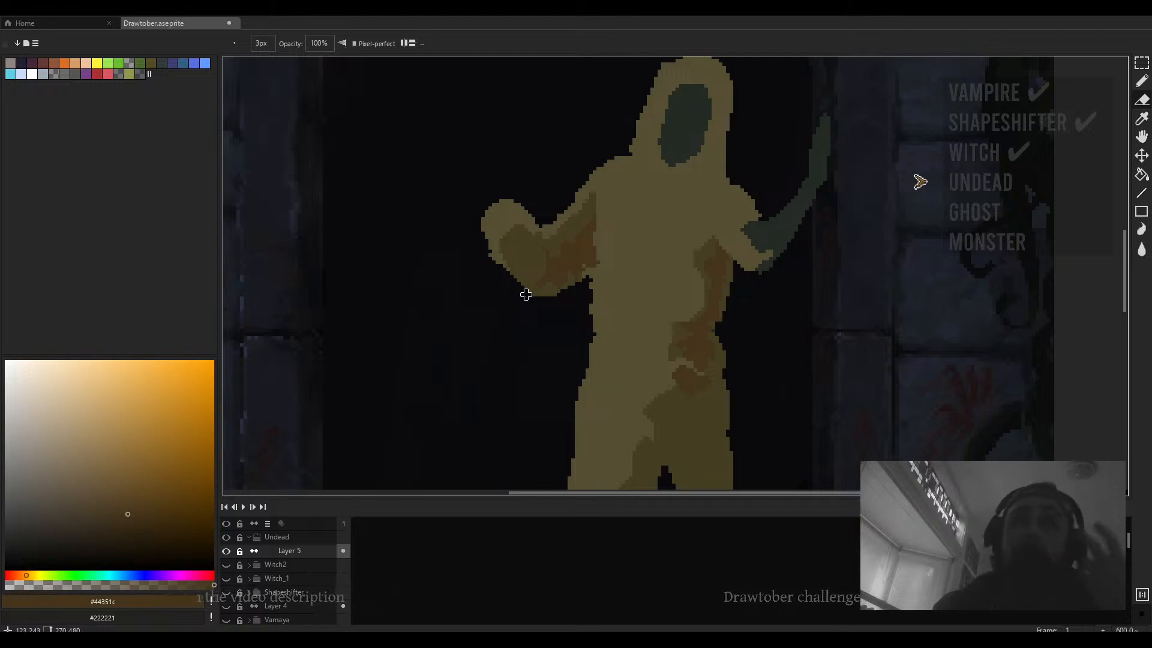
pyautogui.moveTo(493, 258)
pyautogui.mouseDown()
pyautogui.moveTo(485, 222)
pyautogui.moveTo(519, 201)
pyautogui.moveTo(476, 226)
pyautogui.mouseUp()
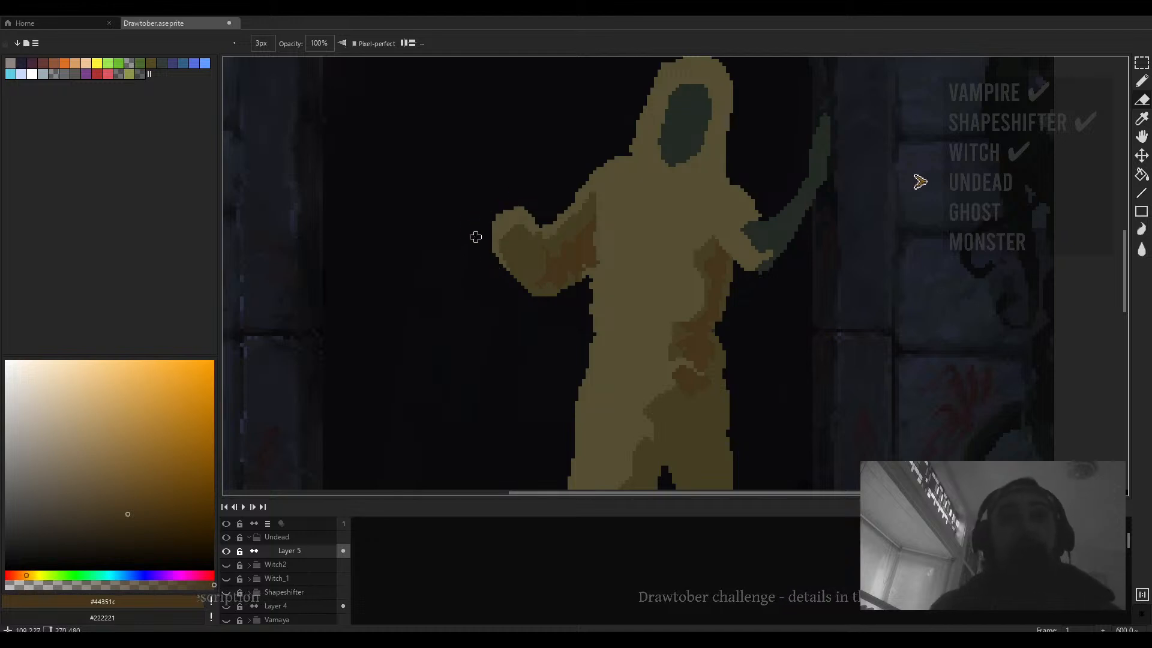
pyautogui.hotkey('ctrl', 'z')
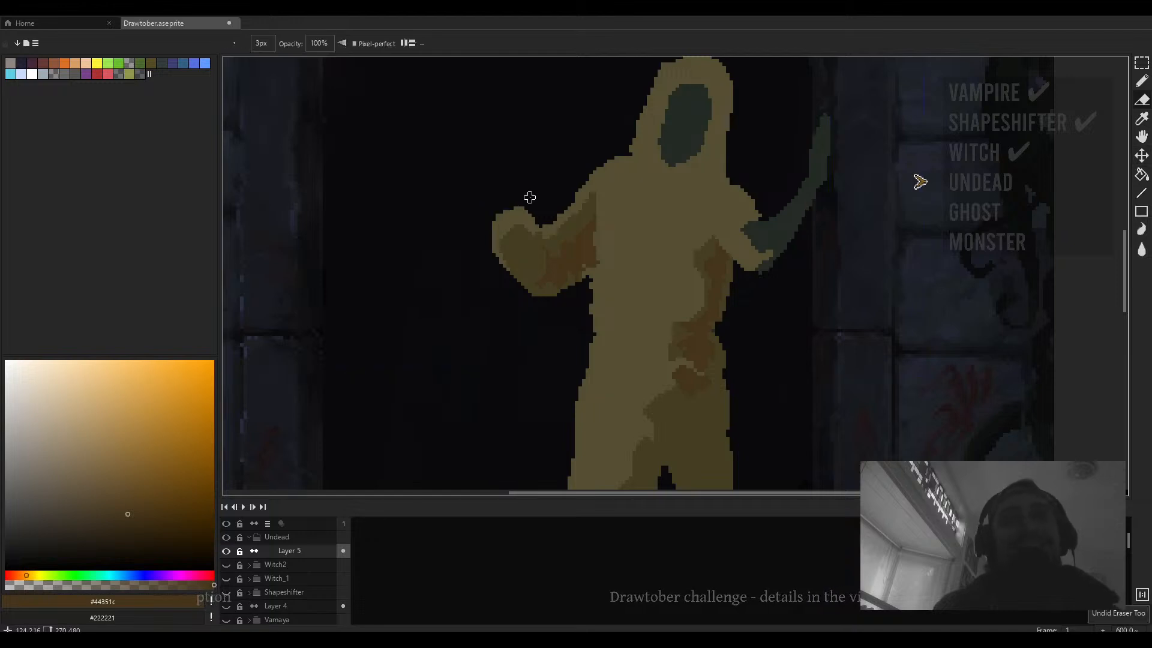
pyautogui.moveTo(527, 201)
pyautogui.mouseDown()
pyautogui.moveTo(475, 222)
pyautogui.moveTo(514, 231)
pyautogui.moveTo(530, 251)
pyautogui.mouseUp()
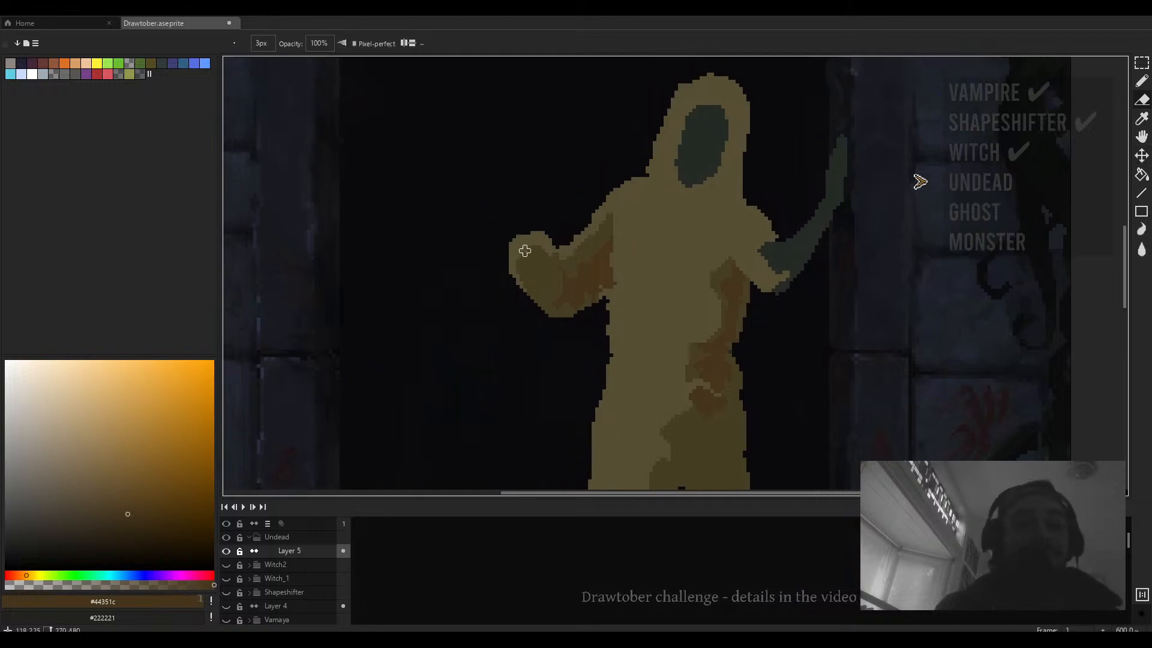
# - Fill the gap where the right arm meets the torso with the body's tan colour
pyautogui.press('b')
pyautogui.scroll(1, 527, 246)
pyautogui.keyDown('alt'); pyautogui.click(538, 241); pyautogui.keyUp('alt')
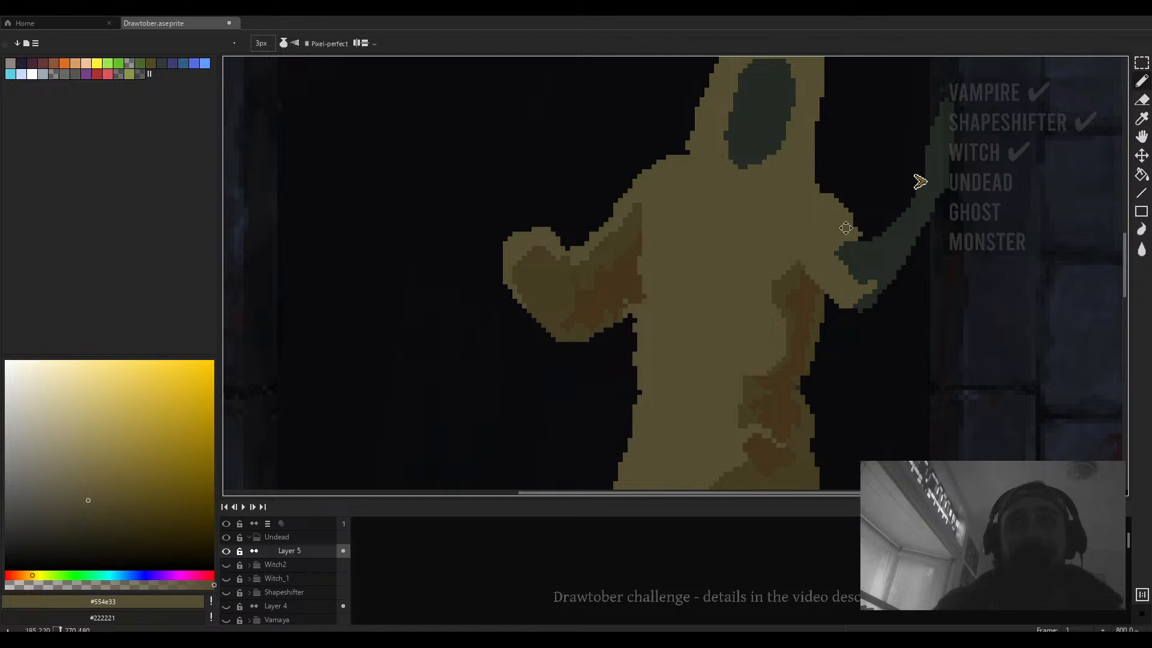
pyautogui.moveTo(845, 228); pyautogui.dragTo(689, 270)
pyautogui.keyDown('alt'); pyautogui.click(670, 339); pyautogui.keyUp('alt')
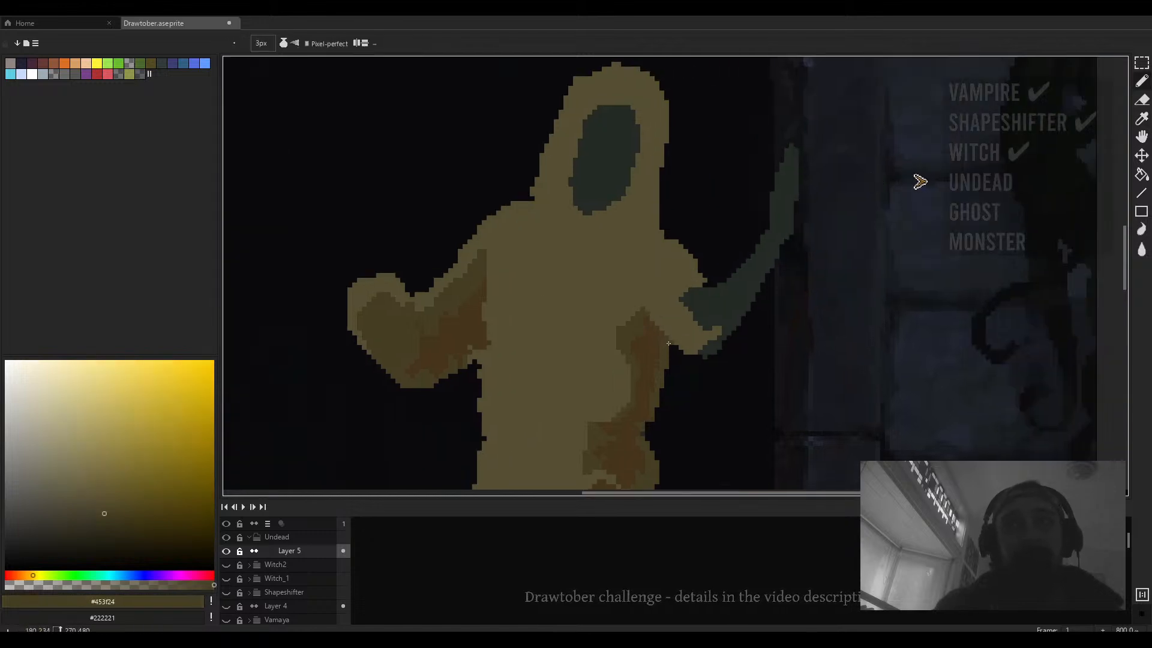
pyautogui.keyDown('alt'); pyautogui.click(657, 323); pyautogui.keyUp('alt')
pyautogui.moveTo(679, 340); pyautogui.dragTo(695, 360)
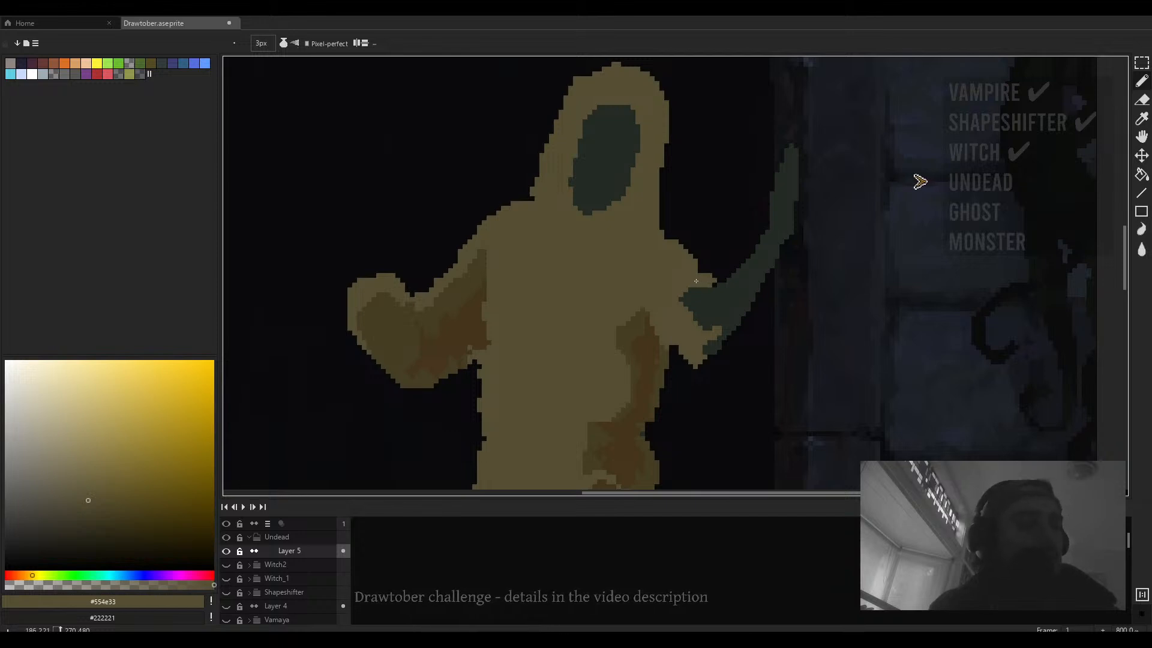
pyautogui.scroll(-4, 696, 280)
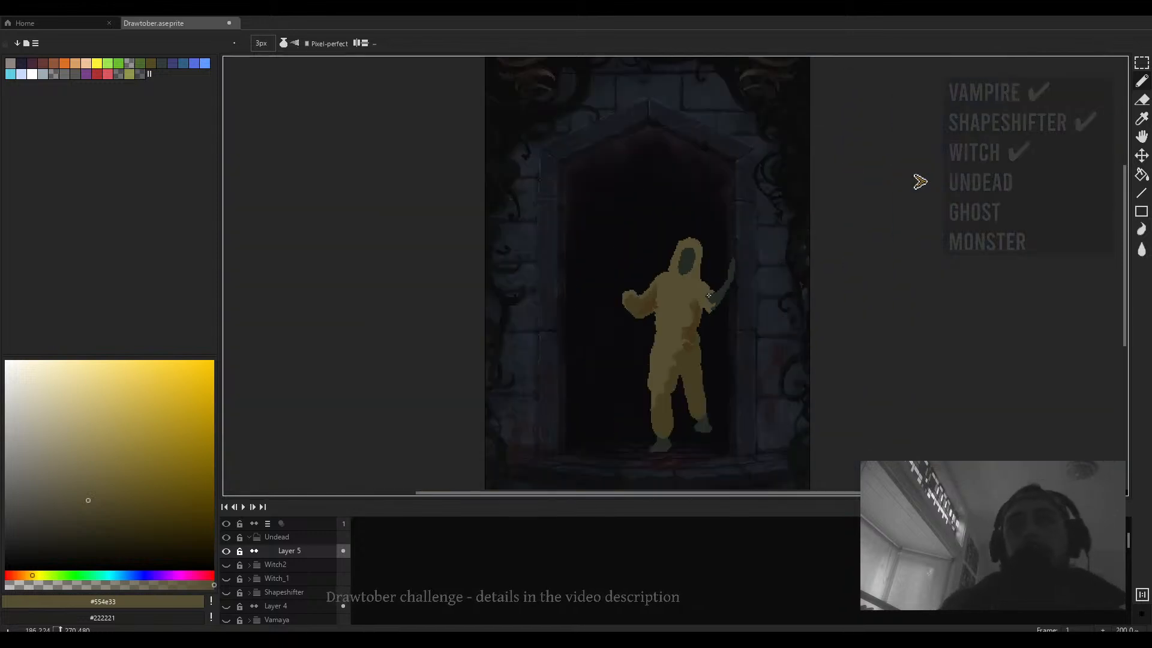
# - Select the figure's body, shift it slightly left inside the doorway, and deselect
pyautogui.moveTo(719, 284); pyautogui.dragTo(718, 252)
pyautogui.press('m')
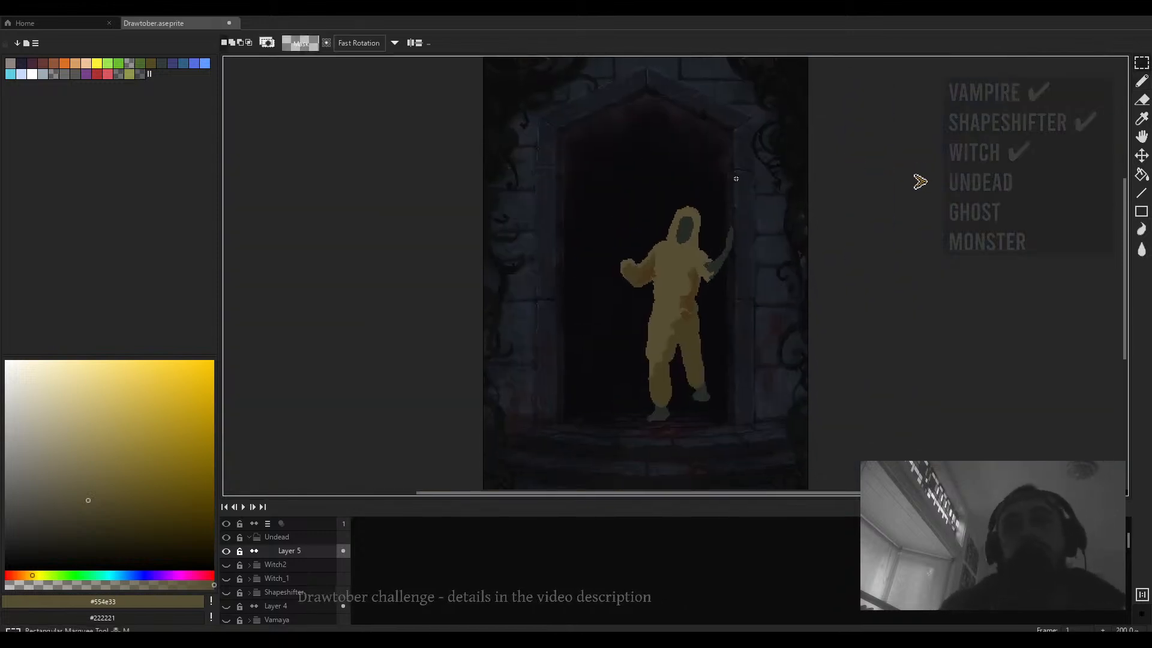
pyautogui.moveTo(725, 190); pyautogui.dragTo(602, 452)
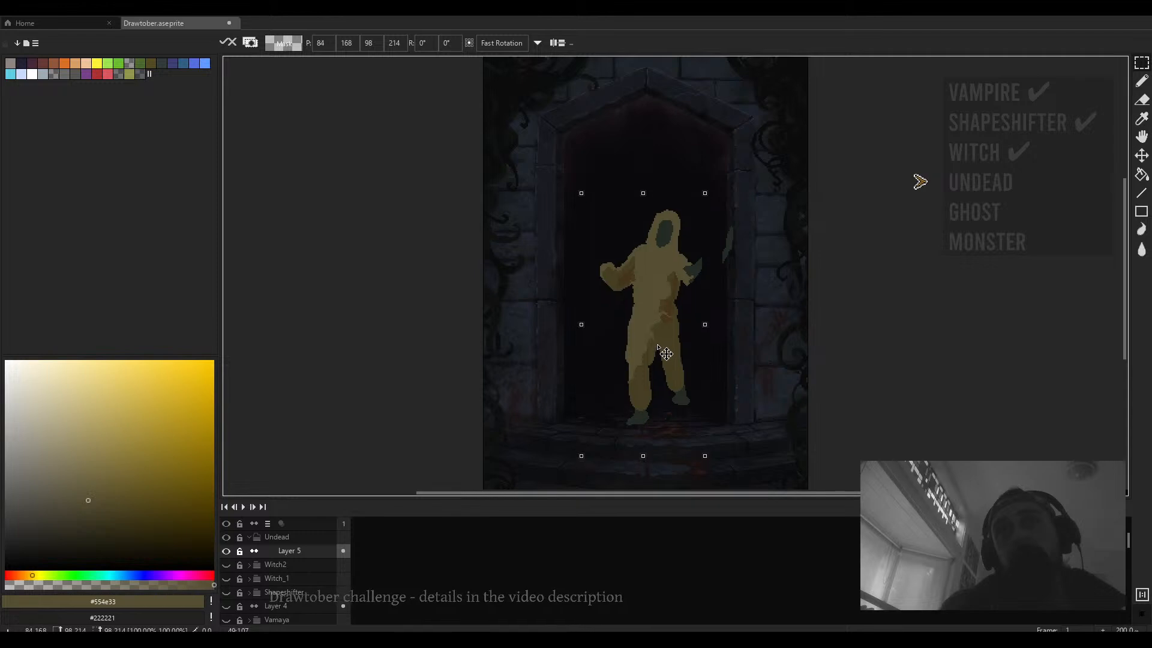
pyautogui.moveTo(752, 211); pyautogui.dragTo(713, 273)
pyautogui.hotkey('ctrl', 'd')
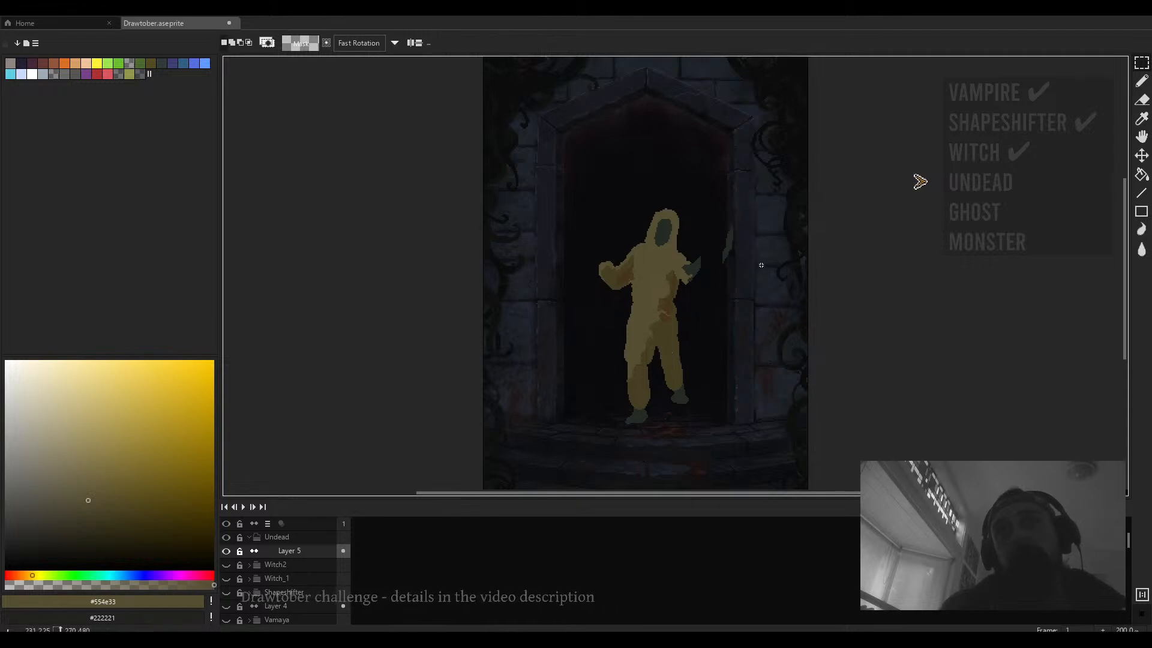
# - Rotate the small detached dark hand section about -44° to line it up with the forearm
pyautogui.scroll(3, 682, 226)
pyautogui.moveTo(622, 240)
pyautogui.mouseDown()
pyautogui.moveTo(586, 298)
pyautogui.moveTo(596, 226)
pyautogui.moveTo(640, 243)
pyautogui.moveTo(618, 258)
pyautogui.moveTo(651, 252)
pyautogui.moveTo(647, 264)
pyautogui.mouseUp()
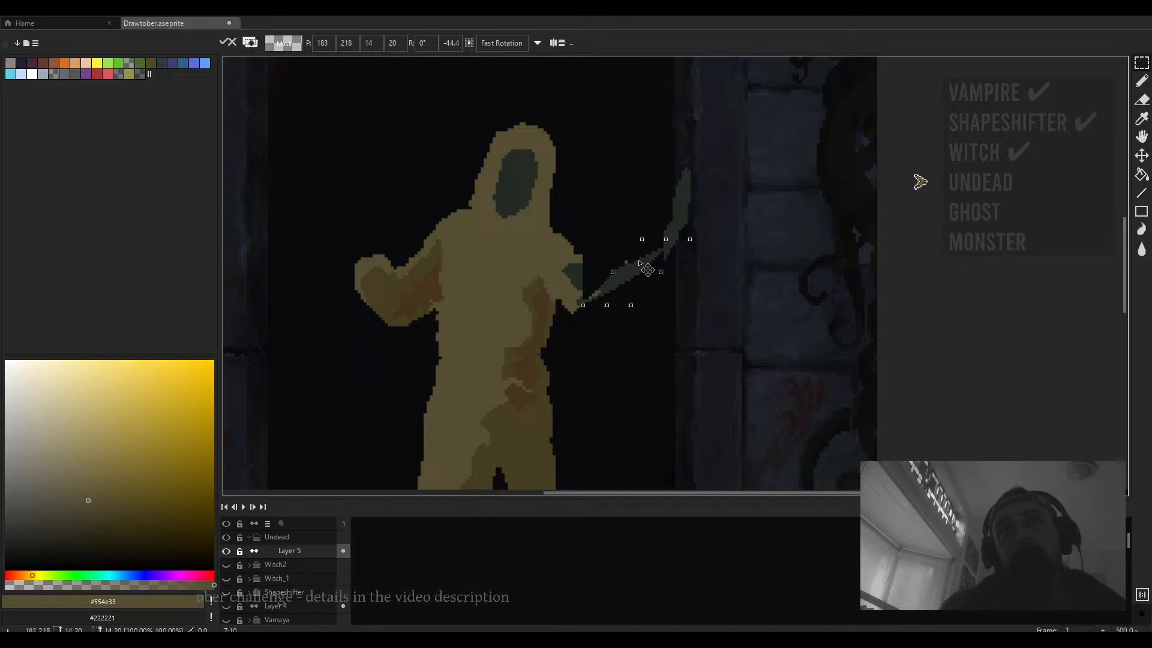
pyautogui.click(787, 319)
# - Pick the dark green arm colour and paint the forearm connecting the elbow to the hand
pyautogui.scroll(1, 658, 285)
pyautogui.press('b')
pyautogui.keyDown('alt'); pyautogui.click(665, 239); pyautogui.keyUp('alt')
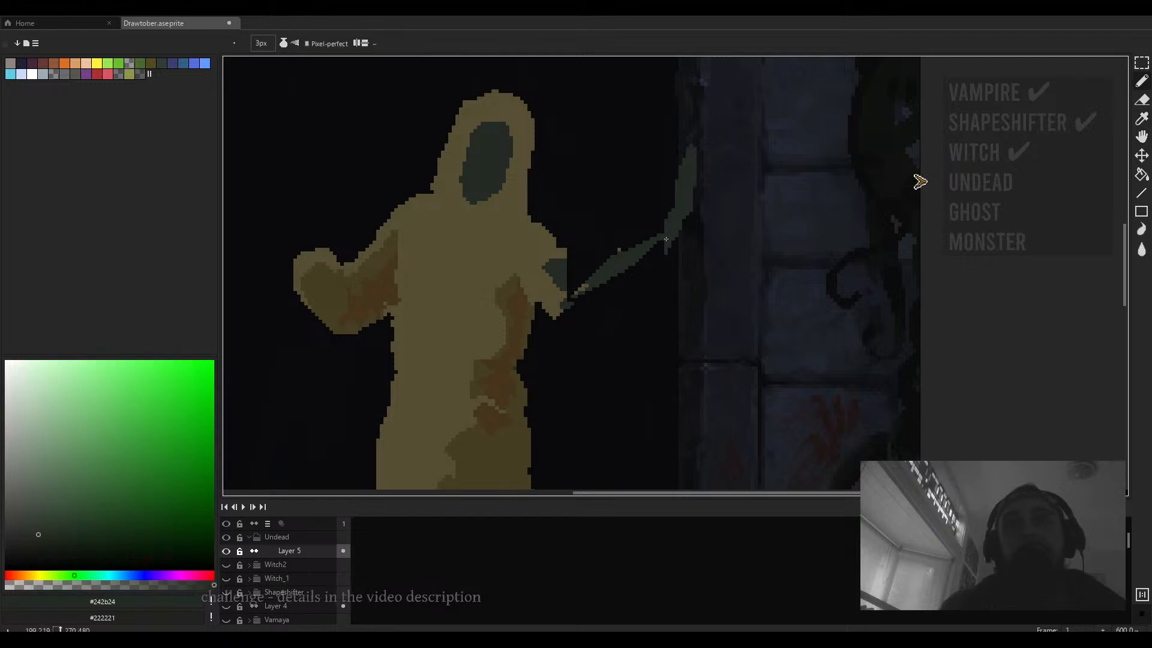
pyautogui.moveTo(569, 269); pyautogui.dragTo(662, 236)
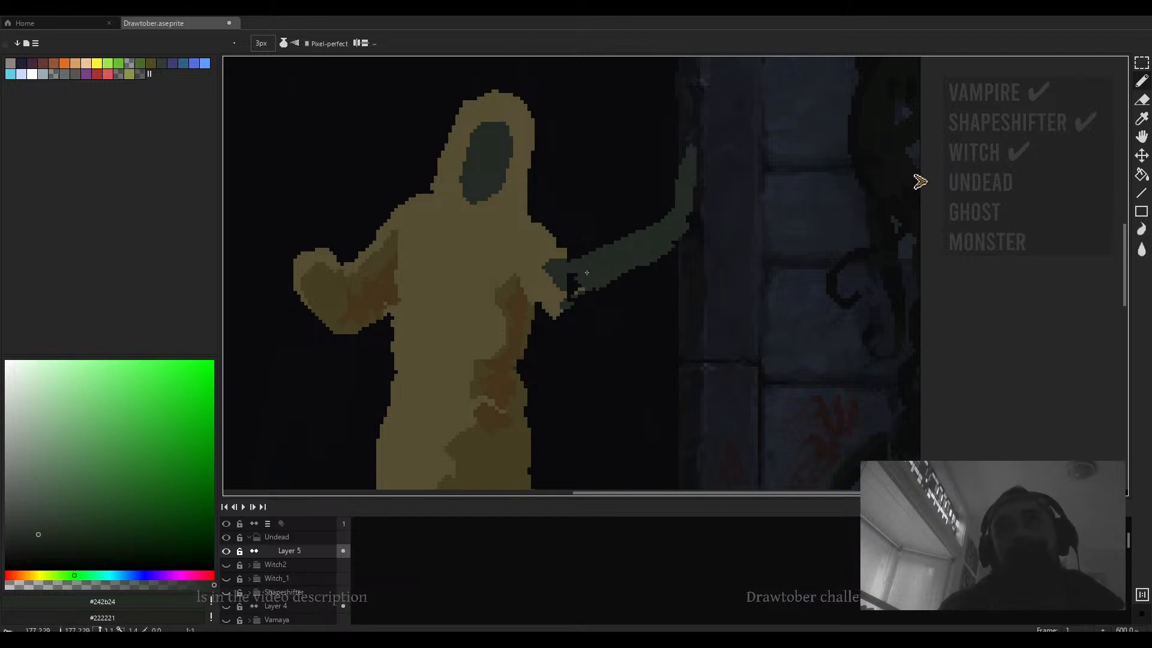
# - Select the whole dark right arm and rotate it about -79° so it points down and outward
pyautogui.press('e')
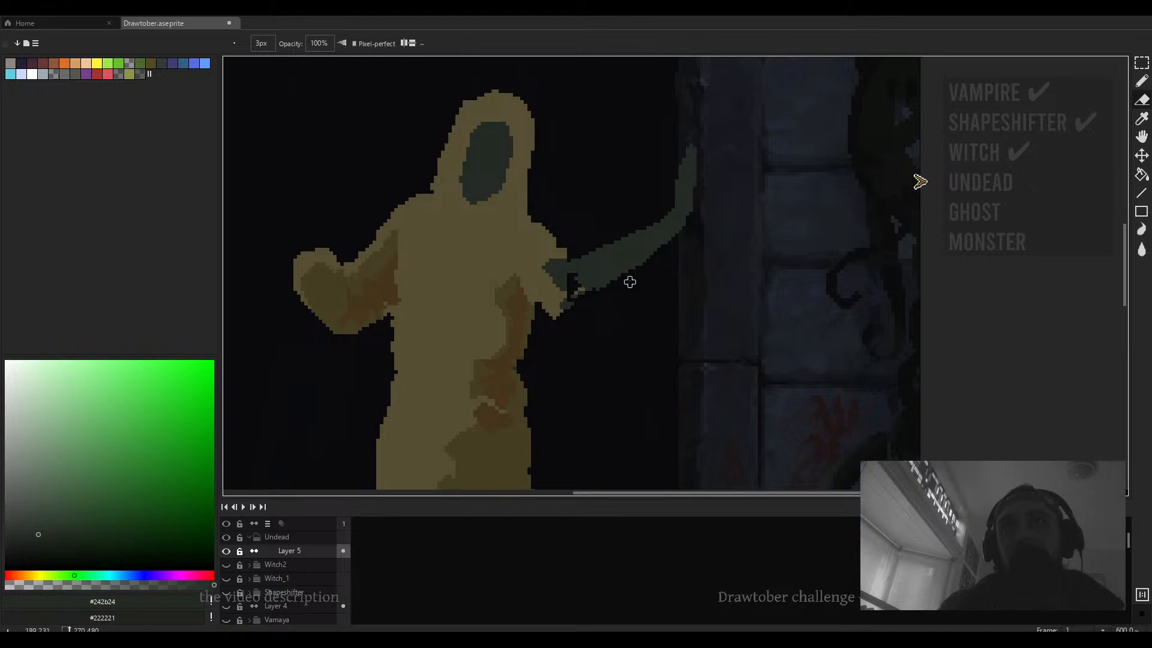
pyautogui.scroll(-3, 677, 246)
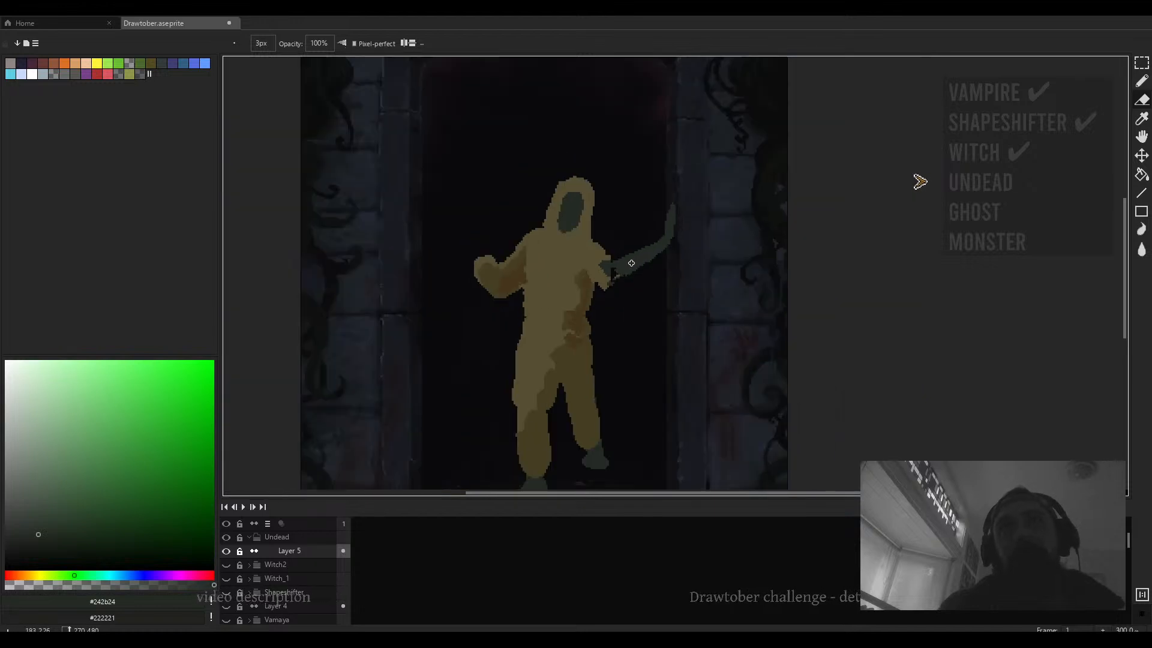
pyautogui.scroll(-3, 631, 263)
pyautogui.scroll(3, 648, 246)
pyautogui.press('m')
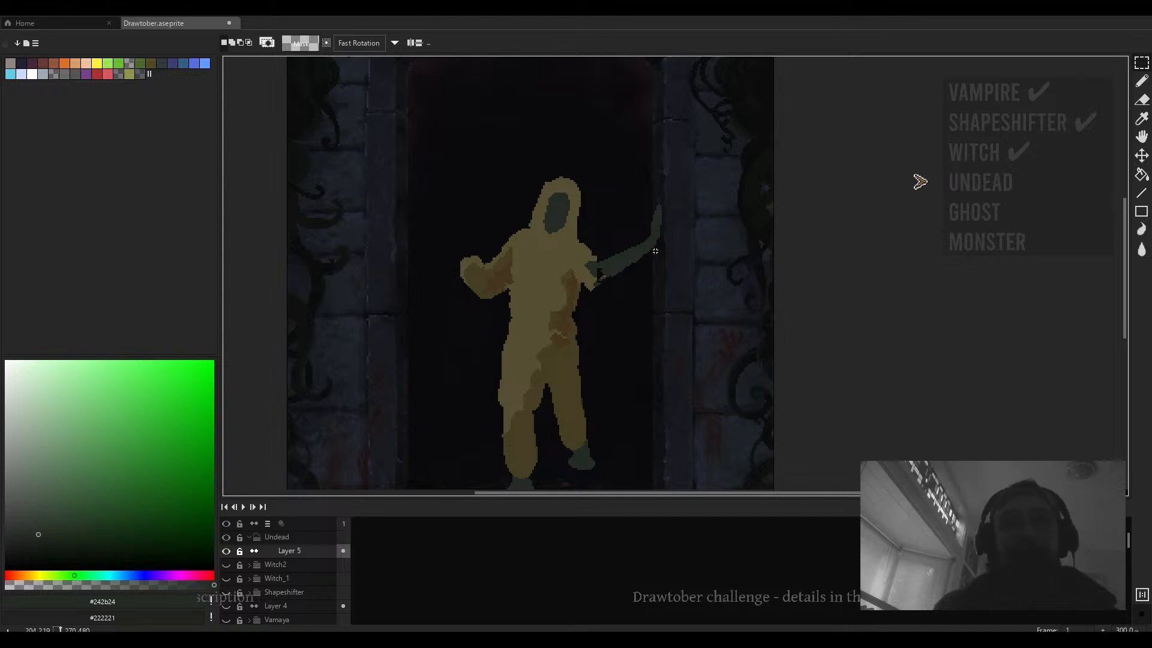
pyautogui.moveTo(690, 181); pyautogui.dragTo(598, 305)
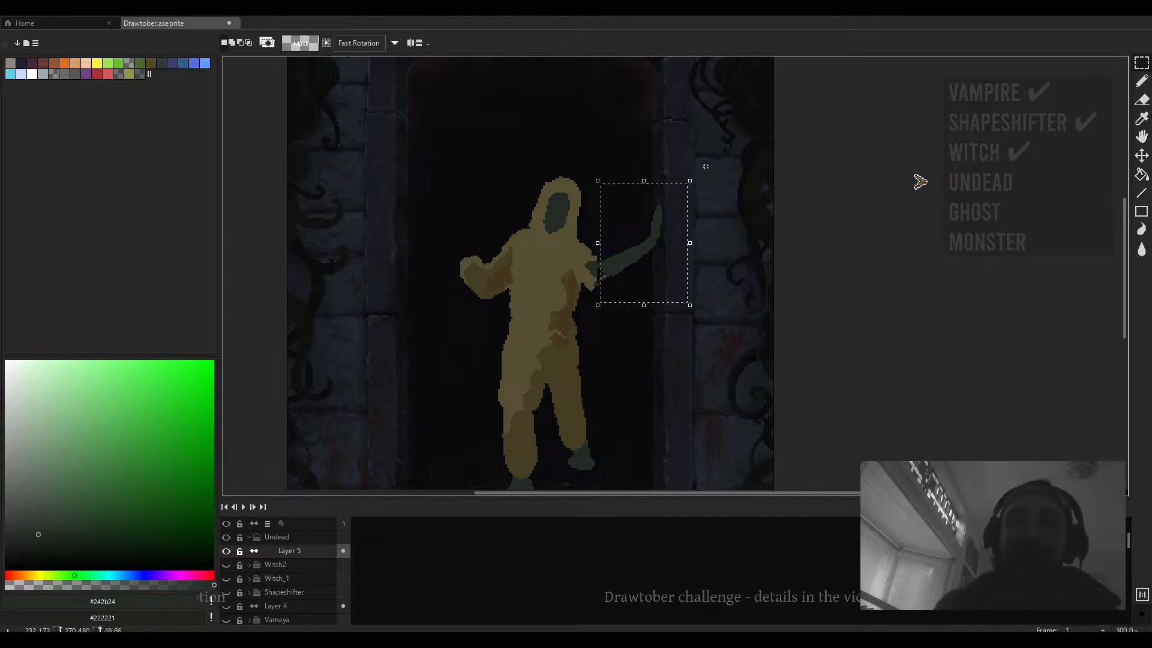
pyautogui.moveTo(706, 166); pyautogui.dragTo(661, 322)
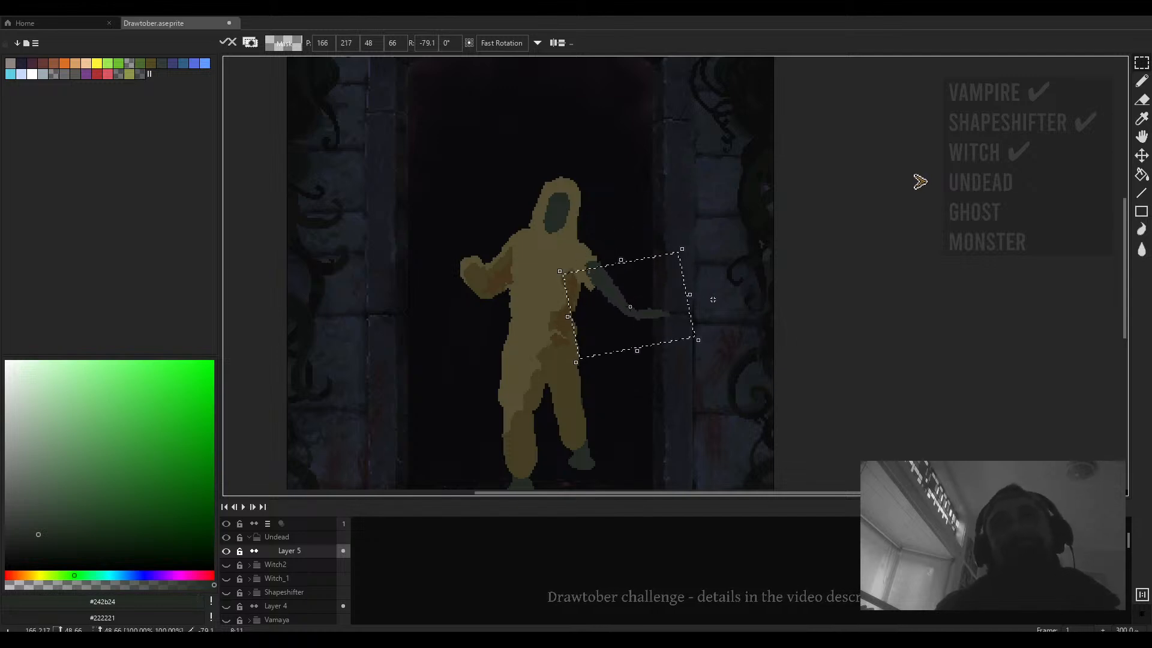
pyautogui.scroll(-2, 661, 333)
pyautogui.click(688, 286)
# - Select the lower forearm and hand, rotate it 40° and move it upward
pyautogui.scroll(3, 666, 306)
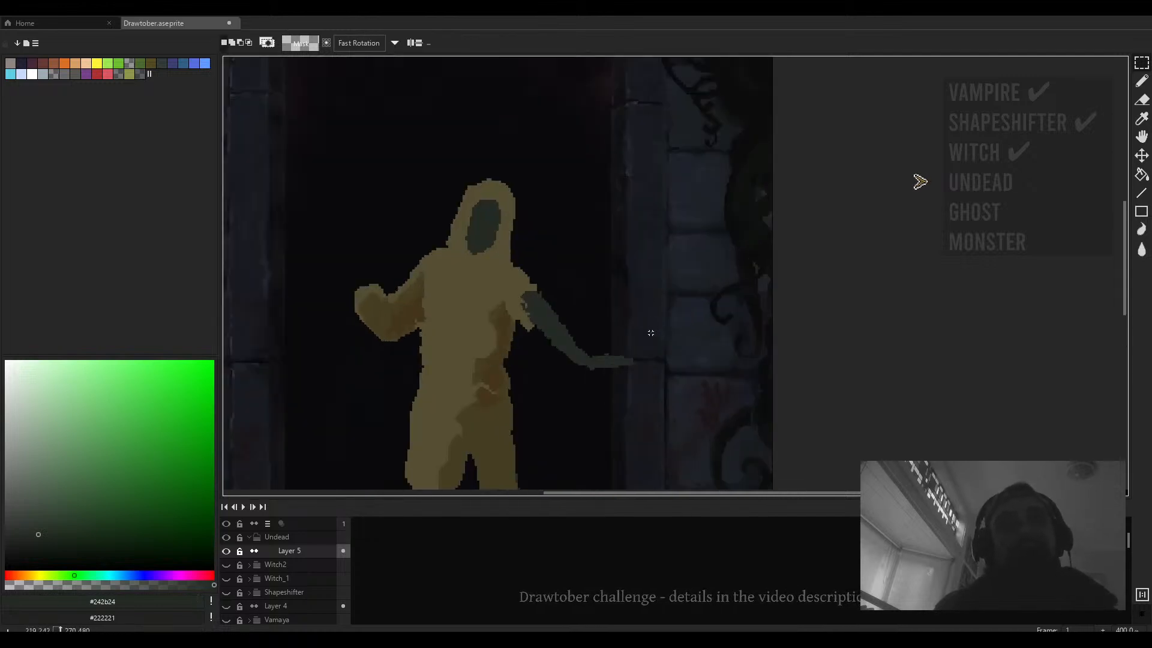
pyautogui.moveTo(650, 336); pyautogui.dragTo(573, 390)
pyautogui.click(602, 390)
pyautogui.moveTo(665, 338); pyautogui.dragTo(588, 385)
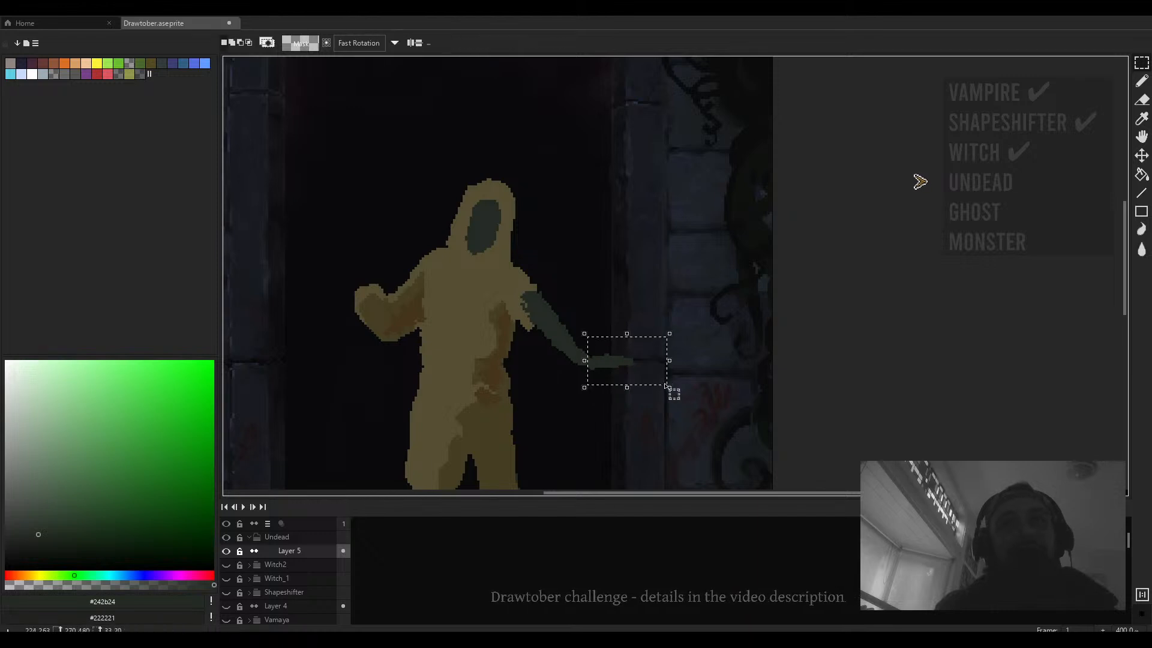
pyautogui.moveTo(676, 397); pyautogui.dragTo(676, 356)
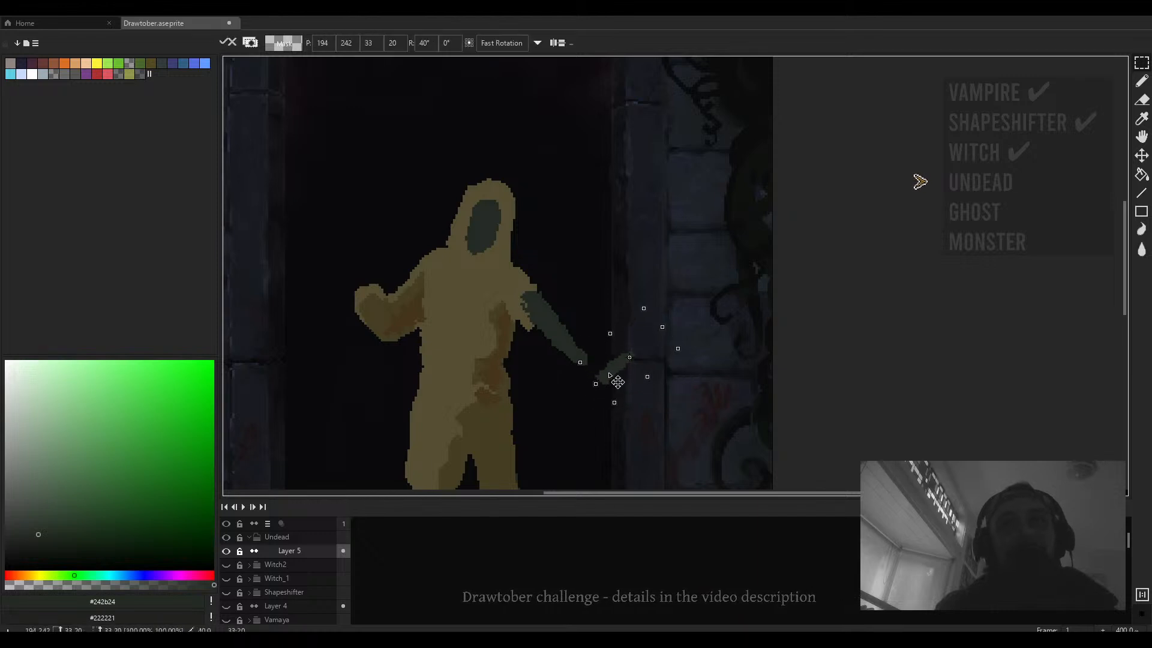
pyautogui.moveTo(609, 374)
pyautogui.mouseDown()
pyautogui.moveTo(592, 357)
pyautogui.moveTo(695, 248)
pyautogui.mouseUp()
pyautogui.click(678, 302)
# - Try to rotate and reposition the lower arm section again, undoing both changes
pyautogui.scroll(-1, 678, 302)
pyautogui.moveTo(645, 340); pyautogui.dragTo(571, 424)
pyautogui.moveTo(666, 432)
pyautogui.mouseDown()
pyautogui.moveTo(657, 439)
pyautogui.moveTo(682, 352)
pyautogui.mouseUp()
pyautogui.moveTo(597, 390); pyautogui.dragTo(628, 359)
pyautogui.click(665, 304)
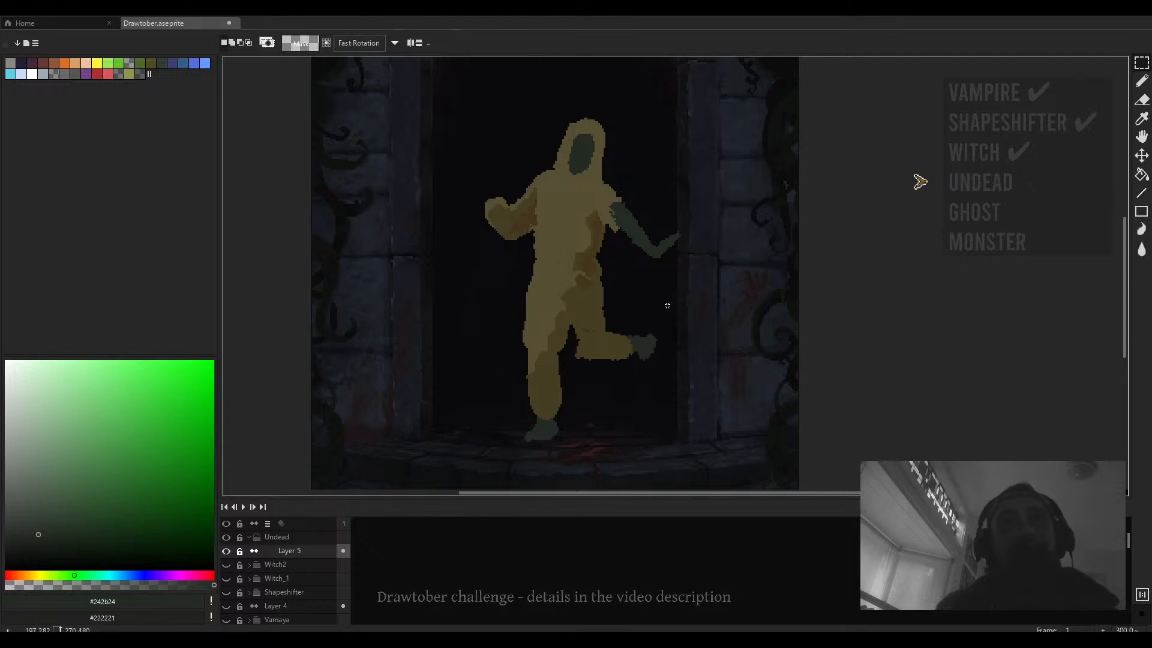
pyautogui.scroll(-2, 667, 306)
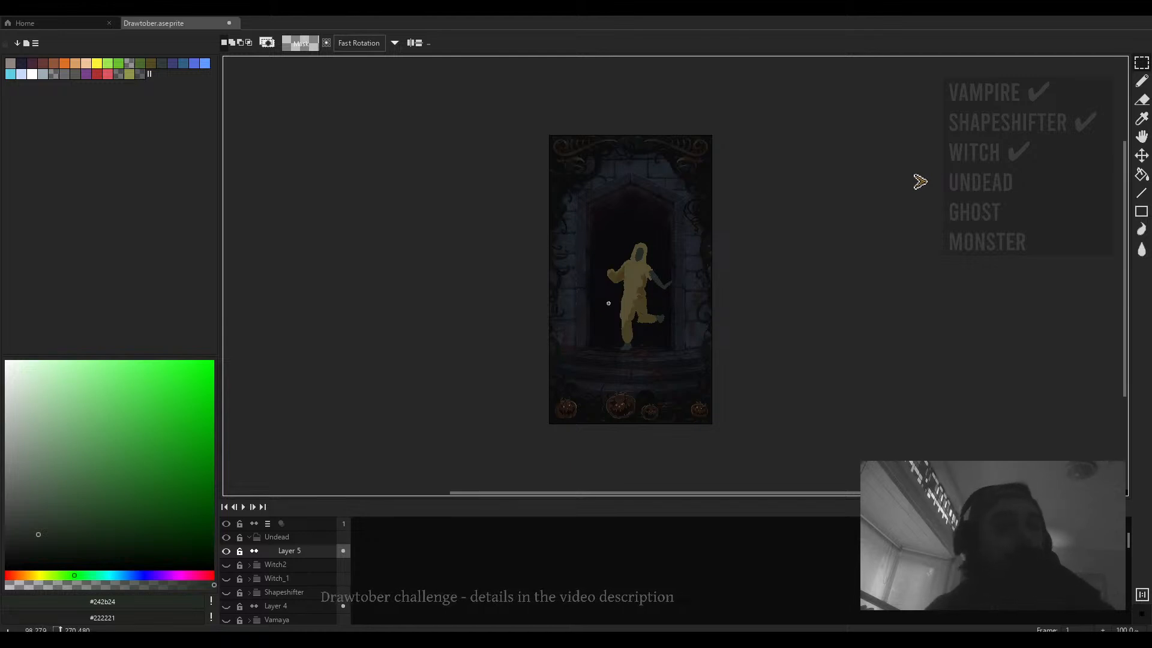
pyautogui.hotkey('ctrl', 'z')
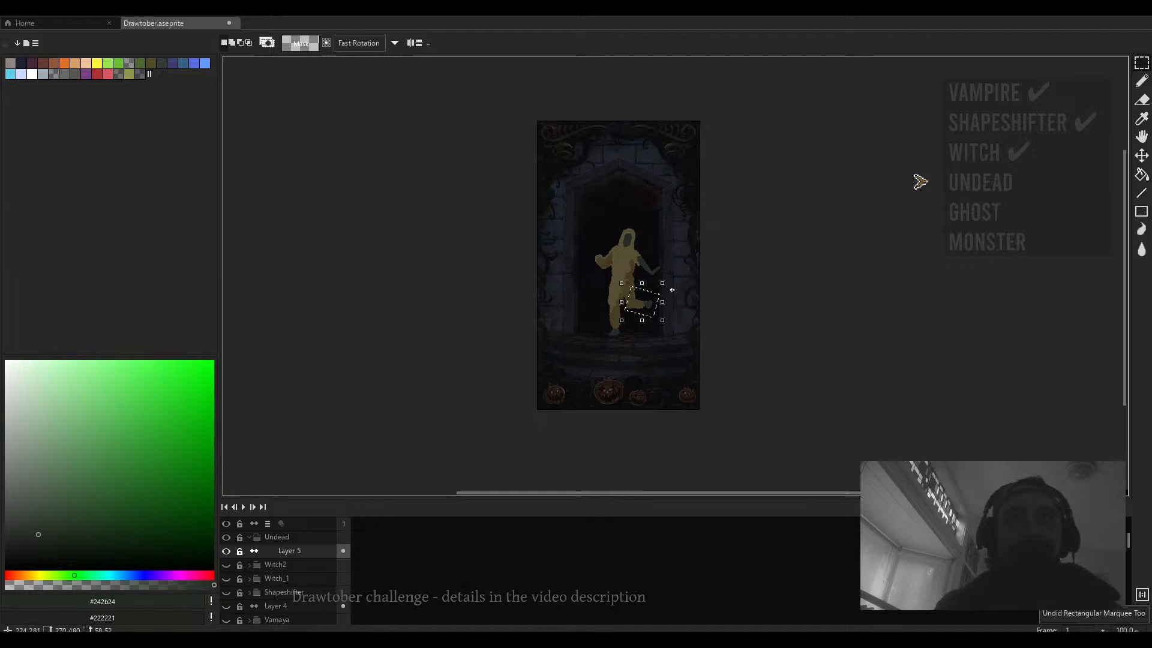
pyautogui.hotkey('ctrl', 'z')
# - Select the hand section and rotate it about 131° so it points downward
pyautogui.scroll(3, 672, 279)
pyautogui.moveTo(710, 225); pyautogui.dragTo(665, 277)
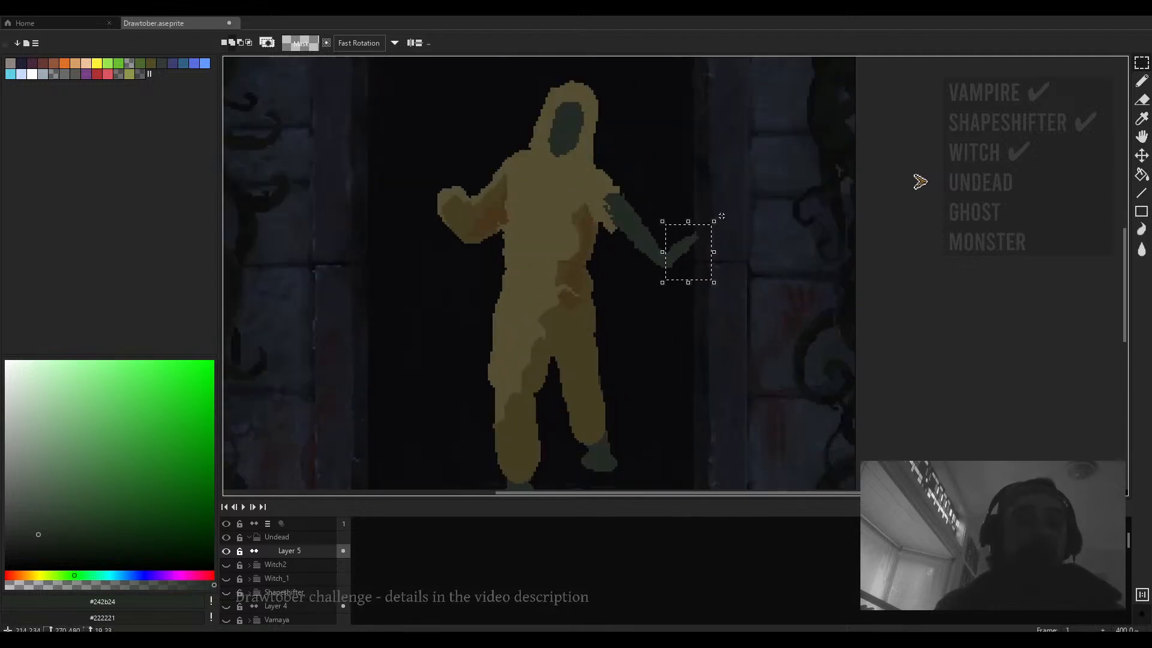
pyautogui.moveTo(721, 215); pyautogui.dragTo(672, 285)
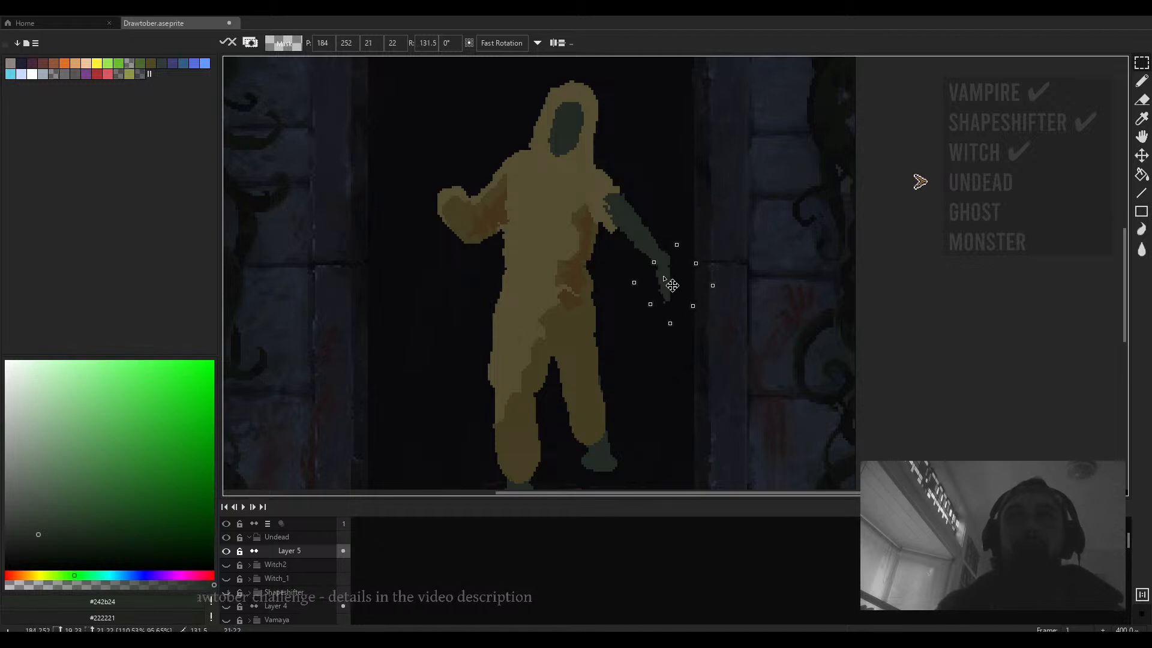
pyautogui.press('Escape')
# - Select the whole arm, rotate it about -27° to hang beside the body, nudge it, and deselect
pyautogui.moveTo(719, 219); pyautogui.dragTo(609, 342)
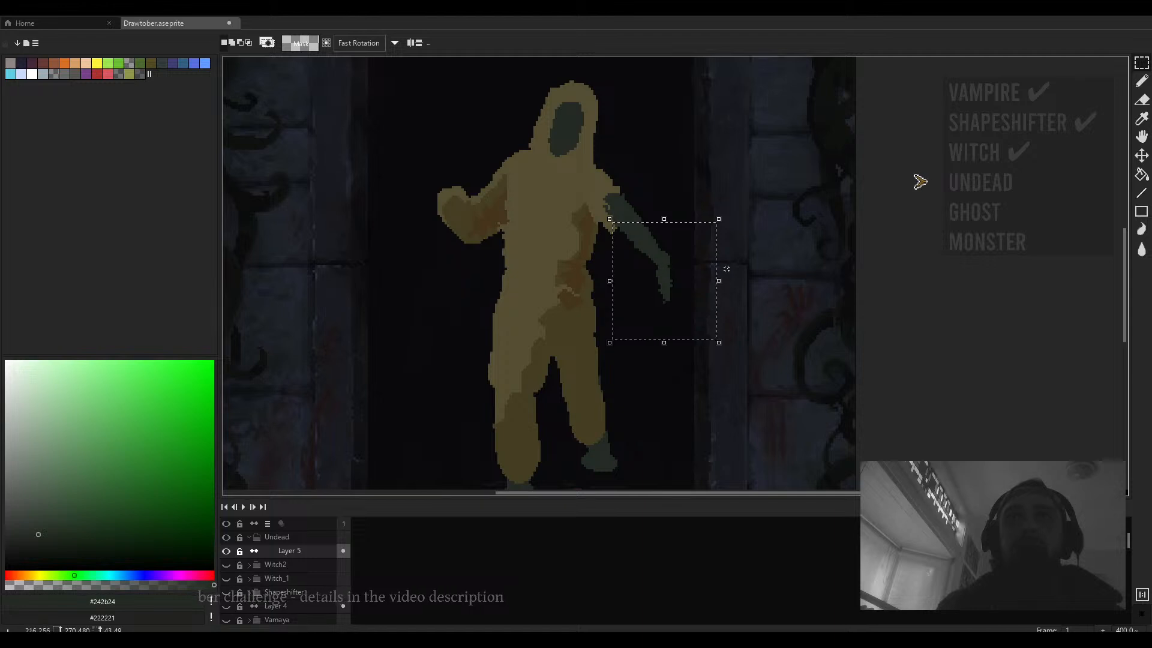
pyautogui.moveTo(728, 347); pyautogui.dragTo(700, 330)
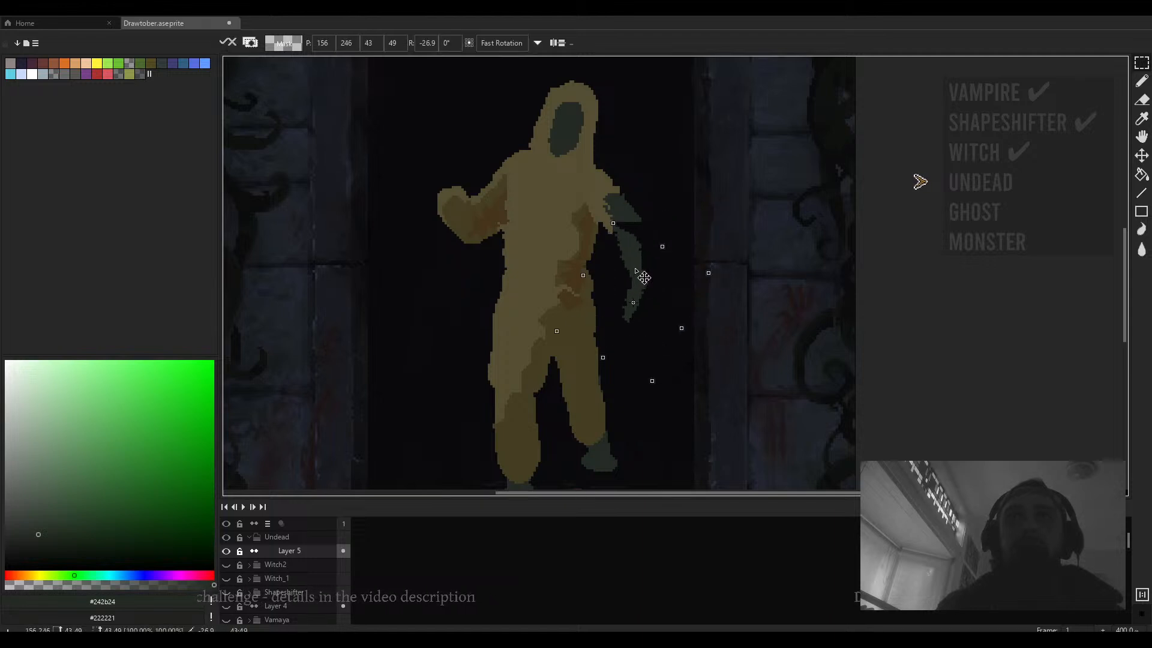
pyautogui.moveTo(636, 271); pyautogui.dragTo(639, 271)
pyautogui.hotkey('ctrl', 'd')
# - Erase a small patch along the arm's outer edge near the shoulder
pyautogui.press('b')
pyautogui.press('alt')
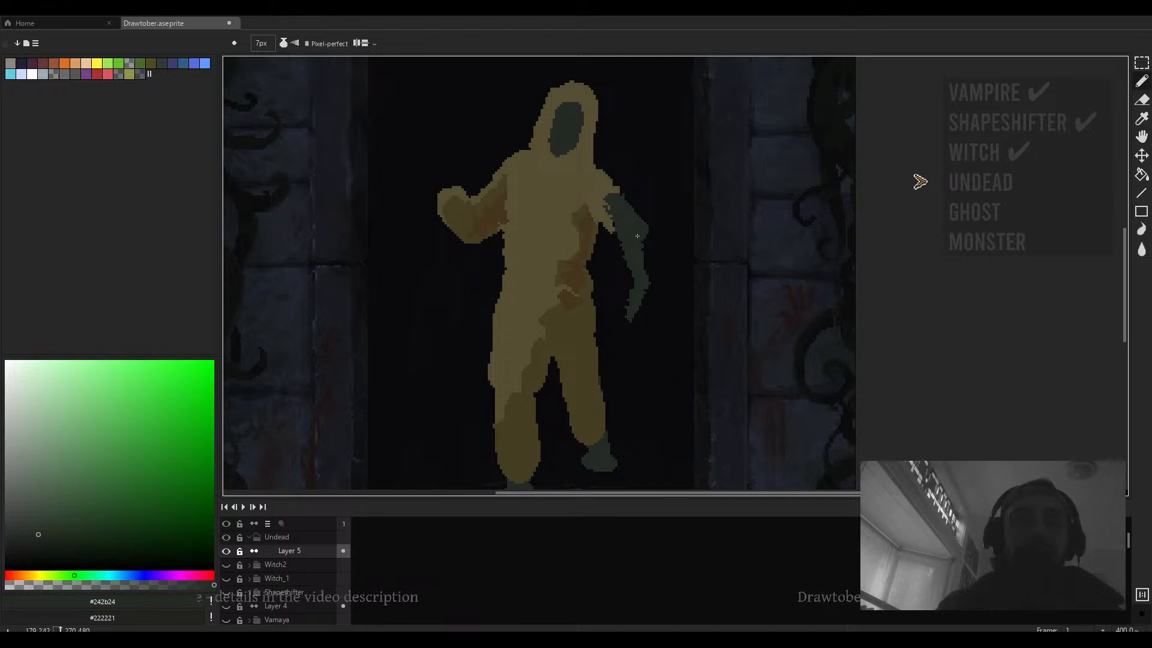
pyautogui.press('e')
pyautogui.scroll(1, 637, 235)
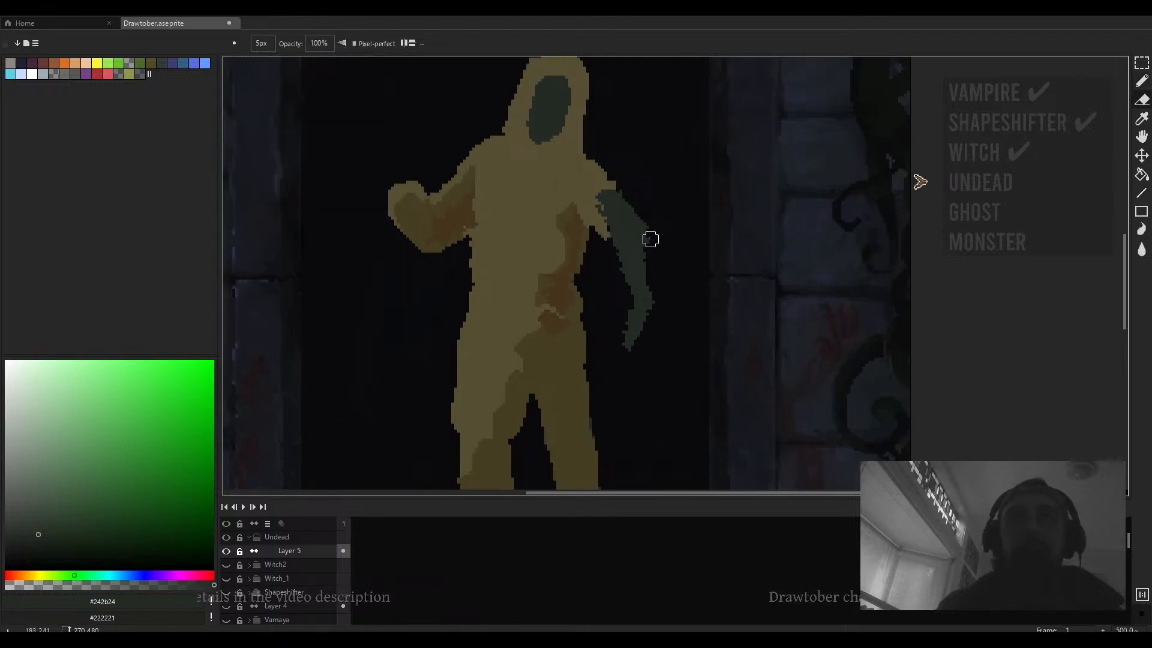
pyautogui.moveTo(649, 233)
pyautogui.mouseDown()
pyautogui.moveTo(639, 237)
pyautogui.moveTo(664, 238)
pyautogui.mouseUp()
pyautogui.press('space')
pyautogui.press('b')
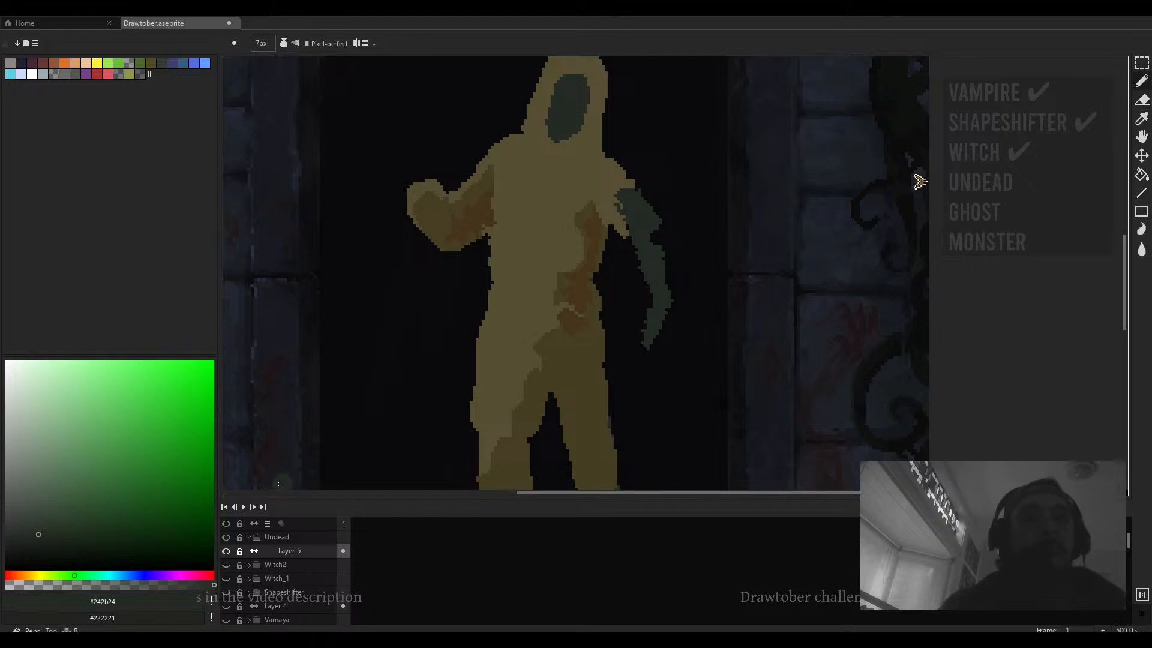
# - Pick a dark reddish-brown colour and paint a patch on the upper arm
pyautogui.click(18, 575)
pyautogui.click(70, 519)
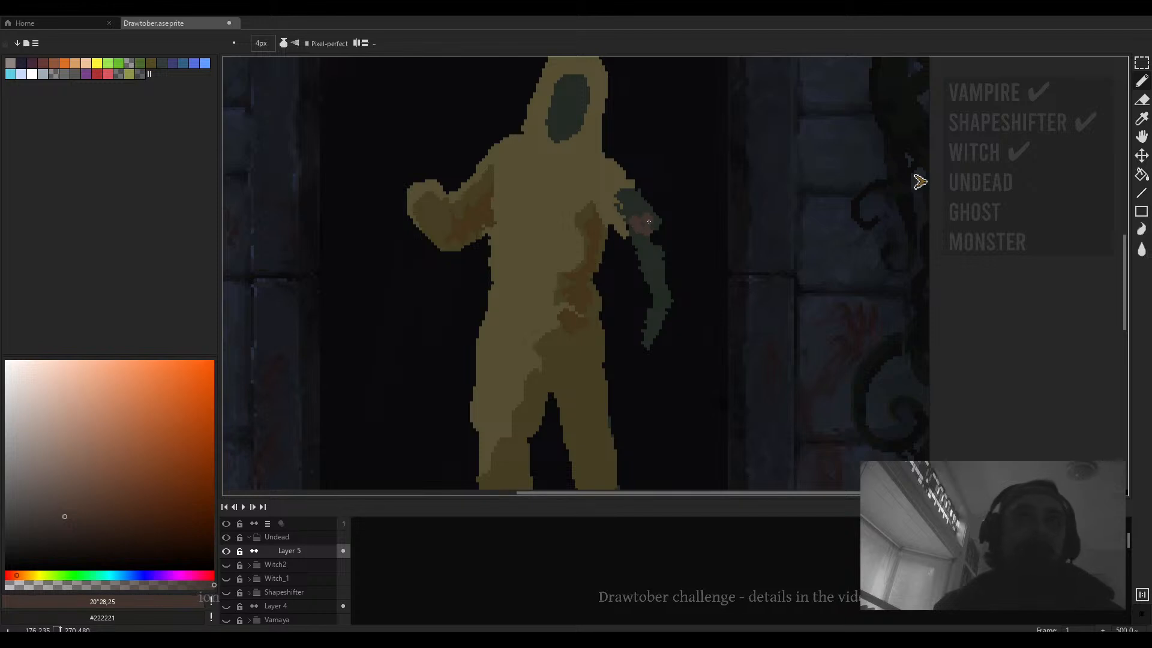
pyautogui.click(86, 524)
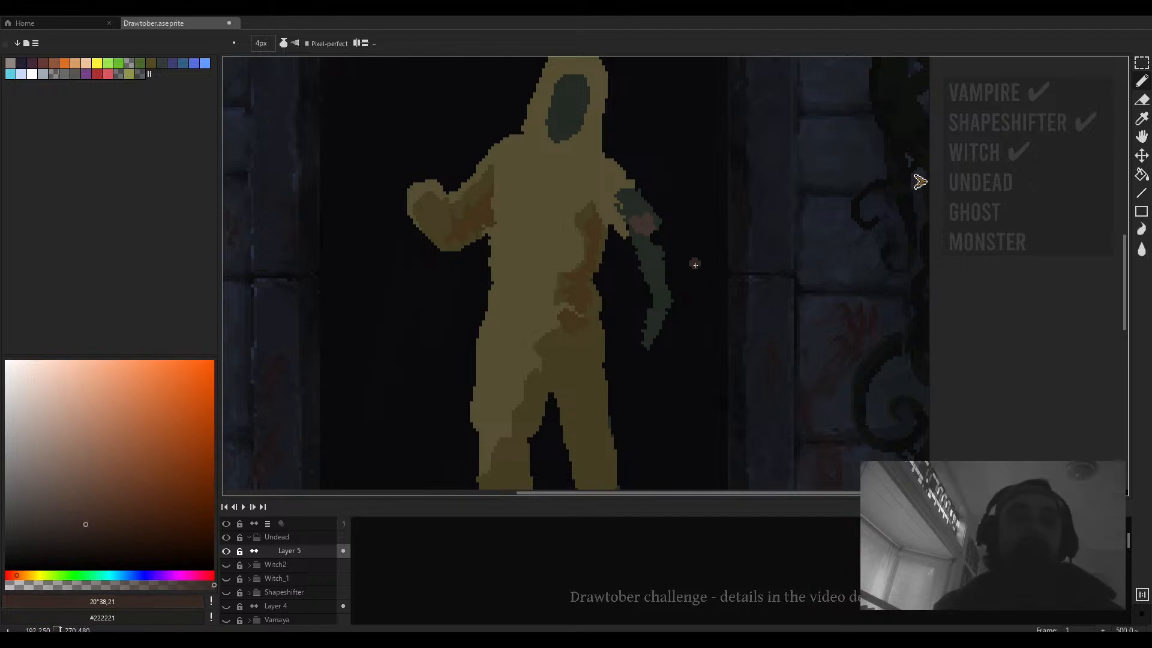
pyautogui.press('v')
pyautogui.press('b')
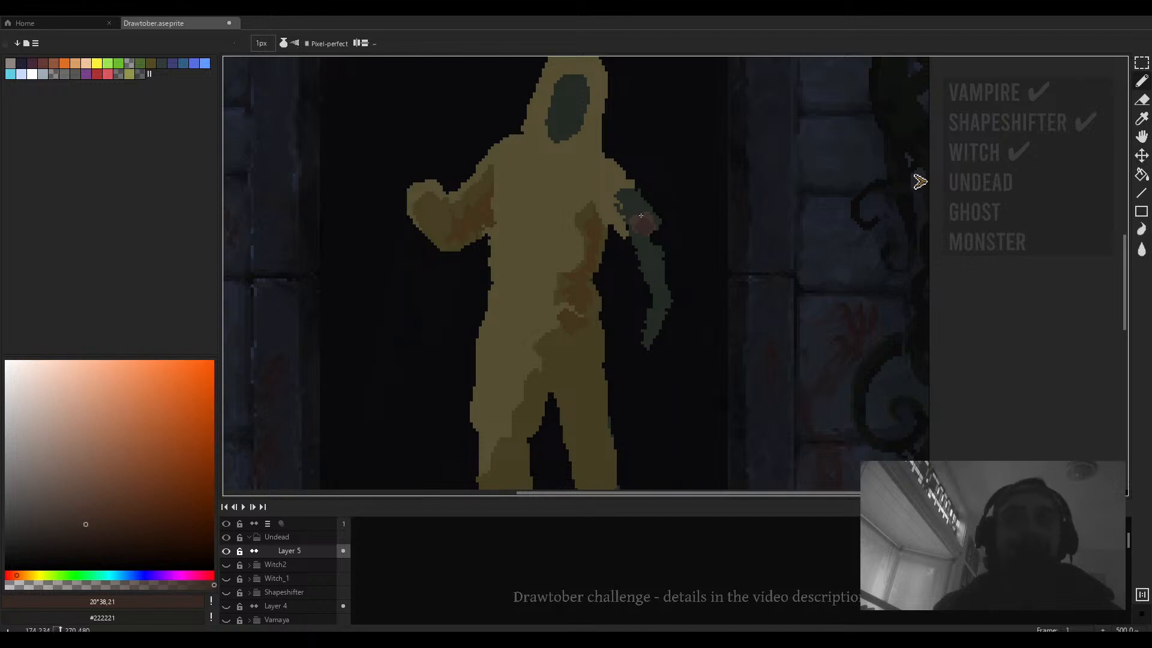
pyautogui.moveTo(656, 222); pyautogui.dragTo(643, 252)
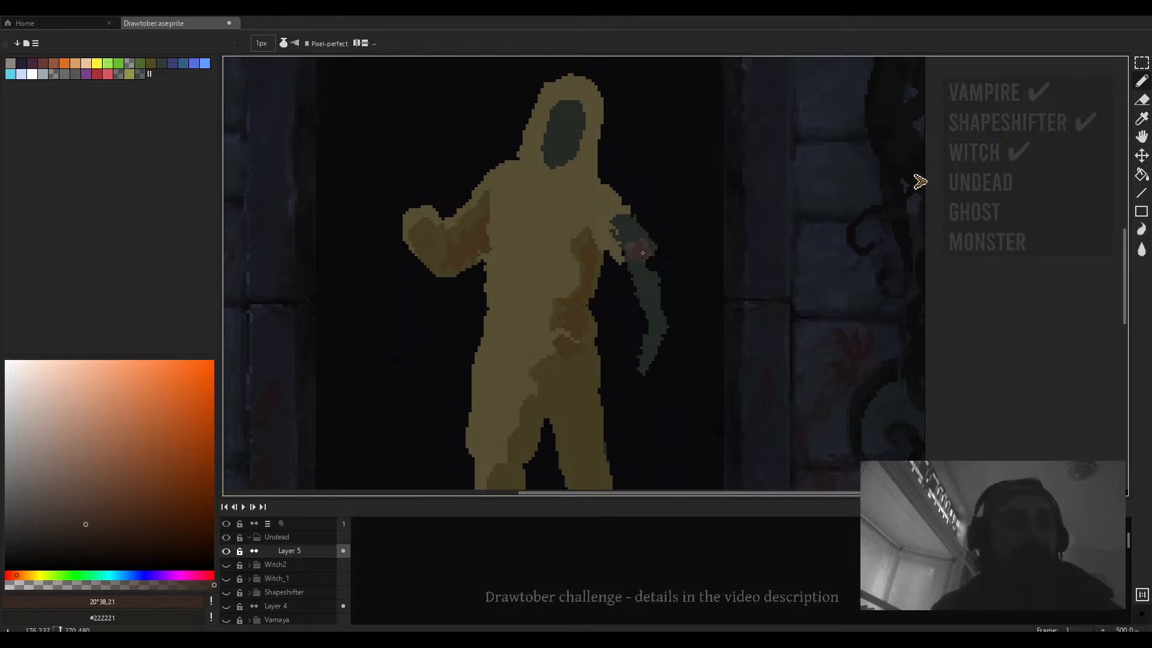
# - Enlarge the brush to 2 px and extend the reddish patch further down the arm
pyautogui.scroll(4, 643, 257)
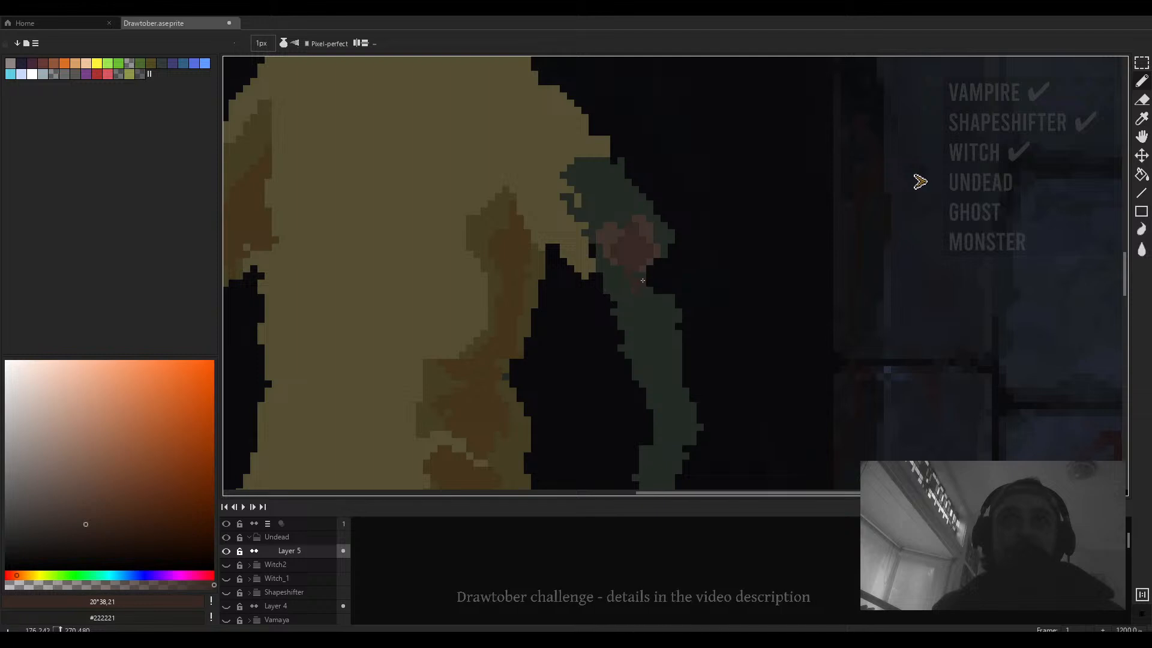
pyautogui.press('+')
pyautogui.scroll(-5, 654, 276)
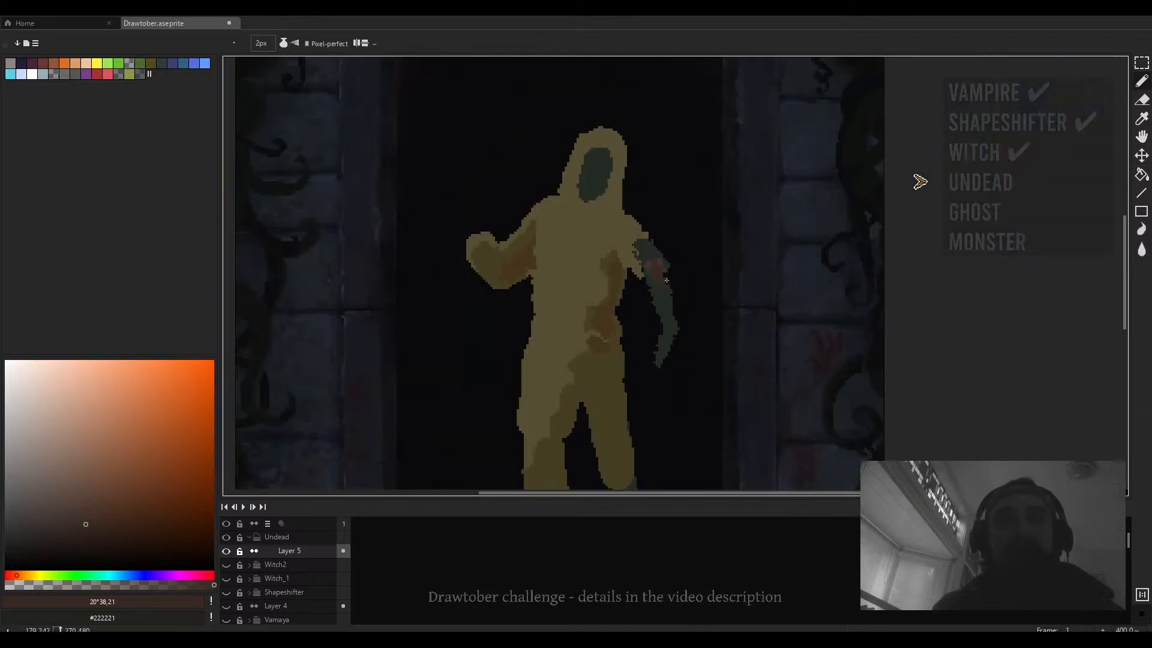
pyautogui.scroll(4, 667, 274)
pyautogui.moveTo(668, 272); pyautogui.dragTo(691, 295)
pyautogui.scroll(-4, 576, 245)
pyautogui.scroll(-2, 692, 294)
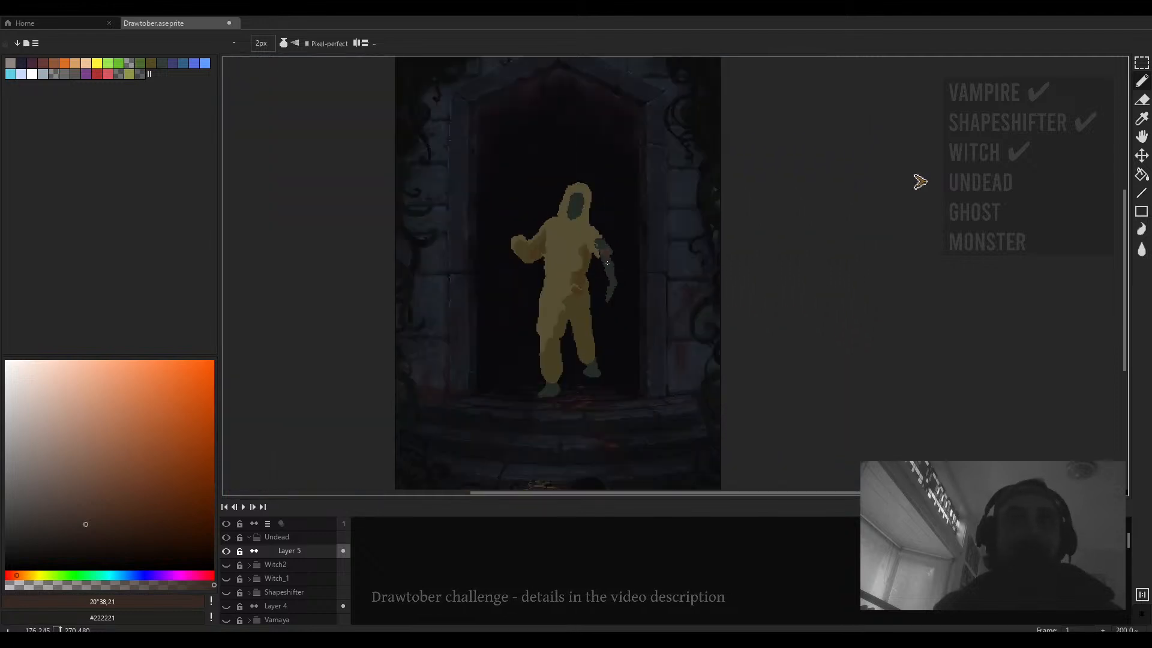
# - Select the forearm and rotate it about -11°, then commit the transform
pyautogui.scroll(3, 612, 252)
pyautogui.moveTo(611, 255)
pyautogui.mouseDown()
pyautogui.moveTo(617, 217)
pyautogui.moveTo(624, 245)
pyautogui.moveTo(583, 350)
pyautogui.mouseUp()
pyautogui.press('m')
pyautogui.moveTo(655, 366); pyautogui.dragTo(644, 378)
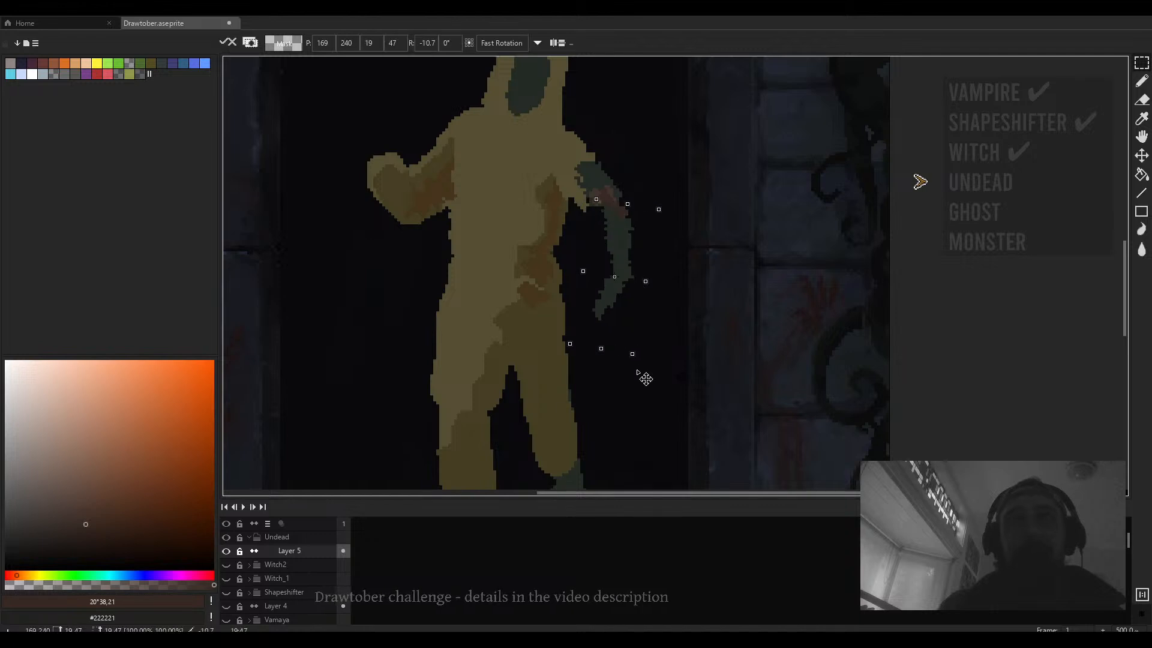
pyautogui.moveTo(625, 291)
pyautogui.mouseDown()
pyautogui.moveTo(609, 294)
pyautogui.moveTo(618, 282)
pyautogui.mouseUp()
pyautogui.click(678, 272)
# - Select the lower part of the forearm, move it down slightly and deselect
pyautogui.moveTo(617, 218); pyautogui.dragTo(580, 379)
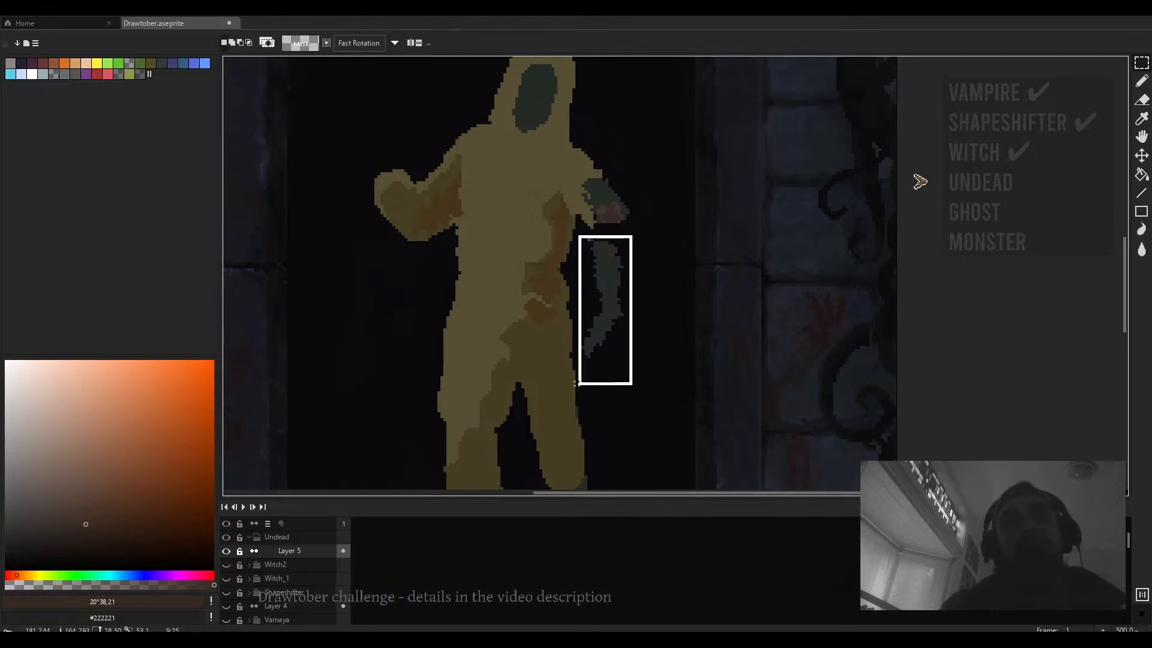
pyautogui.moveTo(605, 318); pyautogui.dragTo(605, 348)
pyautogui.click(710, 318)
# - Paint a thin dark reddish-brown line at the elbow linking the upper arm and forearm
pyautogui.press('b')
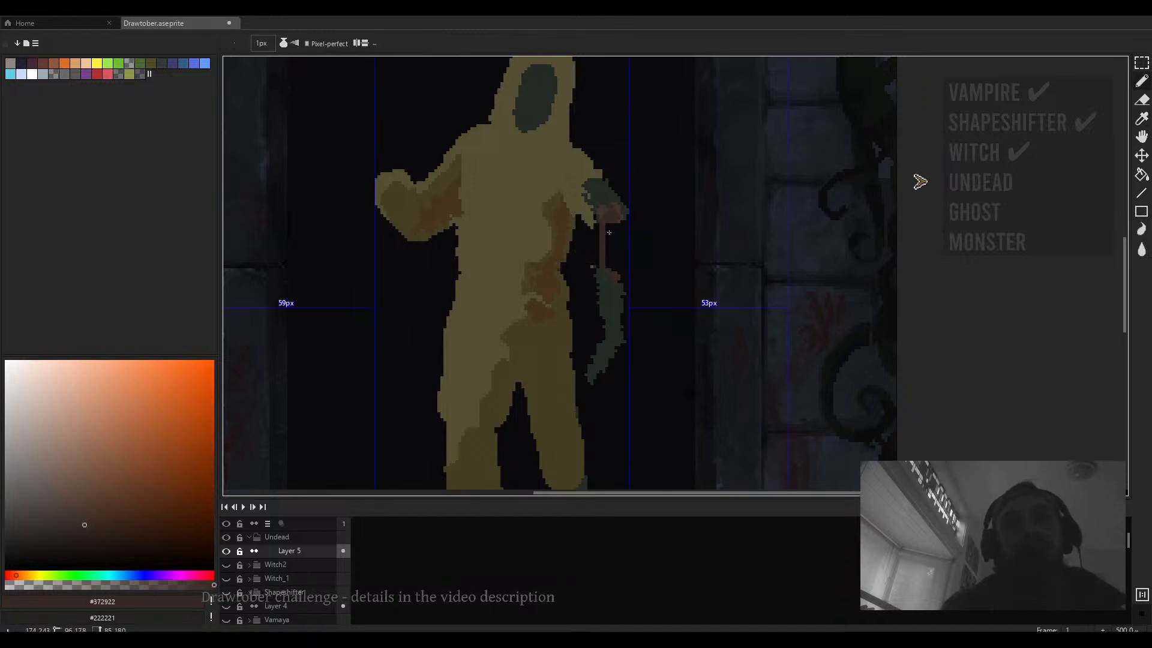
pyautogui.scroll(-1, 609, 241)
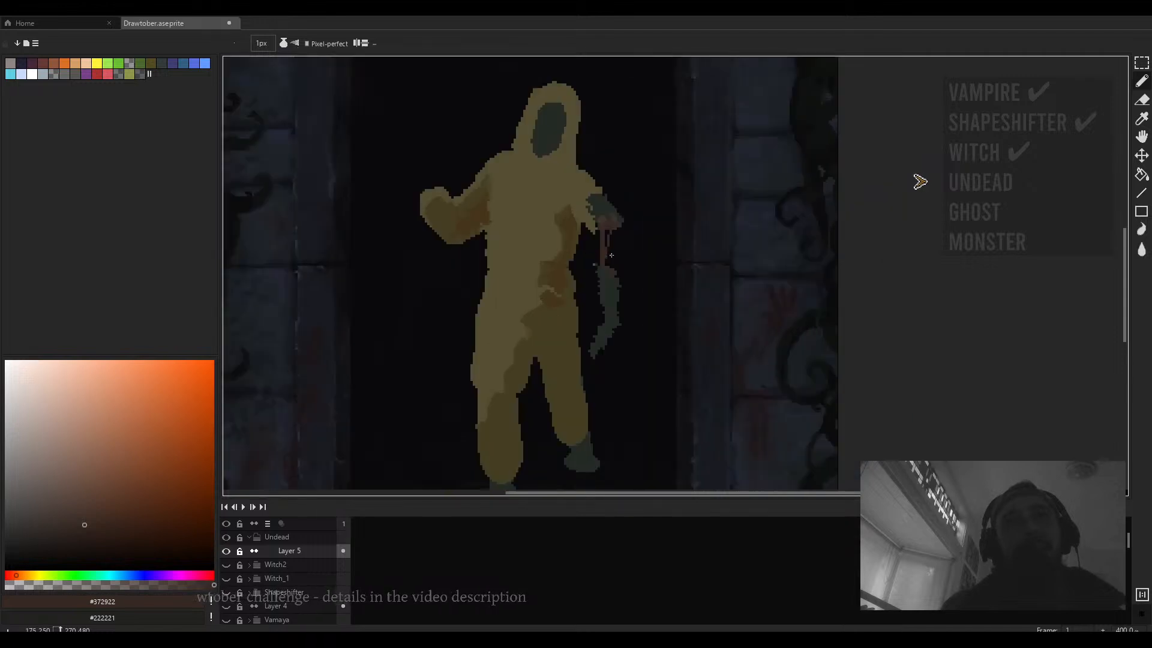
pyautogui.scroll(1, 616, 238)
pyautogui.scroll(-3, 609, 281)
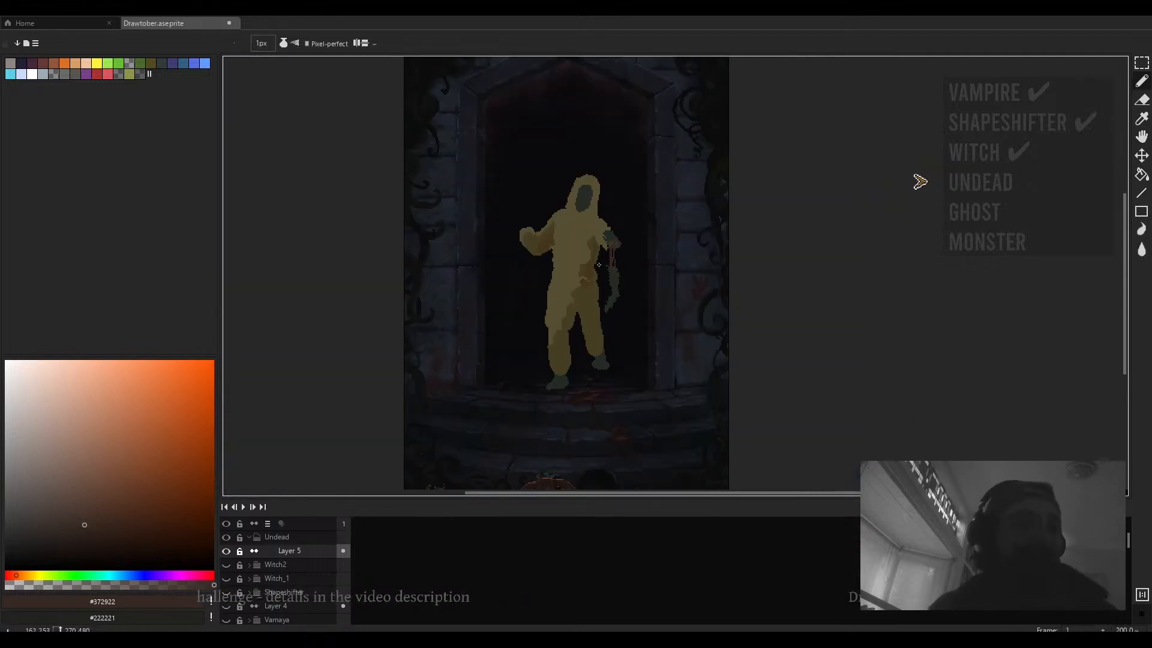
pyautogui.moveTo(614, 264)
pyautogui.mouseDown()
pyautogui.moveTo(615, 250)
pyautogui.moveTo(639, 251)
pyautogui.mouseUp()
# - Try erasing a stroke just beside the lowered forearm
pyautogui.scroll(2, 615, 250)
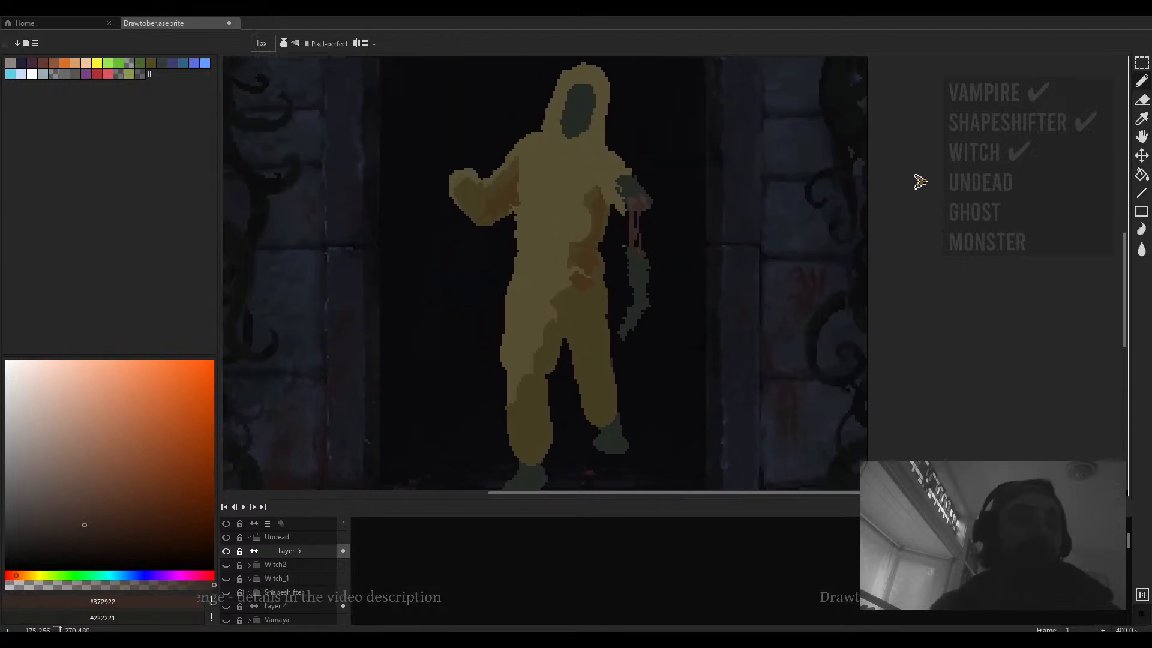
pyautogui.press('e')
pyautogui.scroll(1, 624, 267)
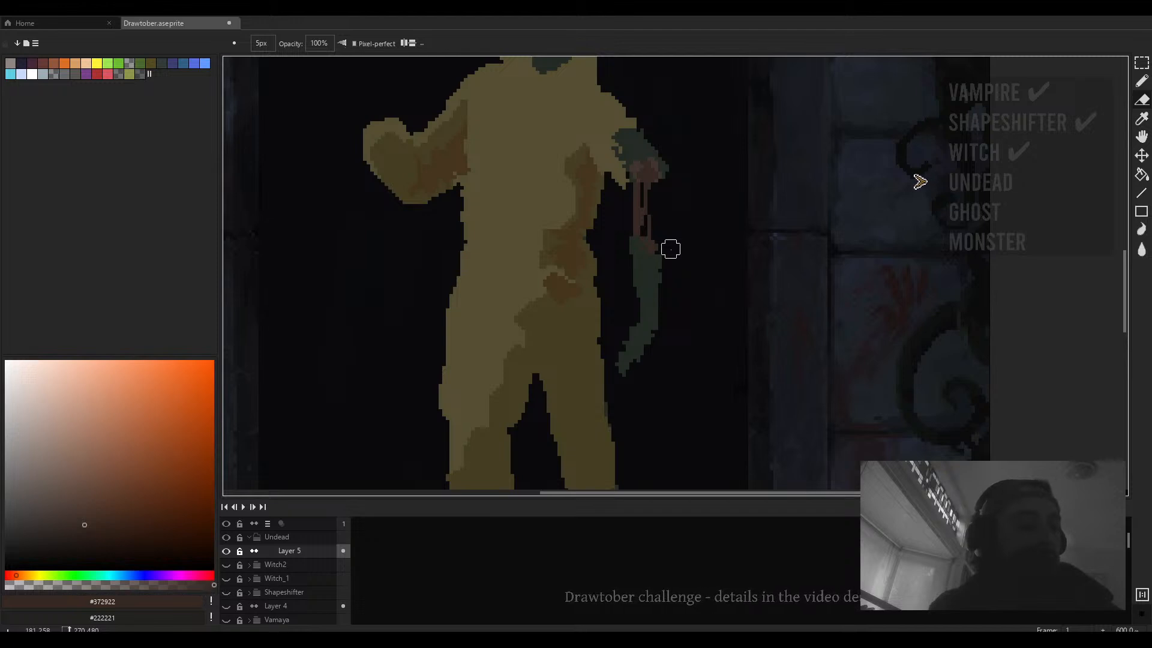
pyautogui.scroll(-4, 652, 249)
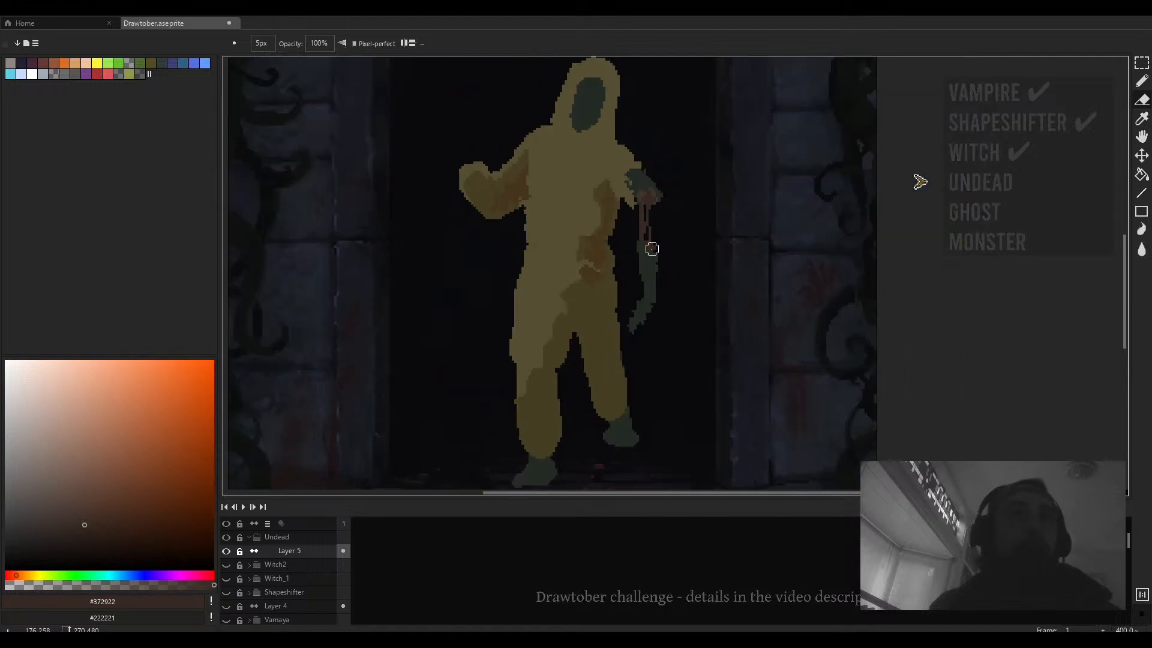
pyautogui.scroll(3, 662, 227)
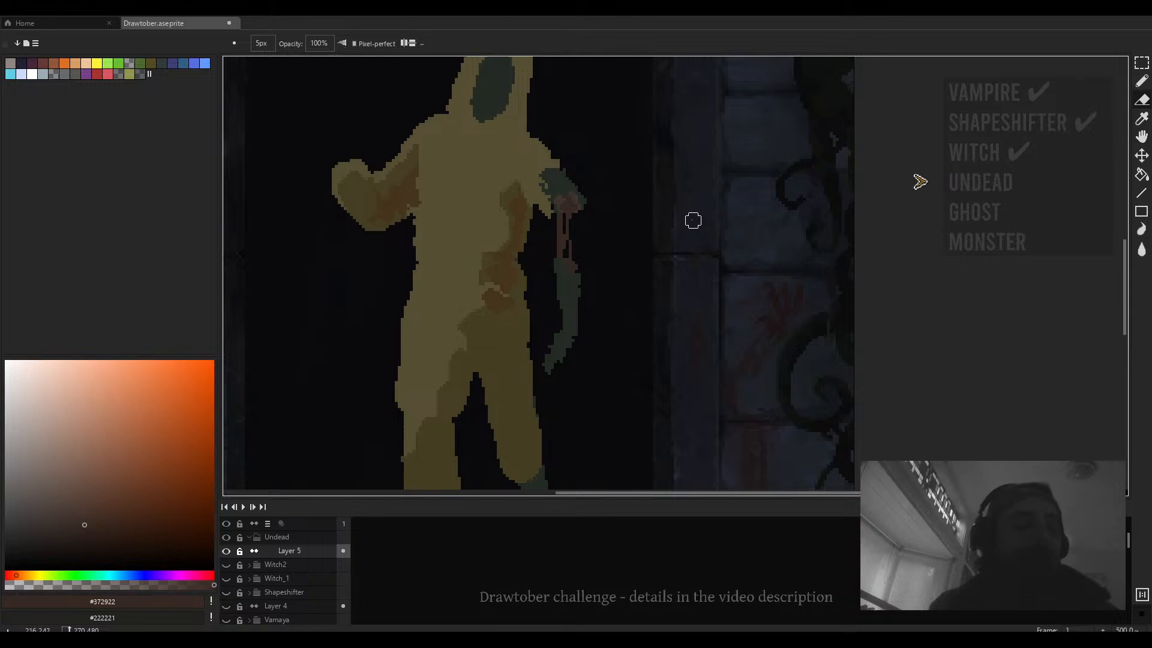
pyautogui.moveTo(693, 220); pyautogui.dragTo(703, 259)
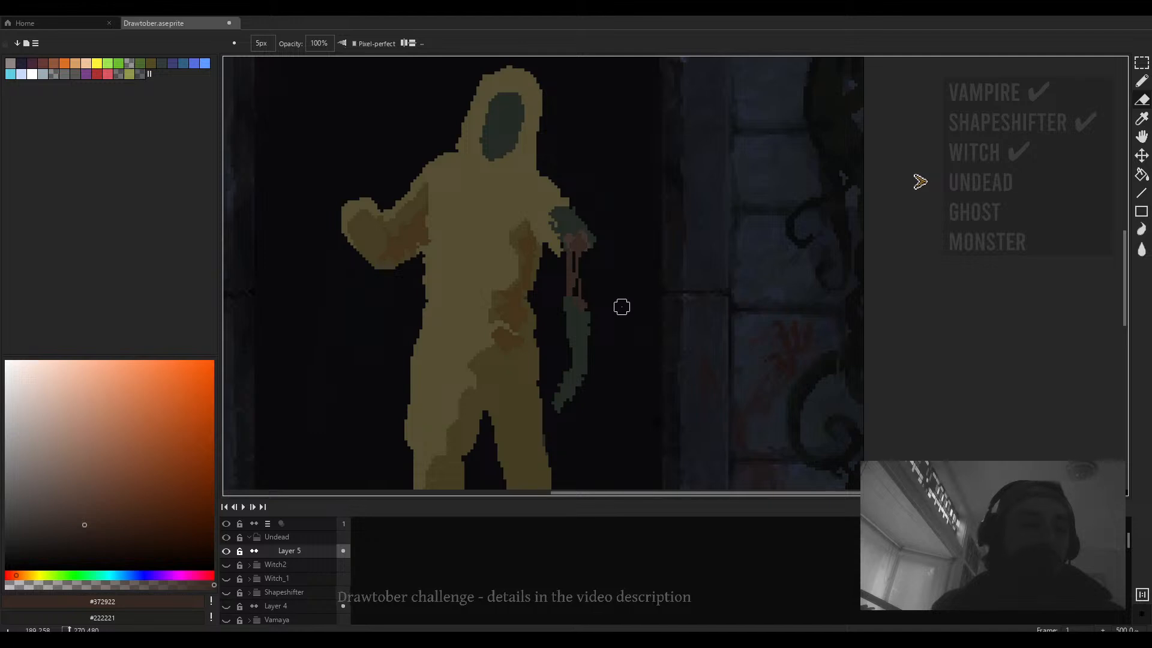
pyautogui.scroll(-3, 597, 307)
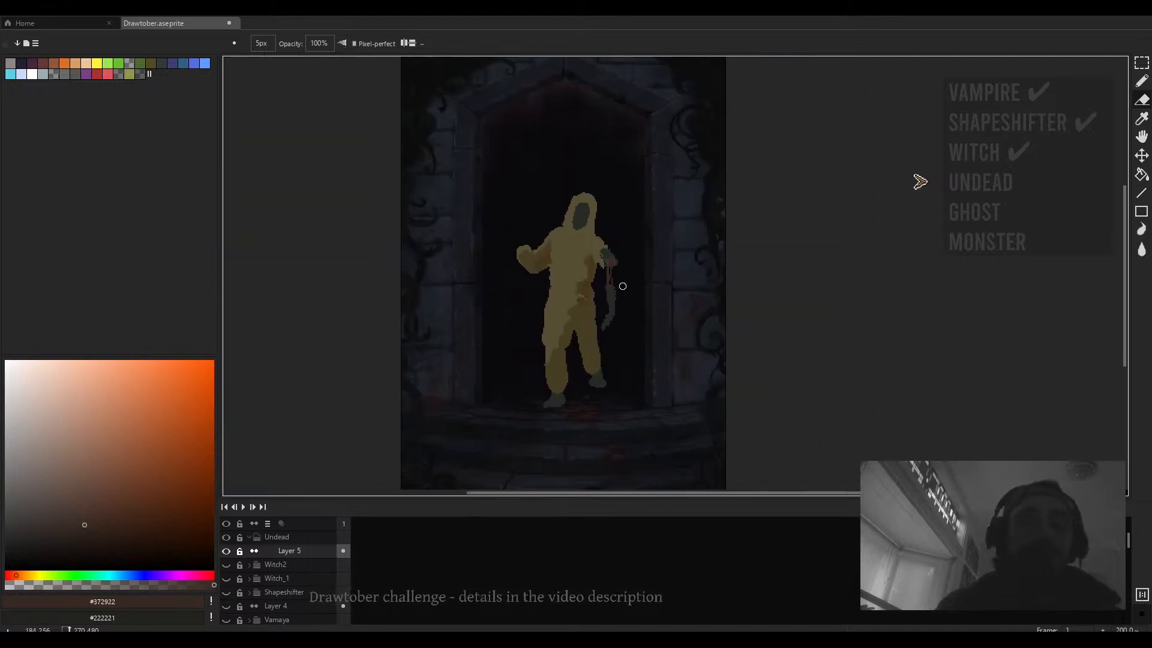
# - Pick a dark grey-green colour and undo the last eraser stroke
pyautogui.press('b')
pyautogui.scroll(3, 621, 286)
pyautogui.click(74, 575)
pyautogui.click(48, 511)
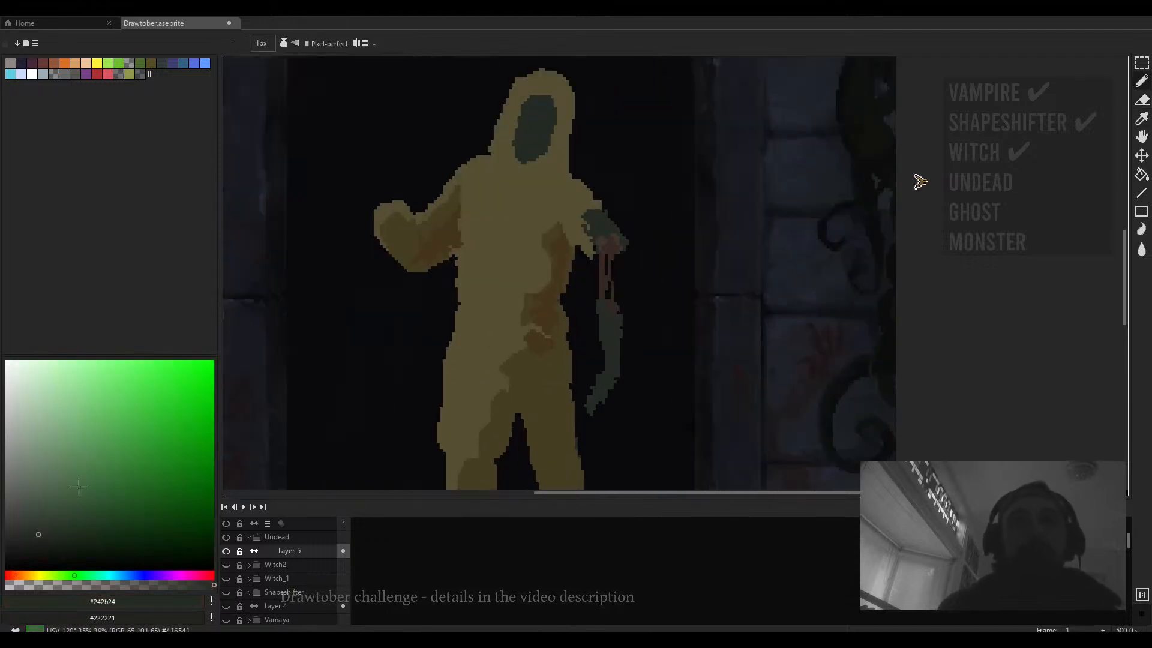
pyautogui.scroll(4, 606, 237)
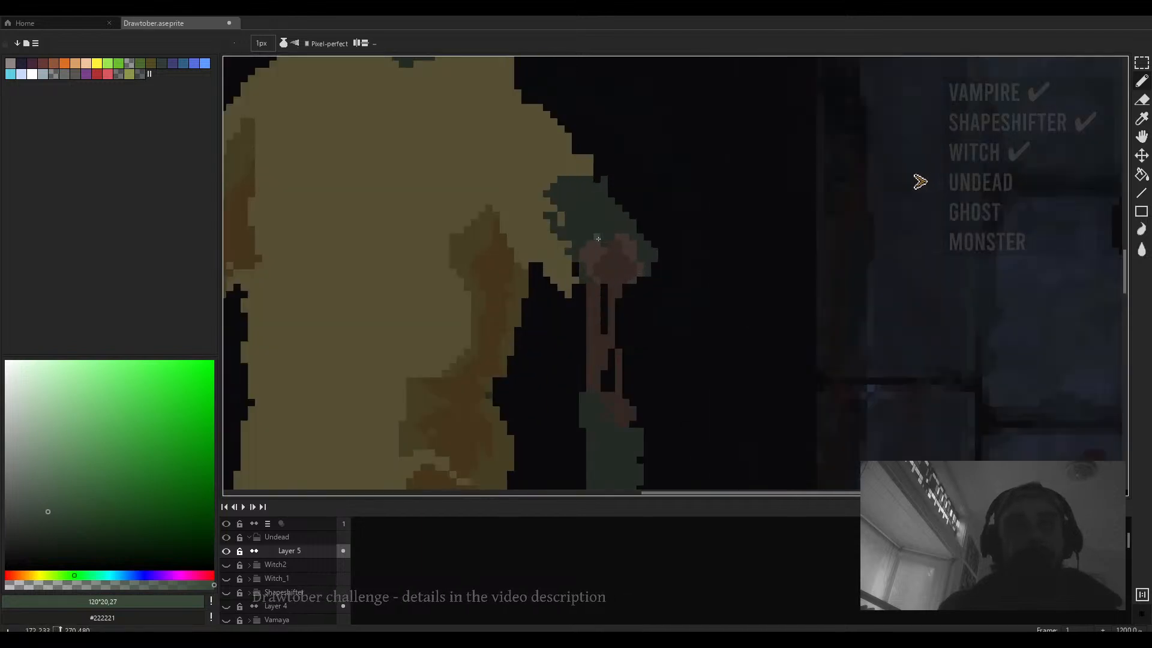
pyautogui.hotkey('ctrl', 'z')
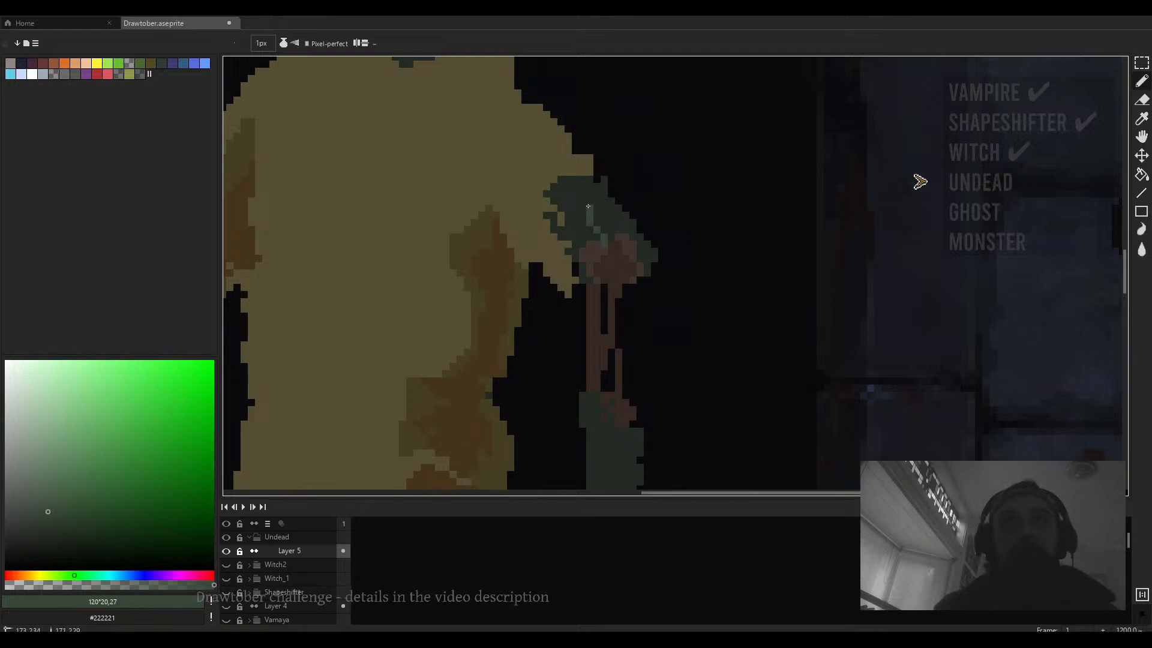
# - Try filling the forearm with the grey-green colour, then undo the fill
pyautogui.scroll(-4, 622, 234)
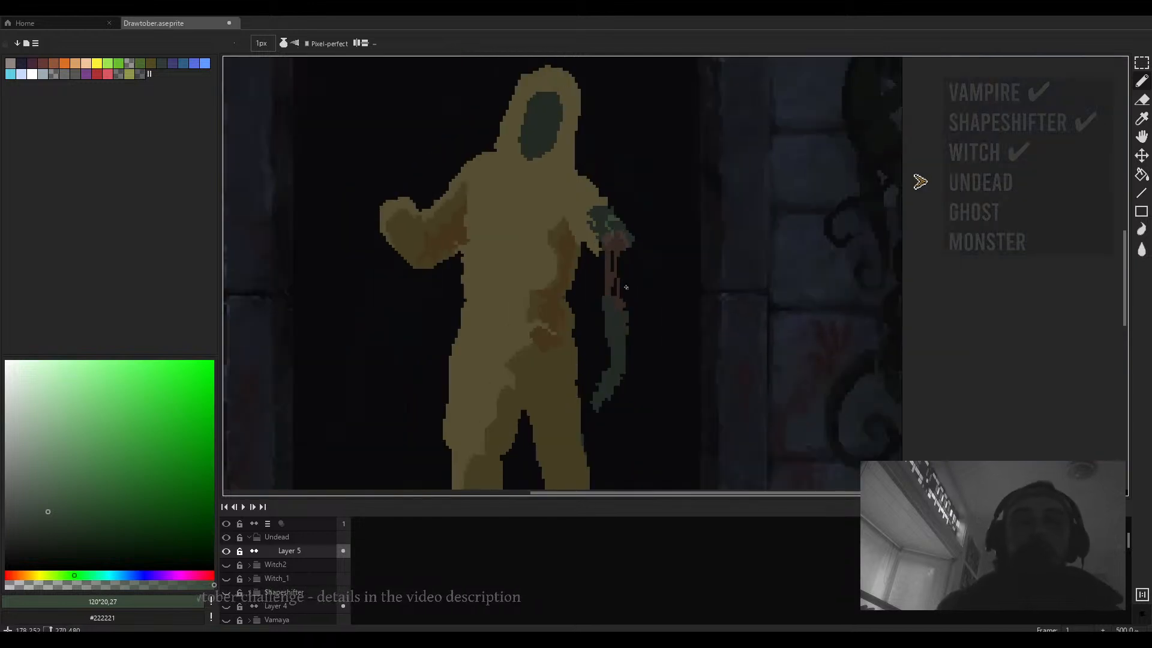
pyautogui.scroll(4, 604, 251)
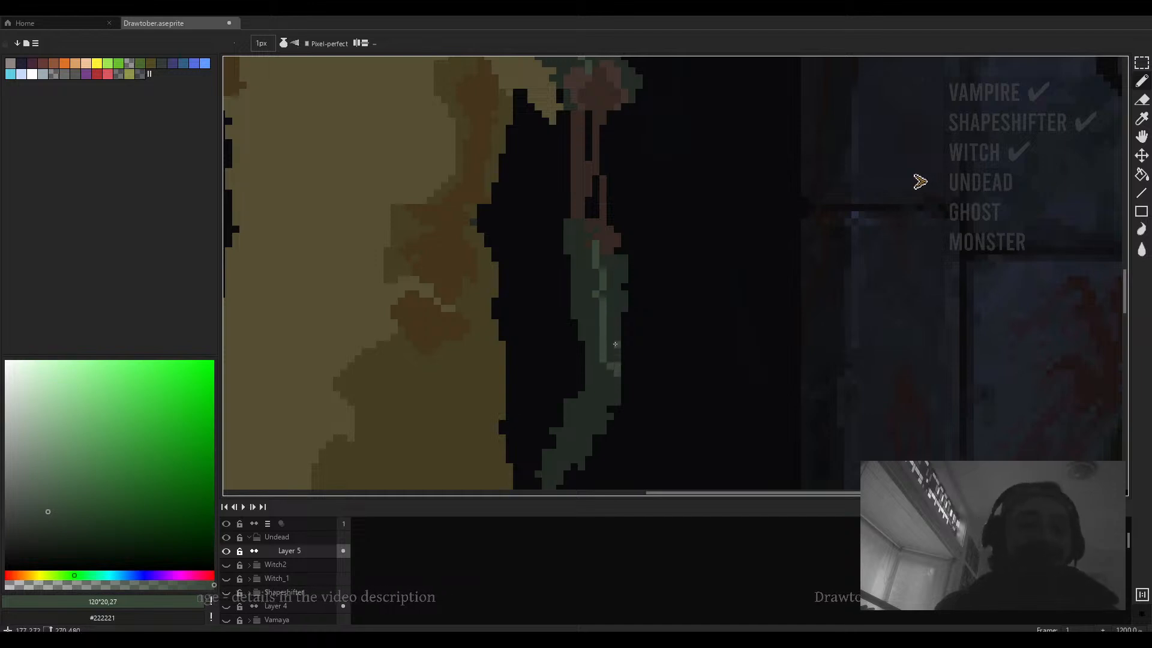
pyautogui.press('g')
pyautogui.click(615, 339)
pyautogui.scroll(-4, 610, 181)
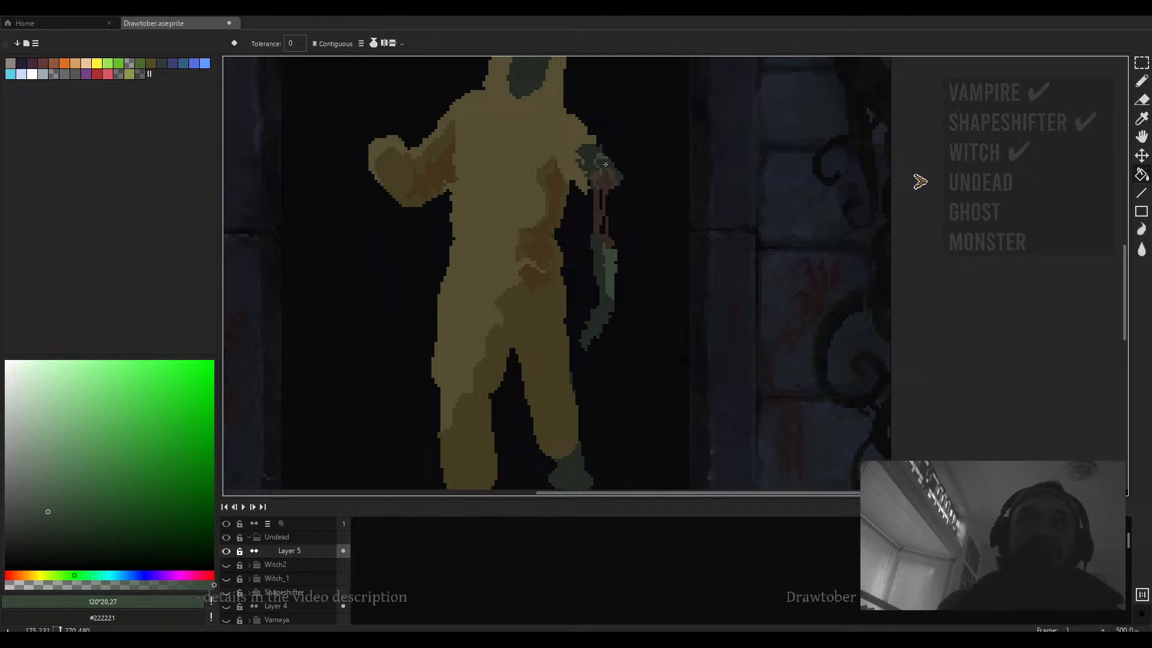
pyautogui.scroll(-3, 605, 164)
pyautogui.scroll(3, 619, 214)
pyautogui.hotkey('ctrl', 'z')
# - Draw a 2 px grey-green highlight line down the forearm
pyautogui.scroll(2, 624, 218)
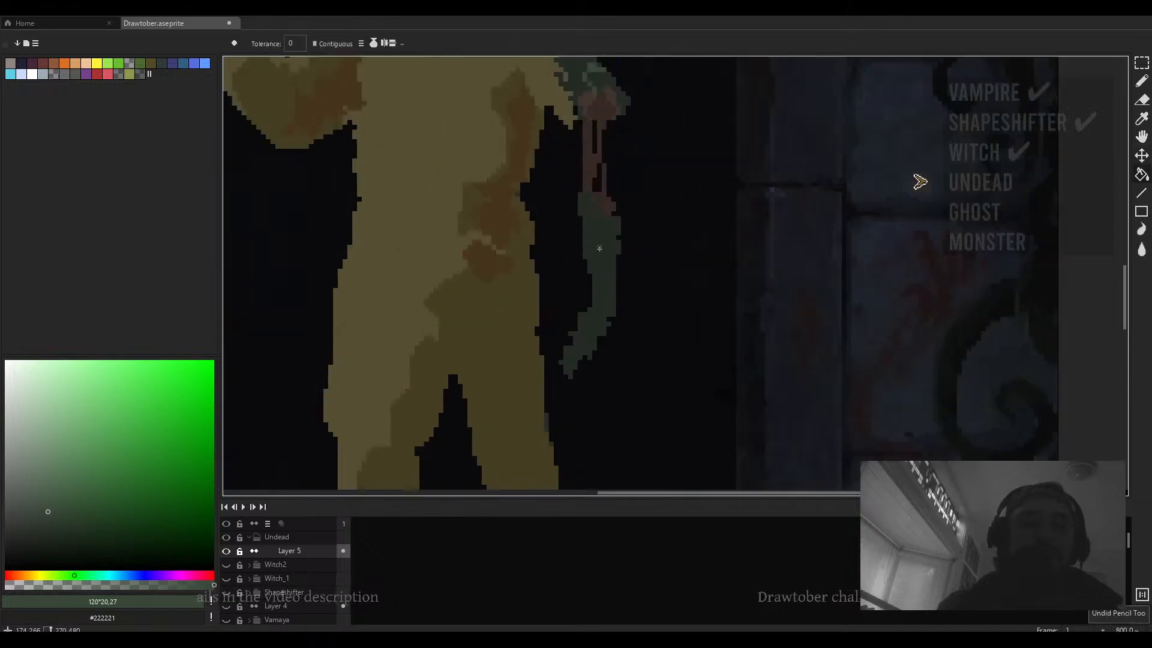
pyautogui.scroll(2, 600, 249)
pyautogui.press('b')
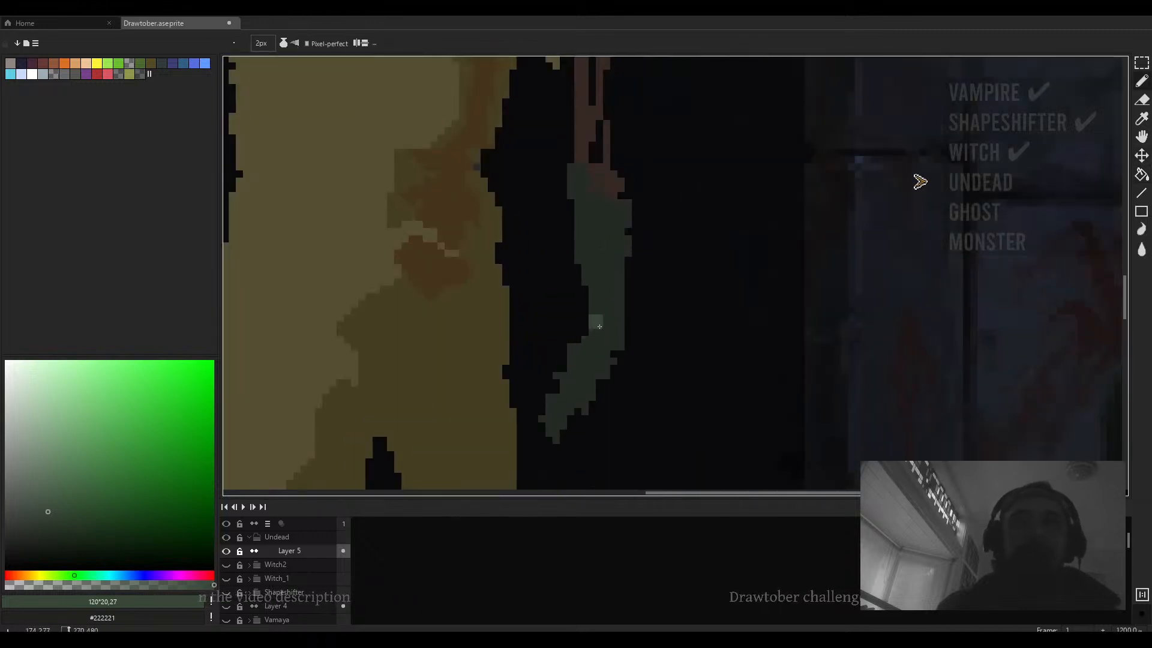
pyautogui.click(600, 327)
pyautogui.keyDown('shift'); pyautogui.click(606, 260); pyautogui.keyUp('shift')
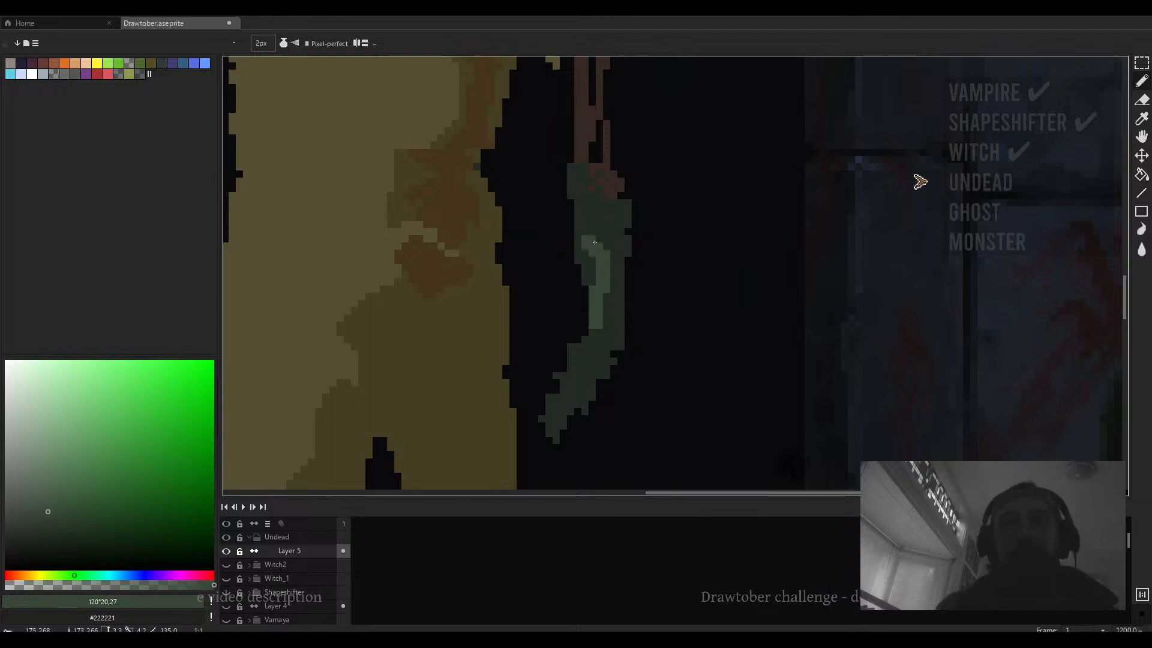
# - Enlarge the brush to 4 px and paint a dark green wound outline on the chest
pyautogui.scroll(-2, 618, 240)
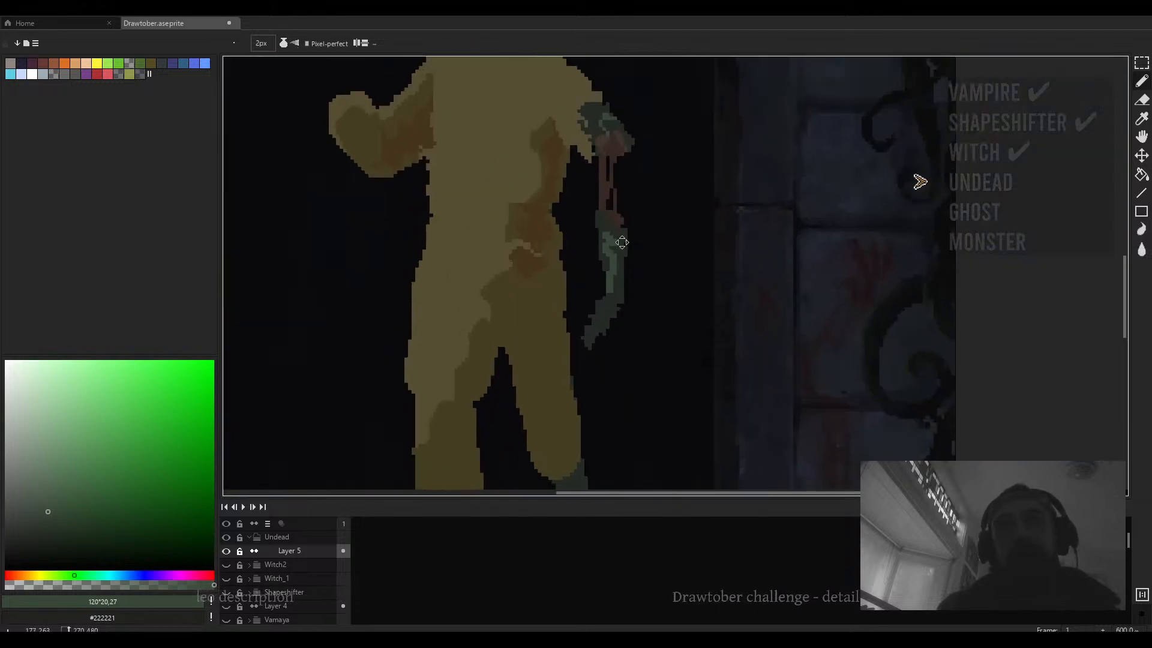
pyautogui.scroll(1, 622, 242)
pyautogui.press('+')
pyautogui.press('+')
pyautogui.scroll(-5, 675, 234)
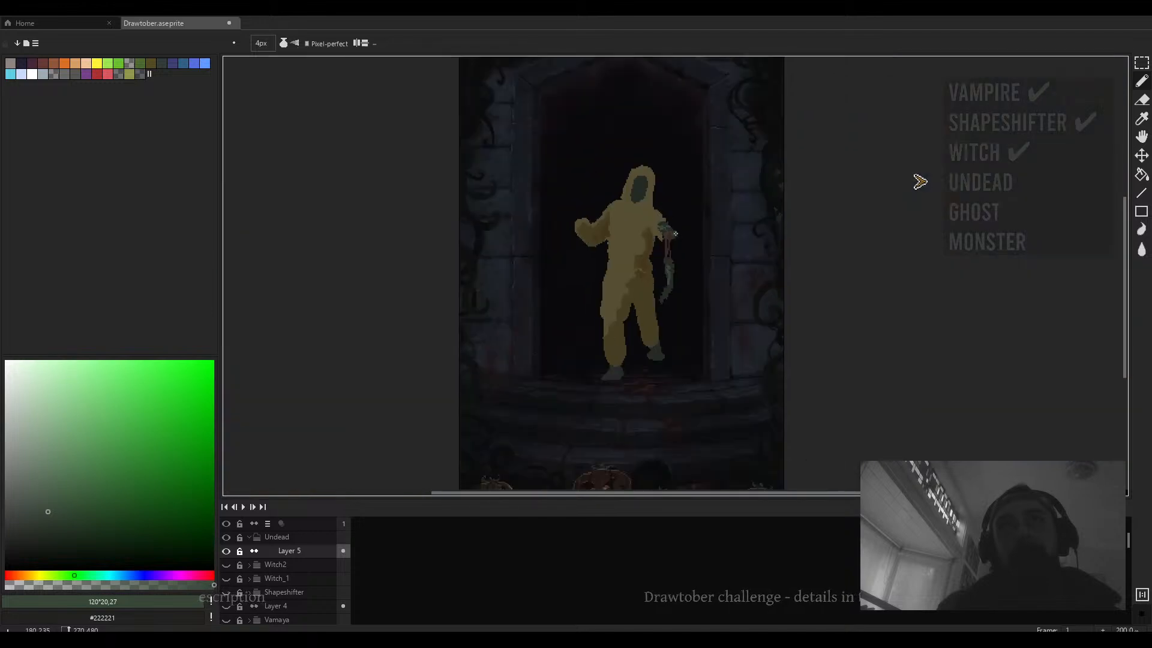
pyautogui.scroll(2, 675, 234)
pyautogui.scroll(-3, 672, 240)
pyautogui.scroll(3, 670, 246)
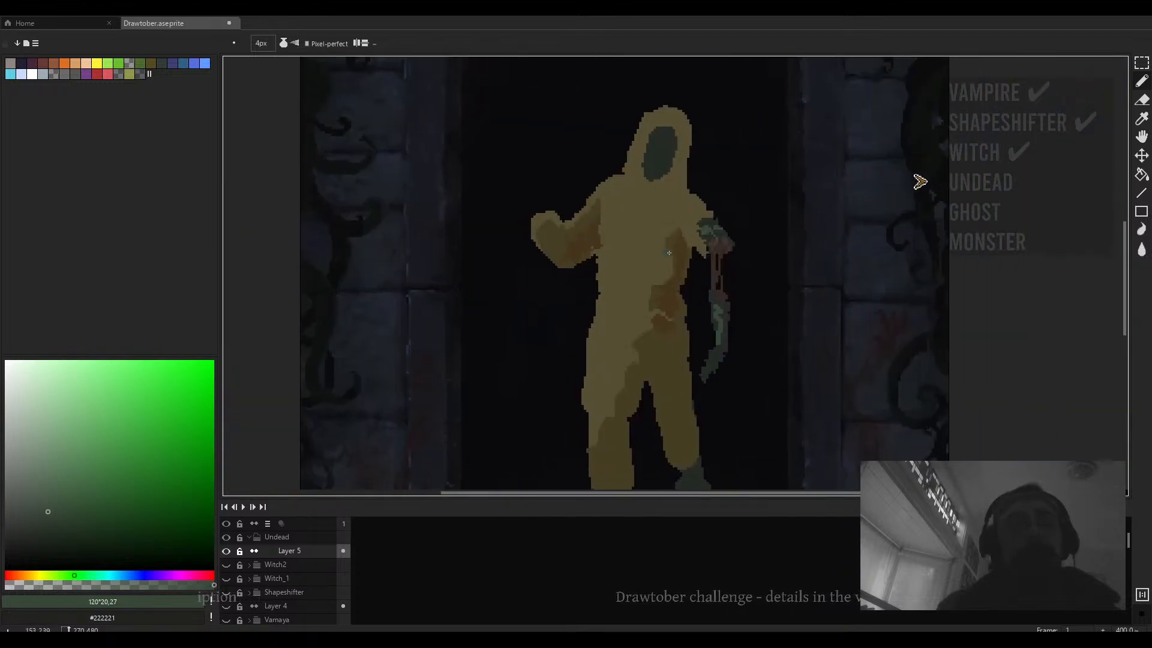
pyautogui.scroll(1, 669, 253)
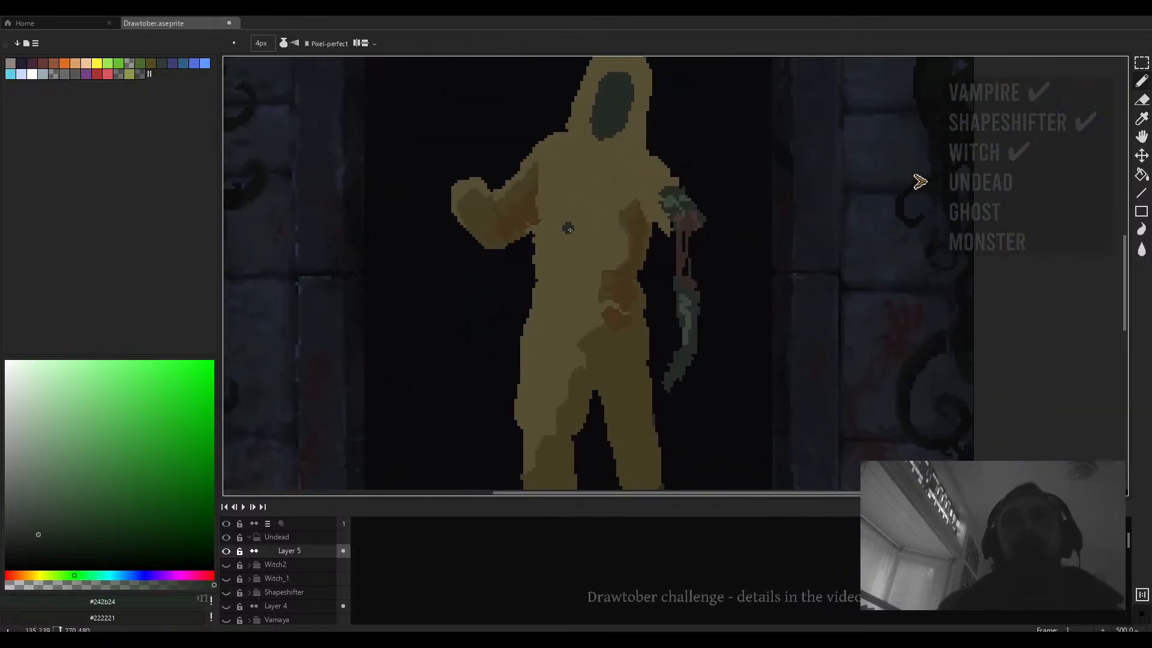
pyautogui.moveTo(569, 228)
pyautogui.mouseDown()
pyautogui.moveTo(559, 243)
pyautogui.moveTo(579, 246)
pyautogui.mouseUp()
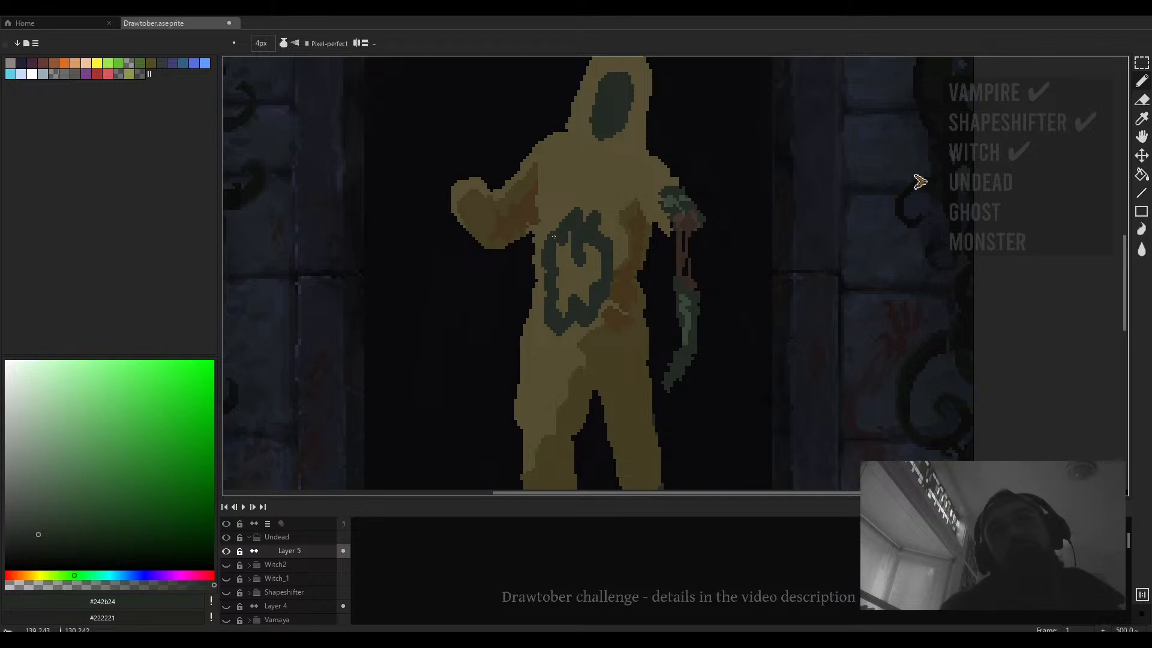
# - Close the outline and fill the chest wound with the dark green colour
pyautogui.moveTo(658, 93); pyautogui.dragTo(641, 169)
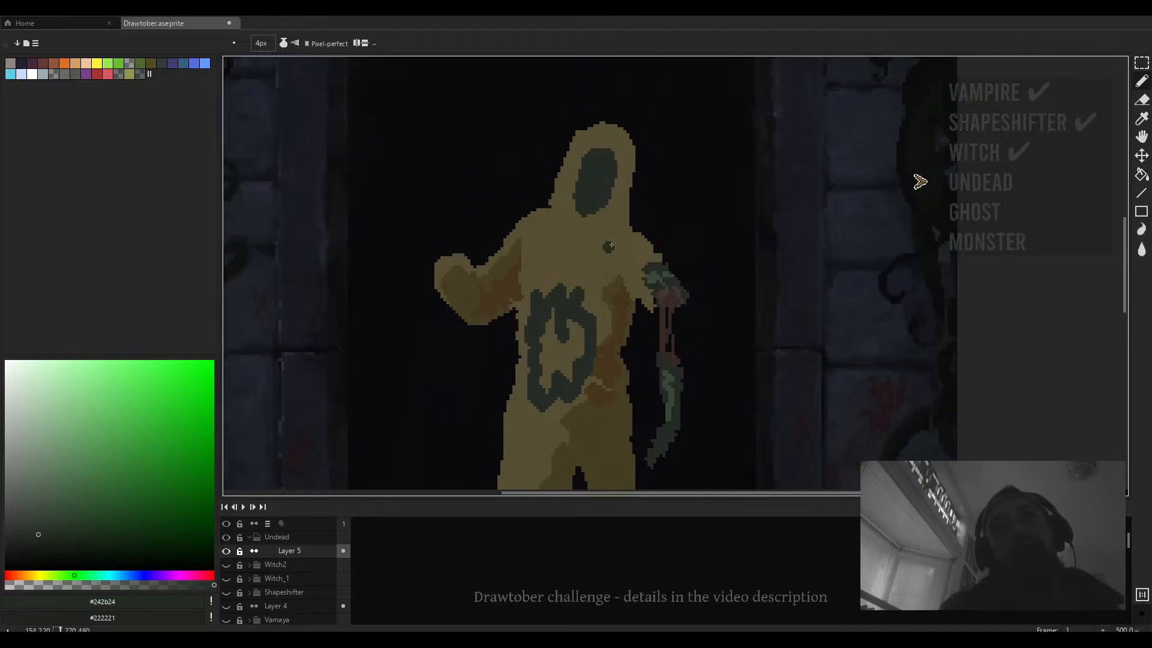
pyautogui.moveTo(496, 388); pyautogui.dragTo(513, 333)
pyautogui.scroll(1, 597, 297)
pyautogui.press('g')
pyautogui.click(596, 296)
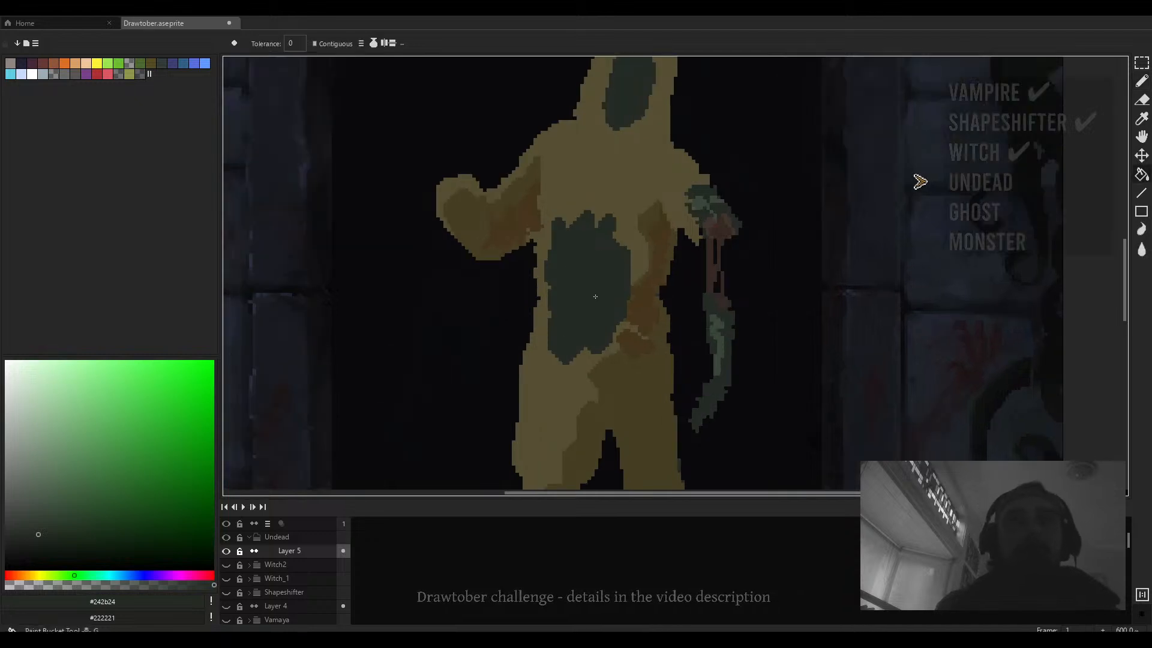
# - Paint a dark reddish-brown core inside the green chest wound, undoing one stray stroke beside the arm
pyautogui.press('b')
pyautogui.moveTo(608, 264); pyautogui.dragTo(591, 288)
pyautogui.keyDown('alt'); pyautogui.click(694, 268); pyautogui.keyUp('alt')
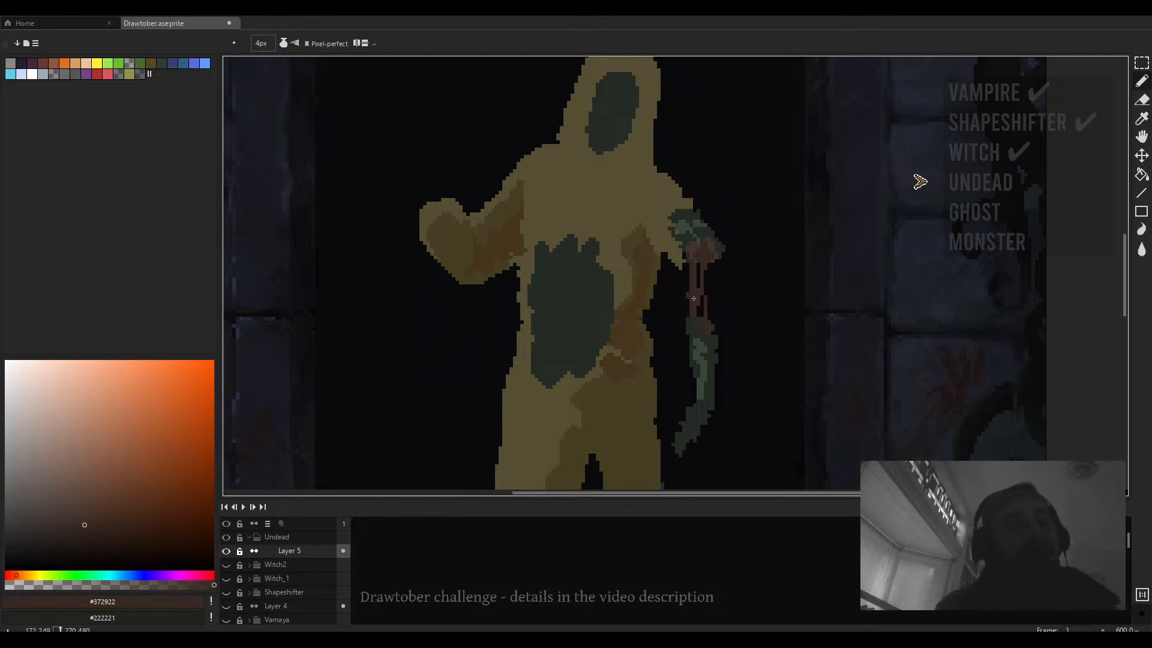
pyautogui.moveTo(770, 254)
pyautogui.mouseDown()
pyautogui.moveTo(741, 276)
pyautogui.moveTo(730, 270)
pyautogui.mouseUp()
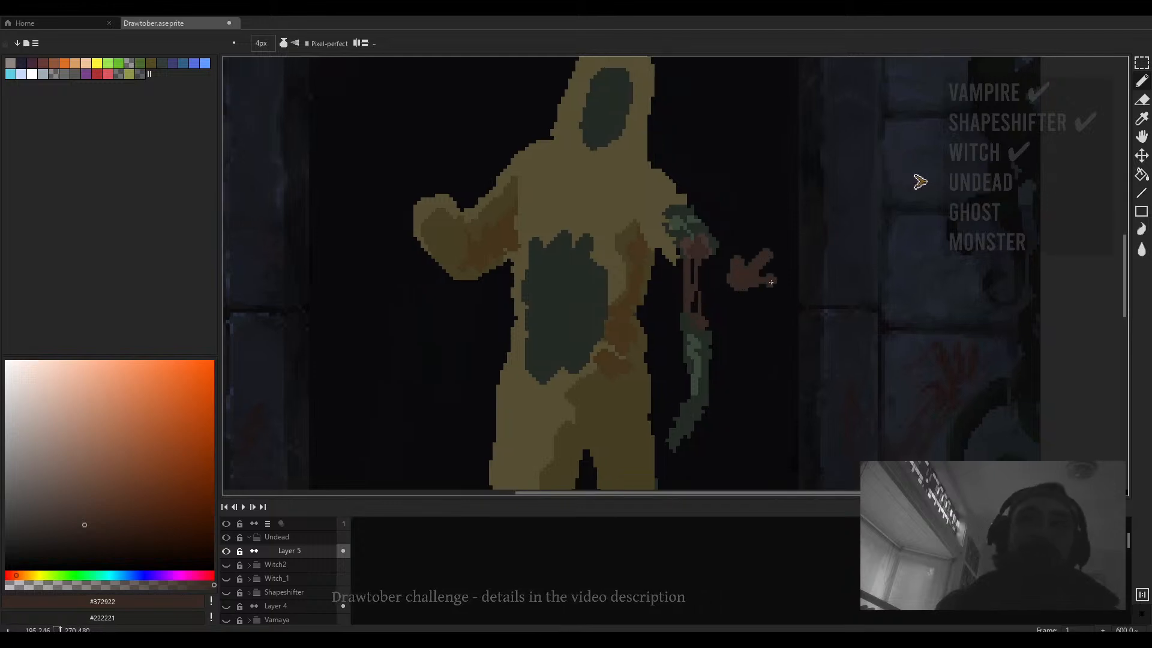
pyautogui.hscroll(3, 690, 314)
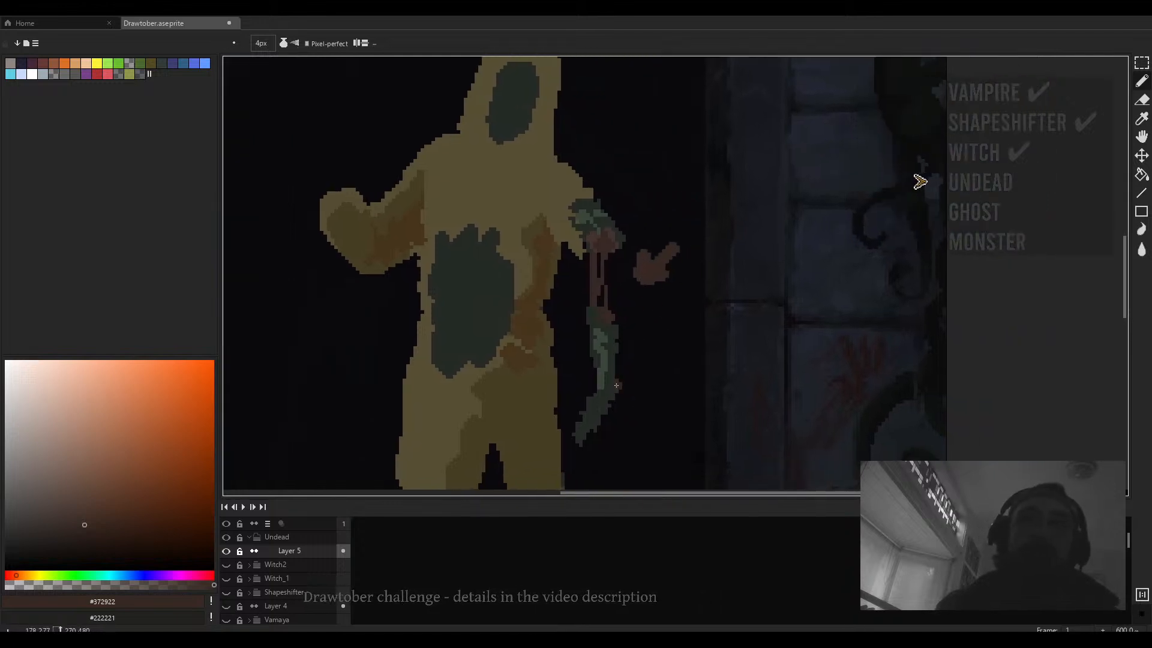
pyautogui.hotkey('ctrl', 'z')
pyautogui.scroll(2, 457, 306)
pyautogui.moveTo(468, 266); pyautogui.dragTo(468, 315)
pyautogui.moveTo(512, 251); pyautogui.dragTo(505, 323)
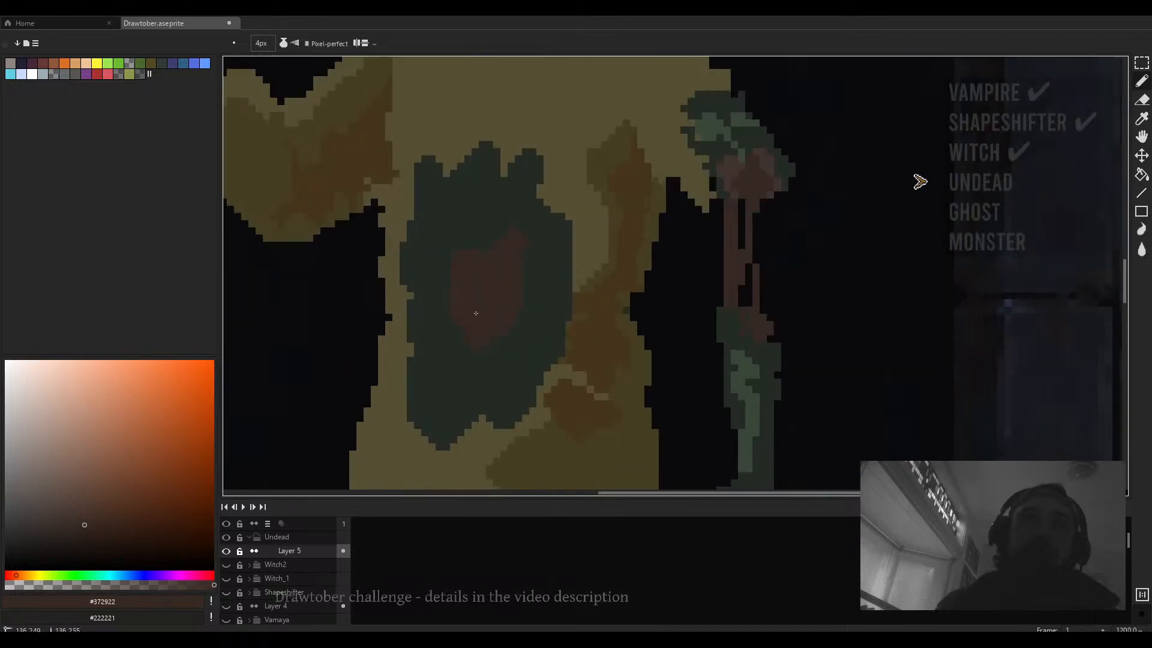
# - Widen the reddish-brown wound core and add a slightly lighter brown tone over it
pyautogui.scroll(-2, 454, 292)
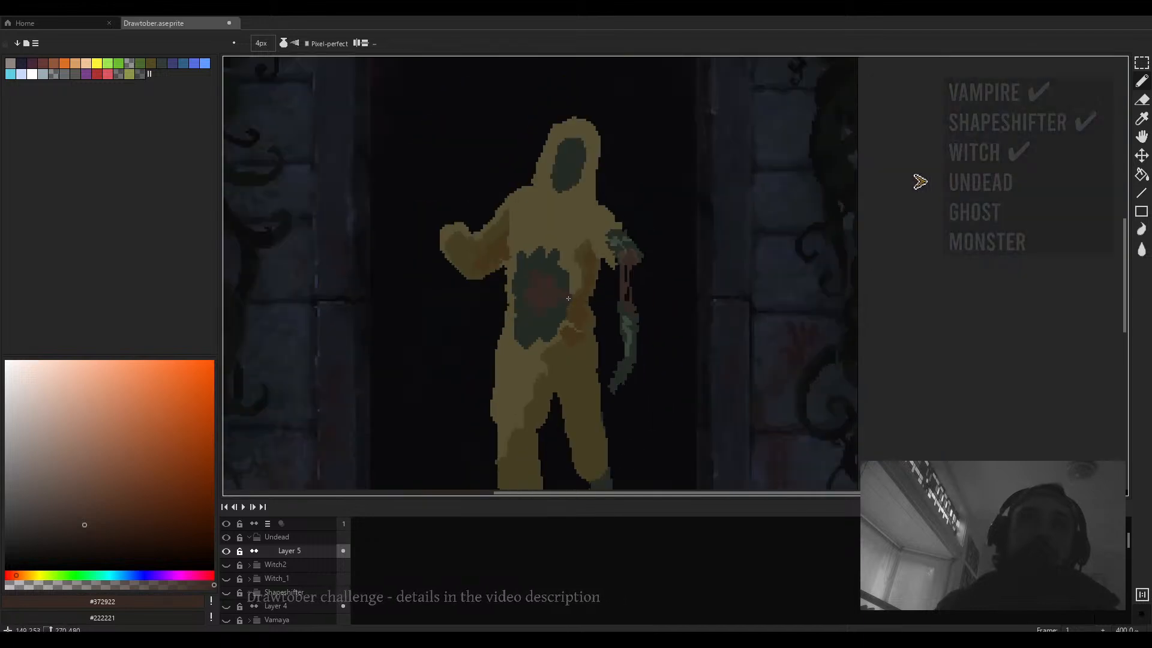
pyautogui.scroll(2, 563, 312)
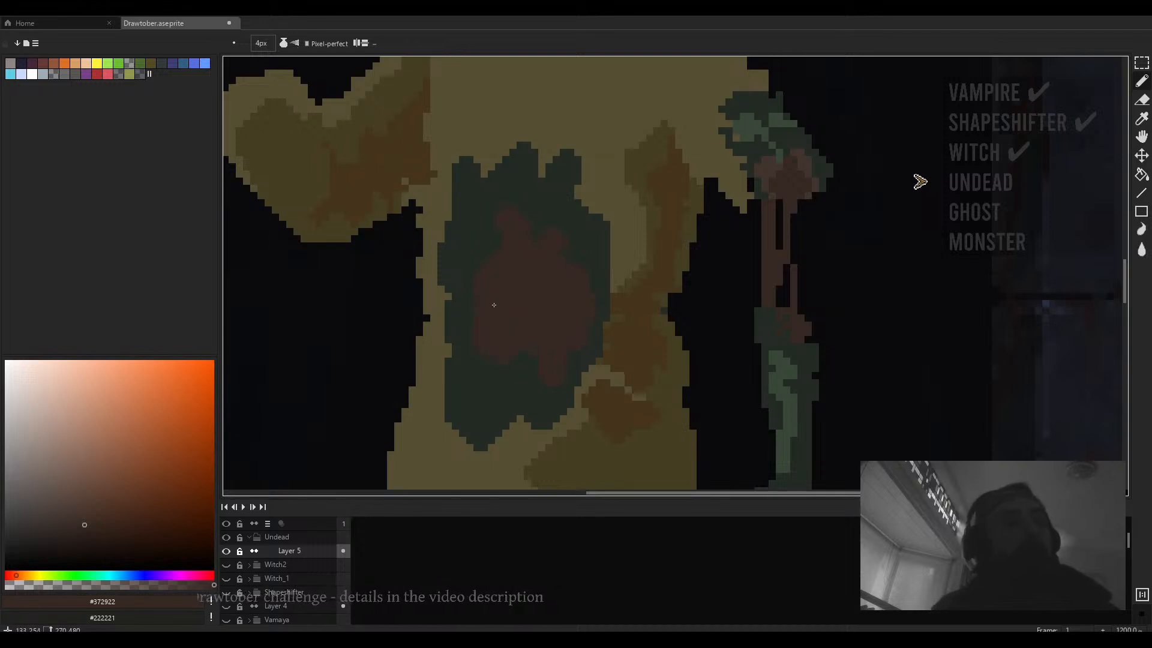
pyautogui.moveTo(494, 304); pyautogui.dragTo(545, 309)
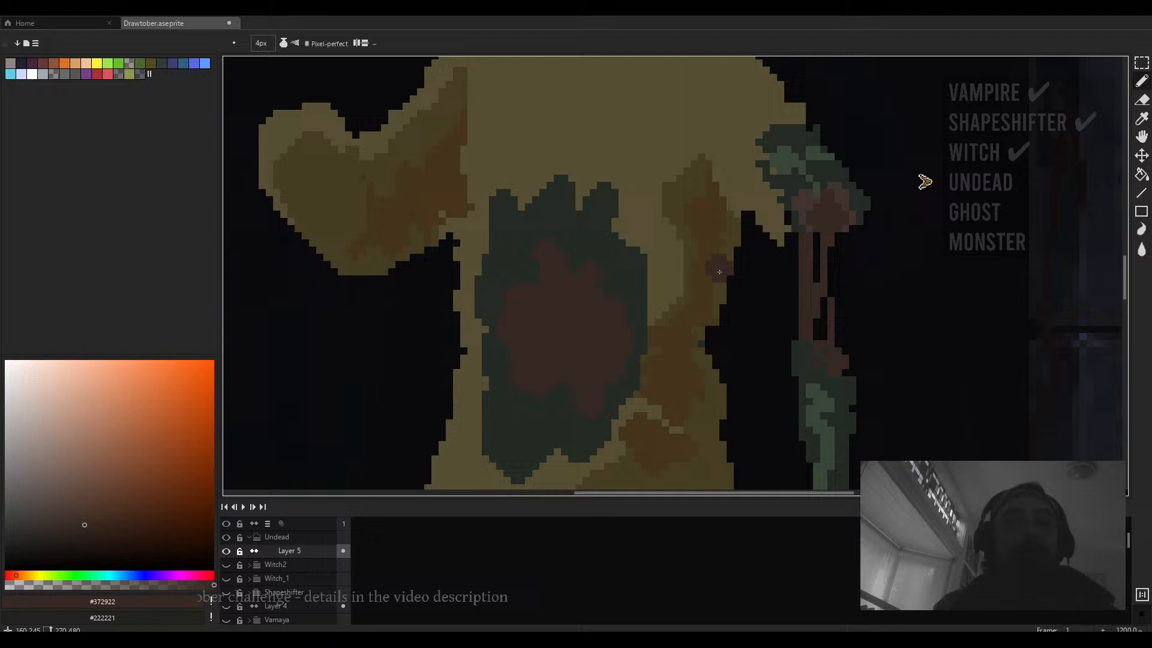
pyautogui.keyDown('alt'); pyautogui.click(792, 214); pyautogui.keyUp('alt')
pyautogui.scroll(-2, 533, 311)
pyautogui.moveTo(518, 283)
pyautogui.mouseDown()
pyautogui.moveTo(519, 312)
pyautogui.moveTo(533, 275)
pyautogui.moveTo(577, 280)
pyautogui.moveTo(555, 265)
pyautogui.mouseUp()
pyautogui.scroll(-4, 564, 285)
pyautogui.scroll(4, 576, 287)
pyautogui.scroll(2, 579, 283)
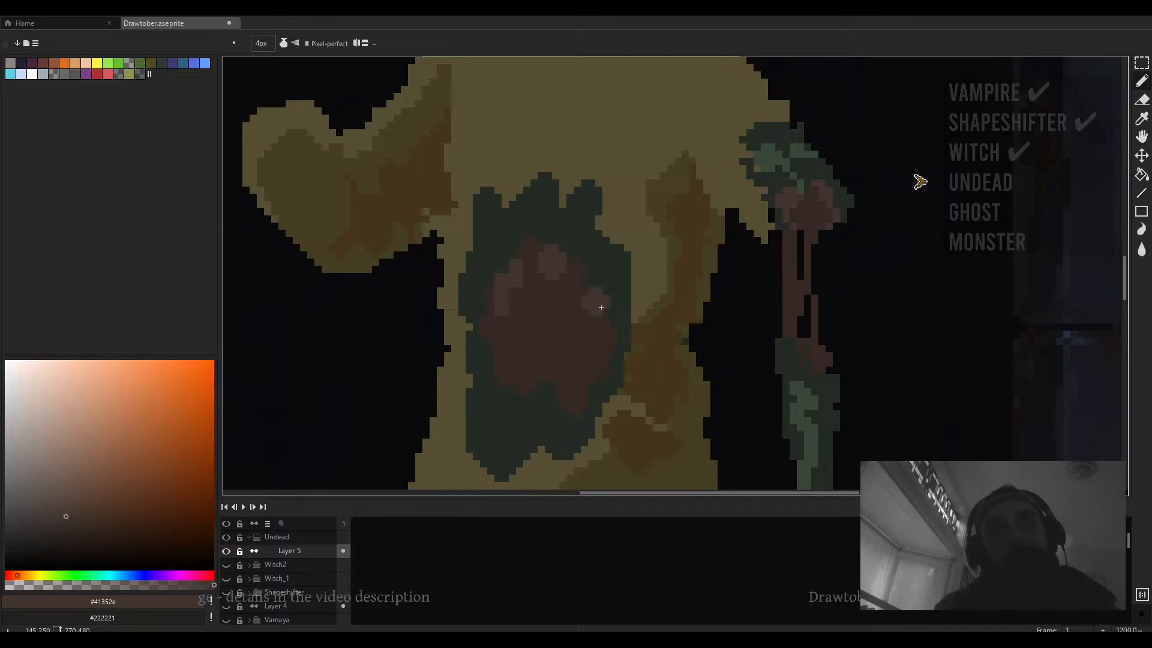
# - Paint lighter reddish-brown strokes inside the chest wound core with a 3 px brush
pyautogui.scroll(-3, 596, 302)
pyautogui.moveTo(592, 305); pyautogui.dragTo(591, 291)
pyautogui.scroll(2, 592, 312)
pyautogui.moveTo(593, 332); pyautogui.dragTo(618, 264)
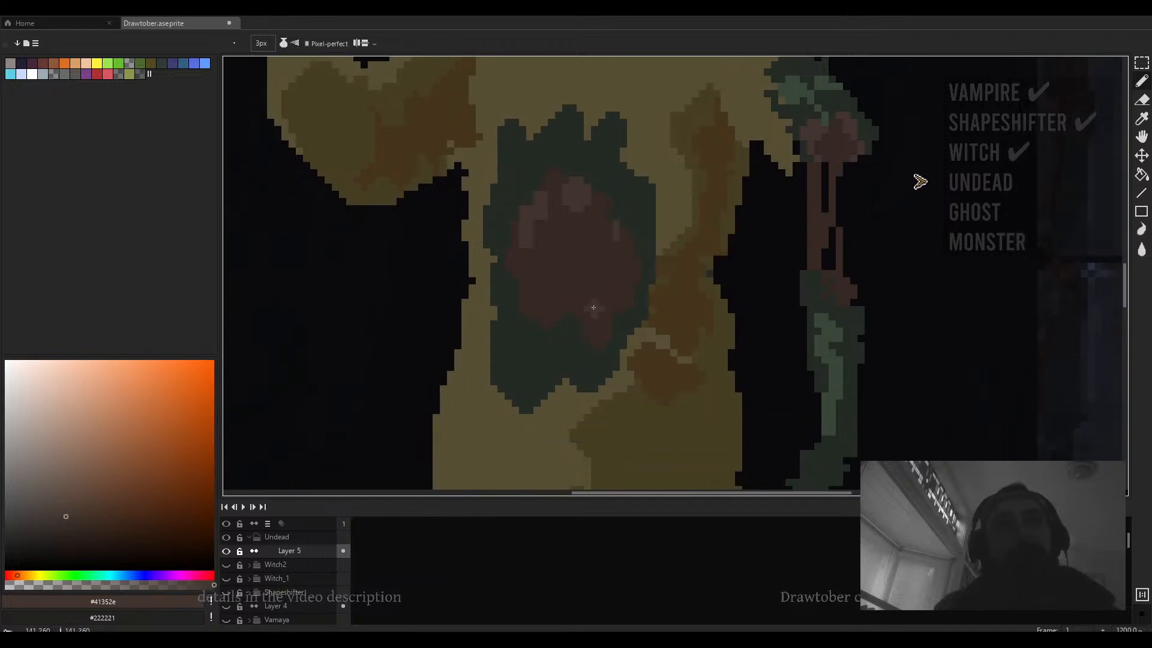
pyautogui.moveTo(594, 310)
pyautogui.mouseDown()
pyautogui.moveTo(563, 302)
pyautogui.moveTo(559, 322)
pyautogui.moveTo(536, 319)
pyautogui.moveTo(587, 286)
pyautogui.mouseUp()
# - Pick a darker brown from the wound and add a stroke along the lower right of the wound core
pyautogui.scroll(-1, 583, 286)
pyautogui.scroll(-1, 583, 288)
pyautogui.scroll(2, 608, 289)
pyautogui.scroll(-2, 585, 288)
pyautogui.scroll(-1, 582, 276)
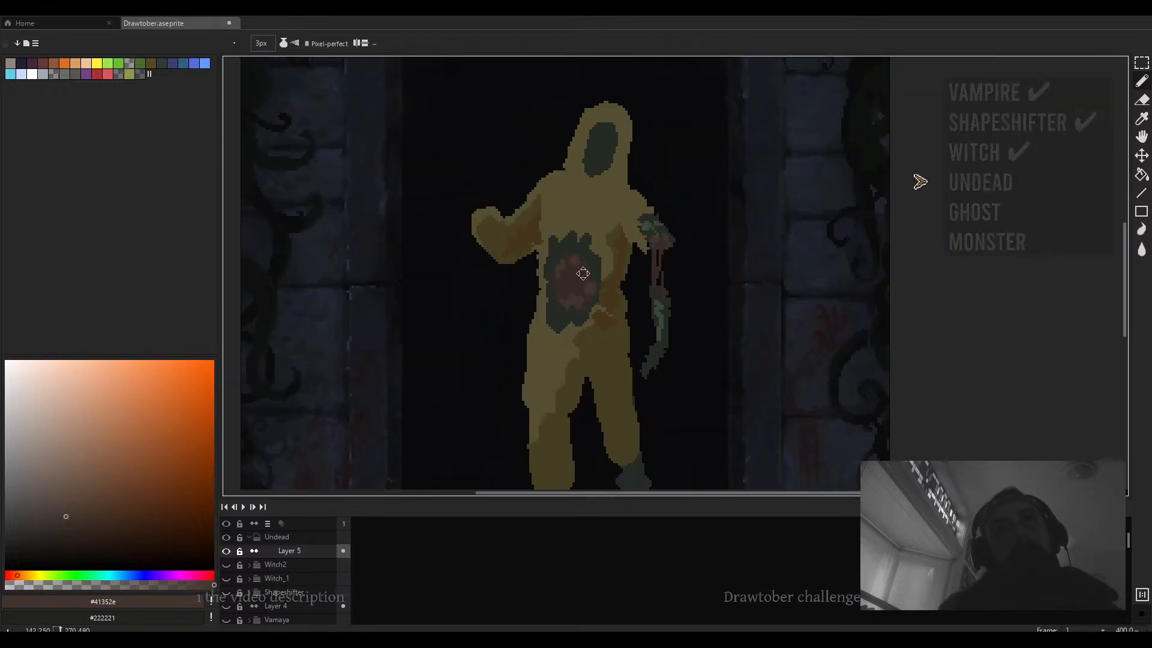
pyautogui.scroll(3, 581, 270)
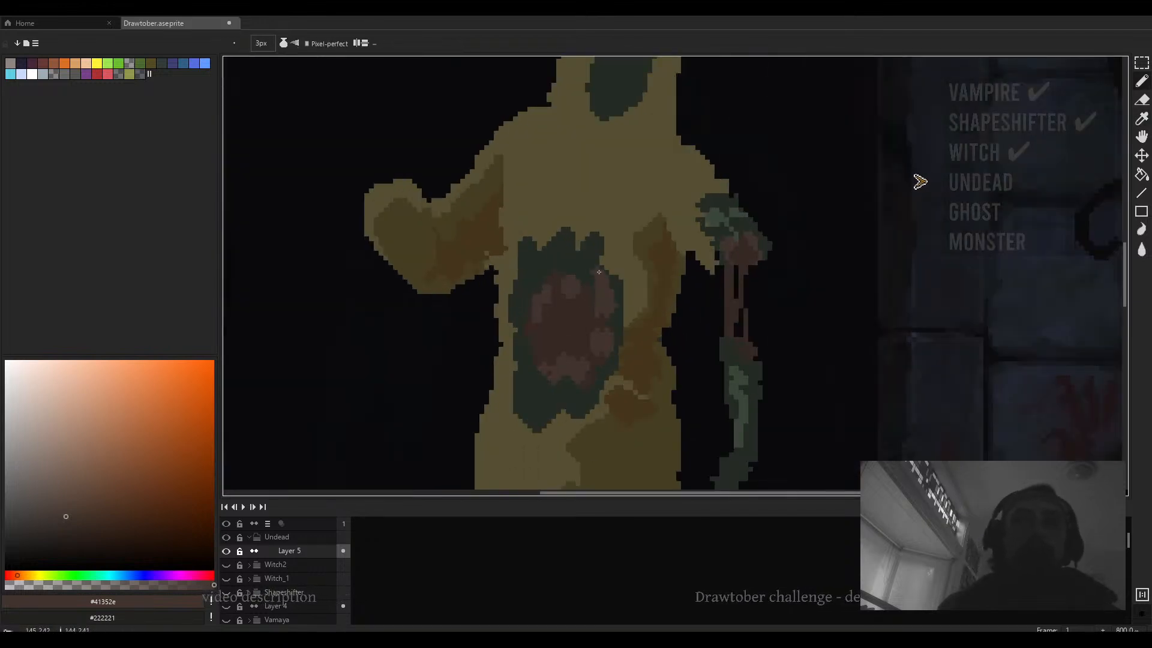
pyautogui.keyDown('alt'); pyautogui.click(593, 288); pyautogui.keyUp('alt')
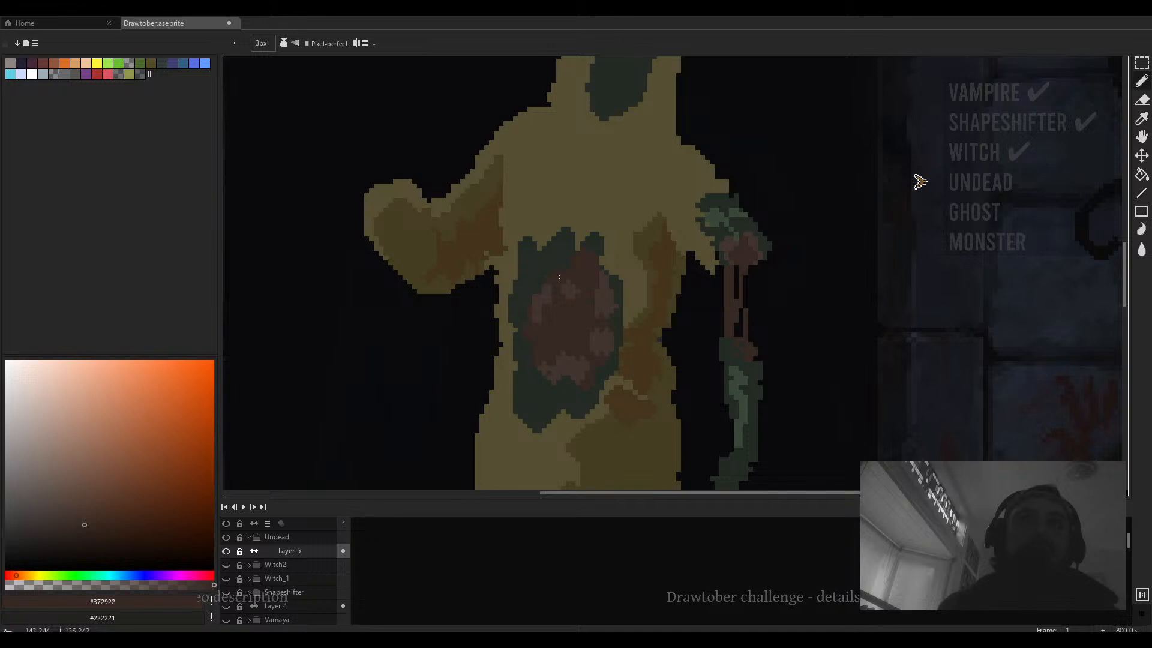
pyautogui.moveTo(625, 332); pyautogui.dragTo(647, 333)
# - Select the chest wound area with a rectangular marquee and move it slightly upward
pyautogui.press('m')
pyautogui.moveTo(644, 240)
pyautogui.mouseDown()
pyautogui.moveTo(577, 379)
pyautogui.moveTo(536, 413)
pyautogui.mouseUp()
pyautogui.moveTo(604, 352)
pyautogui.mouseDown()
pyautogui.moveTo(624, 330)
pyautogui.moveTo(618, 283)
pyautogui.moveTo(669, 308)
pyautogui.moveTo(613, 384)
pyautogui.moveTo(596, 383)
pyautogui.moveTo(593, 365)
pyautogui.mouseUp()
pyautogui.click(671, 283)
# - Pick the body's yellow and paint and fill the empty gap left beneath the moved wound
pyautogui.press('b')
pyautogui.keyDown('alt'); pyautogui.click(658, 300); pyautogui.keyUp('alt')
pyautogui.keyDown('alt'); pyautogui.click(604, 348); pyautogui.keyUp('alt')
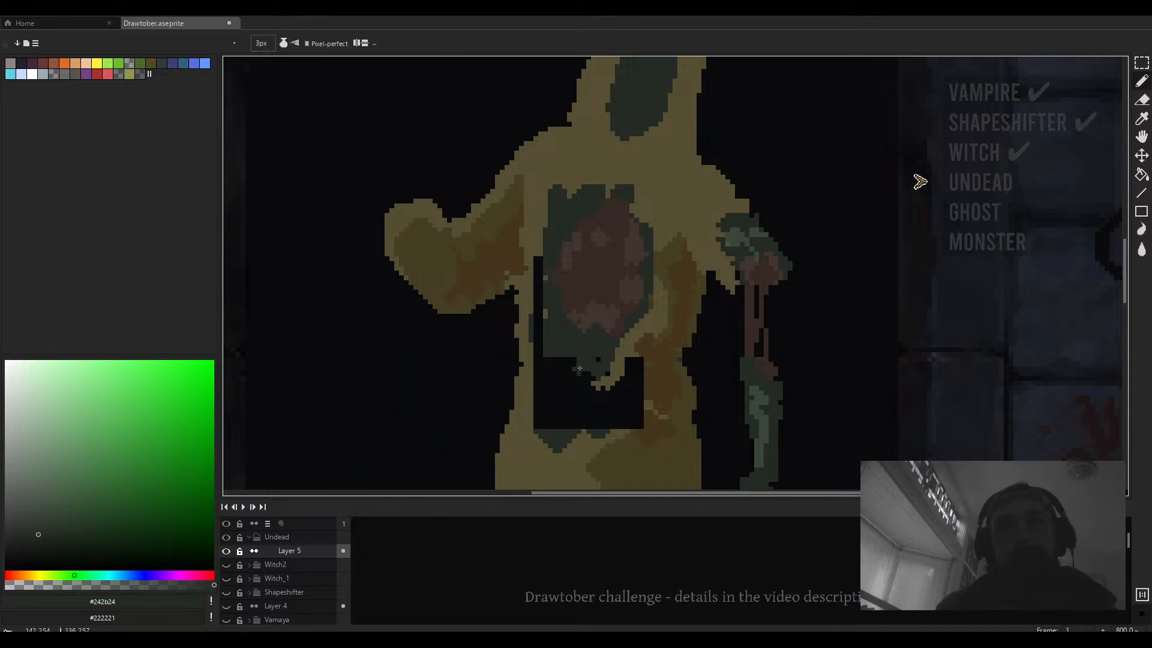
pyautogui.keyDown('alt'); pyautogui.click(601, 376); pyautogui.keyUp('alt')
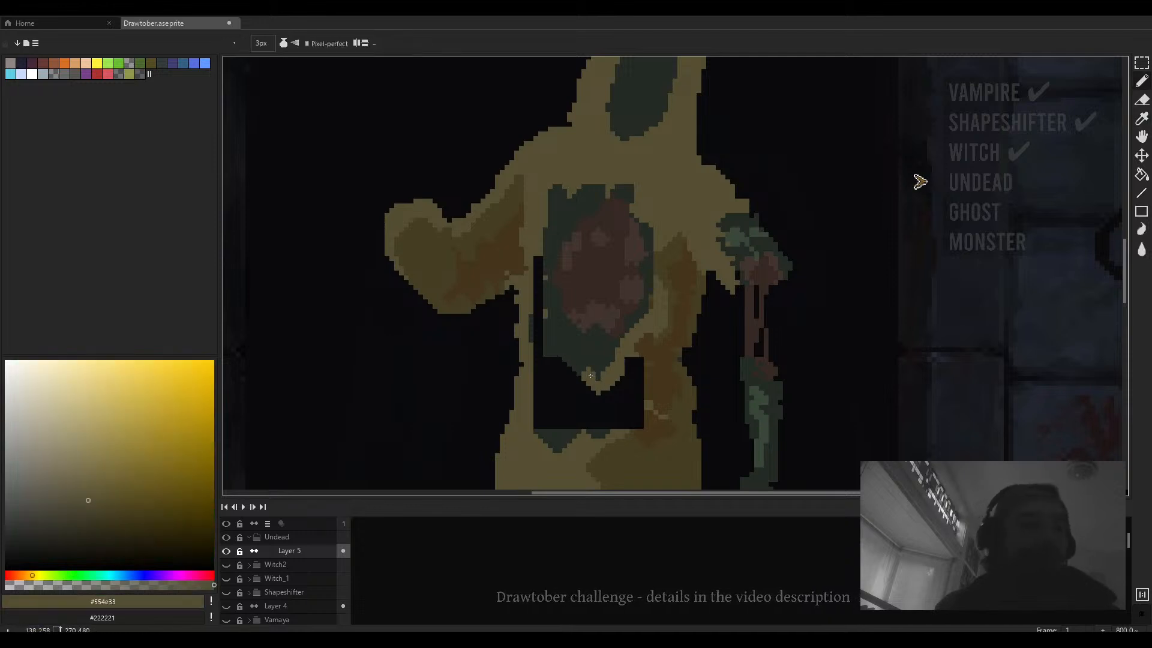
pyautogui.press('v')
pyautogui.press('b')
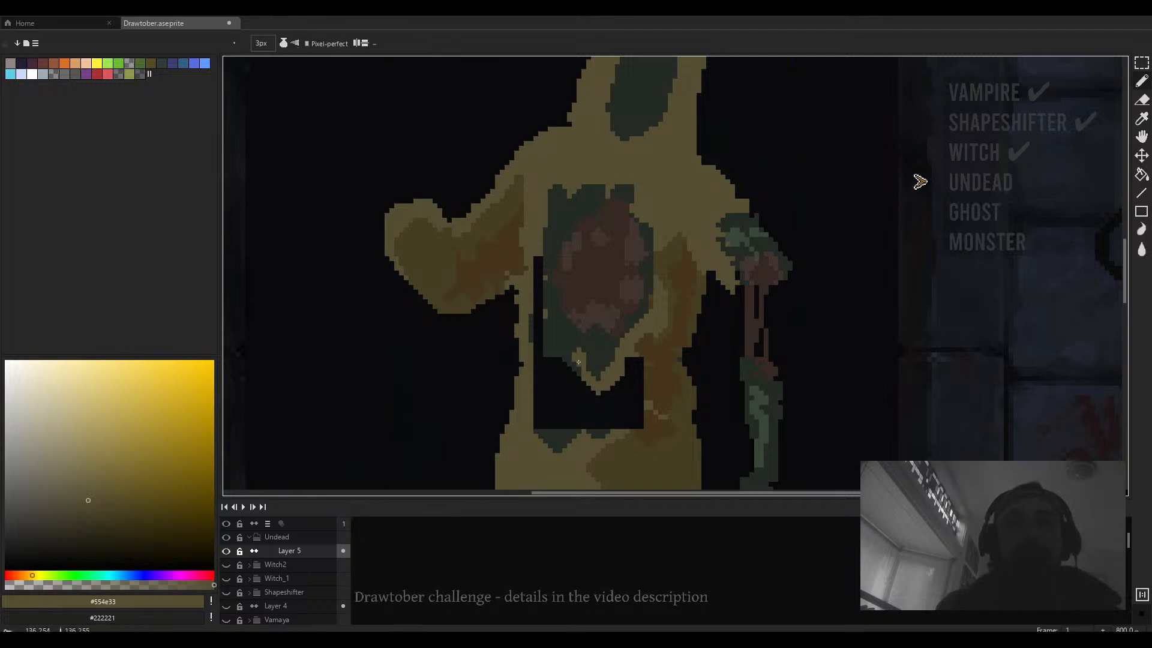
pyautogui.moveTo(578, 363)
pyautogui.mouseDown()
pyautogui.moveTo(560, 361)
pyautogui.moveTo(541, 280)
pyautogui.moveTo(540, 372)
pyautogui.mouseUp()
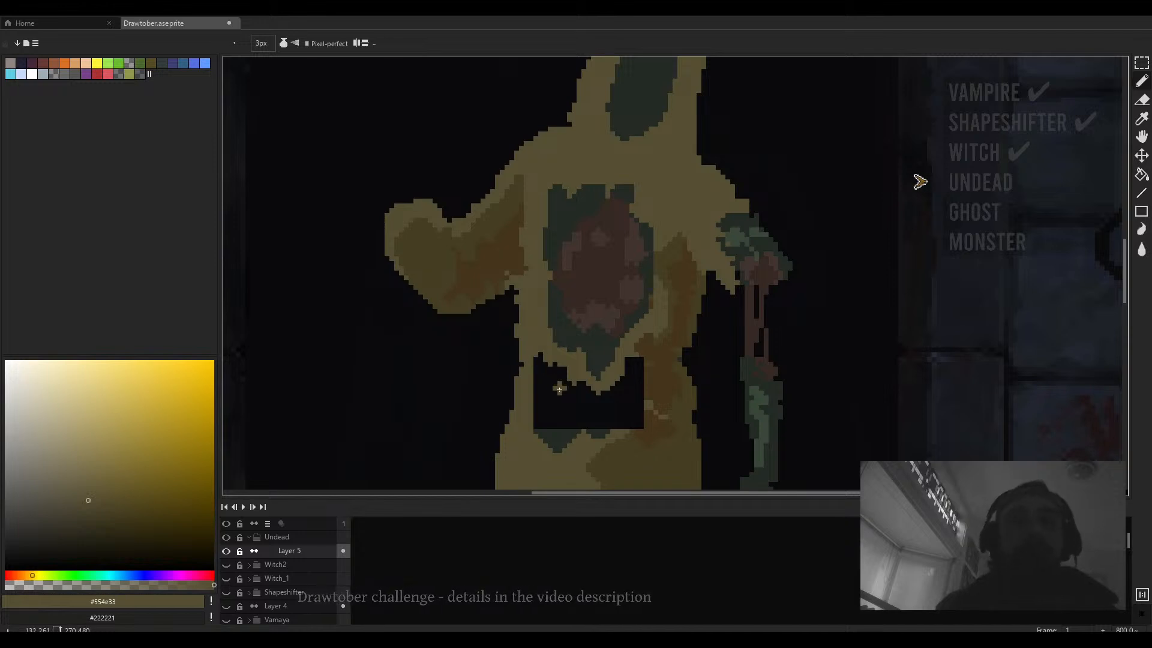
pyautogui.press('g')
pyautogui.click(577, 400)
pyautogui.click(557, 437)
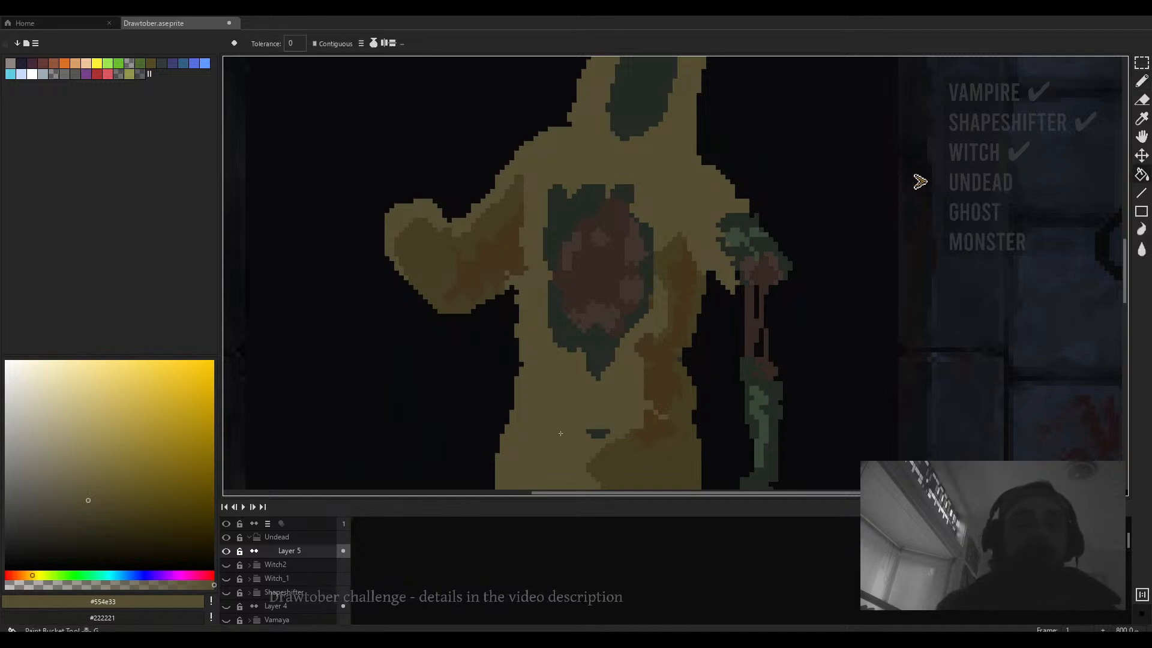
pyautogui.click(596, 432)
pyautogui.scroll(2, 583, 387)
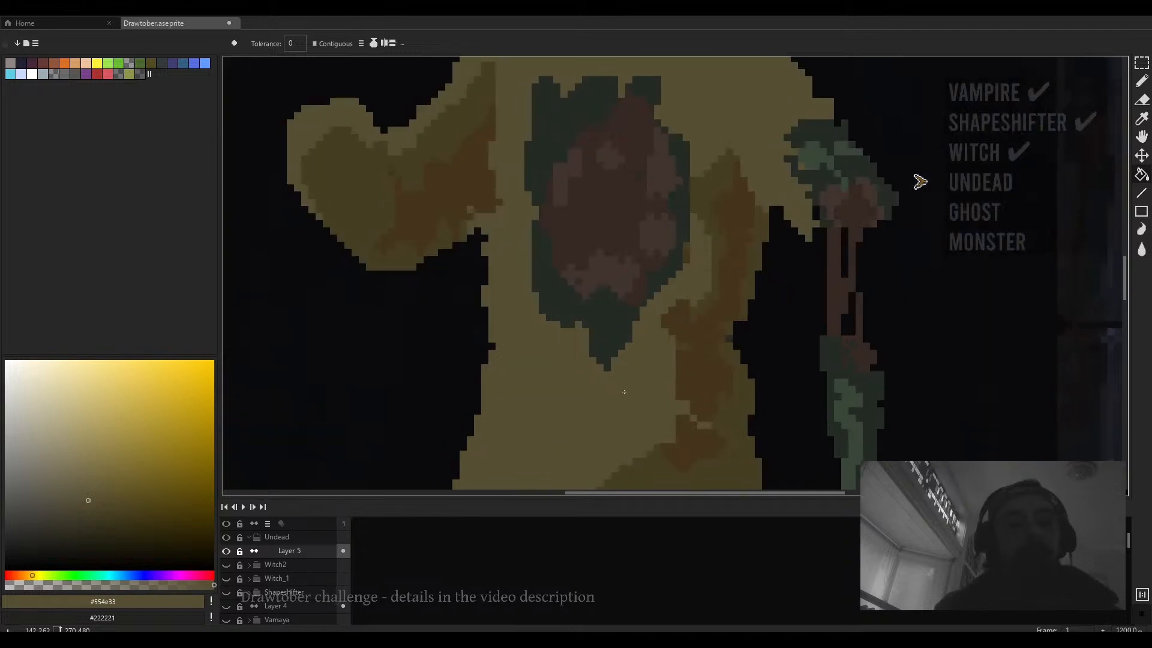
# - Shrink the brush to 1 px and touch up the wound's lower edge with the body yellow
pyautogui.press('b')
pyautogui.keyDown('alt'); pyautogui.click(682, 328); pyautogui.keyUp('alt')
pyautogui.scroll(-2, 678, 369)
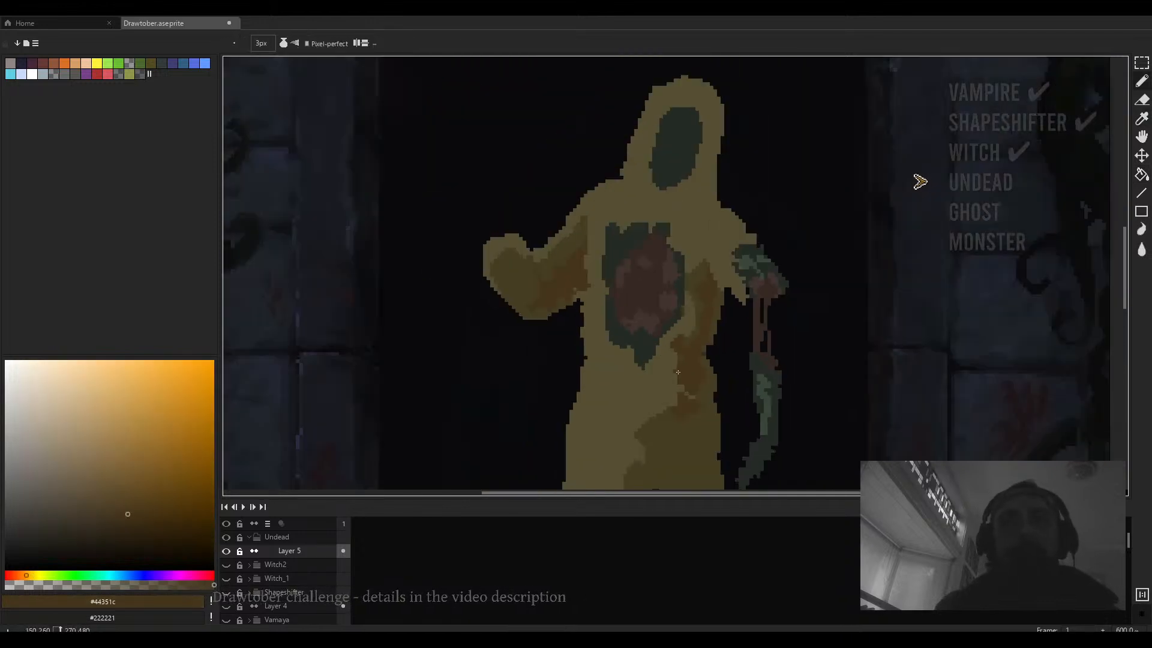
pyautogui.keyDown('alt'); pyautogui.click(604, 316); pyautogui.keyUp('alt')
pyautogui.press('-')
pyautogui.press('-')
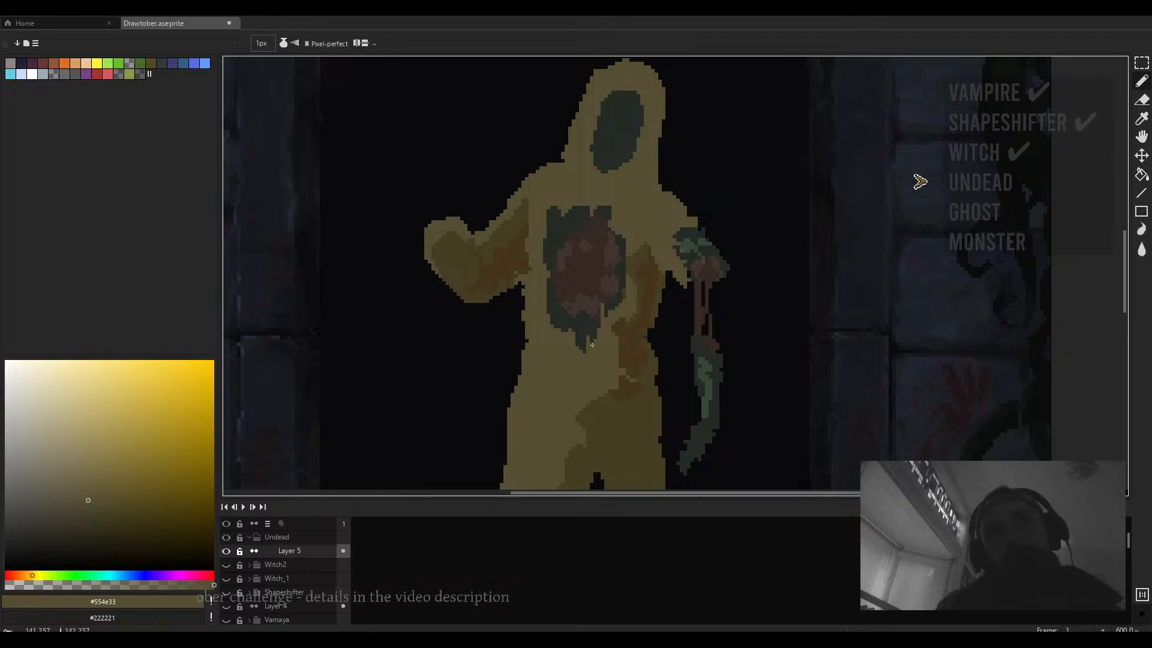
pyautogui.moveTo(587, 341); pyautogui.dragTo(592, 361)
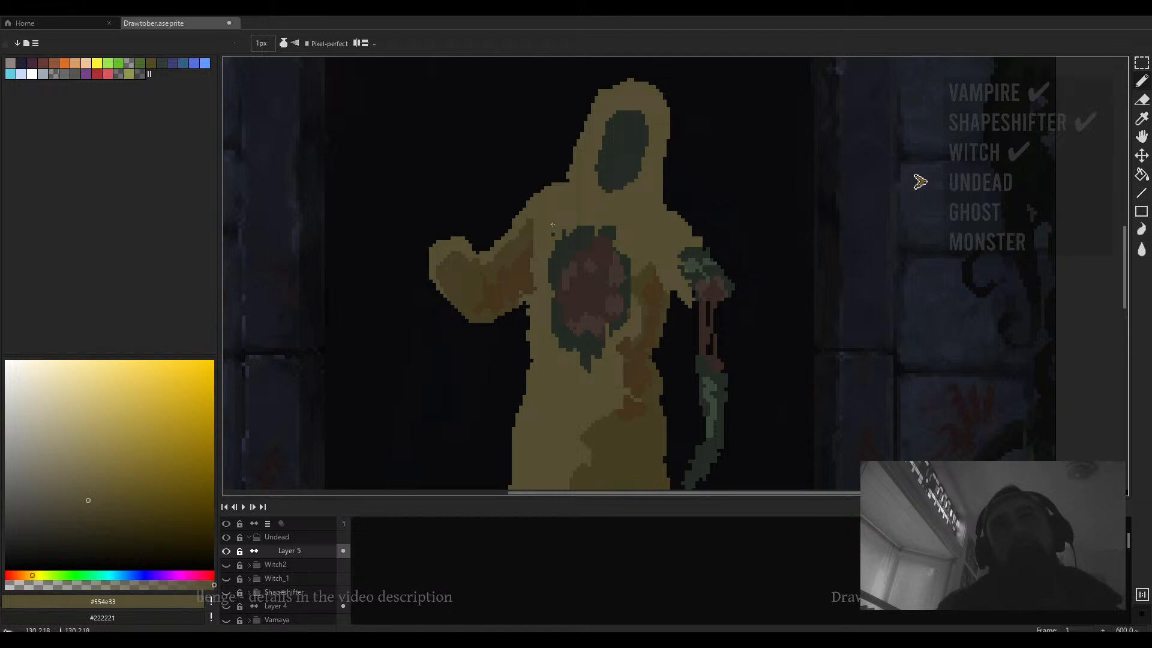
# - Pick a darker reddish-brown and paint deep streaks down the centre of the chest wound
pyautogui.scroll(-1, 312, 446)
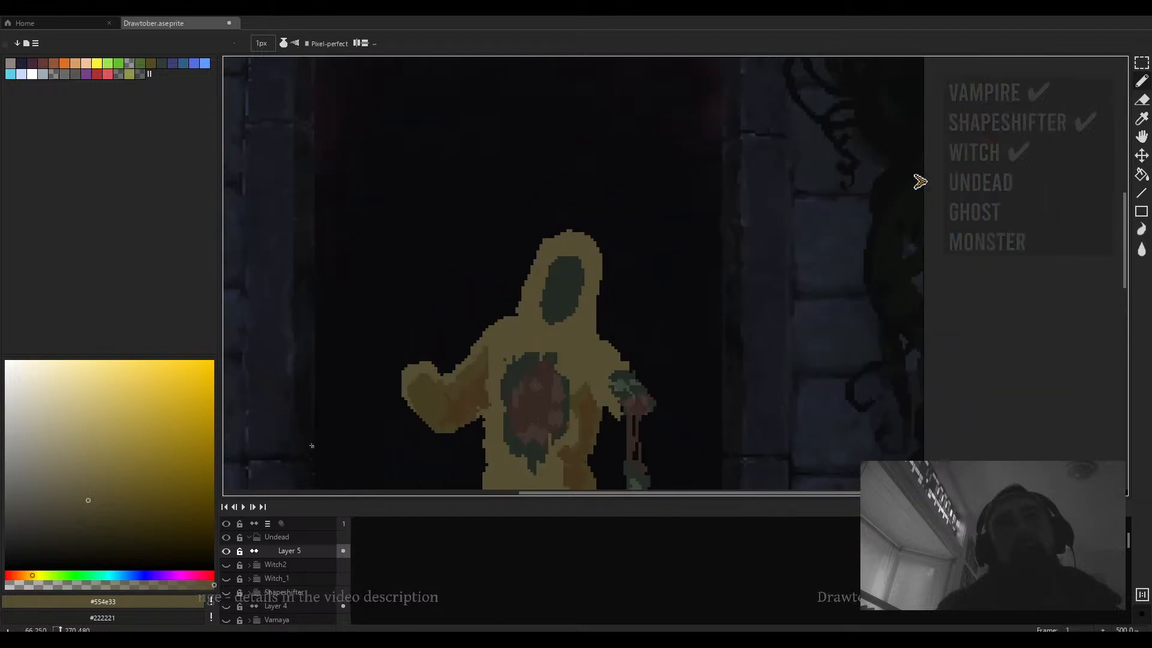
pyautogui.keyDown('alt'); pyautogui.click(514, 412); pyautogui.keyUp('alt')
pyautogui.moveTo(83, 527); pyautogui.dragTo(101, 540)
pyautogui.scroll(-4, 532, 428)
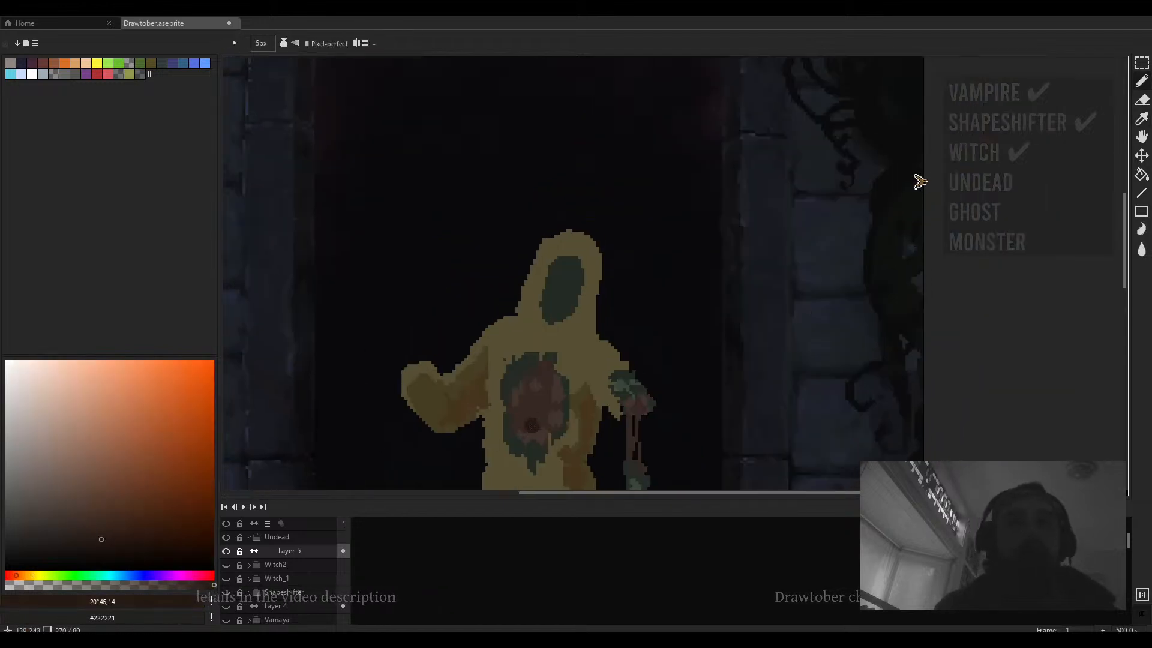
pyautogui.moveTo(532, 413)
pyautogui.mouseDown()
pyautogui.moveTo(540, 402)
pyautogui.moveTo(541, 434)
pyautogui.mouseUp()
pyautogui.scroll(2, 540, 424)
pyautogui.scroll(-2, 542, 429)
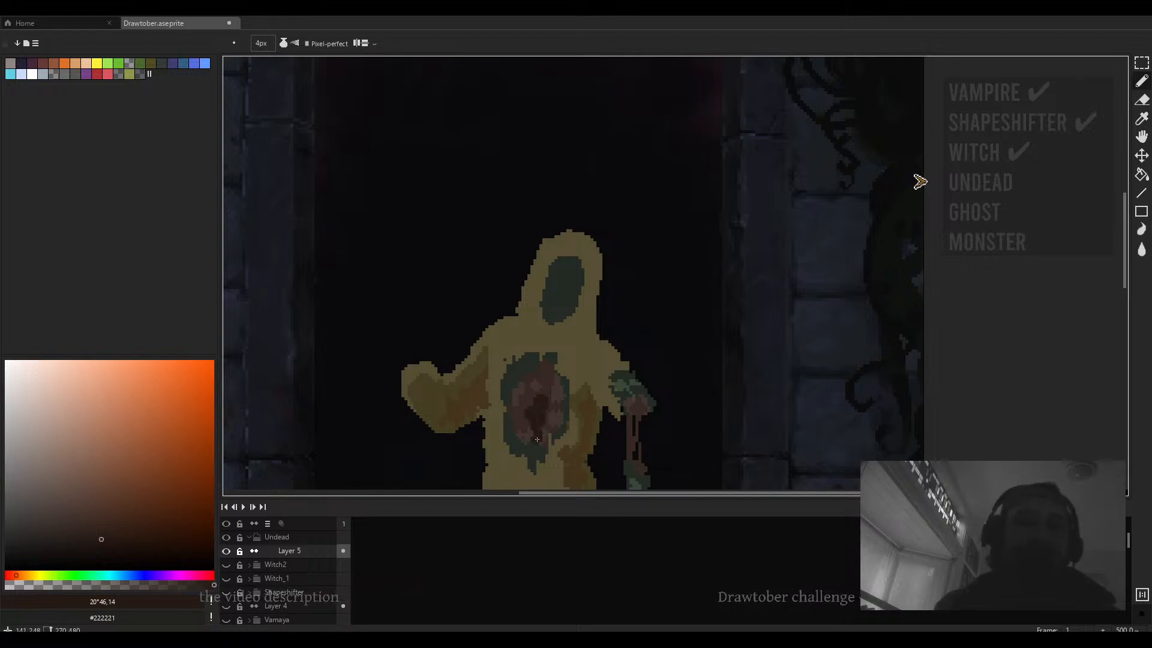
pyautogui.scroll(2, 549, 411)
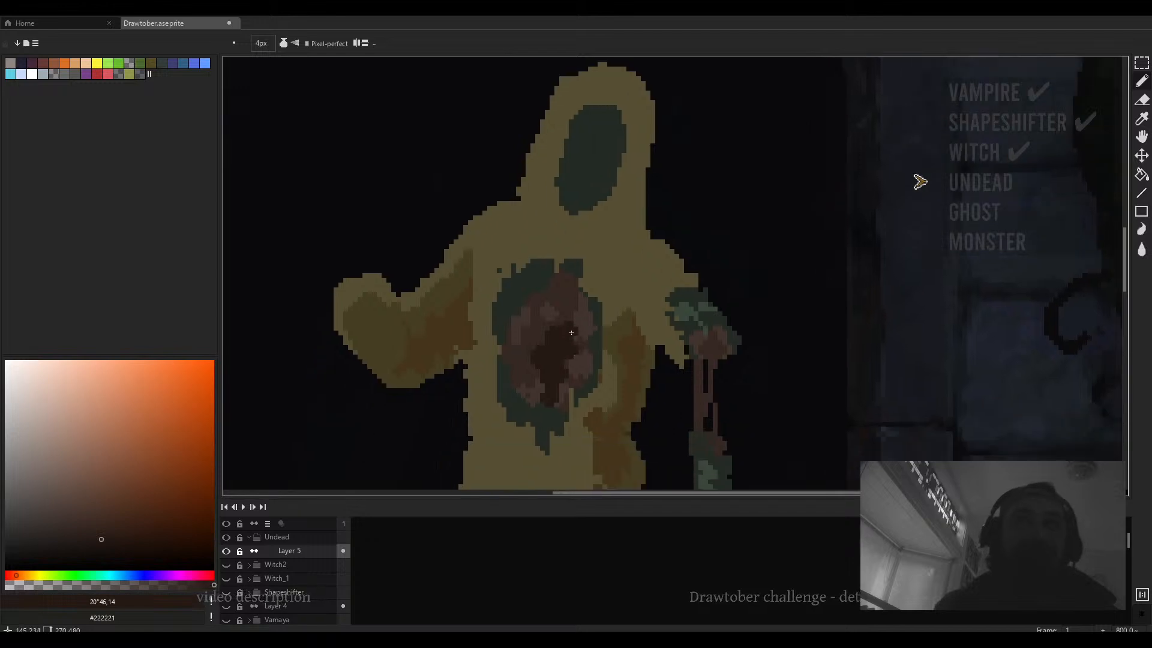
pyautogui.moveTo(567, 322); pyautogui.dragTo(567, 324)
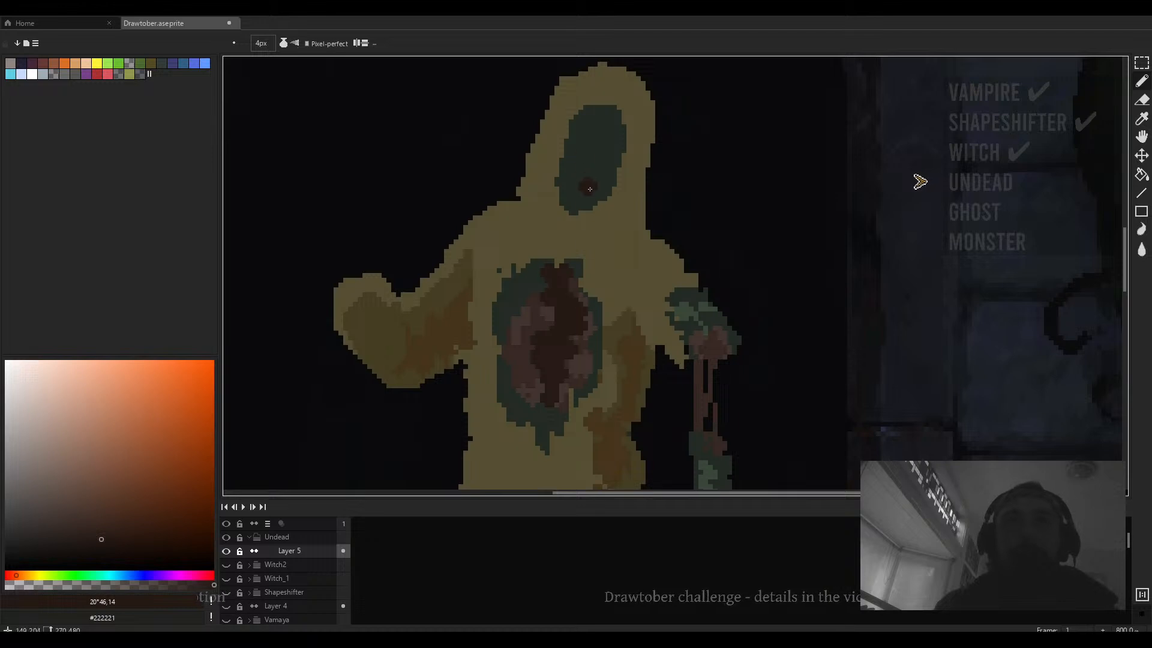
# - Paint a dark red open mouth inside the face and erase stray pixels around the hood
pyautogui.moveTo(586, 170); pyautogui.dragTo(585, 193)
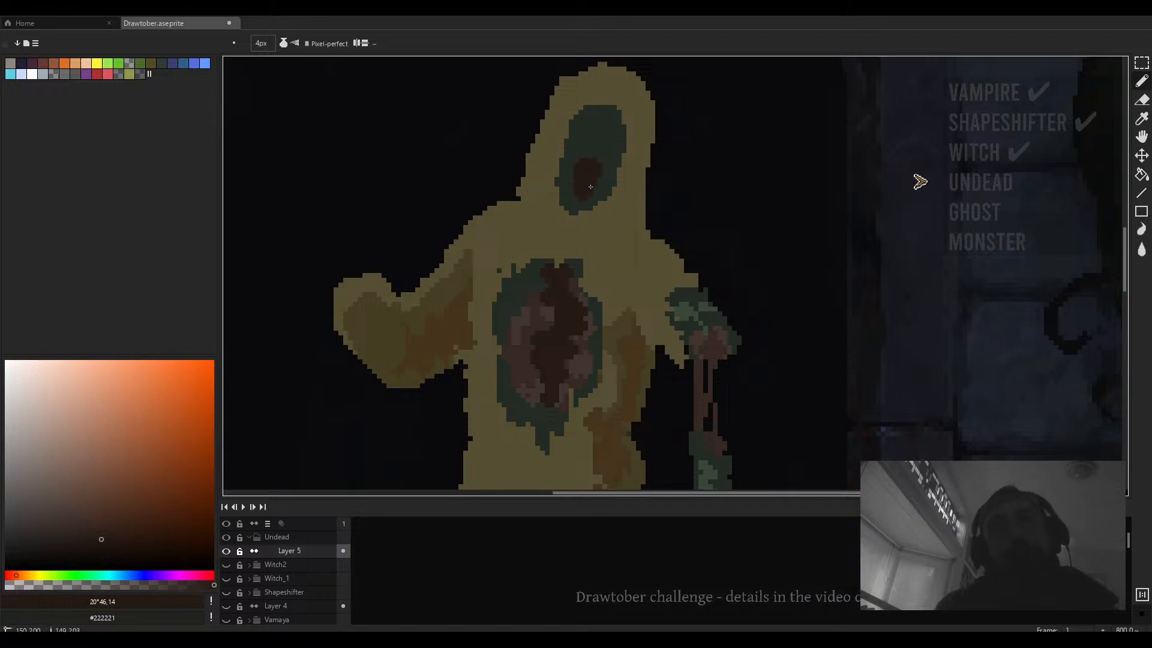
pyautogui.press('e')
pyautogui.moveTo(648, 213)
pyautogui.mouseDown()
pyautogui.moveTo(504, 178)
pyautogui.moveTo(528, 183)
pyautogui.moveTo(523, 122)
pyautogui.moveTo(547, 150)
pyautogui.moveTo(648, 198)
pyautogui.moveTo(668, 122)
pyautogui.mouseUp()
pyautogui.moveTo(673, 159); pyautogui.dragTo(659, 221)
pyautogui.moveTo(514, 193); pyautogui.dragTo(513, 208)
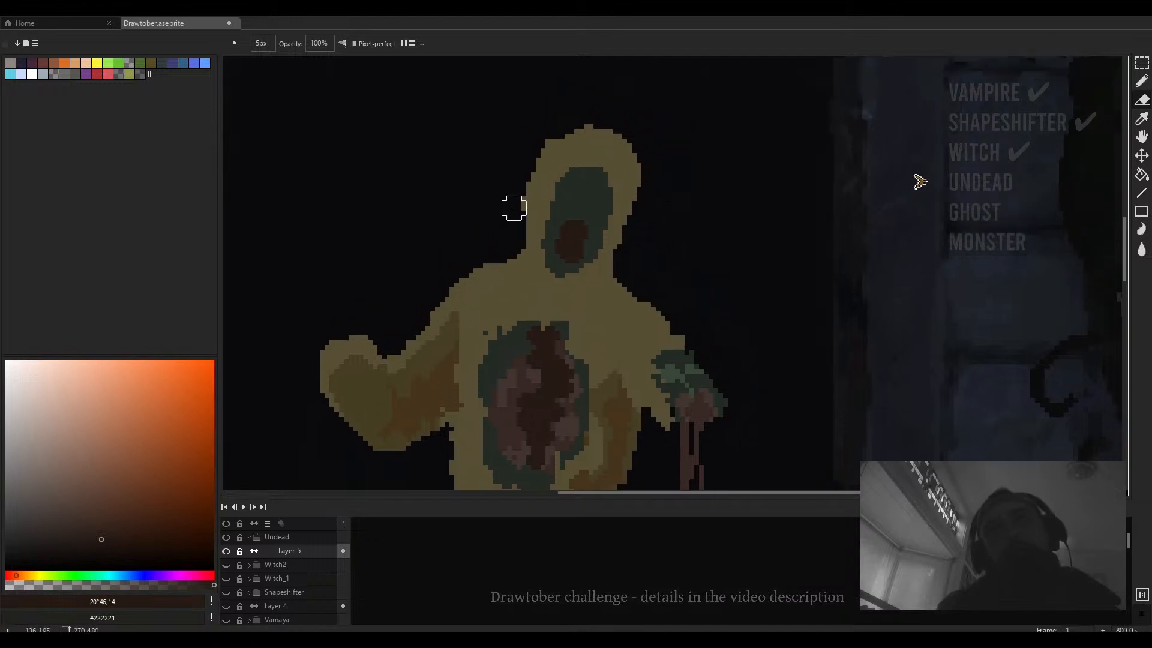
# - Pick a darker green and shade the upper and right edges of the face with 1 px strokes
pyautogui.scroll(-2, 586, 232)
pyautogui.press('b')
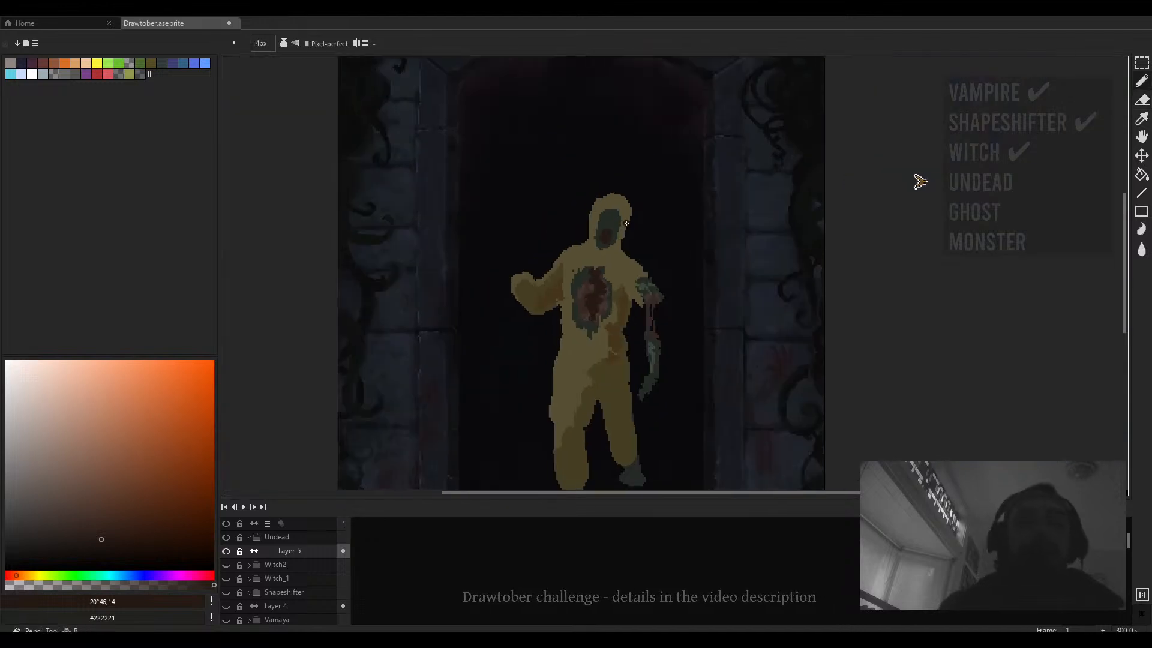
pyautogui.keyDown('alt'); pyautogui.click(608, 247); pyautogui.keyUp('alt')
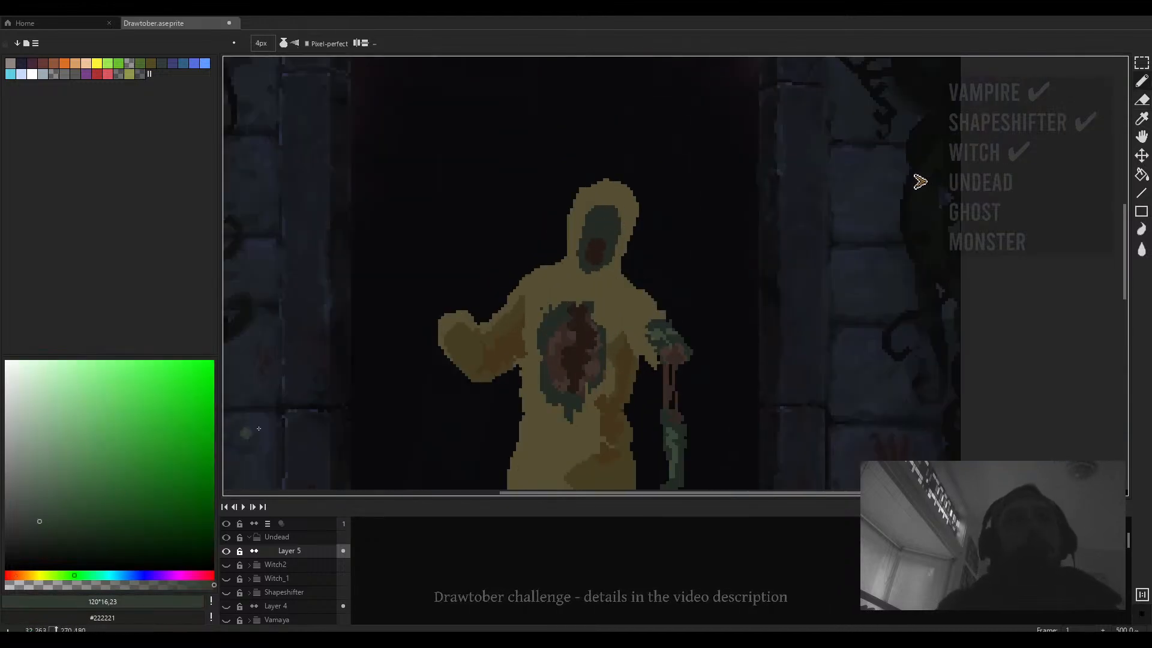
pyautogui.scroll(-2, 612, 247)
pyautogui.scroll(4, 613, 248)
pyautogui.press('-')
pyautogui.press('-')
pyautogui.press('-')
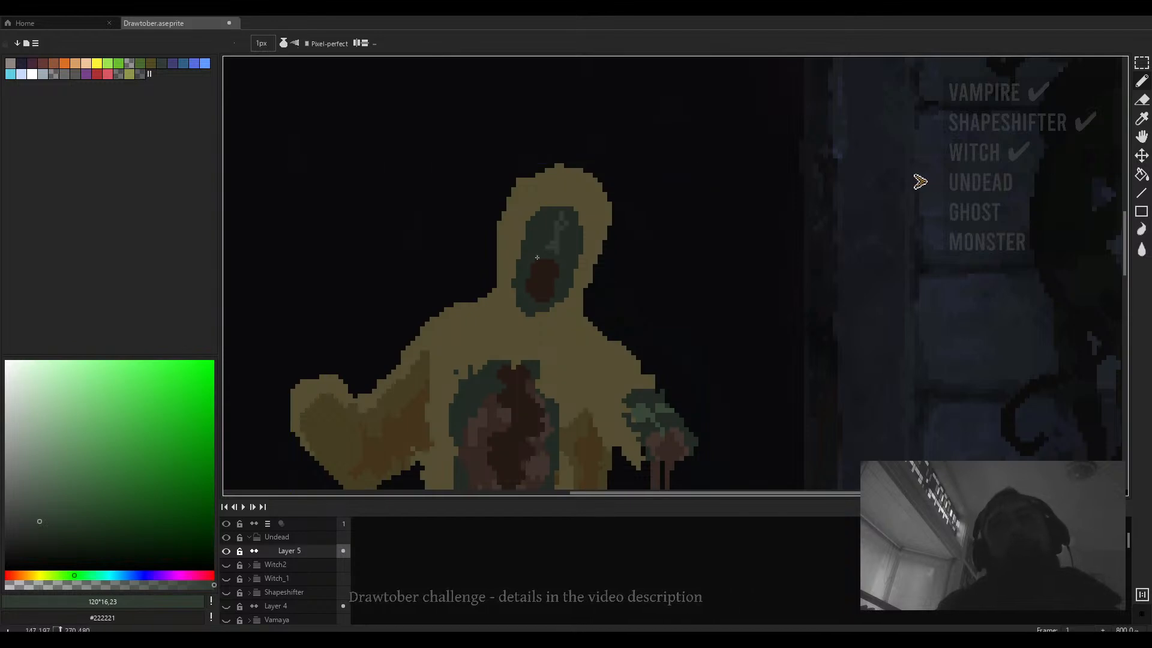
pyautogui.press('+')
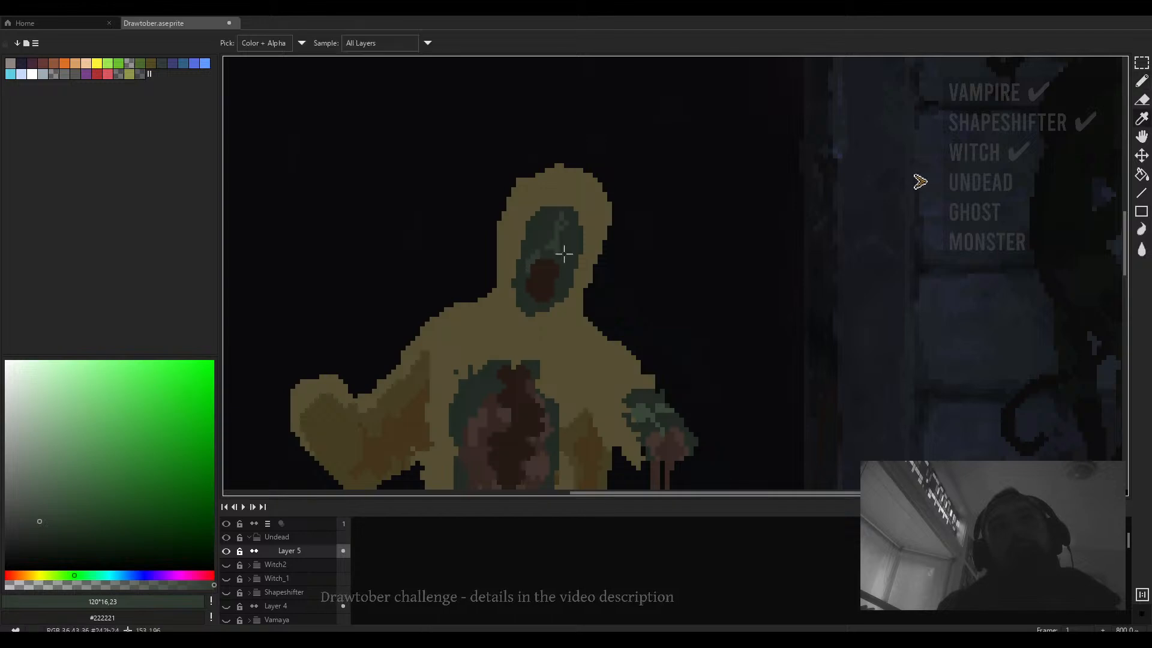
pyautogui.click(39, 545)
pyautogui.press('+')
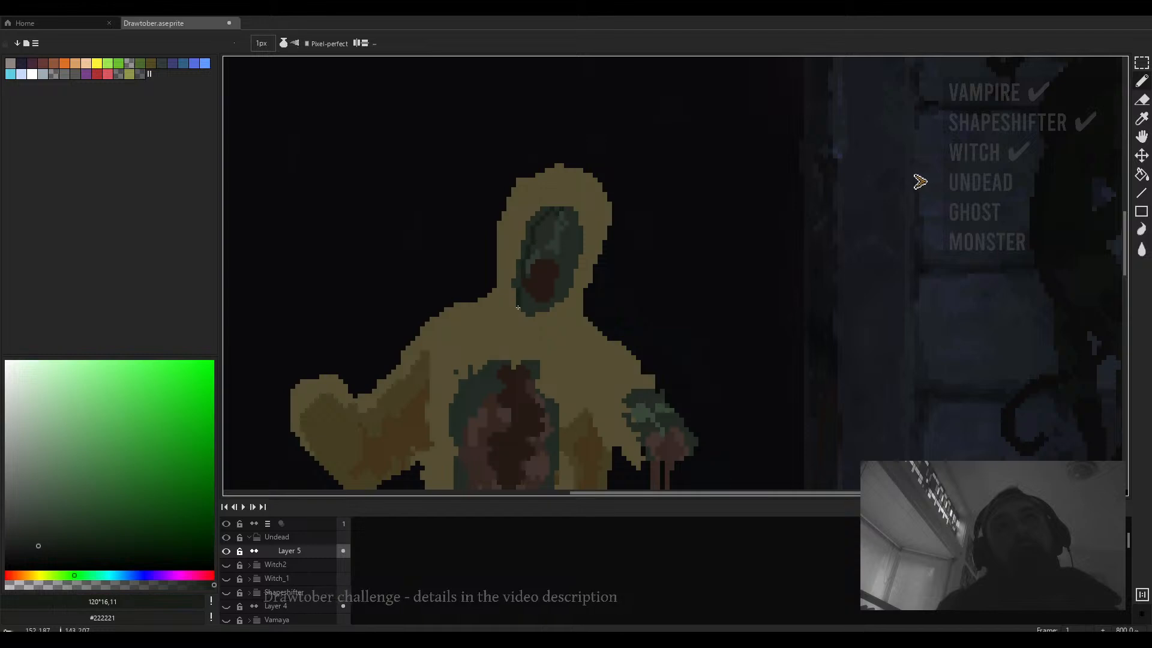
pyautogui.scroll(3, 523, 271)
pyautogui.press('g')
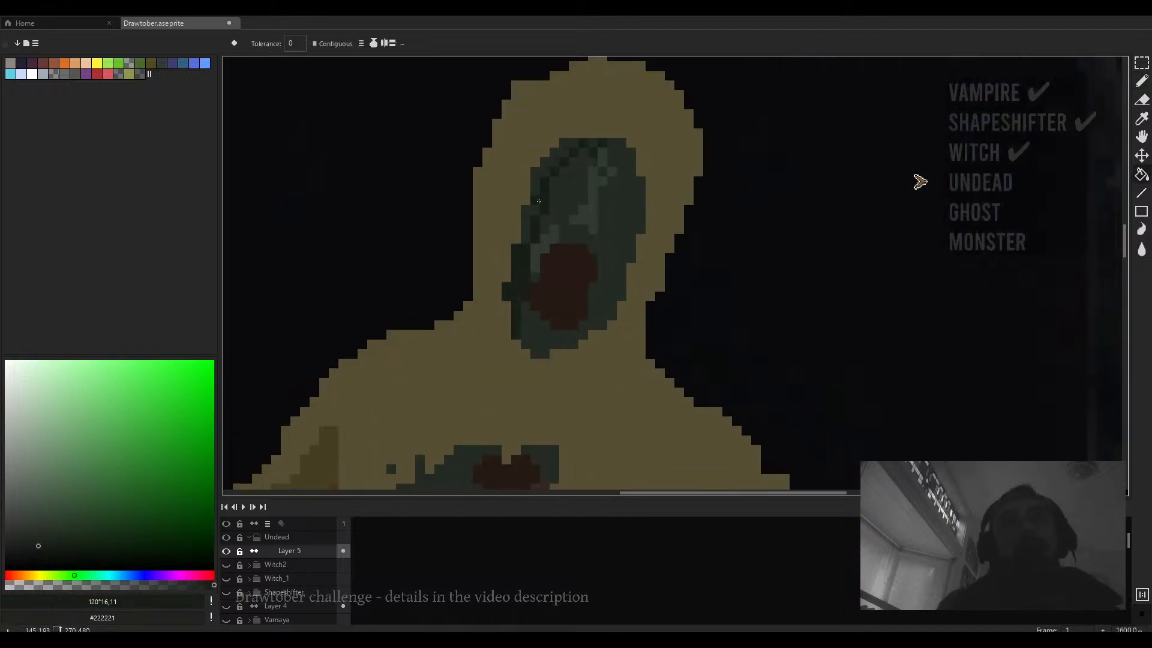
pyautogui.moveTo(618, 184); pyautogui.dragTo(553, 177)
pyautogui.press('b')
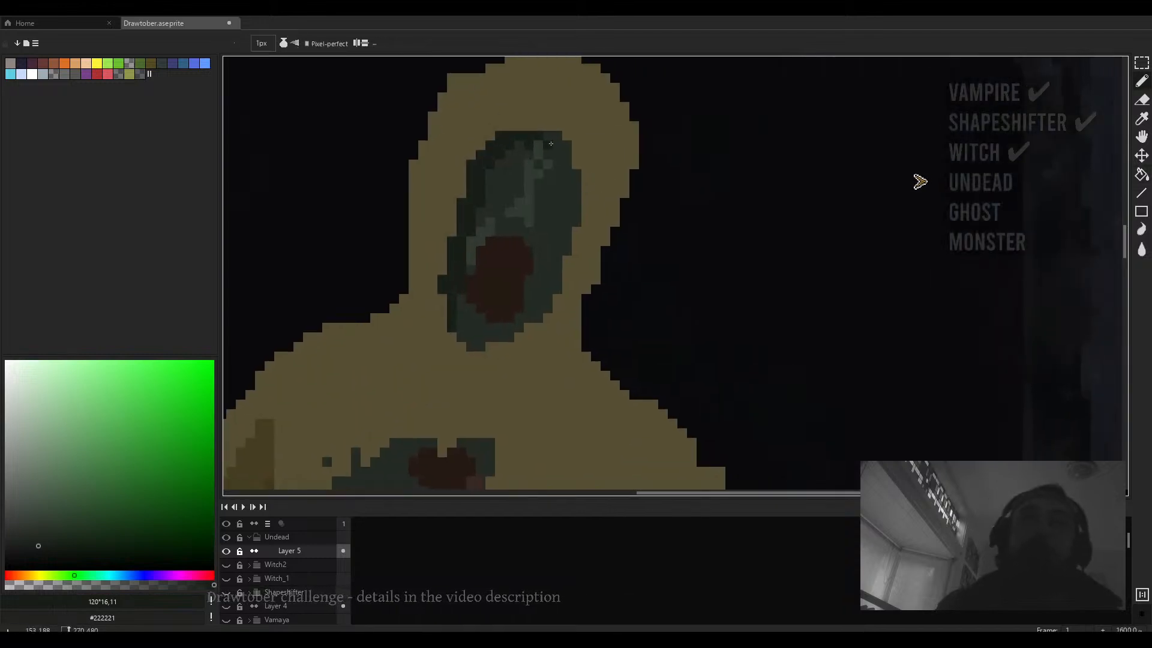
pyautogui.moveTo(548, 136); pyautogui.dragTo(559, 136)
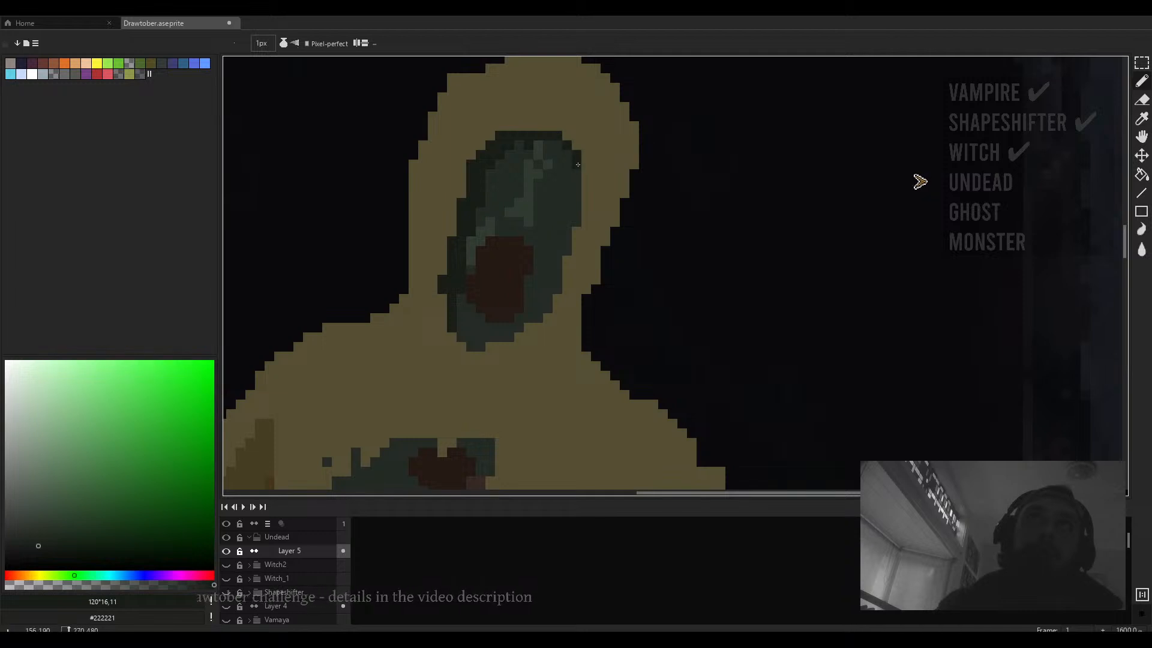
pyautogui.moveTo(586, 170); pyautogui.dragTo(585, 227)
# - Paint a dark green rim along the top of the chest wound and fill a spot inside it
pyautogui.scroll(-1, 585, 227)
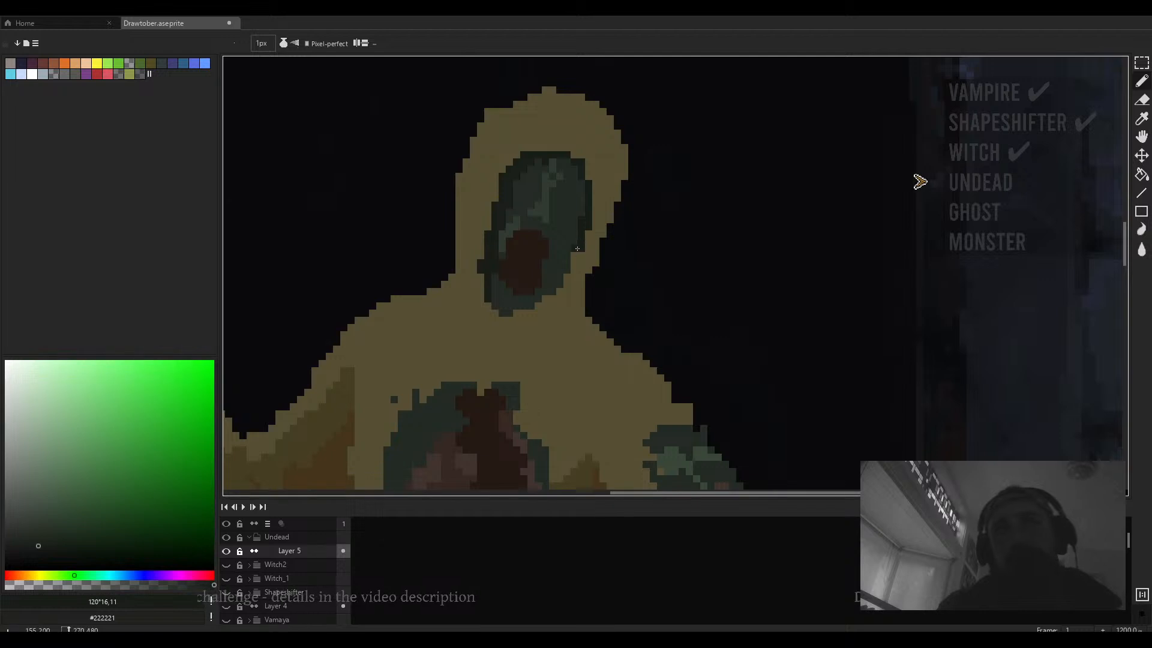
pyautogui.scroll(-5, 575, 267)
pyautogui.scroll(-3, 573, 265)
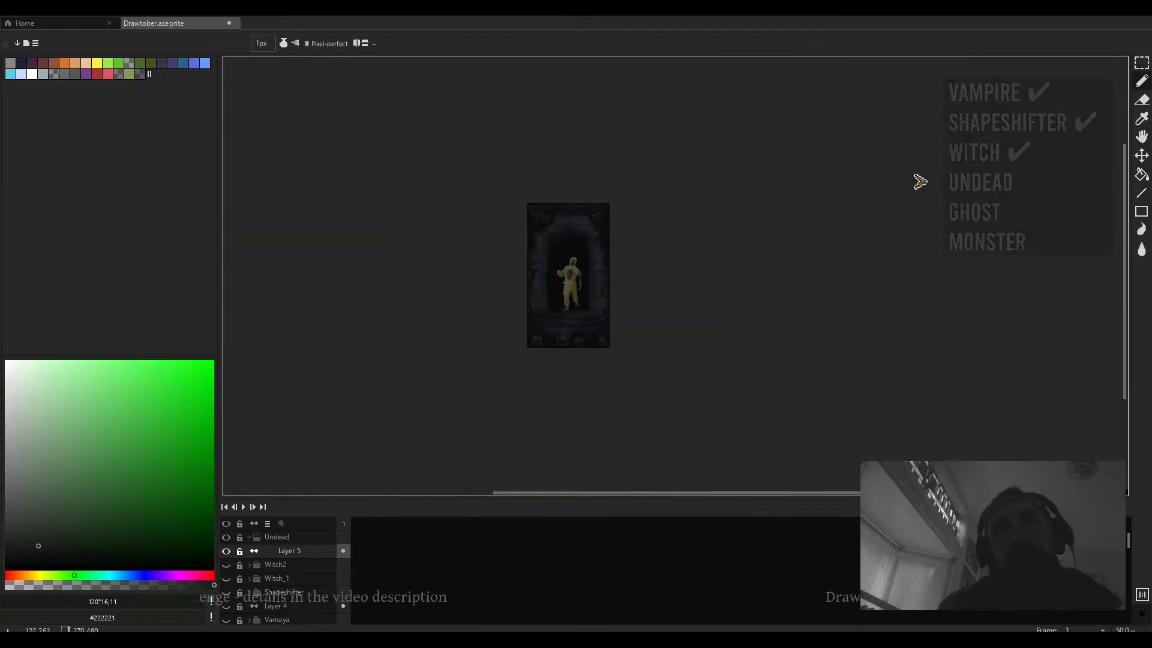
pyautogui.scroll(6, 582, 288)
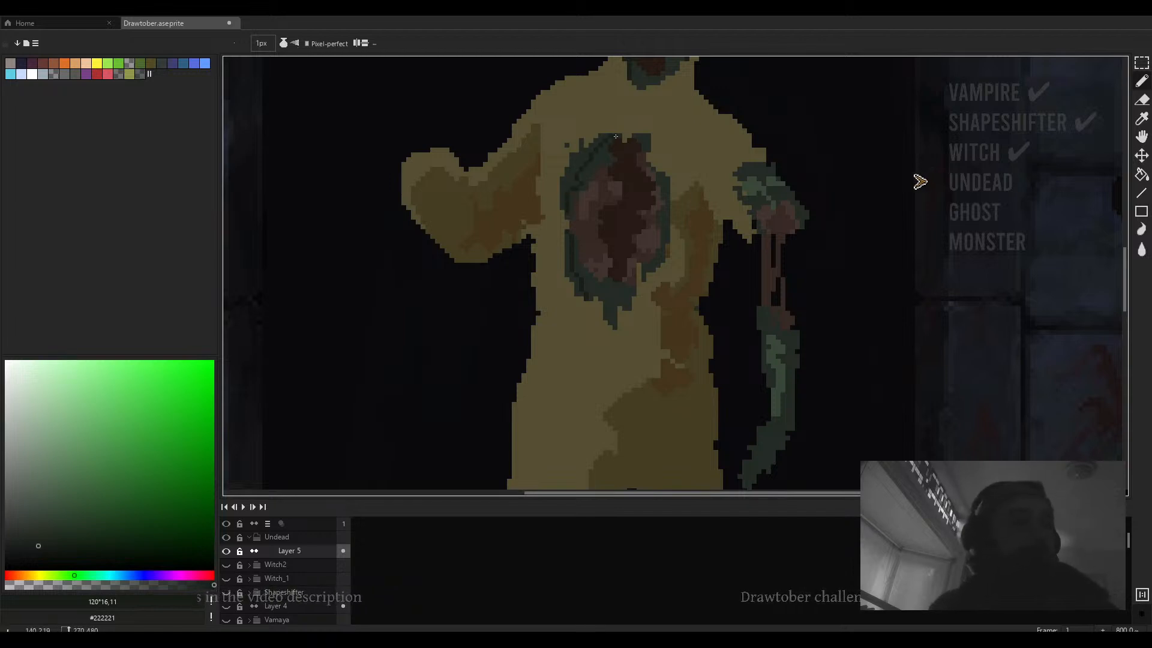
pyautogui.moveTo(624, 156); pyautogui.dragTo(667, 168)
pyautogui.press('g')
pyautogui.click(632, 219)
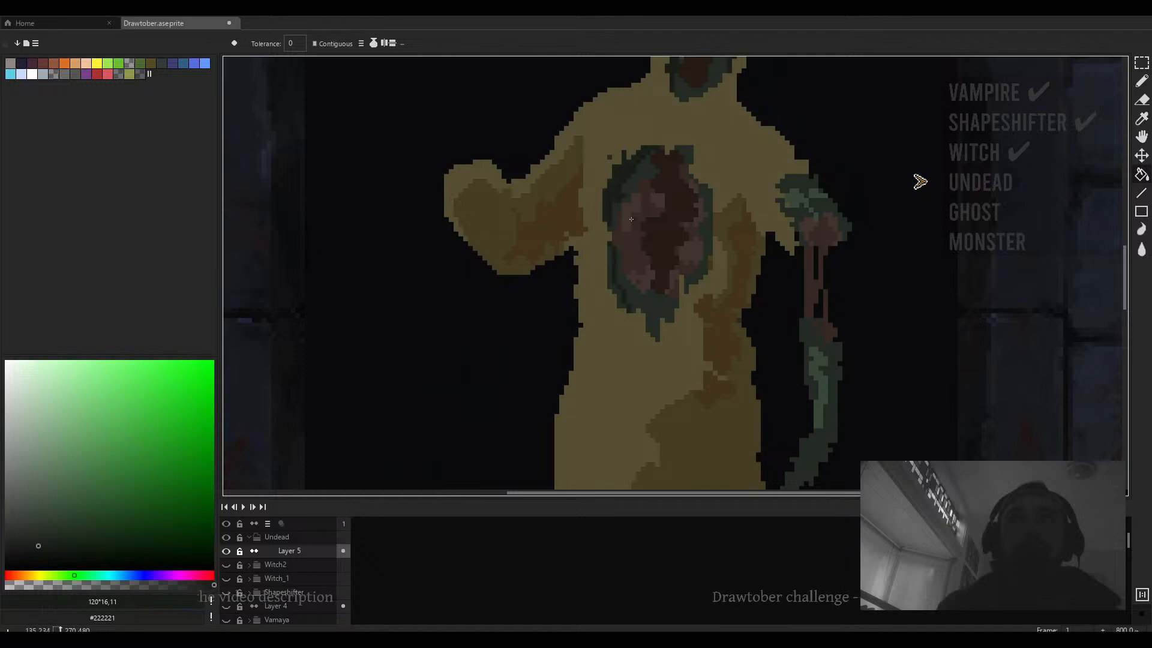
# - Extend the wound's dark green rim downward in a drip below the chest
pyautogui.scroll(-5, 665, 158)
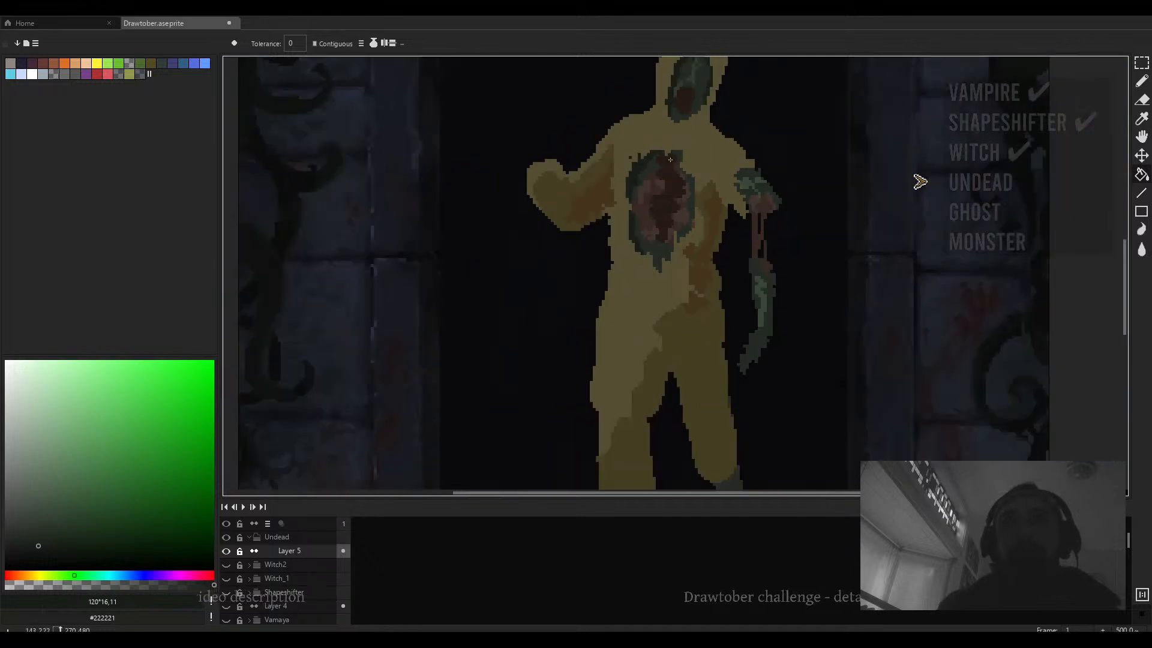
pyautogui.press('b')
pyautogui.scroll(6, 630, 309)
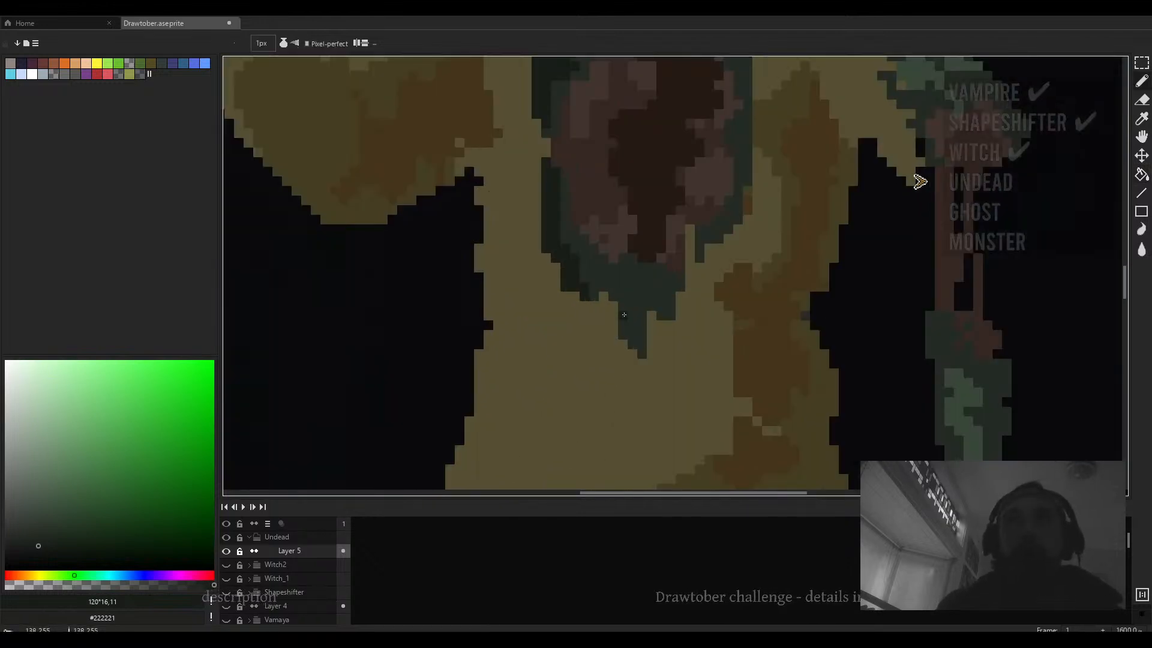
pyautogui.moveTo(624, 315); pyautogui.dragTo(639, 355)
pyautogui.scroll(-6, 629, 349)
pyautogui.scroll(5, 652, 322)
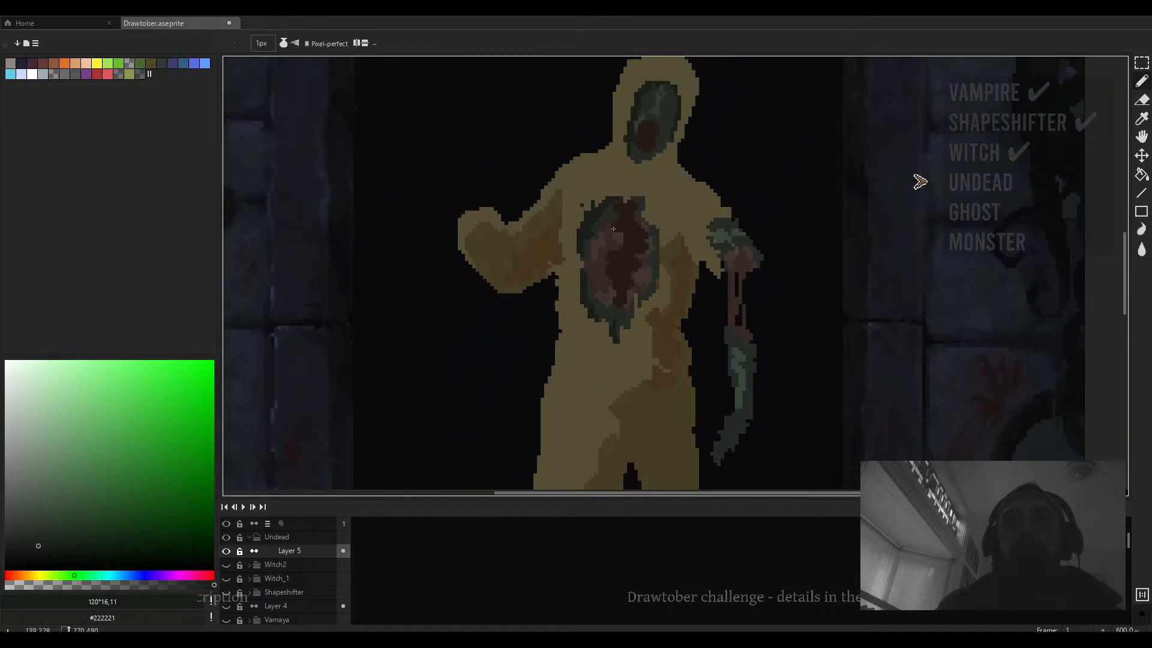
# - Sample the wound's dark red and paint 2 px strokes deeper inside the chest wound
pyautogui.keyDown('alt'); pyautogui.click(610, 242); pyautogui.keyUp('alt')
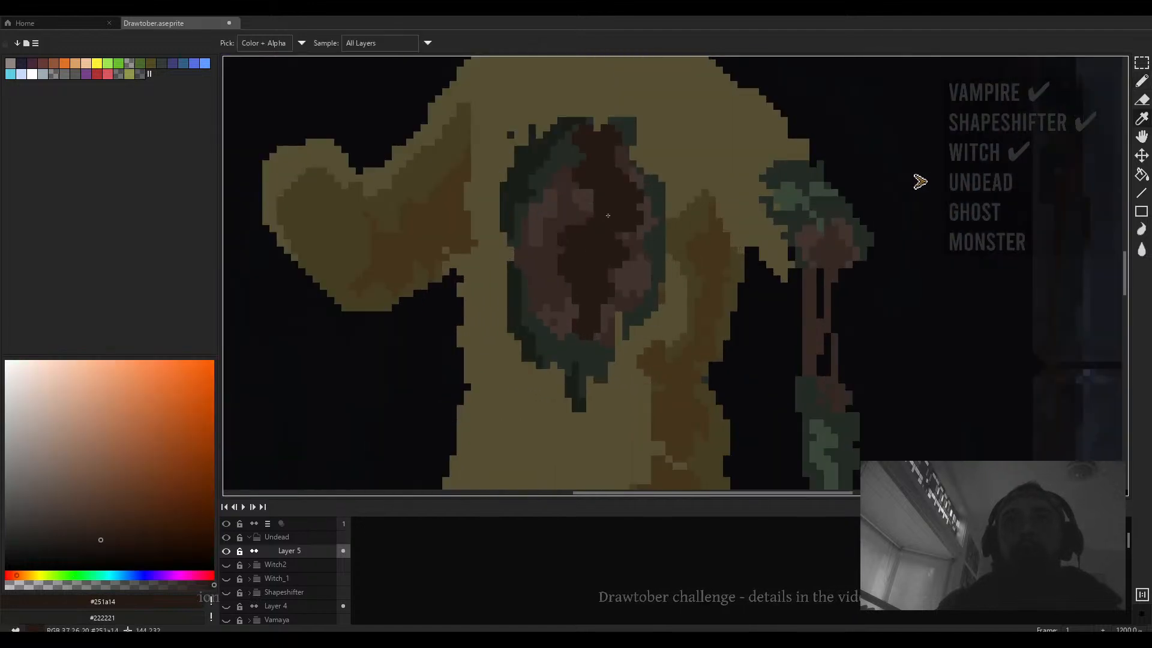
pyautogui.press('+')
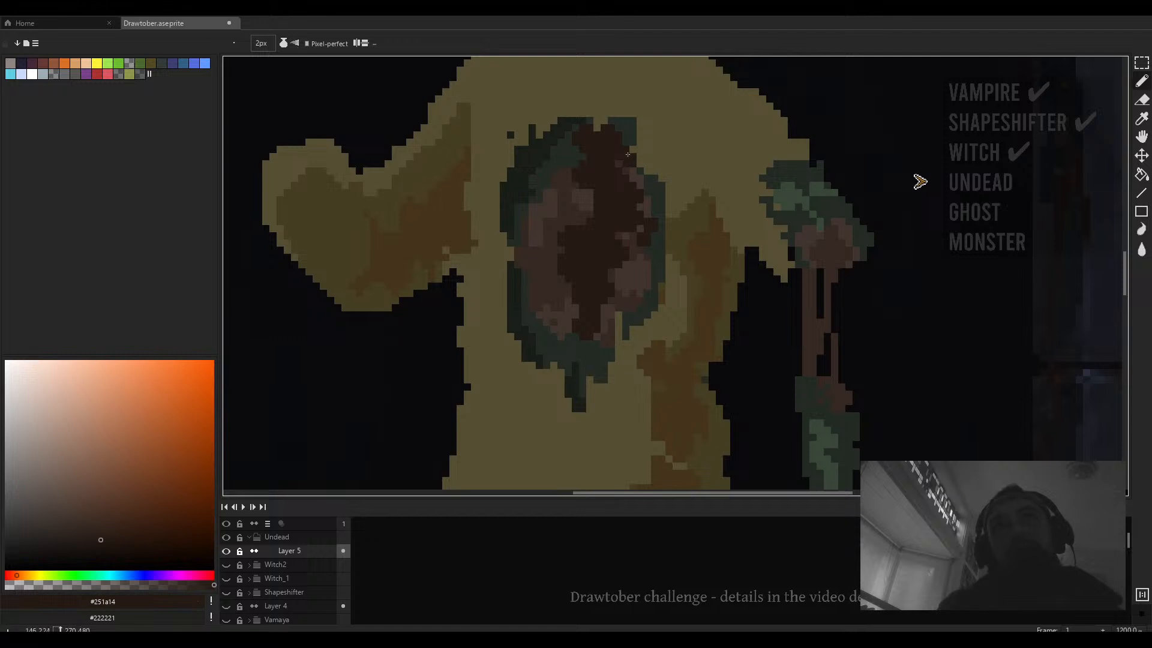
pyautogui.moveTo(553, 172); pyautogui.dragTo(550, 215)
pyautogui.moveTo(528, 264)
pyautogui.mouseDown()
pyautogui.moveTo(543, 287)
pyautogui.moveTo(580, 237)
pyautogui.moveTo(531, 286)
pyautogui.mouseUp()
pyautogui.scroll(-1, 579, 237)
pyautogui.scroll(1, 573, 246)
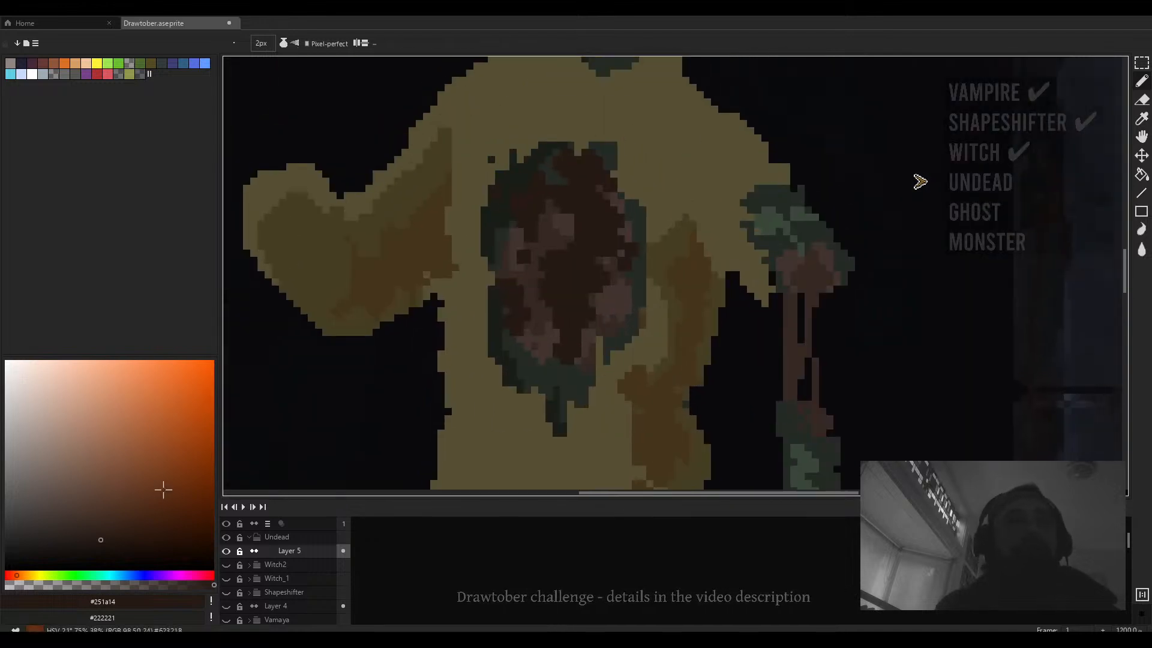
# - Pick a pale pink and paint short rib strokes across the chest wound, then undo the last three strokes
pyautogui.click(69, 498)
pyautogui.click(52, 491)
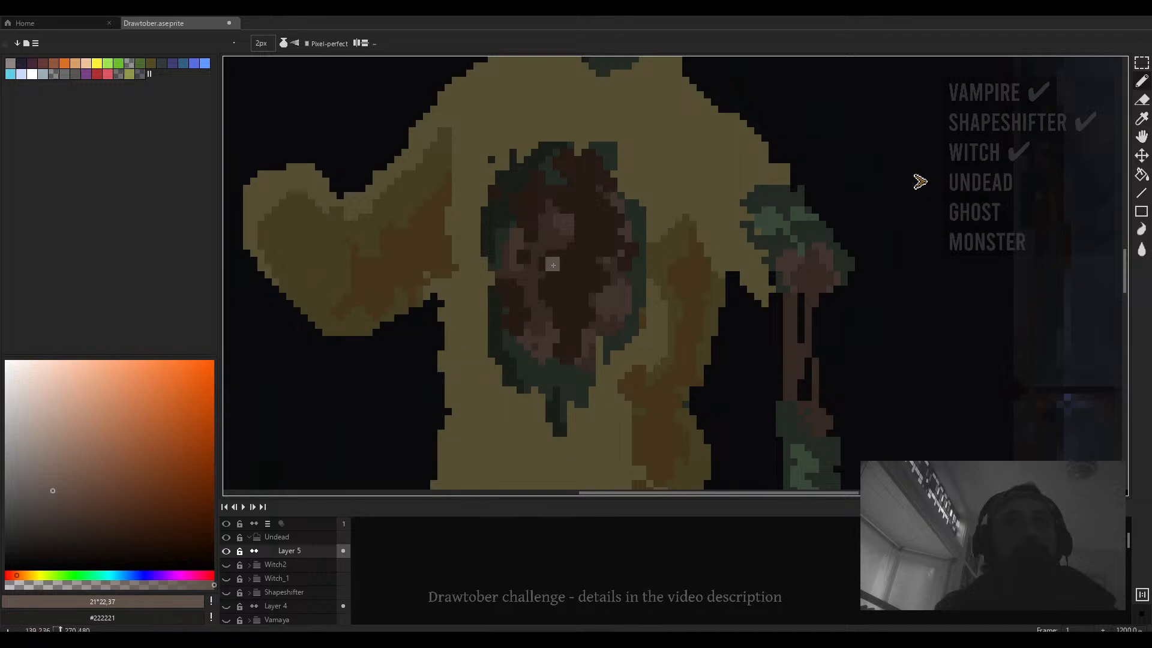
pyautogui.click(60, 473)
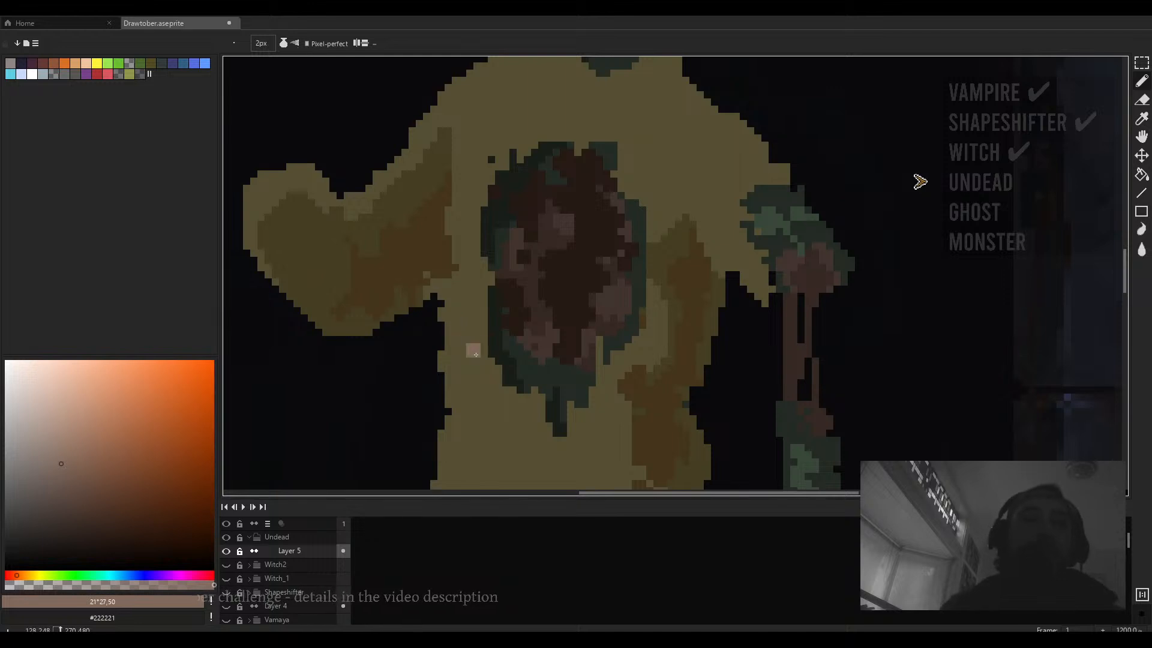
pyautogui.moveTo(550, 292); pyautogui.dragTo(536, 311)
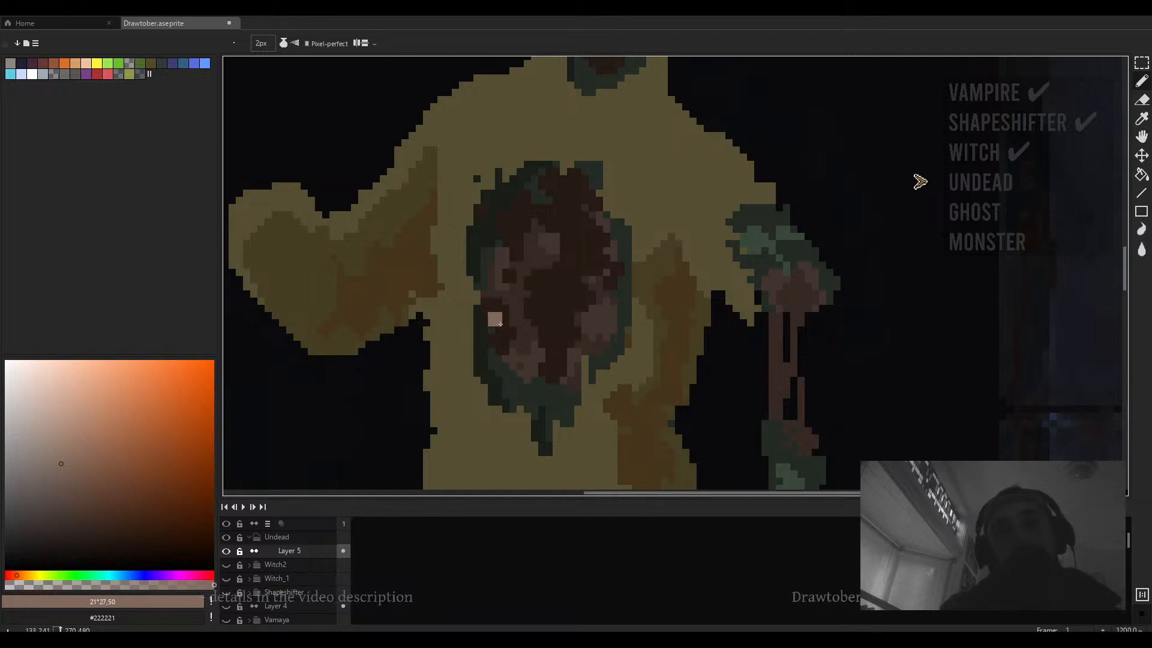
pyautogui.press('-')
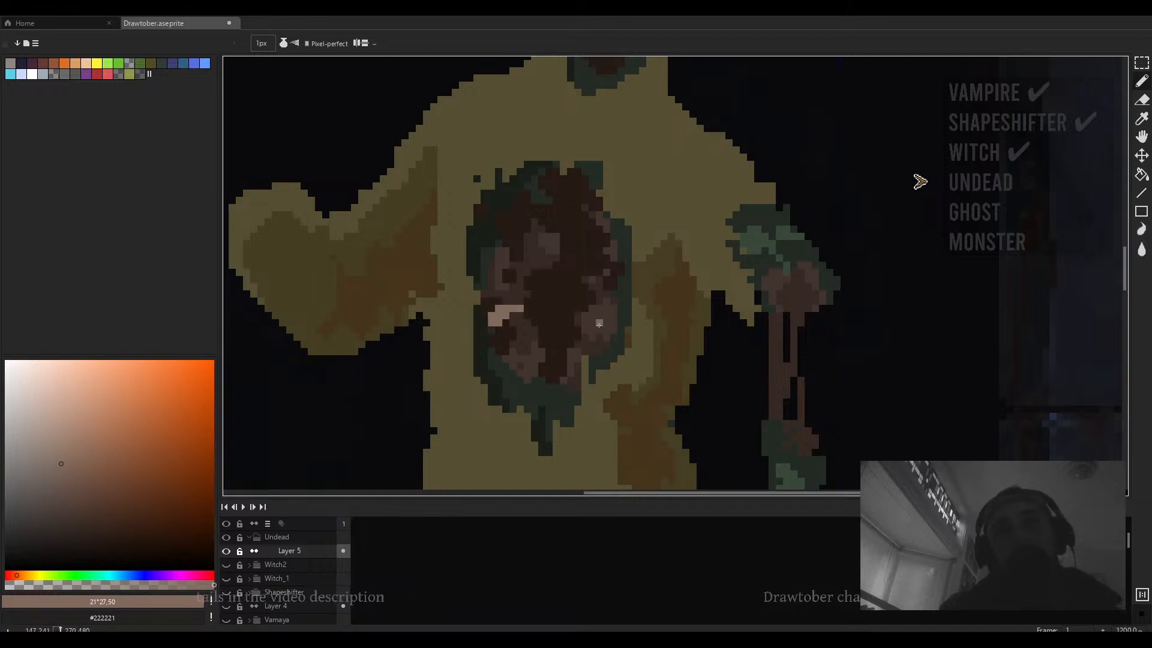
pyautogui.press('+')
pyautogui.press('+')
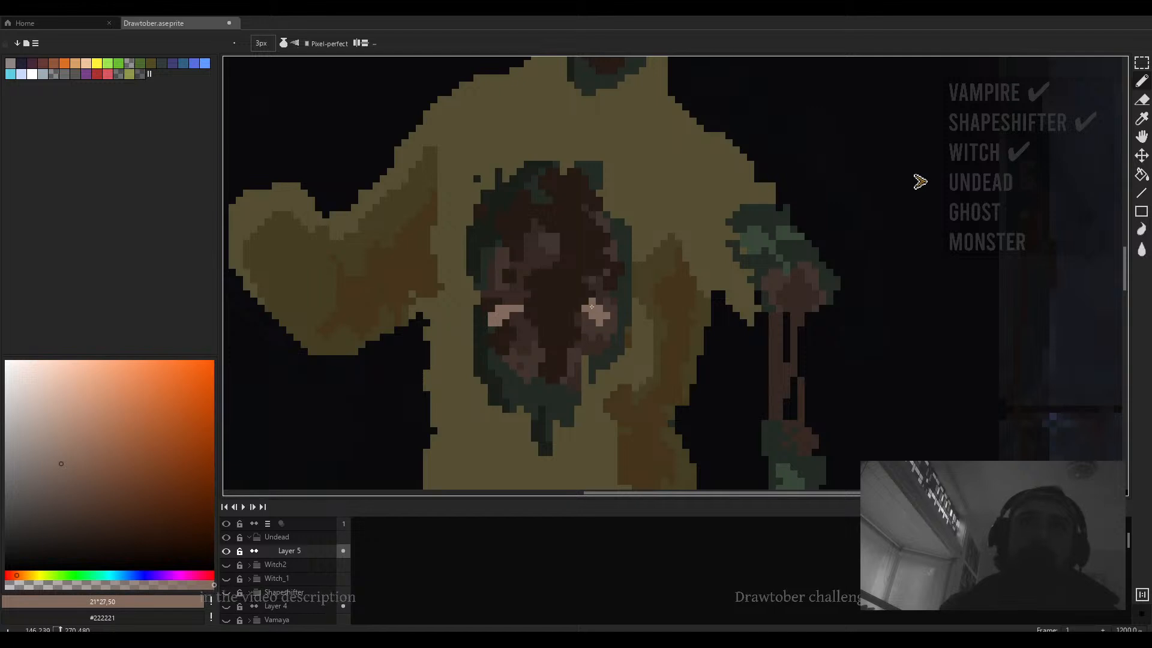
pyautogui.press('-')
pyautogui.press('-')
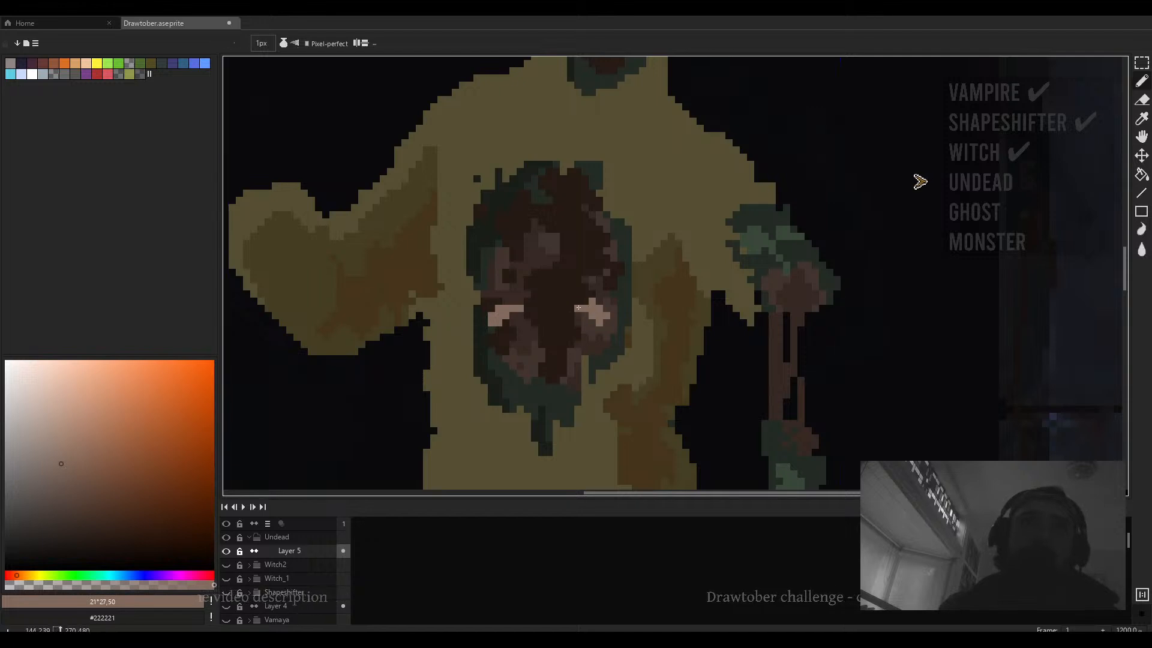
pyautogui.scroll(-3, 586, 303)
pyautogui.scroll(2, 551, 290)
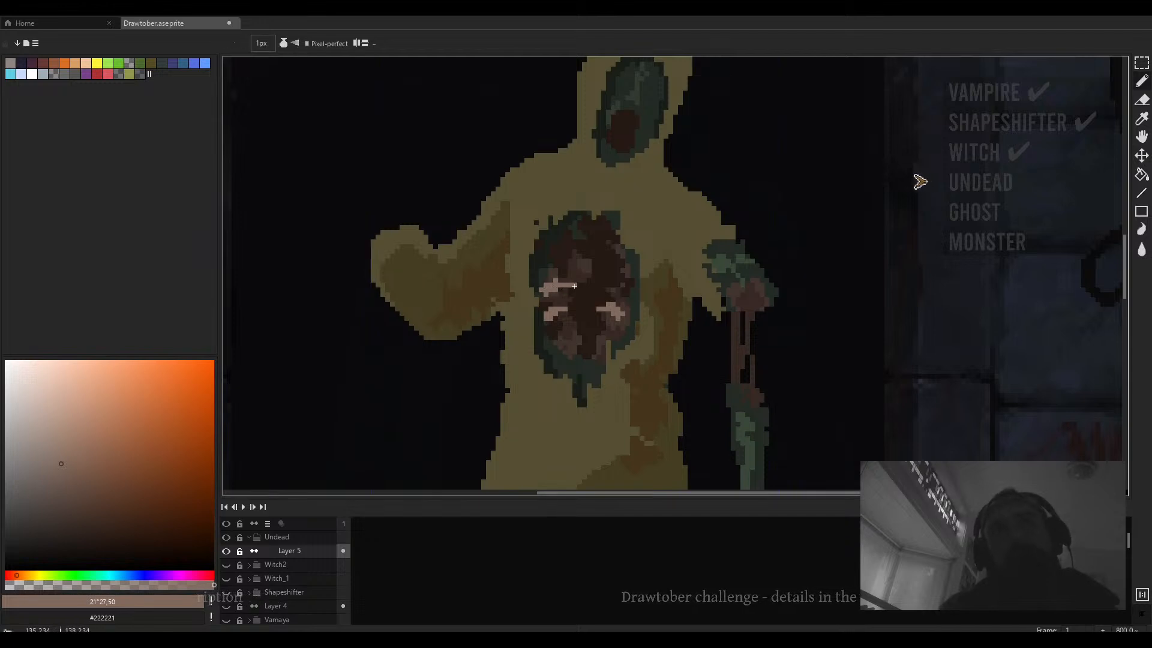
pyautogui.scroll(-2, 558, 288)
pyautogui.scroll(2, 597, 284)
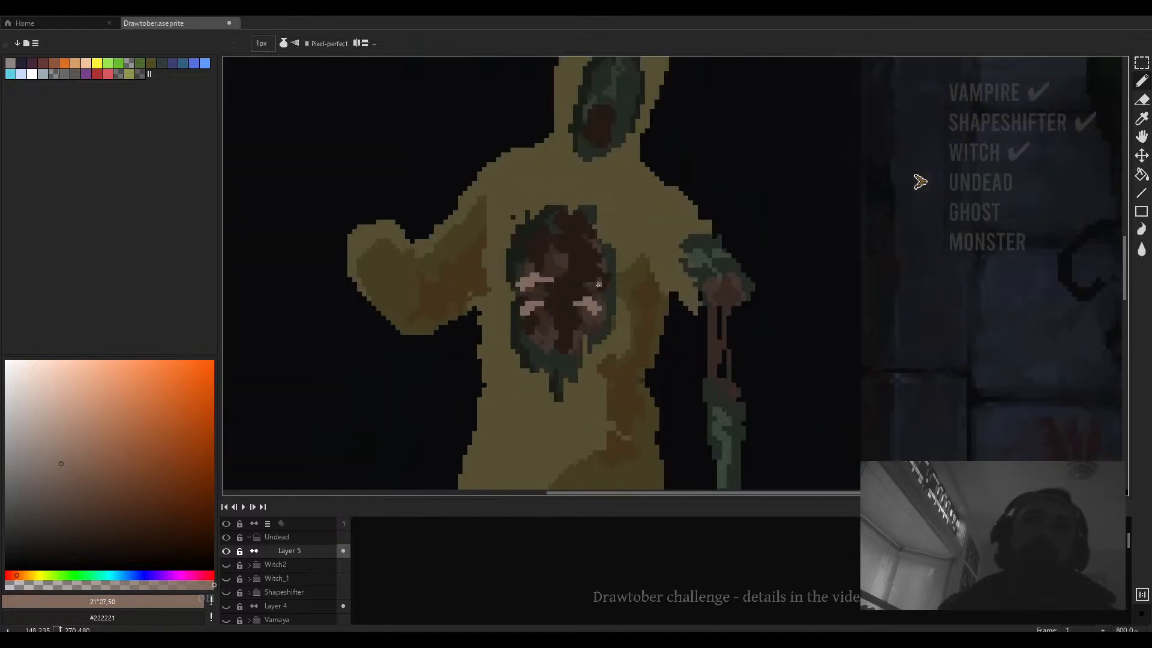
pyautogui.press('+')
pyautogui.press('+')
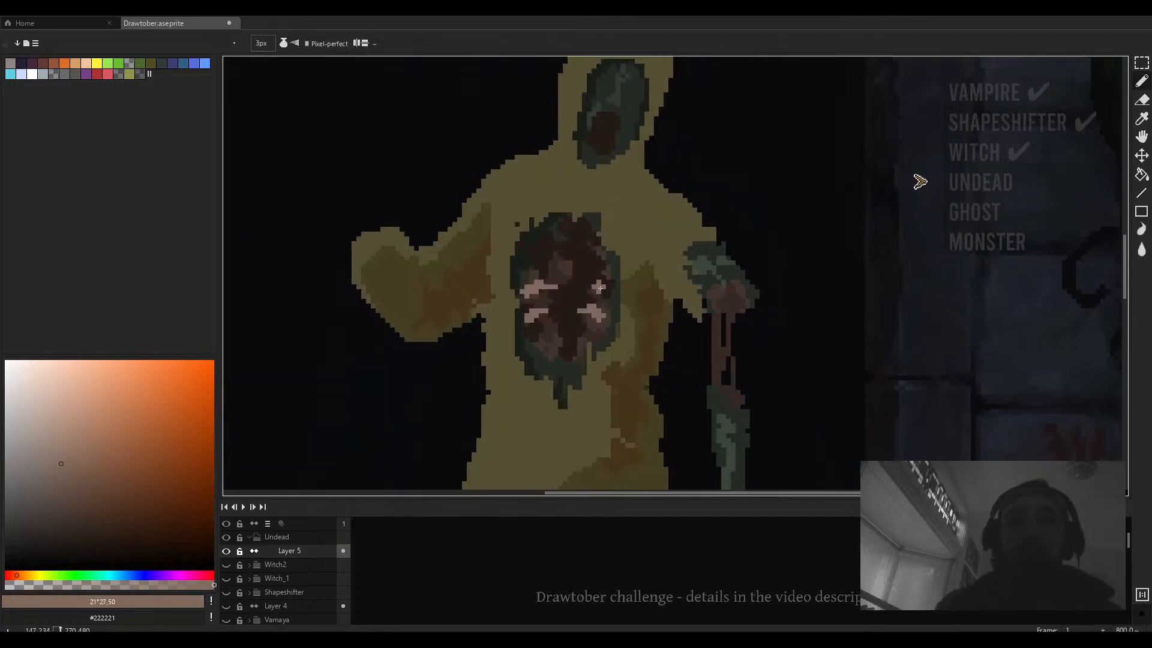
pyautogui.scroll(-2, 652, 302)
pyautogui.scroll(4, 652, 302)
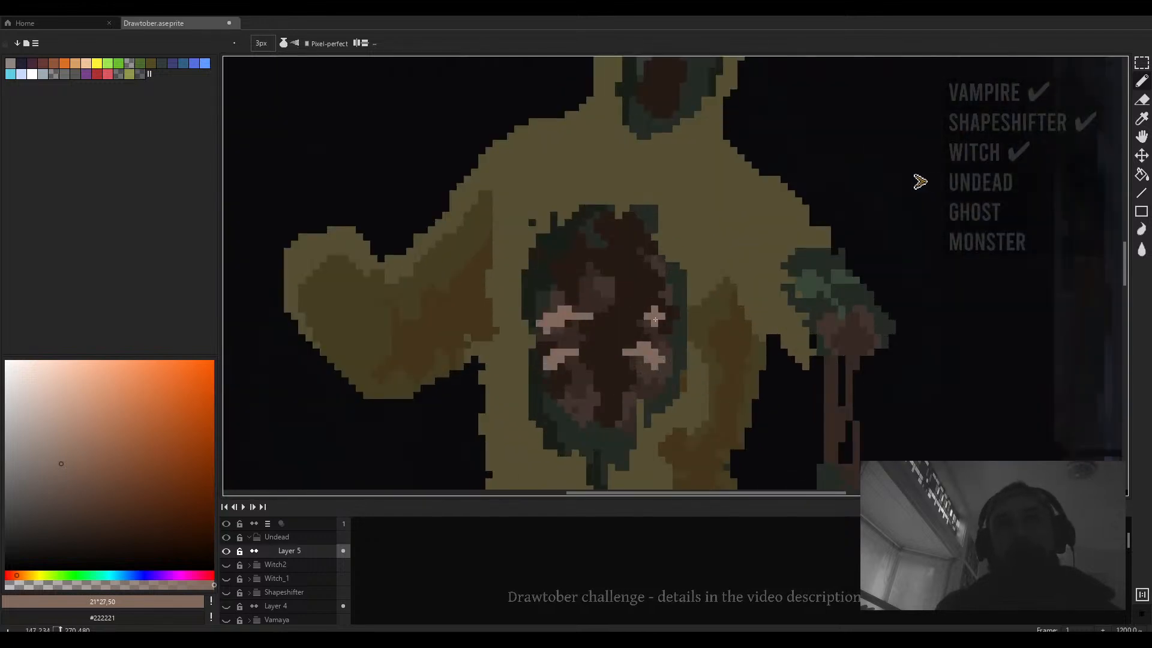
pyautogui.scroll(-4, 660, 309)
pyautogui.scroll(4, 663, 316)
pyautogui.hotkey('ctrl', 'z')
pyautogui.hotkey('ctrl', 'z')
pyautogui.hotkey('ctrl', 'z')
pyautogui.hotkey('ctrl', 'z')
pyautogui.hotkey('ctrl', 'z')
pyautogui.hotkey('ctrl', 'z')
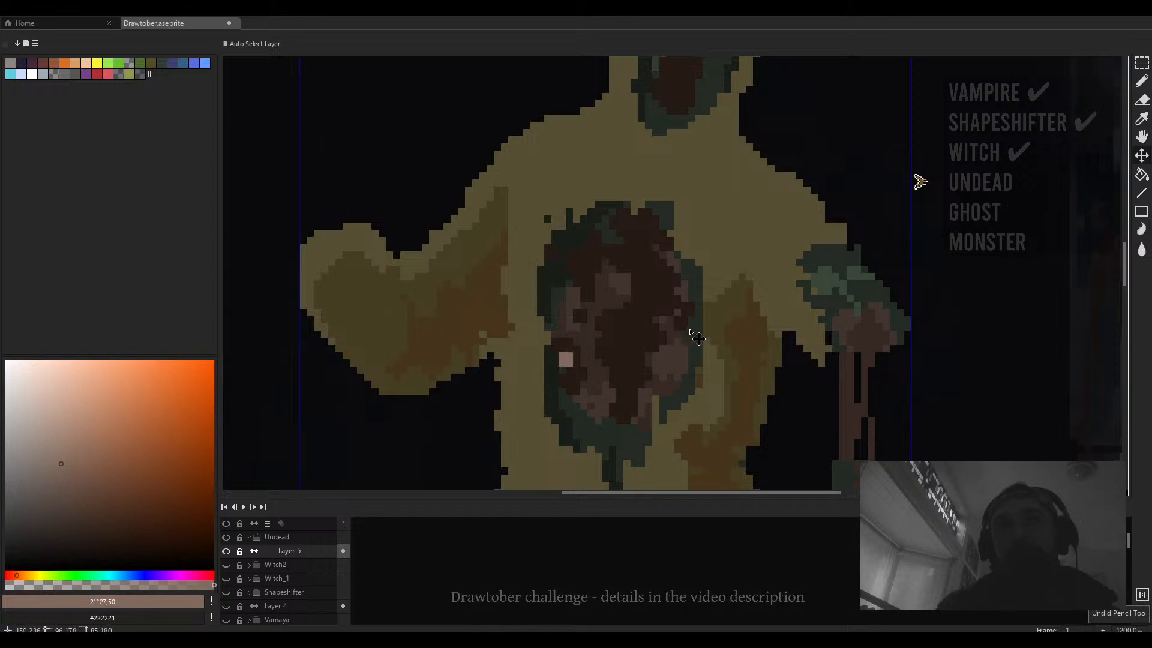
# - Draw pale pink ribcage lines across the torso with the Pencil and undo them
pyautogui.press('b')
pyautogui.scroll(-5, 694, 335)
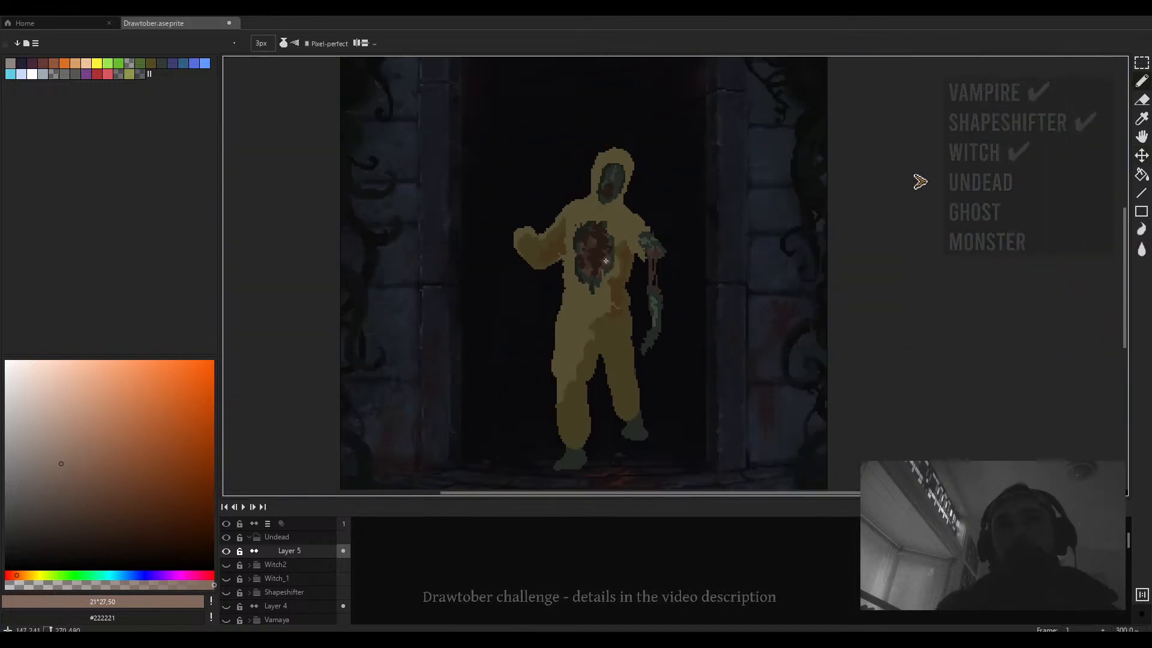
pyautogui.scroll(1, 604, 254)
pyautogui.moveTo(571, 243)
pyautogui.mouseDown()
pyautogui.moveTo(597, 258)
pyautogui.moveTo(622, 247)
pyautogui.moveTo(530, 241)
pyautogui.mouseUp()
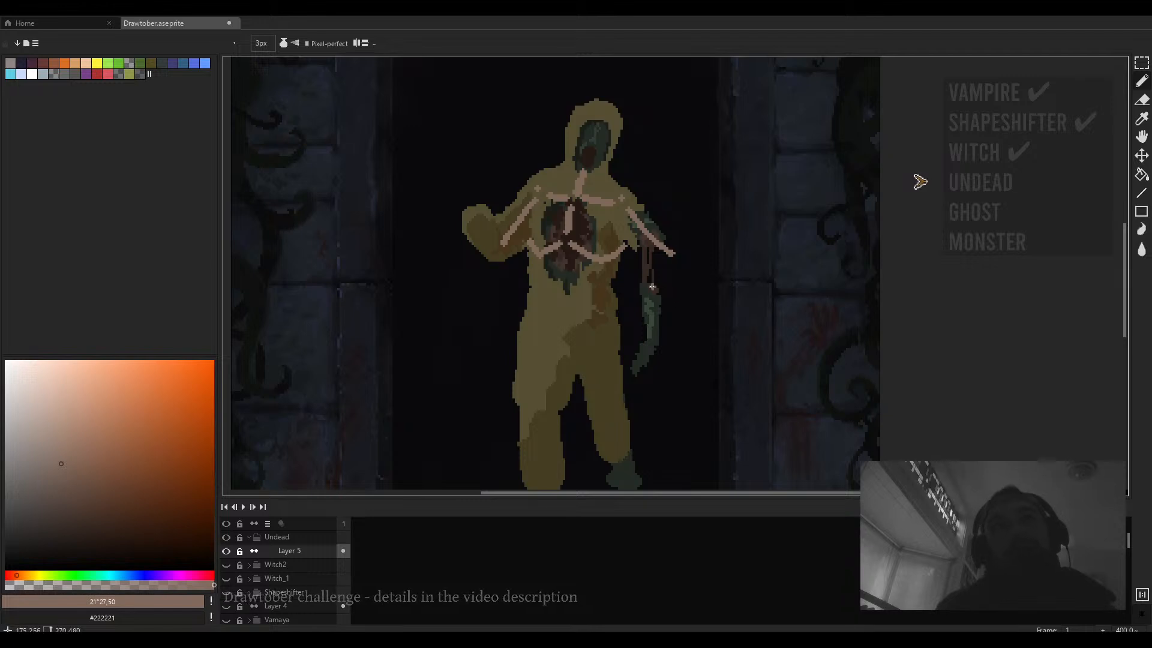
pyautogui.hotkey('ctrl', 'z')
pyautogui.hotkey('ctrl', 'z')
pyautogui.hotkey('ctrl', 'z')
pyautogui.hotkey('ctrl', 'z')
pyautogui.hotkey('ctrl', 'z')
pyautogui.hotkey('ctrl', 'z')
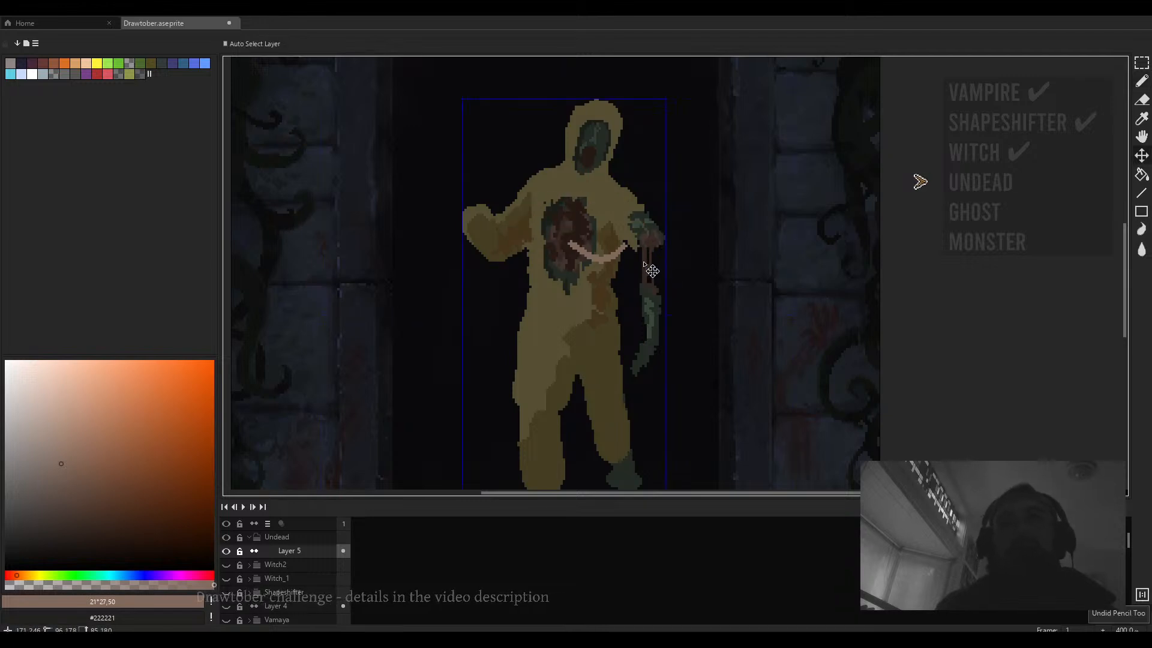
pyautogui.hotkey('ctrl', 'z')
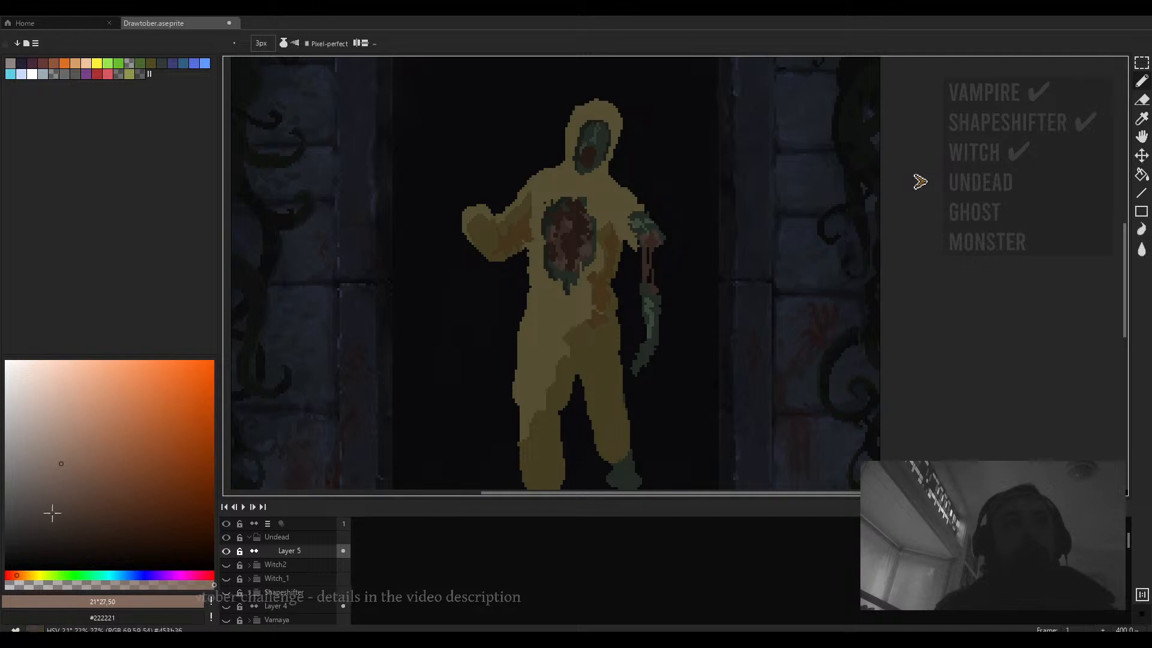
pyautogui.press('+')
pyautogui.press('+')
pyautogui.hotkey('ctrl', 'y')
pyautogui.hotkey('ctrl', 'z')
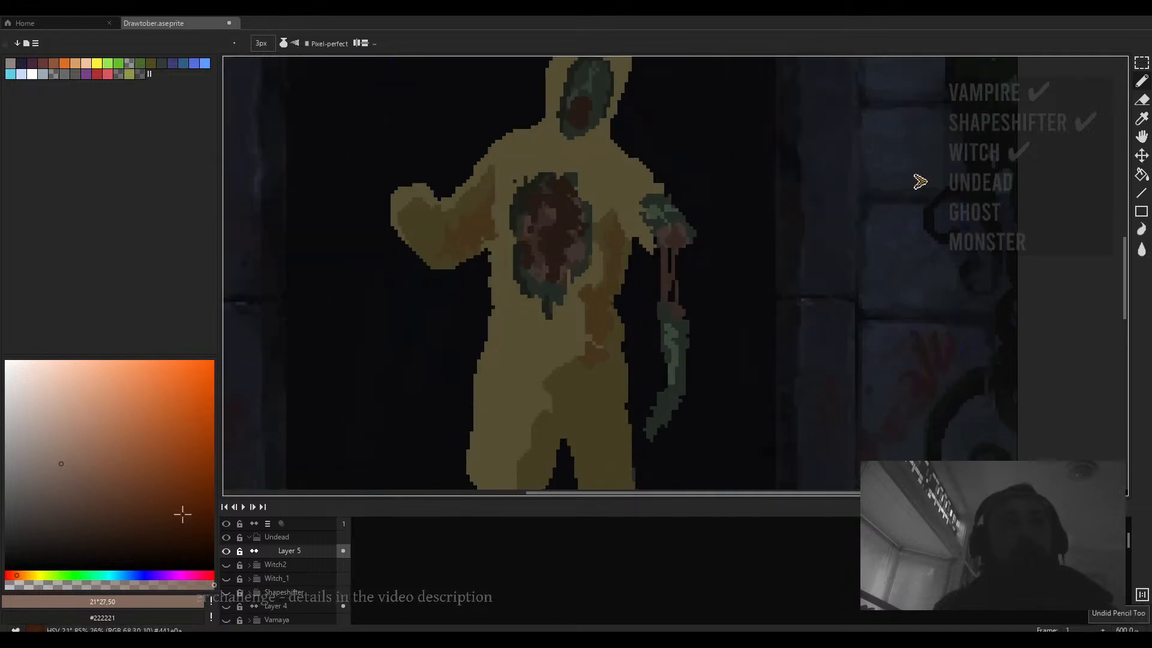
# - Pick a pale tan and paint an exposed bone stub at the elbow of the hanging arm with a 3 px brush
pyautogui.moveTo(16, 575); pyautogui.dragTo(27, 575)
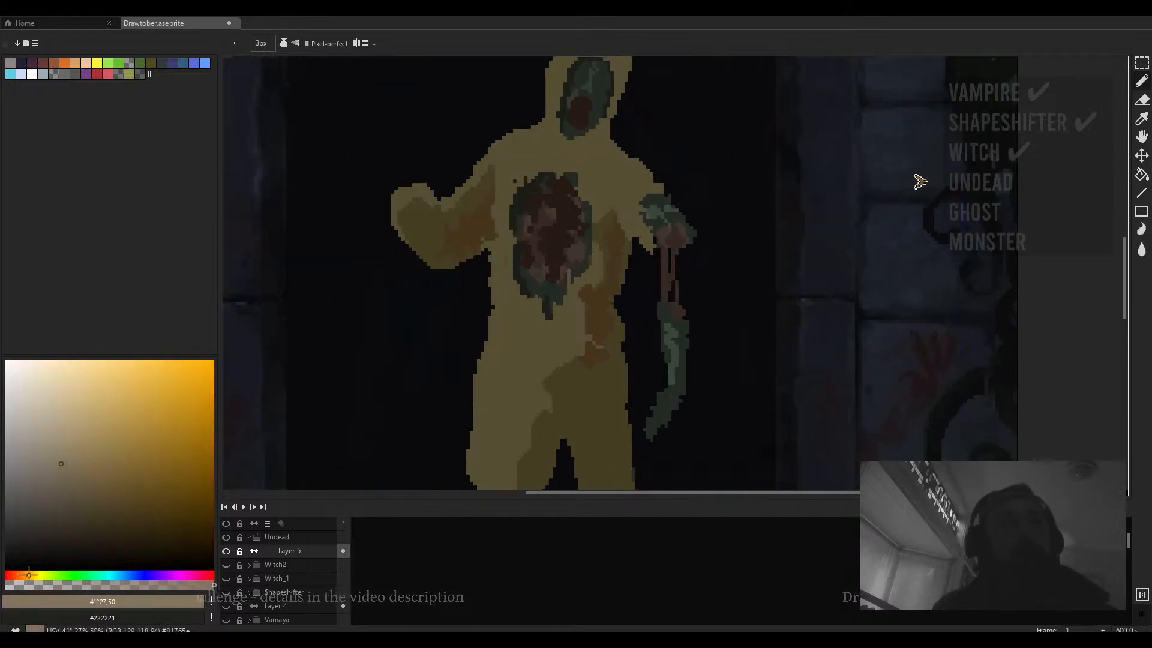
pyautogui.moveTo(57, 464); pyautogui.dragTo(53, 464)
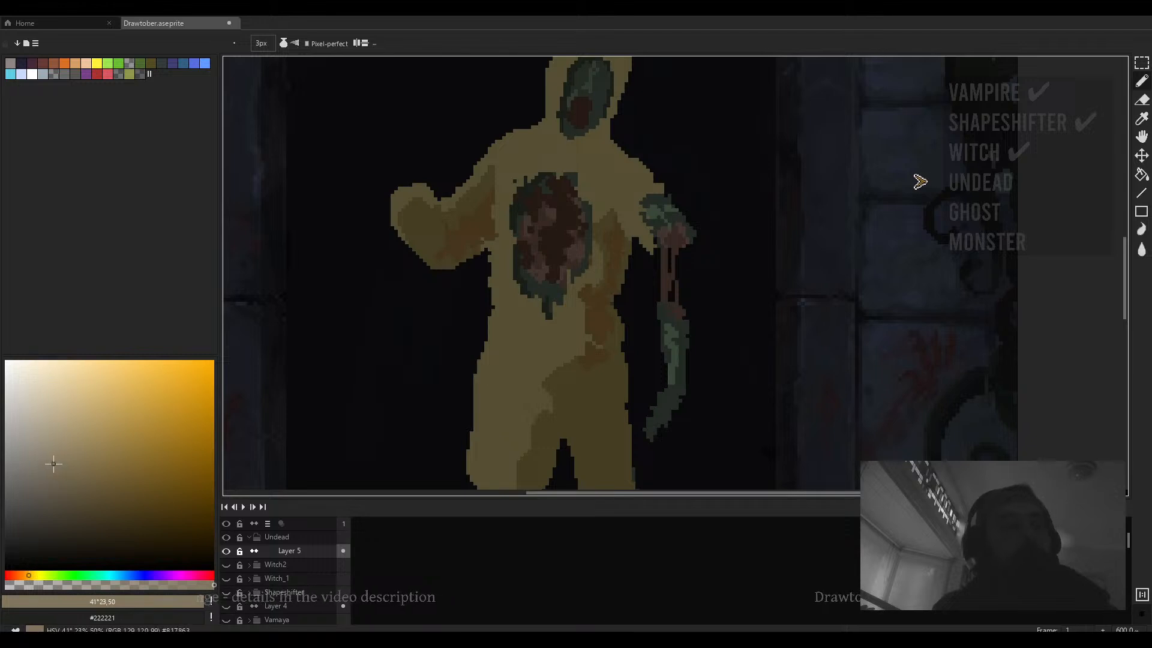
pyautogui.moveTo(539, 278); pyautogui.dragTo(536, 295)
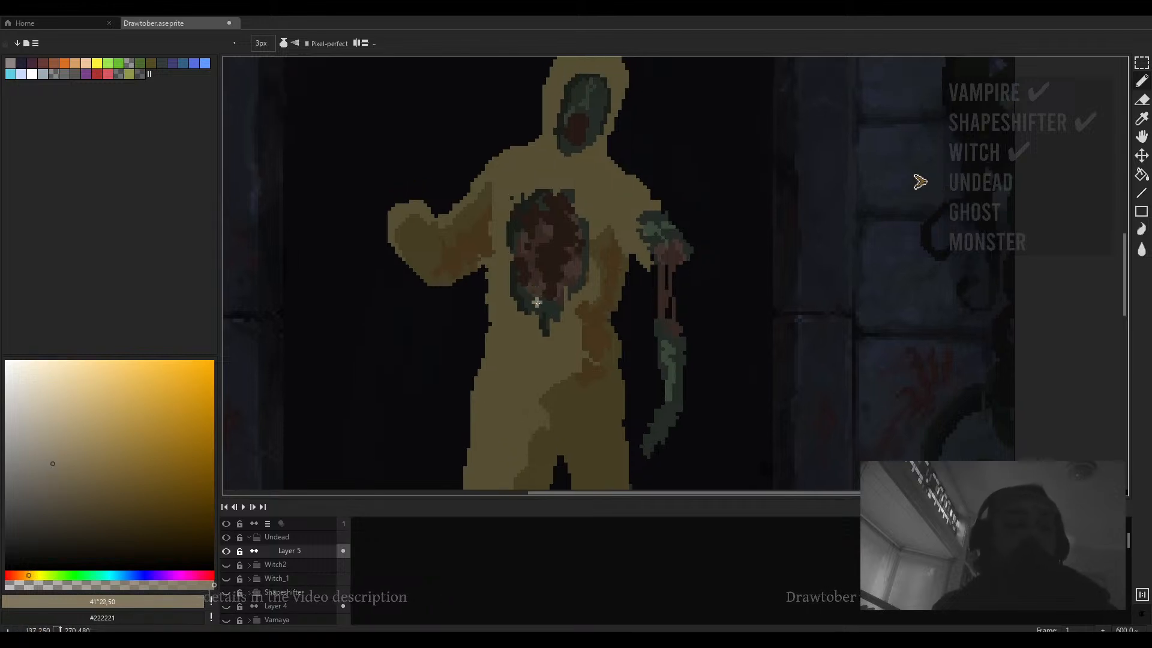
pyautogui.press('+')
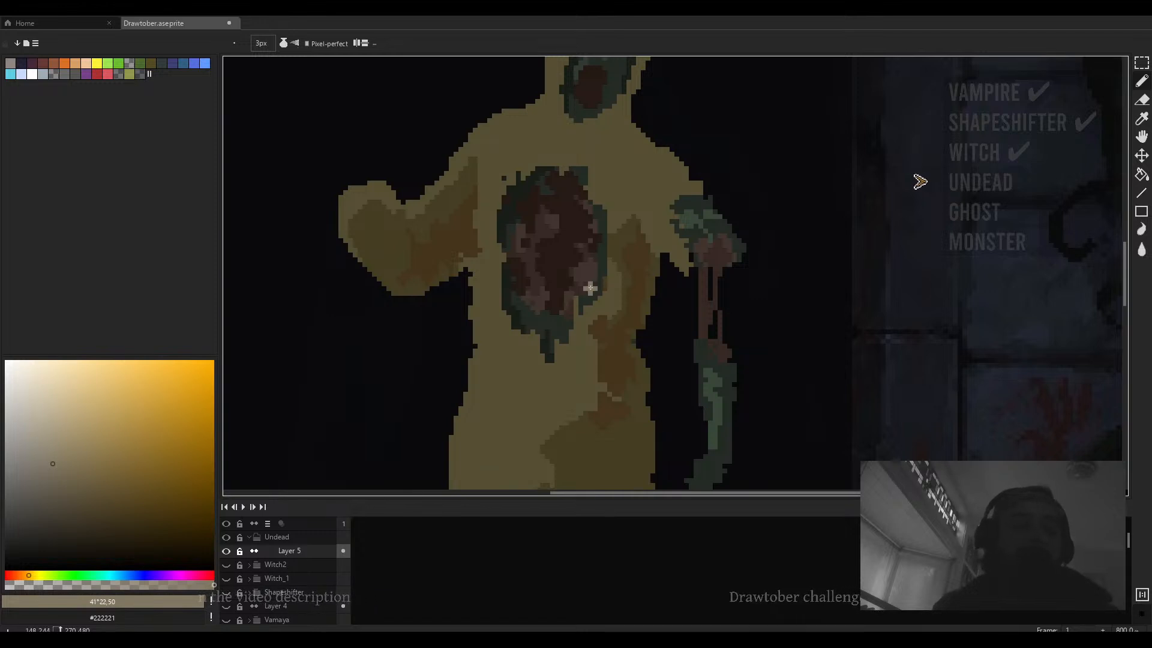
pyautogui.scroll(1, 721, 261)
pyautogui.moveTo(719, 262); pyautogui.dragTo(731, 281)
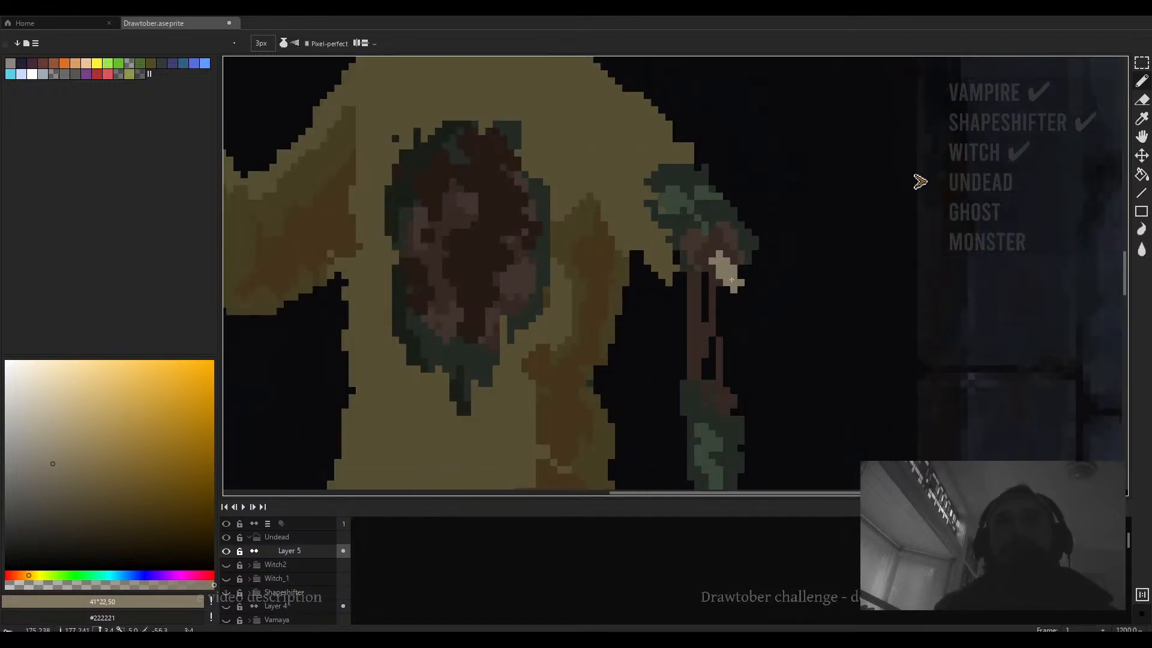
pyautogui.scroll(-2, 742, 289)
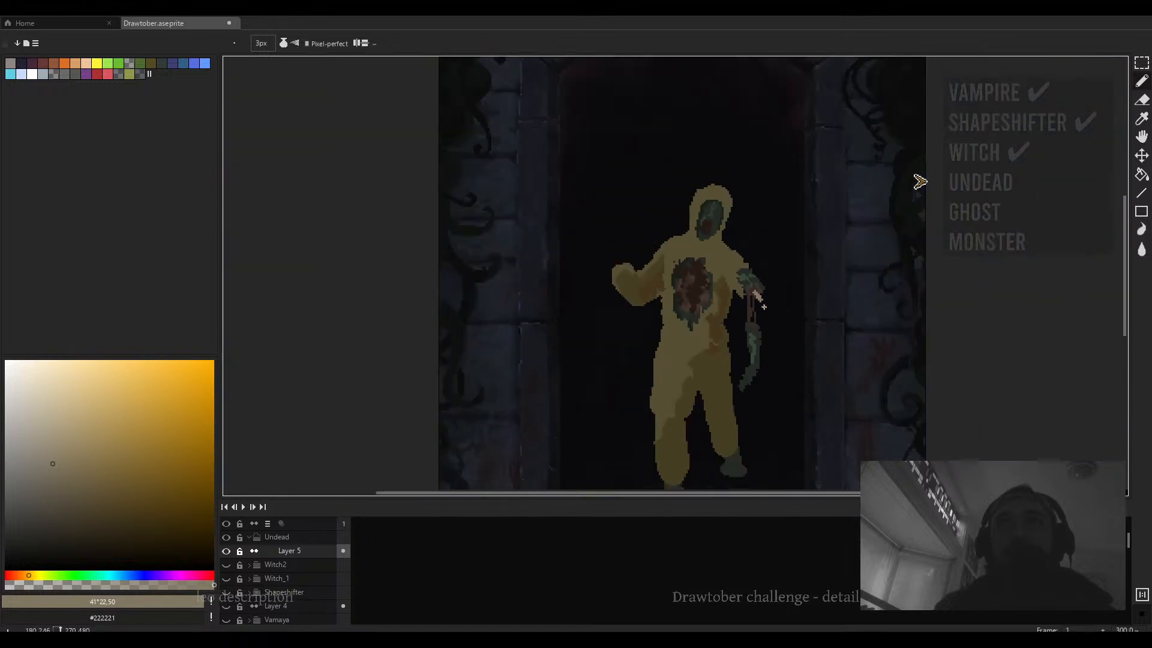
pyautogui.scroll(3, 752, 295)
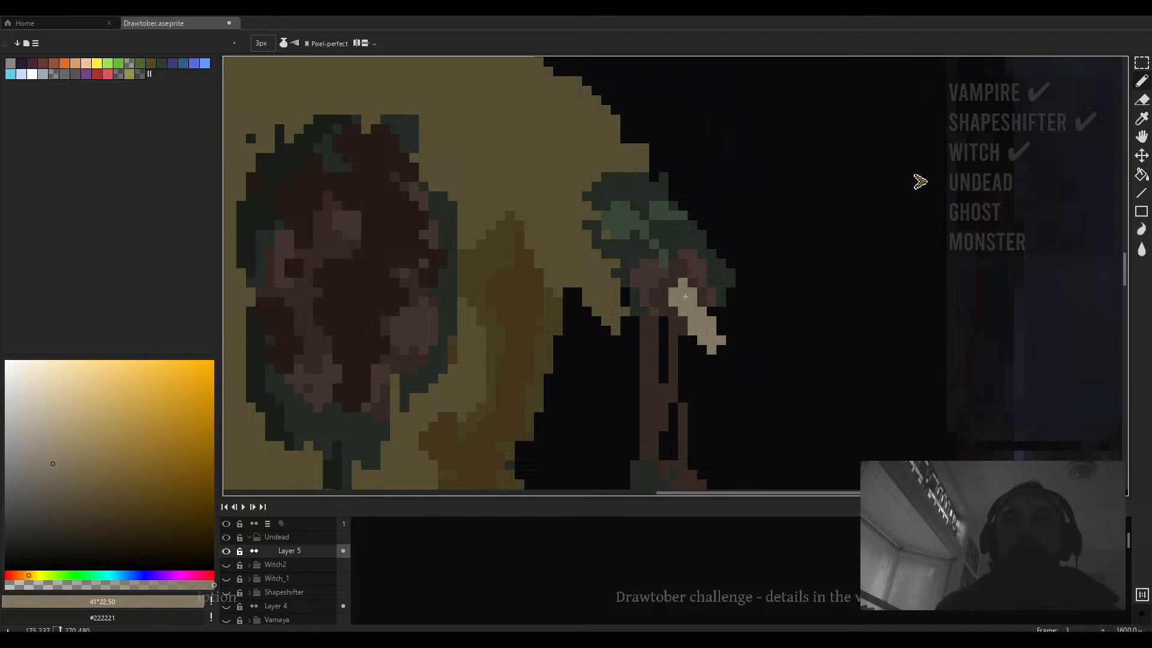
# - Extend the bone diagonally downward and erase its tip with a 2 px Eraser
pyautogui.moveTo(711, 321); pyautogui.dragTo(728, 348)
pyautogui.press('e')
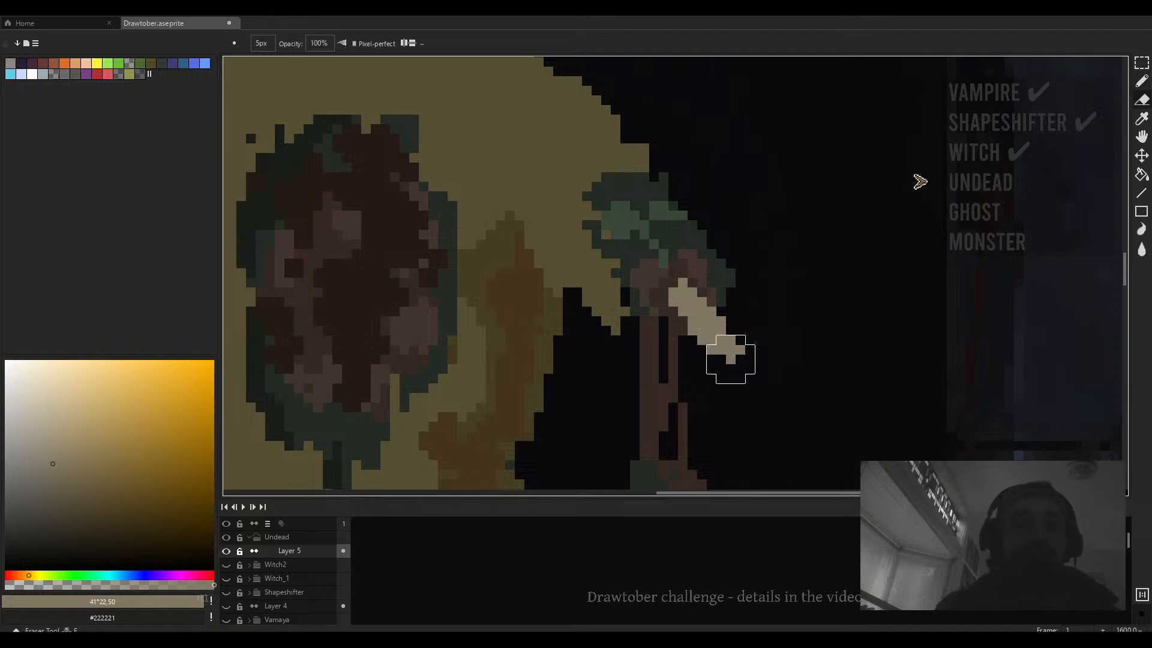
pyautogui.moveTo(716, 334); pyautogui.dragTo(726, 354)
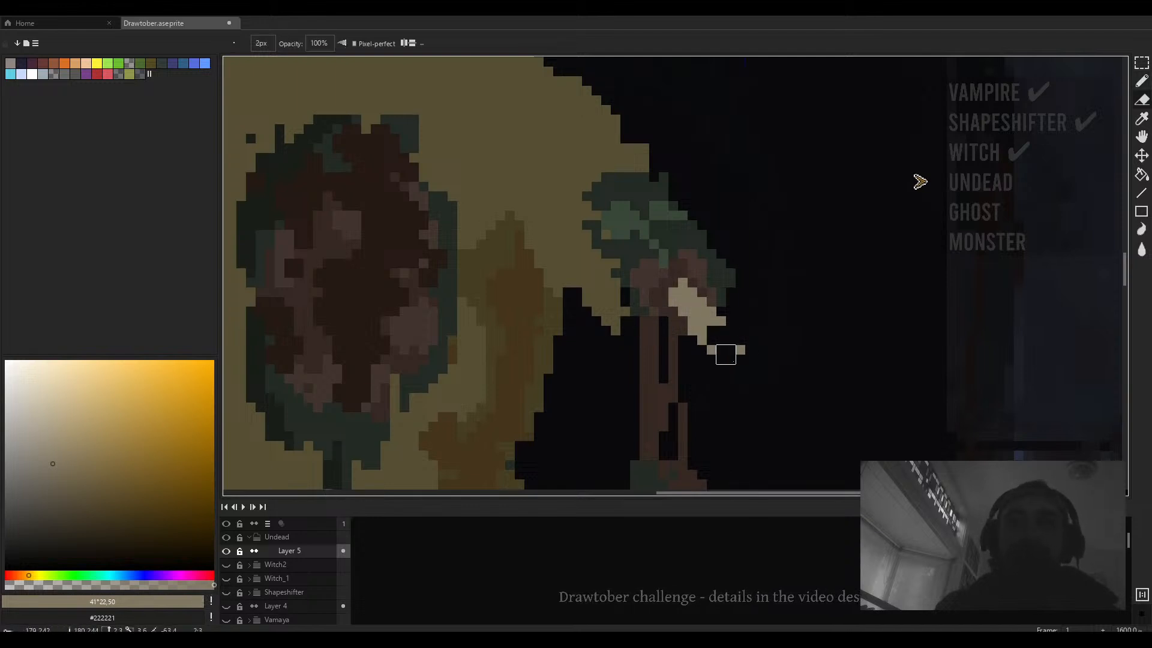
pyautogui.scroll(-3, 735, 354)
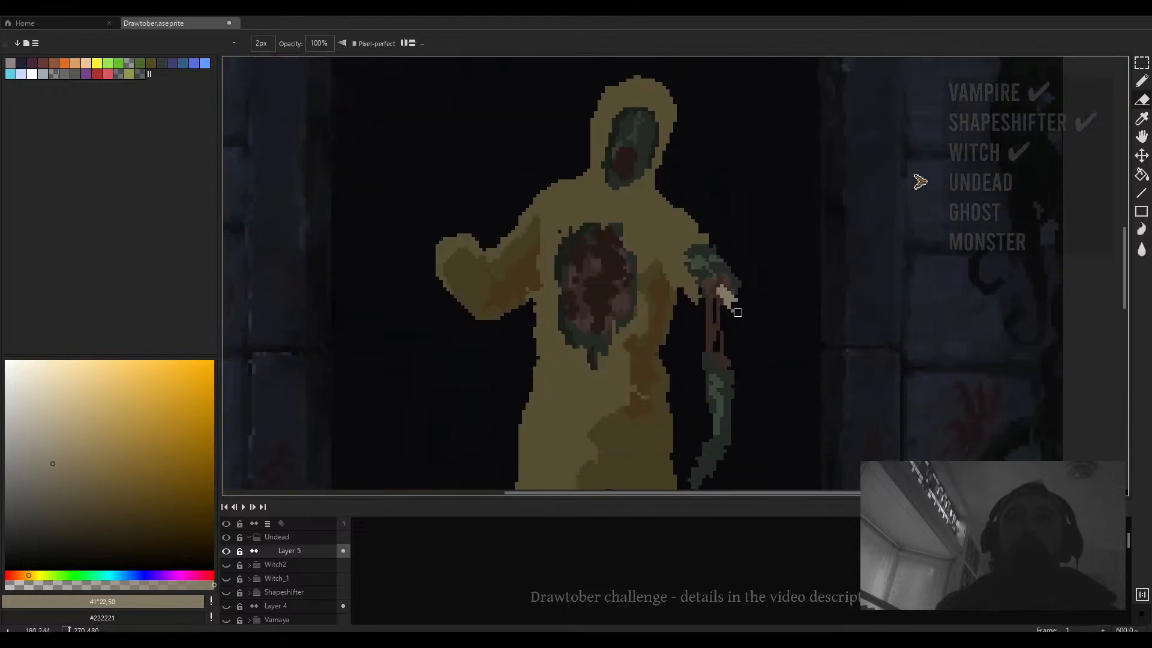
# - Zoom into the face and paint pale tan 1 px teeth along the top edge of the mouth
pyautogui.press('b')
pyautogui.scroll(1, 652, 257)
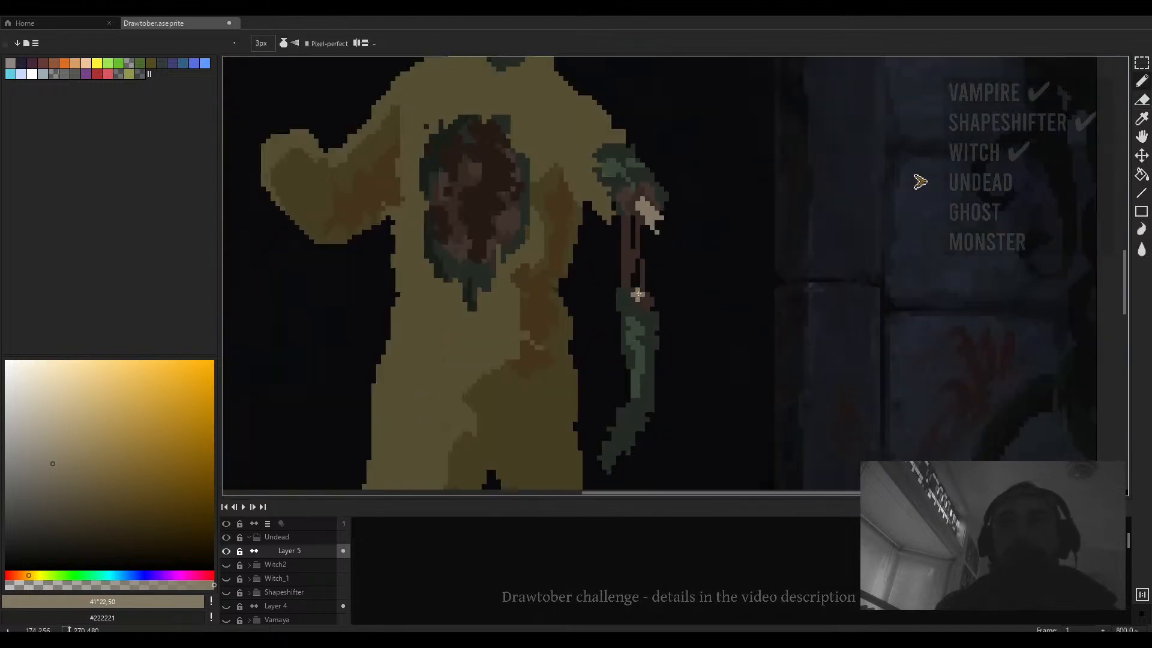
pyautogui.scroll(-2, 637, 294)
pyautogui.scroll(-1, 618, 227)
pyautogui.scroll(7, 618, 227)
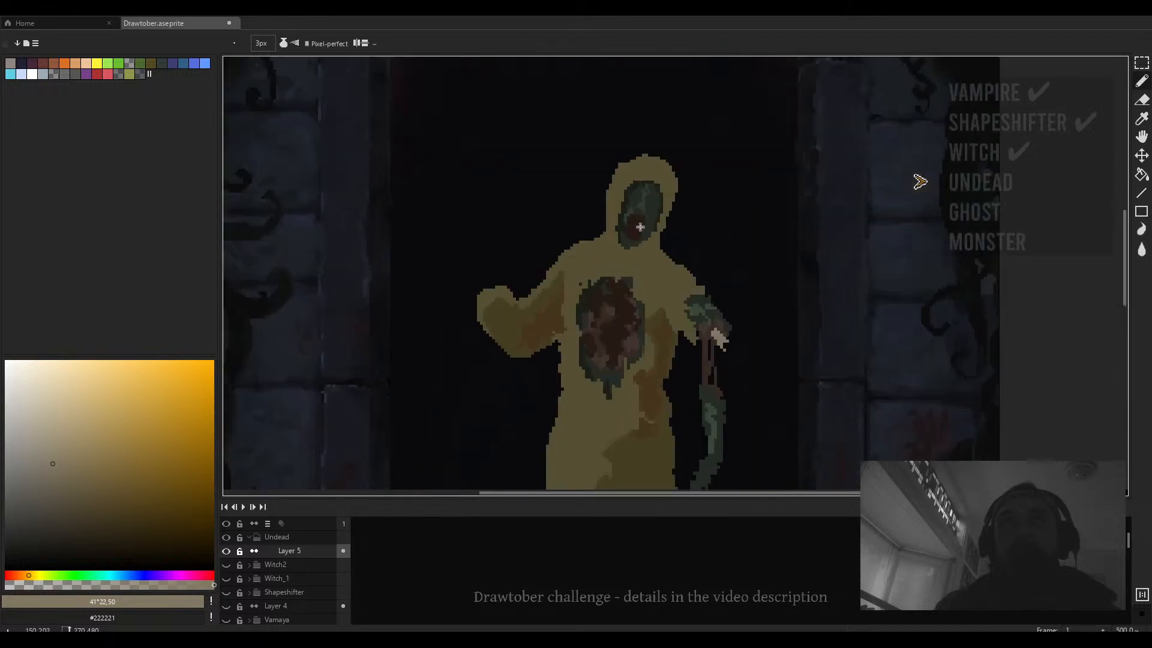
pyautogui.press('-')
pyautogui.press('-')
pyautogui.scroll(2, 622, 204)
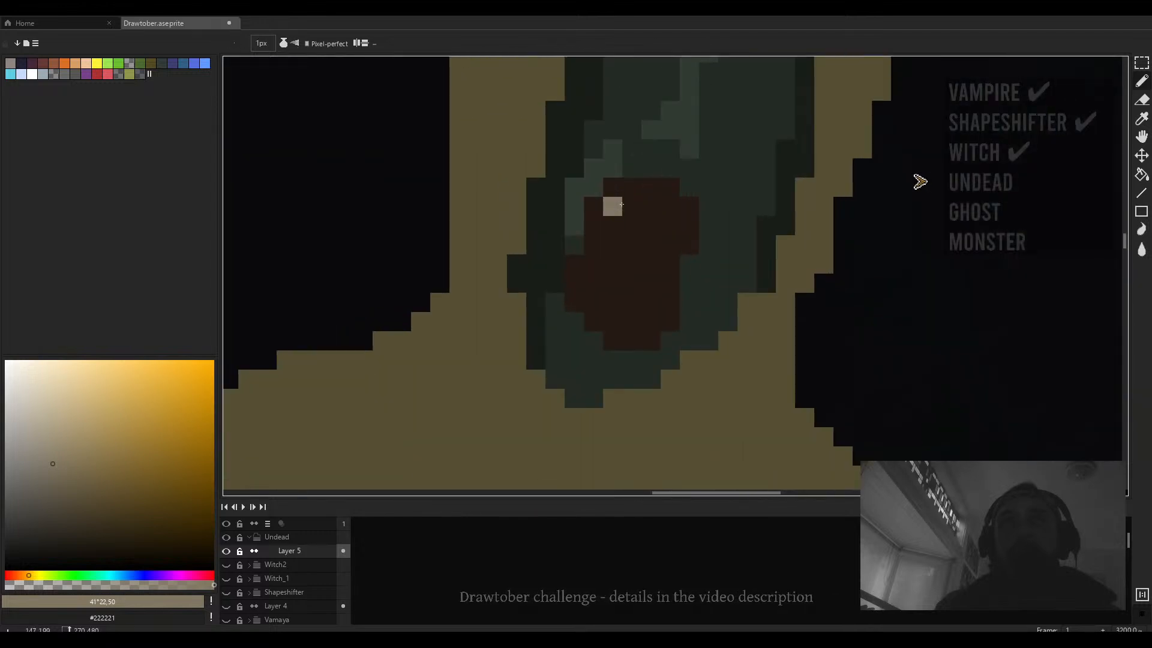
pyautogui.click(651, 187)
pyautogui.click(689, 207)
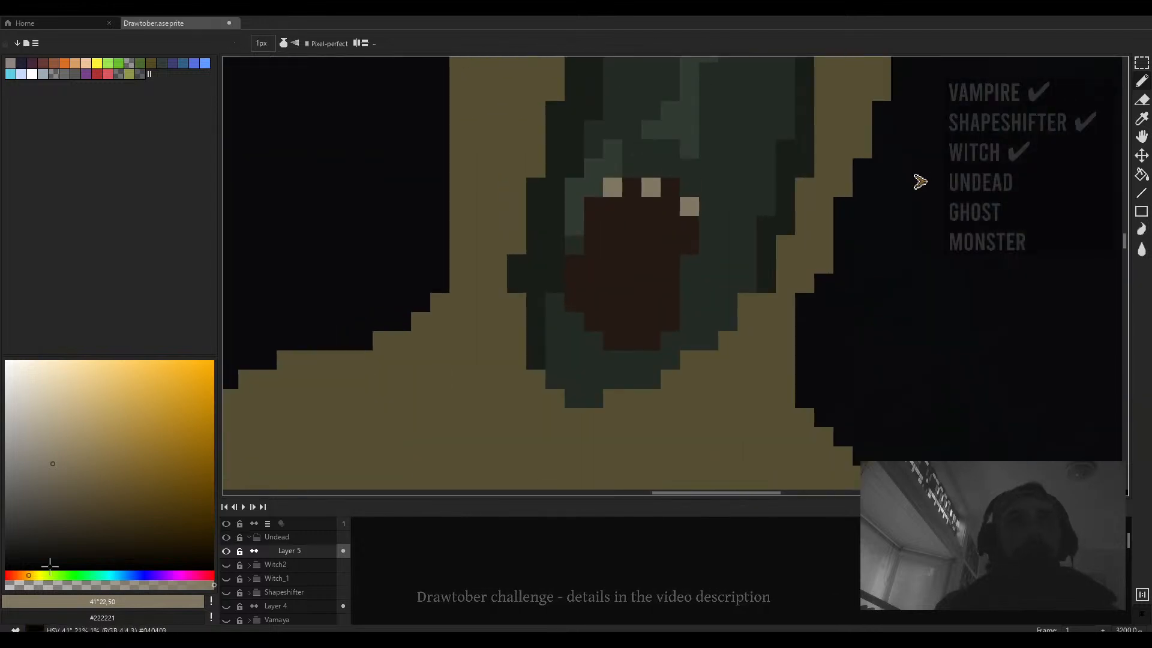
# - Pick a dark red and repaint the pixel at the mouth's upper right corner
pyautogui.click(12, 575)
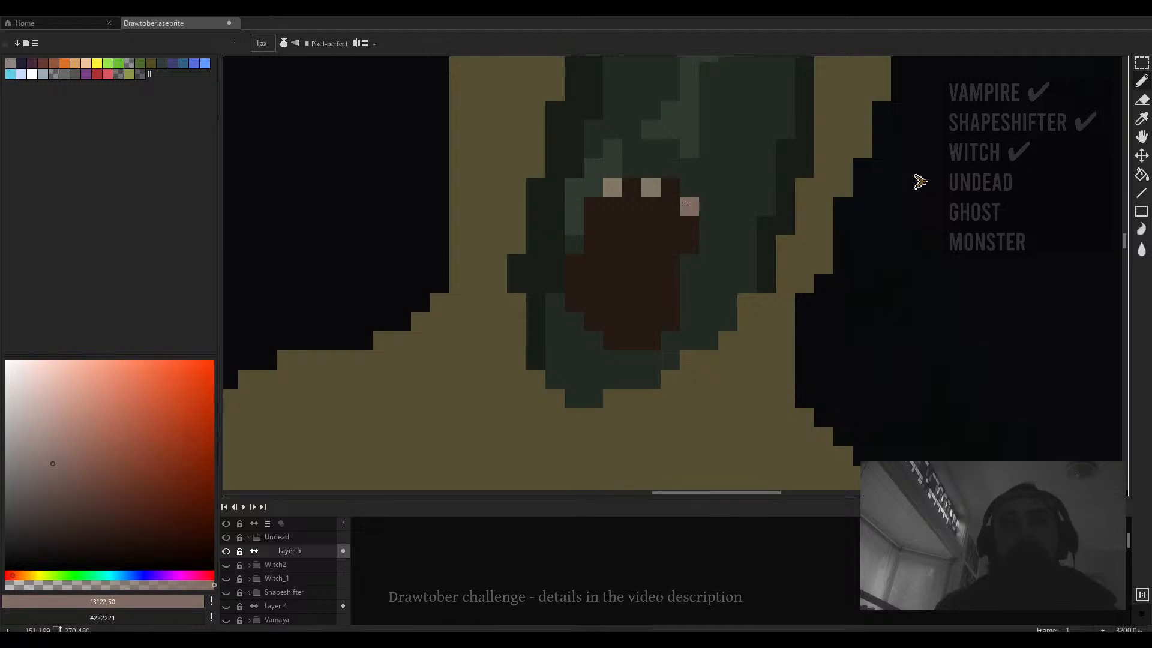
pyautogui.click(94, 515)
pyautogui.click(698, 203)
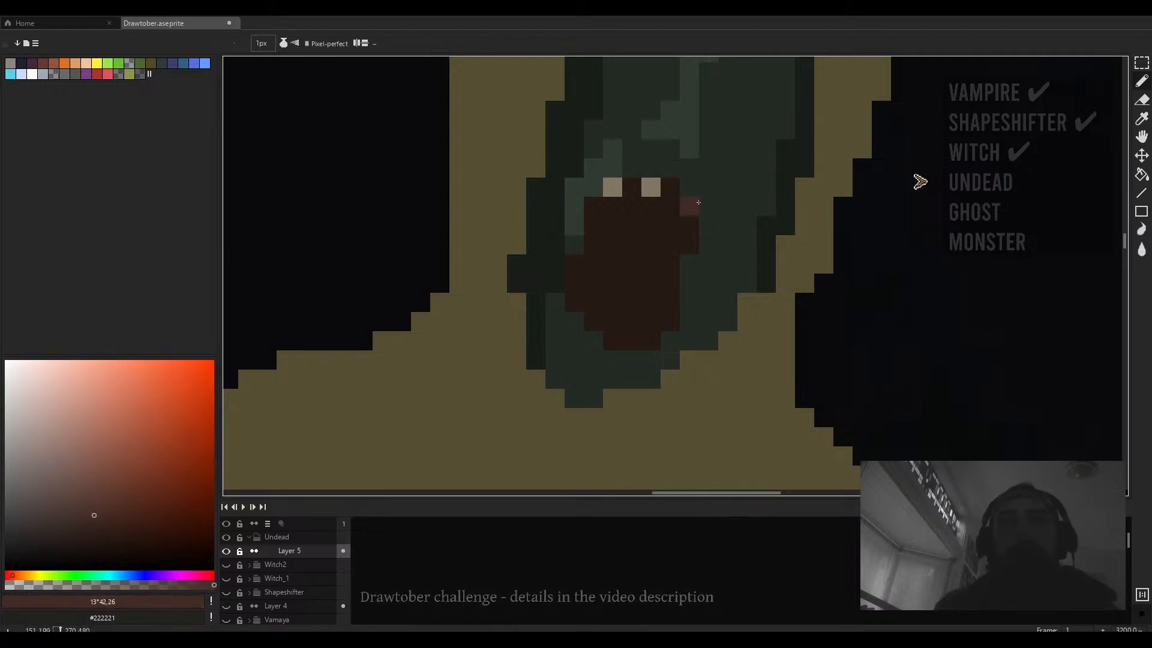
# - Paint dark red pixels along the upper right corner and side of the mouth
pyautogui.click(690, 245)
pyautogui.click(662, 185)
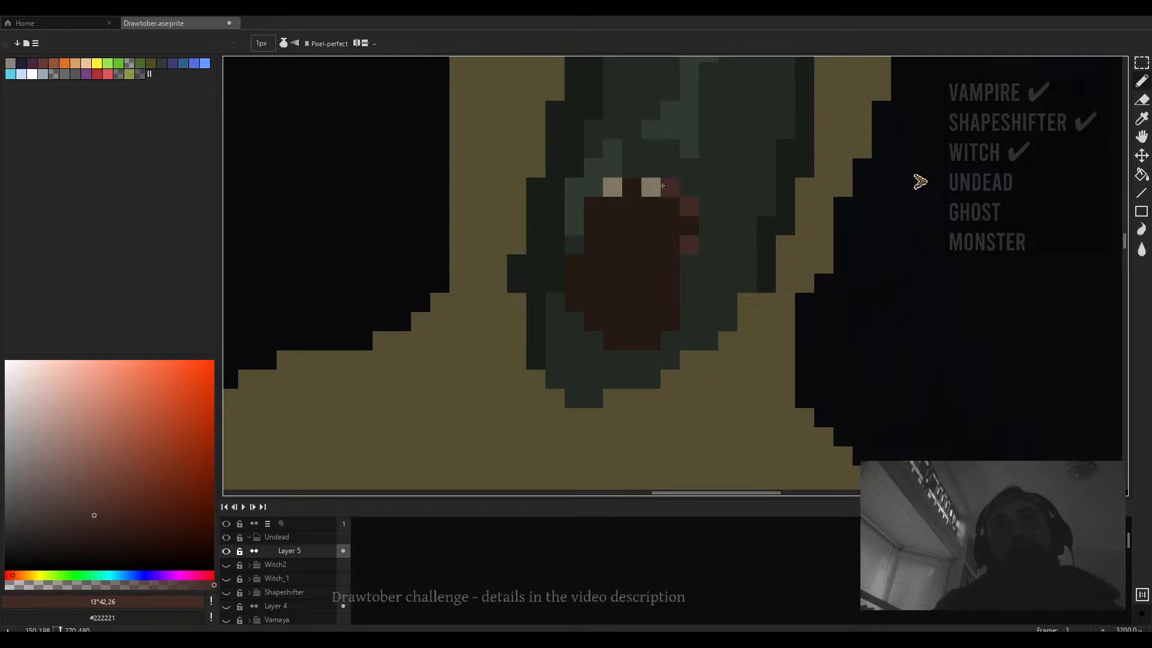
pyautogui.scroll(-4, 685, 216)
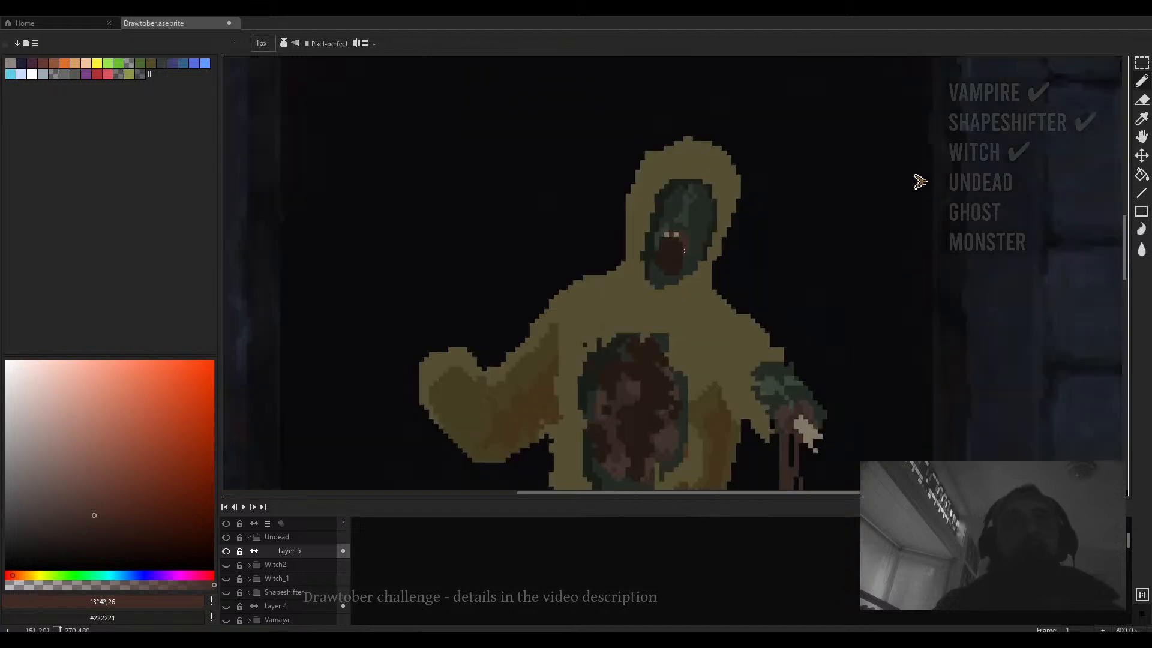
pyautogui.scroll(3, 673, 254)
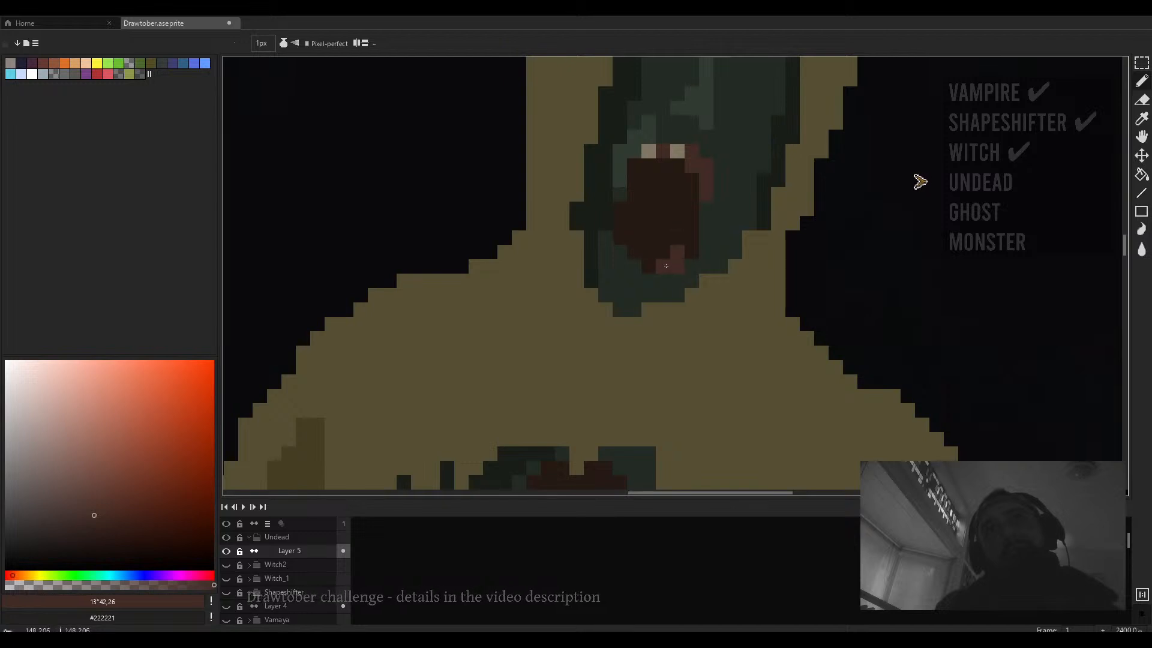
pyautogui.scroll(-3, 641, 223)
pyautogui.scroll(4, 636, 198)
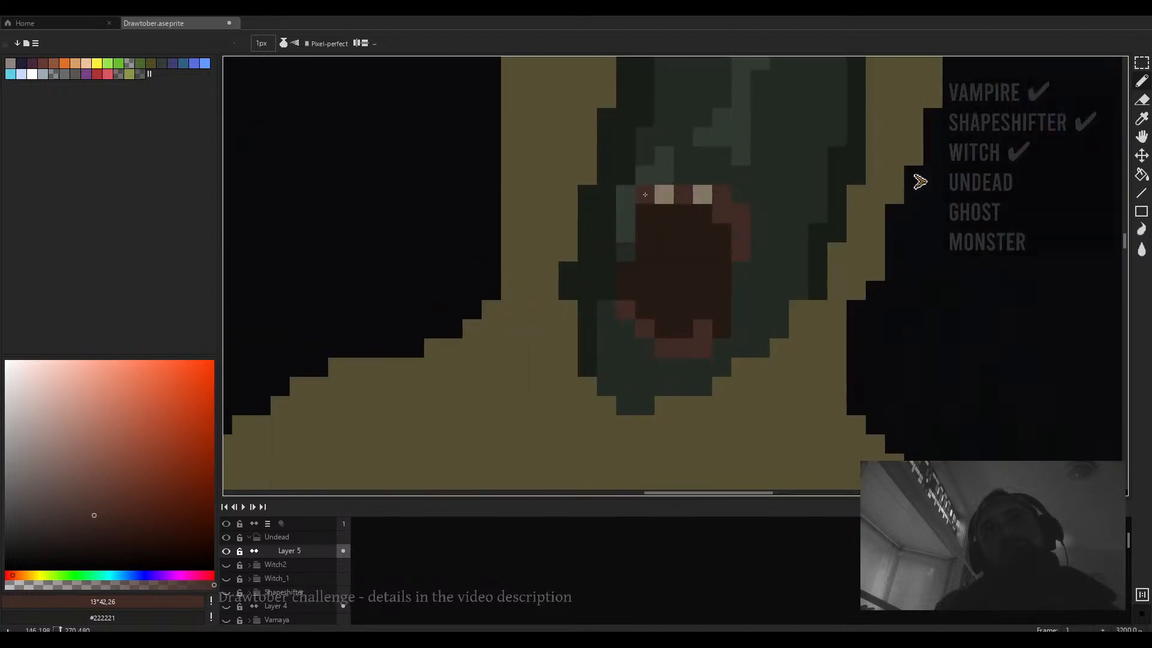
# - Pick a dark green and paint shading pixels around the chin below the mouth, undoing one stray pixel
pyautogui.keyDown('alt'); pyautogui.click(631, 221); pyautogui.keyUp('alt')
pyautogui.moveTo(630, 333); pyautogui.dragTo(638, 250)
pyautogui.click(637, 250)
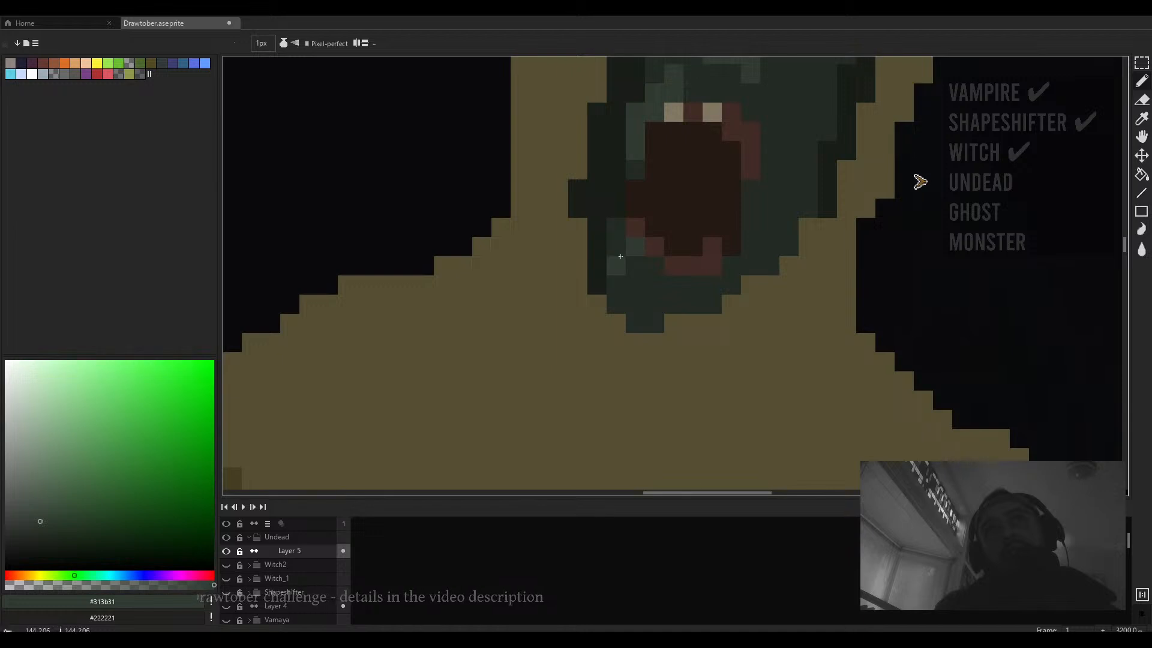
pyautogui.click(640, 286)
pyautogui.hotkey('ctrl', 'z')
pyautogui.moveTo(654, 289); pyautogui.dragTo(653, 297)
pyautogui.click(638, 319)
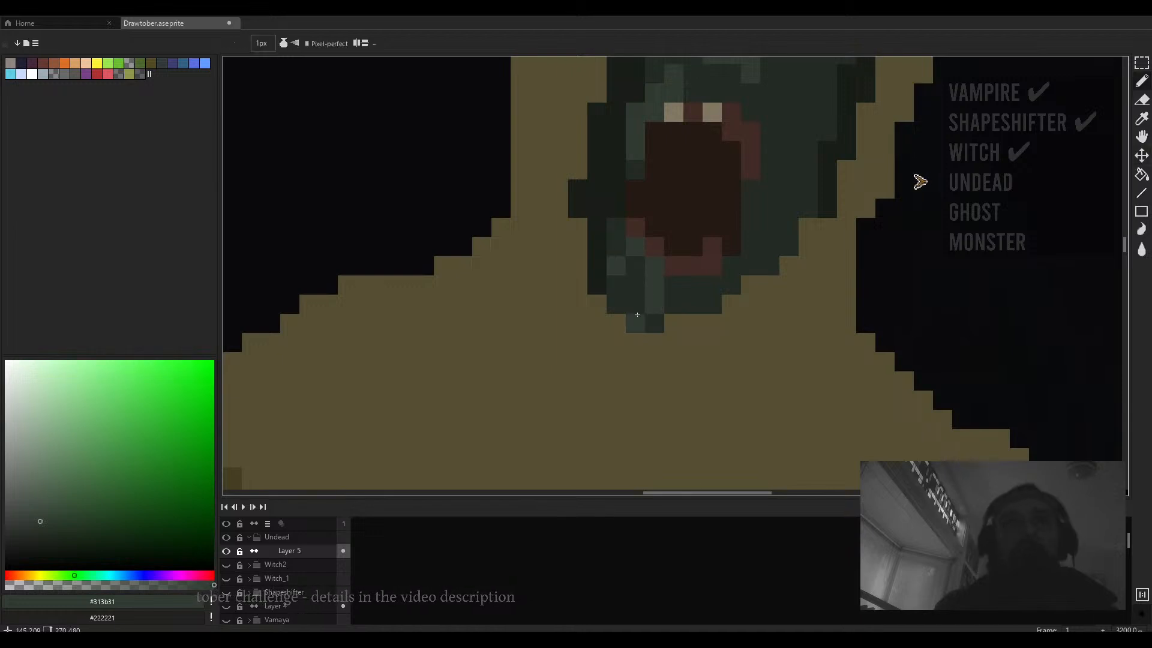
pyautogui.click(637, 306)
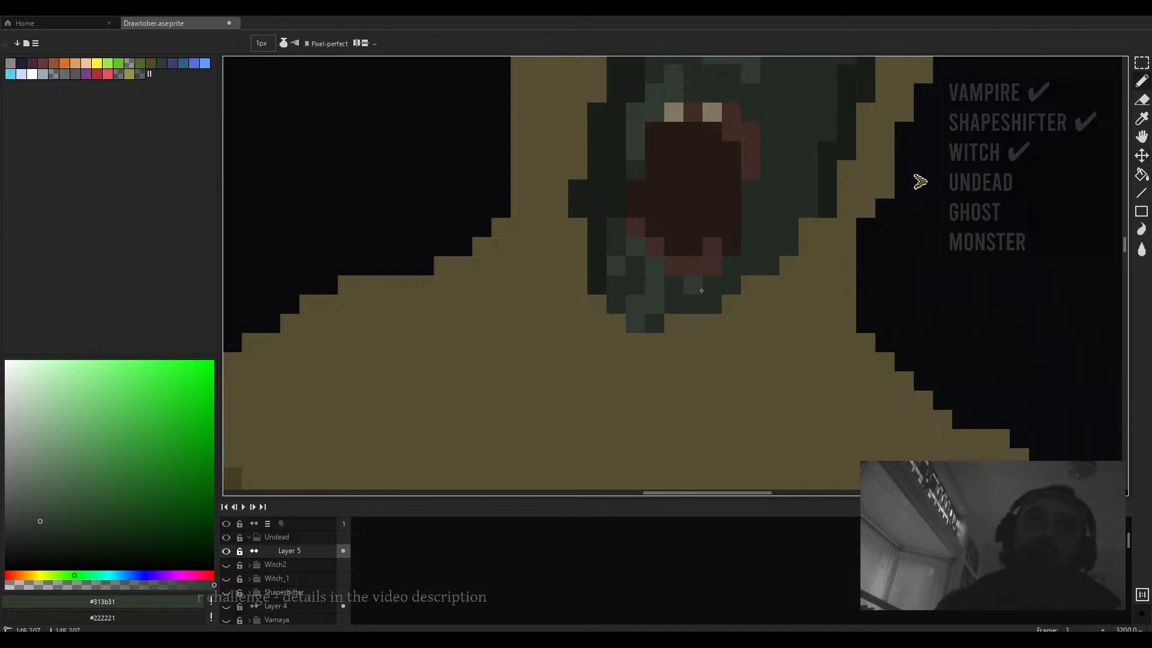
# - Add dark green shading pixels on the right cheek and the forehead of the face
pyautogui.scroll(-4, 722, 280)
pyautogui.scroll(4, 731, 258)
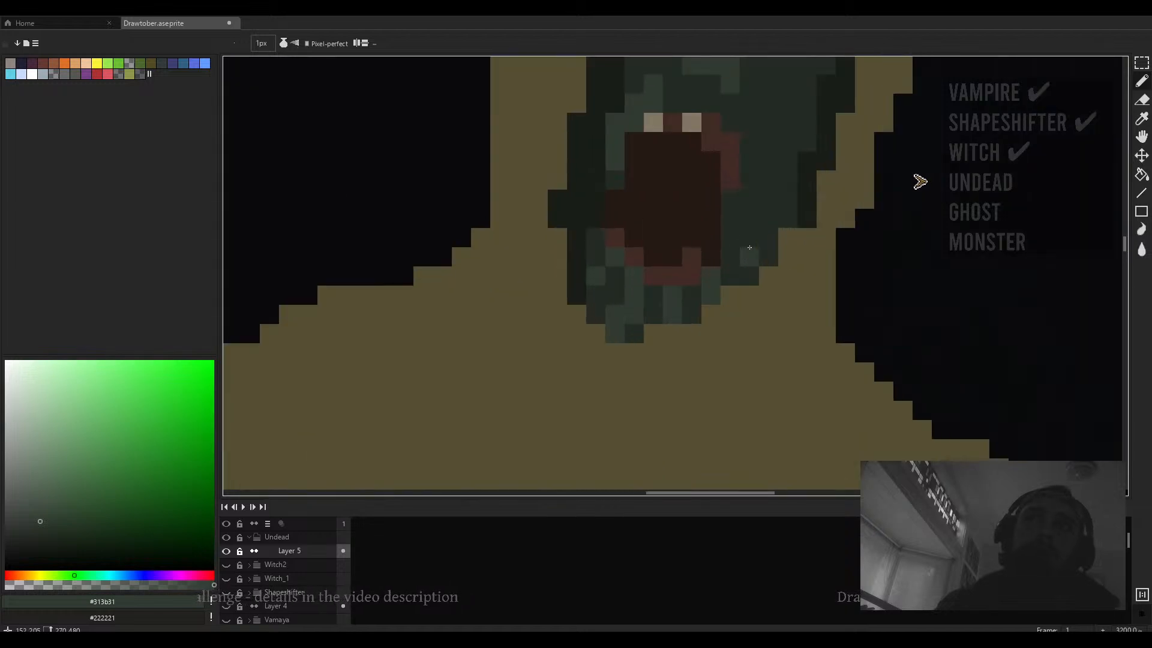
pyautogui.click(730, 238)
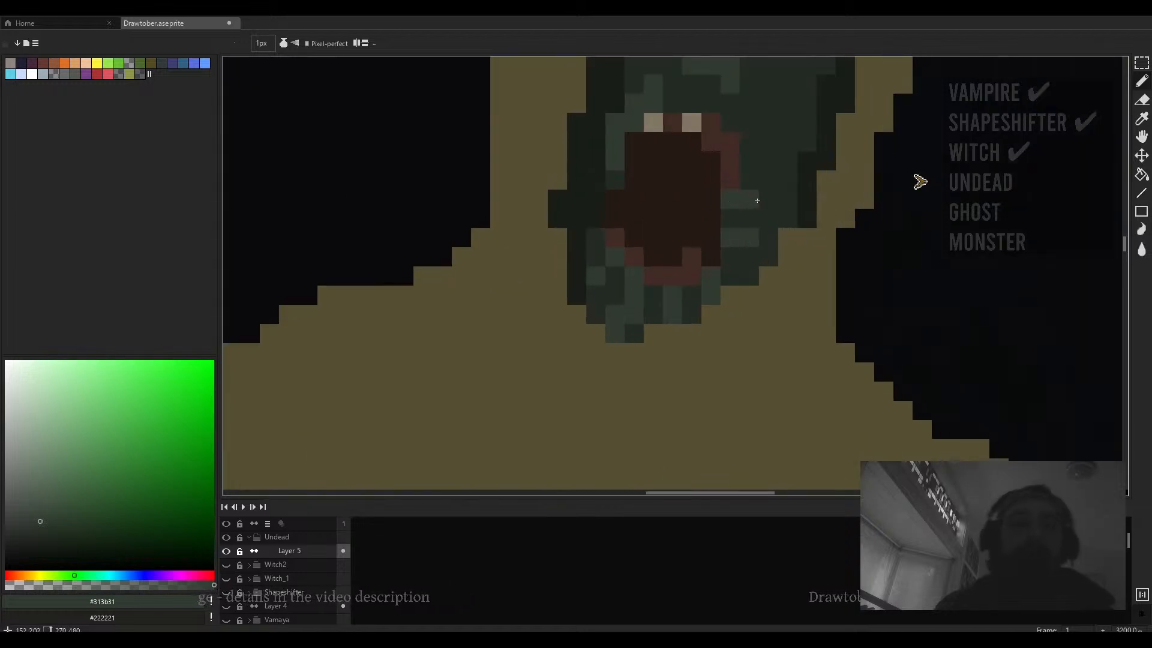
pyautogui.scroll(3, 768, 180)
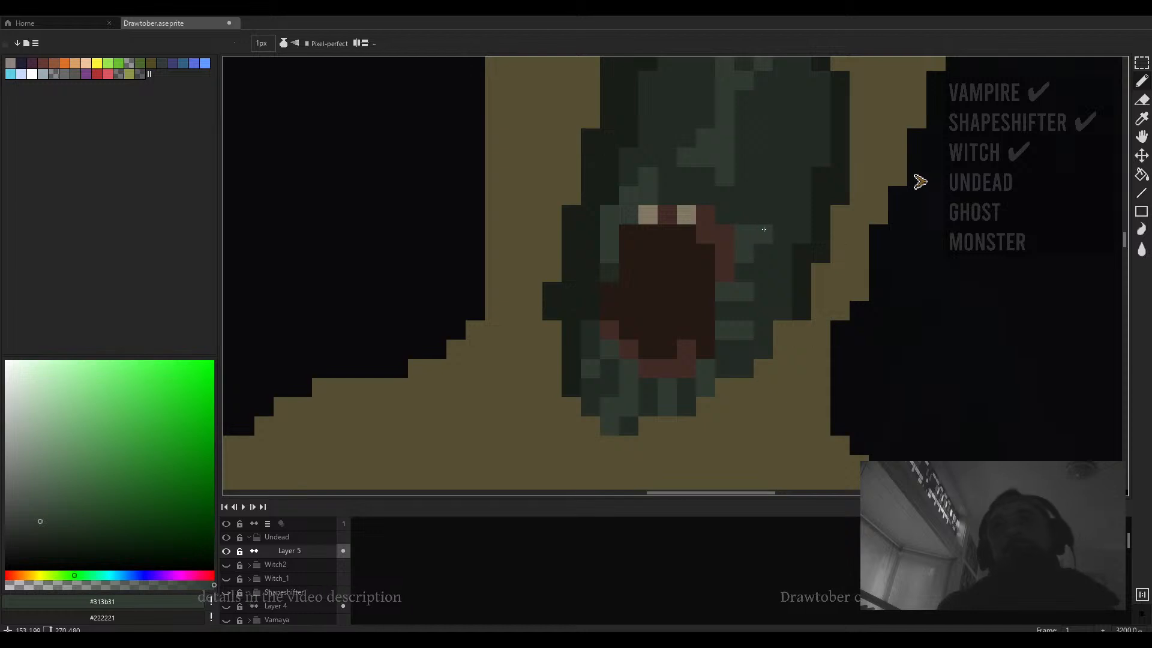
pyautogui.scroll(-1, 763, 213)
pyautogui.scroll(-6, 764, 213)
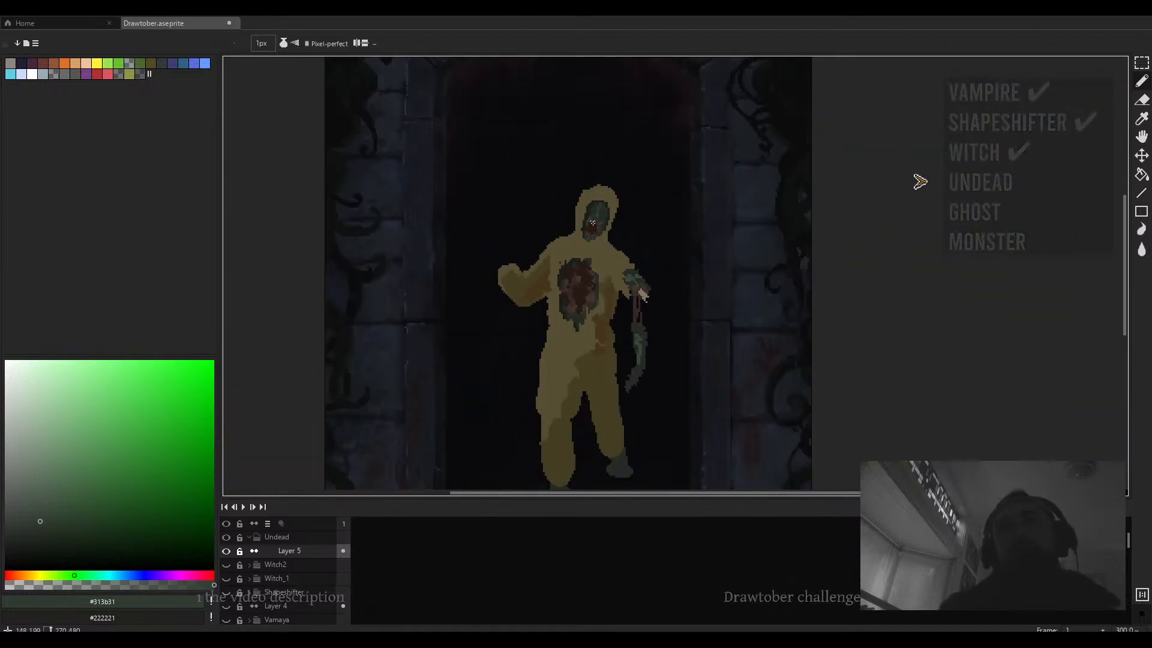
pyautogui.scroll(7, 592, 223)
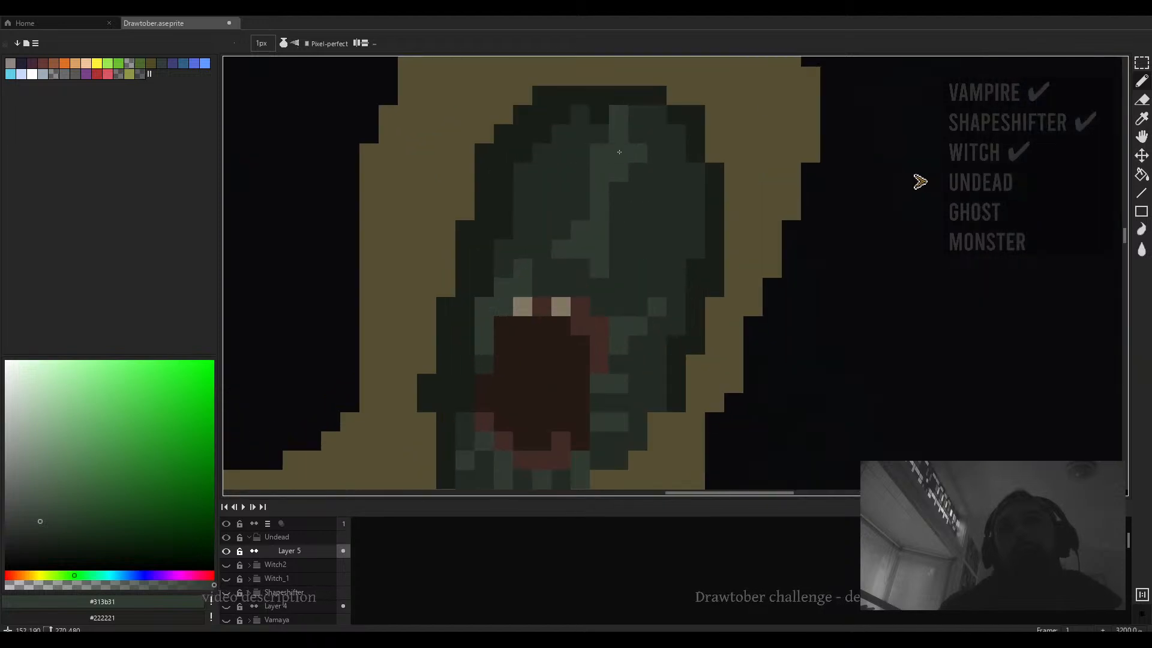
pyautogui.click(659, 154)
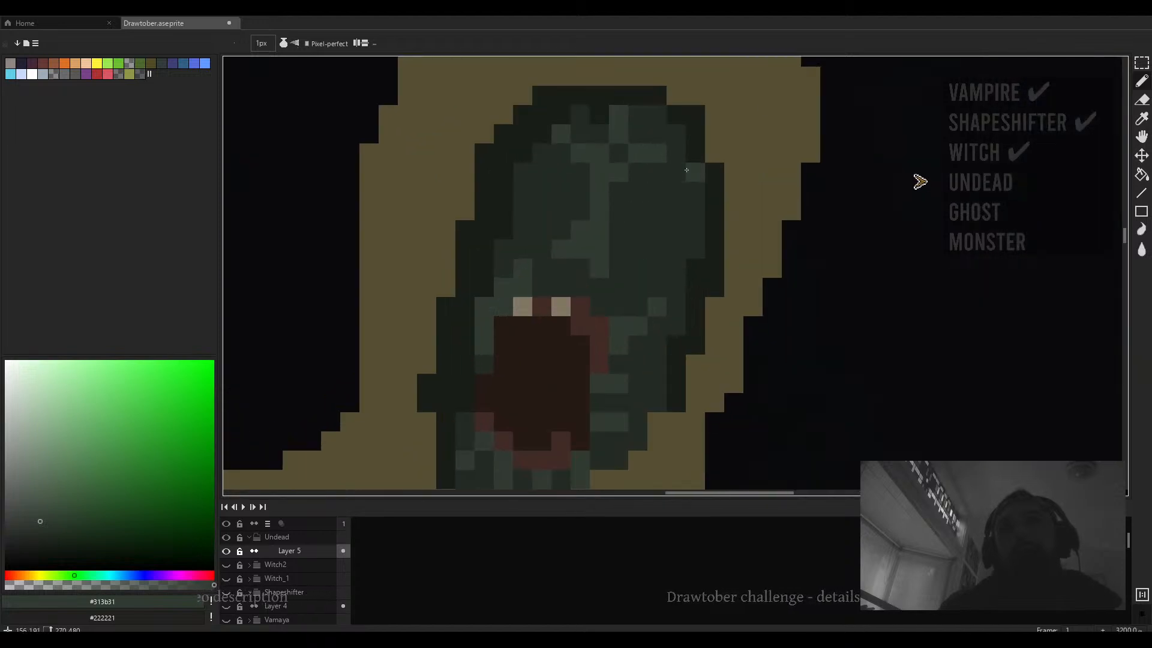
pyautogui.click(679, 174)
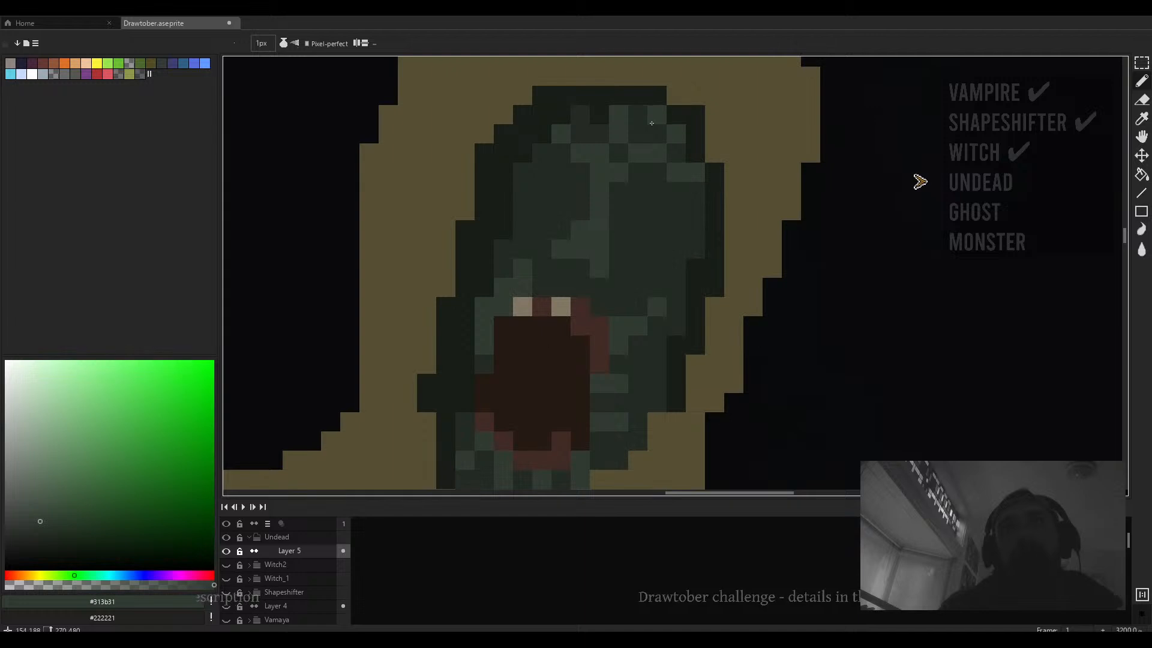
pyautogui.scroll(-5, 674, 154)
pyautogui.scroll(4, 675, 155)
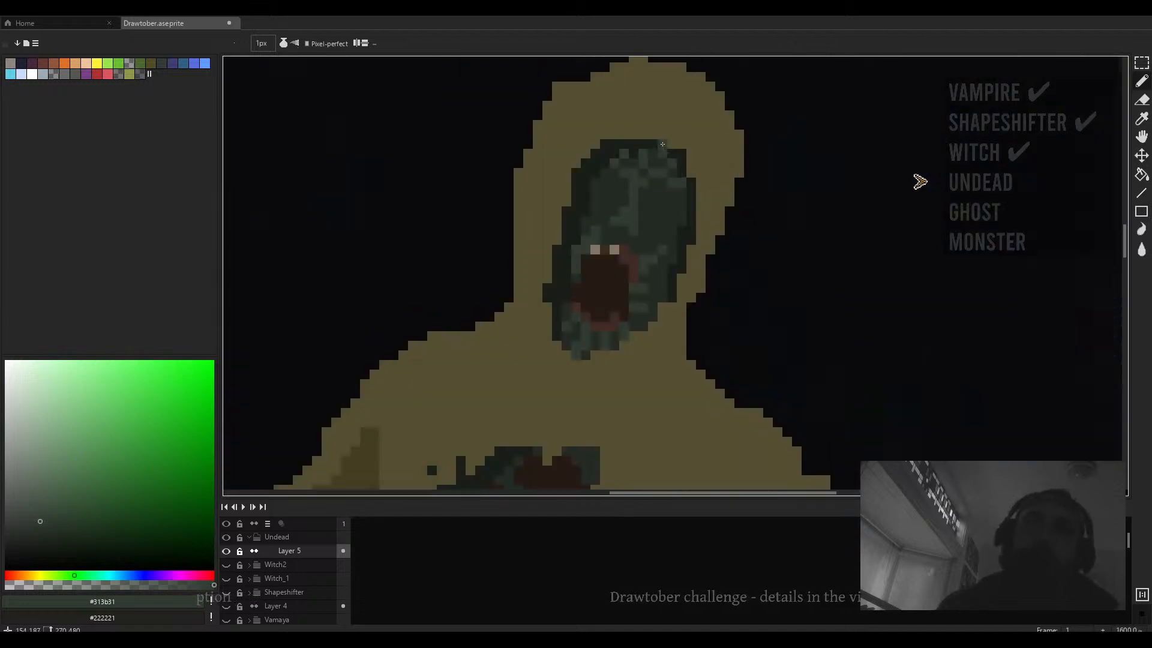
pyautogui.scroll(-6, 689, 178)
# - Sample a darker green from the face and add dark shading pixels on the upper forehead
pyautogui.moveTo(688, 178); pyautogui.dragTo(600, 216)
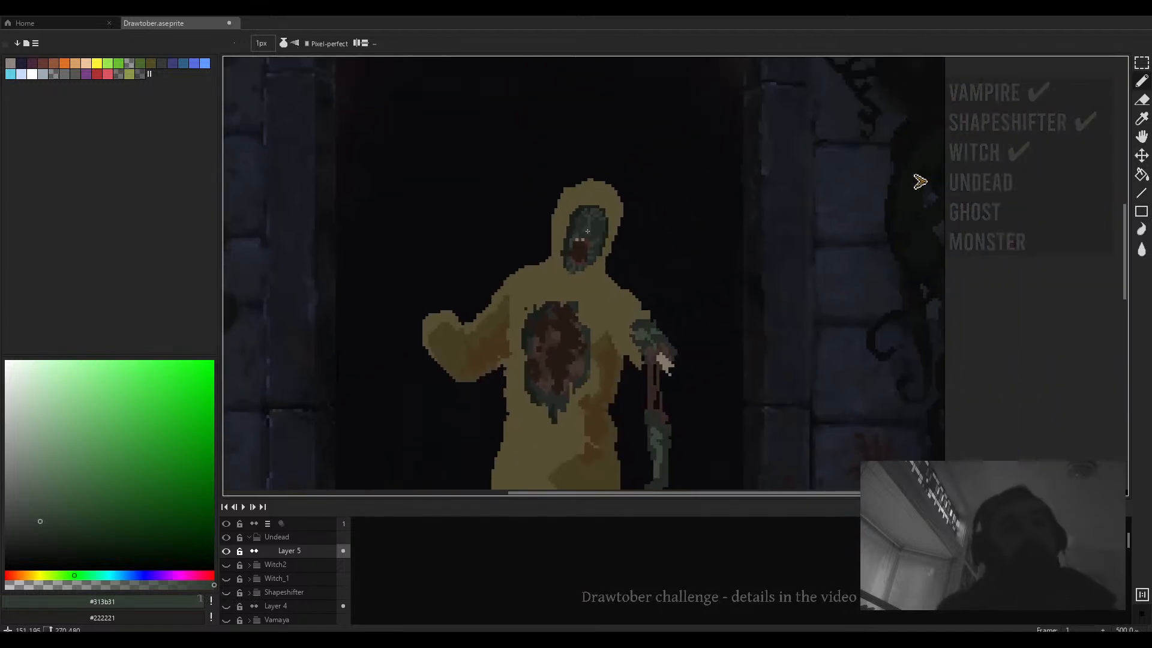
pyautogui.scroll(3, 593, 223)
pyautogui.press('alt')
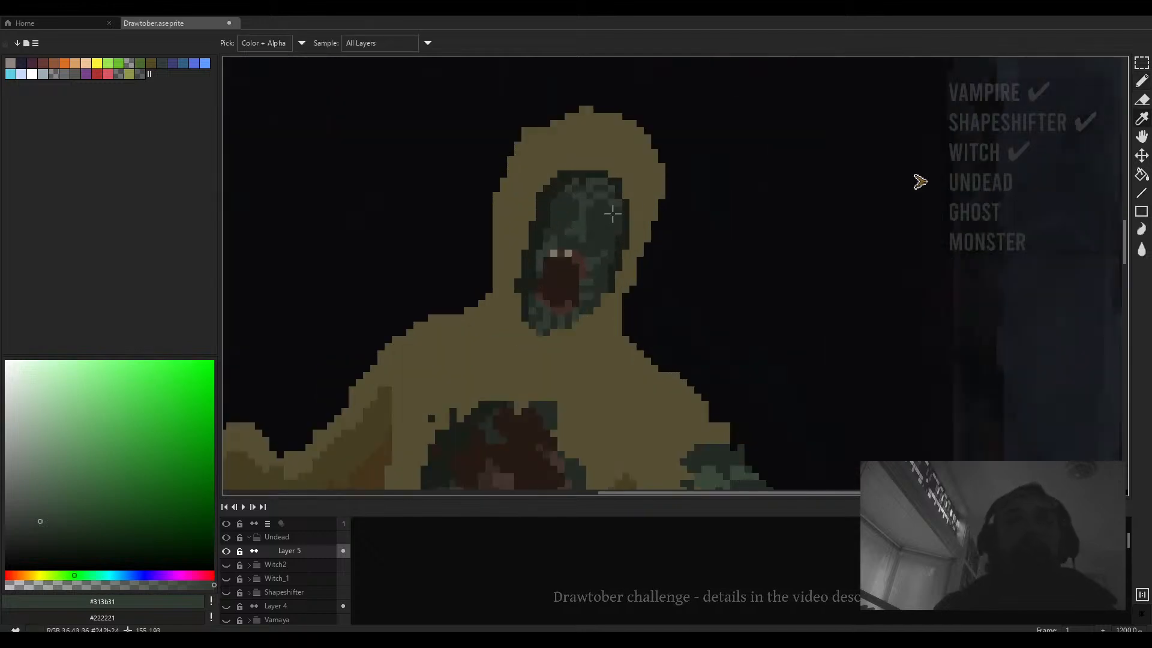
pyautogui.keyDown('alt'); pyautogui.click(594, 228); pyautogui.keyUp('alt')
pyautogui.keyDown('alt'); pyautogui.click(581, 227); pyautogui.keyUp('alt')
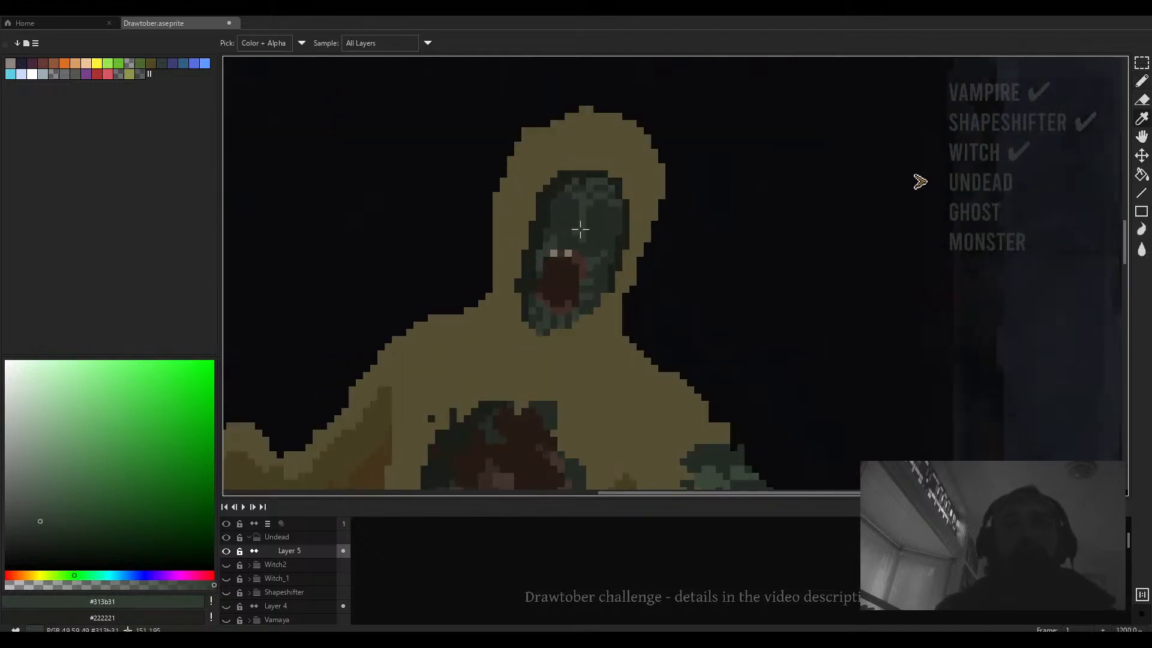
pyautogui.scroll(2, 591, 215)
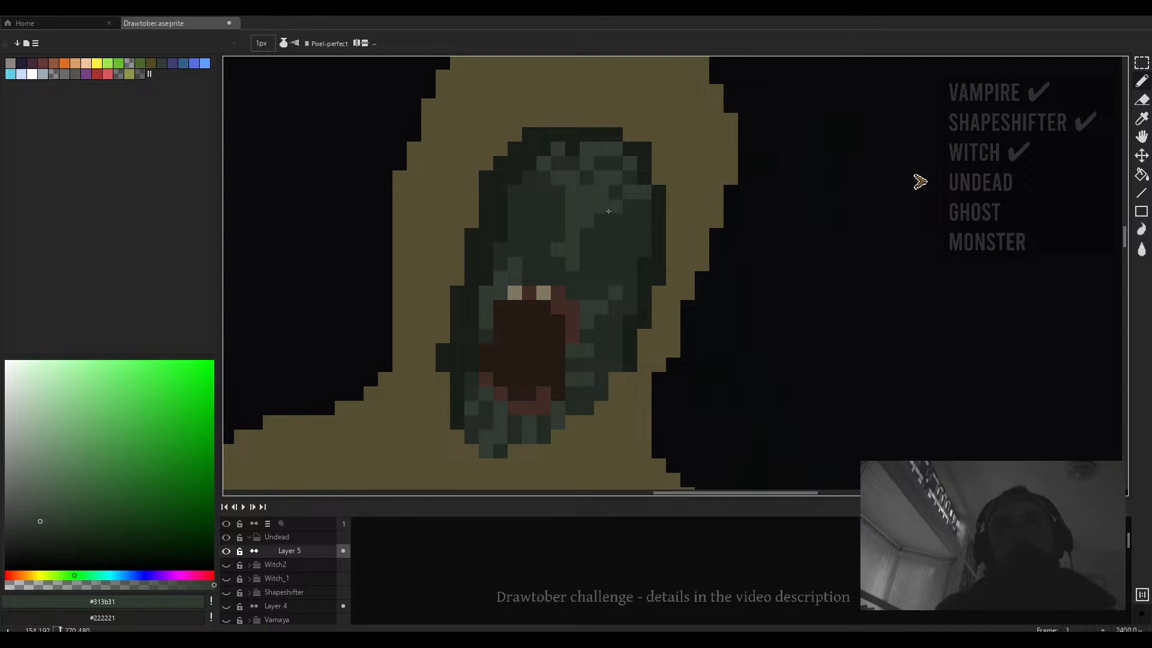
pyautogui.scroll(-1, 602, 201)
pyautogui.keyDown('alt'); pyautogui.click(602, 201); pyautogui.keyUp('alt')
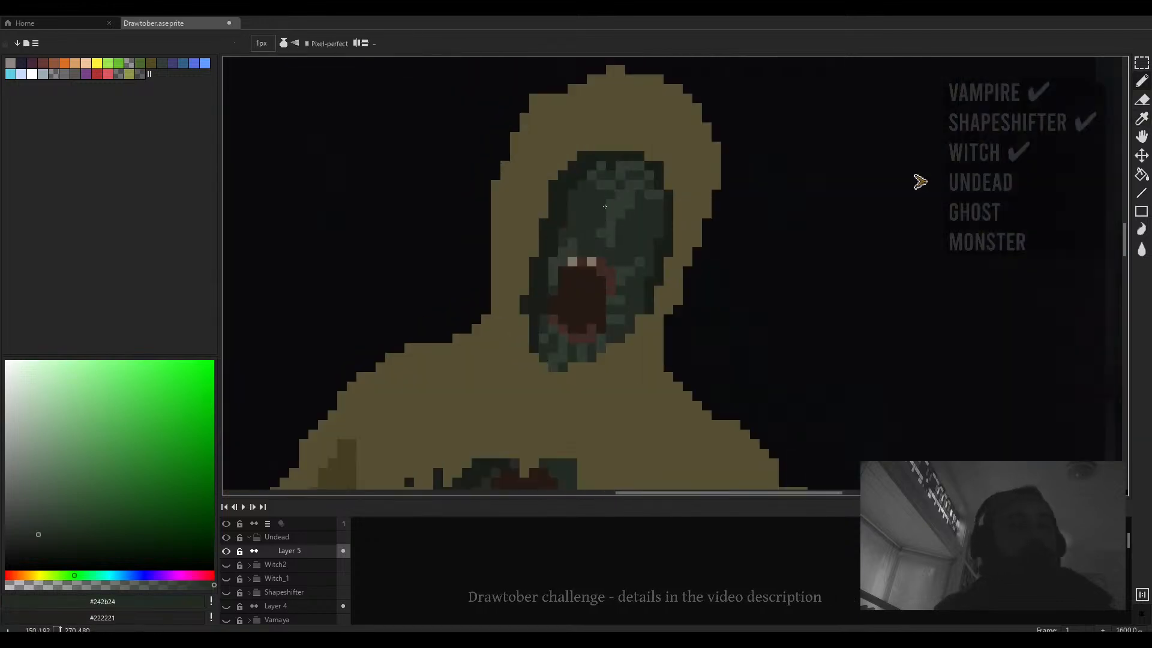
pyautogui.scroll(-4, 635, 243)
pyautogui.scroll(5, 635, 243)
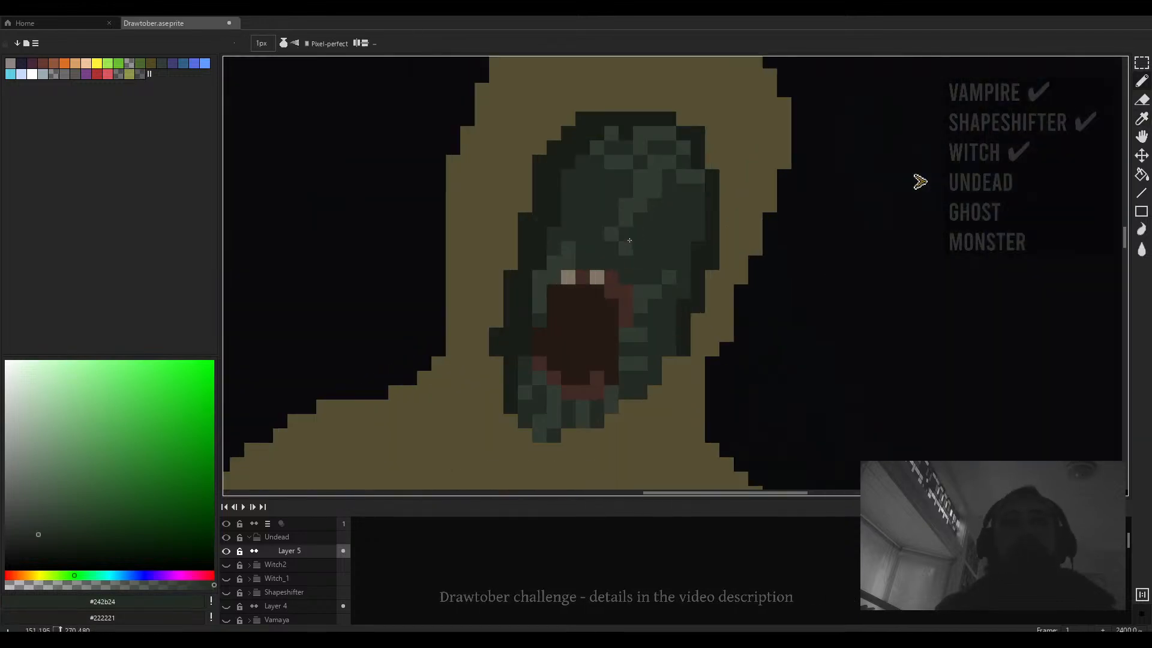
# - Pick a lighter muted green and paint highlight pixels on the middle of the face above the teeth
pyautogui.keyDown('alt'); pyautogui.click(635, 243); pyautogui.keyUp('alt')
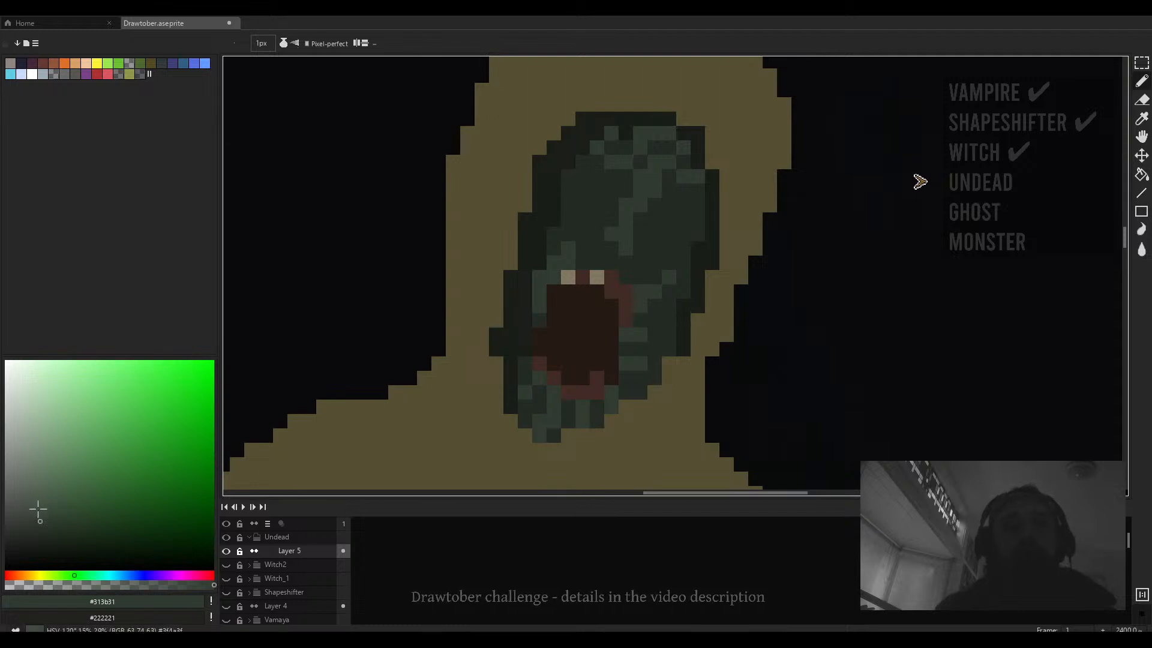
pyautogui.click(38, 489)
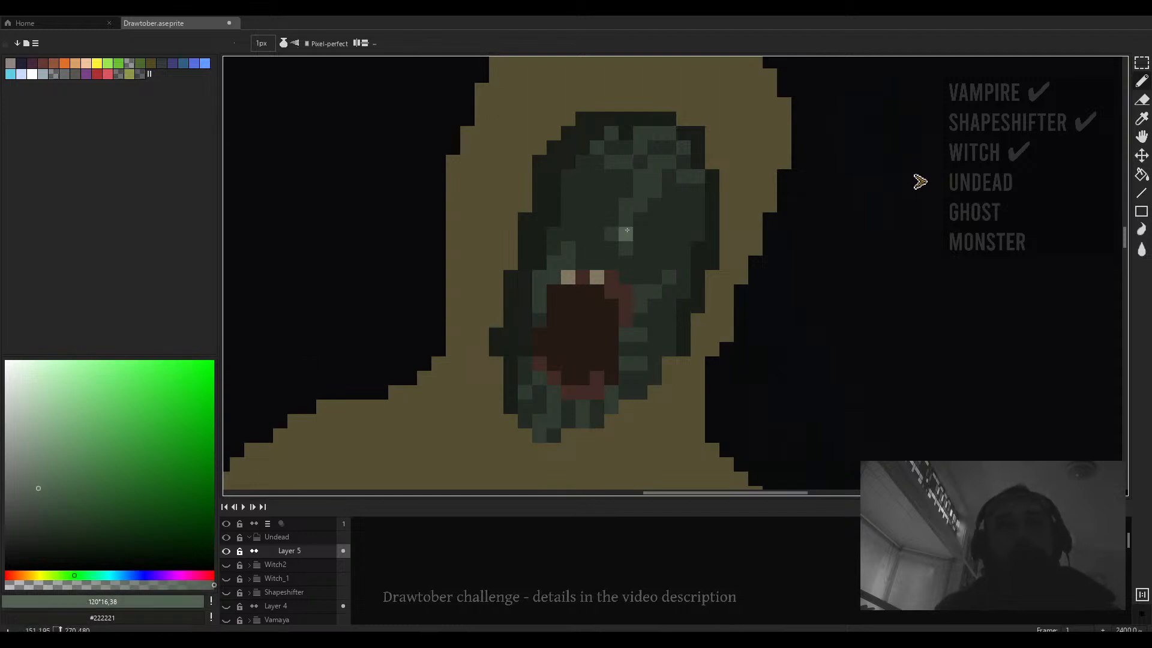
pyautogui.scroll(-3, 628, 224)
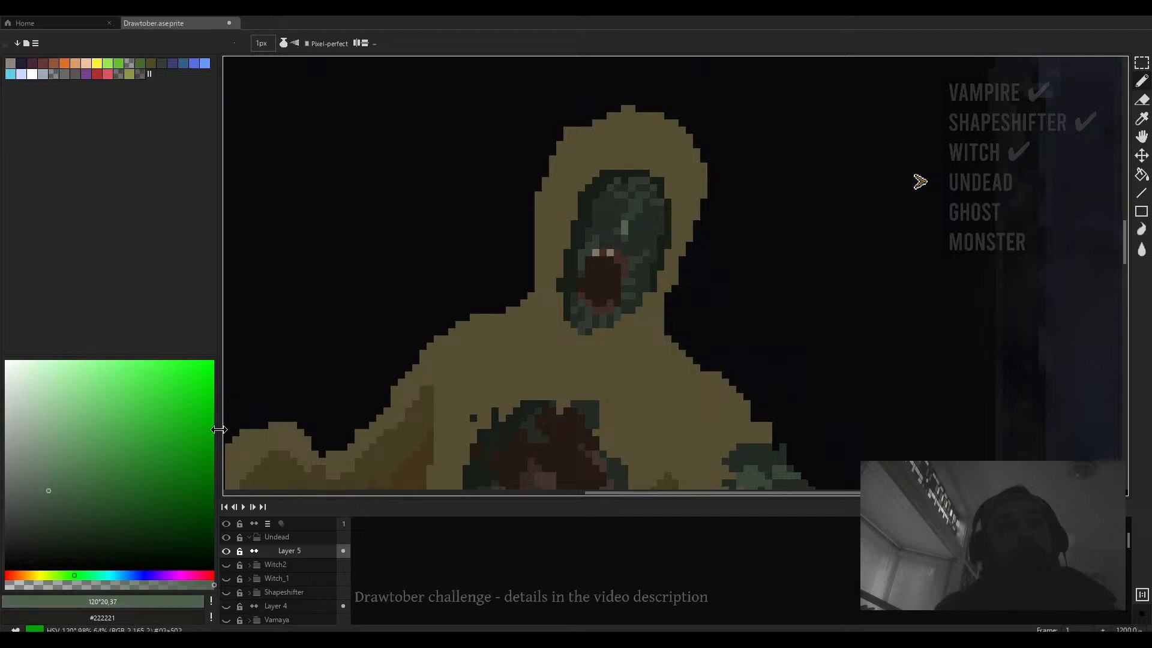
pyautogui.scroll(2, 510, 325)
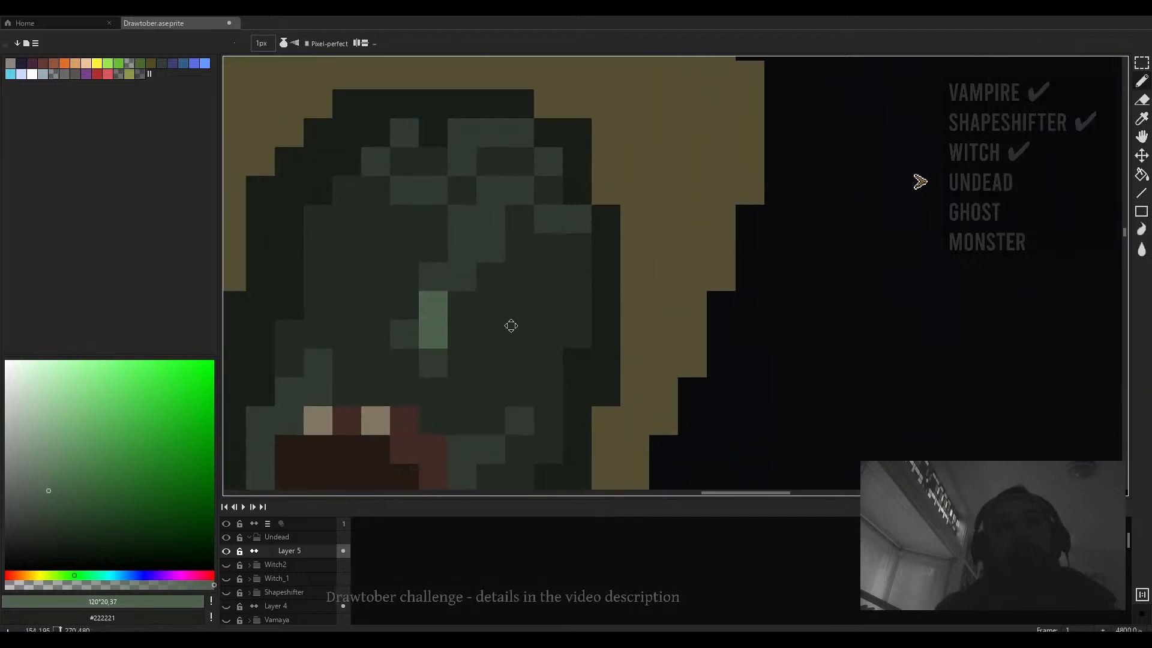
pyautogui.scroll(-2, 510, 325)
pyautogui.scroll(2, 509, 211)
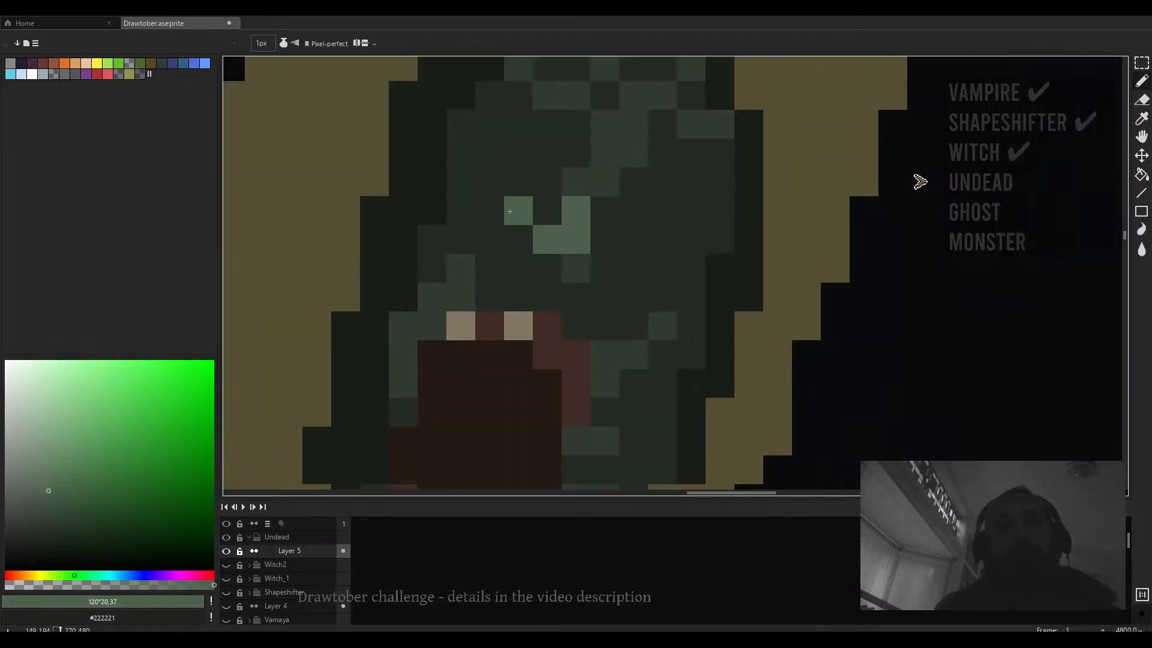
pyautogui.scroll(-3, 577, 211)
pyautogui.scroll(3, 560, 220)
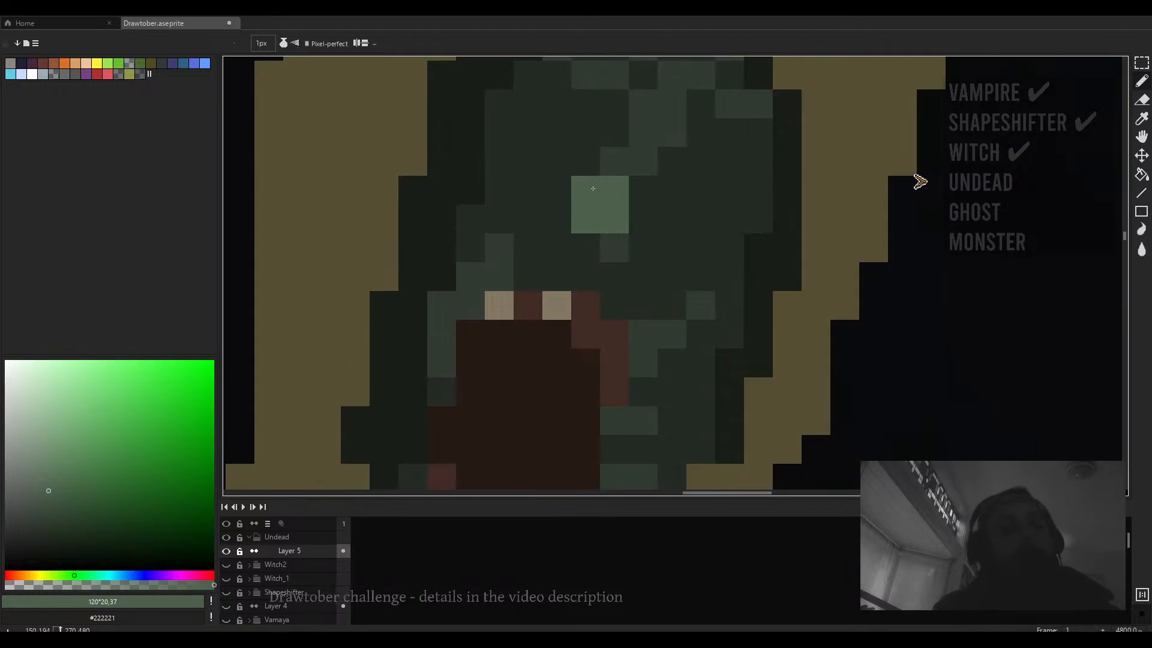
pyautogui.scroll(-2, 593, 189)
pyautogui.scroll(-4, 591, 190)
# - Paint mid-green edge pixels along the top of the chest wound below the neck
pyautogui.scroll(2, 606, 192)
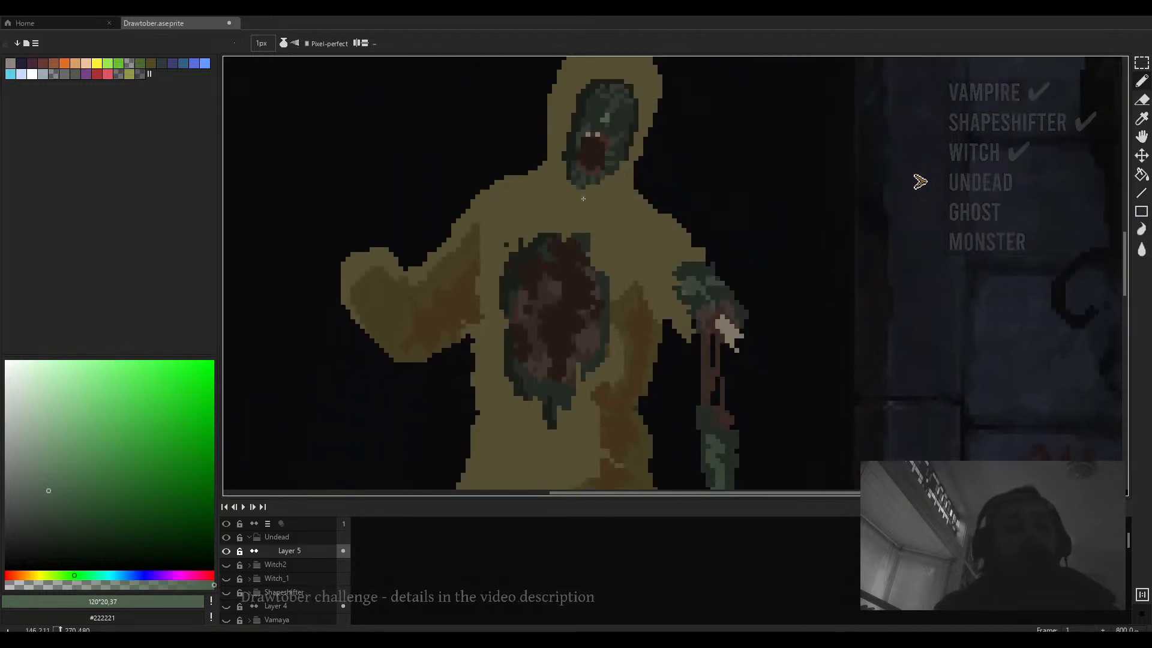
pyautogui.scroll(-2, 630, 194)
pyautogui.scroll(3, 630, 195)
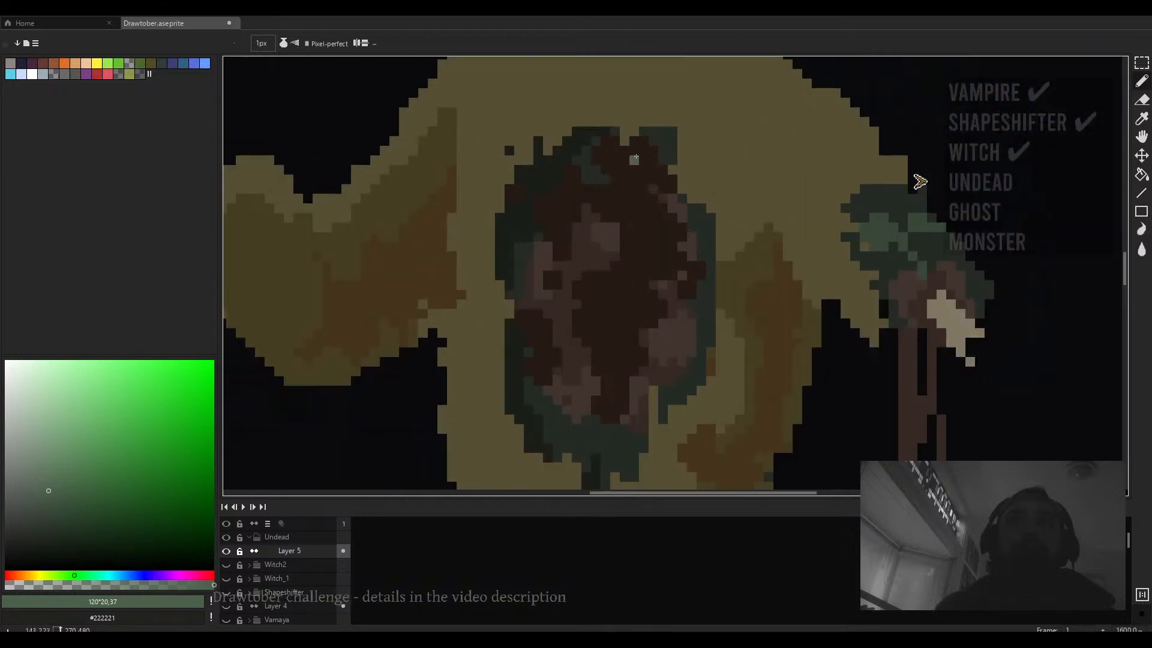
pyautogui.moveTo(624, 120); pyautogui.dragTo(521, 426)
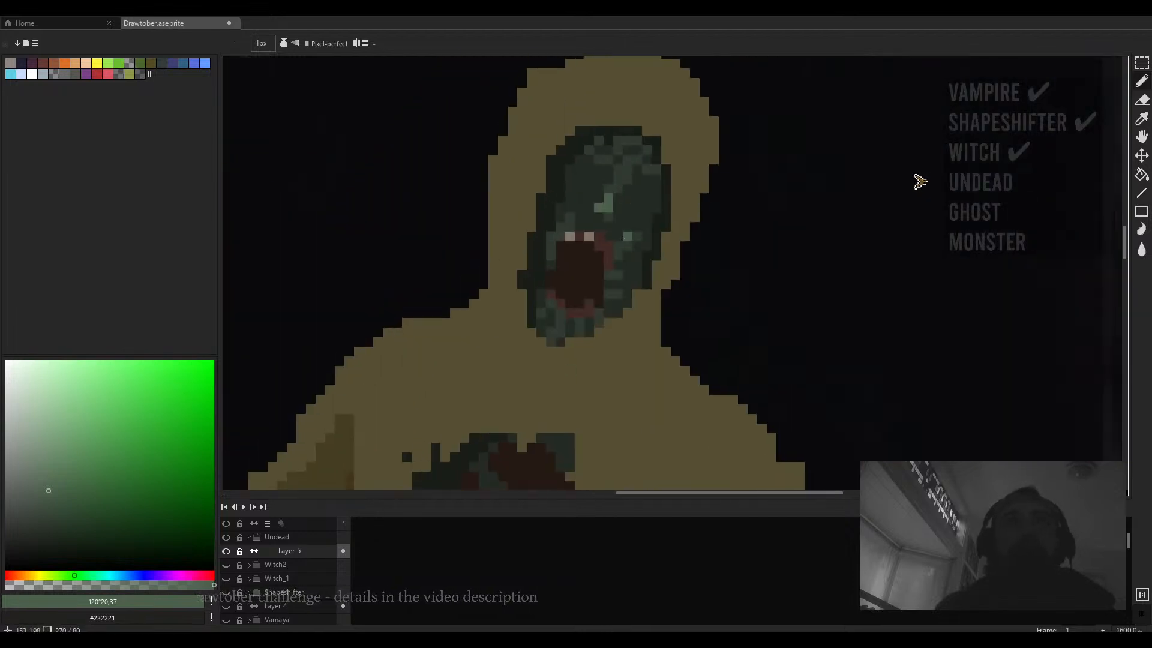
pyautogui.keyDown('alt'); pyautogui.click(612, 277); pyautogui.keyUp('alt')
pyautogui.moveTo(611, 280); pyautogui.dragTo(654, 99)
pyautogui.scroll(1, 534, 318)
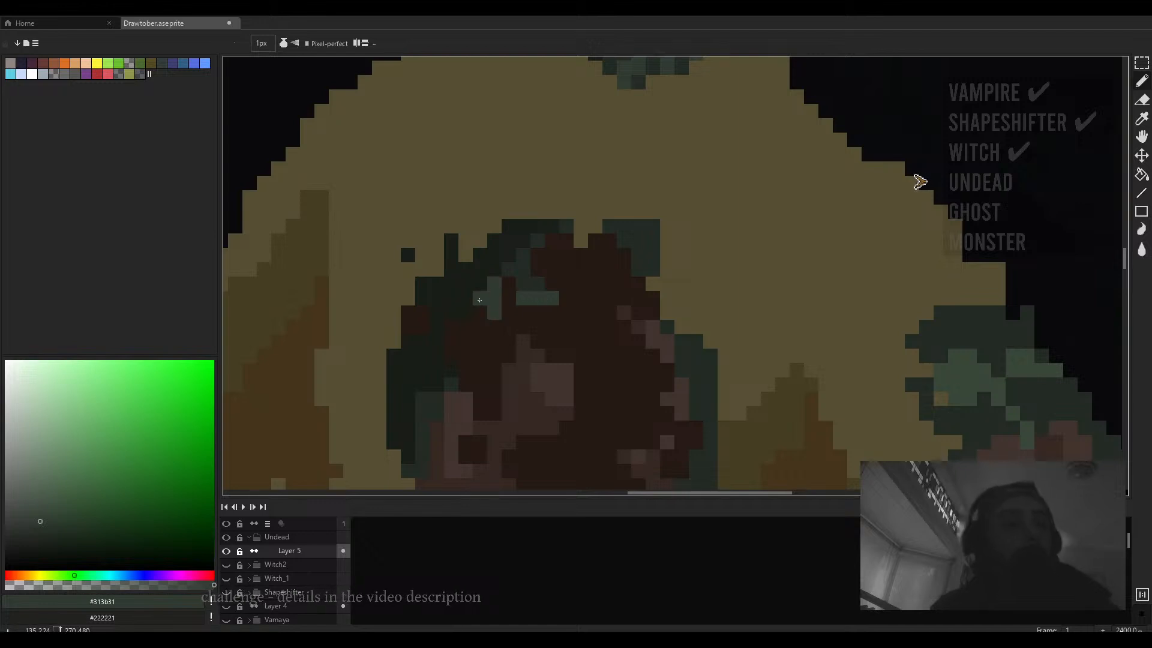
pyautogui.moveTo(554, 282); pyautogui.dragTo(573, 260)
pyautogui.click(556, 220)
pyautogui.moveTo(488, 289); pyautogui.dragTo(532, 260)
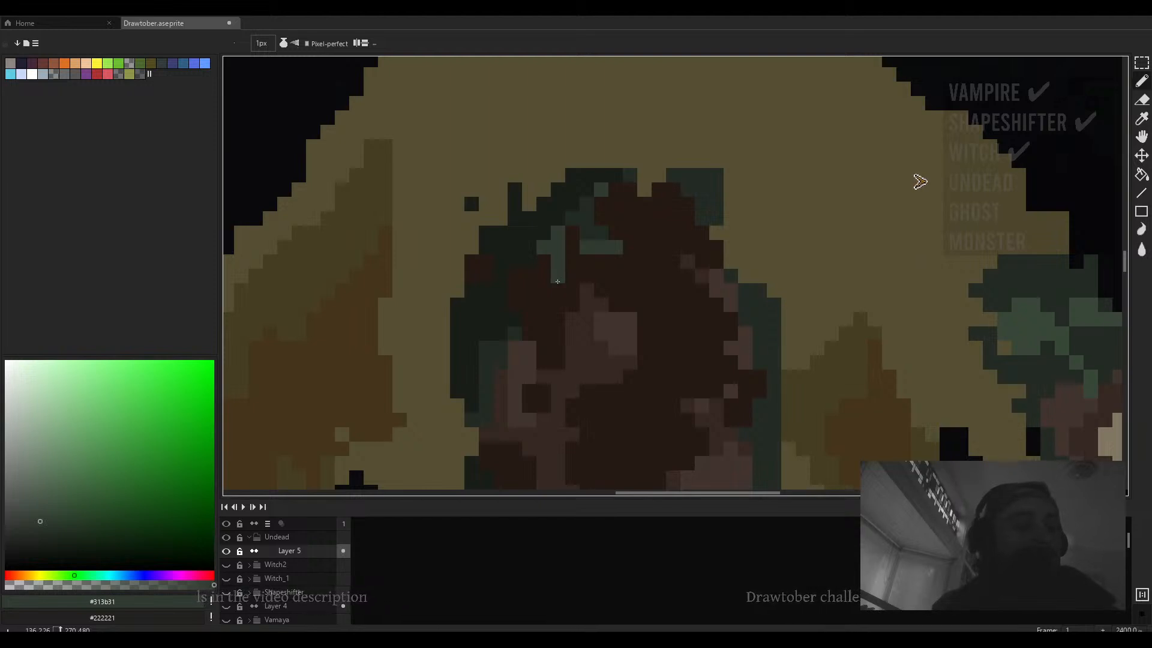
pyautogui.scroll(-7, 558, 281)
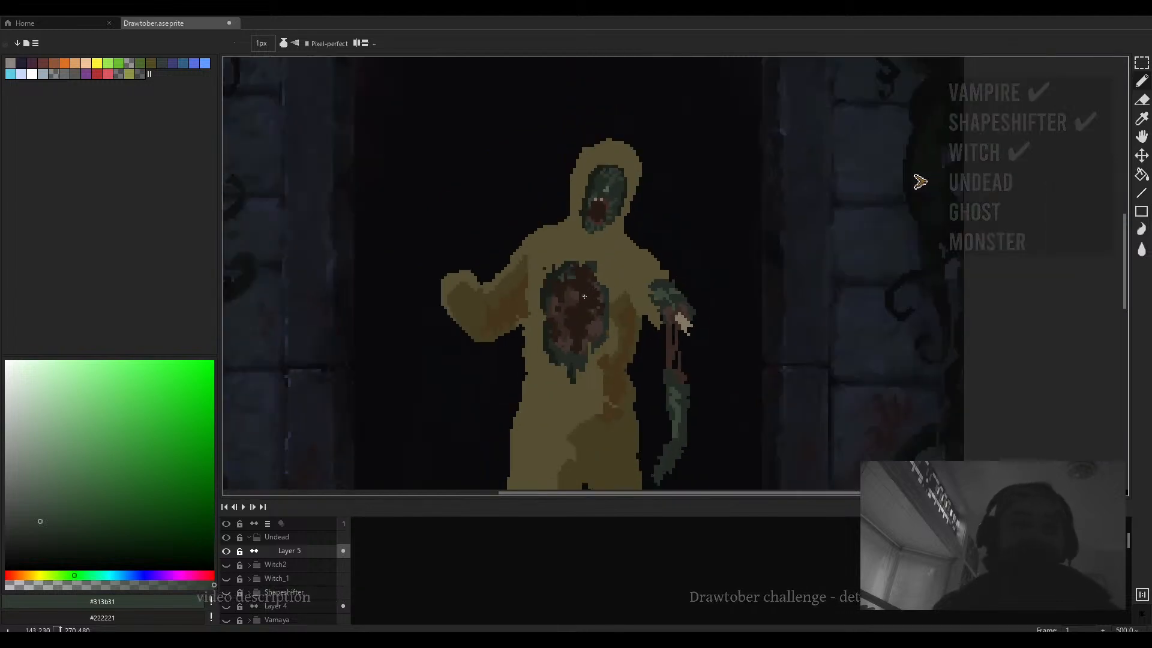
pyautogui.scroll(-2, 584, 296)
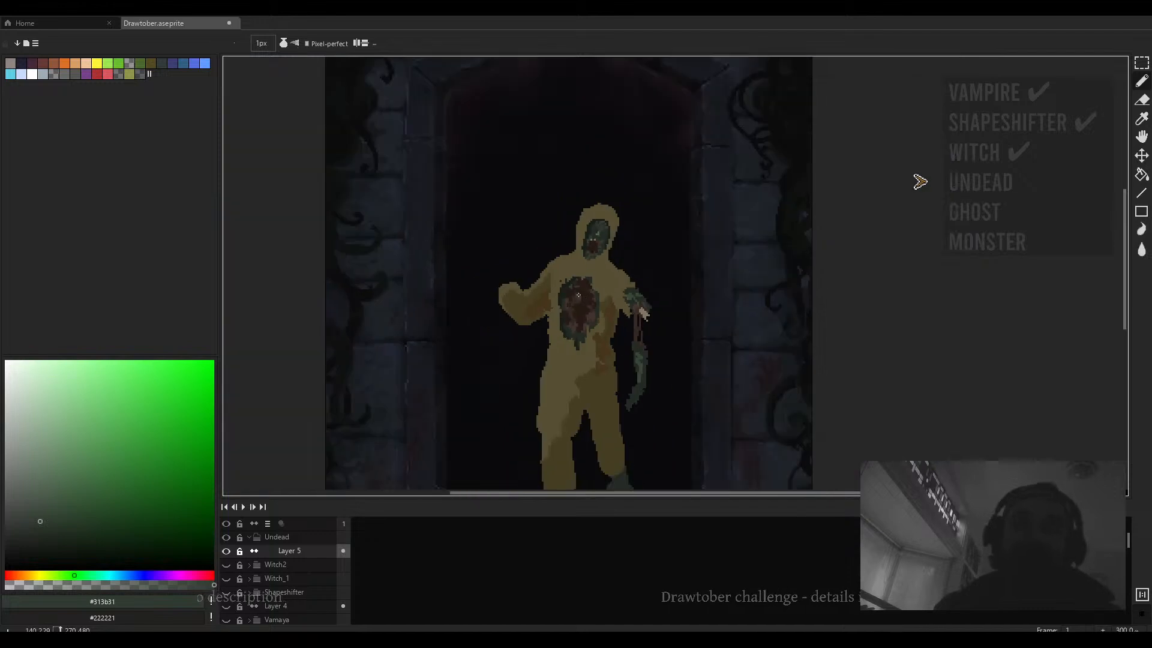
pyautogui.scroll(2, 607, 268)
pyautogui.scroll(6, 617, 276)
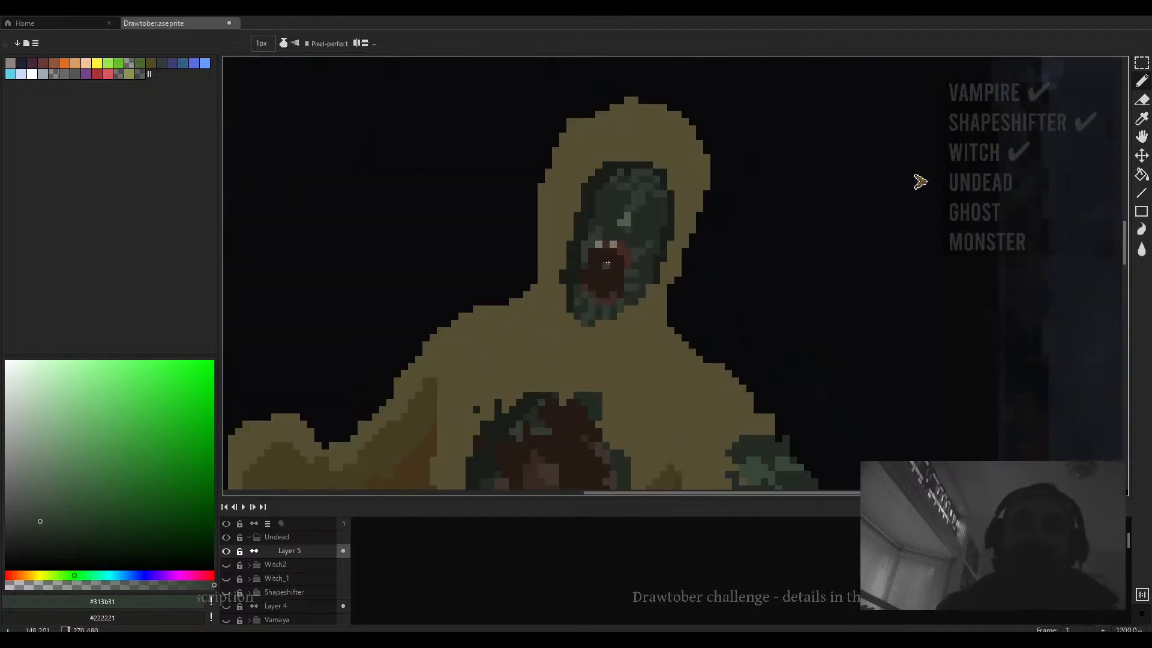
# - Sample the pale tooth colour and add tooth pixels along the upper and lower edges of the open mouth
pyautogui.keyDown('alt'); pyautogui.click(578, 233); pyautogui.keyUp('alt')
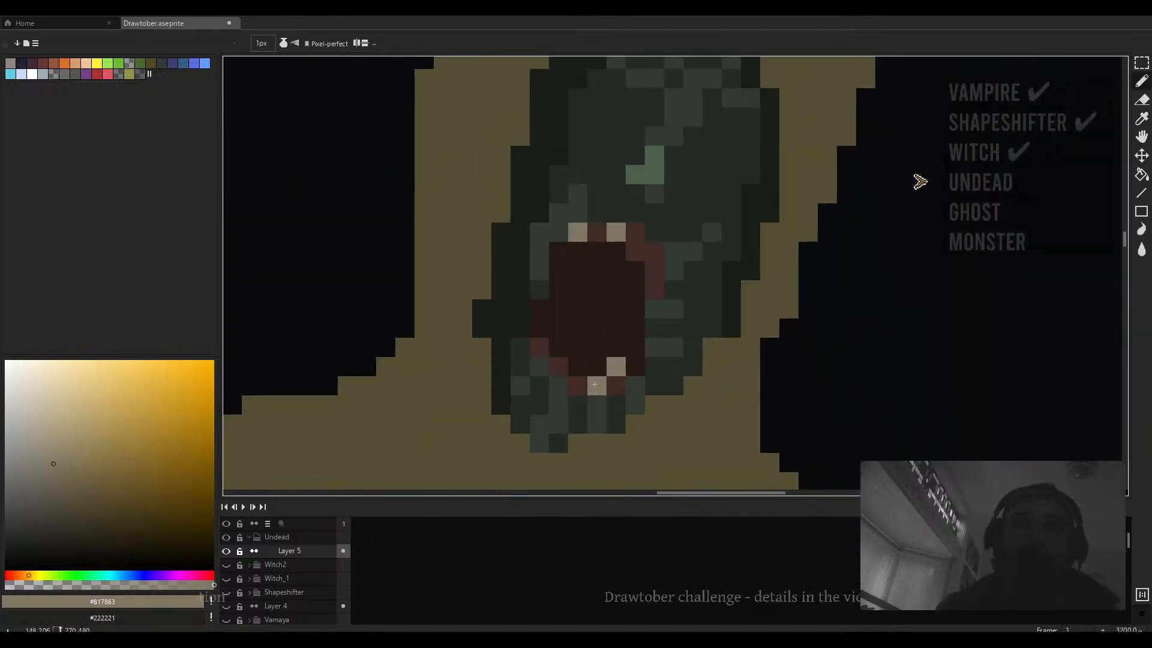
pyautogui.click(584, 383)
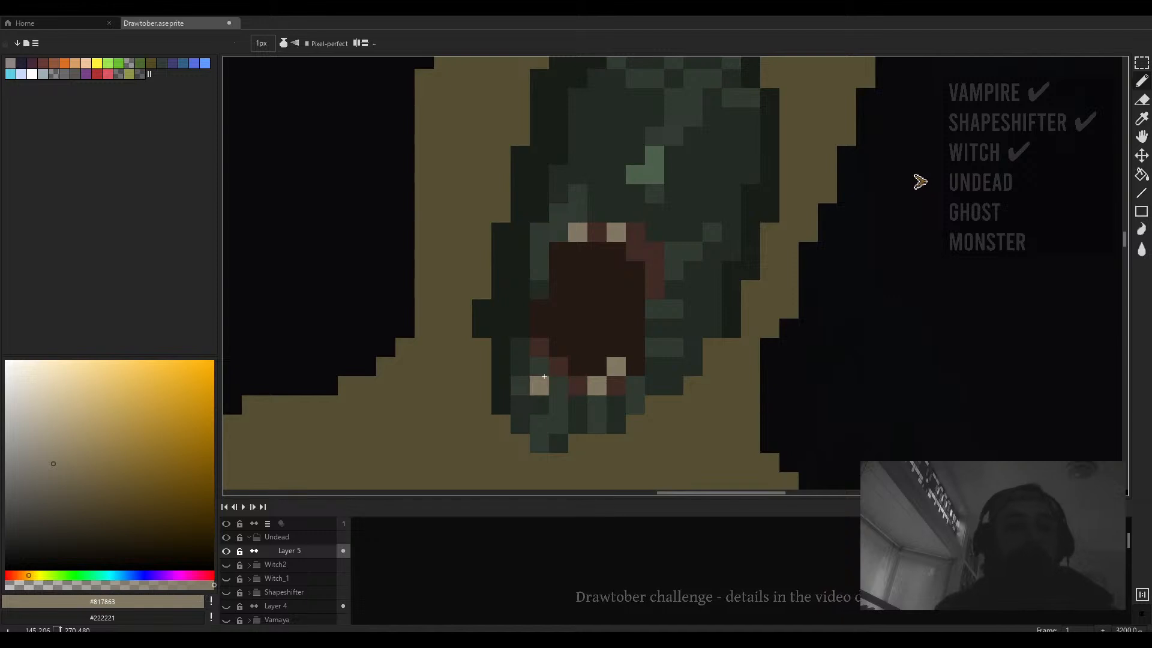
pyautogui.click(542, 346)
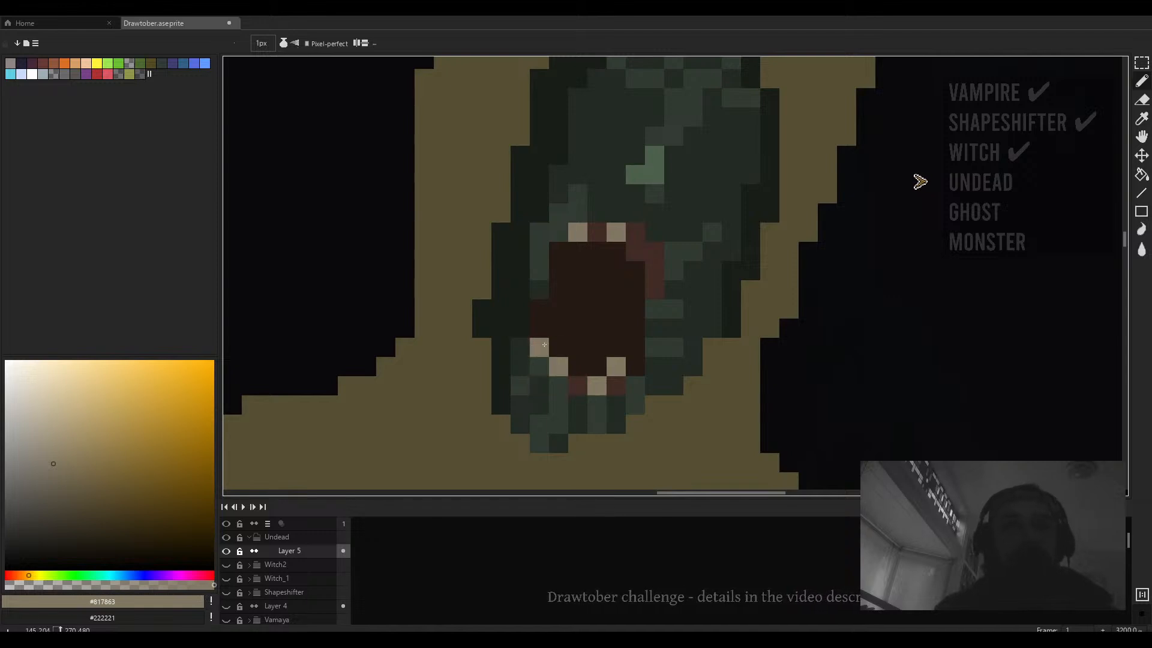
pyautogui.moveTo(588, 374); pyautogui.dragTo(601, 395)
pyautogui.scroll(-4, 601, 395)
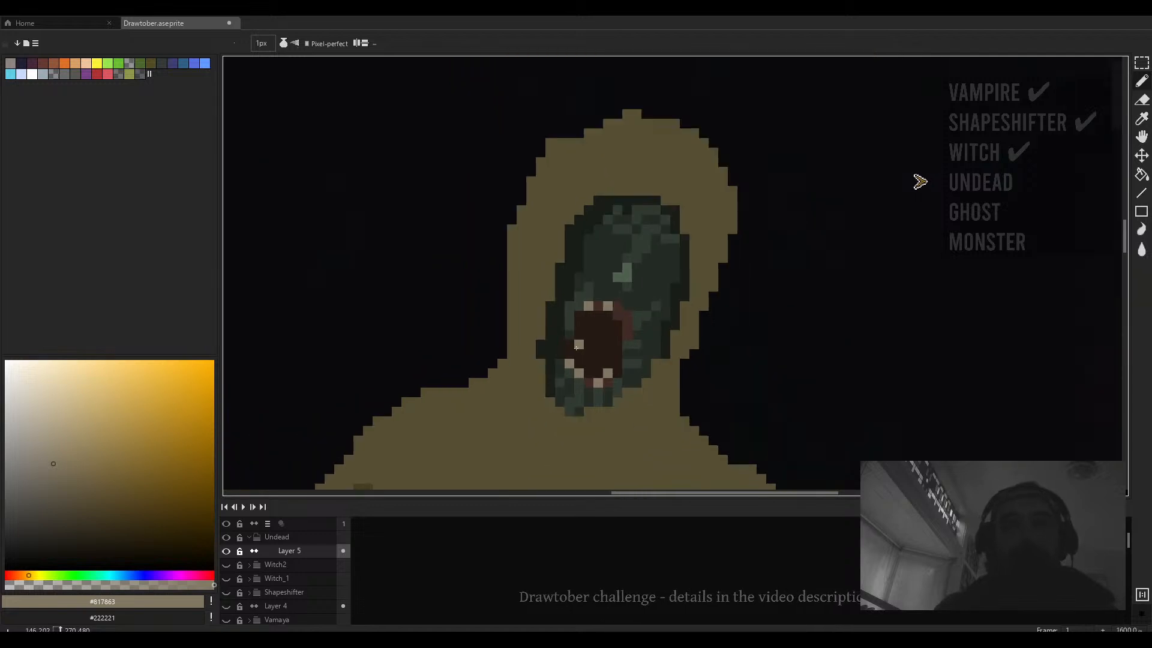
pyautogui.scroll(4, 612, 336)
pyautogui.click(619, 318)
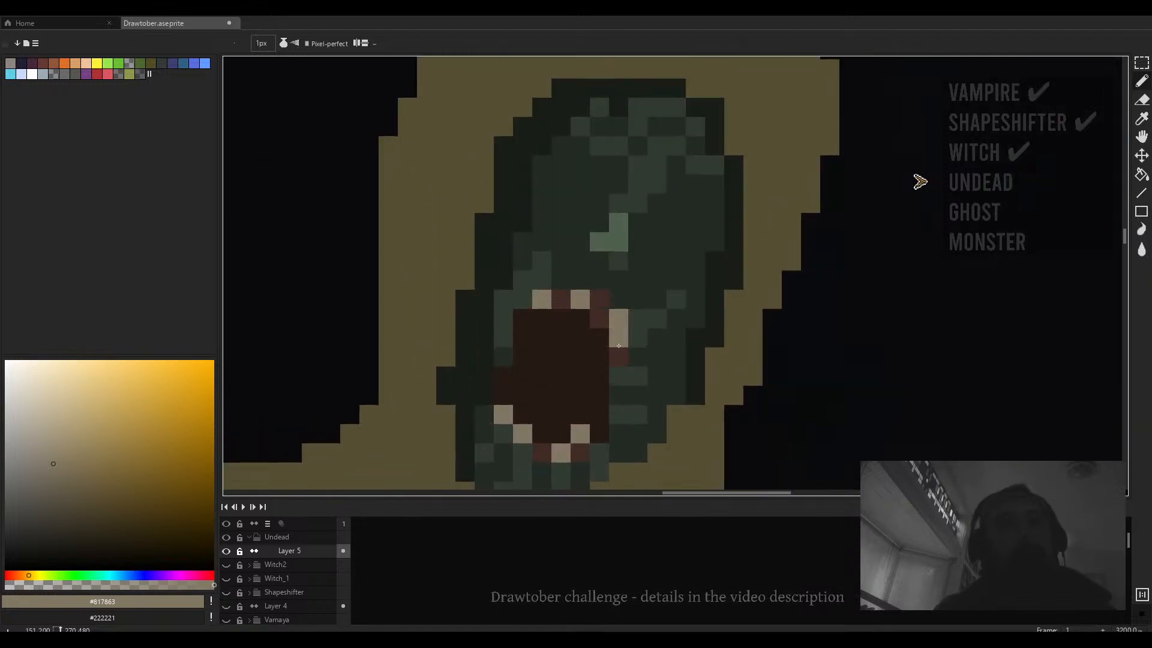
pyautogui.scroll(-4, 543, 350)
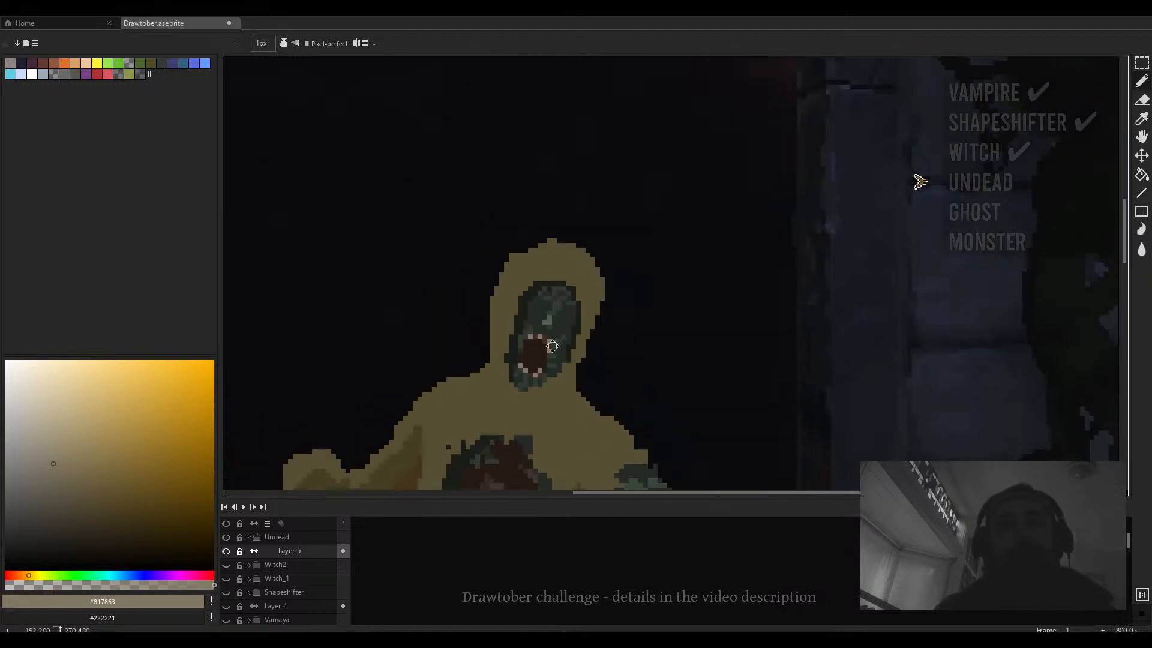
pyautogui.scroll(4, 551, 345)
# - Undo the last tooth pixel and place further tooth pixels along the left side of the mouth
pyautogui.hotkey('ctrl', 'z')
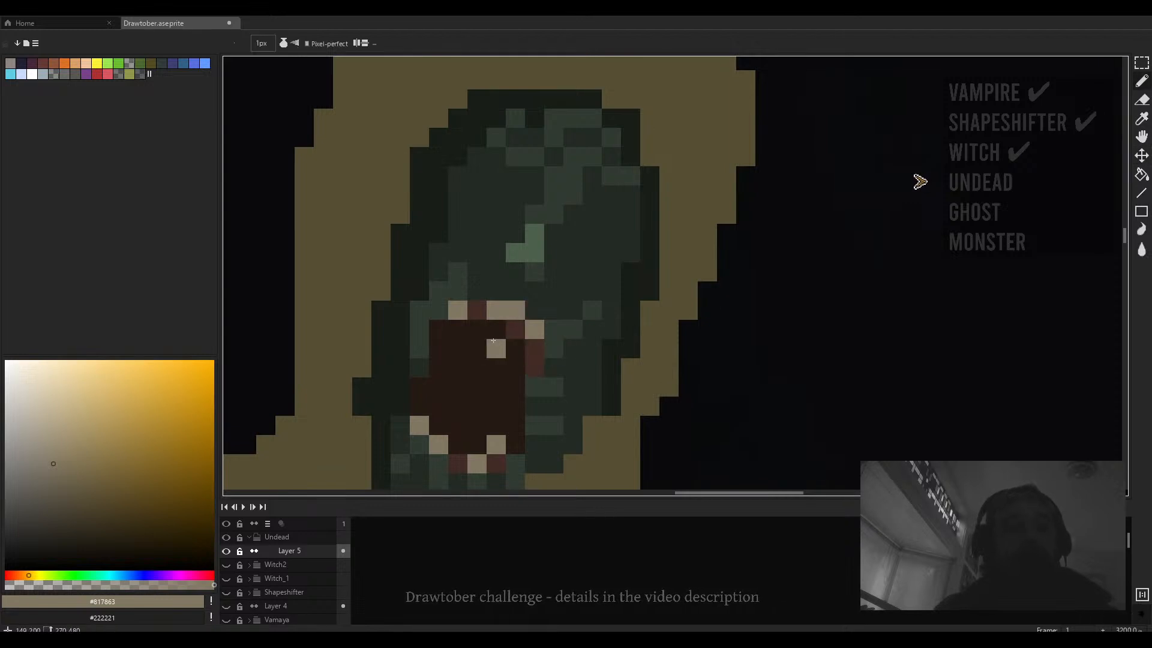
pyautogui.scroll(-4, 474, 348)
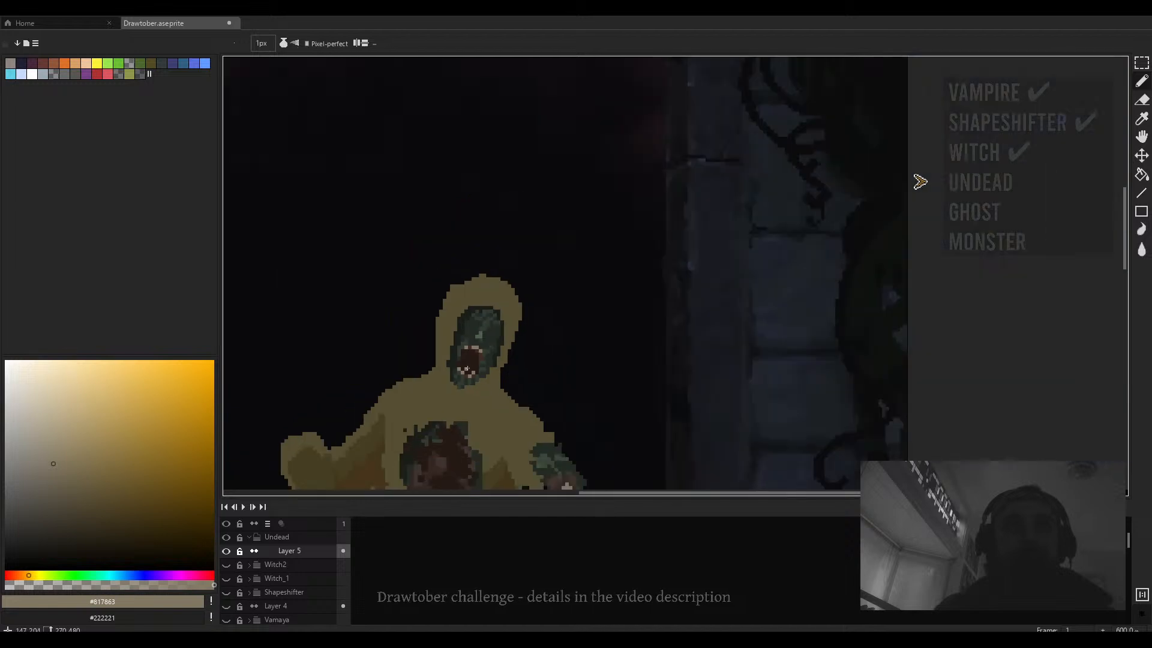
pyautogui.scroll(4, 500, 359)
pyautogui.moveTo(501, 359); pyautogui.dragTo(505, 353)
pyautogui.keyDown('alt'); pyautogui.click(510, 340); pyautogui.keyUp('alt')
pyautogui.keyDown('alt'); pyautogui.click(523, 342); pyautogui.keyUp('alt')
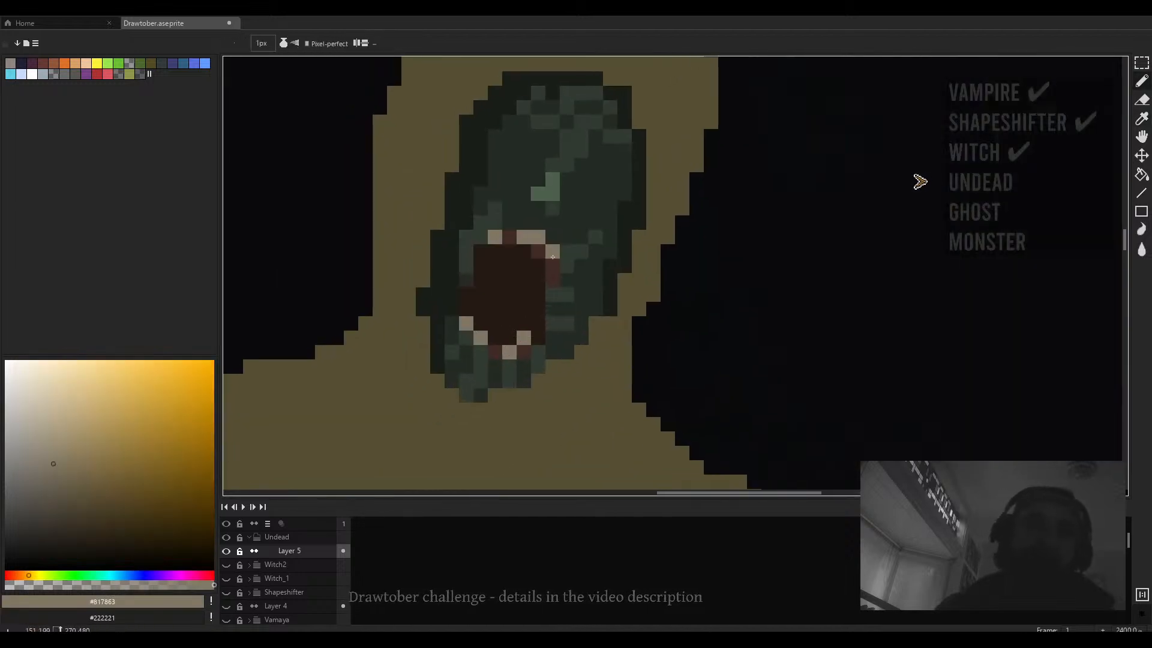
# - Sample the dark red-brown mouth colour, choose a darker shade, and darken the inside of the mouth
pyautogui.keyDown('alt'); pyautogui.click(551, 270); pyautogui.keyUp('alt')
pyautogui.scroll(-3, 540, 306)
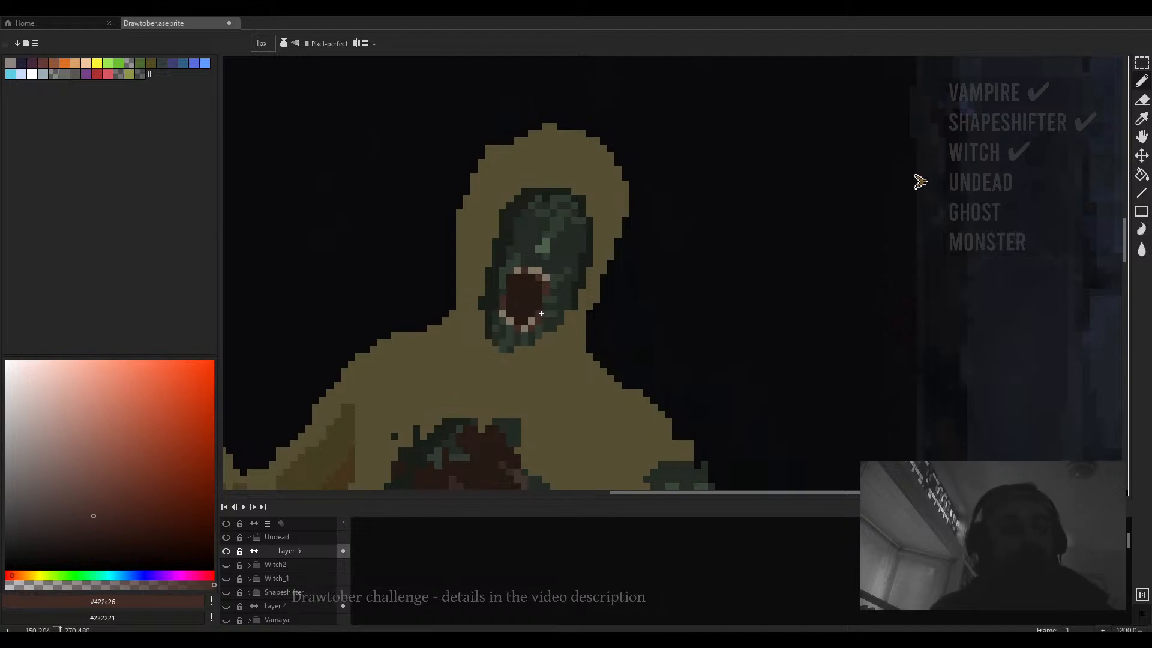
pyautogui.scroll(-2, 541, 313)
pyautogui.scroll(4, 547, 297)
pyautogui.scroll(-3, 554, 281)
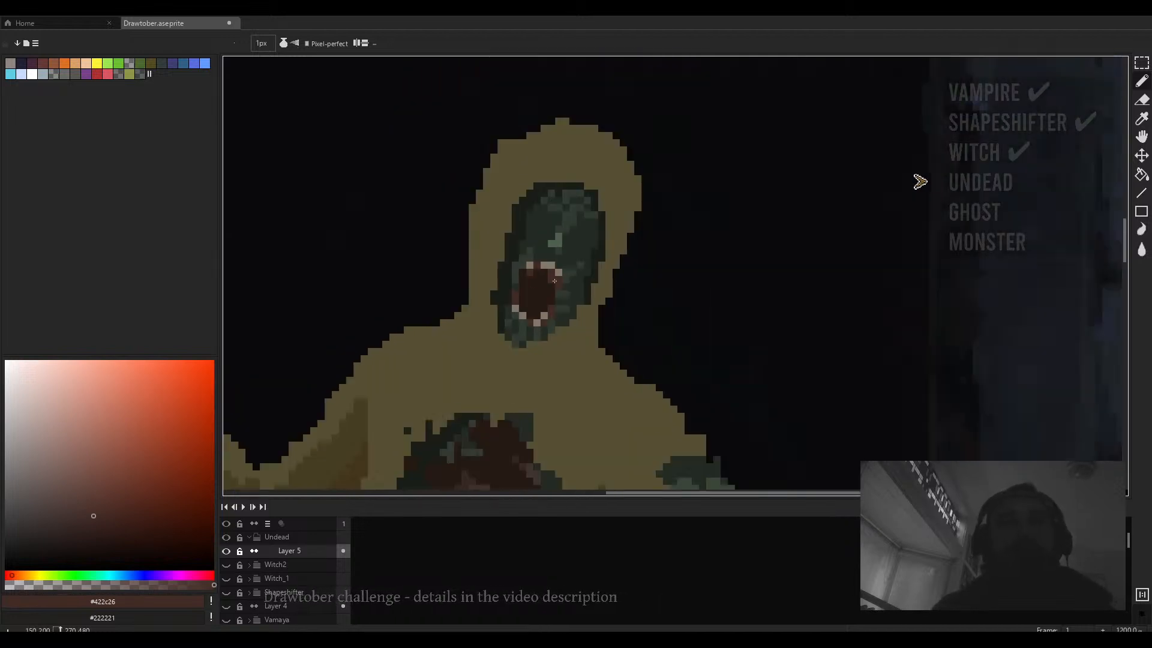
pyautogui.scroll(-6, 555, 281)
pyautogui.scroll(6, 551, 286)
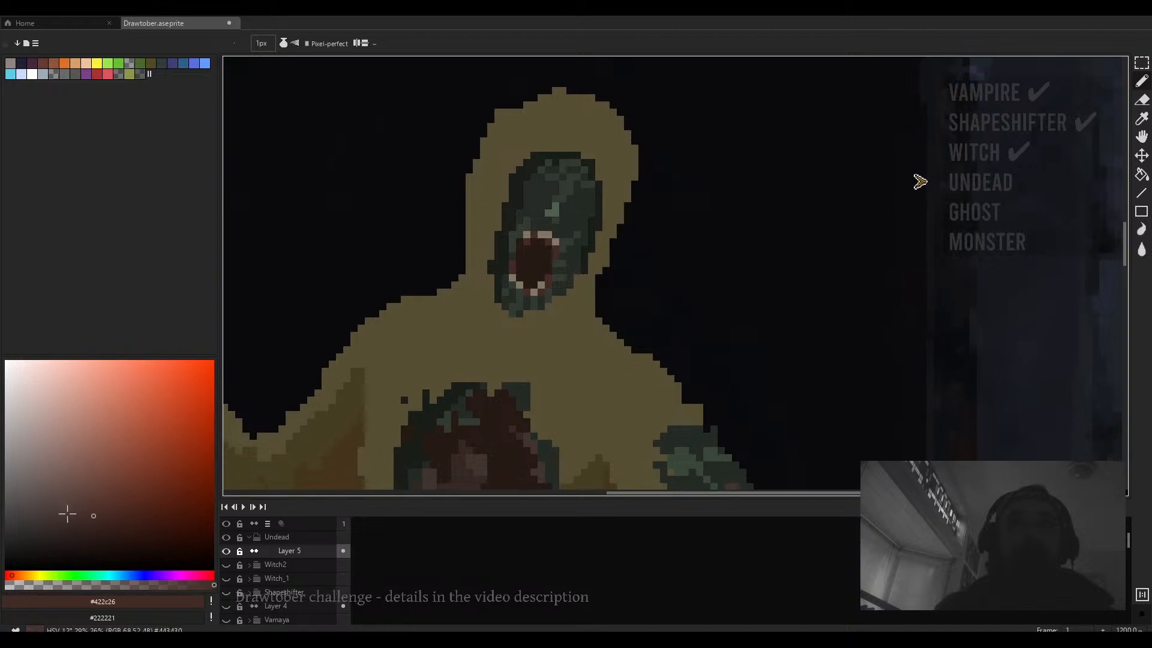
pyautogui.click(108, 540)
pyautogui.scroll(4, 532, 265)
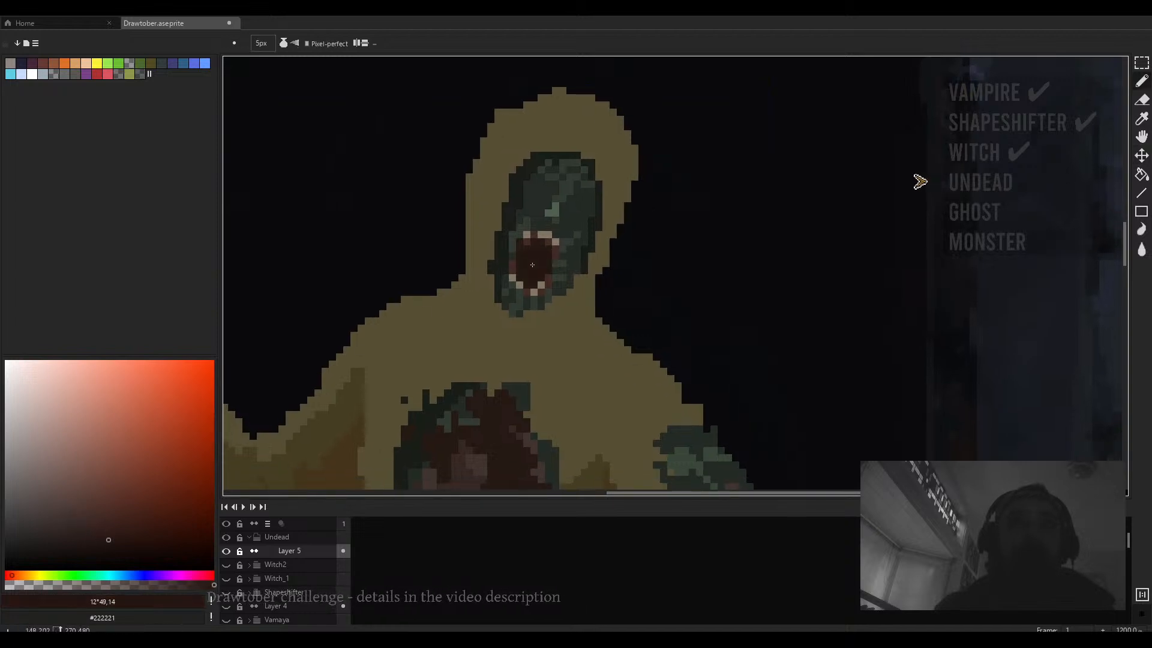
pyautogui.click(113, 545)
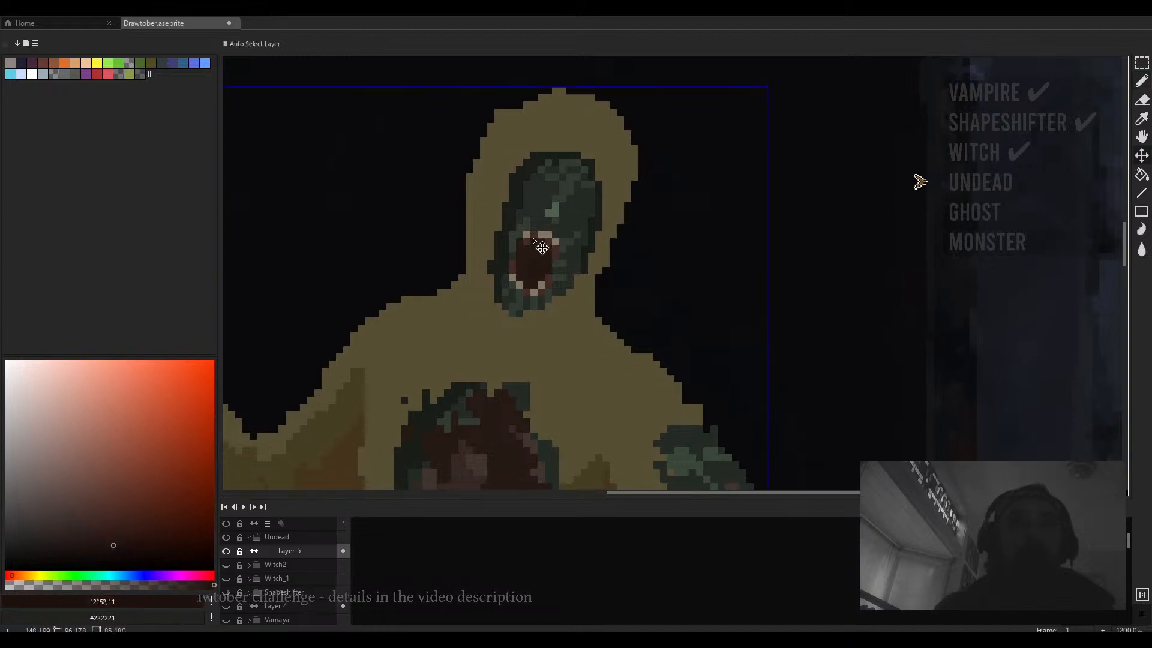
pyautogui.scroll(1, 529, 267)
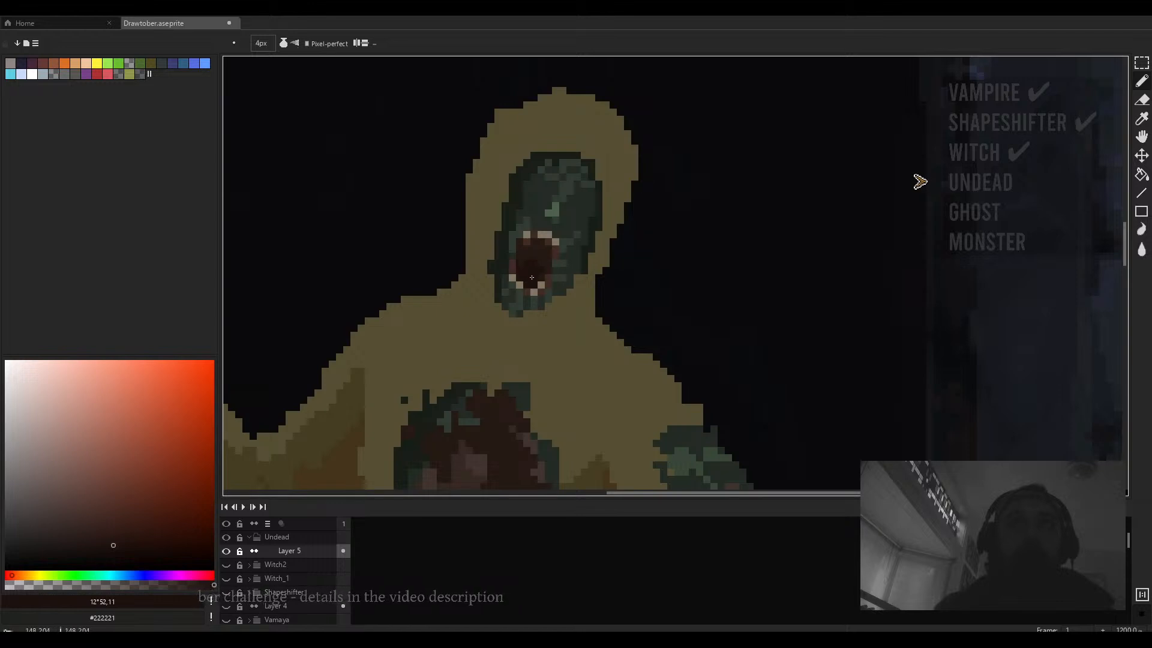
pyautogui.scroll(-3, 538, 260)
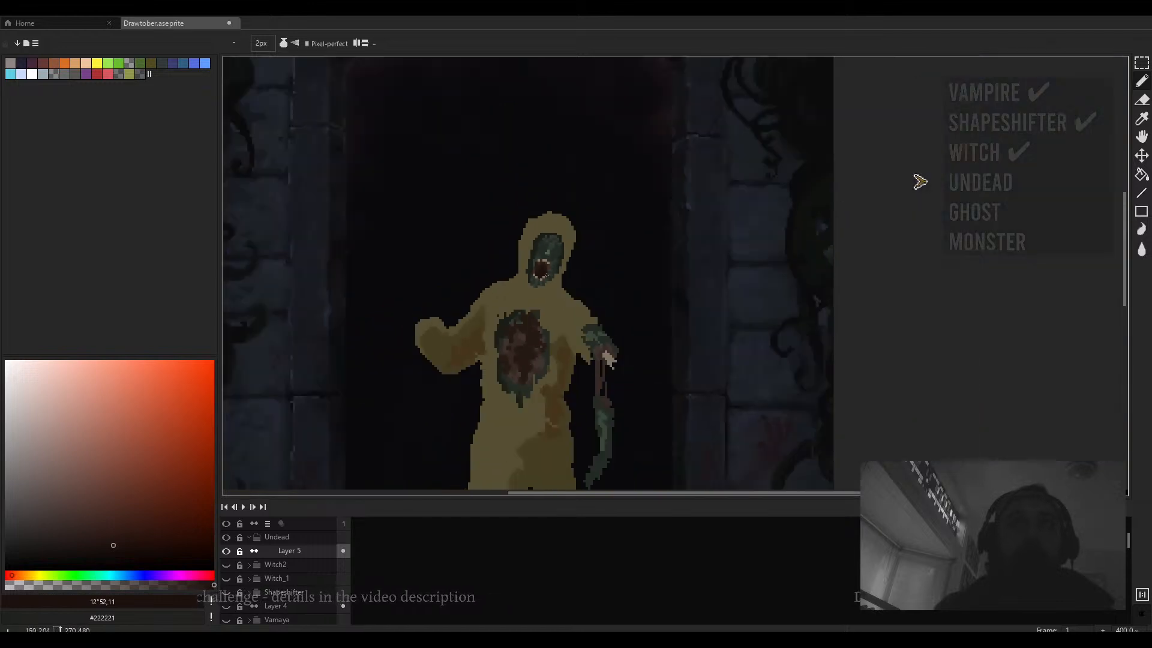
pyautogui.scroll(4, 538, 260)
pyautogui.click(123, 557)
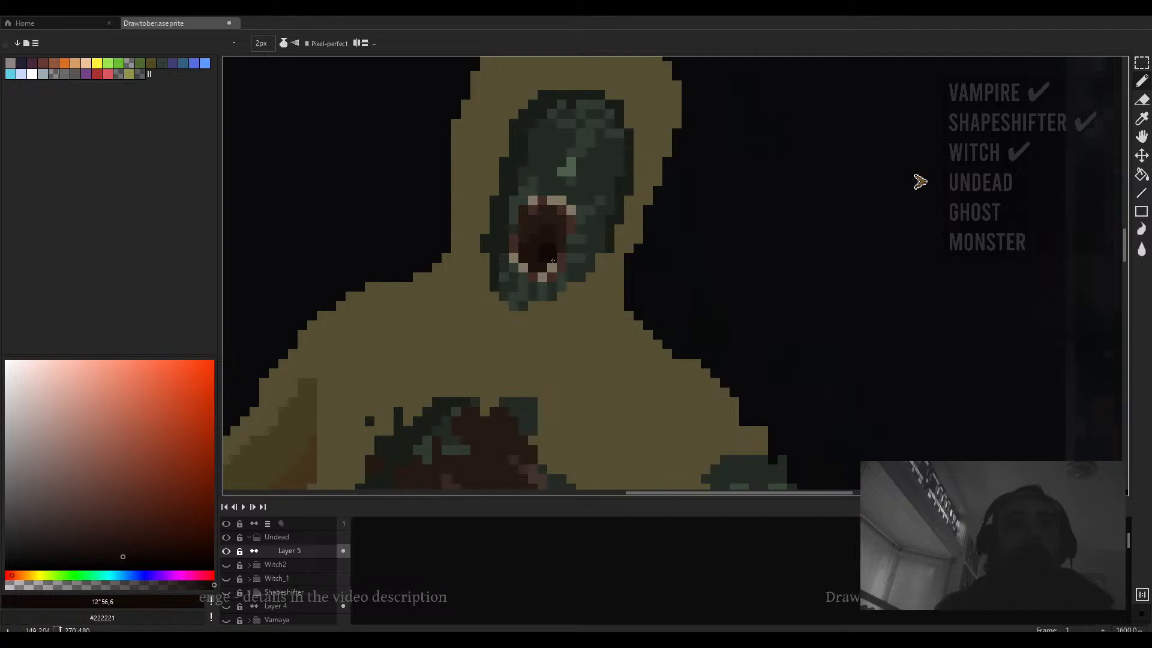
pyautogui.click(123, 550)
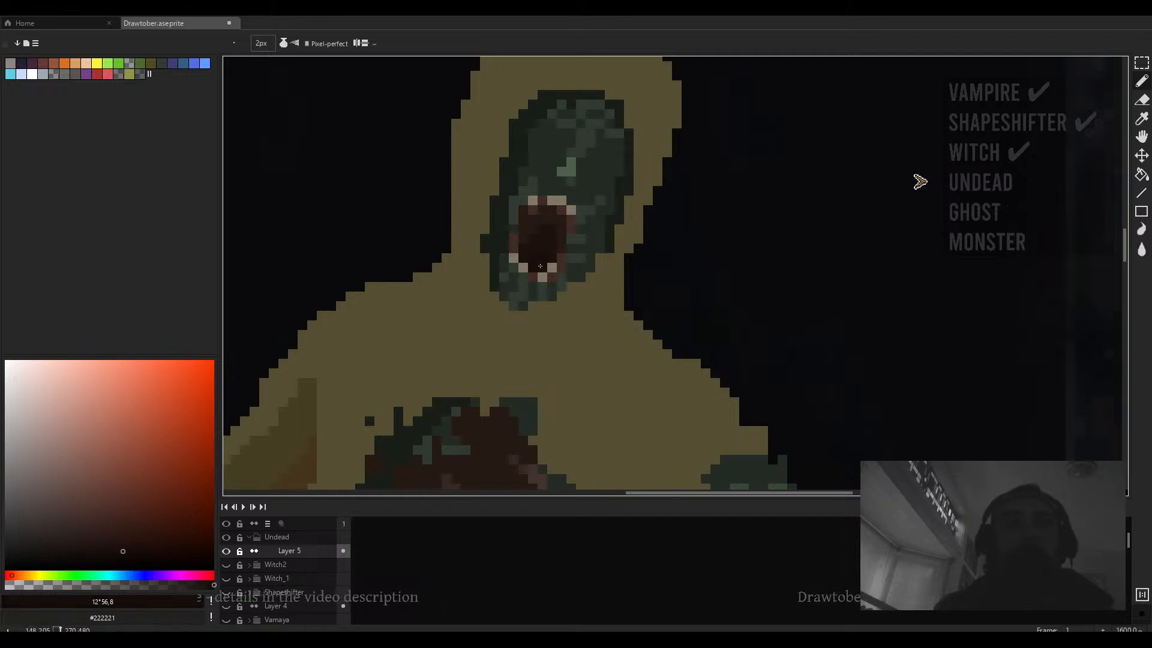
pyautogui.scroll(-3, 550, 255)
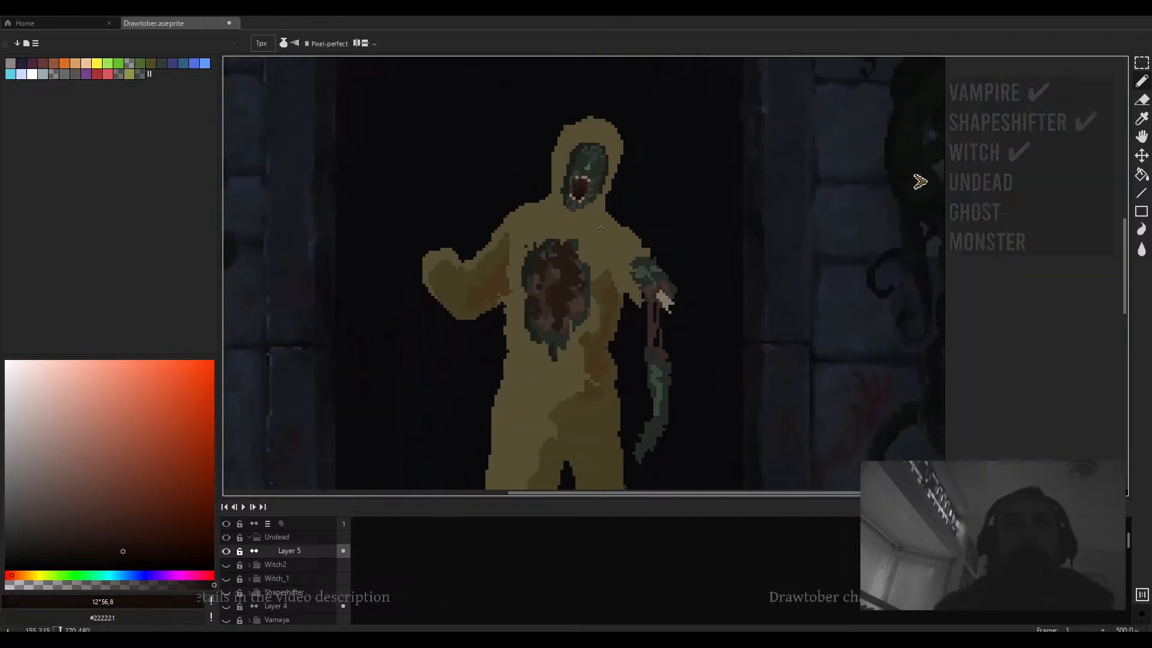
pyautogui.scroll(2, 594, 226)
# - Sample a dark khaki tone and paint a shading stroke up the suit's left shoulder toward the neck
pyautogui.keyDown('alt'); pyautogui.click(594, 226); pyautogui.keyUp('alt')
pyautogui.click(85, 488)
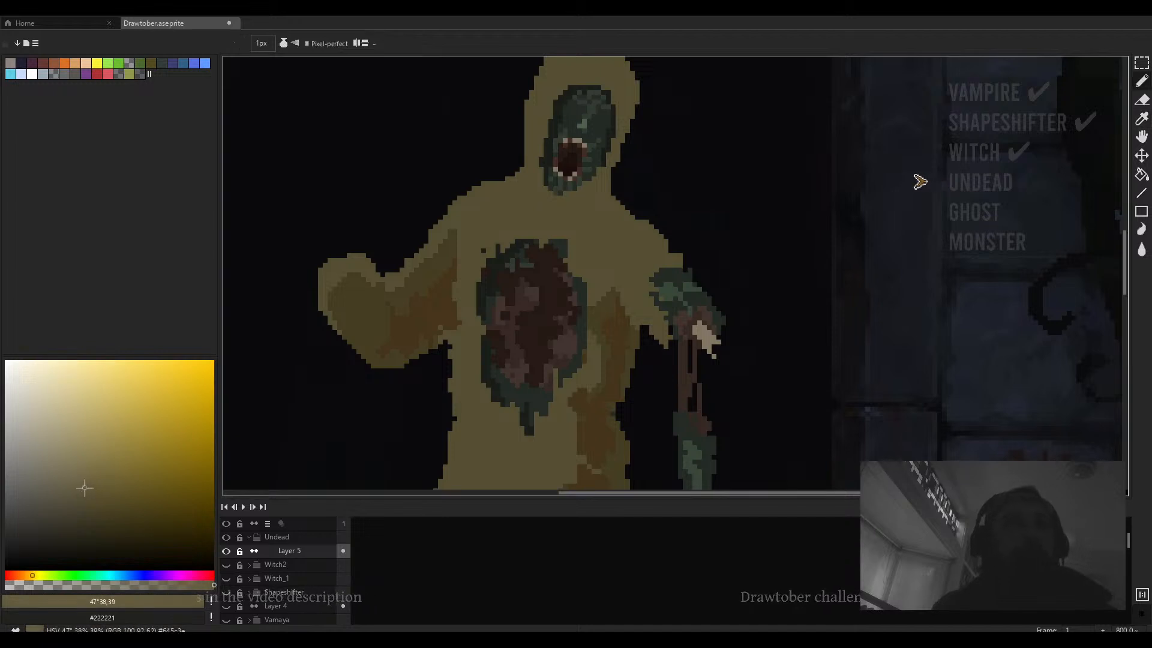
pyautogui.moveTo(84, 487); pyautogui.dragTo(83, 485)
pyautogui.scroll(1, 435, 340)
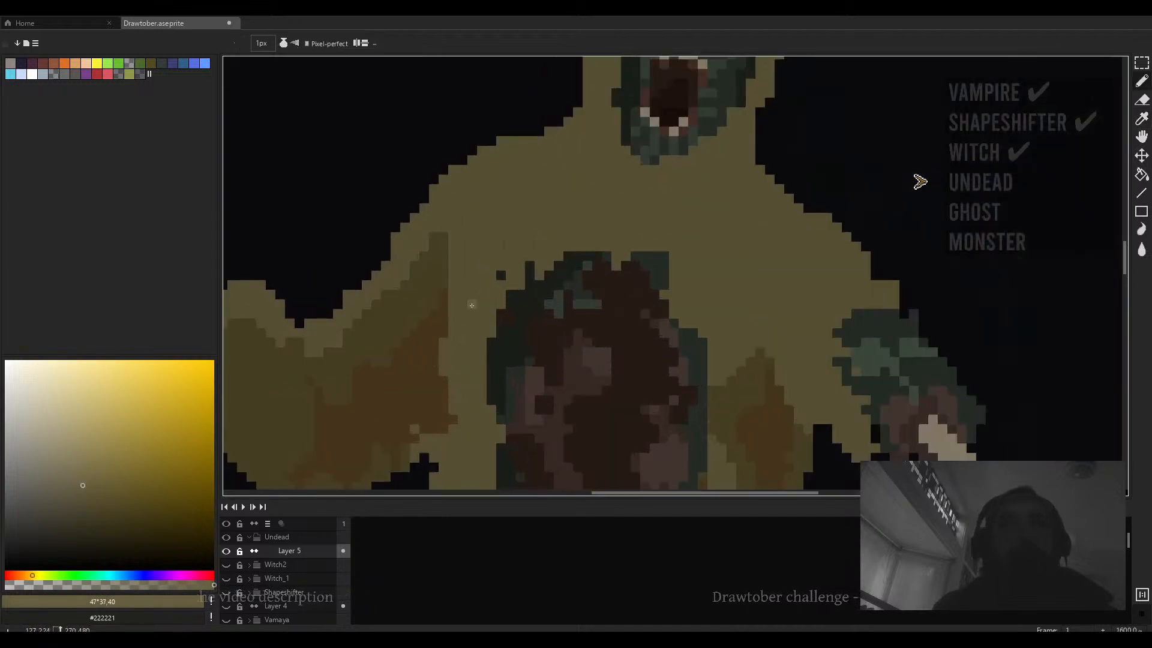
pyautogui.keyDown('alt'); pyautogui.click(419, 305); pyautogui.keyUp('alt')
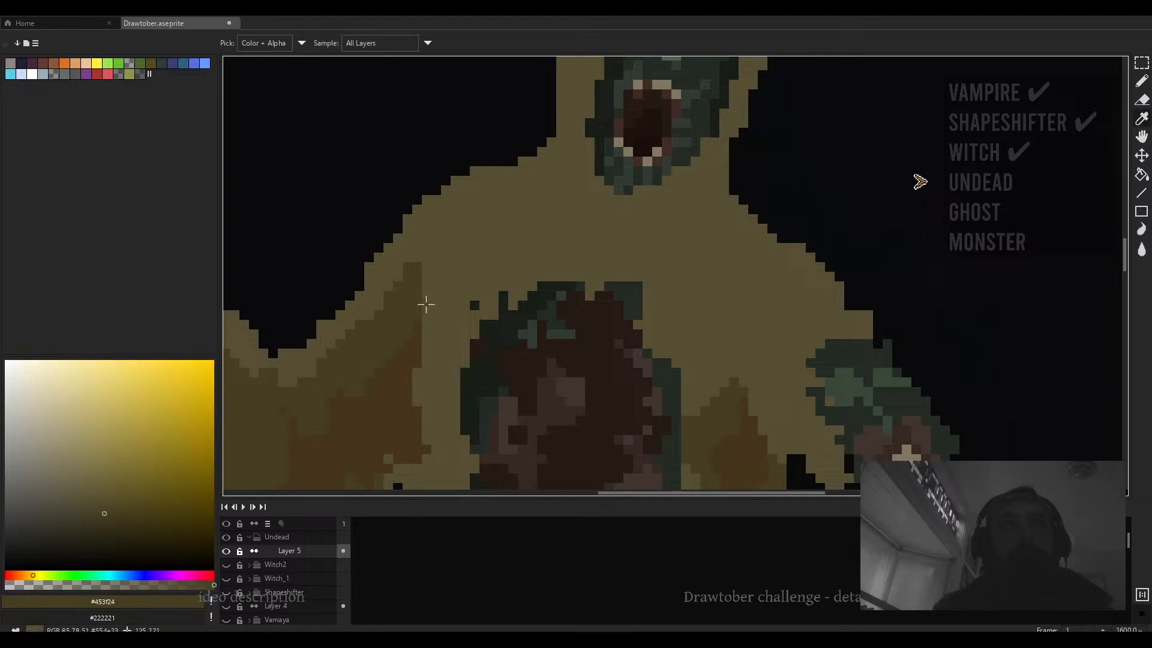
pyautogui.moveTo(437, 258)
pyautogui.mouseDown()
pyautogui.moveTo(451, 215)
pyautogui.moveTo(433, 242)
pyautogui.moveTo(486, 202)
pyautogui.moveTo(467, 150)
pyautogui.mouseUp()
# - Add dark khaki shading strokes down the suit's chest beside the wound
pyautogui.scroll(-5, 486, 254)
pyautogui.scroll(4, 532, 189)
pyautogui.moveTo(532, 192)
pyautogui.mouseDown()
pyautogui.moveTo(525, 268)
pyautogui.moveTo(515, 207)
pyautogui.mouseUp()
pyautogui.moveTo(510, 227)
pyautogui.mouseDown()
pyautogui.moveTo(550, 332)
pyautogui.moveTo(550, 311)
pyautogui.mouseUp()
pyautogui.click(523, 250)
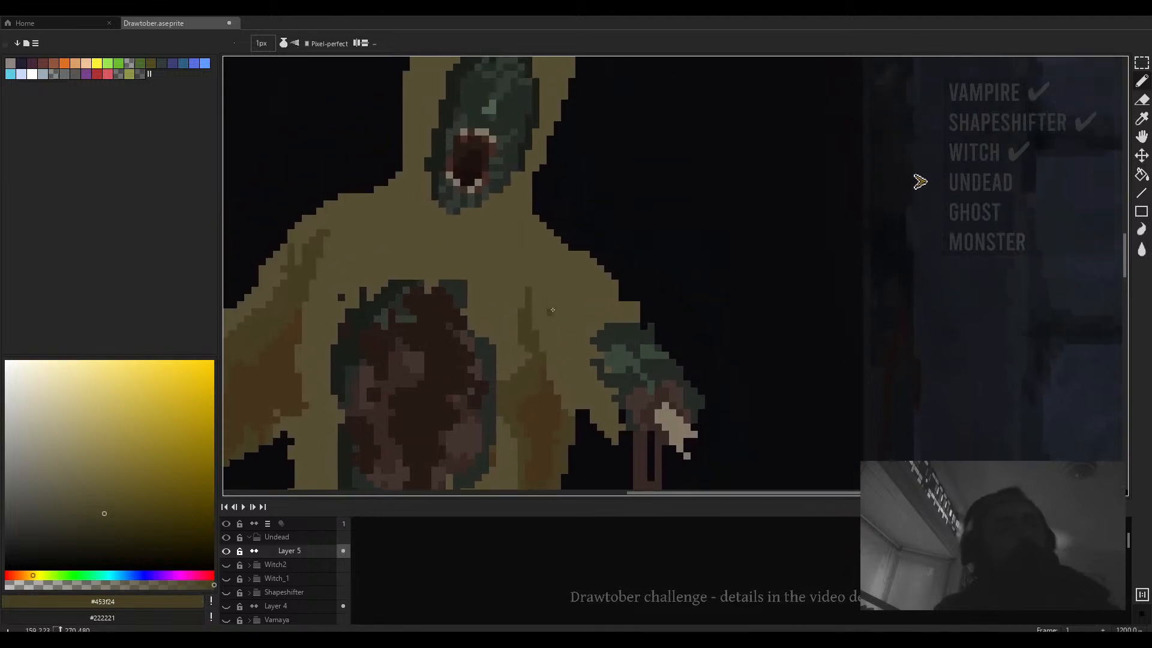
# - Tidy the outline of the suit's right shoulder, painting edge pixels with mid khaki and erasing stray ones
pyautogui.scroll(5, 550, 276)
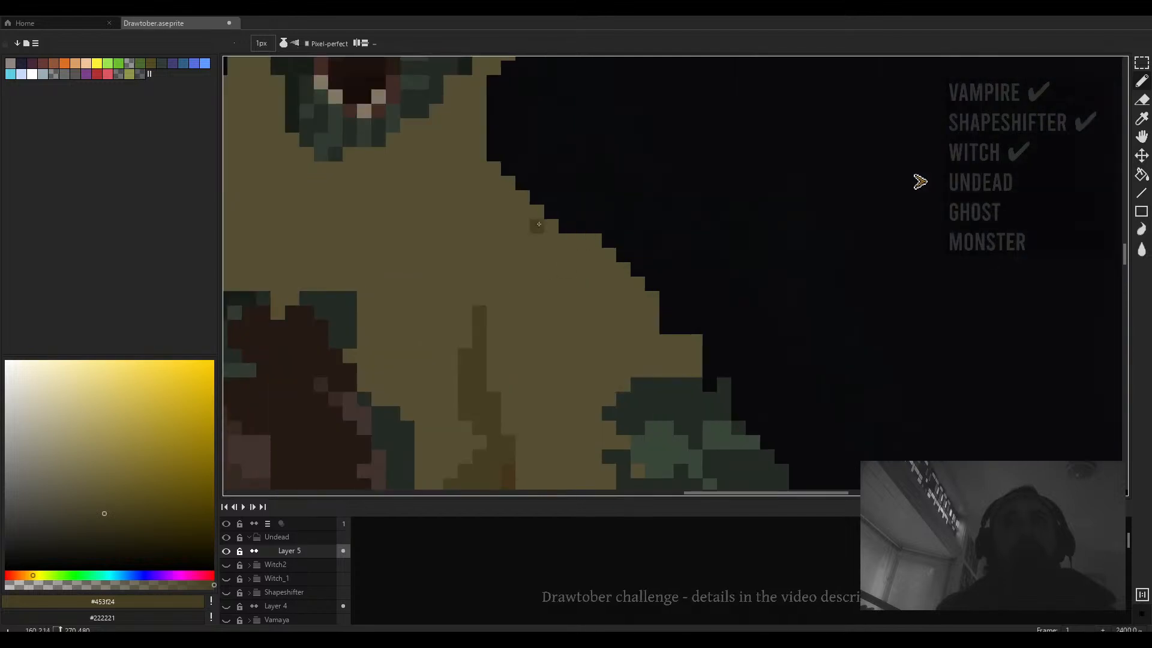
pyautogui.keyDown('alt'); pyautogui.click(581, 242); pyautogui.keyUp('alt')
pyautogui.click(566, 226)
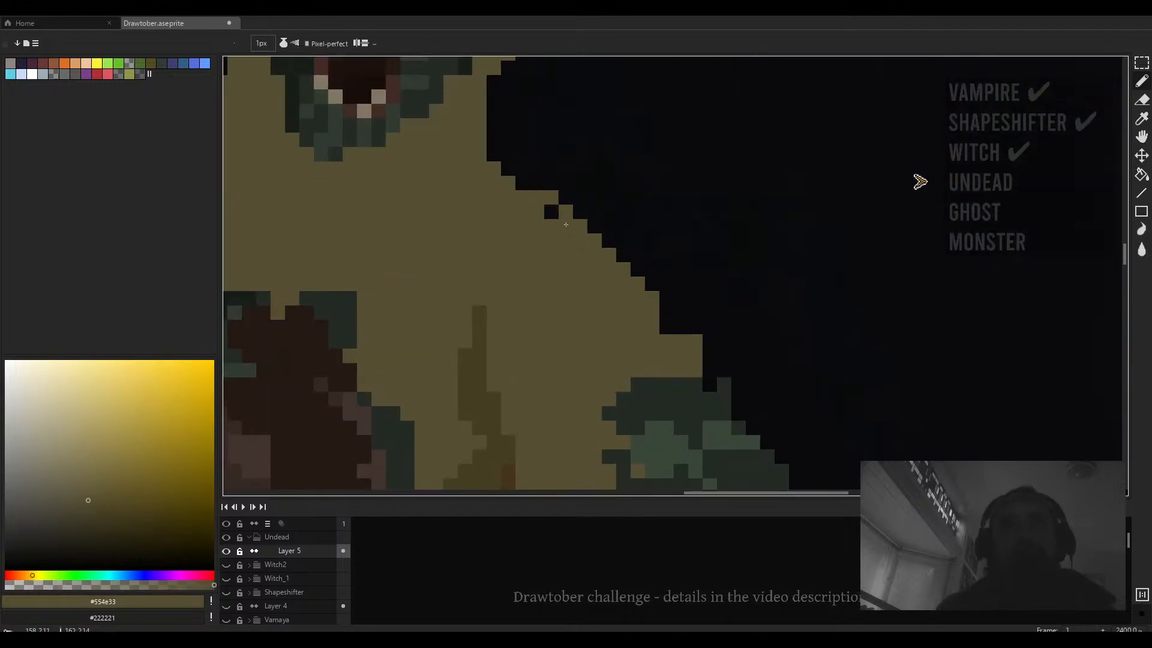
pyautogui.click(551, 212)
pyautogui.scroll(-4, 590, 222)
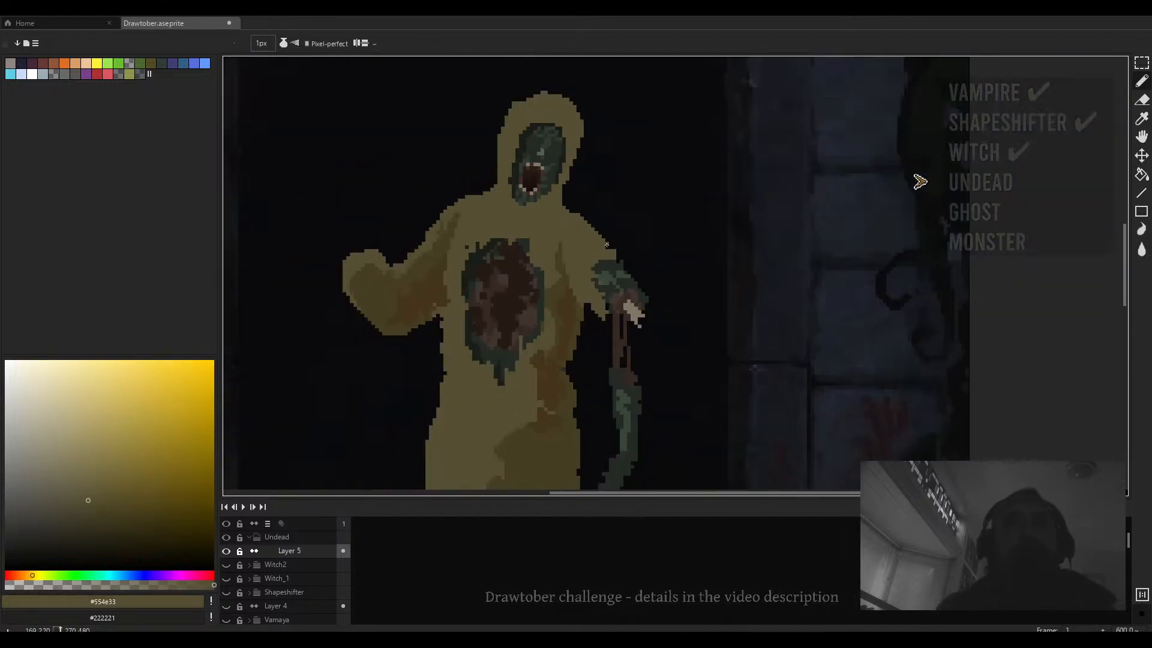
pyautogui.scroll(4, 610, 247)
pyautogui.press('e')
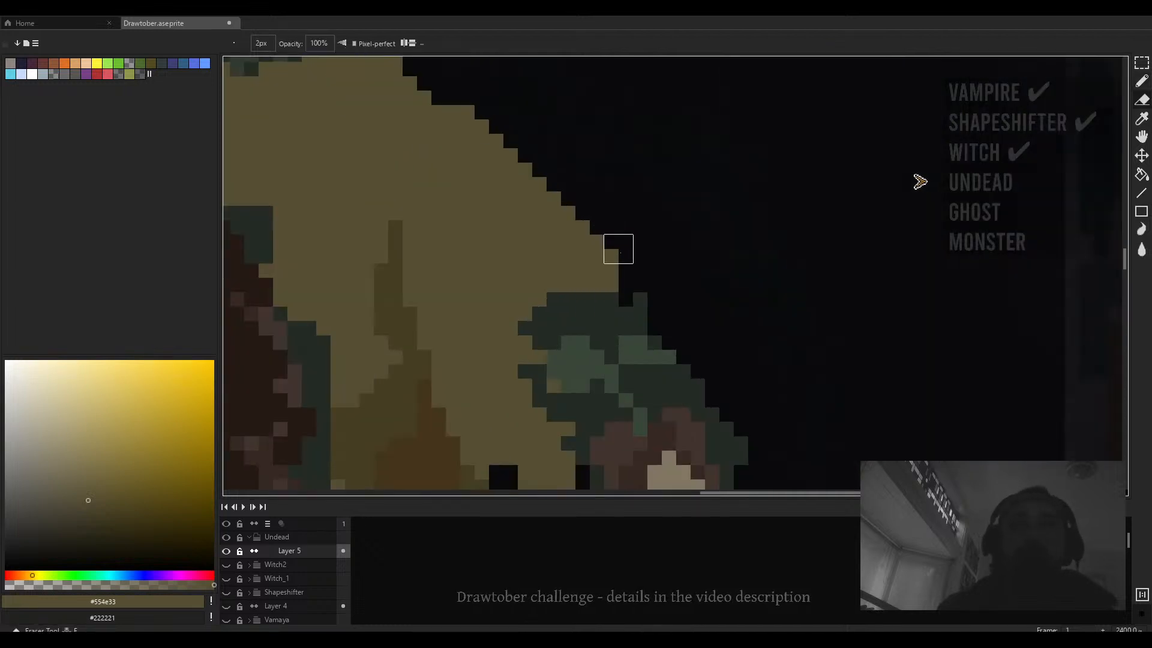
pyautogui.moveTo(589, 205); pyautogui.dragTo(619, 263)
# - Review the whole figure, then switch back to the pencil and add dark khaki shading on the lower body
pyautogui.scroll(-4, 575, 234)
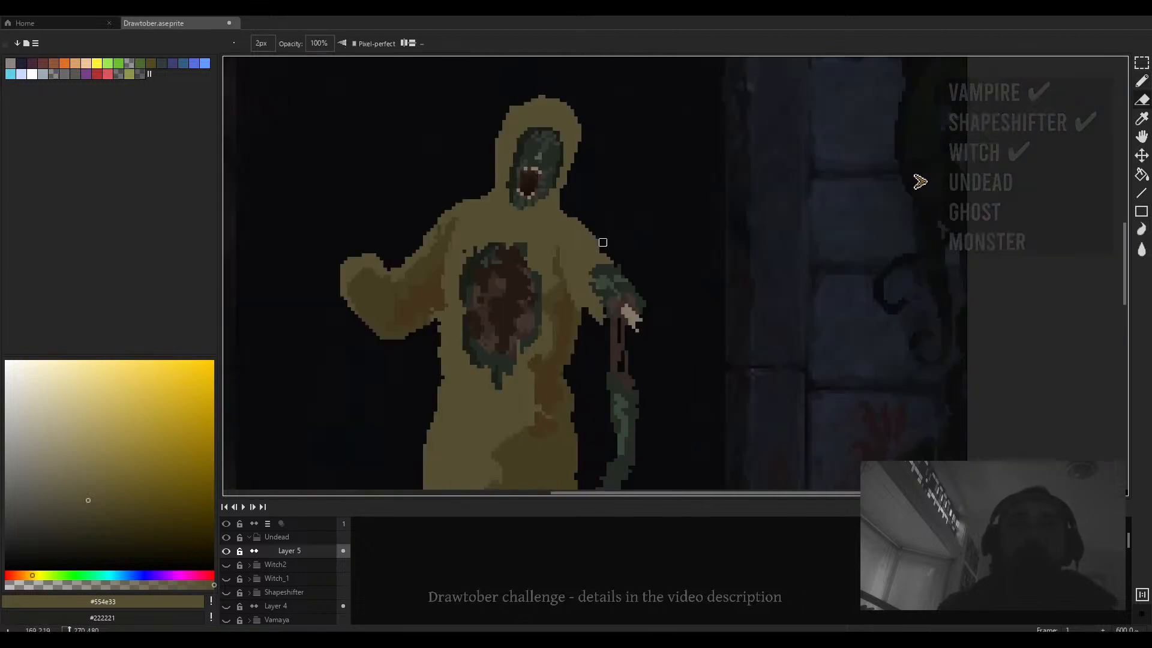
pyautogui.scroll(2, 602, 245)
pyautogui.scroll(-3, 624, 230)
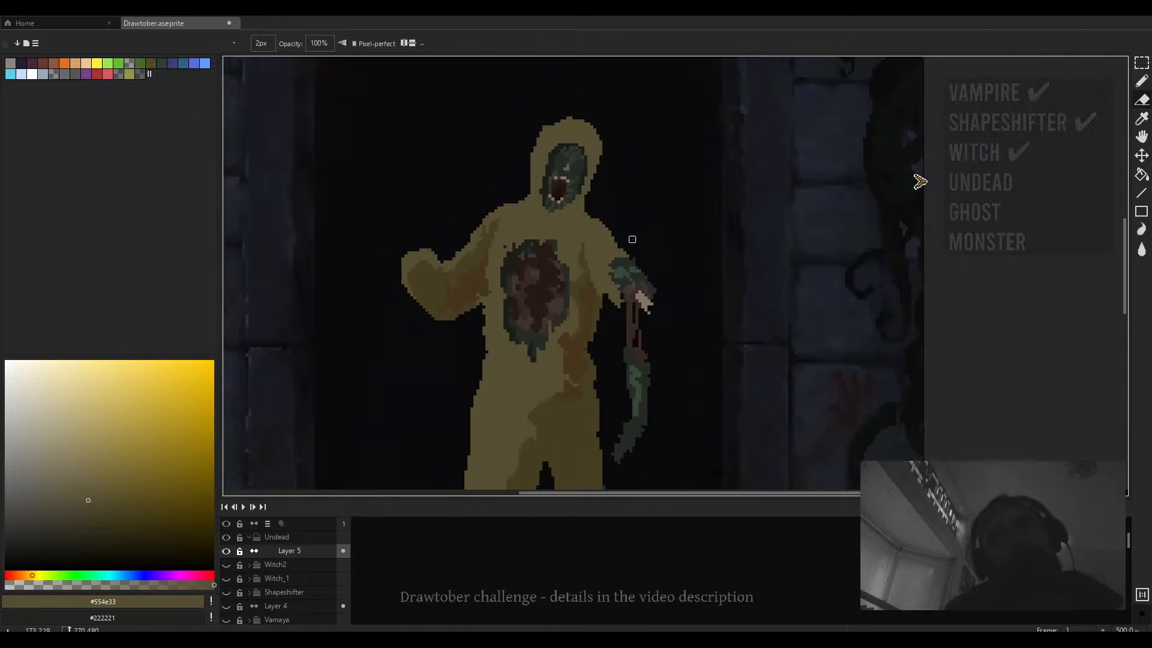
pyautogui.scroll(-3, 613, 283)
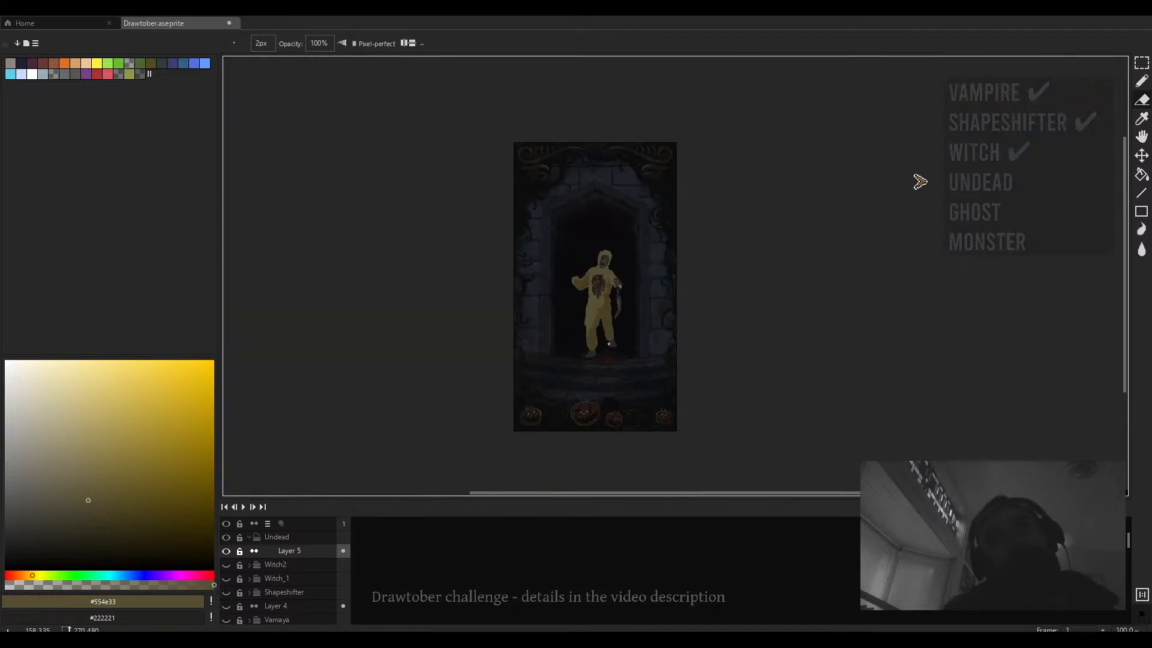
pyautogui.scroll(4, 609, 344)
pyautogui.moveTo(617, 288); pyautogui.dragTo(613, 332)
pyautogui.press('b')
pyautogui.keyDown('alt'); pyautogui.click(607, 319); pyautogui.keyUp('alt')
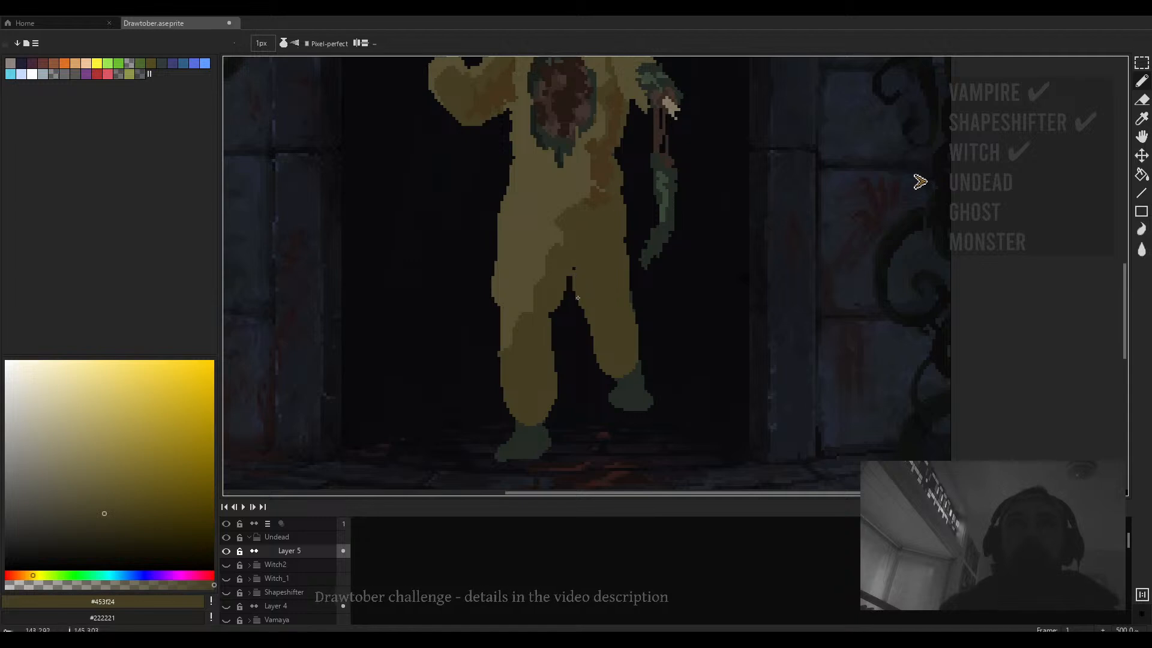
pyautogui.scroll(-4, 584, 312)
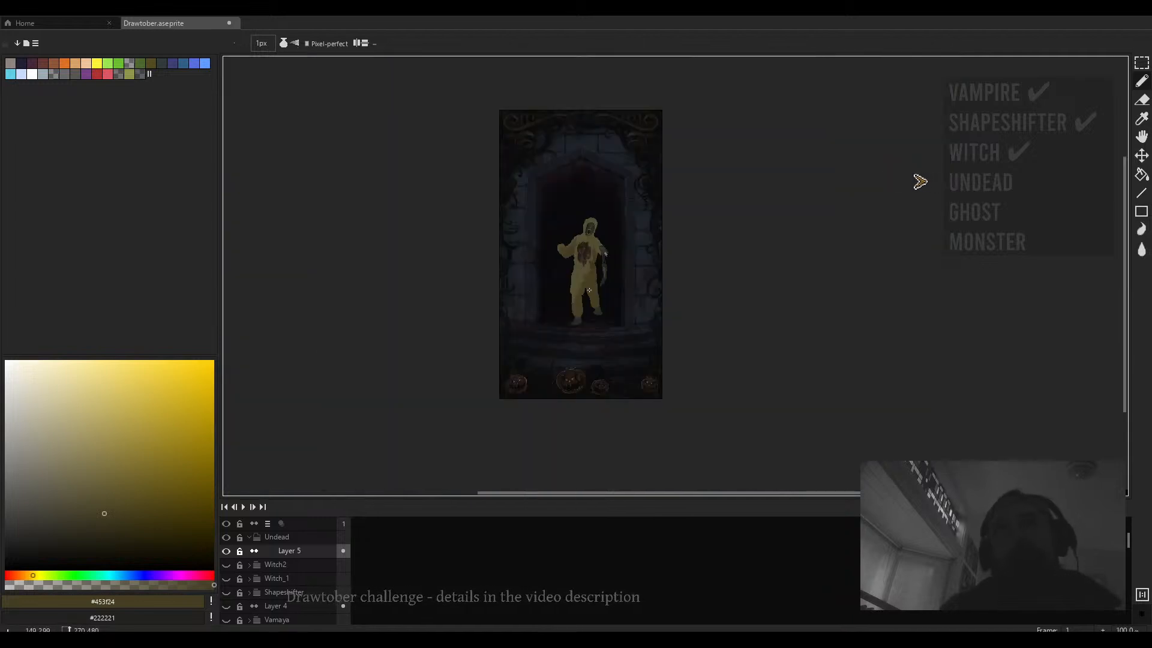
pyautogui.scroll(3, 608, 269)
pyautogui.moveTo(608, 269); pyautogui.dragTo(599, 312)
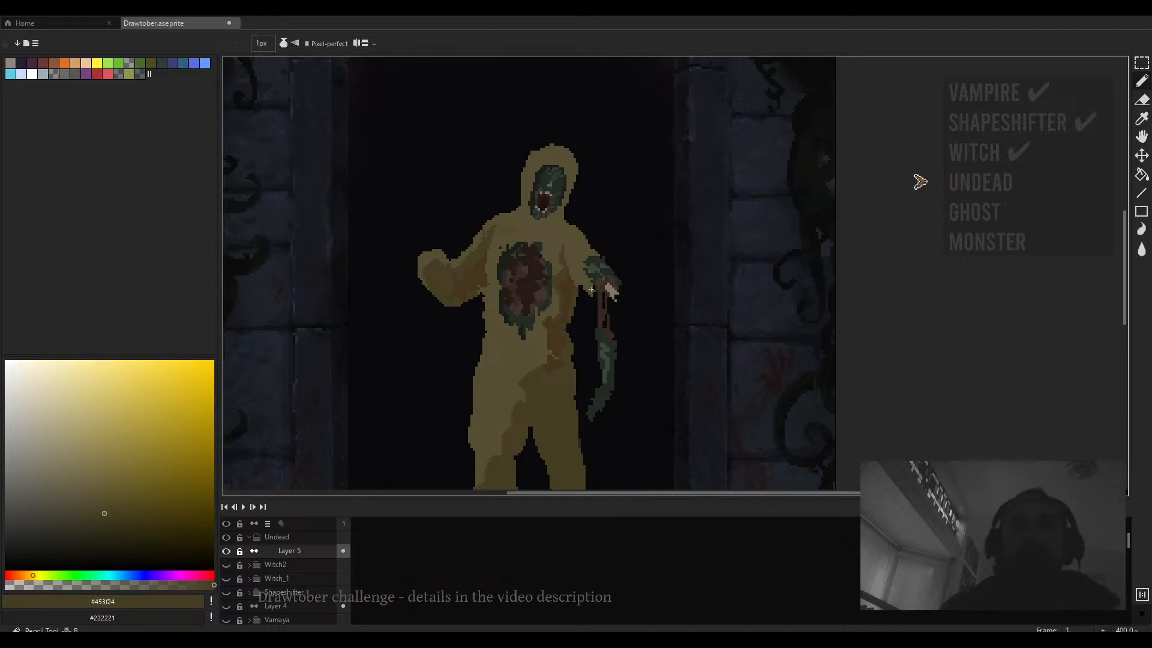
# - Sample the mid khaki and touch up the left edge of the hood beside the face
pyautogui.scroll(-3, 575, 237)
pyautogui.scroll(4, 561, 211)
pyautogui.keyDown('alt'); pyautogui.click(584, 268); pyautogui.keyUp('alt')
pyautogui.scroll(1, 565, 281)
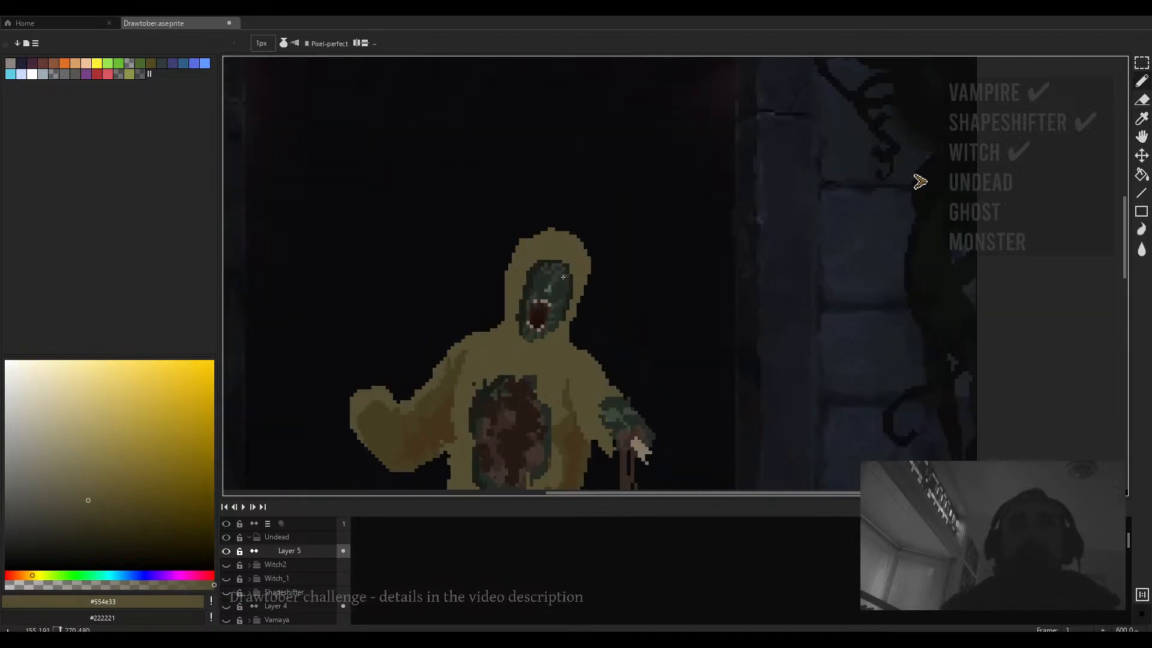
pyautogui.moveTo(562, 277); pyautogui.dragTo(568, 234)
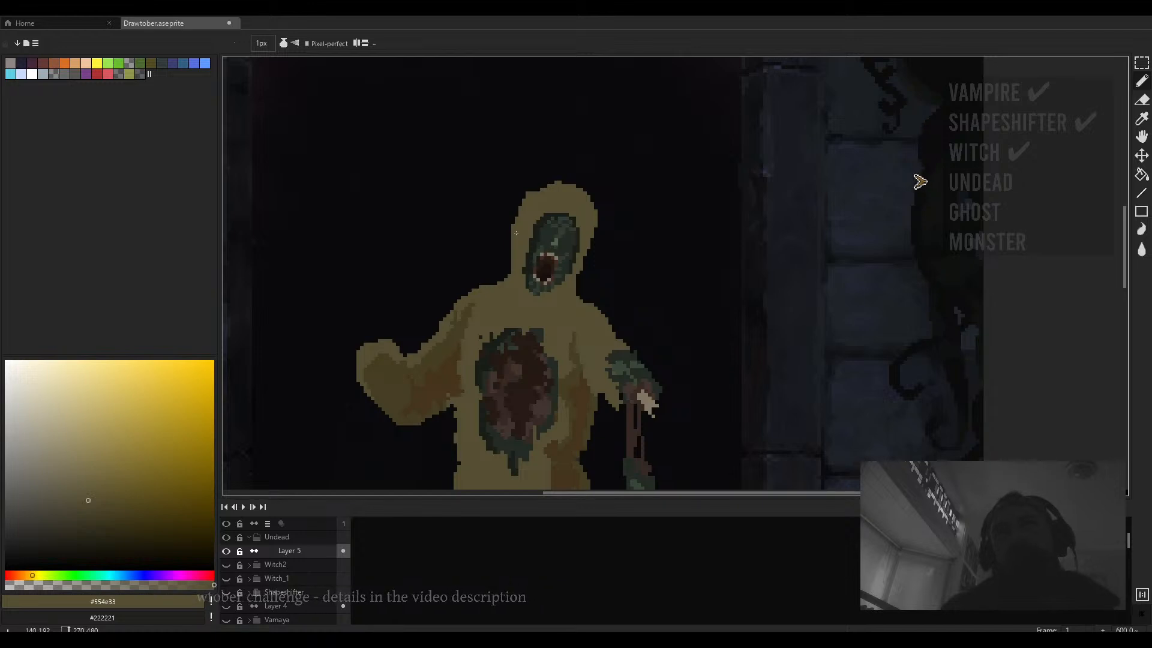
pyautogui.press('e')
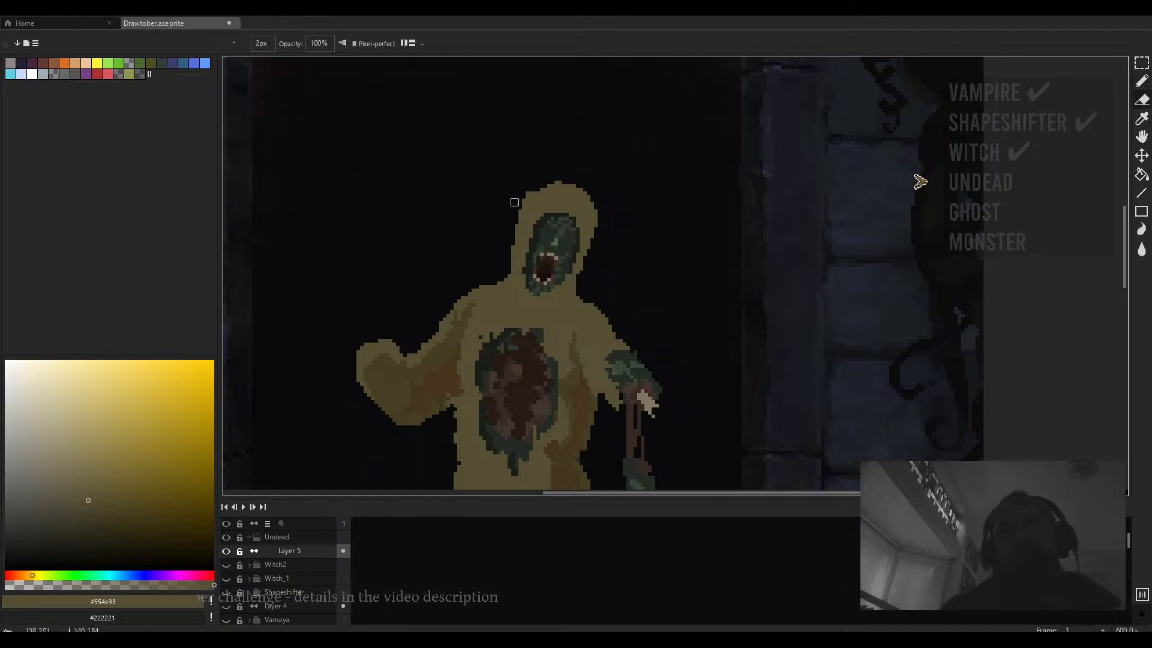
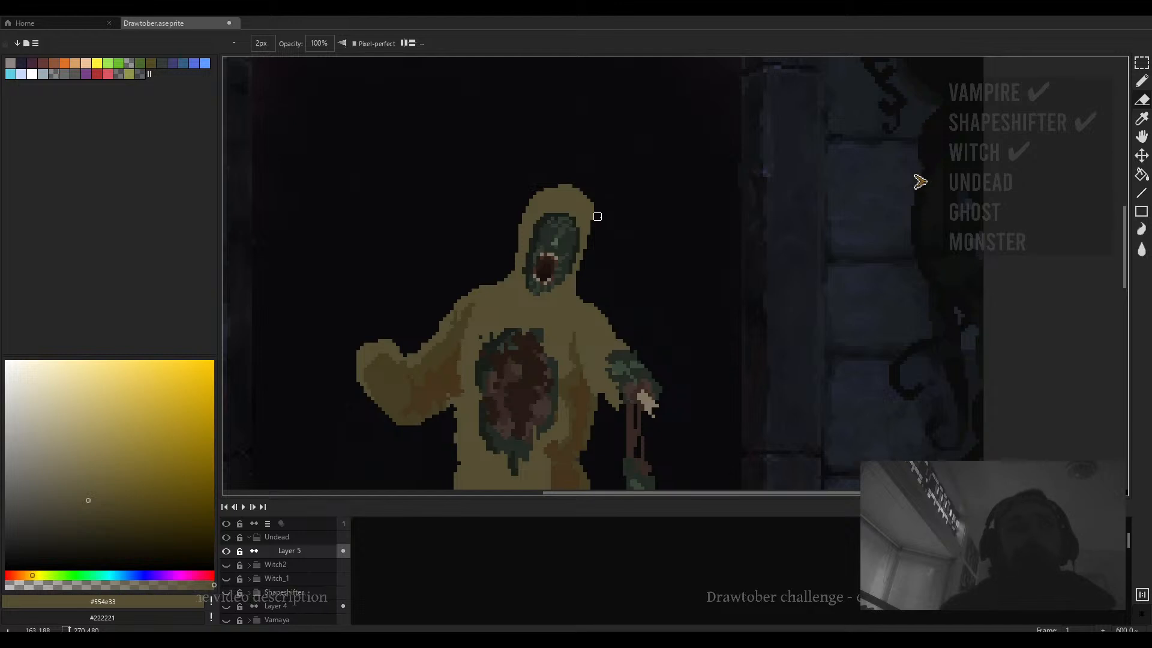
# - Duplicate the undead's hooded head and shoulders, flip the copy horizontally and move it beside the figure
pyautogui.scroll(-2, 598, 216)
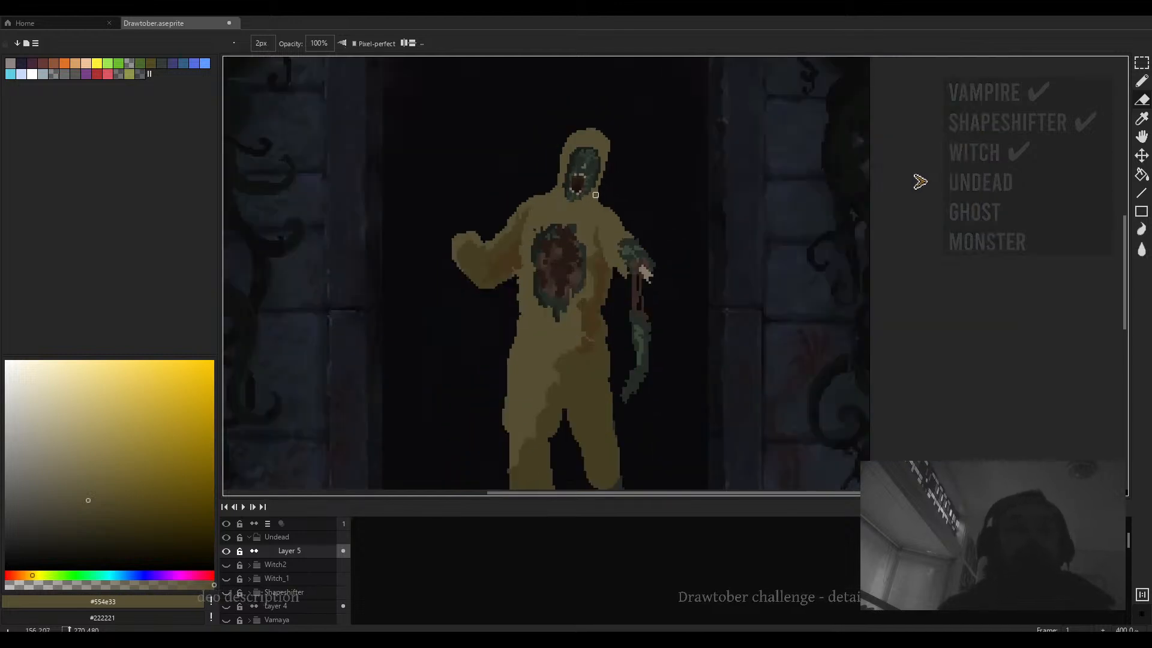
pyautogui.scroll(3, 624, 195)
pyautogui.press('m')
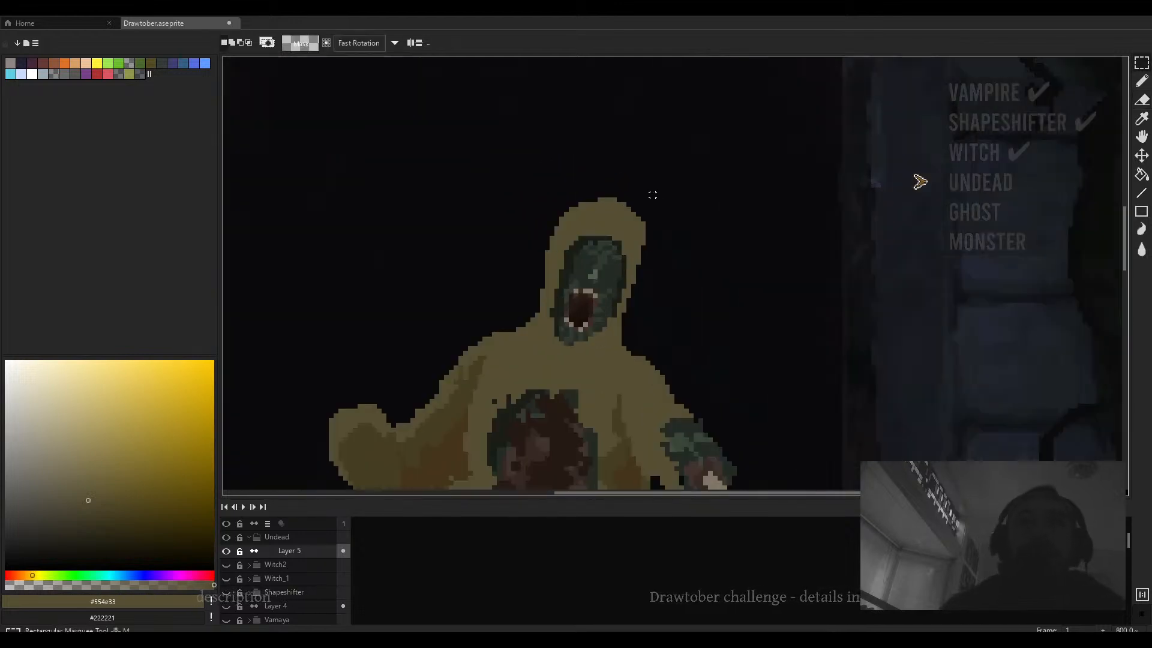
pyautogui.moveTo(653, 195); pyautogui.dragTo(473, 376)
pyautogui.moveTo(654, 353)
pyautogui.mouseDown()
pyautogui.moveTo(543, 326)
pyautogui.moveTo(441, 330)
pyautogui.mouseUp()
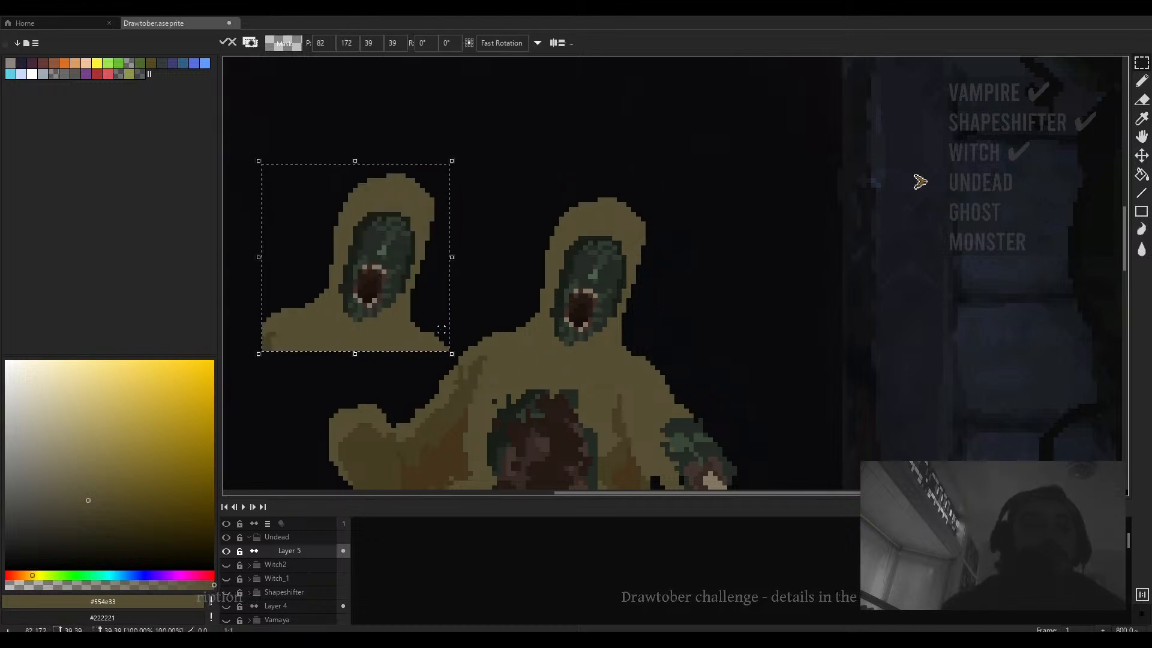
pyautogui.hotkey('shift', 'h')
pyautogui.moveTo(381, 290); pyautogui.dragTo(343, 305)
pyautogui.moveTo(437, 323); pyautogui.dragTo(574, 264)
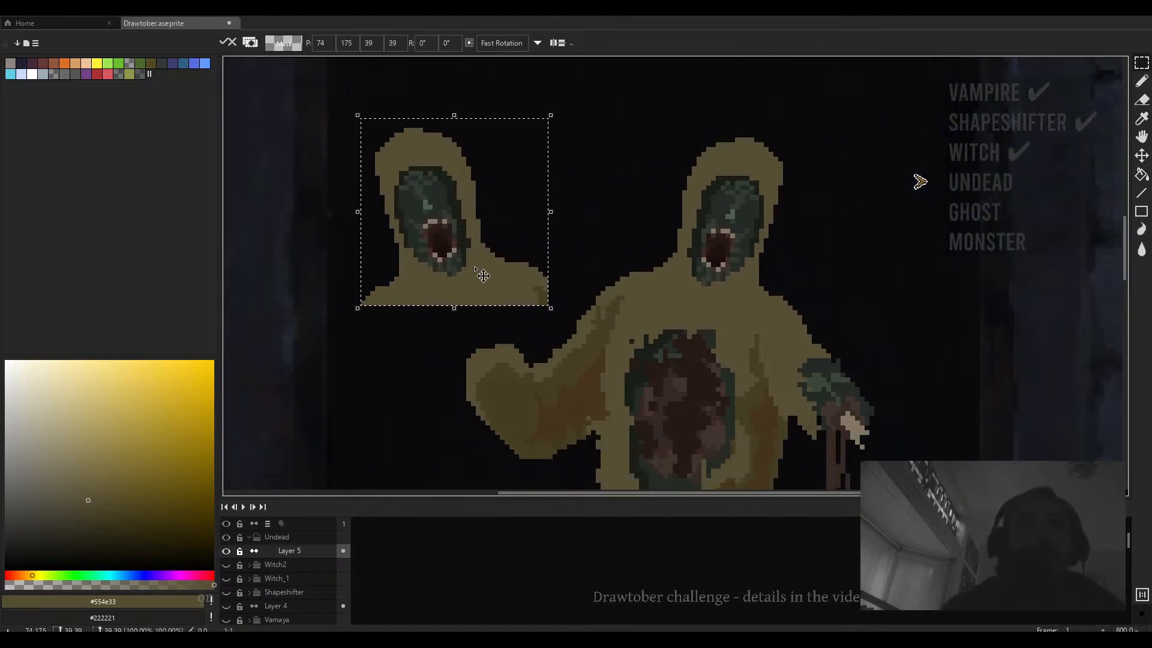
pyautogui.moveTo(483, 275); pyautogui.dragTo(829, 243)
# - Stamp several extra copies of the hooded head around the doorway, then undo them
pyautogui.scroll(-1, 847, 424)
pyautogui.click(856, 404)
pyautogui.moveTo(799, 384); pyautogui.dragTo(727, 366)
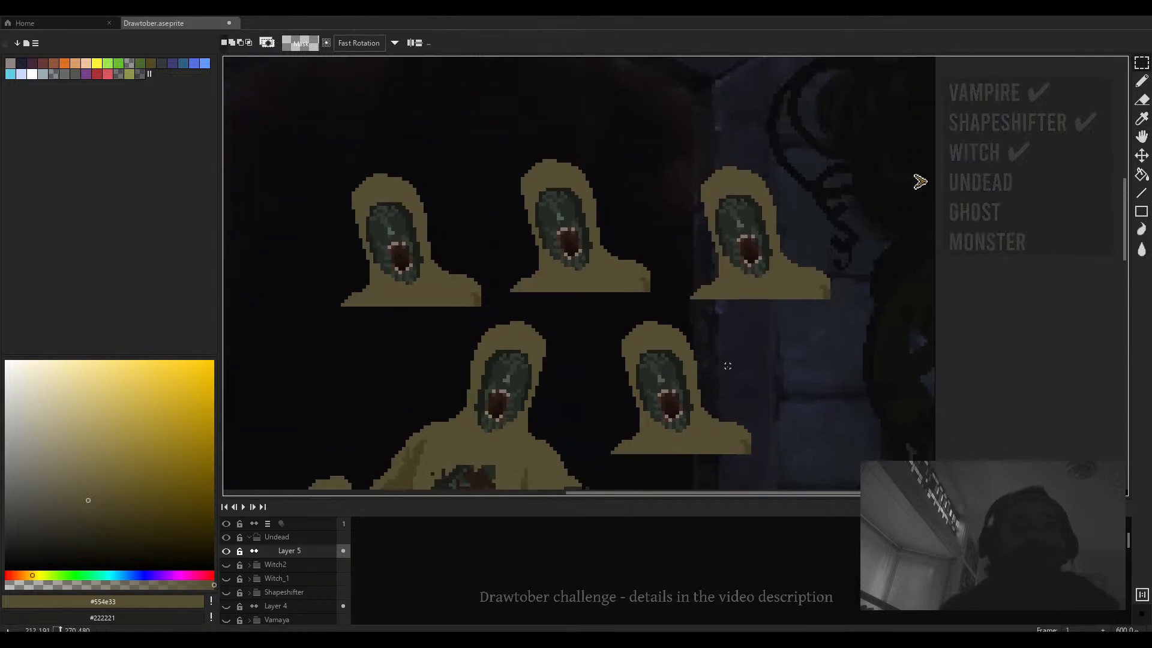
pyautogui.scroll(1, 727, 366)
pyautogui.hotkey('ctrl', 'z')
pyautogui.hotkey('ctrl', 'z')
pyautogui.hotkey('ctrl', 'z')
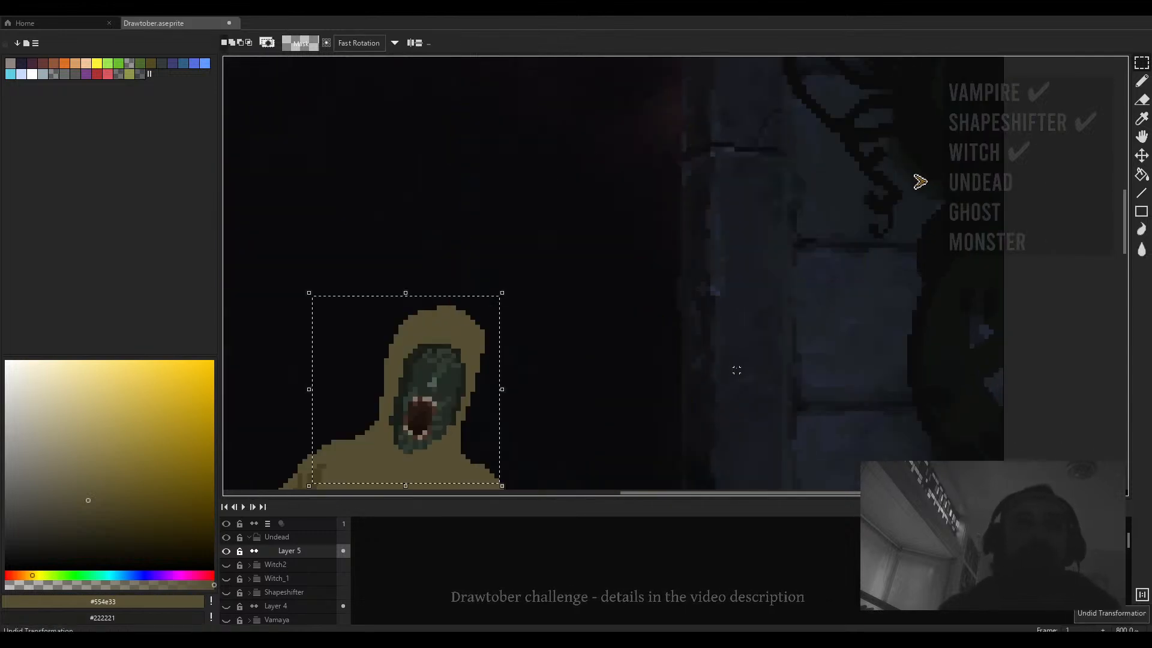
# - Reposition the head copy, flip it back horizontally and drop it to the left of the figure
pyautogui.moveTo(648, 362); pyautogui.dragTo(830, 234)
pyautogui.scroll(-2, 754, 253)
pyautogui.scroll(1, 733, 174)
pyautogui.moveTo(733, 173); pyautogui.dragTo(578, 319)
pyautogui.moveTo(645, 279)
pyautogui.mouseDown()
pyautogui.moveTo(407, 246)
pyautogui.moveTo(610, 391)
pyautogui.moveTo(600, 310)
pyautogui.mouseUp()
pyautogui.scroll(2, 415, 267)
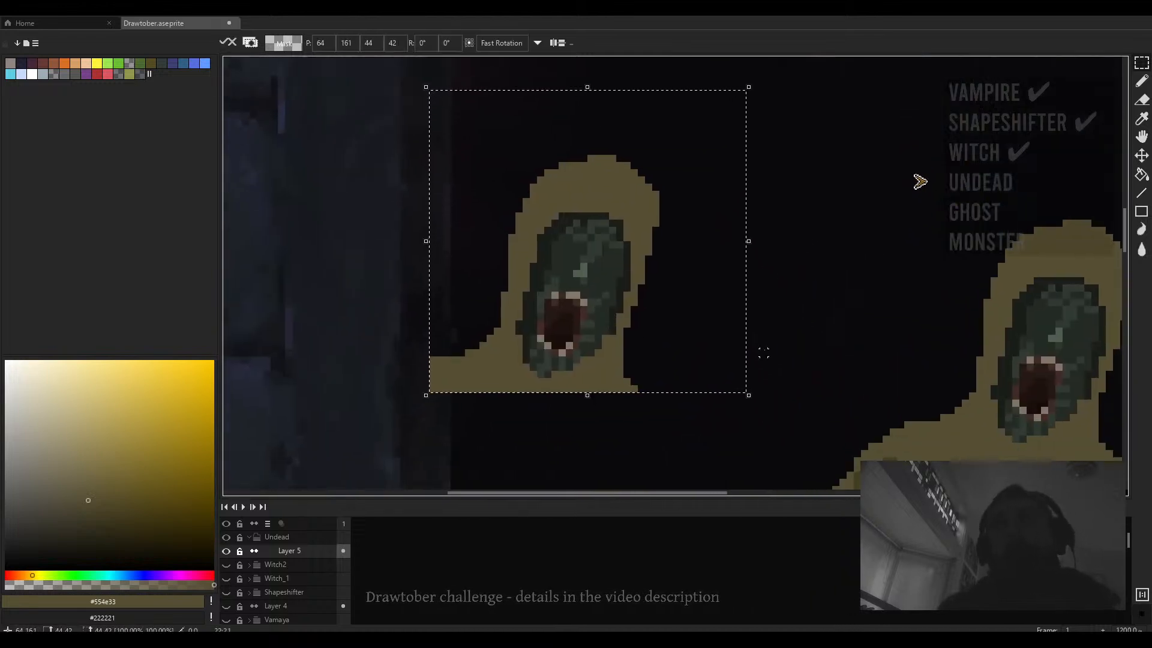
pyautogui.moveTo(763, 353); pyautogui.dragTo(586, 283)
pyautogui.hotkey('shift', 'h')
pyautogui.moveTo(495, 298); pyautogui.dragTo(595, 363)
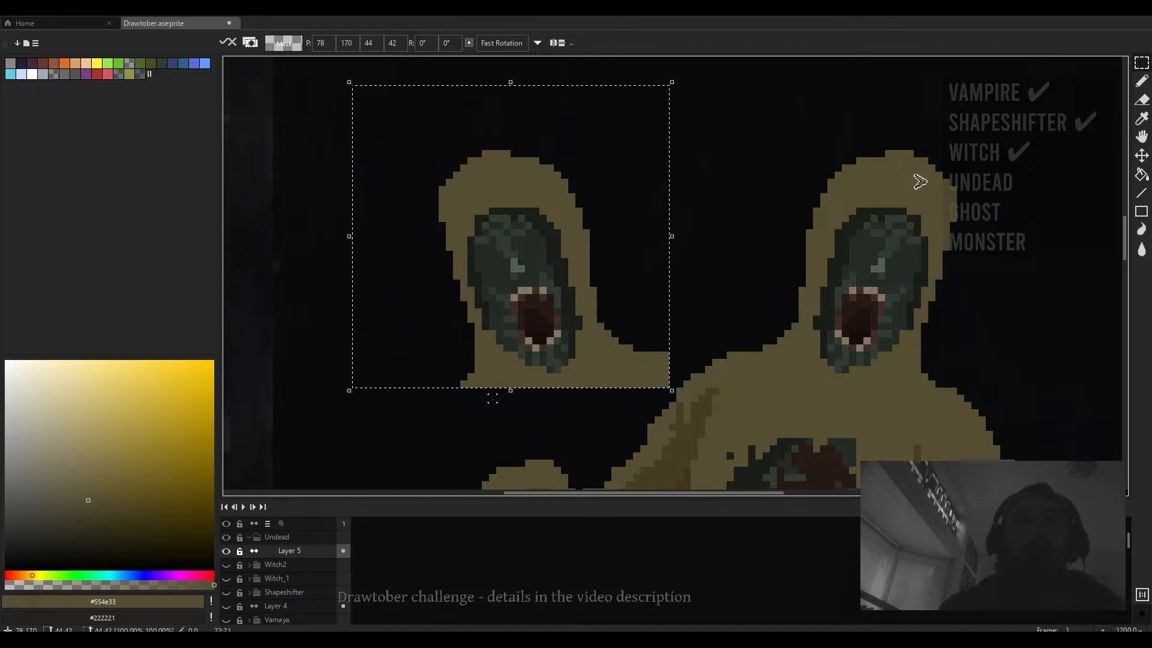
pyautogui.click(514, 406)
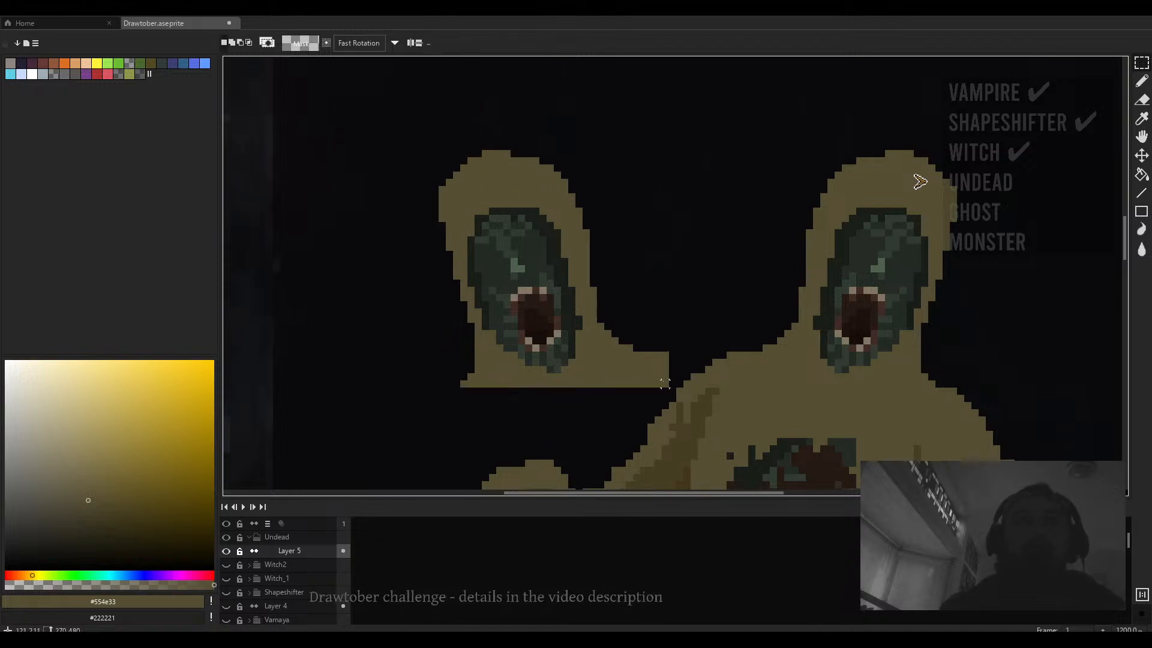
# - Reselect the head copy and nudge it slightly further left
pyautogui.moveTo(664, 383); pyautogui.dragTo(418, 132)
pyautogui.moveTo(548, 398); pyautogui.dragTo(523, 410)
pyautogui.moveTo(584, 370); pyautogui.dragTo(562, 369)
pyautogui.click(714, 288)
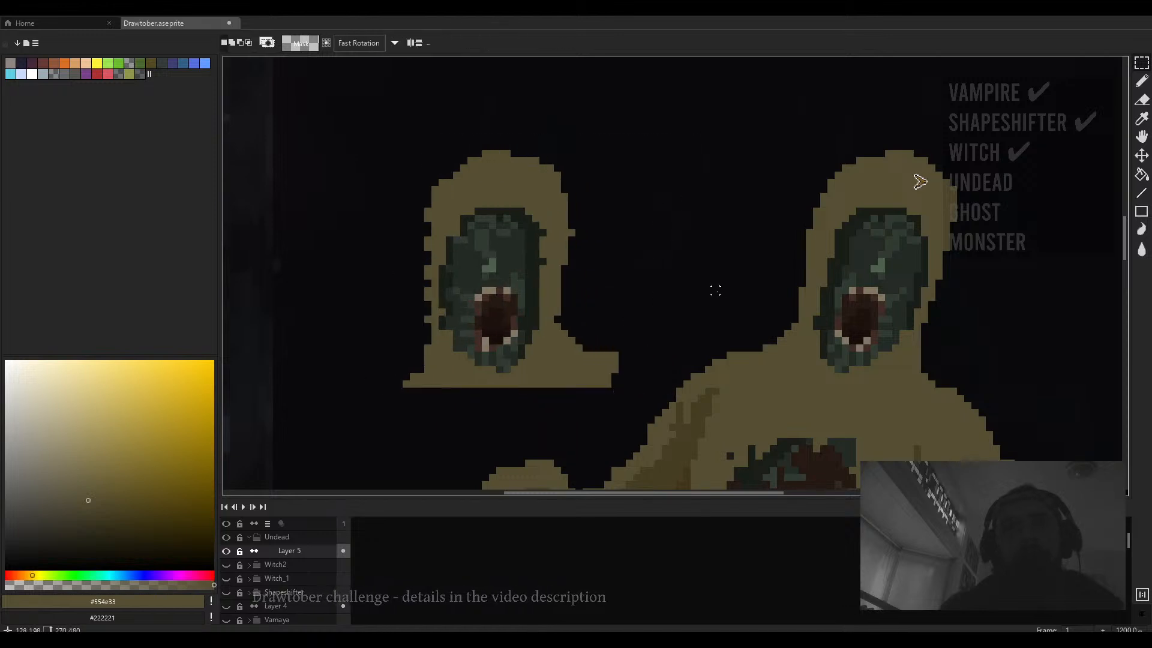
pyautogui.moveTo(599, 308); pyautogui.dragTo(653, 324)
# - Pick a very dark brown and darken the rim around the copy's face with the pencil
pyautogui.press('b')
pyautogui.scroll(-1, 498, 372)
pyautogui.moveTo(60, 528); pyautogui.dragTo(37, 546)
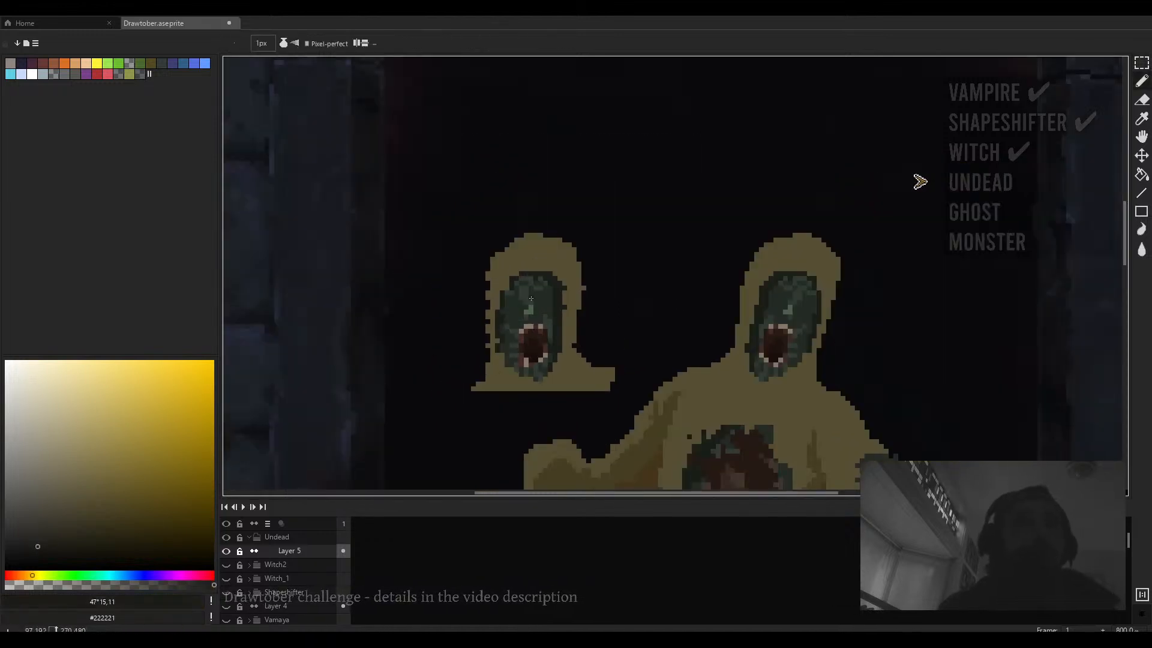
pyautogui.scroll(1, 548, 294)
pyautogui.moveTo(494, 273)
pyautogui.mouseDown()
pyautogui.moveTo(472, 302)
pyautogui.moveTo(474, 365)
pyautogui.mouseUp()
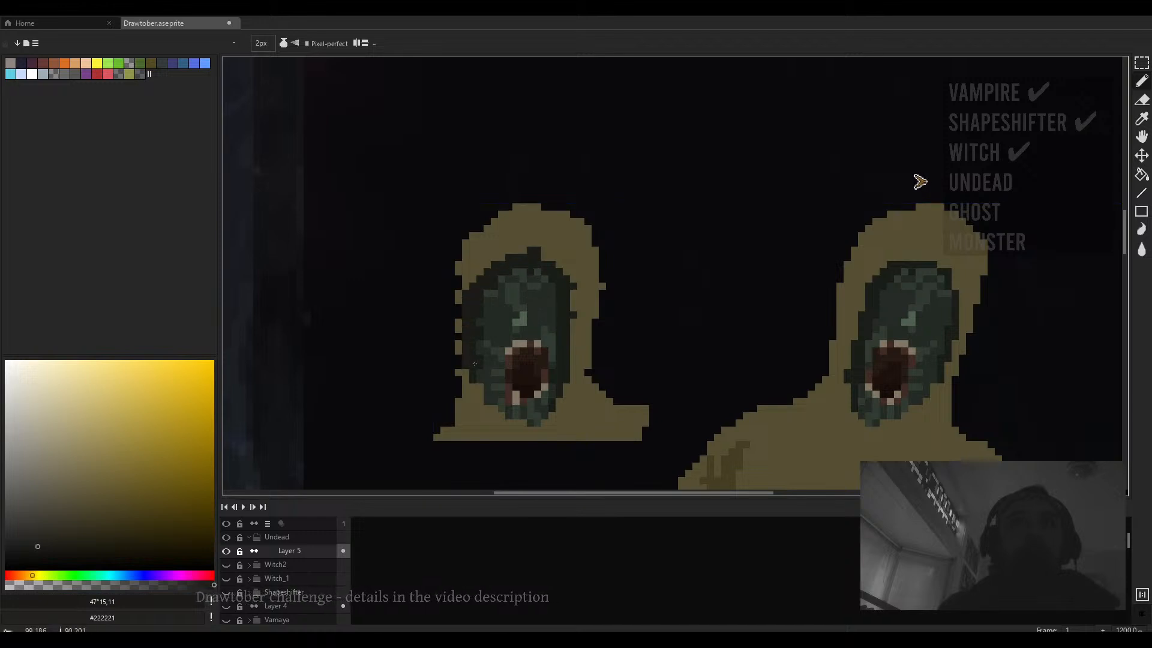
pyautogui.moveTo(511, 417); pyautogui.dragTo(571, 368)
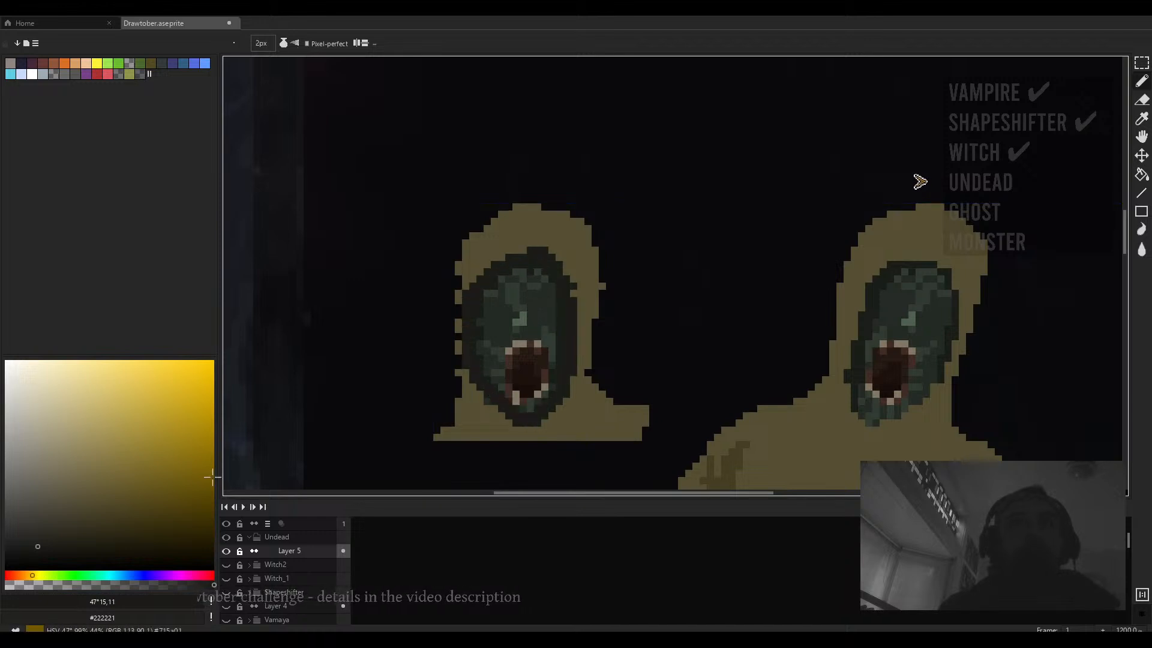
# - Pick a pale green, enlarge the pencil to 4 px and paint highlights across the copy's face
pyautogui.click(93, 574)
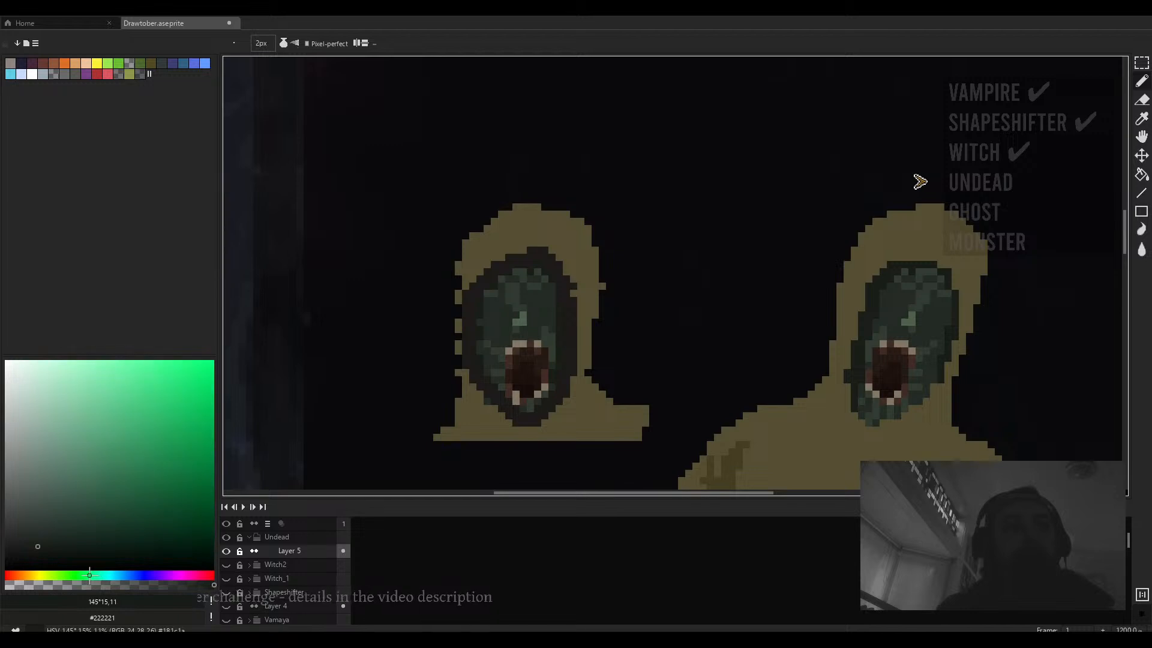
pyautogui.click(33, 469)
pyautogui.press('+')
pyautogui.press('+')
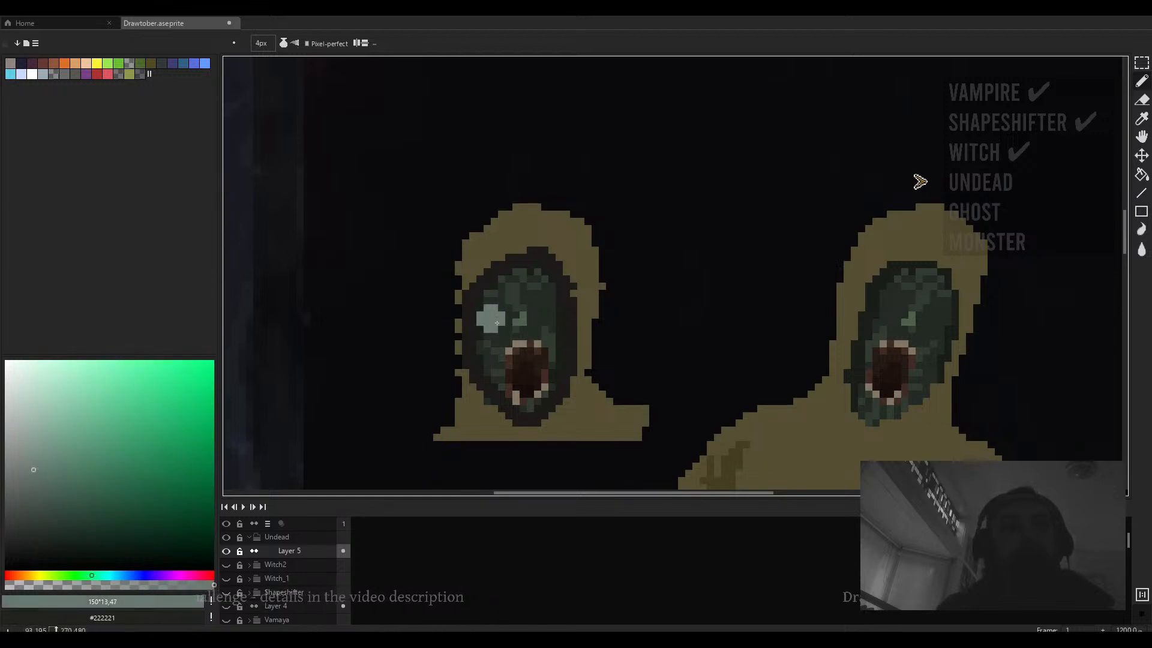
pyautogui.click(74, 584)
pyautogui.moveTo(491, 297); pyautogui.dragTo(491, 336)
pyautogui.moveTo(520, 282)
pyautogui.mouseDown()
pyautogui.moveTo(514, 311)
pyautogui.moveTo(543, 296)
pyautogui.moveTo(523, 360)
pyautogui.moveTo(531, 396)
pyautogui.moveTo(551, 356)
pyautogui.moveTo(548, 319)
pyautogui.mouseUp()
pyautogui.moveTo(549, 330); pyautogui.dragTo(544, 244)
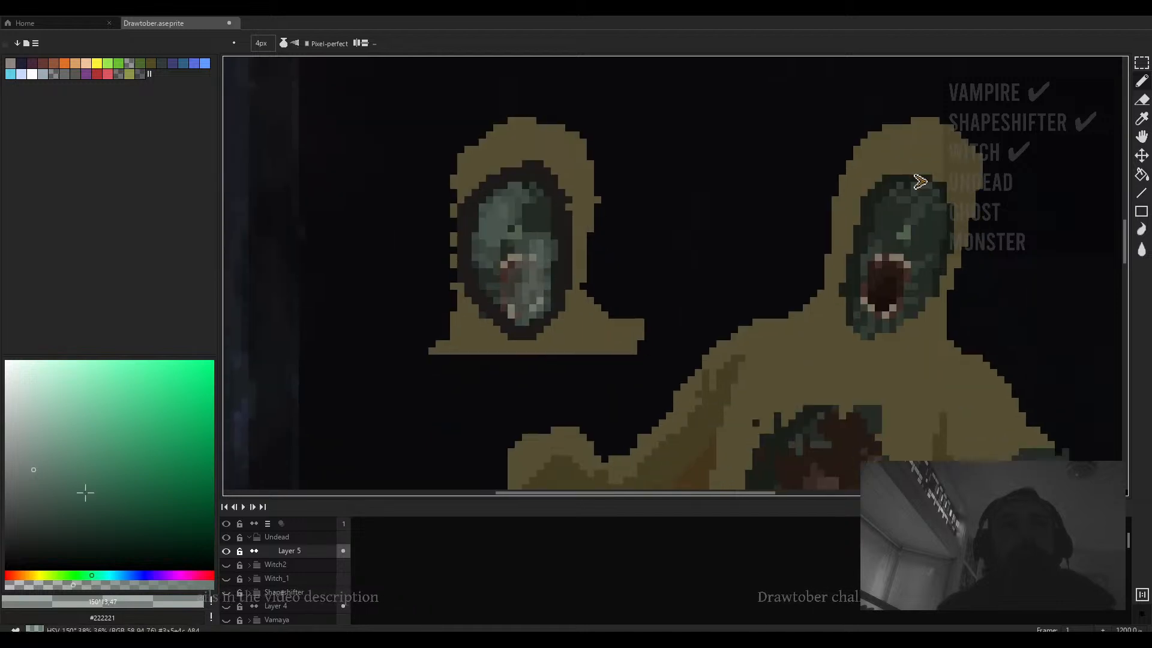
# - Pick a near-black green and paint a dark mask shape over the copy's lower face
pyautogui.click(35, 560)
pyautogui.moveTo(108, 584); pyautogui.dragTo(212, 585)
pyautogui.scroll(3, 504, 308)
pyautogui.moveTo(527, 294); pyautogui.dragTo(581, 315)
# - Undo the last dark stroke and sample the dark khaki #453f24
pyautogui.scroll(-3, 581, 314)
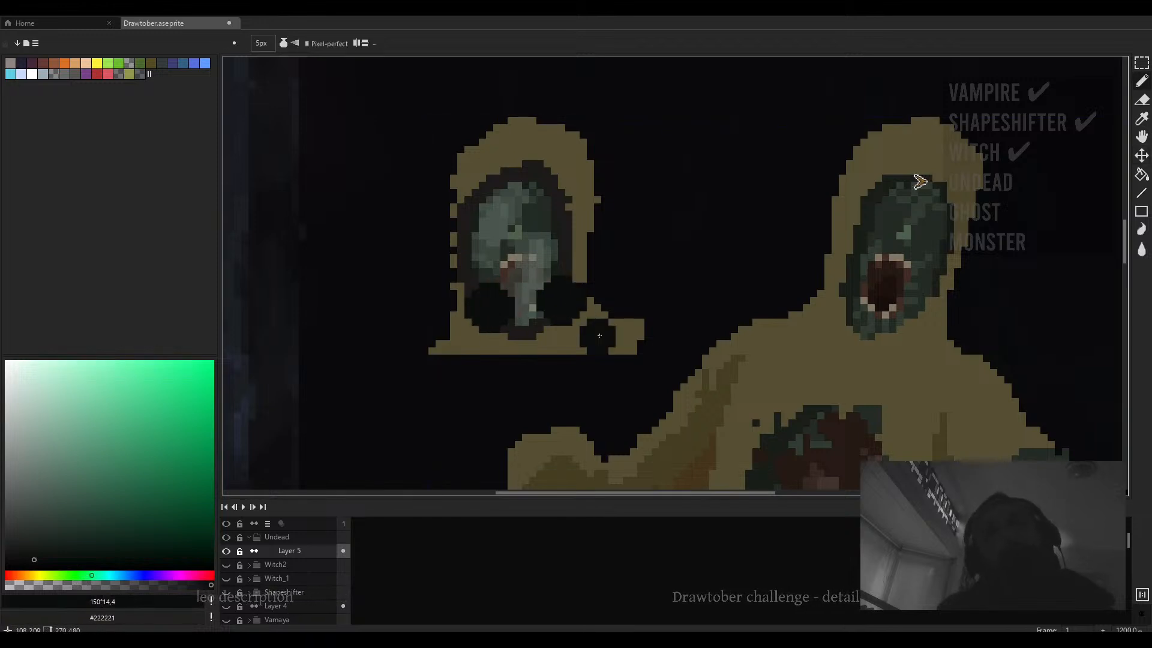
pyautogui.scroll(2, 594, 331)
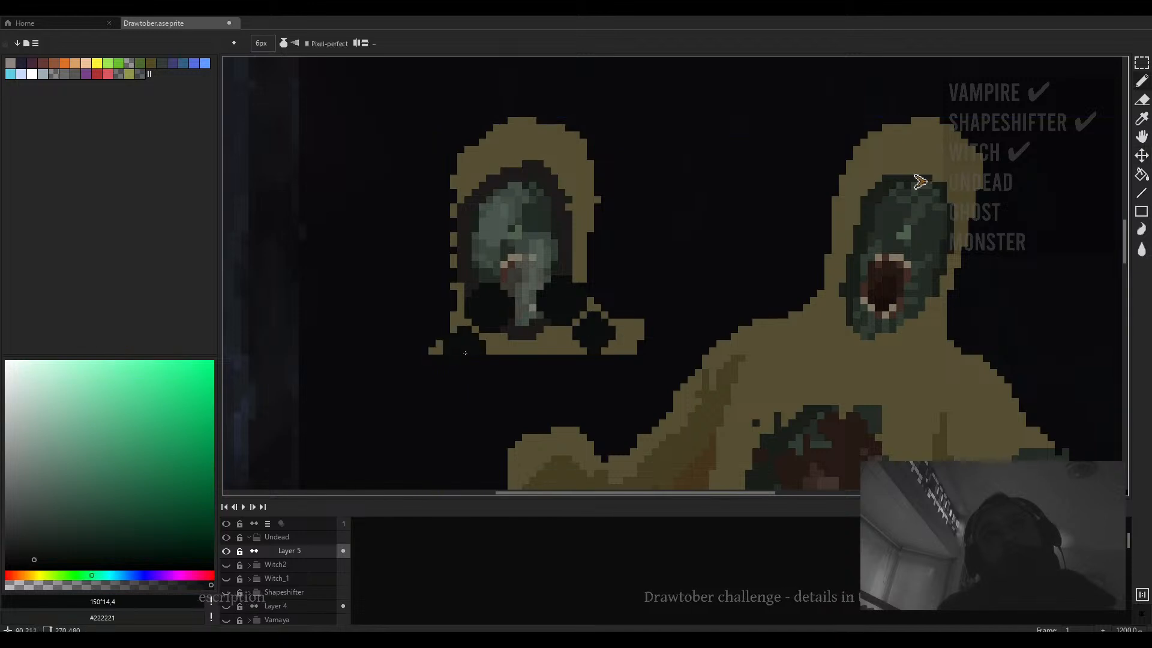
pyautogui.scroll(-1, 465, 347)
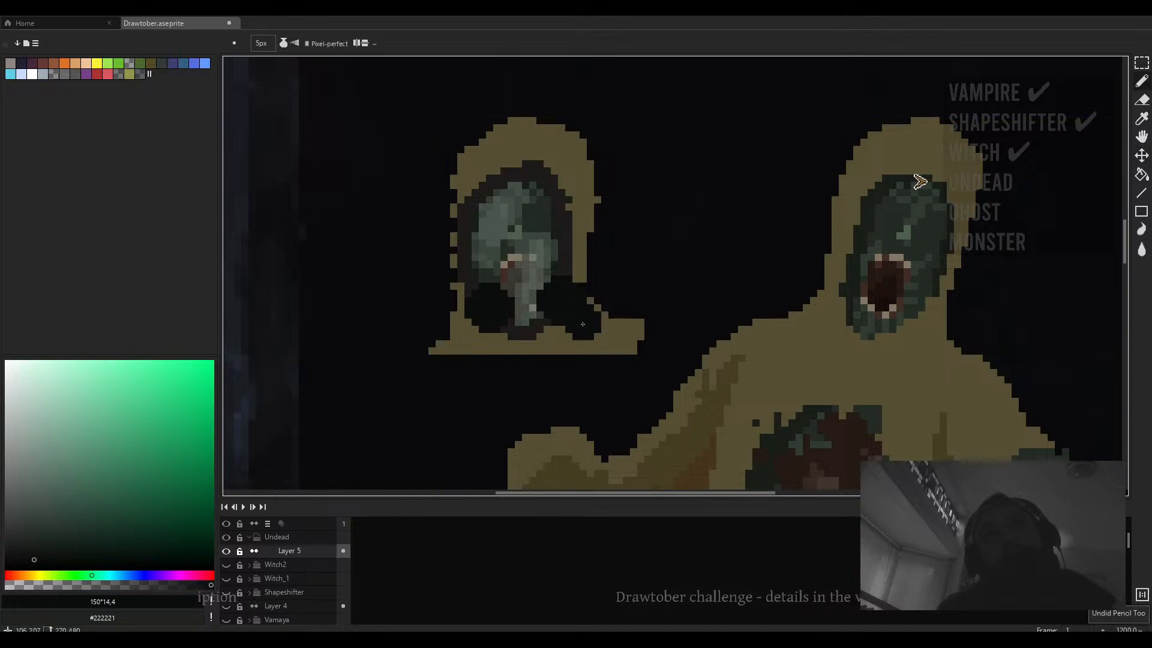
pyautogui.scroll(-2, 469, 349)
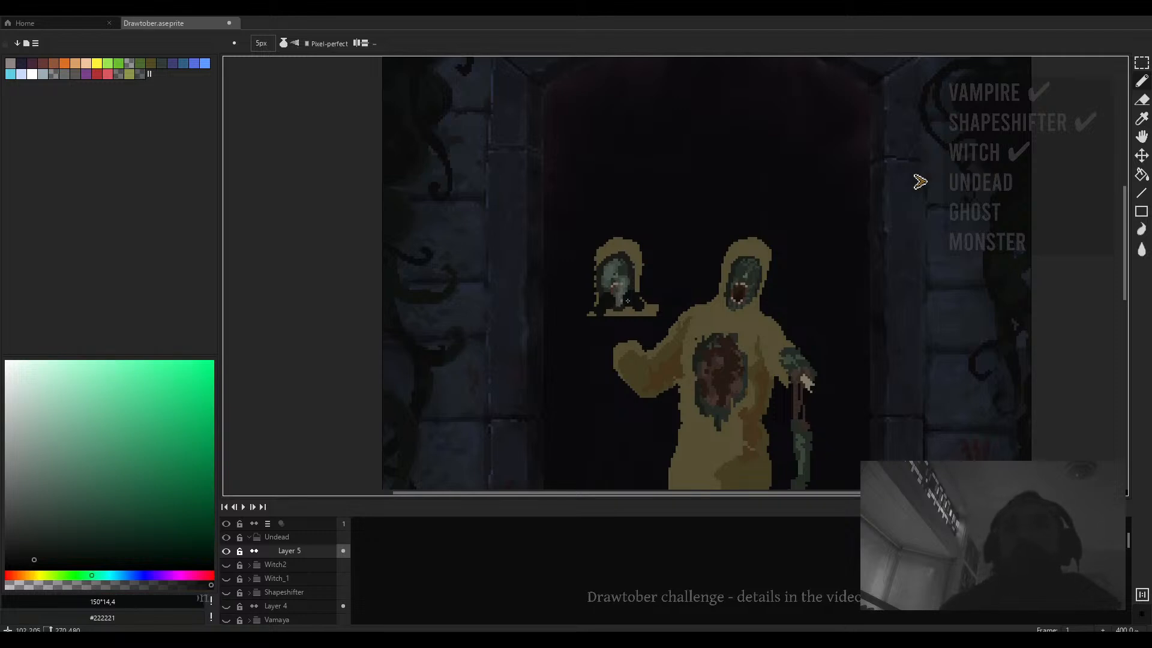
pyautogui.hotkey('ctrl', 'z')
pyautogui.scroll(3, 643, 324)
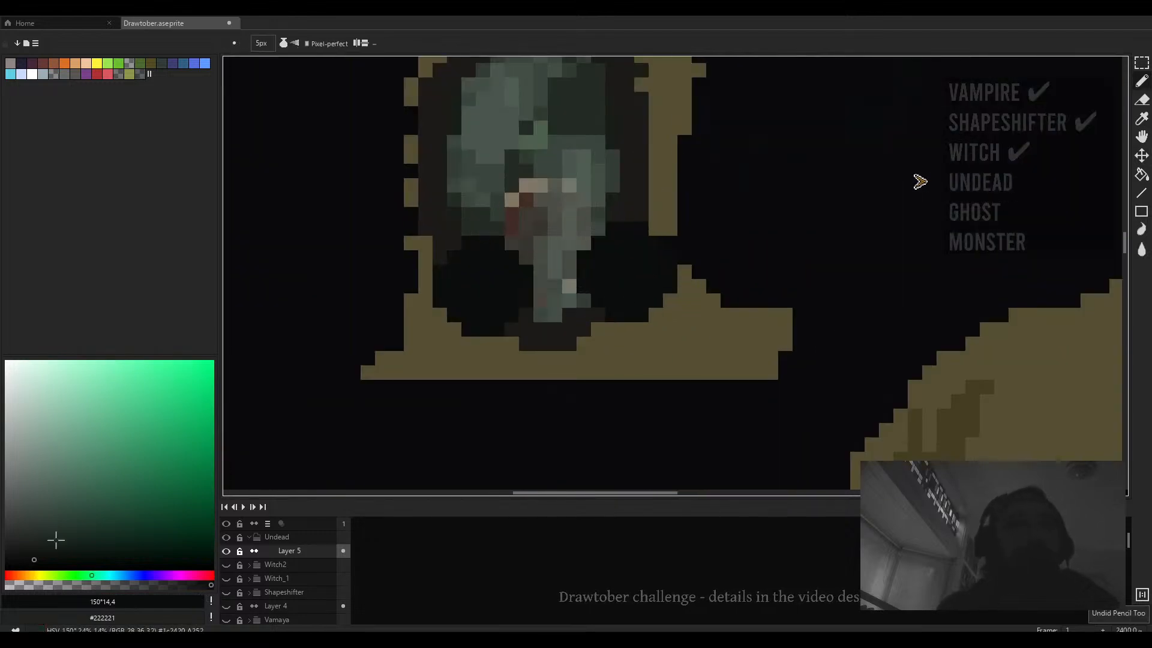
pyautogui.scroll(-4, 354, 423)
pyautogui.keyDown('alt'); pyautogui.click(592, 429); pyautogui.keyUp('alt')
pyautogui.scroll(1, 509, 342)
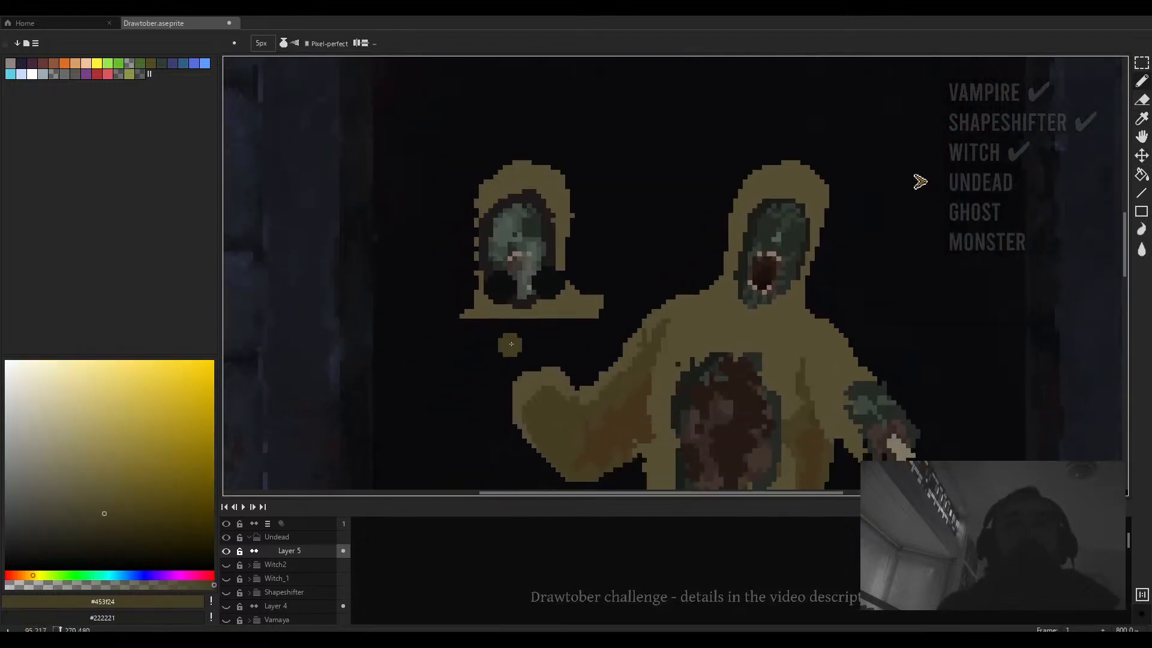
# - Move the head copy onto a new layer, Layer 6, inside the Undead group and reposition it
pyautogui.moveTo(562, 299)
pyautogui.mouseDown()
pyautogui.moveTo(563, 334)
pyautogui.moveTo(602, 350)
pyautogui.moveTo(458, 169)
pyautogui.mouseUp()
pyautogui.press('m')
pyautogui.press('Delete')
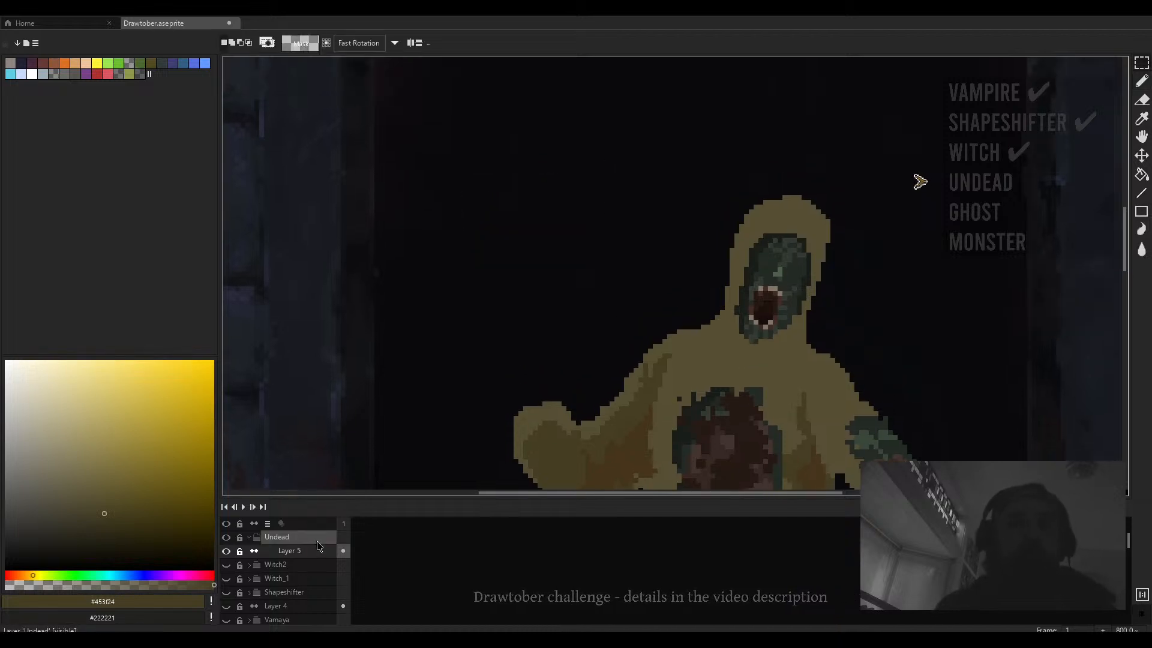
pyautogui.click(303, 566)
pyautogui.hotkey('shift', 'n')
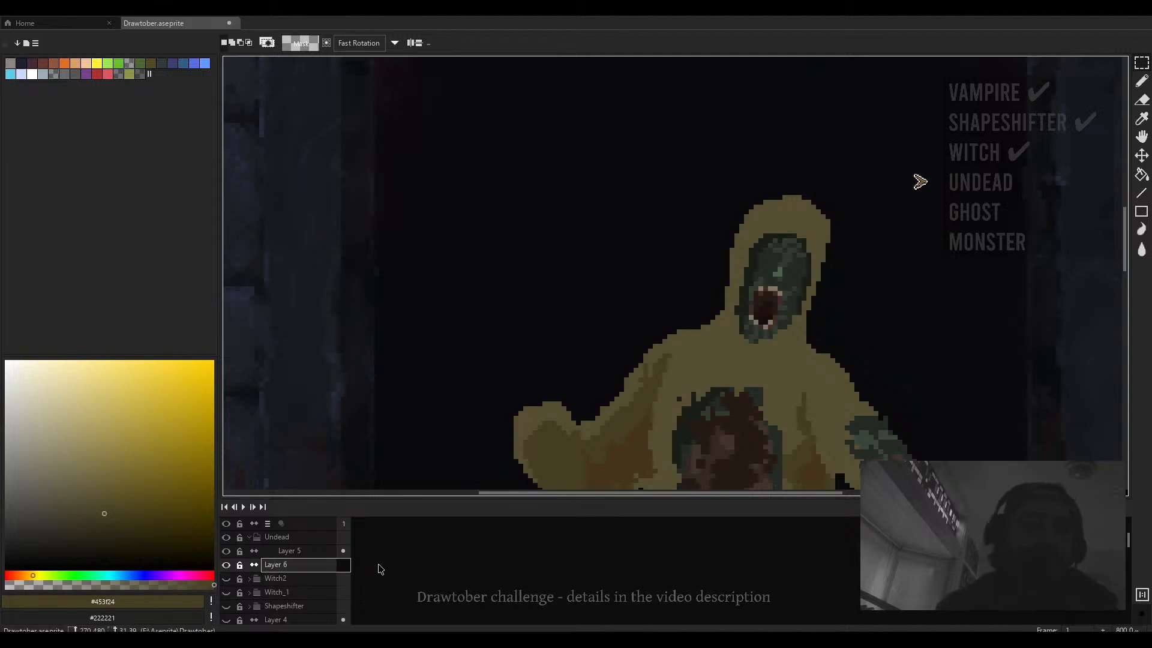
pyautogui.hotkey('ctrl', 'v')
pyautogui.scroll(-1, 477, 455)
pyautogui.moveTo(601, 381); pyautogui.dragTo(581, 249)
pyautogui.click(583, 284)
# - Outline a second figure's body in dark khaki below the head copy, down past the first figure's legs
pyautogui.press('b')
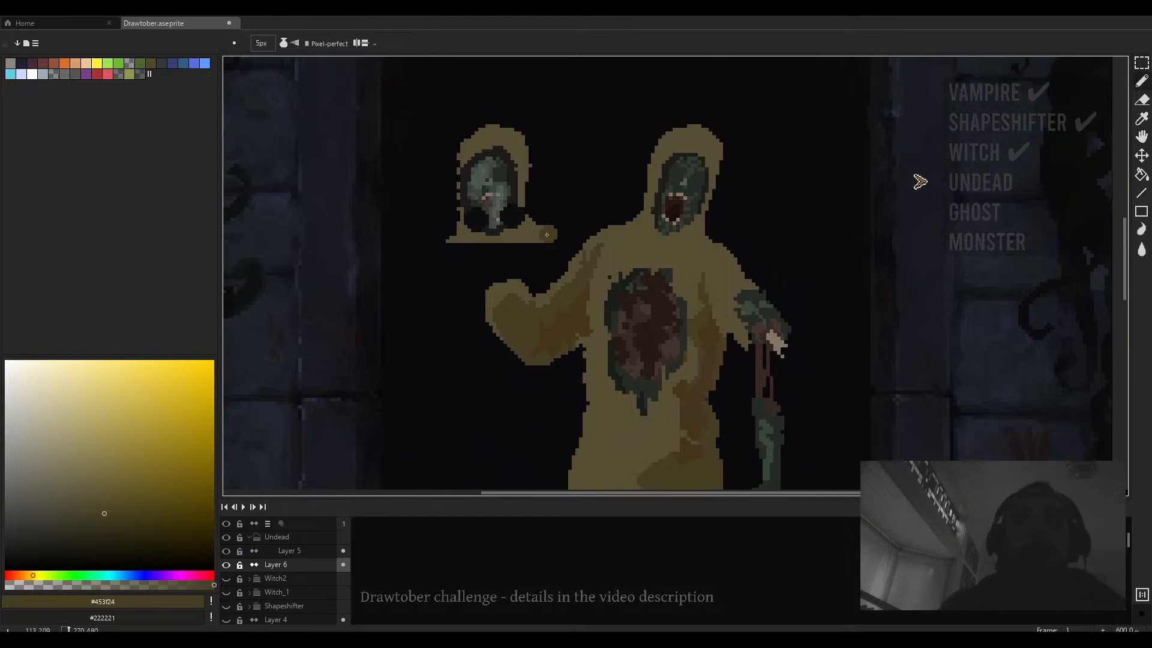
pyautogui.moveTo(540, 326); pyautogui.dragTo(585, 259)
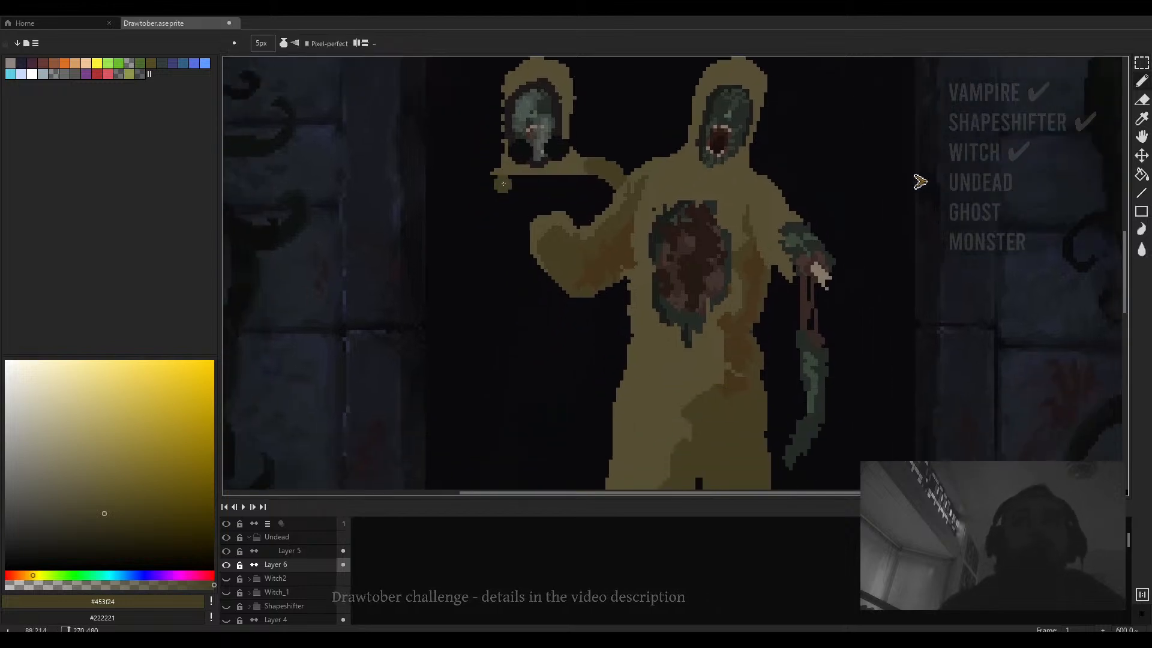
pyautogui.moveTo(499, 176)
pyautogui.mouseDown()
pyautogui.moveTo(475, 227)
pyautogui.moveTo(484, 427)
pyautogui.moveTo(511, 488)
pyautogui.mouseUp()
pyautogui.moveTo(574, 307); pyautogui.dragTo(584, 237)
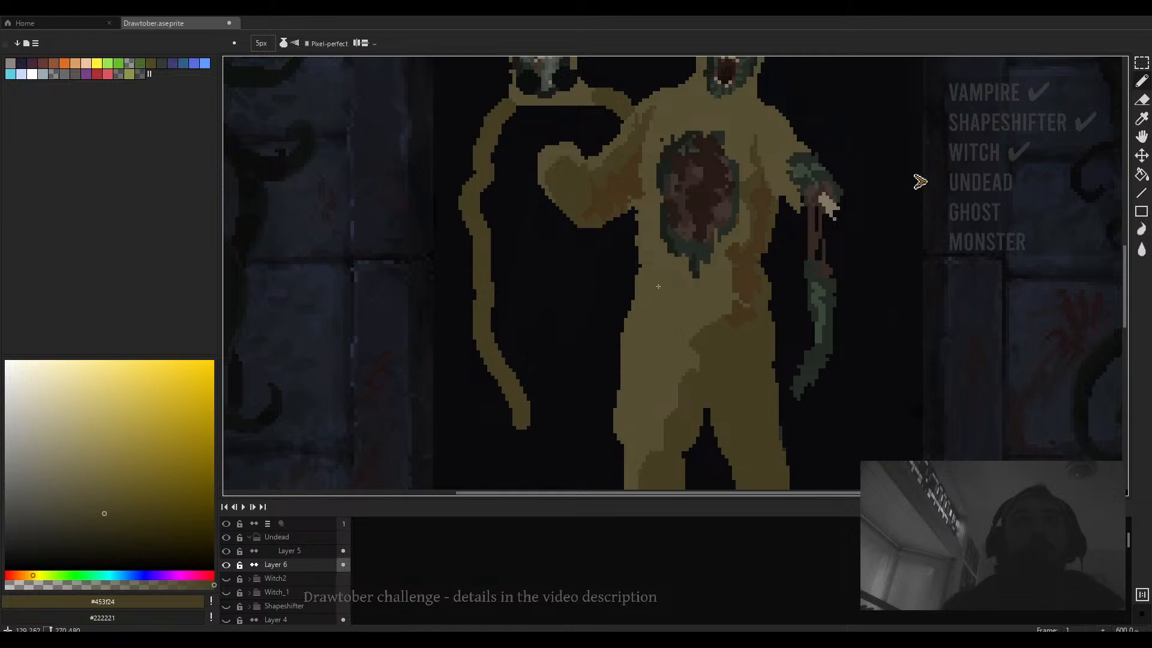
pyautogui.moveTo(658, 286); pyautogui.dragTo(640, 187)
pyautogui.moveTo(496, 295)
pyautogui.mouseDown()
pyautogui.moveTo(511, 376)
pyautogui.moveTo(571, 213)
pyautogui.moveTo(630, 326)
pyautogui.moveTo(639, 391)
pyautogui.mouseUp()
pyautogui.moveTo(639, 262); pyautogui.dragTo(656, 357)
# - Fill the second figure's body outline with dark khaki and erase excess along its lower edge
pyautogui.press('g')
pyautogui.click(570, 357)
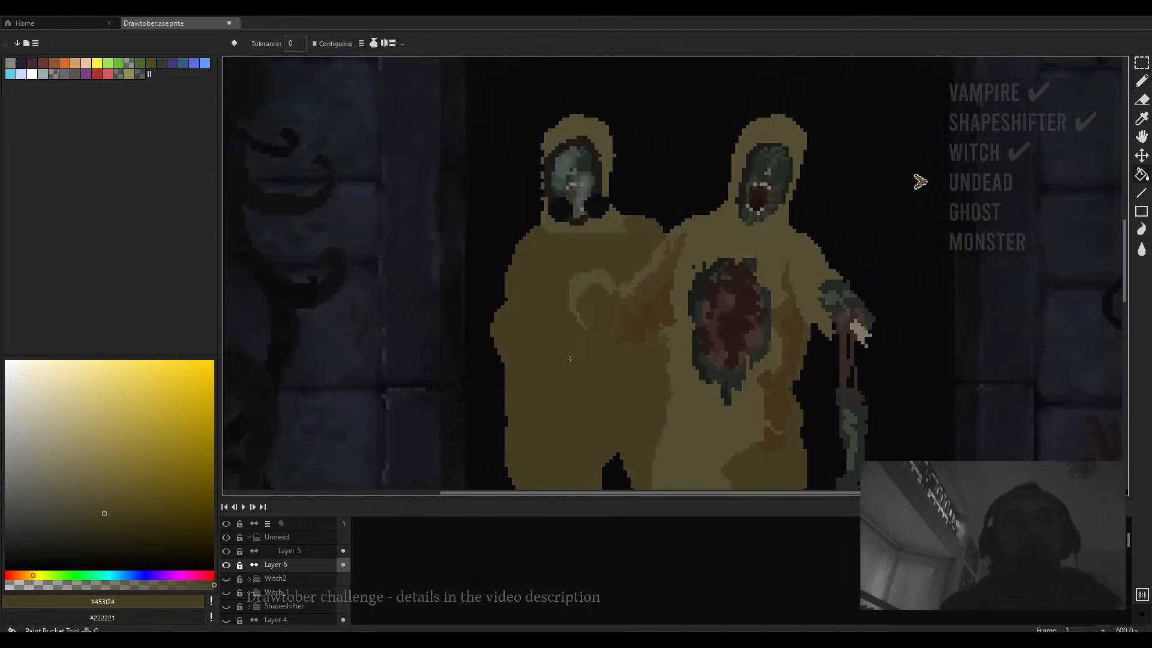
pyautogui.scroll(-3, 573, 348)
pyautogui.press('e')
pyautogui.scroll(5, 535, 297)
pyautogui.moveTo(537, 292)
pyautogui.mouseDown()
pyautogui.moveTo(536, 316)
pyautogui.moveTo(542, 283)
pyautogui.moveTo(543, 422)
pyautogui.mouseUp()
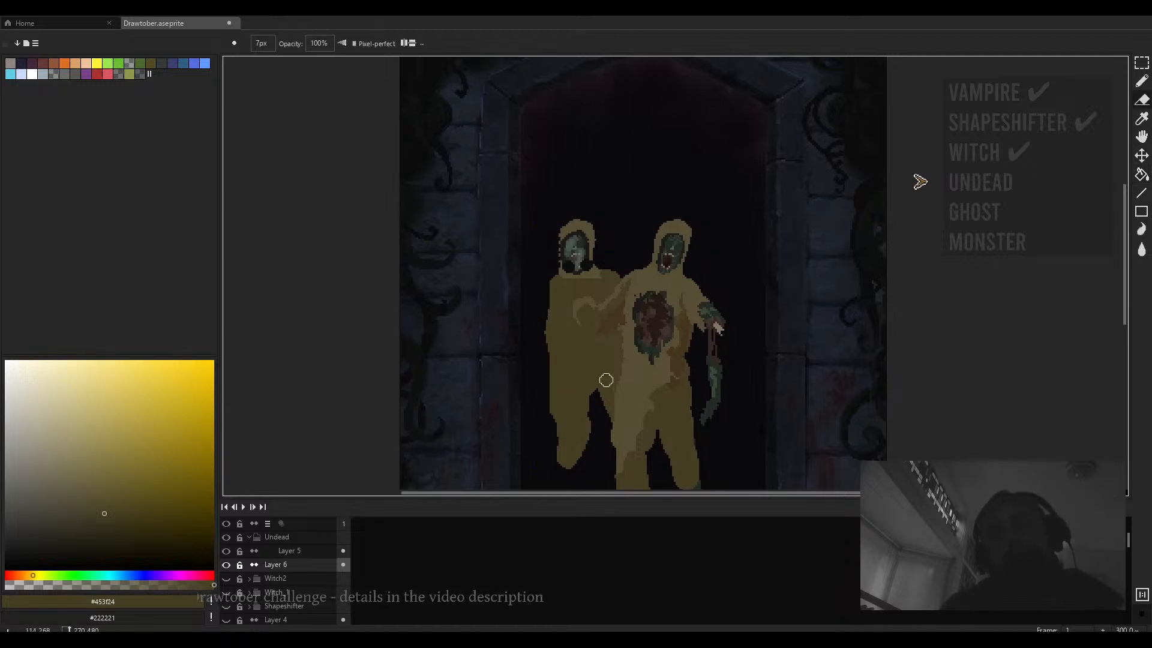
# - Switch the pencil to Lock Alpha ink, pick a darker khaki, and shade the second figure's body with a 15 px brush
pyautogui.scroll(-1, 606, 379)
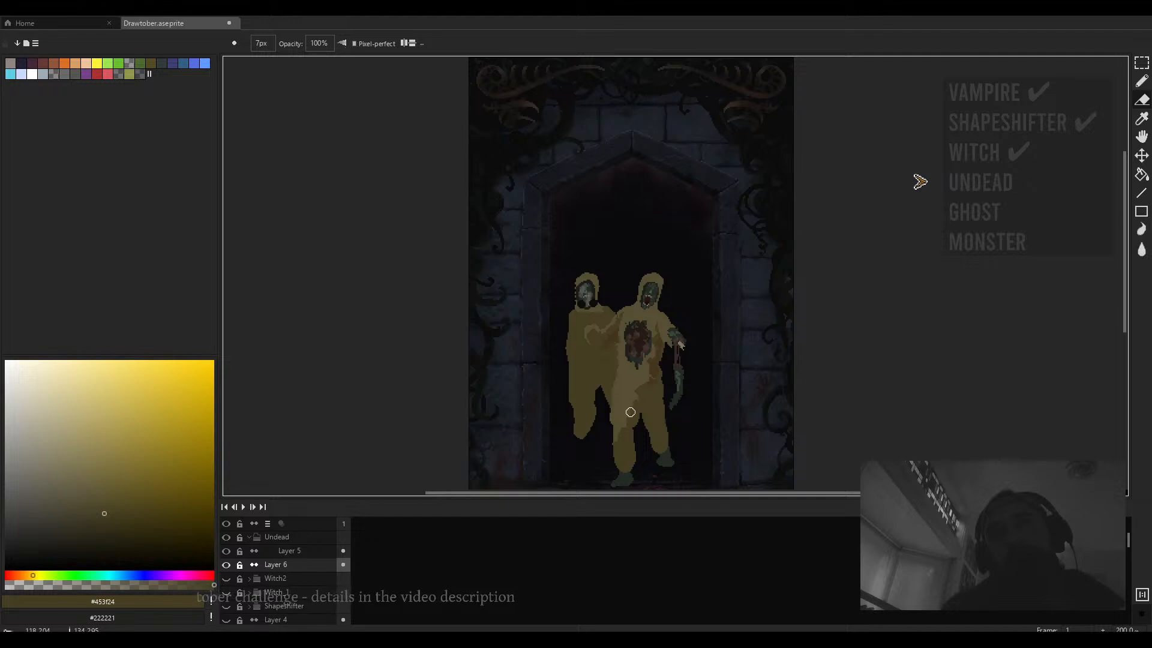
pyautogui.scroll(1, 588, 336)
pyautogui.press('b')
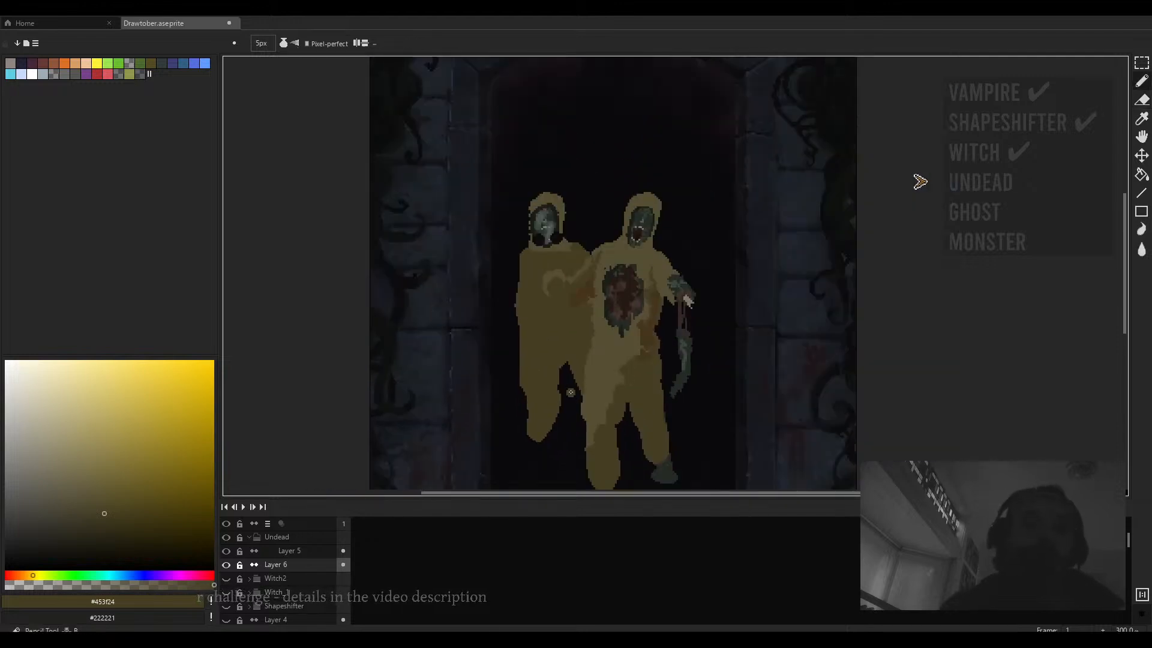
pyautogui.hscroll(2, 534, 350)
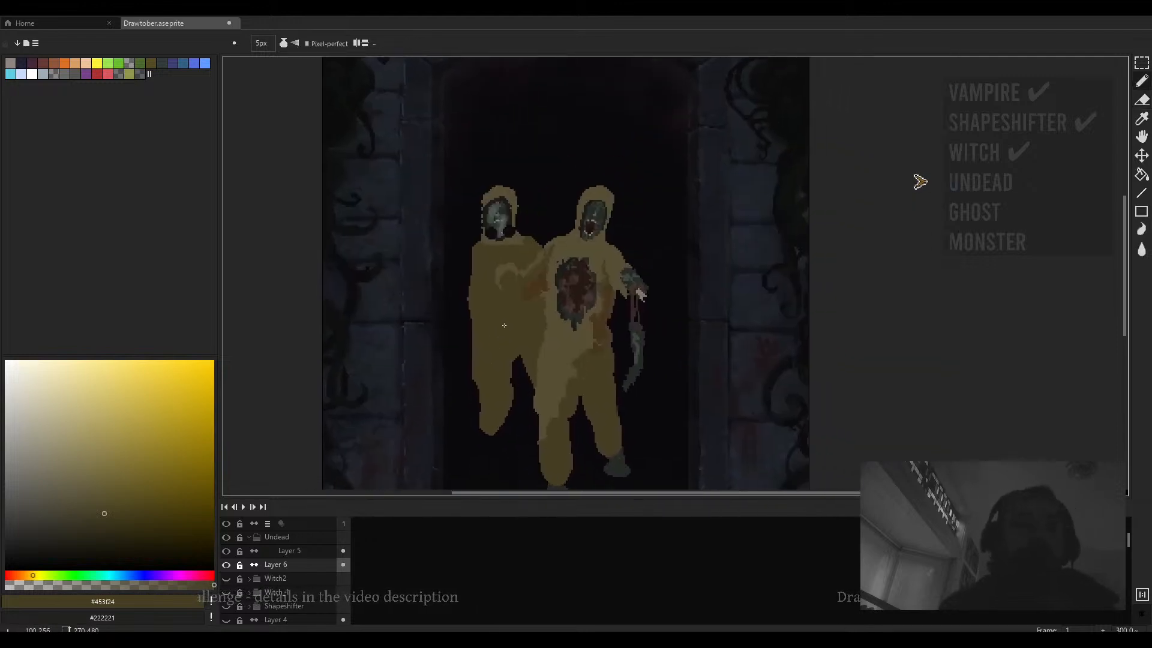
pyautogui.click(283, 43)
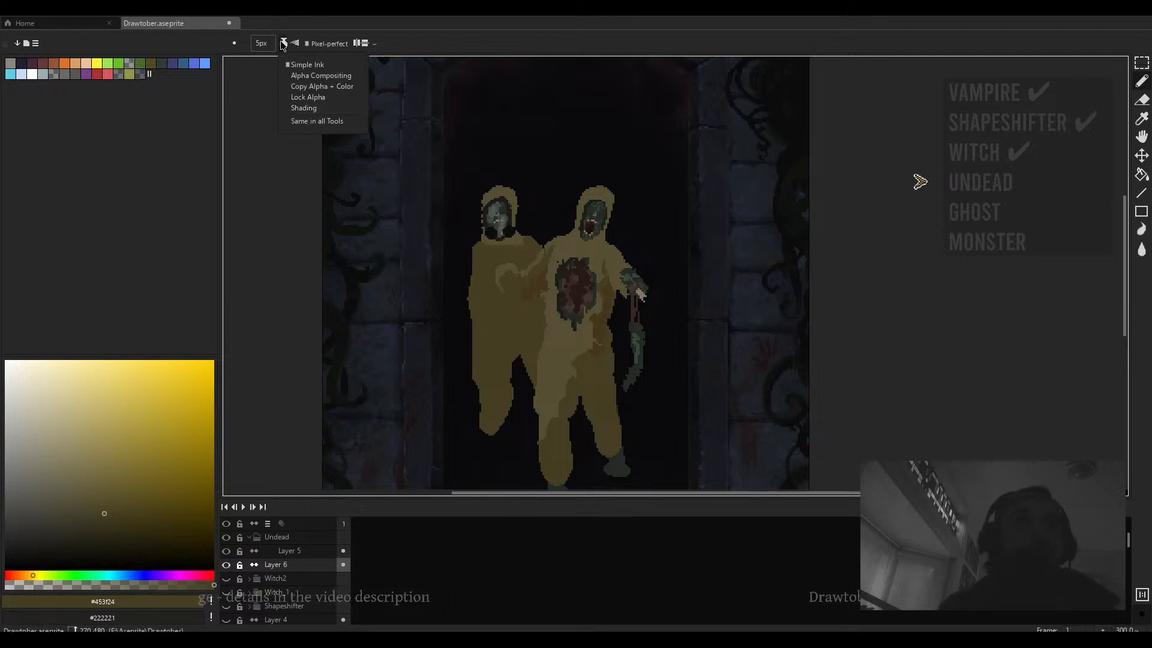
pyautogui.click(300, 95)
pyautogui.click(97, 530)
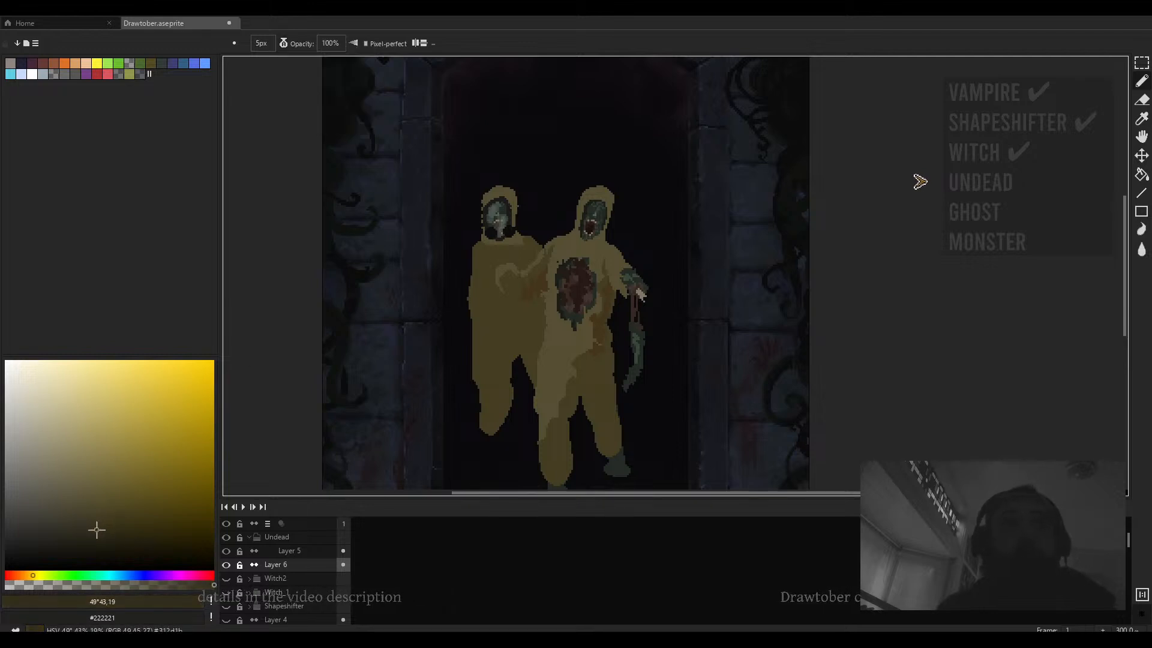
pyautogui.scroll(7, 469, 425)
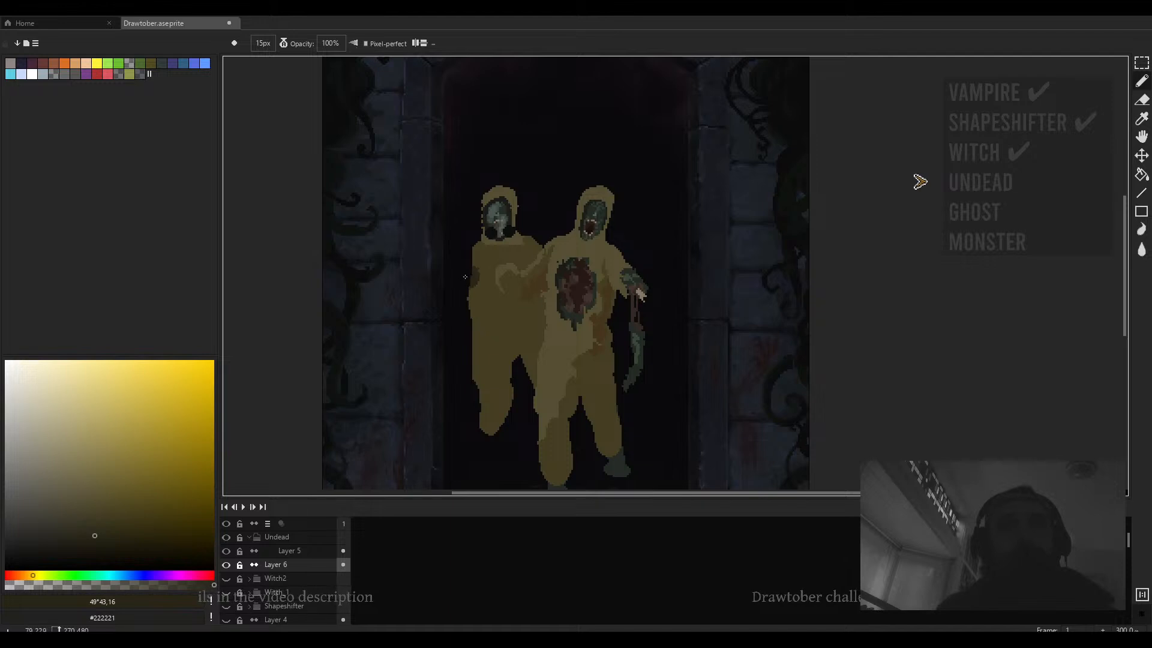
pyautogui.moveTo(465, 276); pyautogui.dragTo(513, 303)
pyautogui.moveTo(537, 258); pyautogui.dragTo(494, 263)
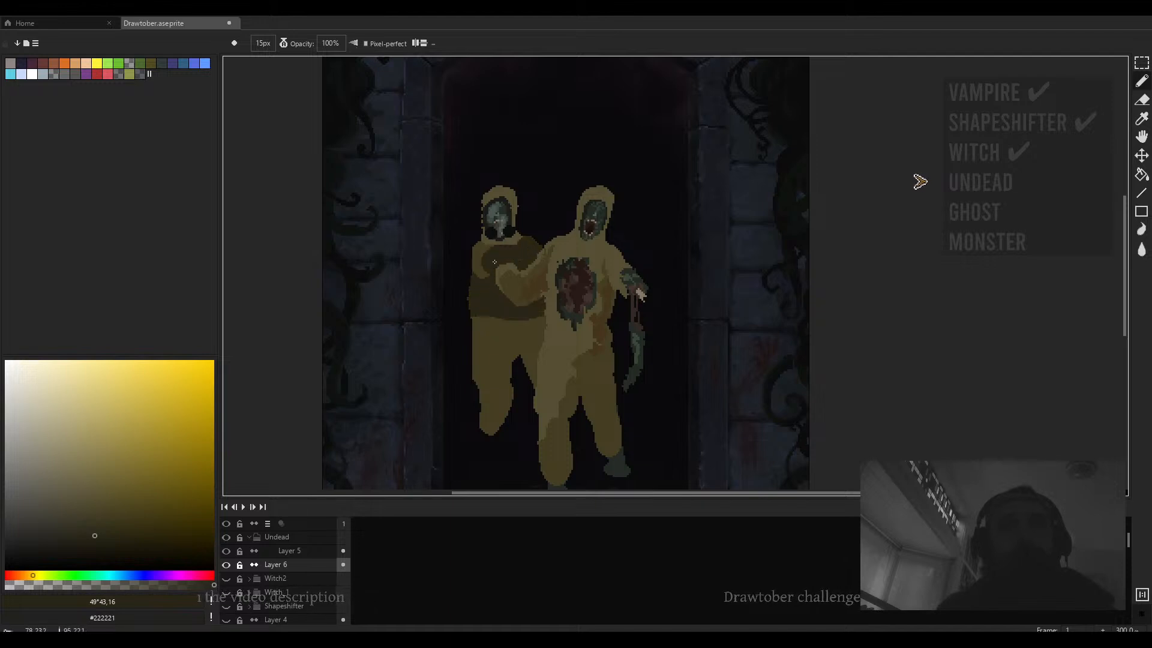
pyautogui.moveTo(539, 327)
pyautogui.mouseDown()
pyautogui.moveTo(459, 396)
pyautogui.moveTo(456, 423)
pyautogui.moveTo(543, 393)
pyautogui.moveTo(442, 328)
pyautogui.moveTo(482, 277)
pyautogui.mouseUp()
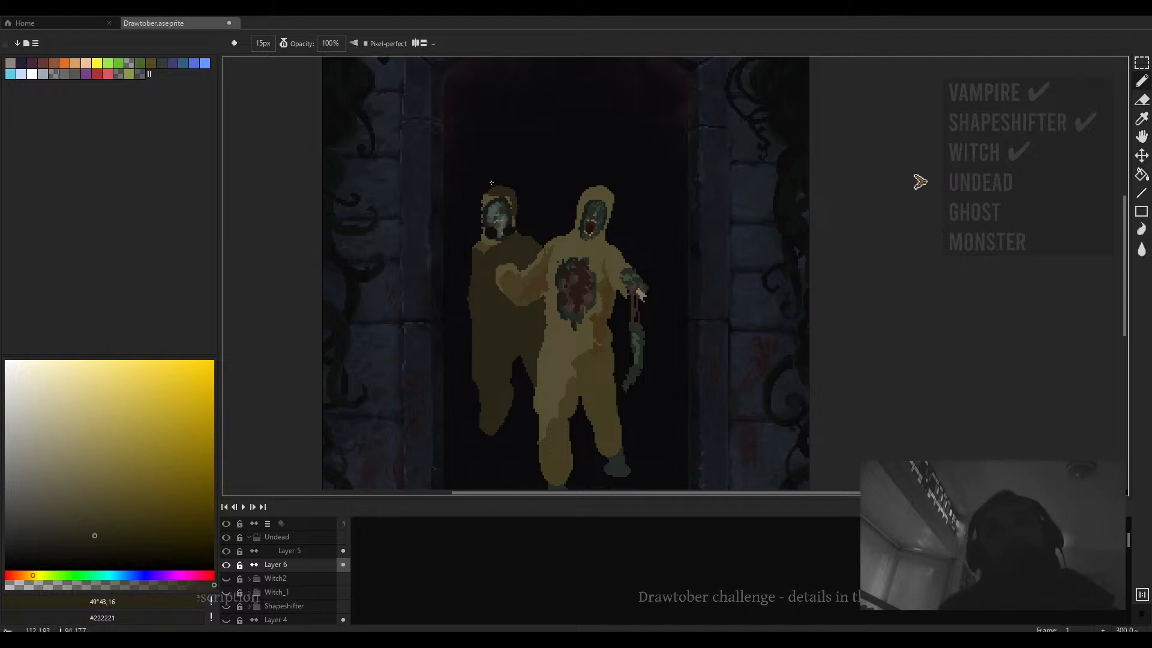
# - Bucket-fill the second figure's hood areas with the darker khaki
pyautogui.scroll(4, 520, 198)
pyautogui.press('g')
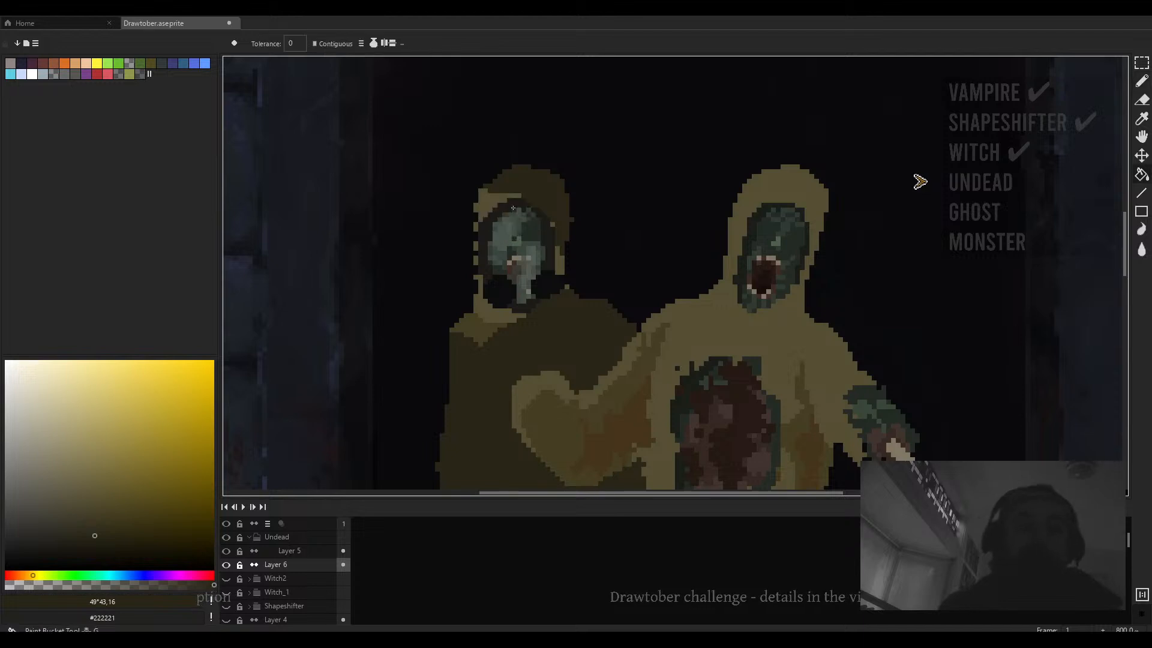
pyautogui.click(486, 200)
pyautogui.click(480, 310)
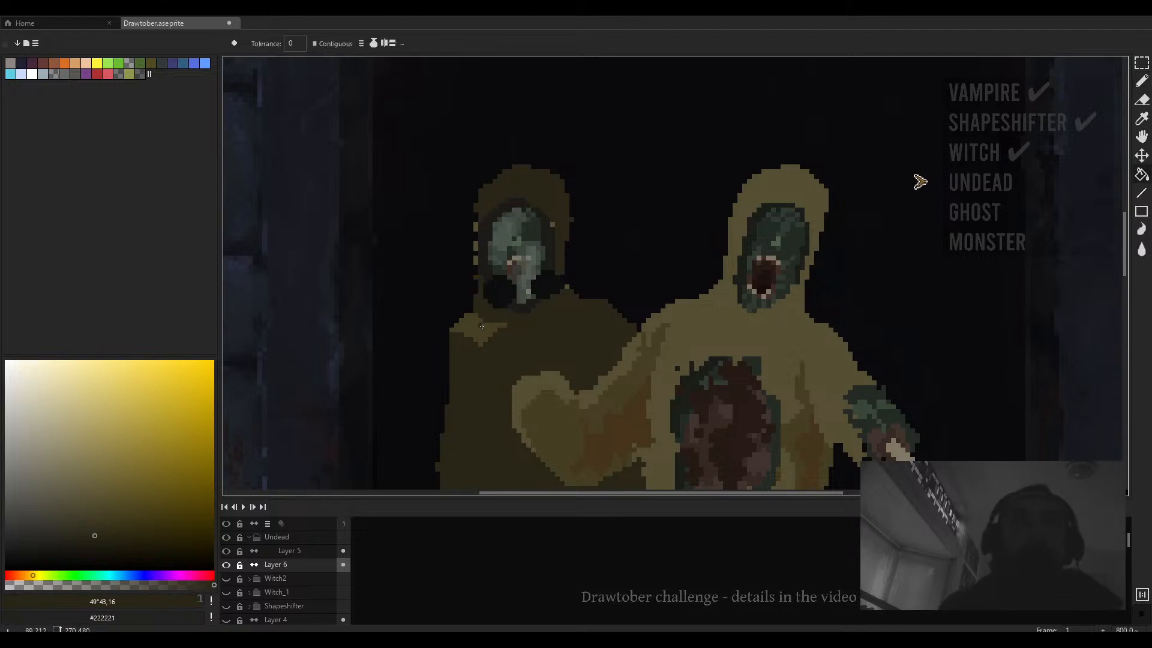
pyautogui.click(476, 329)
pyautogui.scroll(-4, 542, 278)
pyautogui.scroll(4, 552, 280)
pyautogui.click(552, 280)
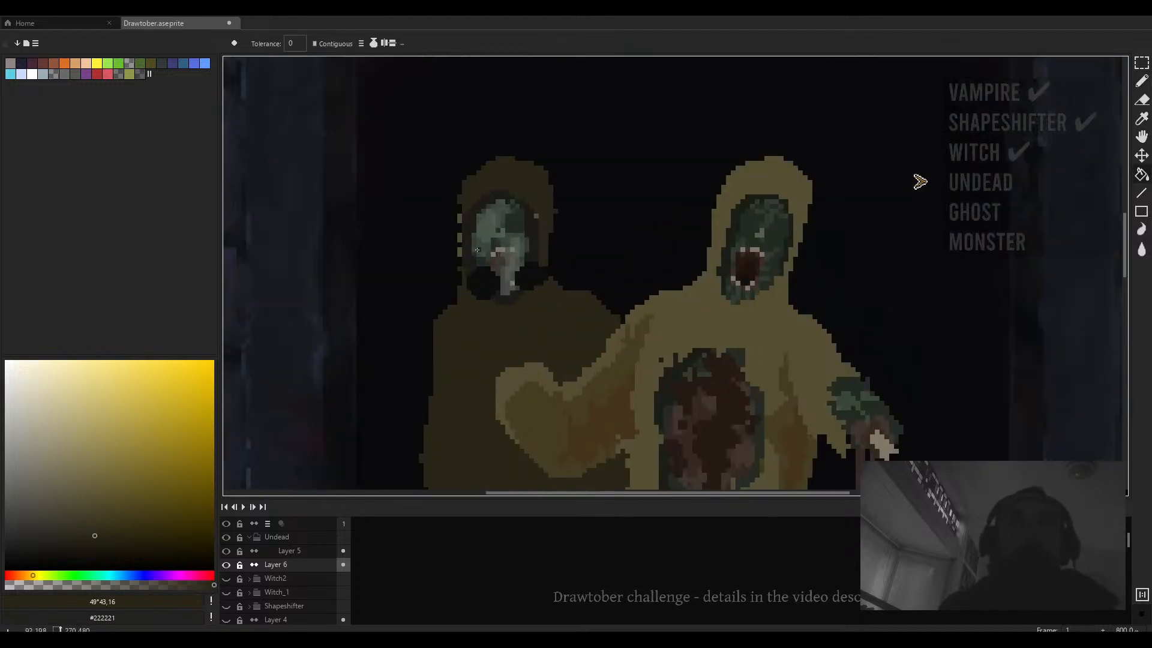
pyautogui.moveTo(458, 221); pyautogui.dragTo(425, 236)
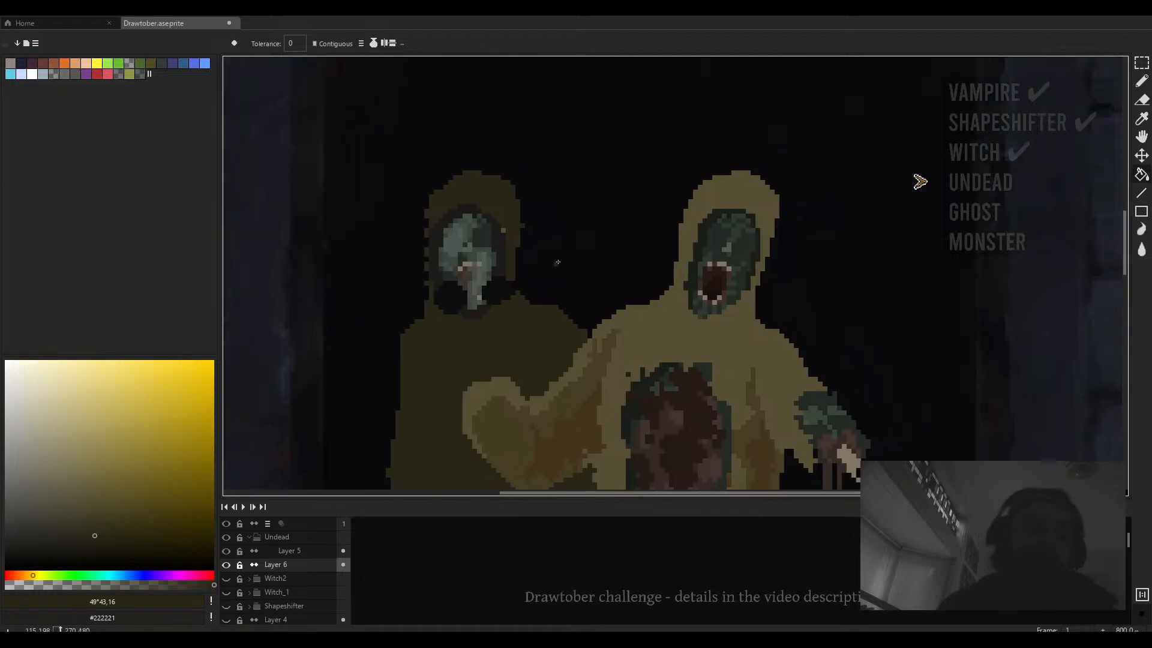
# - Sample near-black #0c0d0d and draw dark details around the second figure's gas mask with a 1 px pencil
pyautogui.press('v')
pyautogui.keyDown('alt'); pyautogui.click(486, 313); pyautogui.keyUp('alt')
pyautogui.press('b')
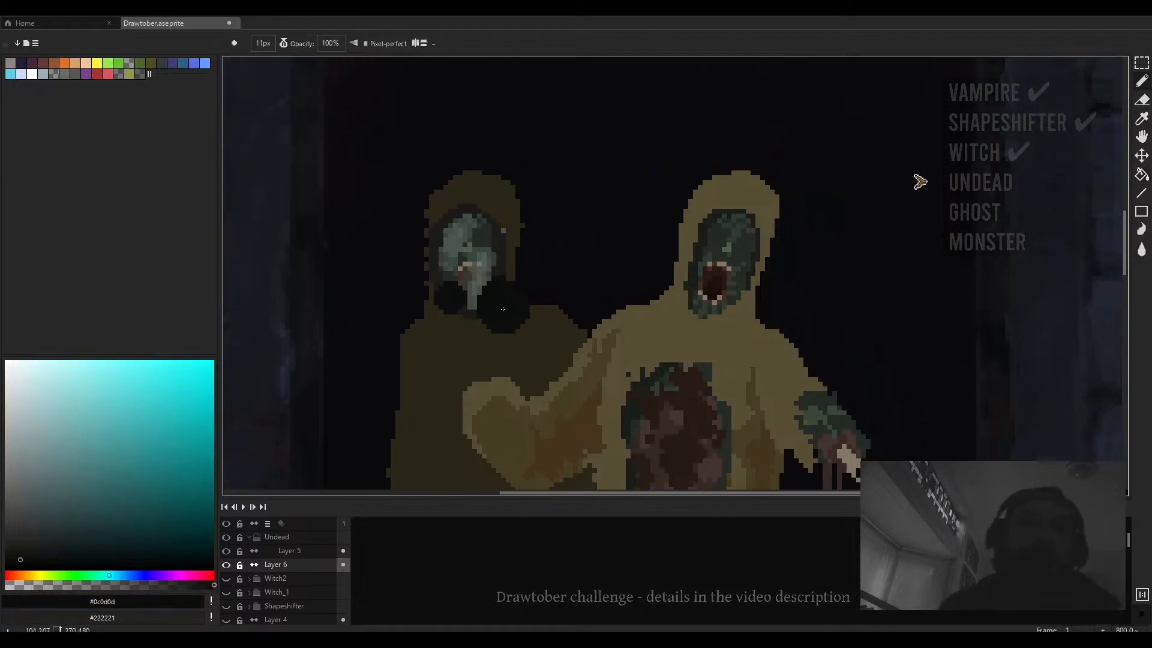
pyautogui.scroll(-2, 501, 299)
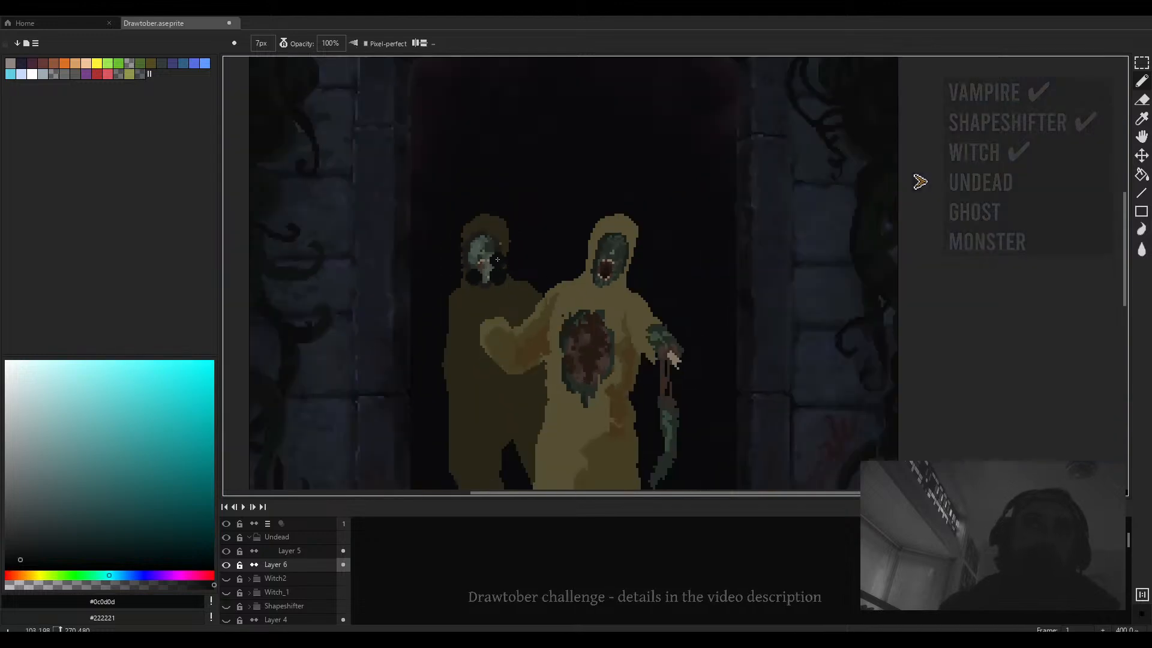
pyautogui.scroll(7, 507, 276)
pyautogui.press('-')
pyautogui.press('-')
pyautogui.press('-')
pyautogui.press('-')
pyautogui.press('-')
pyautogui.press('-')
pyautogui.moveTo(513, 273)
pyautogui.mouseDown()
pyautogui.moveTo(470, 115)
pyautogui.moveTo(364, 122)
pyautogui.moveTo(340, 158)
pyautogui.mouseUp()
pyautogui.scroll(-4, 401, 203)
pyautogui.scroll(3, 432, 250)
pyautogui.moveTo(384, 265); pyautogui.dragTo(366, 259)
pyautogui.scroll(-5, 402, 258)
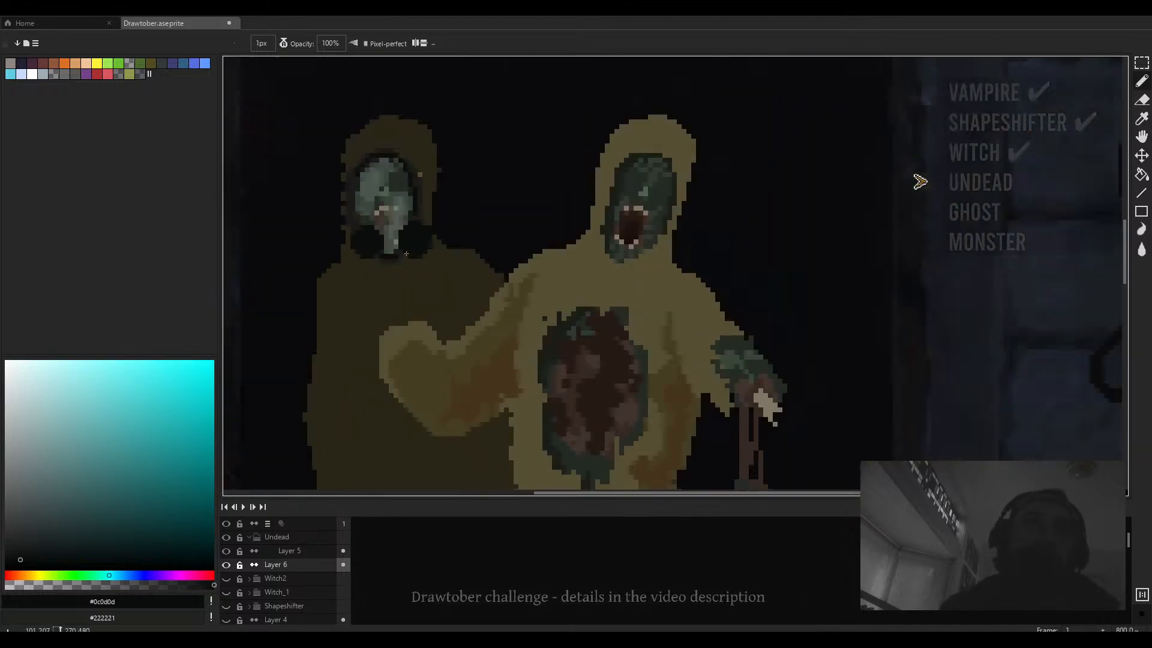
pyautogui.moveTo(448, 266)
pyautogui.mouseDown()
pyautogui.moveTo(466, 239)
pyautogui.moveTo(490, 240)
pyautogui.mouseUp()
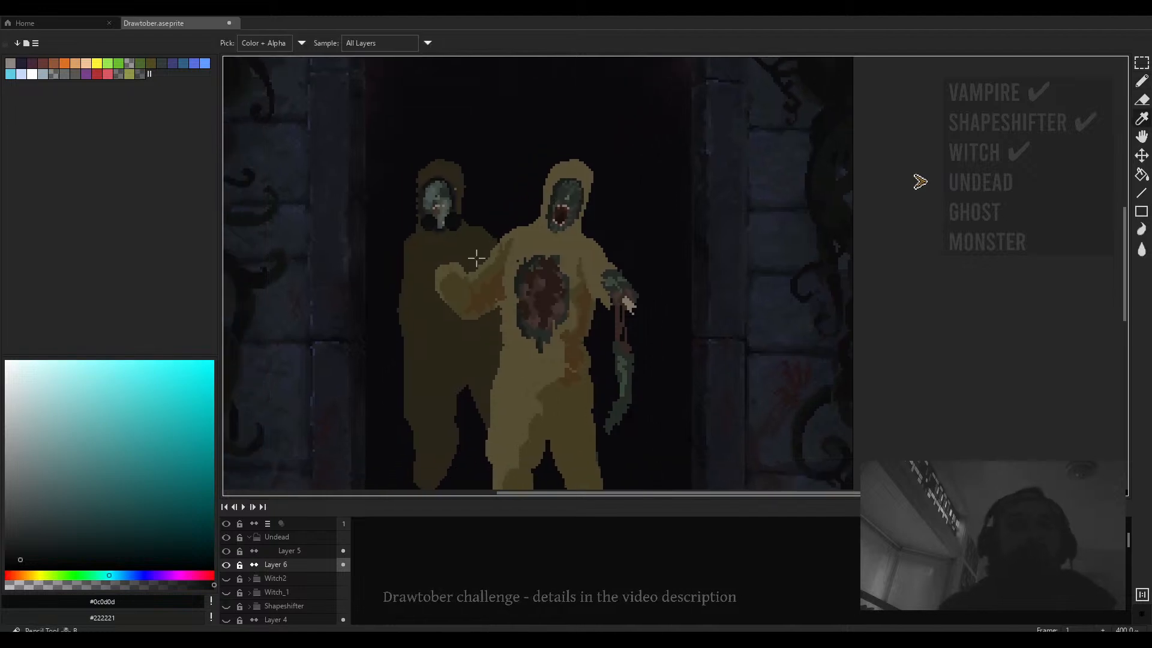
# - Sample the green skin tone #384738, select Layer 5 with normal ink, and draw the second figure's reaching arm and hand
pyautogui.keyDown('alt'); pyautogui.click(477, 280); pyautogui.keyUp('alt')
pyautogui.press('+')
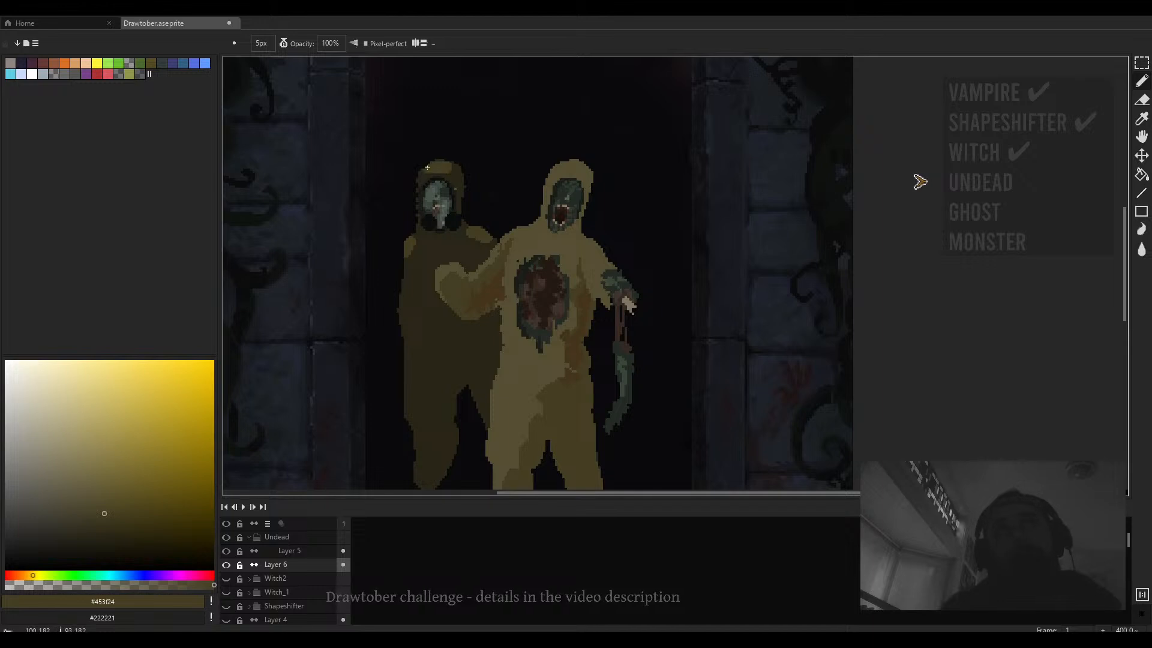
pyautogui.scroll(-2, 453, 169)
pyautogui.scroll(4, 432, 253)
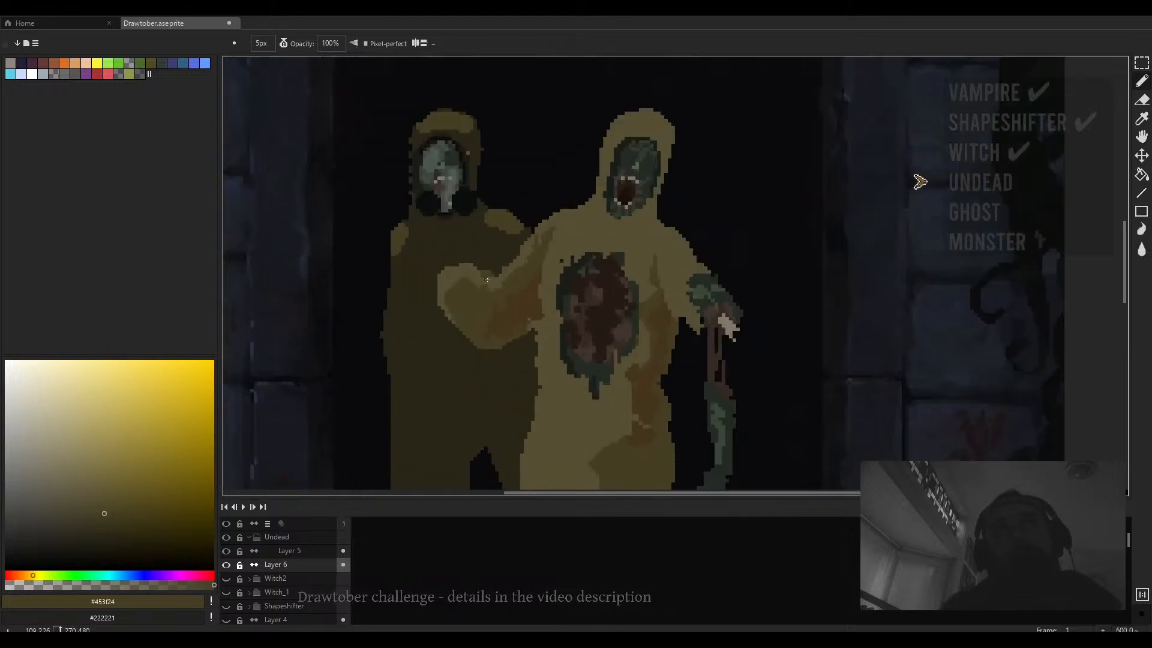
pyautogui.press('alt')
pyautogui.keyDown('alt'); pyautogui.click(699, 292); pyautogui.keyUp('alt')
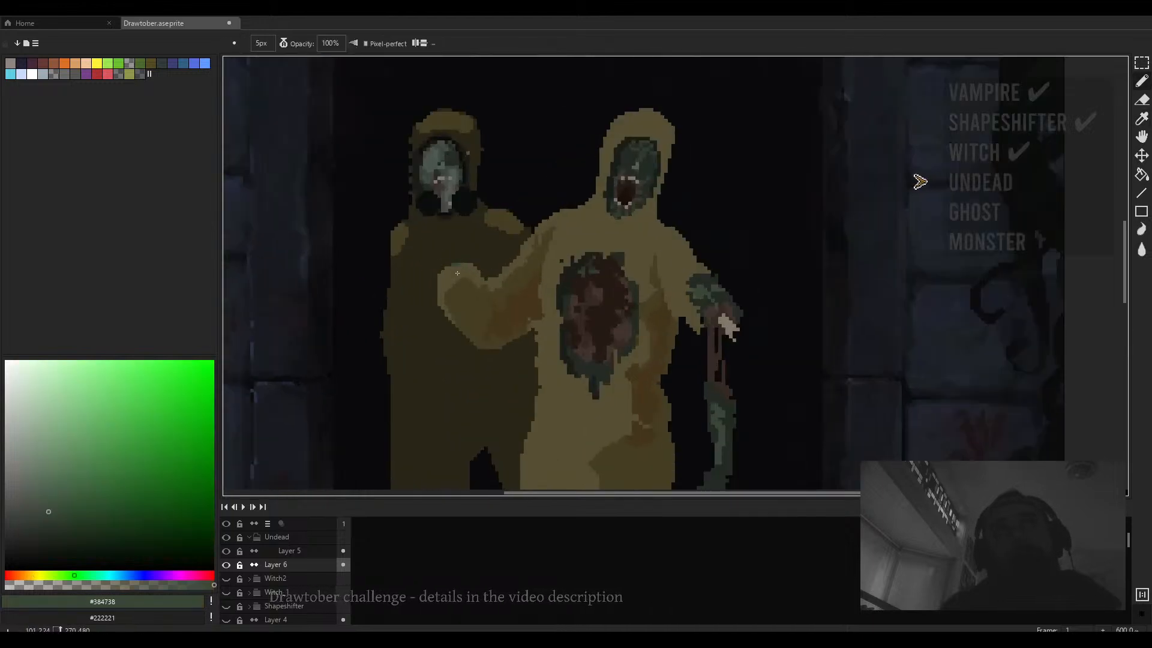
pyautogui.hotkey('alt', 'Up')
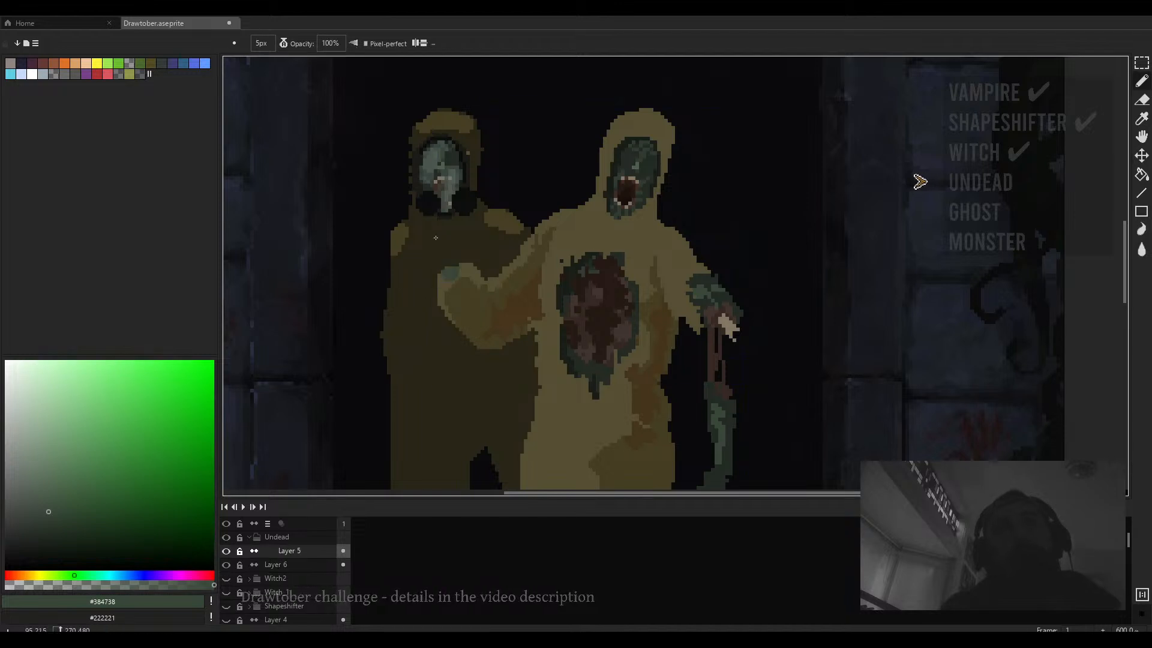
pyautogui.click(284, 44)
pyautogui.click(306, 82)
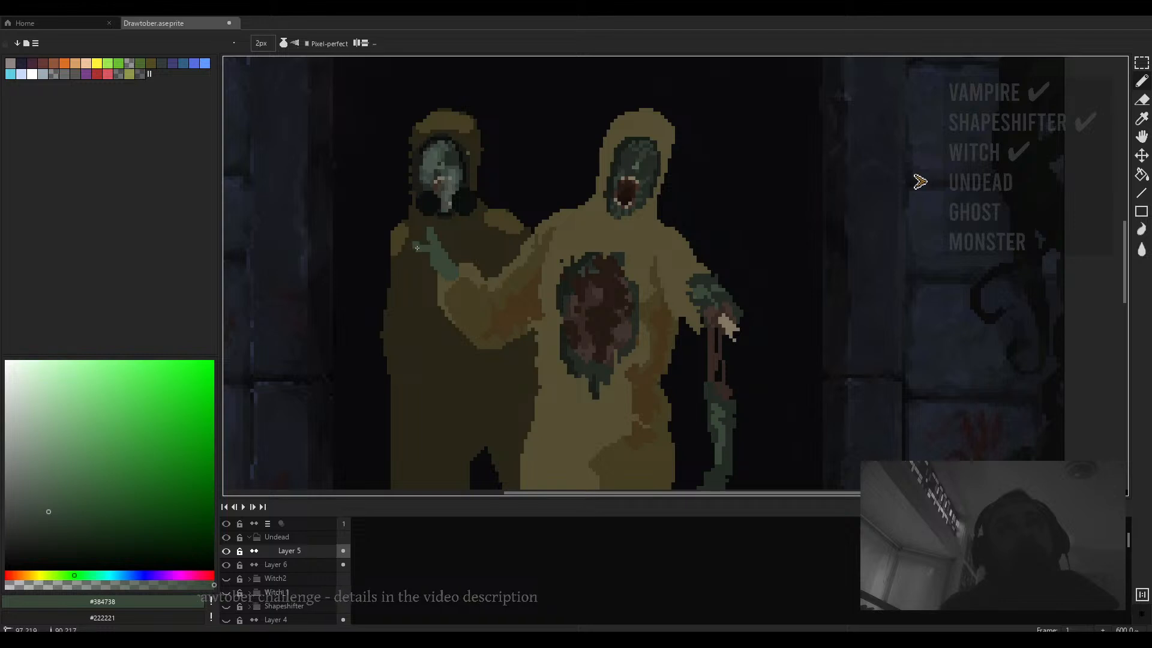
pyautogui.hotkey('ctrl', 'z')
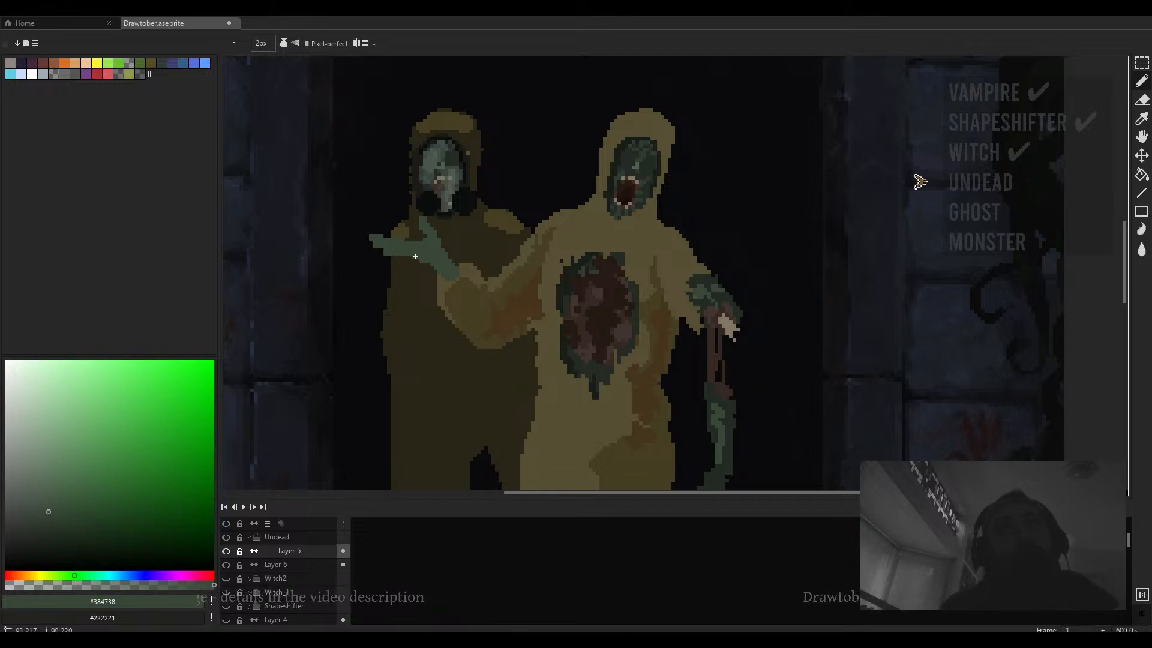
# - Pick the darker green #242b24 and add a 1 px shadow line along the reaching arm
pyautogui.scroll(-2, 425, 259)
pyautogui.scroll(2, 561, 221)
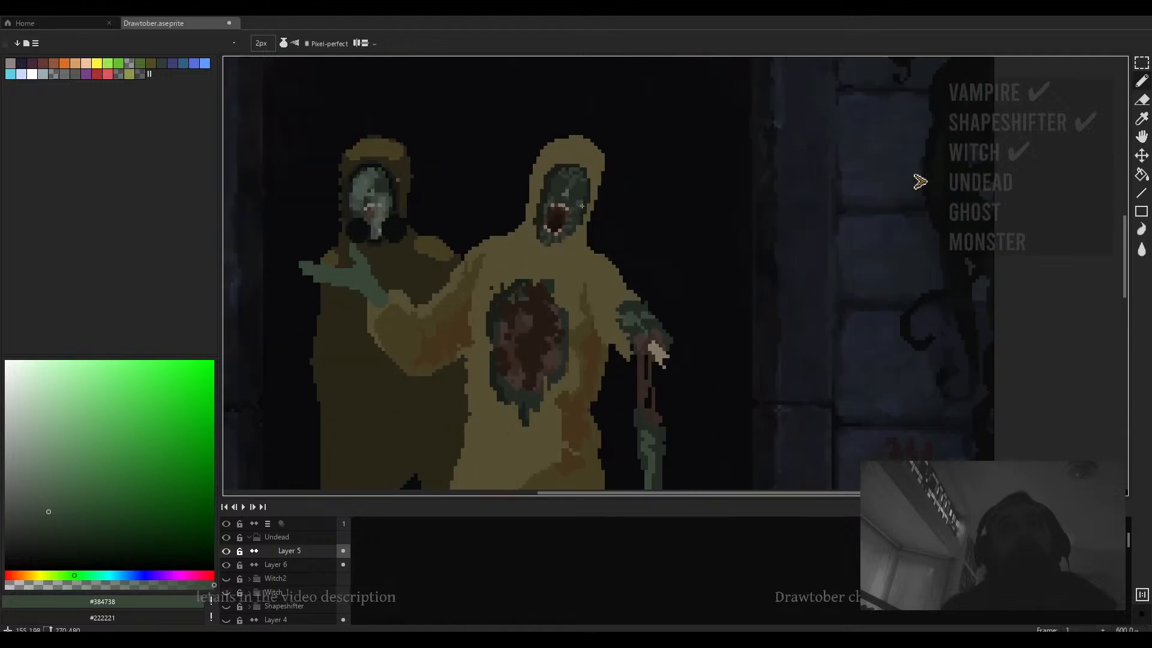
pyautogui.scroll(4, 332, 268)
pyautogui.press('-')
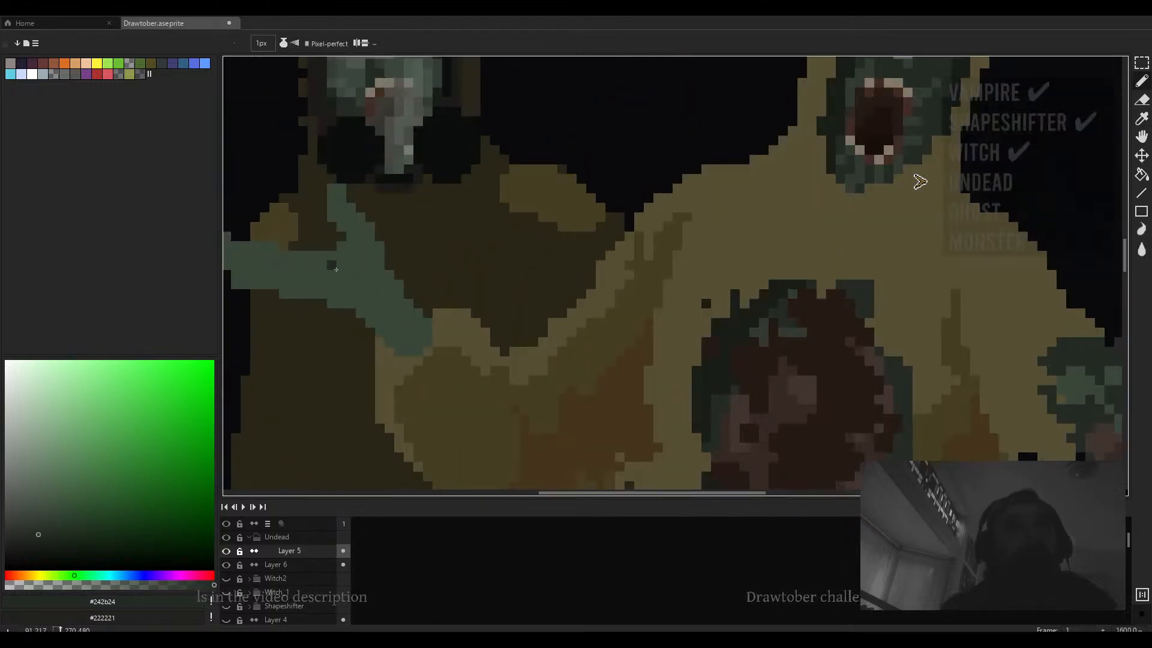
pyautogui.moveTo(322, 266); pyautogui.dragTo(355, 272)
pyautogui.scroll(-4, 327, 261)
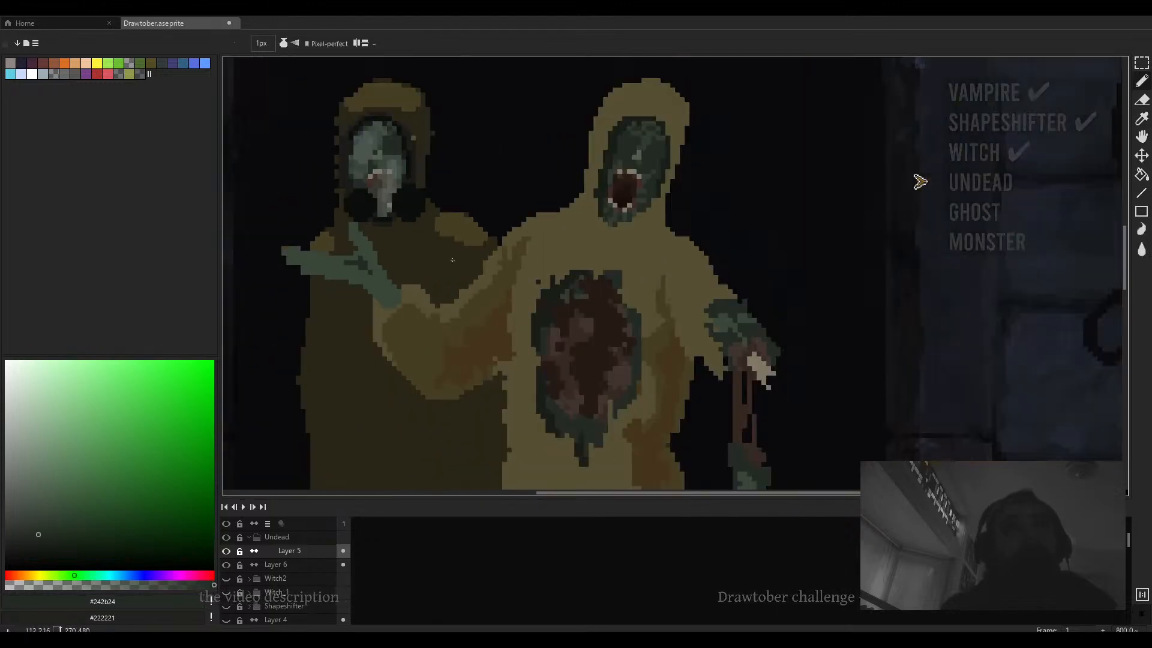
pyautogui.scroll(-2, 557, 258)
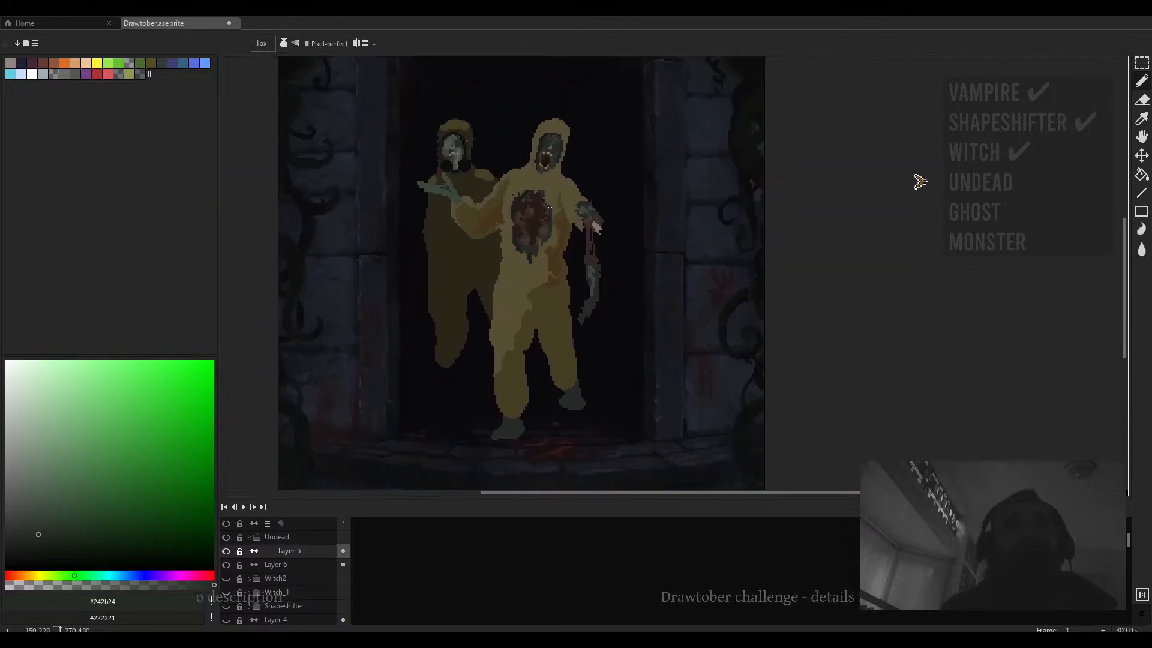
pyautogui.scroll(3, 456, 206)
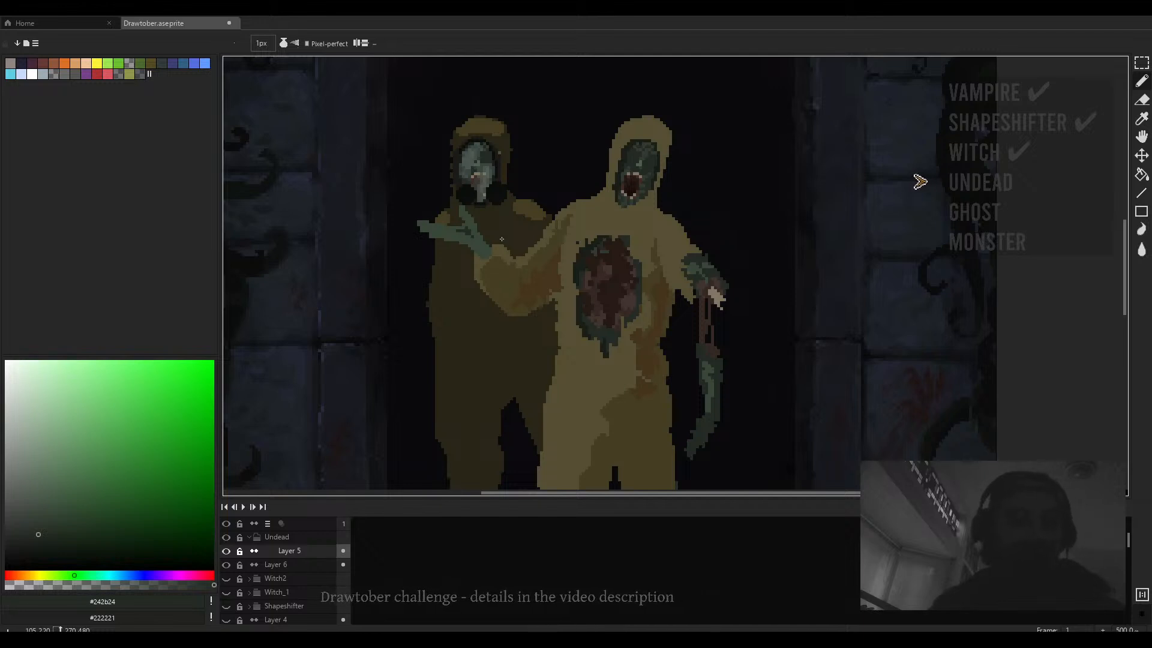
pyautogui.scroll(-3, 579, 164)
pyautogui.scroll(2, 517, 192)
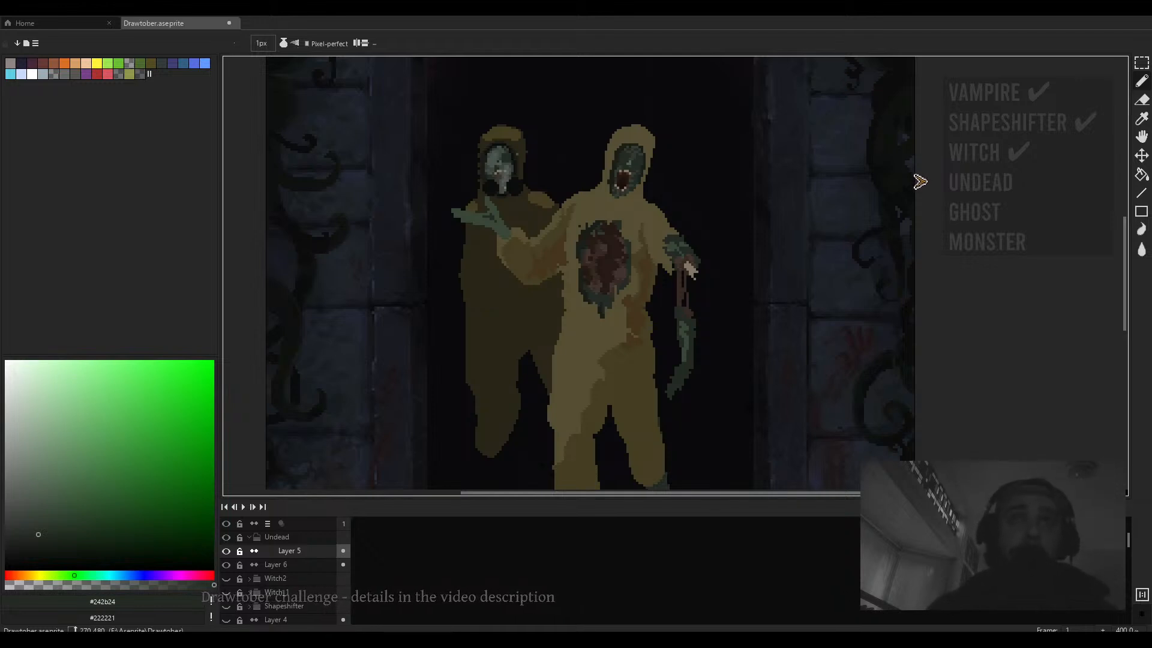
pyautogui.scroll(3, 612, 186)
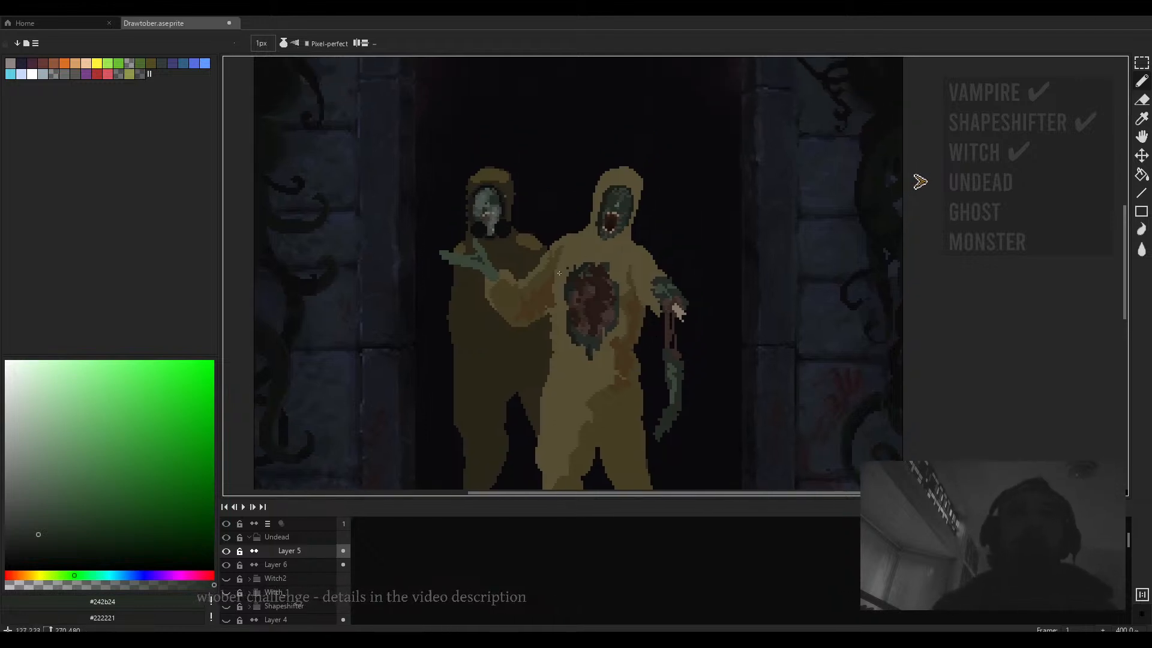
# - Sample the khaki body tone #554e33 and pick a slightly darker shade in the color picker
pyautogui.keyDown('alt'); pyautogui.click(579, 249); pyautogui.keyUp('alt')
pyautogui.click(97, 480)
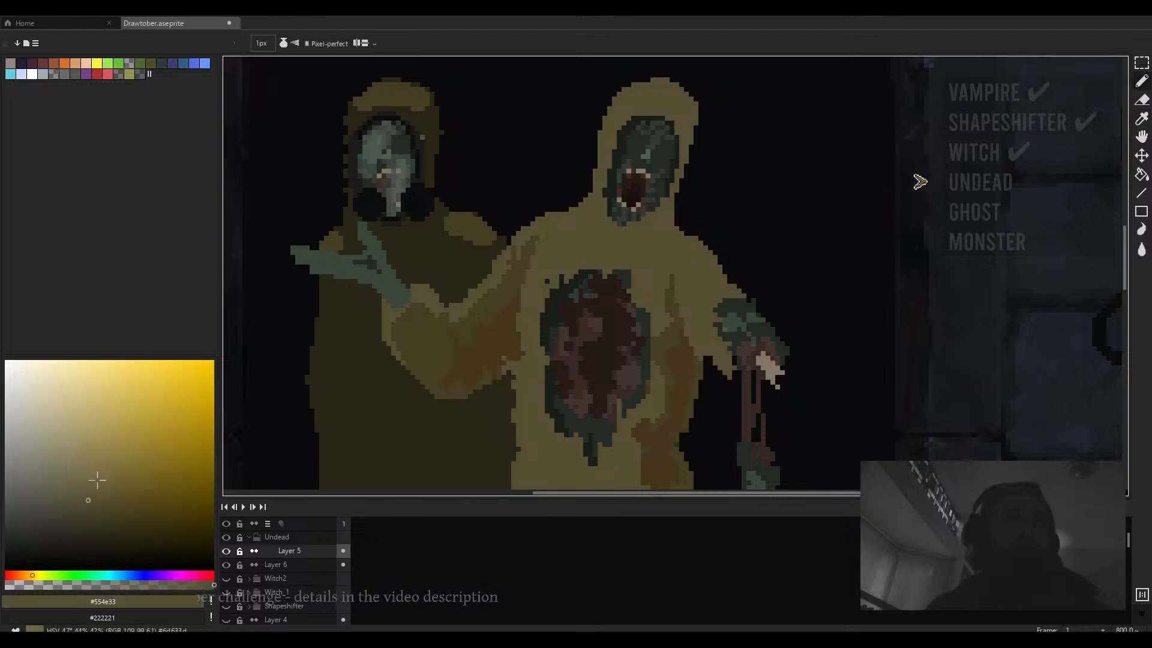
pyautogui.scroll(-3, 623, 268)
pyautogui.scroll(5, 623, 269)
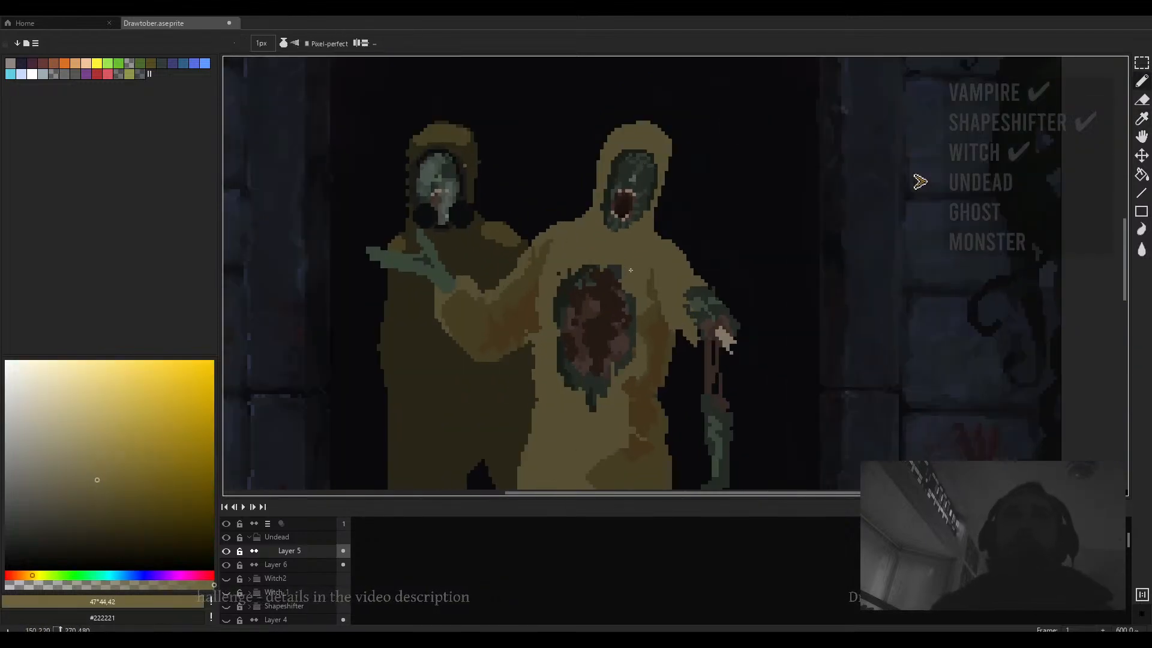
pyautogui.scroll(-3, 627, 258)
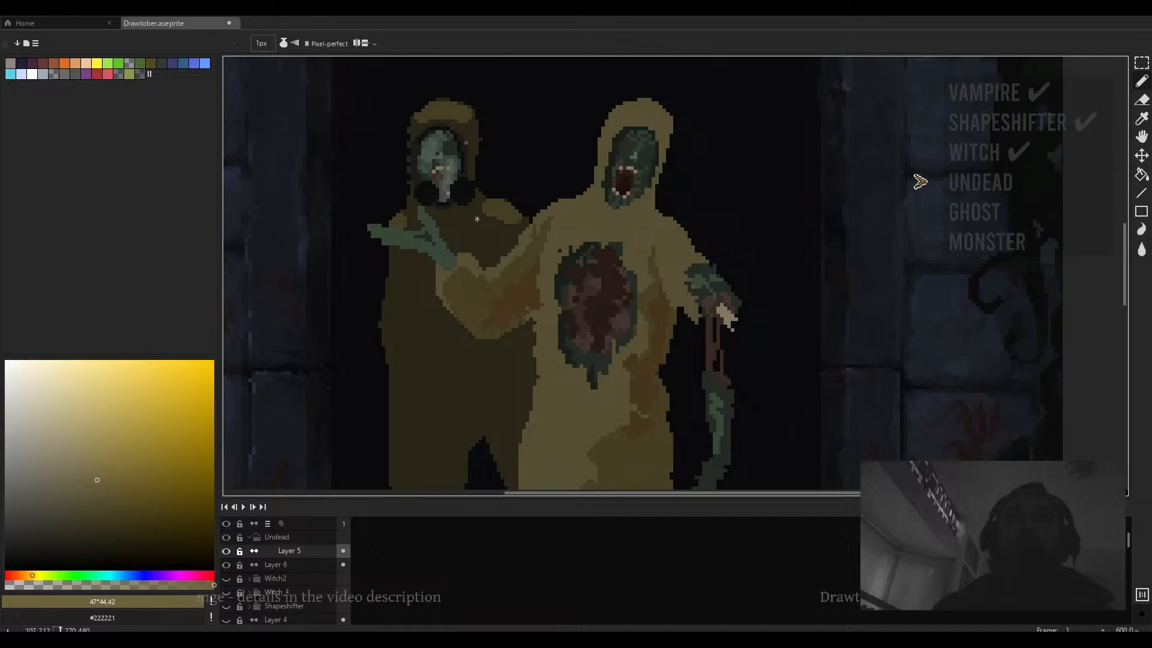
pyautogui.scroll(-1, 627, 241)
pyautogui.scroll(-3, 631, 243)
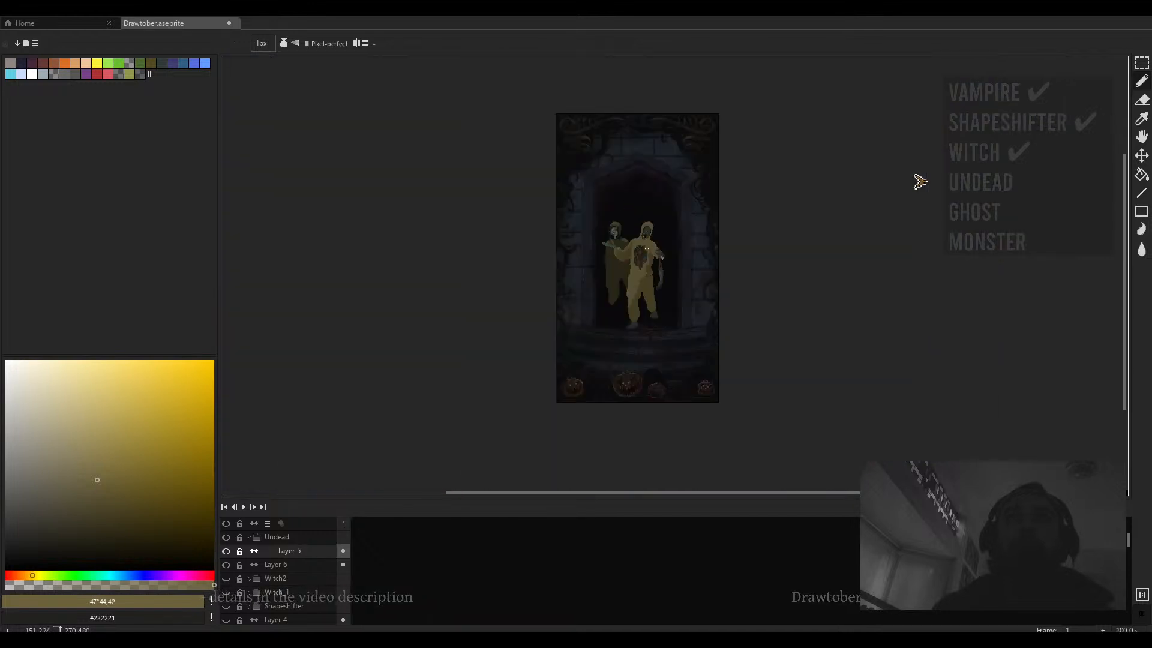
pyautogui.scroll(3, 596, 271)
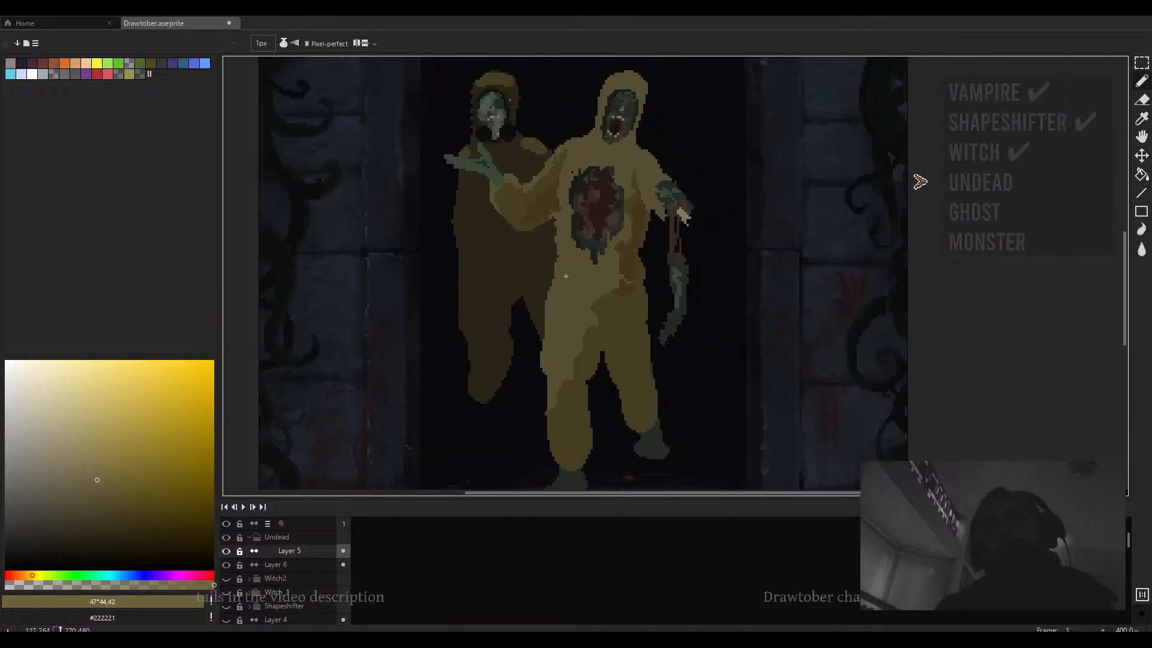
# - Sample the near-black #0c0d0d and draw a thick belt across the front figure's waist with the pencil
pyautogui.press('i')
pyautogui.click(507, 133)
pyautogui.press('b')
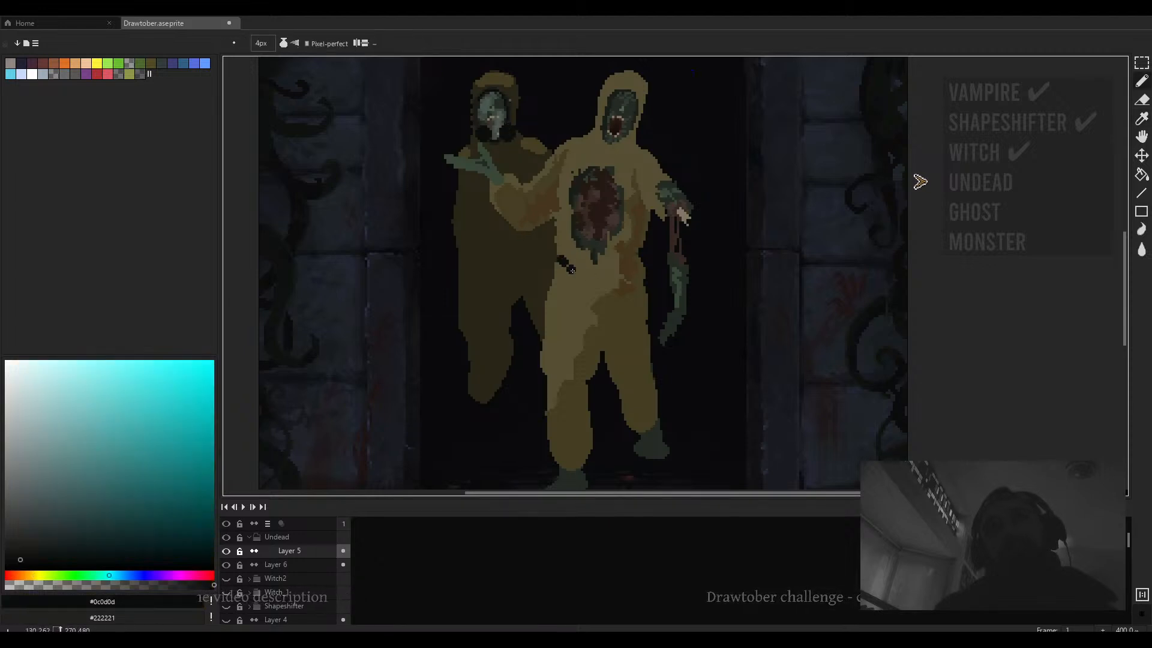
pyautogui.scroll(5, 572, 271)
pyautogui.click(629, 283)
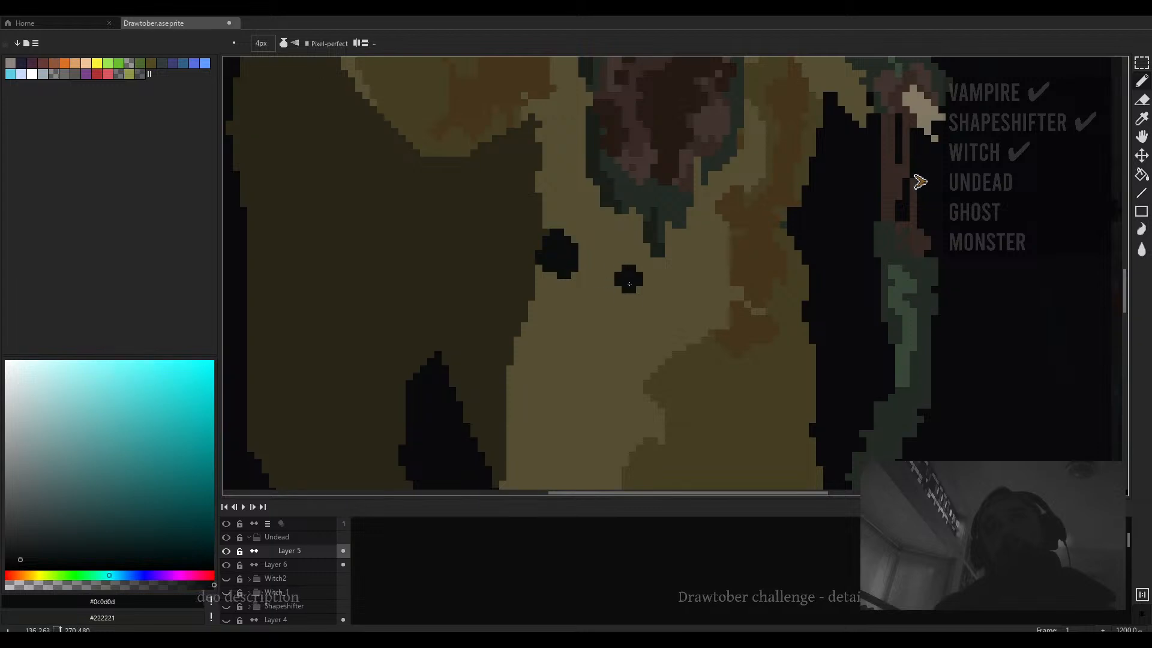
pyautogui.hotkey('ctrl', 'z')
pyautogui.press('-')
pyautogui.press('-')
pyautogui.press('-')
pyautogui.press('+')
pyautogui.press('+')
pyautogui.press('+')
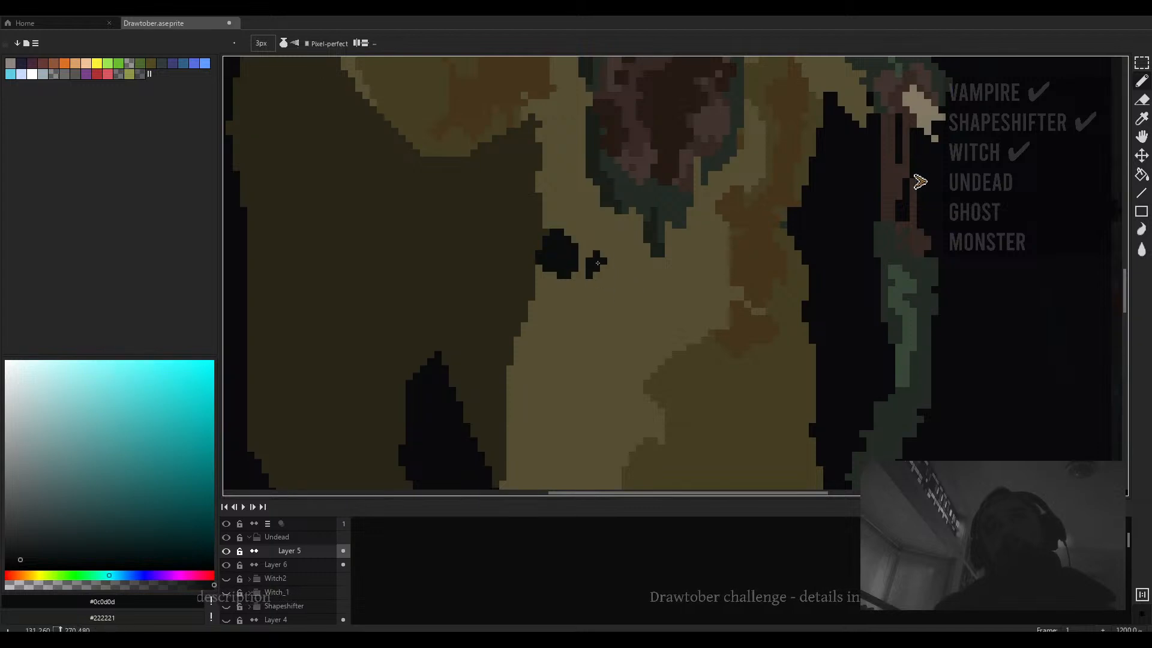
pyautogui.moveTo(594, 259)
pyautogui.mouseDown()
pyautogui.moveTo(728, 280)
pyautogui.moveTo(787, 264)
pyautogui.moveTo(775, 288)
pyautogui.moveTo(687, 298)
pyautogui.moveTo(597, 282)
pyautogui.moveTo(646, 317)
pyautogui.moveTo(653, 268)
pyautogui.moveTo(646, 307)
pyautogui.mouseUp()
pyautogui.keyDown('alt'); pyautogui.click(646, 318); pyautogui.keyUp('alt')
# - Break the belt into segments with khaki #554e33 and darker #453f24 using a 1 px pencil
pyautogui.press('-')
pyautogui.press('-')
pyautogui.press('-')
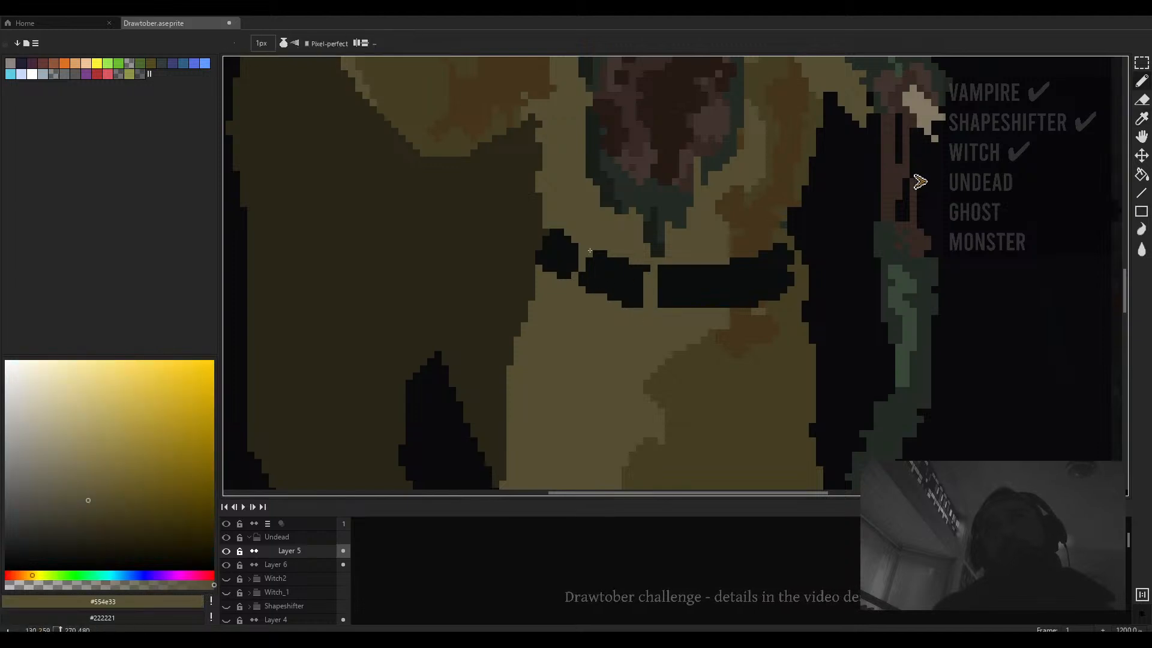
pyautogui.moveTo(729, 264); pyautogui.dragTo(730, 294)
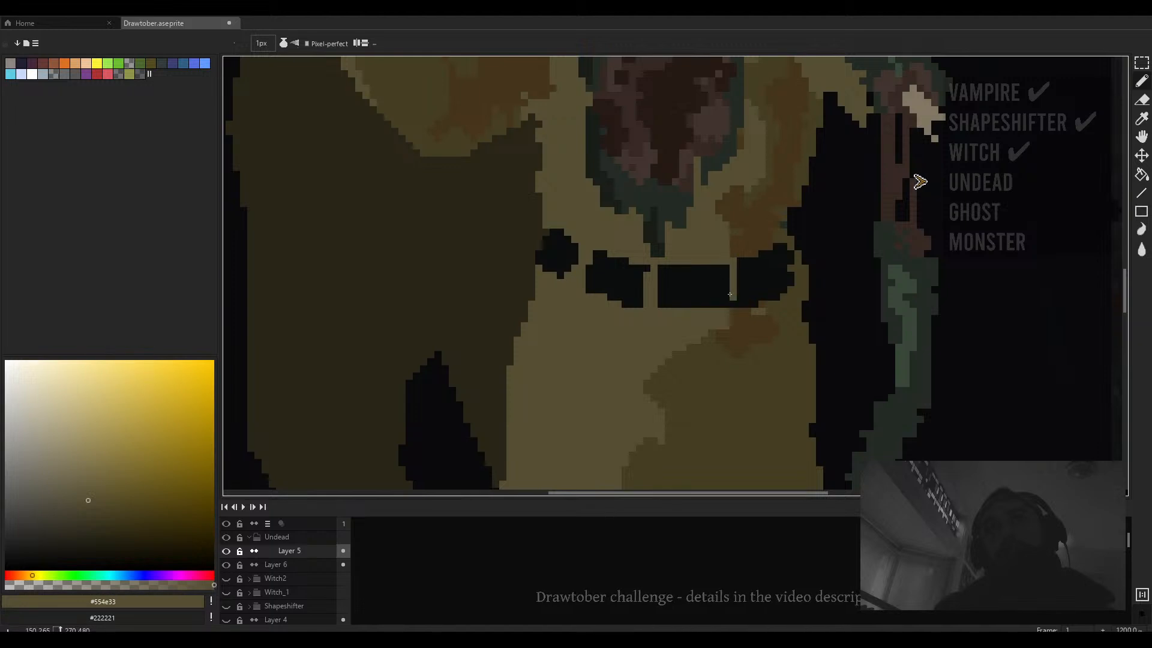
pyautogui.keyDown('alt'); pyautogui.click(799, 287); pyautogui.keyUp('alt')
pyautogui.moveTo(777, 247); pyautogui.dragTo(789, 282)
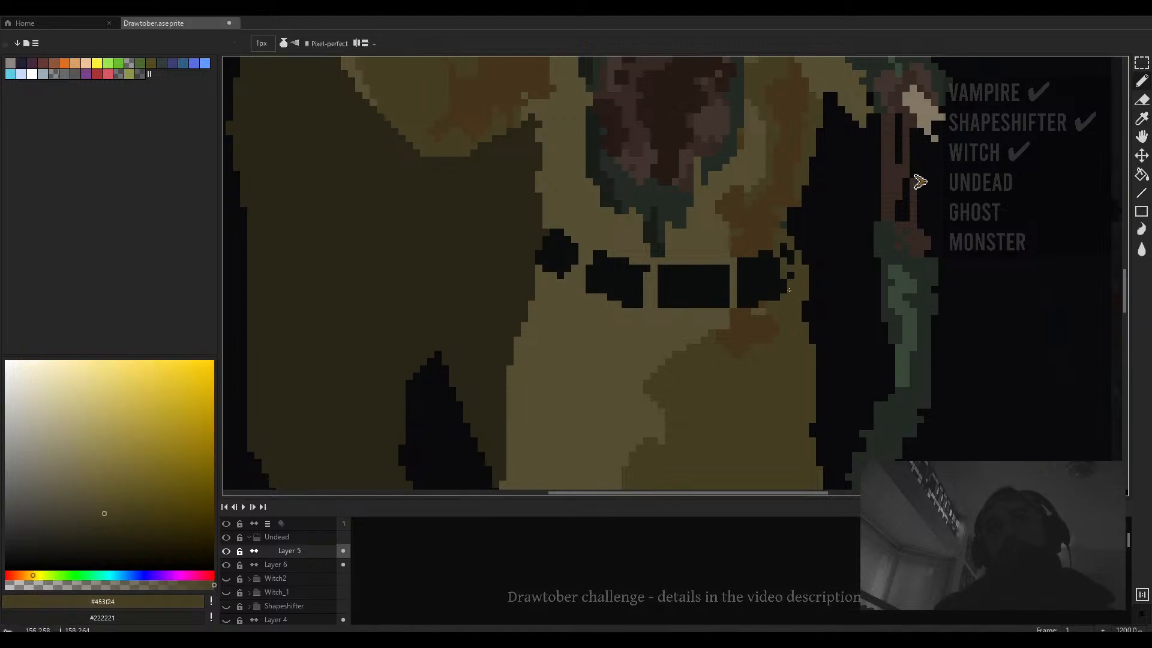
pyautogui.keyDown('alt'); pyautogui.click(776, 272); pyautogui.keyUp('alt')
pyautogui.click(793, 268)
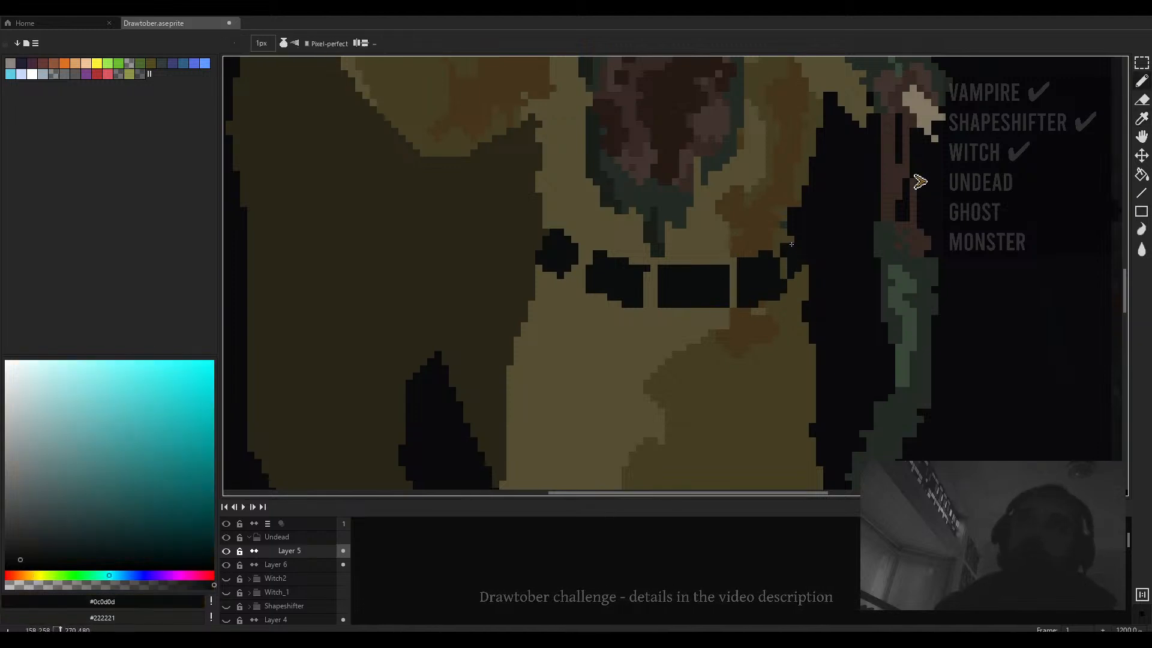
# - Add another dark stroke to the belt, then undo the last three belt strokes
pyautogui.scroll(-6, 774, 243)
pyautogui.moveTo(772, 225); pyautogui.dragTo(724, 272)
pyautogui.scroll(3, 724, 272)
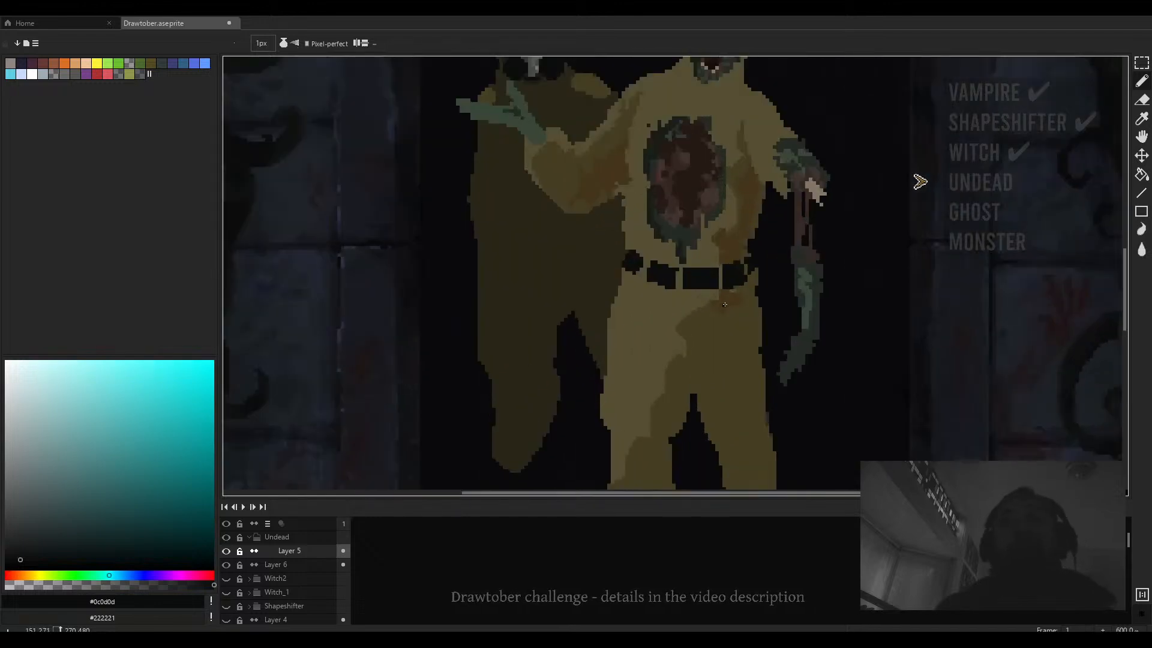
pyautogui.scroll(-2, 724, 282)
pyautogui.scroll(1, 723, 291)
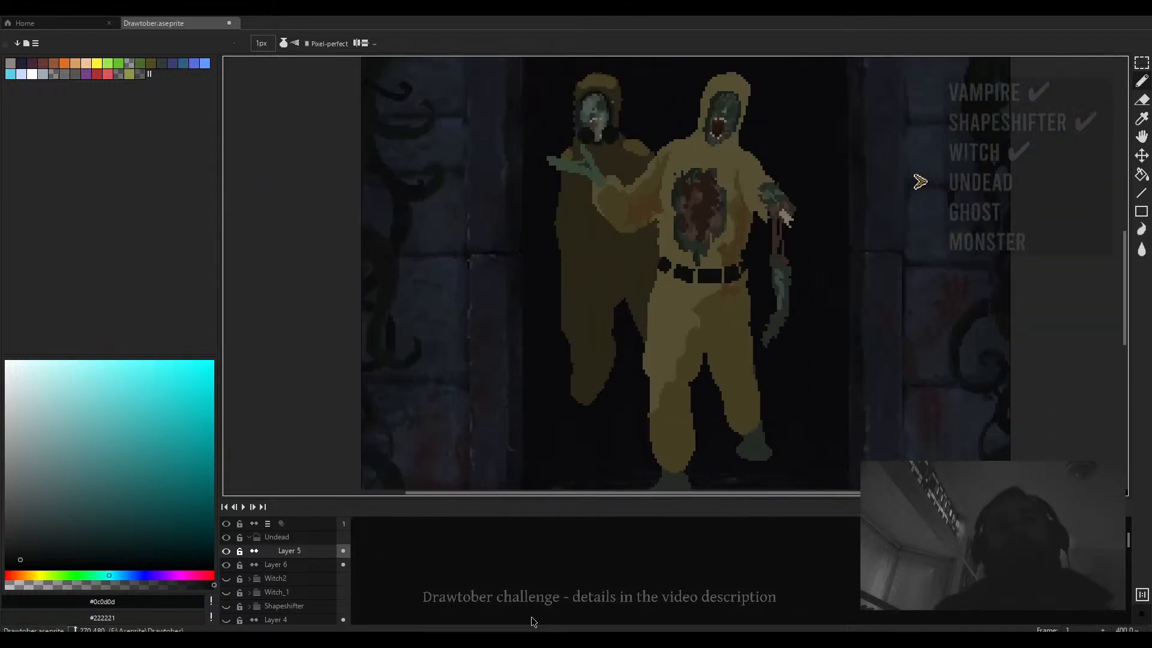
pyautogui.hotkey('ctrl', 'z')
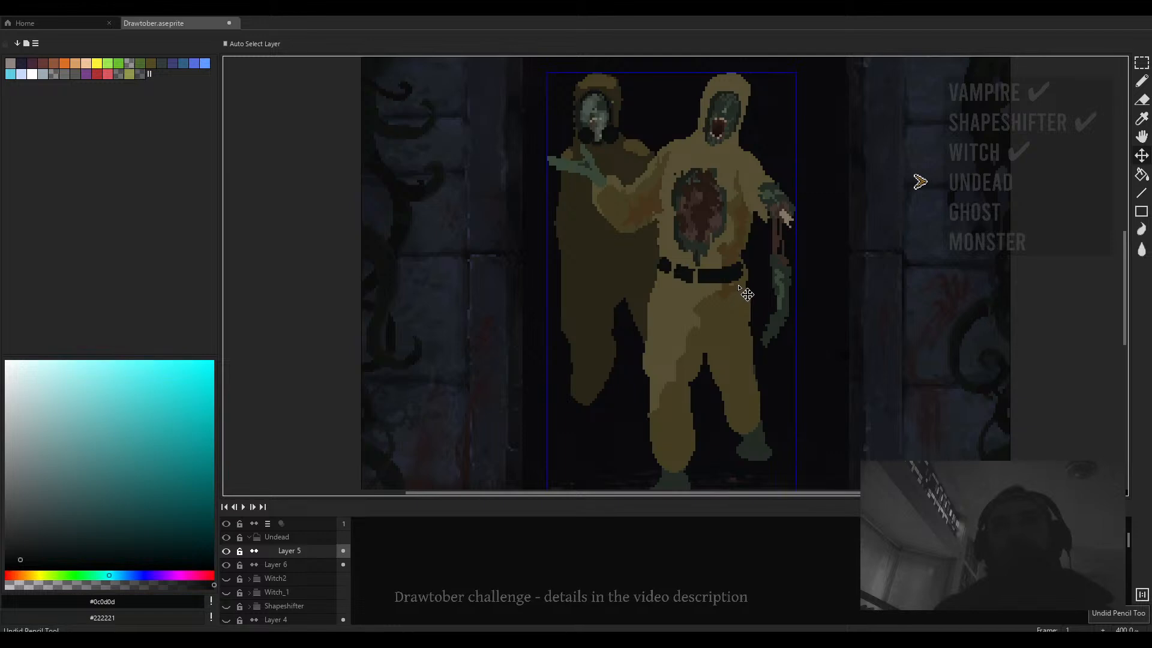
pyautogui.hotkey('ctrl', 'z')
pyautogui.hotkey('ctrl', 'z')
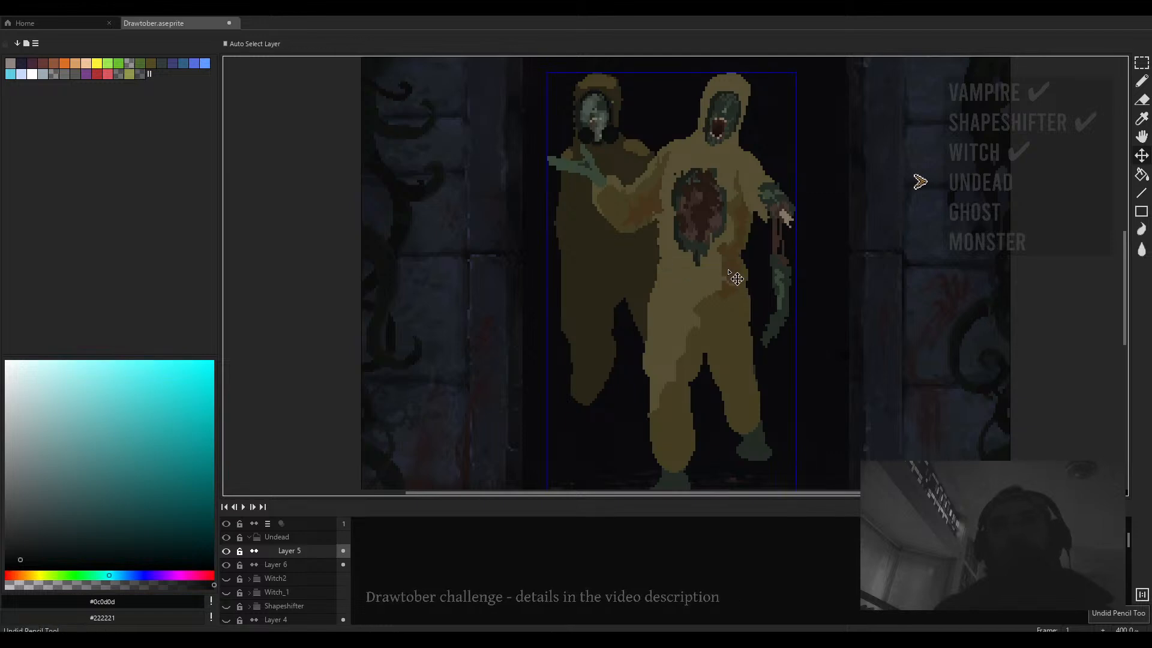
# - Sample dark brown #44351c and draw a 2 px waistband across the front figure, touching it up with #453f24
pyautogui.scroll(3, 723, 267)
pyautogui.keyDown('alt'); pyautogui.click(665, 294); pyautogui.keyUp('alt')
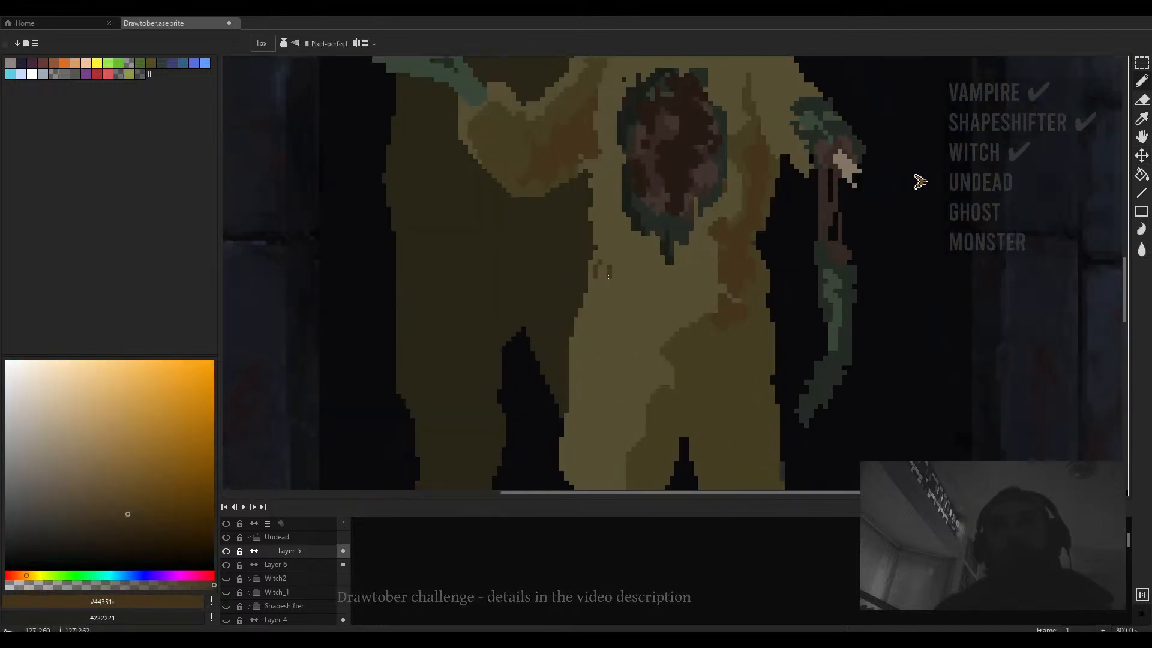
pyautogui.press('+')
pyautogui.press('+')
pyautogui.moveTo(601, 265)
pyautogui.mouseDown()
pyautogui.moveTo(710, 280)
pyautogui.moveTo(760, 303)
pyautogui.mouseUp()
pyautogui.press('-')
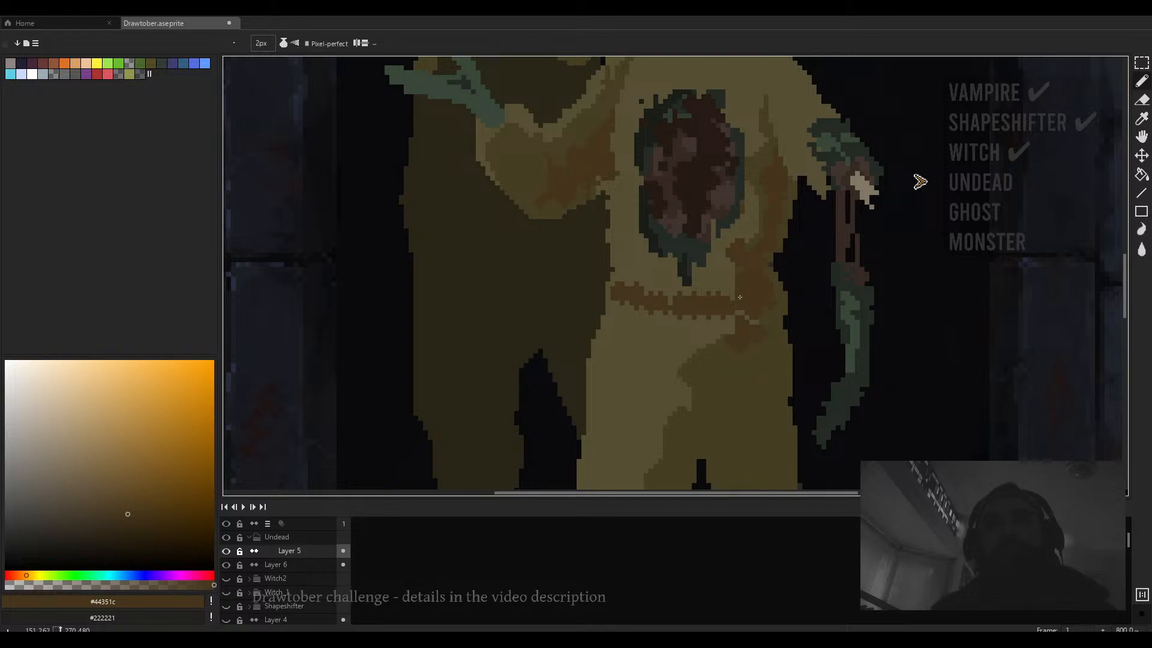
pyautogui.keyDown('alt'); pyautogui.click(754, 295); pyautogui.keyUp('alt')
pyautogui.press('-')
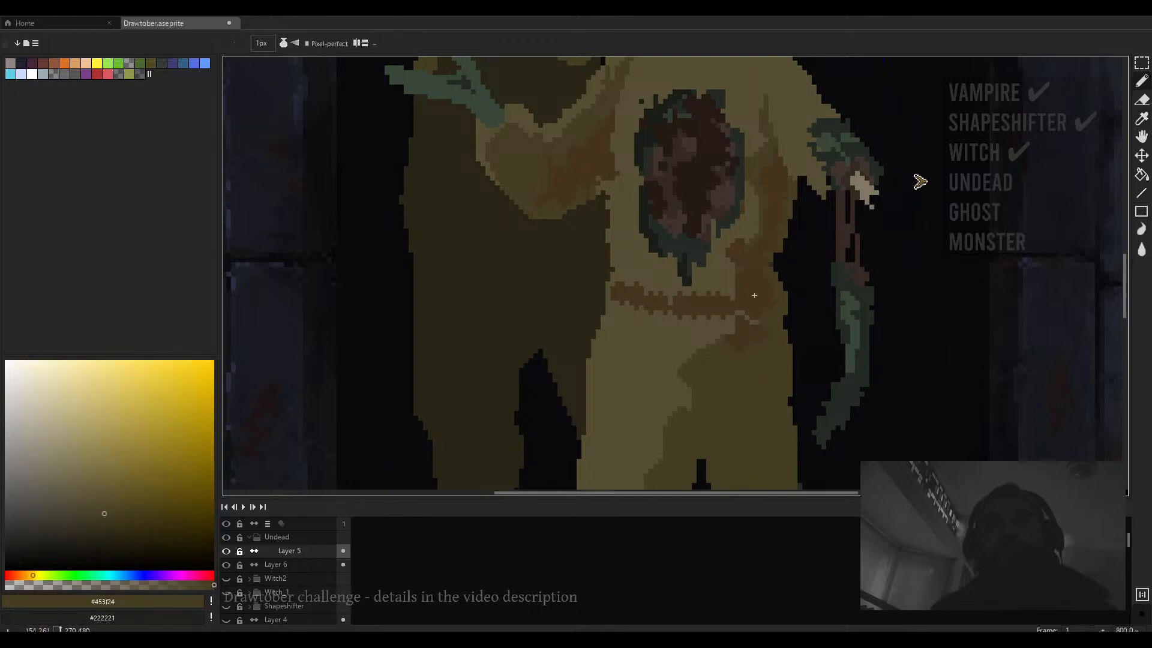
pyautogui.keyDown('alt'); pyautogui.click(722, 296); pyautogui.keyUp('alt')
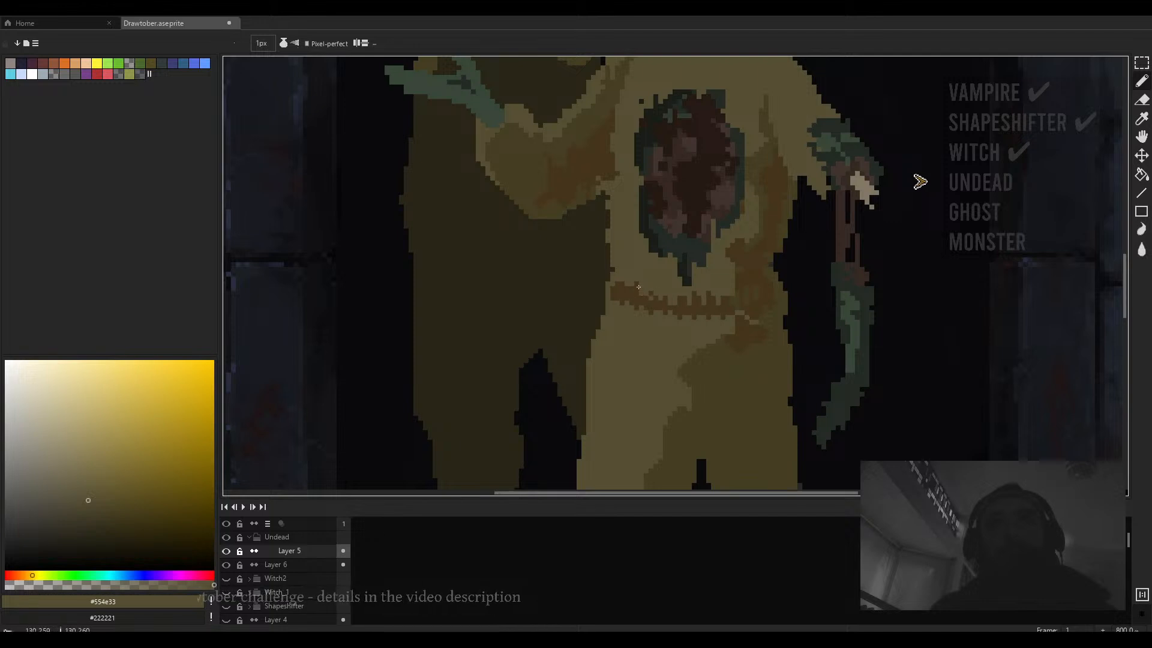
# - Erase stray pixels below the waistband and along the front figure's side with a 5 px eraser
pyautogui.press('e')
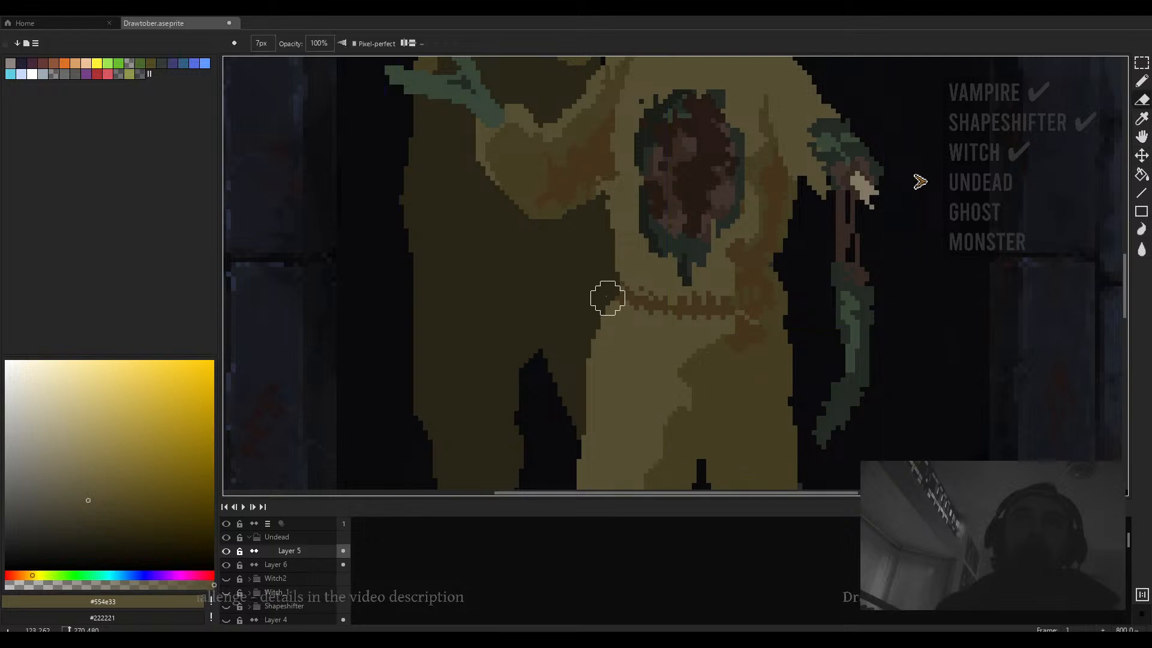
pyautogui.scroll(-1, 607, 298)
pyautogui.press('-')
pyautogui.press('-')
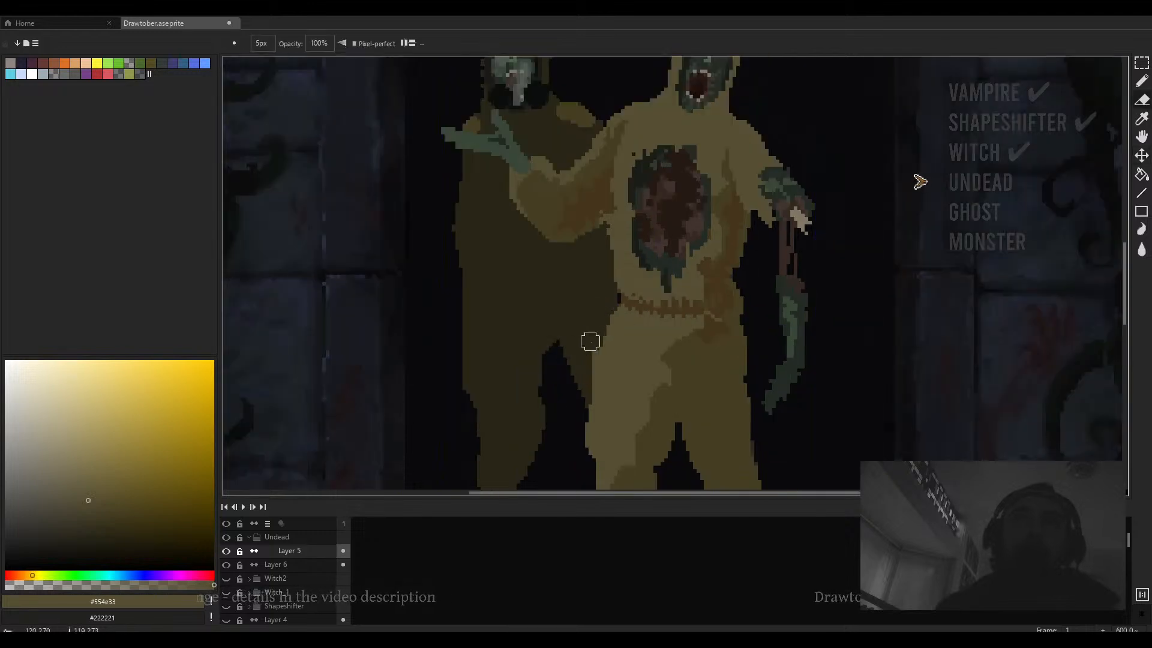
pyautogui.moveTo(591, 341); pyautogui.dragTo(589, 380)
pyautogui.moveTo(726, 305)
pyautogui.mouseDown()
pyautogui.moveTo(715, 294)
pyautogui.moveTo(731, 291)
pyautogui.moveTo(720, 290)
pyautogui.moveTo(726, 222)
pyautogui.mouseUp()
pyautogui.hotkey('ctrl', 'z')
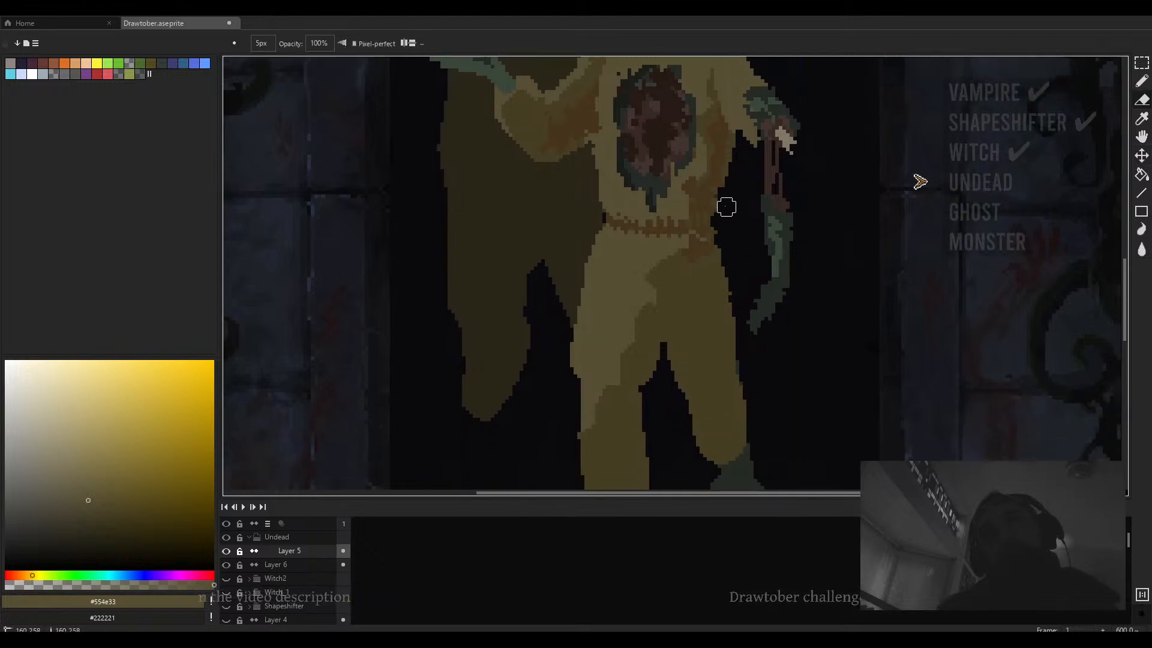
pyautogui.moveTo(722, 118); pyautogui.dragTo(720, 285)
# - Sample the dark green #181d18 and draw a 1 px line along the chest wound's right edge
pyautogui.press('-')
pyautogui.press('-')
pyautogui.press('-')
pyautogui.press('-')
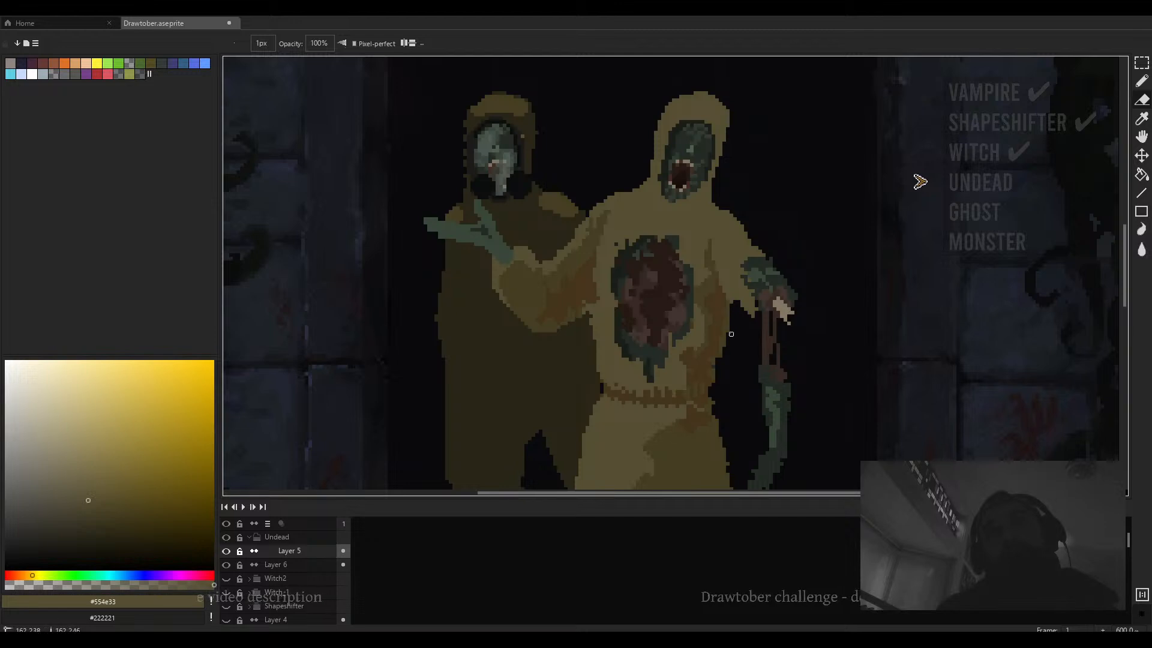
pyautogui.scroll(-4, 738, 348)
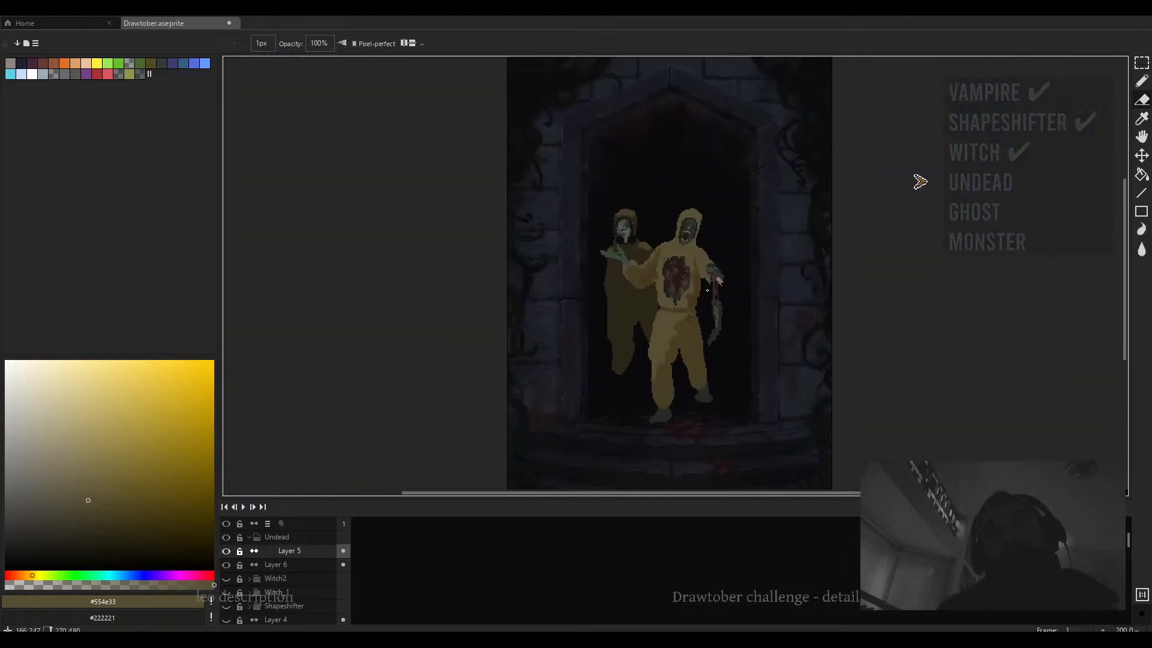
pyautogui.scroll(3, 695, 275)
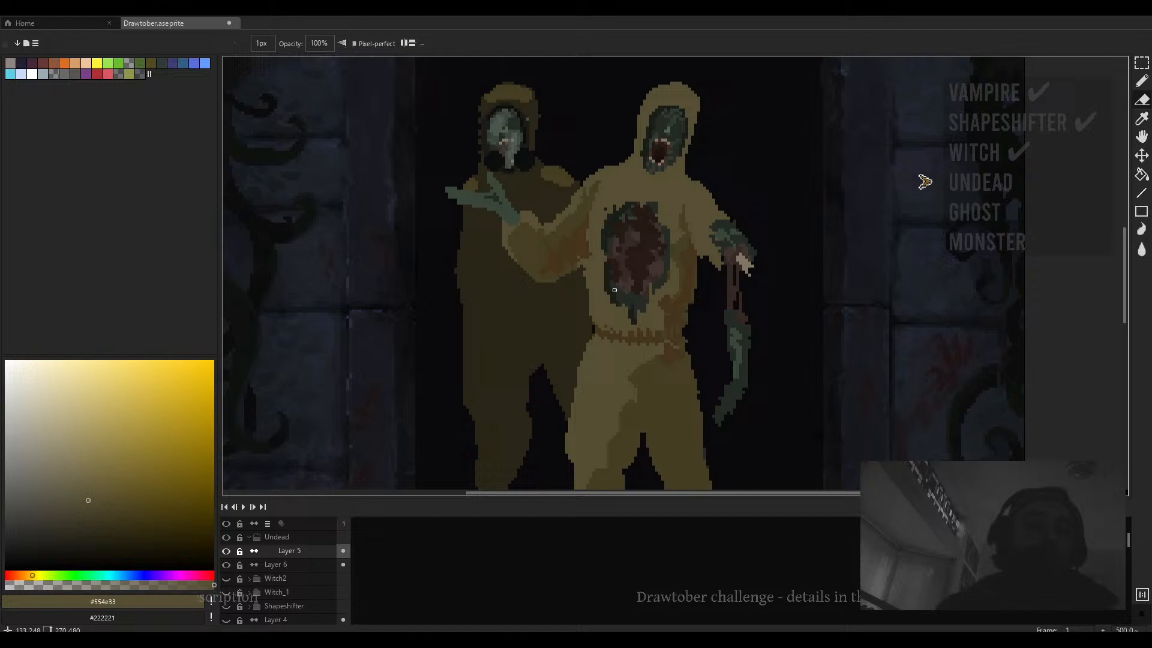
pyautogui.scroll(4, 614, 290)
pyautogui.keyDown('alt'); pyautogui.click(542, 329); pyautogui.keyUp('alt')
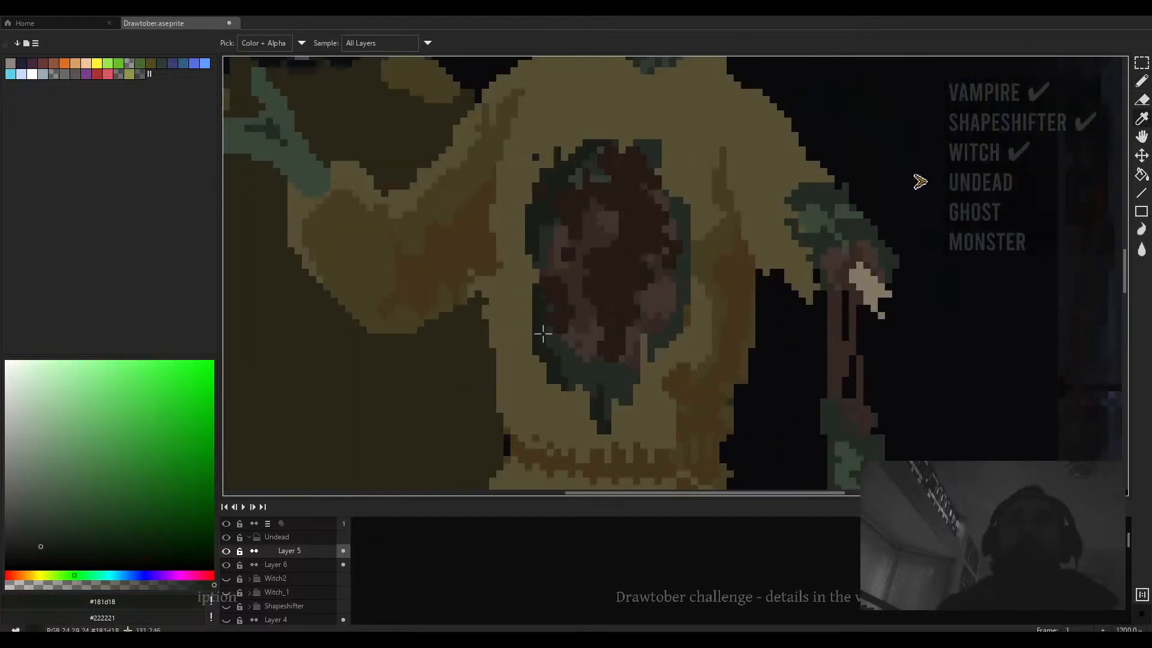
pyautogui.moveTo(686, 230); pyautogui.dragTo(682, 305)
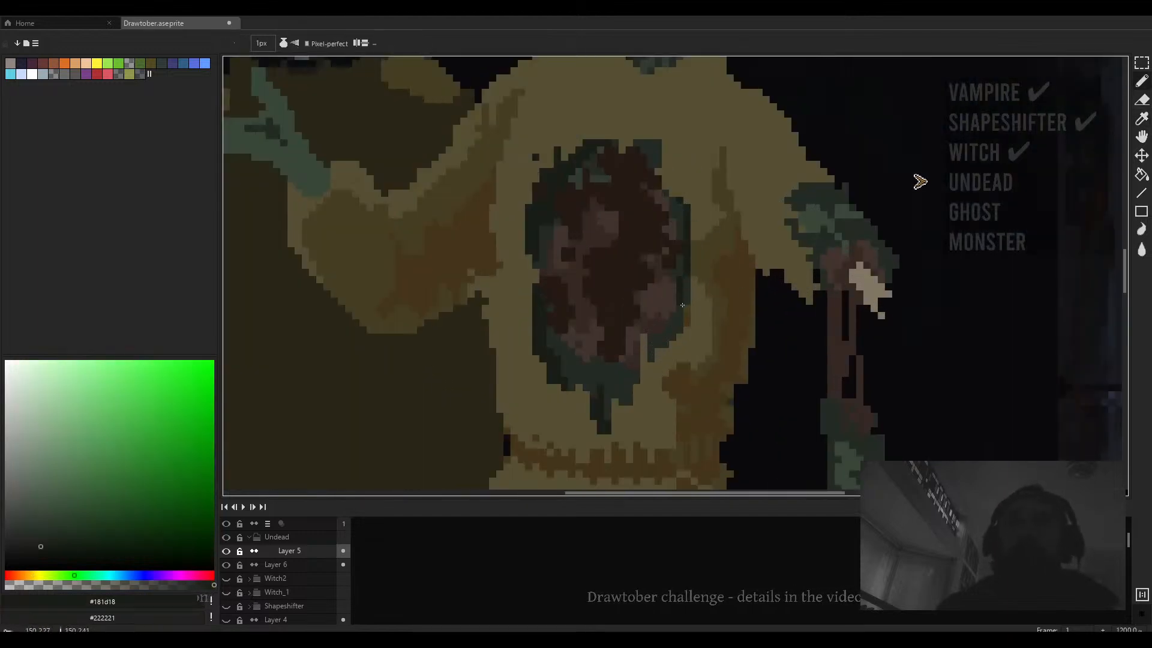
pyautogui.scroll(-1, 690, 291)
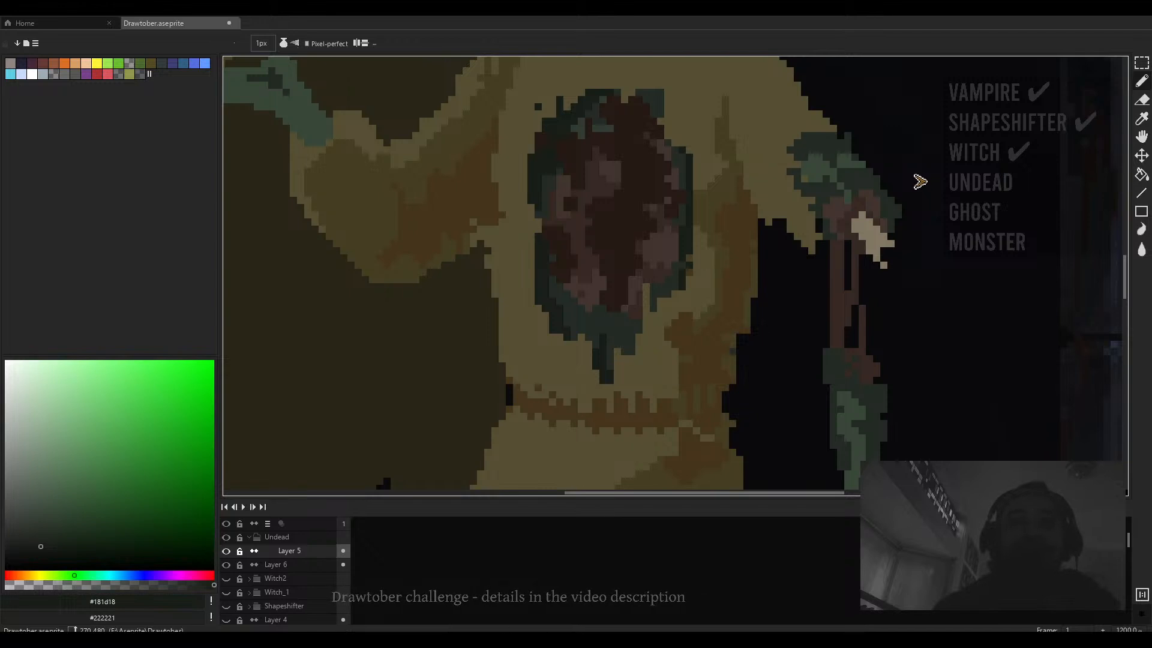
pyautogui.scroll(-7, 594, 318)
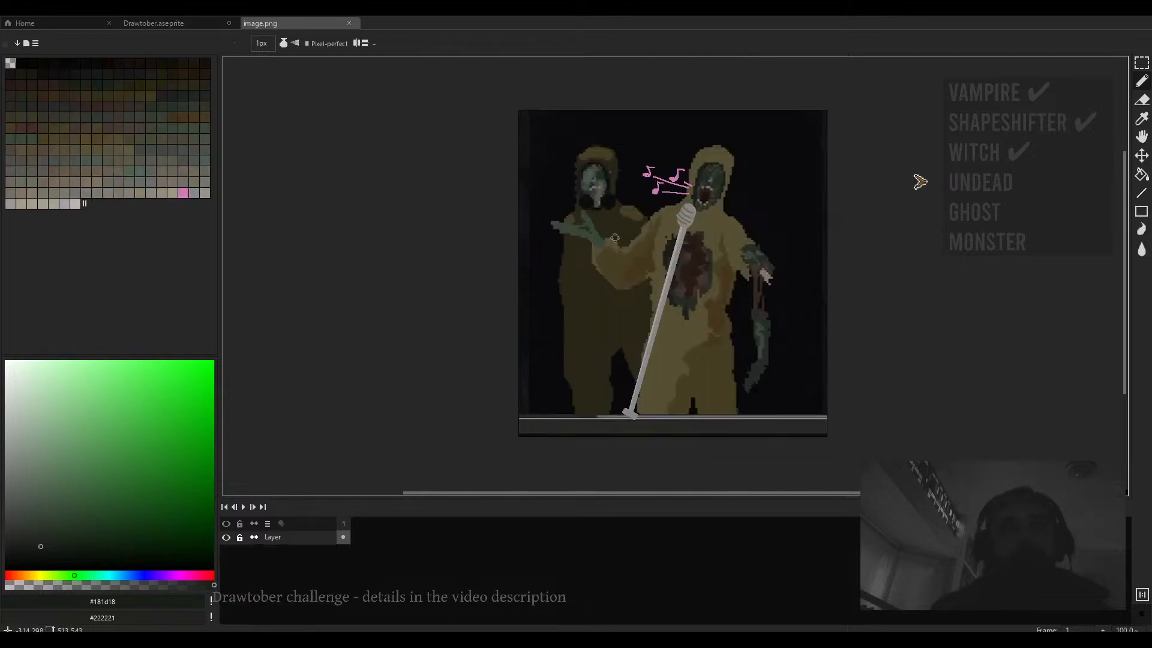
# - Examine the reference image with the microphone, then return to the Drawtober file
pyautogui.moveTo(736, 305); pyautogui.dragTo(604, 324)
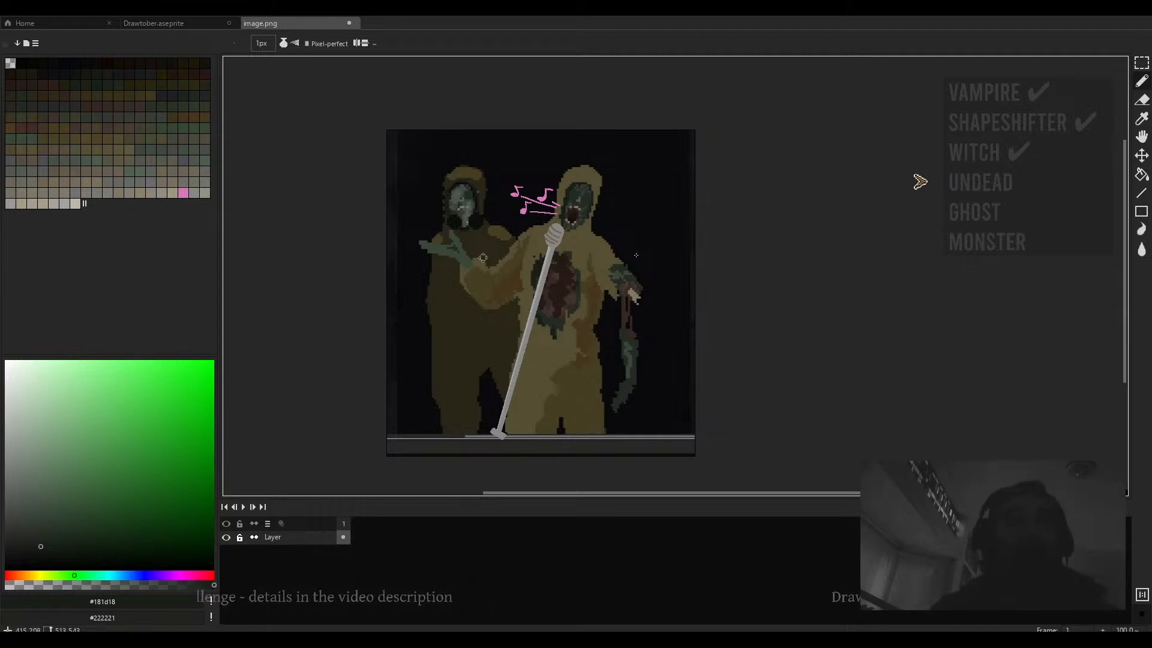
pyautogui.click(192, 27)
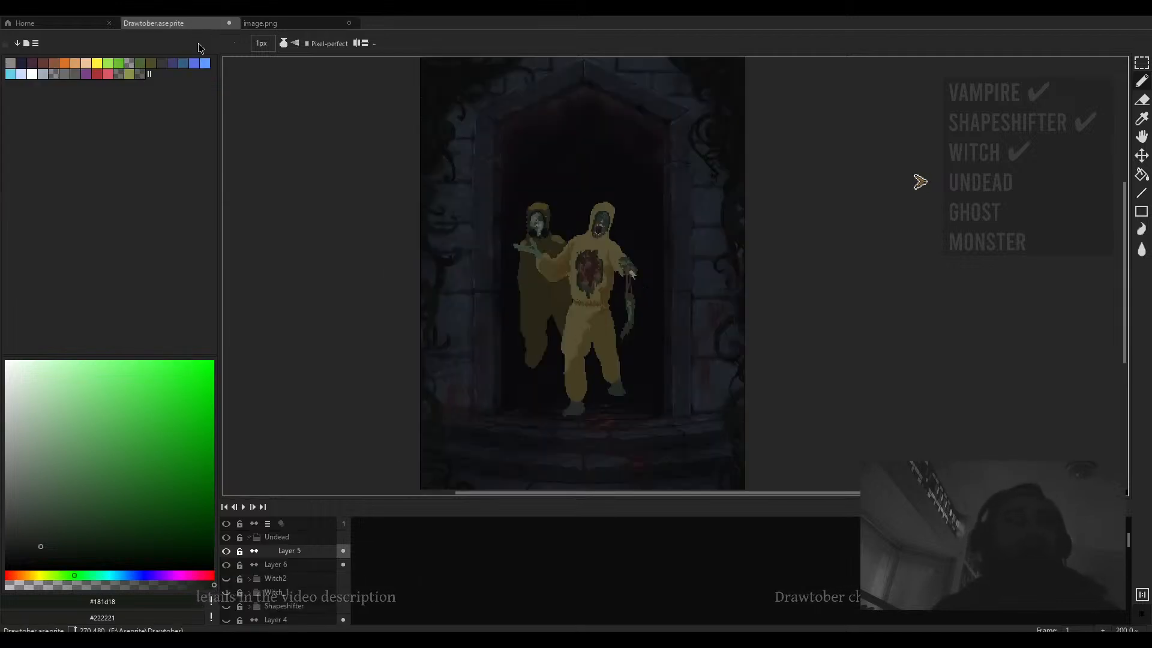
pyautogui.scroll(3, 640, 326)
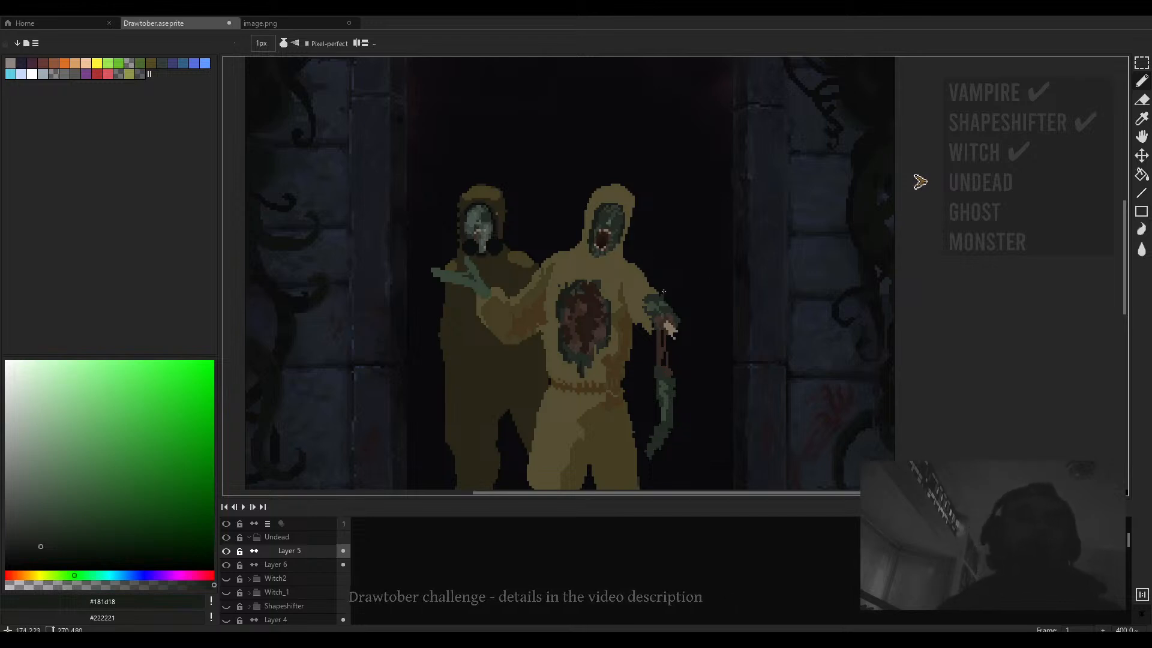
# - Draw a short dark stroke at the waist and erase pixels along the front figure's left edge with a 3 px eraser
pyautogui.moveTo(600, 307); pyautogui.dragTo(675, 307)
pyautogui.scroll(3, 621, 345)
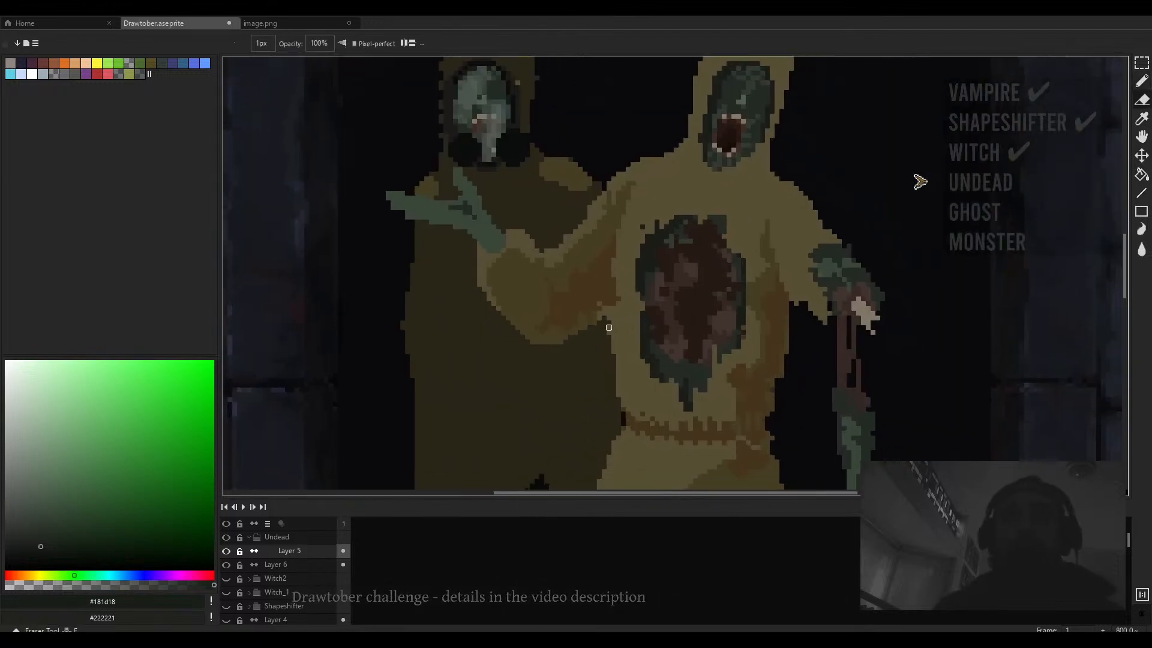
pyautogui.press('e')
pyautogui.scroll(2, 613, 346)
pyautogui.moveTo(624, 342); pyautogui.dragTo(600, 311)
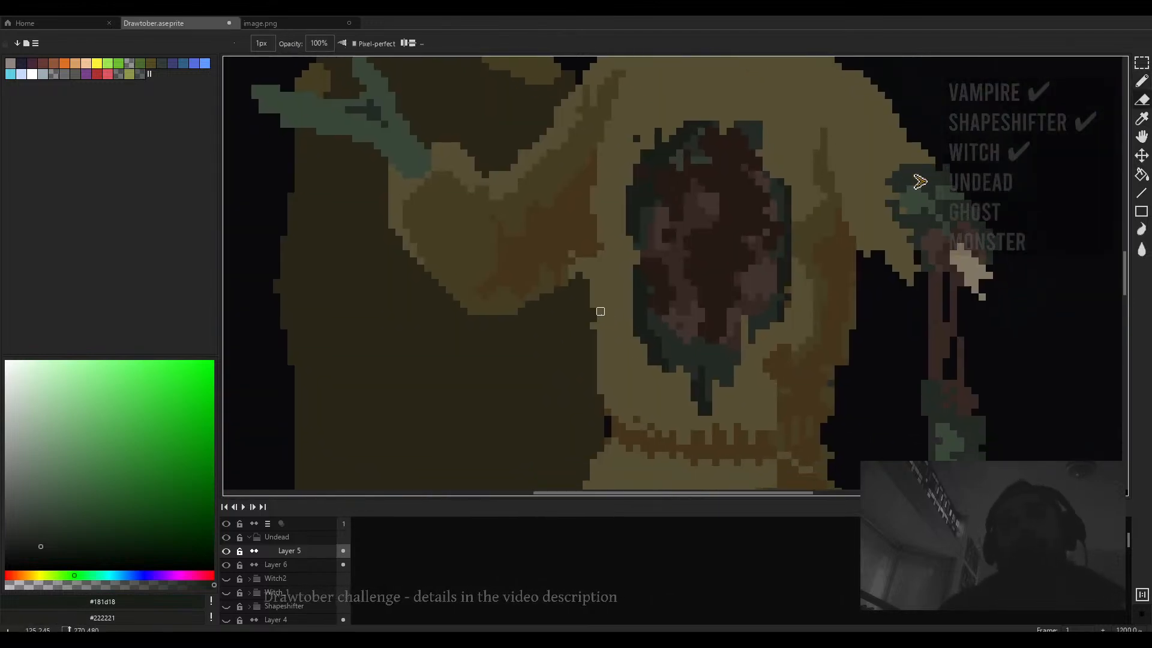
pyautogui.scroll(-4, 600, 398)
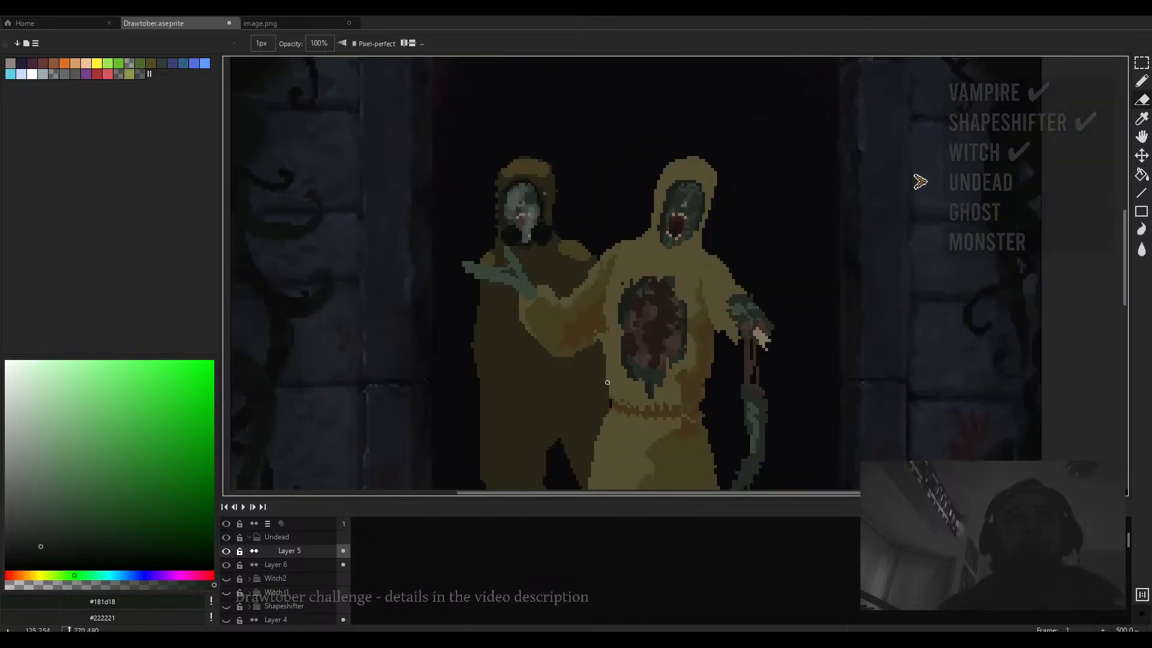
pyautogui.scroll(3, 571, 331)
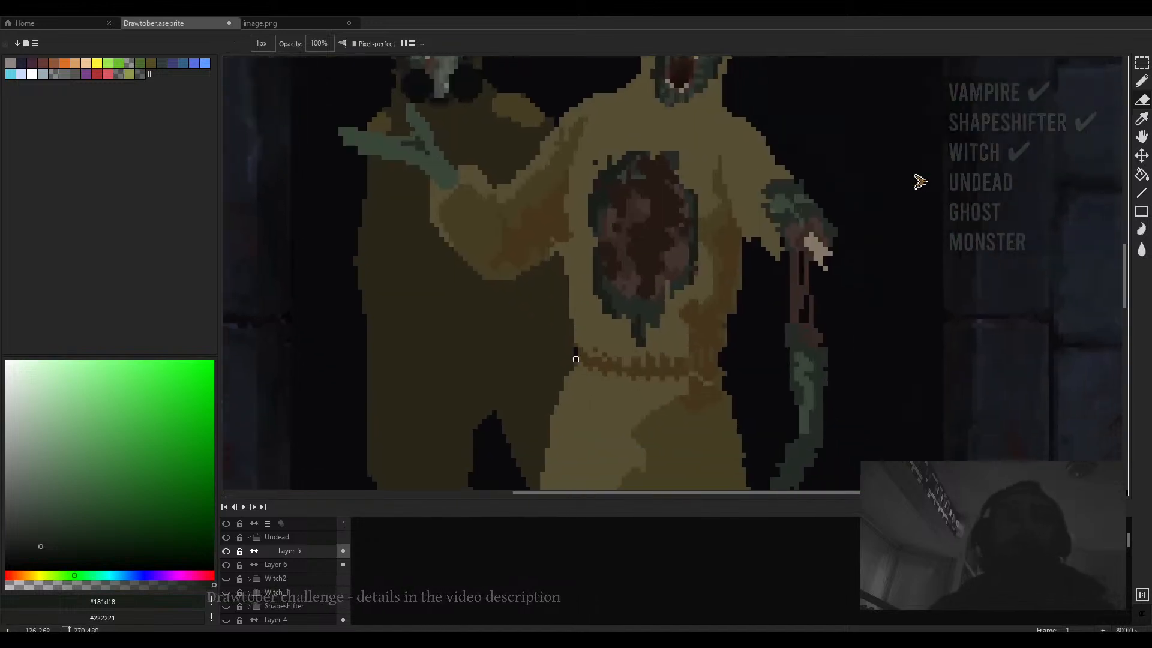
pyautogui.scroll(-2, 576, 335)
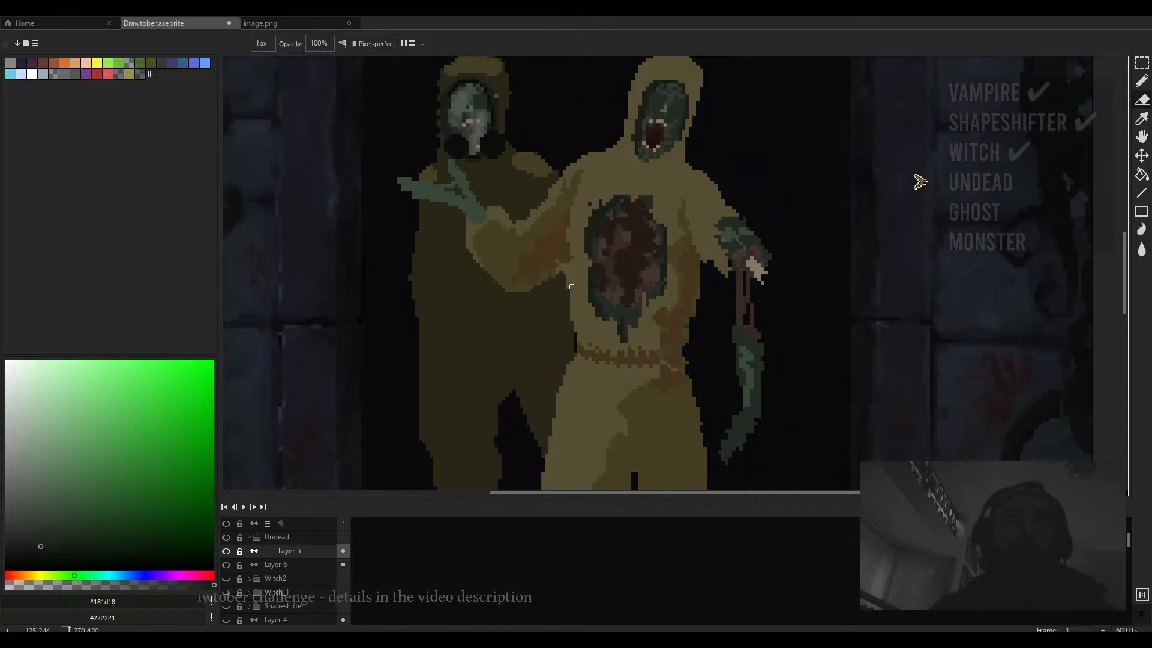
pyautogui.scroll(4, 556, 259)
pyautogui.press('+')
pyautogui.press('+')
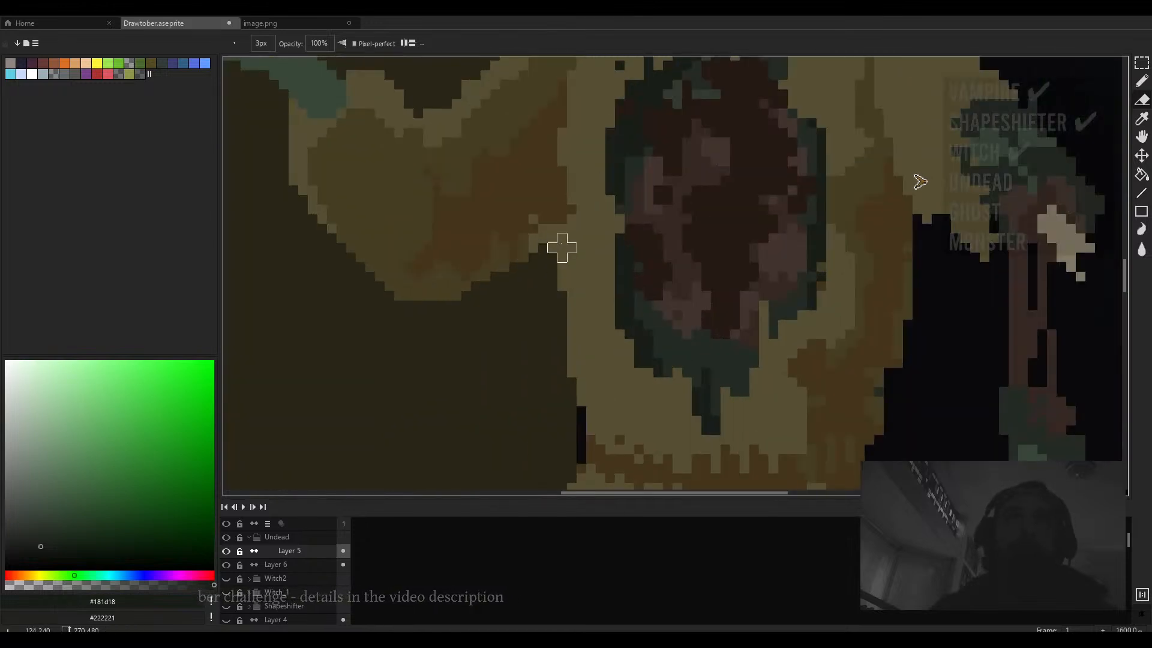
pyautogui.moveTo(562, 247); pyautogui.dragTo(552, 392)
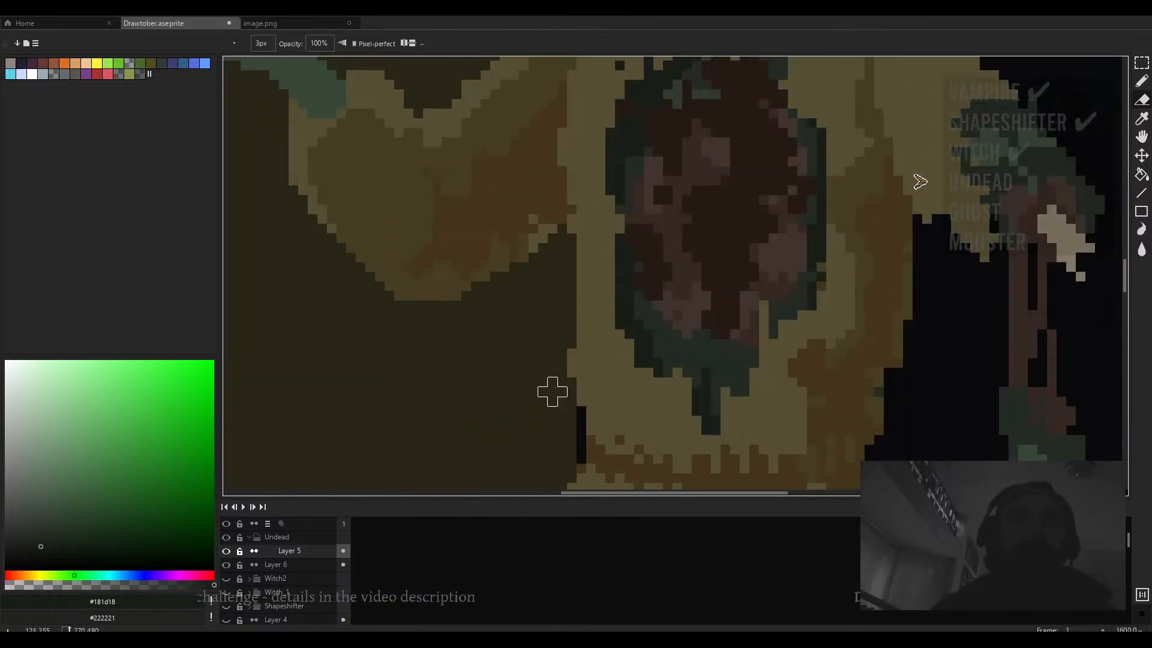
pyautogui.scroll(-5, 561, 365)
pyautogui.press('m')
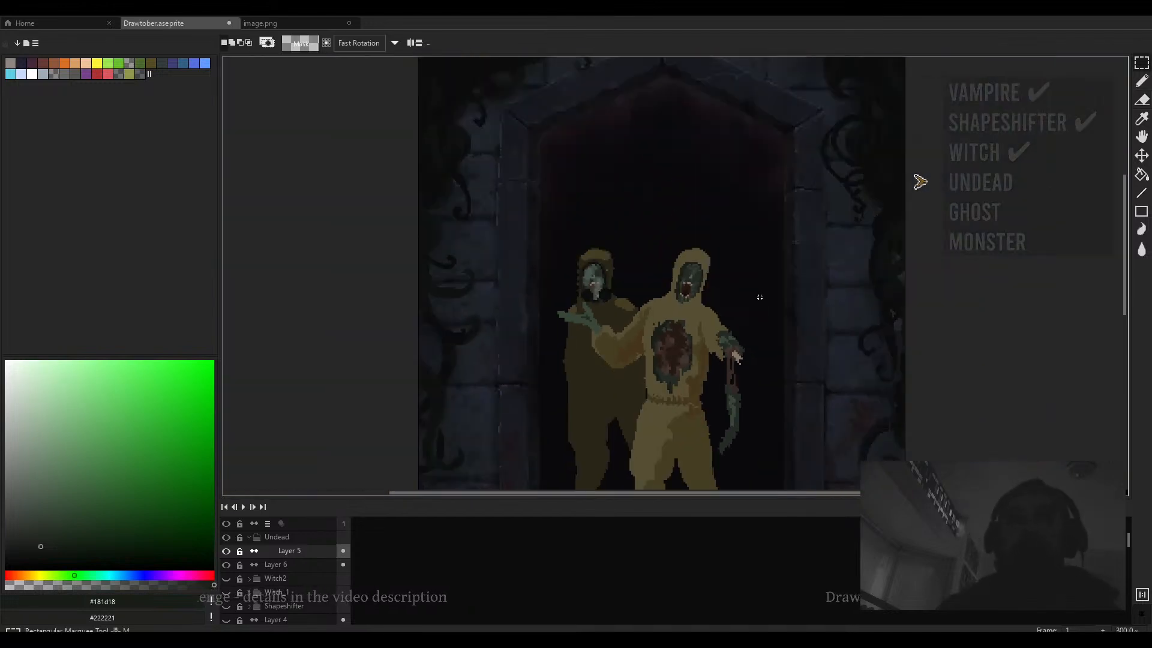
pyautogui.moveTo(778, 229); pyautogui.dragTo(545, 376)
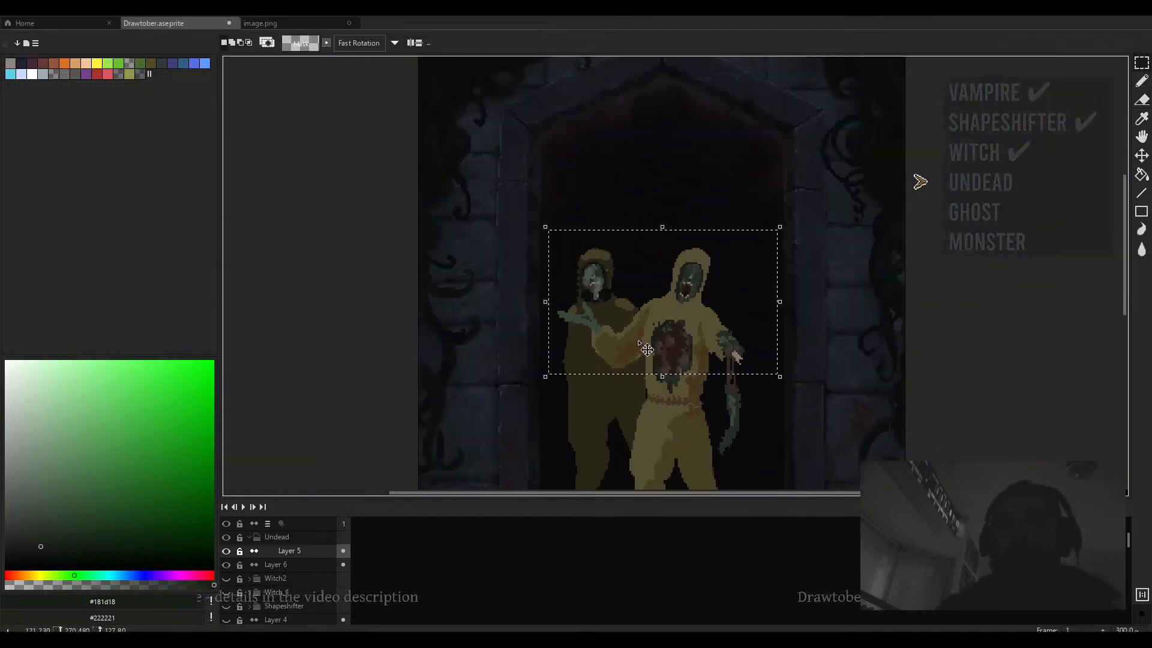
pyautogui.click(677, 327)
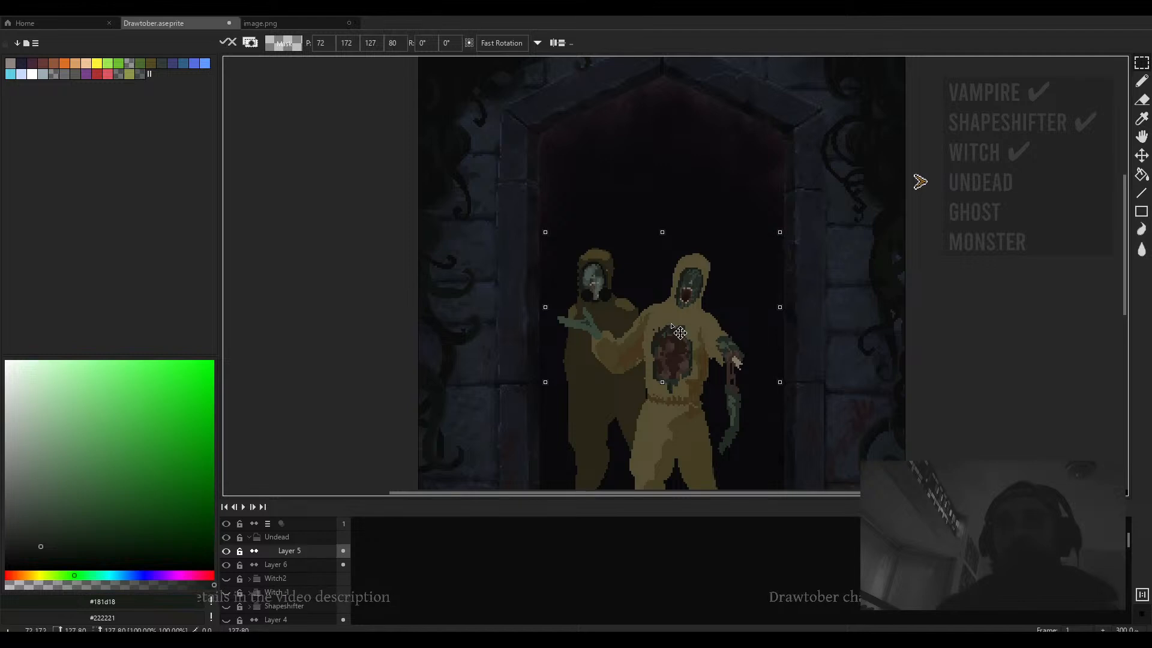
pyautogui.hotkey('ctrl', 'd')
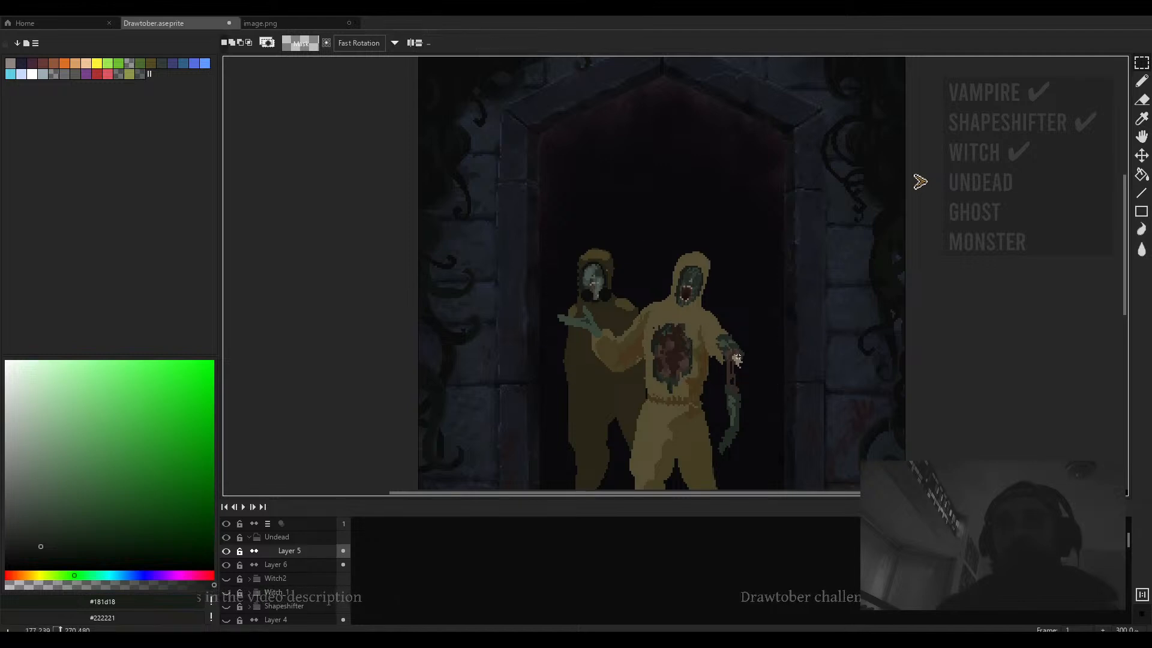
# - Sample the tan #554e33 and erase stray pixels along the front figure's outstretched sleeve with the 3 px eraser
pyautogui.scroll(-2, 708, 360)
pyautogui.scroll(2, 717, 372)
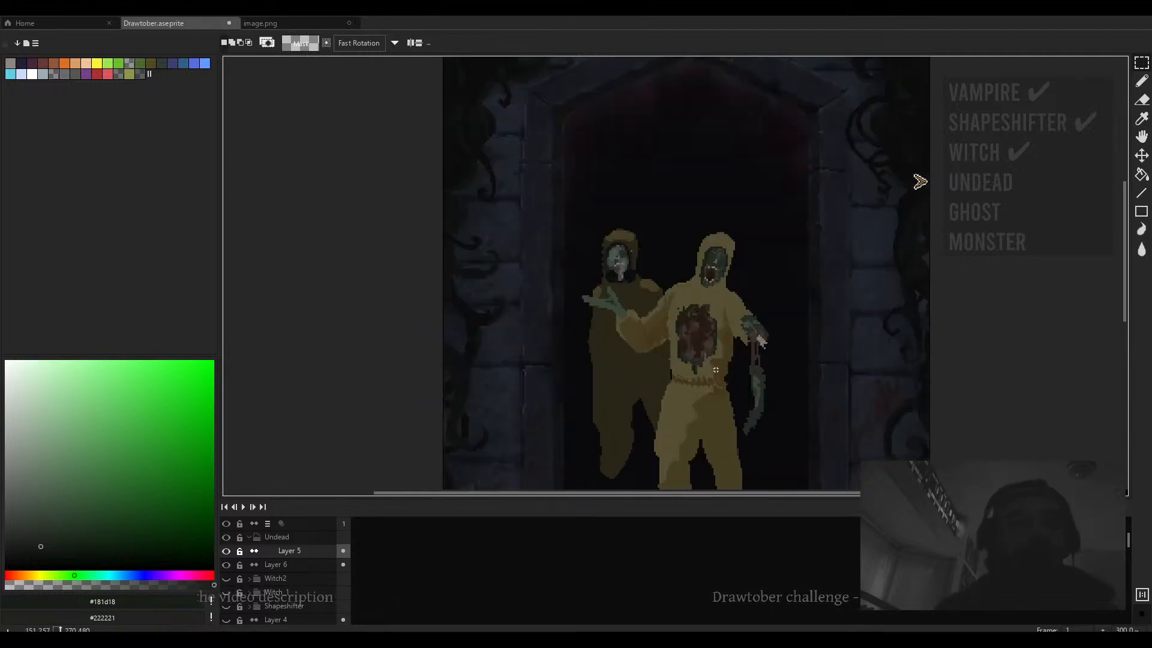
pyautogui.scroll(2, 708, 366)
pyautogui.keyDown('alt'); pyautogui.click(698, 359); pyautogui.keyUp('alt')
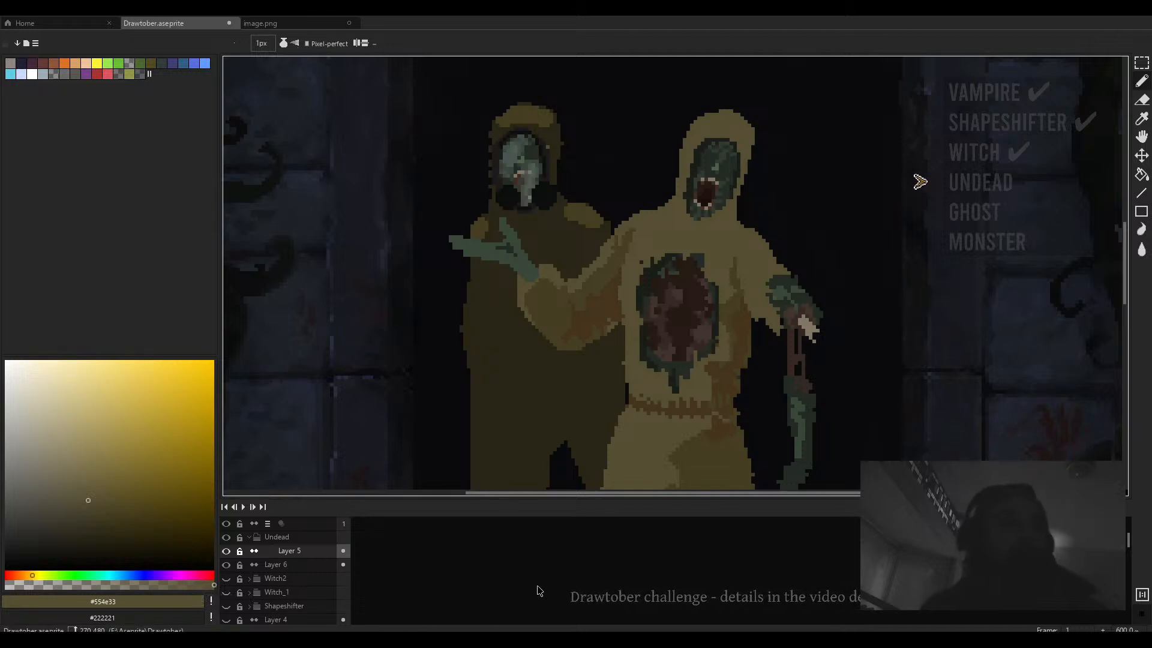
pyautogui.scroll(2, 524, 282)
pyautogui.press('e')
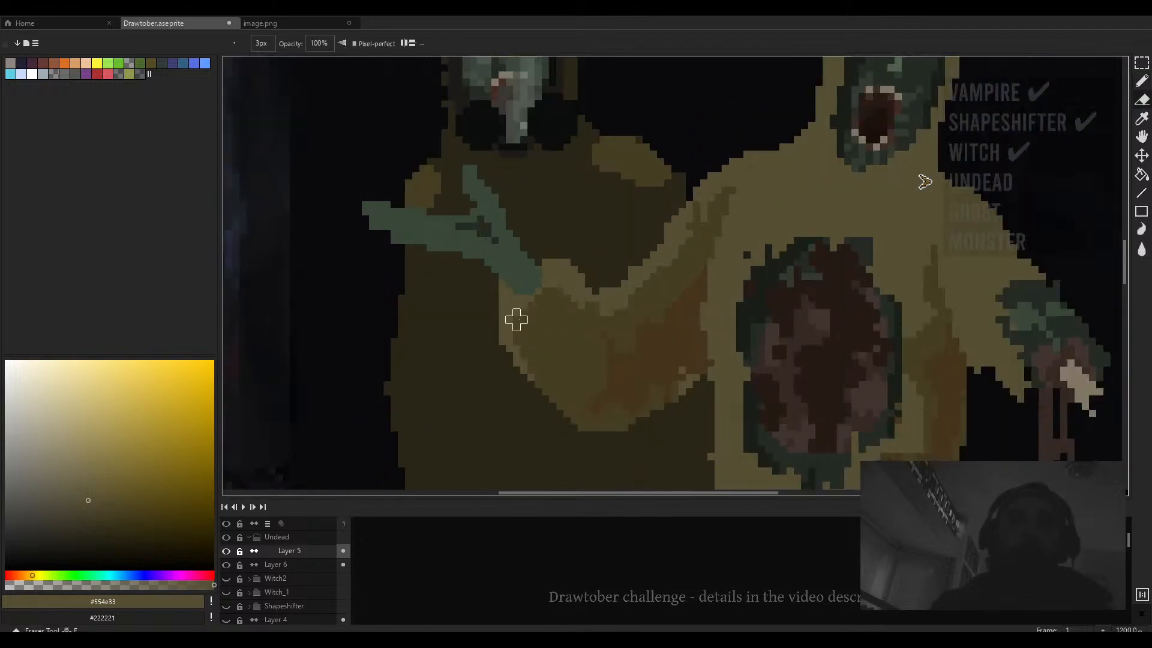
pyautogui.moveTo(523, 376)
pyautogui.mouseDown()
pyautogui.moveTo(495, 291)
pyautogui.moveTo(516, 362)
pyautogui.moveTo(531, 362)
pyautogui.moveTo(509, 341)
pyautogui.moveTo(530, 341)
pyautogui.moveTo(538, 406)
pyautogui.moveTo(531, 392)
pyautogui.moveTo(567, 414)
pyautogui.moveTo(567, 399)
pyautogui.moveTo(582, 434)
pyautogui.moveTo(538, 377)
pyautogui.moveTo(617, 435)
pyautogui.moveTo(589, 421)
pyautogui.moveTo(646, 428)
pyautogui.mouseUp()
pyautogui.click(501, 291)
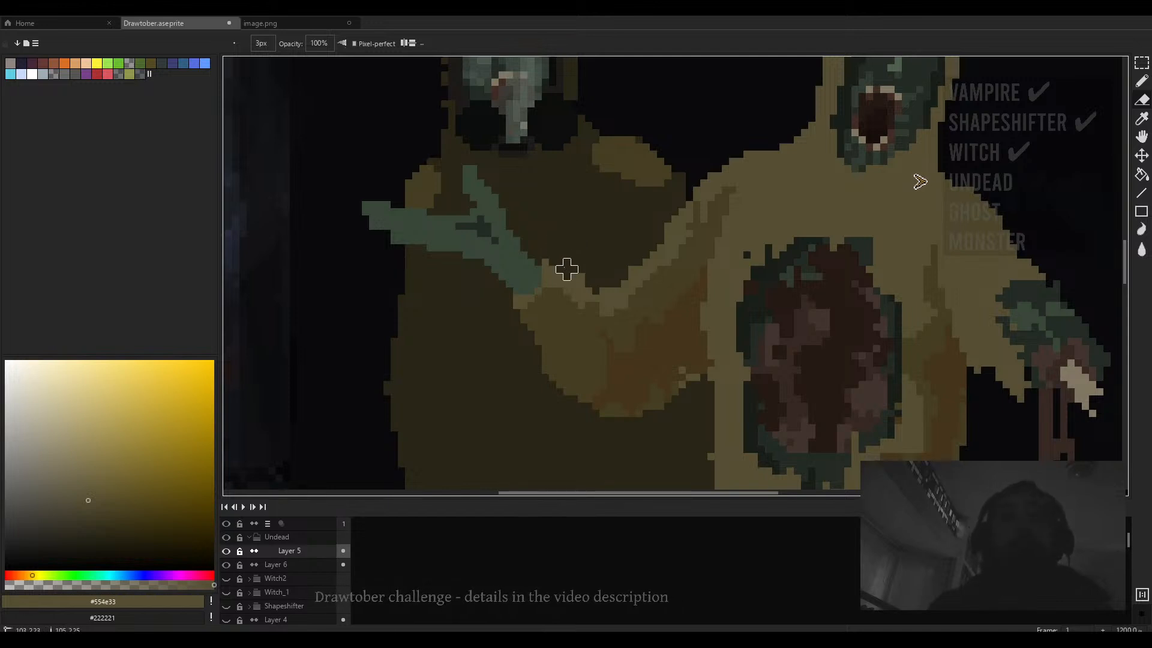
pyautogui.scroll(-2, 567, 269)
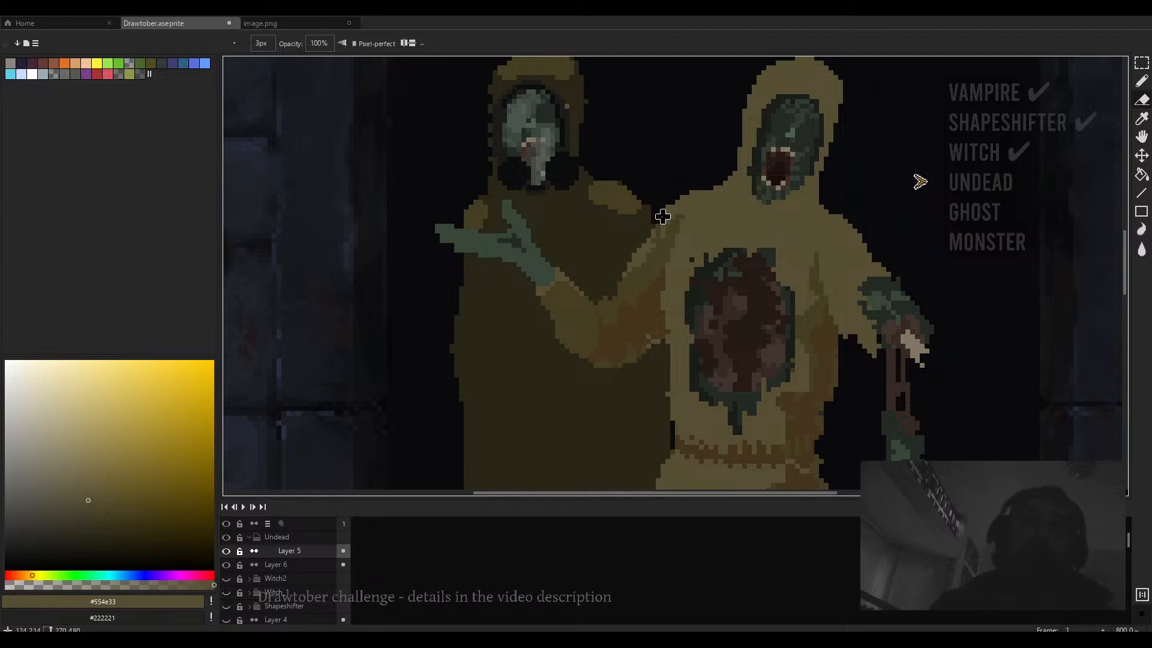
pyautogui.scroll(-2, 628, 264)
pyautogui.scroll(2, 658, 225)
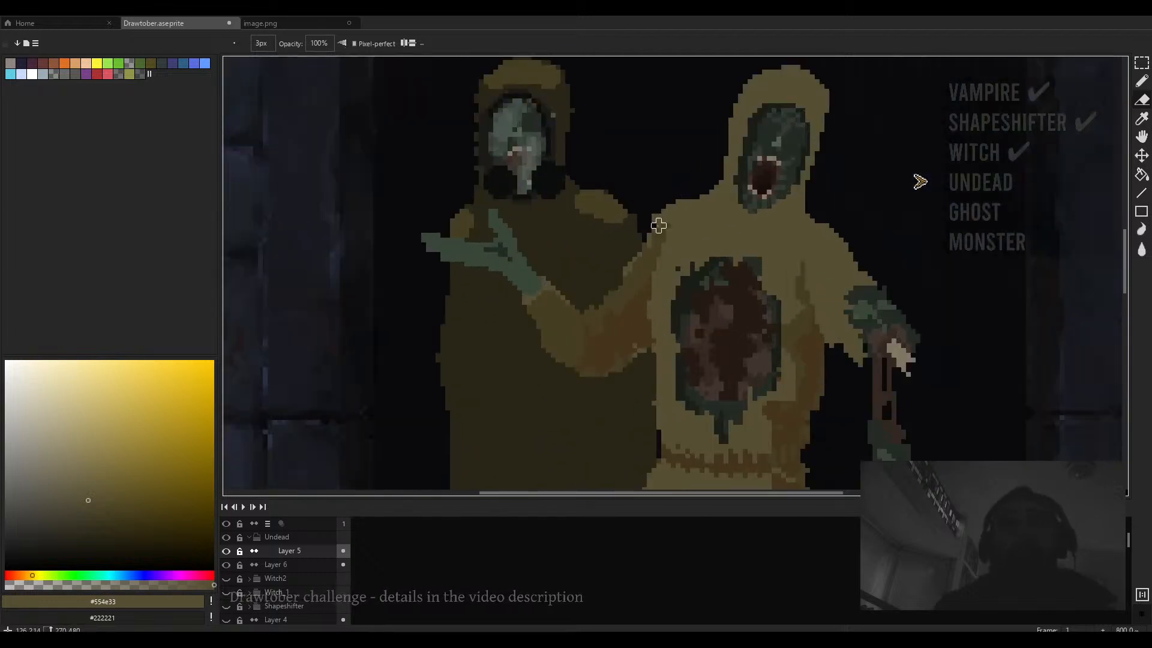
pyautogui.scroll(-3, 659, 220)
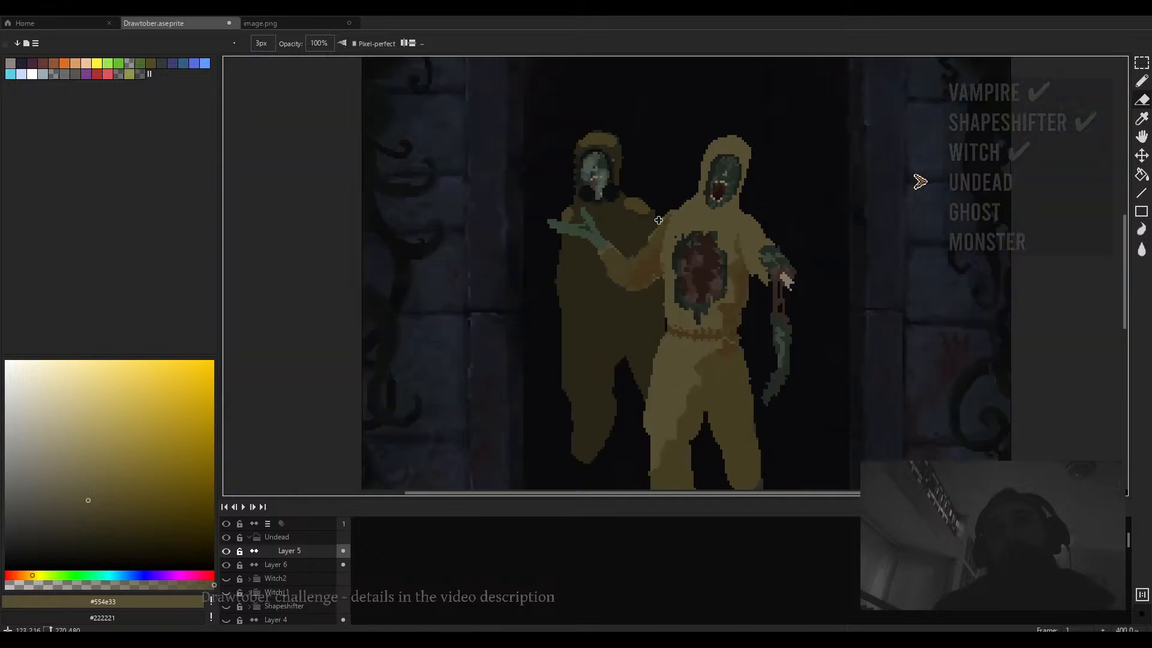
pyautogui.press('m')
pyautogui.moveTo(618, 208); pyautogui.dragTo(526, 313)
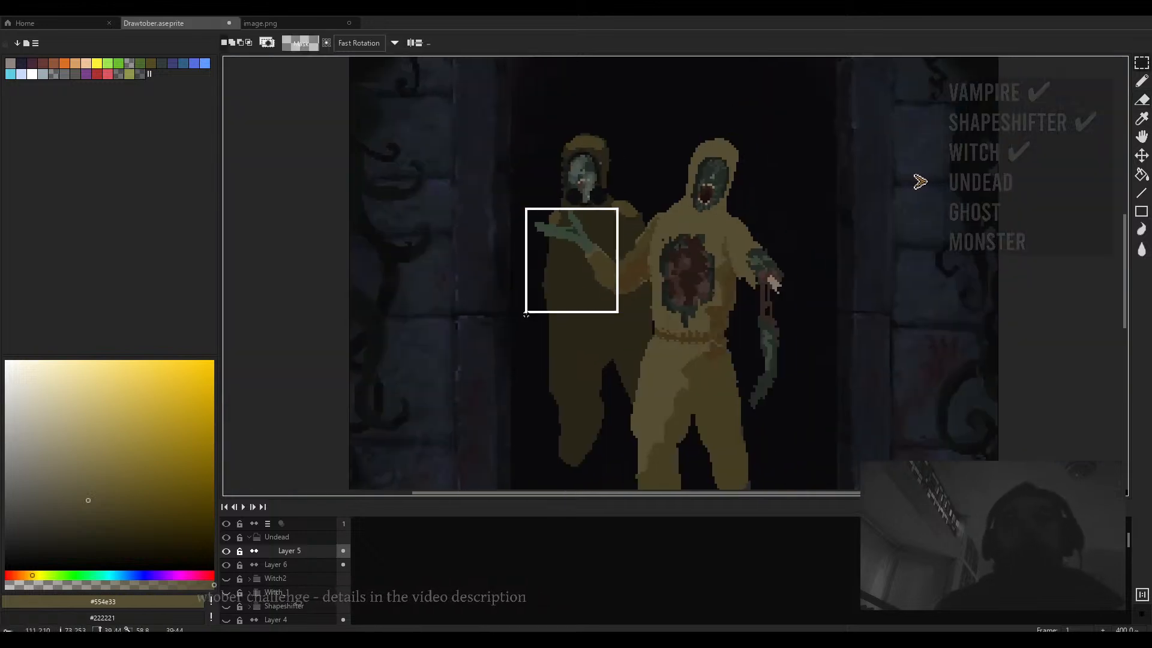
pyautogui.moveTo(613, 280); pyautogui.dragTo(619, 315)
pyautogui.scroll(2, 607, 273)
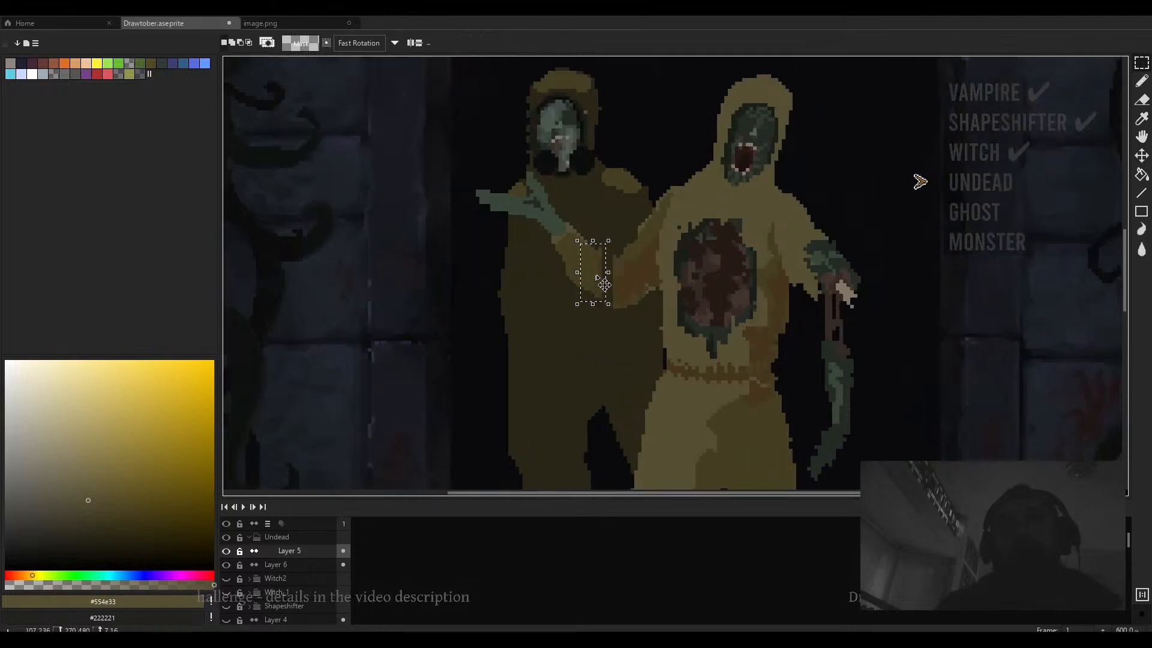
pyautogui.press('Return')
pyautogui.scroll(-4, 590, 263)
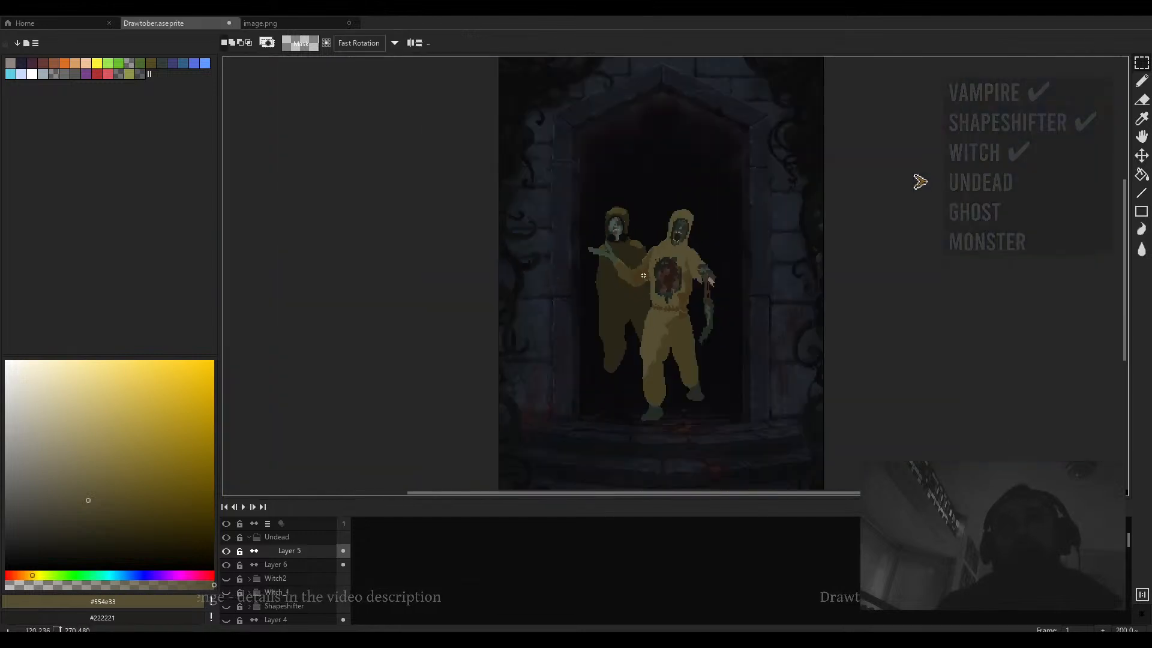
pyautogui.scroll(2, 590, 263)
pyautogui.moveTo(605, 187); pyautogui.dragTo(470, 308)
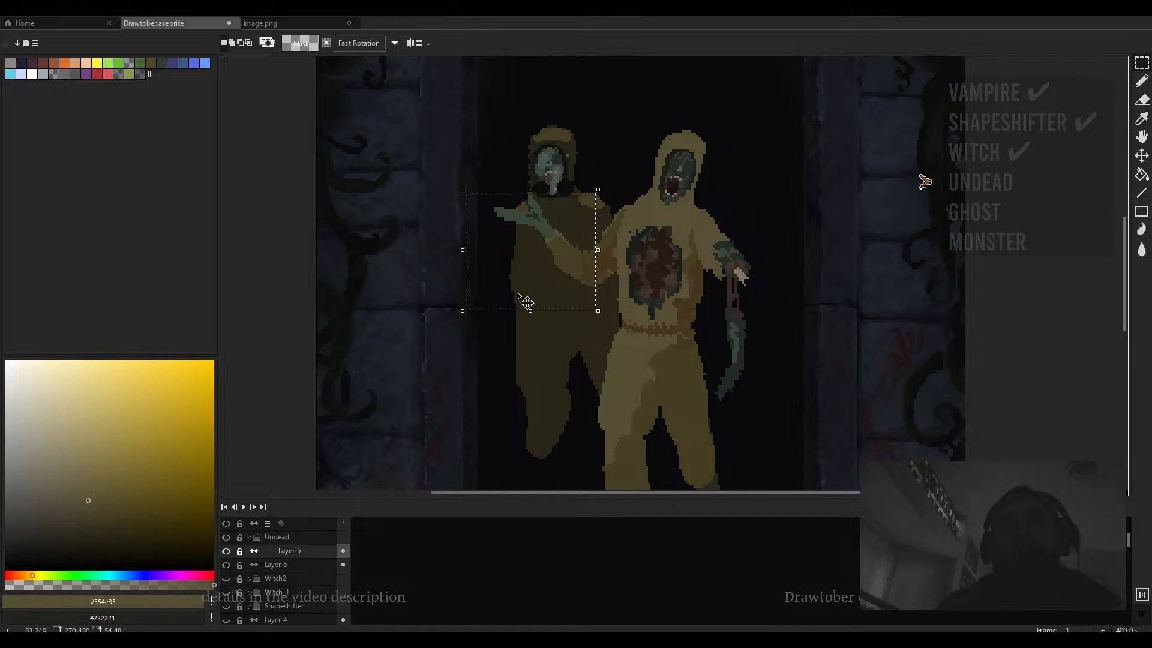
pyautogui.click(678, 306)
pyautogui.moveTo(605, 177); pyautogui.dragTo(489, 313)
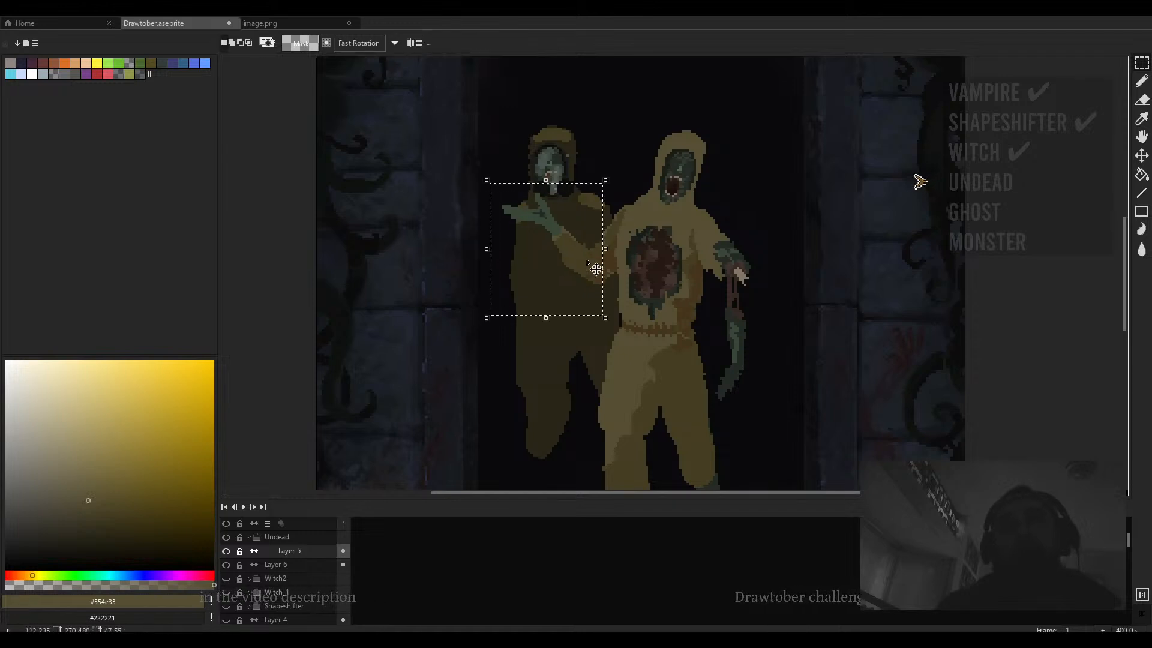
pyautogui.hotkey('ctrl', 'd')
pyautogui.scroll(-3, 635, 270)
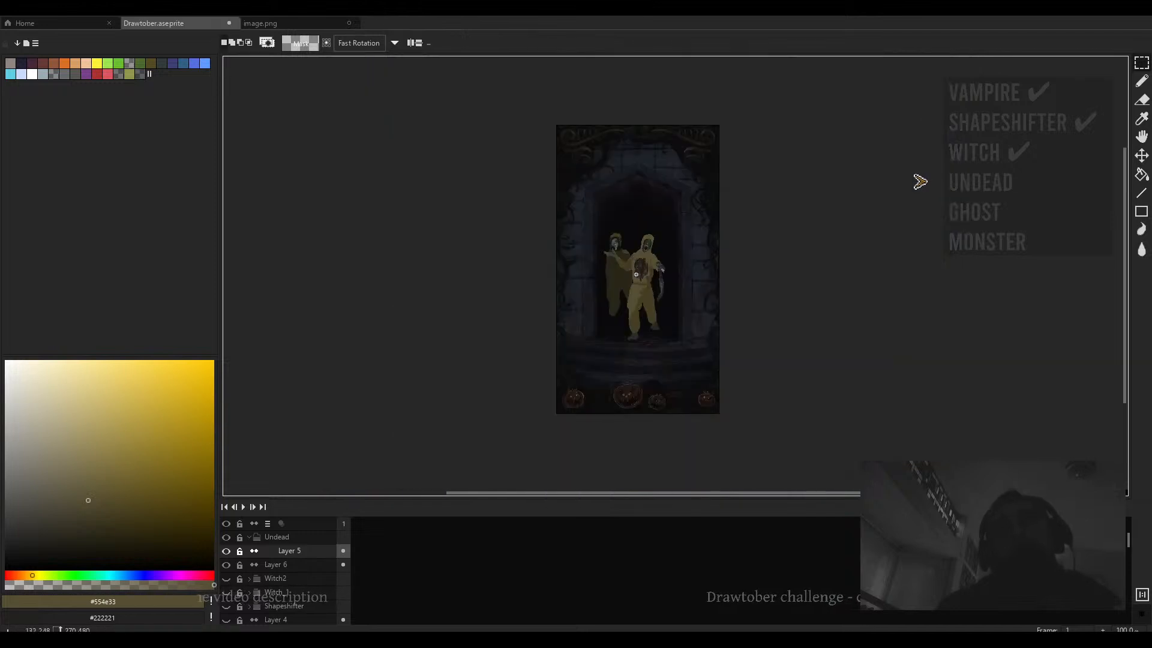
pyautogui.scroll(3, 633, 252)
pyautogui.scroll(-1, 633, 250)
pyautogui.hotkey('ctrl', 'shift', 'd')
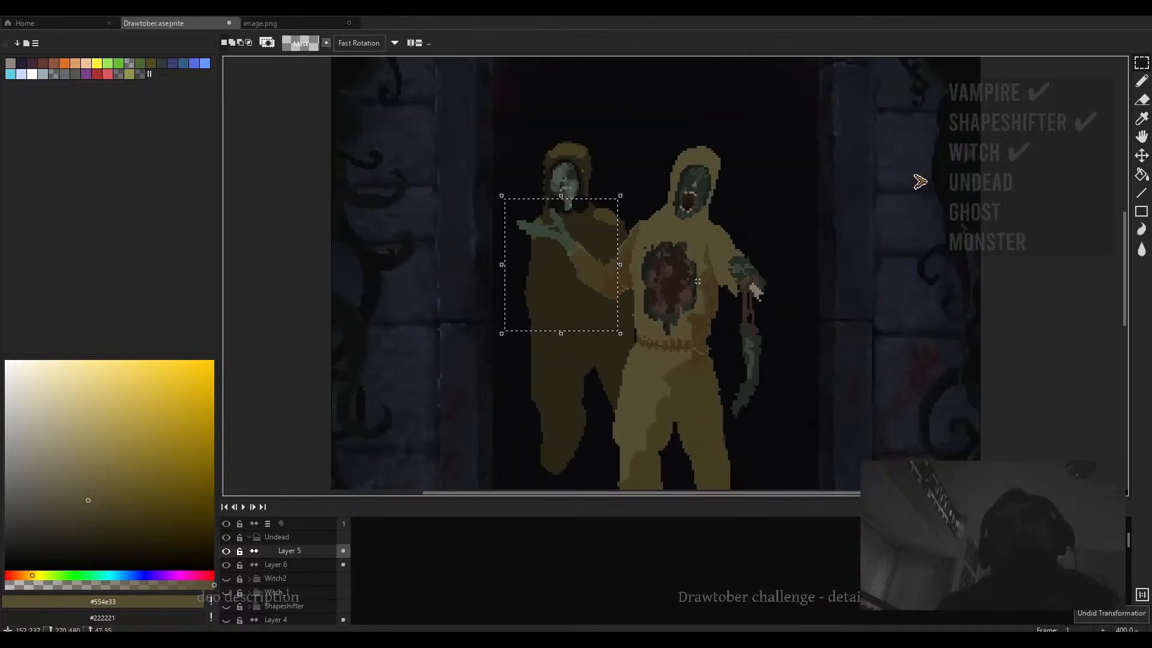
pyautogui.hotkey('ctrl', 'd')
pyautogui.scroll(-2, 636, 264)
pyautogui.scroll(3, 642, 270)
# - Erase the back figure's outstretched green arm with a 16 px eraser
pyautogui.press('i')
pyautogui.scroll(2, 639, 266)
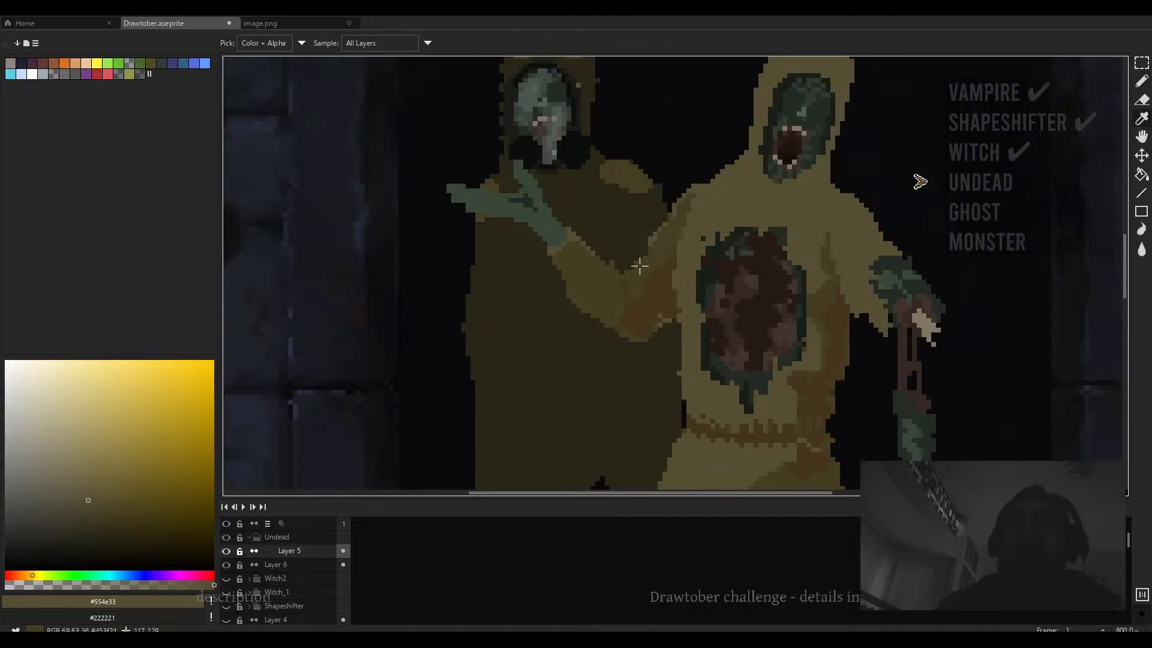
pyautogui.press('r')
pyautogui.press('e')
pyautogui.scroll(12, 586, 274)
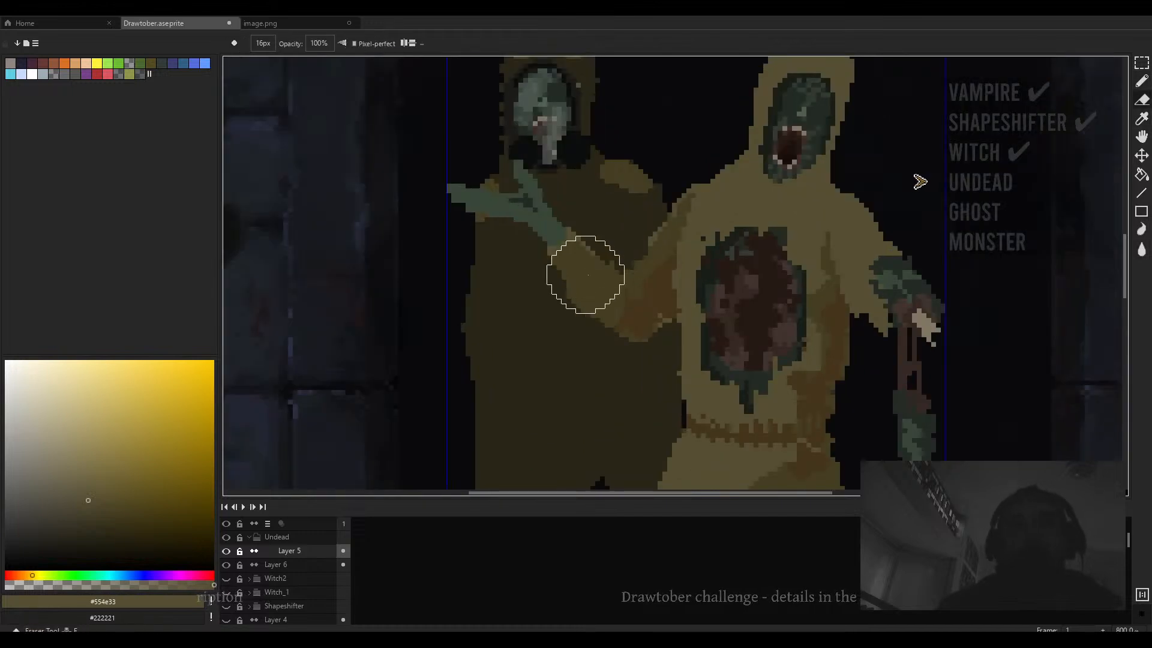
pyautogui.moveTo(493, 190); pyautogui.dragTo(454, 200)
pyautogui.scroll(-4, 592, 355)
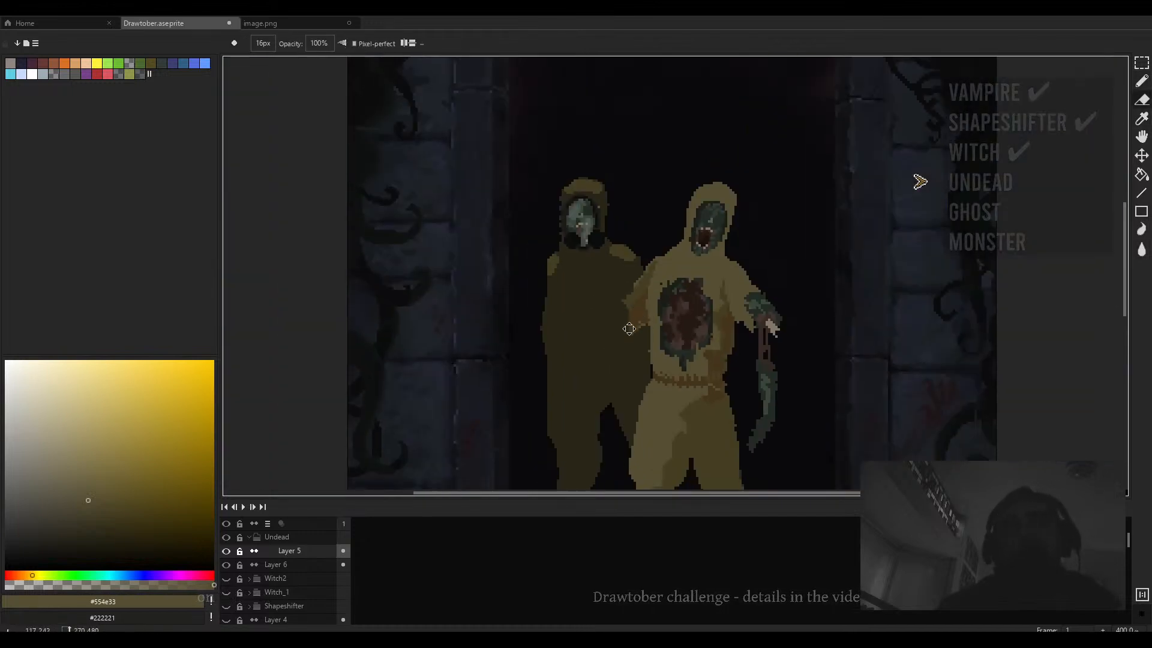
# - Move the back hooded figure on Layer 6 slightly right and down, closer behind the front figure
pyautogui.press('b')
pyautogui.scroll(2, 589, 261)
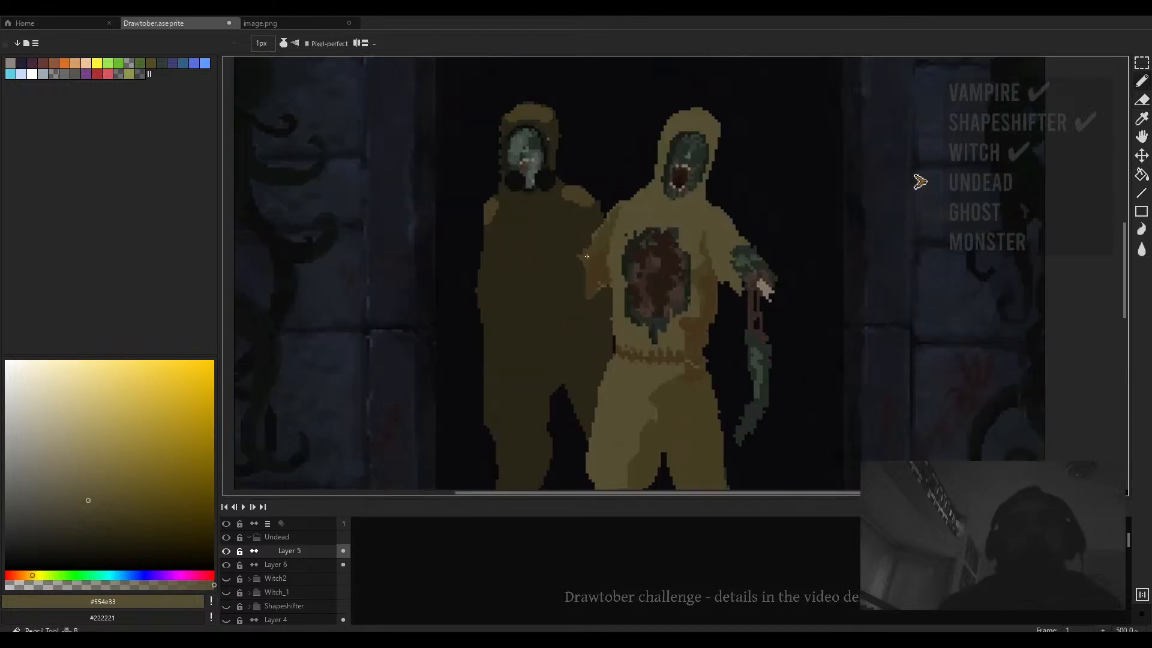
pyautogui.scroll(5, 590, 261)
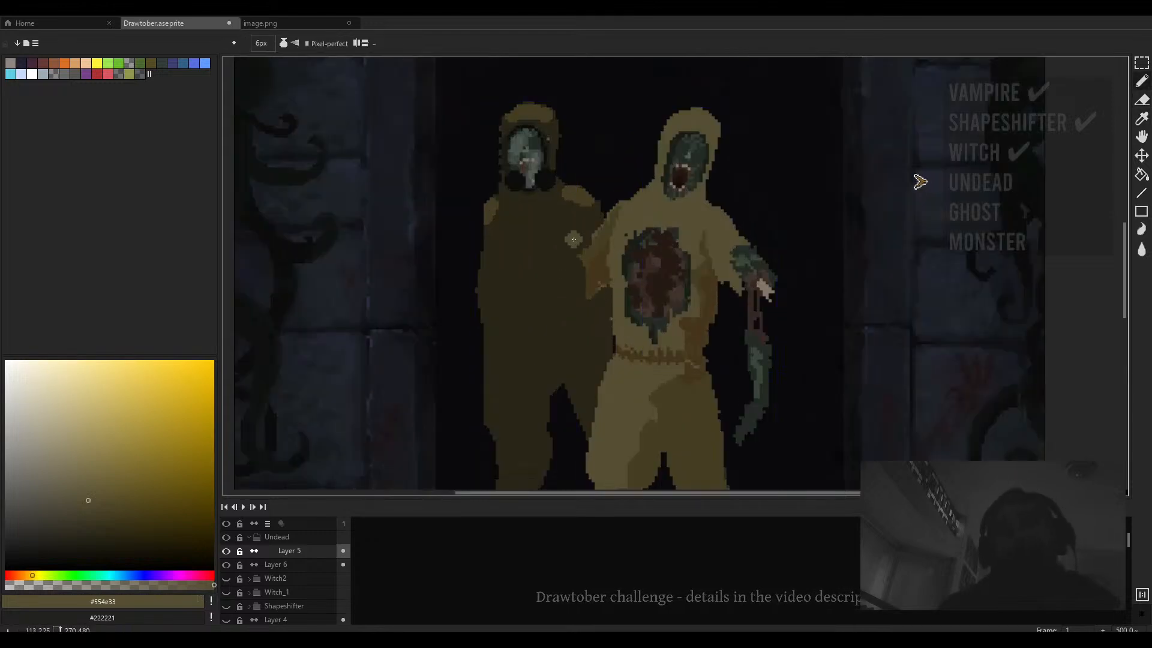
pyautogui.scroll(-2, 578, 218)
pyautogui.press('v')
pyautogui.click(553, 237)
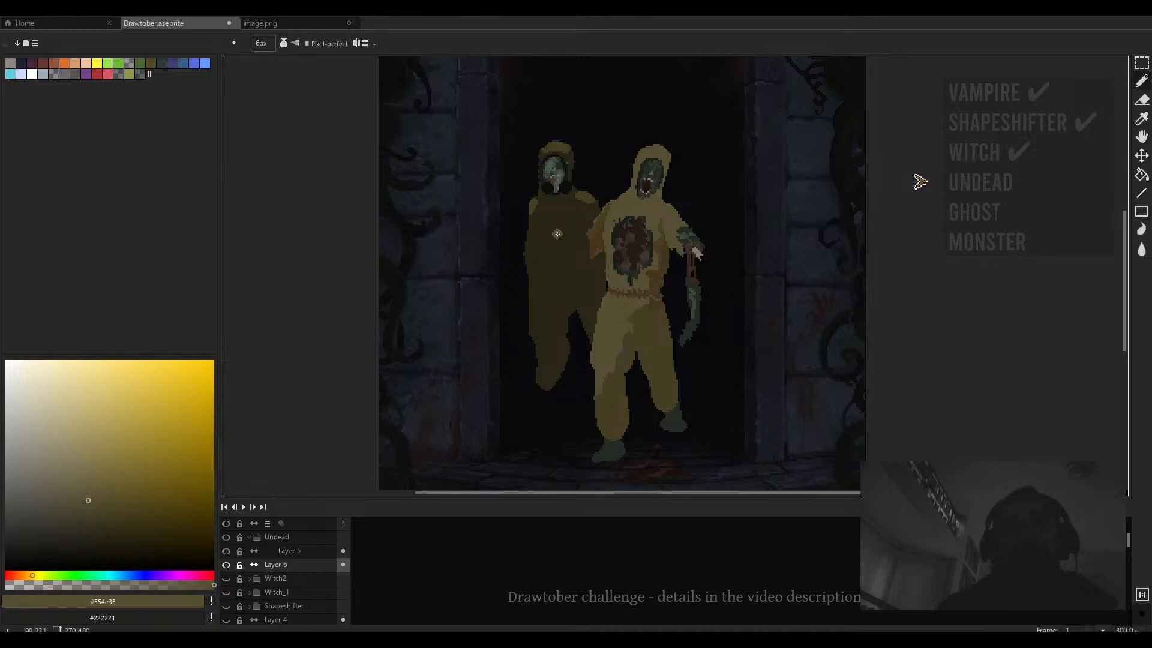
pyautogui.moveTo(553, 238); pyautogui.dragTo(587, 253)
# - Lower Layer 6's opacity so the back figure fades into the doorway's darkness
pyautogui.press('b')
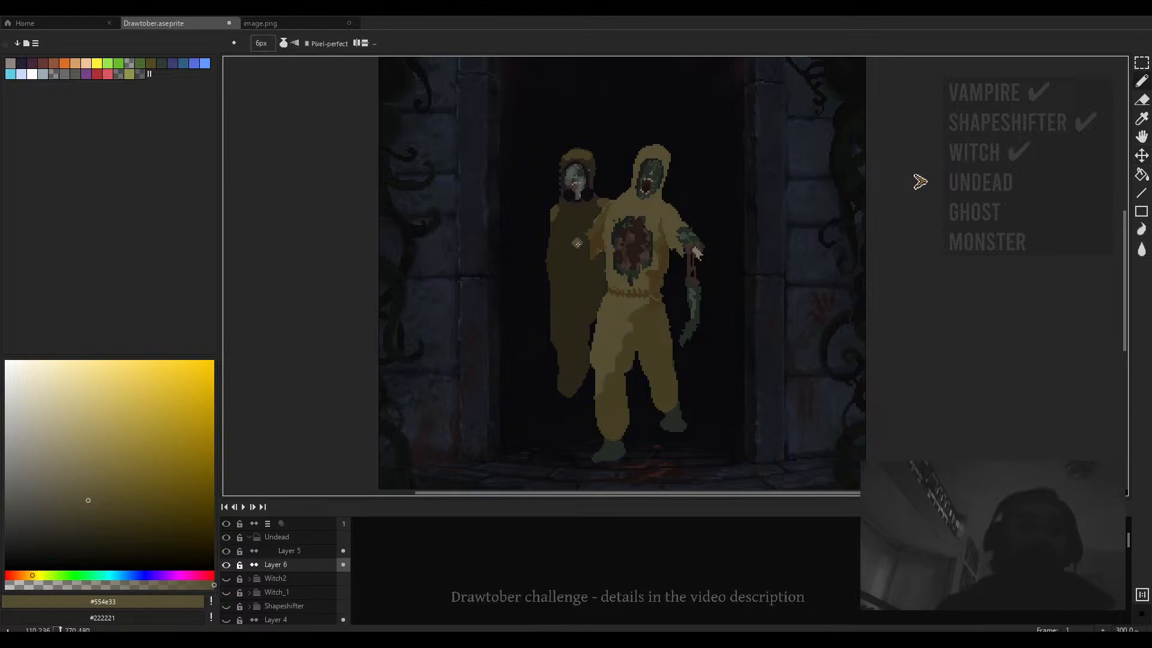
pyautogui.doubleClick(300, 565)
pyautogui.click(316, 193)
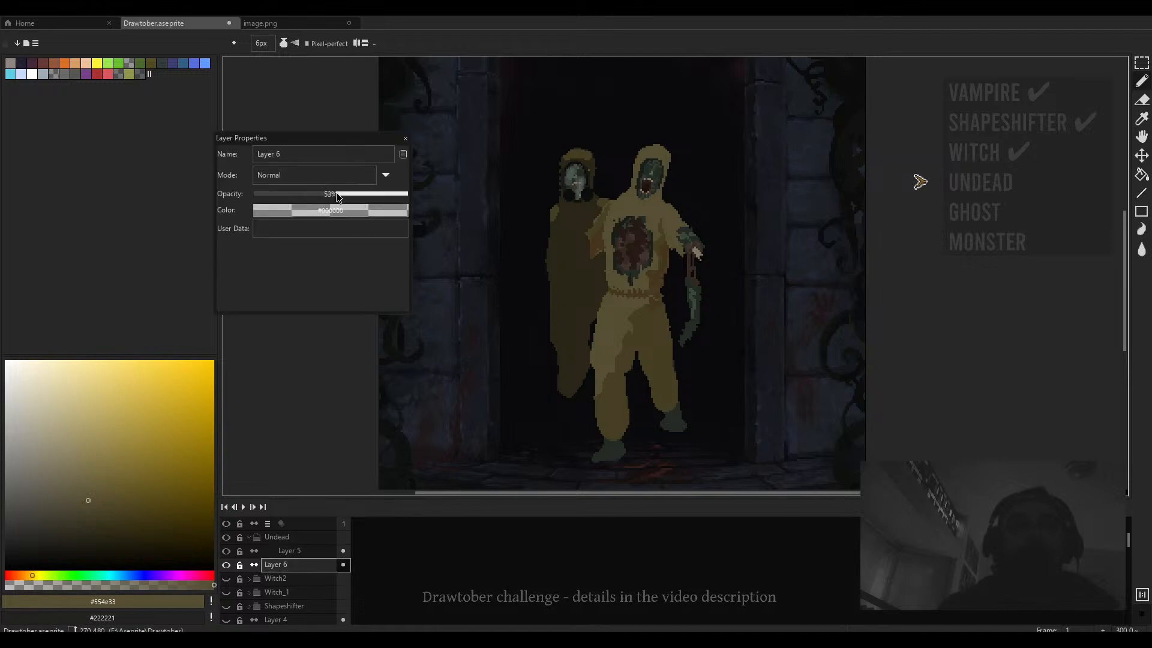
pyautogui.click(405, 140)
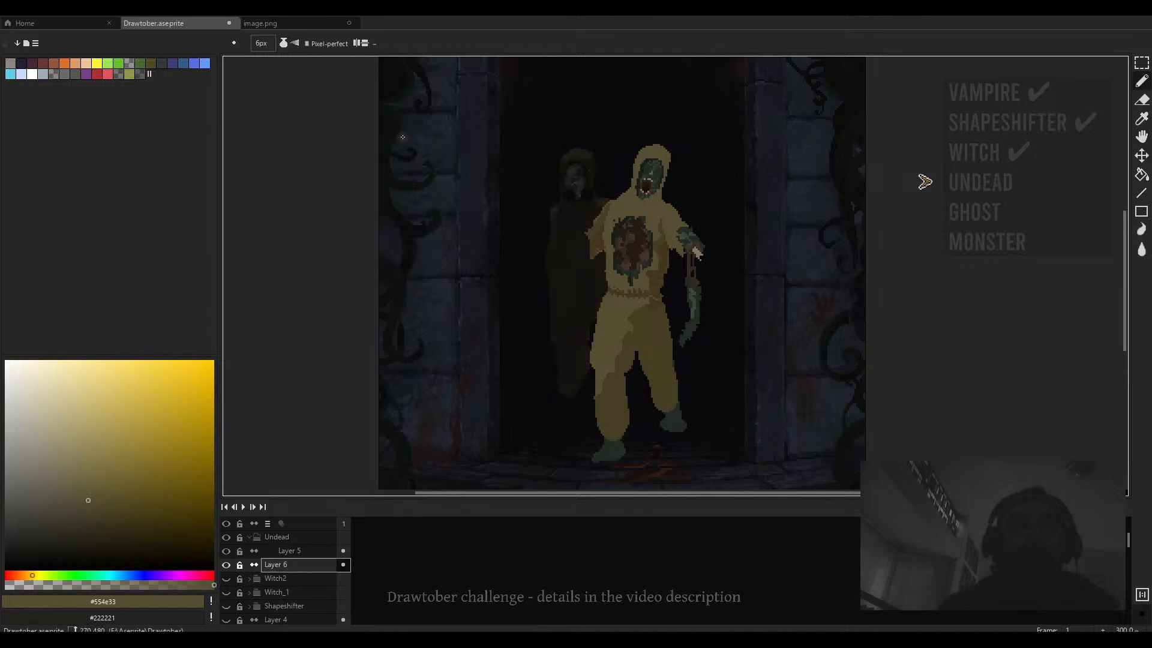
# - Reselect Layer 5 and compare the whole canvas with the reference image before returning to the Drawtober file
pyautogui.click(300, 550)
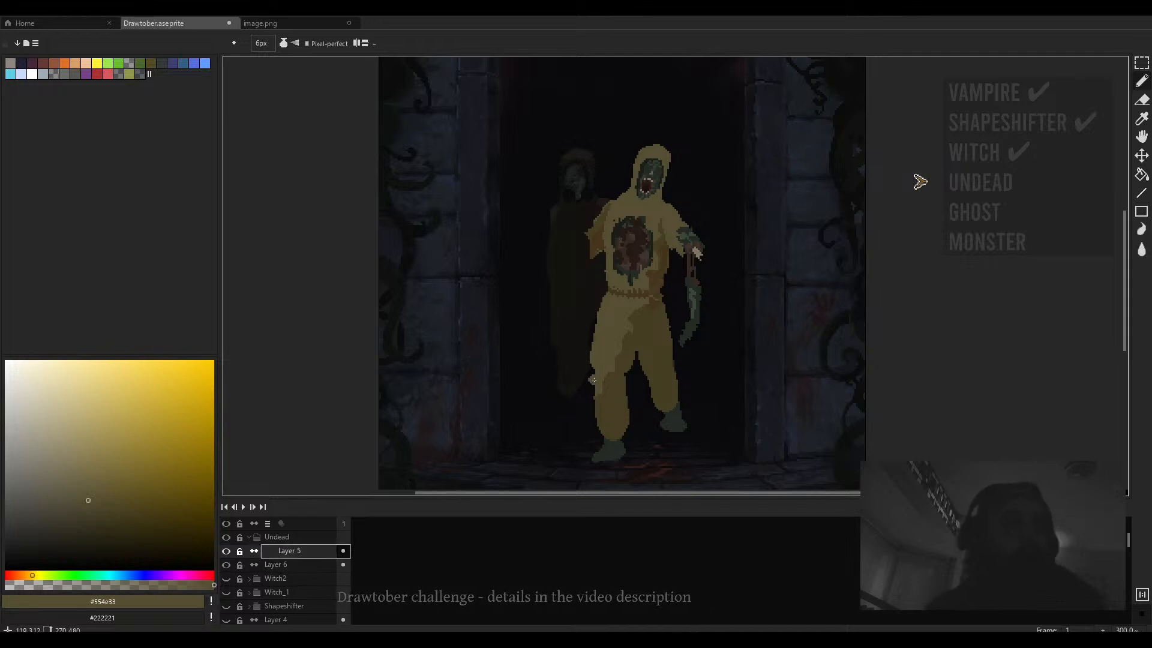
pyautogui.scroll(-1, 552, 375)
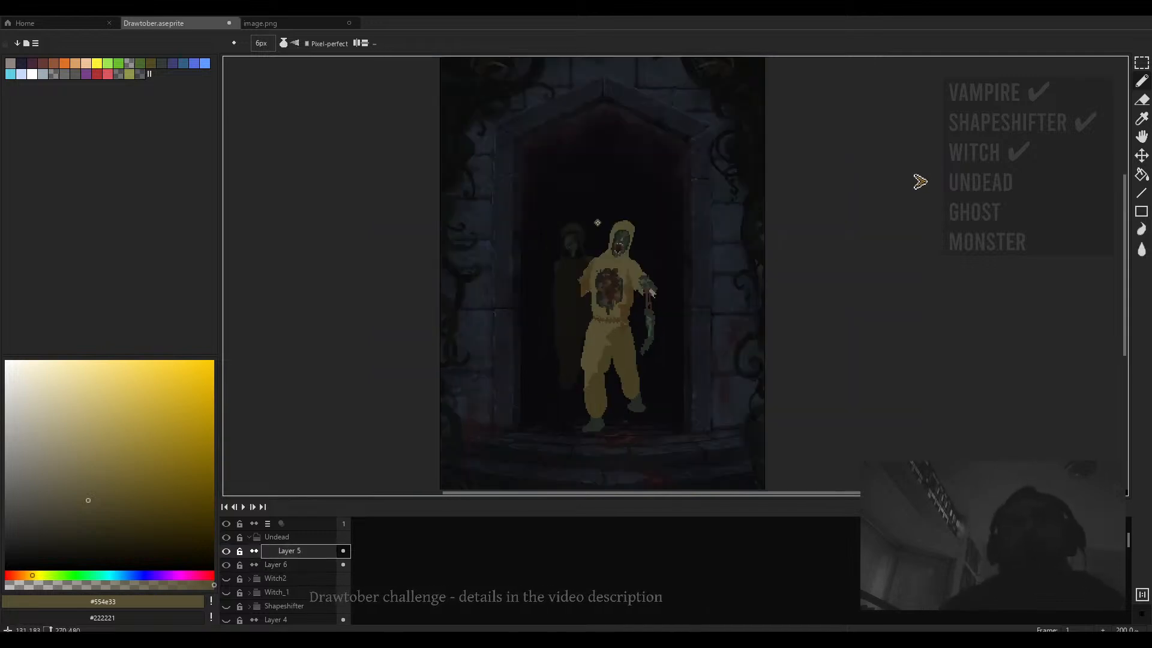
pyautogui.scroll(3, 608, 316)
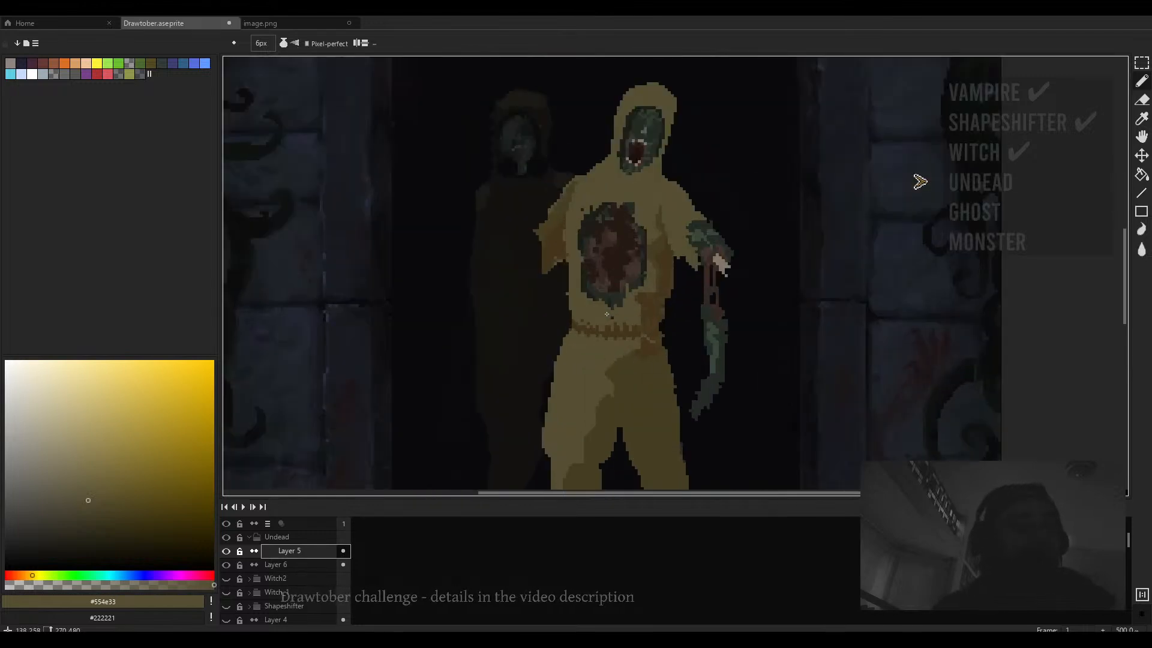
pyautogui.scroll(-2, 607, 315)
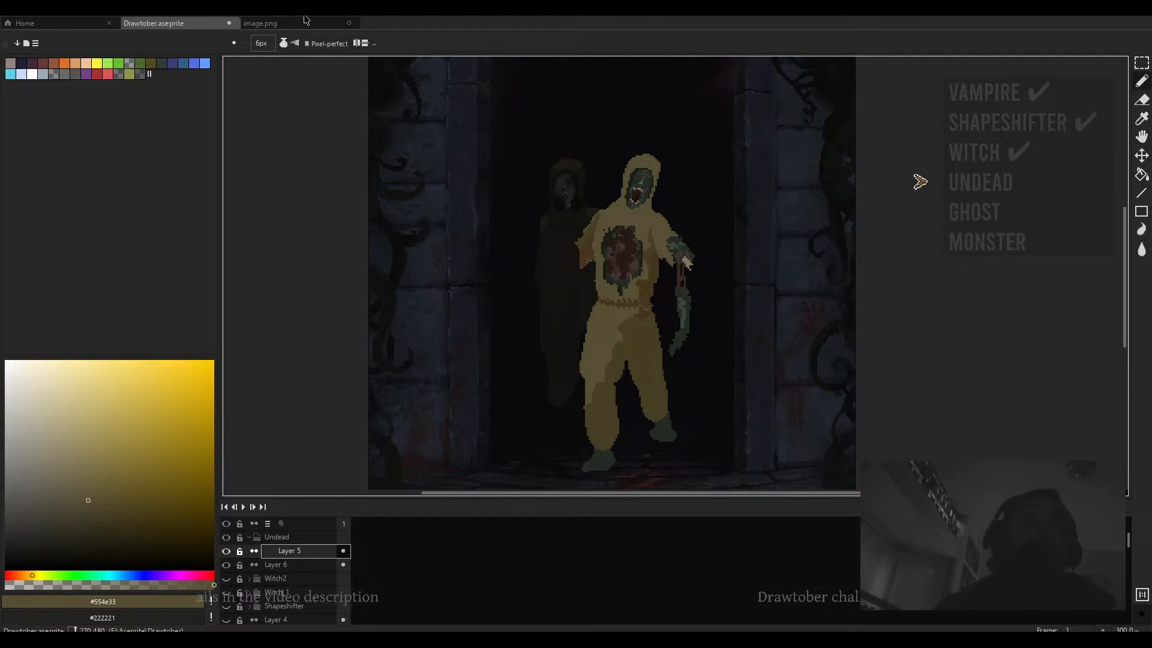
pyautogui.hotkey('ctrl', 'Tab')
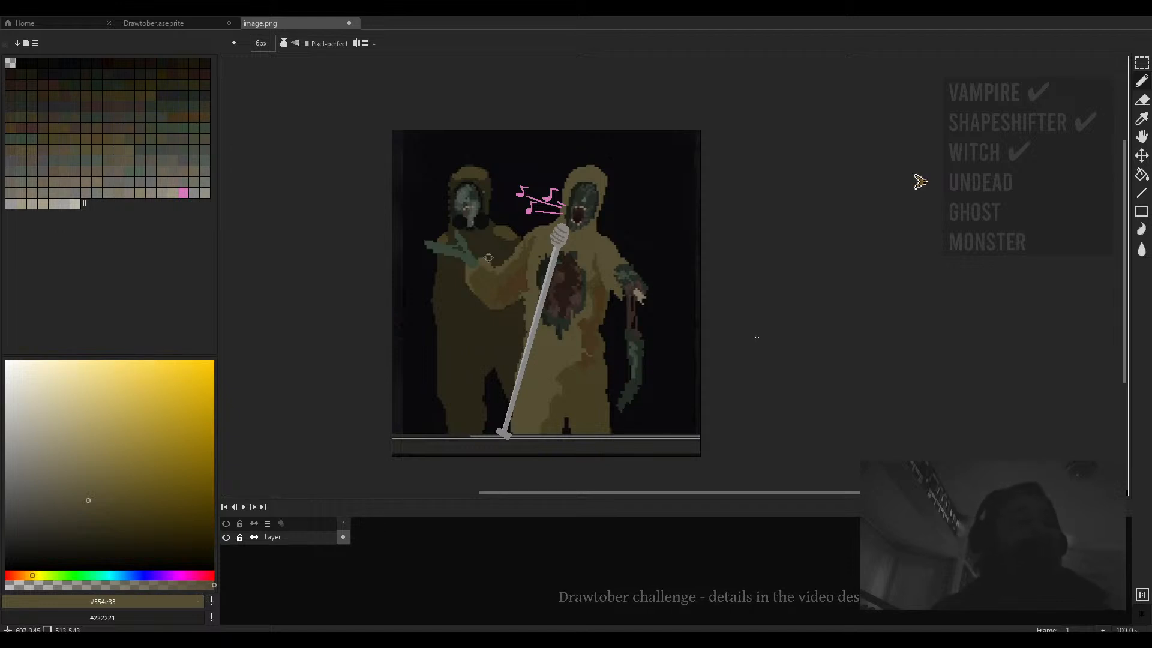
pyautogui.click(192, 24)
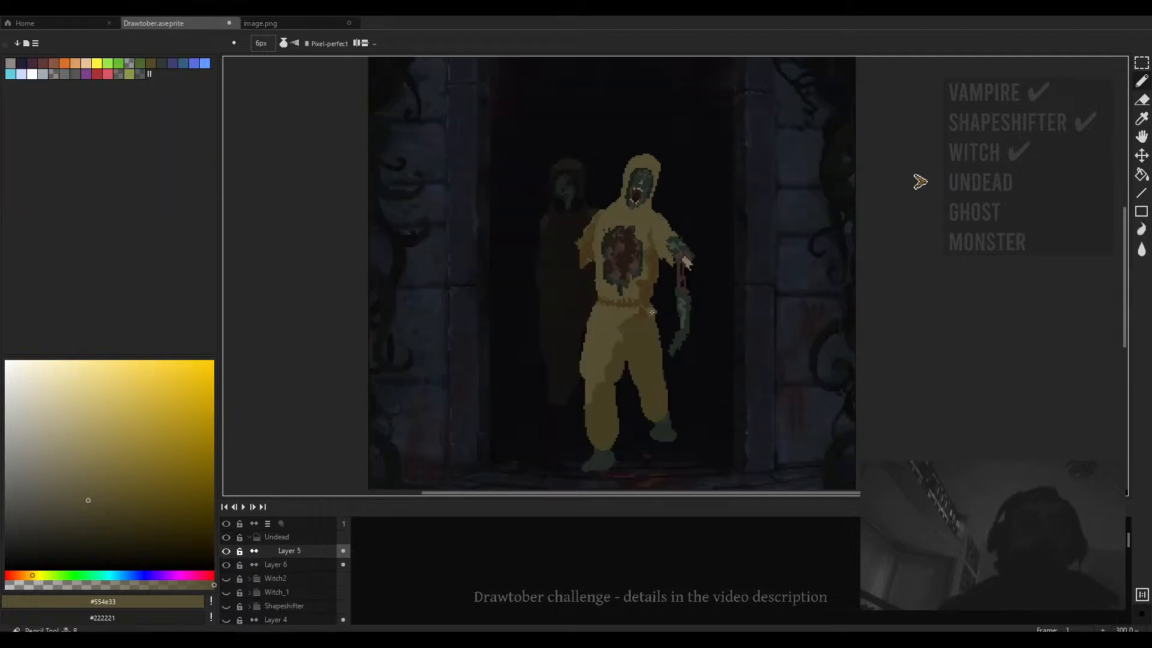
pyautogui.scroll(-3, 662, 307)
pyautogui.scroll(3, 635, 287)
pyautogui.scroll(-2, 634, 286)
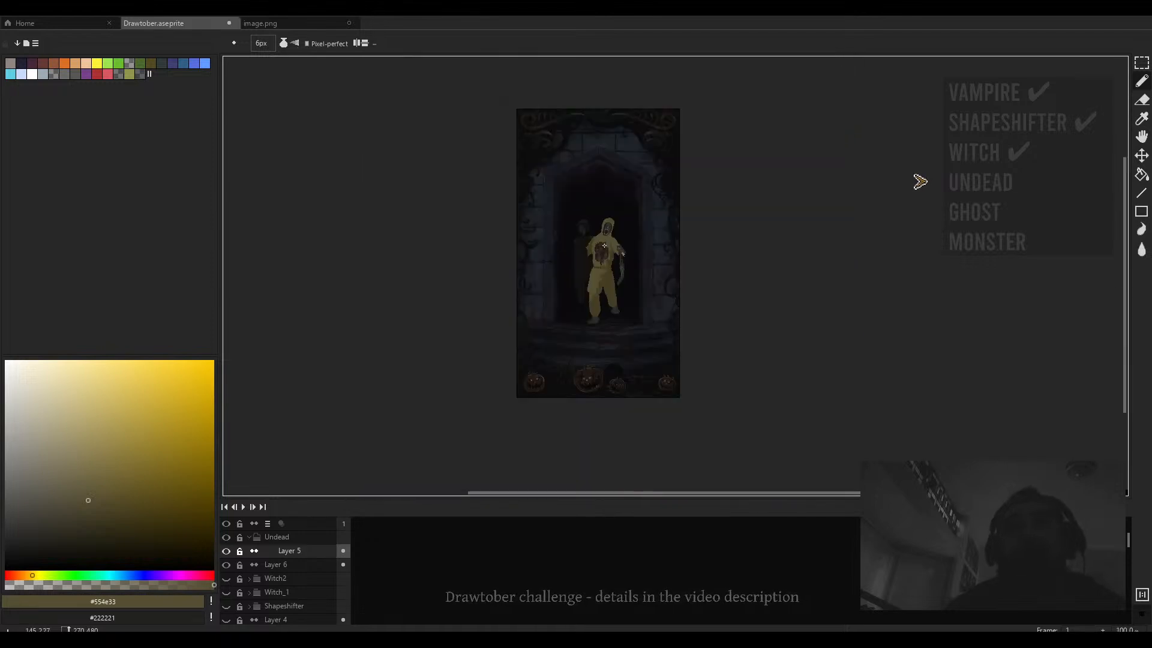
pyautogui.scroll(2, 606, 248)
pyautogui.scroll(-2, 606, 248)
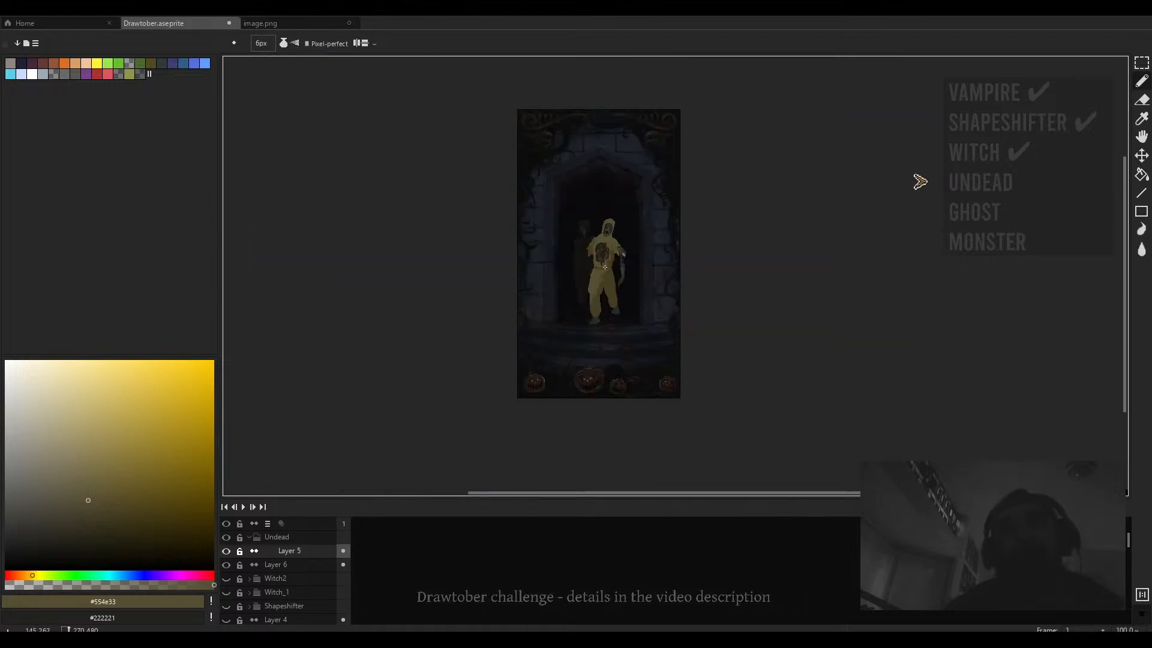
# - Examine the front undead figure's face and chest up close, sampling dark colours and trying pencil sizes
pyautogui.scroll(2, 605, 267)
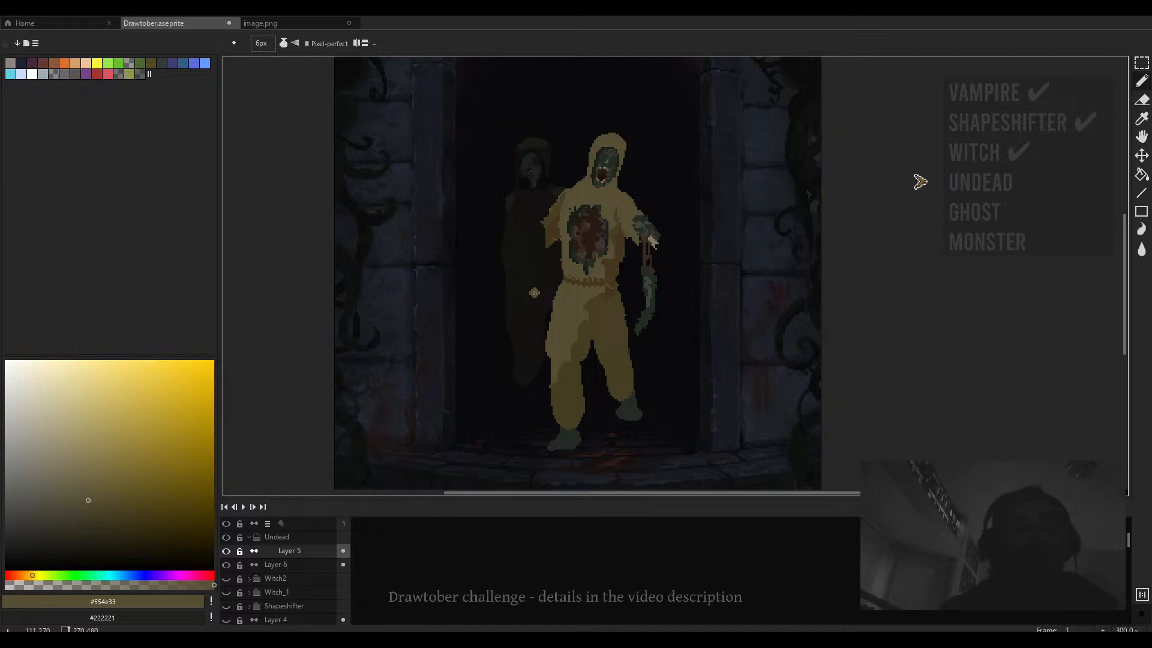
pyautogui.moveTo(533, 292); pyautogui.dragTo(546, 333)
pyautogui.keyDown('alt'); pyautogui.click(527, 257); pyautogui.keyUp('alt')
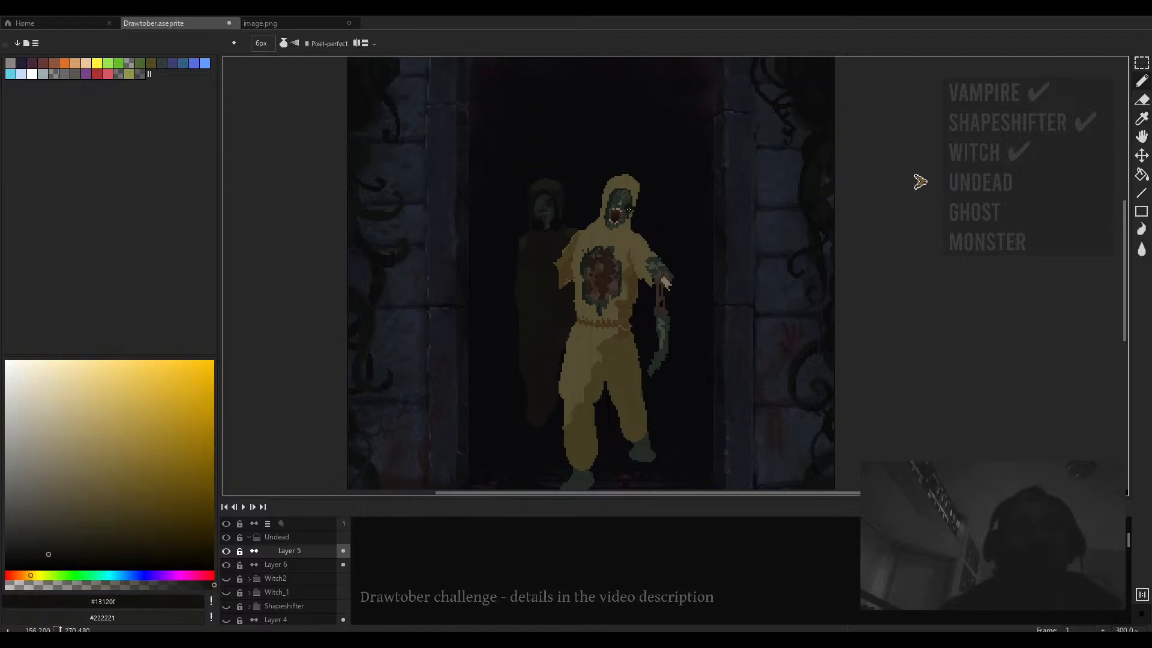
pyautogui.scroll(1, 628, 210)
pyautogui.scroll(1, 623, 234)
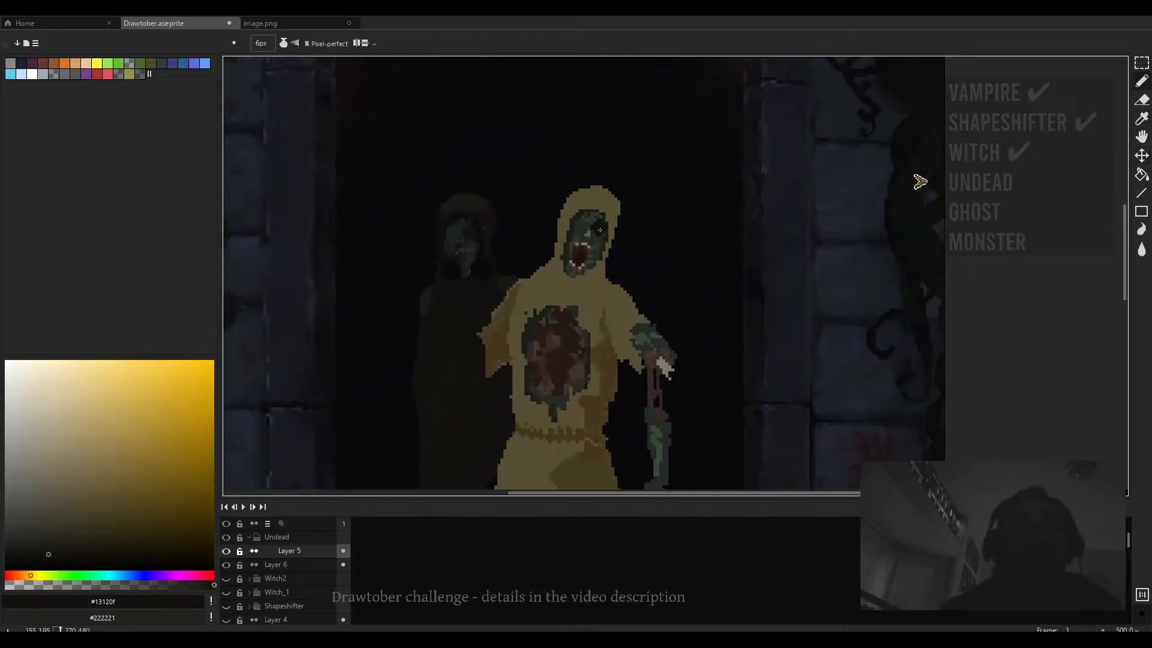
pyautogui.scroll(1, 600, 230)
pyautogui.press('-')
pyautogui.press('-')
pyautogui.press('-')
pyautogui.press('-')
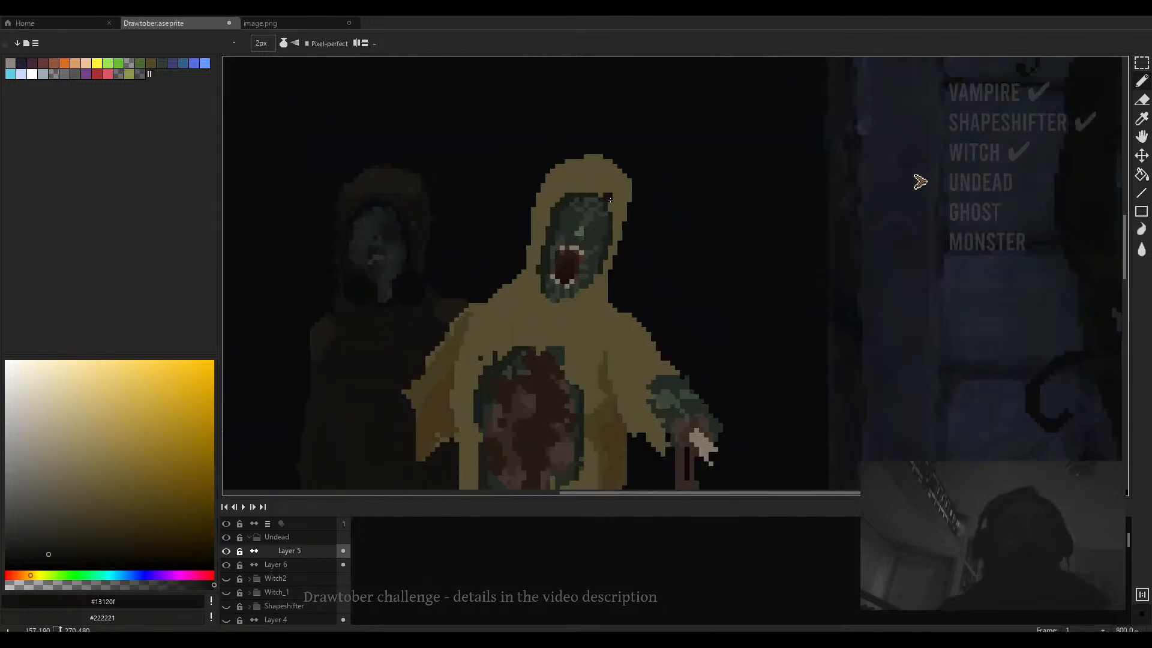
pyautogui.press('-')
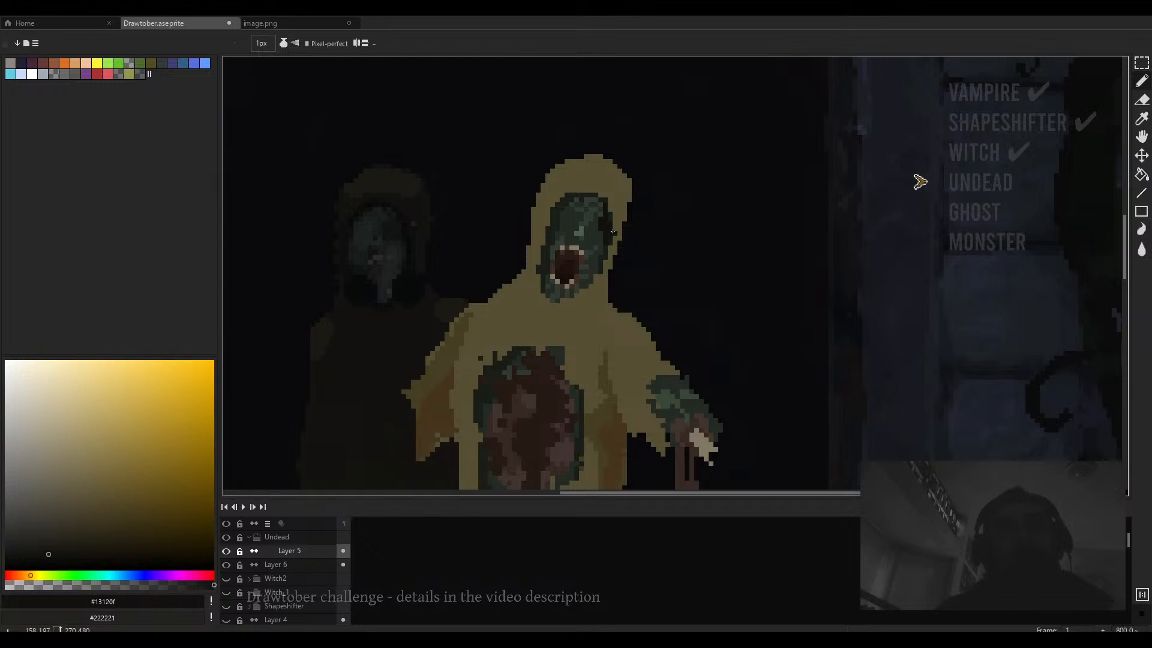
pyautogui.scroll(-5, 613, 232)
pyautogui.scroll(3, 593, 270)
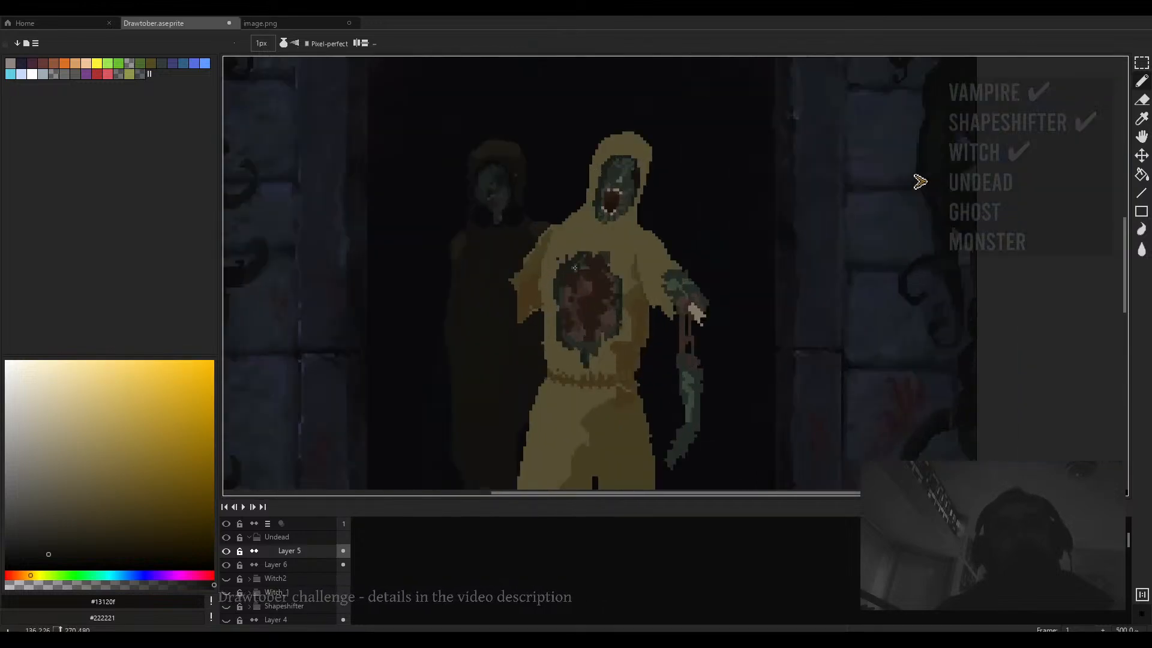
pyautogui.scroll(-1, 605, 287)
pyautogui.scroll(2, 591, 273)
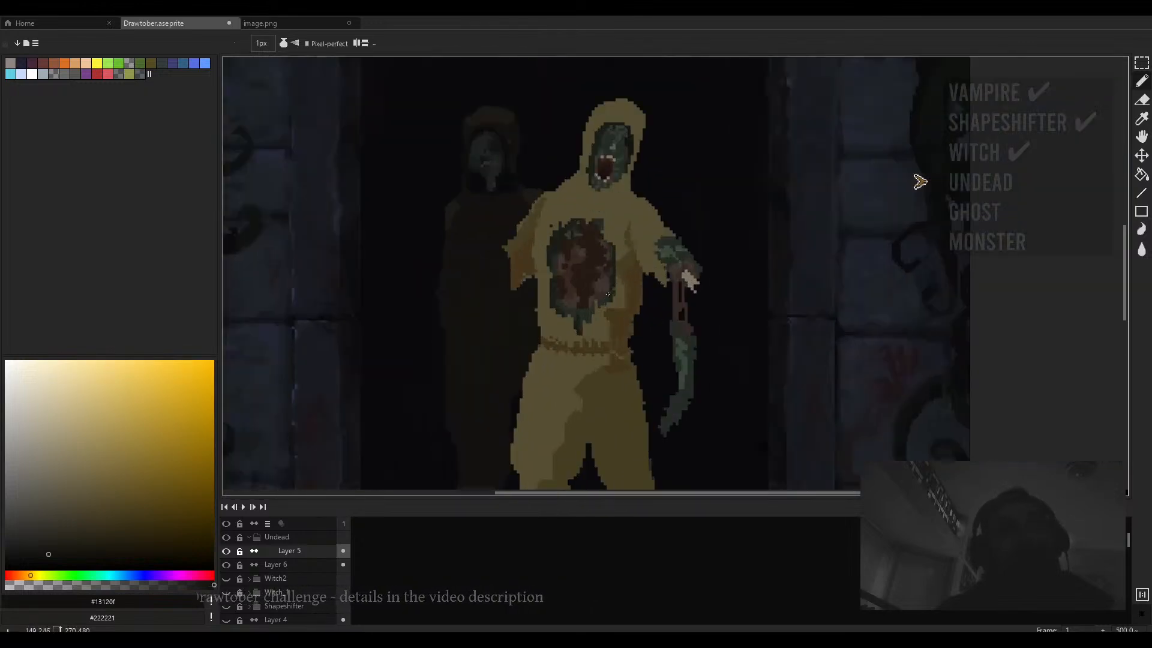
pyautogui.keyDown('alt'); pyautogui.click(589, 272); pyautogui.keyUp('alt')
pyautogui.press('+')
pyautogui.press('+')
pyautogui.press('+')
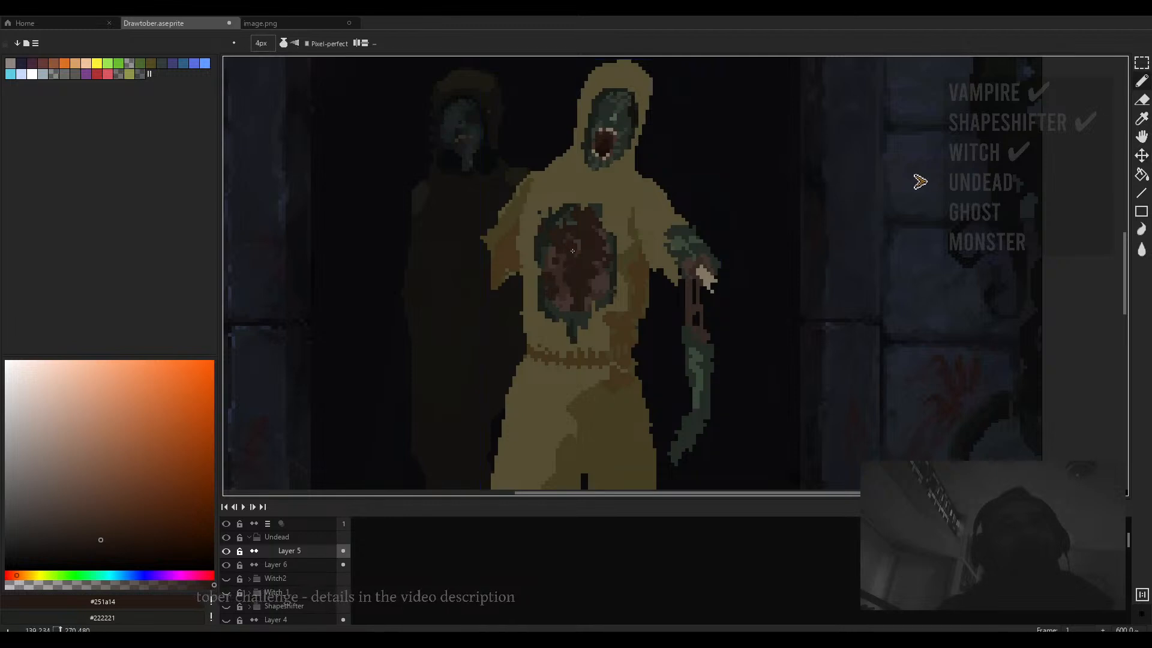
pyautogui.press('-')
pyautogui.press('-')
pyautogui.press('-')
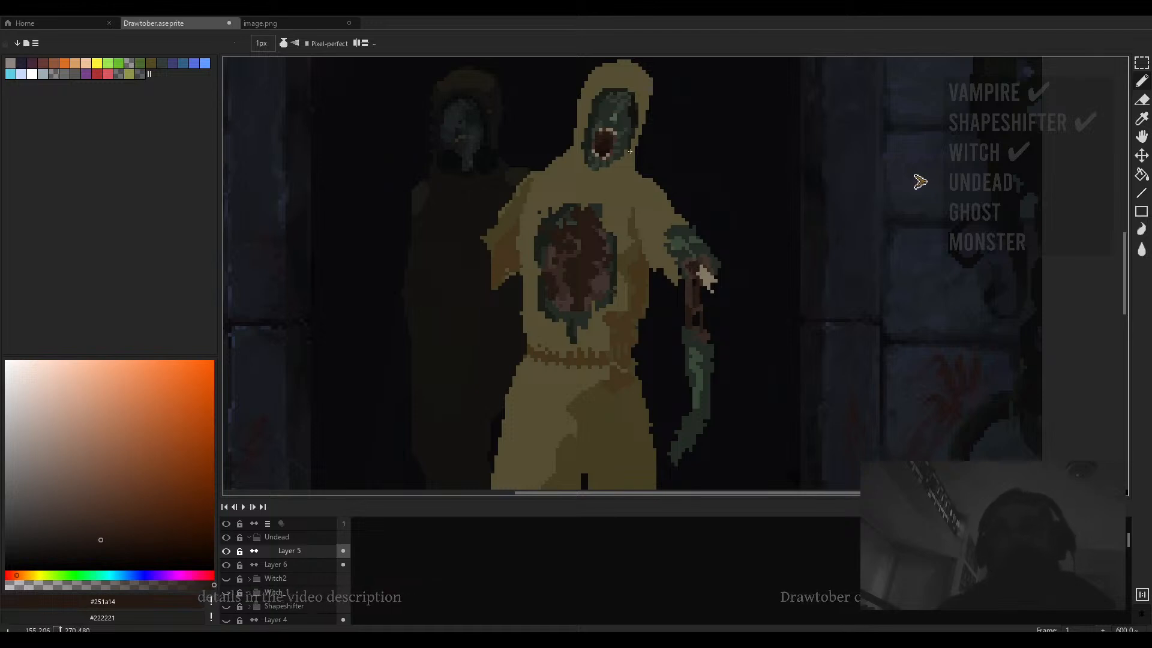
# - Erase pixels around the front figure's legs to reshape its stride
pyautogui.scroll(-3, 679, 221)
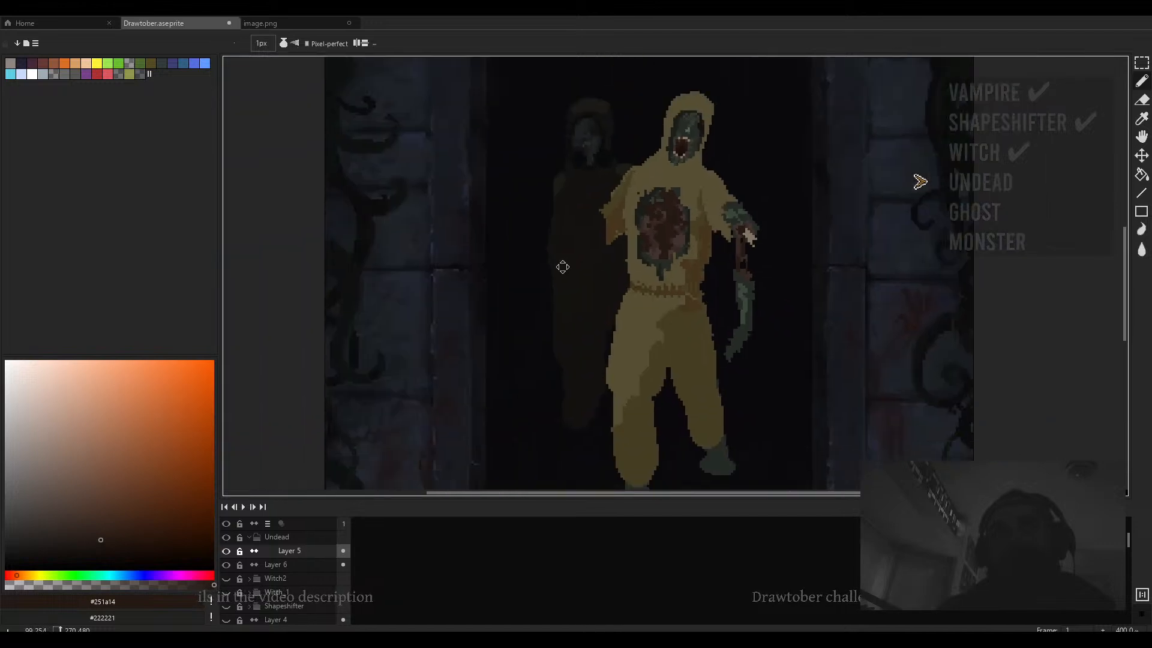
pyautogui.scroll(-2, 559, 309)
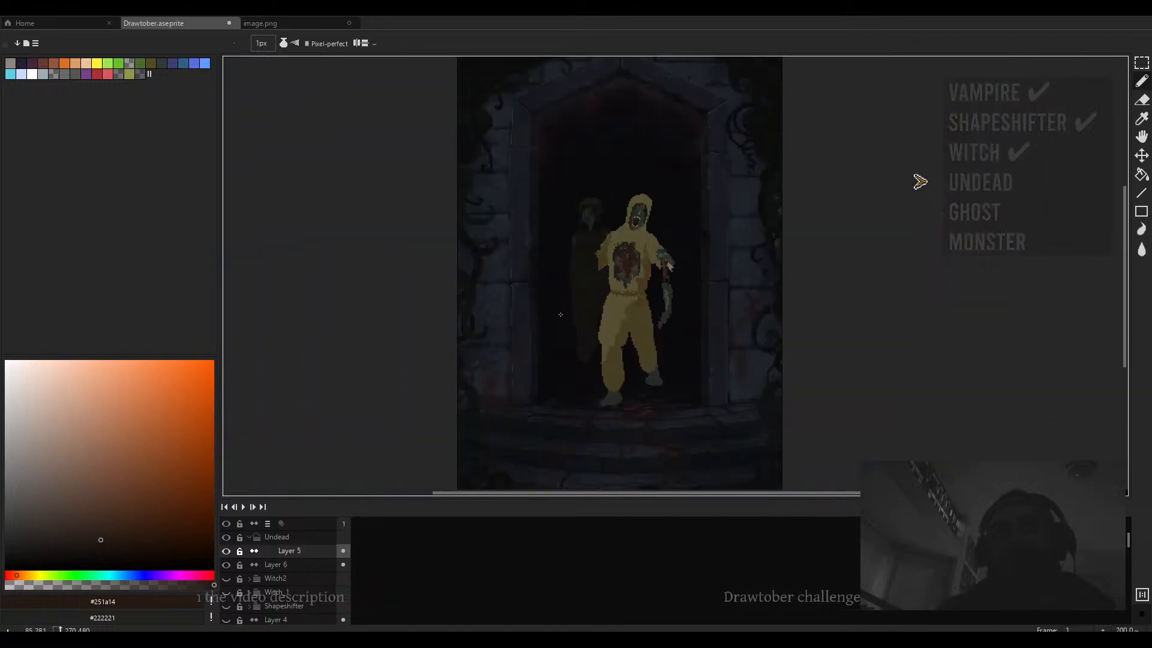
pyautogui.scroll(1, 609, 332)
pyautogui.press('e')
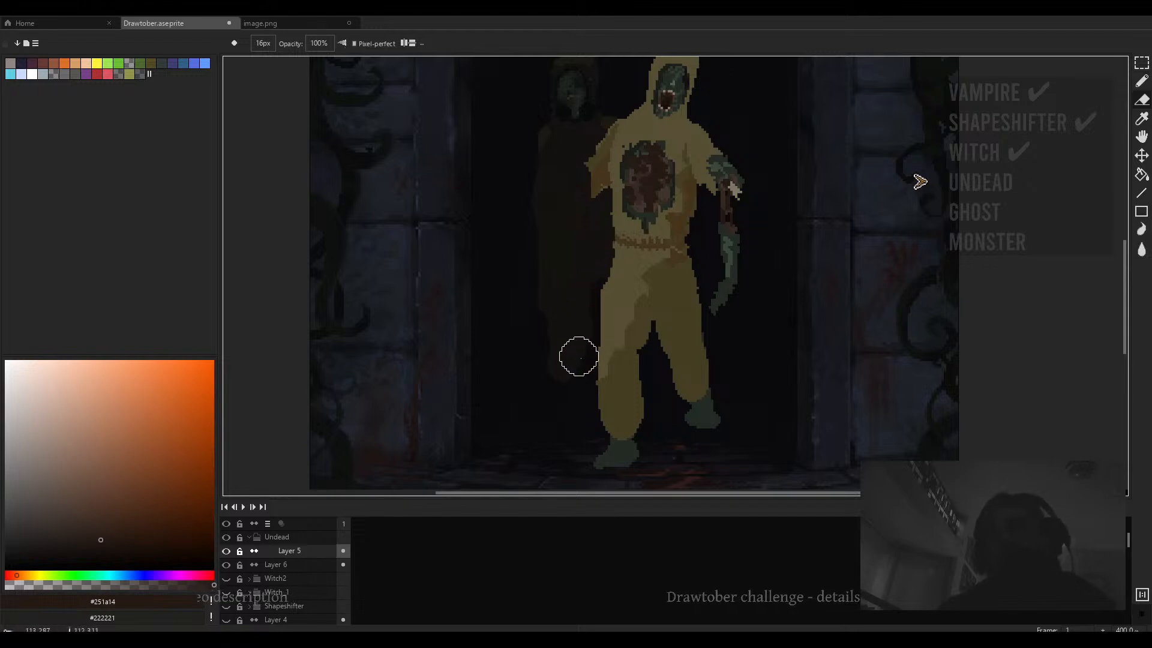
pyautogui.moveTo(651, 375)
pyautogui.mouseDown()
pyautogui.moveTo(648, 422)
pyautogui.moveTo(596, 425)
pyautogui.moveTo(593, 412)
pyautogui.mouseUp()
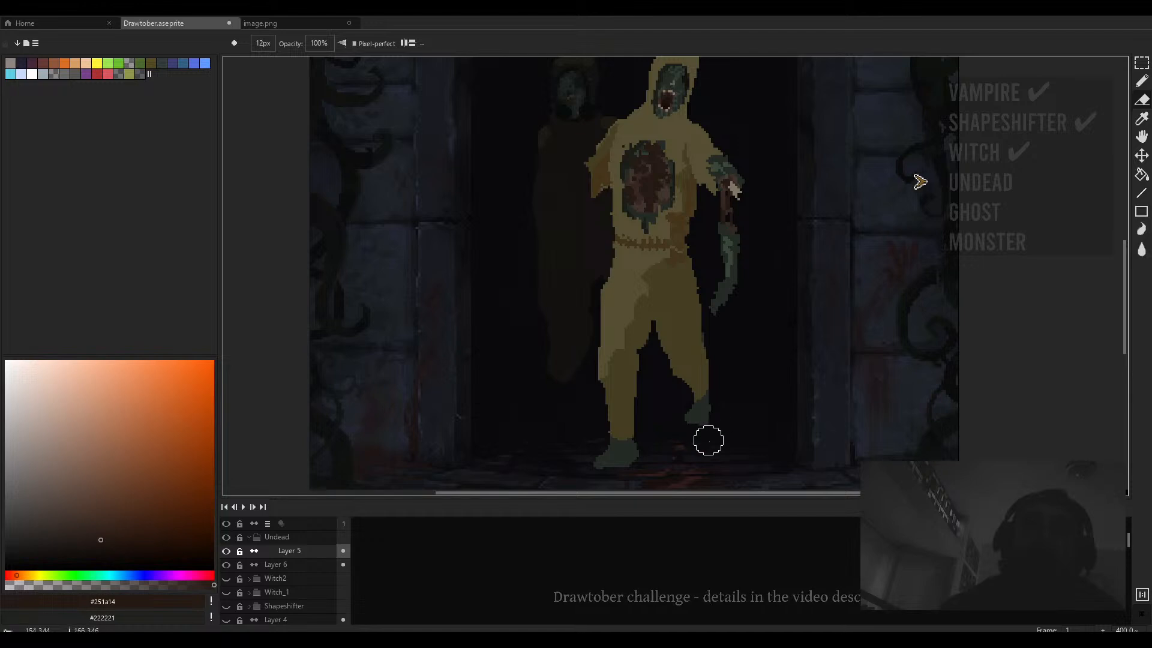
pyautogui.moveTo(708, 423); pyautogui.dragTo(710, 432)
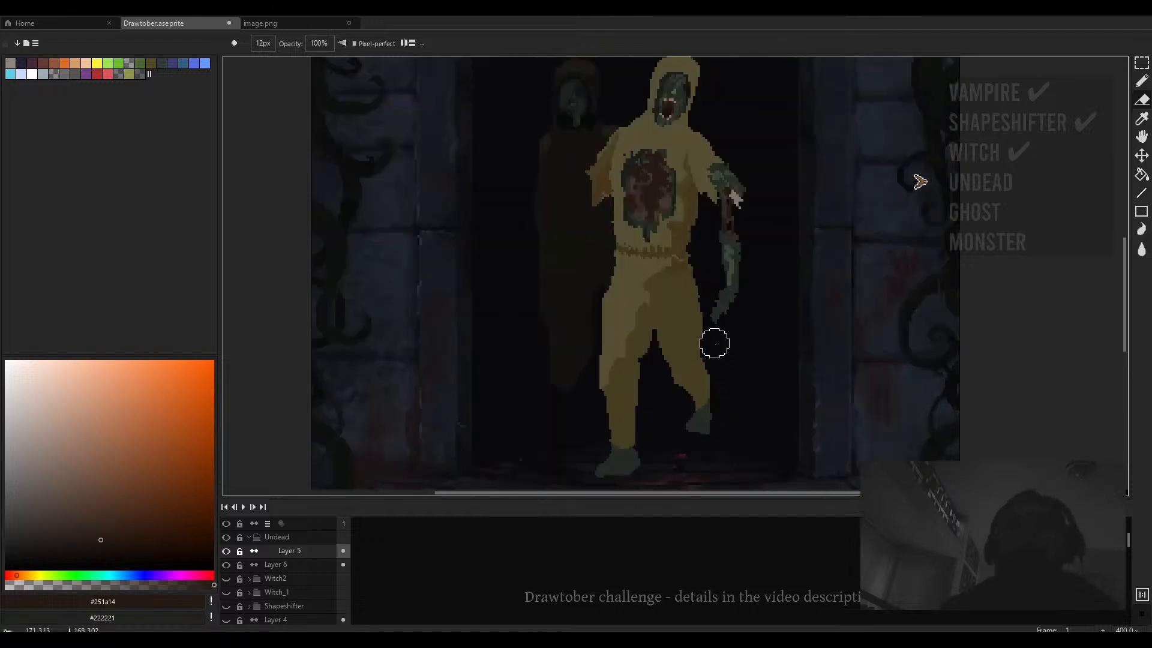
# - Select the front figure's rear foot and move it up to meet the shortened leg, then deselect
pyautogui.scroll(4, 712, 341)
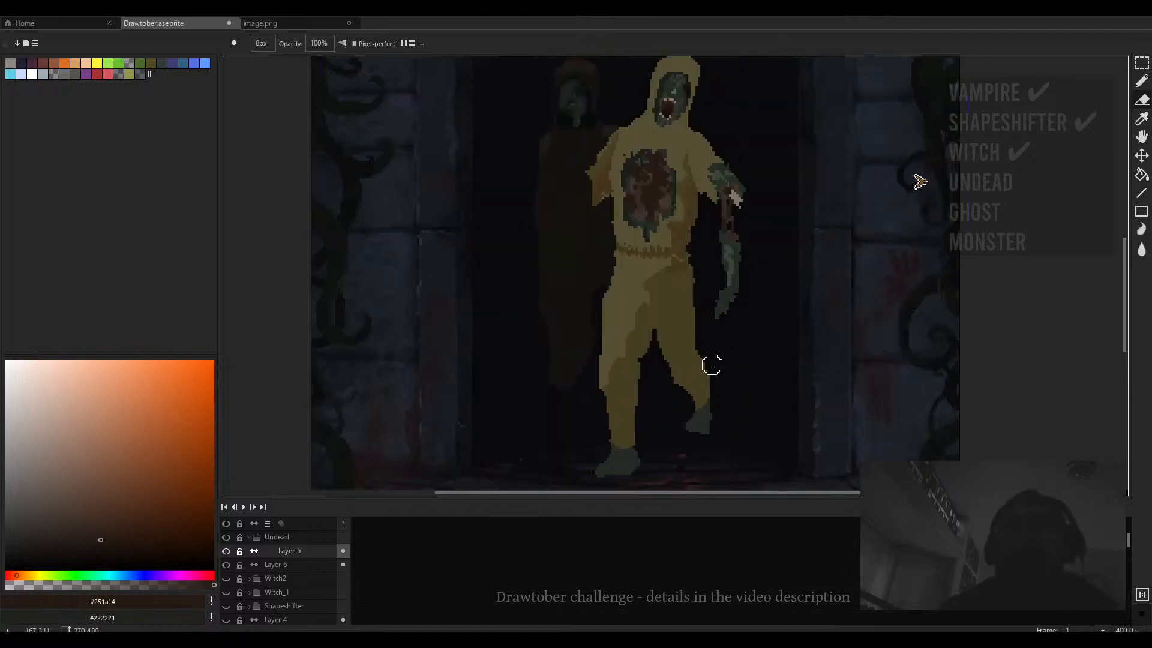
pyautogui.scroll(-3, 713, 365)
pyautogui.scroll(3, 722, 379)
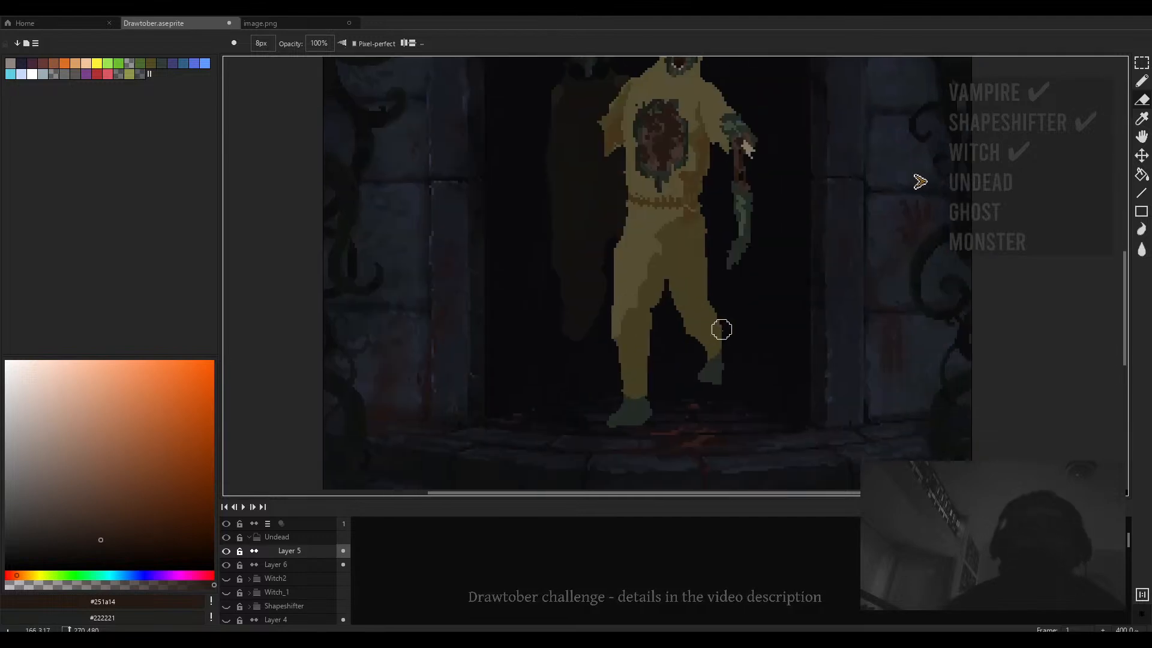
pyautogui.press('m')
pyautogui.moveTo(750, 309); pyautogui.dragTo(706, 370)
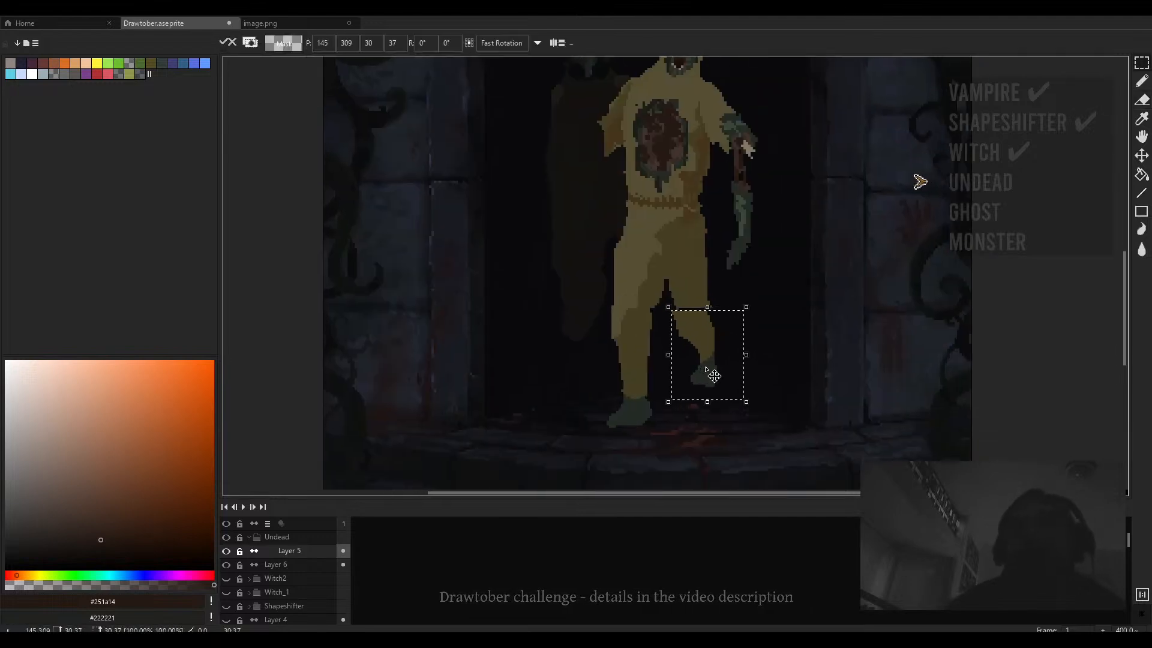
pyautogui.moveTo(712, 411)
pyautogui.mouseDown()
pyautogui.moveTo(700, 383)
pyautogui.moveTo(710, 377)
pyautogui.mouseUp()
pyautogui.hotkey('ctrl', 'd')
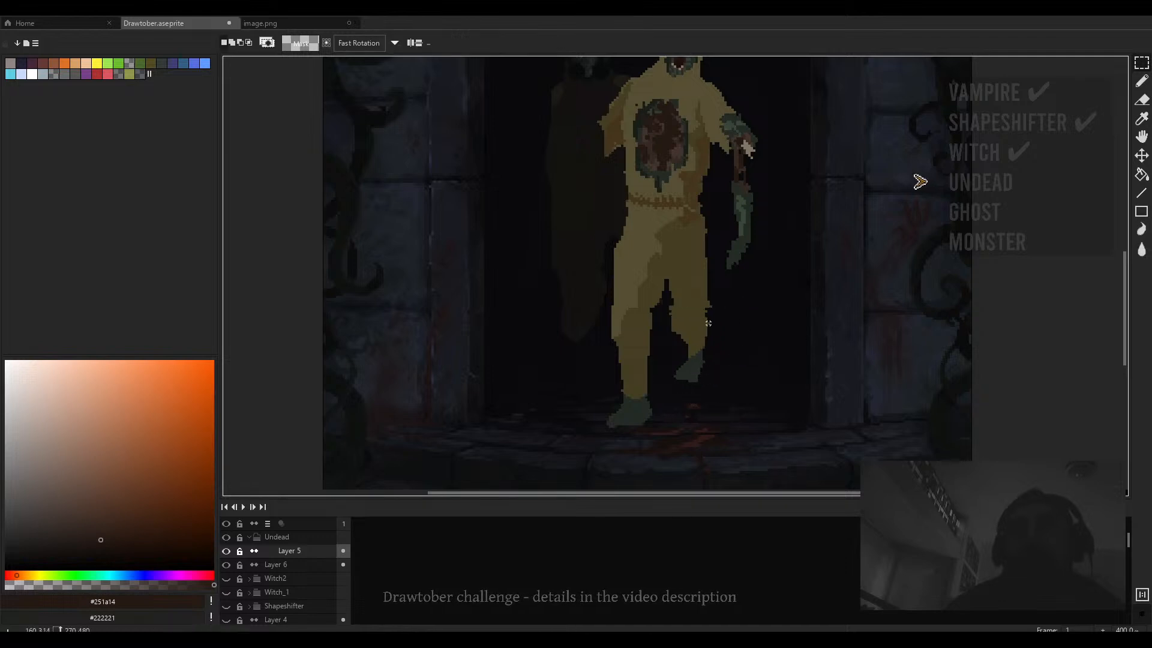
pyautogui.moveTo(706, 330); pyautogui.dragTo(706, 344)
pyautogui.press('b')
pyautogui.keyDown('alt'); pyautogui.click(667, 296); pyautogui.keyUp('alt')
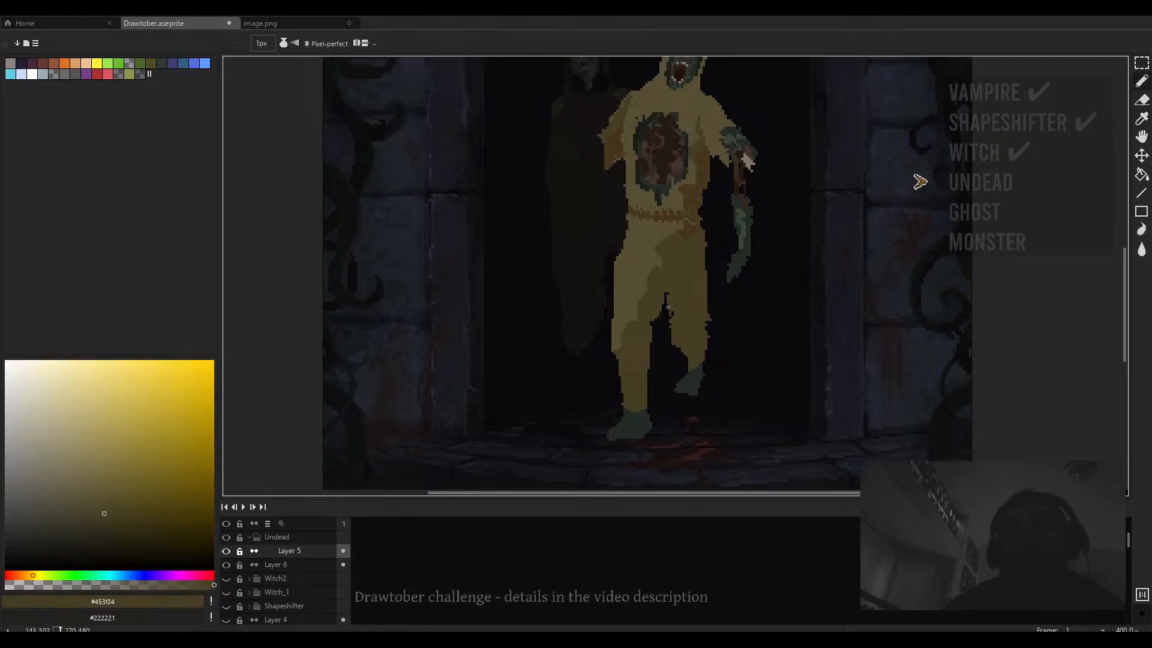
pyautogui.press('+')
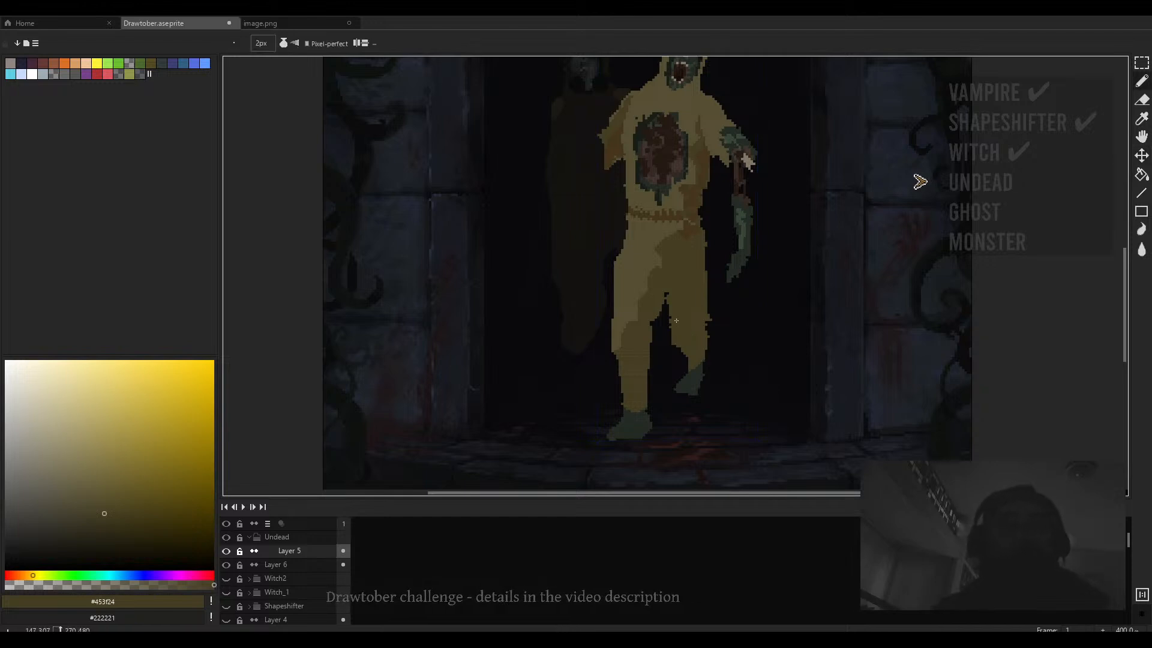
pyautogui.press('e')
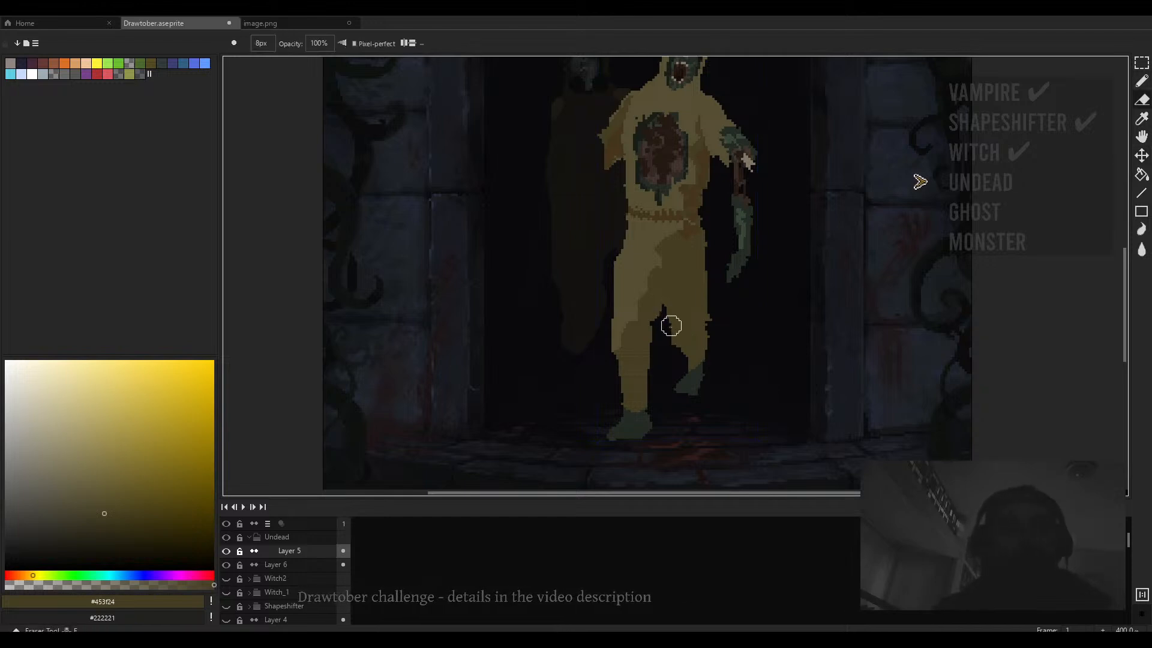
pyautogui.press('-')
pyautogui.press('-')
pyautogui.press('-')
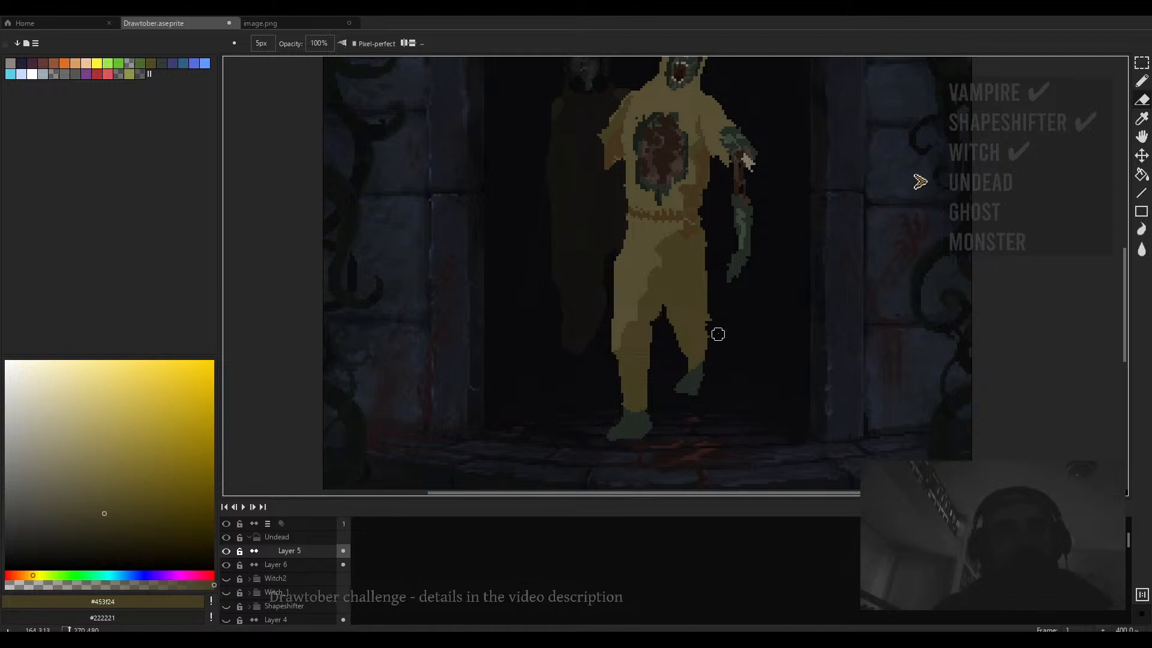
pyautogui.press('b')
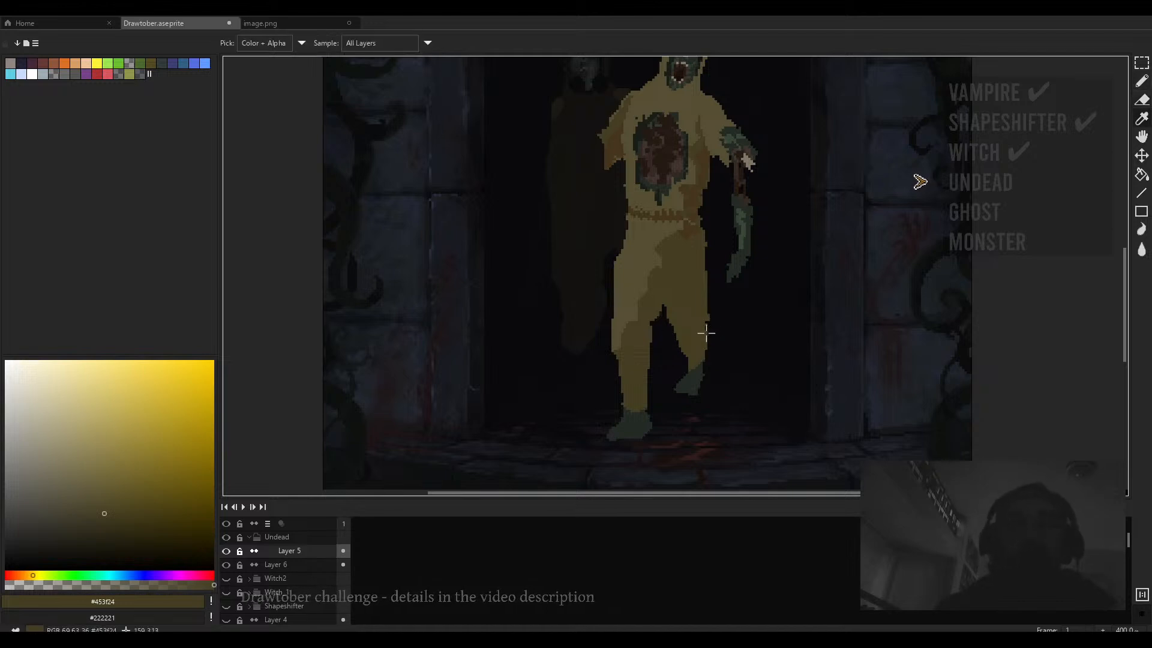
pyautogui.press('+')
pyautogui.press('+')
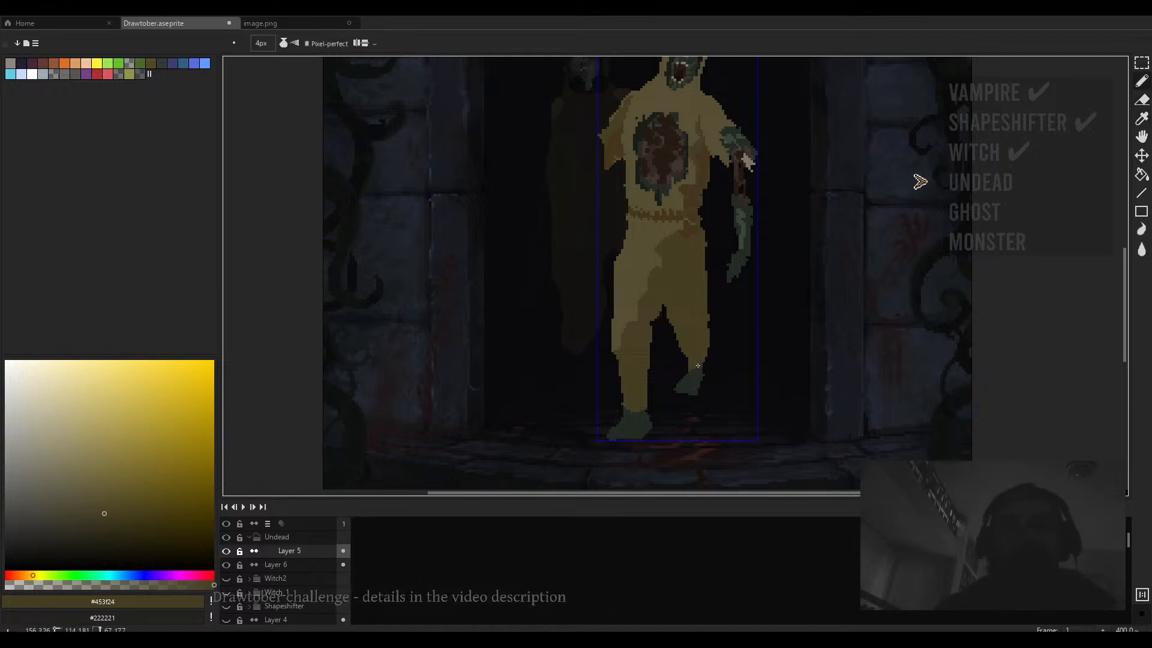
pyautogui.scroll(1, 698, 364)
pyautogui.press('e')
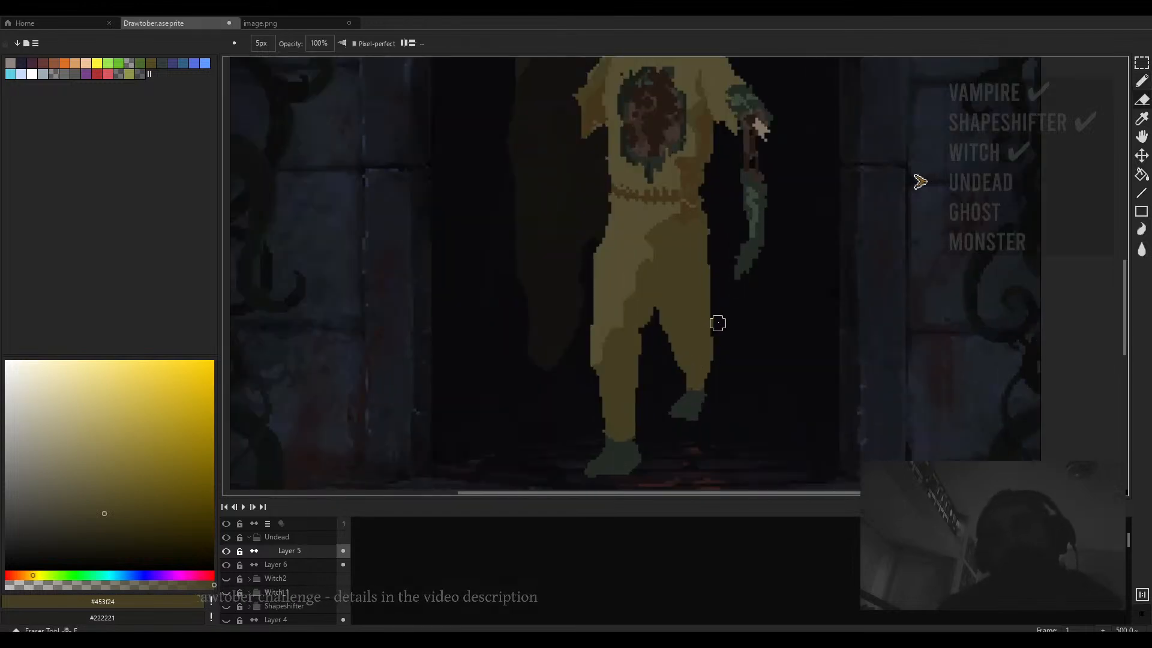
pyautogui.press('m')
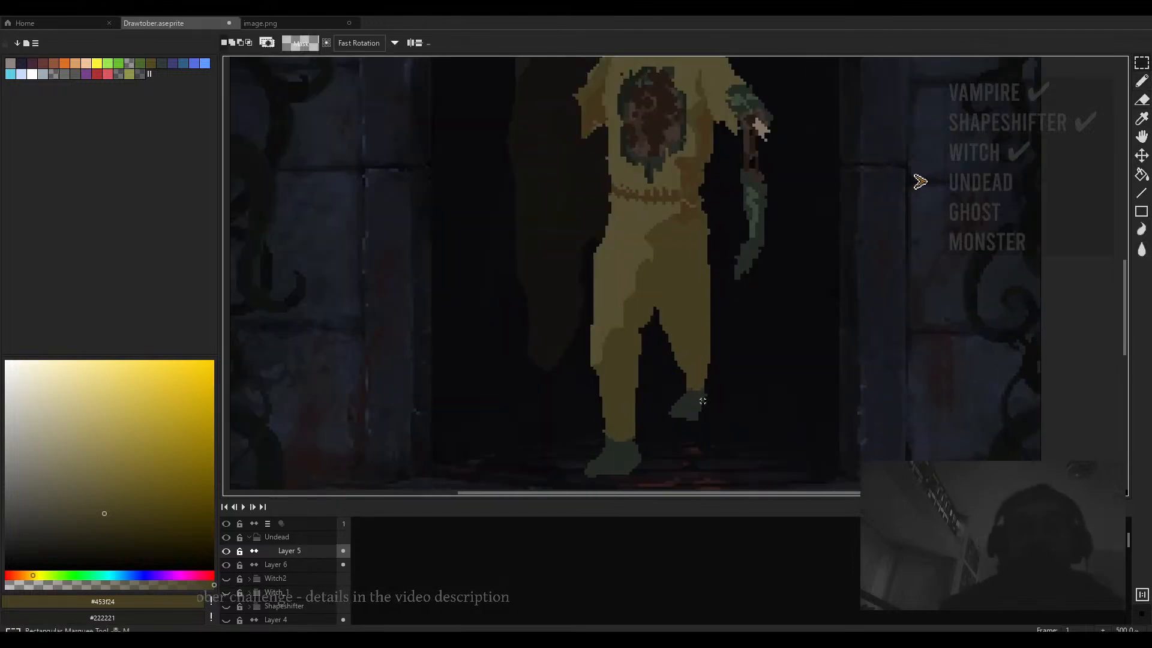
pyautogui.moveTo(711, 398); pyautogui.dragTo(660, 419)
pyautogui.click(741, 403)
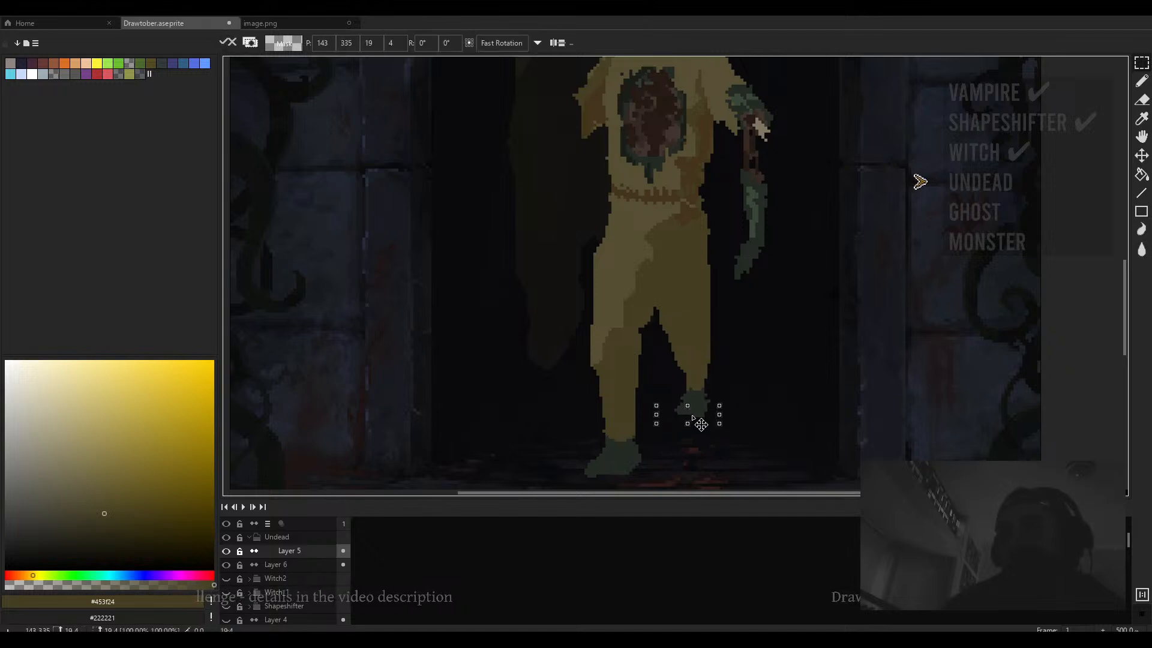
pyautogui.click(778, 393)
# - Sample the foot's dark green and pencil in the rear foot's outline
pyautogui.press('b')
pyautogui.scroll(2, 708, 404)
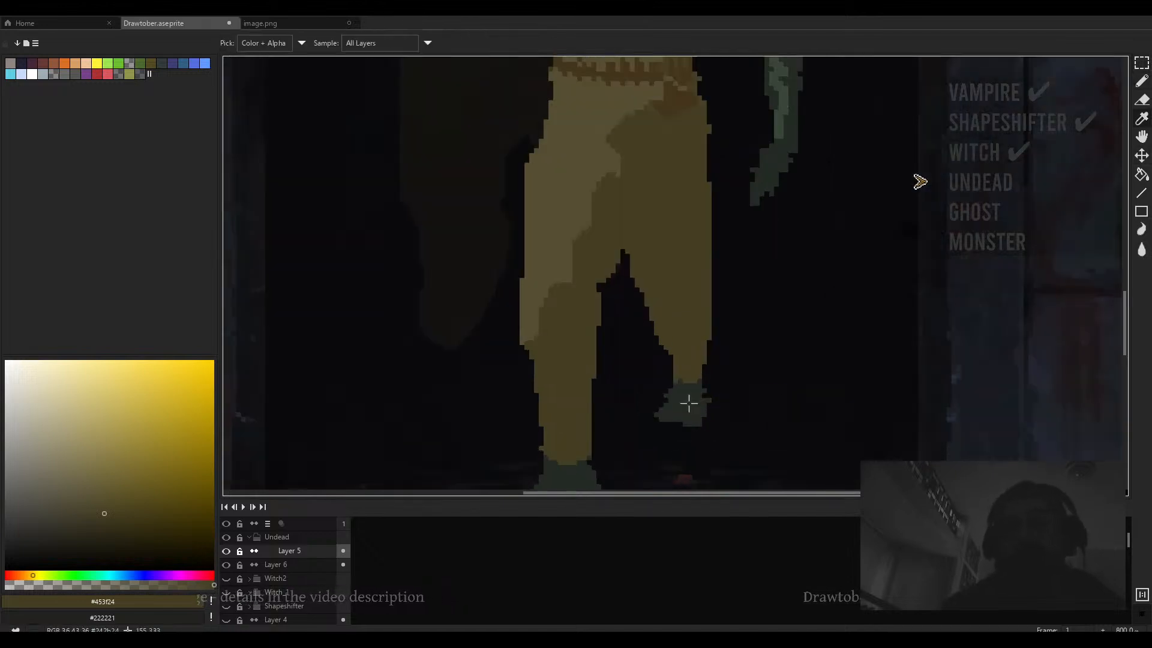
pyautogui.keyDown('alt'); pyautogui.click(689, 401); pyautogui.keyUp('alt')
pyautogui.moveTo(674, 401); pyautogui.dragTo(669, 402)
# - Erase along the inner edge of the front figure's rear leg with a 5 px eraser
pyautogui.press('e')
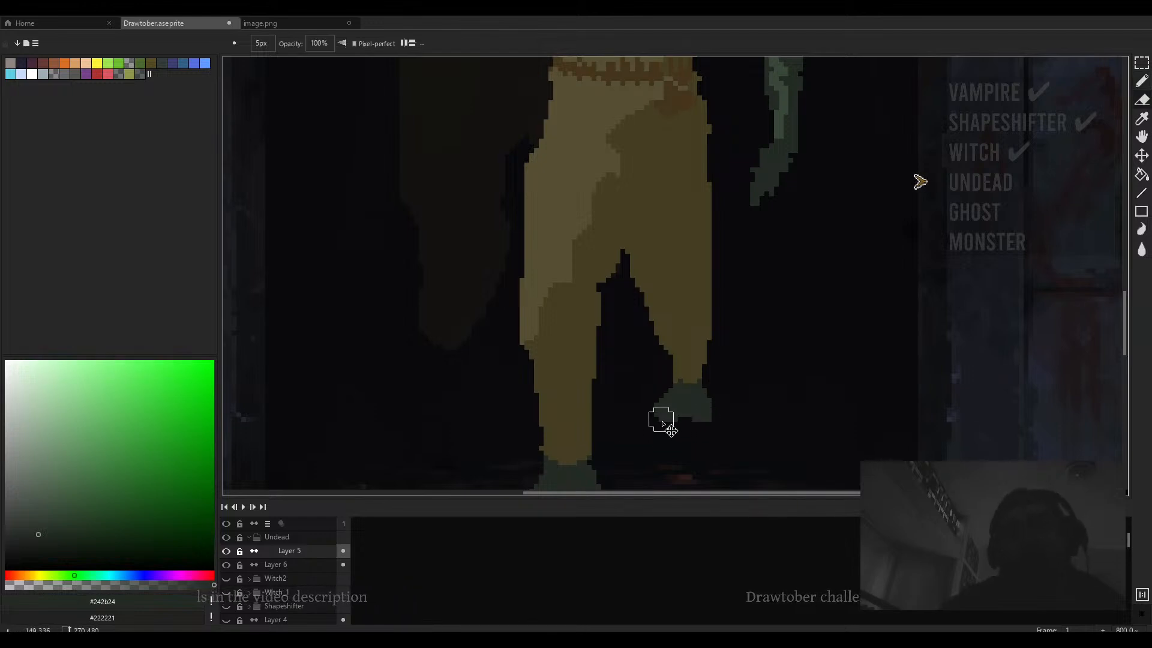
pyautogui.scroll(-3, 696, 399)
pyautogui.scroll(-2, 700, 399)
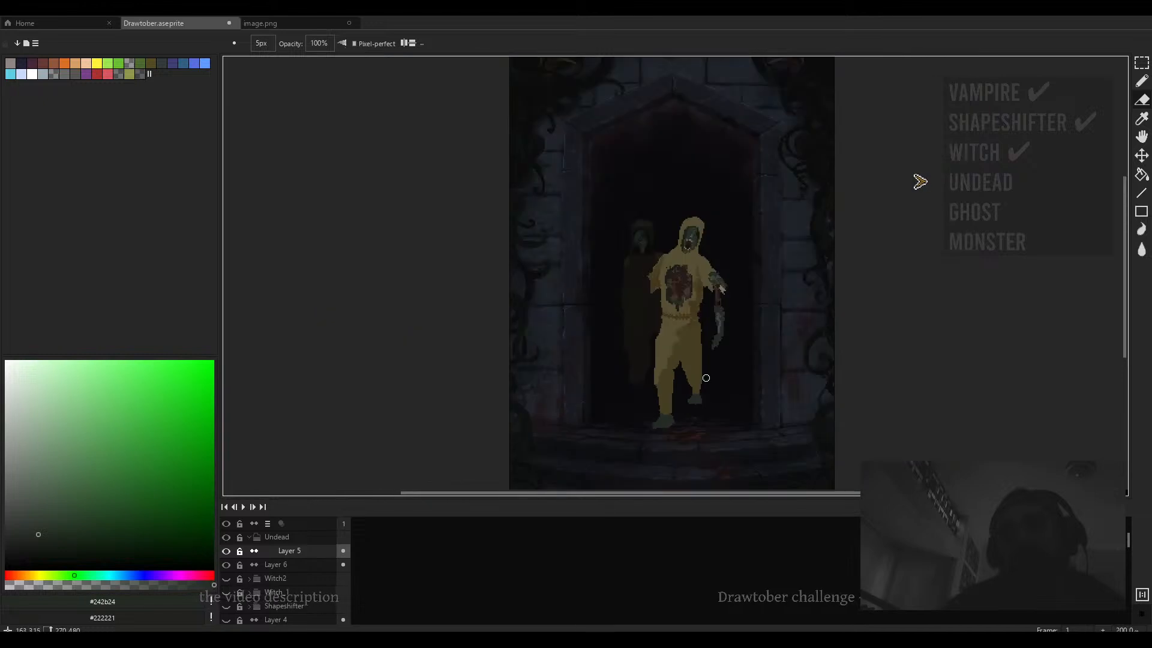
pyautogui.scroll(3, 703, 377)
pyautogui.moveTo(708, 313); pyautogui.dragTo(704, 388)
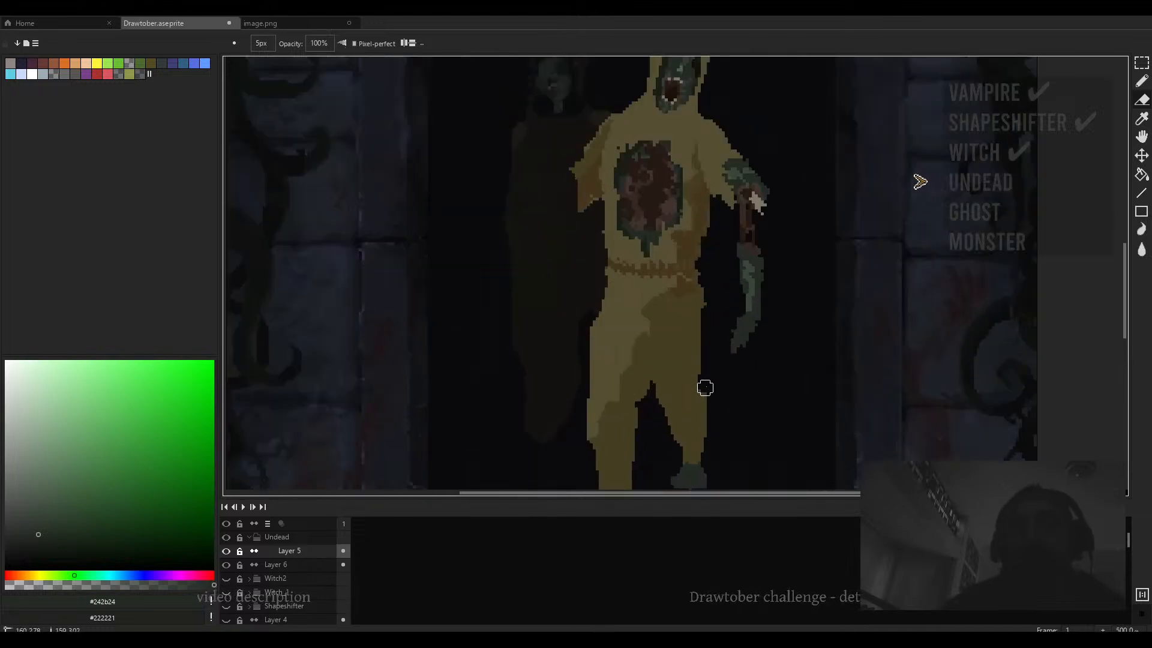
# - Sample the trouser brown and examine the front figure's legs and feet at several zoom levels
pyautogui.scroll(-3, 711, 387)
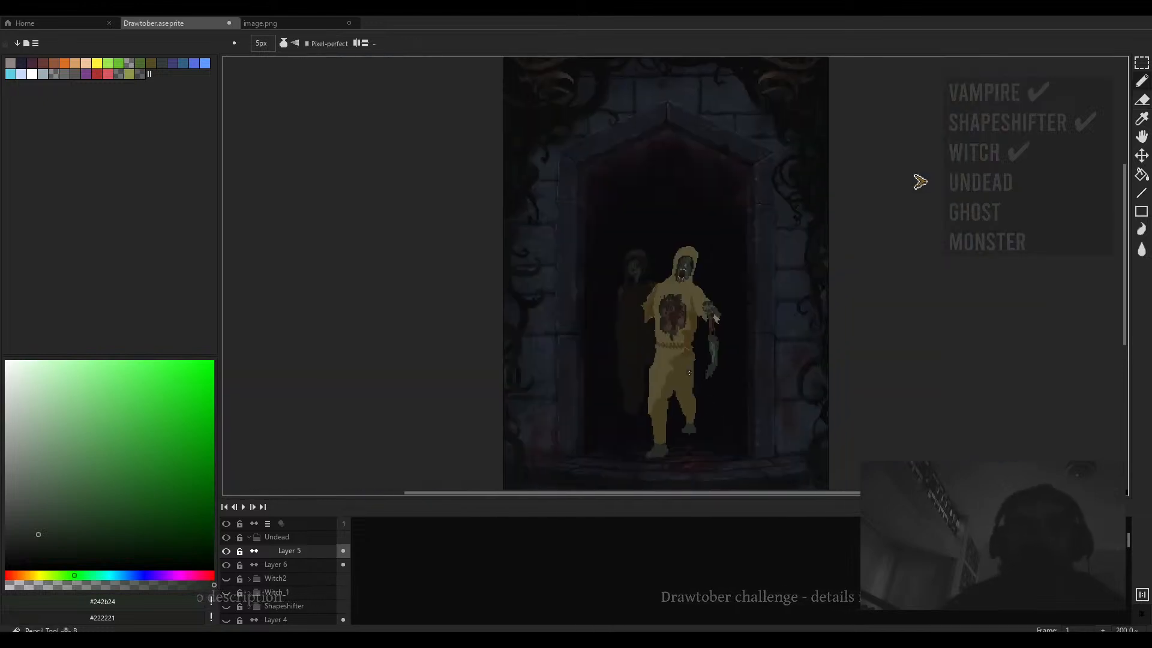
pyautogui.keyDown('alt'); pyautogui.click(708, 379); pyautogui.keyUp('alt')
pyautogui.scroll(1, 707, 381)
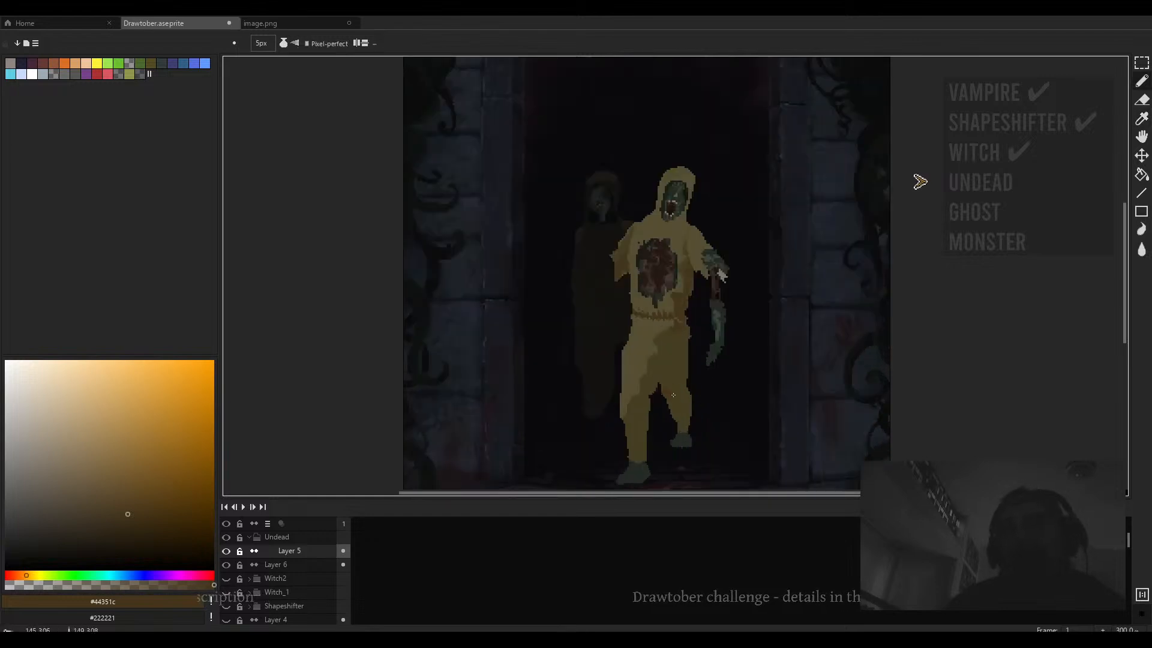
pyautogui.scroll(3, 685, 392)
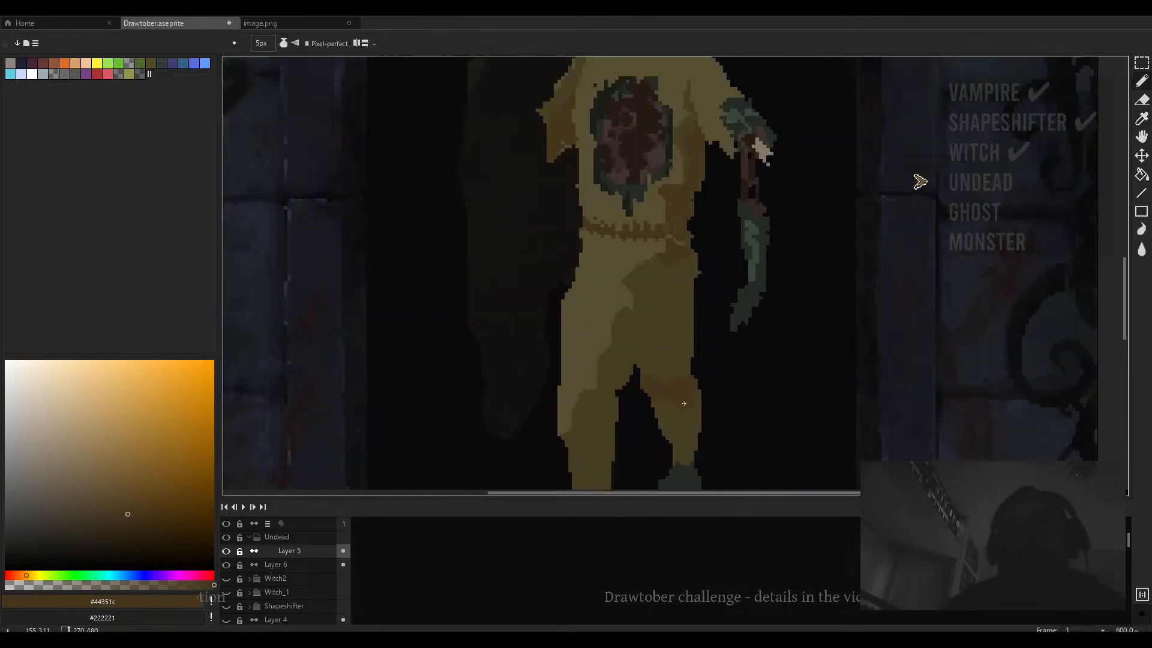
pyautogui.press('space')
pyautogui.scroll(-4, 684, 412)
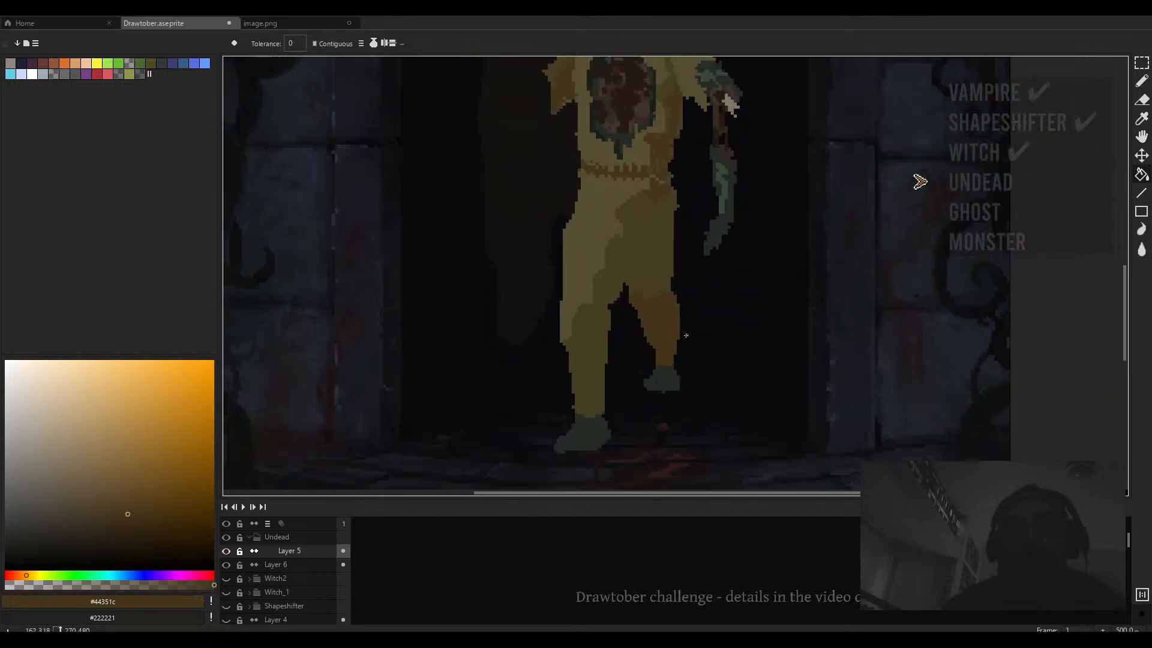
pyautogui.press('r')
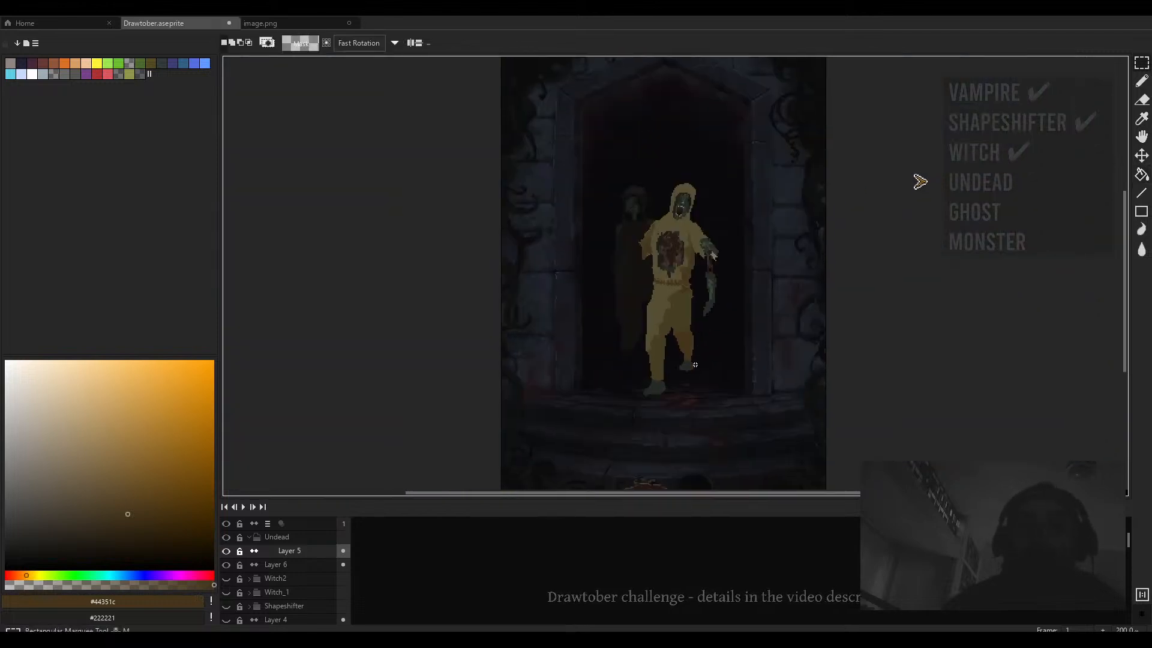
pyautogui.scroll(3, 693, 361)
pyautogui.press('e')
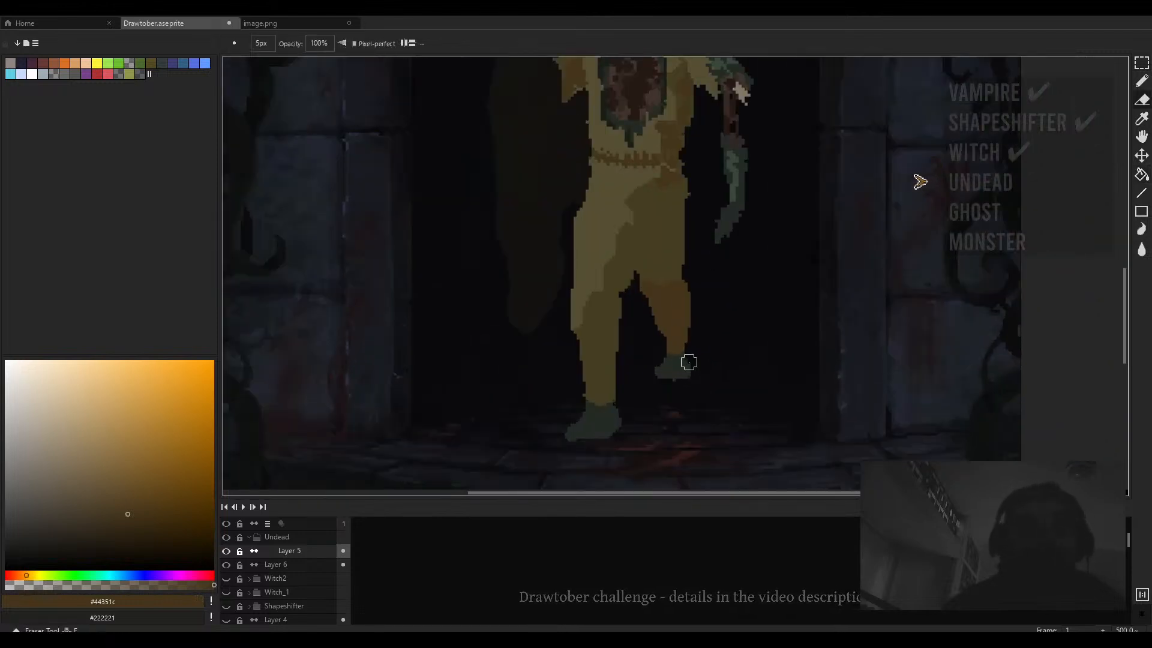
pyautogui.press('b')
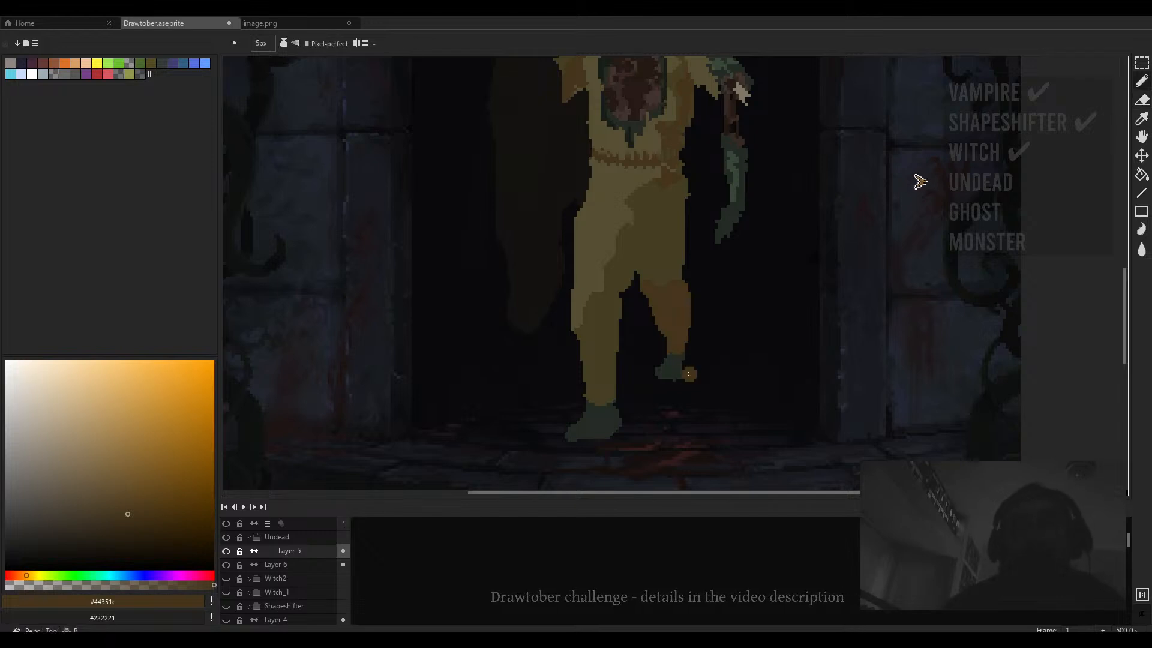
# - Sample the foot's dark green and pencil it onto the top of the front figure's forward foot with a 2 px brush
pyautogui.keyDown('alt'); pyautogui.click(679, 368); pyautogui.keyUp('alt')
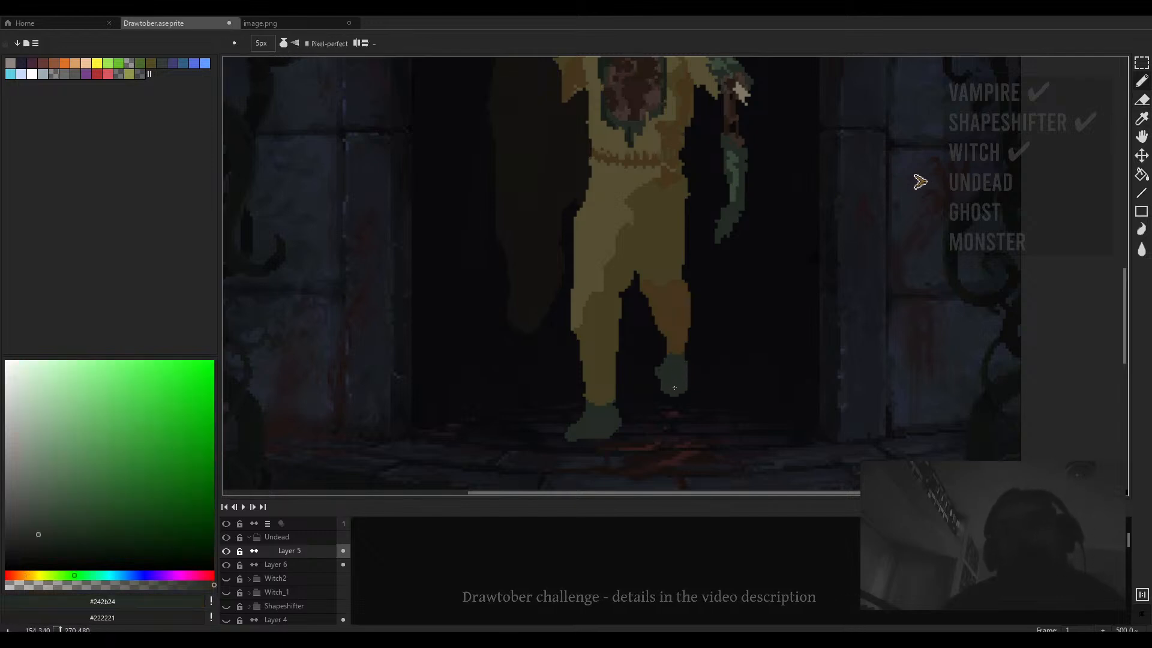
pyautogui.scroll(-3, 661, 389)
pyautogui.scroll(2, 666, 373)
pyautogui.press('e')
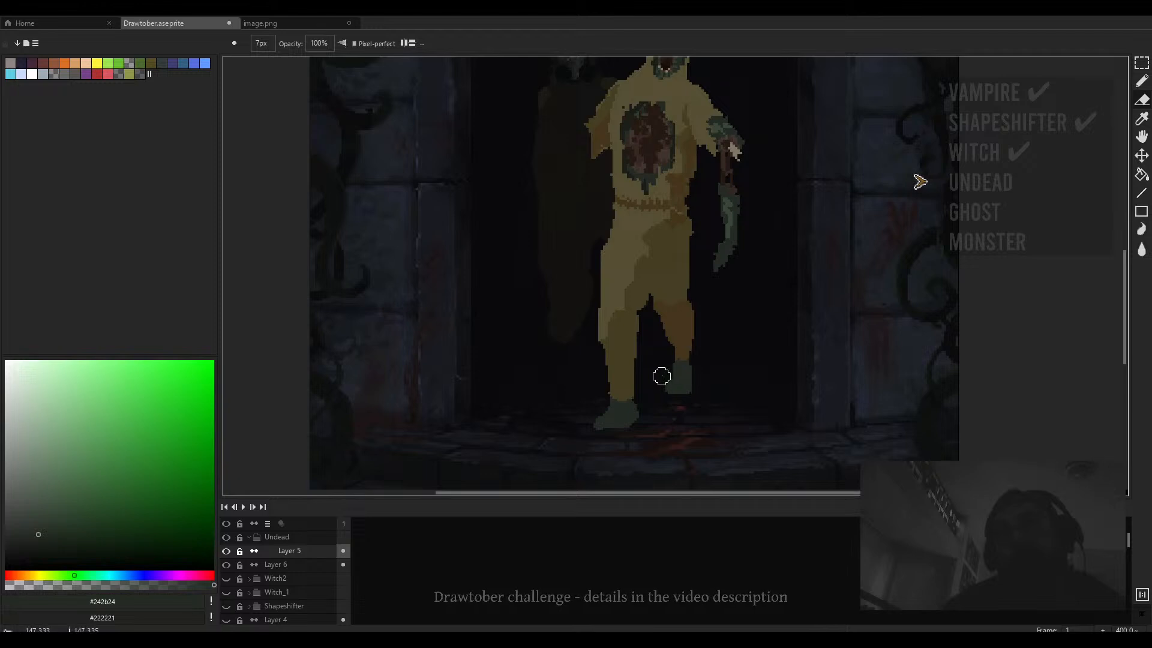
pyautogui.scroll(-3, 661, 377)
pyautogui.scroll(3, 690, 363)
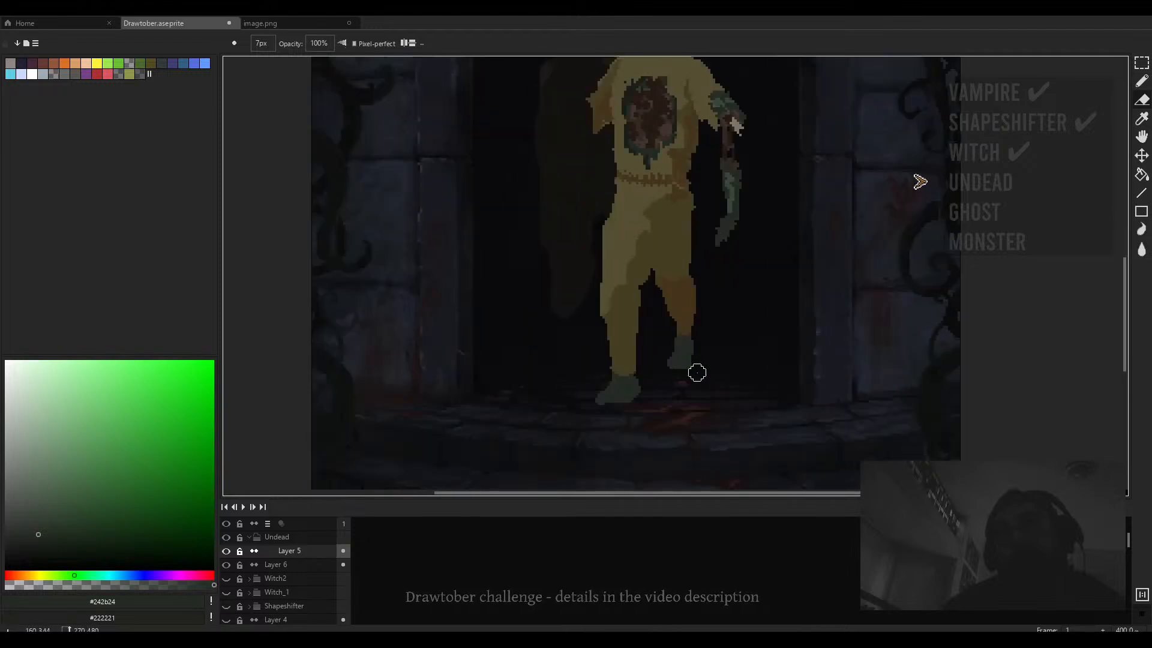
pyautogui.press('b')
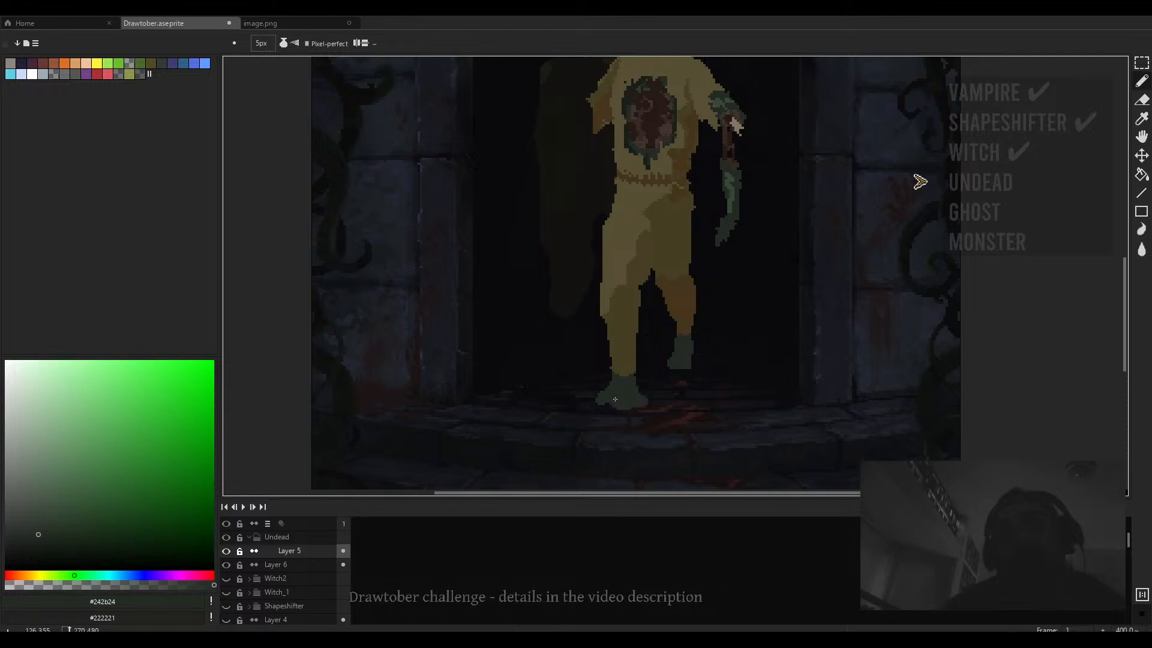
pyautogui.press('e')
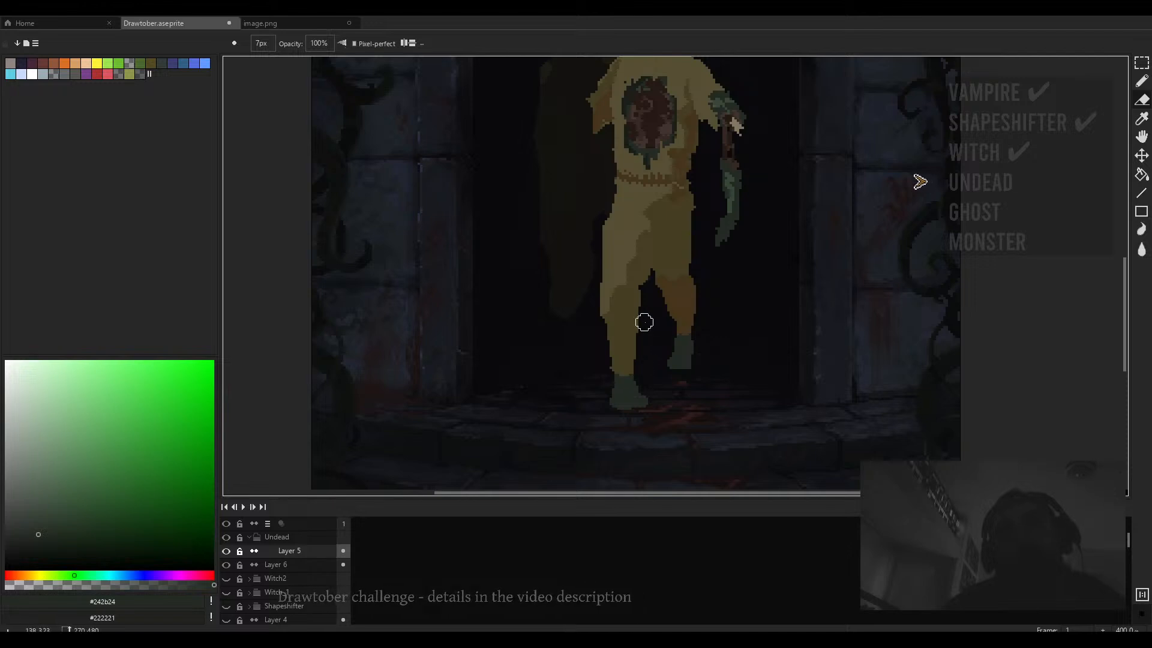
pyautogui.press('b')
pyautogui.keyDown('alt'); pyautogui.click(624, 372); pyautogui.keyUp('alt')
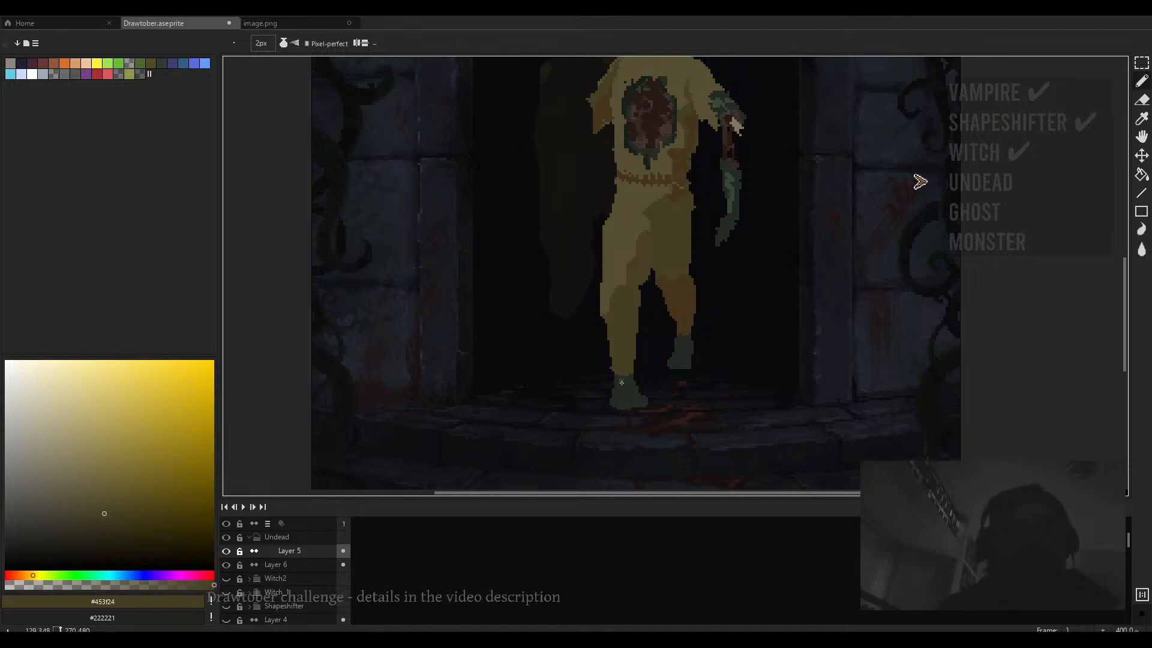
pyautogui.scroll(1, 621, 375)
pyautogui.scroll(-3, 618, 377)
pyautogui.scroll(3, 624, 375)
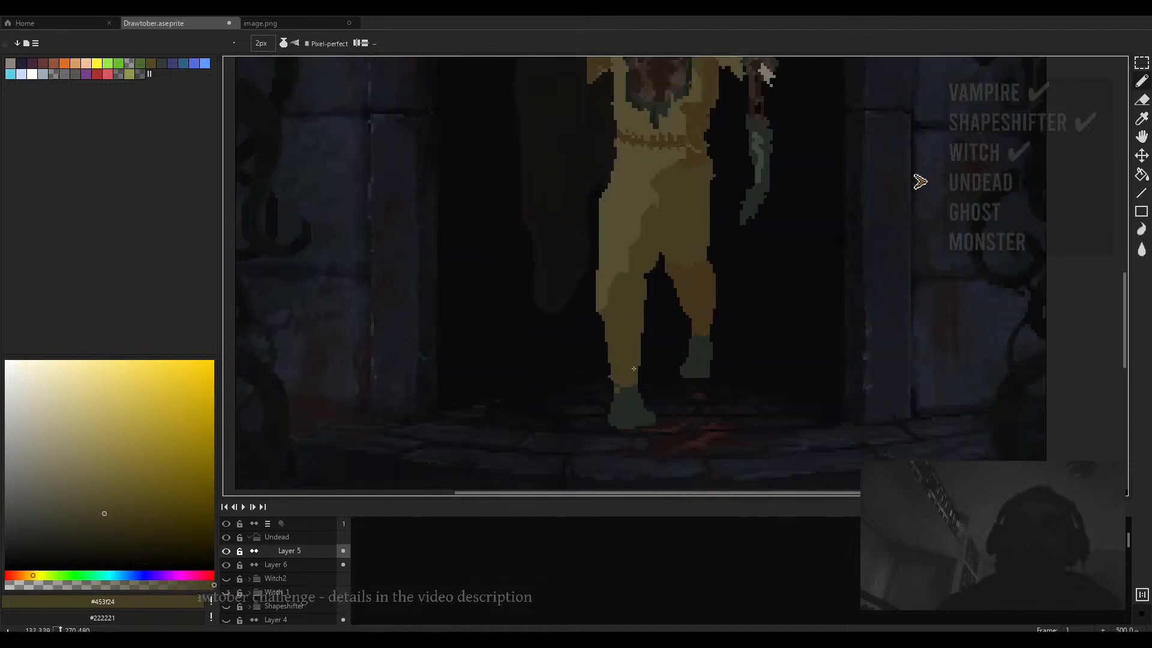
pyautogui.keyDown('alt'); pyautogui.click(625, 375); pyautogui.keyUp('alt')
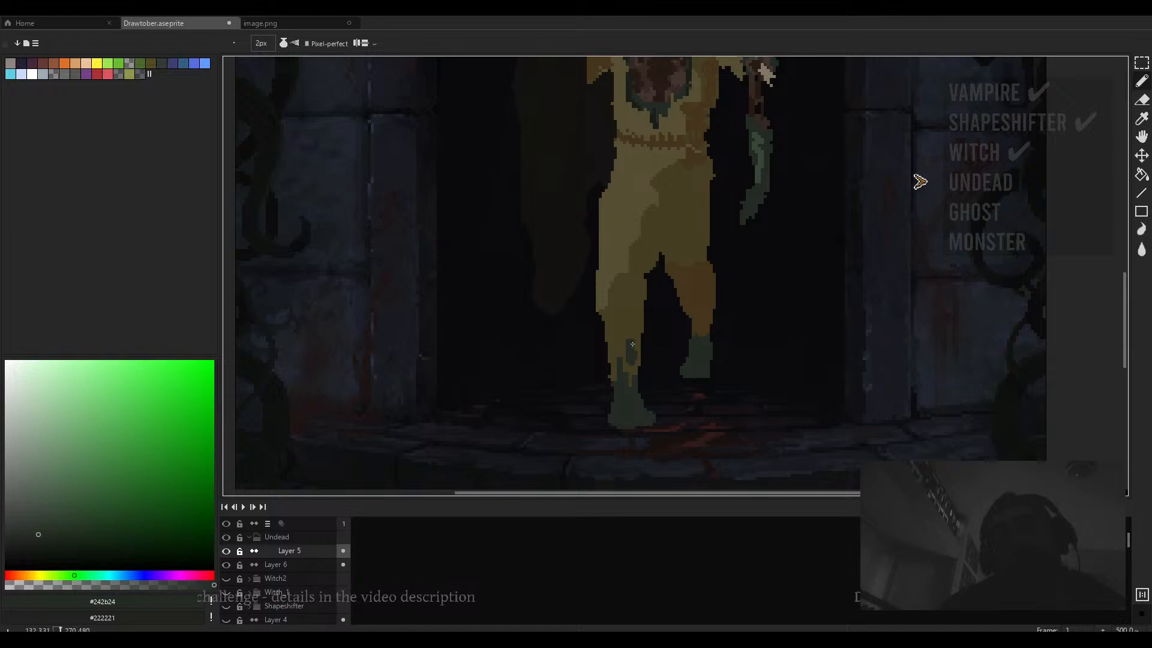
pyautogui.keyDown('alt'); pyautogui.click(611, 343); pyautogui.keyUp('alt')
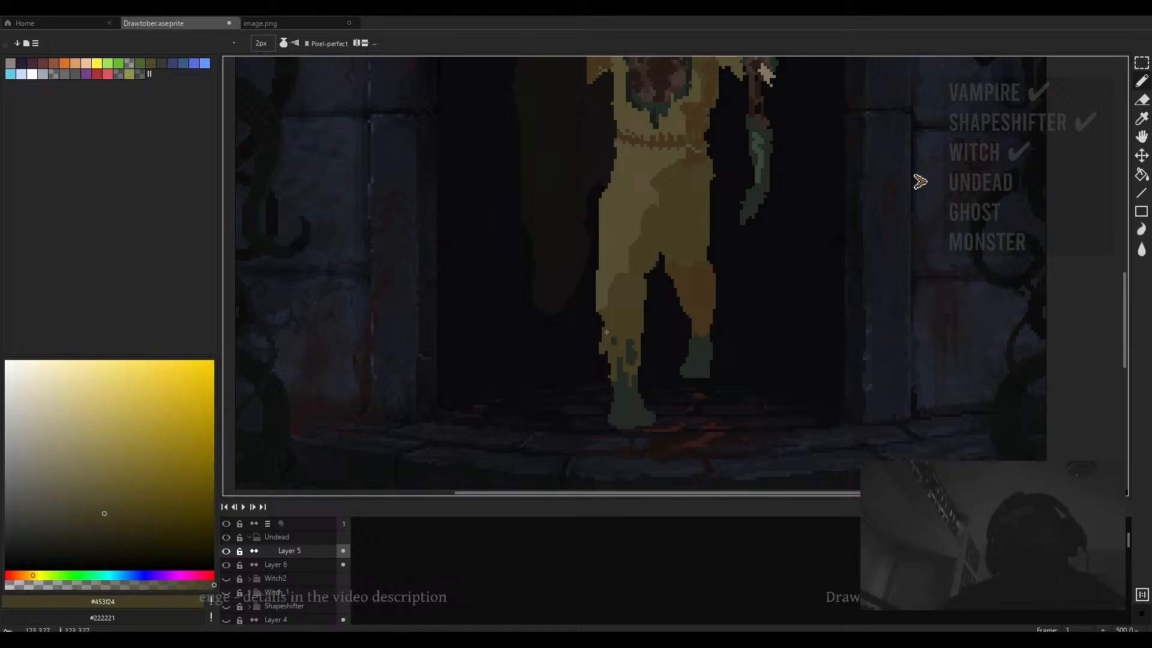
# - Sample the near-black green and pencil 1 px dark details into the forward foot
pyautogui.scroll(-4, 606, 332)
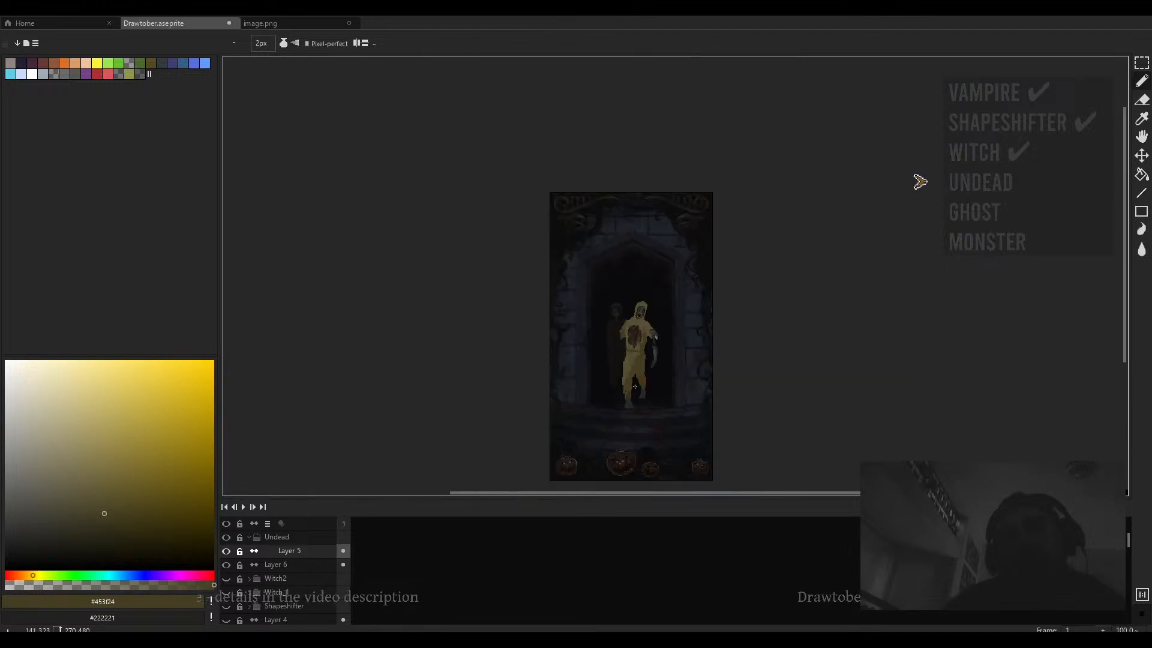
pyautogui.scroll(5, 632, 347)
pyautogui.keyDown('alt'); pyautogui.click(605, 240); pyautogui.keyUp('alt')
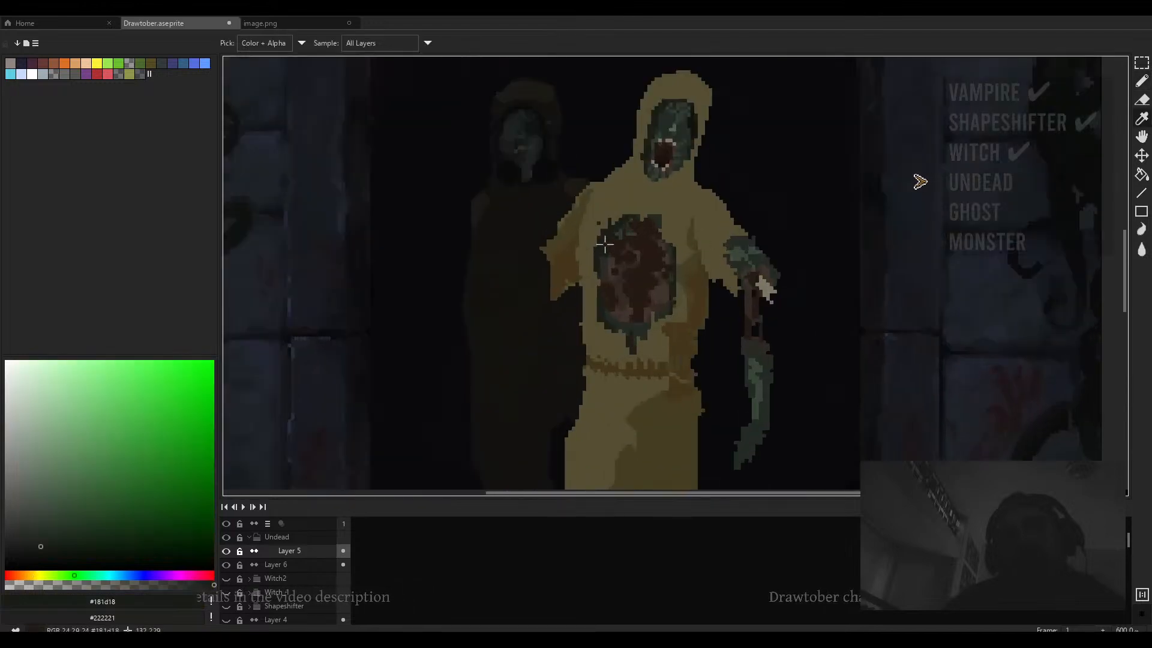
pyautogui.moveTo(626, 429)
pyautogui.mouseDown()
pyautogui.moveTo(590, 318)
pyautogui.moveTo(688, 223)
pyautogui.moveTo(664, 241)
pyautogui.moveTo(657, 228)
pyautogui.moveTo(657, 301)
pyautogui.moveTo(667, 220)
pyautogui.mouseUp()
pyautogui.scroll(4, 553, 454)
pyautogui.press('-')
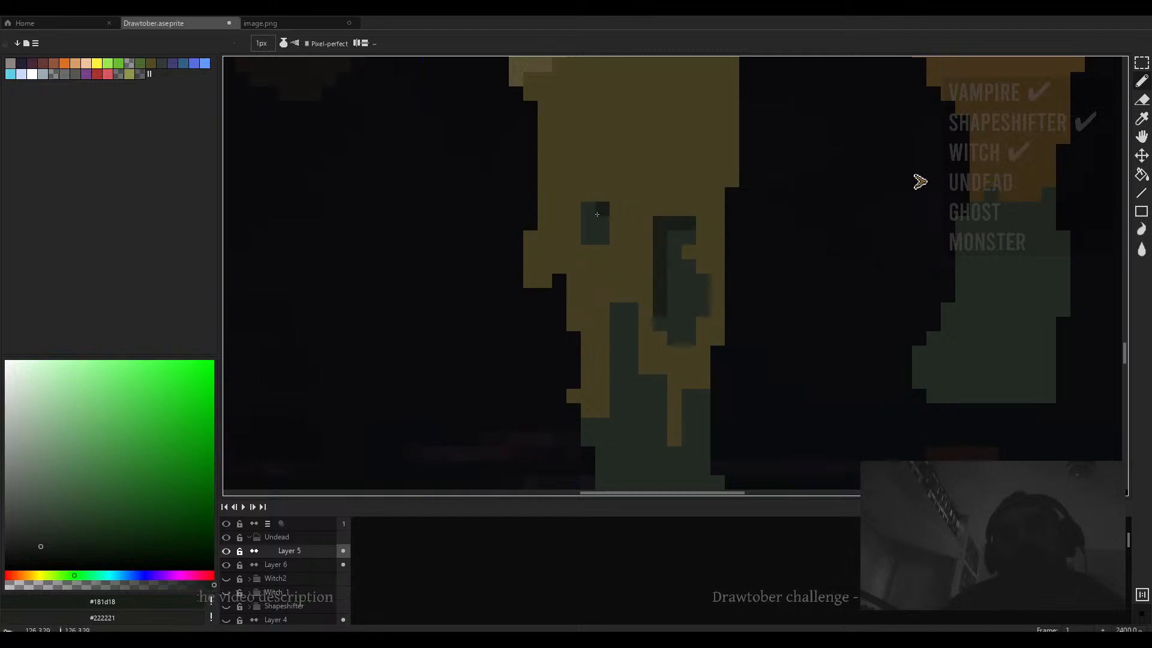
pyautogui.moveTo(616, 311)
pyautogui.mouseDown()
pyautogui.moveTo(617, 352)
pyautogui.moveTo(625, 320)
pyautogui.moveTo(675, 339)
pyautogui.moveTo(624, 365)
pyautogui.mouseUp()
pyautogui.click(675, 338)
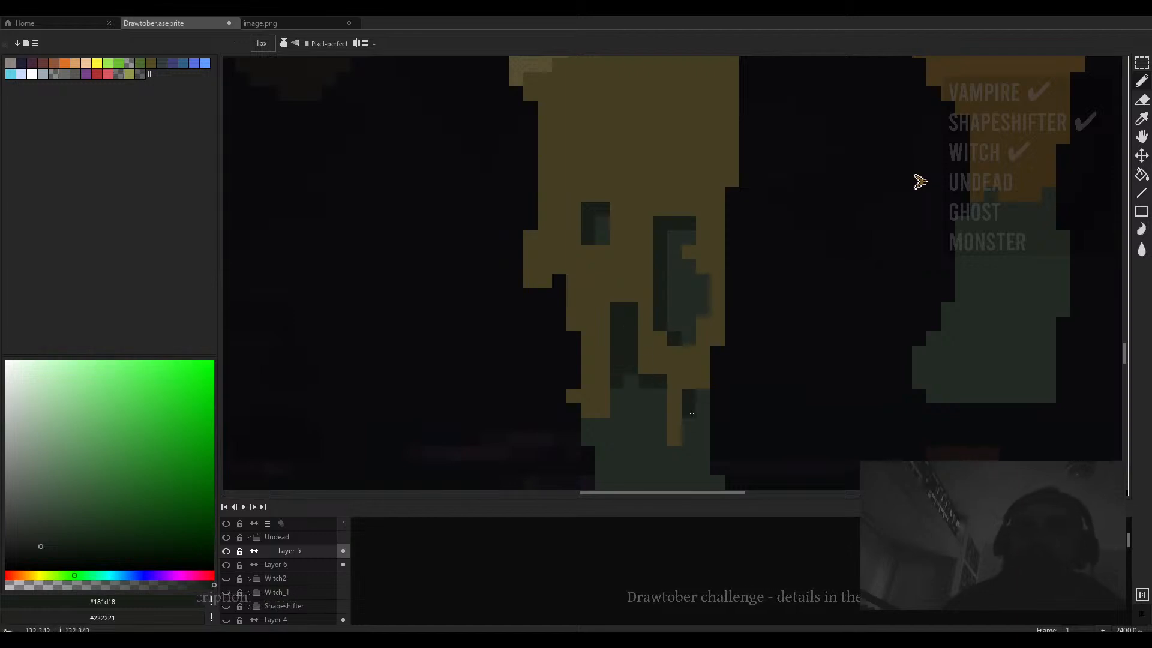
# - Pencil dark 1 px shading lines across the front figure's rear foot
pyautogui.scroll(-5, 691, 414)
pyautogui.hscroll(2, 505, 338)
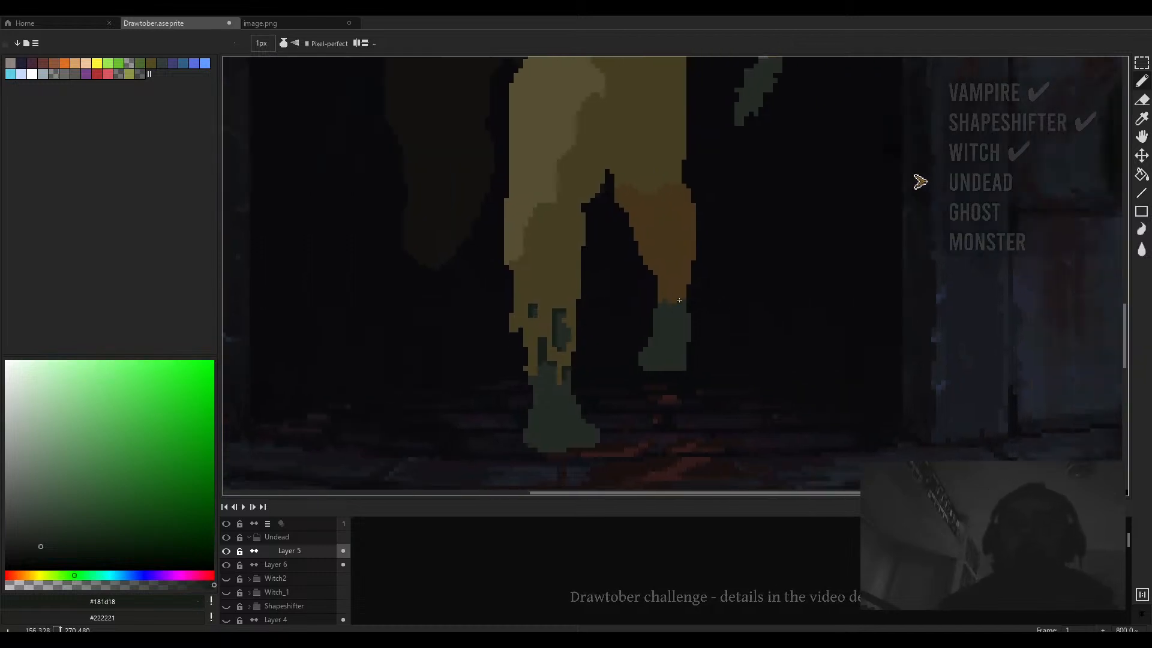
pyautogui.scroll(4, 669, 309)
pyautogui.moveTo(655, 278)
pyautogui.mouseDown()
pyautogui.moveTo(657, 305)
pyautogui.moveTo(675, 299)
pyautogui.moveTo(684, 331)
pyautogui.mouseUp()
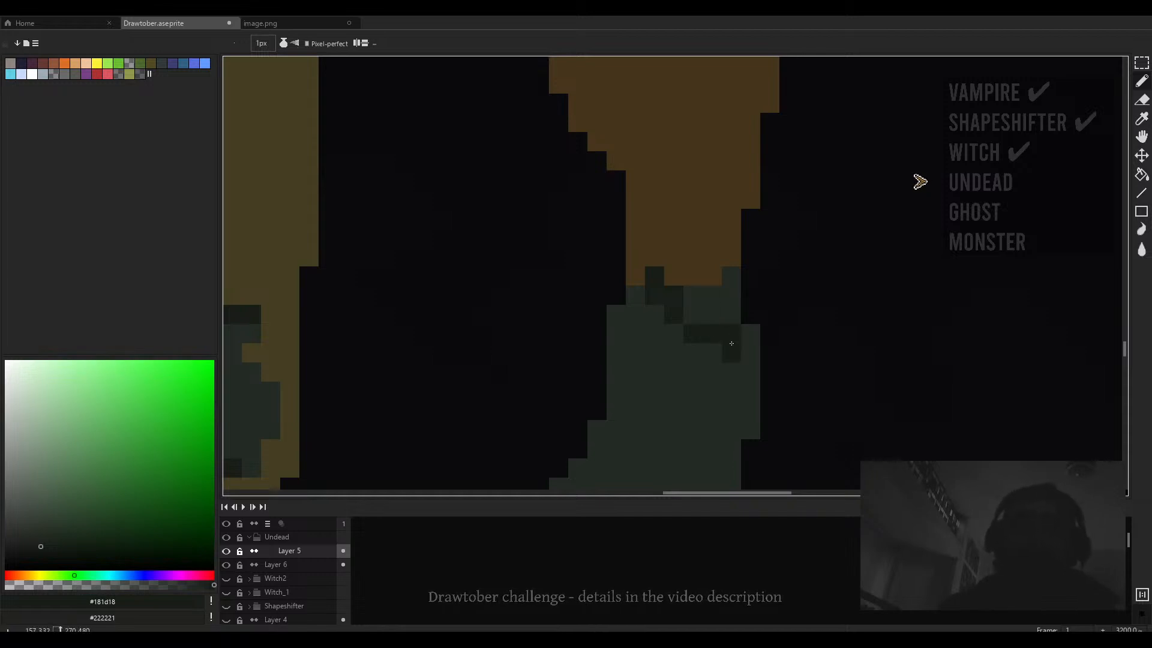
pyautogui.scroll(-1, 708, 300)
pyautogui.moveTo(703, 294)
pyautogui.mouseDown()
pyautogui.moveTo(673, 397)
pyautogui.moveTo(636, 407)
pyautogui.moveTo(683, 416)
pyautogui.mouseUp()
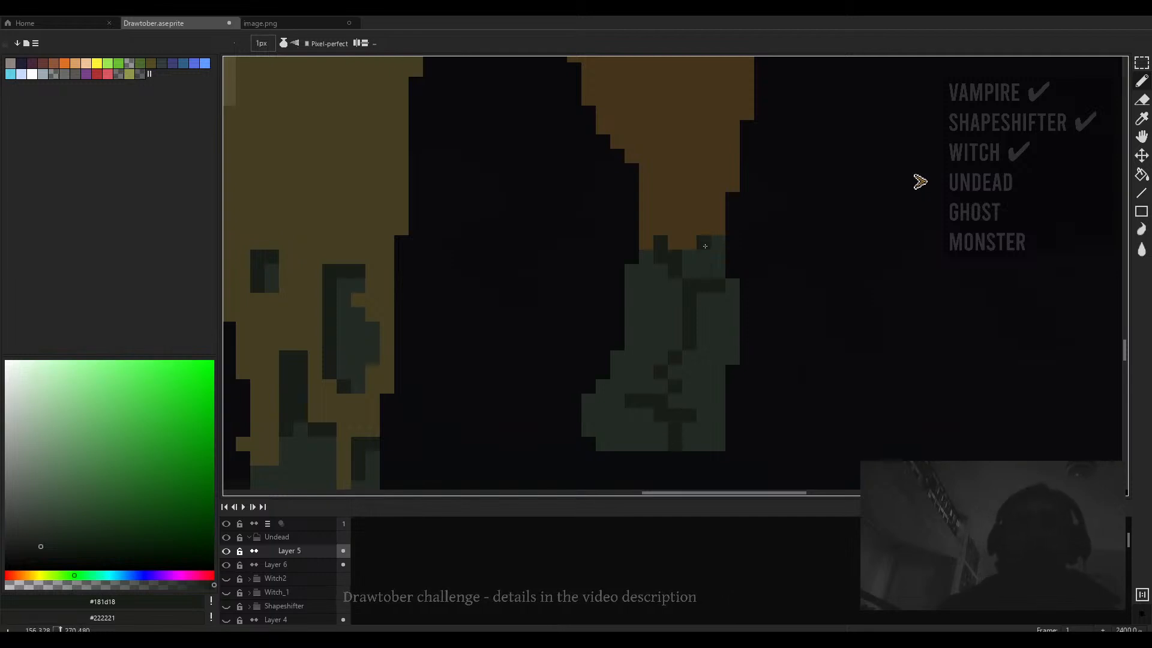
pyautogui.moveTo(727, 293)
pyautogui.mouseDown()
pyautogui.moveTo(733, 345)
pyautogui.moveTo(718, 372)
pyautogui.moveTo(708, 365)
pyautogui.mouseUp()
# - Fill the rear foot's enclosed shading areas with the dark green using the Paint Bucket
pyautogui.press('g')
pyautogui.click(708, 363)
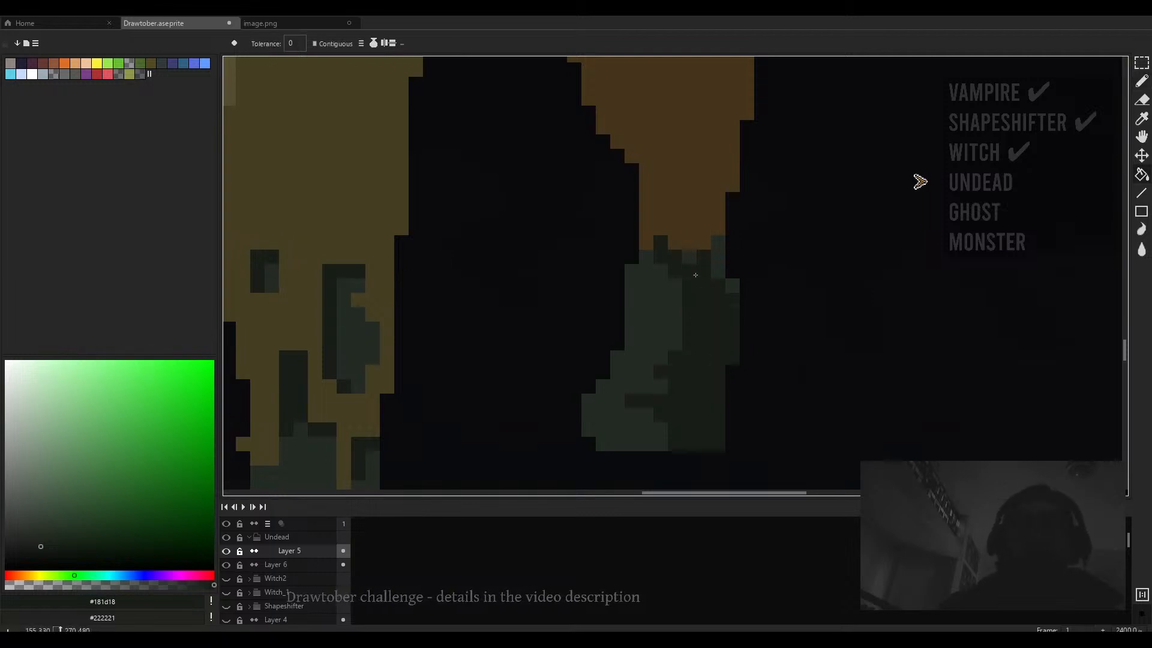
pyautogui.click(690, 264)
pyautogui.click(657, 318)
pyautogui.click(717, 264)
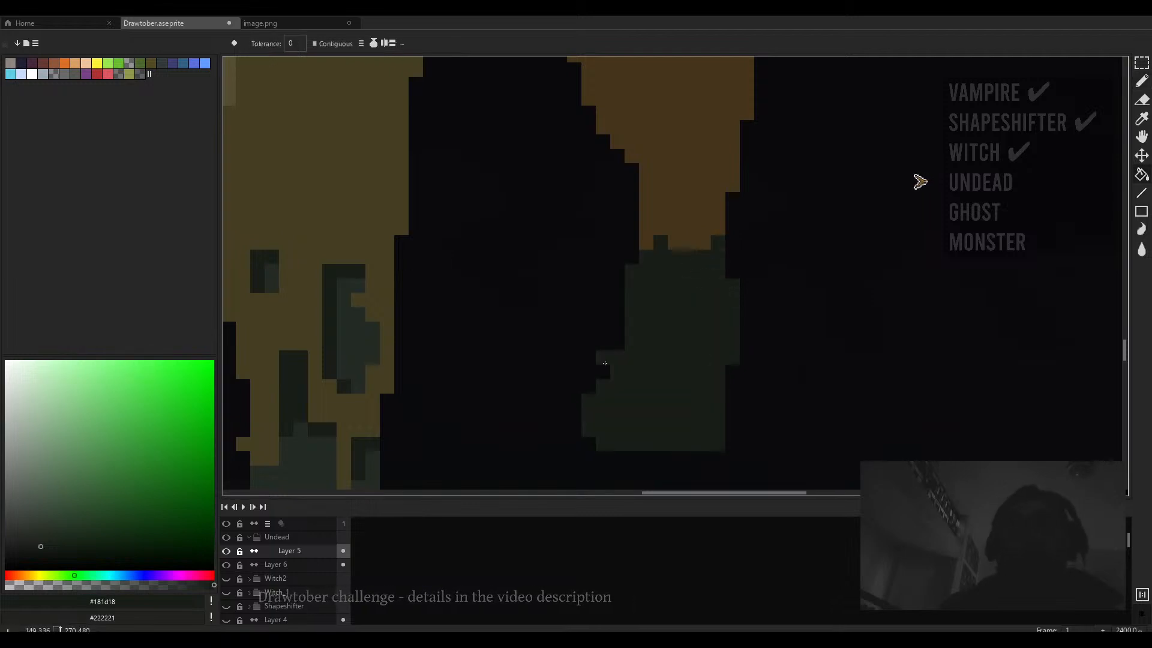
# - Select the front figure's lower legs and shift them up slightly, then deselect
pyautogui.scroll(-10, 604, 357)
pyautogui.scroll(2, 606, 356)
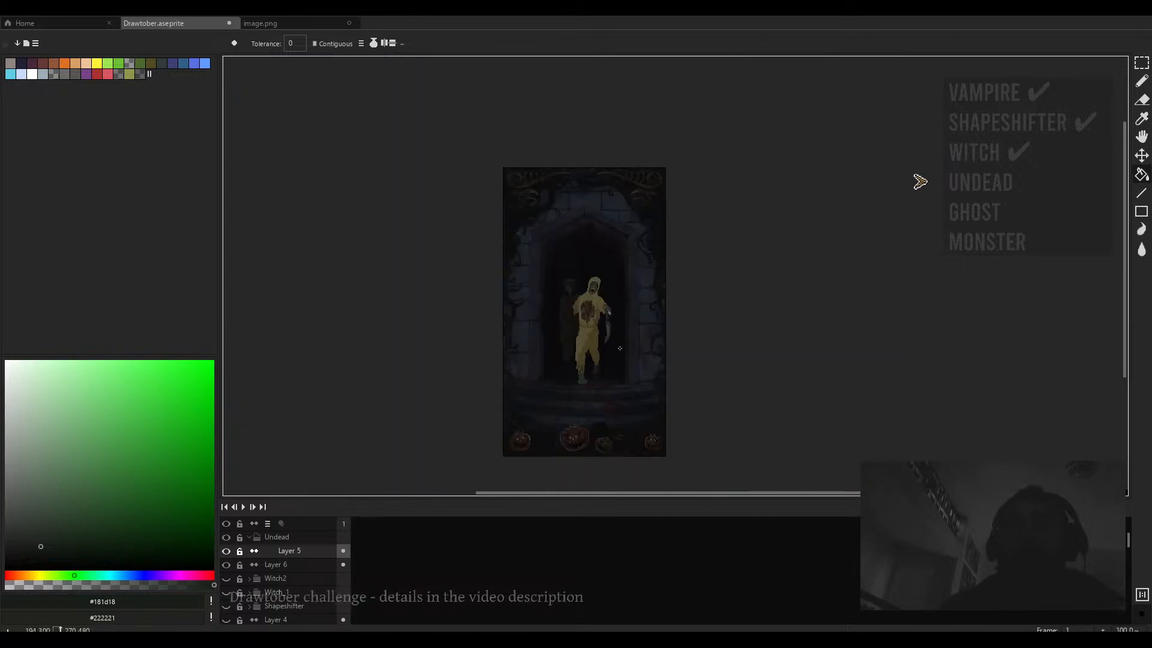
pyautogui.hotkey('ctrl', 'f')
pyautogui.hotkey('ctrl', 'f')
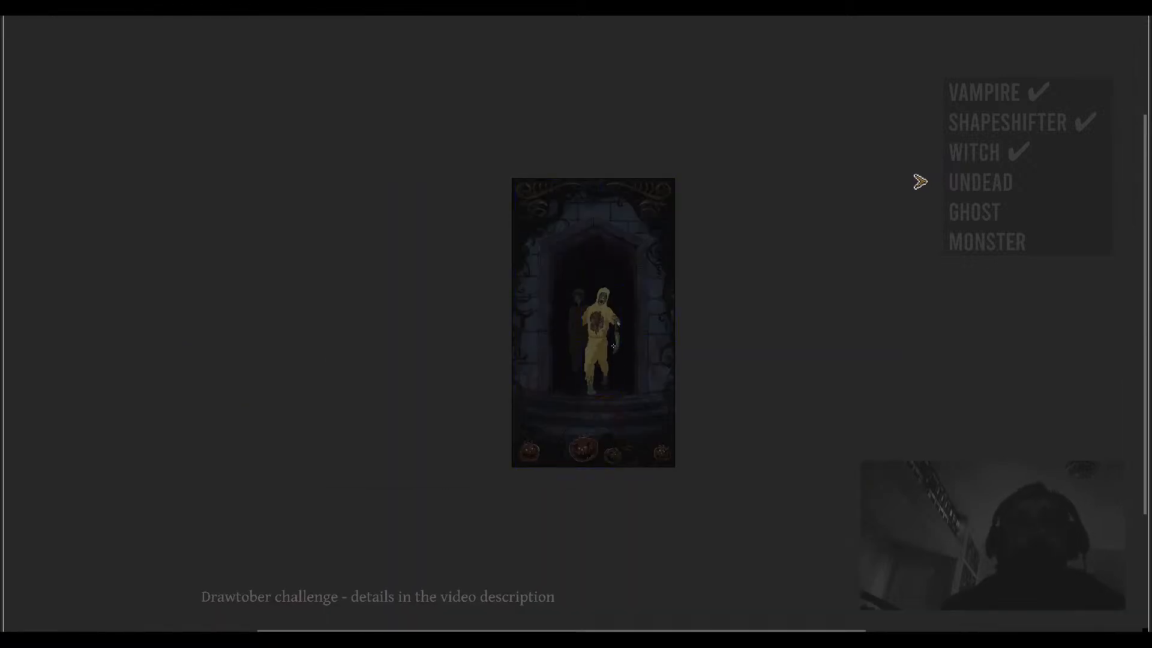
pyautogui.scroll(2, 603, 364)
pyautogui.moveTo(624, 326); pyautogui.dragTo(518, 471)
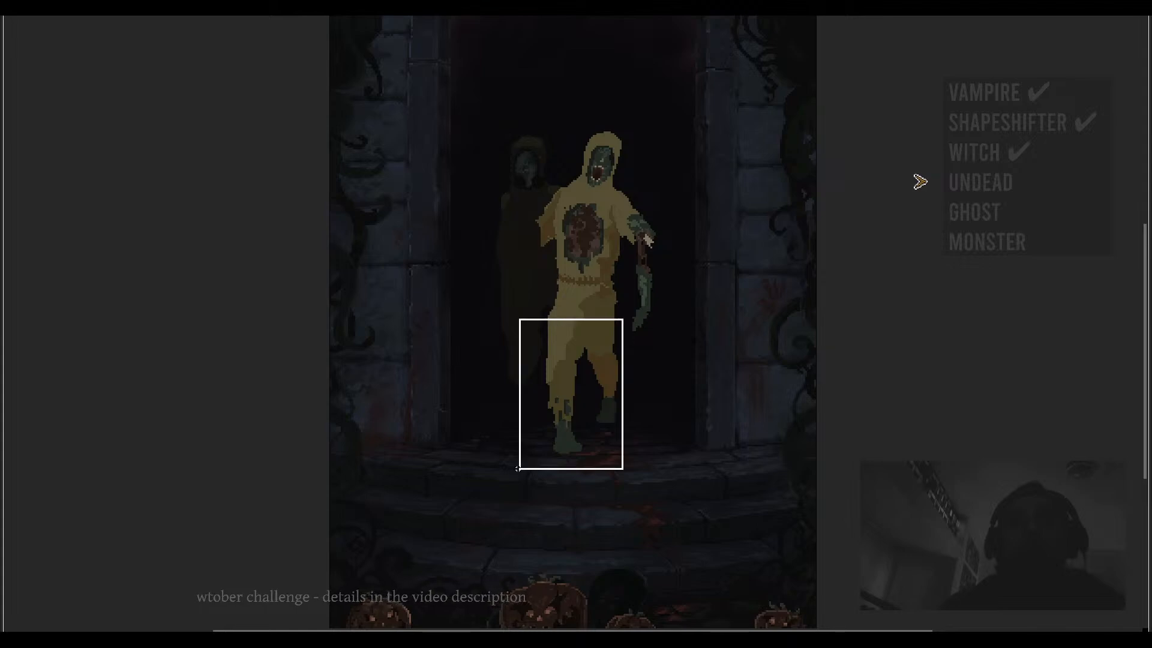
pyautogui.moveTo(577, 375); pyautogui.dragTo(581, 364)
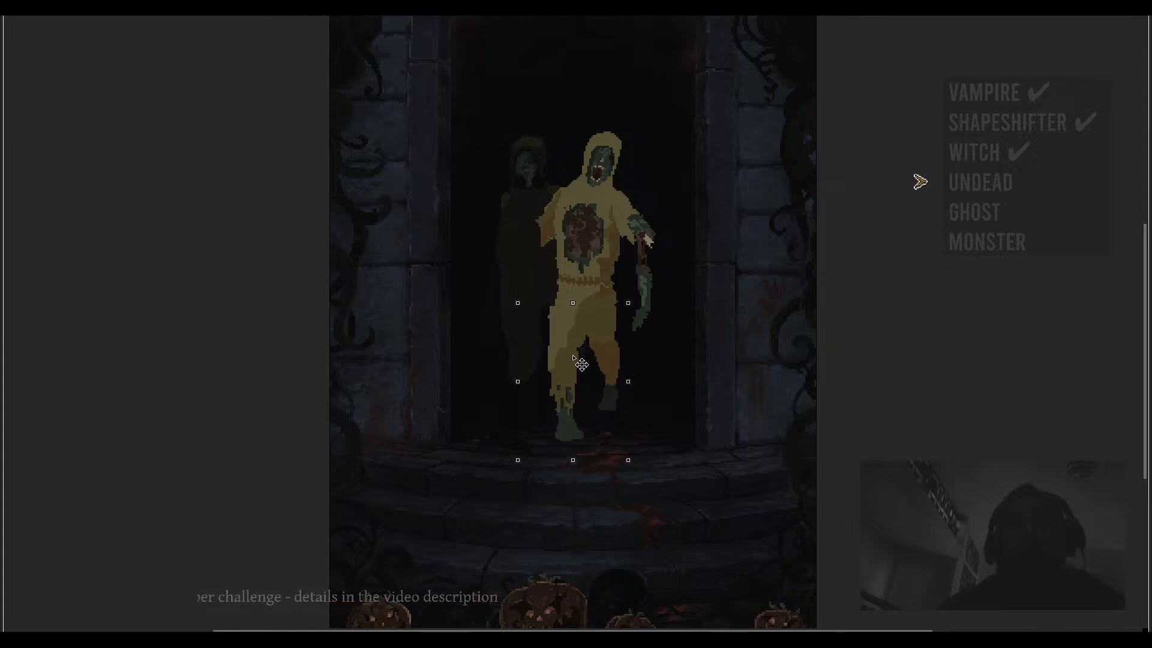
pyautogui.moveTo(626, 270)
pyautogui.mouseDown()
pyautogui.moveTo(540, 301)
pyautogui.moveTo(592, 285)
pyautogui.moveTo(537, 321)
pyautogui.moveTo(585, 311)
pyautogui.mouseUp()
pyautogui.hotkey('ctrl', 'd')
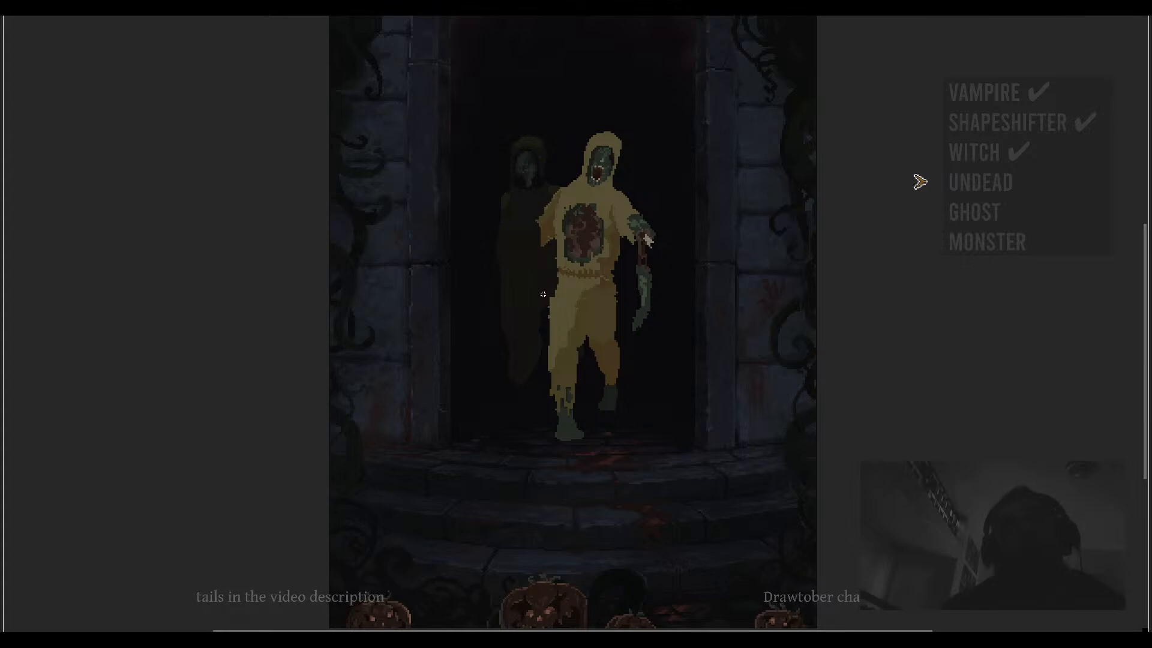
# - Zoom in and out to inspect the front figure's legs and overall body against the doorway
pyautogui.scroll(1, 544, 296)
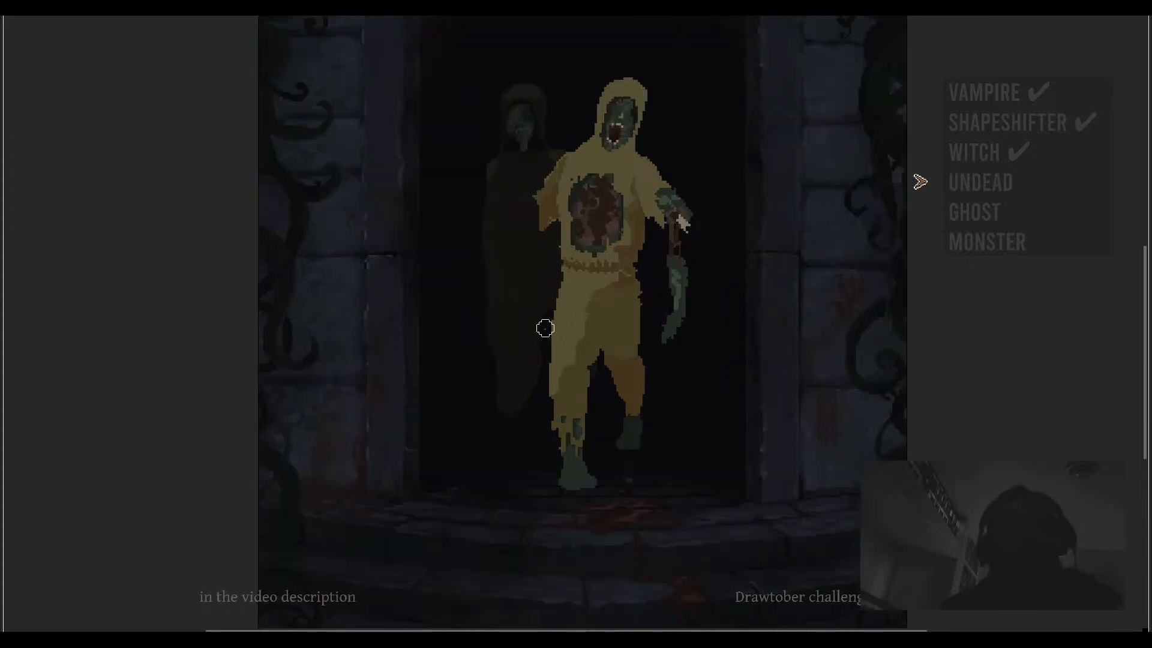
pyautogui.scroll(-5, 545, 297)
pyautogui.scroll(6, 622, 308)
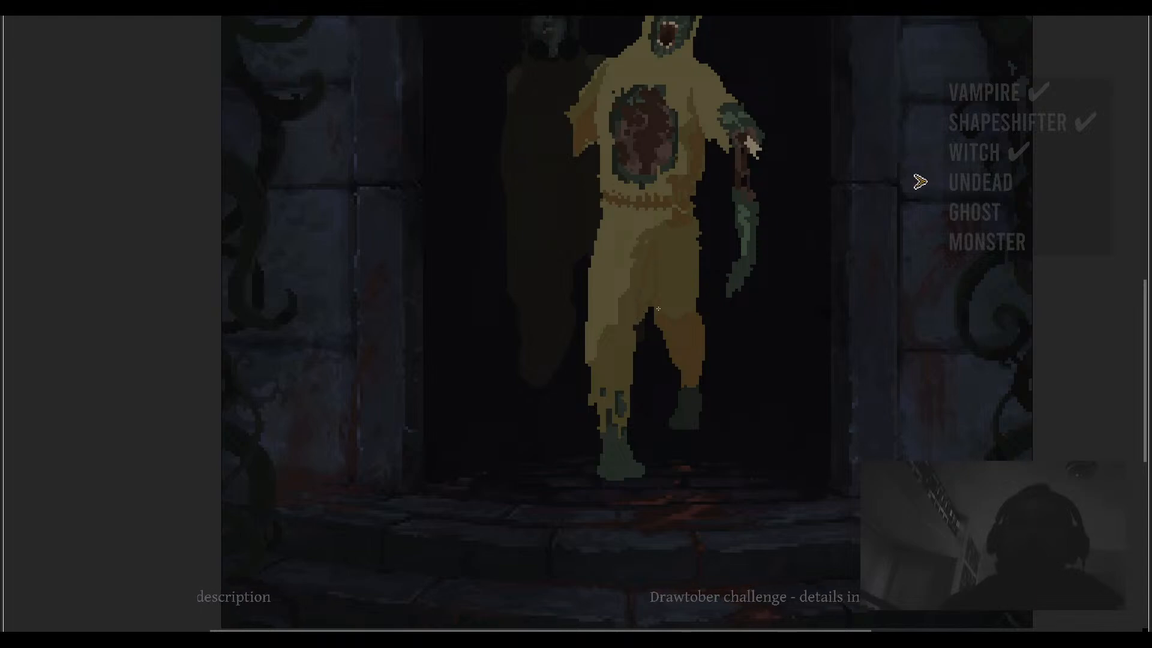
pyautogui.scroll(3, 660, 309)
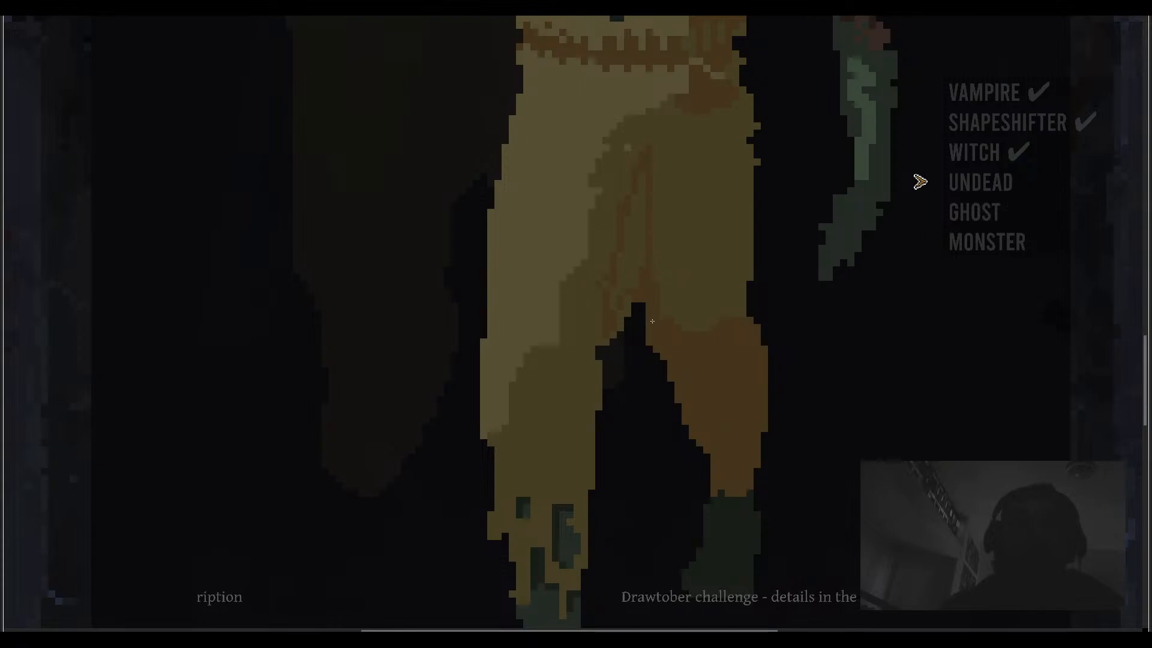
pyautogui.click(631, 260)
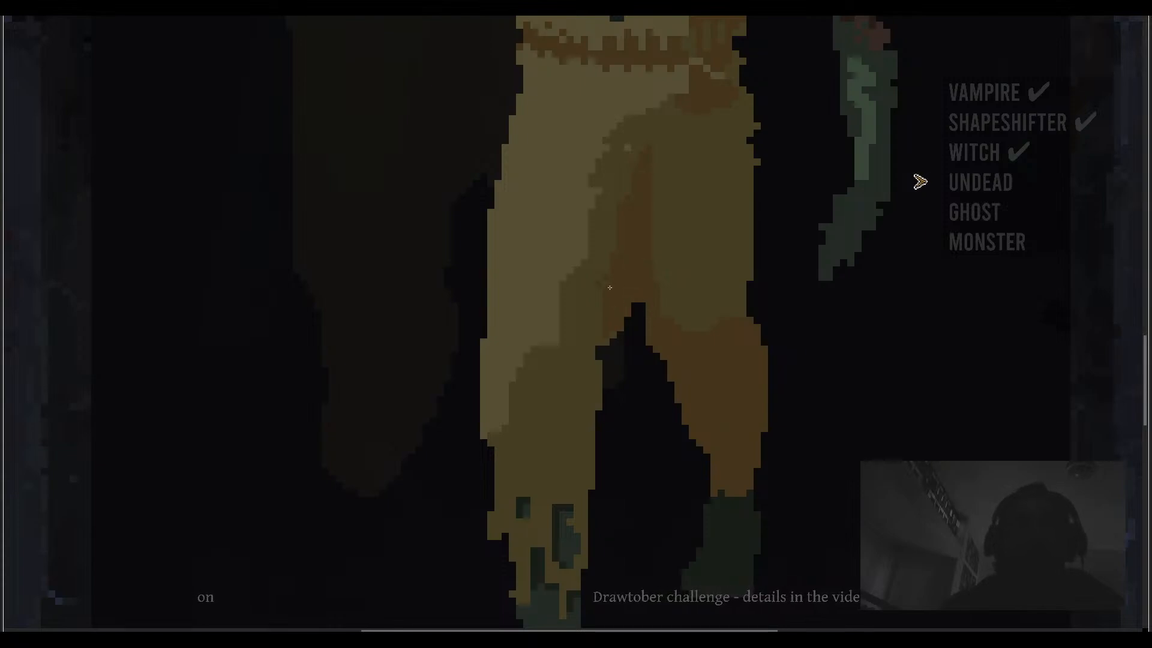
pyautogui.moveTo(656, 224); pyautogui.dragTo(651, 220)
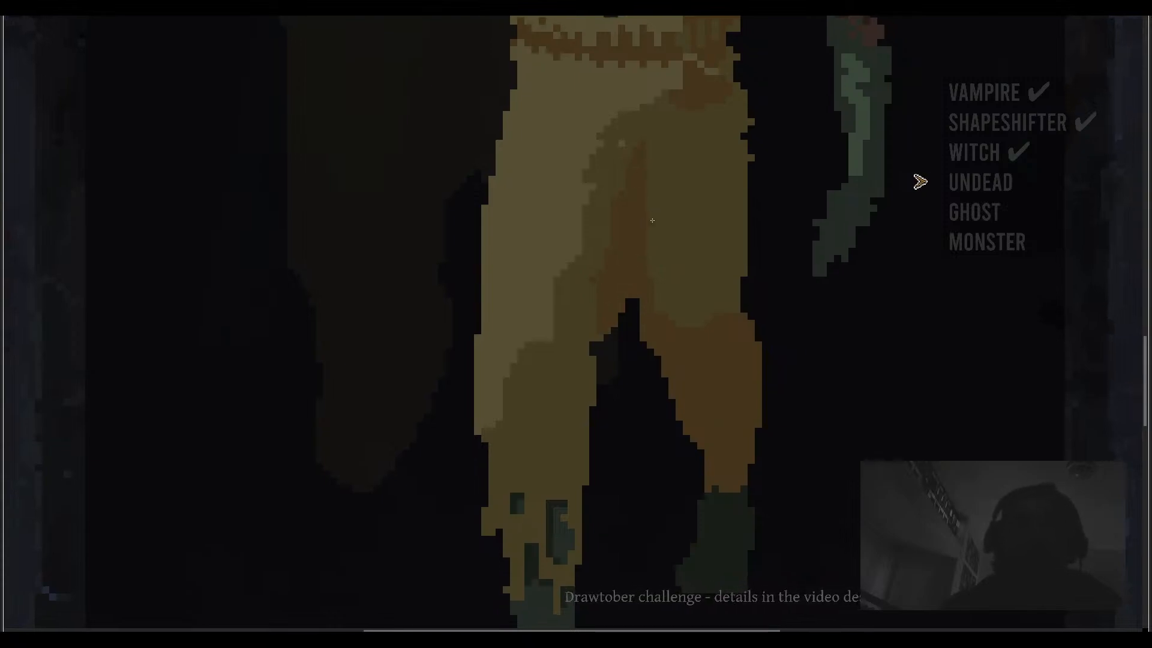
pyautogui.scroll(-5, 641, 233)
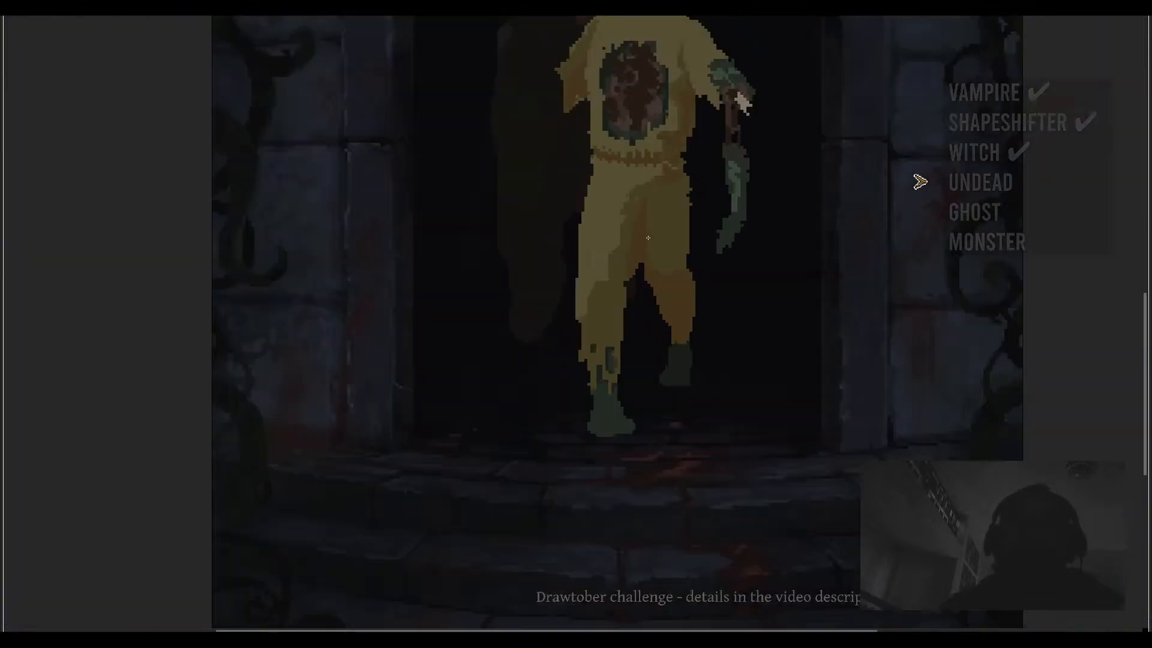
pyautogui.scroll(3, 644, 230)
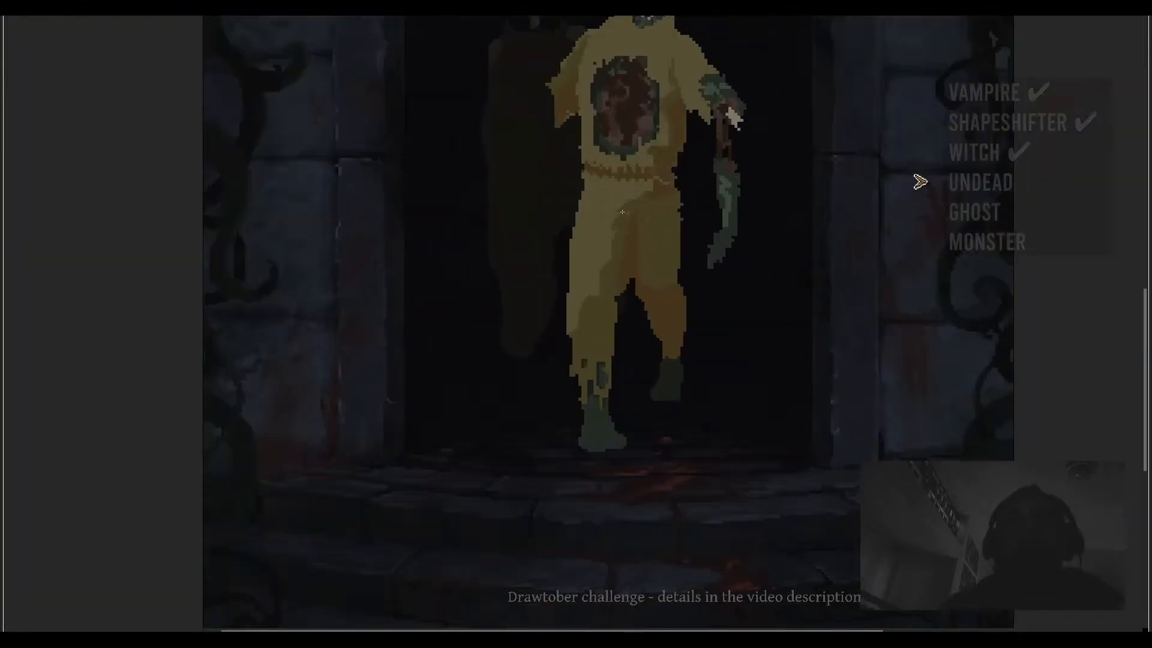
pyautogui.scroll(2, 626, 223)
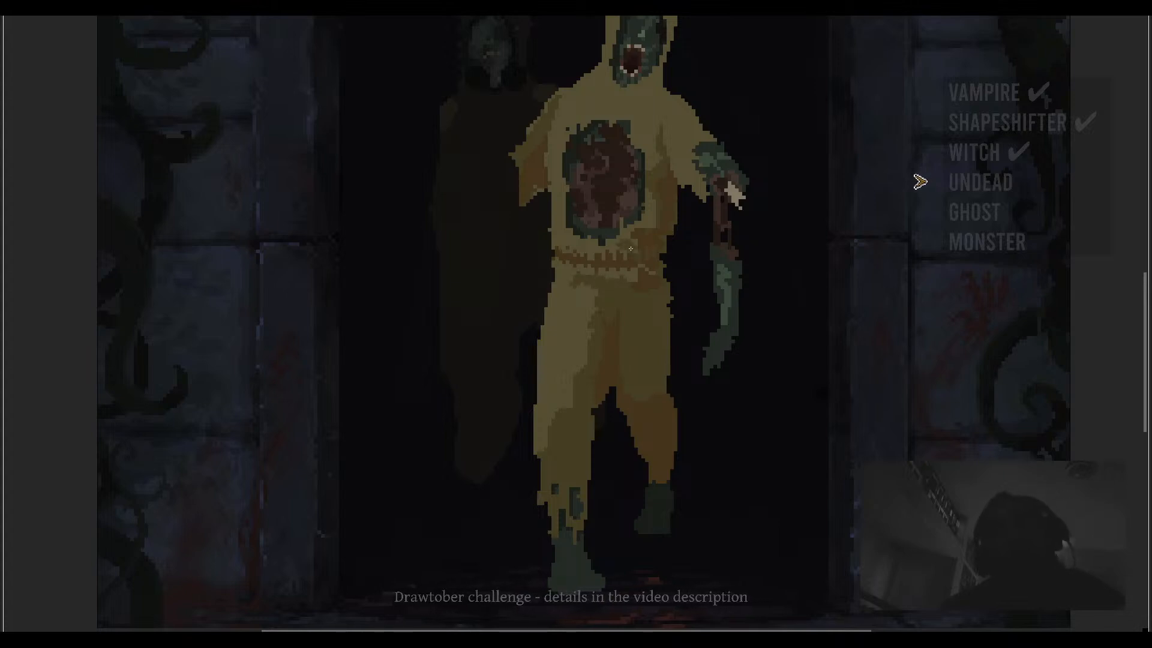
pyautogui.scroll(-3, 619, 243)
pyautogui.scroll(2, 649, 225)
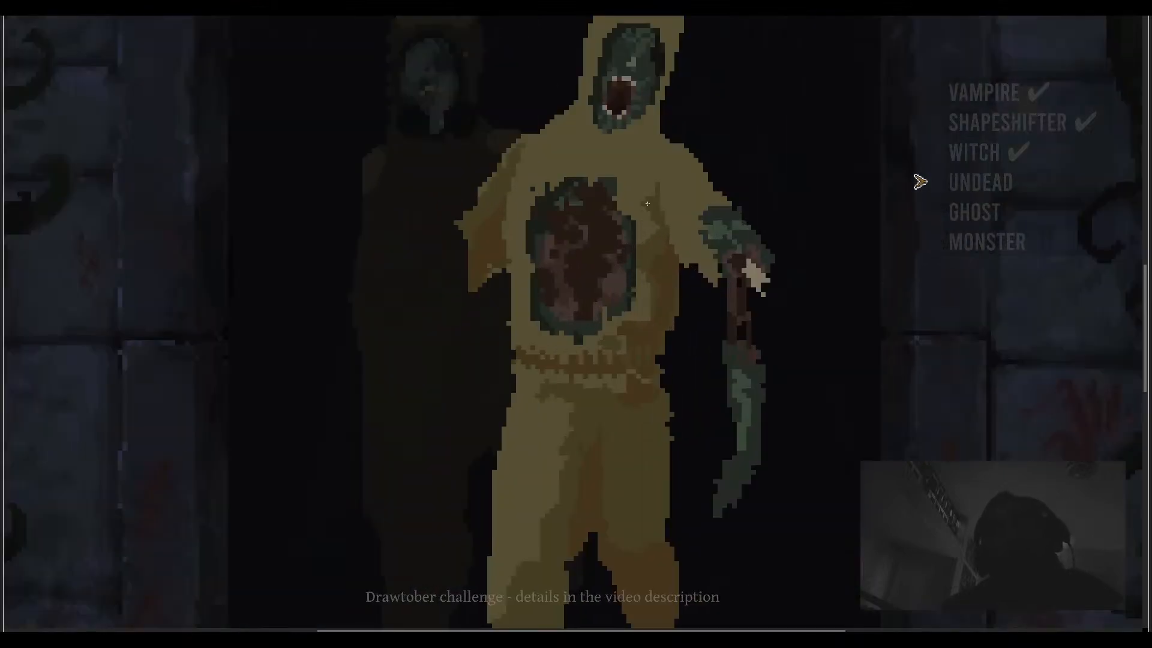
pyautogui.scroll(1, 629, 210)
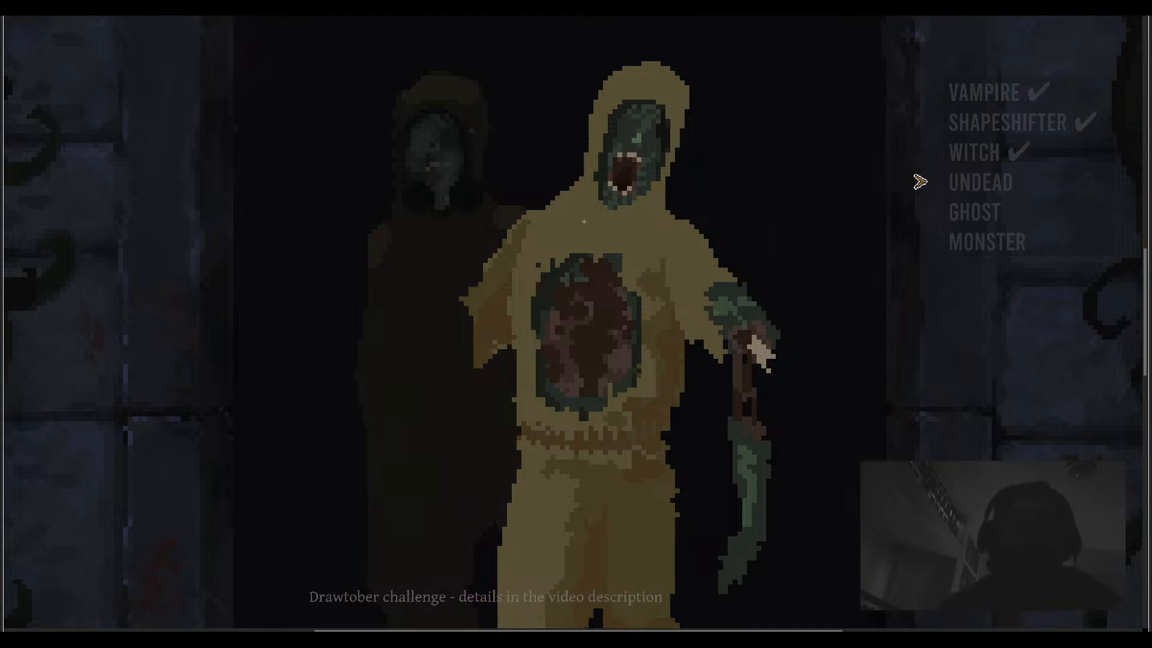
# - Try recolouring the front figure's 554e33 suit colour to a darker brown (hue 37, saturation 53, value 27) with Replace Color, then undo it
pyautogui.hotkey('shift', 'r')
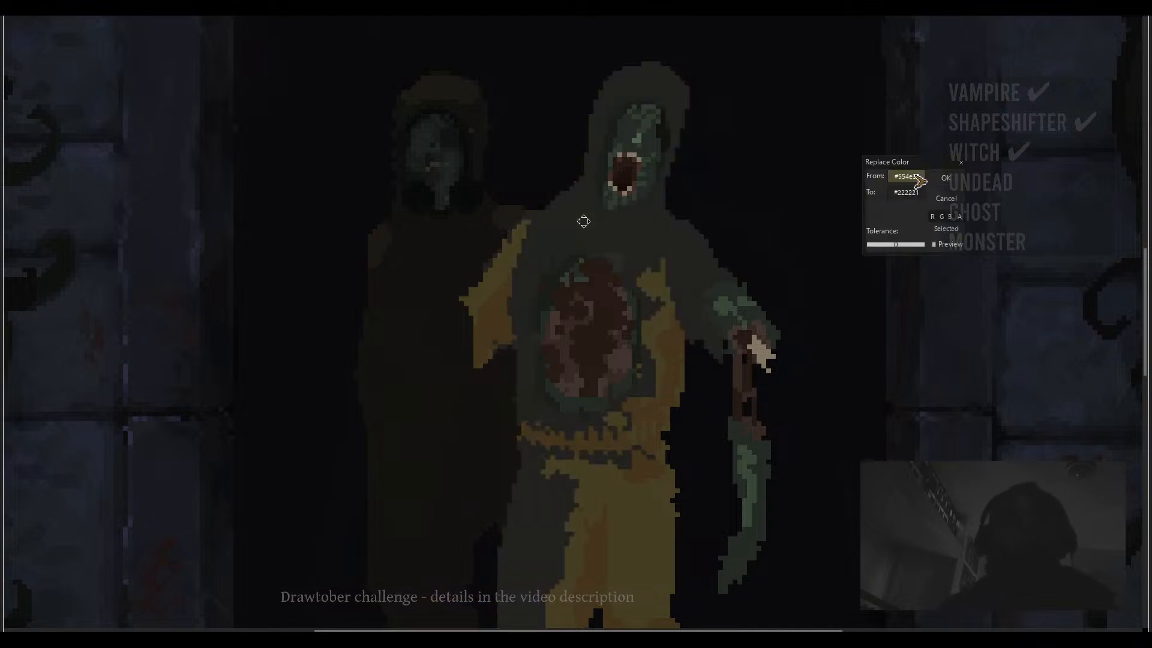
pyautogui.scroll(-1, 606, 434)
pyautogui.scroll(1, 665, 258)
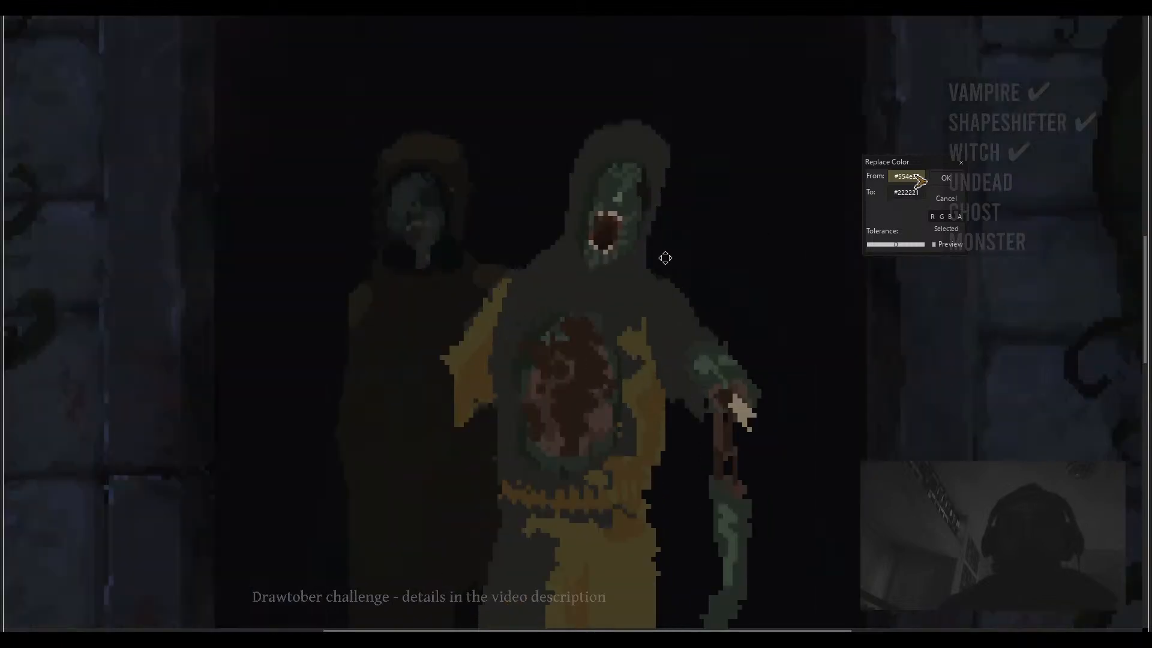
pyautogui.click(908, 192)
pyautogui.click(908, 193)
pyautogui.click(905, 192)
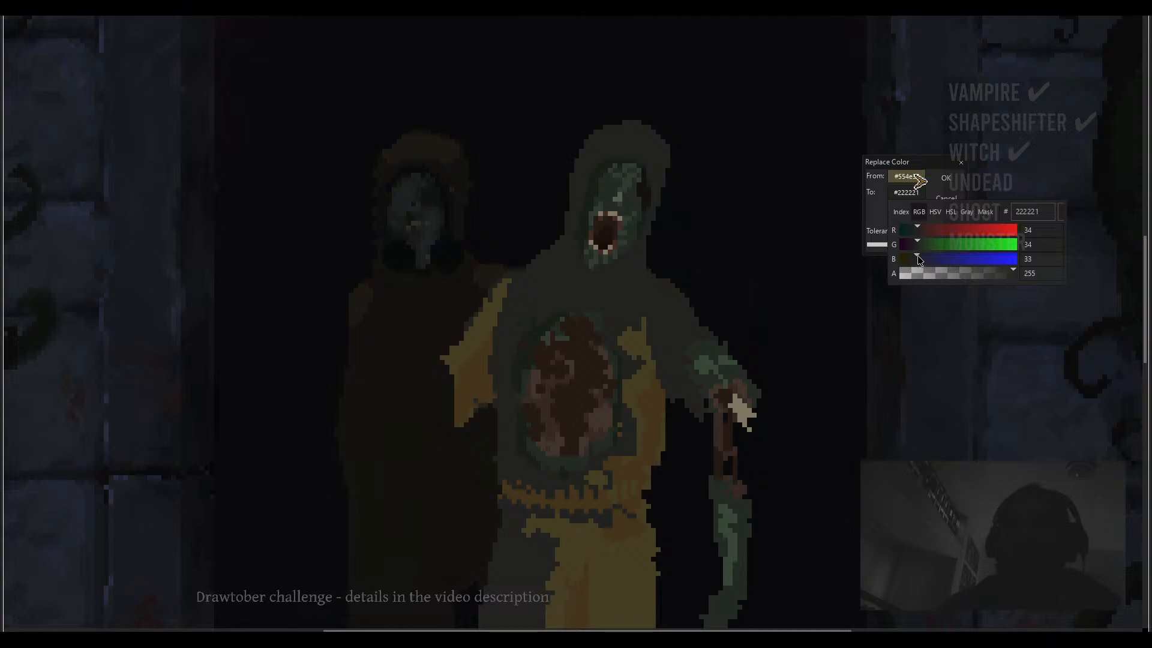
pyautogui.moveTo(918, 257)
pyautogui.mouseDown()
pyautogui.moveTo(922, 228)
pyautogui.moveTo(906, 254)
pyautogui.moveTo(975, 229)
pyautogui.moveTo(934, 243)
pyautogui.moveTo(927, 258)
pyautogui.moveTo(970, 245)
pyautogui.moveTo(917, 258)
pyautogui.mouseUp()
pyautogui.click(935, 212)
pyautogui.click(918, 213)
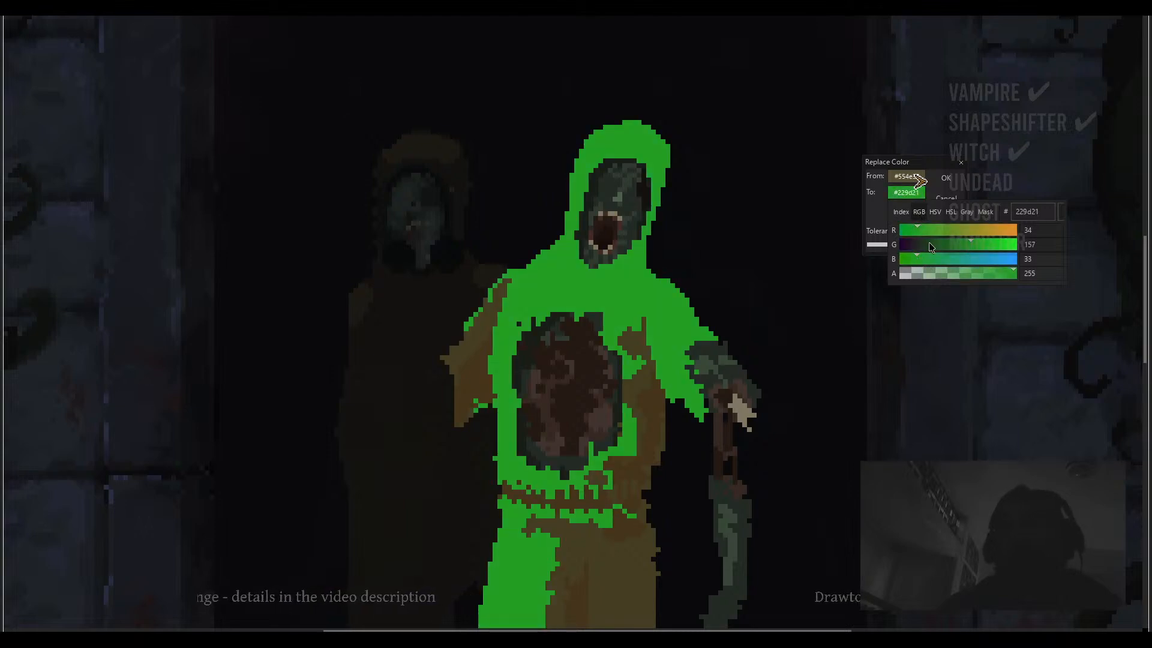
pyautogui.click(937, 230)
pyautogui.click(922, 258)
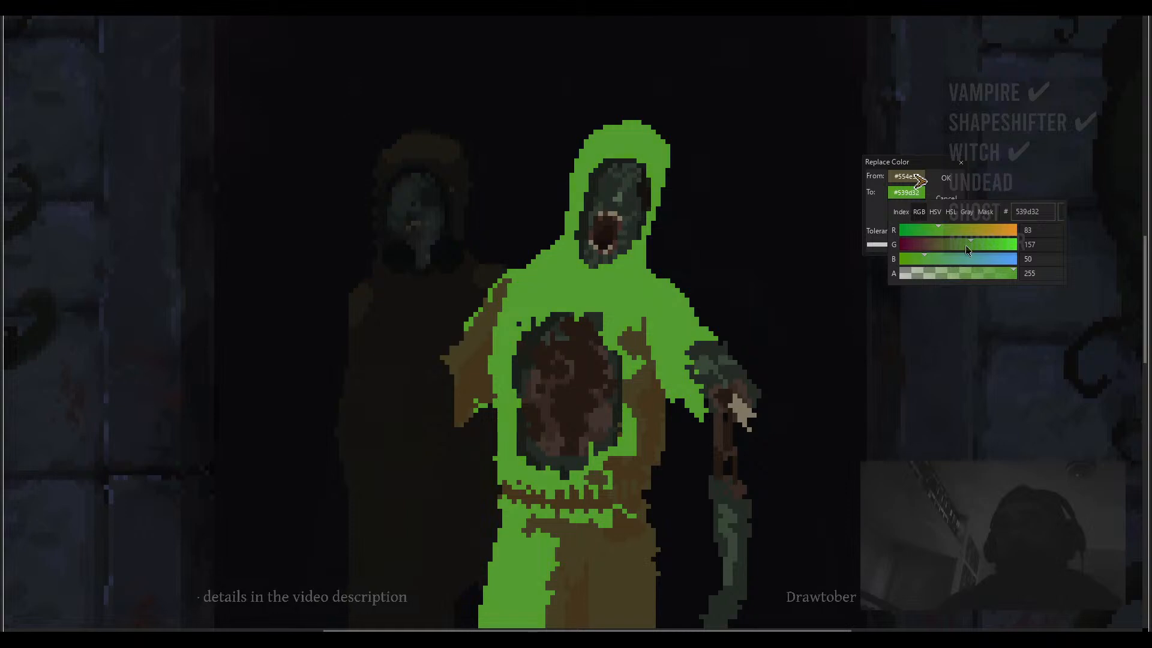
pyautogui.click(965, 245)
pyautogui.click(944, 230)
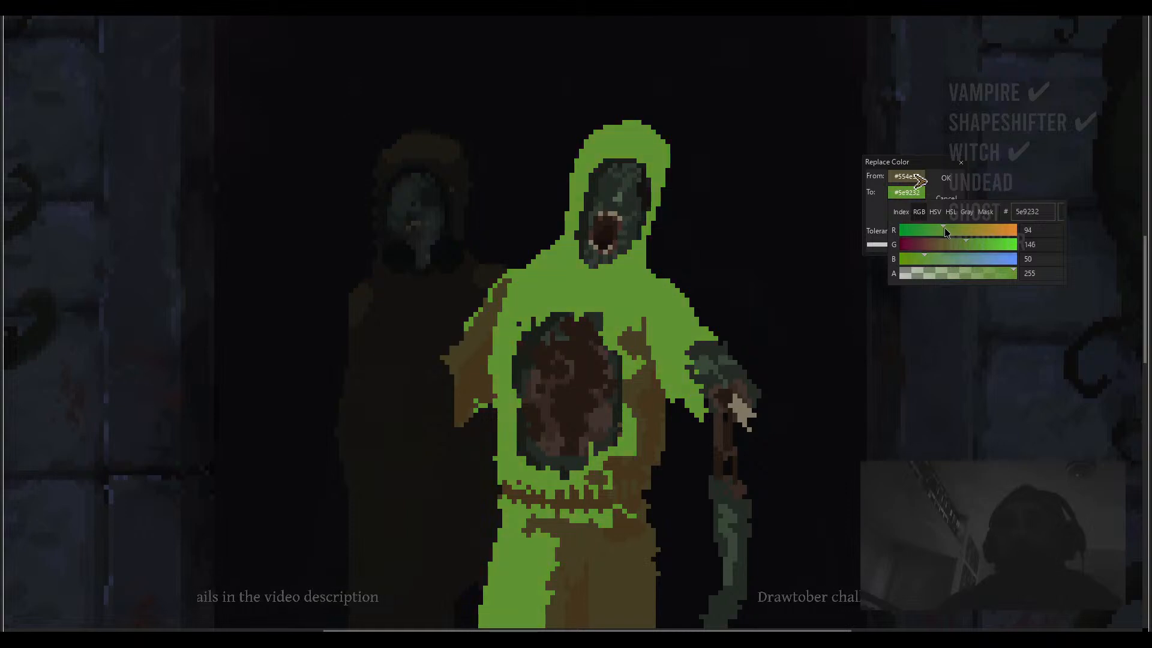
pyautogui.moveTo(944, 228); pyautogui.dragTo(938, 262)
pyautogui.click(940, 212)
pyautogui.click(972, 244)
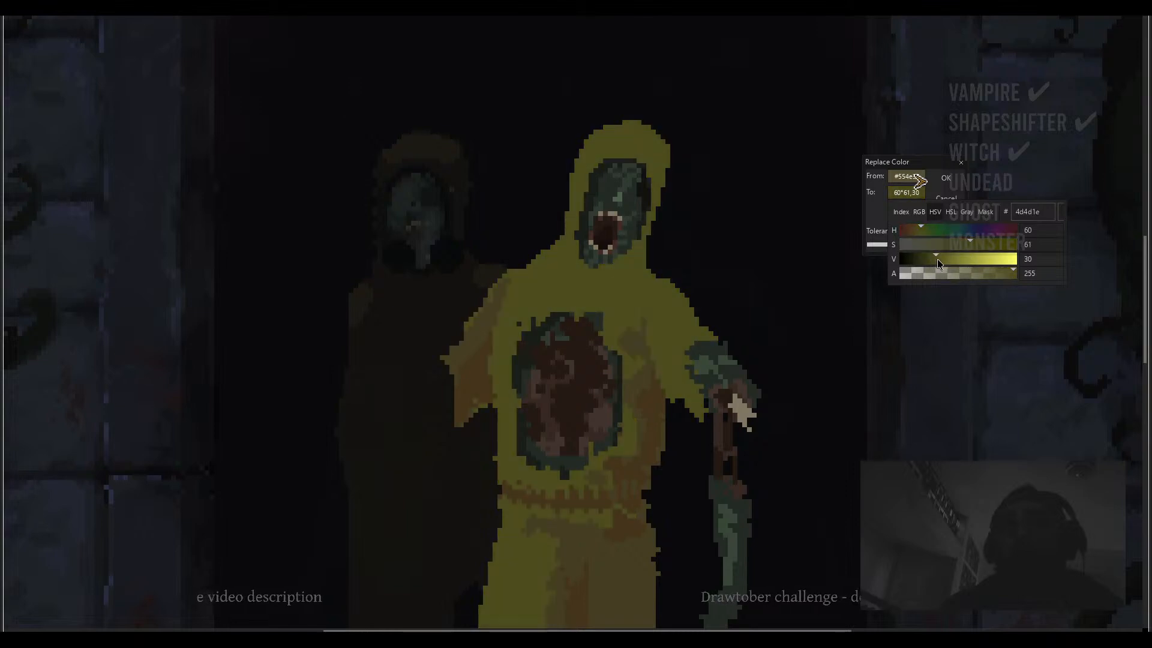
pyautogui.moveTo(923, 223); pyautogui.dragTo(918, 224)
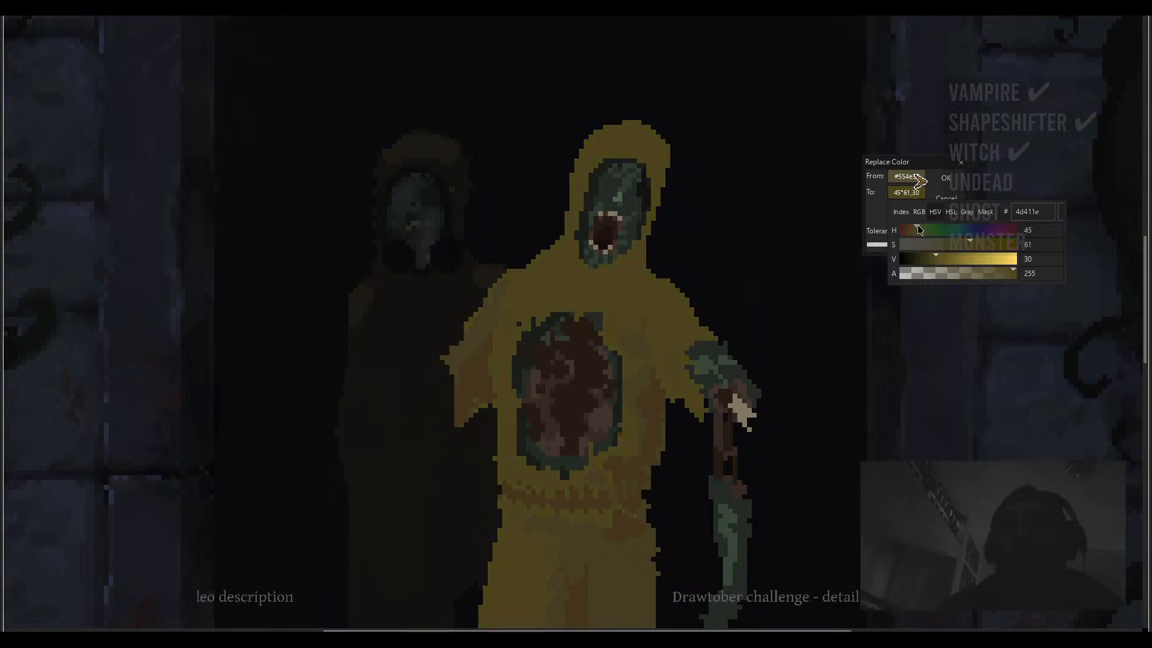
pyautogui.click(962, 244)
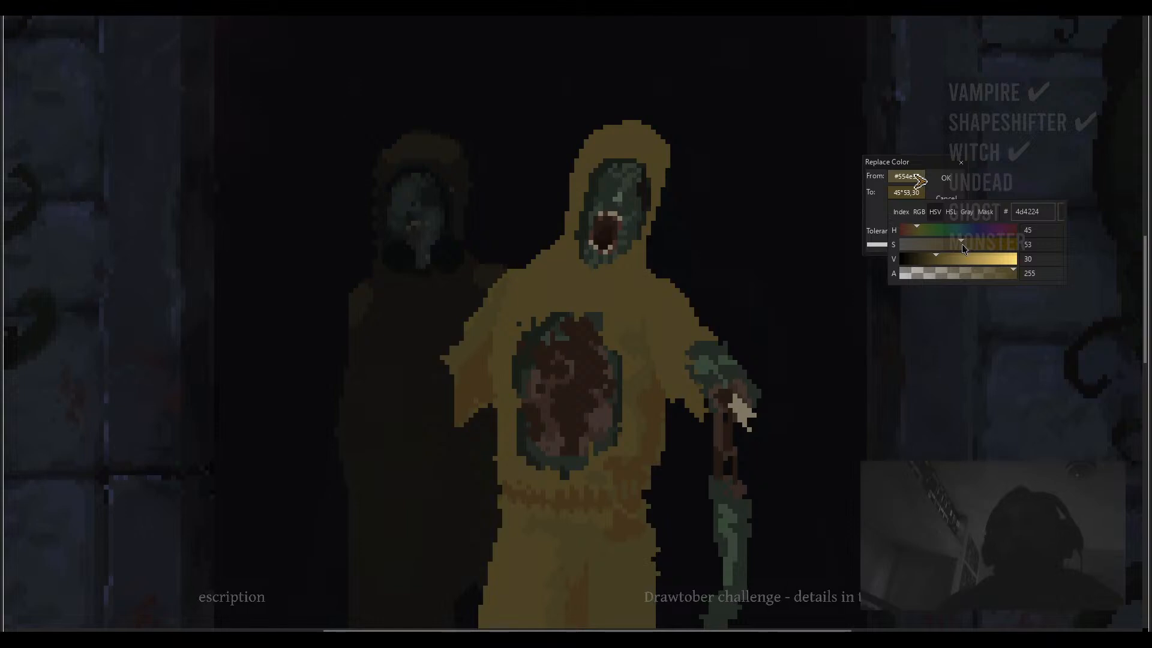
pyautogui.click(933, 257)
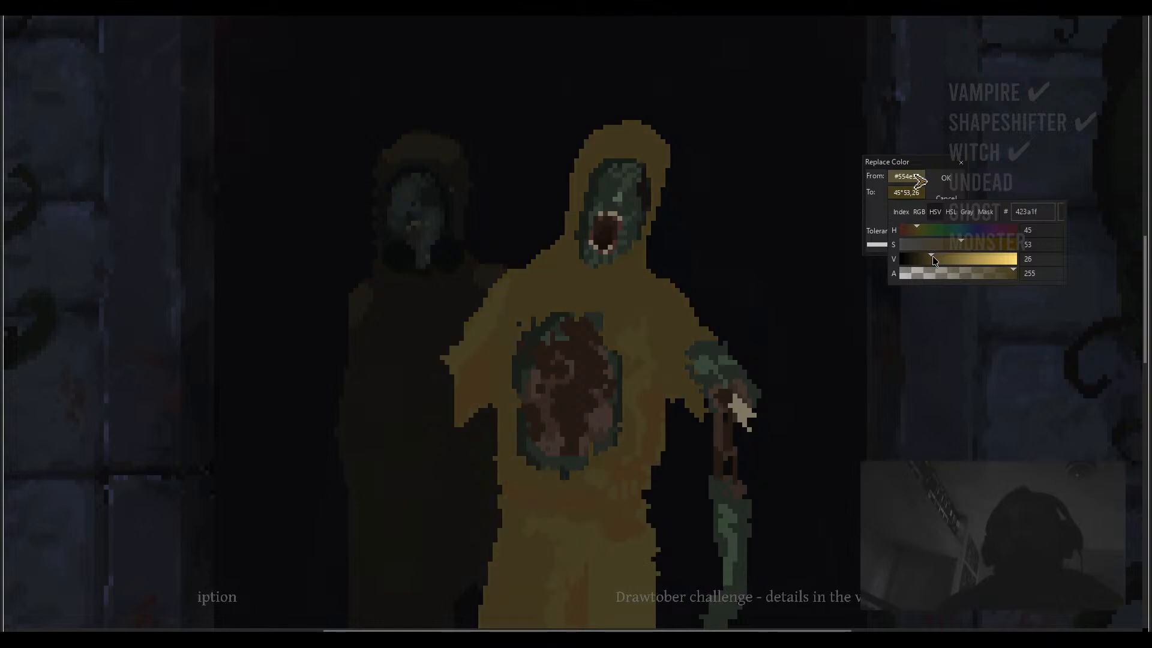
pyautogui.click(938, 257)
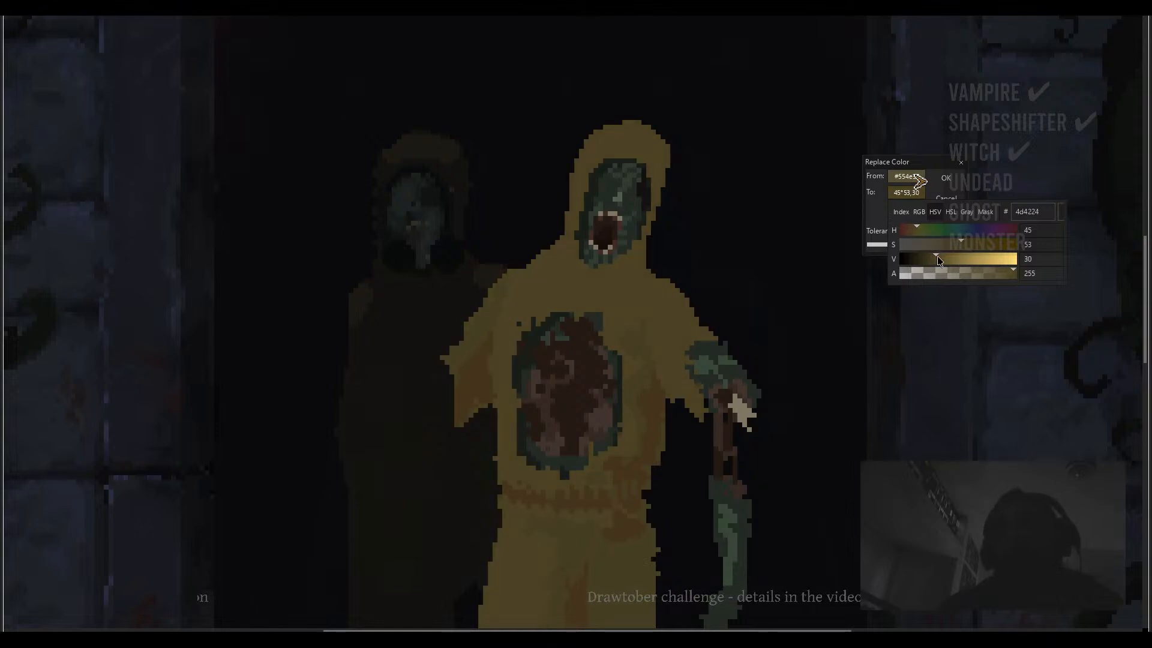
pyautogui.moveTo(937, 255); pyautogui.dragTo(927, 256)
pyautogui.scroll(-2, 659, 279)
pyautogui.scroll(-2, 771, 276)
pyautogui.scroll(1, 770, 276)
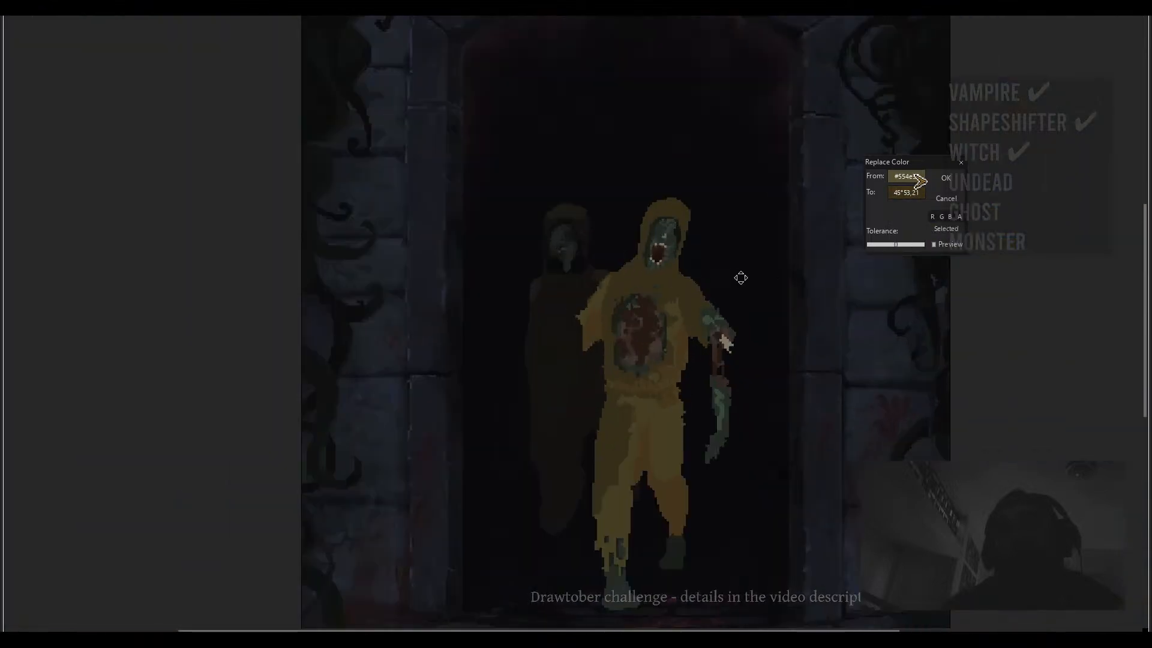
pyautogui.click(907, 197)
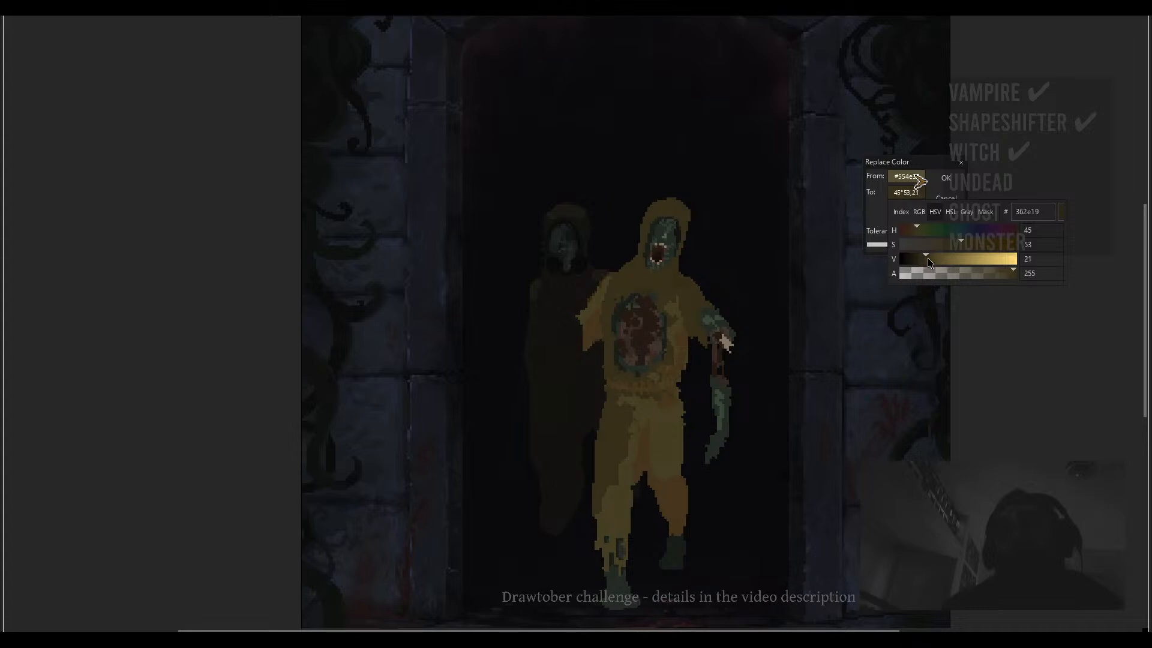
pyautogui.moveTo(927, 257); pyautogui.dragTo(916, 226)
pyautogui.click(918, 226)
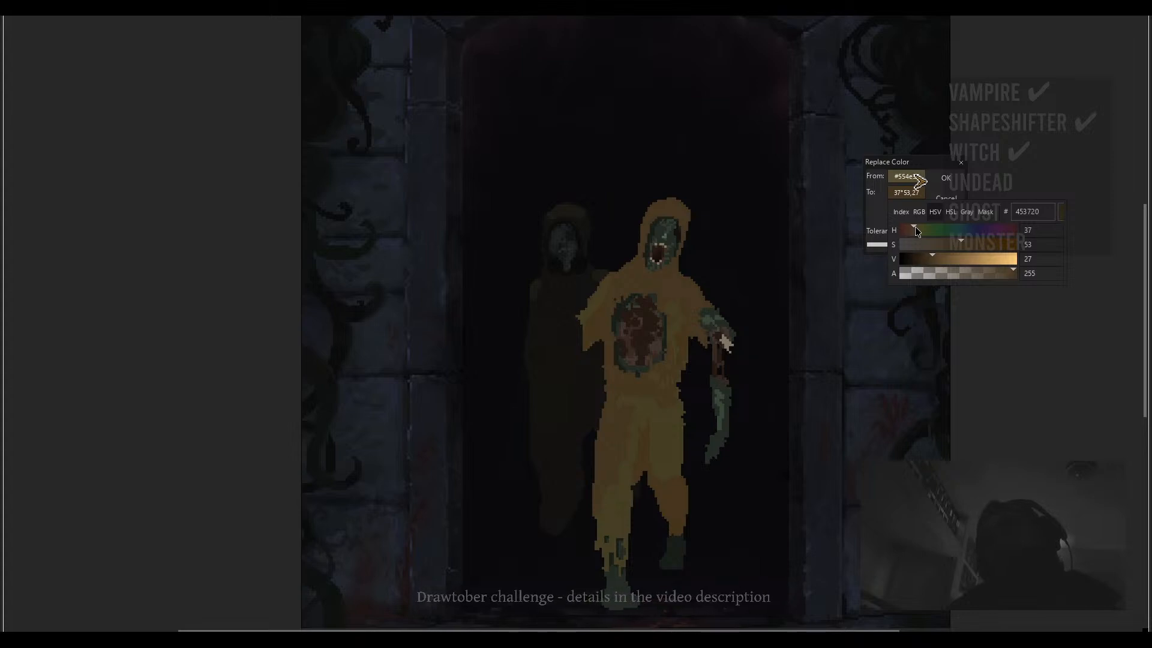
pyautogui.click(946, 178)
pyautogui.scroll(-1, 711, 287)
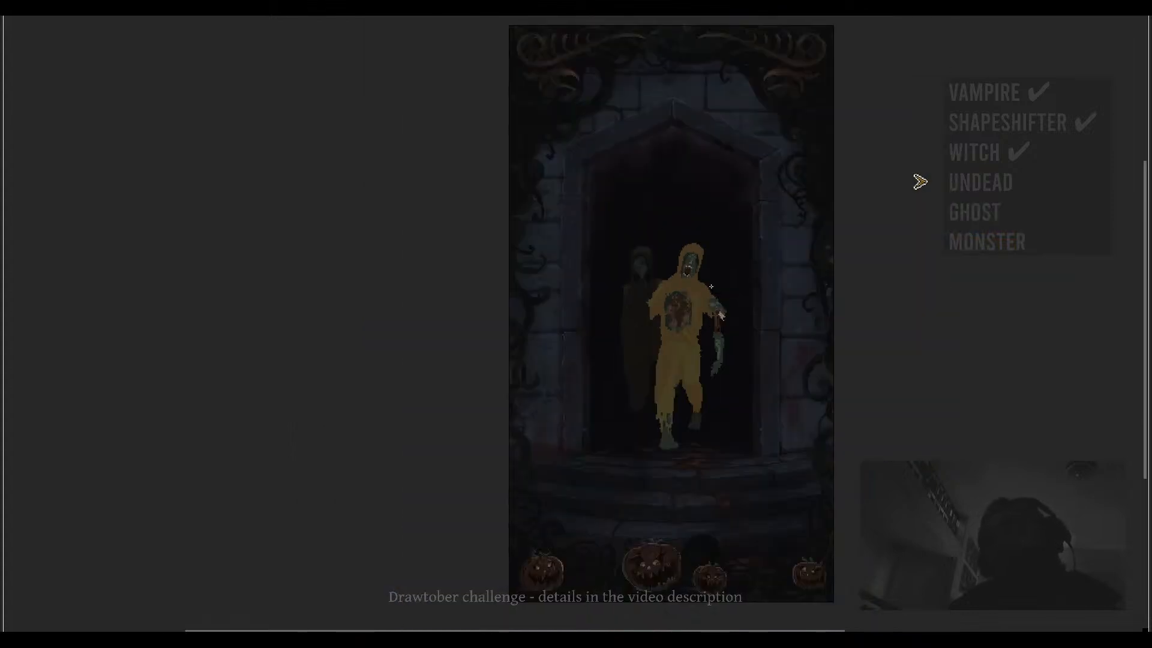
pyautogui.hotkey('ctrl', 'z')
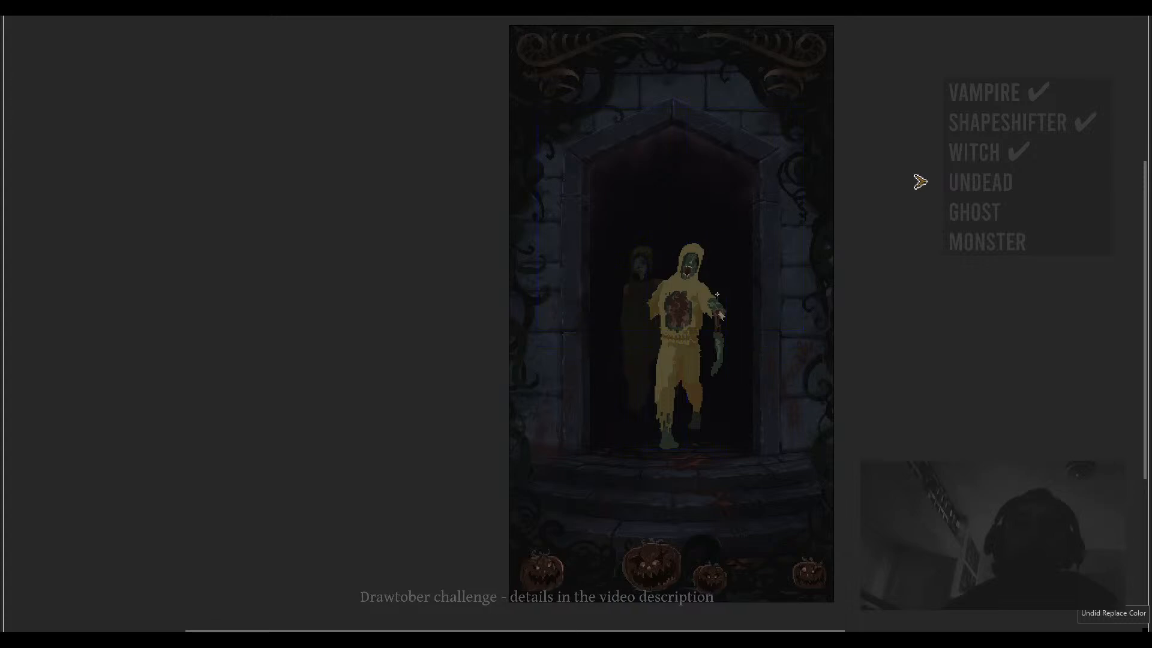
# - Reopen Replace Color and set the target colour to the same 554e33 as the source colour
pyautogui.scroll(1, 717, 294)
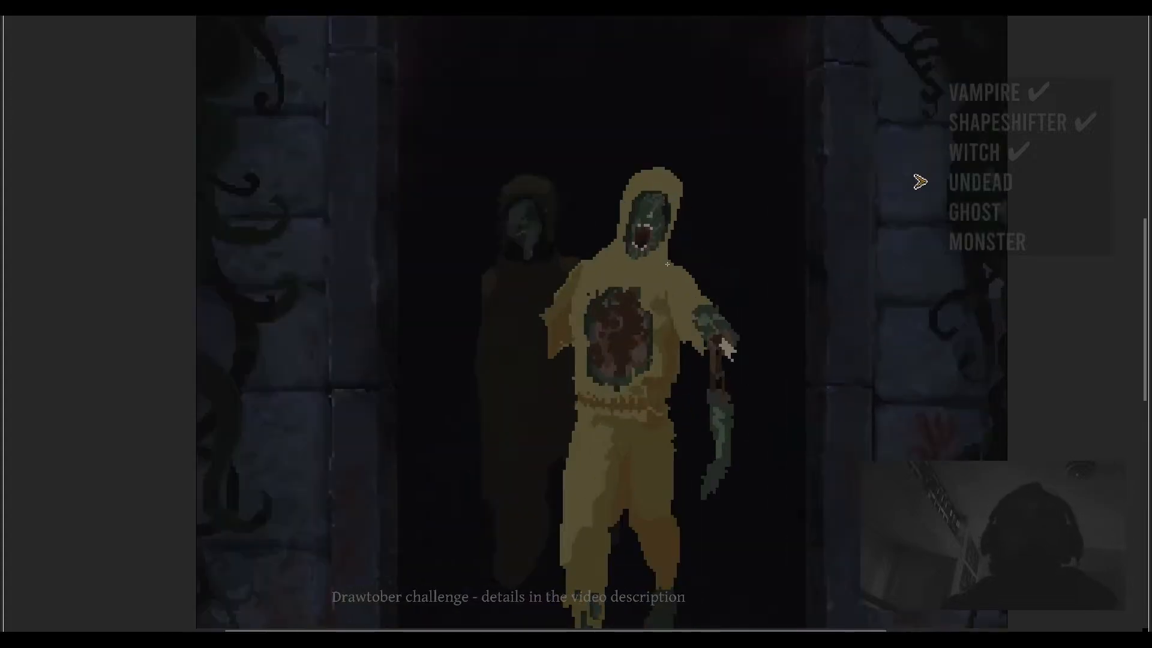
pyautogui.hotkey('shift', 'r')
pyautogui.click(909, 193)
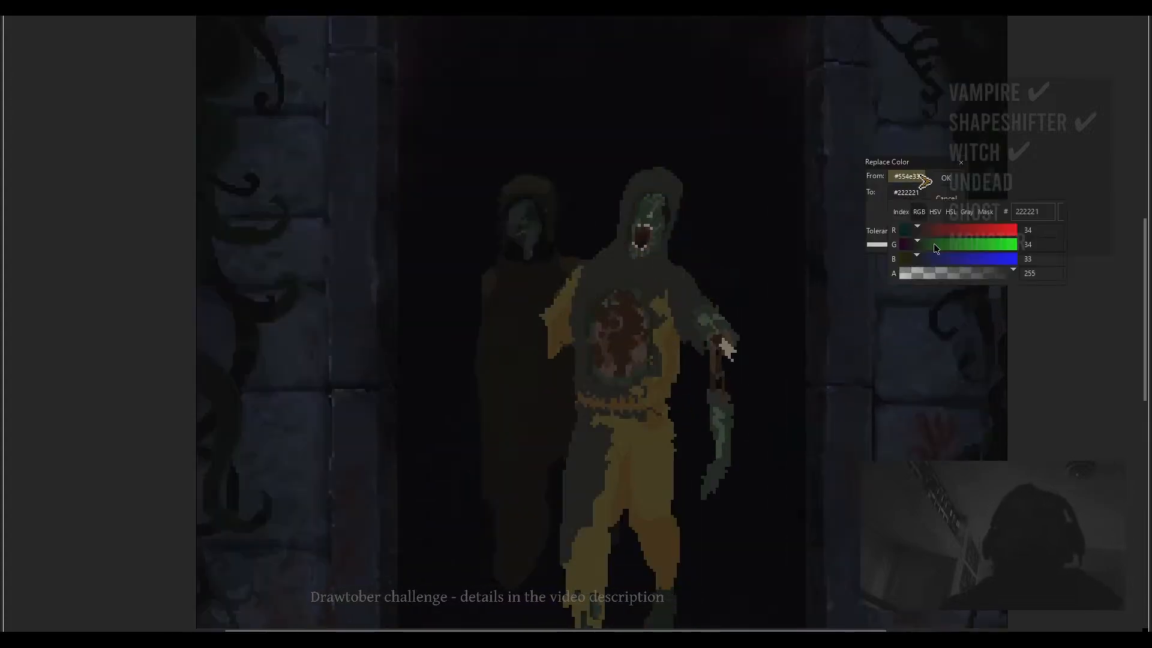
pyautogui.click(906, 177)
pyautogui.click(1031, 196)
pyautogui.hotkey('ctrl', 'c')
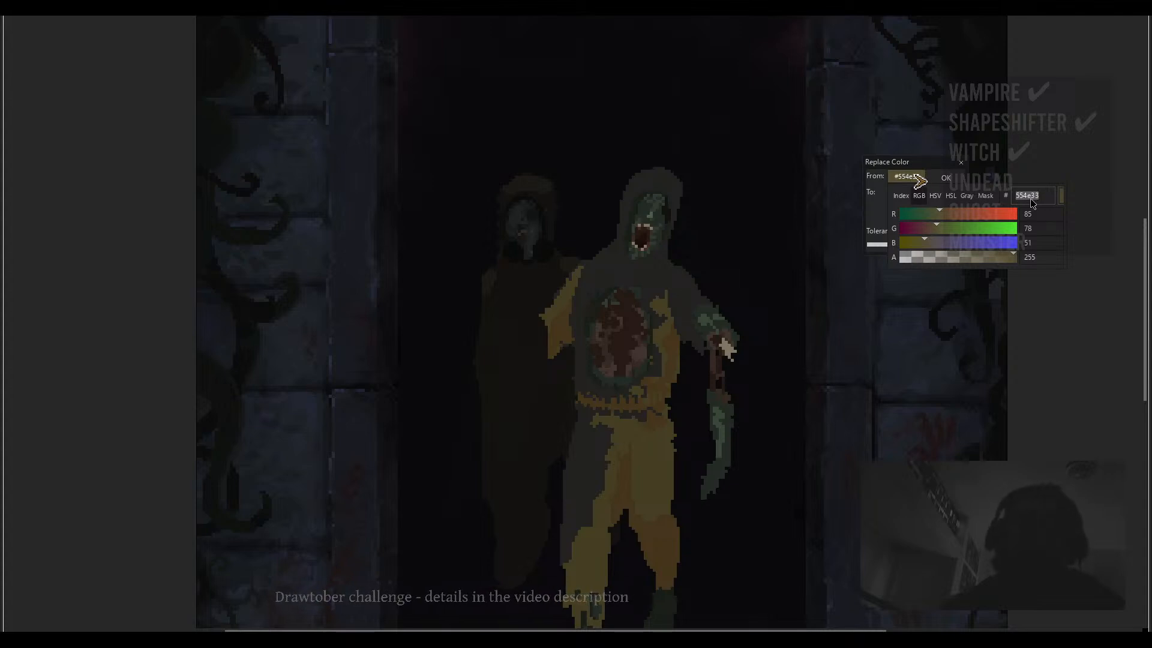
pyautogui.click(906, 192)
pyautogui.click(1030, 212)
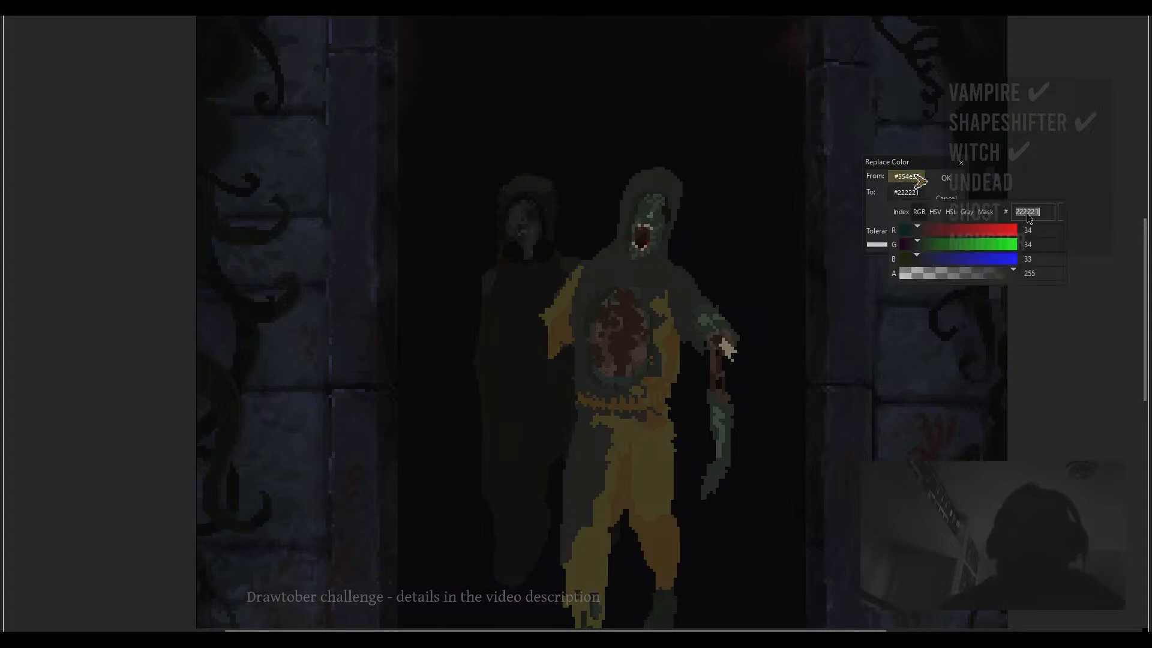
pyautogui.hotkey('ctrl', 'v')
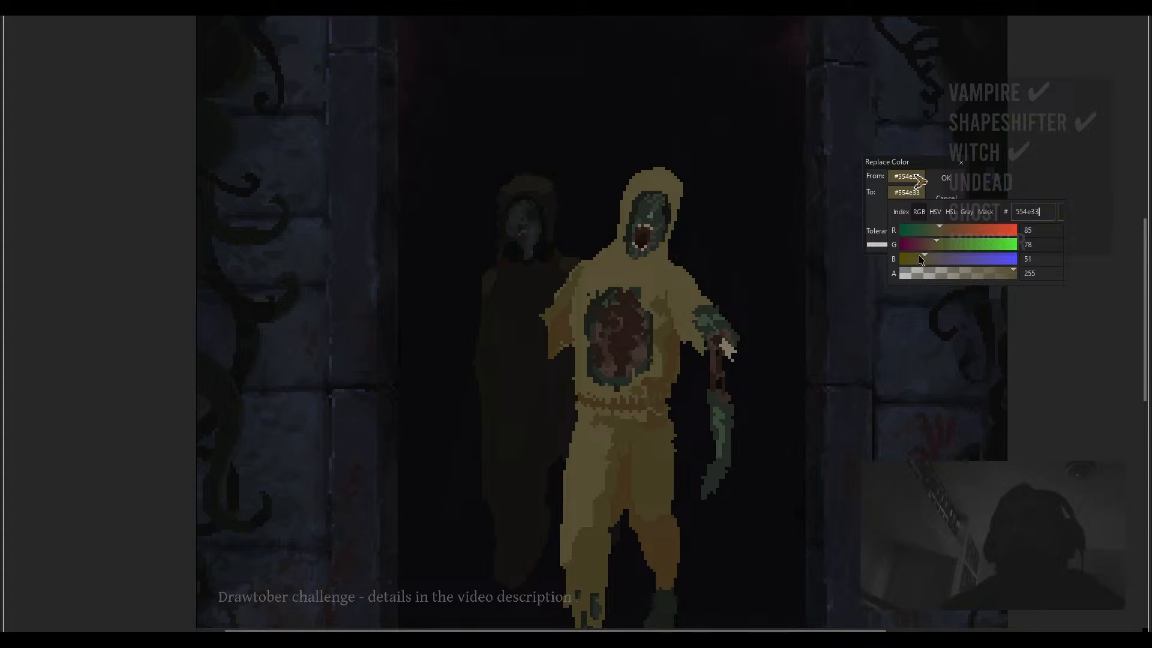
# - Try recolouring the front figure's suit to hue 37, saturation 45, value 30 with Replace Color, preview it, then undo it
pyautogui.click(934, 212)
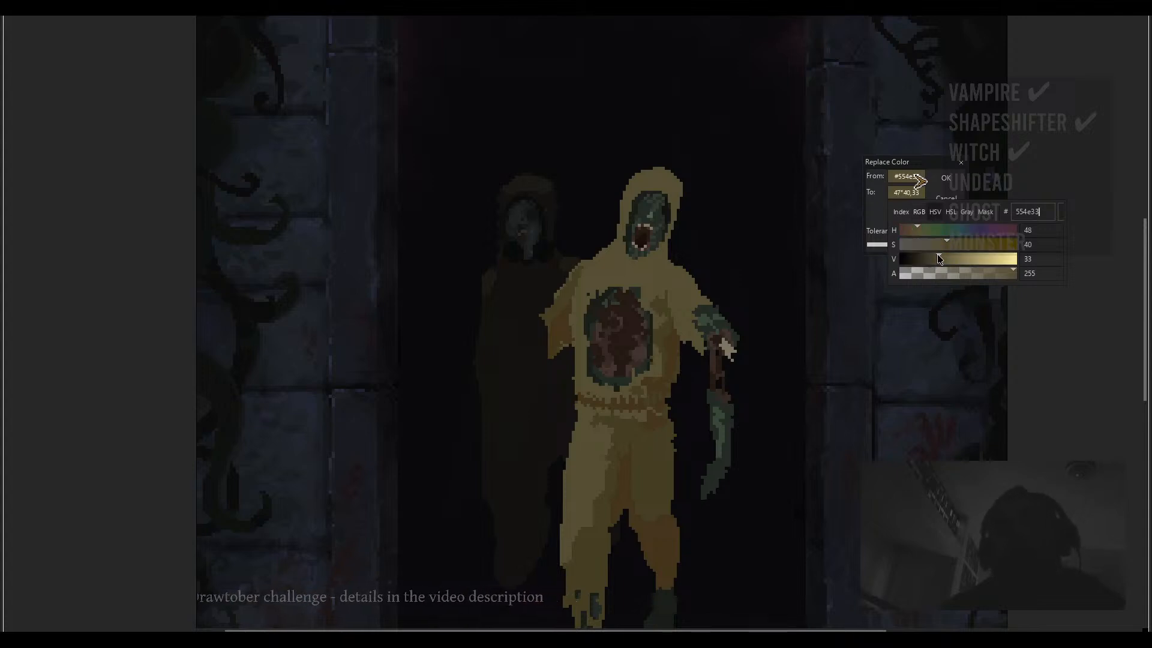
pyautogui.click(949, 241)
pyautogui.click(952, 240)
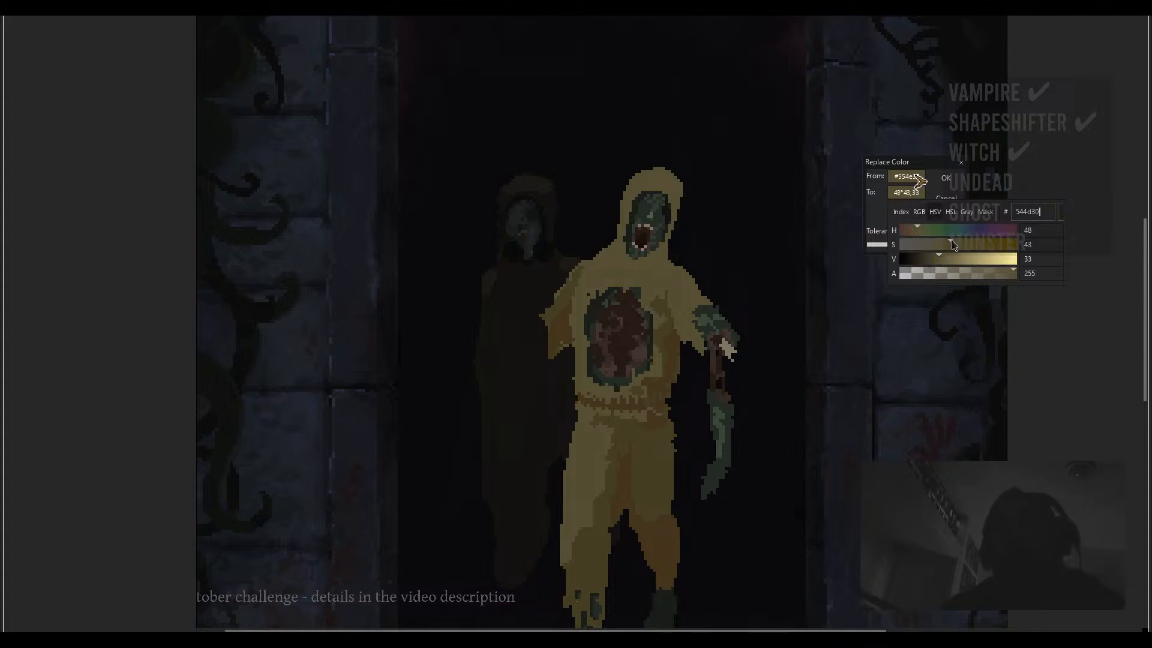
pyautogui.click(938, 258)
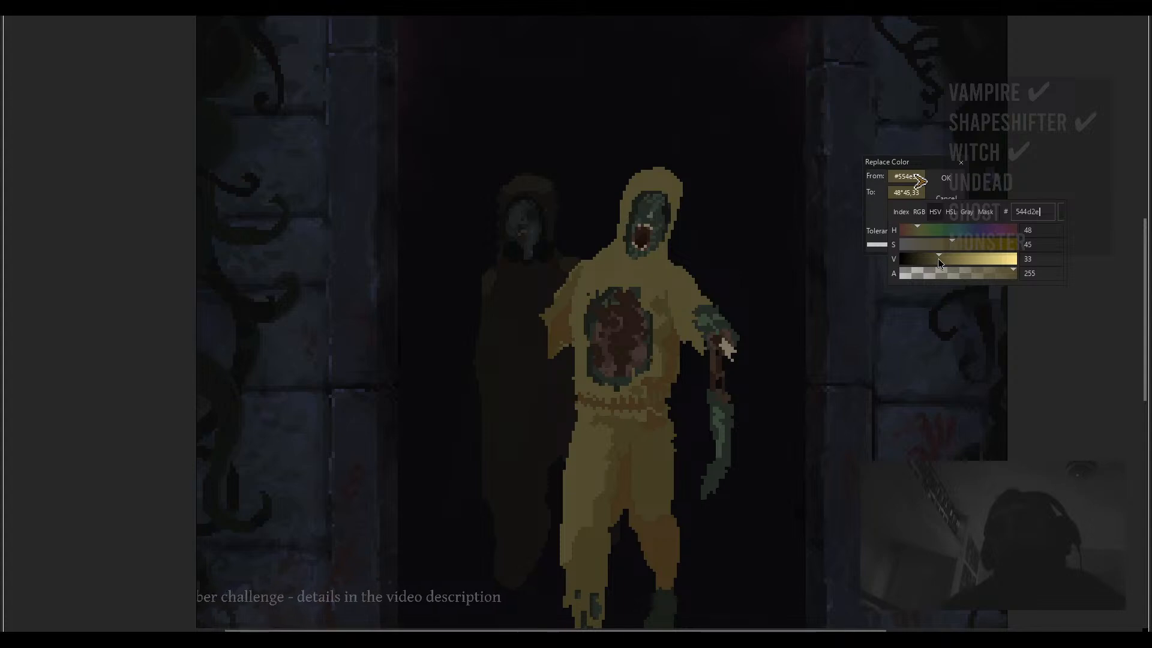
pyautogui.click(917, 226)
pyautogui.click(915, 226)
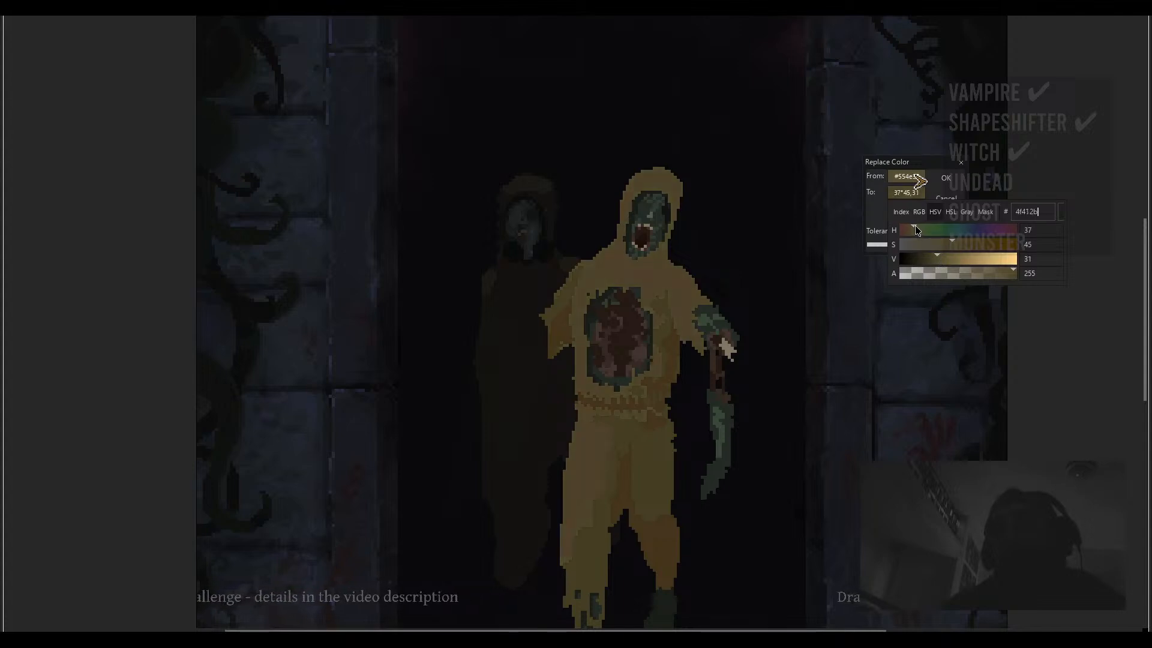
pyautogui.click(936, 256)
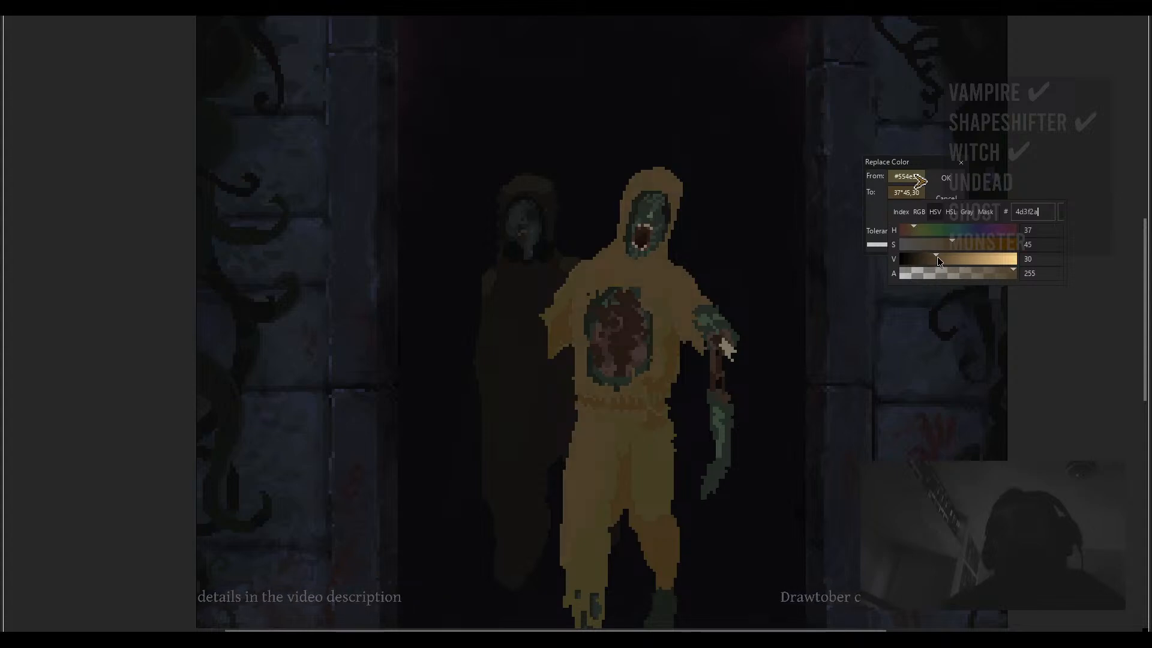
pyautogui.click(946, 179)
pyautogui.scroll(-2, 741, 360)
pyautogui.scroll(-1, 736, 359)
pyautogui.moveTo(736, 359); pyautogui.dragTo(684, 272)
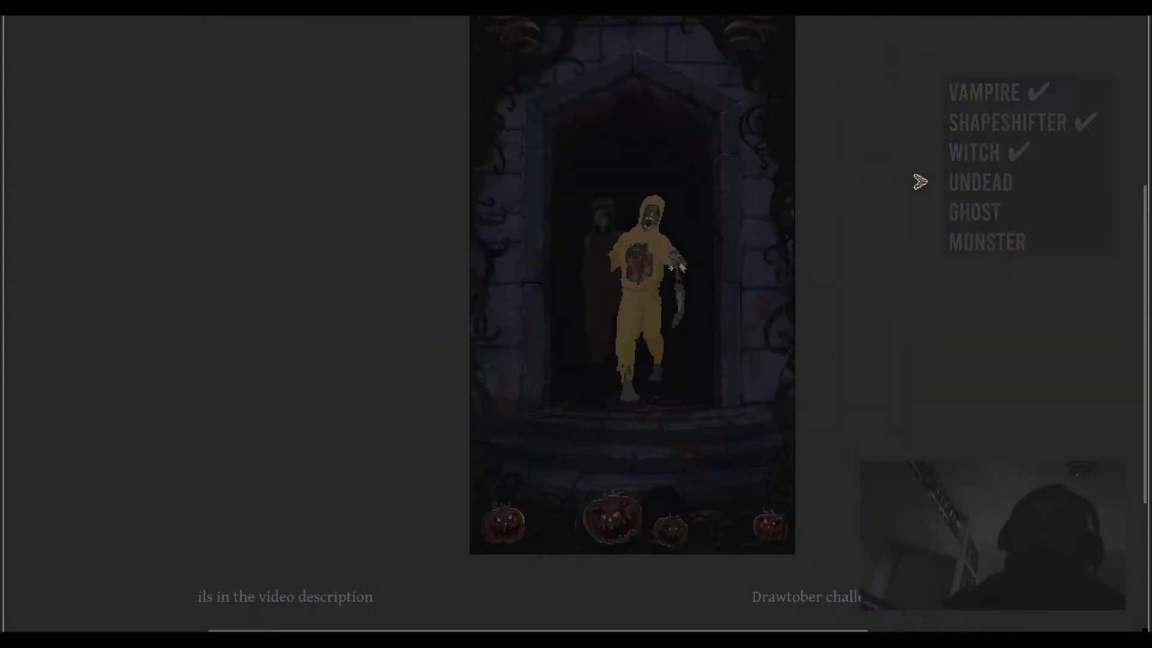
pyautogui.scroll(2, 635, 312)
pyautogui.scroll(-2, 650, 305)
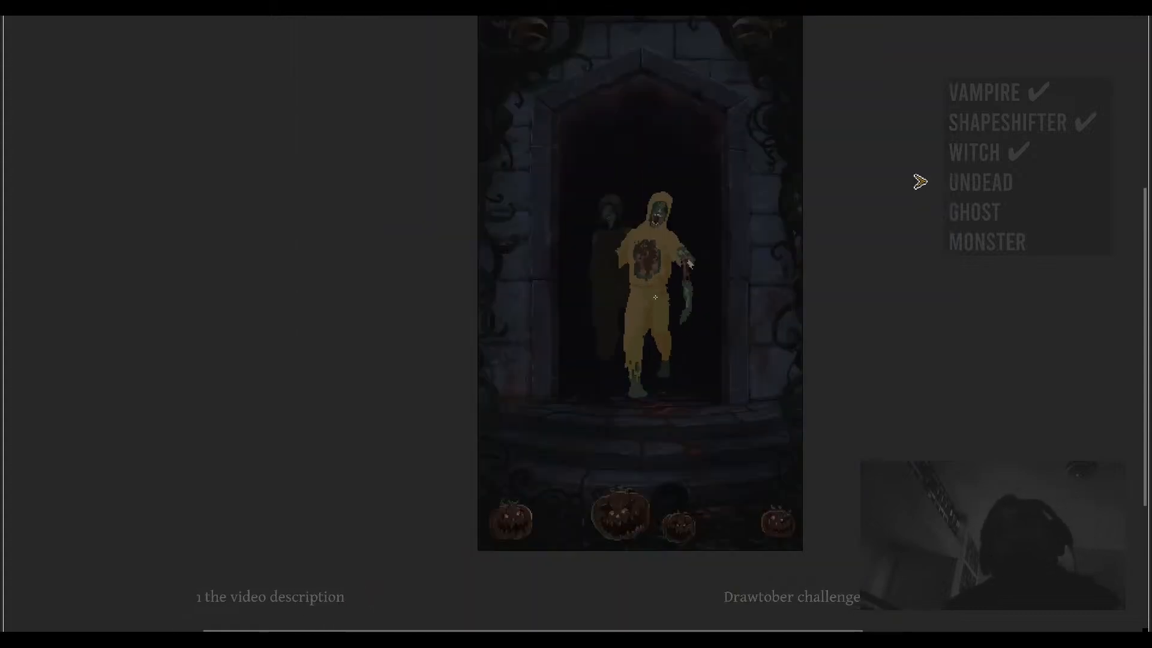
pyautogui.hotkey('ctrl', 'z')
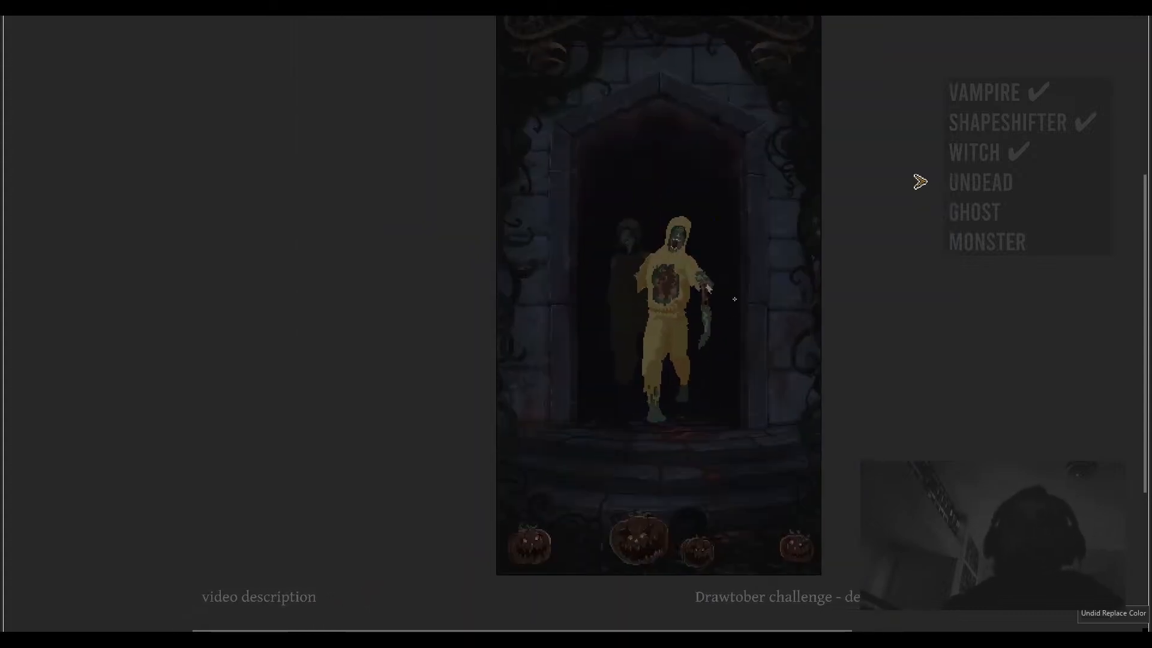
# - Inspect the front figure's body up close in the preview, then leave the preview
pyautogui.scroll(4, 683, 324)
pyautogui.scroll(2, 677, 375)
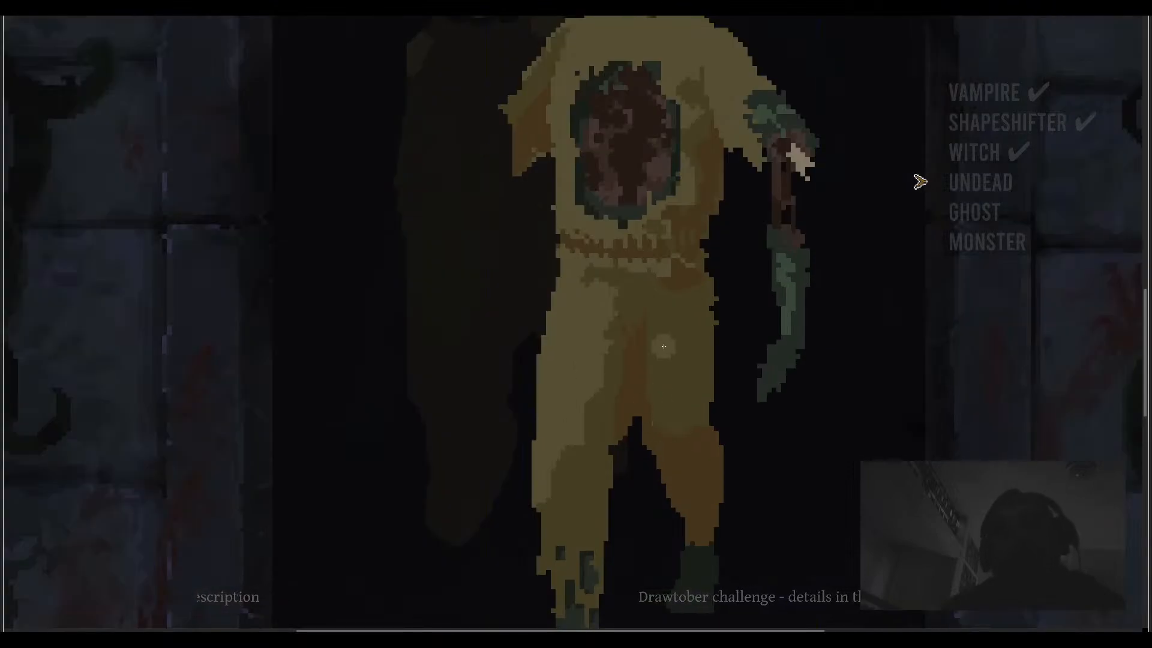
pyautogui.moveTo(607, 278); pyautogui.dragTo(608, 306)
pyautogui.scroll(-1, 612, 326)
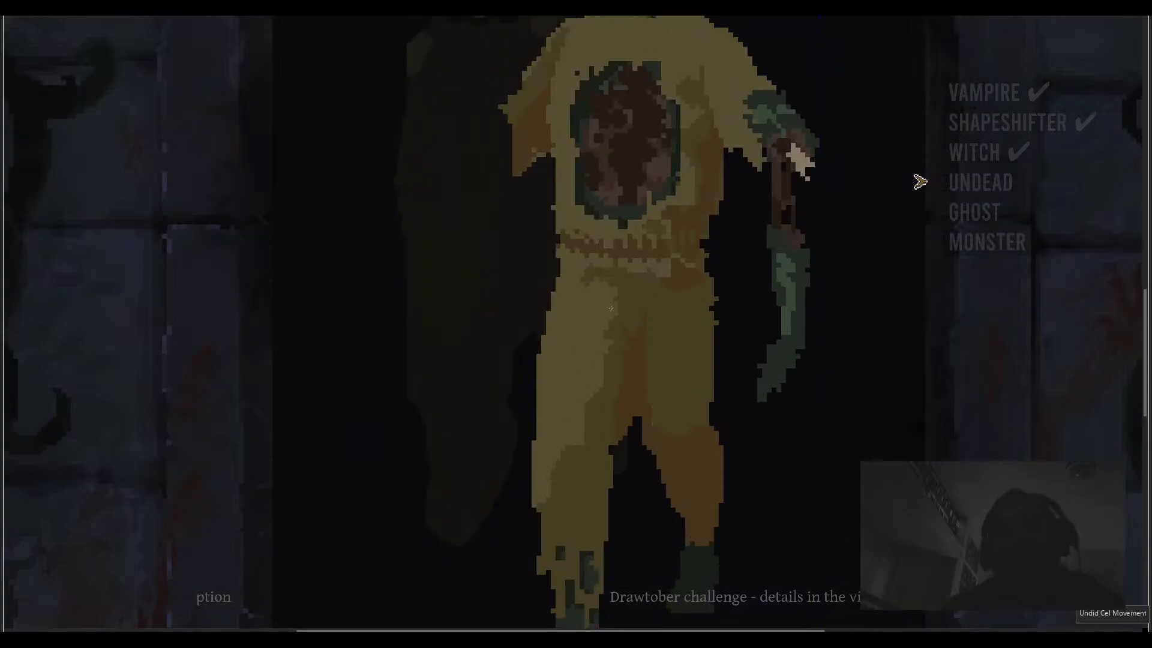
pyautogui.scroll(-3, 499, 229)
pyautogui.scroll(2, 616, 271)
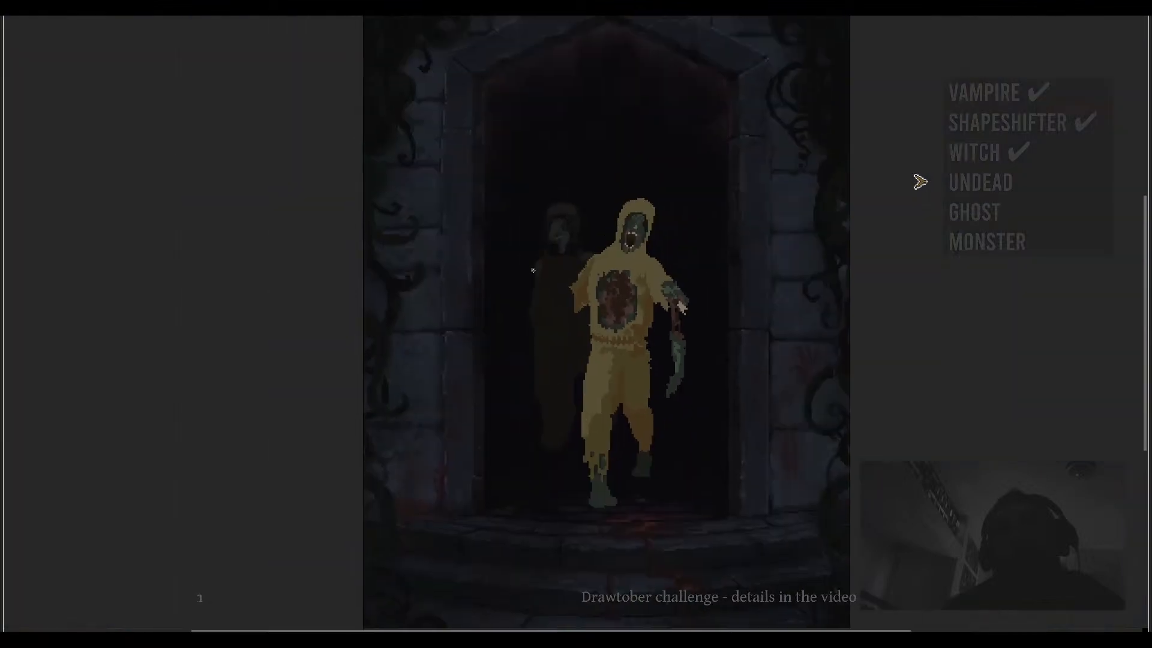
pyautogui.press('Escape')
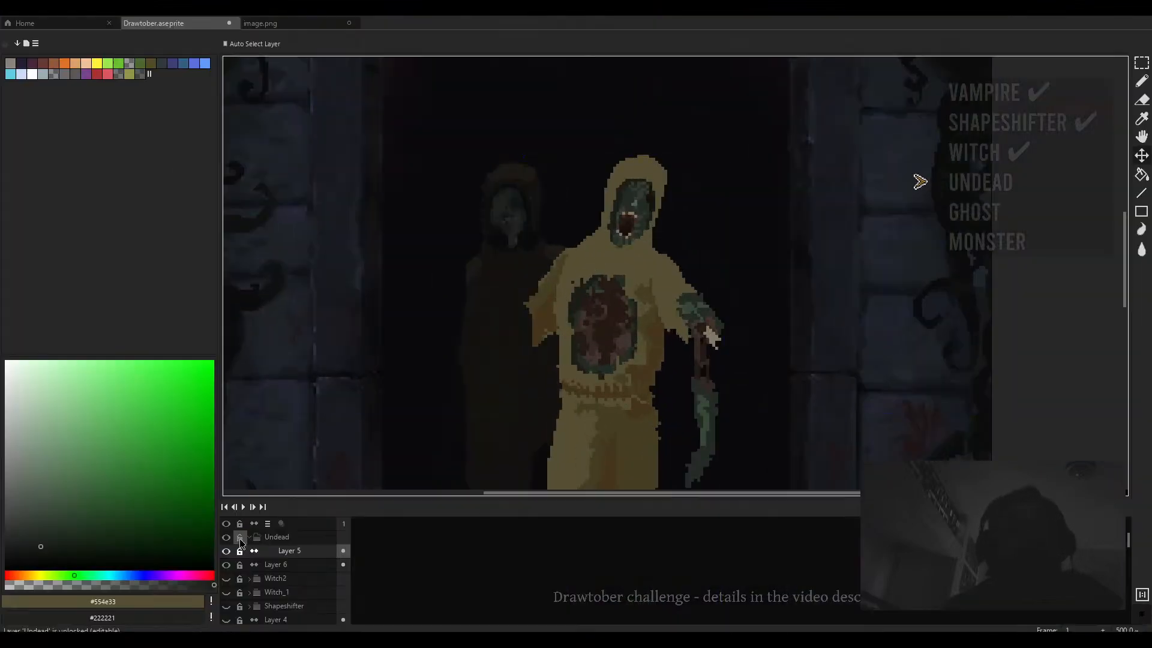
# - Pick a lighter tan and paint highlight patches on the front figure's upper chest
pyautogui.keyDown('alt'); pyautogui.click(612, 295); pyautogui.keyUp('alt')
pyautogui.keyDown('alt'); pyautogui.click(560, 282); pyautogui.keyUp('alt')
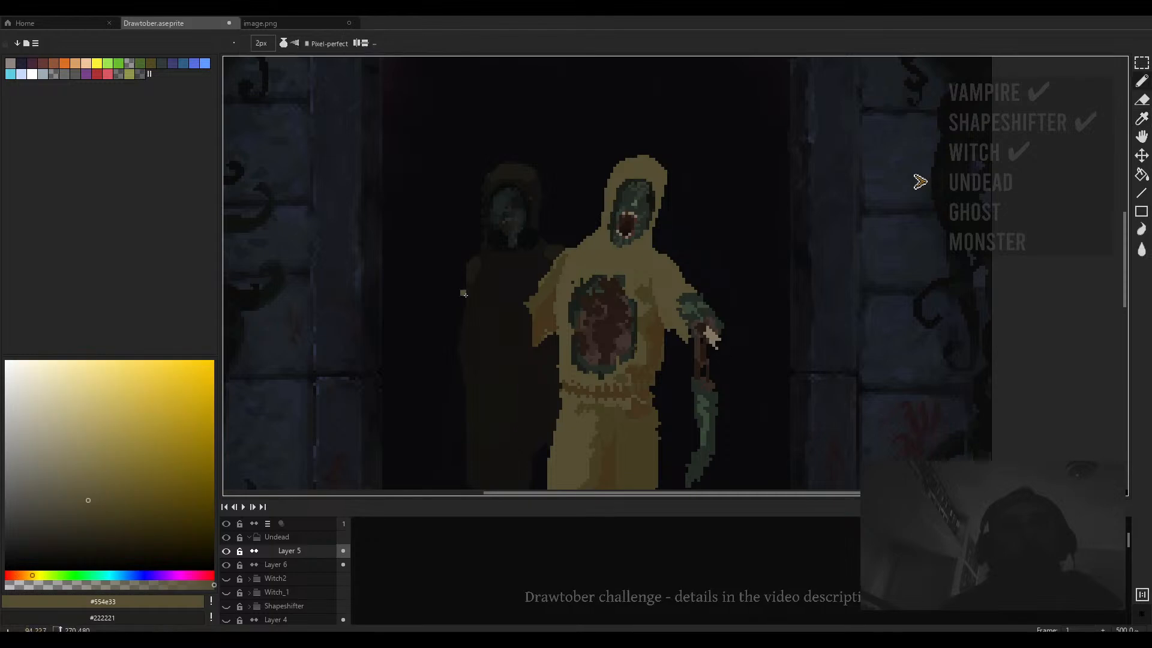
pyautogui.moveTo(88, 493); pyautogui.dragTo(94, 484)
pyautogui.scroll(4, 578, 274)
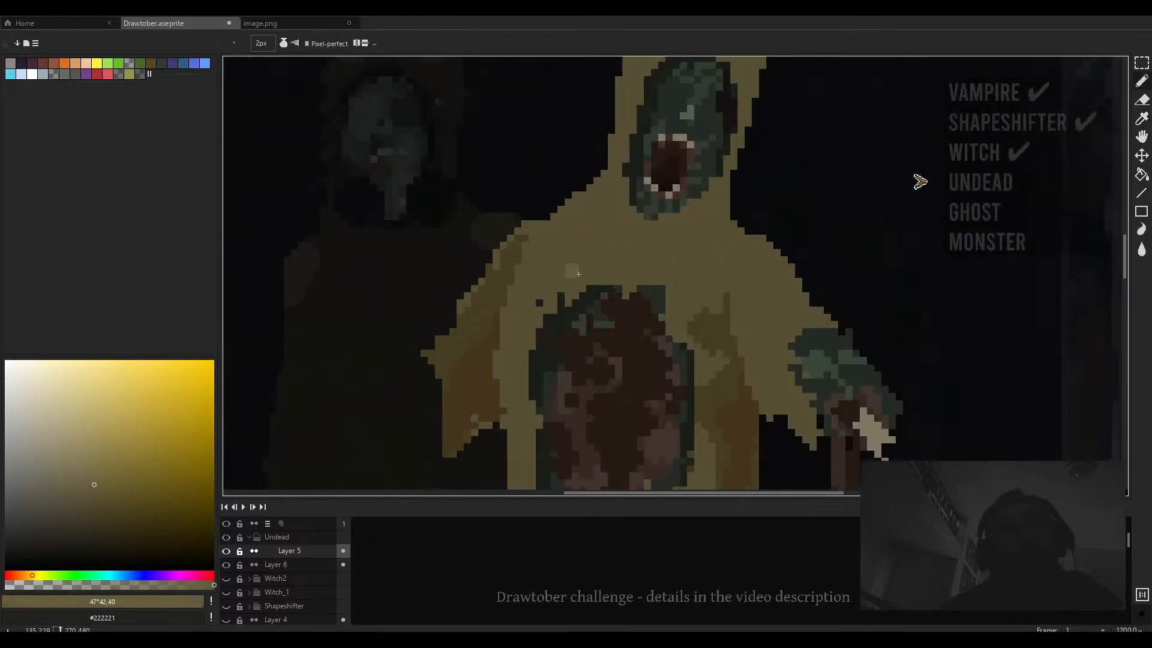
pyautogui.moveTo(649, 278)
pyautogui.mouseDown()
pyautogui.moveTo(590, 249)
pyautogui.moveTo(624, 245)
pyautogui.moveTo(600, 252)
pyautogui.moveTo(594, 273)
pyautogui.moveTo(564, 264)
pyautogui.moveTo(554, 236)
pyautogui.moveTo(523, 264)
pyautogui.mouseUp()
pyautogui.keyDown('alt'); pyautogui.click(620, 229); pyautogui.keyUp('alt')
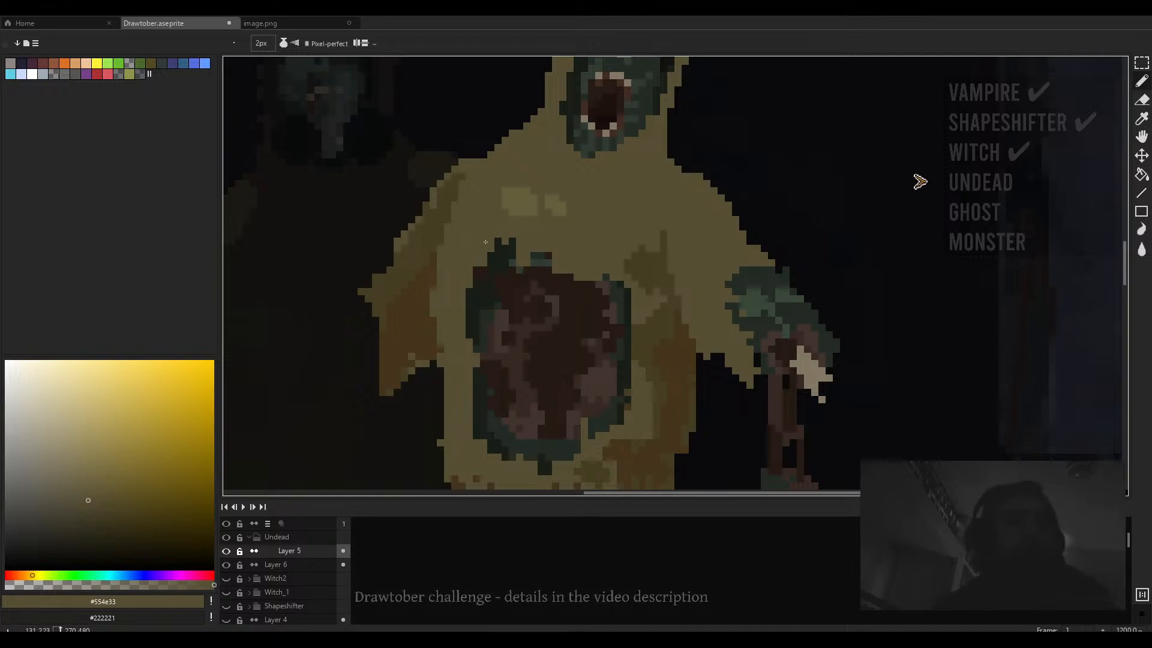
pyautogui.click(490, 283)
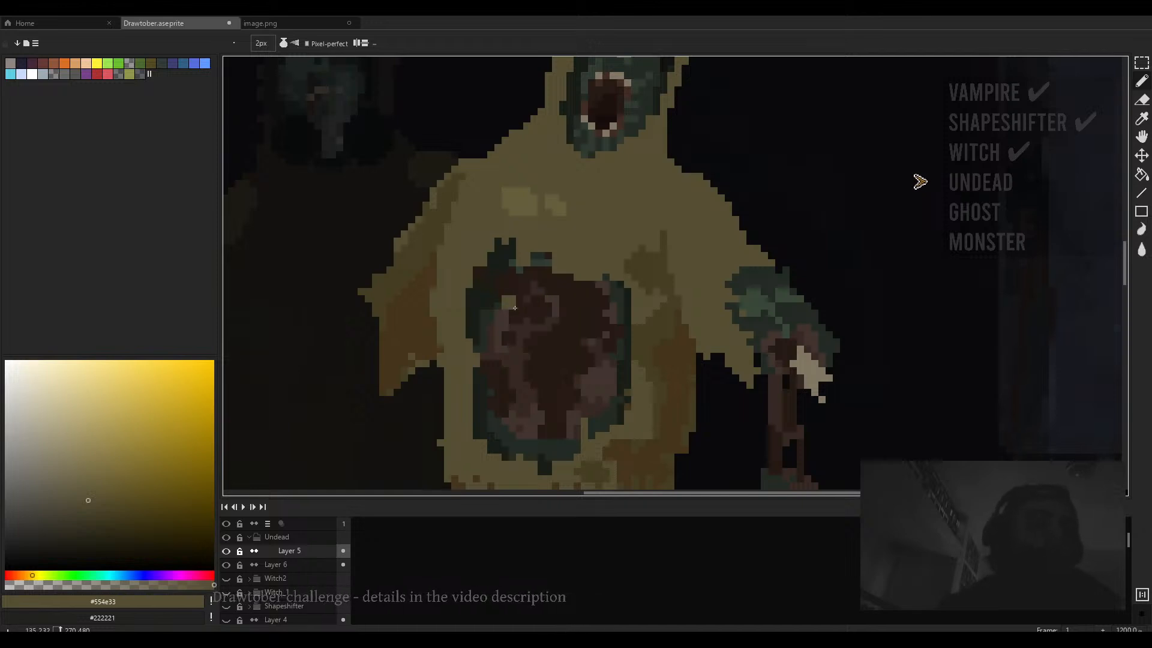
# - Pick #675e3b and extend the lighter highlights across the front figure's chest and shoulders
pyautogui.moveTo(529, 201); pyautogui.dragTo(522, 237)
pyautogui.keyDown('alt'); pyautogui.click(521, 241); pyautogui.keyUp('alt')
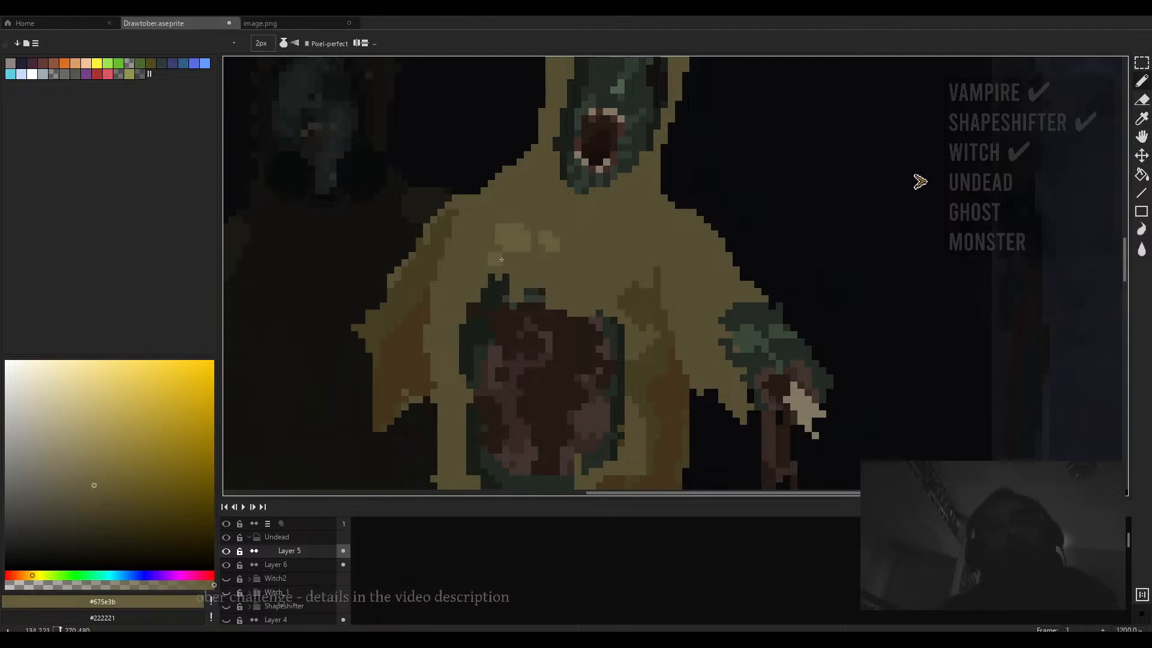
pyautogui.moveTo(554, 270)
pyautogui.mouseDown()
pyautogui.moveTo(573, 255)
pyautogui.moveTo(592, 264)
pyautogui.mouseUp()
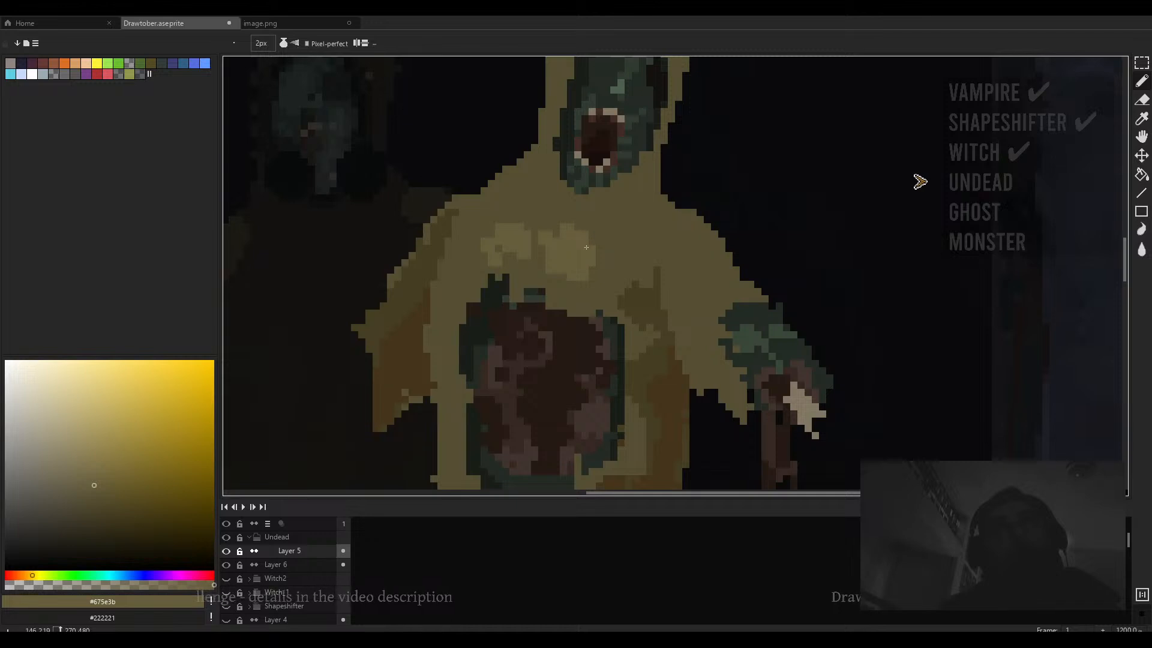
pyautogui.moveTo(538, 255); pyautogui.dragTo(641, 281)
# - Inspect the front figure's hood and head at several zoom levels with the eraser set to 4px
pyautogui.press('e')
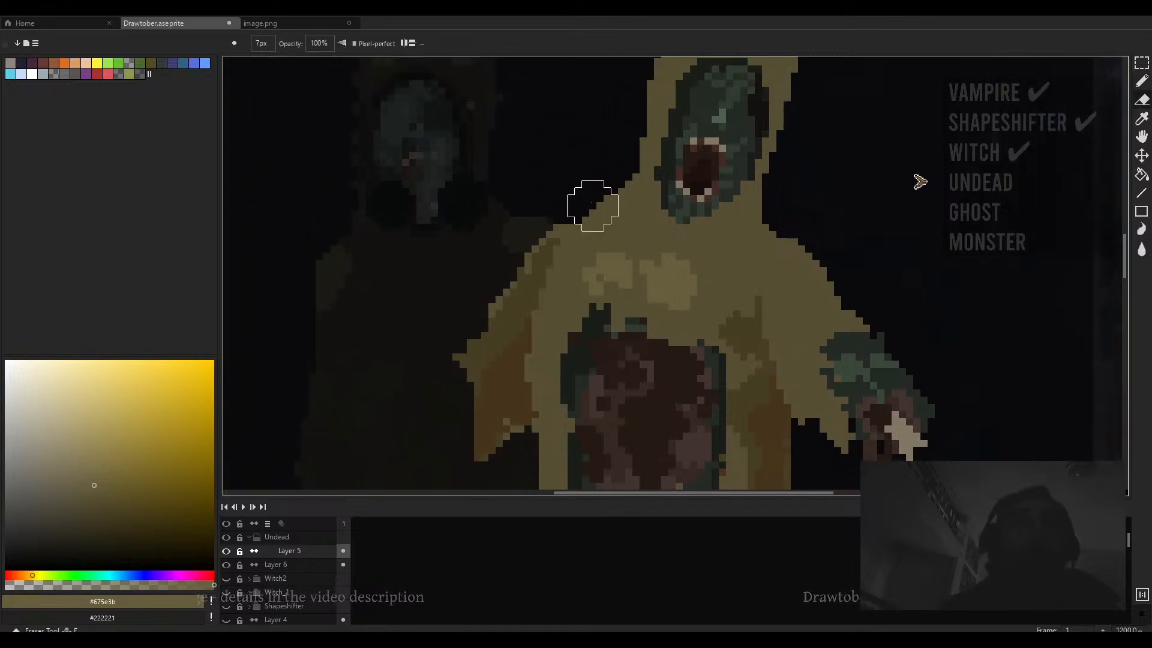
pyautogui.click(607, 190)
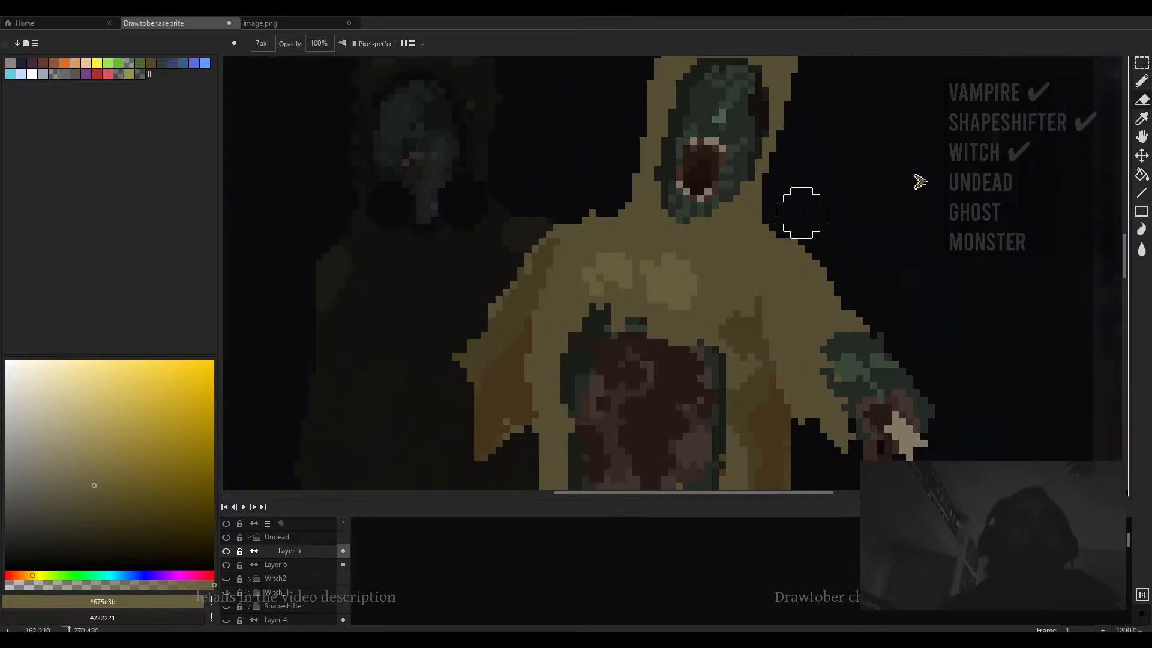
pyautogui.press('-')
pyautogui.press('-')
pyautogui.press('-')
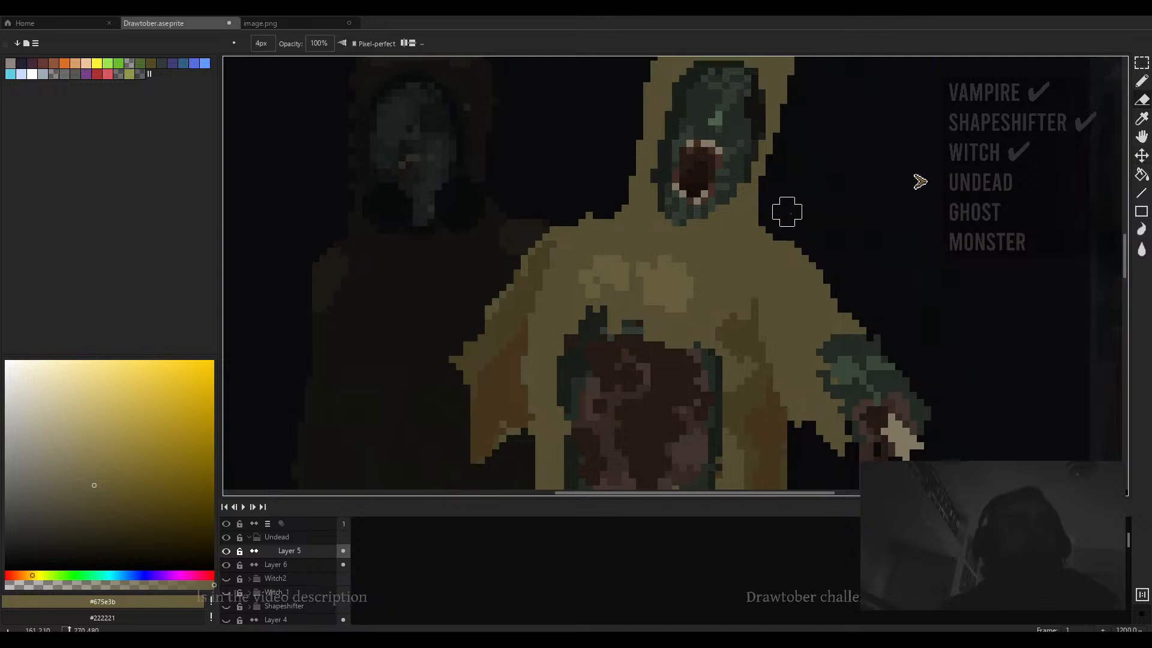
pyautogui.scroll(1, 788, 237)
pyautogui.hscroll(-2, 780, 234)
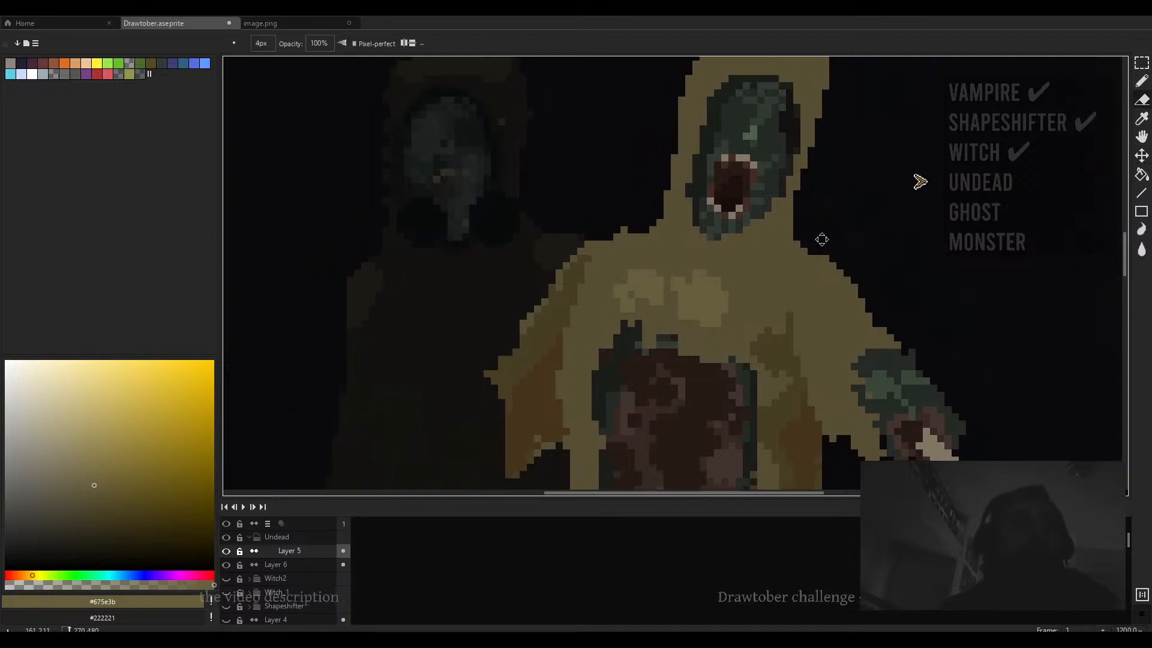
pyautogui.scroll(-1, 786, 236)
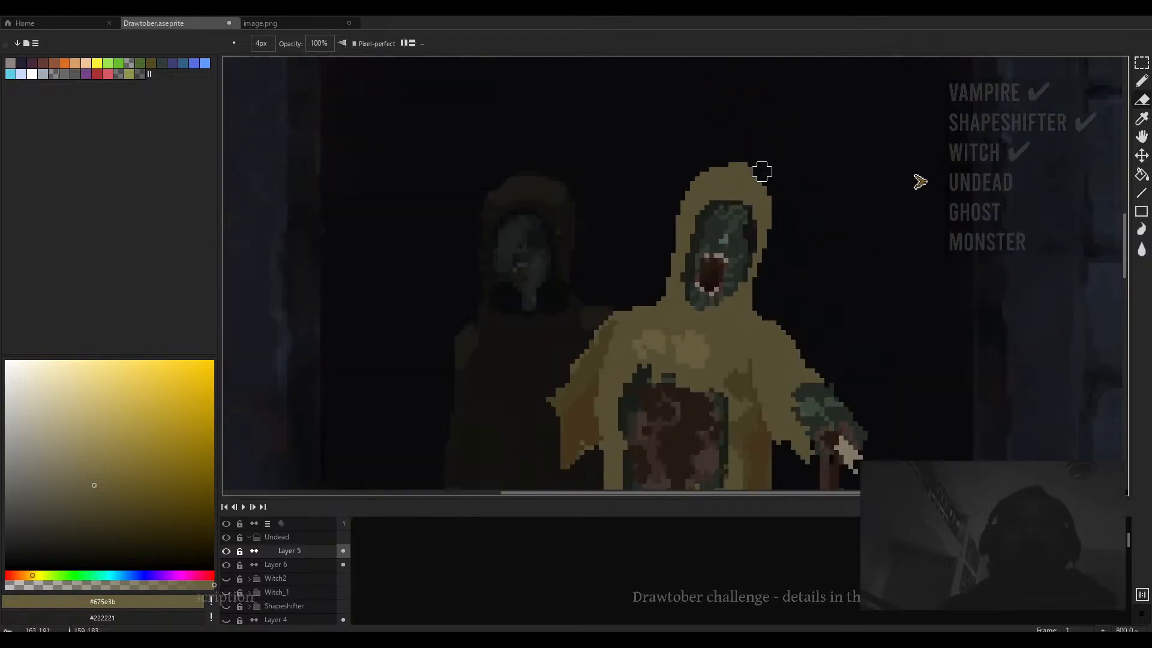
pyautogui.scroll(-2, 780, 183)
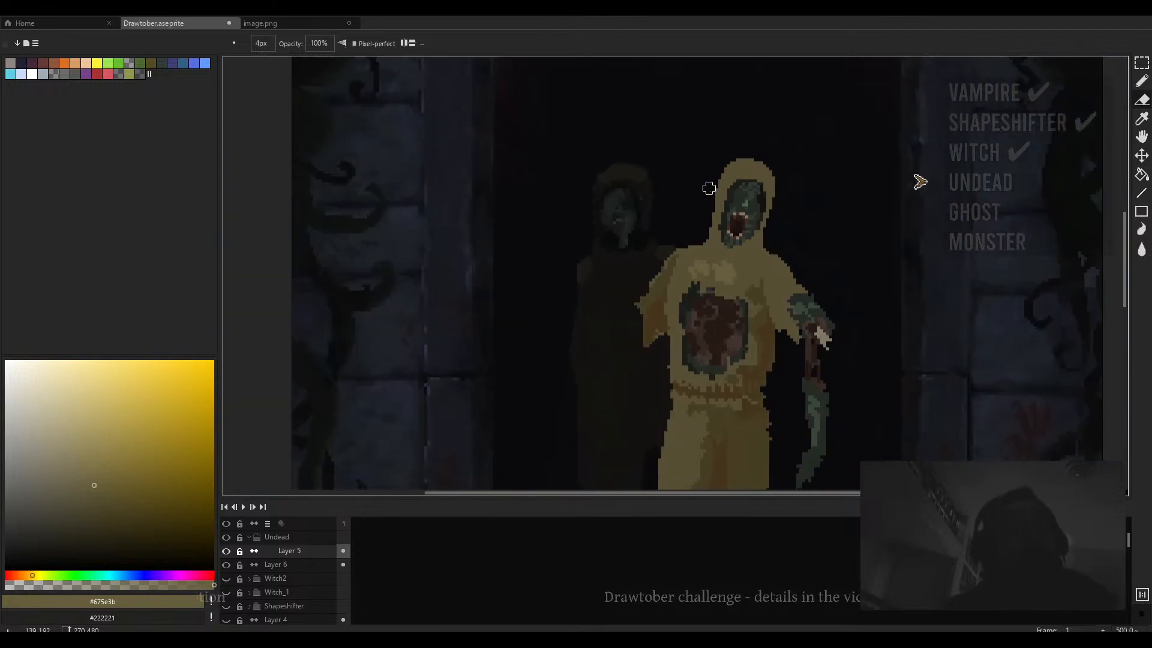
pyautogui.scroll(3, 685, 187)
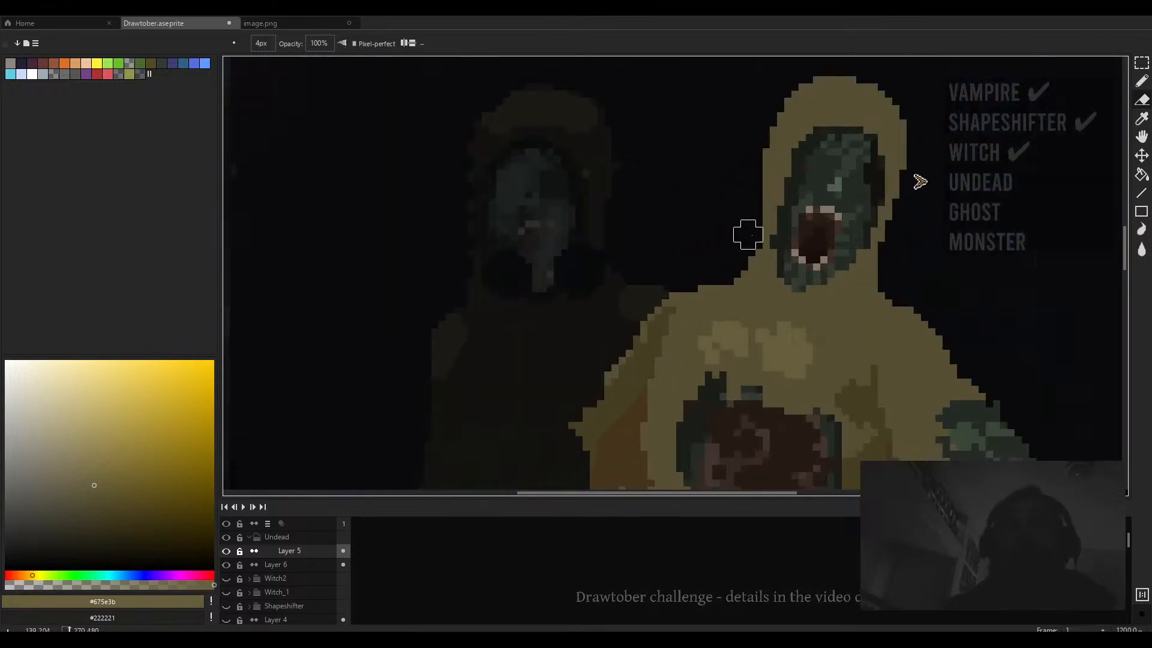
pyautogui.scroll(-4, 753, 154)
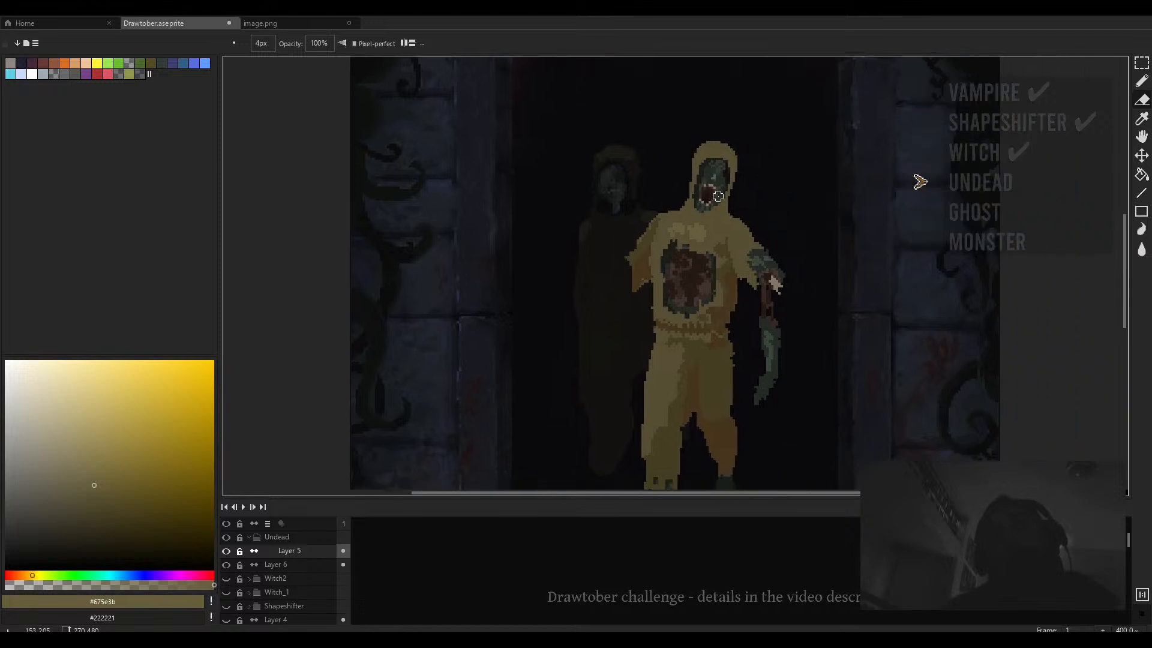
pyautogui.scroll(5, 731, 177)
# - Pick the near-black #13120f and darken the front figure's eye sockets with the pencil
pyautogui.press('b')
pyautogui.scroll(1, 701, 204)
pyautogui.keyDown('alt'); pyautogui.click(653, 177); pyautogui.keyUp('alt')
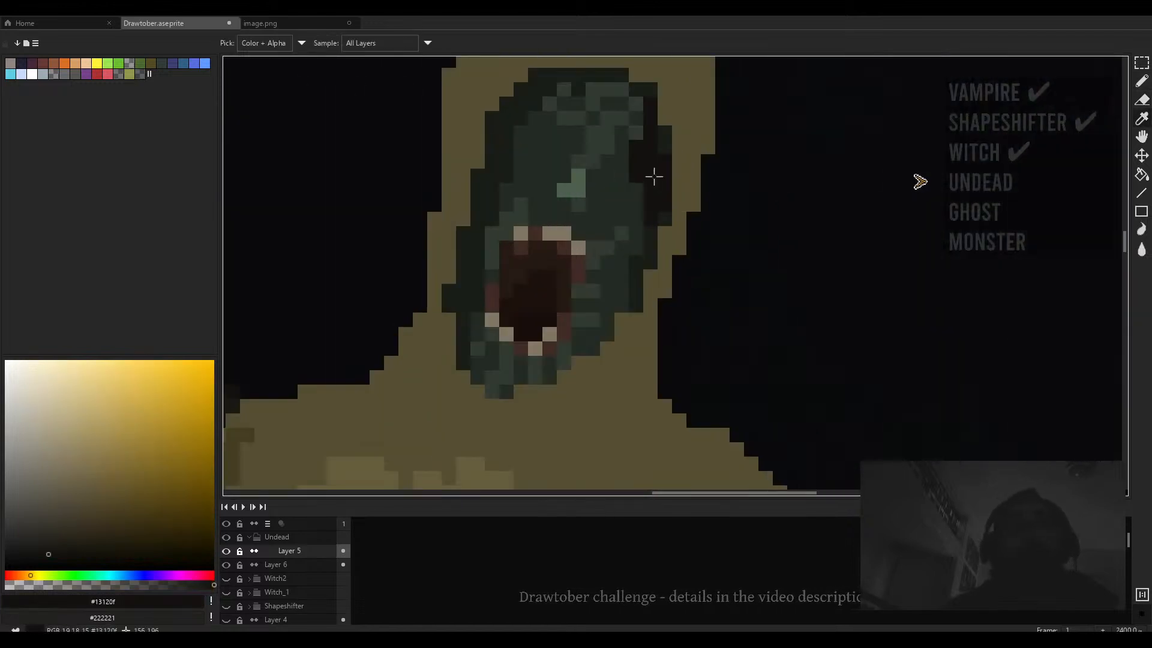
pyautogui.moveTo(622, 166)
pyautogui.mouseDown()
pyautogui.moveTo(630, 211)
pyautogui.moveTo(635, 196)
pyautogui.moveTo(625, 214)
pyautogui.moveTo(599, 178)
pyautogui.moveTo(604, 221)
pyautogui.mouseUp()
pyautogui.moveTo(591, 148)
pyautogui.mouseDown()
pyautogui.moveTo(637, 172)
pyautogui.moveTo(577, 184)
pyautogui.moveTo(585, 161)
pyautogui.moveTo(568, 214)
pyautogui.mouseUp()
# - Inspect the front figure's face at different zoom levels and brush sizes
pyautogui.press('+')
pyautogui.press('+')
pyautogui.press('-')
pyautogui.press('-')
pyautogui.scroll(-3, 593, 207)
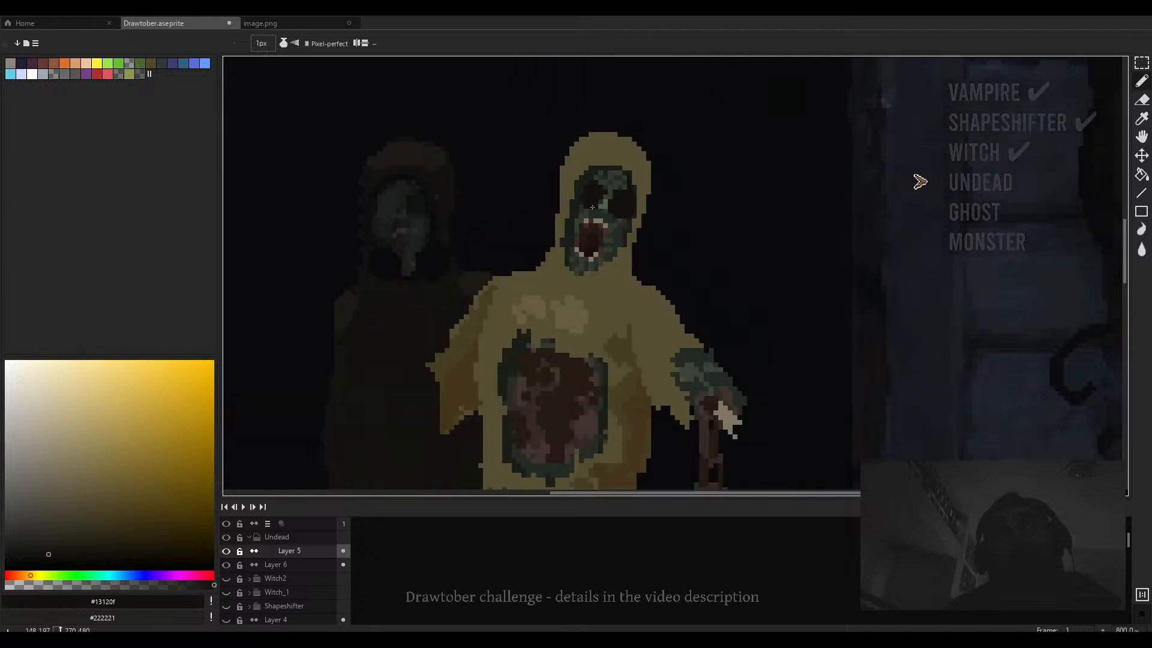
pyautogui.scroll(3, 592, 207)
pyautogui.scroll(-3, 613, 217)
pyautogui.scroll(2, 633, 228)
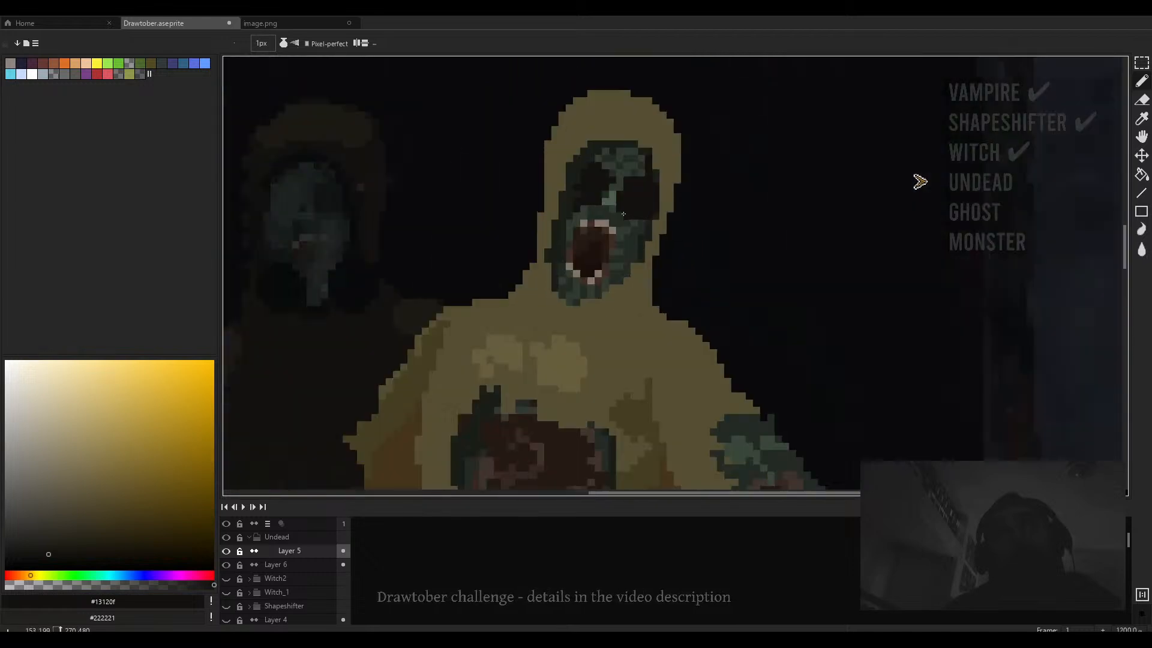
# - Inspect the front figure's face at several zoom levels, sampling its green skin tones
pyautogui.keyDown('alt'); pyautogui.click(624, 228); pyautogui.keyUp('alt')
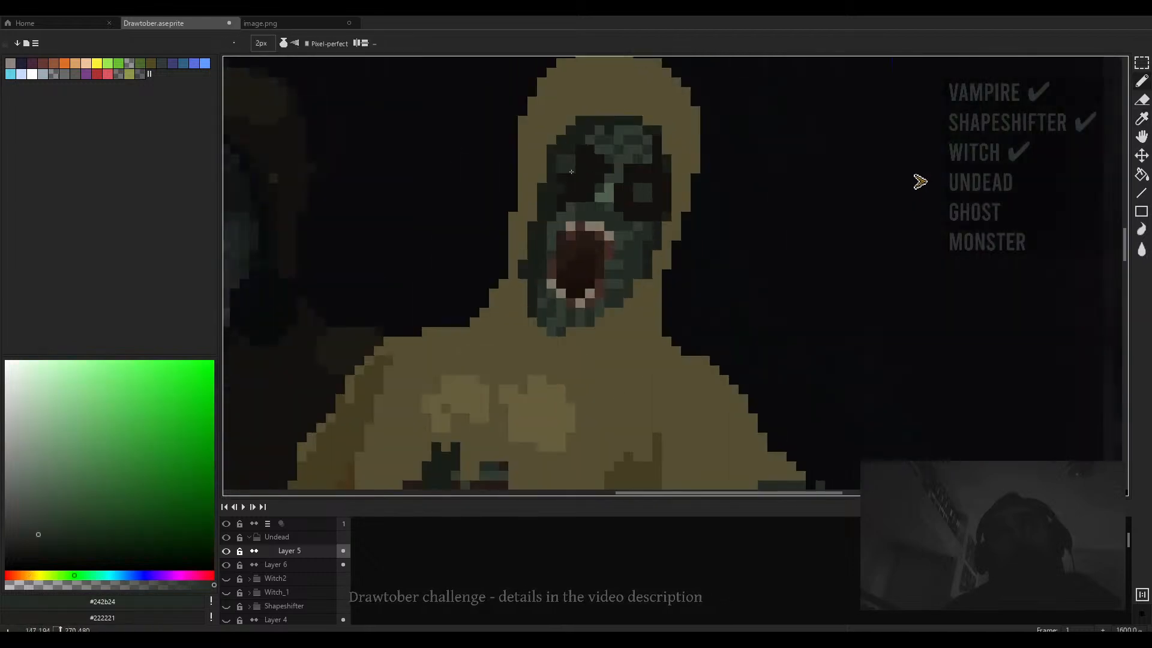
pyautogui.scroll(-4, 650, 200)
pyautogui.scroll(3, 650, 200)
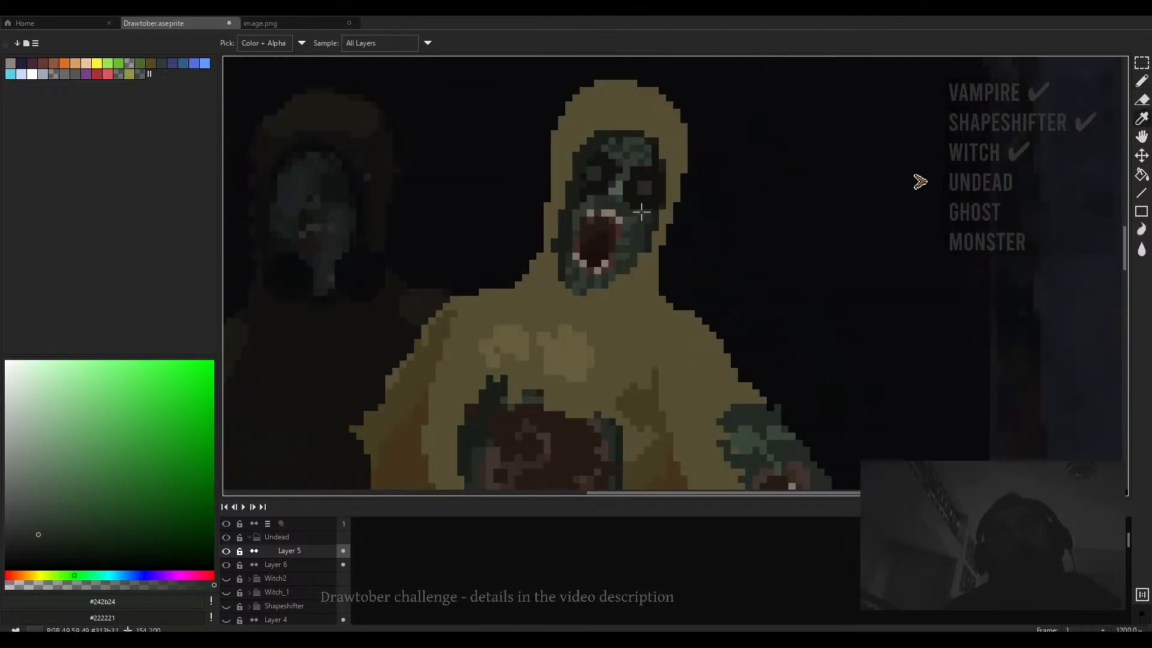
pyautogui.keyDown('alt'); pyautogui.click(633, 218); pyautogui.keyUp('alt')
pyautogui.keyDown('ctrl'); pyautogui.scroll(1, 634, 198); pyautogui.keyUp('ctrl')
pyautogui.scroll(3, 632, 191)
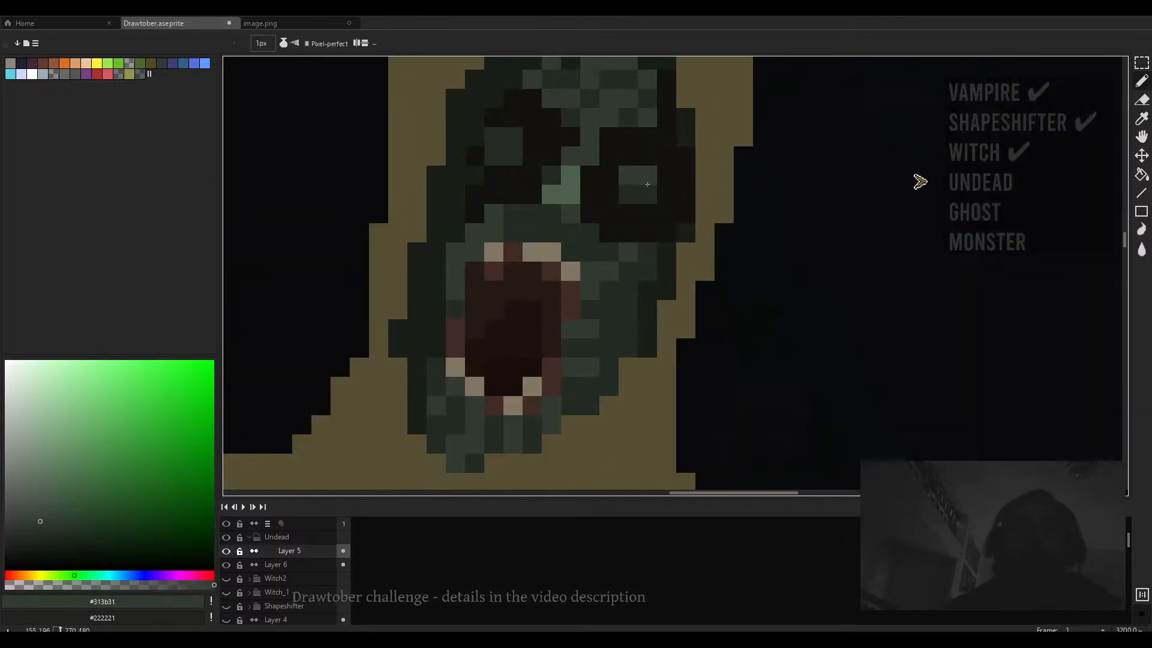
pyautogui.scroll(-4, 617, 165)
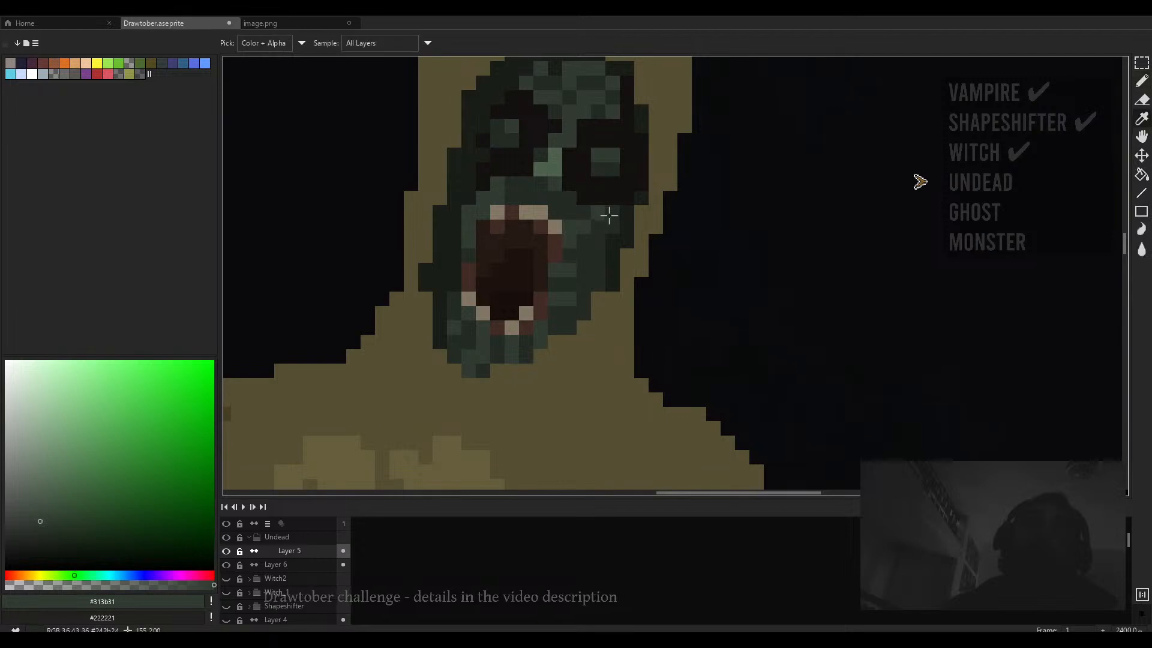
pyautogui.keyDown('alt'); pyautogui.click(611, 187); pyautogui.keyUp('alt')
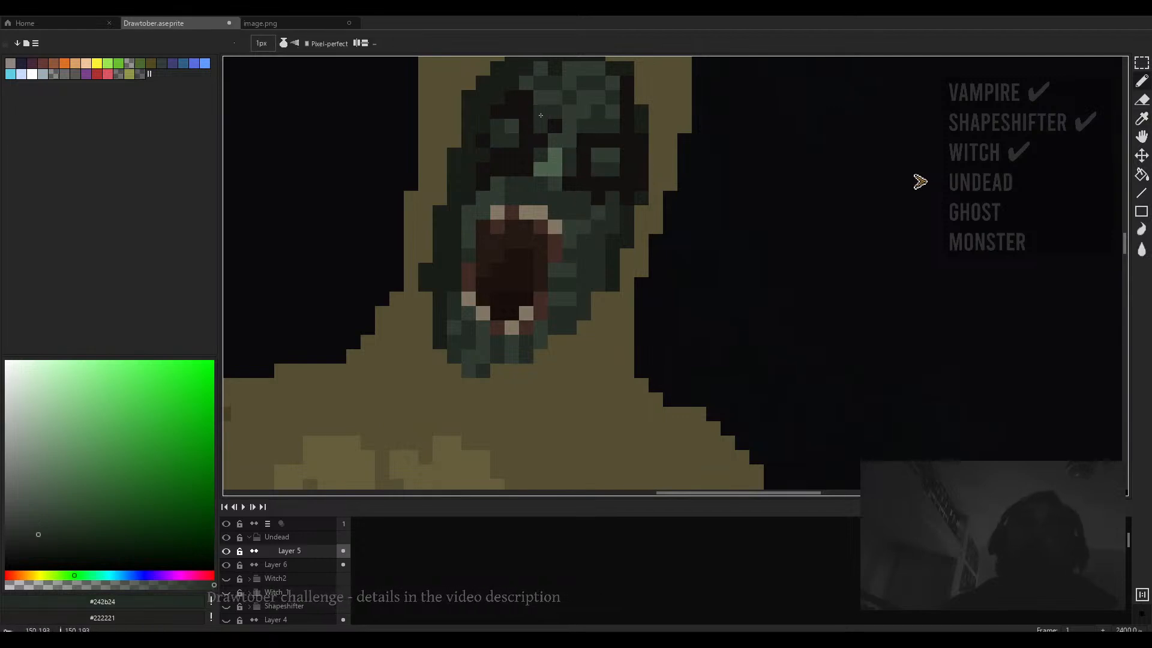
pyautogui.scroll(-7, 546, 123)
pyautogui.scroll(7, 549, 139)
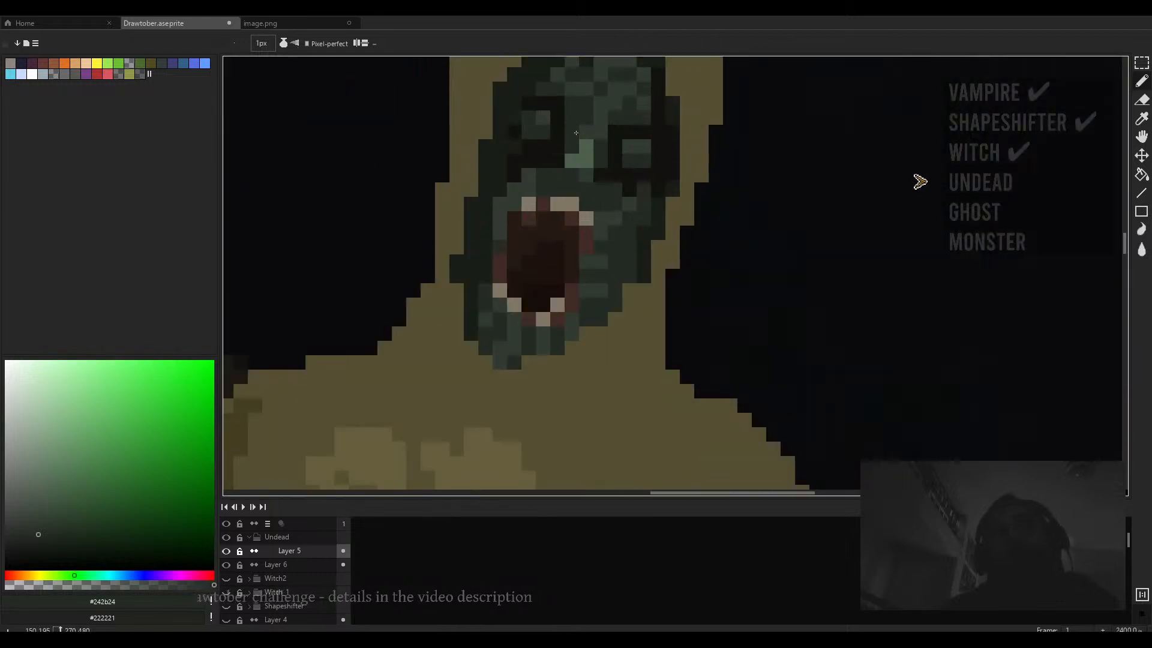
pyautogui.scroll(-3, 629, 189)
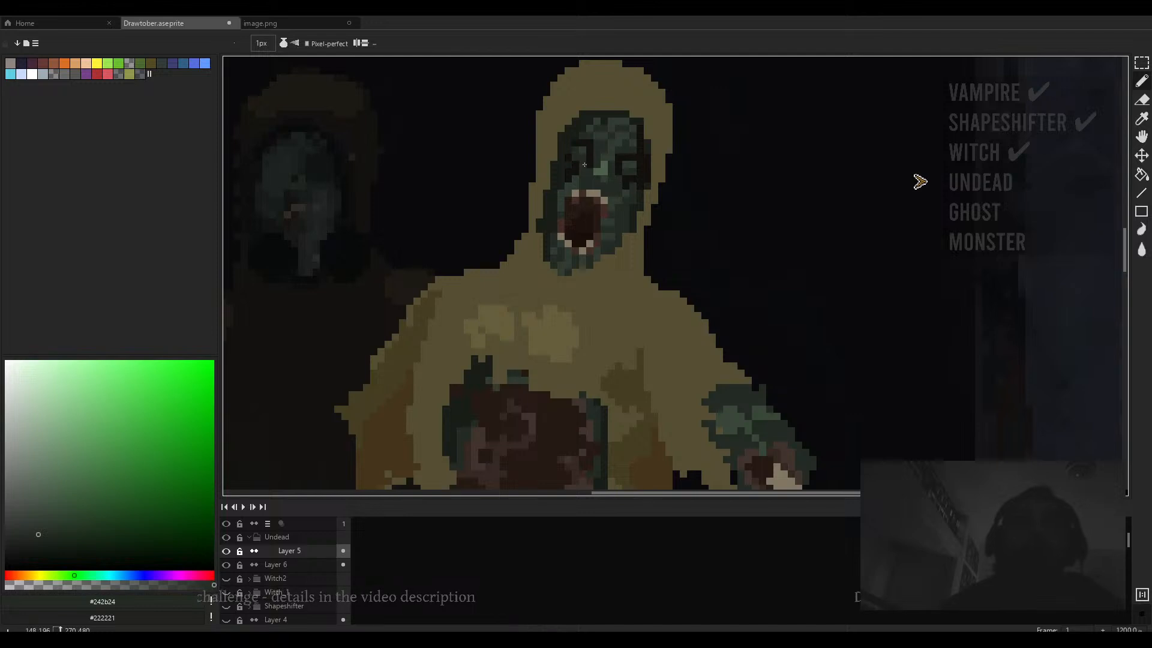
pyautogui.scroll(3, 571, 174)
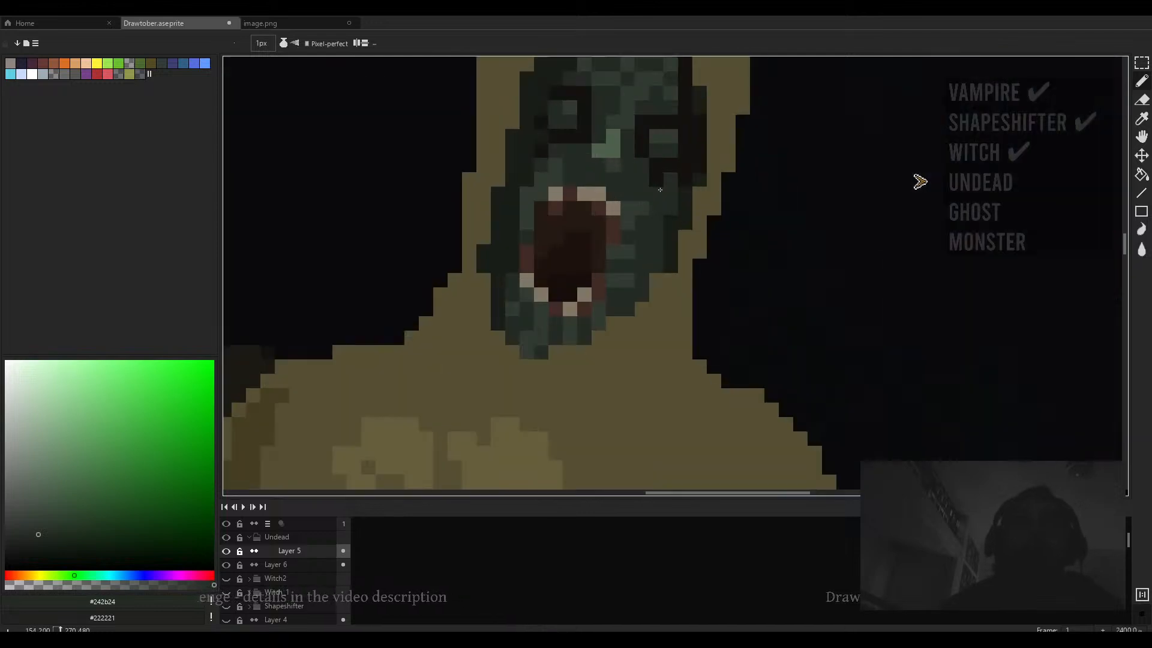
pyautogui.scroll(-5, 675, 184)
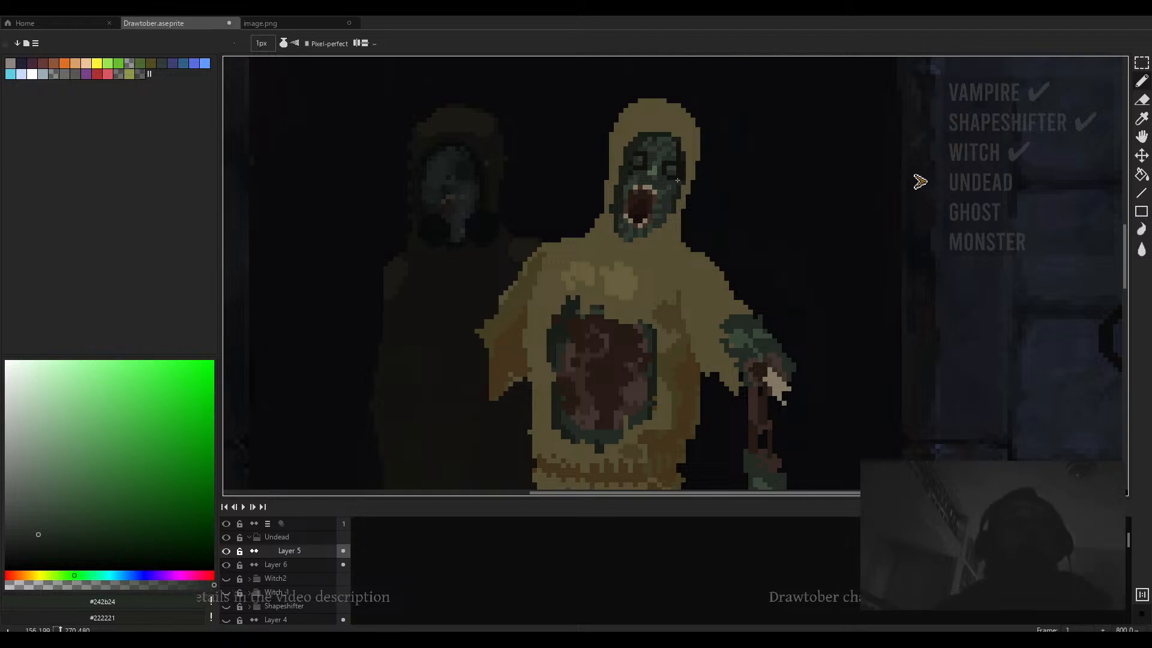
pyautogui.scroll(8, 675, 183)
pyautogui.scroll(-5, 678, 180)
pyautogui.scroll(4, 663, 229)
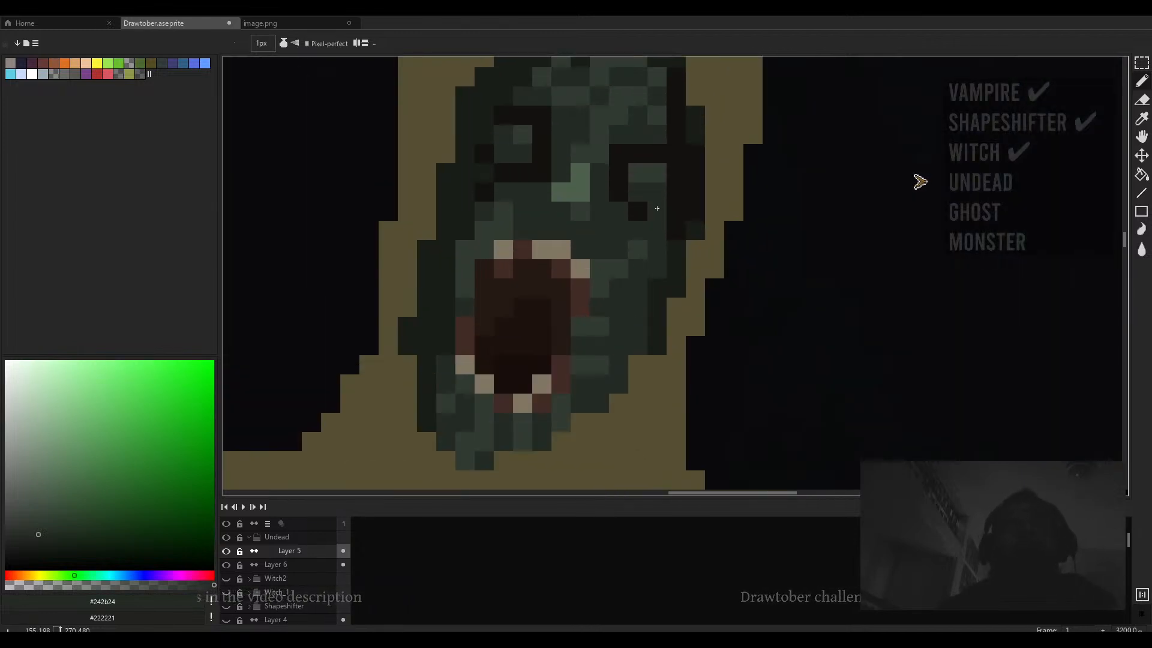
# - Pick the near-black #13120f and extend the front figure's left eye socket downward, undoing one stray dab
pyautogui.keyDown('alt'); pyautogui.click(663, 229); pyautogui.keyUp('alt')
pyautogui.click(662, 252)
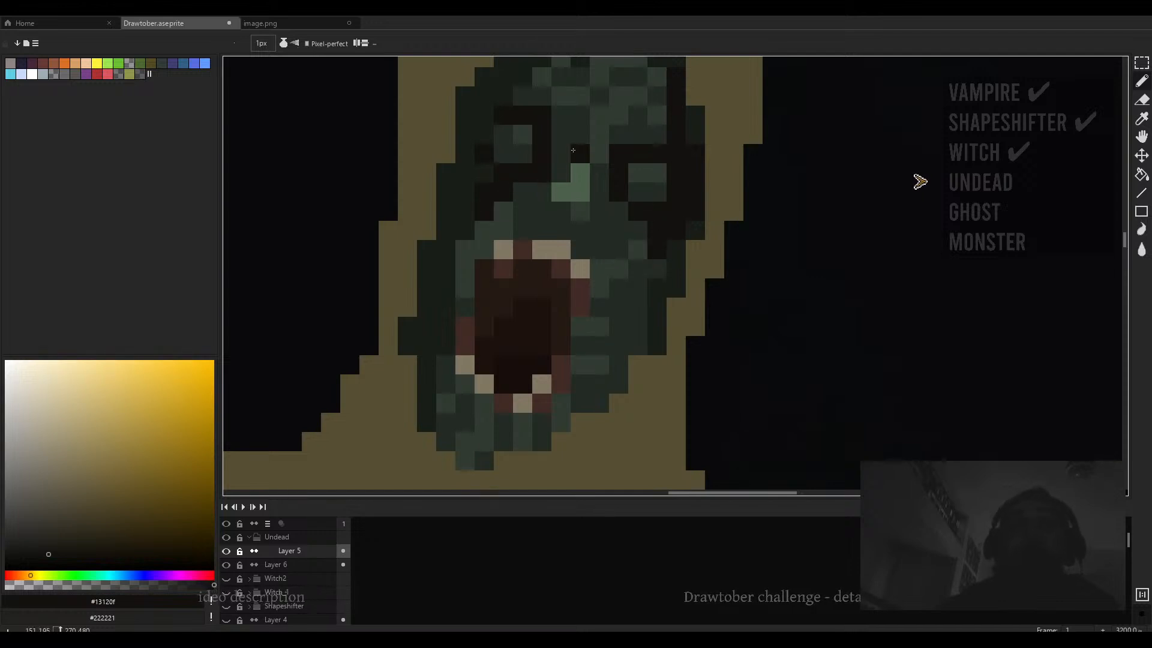
pyautogui.moveTo(580, 153); pyautogui.dragTo(592, 246)
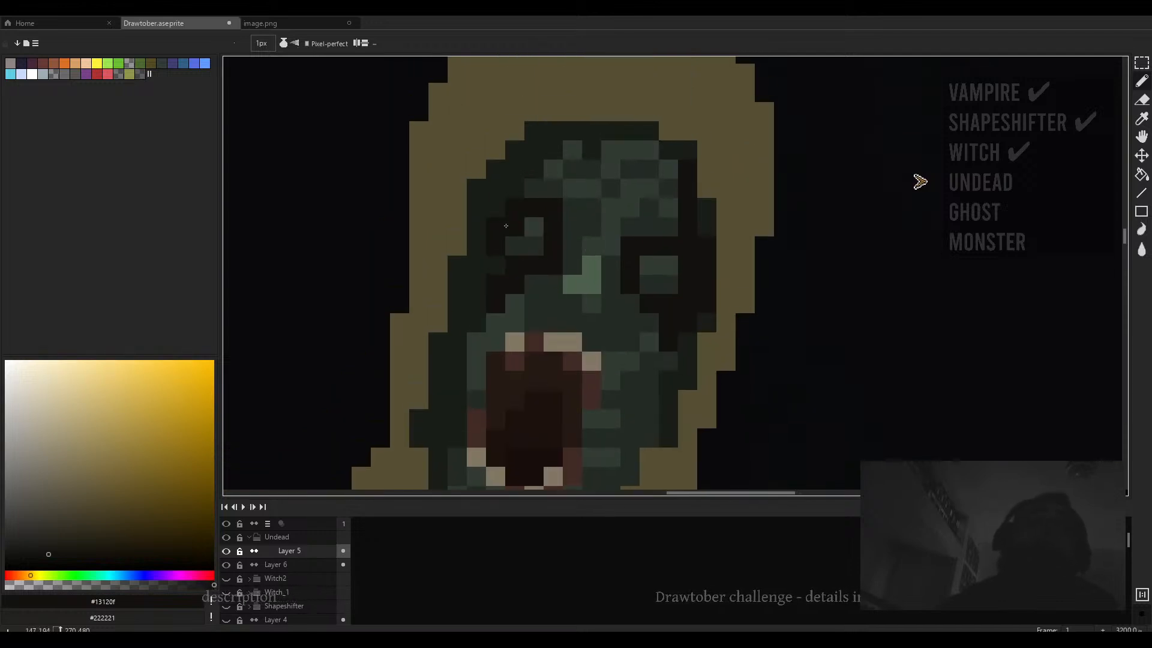
pyautogui.click(566, 293)
pyautogui.hotkey('ctrl', 'z')
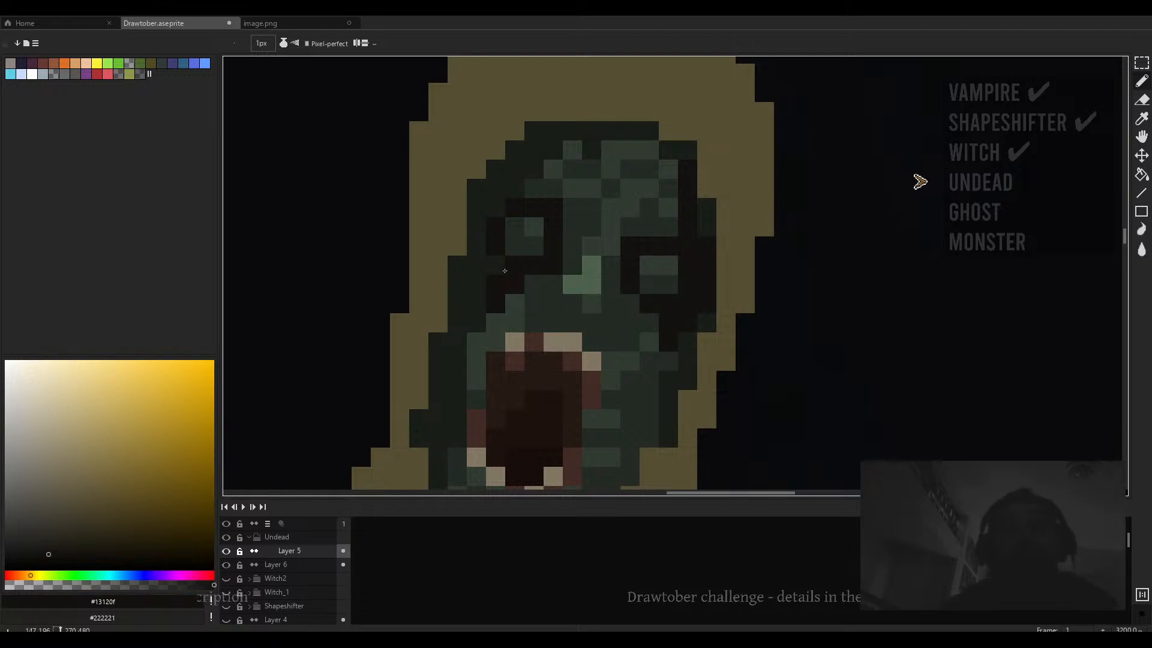
pyautogui.scroll(-3, 707, 301)
pyautogui.scroll(3, 701, 287)
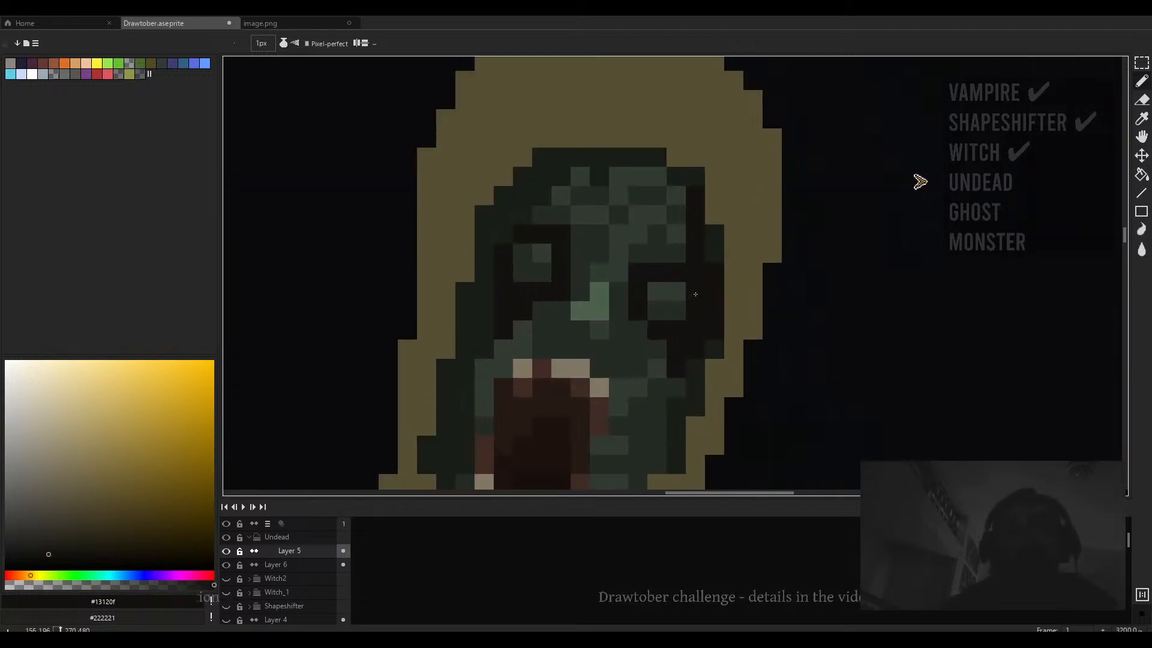
# - Darken the edges of the front figure's face and left eye socket with #13120f and #181d18
pyautogui.keyDown('alt'); pyautogui.click(712, 263); pyautogui.keyUp('alt')
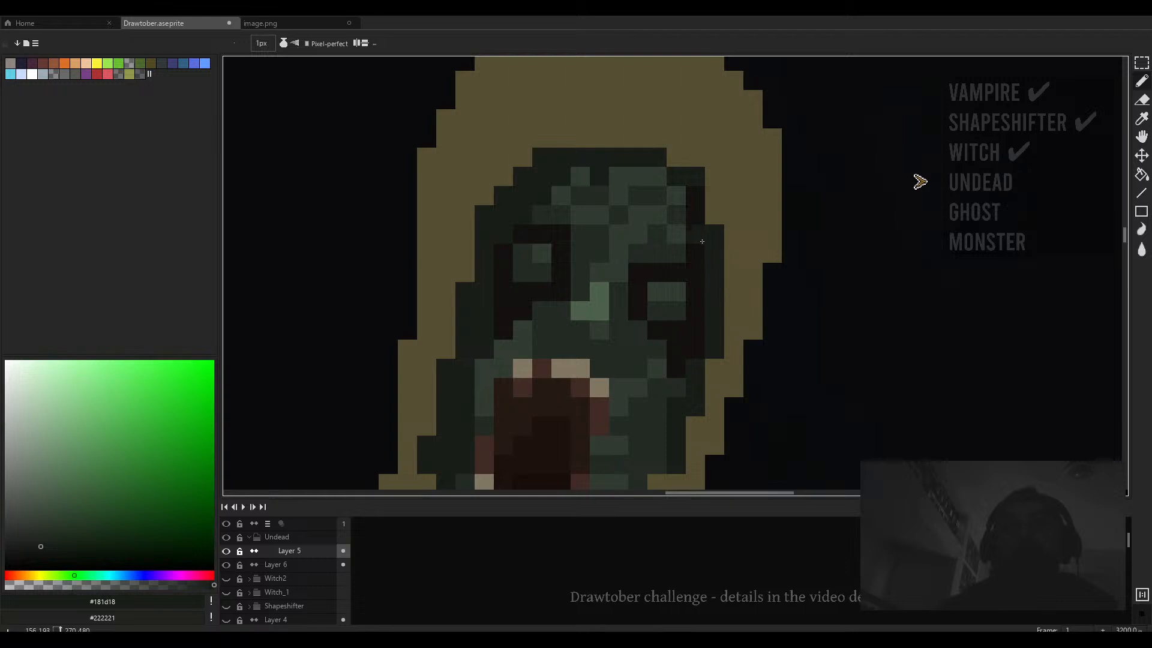
pyautogui.press('i')
pyautogui.keyDown('alt'); pyautogui.click(684, 183); pyautogui.keyUp('alt')
pyautogui.moveTo(667, 173)
pyautogui.mouseDown()
pyautogui.moveTo(565, 158)
pyautogui.moveTo(481, 214)
pyautogui.moveTo(494, 233)
pyautogui.moveTo(481, 315)
pyautogui.moveTo(463, 295)
pyautogui.moveTo(464, 348)
pyautogui.mouseUp()
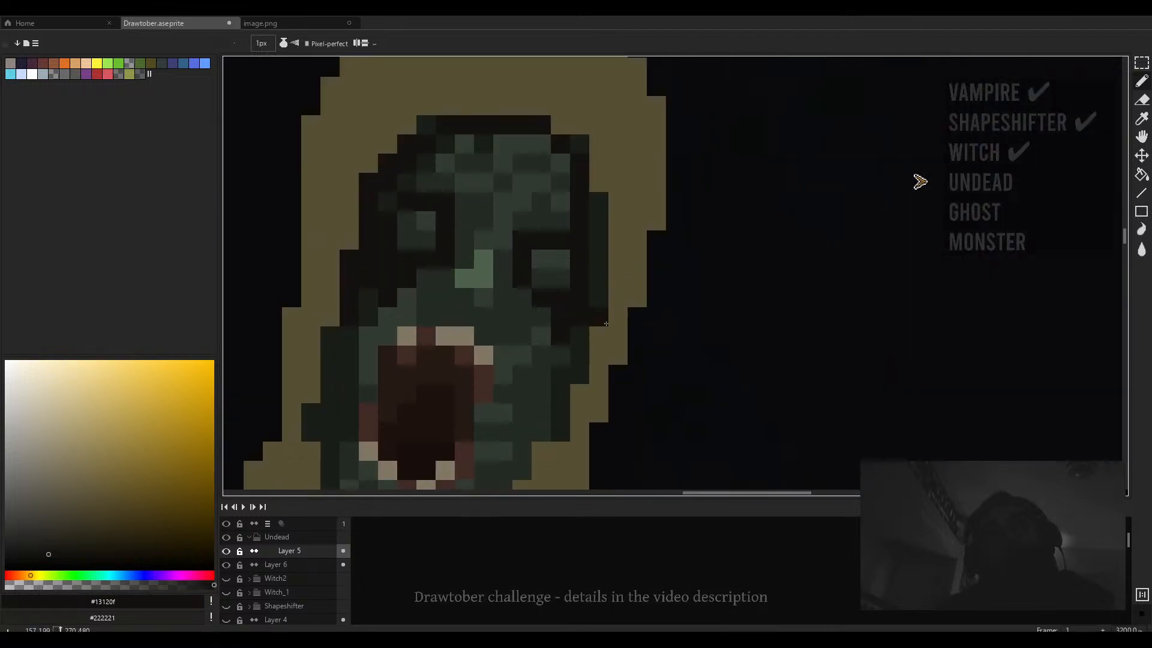
pyautogui.moveTo(600, 324); pyautogui.dragTo(600, 207)
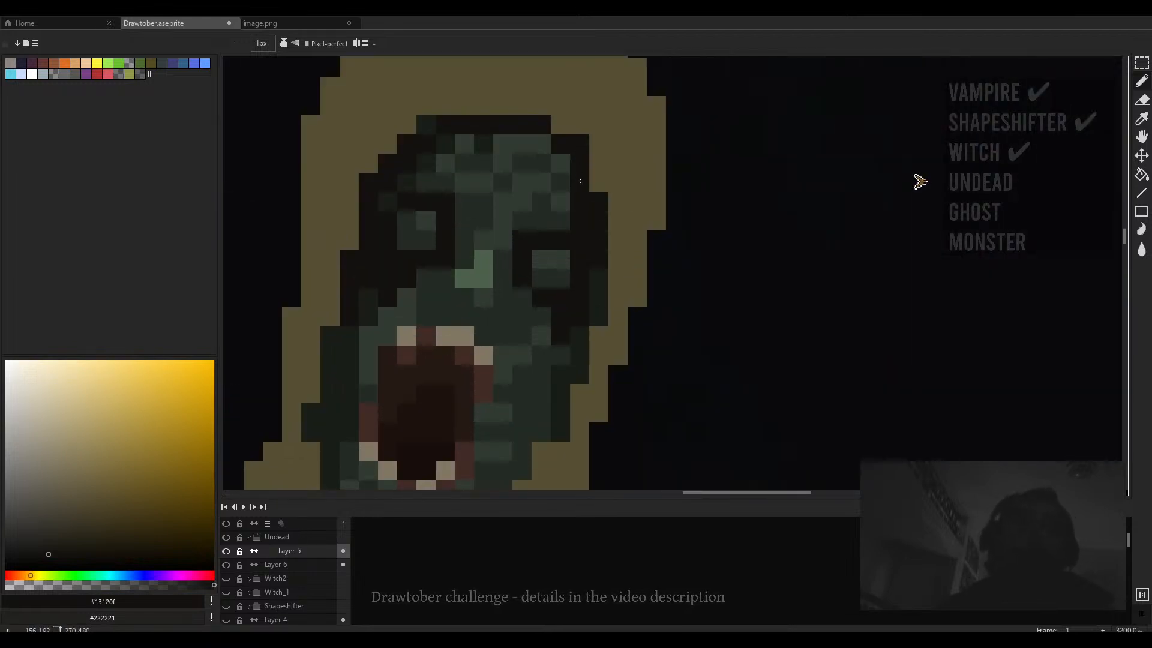
pyautogui.scroll(-2, 566, 259)
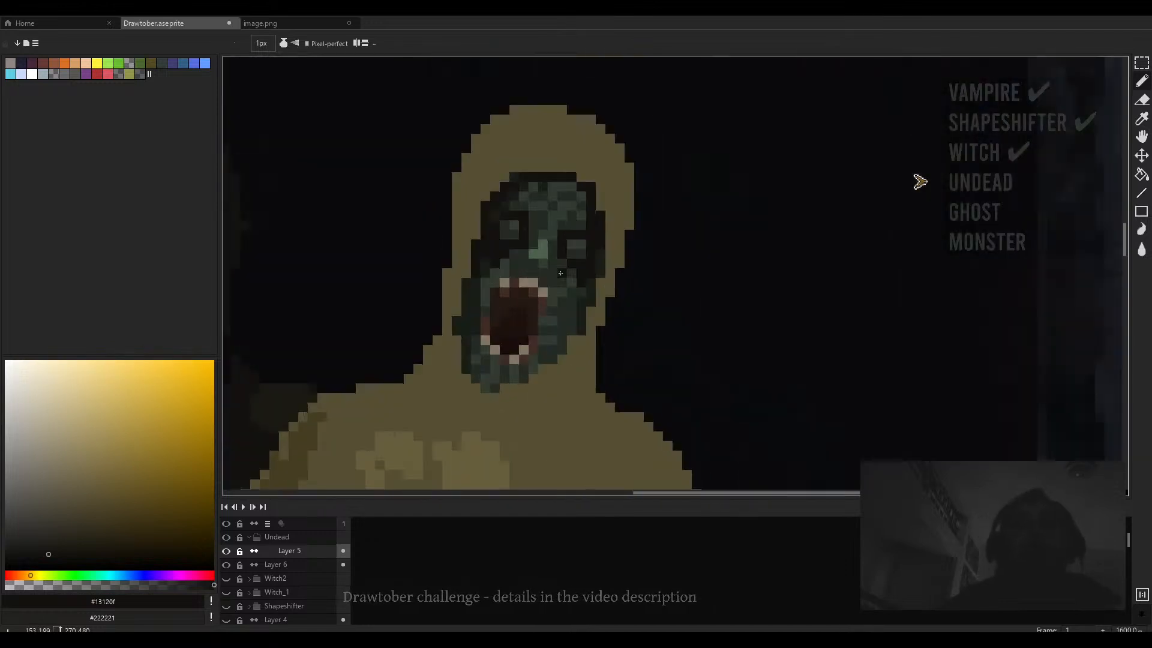
pyautogui.scroll(3, 609, 215)
pyautogui.moveTo(609, 216)
pyautogui.mouseDown()
pyautogui.moveTo(605, 241)
pyautogui.moveTo(582, 234)
pyautogui.mouseUp()
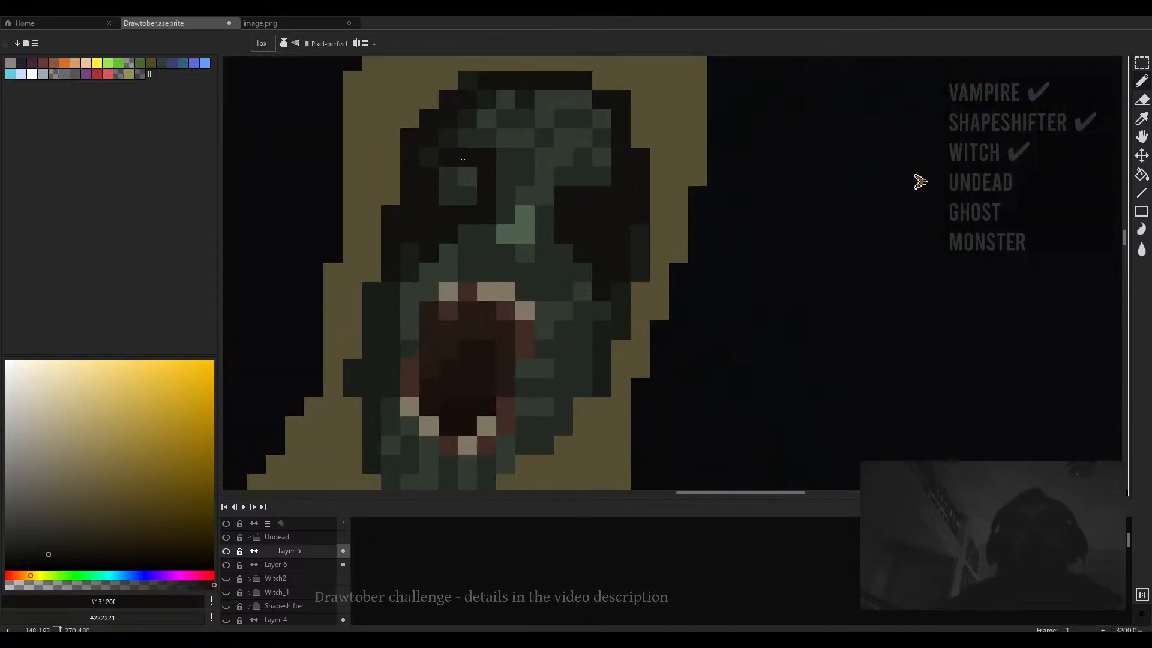
pyautogui.moveTo(467, 176)
pyautogui.mouseDown()
pyautogui.moveTo(449, 195)
pyautogui.moveTo(473, 203)
pyautogui.mouseUp()
pyautogui.keyDown('alt'); pyautogui.click(467, 118); pyautogui.keyUp('alt')
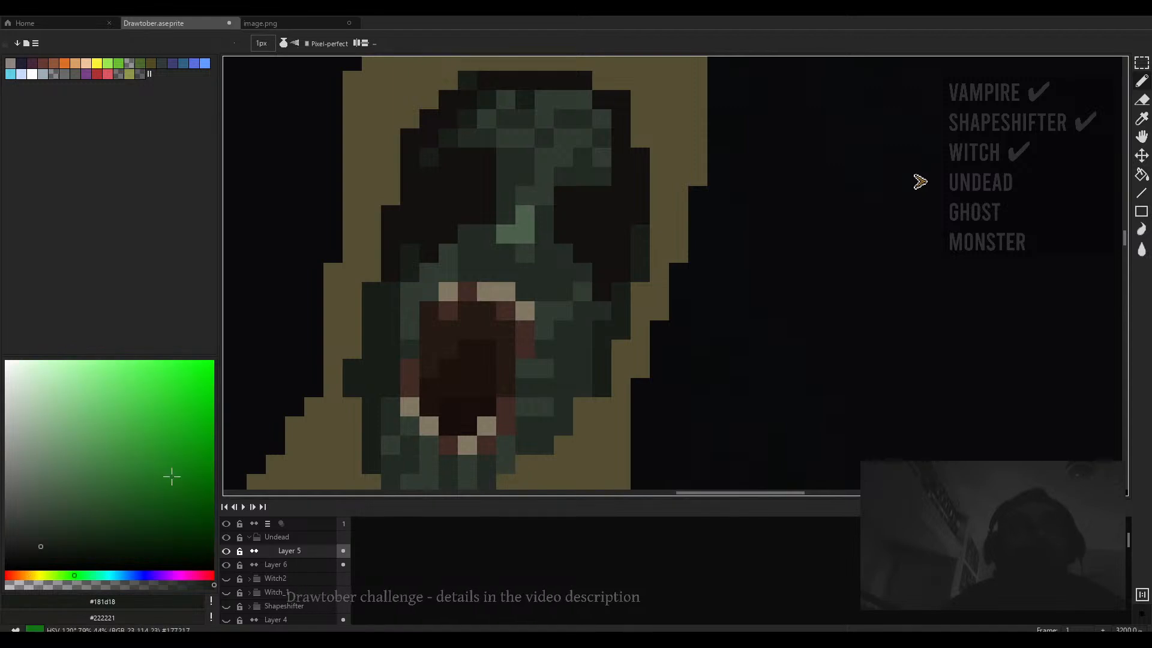
pyautogui.click(93, 584)
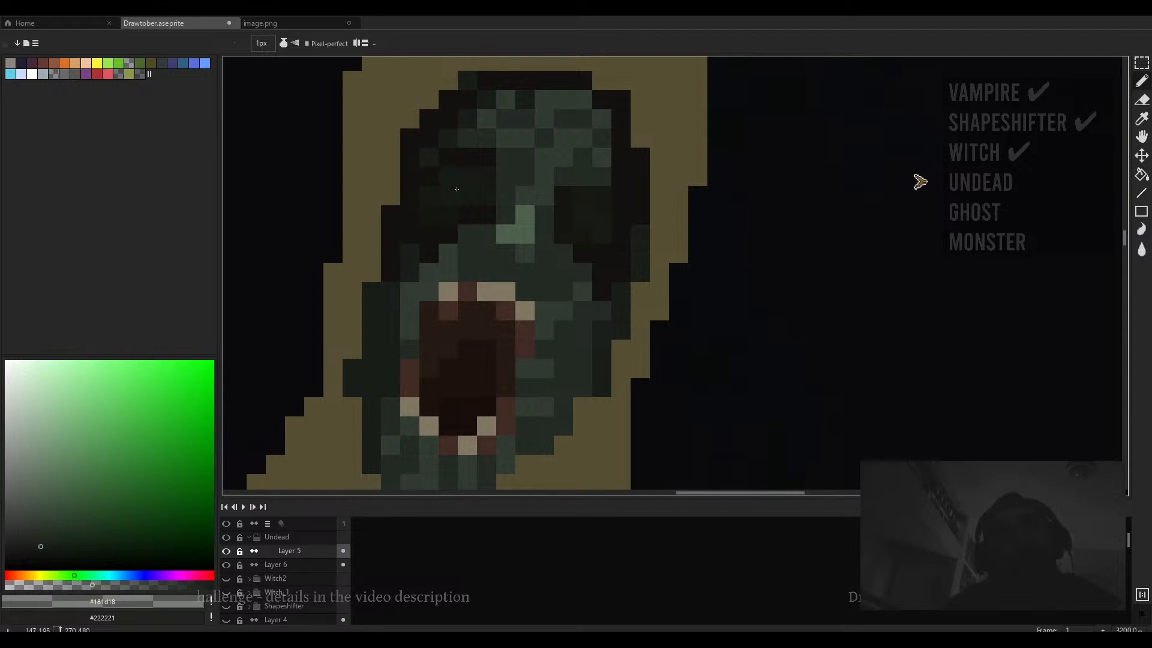
# - Sample the pale tooth colour #817863 and paint a pale eye patch in the front figure's left socket
pyautogui.scroll(-5, 457, 189)
pyautogui.scroll(5, 558, 243)
pyautogui.keyDown('alt'); pyautogui.click(547, 273); pyautogui.keyUp('alt')
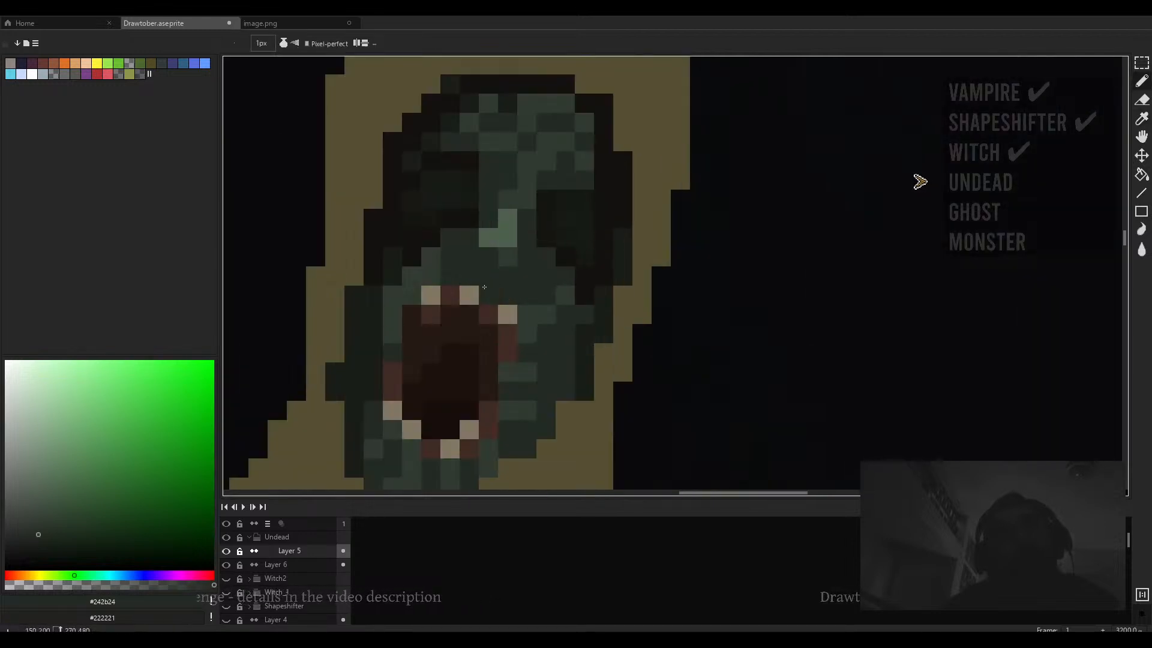
pyautogui.moveTo(73, 583); pyautogui.dragTo(57, 583)
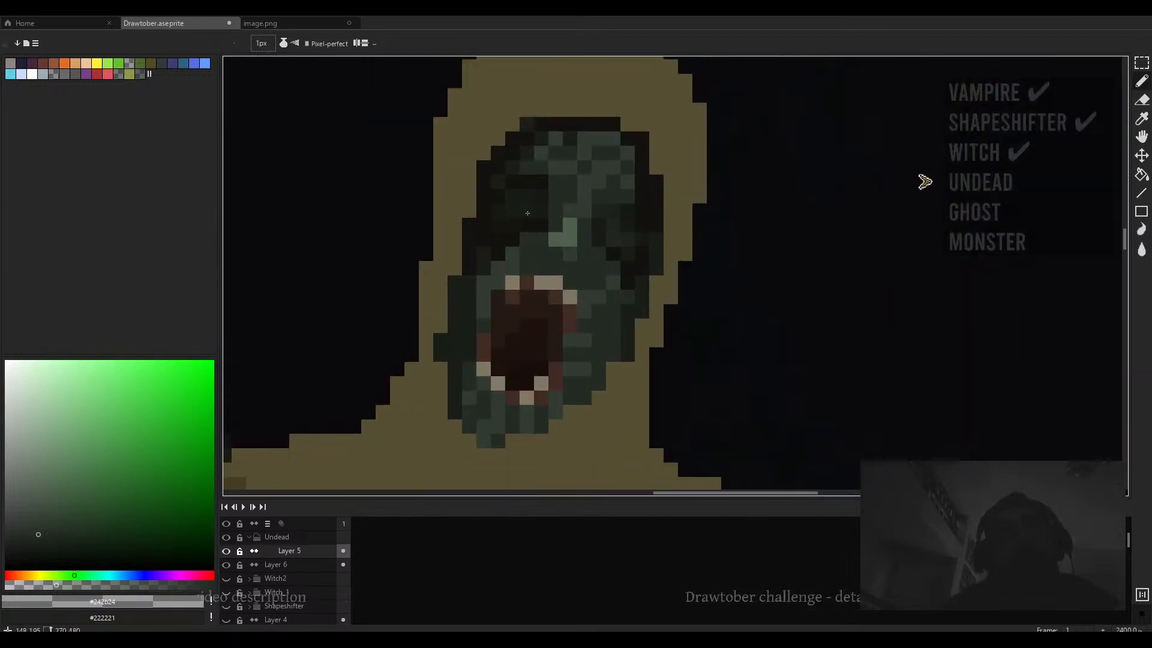
pyautogui.scroll(3, 528, 213)
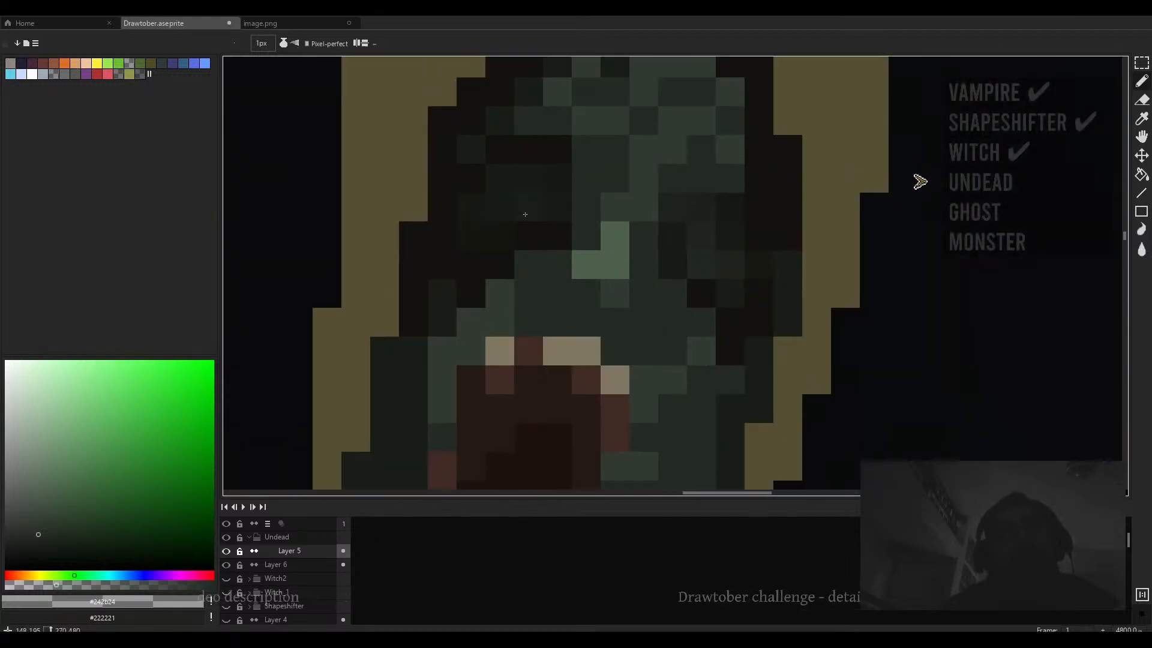
pyautogui.keyDown('alt'); pyautogui.click(558, 351); pyautogui.keyUp('alt')
pyautogui.click(520, 184)
pyautogui.press('+')
pyautogui.press('+')
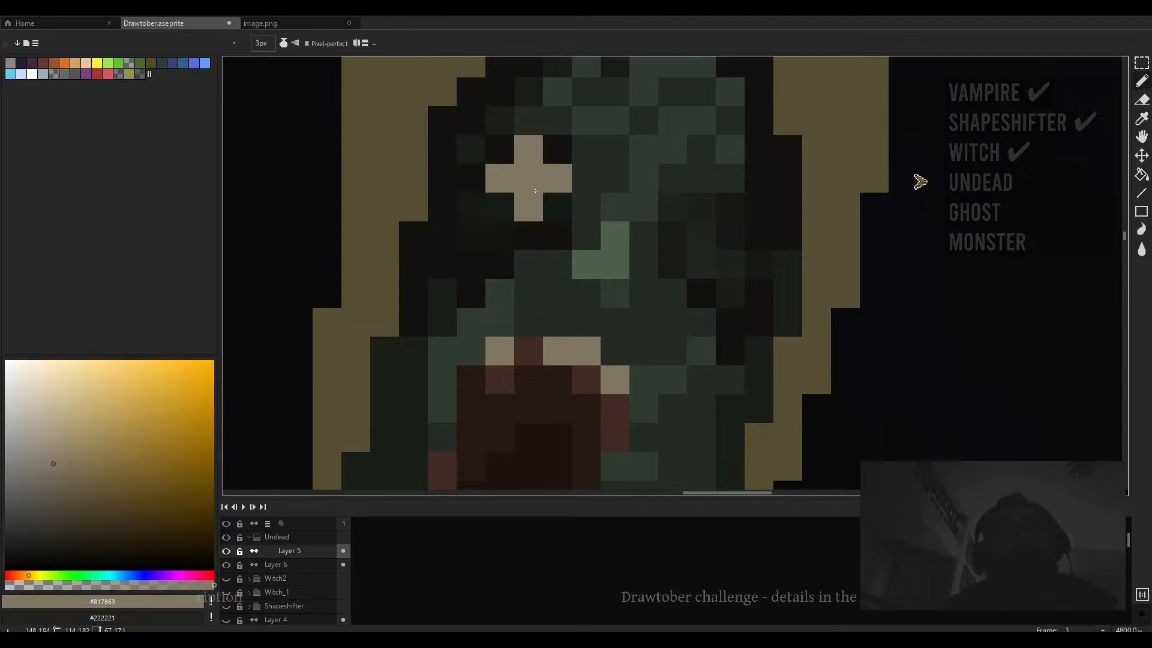
pyautogui.press('-')
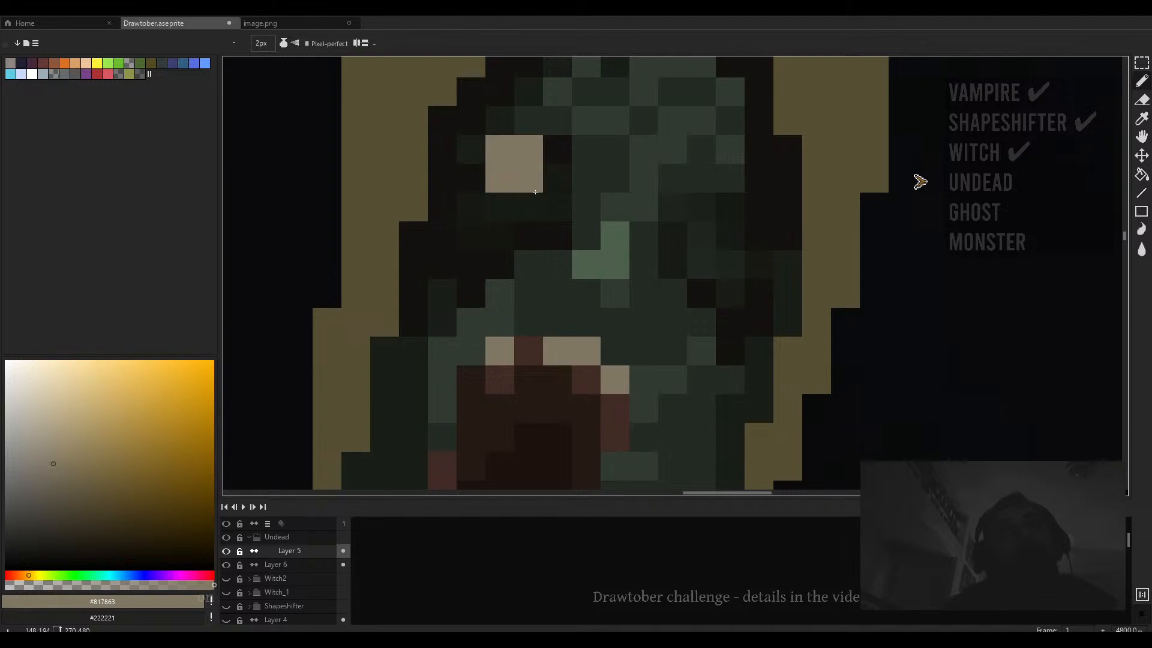
pyautogui.press('-')
pyautogui.moveTo(552, 180)
pyautogui.mouseDown()
pyautogui.moveTo(520, 185)
pyautogui.moveTo(528, 207)
pyautogui.moveTo(561, 201)
pyautogui.moveTo(504, 201)
pyautogui.moveTo(572, 202)
pyautogui.mouseUp()
# - Pick the reddish #422c26 from the mouth and add red pixels around the left eye
pyautogui.scroll(-4, 528, 207)
pyautogui.scroll(3, 548, 201)
pyautogui.scroll(-3, 572, 202)
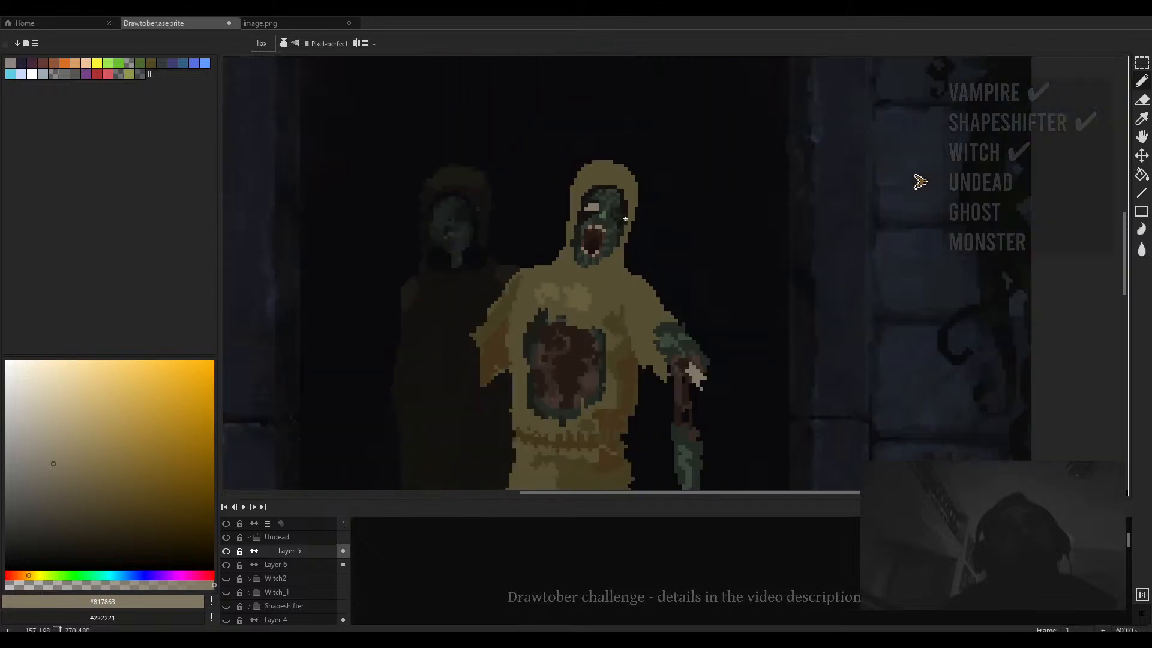
pyautogui.scroll(3, 616, 213)
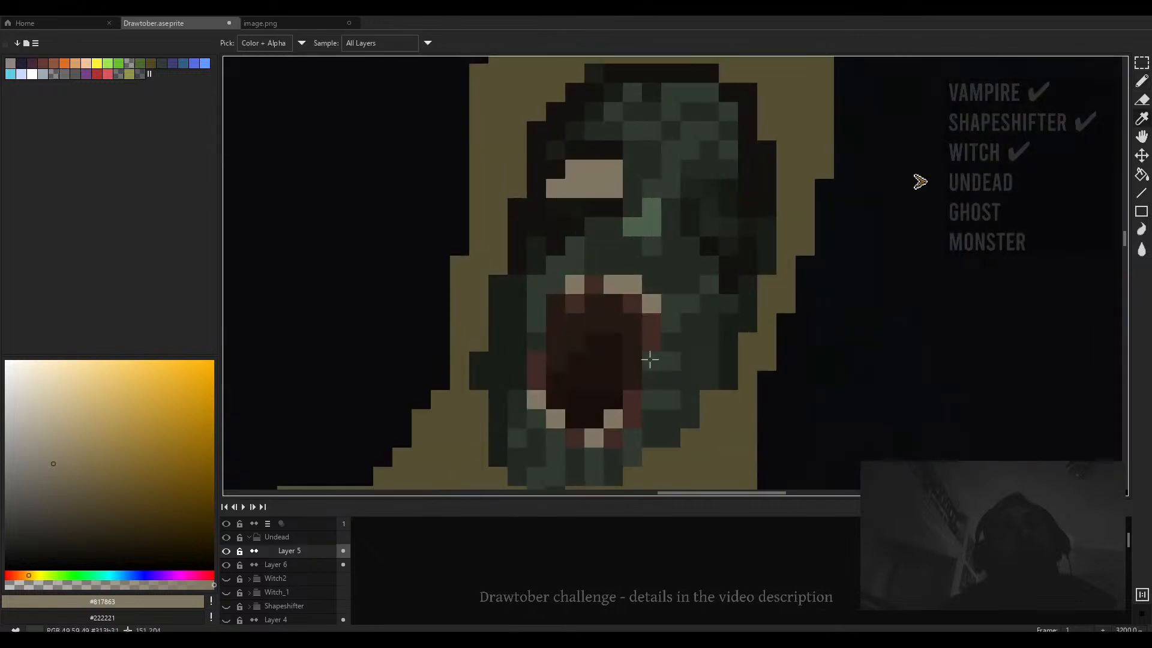
pyautogui.keyDown('alt'); pyautogui.click(637, 328); pyautogui.keyUp('alt')
pyautogui.click(555, 188)
pyautogui.click(613, 188)
pyautogui.click(612, 170)
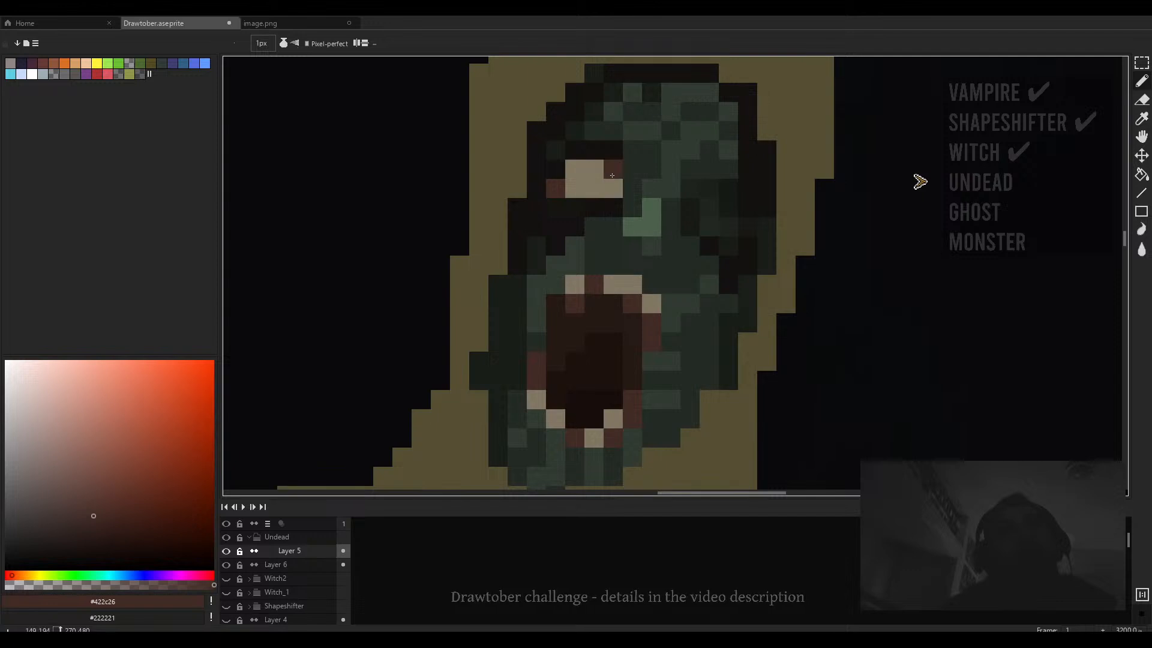
# - Add a near-black #13120f pupil to the left eye and a pale #817863 pixel below it
pyautogui.scroll(-5, 618, 225)
pyautogui.scroll(5, 625, 222)
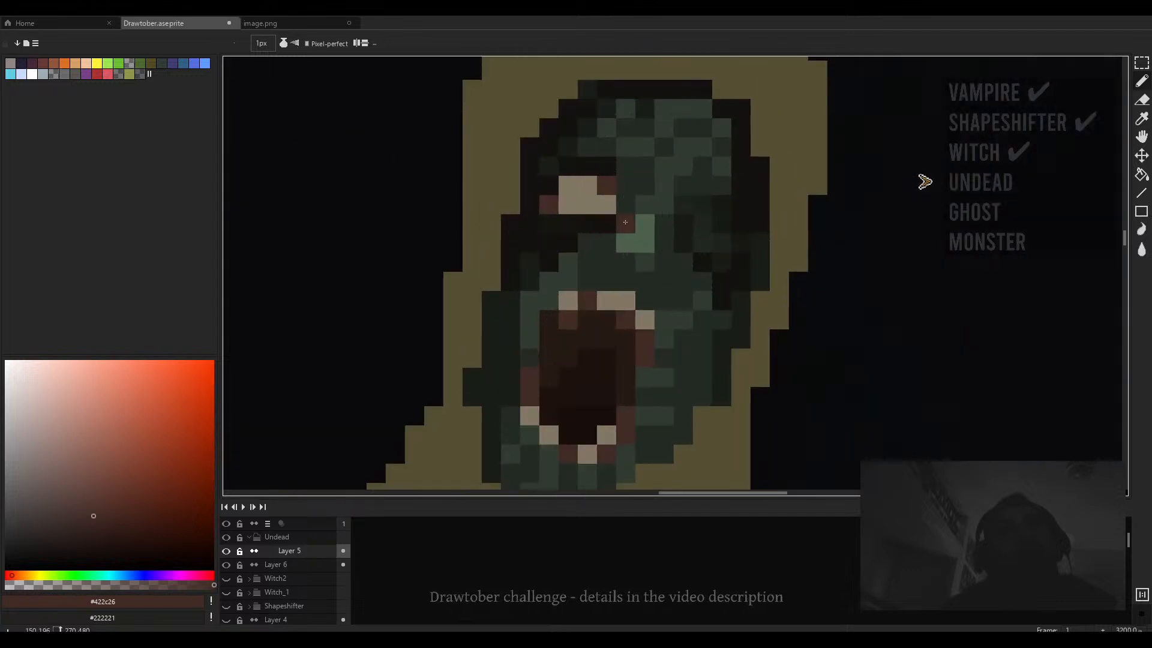
pyautogui.keyDown('alt'); pyautogui.click(587, 165); pyautogui.keyUp('alt')
pyautogui.click(581, 207)
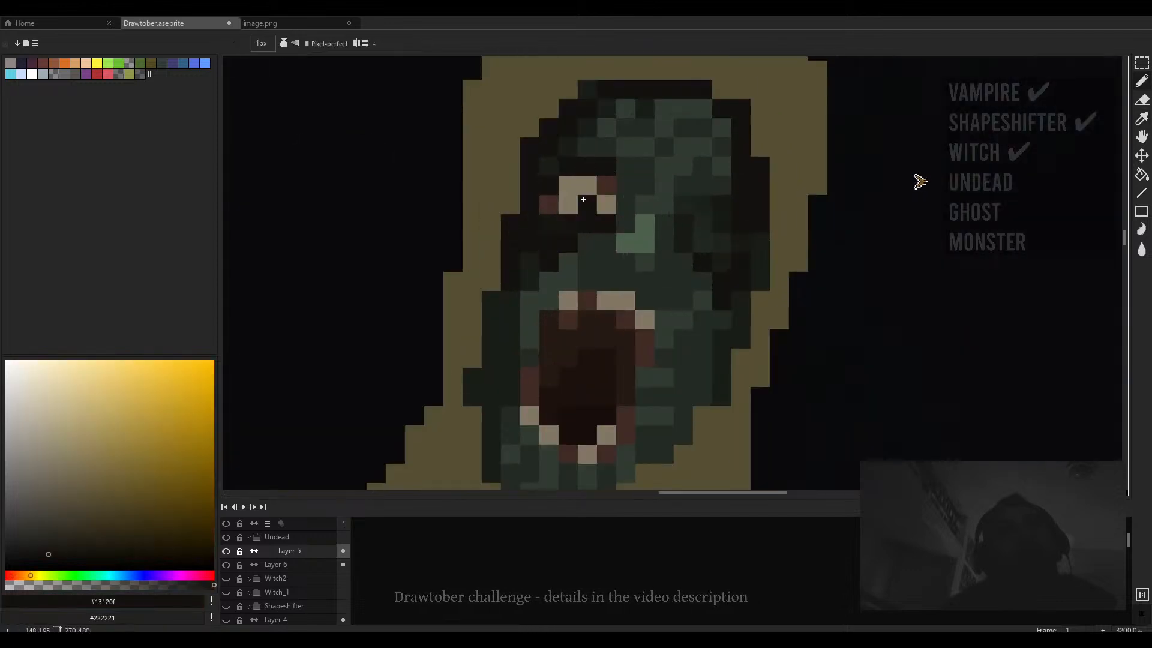
pyautogui.keyDown('alt'); pyautogui.click(583, 189); pyautogui.keyUp('alt')
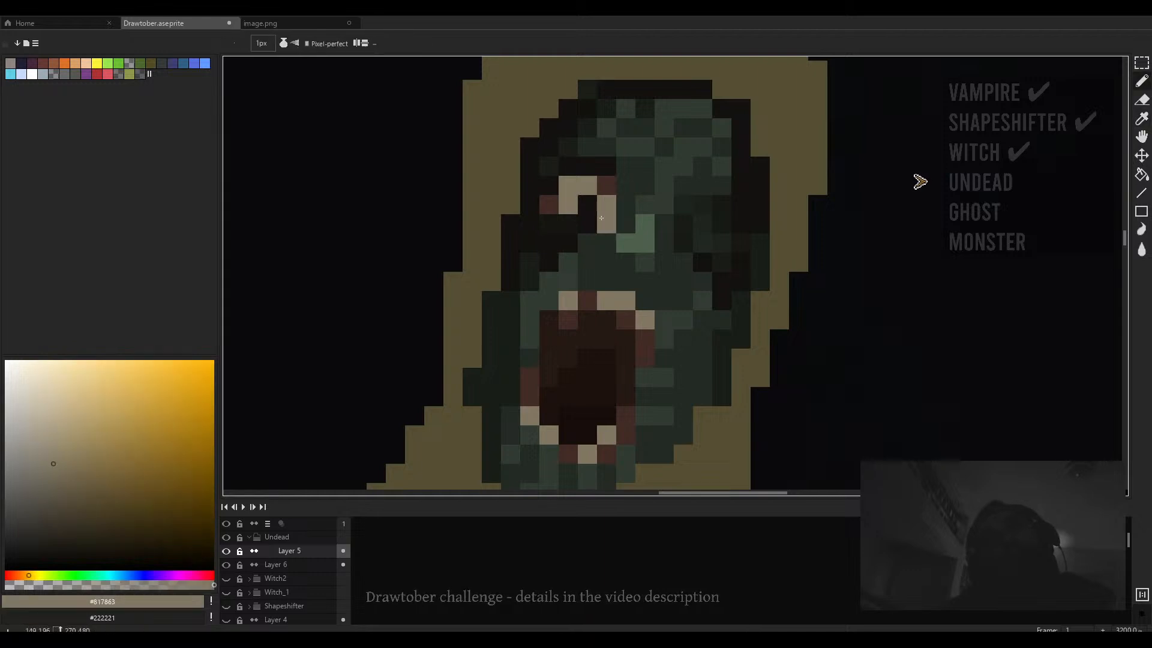
pyautogui.click(585, 223)
# - Extend the pale ring under the left eye and add near-black #13120f pixels beside the nose
pyautogui.scroll(-5, 626, 224)
pyautogui.scroll(5, 626, 224)
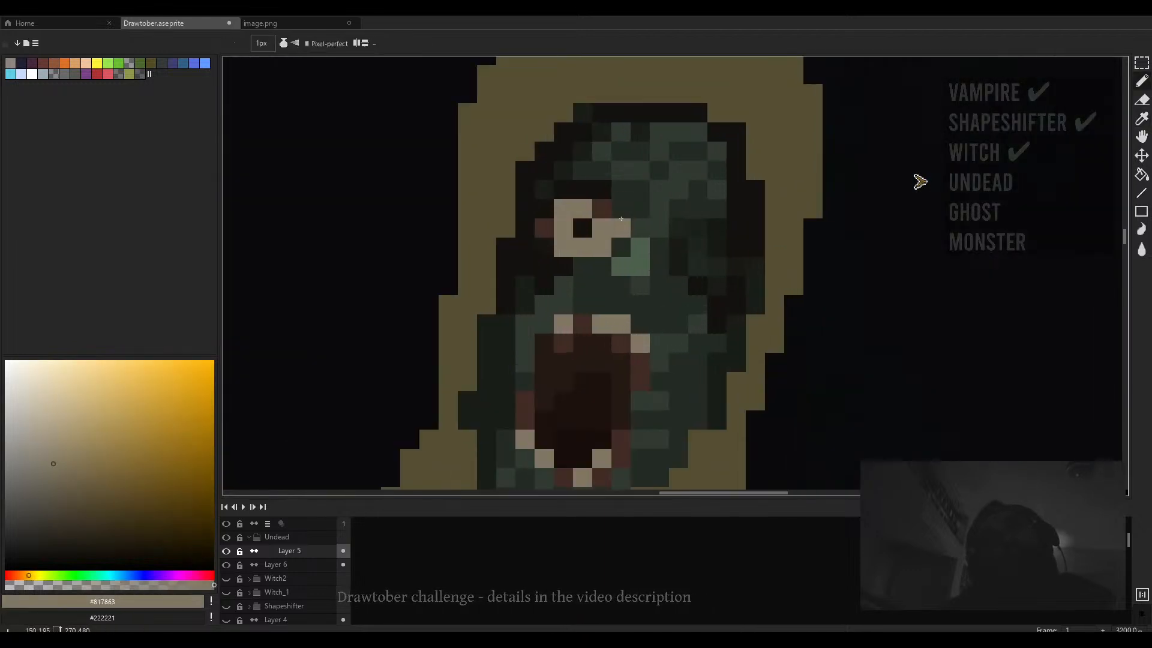
pyautogui.keyDown('alt'); pyautogui.click(527, 251); pyautogui.keyUp('alt')
pyautogui.moveTo(555, 256); pyautogui.dragTo(536, 255)
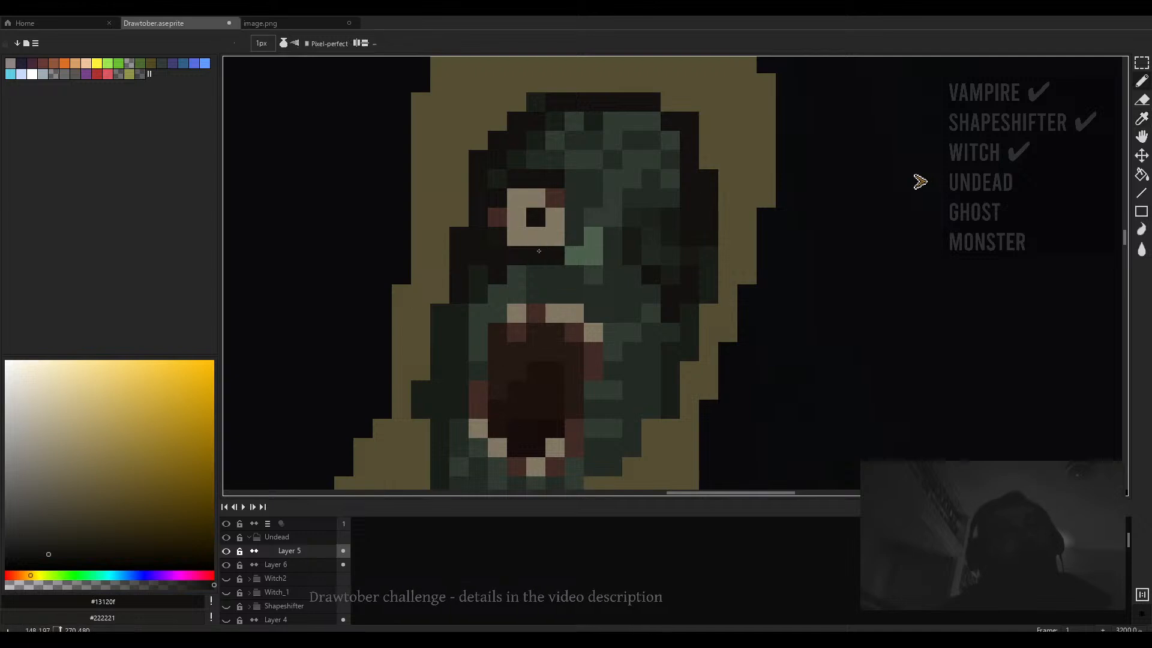
pyautogui.click(575, 236)
pyautogui.click(574, 217)
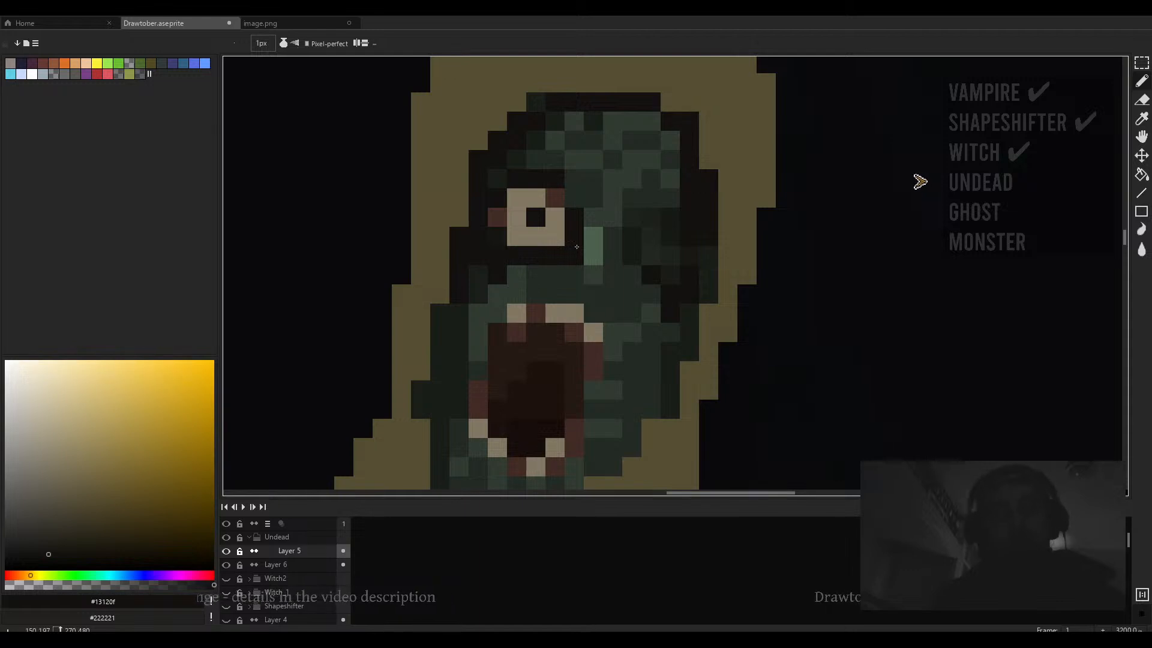
pyautogui.click(577, 246)
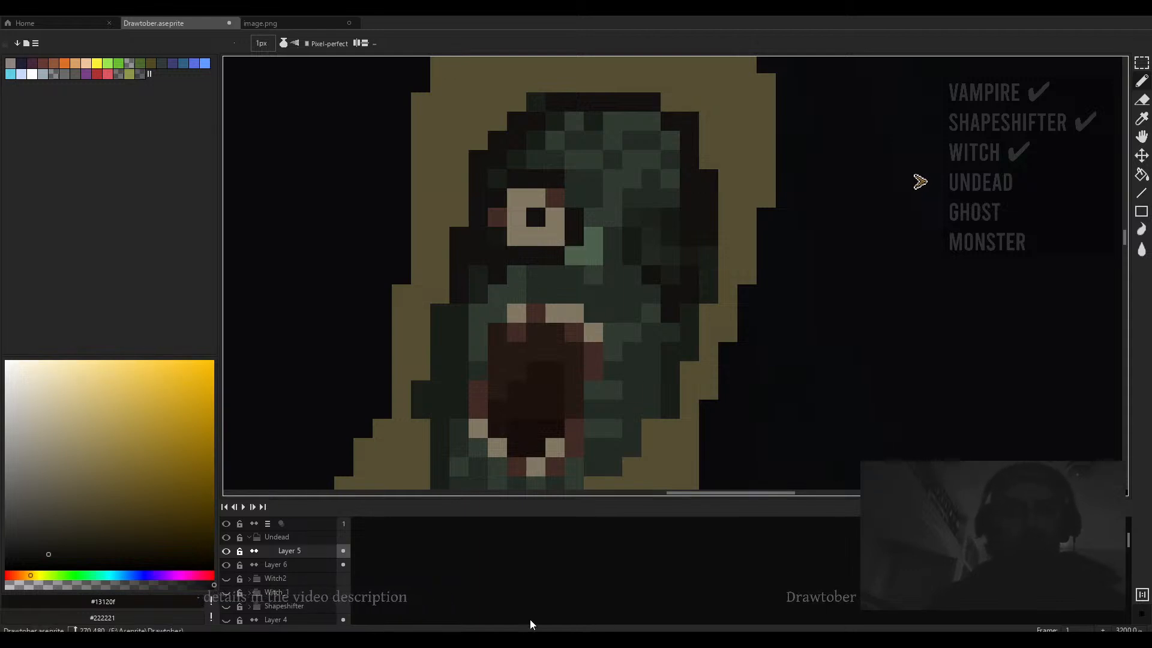
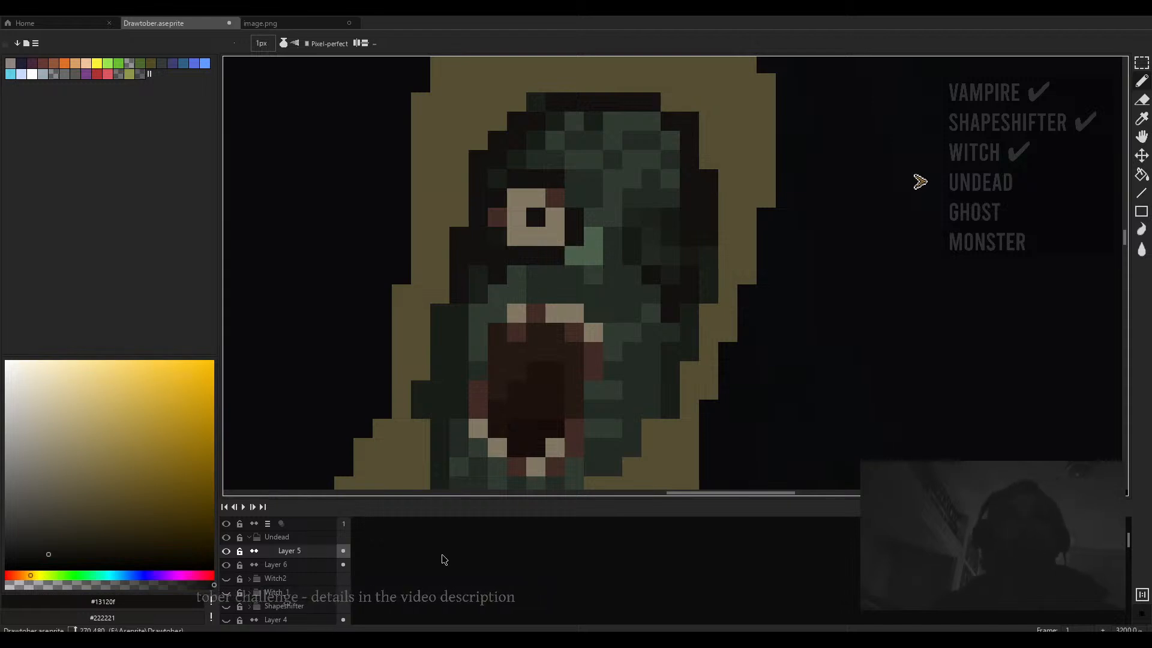
# - Sample the hood colour #554e33 and switch to the Eraser with a 2 px brush
pyautogui.moveTo(748, 354); pyautogui.dragTo(720, 369)
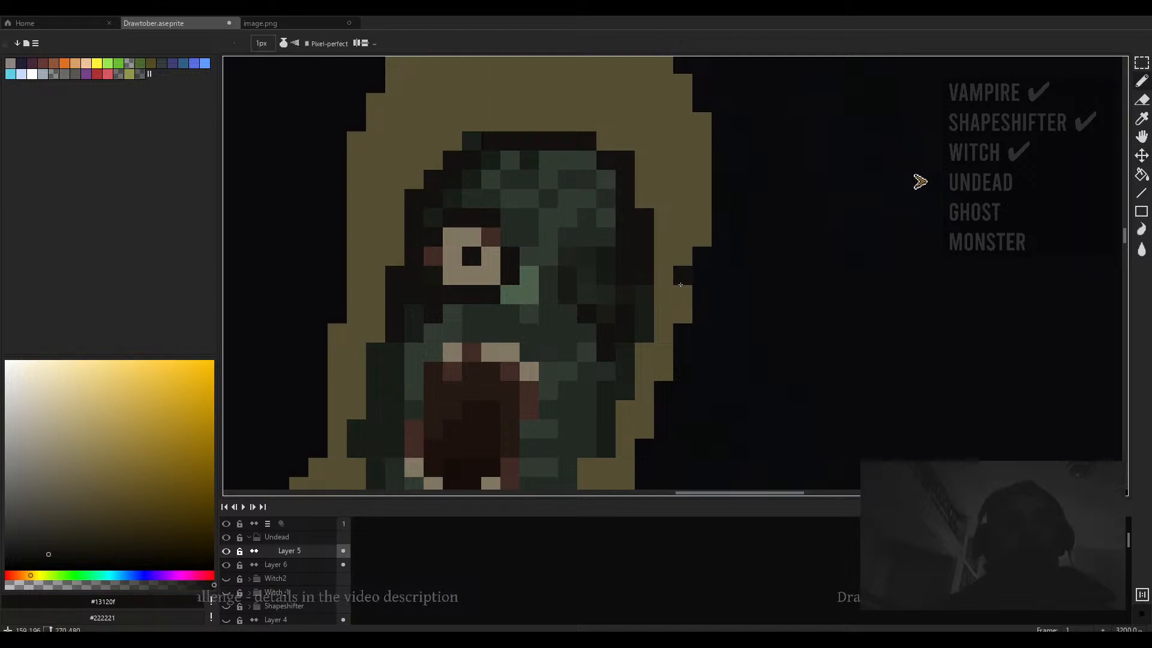
pyautogui.scroll(-1, 681, 284)
pyautogui.keyDown('alt'); pyautogui.click(532, 201); pyautogui.keyUp('alt')
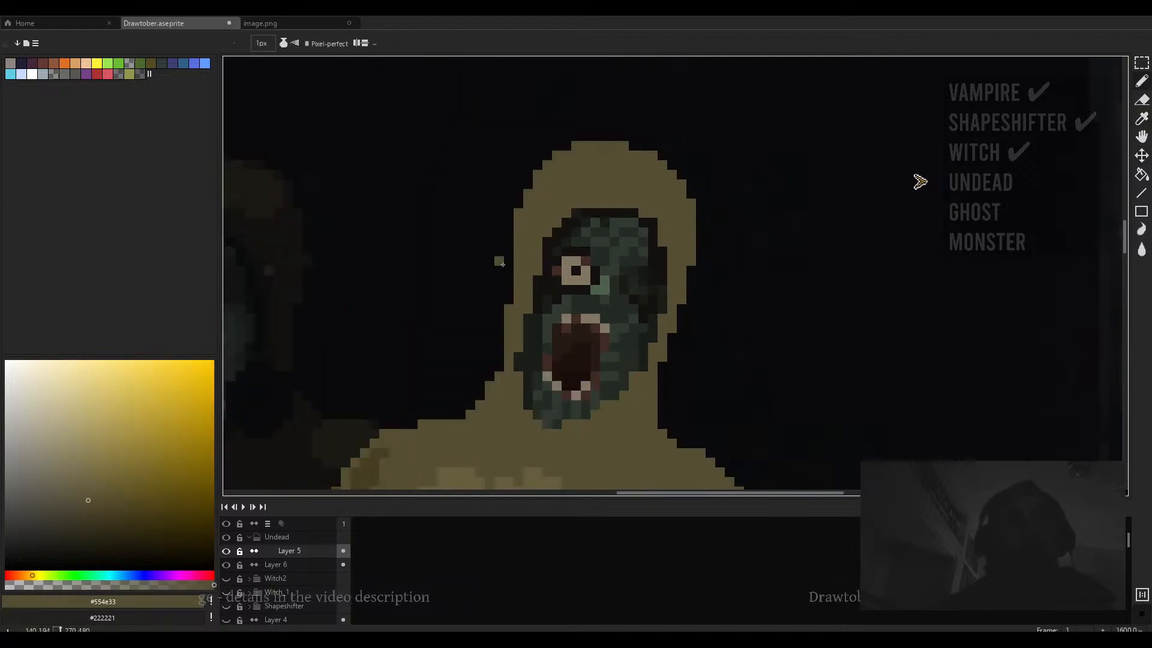
pyautogui.press('e')
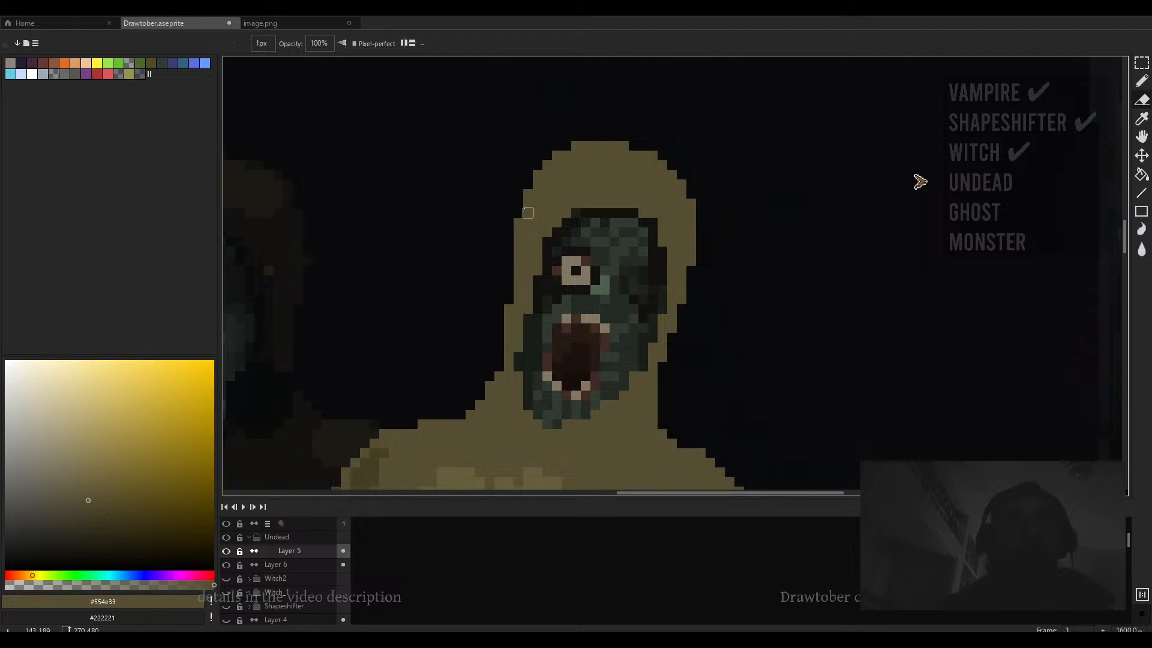
pyautogui.scroll(-3, 556, 213)
pyautogui.scroll(2, 629, 225)
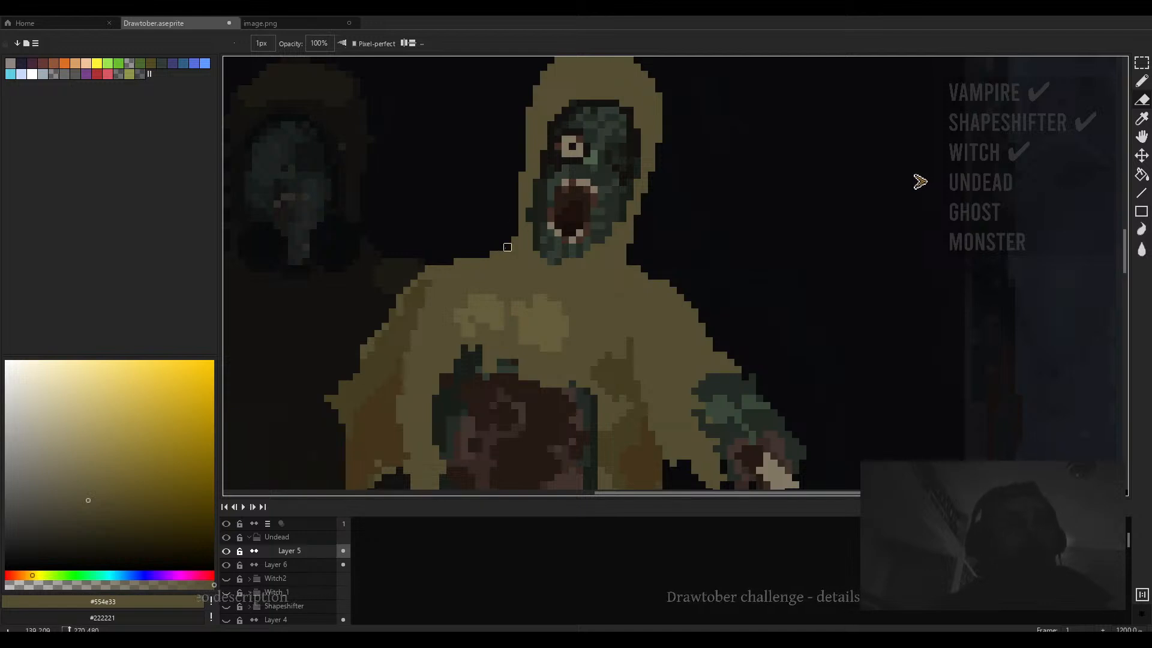
pyautogui.scroll(-3, 508, 247)
pyautogui.scroll(3, 563, 273)
pyautogui.press('+')
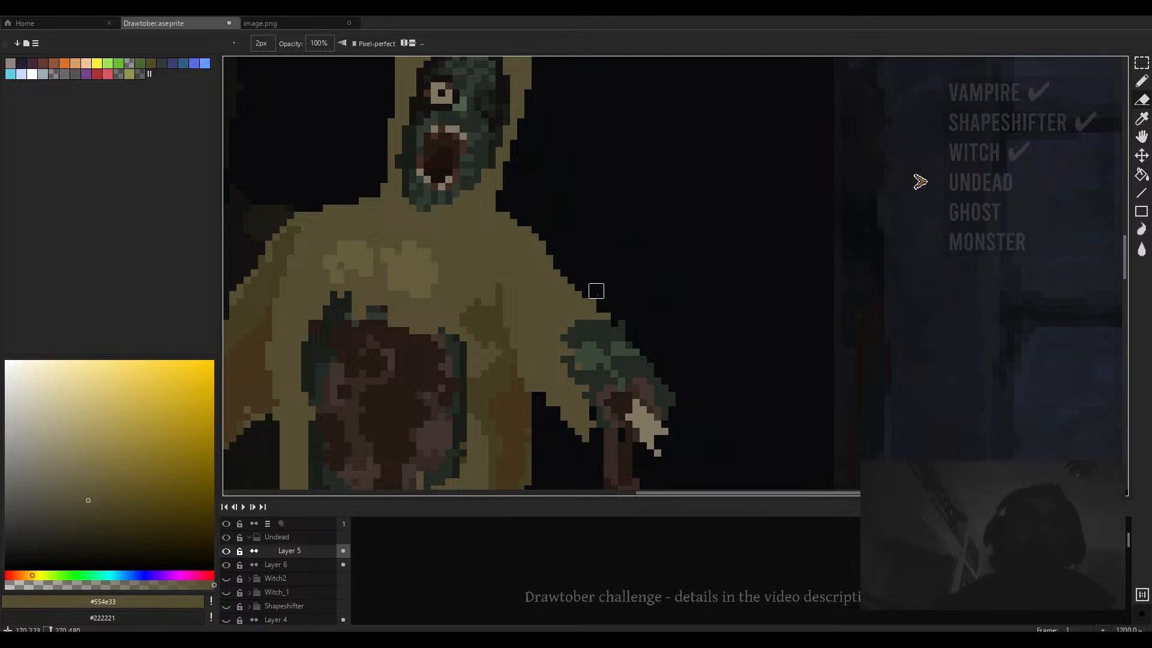
pyautogui.scroll(-6, 596, 298)
pyautogui.scroll(5, 593, 301)
pyautogui.press('-')
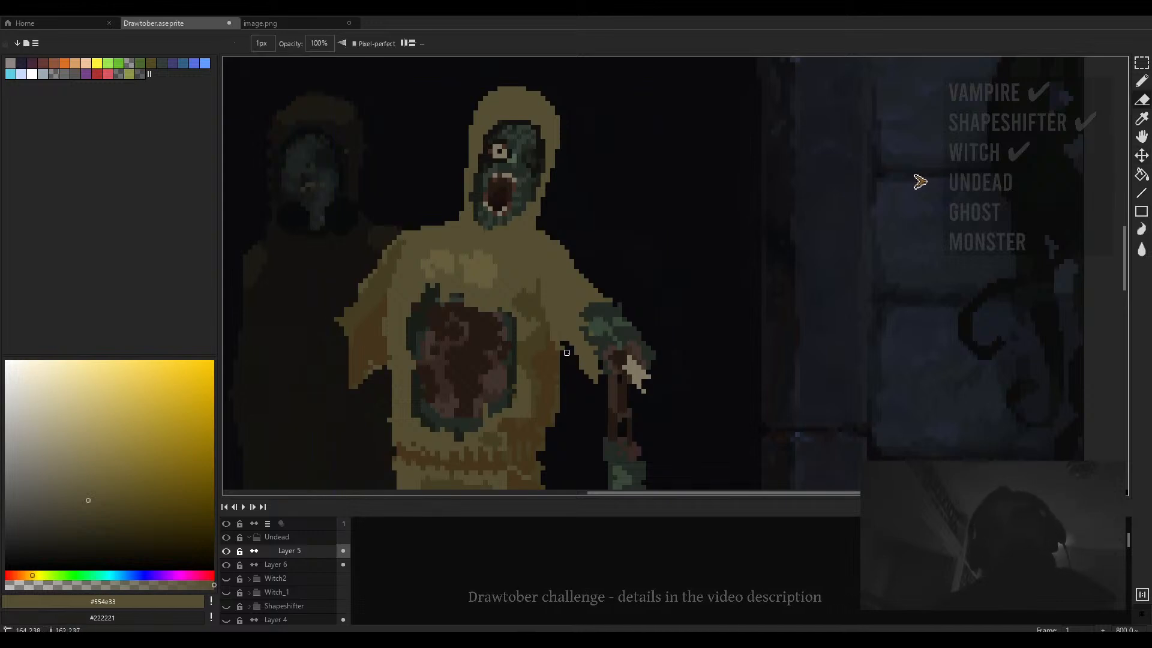
pyautogui.press('+')
pyautogui.press('+')
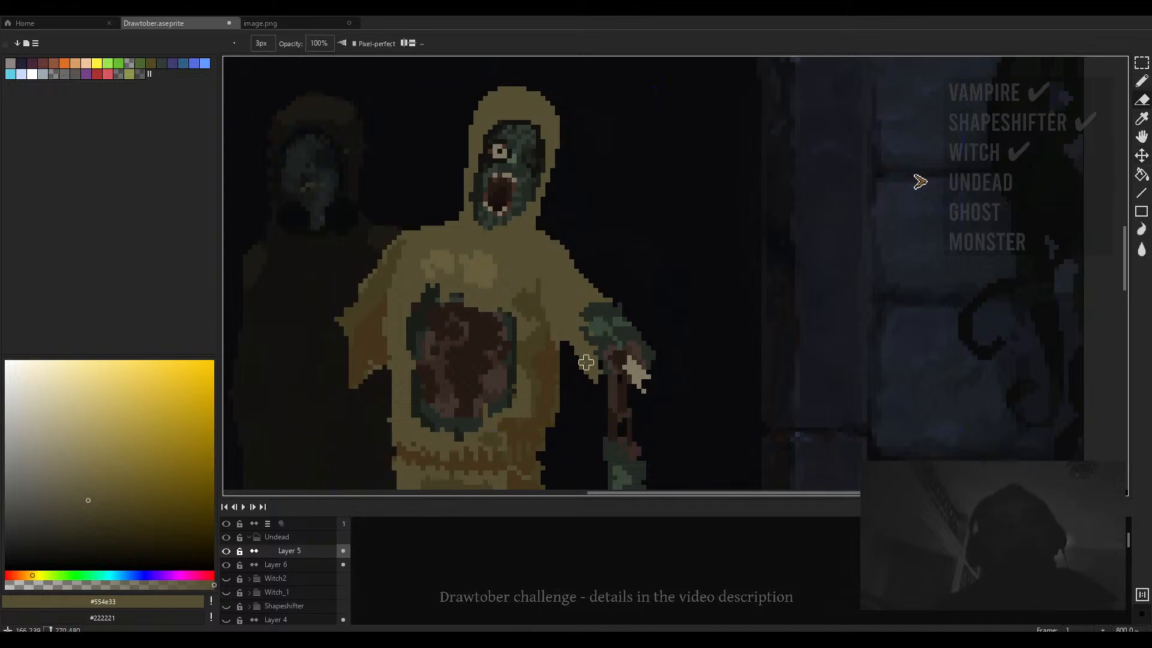
pyautogui.scroll(2, 587, 362)
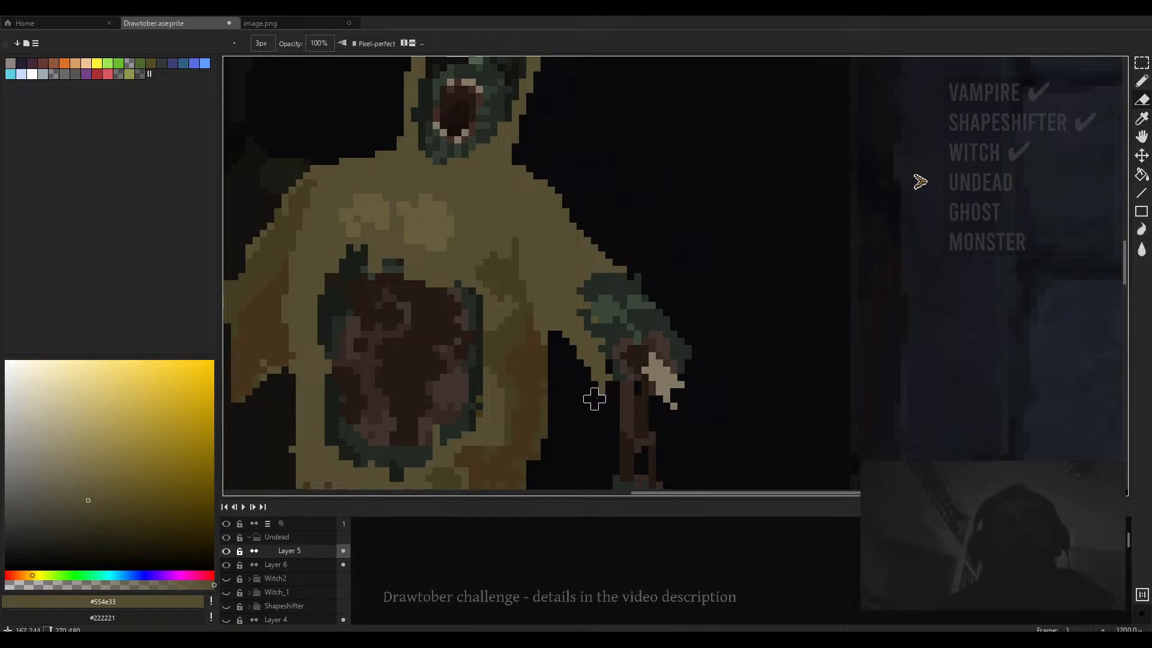
pyautogui.scroll(-6, 589, 360)
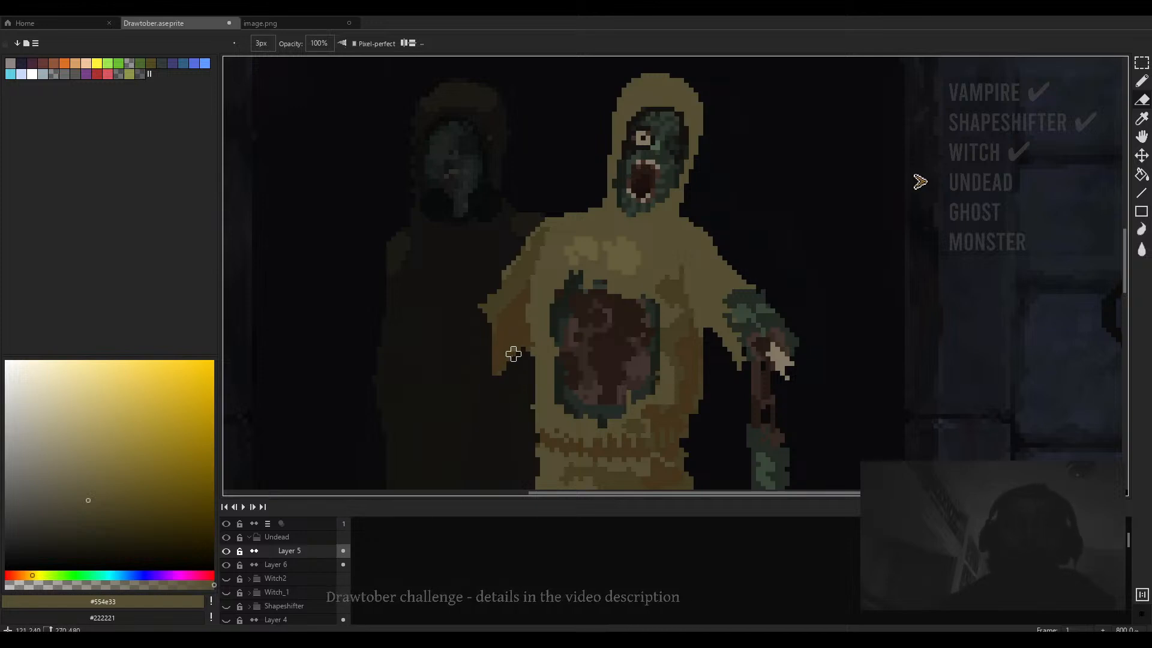
pyautogui.press('-')
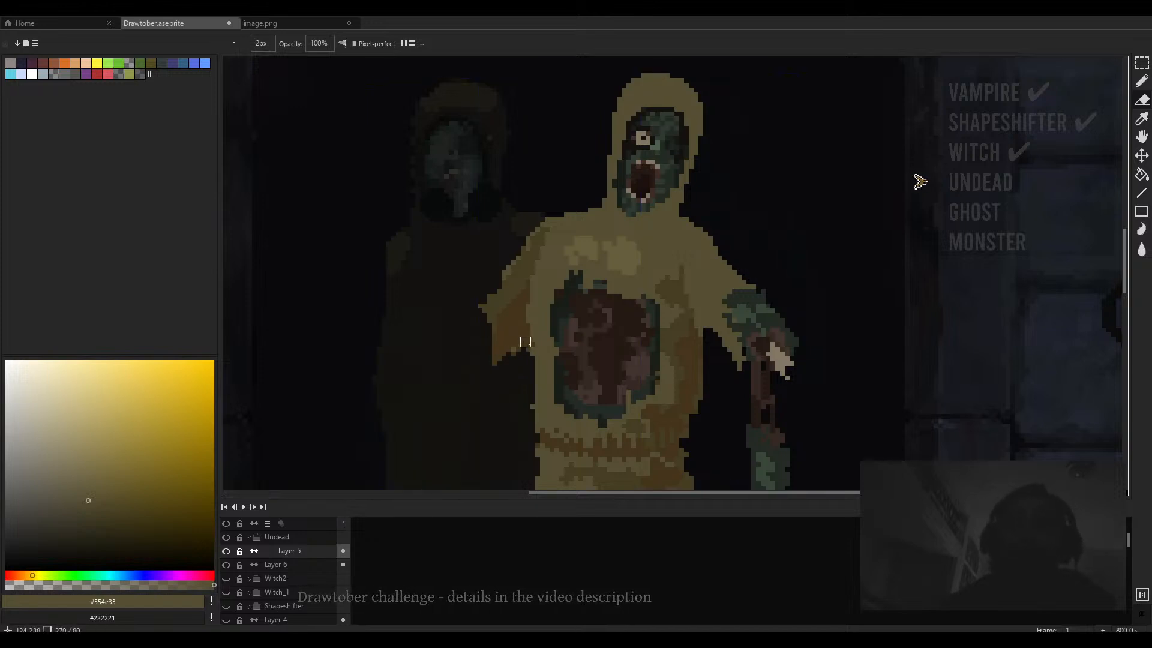
pyautogui.scroll(-2, 531, 354)
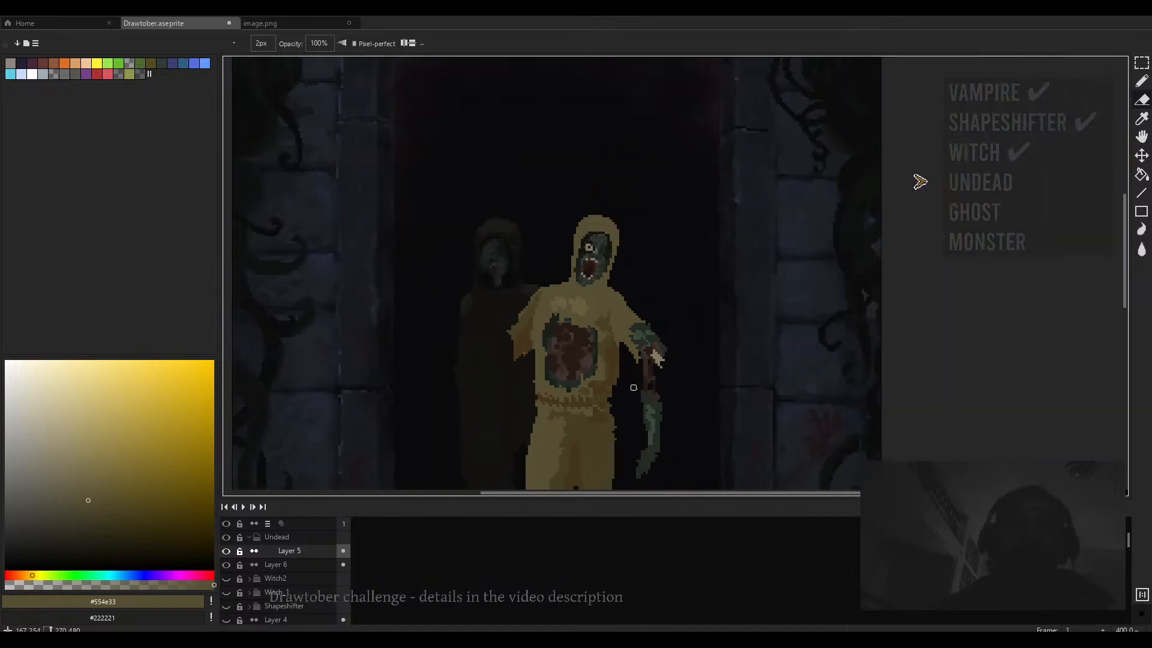
pyautogui.scroll(2, 639, 380)
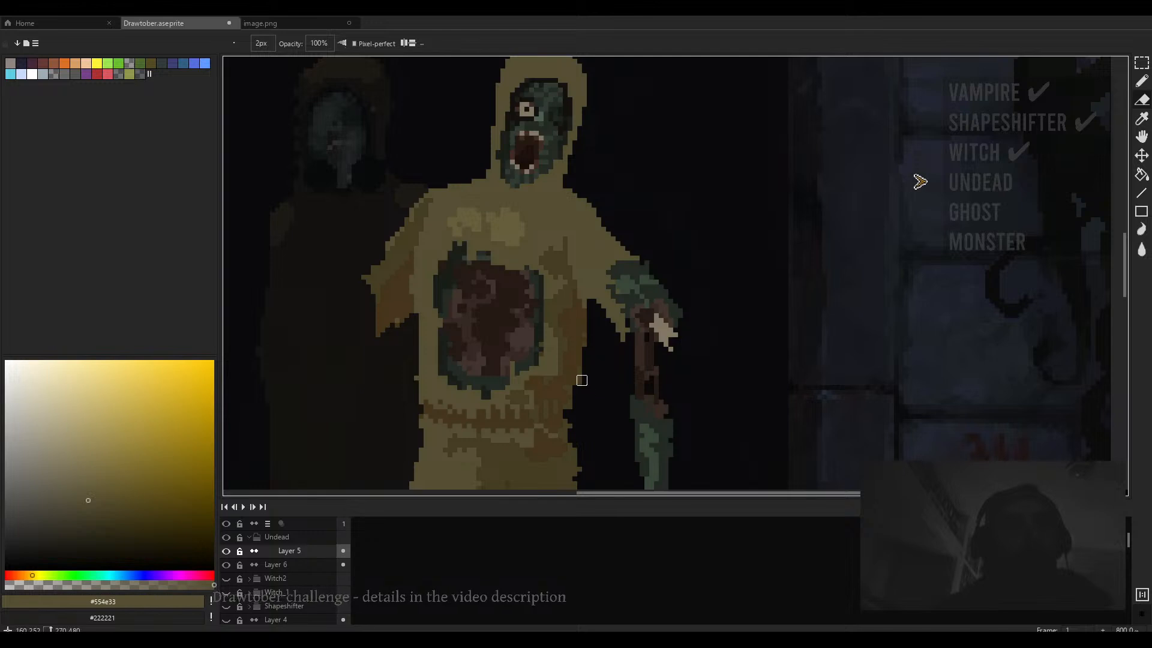
# - Examine the front figure's suit, belt, arm and legs at different zoom levels
pyautogui.moveTo(602, 399); pyautogui.dragTo(618, 376)
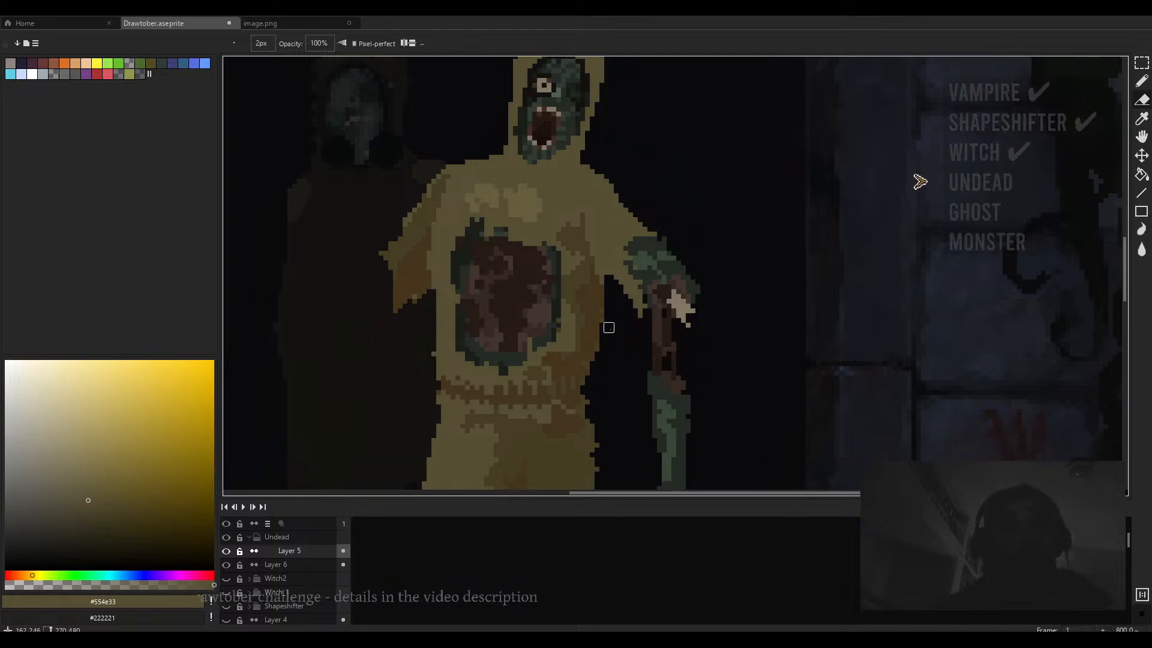
pyautogui.click(431, 356)
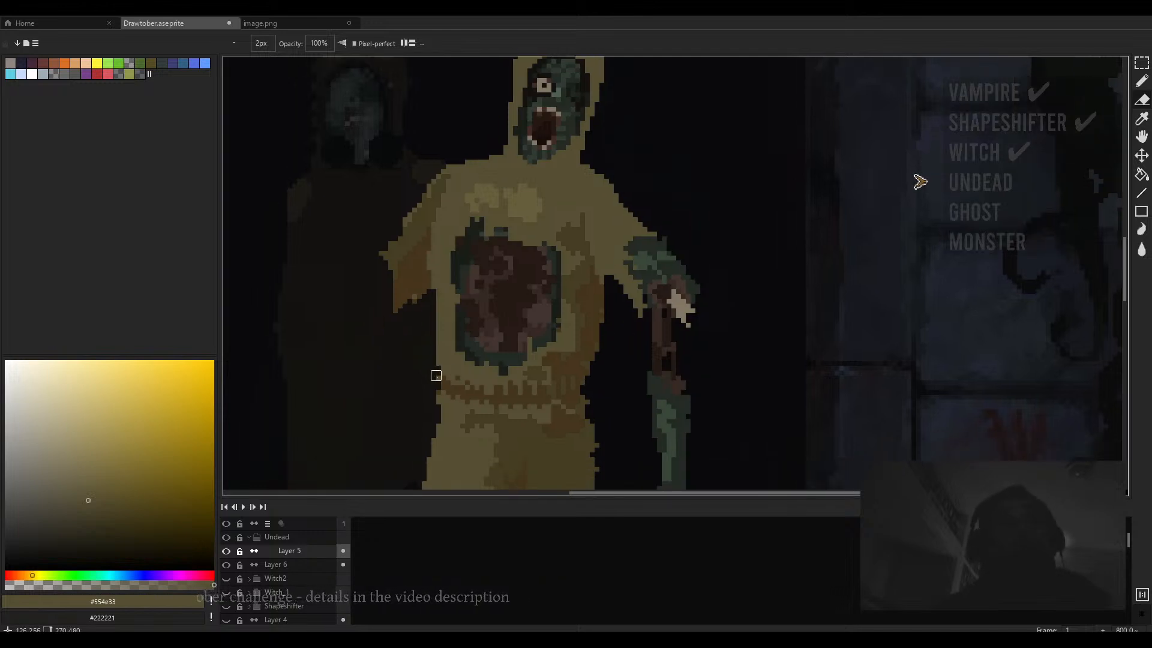
pyautogui.scroll(3, 453, 379)
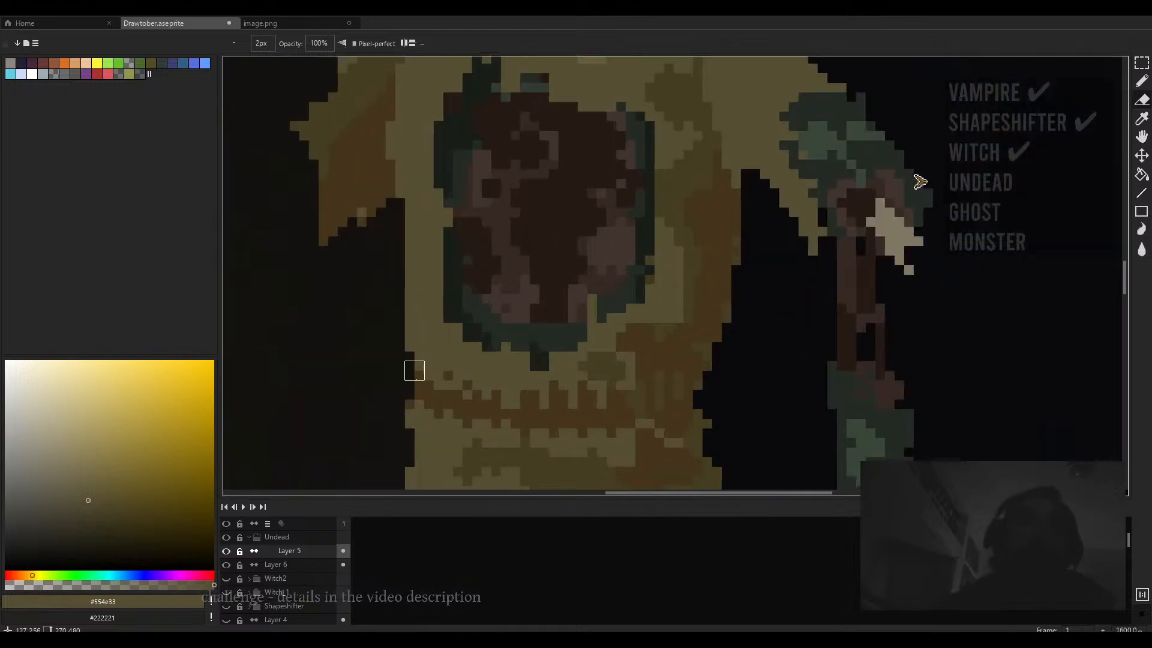
pyautogui.scroll(-4, 721, 381)
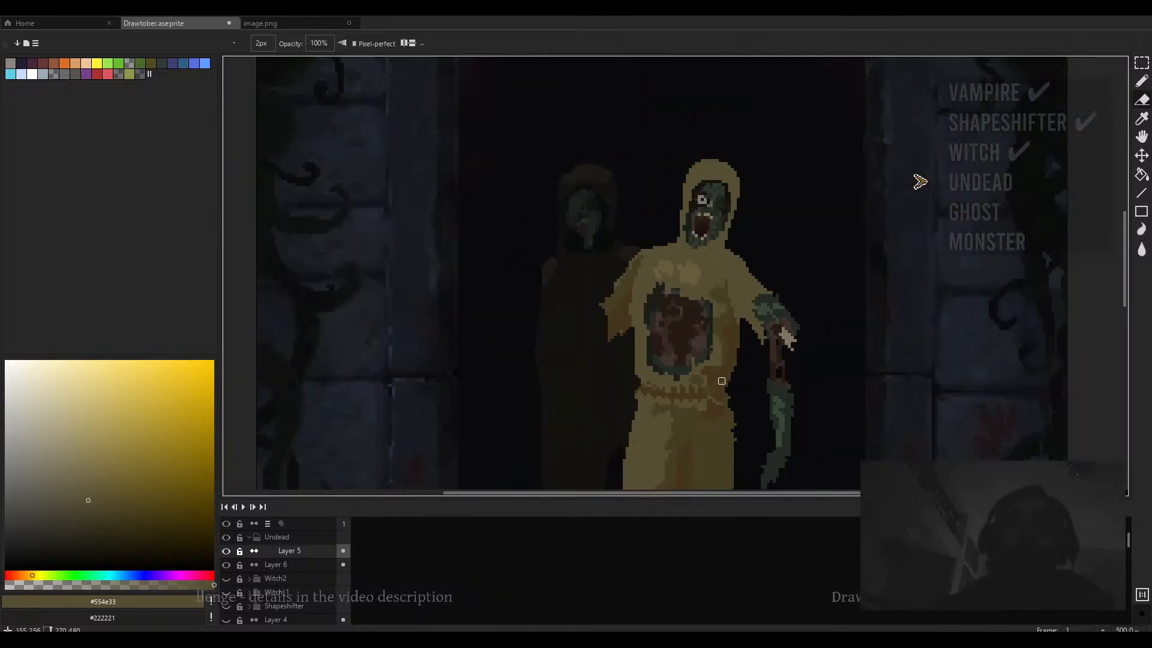
pyautogui.scroll(4, 721, 381)
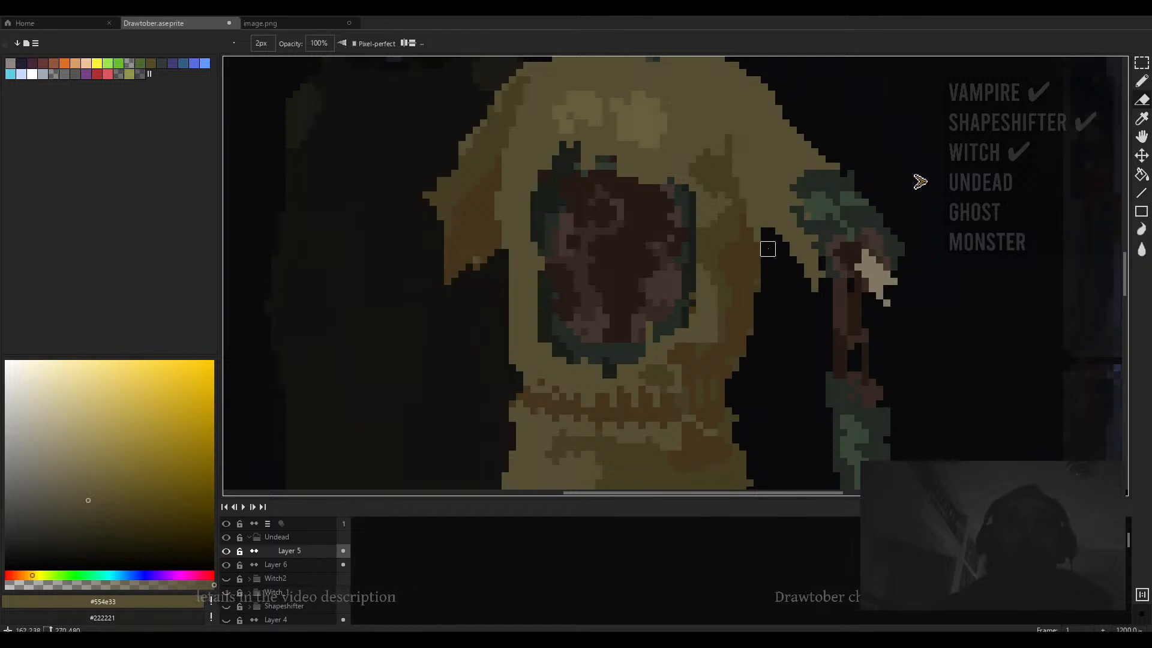
pyautogui.scroll(-3, 763, 261)
pyautogui.scroll(1, 615, 256)
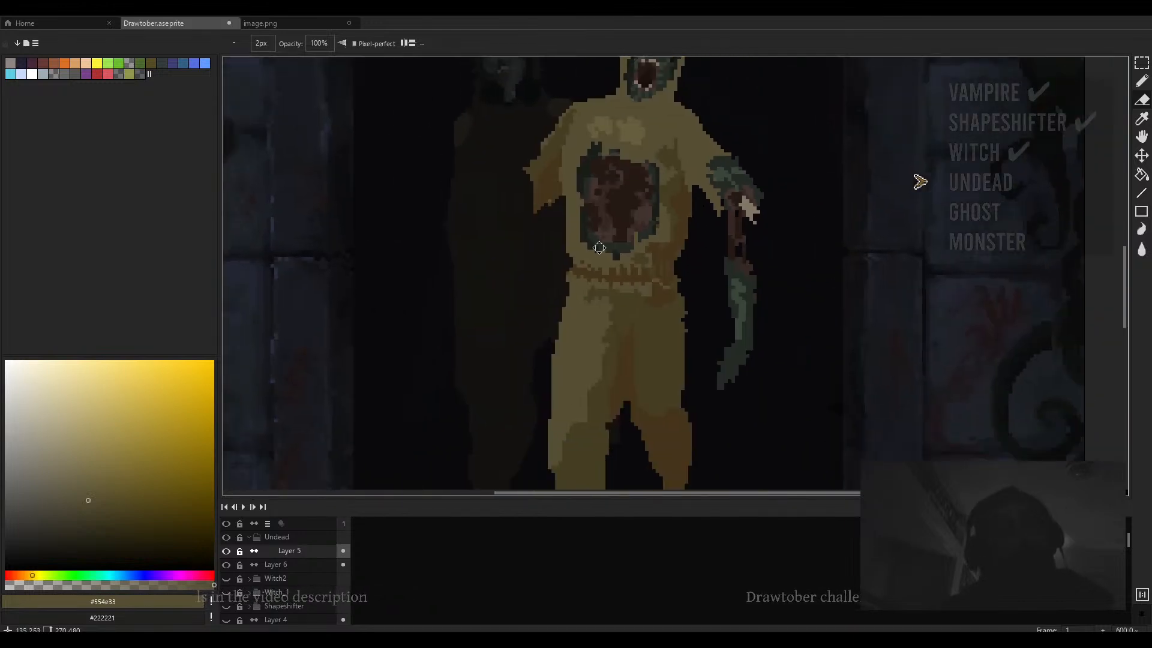
pyautogui.scroll(3, 540, 288)
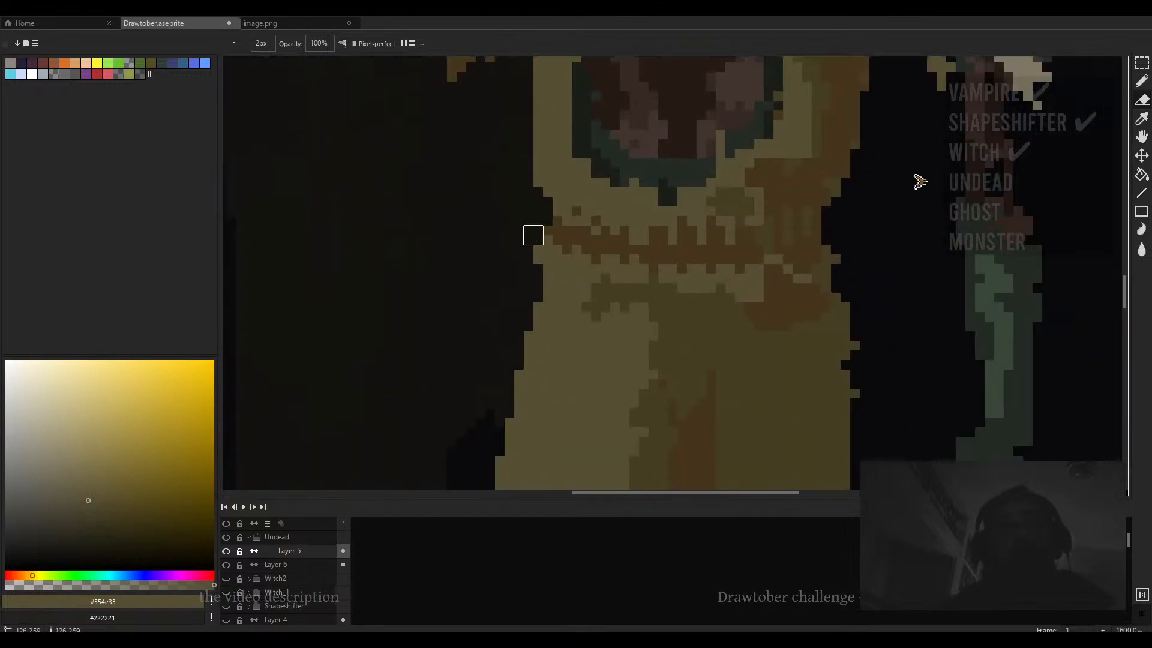
pyautogui.scroll(-3, 563, 247)
pyautogui.scroll(3, 684, 268)
pyautogui.moveTo(630, 217)
pyautogui.mouseDown()
pyautogui.moveTo(658, 370)
pyautogui.moveTo(636, 156)
pyautogui.mouseUp()
pyautogui.scroll(-4, 658, 333)
pyautogui.scroll(4, 658, 333)
pyautogui.scroll(-2, 655, 236)
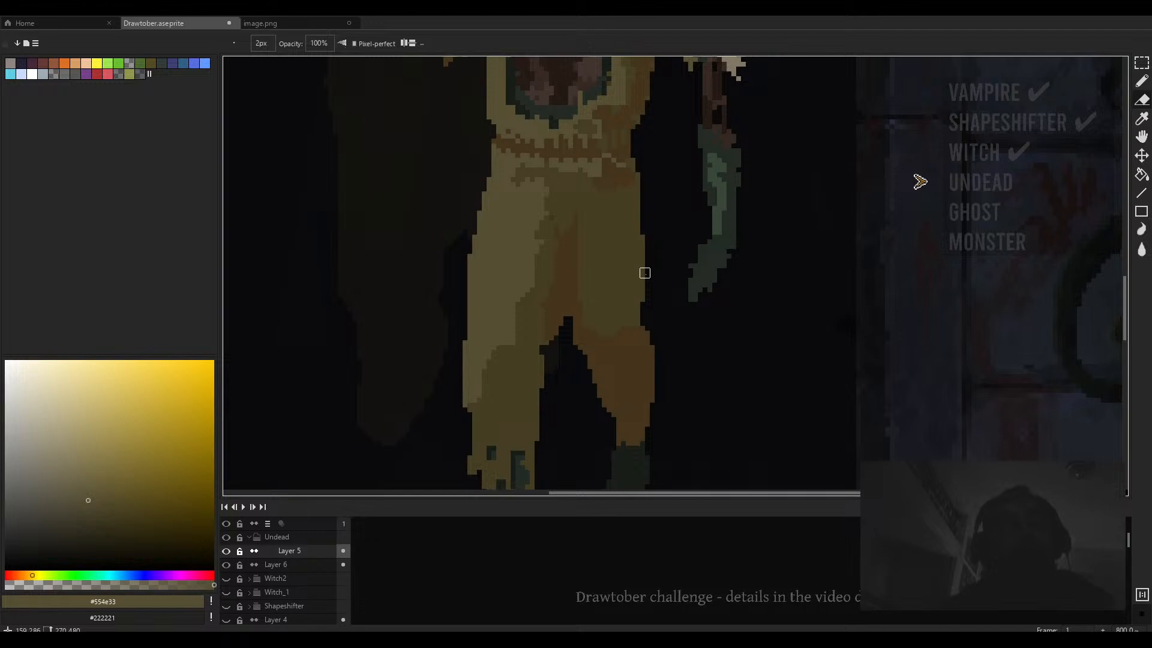
pyautogui.hscroll(-3, 624, 288)
pyautogui.scroll(-4, 576, 276)
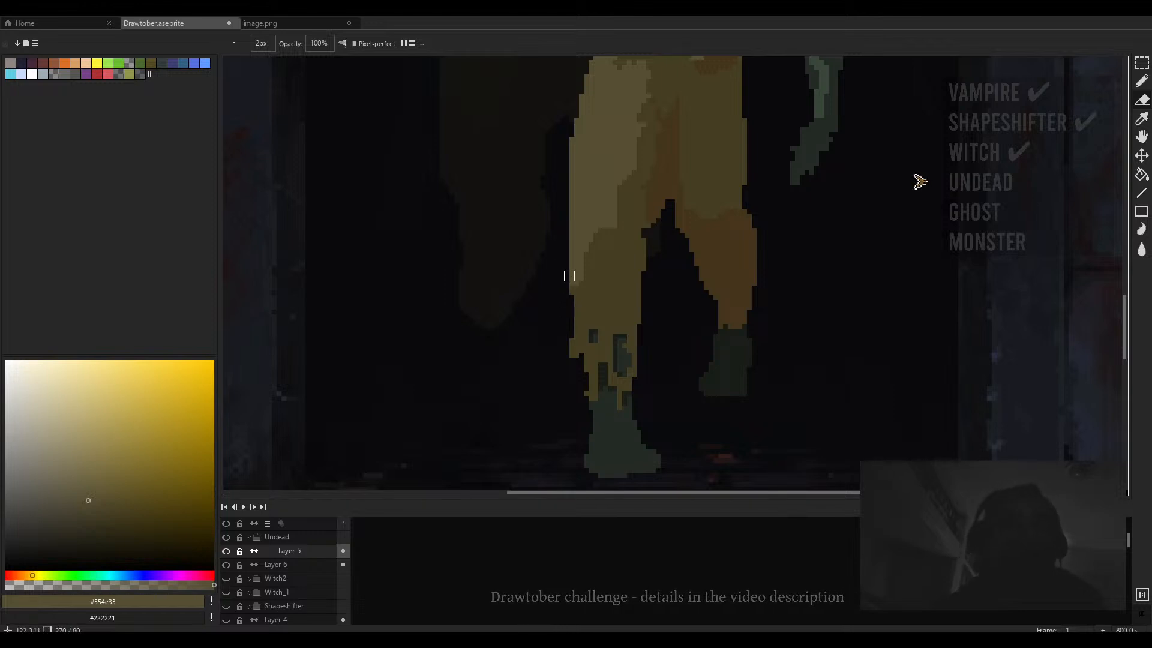
pyautogui.scroll(-2, 630, 282)
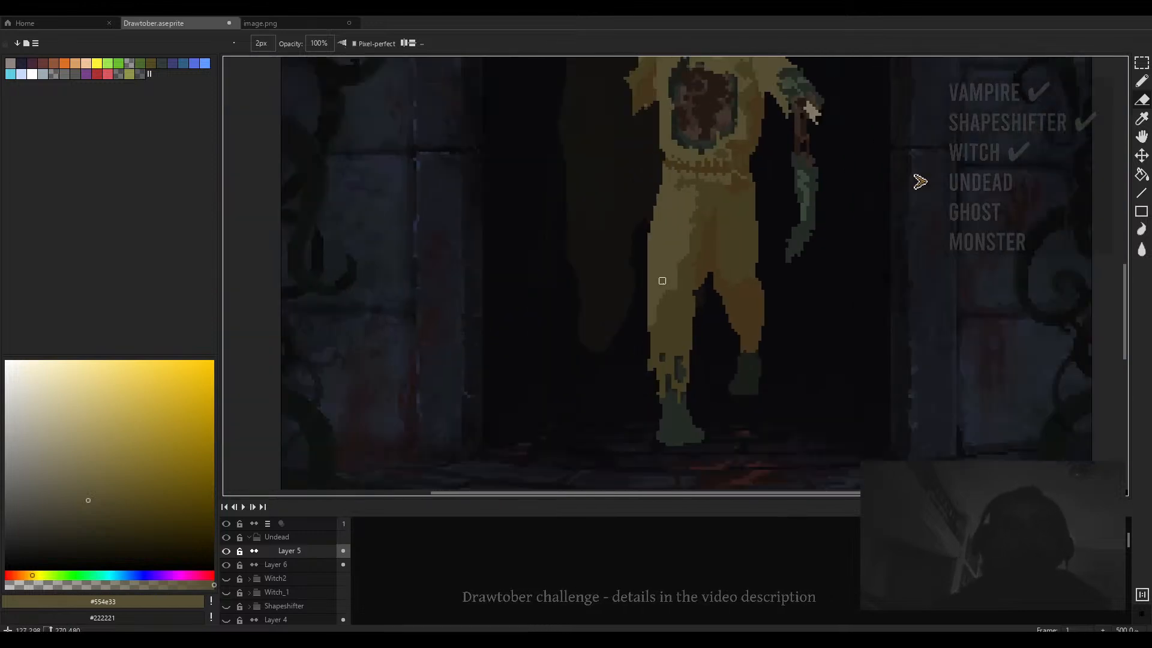
pyautogui.scroll(-2, 724, 320)
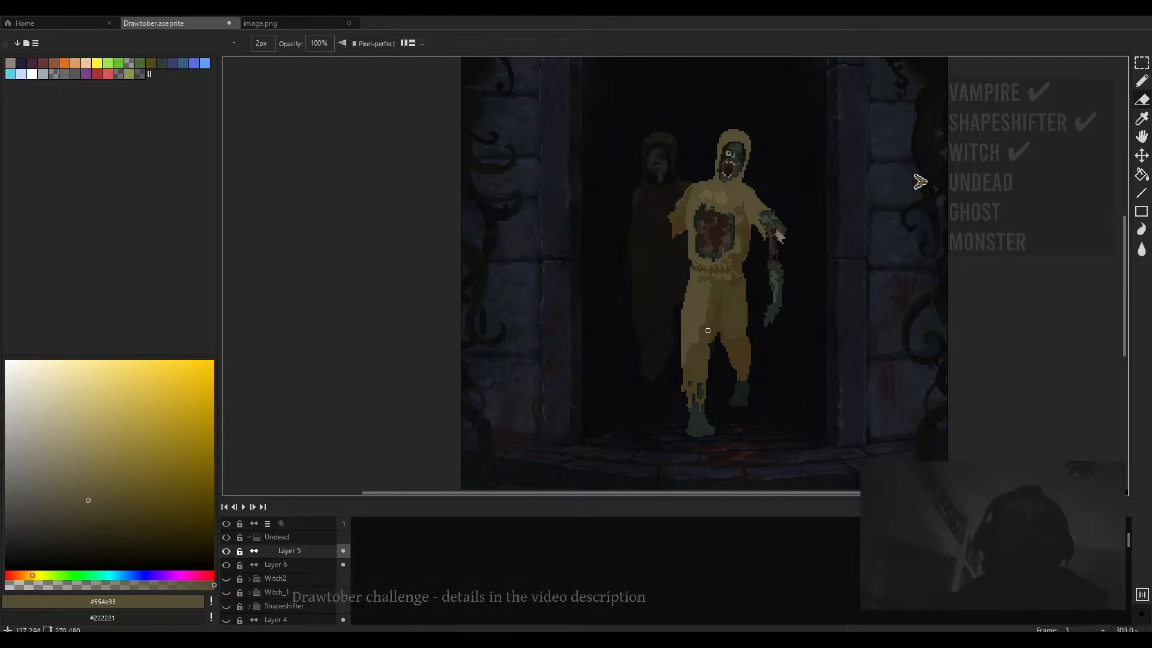
pyautogui.moveTo(708, 331); pyautogui.dragTo(625, 247)
pyautogui.scroll(3, 574, 265)
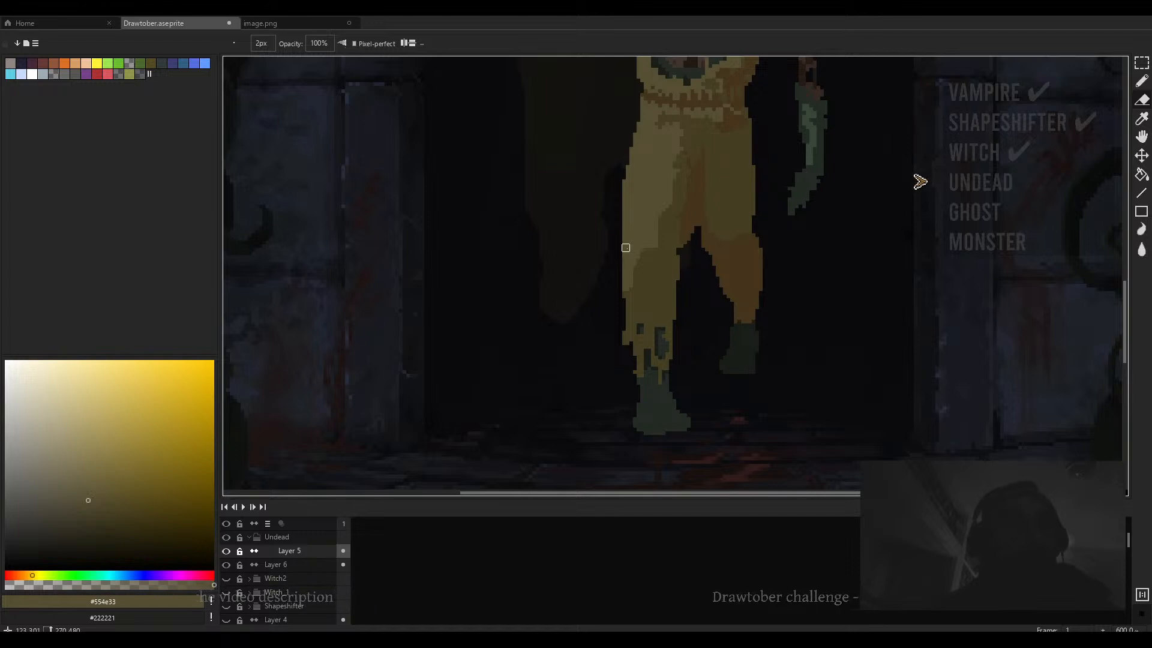
pyautogui.scroll(-3, 780, 168)
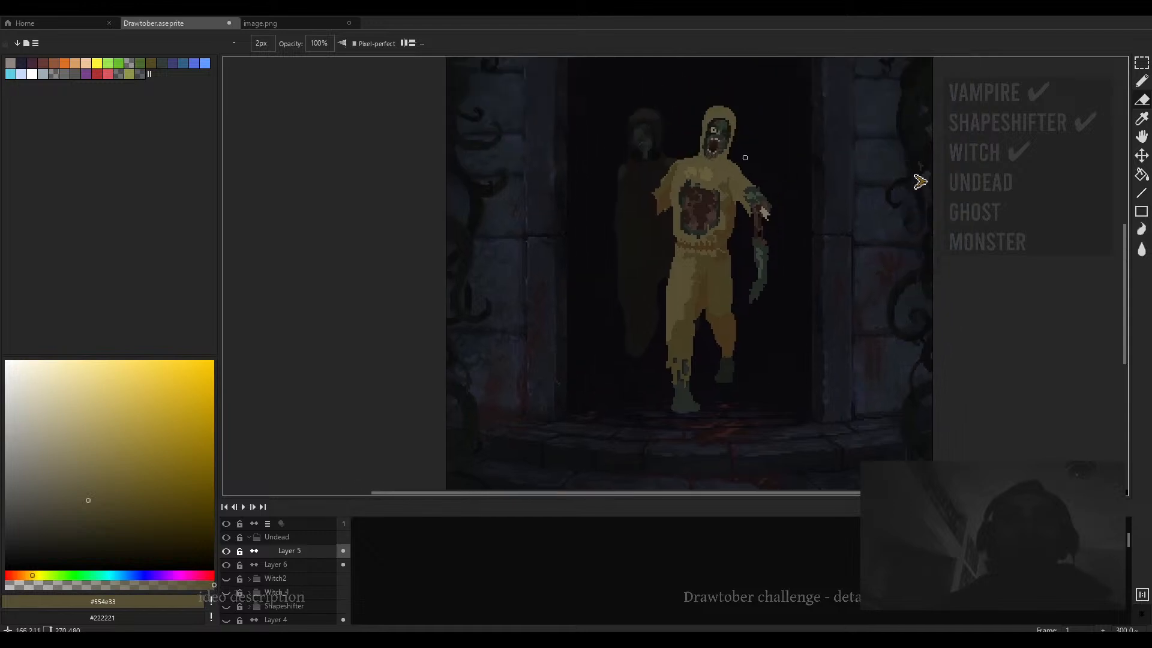
pyautogui.scroll(3, 744, 158)
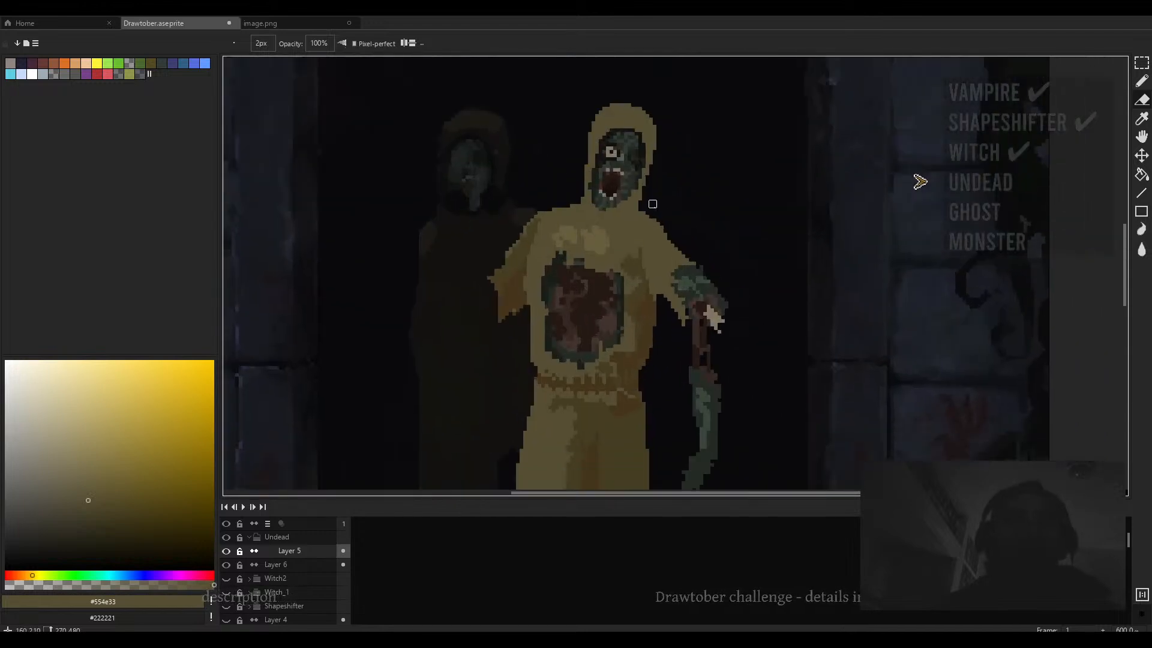
pyautogui.moveTo(736, 341); pyautogui.dragTo(678, 230)
# - Sample the dark brown #251a14 from the arm and draw dark lines down the figure's green forearm
pyautogui.press('e')
pyautogui.scroll(4, 682, 276)
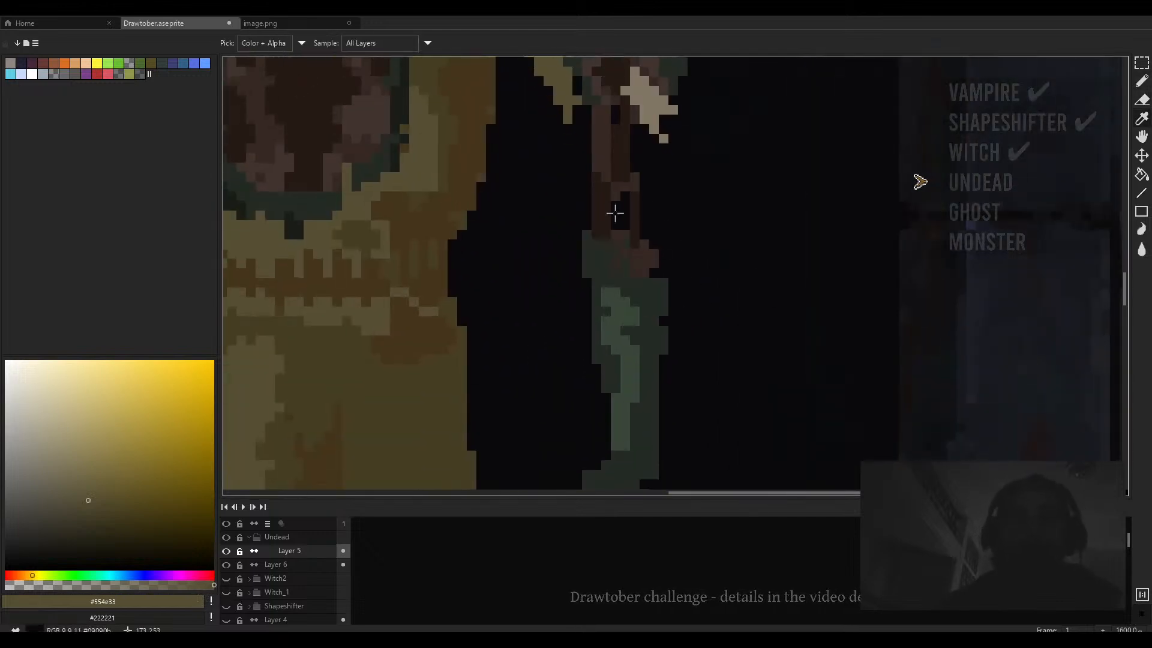
pyautogui.keyDown('alt'); pyautogui.click(610, 213); pyautogui.keyUp('alt')
pyautogui.moveTo(628, 295); pyautogui.dragTo(611, 249)
pyautogui.moveTo(608, 216)
pyautogui.mouseDown()
pyautogui.moveTo(624, 253)
pyautogui.moveTo(632, 236)
pyautogui.moveTo(644, 259)
pyautogui.moveTo(612, 231)
pyautogui.moveTo(615, 267)
pyautogui.mouseUp()
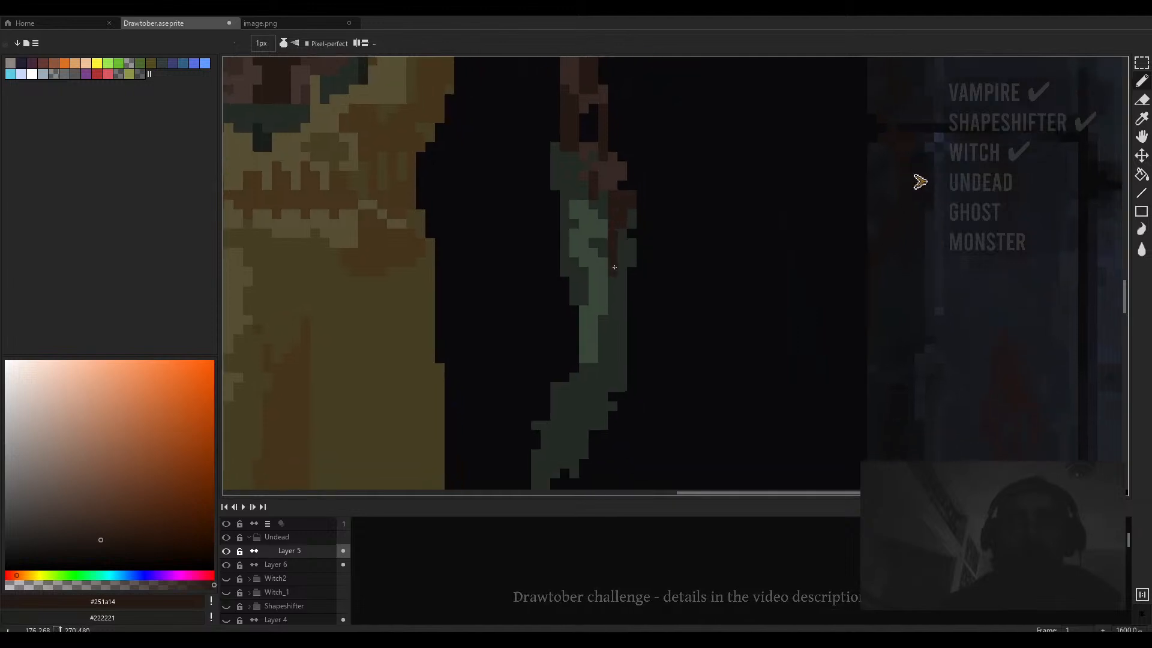
pyautogui.moveTo(603, 226); pyautogui.dragTo(583, 184)
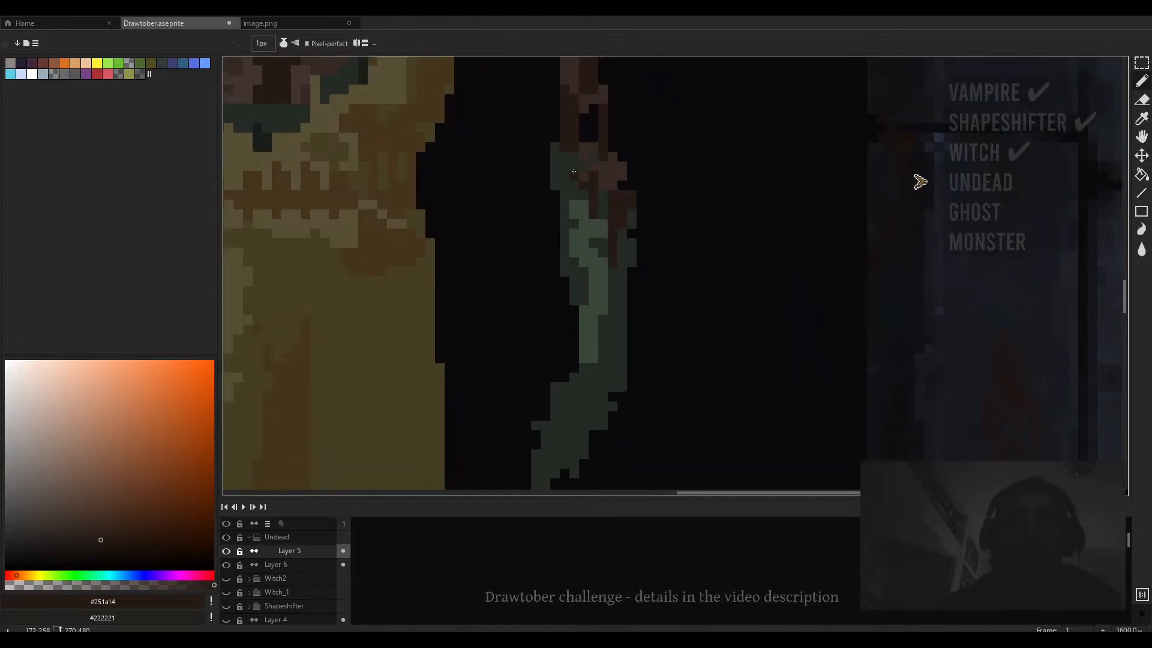
# - Add dark brown #251a14 pixels on the back of the figure's raised hand
pyautogui.scroll(-4, 574, 171)
pyautogui.scroll(4, 616, 205)
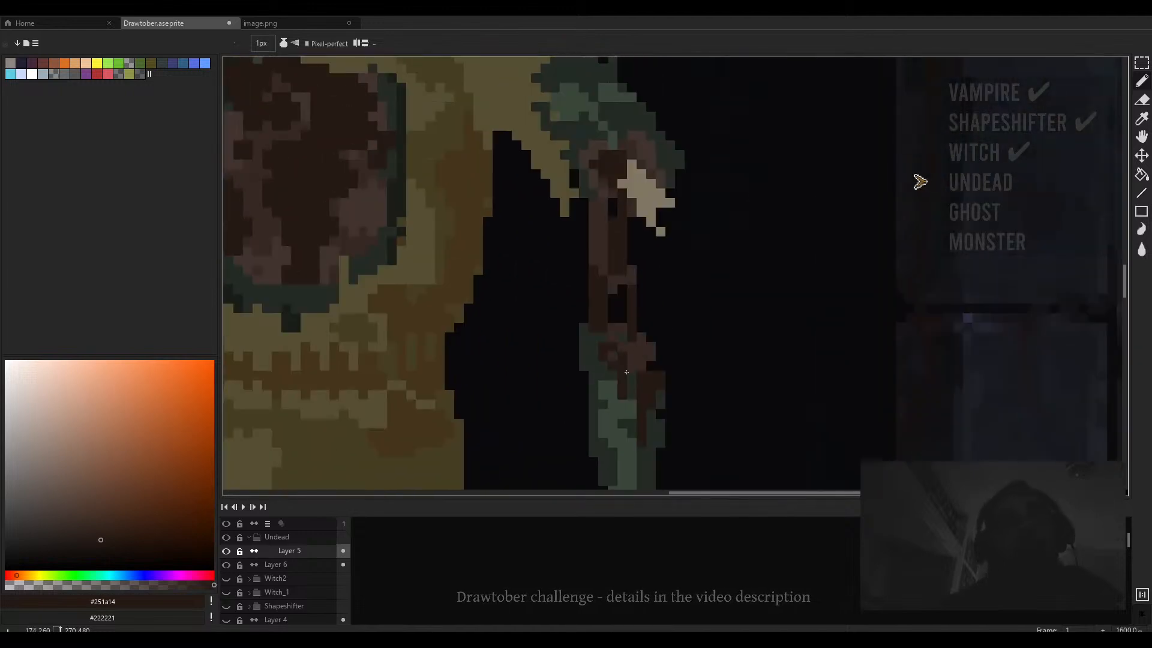
pyautogui.scroll(-4, 633, 377)
pyautogui.scroll(4, 641, 258)
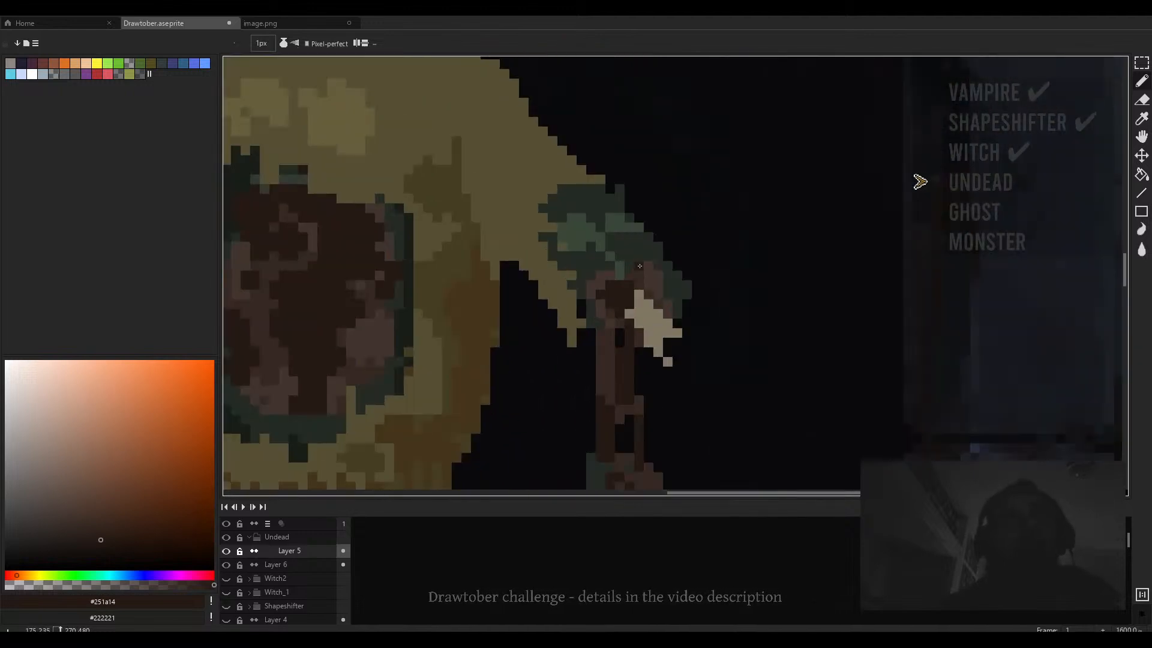
pyautogui.moveTo(640, 258); pyautogui.dragTo(668, 292)
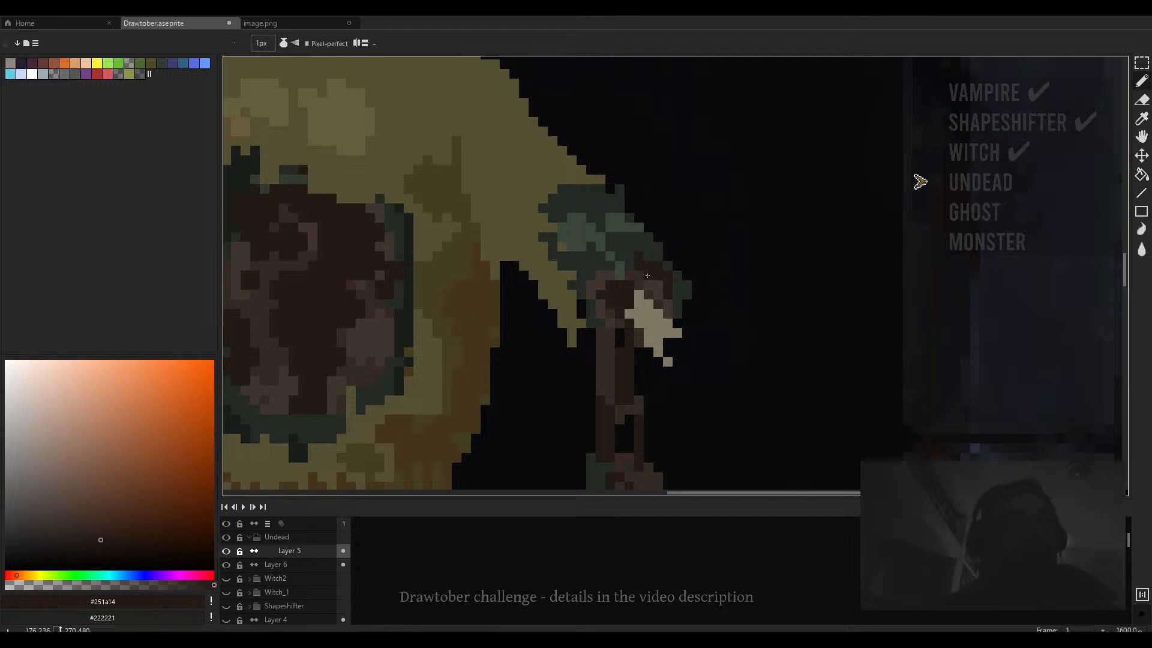
pyautogui.scroll(-5, 648, 276)
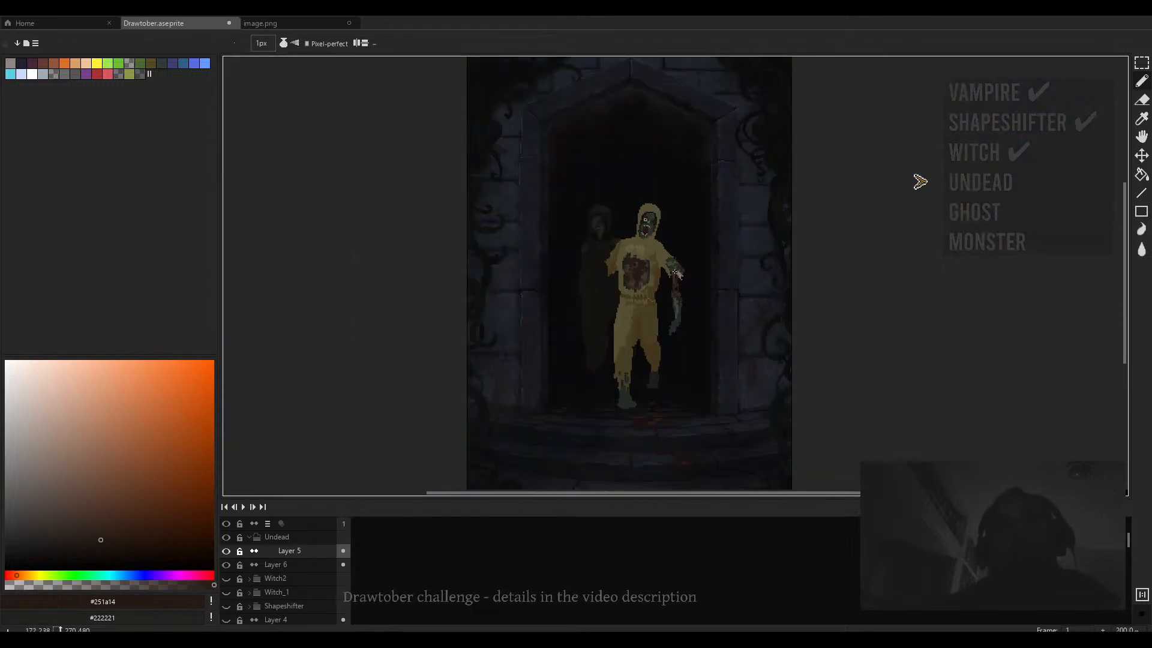
pyautogui.scroll(1, 684, 290)
pyautogui.scroll(-3, 682, 257)
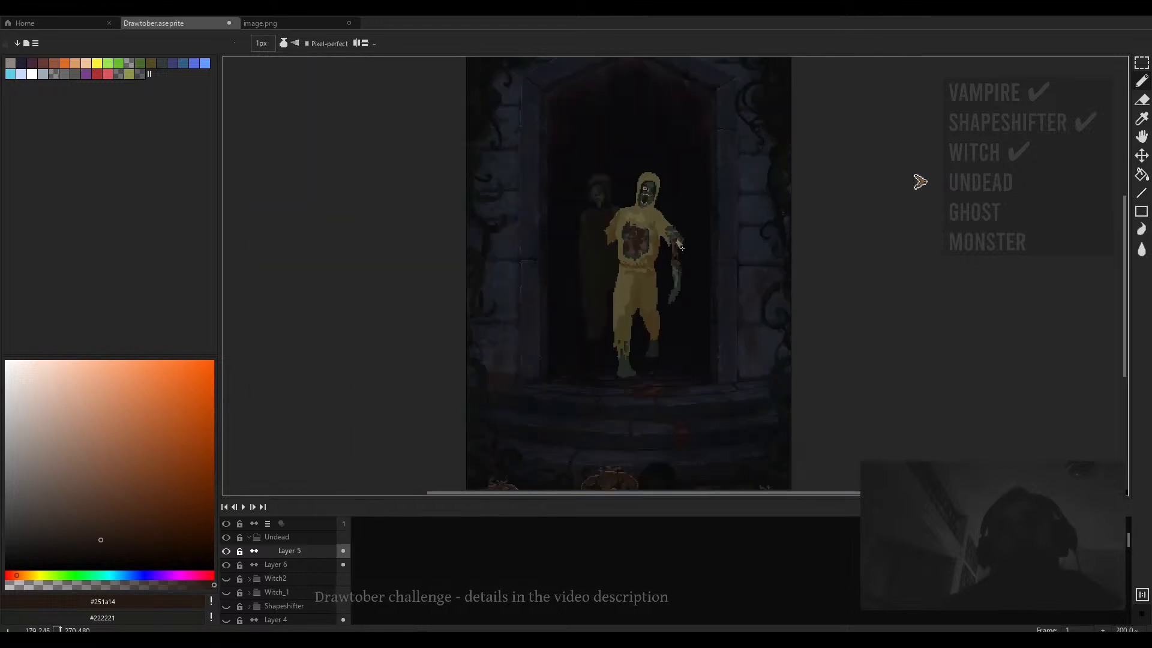
pyautogui.scroll(5, 682, 257)
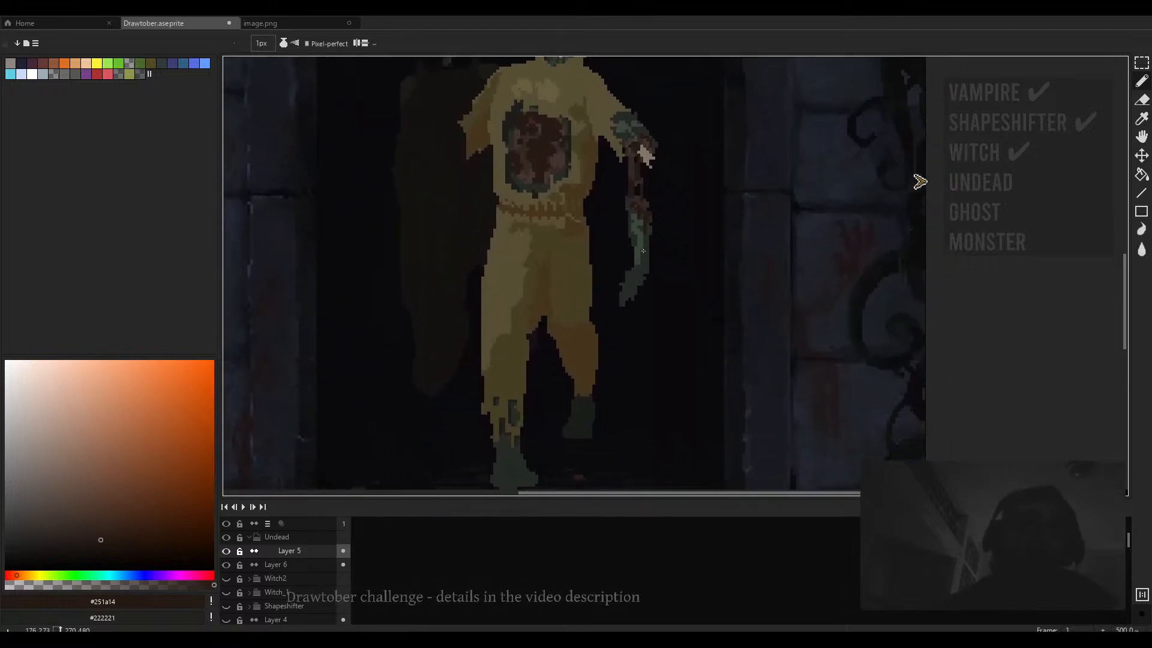
# - Sample the dark green #242b24 and draw fingers on the figure's lowered hand
pyautogui.keyDown('alt'); pyautogui.click(637, 287); pyautogui.keyUp('alt')
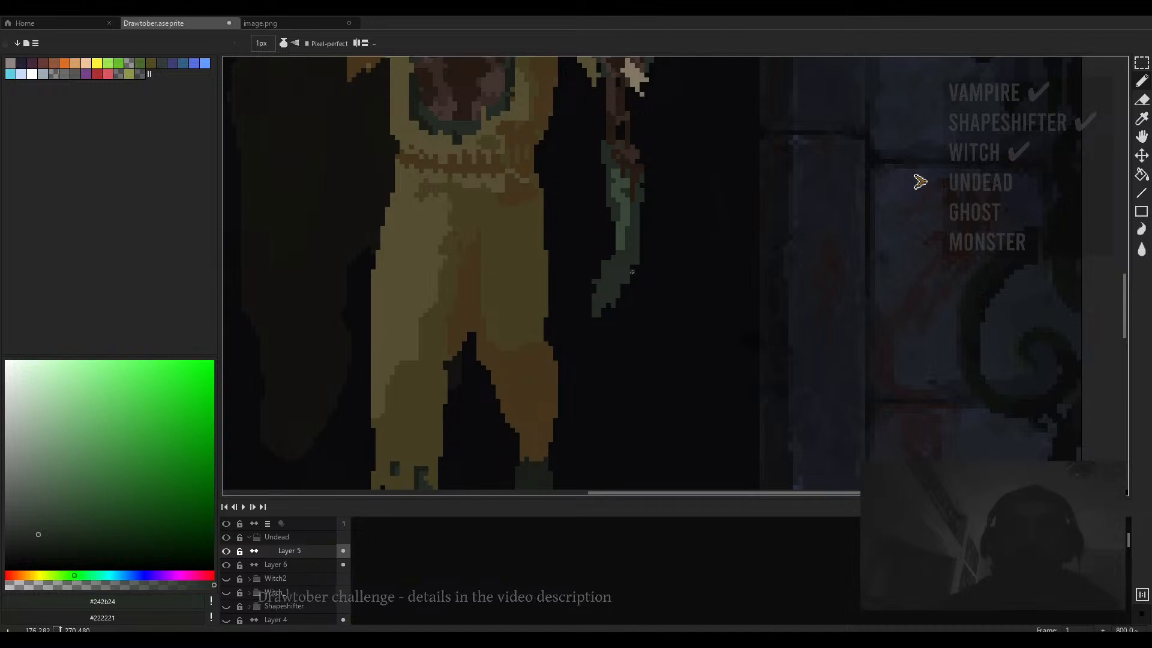
pyautogui.moveTo(624, 286); pyautogui.dragTo(615, 322)
pyautogui.moveTo(630, 283)
pyautogui.mouseDown()
pyautogui.moveTo(637, 317)
pyautogui.moveTo(642, 308)
pyautogui.mouseUp()
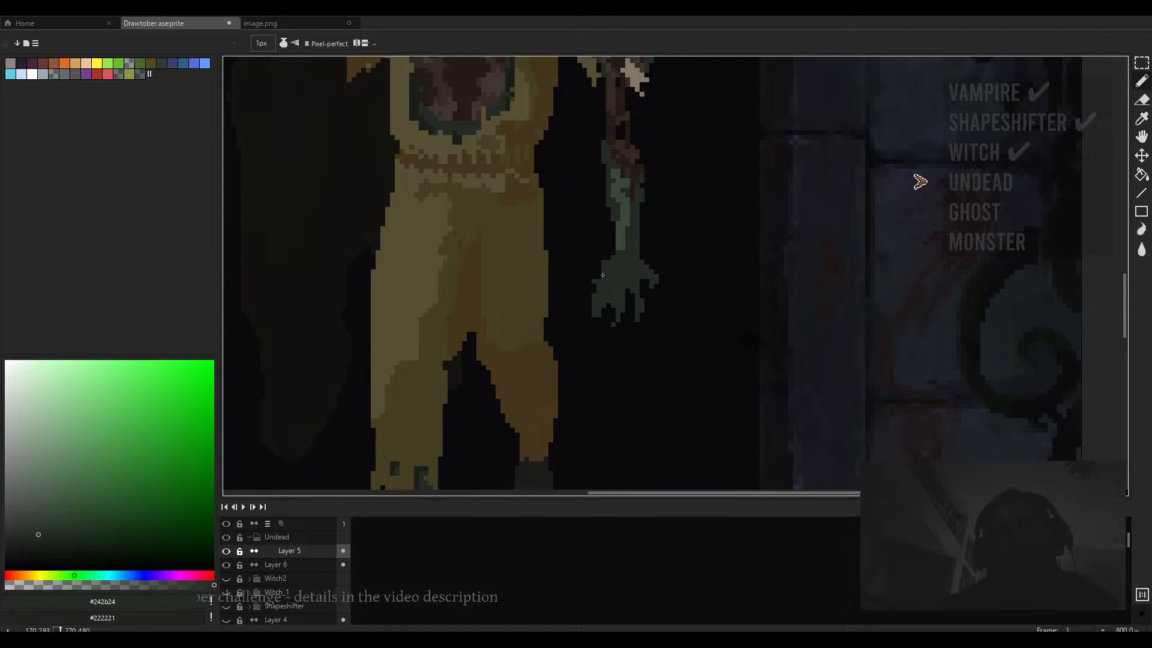
# - Erase pixels from the lowered hand with a 2 px Eraser to separate and shape the fingers
pyautogui.press('e')
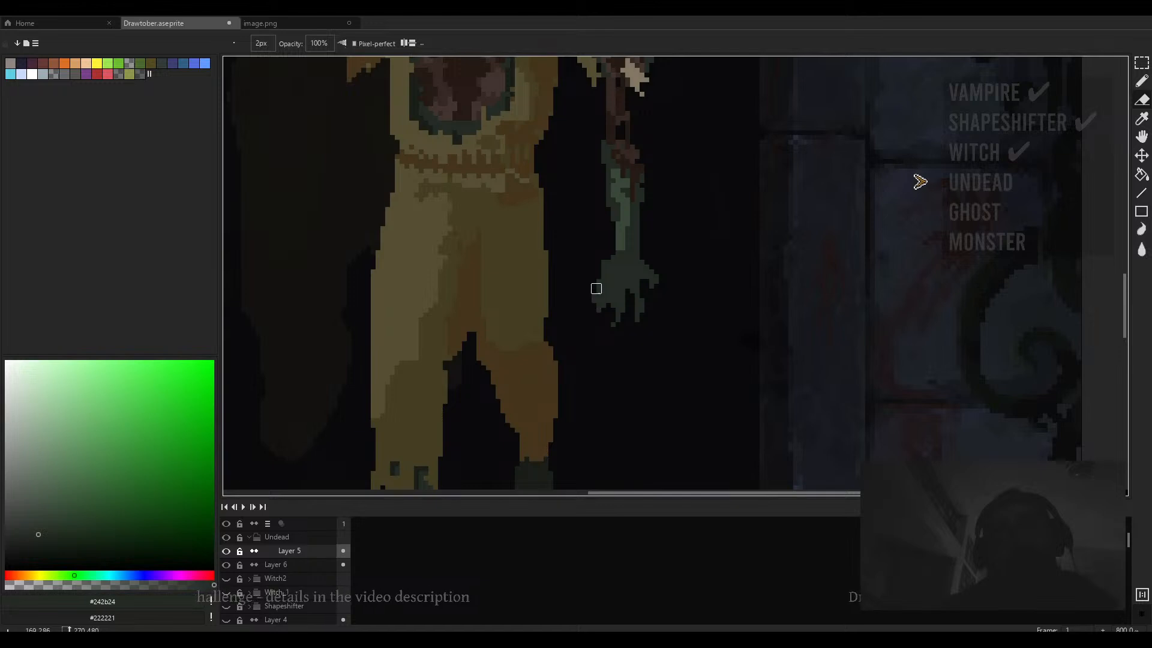
pyautogui.scroll(-3, 609, 279)
pyautogui.scroll(-3, 609, 280)
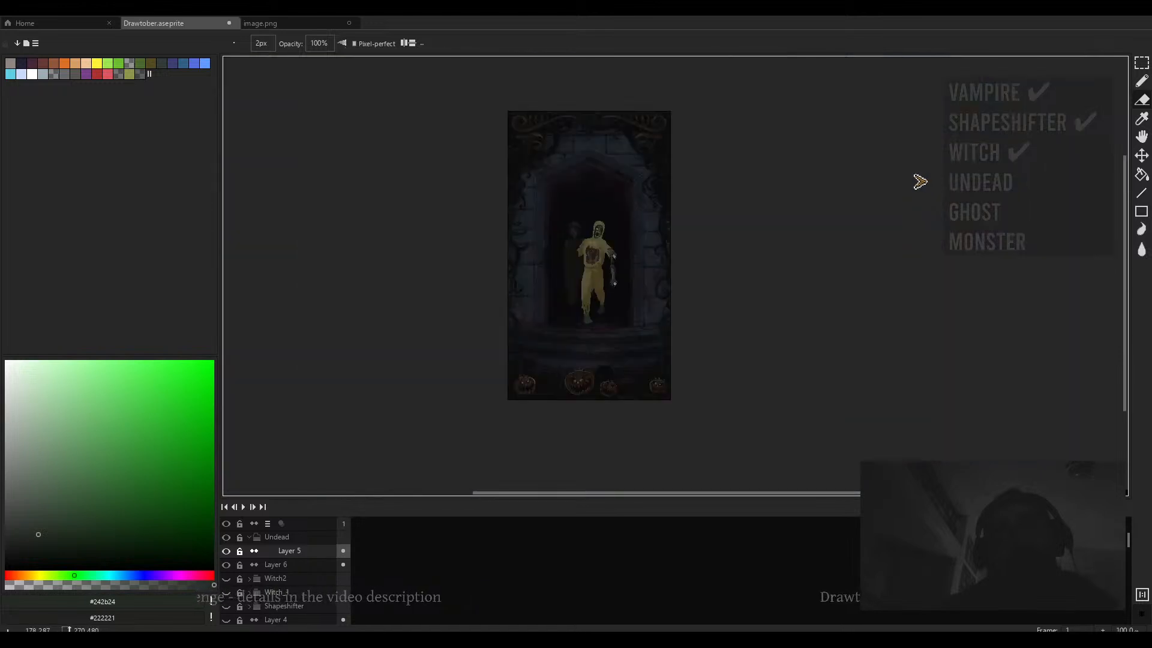
pyautogui.scroll(6, 579, 267)
pyautogui.scroll(-3, 587, 257)
pyautogui.scroll(3, 591, 283)
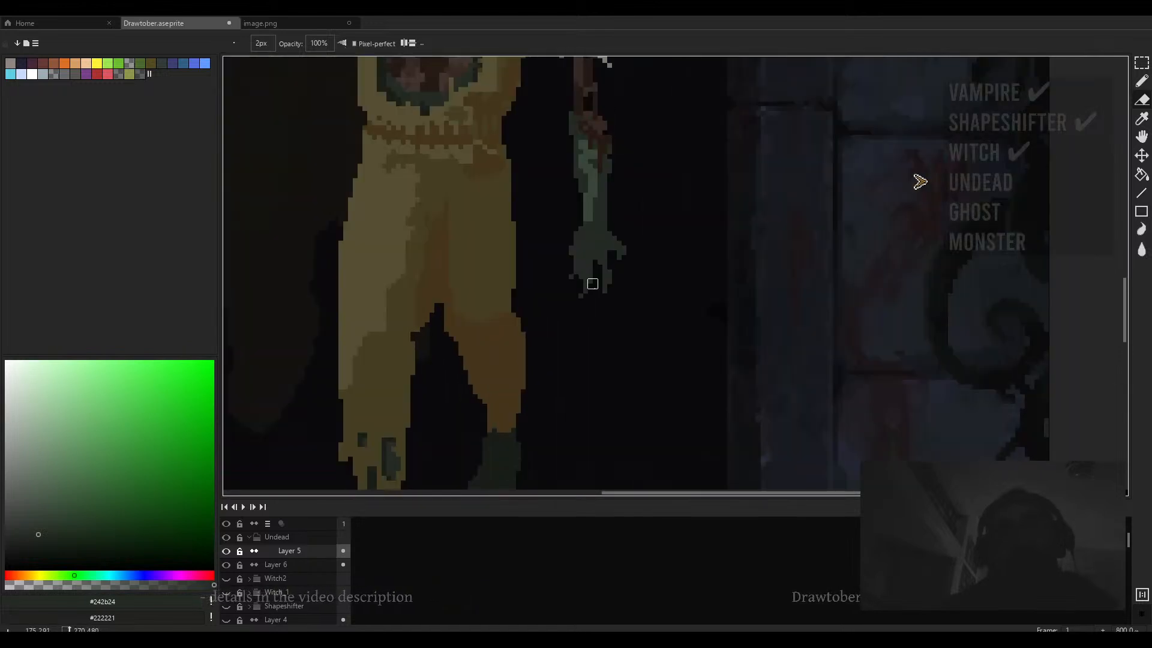
pyautogui.moveTo(592, 283)
pyautogui.mouseDown()
pyautogui.moveTo(609, 303)
pyautogui.moveTo(609, 292)
pyautogui.mouseUp()
pyautogui.press('b')
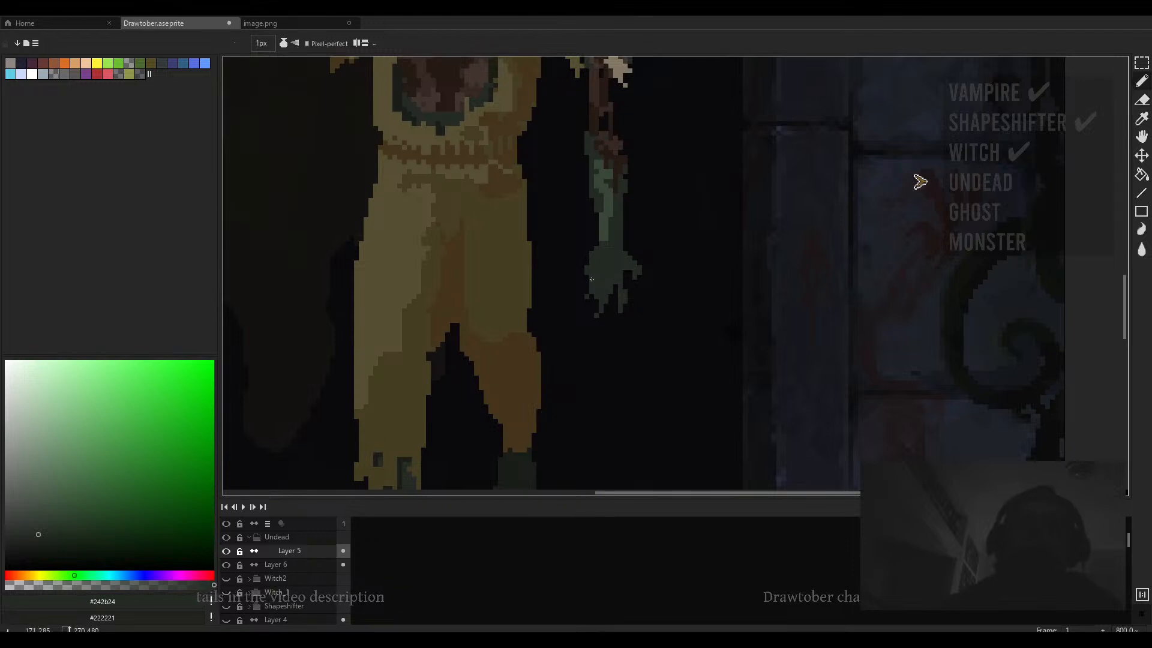
pyautogui.press('e')
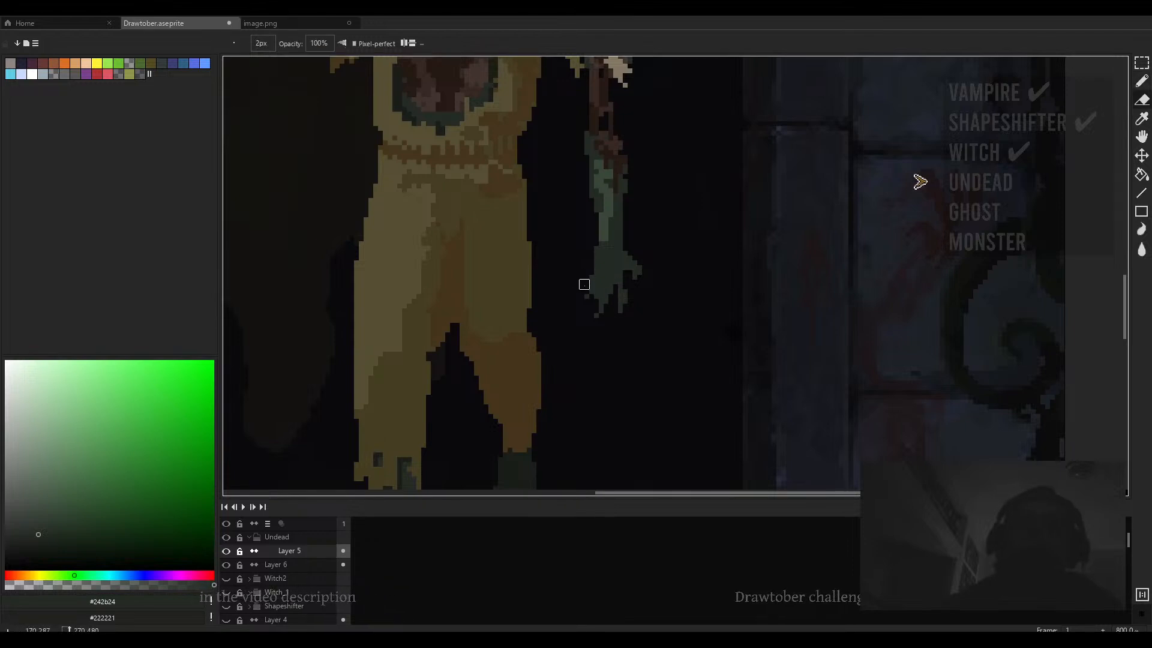
pyautogui.press('b')
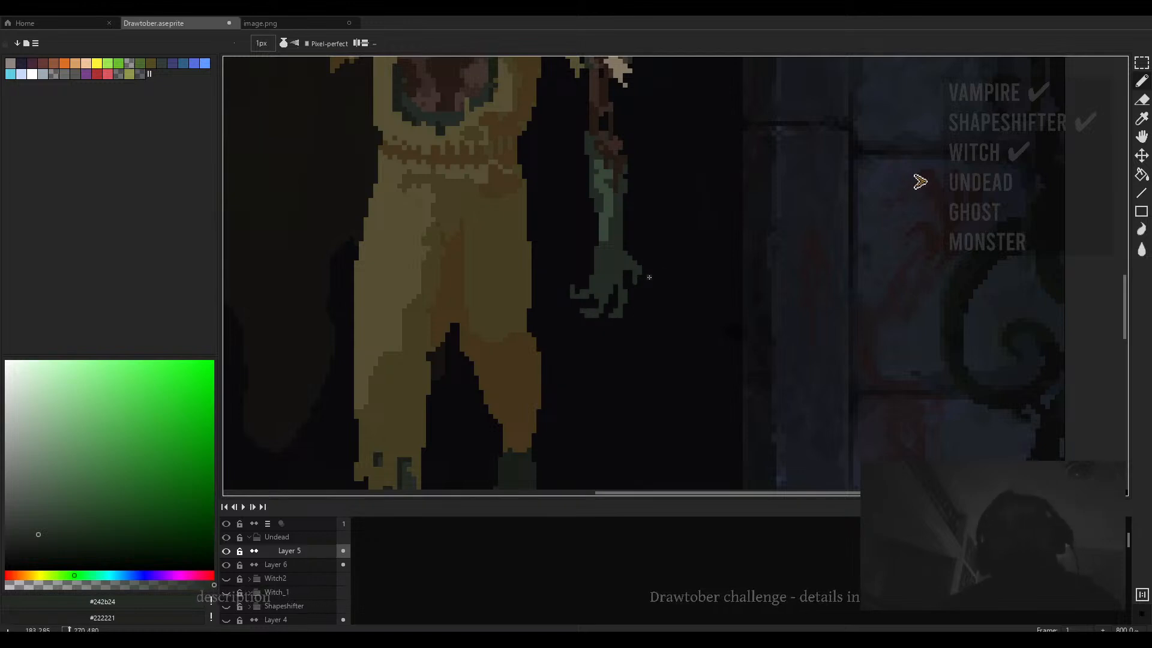
# - Examine the figure's lowered hand and legs at different zoom levels
pyautogui.scroll(-5, 649, 277)
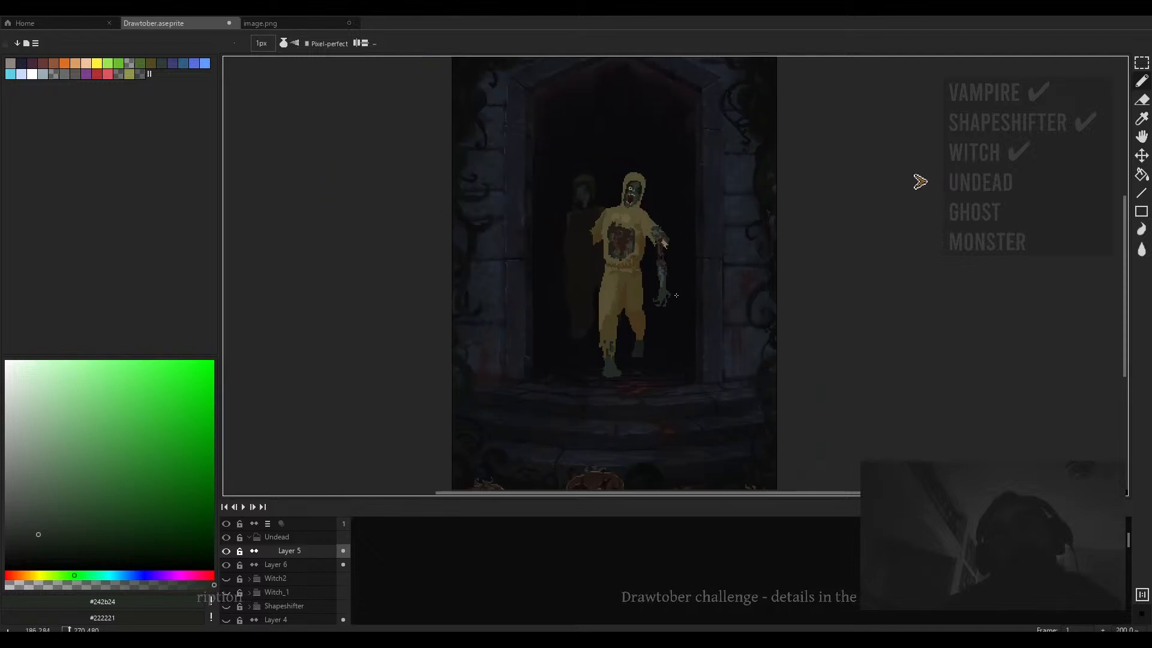
pyautogui.scroll(4, 666, 276)
pyautogui.keyDown('alt'); pyautogui.click(661, 290); pyautogui.keyUp('alt')
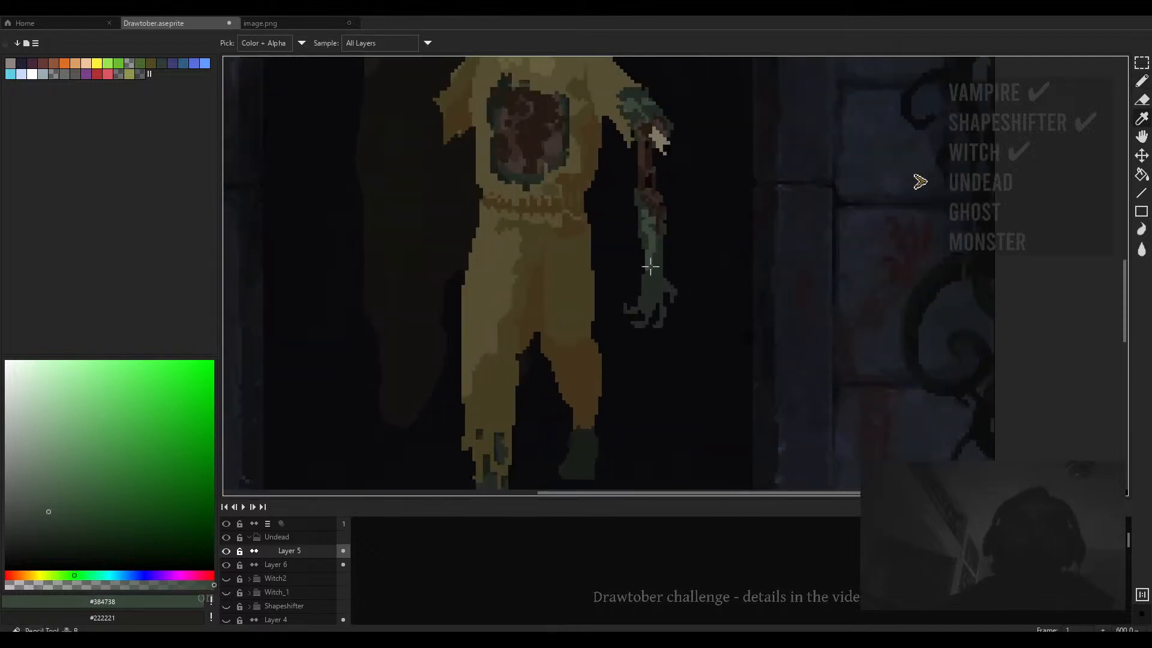
pyautogui.scroll(2, 653, 285)
pyautogui.press('+')
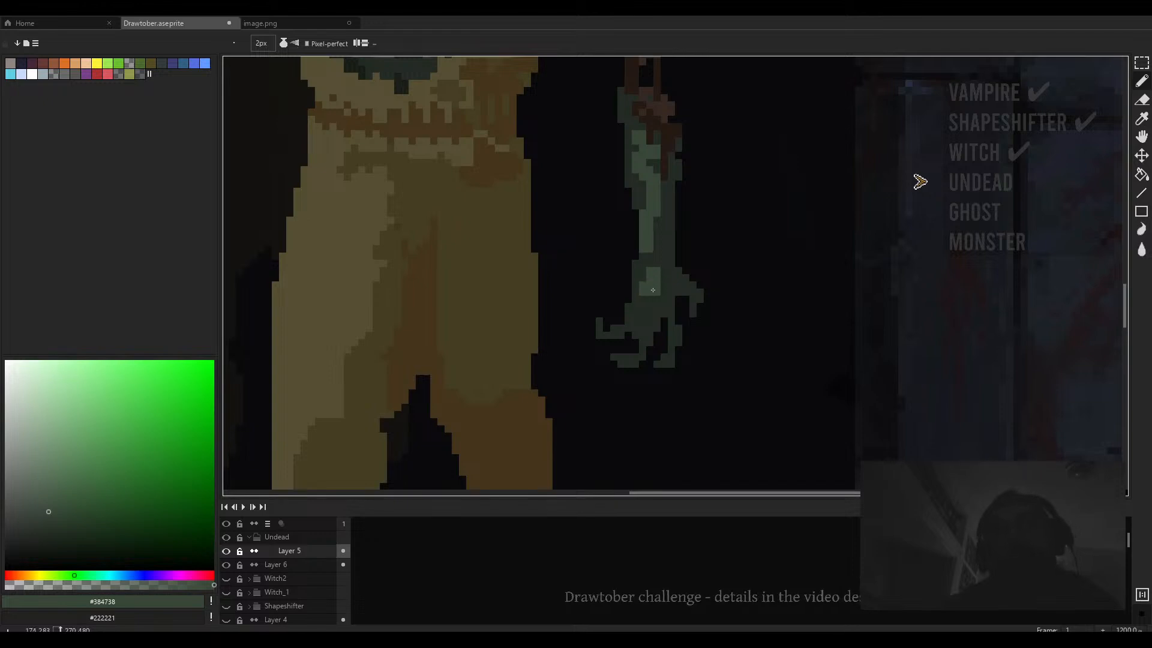
pyautogui.press('-')
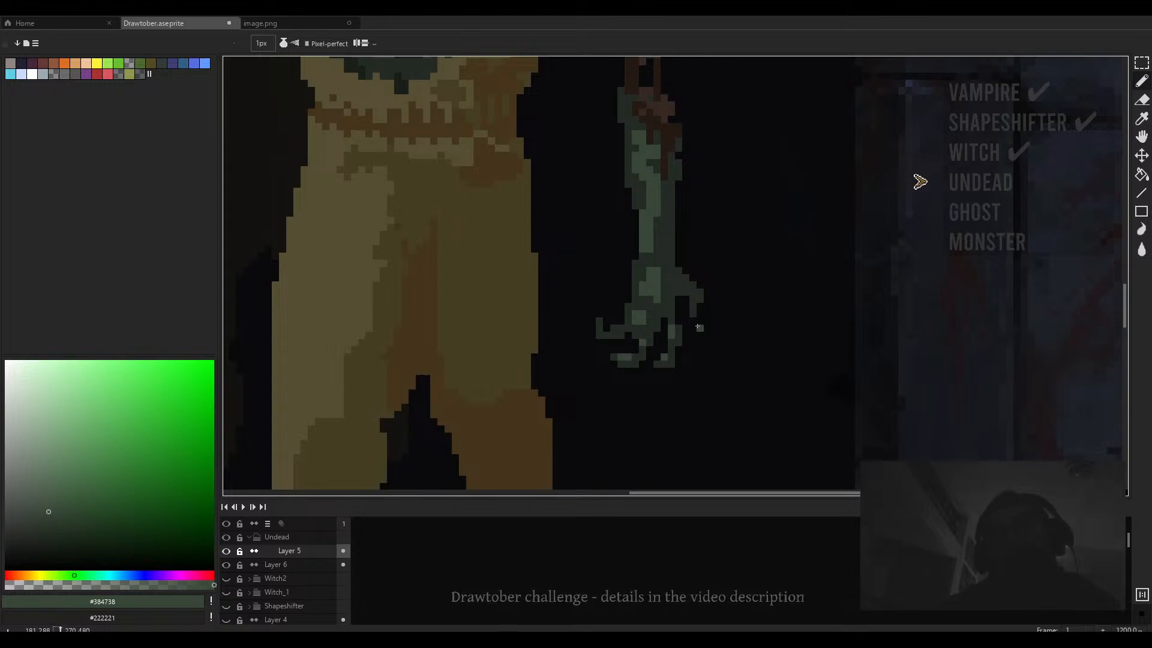
pyautogui.press('+')
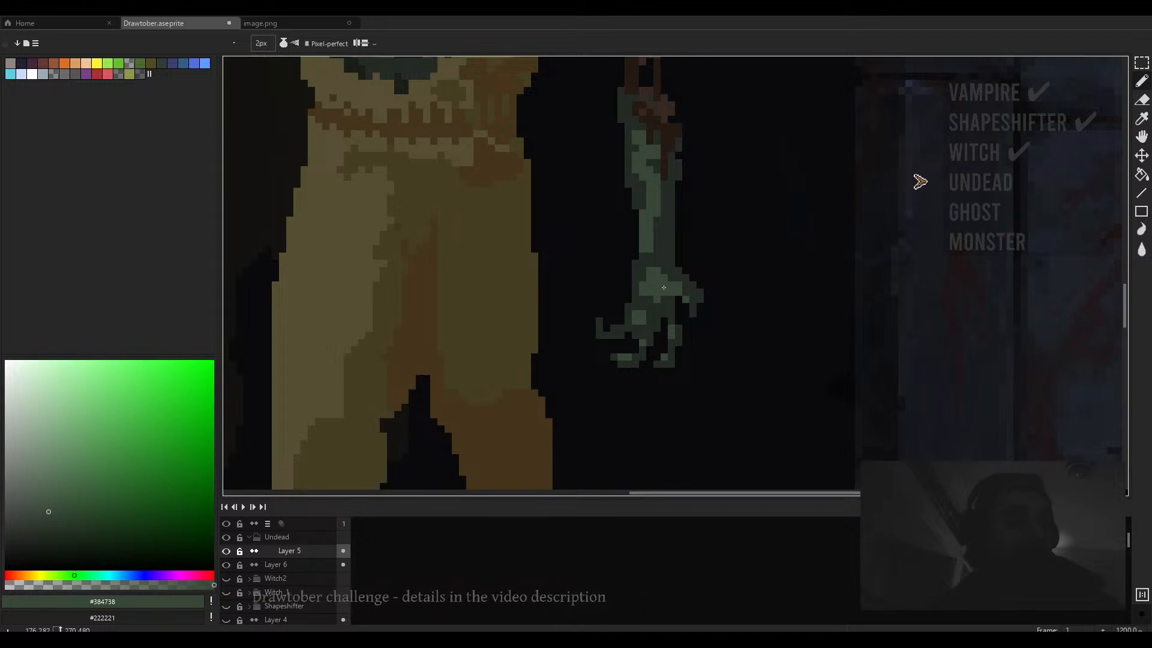
pyautogui.scroll(-3, 683, 294)
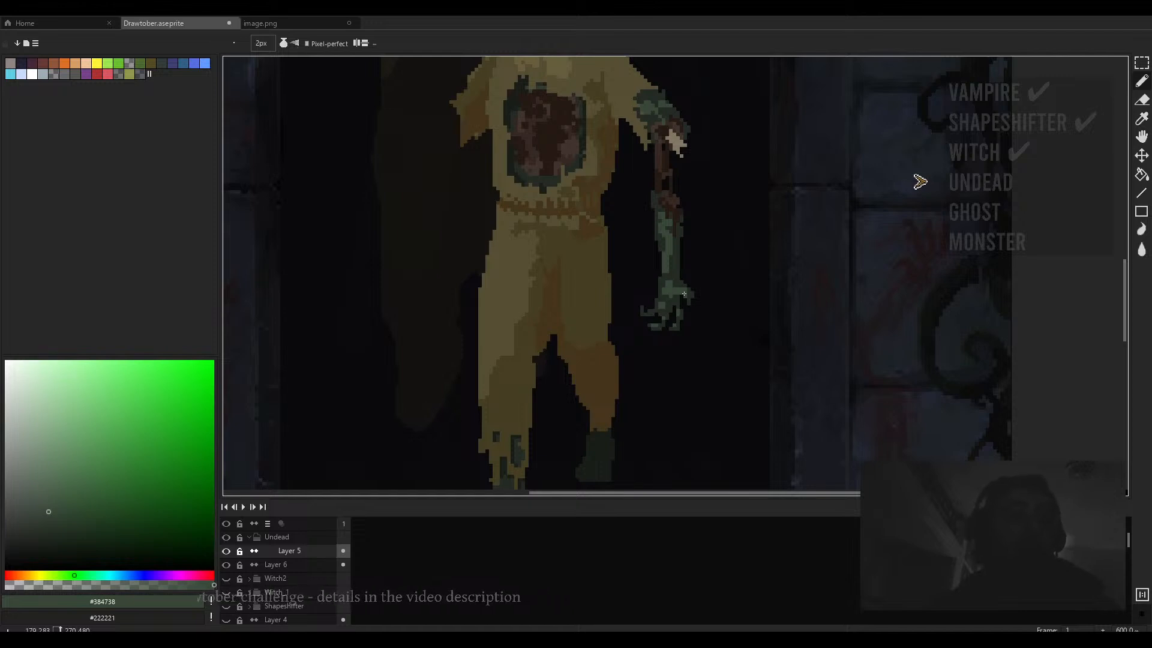
pyautogui.scroll(1, 684, 294)
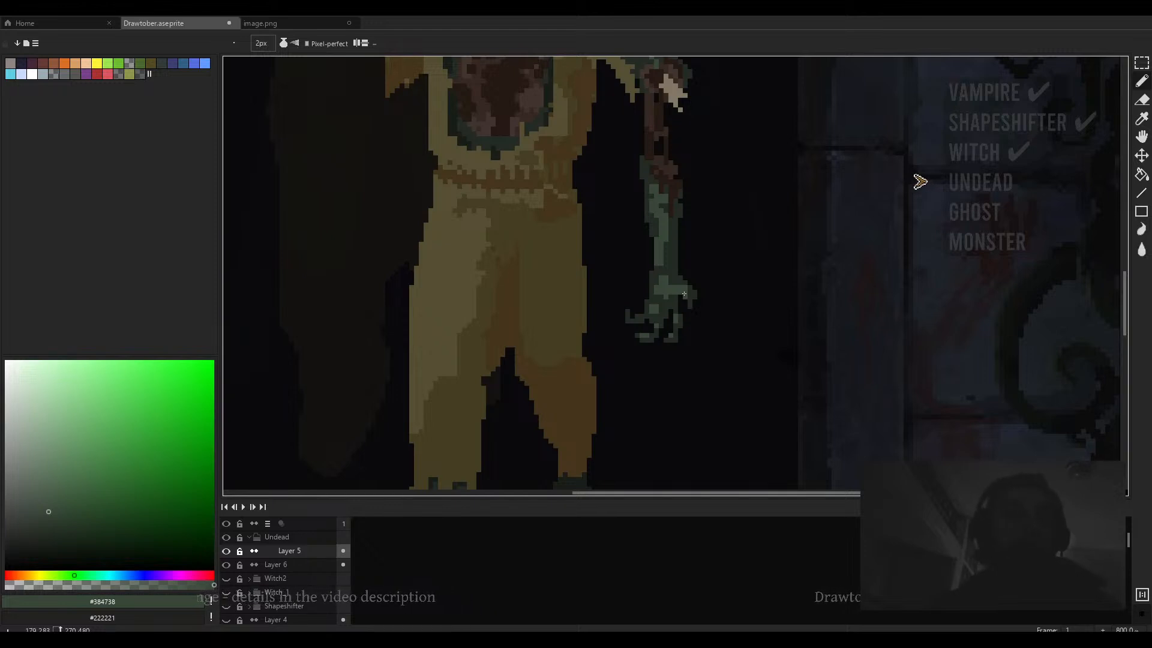
pyautogui.scroll(-2, 684, 294)
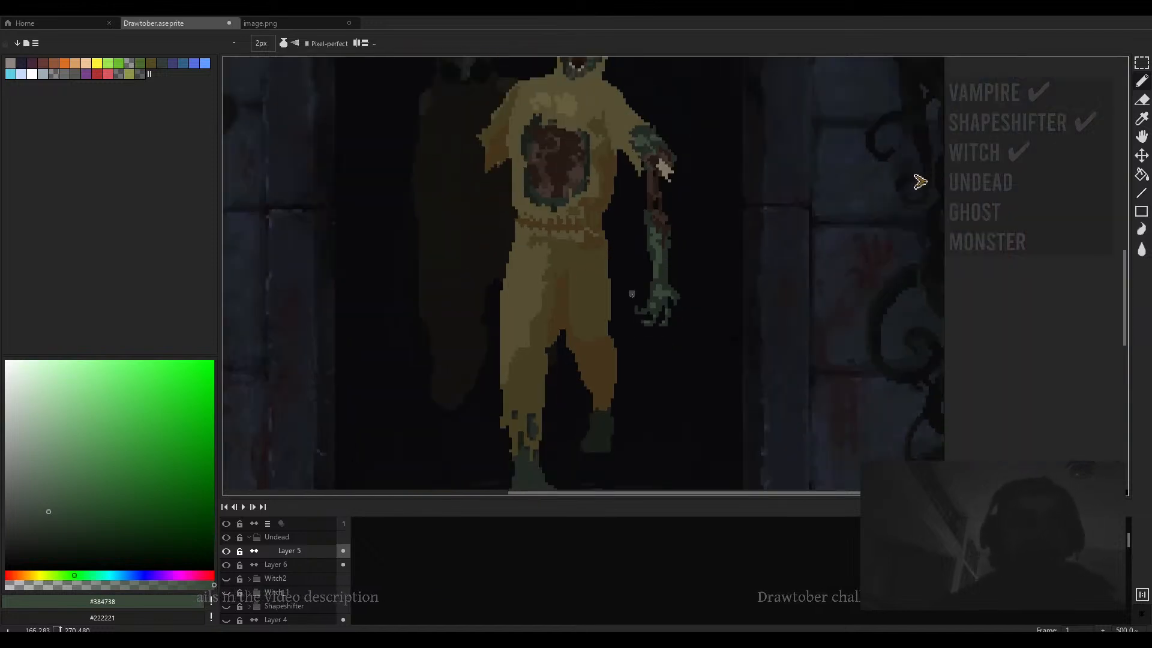
# - Erase stray pixels along the figure's inner leg
pyautogui.press('b')
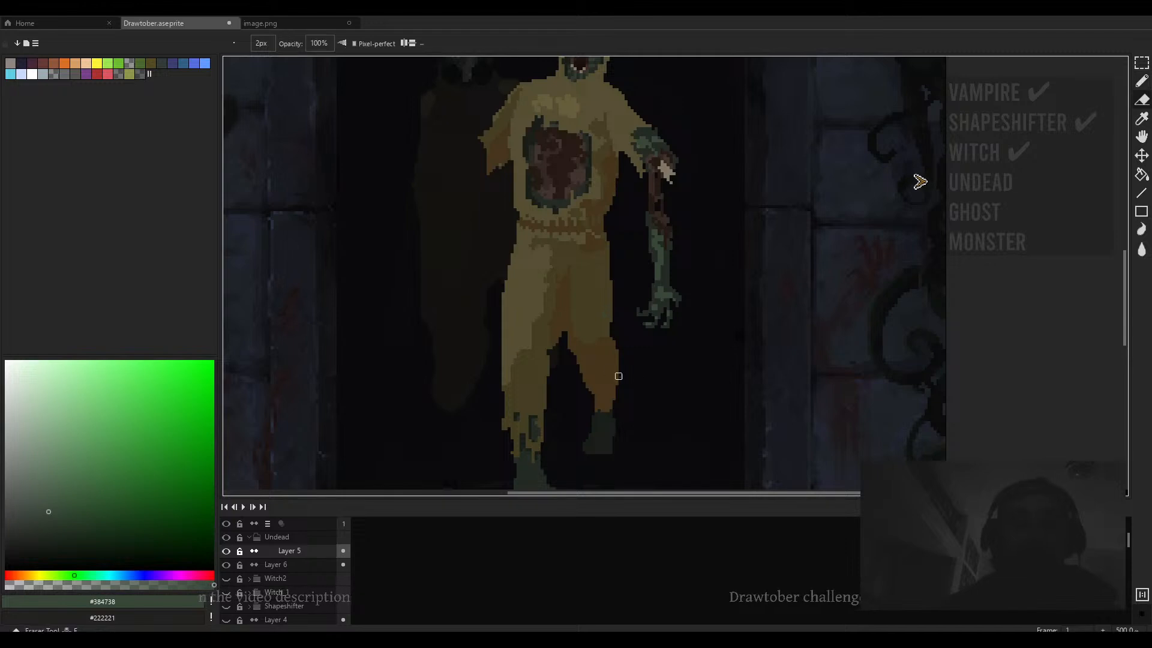
pyautogui.scroll(2, 626, 315)
pyautogui.moveTo(621, 311)
pyautogui.mouseDown()
pyautogui.moveTo(625, 368)
pyautogui.moveTo(616, 315)
pyautogui.moveTo(627, 271)
pyautogui.moveTo(588, 291)
pyautogui.mouseUp()
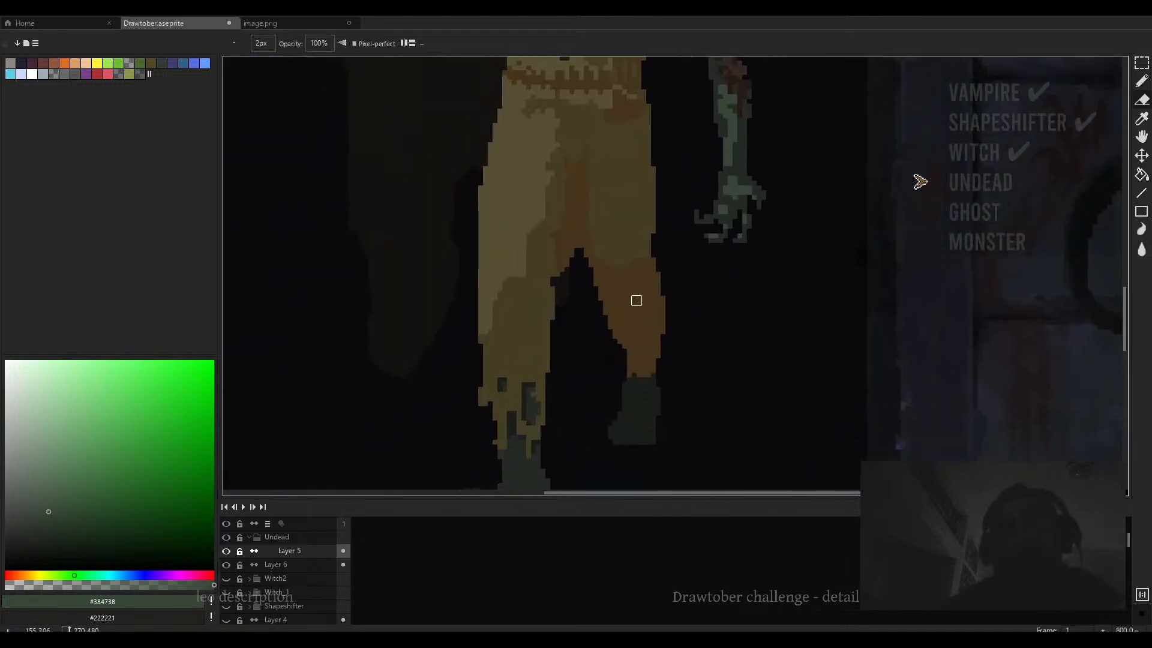
pyautogui.scroll(-1, 637, 301)
pyautogui.press('e')
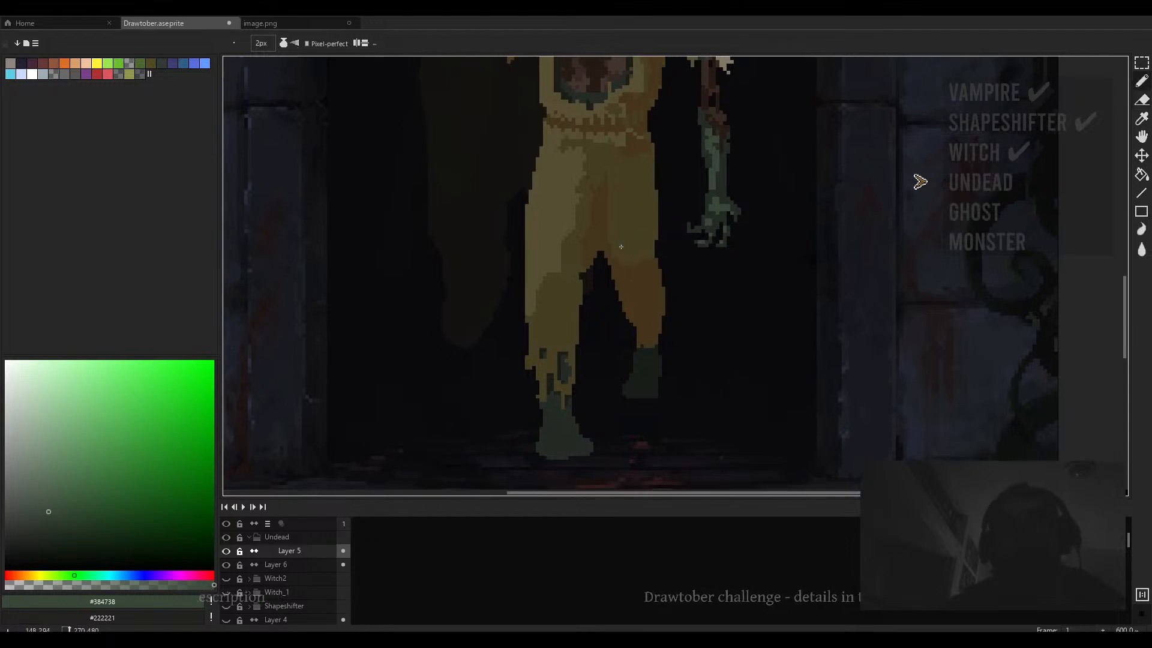
# - Sample the suit browns #44351c and #554e33 and touch up pixels along the right side of the belt
pyautogui.press('i')
pyautogui.moveTo(632, 138); pyautogui.dragTo(634, 180)
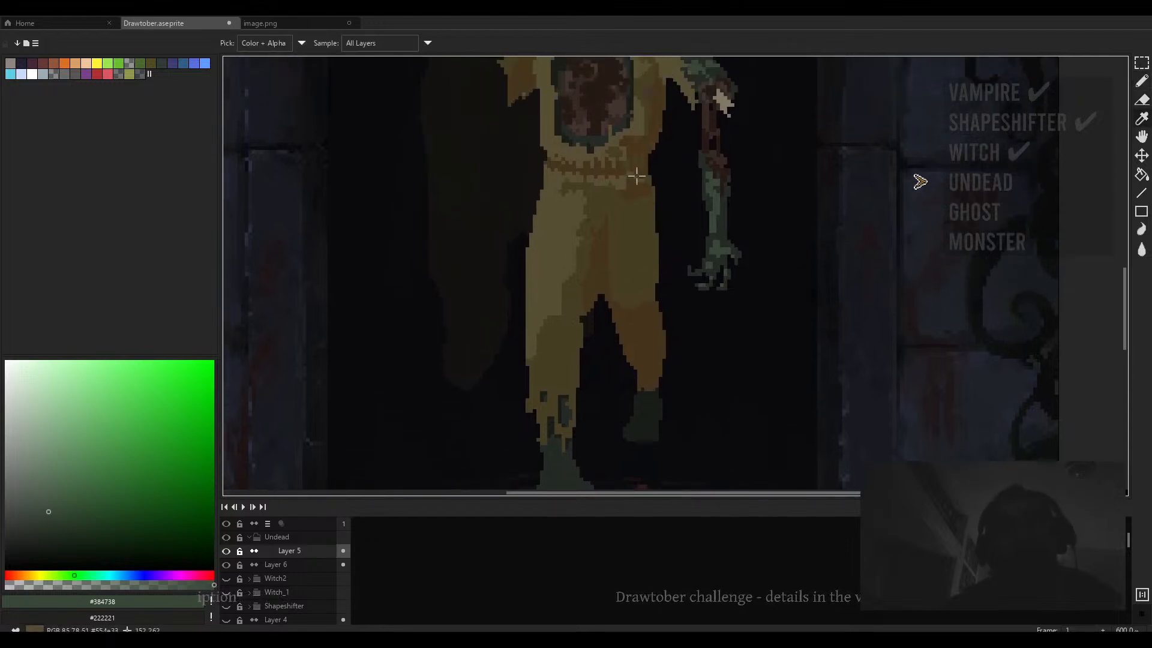
pyautogui.click(635, 176)
pyautogui.press('b')
pyautogui.scroll(3, 636, 177)
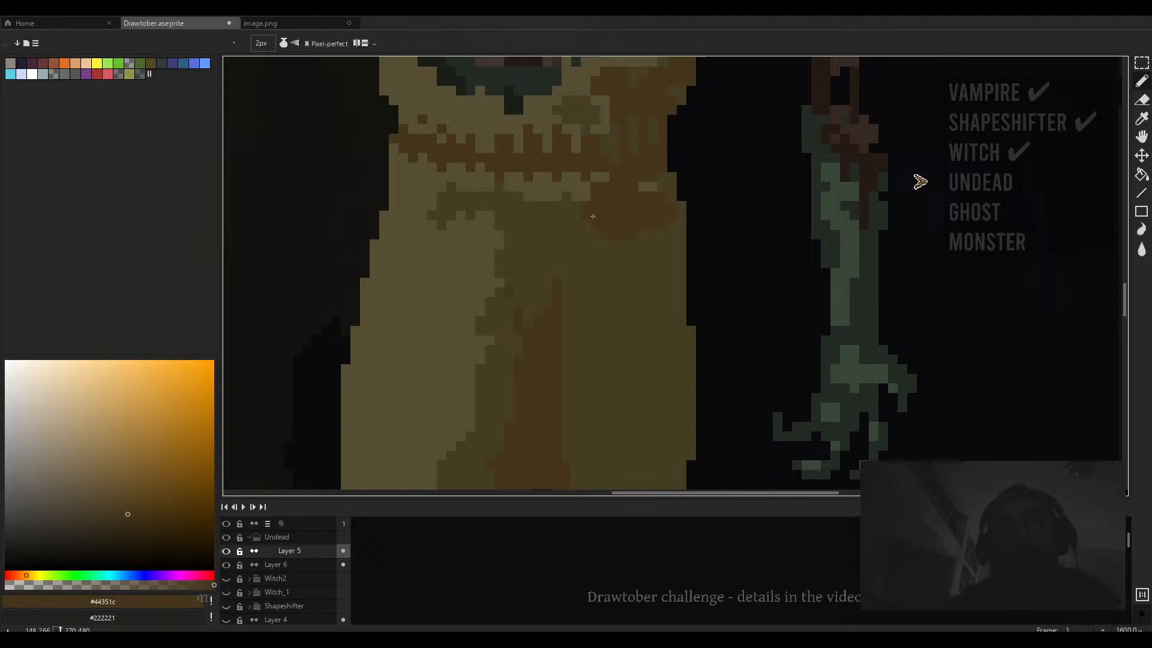
pyautogui.keyDown('alt'); pyautogui.click(581, 196); pyautogui.keyUp('alt')
pyautogui.press('-')
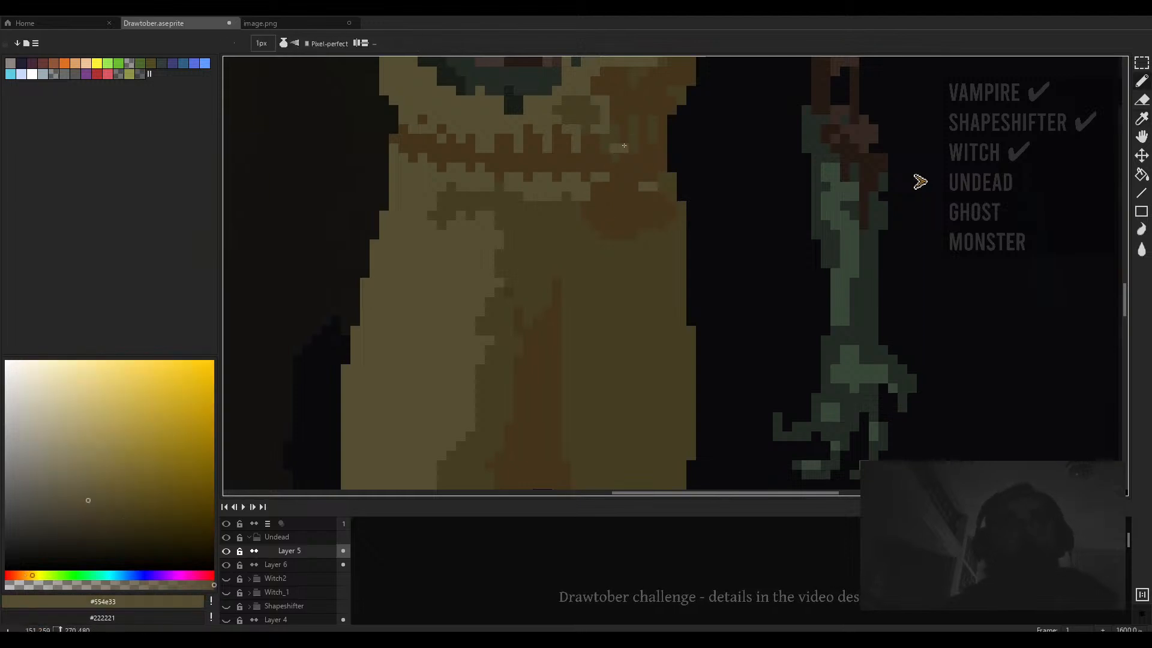
pyautogui.moveTo(659, 162); pyautogui.dragTo(653, 219)
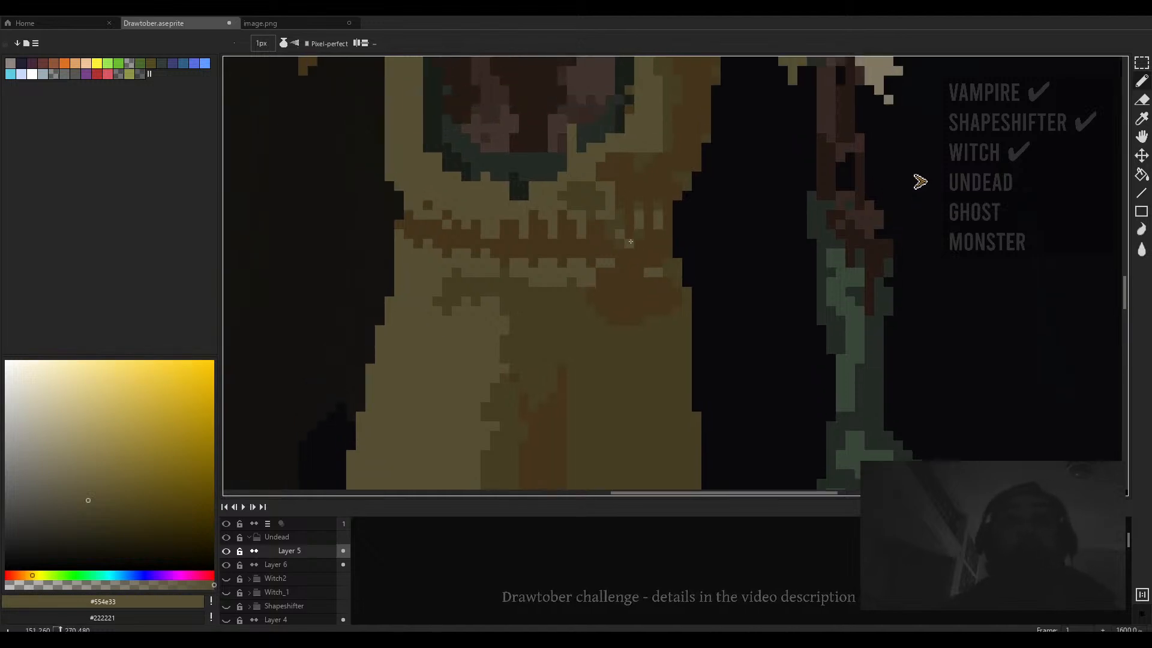
# - Paint brown #44351c shading across the suit's belt area with a 2 px brush
pyautogui.keyDown('ctrl'); pyautogui.scroll(-1, 584, 201); pyautogui.keyUp('ctrl')
pyautogui.moveTo(581, 195); pyautogui.dragTo(609, 249)
pyautogui.keyDown('alt'); pyautogui.click(658, 229); pyautogui.keyUp('alt')
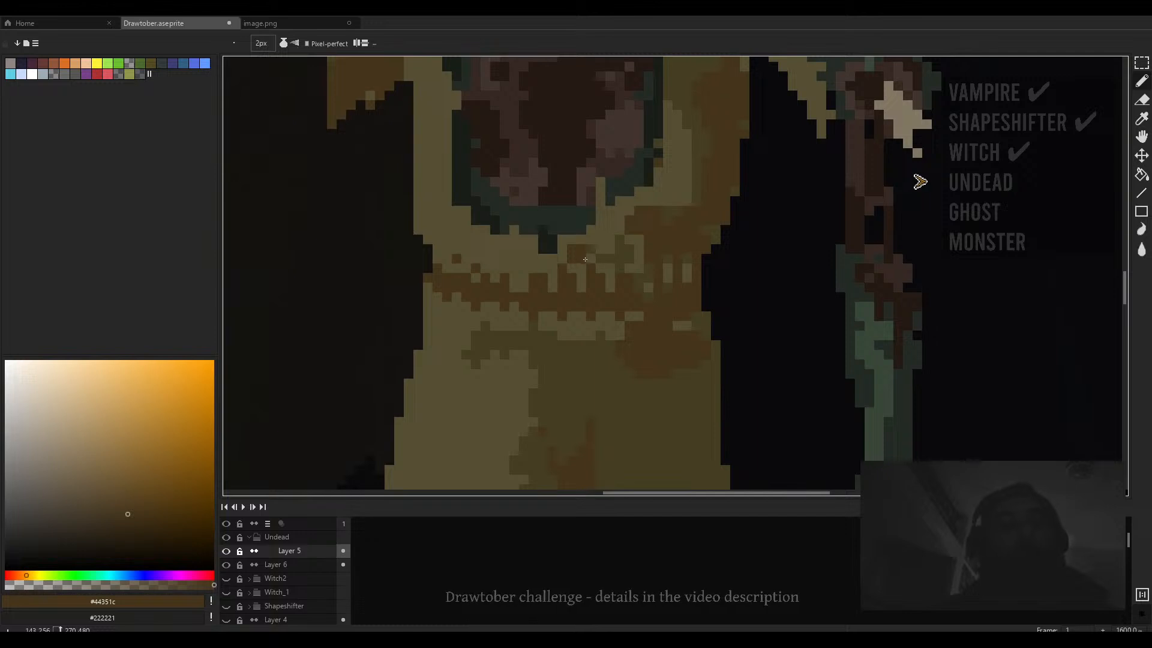
pyautogui.moveTo(581, 266); pyautogui.dragTo(603, 279)
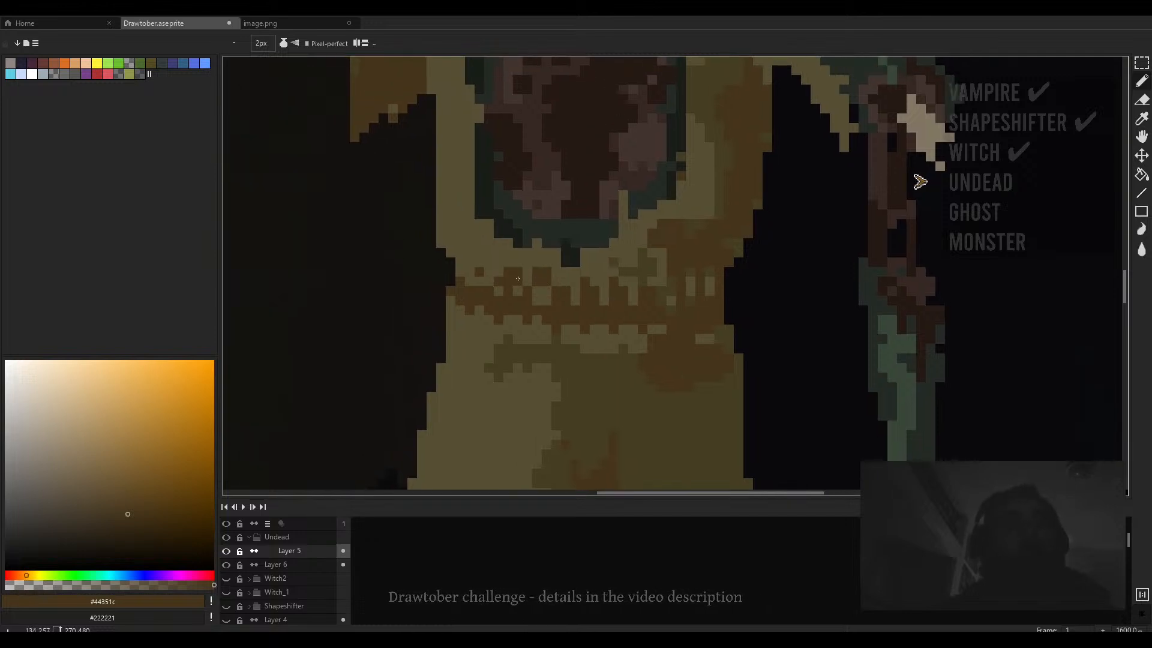
pyautogui.press('-')
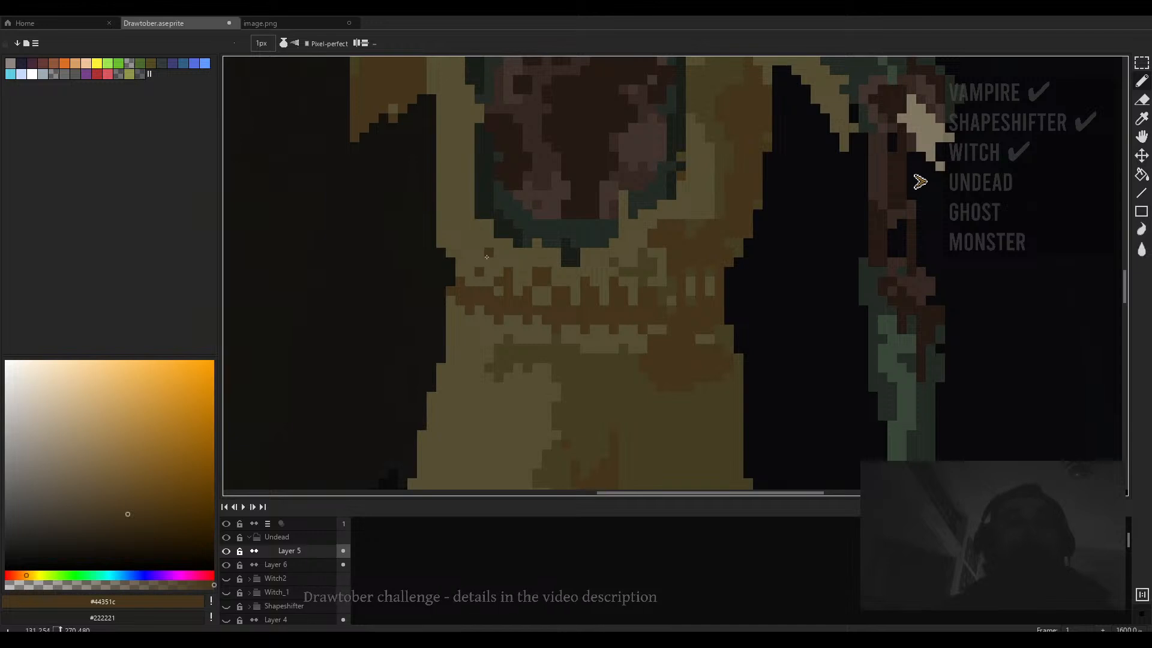
pyautogui.scroll(-1, 477, 260)
pyautogui.press('+')
# - Sample olive #453f24 from the suit and paint it over the torso between the belt and chest wound
pyautogui.keyDown('alt'); pyautogui.click(489, 208); pyautogui.keyUp('alt')
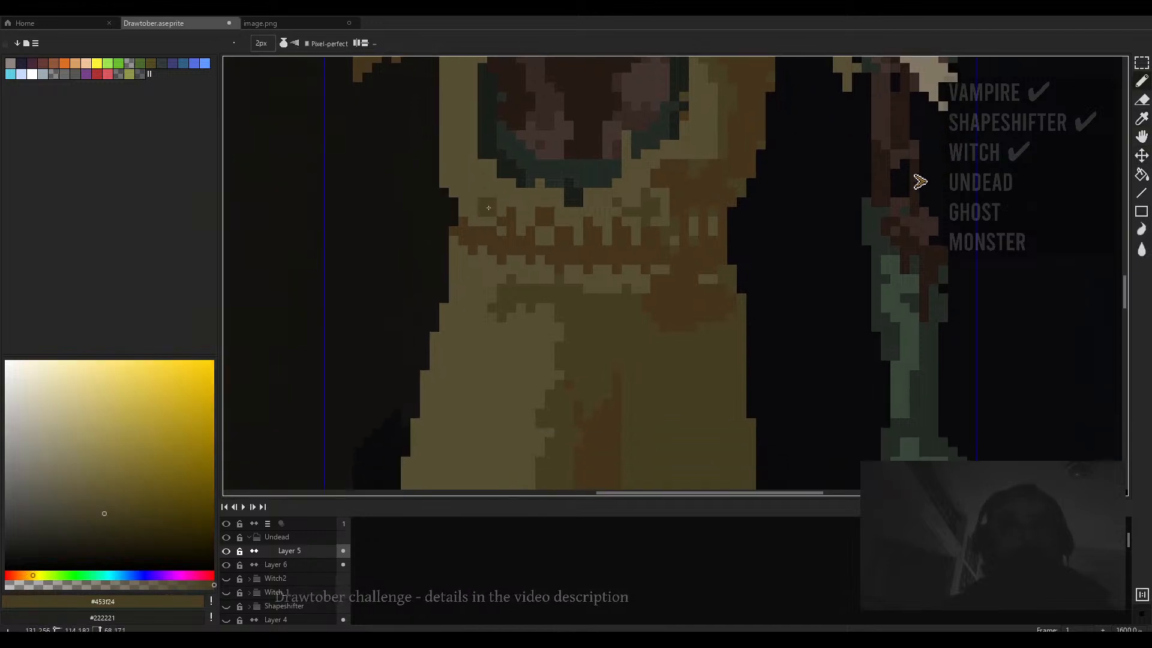
pyautogui.press('-')
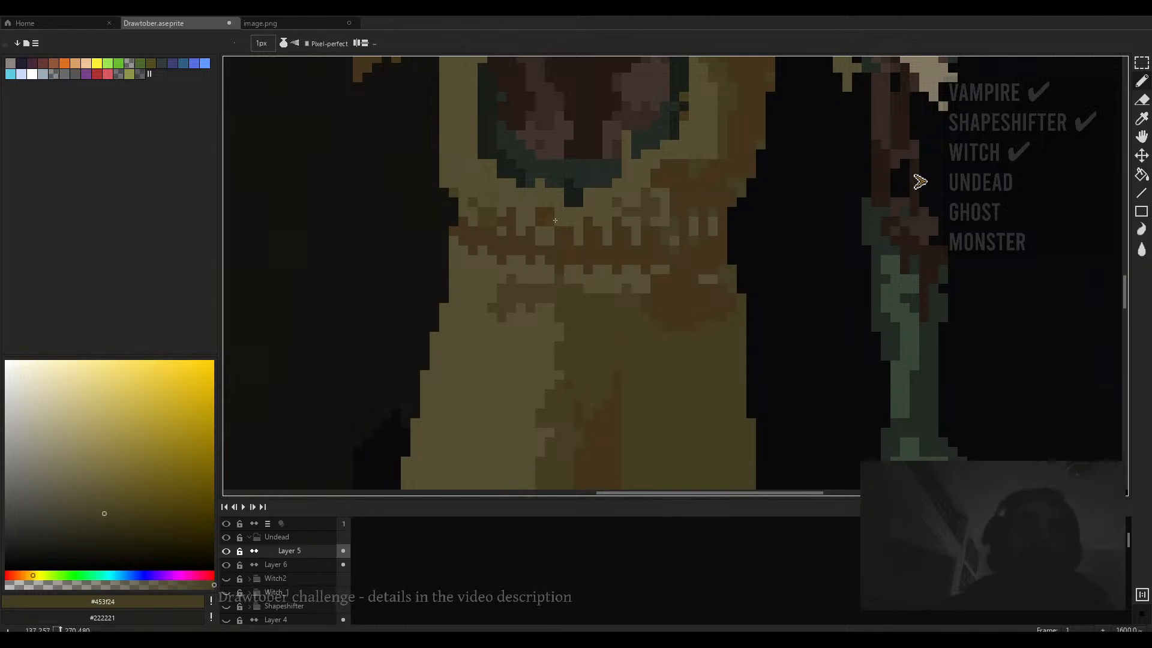
pyautogui.scroll(-1, 457, 193)
pyautogui.scroll(2, 653, 222)
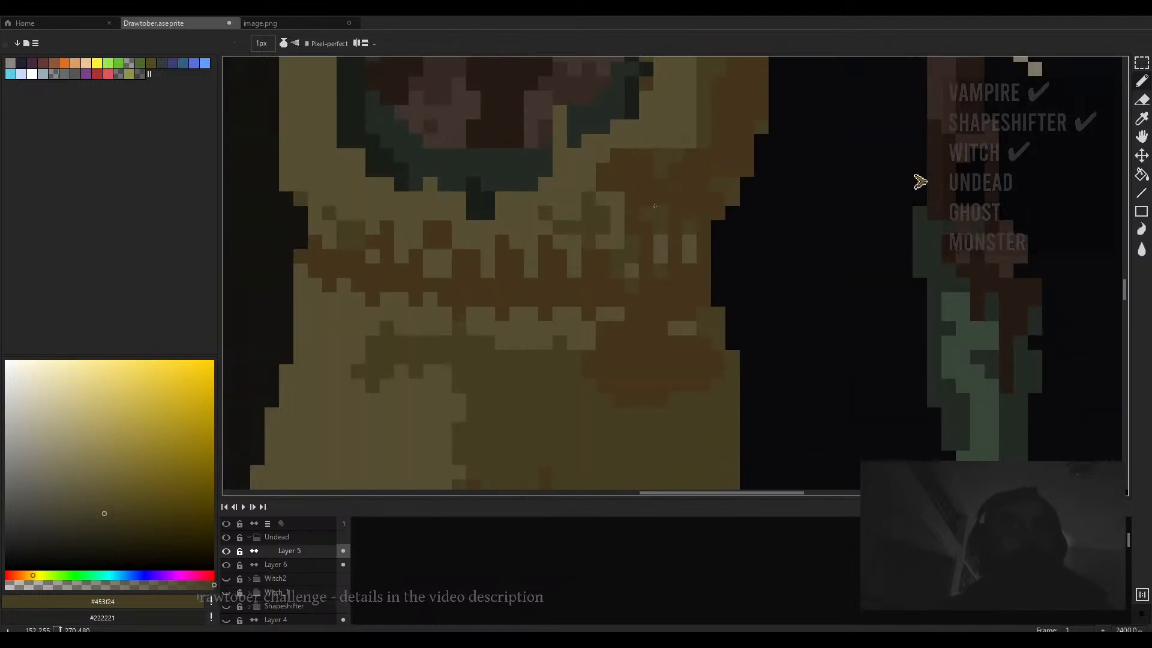
pyautogui.keyDown('alt'); pyautogui.click(630, 208); pyautogui.keyUp('alt')
pyautogui.press('+')
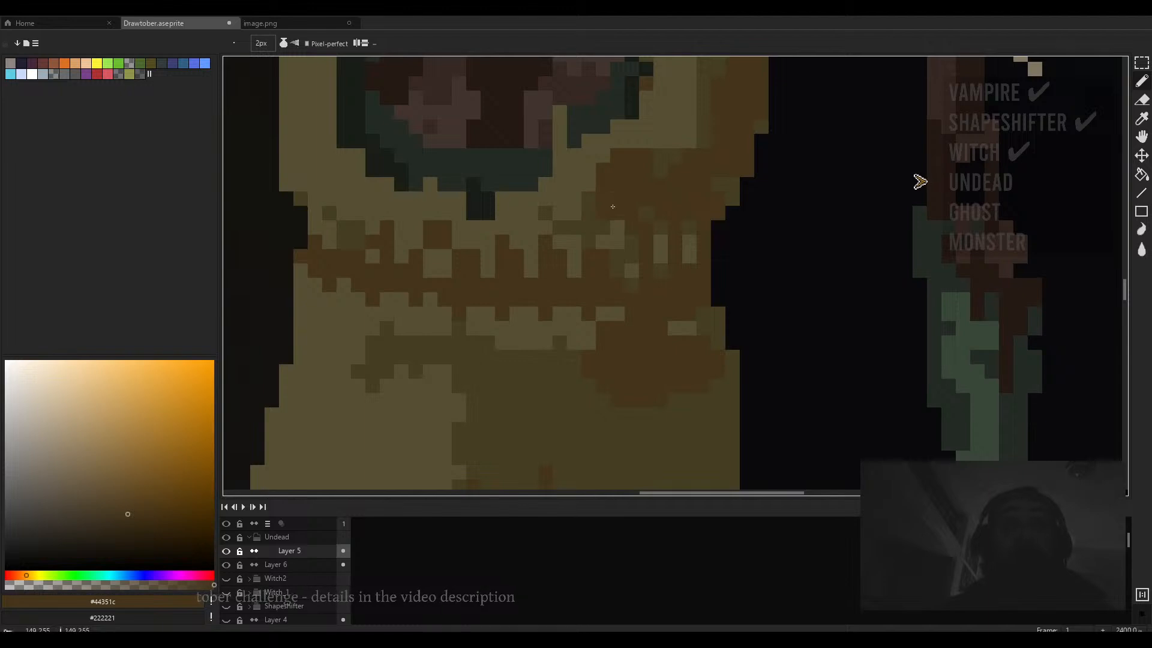
pyautogui.scroll(-4, 692, 188)
pyautogui.scroll(2, 630, 228)
pyautogui.keyDown('alt'); pyautogui.click(630, 228); pyautogui.keyUp('alt')
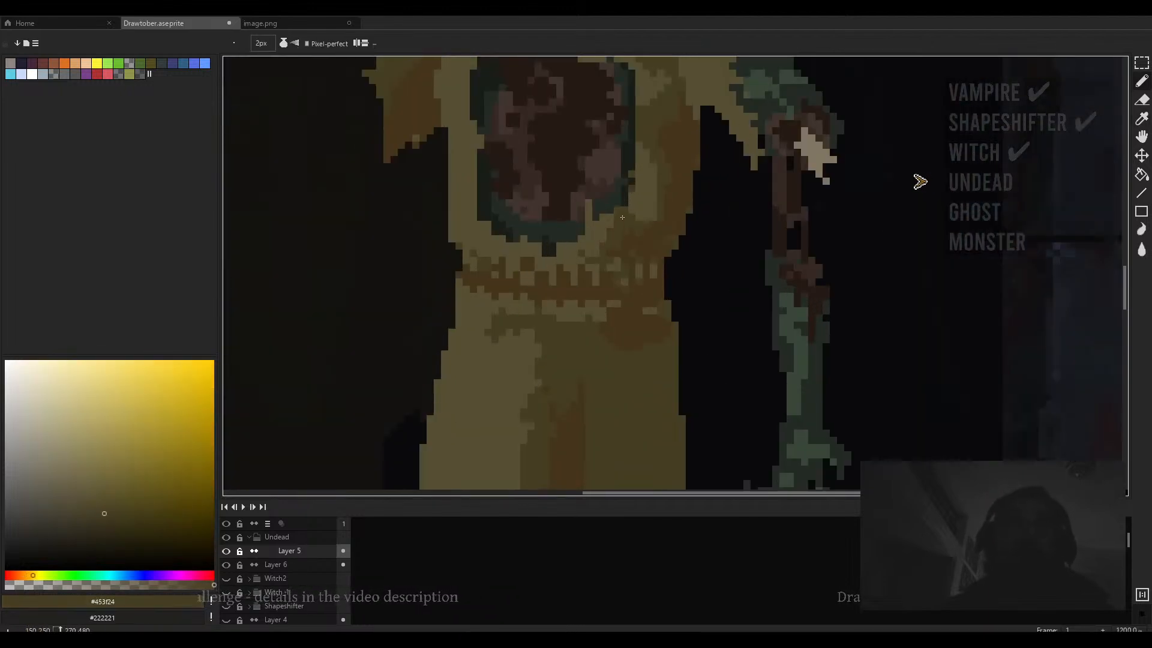
pyautogui.moveTo(652, 208); pyautogui.dragTo(646, 249)
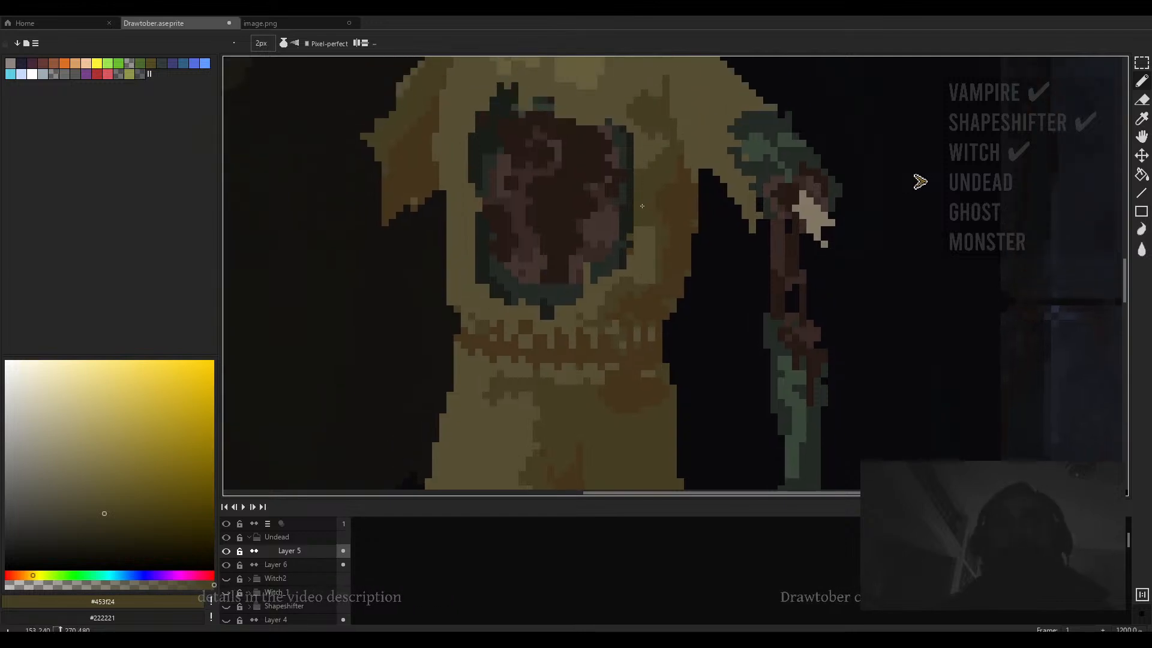
# - Add near-black #181d18 and brown #41352e pixels around the upper edge of the chest wound
pyautogui.press('-')
pyautogui.keyDown('alt'); pyautogui.click(628, 242); pyautogui.keyUp('alt')
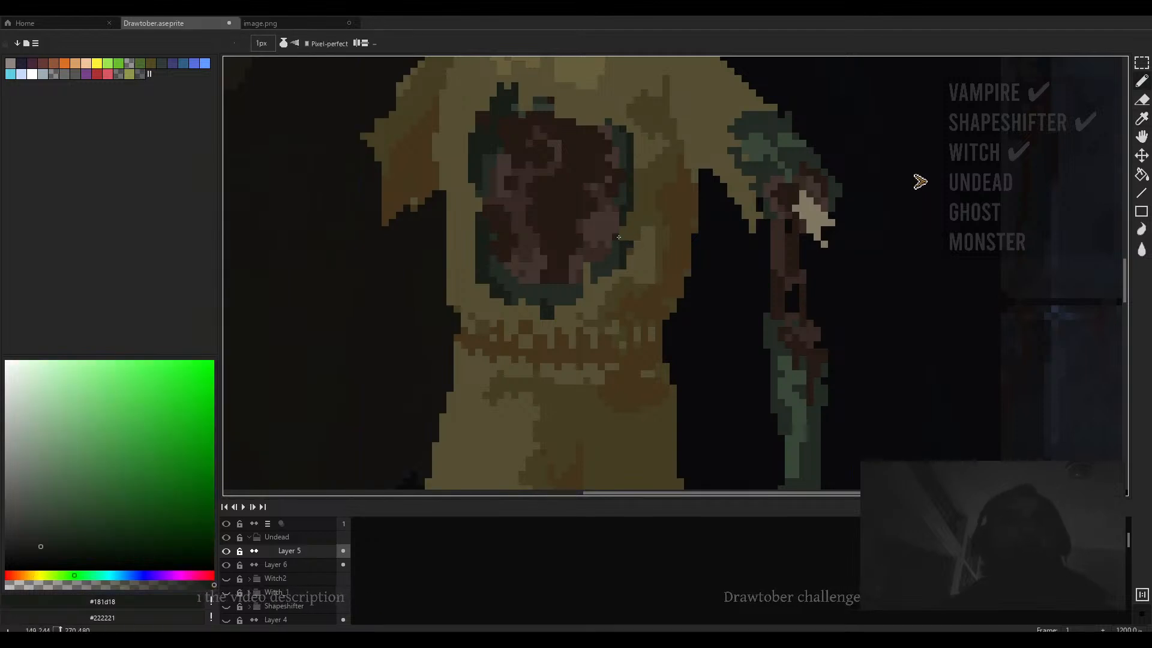
pyautogui.moveTo(521, 180)
pyautogui.mouseDown()
pyautogui.moveTo(548, 193)
pyautogui.moveTo(587, 152)
pyautogui.moveTo(598, 168)
pyautogui.mouseUp()
pyautogui.scroll(1, 505, 206)
pyautogui.moveTo(740, 142); pyautogui.dragTo(728, 234)
pyautogui.keyDown('alt'); pyautogui.click(762, 210); pyautogui.keyUp('alt')
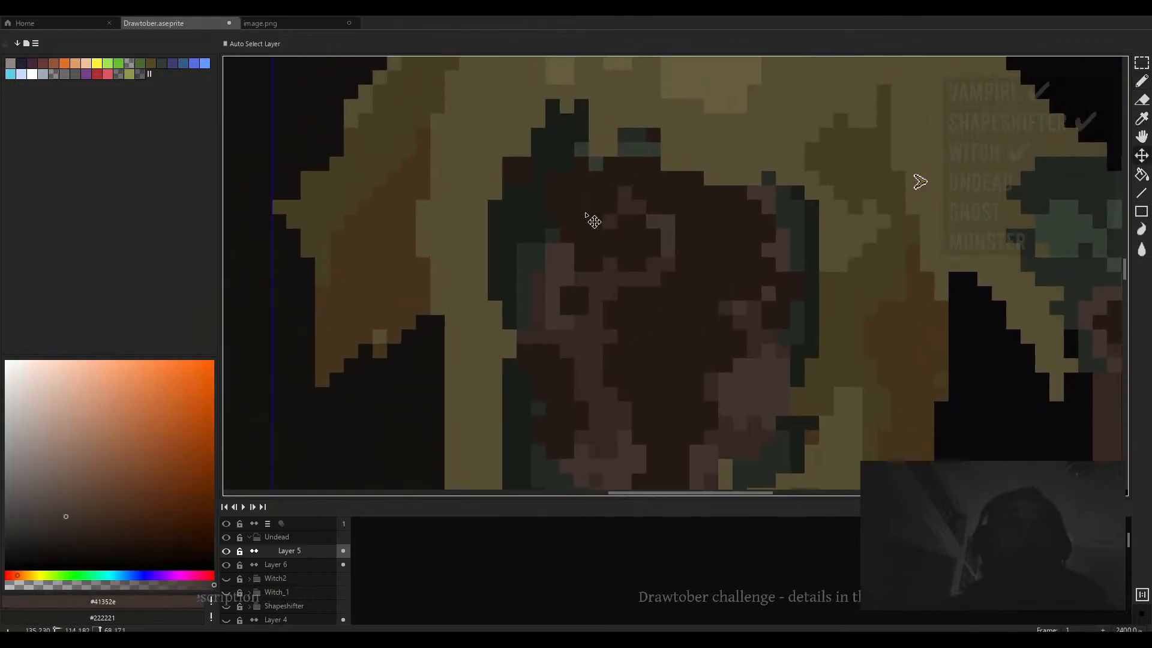
pyautogui.scroll(2, 567, 214)
pyautogui.scroll(-2, 567, 210)
pyautogui.moveTo(553, 220); pyautogui.dragTo(553, 201)
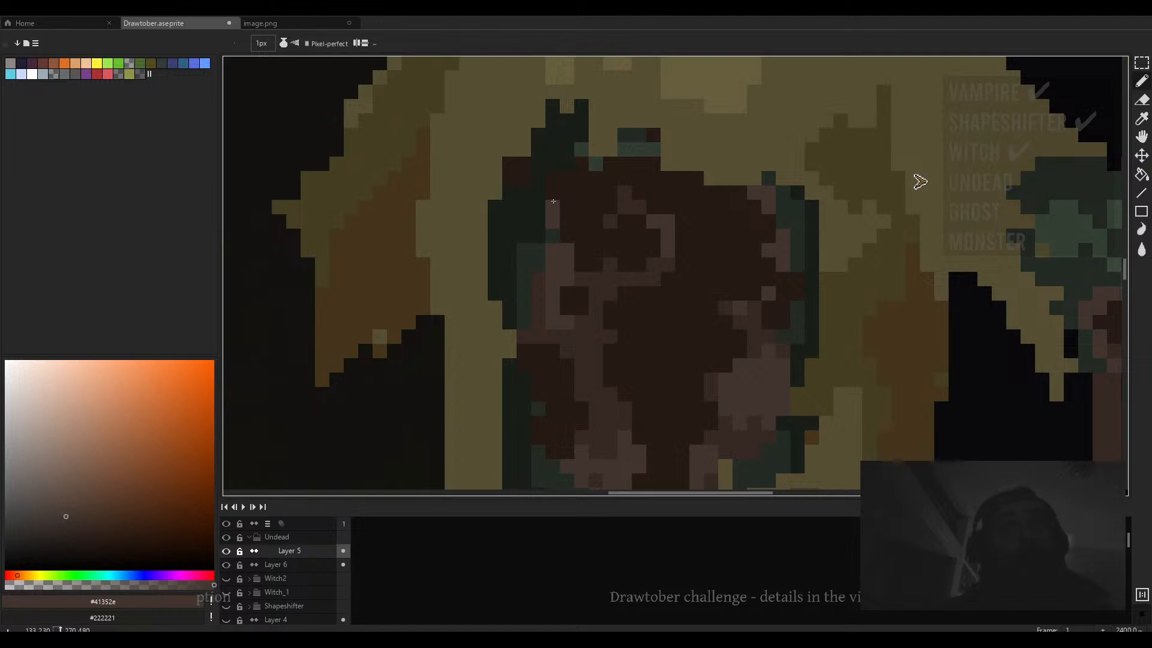
# - Add a few more brown #41352e pixels along the upper-left edge of the chest wound
pyautogui.click(567, 205)
pyautogui.click(570, 183)
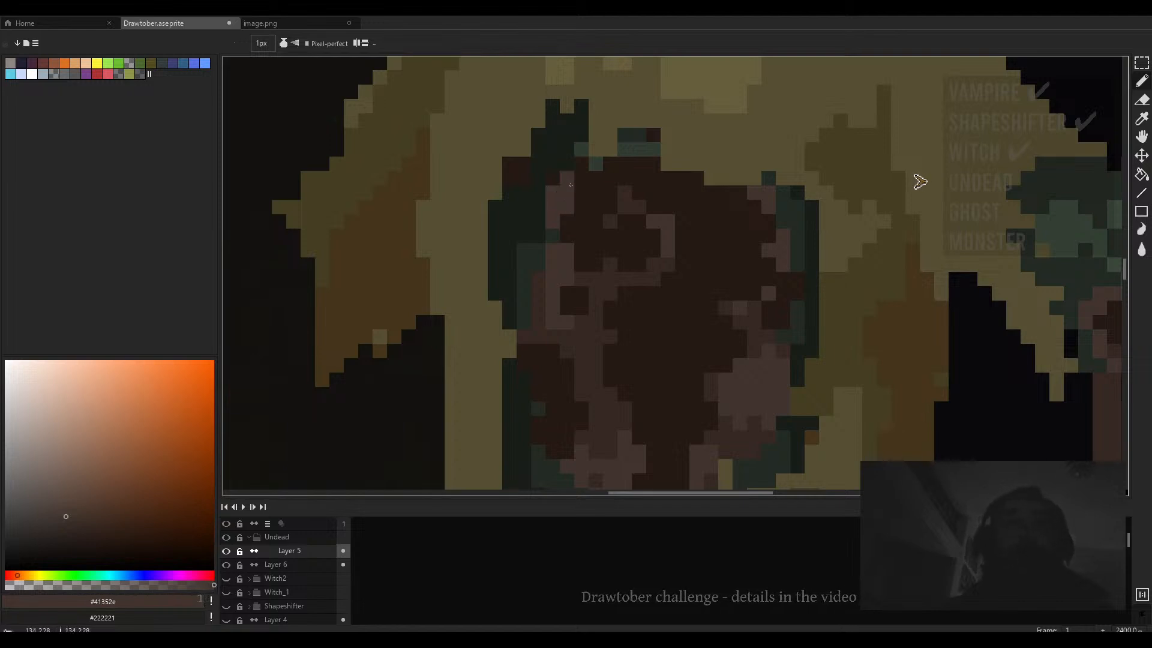
pyautogui.scroll(-4, 584, 182)
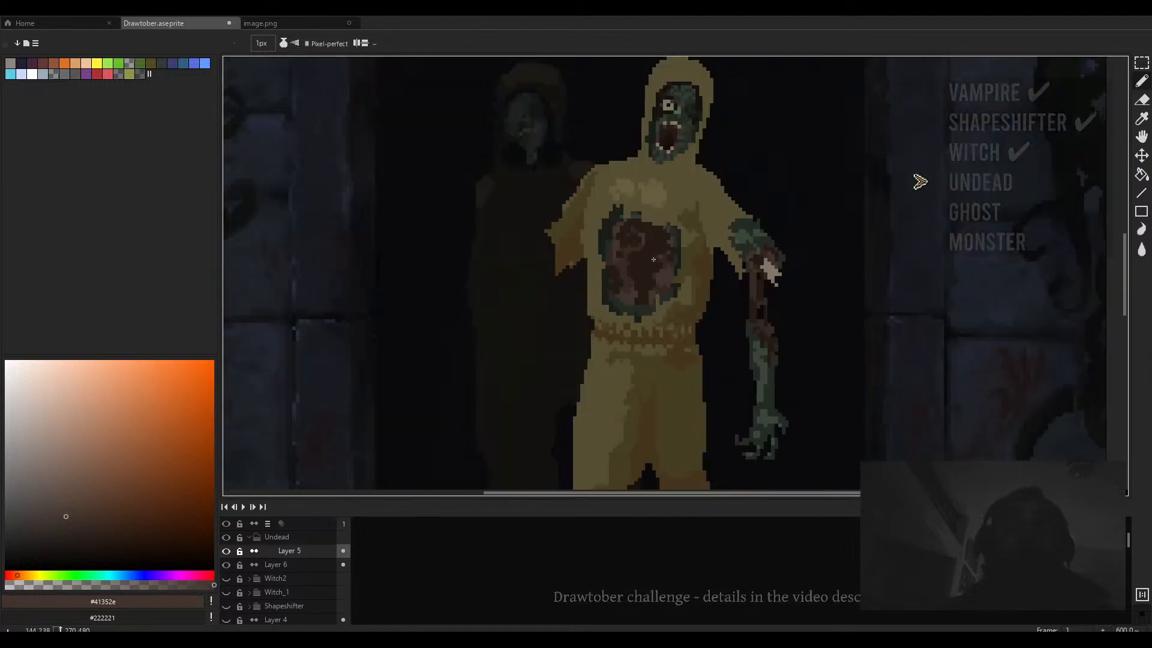
pyautogui.scroll(2, 639, 245)
# - Sample dark brown #251a14, enlarge the brush to 5 px, and darken the interior of the chest wound
pyautogui.keyDown('alt'); pyautogui.click(640, 256); pyautogui.keyUp('alt')
pyautogui.press('+')
pyautogui.press('+')
pyautogui.press('+')
pyautogui.press('+')
pyautogui.moveTo(639, 251); pyautogui.dragTo(635, 243)
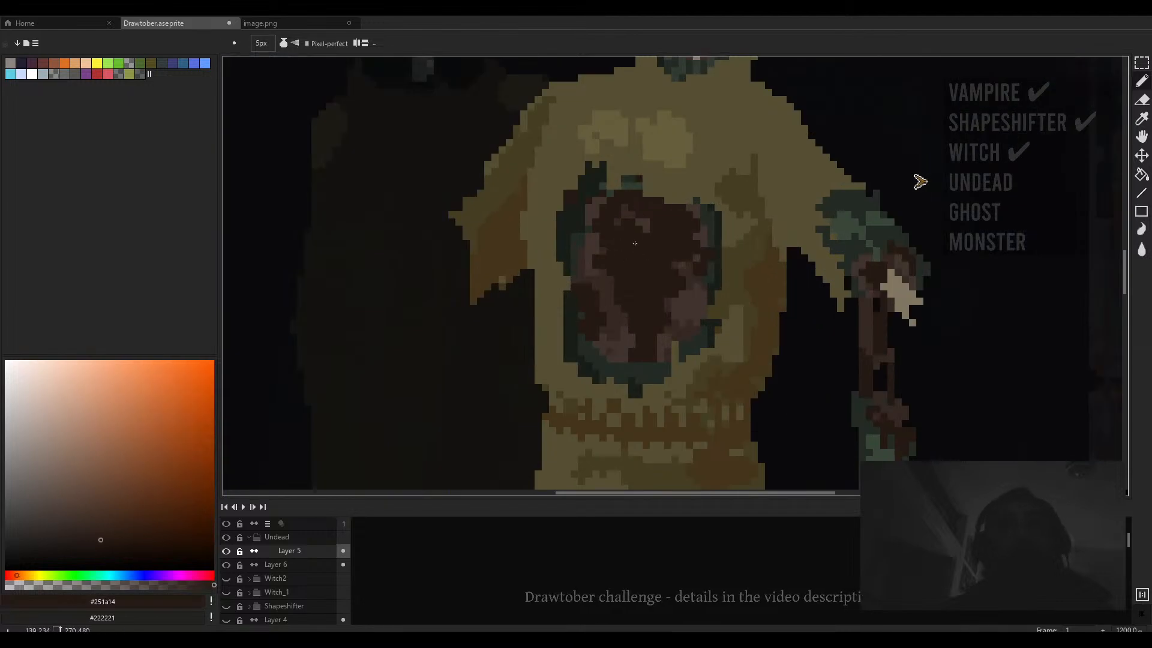
pyautogui.scroll(-2, 666, 291)
pyautogui.scroll(2, 666, 290)
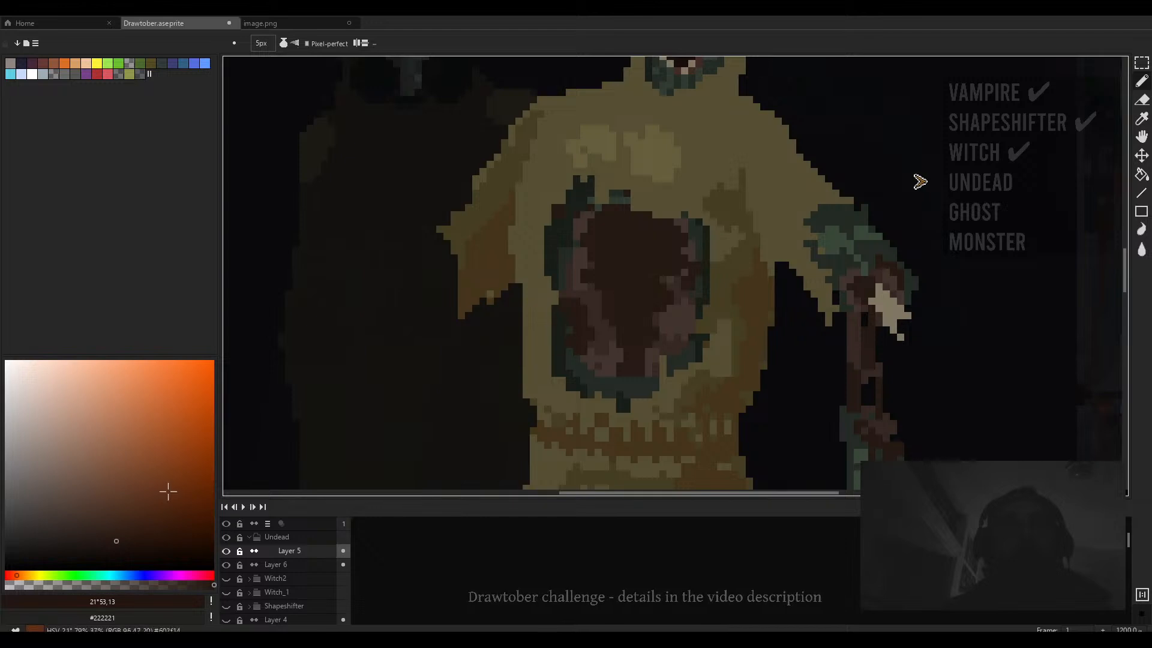
pyautogui.click(125, 542)
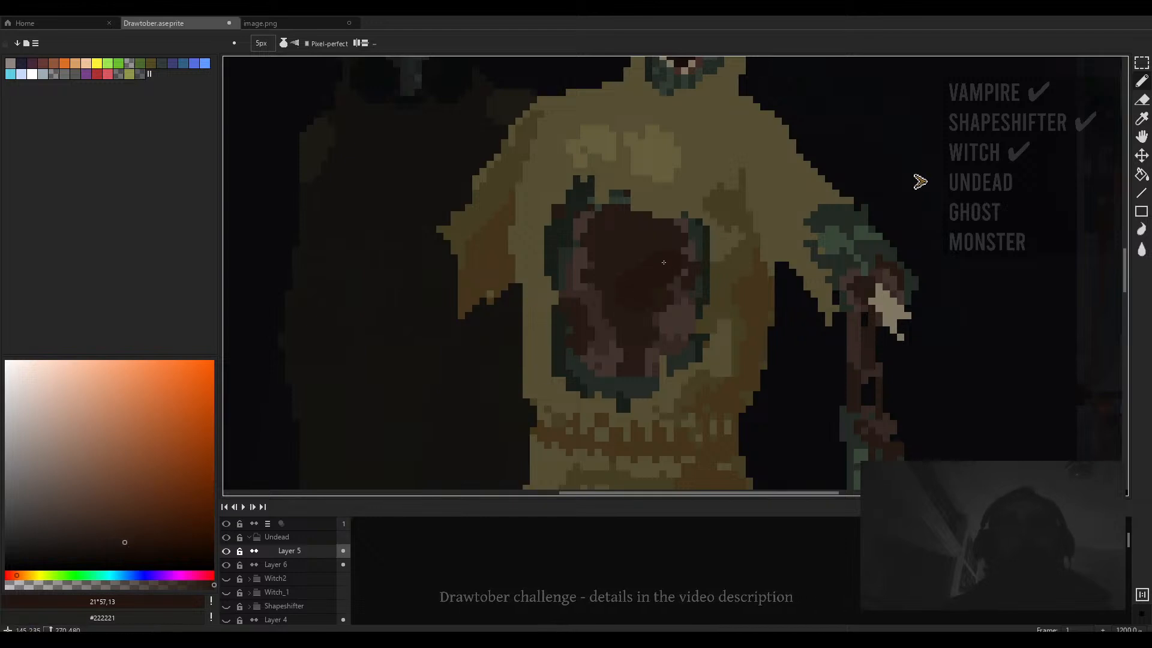
pyautogui.moveTo(672, 256); pyautogui.dragTo(682, 247)
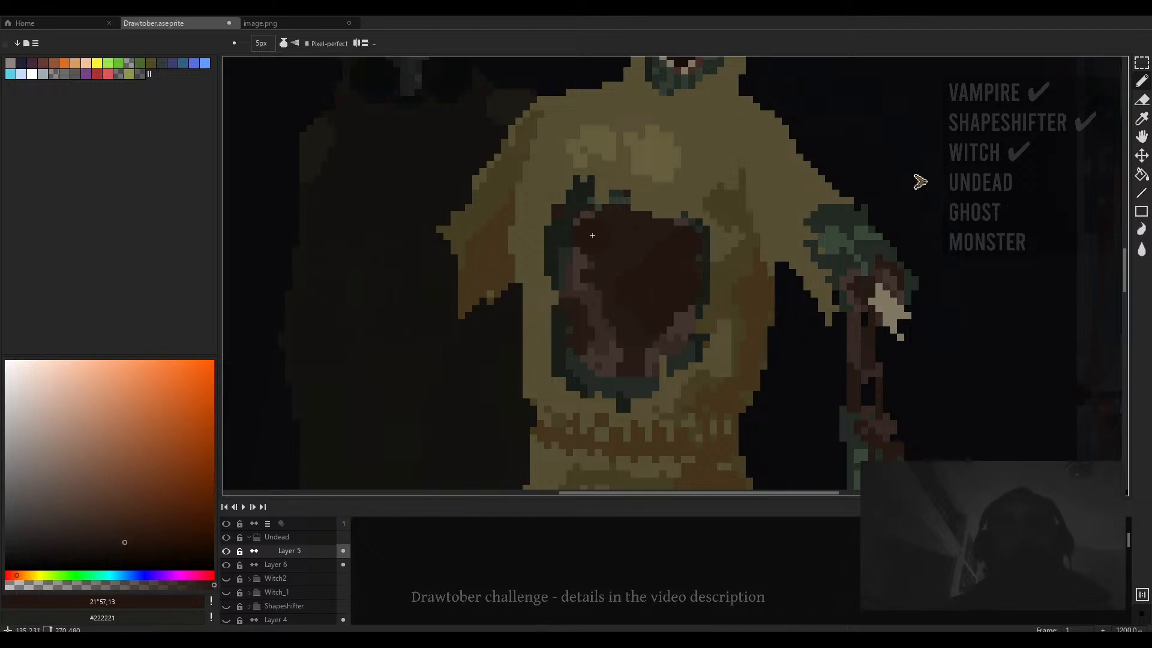
# - Sample olive #453f24 and shade the suit's left shoulder and sleeve with a 2 px brush
pyautogui.press('alt')
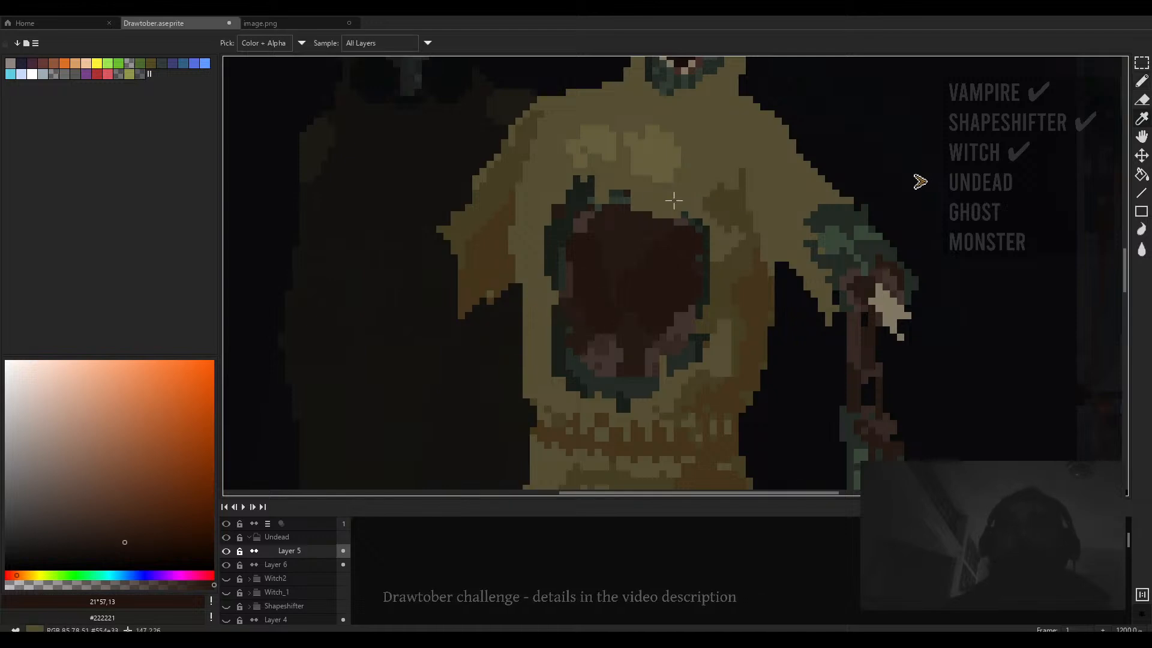
pyautogui.keyDown('alt'); pyautogui.click(674, 200); pyautogui.keyUp('alt')
pyautogui.moveTo(583, 179)
pyautogui.mouseDown()
pyautogui.moveTo(541, 262)
pyautogui.moveTo(551, 267)
pyautogui.moveTo(544, 290)
pyautogui.moveTo(528, 273)
pyautogui.moveTo(501, 295)
pyautogui.moveTo(530, 264)
pyautogui.moveTo(521, 273)
pyautogui.moveTo(529, 243)
pyautogui.moveTo(529, 292)
pyautogui.moveTo(535, 215)
pyautogui.mouseUp()
pyautogui.keyDown('alt'); pyautogui.click(527, 264); pyautogui.keyUp('alt')
pyautogui.moveTo(543, 245)
pyautogui.mouseDown()
pyautogui.moveTo(537, 279)
pyautogui.moveTo(514, 247)
pyautogui.moveTo(532, 263)
pyautogui.moveTo(531, 220)
pyautogui.moveTo(537, 296)
pyautogui.mouseUp()
pyautogui.keyDown('alt'); pyautogui.click(514, 246); pyautogui.keyUp('alt')
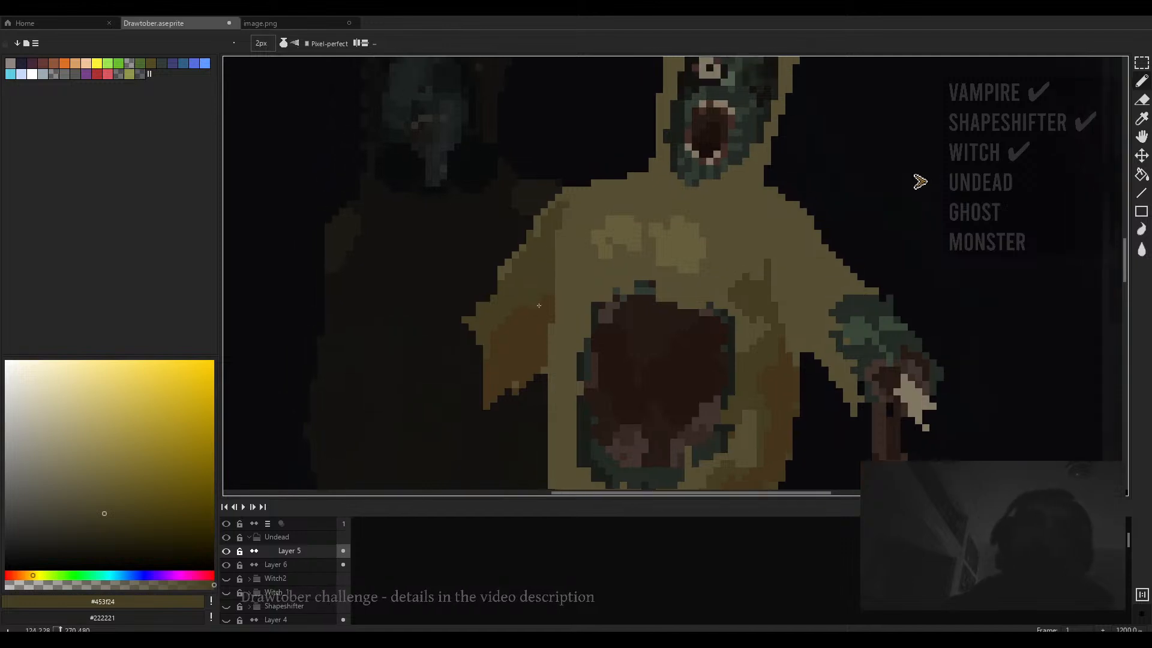
pyautogui.scroll(-3, 524, 314)
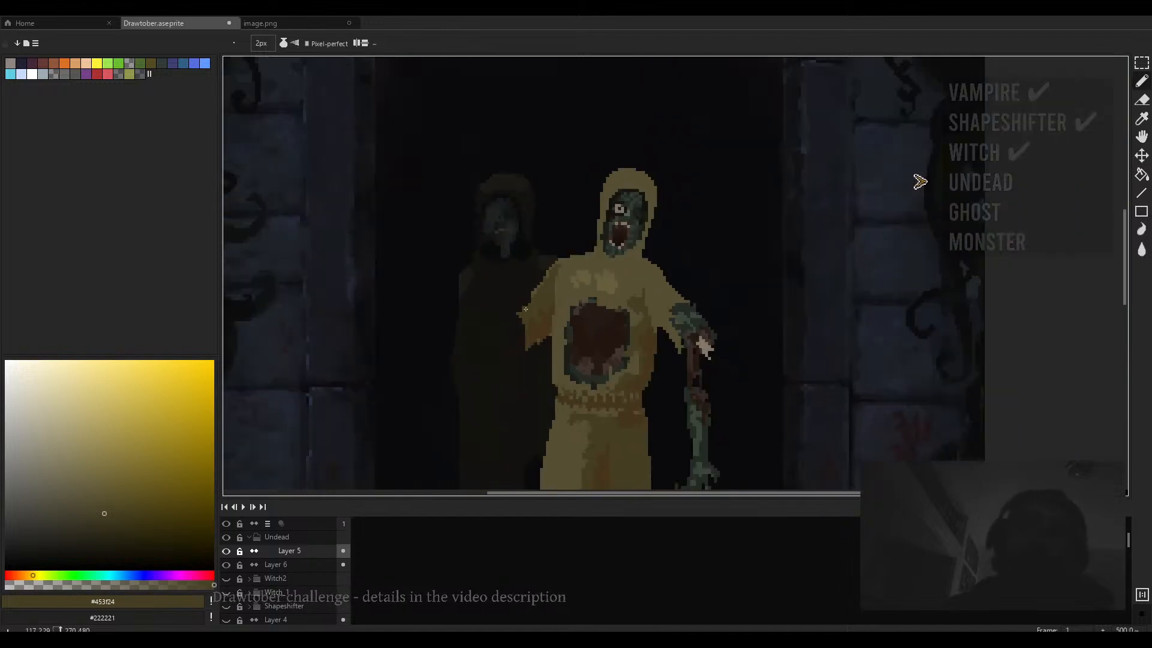
pyautogui.scroll(3, 536, 323)
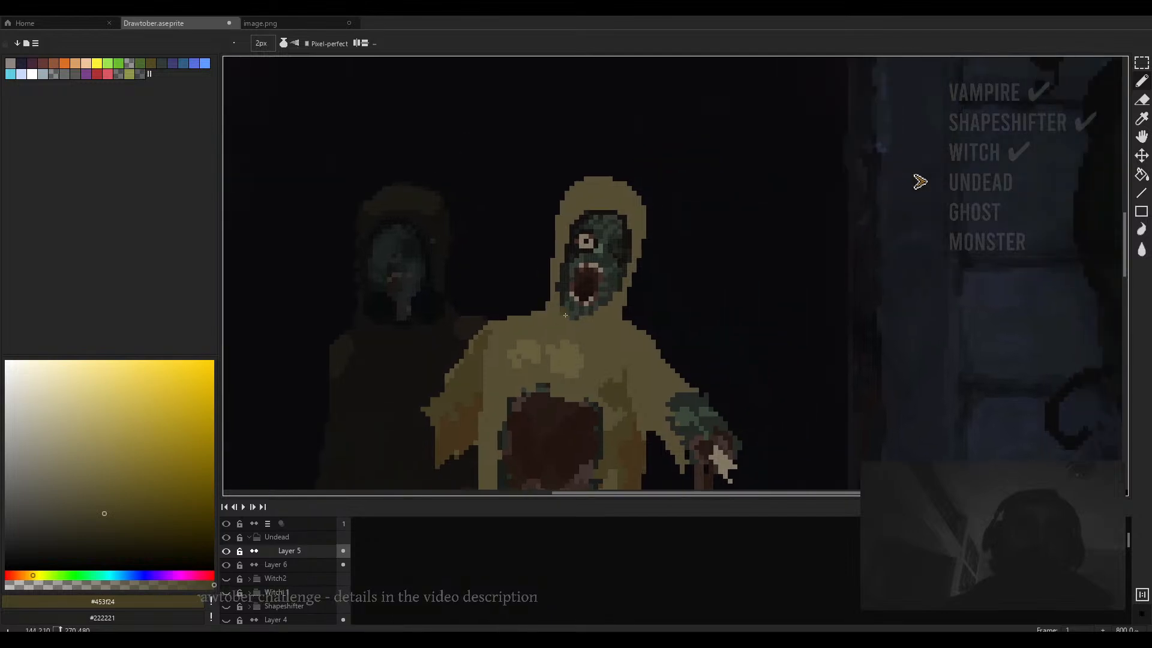
# - Erase stray pixels around the shoulder of the undead's green right arm
pyautogui.press('e')
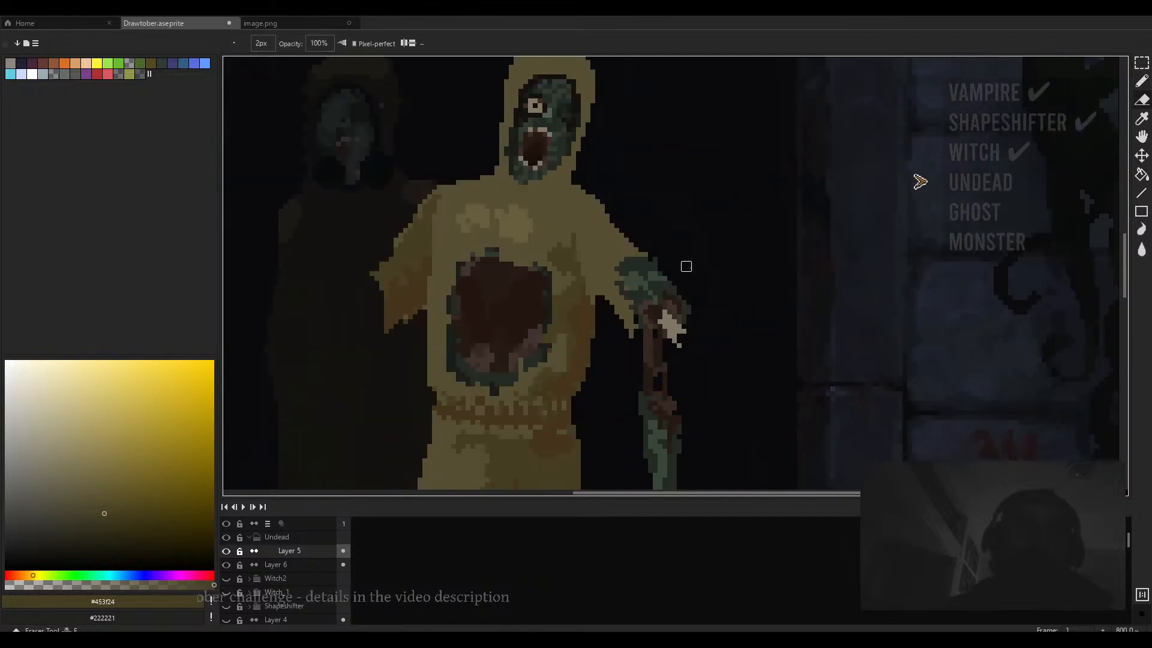
pyautogui.moveTo(667, 271); pyautogui.dragTo(671, 277)
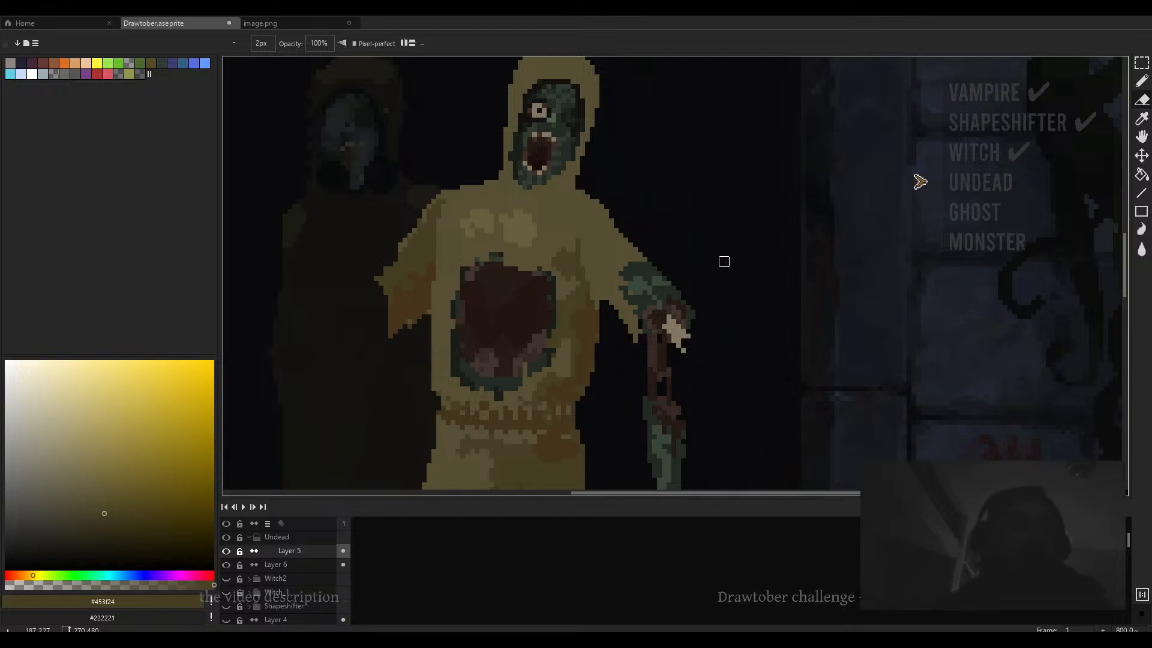
pyautogui.scroll(5, 642, 326)
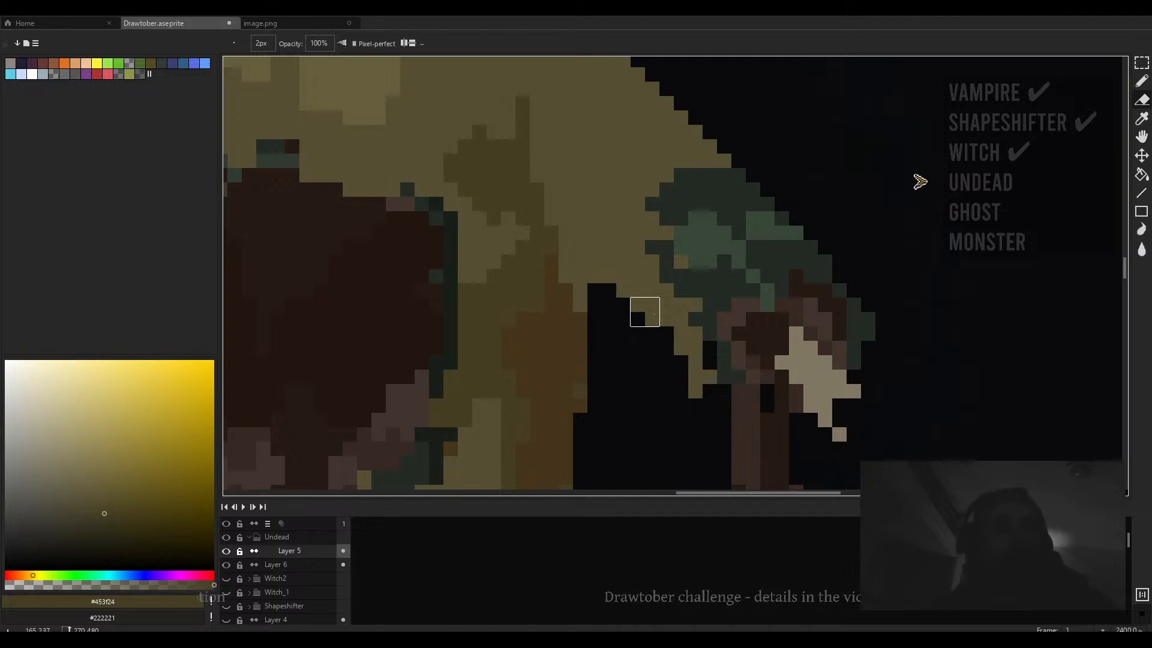
pyautogui.scroll(-3, 645, 312)
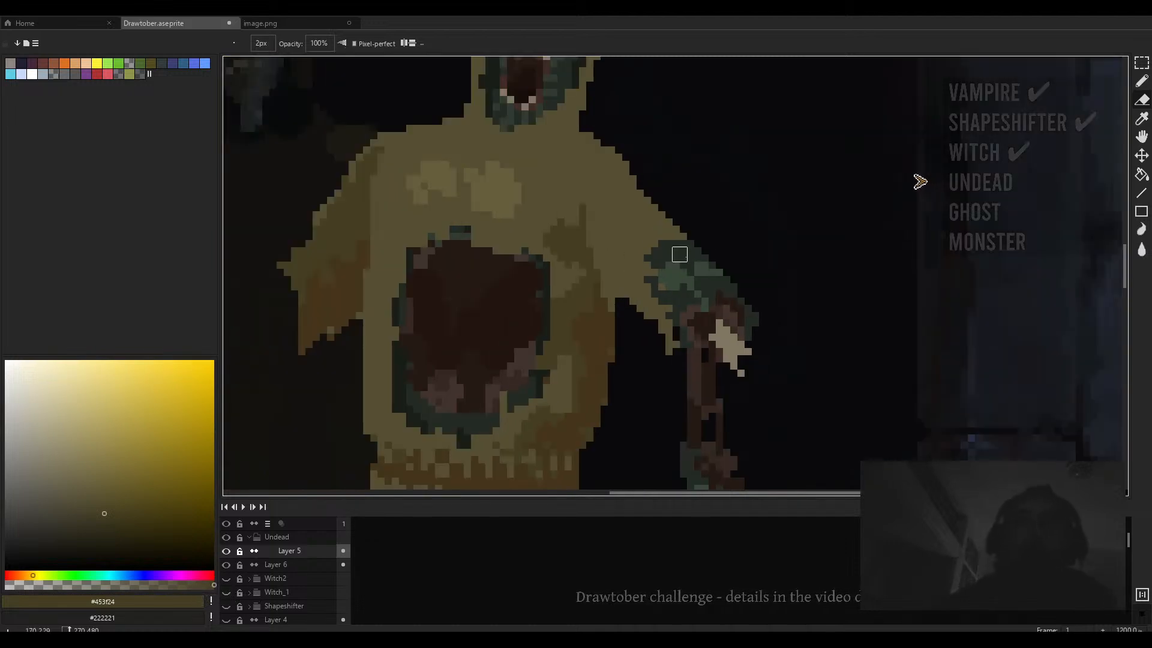
pyautogui.moveTo(665, 211); pyautogui.dragTo(721, 264)
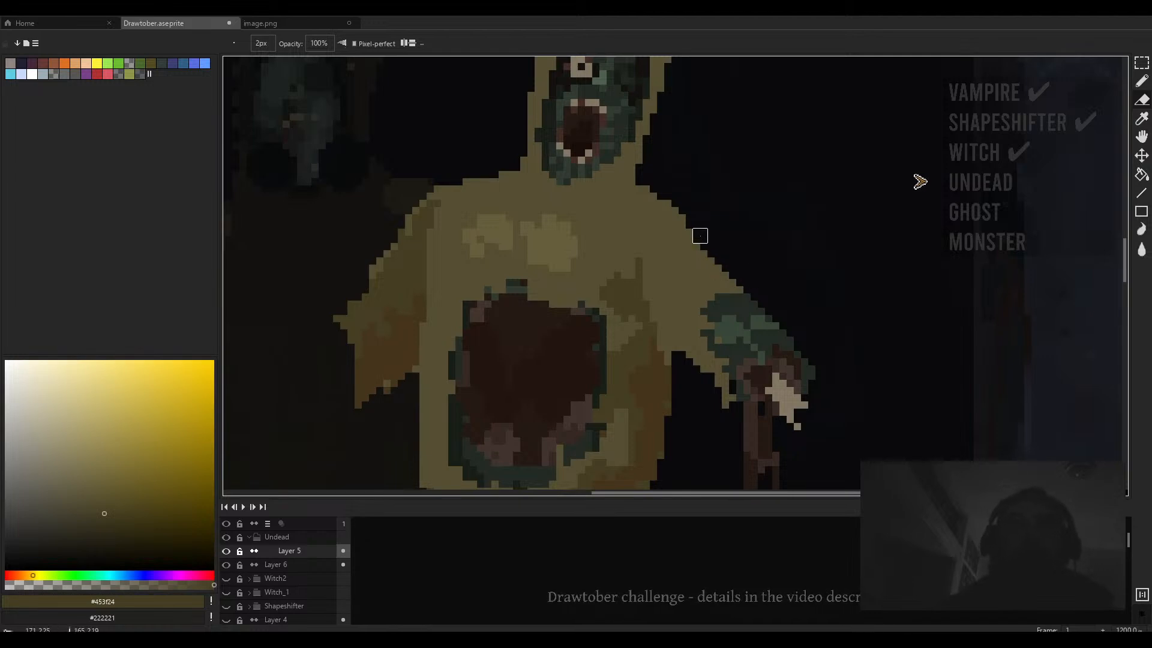
# - Erase excess pixels along the left shoulder and trim the outline of the lower left sleeve
pyautogui.moveTo(455, 179); pyautogui.dragTo(586, 210)
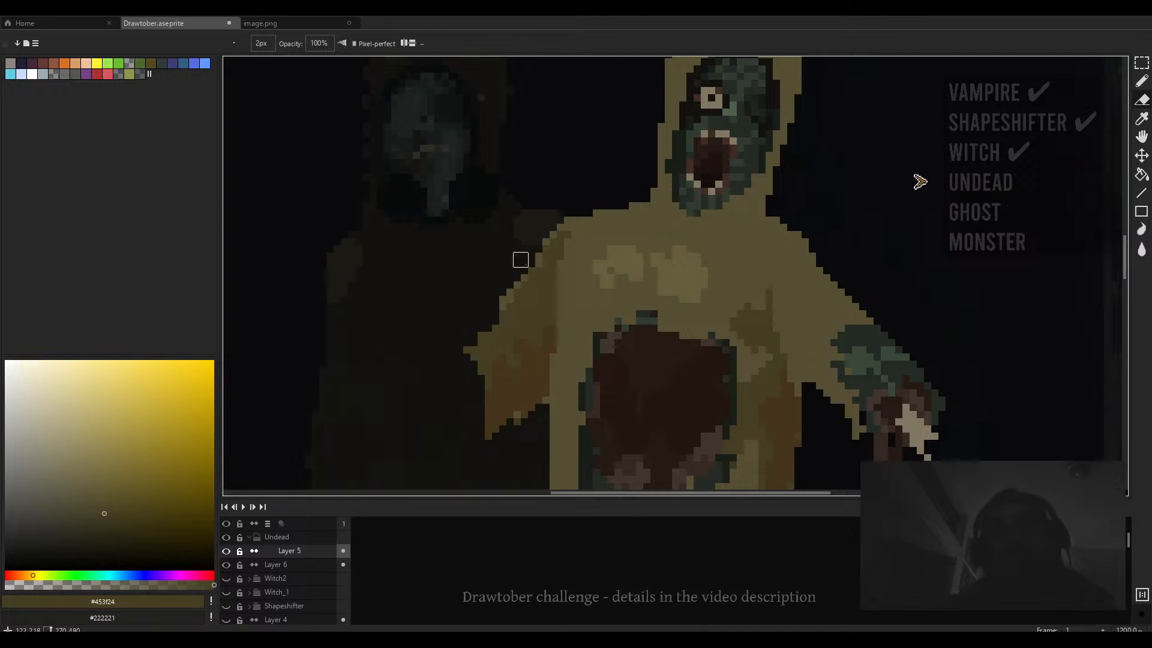
pyautogui.moveTo(513, 274); pyautogui.dragTo(546, 239)
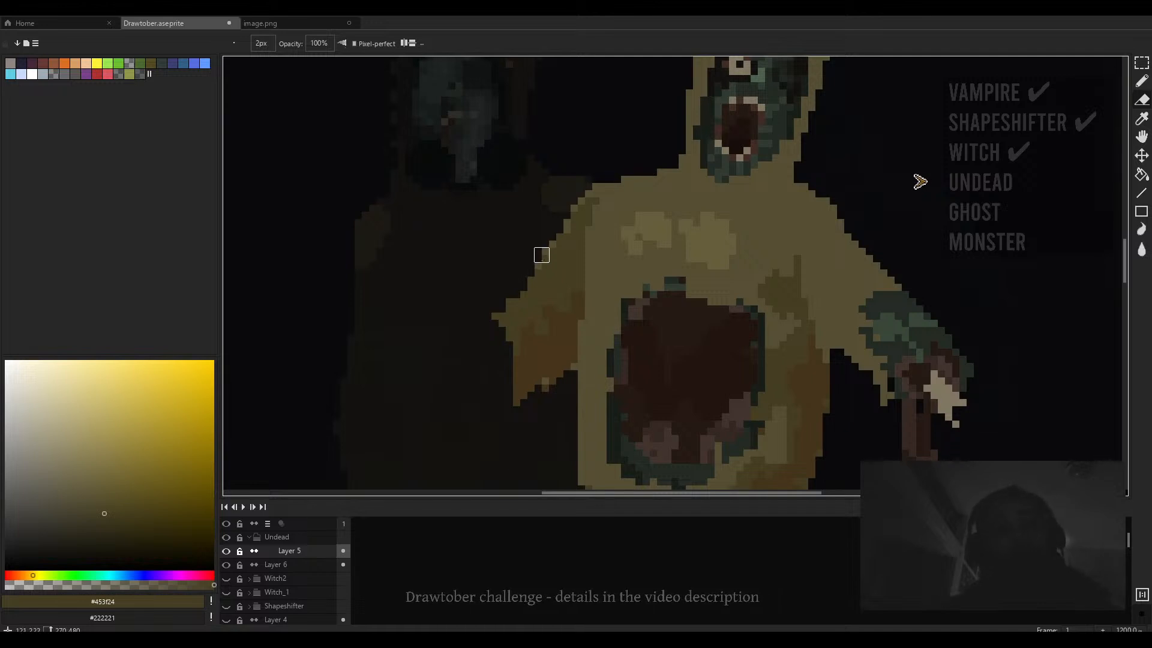
pyautogui.moveTo(534, 270); pyautogui.dragTo(562, 246)
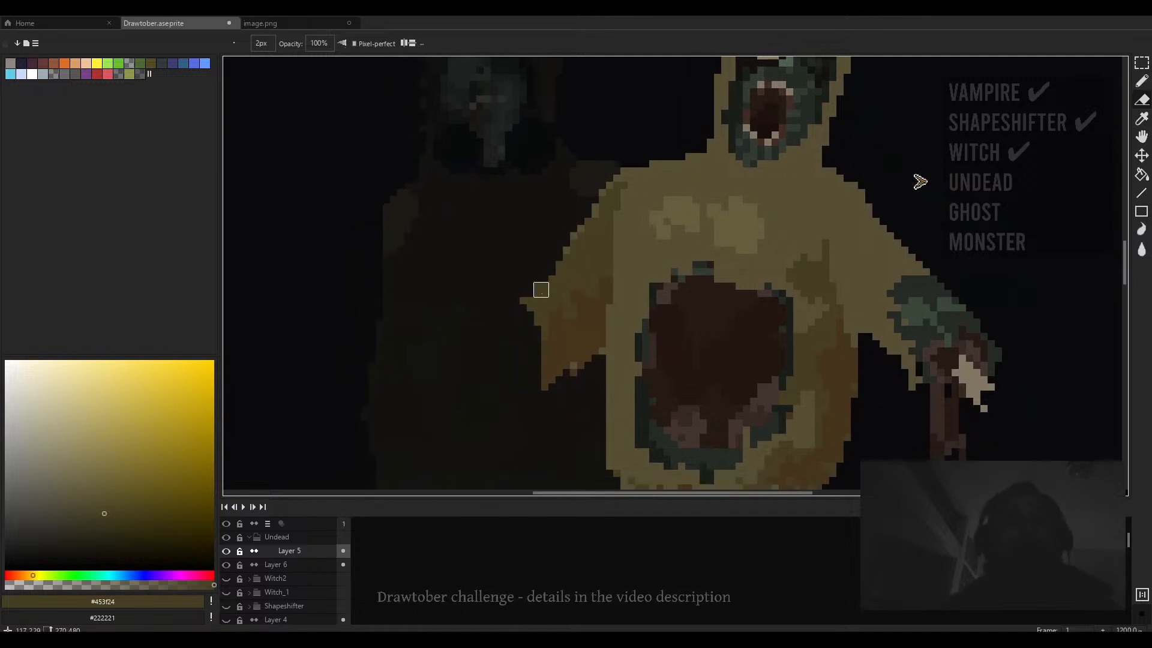
pyautogui.moveTo(548, 290)
pyautogui.mouseDown()
pyautogui.moveTo(541, 353)
pyautogui.moveTo(520, 412)
pyautogui.moveTo(516, 402)
pyautogui.mouseUp()
pyautogui.press('m')
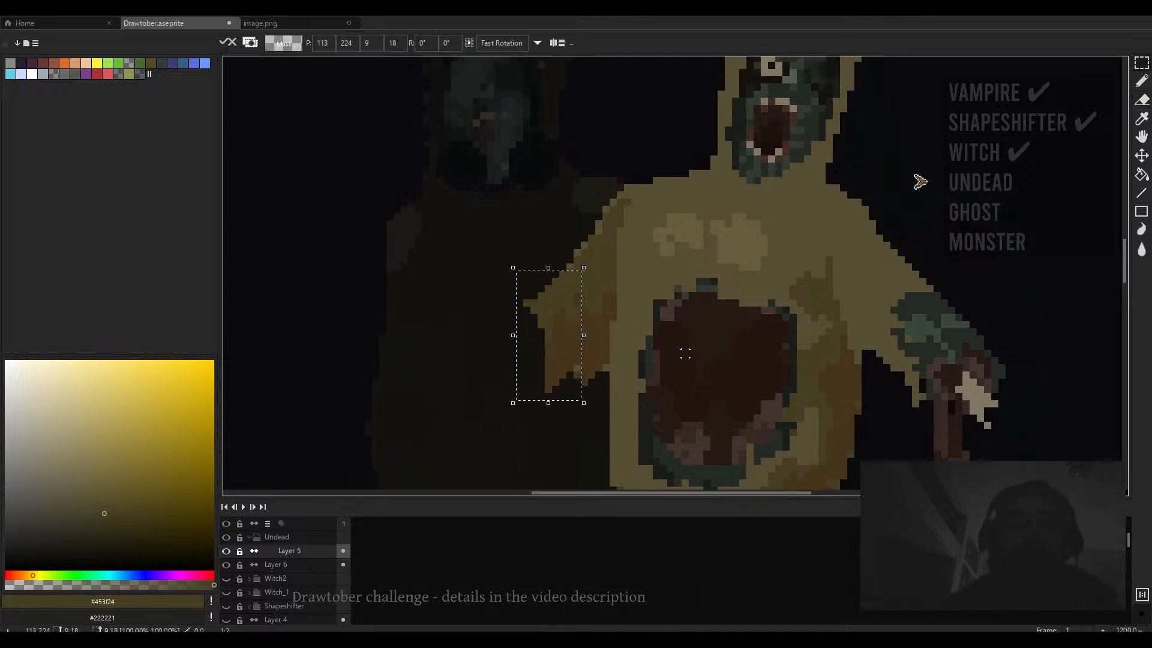
pyautogui.hotkey('ctrl', 'd')
pyautogui.moveTo(639, 337); pyautogui.dragTo(648, 303)
pyautogui.press('e')
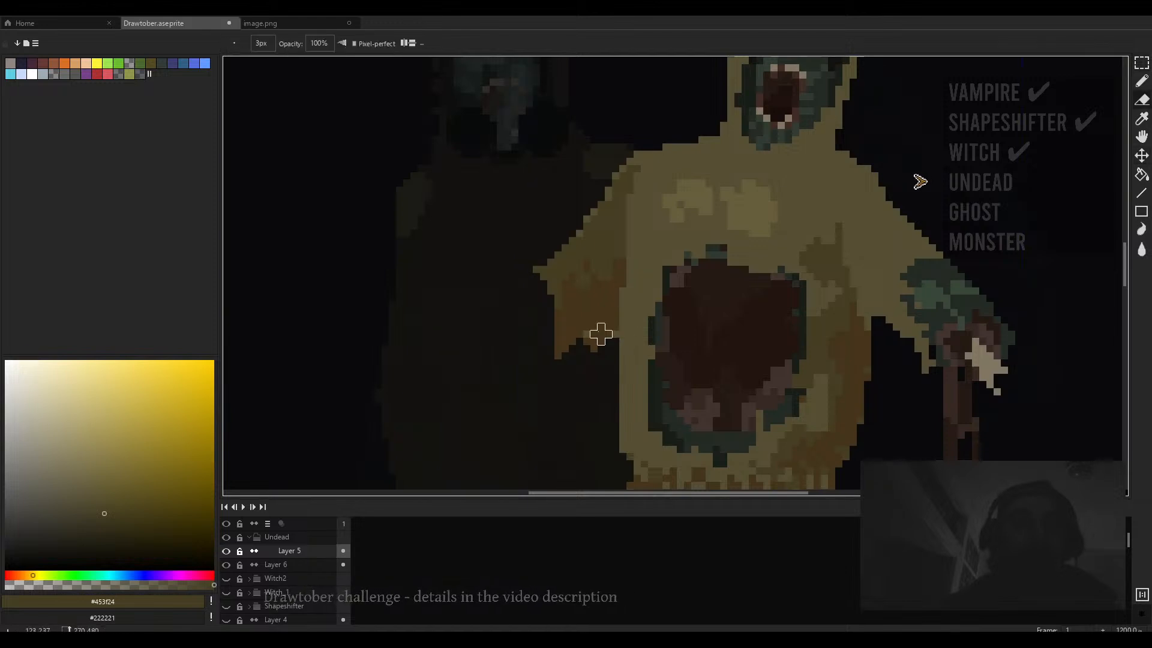
# - Sample suit brown #44351c and paint a raised left arm reaching up from the shoulder with a 6 px brush
pyautogui.scroll(-3, 874, 348)
pyautogui.scroll(-1, 874, 348)
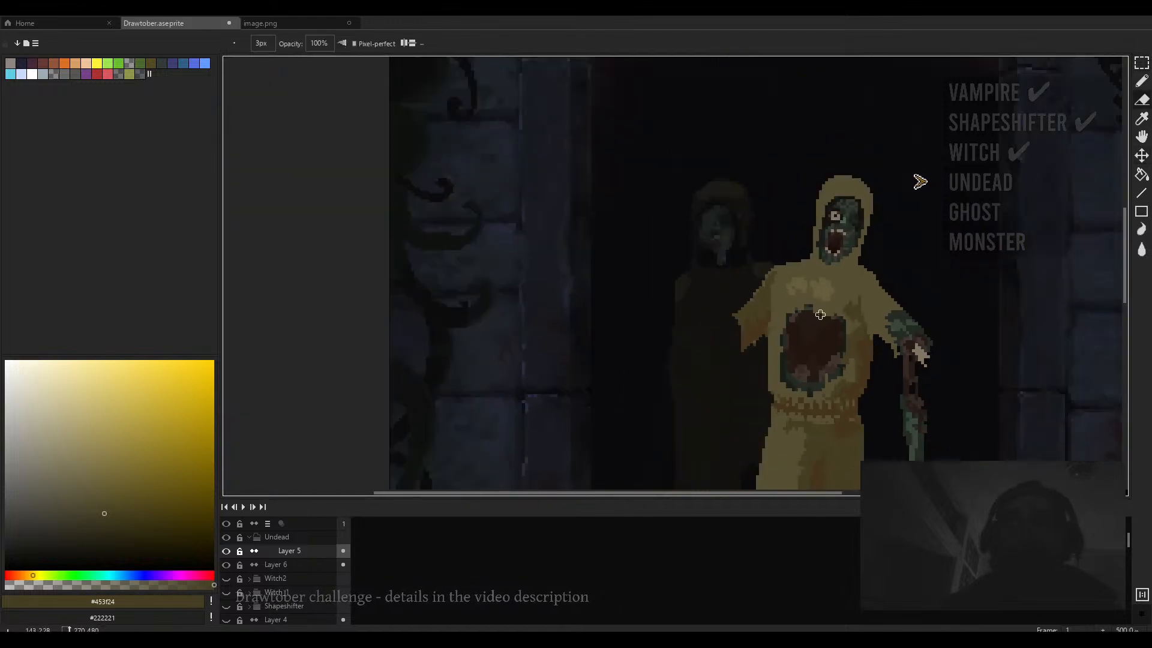
pyautogui.moveTo(739, 321); pyautogui.dragTo(643, 261)
pyautogui.press('b')
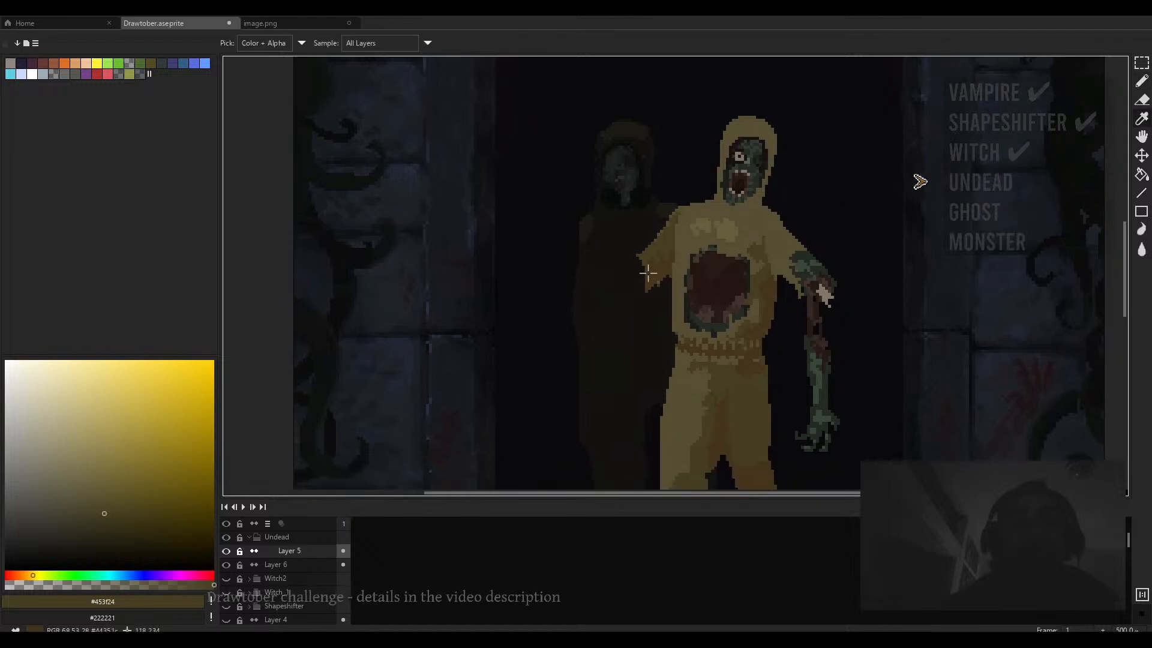
pyautogui.keyDown('alt'); pyautogui.click(649, 280); pyautogui.keyUp('alt')
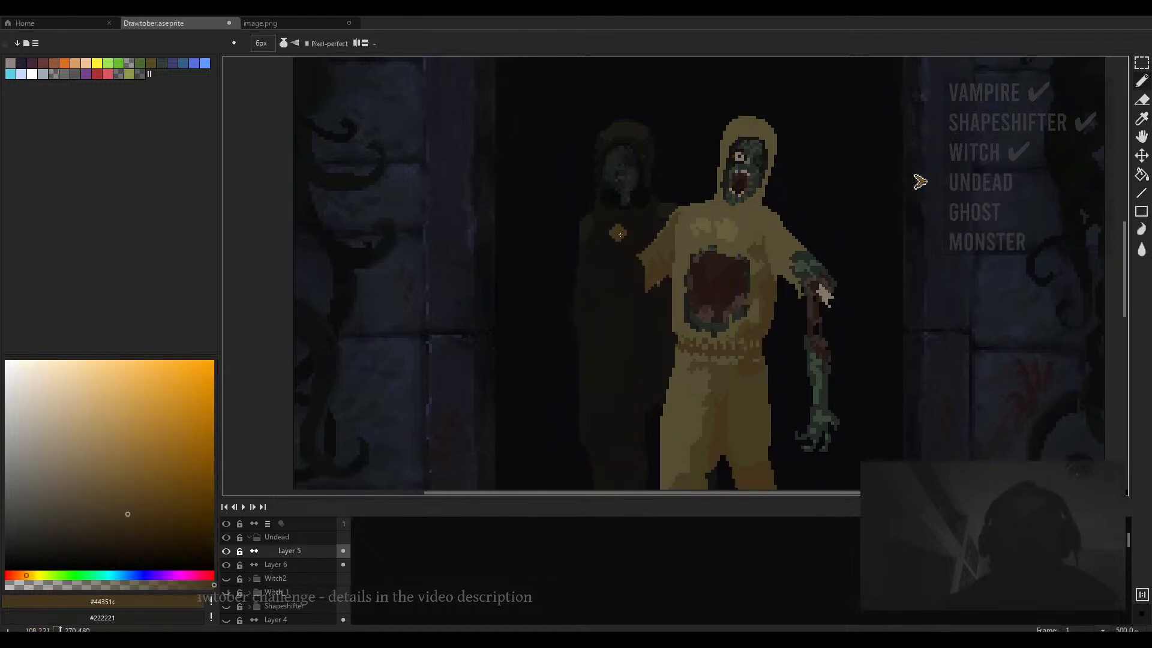
pyautogui.moveTo(625, 227); pyautogui.dragTo(639, 285)
# - Shade the raised arm with olive #453f24 and highlight it with #554e33
pyautogui.keyDown('alt'); pyautogui.click(656, 257); pyautogui.keyUp('alt')
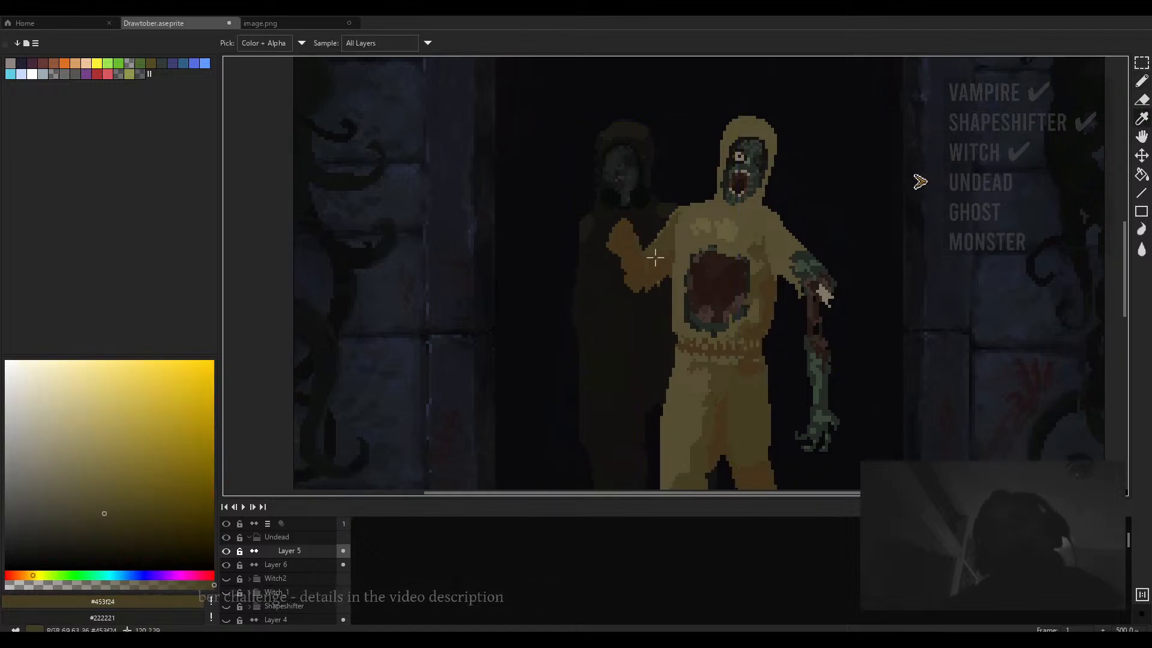
pyautogui.moveTo(611, 242); pyautogui.dragTo(614, 226)
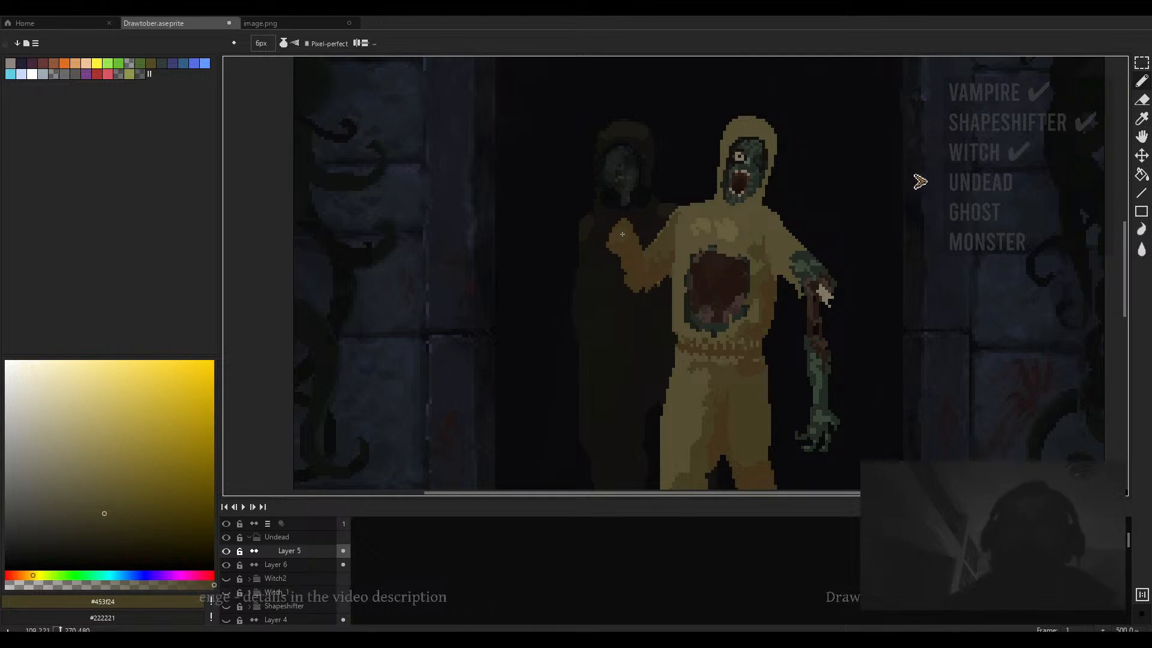
pyautogui.keyDown('alt'); pyautogui.click(628, 229); pyautogui.keyUp('alt')
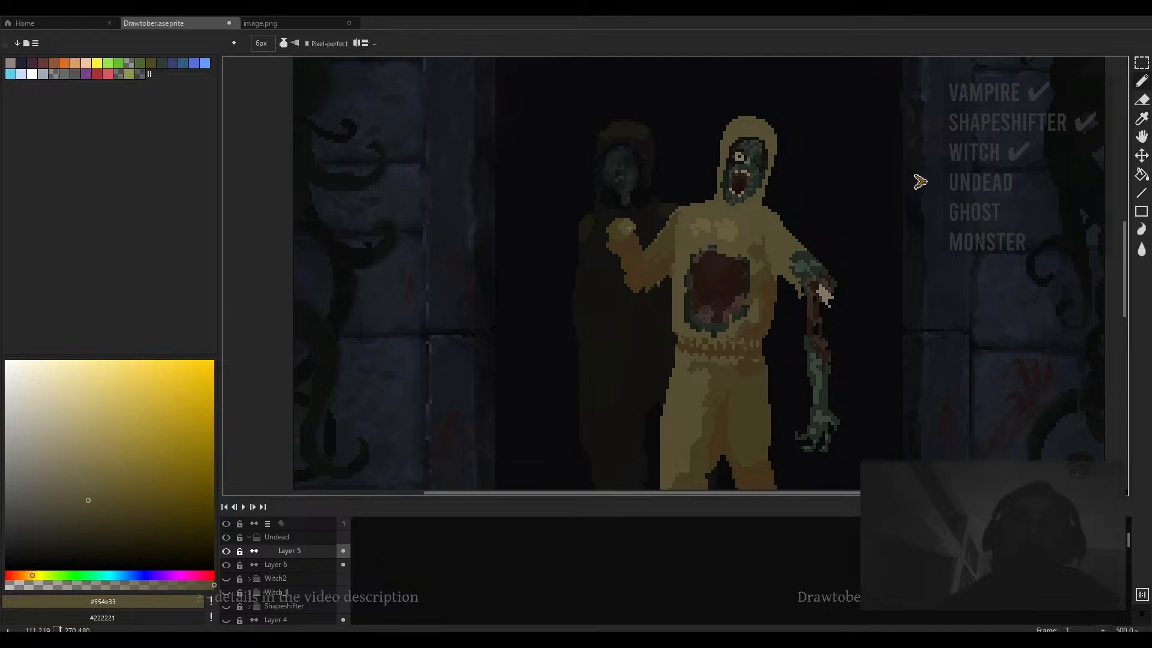
pyautogui.scroll(2, 611, 232)
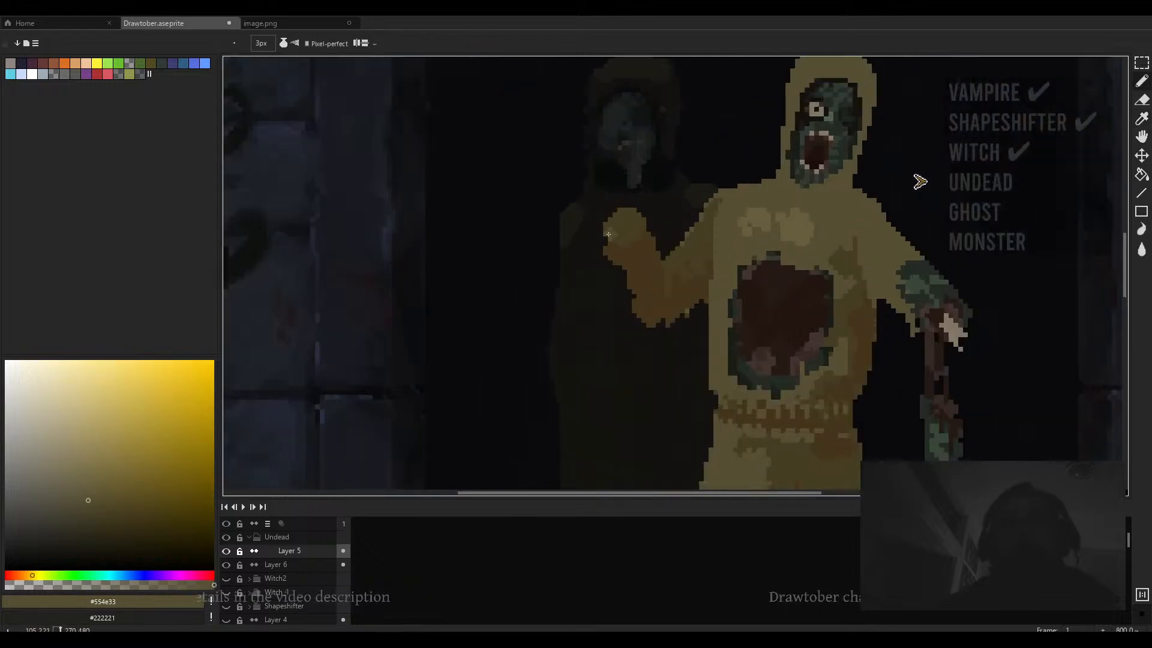
pyautogui.moveTo(607, 231)
pyautogui.mouseDown()
pyautogui.moveTo(610, 283)
pyautogui.moveTo(636, 317)
pyautogui.mouseUp()
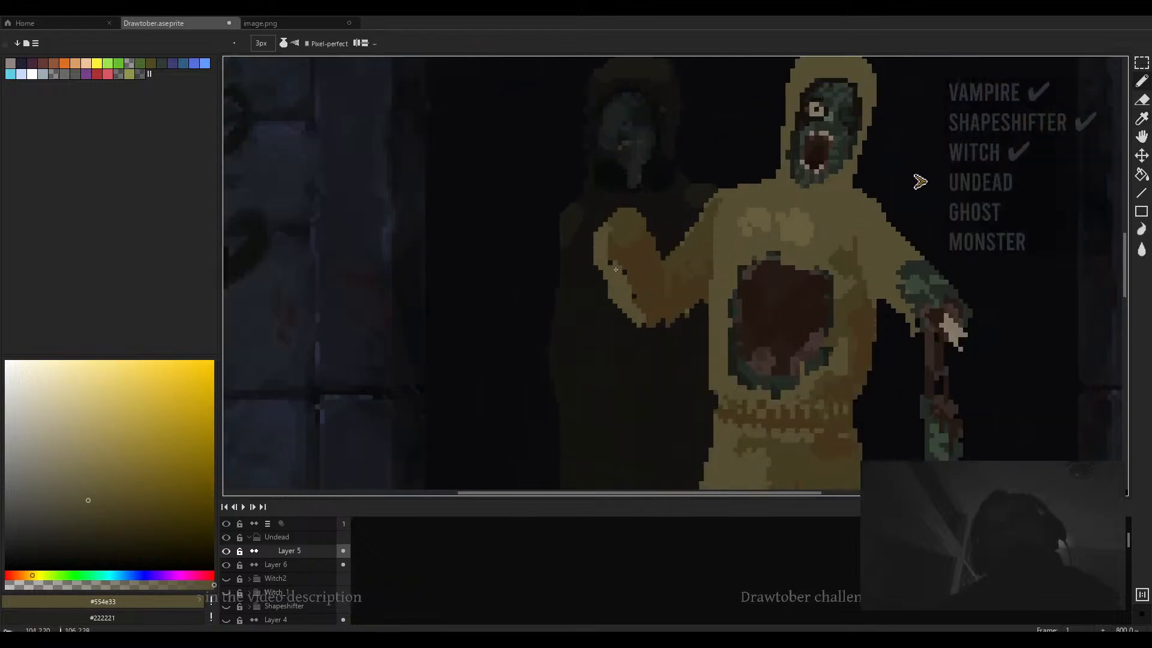
# - Sample green skin #384738 and paint the hand at the top of the raised arm
pyautogui.scroll(-5, 616, 270)
pyautogui.scroll(4, 651, 249)
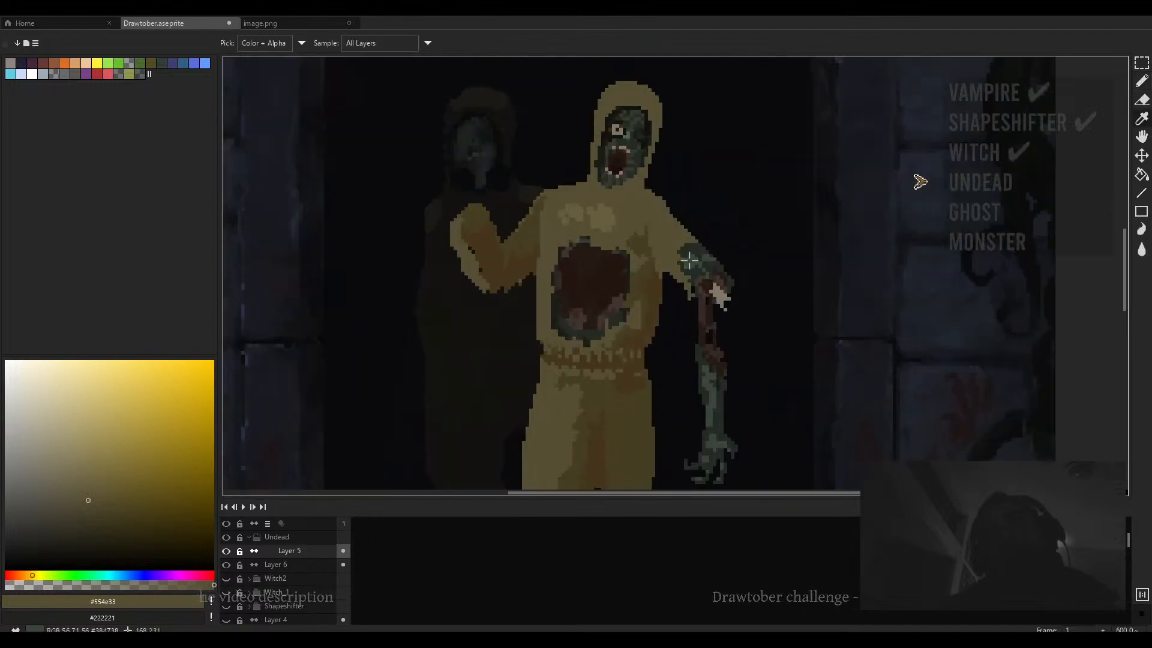
pyautogui.keyDown('alt'); pyautogui.click(690, 264); pyautogui.keyUp('alt')
pyautogui.moveTo(508, 211)
pyautogui.mouseDown()
pyautogui.moveTo(565, 234)
pyautogui.moveTo(541, 259)
pyautogui.moveTo(523, 228)
pyautogui.mouseUp()
# - Sample dark green #202720 and paint a long object held upright in the raised hand with an 8 px brush
pyautogui.scroll(1, 523, 239)
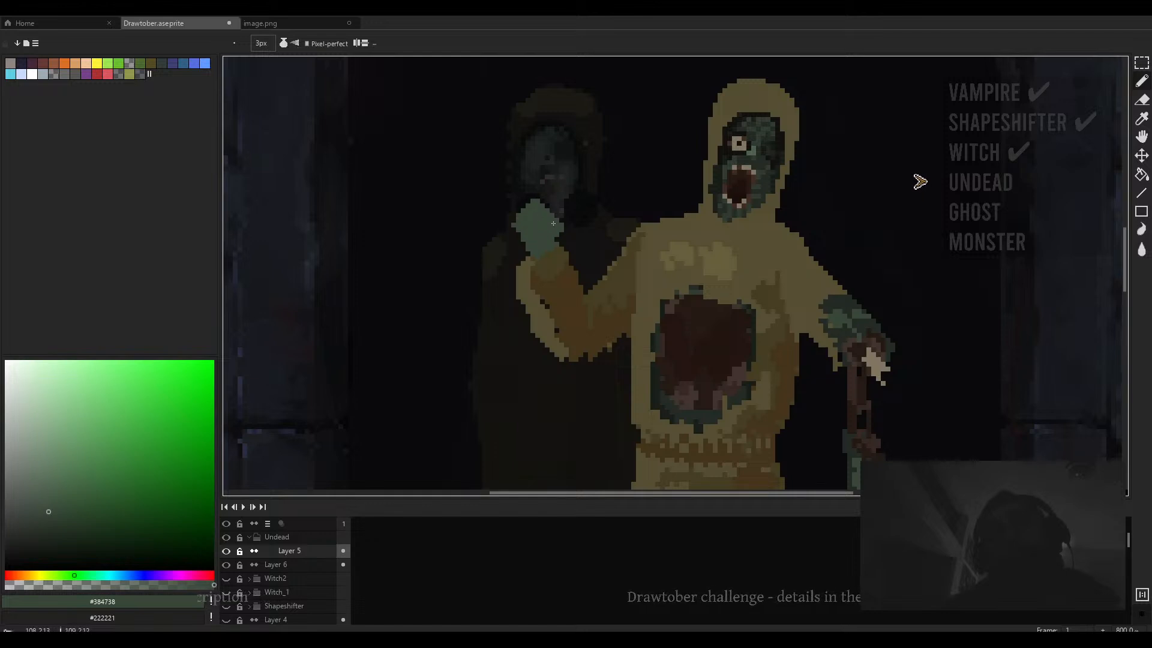
pyautogui.scroll(-3, 541, 193)
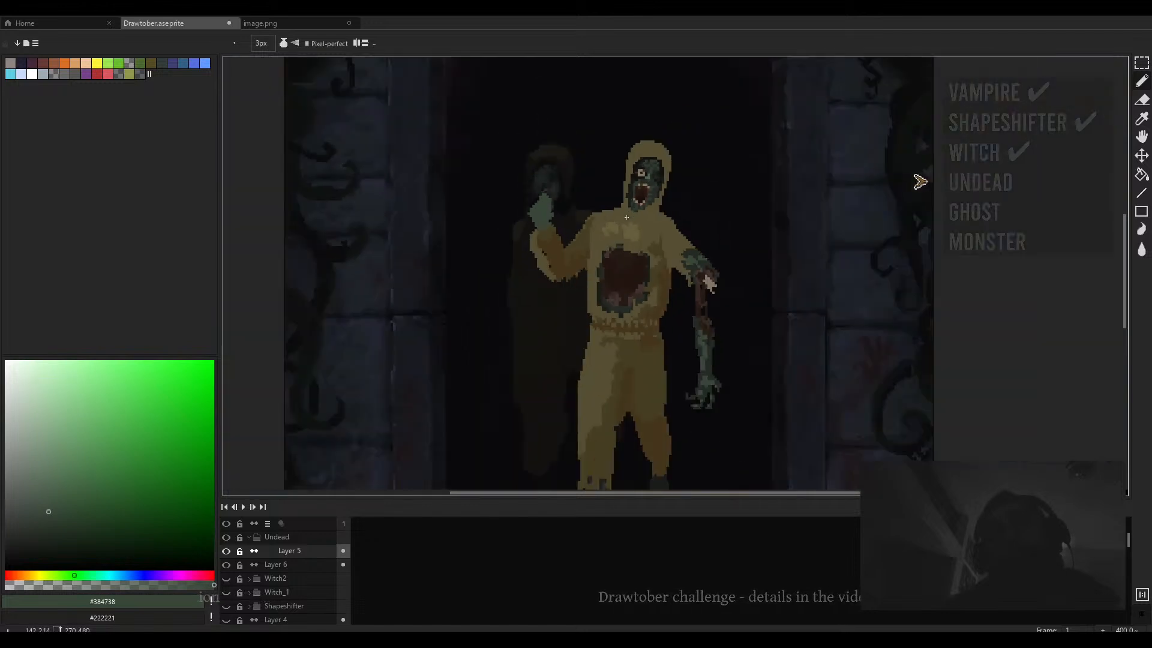
pyautogui.keyDown('alt'); pyautogui.click(653, 179); pyautogui.keyUp('alt')
pyautogui.scroll(5, 552, 198)
pyautogui.moveTo(533, 138); pyautogui.dragTo(560, 209)
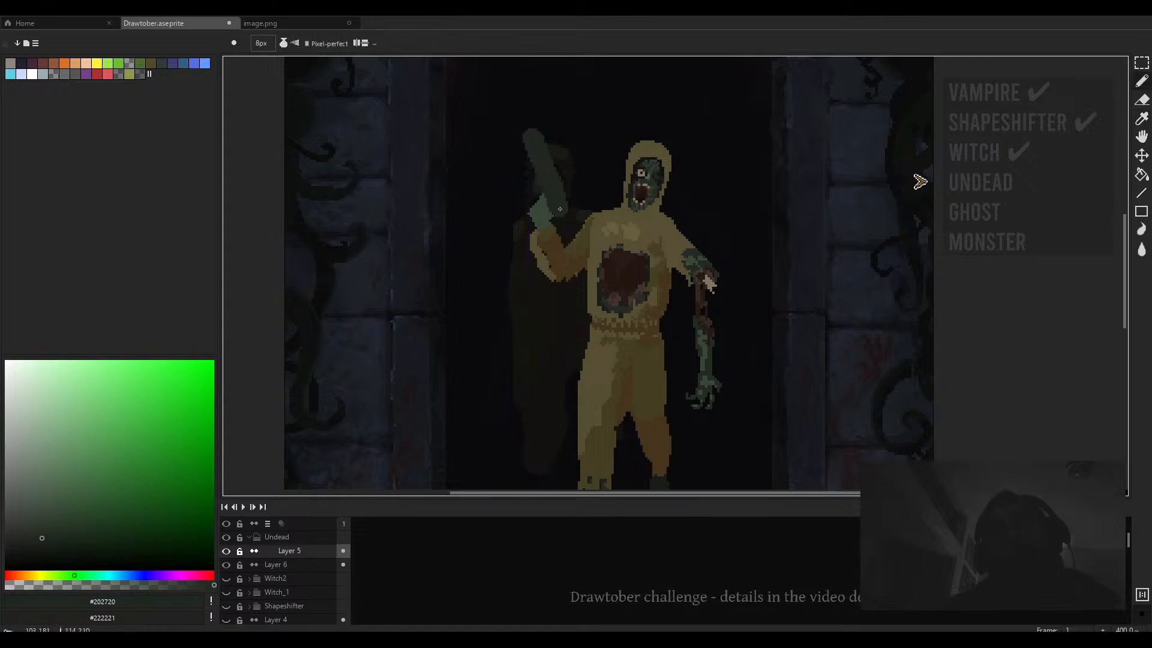
# - Review the whole figure and doorway composition
pyautogui.scroll(-3, 559, 208)
pyautogui.scroll(2, 576, 216)
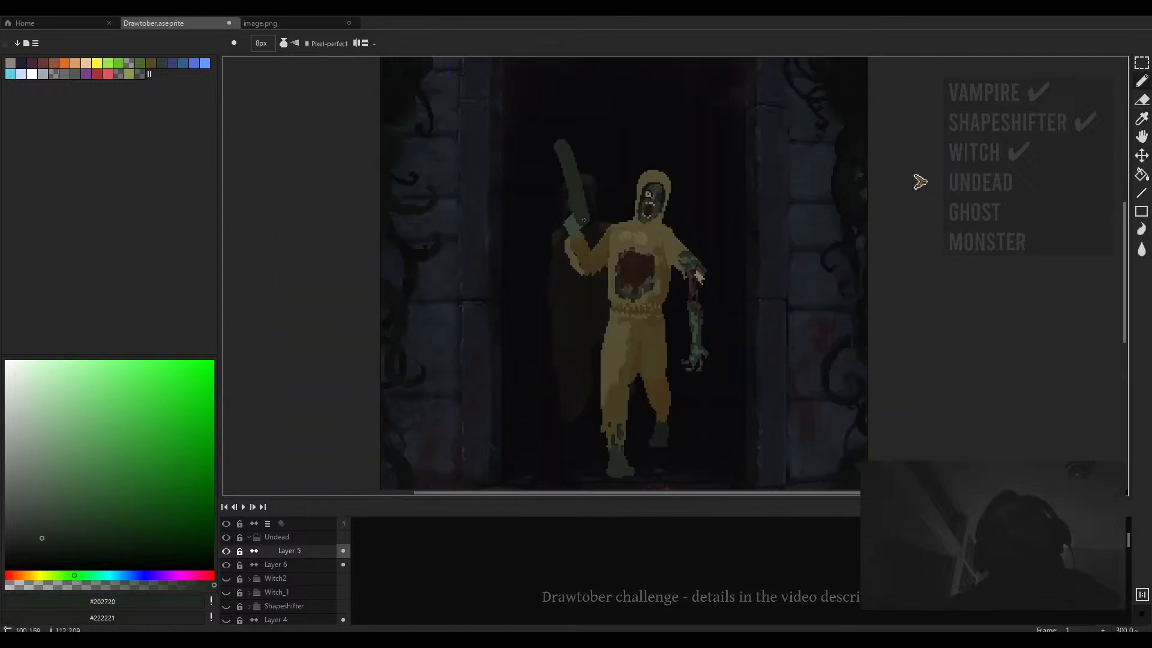
pyautogui.scroll(-2, 584, 220)
pyautogui.scroll(3, 600, 204)
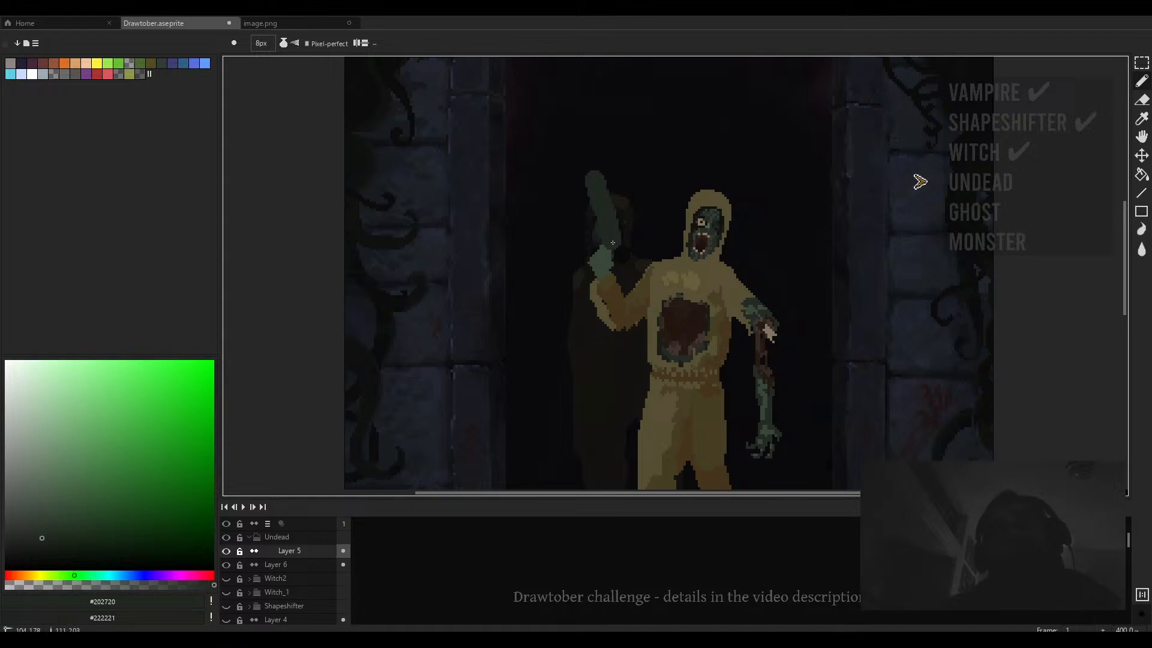
pyautogui.scroll(-2, 612, 243)
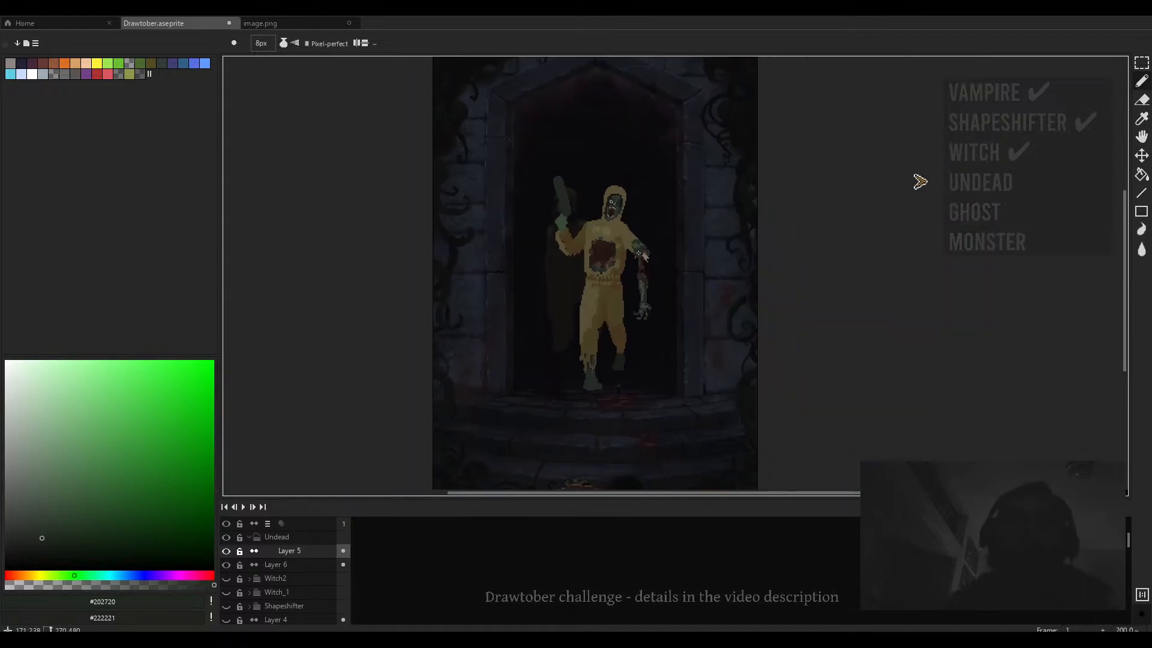
# - Zoom in on the raised hand and remove the upright object held in it
pyautogui.scroll(2, 605, 225)
pyautogui.press('-')
pyautogui.press('-')
pyautogui.press('-')
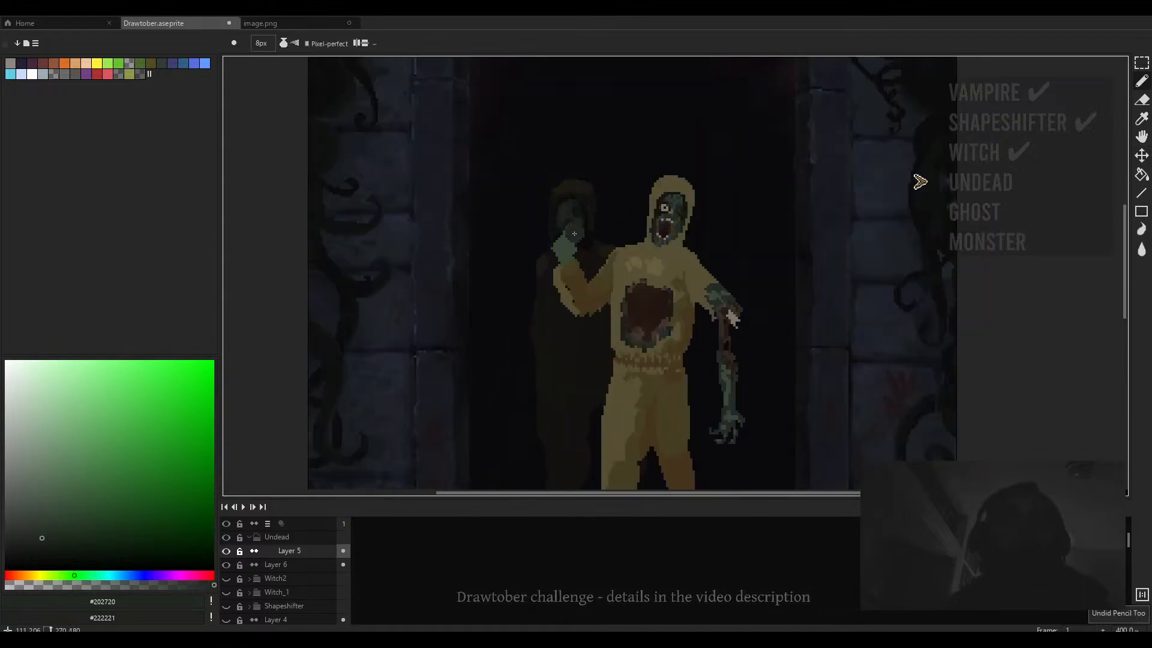
pyautogui.moveTo(633, 226); pyautogui.dragTo(603, 170)
pyautogui.moveTo(551, 152)
pyautogui.mouseDown()
pyautogui.moveTo(684, 154)
pyautogui.moveTo(520, 161)
pyautogui.mouseUp()
pyautogui.press('b')
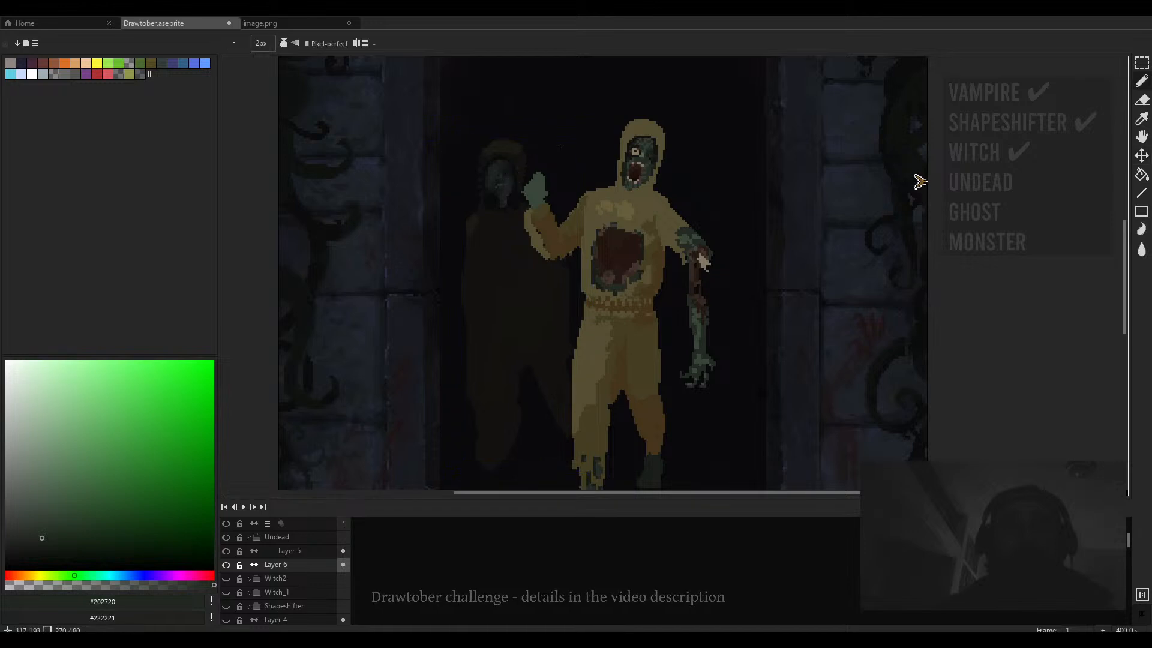
# - Compare the painting with the reference image showing the figures with a microphone stand
pyautogui.click(328, 27)
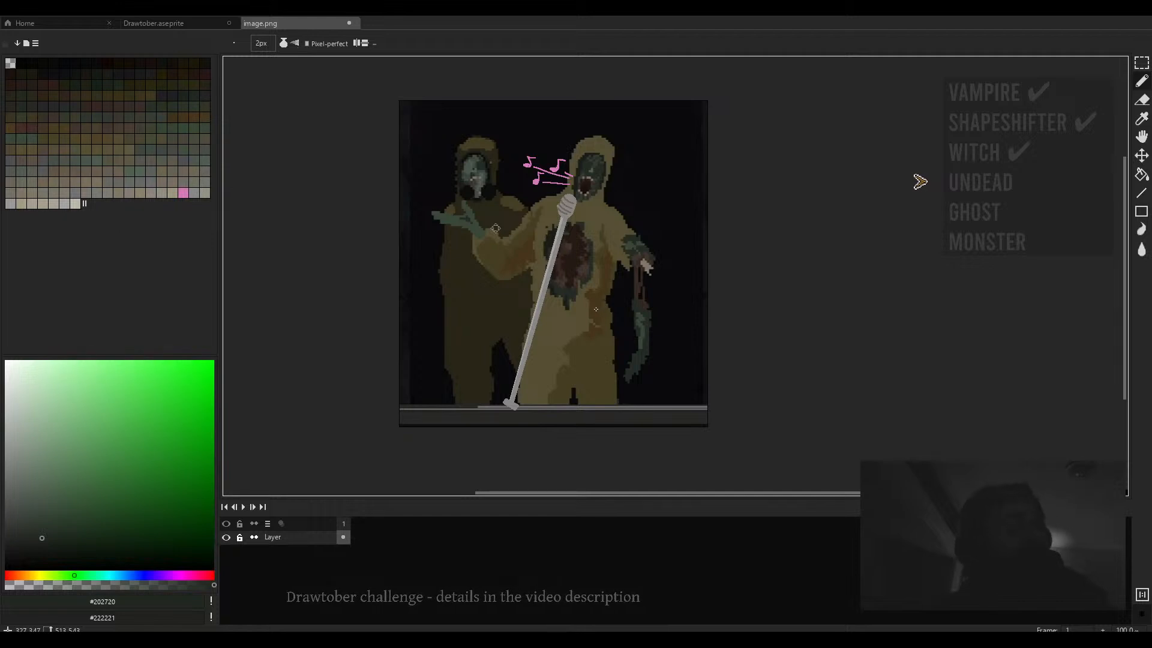
pyautogui.moveTo(590, 311); pyautogui.dragTo(597, 308)
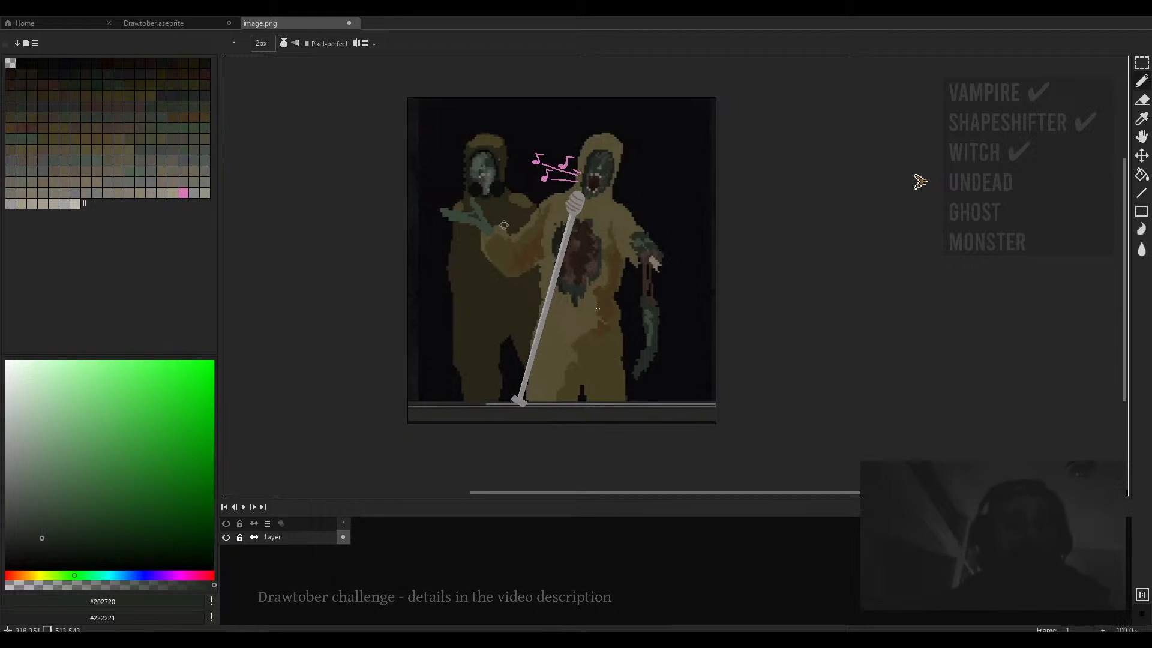
pyautogui.click(165, 24)
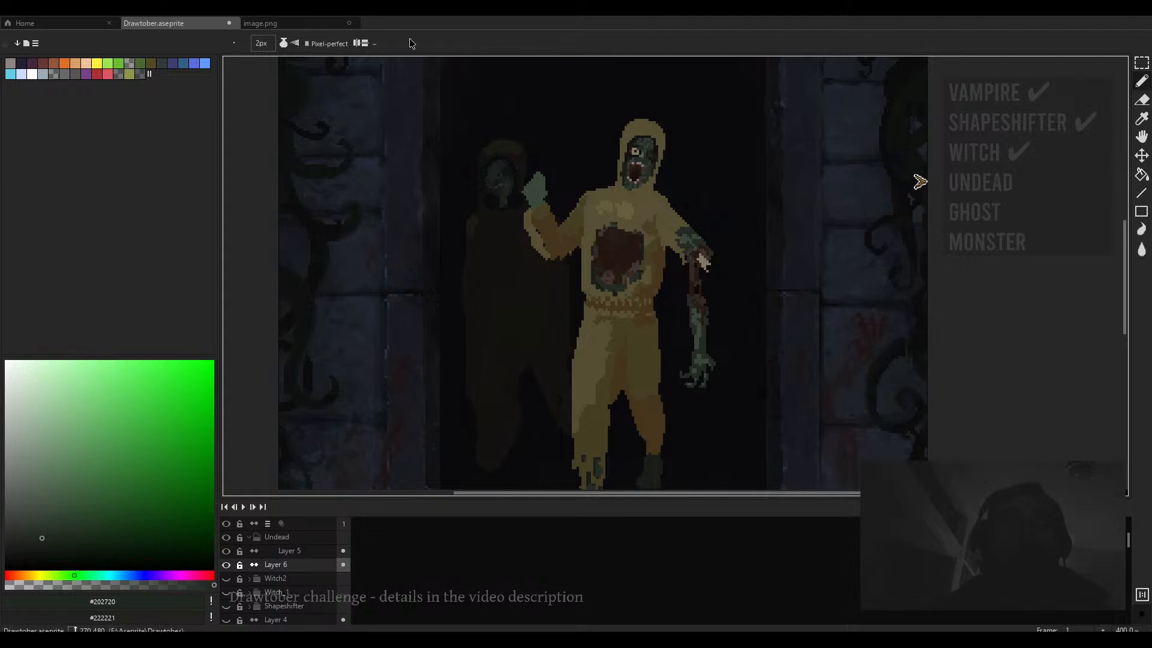
pyautogui.click(287, 24)
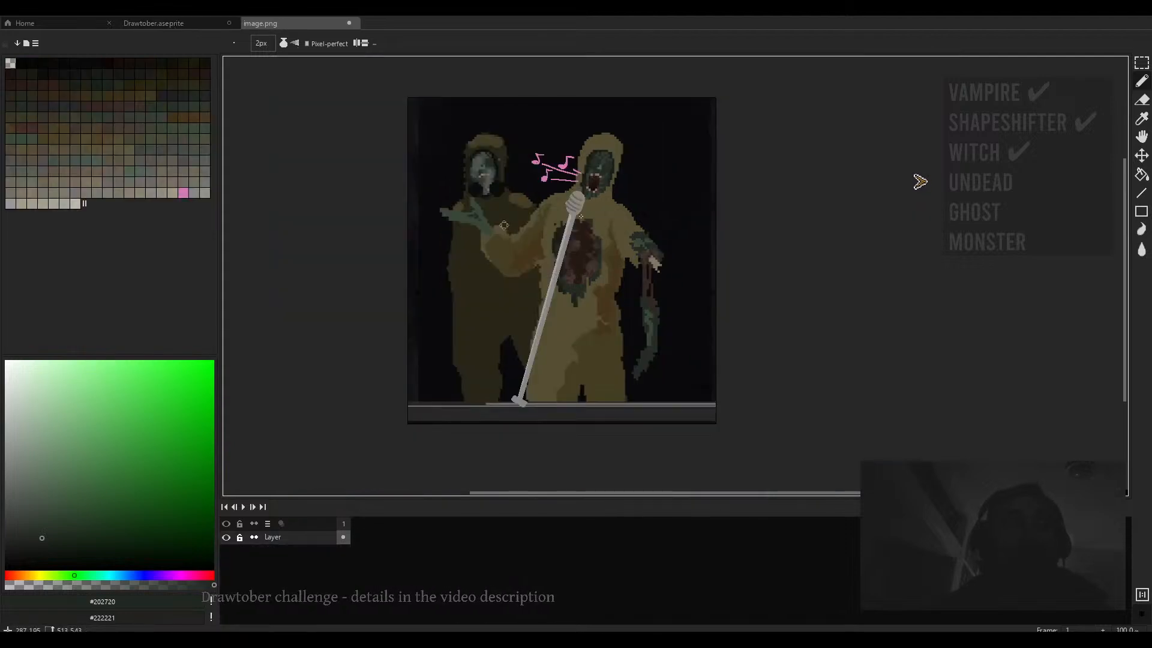
pyautogui.click(165, 24)
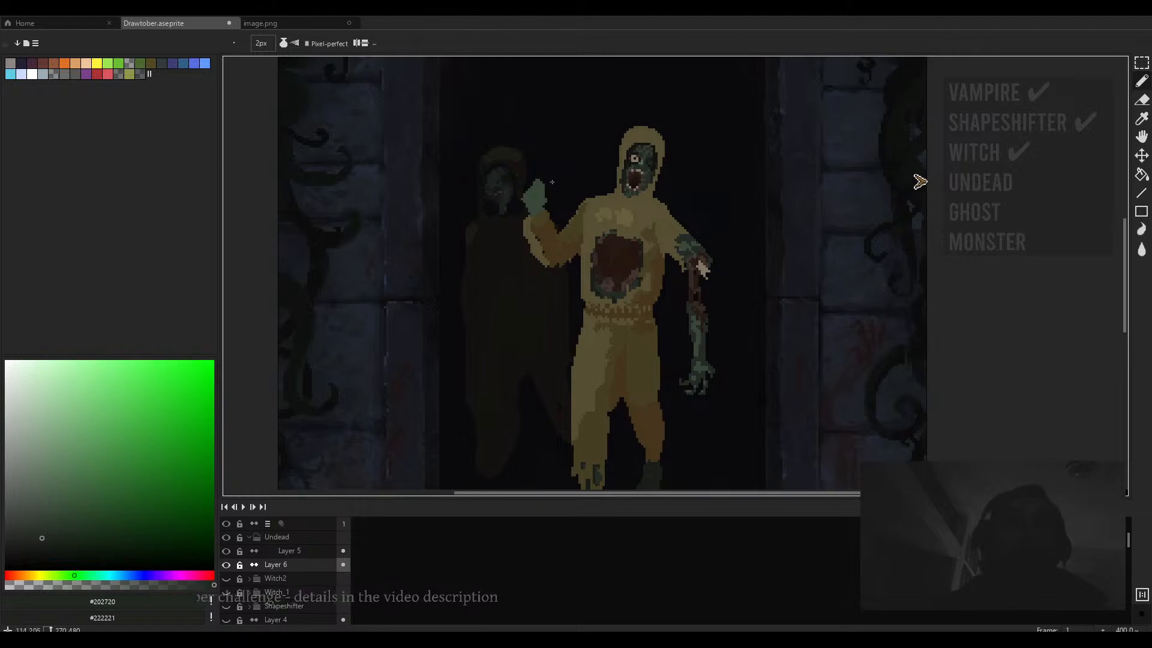
# - Sample dark #101211 on Layer 6 and paint a dark rounded shape beside the raised hand
pyautogui.keyDown('ctrl'); pyautogui.scroll(2, 551, 184); pyautogui.keyUp('ctrl')
pyautogui.scroll(2, 549, 185)
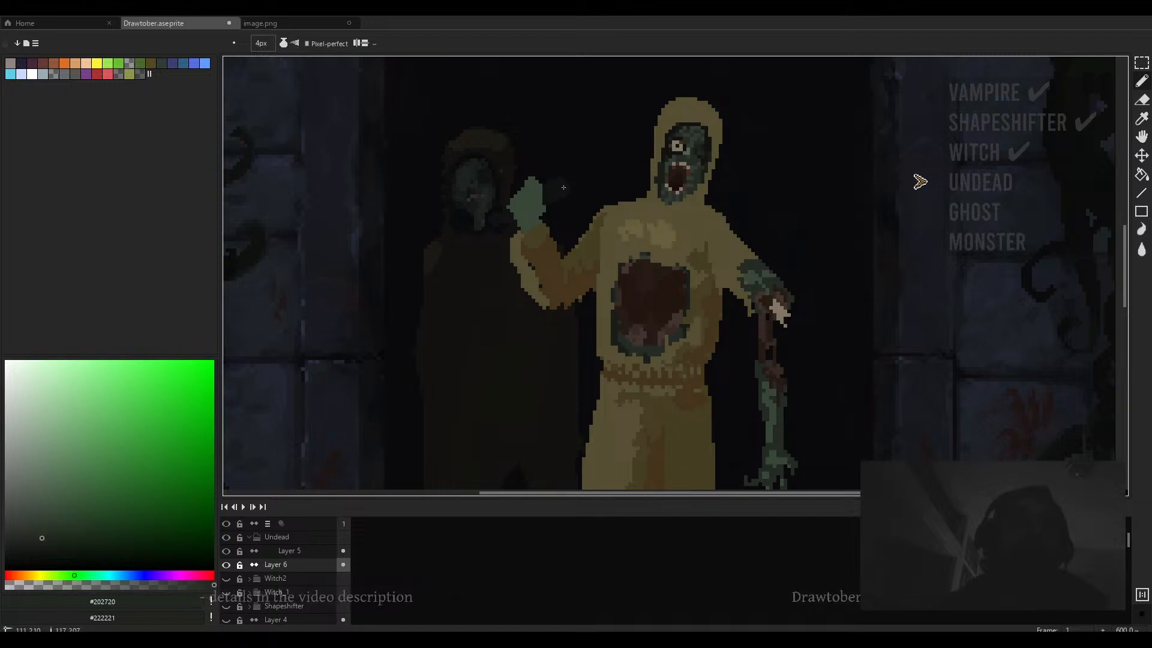
pyautogui.keyDown('ctrl'); pyautogui.scroll(-3, 516, 226); pyautogui.keyUp('ctrl')
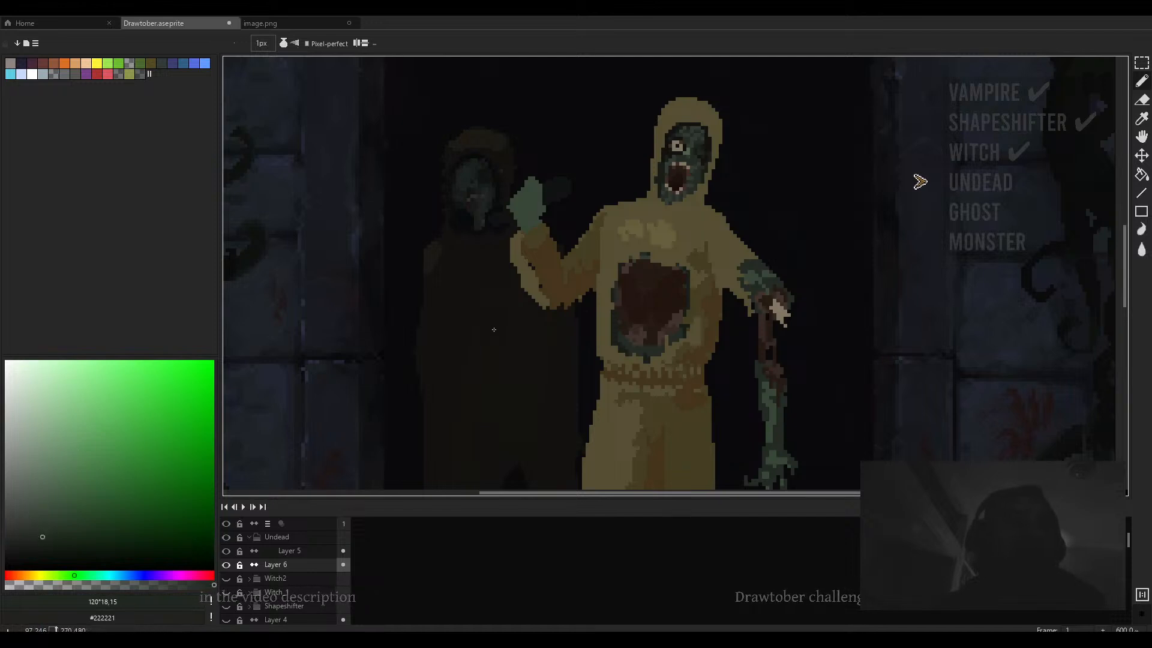
pyautogui.scroll(5, 603, 188)
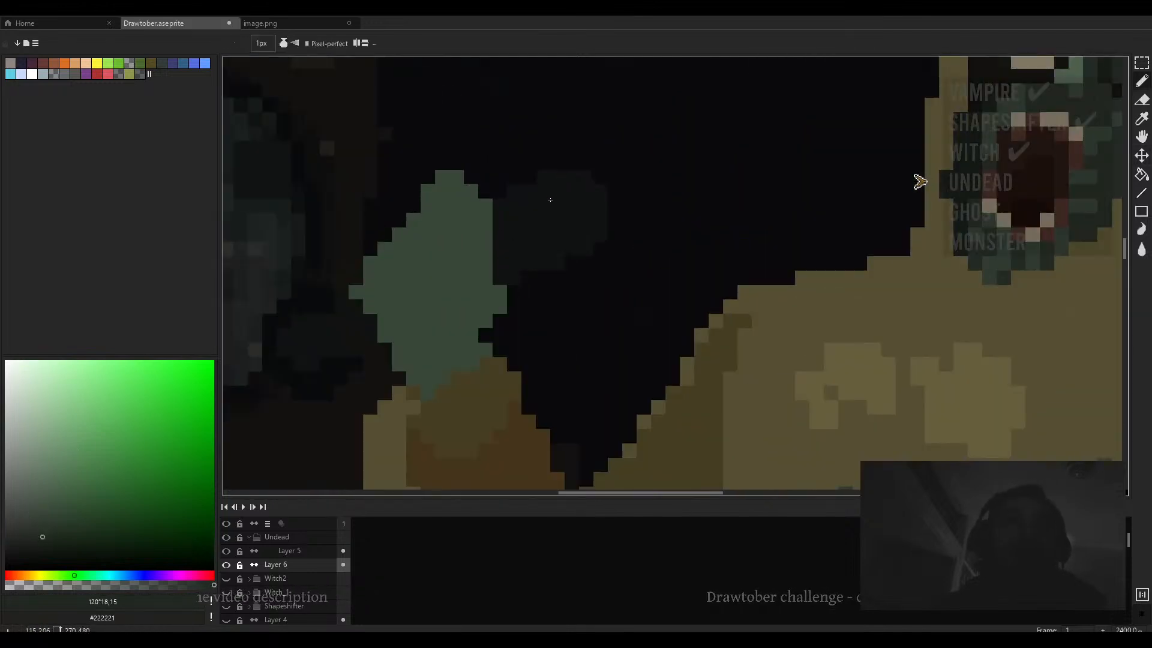
pyautogui.keyDown('alt'); pyautogui.click(527, 225); pyautogui.keyUp('alt')
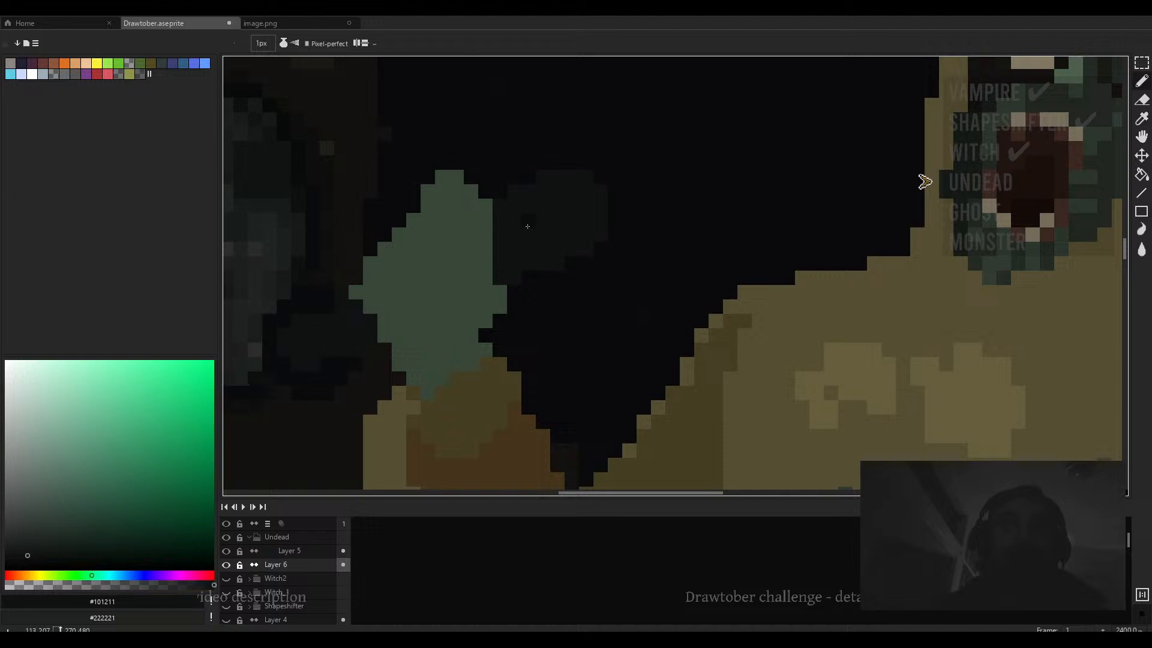
pyautogui.click(24, 546)
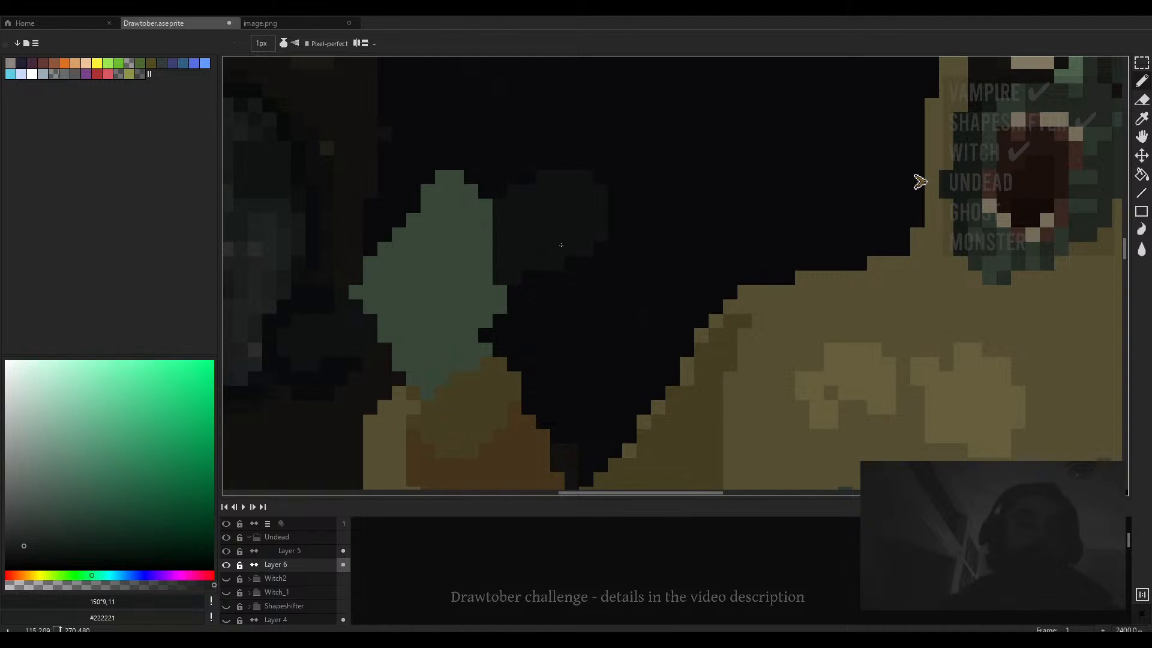
pyautogui.moveTo(548, 237); pyautogui.dragTo(580, 273)
pyautogui.keyDown('alt'); pyautogui.click(613, 231); pyautogui.keyUp('alt')
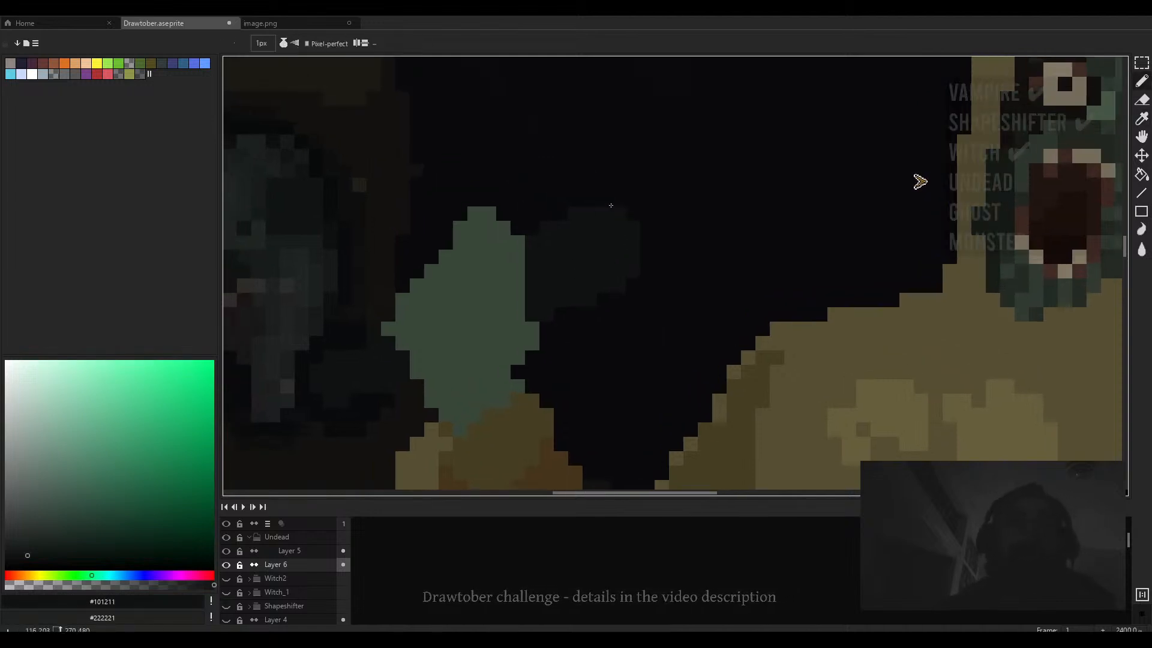
# - Paint another dark stroke beside the raised hand and undo it
pyautogui.scroll(-6, 594, 219)
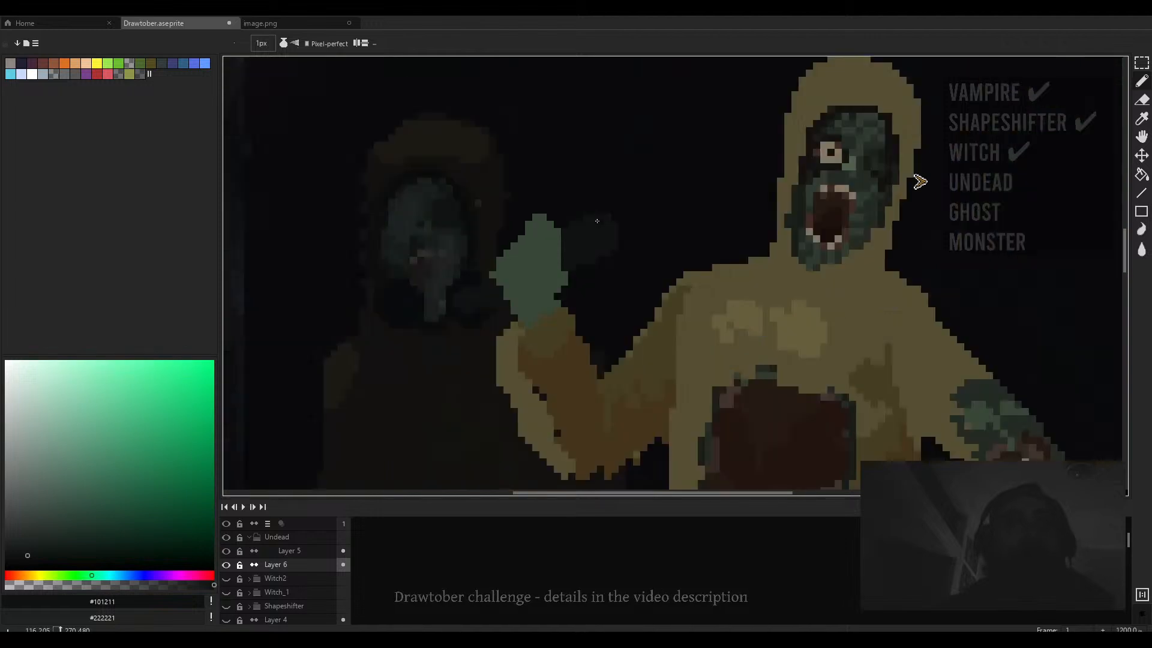
pyautogui.scroll(7, 597, 220)
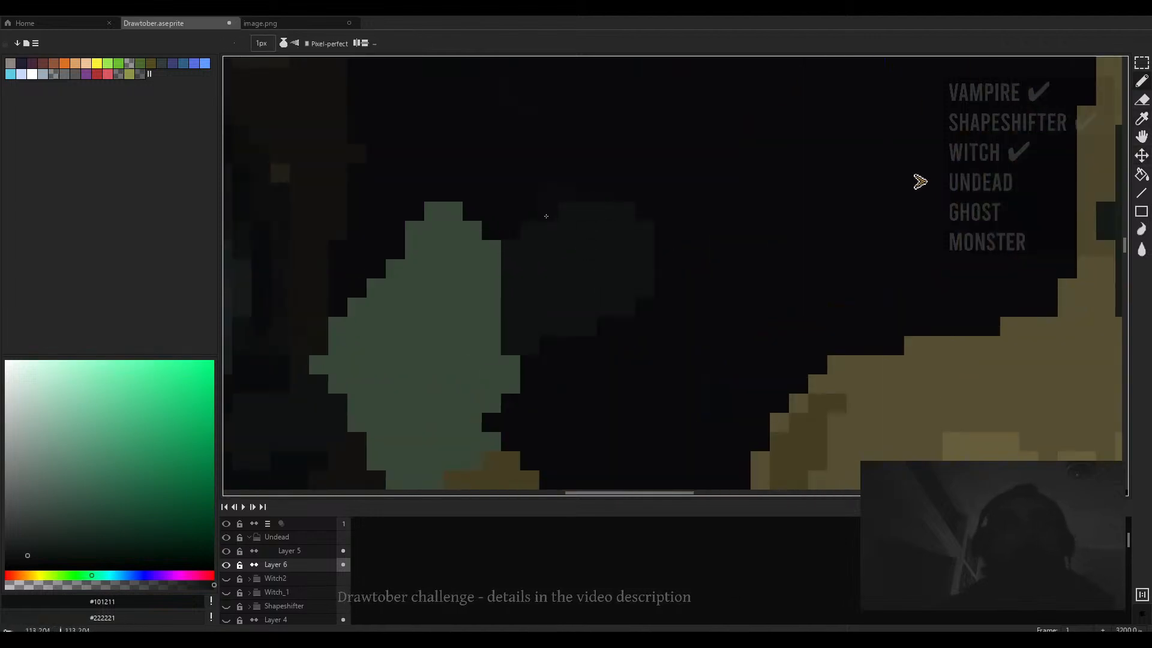
pyautogui.scroll(-3, 492, 233)
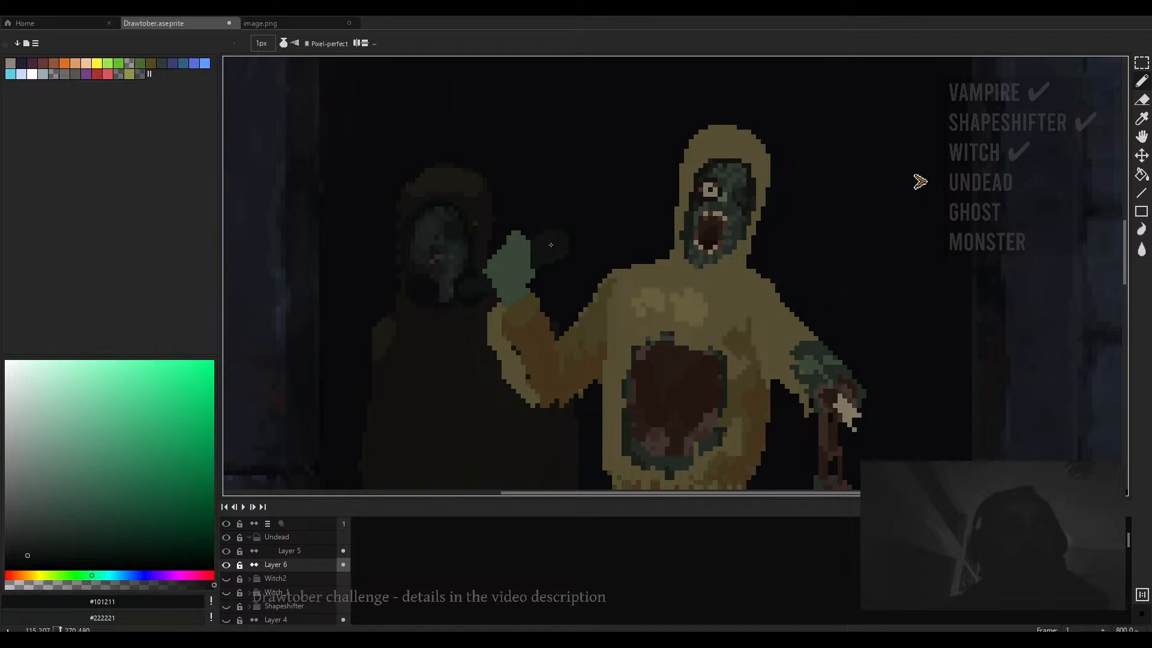
pyautogui.scroll(3, 554, 245)
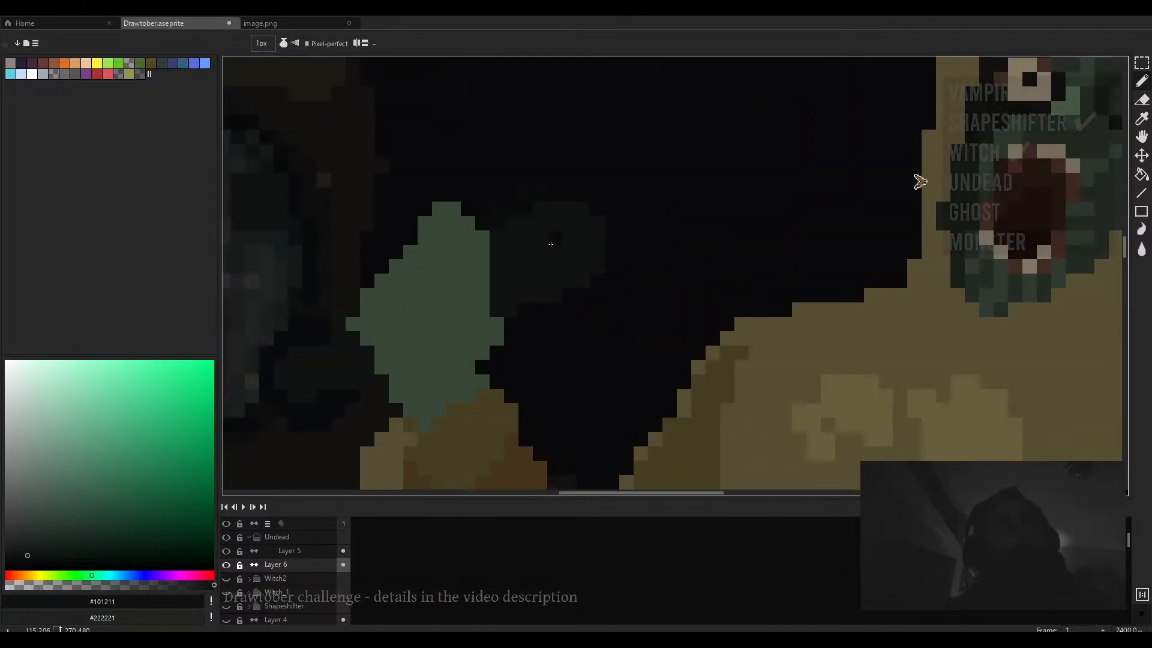
pyautogui.moveTo(631, 225); pyautogui.dragTo(644, 260)
pyautogui.scroll(-3, 520, 240)
pyautogui.scroll(3, 522, 241)
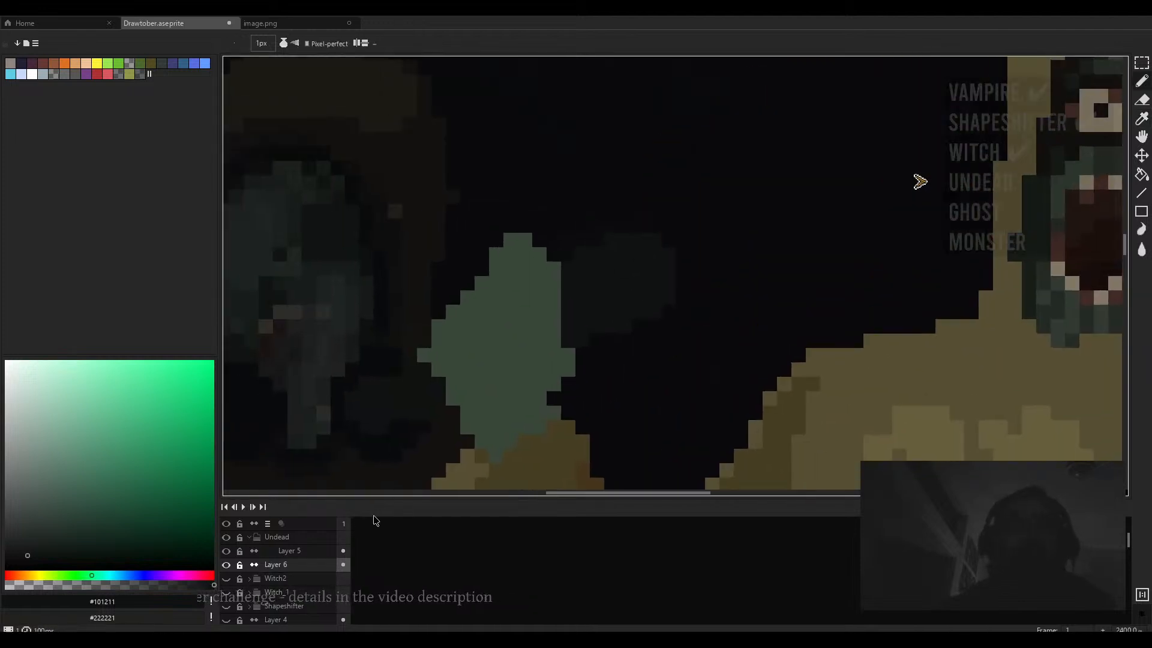
pyautogui.hotkey('ctrl', 'z')
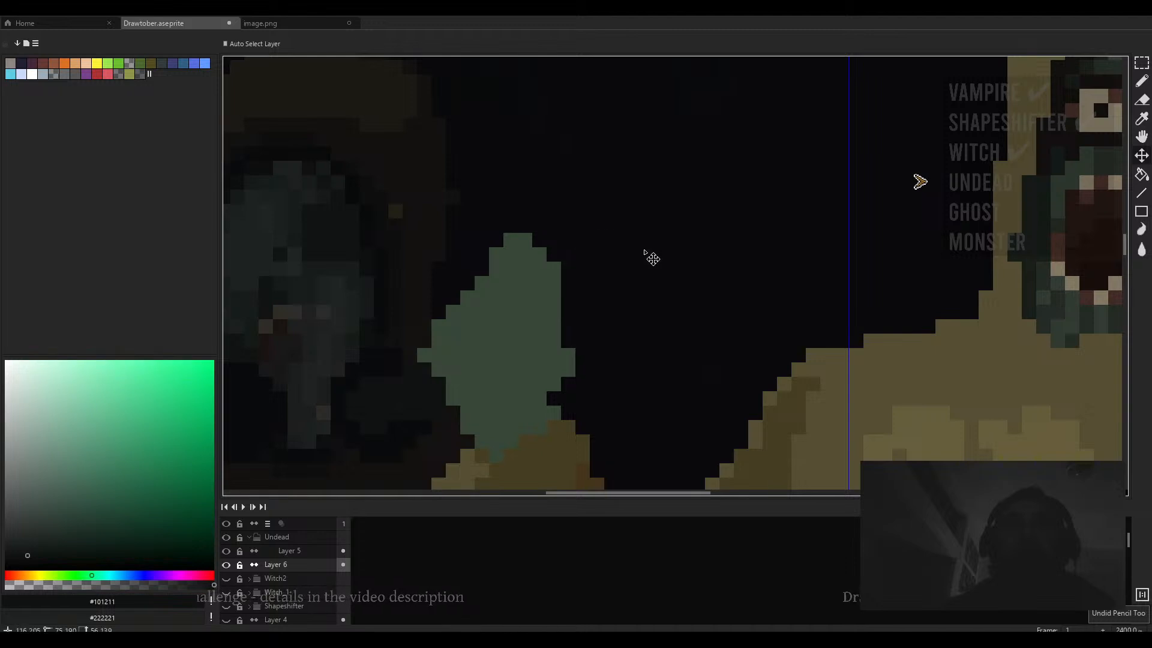
# - Switch to Layer 5 and erase the dark shape beside the raised hand with a 3 px eraser
pyautogui.press('b')
pyautogui.click(303, 552)
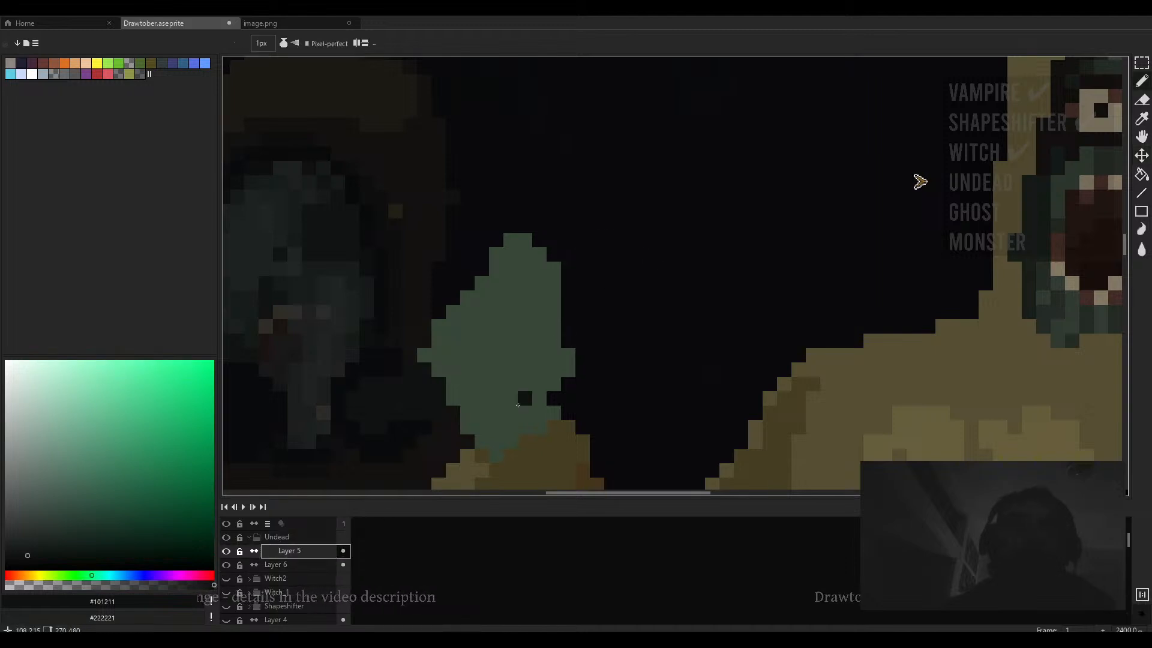
pyautogui.keyDown('alt'); pyautogui.click(411, 394); pyautogui.keyUp('alt')
pyautogui.keyDown('ctrl'); pyautogui.click(411, 394); pyautogui.keyUp('ctrl')
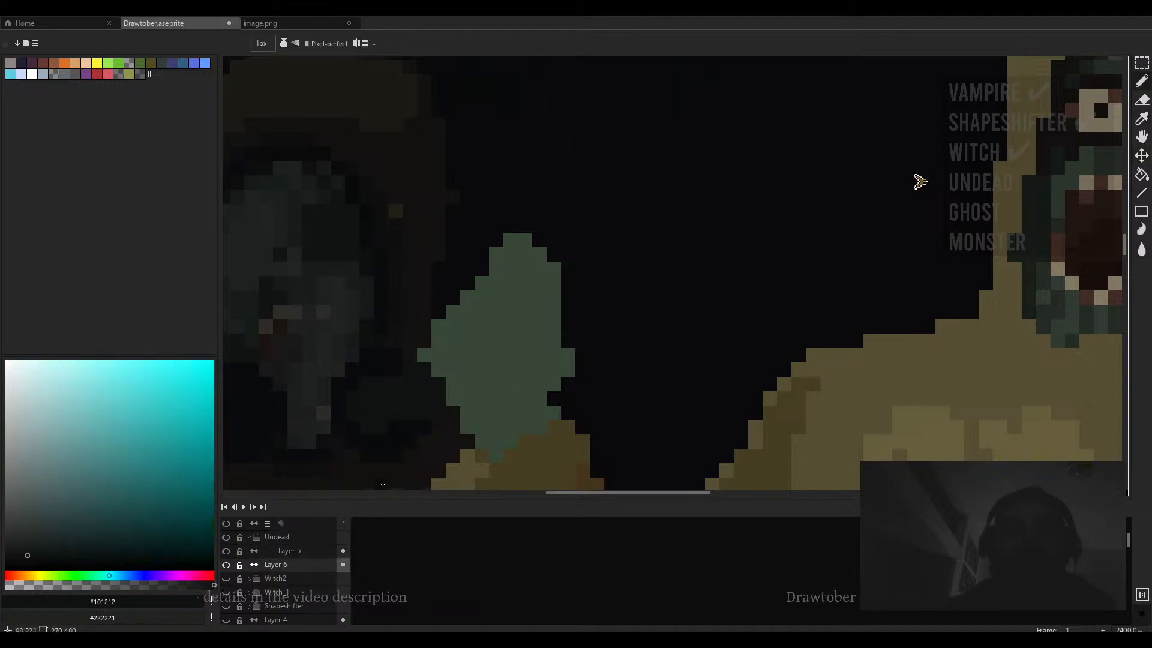
pyautogui.moveTo(408, 455); pyautogui.dragTo(460, 402)
pyautogui.press('e')
pyautogui.hotkey('ctrl', 'z')
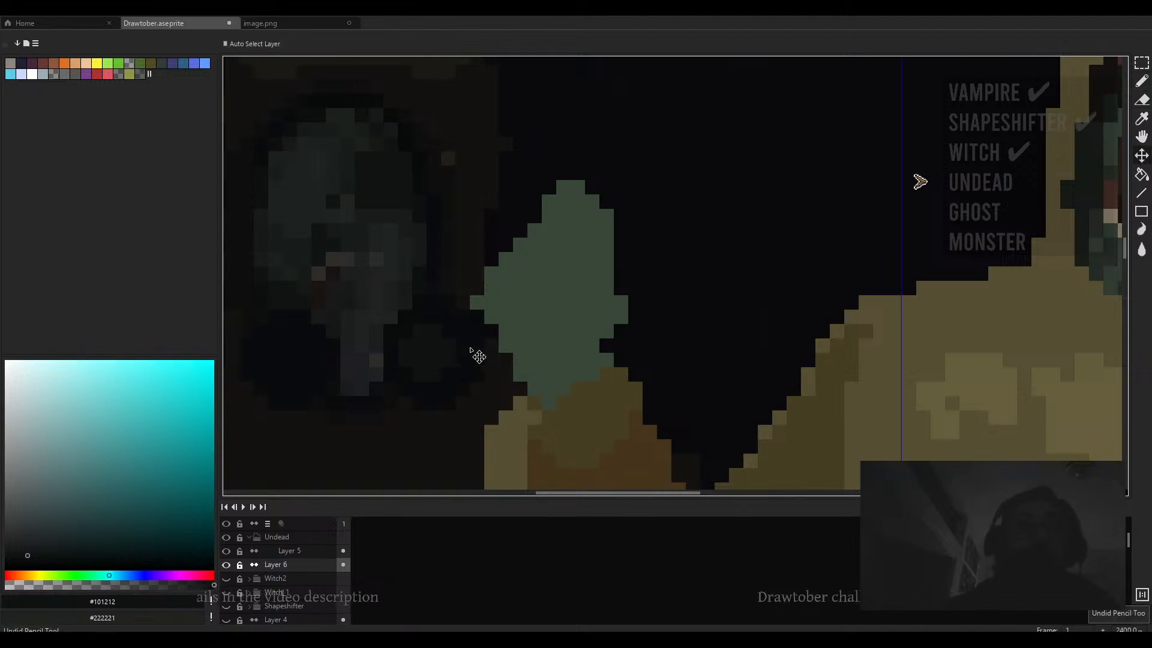
pyautogui.hscroll(3, 527, 336)
pyautogui.keyDown('ctrl'); pyautogui.click(580, 328); pyautogui.keyUp('ctrl')
pyautogui.moveTo(642, 276); pyautogui.dragTo(618, 277)
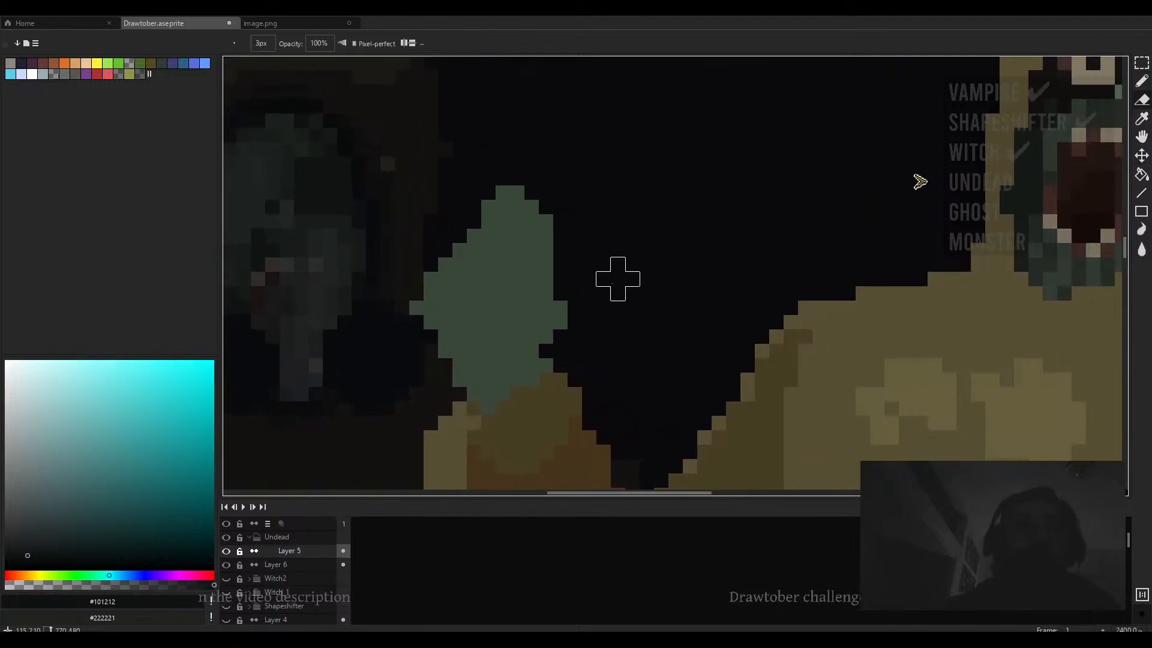
# - Pick a dark teal-grey colour and outline a round microphone head on a short cord above the raised hand
pyautogui.press('b')
pyautogui.scroll(-2, 363, 360)
pyautogui.click(28, 549)
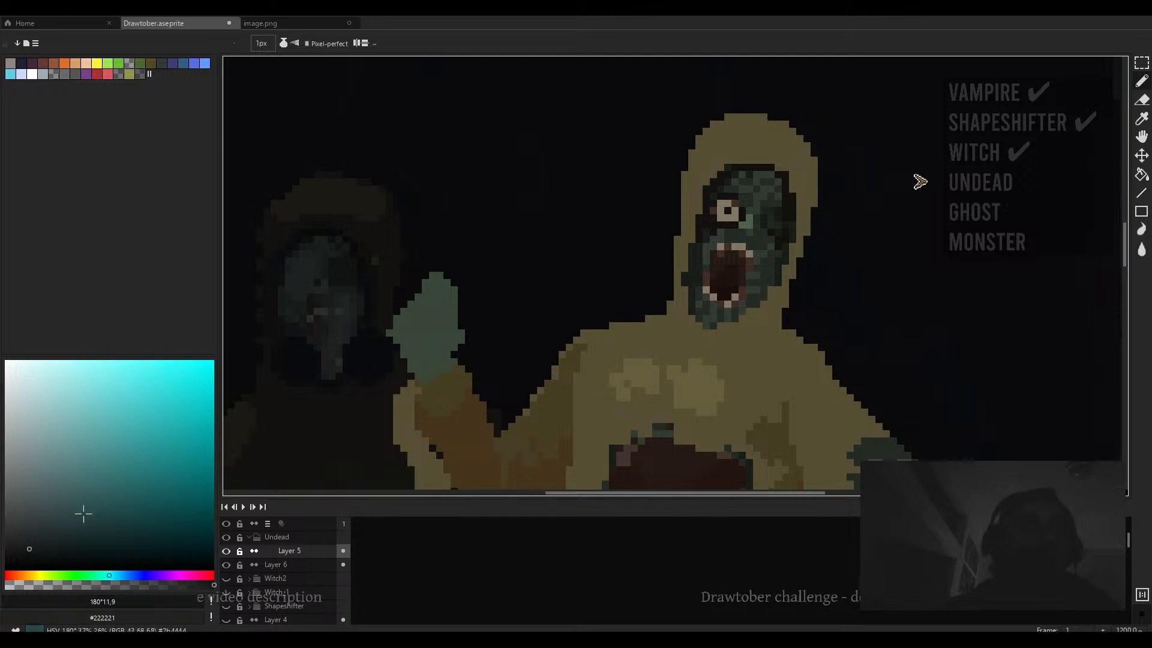
pyautogui.scroll(1, 427, 308)
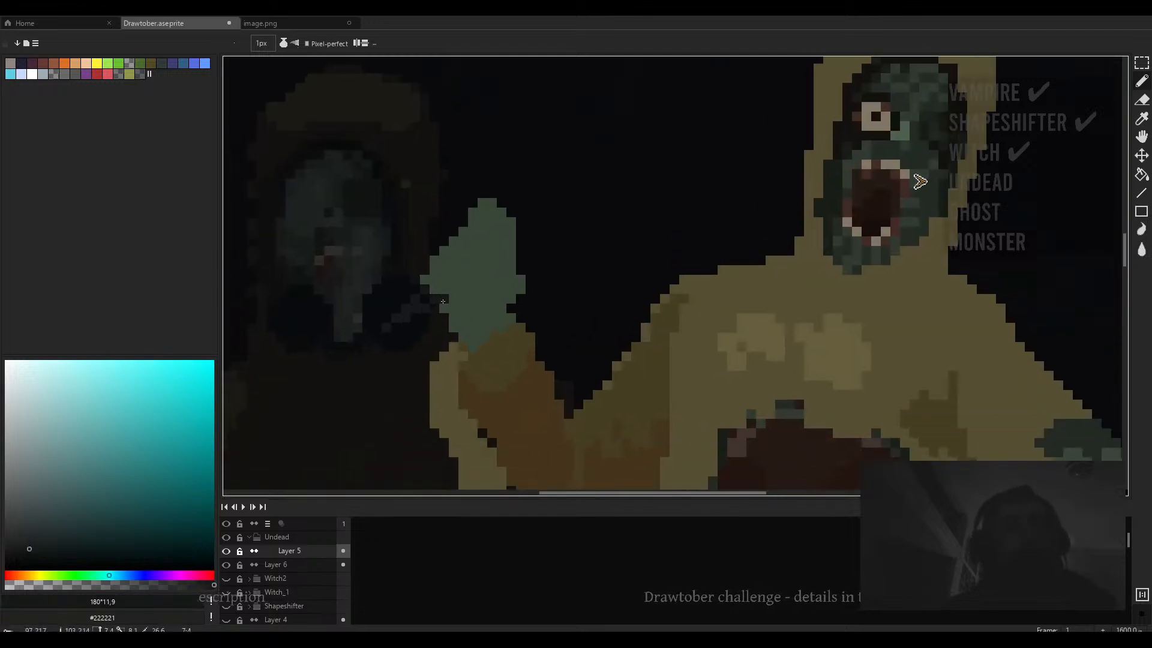
pyautogui.moveTo(511, 268); pyautogui.dragTo(492, 288)
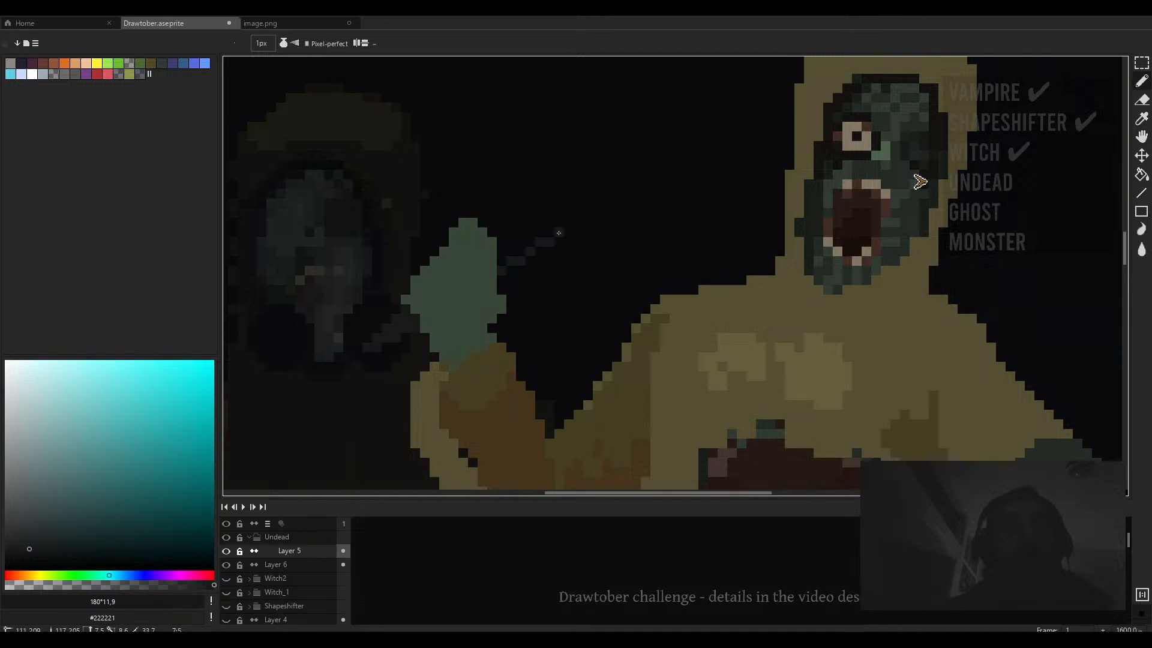
pyautogui.keyDown('shift'); pyautogui.click(566, 213); pyautogui.keyUp('shift')
pyautogui.keyDown('shift'); pyautogui.click(561, 194); pyautogui.keyUp('shift')
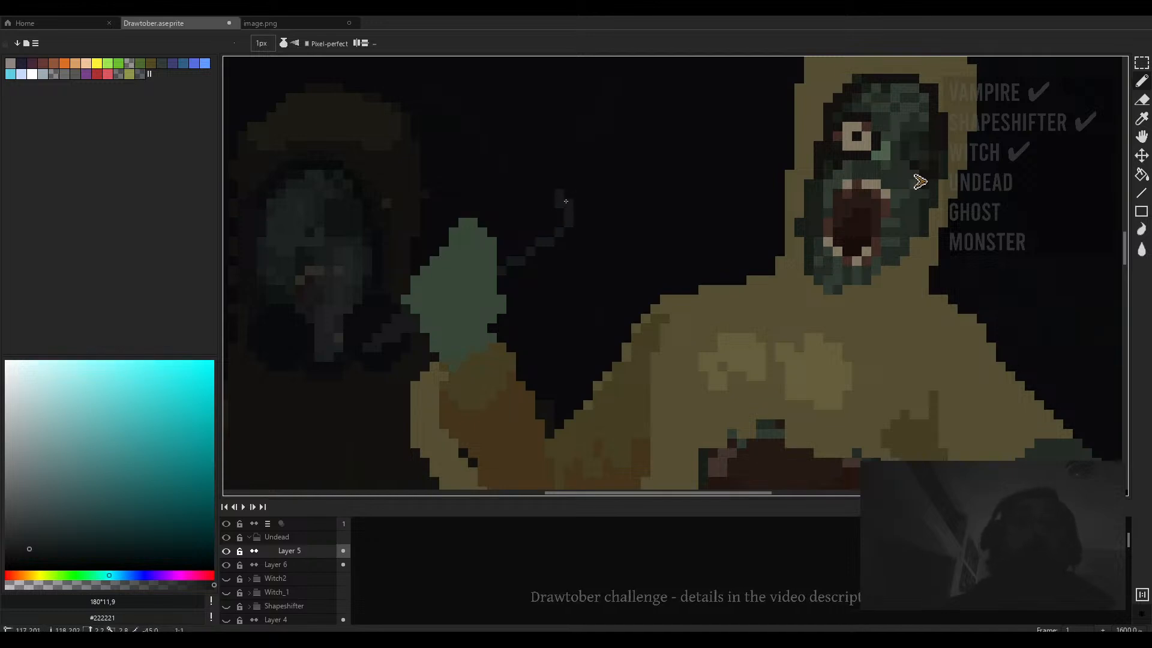
pyautogui.keyDown('shift'); pyautogui.click(566, 203); pyautogui.keyUp('shift')
pyautogui.keyDown('shift'); pyautogui.click(564, 188); pyautogui.keyUp('shift')
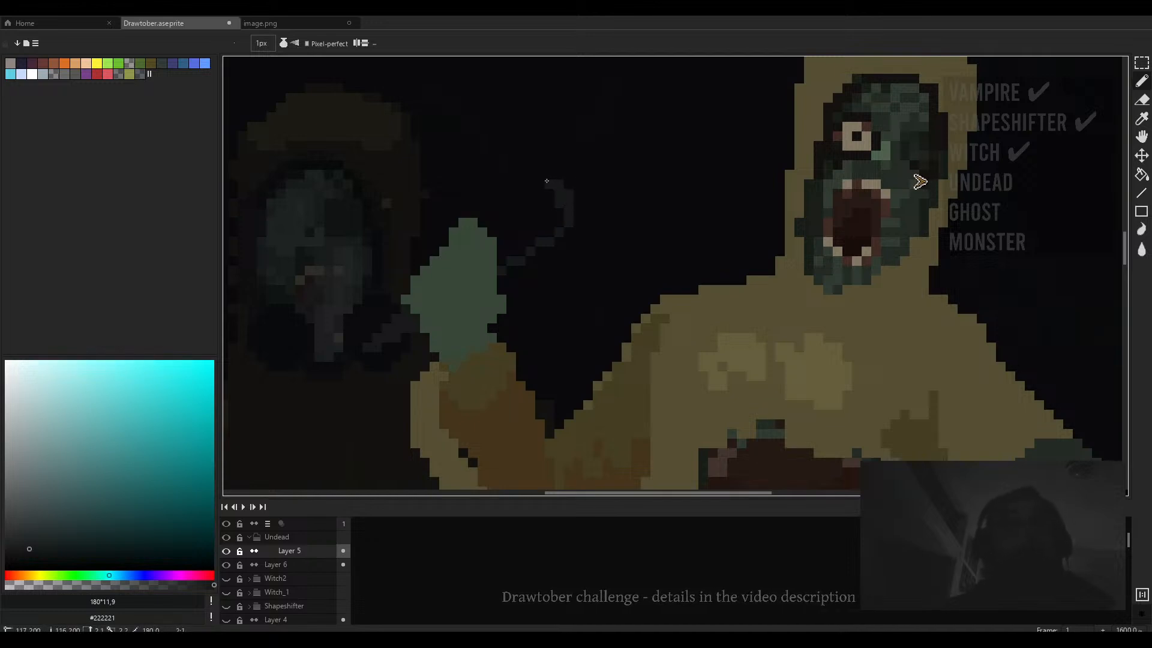
pyautogui.keyDown('shift'); pyautogui.click(549, 177); pyautogui.keyUp('shift')
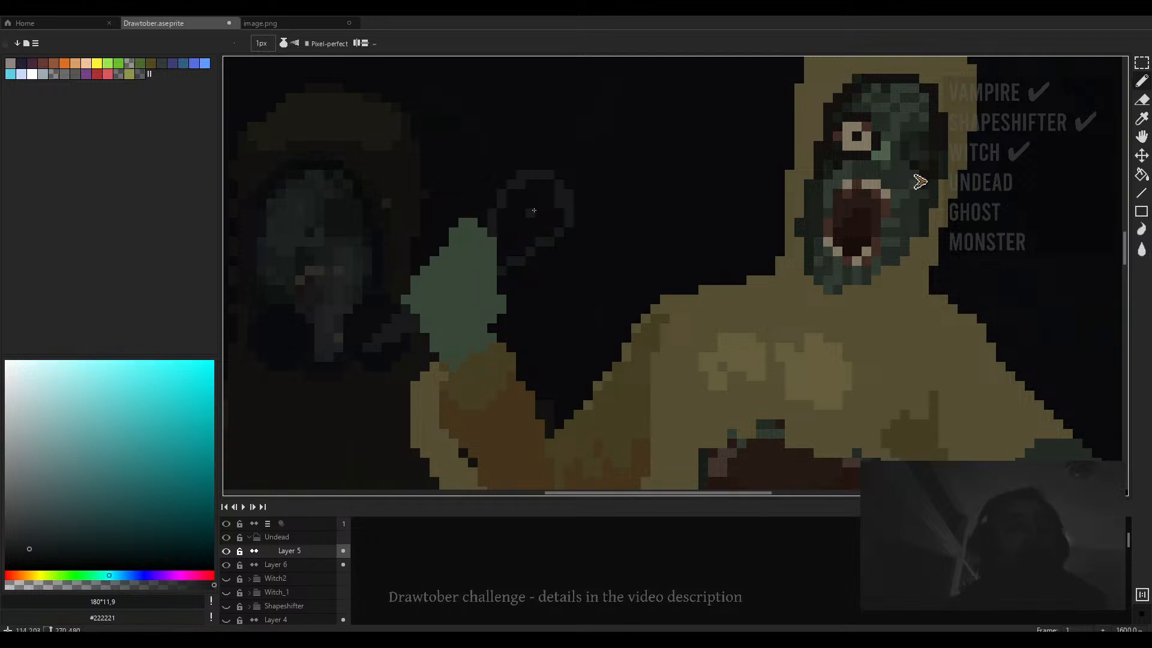
# - Fill the microphone head outline and touch up its edge with a 3 px brush
pyautogui.press('g')
pyautogui.scroll(-3, 515, 223)
pyautogui.scroll(4, 525, 222)
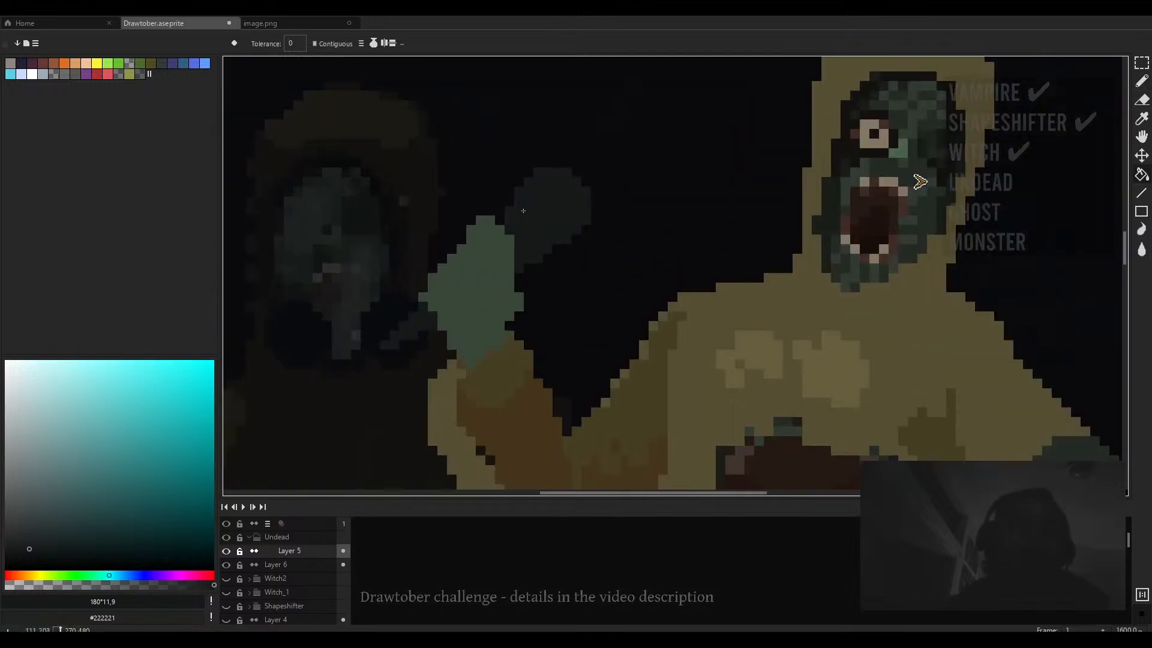
pyautogui.press('b')
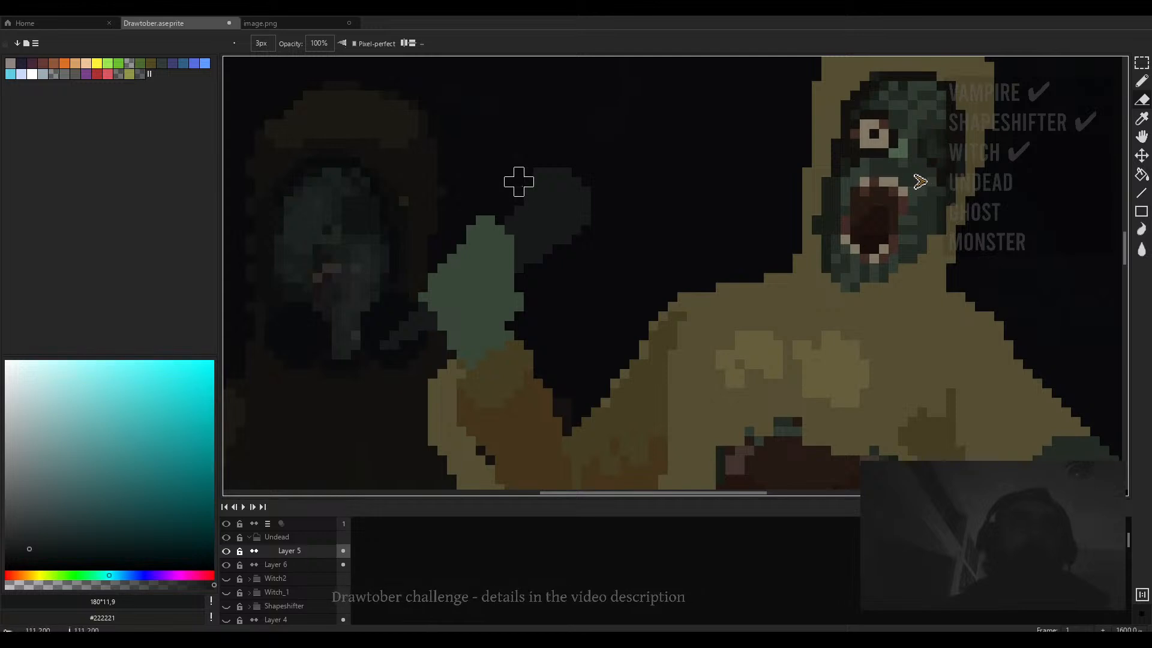
pyautogui.moveTo(519, 182); pyautogui.dragTo(576, 162)
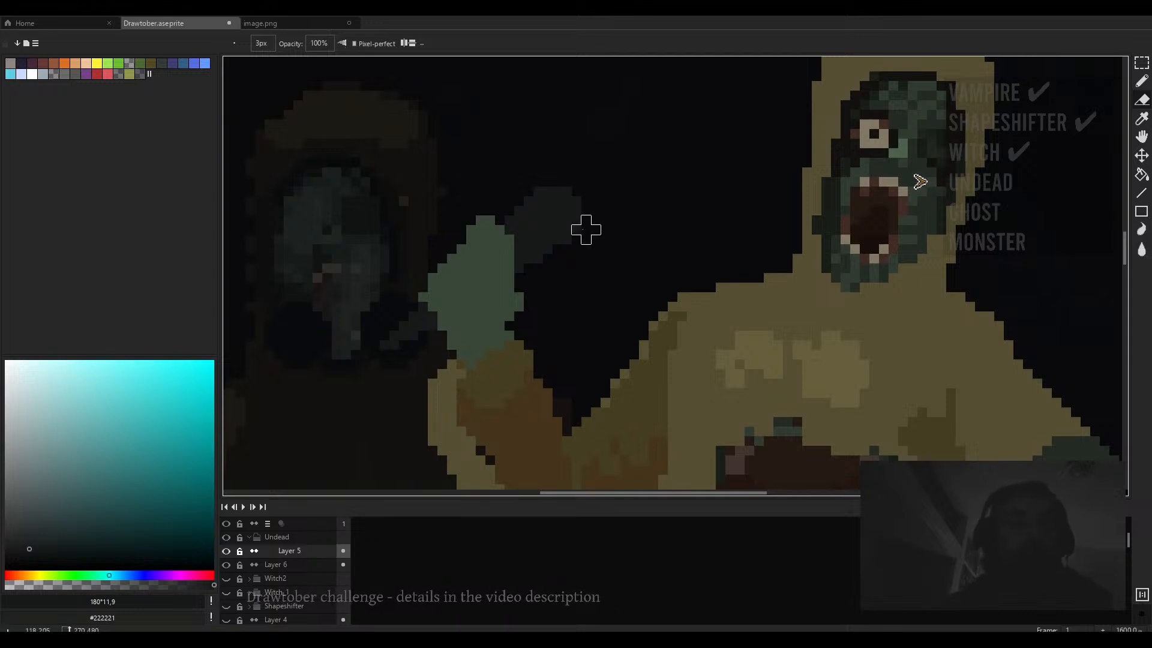
# - Refine the microphone head strokes and review the figure at lower zoom
pyautogui.scroll(-4, 585, 231)
pyautogui.moveTo(587, 239); pyautogui.dragTo(546, 163)
pyautogui.keyDown('alt'); pyautogui.click(536, 130); pyautogui.keyUp('alt')
pyautogui.moveTo(473, 182); pyautogui.dragTo(514, 125)
pyautogui.scroll(1, 506, 114)
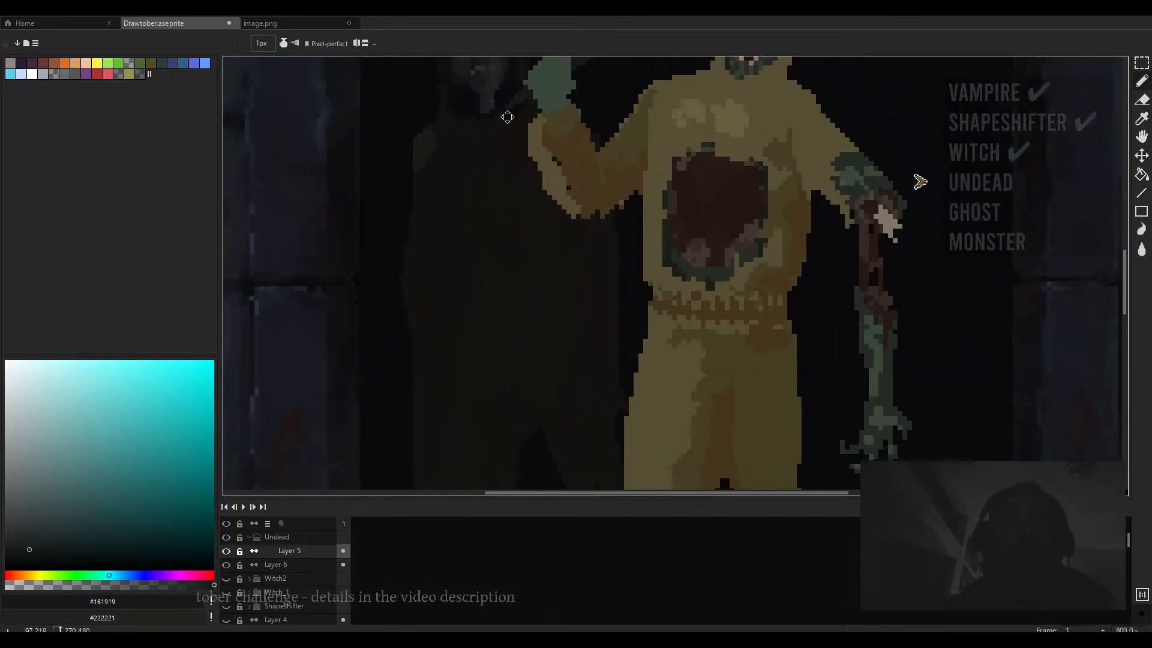
pyautogui.scroll(-1, 507, 112)
pyautogui.scroll(1, 506, 112)
pyautogui.keyDown('ctrl'); pyautogui.scroll(-1, 505, 112); pyautogui.keyUp('ctrl')
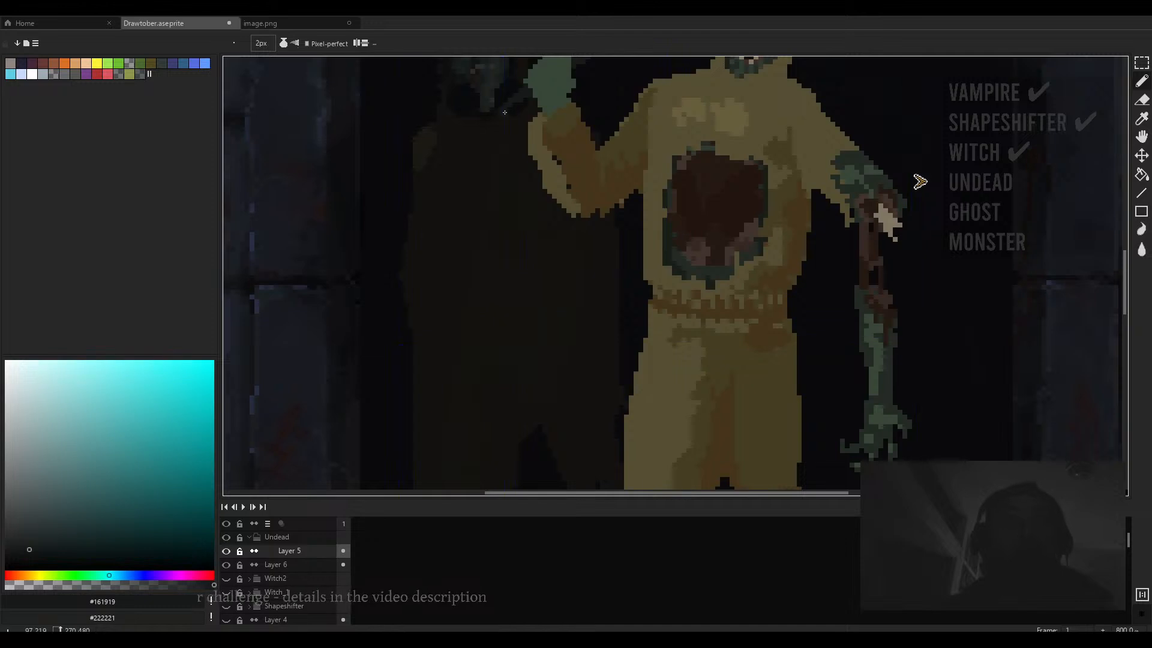
pyautogui.press('-')
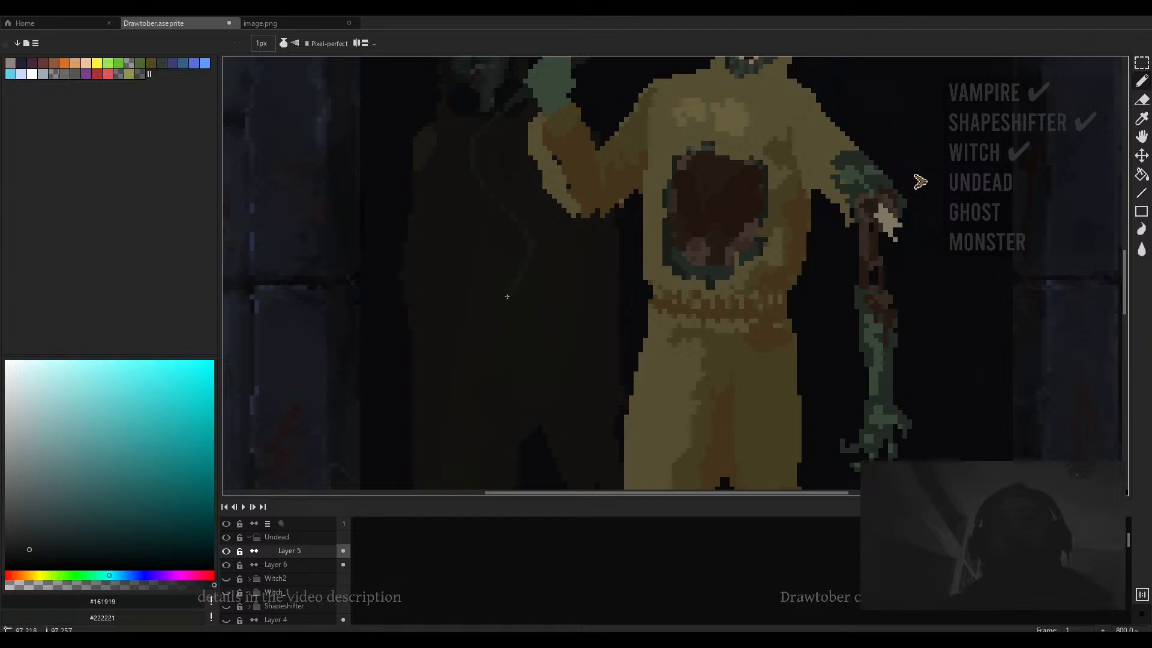
# - Try several strokes for a microphone cord below the raised hand, undoing each one
pyautogui.moveTo(561, 320); pyautogui.dragTo(583, 289)
pyautogui.scroll(-2, 603, 295)
pyautogui.hotkey('ctrl', 'z')
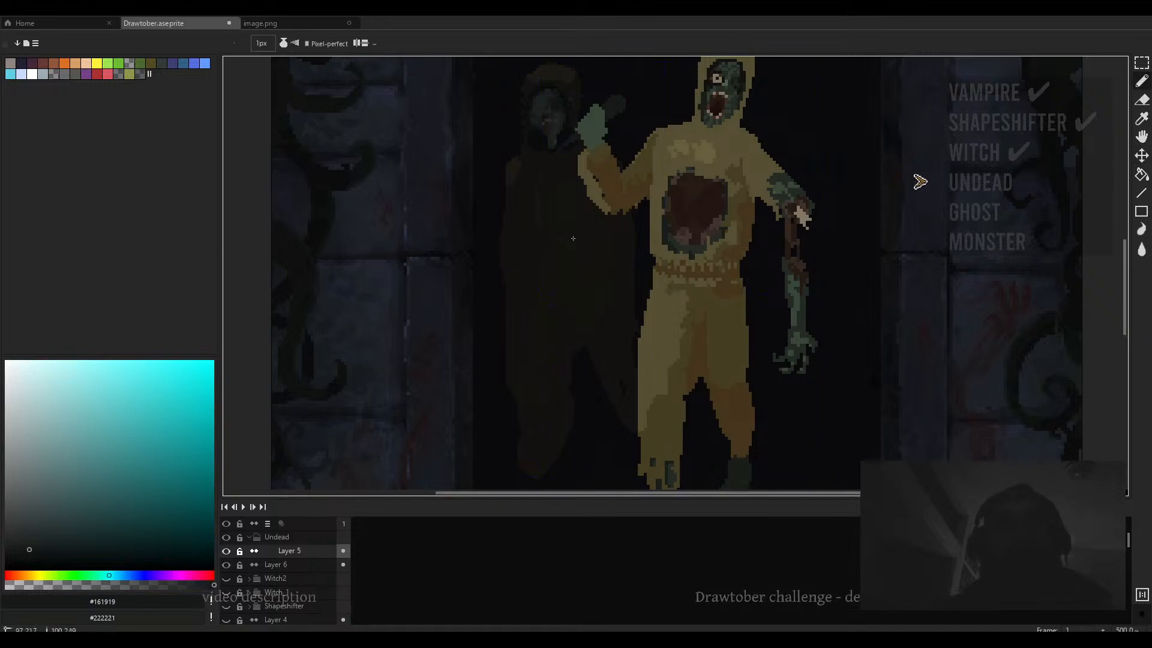
pyautogui.moveTo(552, 218); pyautogui.dragTo(555, 181)
pyautogui.hotkey('ctrl', 'z')
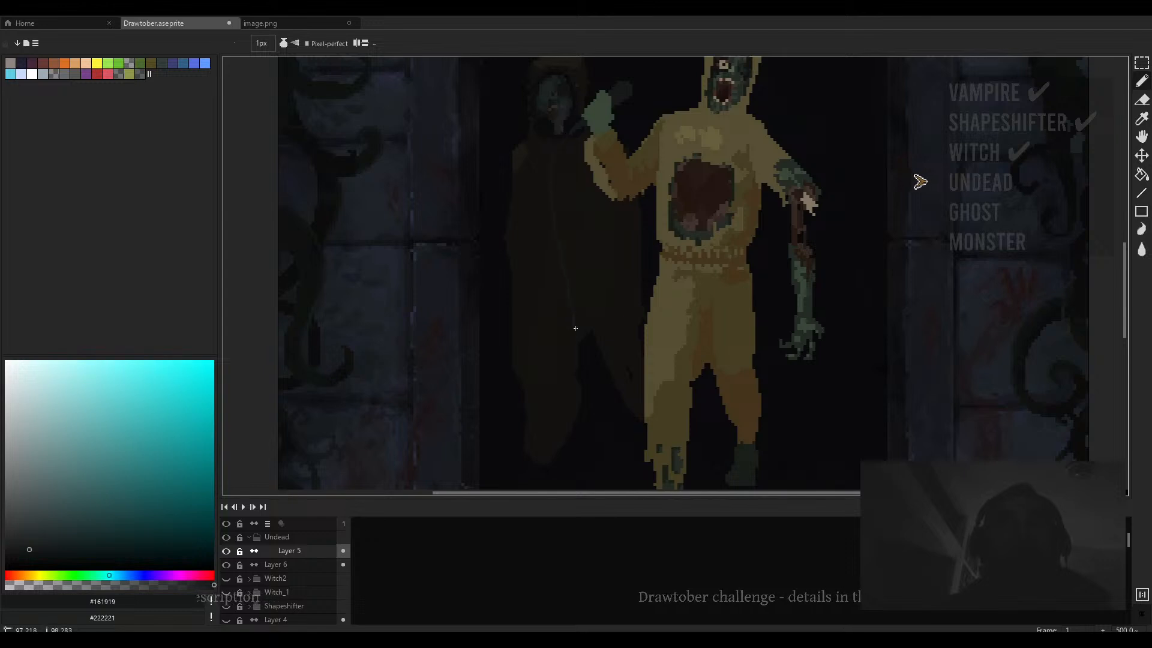
pyautogui.moveTo(548, 319)
pyautogui.mouseDown()
pyautogui.moveTo(526, 298)
pyautogui.moveTo(569, 269)
pyautogui.mouseUp()
pyautogui.hotkey('ctrl', 'z')
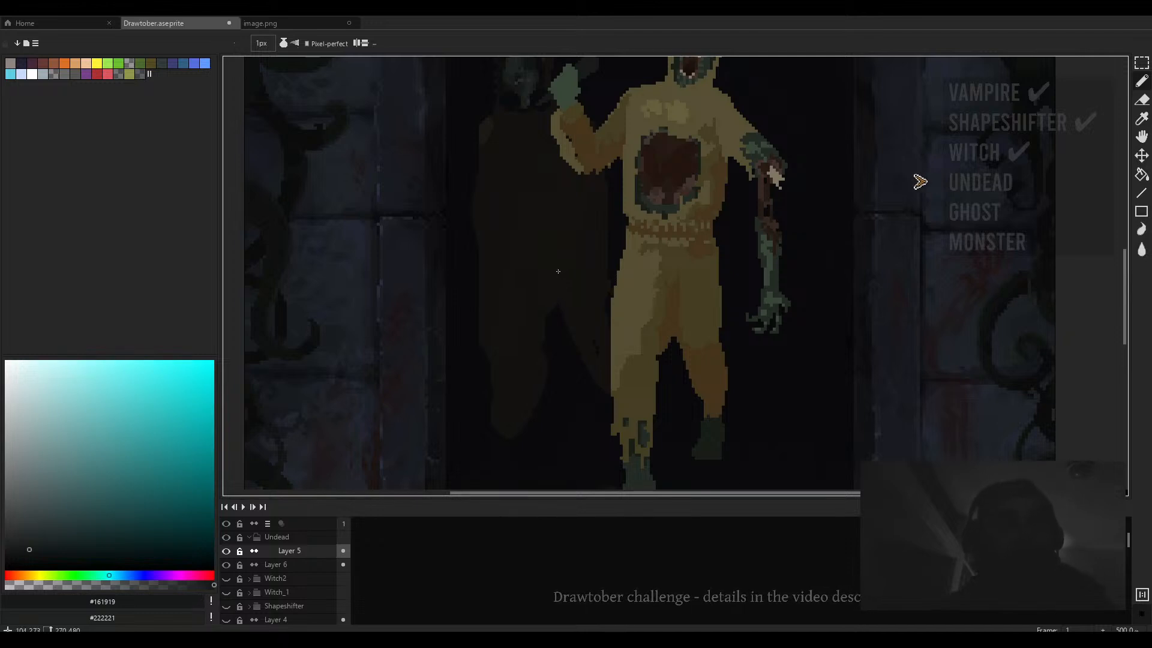
# - Draw a thin cord hanging from the microphone down past the companion to a loop on the floor
pyautogui.moveTo(535, 107); pyautogui.dragTo(537, 81)
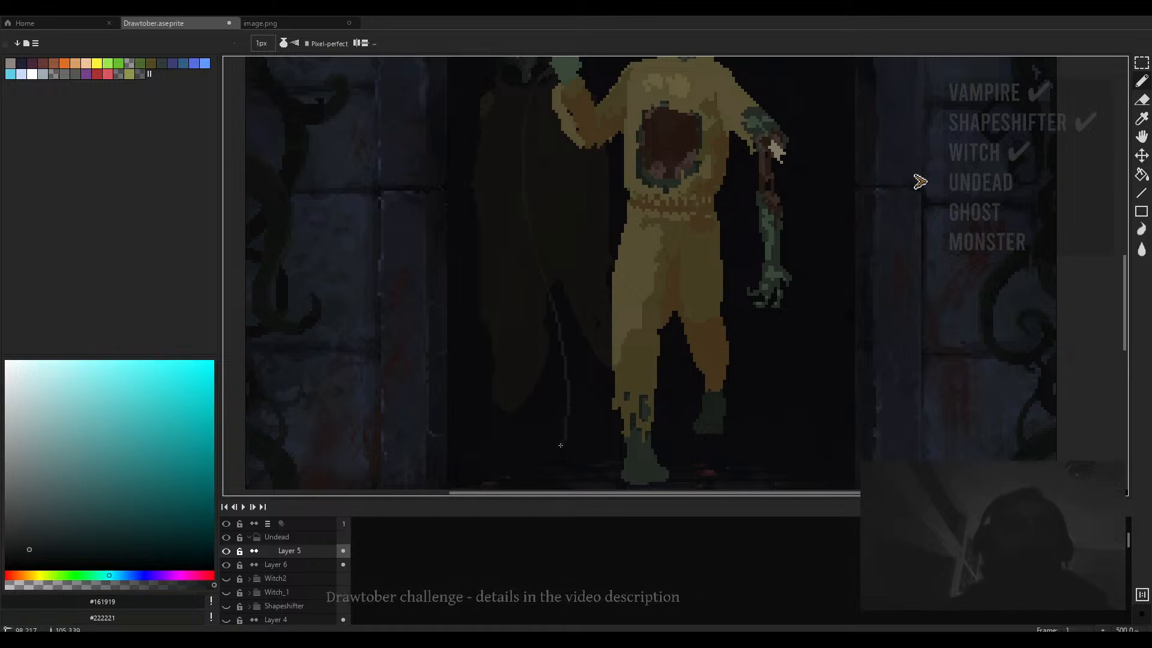
pyautogui.scroll(-3, 542, 423)
pyautogui.scroll(4, 486, 386)
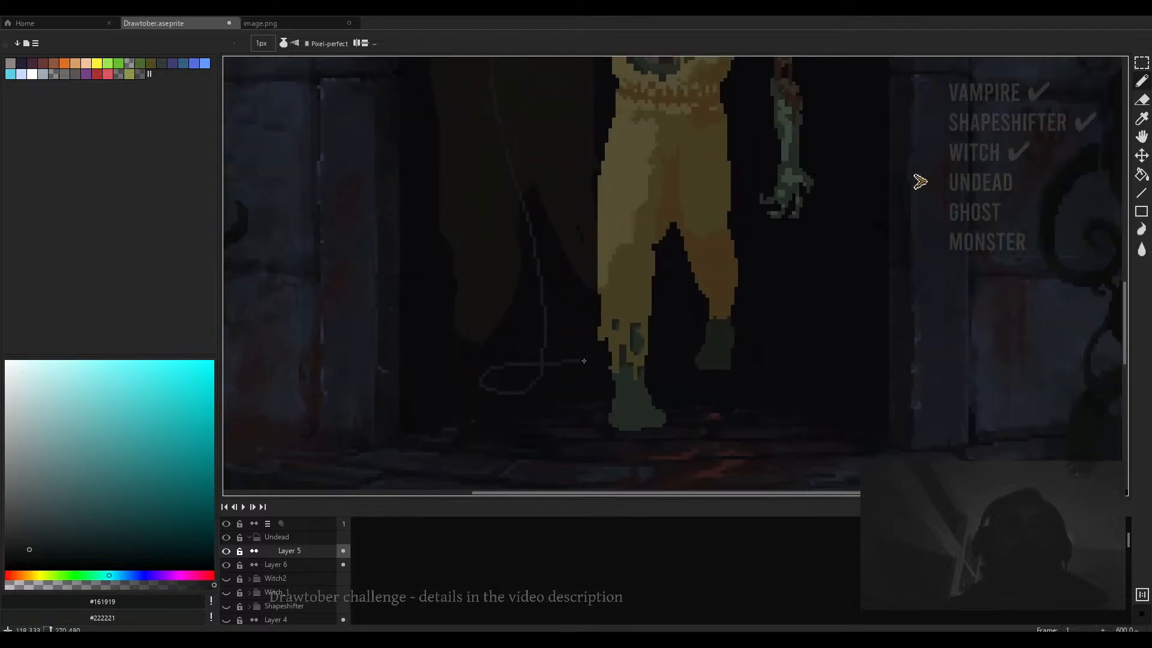
# - Set the eraser's opacity to 14% and switch back to the 1 px brush
pyautogui.press('e')
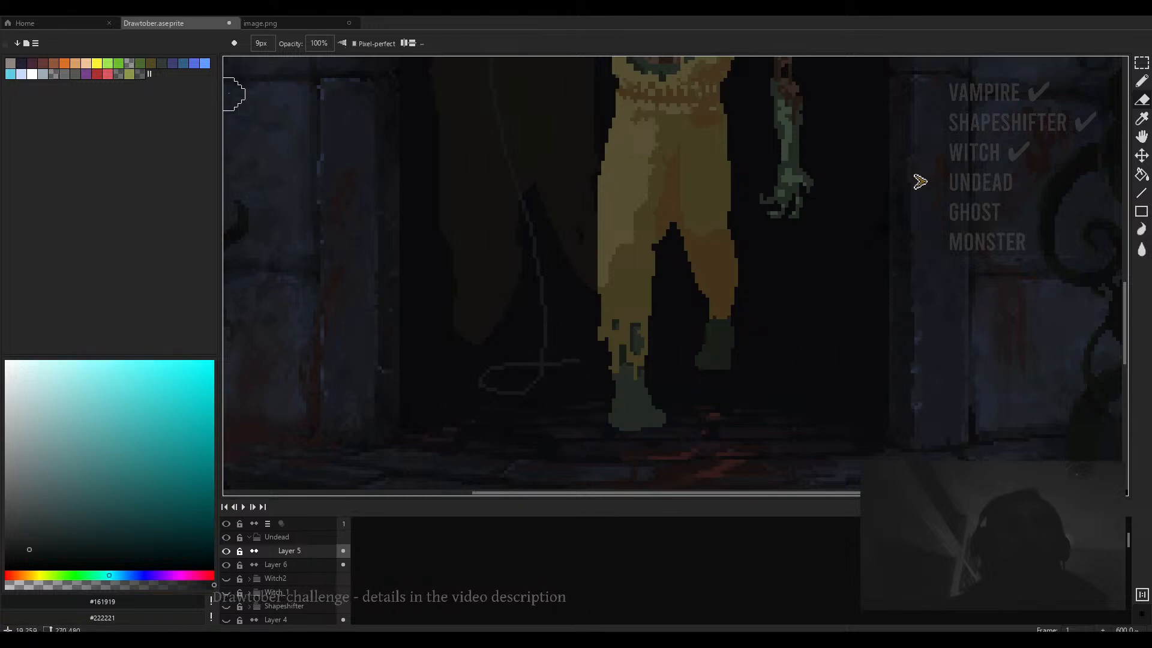
pyautogui.moveTo(330, 58); pyautogui.dragTo(321, 59)
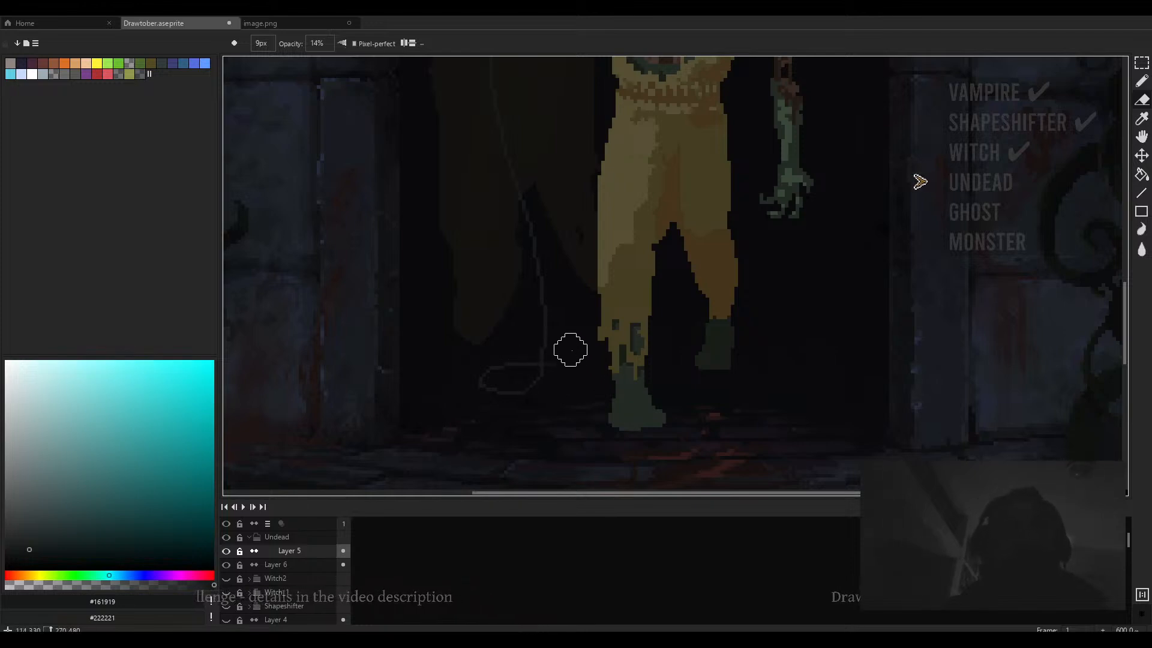
pyautogui.scroll(-4, 563, 360)
pyautogui.press('b')
pyautogui.scroll(2, 555, 356)
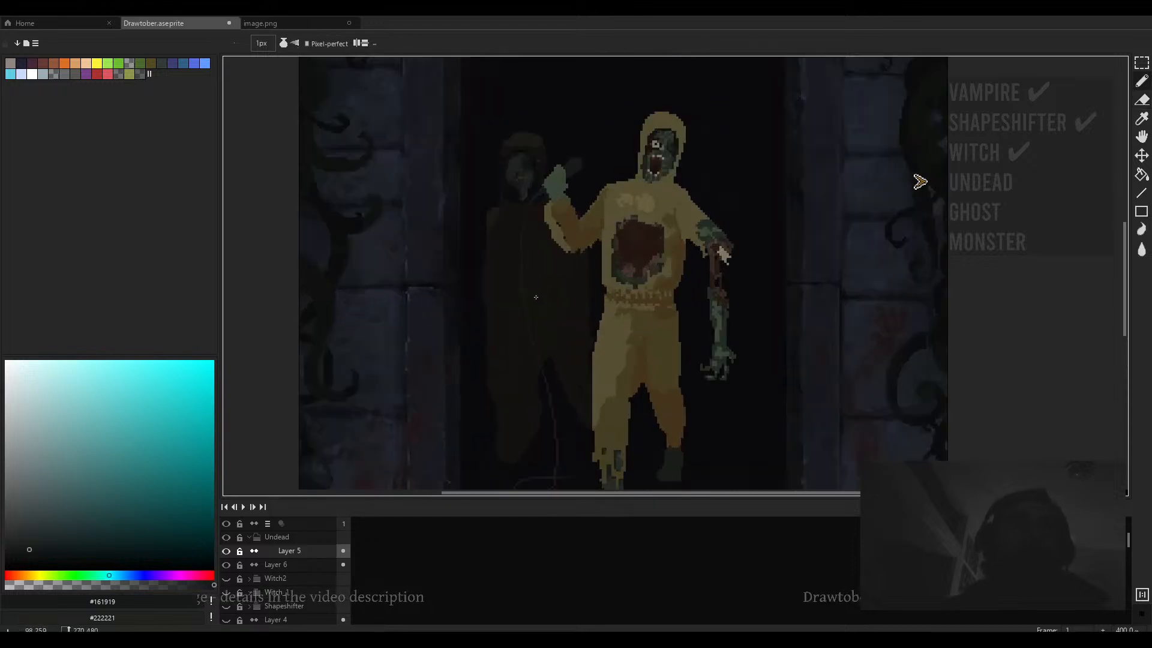
# - Pick a near-black teal colour and examine the microphone head and raised hand at close zoom
pyautogui.scroll(2, 548, 297)
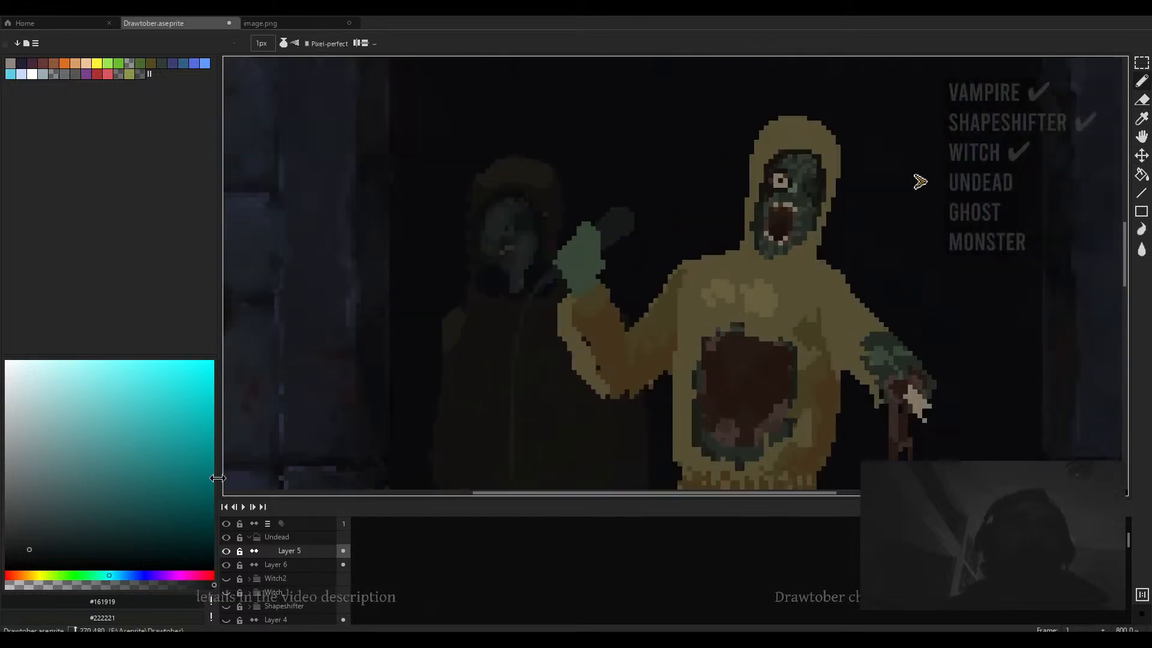
pyautogui.click(31, 551)
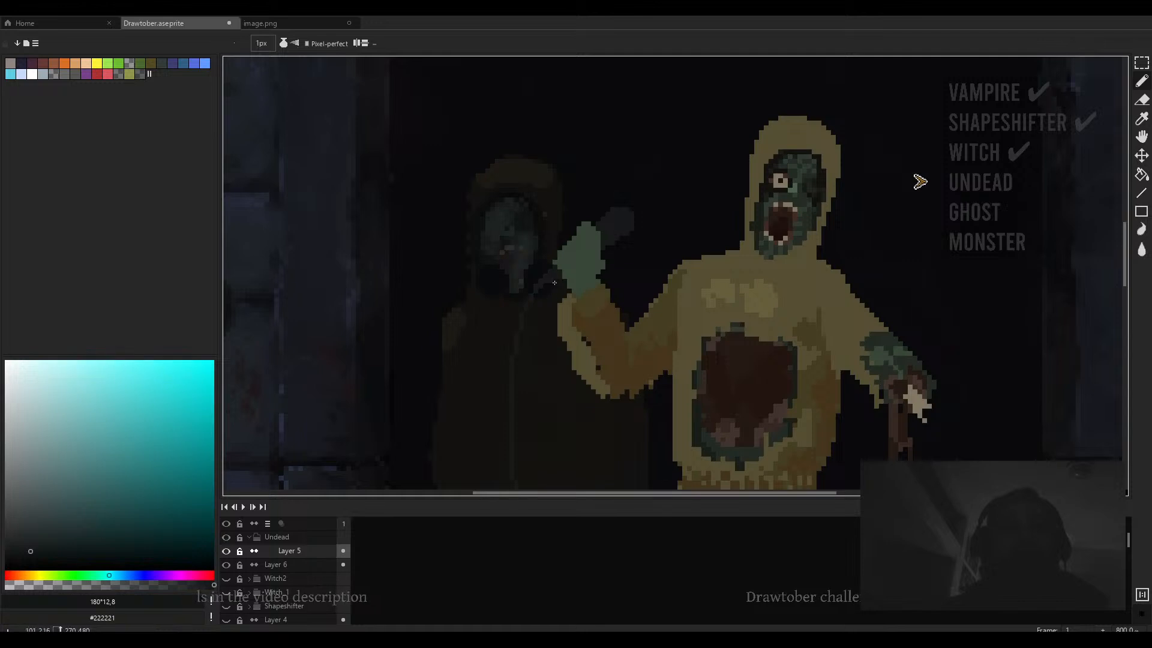
pyautogui.scroll(4, 558, 259)
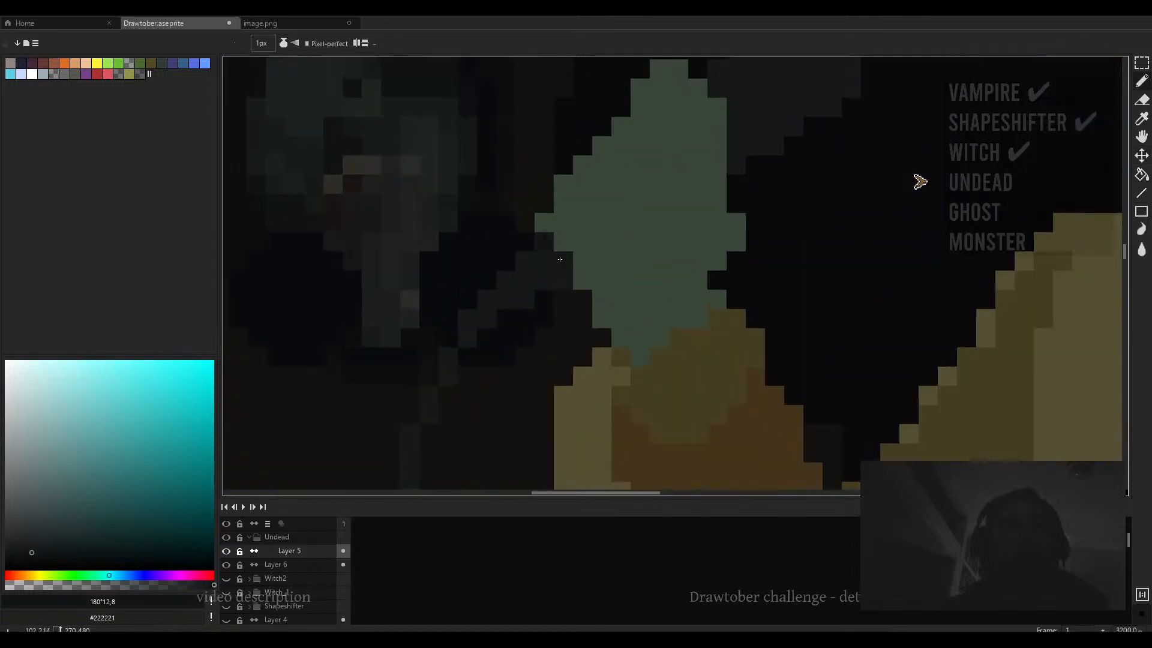
pyautogui.moveTo(676, 220); pyautogui.dragTo(624, 348)
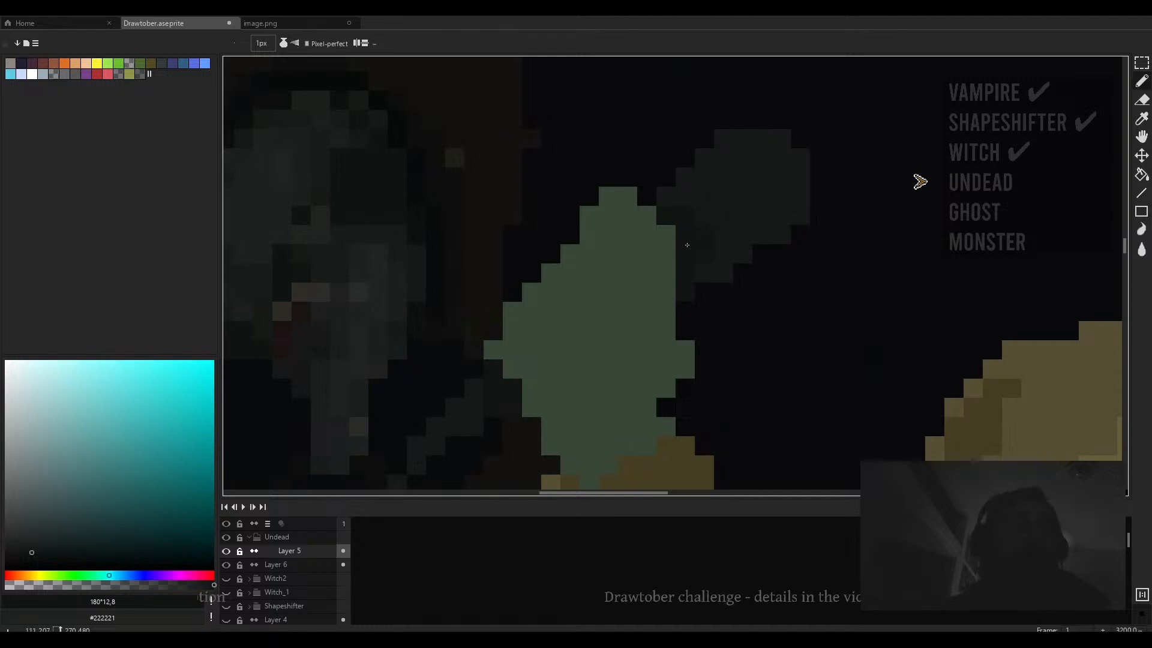
pyautogui.scroll(-6, 700, 274)
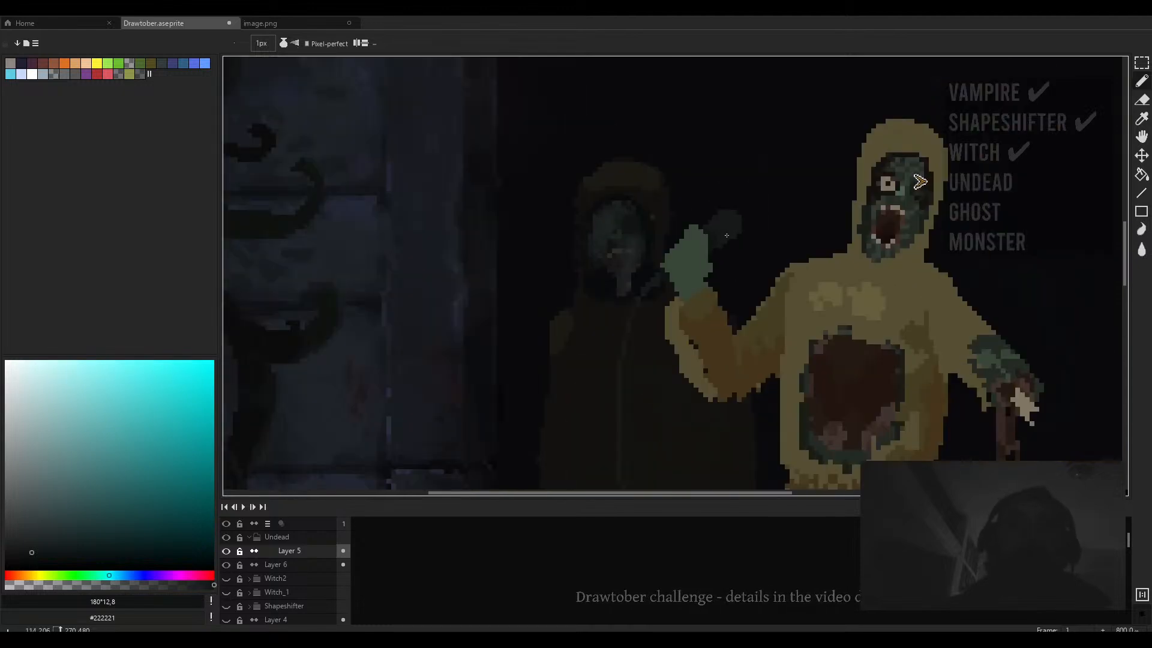
pyautogui.scroll(5, 726, 234)
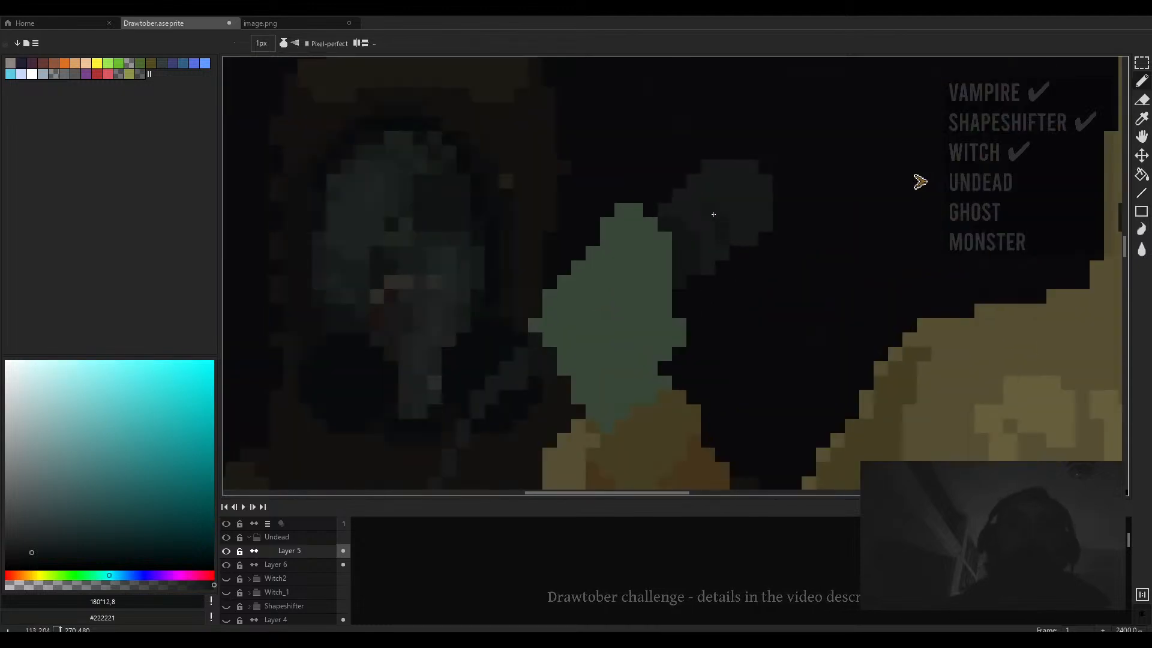
pyautogui.scroll(-4, 683, 197)
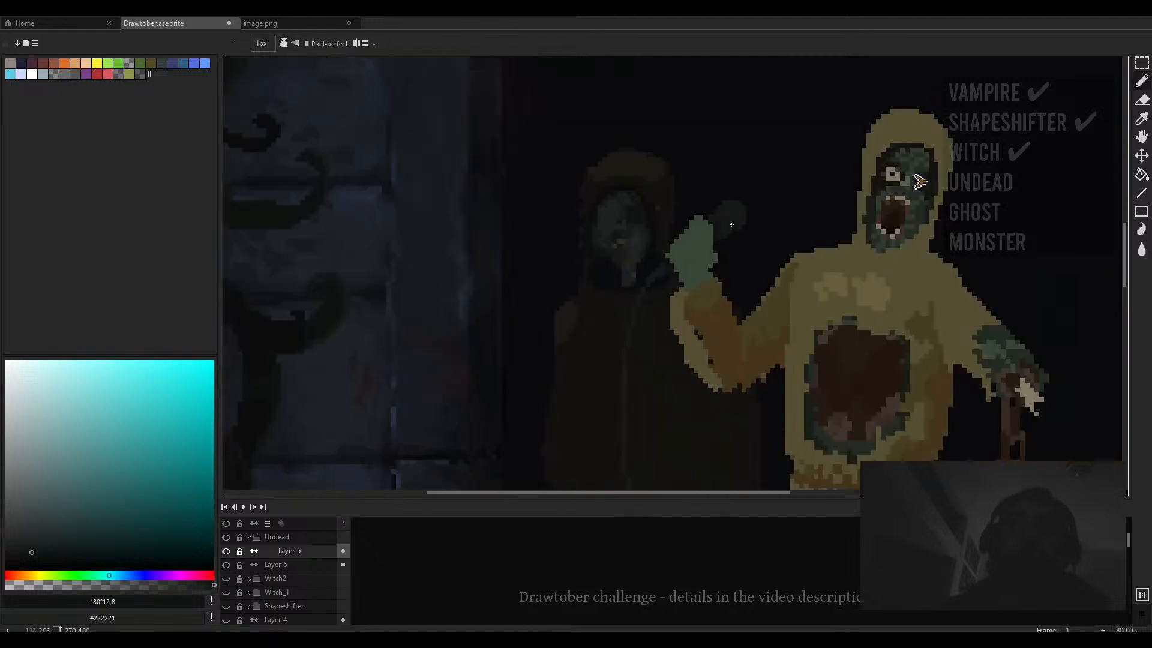
pyautogui.scroll(2, 722, 249)
pyautogui.scroll(-1, 731, 208)
pyautogui.scroll(3, 731, 208)
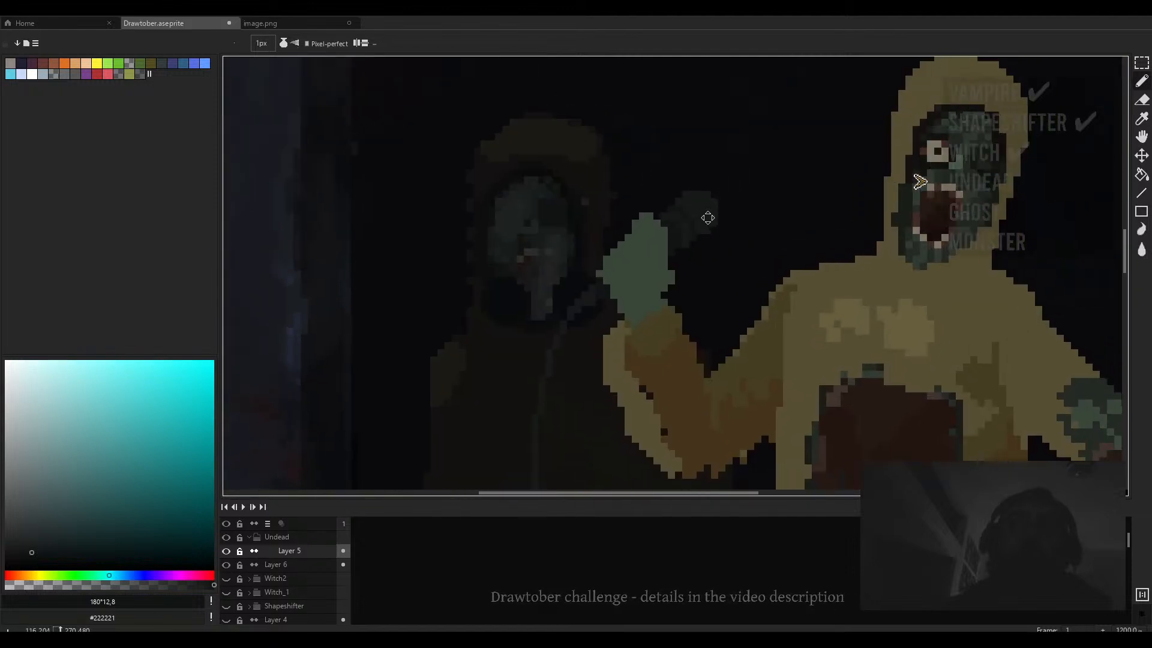
pyautogui.scroll(-1, 707, 216)
pyautogui.moveTo(596, 284); pyautogui.dragTo(549, 333)
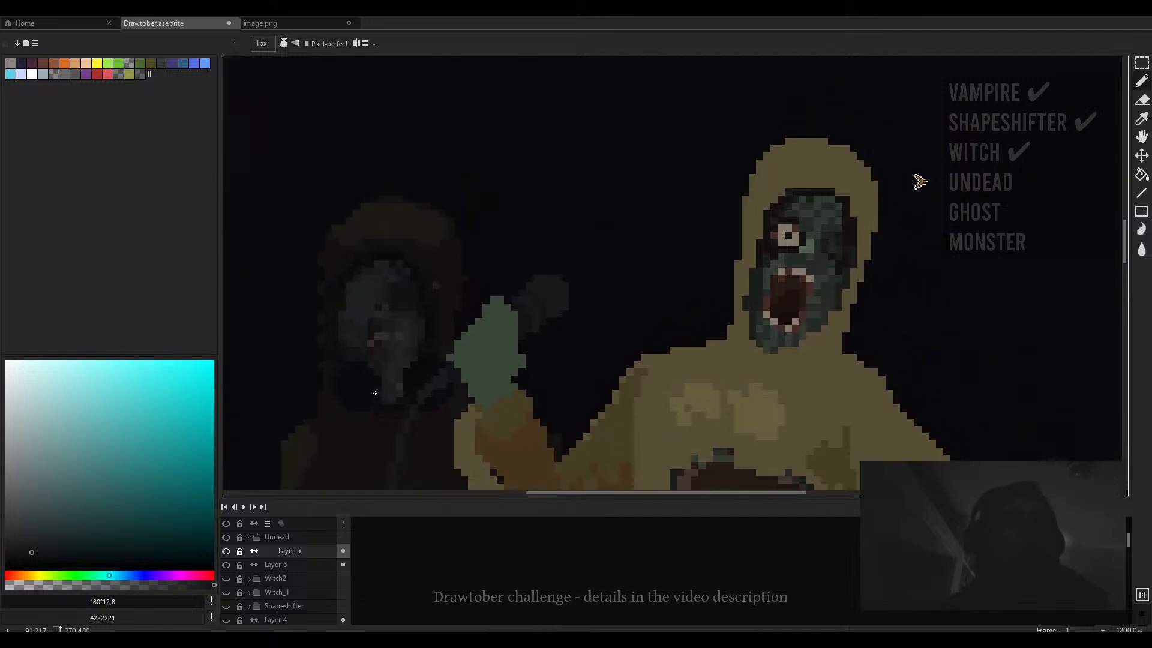
pyautogui.scroll(2, 543, 309)
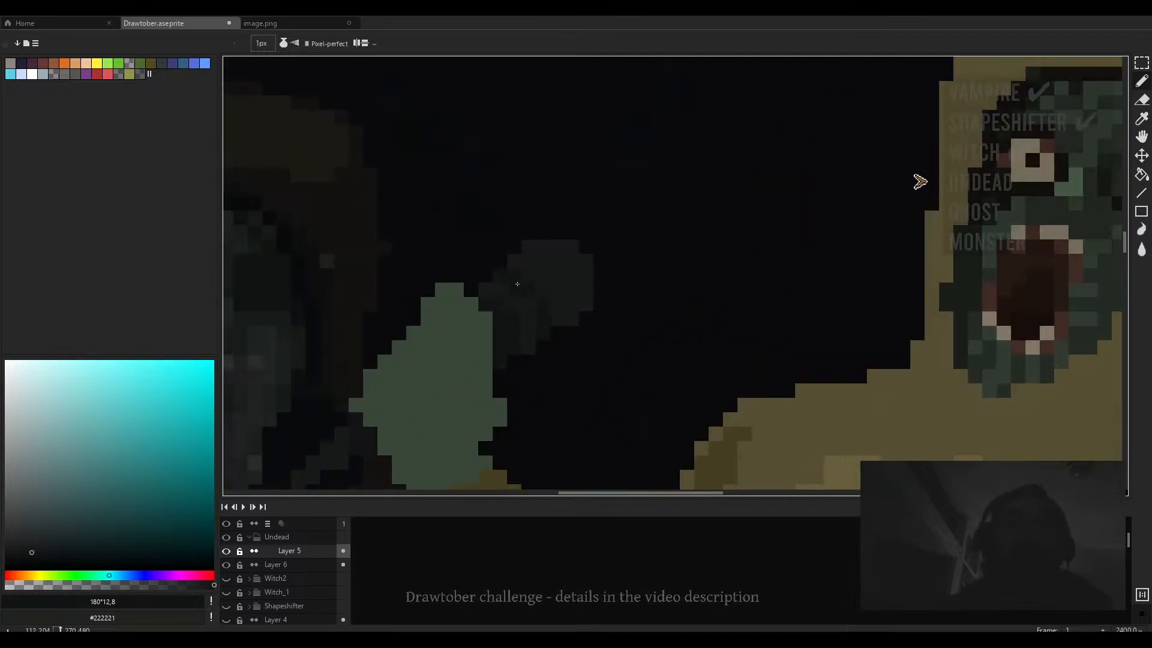
# - Sample dark teal shades from the microphone head and retouch its pixels with the brush
pyautogui.click(34, 546)
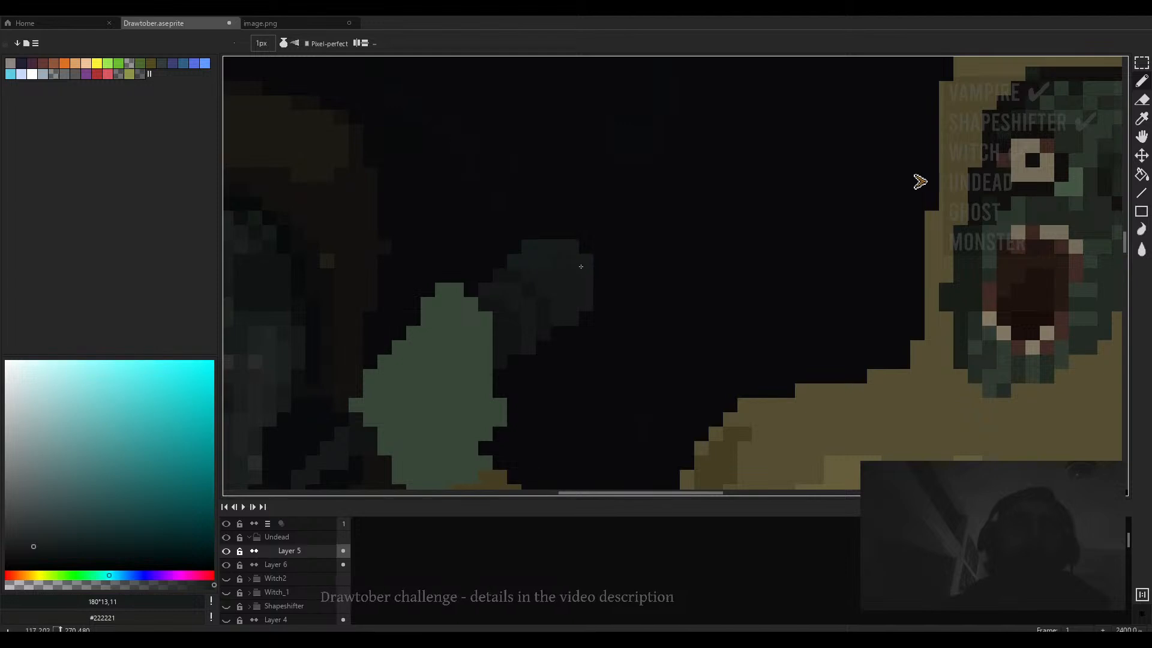
pyautogui.scroll(-3, 578, 322)
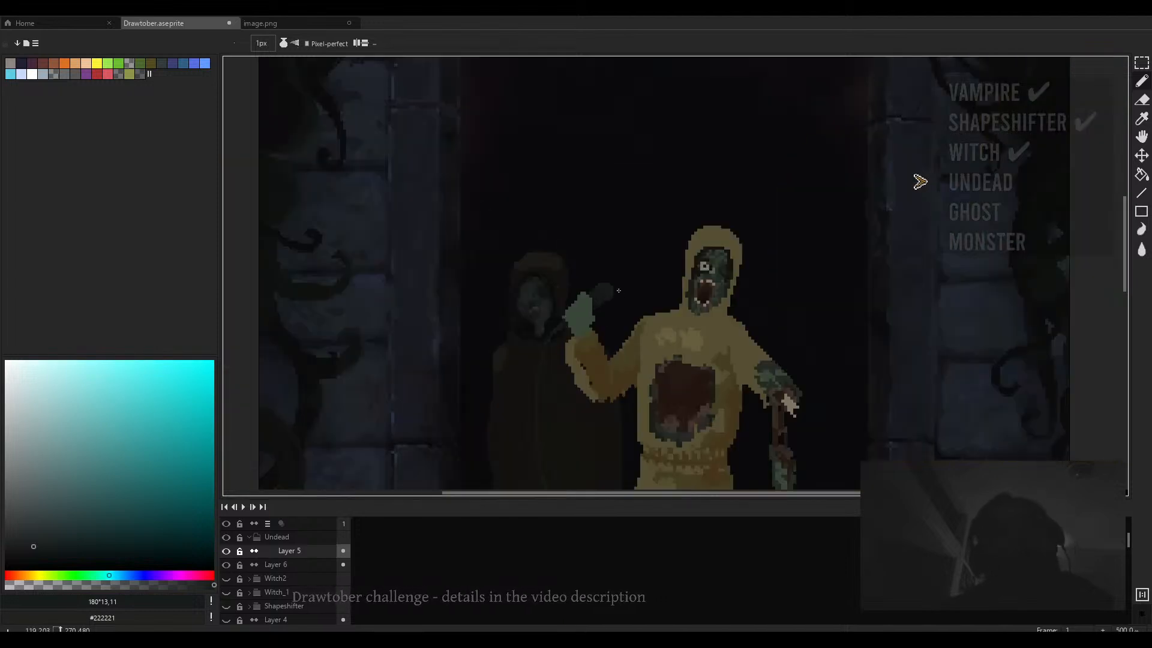
pyautogui.scroll(2, 603, 292)
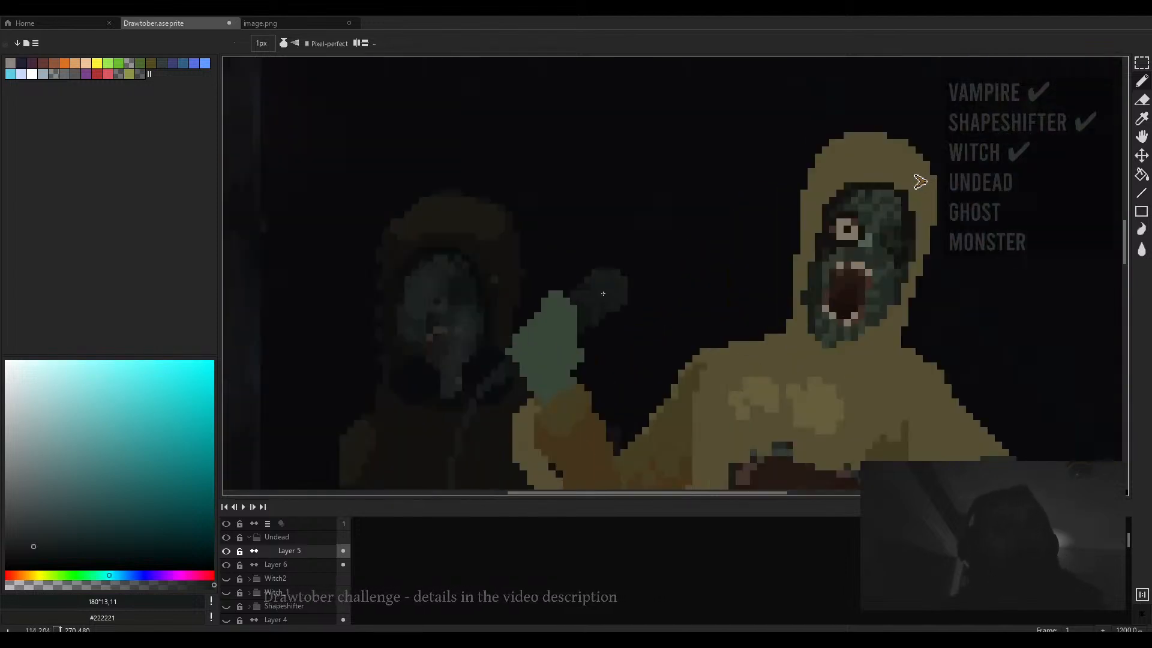
pyautogui.scroll(2, 603, 293)
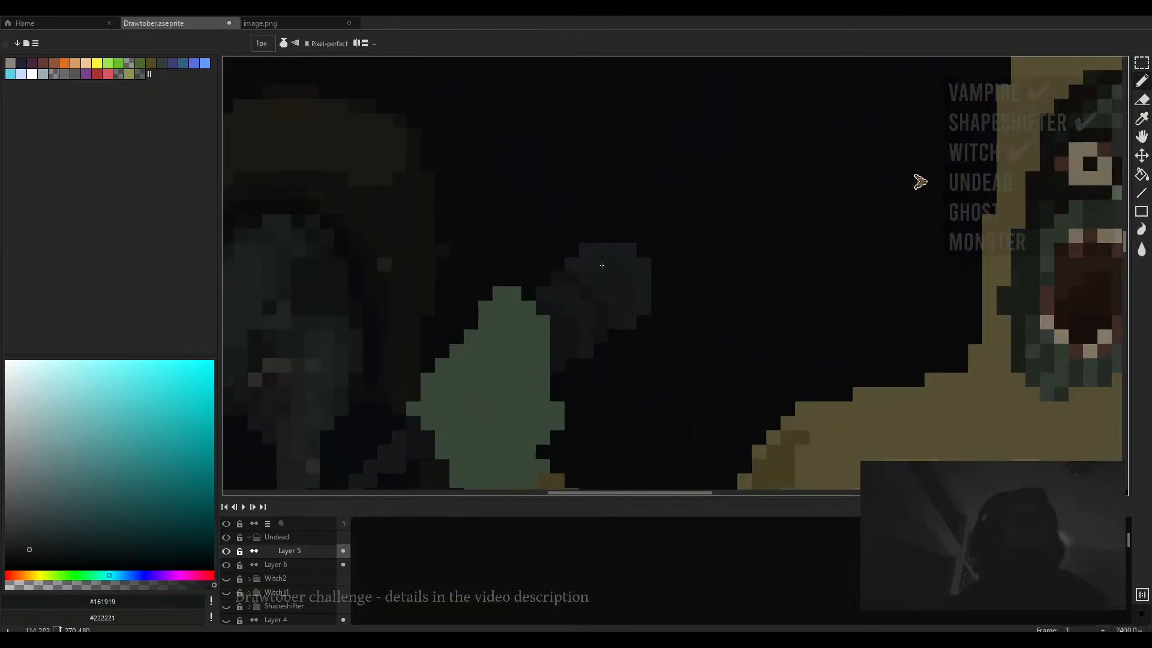
pyautogui.moveTo(597, 310); pyautogui.dragTo(643, 242)
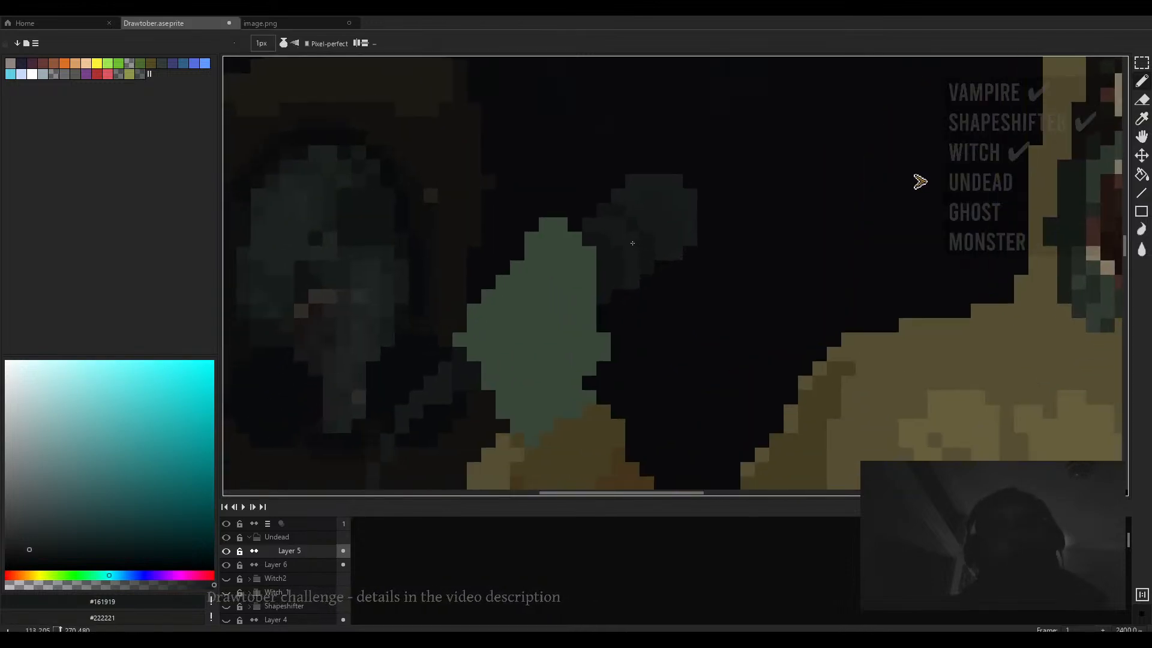
pyautogui.keyDown('alt'); pyautogui.click(619, 268); pyautogui.keyUp('alt')
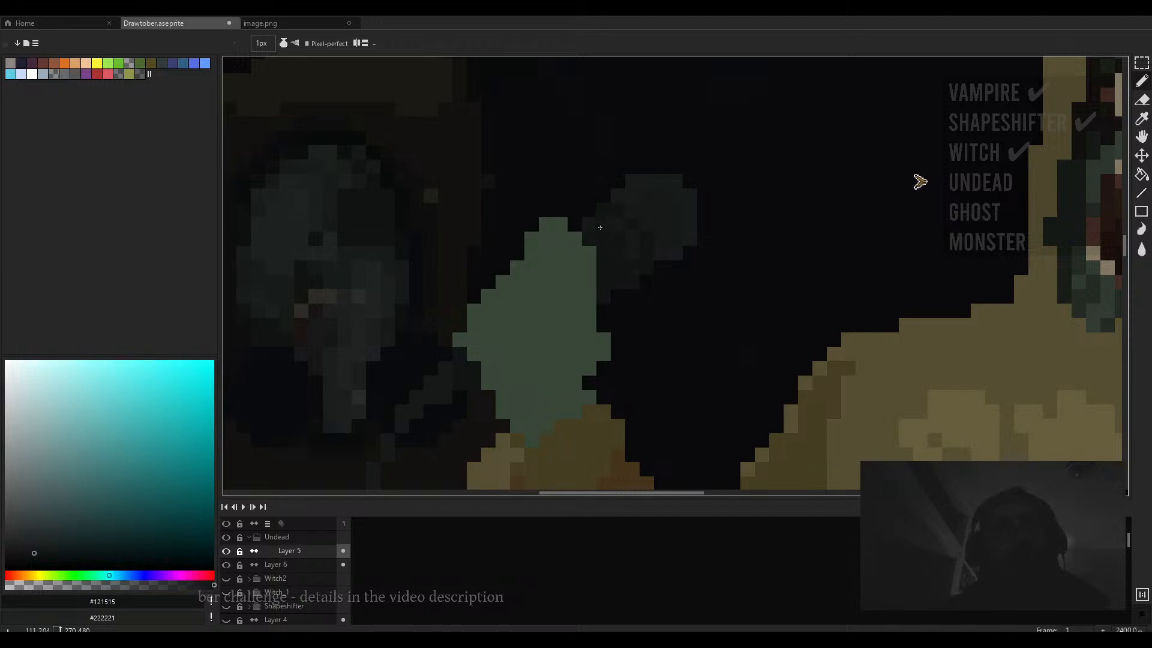
pyautogui.scroll(-4, 610, 228)
pyautogui.scroll(4, 594, 216)
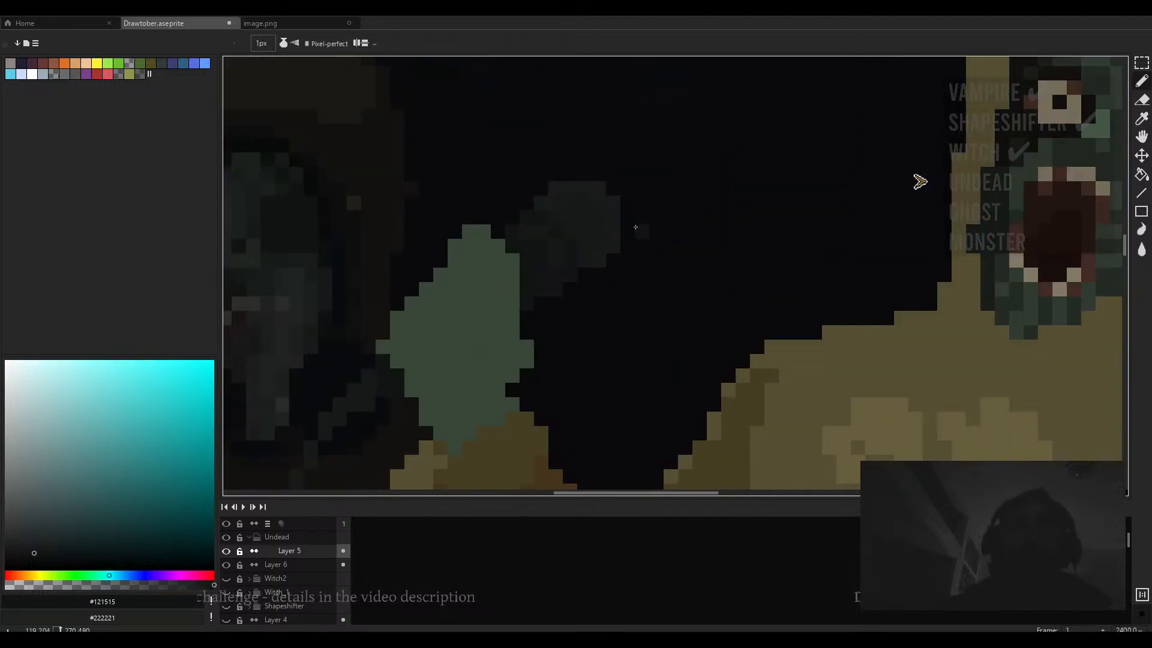
pyautogui.keyDown('alt'); pyautogui.click(588, 208); pyautogui.keyUp('alt')
pyautogui.scroll(-10, 566, 215)
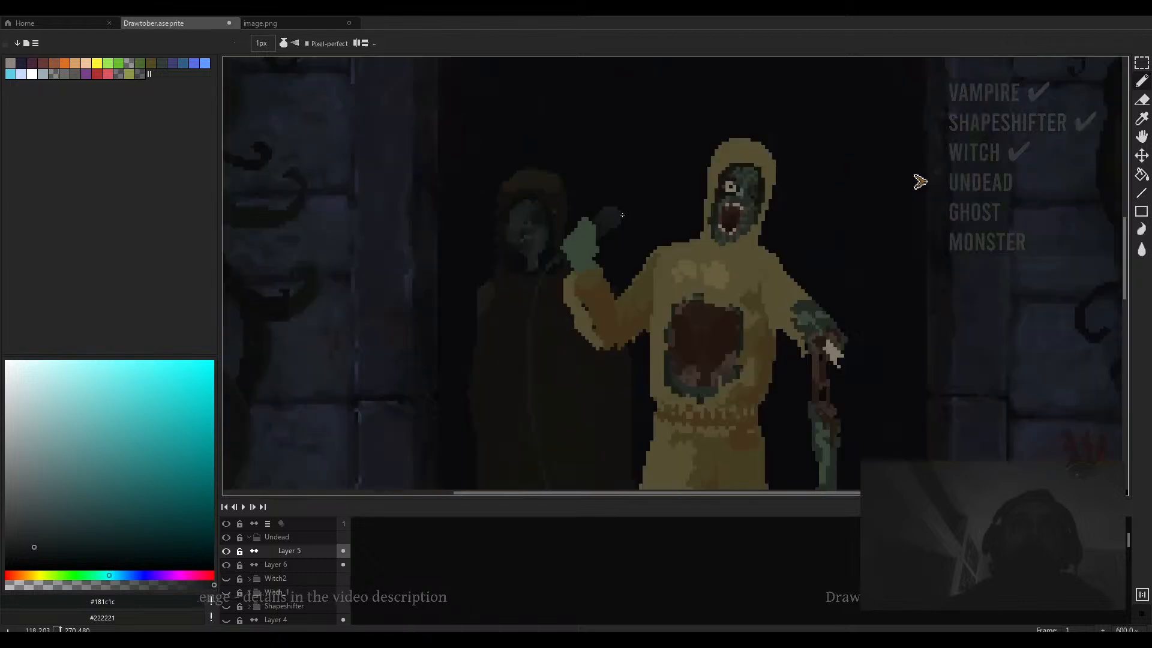
pyautogui.scroll(2, 641, 225)
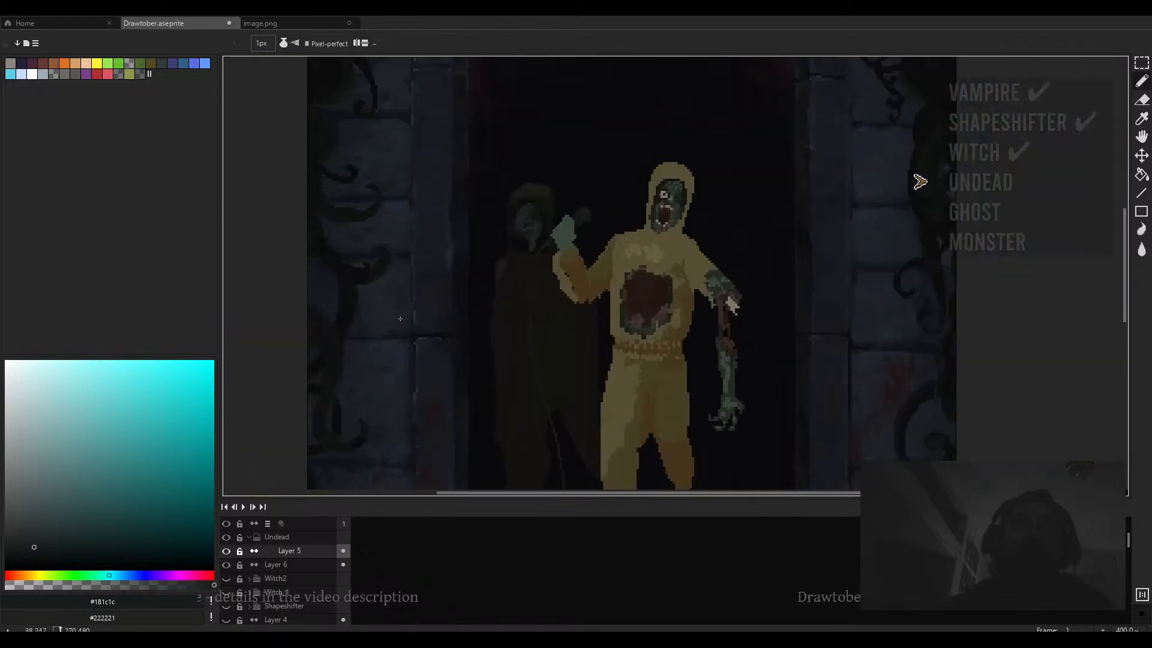
pyautogui.keyDown('alt'); pyautogui.click(567, 224); pyautogui.keyUp('alt')
pyautogui.scroll(6, 567, 224)
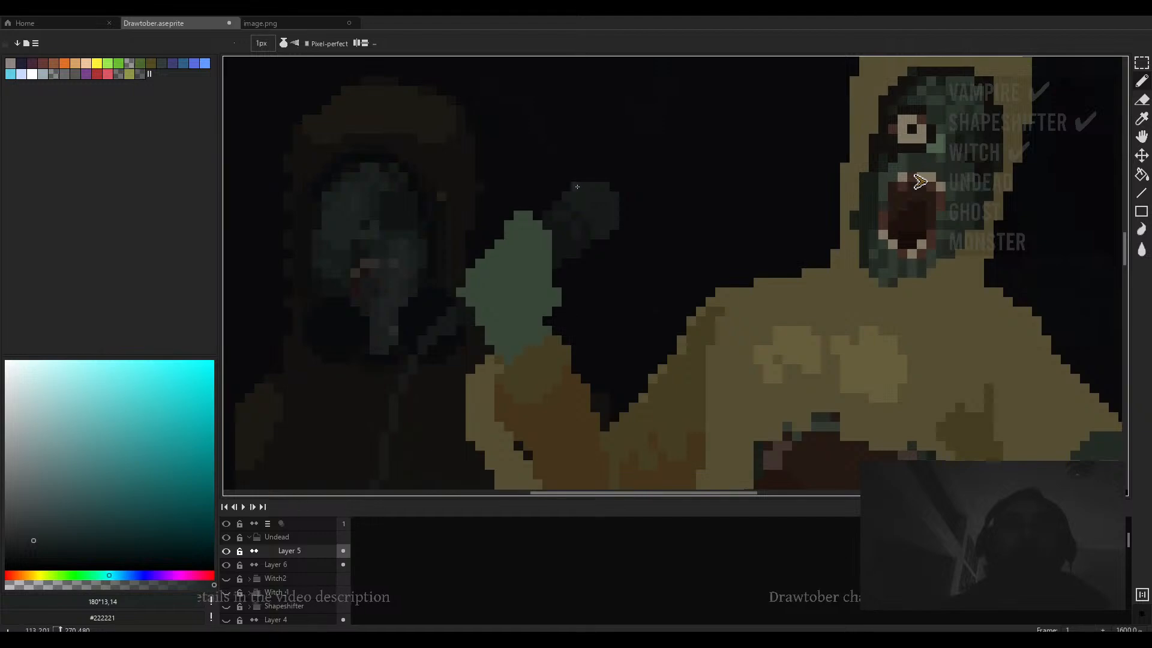
pyautogui.moveTo(595, 187)
pyautogui.mouseDown()
pyautogui.moveTo(604, 187)
pyautogui.moveTo(546, 215)
pyautogui.mouseUp()
# - Switch the brush ink to Lock Alpha and repaint the cord with a 13 px brush
pyautogui.scroll(-1, 591, 210)
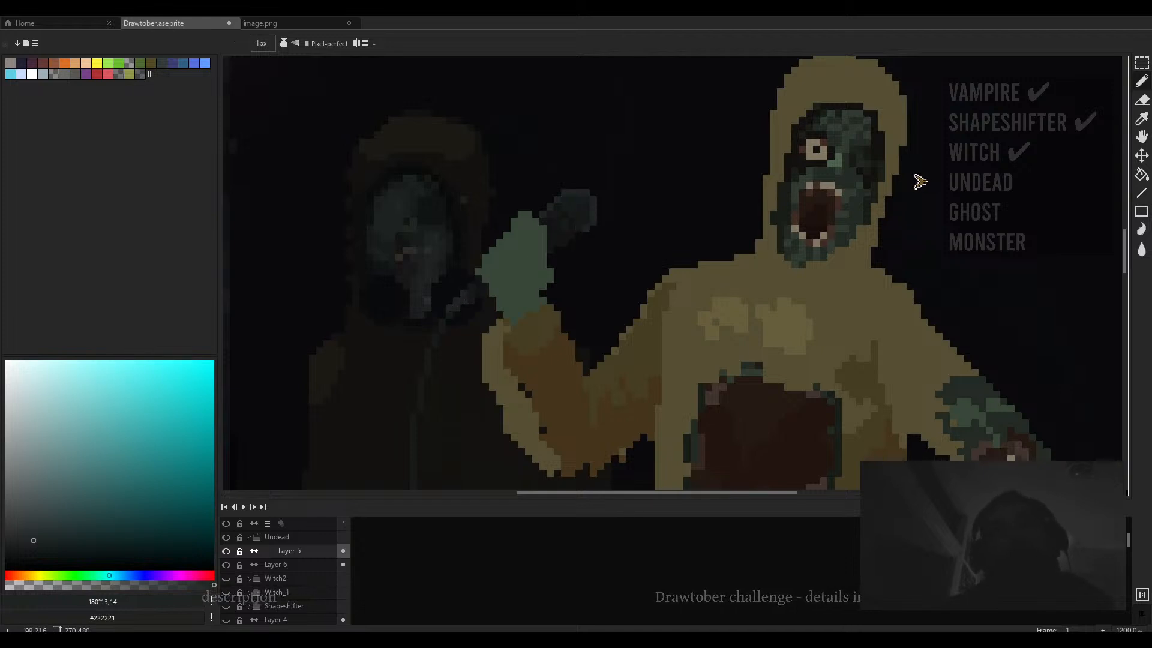
pyautogui.scroll(2, 444, 324)
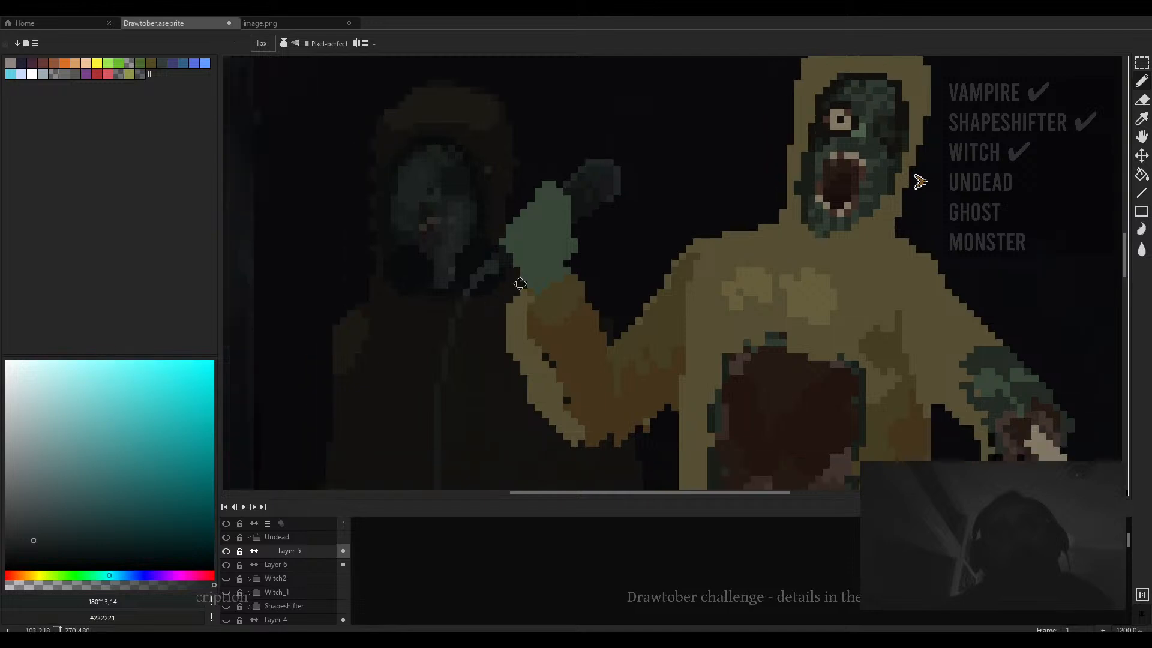
pyautogui.click(284, 42)
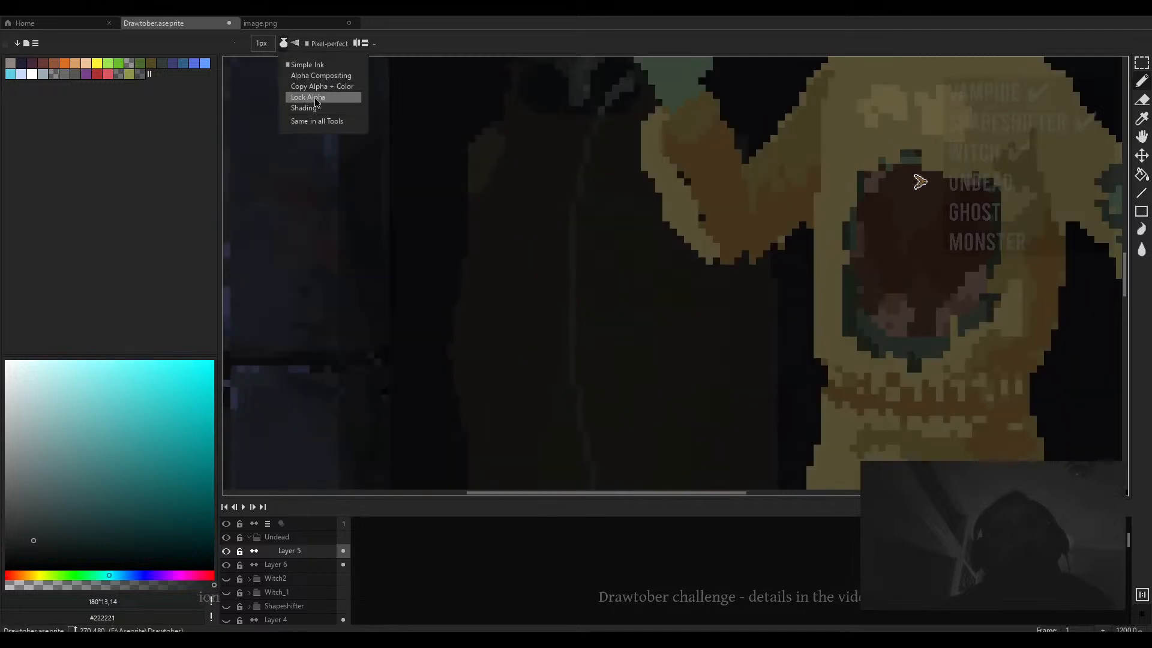
pyautogui.click(315, 98)
pyautogui.scroll(-12, 584, 360)
pyautogui.scroll(-5, 585, 354)
pyautogui.moveTo(591, 352); pyautogui.dragTo(533, 259)
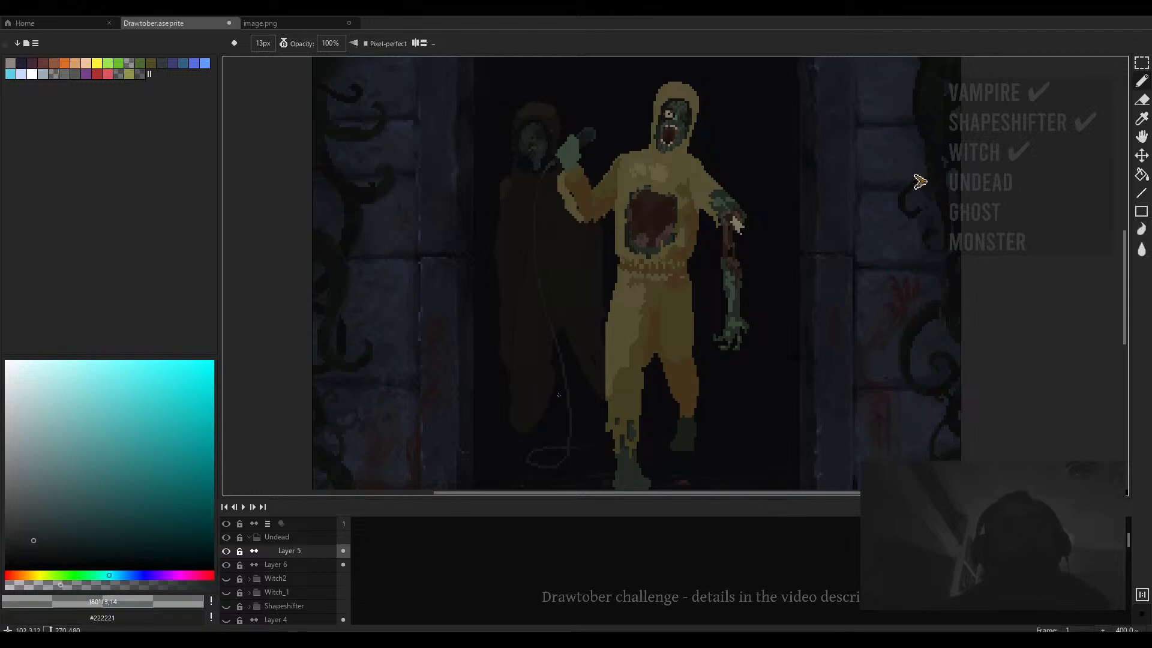
pyautogui.moveTo(579, 420); pyautogui.dragTo(546, 481)
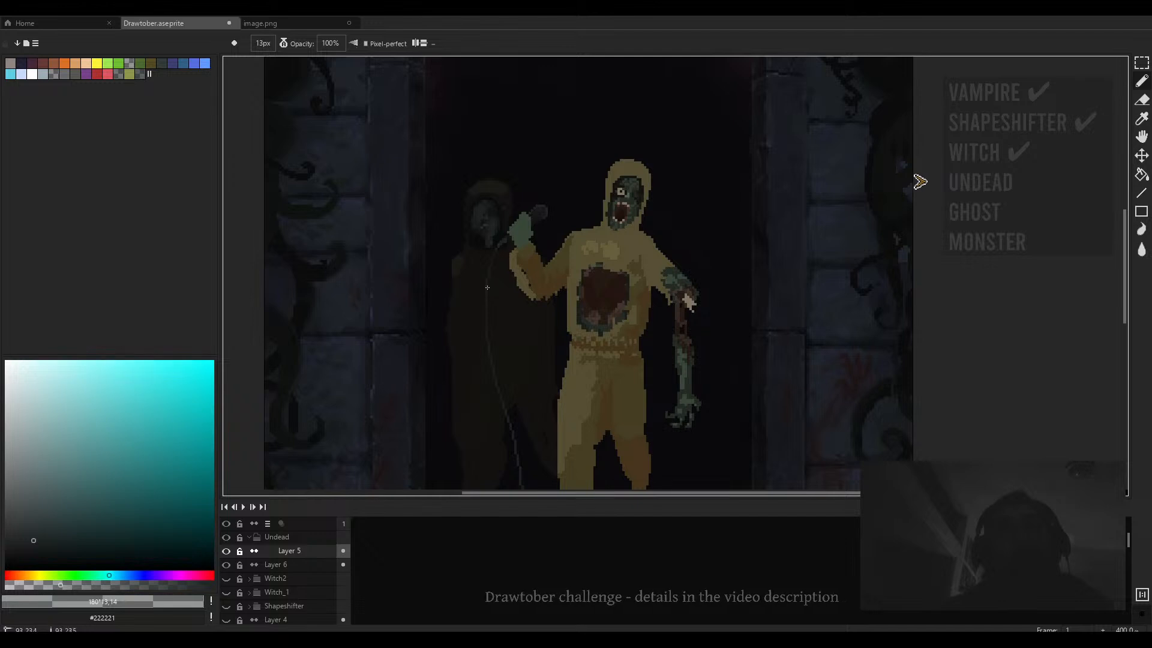
# - Pick a pale beige colour and paint jagged teeth around the rim of the chest wound with a 2 px brush
pyautogui.scroll(-3, 529, 307)
pyautogui.scroll(6, 522, 309)
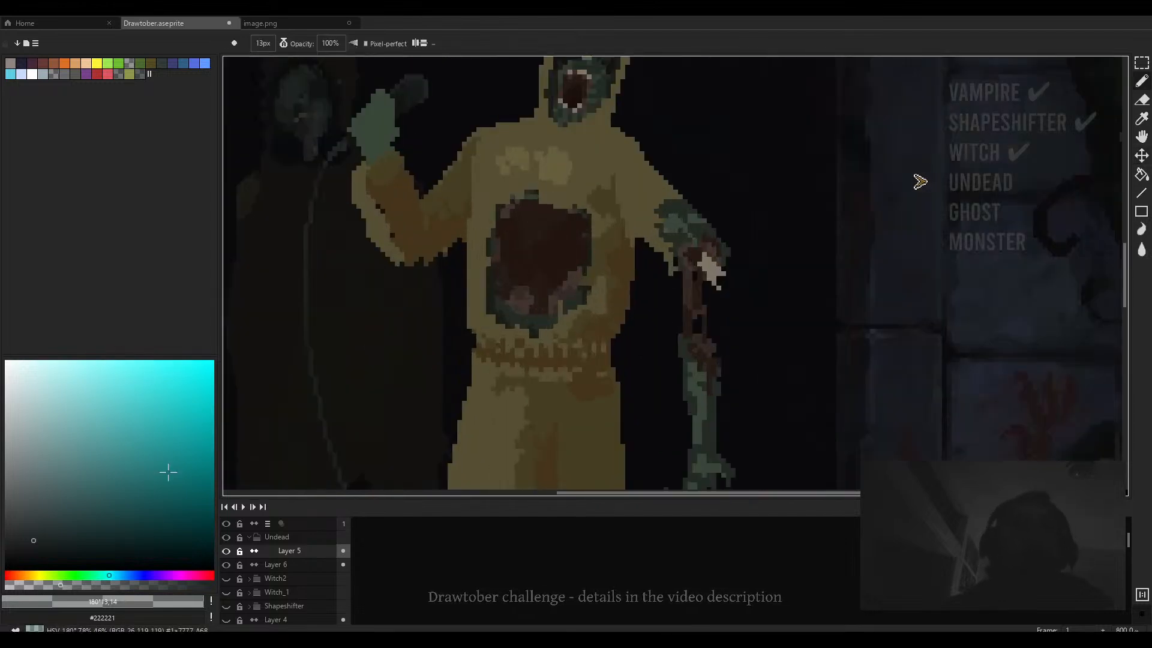
pyautogui.moveTo(87, 585); pyautogui.dragTo(215, 585)
pyautogui.click(30, 466)
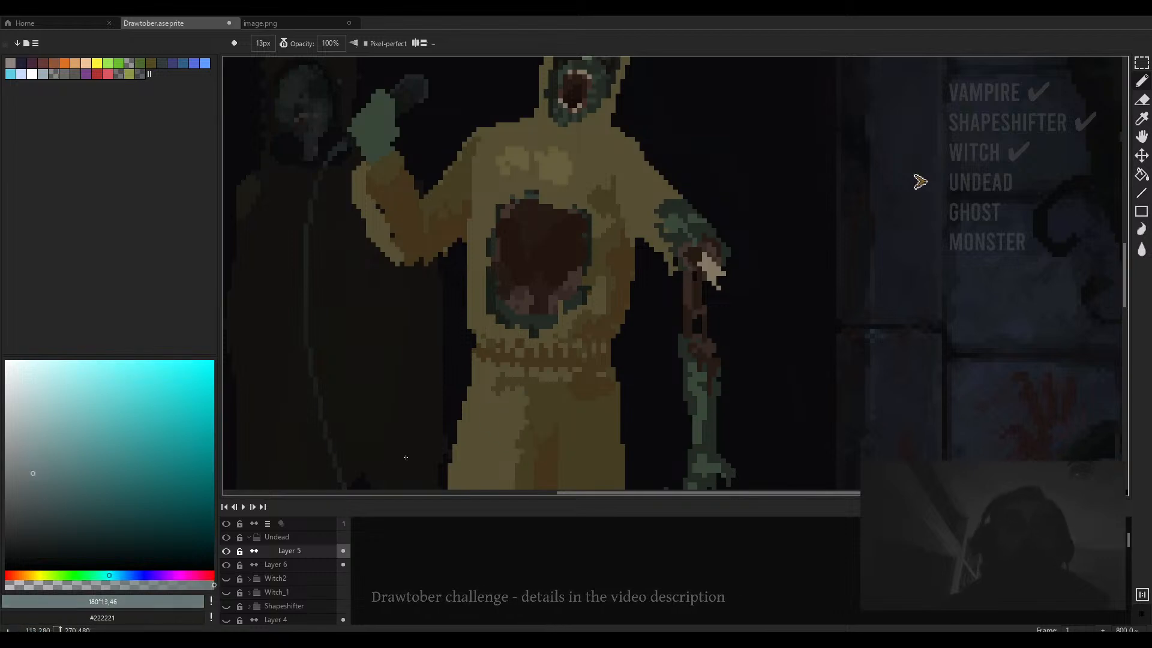
pyautogui.scroll(-7, 497, 267)
pyautogui.scroll(-2, 496, 266)
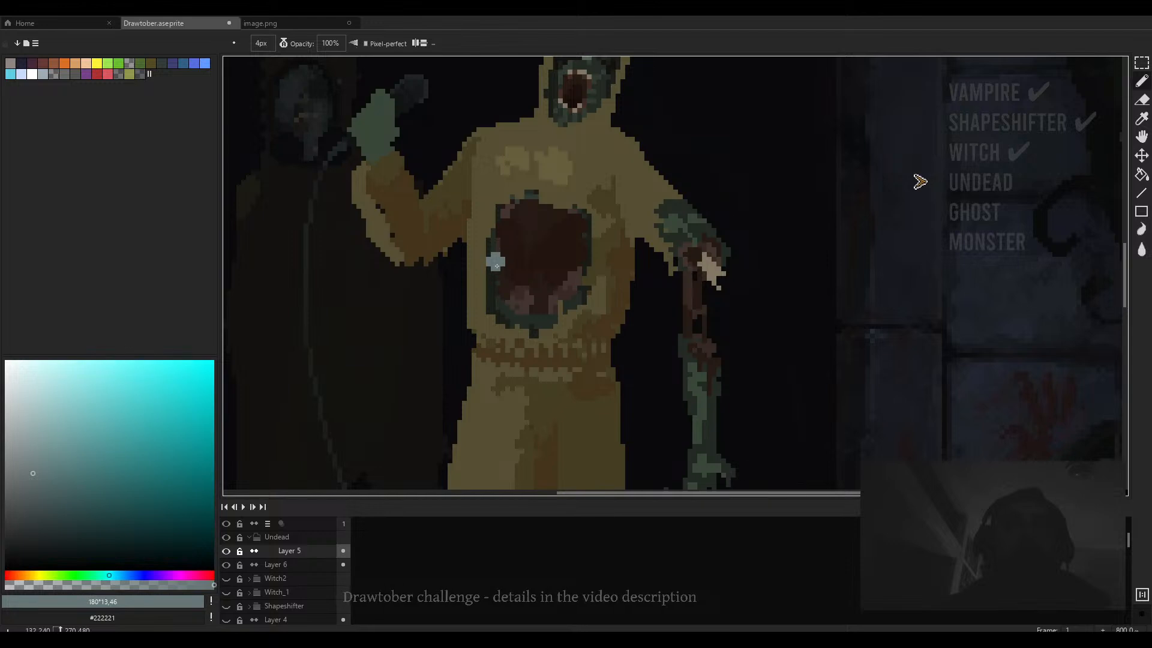
pyautogui.scroll(1, 497, 266)
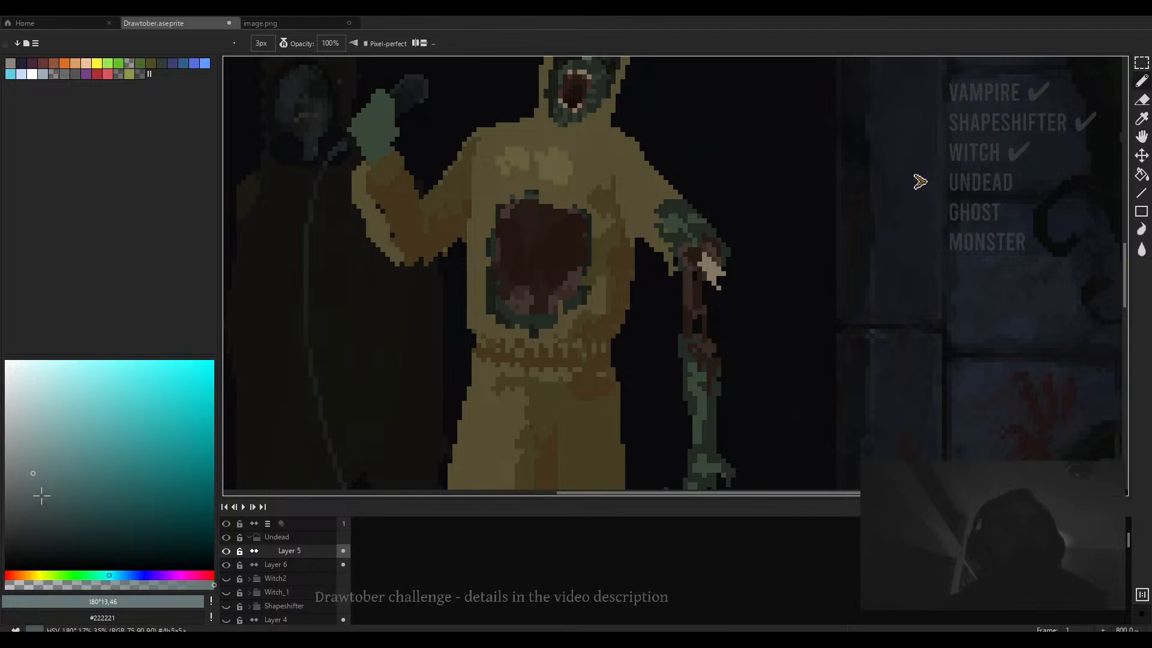
pyautogui.click(30, 575)
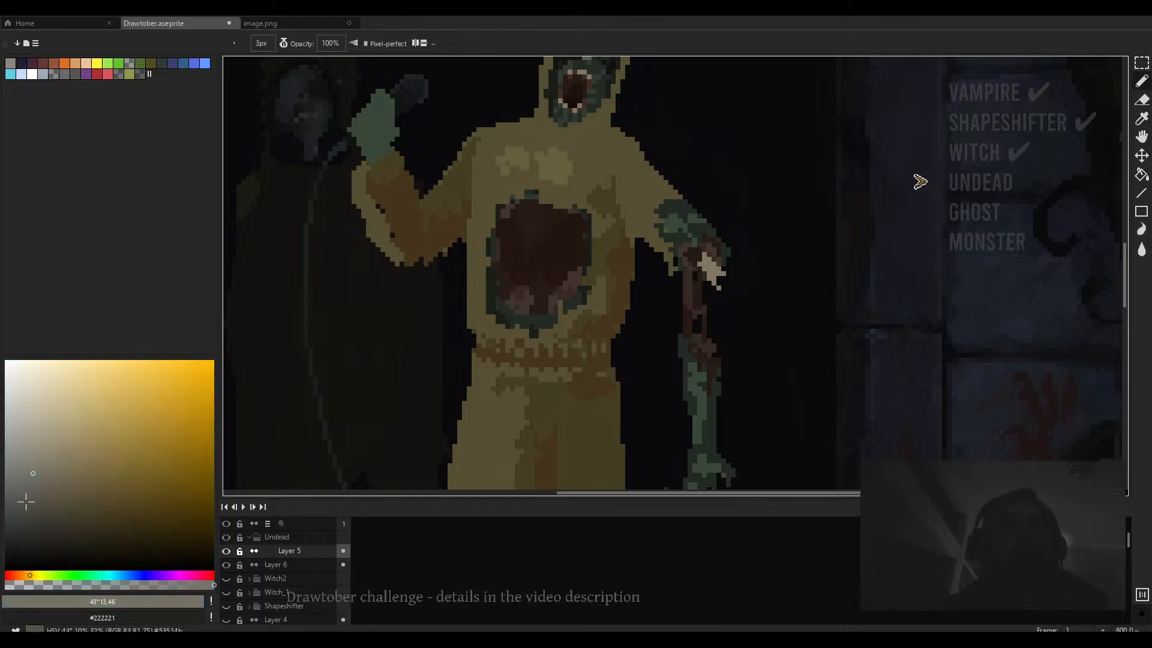
pyautogui.click(32, 465)
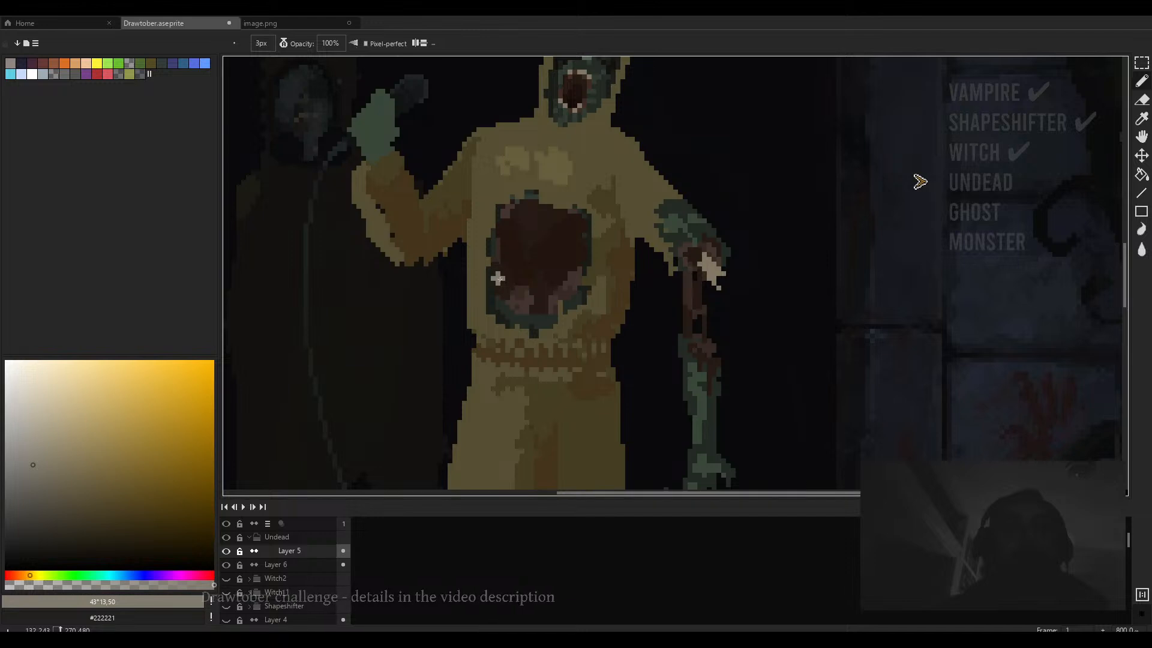
pyautogui.scroll(2, 496, 268)
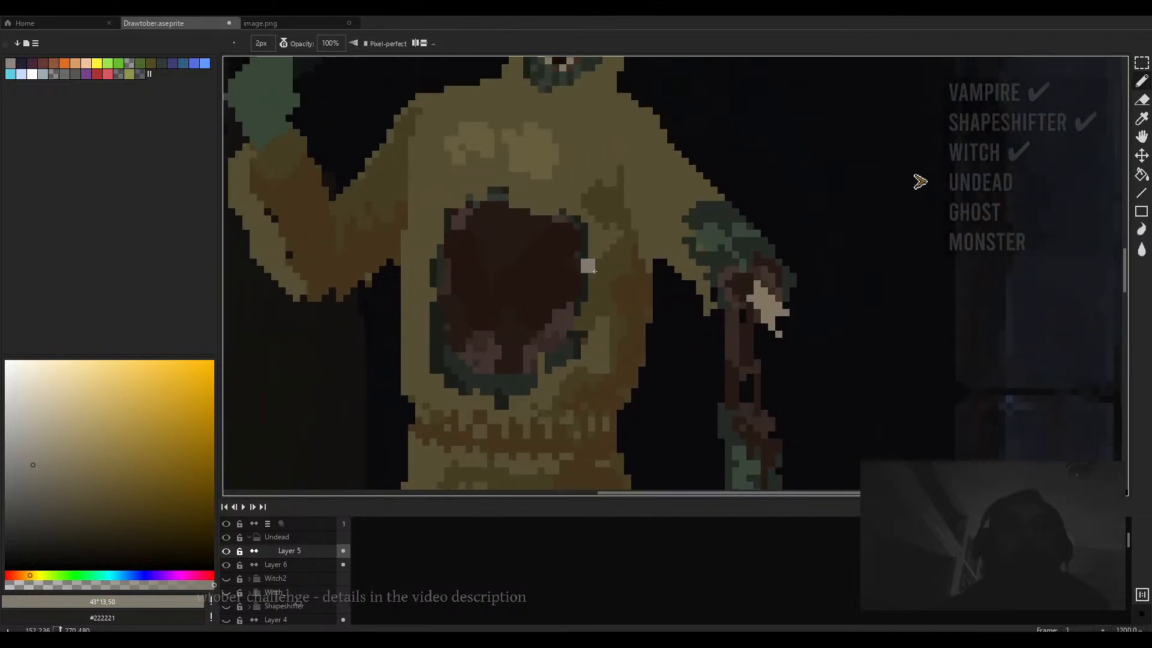
pyautogui.moveTo(581, 268); pyautogui.dragTo(566, 278)
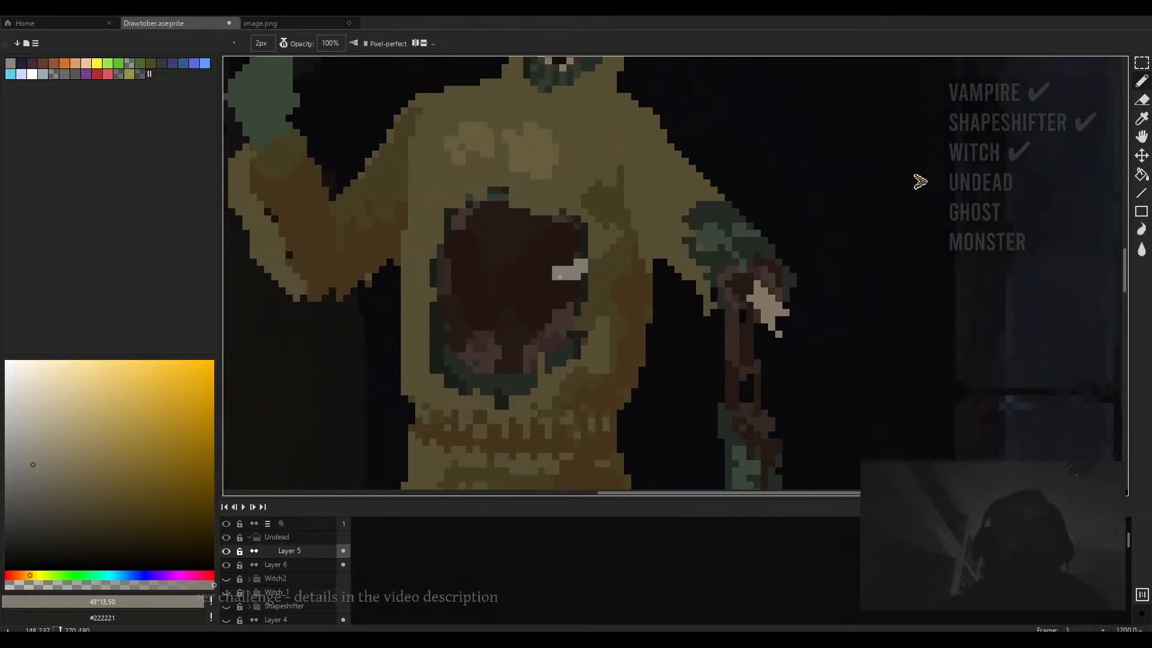
pyautogui.moveTo(582, 228); pyautogui.dragTo(555, 247)
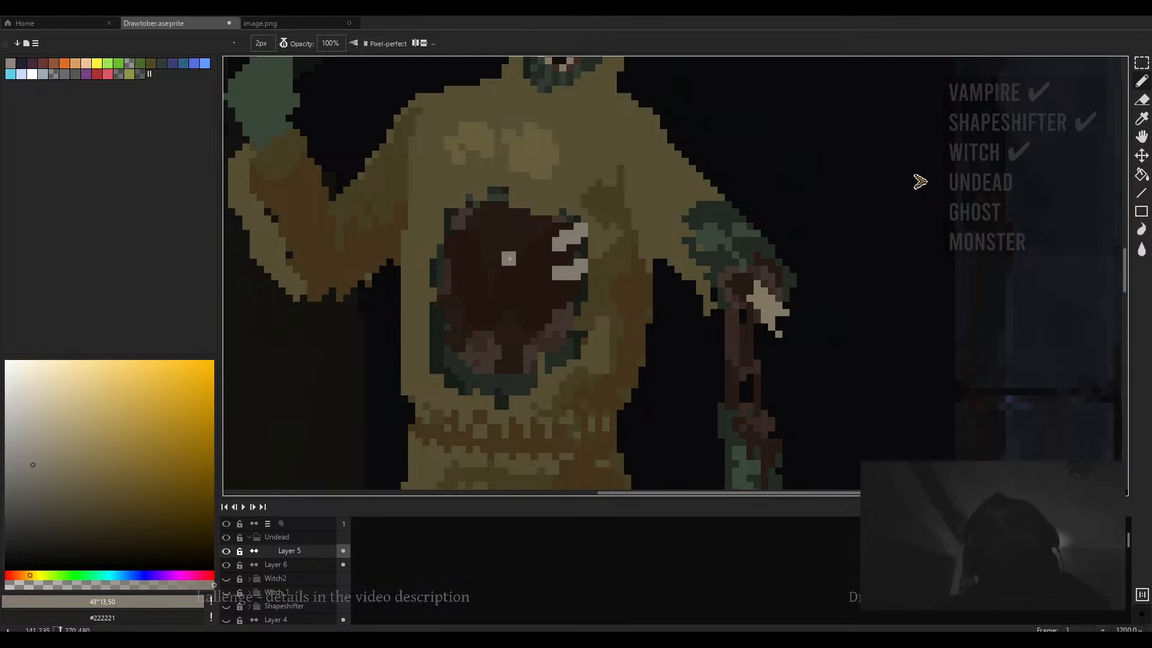
pyautogui.moveTo(449, 253); pyautogui.dragTo(462, 261)
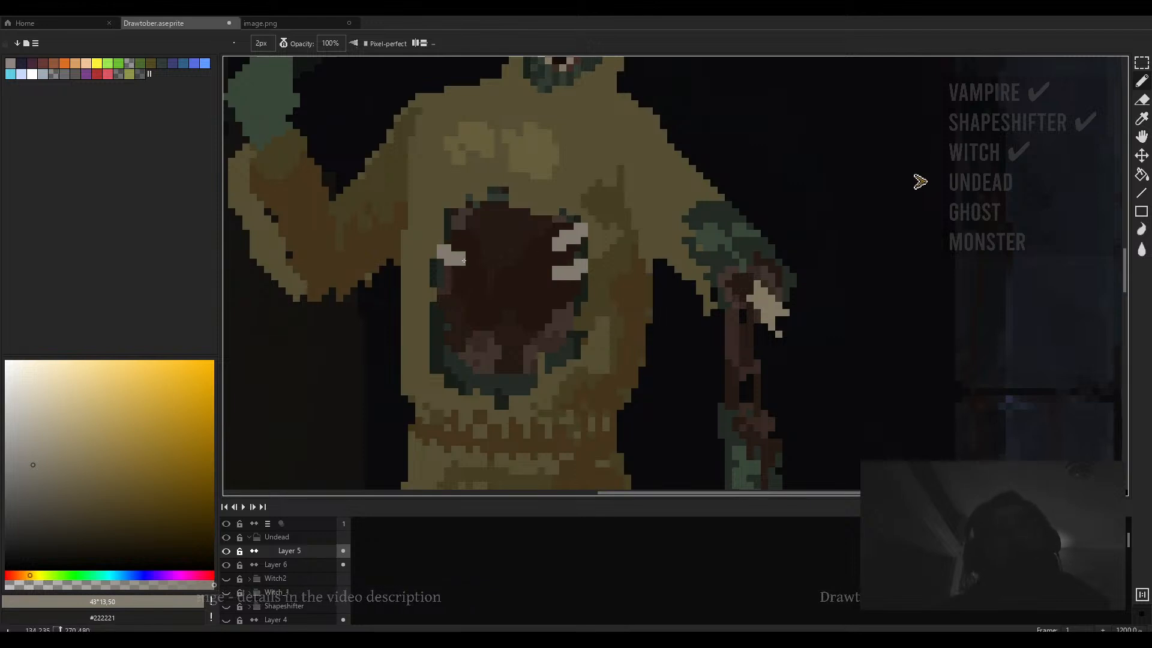
# - Add a tooth stroke at the wound's upper-left edge and undo it
pyautogui.moveTo(468, 219)
pyautogui.mouseDown()
pyautogui.moveTo(483, 234)
pyautogui.moveTo(457, 216)
pyautogui.mouseUp()
pyautogui.scroll(1, 470, 243)
pyautogui.hotkey('ctrl', 'z')
pyautogui.scroll(-5, 457, 216)
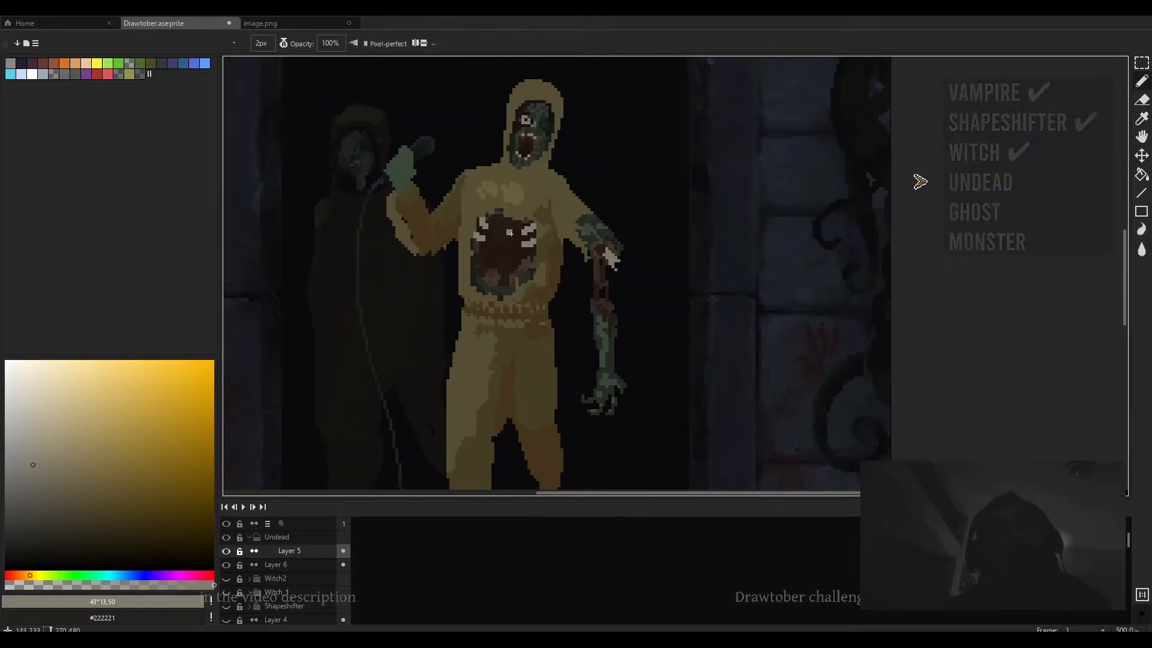
# - Add another pale tooth inside the chest wound
pyautogui.scroll(2, 509, 235)
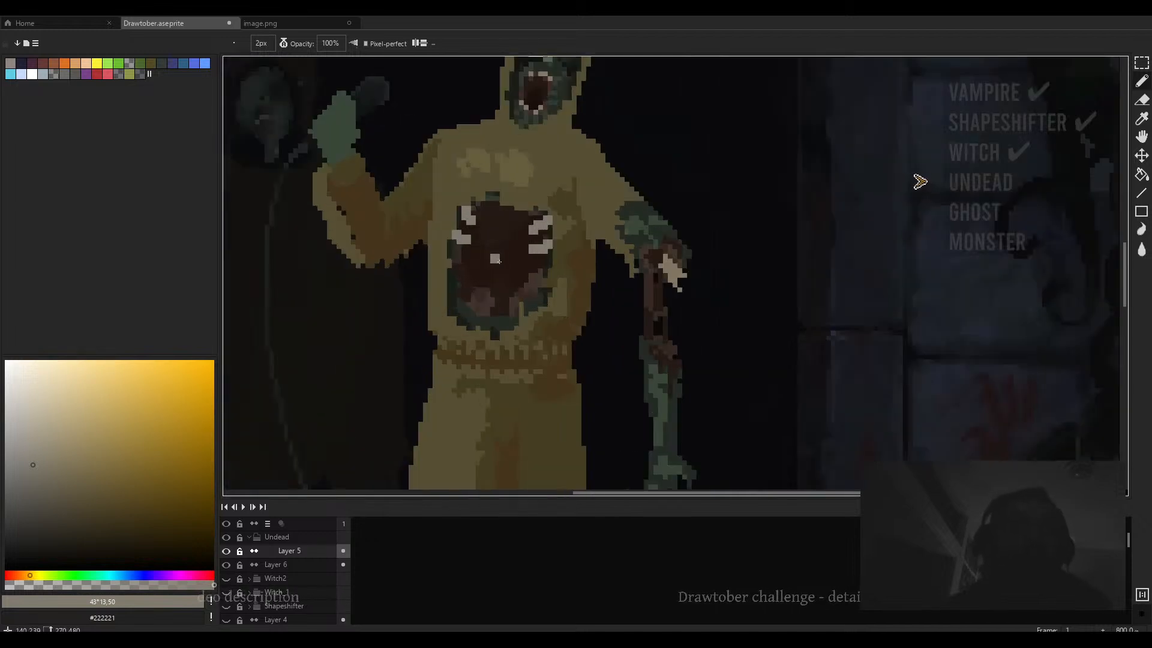
pyautogui.scroll(-1, 498, 261)
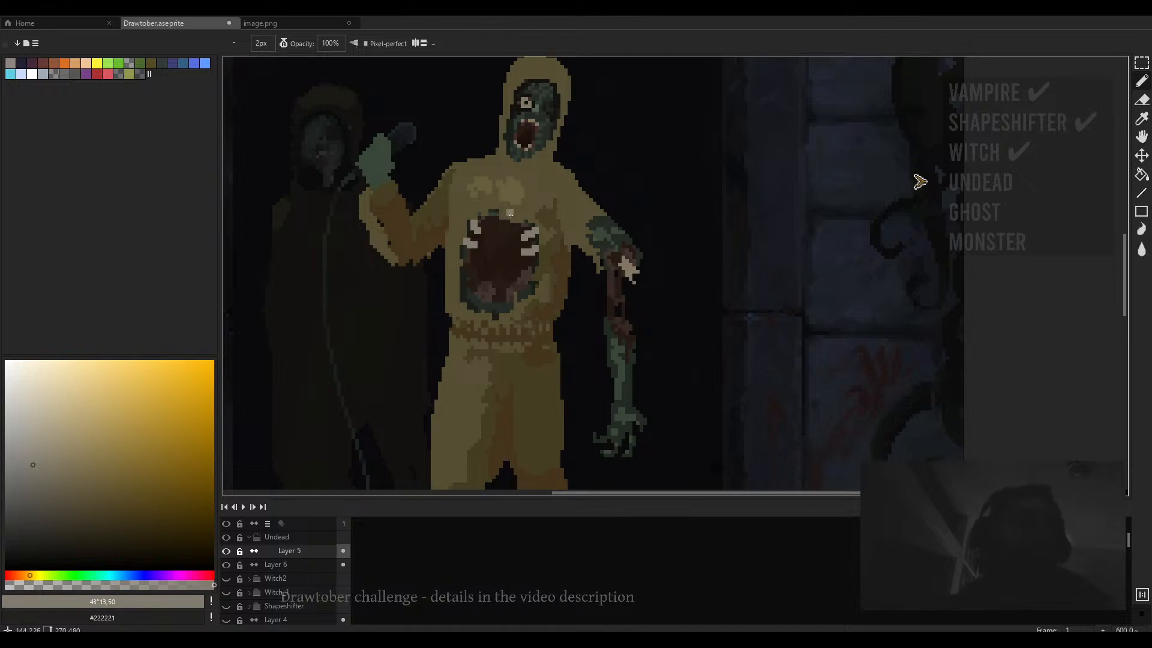
pyautogui.moveTo(503, 259); pyautogui.dragTo(534, 232)
# - Sample a near-black colour from the face and darken pixels along the chin with a 1 px brush
pyautogui.scroll(1, 520, 193)
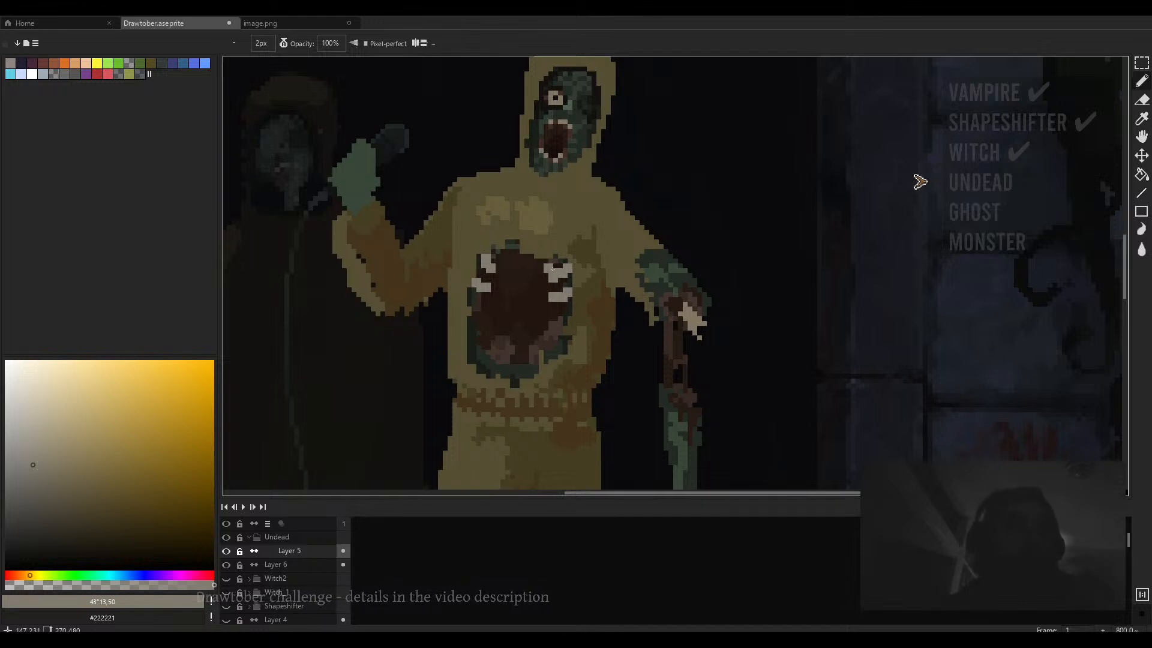
pyautogui.scroll(2, 561, 172)
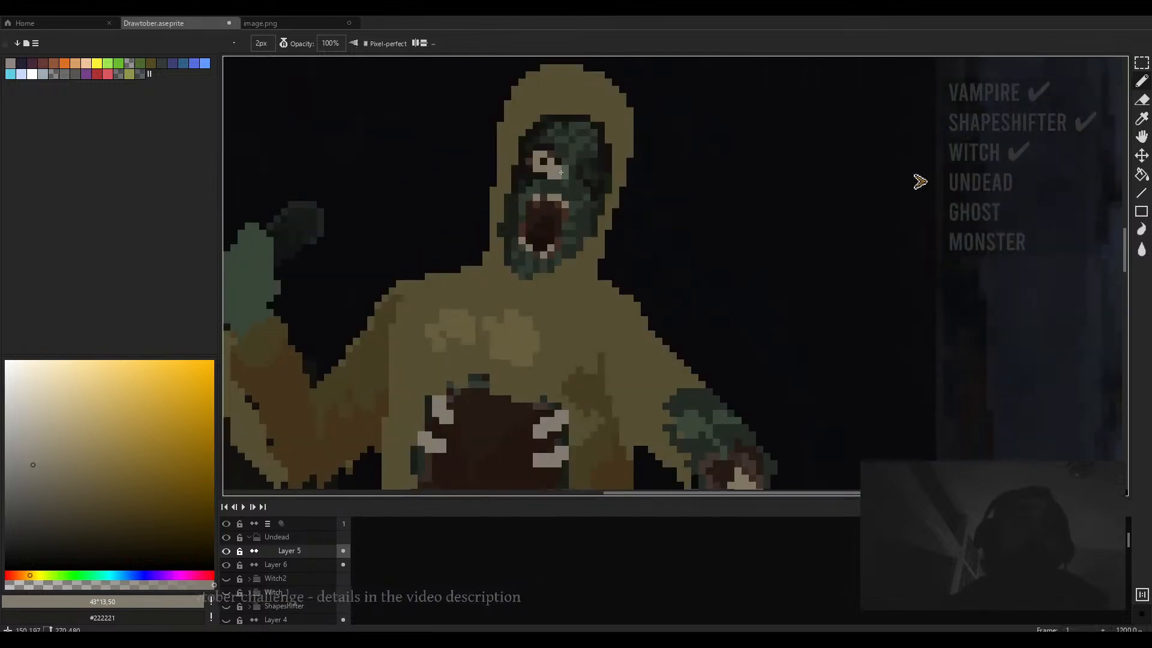
pyautogui.keyDown('alt'); pyautogui.click(552, 169); pyautogui.keyUp('alt')
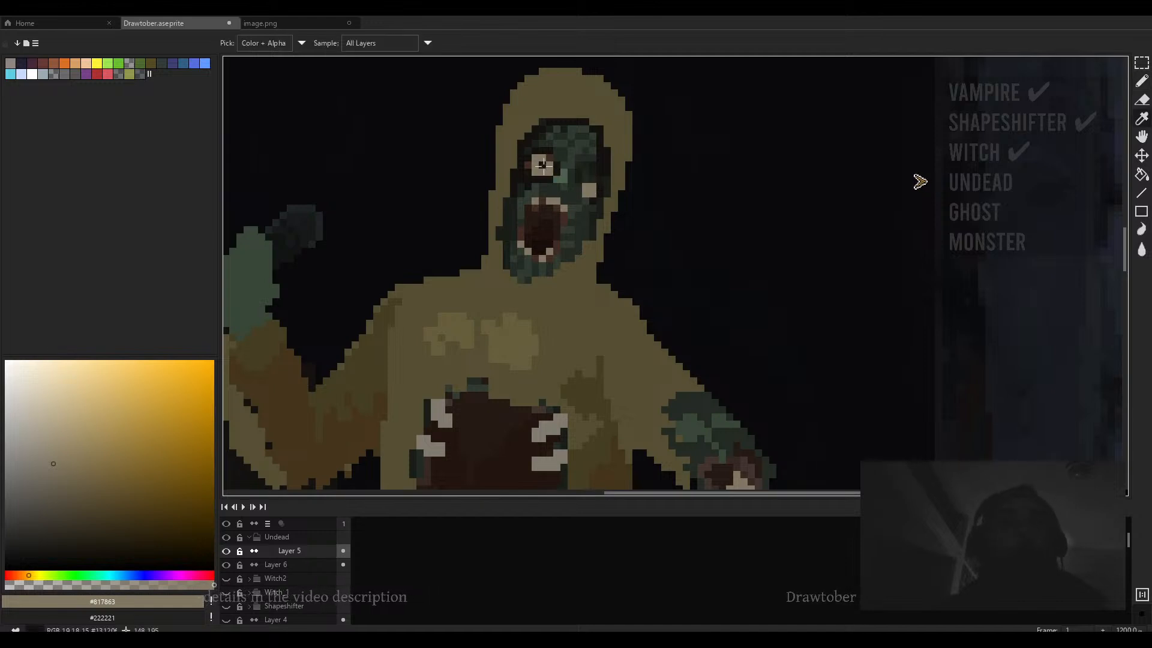
pyautogui.keyDown('alt'); pyautogui.click(593, 192); pyautogui.keyUp('alt')
pyautogui.press('-')
pyautogui.scroll(6, 592, 192)
pyautogui.scroll(-2, 592, 191)
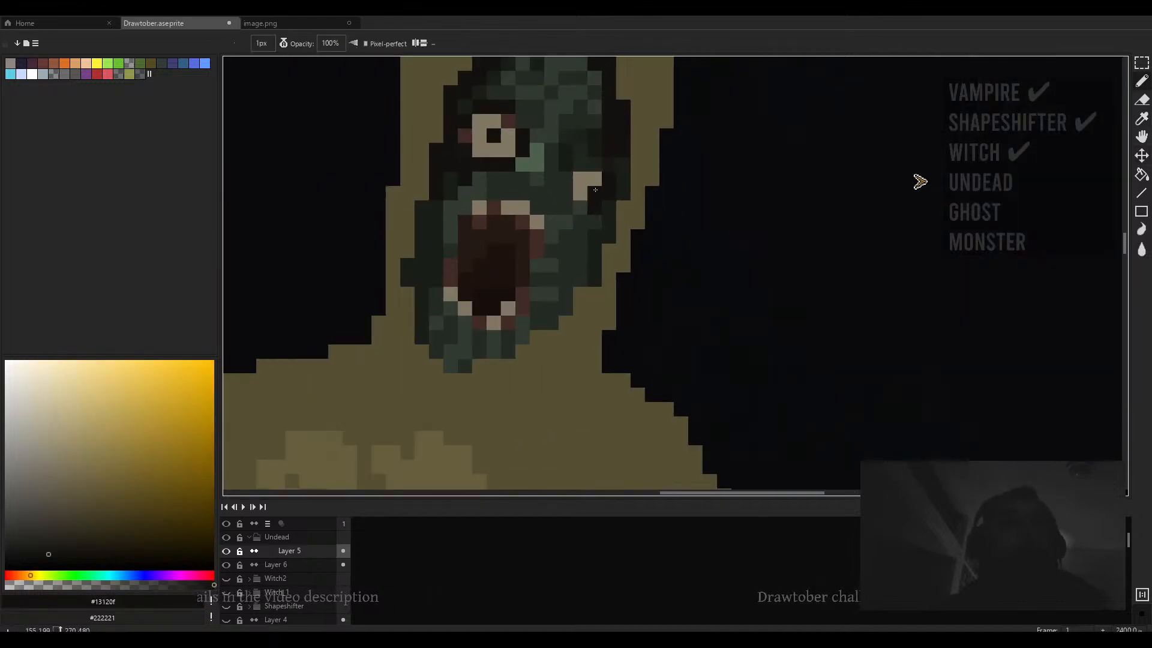
pyautogui.scroll(1, 592, 191)
pyautogui.scroll(-1, 592, 192)
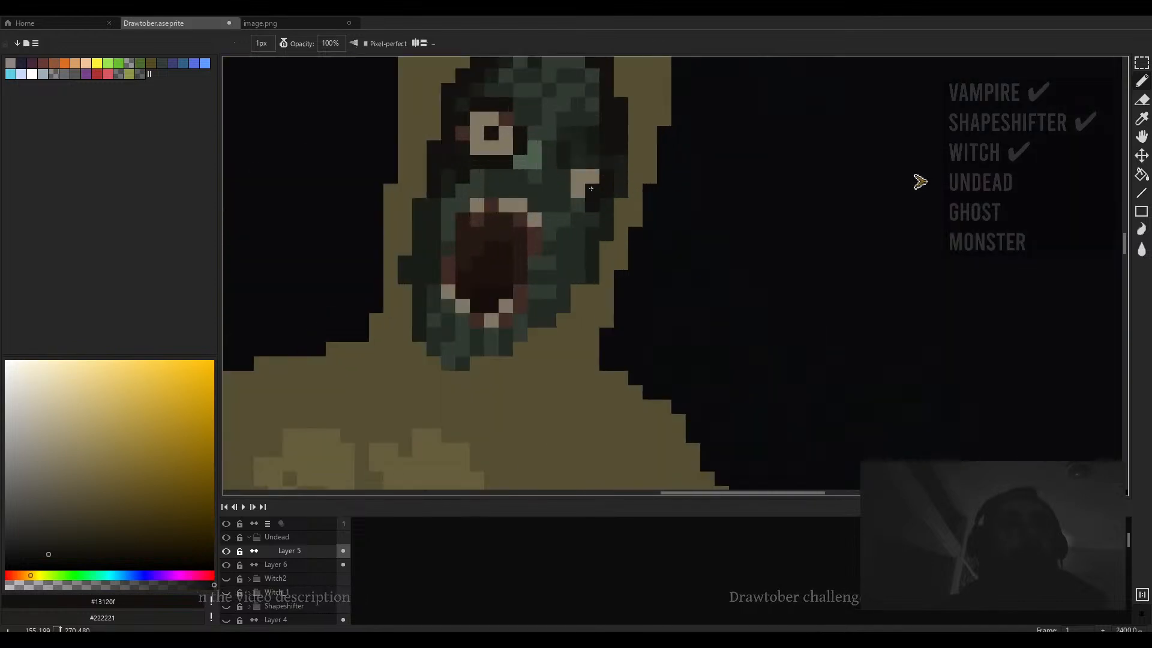
pyautogui.scroll(-5, 592, 185)
pyautogui.scroll(3, 548, 180)
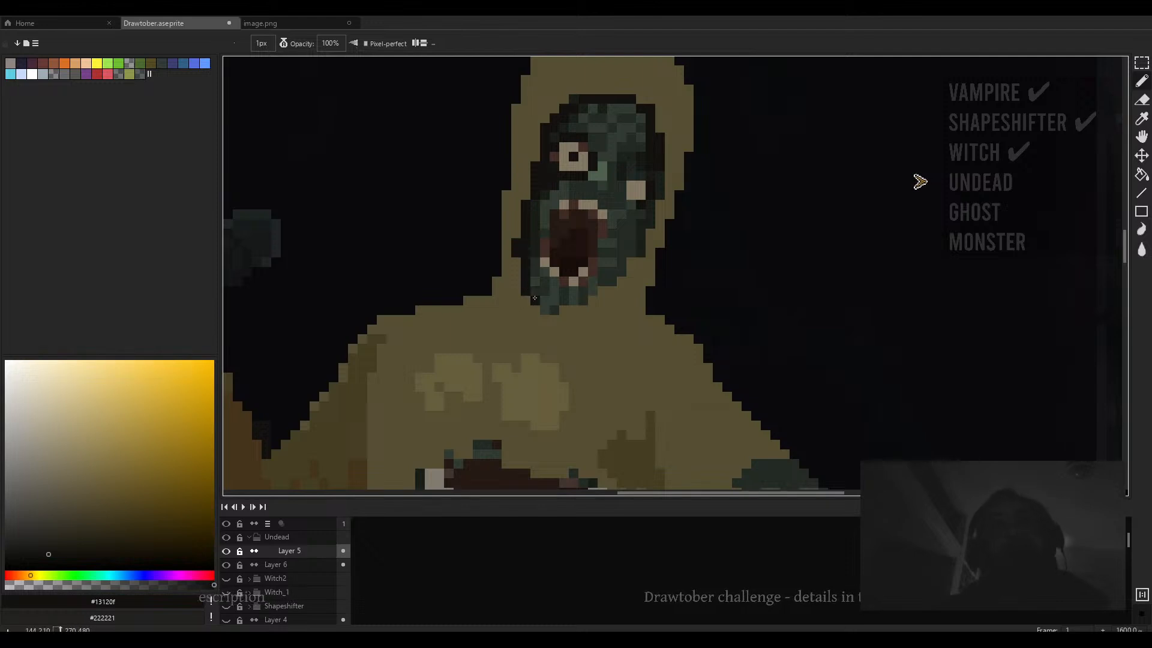
pyautogui.moveTo(543, 283); pyautogui.dragTo(544, 305)
# - Sample dark green shades from the face and retouch pixels around the lower jaw
pyautogui.scroll(2, 550, 311)
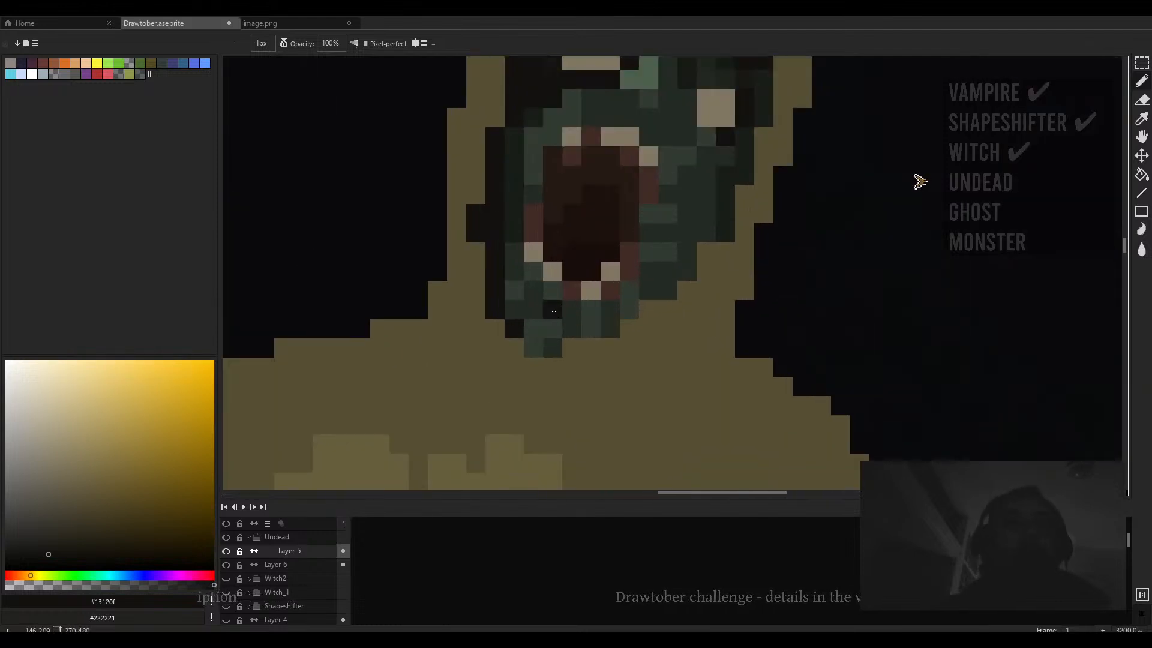
pyautogui.keyDown('alt'); pyautogui.click(533, 309); pyautogui.keyUp('alt')
pyautogui.keyDown('alt'); pyautogui.click(515, 202); pyautogui.keyUp('alt')
pyautogui.click(514, 311)
pyautogui.scroll(-3, 585, 300)
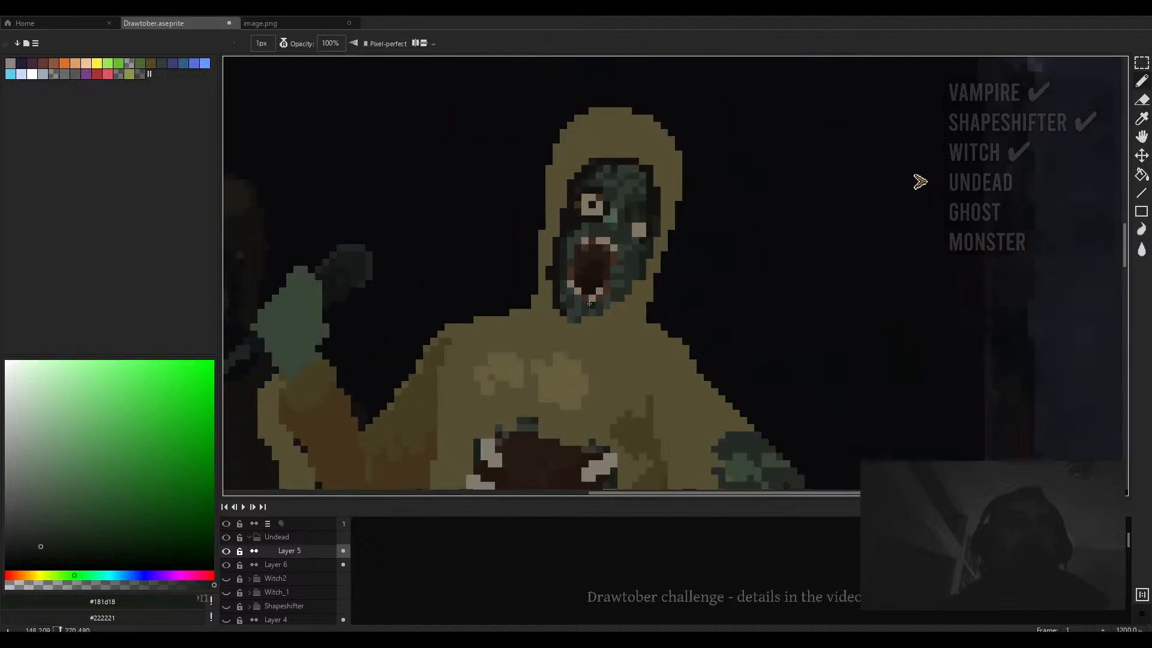
pyautogui.scroll(4, 573, 308)
pyautogui.moveTo(568, 321); pyautogui.dragTo(570, 348)
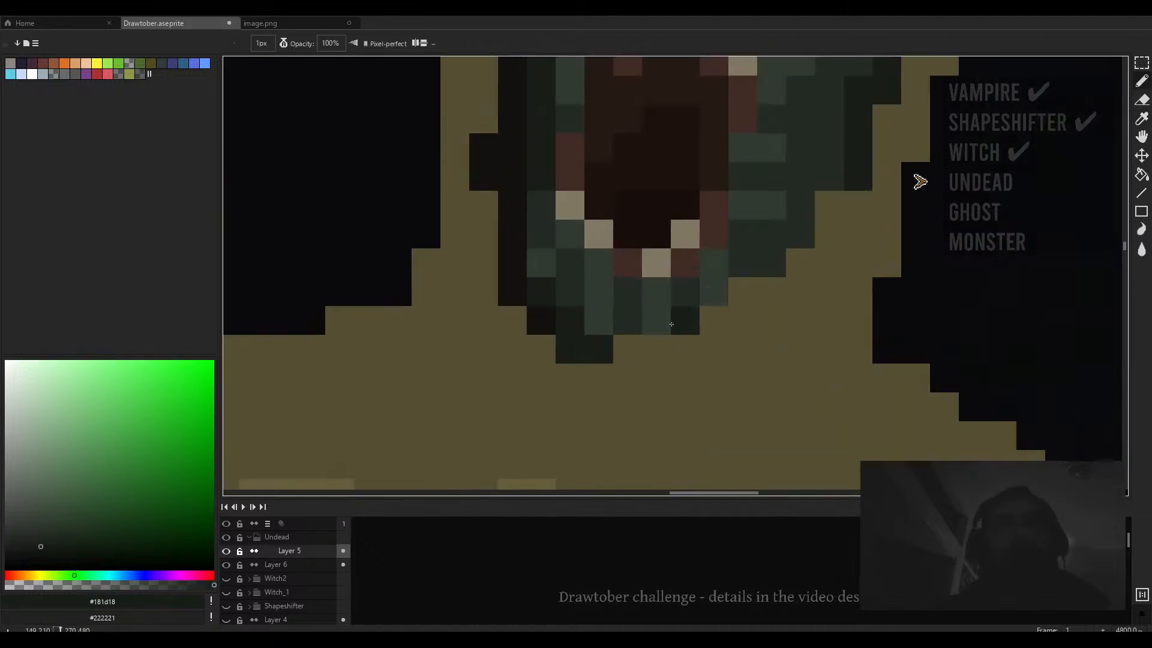
pyautogui.click(766, 258)
pyautogui.click(804, 230)
# - Darken a few pixels on the forehead above the eye
pyautogui.scroll(-6, 801, 210)
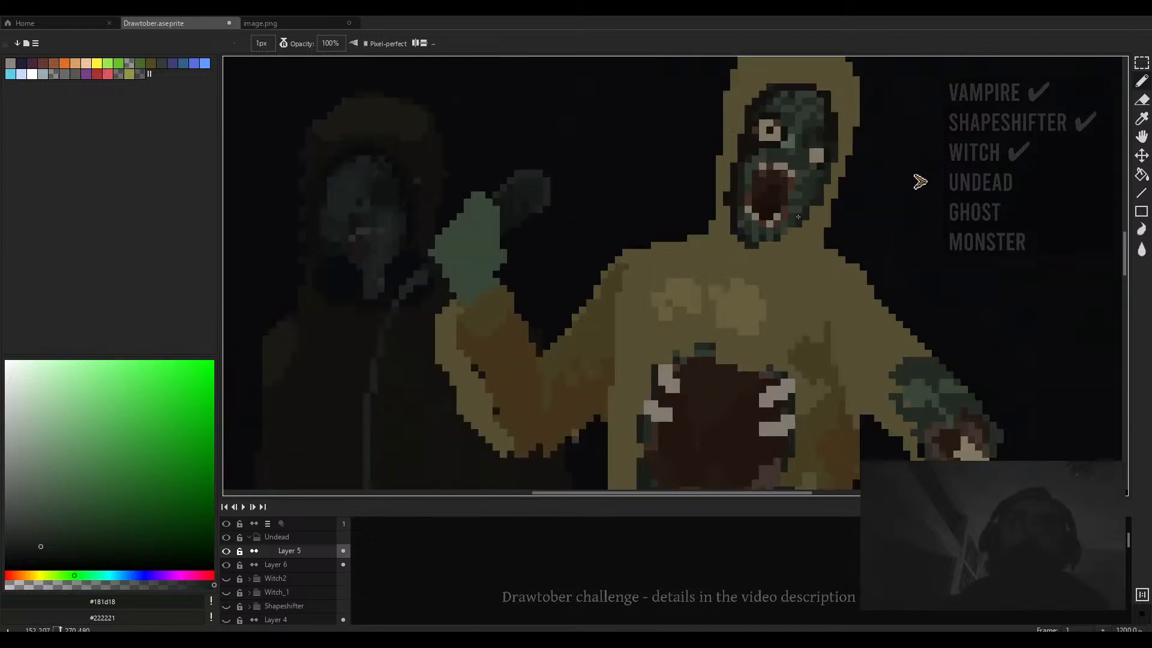
pyautogui.scroll(4, 807, 188)
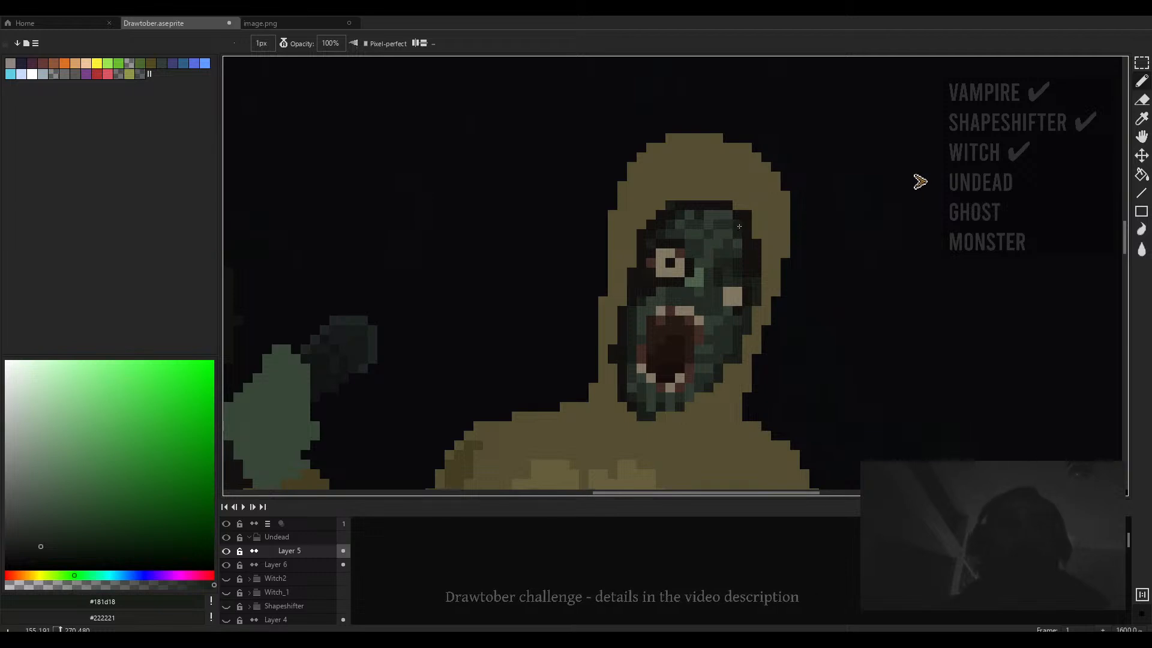
pyautogui.scroll(2, 740, 238)
pyautogui.moveTo(713, 211); pyautogui.dragTo(689, 210)
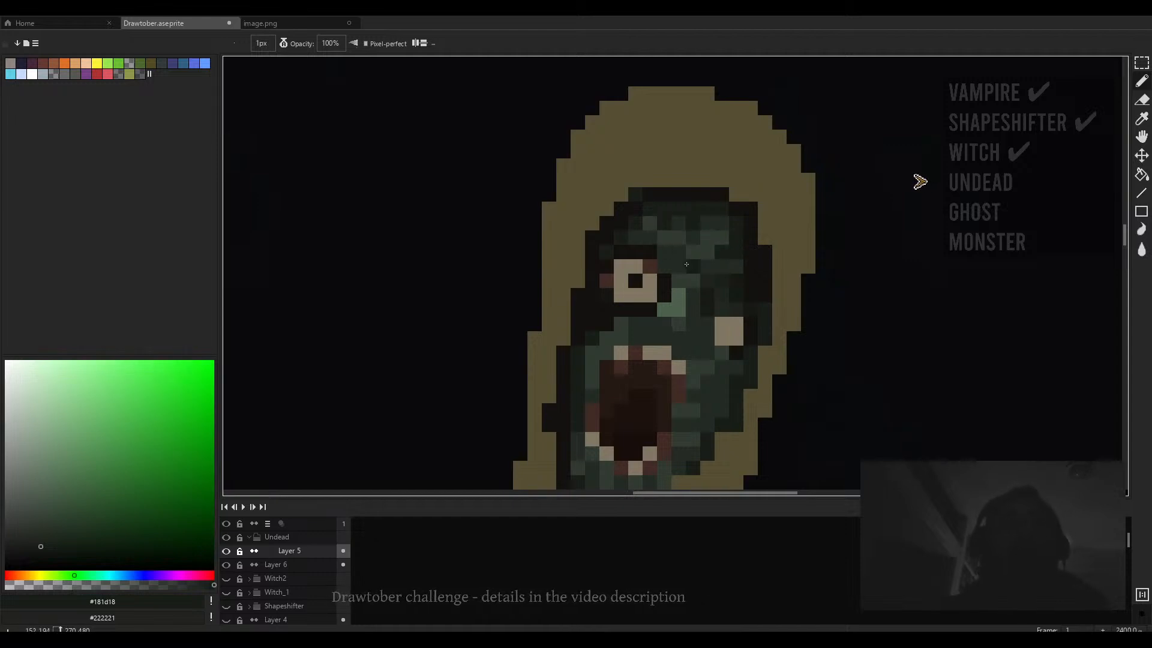
# - Examine the zombie's face at close zoom
pyautogui.scroll(-2, 703, 295)
pyautogui.scroll(2, 733, 289)
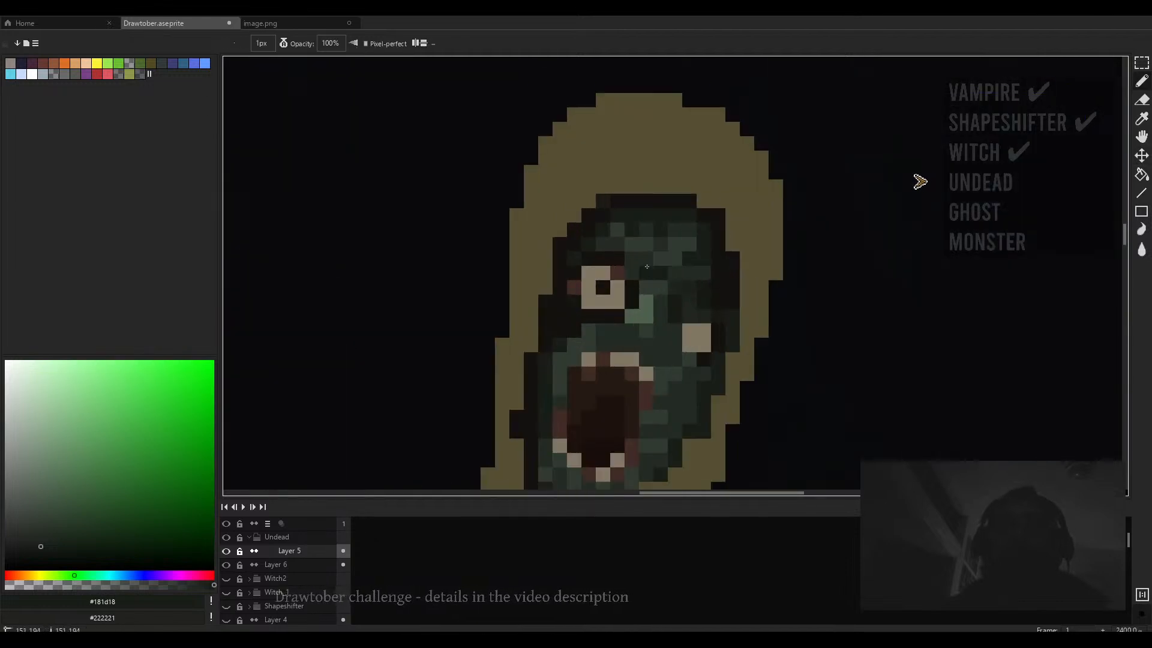
pyautogui.scroll(-2, 617, 241)
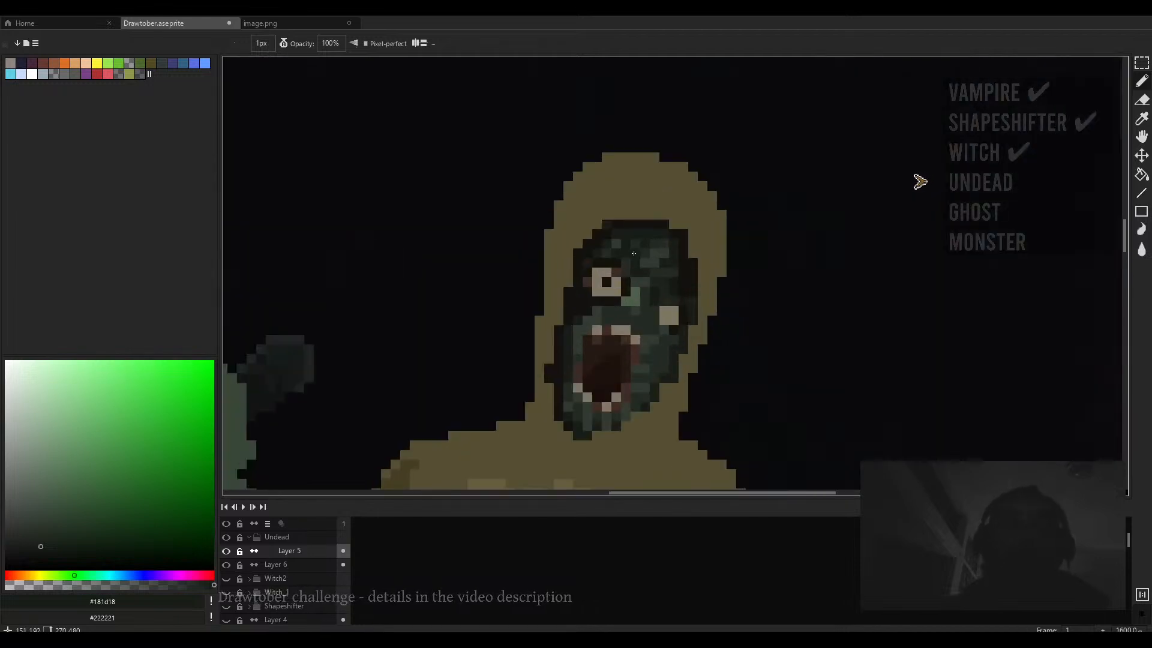
pyautogui.scroll(2, 672, 260)
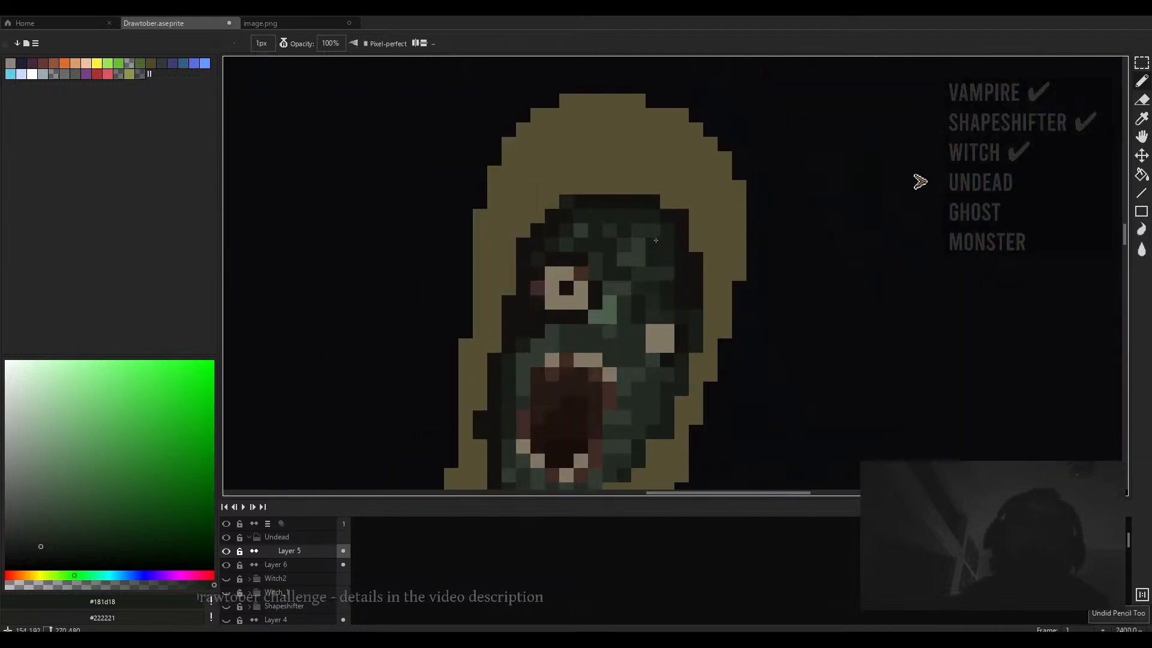
pyautogui.scroll(-3, 653, 233)
pyautogui.scroll(3, 672, 195)
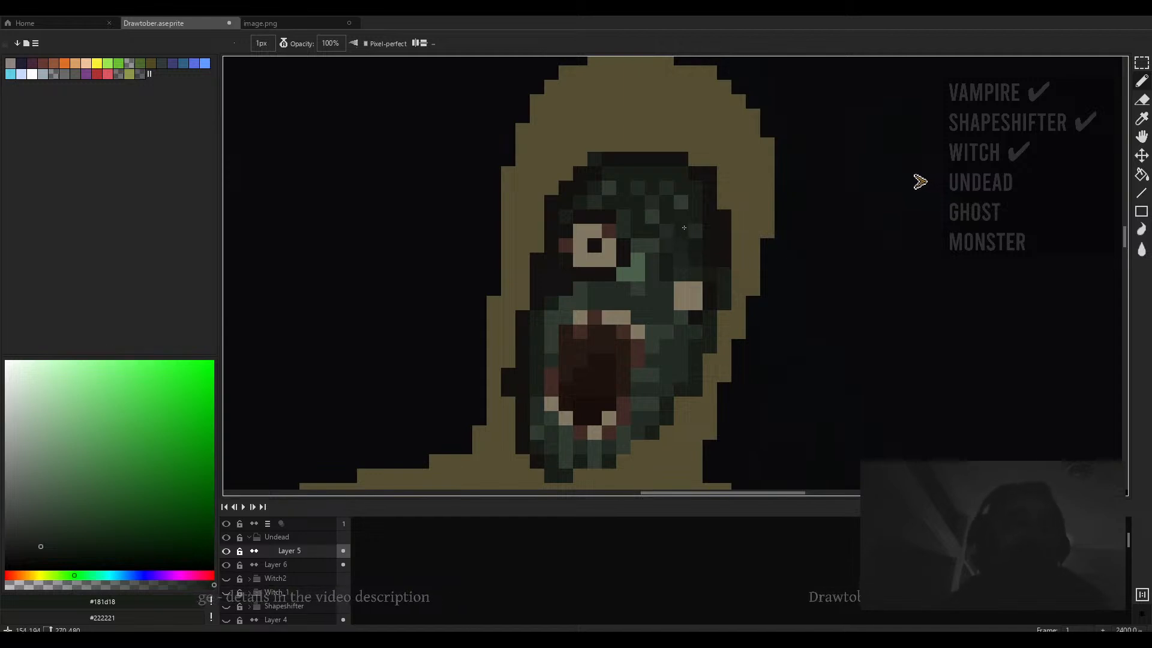
pyautogui.scroll(2, 684, 228)
pyautogui.scroll(-3, 675, 219)
pyautogui.scroll(2, 669, 214)
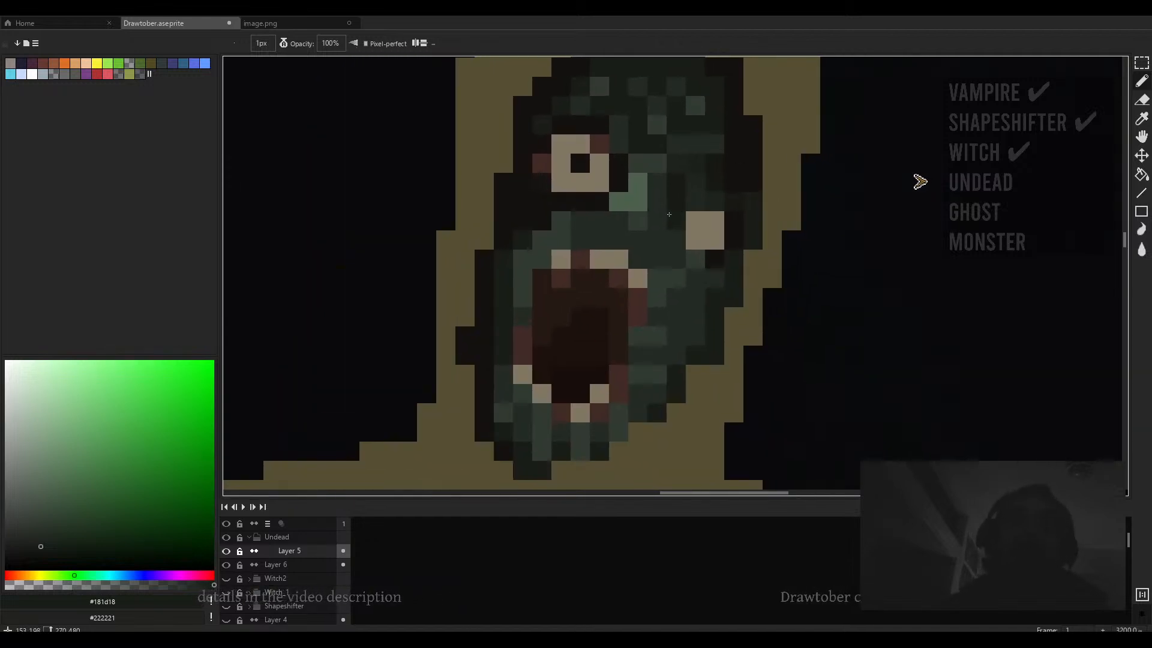
# - Sample dark green shades from the face and retouch the pixels beside the mouth's left edge
pyautogui.keyDown('alt'); pyautogui.click(669, 214); pyautogui.keyUp('alt')
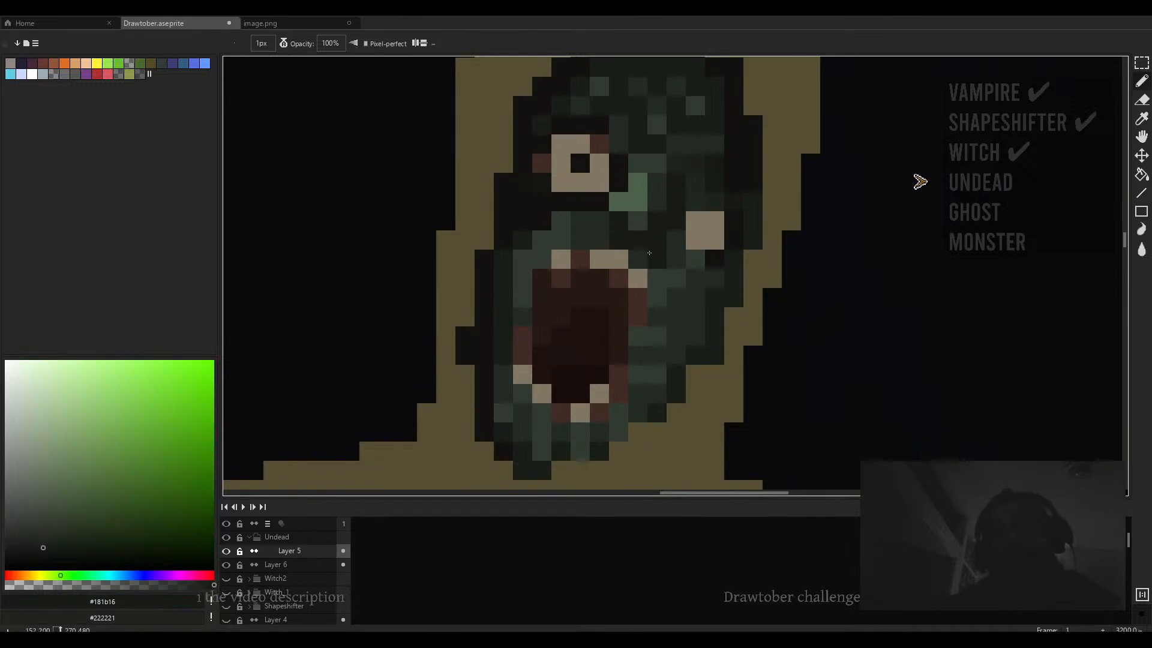
pyautogui.keyDown('alt'); pyautogui.click(621, 230); pyautogui.keyUp('alt')
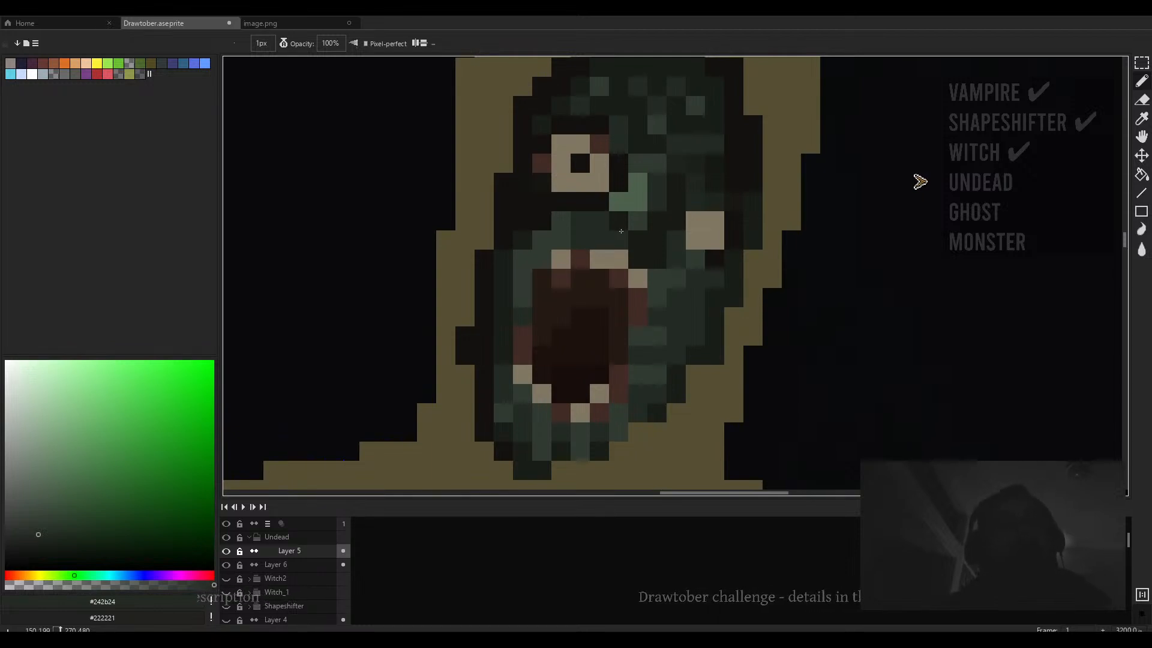
pyautogui.scroll(-3, 621, 230)
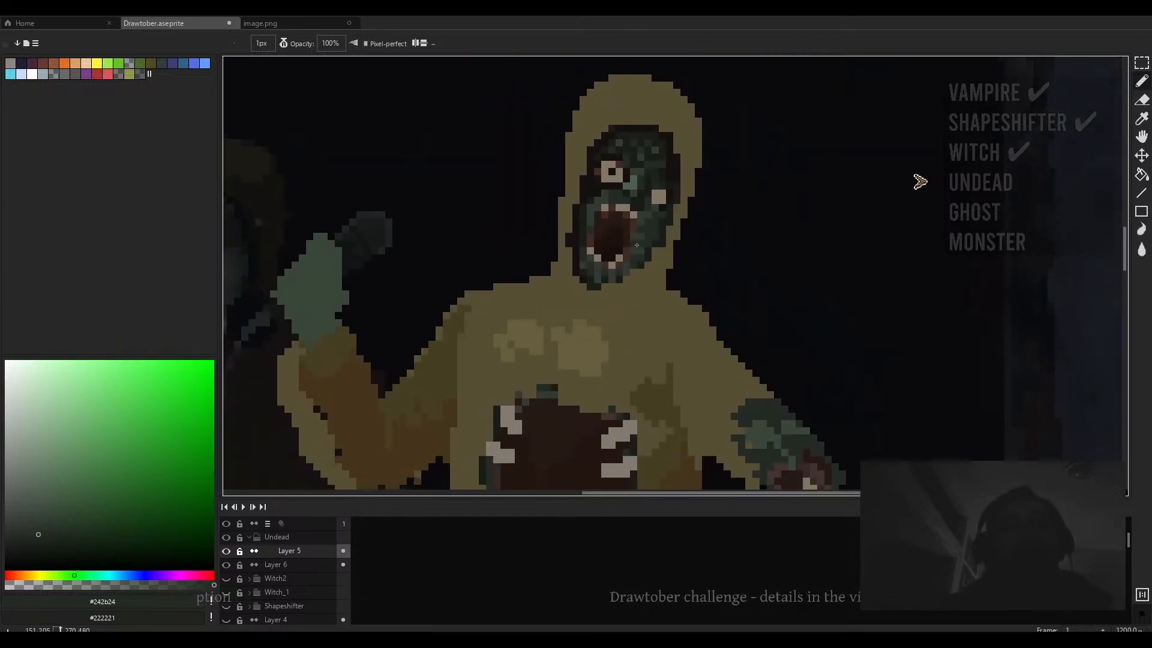
pyautogui.scroll(2, 579, 230)
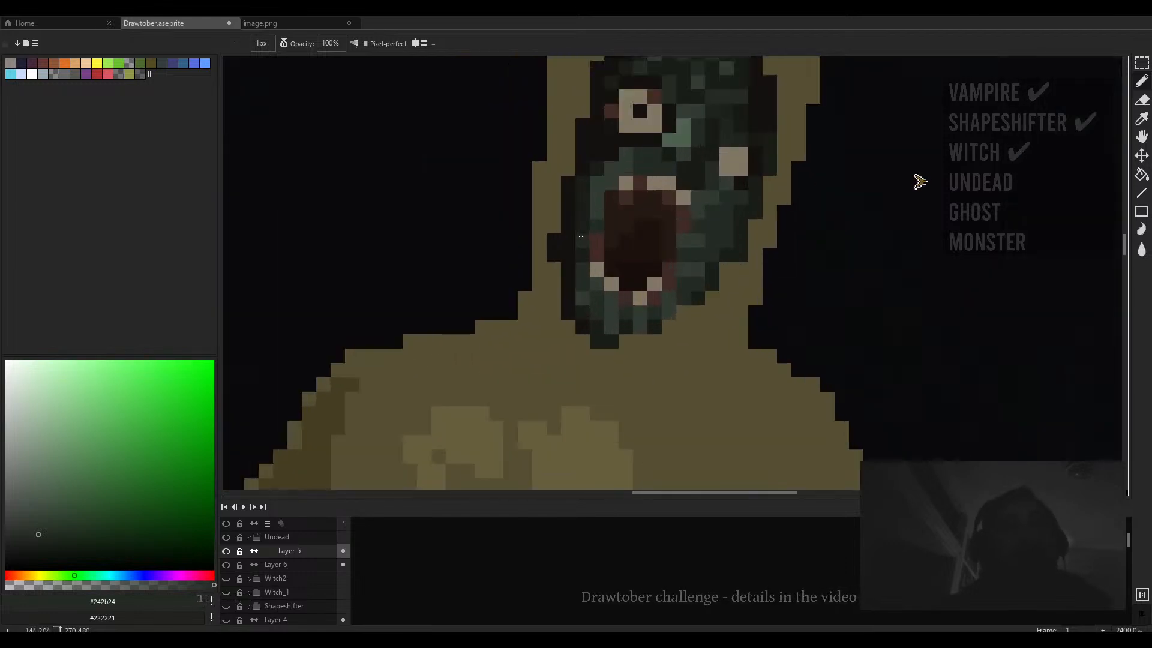
pyautogui.keyDown('alt'); pyautogui.click(581, 231); pyautogui.keyUp('alt')
pyautogui.moveTo(596, 283); pyautogui.dragTo(591, 249)
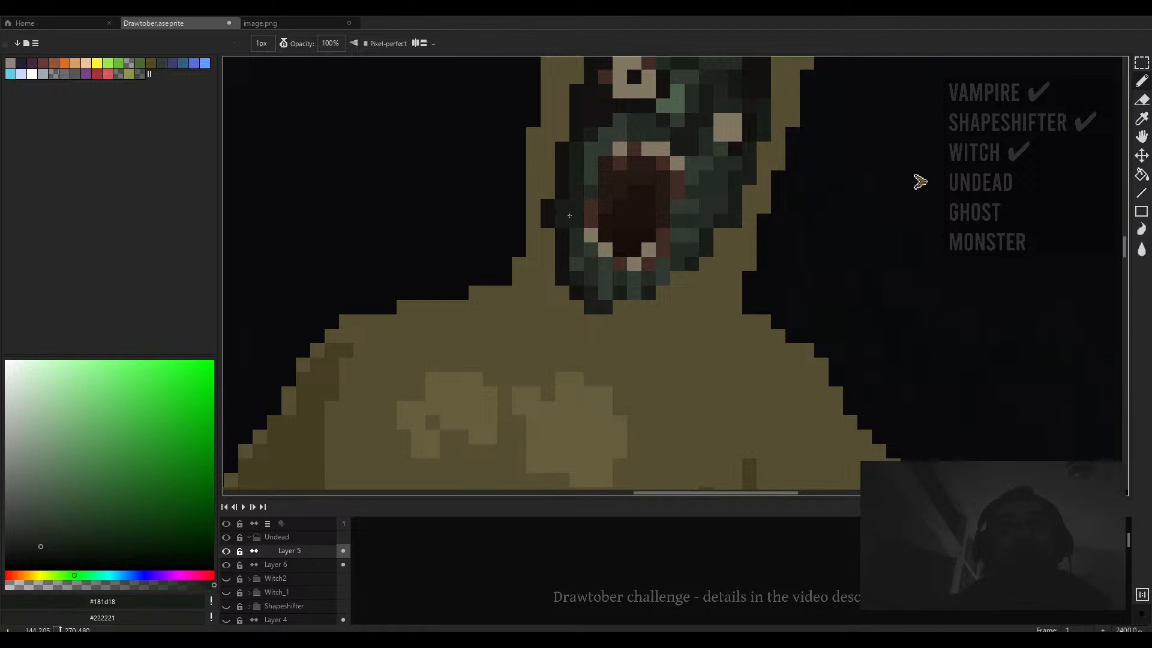
# - Sample dark greens from the face and retouch pixels on the right side of the zombie's face
pyautogui.scroll(-4, 603, 229)
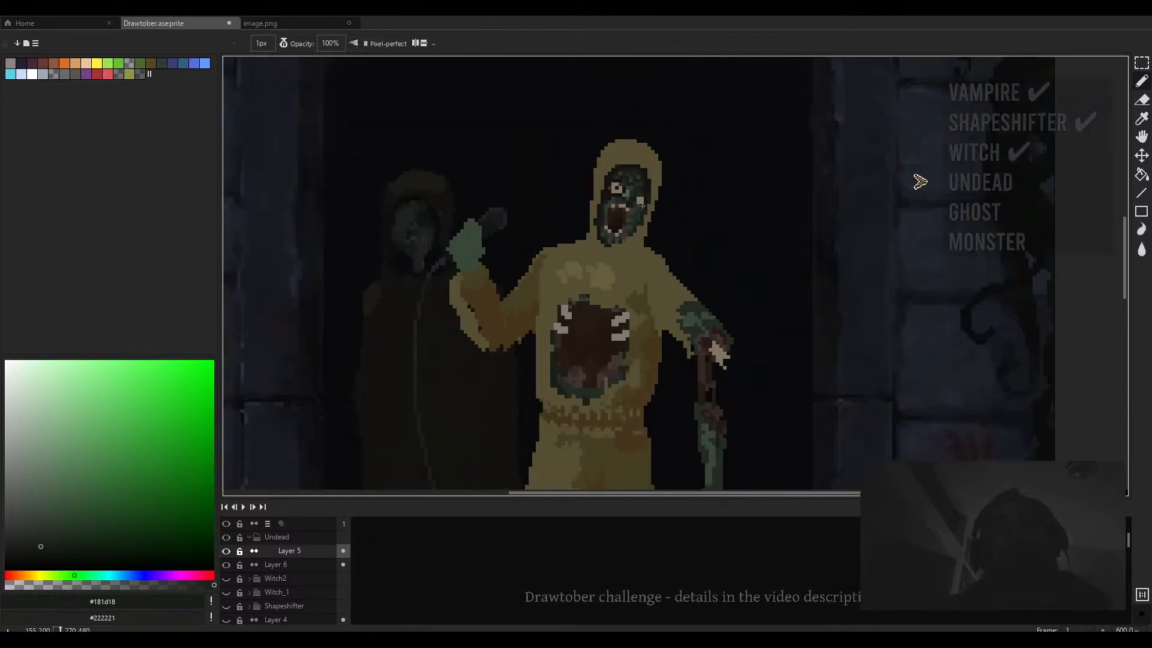
pyautogui.scroll(4, 633, 199)
pyautogui.keyDown('alt'); pyautogui.click(641, 192); pyautogui.keyUp('alt')
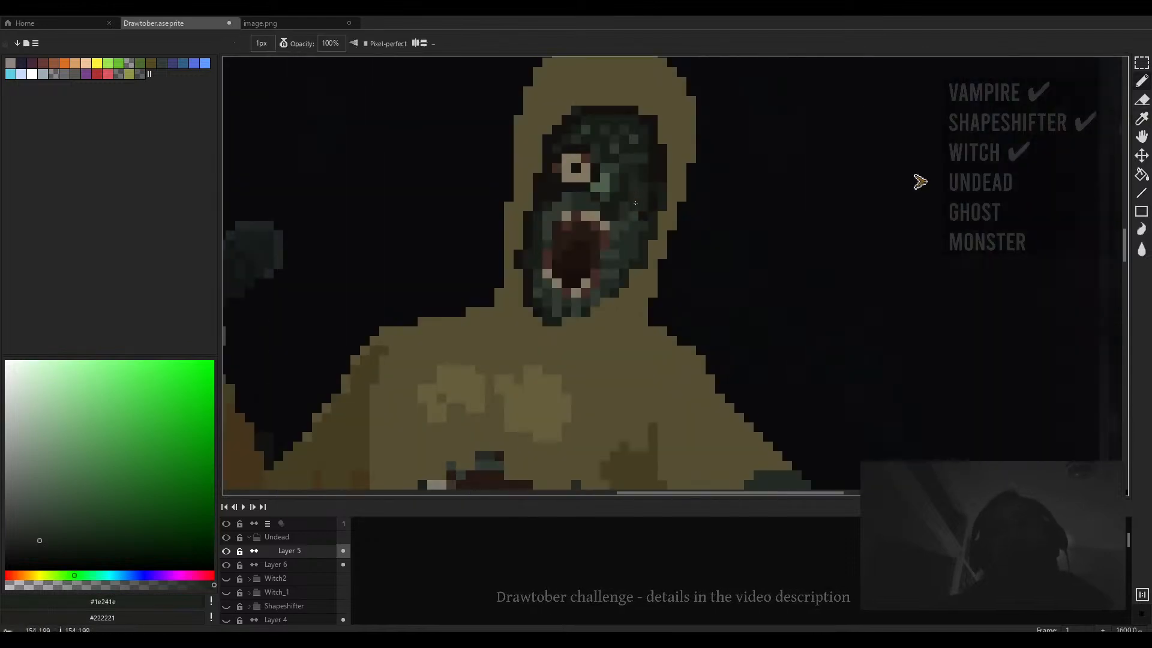
pyautogui.keyDown('alt'); pyautogui.click(629, 195); pyautogui.keyUp('alt')
pyautogui.scroll(-4, 632, 213)
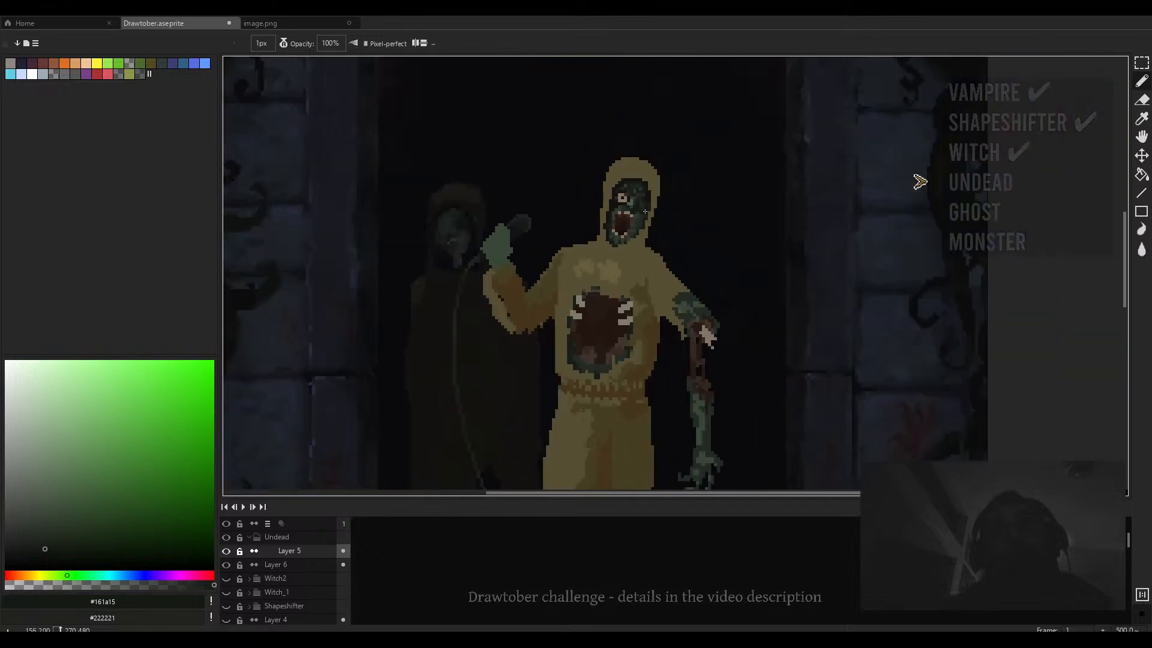
pyautogui.scroll(4, 642, 205)
pyautogui.scroll(-4, 642, 216)
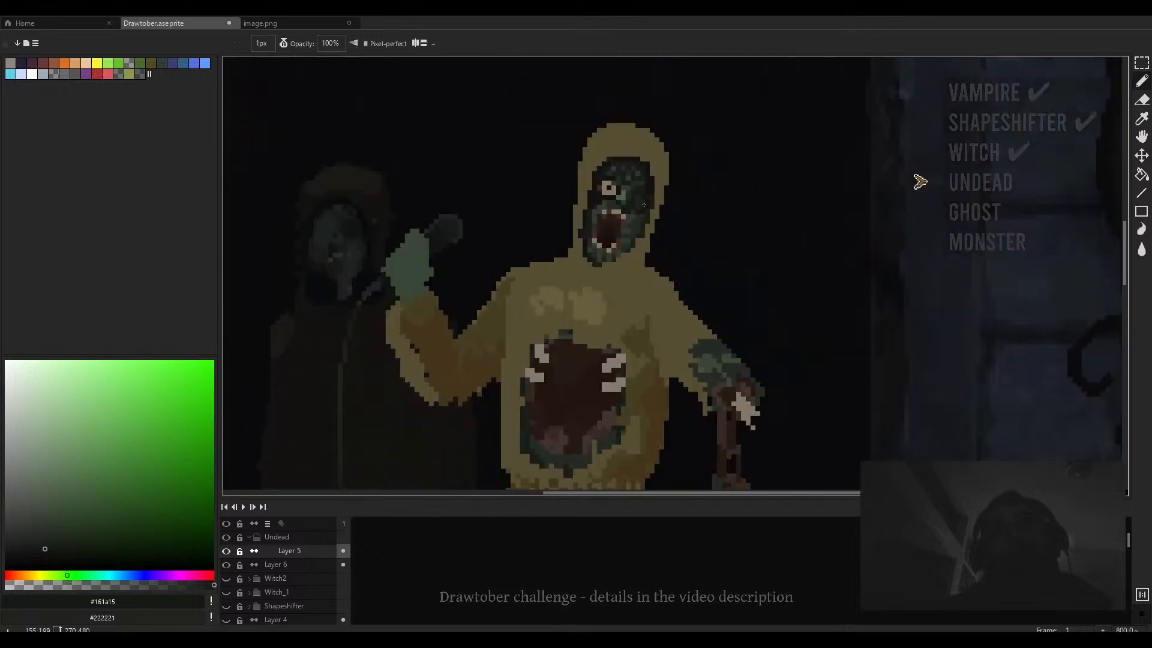
pyautogui.scroll(5, 630, 240)
pyautogui.scroll(1, 615, 271)
pyautogui.keyDown('alt'); pyautogui.click(614, 272); pyautogui.keyUp('alt')
# - Shade the right cheek beside the eye with dark reddish tones, undoing one stroke and retouching nearby pixels
pyautogui.scroll(2, 698, 170)
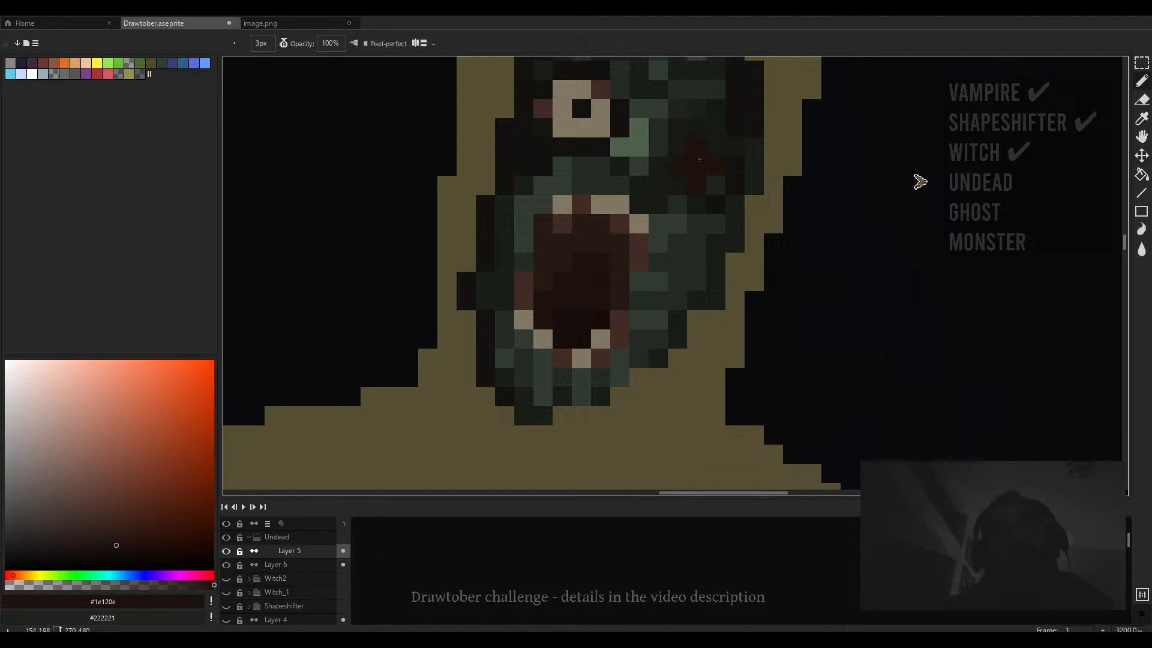
pyautogui.moveTo(678, 148); pyautogui.dragTo(701, 171)
pyautogui.hotkey('ctrl', 'z')
pyautogui.scroll(-2, 701, 170)
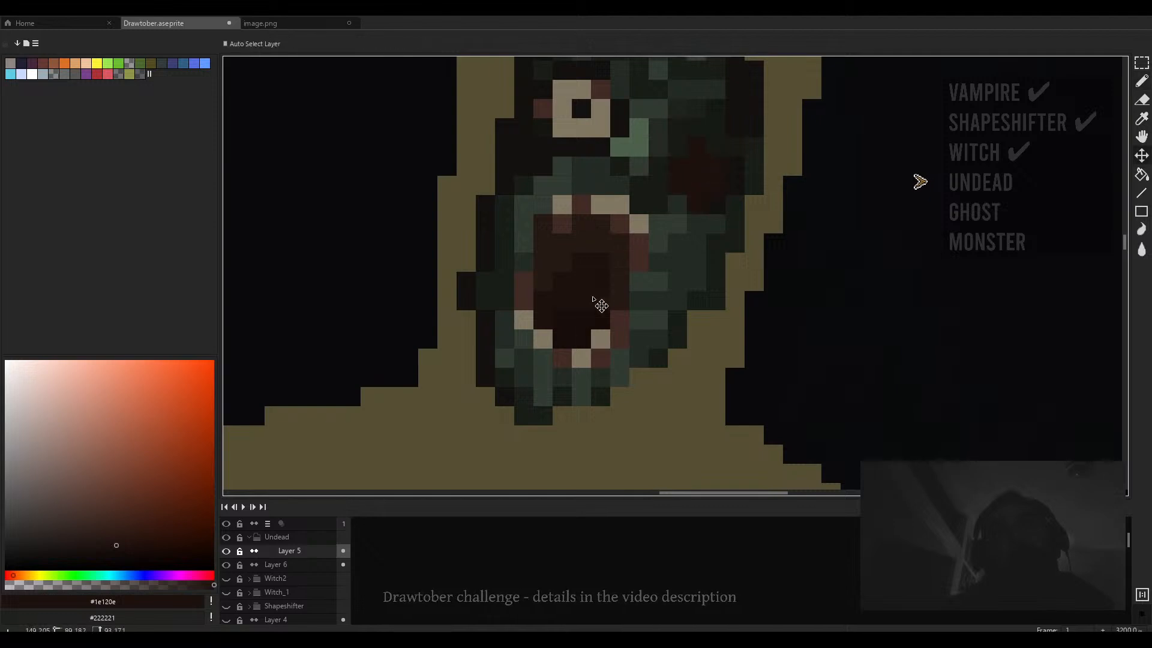
pyautogui.keyDown('alt'); pyautogui.click(599, 305); pyautogui.keyUp('alt')
pyautogui.click(697, 223)
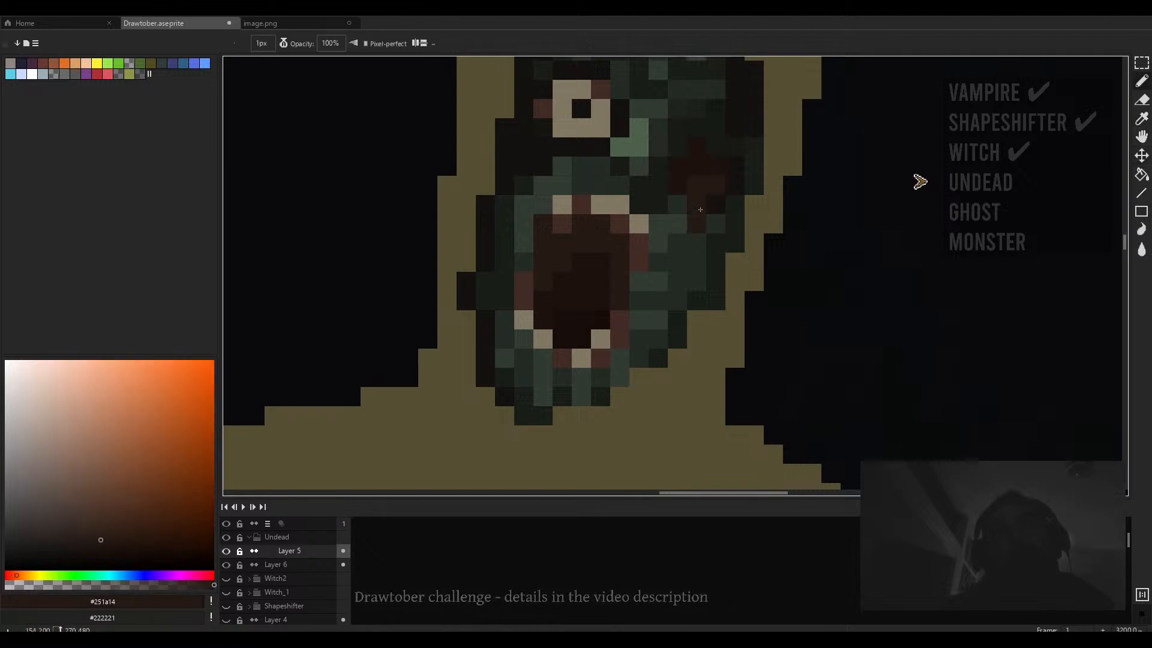
pyautogui.click(678, 205)
# - Sample a light beige tone near the eye and enlarge the brush to 4 px
pyautogui.scroll(-7, 704, 216)
pyautogui.scroll(5, 708, 225)
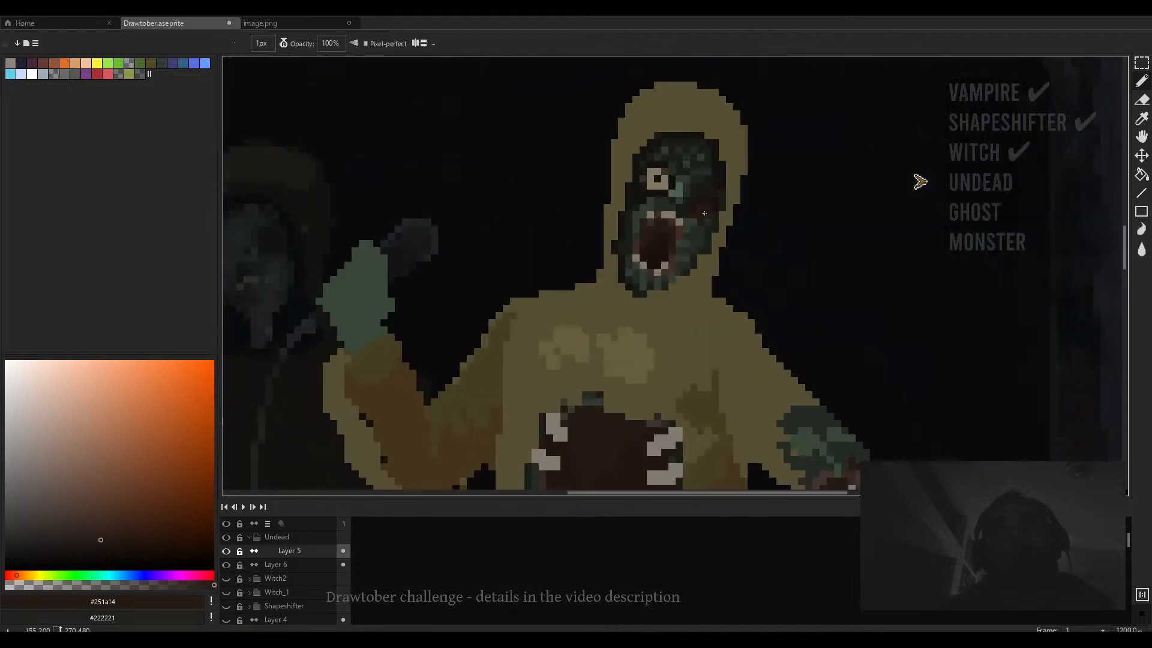
pyautogui.scroll(-3, 703, 232)
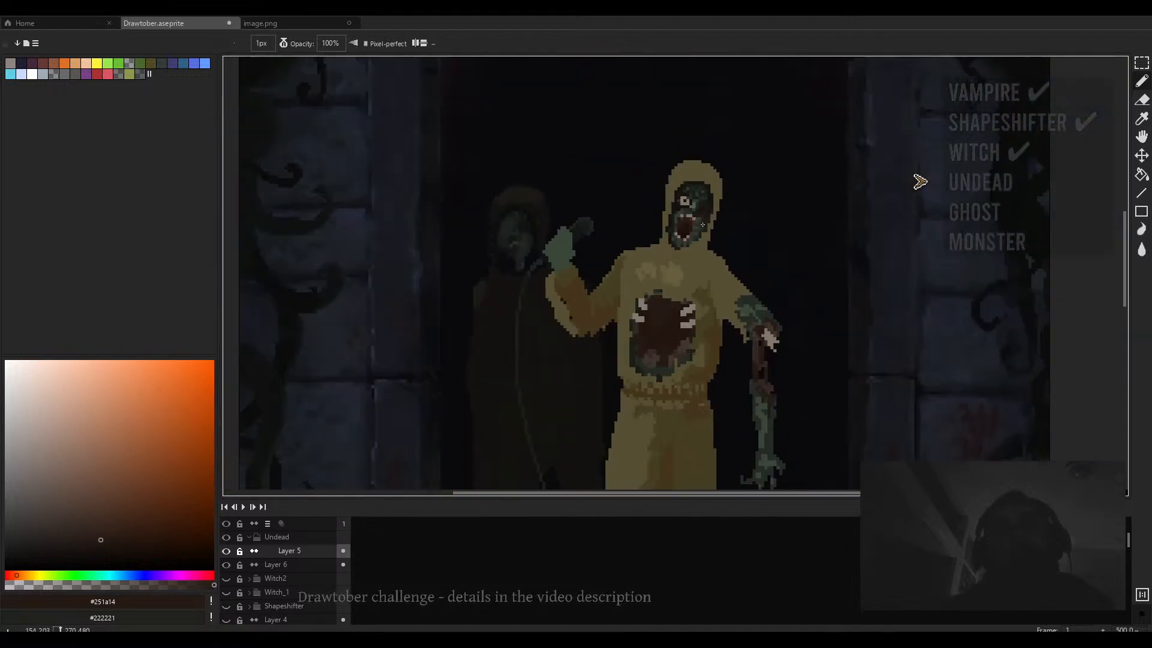
pyautogui.keyDown('alt'); pyautogui.click(690, 232); pyautogui.keyUp('alt')
pyautogui.scroll(4, 690, 233)
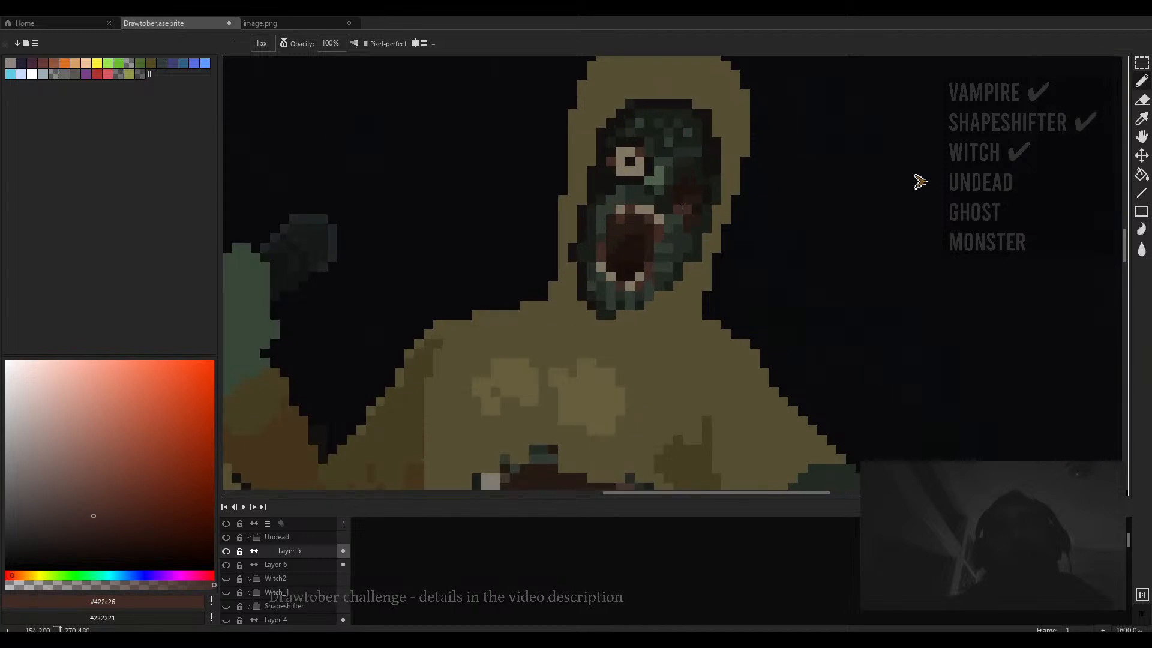
pyautogui.scroll(-4, 688, 213)
pyautogui.scroll(4, 676, 204)
pyautogui.keyDown('alt'); pyautogui.click(676, 204); pyautogui.keyUp('alt')
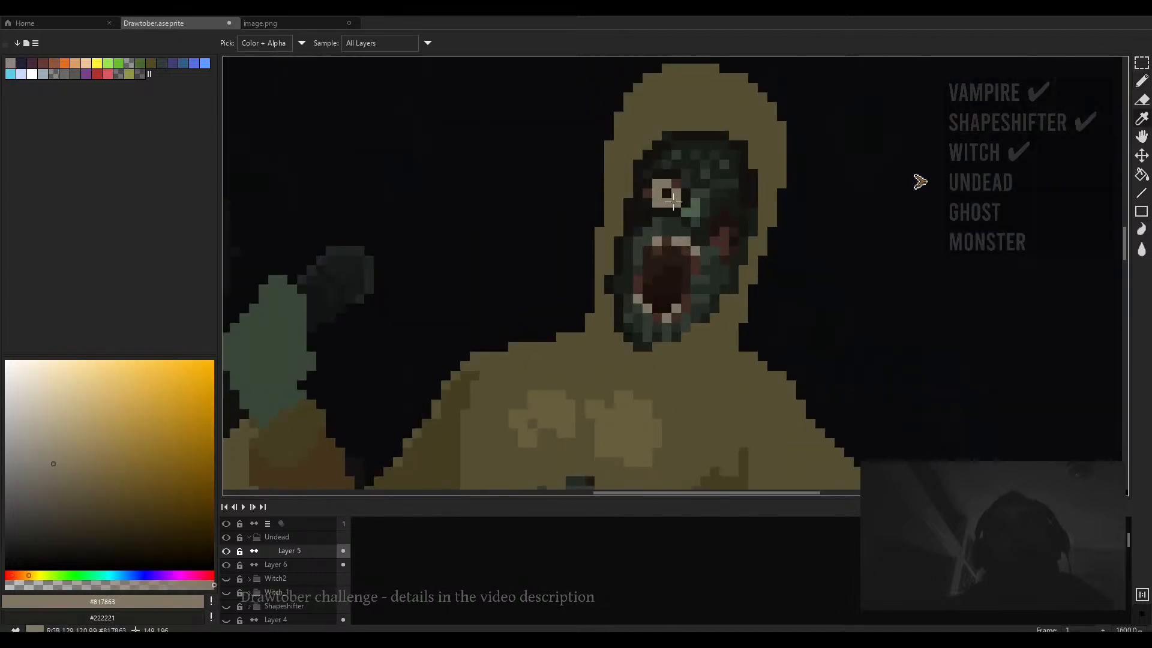
pyautogui.press('+')
pyautogui.press('+')
pyautogui.press('+')
pyautogui.press('+')
pyautogui.press('-')
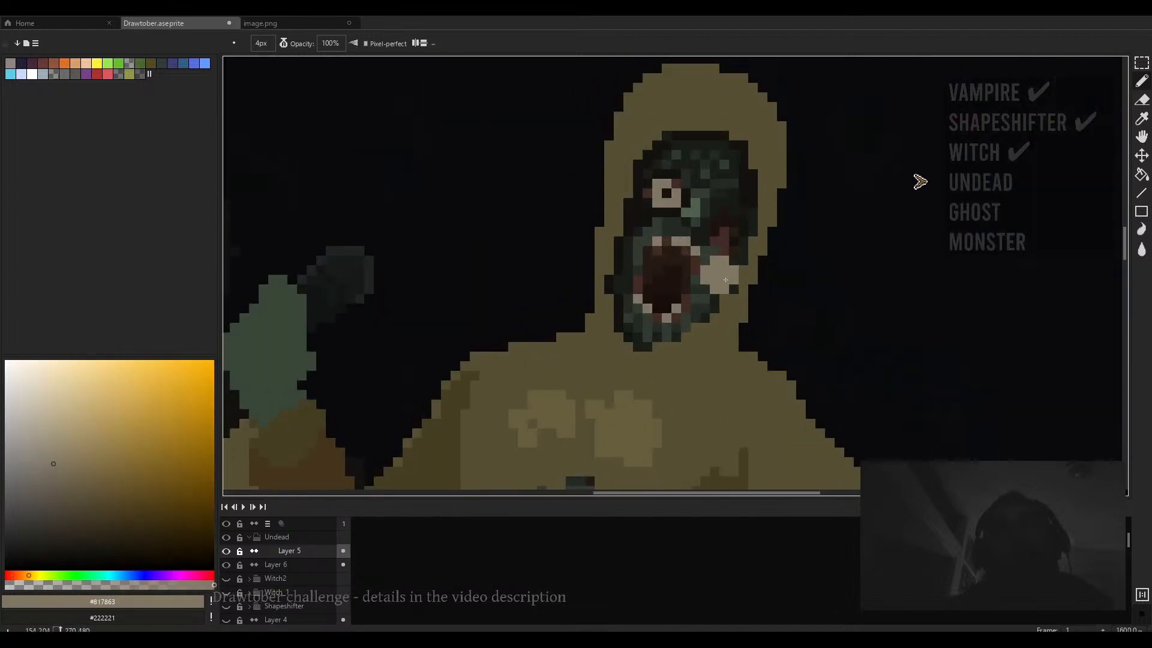
# - Paint over the zombie's eye with dark green using a 2 px brush, then return to a 1 px brush
pyautogui.scroll(-6, 671, 160)
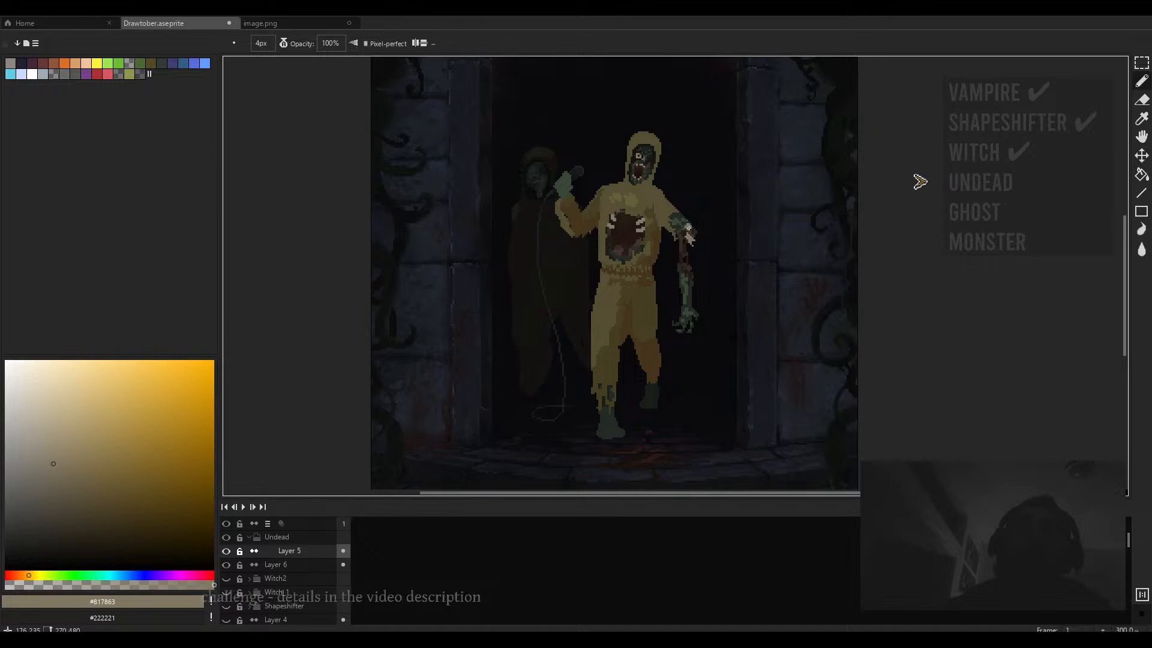
pyautogui.scroll(2, 550, 200)
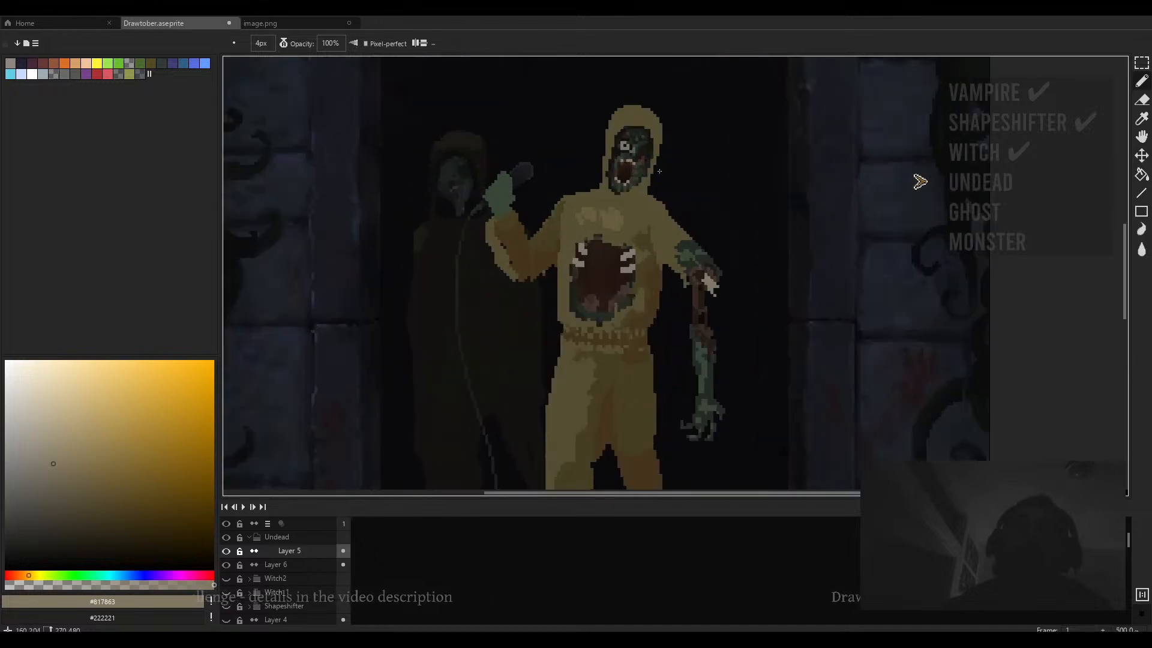
pyautogui.scroll(-3, 600, 180)
pyautogui.scroll(7, 647, 163)
pyautogui.keyDown('alt'); pyautogui.click(640, 164); pyautogui.keyUp('alt')
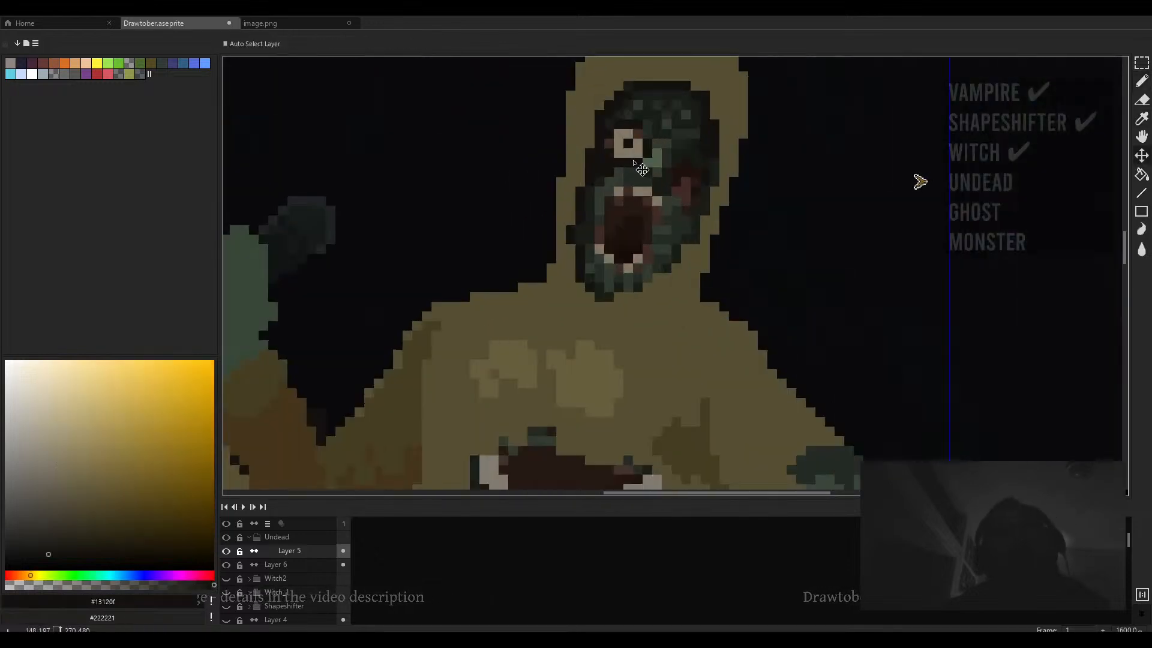
pyautogui.keyDown('alt'); pyautogui.click(675, 164); pyautogui.keyUp('alt')
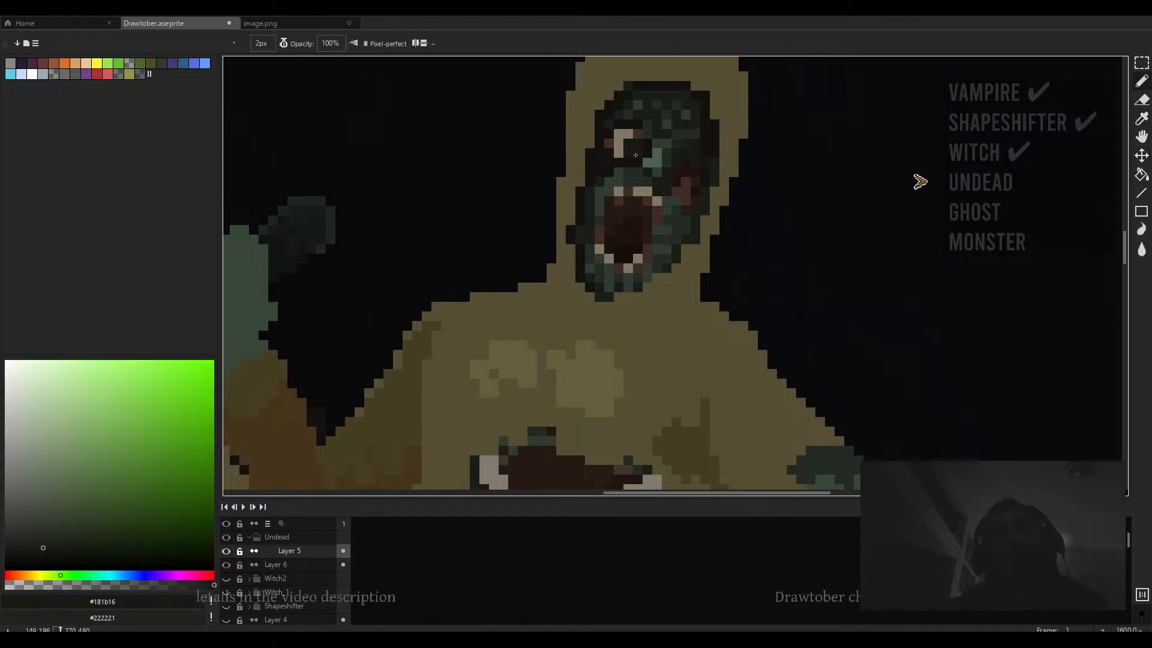
pyautogui.moveTo(628, 154); pyautogui.dragTo(640, 152)
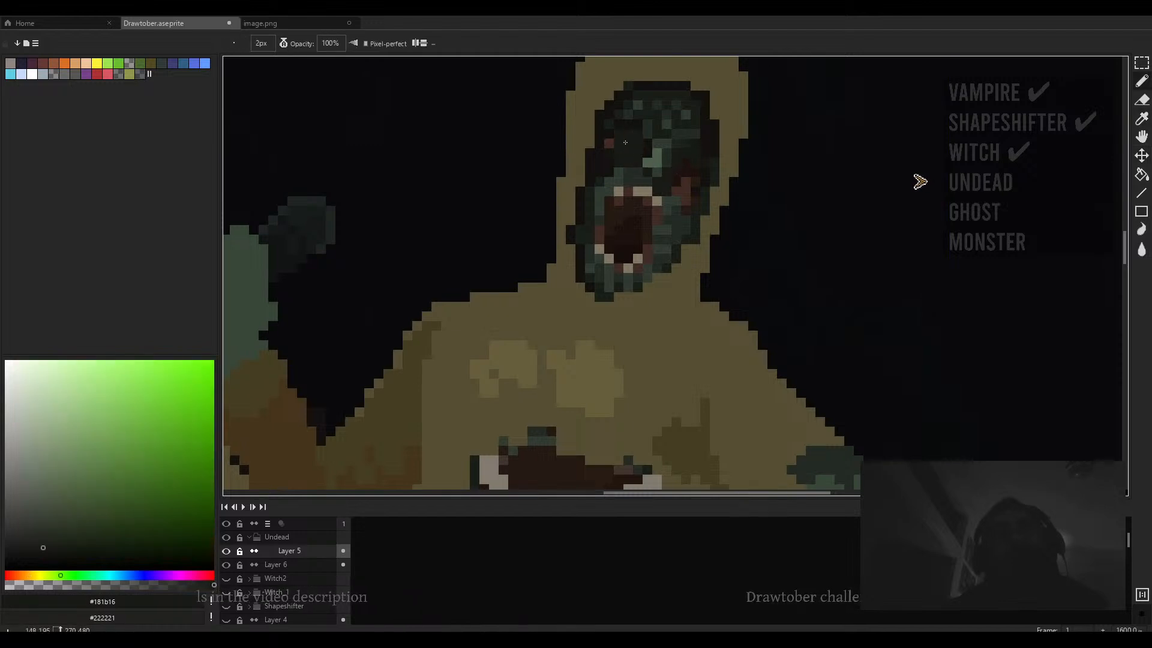
pyautogui.keyDown('alt'); pyautogui.click(662, 147); pyautogui.keyUp('alt')
pyautogui.keyDown('alt'); pyautogui.click(665, 158); pyautogui.keyUp('alt')
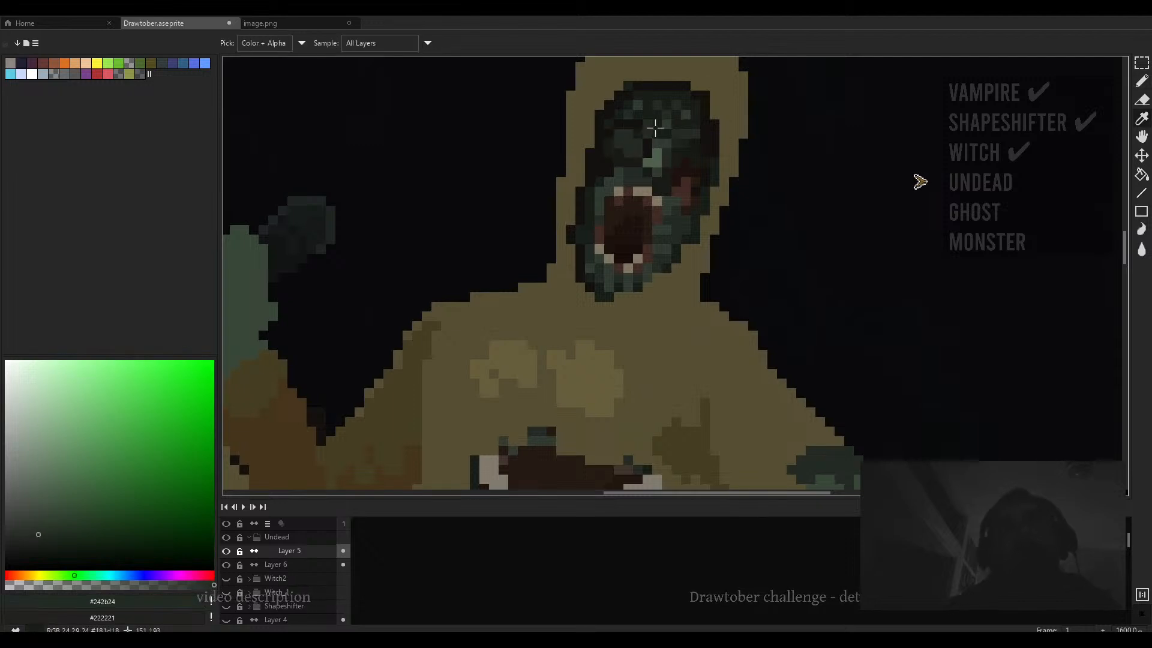
pyautogui.keyDown('alt'); pyautogui.click(629, 125); pyautogui.keyUp('alt')
pyautogui.press('-')
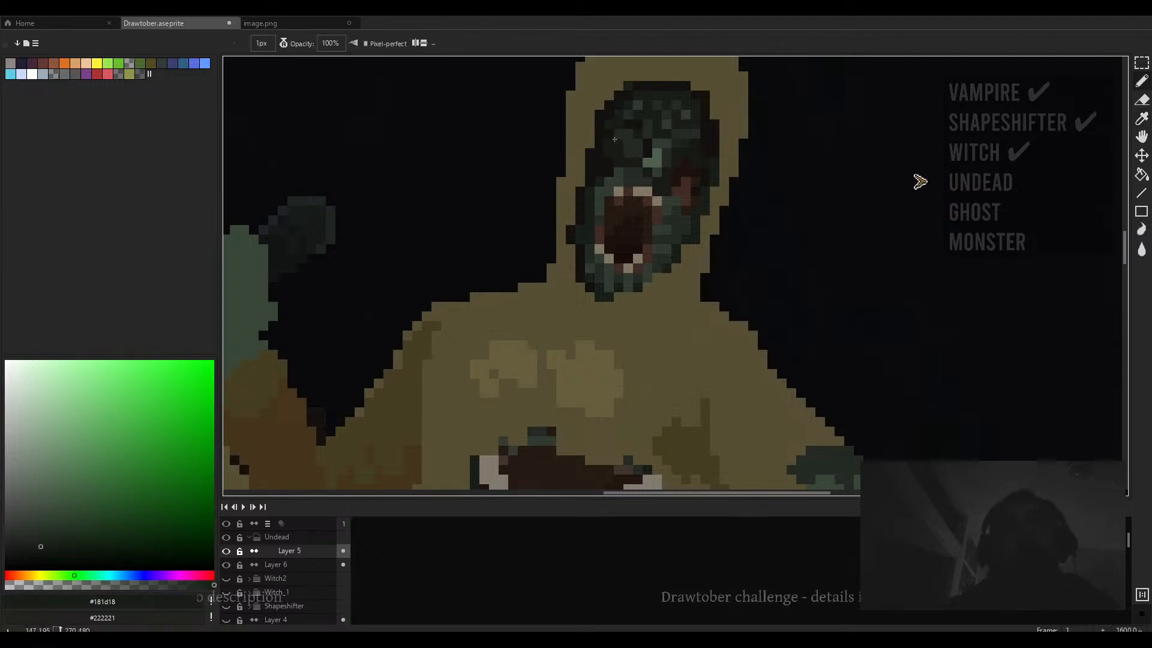
# - Retouch pixels on the upper face with sampled dark green shades
pyautogui.scroll(-3, 645, 151)
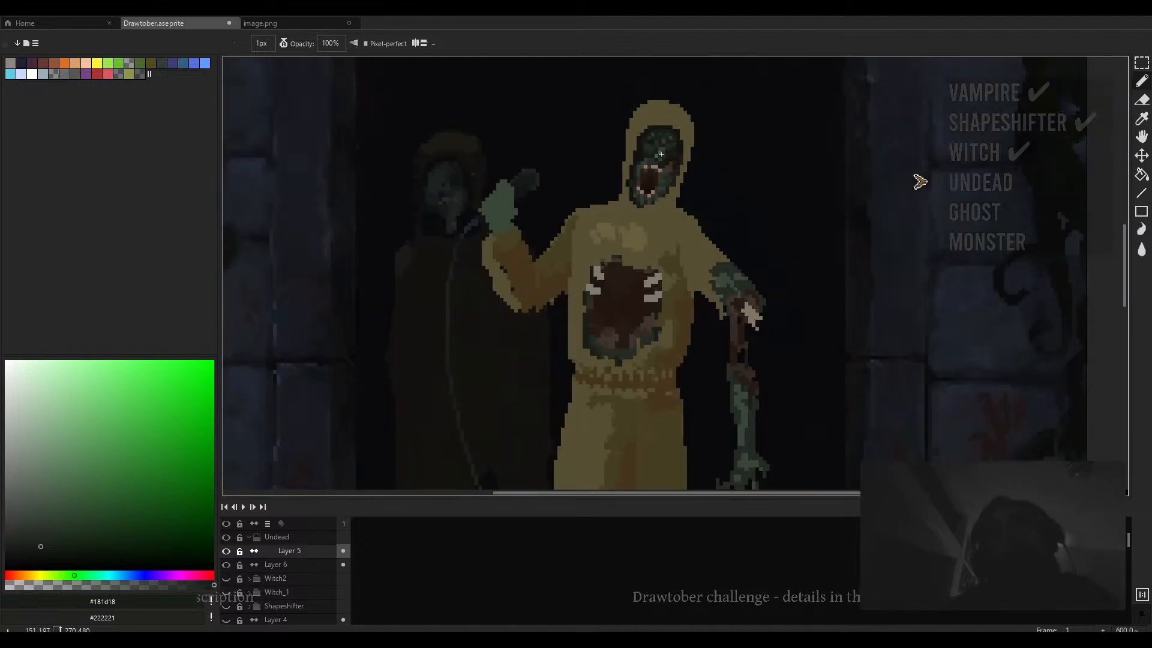
pyautogui.scroll(3, 637, 155)
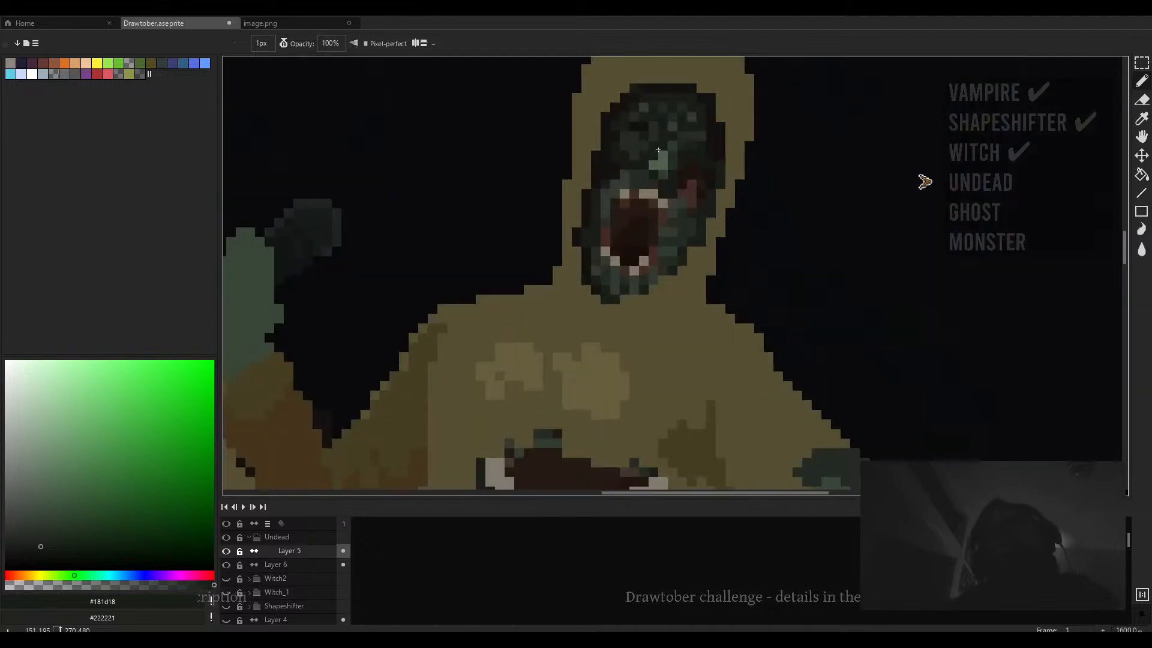
pyautogui.keyDown('alt'); pyautogui.click(616, 159); pyautogui.keyUp('alt')
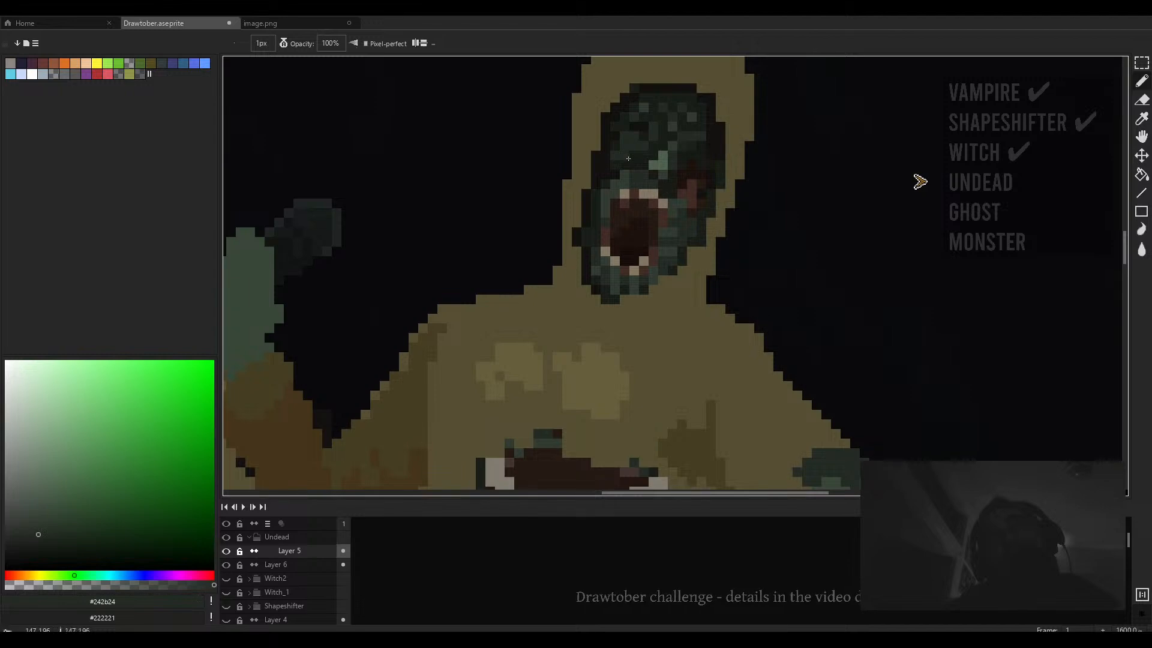
pyautogui.scroll(-4, 642, 162)
pyautogui.scroll(5, 648, 161)
pyautogui.scroll(-5, 657, 158)
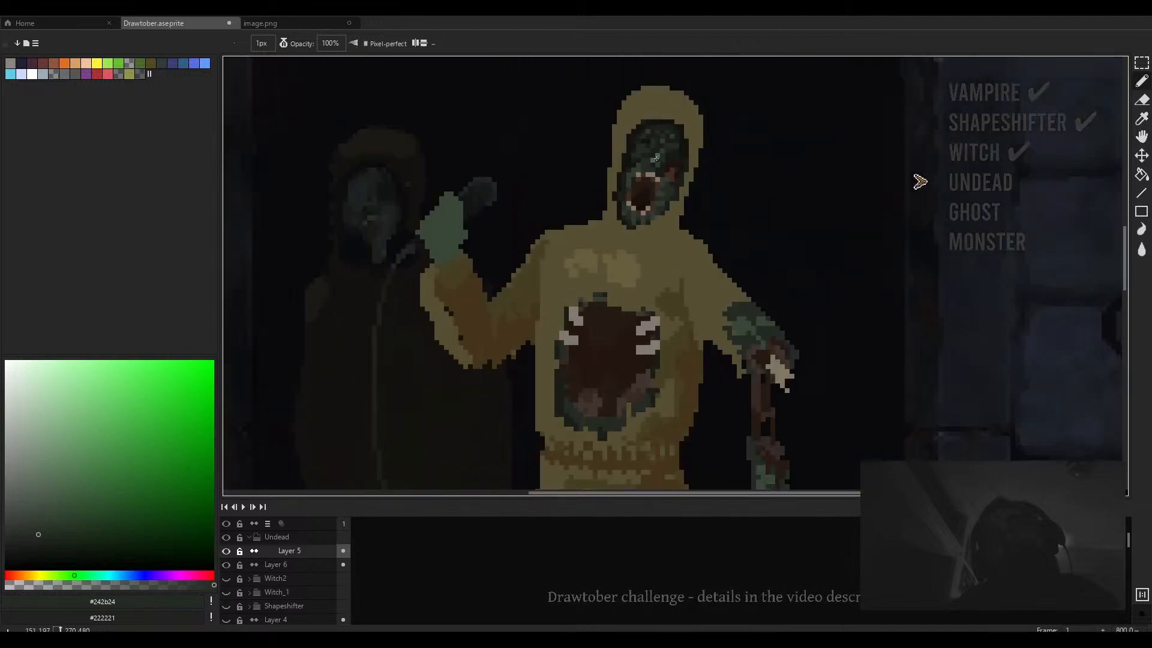
pyautogui.scroll(3, 667, 156)
pyautogui.scroll(2, 666, 157)
pyautogui.scroll(-5, 657, 165)
pyautogui.scroll(4, 648, 173)
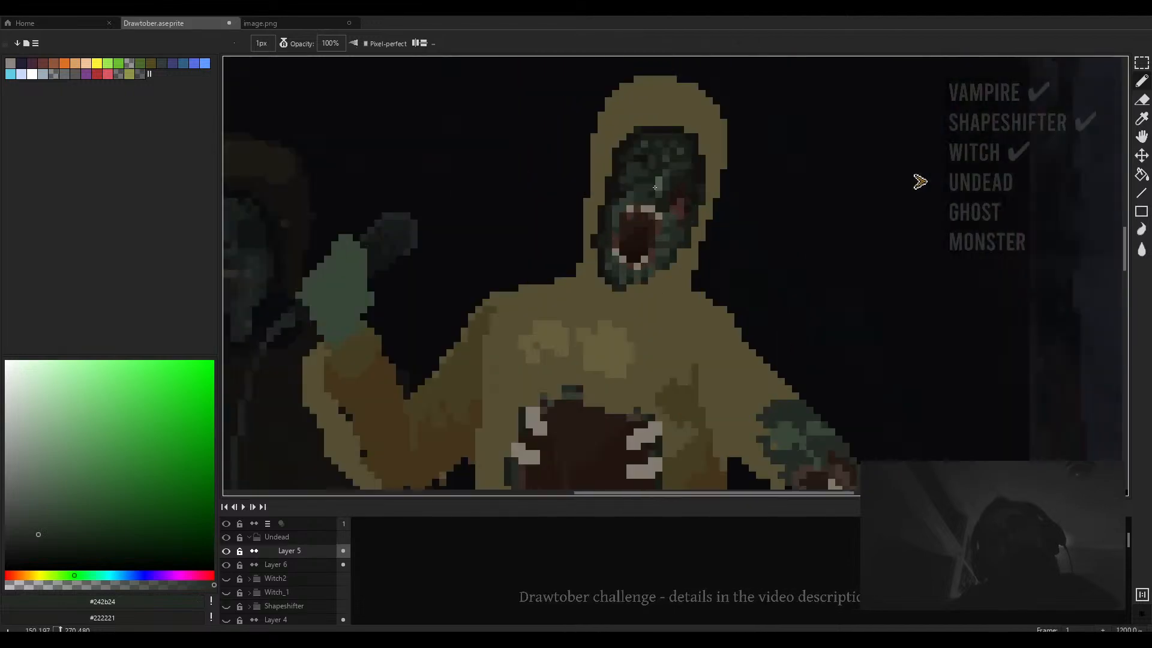
pyautogui.keyDown('alt'); pyautogui.click(643, 177); pyautogui.keyUp('alt')
pyautogui.click(651, 196)
# - Darken more pixels on the forehead where the eye used to be
pyautogui.scroll(-4, 651, 158)
pyautogui.scroll(4, 659, 158)
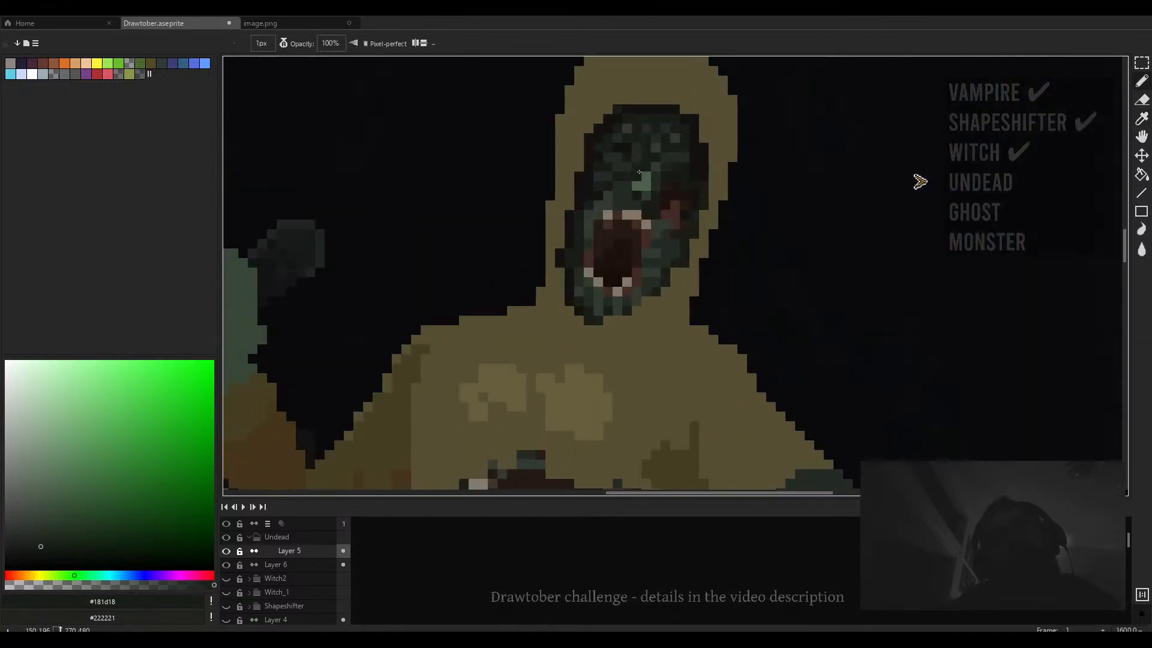
pyautogui.keyDown('alt'); pyautogui.click(627, 149); pyautogui.keyUp('alt')
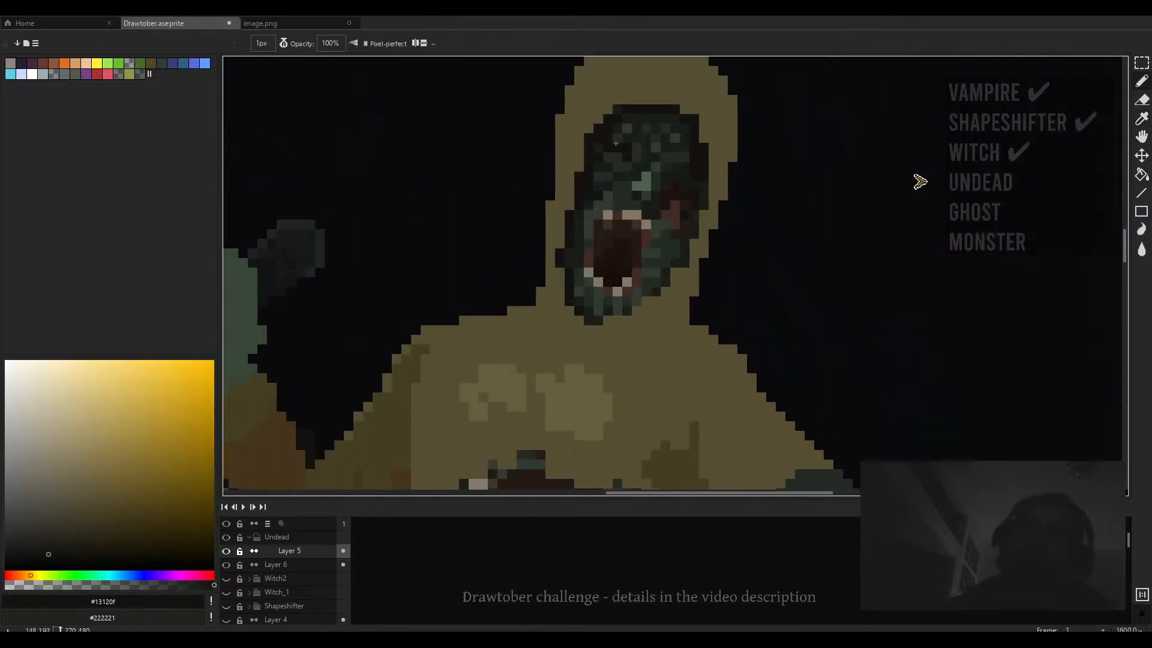
pyautogui.scroll(-1, 617, 124)
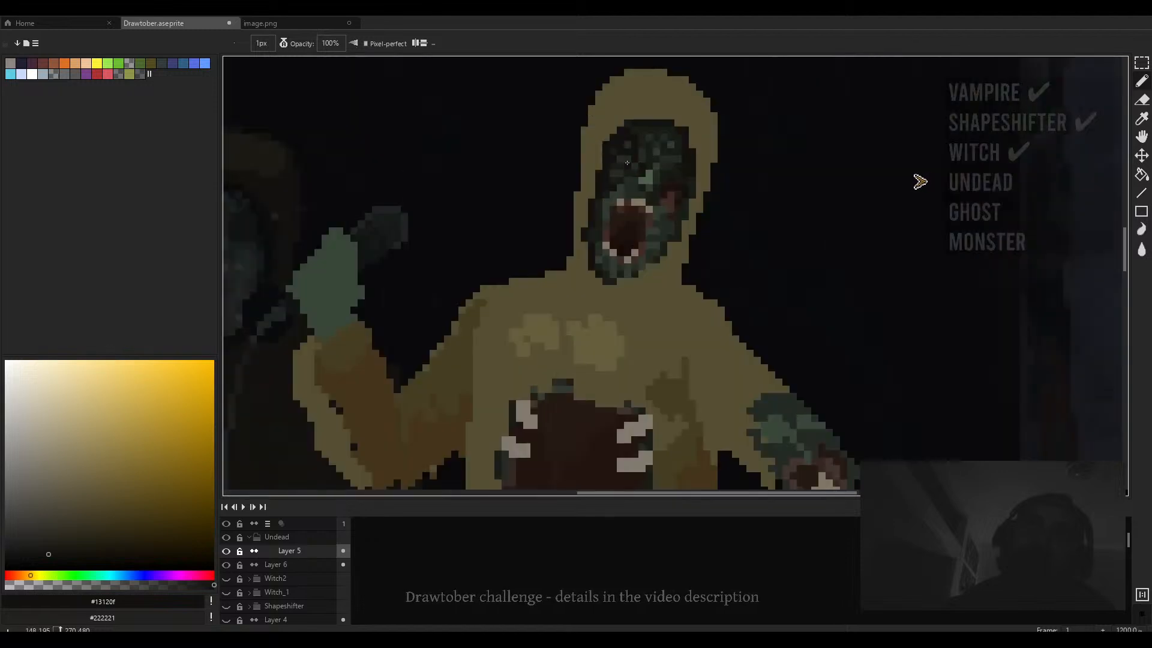
pyautogui.scroll(1, 637, 148)
pyautogui.keyDown('alt'); pyautogui.click(639, 140); pyautogui.keyUp('alt')
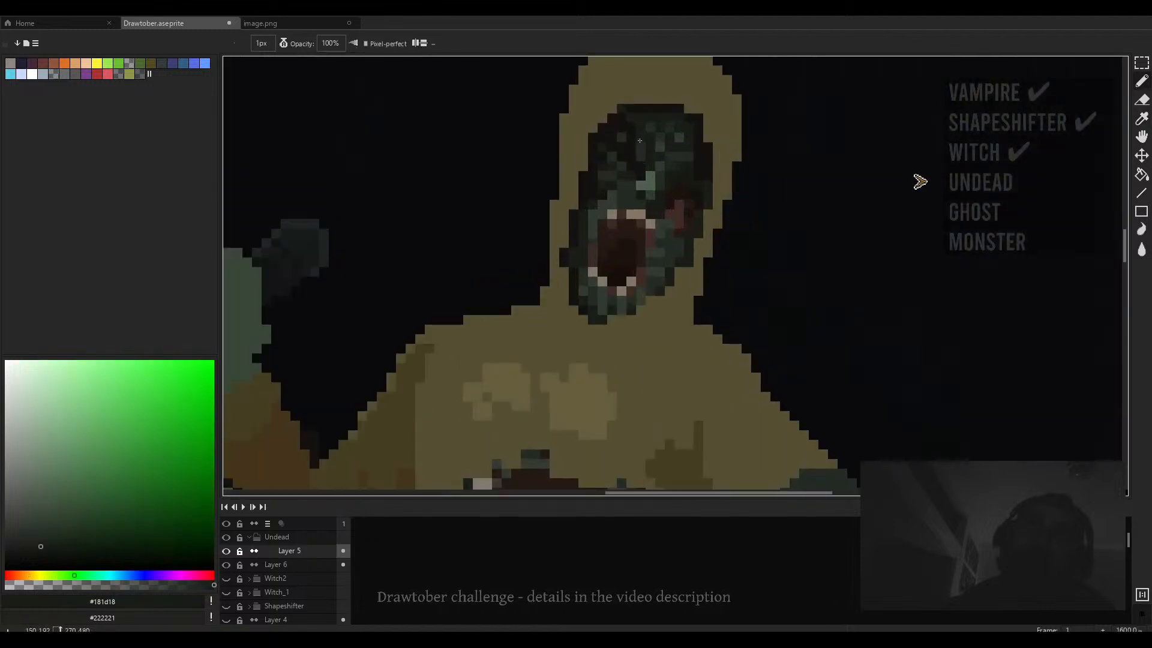
# - Sample dark and reddish face tones and paint a vertical run of pixels down the face's right side
pyautogui.scroll(-4, 647, 126)
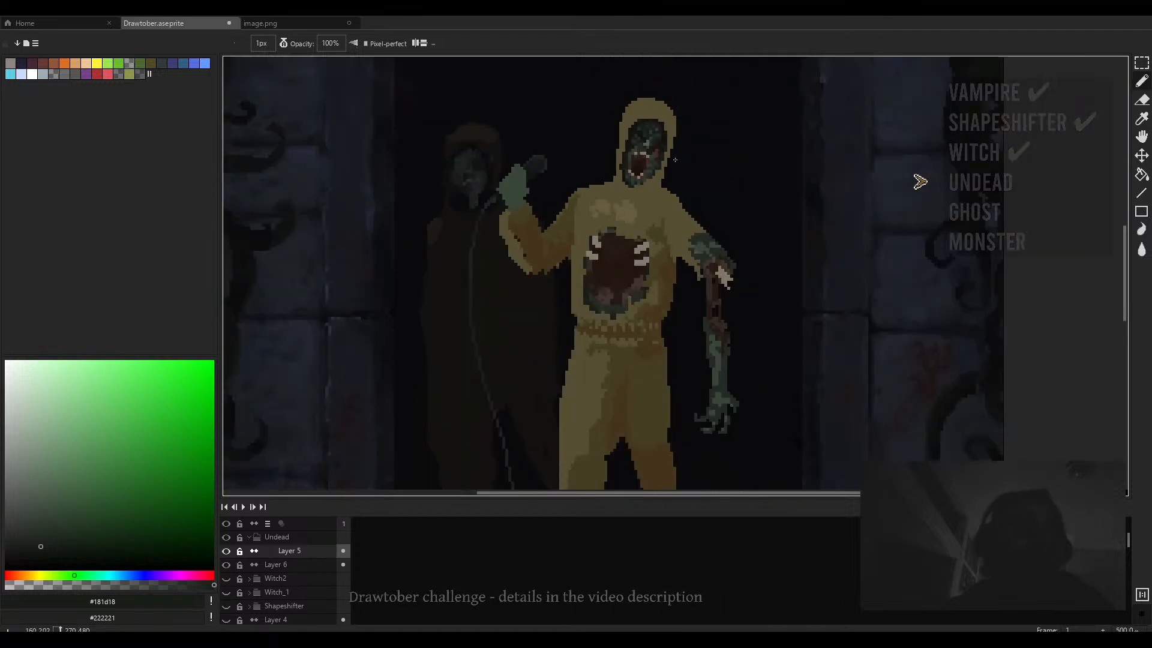
pyautogui.scroll(3, 549, 142)
pyautogui.keyDown('alt'); pyautogui.click(543, 149); pyautogui.keyUp('alt')
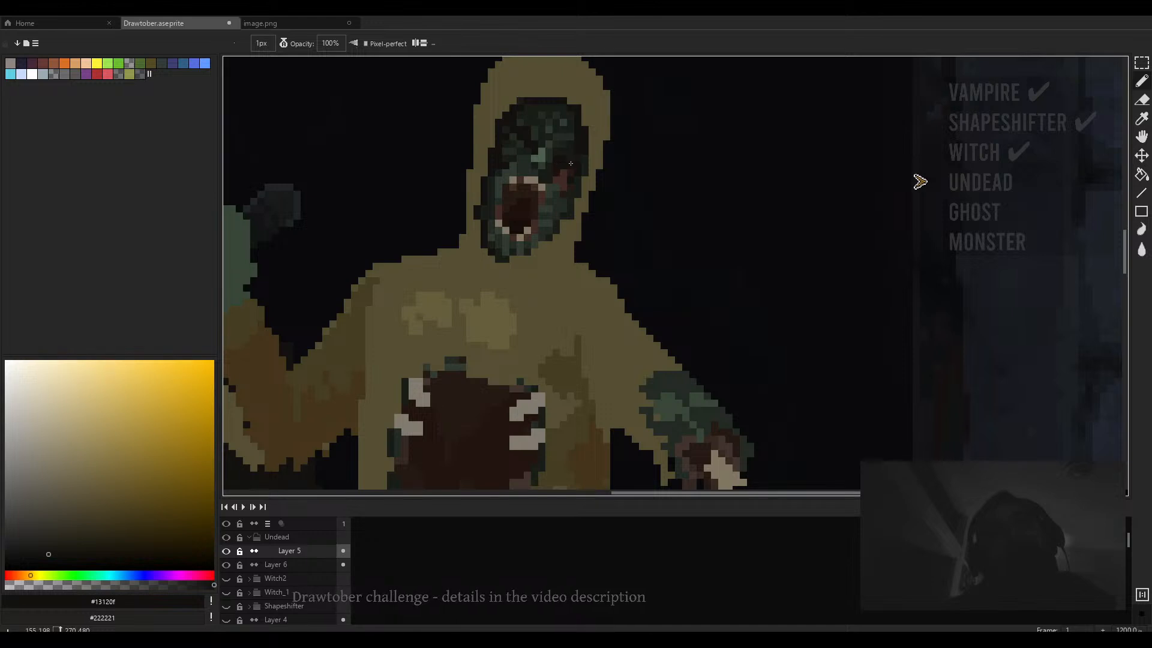
pyautogui.keyDown('alt'); pyautogui.click(562, 157); pyautogui.keyUp('alt')
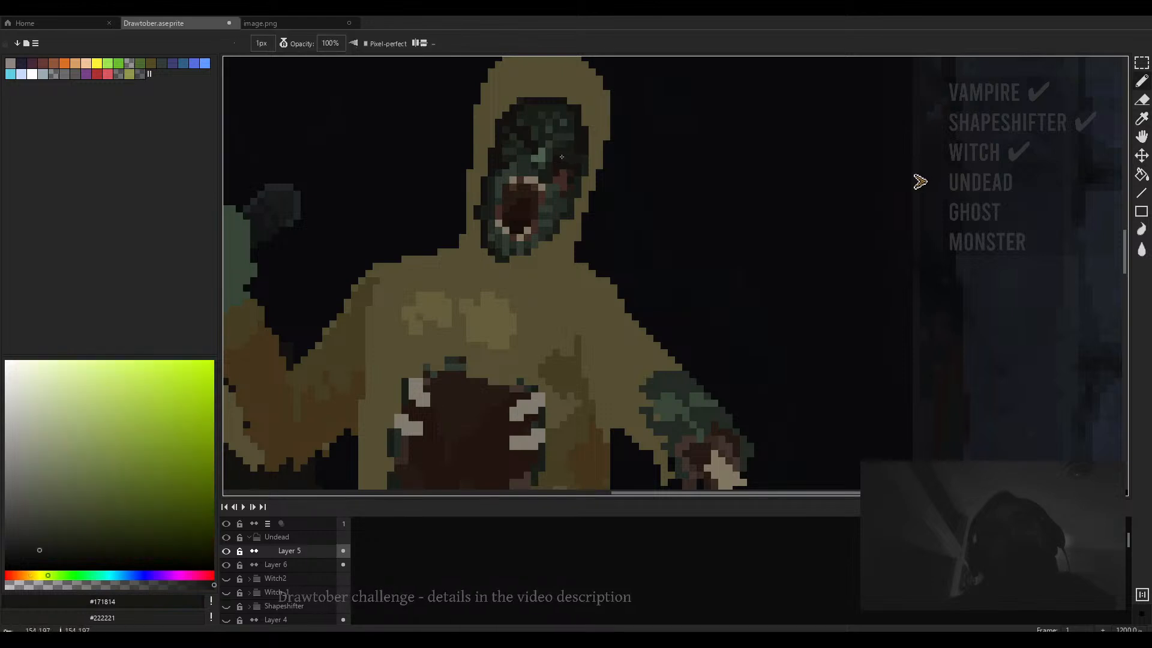
pyautogui.keyDown('alt'); pyautogui.click(567, 187); pyautogui.keyUp('alt')
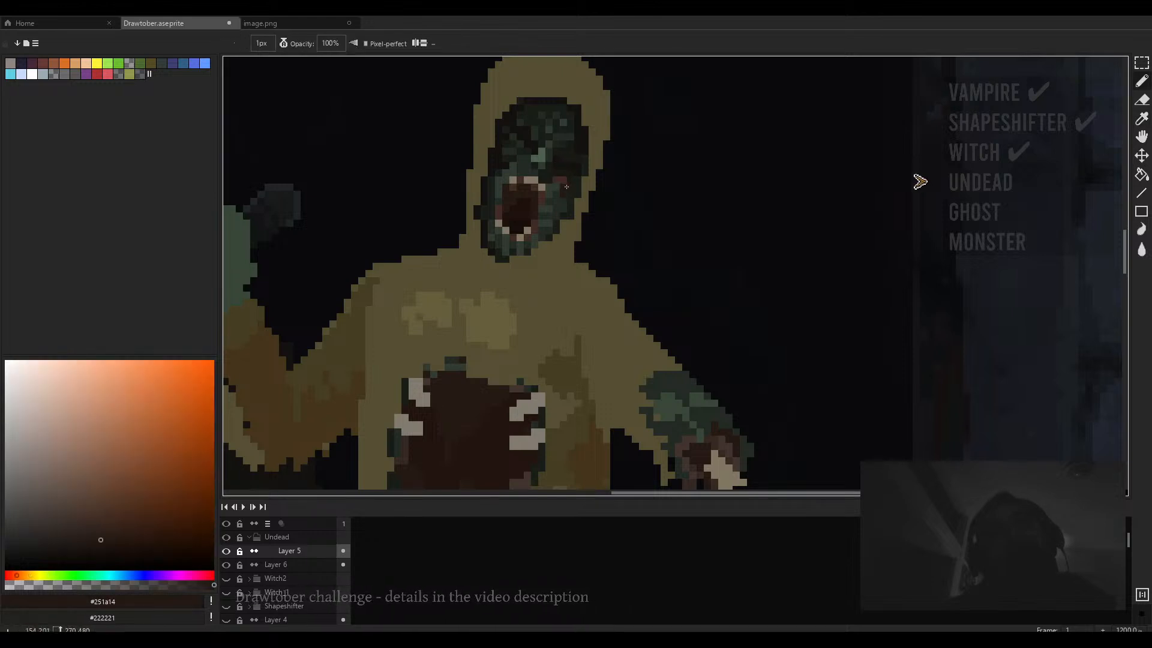
pyautogui.scroll(-3, 558, 187)
pyautogui.scroll(4, 562, 206)
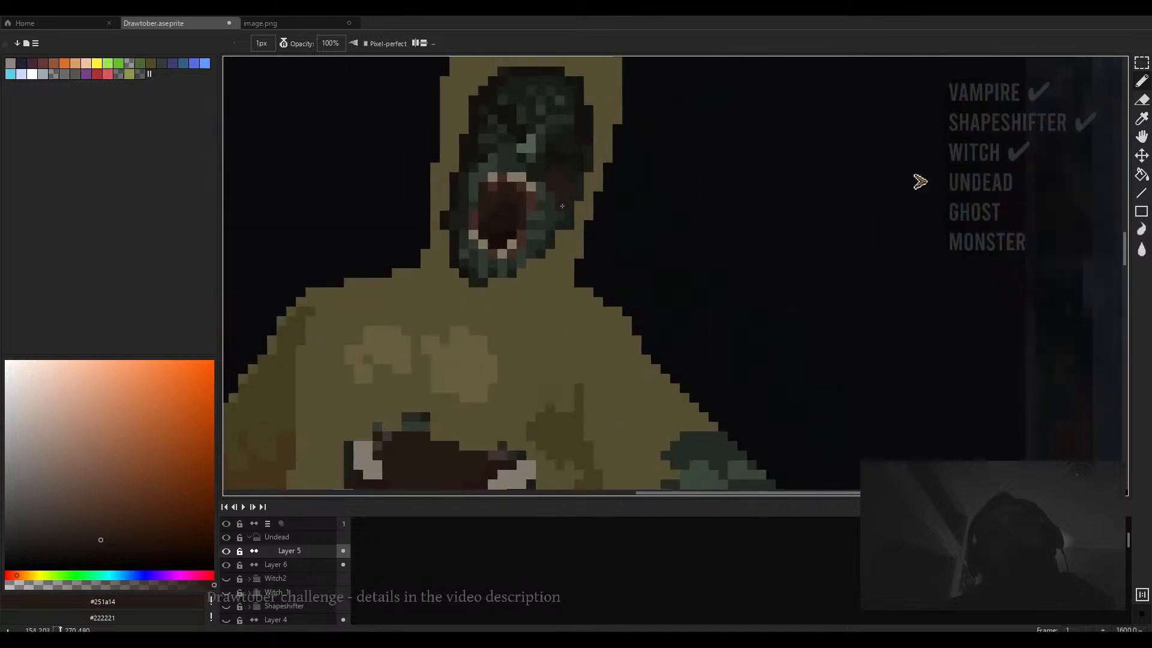
pyautogui.scroll(-3, 548, 196)
pyautogui.scroll(3, 566, 180)
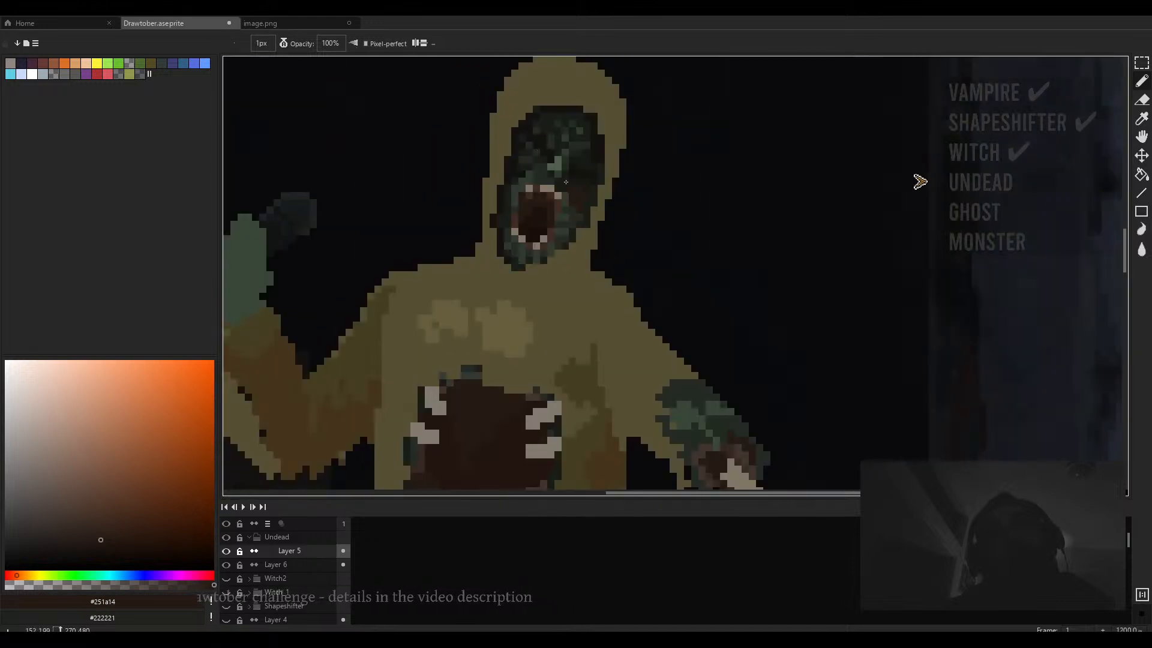
pyautogui.scroll(-3, 556, 172)
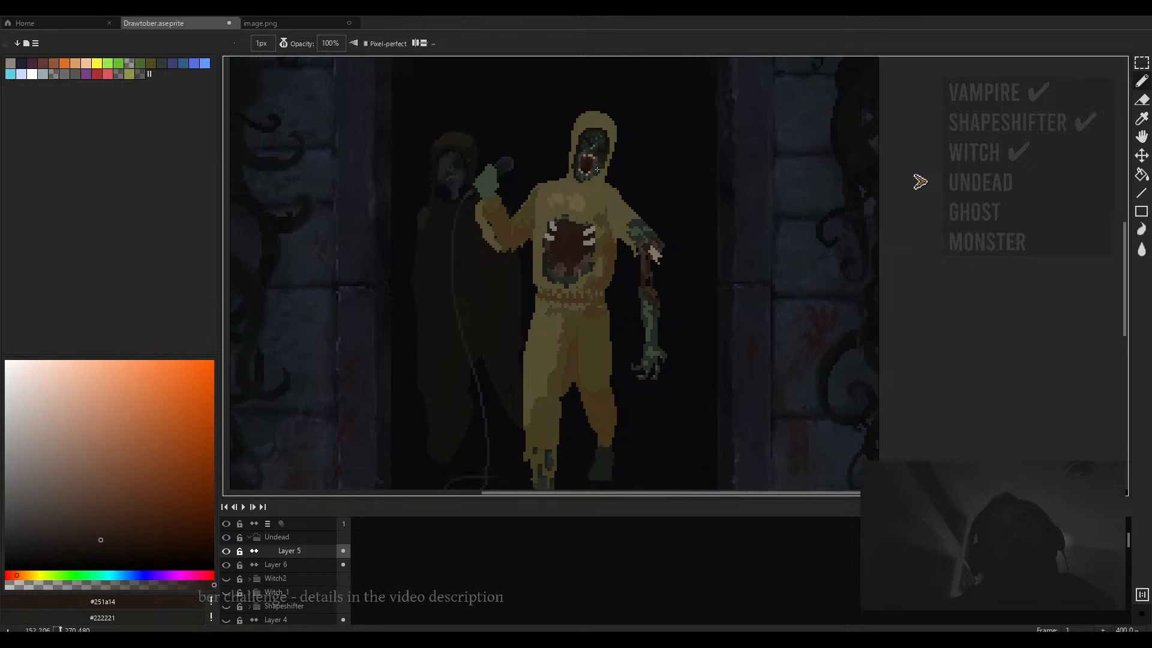
pyautogui.scroll(4, 606, 174)
pyautogui.keyDown('alt'); pyautogui.click(607, 174); pyautogui.keyUp('alt')
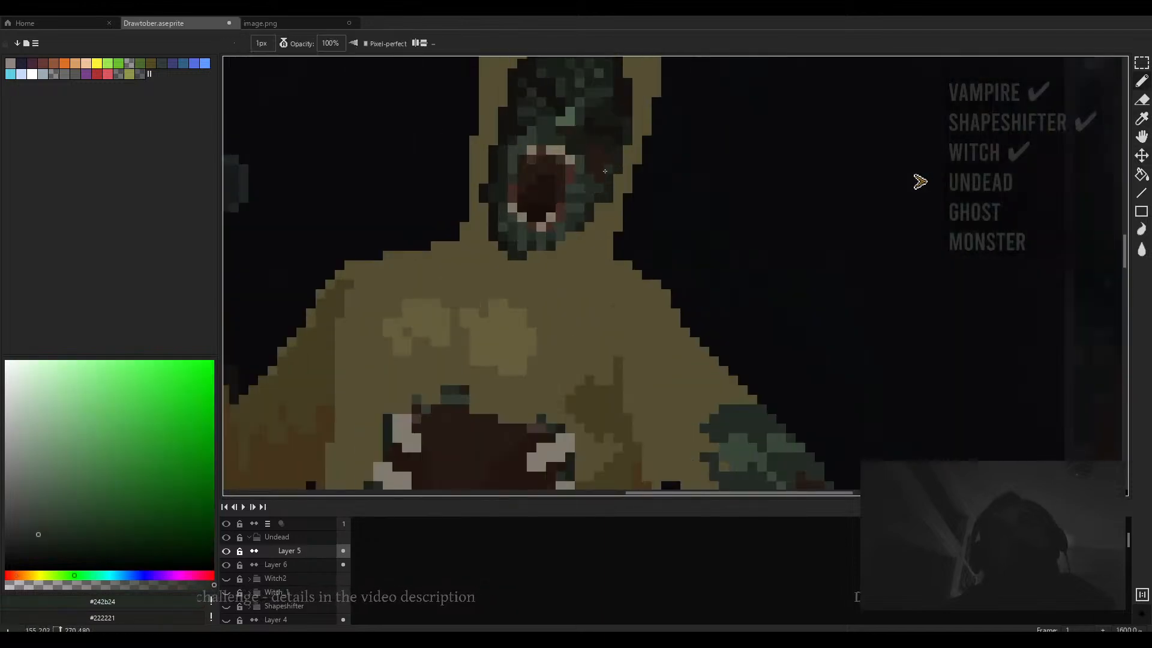
pyautogui.keyDown('alt'); pyautogui.click(626, 182); pyautogui.keyUp('alt')
pyautogui.moveTo(618, 150); pyautogui.dragTo(608, 198)
# - Lightly erase around the hood's right side with a 9 px eraser at 14% opacity
pyautogui.scroll(-2, 640, 196)
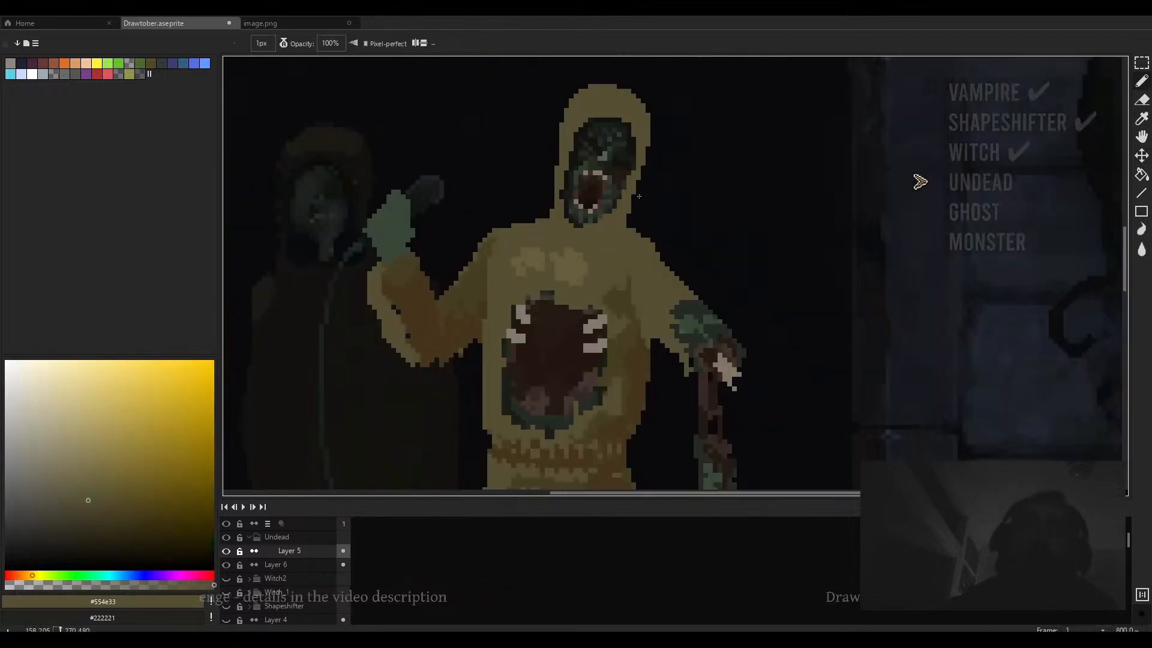
pyautogui.press('e')
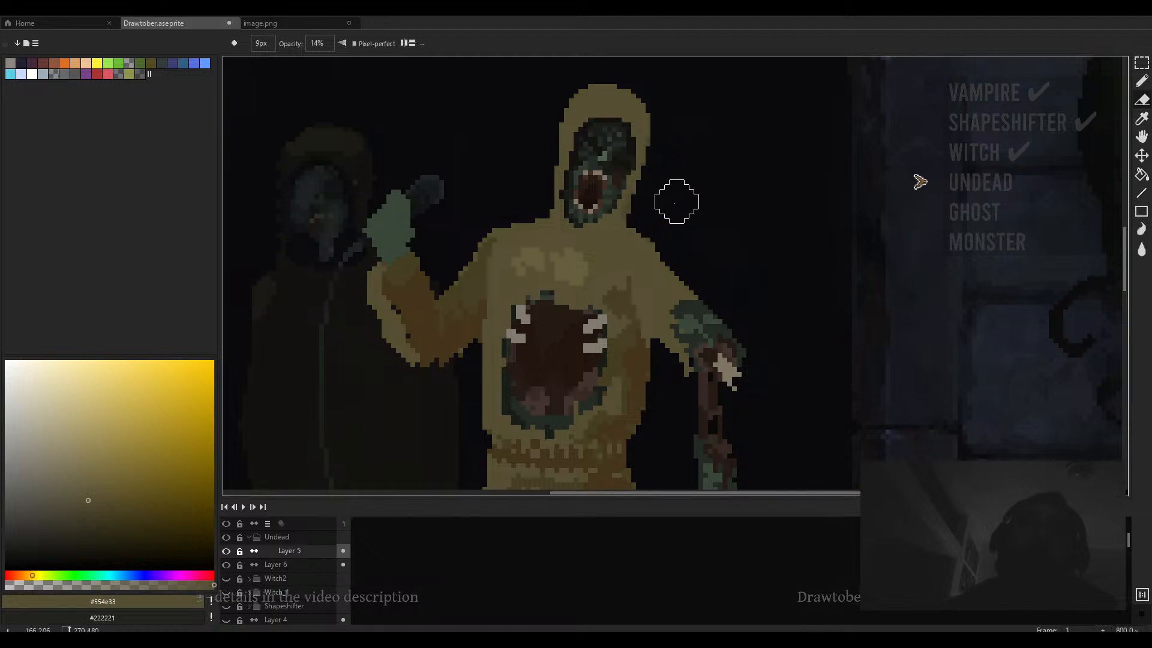
pyautogui.moveTo(678, 197); pyautogui.dragTo(616, 172)
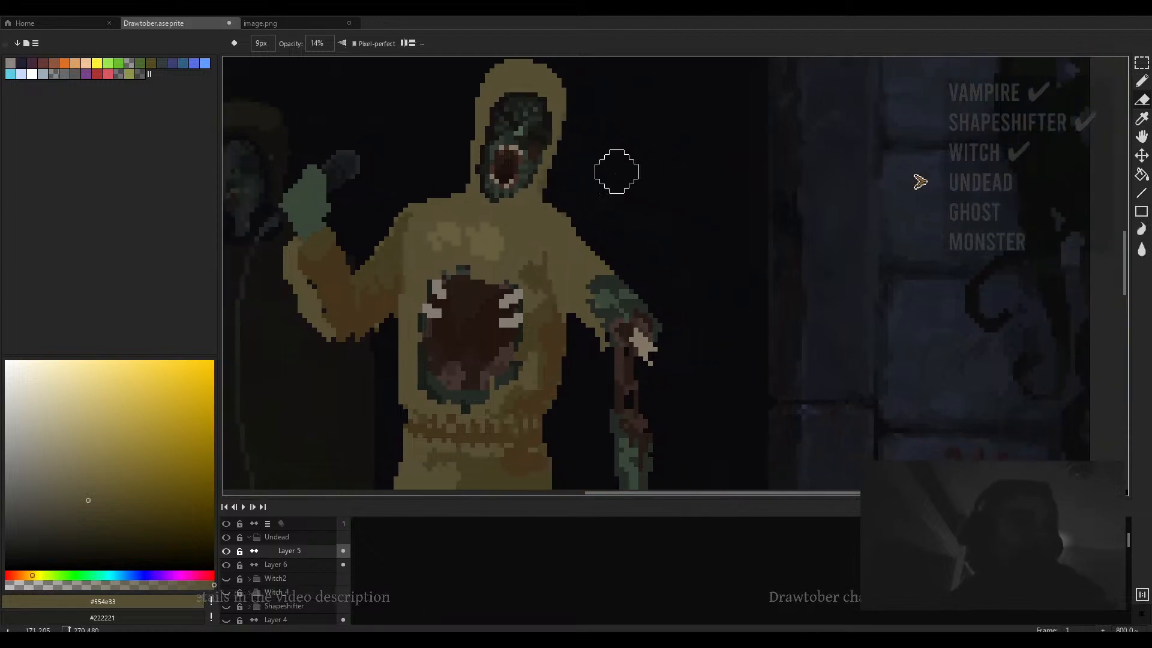
pyautogui.moveTo(569, 204); pyautogui.dragTo(624, 130)
pyautogui.scroll(-1, 552, 151)
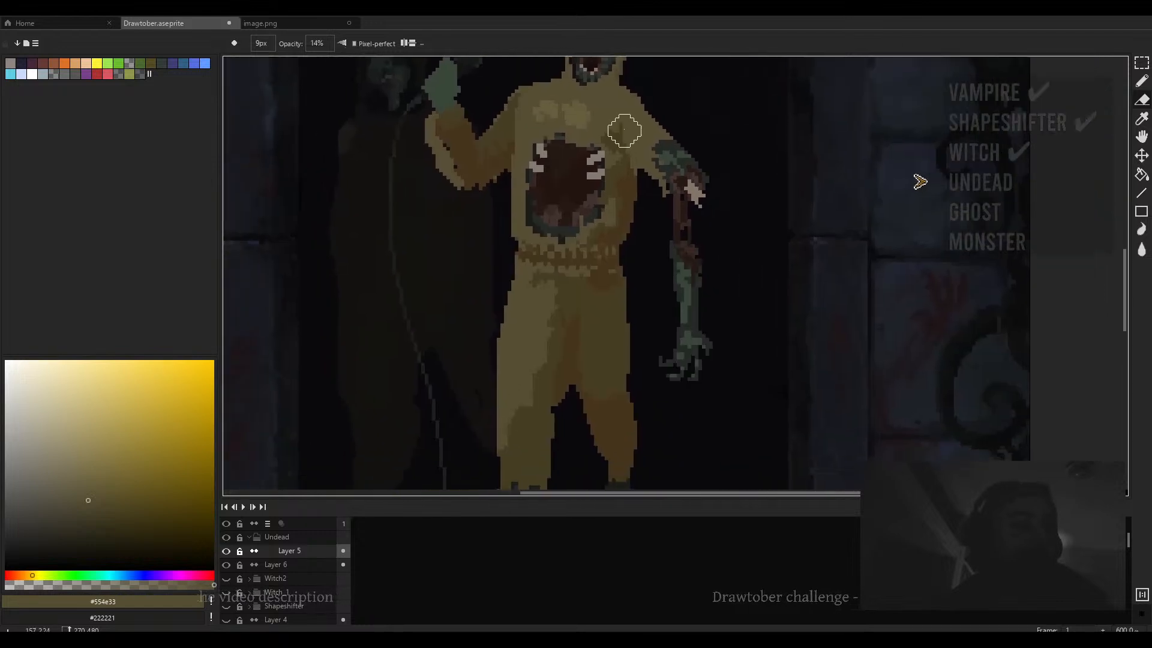
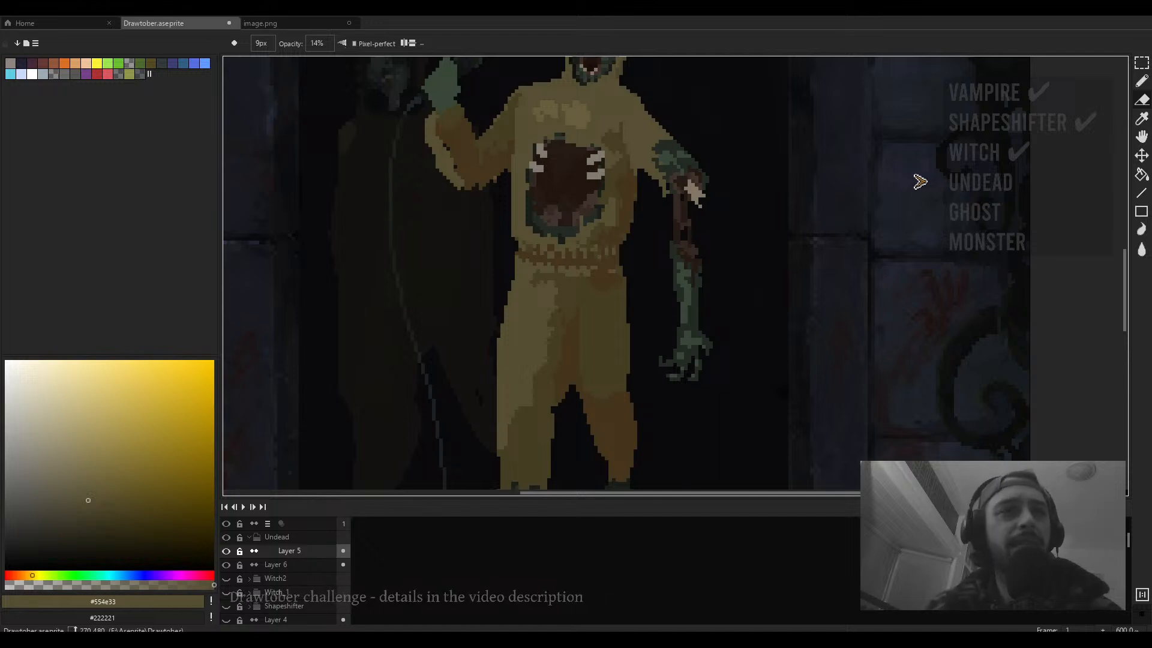
# - Brush a soft low-opacity stroke across the undead figure's hoodie chest
pyautogui.scroll(-3, 625, 310)
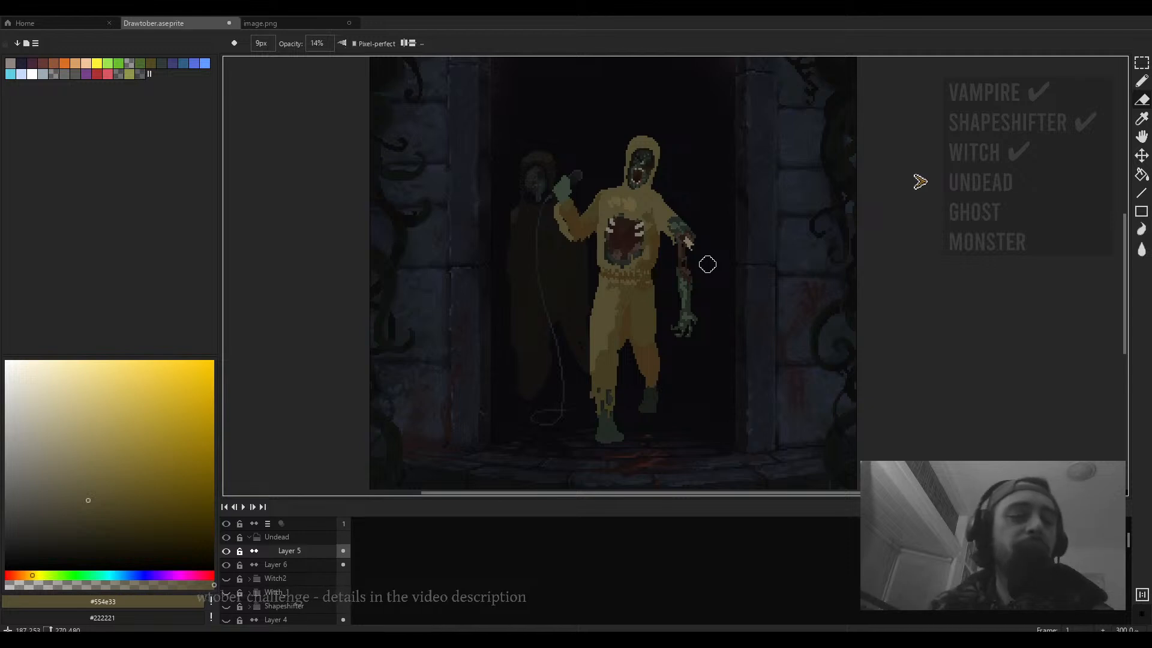
pyautogui.scroll(-3, 707, 264)
pyautogui.scroll(3, 620, 275)
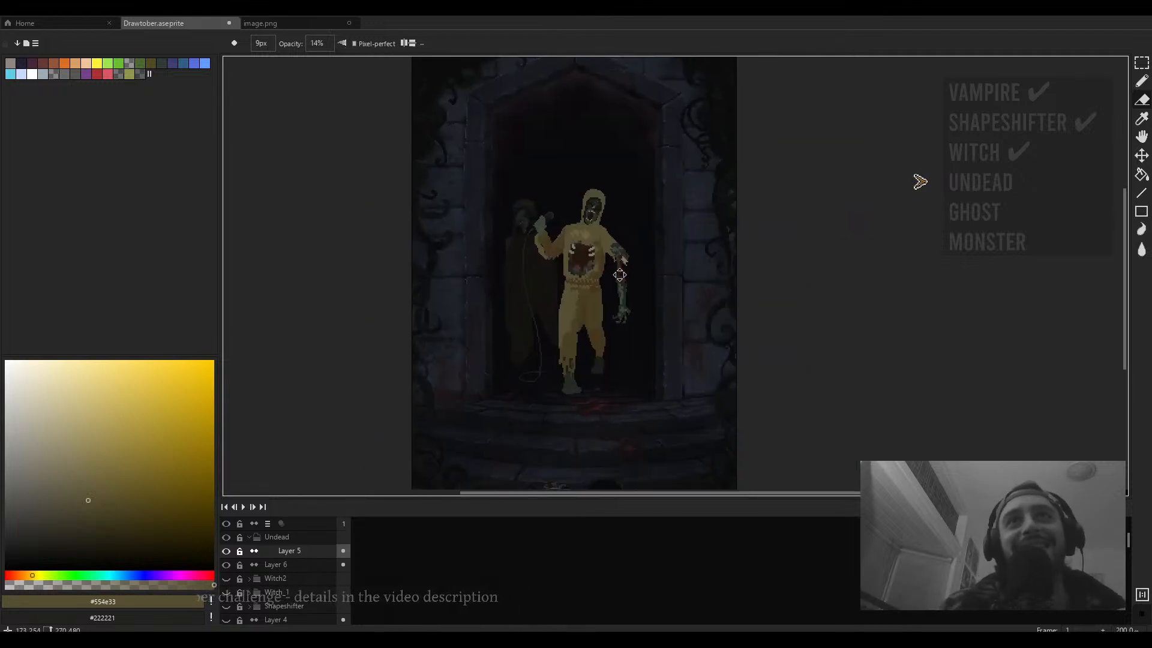
pyautogui.moveTo(619, 275)
pyautogui.mouseDown()
pyautogui.moveTo(600, 266)
pyautogui.moveTo(563, 278)
pyautogui.moveTo(585, 257)
pyautogui.mouseUp()
pyautogui.scroll(3, 564, 250)
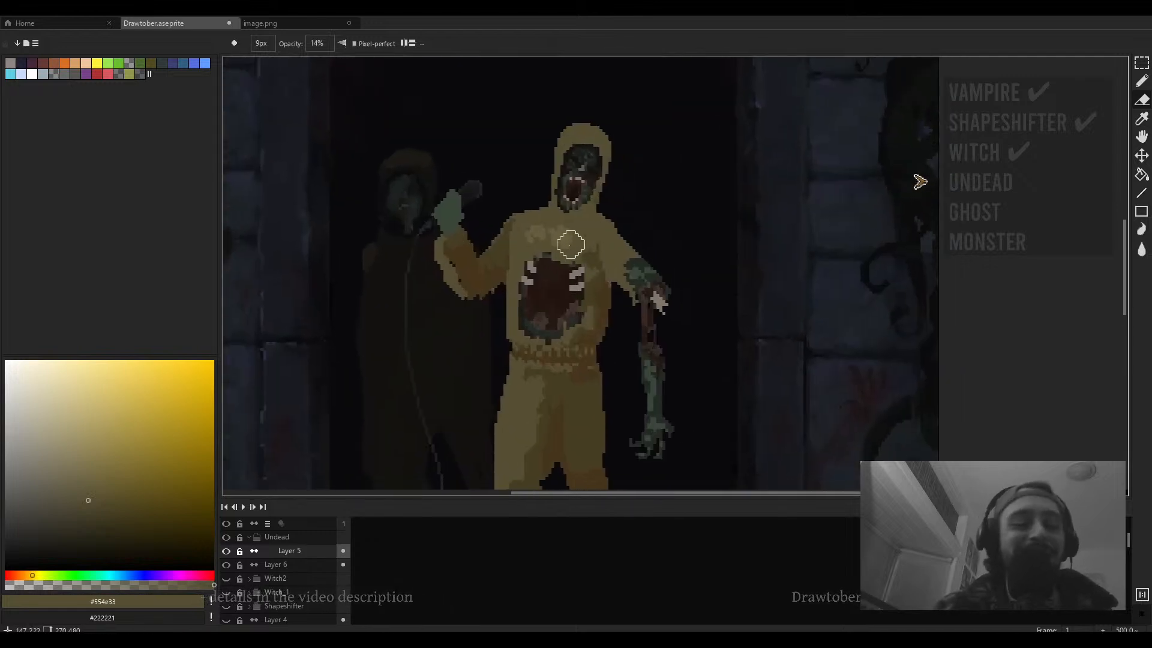
# - Sample the hoodie's olive shade #554e33 from the canvas for the brush
pyautogui.press('b')
pyautogui.scroll(1, 570, 241)
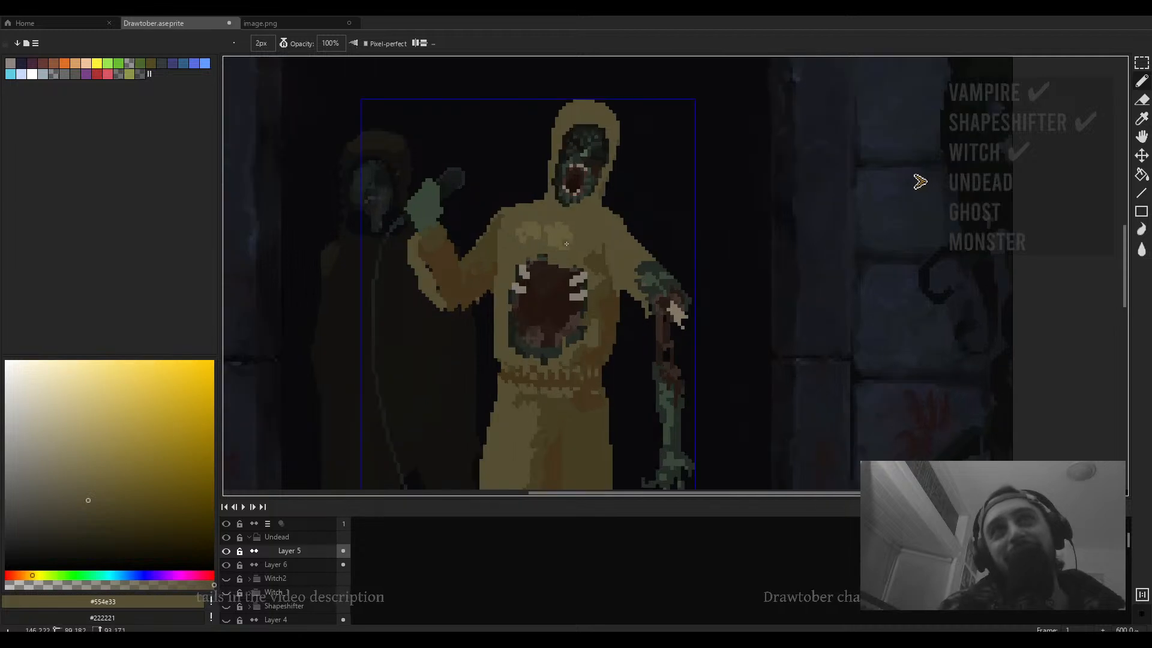
pyautogui.keyDown('alt'); pyautogui.click(512, 248); pyautogui.keyUp('alt')
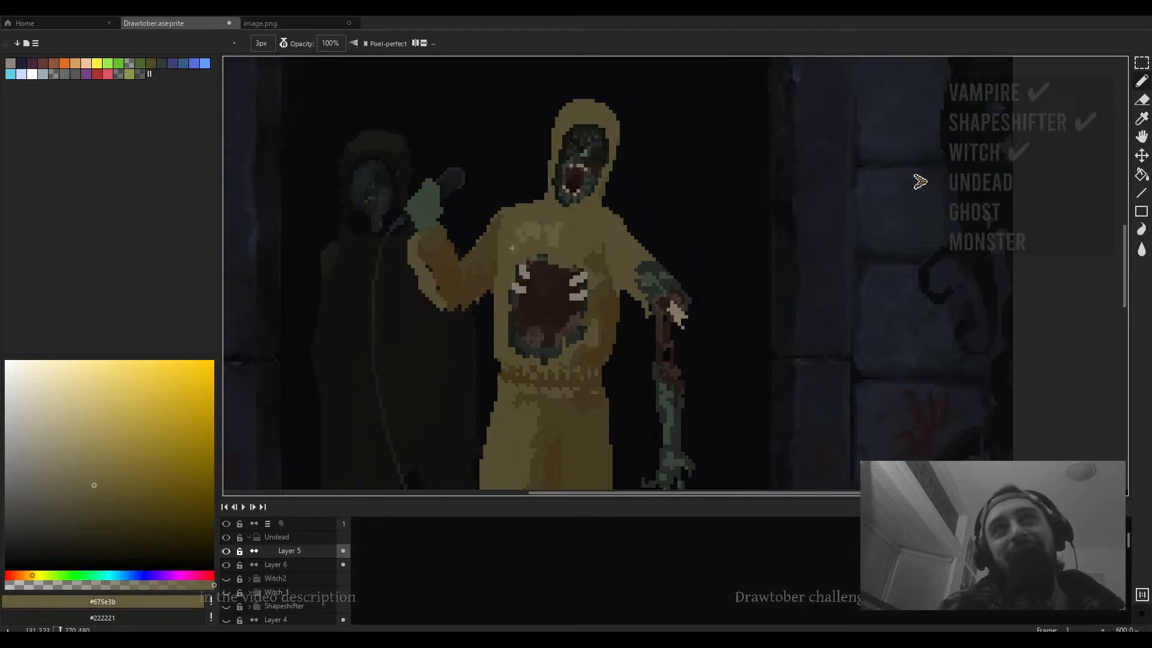
pyautogui.moveTo(505, 227); pyautogui.dragTo(516, 231)
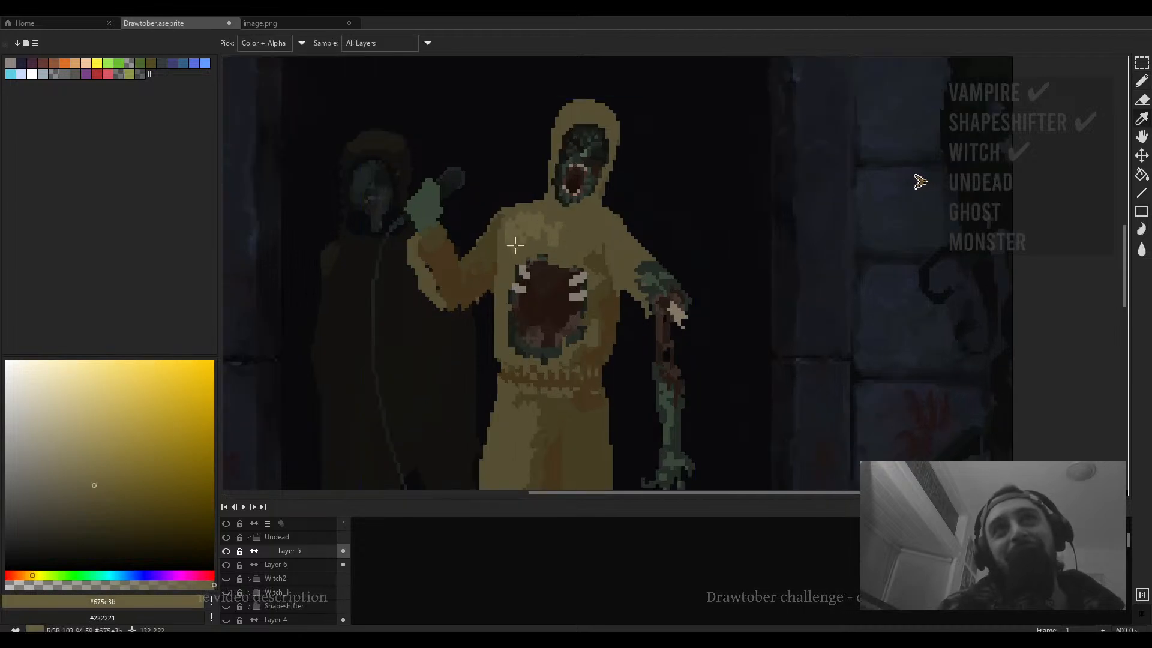
pyautogui.keyDown('alt'); pyautogui.click(495, 233); pyautogui.keyUp('alt')
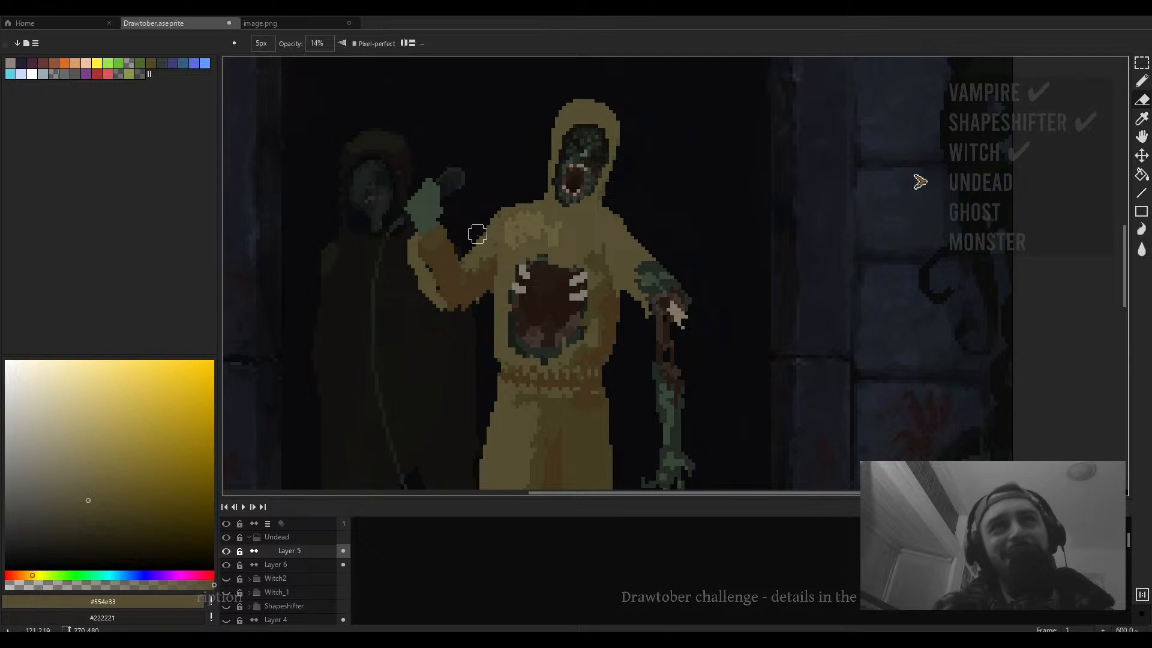
# - Reduce the brush size to 3 px and undo the last stroke
pyautogui.press('-')
pyautogui.press('-')
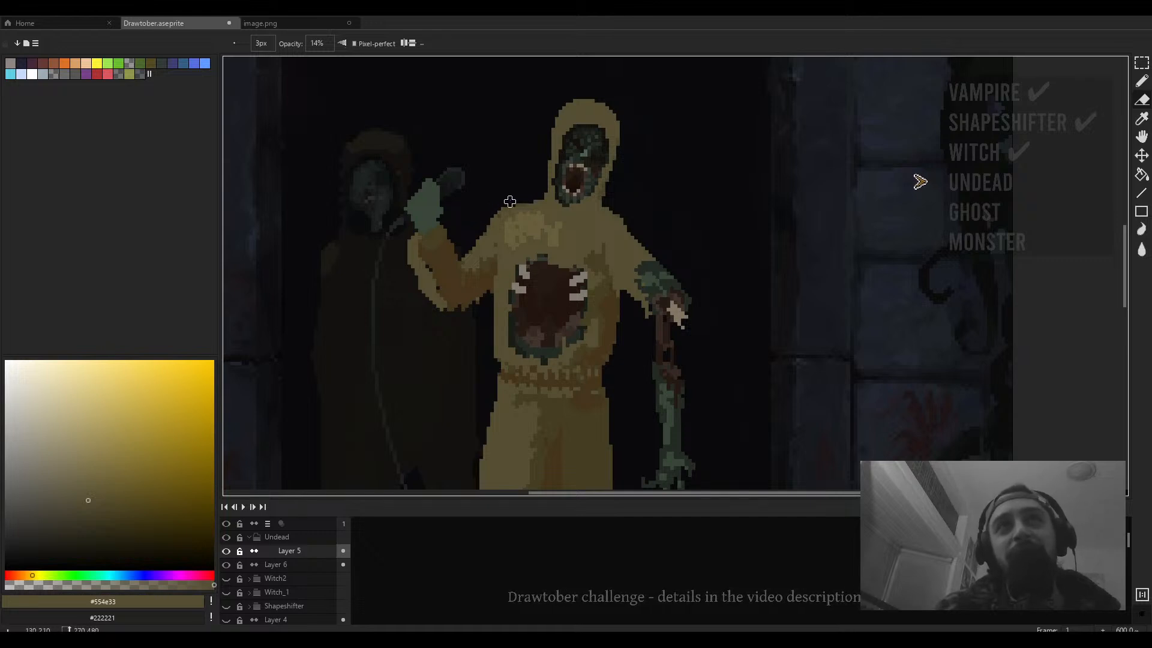
pyautogui.hotkey('ctrl', 'z')
pyautogui.scroll(3, 517, 213)
pyautogui.scroll(-3, 517, 213)
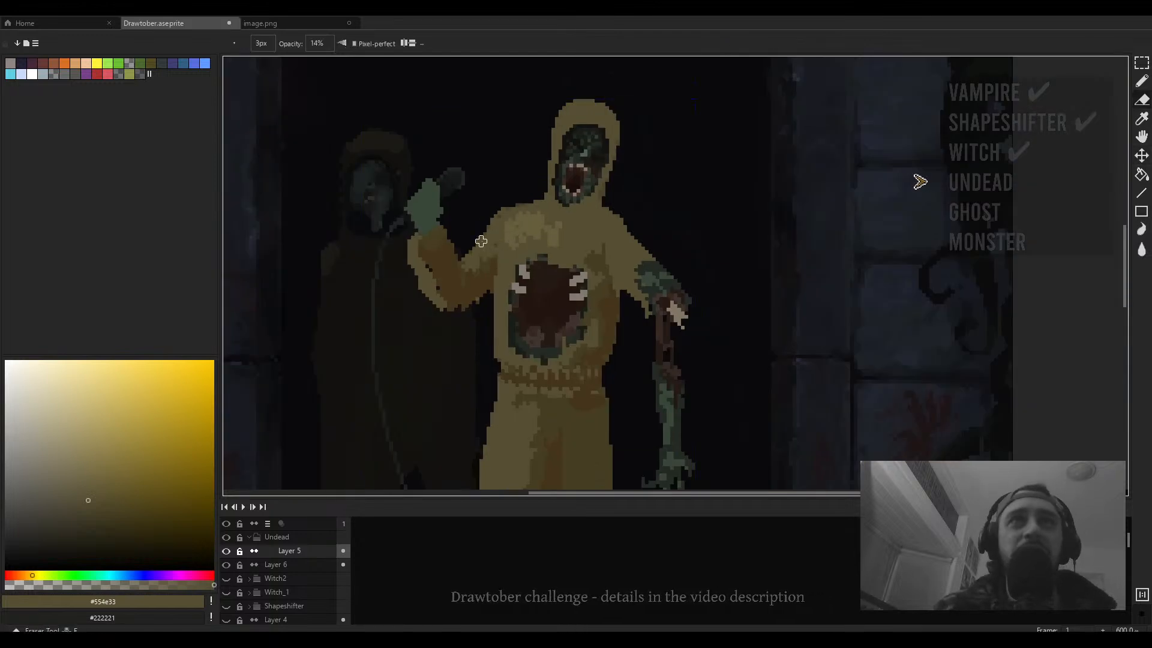
# - Erase a patch near the hoodie's shoulder and undo the erasure
pyautogui.moveTo(564, 245); pyautogui.dragTo(549, 257)
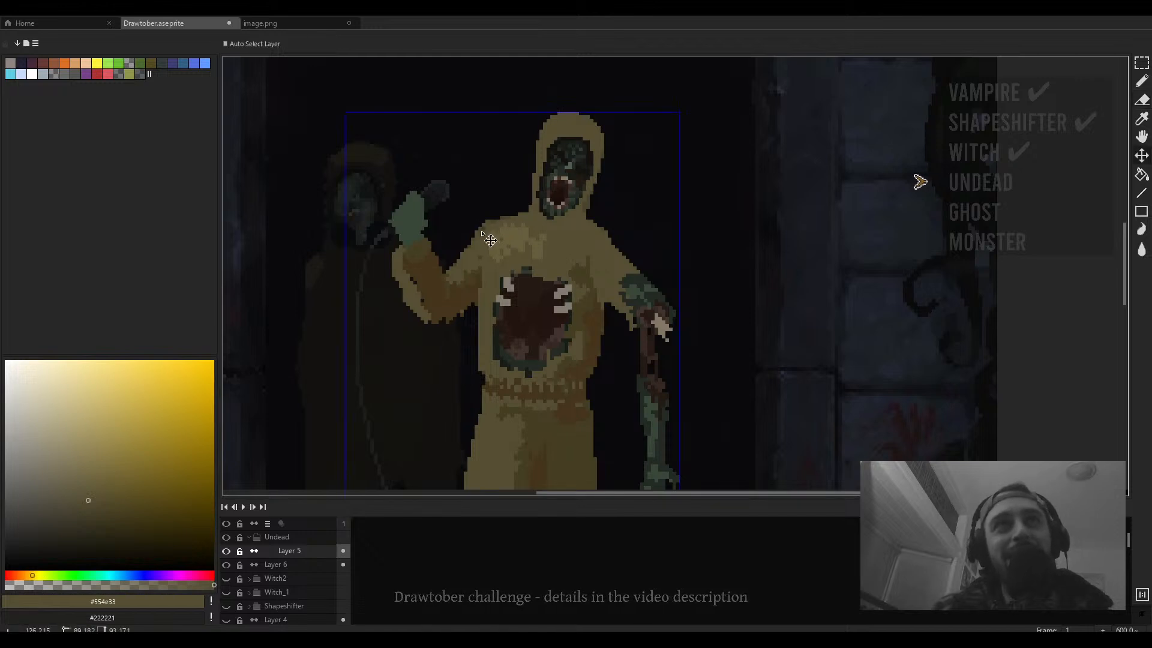
pyautogui.scroll(4, 474, 231)
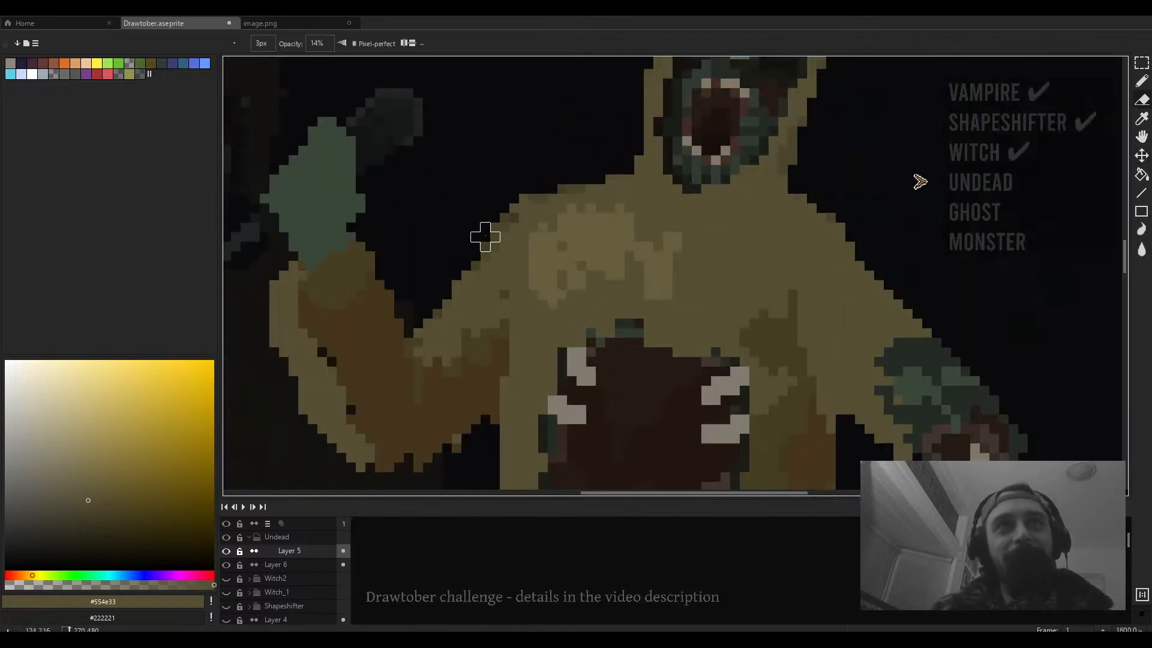
pyautogui.press('ctrl')
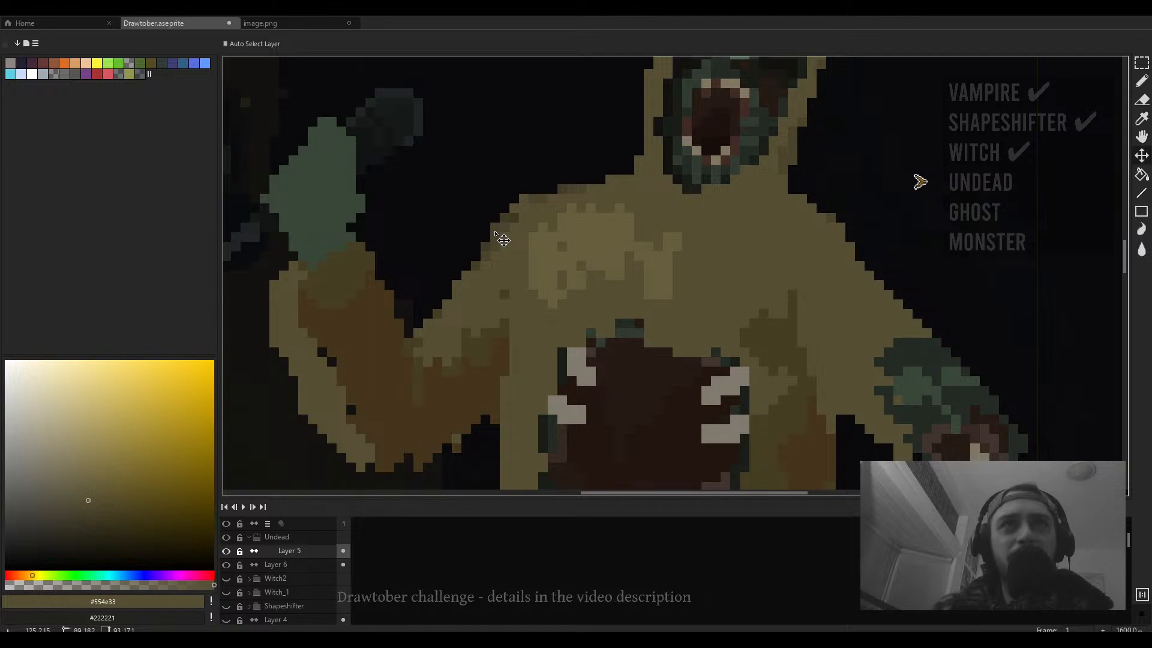
pyautogui.press('e')
pyautogui.scroll(-6, 486, 237)
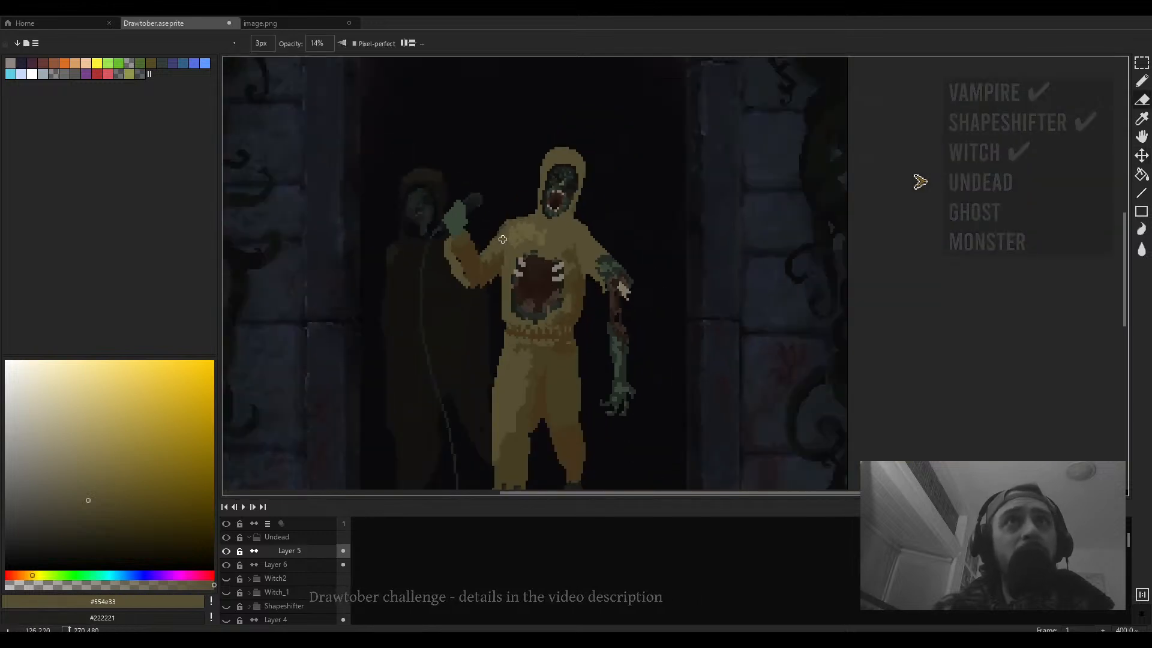
pyautogui.scroll(-5, 591, 294)
pyautogui.scroll(9, 540, 217)
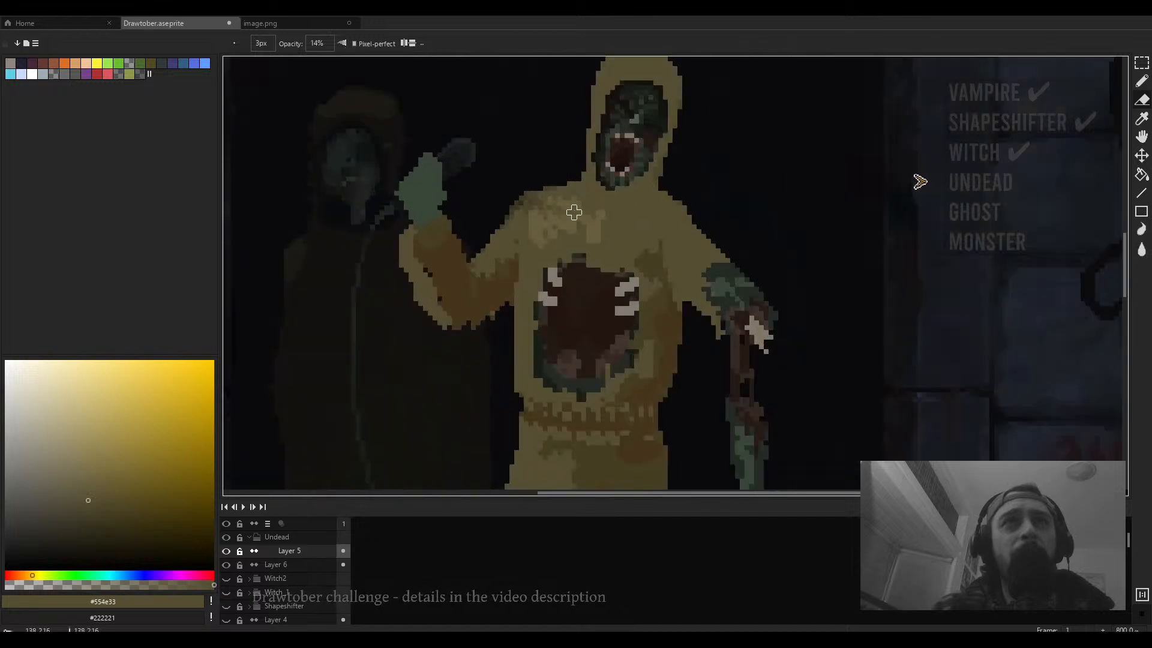
pyautogui.hotkey('ctrl', 'z')
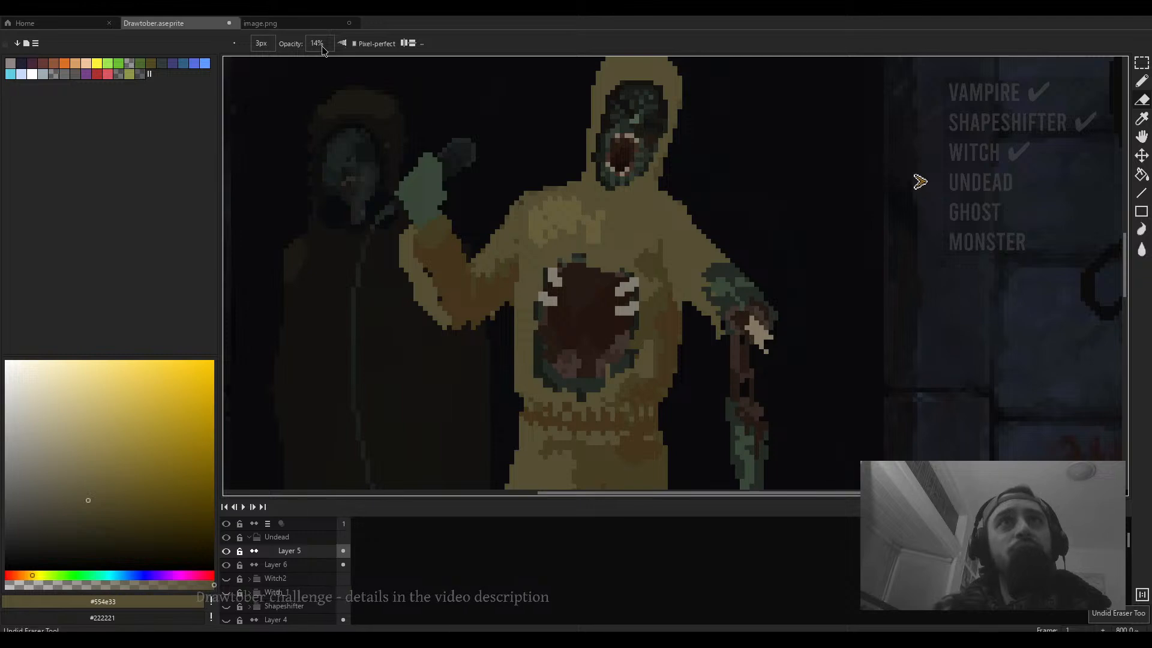
# - Set the tool opacity to 100% and switch the ink to Simple Ink
pyautogui.moveTo(320, 46); pyautogui.dragTo(384, 64)
pyautogui.scroll(1, 537, 186)
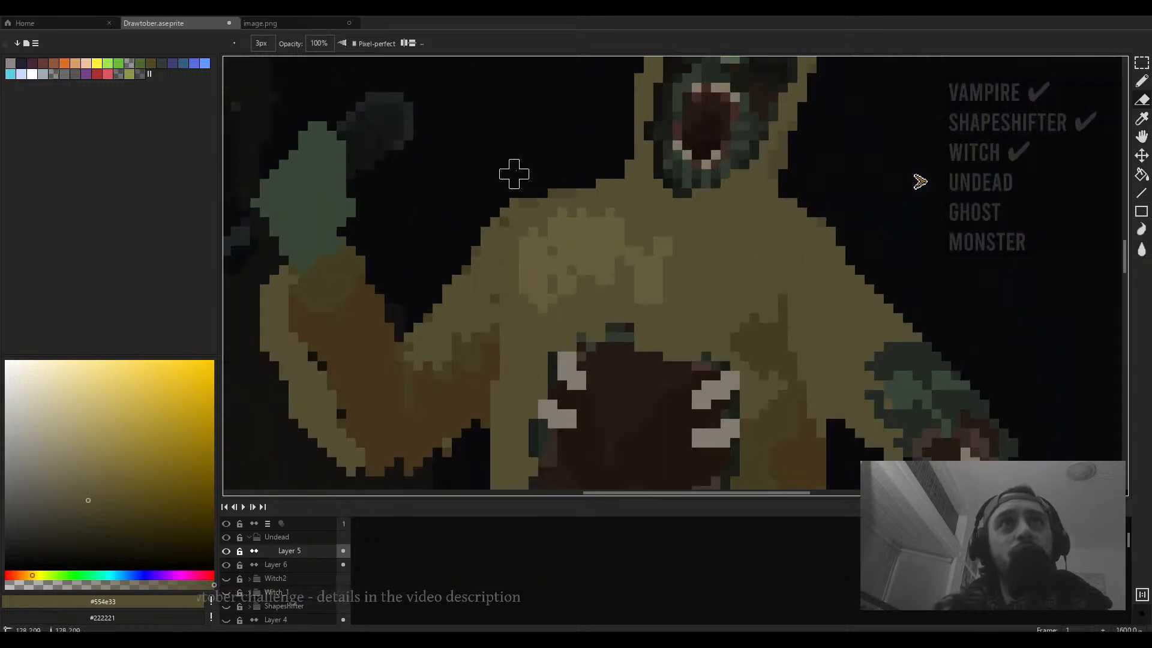
pyautogui.scroll(-4, 524, 183)
pyautogui.scroll(2, 618, 180)
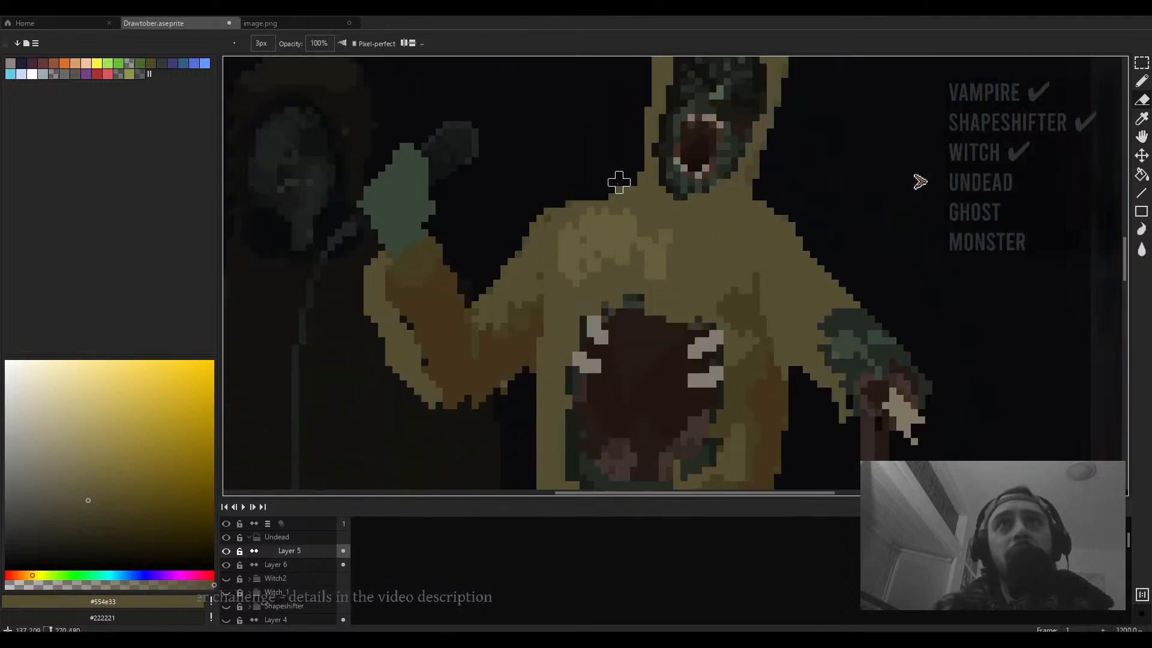
pyautogui.scroll(-1, 623, 198)
pyautogui.scroll(-1, 671, 213)
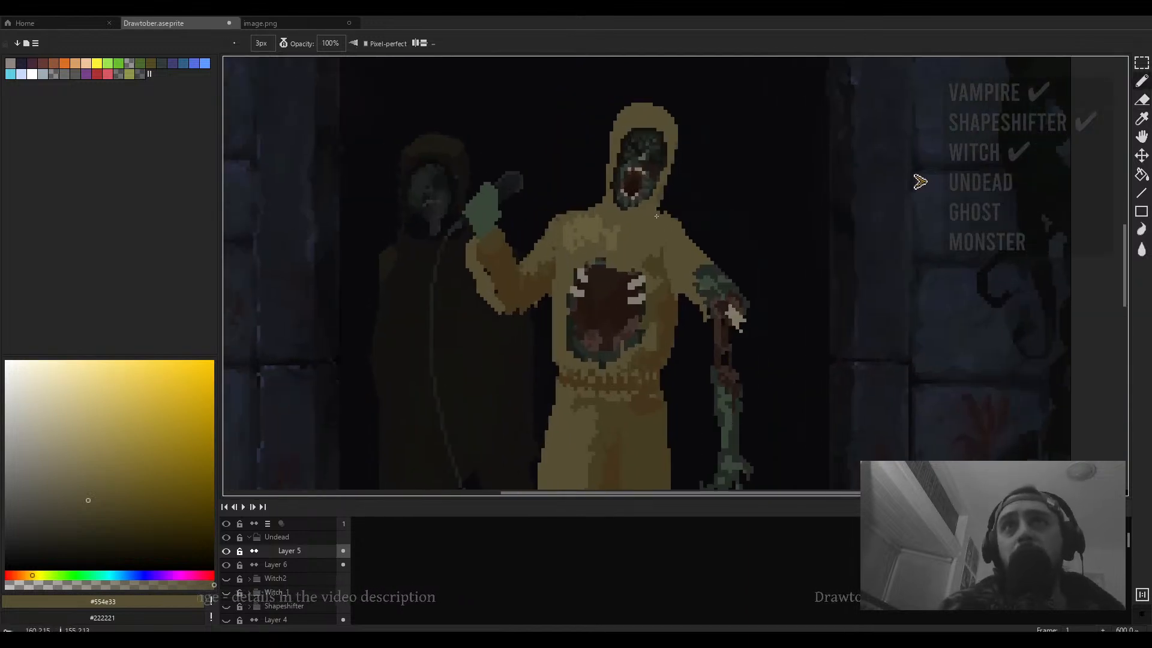
pyautogui.click(283, 43)
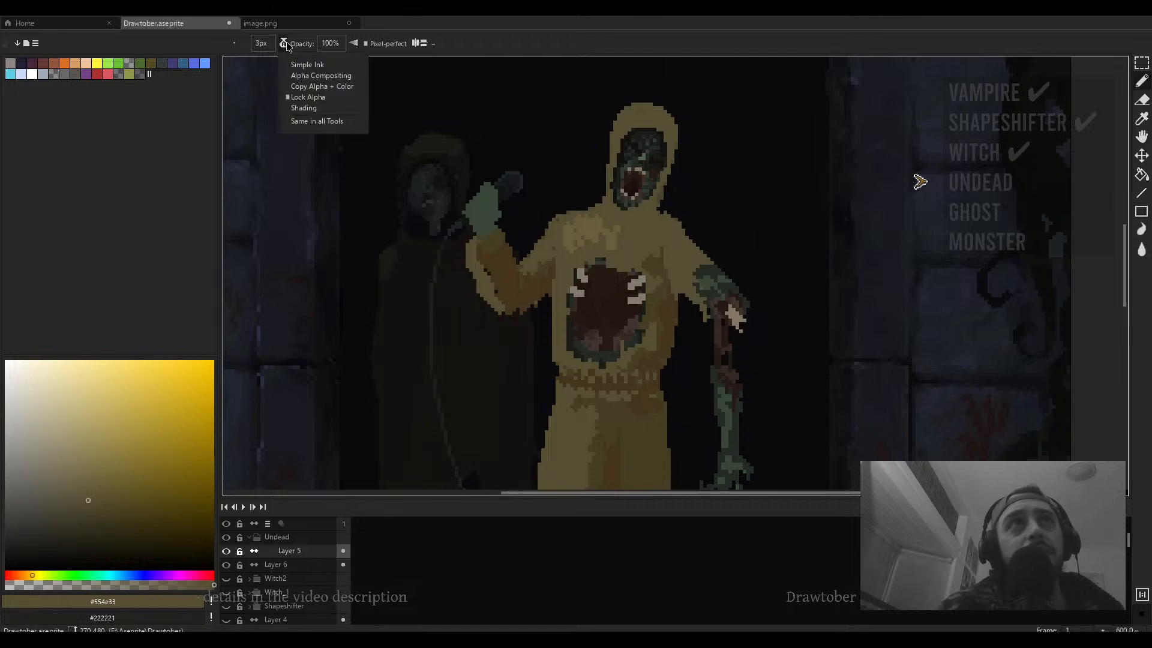
pyautogui.click(299, 68)
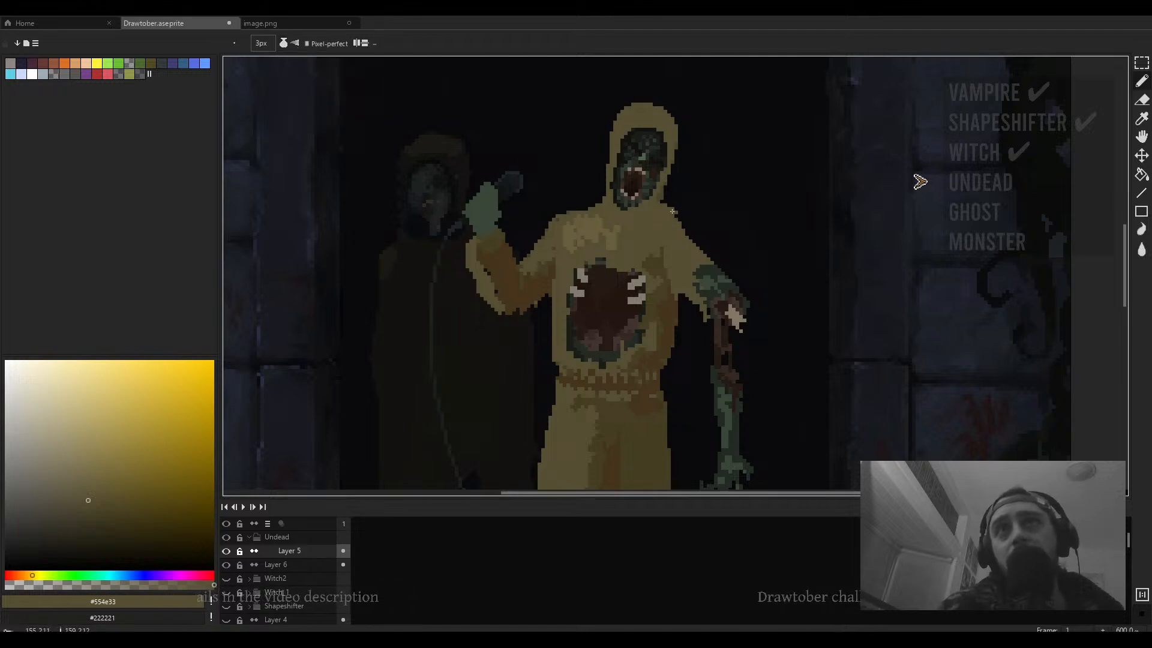
# - Sample the darker hoodie shade #453f24, shrink the brush to 1 px, and draw a shading line up the chest
pyautogui.keyDown('alt'); pyautogui.click(660, 255); pyautogui.keyUp('alt')
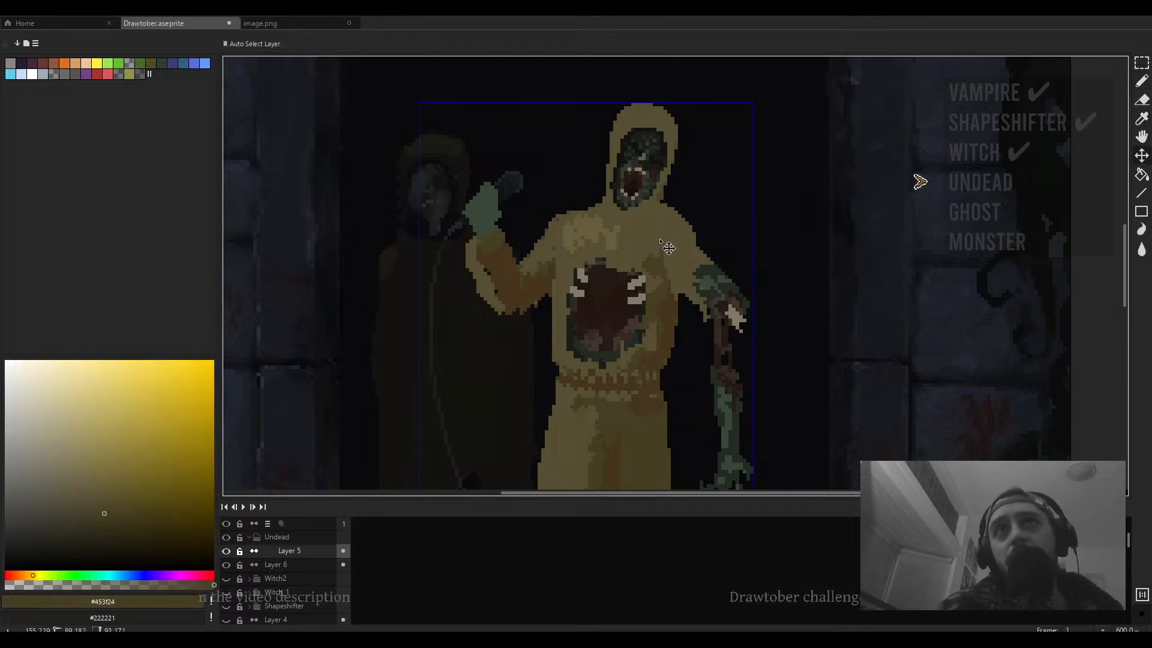
pyautogui.press('-')
pyautogui.press('-')
pyautogui.moveTo(653, 252); pyautogui.dragTo(627, 192)
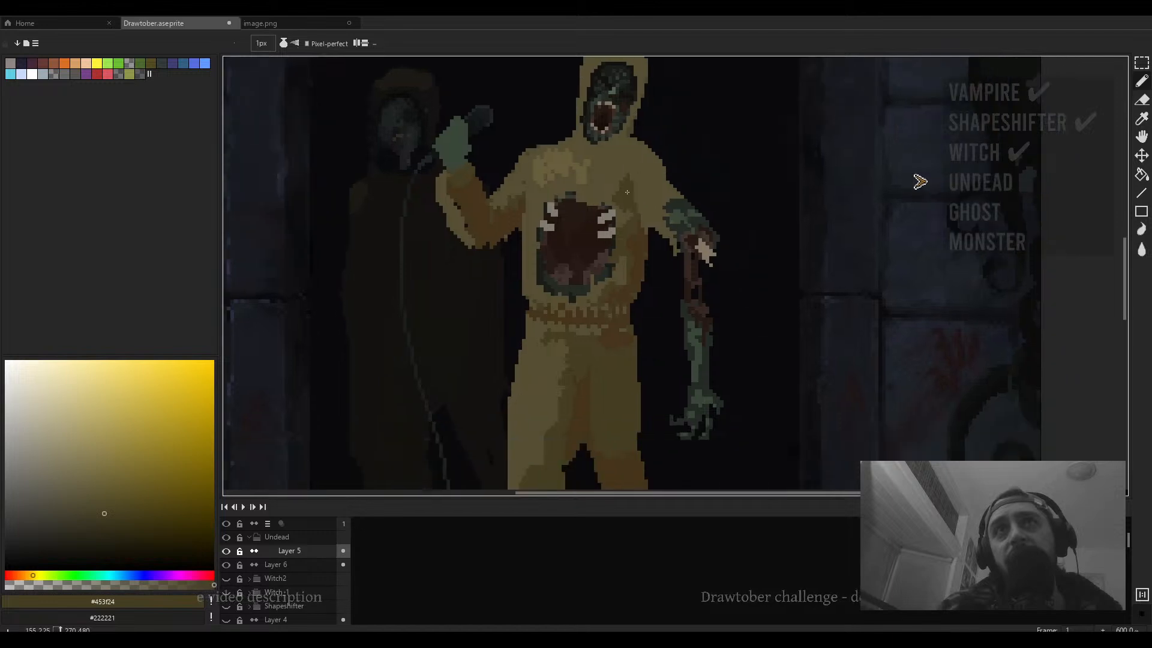
# - Enlarge the brush to 3 px and shade the hood beside the face, undoing the last dab
pyautogui.scroll(-4, 633, 196)
pyautogui.scroll(3, 633, 195)
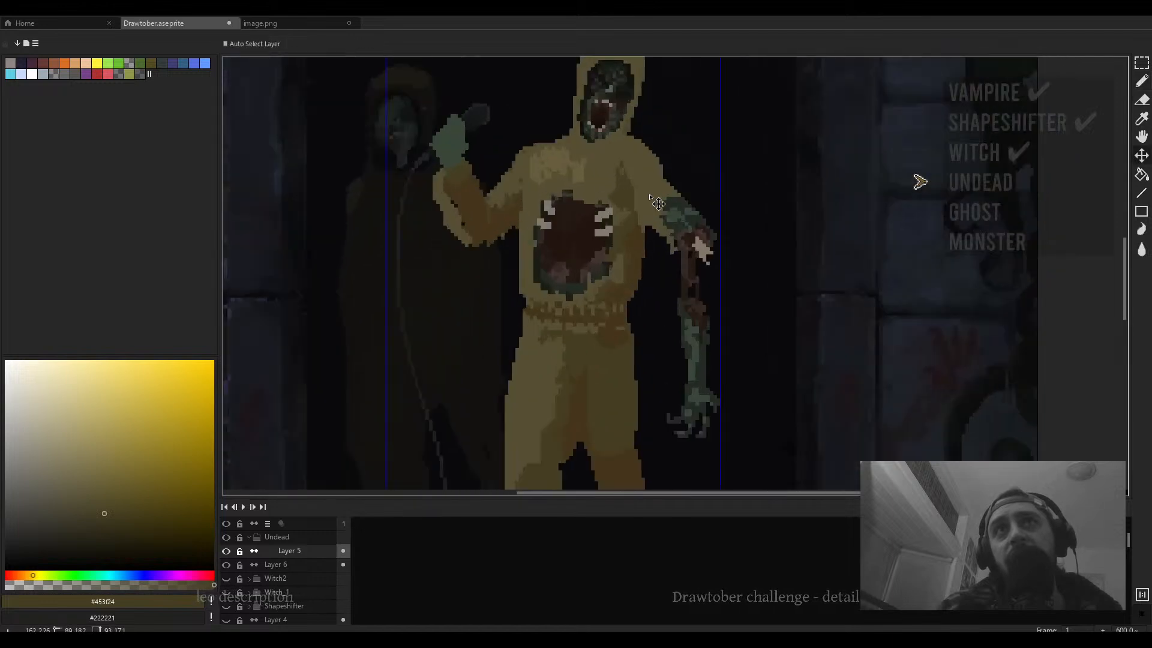
pyautogui.press('+')
pyautogui.press('+')
pyautogui.scroll(-4, 666, 194)
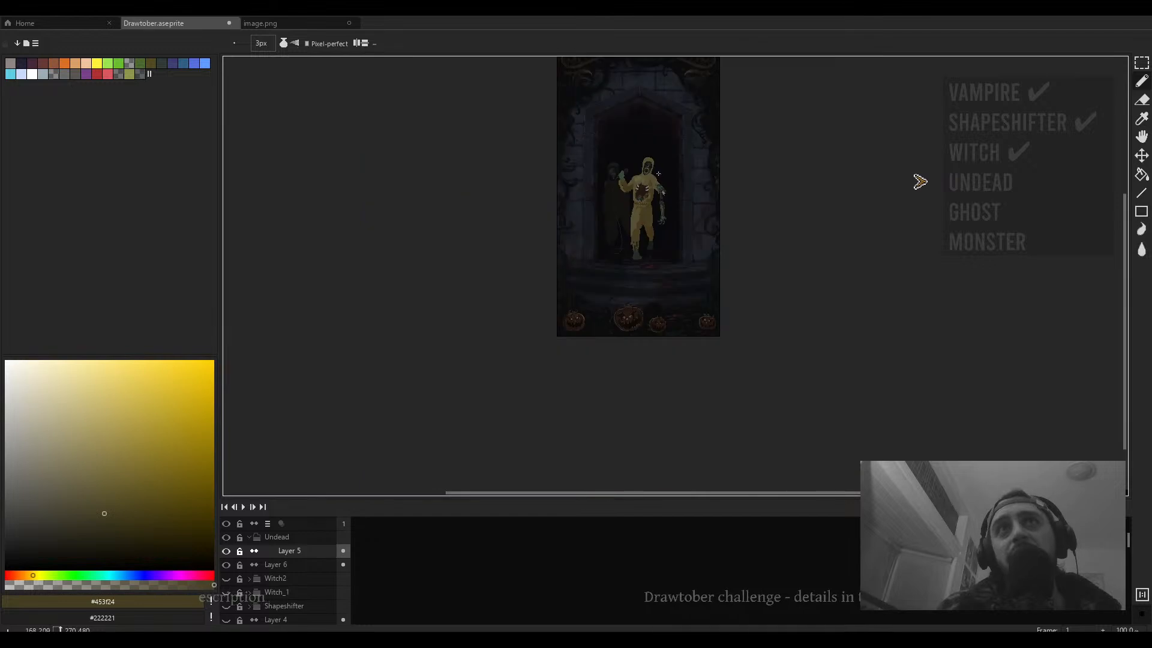
pyautogui.scroll(6, 659, 183)
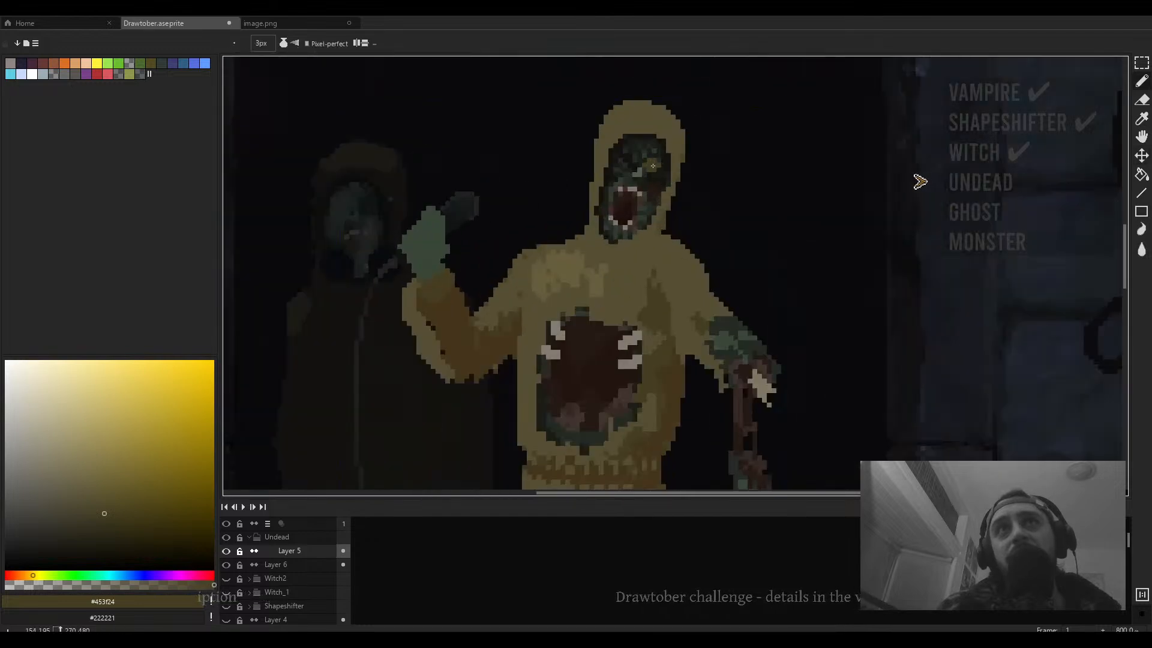
pyautogui.moveTo(667, 173); pyautogui.dragTo(644, 197)
pyautogui.click(677, 180)
pyautogui.hotkey('ctrl', 'z')
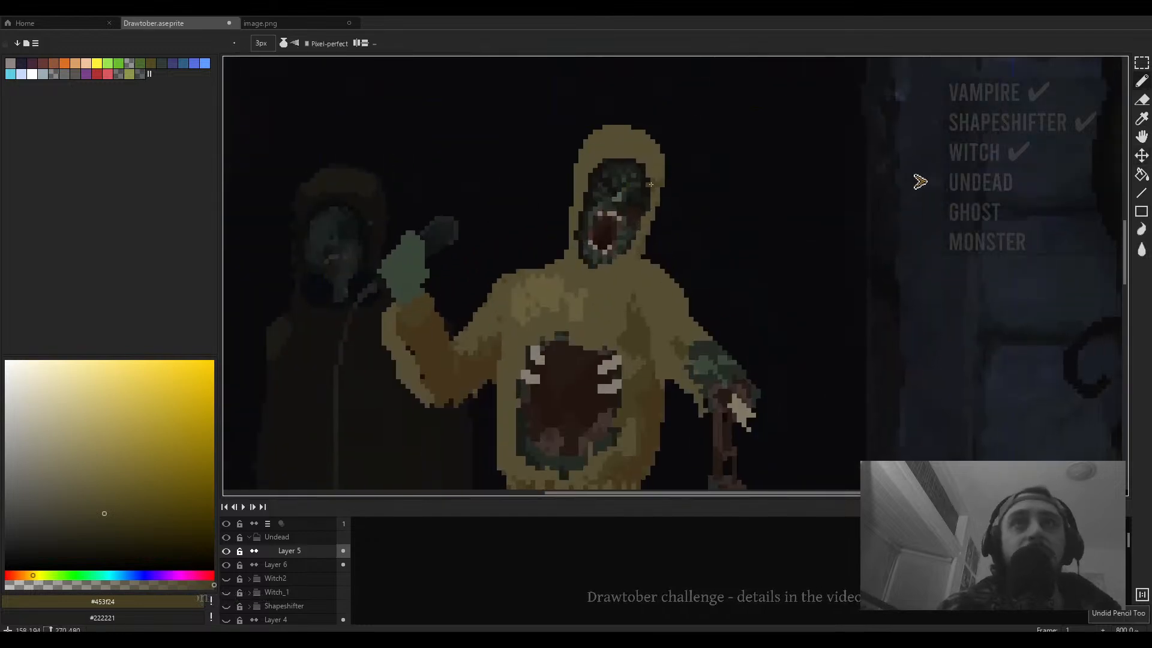
# - Zoom into the face and sample the dark green #181d18 with a 1 px pencil
pyautogui.scroll(3, 646, 184)
pyautogui.keyDown('alt'); pyautogui.click(616, 160); pyautogui.keyUp('alt')
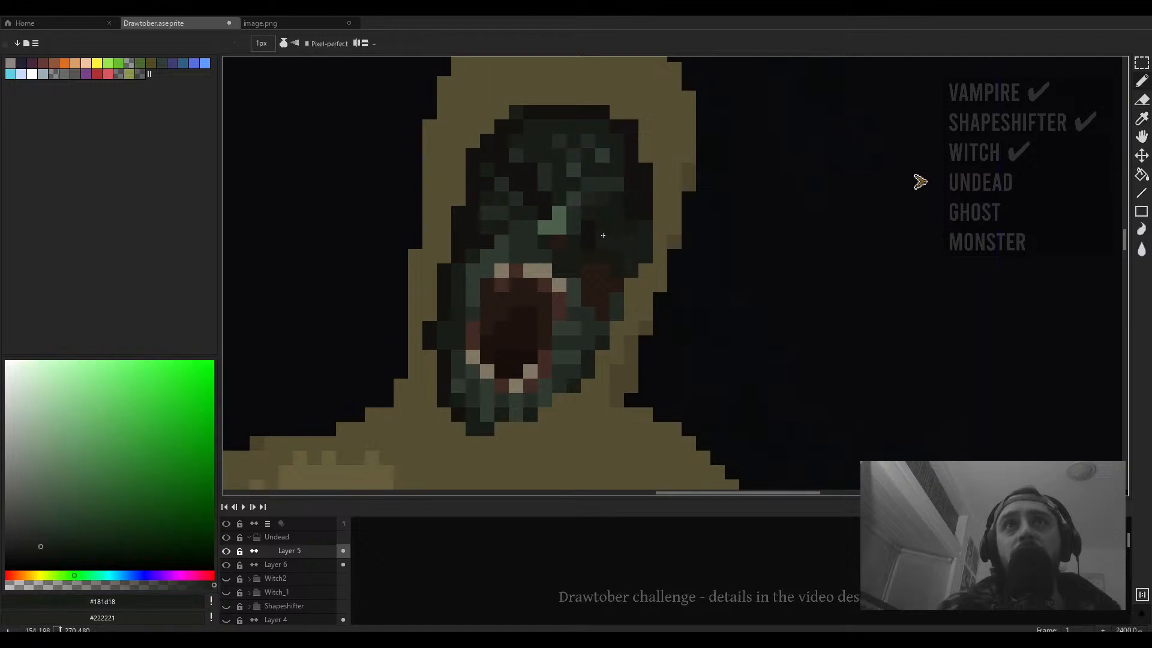
pyautogui.scroll(-3, 589, 230)
pyautogui.scroll(3, 585, 229)
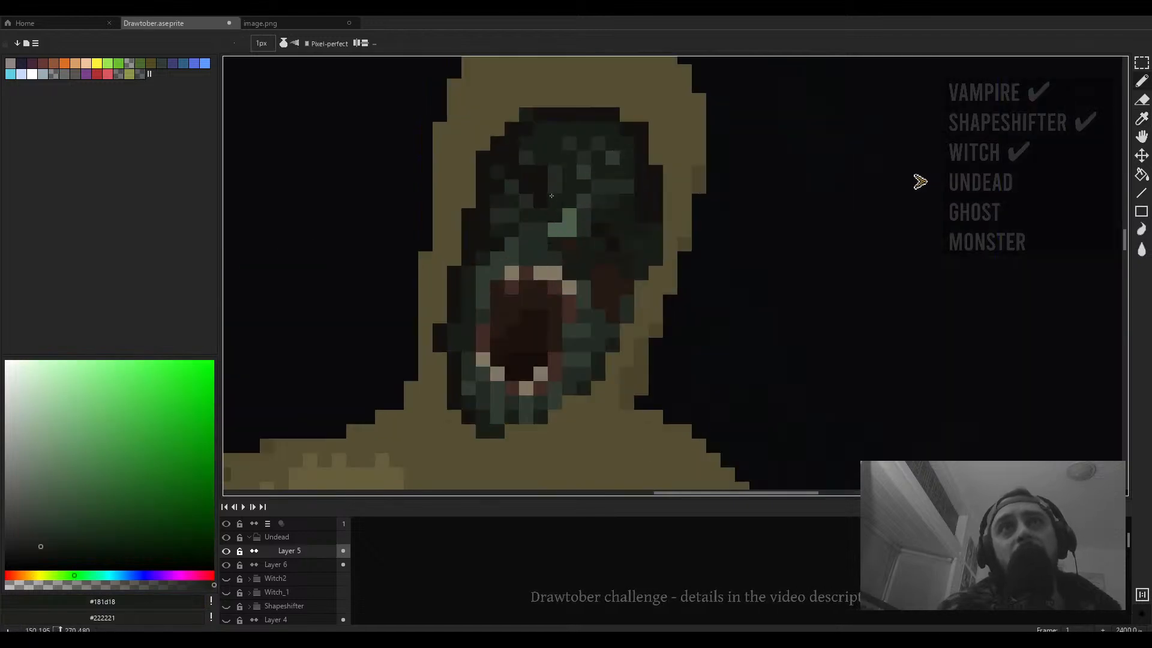
pyautogui.scroll(-3, 513, 161)
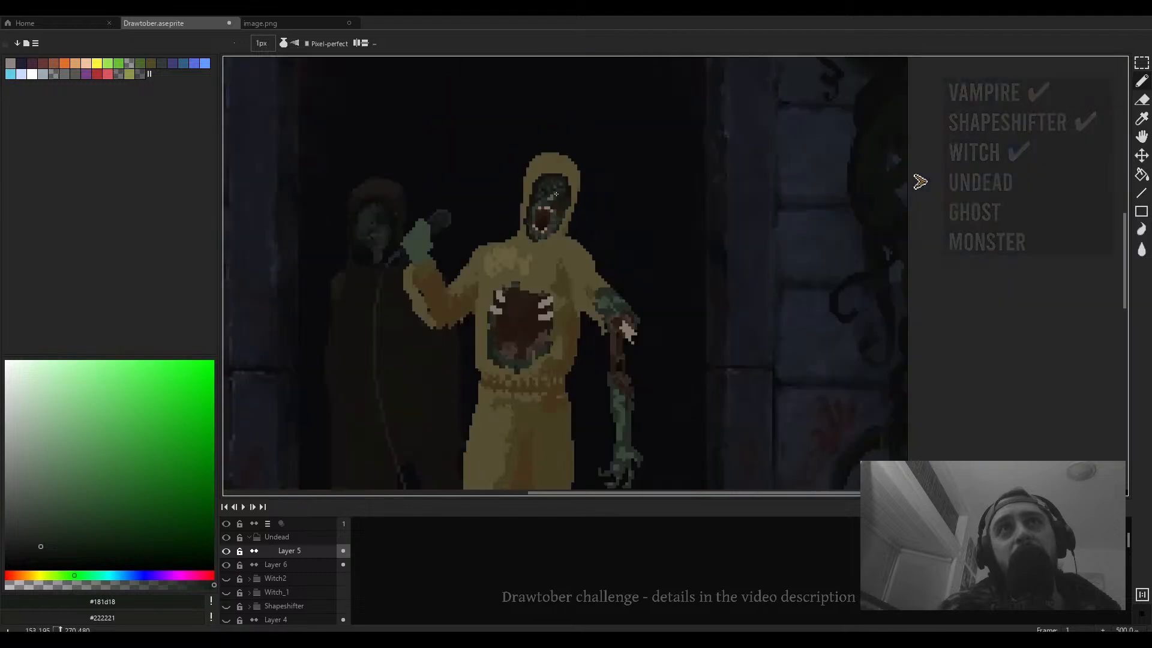
# - Zoom in on the face and sample its dark greens, ending with #242b24 for the 1 px pencil
pyautogui.scroll(2, 557, 194)
pyautogui.scroll(-3, 569, 215)
pyautogui.scroll(4, 564, 201)
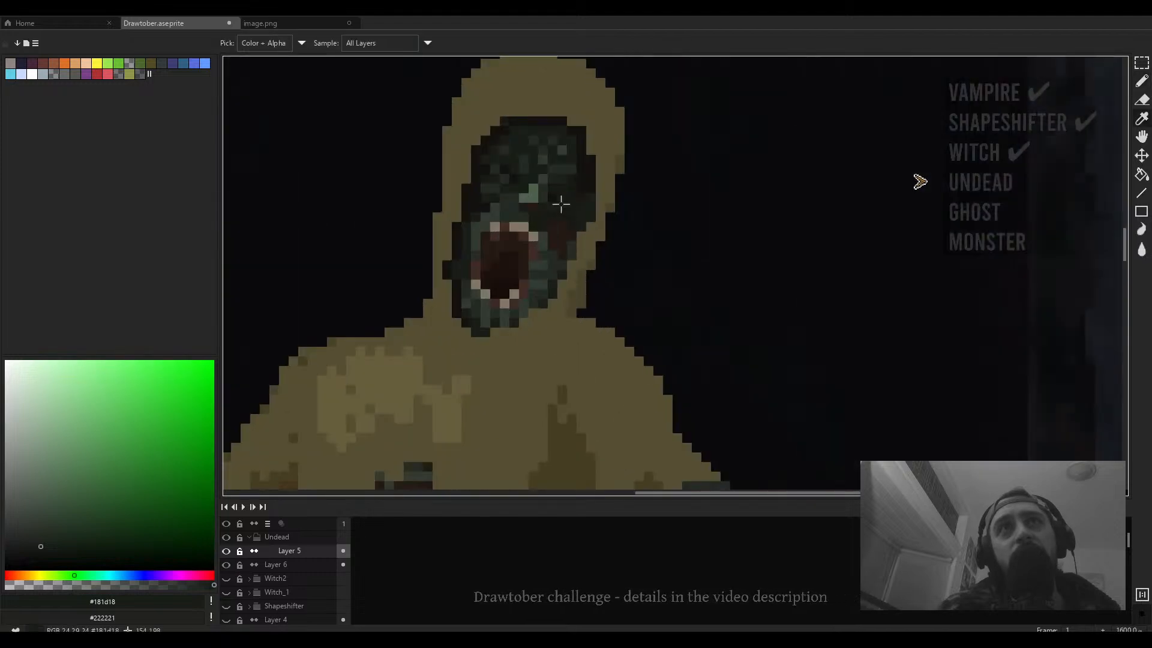
pyautogui.keyDown('alt'); pyautogui.click(564, 201); pyautogui.keyUp('alt')
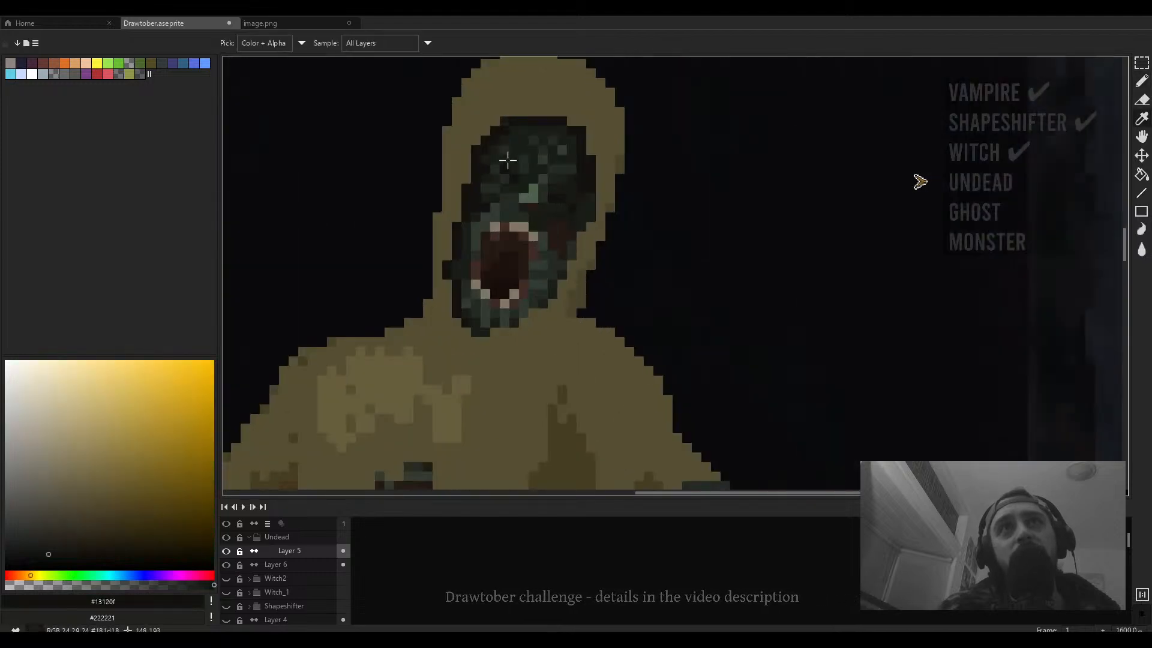
pyautogui.keyDown('alt'); pyautogui.click(492, 170); pyautogui.keyUp('alt')
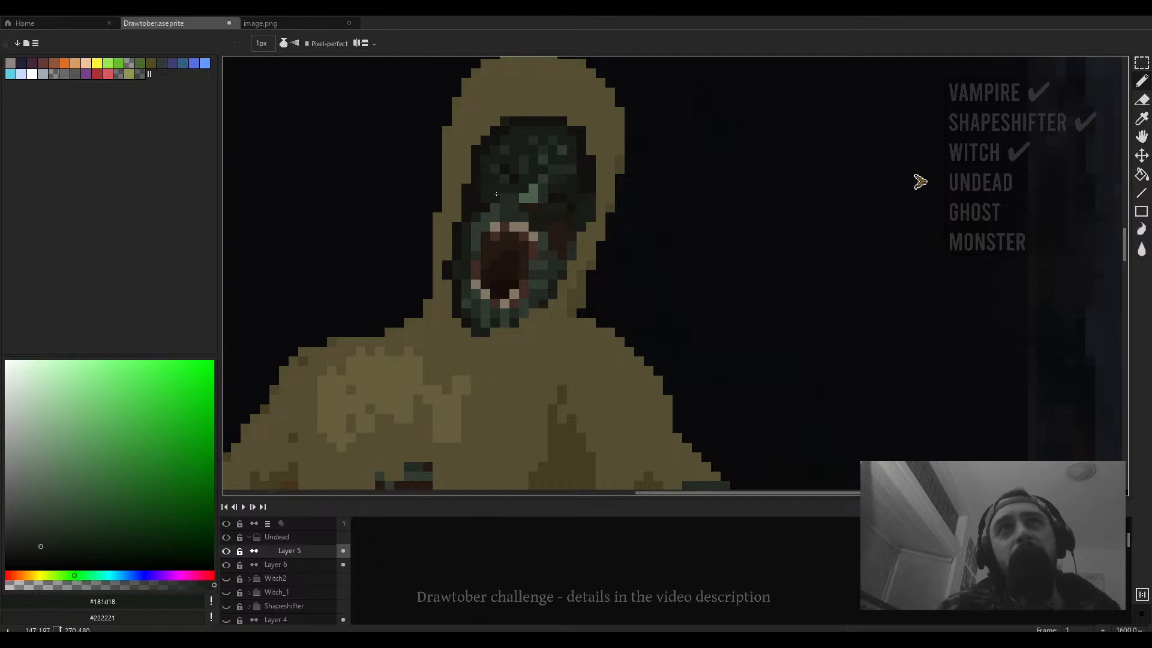
pyautogui.scroll(-5, 506, 194)
pyautogui.scroll(6, 515, 200)
pyautogui.keyDown('alt'); pyautogui.click(531, 182); pyautogui.keyUp('alt')
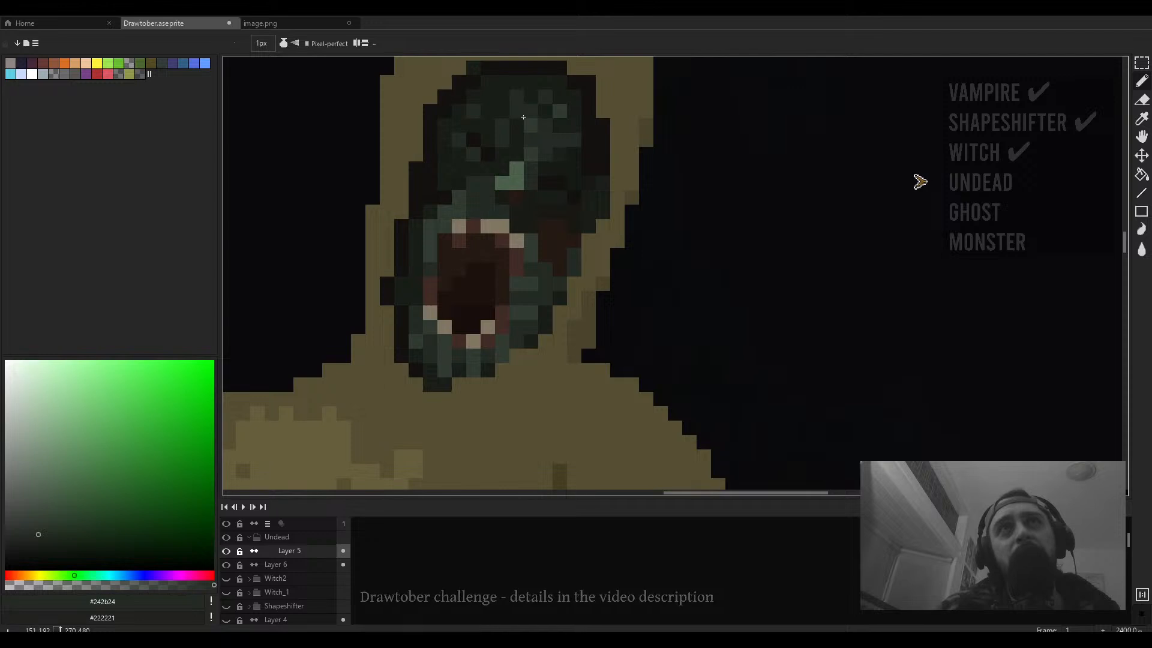
# - Sample the darker green #181d18 and paint dark pixels across the top of the face
pyautogui.scroll(-5, 547, 119)
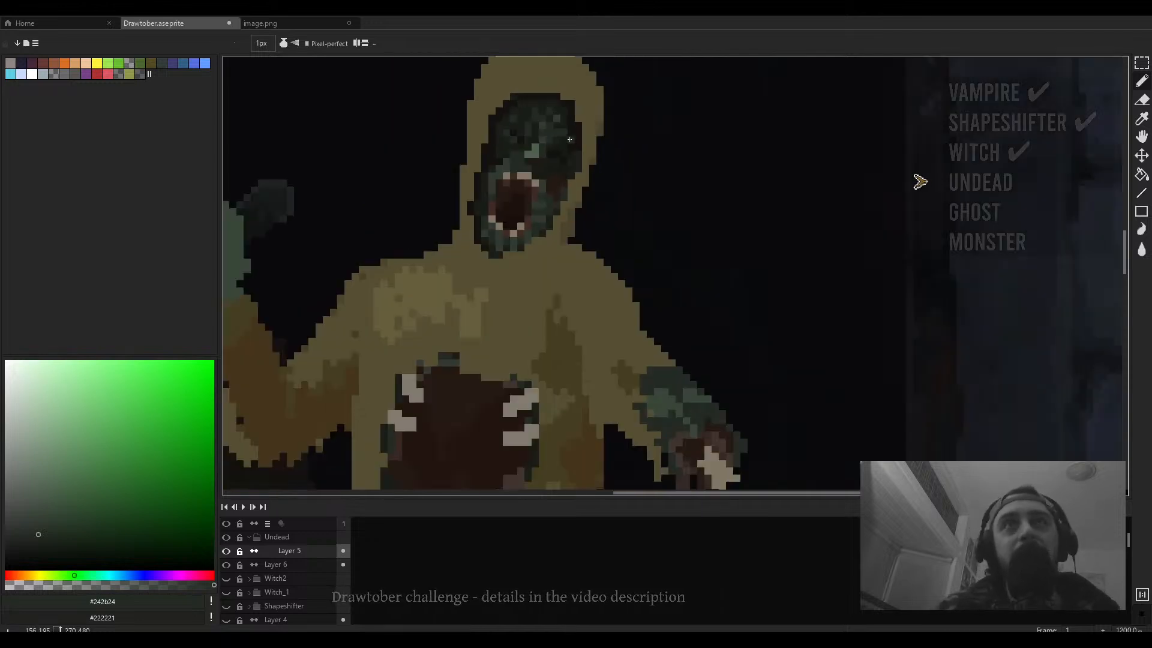
pyautogui.scroll(6, 548, 131)
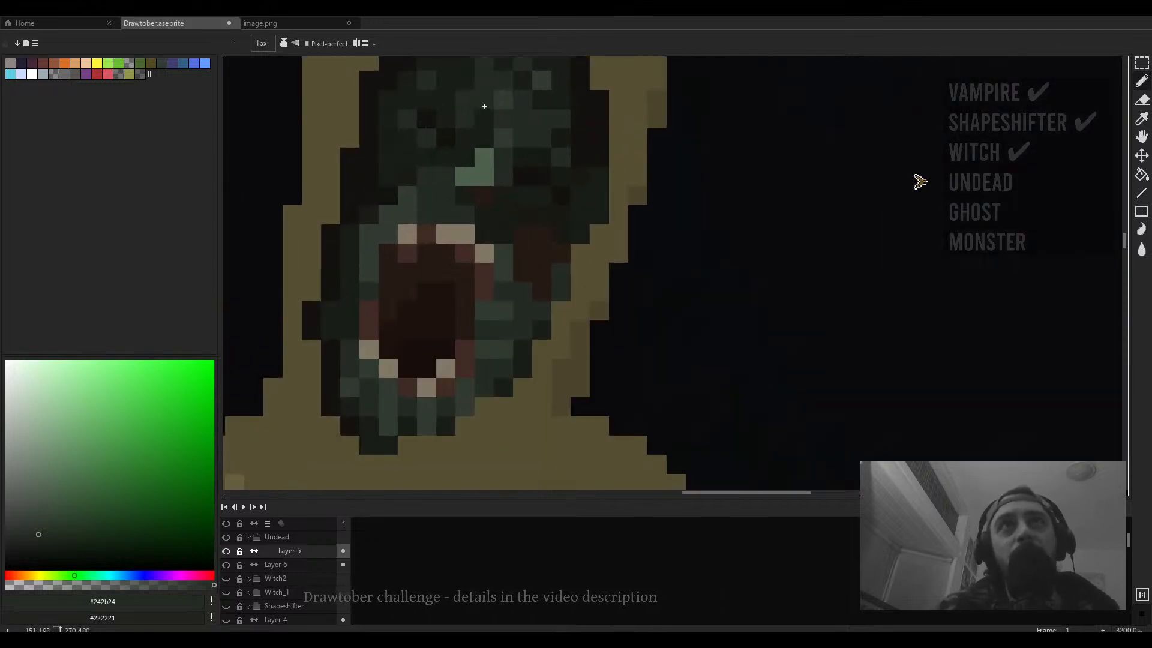
pyautogui.scroll(-5, 523, 126)
pyautogui.scroll(6, 501, 115)
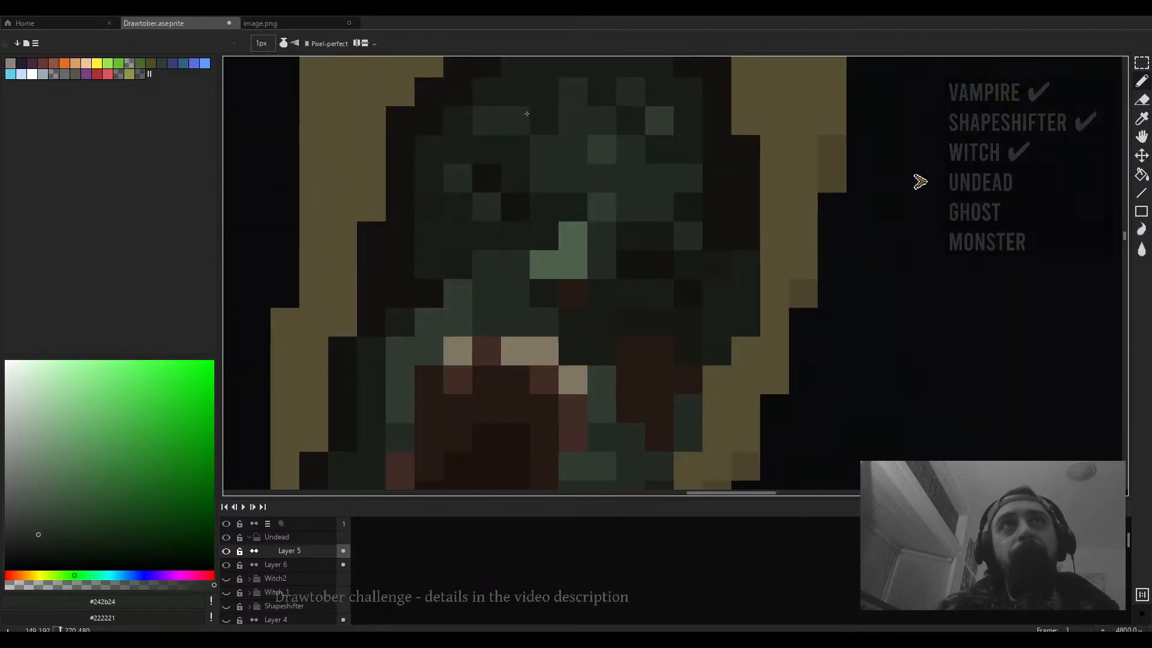
pyautogui.scroll(-4, 615, 162)
pyautogui.scroll(2, 615, 163)
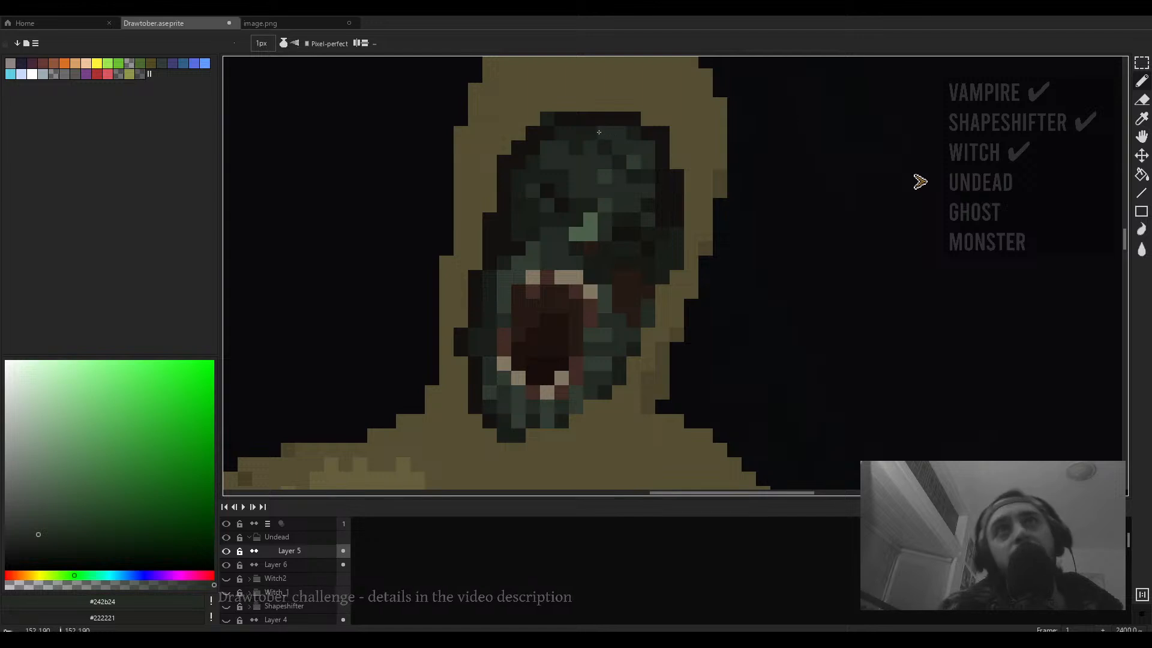
pyautogui.scroll(-4, 618, 138)
pyautogui.scroll(4, 629, 160)
pyautogui.keyDown('alt'); pyautogui.click(576, 125); pyautogui.keyUp('alt')
pyautogui.moveTo(590, 123)
pyautogui.mouseDown()
pyautogui.moveTo(617, 123)
pyautogui.moveTo(549, 147)
pyautogui.mouseUp()
# - Paint more dark green shading down the face's right side and around the cheeks with the 1 px pencil
pyautogui.scroll(-4, 549, 147)
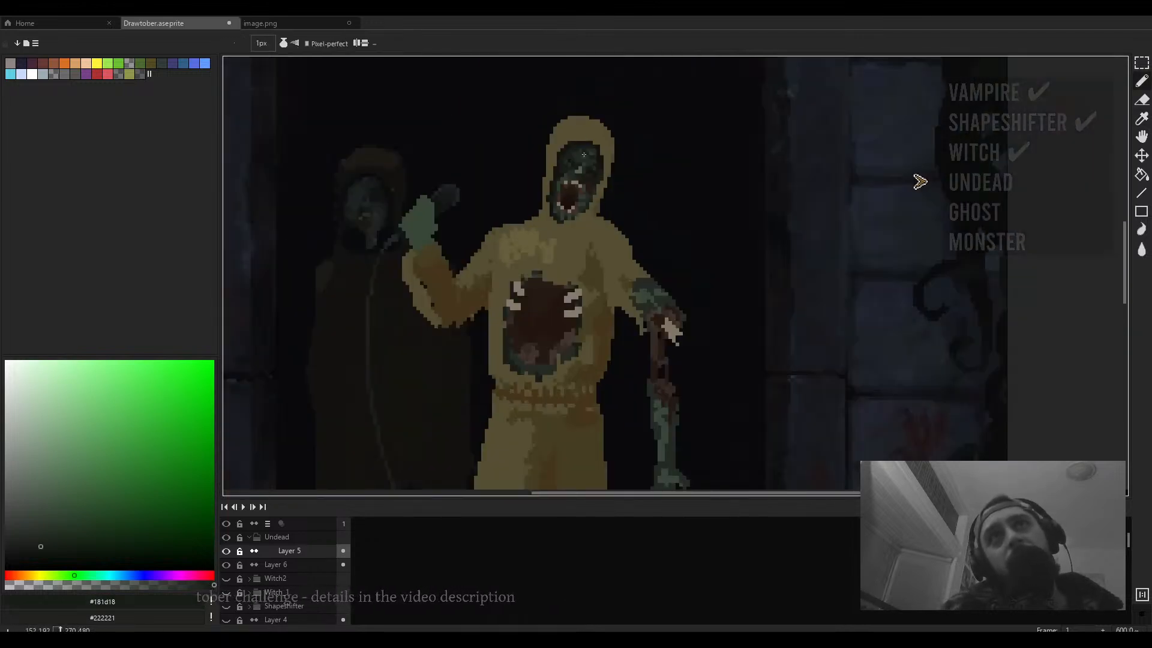
pyautogui.scroll(4, 561, 151)
pyautogui.click(570, 118)
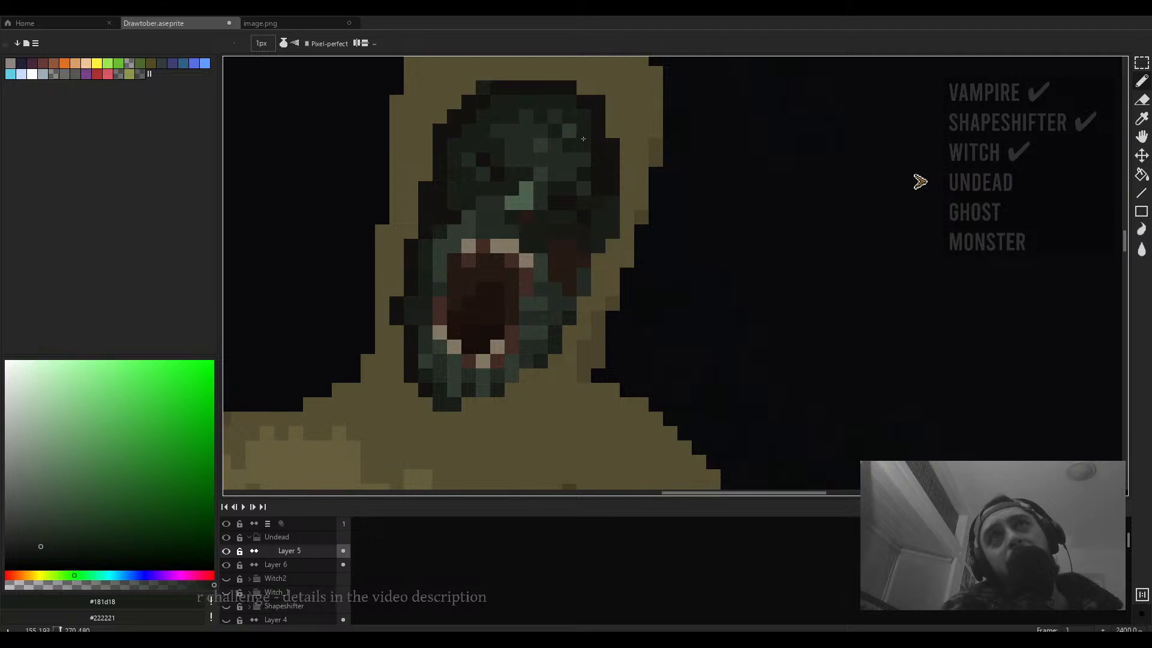
pyautogui.scroll(-3, 582, 141)
pyautogui.scroll(4, 585, 162)
pyautogui.moveTo(586, 160); pyautogui.dragTo(586, 188)
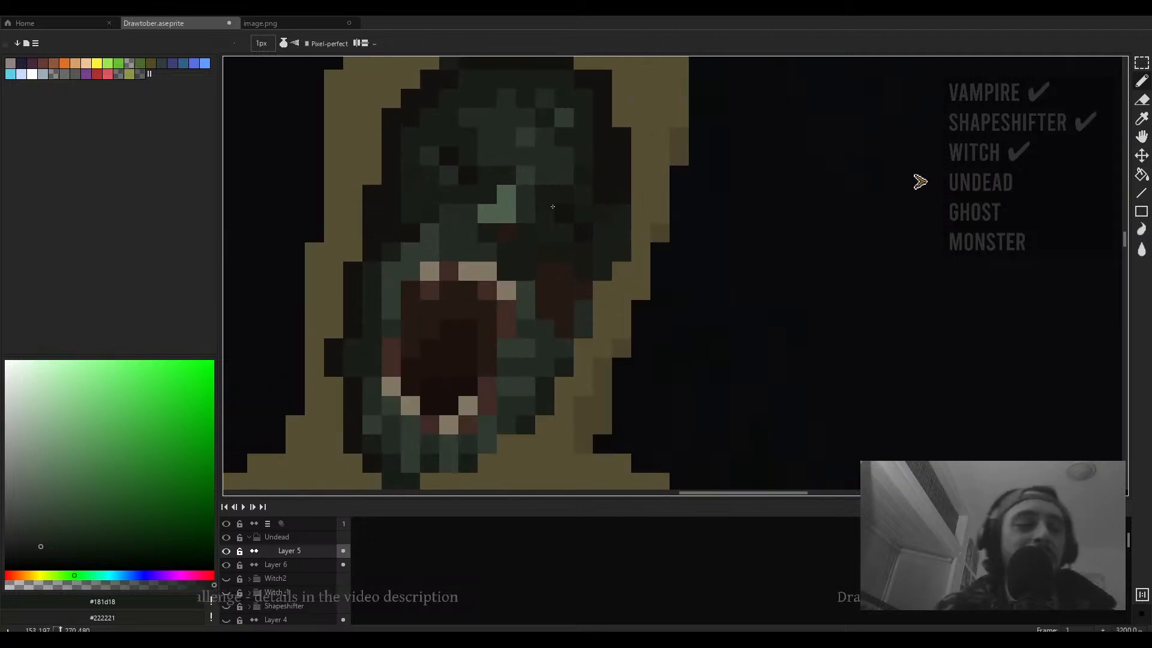
pyautogui.click(556, 181)
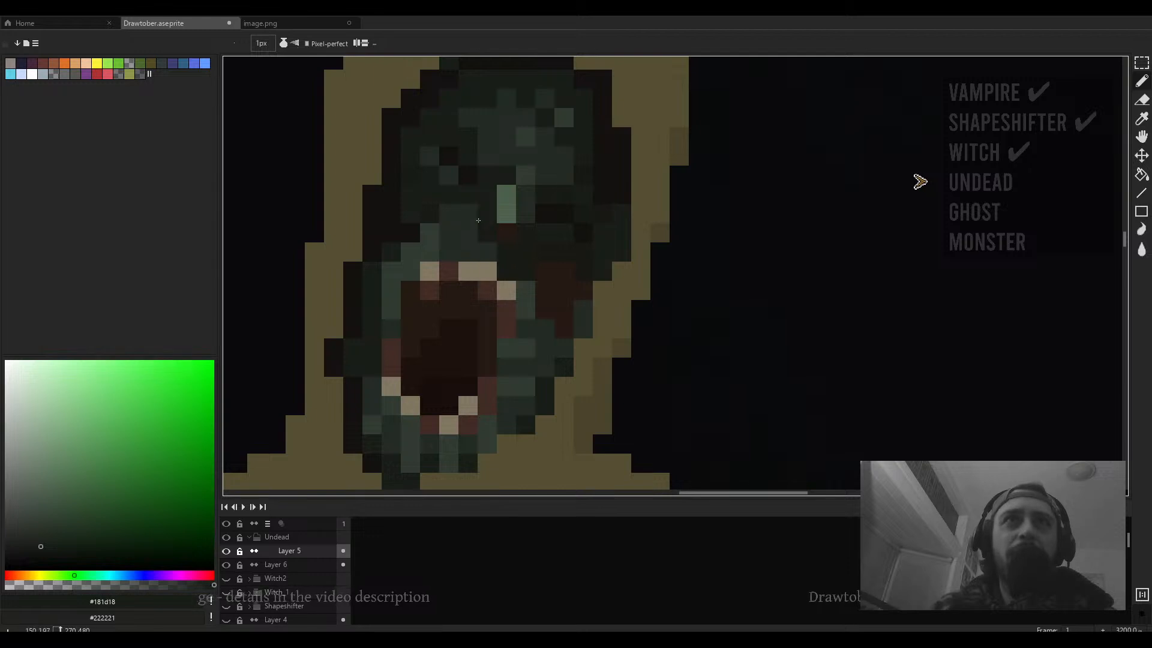
pyautogui.hscroll(-5, 566, 189)
pyautogui.click(548, 255)
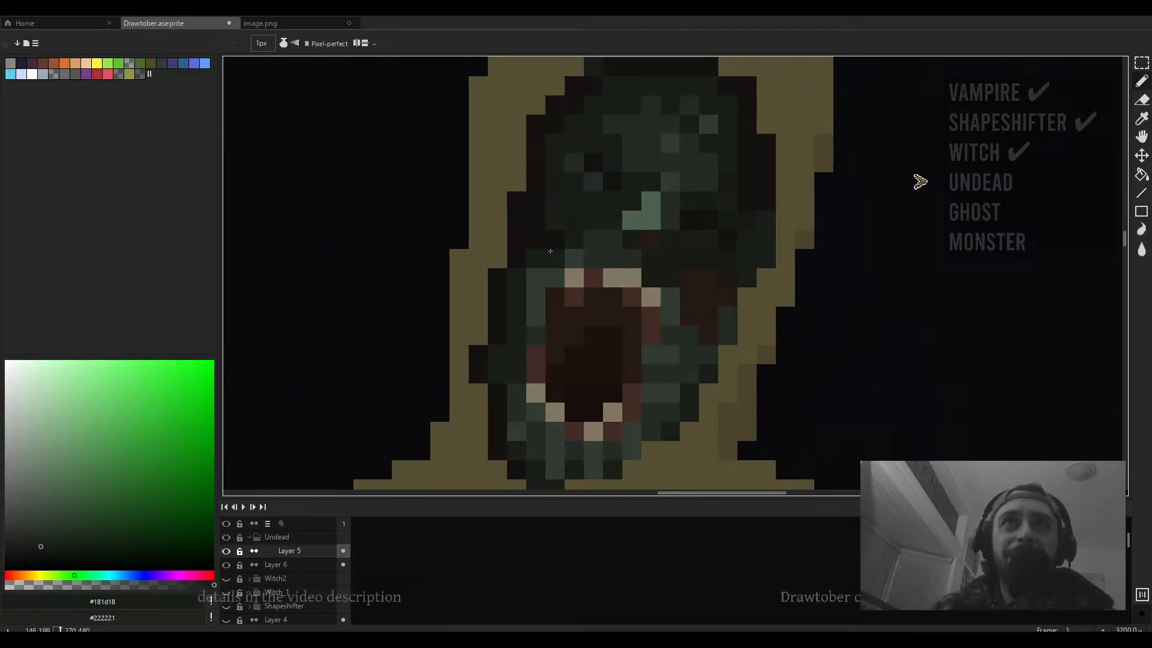
pyautogui.click(531, 278)
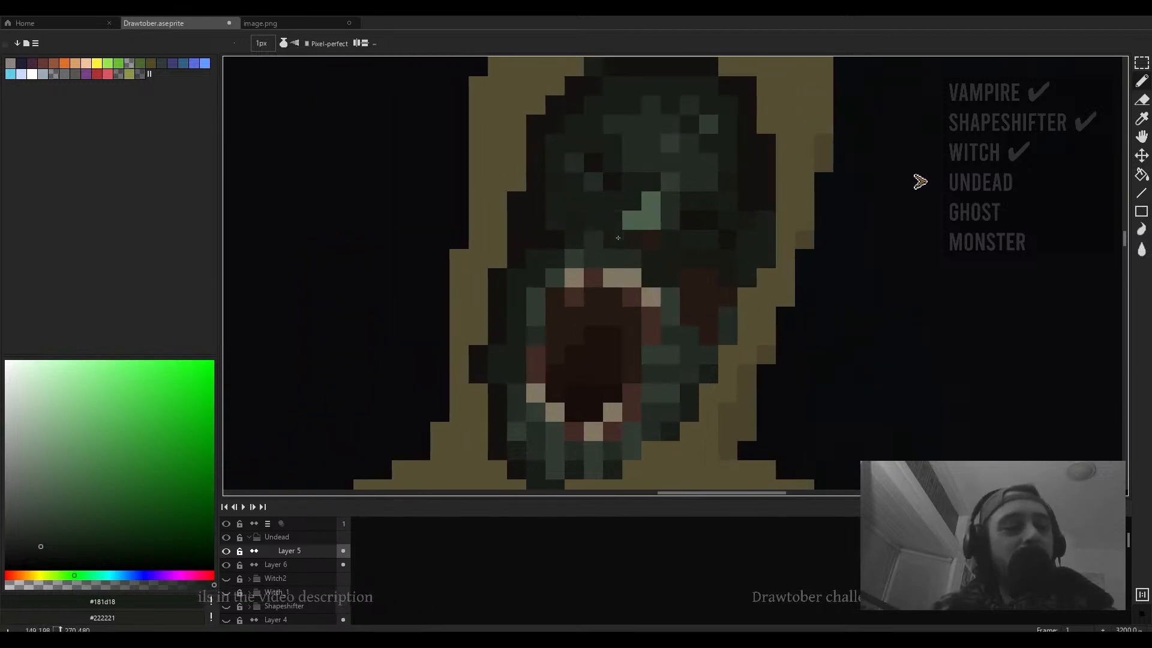
pyautogui.moveTo(616, 236); pyautogui.dragTo(547, 299)
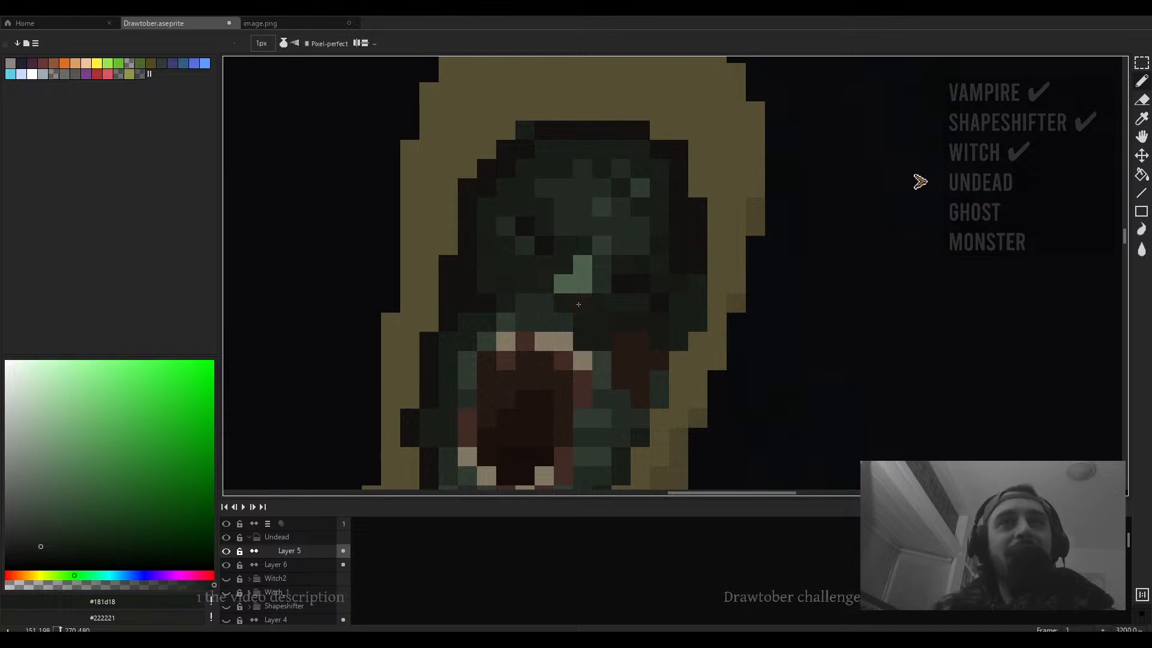
# - Sample the light green #4c604c and add a highlight pixel beside the face's existing highlight
pyautogui.scroll(-3, 606, 303)
pyautogui.scroll(5, 593, 306)
pyautogui.keyDown('alt'); pyautogui.click(593, 306); pyautogui.keyUp('alt')
pyautogui.click(563, 304)
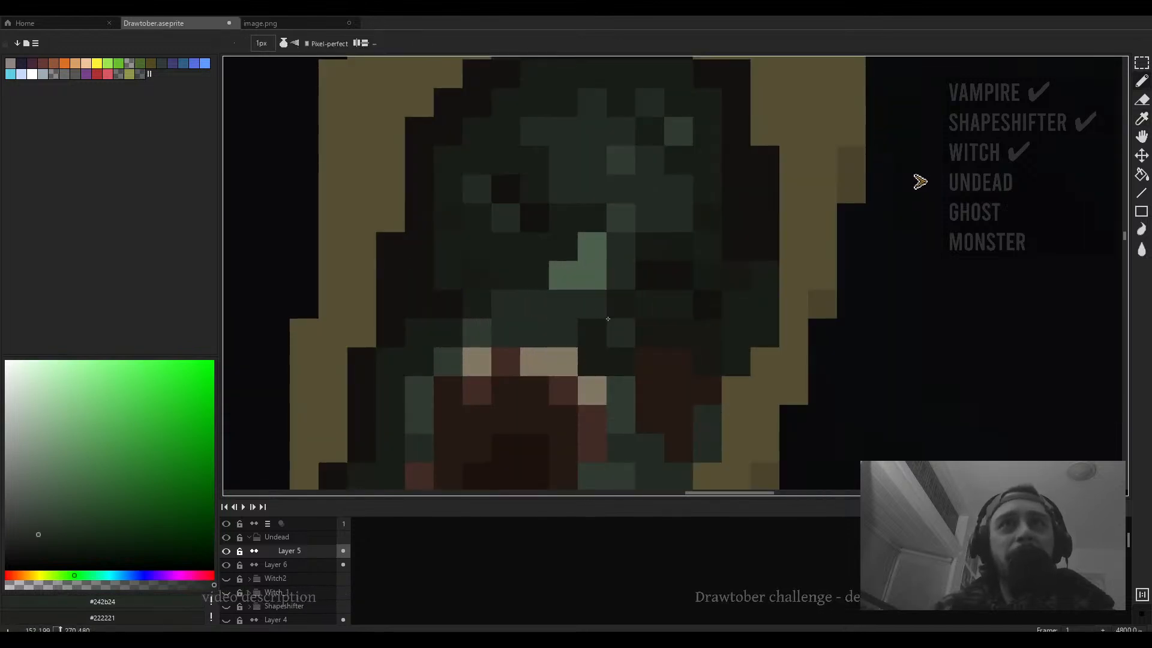
pyautogui.keyDown('alt'); pyautogui.click(656, 308); pyautogui.keyUp('alt')
pyautogui.click(594, 302)
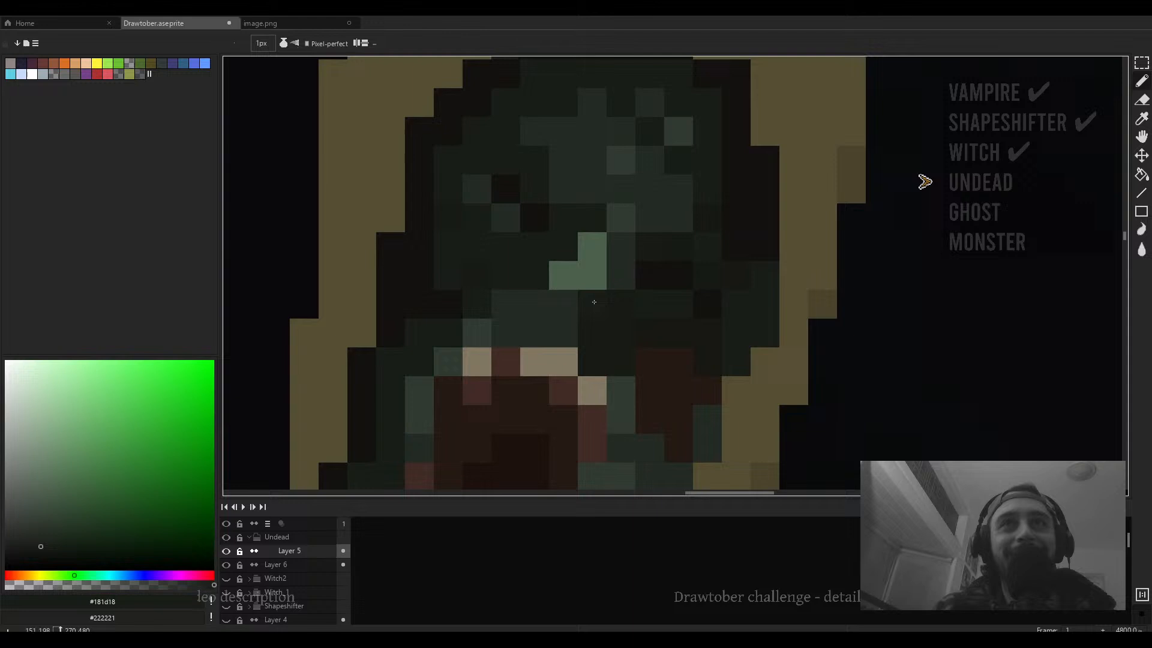
pyautogui.keyDown('alt'); pyautogui.click(617, 268); pyautogui.keyUp('alt')
pyautogui.keyDown('alt'); pyautogui.click(600, 277); pyautogui.keyUp('alt')
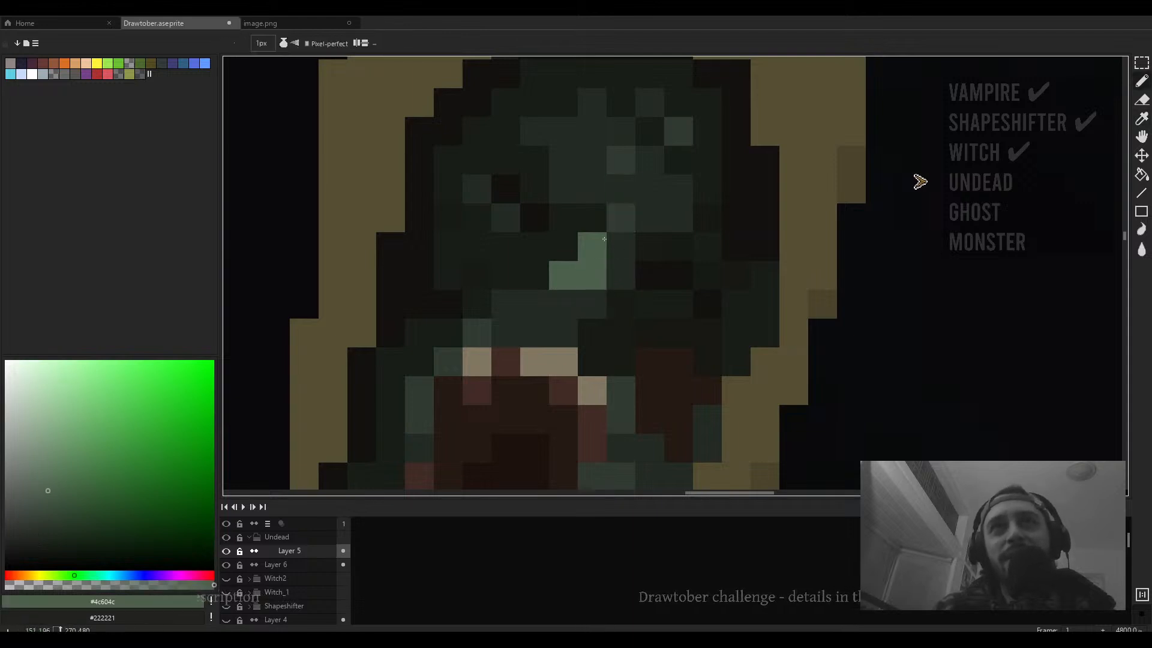
# - Zoom back into the face and add a second light green highlight pixel on its left side
pyautogui.scroll(-3, 581, 311)
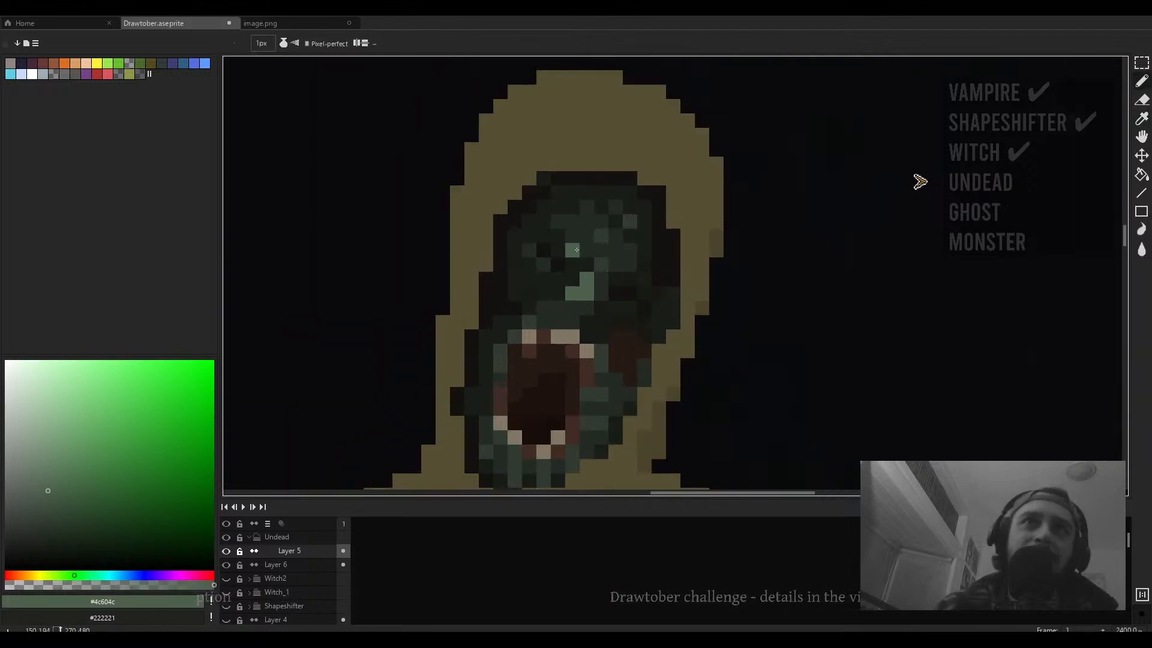
pyautogui.scroll(-6, 597, 254)
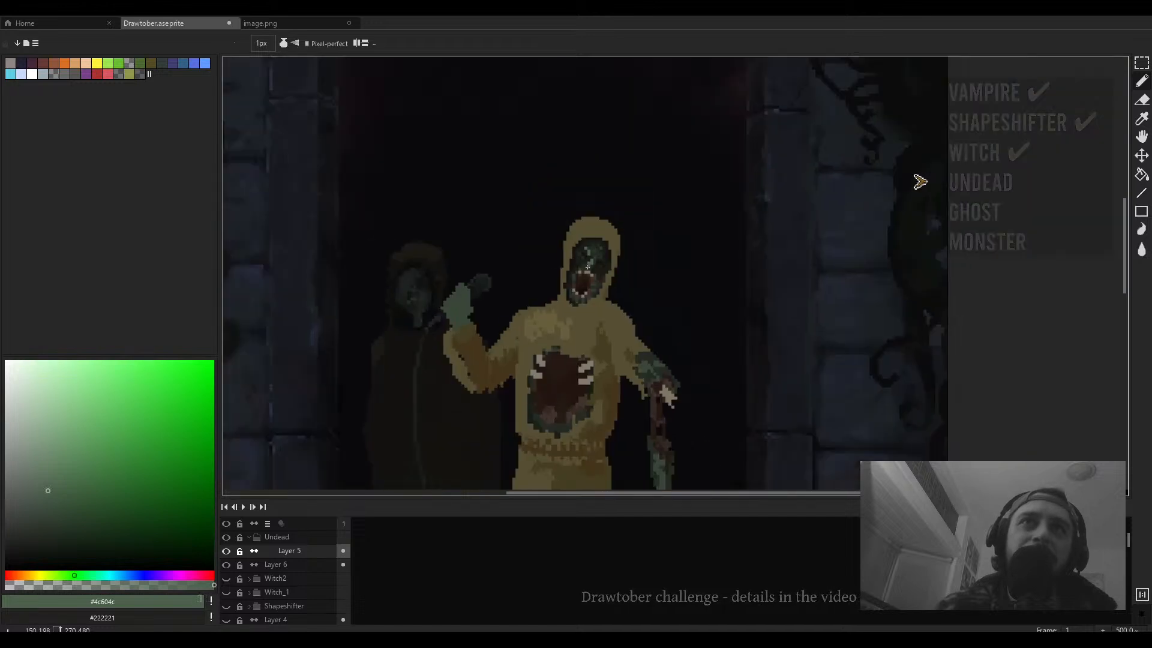
pyautogui.scroll(5, 587, 266)
pyautogui.scroll(5, 594, 255)
pyautogui.keyDown('alt'); pyautogui.click(599, 247); pyautogui.keyUp('alt')
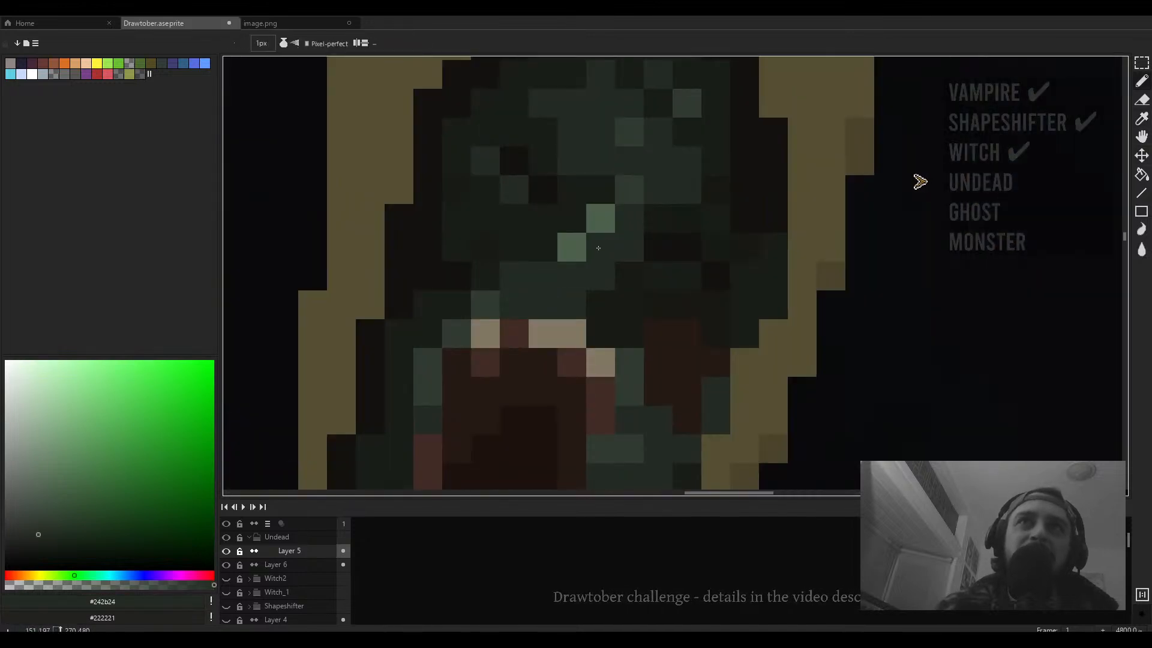
pyautogui.keyDown('alt'); pyautogui.click(566, 246); pyautogui.keyUp('alt')
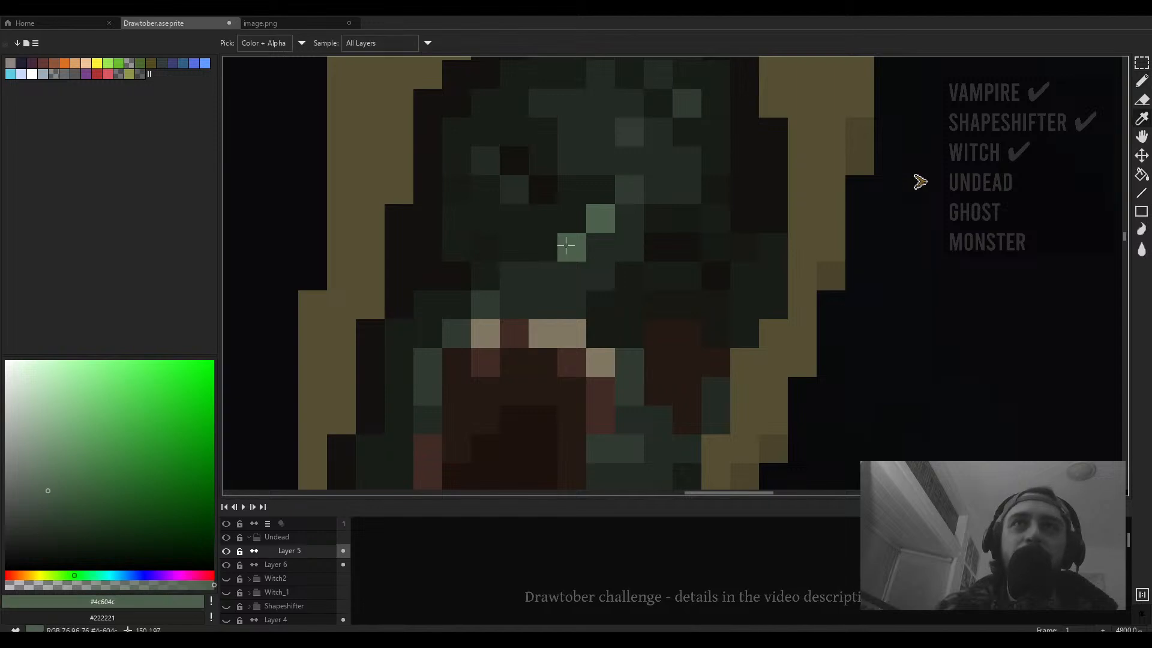
# - Sample the light grey #807b6e from the teeth of the chest mouth
pyautogui.click(61, 585)
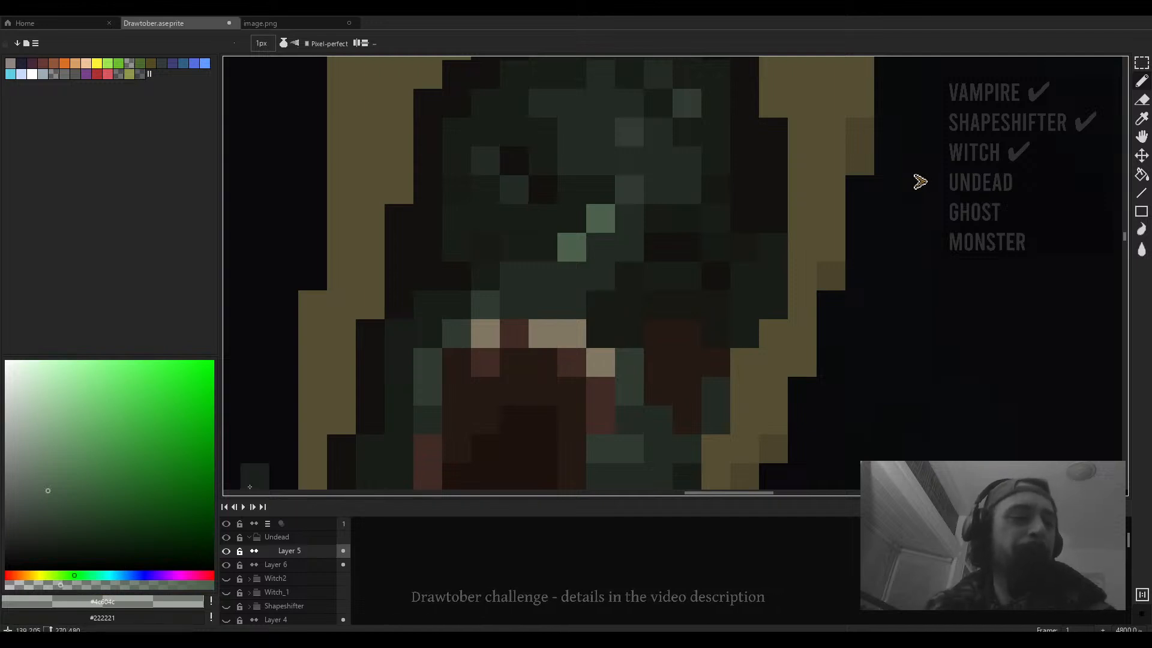
pyautogui.scroll(-5, 500, 378)
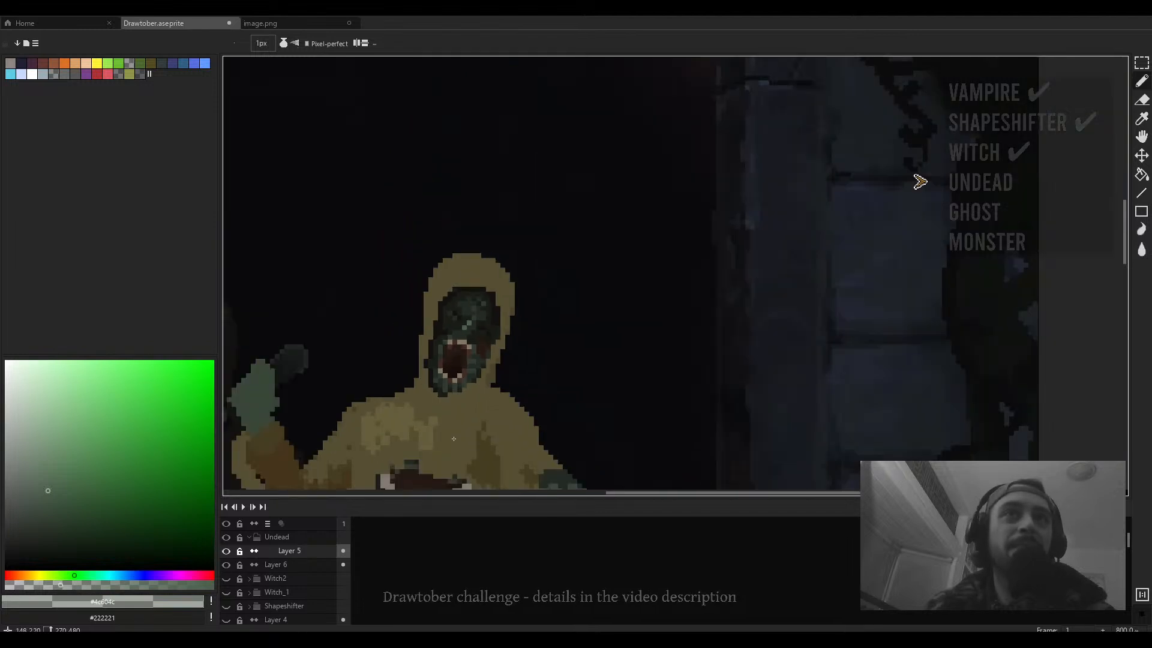
pyautogui.scroll(1, 514, 298)
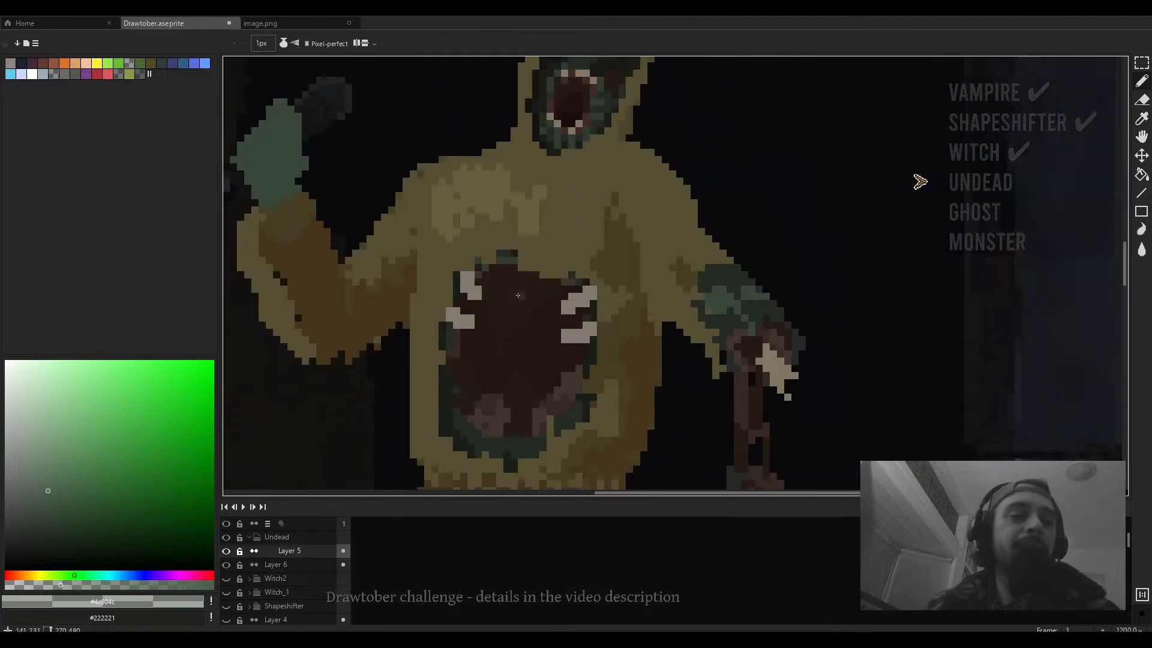
pyautogui.keyDown('alt'); pyautogui.click(555, 324); pyautogui.keyUp('alt')
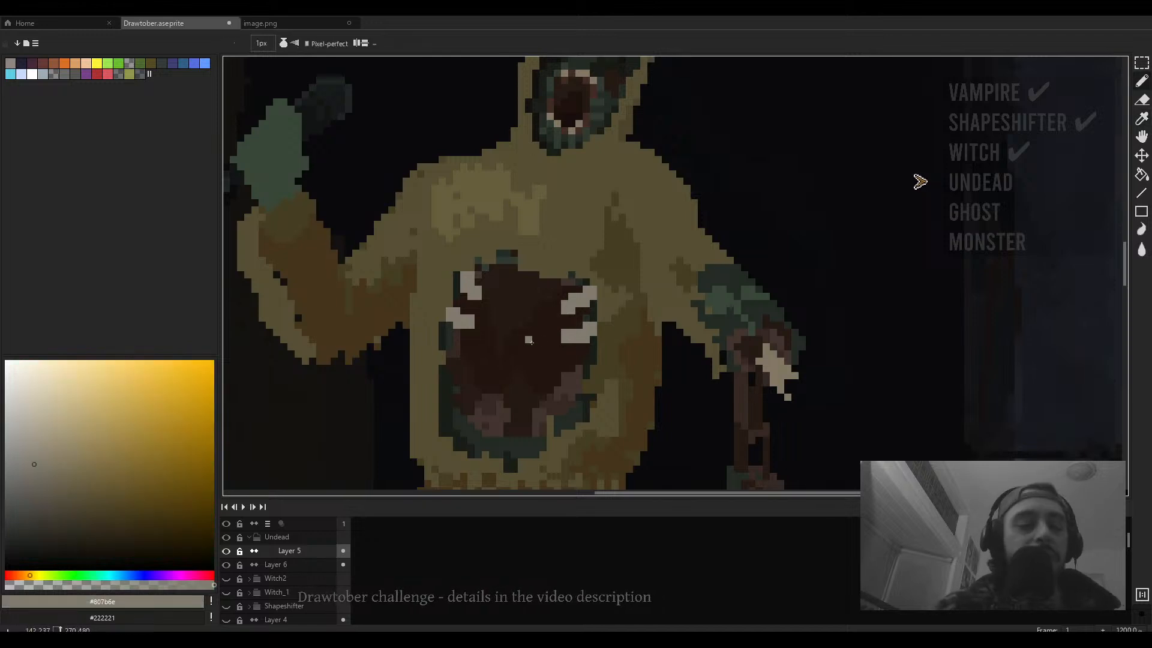
# - Try painting larger teeth on the chest mouth with a 5 px brush, then undo the three strokes
pyautogui.scroll(1, 553, 329)
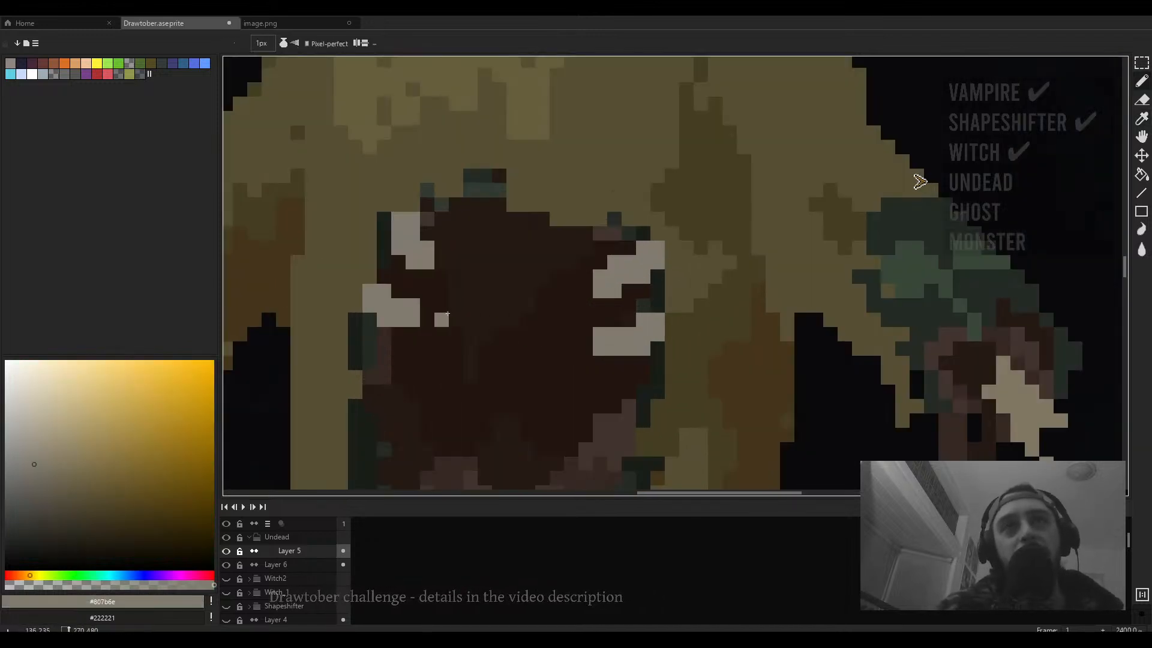
pyautogui.moveTo(442, 320)
pyautogui.mouseDown()
pyautogui.moveTo(487, 287)
pyautogui.moveTo(505, 224)
pyautogui.moveTo(493, 268)
pyautogui.mouseUp()
pyautogui.press('v')
pyautogui.press('b')
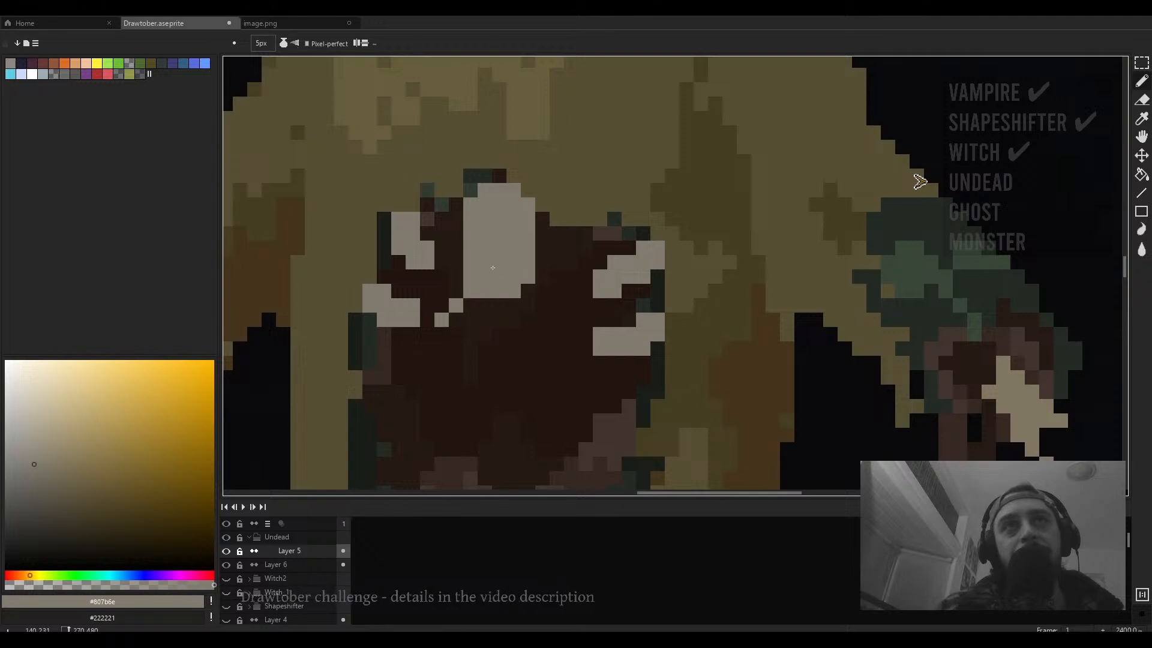
pyautogui.moveTo(527, 305); pyautogui.dragTo(571, 348)
pyautogui.moveTo(542, 247); pyautogui.dragTo(585, 291)
pyautogui.scroll(-4, 602, 294)
pyautogui.scroll(2, 563, 298)
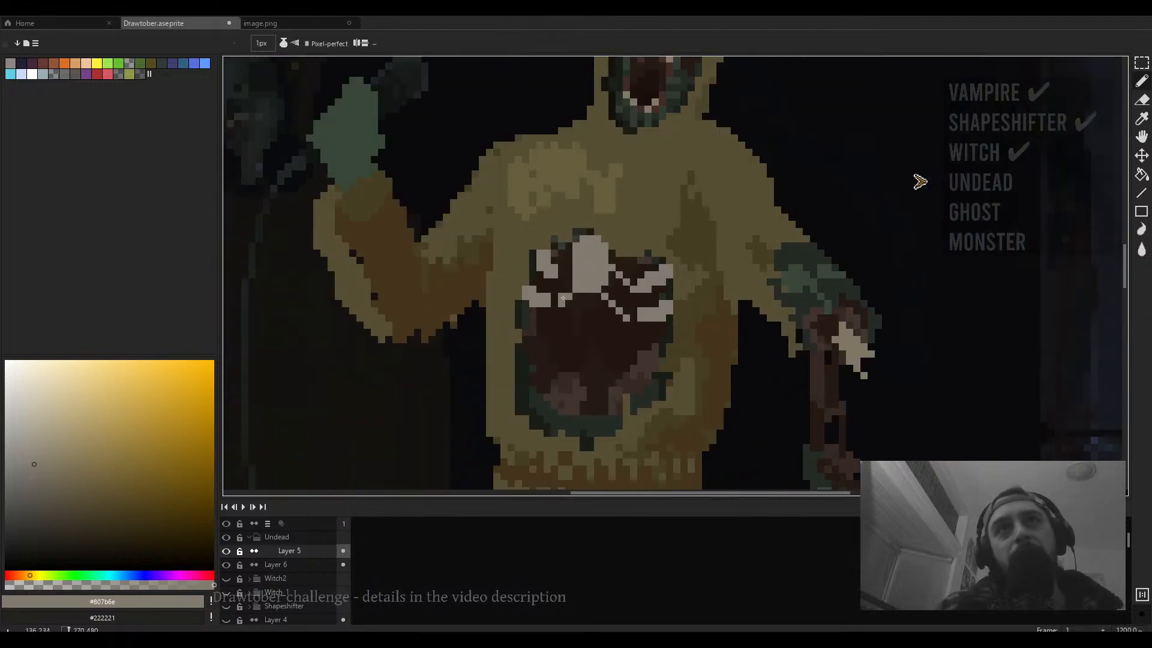
pyautogui.scroll(-2, 576, 276)
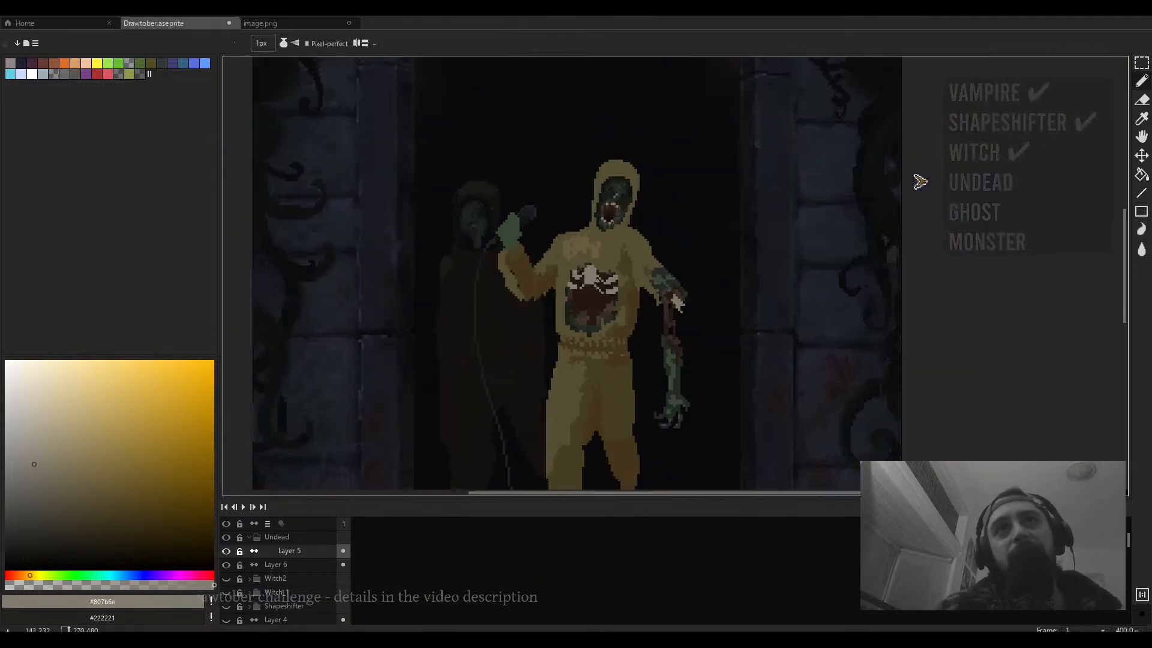
pyautogui.hotkey('ctrl', 'z')
pyautogui.hotkey('ctrl', 'z')
pyautogui.hotkey('ctrl', 'z')
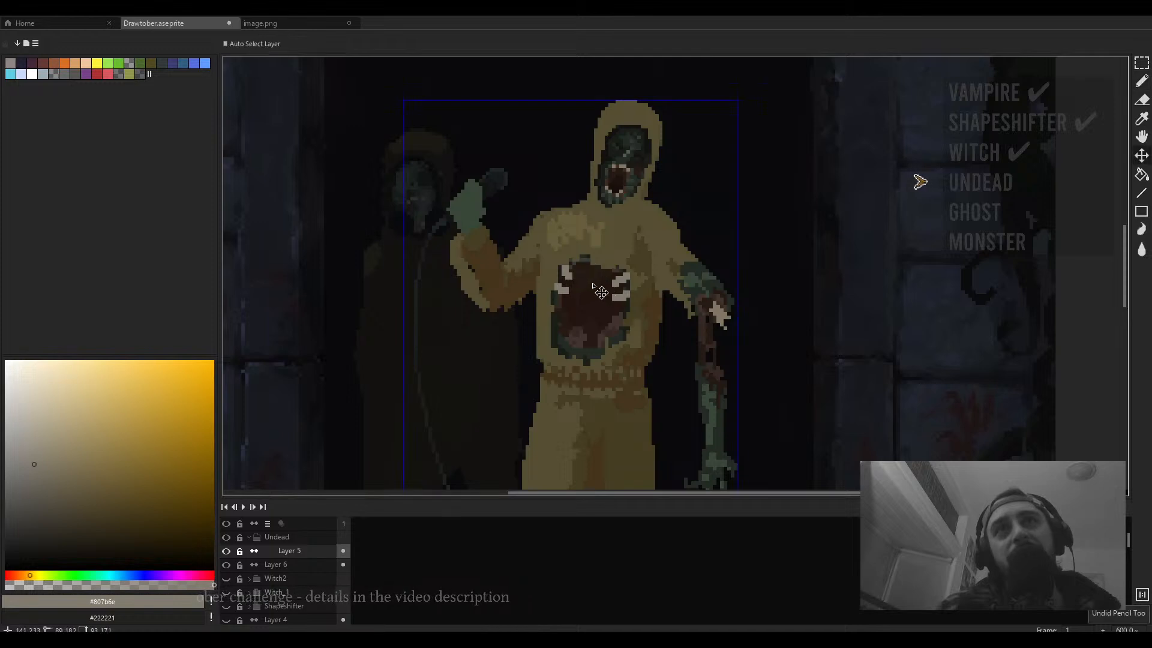
# - Zoom into the chest mouth, sample the dark mouth colour #22150e and shrink the brush to 1 px
pyautogui.scroll(1, 591, 285)
pyautogui.scroll(2, 591, 285)
pyautogui.press('+')
pyautogui.press('+')
pyautogui.moveTo(591, 258)
pyautogui.mouseDown()
pyautogui.moveTo(581, 278)
pyautogui.moveTo(601, 279)
pyautogui.mouseUp()
pyautogui.keyDown('alt'); pyautogui.click(613, 301); pyautogui.keyUp('alt')
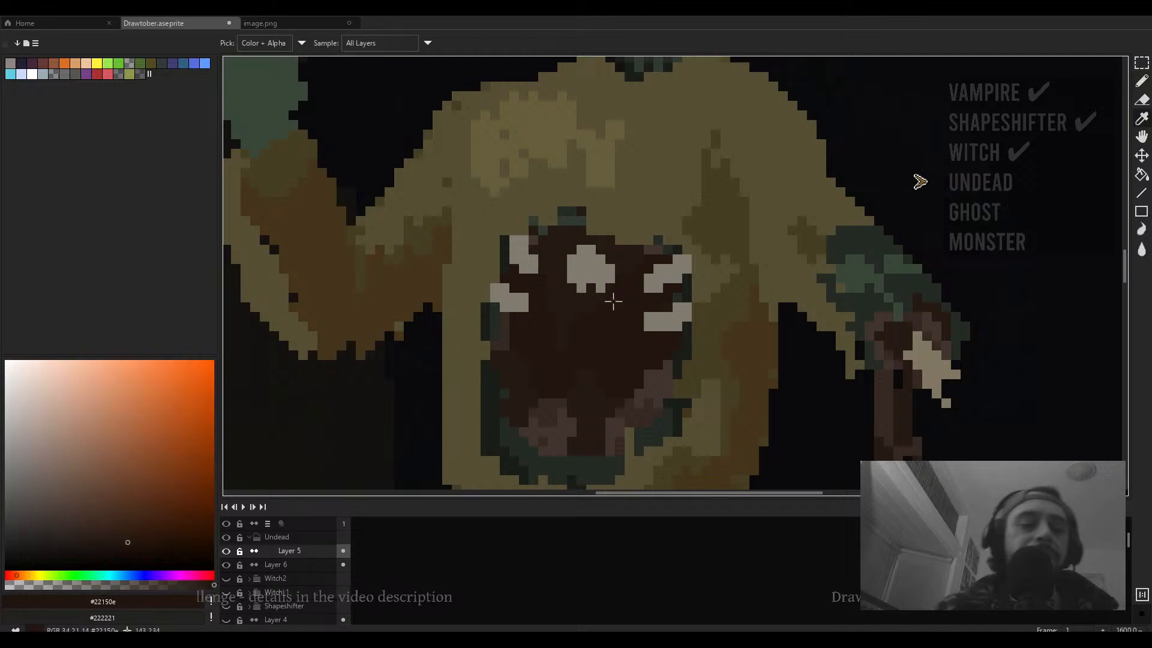
pyautogui.press('-')
pyautogui.press('-')
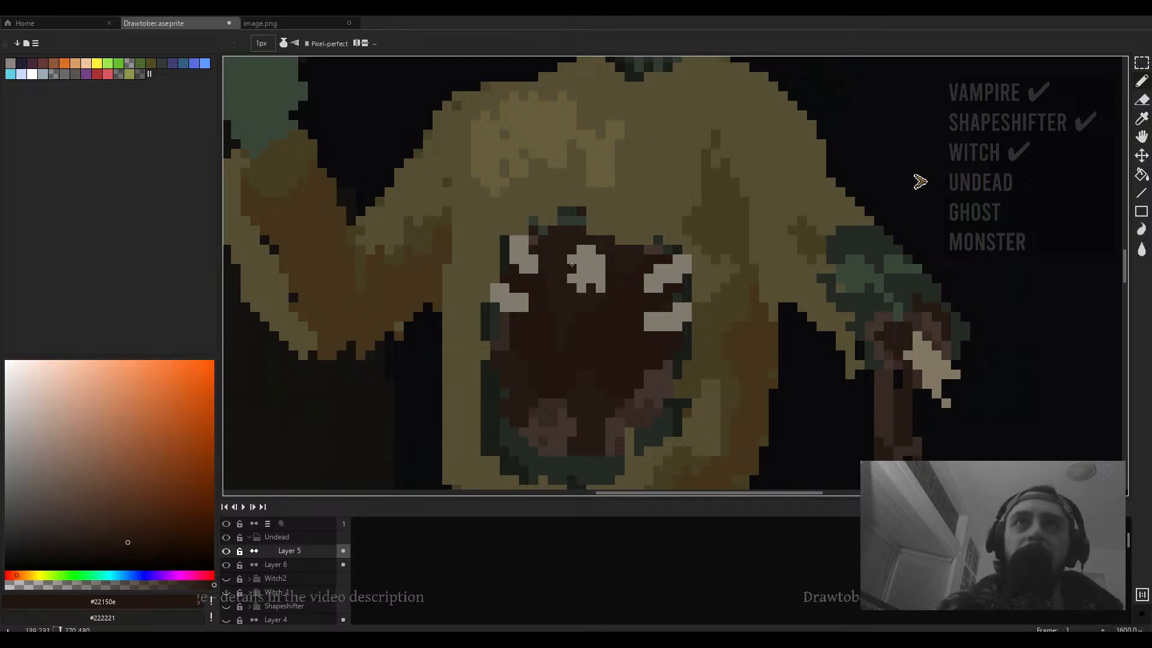
# - Carve dark gaps into the chest mouth's teeth with the 1 px brush, then sample the light grey #807b6e
pyautogui.moveTo(572, 259); pyautogui.dragTo(572, 279)
pyautogui.click(582, 287)
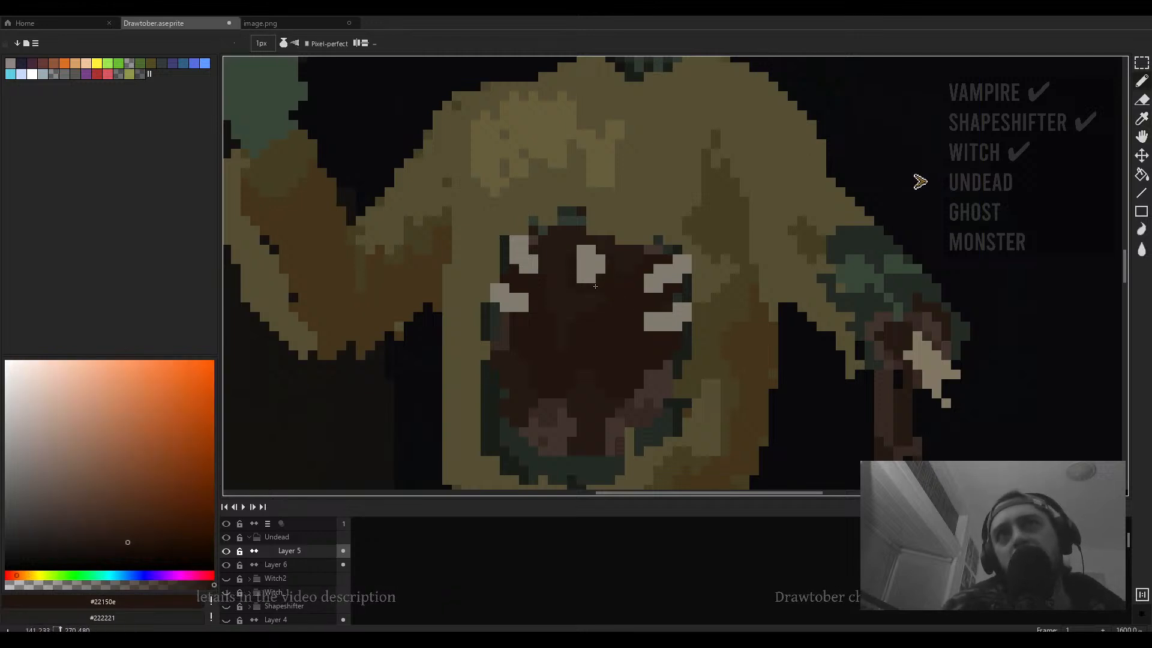
pyautogui.scroll(-2, 594, 285)
pyautogui.scroll(2, 590, 279)
pyautogui.keyDown('alt'); pyautogui.click(587, 272); pyautogui.keyUp('alt')
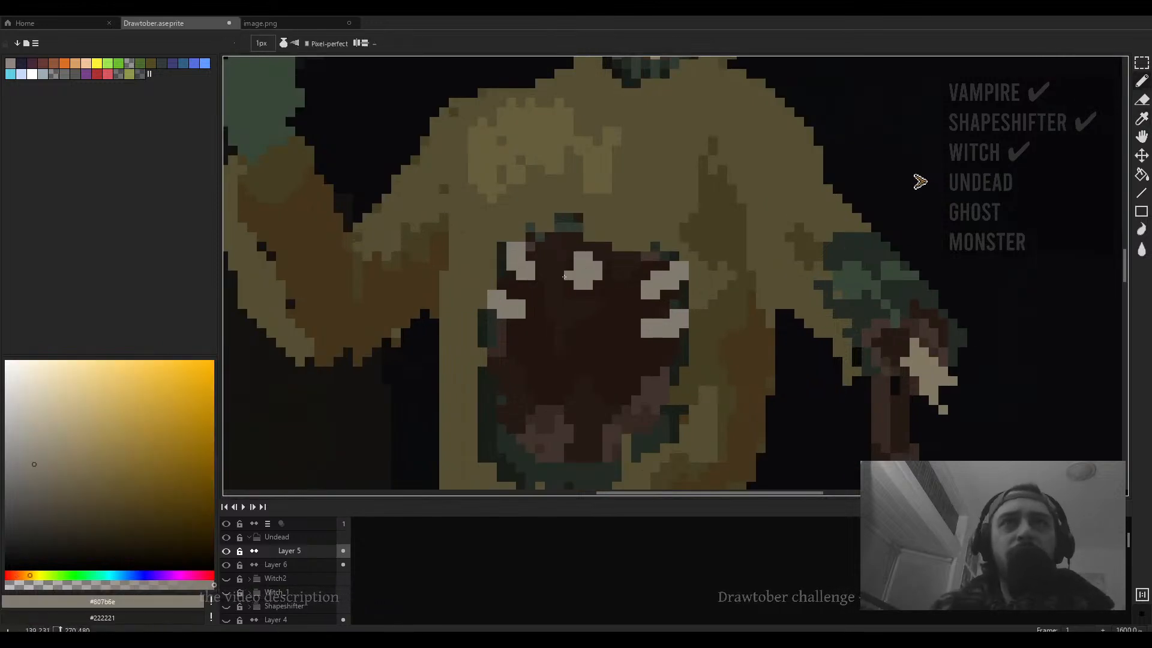
# - Try extending the chest mouth's teeth with two light grey strokes, then undo three strokes
pyautogui.moveTo(567, 277); pyautogui.dragTo(539, 280)
pyautogui.scroll(-2, 576, 288)
pyautogui.scroll(1, 637, 308)
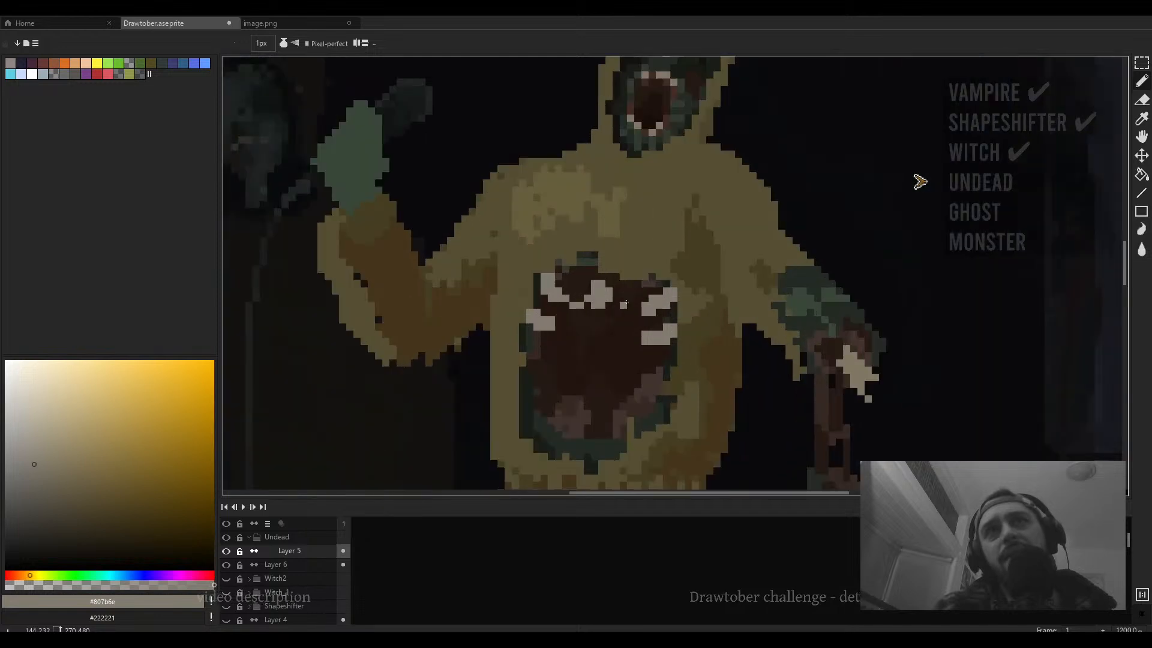
pyautogui.moveTo(637, 307)
pyautogui.mouseDown()
pyautogui.moveTo(624, 341)
pyautogui.moveTo(645, 348)
pyautogui.moveTo(613, 328)
pyautogui.moveTo(604, 315)
pyautogui.moveTo(638, 341)
pyautogui.mouseUp()
pyautogui.hotkey('ctrl', 'z')
pyautogui.hotkey('ctrl', 'z')
pyautogui.hotkey('ctrl', 'z')
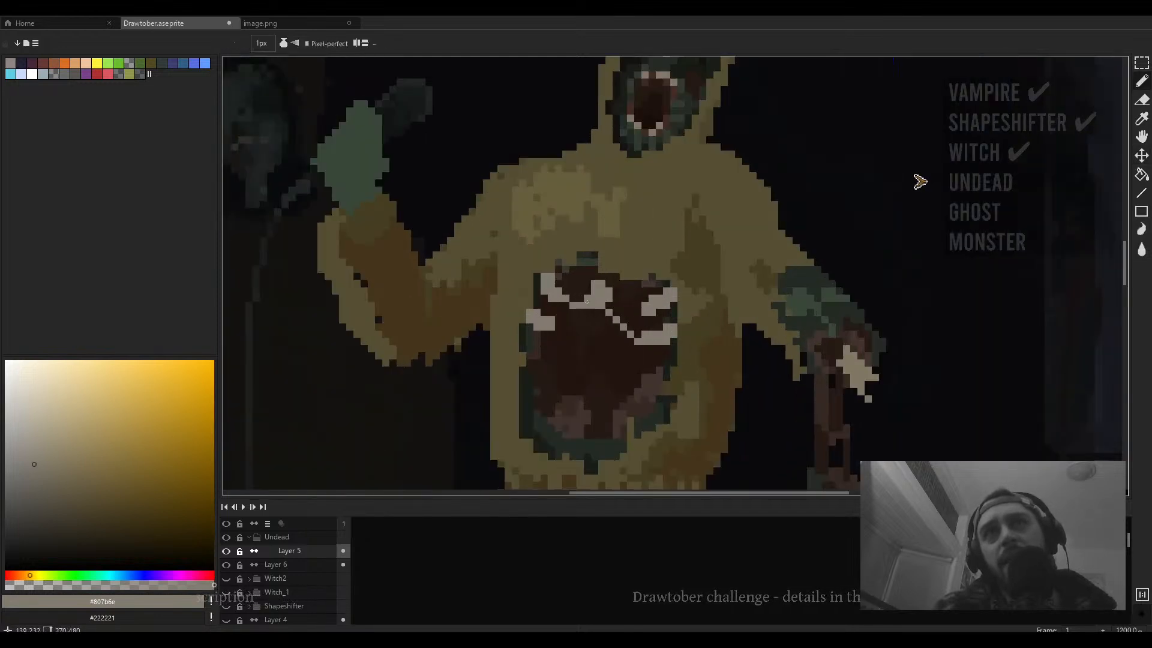
# - Draw jagged light grey tooth lines across both sides of the chest mouth
pyautogui.moveTo(587, 304); pyautogui.dragTo(546, 327)
pyautogui.moveTo(638, 319)
pyautogui.mouseDown()
pyautogui.moveTo(611, 303)
pyautogui.moveTo(659, 312)
pyautogui.mouseUp()
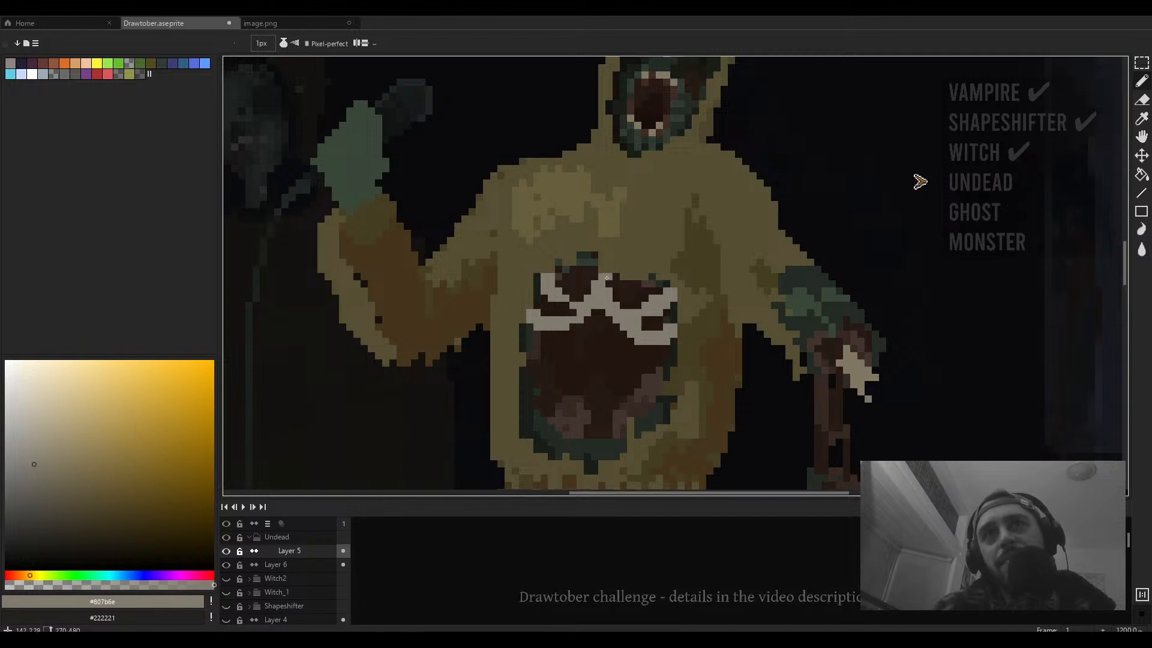
# - Sample the dark brown #251a14, enlarge the brush to 3 px and darken the area above the teeth
pyautogui.click(608, 284)
pyautogui.keyDown('alt'); pyautogui.click(624, 290); pyautogui.keyUp('alt')
pyautogui.press('+')
pyautogui.press('+')
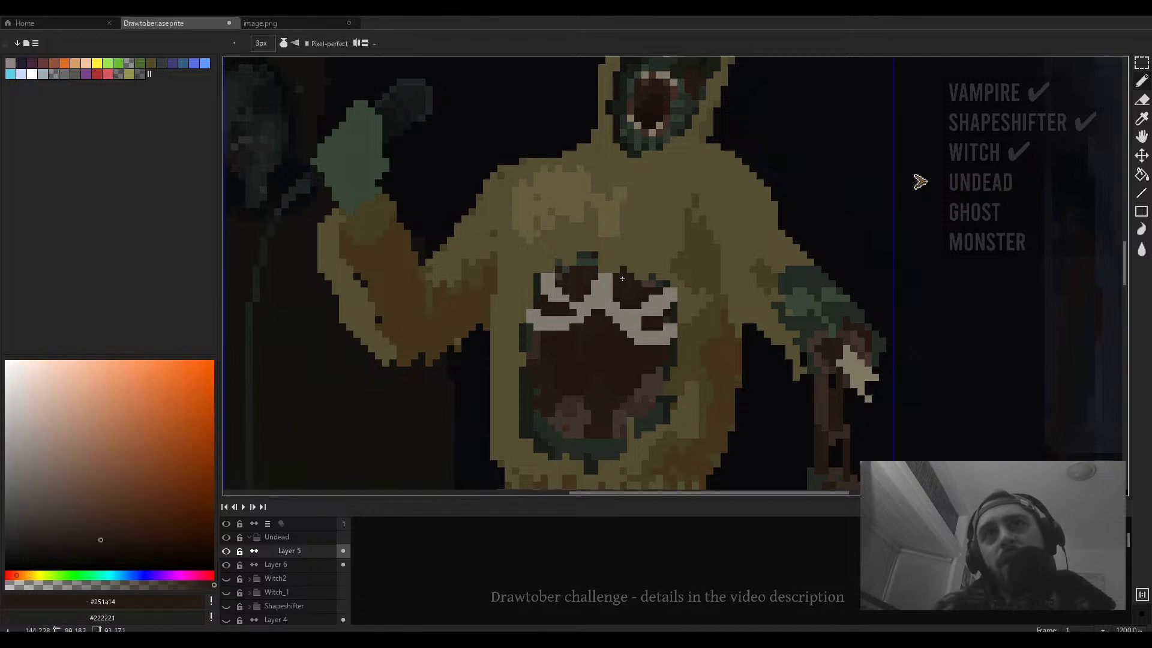
pyautogui.moveTo(624, 270)
pyautogui.mouseDown()
pyautogui.moveTo(645, 277)
pyautogui.moveTo(596, 258)
pyautogui.moveTo(593, 275)
pyautogui.moveTo(563, 271)
pyautogui.mouseUp()
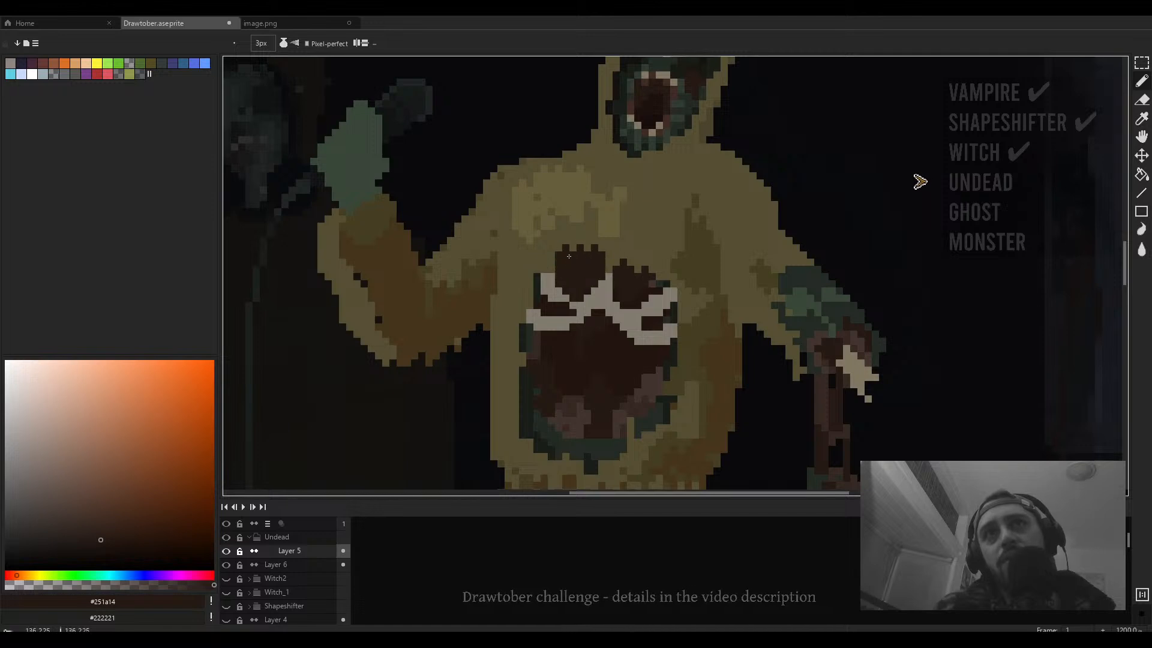
# - Sample a near-black from the face and paint a round dark hole on the chest above the mouth with a 5 px brush
pyautogui.scroll(-4, 636, 265)
pyautogui.scroll(2, 635, 264)
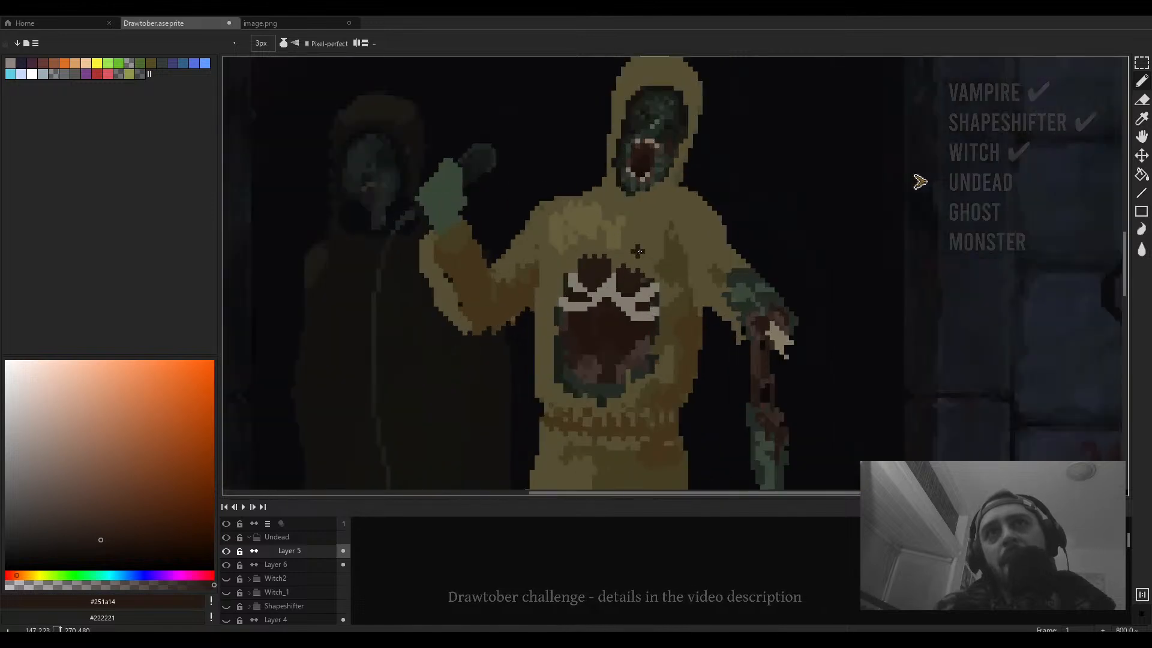
pyautogui.keyDown('alt'); pyautogui.click(671, 128); pyautogui.keyUp('alt')
pyautogui.press('+')
pyautogui.press('+')
pyautogui.press('+')
pyautogui.press('+')
pyautogui.press('+')
pyautogui.press('+')
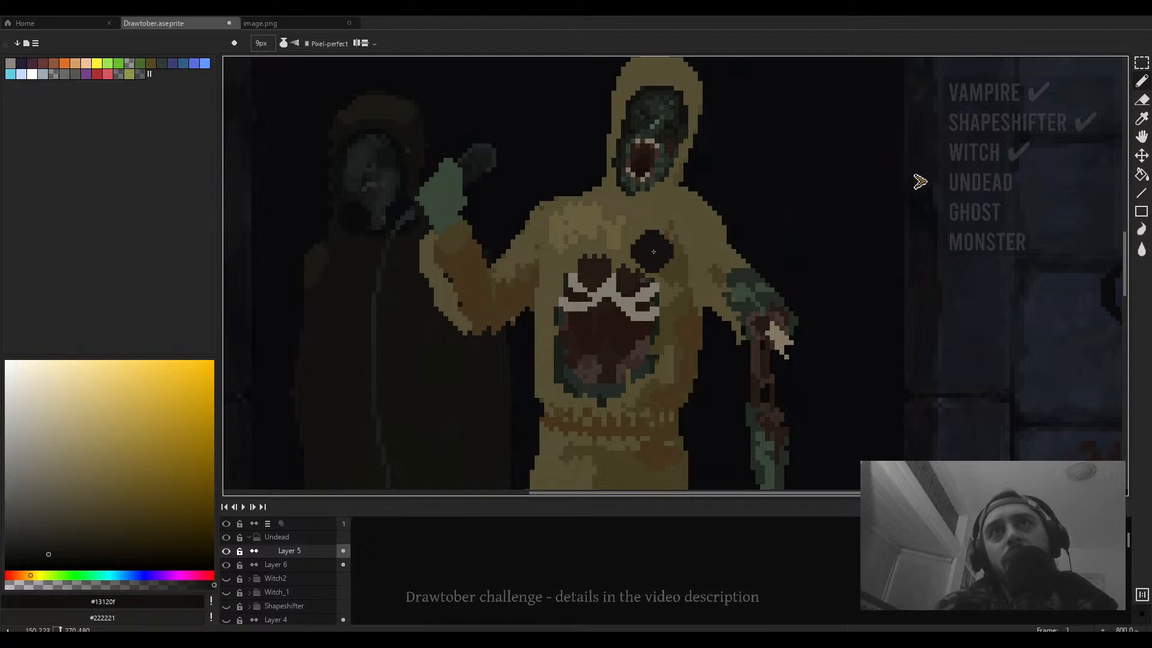
pyautogui.press('-')
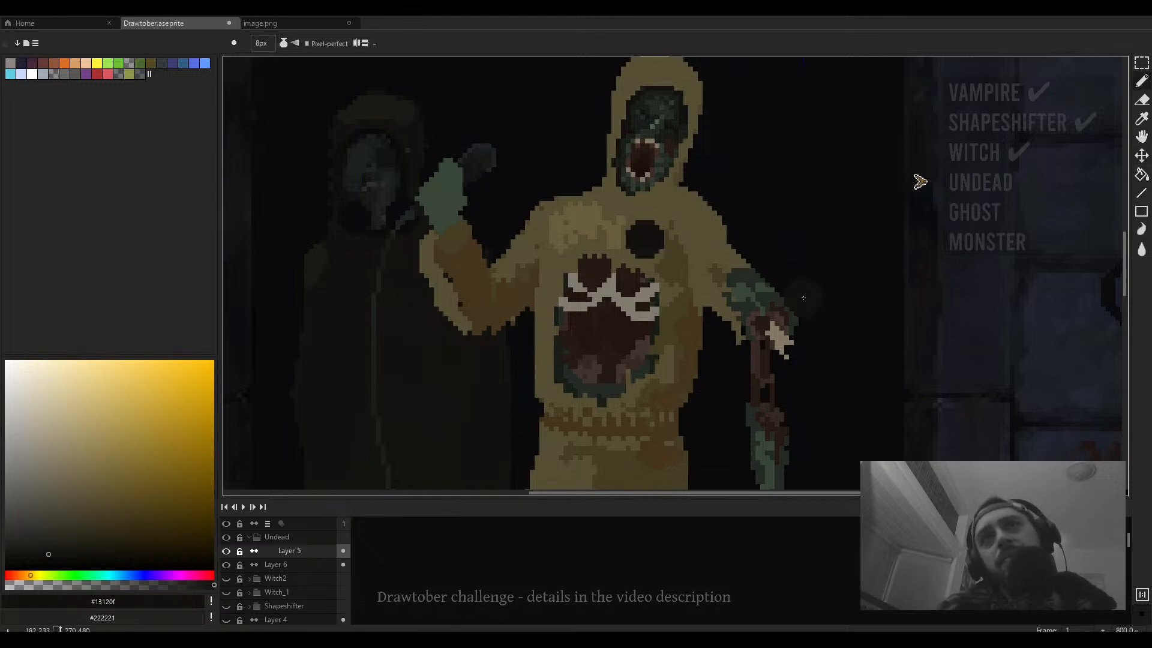
pyautogui.scroll(-4, 804, 298)
pyautogui.scroll(2, 683, 254)
pyautogui.hotkey('ctrl', 'z')
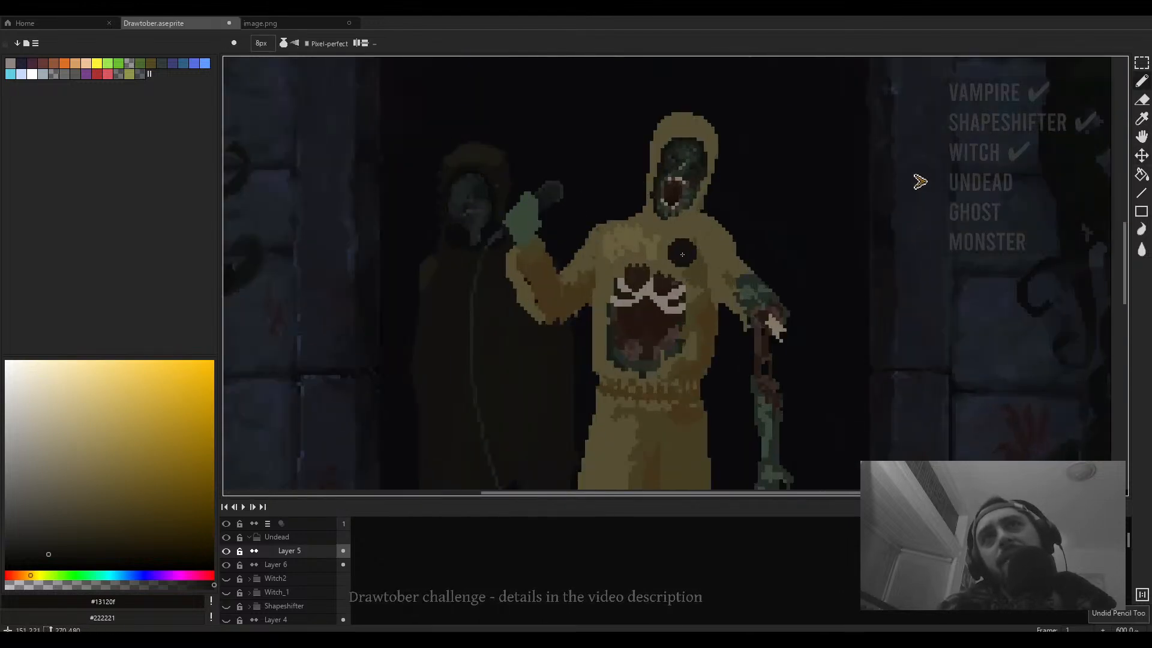
pyautogui.press('-')
pyautogui.press('-')
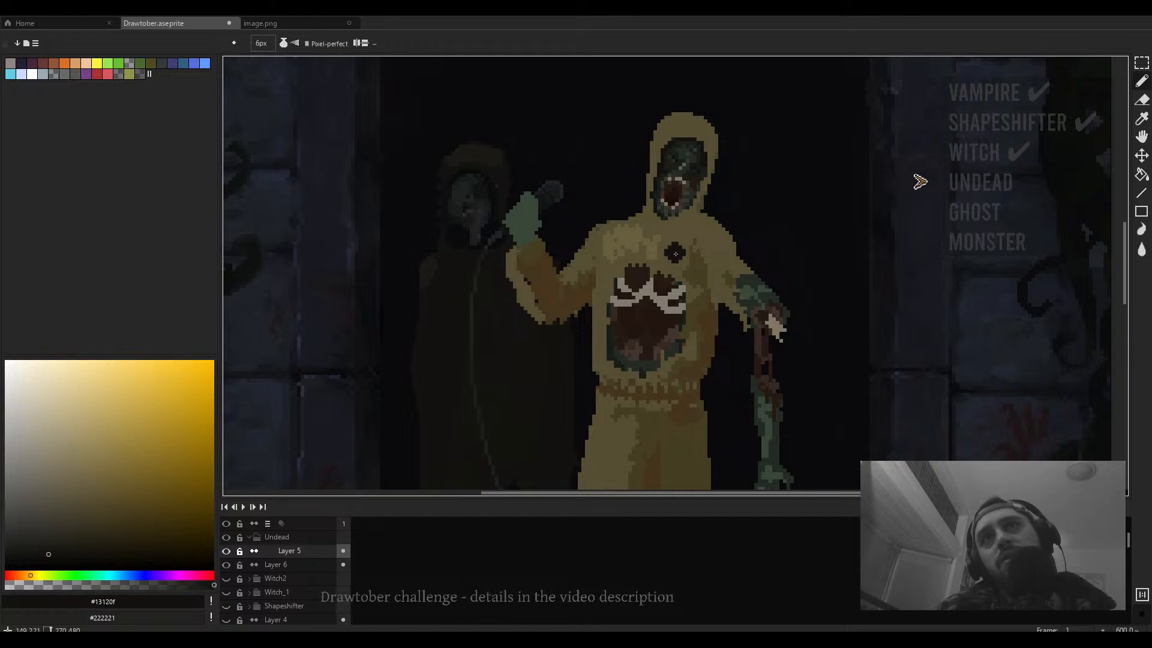
pyautogui.click(675, 255)
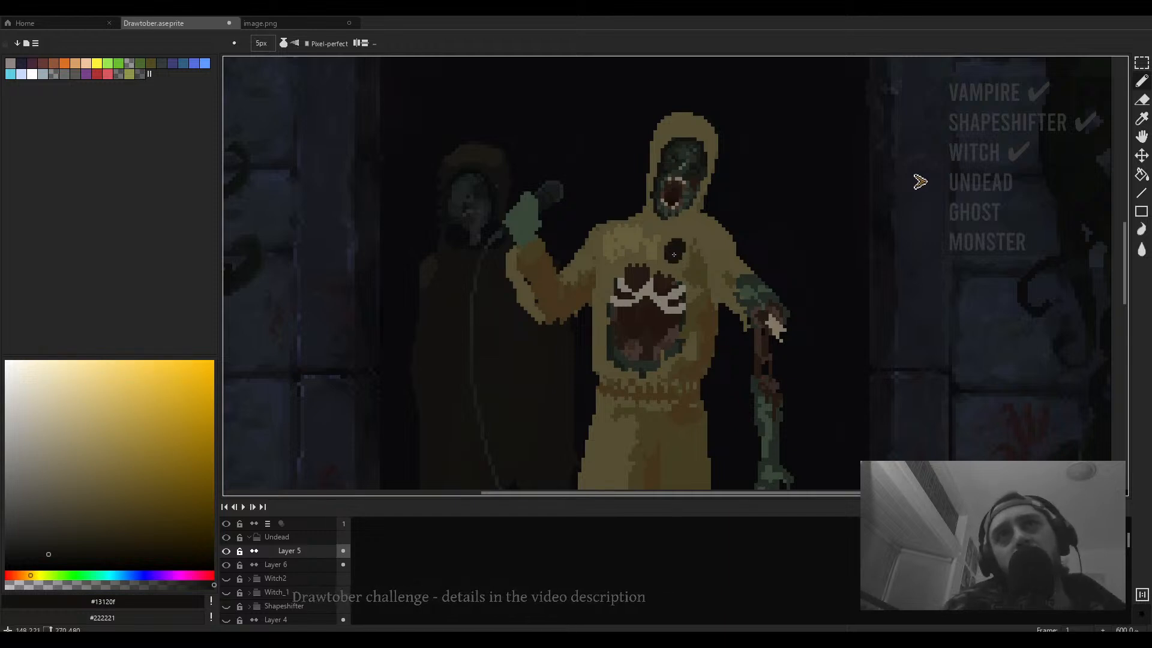
pyautogui.scroll(-3, 673, 258)
pyautogui.scroll(3, 699, 236)
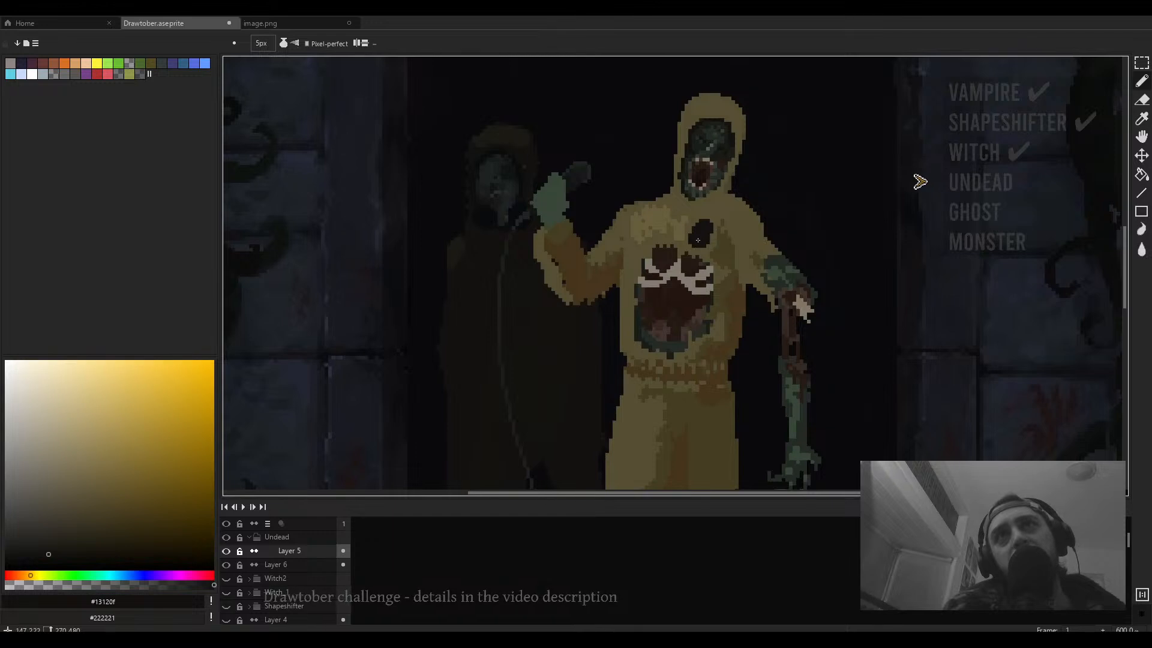
pyautogui.moveTo(699, 236); pyautogui.dragTo(705, 231)
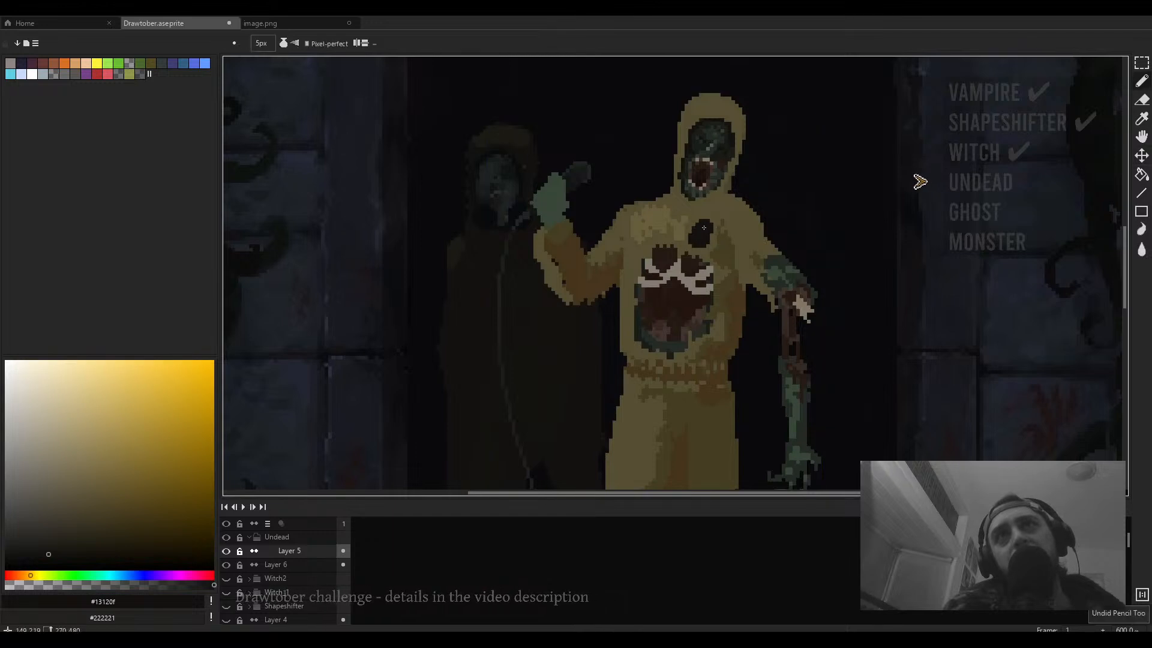
# - Sample the hoodie's brown #44351c with a 2 px brush and paint small touch-ups on the figure's torso
pyautogui.scroll(-2, 717, 243)
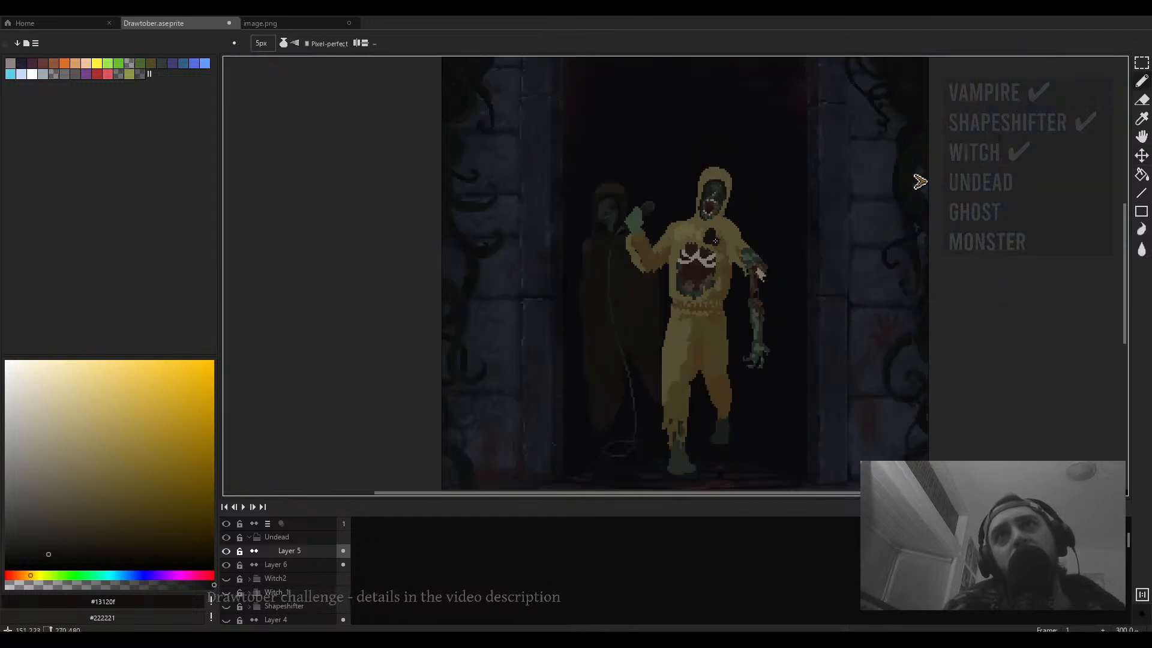
pyautogui.scroll(4, 723, 241)
pyautogui.press('alt')
pyautogui.keyDown('alt'); pyautogui.click(725, 241); pyautogui.keyUp('alt')
pyautogui.scroll(-5, 714, 240)
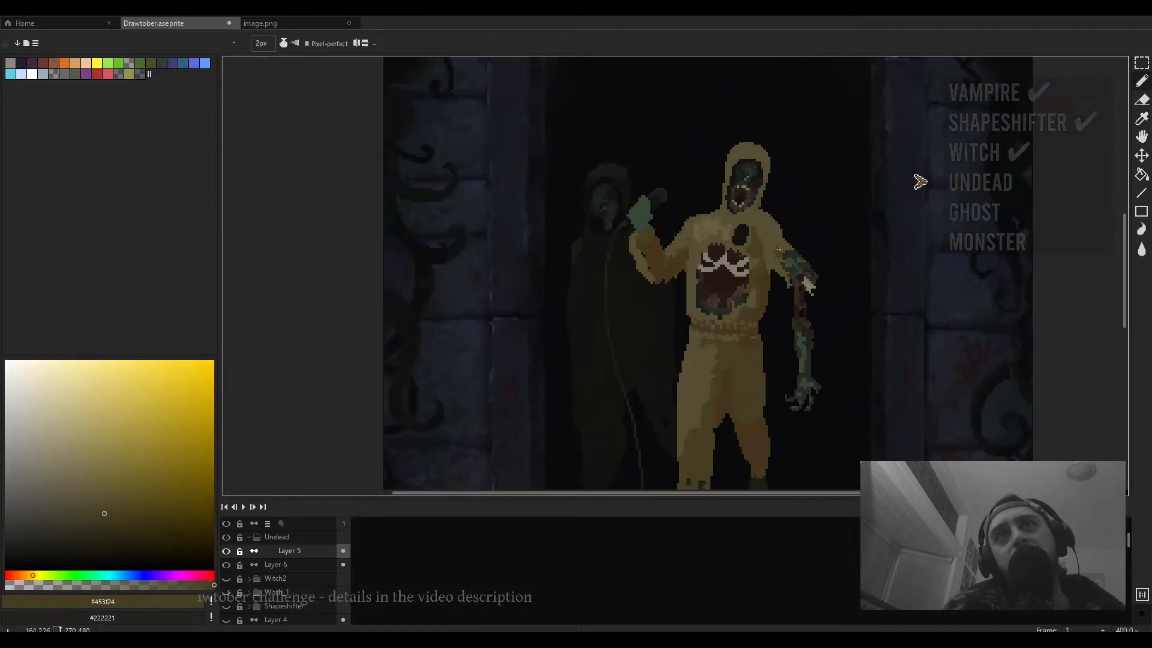
pyautogui.scroll(1, 705, 237)
pyautogui.scroll(2, 704, 265)
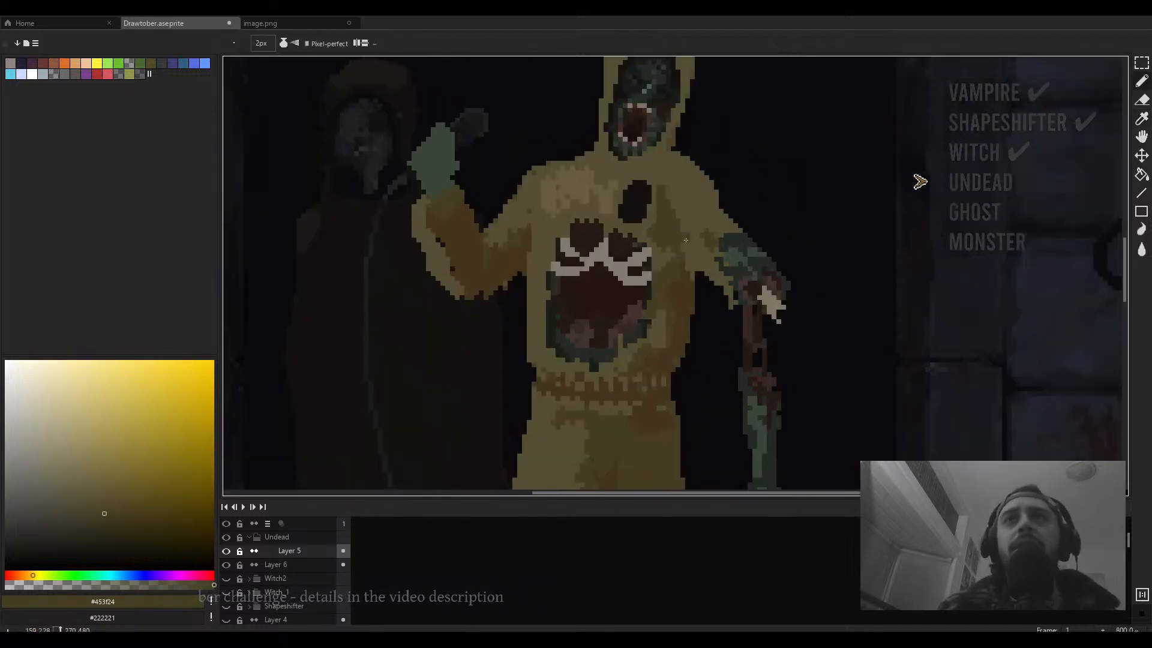
pyautogui.scroll(-4, 704, 265)
pyautogui.scroll(2, 624, 303)
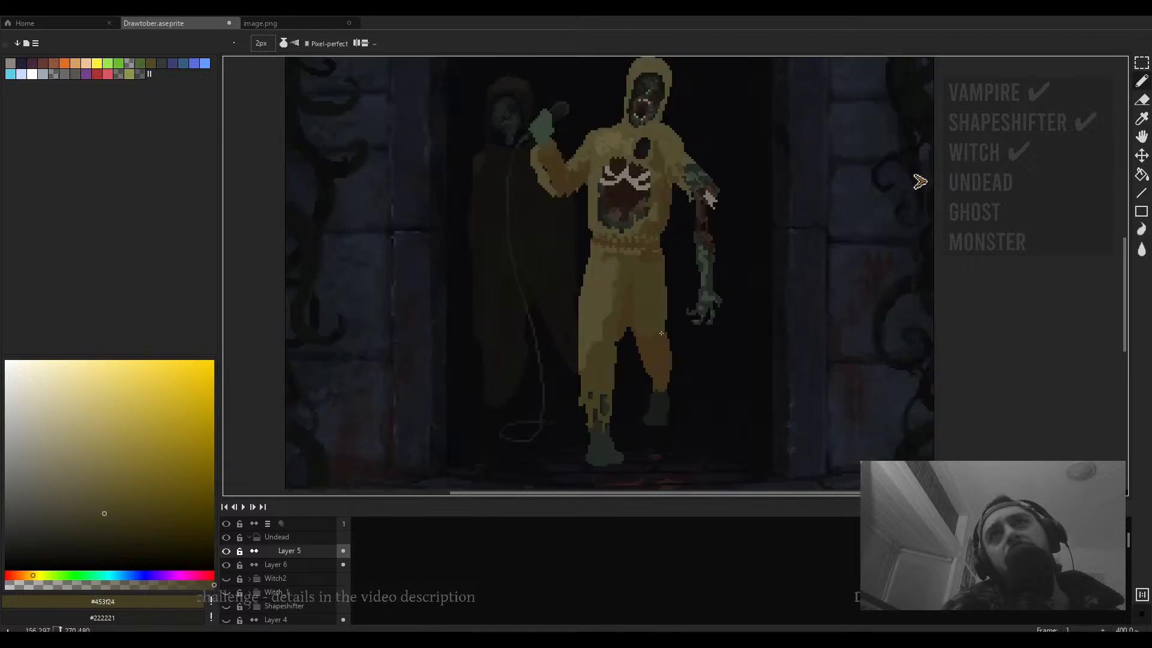
pyautogui.keyDown('alt'); pyautogui.click(622, 305); pyautogui.keyUp('alt')
pyautogui.moveTo(620, 298); pyautogui.dragTo(611, 322)
pyautogui.scroll(-2, 644, 252)
pyautogui.moveTo(645, 252); pyautogui.dragTo(630, 292)
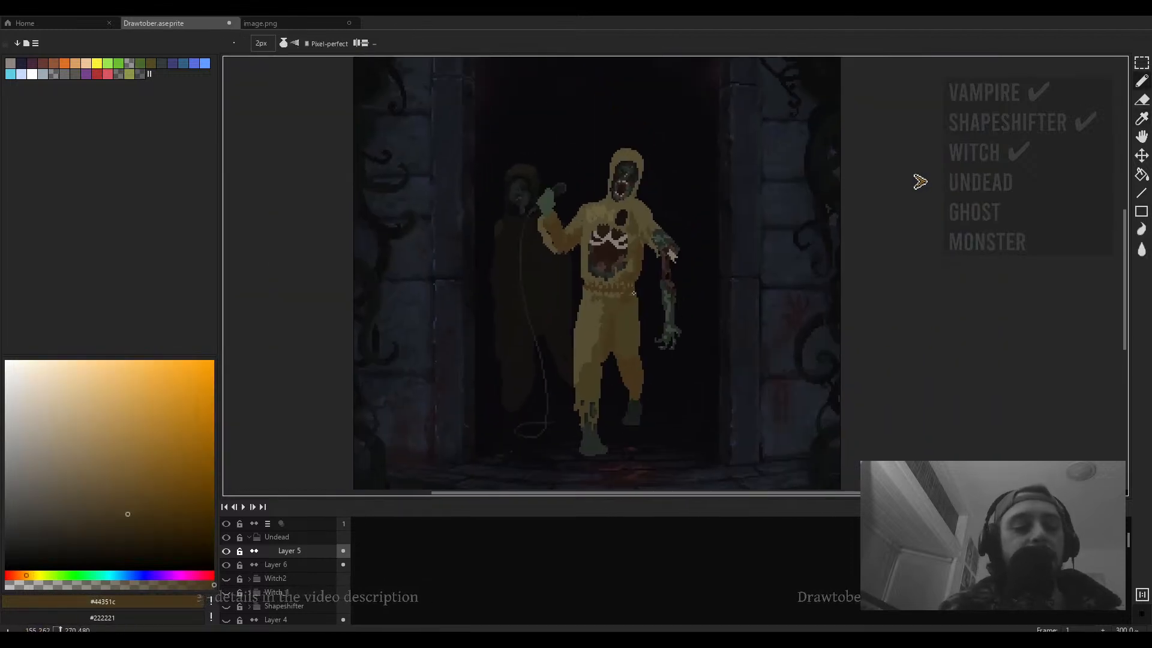
# - Replace the colour #44351c with a darker brown #302819 using Replace Color
pyautogui.hotkey('shift', 'r')
pyautogui.click(907, 178)
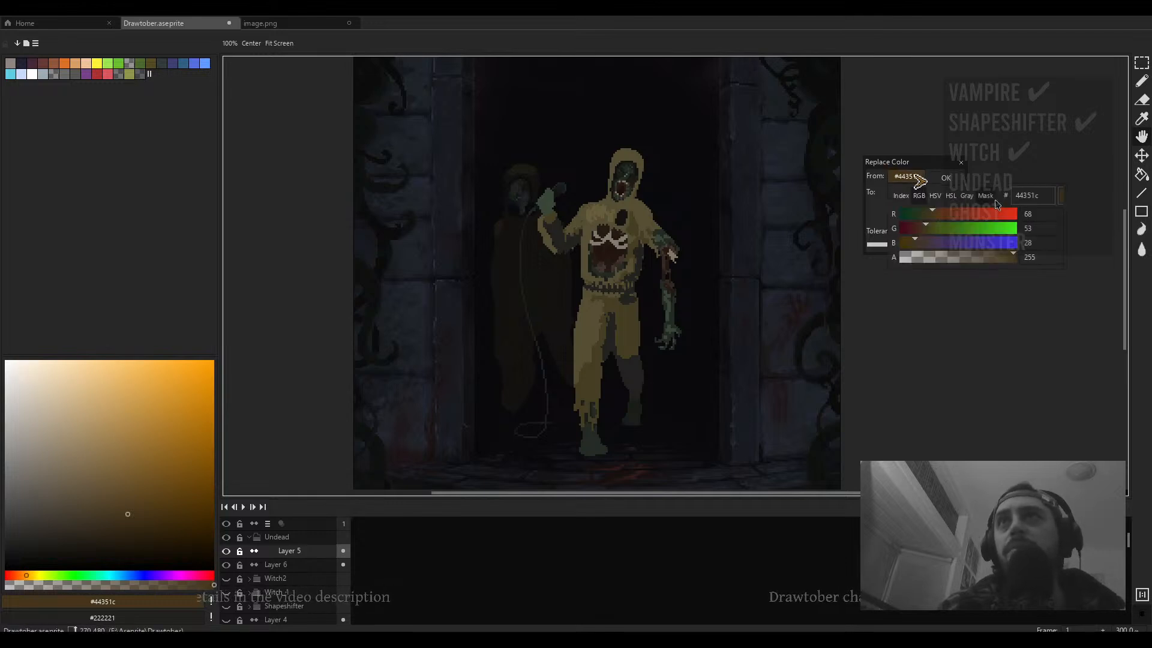
pyautogui.click(1031, 201)
pyautogui.hotkey('ctrl', 'c')
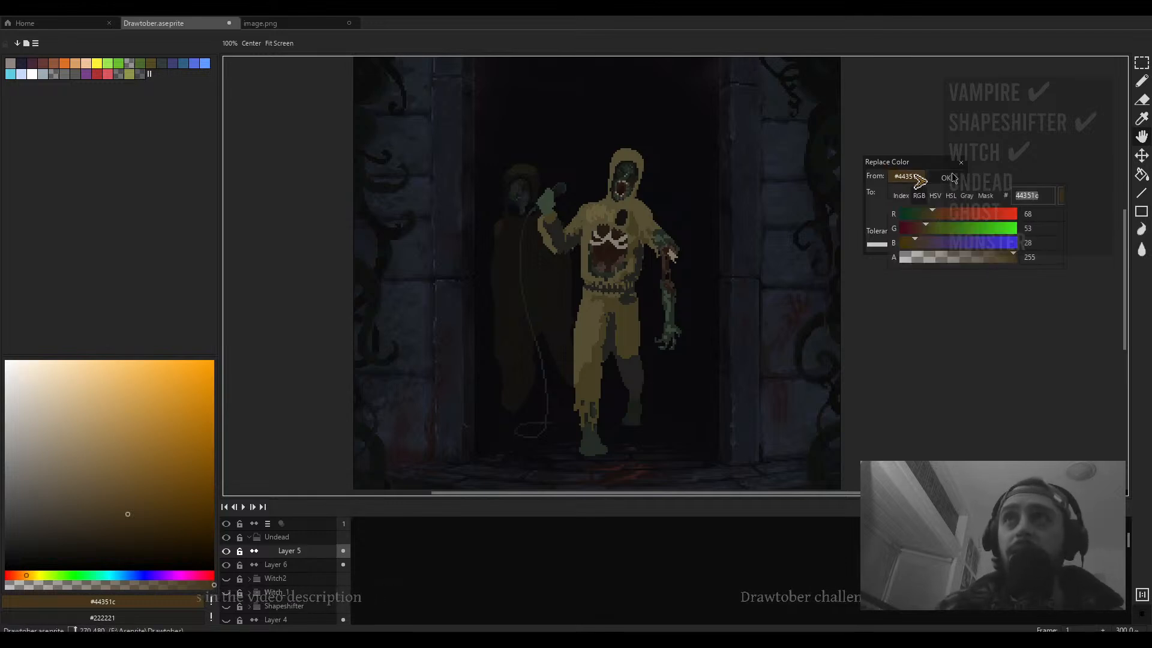
pyautogui.click(911, 200)
pyautogui.click(1038, 212)
pyautogui.hotkey('ctrl', 'v')
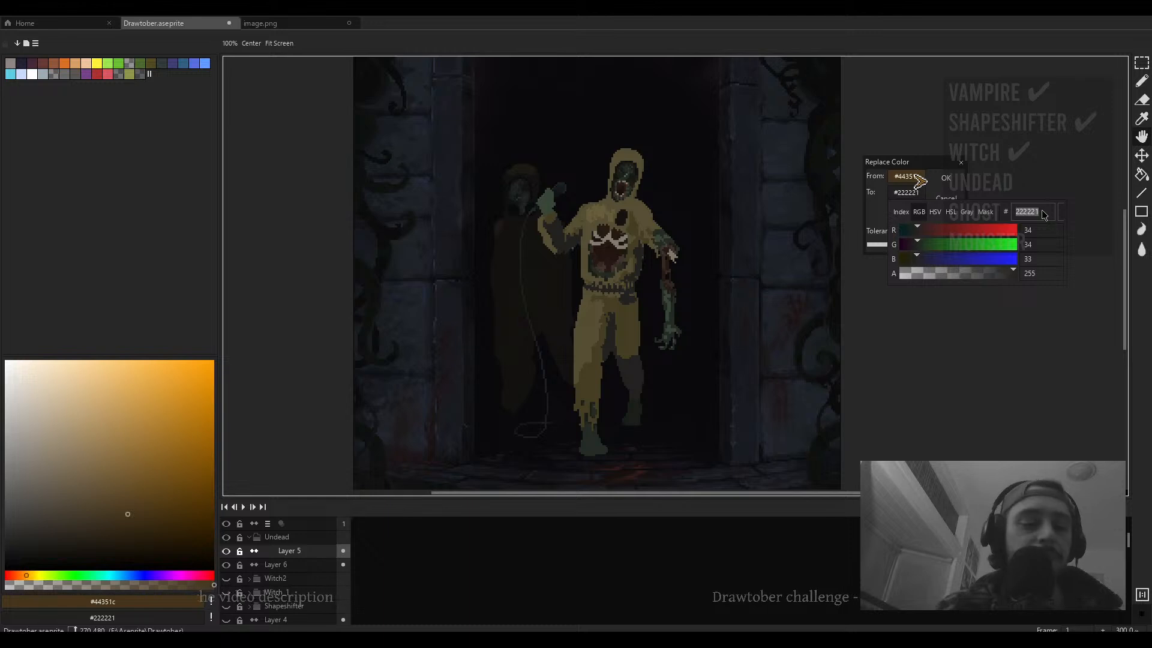
pyautogui.click(936, 212)
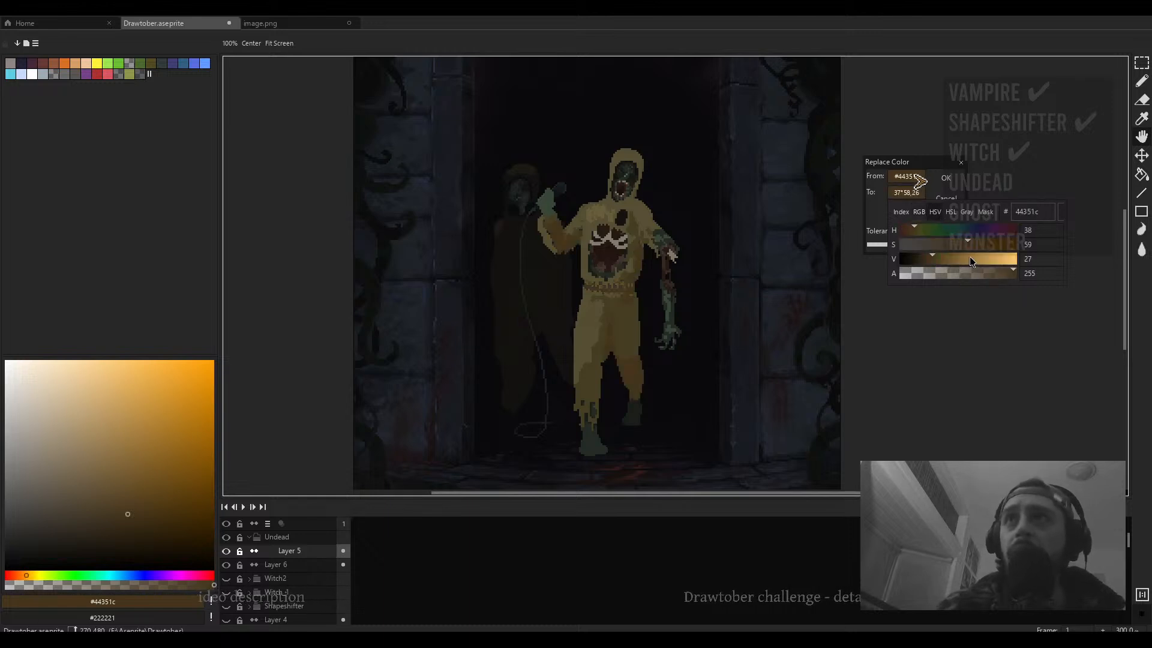
pyautogui.moveTo(933, 258); pyautogui.dragTo(958, 245)
pyautogui.click(924, 257)
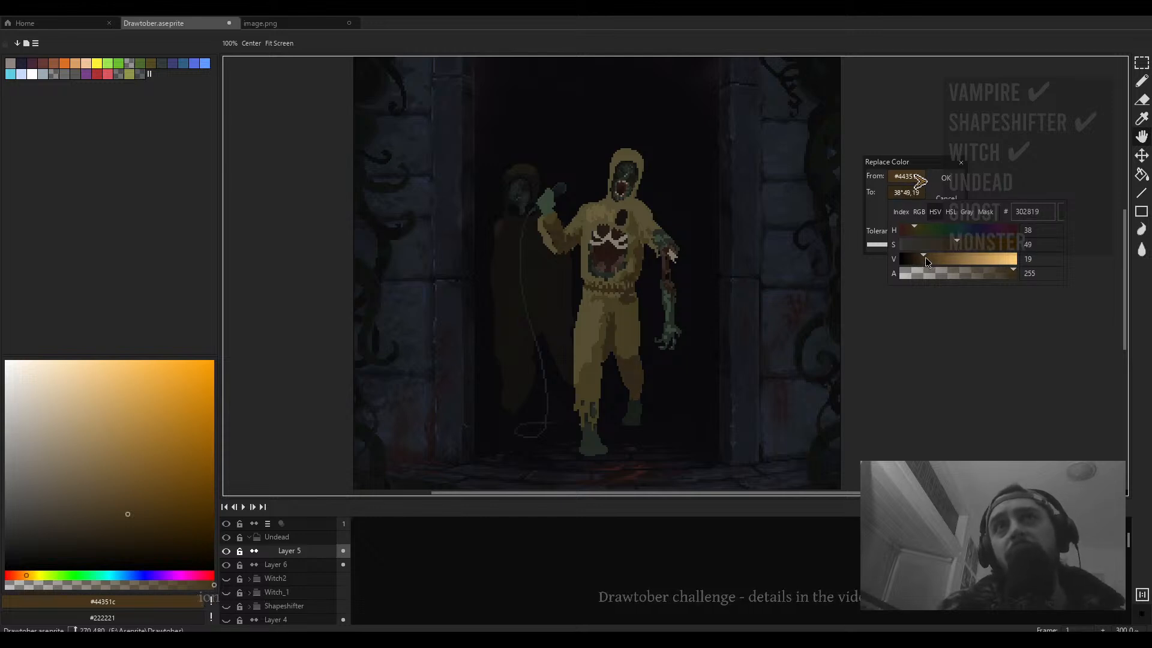
pyautogui.click(951, 184)
# - Sample the hoodie tone #453f24 and paint a 4 px highlight stroke on the figure's left leg
pyautogui.scroll(-3, 568, 332)
pyautogui.scroll(2, 579, 326)
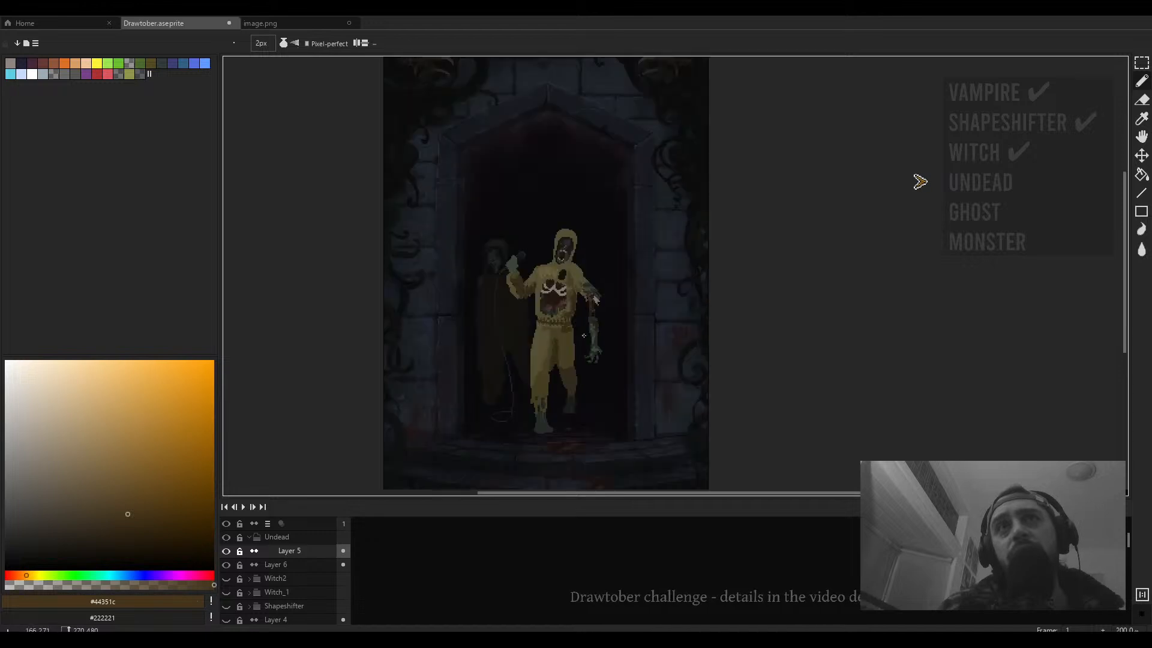
pyautogui.moveTo(555, 372); pyautogui.dragTo(591, 336)
pyautogui.scroll(3, 580, 355)
pyautogui.keyDown('alt'); pyautogui.click(601, 342); pyautogui.keyUp('alt')
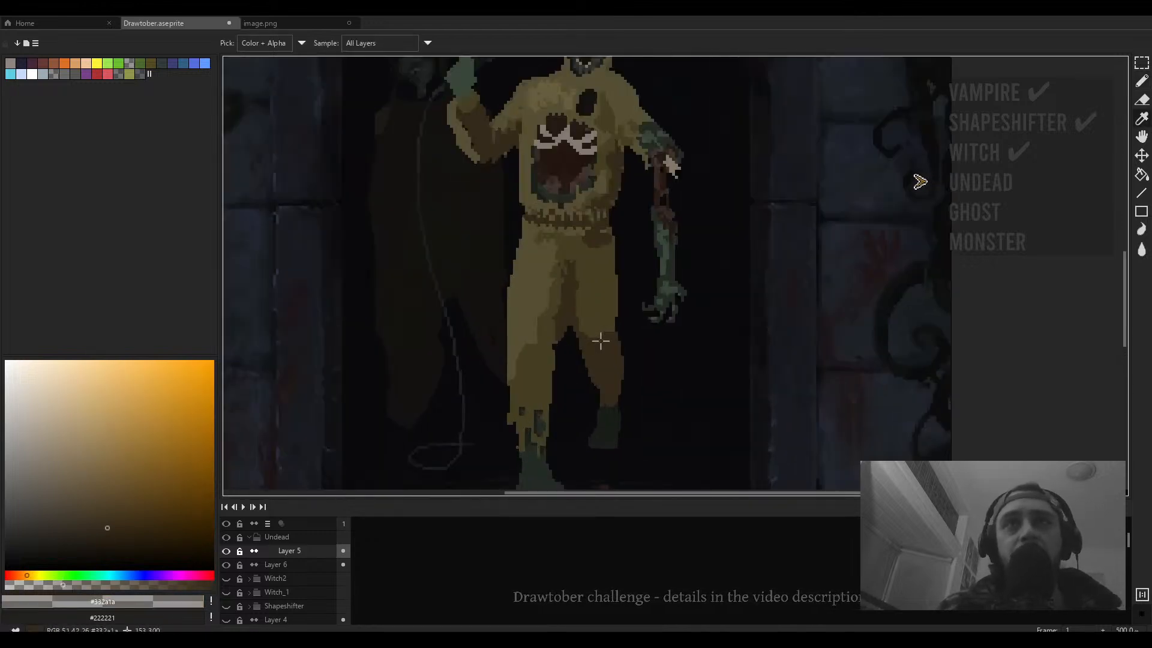
pyautogui.scroll(2, 574, 327)
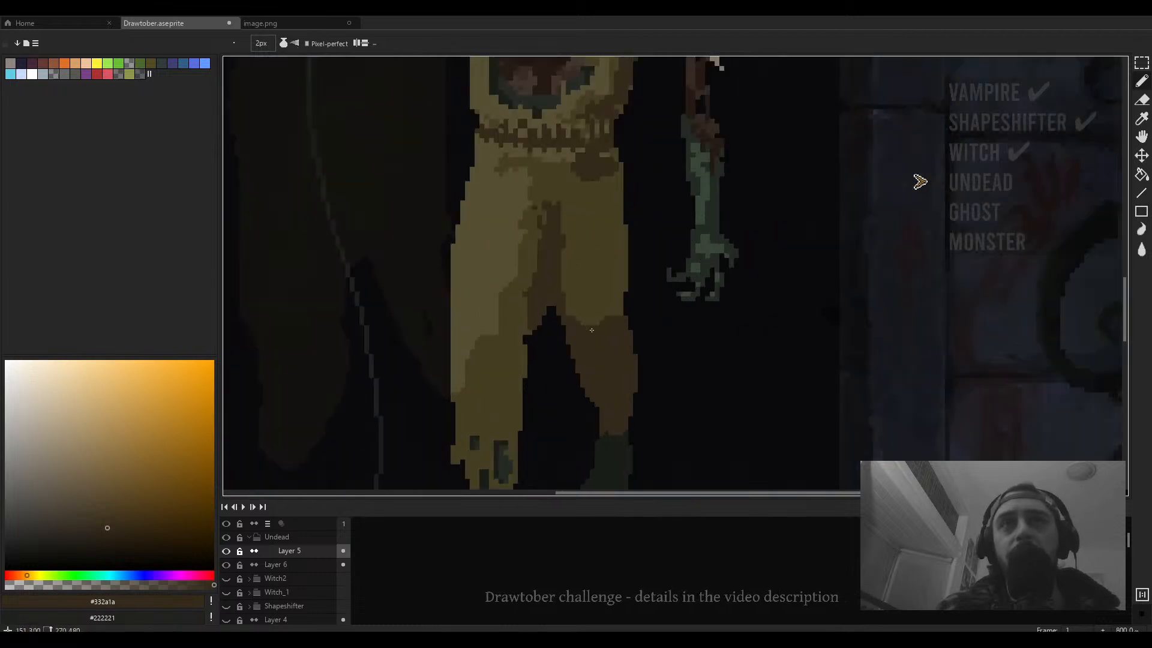
pyautogui.keyDown('alt'); pyautogui.click(575, 320); pyautogui.keyUp('alt')
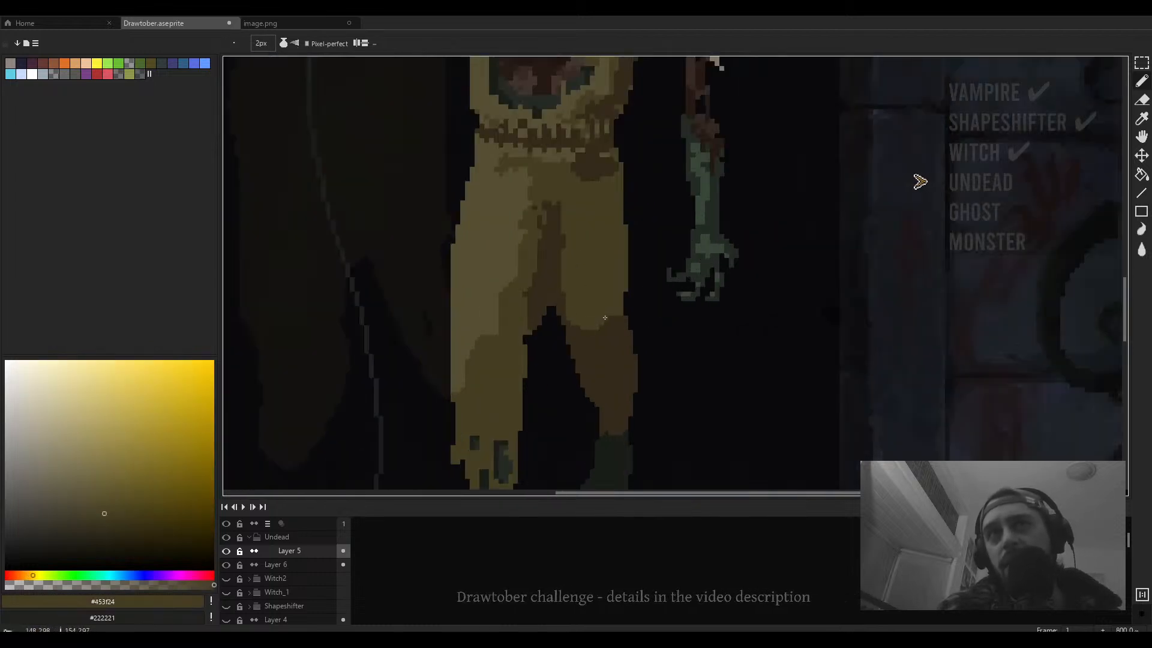
pyautogui.press('alt')
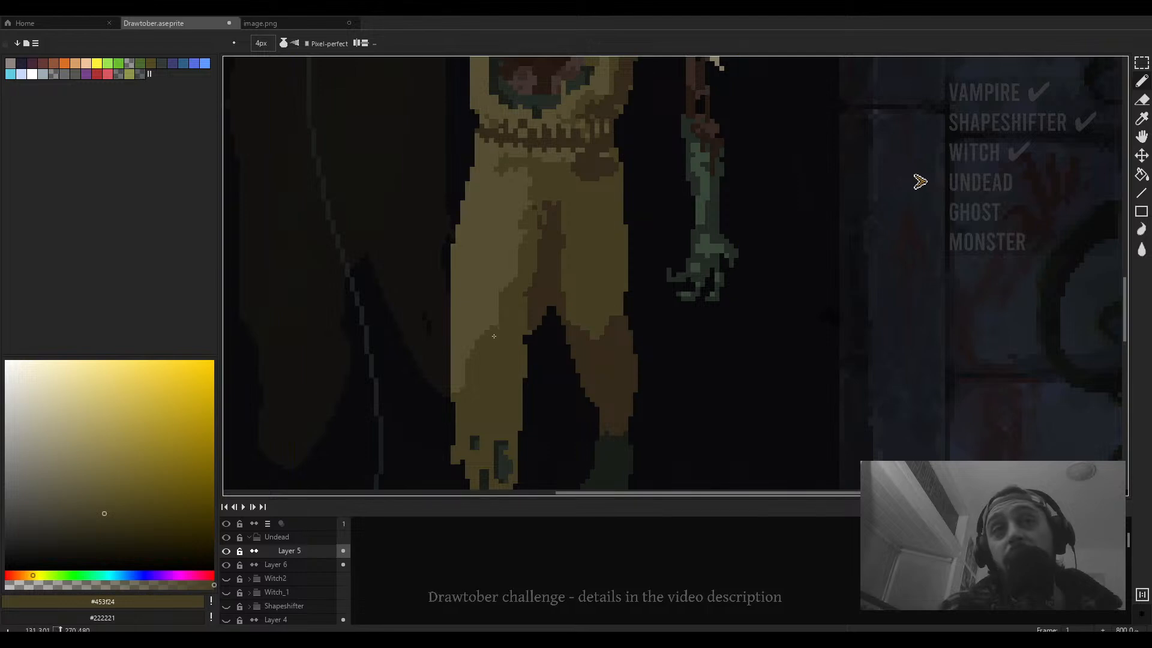
pyautogui.moveTo(487, 294); pyautogui.dragTo(554, 347)
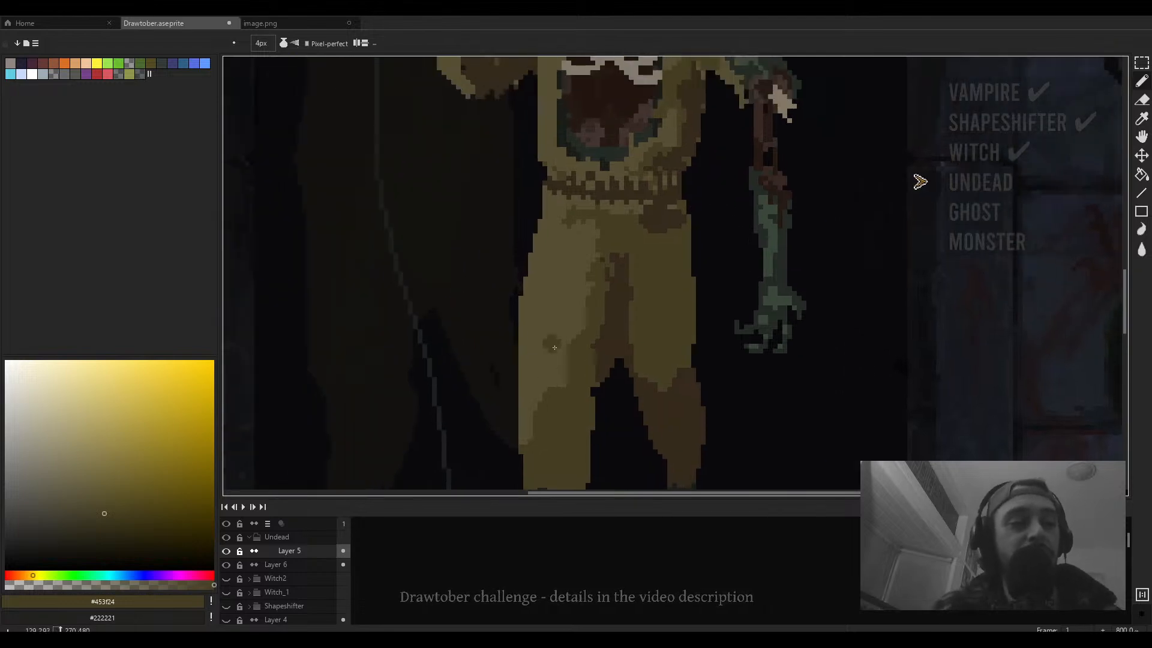
# - Review the whole scene at reduced zoom
pyautogui.scroll(-2, 555, 347)
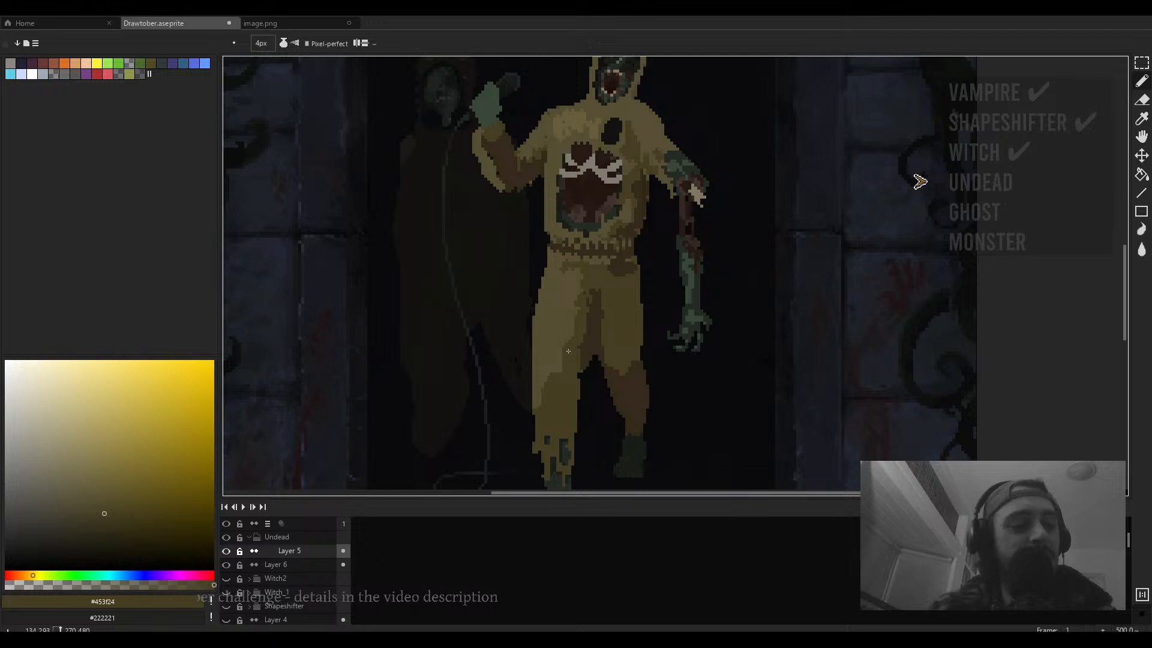
pyautogui.scroll(-2, 672, 290)
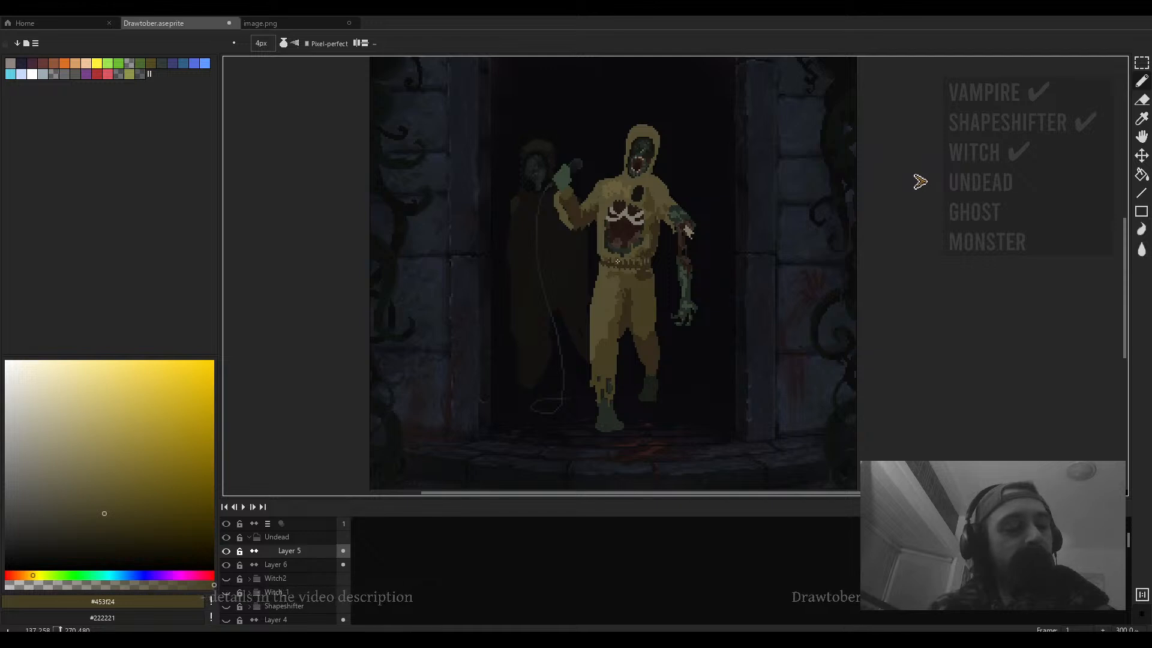
pyautogui.scroll(-1, 619, 262)
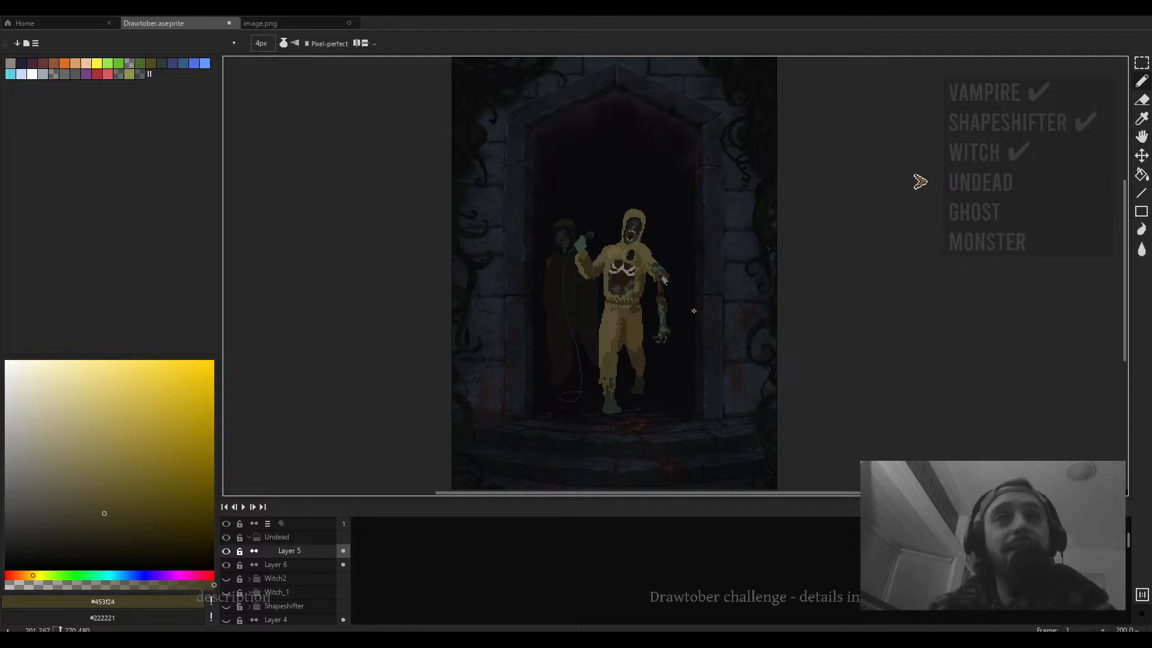
pyautogui.moveTo(679, 307)
pyautogui.mouseDown()
pyautogui.moveTo(688, 316)
pyautogui.moveTo(699, 306)
pyautogui.mouseUp()
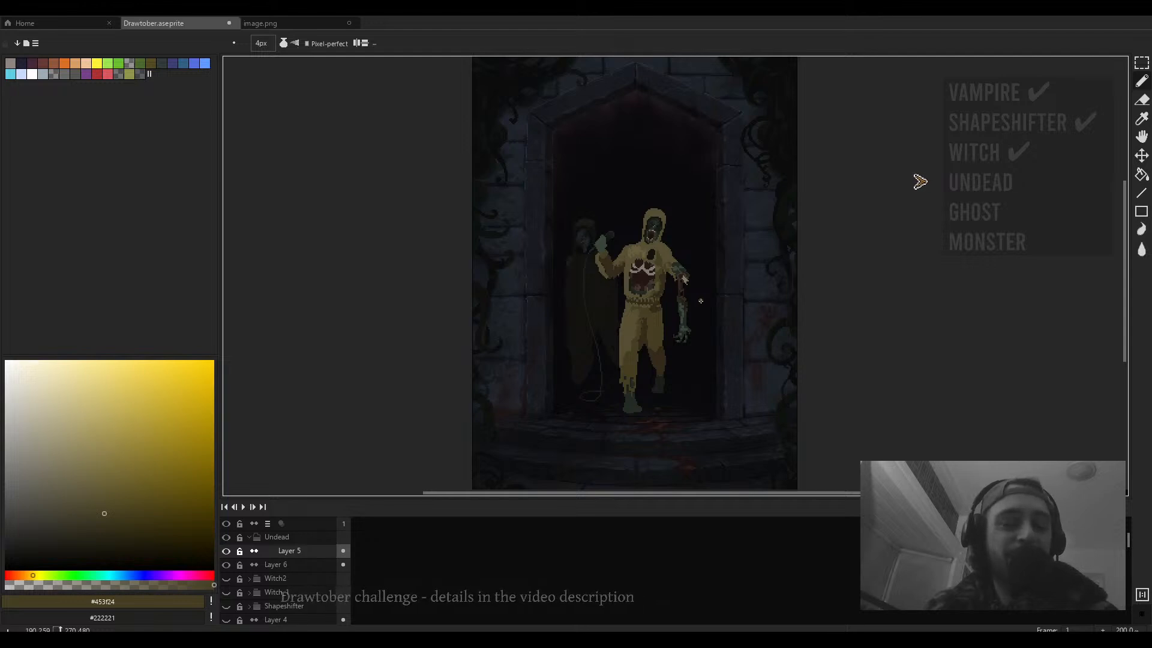
# - Try adding light-grey #807b6e pixels to the chest mouth's teeth with a 1 px brush and undo them
pyautogui.moveTo(758, 293); pyautogui.dragTo(740, 313)
pyautogui.scroll(3, 627, 316)
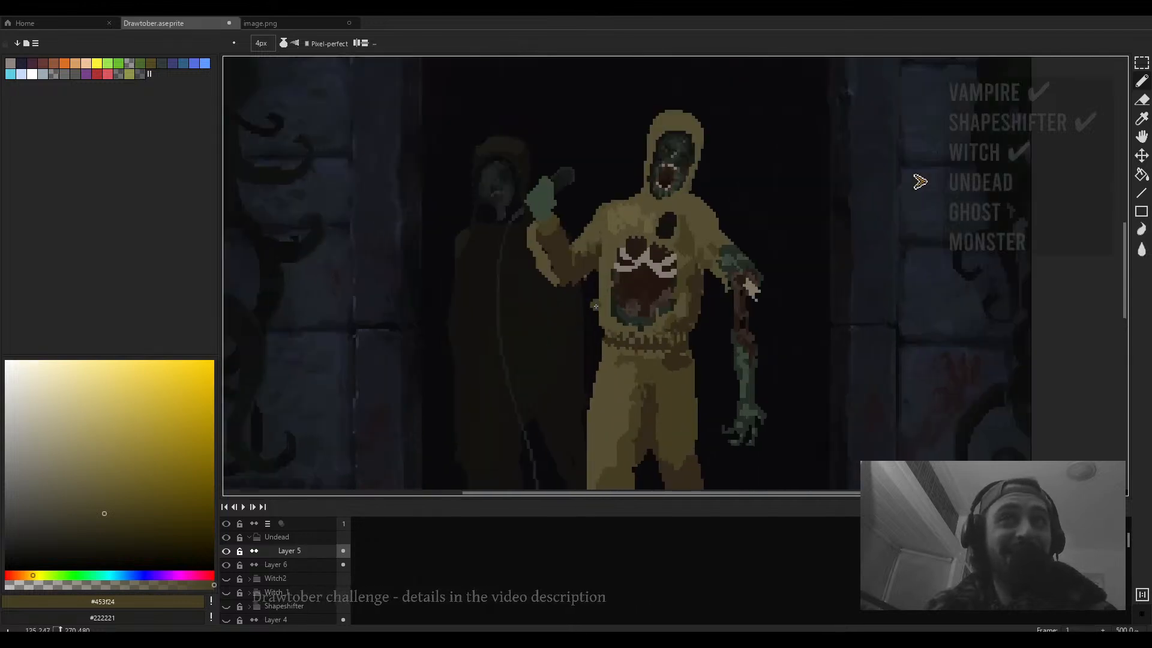
pyautogui.scroll(2, 608, 305)
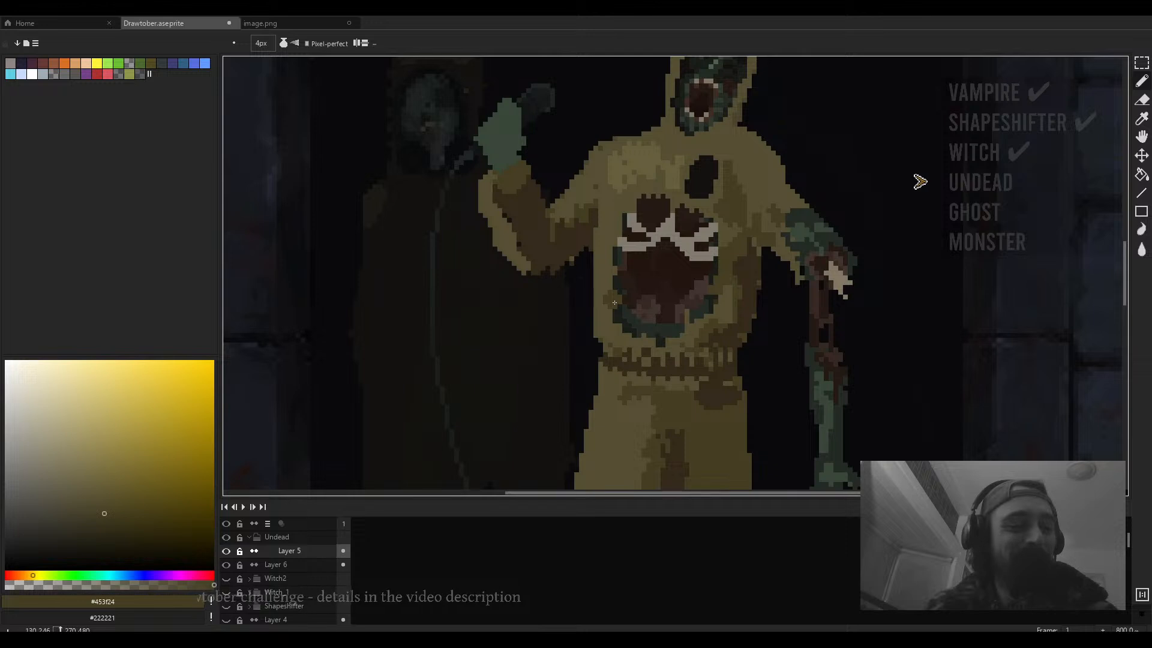
pyautogui.scroll(-2, 614, 302)
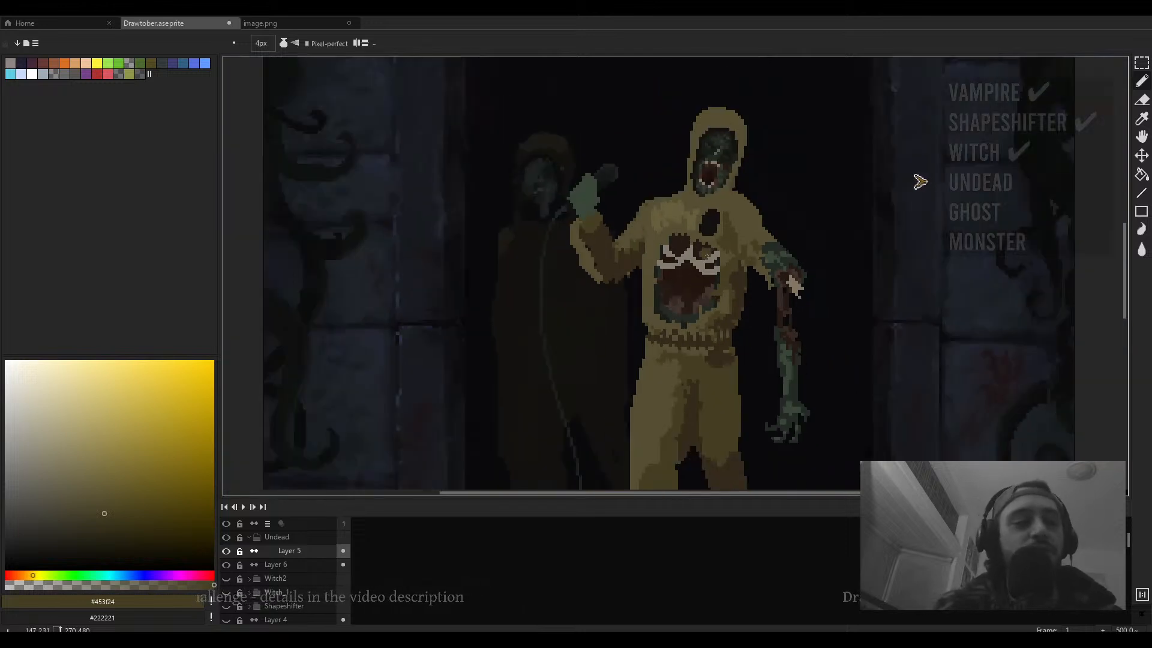
pyautogui.scroll(2, 696, 273)
pyautogui.keyDown('alt'); pyautogui.click(684, 261); pyautogui.keyUp('alt')
pyautogui.press('-')
pyautogui.press('-')
pyautogui.press('-')
pyautogui.moveTo(693, 265)
pyautogui.mouseDown()
pyautogui.moveTo(684, 242)
pyautogui.moveTo(723, 252)
pyautogui.mouseUp()
pyautogui.click(676, 257)
pyautogui.hotkey('ctrl', 'z')
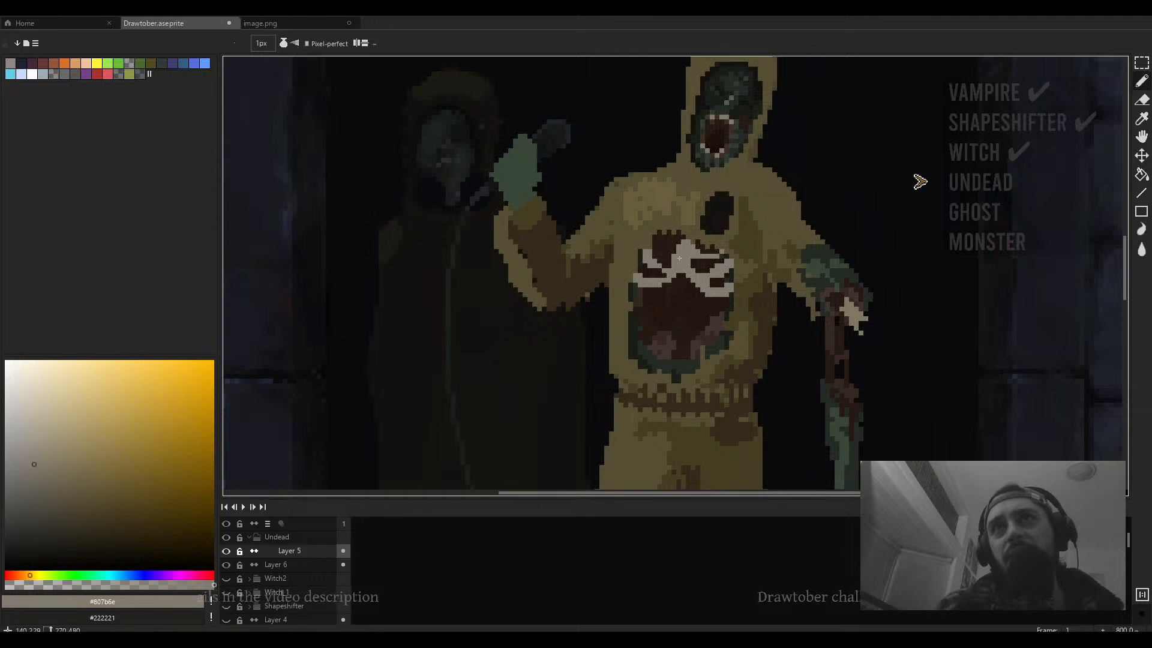
pyautogui.scroll(-3, 677, 264)
pyautogui.hotkey('ctrl', 'z')
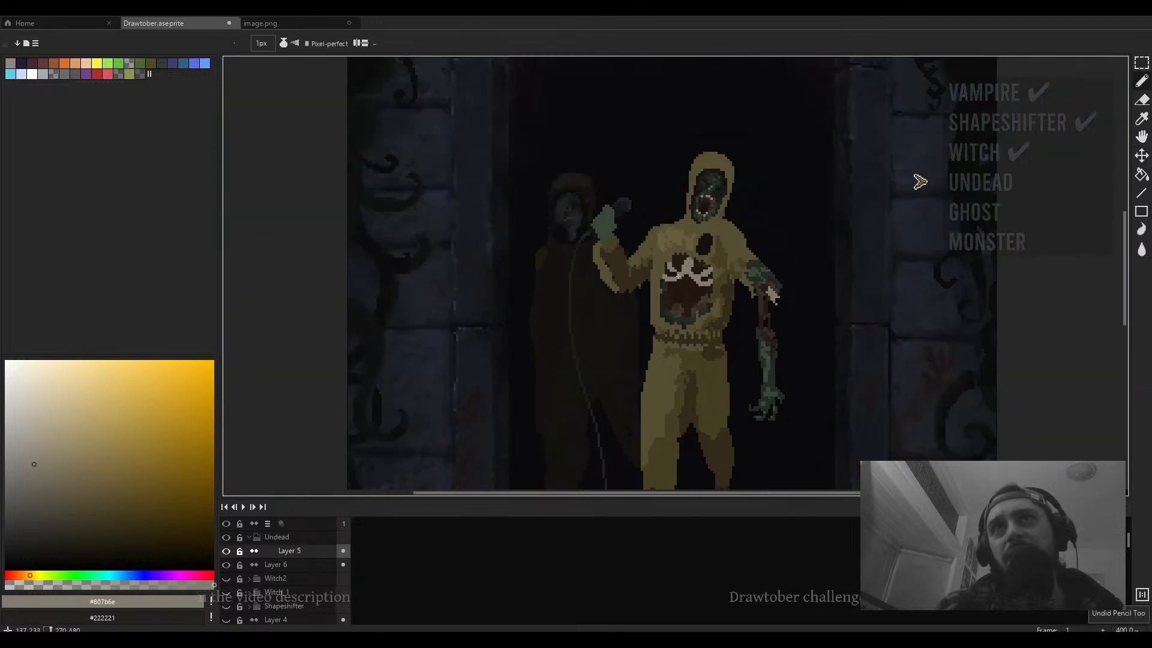
# - Sample the dark brown #251a14 and paint pixels between the chest mouth's teeth with a small brush
pyautogui.scroll(3, 678, 276)
pyautogui.keyDown('alt'); pyautogui.click(679, 275); pyautogui.keyUp('alt')
pyautogui.moveTo(677, 283); pyautogui.dragTo(675, 268)
pyautogui.press('+')
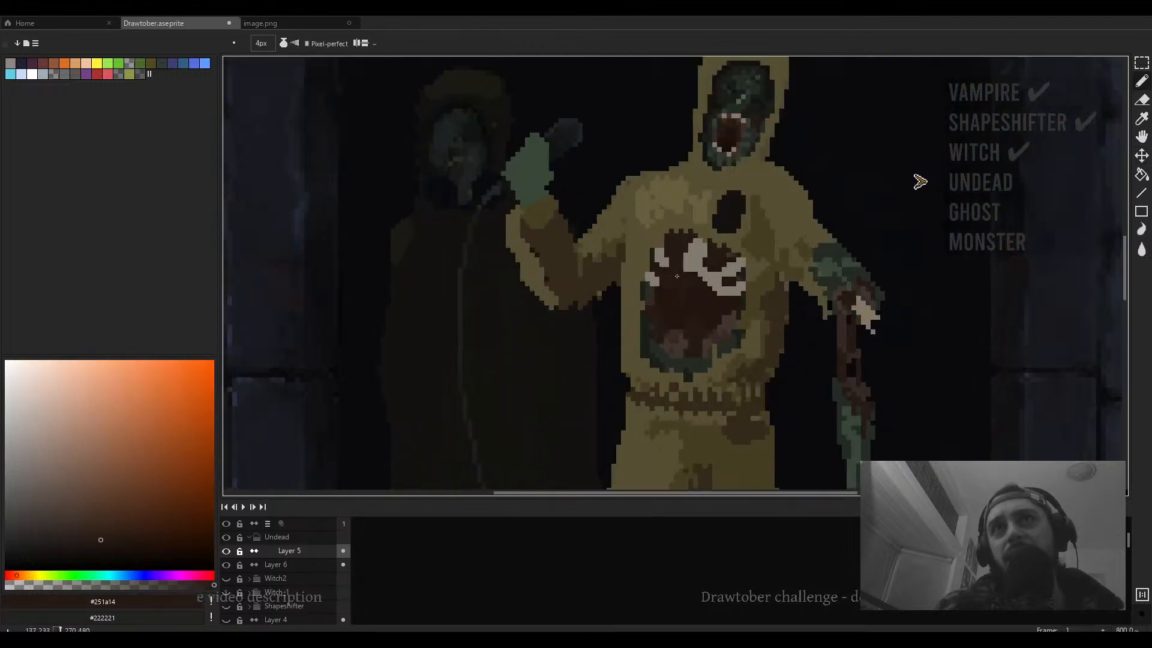
pyautogui.press('-')
pyautogui.press('-')
pyautogui.keyDown('alt'); pyautogui.click(665, 261); pyautogui.keyUp('alt')
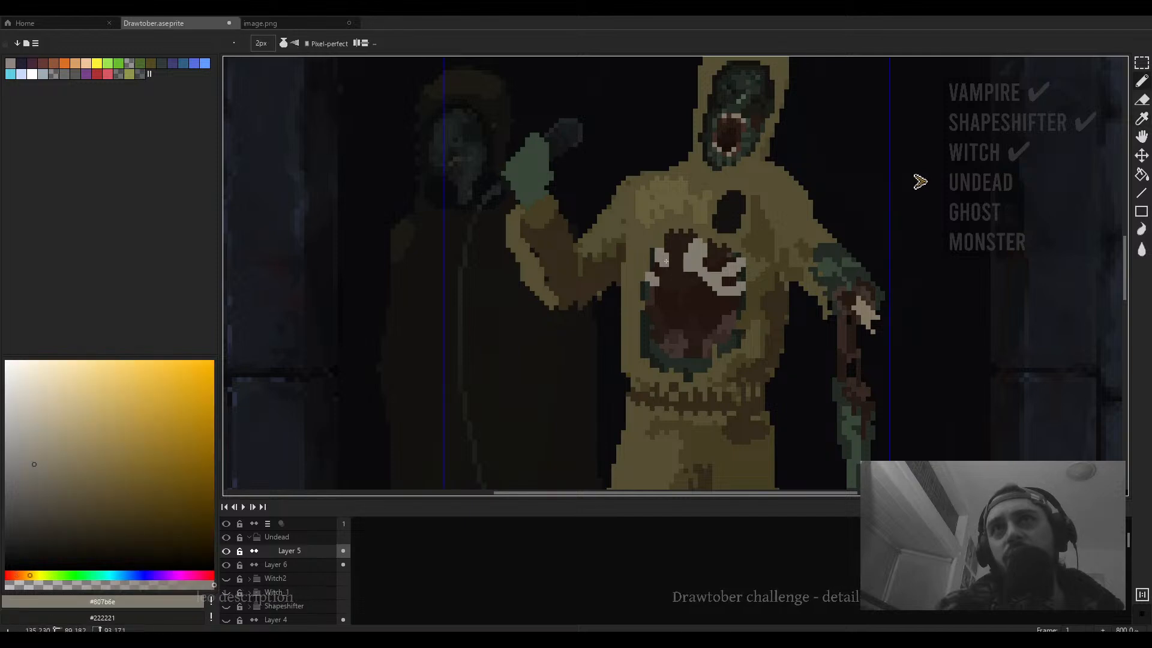
pyautogui.press('-')
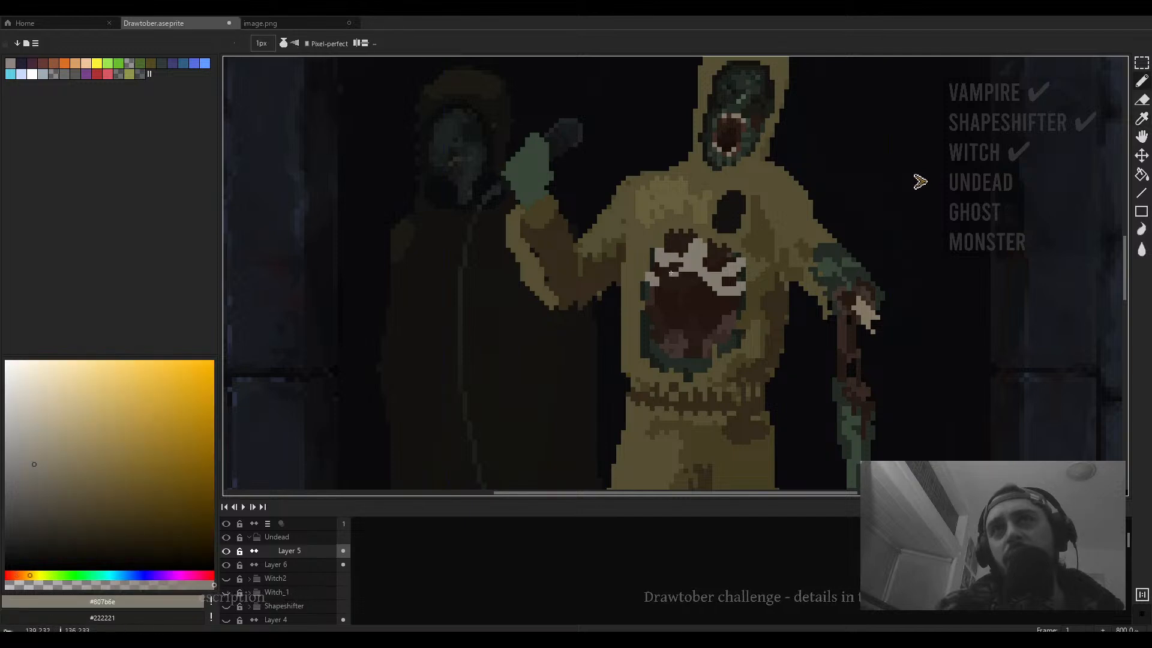
pyautogui.scroll(-1, 682, 264)
pyautogui.scroll(2, 682, 264)
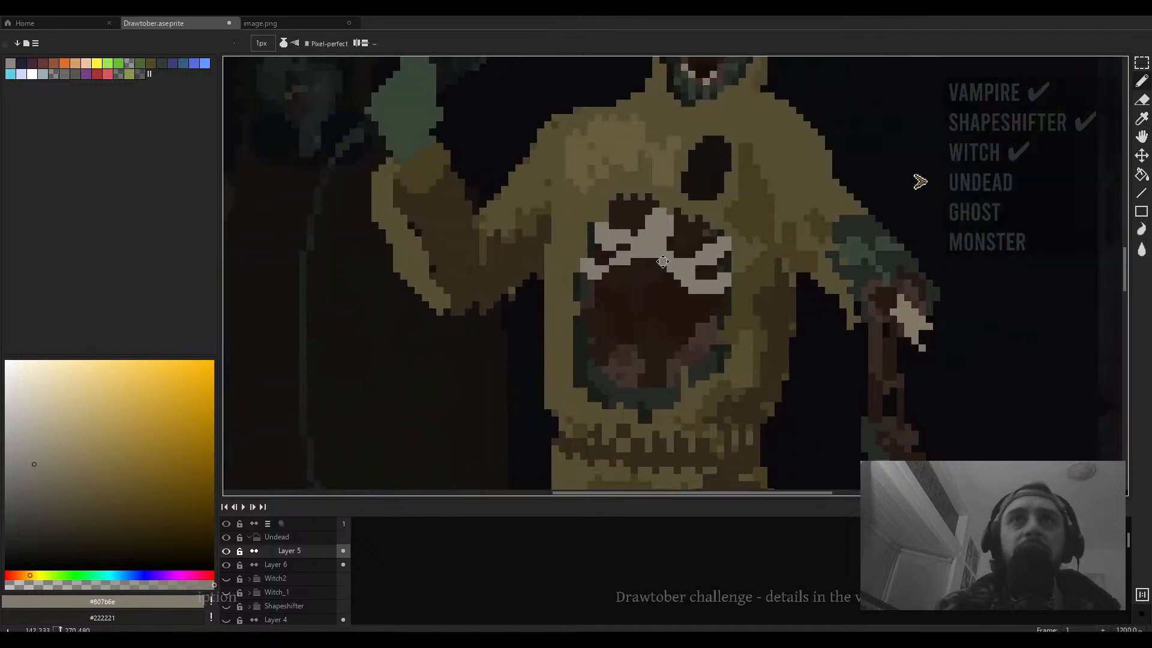
# - Paint dark brown #22150e single pixels into the upper row of the chest mouth's teeth
pyautogui.keyDown('alt'); pyautogui.click(683, 283); pyautogui.keyUp('alt')
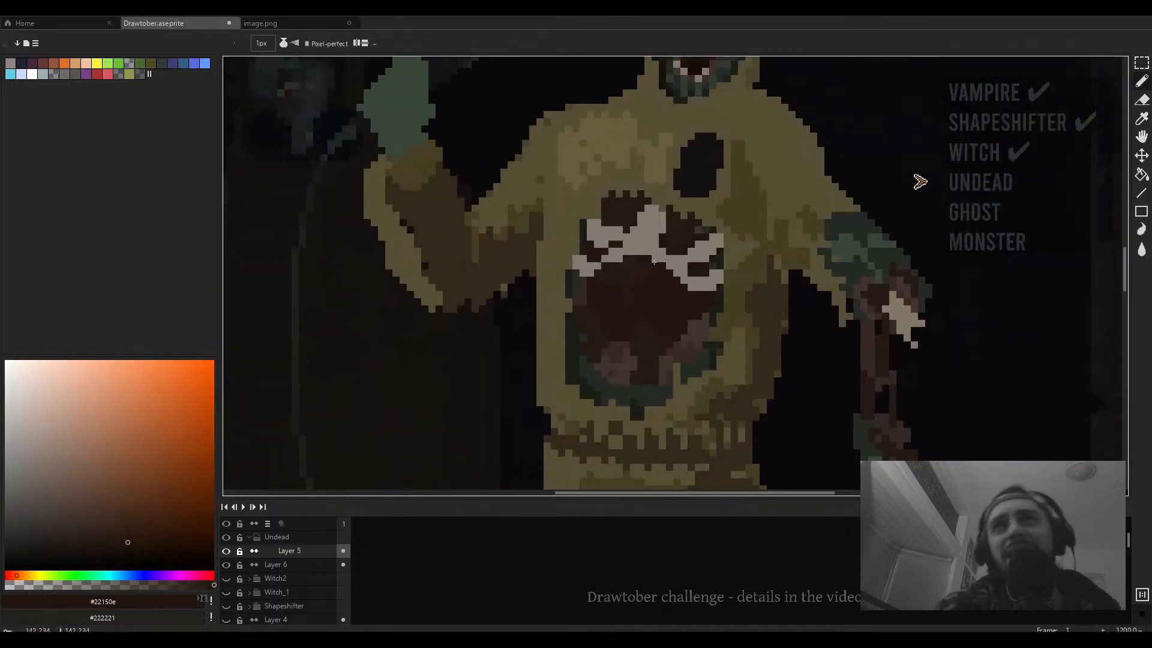
pyautogui.keyDown('alt'); pyautogui.click(662, 203); pyautogui.keyUp('alt')
pyautogui.keyDown('alt'); pyautogui.click(665, 214); pyautogui.keyUp('alt')
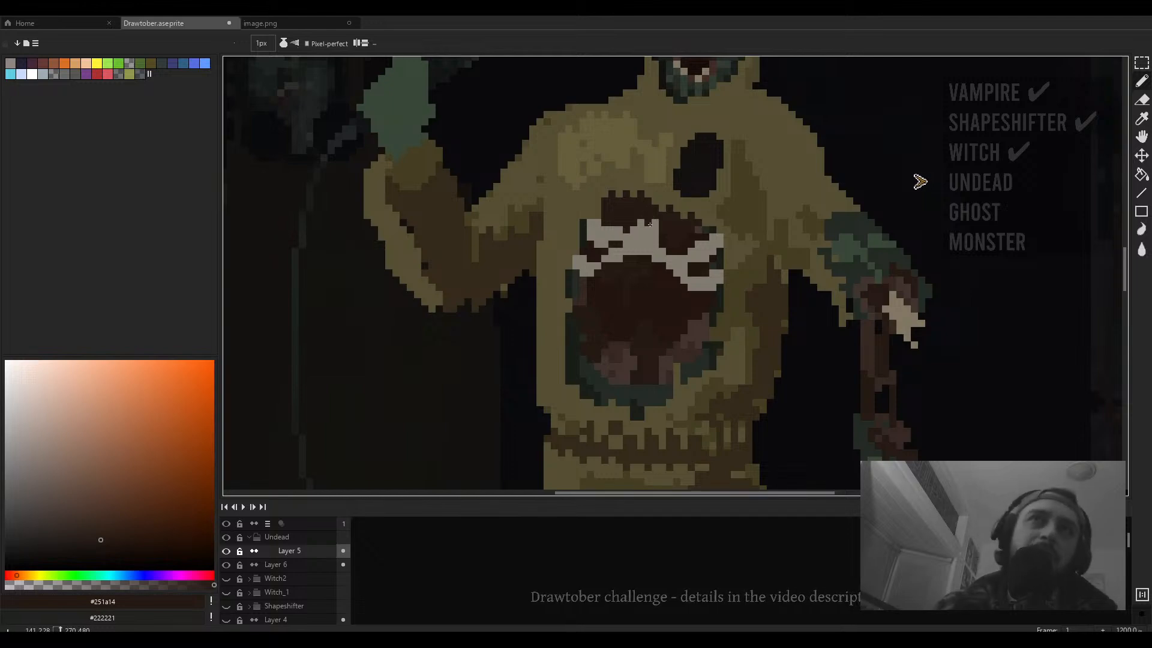
pyautogui.scroll(-1, 648, 207)
pyautogui.keyDown('alt'); pyautogui.click(641, 210); pyautogui.keyUp('alt')
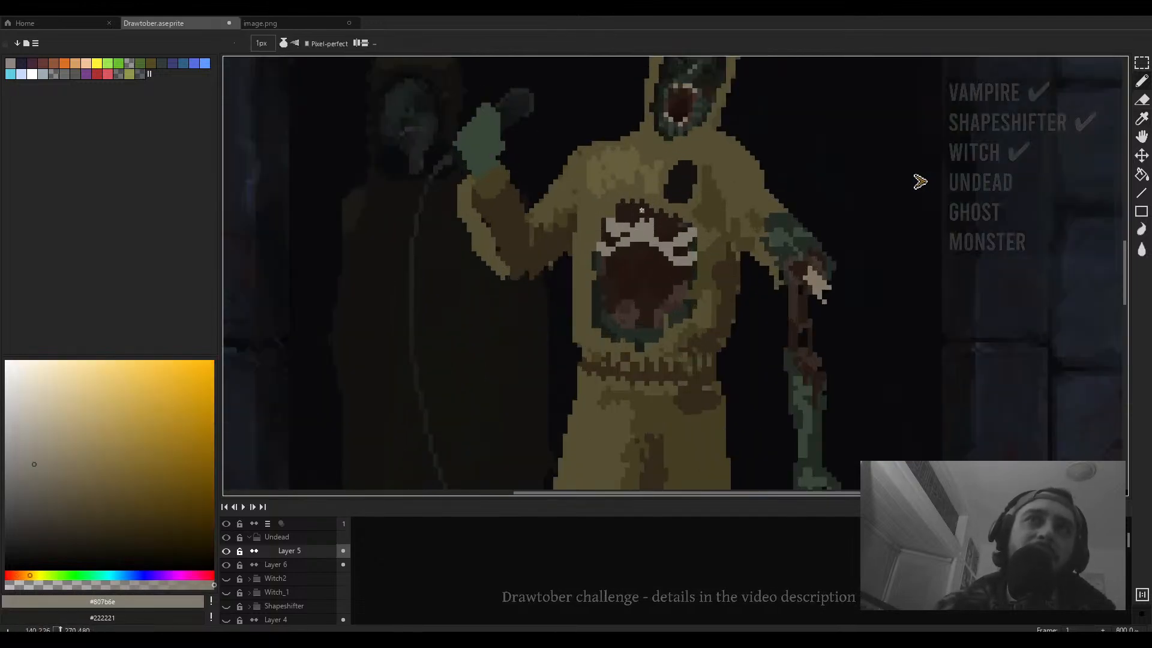
pyautogui.scroll(-2, 645, 221)
pyautogui.scroll(2, 654, 222)
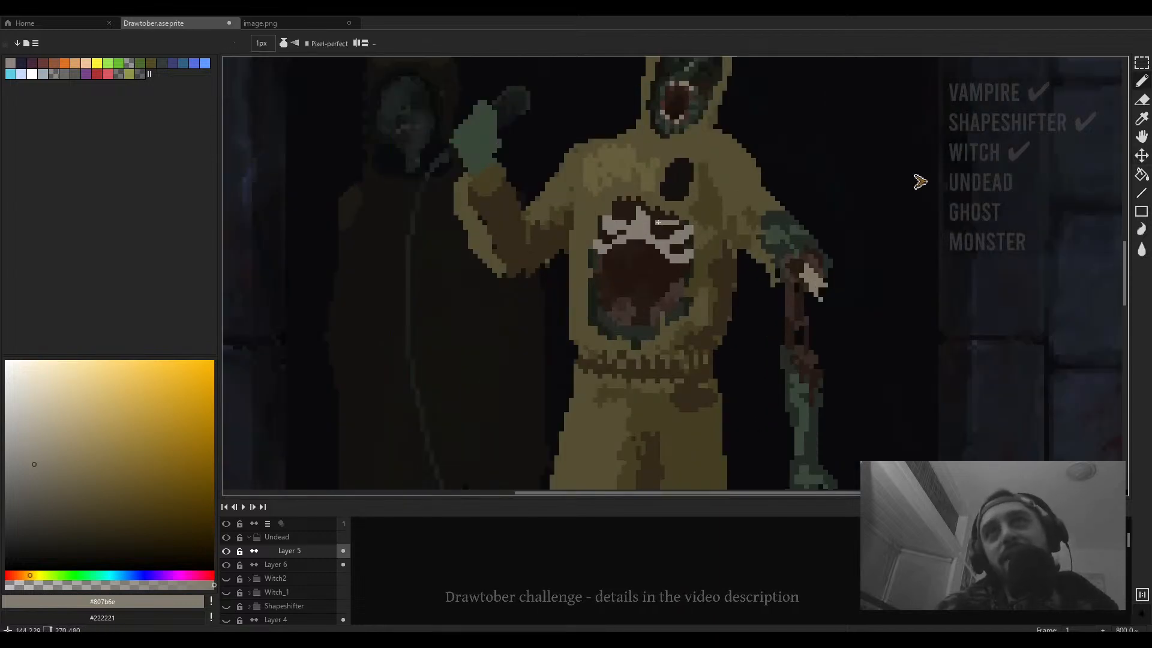
pyautogui.scroll(-3, 659, 223)
pyautogui.scroll(3, 669, 233)
# - Alternate light-grey #807b6e and dark #22150e single pixels to refine the teeth outline at 1 px
pyautogui.keyDown('alt'); pyautogui.click(677, 240); pyautogui.keyUp('alt')
pyautogui.press('+')
pyautogui.press('+')
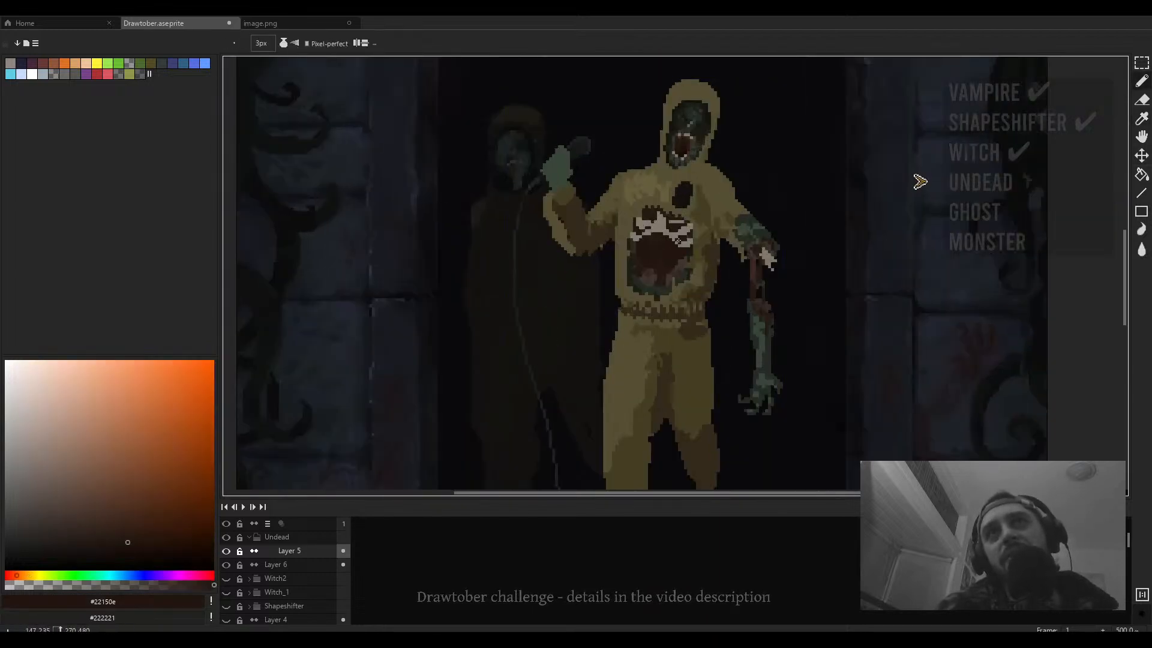
pyautogui.scroll(2, 684, 232)
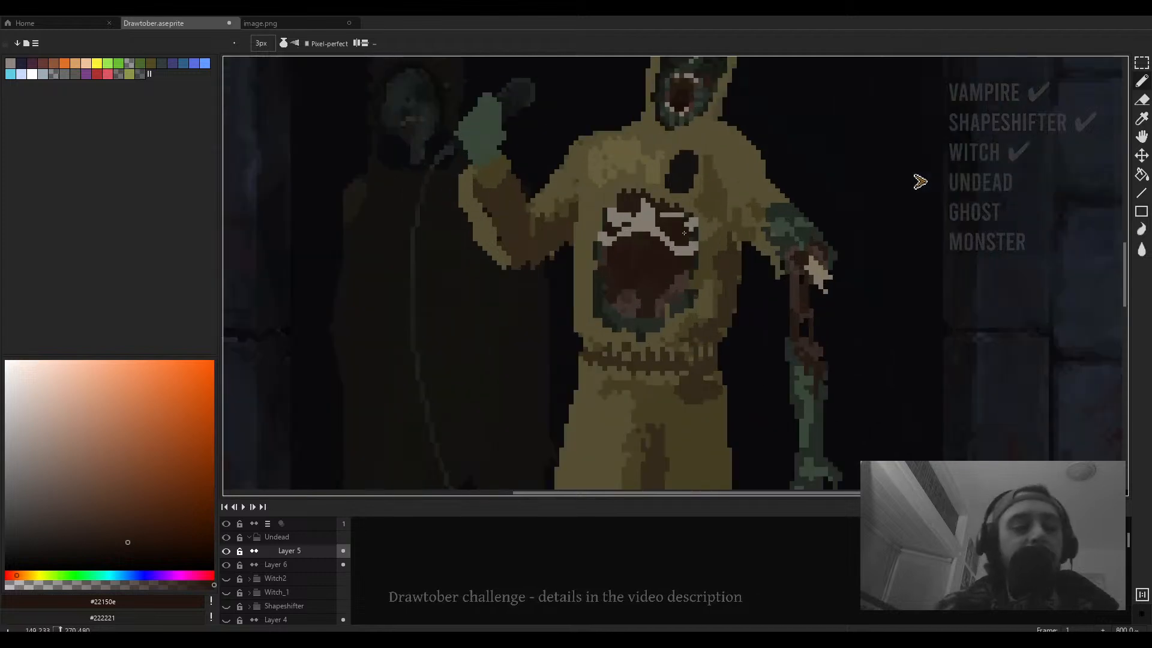
pyautogui.keyDown('alt'); pyautogui.click(685, 233); pyautogui.keyUp('alt')
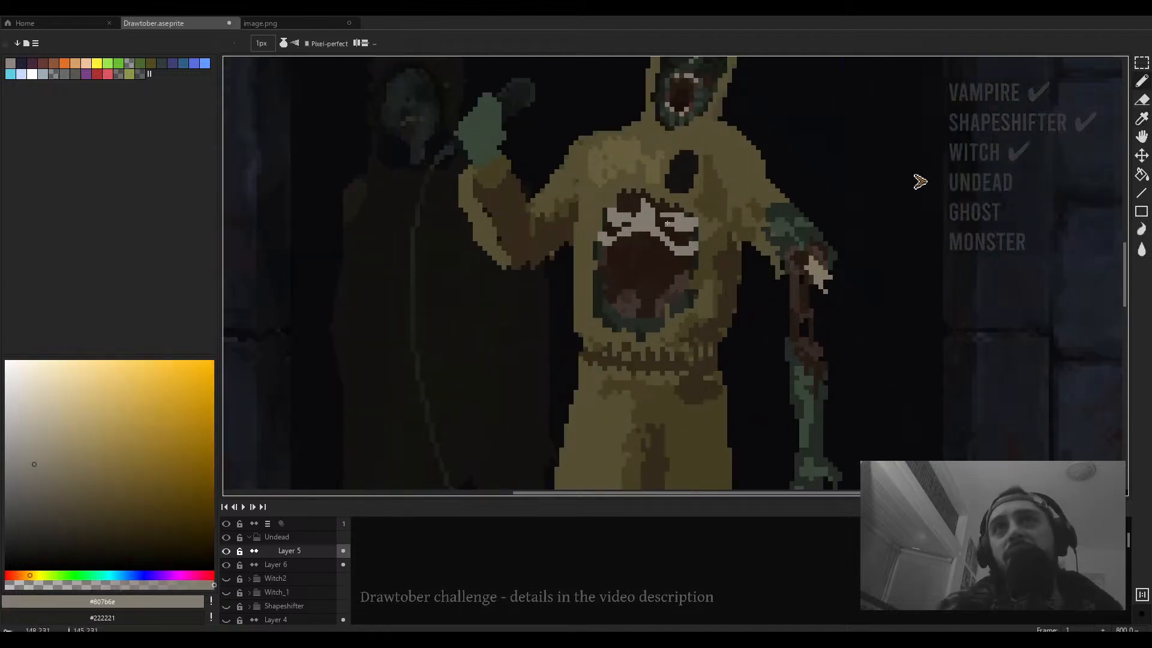
pyautogui.keyDown('alt'); pyautogui.click(690, 229); pyautogui.keyUp('alt')
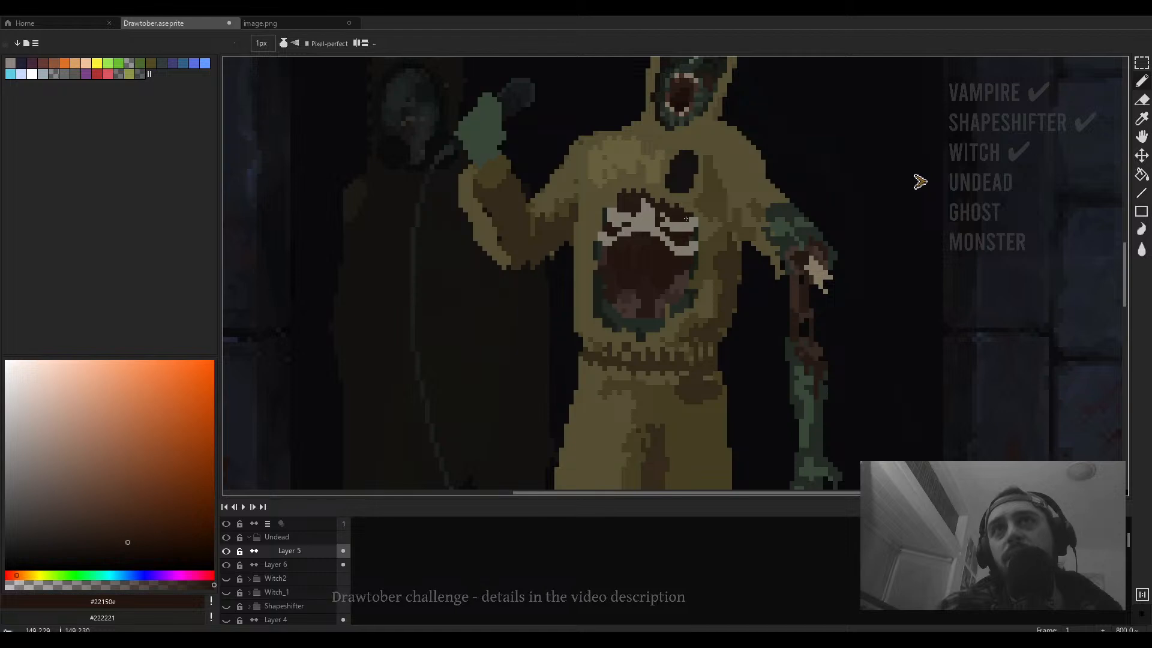
pyautogui.scroll(-3, 685, 219)
pyautogui.scroll(2, 675, 209)
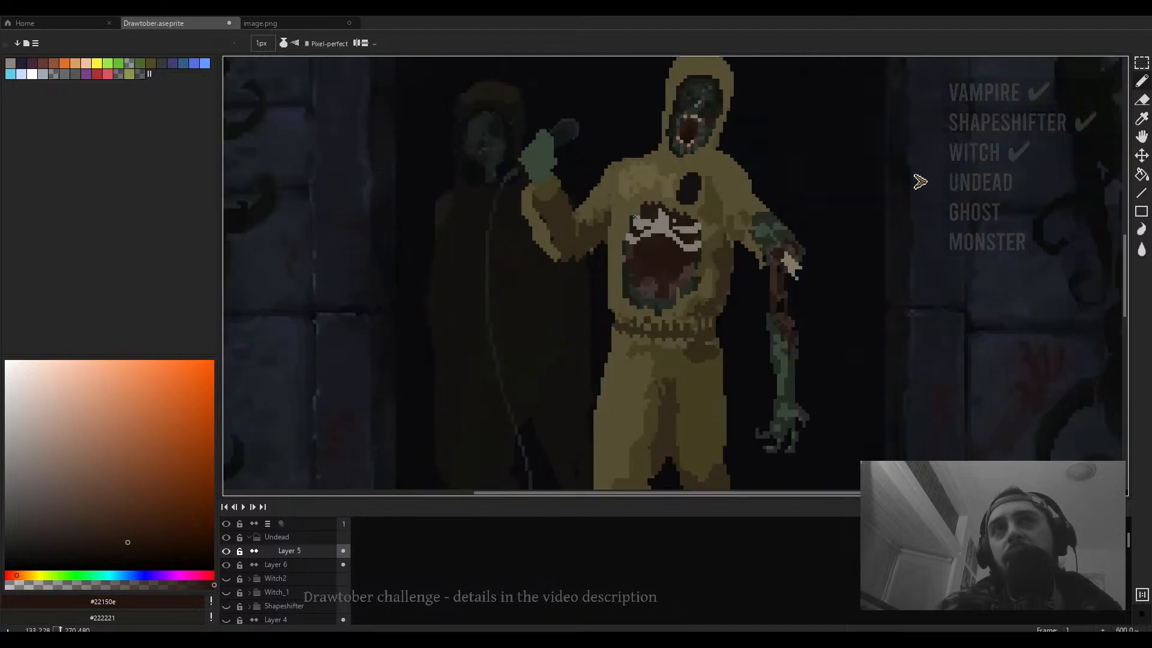
# - Sample the dark green #242b24 and paint a 4 px patch on the chest's upper-left area above the mouth
pyautogui.keyDown('alt'); pyautogui.click(637, 207); pyautogui.keyUp('alt')
pyautogui.press('alt')
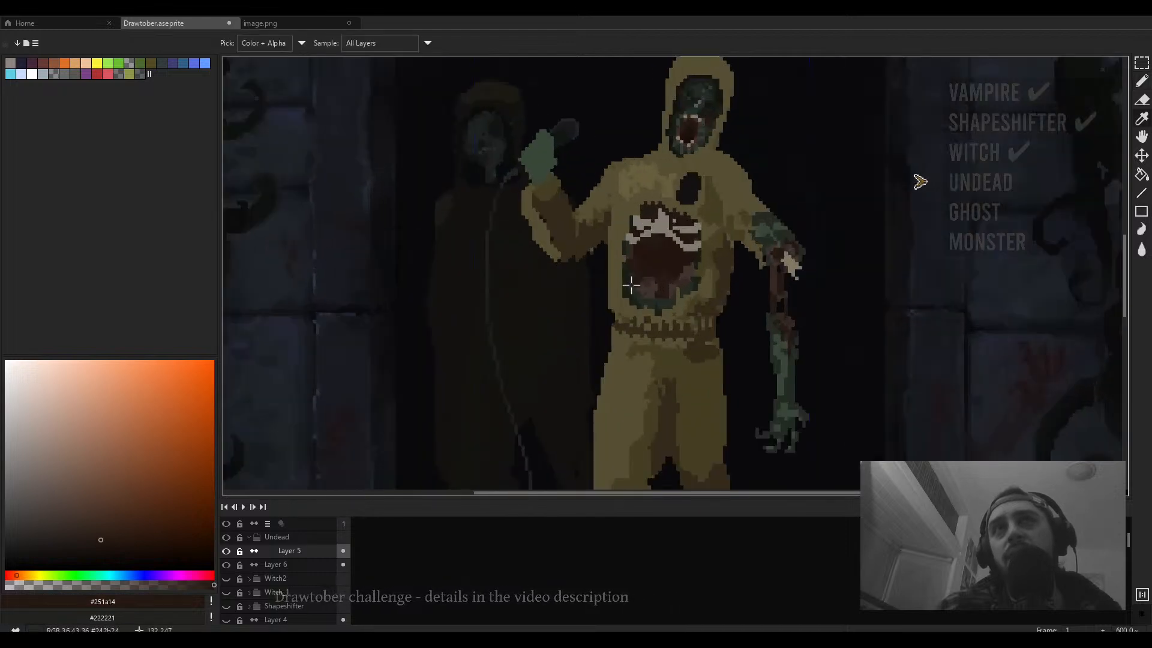
pyautogui.keyDown('alt'); pyautogui.click(631, 285); pyautogui.keyUp('alt')
pyautogui.moveTo(642, 194)
pyautogui.mouseDown()
pyautogui.moveTo(657, 180)
pyautogui.moveTo(664, 203)
pyautogui.mouseUp()
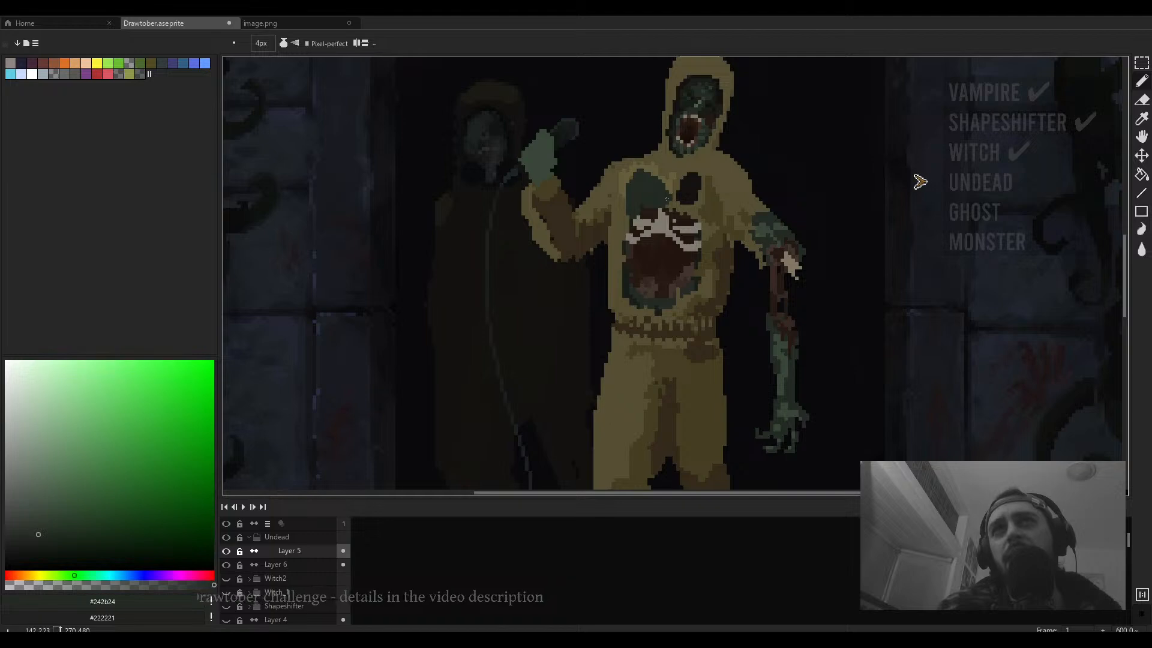
pyautogui.scroll(2, 664, 201)
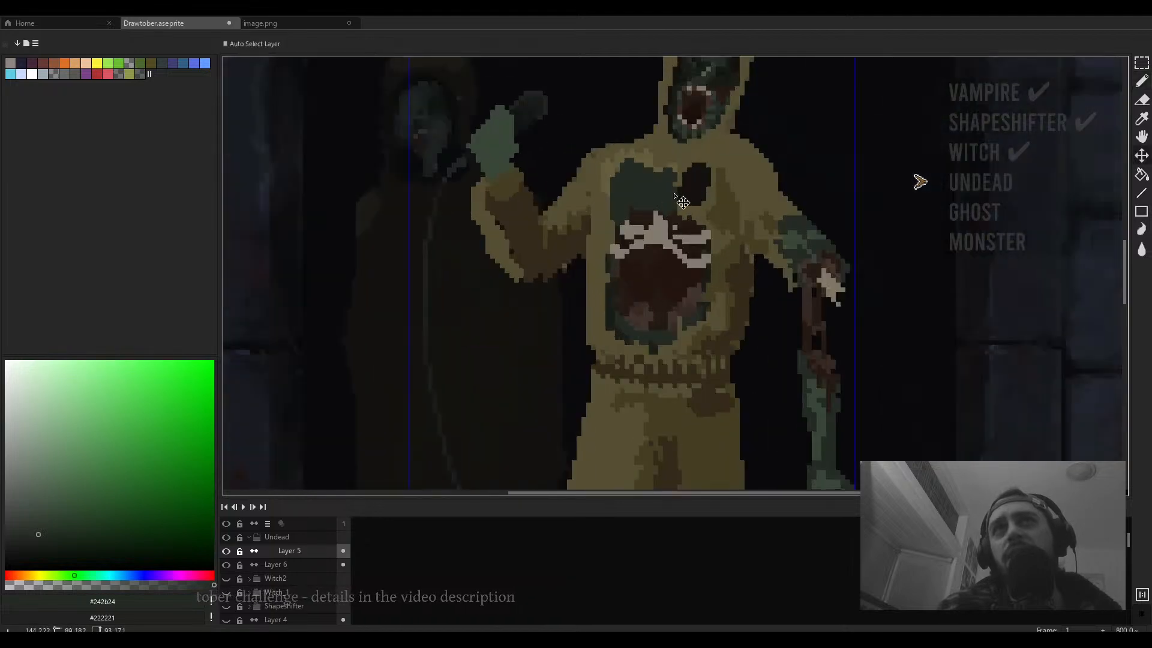
pyautogui.hotkey('ctrl', 'z')
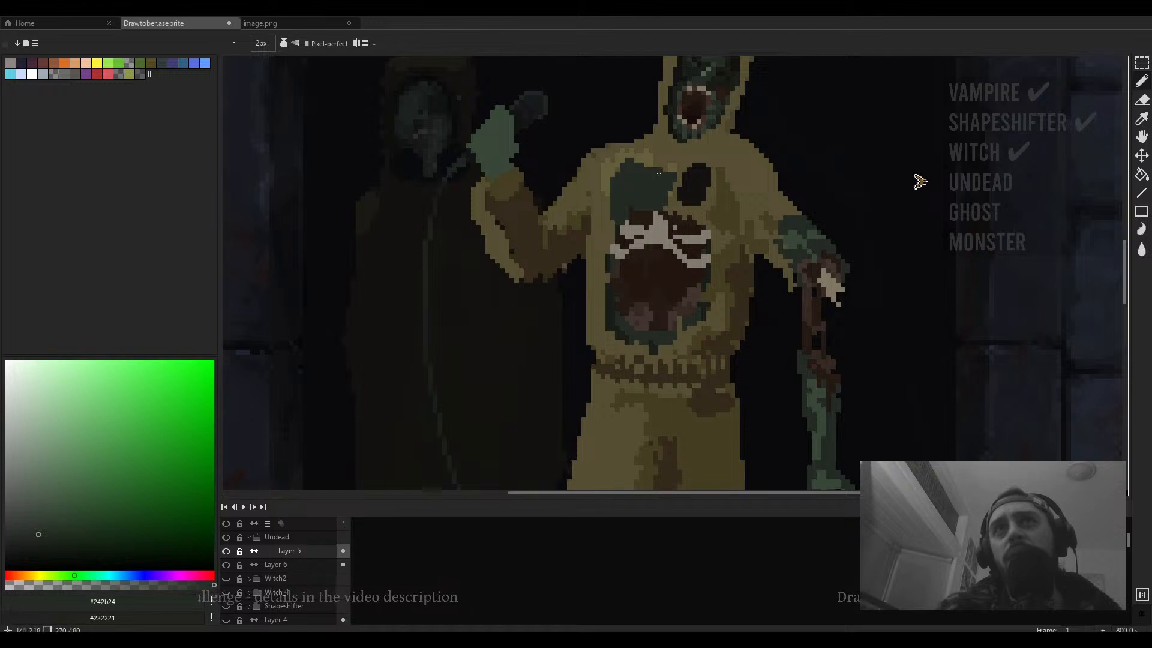
pyautogui.moveTo(698, 182)
pyautogui.mouseDown()
pyautogui.moveTo(672, 212)
pyautogui.moveTo(642, 200)
pyautogui.moveTo(638, 224)
pyautogui.mouseUp()
pyautogui.keyDown('alt'); pyautogui.click(667, 202); pyautogui.keyUp('alt')
pyautogui.press('-')
pyautogui.keyDown('alt'); pyautogui.click(609, 217); pyautogui.keyUp('alt')
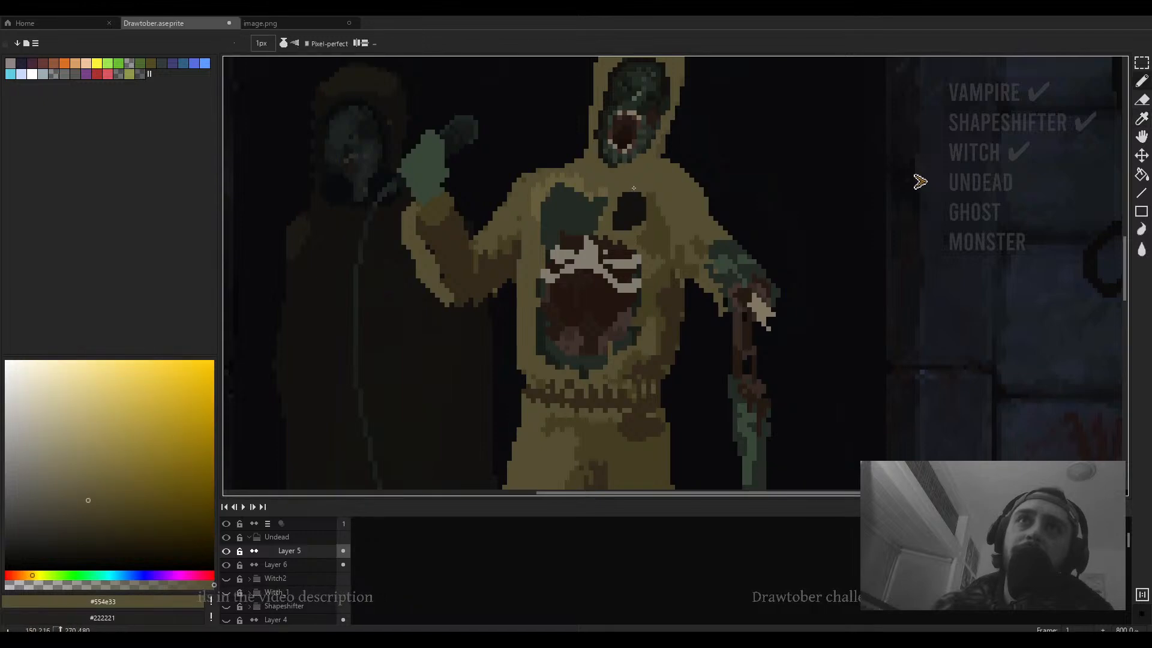
# - Reshape the edges of the green chest patch using the hoodie tone #453f24
pyautogui.scroll(-2, 610, 230)
pyautogui.scroll(4, 696, 335)
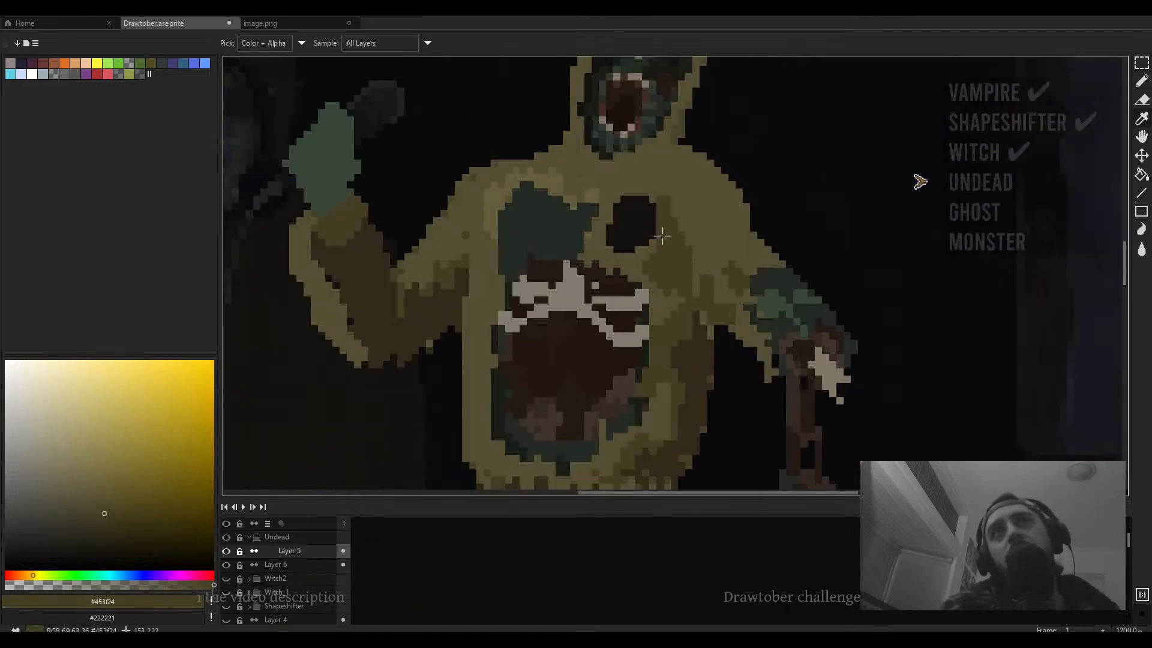
pyautogui.keyDown('alt'); pyautogui.click(696, 335); pyautogui.keyUp('alt')
pyautogui.moveTo(674, 224); pyautogui.dragTo(689, 288)
pyautogui.click(674, 282)
pyautogui.moveTo(667, 244)
pyautogui.mouseDown()
pyautogui.moveTo(689, 309)
pyautogui.moveTo(725, 253)
pyautogui.mouseUp()
pyautogui.keyDown('alt'); pyautogui.click(667, 260); pyautogui.keyUp('alt')
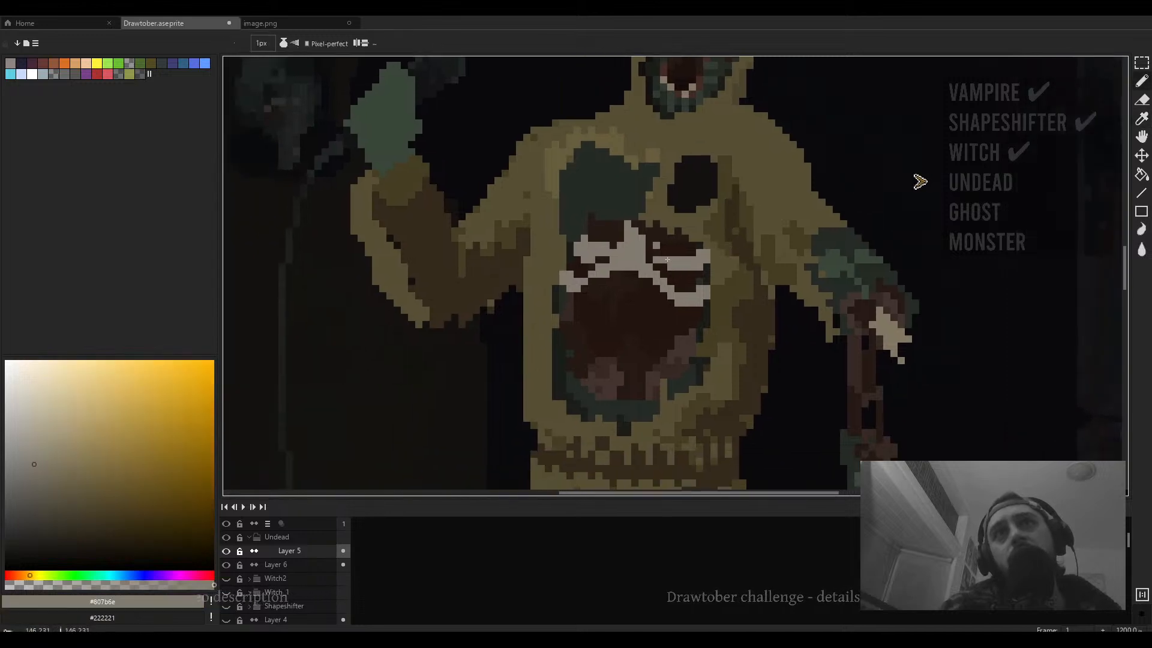
# - Refine the teeth's top row with light-grey #807b6e and dark brown #251a14 single pixels
pyautogui.moveTo(649, 232)
pyautogui.mouseDown()
pyautogui.moveTo(685, 240)
pyautogui.moveTo(640, 229)
pyautogui.moveTo(674, 240)
pyautogui.moveTo(648, 232)
pyautogui.moveTo(669, 240)
pyautogui.moveTo(655, 251)
pyautogui.moveTo(656, 238)
pyautogui.moveTo(618, 235)
pyautogui.moveTo(661, 239)
pyautogui.mouseUp()
pyautogui.click(641, 231)
pyautogui.click(649, 238)
pyautogui.click(656, 231)
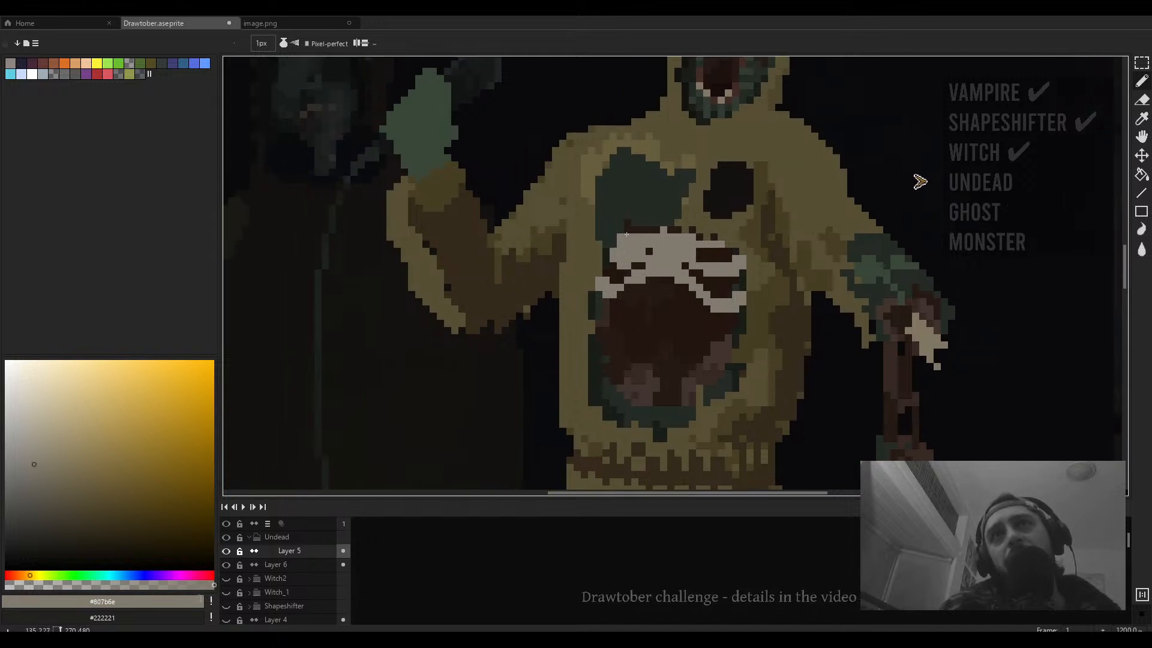
pyautogui.keyDown('alt'); pyautogui.click(646, 232); pyautogui.keyUp('alt')
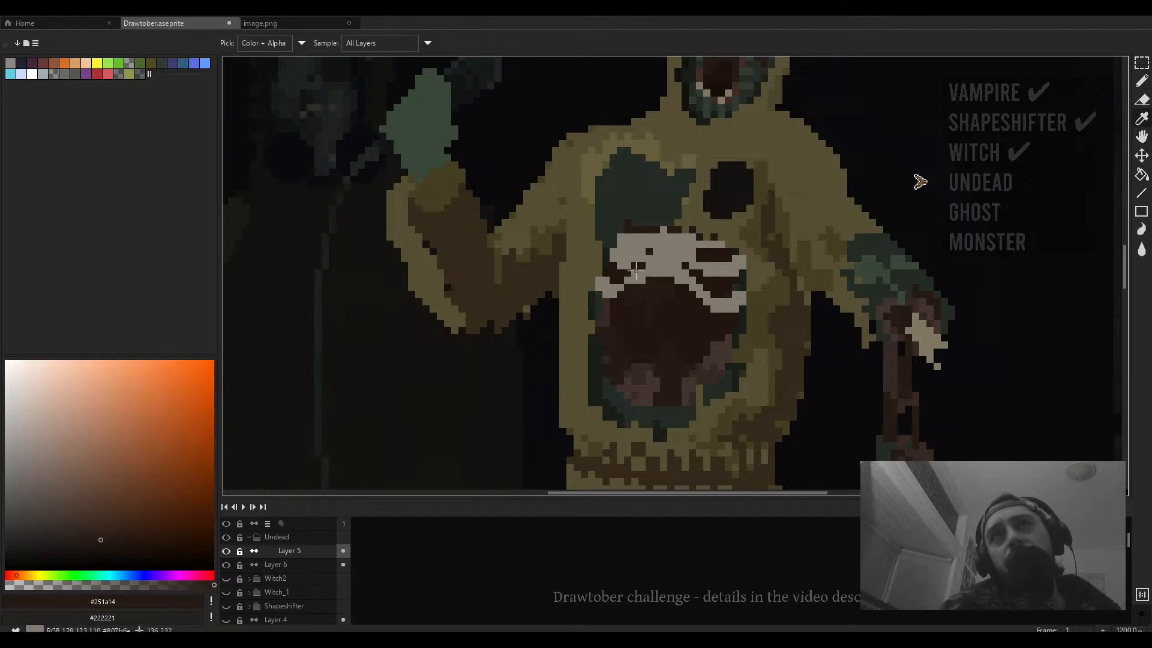
pyautogui.keyDown('alt'); pyautogui.click(636, 270); pyautogui.keyUp('alt')
pyautogui.scroll(-1, 636, 264)
pyautogui.scroll(2, 635, 248)
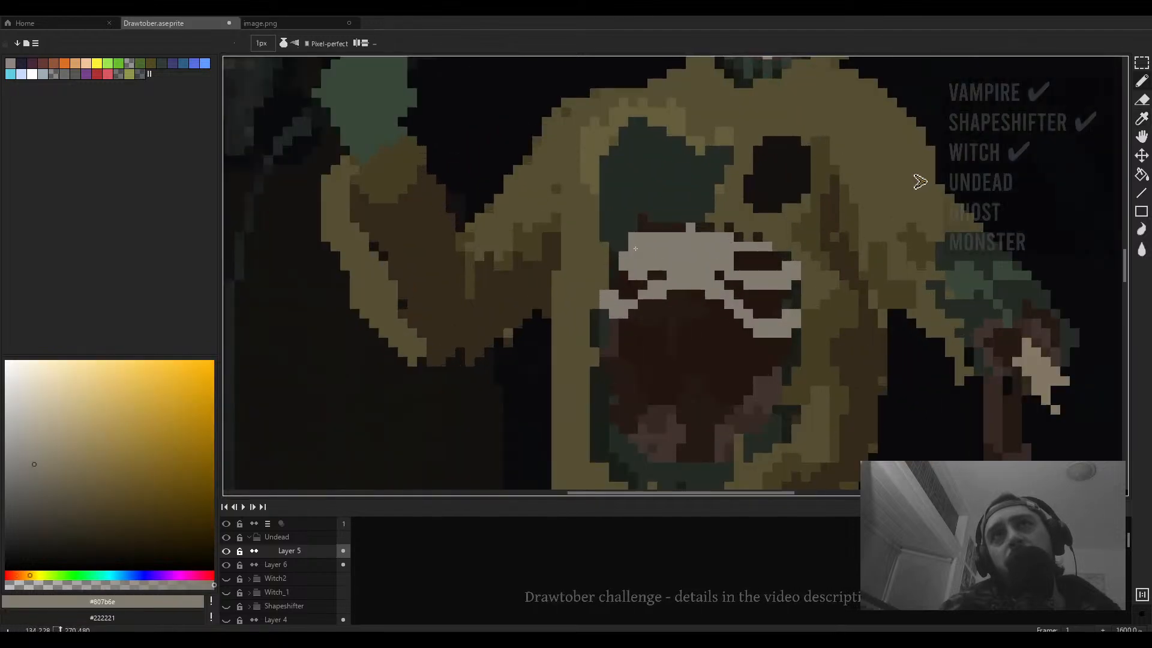
pyautogui.keyDown('alt'); pyautogui.click(662, 227); pyautogui.keyUp('alt')
pyautogui.scroll(-4, 637, 237)
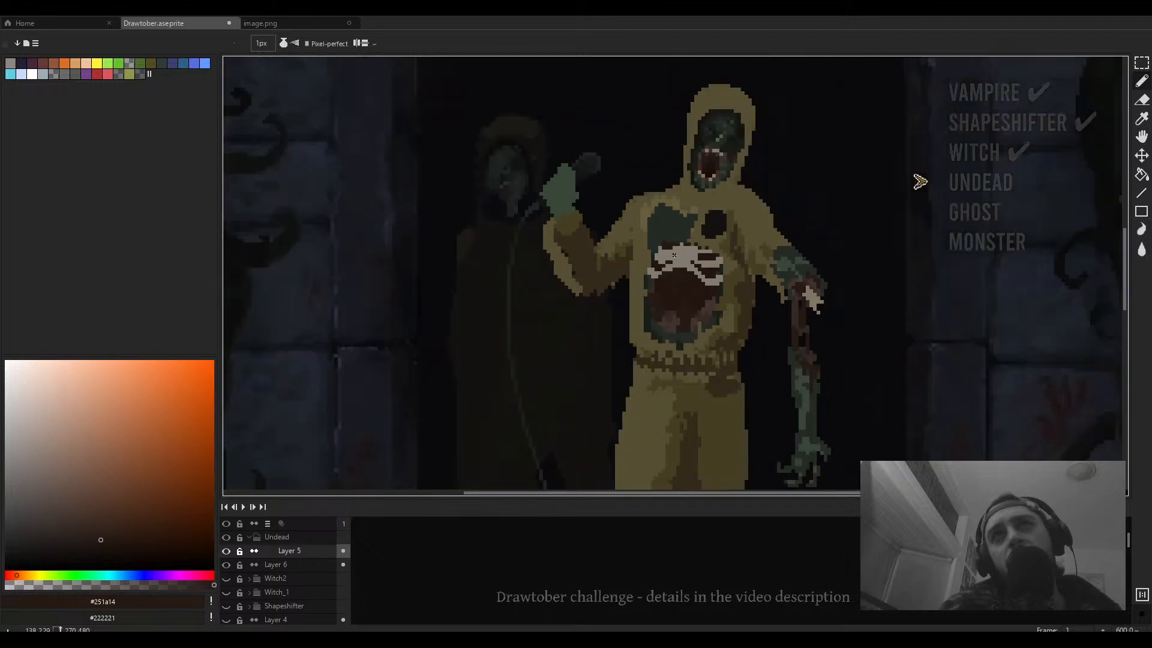
pyautogui.scroll(4, 659, 238)
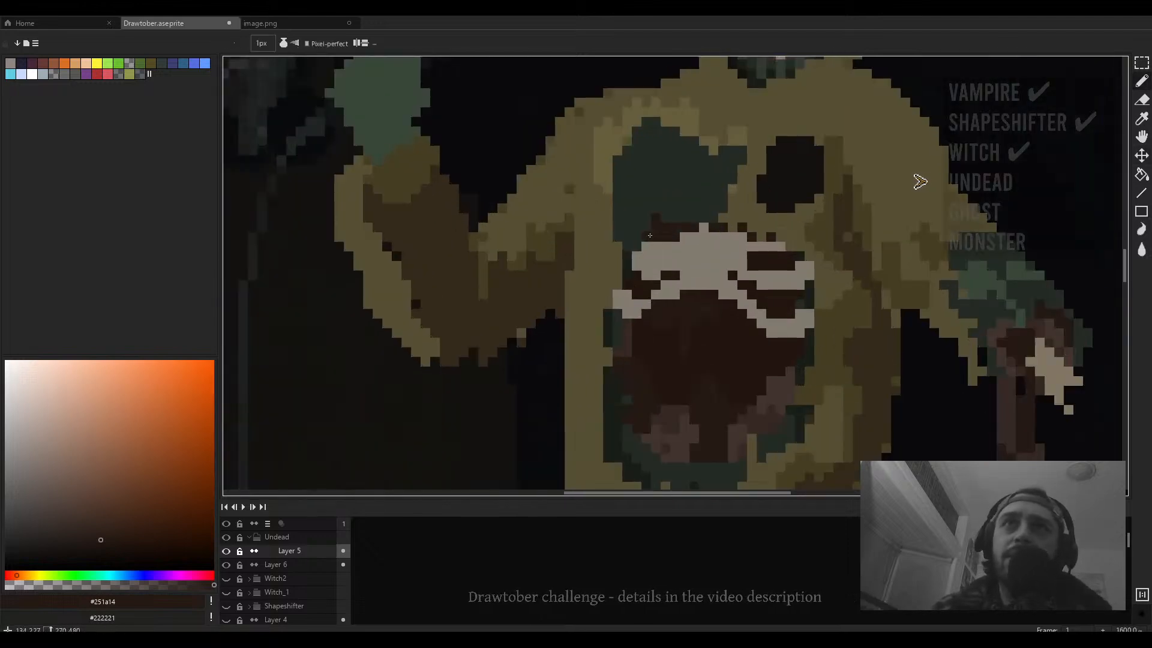
pyautogui.keyDown('alt'); pyautogui.click(662, 239); pyautogui.keyUp('alt')
pyautogui.scroll(-5, 691, 235)
pyautogui.scroll(4, 691, 235)
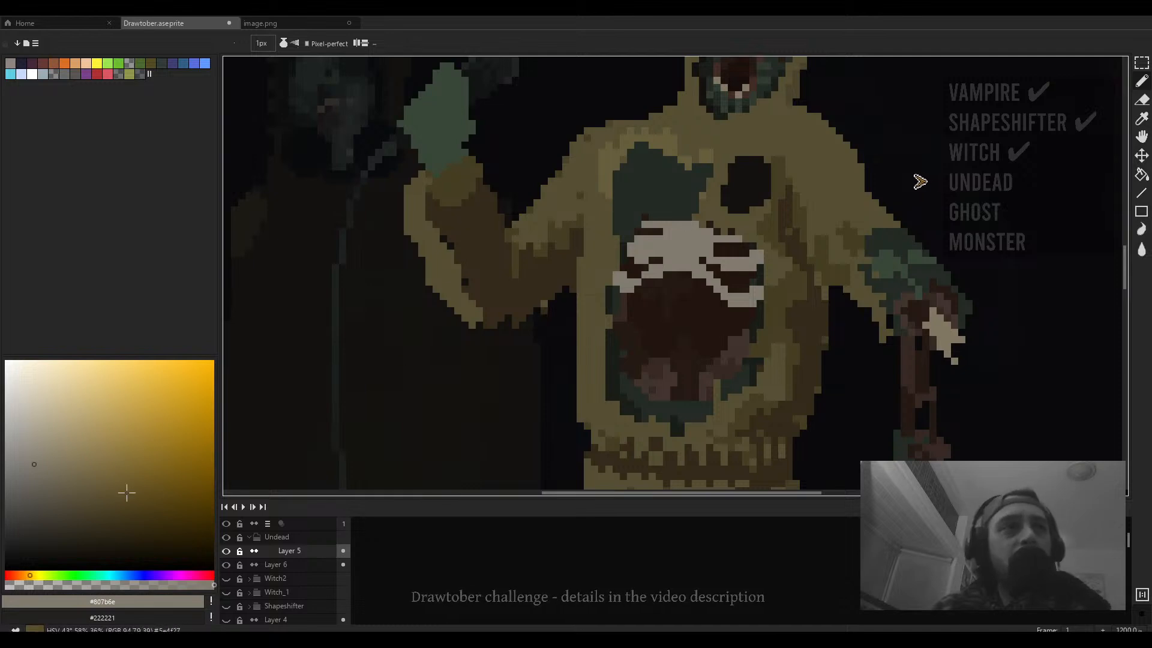
# - Pick a muted grey-brown from the colour field and add pixels along the teeth's upper edge
pyautogui.click(53, 481)
pyautogui.scroll(1, 686, 251)
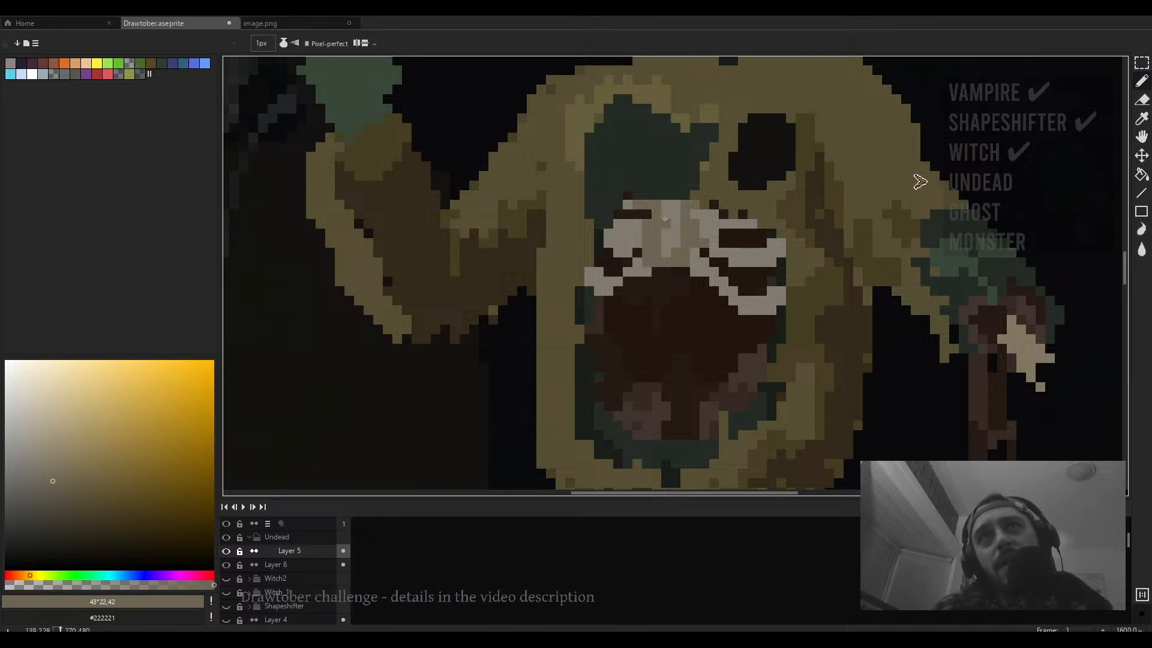
pyautogui.scroll(-2, 702, 248)
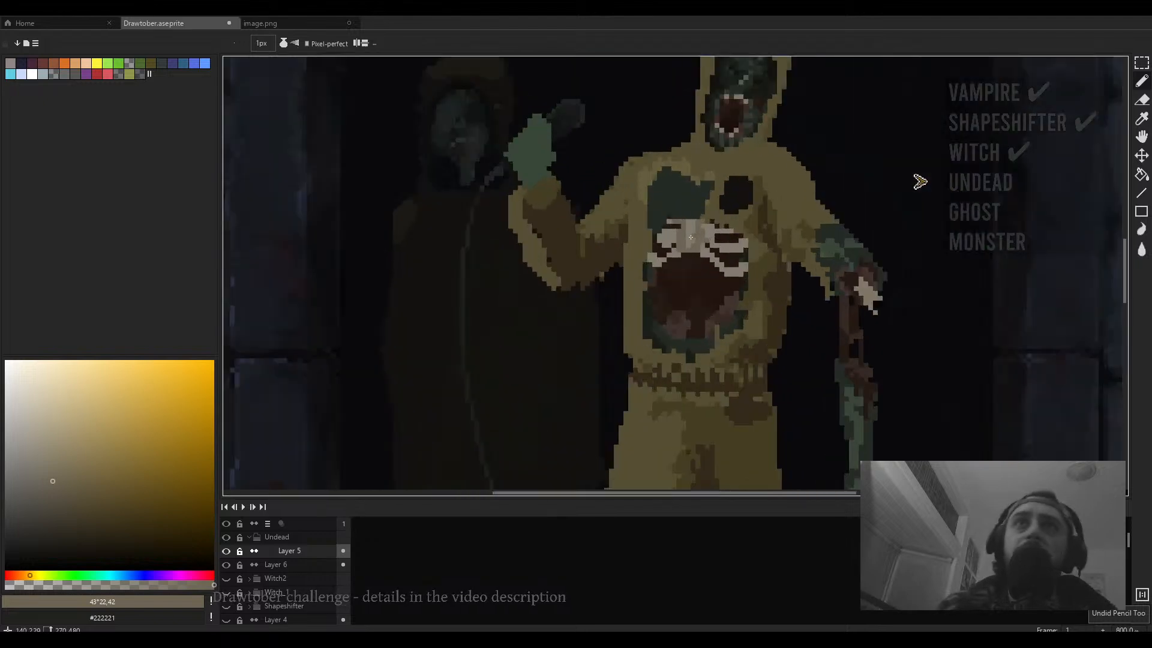
pyautogui.scroll(1, 677, 252)
pyautogui.keyDown('alt'); pyautogui.click(677, 252); pyautogui.keyUp('alt')
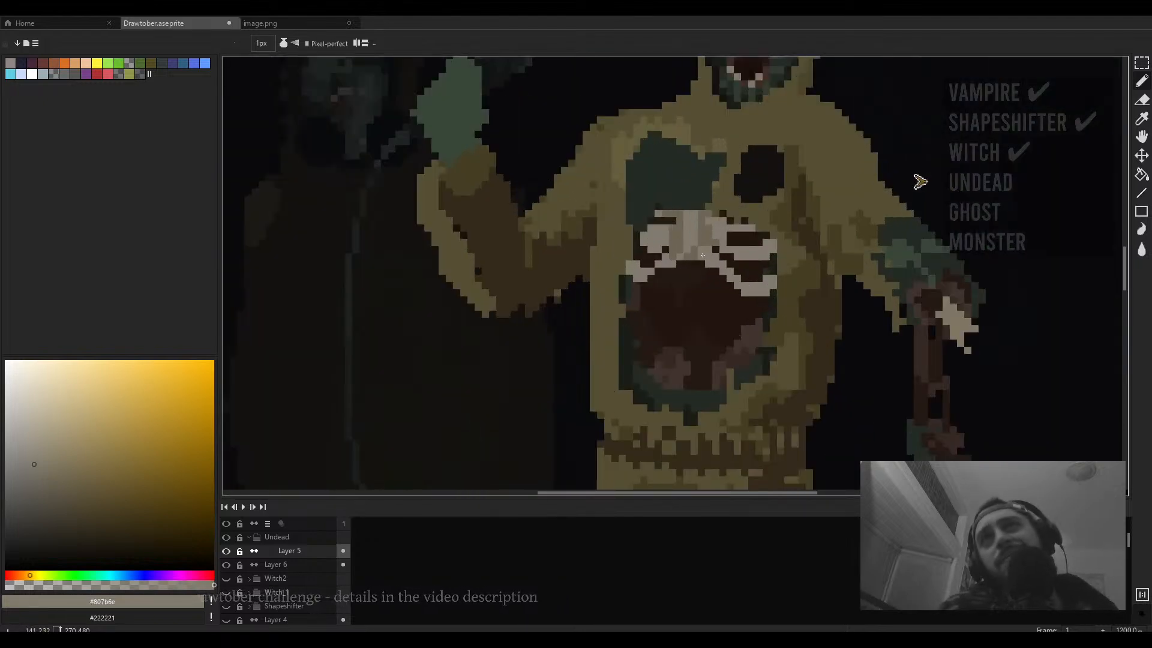
pyautogui.scroll(-3, 717, 234)
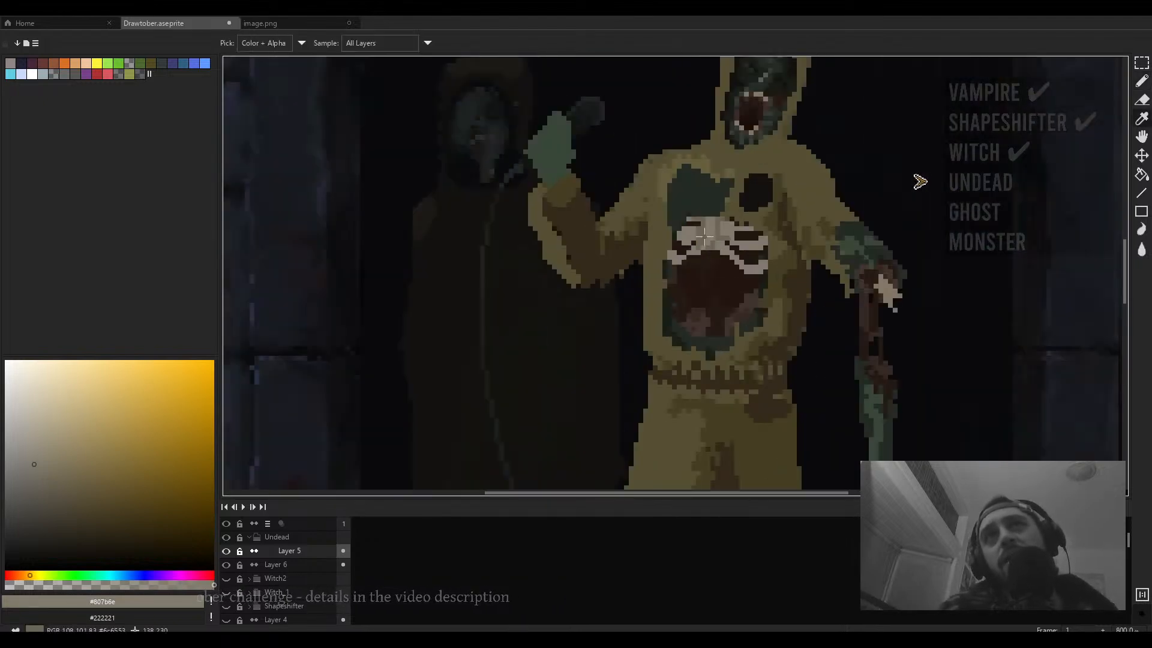
pyautogui.keyDown('alt'); pyautogui.click(696, 234); pyautogui.keyUp('alt')
pyautogui.scroll(5, 690, 228)
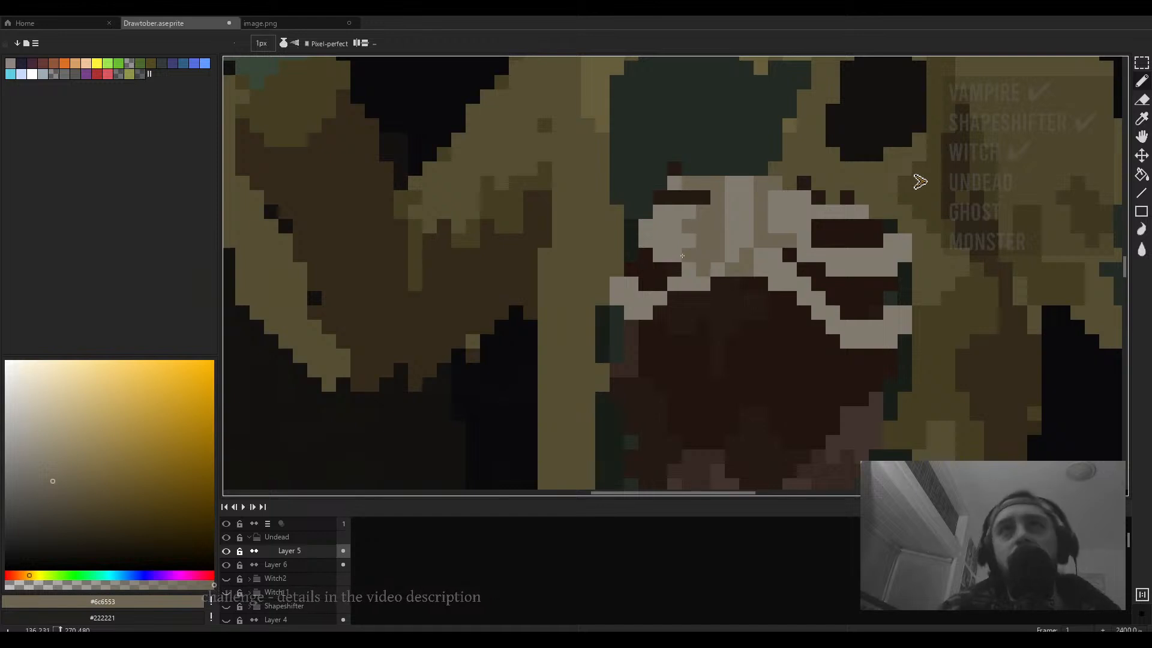
pyautogui.press('e')
pyautogui.click(681, 249)
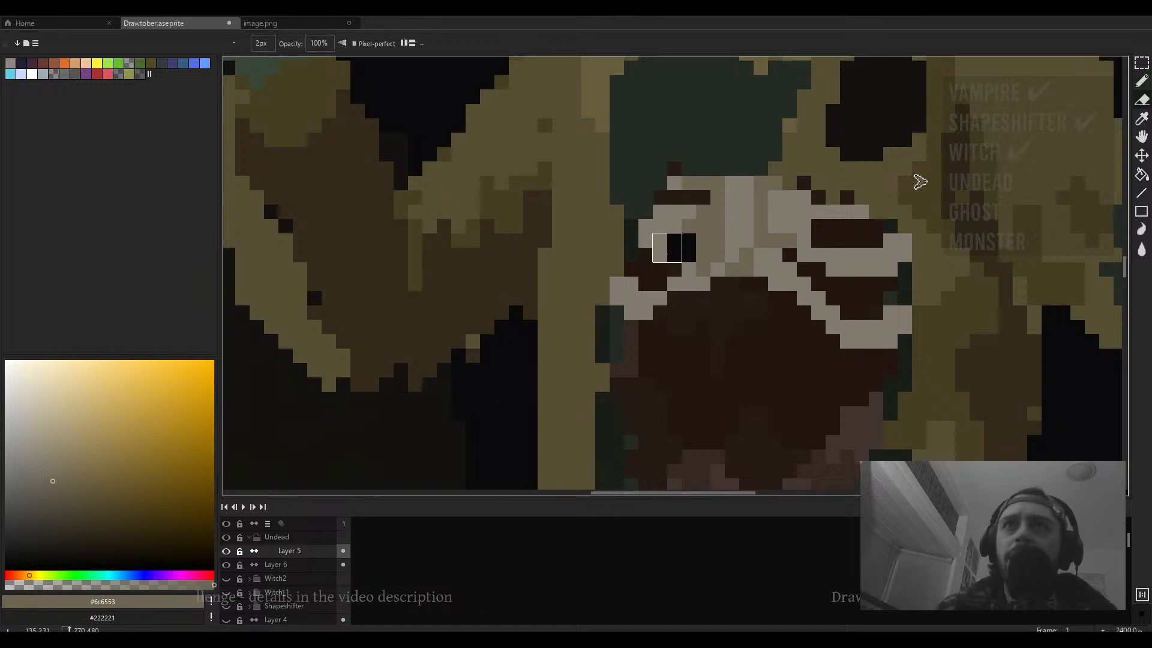
pyautogui.hotkey('ctrl', 'z')
# - Sample dark brown #251a14 and paint single pixels on the upper-left teeth
pyautogui.press('b')
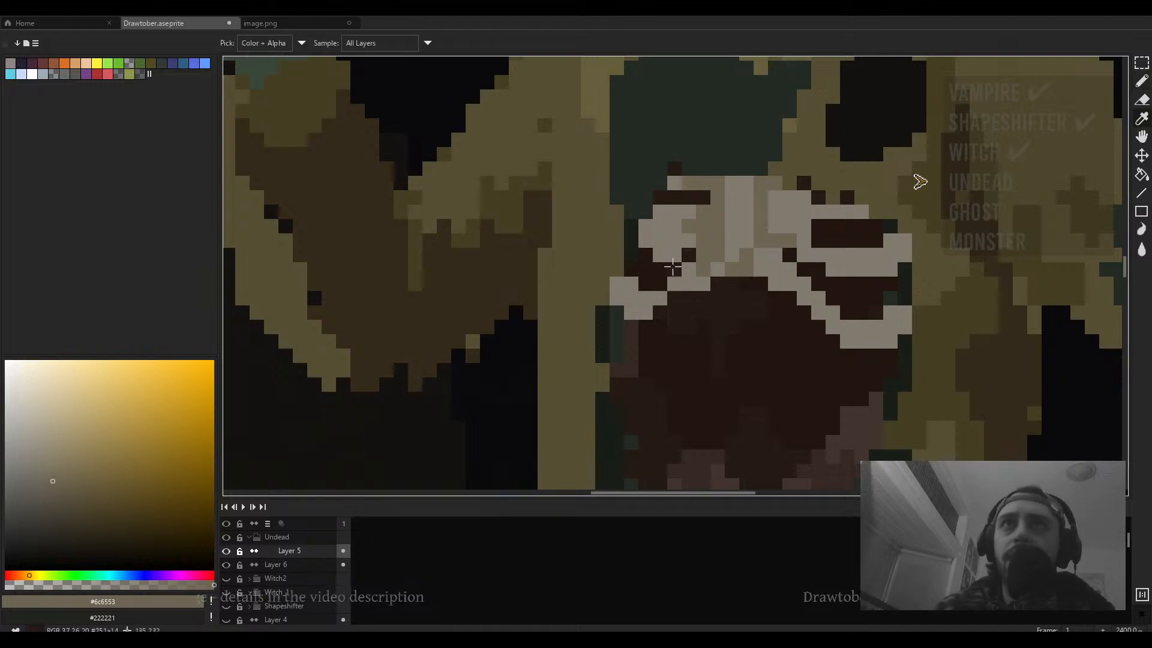
pyautogui.keyDown('alt'); pyautogui.click(673, 267); pyautogui.keyUp('alt')
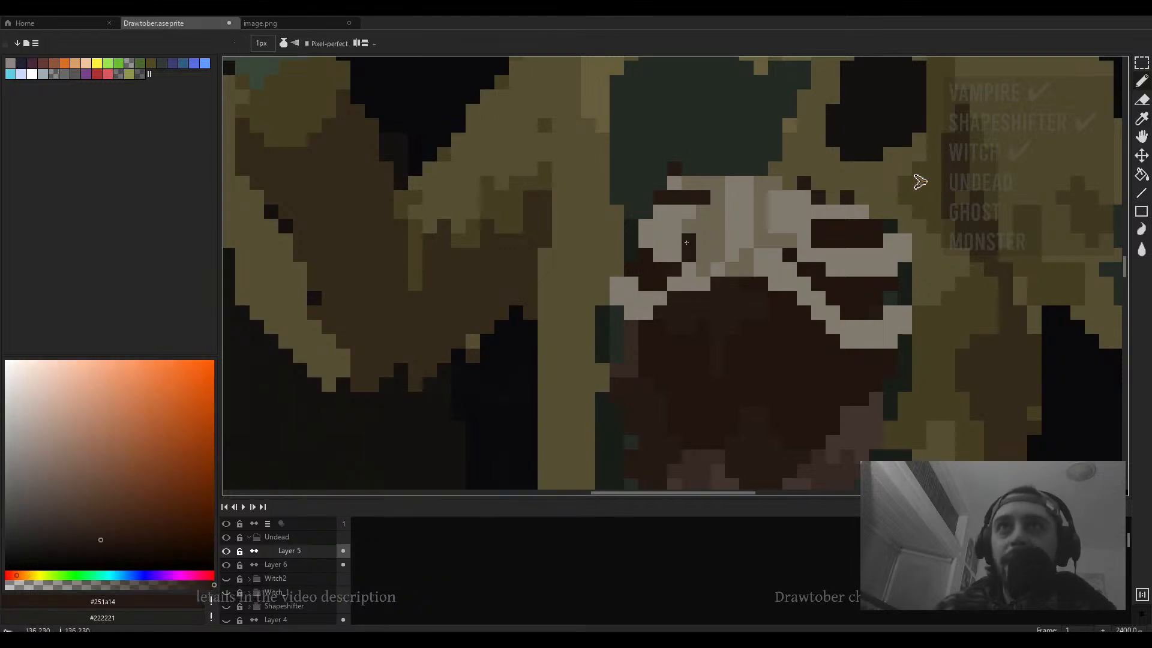
pyautogui.click(675, 255)
pyautogui.click(674, 240)
pyautogui.click(660, 255)
pyautogui.click(660, 241)
pyautogui.scroll(-4, 677, 243)
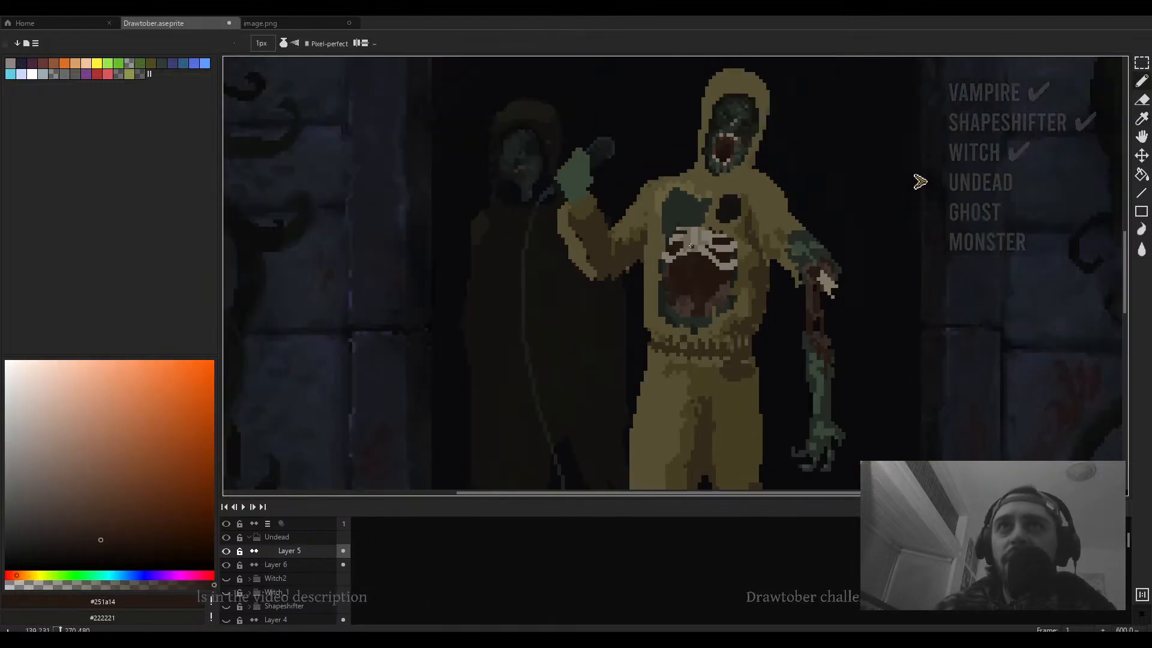
pyautogui.scroll(4, 691, 246)
# - Sample #251a14 again and darken pixels along the upper-right teeth row
pyautogui.keyDown('alt'); pyautogui.click(724, 244); pyautogui.keyUp('alt')
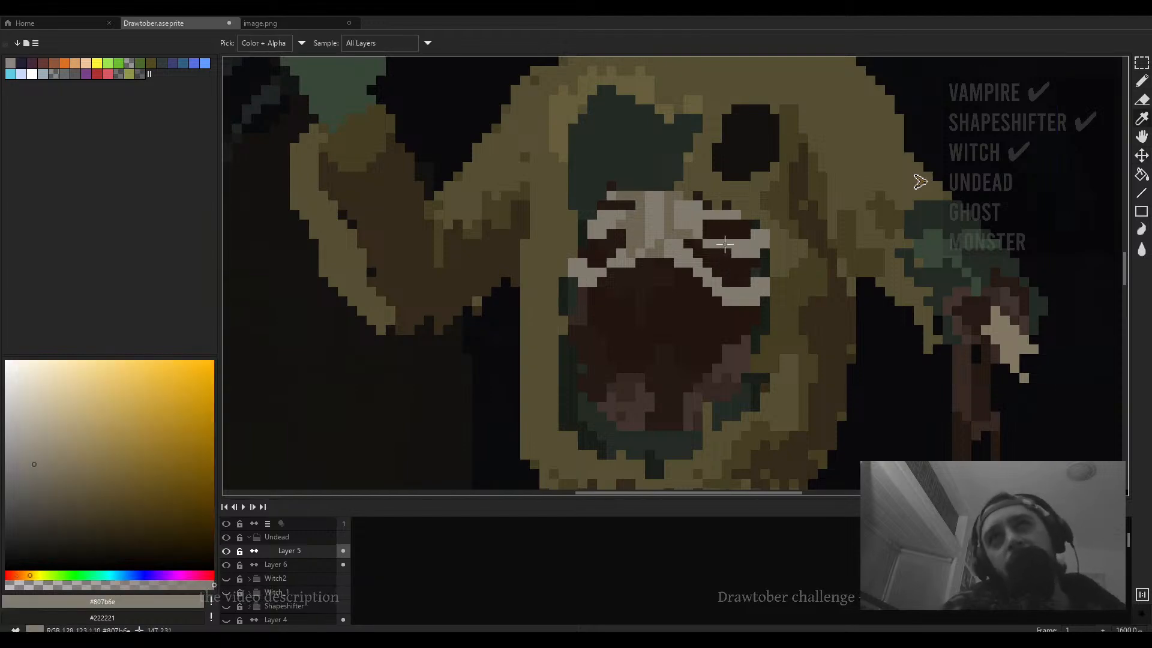
pyautogui.scroll(-4, 725, 246)
pyautogui.scroll(4, 724, 262)
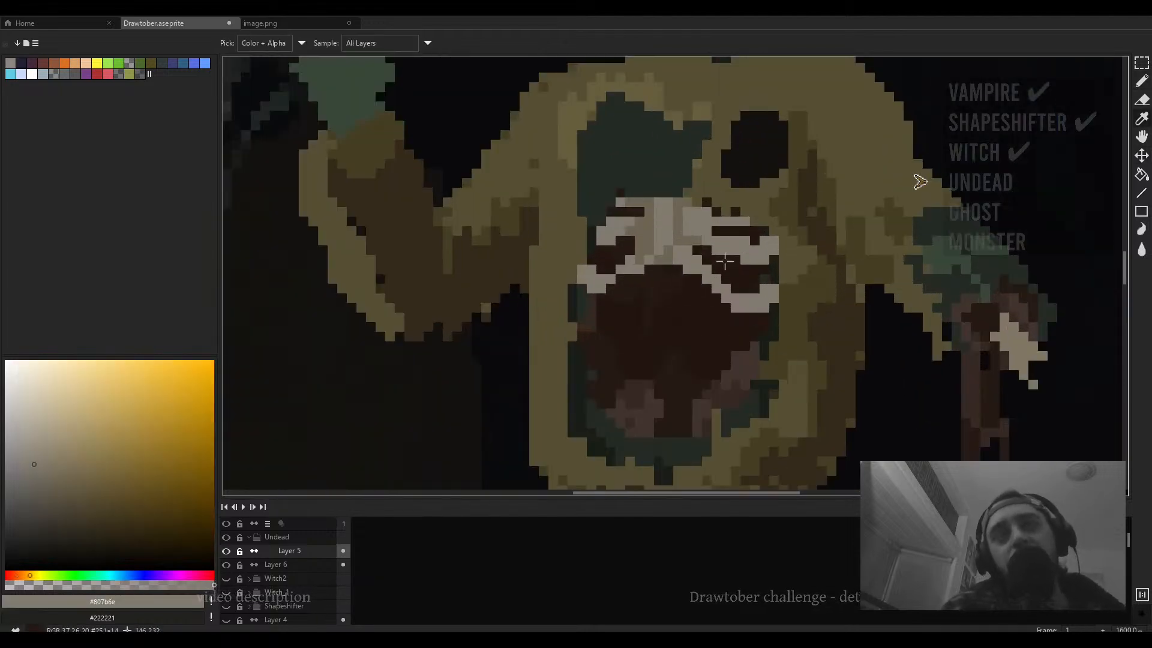
pyautogui.keyDown('alt'); pyautogui.click(725, 262); pyautogui.keyUp('alt')
pyautogui.scroll(-4, 725, 261)
pyautogui.scroll(5, 699, 257)
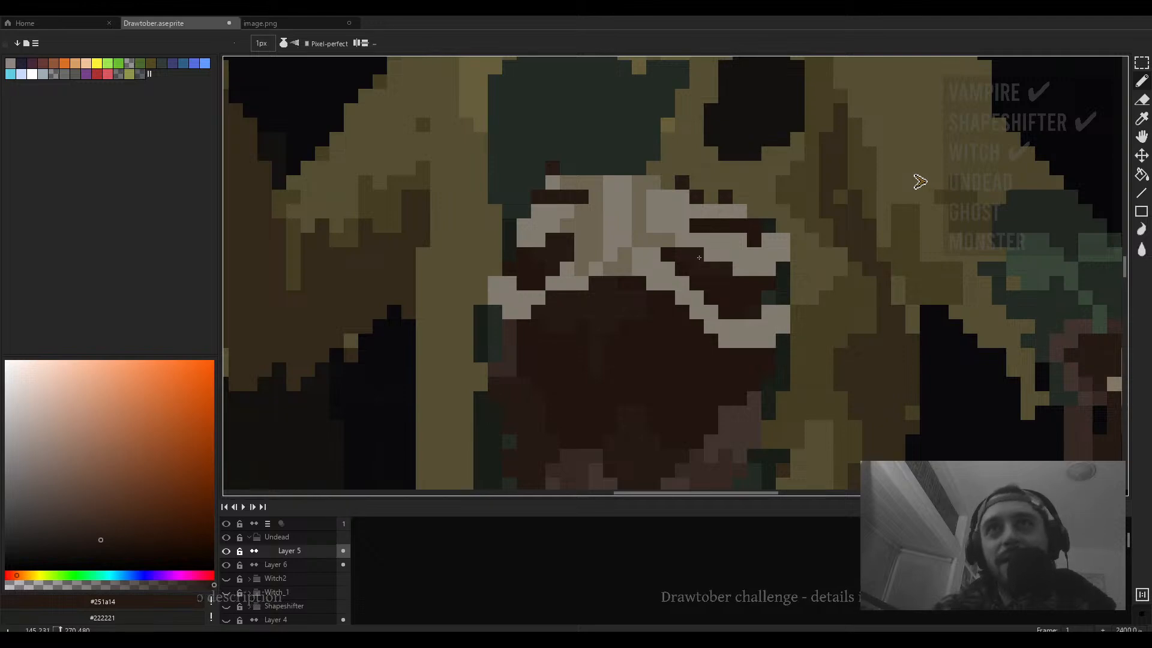
pyautogui.moveTo(711, 211); pyautogui.dragTo(685, 201)
pyautogui.keyDown('alt'); pyautogui.click(708, 224); pyautogui.keyUp('alt')
pyautogui.click(664, 203)
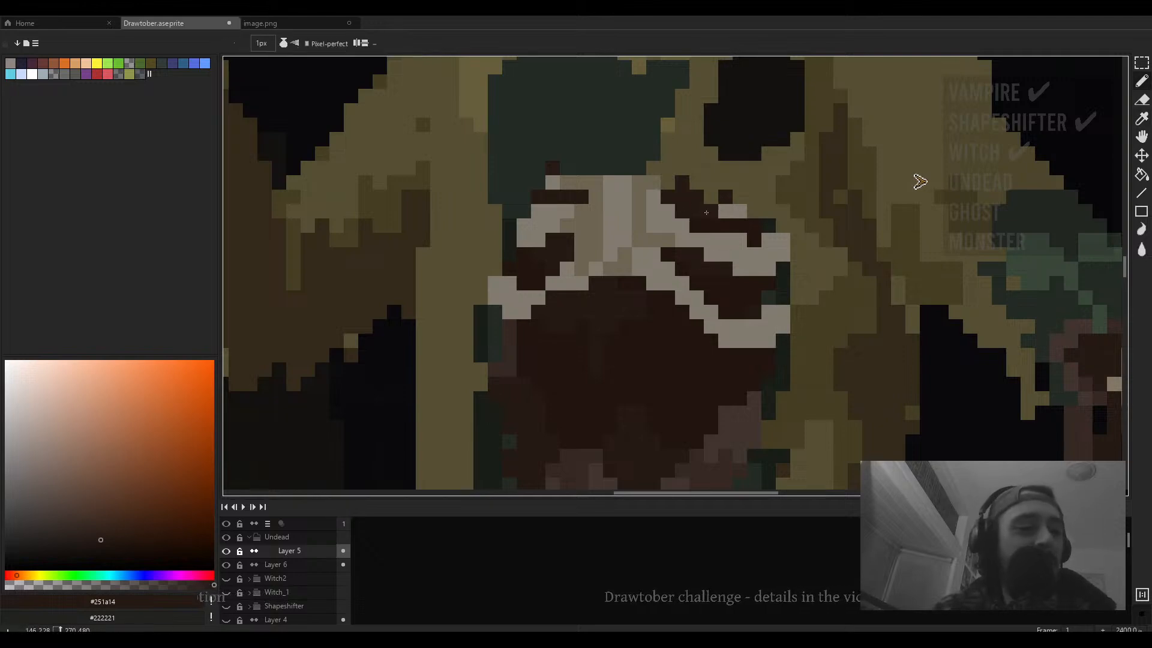
# - Sample light grey #807b6e and add pixels to the top row of teeth
pyautogui.scroll(-3, 721, 227)
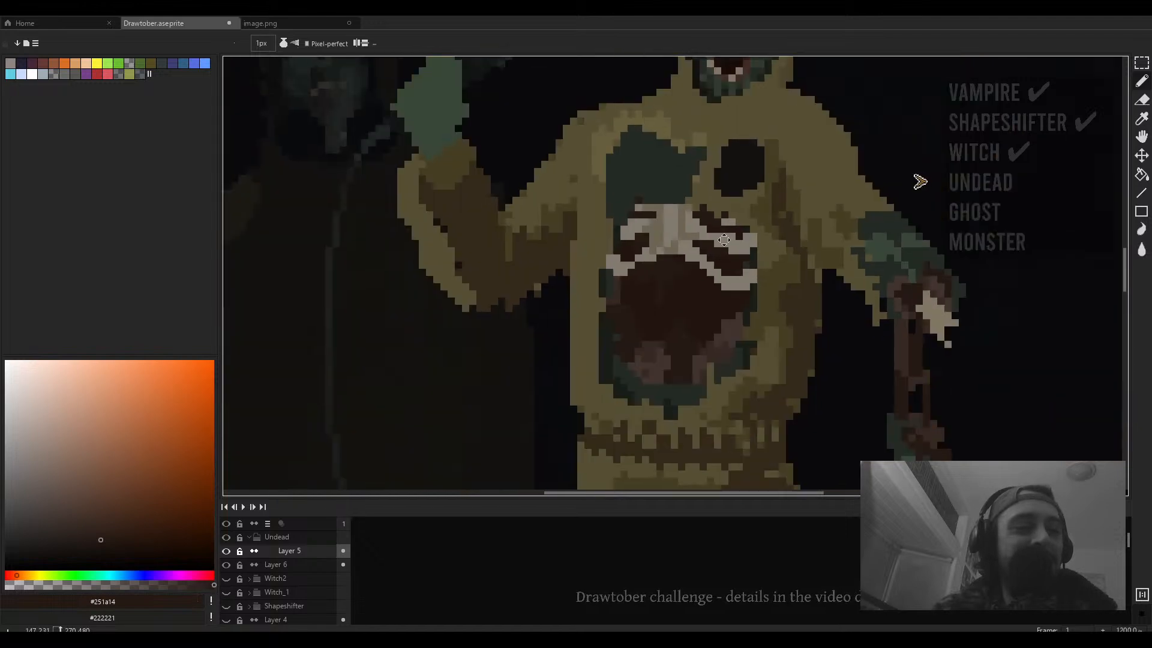
pyautogui.scroll(4, 730, 258)
pyautogui.keyDown('alt'); pyautogui.click(730, 258); pyautogui.keyUp('alt')
pyautogui.click(711, 219)
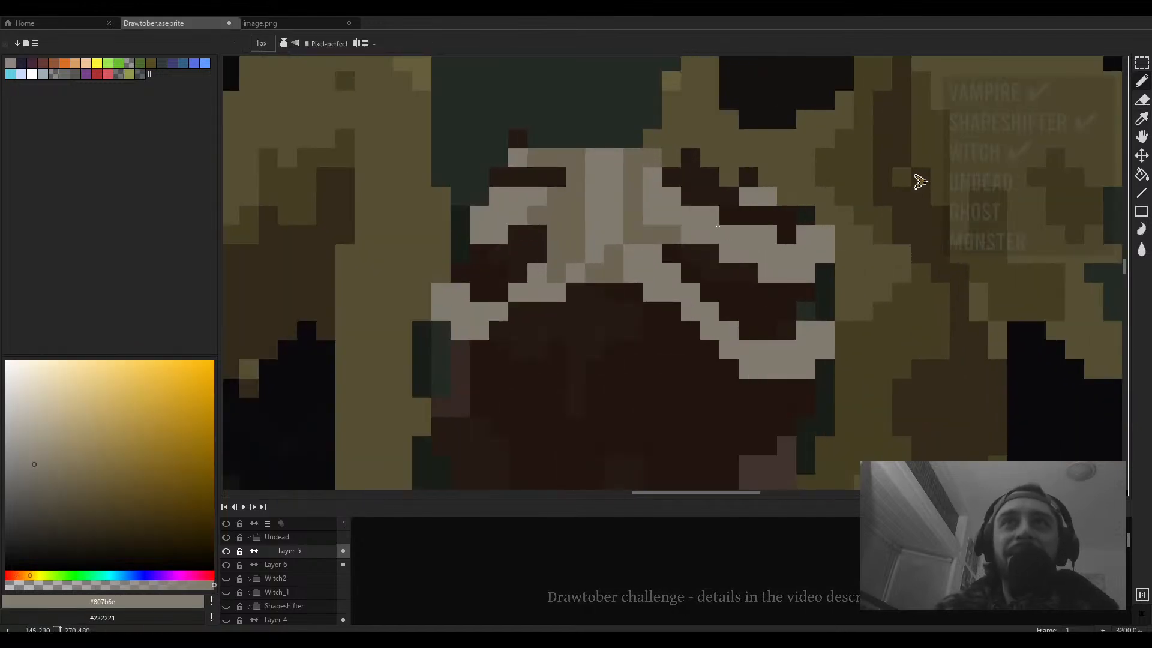
pyautogui.click(710, 176)
pyautogui.click(695, 162)
pyautogui.click(672, 176)
# - Sample the grey-brown #6c6553 and paint a pixel on the teeth's top edge
pyautogui.scroll(-4, 704, 177)
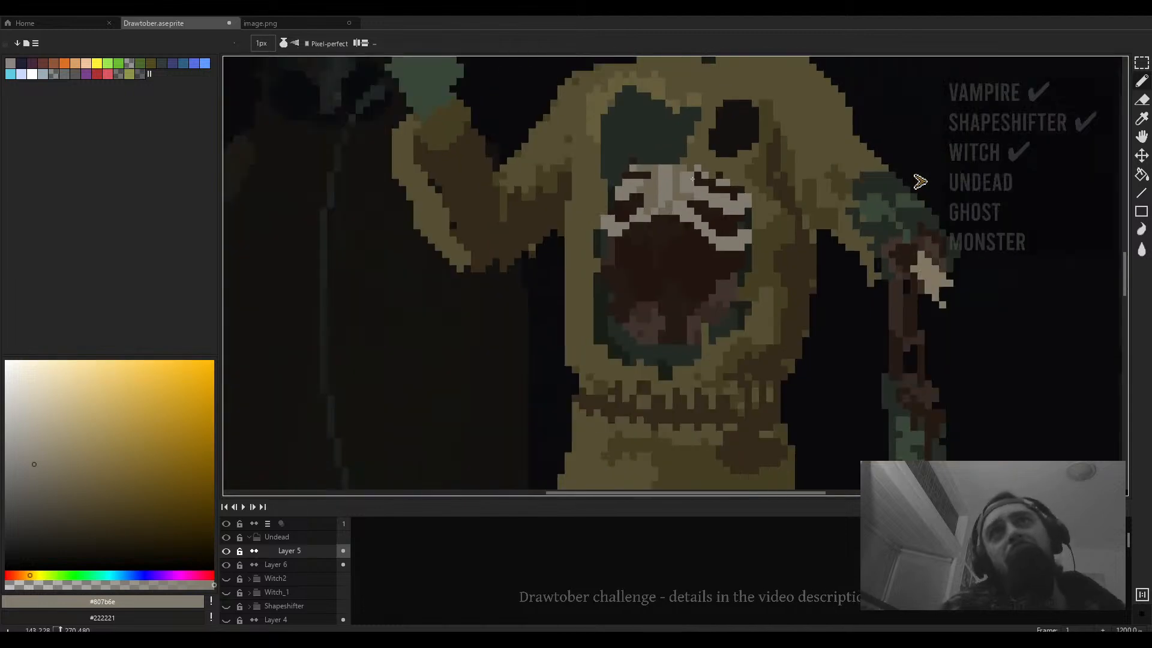
pyautogui.scroll(3, 690, 180)
pyautogui.keyDown('alt'); pyautogui.click(683, 181); pyautogui.keyUp('alt')
pyautogui.click(693, 172)
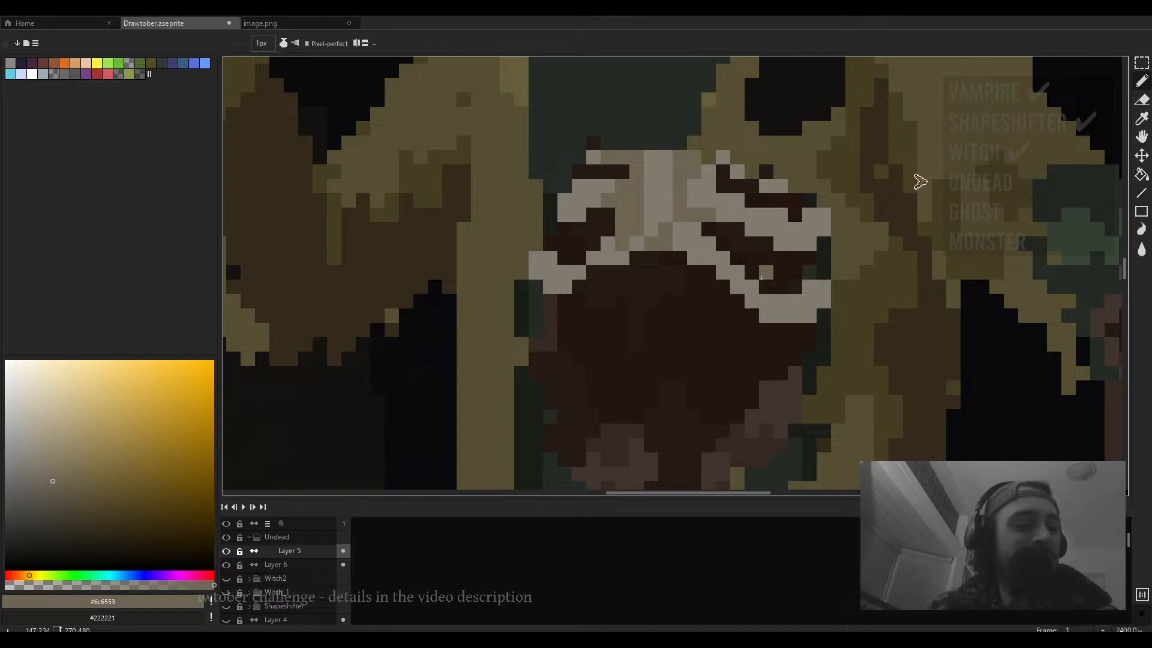
# - Sample dark green #242b24 and paint a short stroke just above the teeth
pyautogui.scroll(-5, 761, 278)
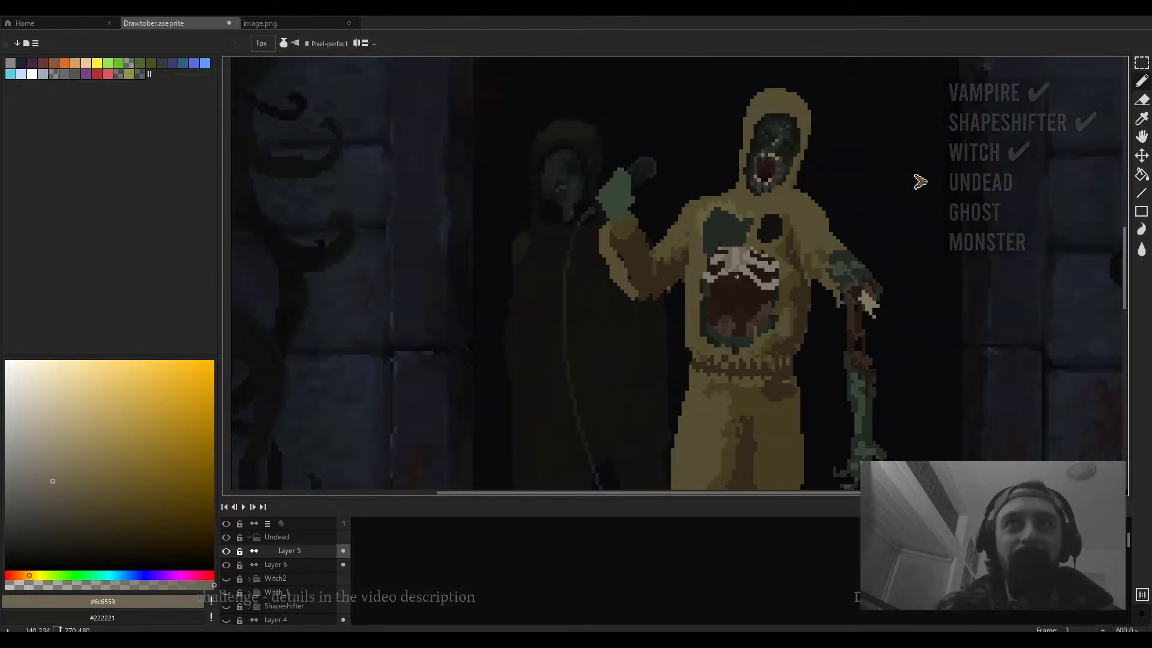
pyautogui.scroll(2, 744, 235)
pyautogui.keyDown('alt'); pyautogui.click(742, 236); pyautogui.keyUp('alt')
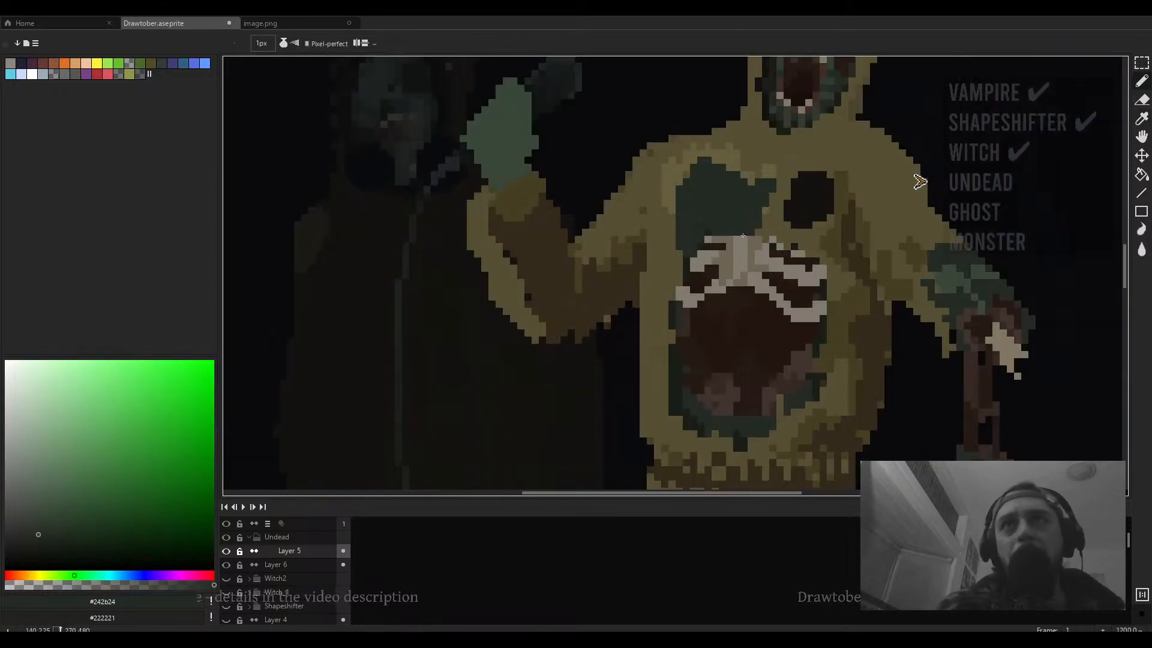
pyautogui.moveTo(737, 240); pyautogui.dragTo(729, 239)
# - Sample brown #41352e and paint a short stroke along the teeth's upper-left edge
pyautogui.keyDown('alt'); pyautogui.click(801, 347); pyautogui.keyUp('alt')
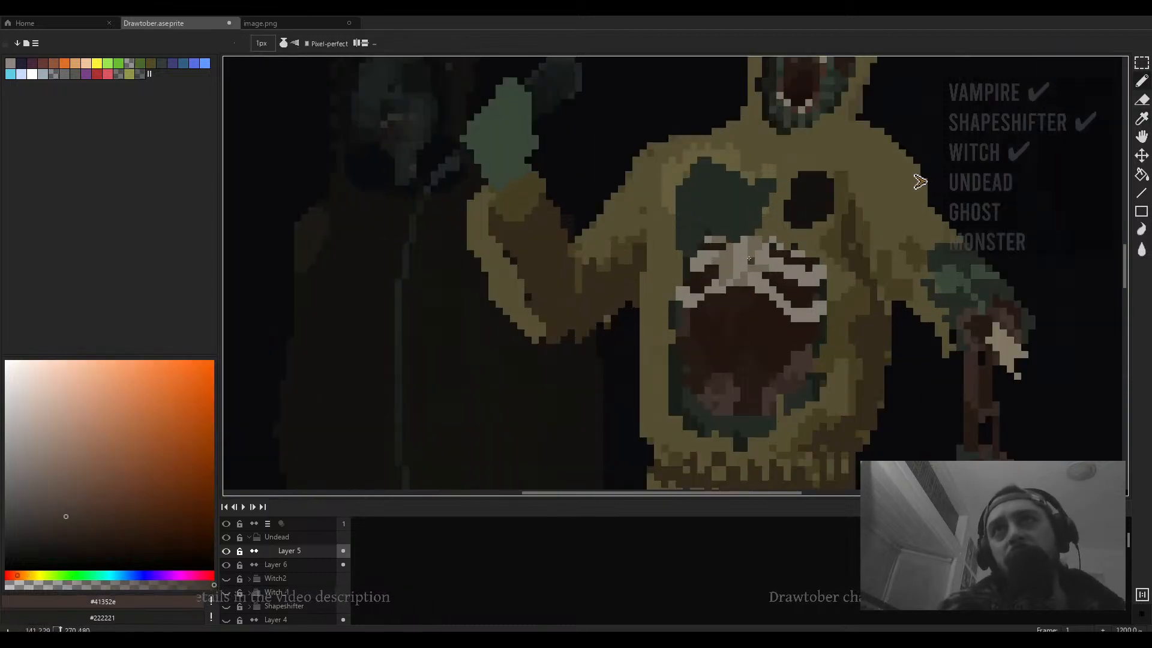
pyautogui.moveTo(729, 243); pyautogui.dragTo(711, 237)
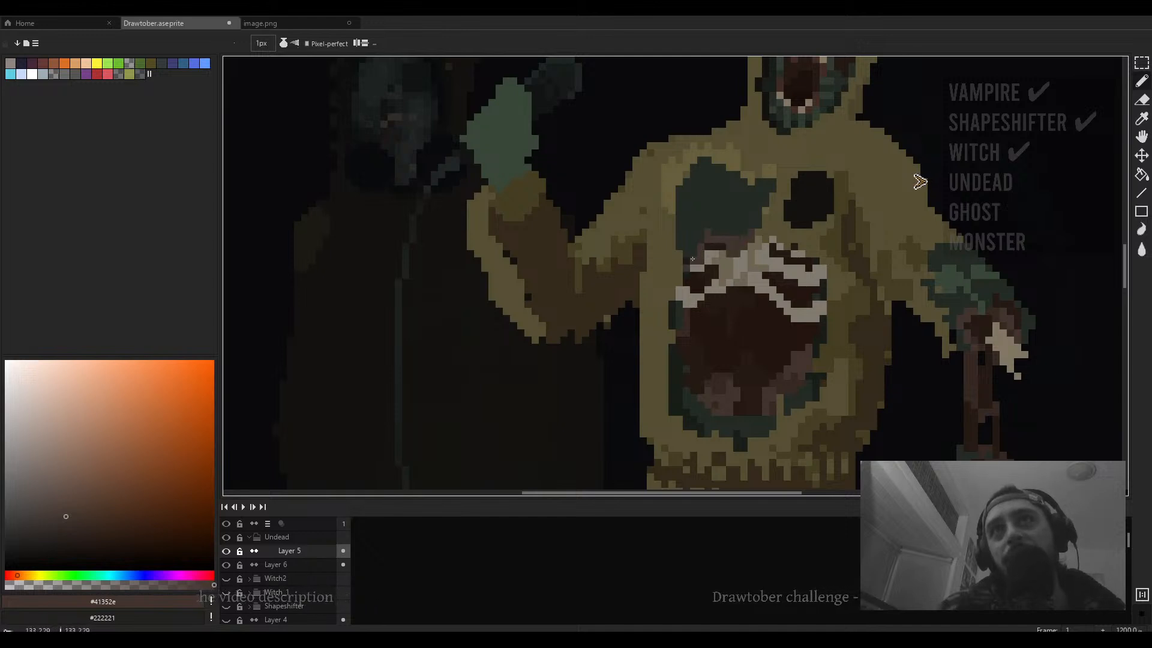
# - Sample dark brown #251a14 and paint dark pixels between and above the upper teeth
pyautogui.scroll(-3, 690, 284)
pyautogui.scroll(5, 738, 281)
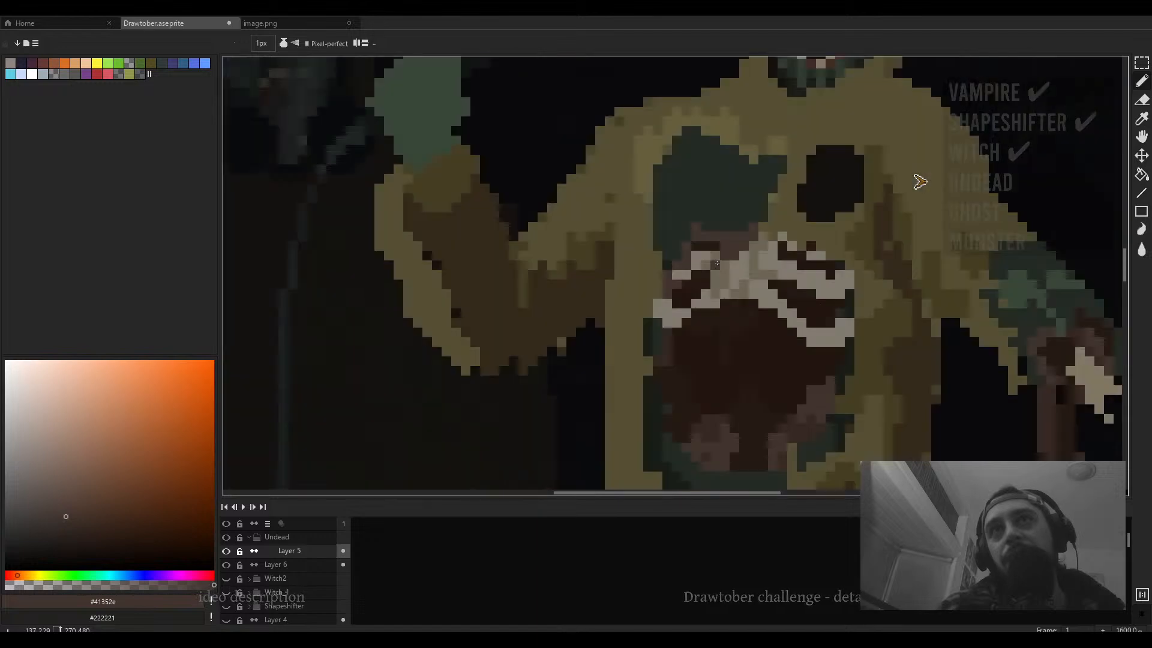
pyautogui.keyDown('alt'); pyautogui.click(739, 282); pyautogui.keyUp('alt')
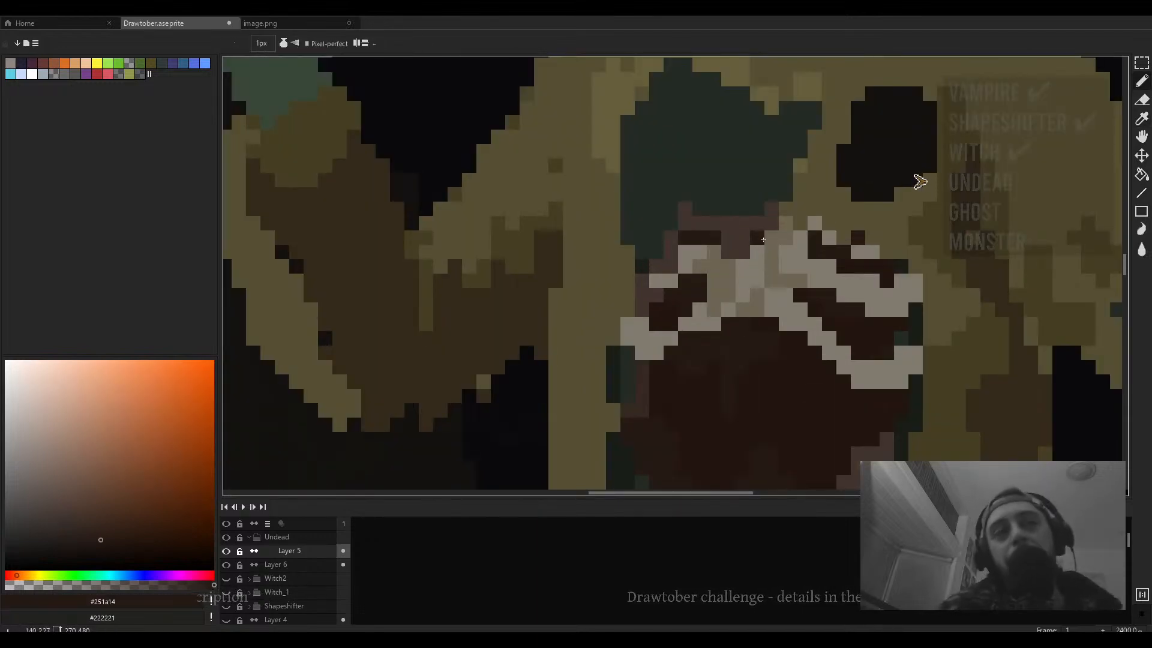
pyautogui.click(742, 222)
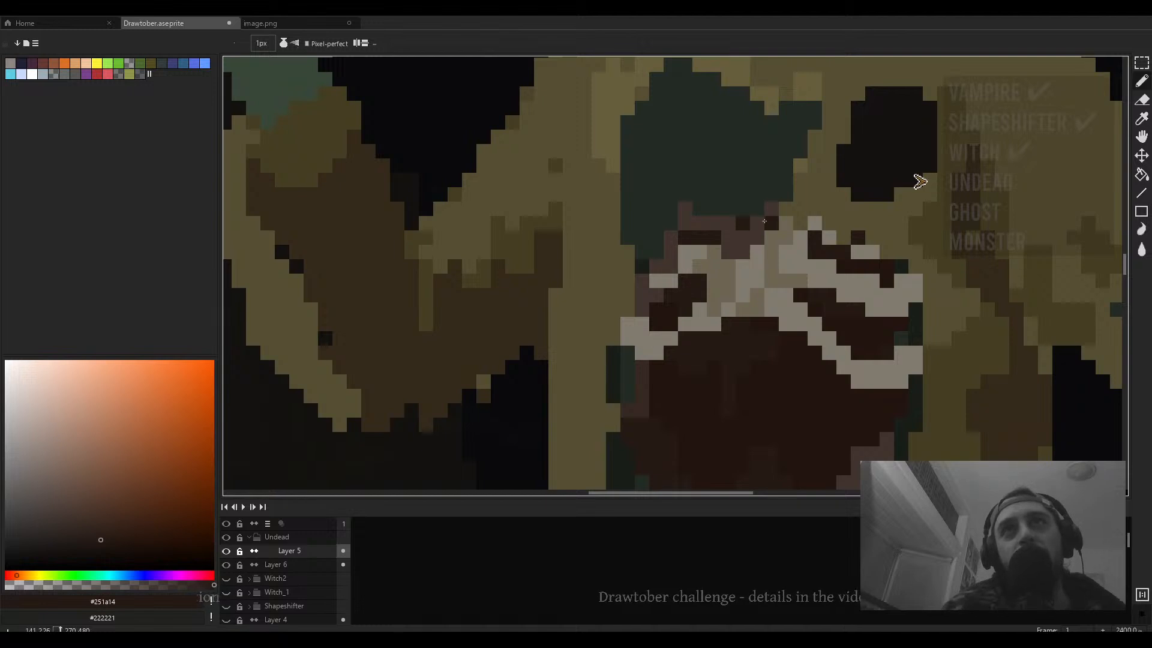
pyautogui.moveTo(770, 222); pyautogui.dragTo(770, 209)
pyautogui.click(708, 219)
pyautogui.moveTo(685, 223); pyautogui.dragTo(685, 210)
pyautogui.click(677, 251)
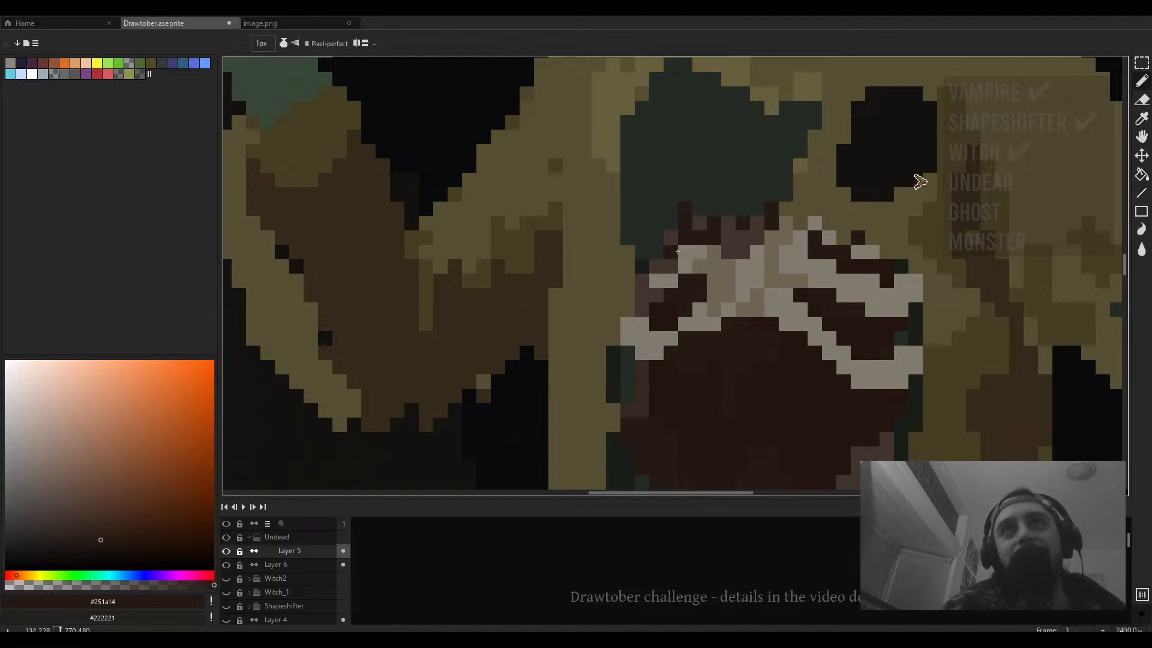
pyautogui.scroll(-6, 662, 258)
pyautogui.scroll(6, 684, 234)
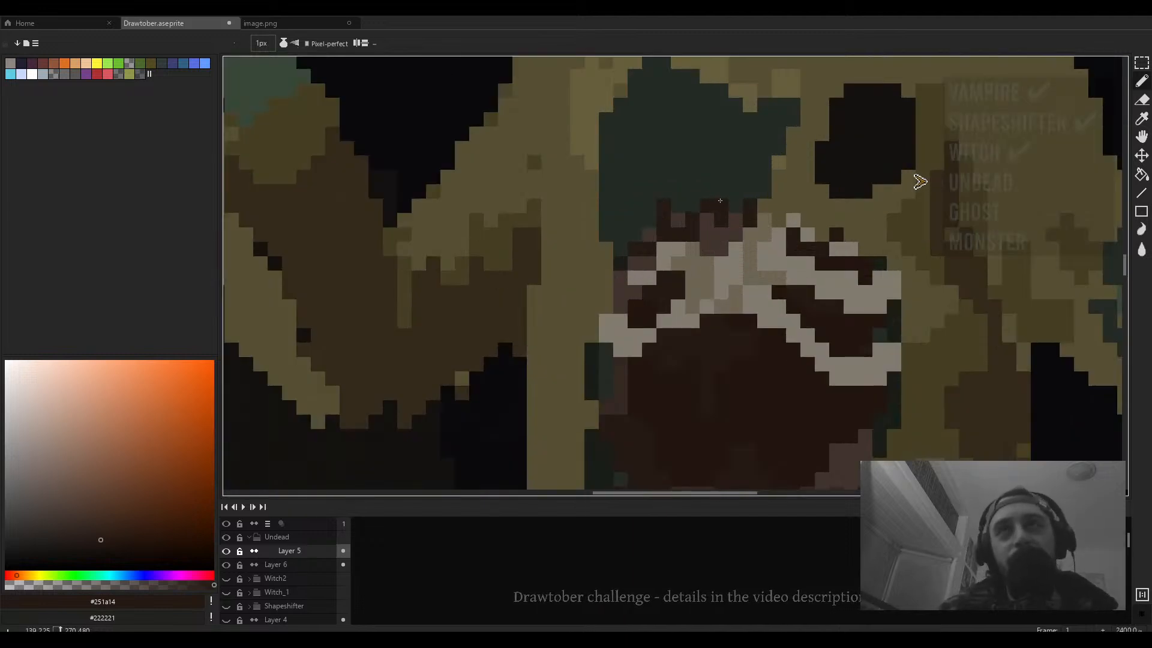
pyautogui.click(758, 184)
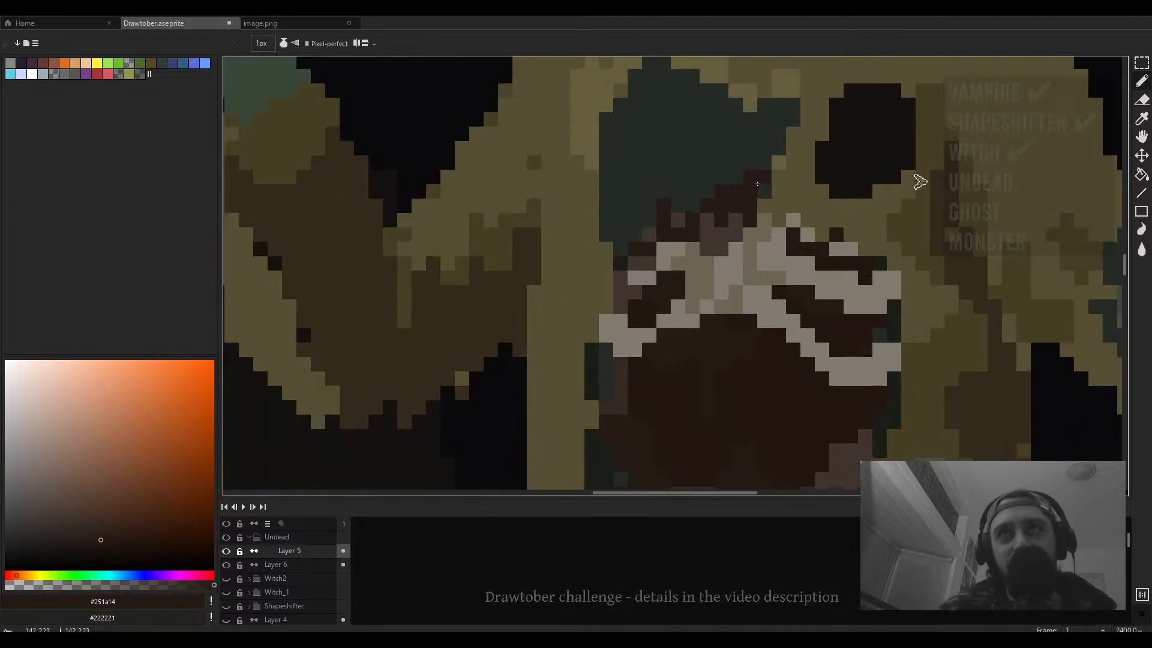
# - Sample brown #41352e and paint strokes above the teeth and along the mouth's left edge
pyautogui.scroll(-4, 771, 181)
pyautogui.scroll(4, 742, 195)
pyautogui.keyDown('alt'); pyautogui.click(766, 203); pyautogui.keyUp('alt')
pyautogui.moveTo(807, 178); pyautogui.dragTo(820, 153)
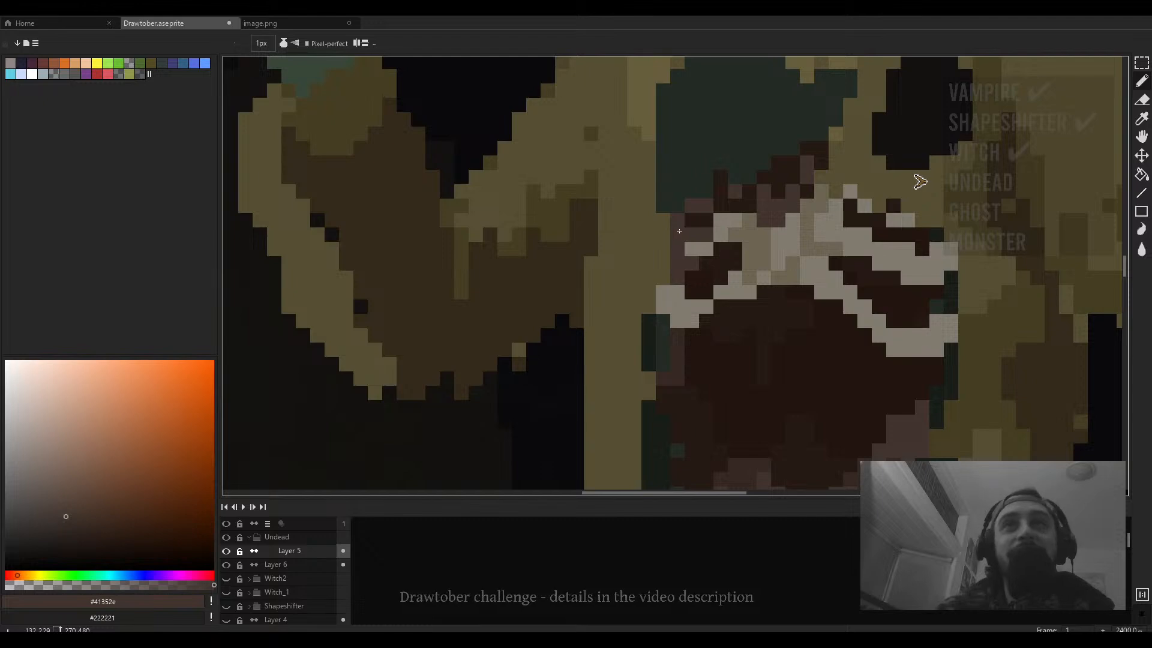
pyautogui.moveTo(632, 250); pyautogui.dragTo(720, 220)
pyautogui.moveTo(771, 291); pyautogui.dragTo(654, 306)
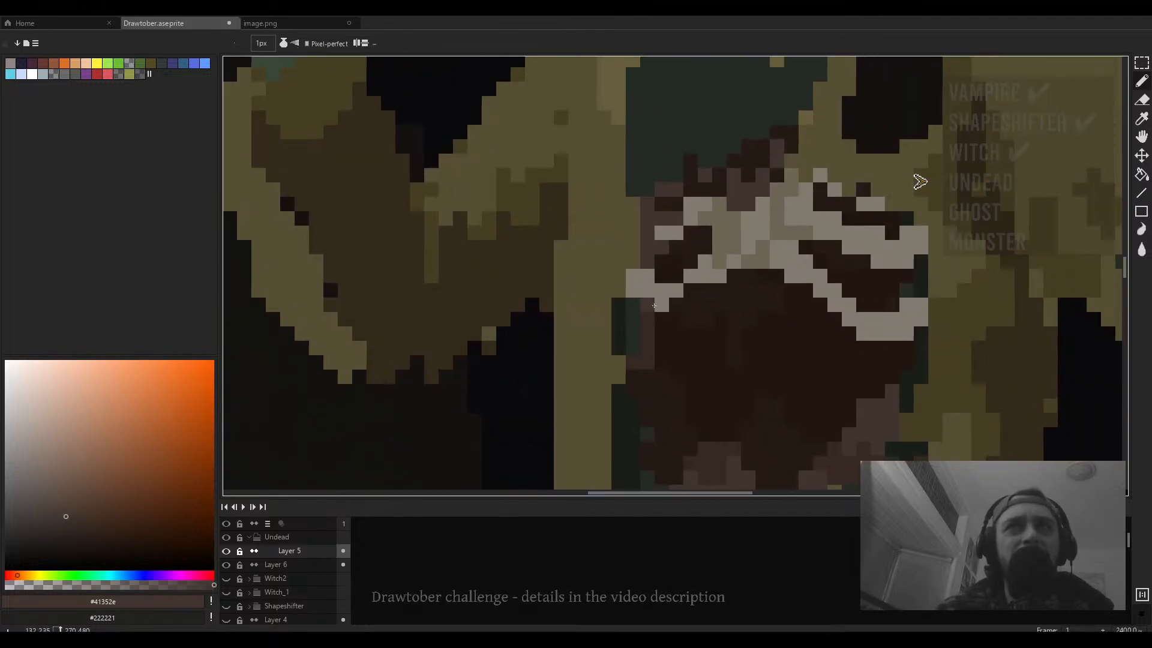
pyautogui.scroll(-2, 642, 341)
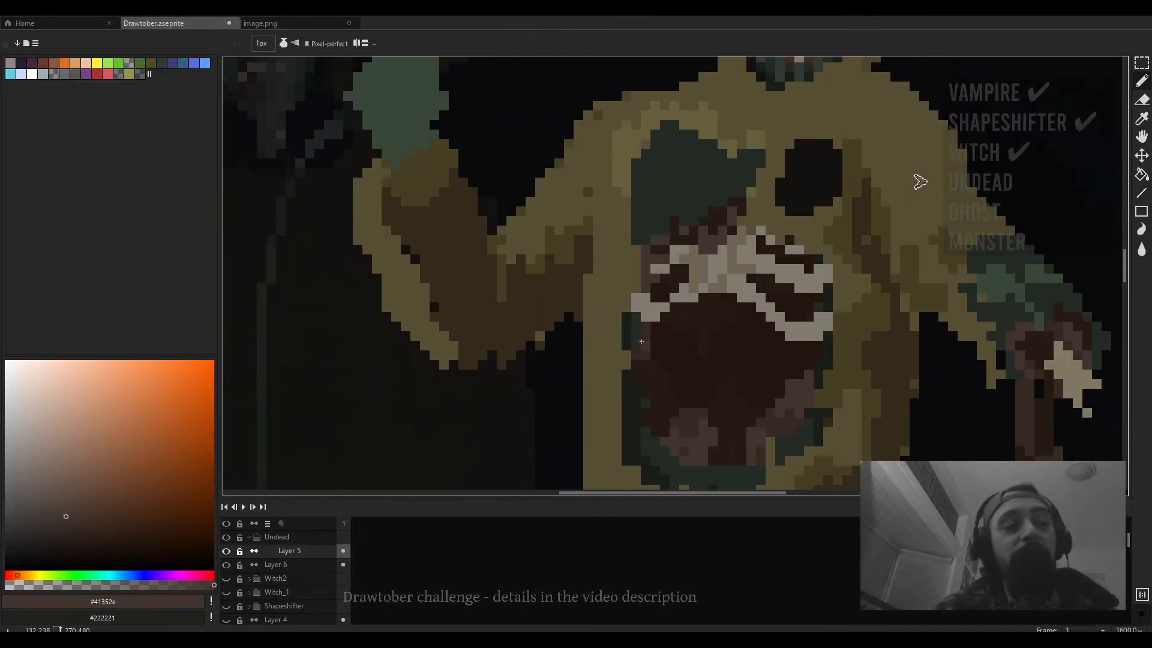
pyautogui.scroll(2, 642, 341)
# - Sample dark green #242b24 and paint a pixel at the mouth's left edge
pyautogui.keyDown('alt'); pyautogui.click(606, 290); pyautogui.keyUp('alt')
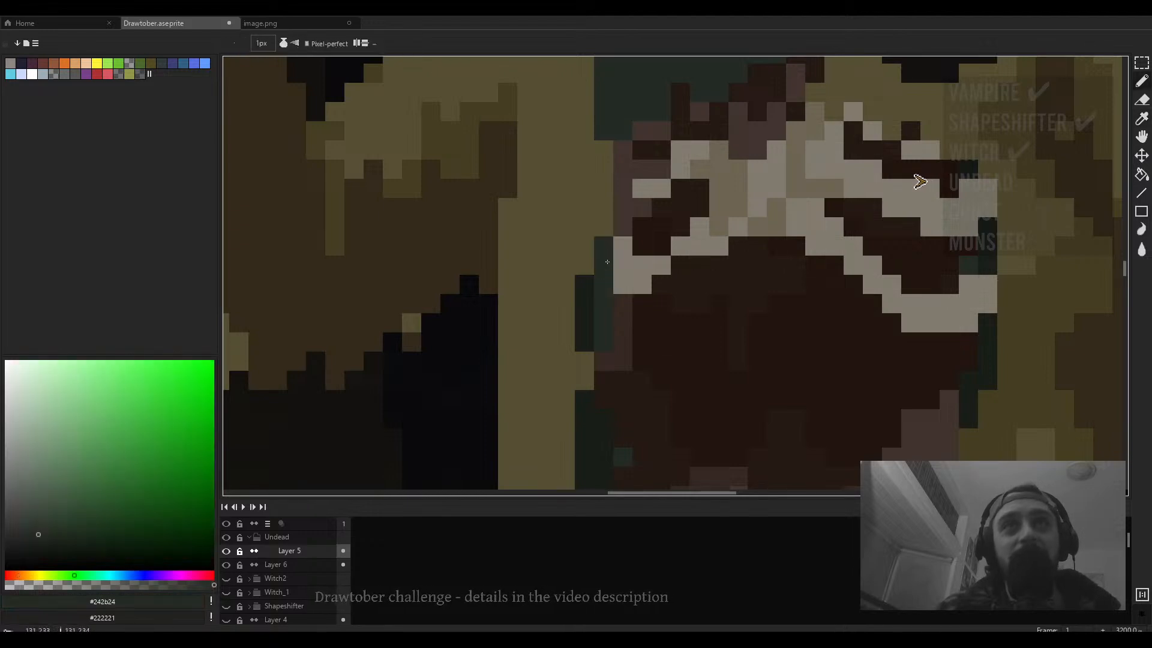
pyautogui.keyDown('alt'); pyautogui.click(645, 315); pyautogui.keyUp('alt')
pyautogui.click(640, 283)
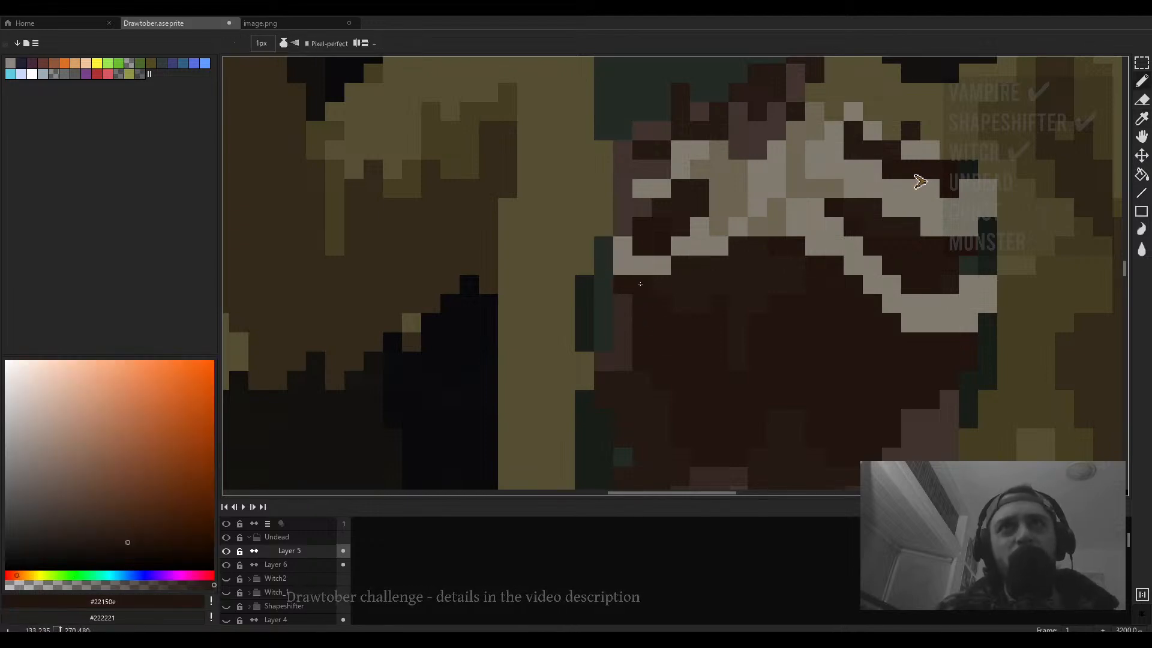
pyautogui.scroll(-5, 640, 284)
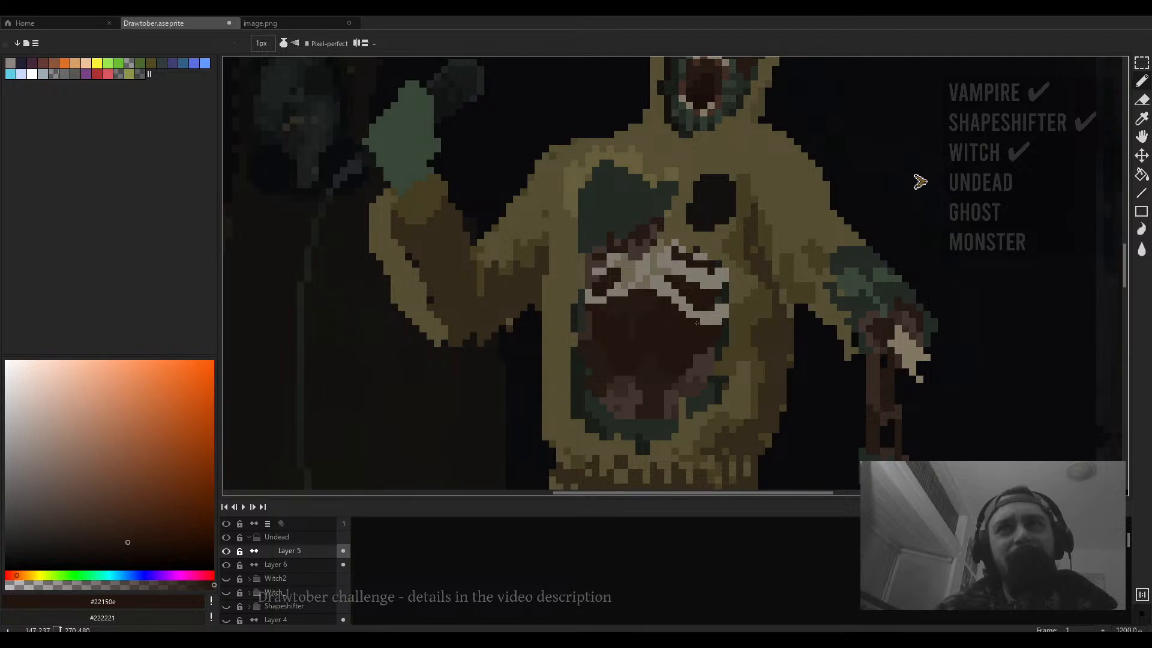
pyautogui.press('i')
pyautogui.click(640, 281)
pyautogui.press('b')
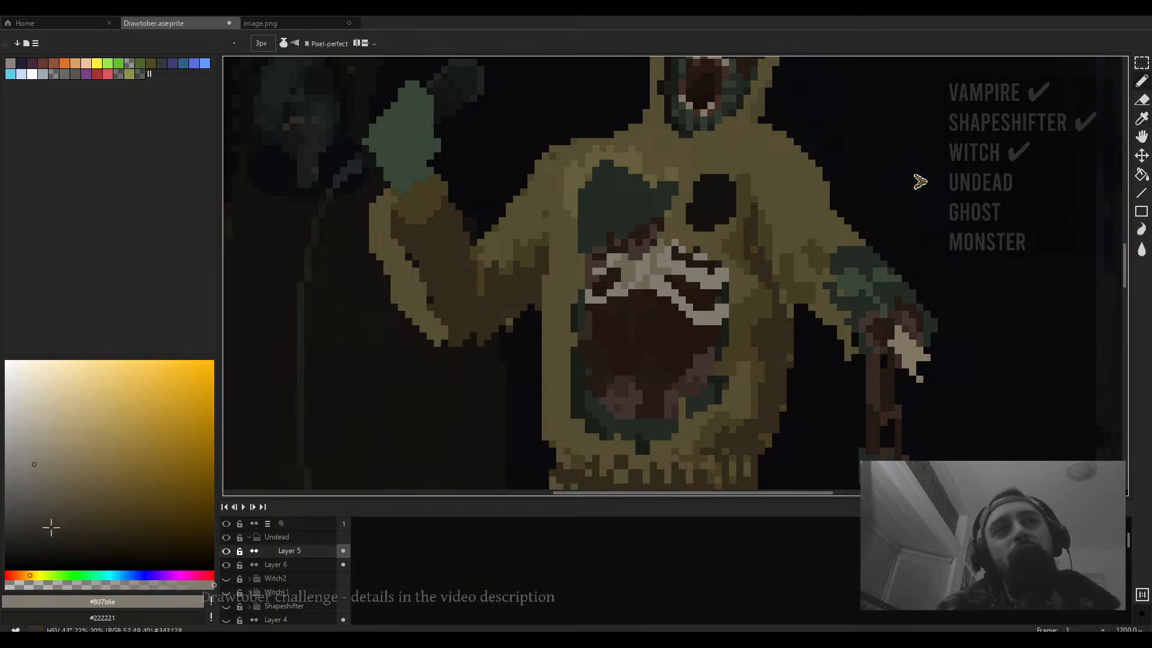
pyautogui.click(21, 576)
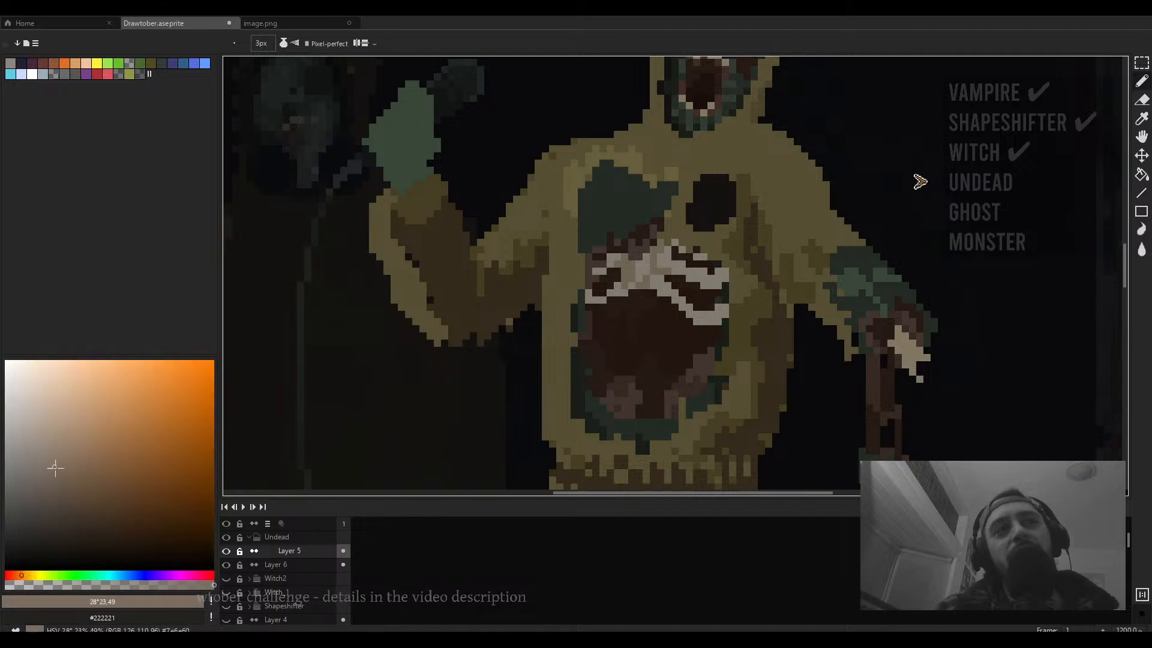
pyautogui.moveTo(57, 468); pyautogui.dragTo(63, 497)
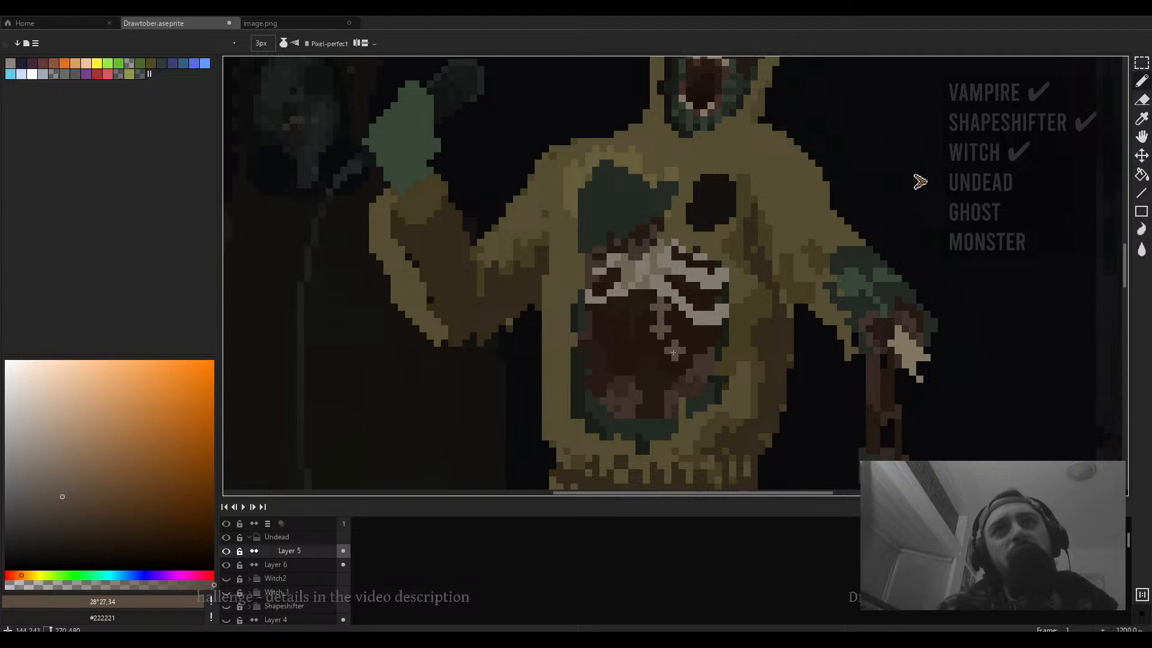
pyautogui.hotkey('ctrl', 'z')
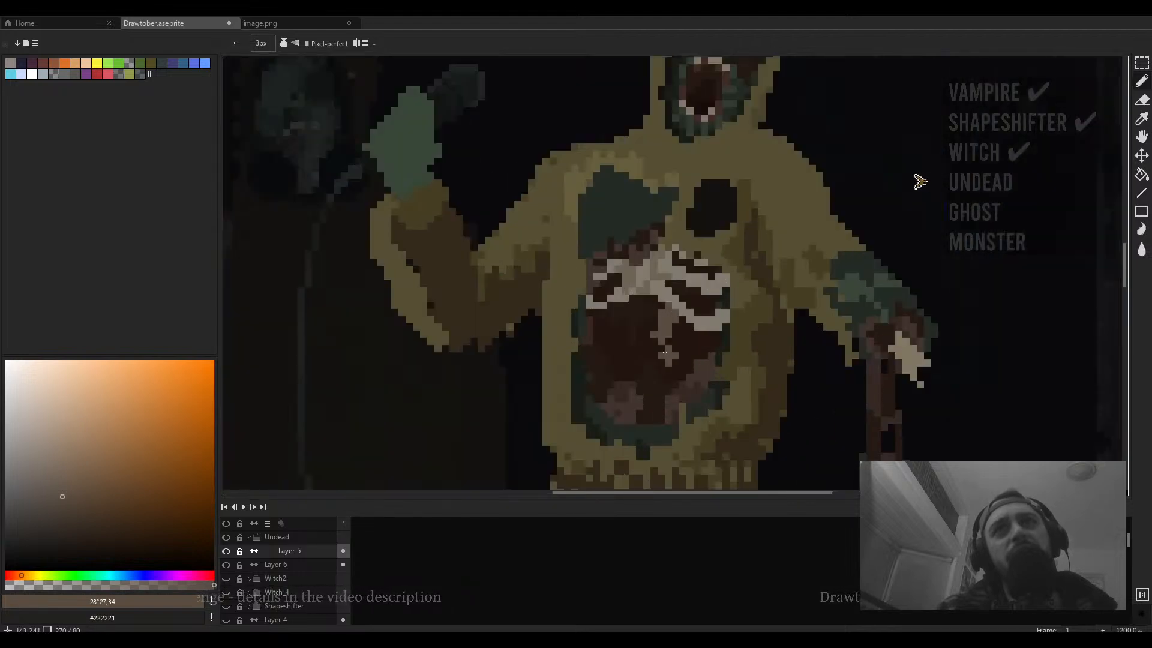
pyautogui.scroll(-3, 669, 327)
pyautogui.scroll(3, 660, 348)
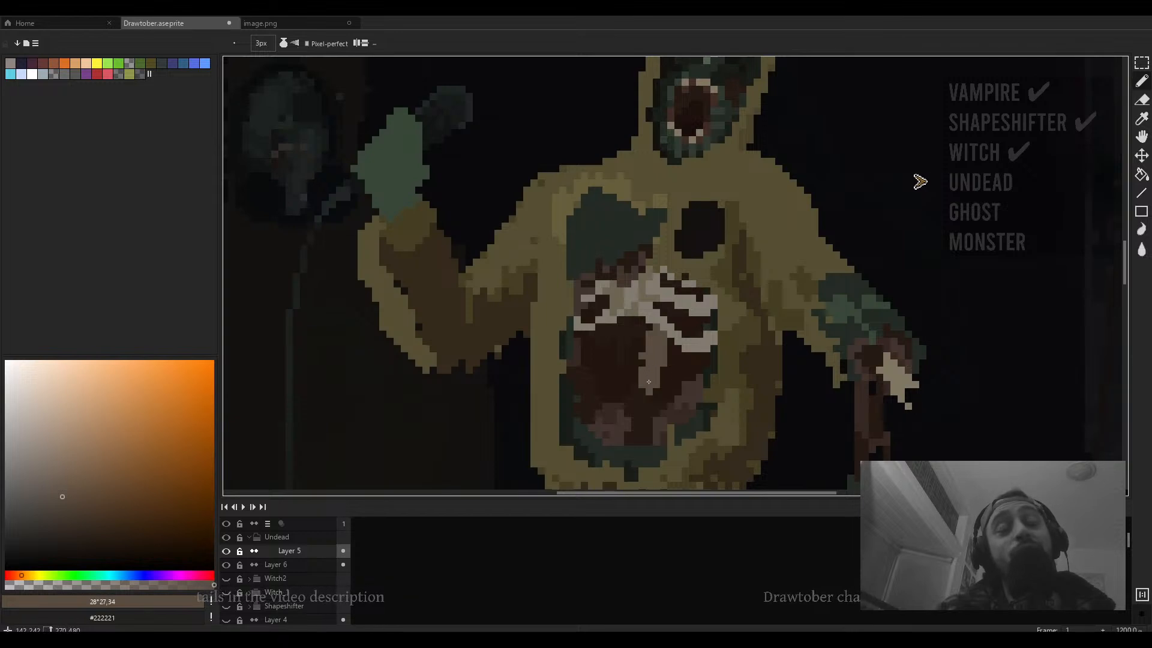
pyautogui.hscroll(1, 653, 366)
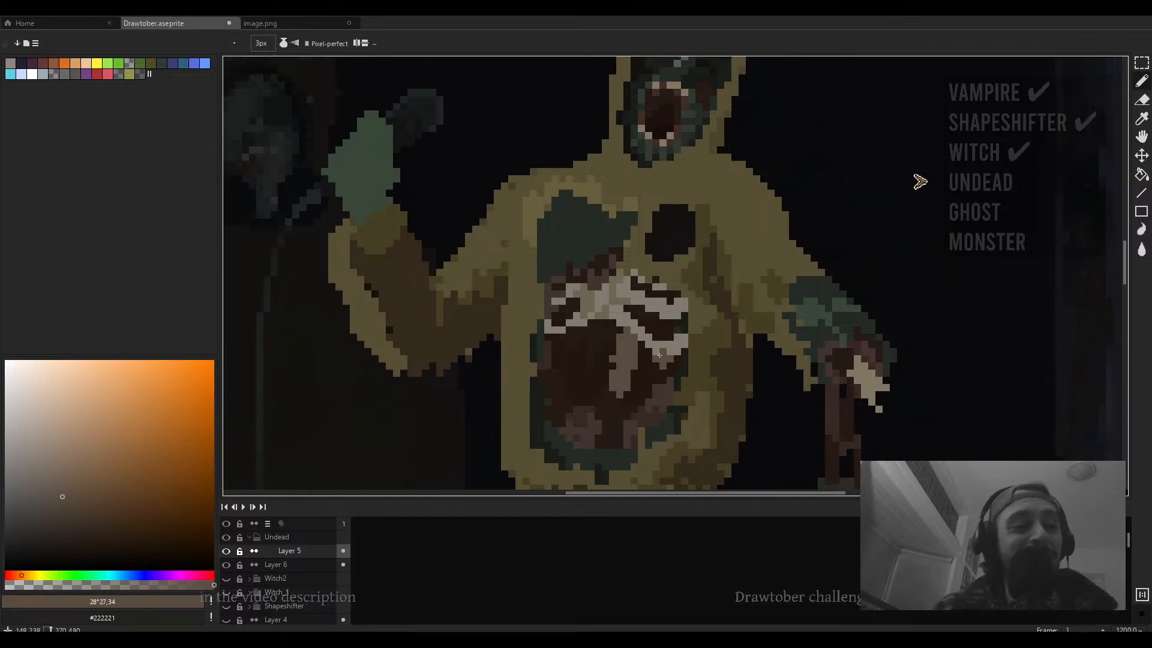
# - Sample the chest patch's green and paint strokes extending the green patch on the hoodie's upper chest
pyautogui.scroll(1, 654, 357)
pyautogui.scroll(-3, 655, 357)
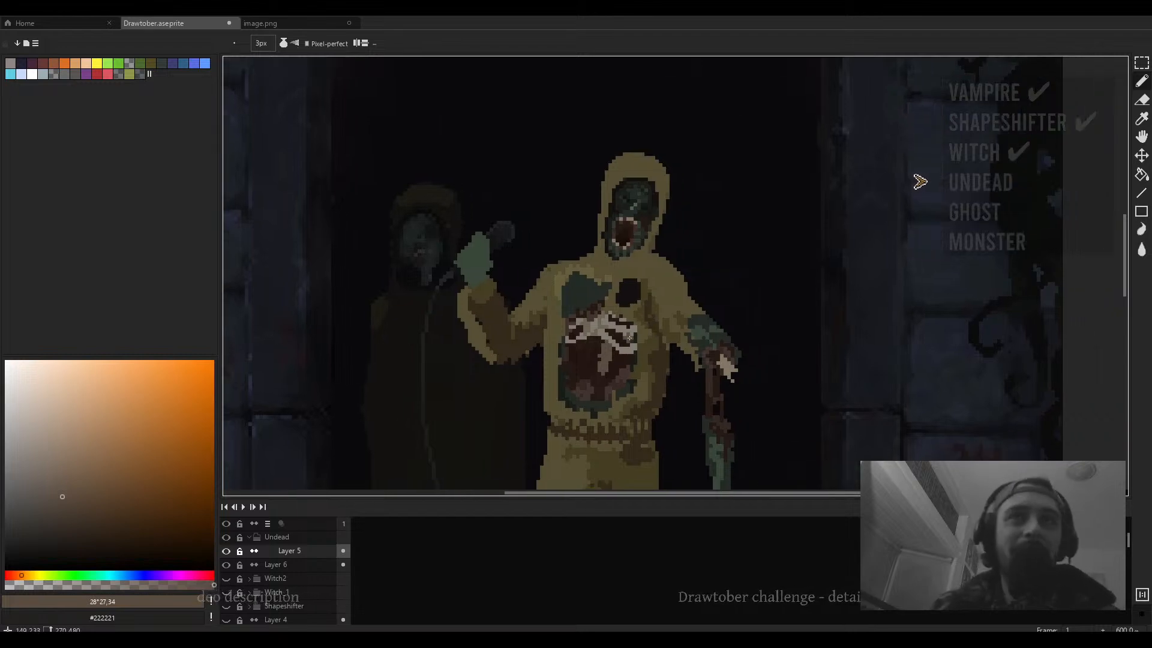
pyautogui.scroll(3, 646, 319)
pyautogui.scroll(-4, 624, 309)
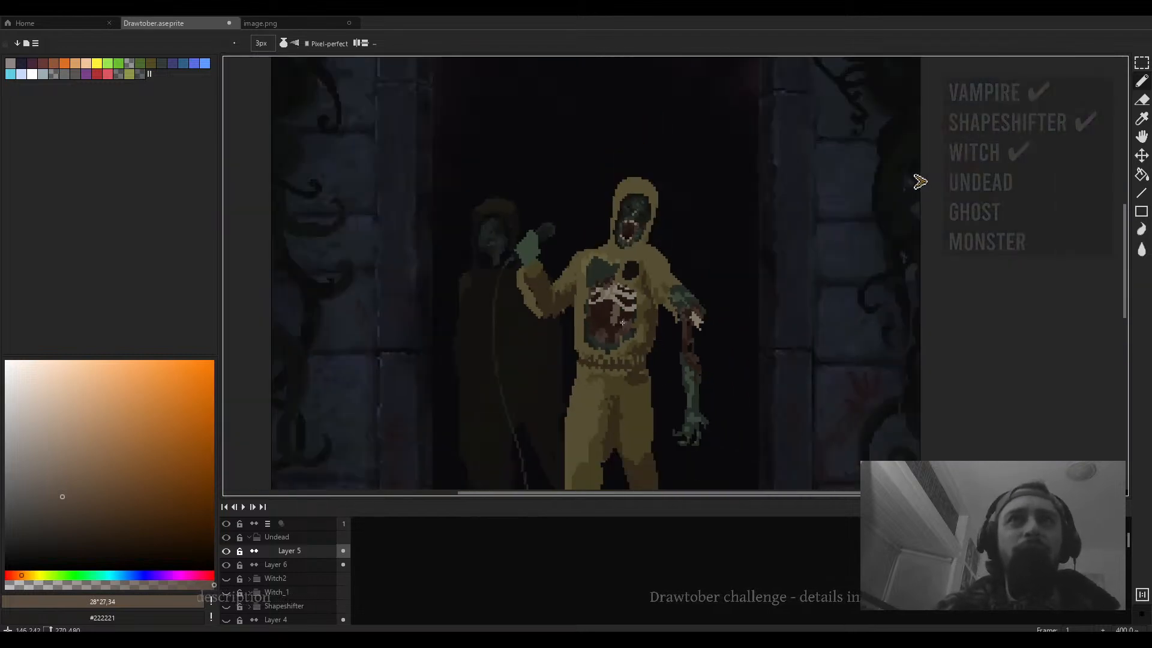
pyautogui.scroll(2, 623, 309)
pyautogui.keyDown('alt'); pyautogui.click(664, 192); pyautogui.keyUp('alt')
pyautogui.scroll(3, 597, 263)
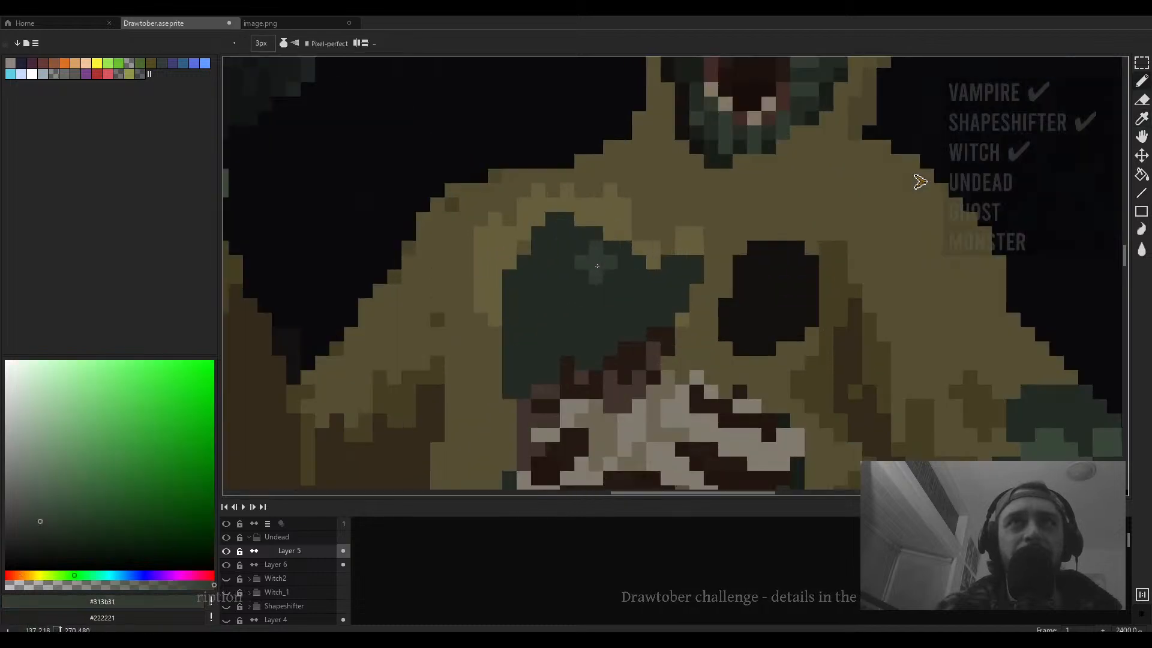
pyautogui.moveTo(538, 291)
pyautogui.mouseDown()
pyautogui.moveTo(575, 348)
pyautogui.moveTo(563, 291)
pyautogui.moveTo(596, 323)
pyautogui.mouseUp()
pyautogui.moveTo(596, 292)
pyautogui.mouseDown()
pyautogui.moveTo(626, 332)
pyautogui.moveTo(624, 303)
pyautogui.moveTo(646, 304)
pyautogui.mouseUp()
pyautogui.moveTo(603, 272)
pyautogui.mouseDown()
pyautogui.moveTo(567, 257)
pyautogui.moveTo(553, 277)
pyautogui.mouseUp()
pyautogui.moveTo(538, 342)
pyautogui.mouseDown()
pyautogui.moveTo(552, 357)
pyautogui.moveTo(529, 327)
pyautogui.moveTo(551, 350)
pyautogui.mouseUp()
# - Sample dark green #242b24, set the brush to 1px, and paint shading pixels along the green patch's lower right edge
pyautogui.scroll(-4, 586, 326)
pyautogui.scroll(4, 595, 327)
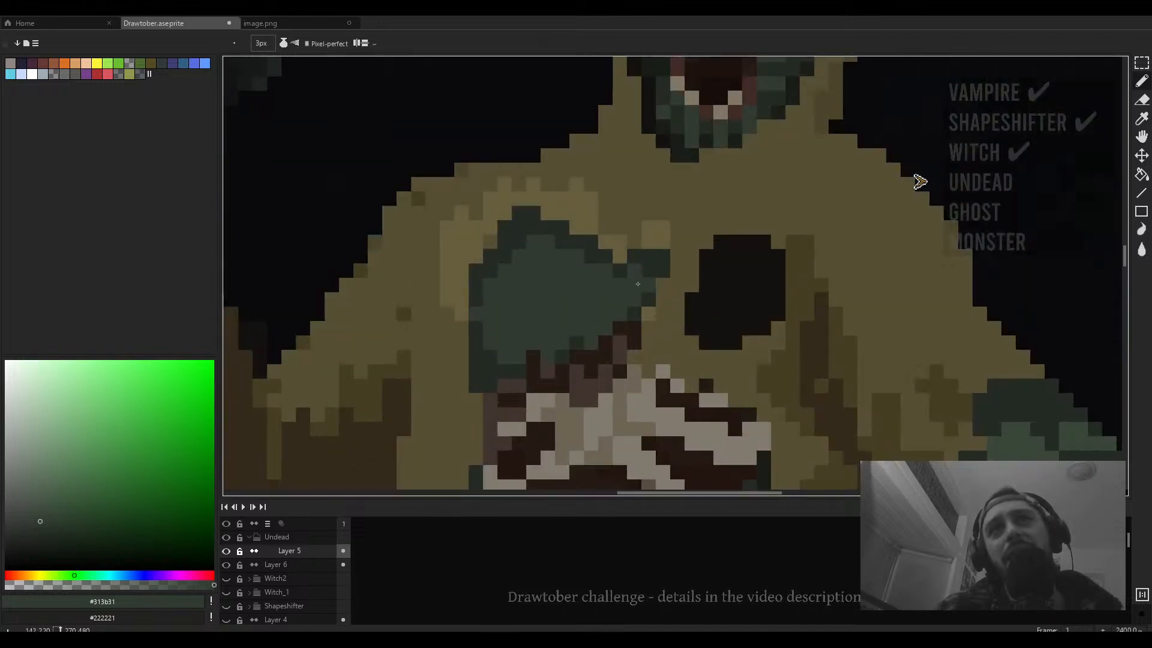
pyautogui.keyDown('alt'); pyautogui.click(576, 340); pyautogui.keyUp('alt')
pyautogui.press('-')
pyautogui.press('-')
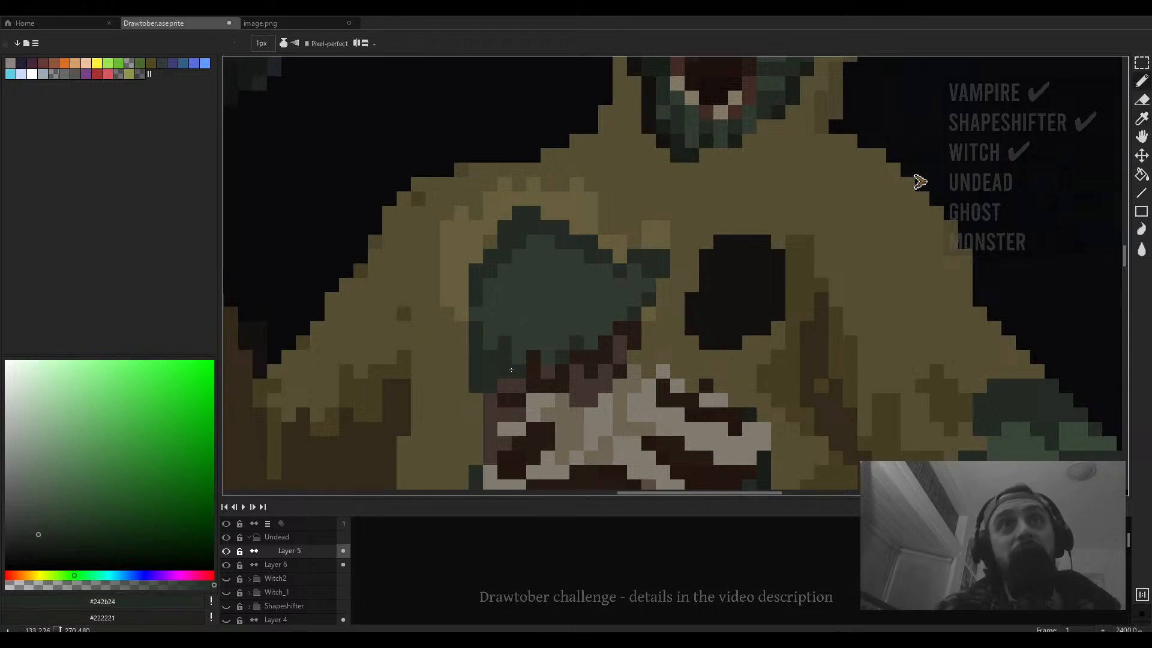
pyautogui.click(590, 314)
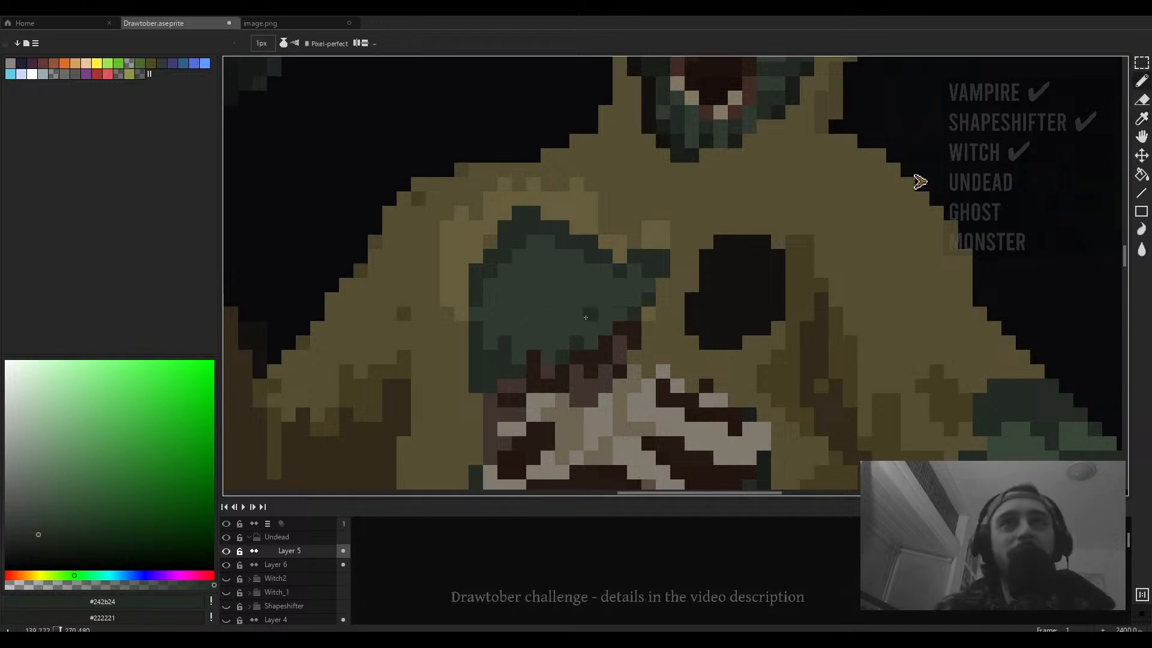
pyautogui.click(605, 327)
pyautogui.moveTo(605, 314); pyautogui.dragTo(619, 314)
pyautogui.click(604, 285)
pyautogui.click(620, 298)
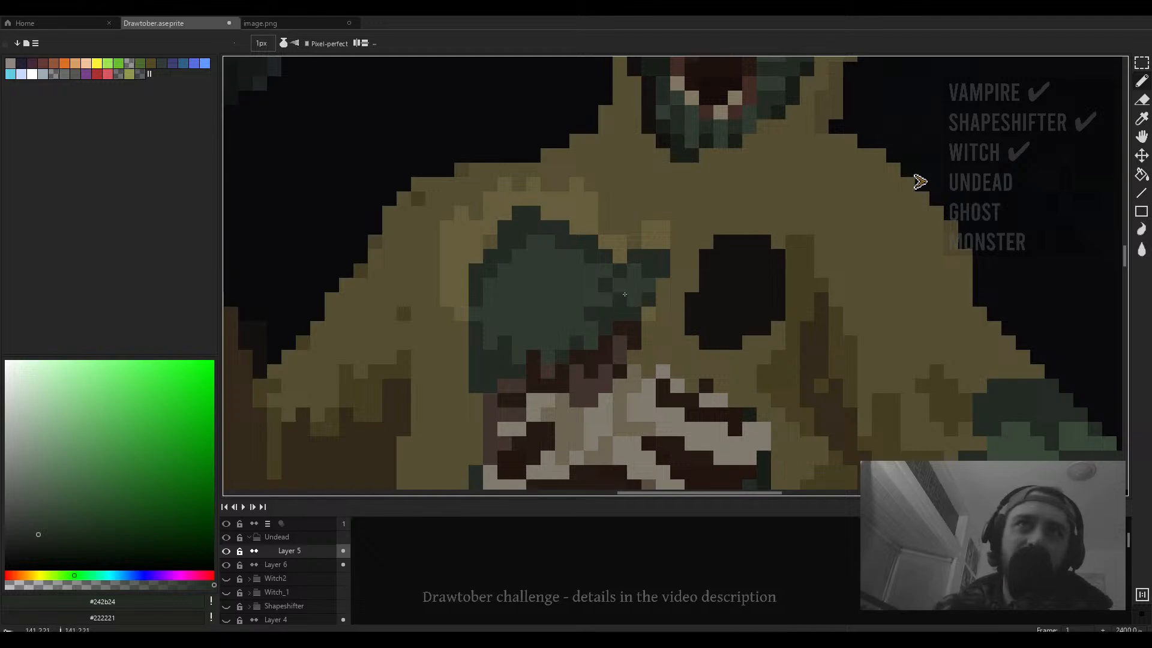
pyautogui.click(619, 285)
pyautogui.click(633, 299)
pyautogui.click(633, 284)
pyautogui.click(634, 270)
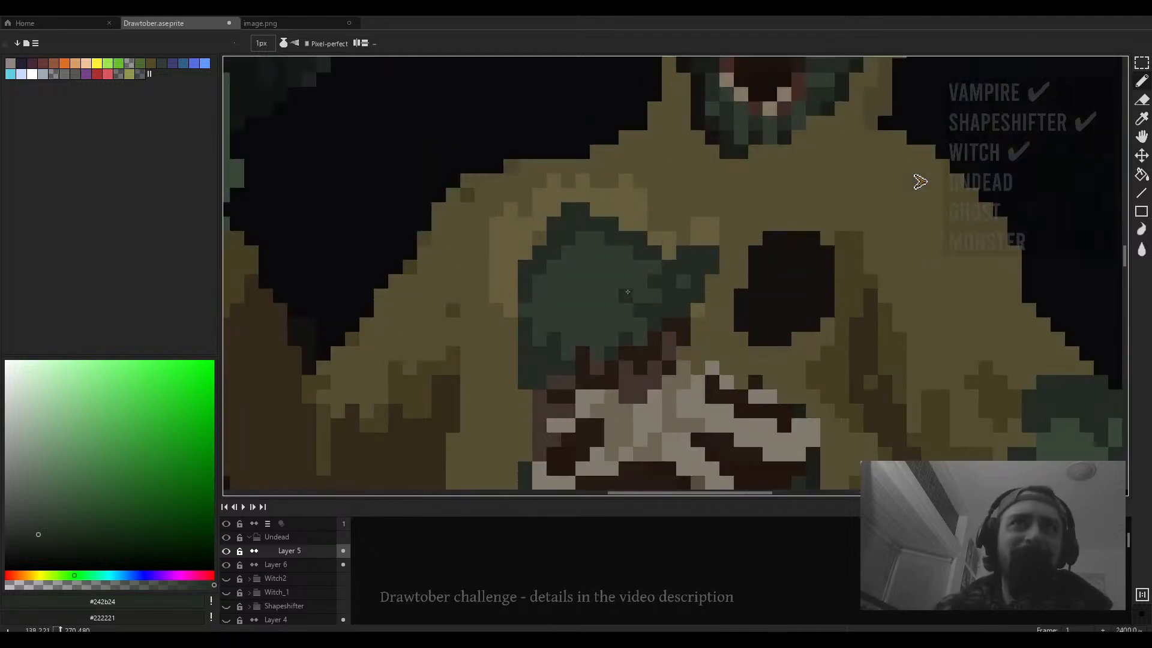
# - Paint dark green #242b24 pixels on the upper part of the green chest patch
pyautogui.click(597, 237)
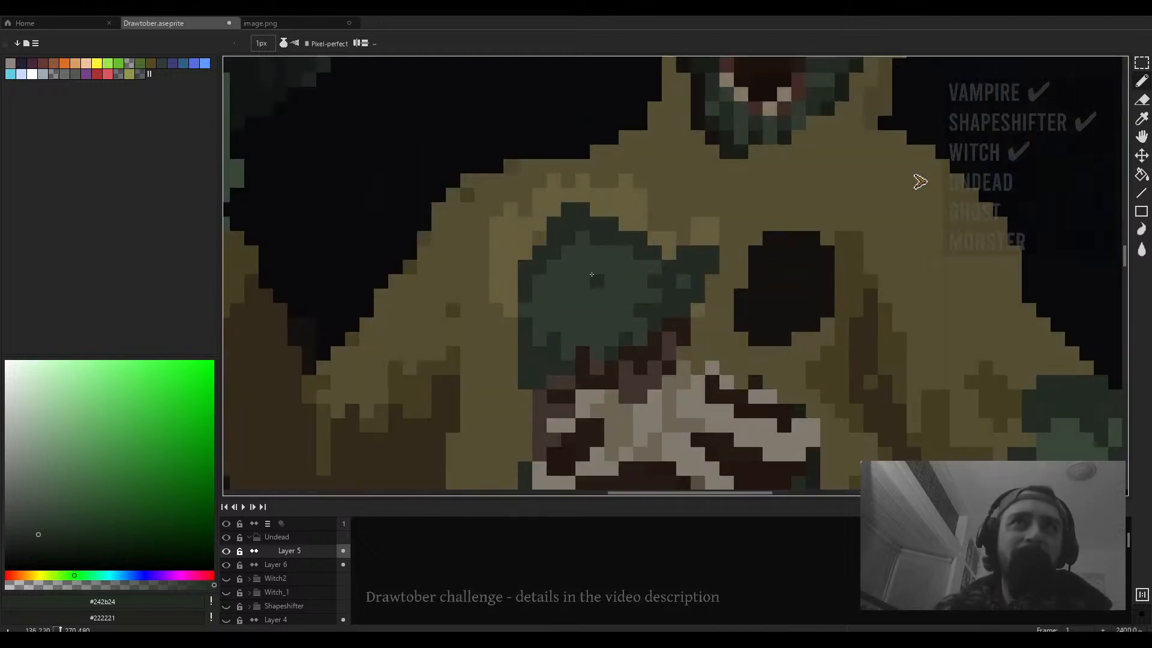
pyautogui.click(596, 266)
pyautogui.click(611, 253)
pyautogui.click(626, 253)
pyautogui.scroll(-4, 624, 262)
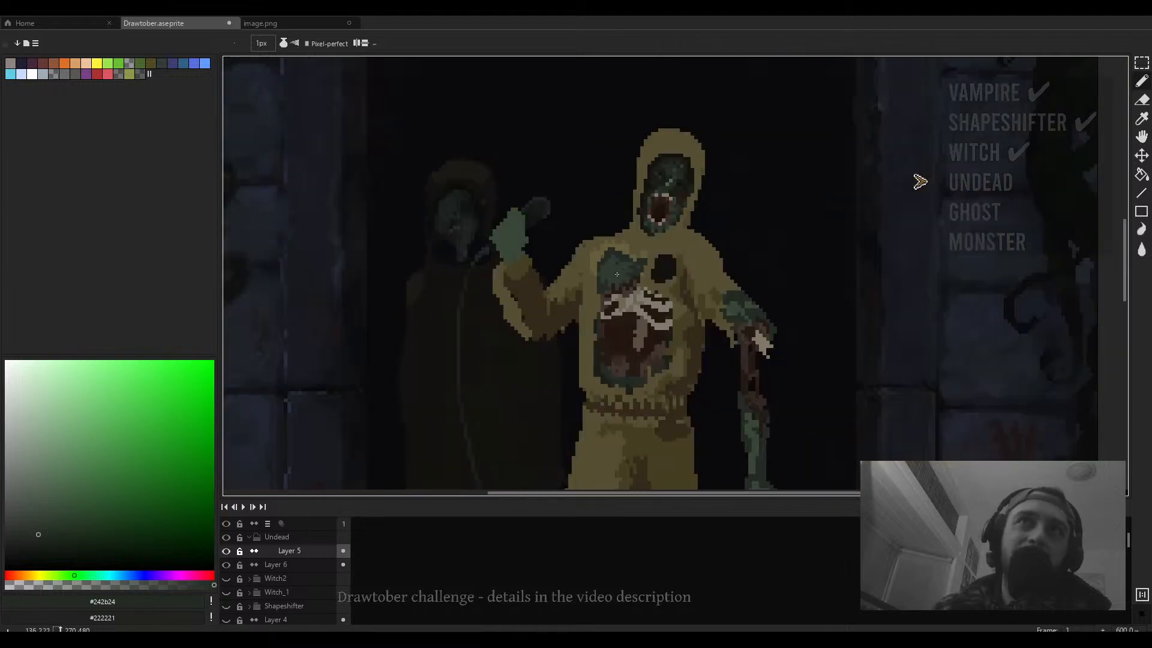
pyautogui.scroll(3, 613, 268)
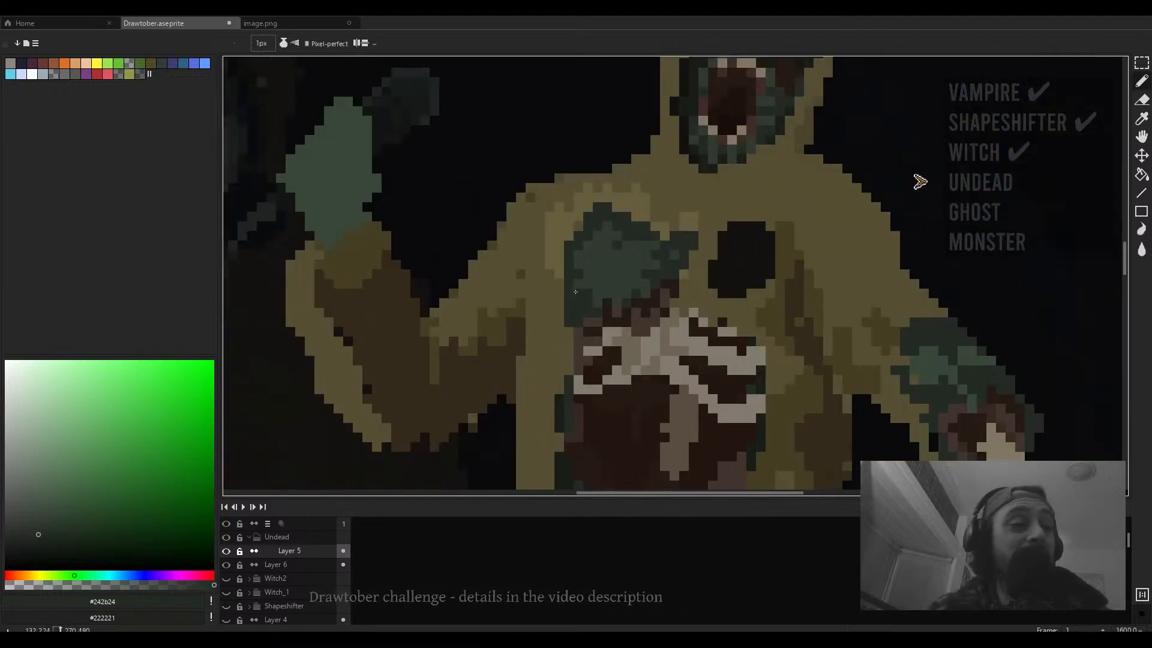
pyautogui.scroll(-2, 592, 294)
pyautogui.scroll(2, 594, 286)
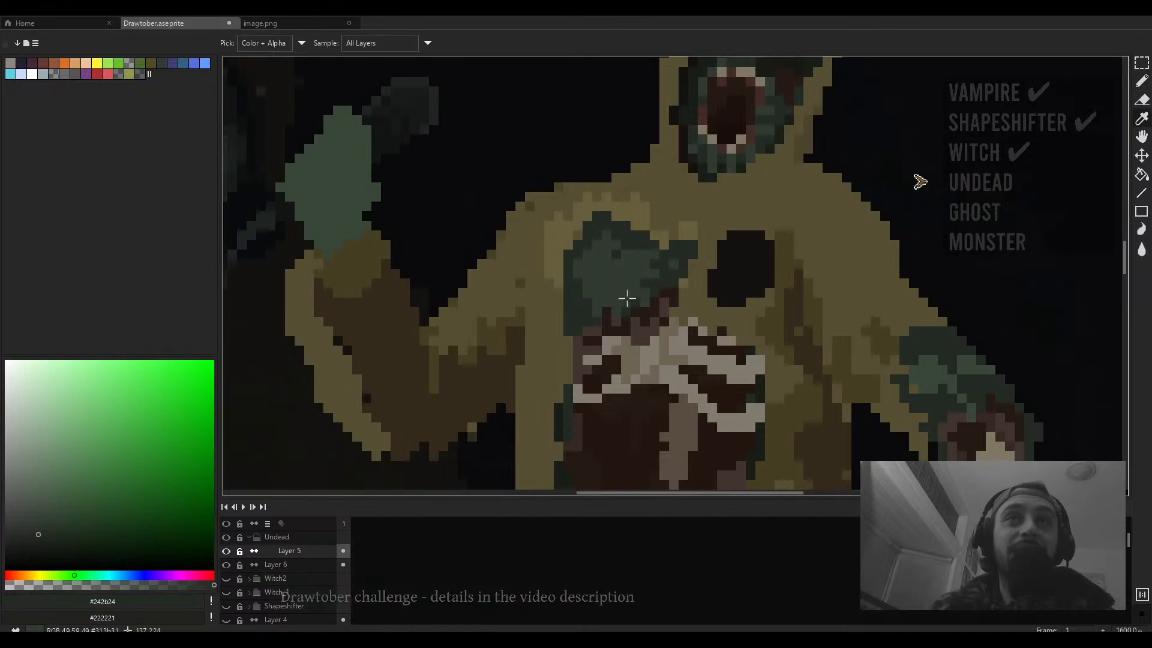
# - Sample near-black #181d18 and paint a dark line along the green patch's left edge
pyautogui.keyDown('alt'); pyautogui.click(761, 386); pyautogui.keyUp('alt')
pyautogui.scroll(1, 569, 302)
pyautogui.moveTo(568, 289); pyautogui.dragTo(569, 343)
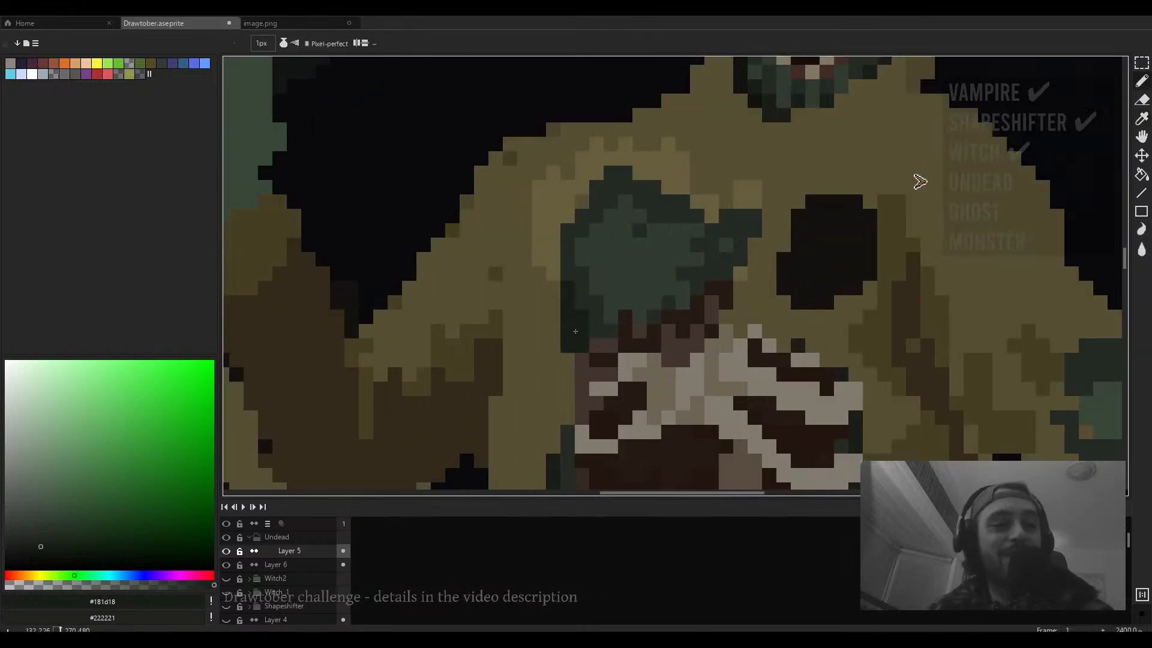
pyautogui.click(590, 333)
pyautogui.scroll(-3, 591, 330)
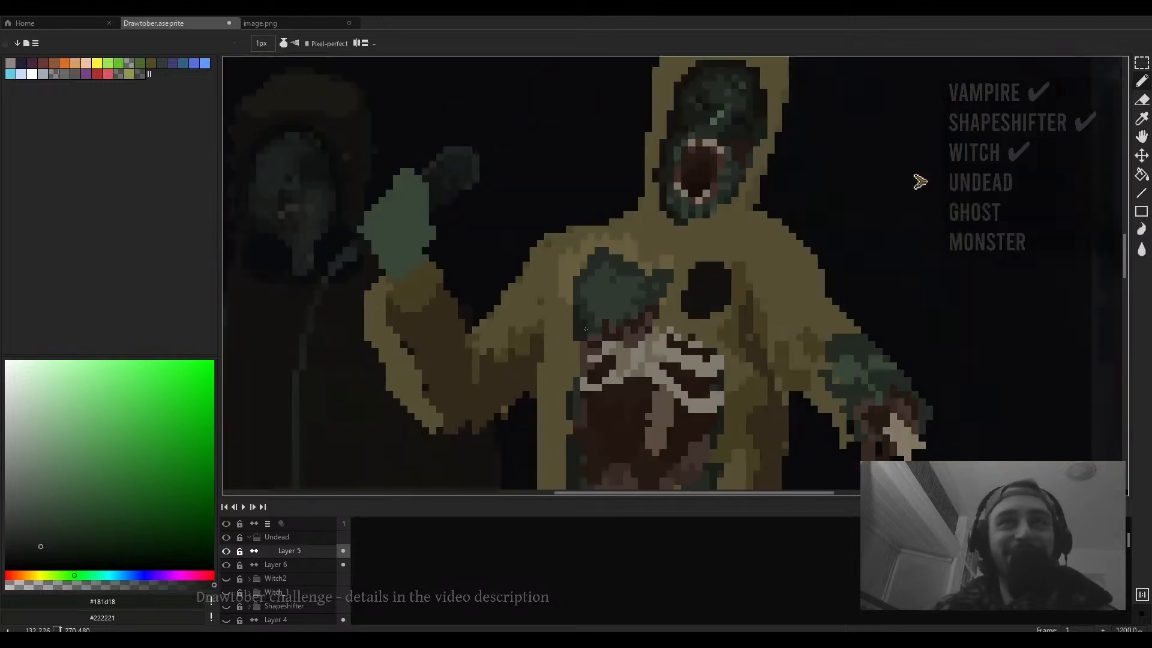
pyautogui.moveTo(602, 339)
pyautogui.mouseDown()
pyautogui.moveTo(623, 262)
pyautogui.moveTo(642, 335)
pyautogui.moveTo(641, 180)
pyautogui.mouseUp()
pyautogui.scroll(3, 622, 263)
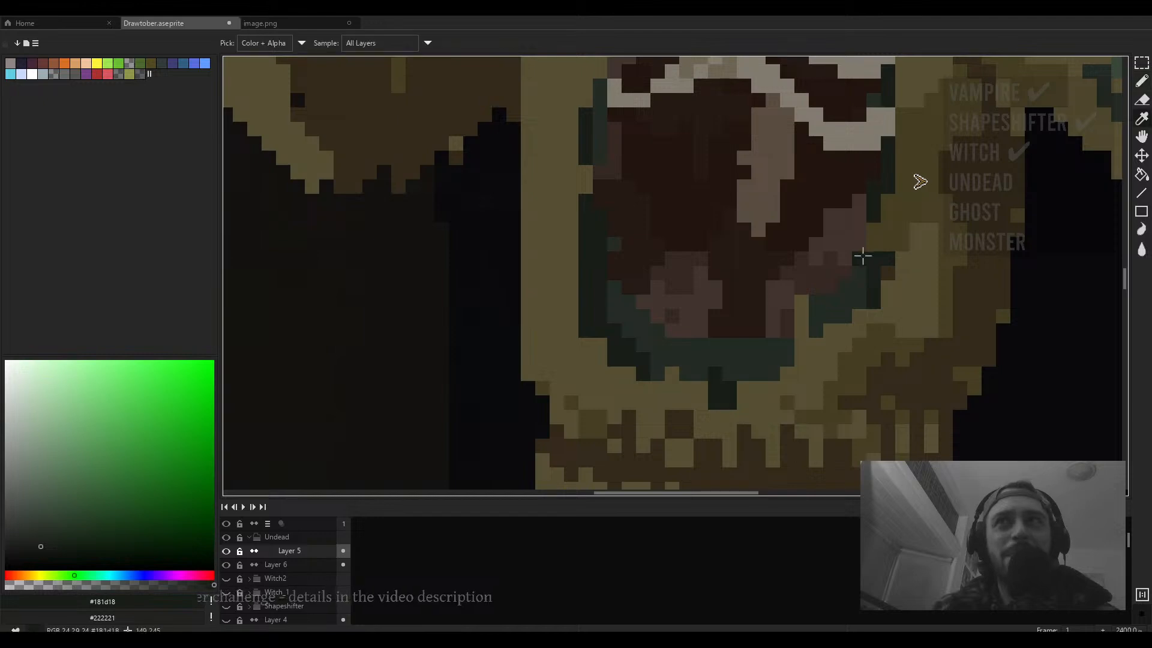
pyautogui.click(54, 549)
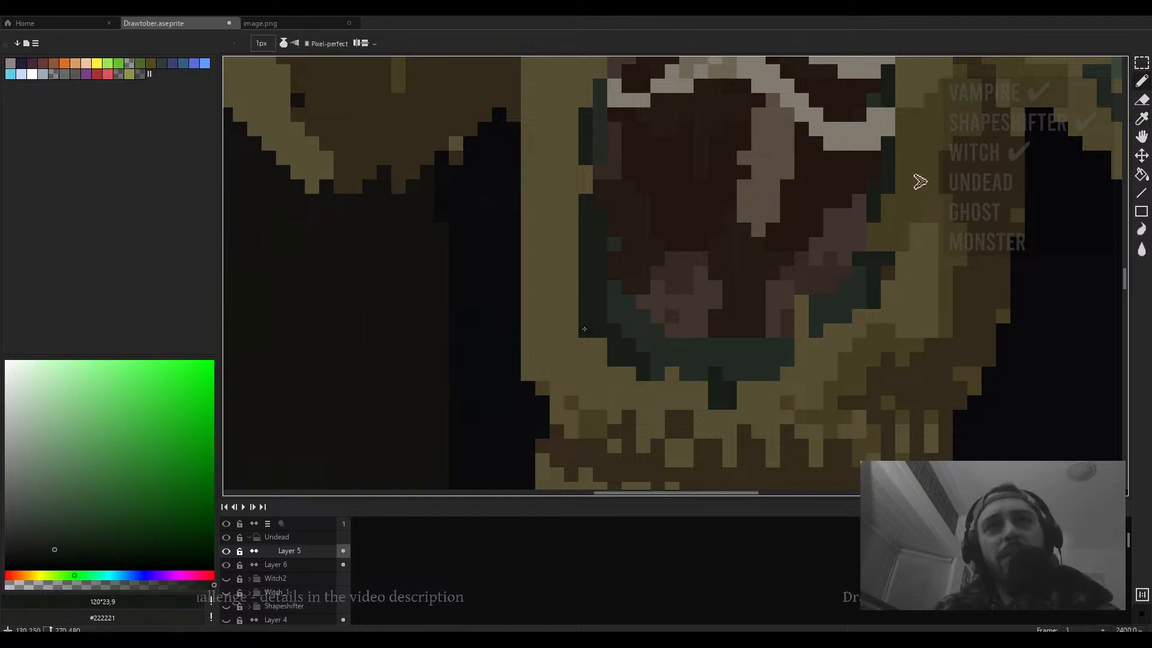
pyautogui.scroll(-6, 614, 235)
pyautogui.scroll(4, 615, 235)
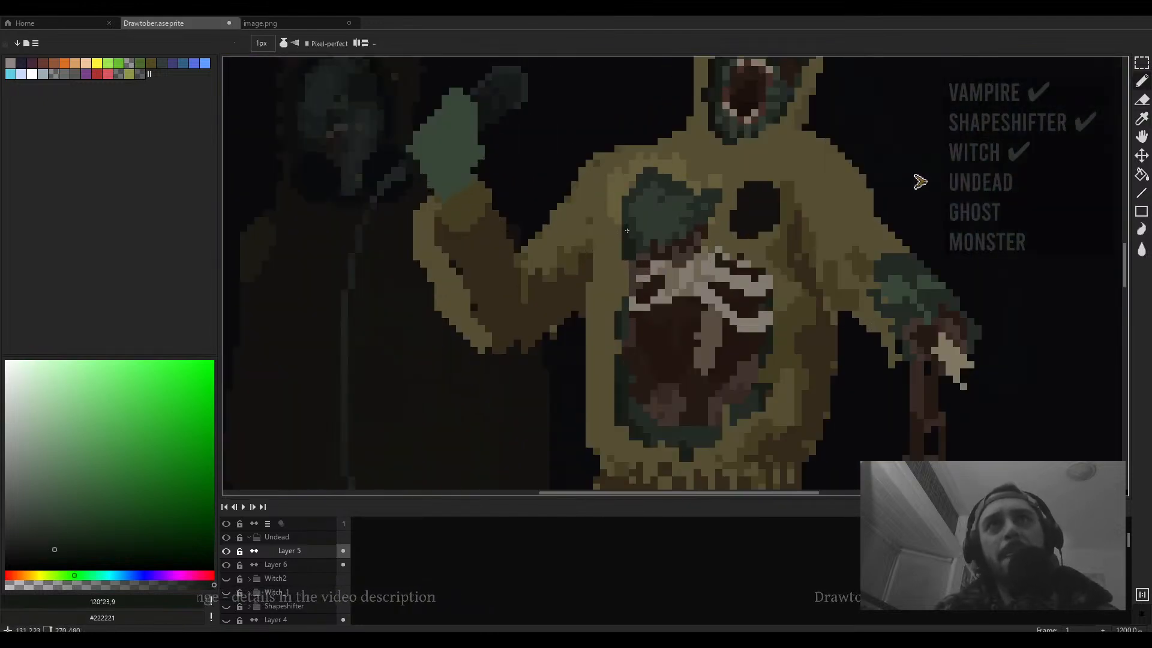
pyautogui.scroll(-4, 624, 240)
pyautogui.scroll(3, 651, 222)
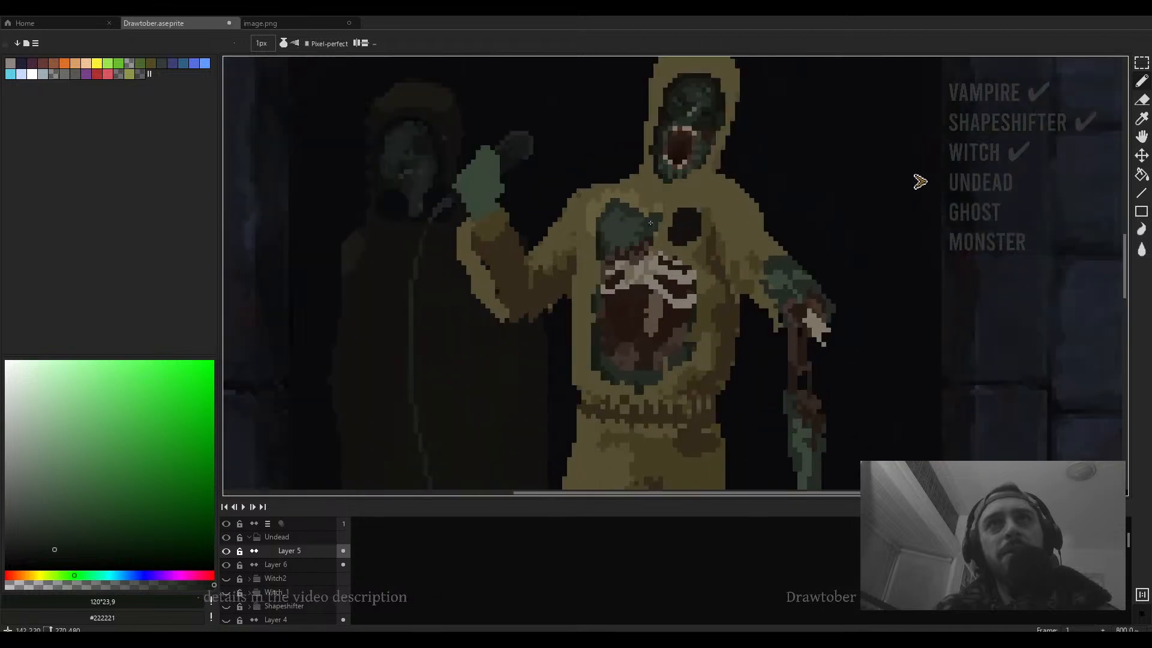
pyautogui.scroll(2, 656, 230)
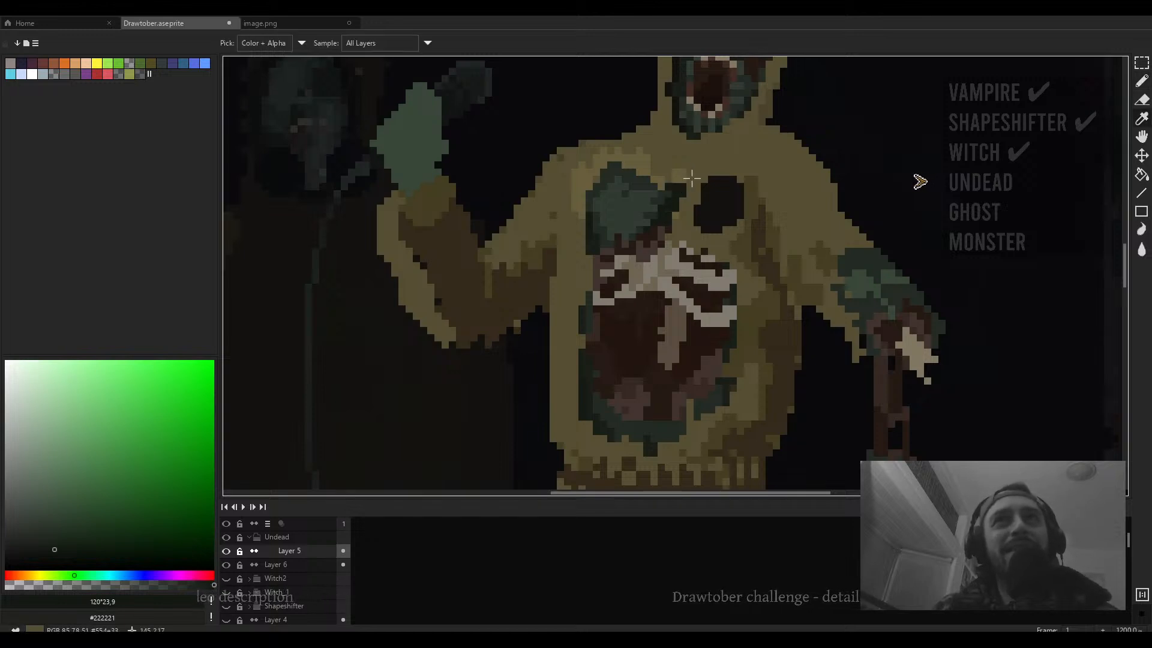
# - Sample hoodie yellow #554e33 and paint a stroke beside the green patch's upper right edge
pyautogui.keyDown('alt'); pyautogui.click(685, 171); pyautogui.keyUp('alt')
pyautogui.moveTo(685, 179); pyautogui.dragTo(695, 221)
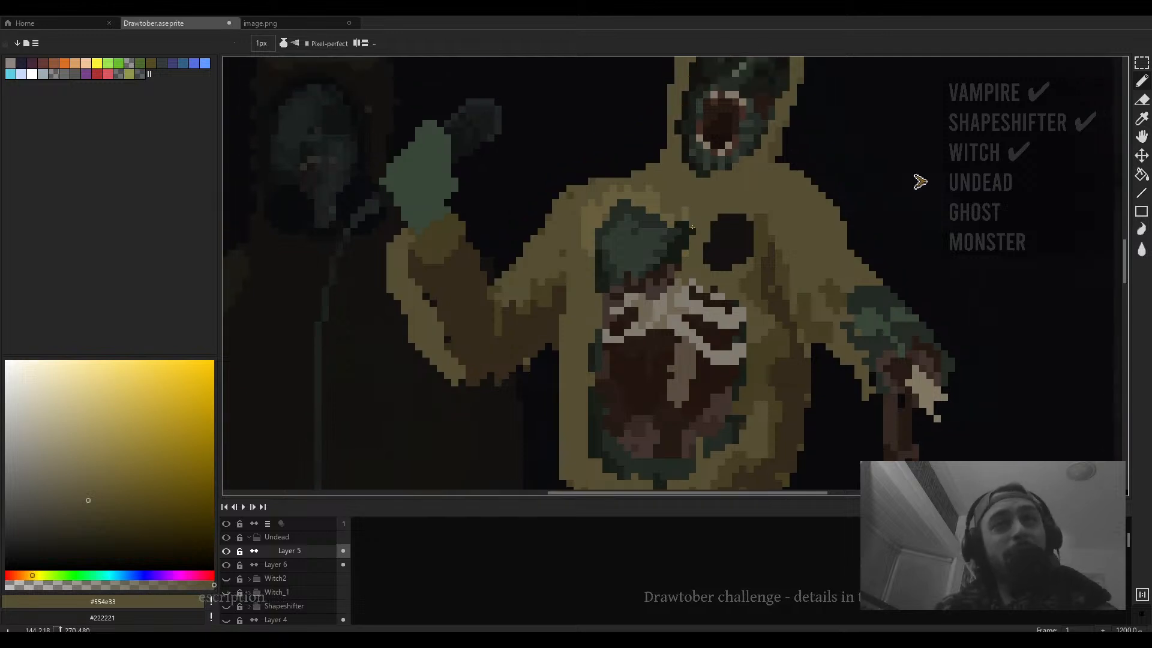
# - Erase stray pixels below the raised arm with a 2px eraser, then return to the pencil
pyautogui.scroll(-4, 700, 217)
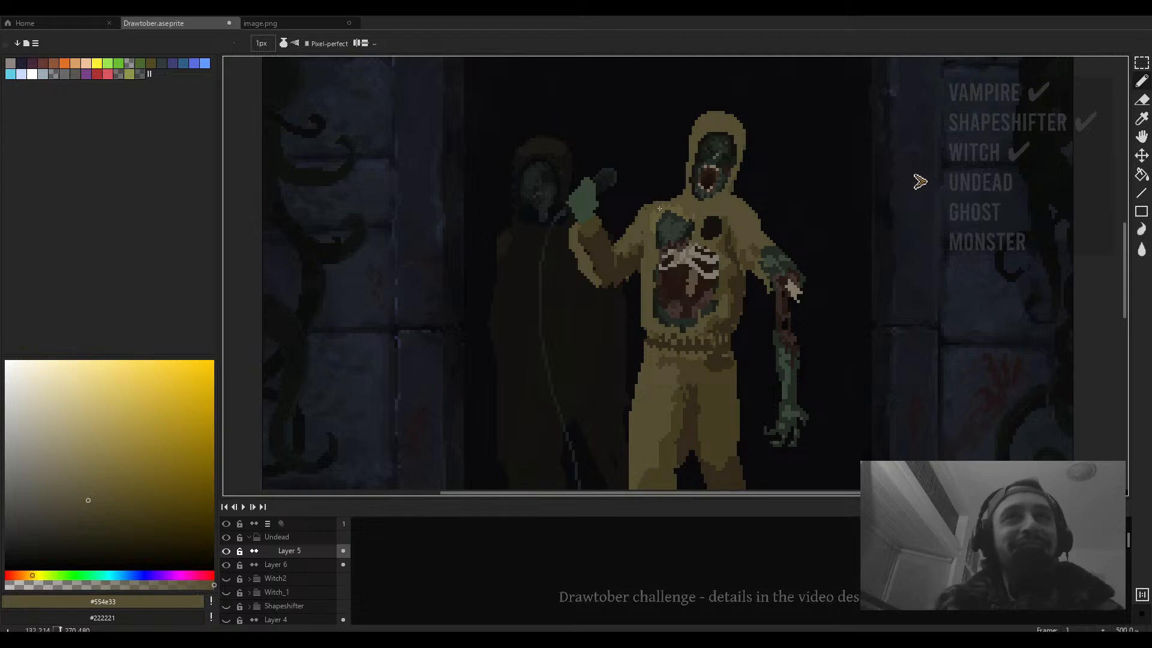
pyautogui.scroll(2, 627, 291)
pyautogui.press('e')
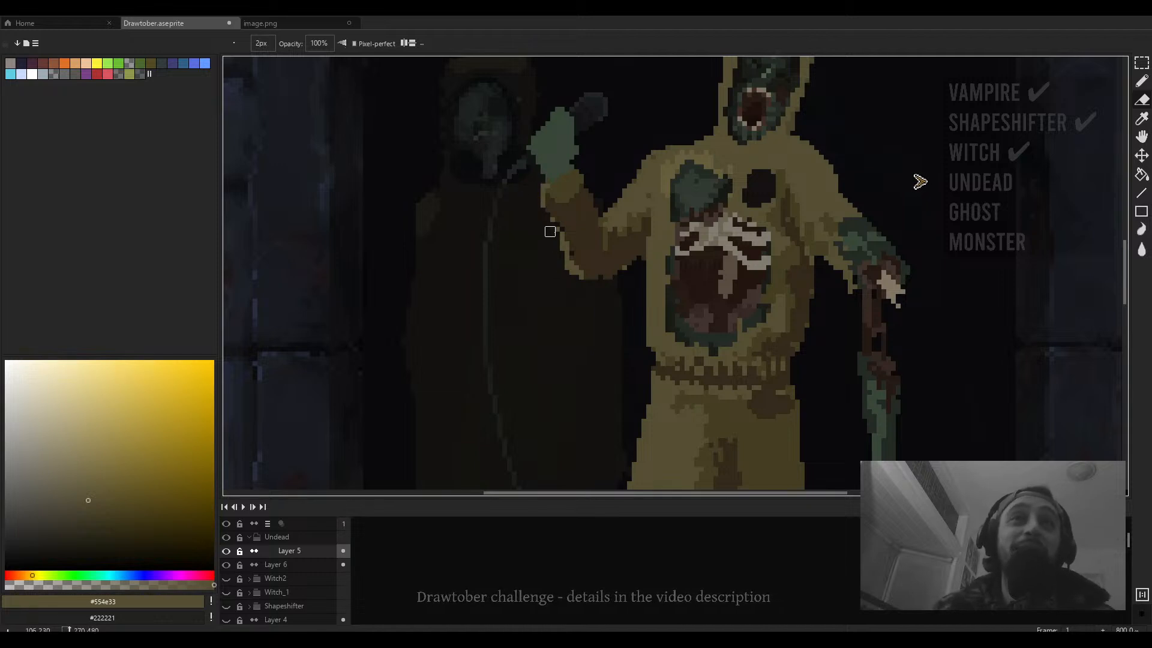
pyautogui.moveTo(555, 236)
pyautogui.mouseDown()
pyautogui.moveTo(565, 264)
pyautogui.moveTo(622, 282)
pyautogui.moveTo(630, 315)
pyautogui.mouseUp()
pyautogui.press('b')
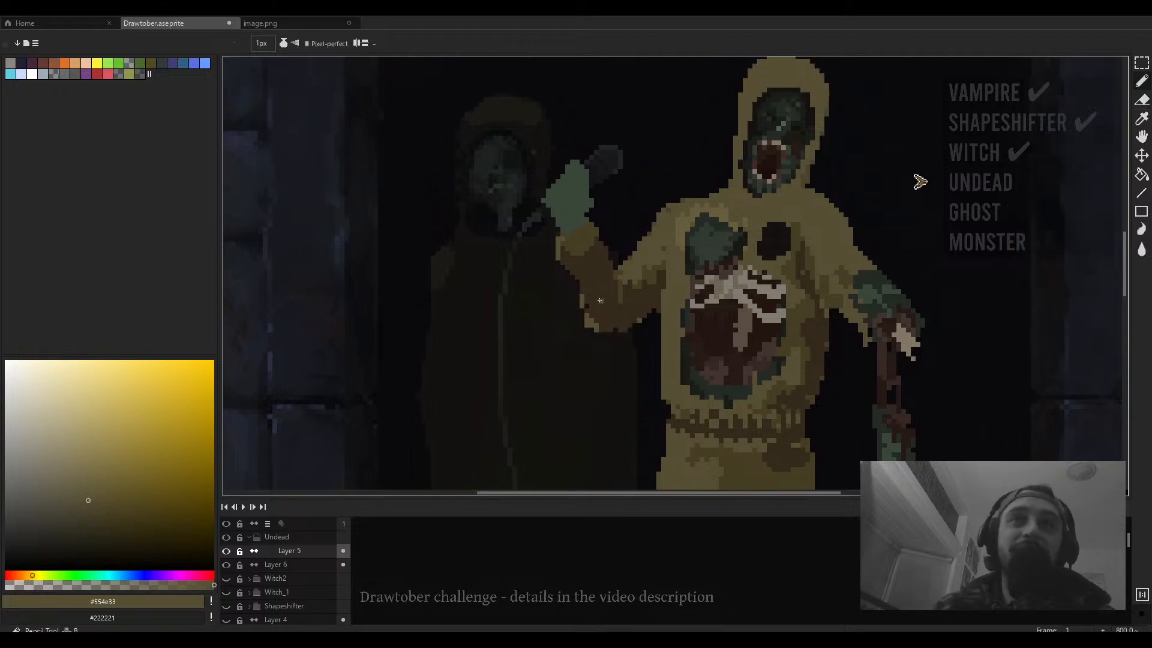
# - Sample olive brown #453f24 and paint shading pixels on the raised arm's sleeve
pyautogui.scroll(3, 599, 300)
pyautogui.keyDown('alt'); pyautogui.click(573, 357); pyautogui.keyUp('alt')
pyautogui.keyDown('alt'); pyautogui.click(664, 277); pyautogui.keyUp('alt')
pyautogui.moveTo(560, 317)
pyautogui.mouseDown()
pyautogui.moveTo(560, 332)
pyautogui.moveTo(545, 290)
pyautogui.mouseUp()
pyautogui.click(545, 304)
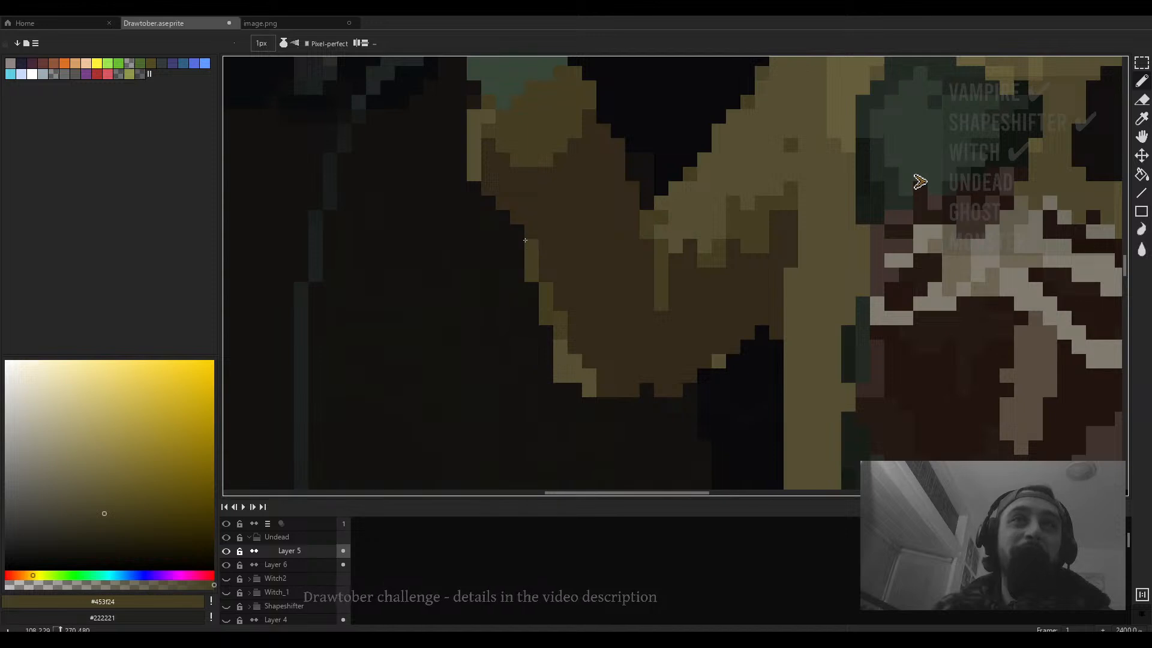
pyautogui.scroll(-6, 560, 247)
pyautogui.scroll(4, 627, 291)
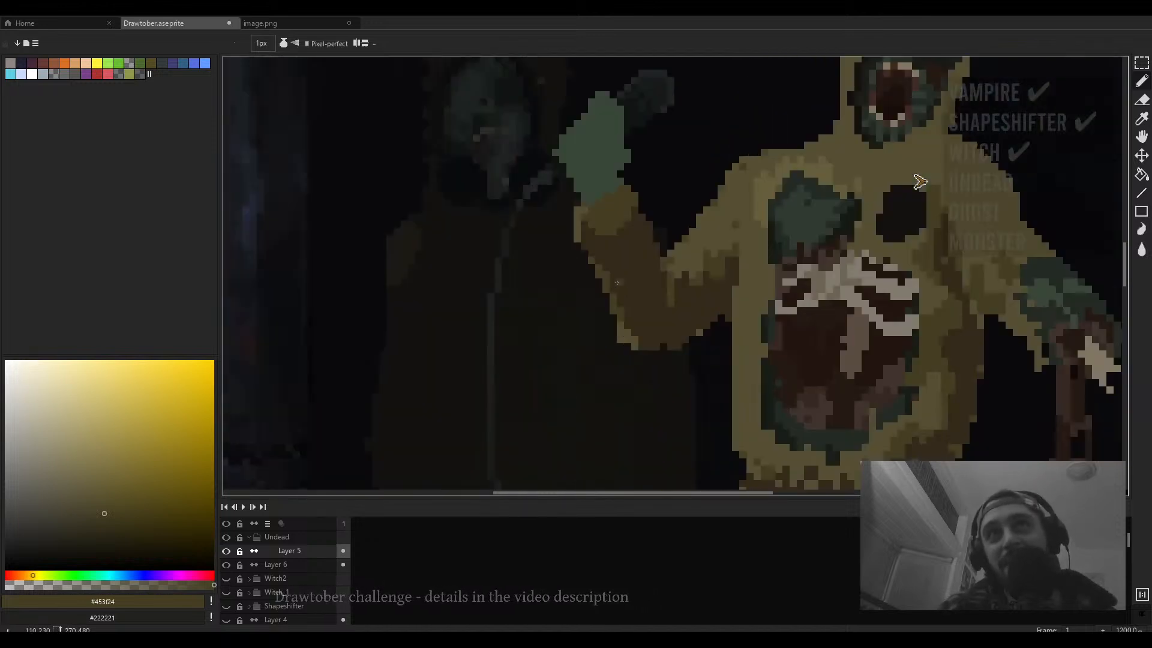
# - Sample dark brown #332a1a and olive #453f24 and paint shading strokes around the sleeve's elbow
pyautogui.keyDown('alt'); pyautogui.click(661, 251); pyautogui.keyUp('alt')
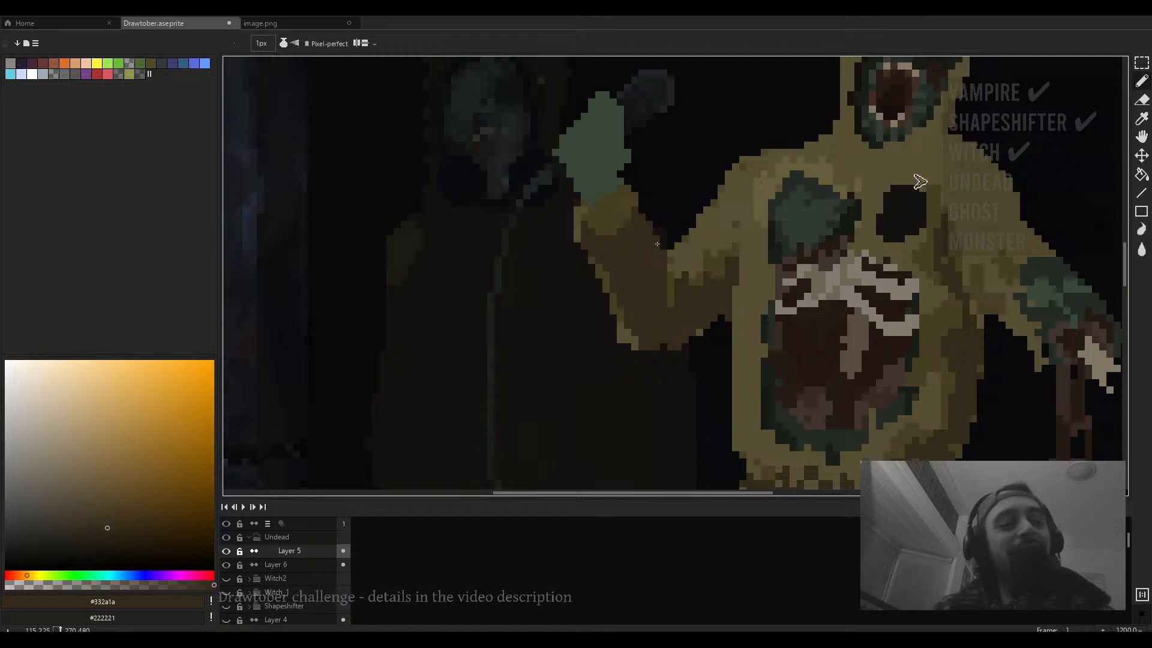
pyautogui.scroll(-4, 657, 243)
pyautogui.scroll(7, 656, 246)
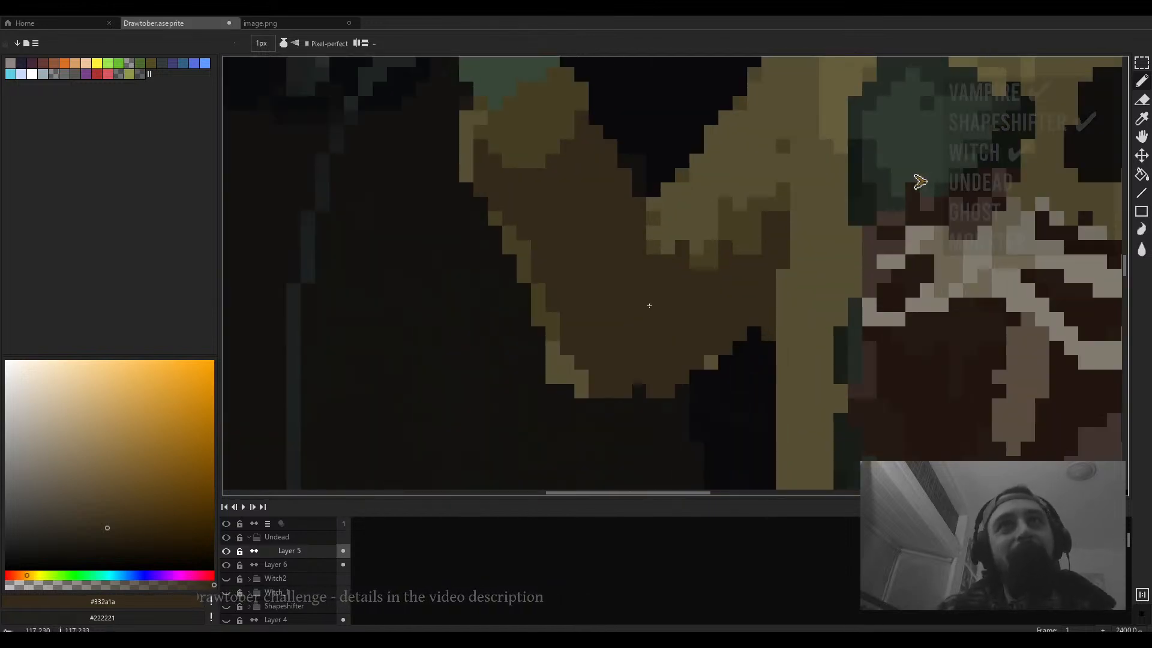
pyautogui.keyDown('alt'); pyautogui.click(697, 258); pyautogui.keyUp('alt')
pyautogui.moveTo(668, 261)
pyautogui.mouseDown()
pyautogui.moveTo(663, 305)
pyautogui.moveTo(646, 314)
pyautogui.moveTo(682, 306)
pyautogui.moveTo(695, 288)
pyautogui.moveTo(678, 288)
pyautogui.moveTo(680, 260)
pyautogui.moveTo(710, 305)
pyautogui.mouseUp()
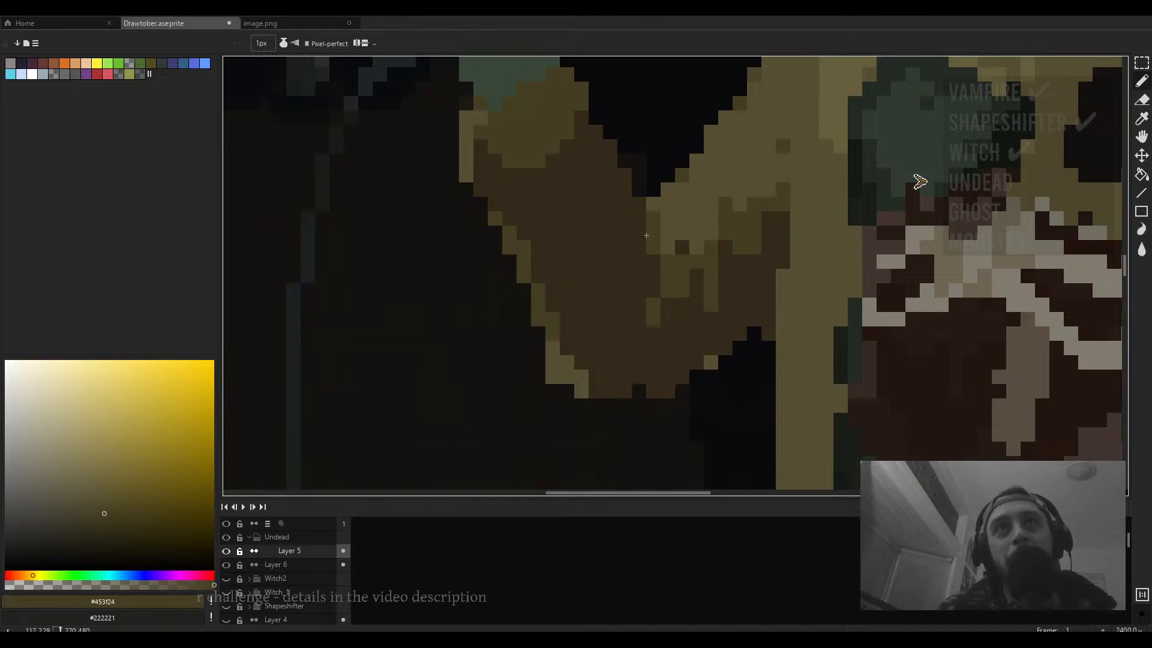
pyautogui.moveTo(624, 276); pyautogui.dragTo(649, 264)
pyautogui.click(639, 246)
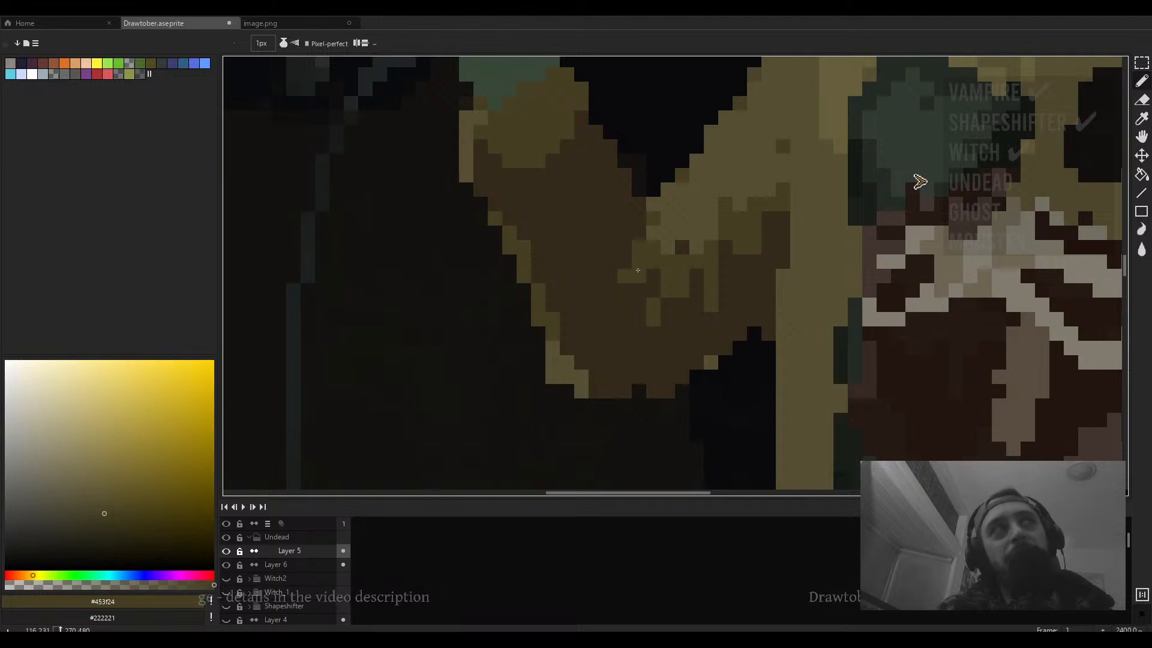
# - Sample dark brown #332a1a and paint a short stroke on the upper sleeve below the hand
pyautogui.scroll(-3, 642, 233)
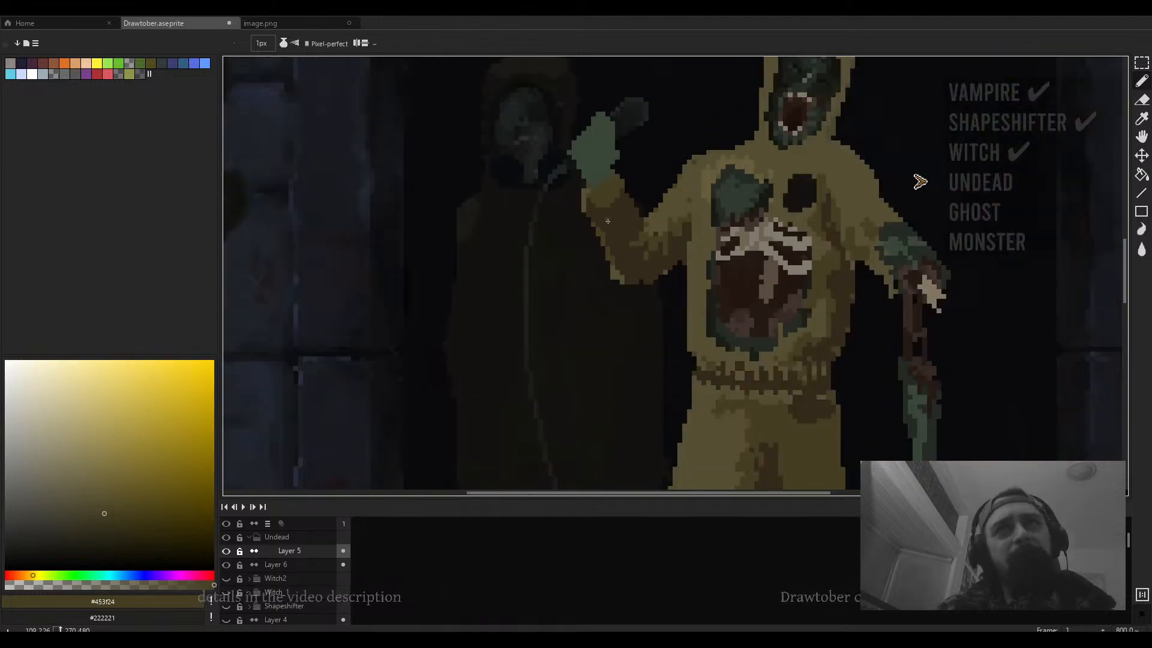
pyautogui.scroll(3, 608, 222)
pyautogui.moveTo(578, 223); pyautogui.dragTo(586, 233)
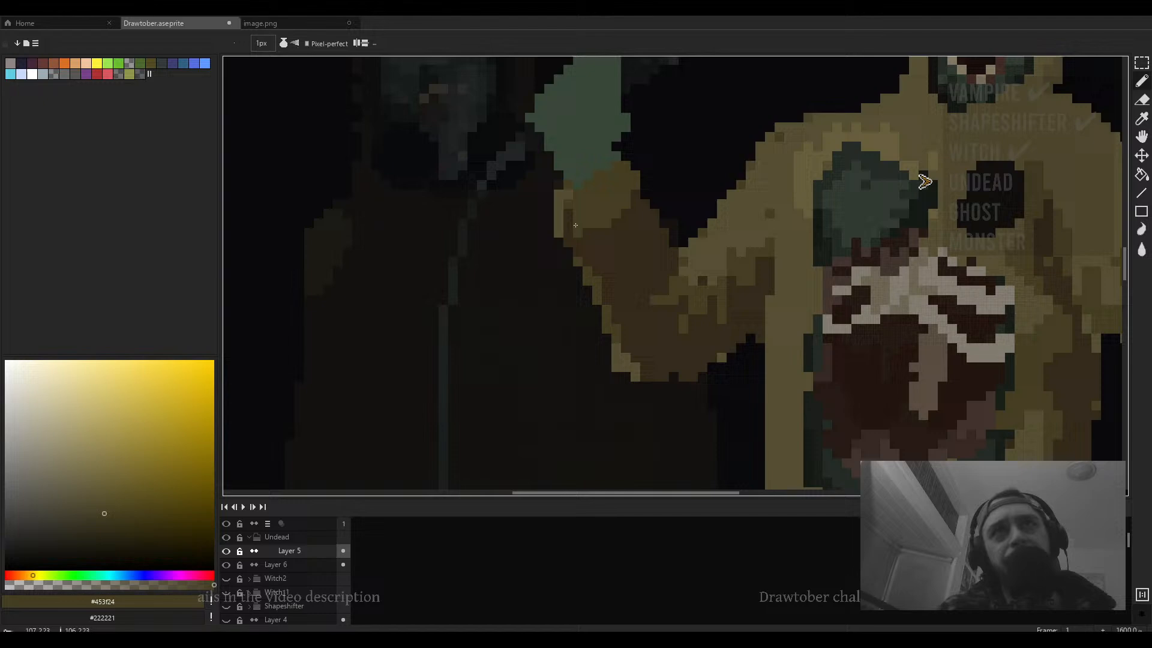
pyautogui.keyDown('alt'); pyautogui.click(610, 224); pyautogui.keyUp('alt')
pyautogui.moveTo(625, 185); pyautogui.dragTo(617, 211)
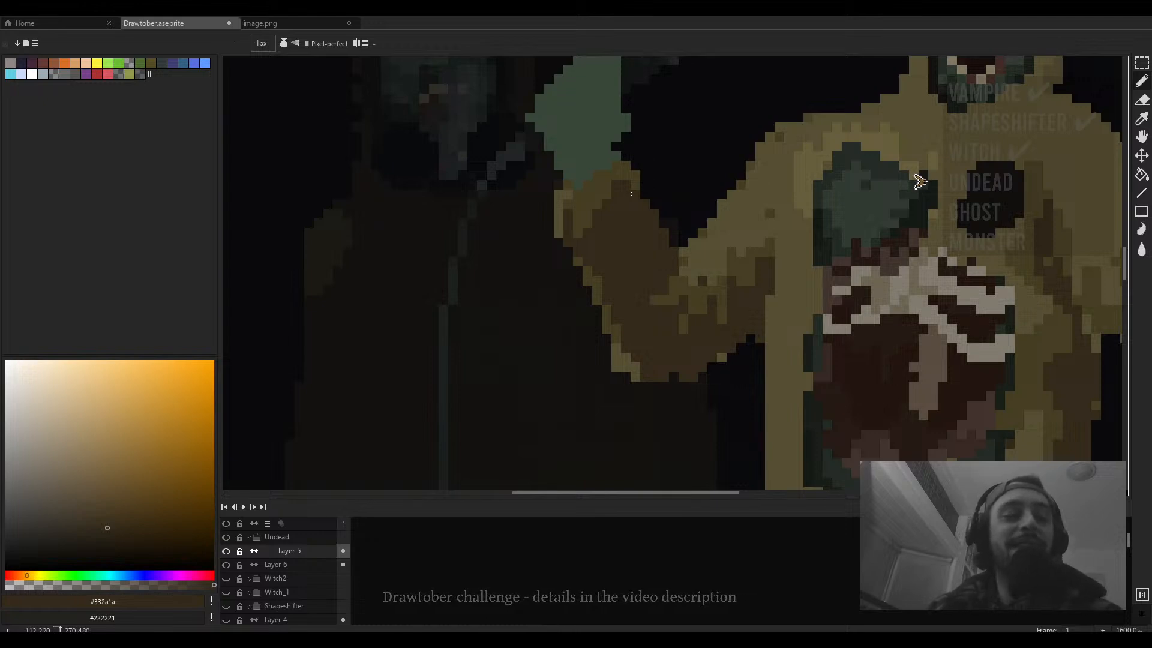
pyautogui.scroll(-5, 671, 222)
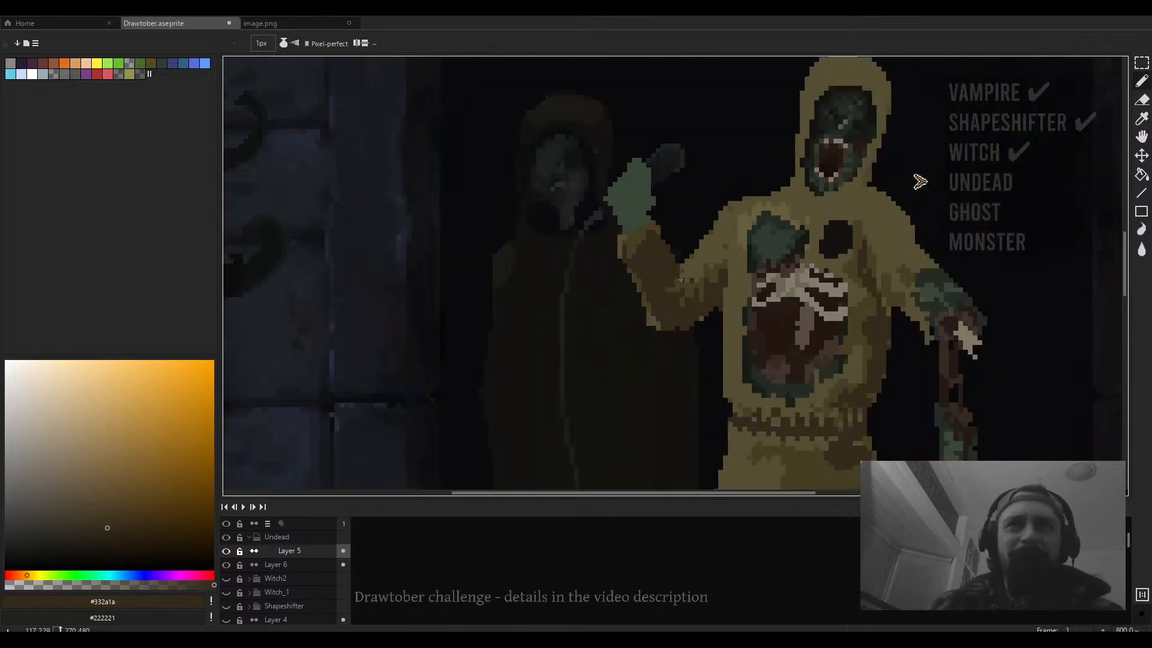
pyautogui.scroll(4, 660, 270)
pyautogui.press('e')
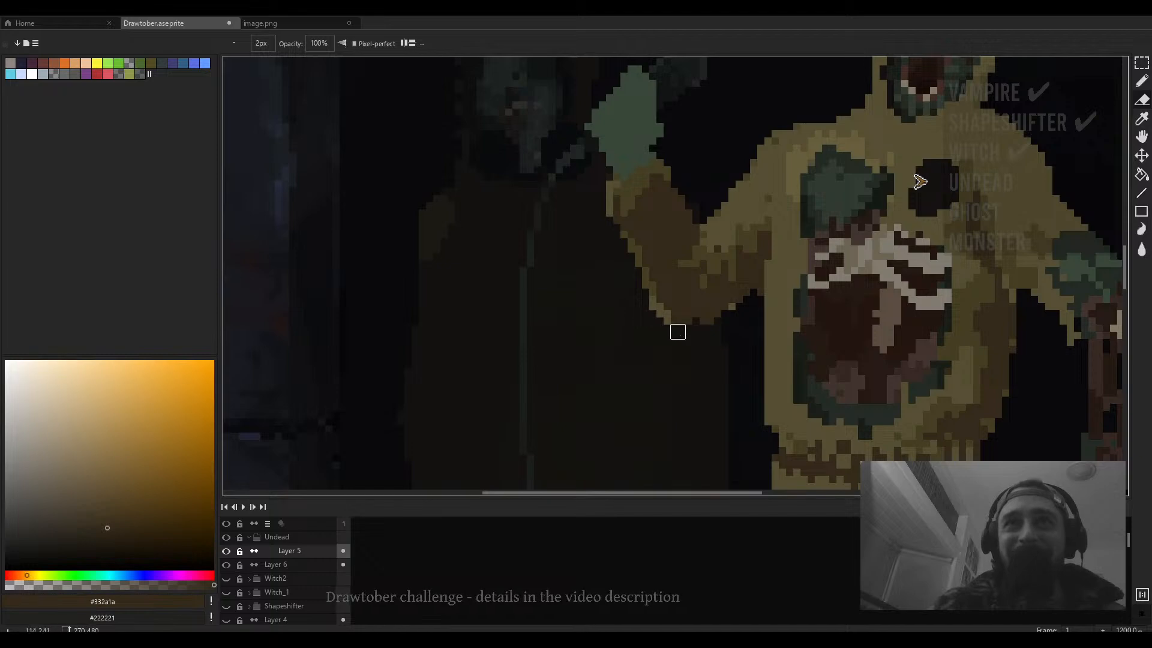
pyautogui.hscroll(3, 676, 330)
pyautogui.press('b')
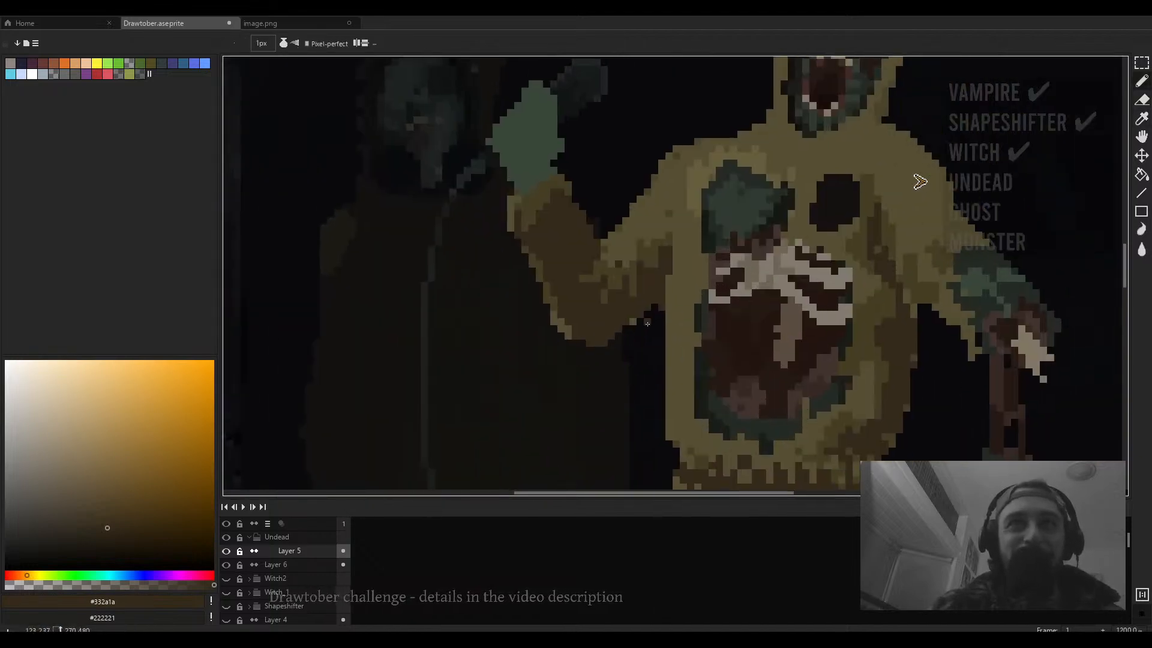
# - Sample olive #453f24 and paint short shading strokes on the hoodie's shoulder beside the dark chest hole
pyautogui.scroll(-4, 647, 323)
pyautogui.scroll(5, 648, 333)
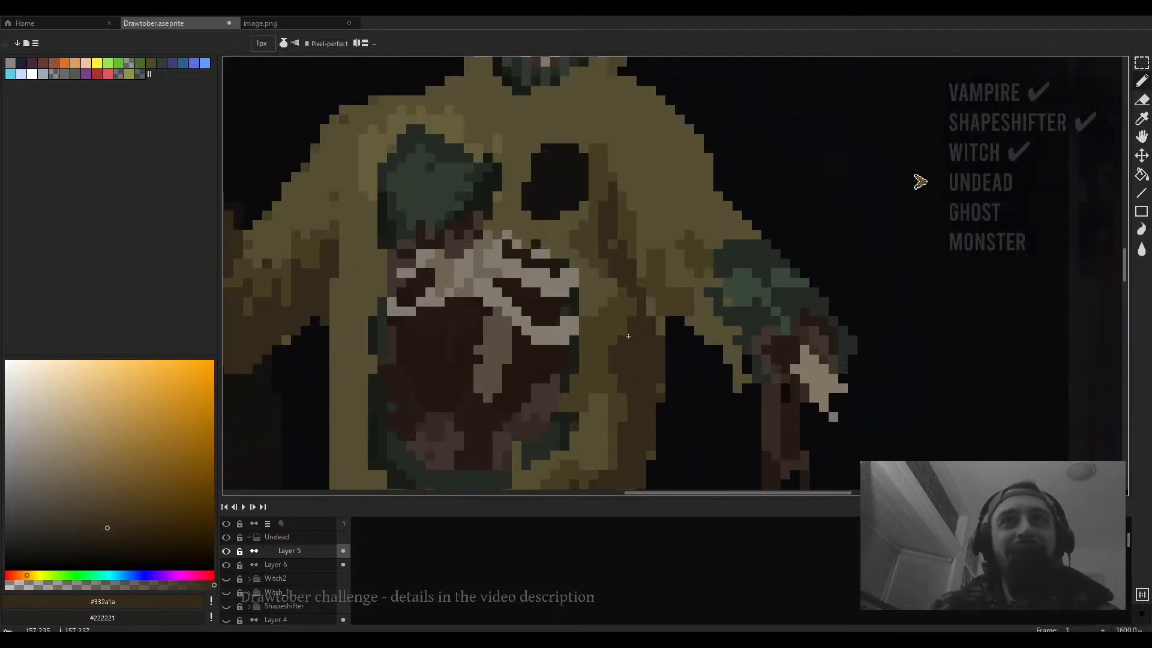
pyautogui.scroll(-3, 654, 324)
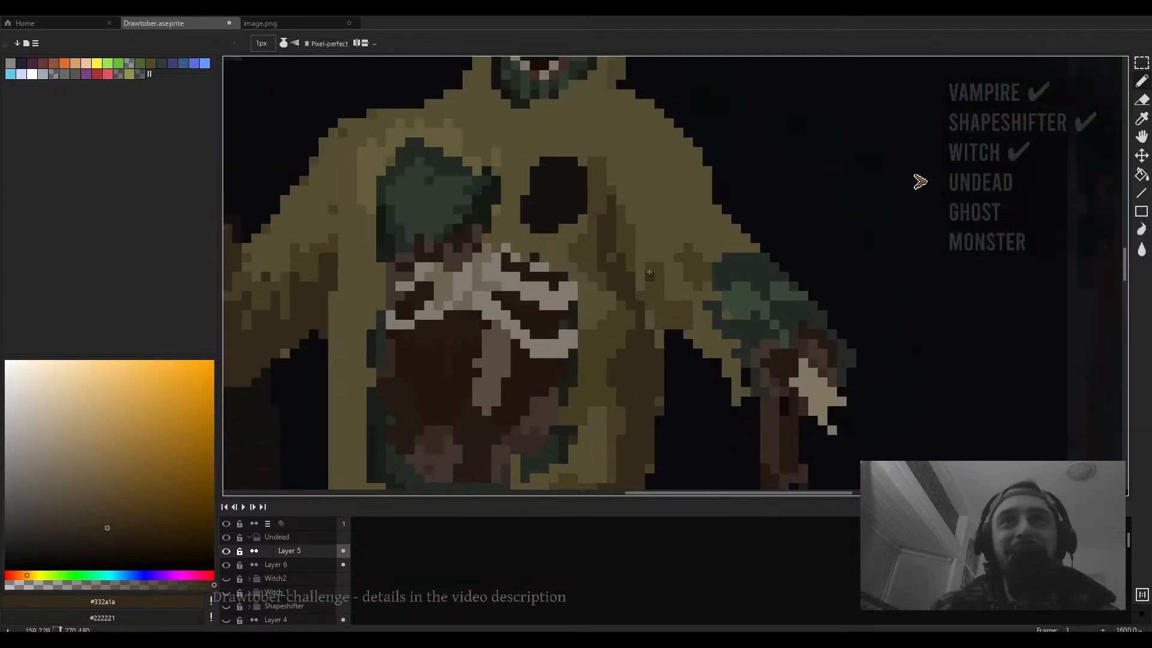
pyautogui.keyDown('alt'); pyautogui.click(658, 324); pyautogui.keyUp('alt')
pyautogui.scroll(3, 670, 307)
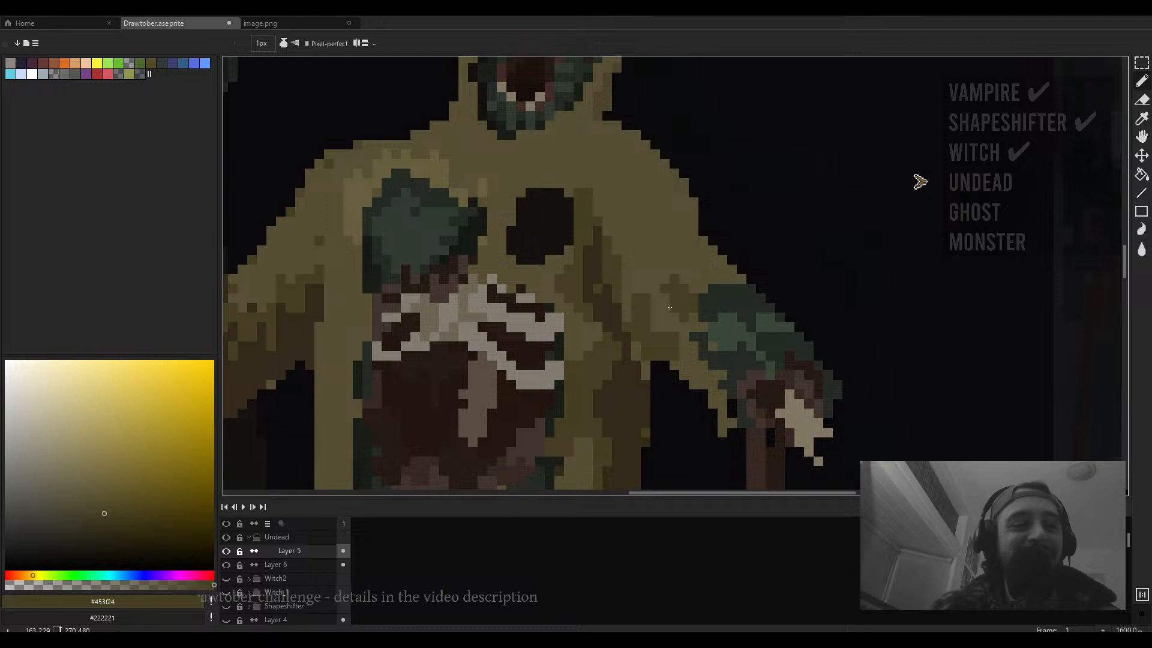
pyautogui.scroll(-3, 679, 300)
pyautogui.scroll(4, 672, 270)
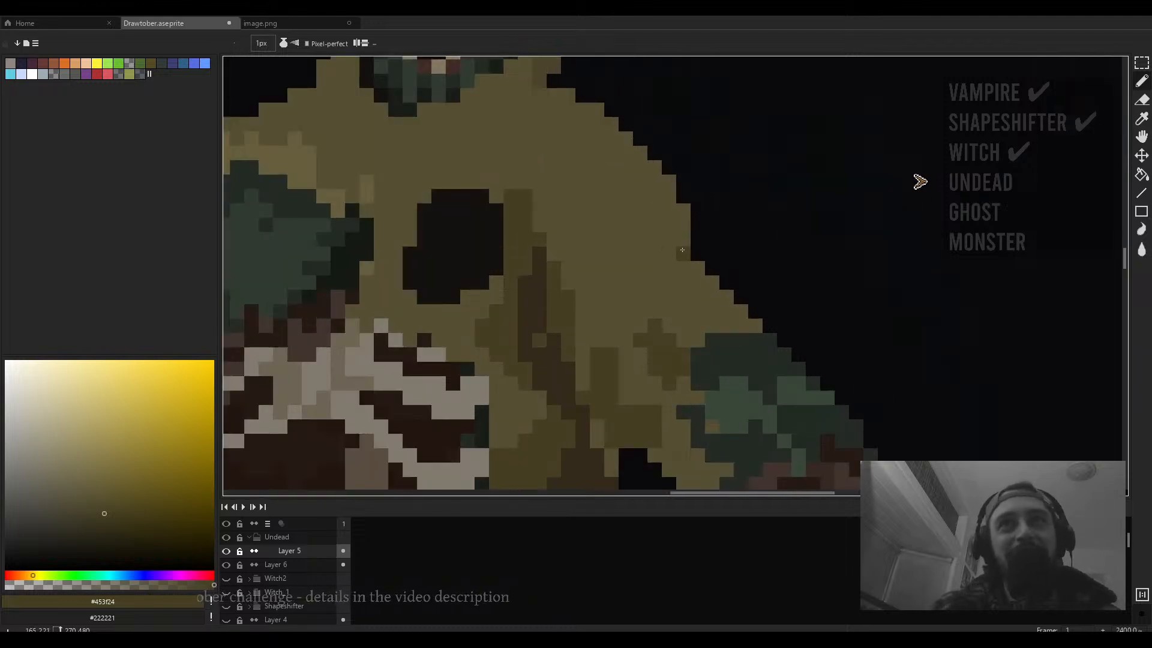
pyautogui.moveTo(669, 239)
pyautogui.mouseDown()
pyautogui.moveTo(637, 244)
pyautogui.moveTo(636, 234)
pyautogui.moveTo(684, 239)
pyautogui.mouseUp()
pyautogui.click(684, 239)
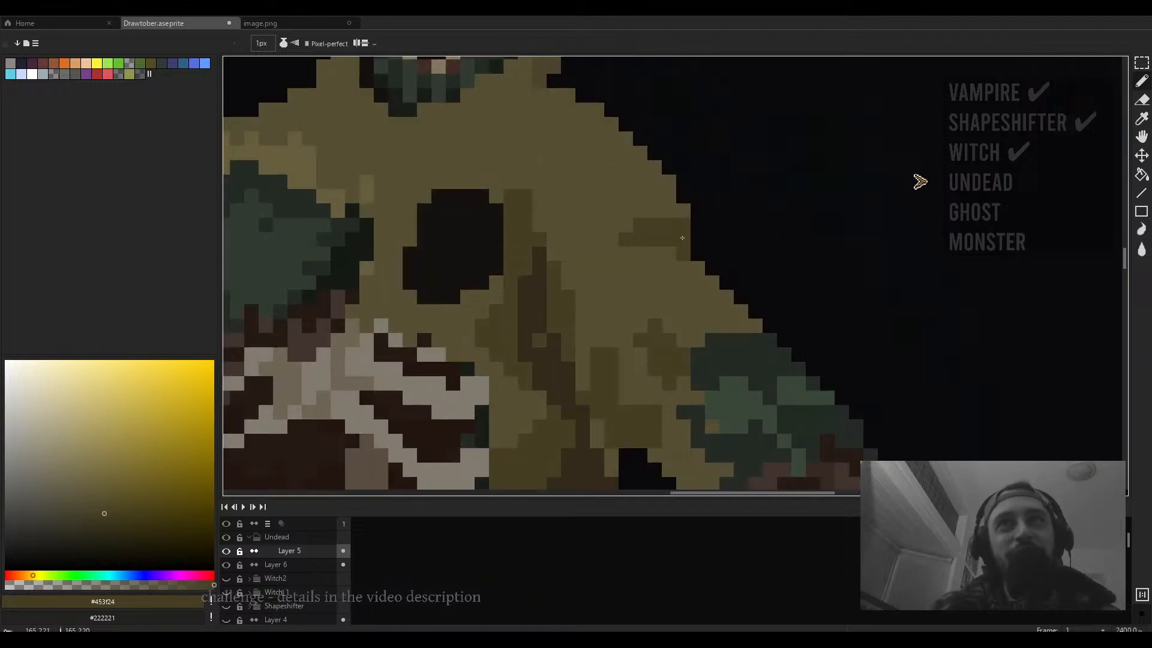
pyautogui.click(669, 211)
pyautogui.scroll(-4, 668, 209)
pyautogui.scroll(3, 718, 240)
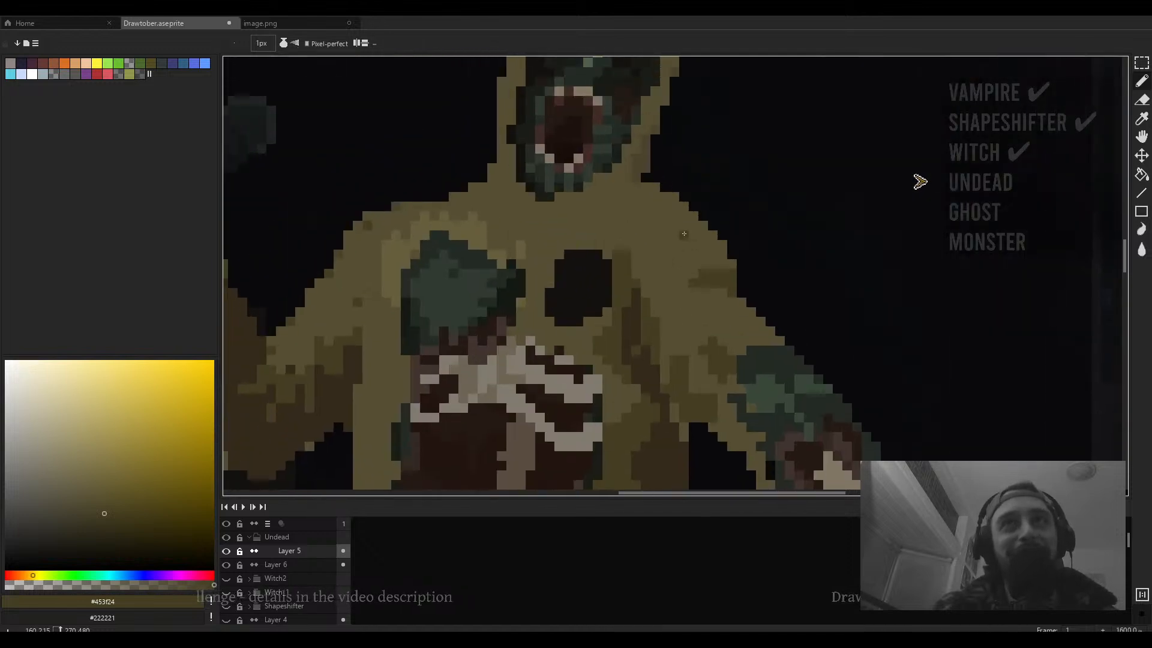
# - Erase stray pixels along the hoodie's right shoulder edge with a 2px eraser, then return to the pencil
pyautogui.press('e')
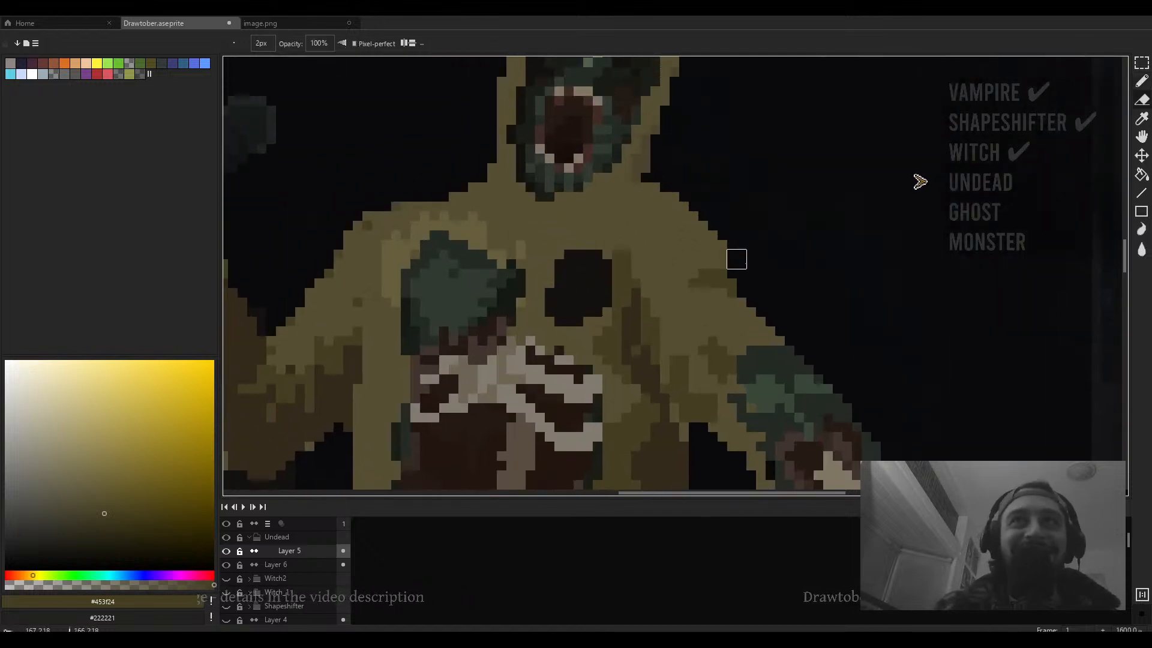
pyautogui.moveTo(730, 241)
pyautogui.mouseDown()
pyautogui.moveTo(719, 222)
pyautogui.moveTo(766, 243)
pyautogui.mouseUp()
pyautogui.press('-')
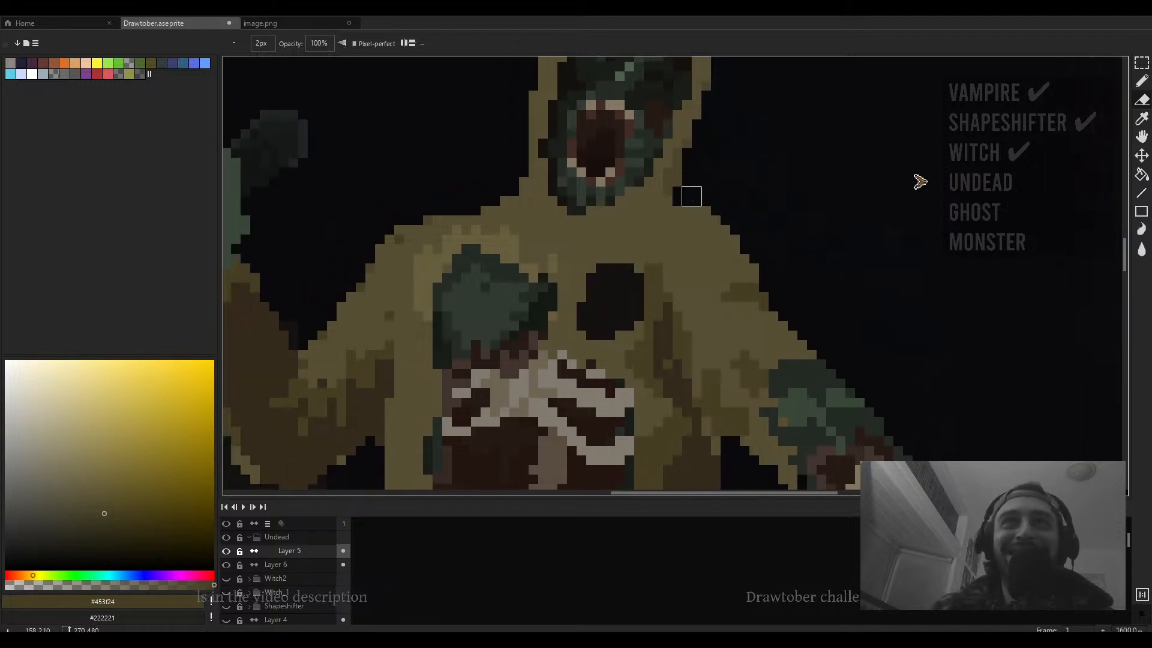
pyautogui.moveTo(677, 210); pyautogui.dragTo(716, 210)
pyautogui.scroll(-4, 745, 217)
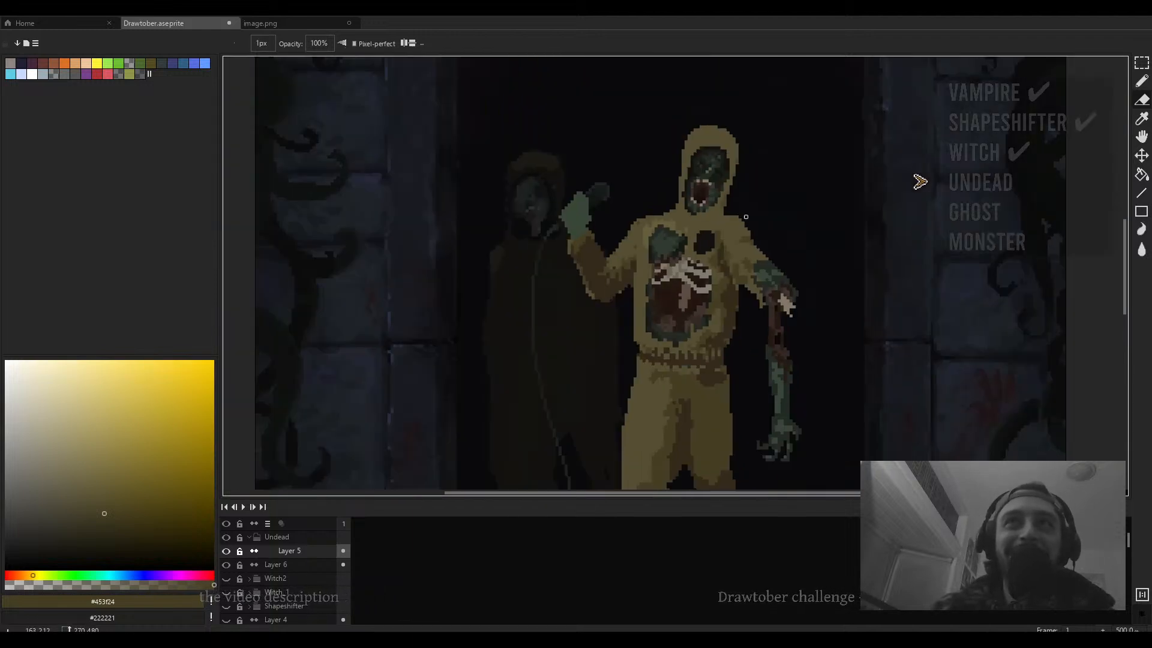
pyautogui.scroll(4, 760, 244)
pyautogui.press('b')
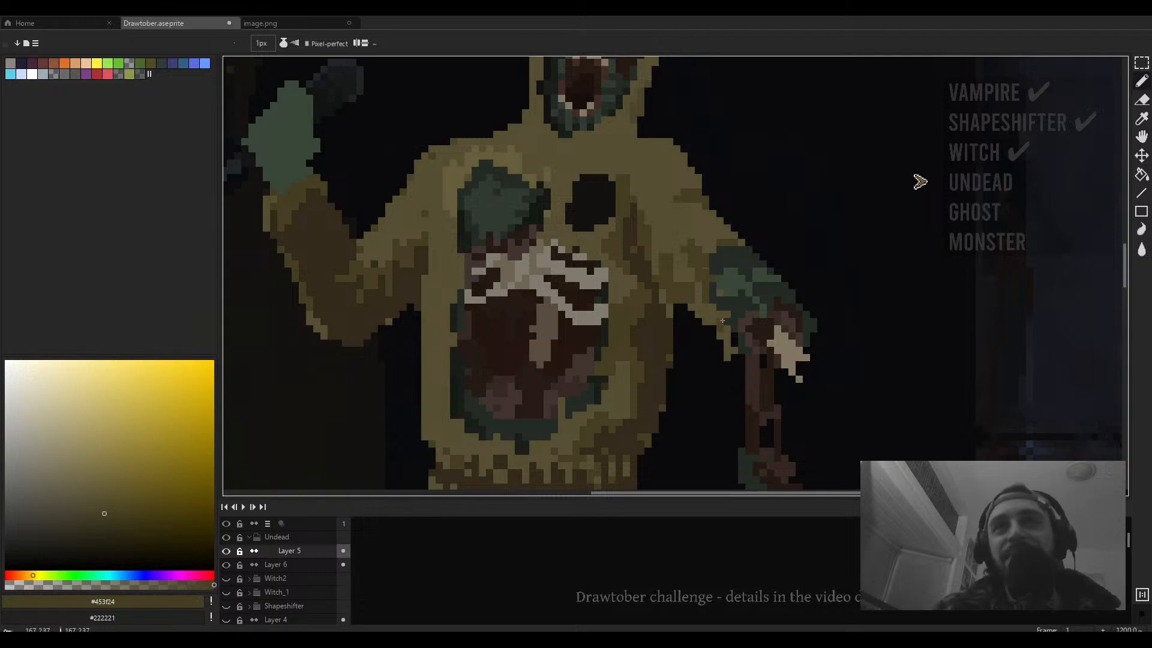
# - Zoom out to review the hooded figure within the whole doorway scene
pyautogui.scroll(-6, 715, 310)
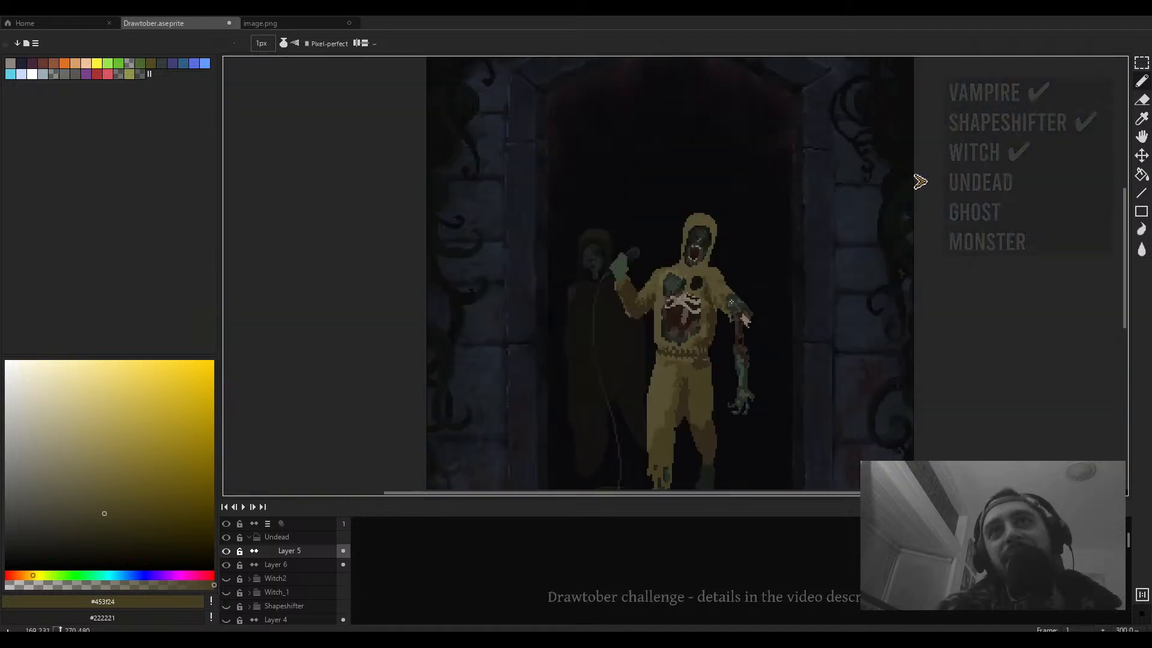
pyautogui.scroll(3, 731, 302)
pyautogui.press('e')
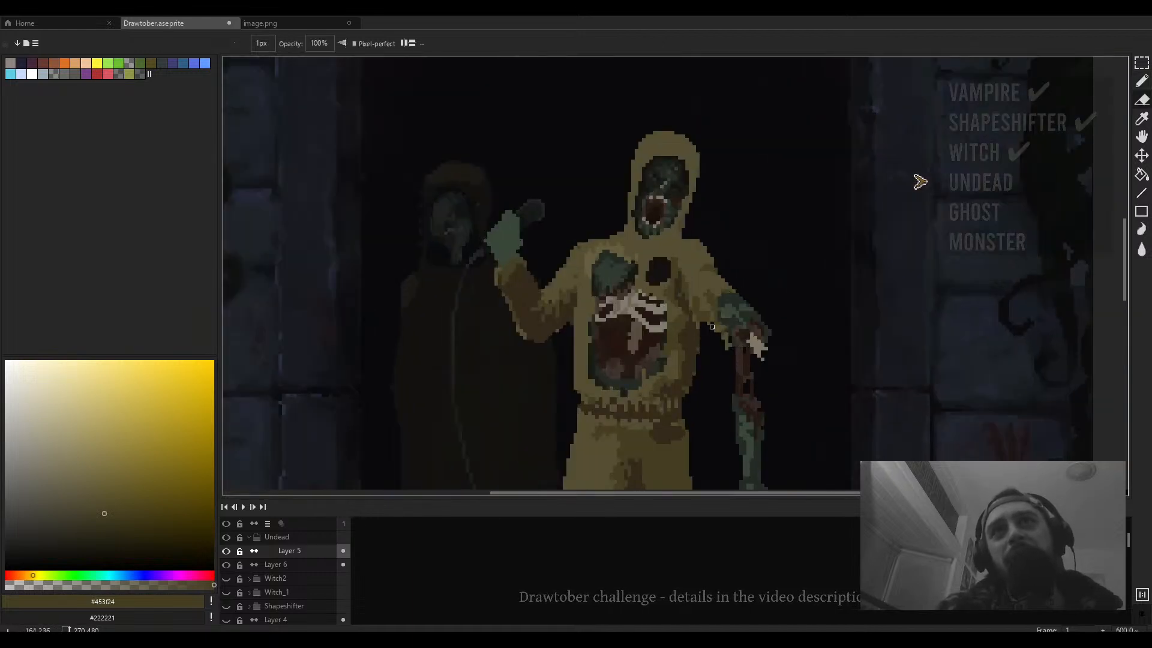
pyautogui.scroll(-4, 712, 326)
pyautogui.scroll(4, 705, 306)
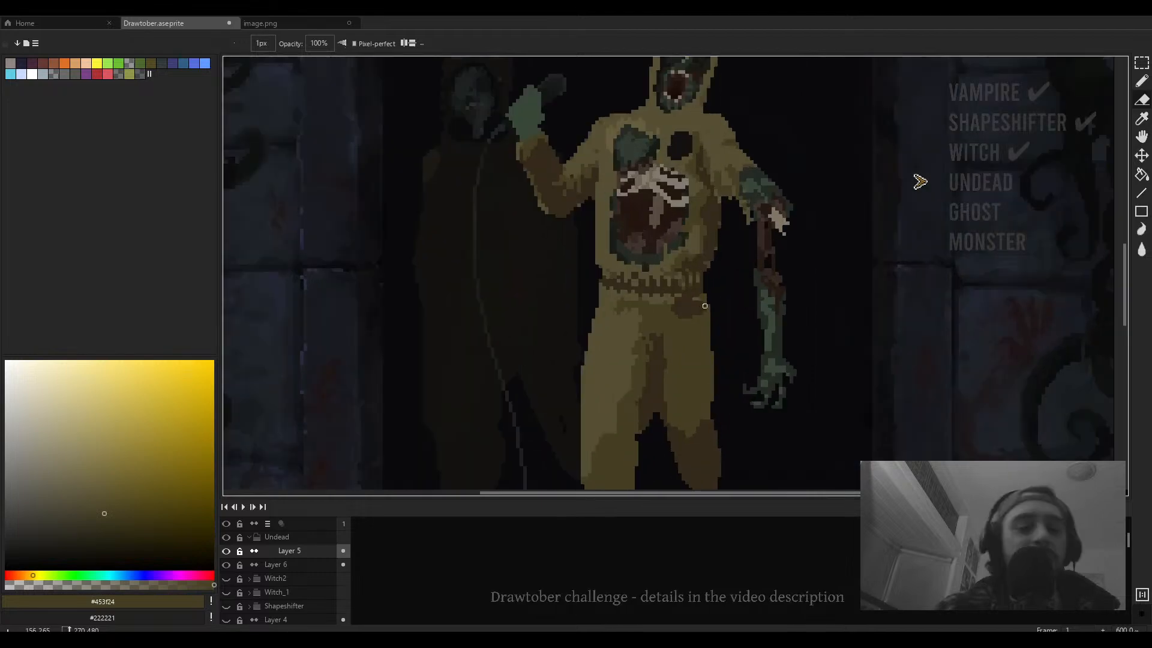
pyautogui.press('b')
pyautogui.scroll(2, 694, 307)
pyautogui.keyDown('alt'); pyautogui.click(679, 220); pyautogui.keyUp('alt')
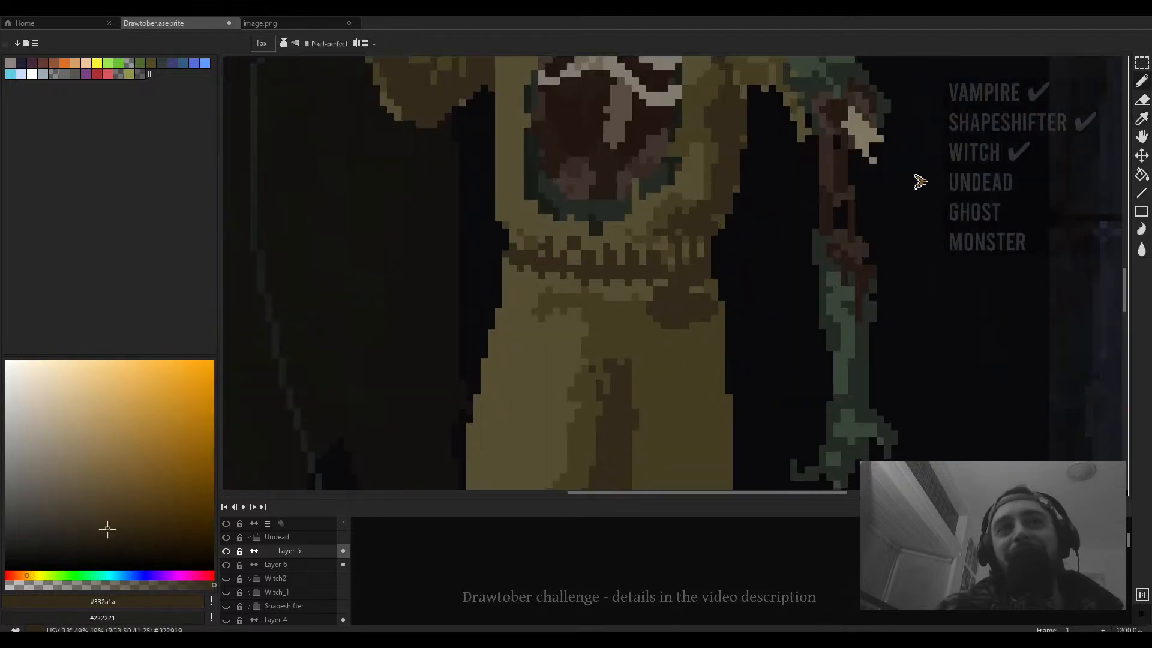
pyautogui.press('+')
pyautogui.press('+')
pyautogui.scroll(-4, 675, 305)
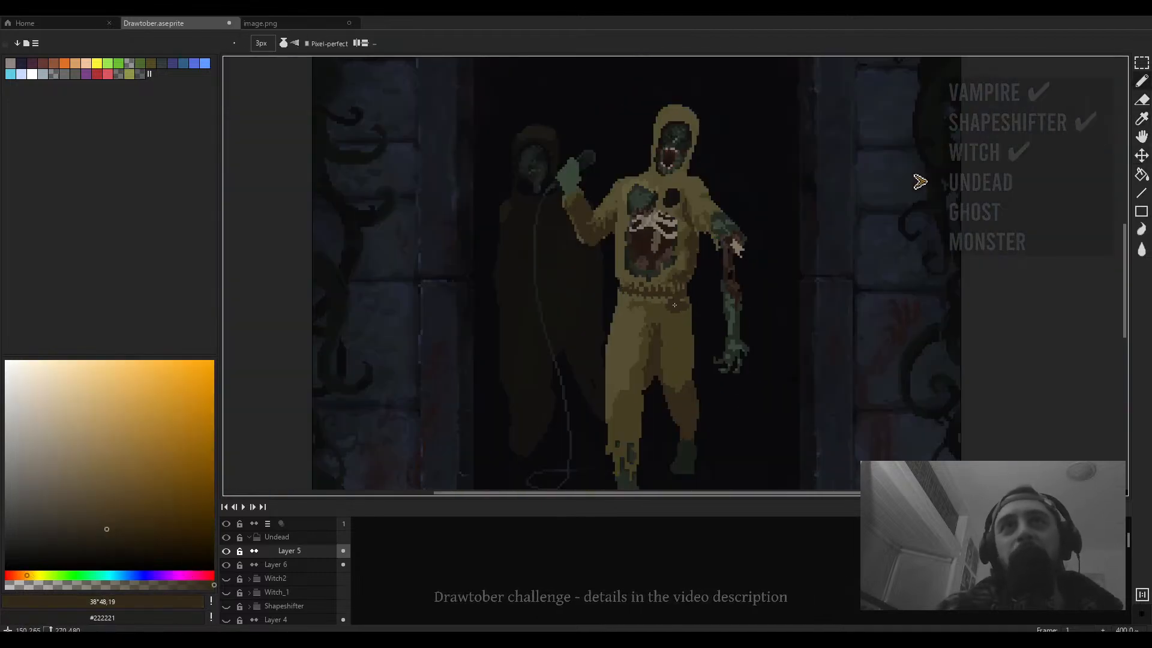
pyautogui.scroll(-3, 674, 304)
pyautogui.scroll(2, 651, 283)
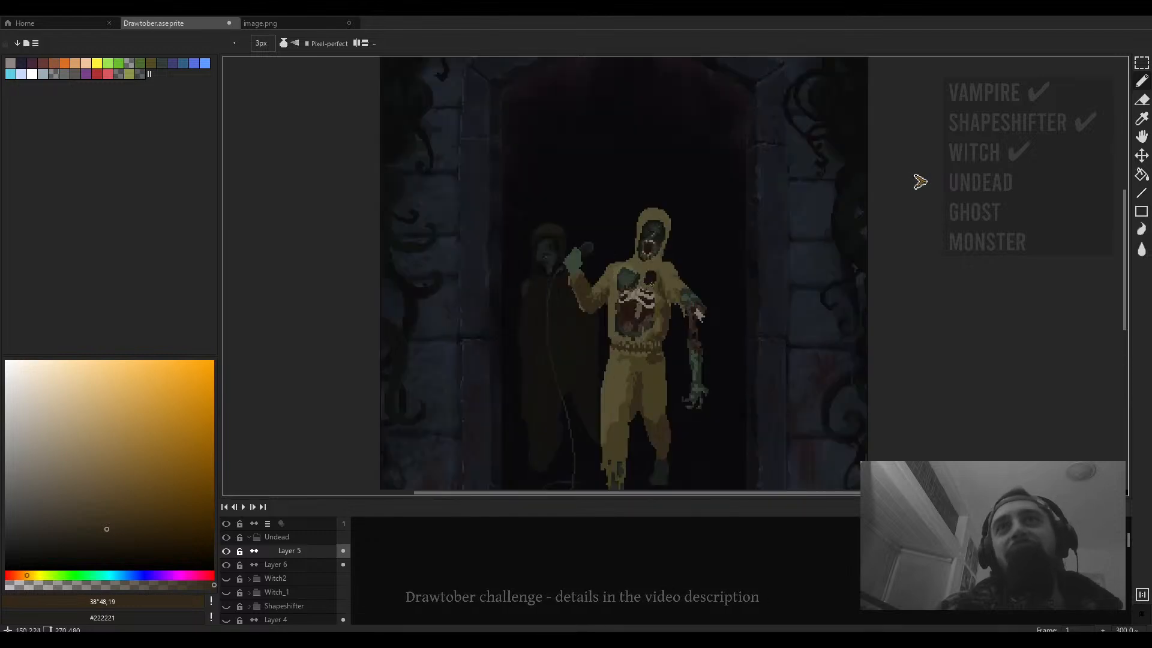
pyautogui.scroll(1, 652, 283)
pyautogui.scroll(-3, 700, 300)
pyautogui.scroll(1, 700, 300)
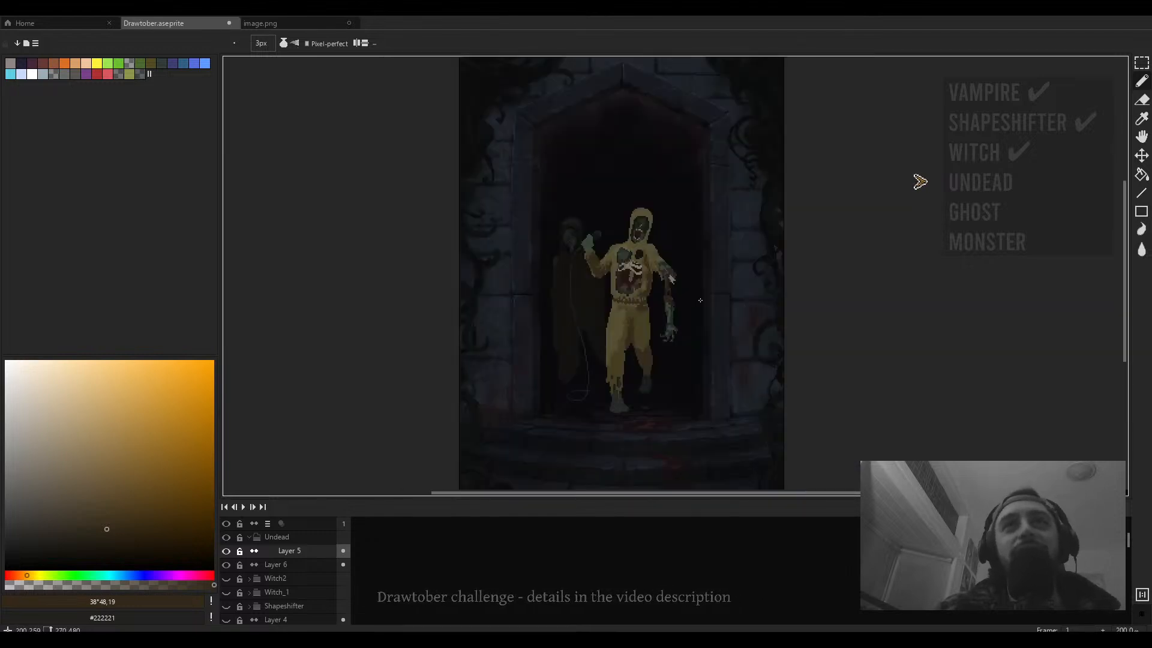
pyautogui.moveTo(700, 300); pyautogui.dragTo(666, 300)
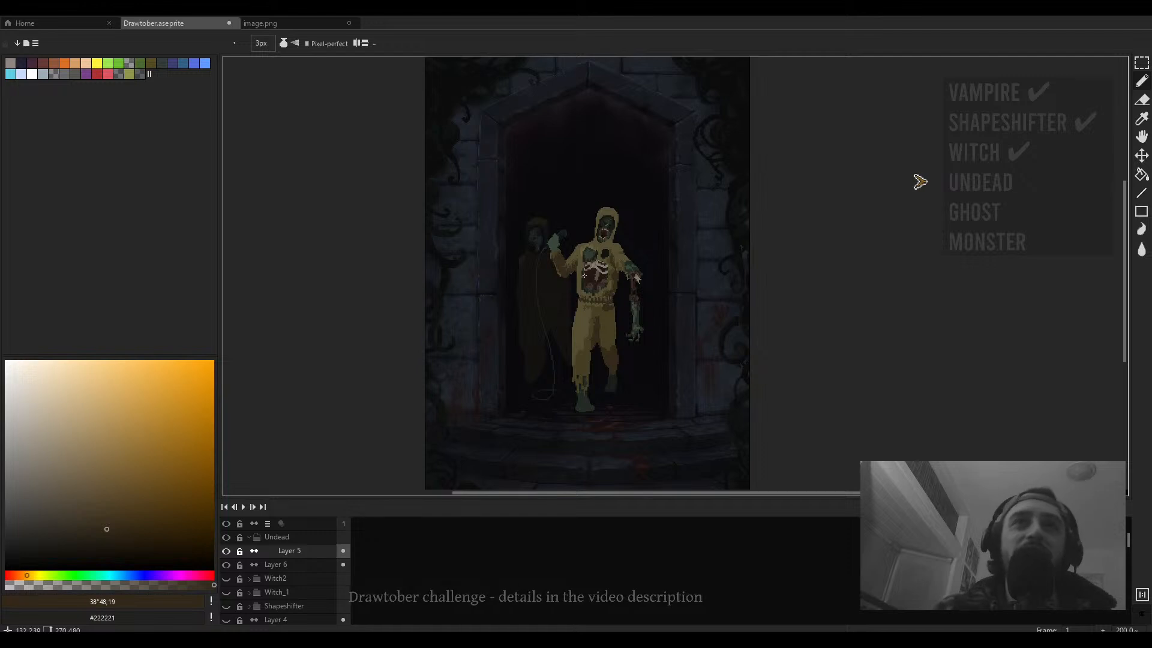
pyautogui.scroll(2, 612, 258)
pyautogui.press('e')
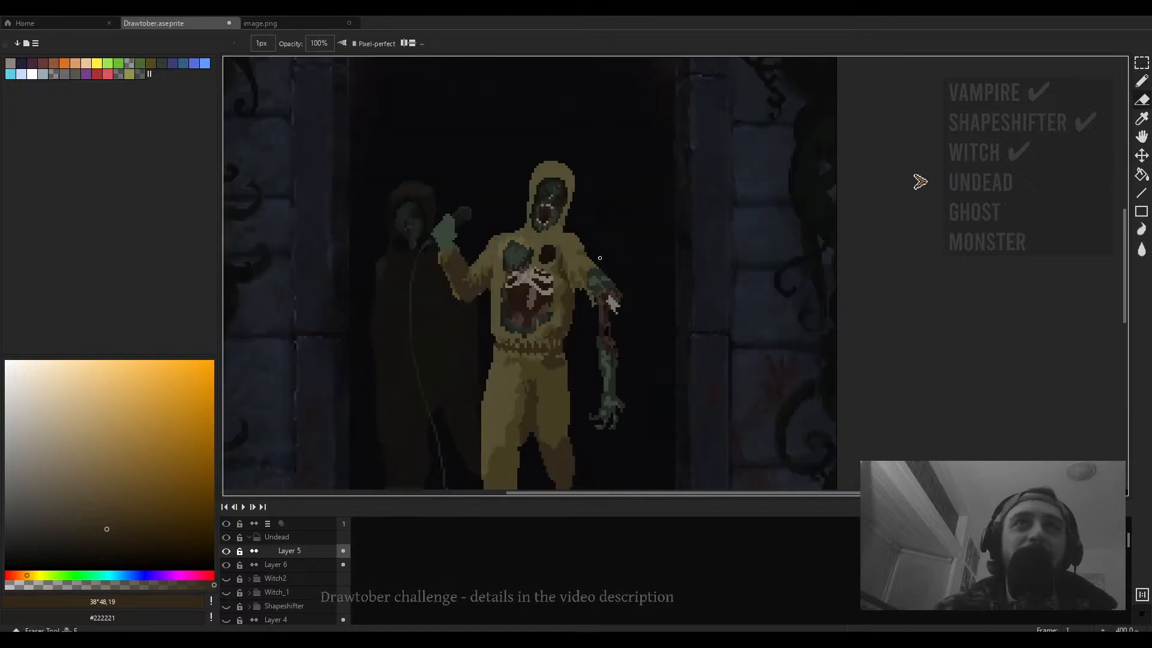
pyautogui.moveTo(612, 258)
pyautogui.mouseDown()
pyautogui.moveTo(637, 265)
pyautogui.moveTo(600, 241)
pyautogui.mouseUp()
pyautogui.hotkey('ctrl', 'z')
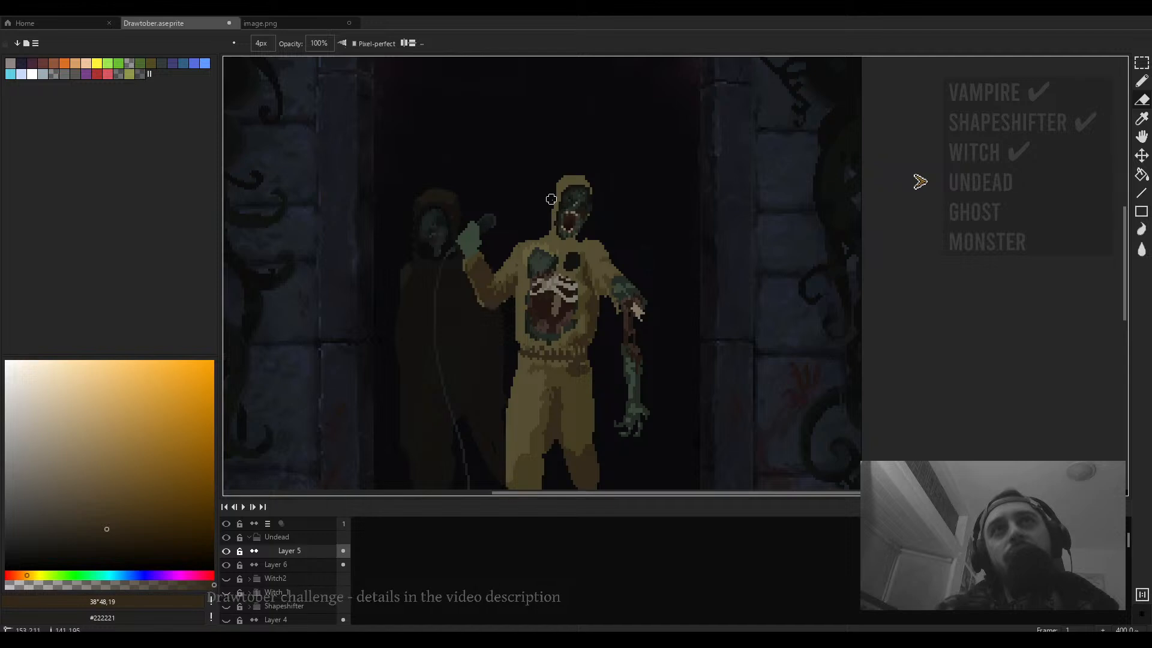
# - Erase pixels at the top of the hood with a 4px eraser, then shrink the eraser to 2px
pyautogui.moveTo(561, 184); pyautogui.dragTo(554, 204)
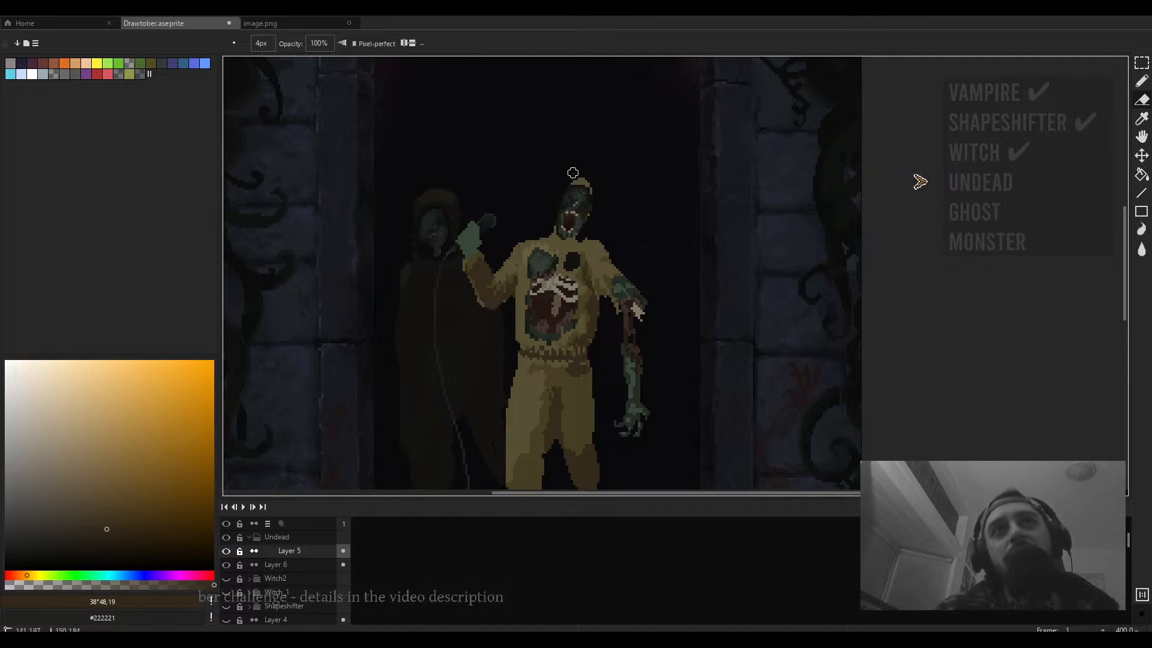
pyautogui.press('-')
pyautogui.press('-')
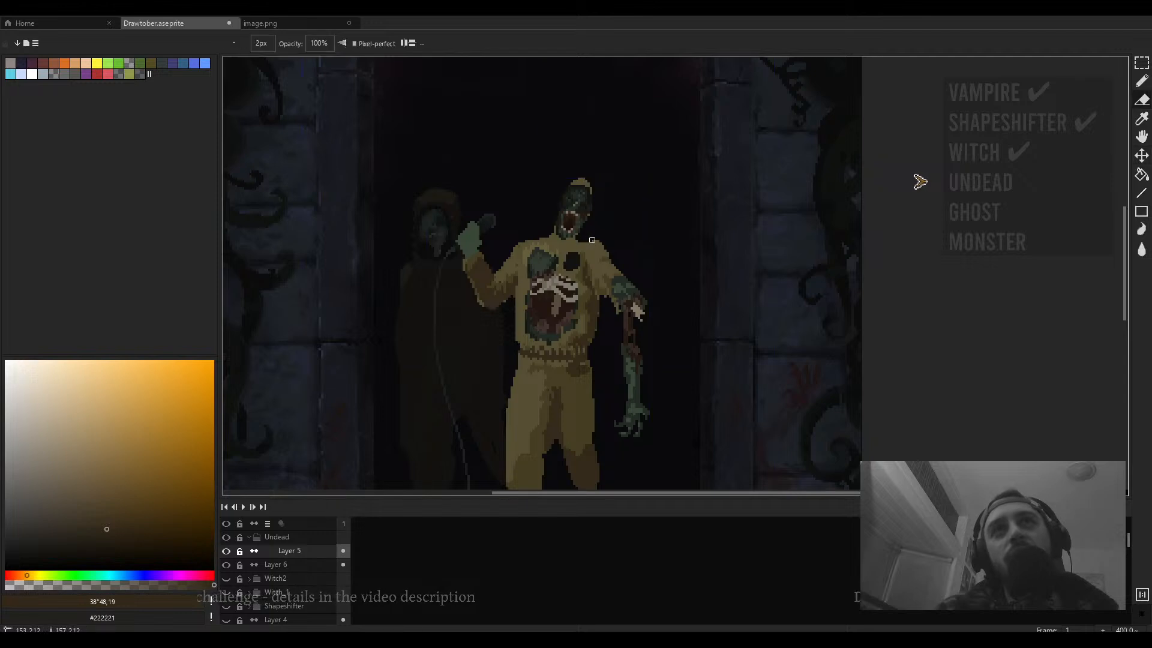
pyautogui.scroll(2, 547, 242)
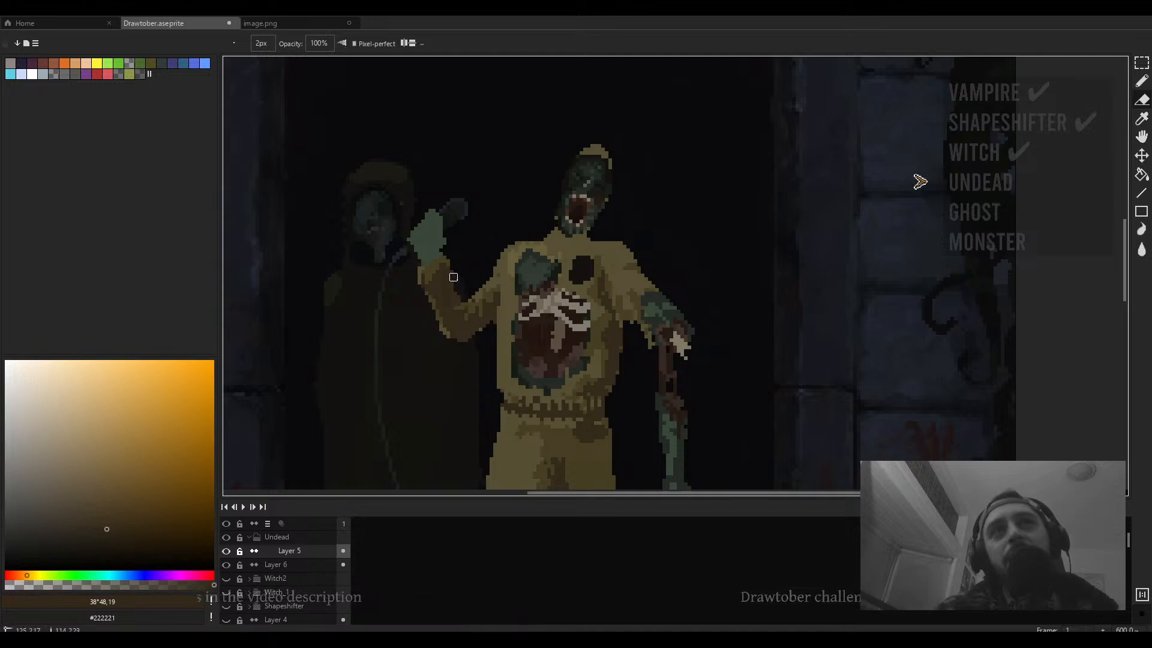
# - Pan around the figure to inspect the hoodie, chest and arms for remaining stray pixels
pyautogui.moveTo(438, 277)
pyautogui.mouseDown()
pyautogui.moveTo(495, 223)
pyautogui.moveTo(493, 246)
pyautogui.mouseUp()
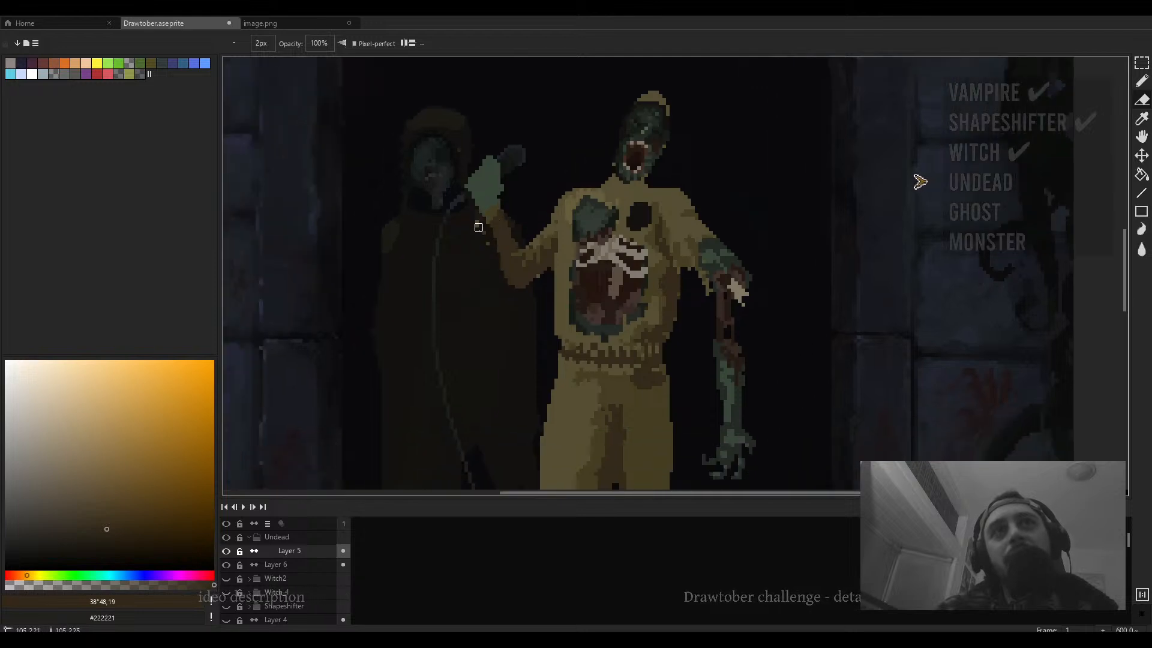
pyautogui.moveTo(563, 242); pyautogui.dragTo(543, 259)
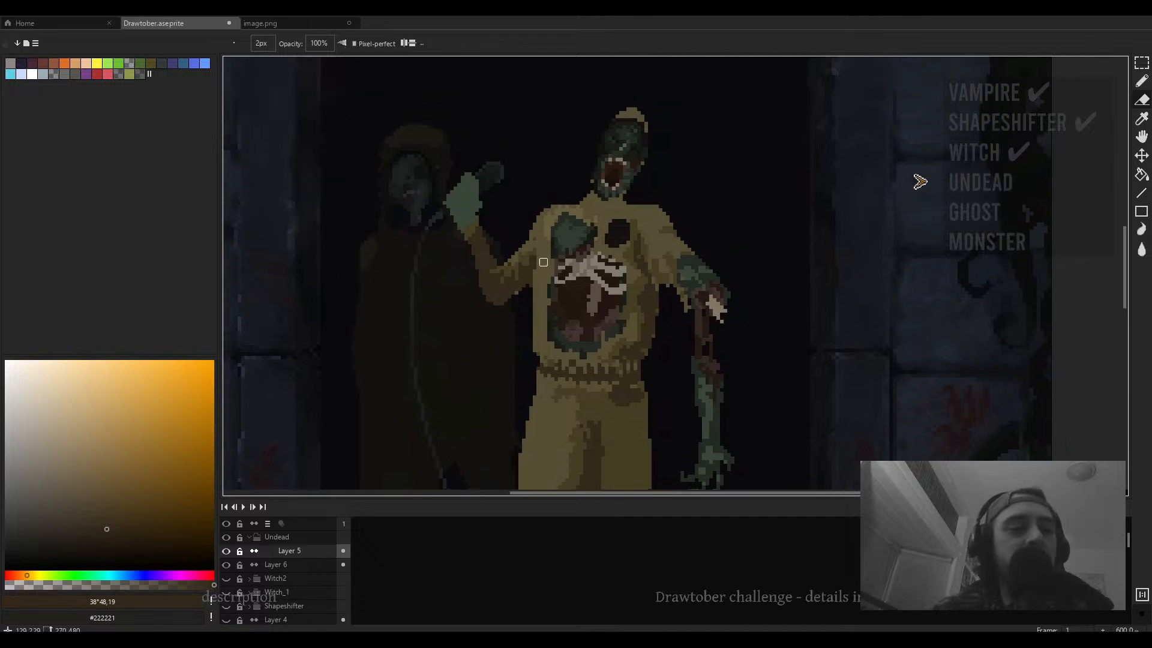
pyautogui.moveTo(645, 253); pyautogui.dragTo(624, 255)
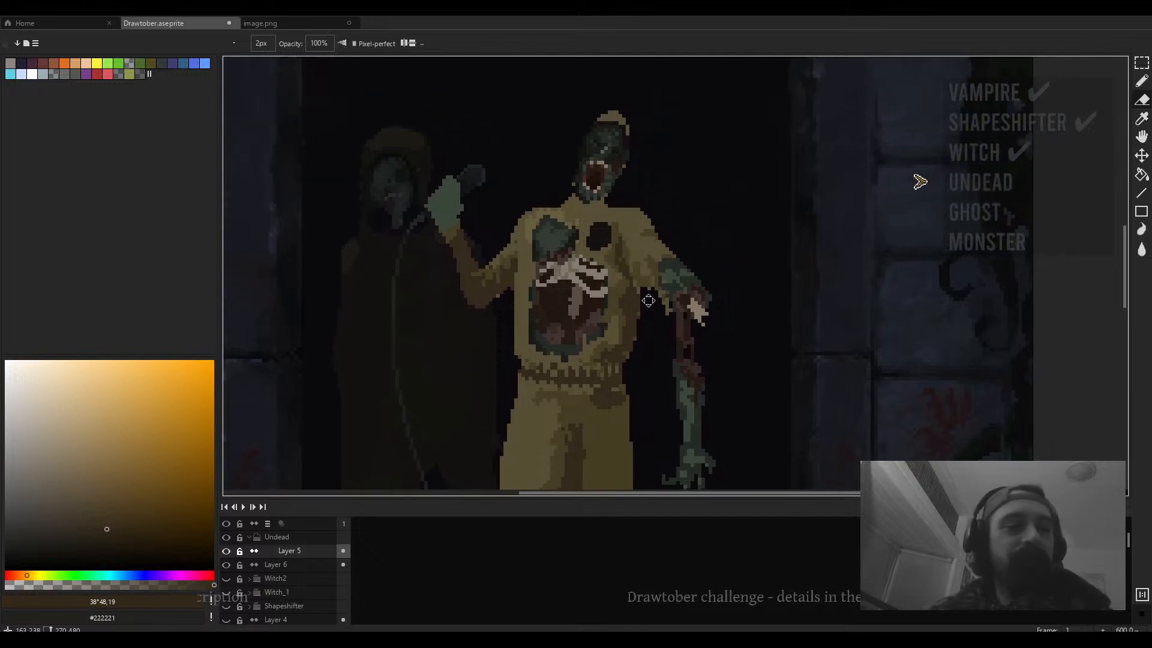
pyautogui.moveTo(649, 300); pyautogui.dragTo(651, 318)
pyautogui.press('ctrl')
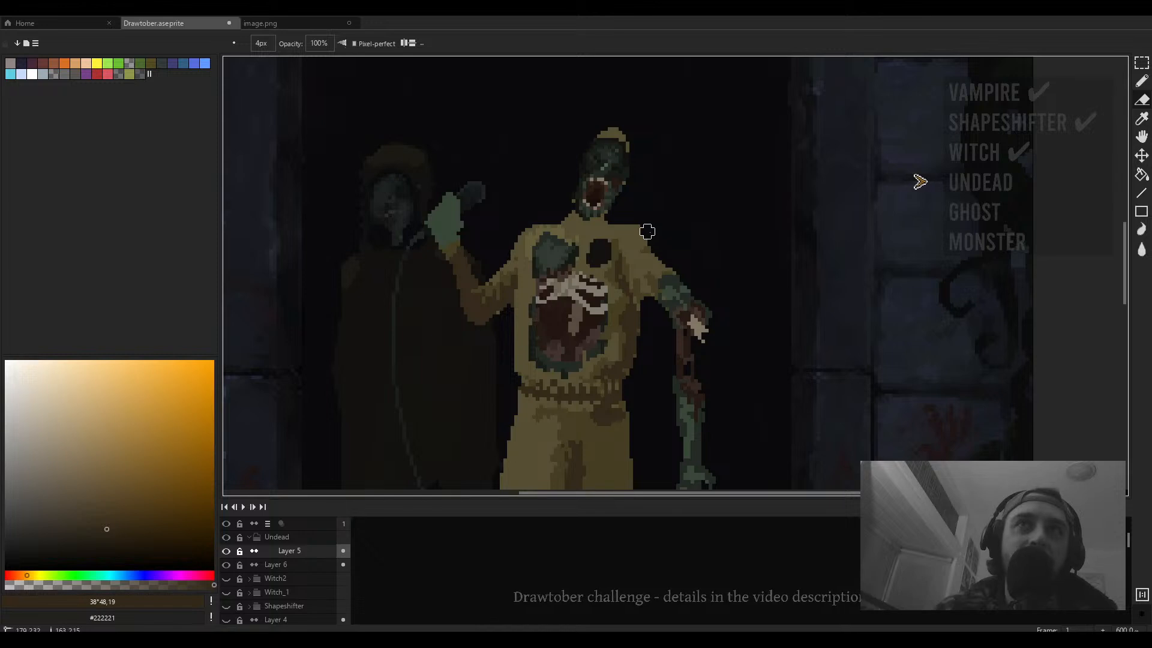
pyautogui.moveTo(668, 260); pyautogui.dragTo(750, 243)
pyautogui.moveTo(717, 293); pyautogui.dragTo(712, 244)
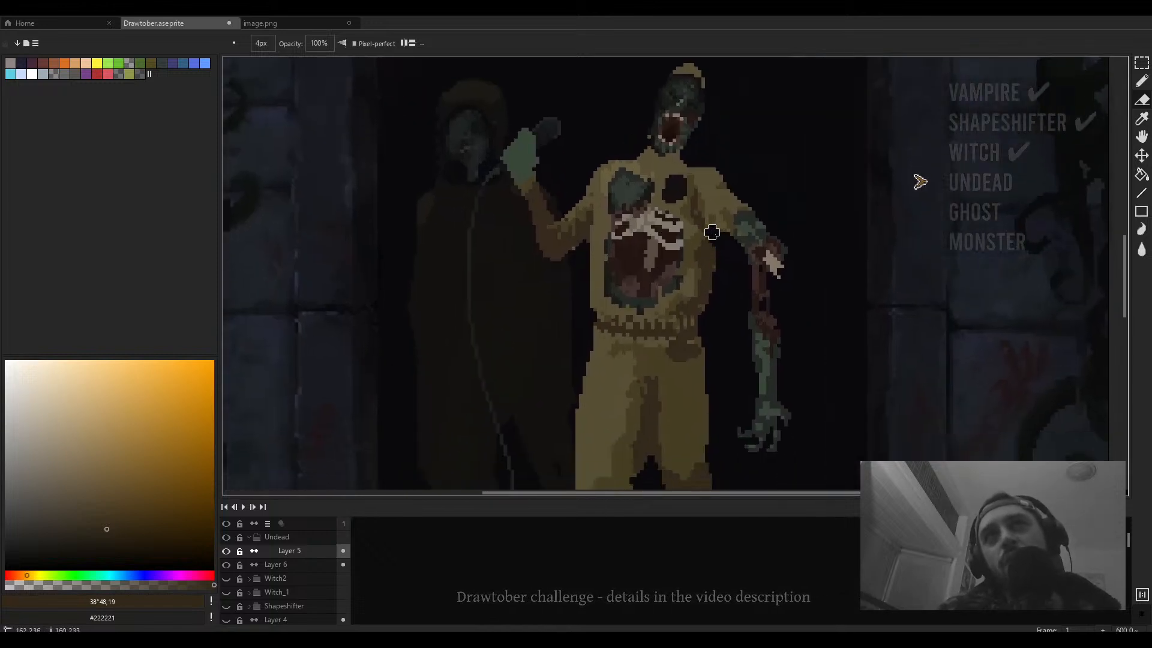
pyautogui.moveTo(702, 265)
pyautogui.mouseDown()
pyautogui.moveTo(694, 323)
pyautogui.moveTo(615, 236)
pyautogui.moveTo(611, 290)
pyautogui.moveTo(625, 275)
pyautogui.moveTo(675, 290)
pyautogui.moveTo(588, 276)
pyautogui.mouseUp()
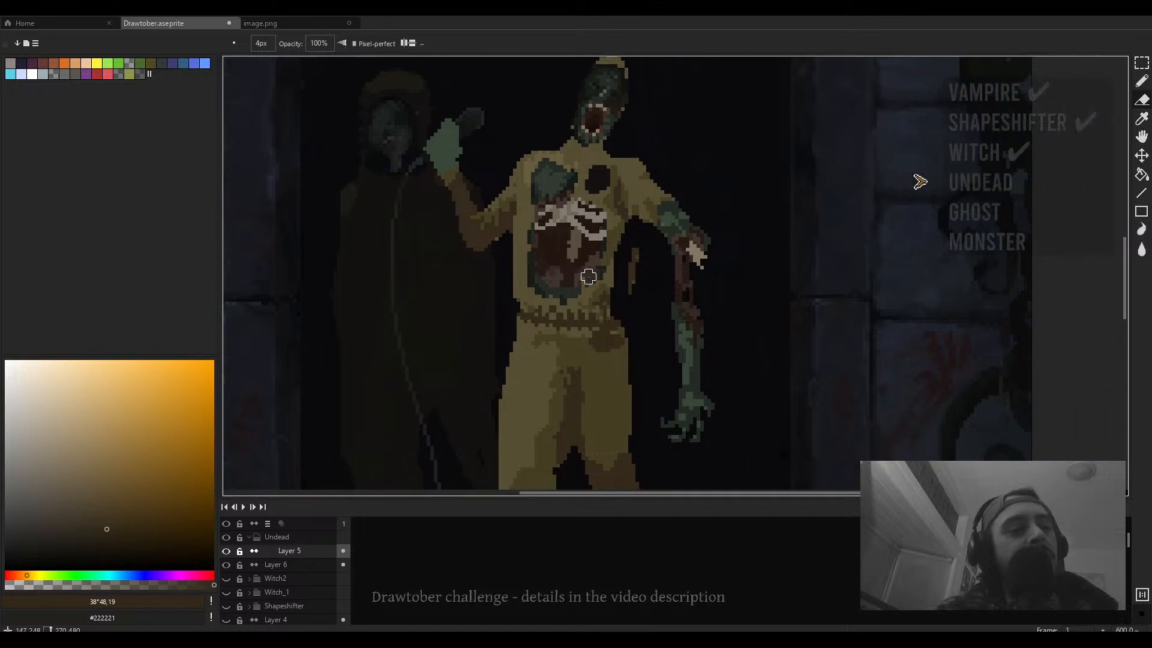
pyautogui.moveTo(617, 319); pyautogui.dragTo(622, 340)
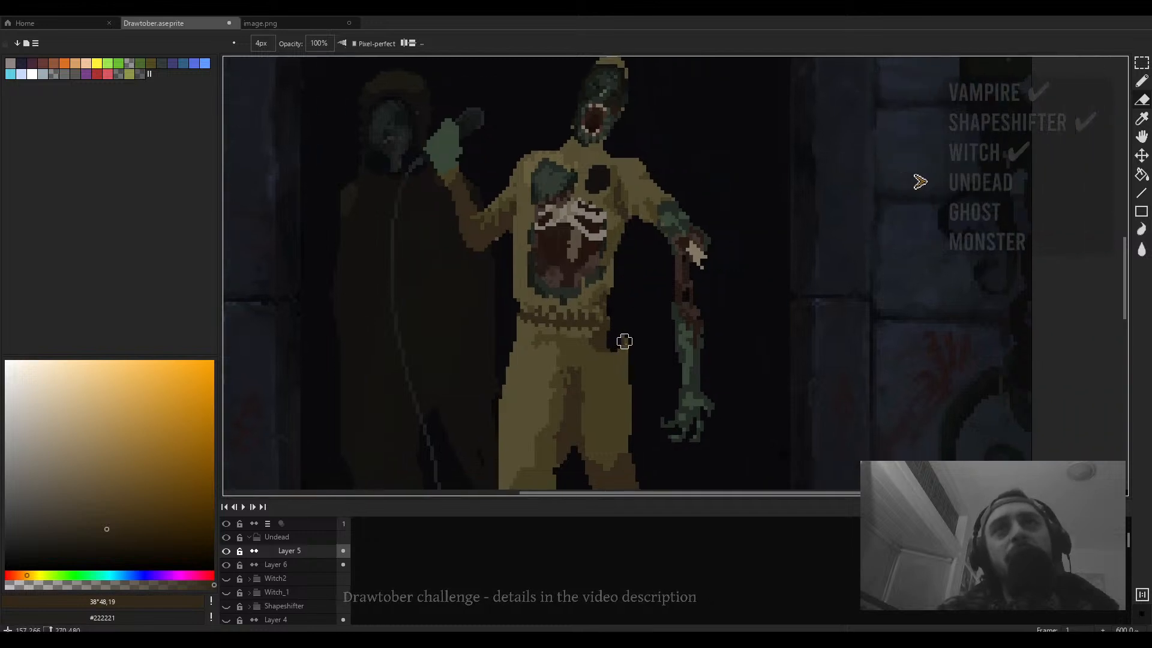
pyautogui.moveTo(522, 321); pyautogui.dragTo(538, 270)
pyautogui.moveTo(536, 222); pyautogui.dragTo(545, 236)
# - Sample a sweater color and zoom out and back in to review the figure within the doorway scene
pyautogui.press('b')
pyautogui.keyDown('alt'); pyautogui.click(550, 228); pyautogui.keyUp('alt')
pyautogui.scroll(-4, 555, 257)
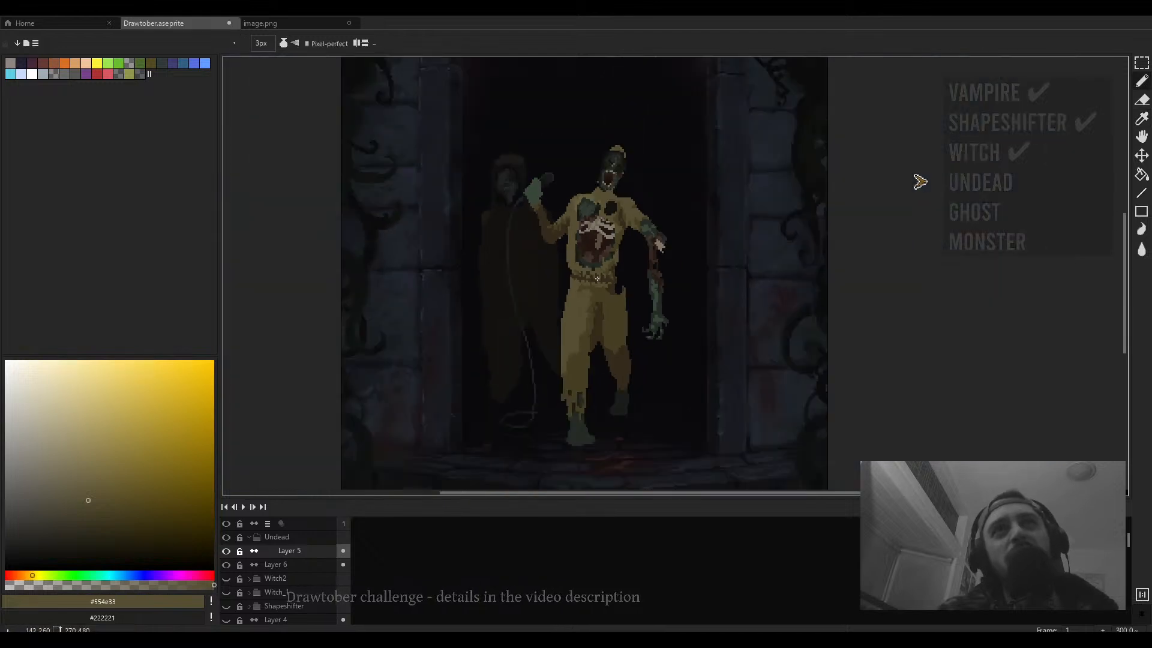
pyautogui.moveTo(531, 97); pyautogui.dragTo(535, 158)
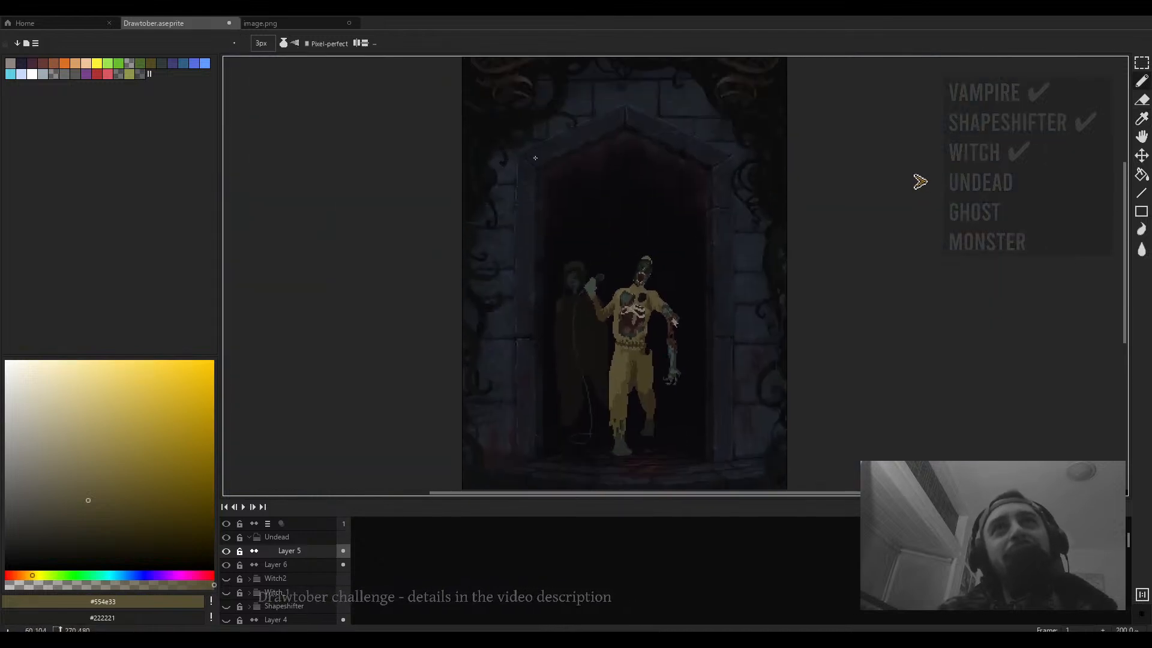
pyautogui.scroll(1, 755, 273)
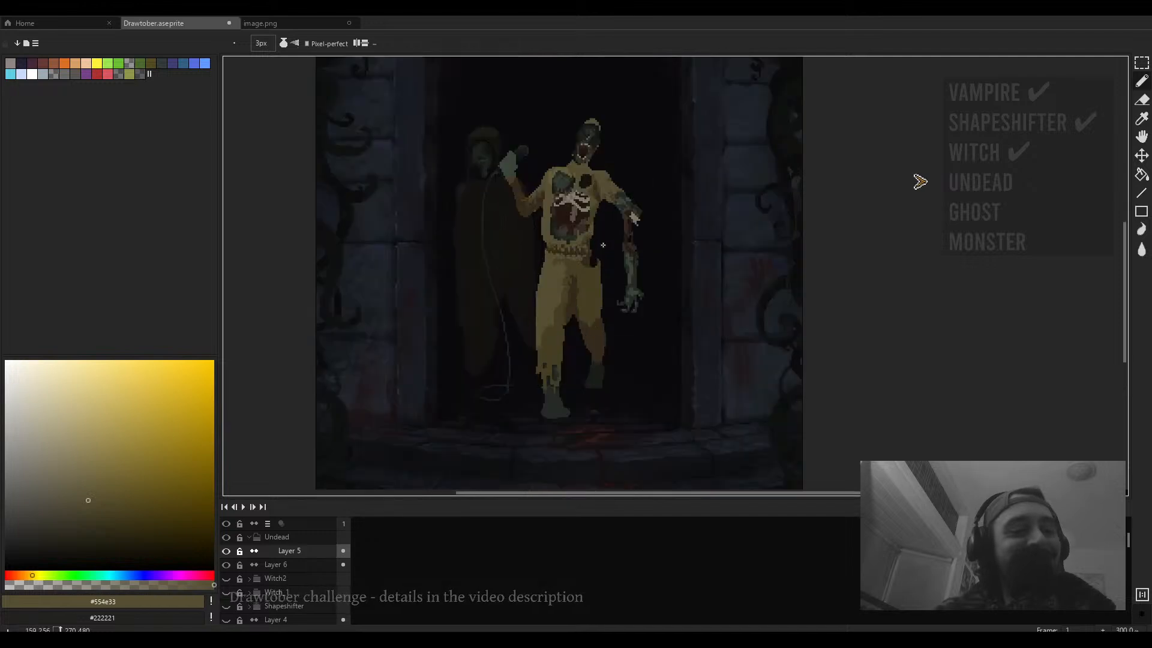
pyautogui.scroll(2, 640, 245)
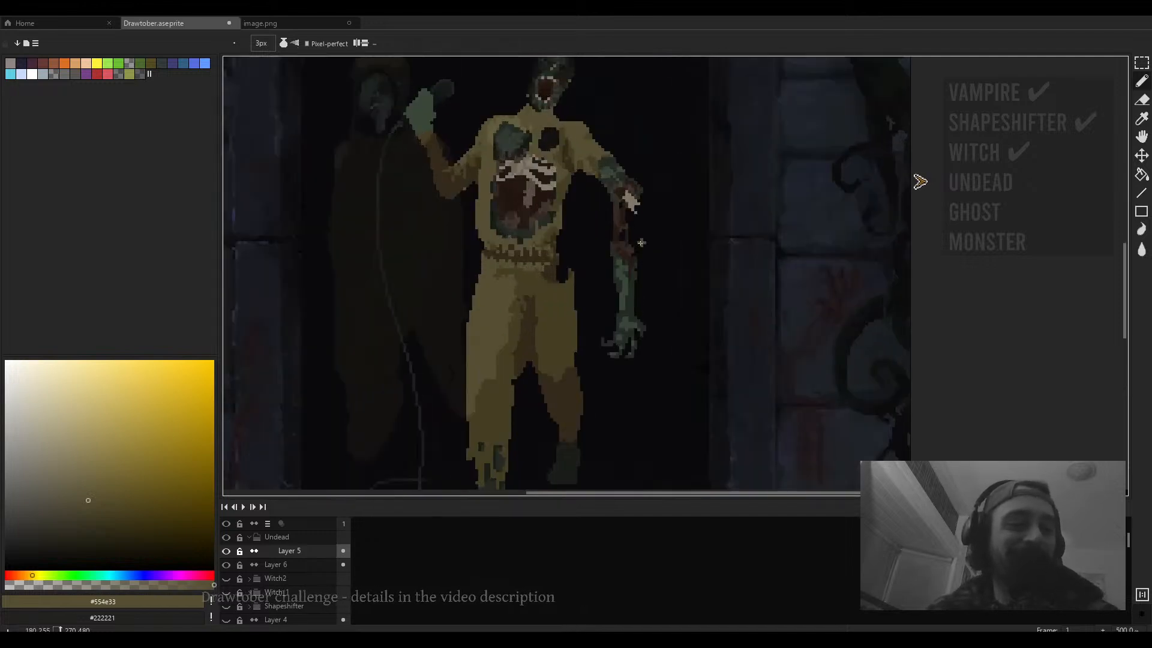
pyautogui.scroll(-1, 641, 242)
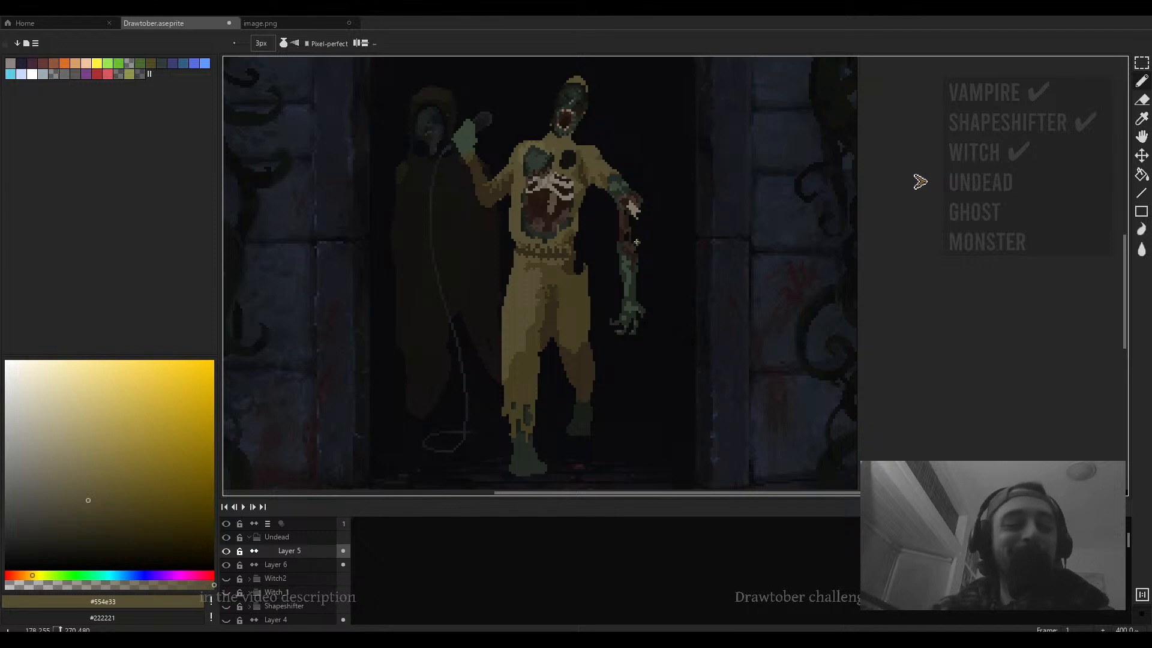
pyautogui.scroll(-3, 608, 271)
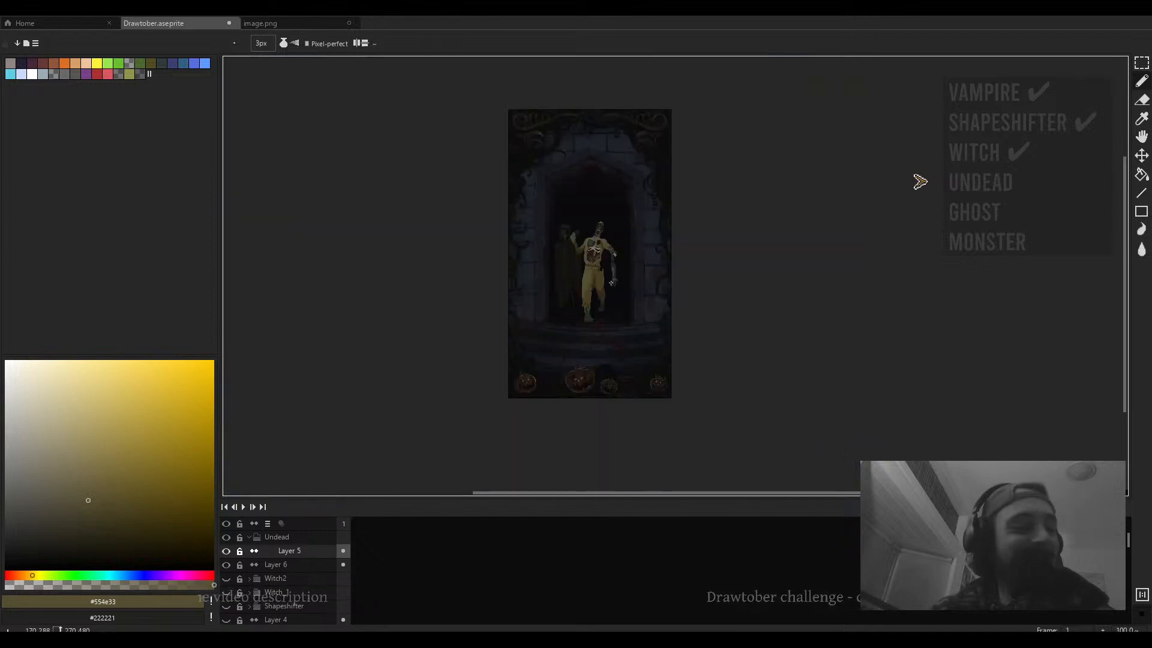
pyautogui.scroll(3, 611, 282)
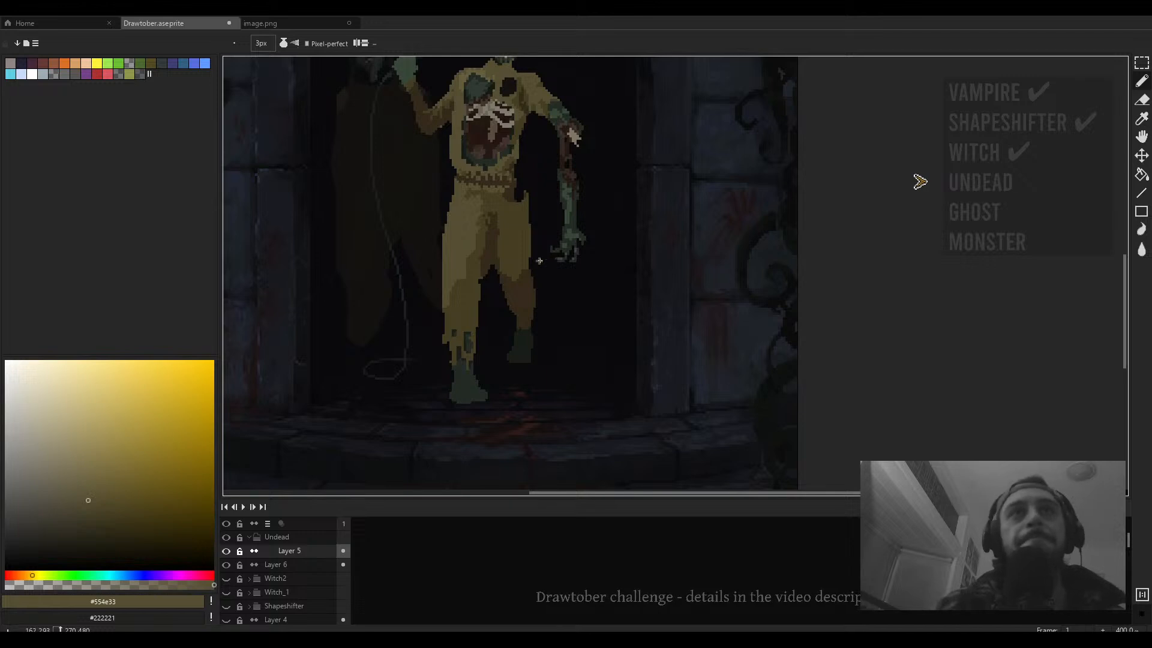
pyautogui.scroll(2, 520, 206)
# - Erase stray pixels beside the figure's waist and hip with a 7px eraser
pyautogui.press('+')
pyautogui.press('+')
pyautogui.press('+')
pyautogui.press('+')
pyautogui.press('+')
pyautogui.press('e')
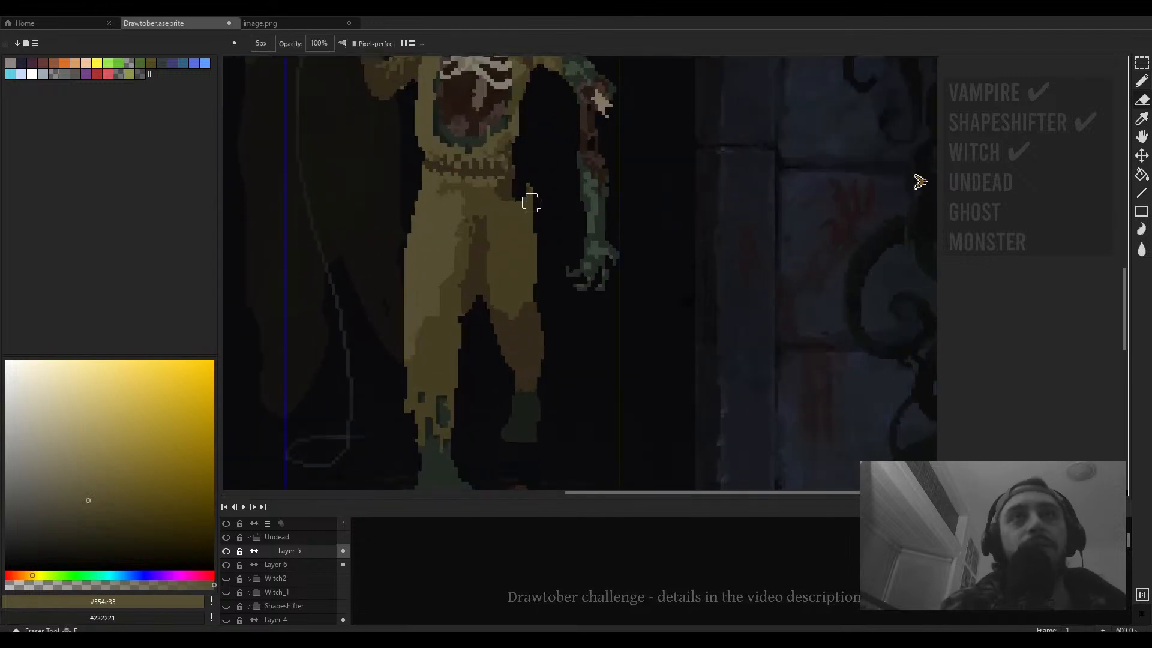
pyautogui.press('+')
pyautogui.press('+')
pyautogui.moveTo(531, 196); pyautogui.dragTo(542, 276)
pyautogui.moveTo(539, 223); pyautogui.dragTo(556, 210)
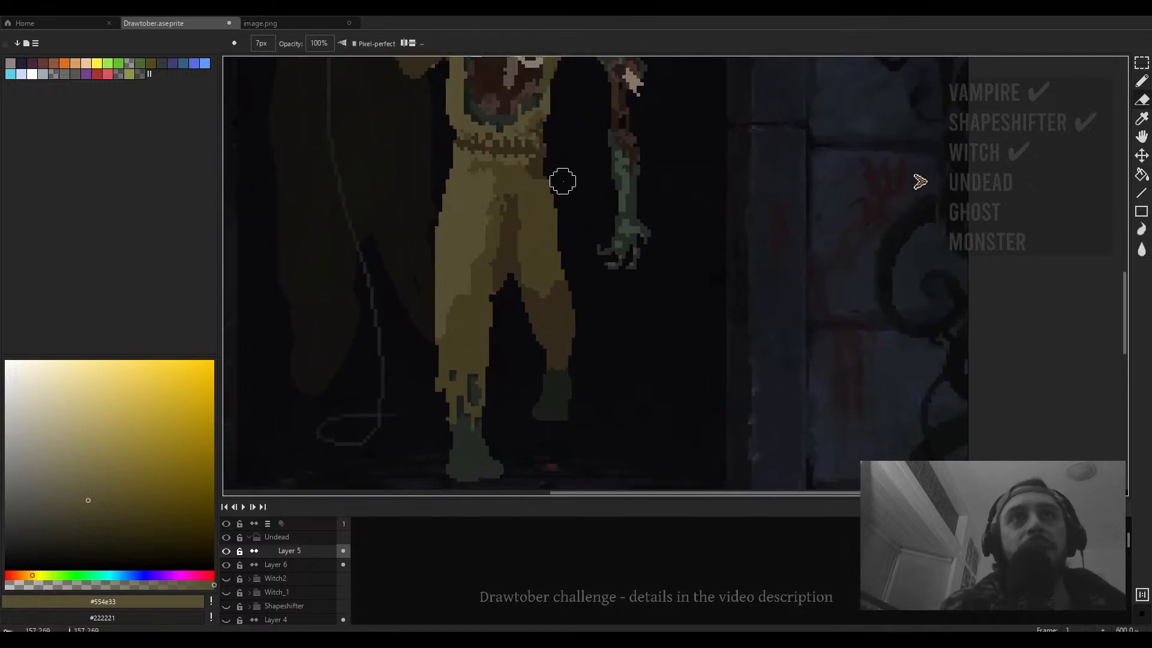
# - Erase pixels along the gap between the legs with a 3px eraser, undoing one misplaced erase stroke
pyautogui.scroll(-2, 609, 361)
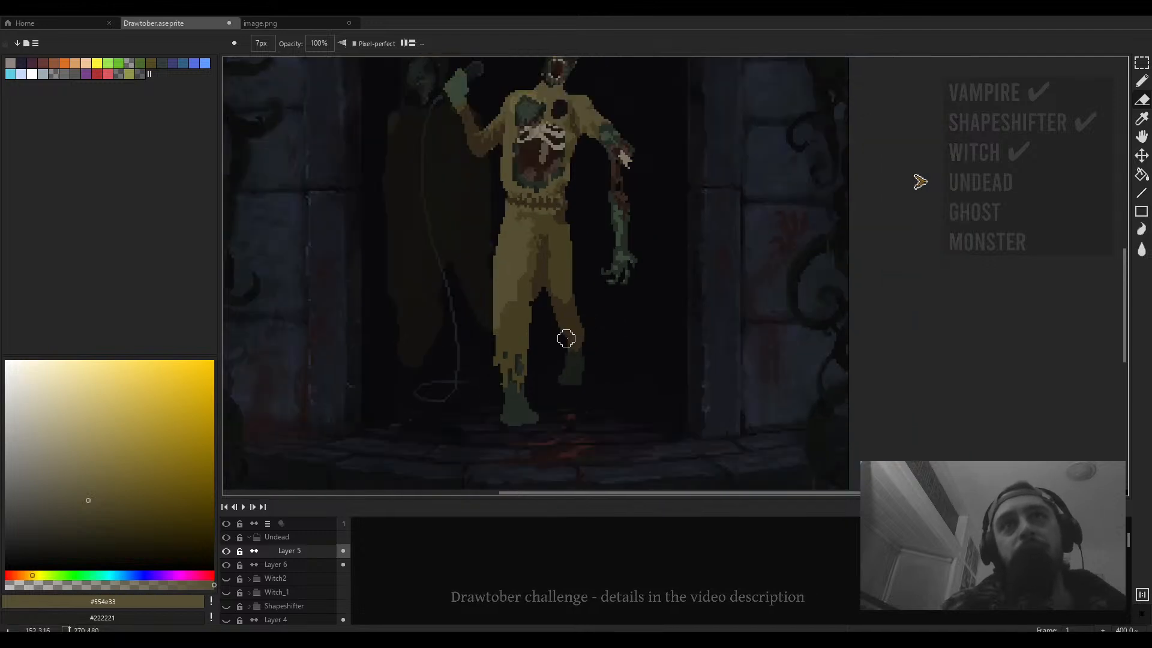
pyautogui.scroll(1, 586, 336)
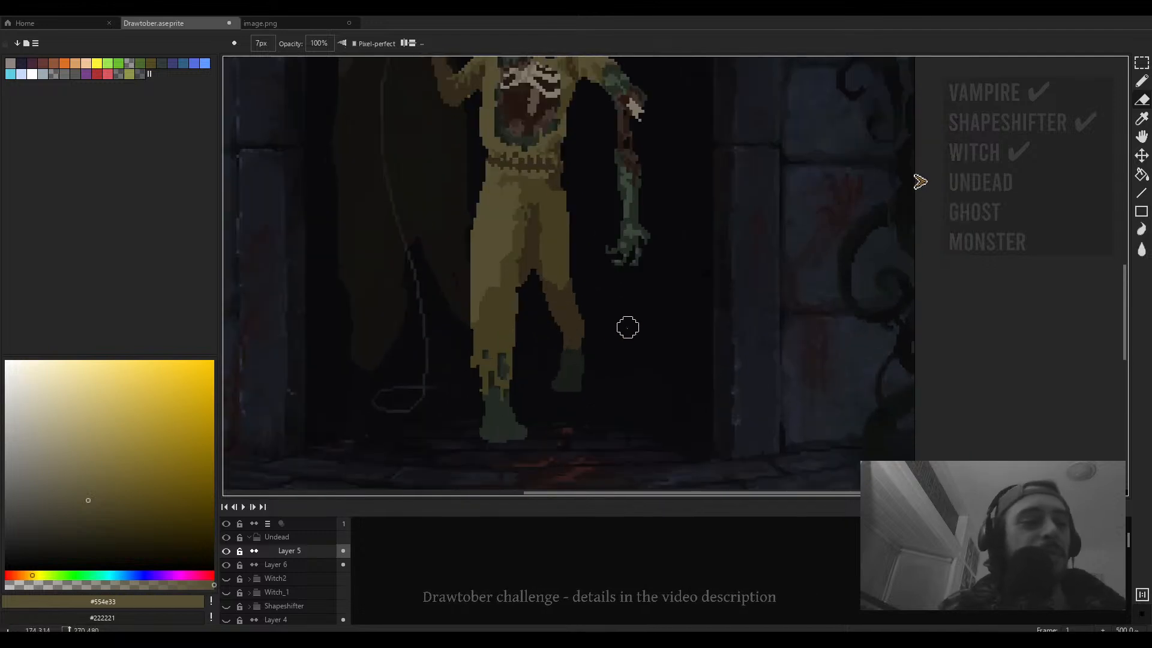
pyautogui.scroll(-1, 586, 324)
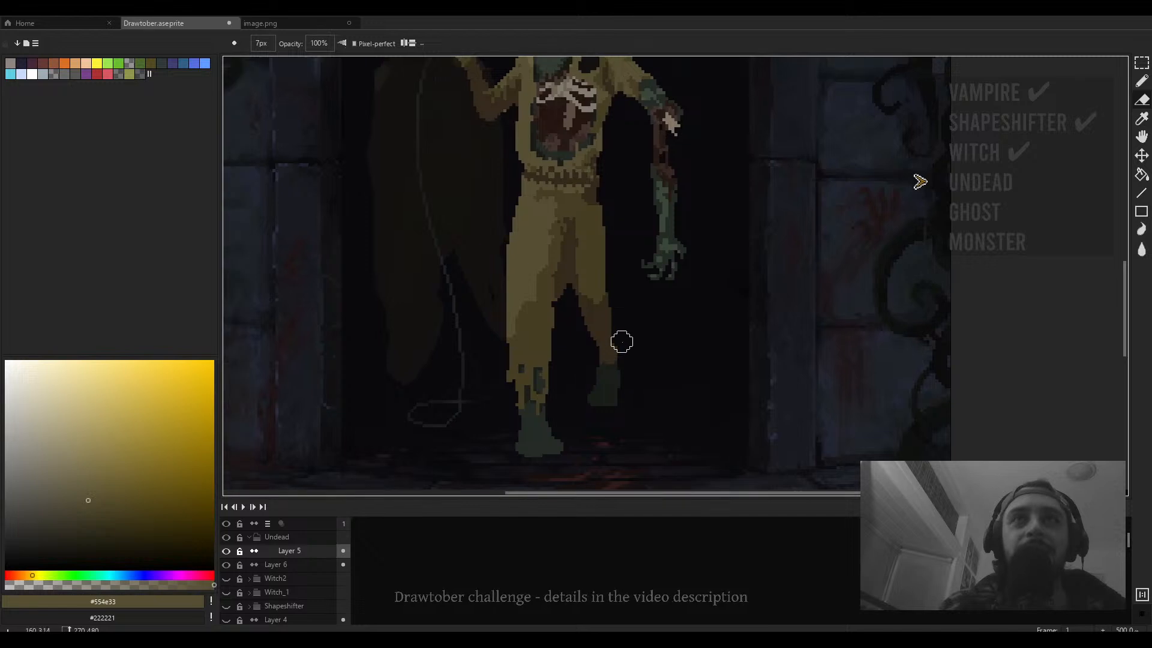
pyautogui.scroll(-2, 620, 339)
pyautogui.moveTo(600, 344)
pyautogui.mouseDown()
pyautogui.moveTo(591, 244)
pyautogui.moveTo(599, 353)
pyautogui.moveTo(567, 367)
pyautogui.moveTo(556, 363)
pyautogui.moveTo(548, 263)
pyautogui.mouseUp()
pyautogui.press('-')
pyautogui.press('-')
pyautogui.press('-')
pyautogui.press('-')
pyautogui.scroll(4, 596, 337)
pyautogui.hotkey('ctrl', 'z')
pyautogui.moveTo(625, 249)
pyautogui.mouseDown()
pyautogui.moveTo(607, 304)
pyautogui.moveTo(575, 280)
pyautogui.moveTo(594, 222)
pyautogui.moveTo(586, 290)
pyautogui.mouseUp()
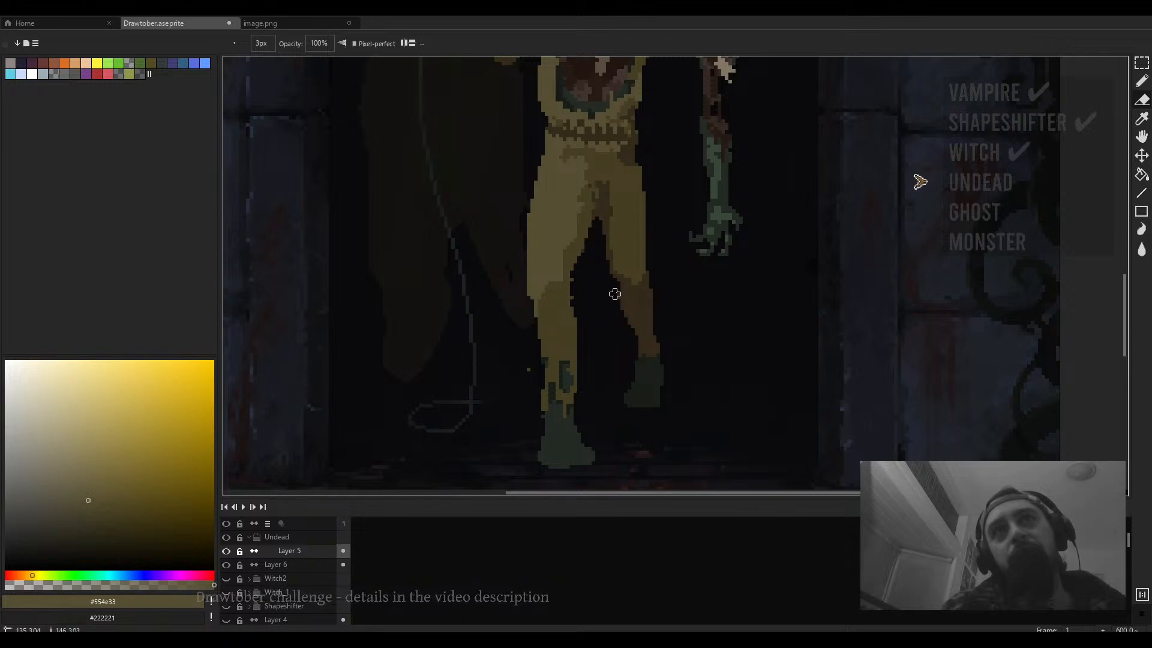
# - Sample a dark brown from the leg and erase pixels along the right thigh with the 3px eraser
pyautogui.press('b')
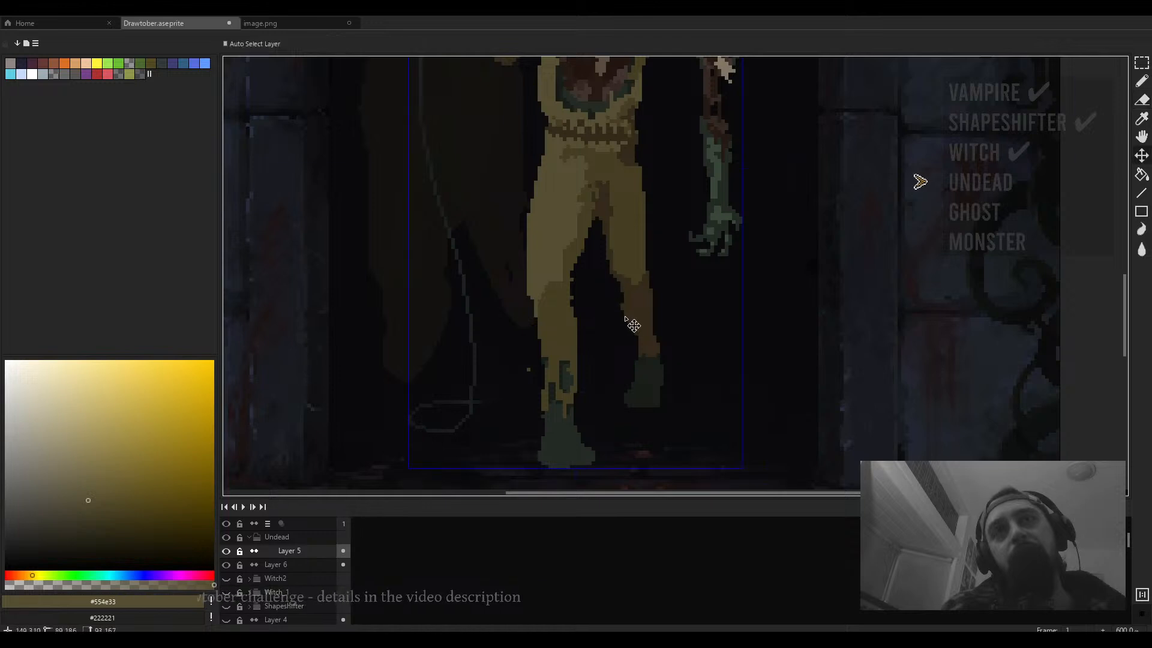
pyautogui.keyDown('alt'); pyautogui.click(625, 302); pyautogui.keyUp('alt')
pyautogui.moveTo(626, 301); pyautogui.dragTo(634, 302)
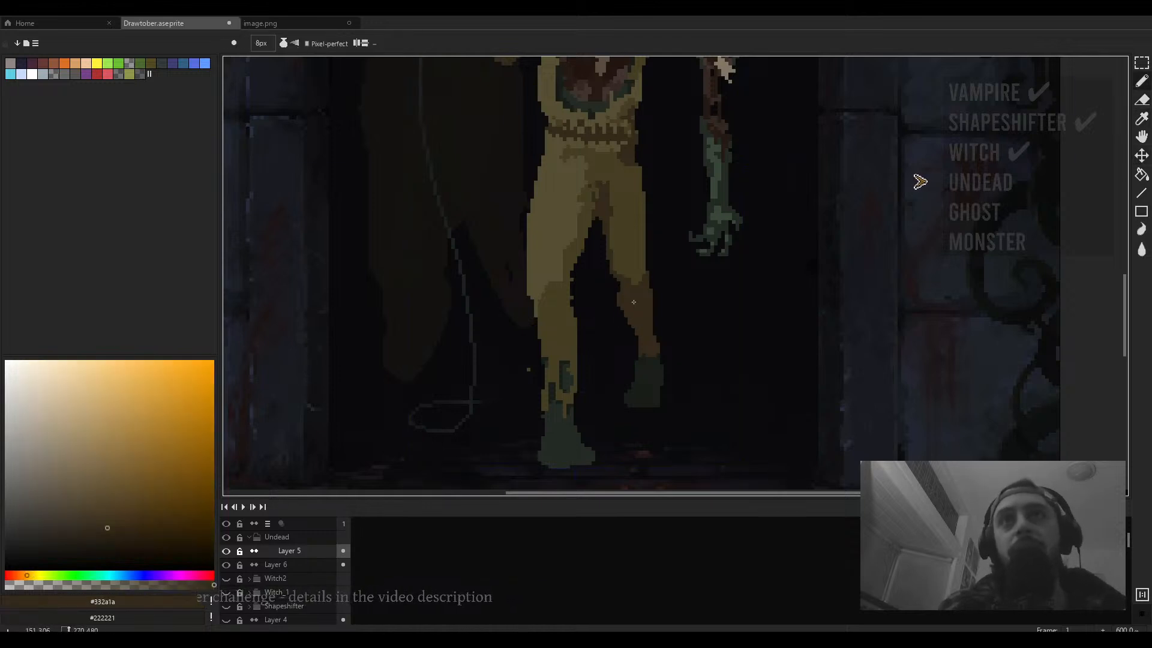
pyautogui.press('e')
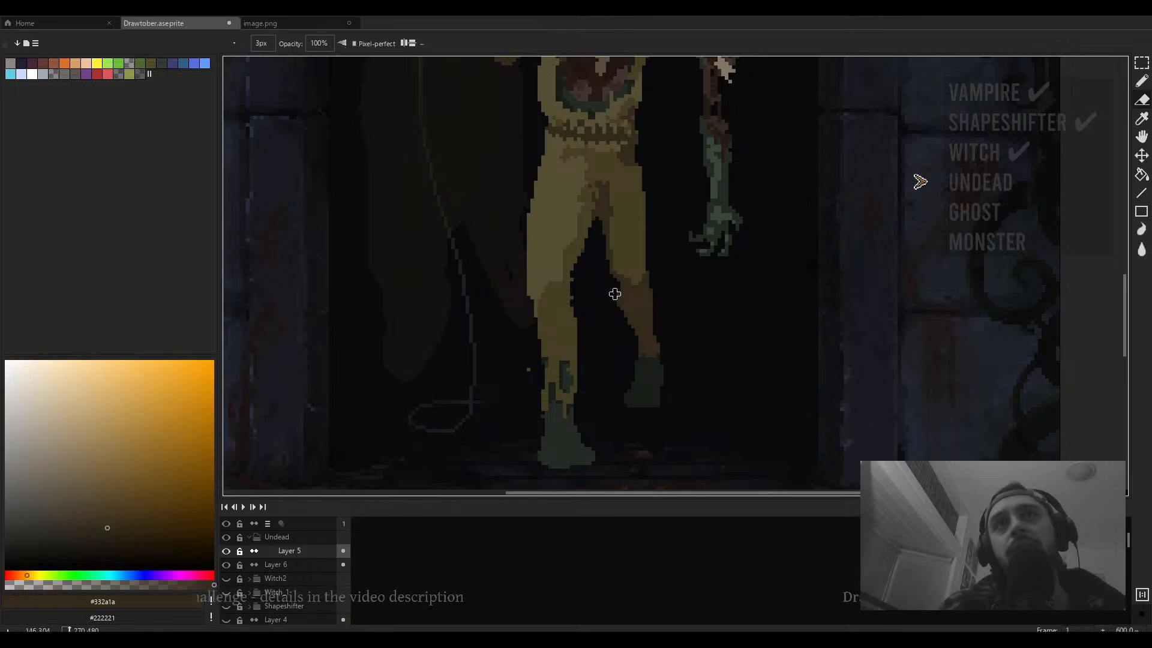
pyautogui.scroll(-4, 665, 308)
pyautogui.scroll(3, 661, 305)
pyautogui.moveTo(644, 237); pyautogui.dragTo(699, 291)
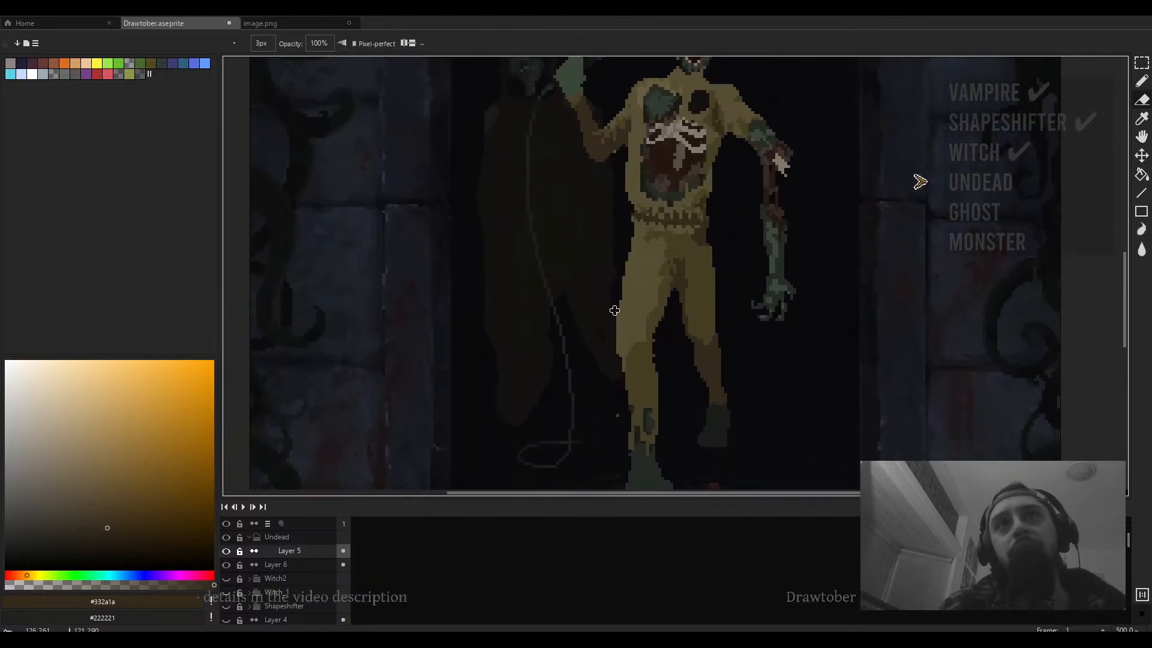
# - Zoom out and back in to review the figure's legs within the scene
pyautogui.scroll(-3, 614, 352)
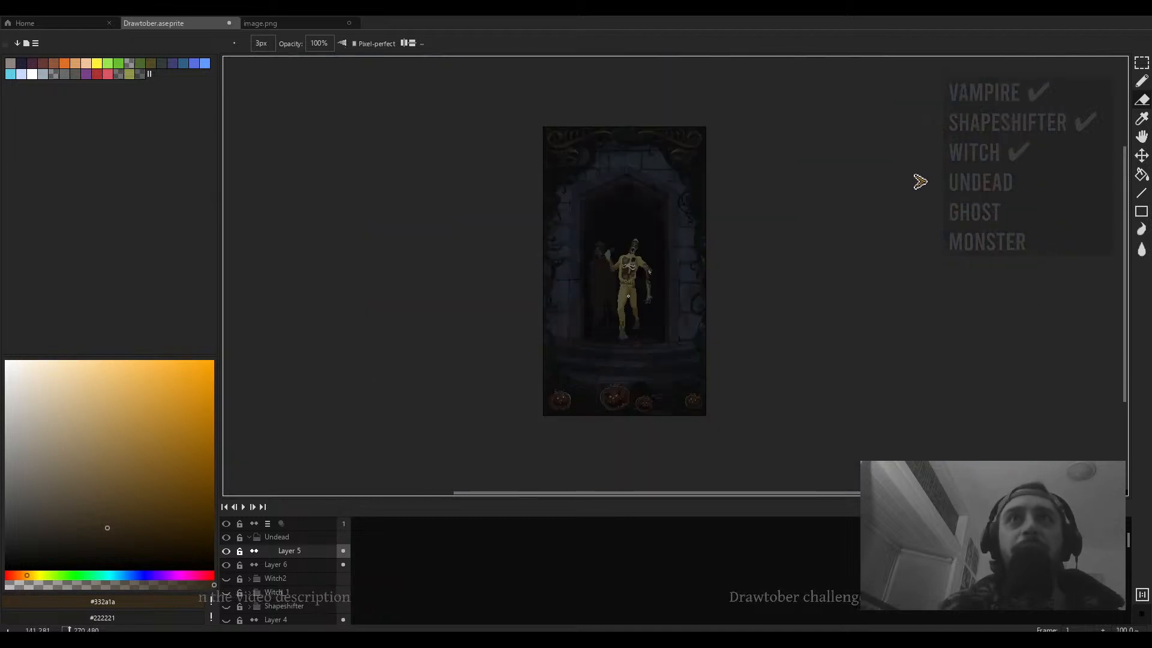
pyautogui.scroll(3, 624, 328)
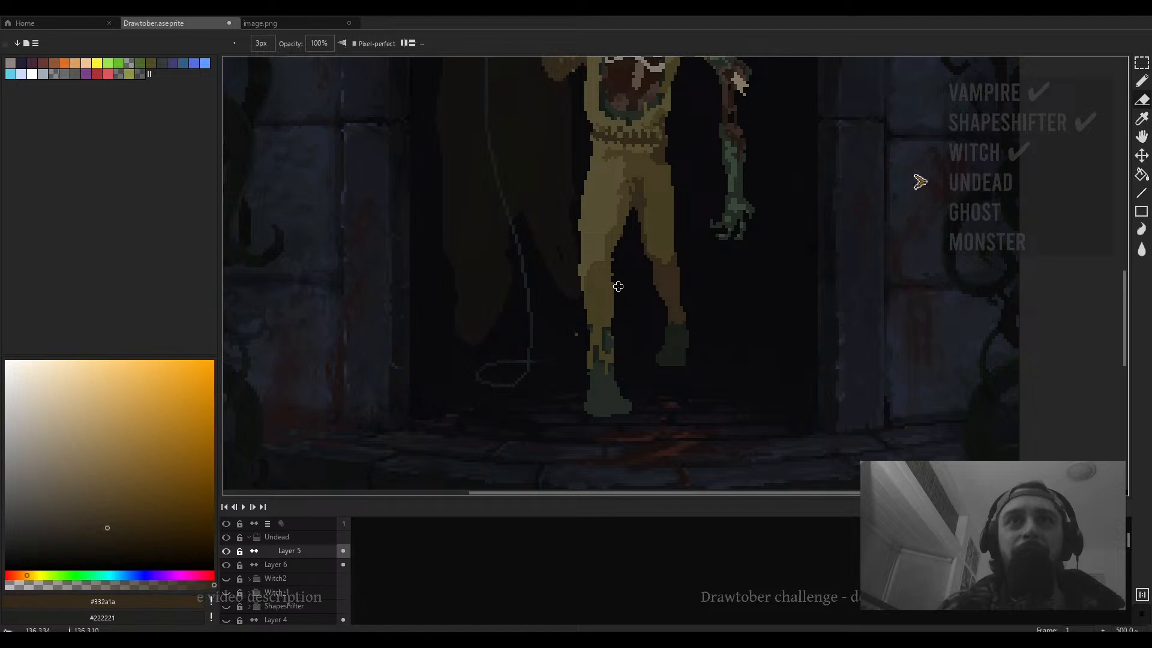
pyautogui.scroll(-3, 618, 287)
pyautogui.scroll(2, 618, 293)
pyautogui.press('e')
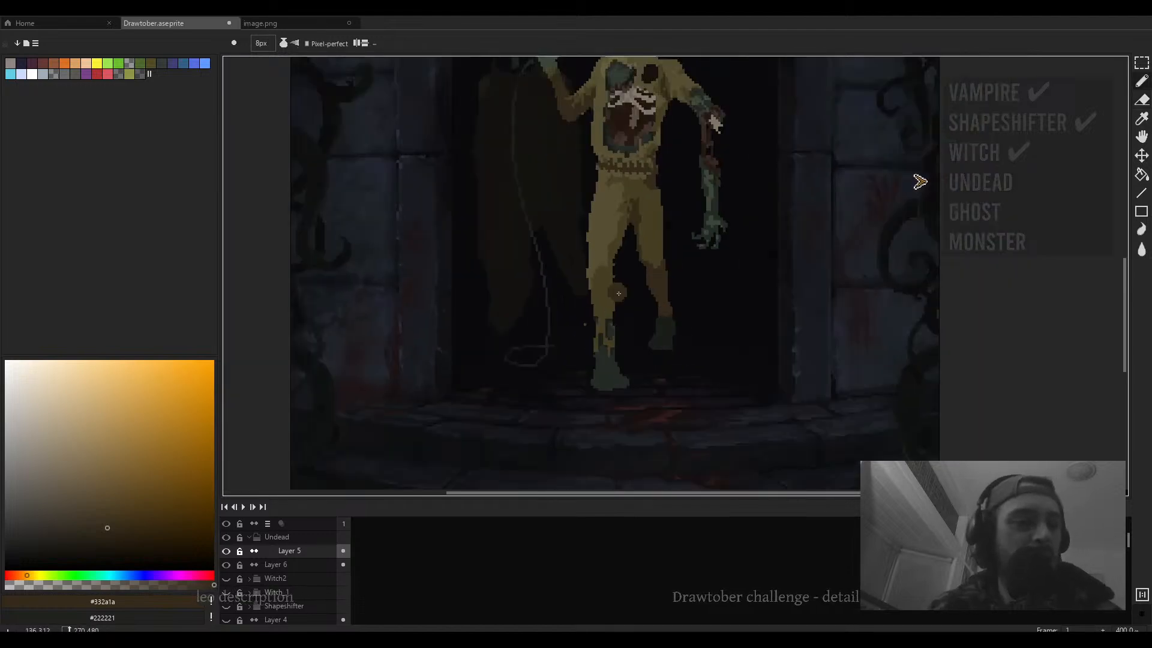
pyautogui.scroll(-2, 619, 292)
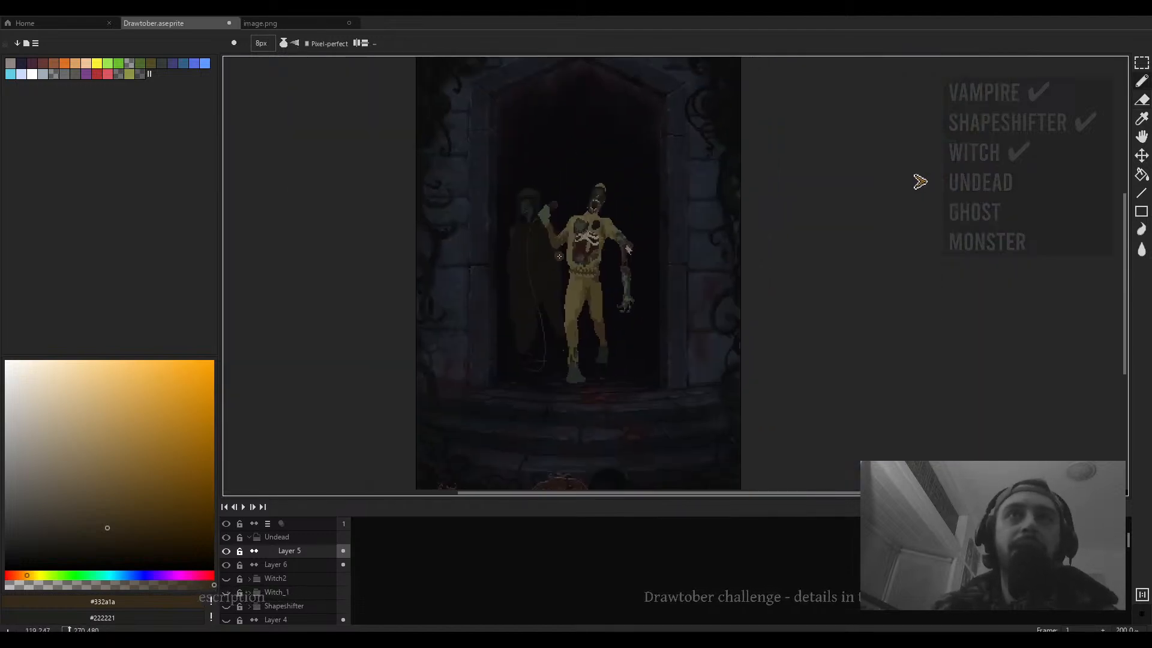
pyautogui.scroll(3, 559, 257)
pyautogui.press('e')
pyautogui.scroll(-3, 637, 240)
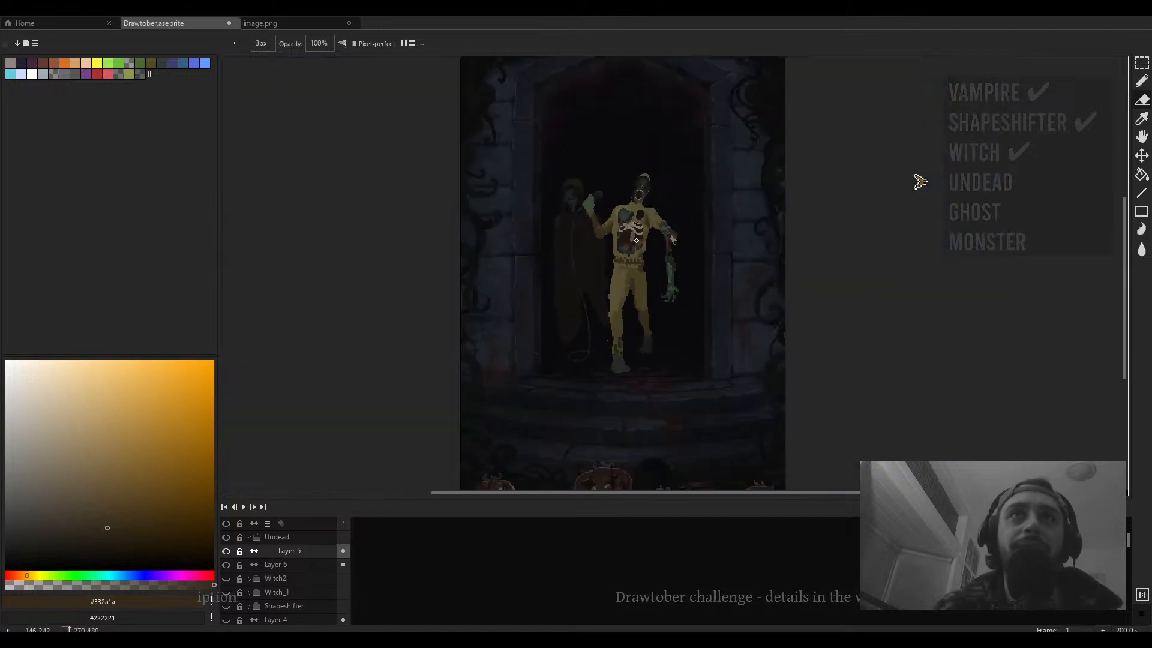
pyautogui.scroll(3, 624, 239)
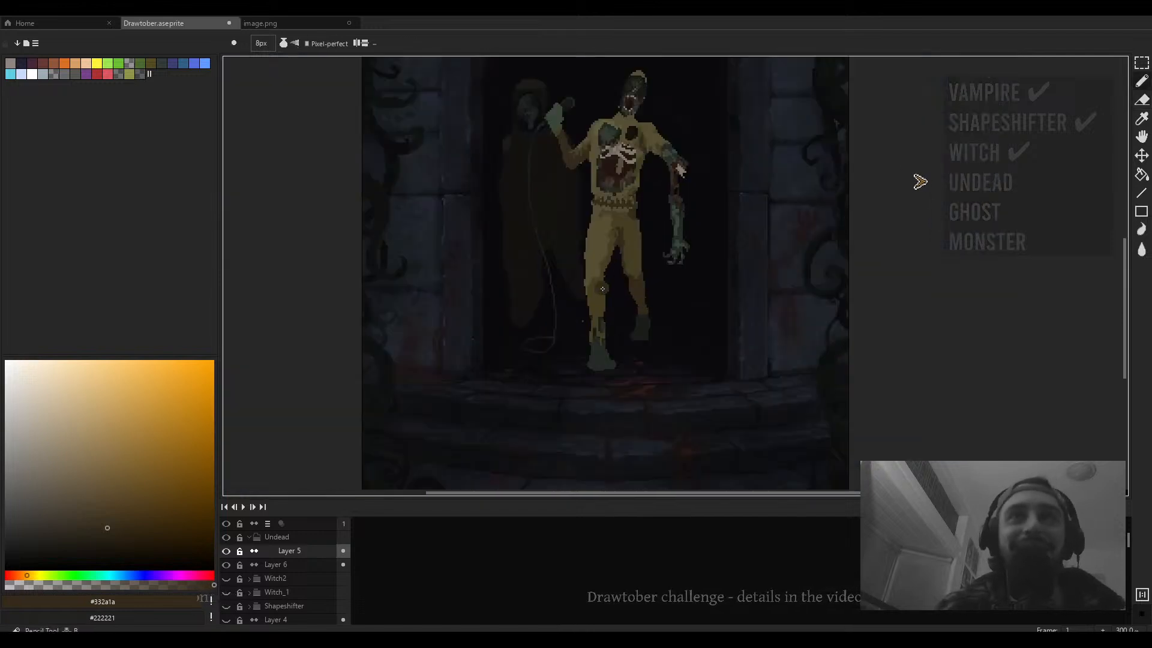
# - Paint a short dark brown stroke at the crotch with a 5px pencil
pyautogui.press('i')
pyautogui.press('v')
pyautogui.press('b')
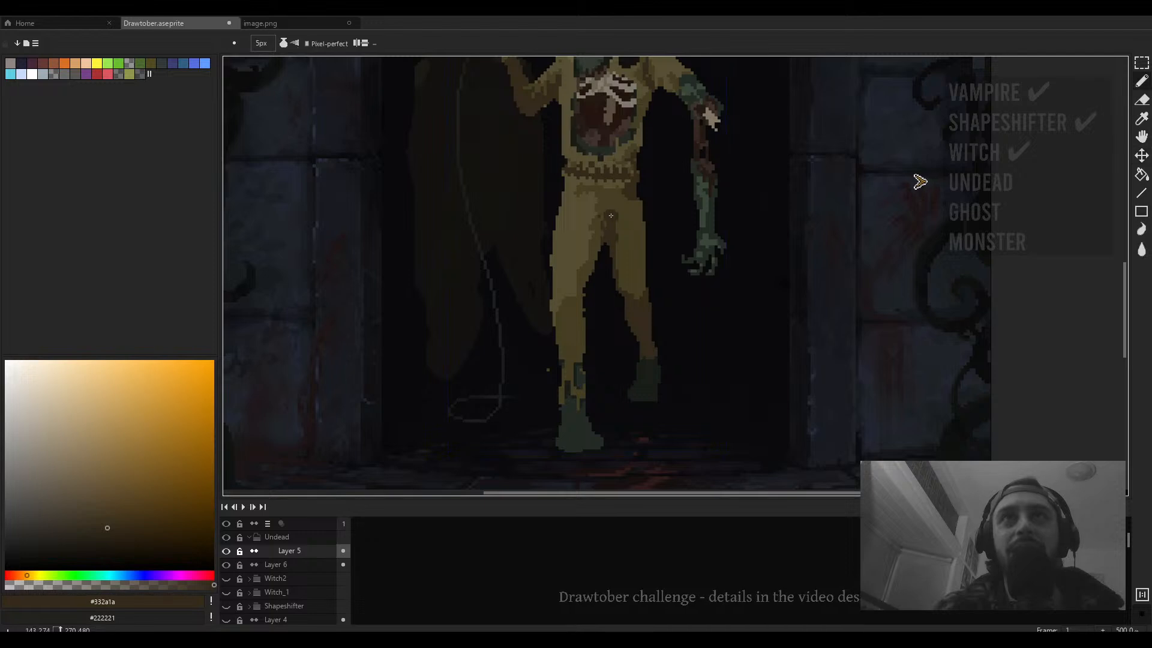
pyautogui.moveTo(616, 213); pyautogui.dragTo(609, 235)
pyautogui.press('m')
pyautogui.moveTo(659, 194); pyautogui.dragTo(535, 311)
pyautogui.moveTo(665, 288); pyautogui.dragTo(544, 340)
pyautogui.scroll(6, 654, 381)
pyautogui.scroll(-4, 584, 350)
pyautogui.moveTo(563, 386); pyautogui.dragTo(581, 356)
pyautogui.hotkey('ctrl', 'z')
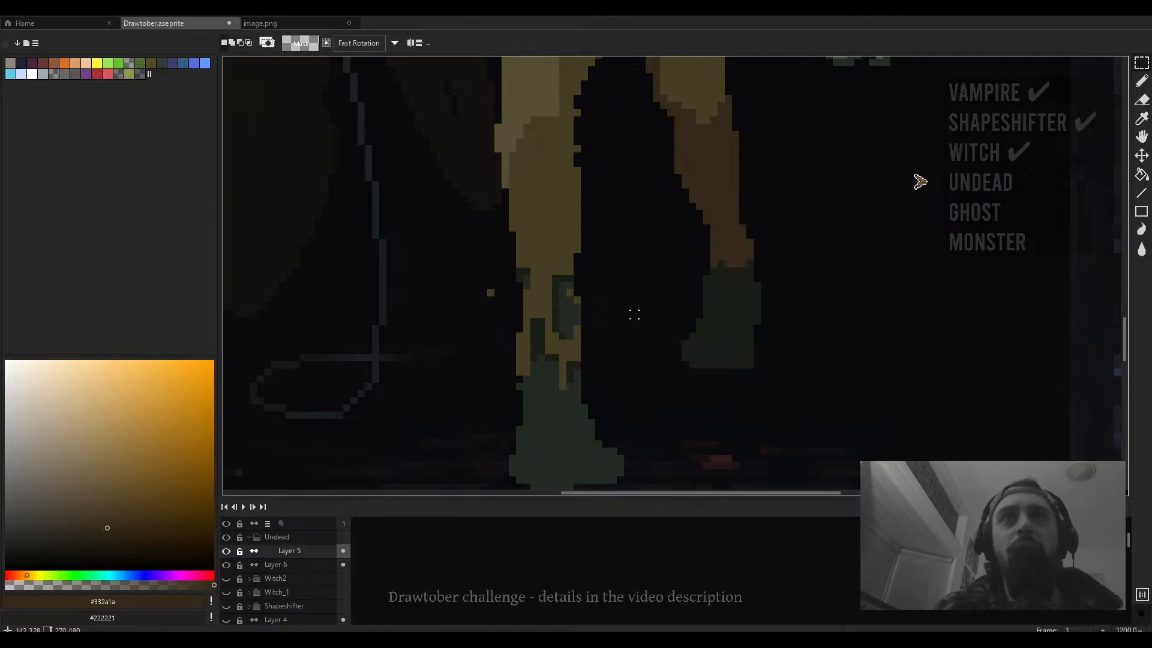
# - Select all pixels of the trousers' light yellow with a non-contiguous, 0-tolerance magic wand
pyautogui.scroll(-4, 654, 306)
pyautogui.press('w')
pyautogui.click(650, 282)
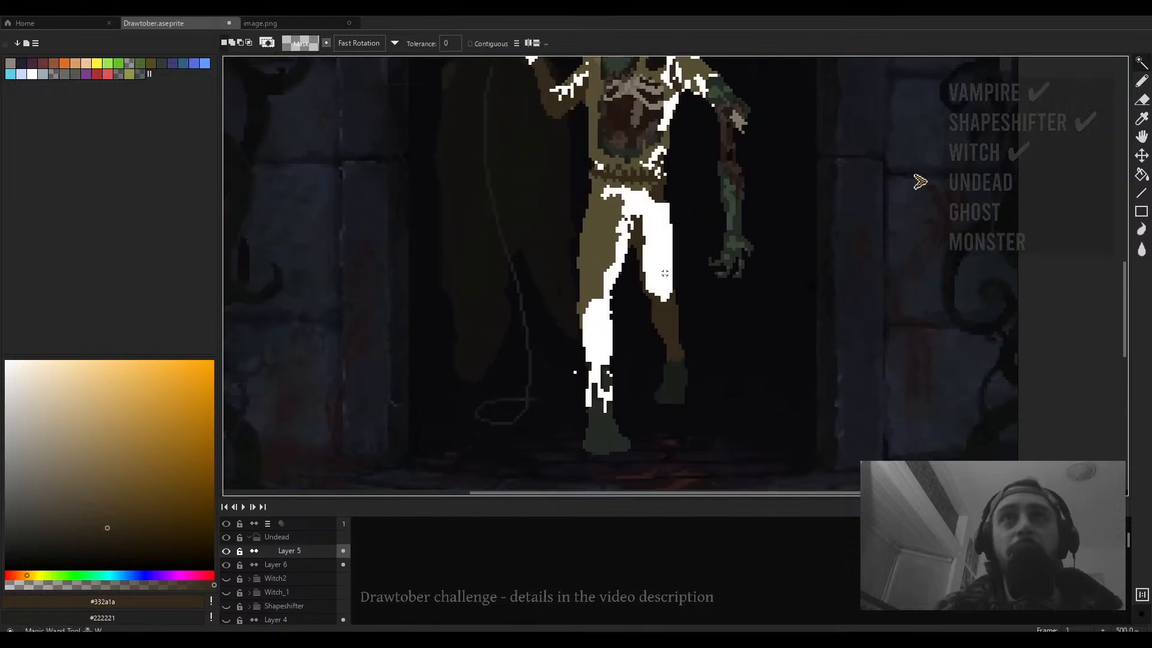
pyautogui.scroll(-2, 593, 270)
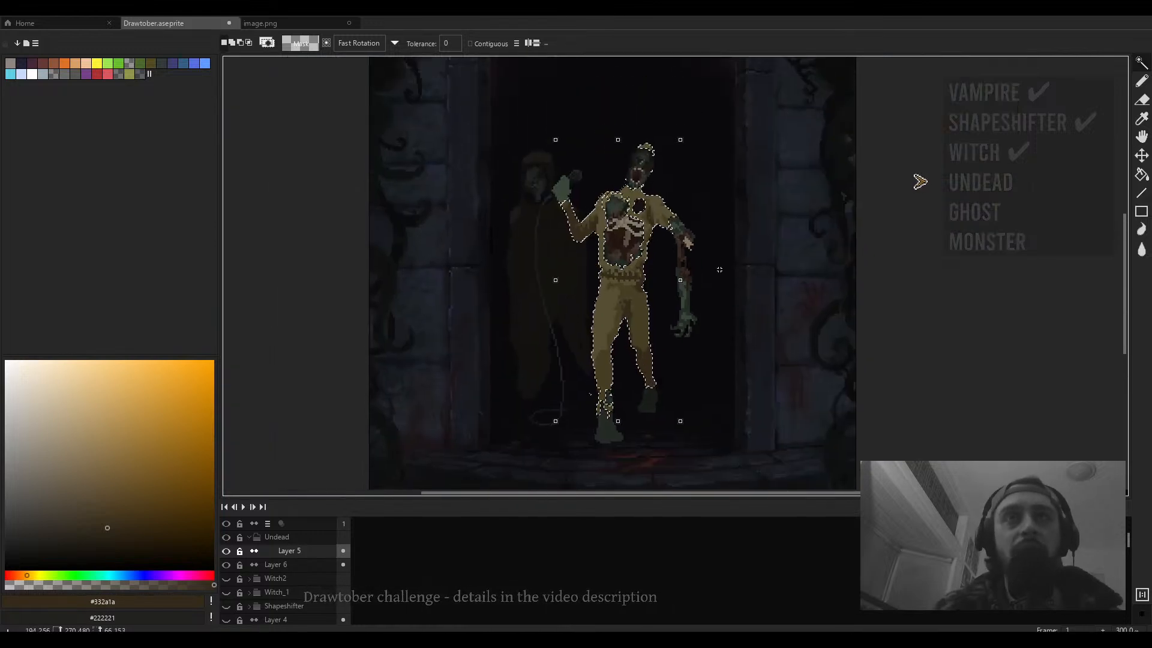
# - Adjust the hue, saturation and value of the selected clothing tones with Hue/Saturation and apply
pyautogui.hotkey('ctrl', 'u')
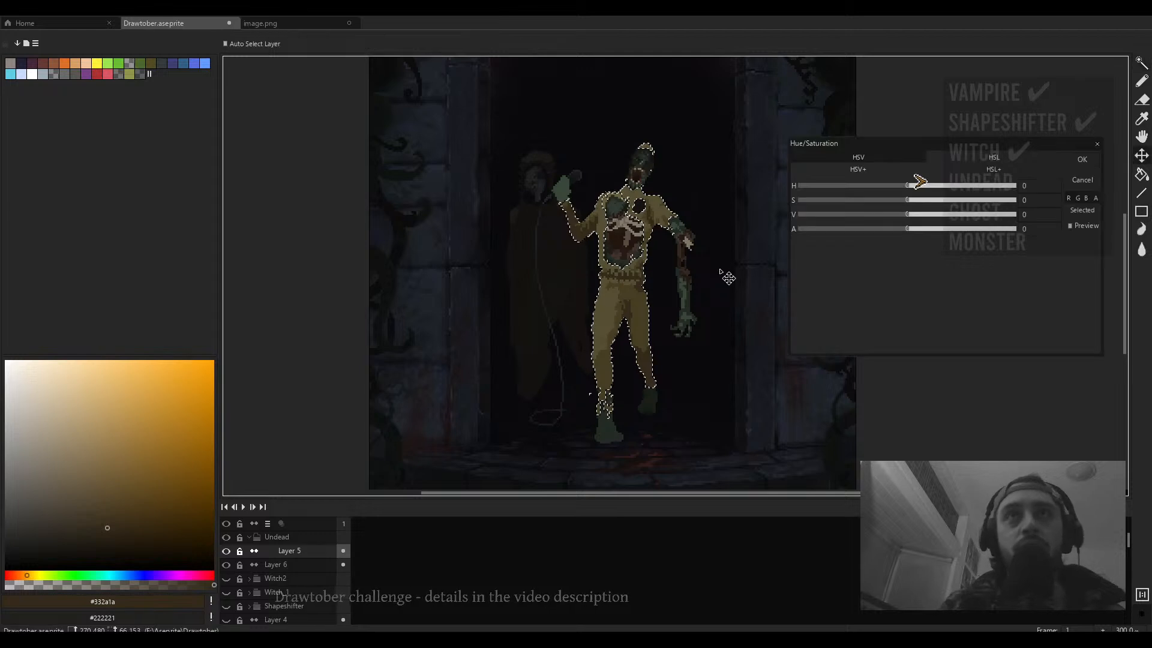
pyautogui.moveTo(910, 187); pyautogui.dragTo(866, 198)
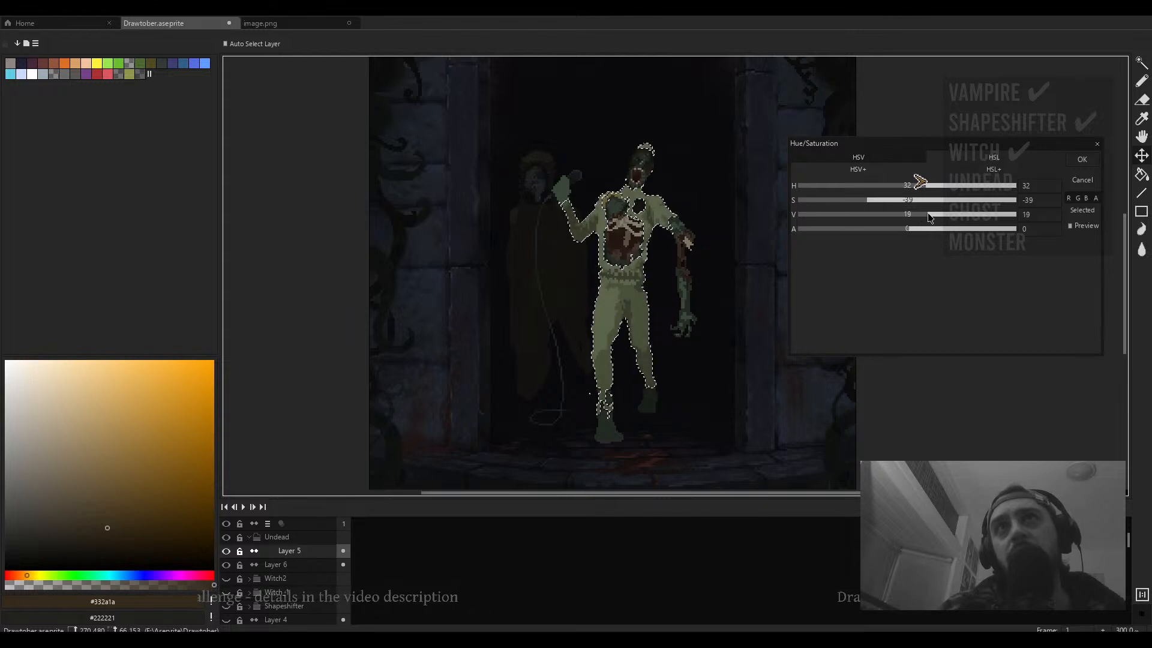
pyautogui.moveTo(923, 188); pyautogui.dragTo(809, 184)
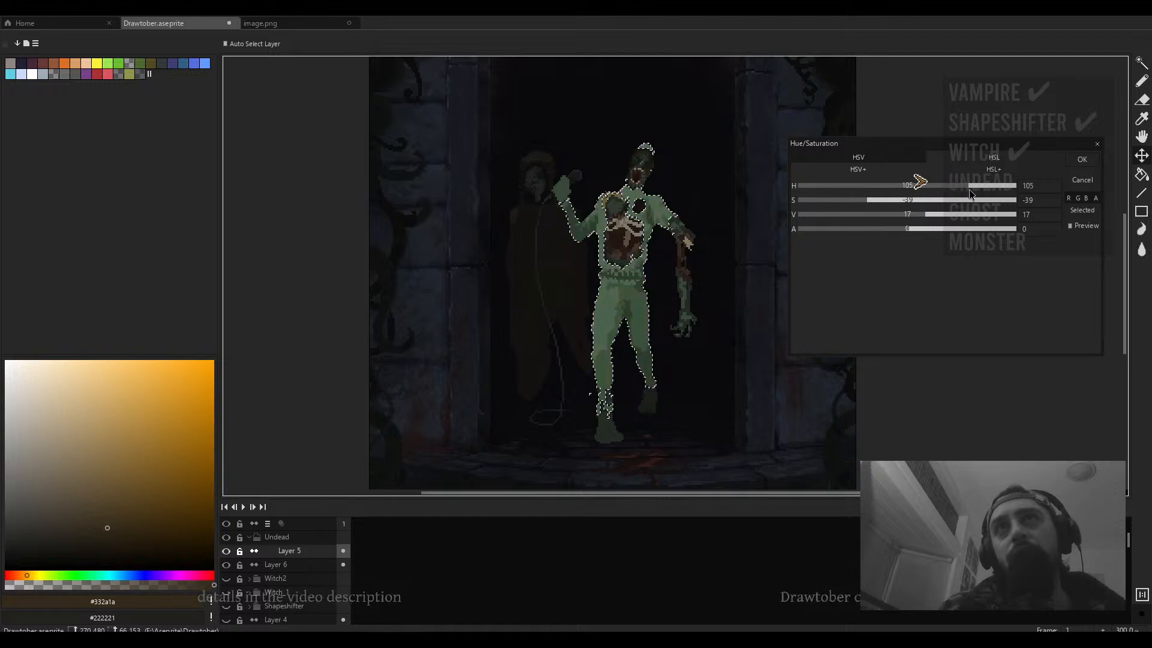
pyautogui.moveTo(971, 191); pyautogui.dragTo(915, 203)
pyautogui.click(1084, 160)
# - Restrict the selection with a rectangle so only the trousers and waistband below the chest remain selected
pyautogui.moveTo(652, 298); pyautogui.dragTo(654, 282)
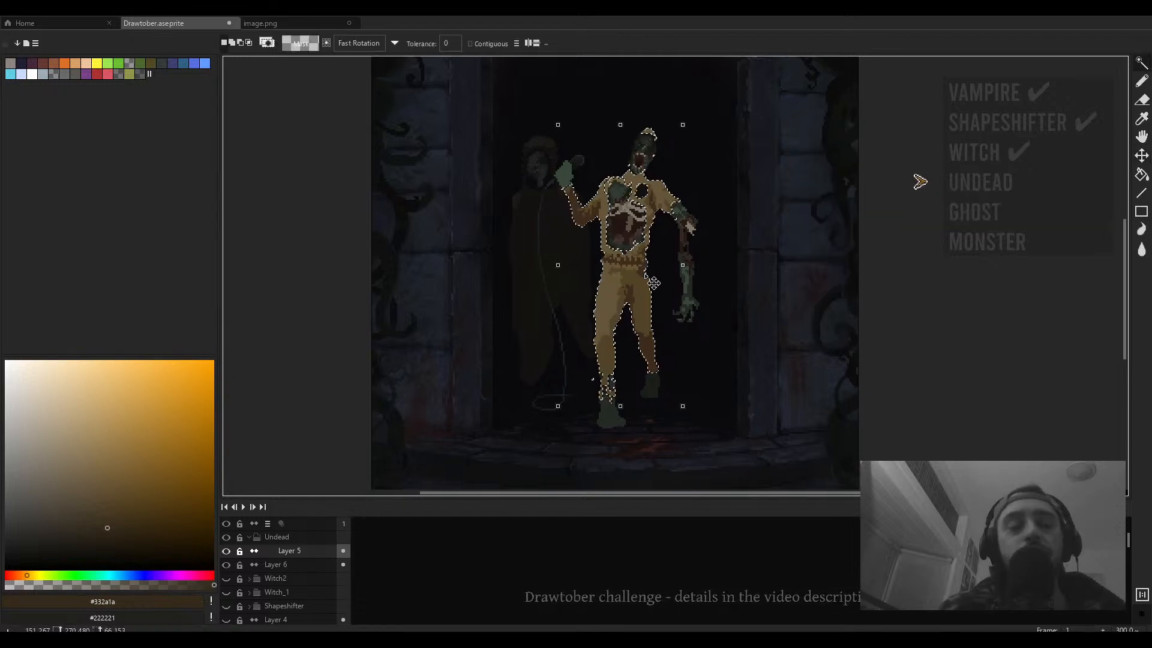
pyautogui.click(241, 43)
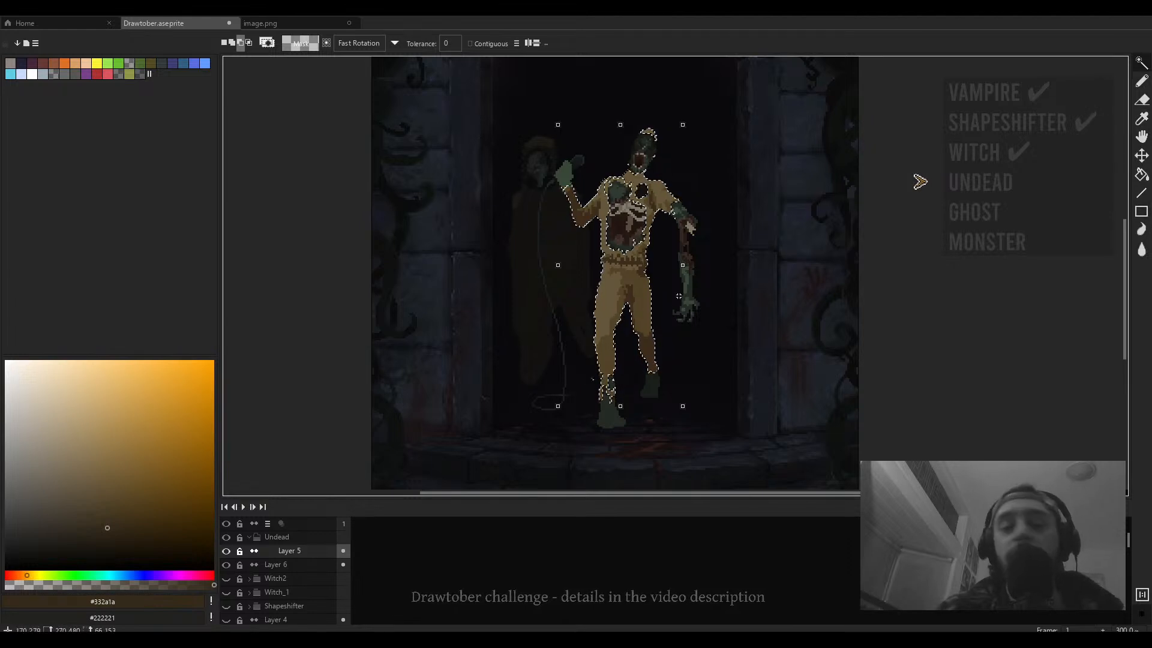
pyautogui.press('m')
pyautogui.moveTo(625, 214); pyautogui.dragTo(512, 262)
pyautogui.scroll(3, 636, 252)
pyautogui.scroll(3, 634, 244)
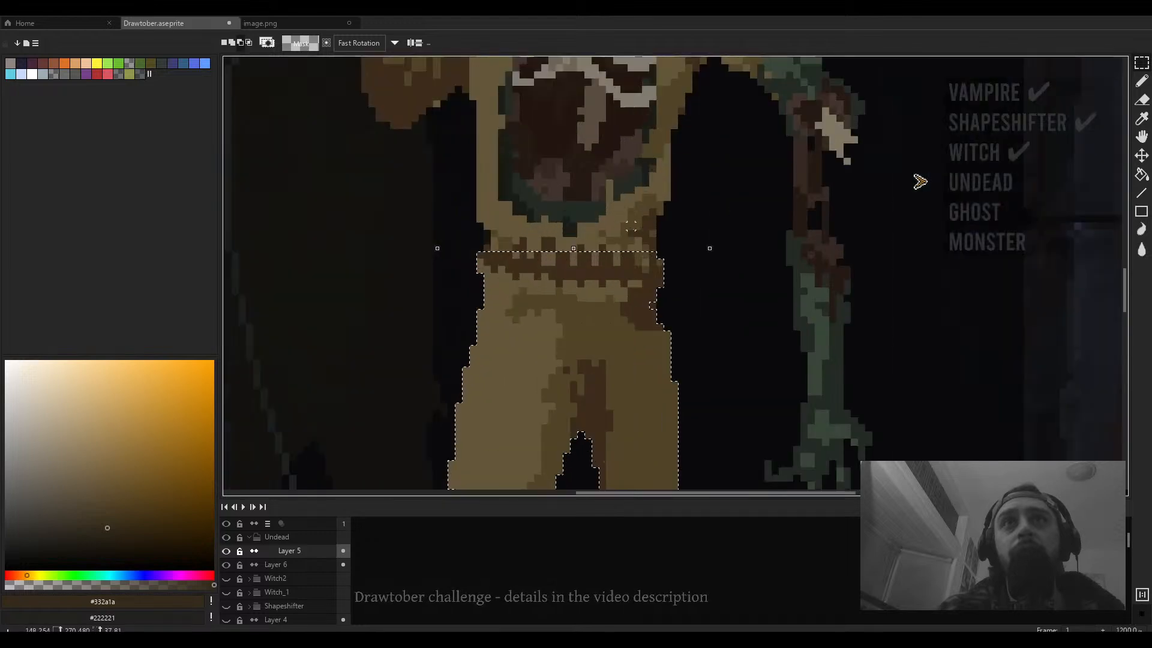
pyautogui.moveTo(649, 224); pyautogui.dragTo(703, 195)
pyautogui.hotkey('ctrl', 'z')
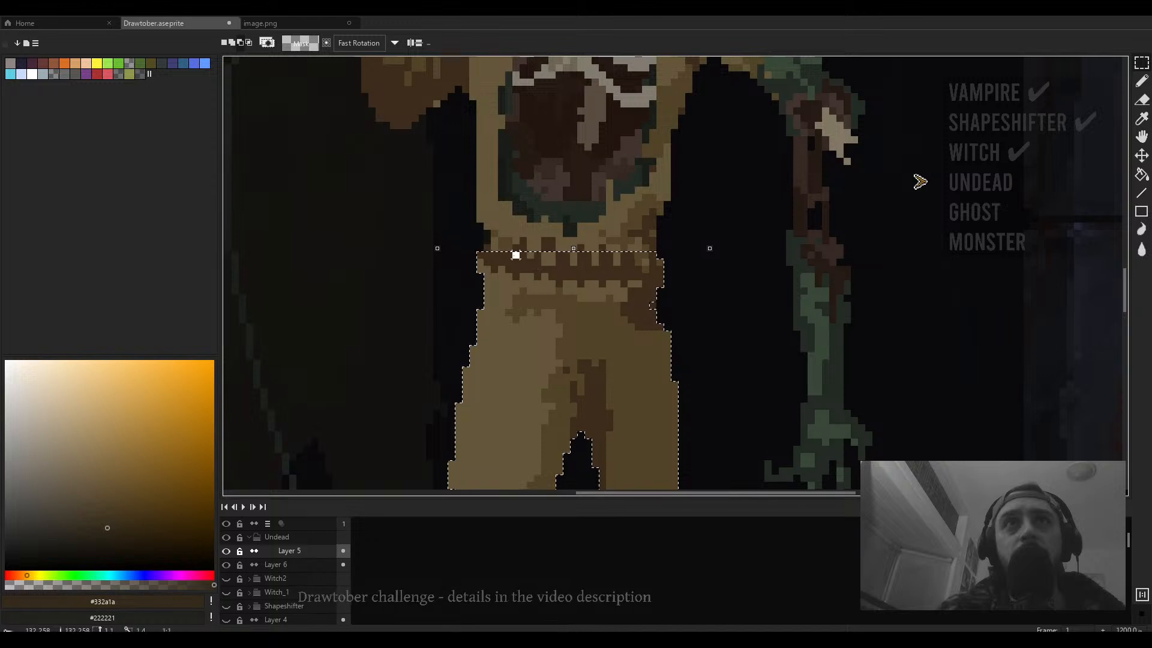
pyautogui.moveTo(542, 265); pyautogui.dragTo(667, 228)
pyautogui.scroll(-5, 666, 246)
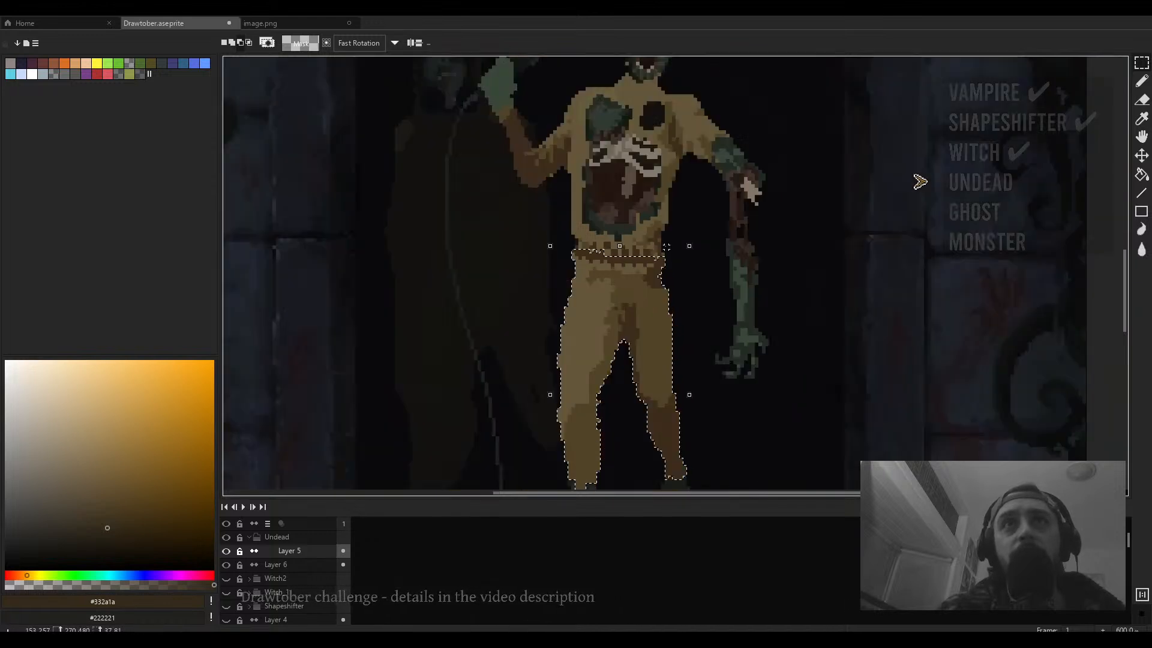
# - Recolor the selected trousers with Hue/Saturation at hue 116, saturation -51, value -45, apply, and deselect
pyautogui.hotkey('ctrl', 'u')
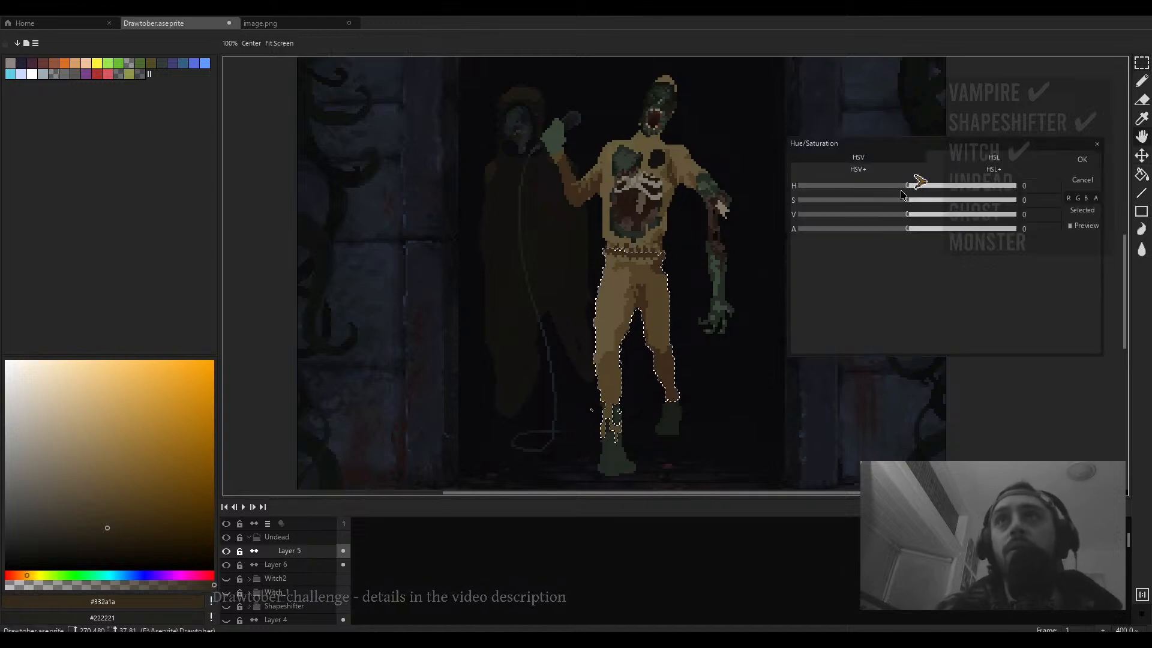
pyautogui.moveTo(907, 185); pyautogui.dragTo(975, 192)
pyautogui.moveTo(904, 219); pyautogui.dragTo(853, 201)
pyautogui.click(885, 200)
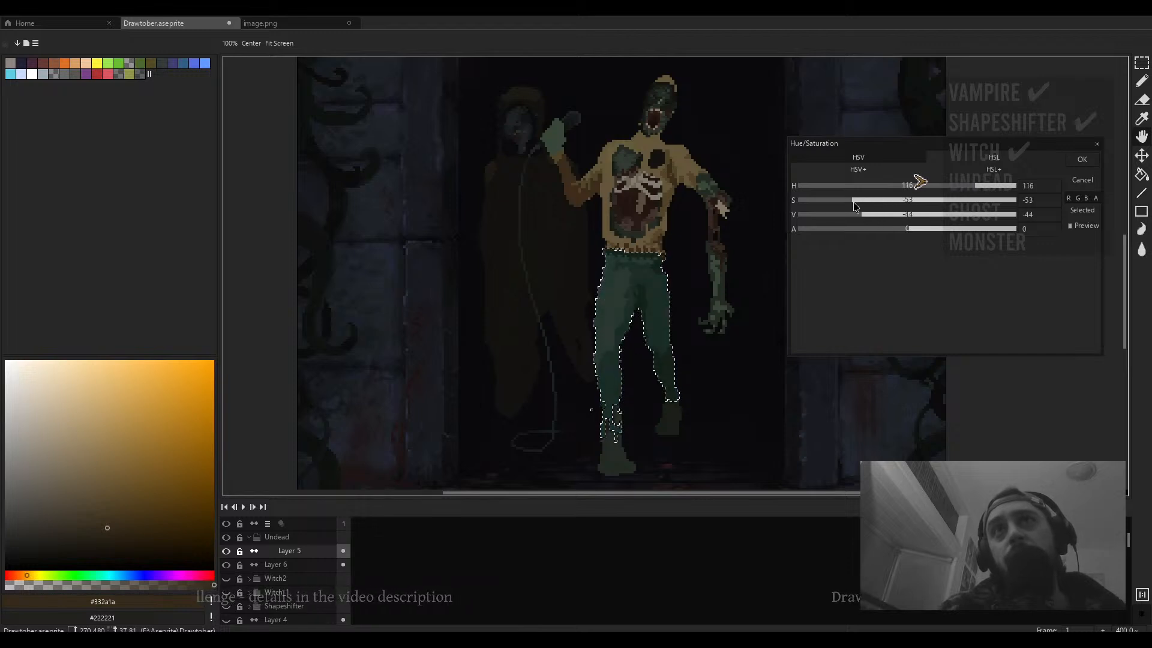
pyautogui.click(861, 214)
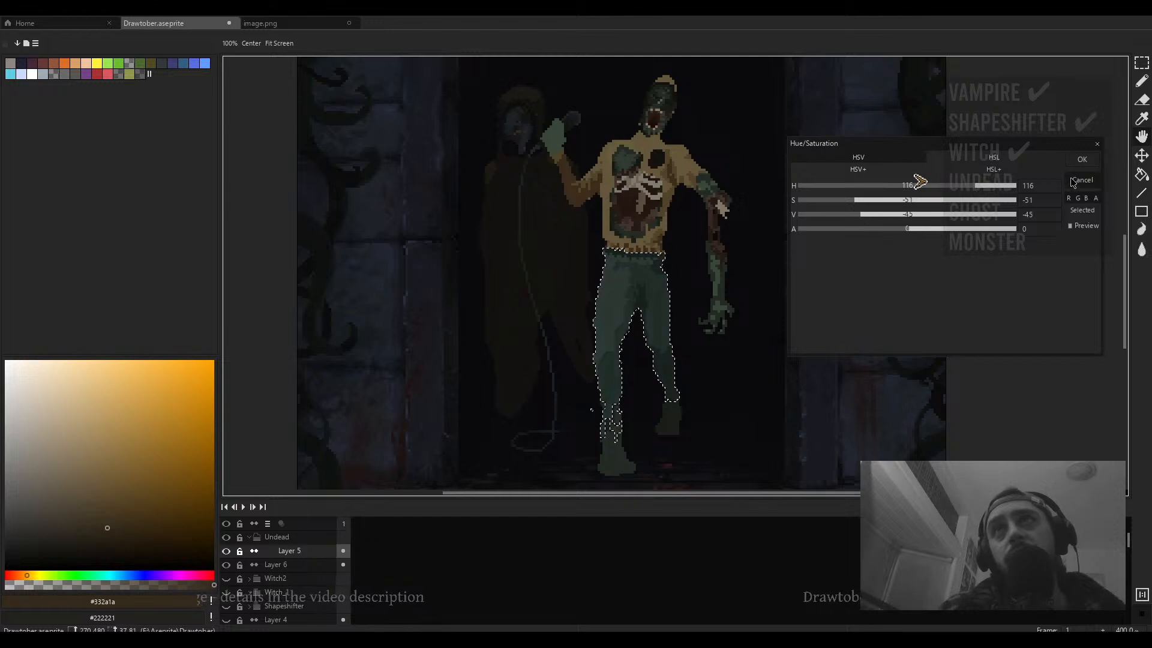
pyautogui.click(1081, 160)
pyautogui.moveTo(759, 278); pyautogui.dragTo(752, 283)
pyautogui.hotkey('ctrl', 'd')
# - Pick the trousers' dark green and draw 2px pencil shading strokes along the upper trouser folds
pyautogui.press('i')
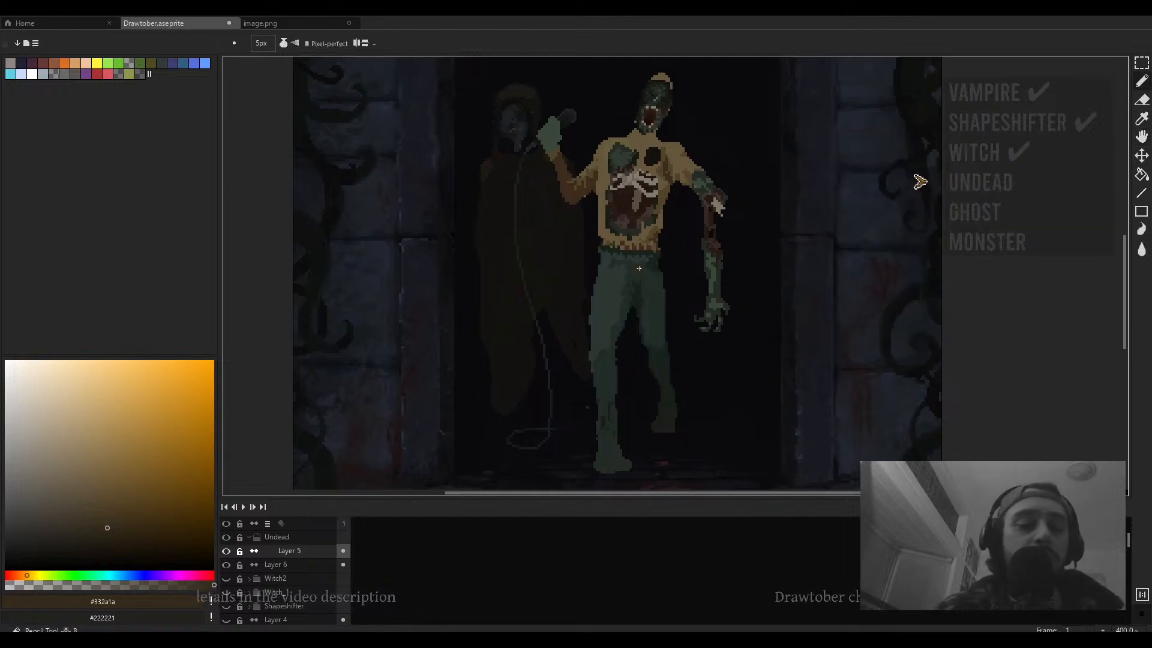
pyautogui.scroll(3, 659, 256)
pyautogui.click(658, 257)
pyautogui.press('b')
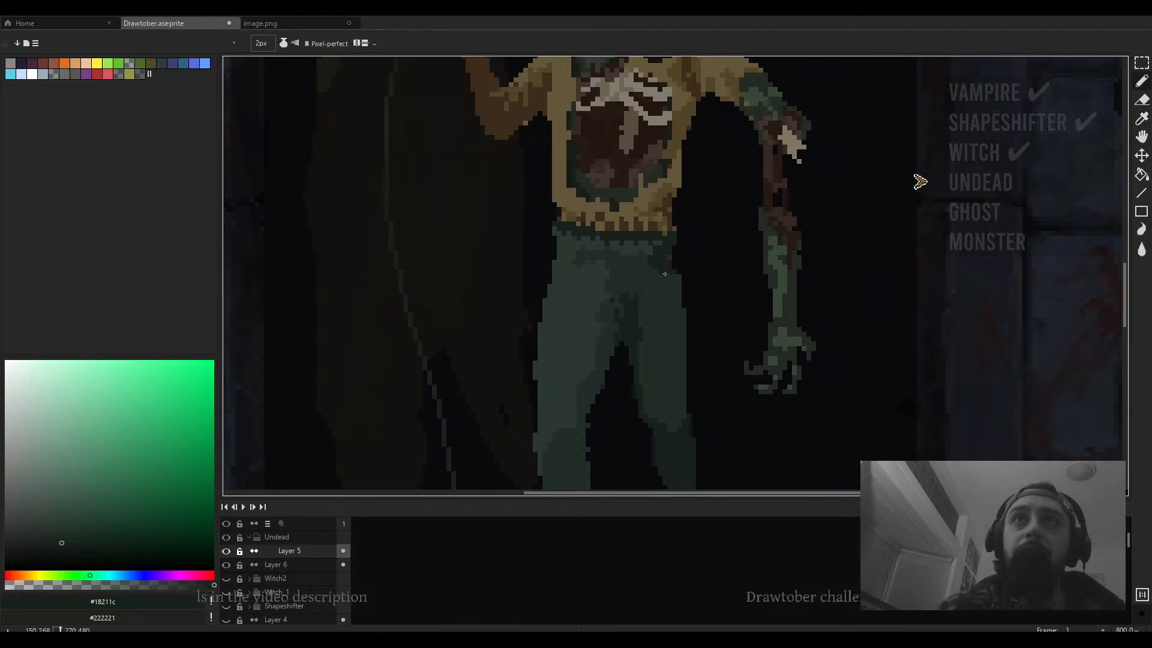
pyautogui.moveTo(583, 252); pyautogui.dragTo(551, 285)
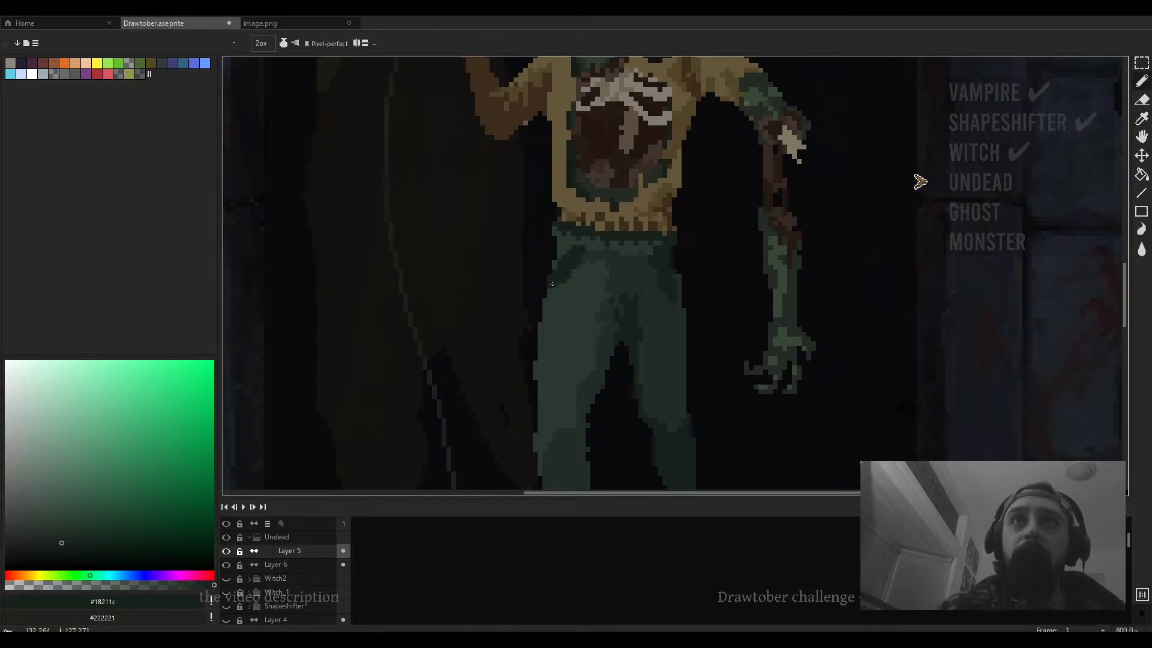
pyautogui.moveTo(600, 251); pyautogui.dragTo(608, 315)
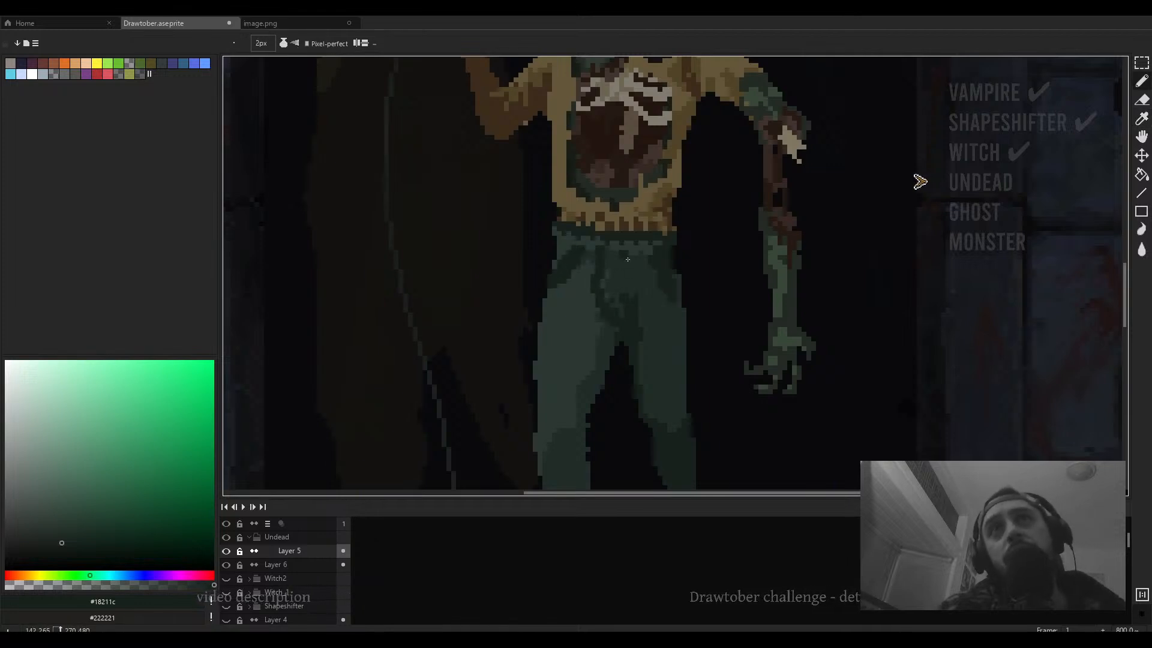
# - Pick a mid brown from the sweater and paint a stroke across the sweater's lower front
pyautogui.scroll(-3, 637, 280)
pyautogui.scroll(2, 626, 283)
pyautogui.keyDown('alt'); pyautogui.click(625, 283); pyautogui.keyUp('alt')
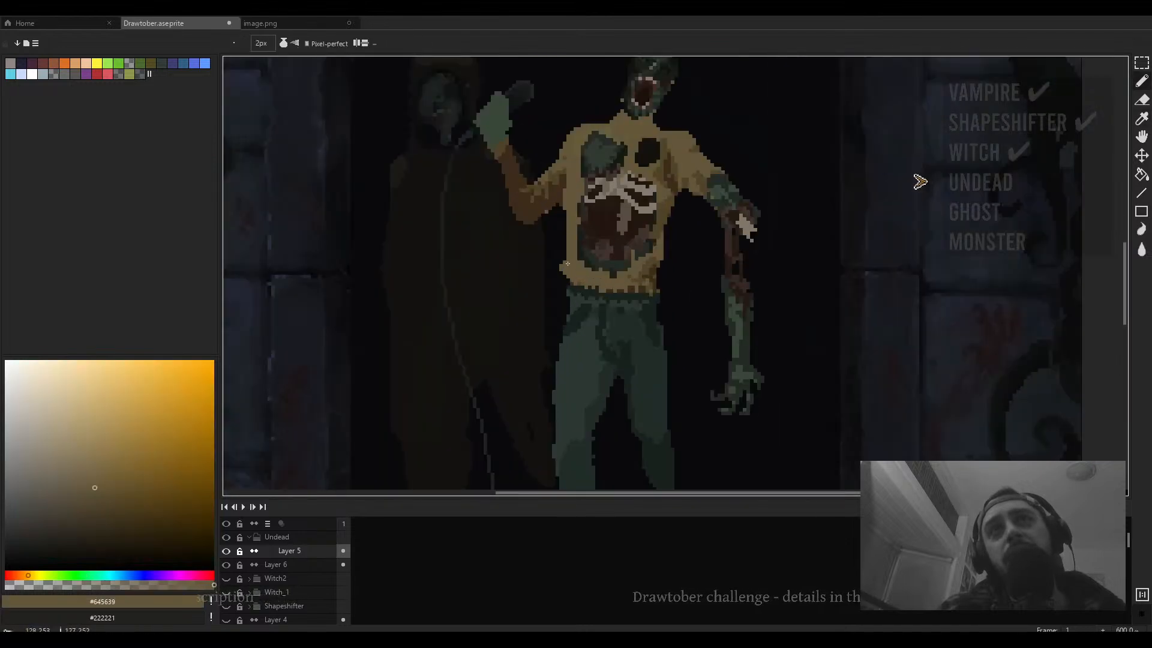
pyautogui.keyDown('alt'); pyautogui.click(649, 267); pyautogui.keyUp('alt')
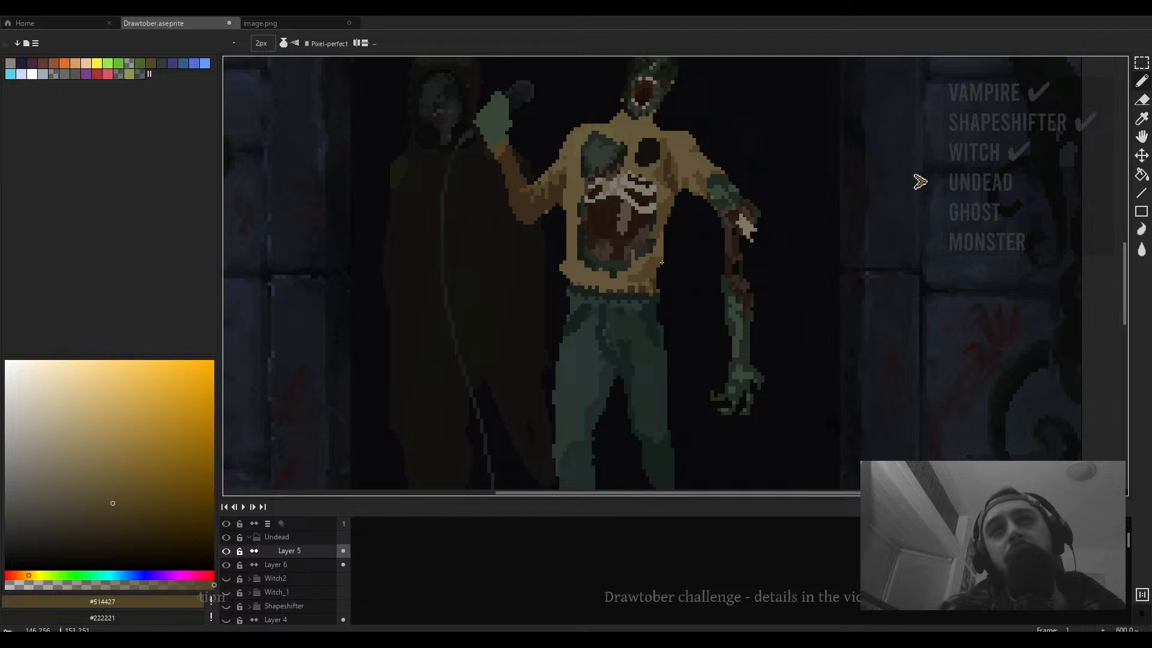
pyautogui.moveTo(616, 251); pyautogui.dragTo(678, 271)
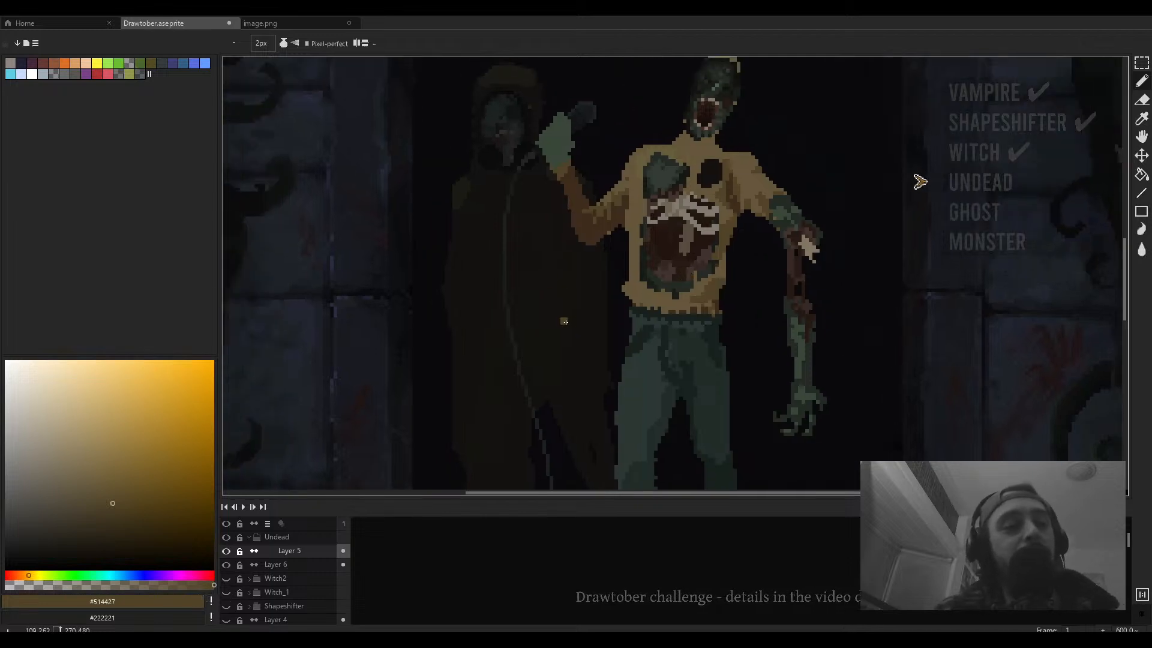
# - Pick a dark brown and draw a 2px shadow line along the sweater's hem above the waistband
pyautogui.scroll(1, 640, 302)
pyautogui.press('-')
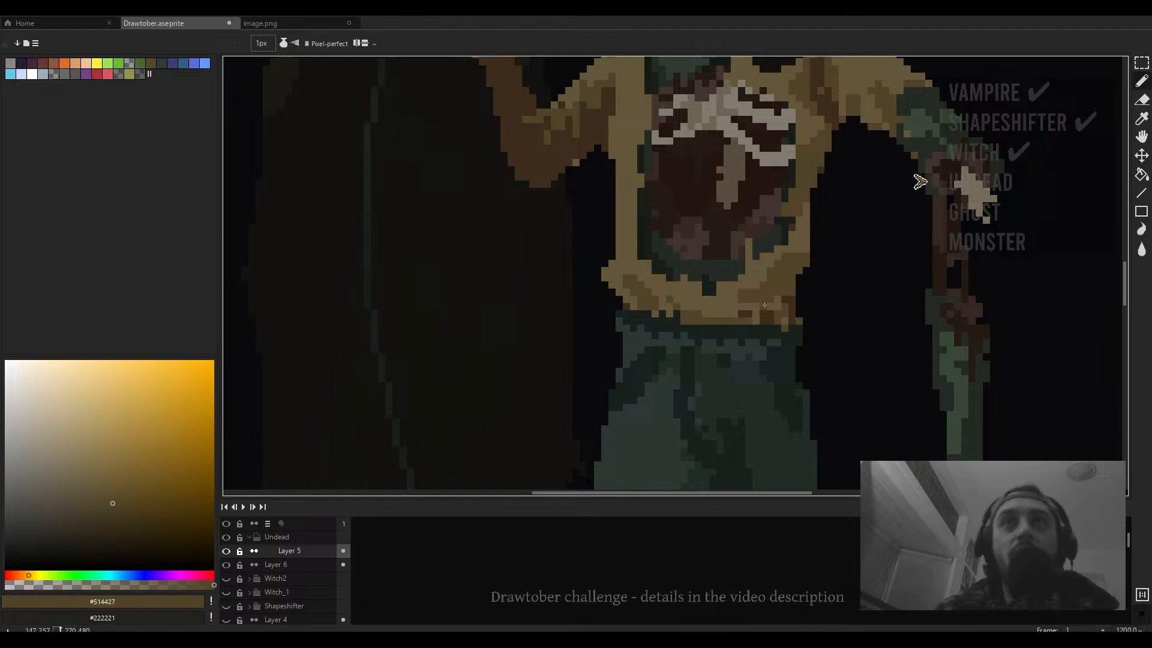
pyautogui.keyDown('alt'); pyautogui.click(746, 318); pyautogui.keyUp('alt')
pyautogui.press('+')
pyautogui.click(738, 316)
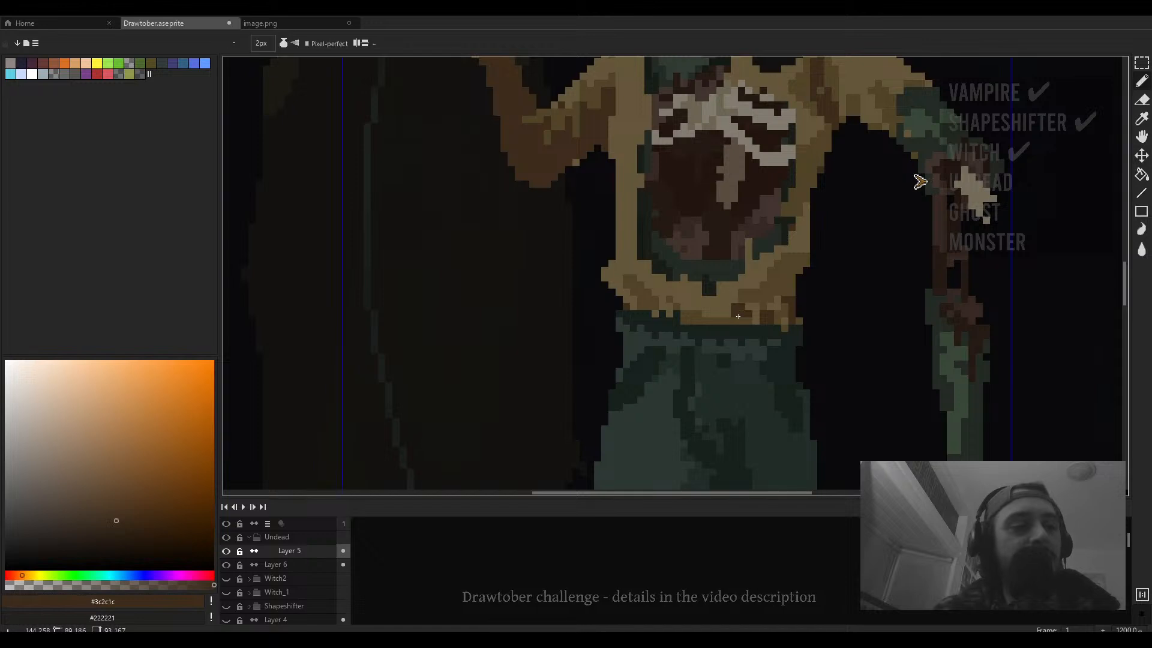
pyautogui.moveTo(739, 316); pyautogui.dragTo(700, 318)
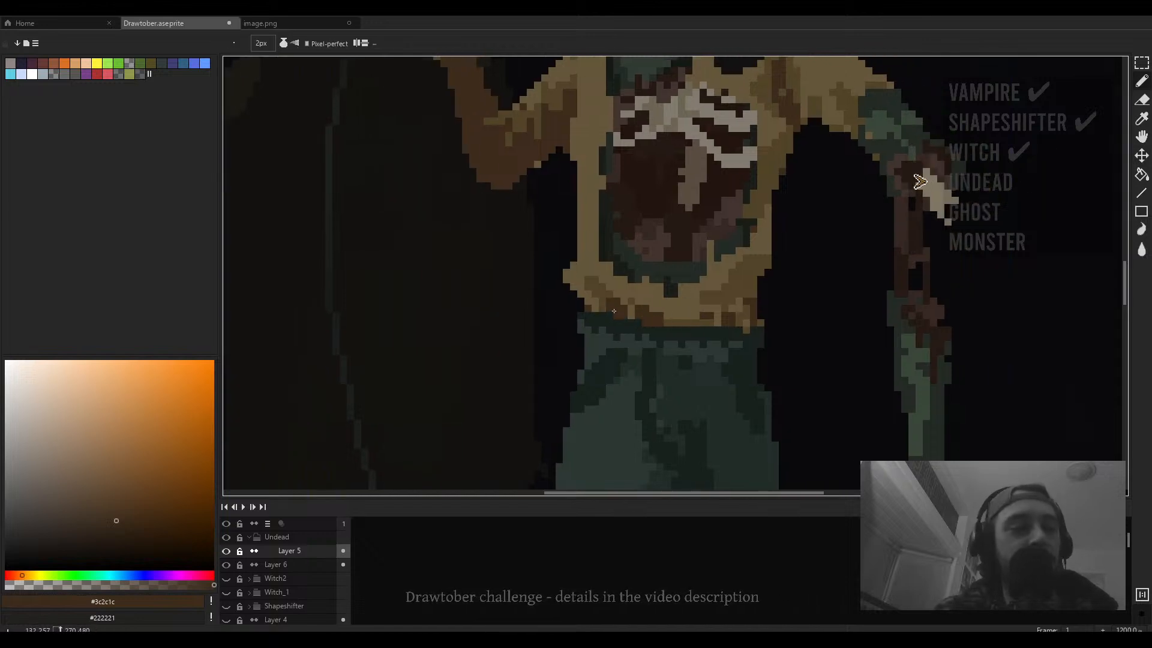
pyautogui.moveTo(614, 311); pyautogui.dragTo(602, 304)
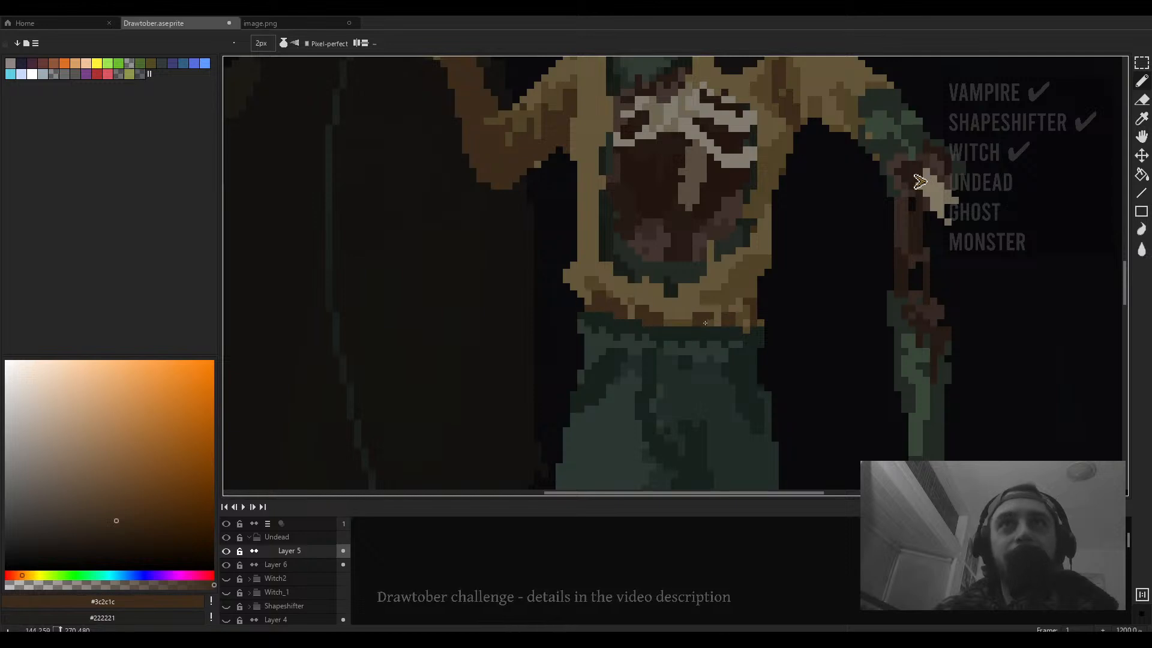
pyautogui.scroll(-3, 719, 311)
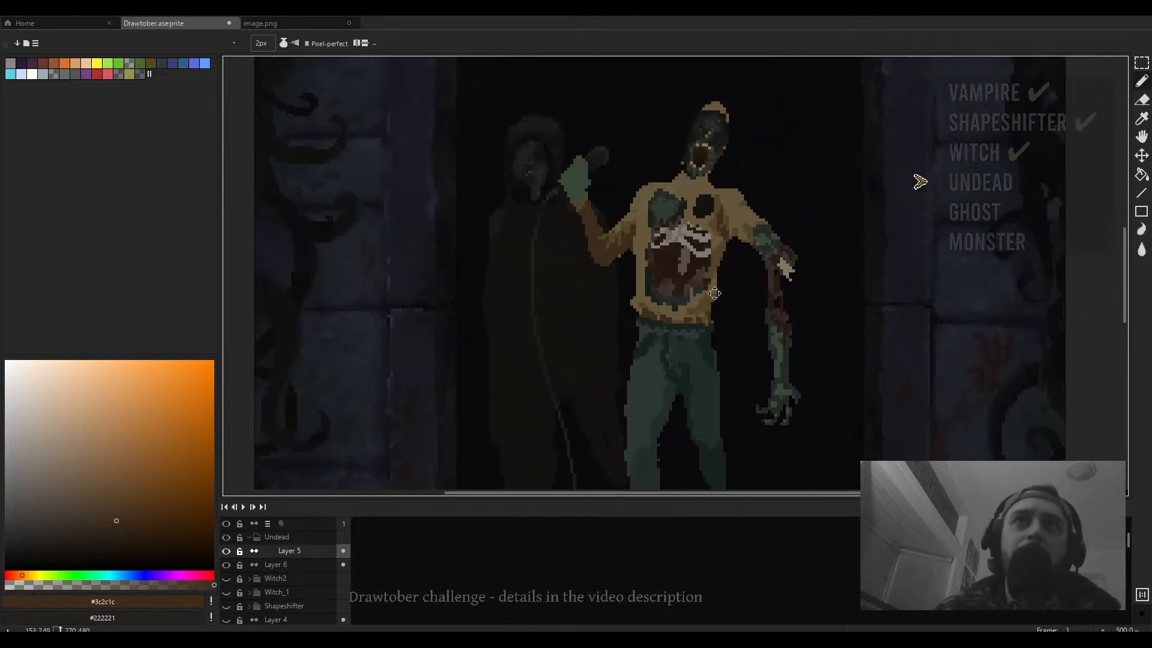
pyautogui.scroll(3, 637, 343)
pyautogui.moveTo(637, 343); pyautogui.dragTo(677, 322)
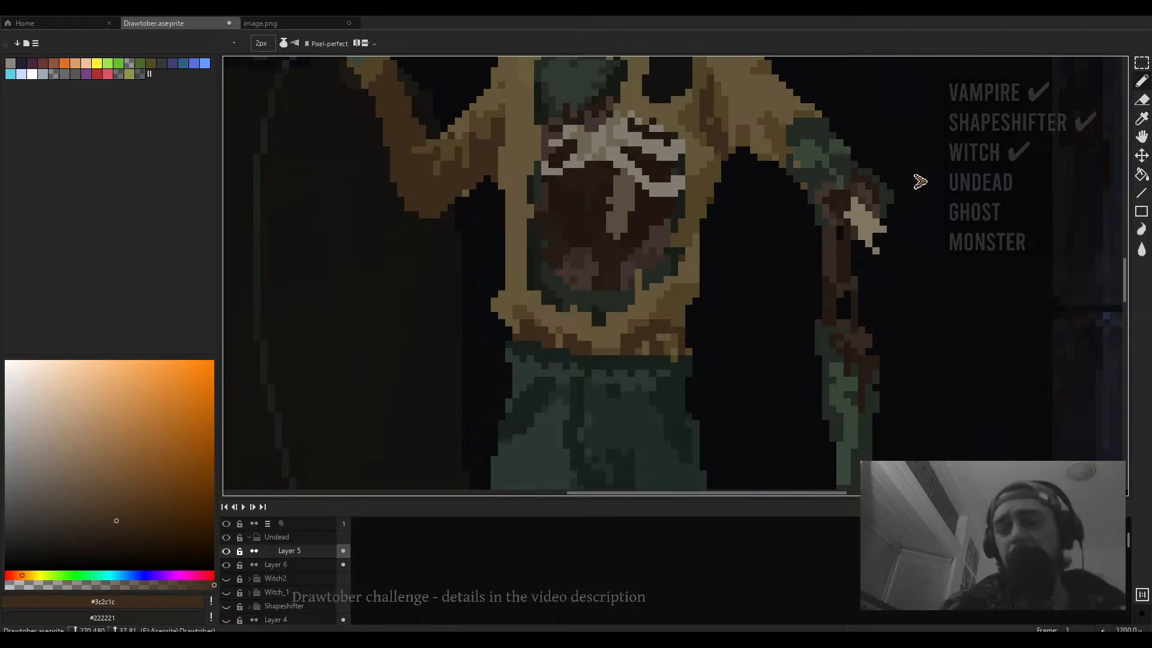
pyautogui.moveTo(664, 314); pyautogui.dragTo(659, 325)
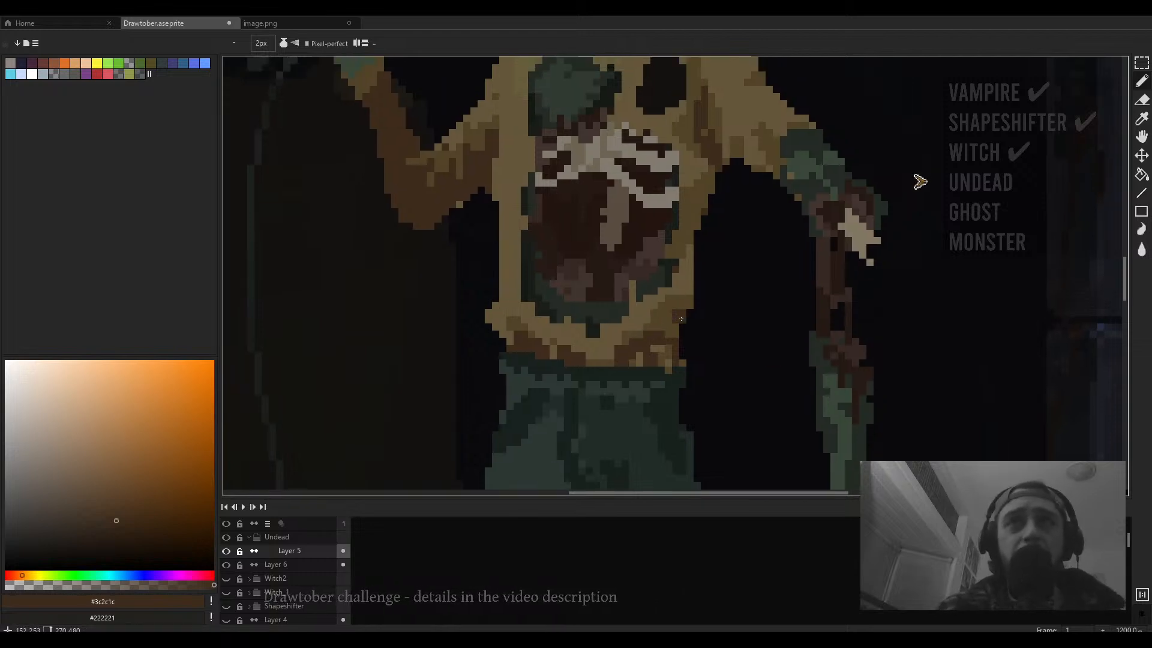
# - Pick the sweater's tan and repaint the collar around the neck with a 3px pencil
pyautogui.scroll(-3, 659, 314)
pyautogui.scroll(3, 666, 300)
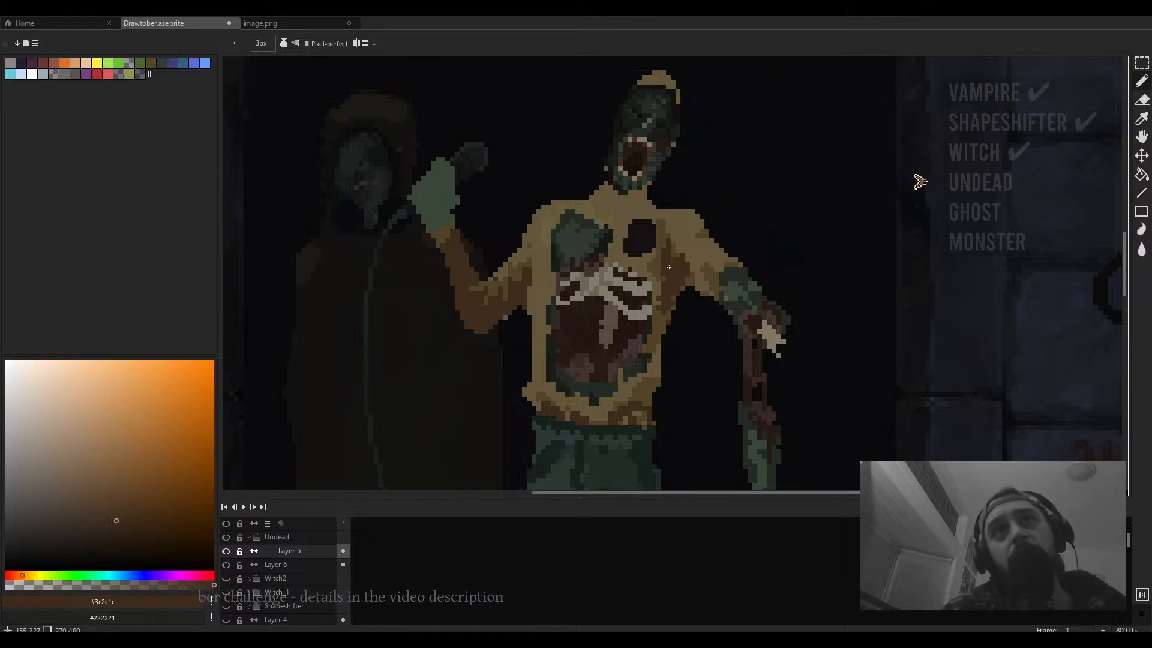
pyautogui.scroll(-2, 669, 267)
pyautogui.scroll(3, 667, 276)
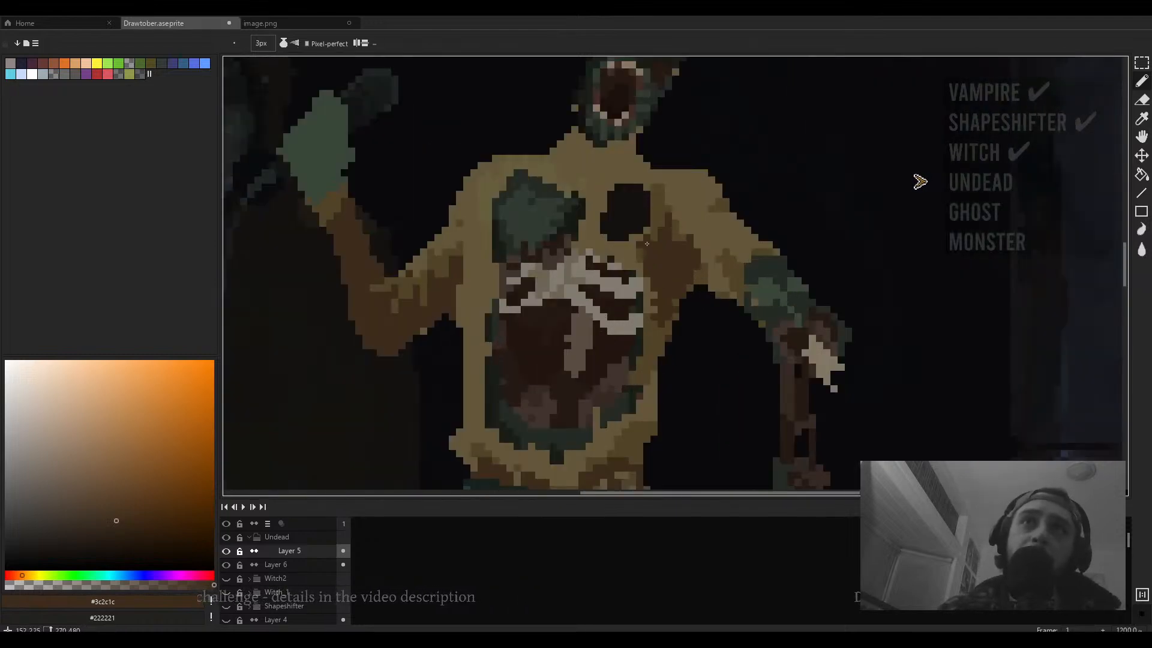
pyautogui.scroll(-3, 647, 243)
pyautogui.scroll(2, 642, 234)
pyautogui.keyDown('alt'); pyautogui.click(637, 227); pyautogui.keyUp('alt')
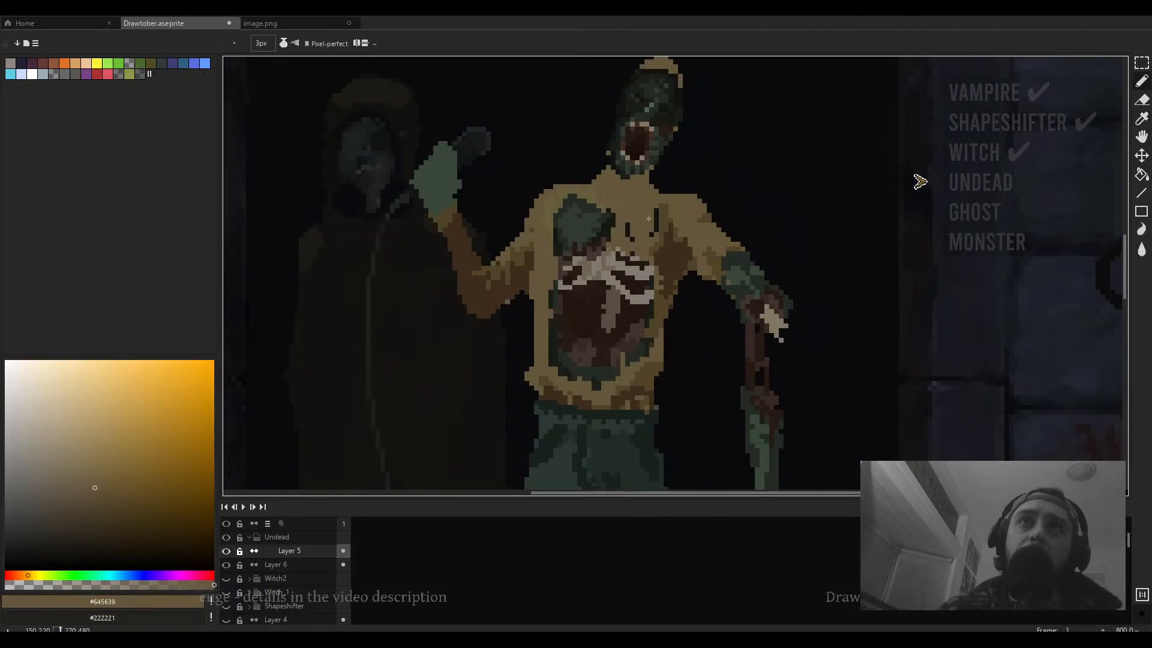
pyautogui.scroll(-2, 652, 217)
pyautogui.scroll(5, 666, 207)
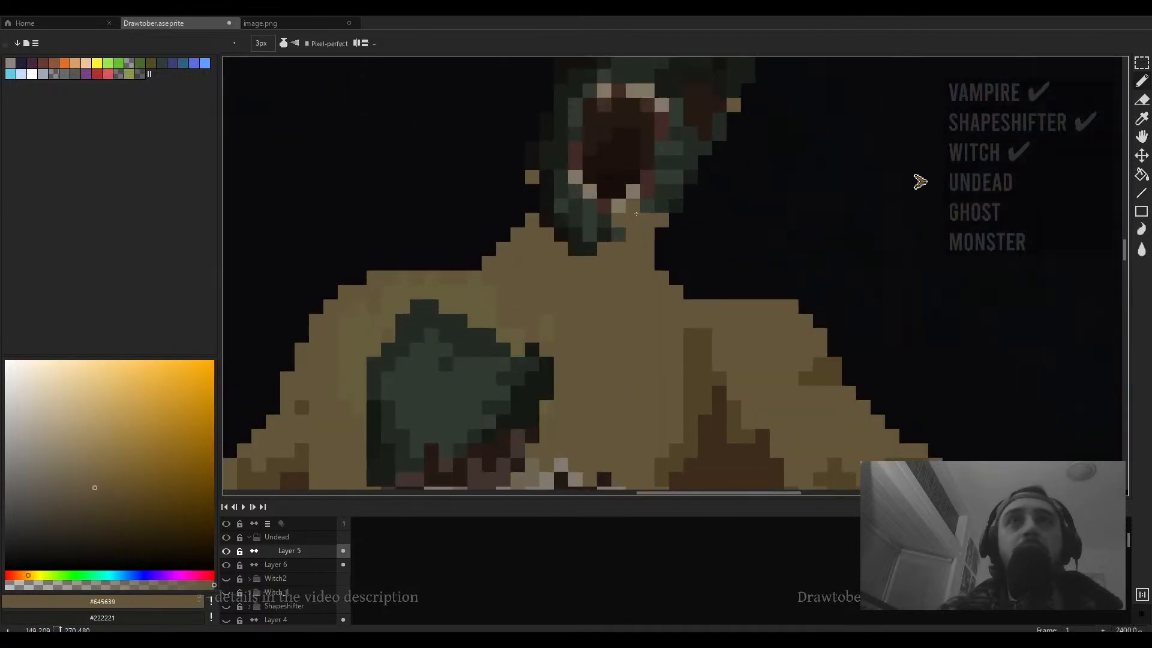
pyautogui.keyDown('alt'); pyautogui.click(668, 206); pyautogui.keyUp('alt')
pyautogui.moveTo(647, 229); pyautogui.dragTo(632, 306)
pyautogui.moveTo(533, 220)
pyautogui.mouseDown()
pyautogui.moveTo(519, 277)
pyautogui.moveTo(531, 277)
pyautogui.mouseUp()
pyautogui.moveTo(543, 235); pyautogui.dragTo(540, 262)
pyautogui.click(518, 249)
# - Erase the stray tan pixels on top of the head with a 3px eraser
pyautogui.press('e')
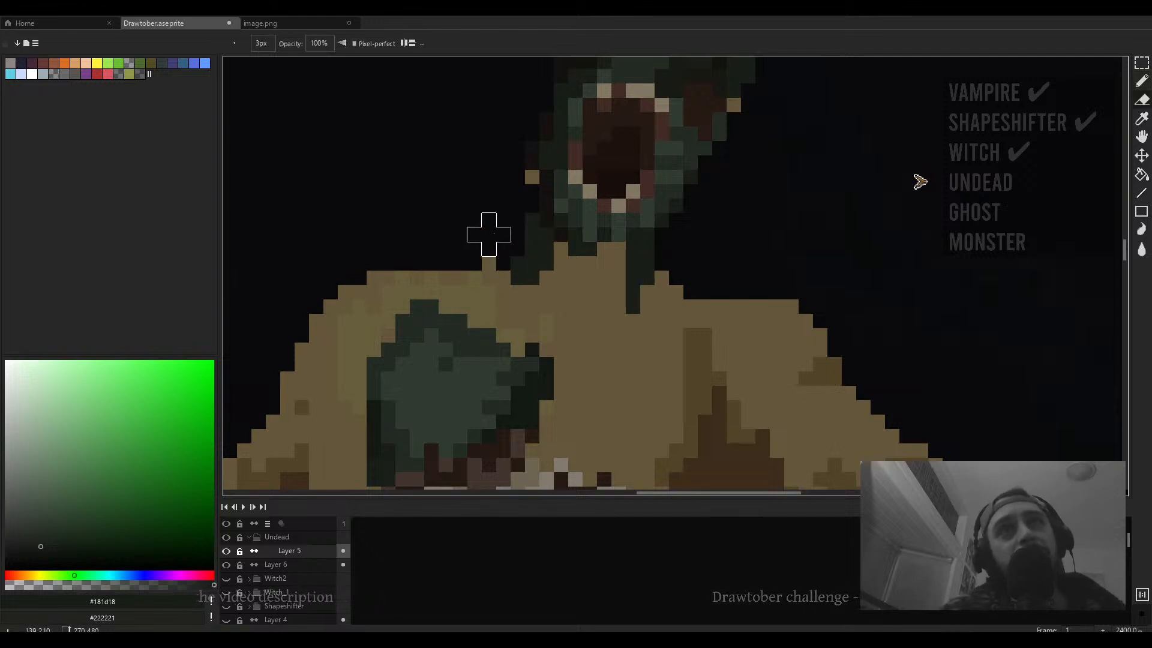
pyautogui.scroll(-2, 489, 249)
pyautogui.scroll(2, 522, 214)
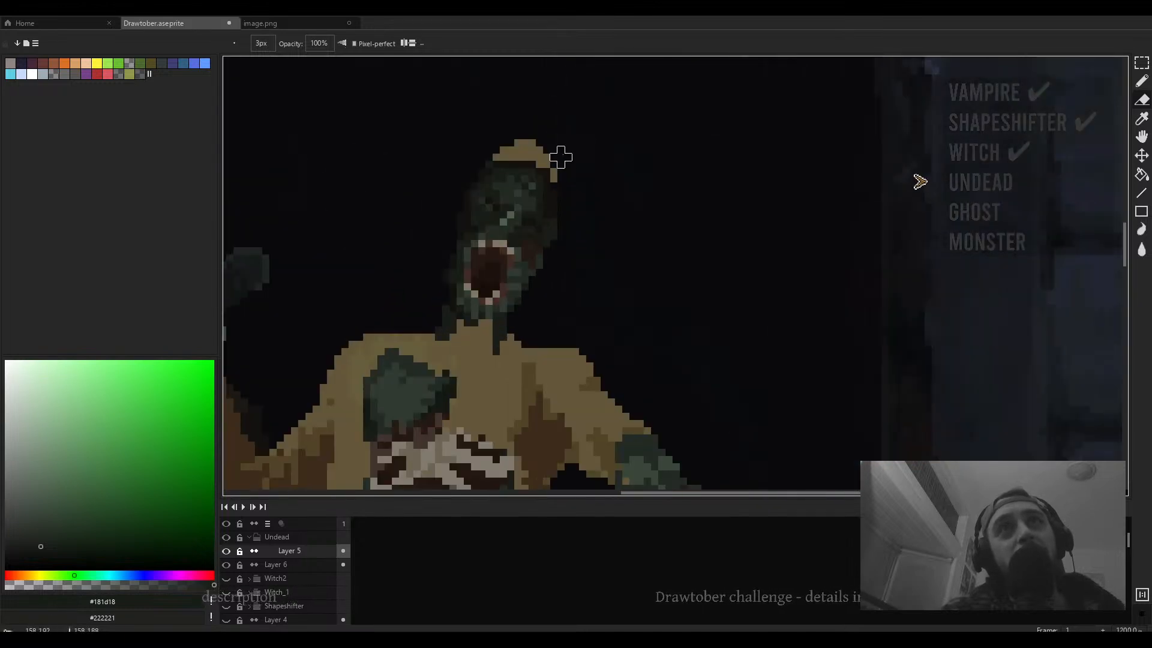
pyautogui.moveTo(567, 178)
pyautogui.mouseDown()
pyautogui.moveTo(540, 149)
pyautogui.moveTo(474, 150)
pyautogui.mouseUp()
pyautogui.moveTo(563, 154); pyautogui.dragTo(623, 97)
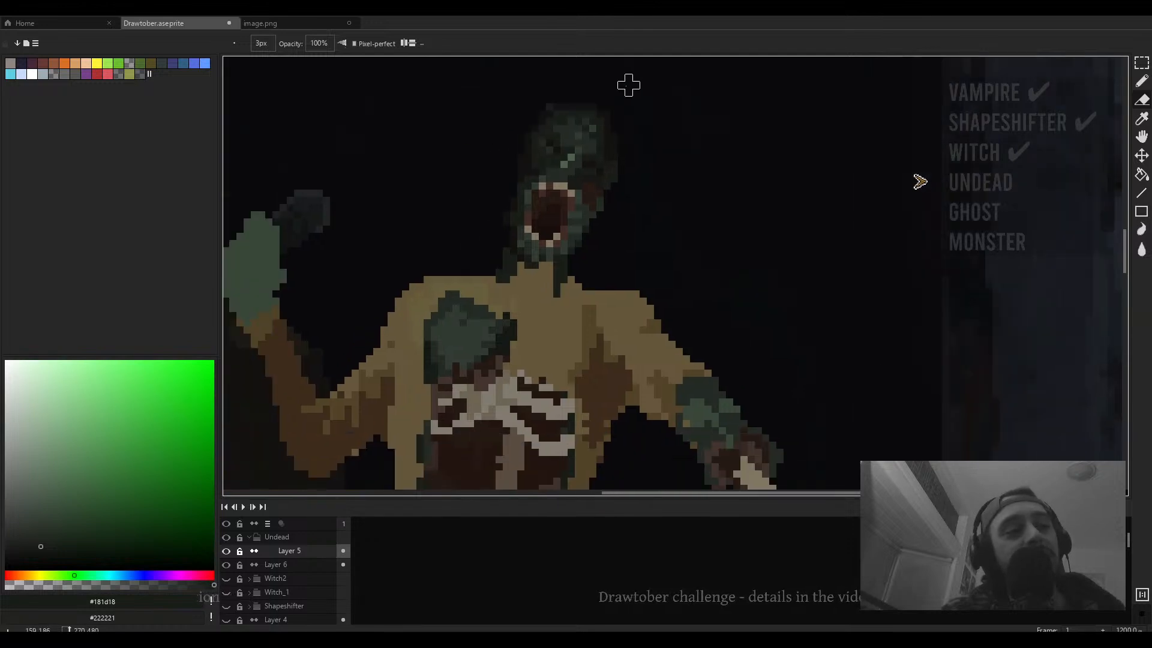
pyautogui.press('b')
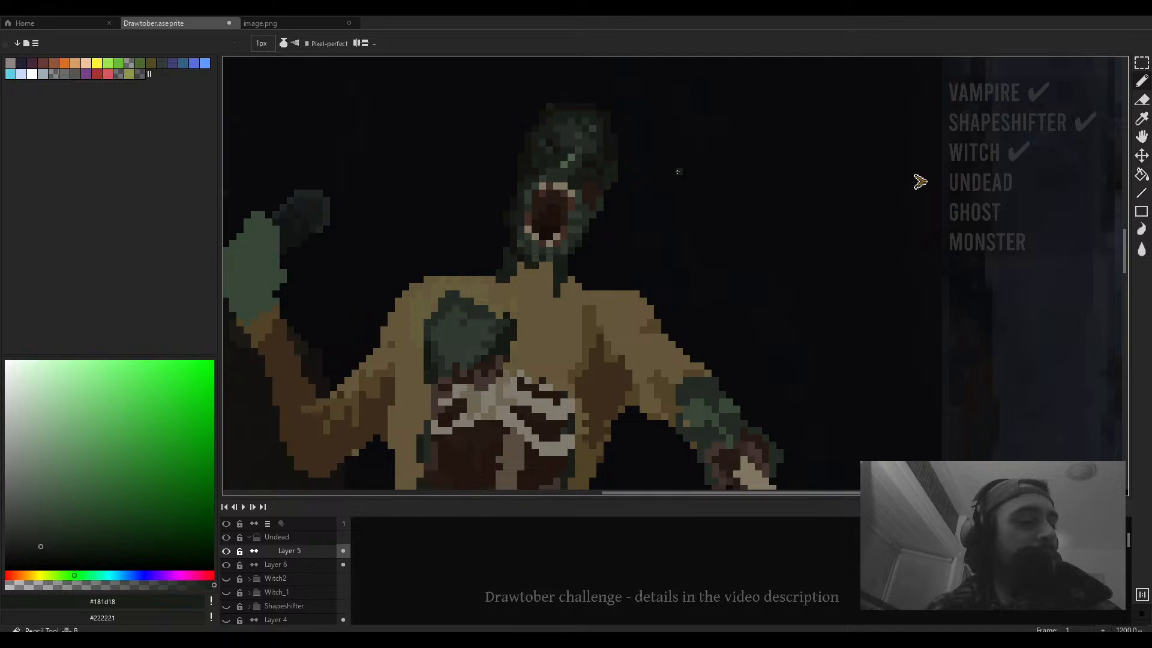
pyautogui.scroll(-3, 677, 172)
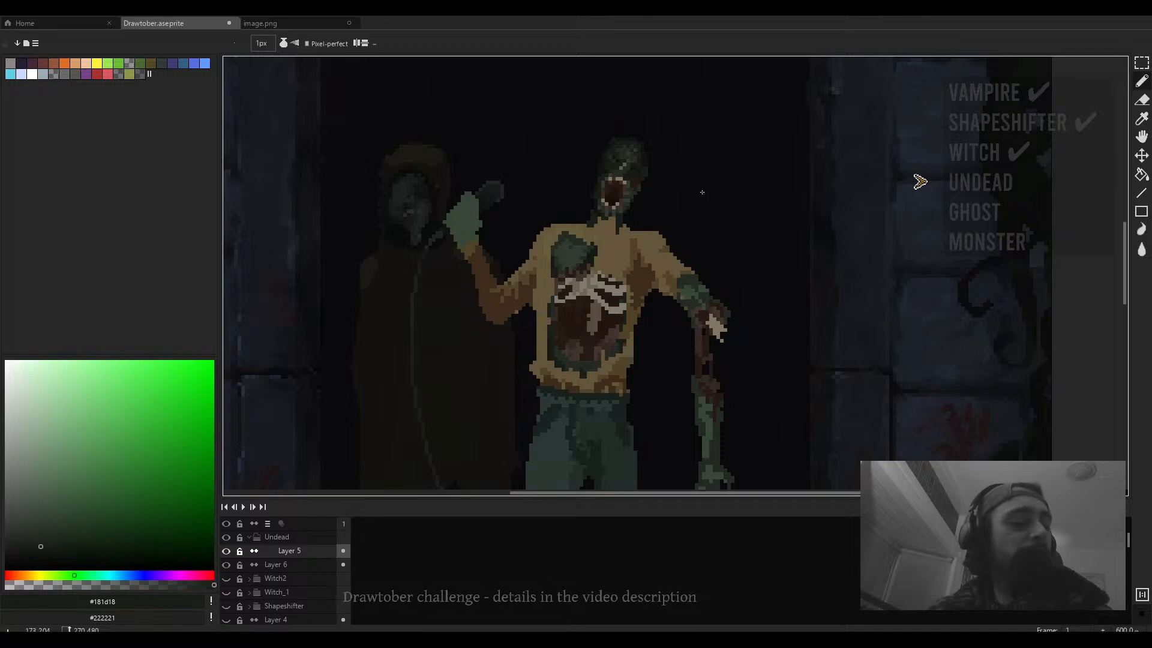
pyautogui.scroll(-2, 699, 197)
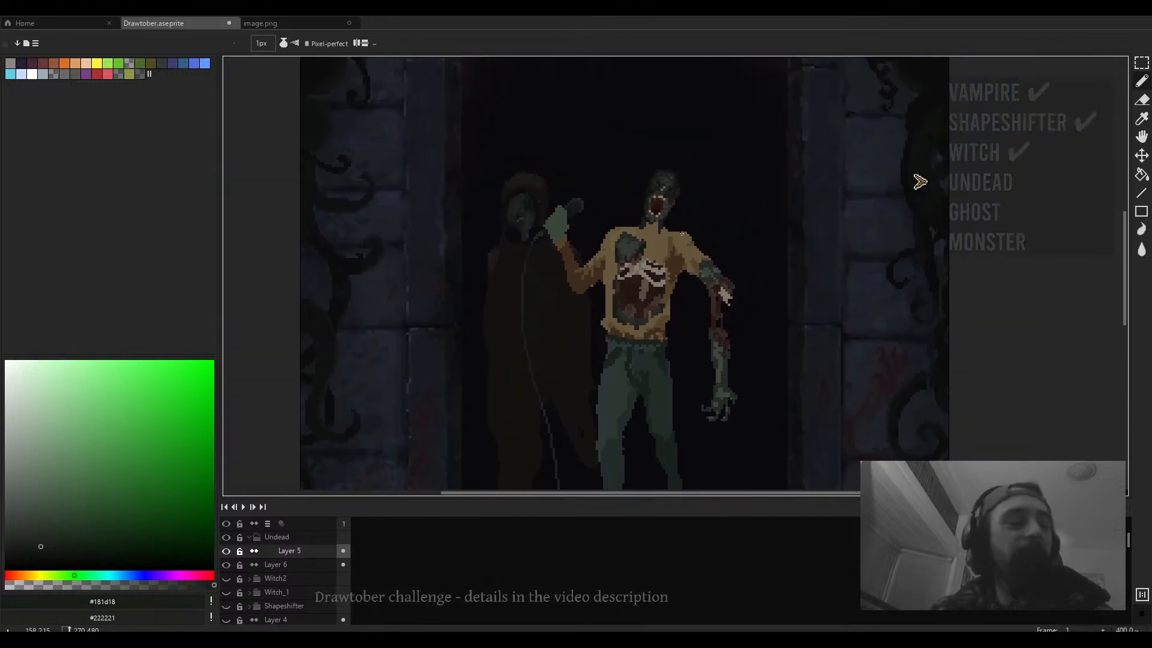
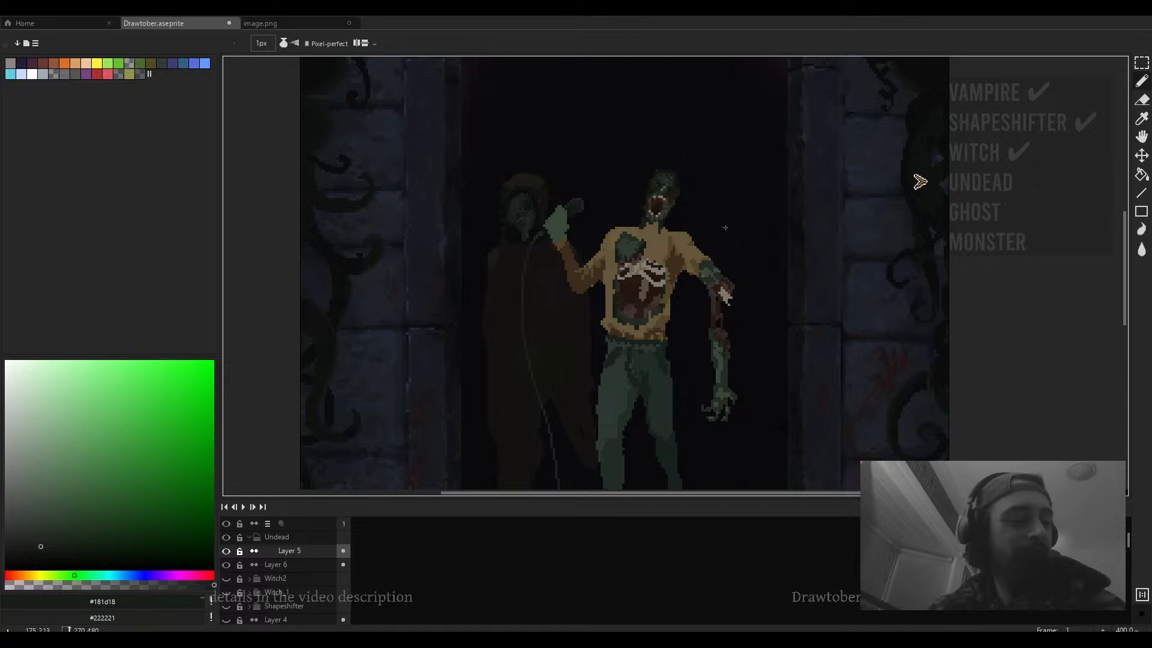
pyautogui.scroll(-2, 725, 227)
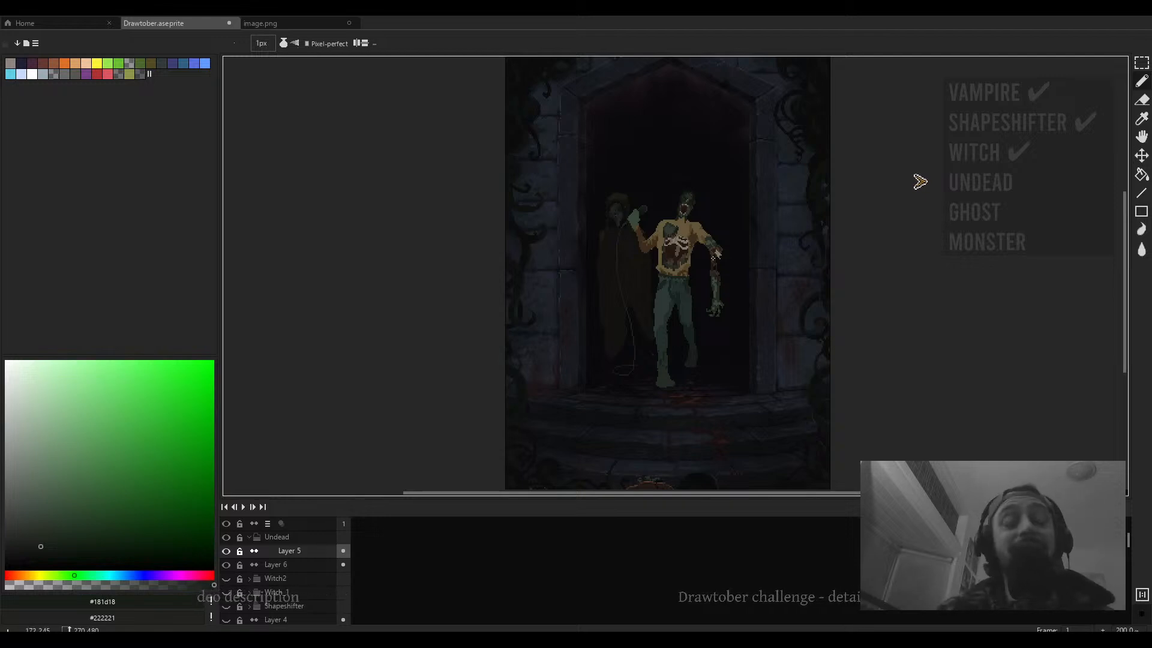
pyautogui.scroll(10, 713, 256)
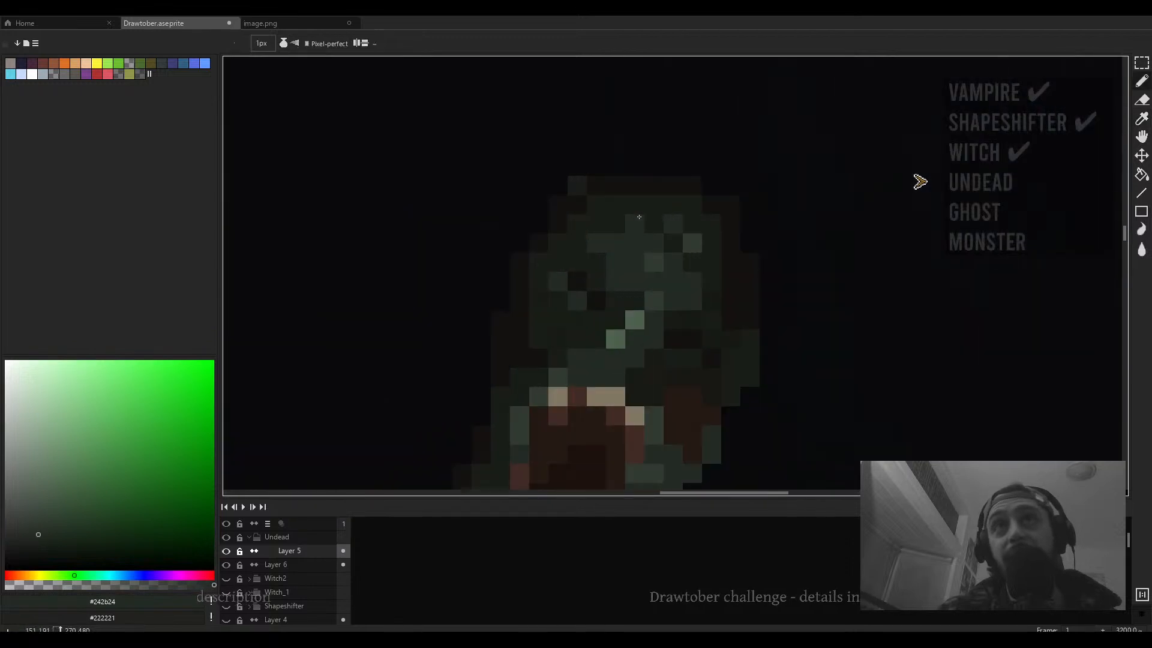
pyautogui.moveTo(639, 217)
pyautogui.mouseDown()
pyautogui.moveTo(617, 205)
pyautogui.moveTo(661, 205)
pyautogui.moveTo(624, 188)
pyautogui.moveTo(698, 191)
pyautogui.moveTo(727, 204)
pyautogui.moveTo(750, 282)
pyautogui.mouseUp()
pyautogui.hotkey('ctrl', 'z')
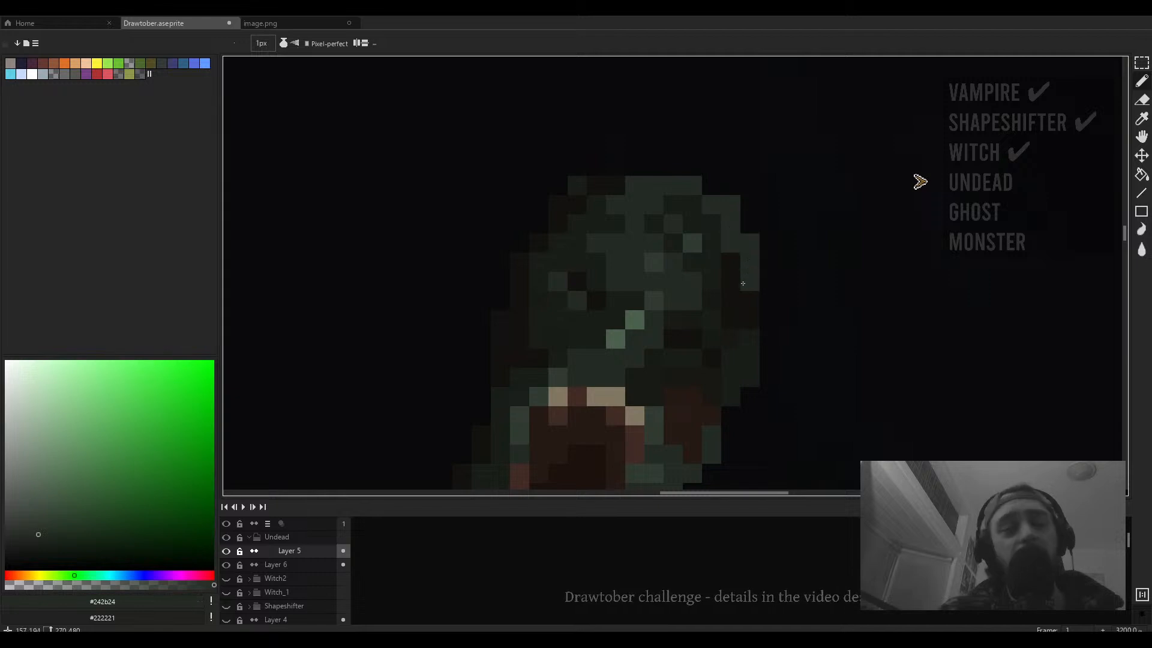
# - Paint dark green pixels along the top-left outline of the head to round its silhouette
pyautogui.click(618, 185)
pyautogui.click(603, 186)
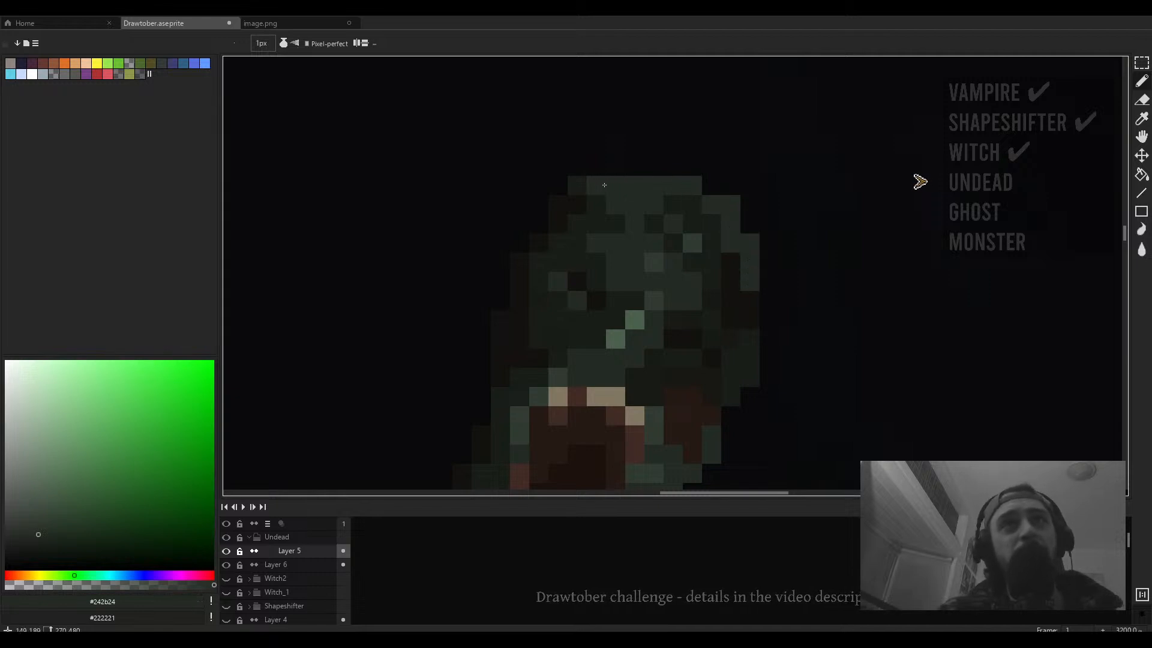
pyautogui.click(581, 206)
pyautogui.click(581, 190)
pyautogui.click(561, 205)
pyautogui.click(539, 243)
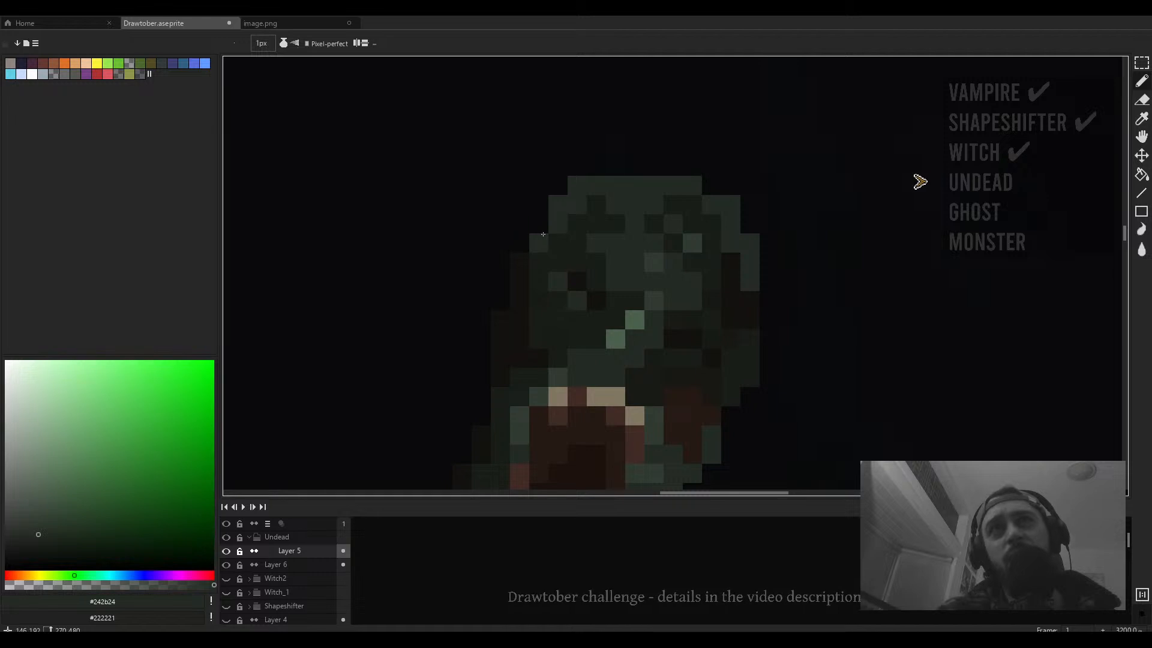
pyautogui.click(539, 225)
pyautogui.scroll(2, 527, 249)
pyautogui.click(519, 263)
pyautogui.click(519, 281)
pyautogui.click(543, 269)
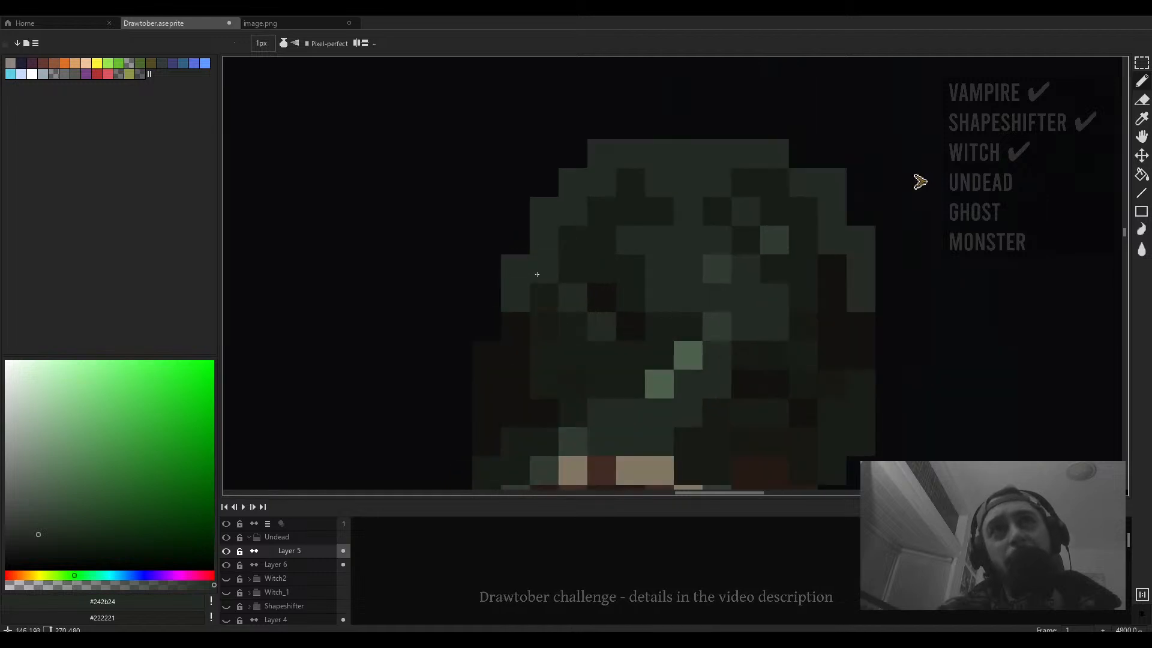
# - Paint one more dark green pixel on the left edge of the head beside the jaw
pyautogui.scroll(-6, 580, 246)
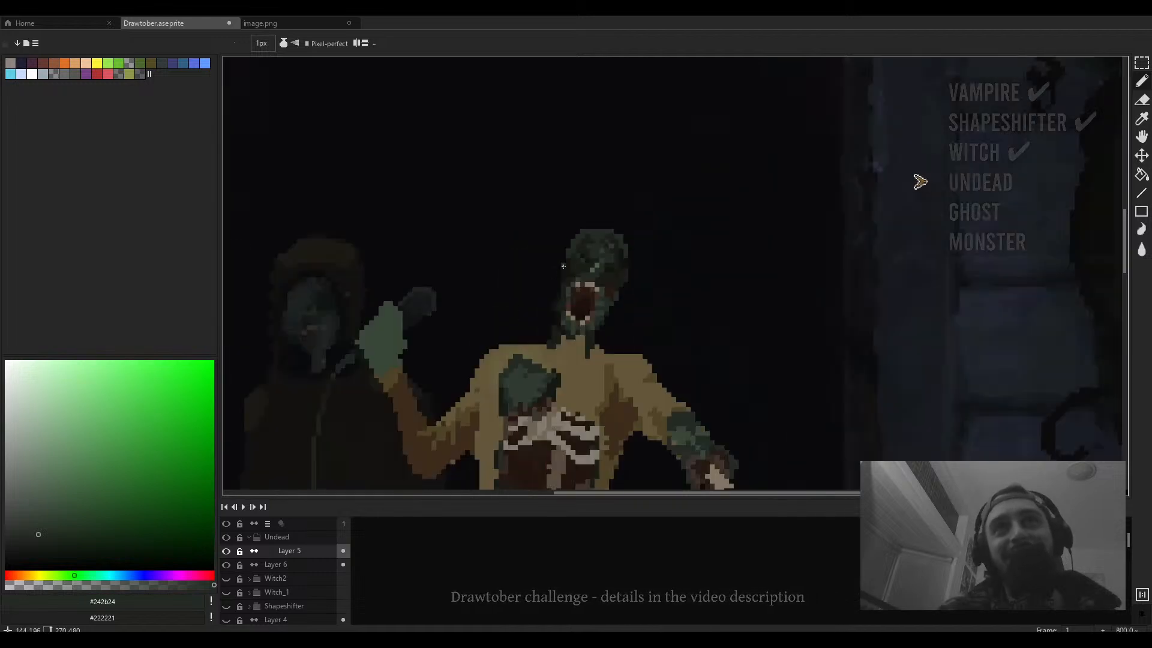
pyautogui.scroll(4, 564, 265)
pyautogui.press('+')
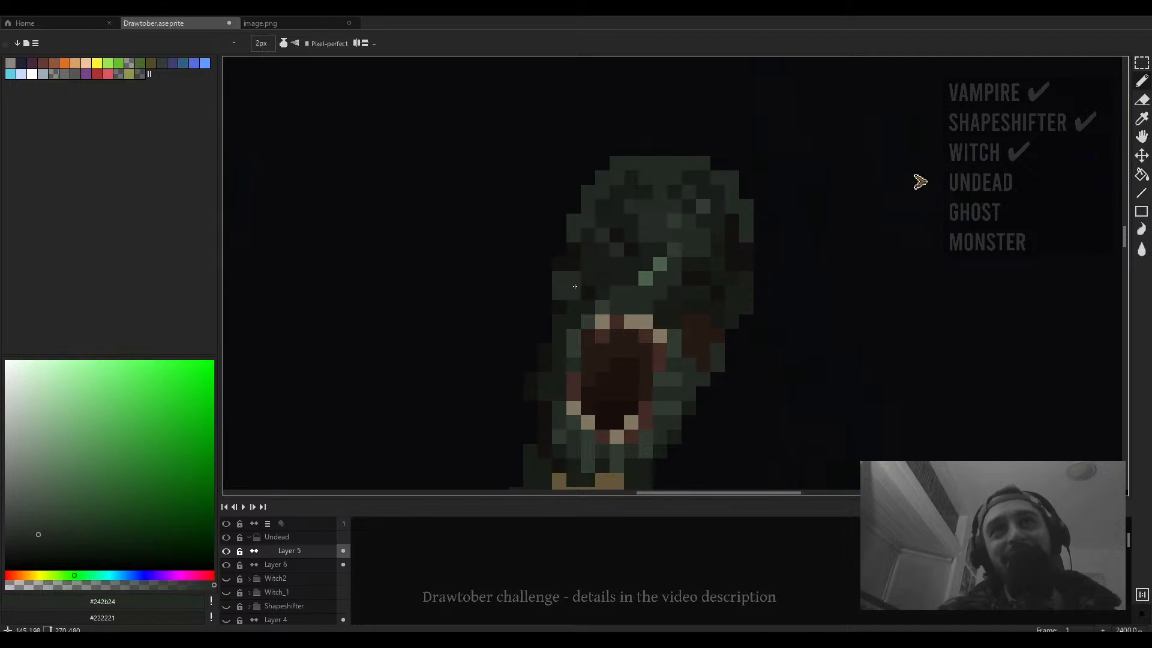
pyautogui.press('-')
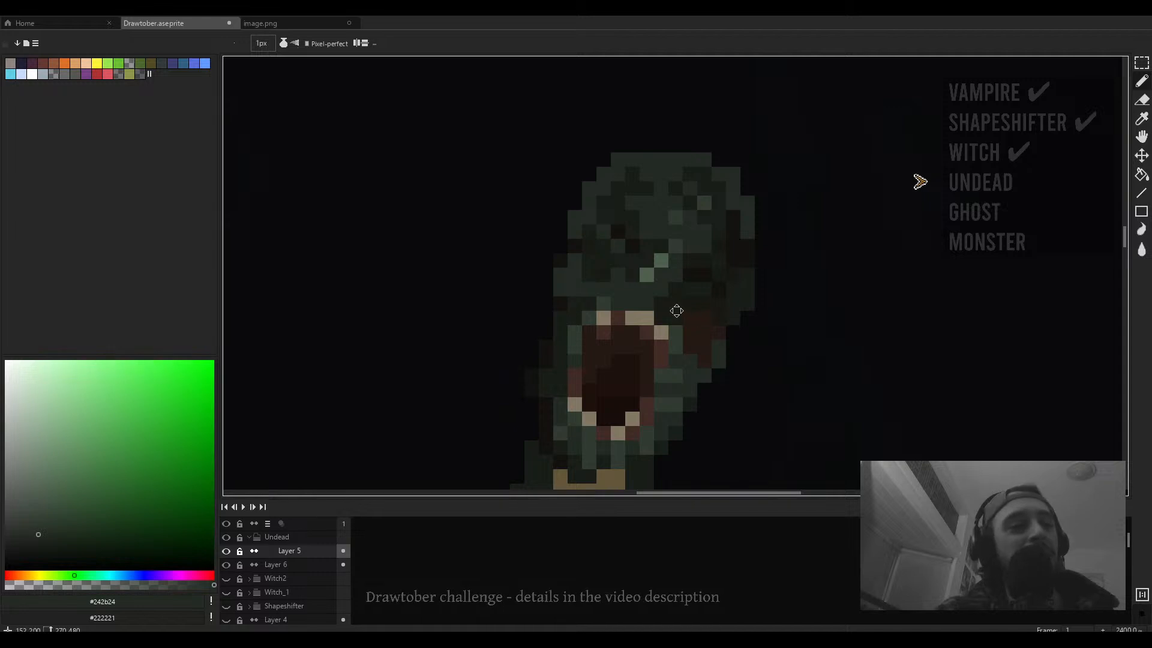
pyautogui.scroll(2, 564, 288)
pyautogui.click(548, 269)
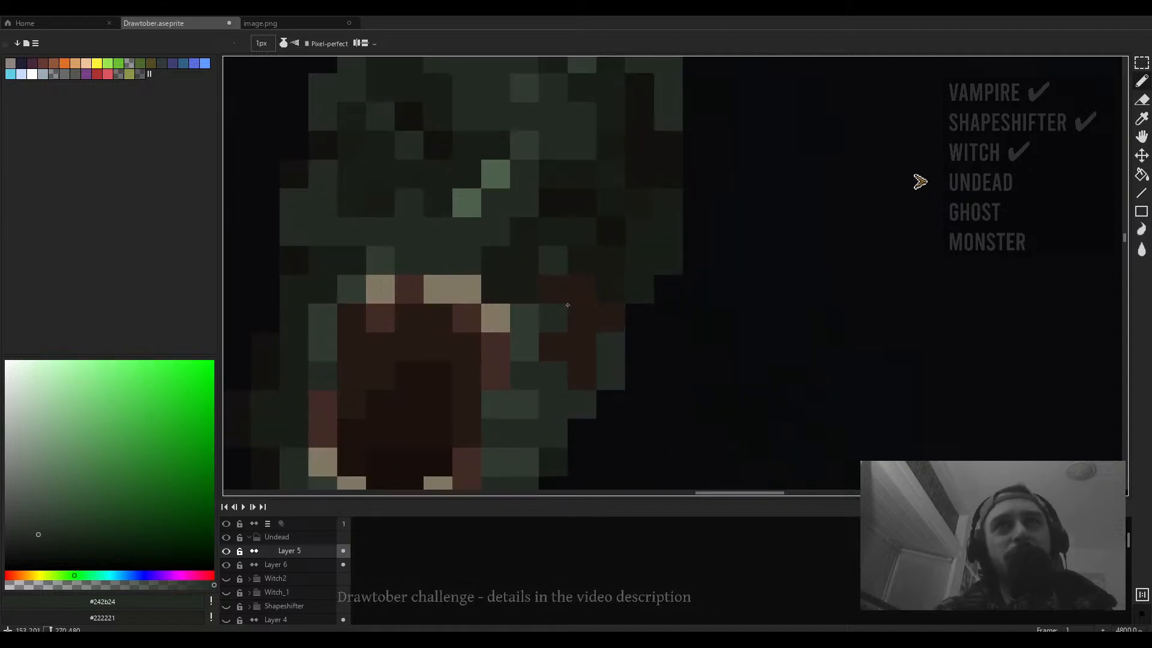
# - Pick the near-black shadow color from beside the face and paint two pixels just above the mouth
pyautogui.scroll(-4, 575, 309)
pyautogui.scroll(2, 555, 289)
pyautogui.keyDown('alt'); pyautogui.click(622, 283); pyautogui.keyUp('alt')
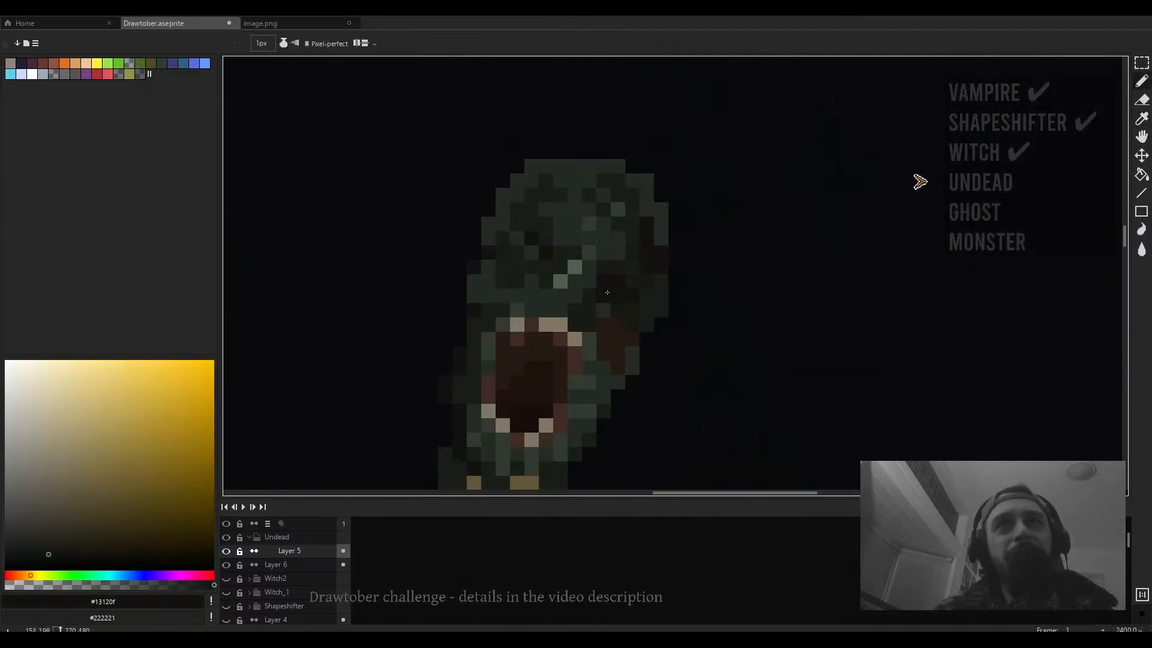
pyautogui.scroll(-4, 618, 309)
pyautogui.scroll(3, 617, 300)
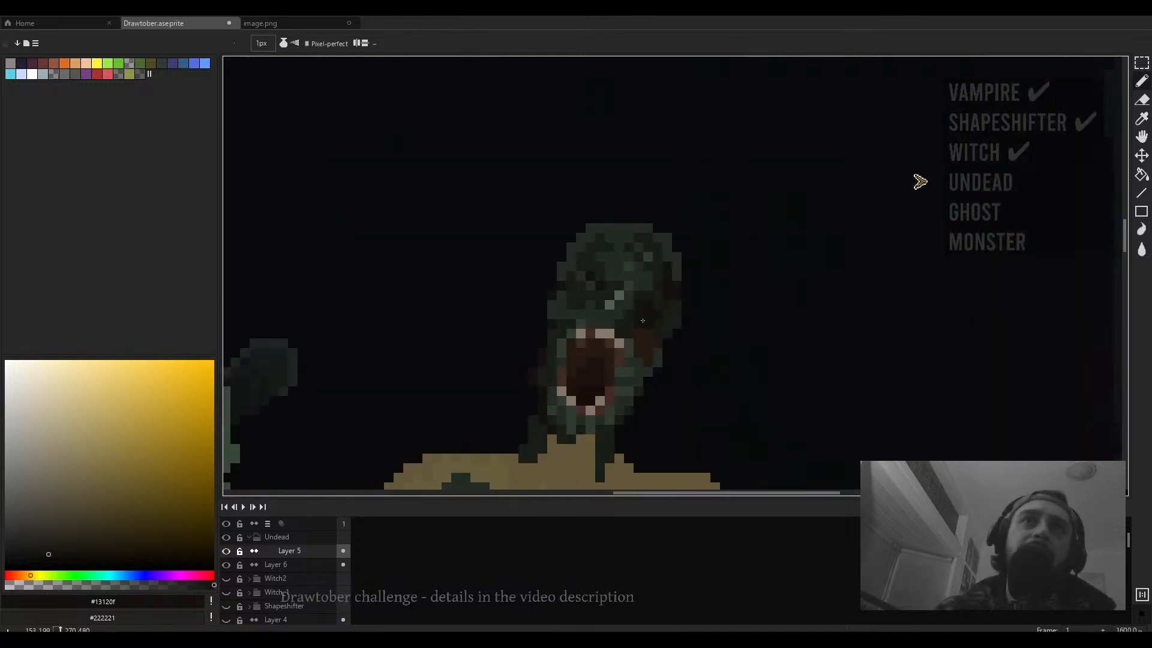
pyautogui.scroll(2, 632, 302)
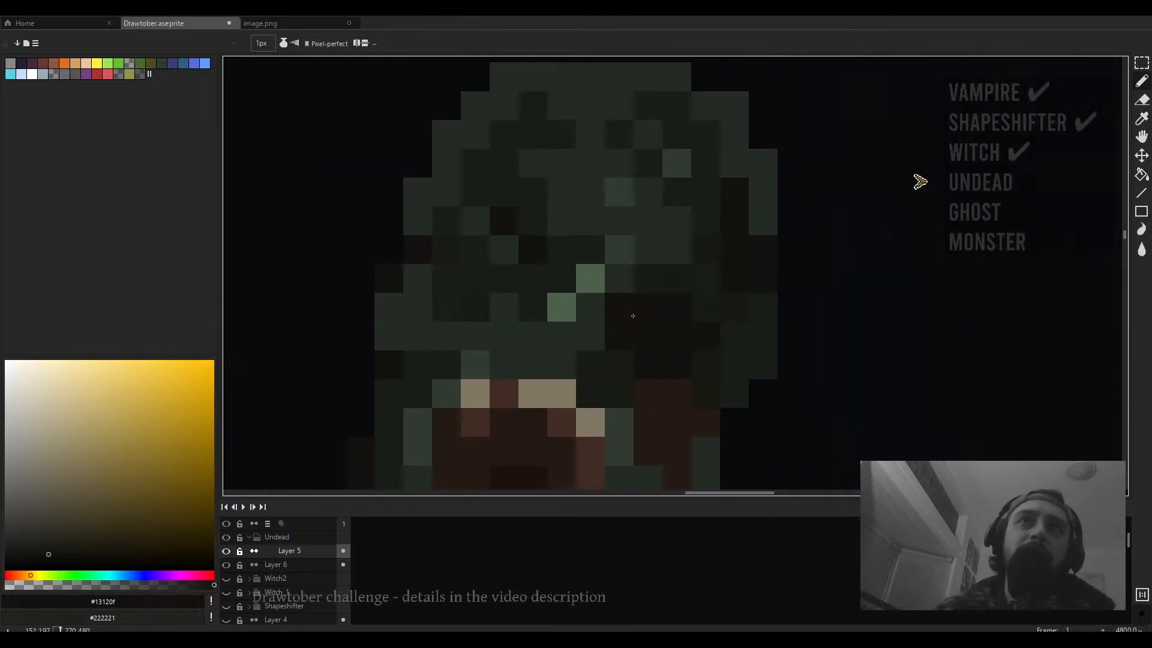
pyautogui.scroll(-3, 633, 309)
pyautogui.scroll(2, 632, 313)
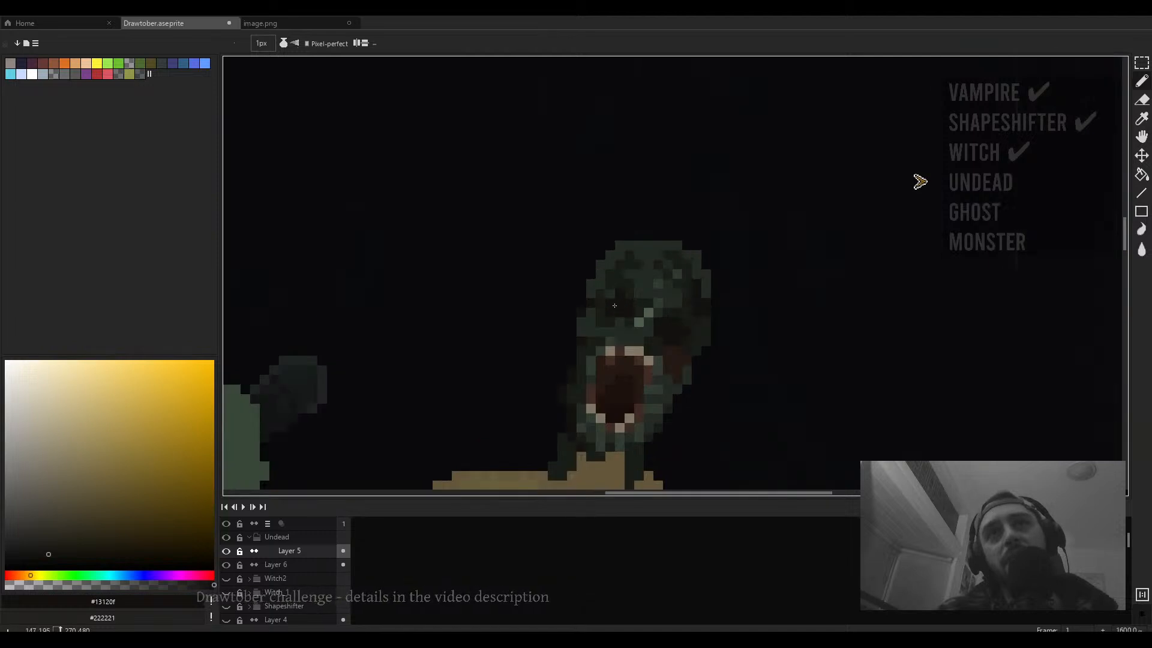
pyautogui.scroll(-4, 614, 306)
pyautogui.scroll(5, 618, 316)
pyautogui.scroll(-1, 629, 316)
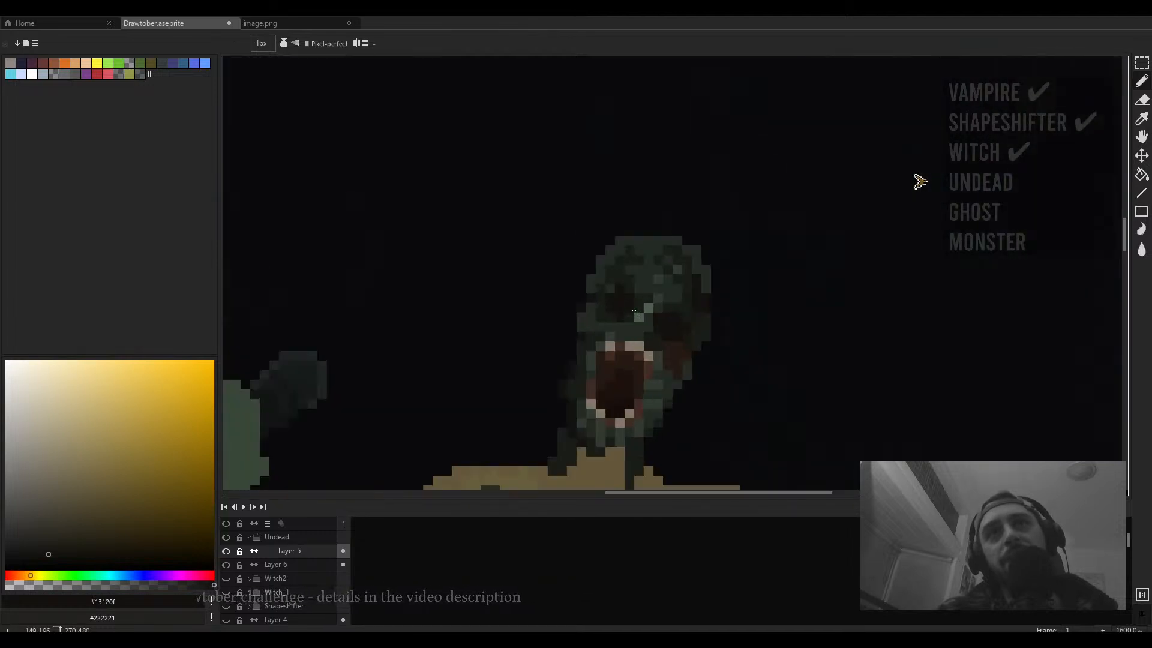
pyautogui.scroll(1, 634, 310)
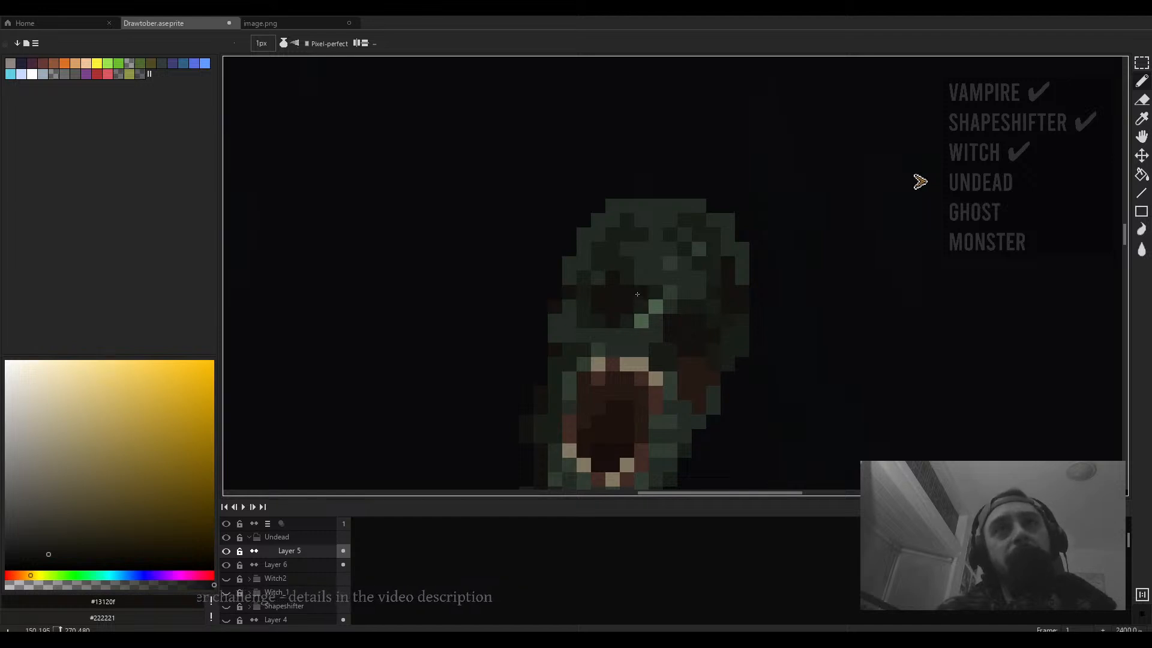
pyautogui.scroll(-4, 600, 276)
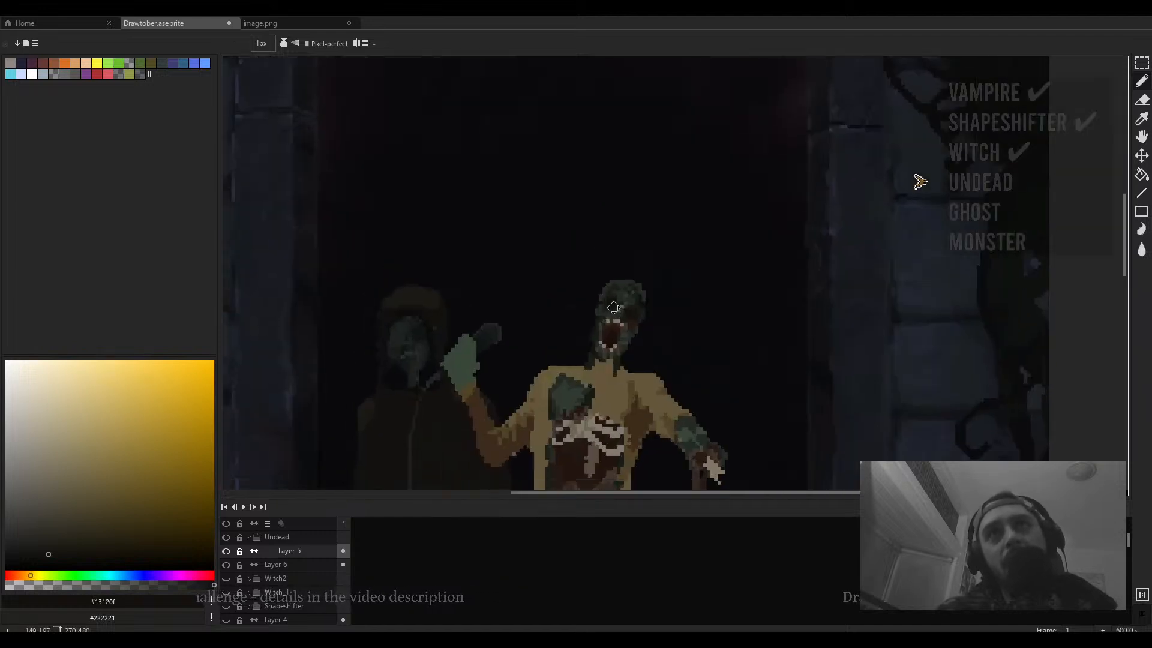
pyautogui.scroll(5, 612, 268)
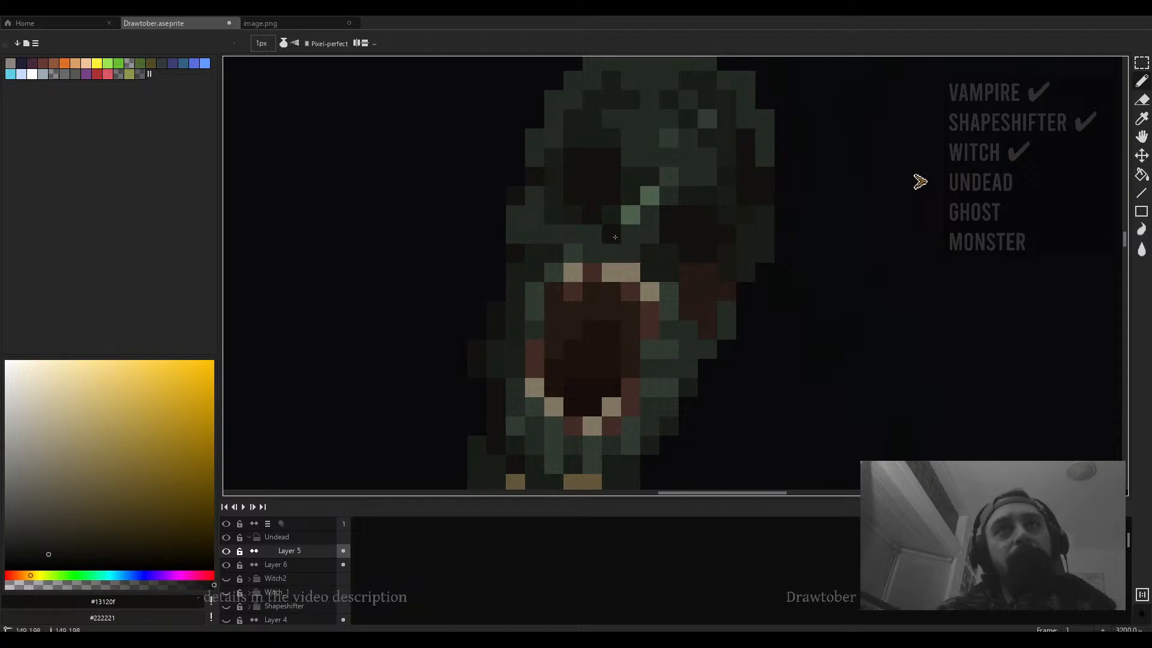
pyautogui.scroll(-4, 604, 247)
pyautogui.scroll(3, 641, 260)
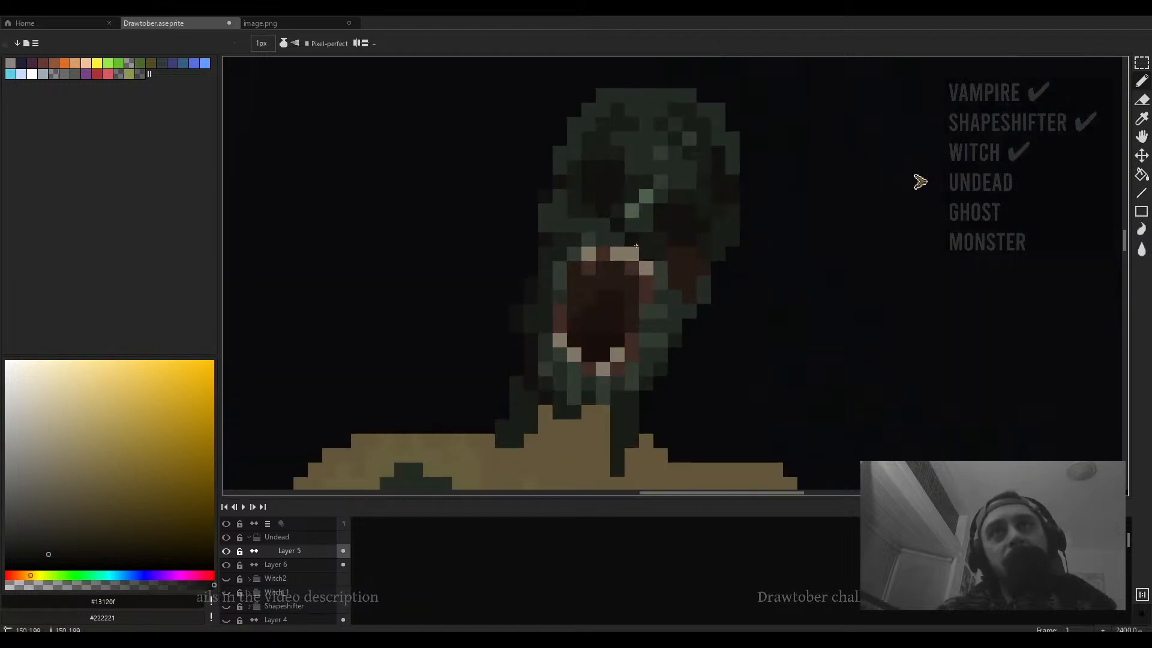
pyautogui.keyDown('alt'); pyautogui.click(649, 249); pyautogui.keyUp('alt')
pyautogui.keyDown('alt'); pyautogui.click(635, 238); pyautogui.keyUp('alt')
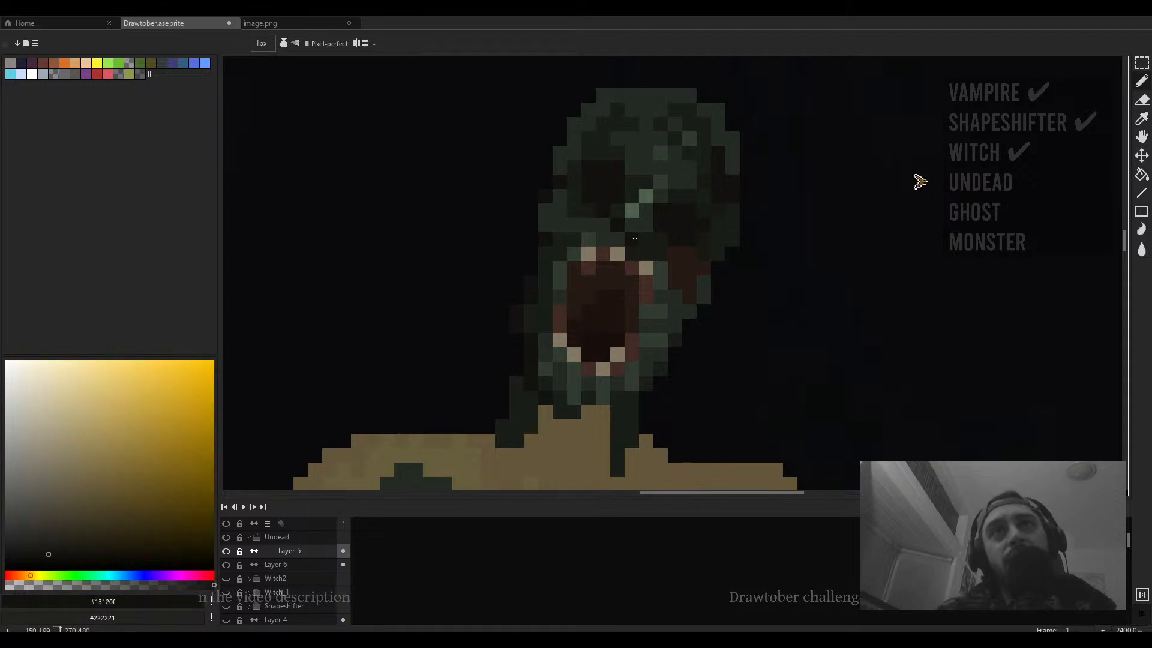
# - Select the upper row of teeth and mouth and move it down one pixel, then deselect
pyautogui.scroll(3, 631, 249)
pyautogui.press('m')
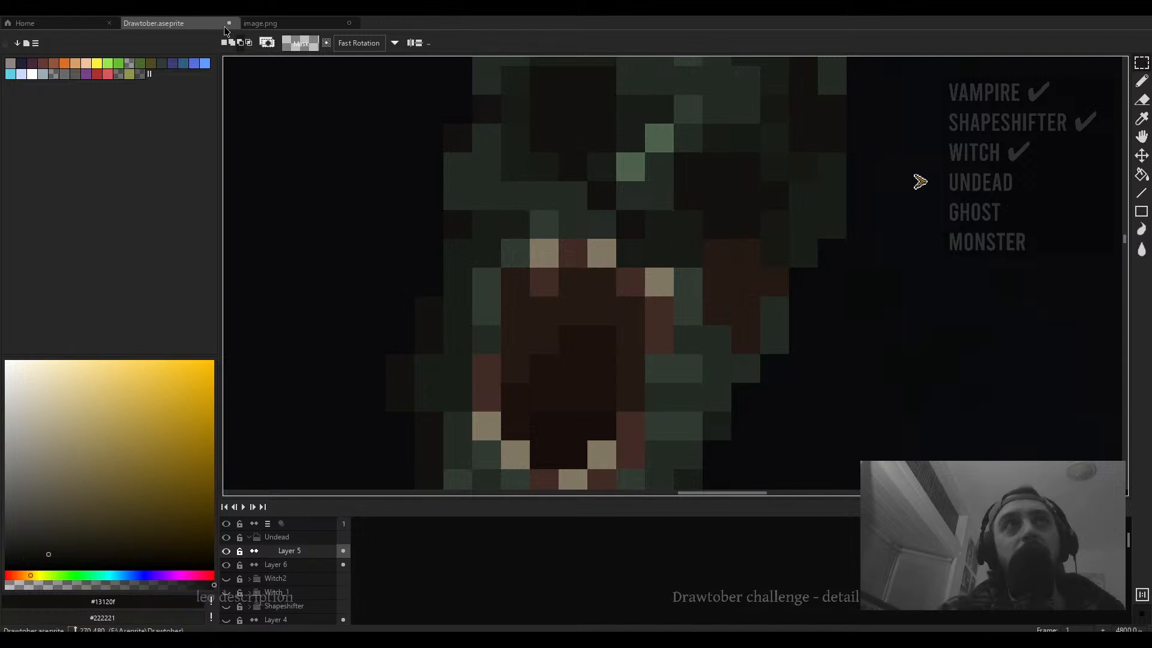
pyautogui.moveTo(659, 253); pyautogui.dragTo(515, 311)
pyautogui.moveTo(603, 274); pyautogui.dragTo(603, 301)
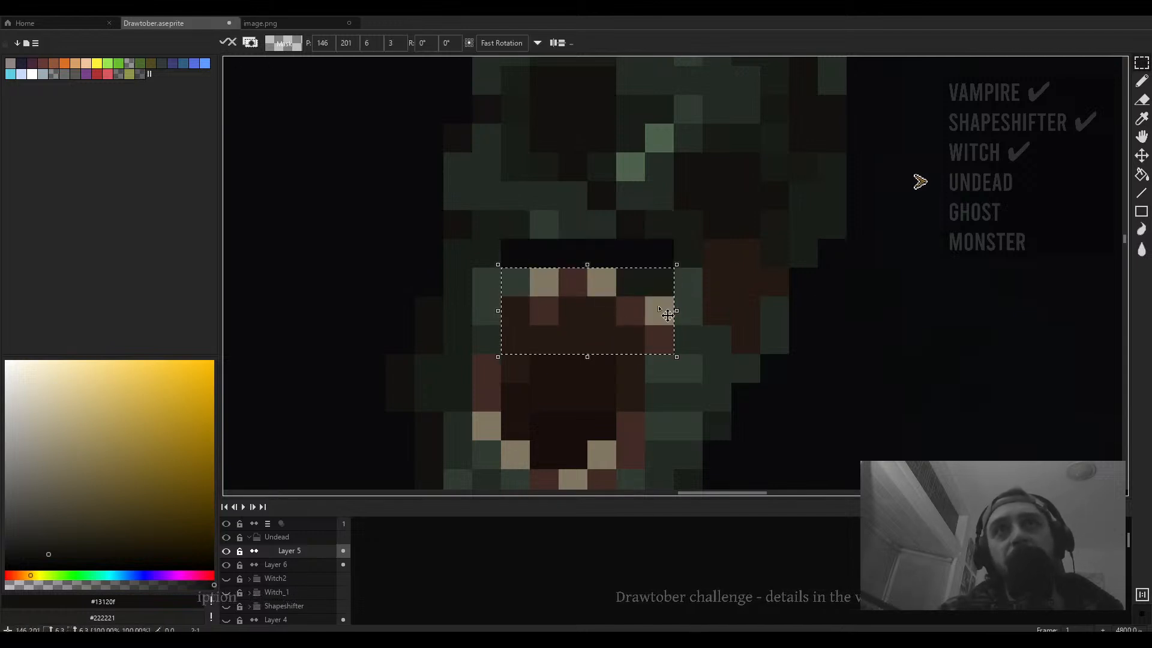
pyautogui.hotkey('ctrl', 'd')
# - Pick a dark green-black and paint a line above the mouth plus a few pixels around the eye
pyautogui.press('b')
pyautogui.click(679, 279)
pyautogui.keyDown('alt'); pyautogui.click(654, 231); pyautogui.keyUp('alt')
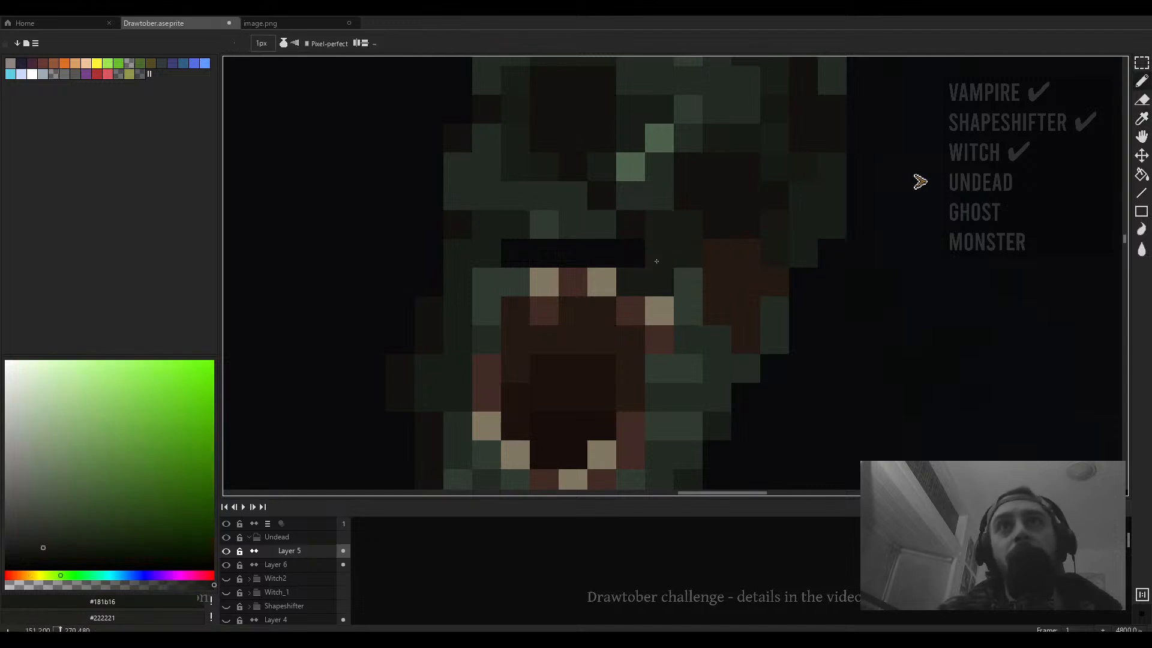
pyautogui.moveTo(656, 259); pyautogui.dragTo(524, 251)
pyautogui.scroll(-5, 588, 243)
pyautogui.scroll(5, 589, 241)
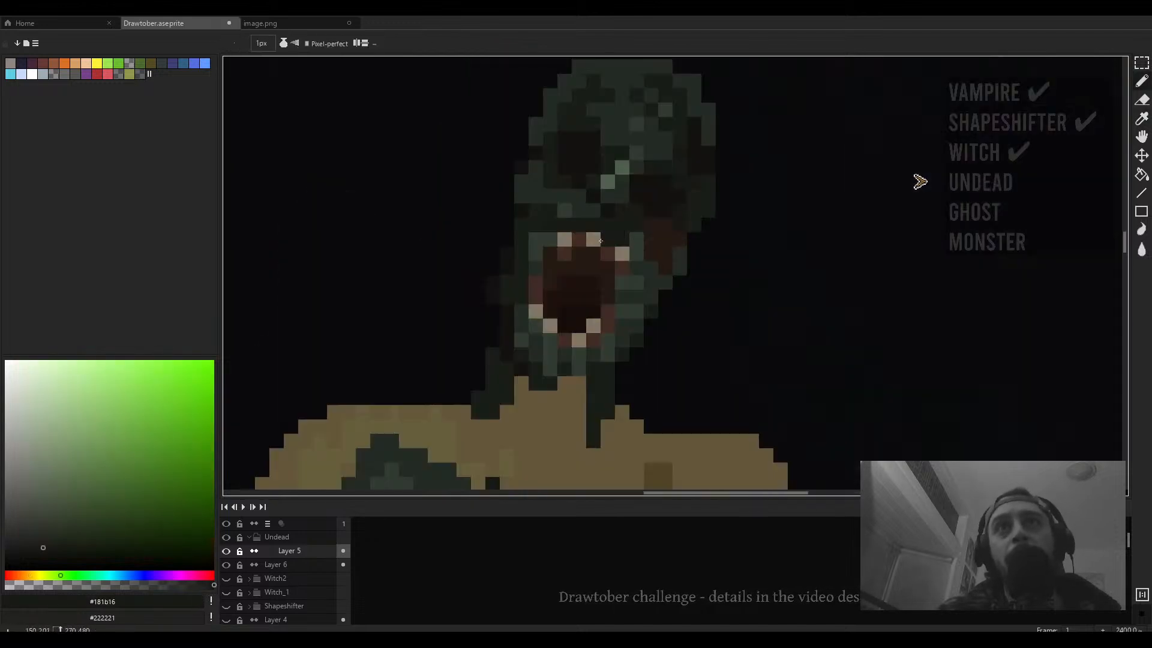
pyautogui.keyDown('alt'); pyautogui.click(602, 200); pyautogui.keyUp('alt')
pyautogui.click(585, 183)
pyautogui.keyDown('alt'); pyautogui.click(602, 178); pyautogui.keyUp('alt')
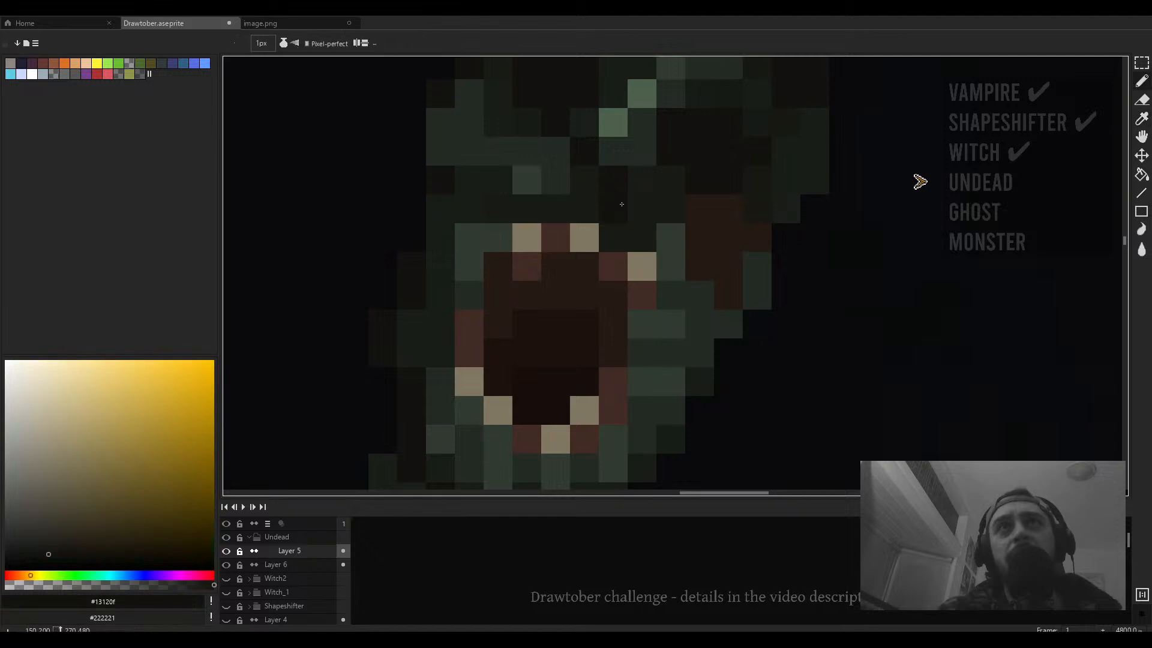
# - Pick the face's mid green and repaint the row of pixels just above the teeth
pyautogui.scroll(-5, 666, 192)
pyautogui.scroll(5, 669, 194)
pyautogui.keyDown('alt'); pyautogui.click(669, 194); pyautogui.keyUp('alt')
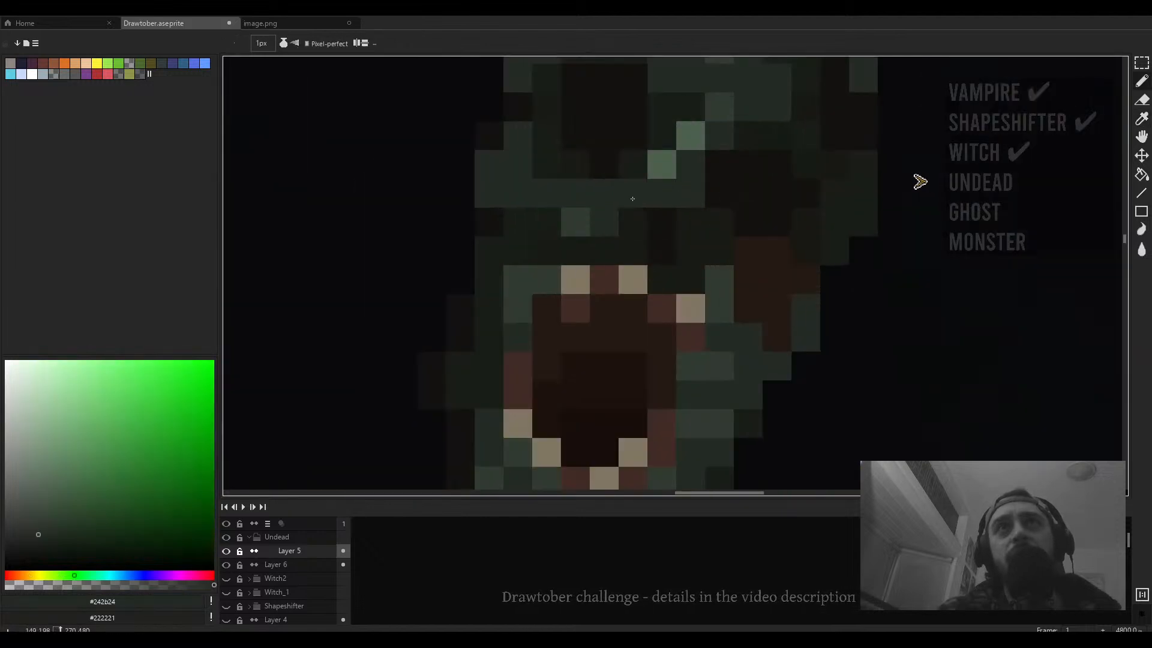
pyautogui.moveTo(635, 226); pyautogui.dragTo(722, 227)
# - Pick a dark green and draw a finger crease line across the raised hand
pyautogui.scroll(-5, 721, 227)
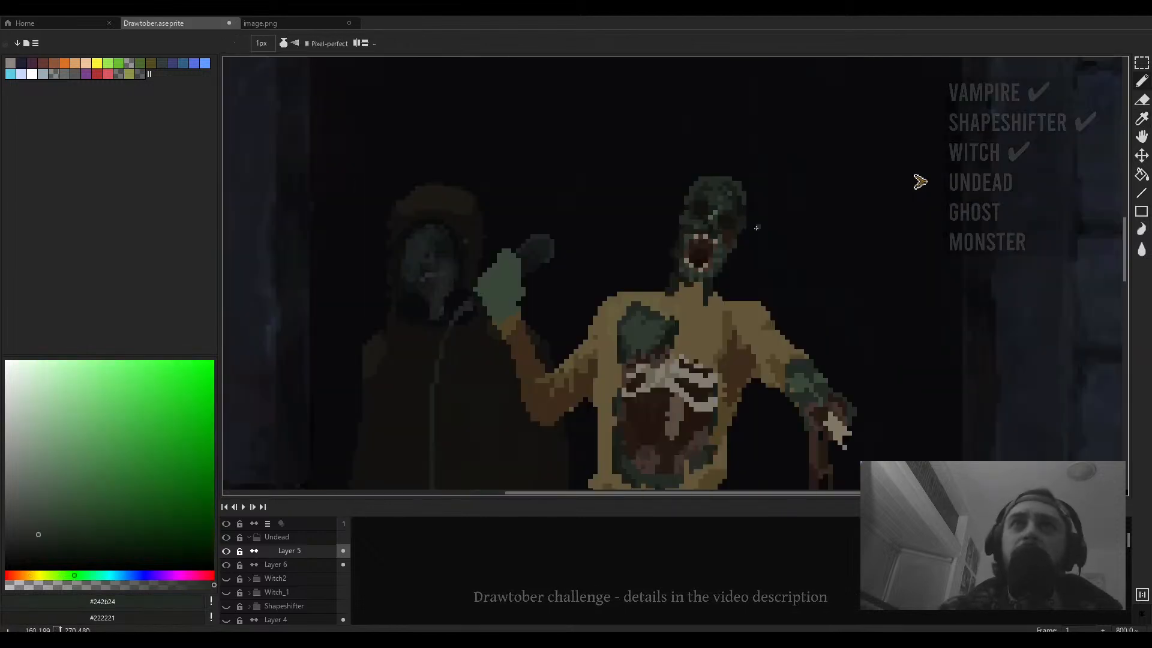
pyautogui.scroll(5, 722, 228)
pyautogui.scroll(-5, 784, 274)
pyautogui.scroll(4, 784, 275)
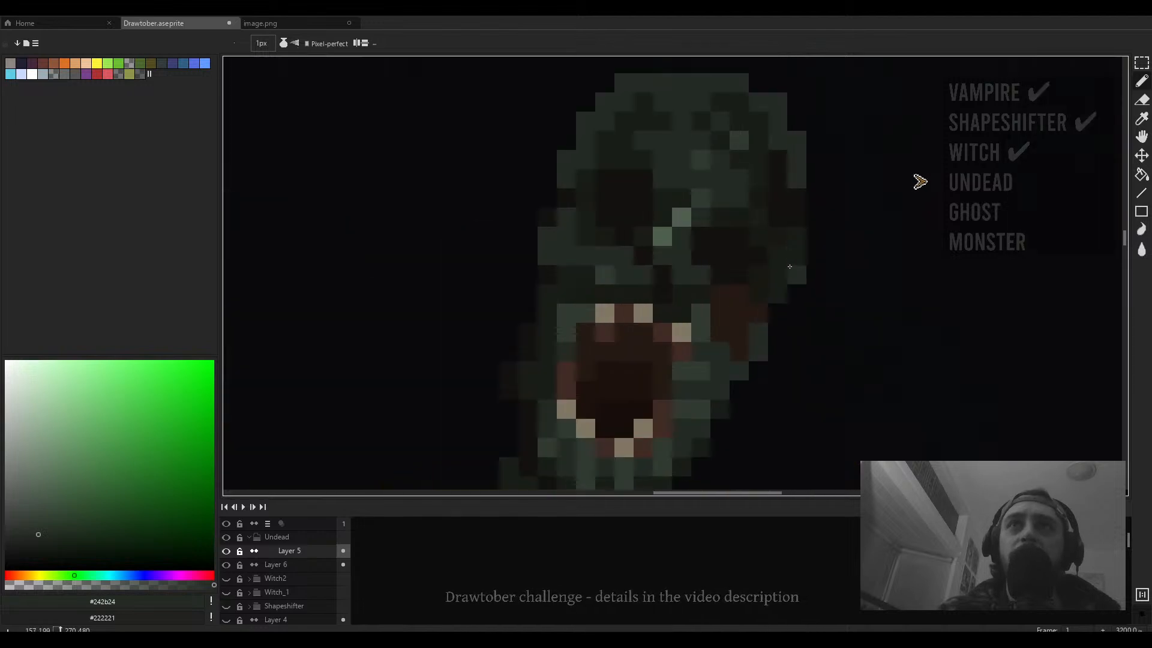
pyautogui.scroll(-4, 721, 214)
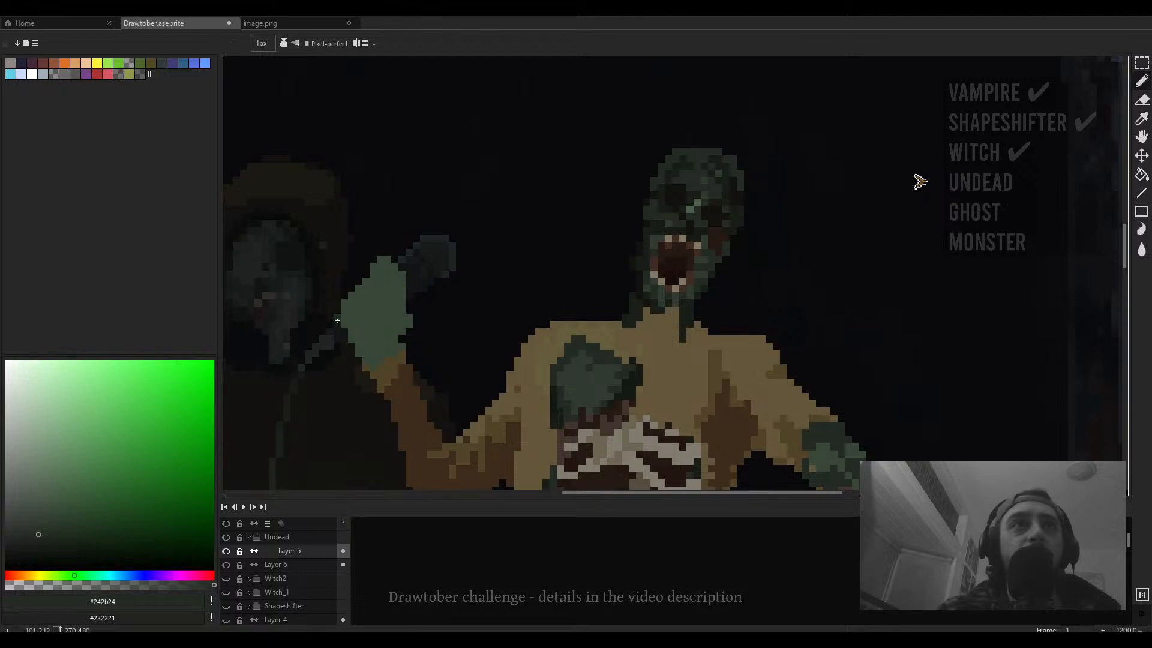
pyautogui.keyDown('alt'); pyautogui.click(282, 331); pyautogui.keyUp('alt')
pyautogui.scroll(3, 361, 317)
pyautogui.moveTo(361, 317)
pyautogui.mouseDown()
pyautogui.moveTo(444, 281)
pyautogui.moveTo(483, 280)
pyautogui.moveTo(423, 255)
pyautogui.moveTo(474, 228)
pyautogui.moveTo(448, 252)
pyautogui.moveTo(472, 226)
pyautogui.mouseUp()
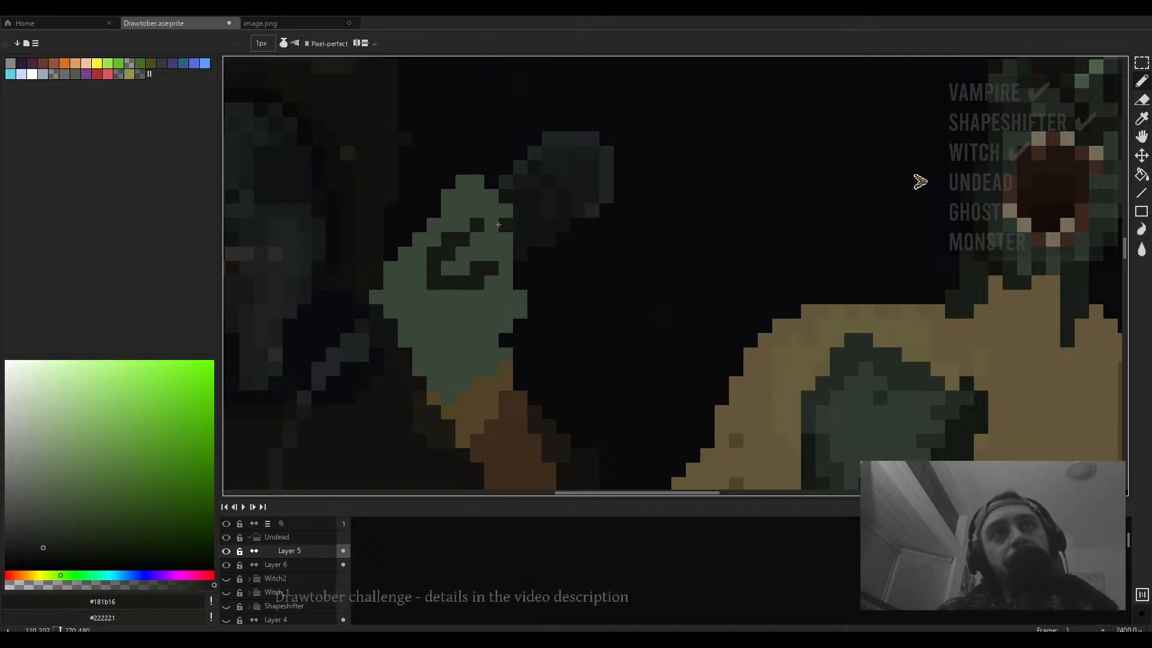
pyautogui.scroll(-3, 521, 264)
pyautogui.scroll(1, 527, 256)
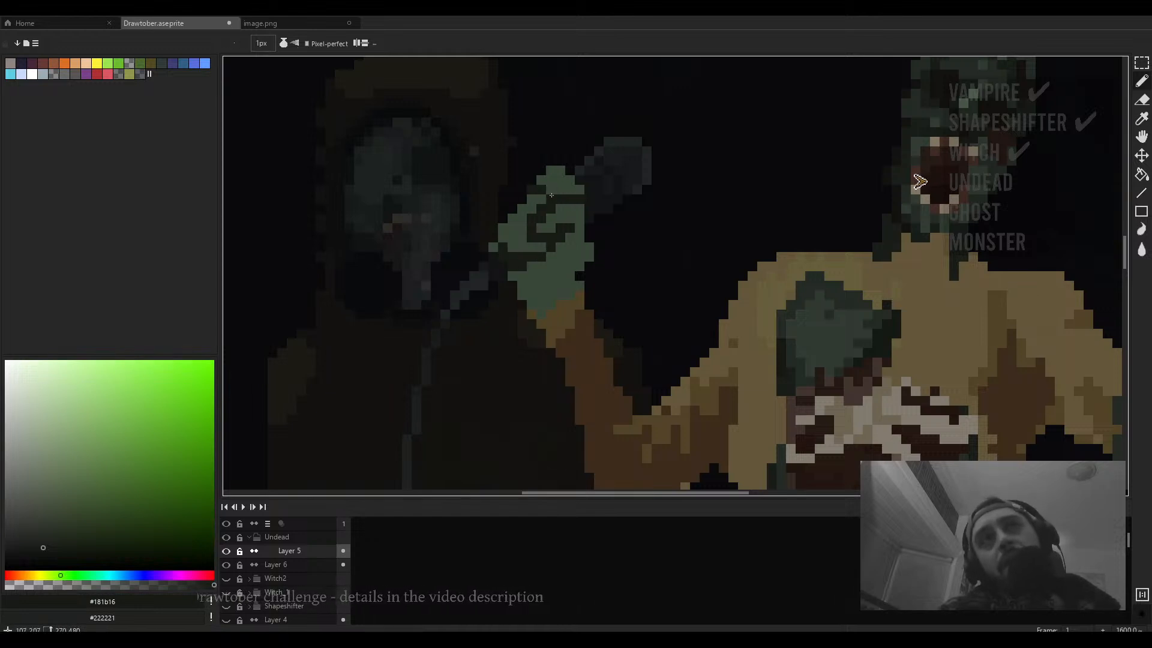
pyautogui.scroll(-3, 543, 183)
pyautogui.scroll(3, 555, 249)
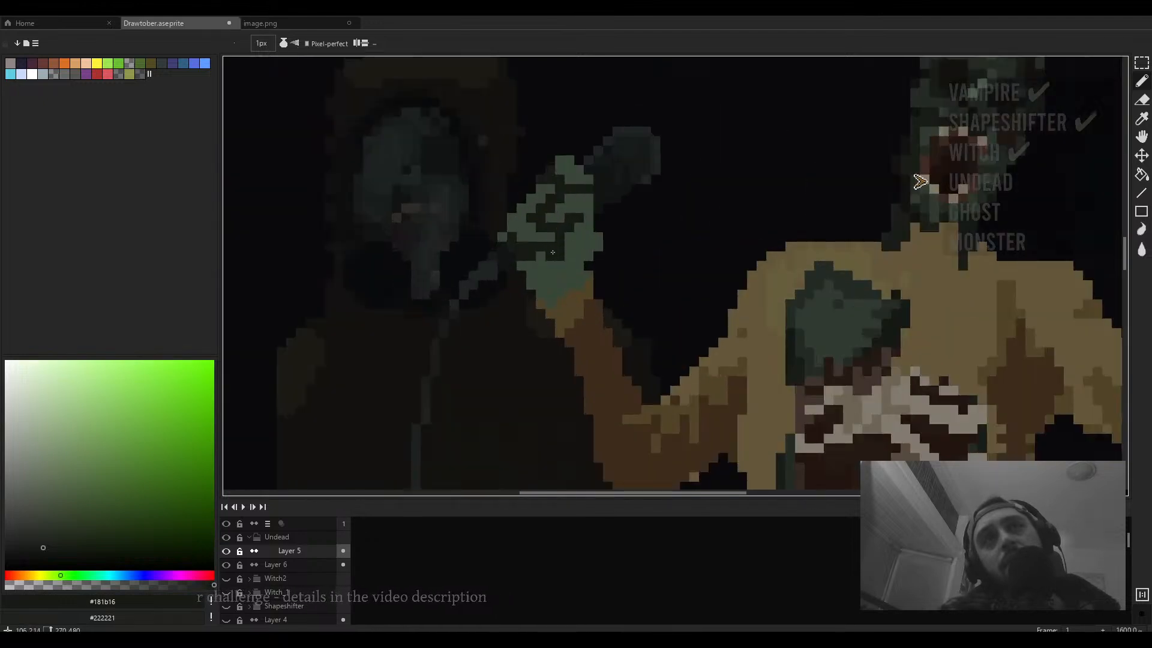
pyautogui.press('e')
pyautogui.click(531, 284)
pyautogui.hotkey('ctrl', 'z')
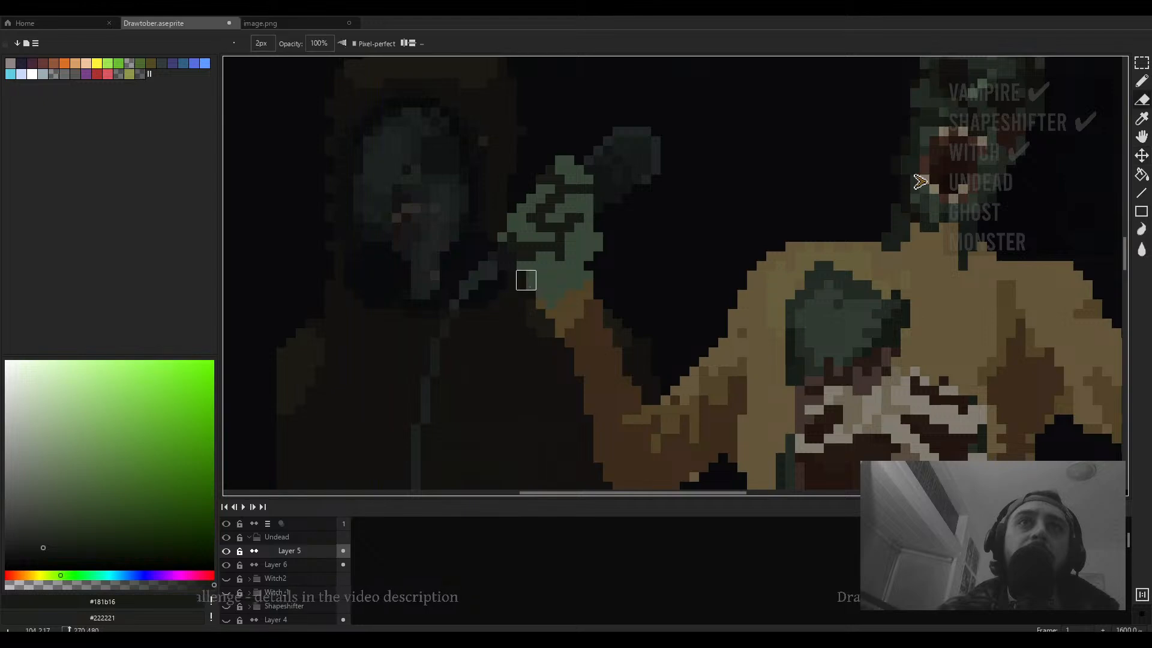
pyautogui.scroll(-3, 558, 289)
pyautogui.scroll(4, 576, 264)
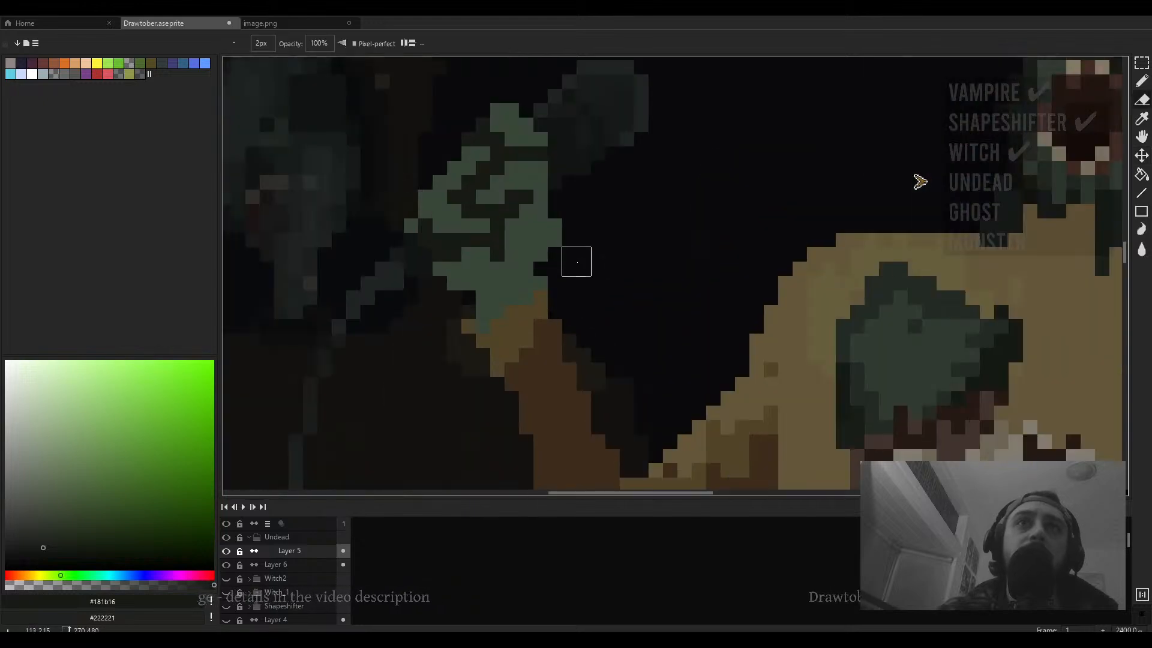
pyautogui.scroll(-5, 594, 249)
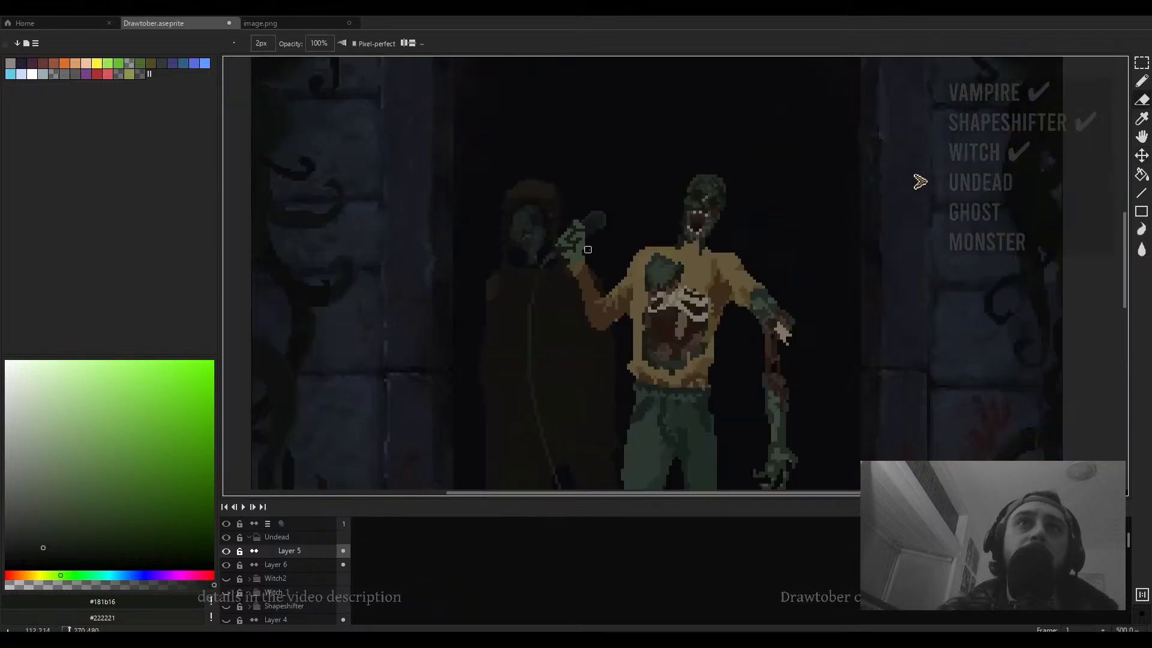
# - Pick the raised hand's mid green and paint a couple of pixels on the hand's fingers
pyautogui.scroll(4, 588, 249)
pyautogui.scroll(1, 593, 239)
pyautogui.press('i')
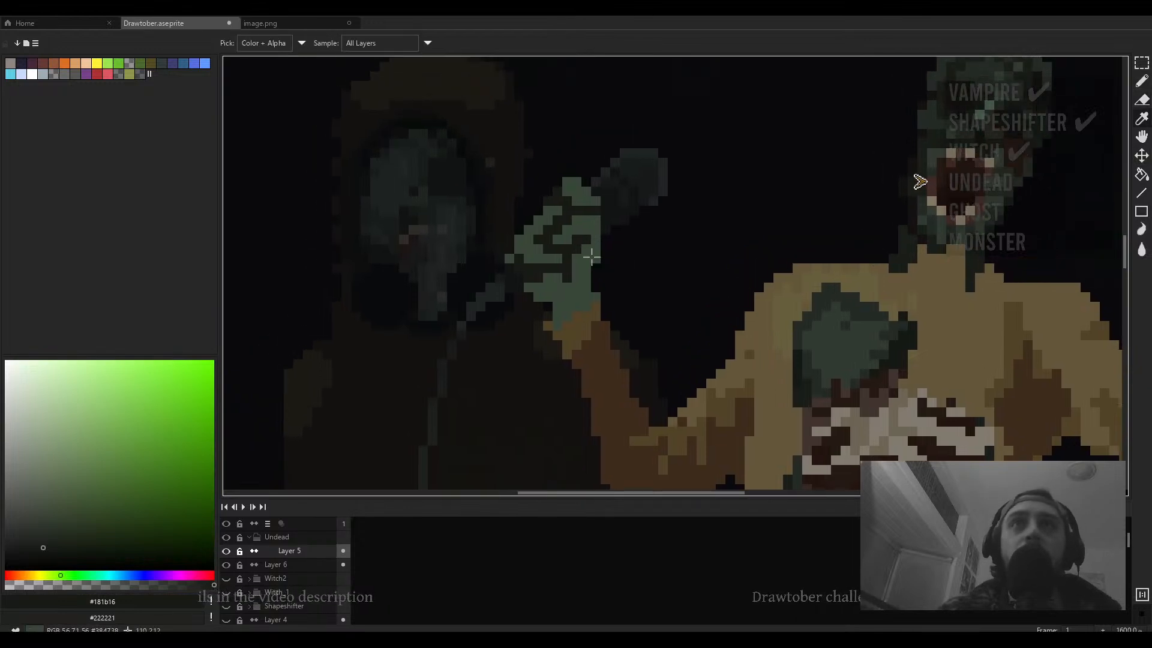
pyautogui.click(591, 256)
pyautogui.press('b')
pyautogui.click(604, 231)
pyautogui.click(605, 241)
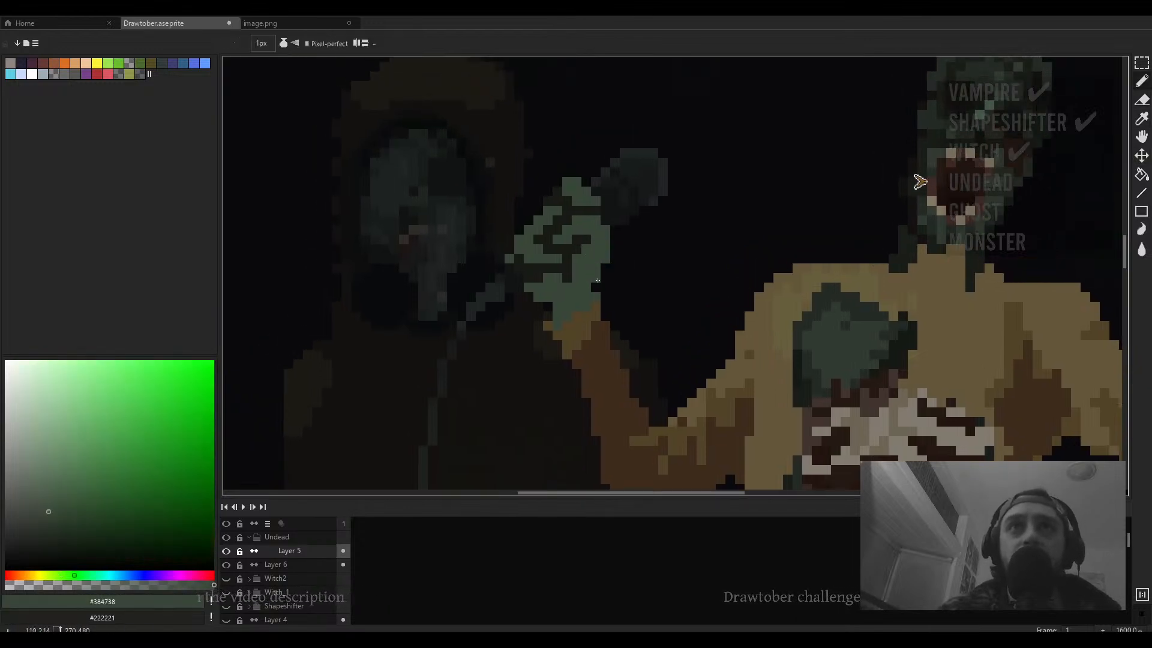
# - Pick a darker tone from the face and add crease pixels across the raised hand's fingers
pyautogui.scroll(-5, 598, 280)
pyautogui.scroll(4, 522, 246)
pyautogui.press('i')
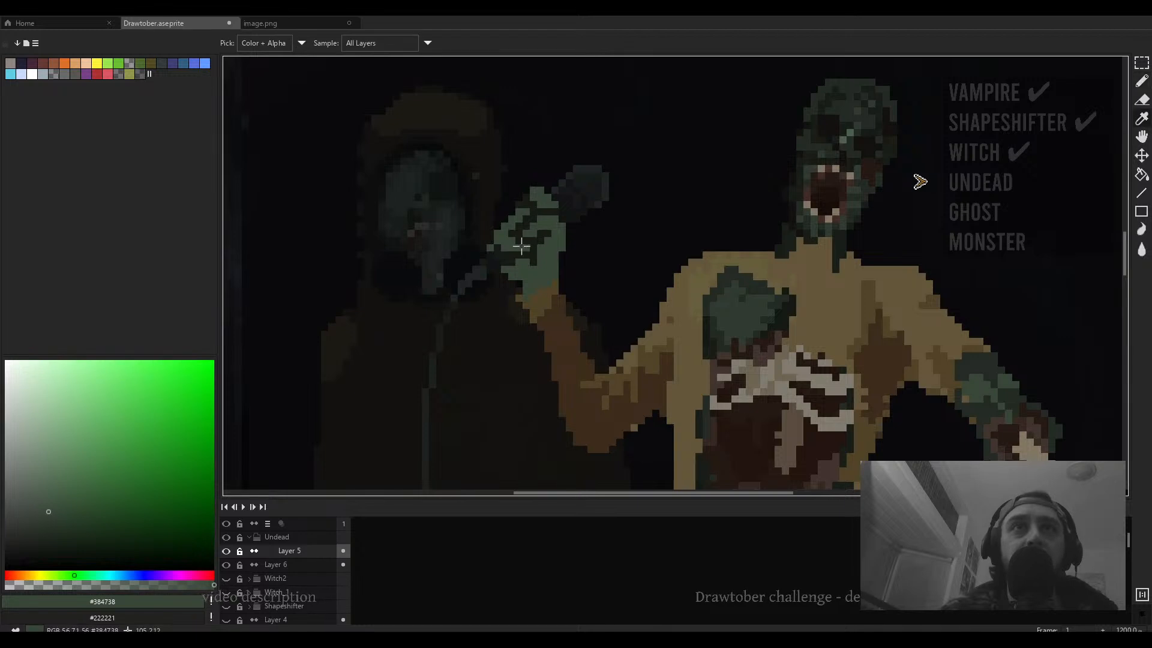
pyautogui.keyDown('alt'); pyautogui.click(852, 191); pyautogui.keyUp('alt')
pyautogui.scroll(4, 552, 230)
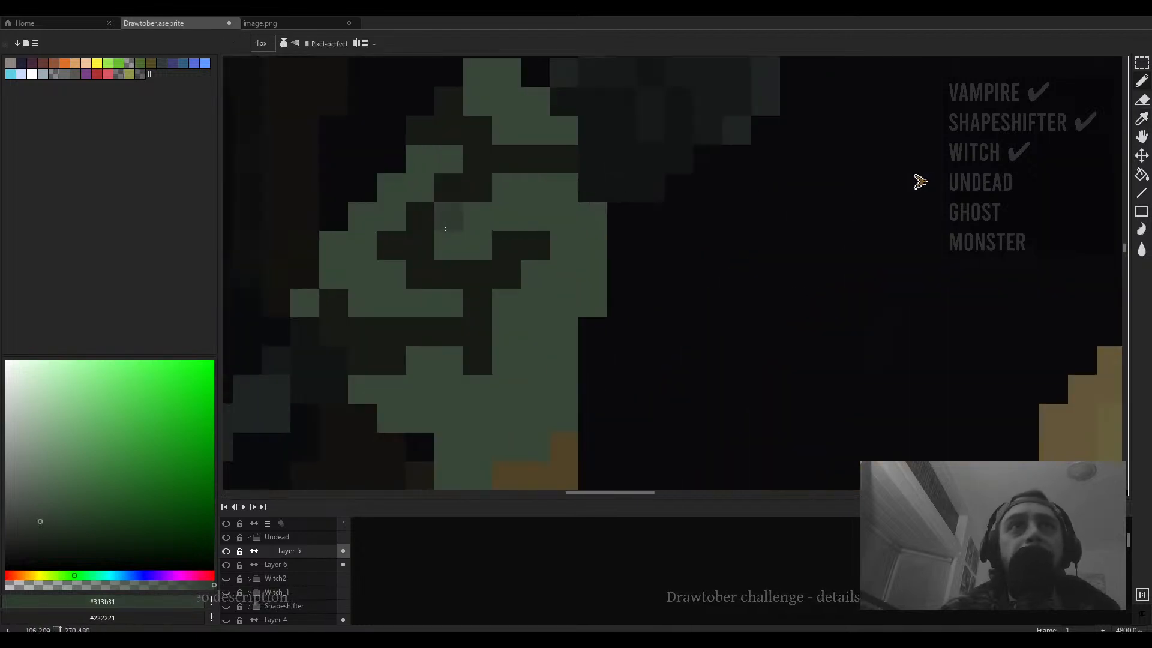
pyautogui.click(455, 241)
pyautogui.click(468, 217)
pyautogui.click(428, 247)
pyautogui.click(470, 245)
pyautogui.scroll(-4, 459, 232)
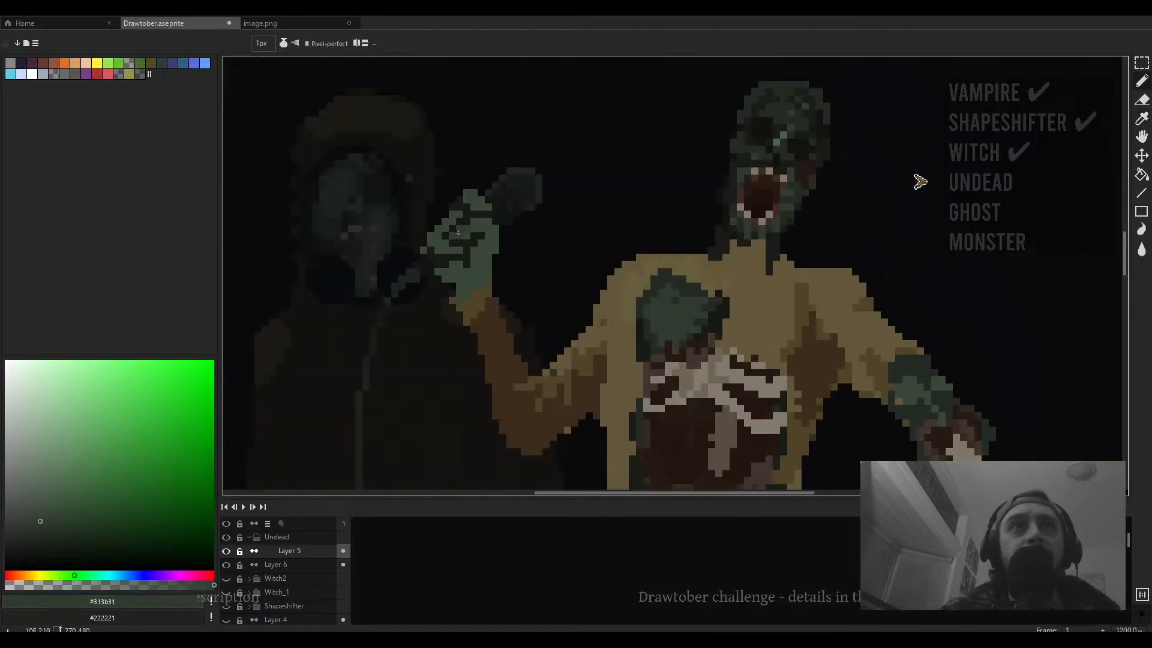
pyautogui.scroll(3, 459, 233)
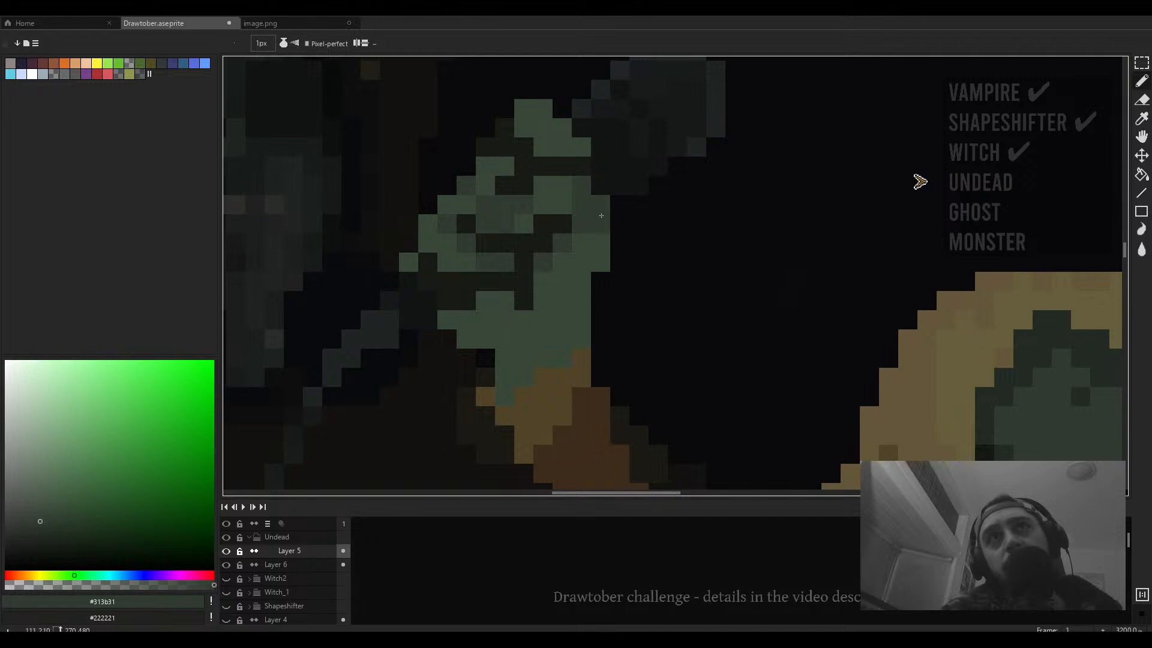
pyautogui.moveTo(592, 248); pyautogui.dragTo(580, 246)
pyautogui.scroll(-1, 571, 301)
pyautogui.moveTo(560, 325); pyautogui.dragTo(611, 217)
pyautogui.scroll(-6, 614, 251)
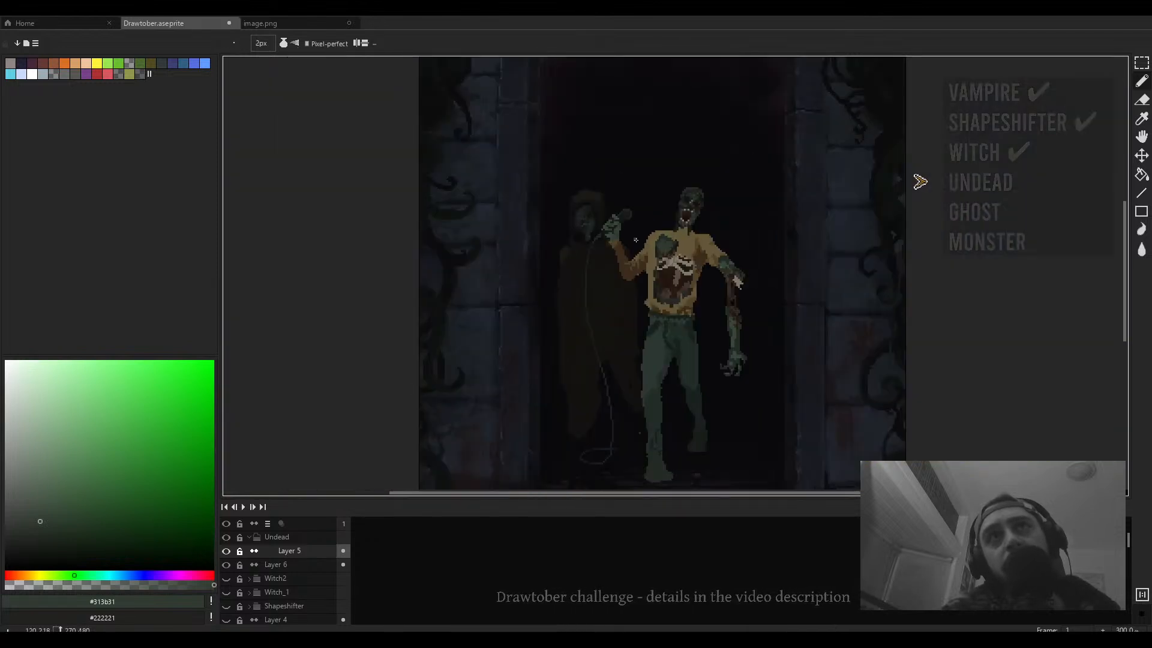
# - Sample the dark neck green and draw a shadow stroke from the neck down over the sweater's collar
pyautogui.scroll(3, 632, 230)
pyautogui.press('alt')
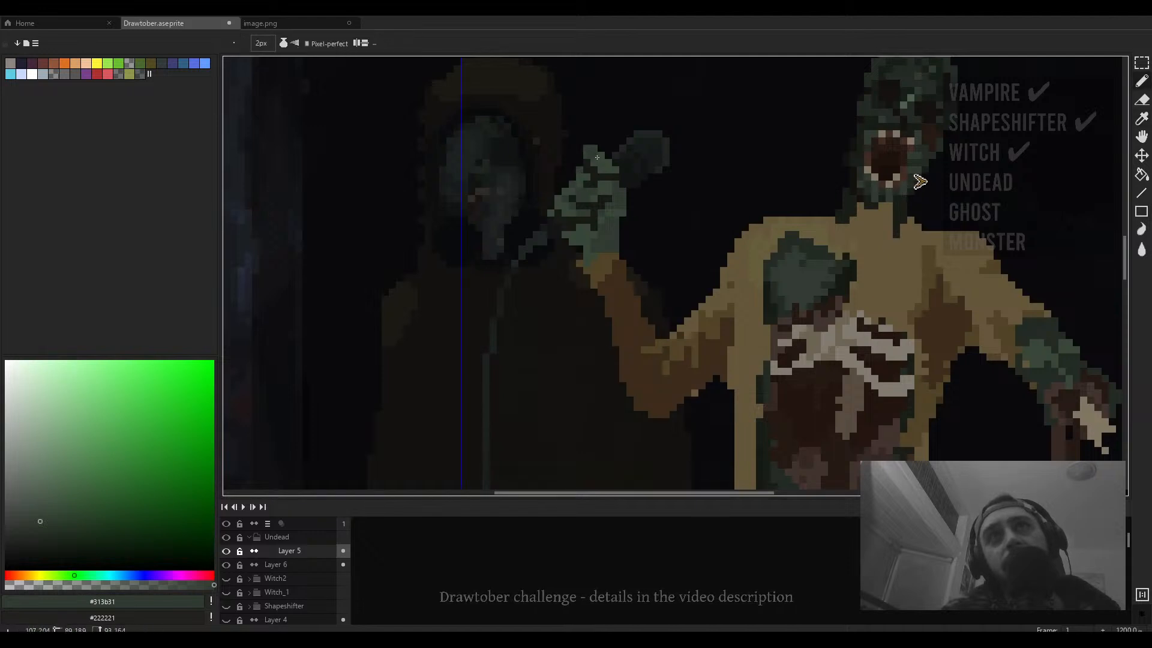
pyautogui.scroll(-3, 630, 165)
pyautogui.scroll(1, 690, 174)
pyautogui.press('e')
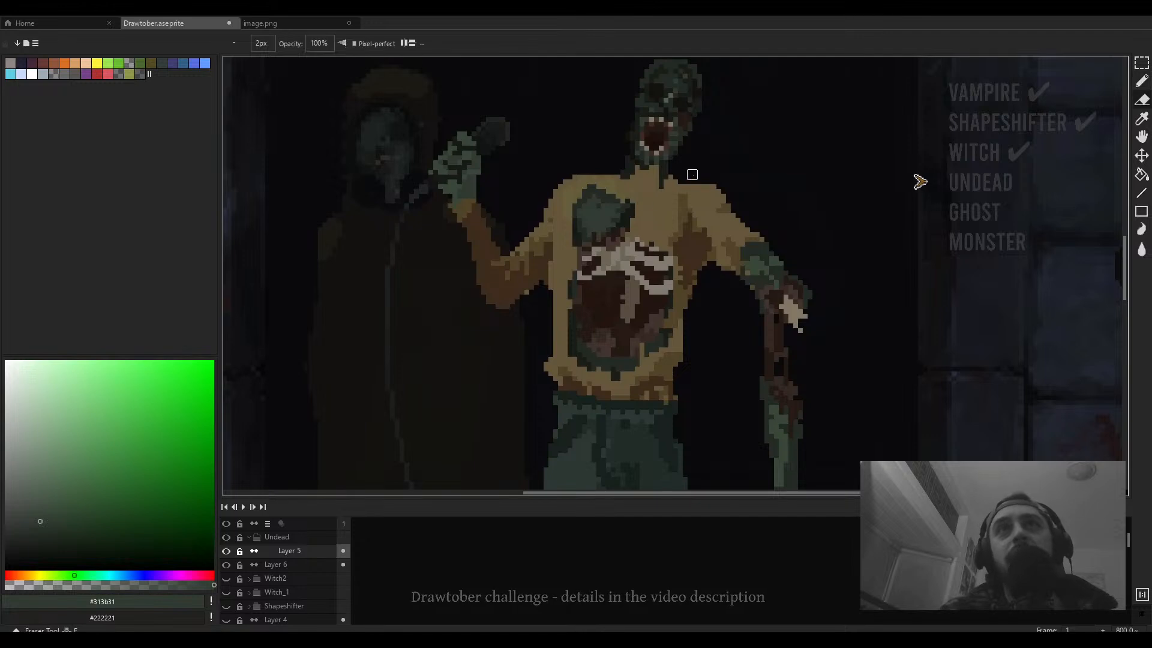
pyautogui.scroll(3, 692, 174)
pyautogui.keyDown('alt'); pyautogui.click(619, 232); pyautogui.keyUp('alt')
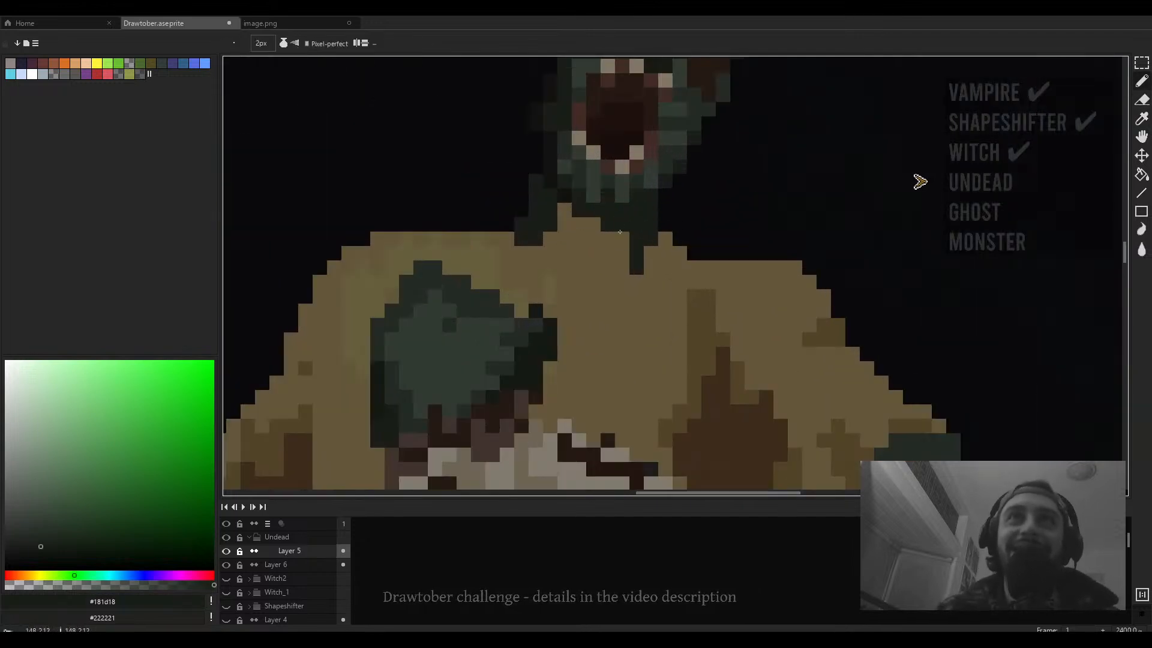
pyautogui.moveTo(620, 231)
pyautogui.mouseDown()
pyautogui.moveTo(599, 256)
pyautogui.moveTo(578, 224)
pyautogui.moveTo(578, 263)
pyautogui.moveTo(547, 253)
pyautogui.moveTo(566, 273)
pyautogui.moveTo(621, 282)
pyautogui.moveTo(563, 277)
pyautogui.moveTo(595, 296)
pyautogui.mouseUp()
pyautogui.scroll(-6, 640, 259)
pyautogui.scroll(3, 640, 264)
pyautogui.keyDown('alt'); pyautogui.click(640, 264); pyautogui.keyUp('alt')
pyautogui.scroll(2, 641, 264)
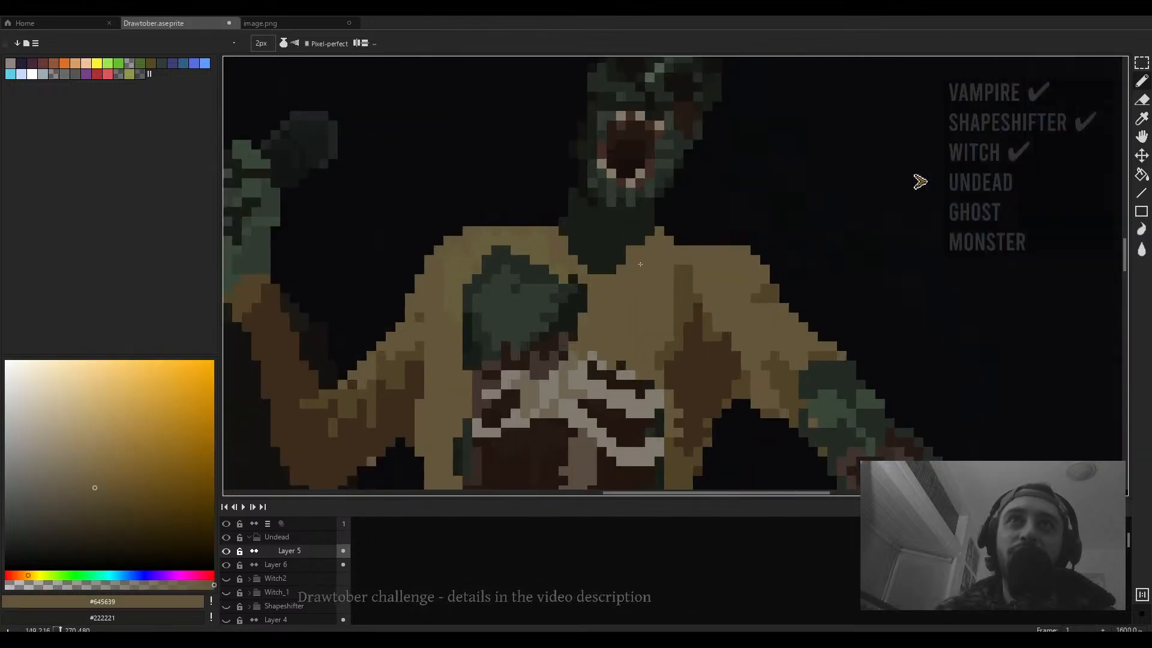
pyautogui.keyDown('alt'); pyautogui.click(641, 253); pyautogui.keyUp('alt')
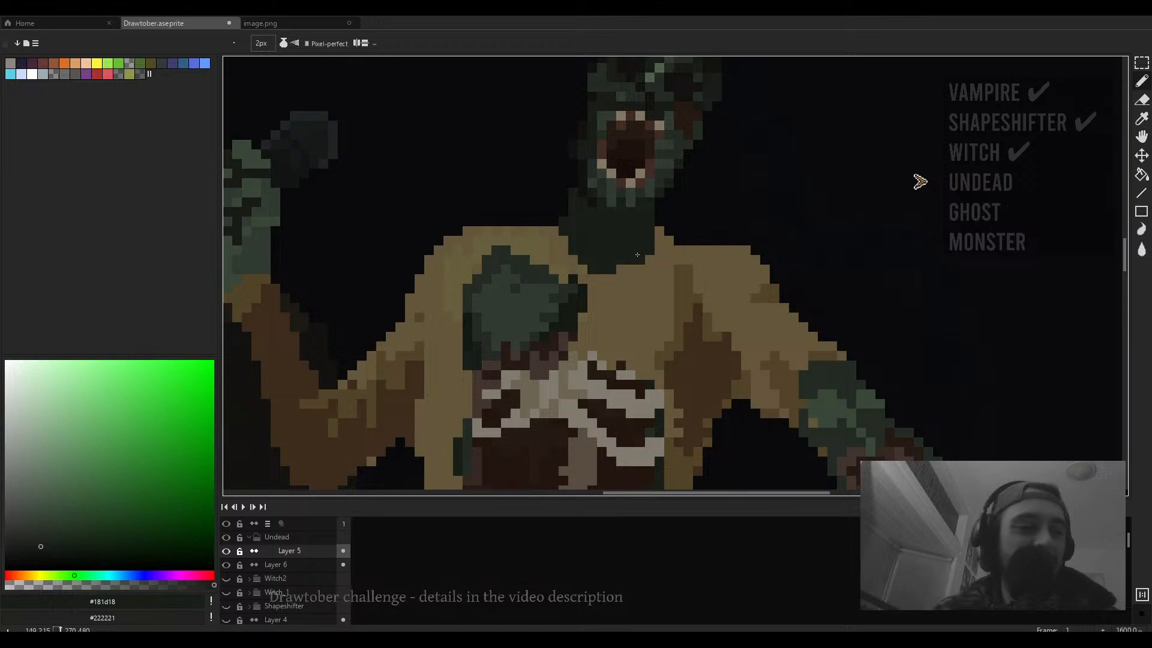
pyautogui.scroll(-6, 637, 250)
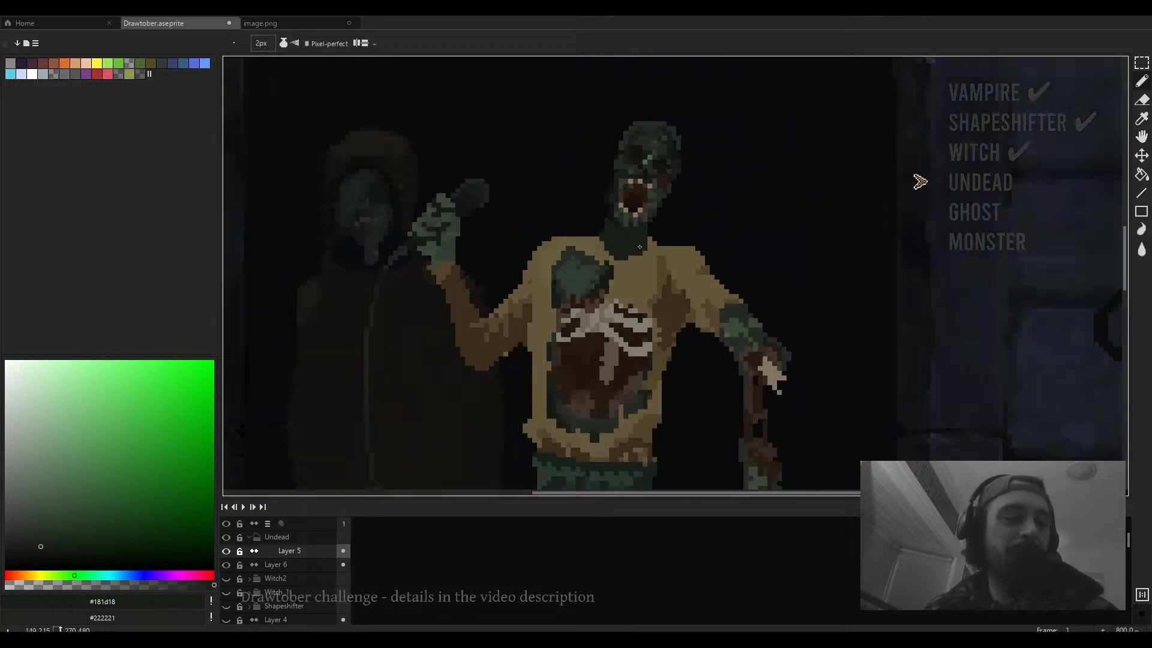
# - Examine the undead figure's neck and sweater collar at different zoom levels
pyautogui.scroll(2, 642, 280)
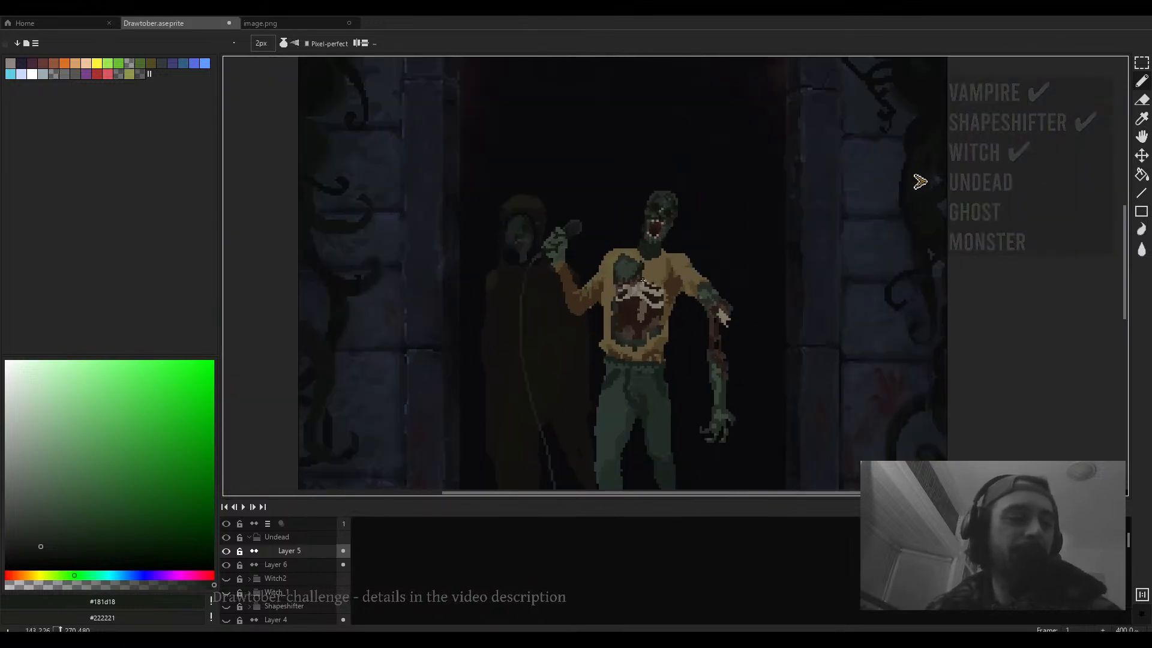
pyautogui.scroll(-1, 646, 278)
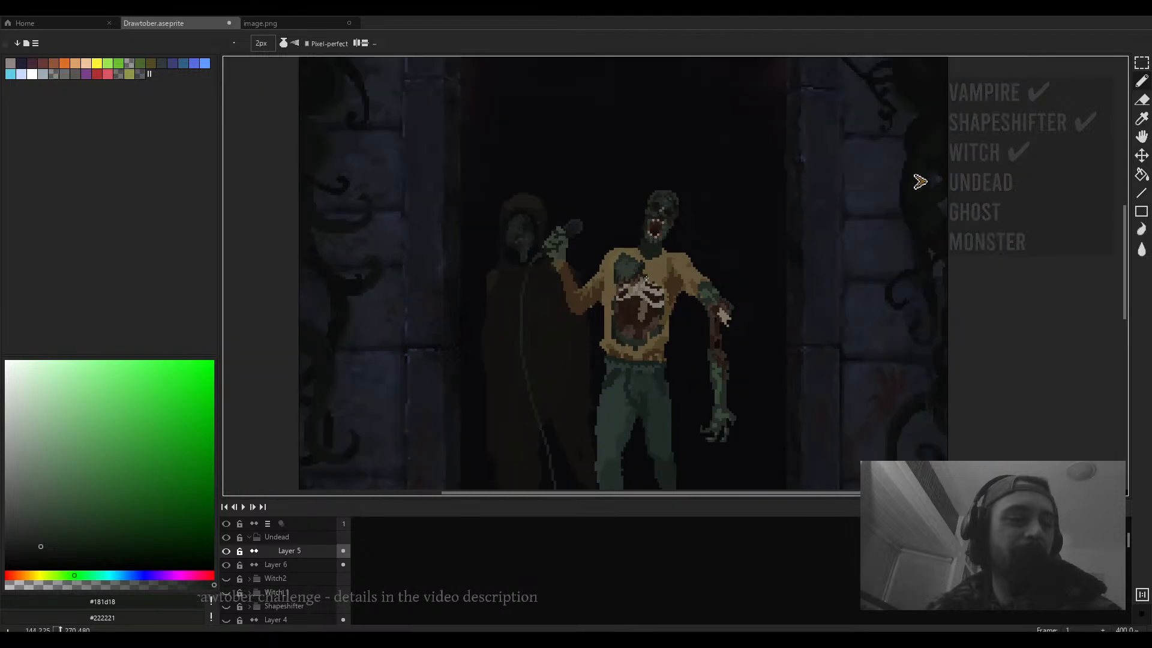
pyautogui.scroll(3, 646, 278)
pyautogui.scroll(2, 646, 278)
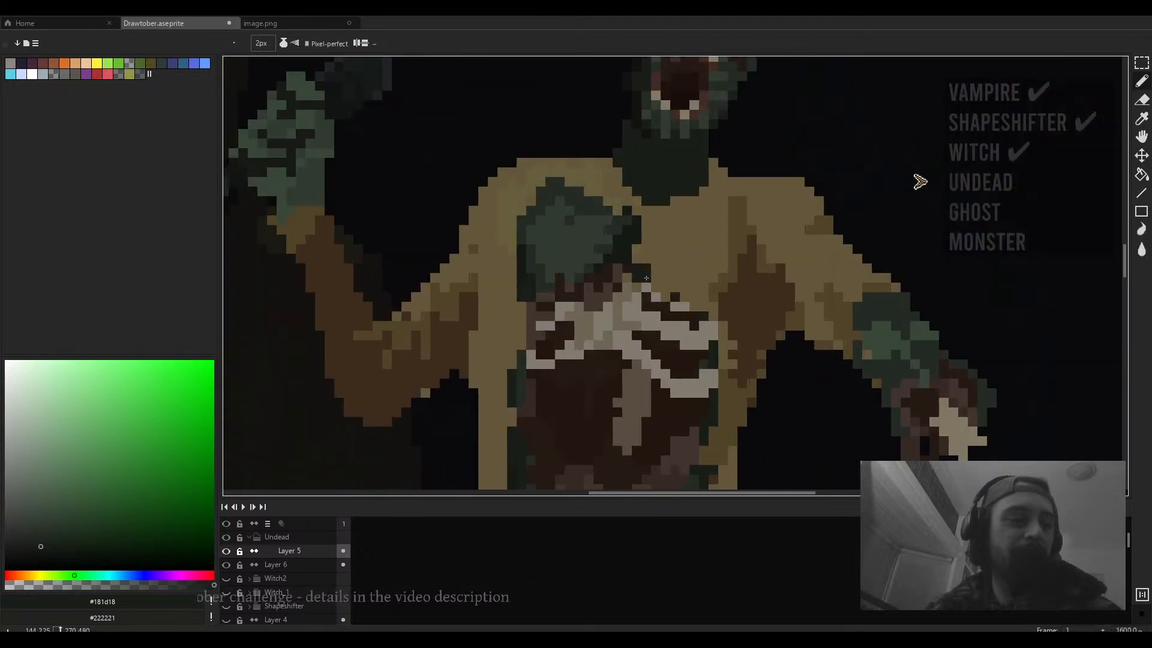
pyautogui.scroll(-4, 646, 278)
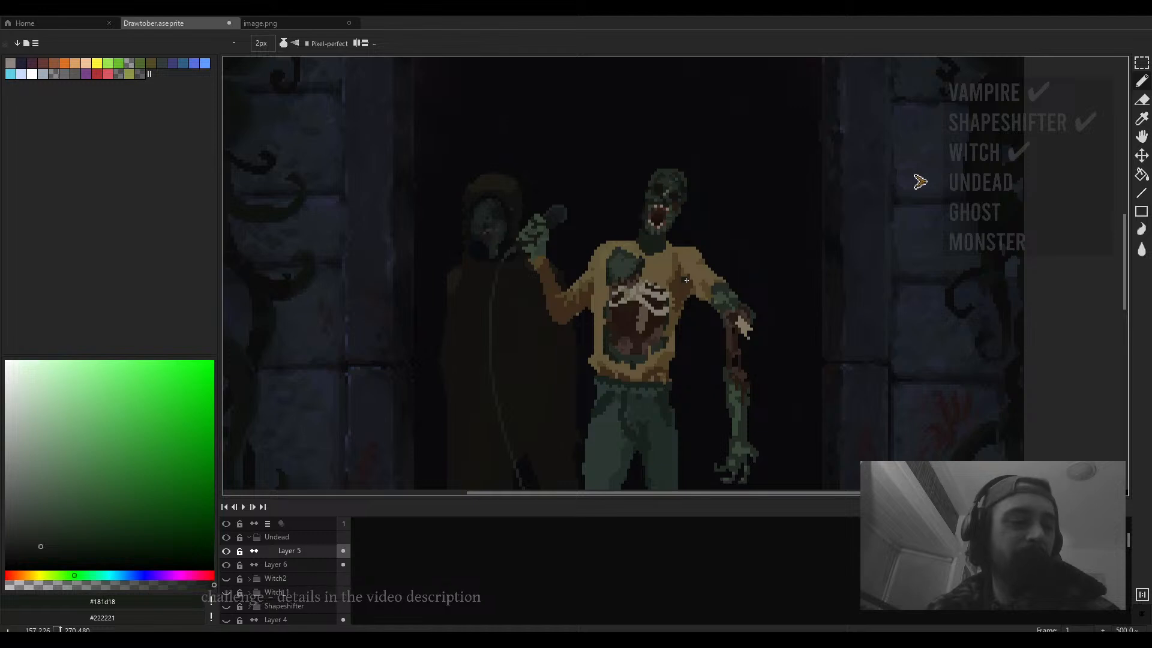
pyautogui.scroll(1, 686, 280)
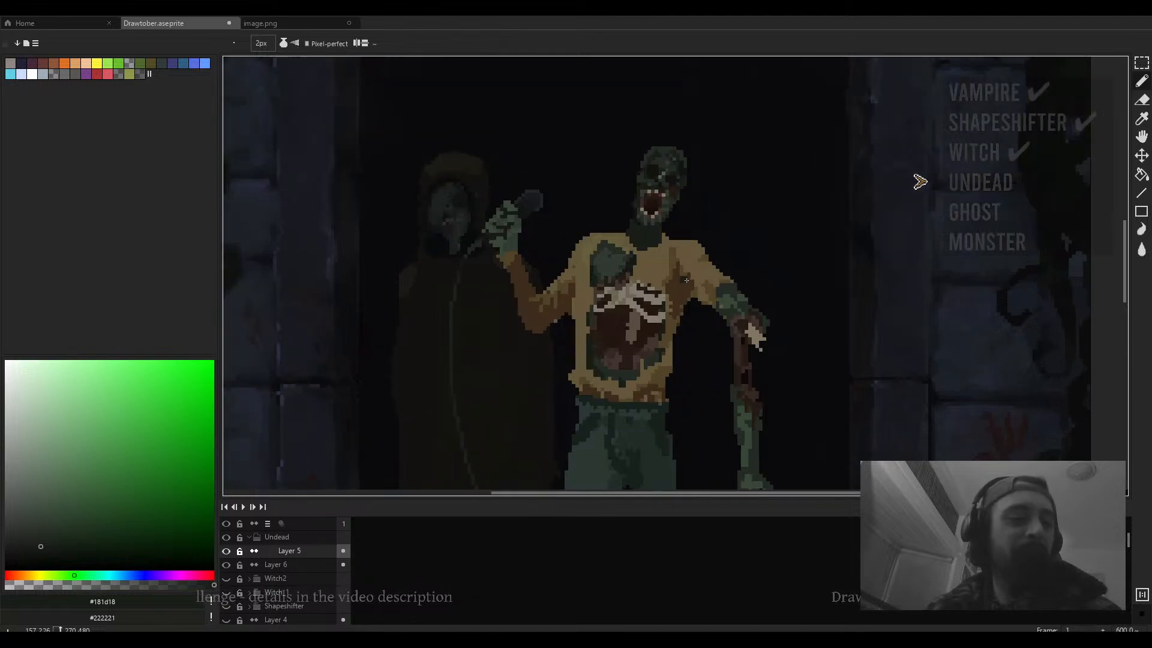
pyautogui.scroll(1, 686, 281)
pyautogui.scroll(-1, 686, 280)
pyautogui.scroll(-1, 687, 281)
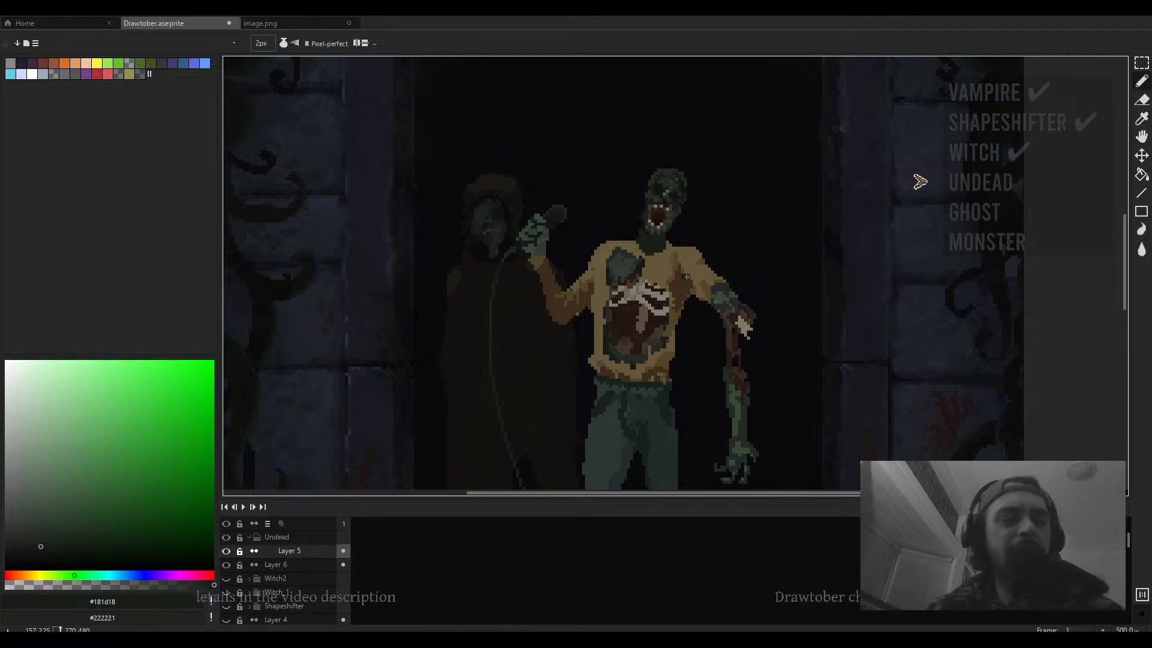
# - Extend the dark neck shadow across the collar and erase stray pixels beneath the raised arm
pyautogui.moveTo(651, 265); pyautogui.dragTo(612, 209)
pyautogui.press('e')
pyautogui.scroll(4, 558, 279)
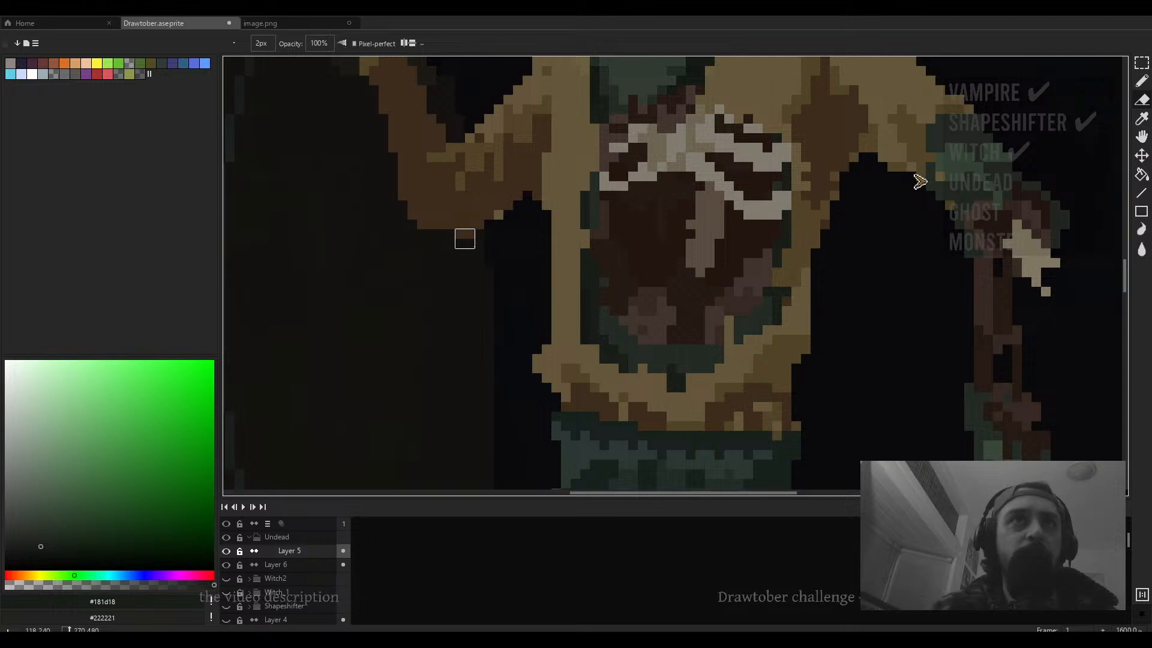
pyautogui.moveTo(408, 219); pyautogui.dragTo(506, 286)
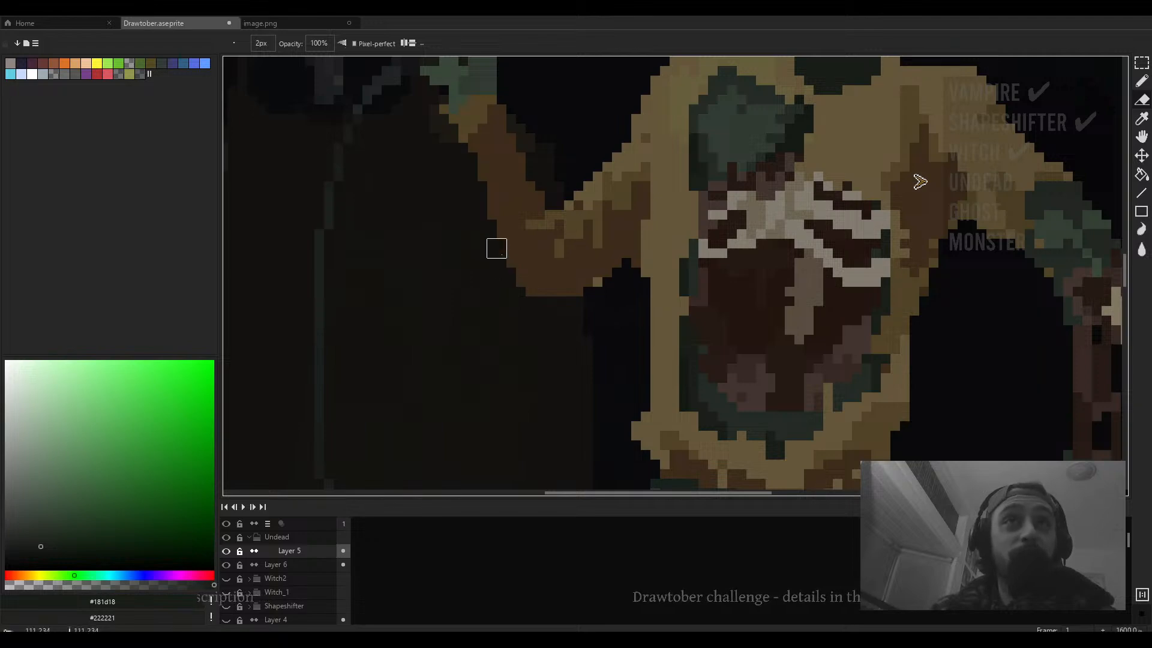
pyautogui.scroll(-3, 544, 283)
pyautogui.scroll(3, 545, 284)
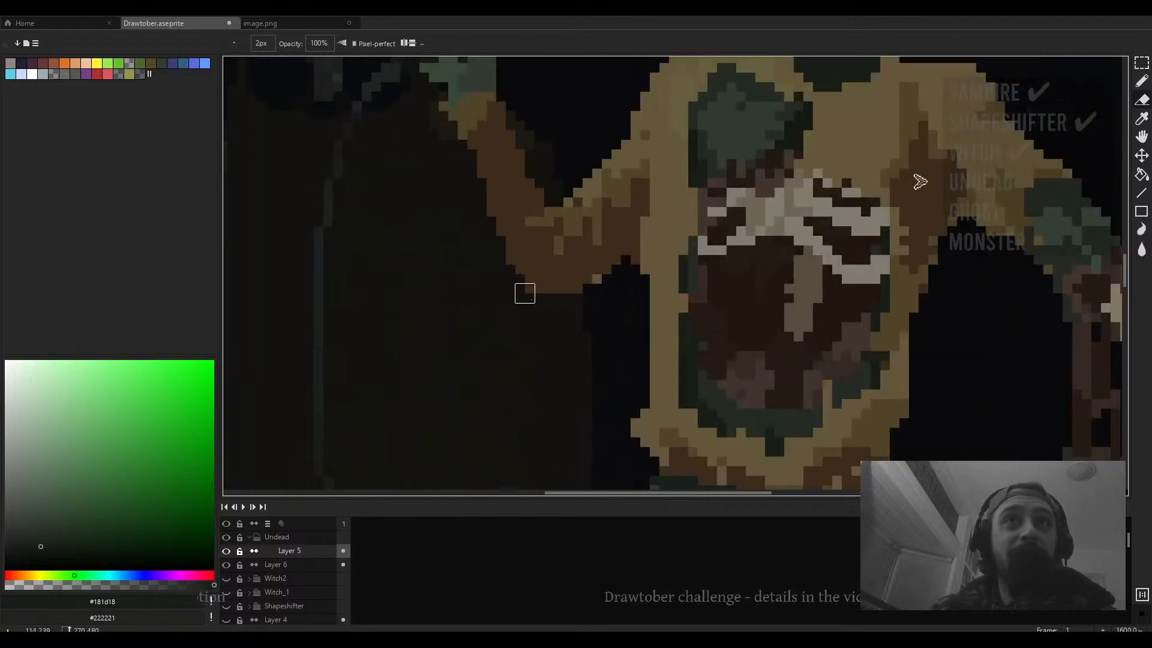
# - Sample the dark brown and erase pixels along the top of the sweater around the neck
pyautogui.keyDown('alt'); pyautogui.click(587, 296); pyautogui.keyUp('alt')
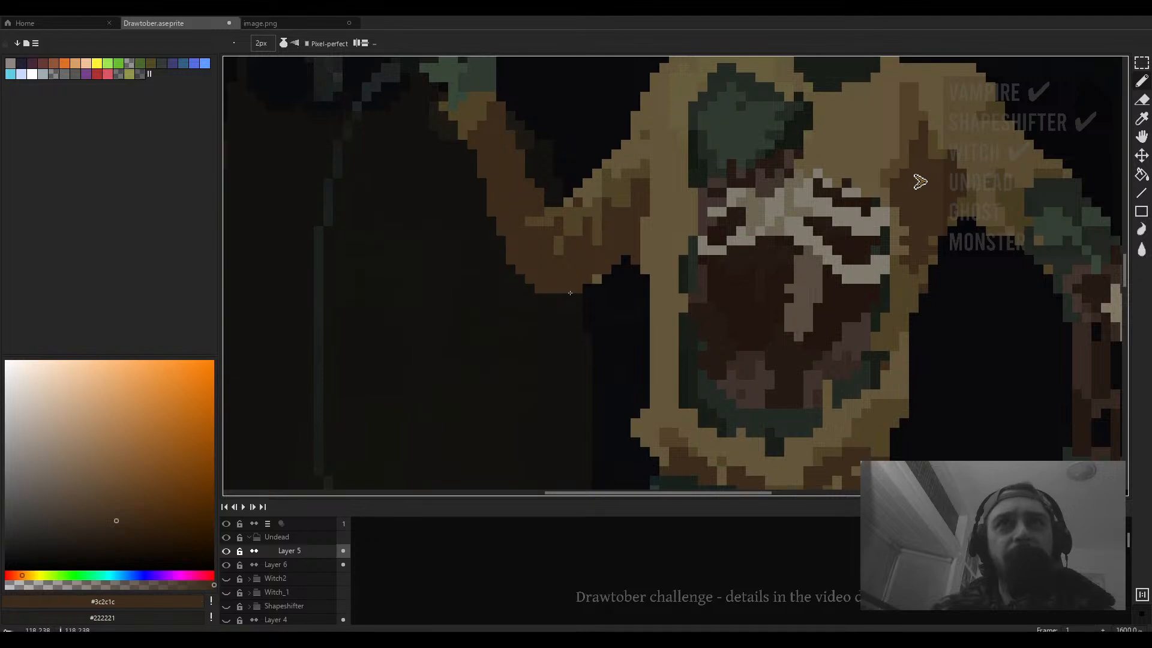
pyautogui.scroll(-4, 607, 293)
pyautogui.press('e')
pyautogui.scroll(2, 623, 276)
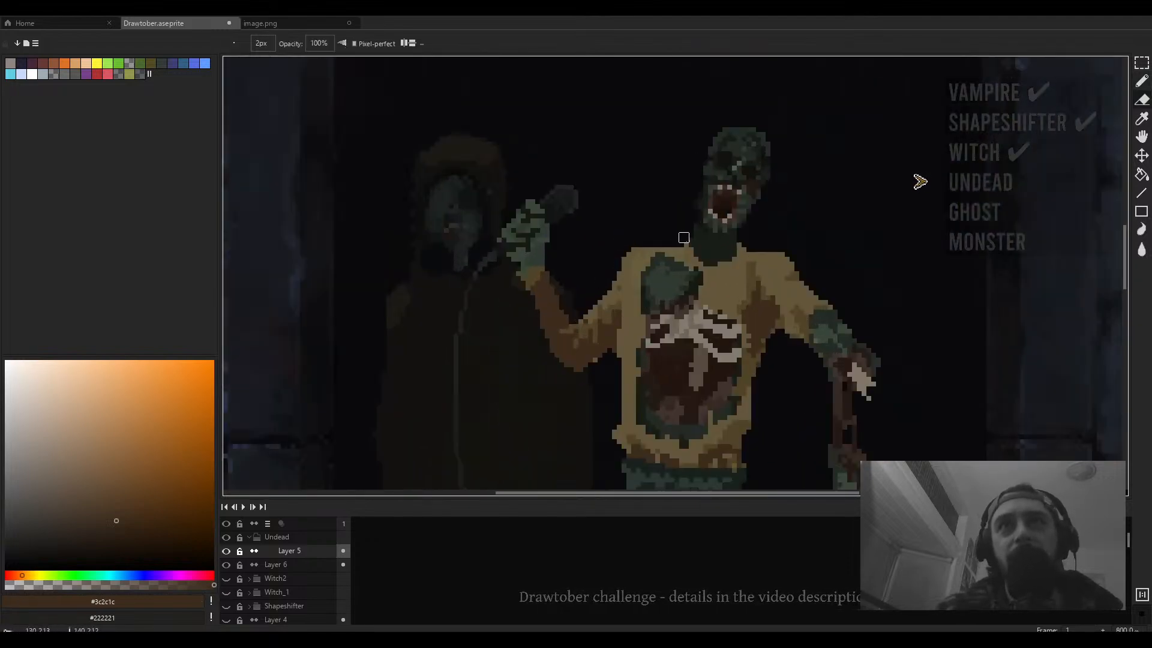
pyautogui.moveTo(745, 267); pyautogui.dragTo(626, 261)
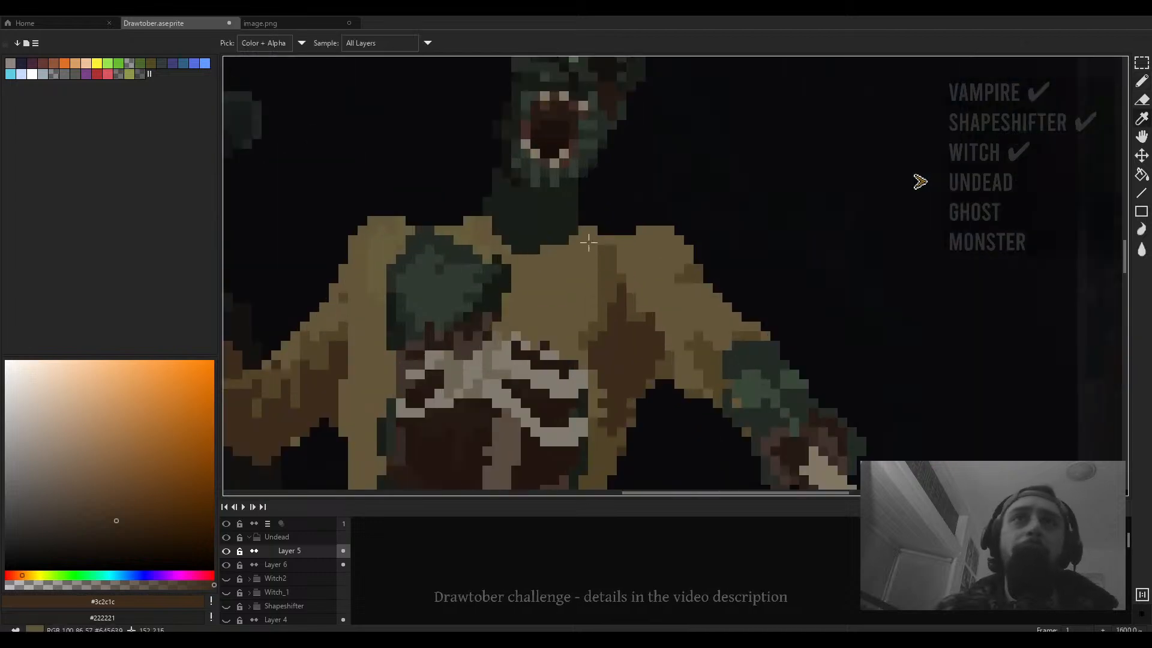
pyautogui.keyDown('alt'); pyautogui.click(564, 233); pyautogui.keyUp('alt')
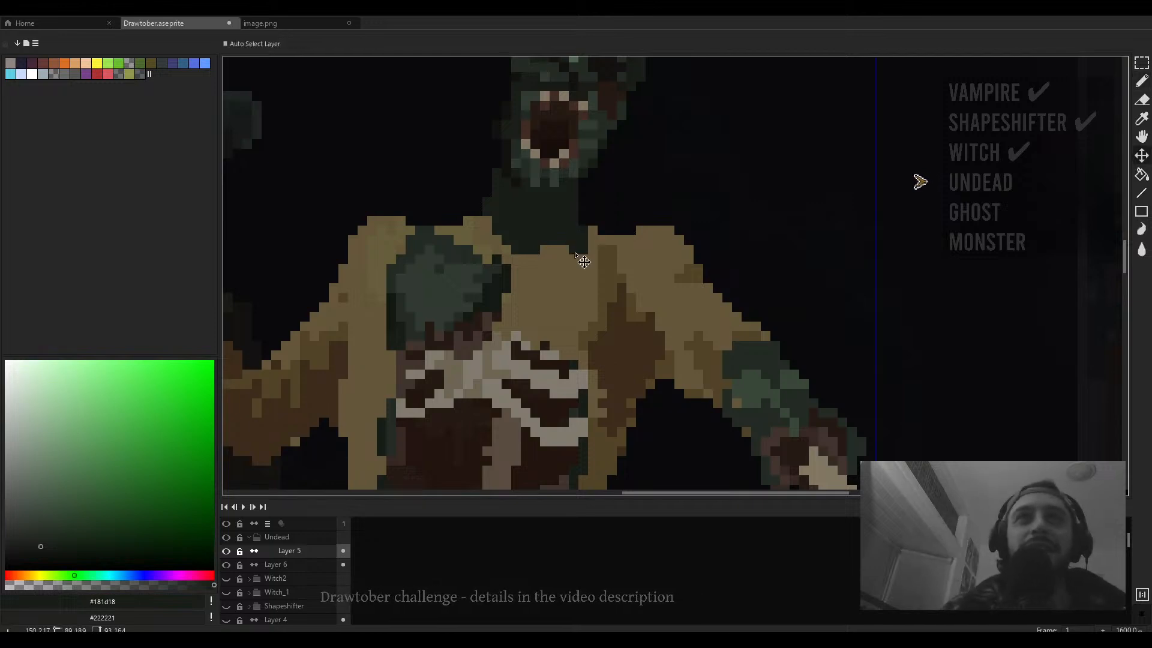
pyautogui.moveTo(573, 249)
pyautogui.mouseDown()
pyautogui.moveTo(513, 269)
pyautogui.moveTo(552, 249)
pyautogui.moveTo(488, 254)
pyautogui.moveTo(486, 244)
pyautogui.moveTo(527, 247)
pyautogui.moveTo(549, 224)
pyautogui.mouseUp()
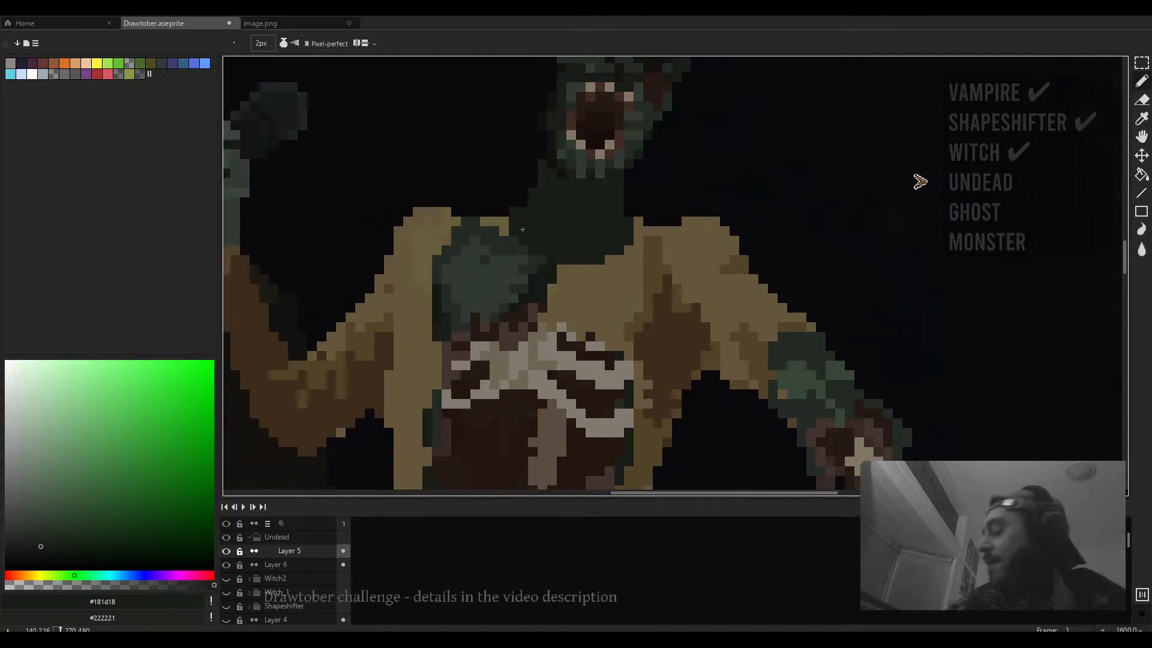
# - Draw a 1 px dark line along the collar and undo it
pyautogui.press('-')
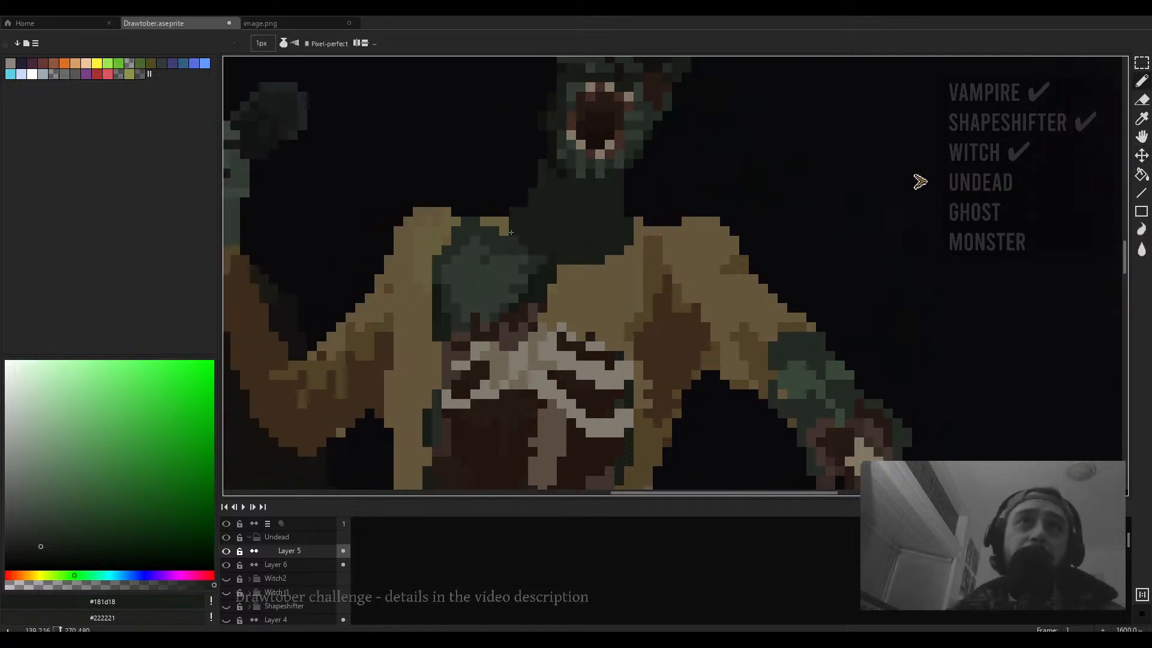
pyautogui.moveTo(594, 277)
pyautogui.mouseDown()
pyautogui.moveTo(617, 252)
pyautogui.moveTo(561, 271)
pyautogui.moveTo(589, 266)
pyautogui.moveTo(566, 270)
pyautogui.moveTo(597, 275)
pyautogui.moveTo(589, 294)
pyautogui.moveTo(578, 278)
pyautogui.moveTo(609, 294)
pyautogui.moveTo(618, 252)
pyautogui.moveTo(597, 296)
pyautogui.moveTo(618, 259)
pyautogui.moveTo(627, 278)
pyautogui.moveTo(628, 247)
pyautogui.mouseUp()
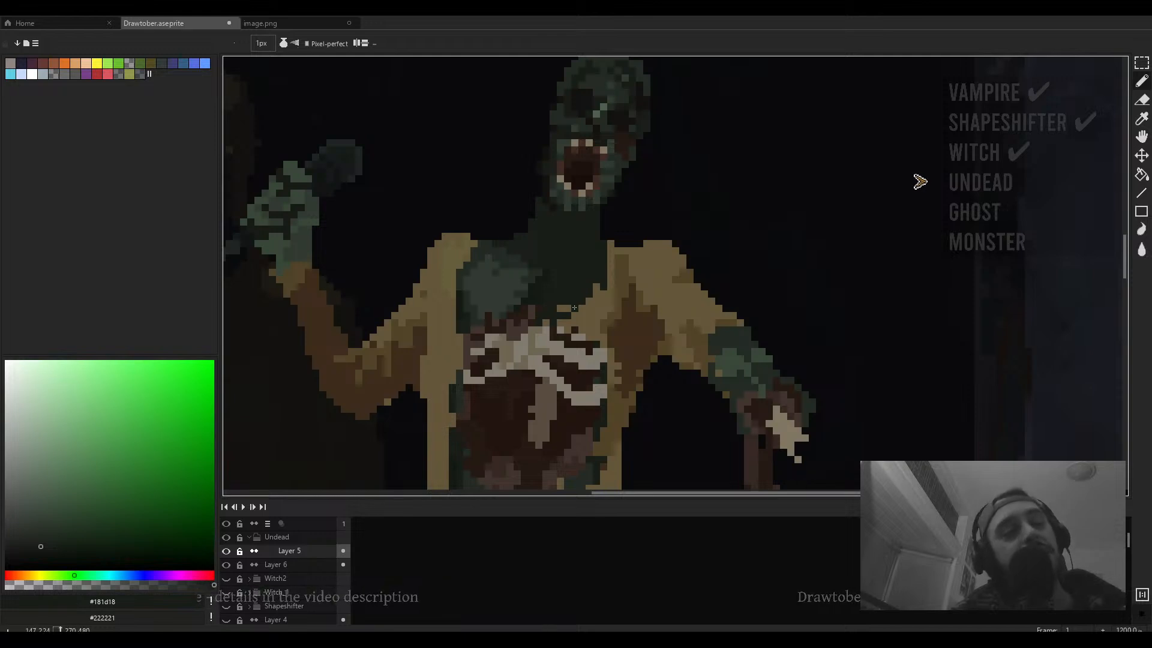
pyautogui.scroll(3, 542, 323)
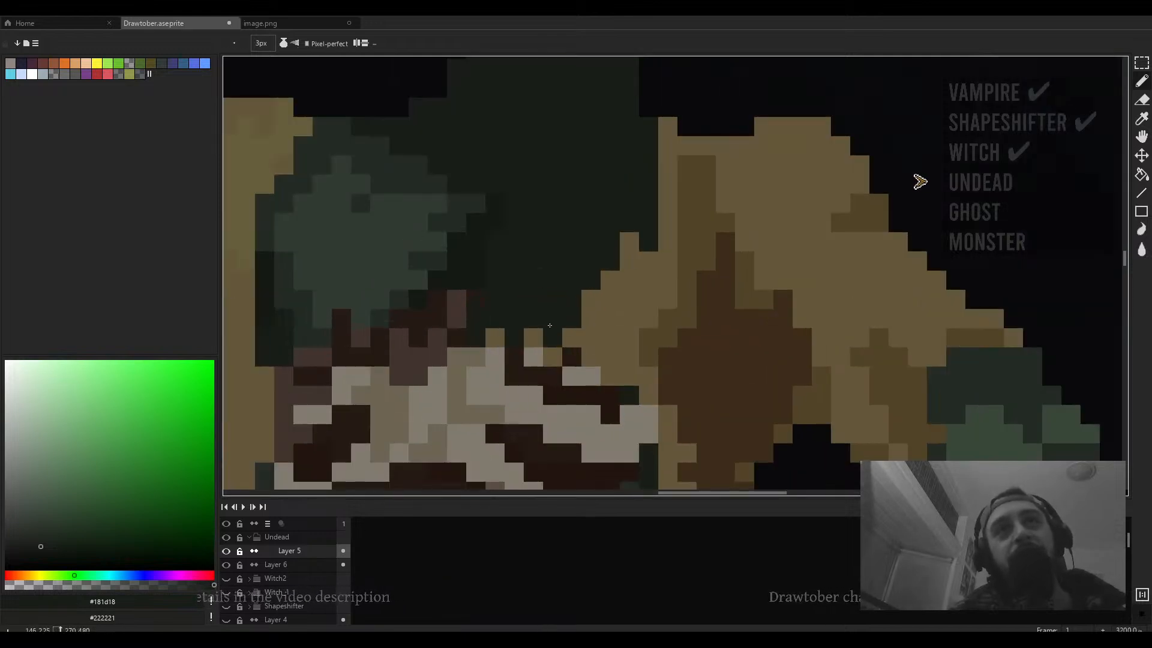
pyautogui.scroll(-8, 550, 306)
pyautogui.scroll(2, 563, 303)
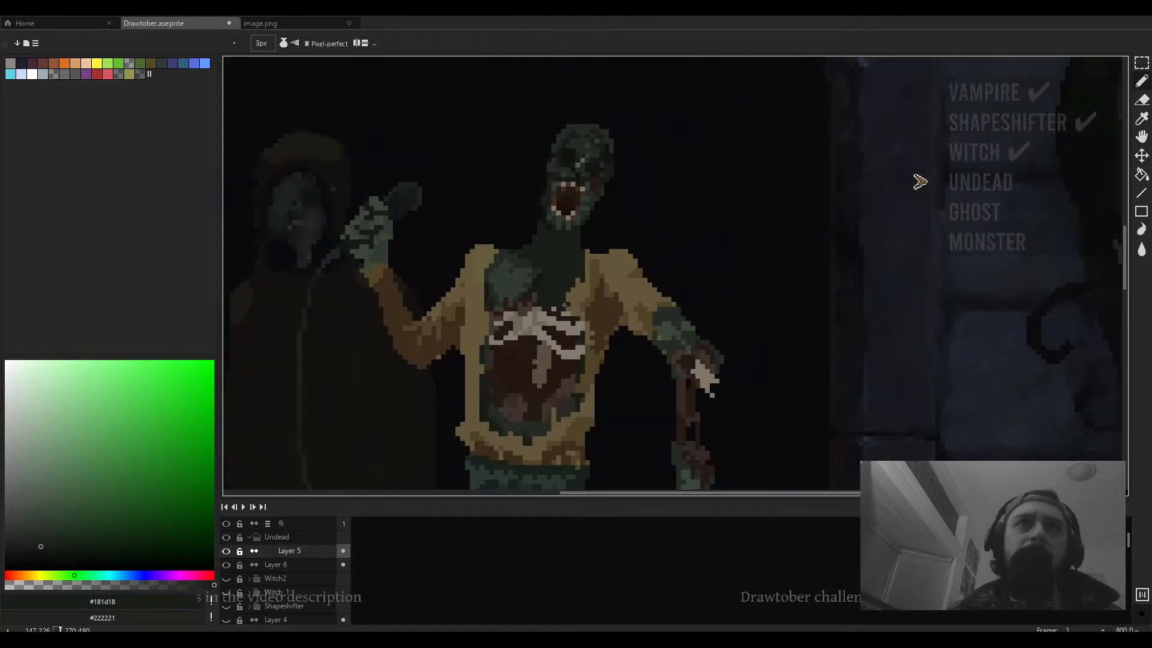
pyautogui.scroll(-3, 562, 303)
pyautogui.hotkey('ctrl', 'z')
# - Sample the sweater's tan color with the pencil and set the brush size to 1 px
pyautogui.press('v')
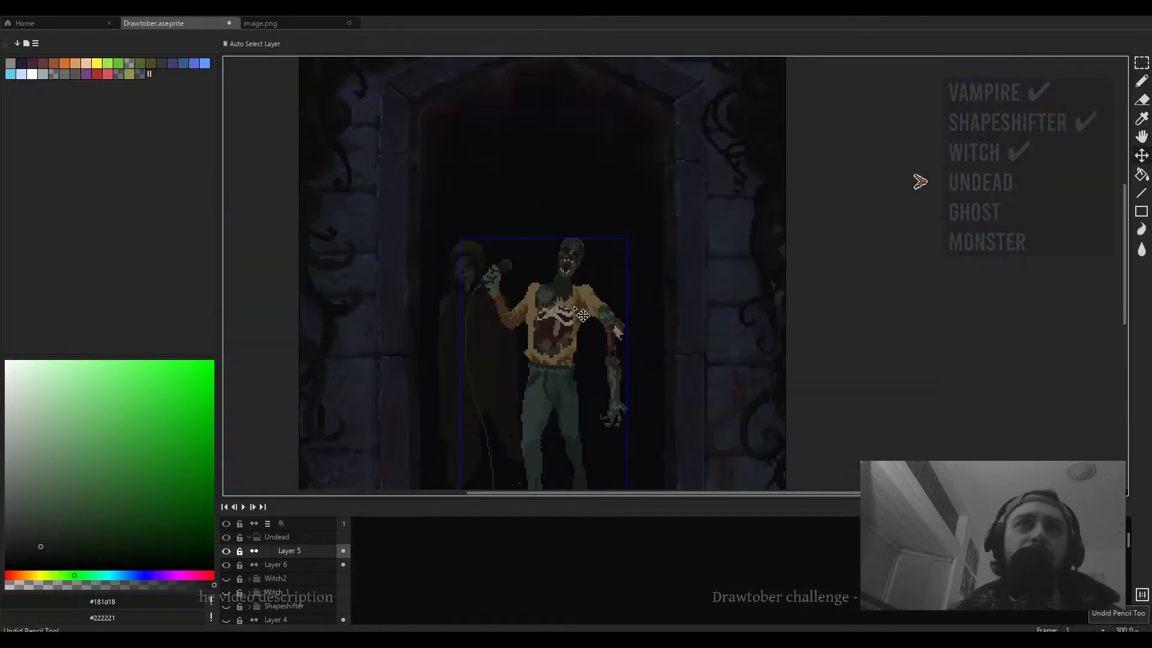
pyautogui.scroll(4, 574, 313)
pyautogui.press('b')
pyautogui.keyDown('alt'); pyautogui.click(546, 284); pyautogui.keyUp('alt')
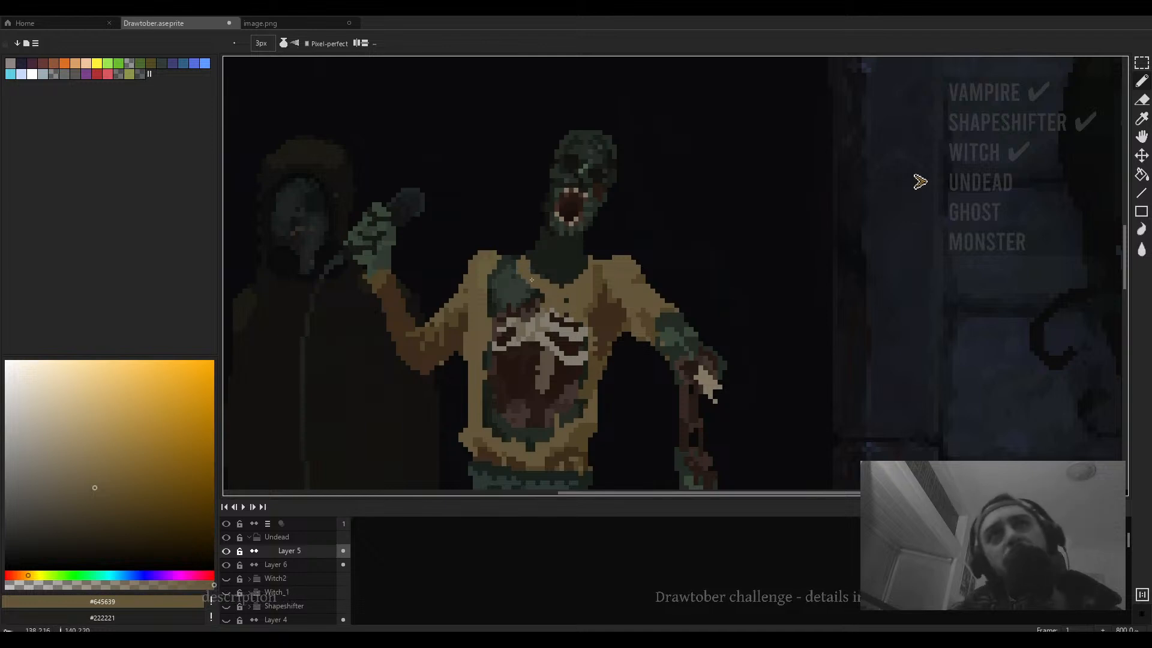
pyautogui.press('-')
pyautogui.press('-')
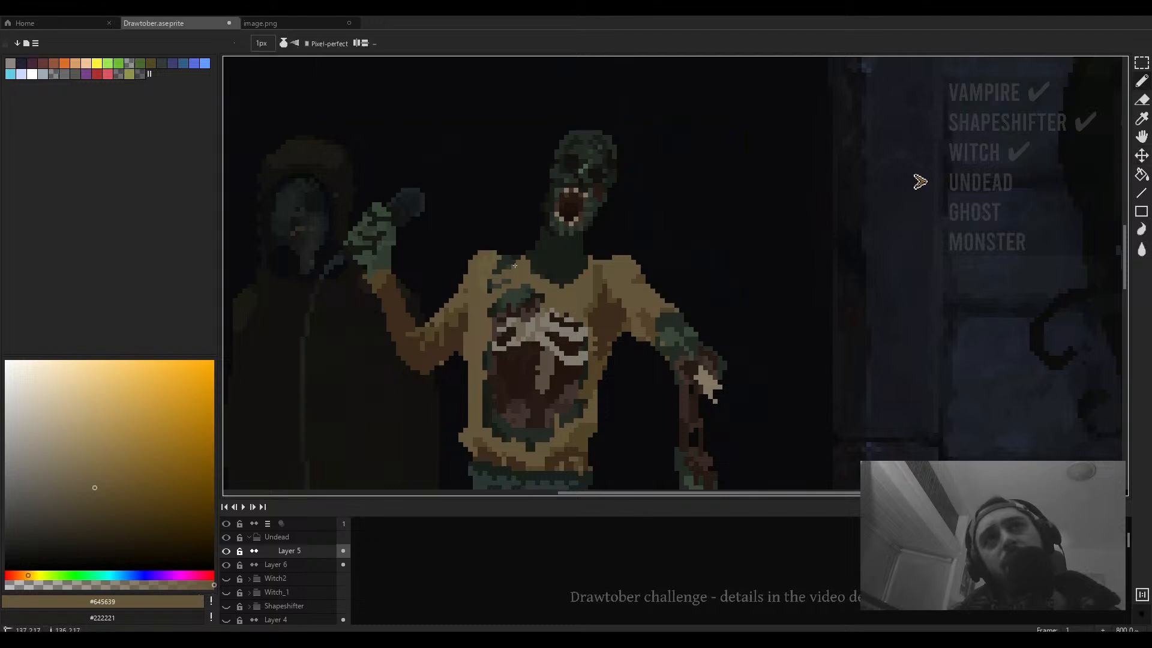
# - Examine the sweater and raised arm at several zoom levels
pyautogui.scroll(-3, 510, 261)
pyautogui.scroll(3, 510, 261)
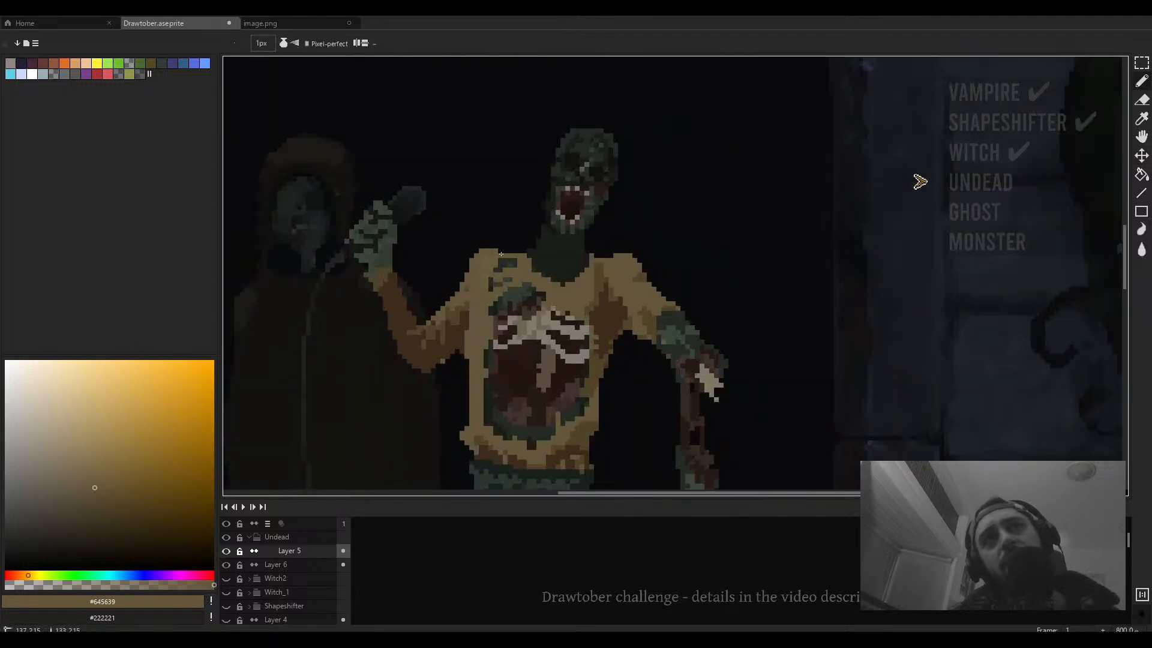
pyautogui.scroll(-2, 525, 256)
pyautogui.scroll(3, 525, 256)
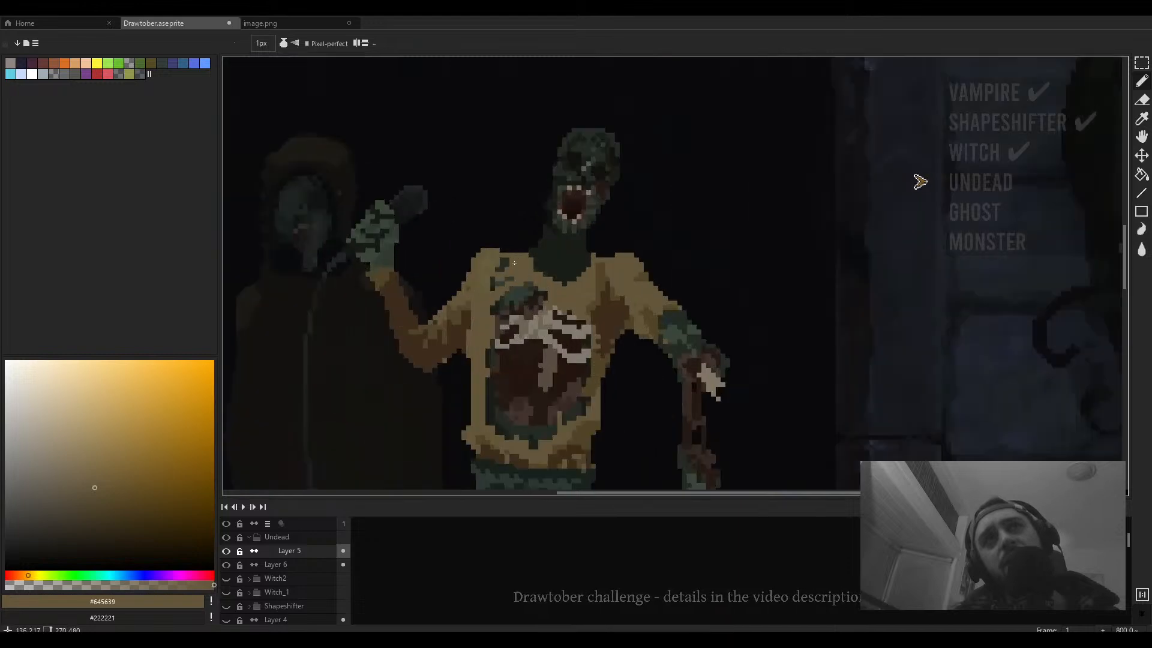
pyautogui.scroll(-3, 516, 261)
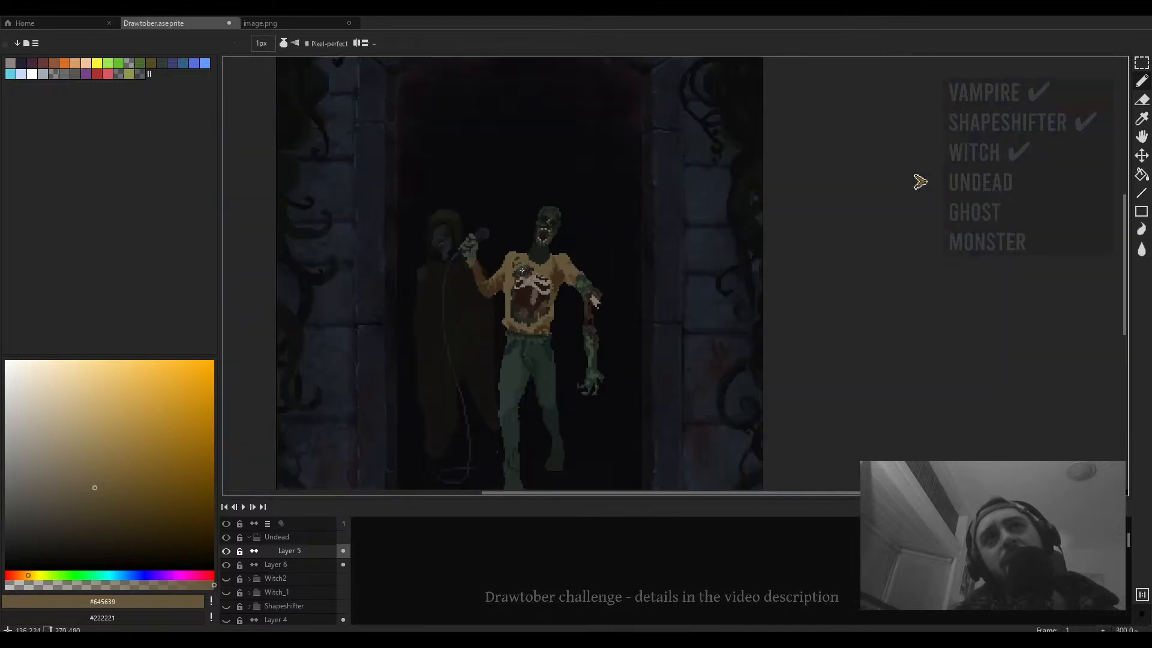
pyautogui.scroll(3, 523, 264)
pyautogui.scroll(-3, 527, 265)
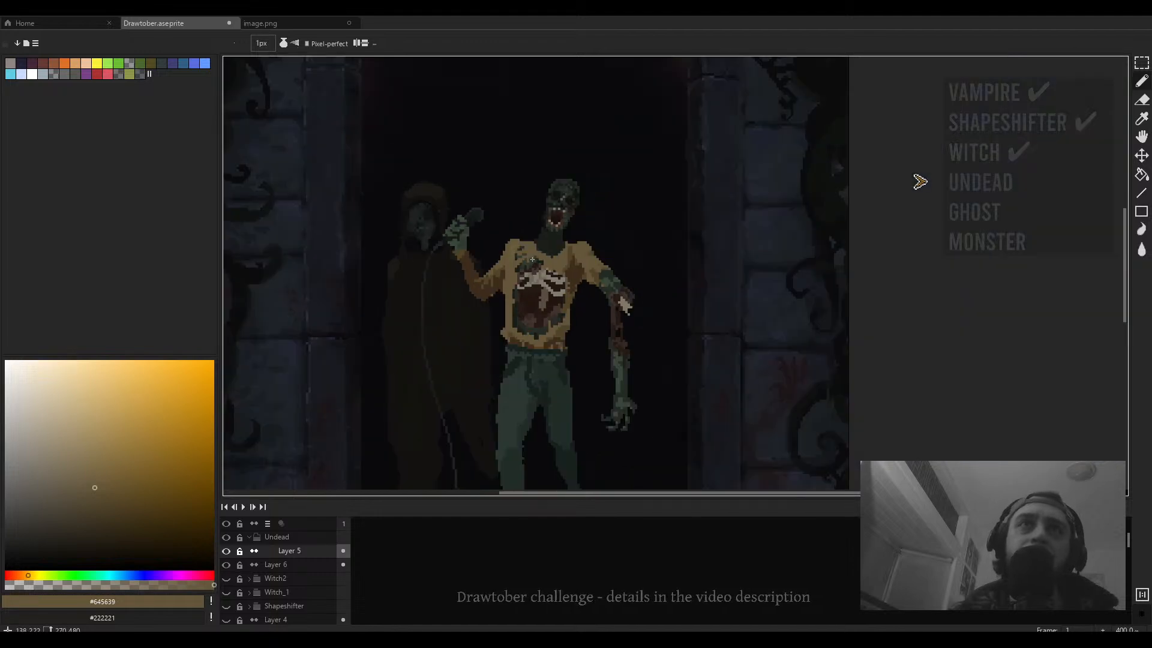
pyautogui.scroll(3, 526, 265)
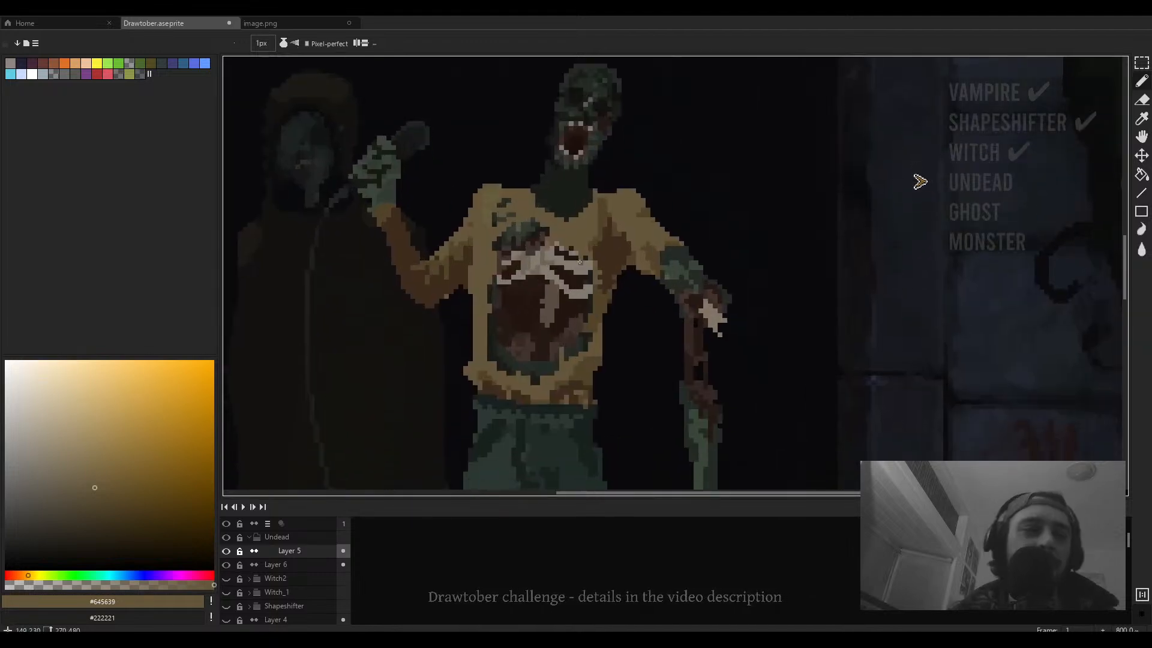
pyautogui.scroll(-3, 564, 300)
pyautogui.scroll(2, 529, 331)
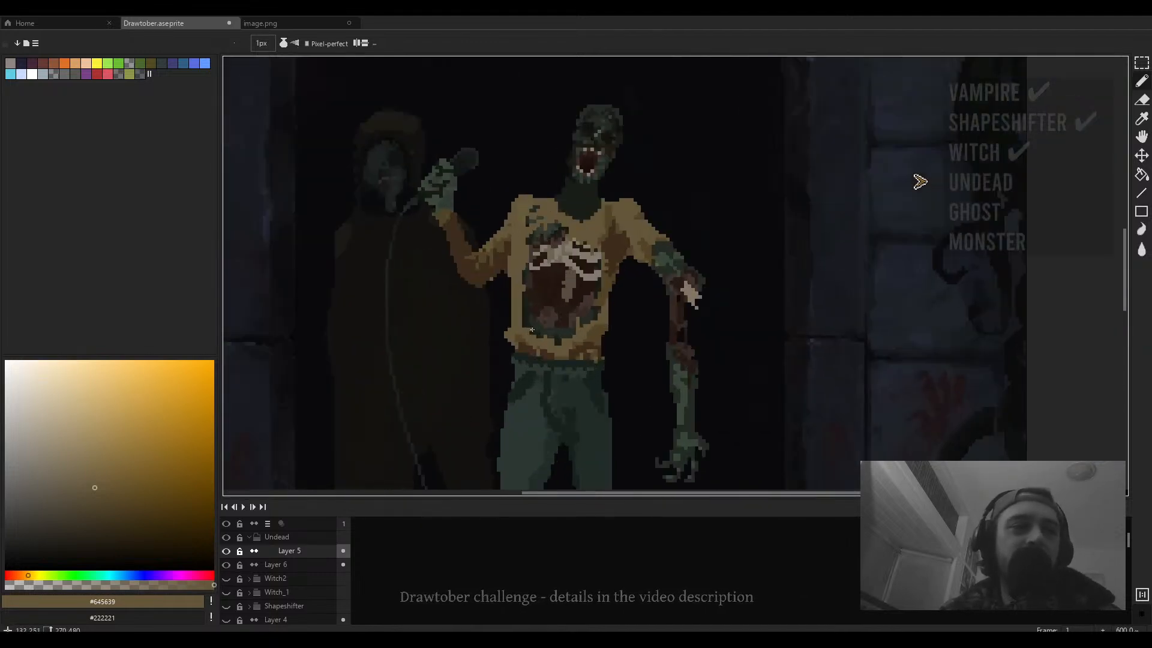
pyautogui.scroll(3, 523, 287)
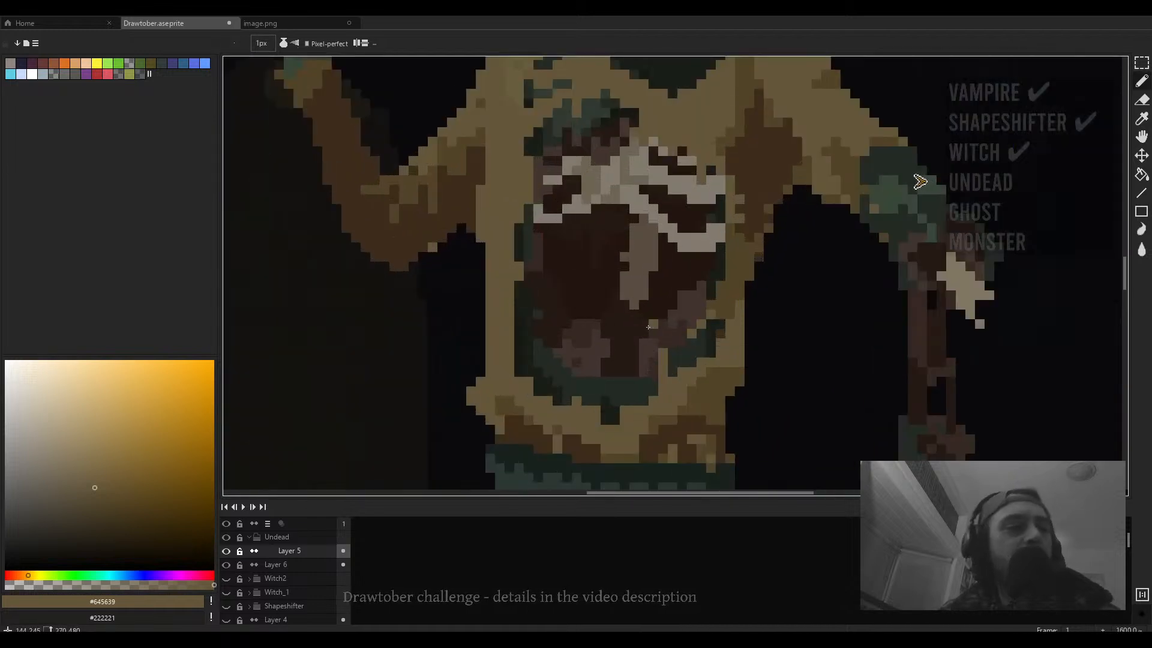
pyautogui.scroll(-3, 595, 315)
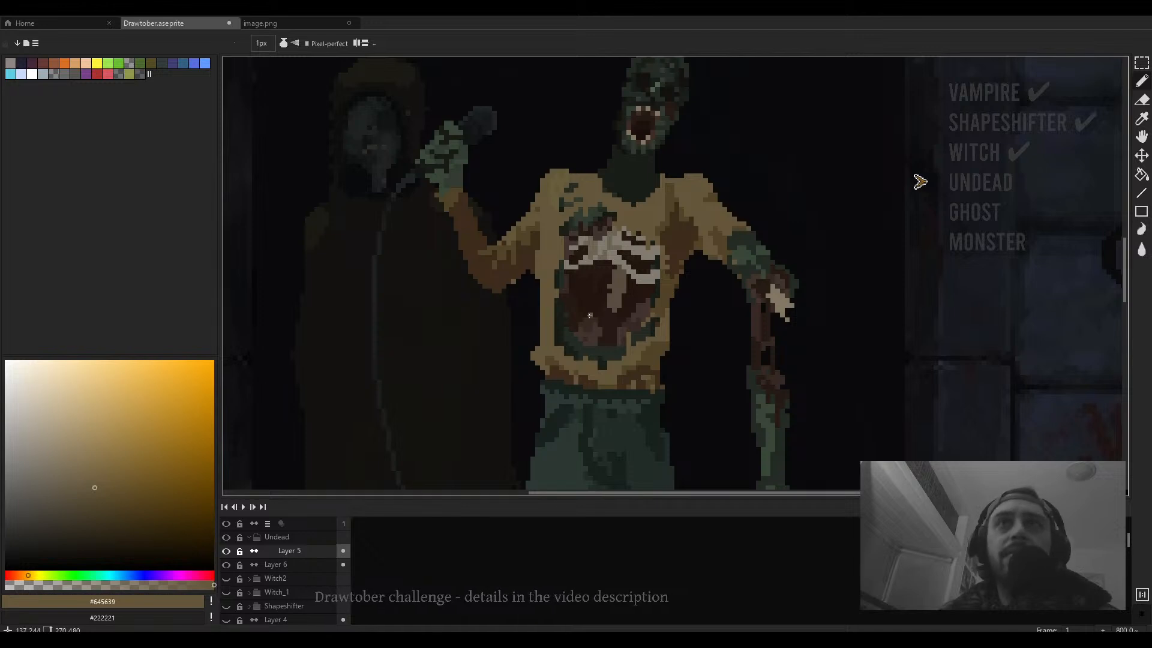
pyautogui.scroll(3, 590, 315)
# - Erase stray pixels along the sweater's side and the underside of the raised arm
pyautogui.press('e')
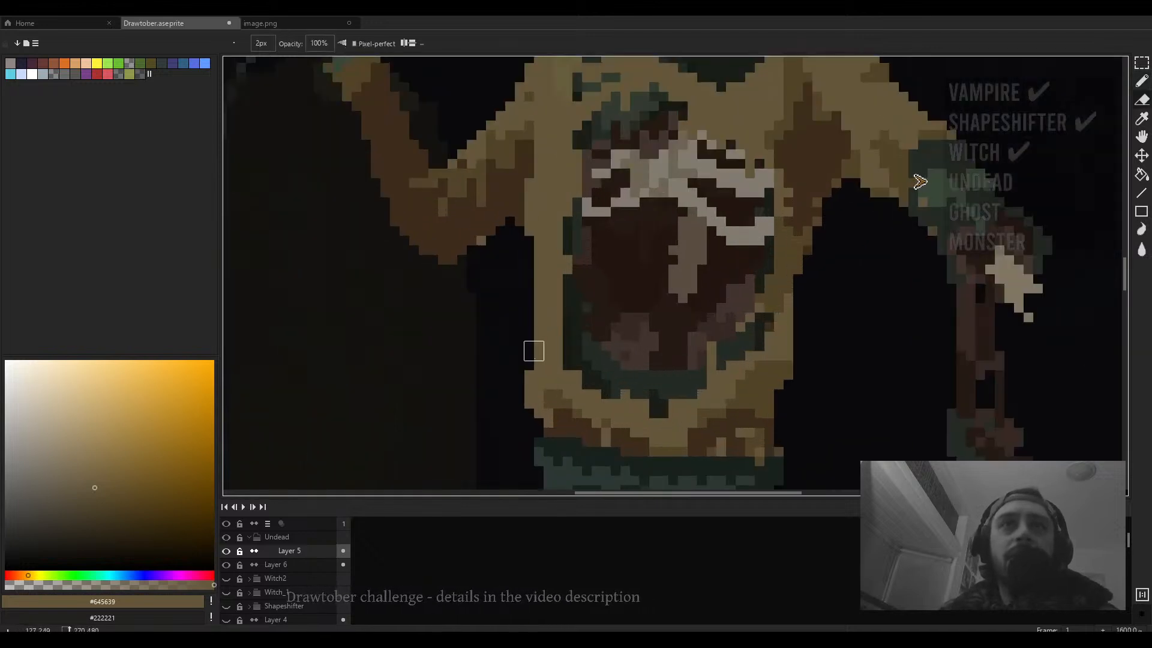
pyautogui.moveTo(533, 351); pyautogui.dragTo(534, 284)
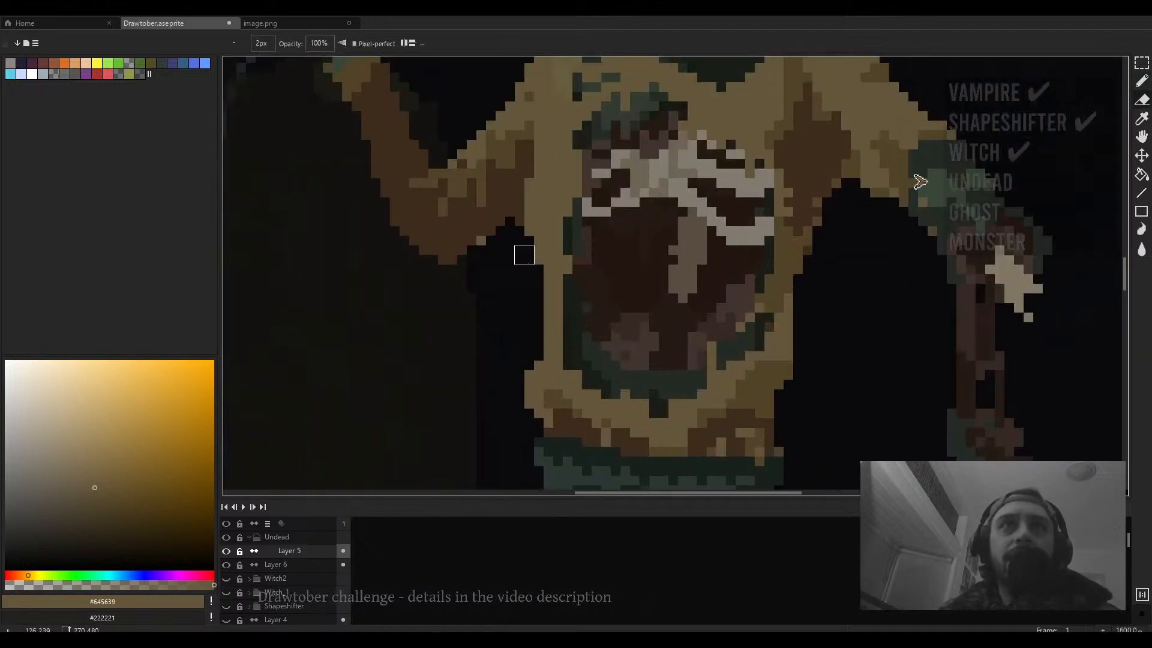
pyautogui.scroll(-5, 534, 217)
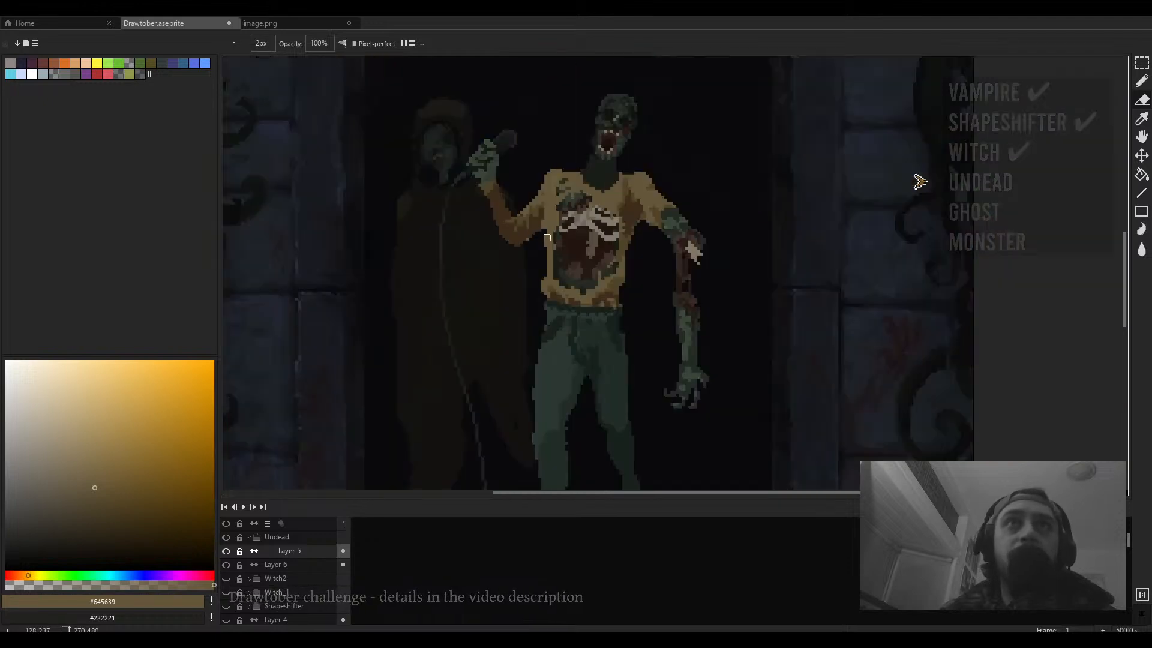
pyautogui.scroll(3, 523, 210)
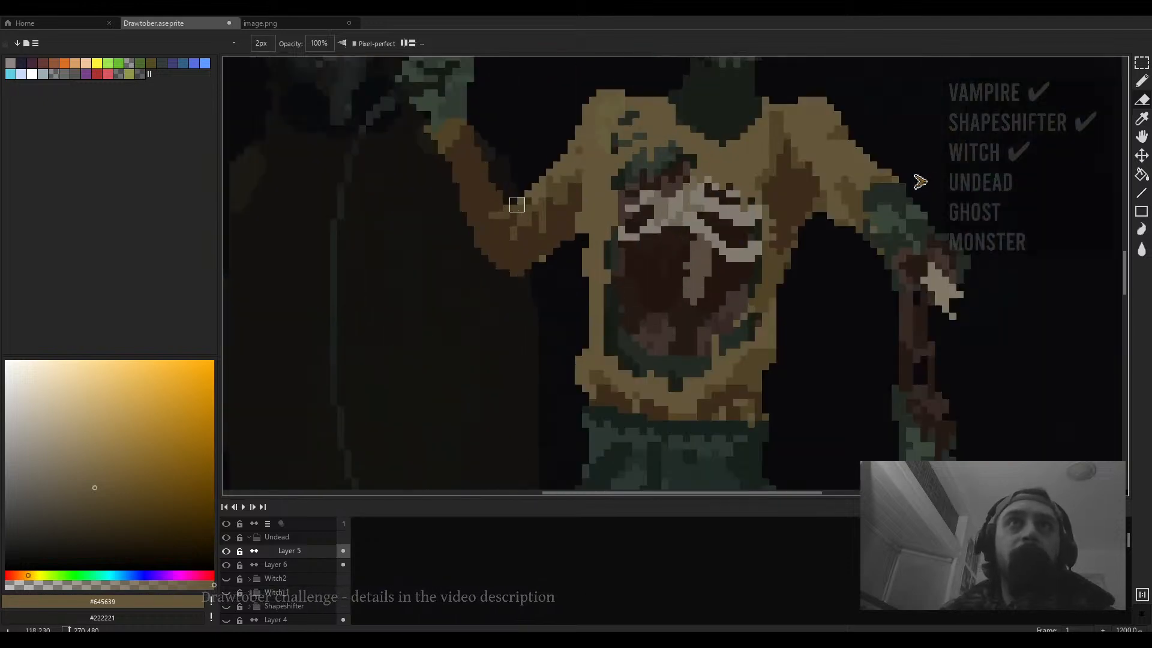
pyautogui.scroll(-3, 516, 205)
pyautogui.scroll(2, 539, 209)
pyautogui.scroll(2, 535, 195)
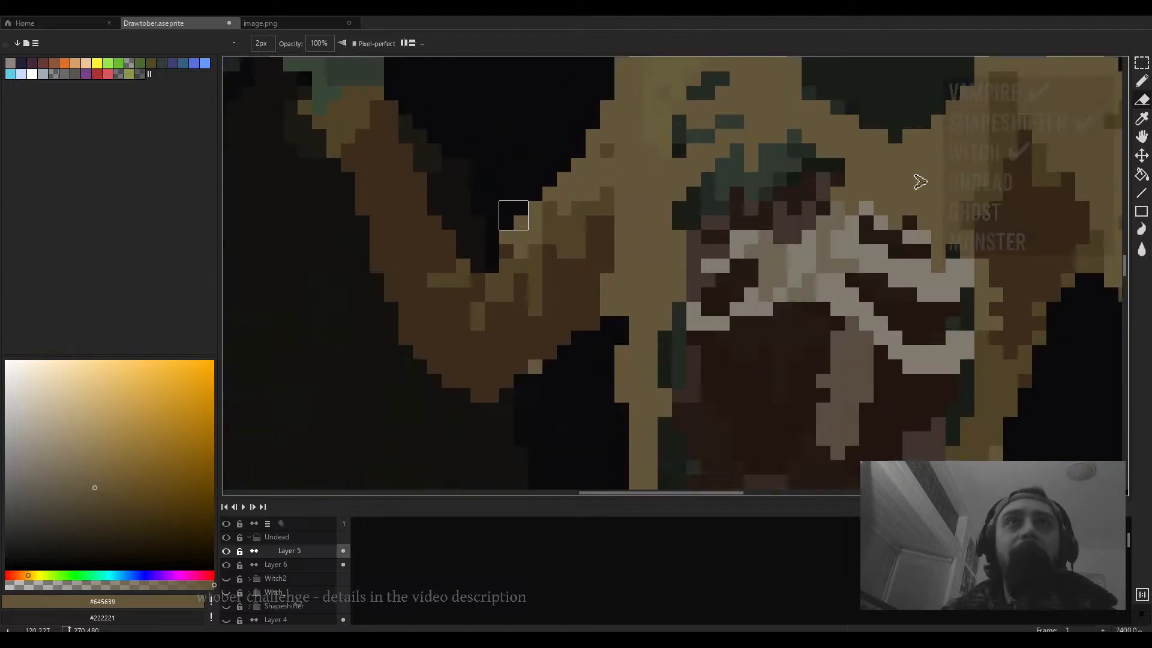
pyautogui.scroll(1, 340, 156)
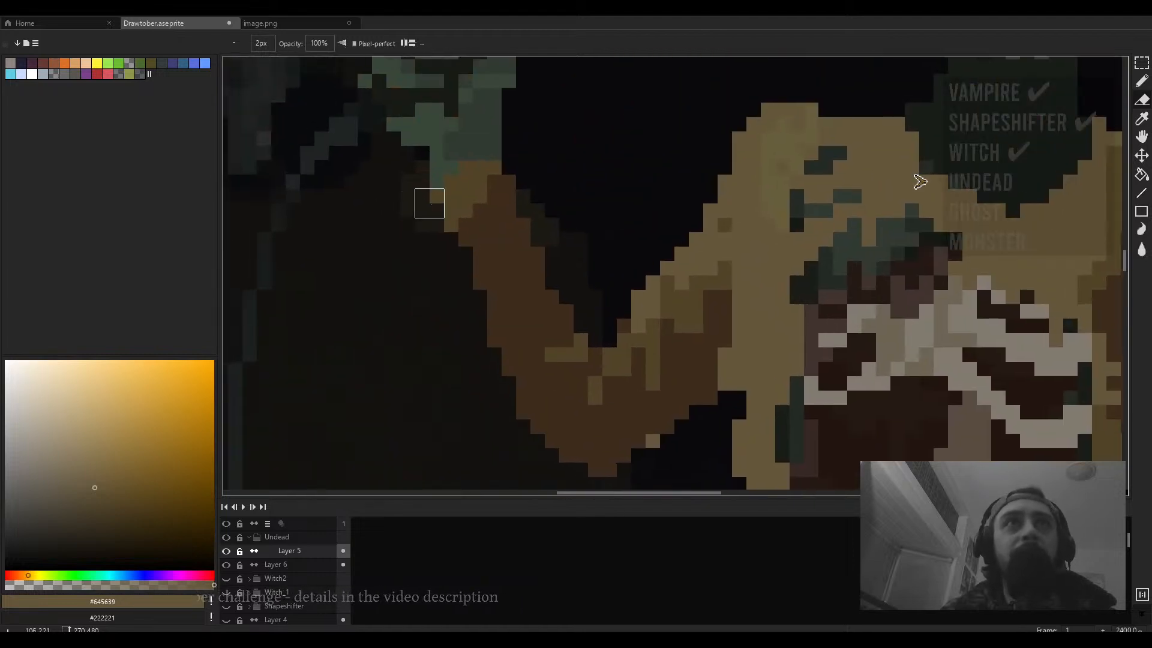
pyautogui.scroll(-2, 426, 216)
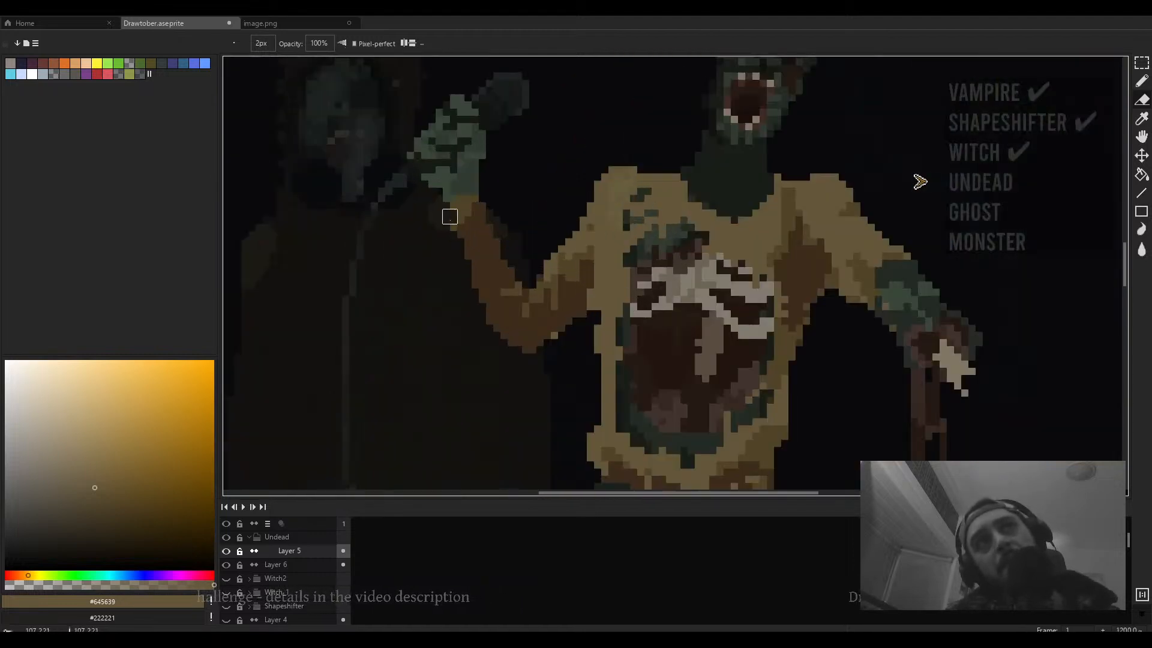
pyautogui.moveTo(511, 232); pyautogui.dragTo(534, 275)
# - Sample dark greens from the figure and extend the green hand down over the raised arm's wrist
pyautogui.press('b')
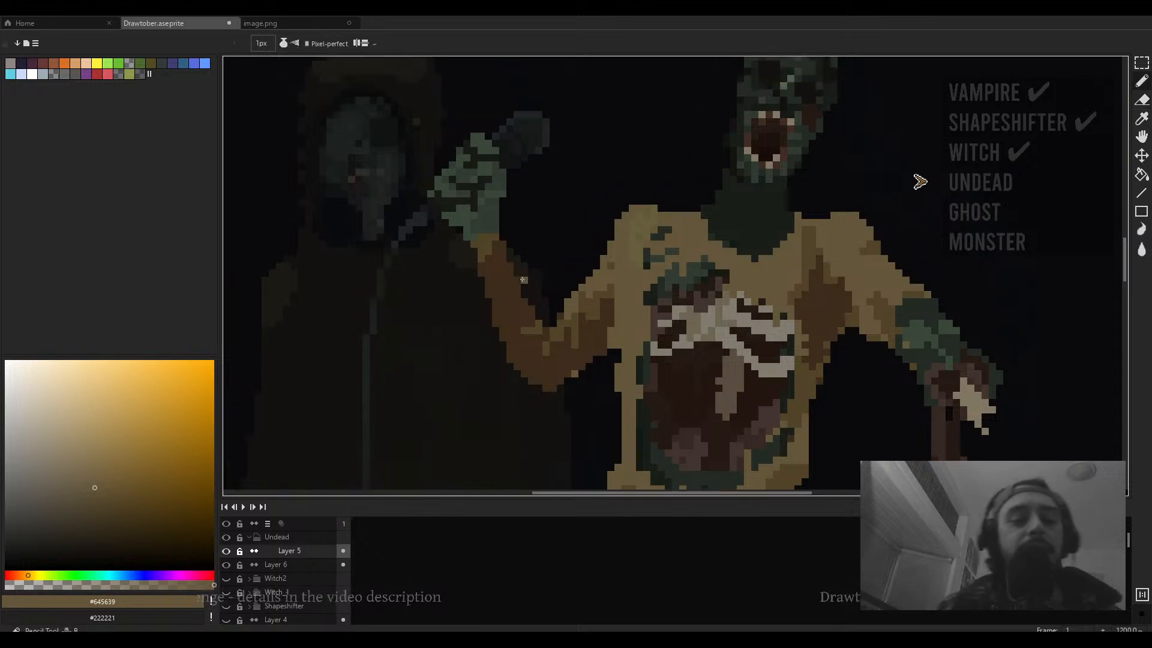
pyautogui.scroll(3, 505, 274)
pyautogui.keyDown('alt'); pyautogui.click(460, 157); pyautogui.keyUp('alt')
pyautogui.scroll(-3, 803, 229)
pyautogui.press('i')
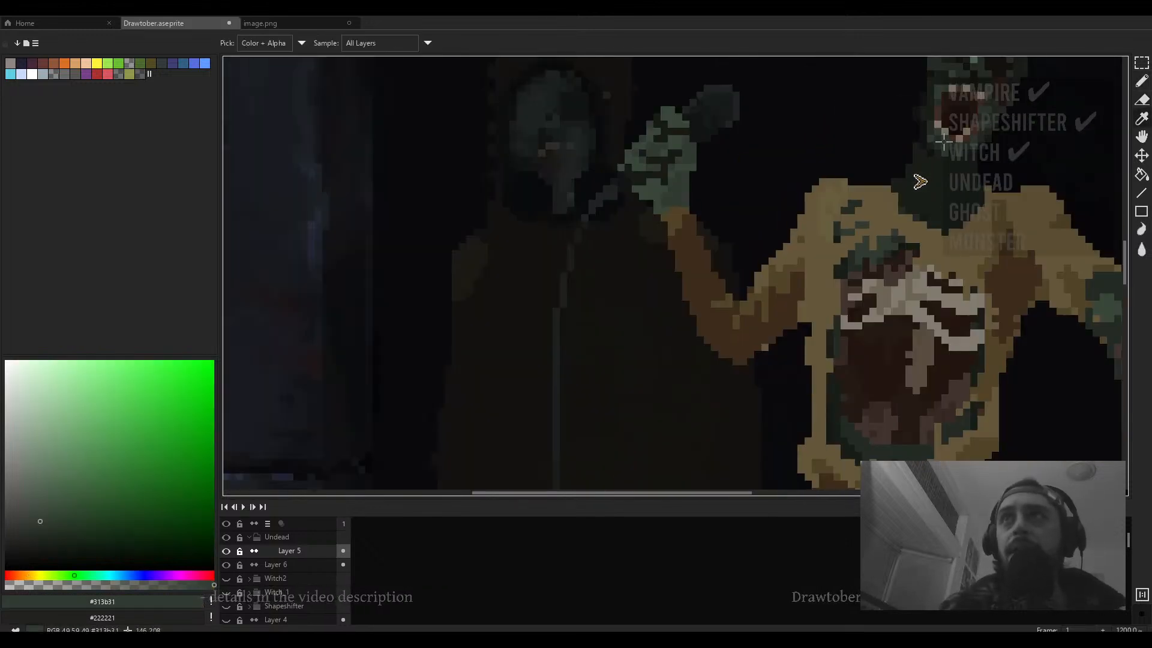
pyautogui.click(944, 141)
pyautogui.press('b')
pyautogui.scroll(2, 743, 234)
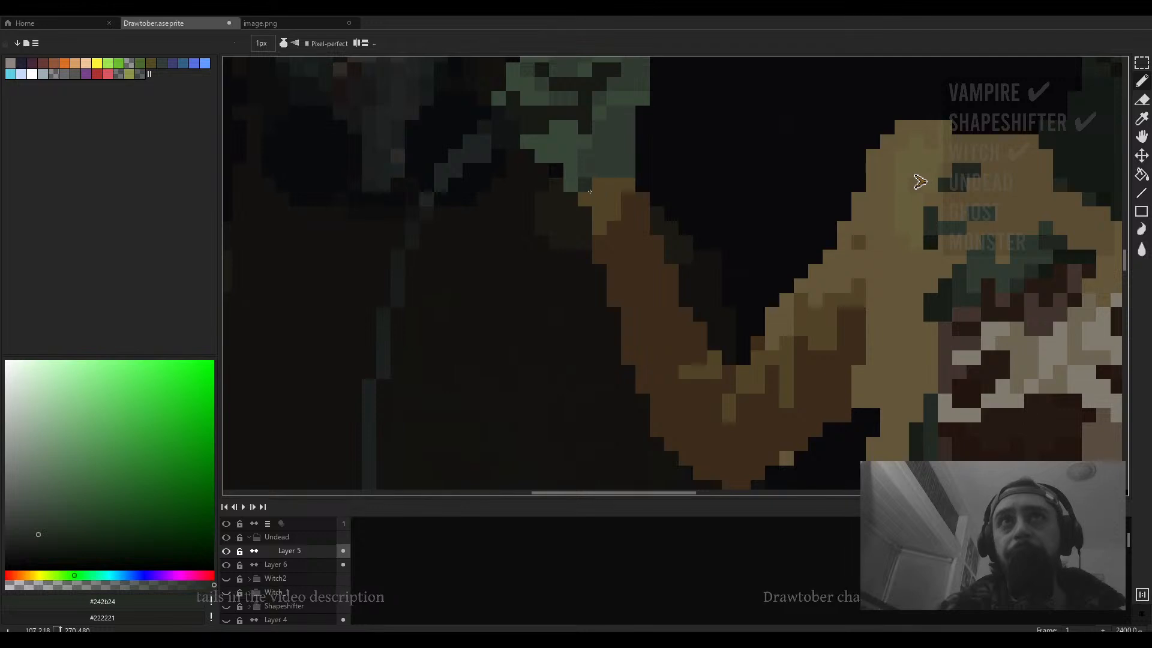
pyautogui.moveTo(599, 197)
pyautogui.mouseDown()
pyautogui.moveTo(586, 198)
pyautogui.moveTo(612, 218)
pyautogui.moveTo(609, 184)
pyautogui.mouseUp()
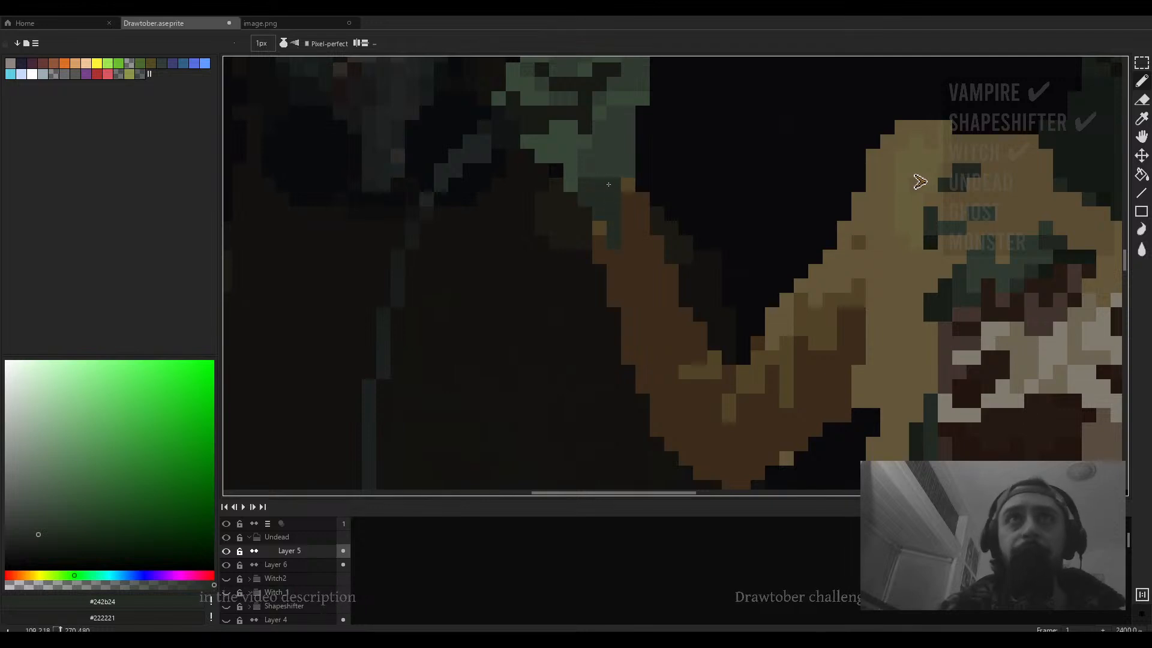
pyautogui.click(628, 184)
pyautogui.click(600, 228)
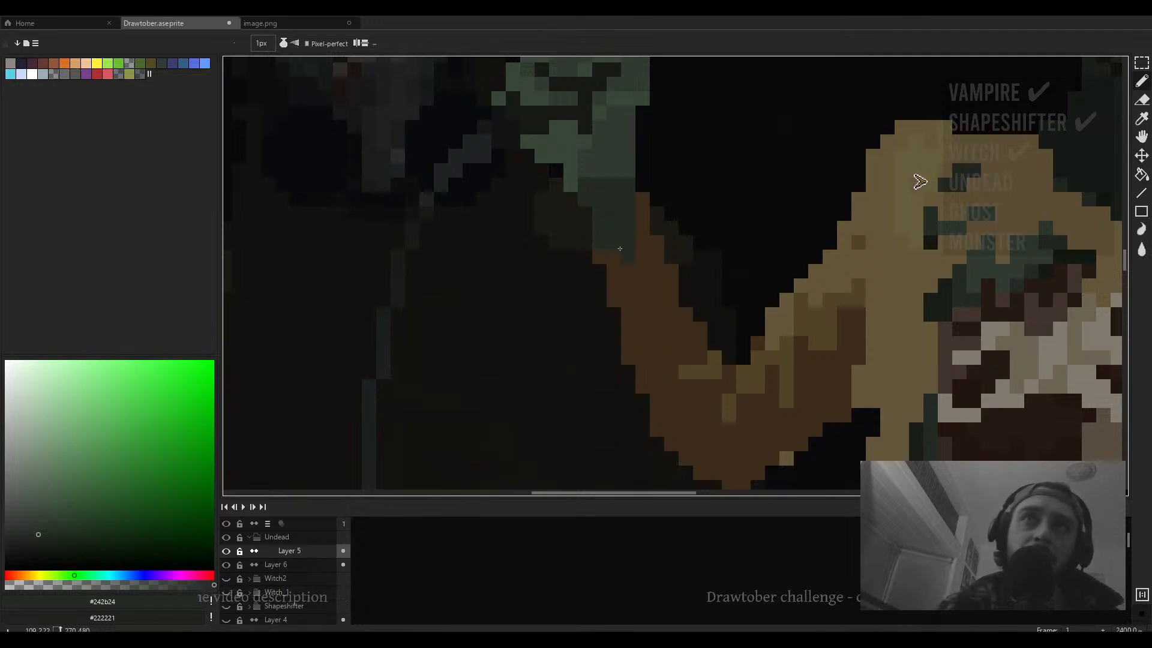
pyautogui.moveTo(620, 248)
pyautogui.mouseDown()
pyautogui.moveTo(641, 253)
pyautogui.moveTo(642, 228)
pyautogui.moveTo(614, 258)
pyautogui.moveTo(629, 265)
pyautogui.mouseUp()
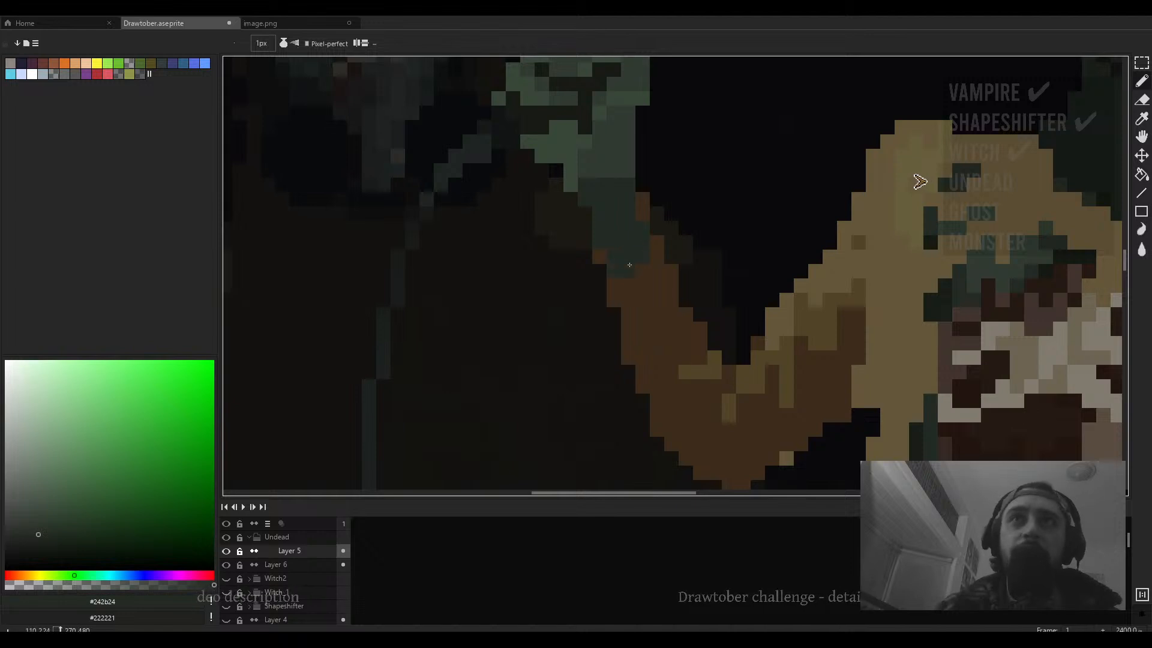
pyautogui.keyDown('alt'); pyautogui.click(622, 169); pyautogui.keyUp('alt')
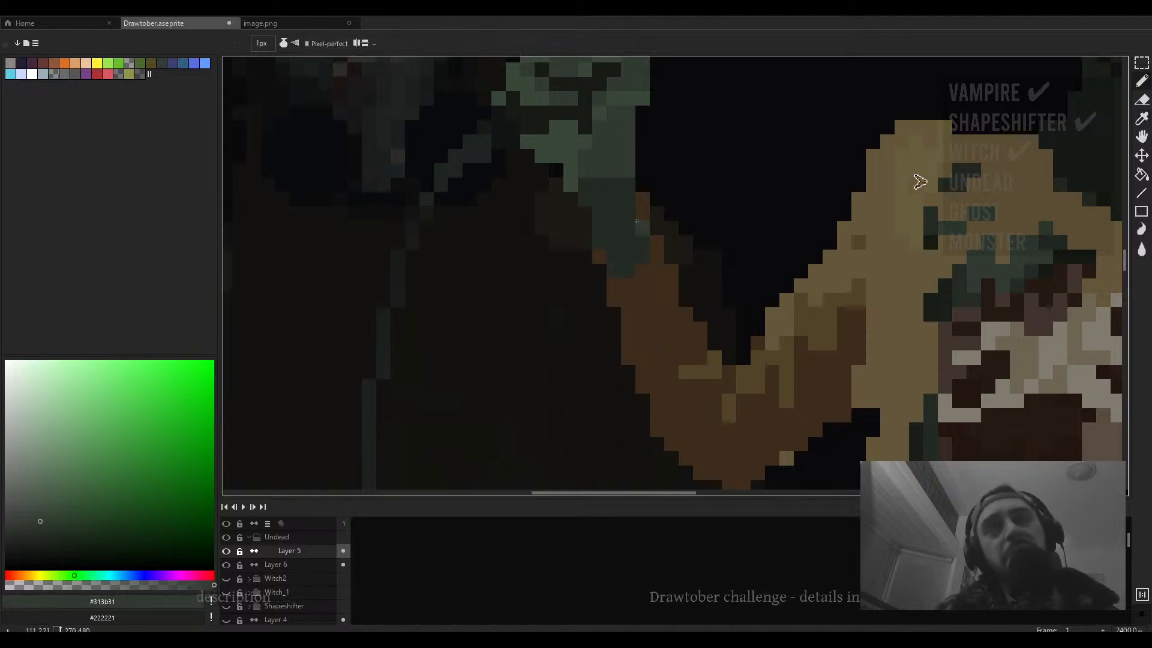
pyautogui.click(642, 200)
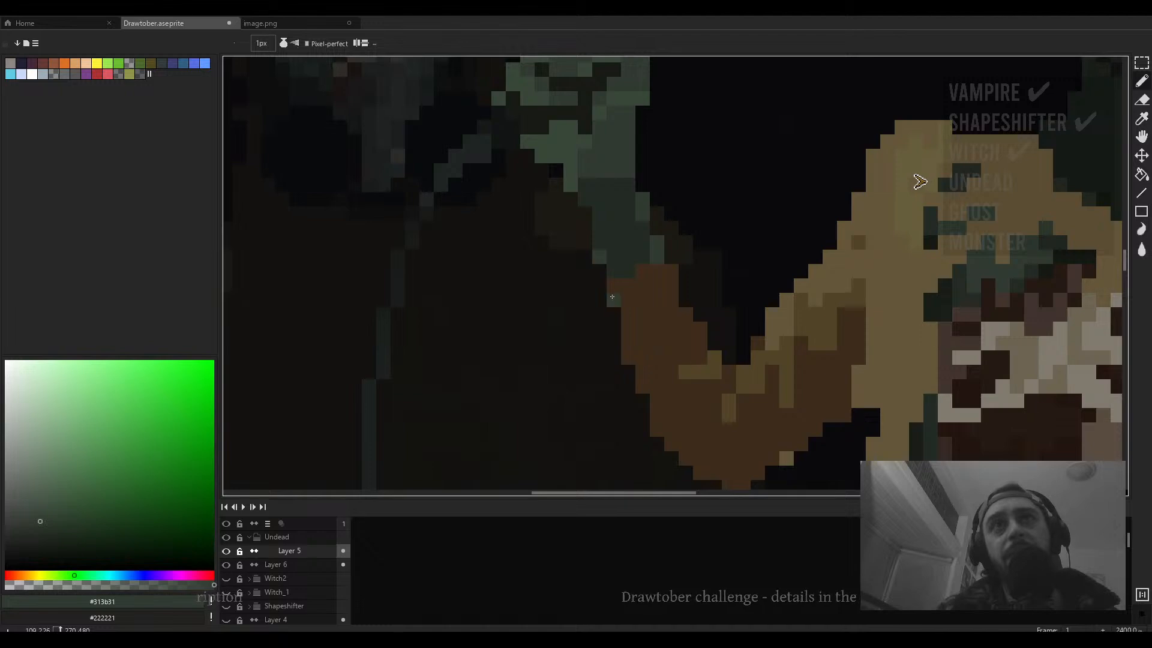
# - Sample the arm's mid brown and paint pixels along the upper arm just below the hand
pyautogui.scroll(-7, 630, 261)
pyautogui.scroll(5, 658, 270)
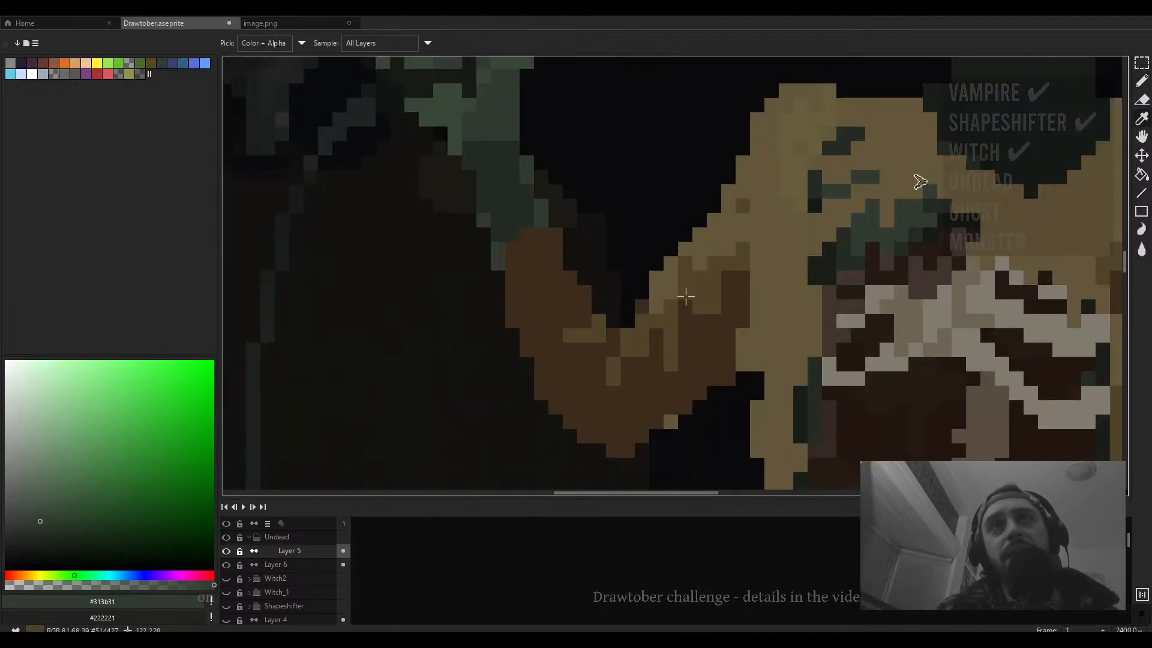
pyautogui.keyDown('alt'); pyautogui.click(684, 296); pyautogui.keyUp('alt')
pyautogui.moveTo(541, 219)
pyautogui.mouseDown()
pyautogui.moveTo(546, 251)
pyautogui.moveTo(566, 243)
pyautogui.moveTo(535, 263)
pyautogui.mouseUp()
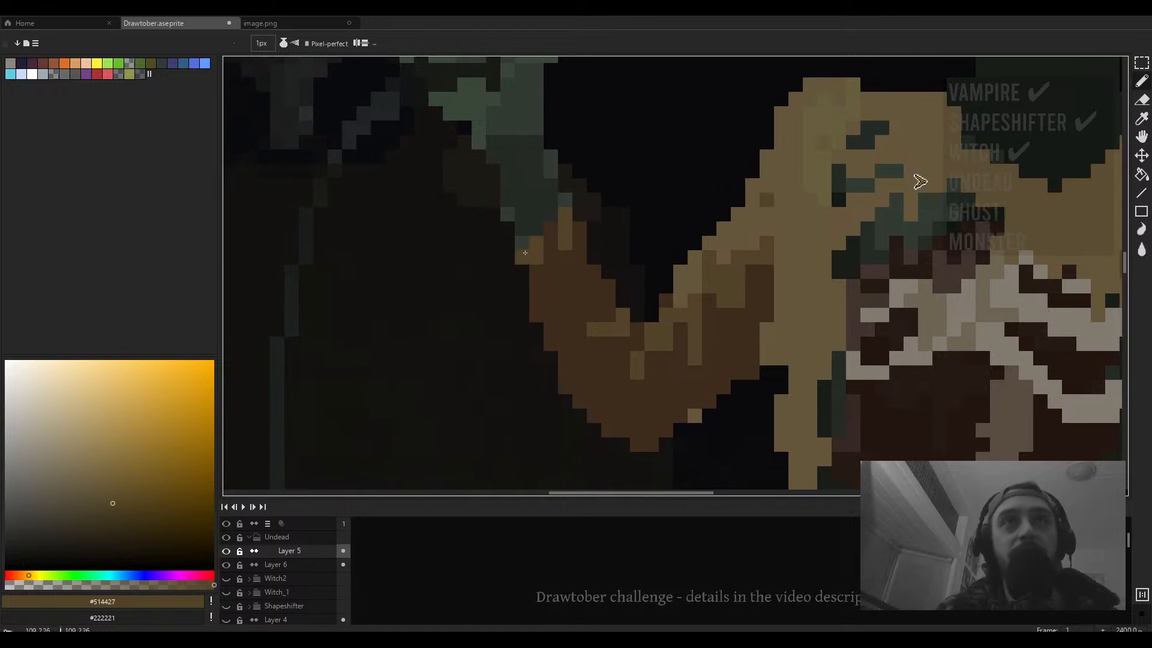
# - Sample the arm's dark brown and review the raised arm and whole figure at several zoom levels
pyautogui.scroll(-5, 571, 215)
pyautogui.scroll(5, 572, 216)
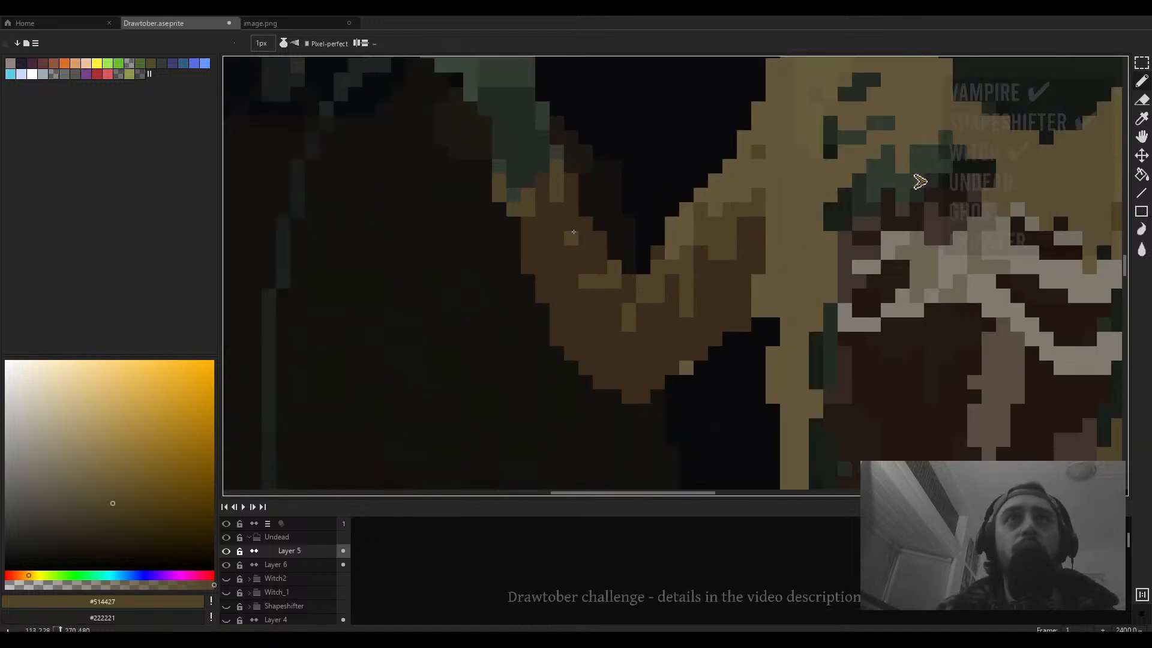
pyautogui.keyDown('alt'); pyautogui.click(470, 291); pyautogui.keyUp('alt')
pyautogui.scroll(3, 547, 233)
pyautogui.scroll(-2, 547, 233)
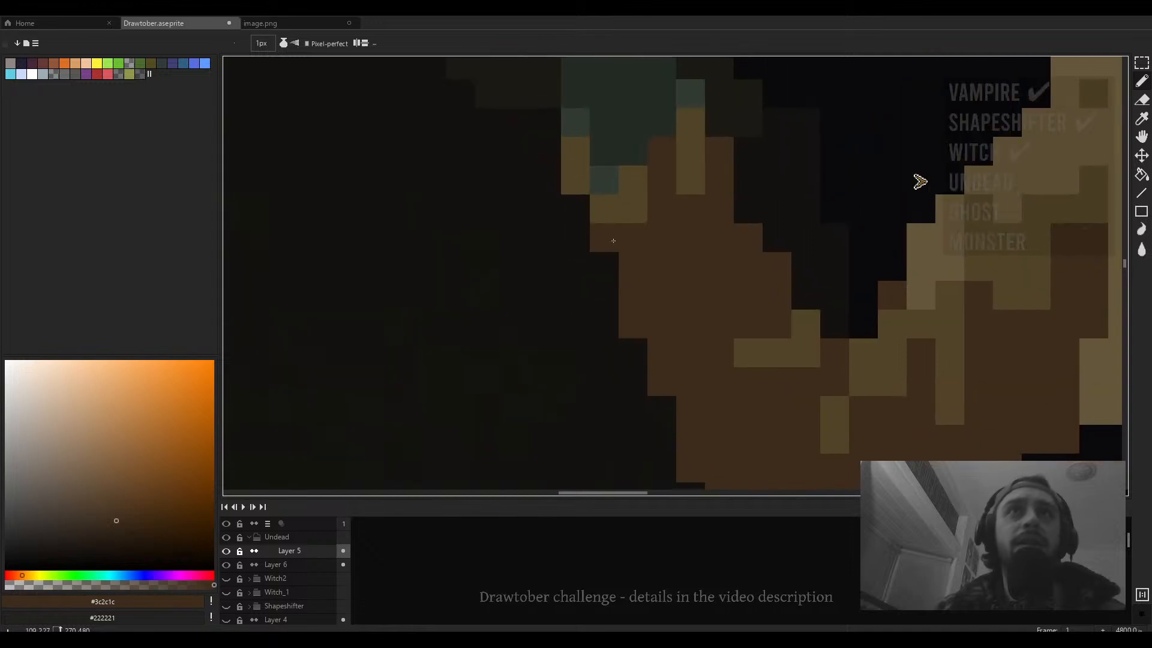
pyautogui.scroll(-4, 598, 255)
pyautogui.scroll(4, 599, 254)
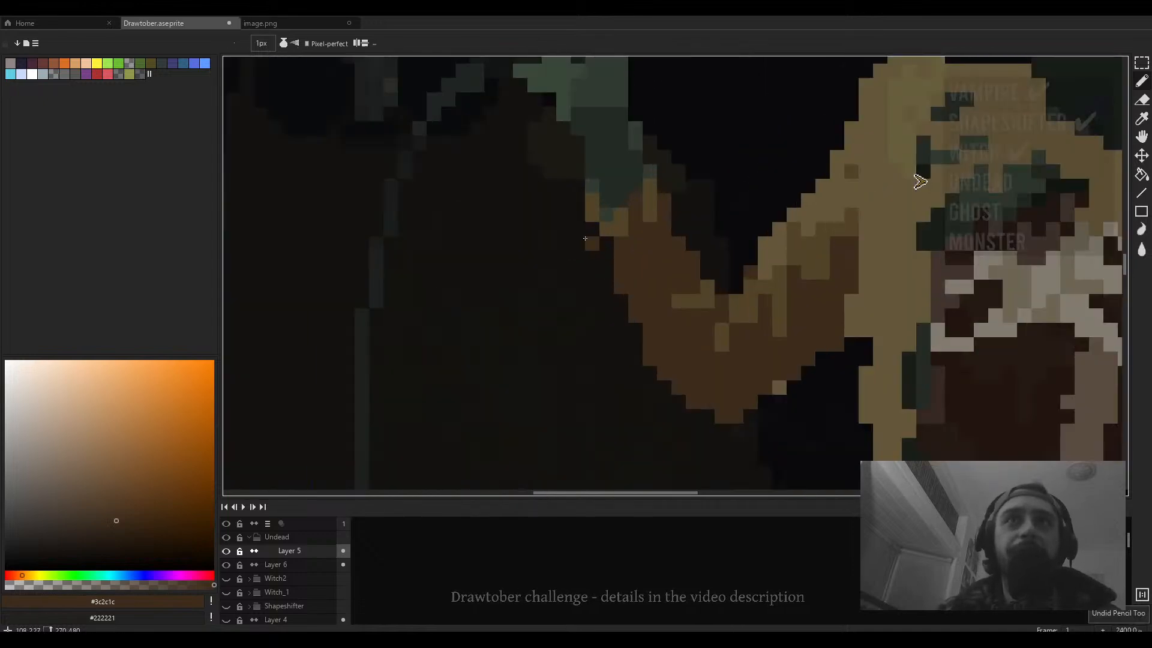
pyautogui.scroll(-7, 606, 246)
pyautogui.scroll(3, 664, 271)
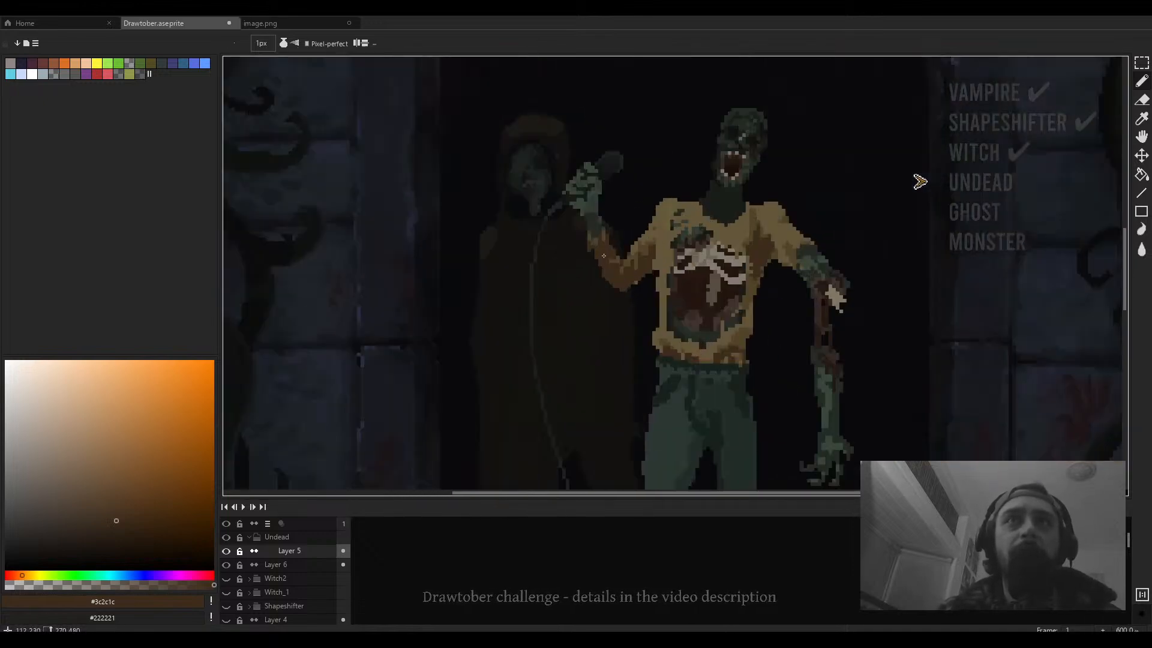
pyautogui.scroll(-3, 571, 247)
pyautogui.scroll(3, 571, 244)
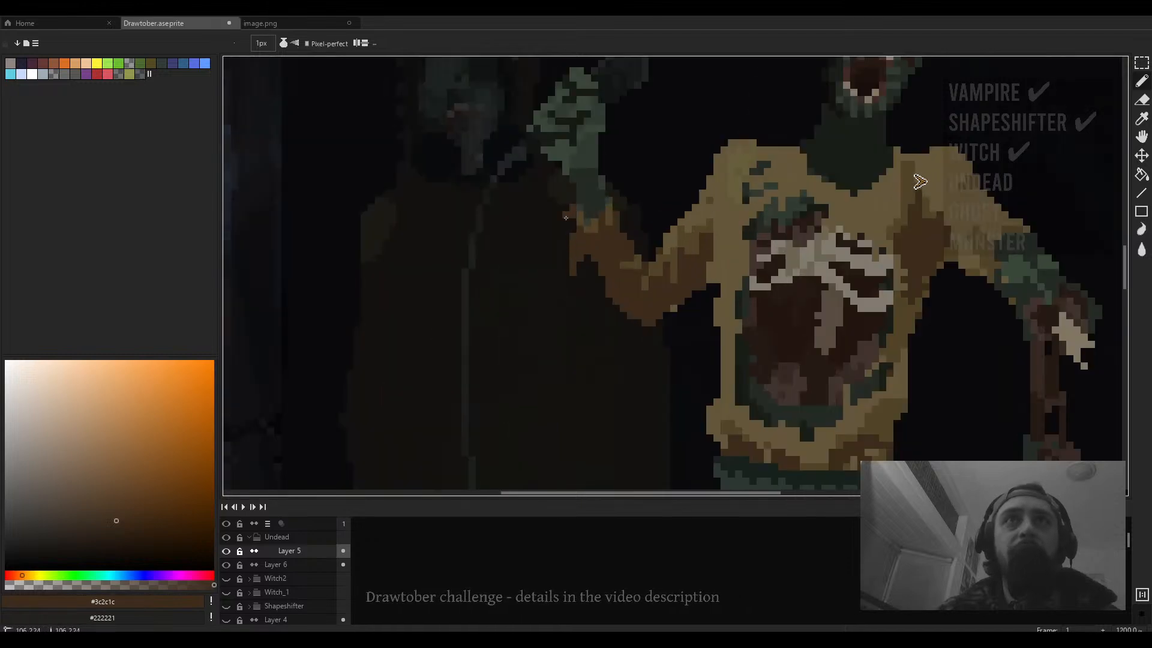
pyautogui.scroll(-6, 578, 226)
pyautogui.scroll(4, 591, 235)
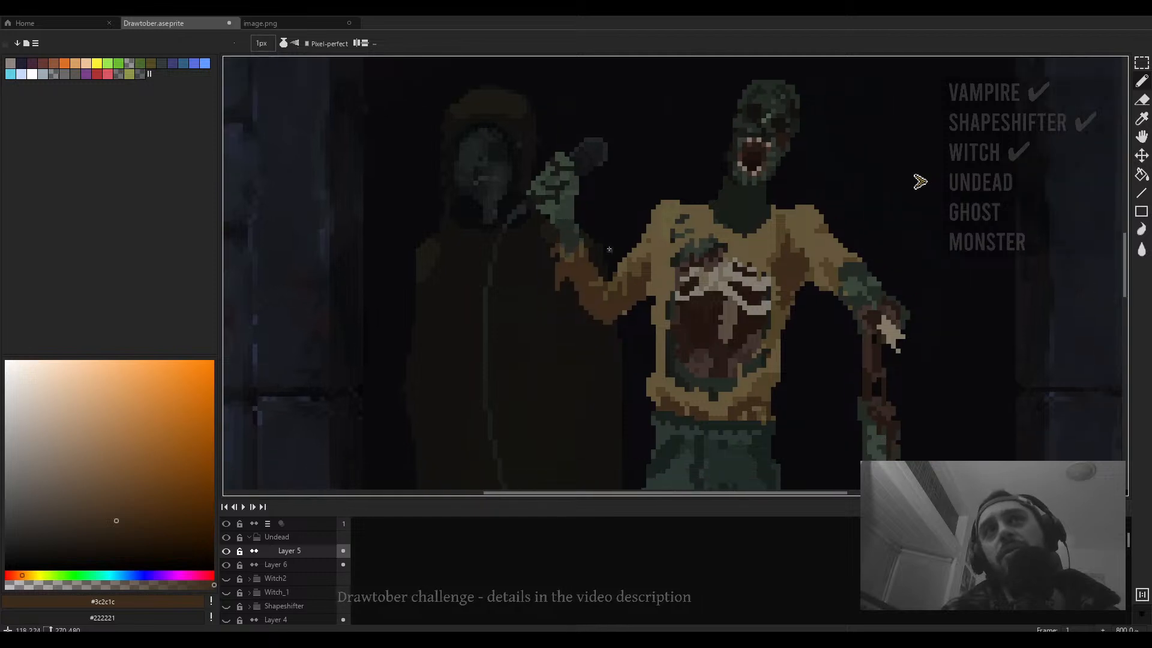
pyautogui.scroll(-1, 611, 245)
pyautogui.scroll(-2, 614, 250)
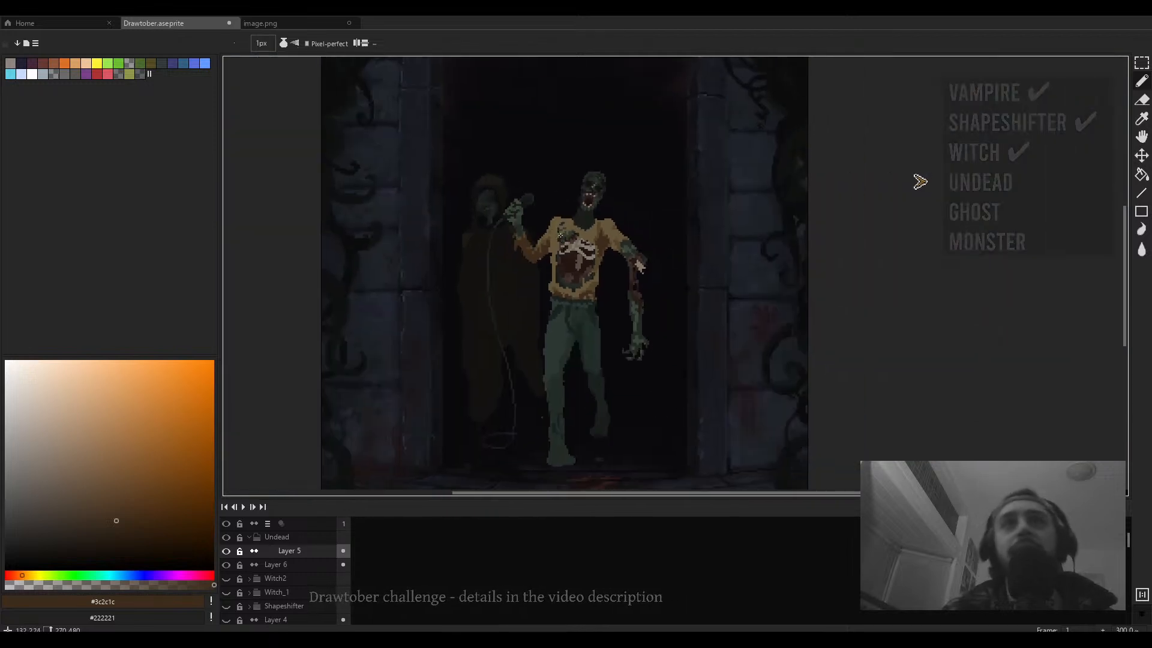
# - Paint a short dark brown stroke on the lower sweater and erase stray pixels along the inner leg
pyautogui.scroll(4, 580, 331)
pyautogui.moveTo(550, 247); pyautogui.dragTo(551, 263)
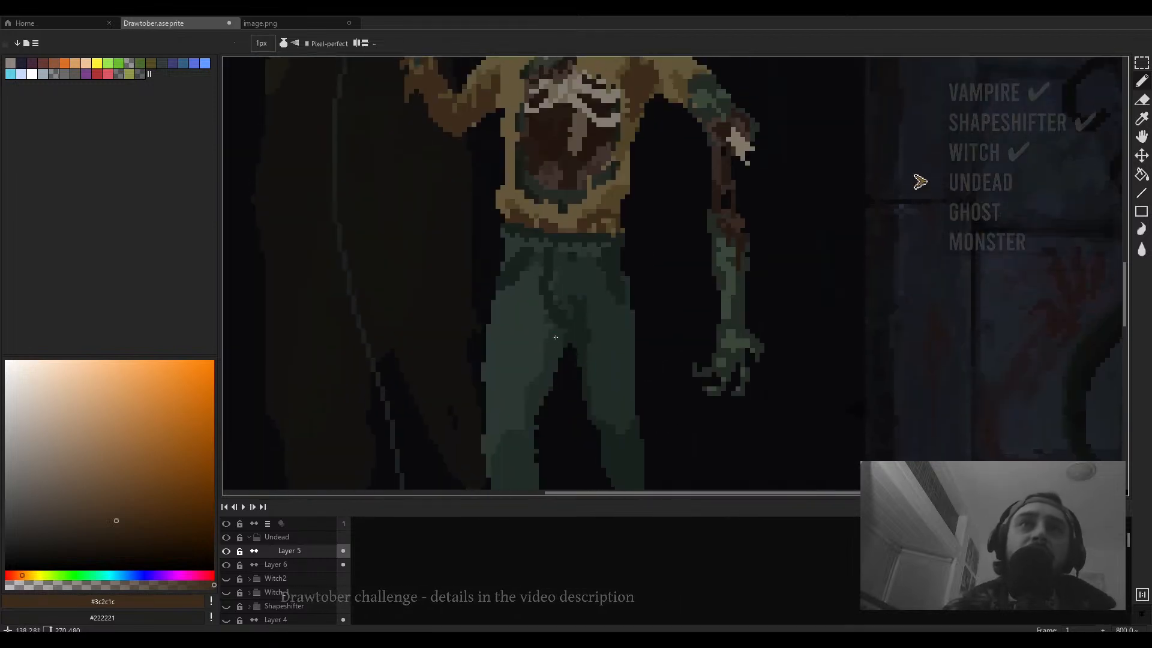
pyautogui.press('e')
pyautogui.moveTo(566, 346); pyautogui.dragTo(558, 315)
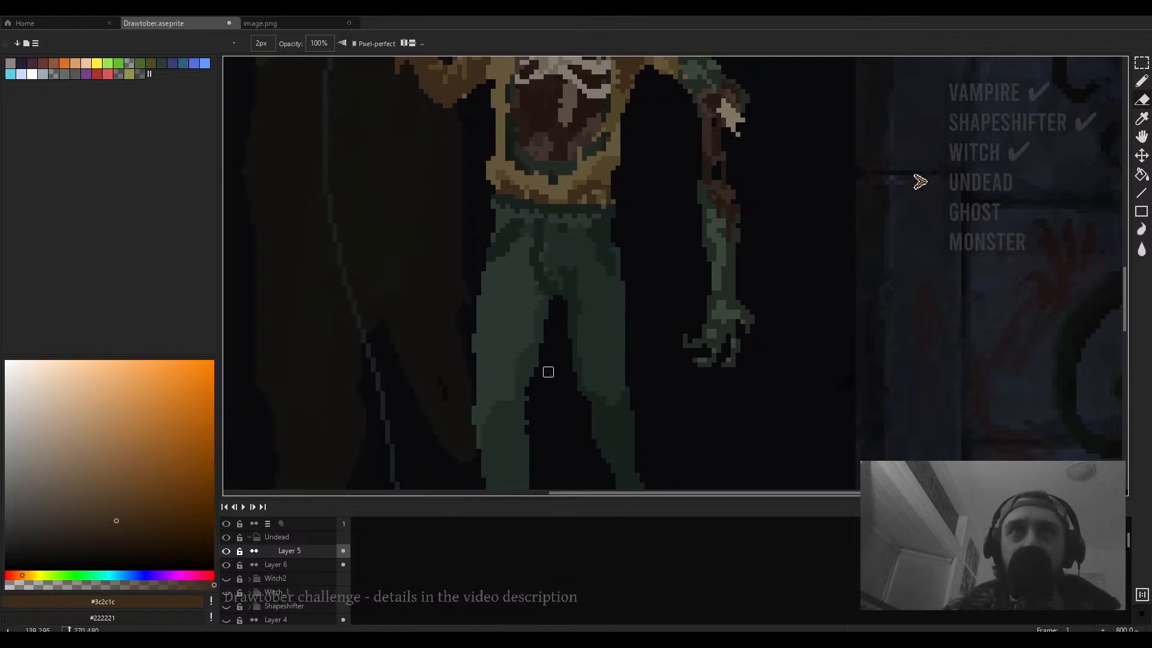
pyautogui.scroll(-2, 545, 370)
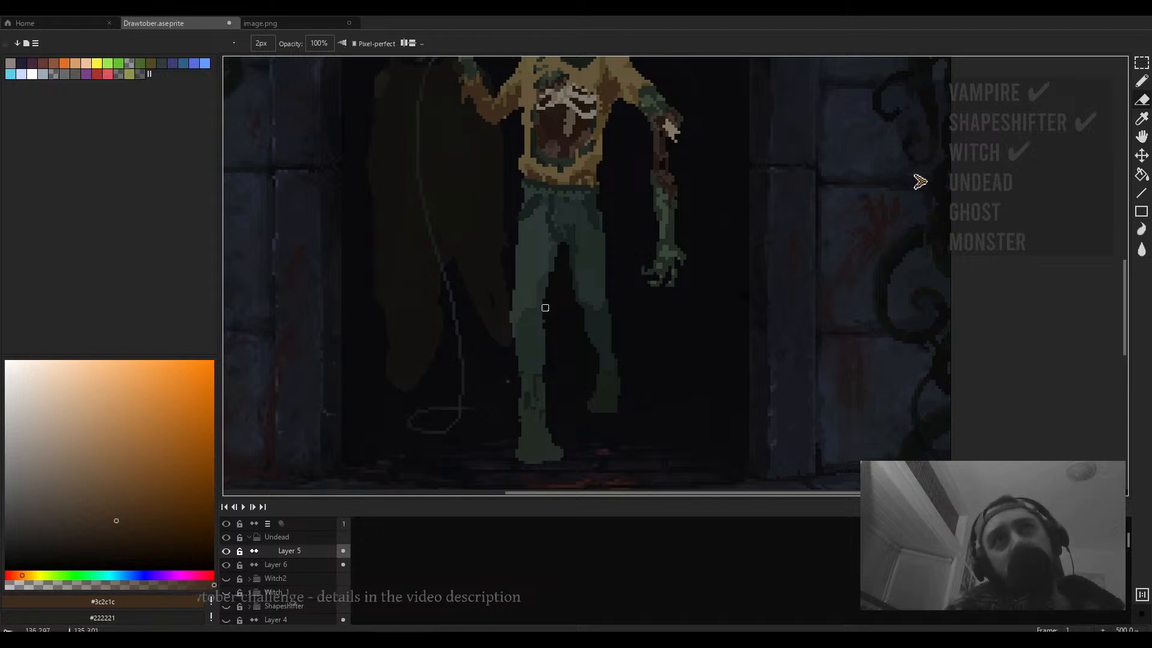
# - Sample dark greens from the pants and adjust the picked colour
pyautogui.press('b')
pyautogui.scroll(2, 546, 321)
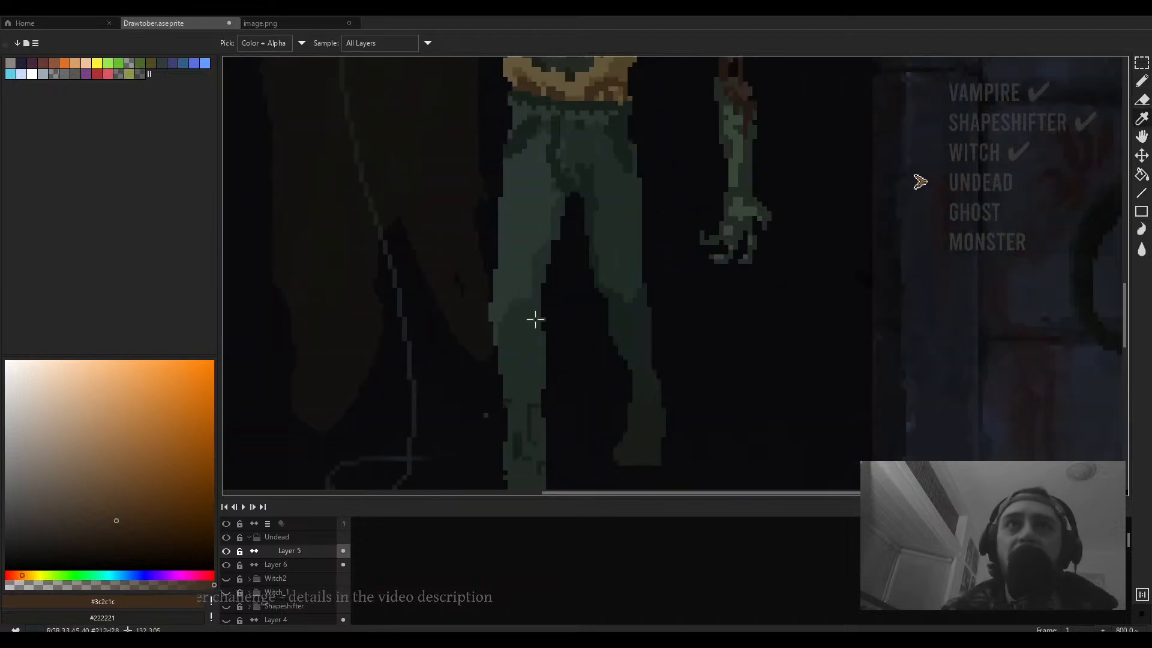
pyautogui.keyDown('alt'); pyautogui.click(538, 312); pyautogui.keyUp('alt')
pyautogui.scroll(-3, 540, 318)
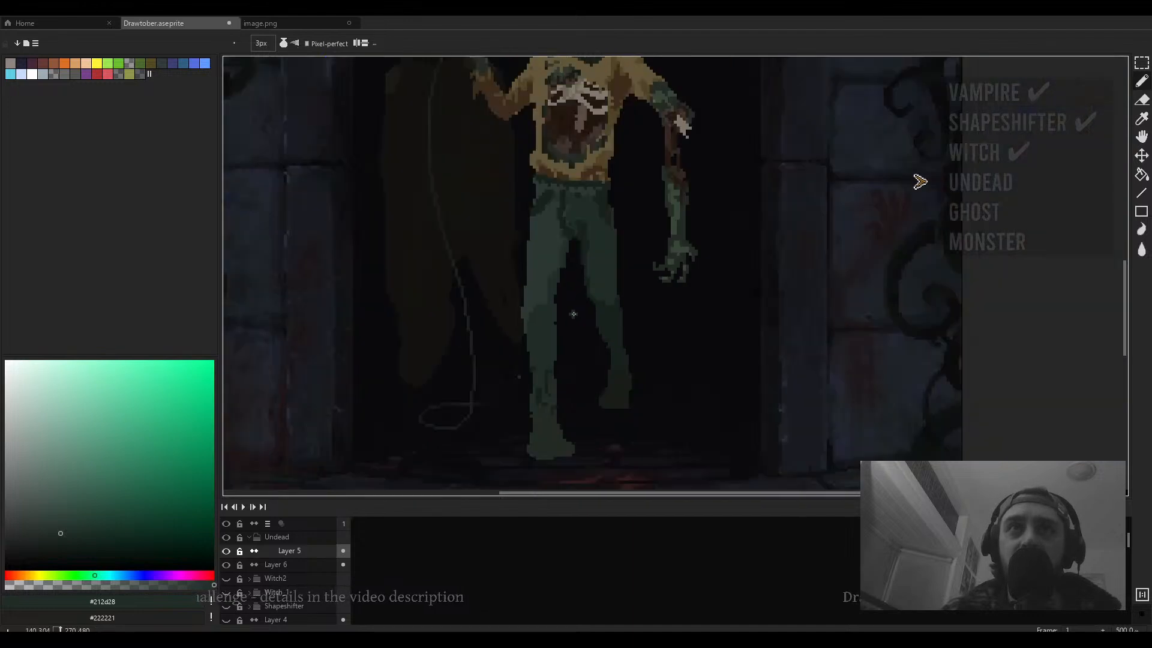
pyautogui.press('e')
pyautogui.scroll(3, 556, 328)
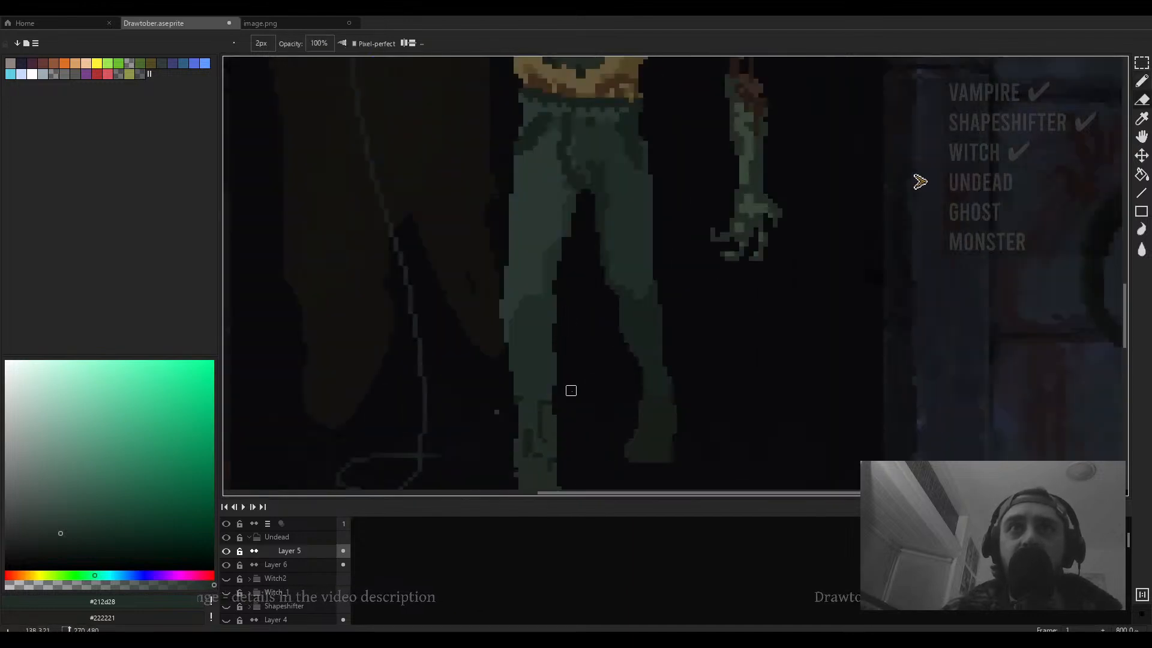
pyautogui.scroll(-5, 570, 384)
pyautogui.scroll(4, 564, 314)
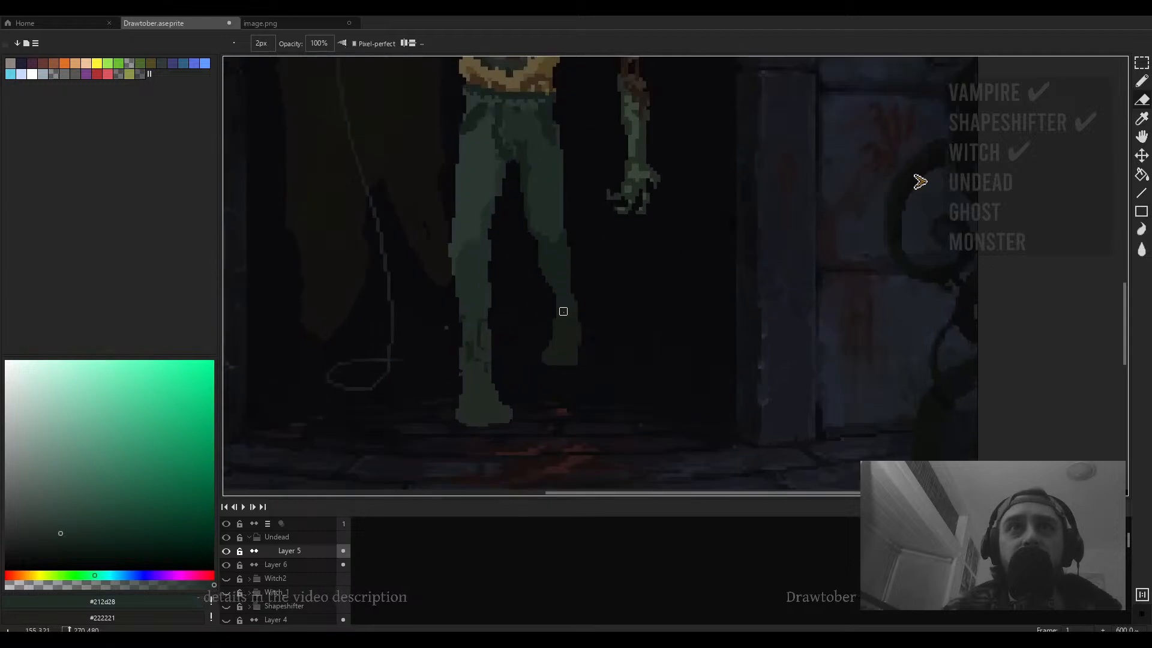
pyautogui.scroll(4, 495, 340)
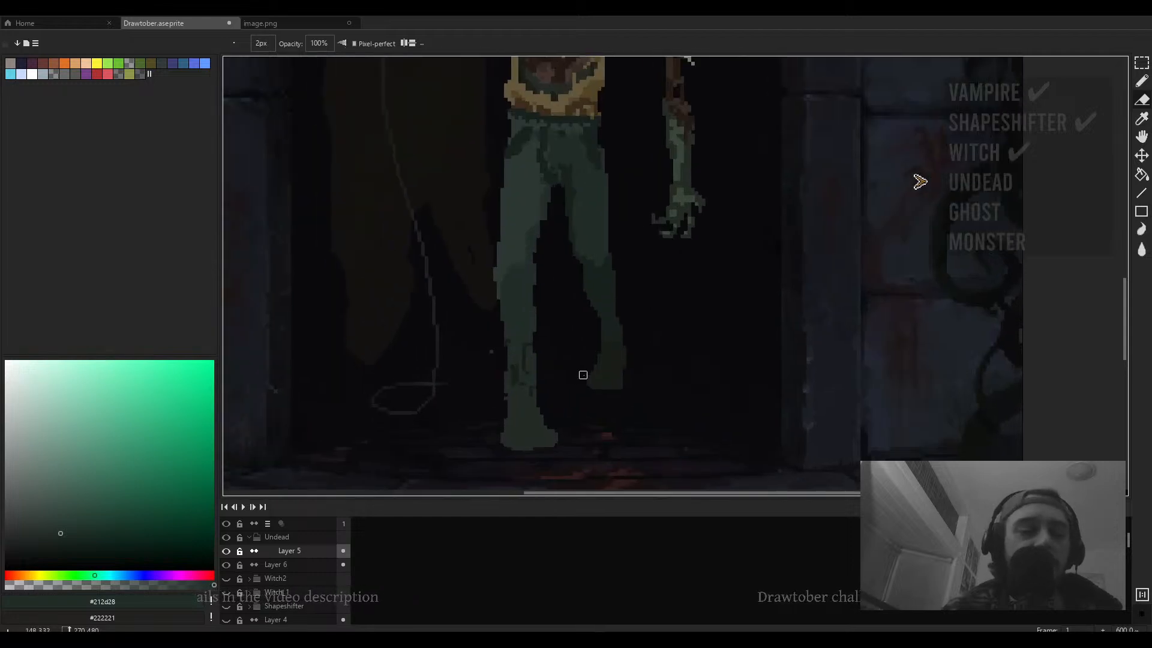
pyautogui.press('b')
pyautogui.keyDown('alt'); pyautogui.click(528, 341); pyautogui.keyUp('alt')
pyautogui.scroll(-5, 532, 337)
pyautogui.scroll(-2, 532, 337)
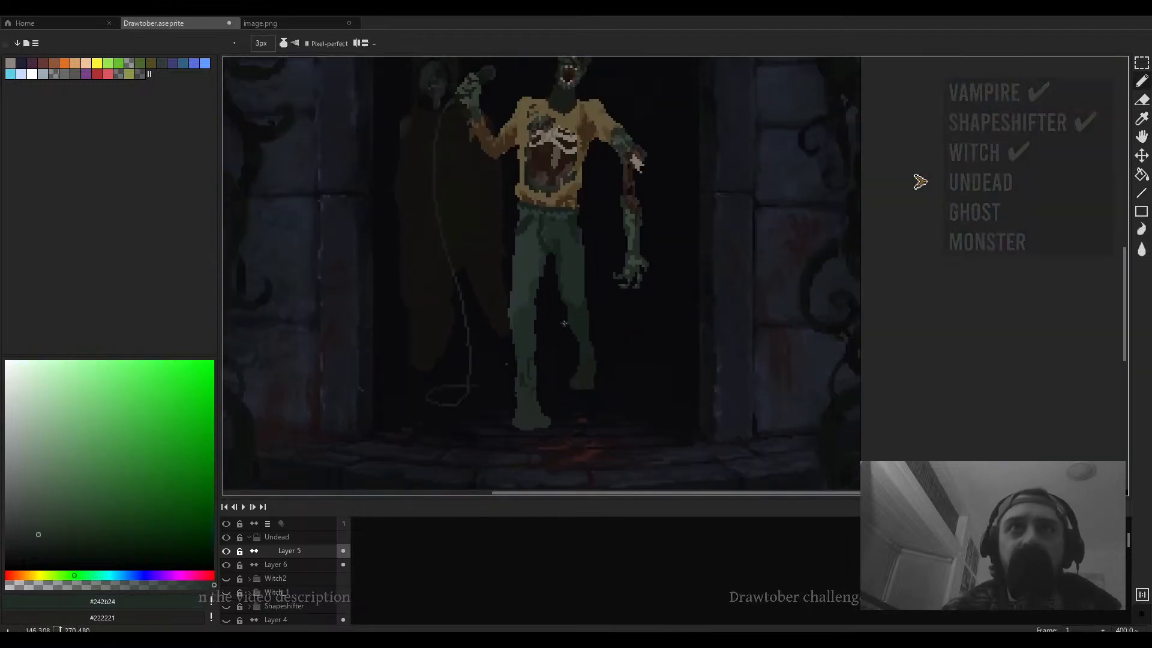
pyautogui.scroll(3, 559, 270)
pyautogui.keyDown('alt'); pyautogui.click(576, 266); pyautogui.keyUp('alt')
pyautogui.click(60, 525)
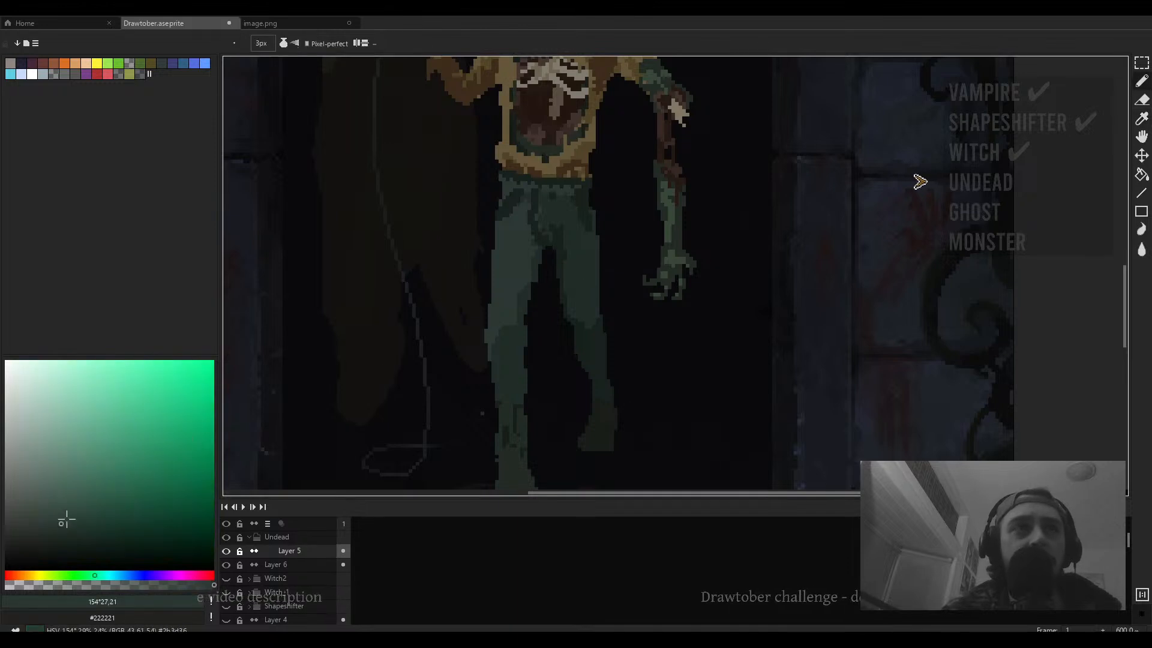
# - Select the pants with the magic wand and shift their hue to 39 and saturation to 21
pyautogui.press('w')
pyautogui.click(507, 288)
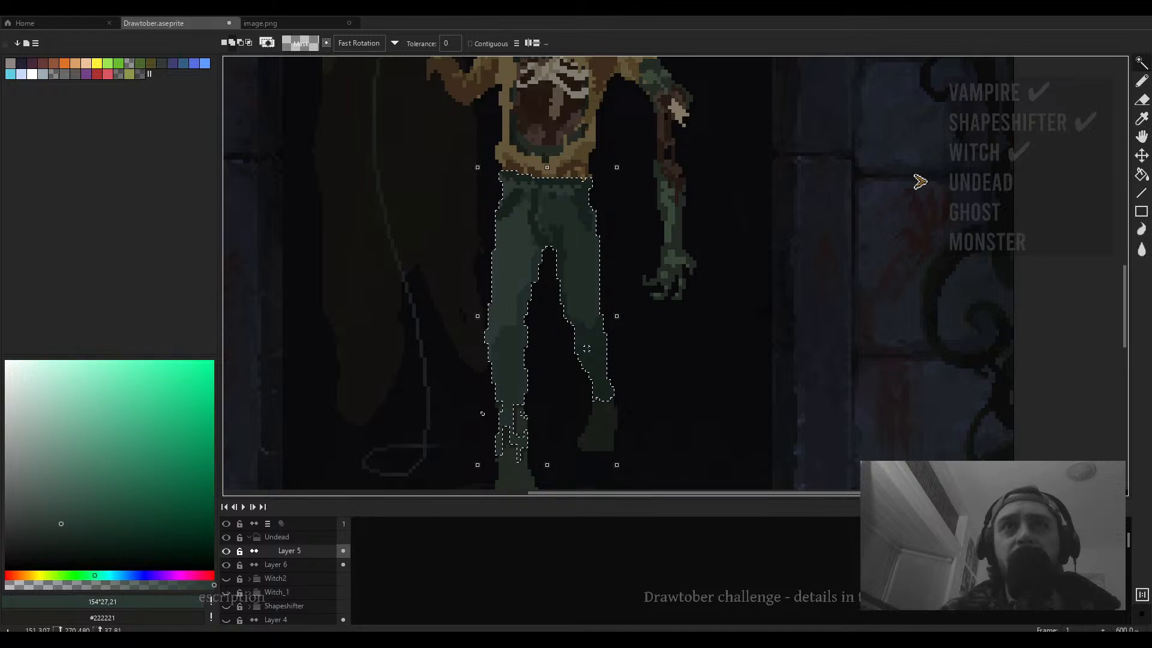
pyautogui.scroll(-2, 594, 307)
pyautogui.moveTo(624, 285); pyautogui.dragTo(606, 339)
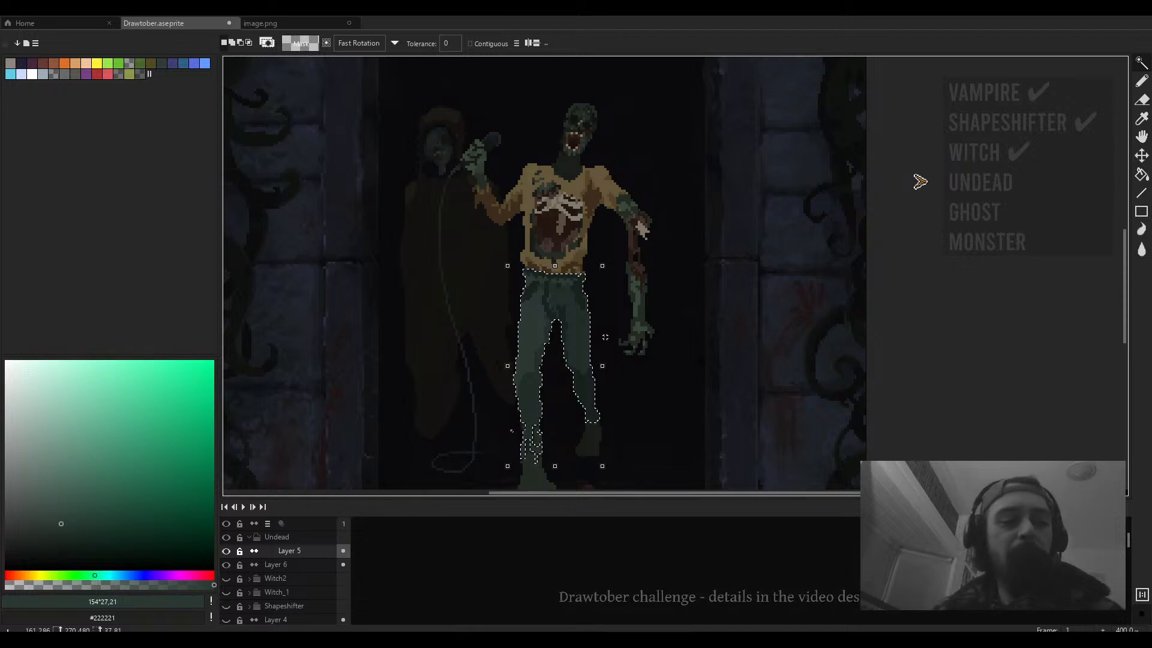
pyautogui.hotkey('ctrl', 'u')
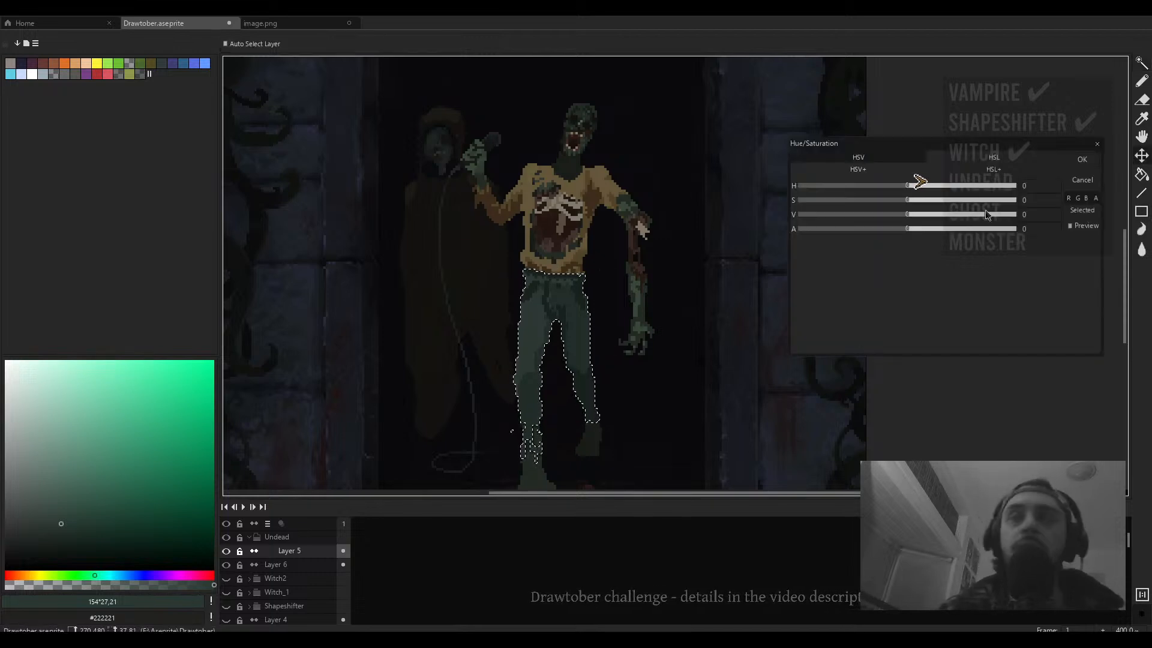
pyautogui.click(907, 187)
pyautogui.moveTo(908, 190); pyautogui.dragTo(931, 184)
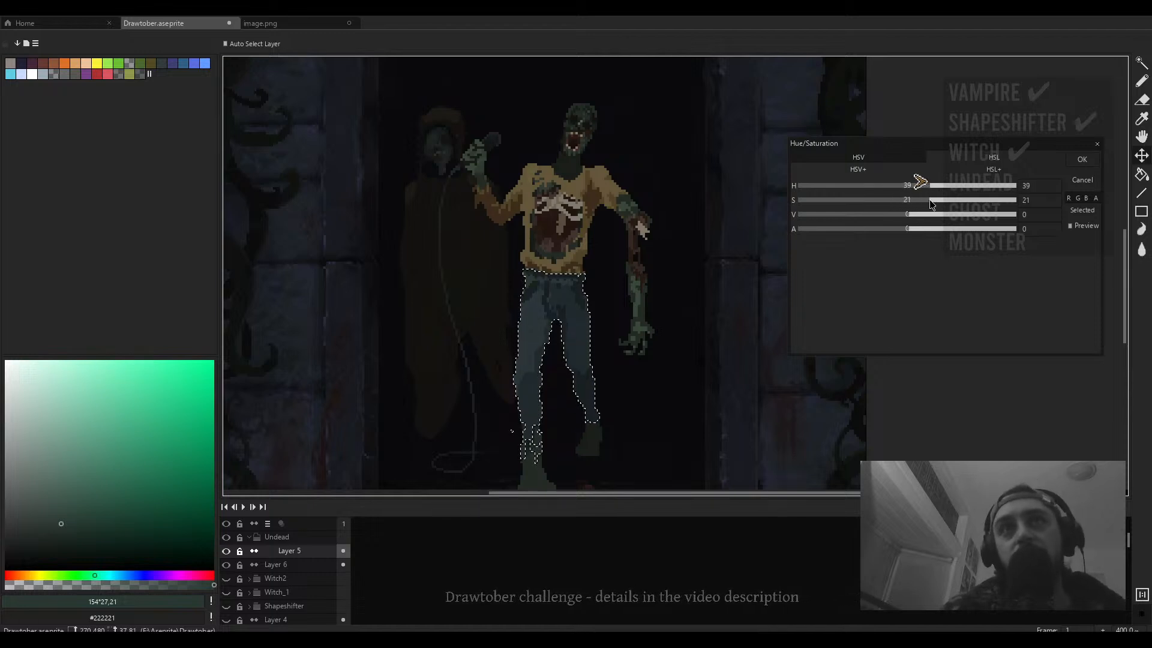
pyautogui.scroll(-2, 570, 241)
pyautogui.scroll(1, 575, 241)
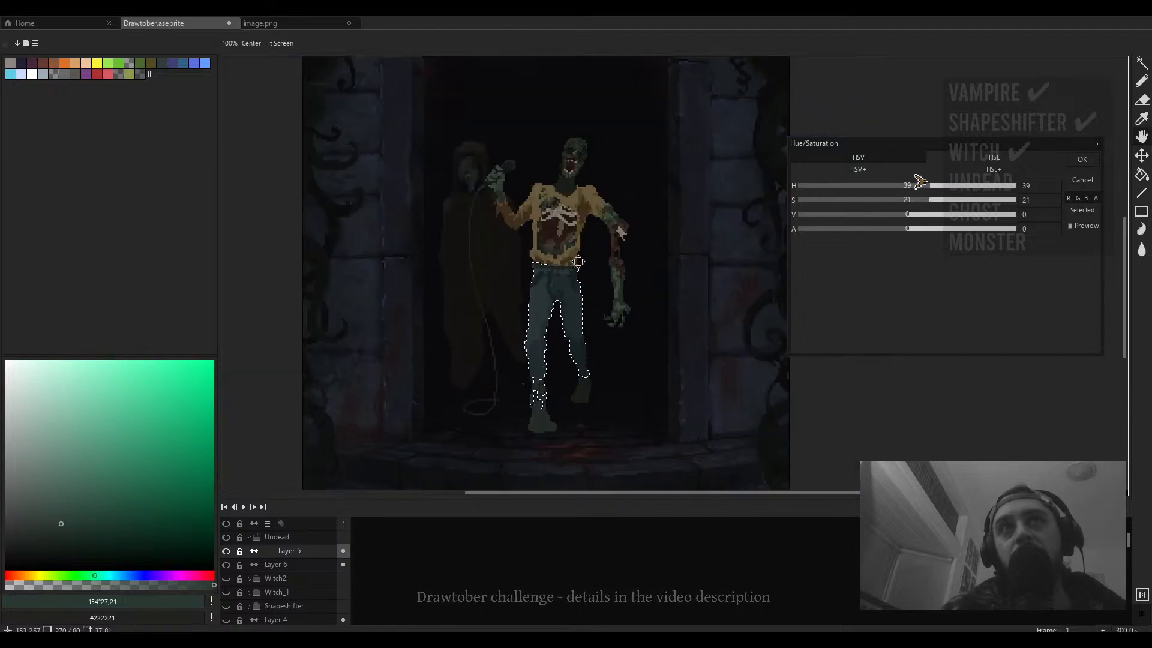
pyautogui.press('Return')
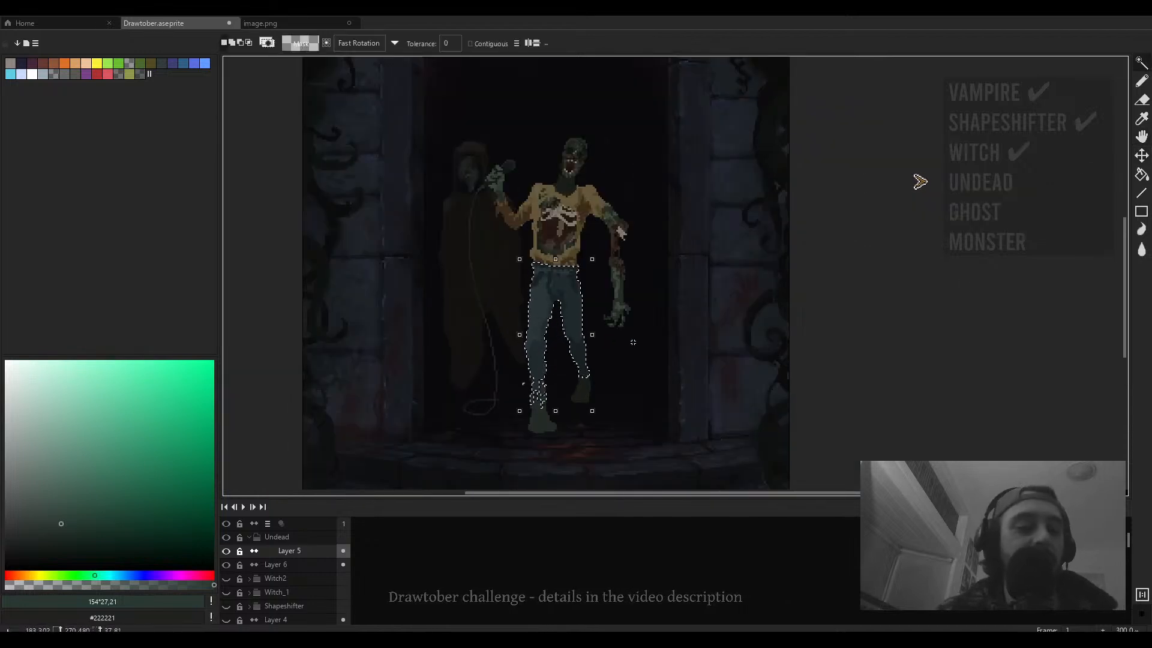
pyautogui.hotkey('ctrl', 'd')
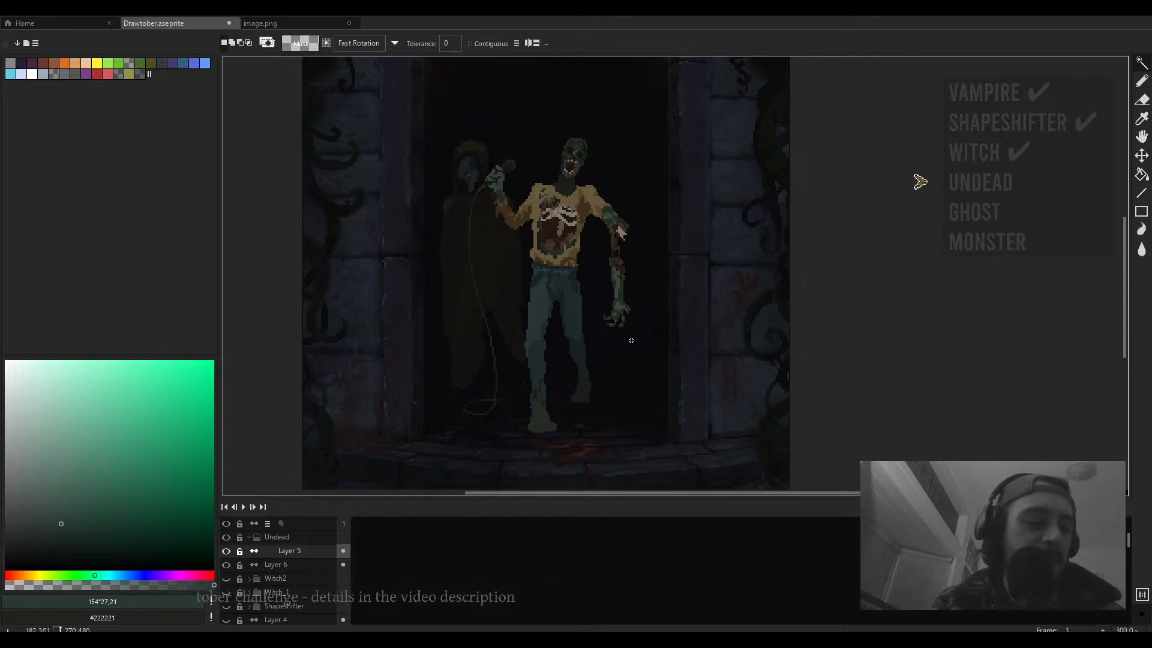
# - Erase pixels around the sweater's collar and the lowered arm's shoulder
pyautogui.scroll(-1, 635, 330)
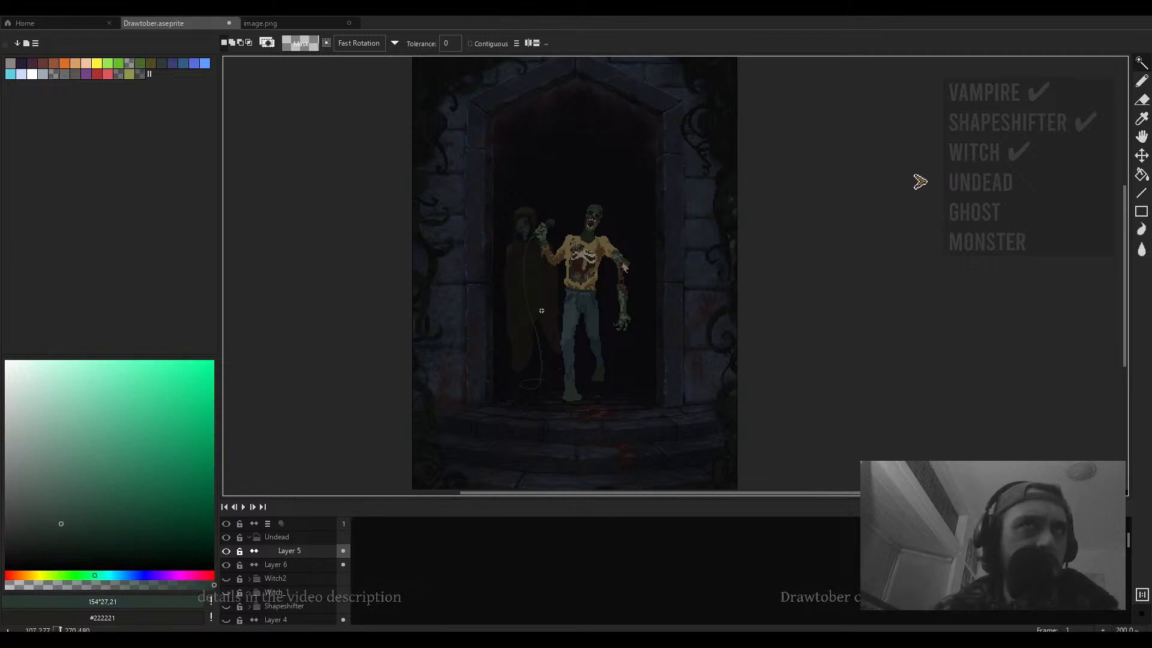
pyautogui.press('b')
pyautogui.scroll(3, 636, 218)
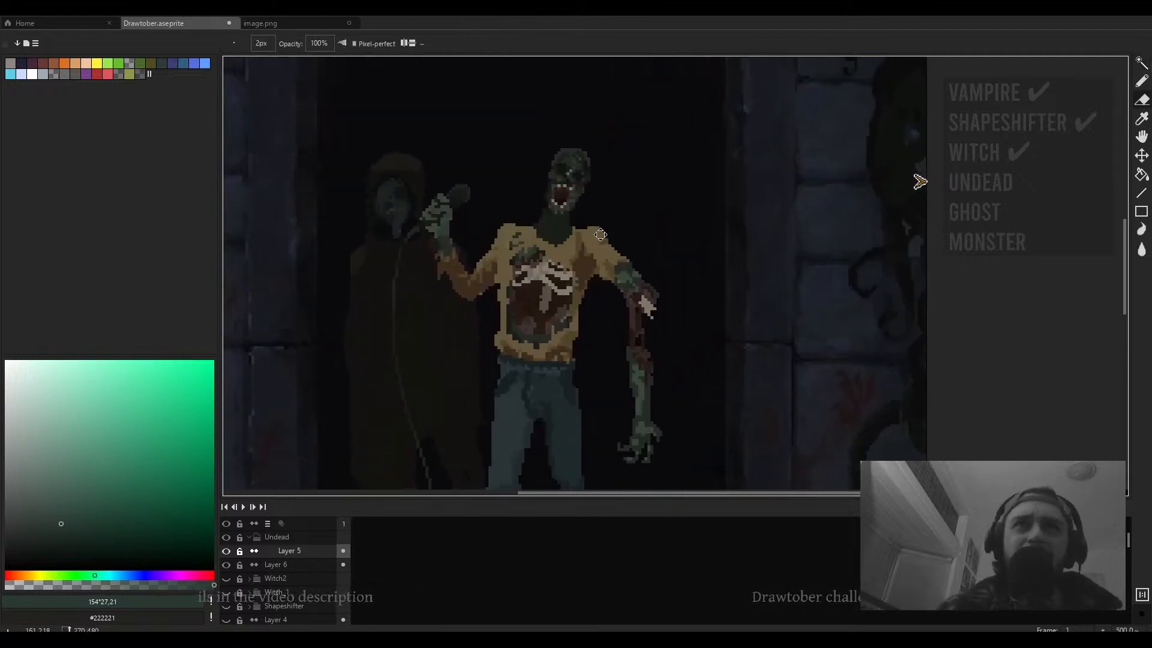
pyautogui.scroll(2, 601, 234)
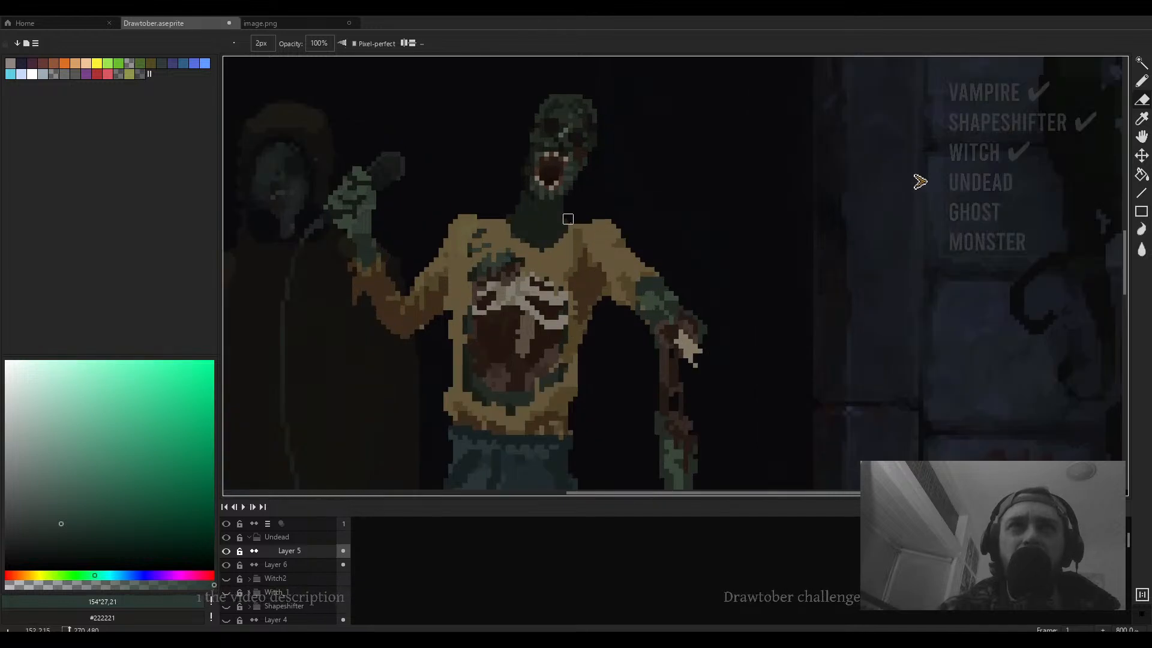
pyautogui.moveTo(568, 219); pyautogui.dragTo(597, 217)
pyautogui.moveTo(518, 240); pyautogui.dragTo(529, 239)
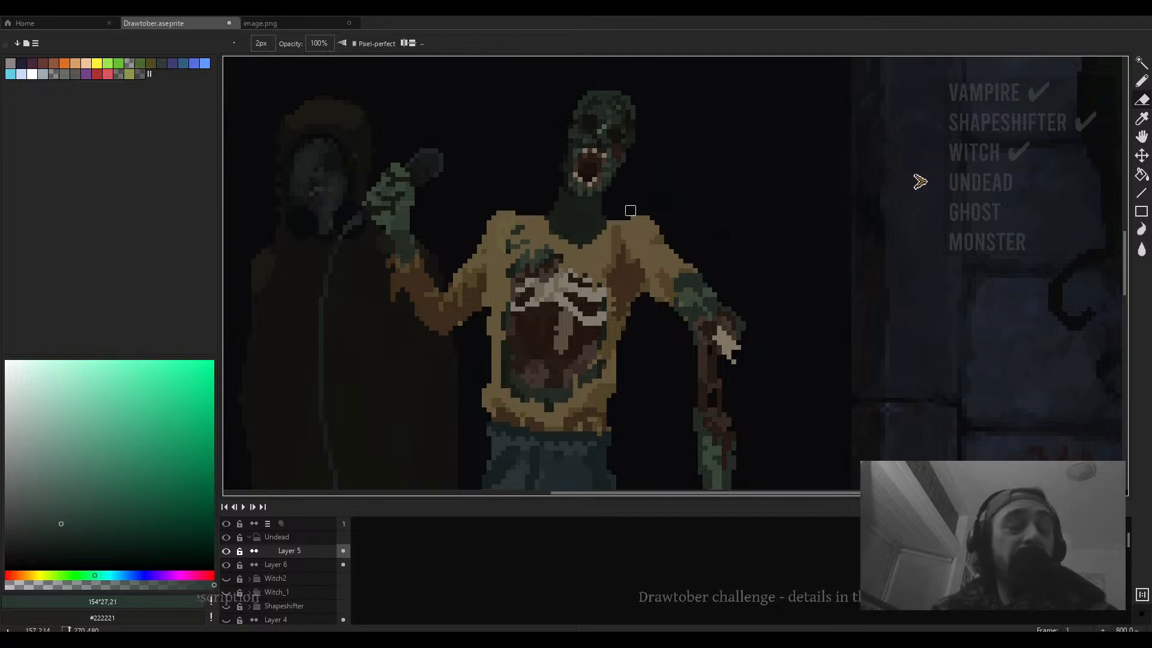
pyautogui.moveTo(688, 229); pyautogui.dragTo(715, 191)
pyautogui.press('b')
pyautogui.scroll(-3, 678, 287)
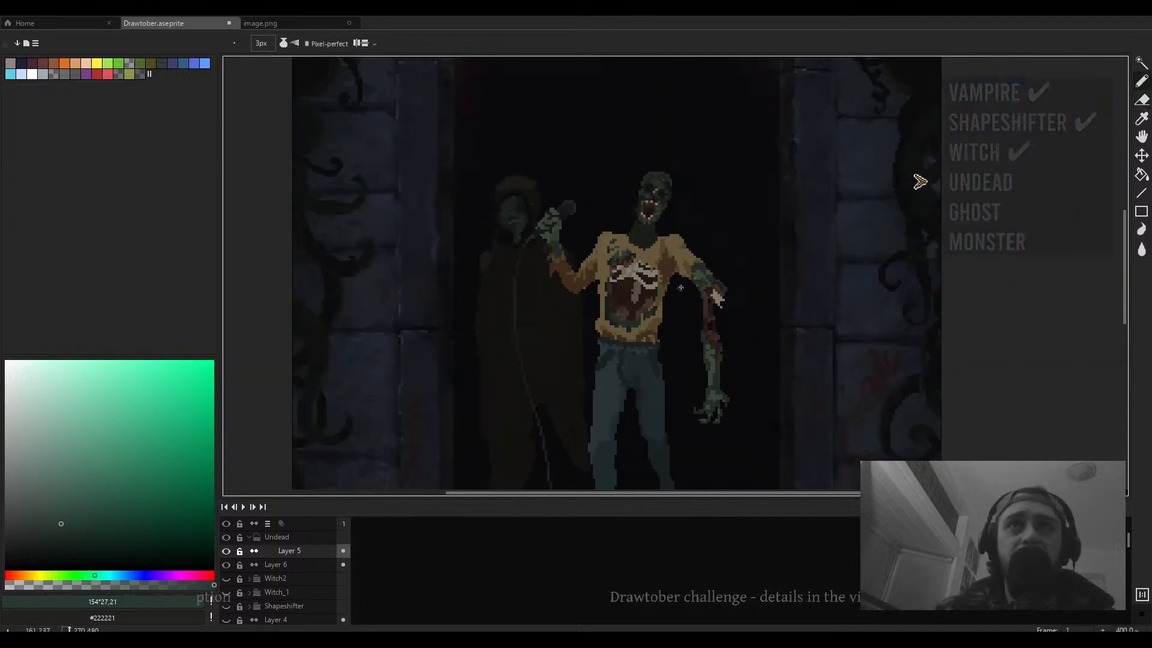
pyautogui.scroll(5, 678, 285)
pyautogui.press('e')
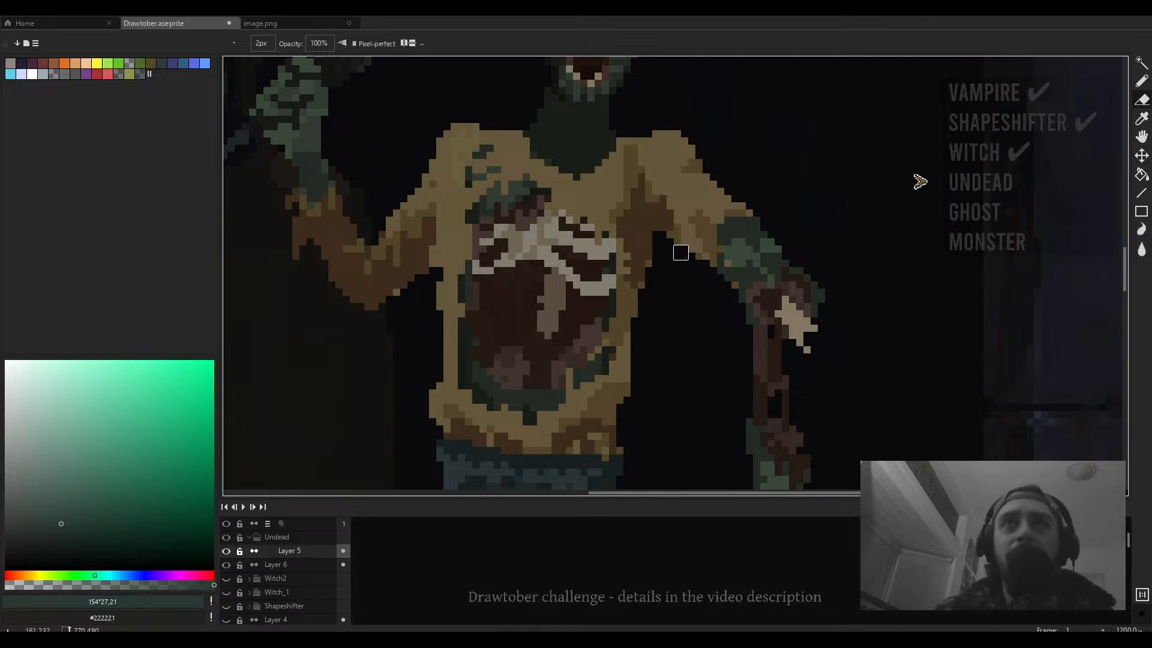
pyautogui.scroll(-4, 680, 252)
pyautogui.scroll(2, 674, 253)
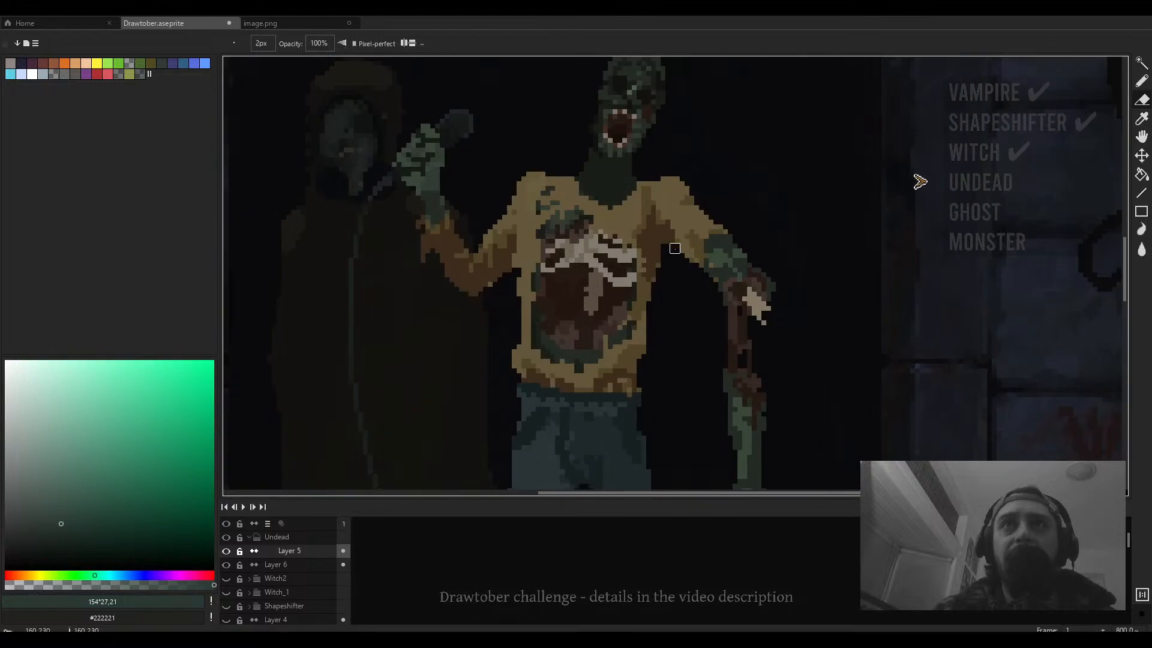
pyautogui.press('-')
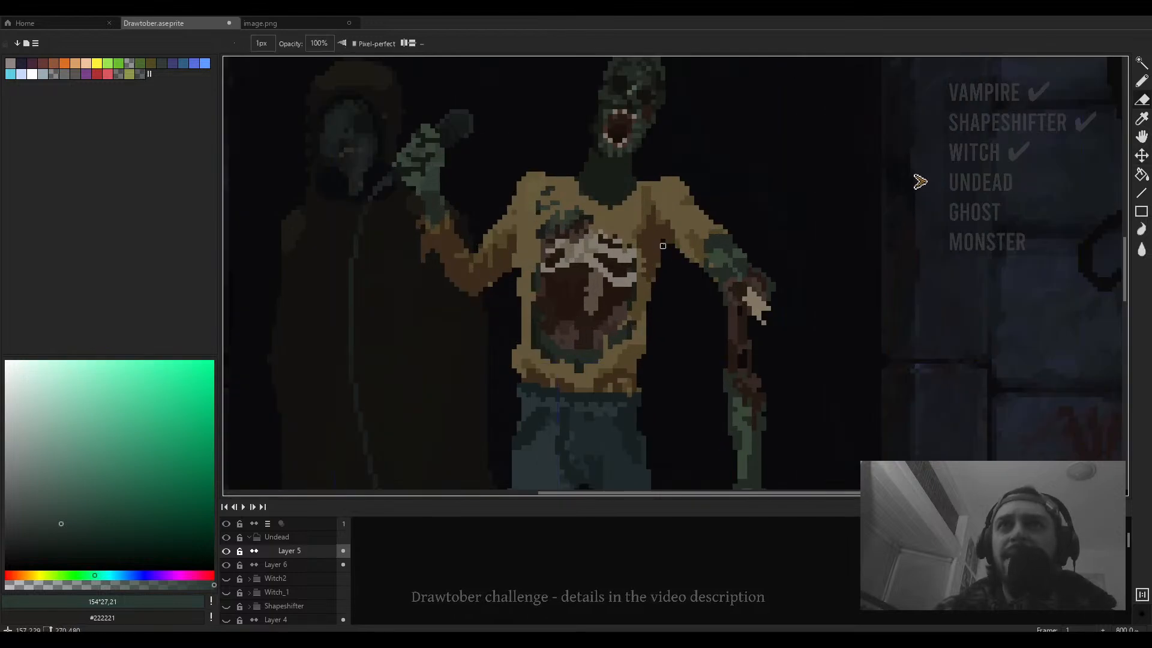
pyautogui.scroll(-2, 658, 261)
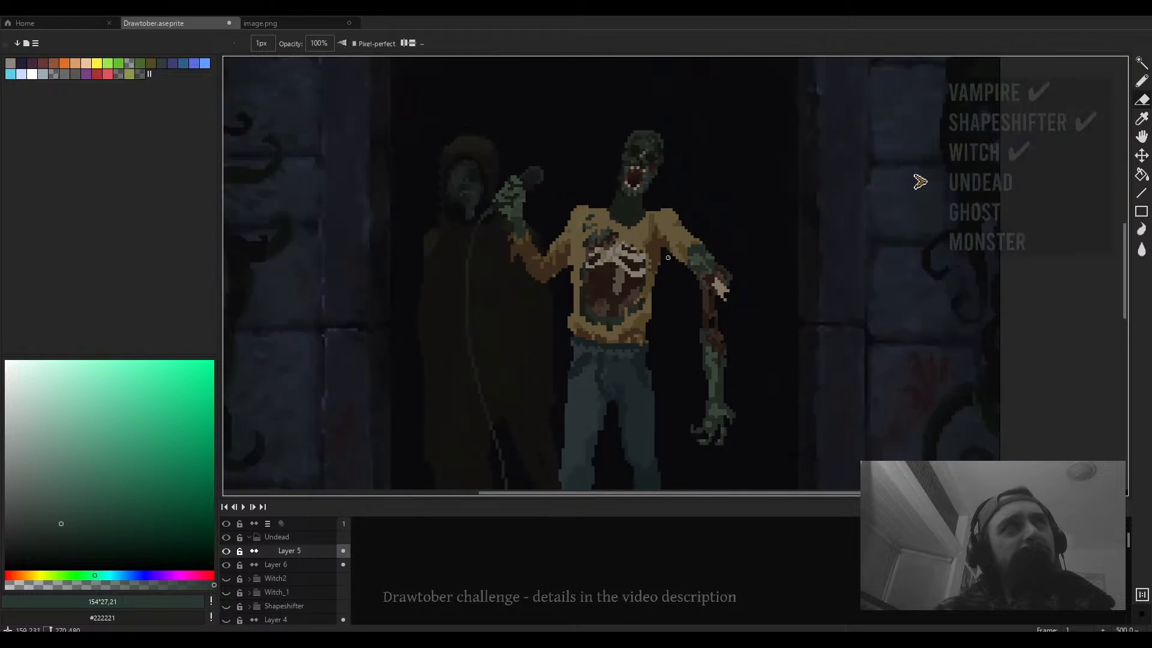
# - Select the lowered arm and nudge it slightly left toward the torso
pyautogui.press('m')
pyautogui.scroll(-2, 759, 195)
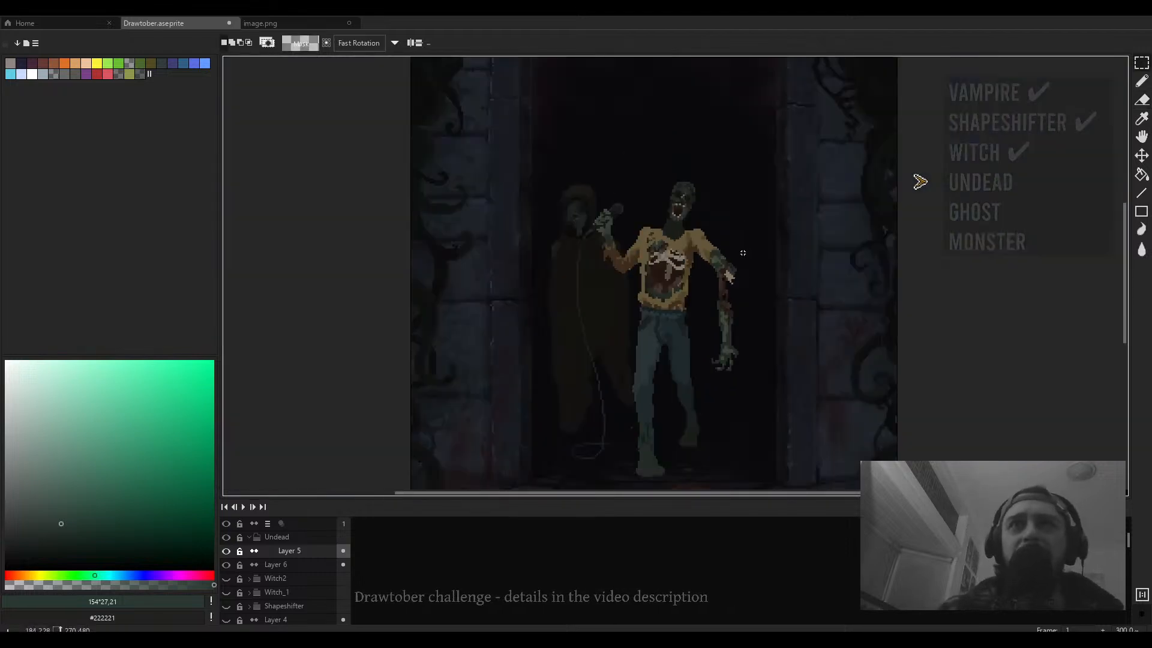
pyautogui.moveTo(758, 196); pyautogui.dragTo(694, 356)
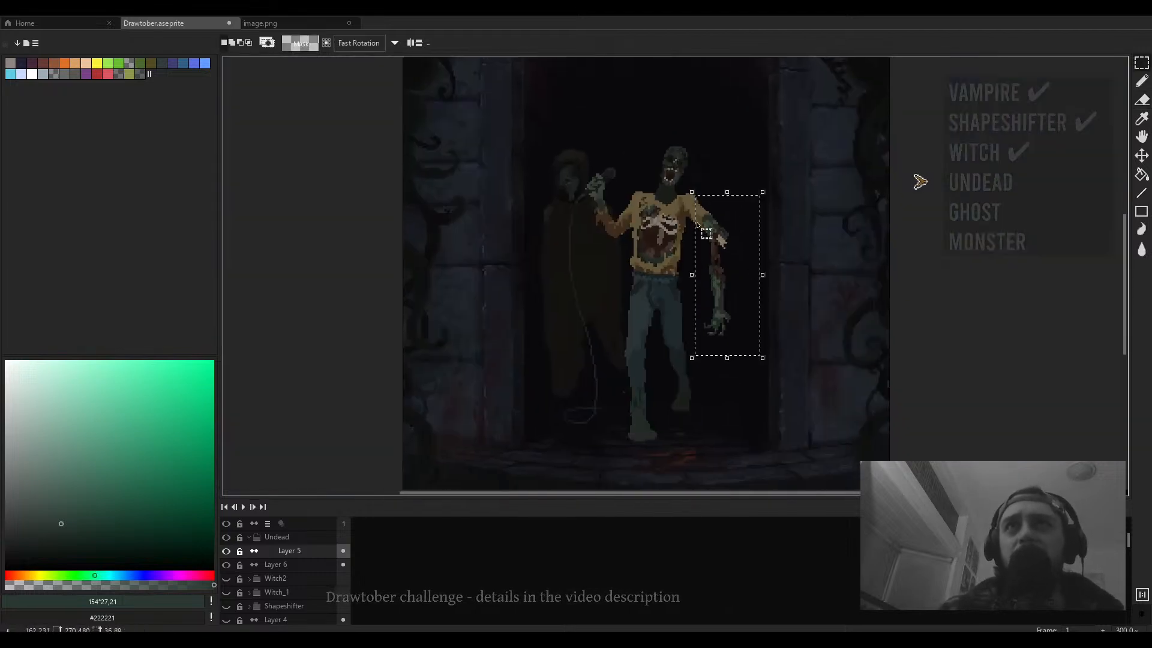
pyautogui.moveTo(697, 186); pyautogui.dragTo(687, 224)
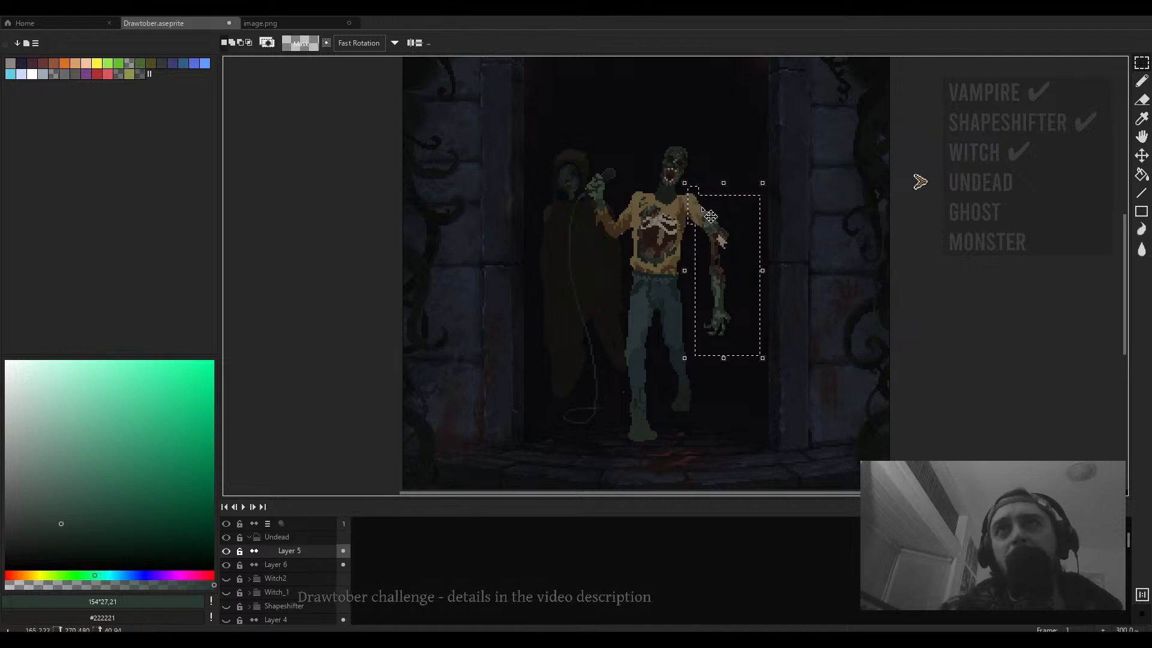
pyautogui.scroll(4, 643, 172)
pyautogui.moveTo(655, 170); pyautogui.dragTo(684, 232)
pyautogui.moveTo(742, 257); pyautogui.dragTo(721, 258)
pyautogui.hotkey('ctrl', 'd')
# - Sample a reddish brown and paint a line down the lowered forearm's inner edge, then sample a darker brown
pyautogui.scroll(-4, 778, 266)
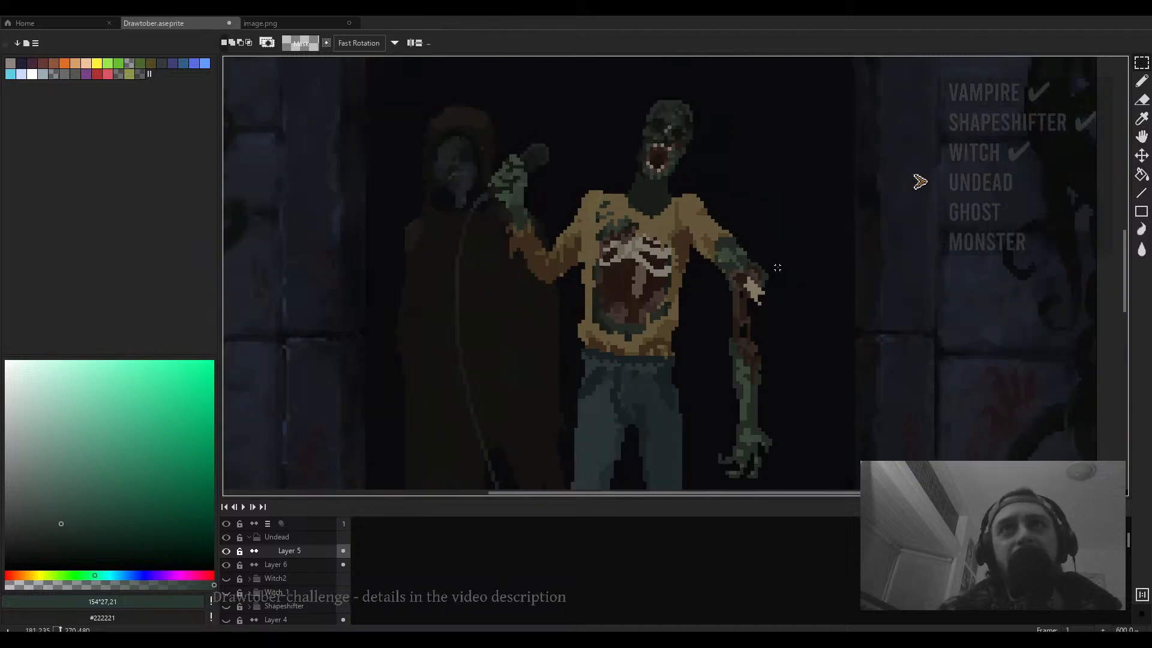
pyautogui.scroll(7, 804, 359)
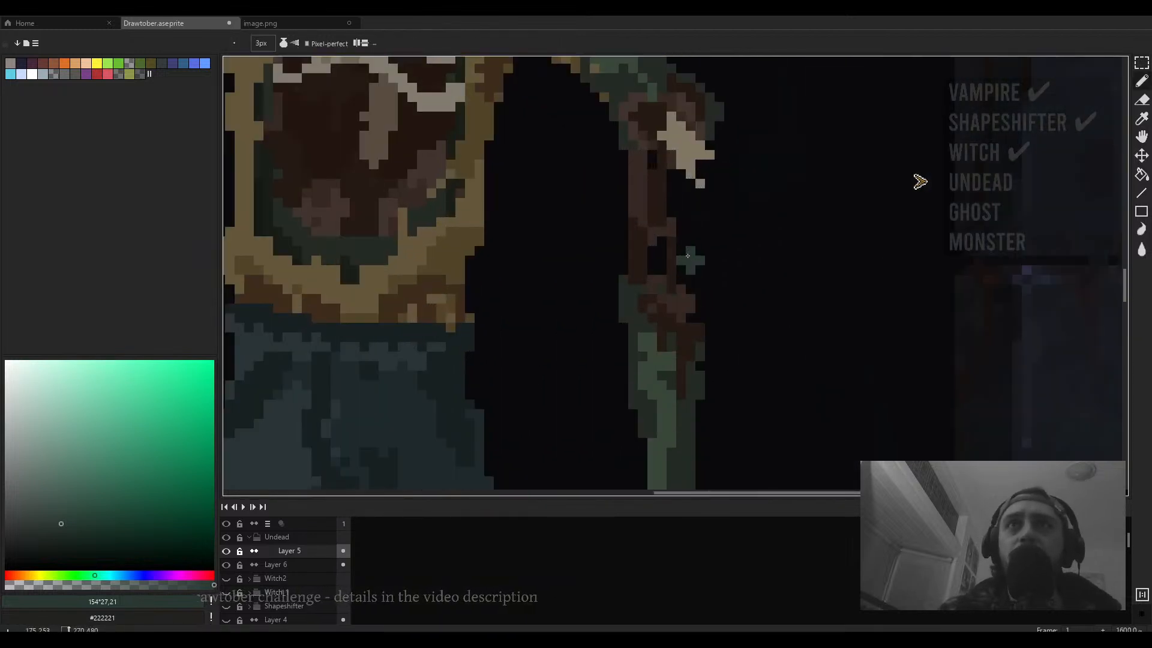
pyautogui.keyDown('alt'); pyautogui.click(671, 265); pyautogui.keyUp('alt')
pyautogui.keyDown('alt'); pyautogui.click(682, 311); pyautogui.keyUp('alt')
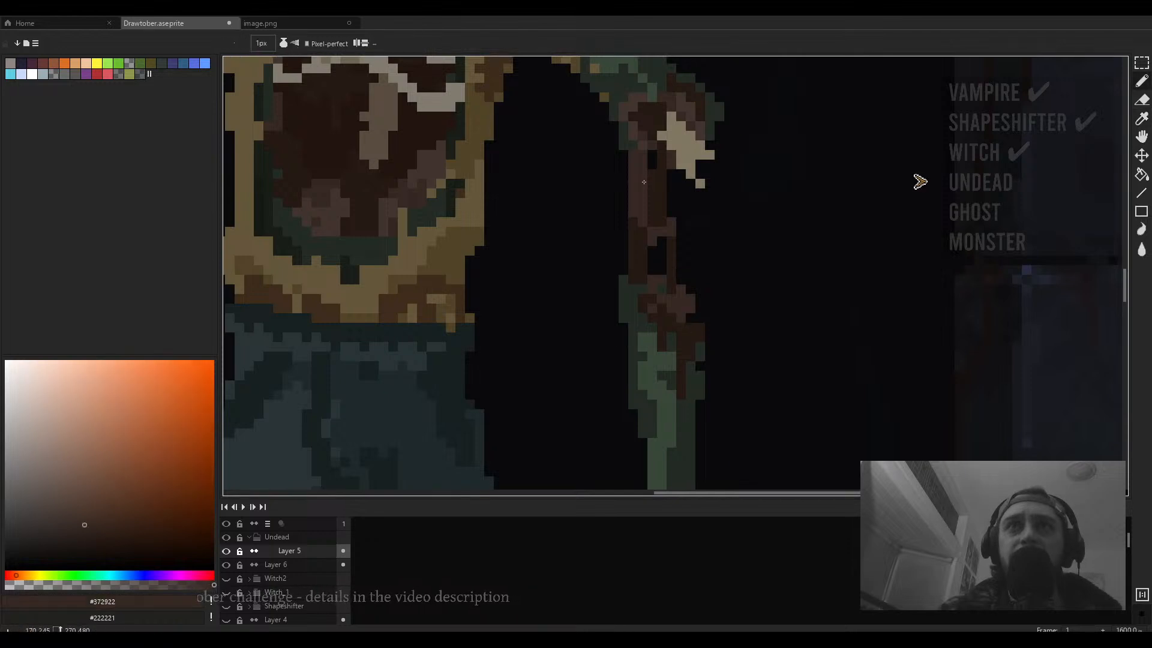
pyautogui.moveTo(654, 176); pyautogui.dragTo(641, 245)
pyautogui.keyDown('alt'); pyautogui.click(652, 224); pyautogui.keyUp('alt')
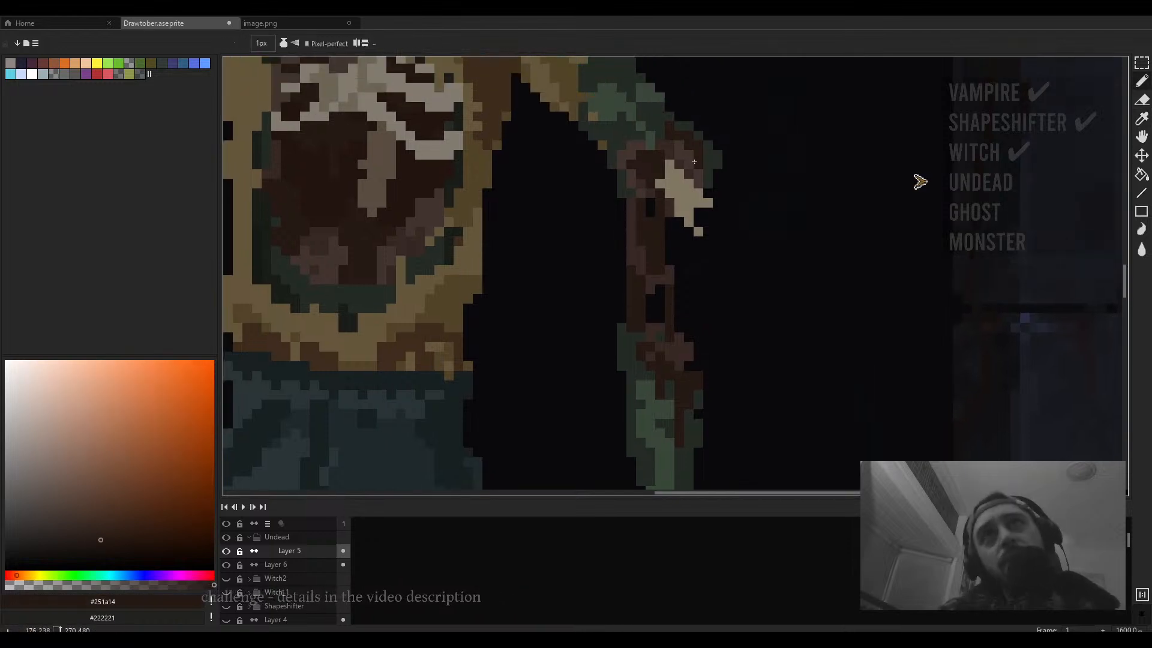
pyautogui.scroll(-6, 681, 161)
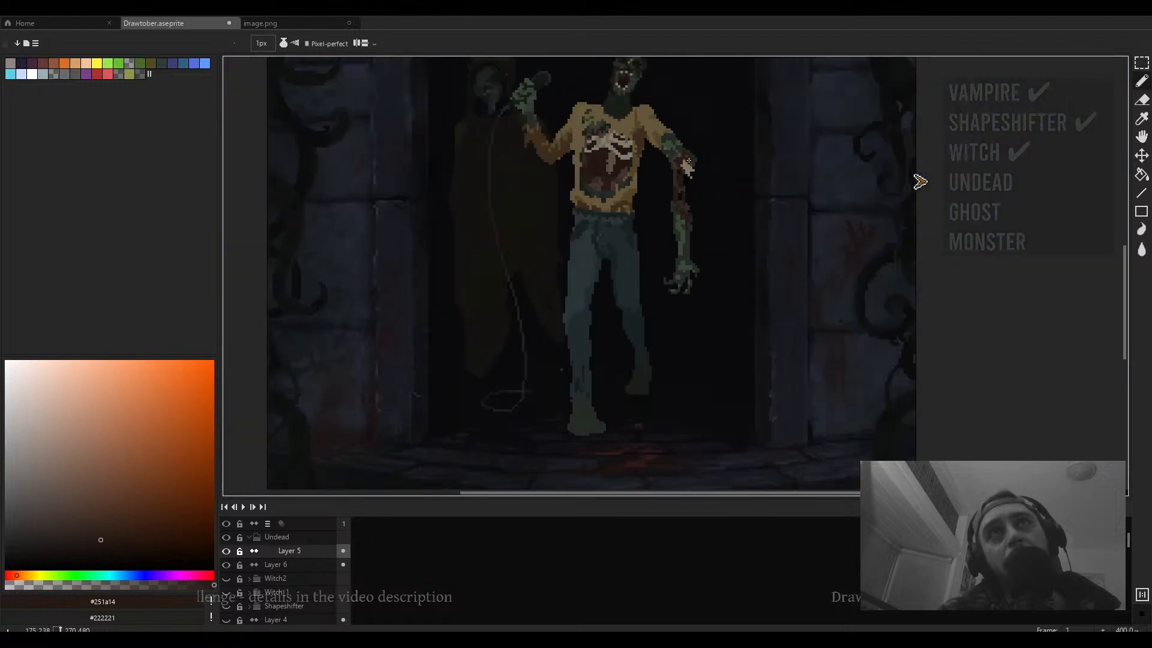
pyautogui.scroll(4, 686, 170)
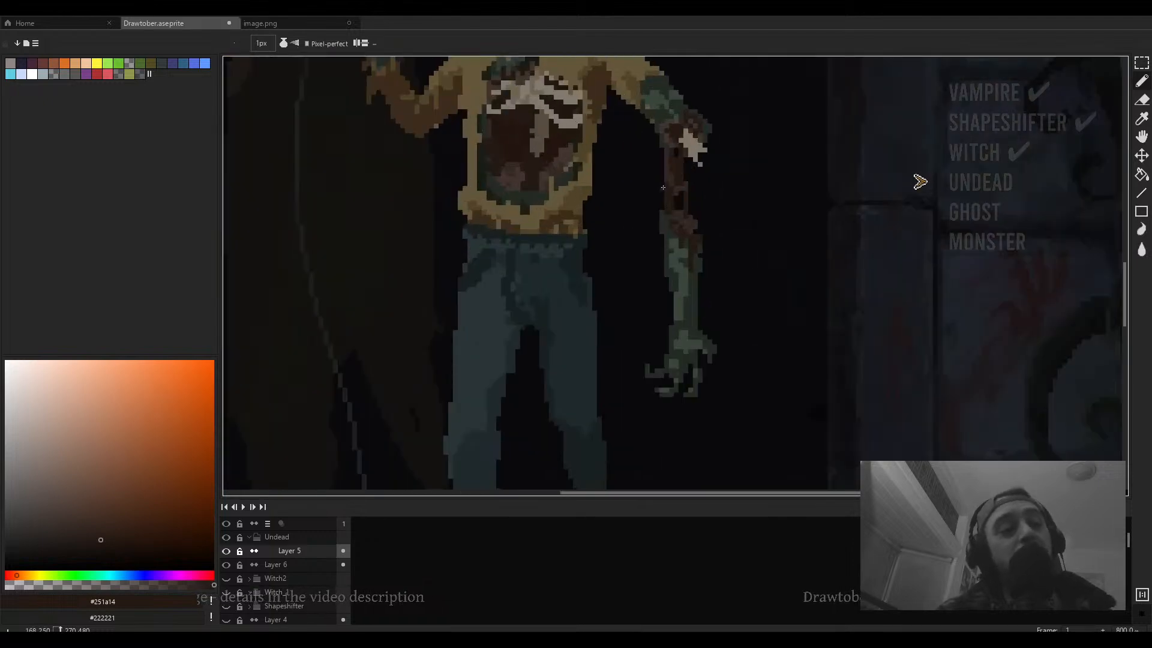
# - Sample a brown from the lowered forearm, darken it slightly, and paint a pixel on the forearm
pyautogui.scroll(3, 670, 201)
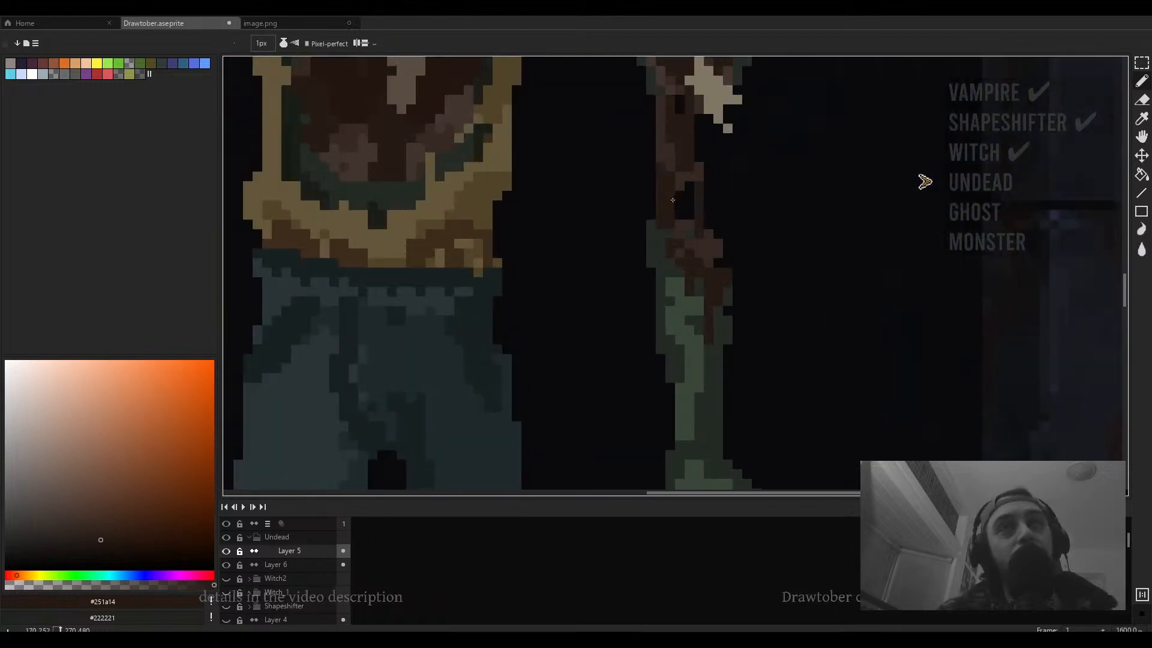
pyautogui.keyDown('alt'); pyautogui.click(699, 242); pyautogui.keyUp('alt')
pyautogui.moveTo(89, 527); pyautogui.dragTo(87, 518)
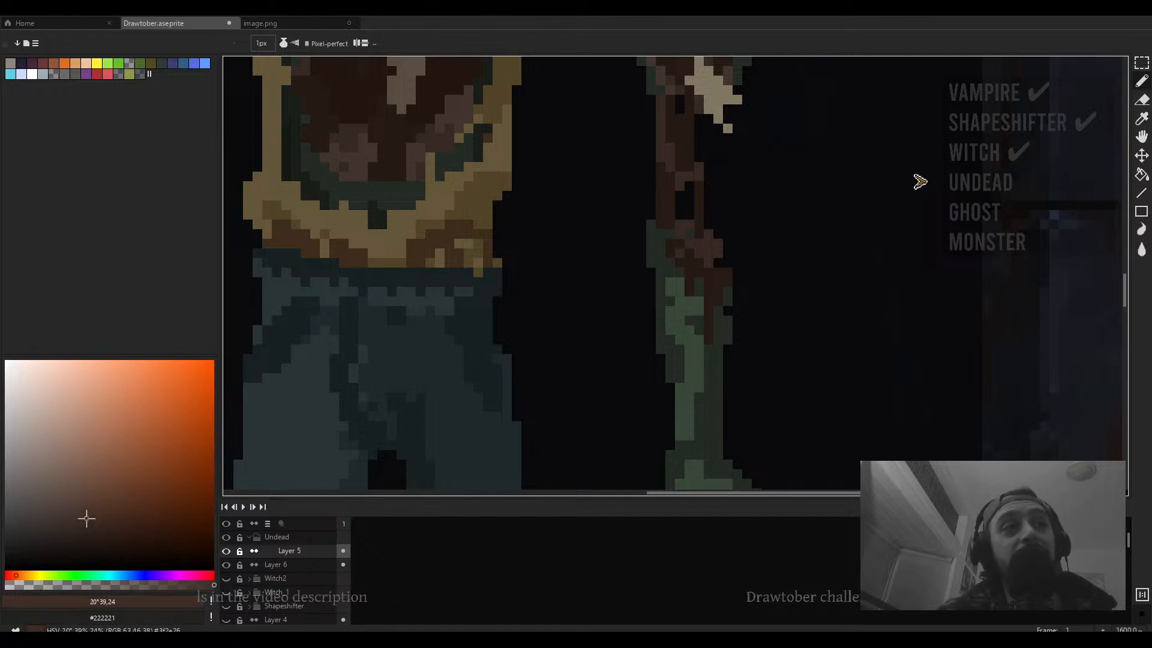
pyautogui.click(730, 275)
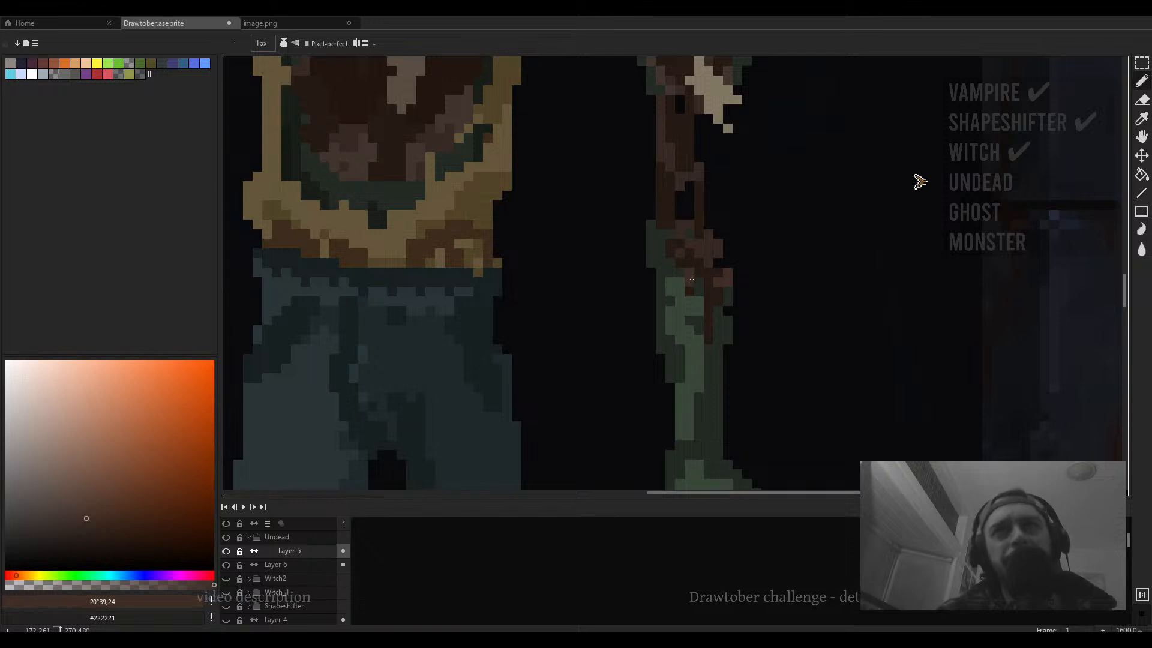
# - Examine the undead figure's sweater, ribcage and arms at different zoom levels
pyautogui.scroll(-4, 686, 285)
pyautogui.scroll(3, 550, 239)
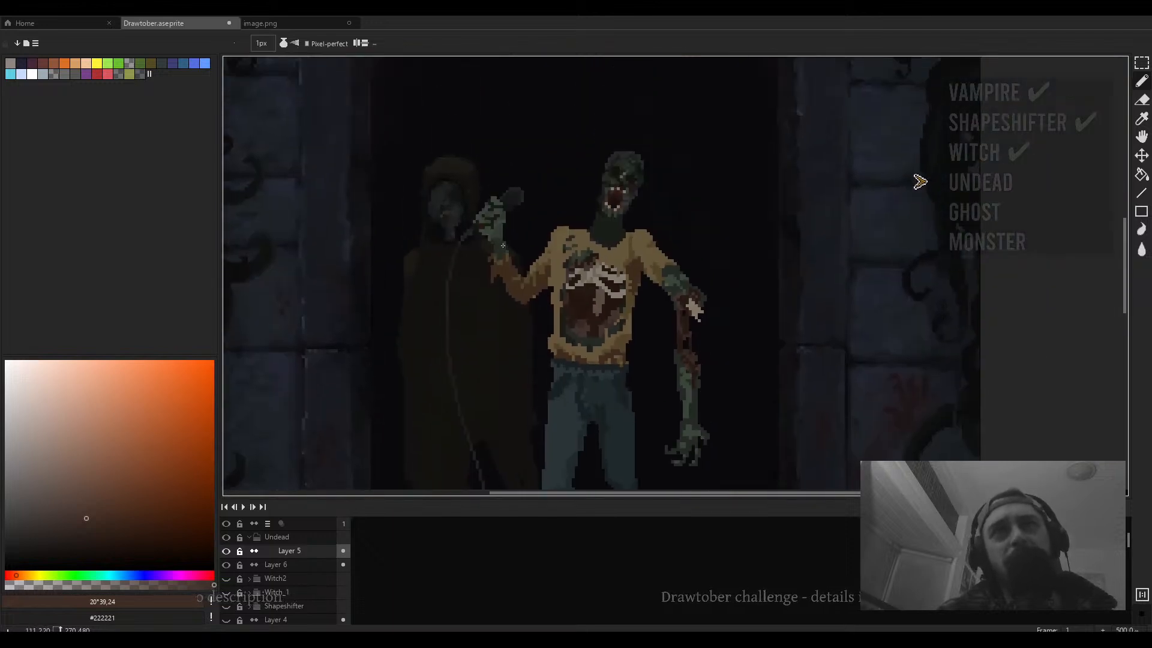
pyautogui.scroll(5, 633, 272)
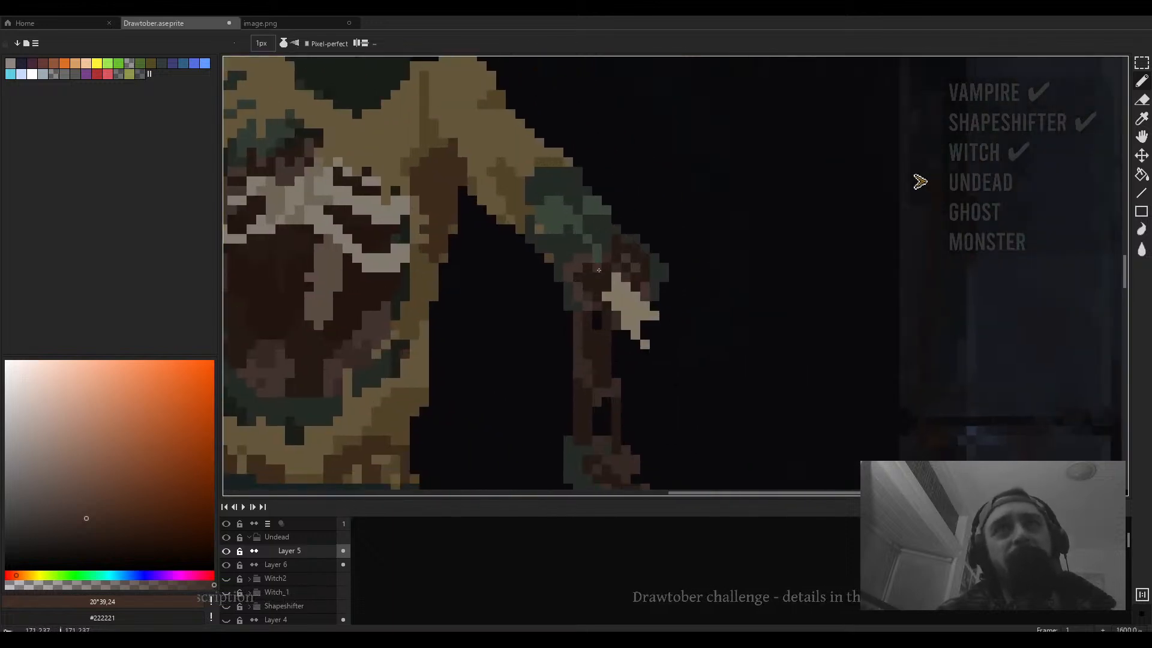
pyautogui.scroll(-3, 643, 267)
pyautogui.scroll(-4, 642, 270)
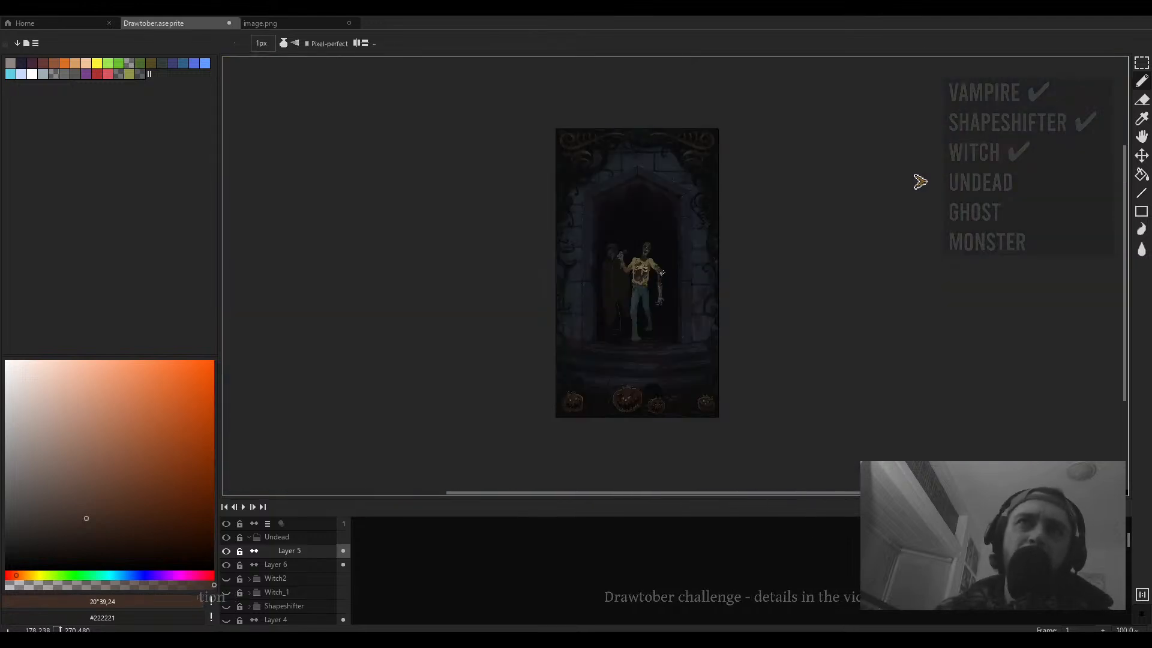
pyautogui.scroll(4, 640, 273)
pyautogui.scroll(4, 544, 278)
pyautogui.keyDown('alt'); pyautogui.click(537, 297); pyautogui.keyUp('alt')
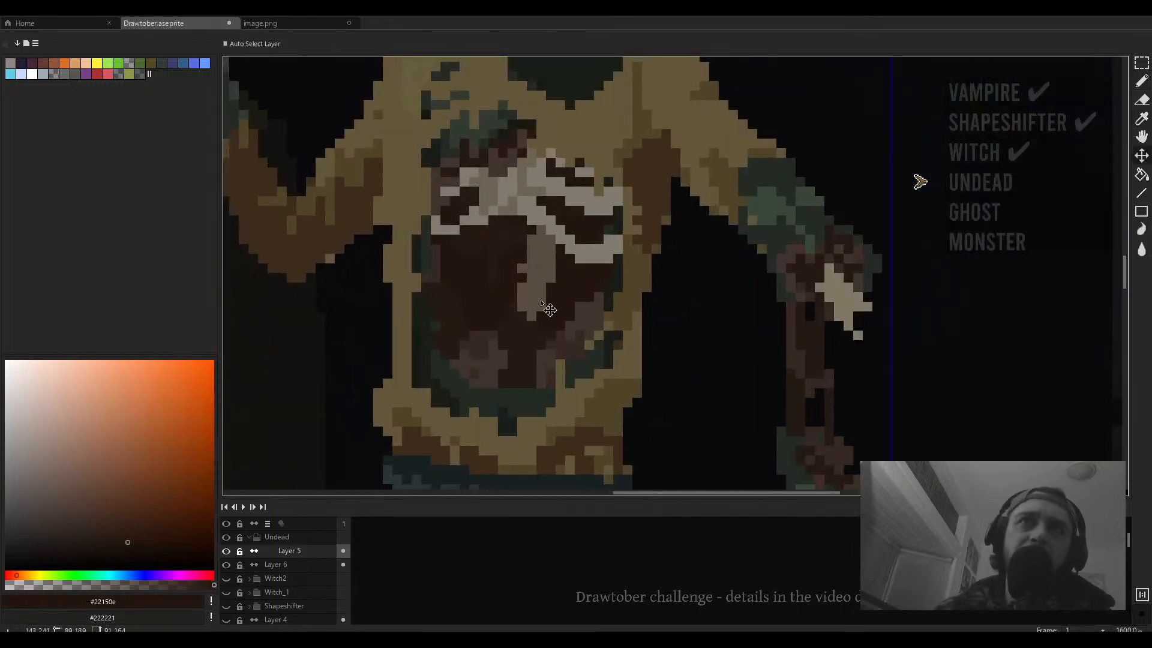
pyautogui.press('+')
pyautogui.press('+')
pyautogui.scroll(-3, 534, 307)
pyautogui.scroll(2, 545, 258)
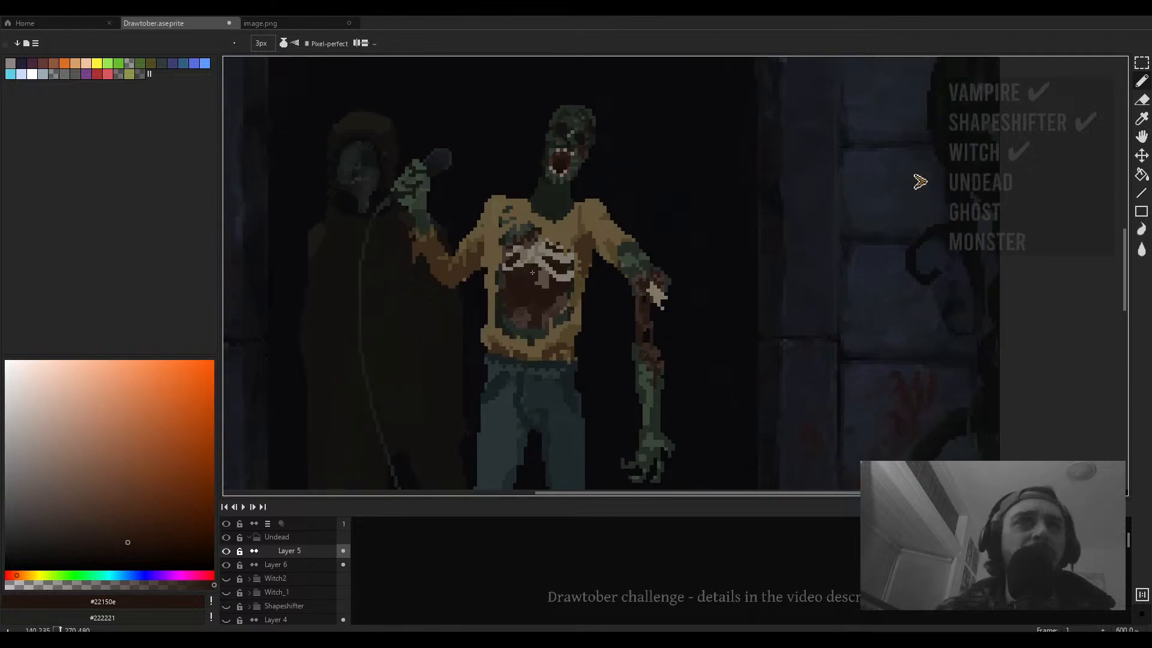
pyautogui.press('v')
pyautogui.press('b')
pyautogui.scroll(3, 547, 243)
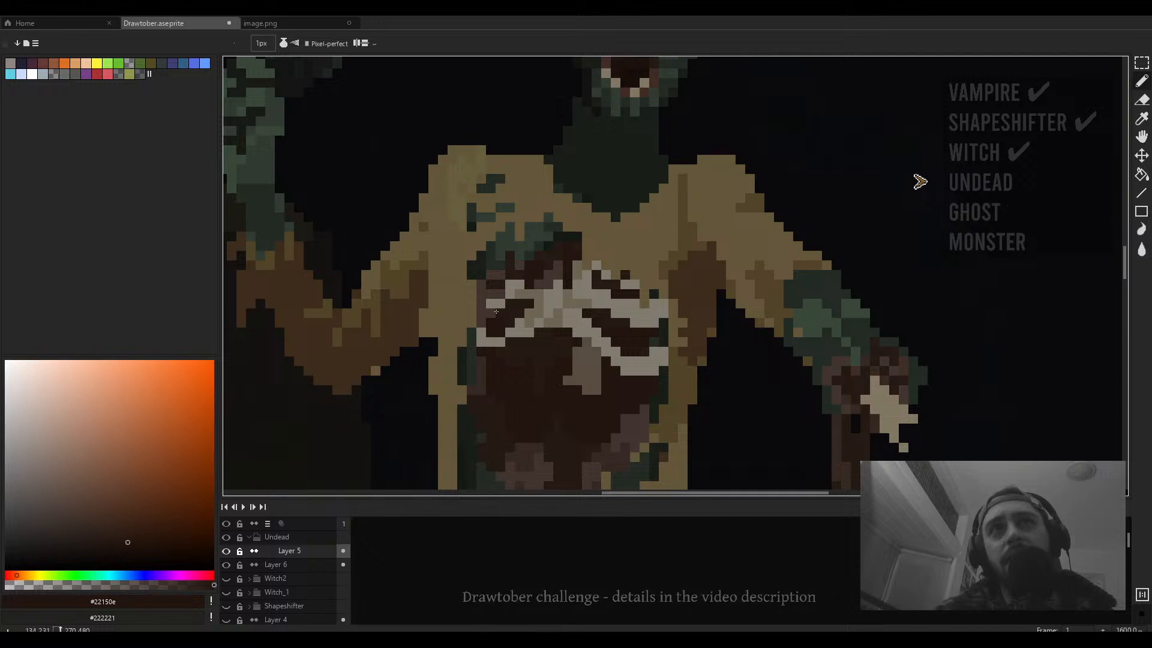
pyautogui.scroll(-3, 517, 326)
pyautogui.scroll(3, 518, 324)
# - Sample the pale bone color from the ribs and touch up pixels on the exposed ribcage
pyautogui.press('i')
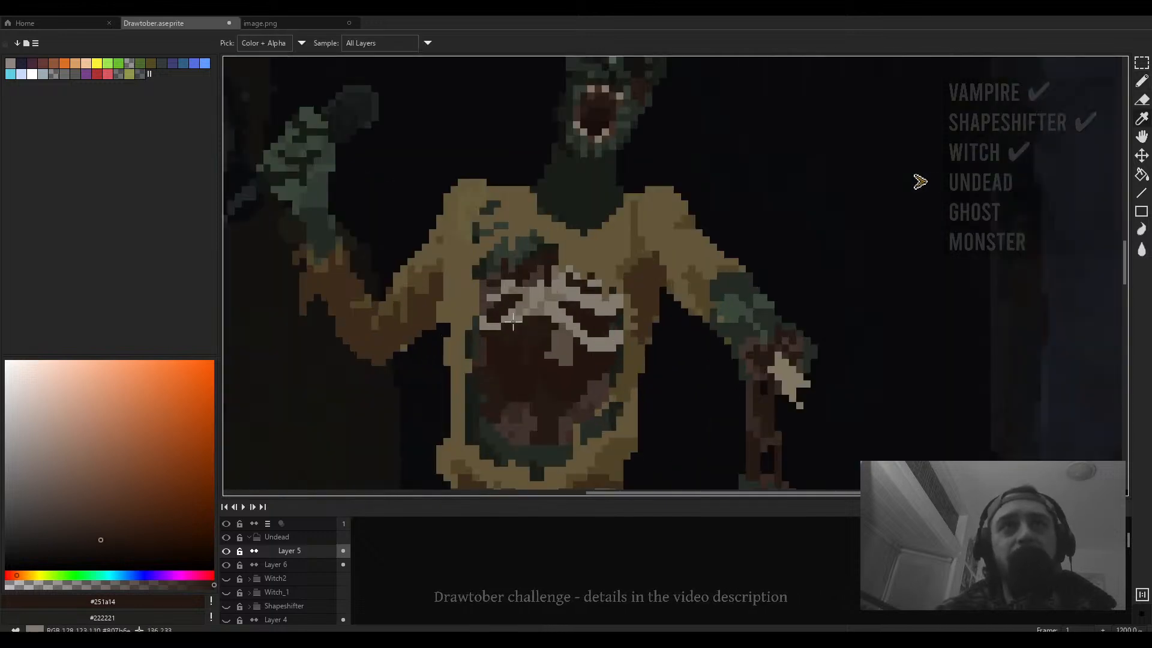
pyautogui.click(520, 310)
pyautogui.click(520, 312)
pyautogui.press('b')
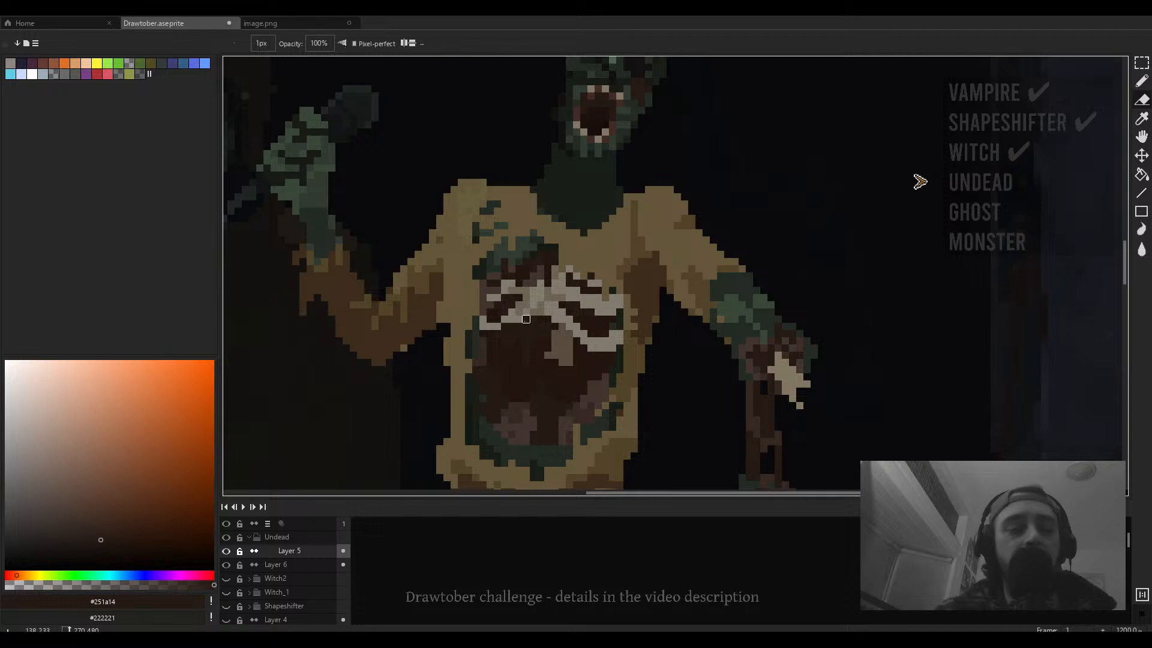
pyautogui.press('i')
pyautogui.click(520, 311)
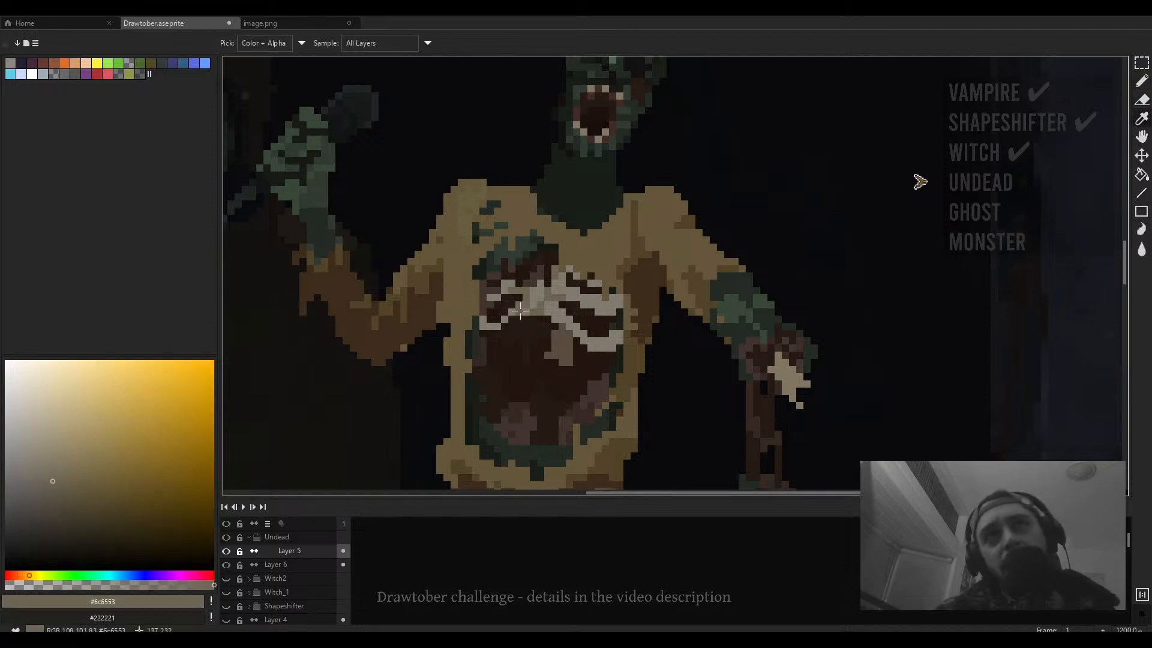
pyautogui.press('b')
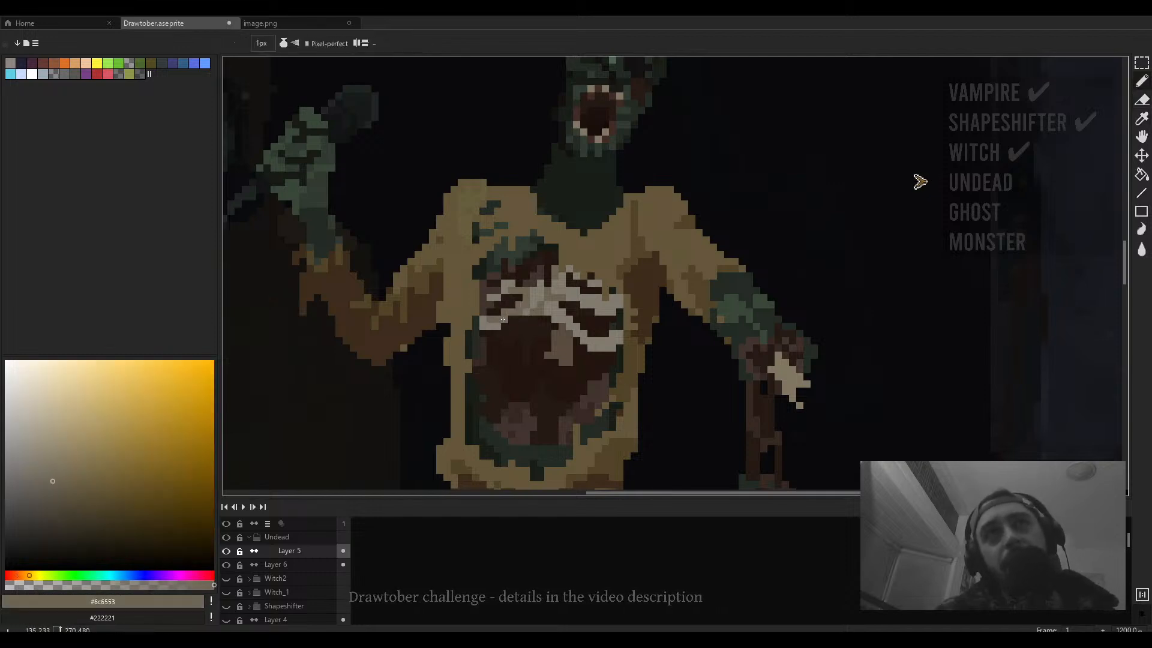
pyautogui.keyDown('alt'); pyautogui.click(516, 332); pyautogui.keyUp('alt')
pyautogui.keyDown('alt'); pyautogui.click(591, 356); pyautogui.keyUp('alt')
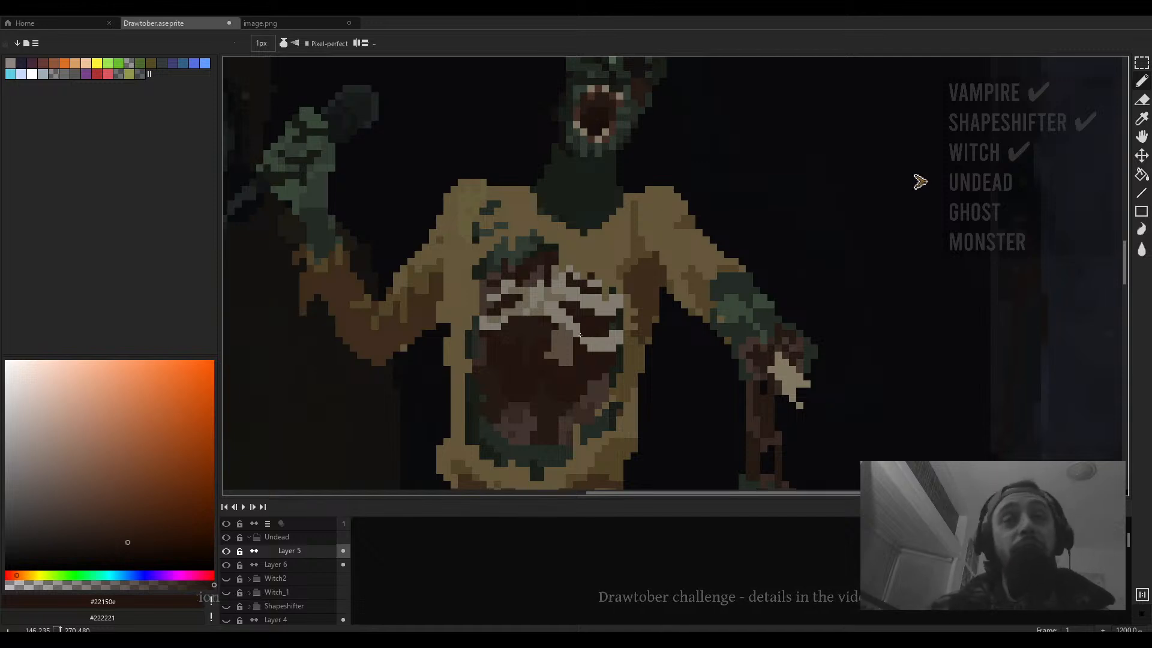
# - Paint dark brown pixels along the sweater's lower edge and undo the last stroke
pyautogui.scroll(-5, 491, 334)
pyautogui.scroll(8, 539, 376)
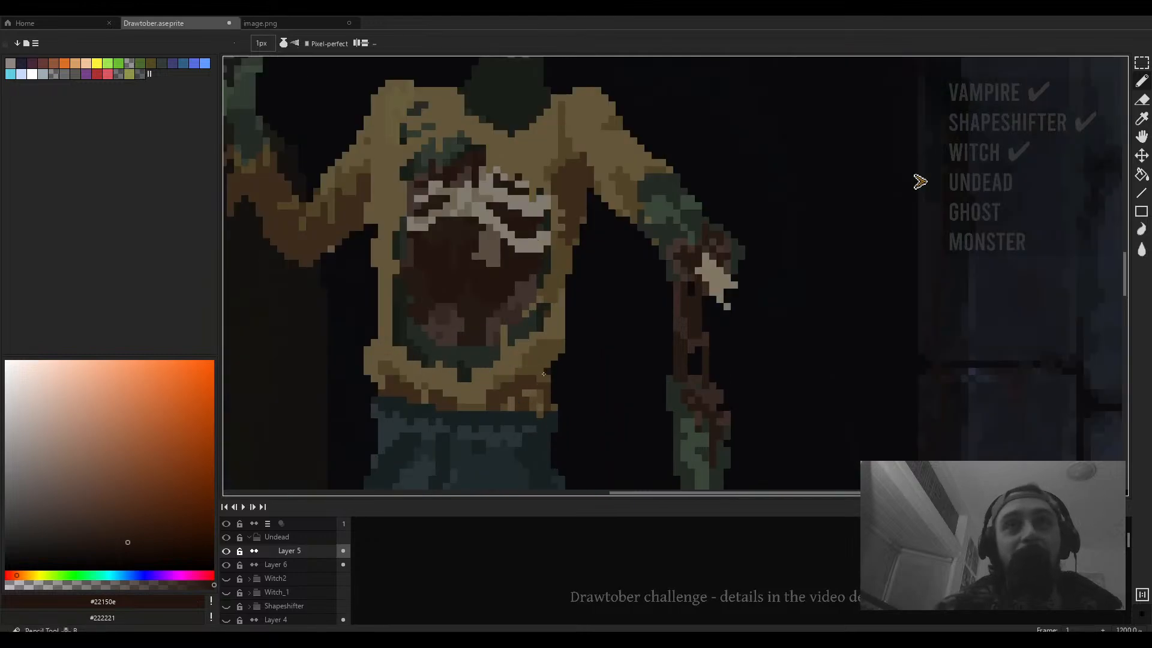
pyautogui.keyDown('alt'); pyautogui.click(542, 376); pyautogui.keyUp('alt')
pyautogui.click(578, 364)
pyautogui.moveTo(574, 348)
pyautogui.mouseDown()
pyautogui.moveTo(572, 400)
pyautogui.moveTo(587, 329)
pyautogui.mouseUp()
pyautogui.click(585, 363)
pyautogui.scroll(-6, 584, 363)
pyautogui.scroll(5, 583, 363)
pyautogui.keyDown('alt'); pyautogui.click(589, 366); pyautogui.keyUp('alt')
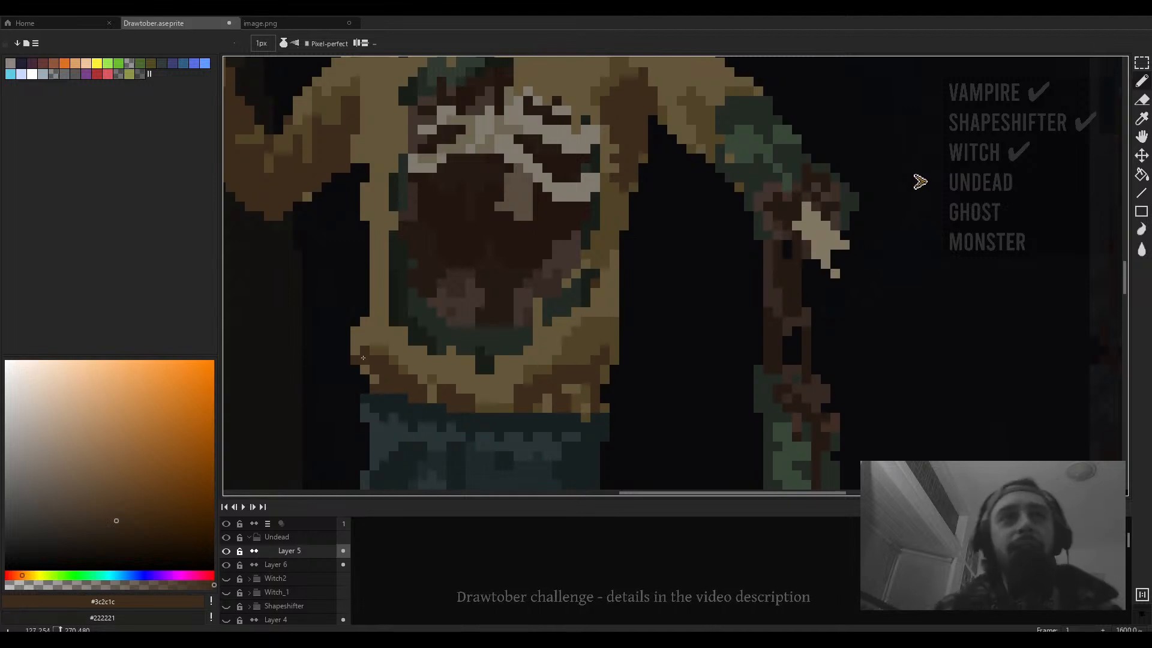
pyautogui.hotkey('ctrl', 'z')
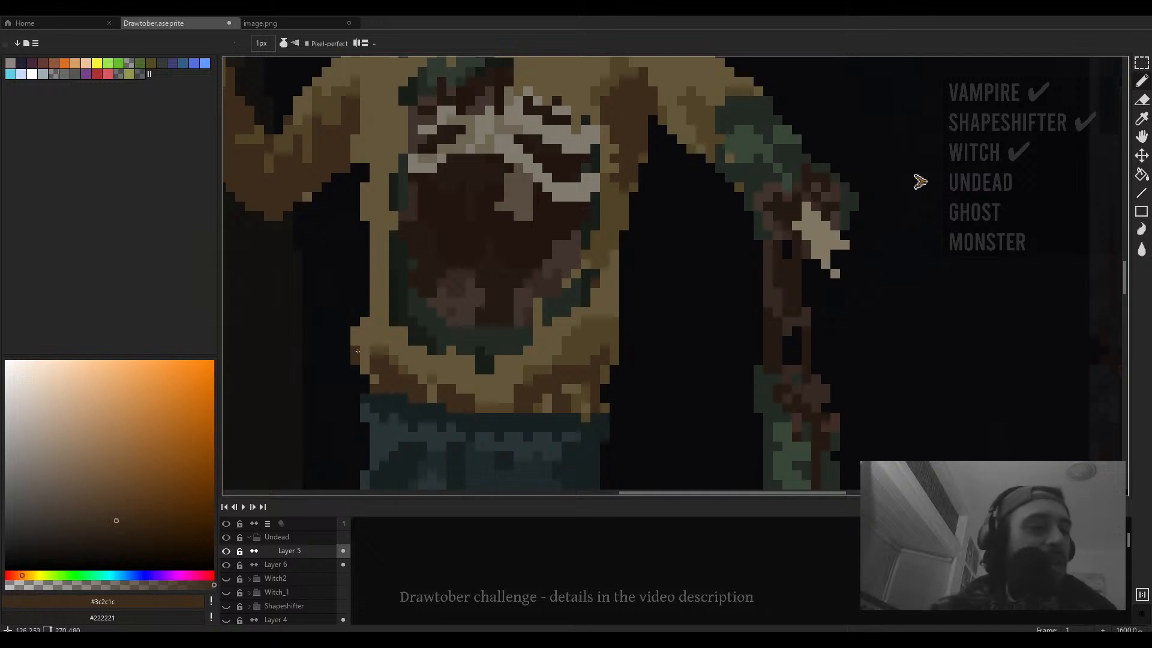
# - Add a brown pixel at the sweater's lower left hem
pyautogui.scroll(-4, 358, 351)
pyautogui.scroll(5, 466, 372)
pyautogui.keyDown('alt'); pyautogui.click(466, 372); pyautogui.keyUp('alt')
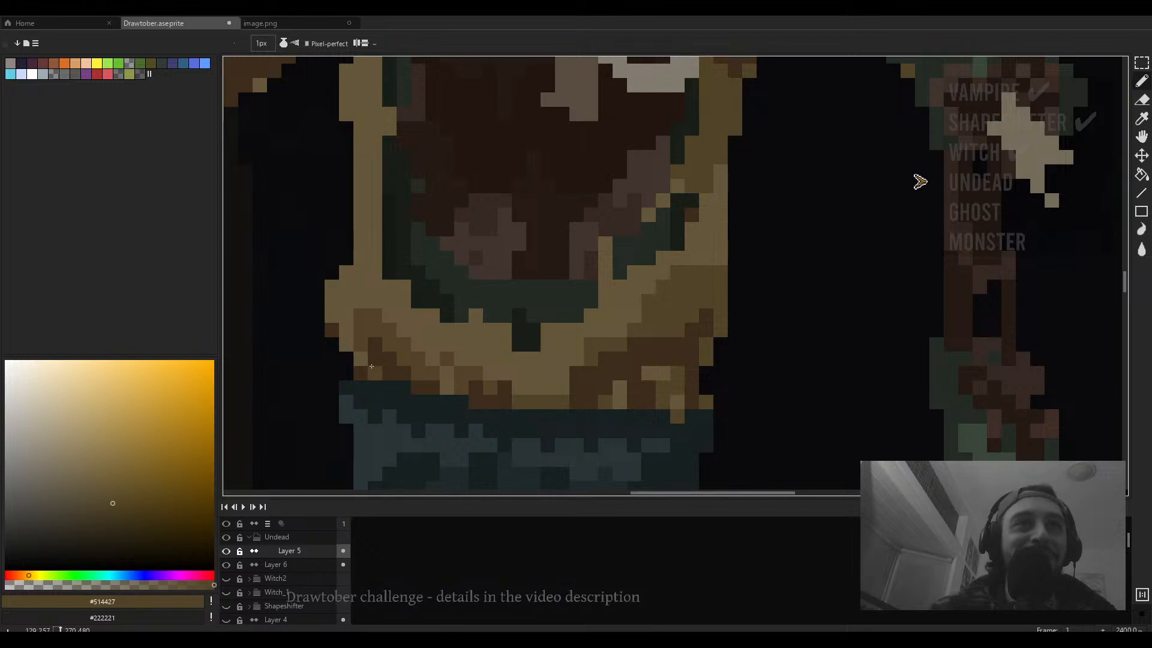
pyautogui.scroll(-4, 372, 360)
pyautogui.scroll(3, 445, 371)
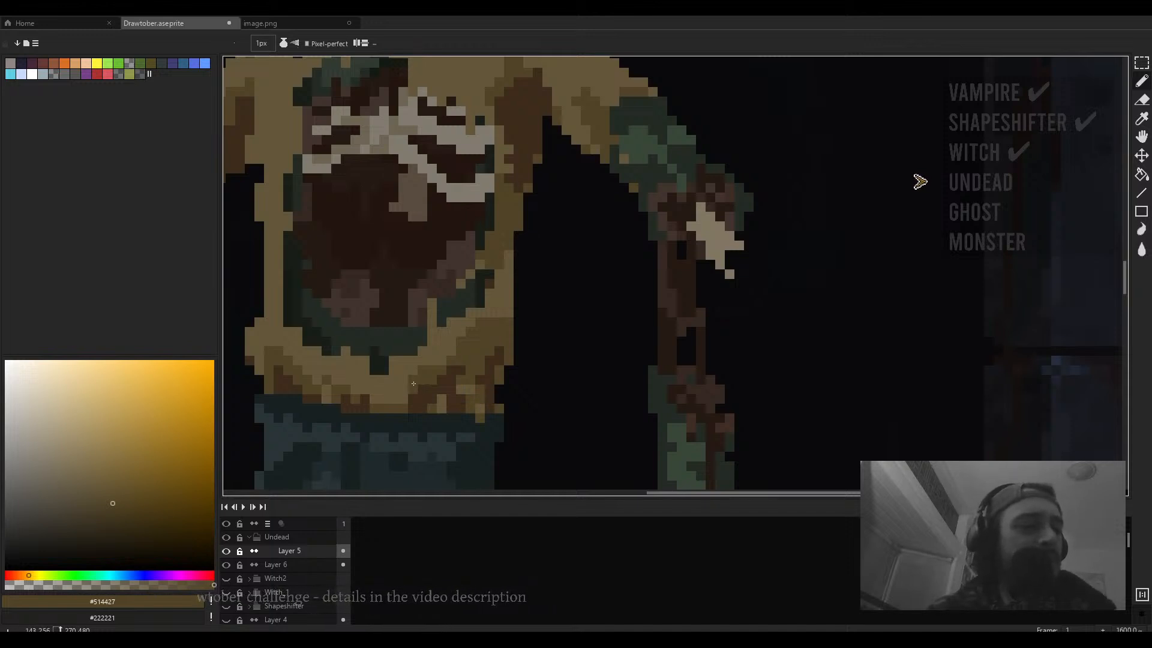
pyautogui.scroll(-3, 411, 383)
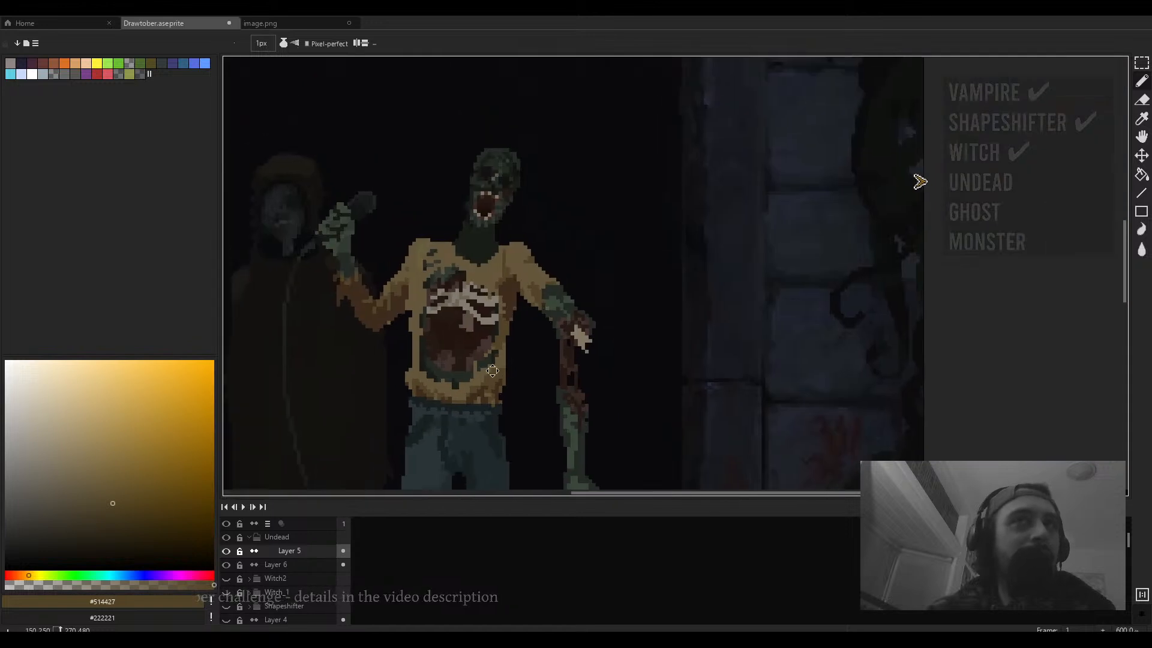
# - Undo the outlines sketched above the undead's head
pyautogui.scroll(1, 498, 172)
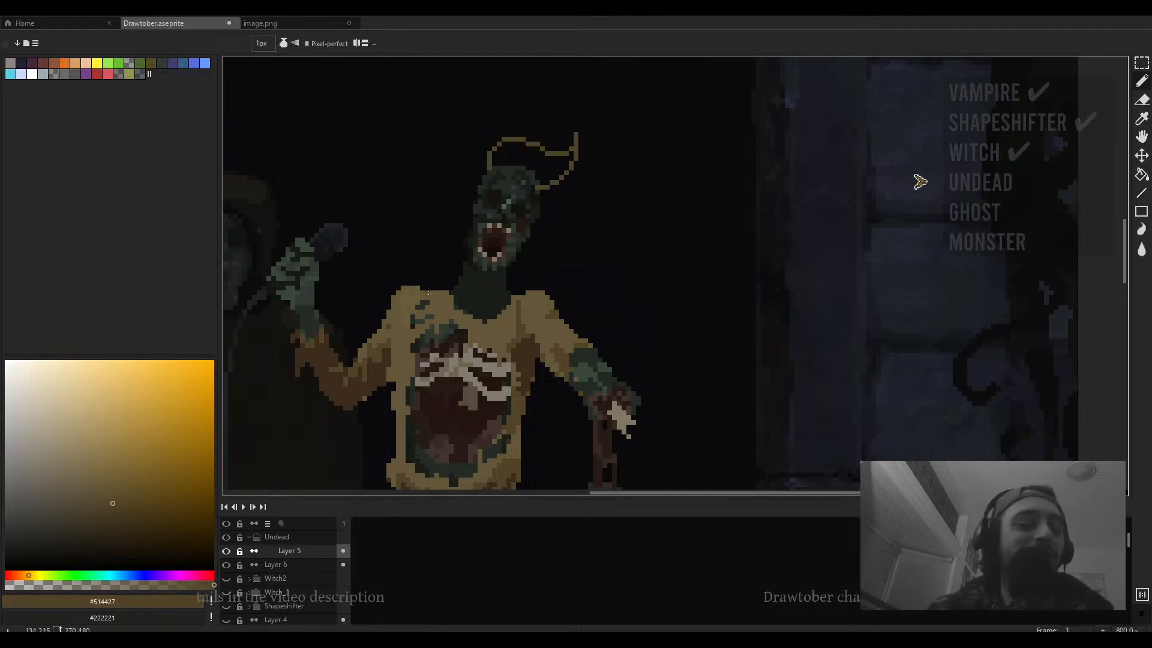
pyautogui.hotkey('ctrl', 'z')
pyautogui.scroll(3, 441, 254)
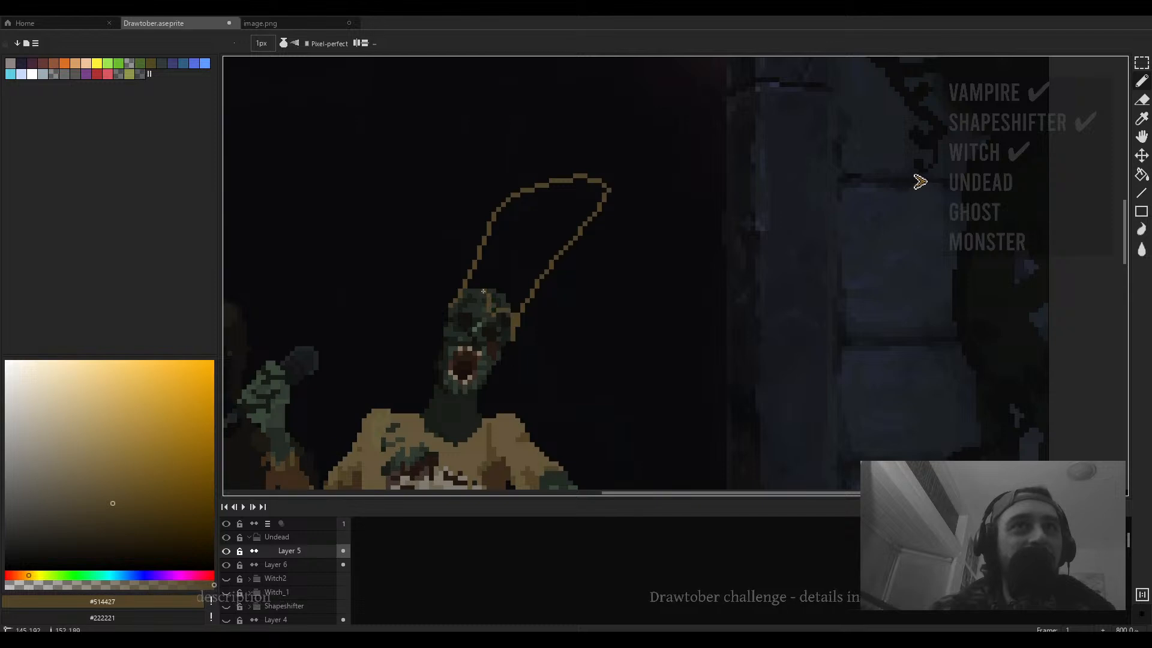
pyautogui.scroll(-5, 485, 302)
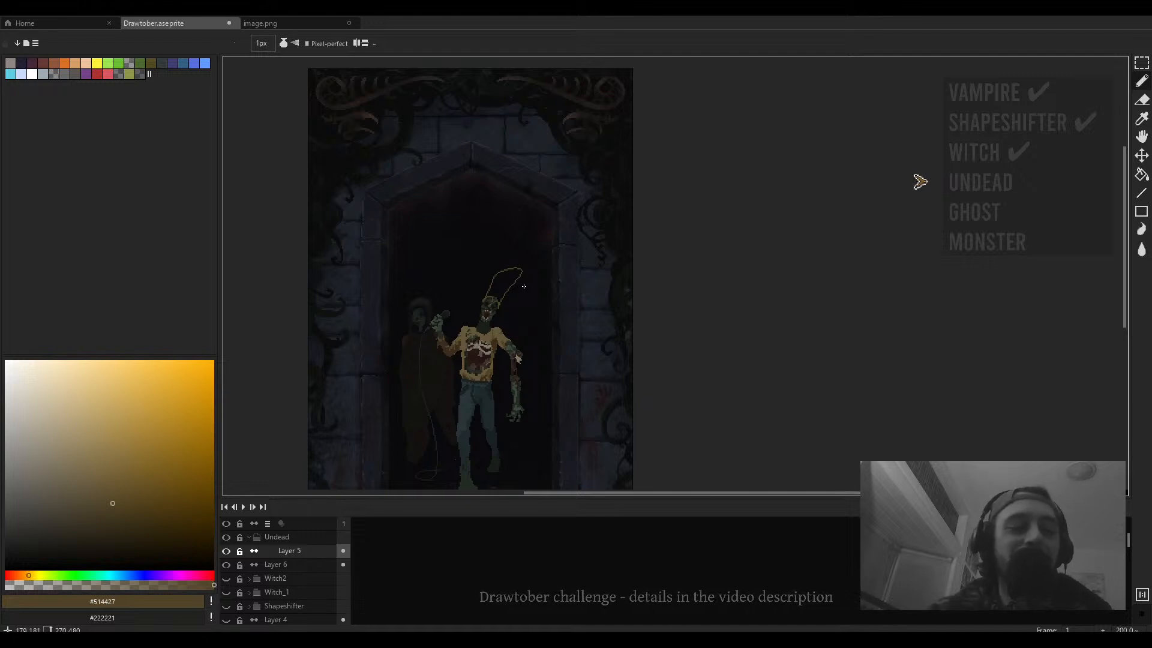
pyautogui.scroll(1, 504, 279)
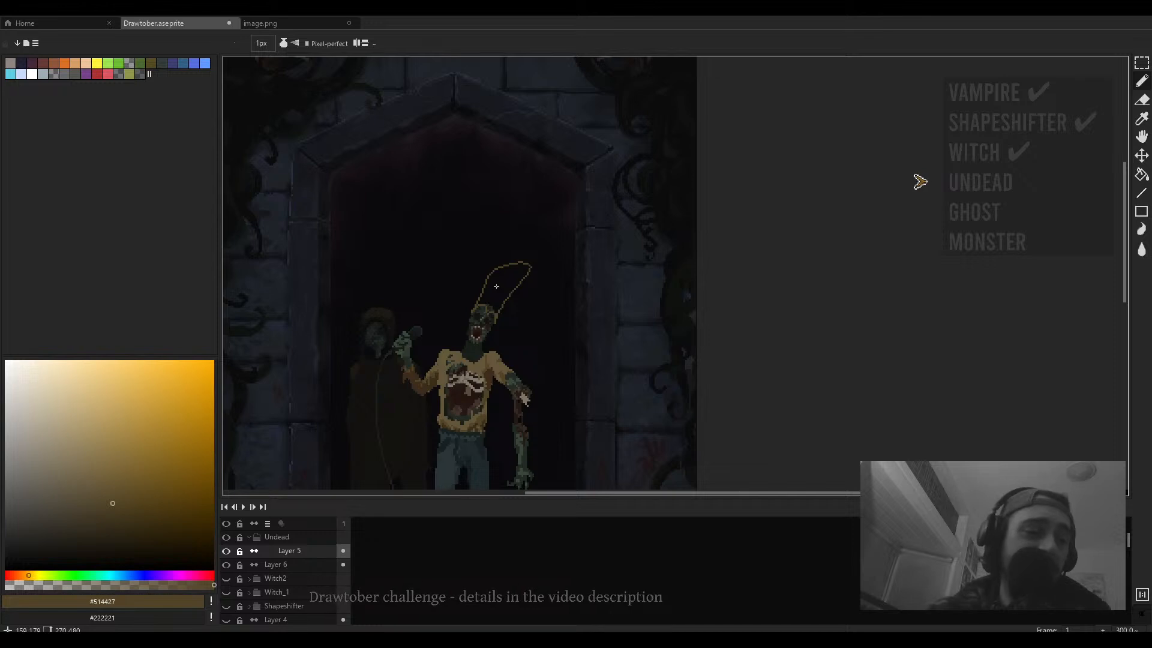
pyautogui.hotkey('ctrl', 'z')
pyautogui.hotkey('ctrl', 'z')
pyautogui.scroll(3, 468, 346)
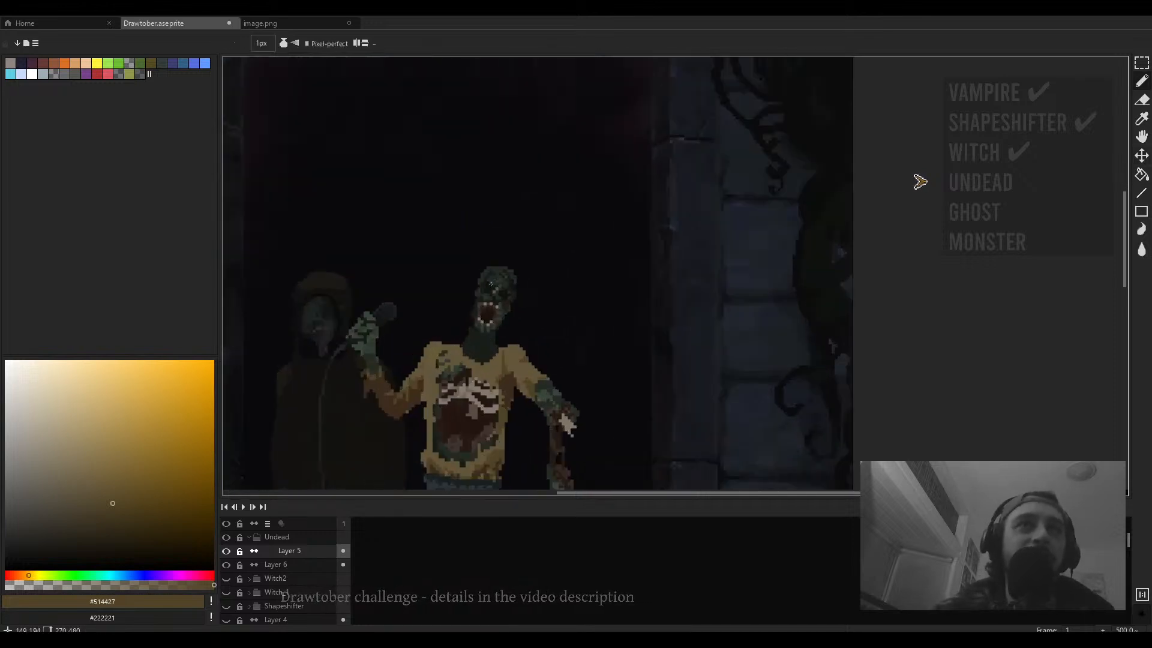
pyautogui.scroll(1, 489, 288)
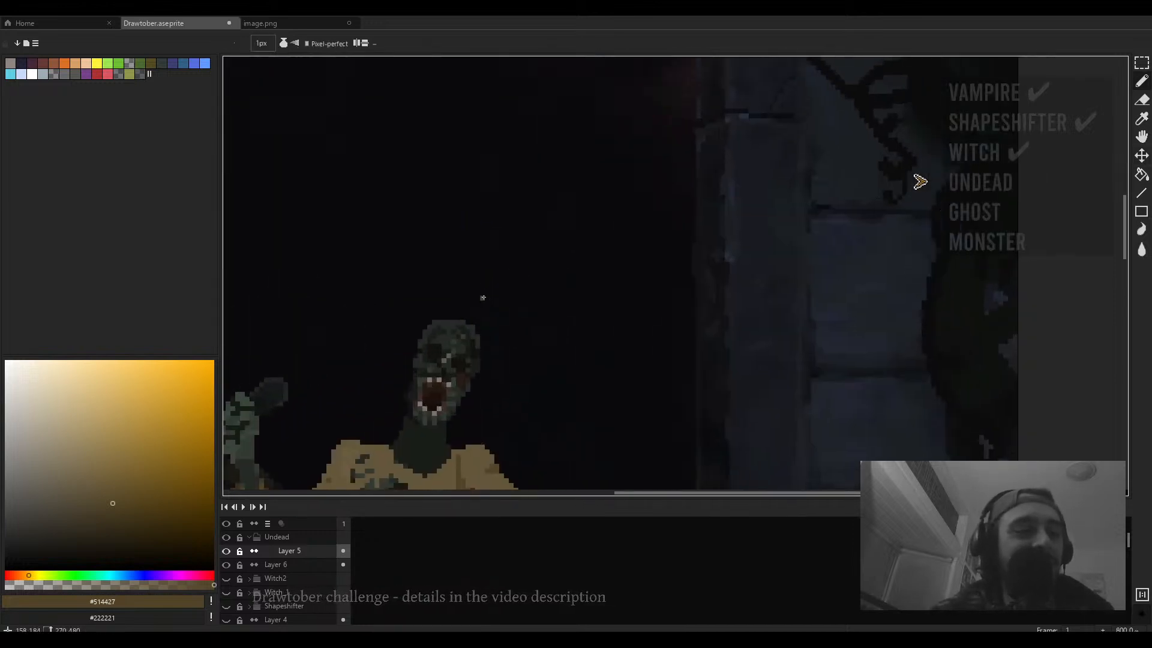
pyautogui.scroll(-1, 482, 297)
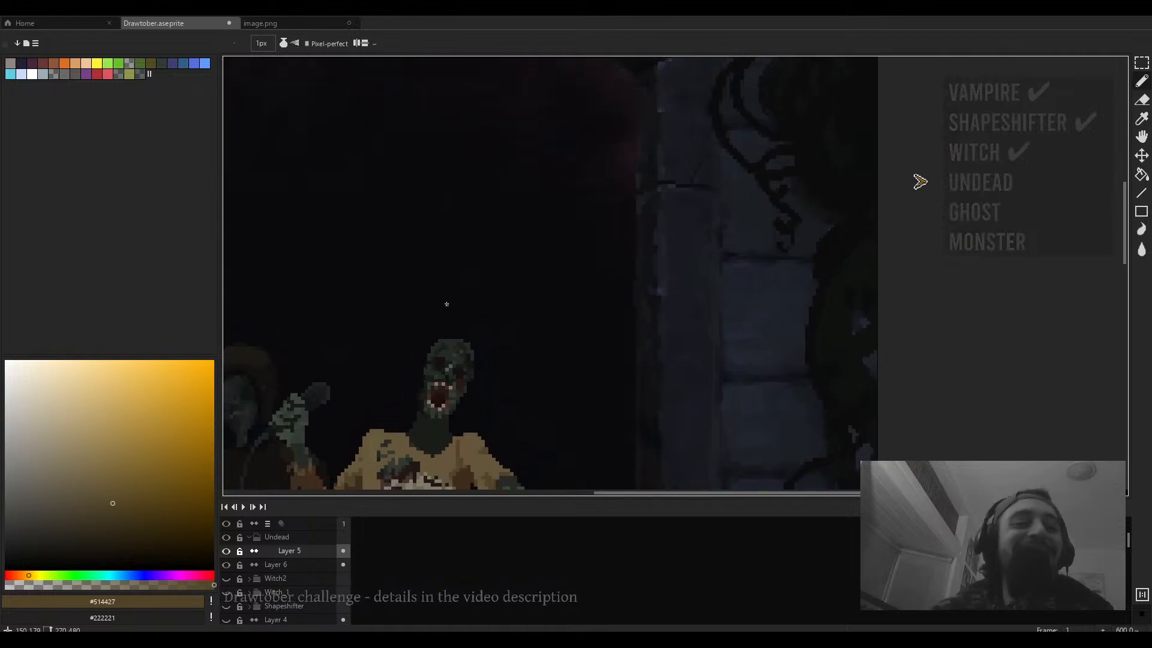
# - Draw a diagonal line rising from the undead's head as the edge of a hat, undoing the extra strokes
pyautogui.moveTo(436, 343)
pyautogui.mouseDown()
pyautogui.moveTo(468, 277)
pyautogui.moveTo(532, 262)
pyautogui.moveTo(540, 282)
pyautogui.moveTo(483, 358)
pyautogui.mouseUp()
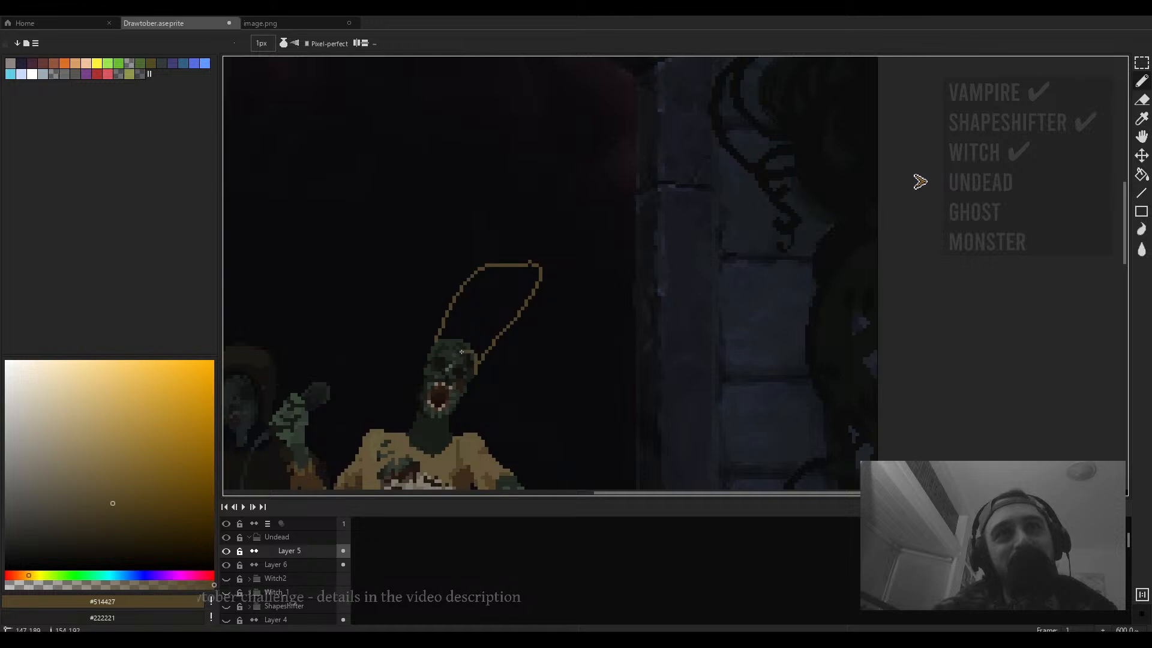
pyautogui.hotkey('ctrl', 'z')
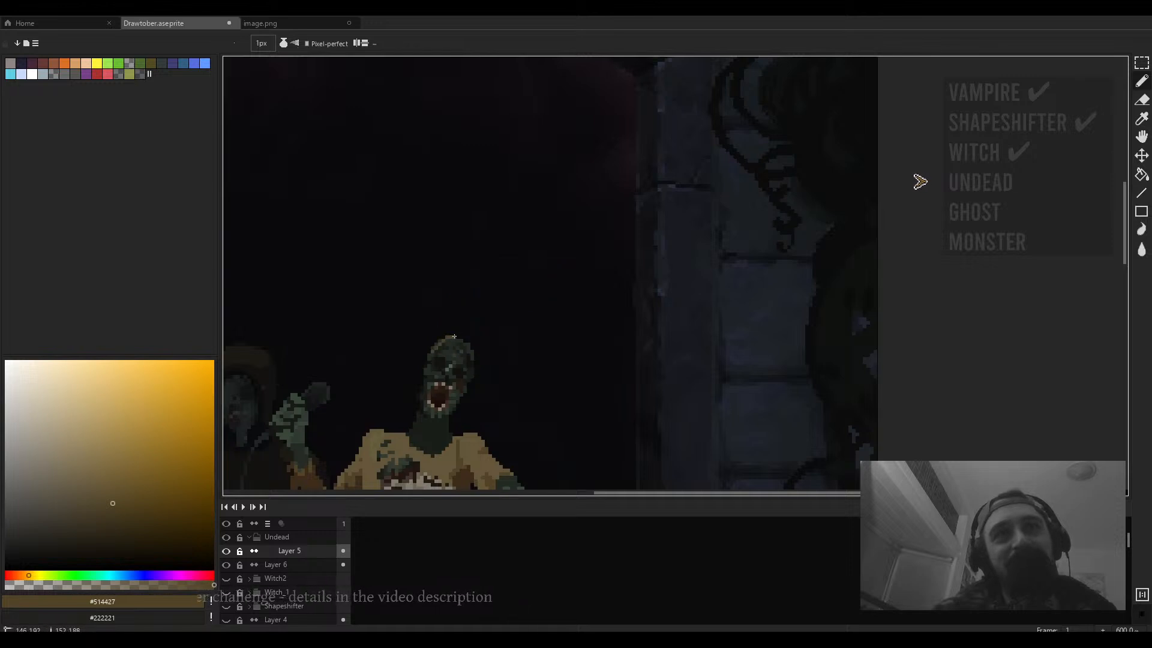
pyautogui.moveTo(470, 376); pyautogui.dragTo(550, 276)
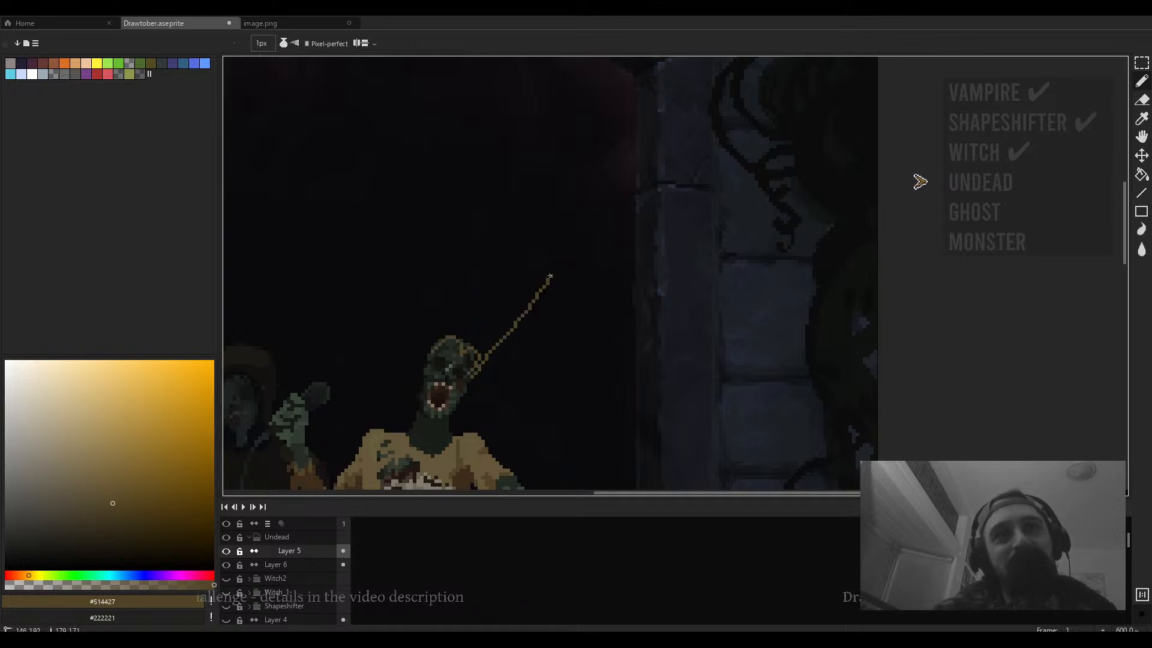
pyautogui.moveTo(461, 296); pyautogui.dragTo(556, 278)
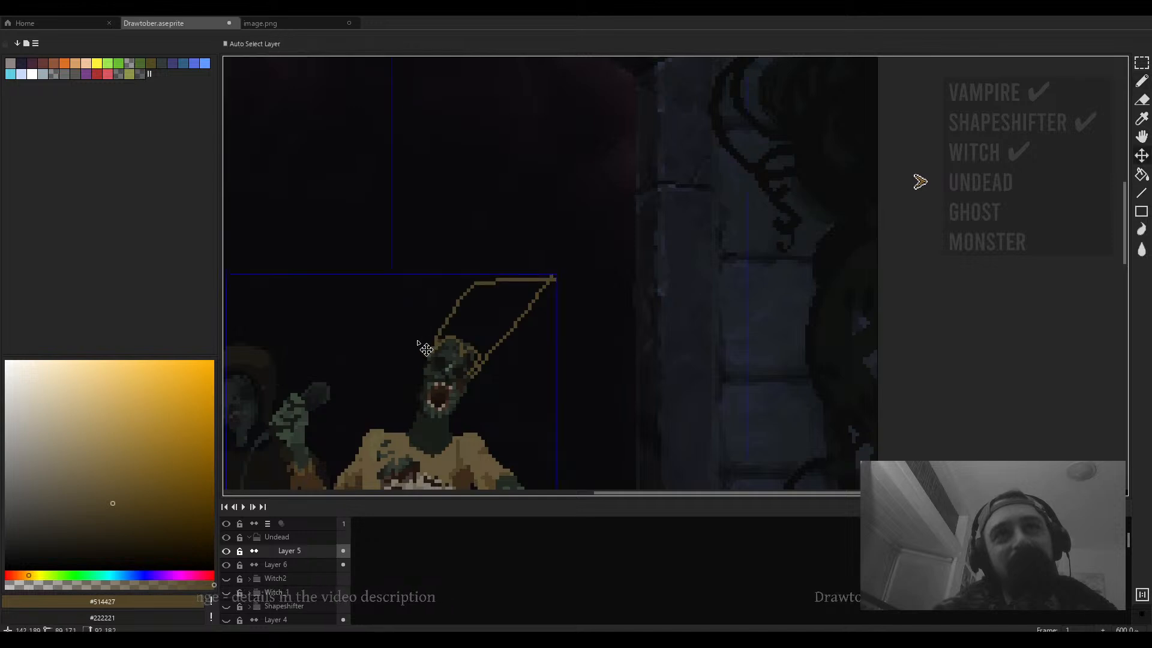
pyautogui.hotkey('ctrl', 'z')
pyautogui.moveTo(431, 353)
pyautogui.mouseDown()
pyautogui.moveTo(481, 279)
pyautogui.moveTo(555, 260)
pyautogui.moveTo(591, 267)
pyautogui.mouseUp()
pyautogui.hotkey('ctrl', 'z')
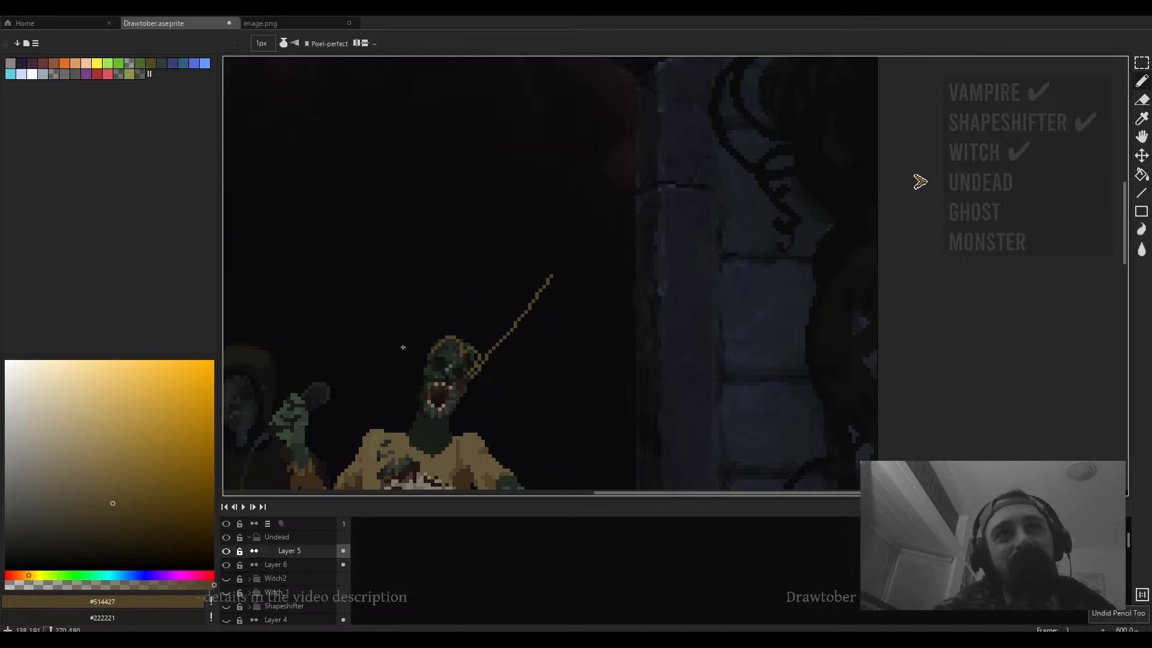
# - Complete the tall hat outline above the head and fill it with the brown #514427
pyautogui.moveTo(500, 265); pyautogui.dragTo(577, 265)
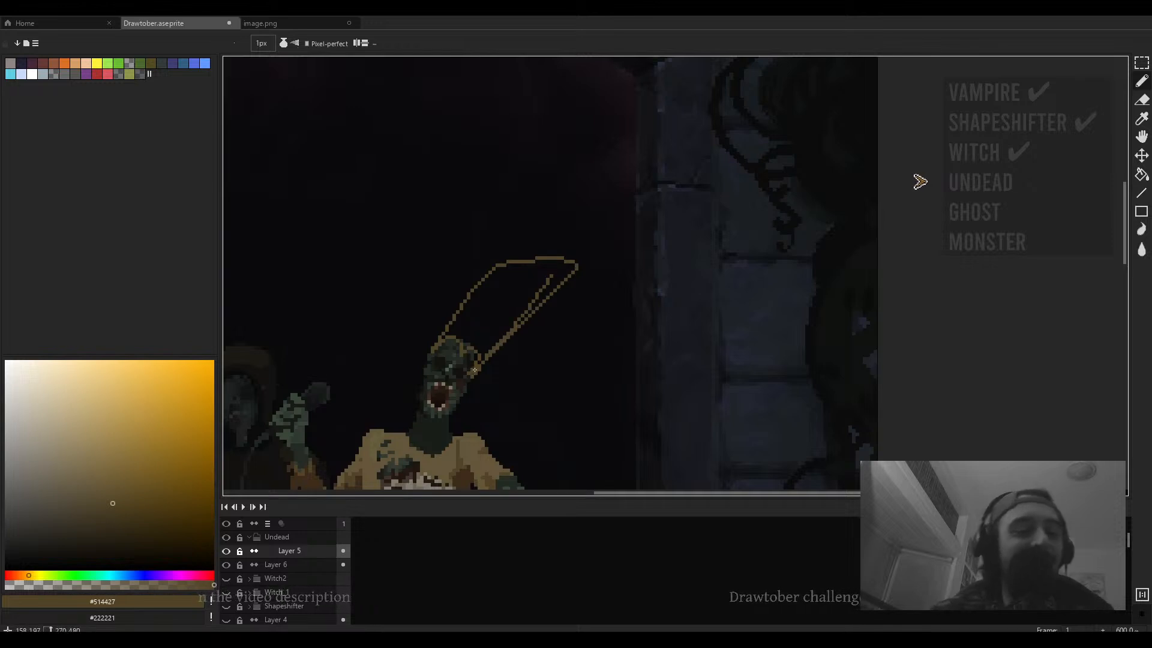
pyautogui.press('g')
pyautogui.click(503, 328)
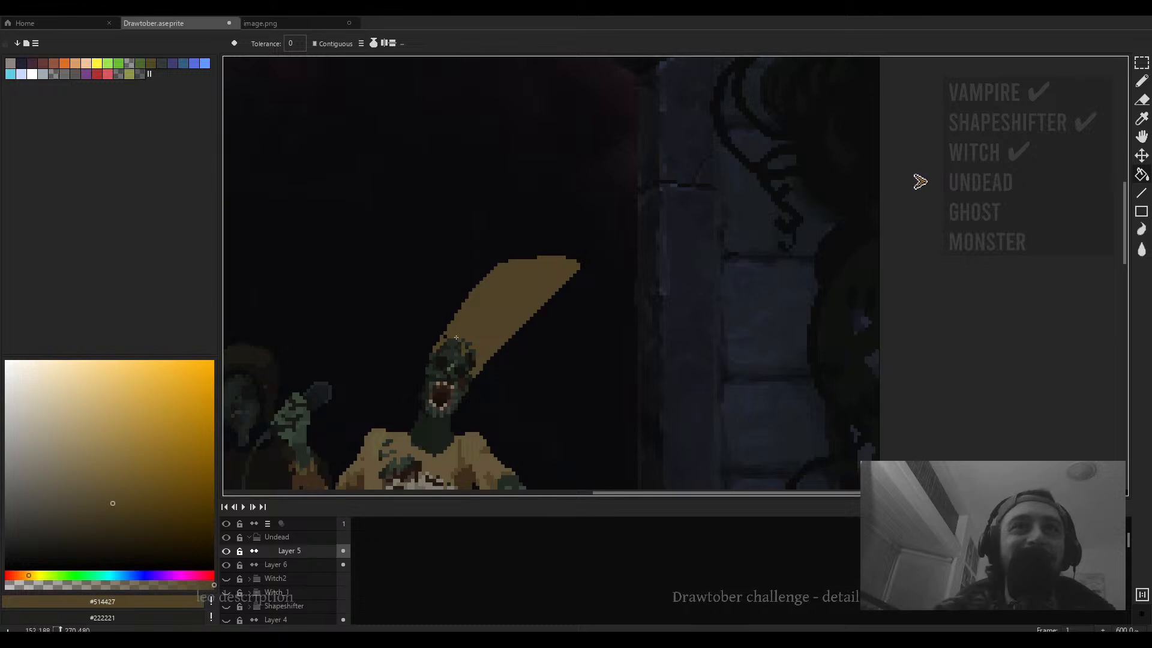
pyautogui.scroll(-6, 445, 335)
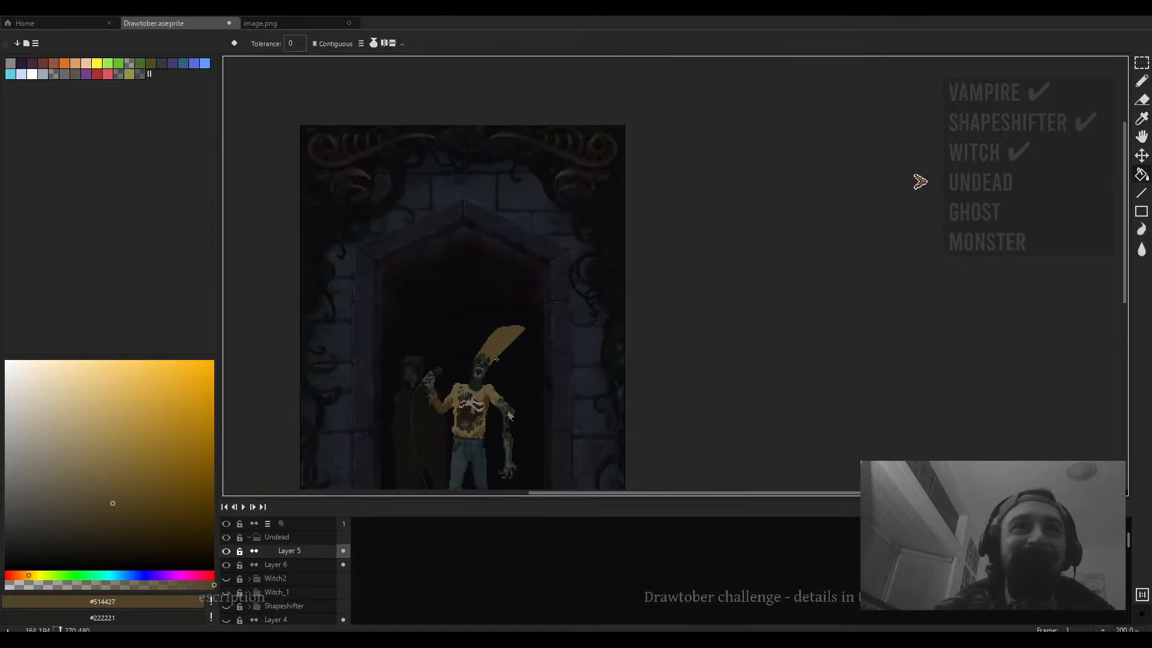
# - Select the undead's sweater and tall hat with the Magic Wand
pyautogui.scroll(3, 503, 326)
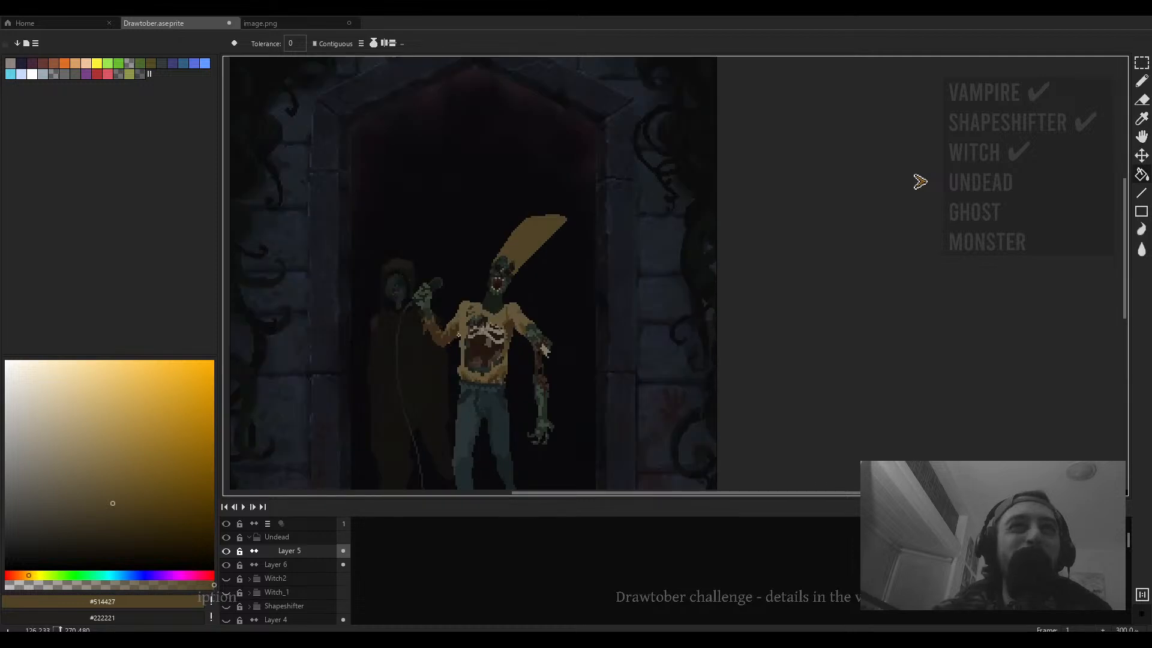
pyautogui.scroll(3, 480, 348)
pyautogui.press('w')
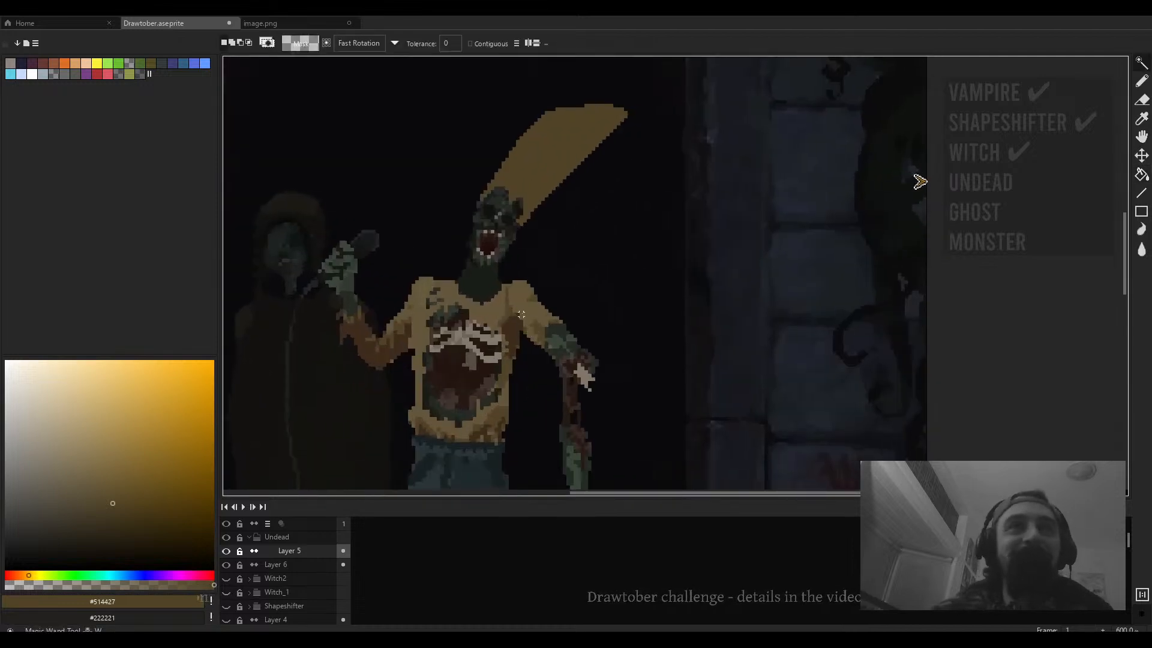
pyautogui.click(507, 315)
pyautogui.click(510, 322)
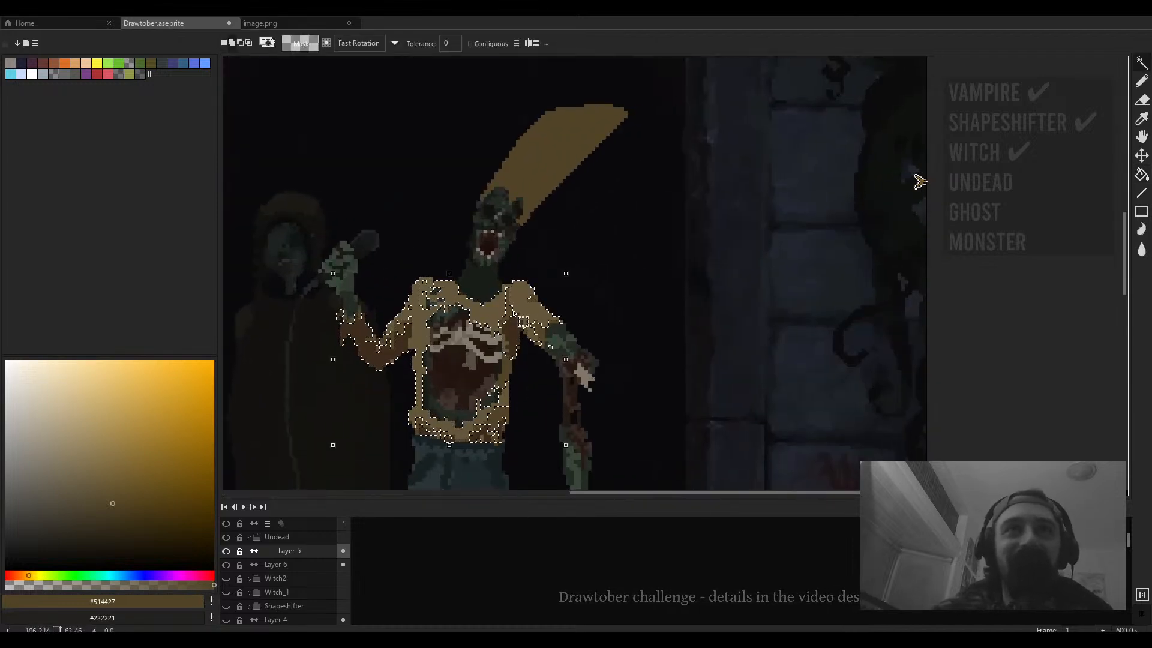
pyautogui.moveTo(560, 216); pyautogui.dragTo(562, 294)
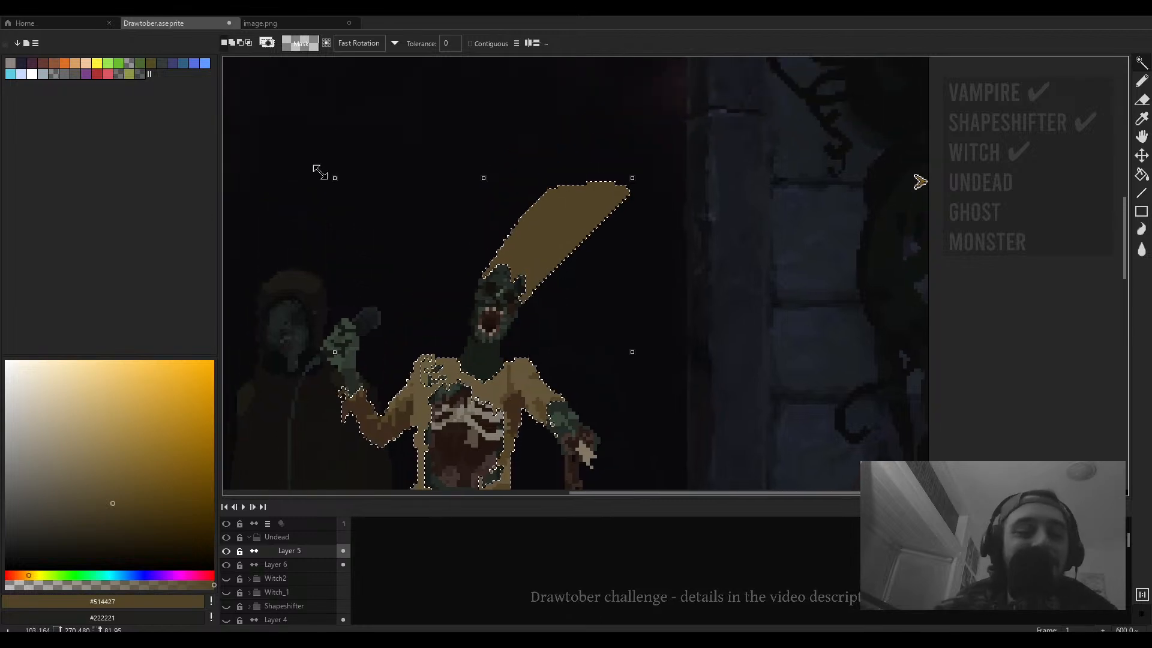
pyautogui.click(240, 42)
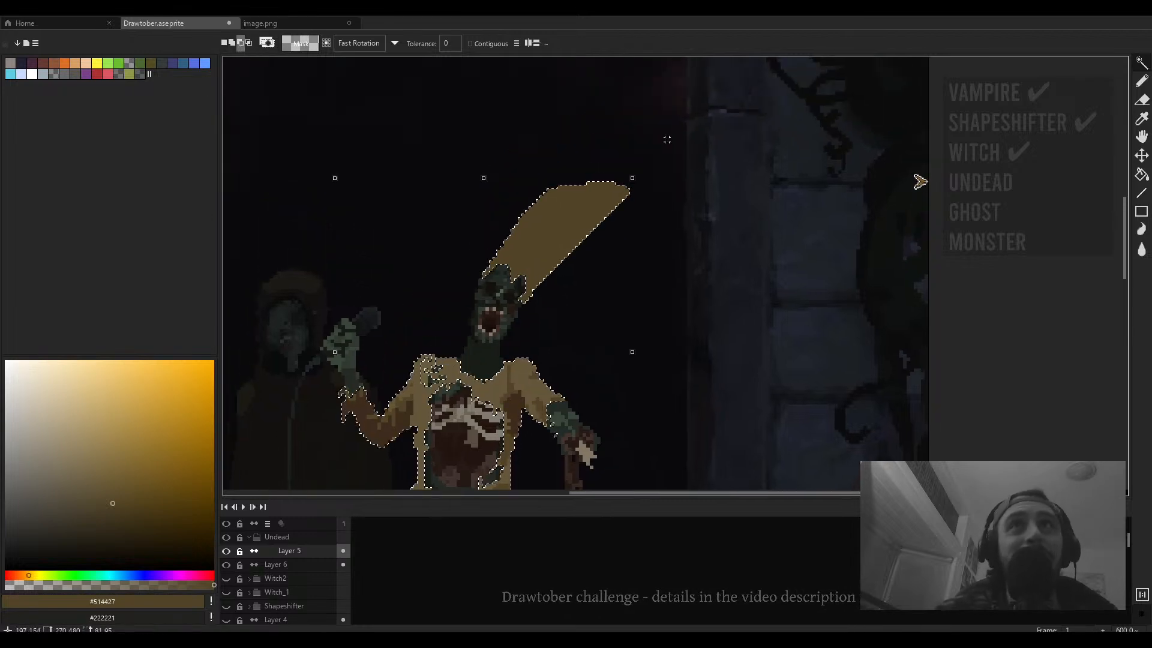
pyautogui.press('m')
pyautogui.moveTo(668, 145); pyautogui.dragTo(460, 307)
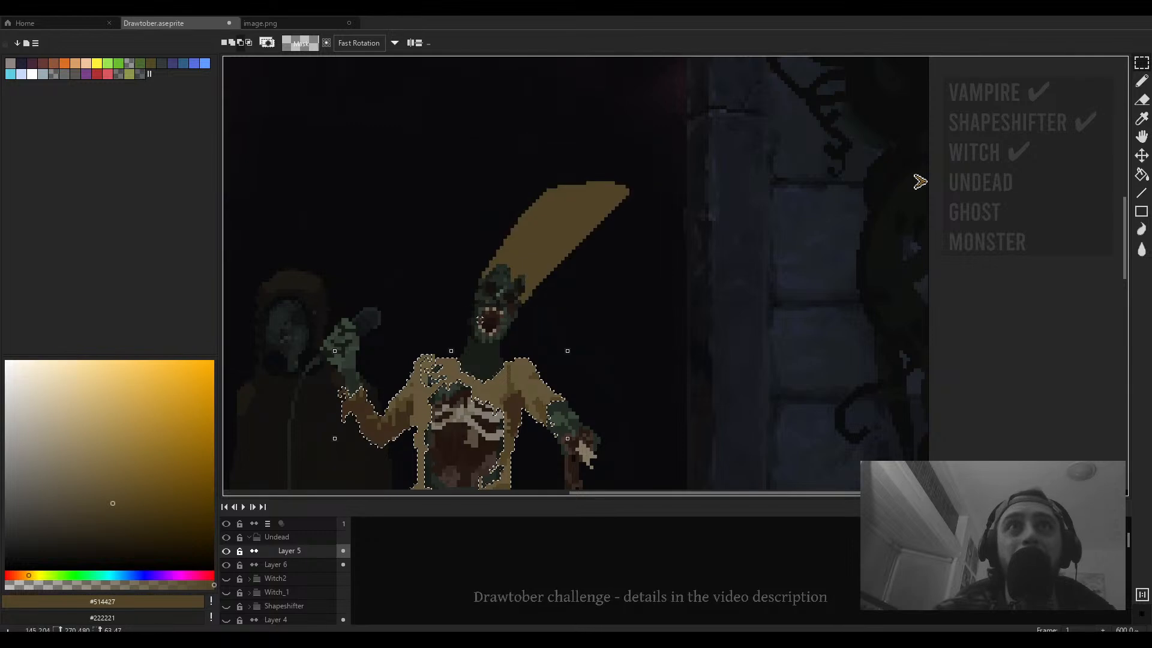
pyautogui.moveTo(553, 432); pyautogui.dragTo(598, 294)
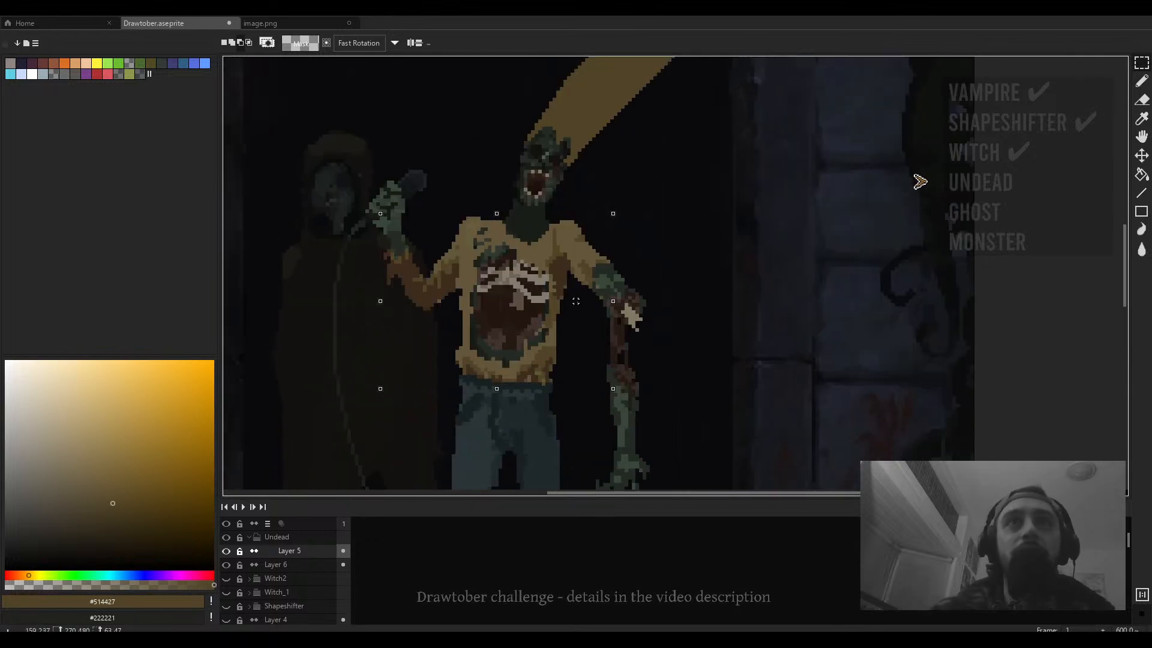
pyautogui.moveTo(544, 326); pyautogui.dragTo(588, 357)
pyautogui.moveTo(621, 284); pyautogui.dragTo(679, 339)
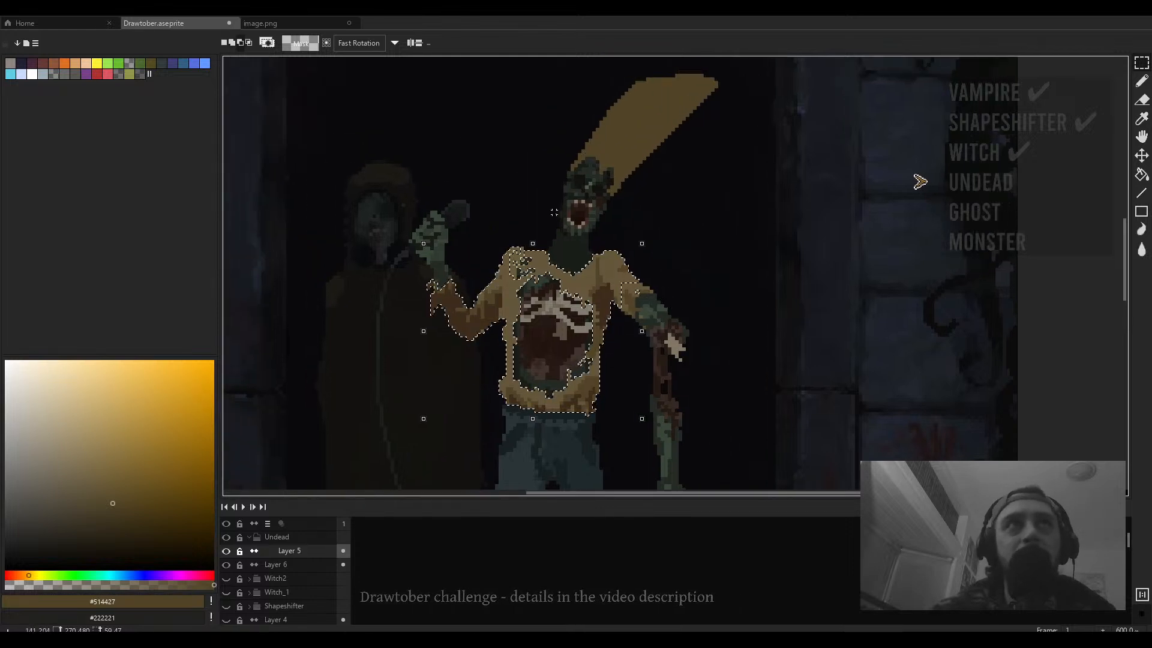
pyautogui.press('w')
pyautogui.hotkey('ctrl', 'z')
pyautogui.hotkey('ctrl', 'z')
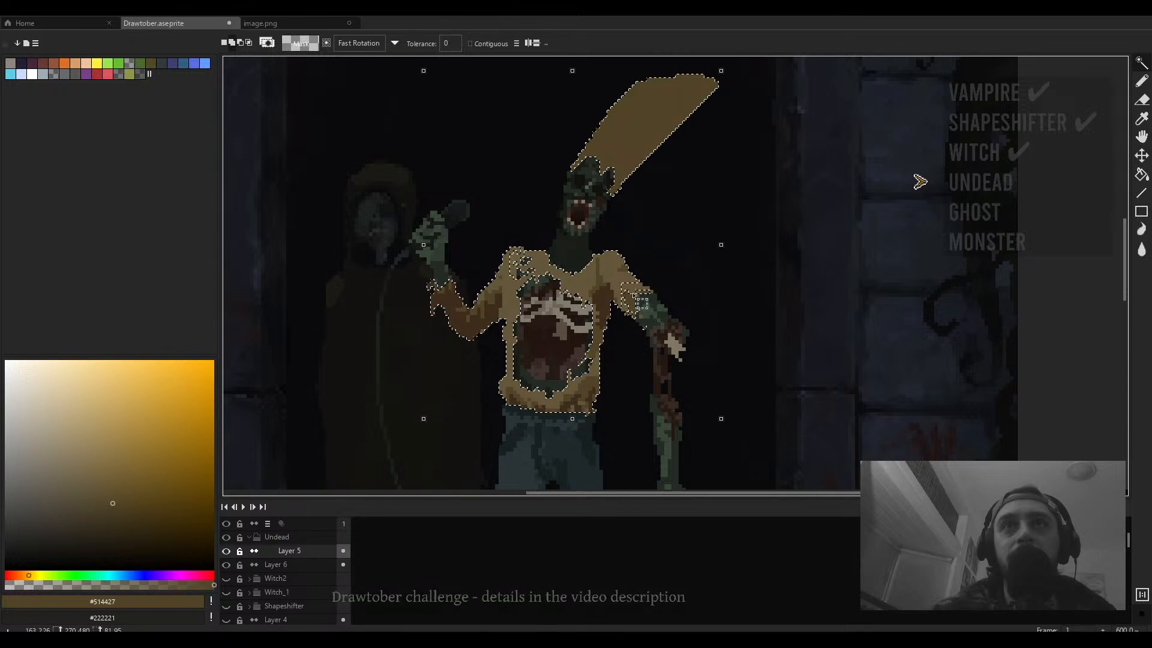
# - Remove the hat from the selection with a subtracting rectangular marquee, keeping only the sweater selected
pyautogui.moveTo(643, 234); pyautogui.dragTo(592, 356)
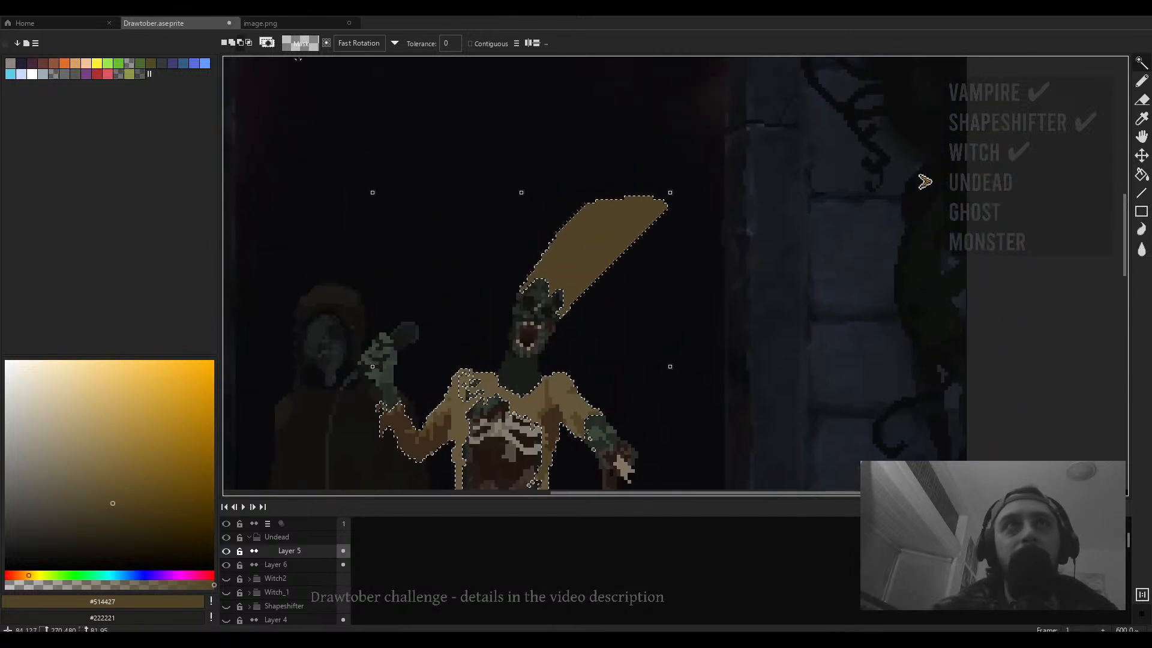
pyautogui.click(240, 47)
pyautogui.moveTo(483, 297); pyautogui.dragTo(463, 254)
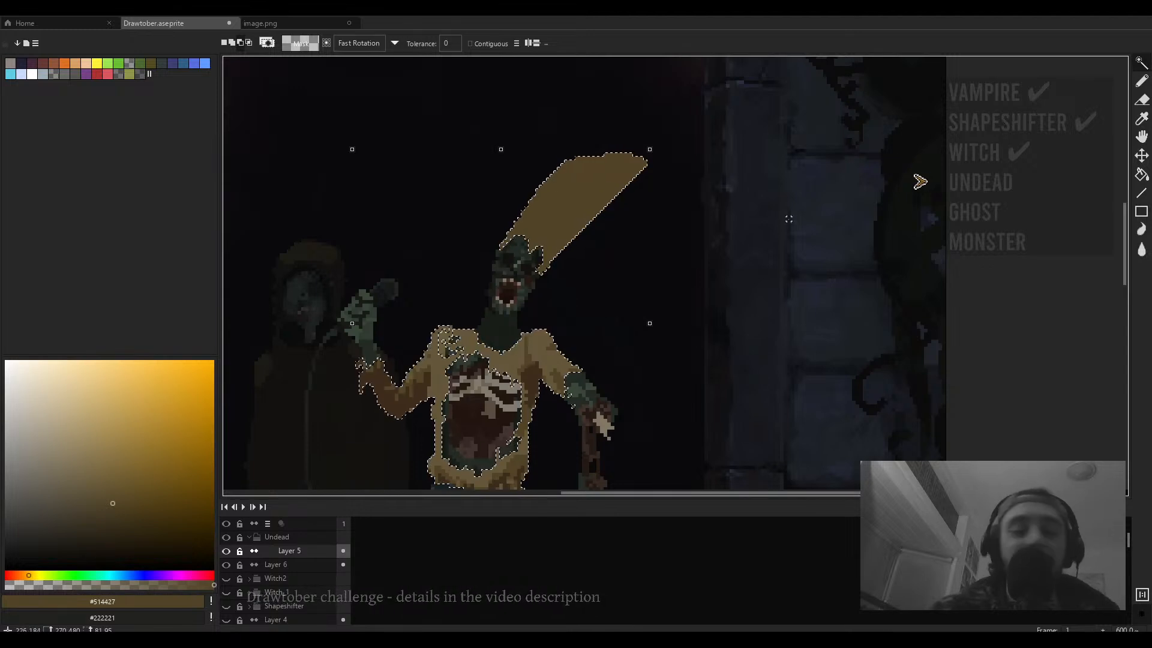
pyautogui.press('m')
pyautogui.moveTo(725, 128); pyautogui.dragTo(479, 276)
pyautogui.moveTo(480, 280); pyautogui.dragTo(553, 123)
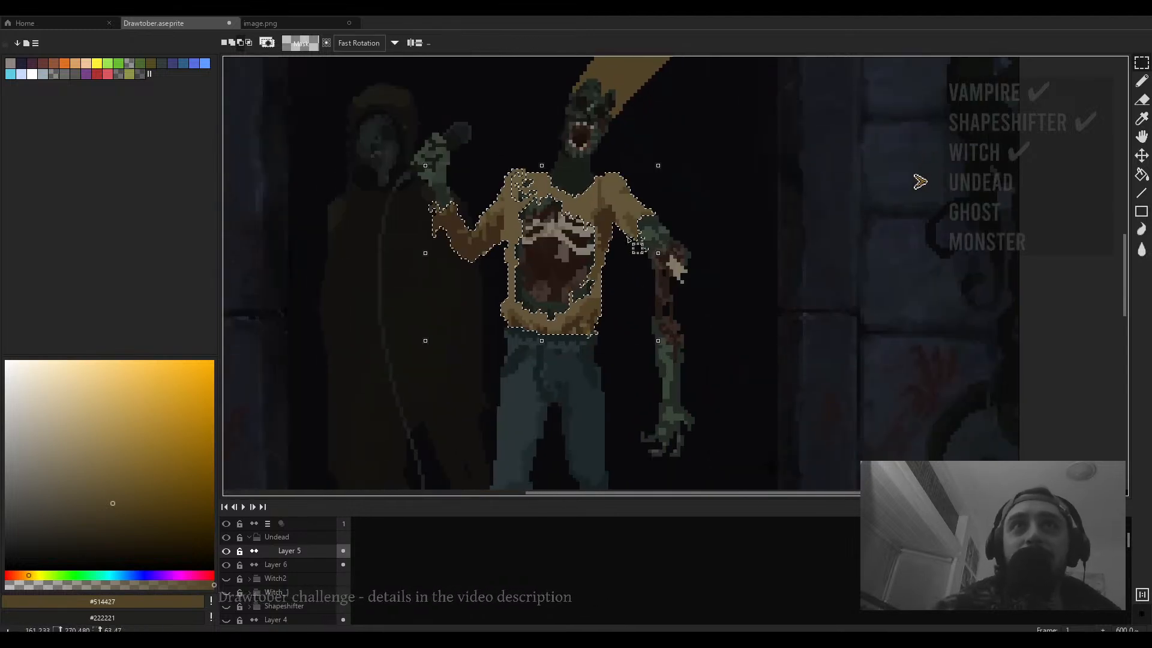
pyautogui.click(226, 43)
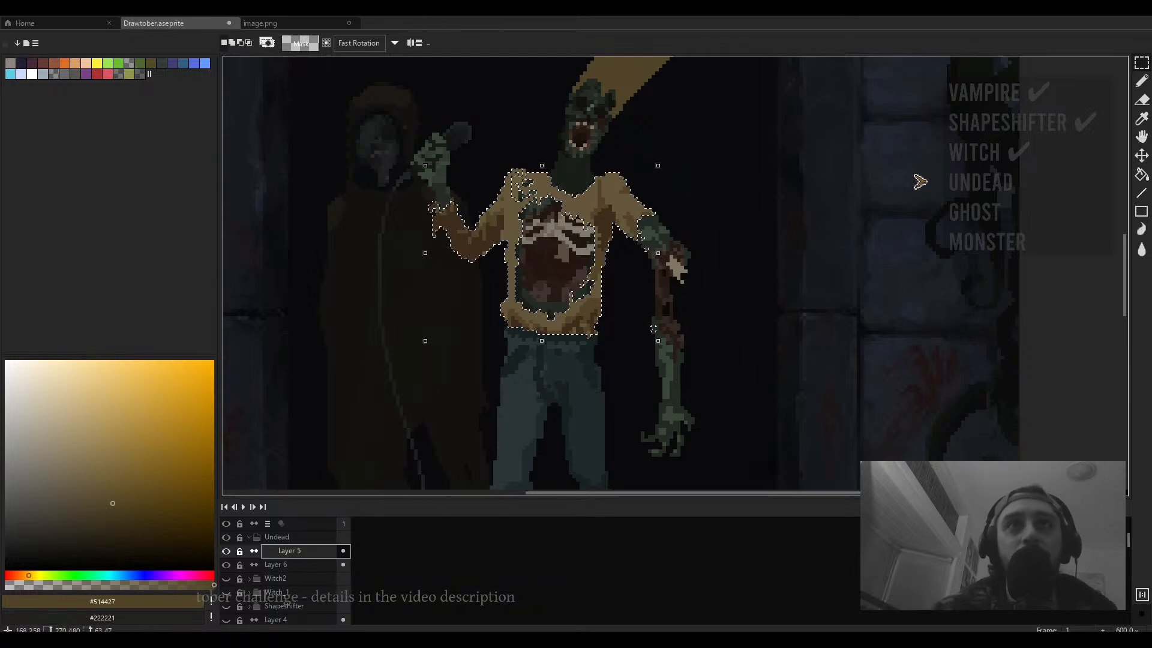
# - Darken the selected sweater with Hue/Saturation at hue -3, saturation -50 and value -75, then deselect
pyautogui.hotkey('ctrl', 'u')
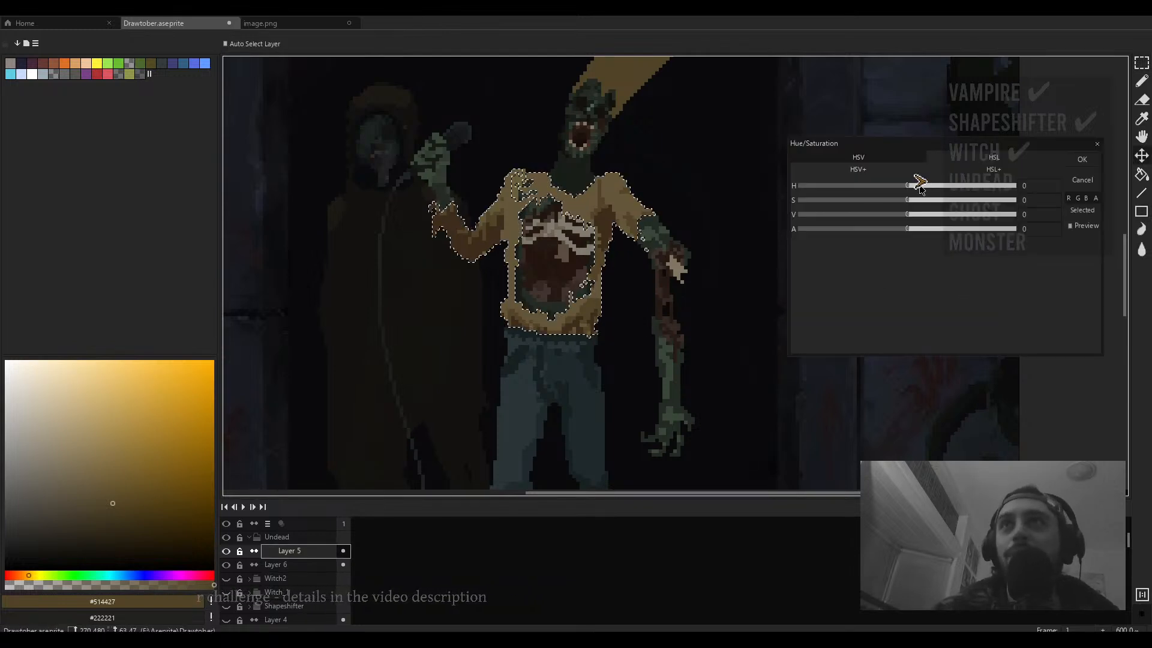
pyautogui.click(906, 185)
pyautogui.moveTo(908, 200); pyautogui.dragTo(829, 216)
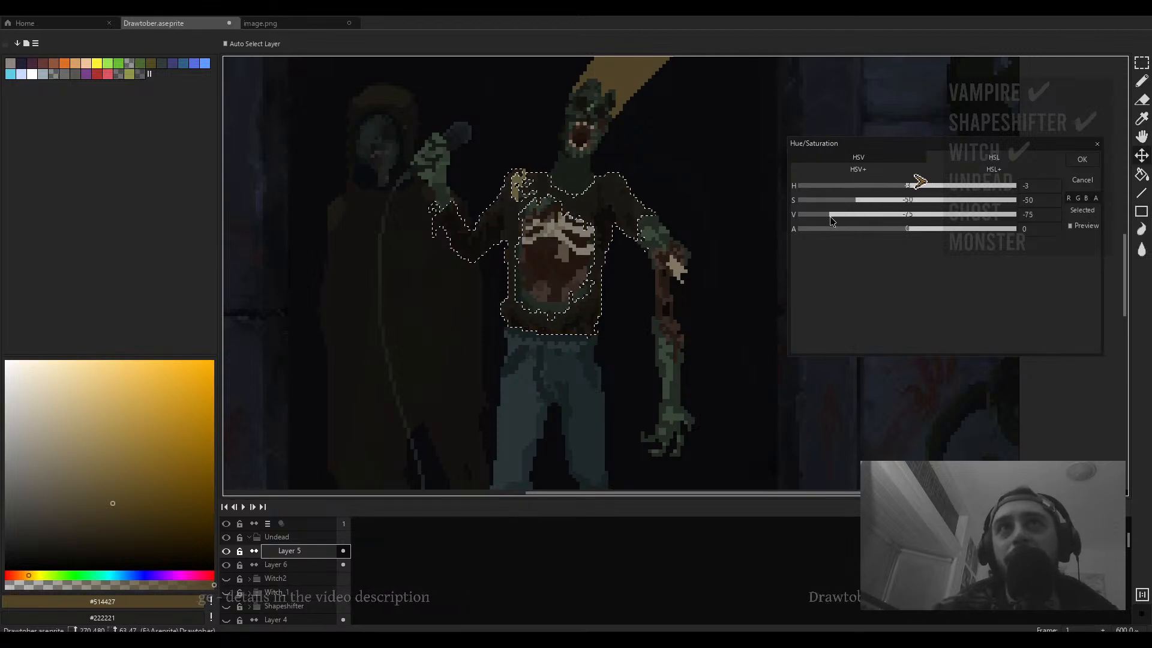
pyautogui.click(1083, 160)
pyautogui.moveTo(600, 321); pyautogui.dragTo(587, 365)
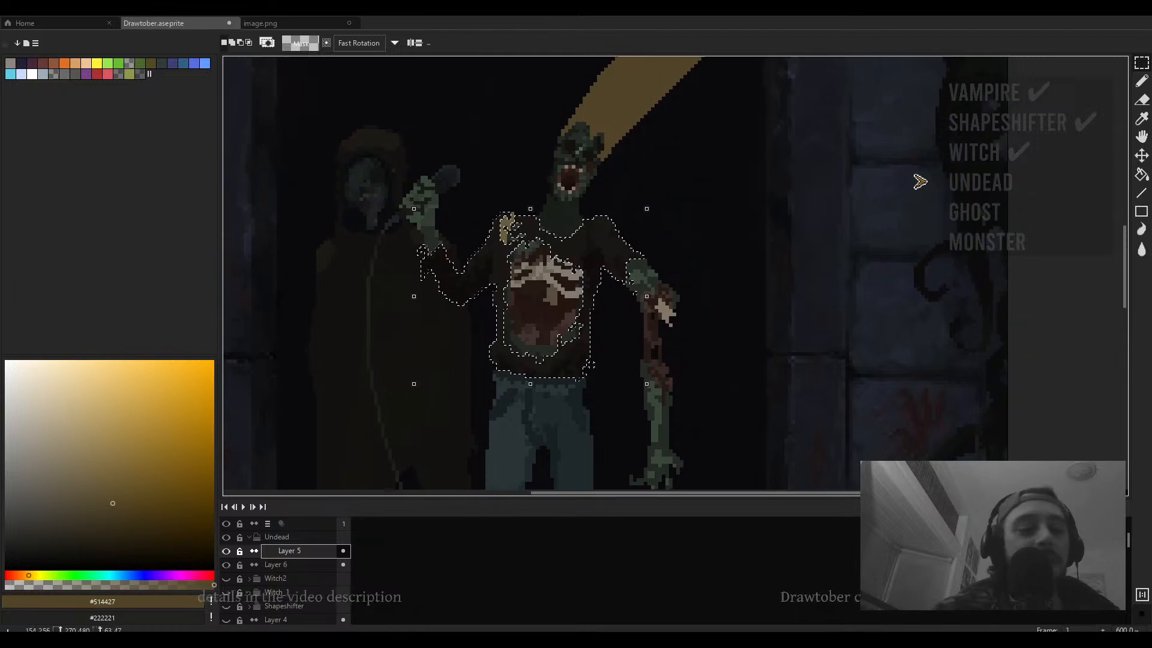
pyautogui.hotkey('ctrl', 'd')
pyautogui.scroll(-3, 606, 353)
pyautogui.scroll(-1, 618, 355)
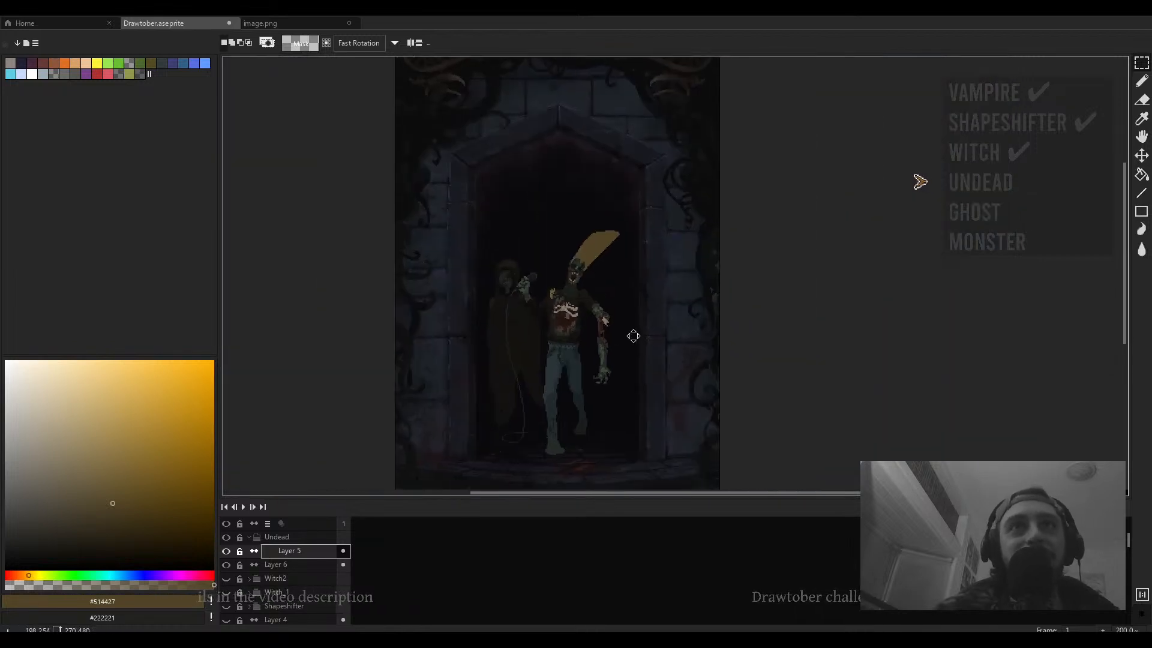
pyautogui.scroll(2, 589, 274)
pyautogui.press('b')
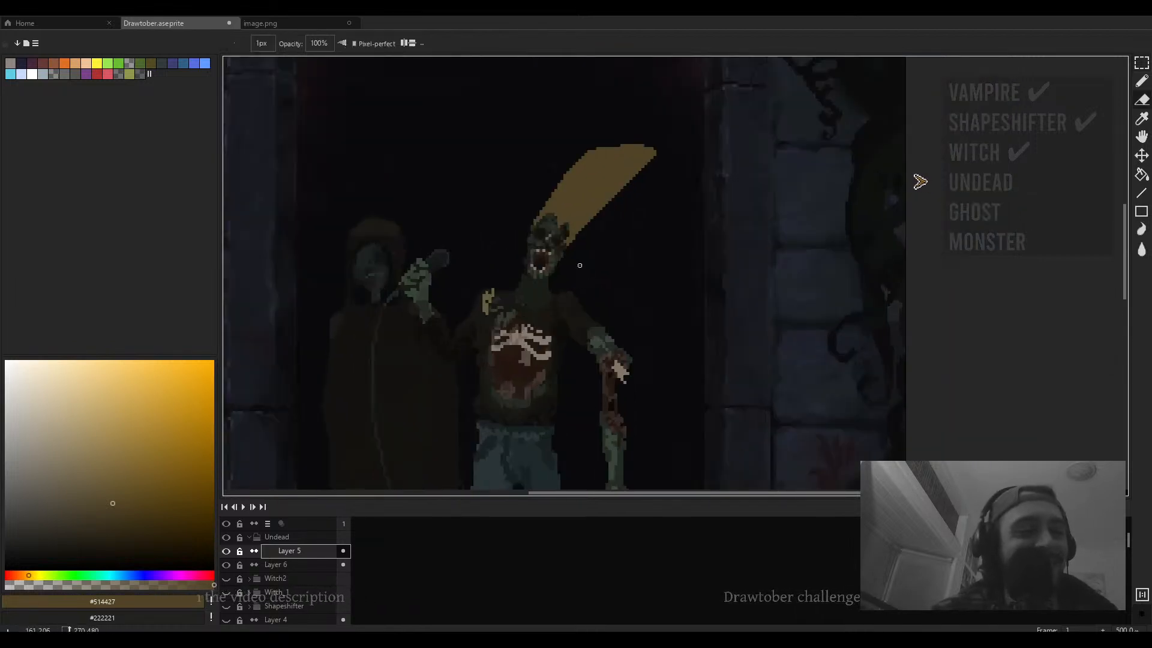
pyautogui.scroll(5, 573, 228)
pyautogui.press('+')
pyautogui.press('+')
pyautogui.click(550, 331)
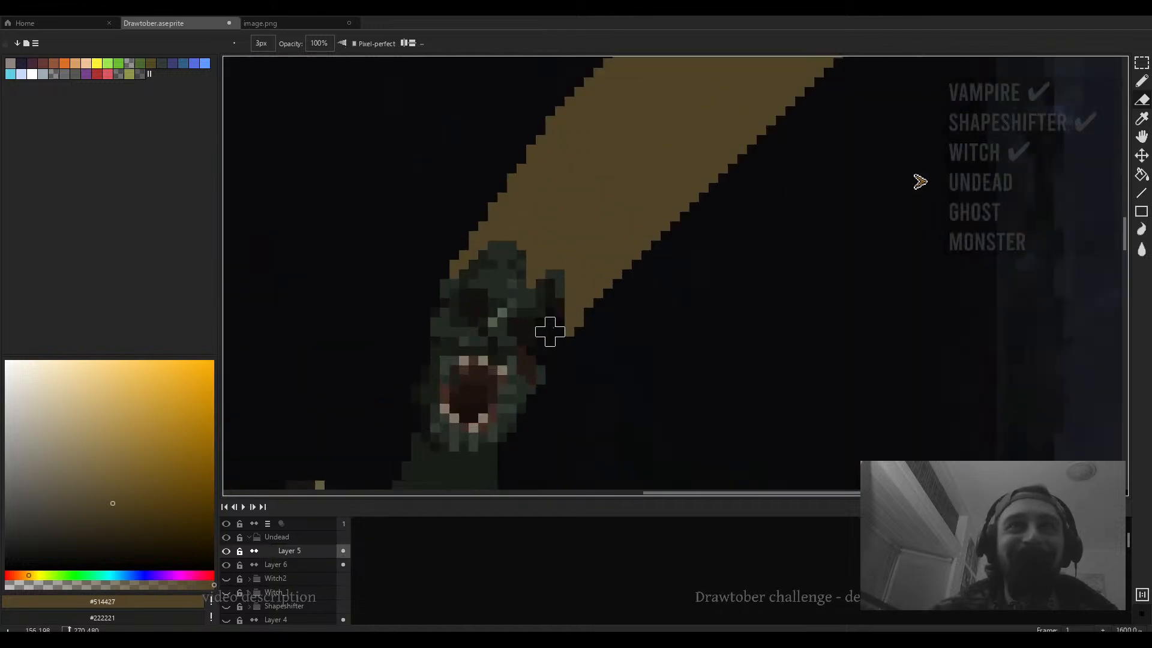
pyautogui.hotkey('ctrl', 'z')
pyautogui.moveTo(598, 321); pyautogui.dragTo(620, 302)
pyautogui.press('b')
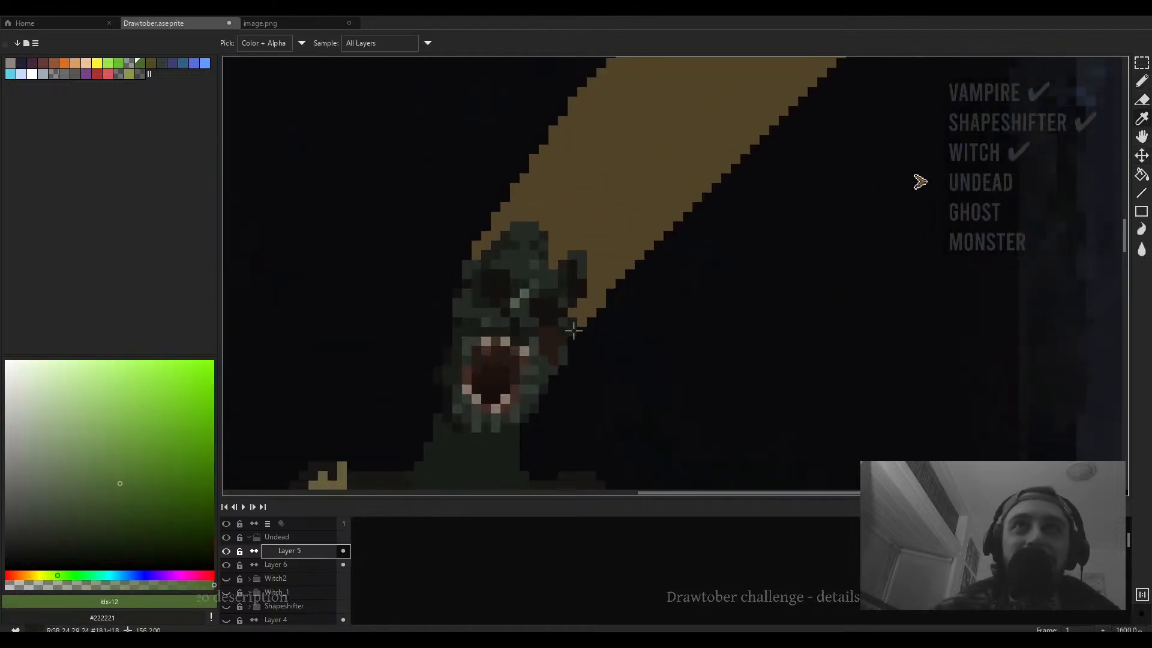
pyautogui.keyDown('alt'); pyautogui.click(573, 329); pyautogui.keyUp('alt')
pyautogui.click(574, 312)
pyautogui.scroll(-4, 579, 309)
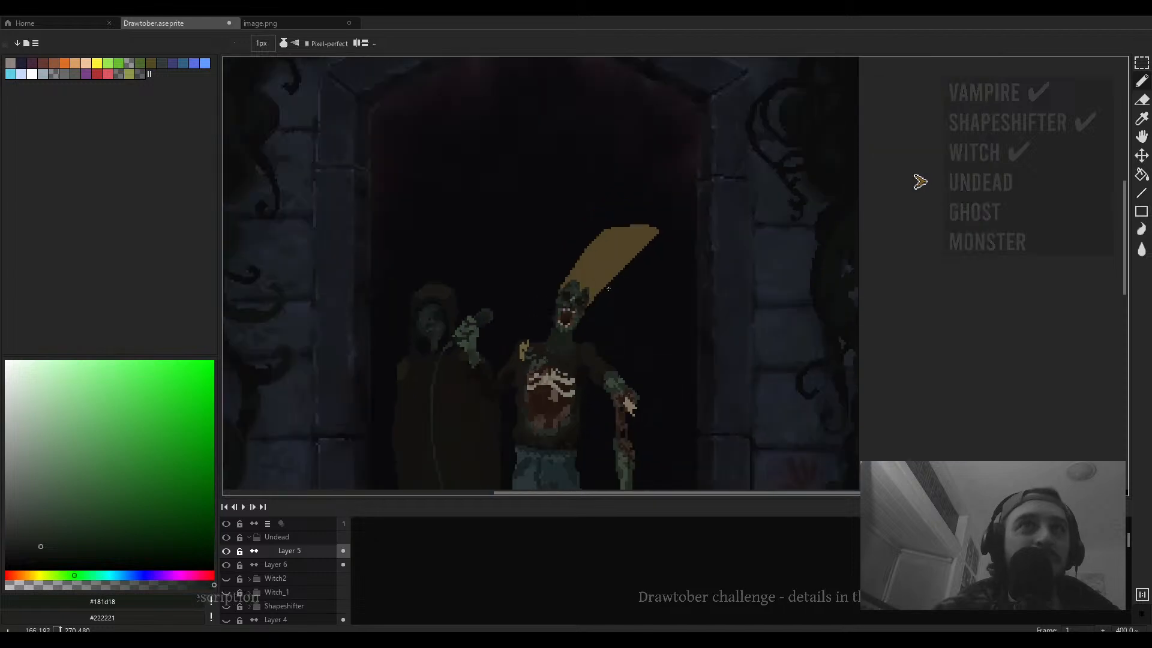
pyautogui.press('w')
pyautogui.click(593, 297)
pyautogui.scroll(3, 582, 308)
pyautogui.moveTo(596, 278); pyautogui.dragTo(588, 294)
pyautogui.click(598, 355)
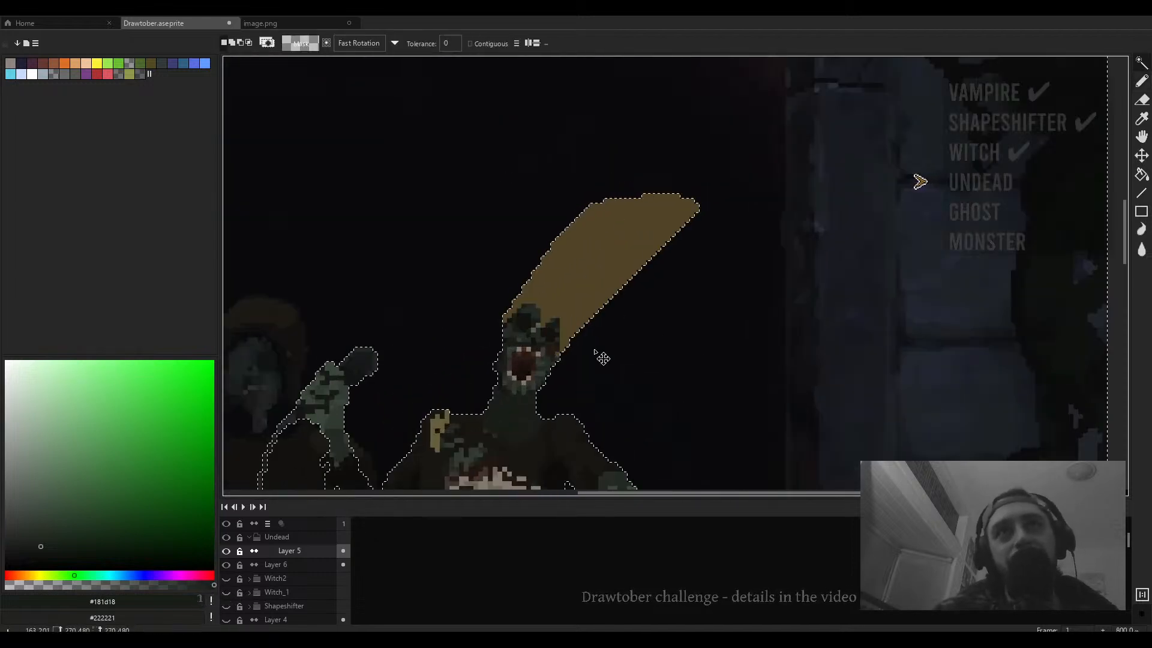
pyautogui.hotkey('ctrl', 'd')
# - Shade the head's right edge against the hat with dark green pixels picked from the head
pyautogui.press('b')
pyautogui.scroll(4, 596, 339)
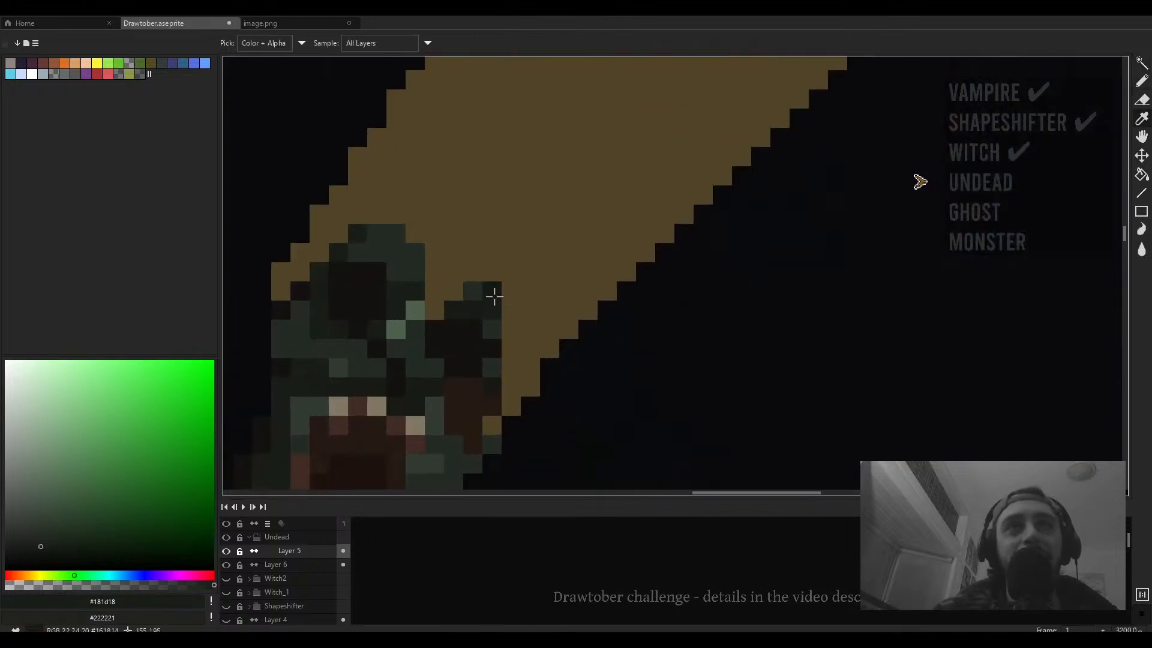
pyautogui.keyDown('alt'); pyautogui.click(493, 293); pyautogui.keyUp('alt')
pyautogui.moveTo(497, 297)
pyautogui.mouseDown()
pyautogui.moveTo(515, 332)
pyautogui.moveTo(524, 322)
pyautogui.moveTo(520, 360)
pyautogui.mouseUp()
pyautogui.click(530, 348)
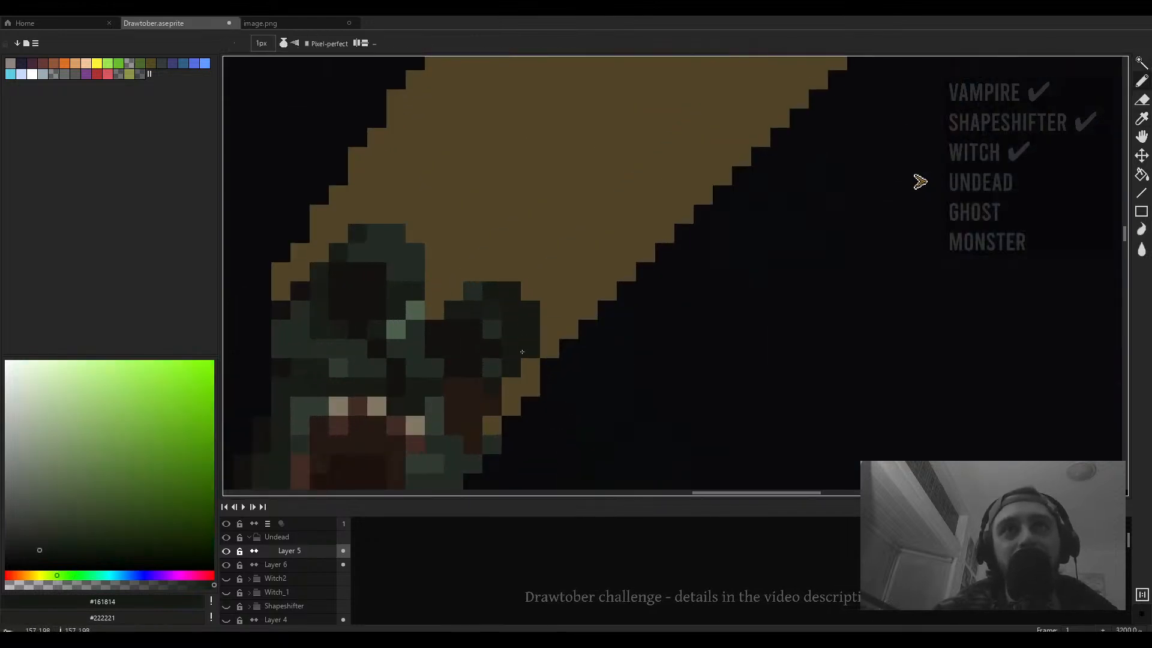
pyautogui.click(512, 384)
pyautogui.click(530, 368)
pyautogui.scroll(-4, 491, 338)
pyautogui.scroll(6, 491, 338)
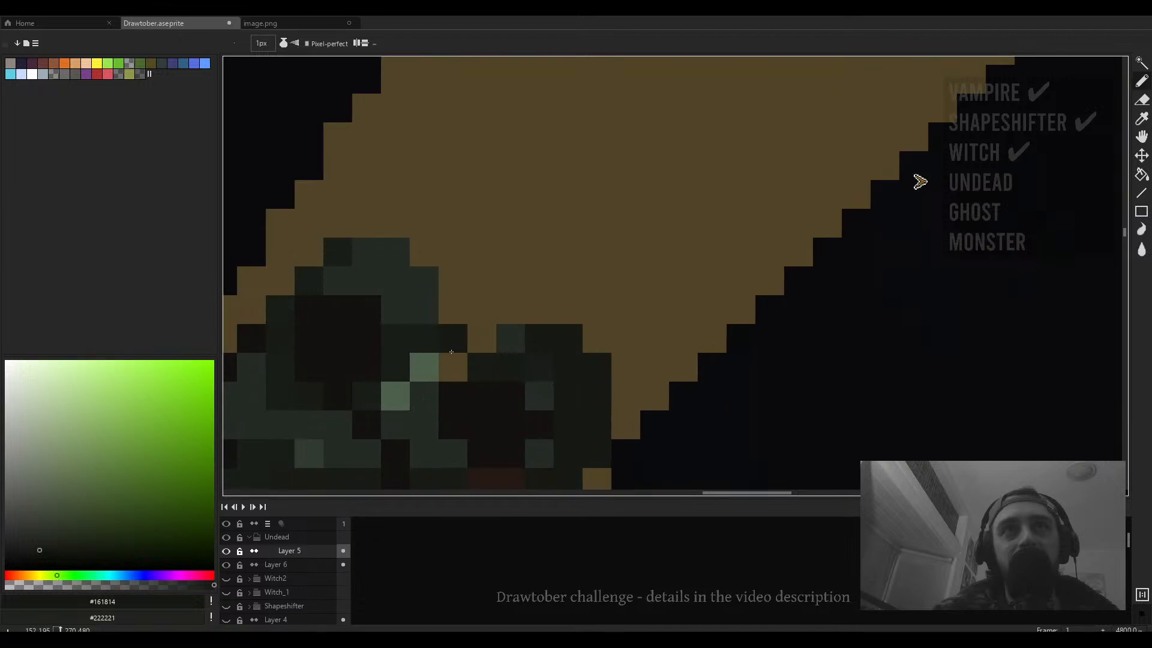
# - Add dark green pixels along the top of the head beneath the hat's lower edge
pyautogui.keyDown('alt'); pyautogui.click(495, 343); pyautogui.keyUp('alt')
pyautogui.click(489, 341)
pyautogui.moveTo(459, 317); pyautogui.dragTo(447, 330)
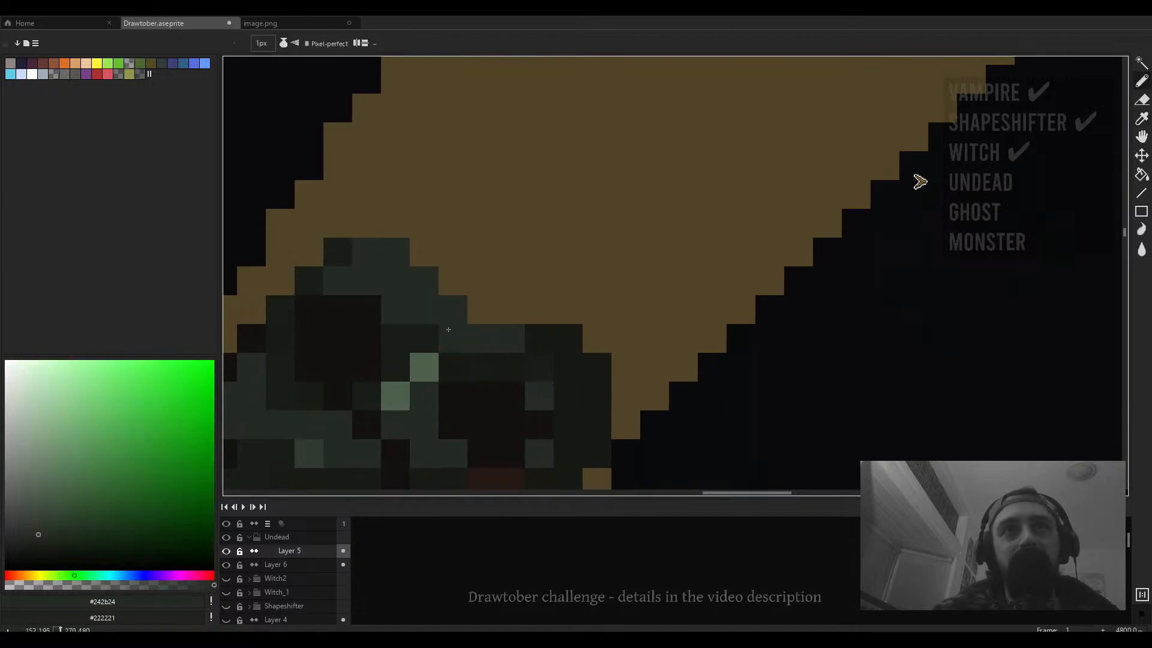
pyautogui.keyDown('alt'); pyautogui.click(481, 360); pyautogui.keyUp('alt')
pyautogui.click(495, 344)
pyautogui.click(460, 311)
pyautogui.click(427, 292)
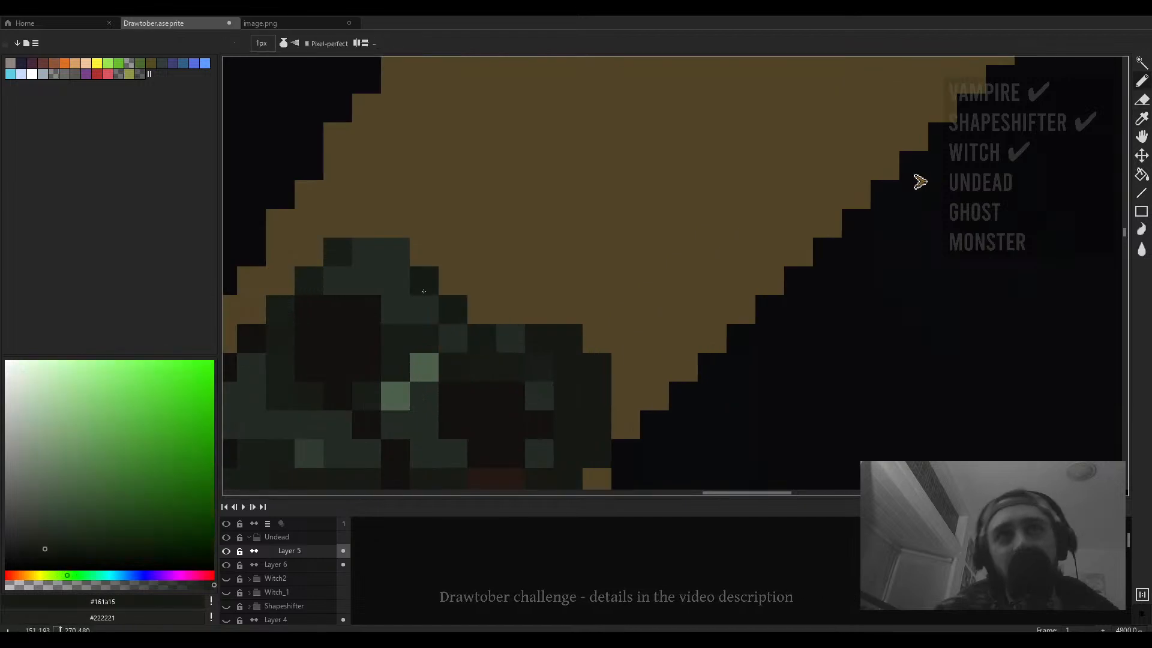
pyautogui.click(401, 277)
pyautogui.keyDown('alt'); pyautogui.click(513, 338); pyautogui.keyUp('alt')
pyautogui.moveTo(510, 305); pyautogui.dragTo(538, 308)
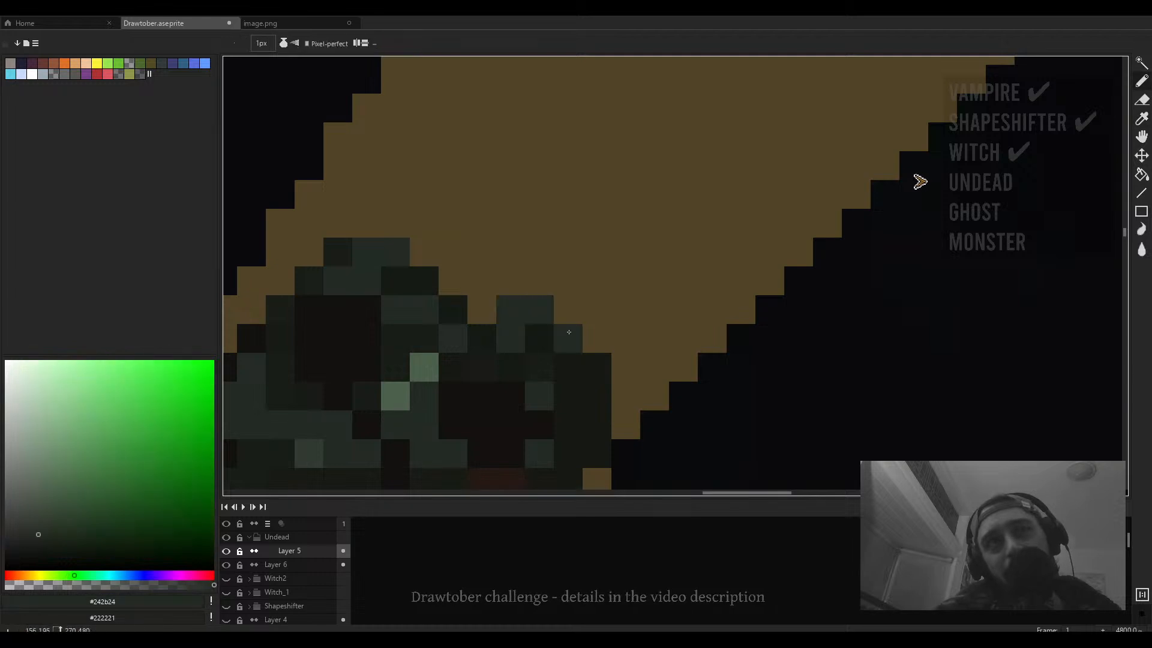
# - Erase along the hat's left edge from the head upward with a 3 px eraser, undoing the earlier strokes
pyautogui.scroll(-2, 437, 265)
pyautogui.click(444, 259)
pyautogui.moveTo(432, 247)
pyautogui.mouseDown()
pyautogui.moveTo(404, 244)
pyautogui.moveTo(425, 287)
pyautogui.moveTo(523, 321)
pyautogui.mouseUp()
pyautogui.scroll(-3, 388, 270)
pyautogui.scroll(3, 414, 285)
pyautogui.press('e')
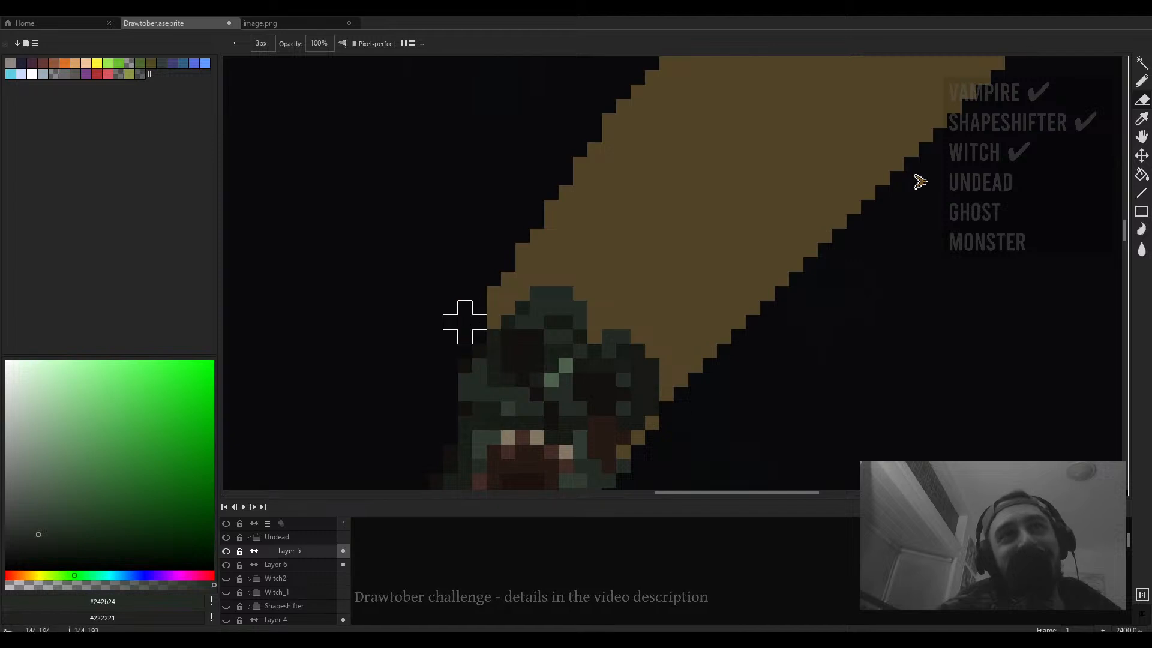
pyautogui.scroll(-3, 523, 229)
pyautogui.hotkey('ctrl', 'z')
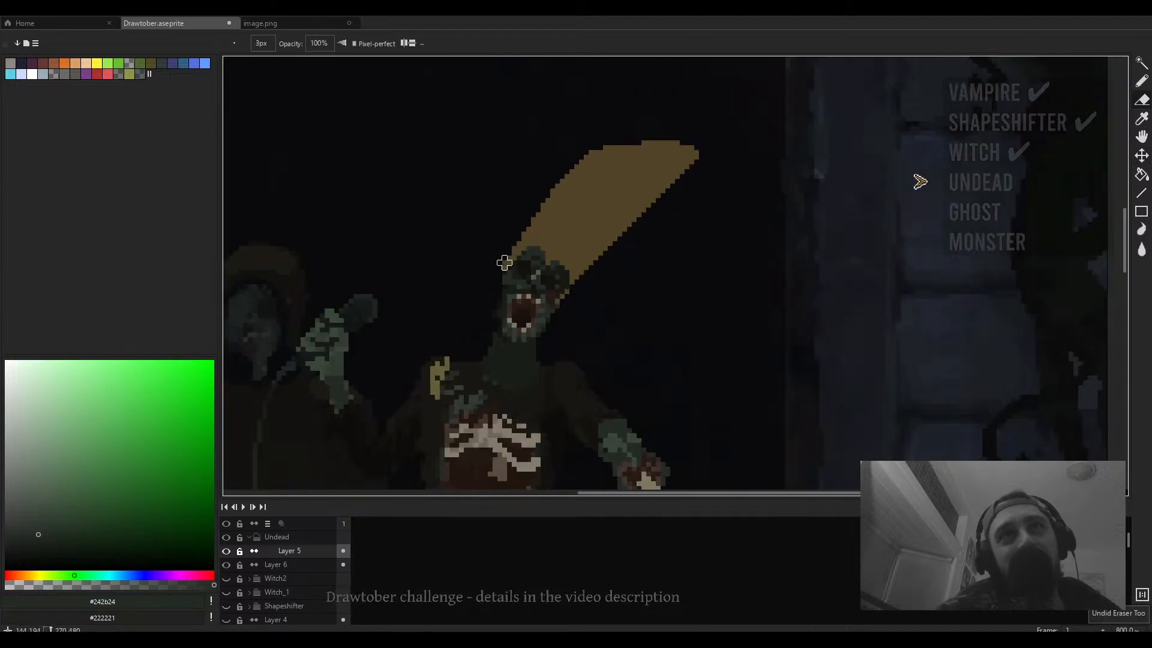
pyautogui.moveTo(500, 262); pyautogui.dragTo(596, 142)
pyautogui.hotkey('ctrl', 'z')
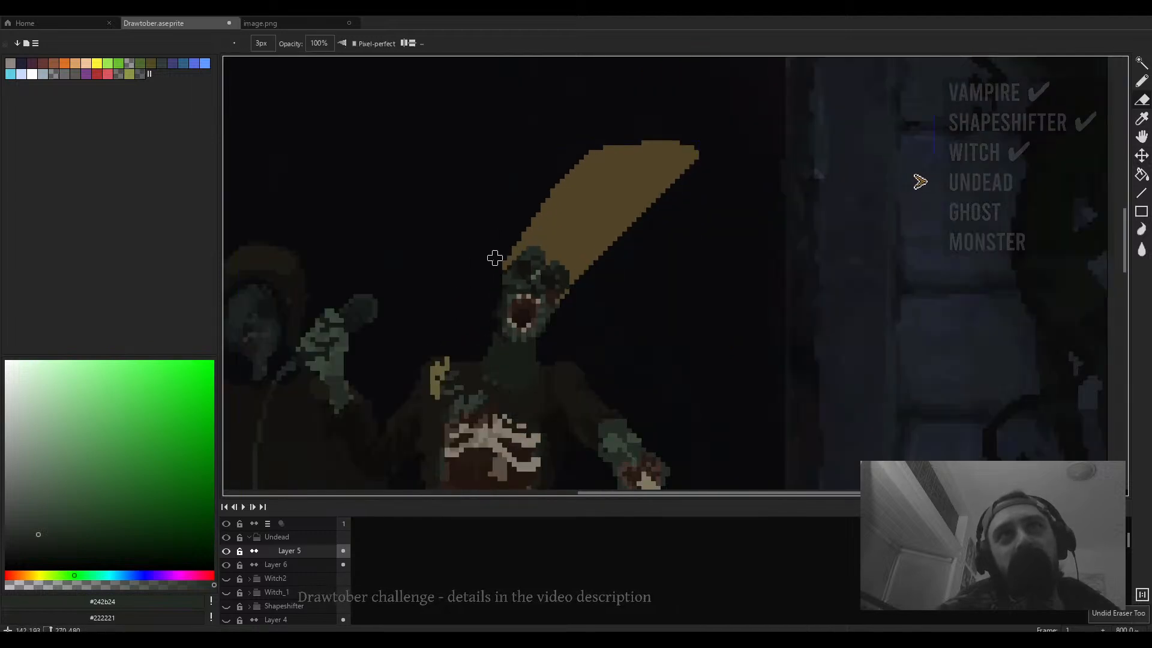
pyautogui.moveTo(494, 258); pyautogui.dragTo(586, 138)
pyautogui.scroll(3, 522, 258)
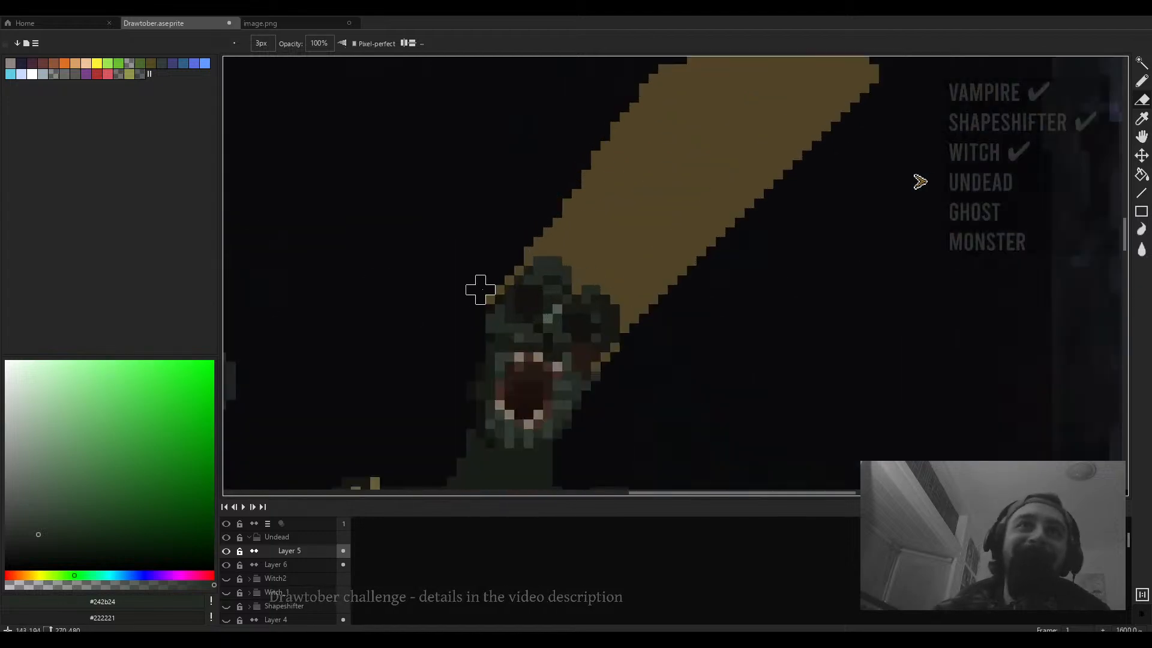
pyautogui.scroll(-6, 500, 280)
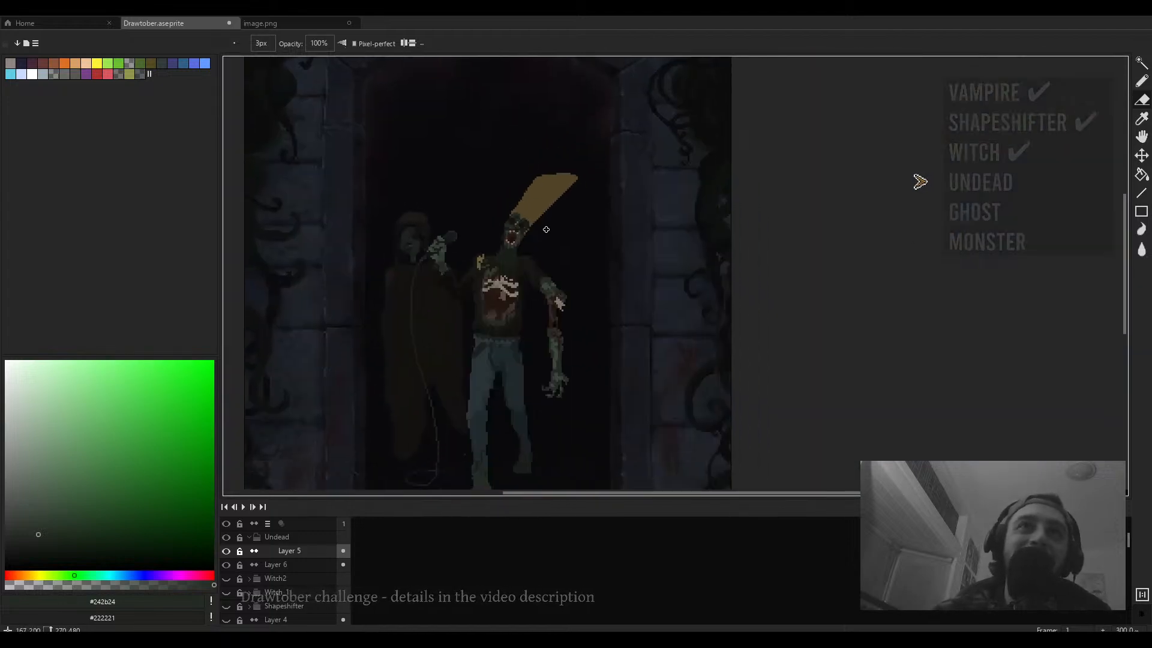
# - Select the hat's upper part with a rectangular marquee and flip it horizontally
pyautogui.moveTo(521, 242)
pyautogui.mouseDown()
pyautogui.moveTo(501, 299)
pyautogui.moveTo(506, 274)
pyautogui.mouseUp()
pyautogui.press('m')
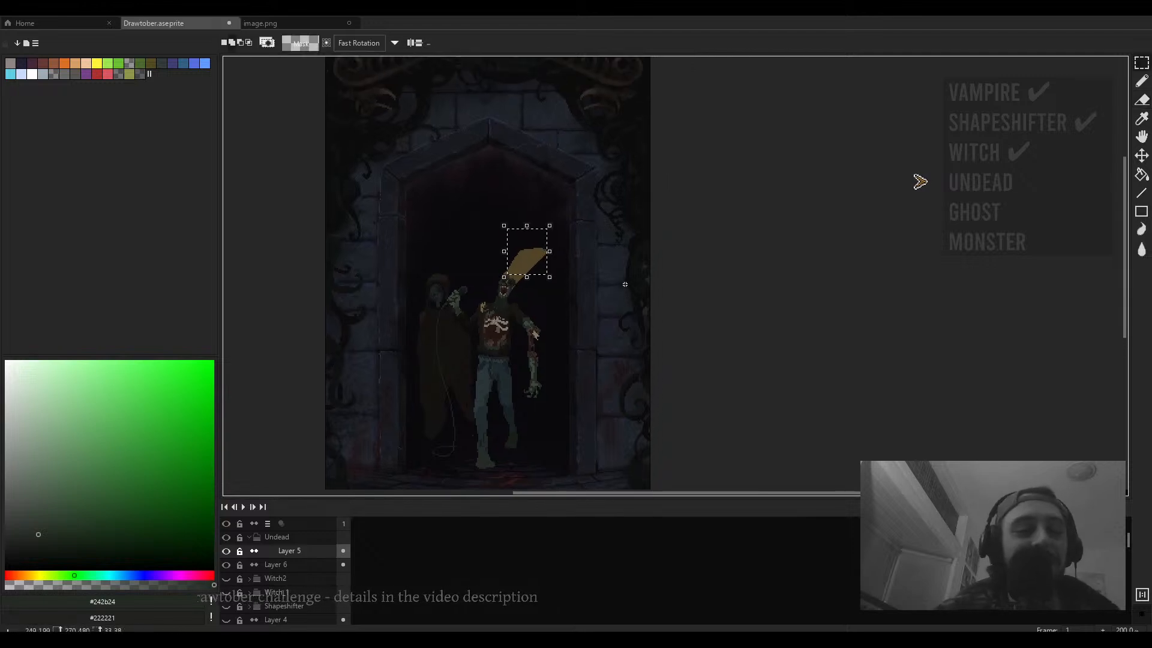
pyautogui.hotkey('shift', 'h')
pyautogui.scroll(3, 537, 235)
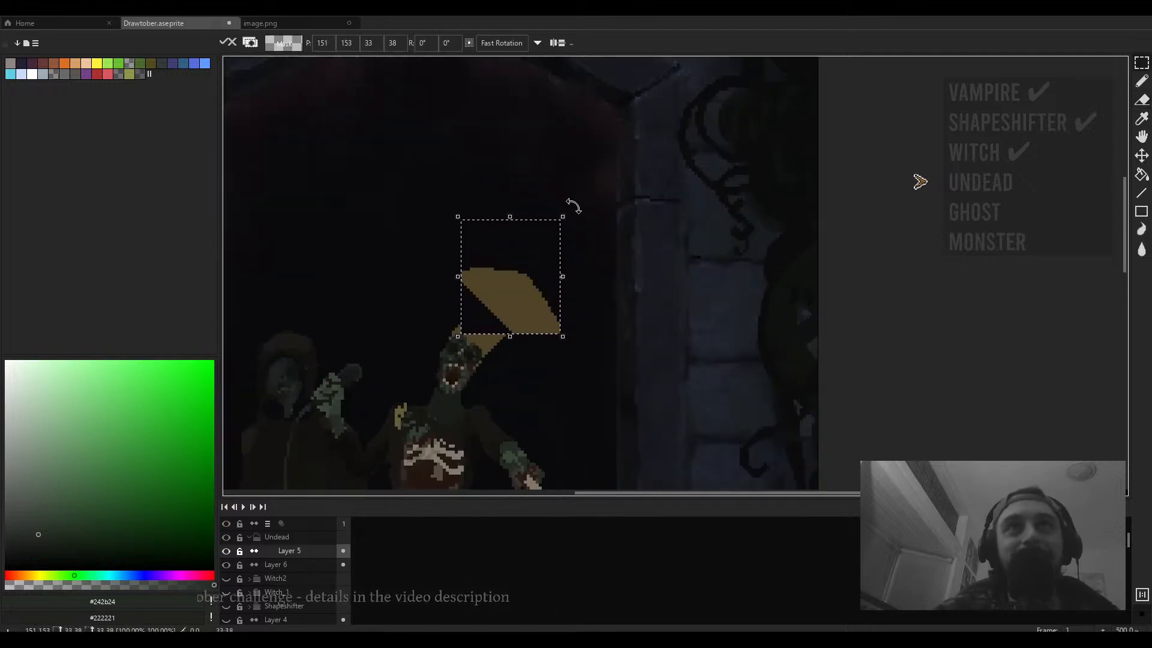
# - Rotate the selected hat top by about -79° and reposition it on the head, committing the transform
pyautogui.moveTo(574, 206); pyautogui.dragTo(612, 335)
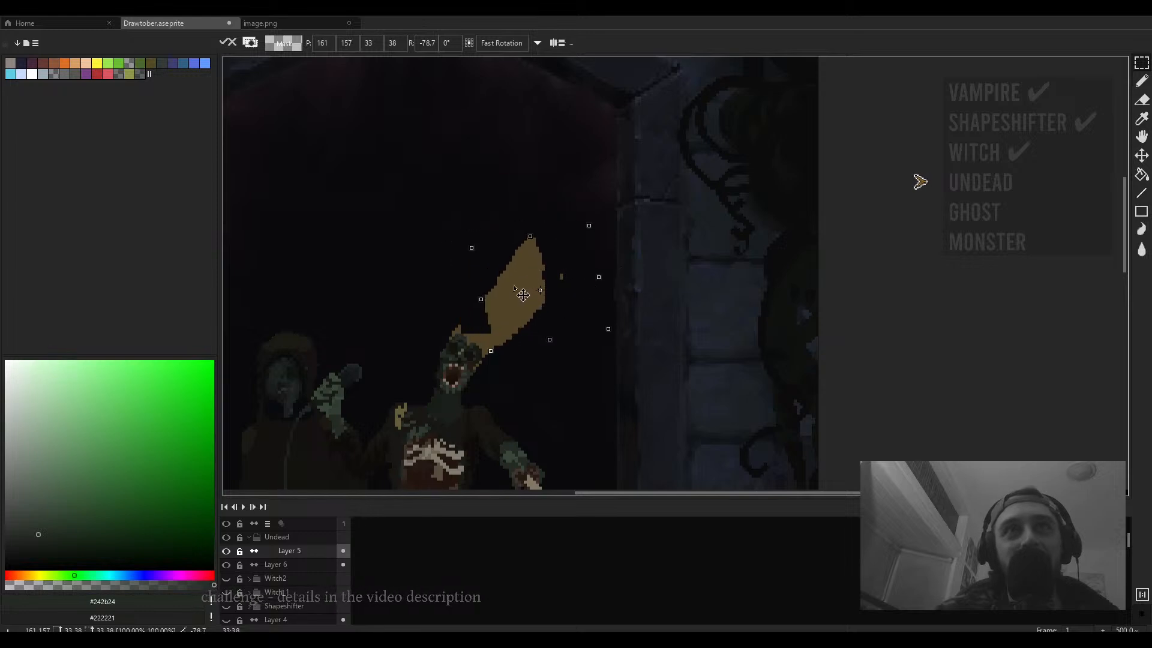
pyautogui.moveTo(523, 295); pyautogui.dragTo(516, 297)
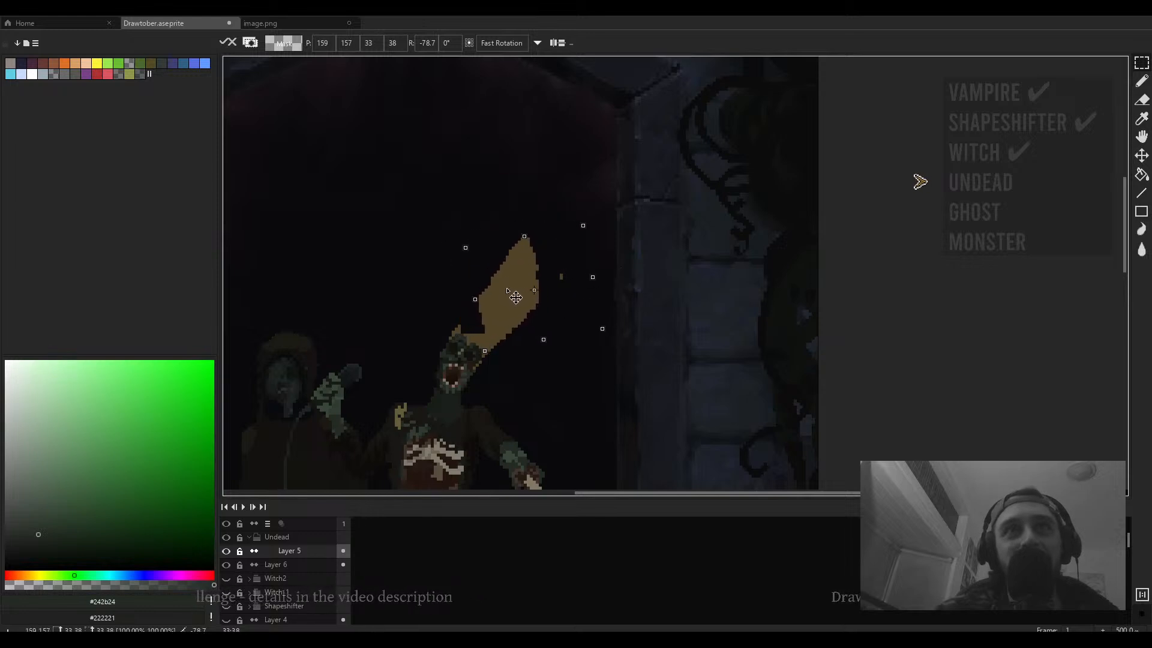
pyautogui.press('Return')
pyautogui.moveTo(600, 260); pyautogui.dragTo(553, 297)
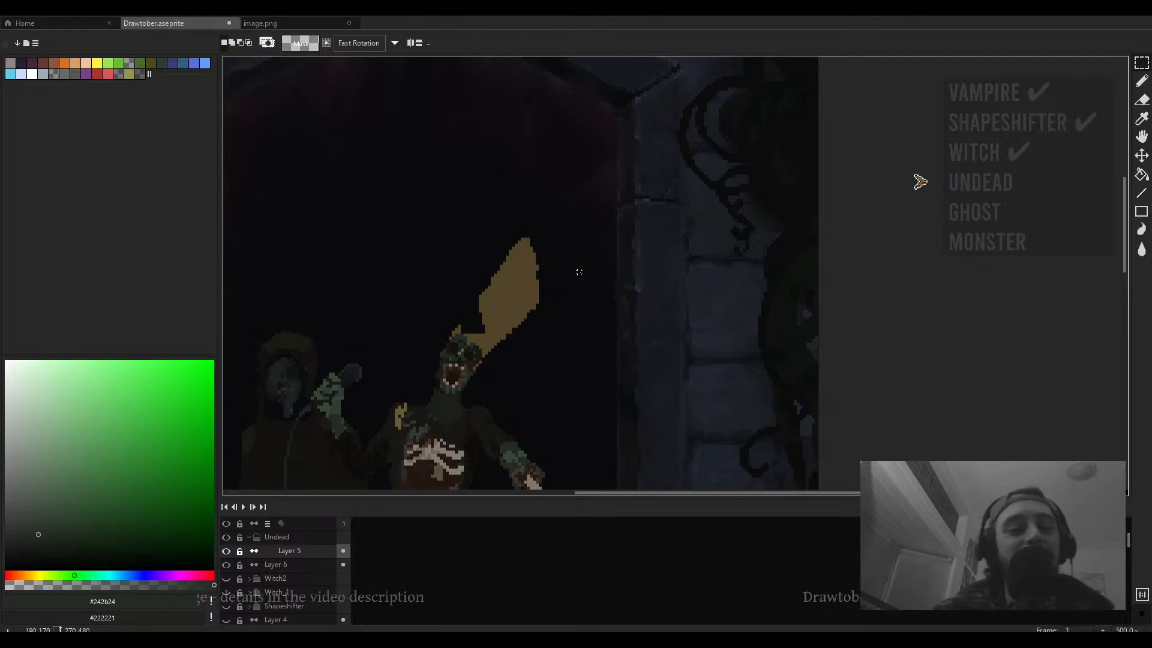
pyautogui.press('v')
pyautogui.scroll(2, 558, 287)
pyautogui.hotkey('ctrl', 'z')
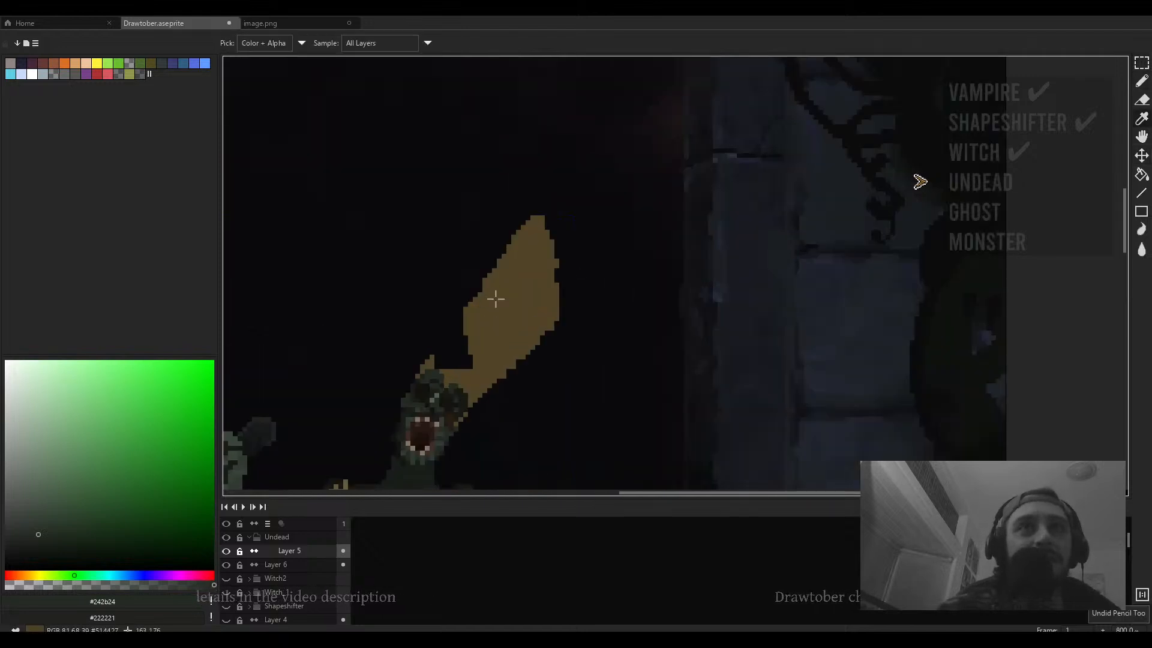
# - Pick the hat's brown and fill the gap between the rotated hat and the head
pyautogui.keyDown('alt'); pyautogui.click(496, 299); pyautogui.keyUp('alt')
pyautogui.moveTo(462, 322)
pyautogui.mouseDown()
pyautogui.moveTo(430, 361)
pyautogui.moveTo(464, 360)
pyautogui.moveTo(436, 348)
pyautogui.mouseUp()
pyautogui.press('g')
pyautogui.click(461, 343)
# - Widen the hat's left side by drawing a 1 px brown outline and filling inside it
pyautogui.press('e')
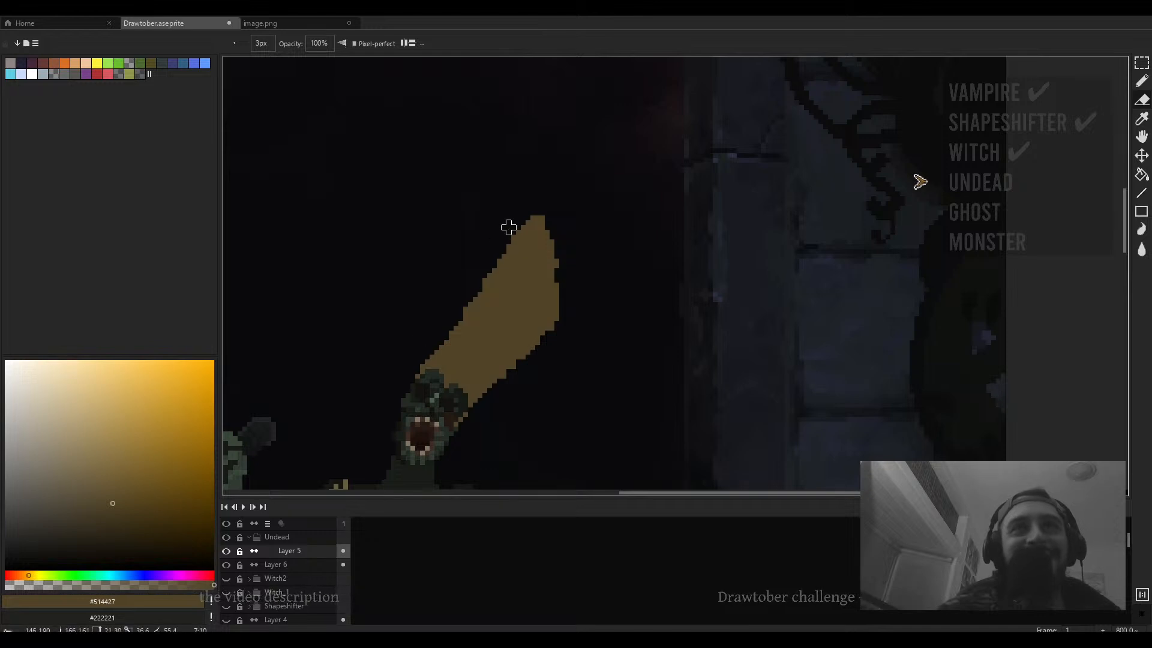
pyautogui.press('b')
pyautogui.moveTo(537, 207)
pyautogui.mouseDown()
pyautogui.moveTo(497, 221)
pyautogui.moveTo(414, 373)
pyautogui.mouseUp()
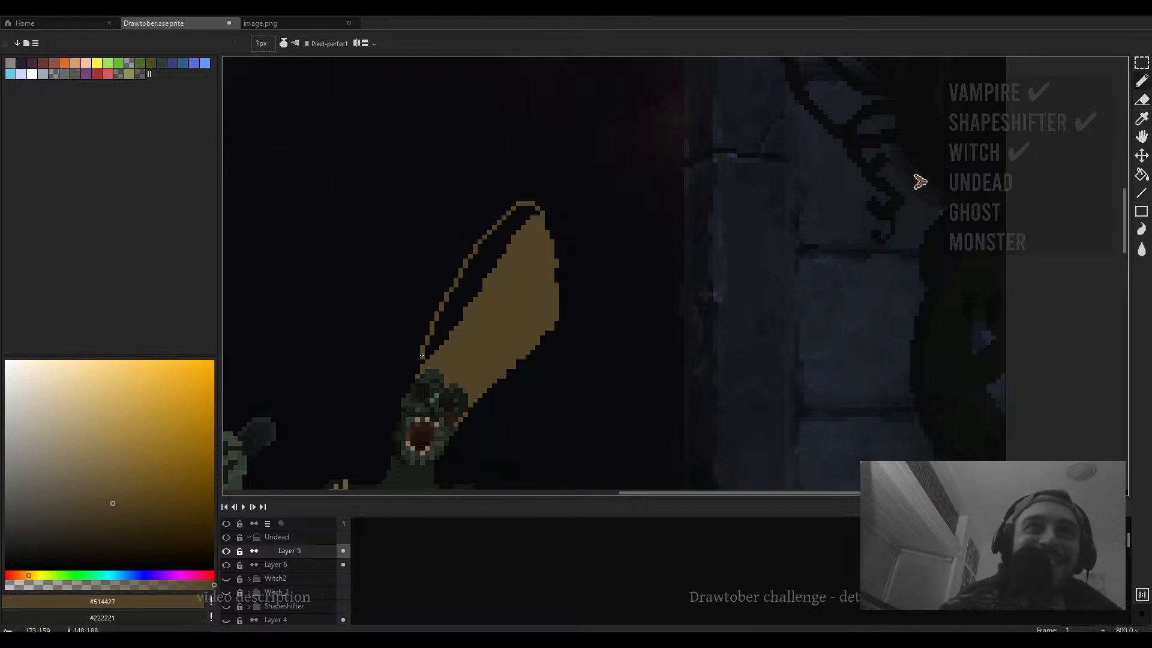
pyautogui.press('g')
pyautogui.click(457, 309)
# - Erase stray pixels along the hat's left edge and tip with the 3 px eraser
pyautogui.press('e')
pyautogui.moveTo(466, 314)
pyautogui.mouseDown()
pyautogui.moveTo(501, 265)
pyautogui.moveTo(513, 195)
pyautogui.mouseUp()
pyautogui.click(546, 149)
pyautogui.keyDown('shift'); pyautogui.click(438, 329); pyautogui.keyUp('shift')
pyautogui.scroll(-3, 513, 193)
pyautogui.scroll(2, 544, 205)
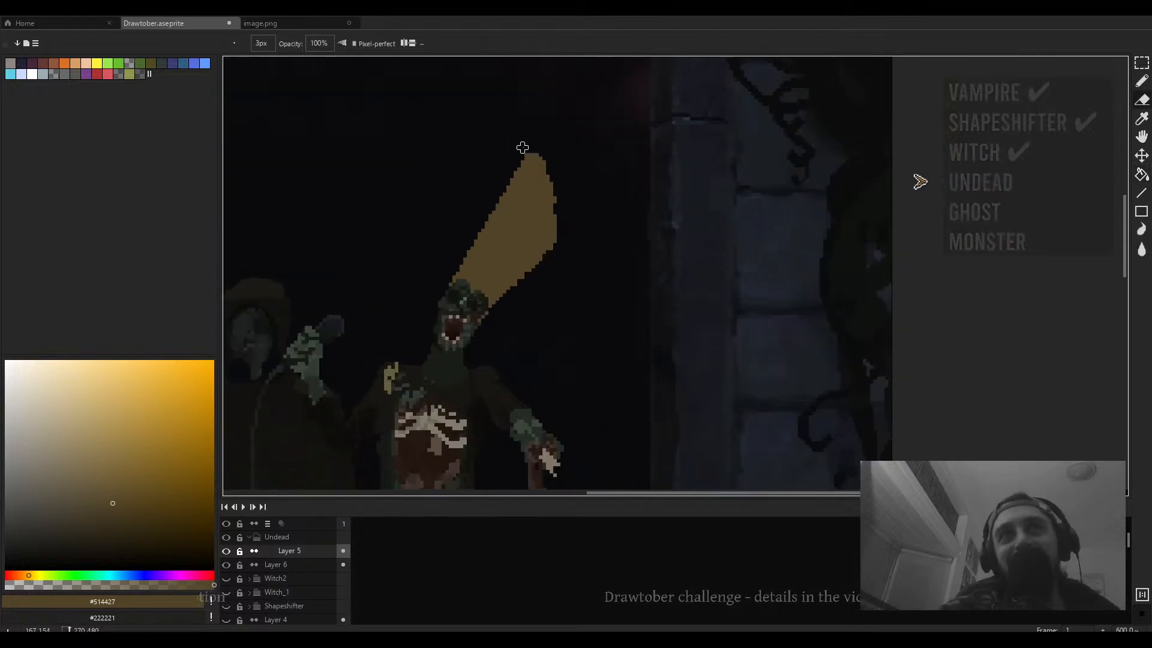
# - Enlarge the eraser to 7 px and trim the hat's tip and upper part to shorten the hat
pyautogui.moveTo(522, 147)
pyautogui.mouseDown()
pyautogui.moveTo(555, 241)
pyautogui.moveTo(547, 234)
pyautogui.moveTo(490, 316)
pyautogui.moveTo(548, 262)
pyautogui.moveTo(522, 288)
pyautogui.moveTo(562, 220)
pyautogui.moveTo(542, 152)
pyautogui.mouseUp()
pyautogui.press('+')
pyautogui.press('+')
pyautogui.press('+')
pyautogui.press('+')
pyautogui.scroll(-4, 570, 219)
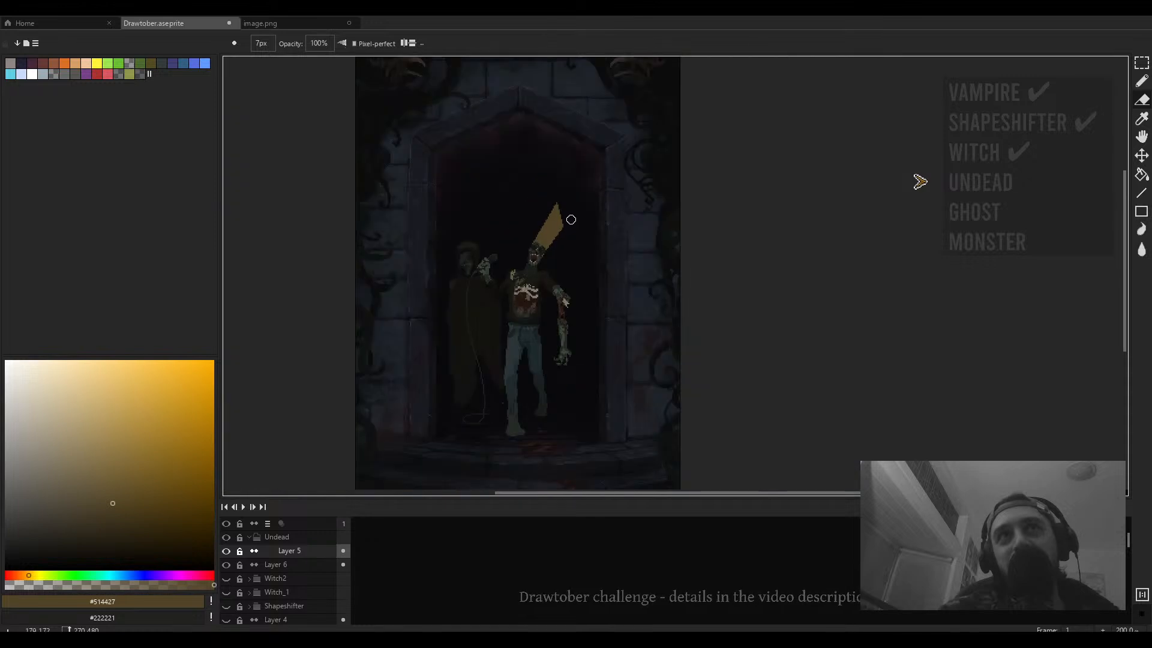
pyautogui.scroll(3, 570, 218)
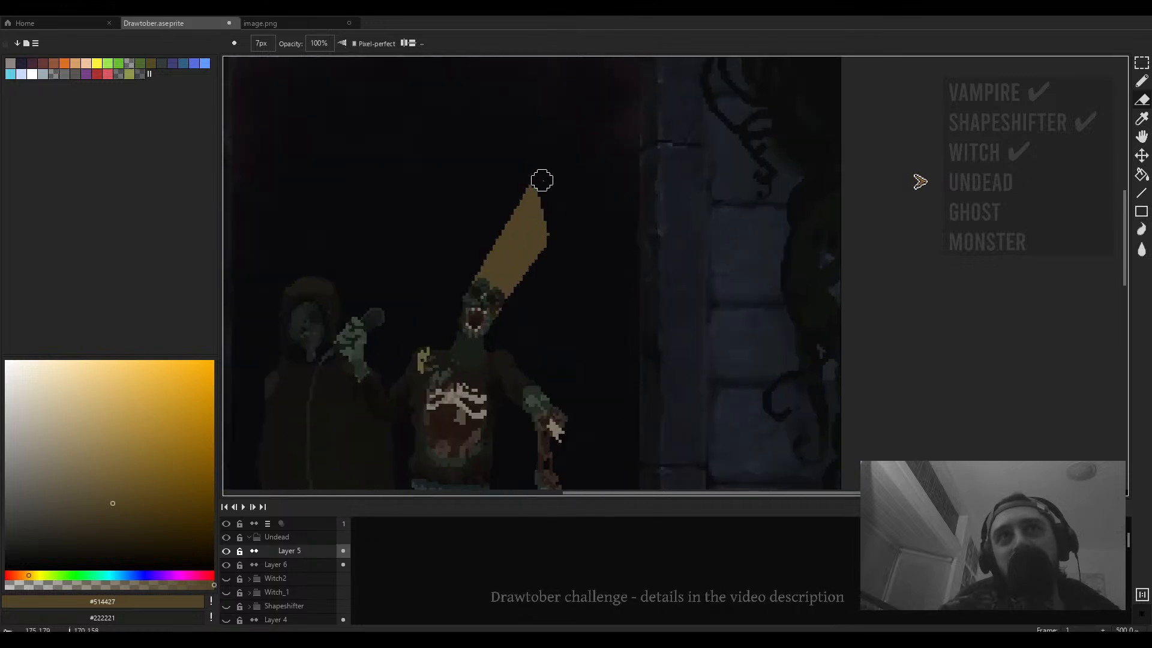
pyautogui.moveTo(542, 181)
pyautogui.mouseDown()
pyautogui.moveTo(553, 232)
pyautogui.moveTo(543, 288)
pyautogui.mouseUp()
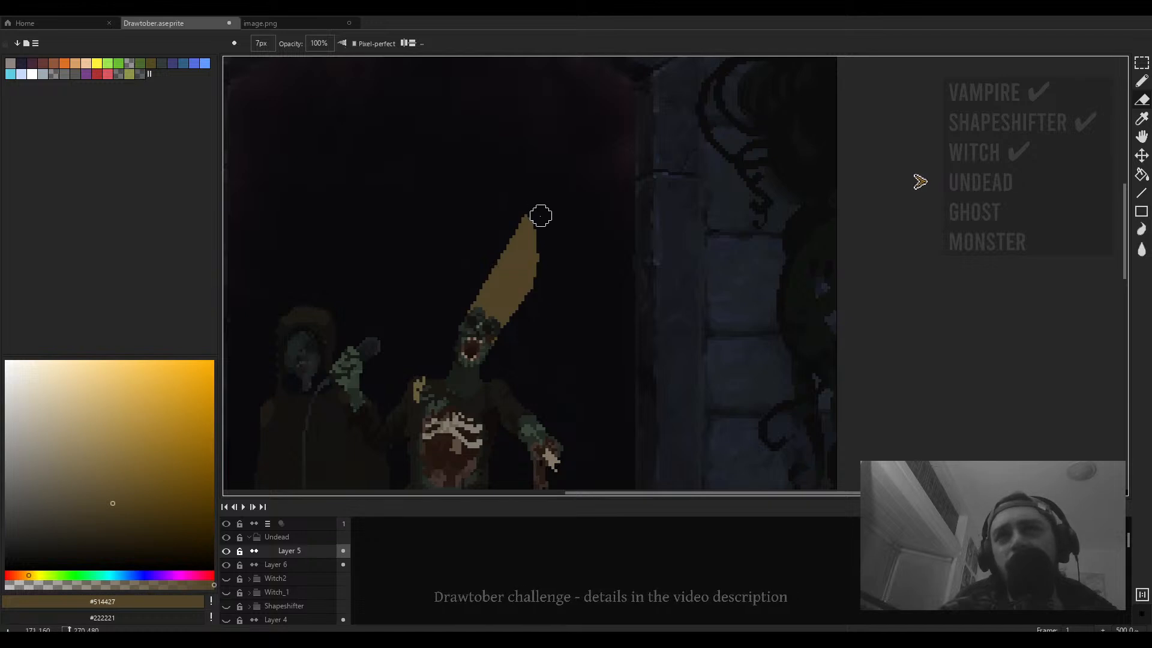
pyautogui.scroll(-2, 542, 212)
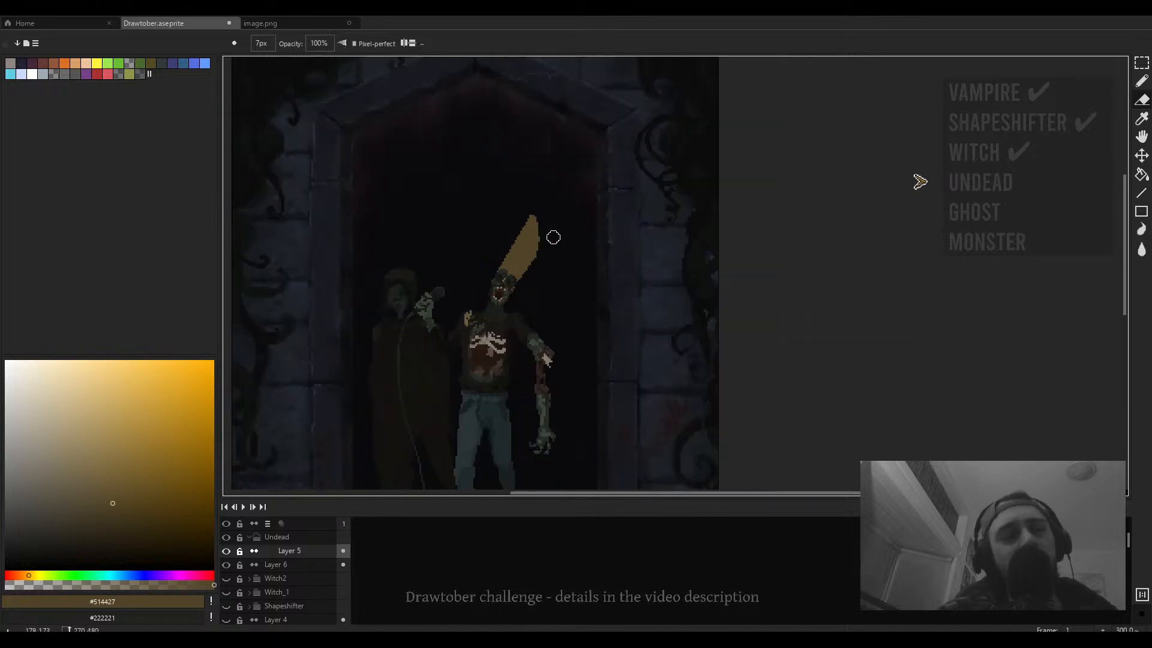
pyautogui.moveTo(627, 241)
pyautogui.mouseDown()
pyautogui.moveTo(591, 159)
pyautogui.moveTo(622, 188)
pyautogui.moveTo(622, 171)
pyautogui.moveTo(608, 164)
pyautogui.moveTo(592, 181)
pyautogui.moveTo(610, 223)
pyautogui.moveTo(605, 168)
pyautogui.moveTo(622, 199)
pyautogui.moveTo(620, 190)
pyautogui.moveTo(601, 173)
pyautogui.moveTo(616, 194)
pyautogui.moveTo(586, 180)
pyautogui.mouseUp()
pyautogui.scroll(1, 632, 222)
pyautogui.hotkey('ctrl', 'z')
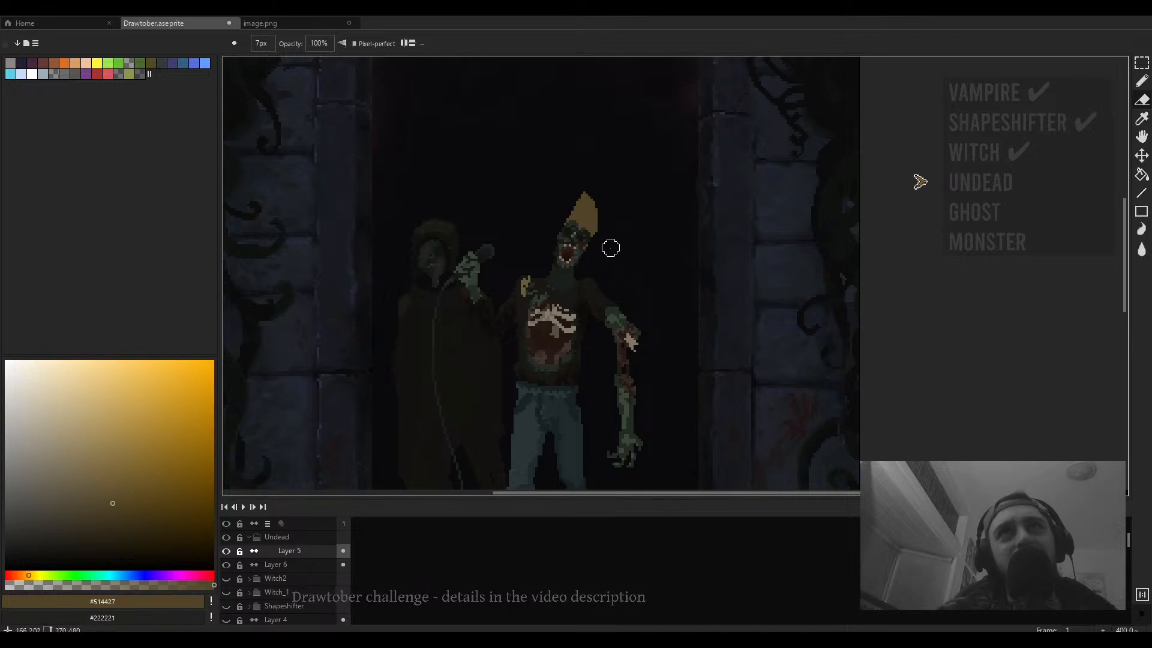
# - Pick dark green from the head and extend the head's top over the hat's lower edge
pyautogui.scroll(2, 610, 247)
pyautogui.scroll(-5, 606, 222)
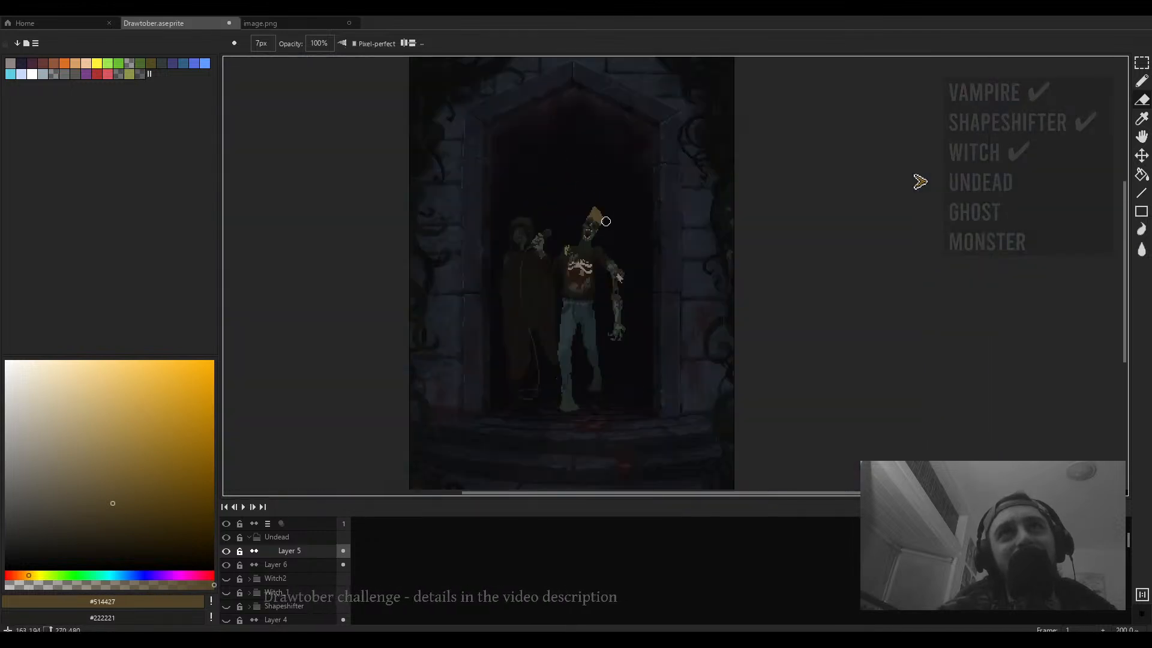
pyautogui.scroll(3, 606, 222)
pyautogui.press('b')
pyautogui.scroll(1, 582, 255)
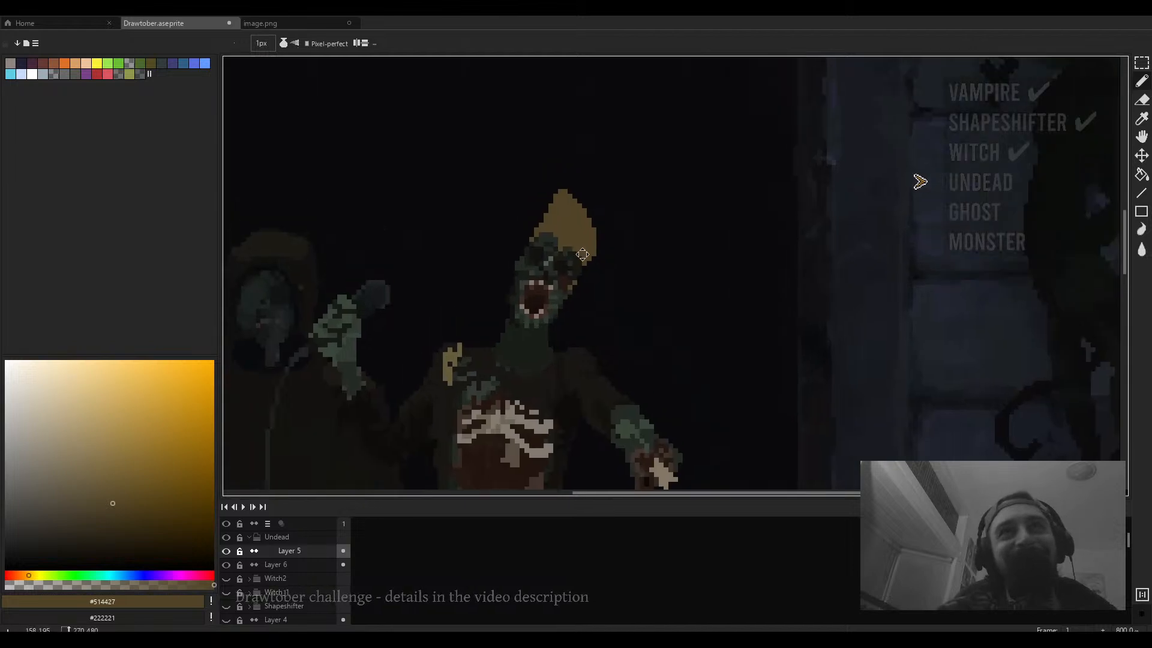
pyautogui.scroll(1, 583, 254)
pyautogui.keyDown('alt'); pyautogui.click(555, 256); pyautogui.keyUp('alt')
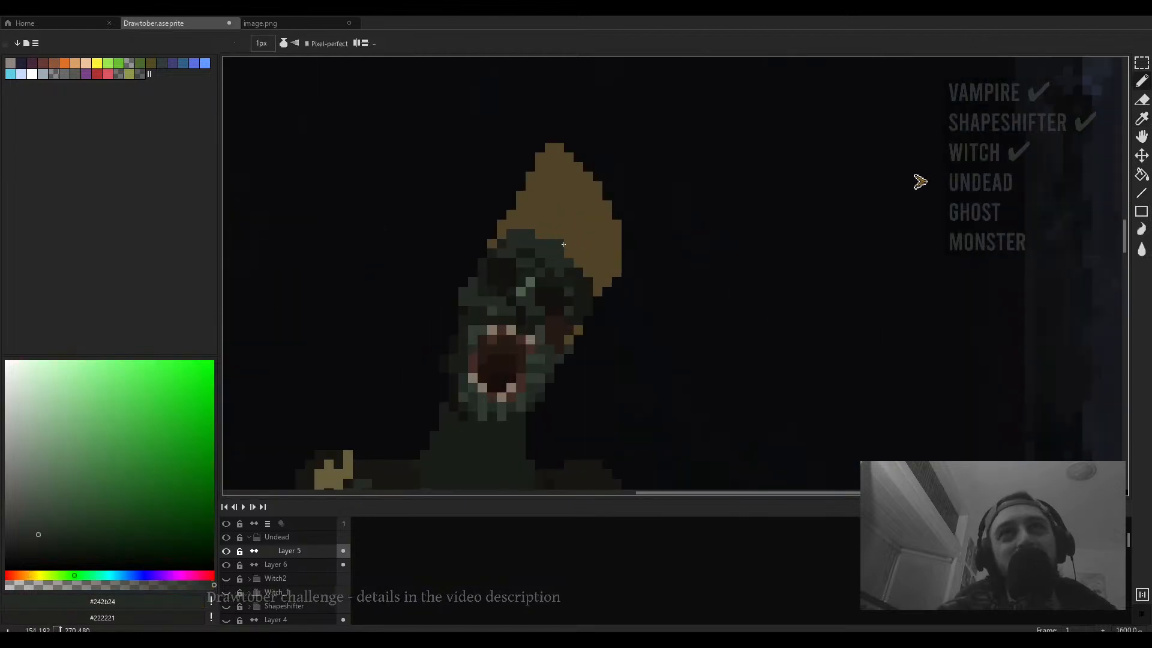
pyautogui.moveTo(573, 255)
pyautogui.mouseDown()
pyautogui.moveTo(551, 234)
pyautogui.moveTo(583, 264)
pyautogui.moveTo(527, 225)
pyautogui.mouseUp()
pyautogui.scroll(-5, 559, 237)
pyautogui.scroll(5, 578, 252)
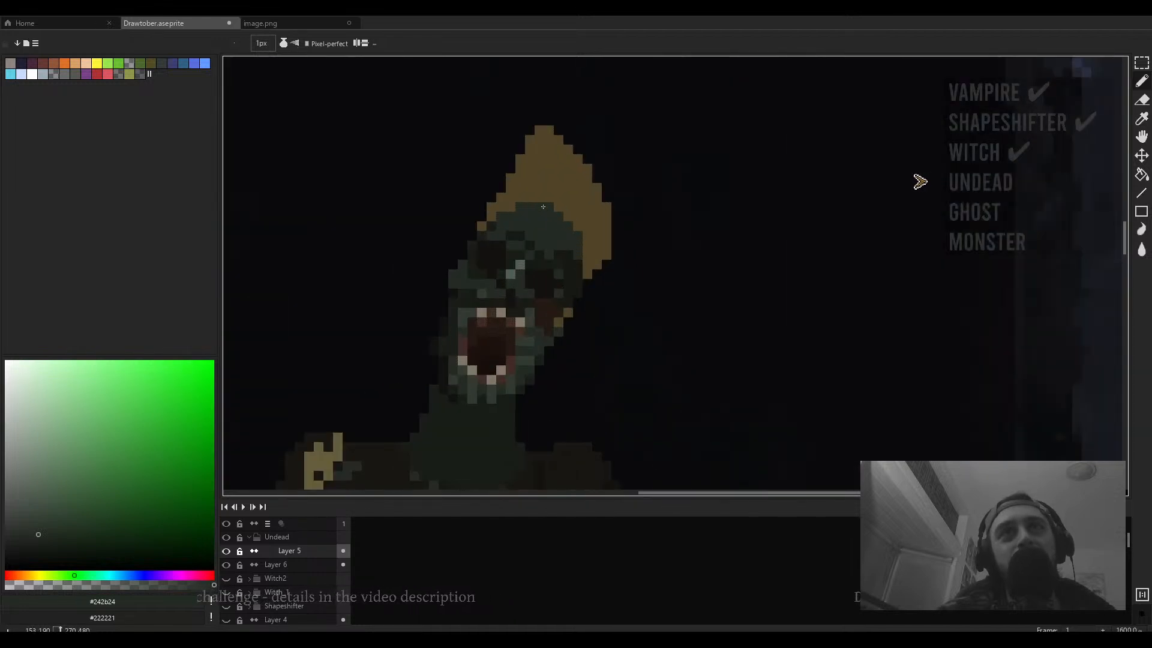
# - Add dark green pixels to the head's right side beneath the hat
pyautogui.scroll(-1, 497, 207)
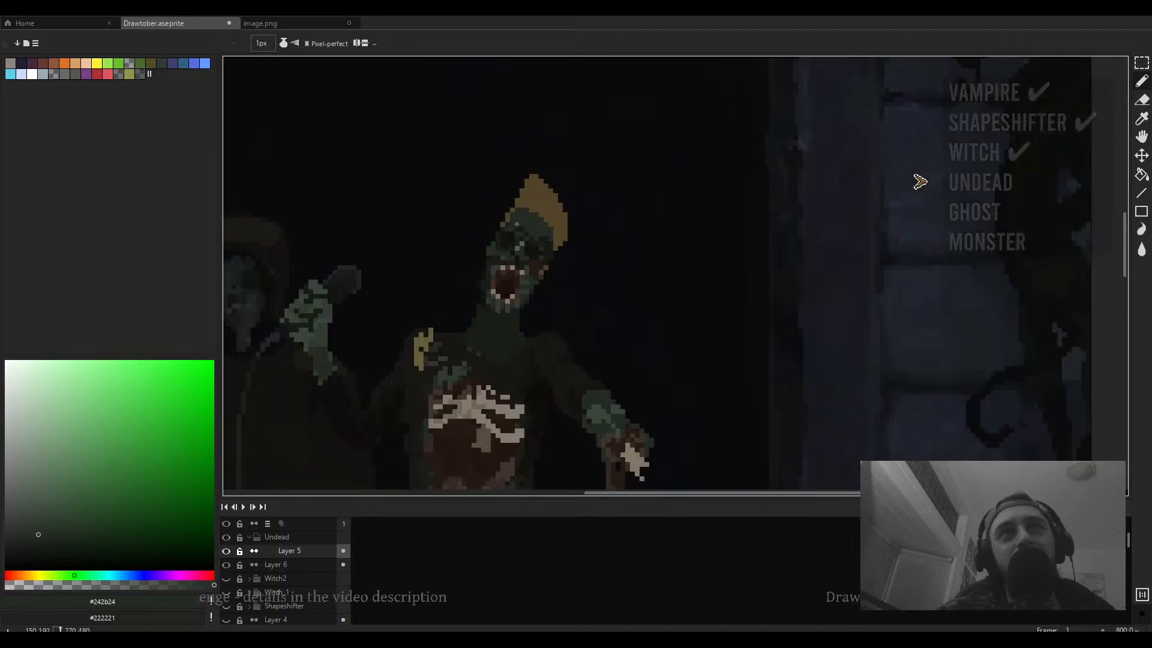
pyautogui.press('alt')
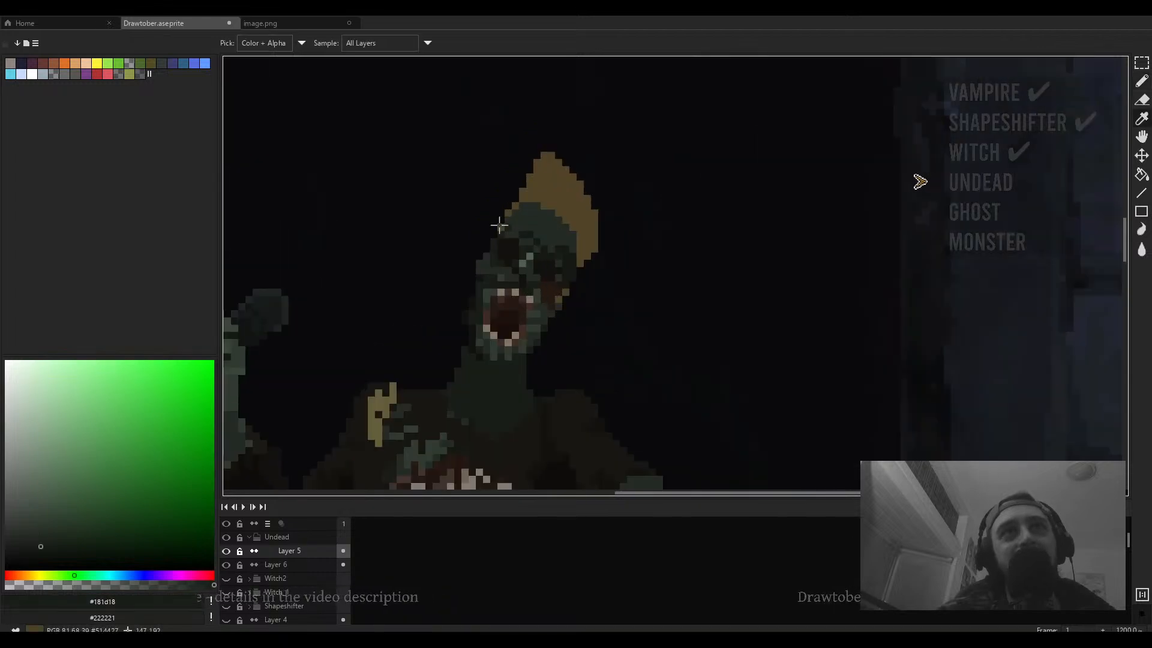
pyautogui.keyDown('alt'); pyautogui.click(496, 227); pyautogui.keyUp('alt')
pyautogui.scroll(-4, 495, 233)
pyautogui.scroll(5, 584, 246)
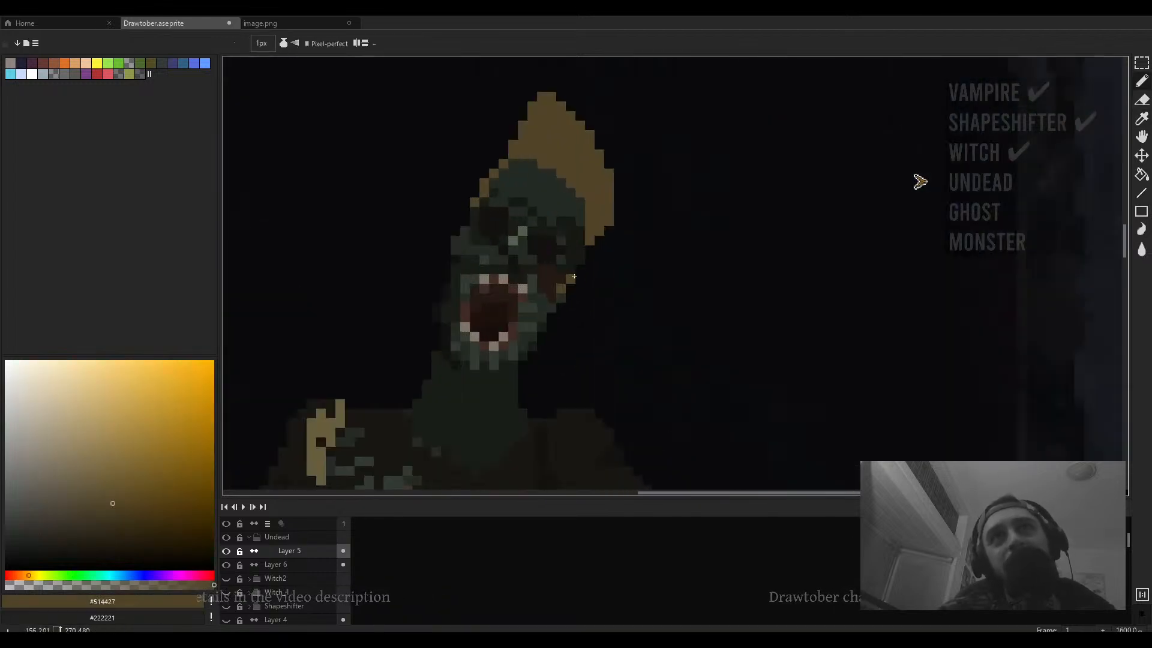
pyautogui.keyDown('alt'); pyautogui.click(578, 288); pyautogui.keyUp('alt')
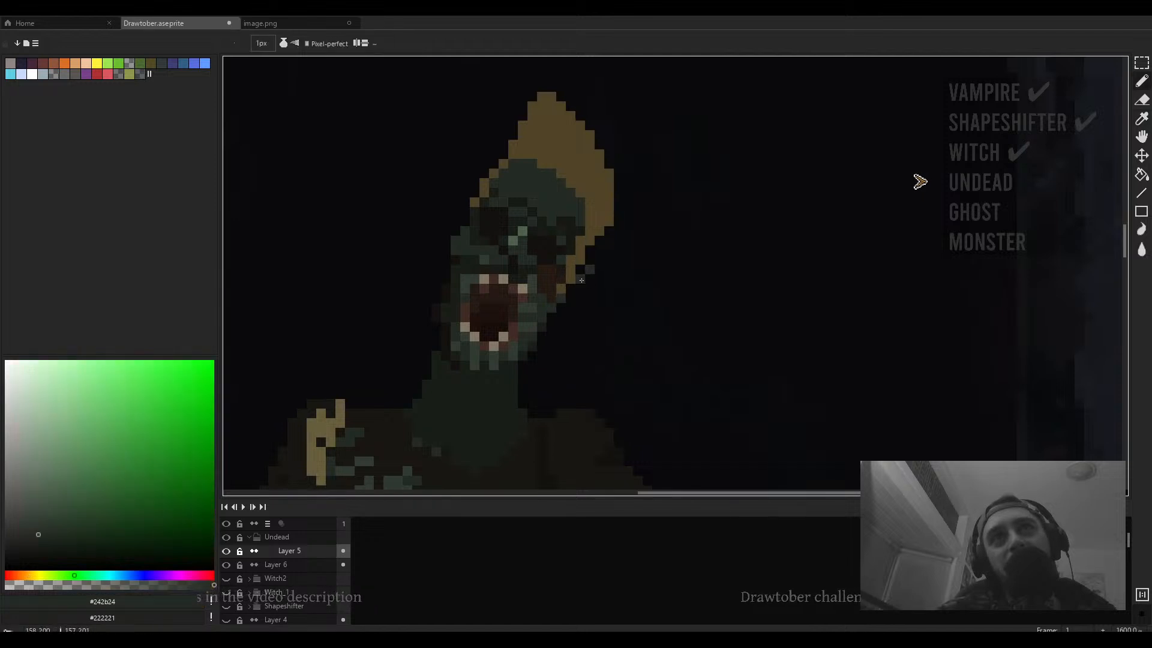
pyautogui.moveTo(596, 294); pyautogui.dragTo(571, 298)
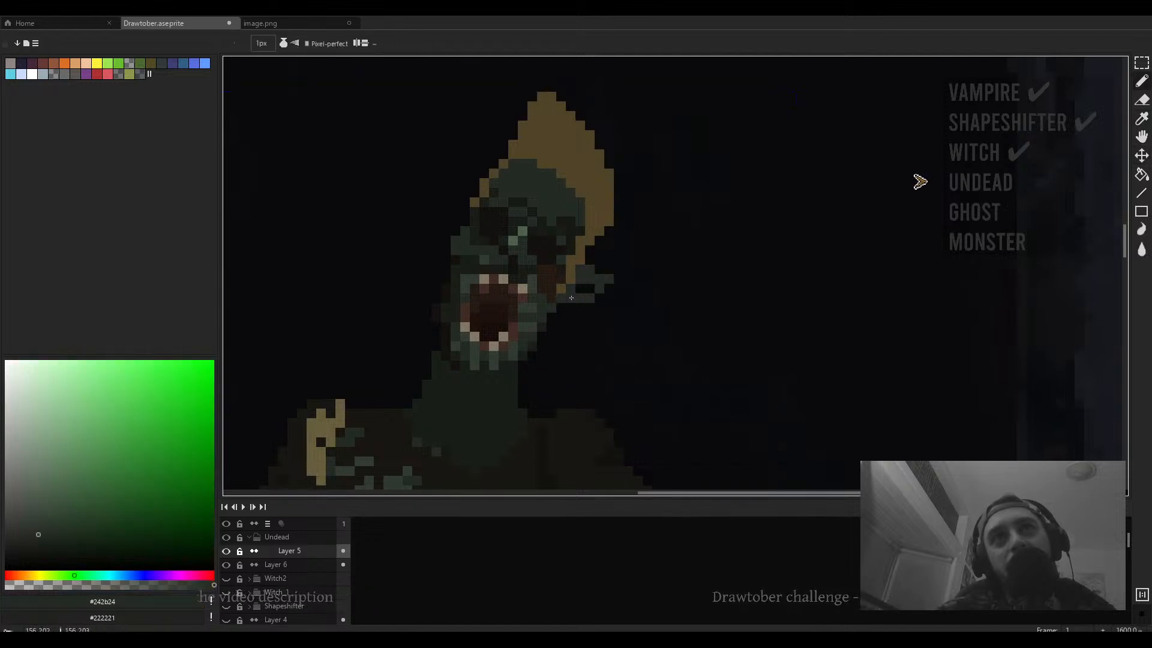
pyautogui.press('e')
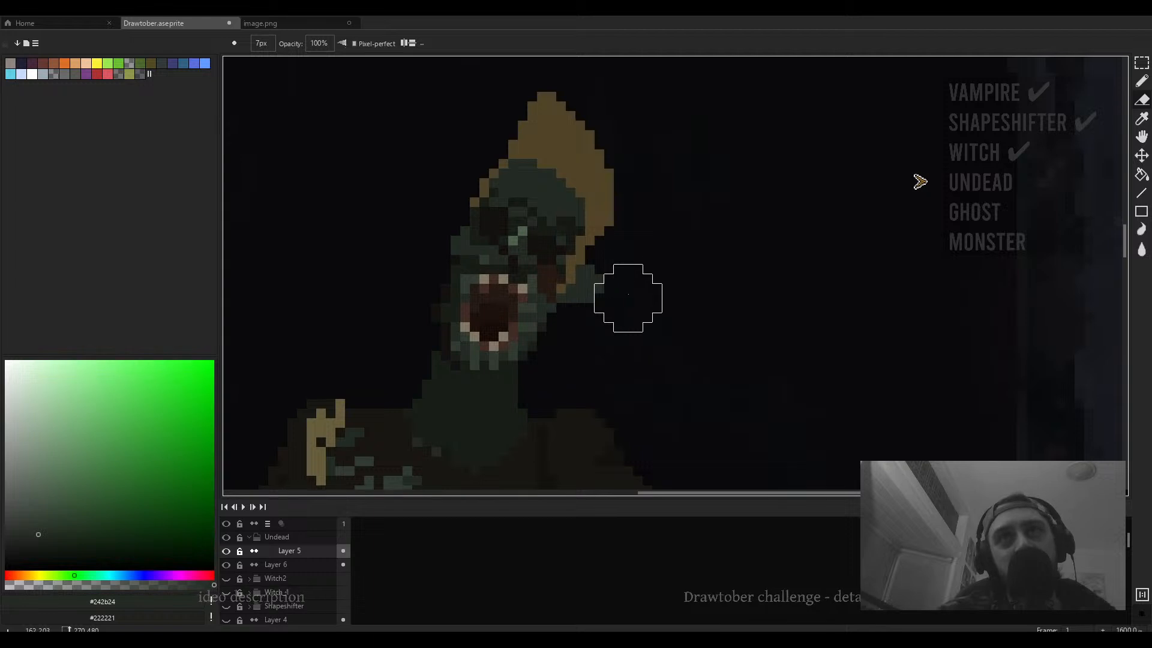
pyautogui.scroll(-3, 660, 292)
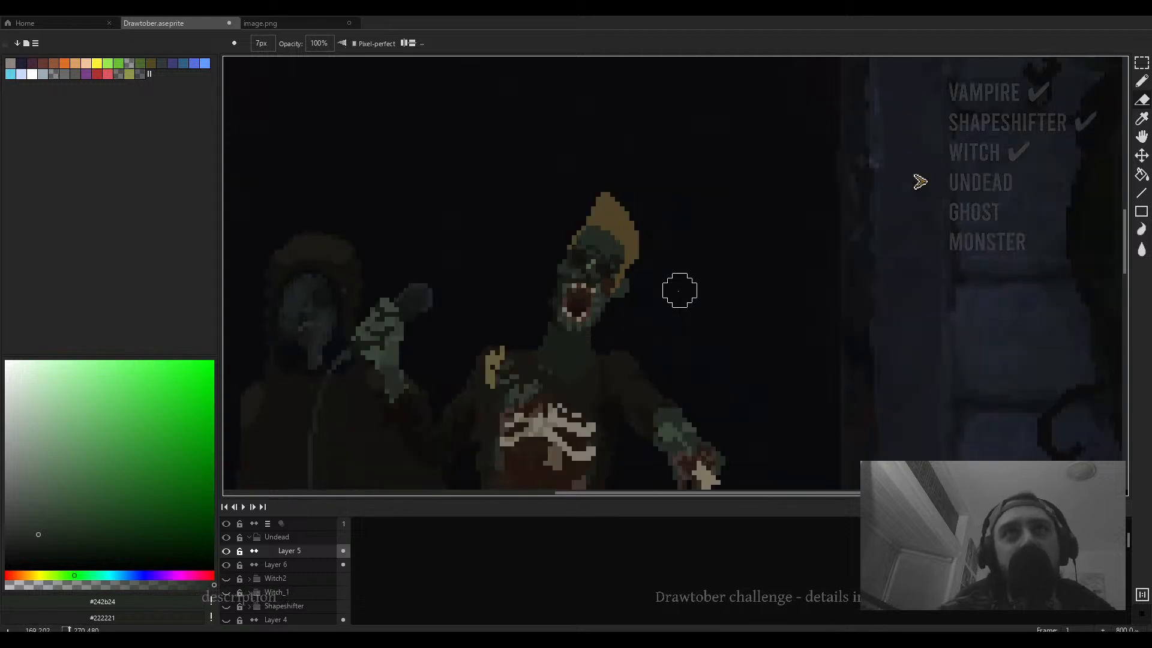
pyautogui.scroll(3, 642, 286)
pyautogui.press('b')
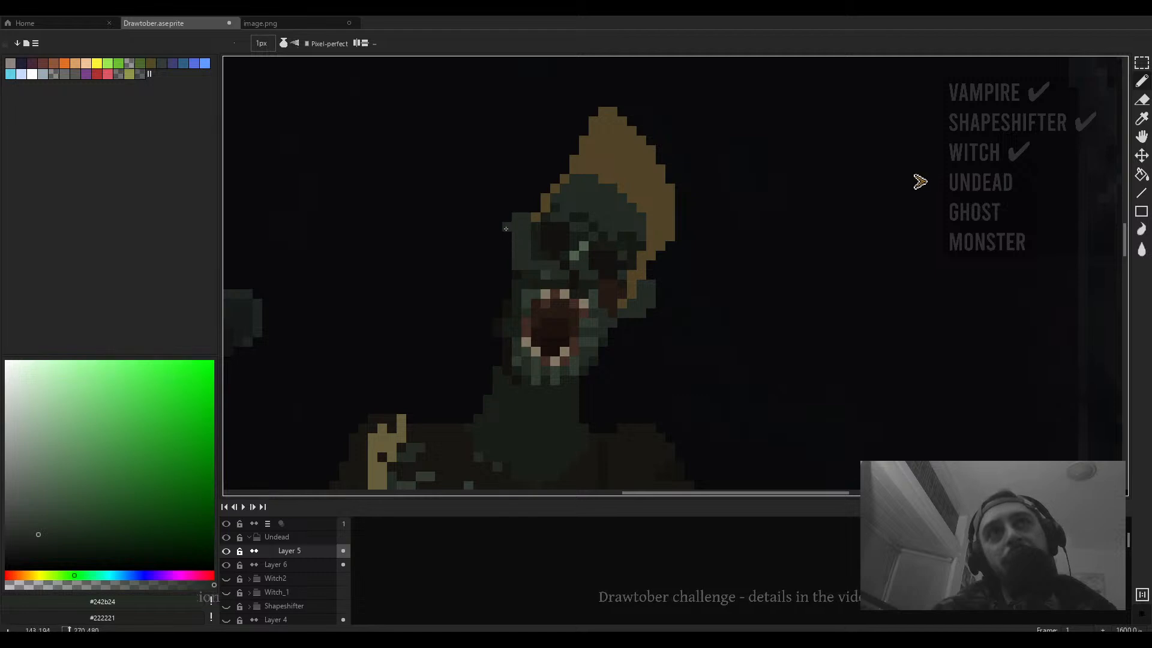
# - Pick the darkest green and shade the head's upper left side
pyautogui.scroll(-3, 571, 241)
pyautogui.scroll(4, 552, 249)
pyautogui.keyDown('alt'); pyautogui.click(562, 269); pyautogui.keyUp('alt')
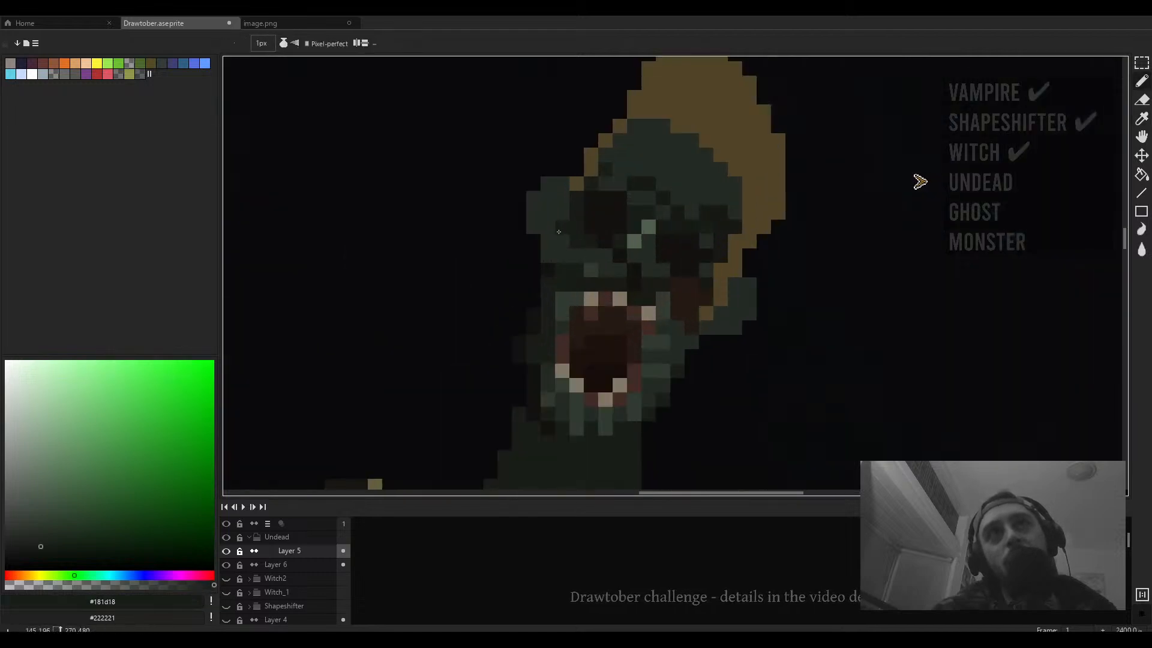
pyautogui.moveTo(547, 256)
pyautogui.mouseDown()
pyautogui.moveTo(544, 206)
pyautogui.moveTo(558, 187)
pyautogui.moveTo(558, 215)
pyautogui.moveTo(552, 189)
pyautogui.moveTo(535, 227)
pyautogui.mouseUp()
# - Shrink the eraser to 1 px and remove pixels along the head's left edge
pyautogui.scroll(-3, 562, 247)
pyautogui.scroll(3, 548, 238)
pyautogui.press('e')
pyautogui.press('-')
pyautogui.press('-')
pyautogui.press('-')
pyautogui.press('-')
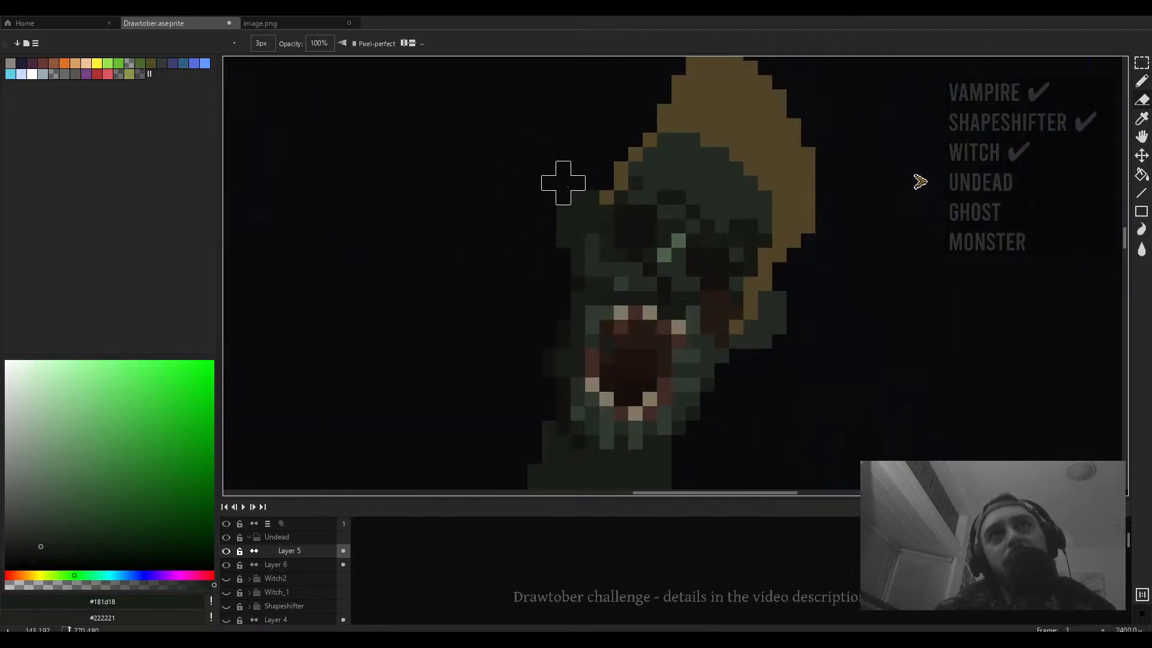
pyautogui.press('-')
pyautogui.press('-')
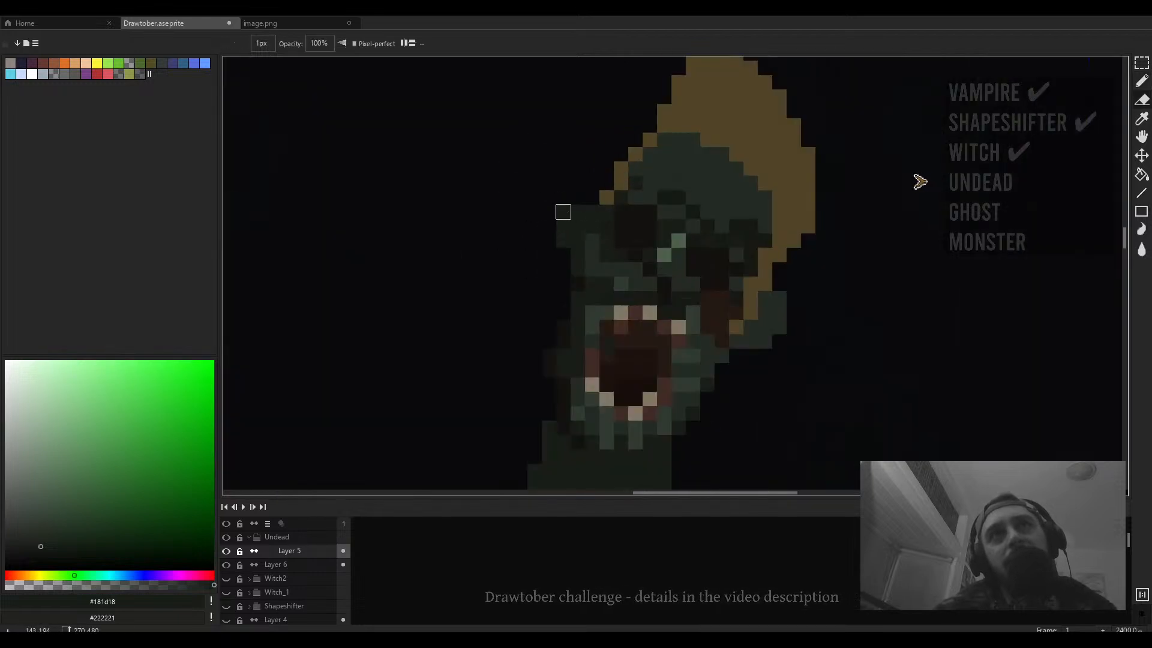
pyautogui.moveTo(563, 211); pyautogui.dragTo(562, 240)
pyautogui.scroll(-3, 578, 269)
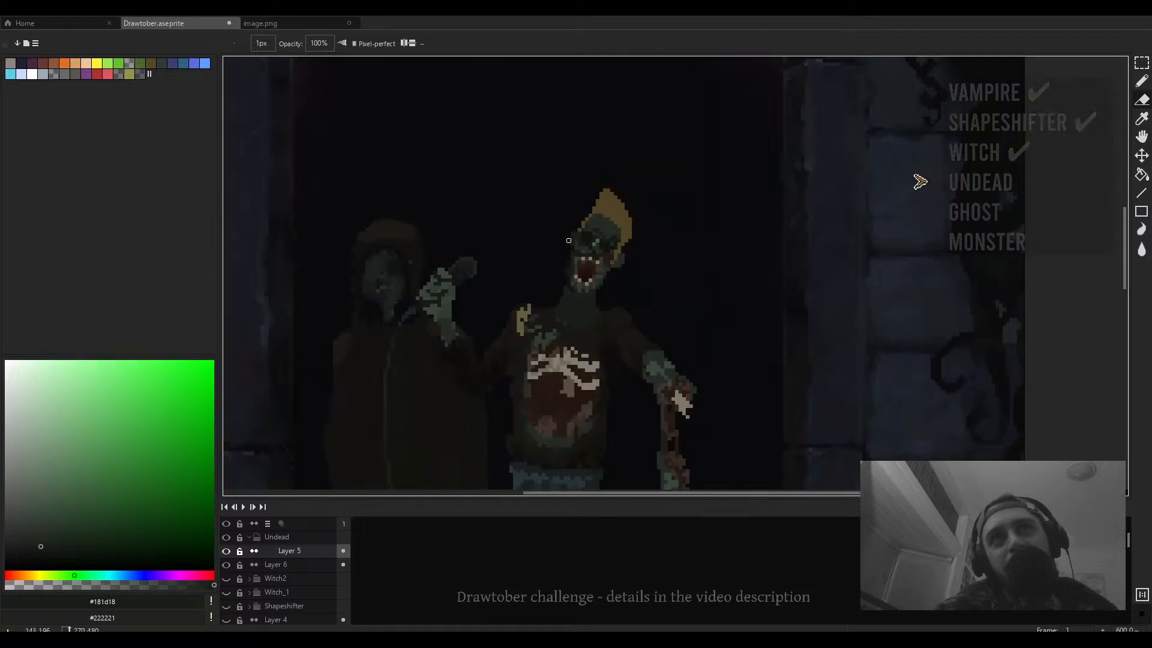
pyautogui.scroll(3, 560, 207)
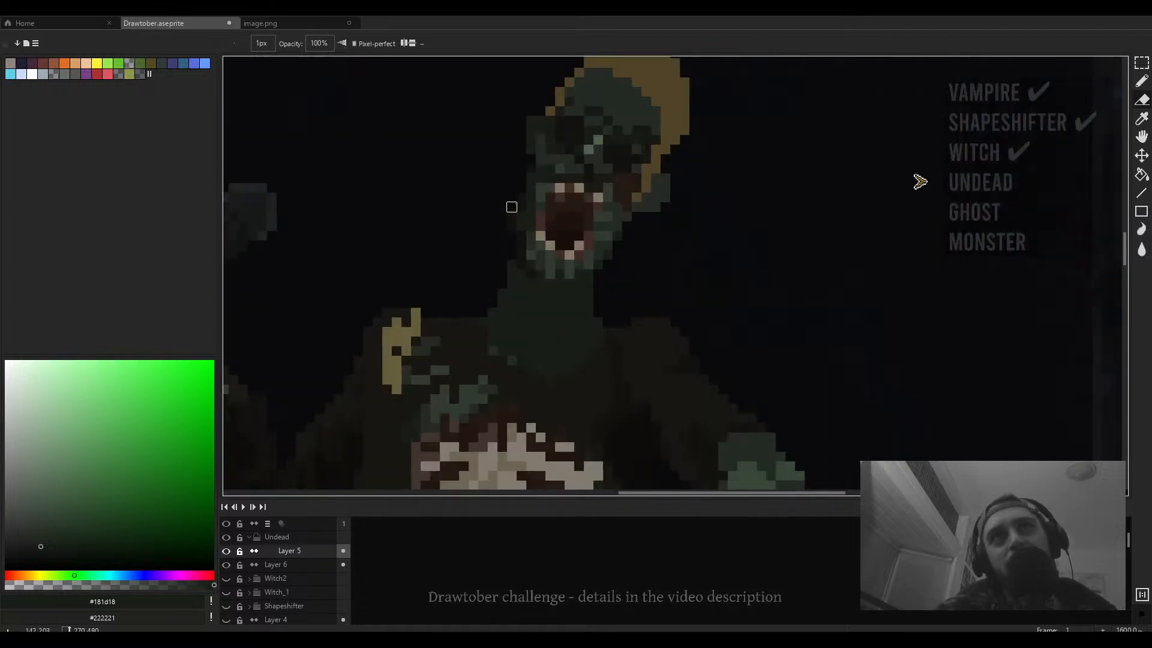
pyautogui.moveTo(588, 207); pyautogui.dragTo(561, 266)
pyautogui.press('b')
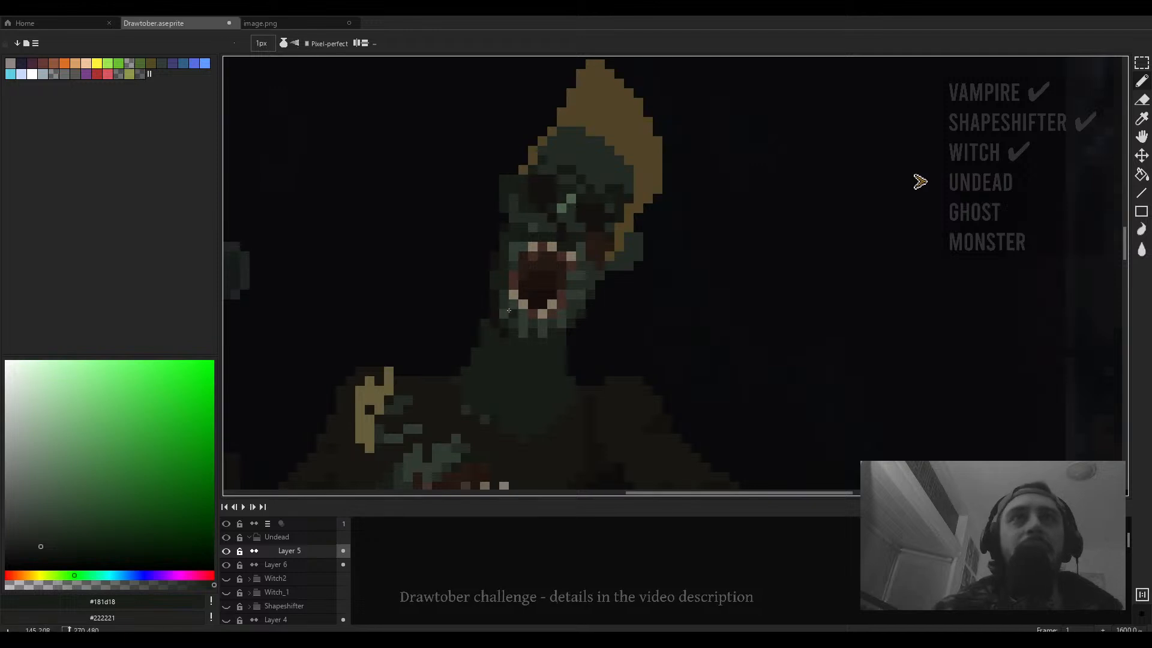
# - Pick a mid green and paint pixels on the head's left side and forehead
pyautogui.keyDown('alt'); pyautogui.click(505, 314); pyautogui.keyUp('alt')
pyautogui.moveTo(496, 286); pyautogui.dragTo(496, 257)
pyautogui.scroll(2, 515, 200)
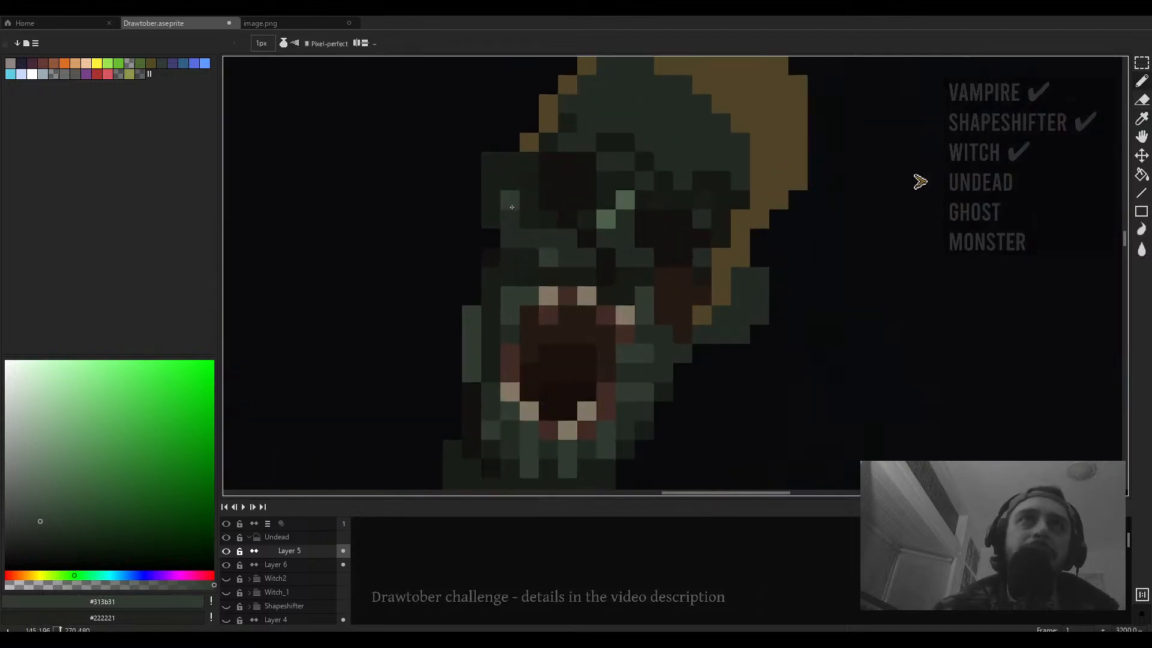
pyautogui.moveTo(511, 203)
pyautogui.mouseDown()
pyautogui.moveTo(510, 232)
pyautogui.moveTo(530, 234)
pyautogui.mouseUp()
# - Paint mid green pixels across the top of the head below the hat
pyautogui.scroll(-3, 530, 201)
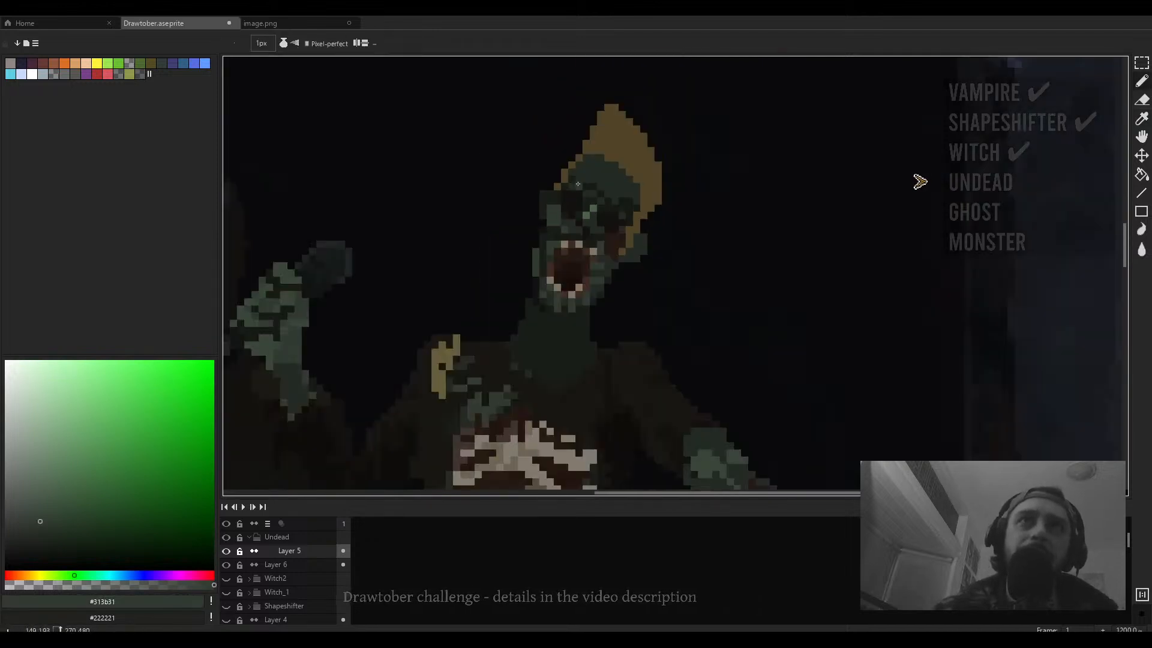
pyautogui.scroll(3, 576, 222)
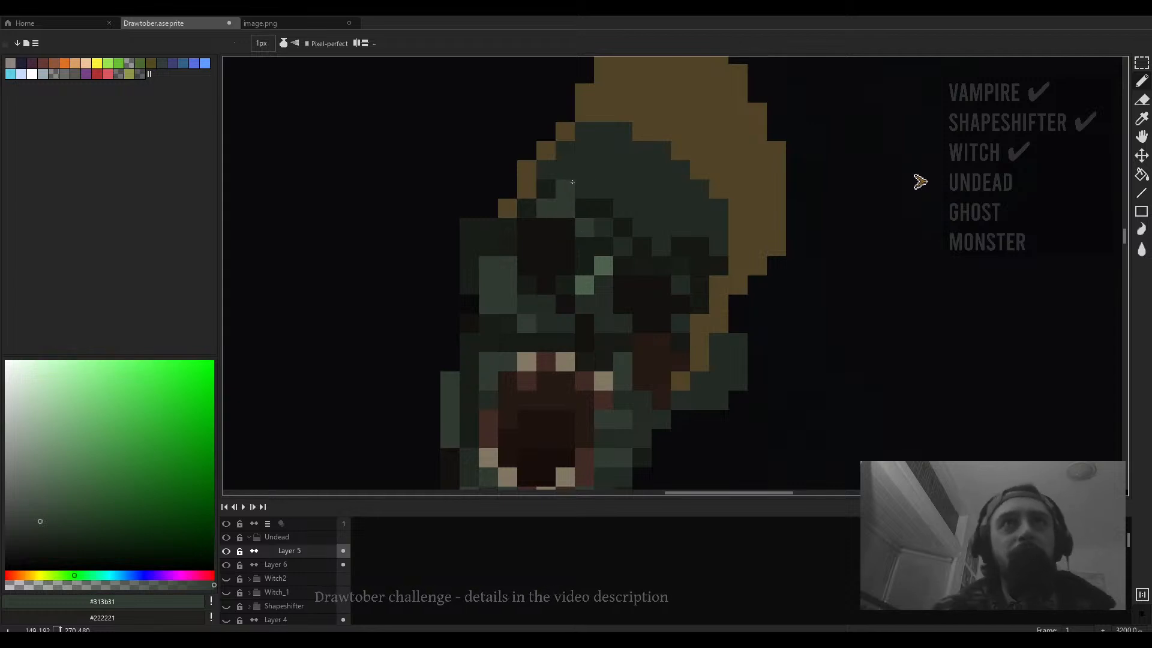
pyautogui.moveTo(565, 170); pyautogui.dragTo(642, 207)
pyautogui.moveTo(605, 169)
pyautogui.mouseDown()
pyautogui.moveTo(615, 150)
pyautogui.moveTo(636, 157)
pyautogui.moveTo(645, 184)
pyautogui.mouseUp()
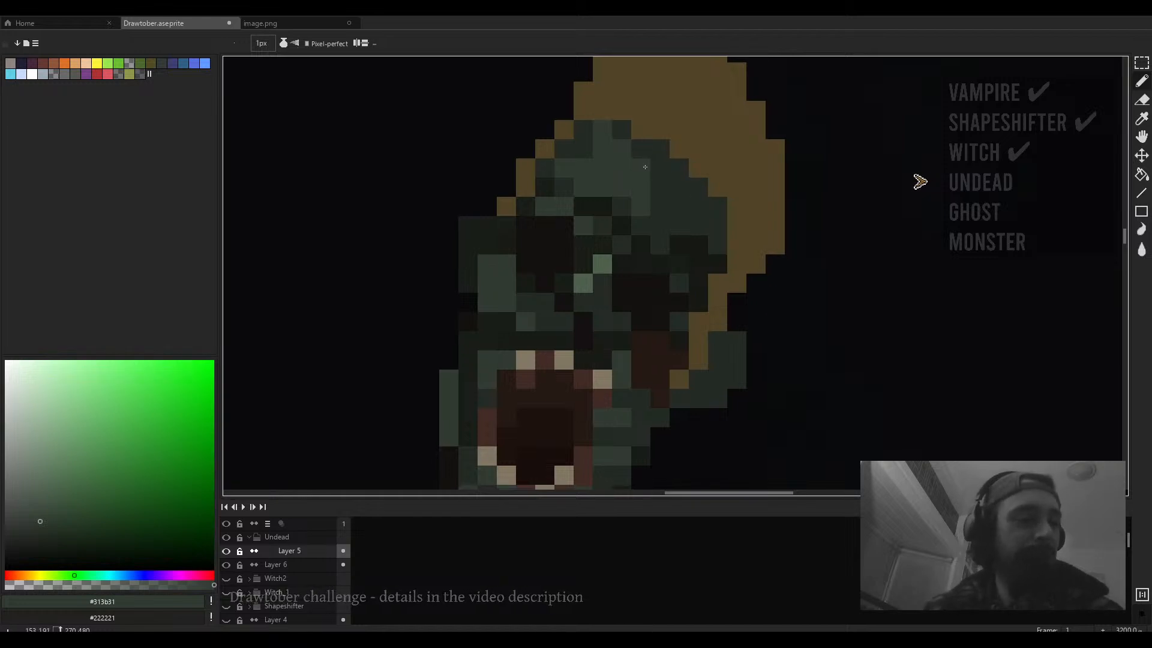
pyautogui.scroll(-1, 635, 135)
pyautogui.scroll(-5, 635, 134)
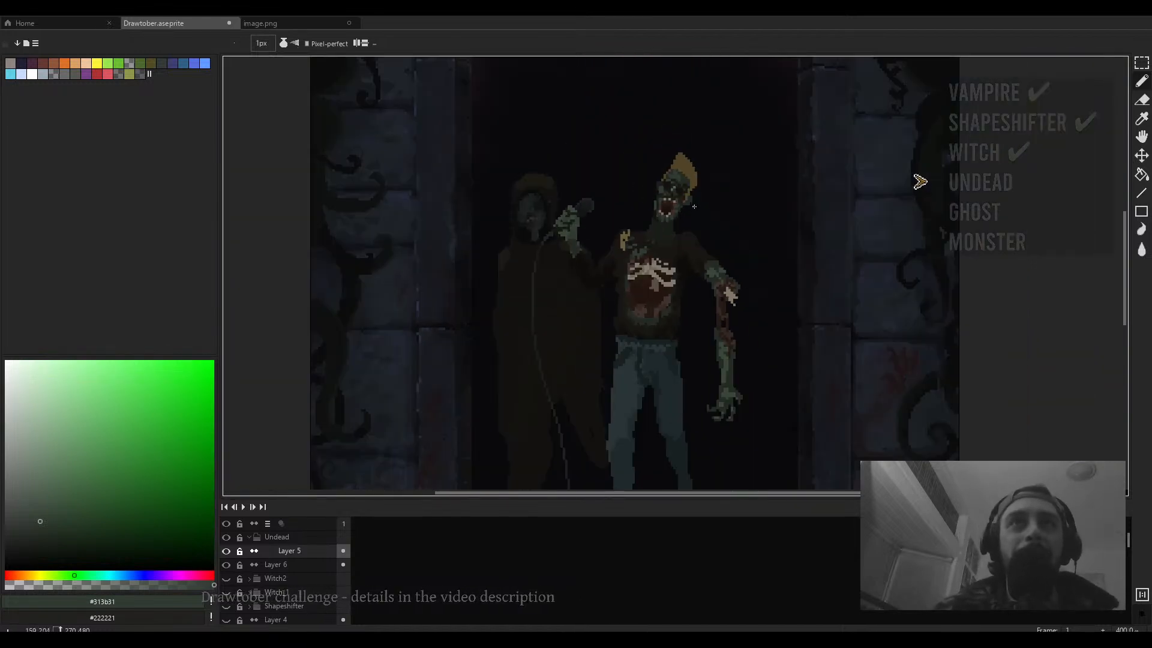
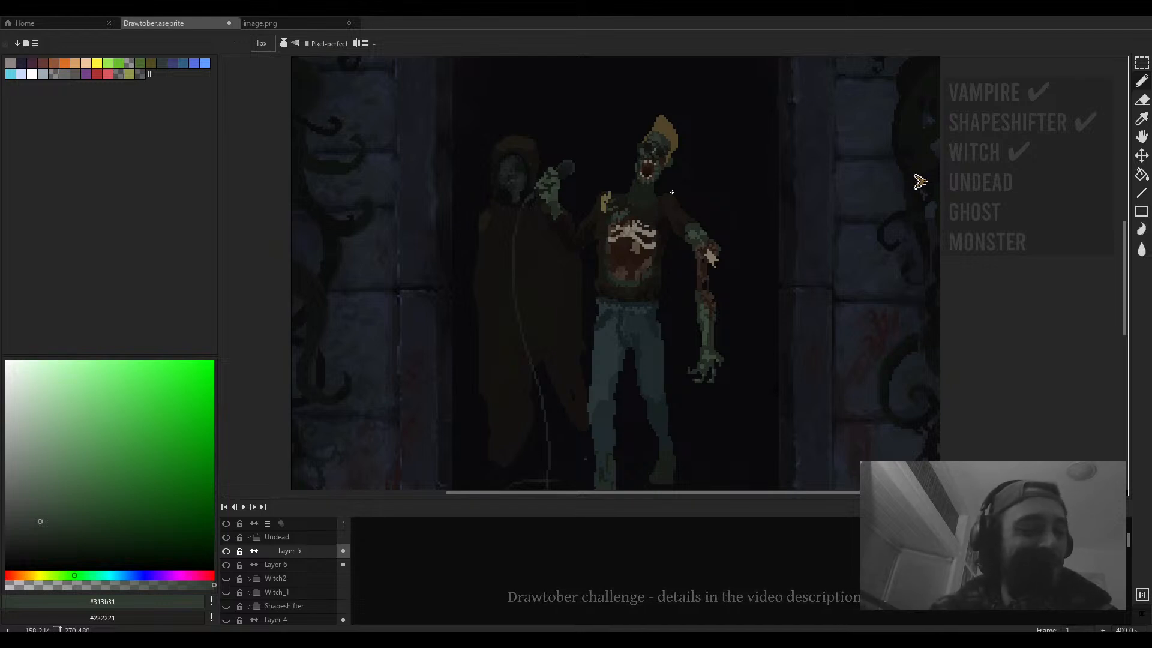
# - Zoom and pan around the scene to inspect the undead figure's head, torso and arms
pyautogui.scroll(-1, 672, 192)
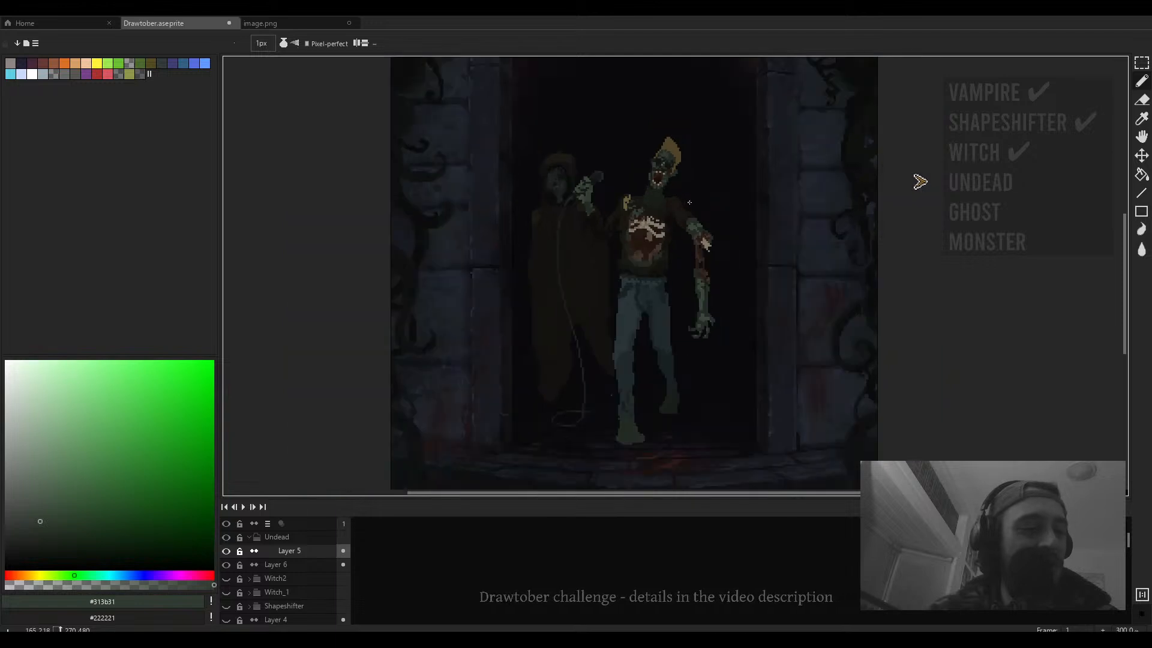
pyautogui.moveTo(748, 233); pyautogui.dragTo(720, 229)
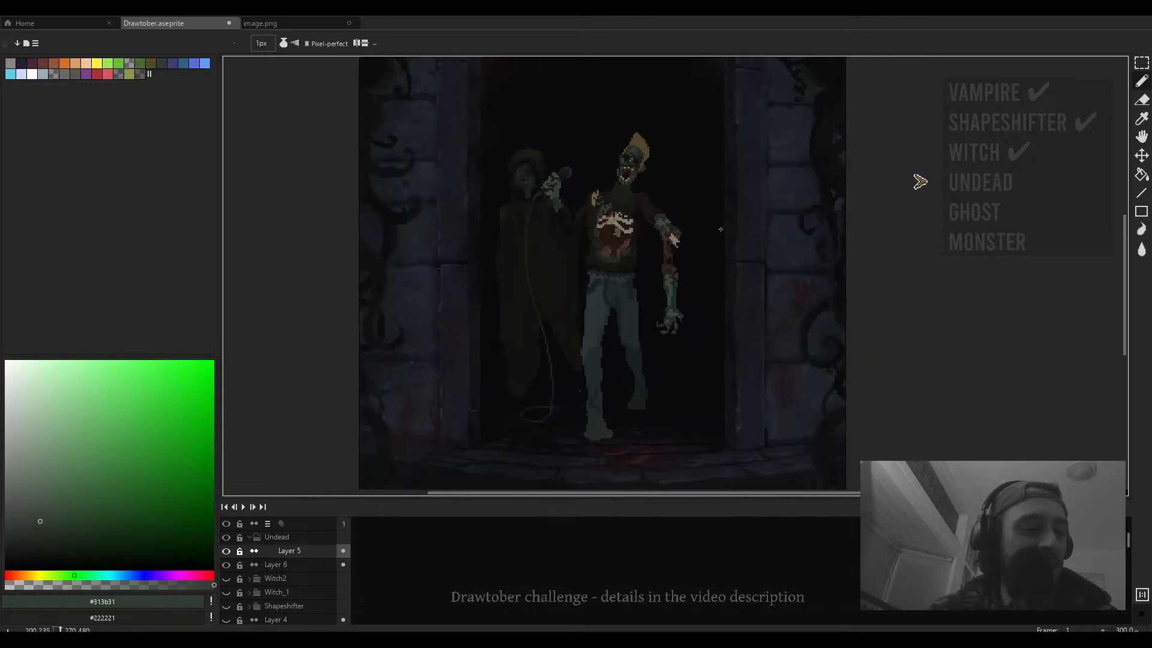
pyautogui.scroll(-1, 720, 229)
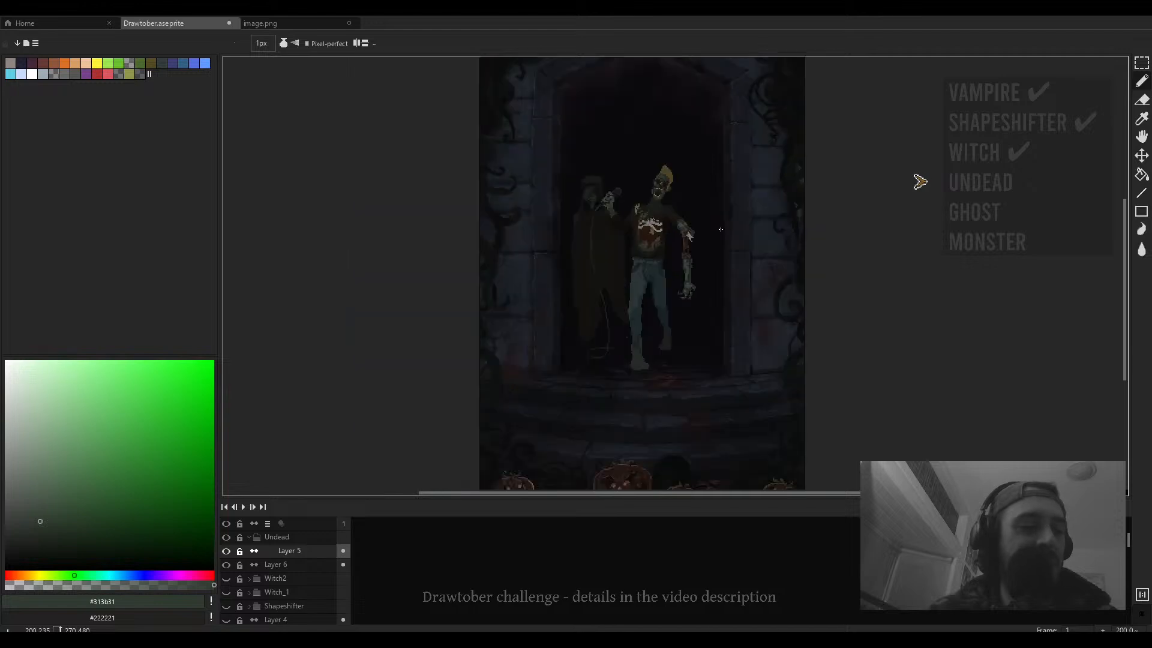
pyautogui.scroll(1, 698, 109)
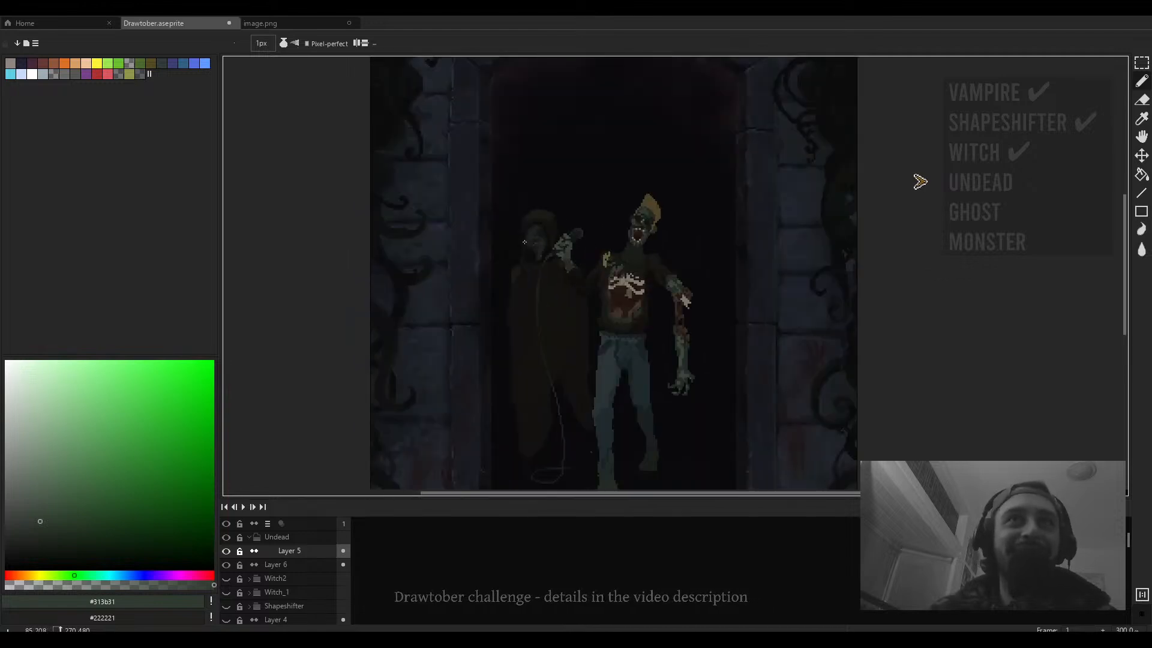
pyautogui.moveTo(567, 267); pyautogui.dragTo(524, 204)
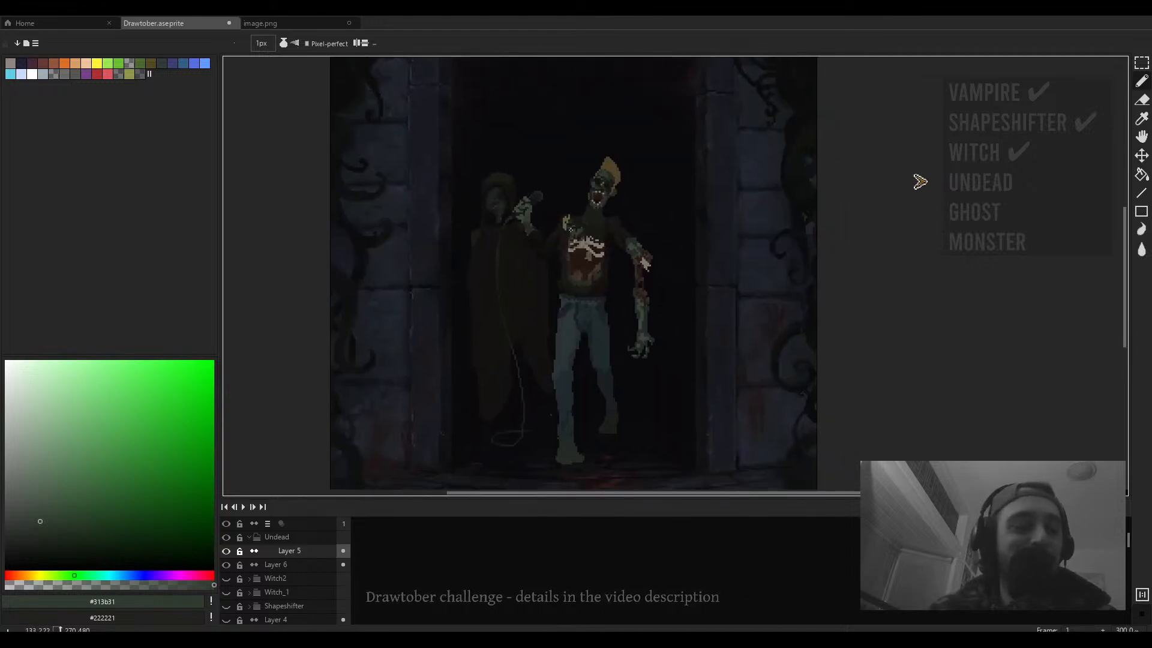
pyautogui.moveTo(585, 240); pyautogui.dragTo(591, 213)
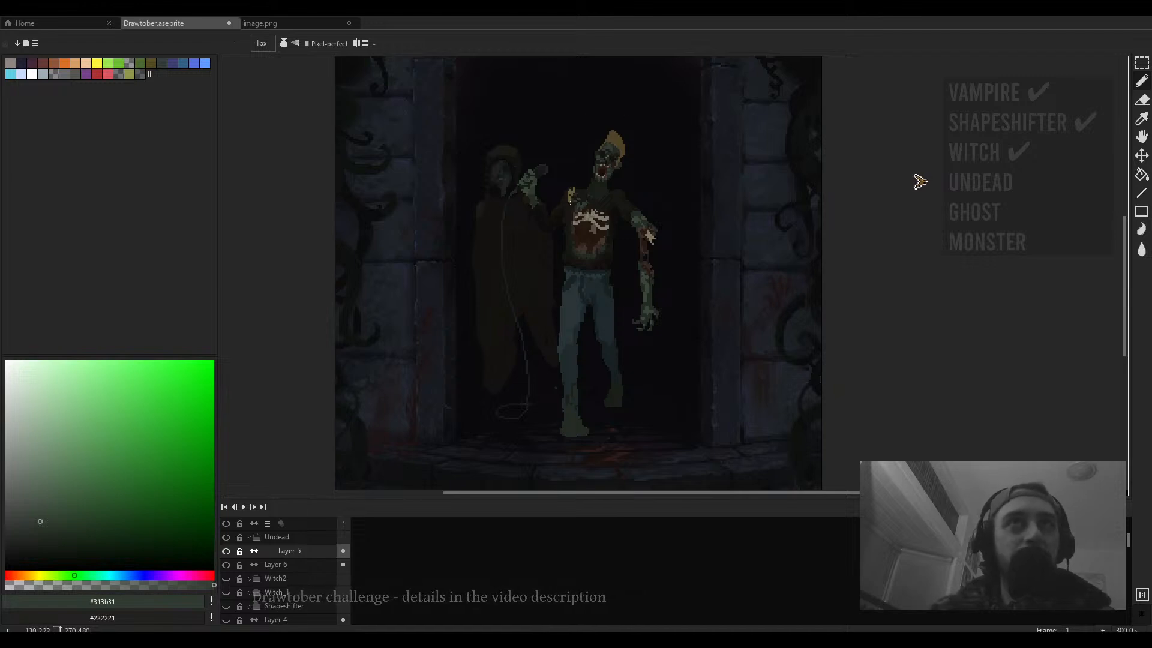
pyautogui.moveTo(572, 195); pyautogui.dragTo(564, 189)
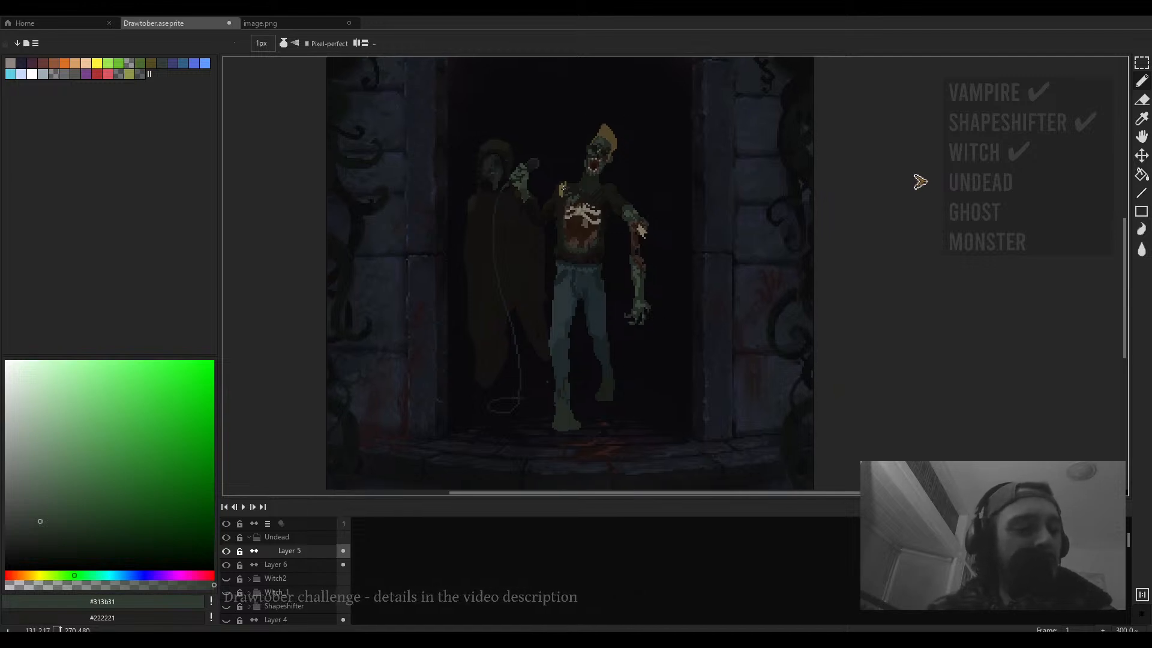
pyautogui.scroll(1, 563, 187)
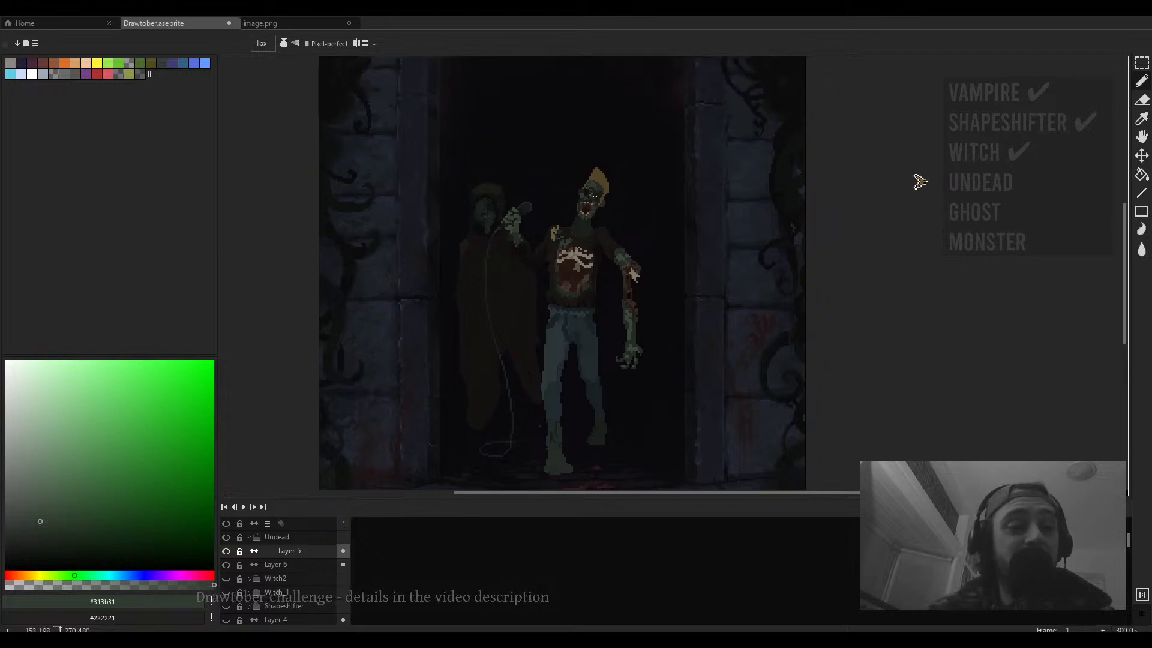
pyautogui.scroll(-2, 615, 171)
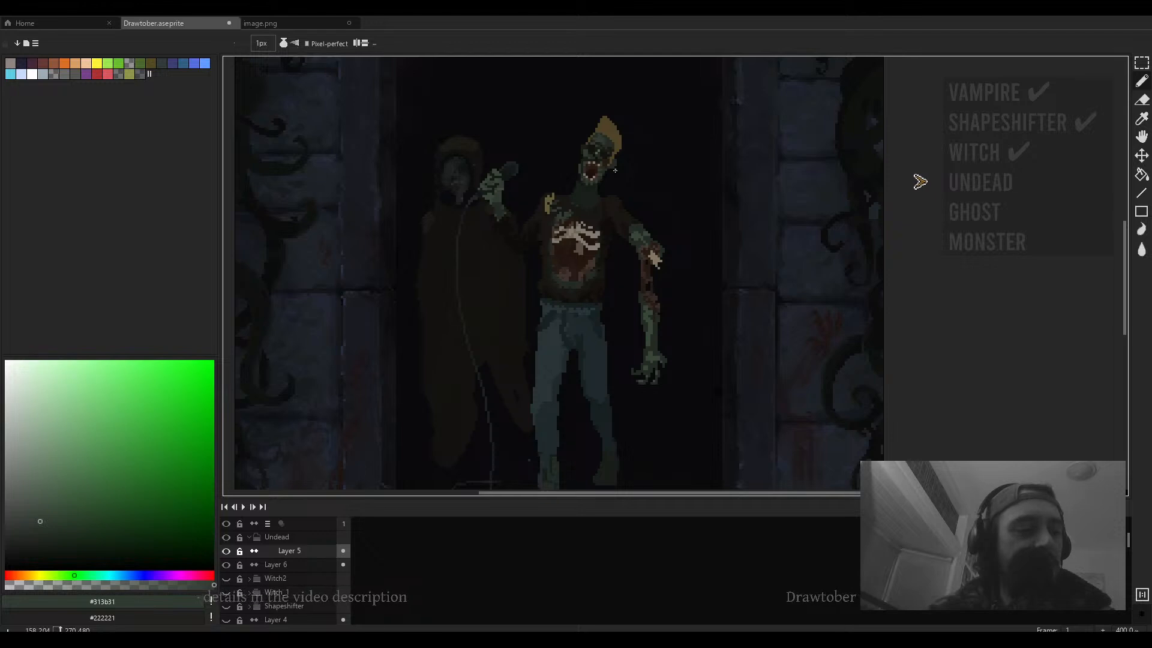
pyautogui.scroll(-2, 615, 170)
pyautogui.moveTo(614, 170); pyautogui.dragTo(637, 215)
pyautogui.scroll(1, 616, 157)
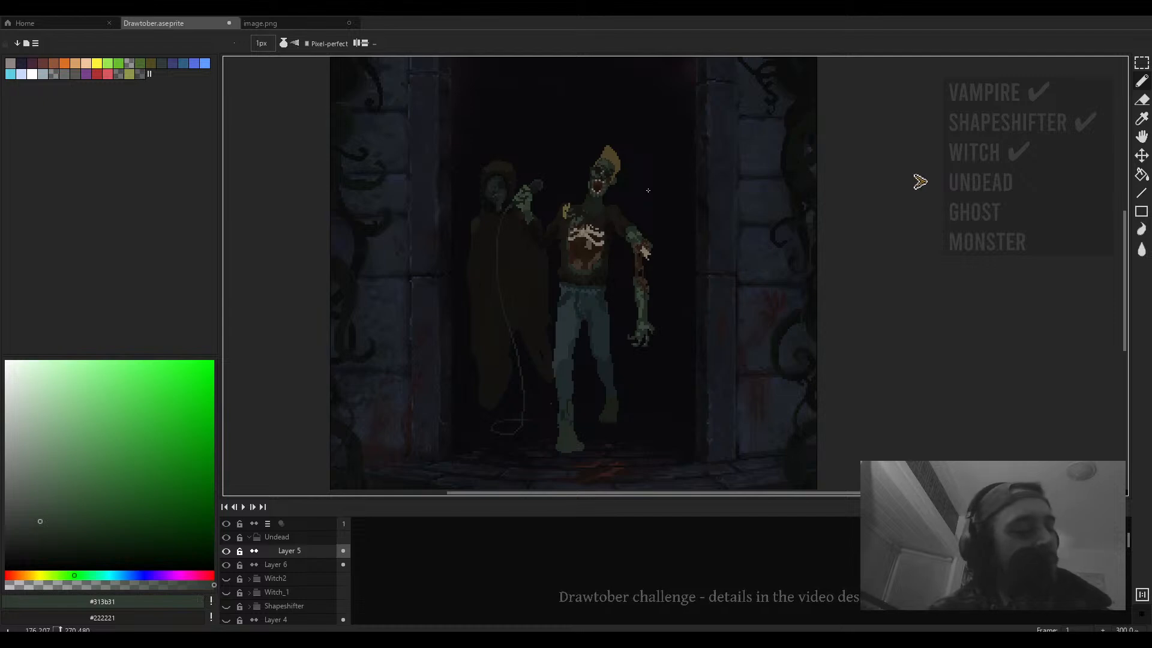
pyautogui.scroll(-1, 634, 189)
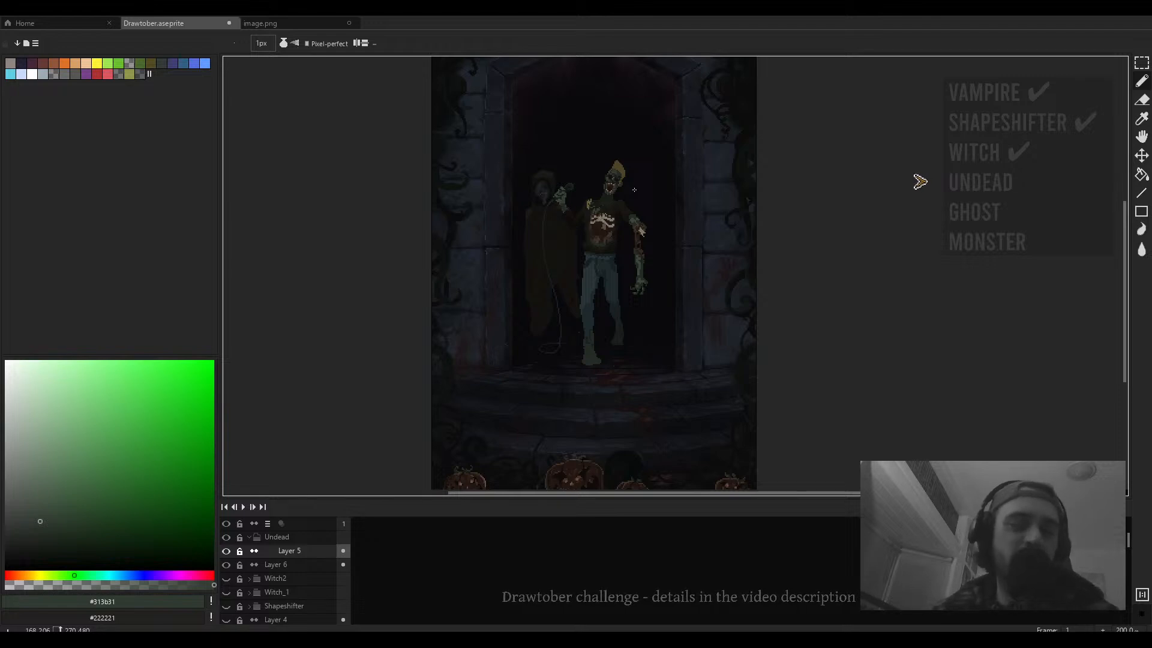
pyautogui.scroll(2, 635, 189)
pyautogui.scroll(2, 612, 224)
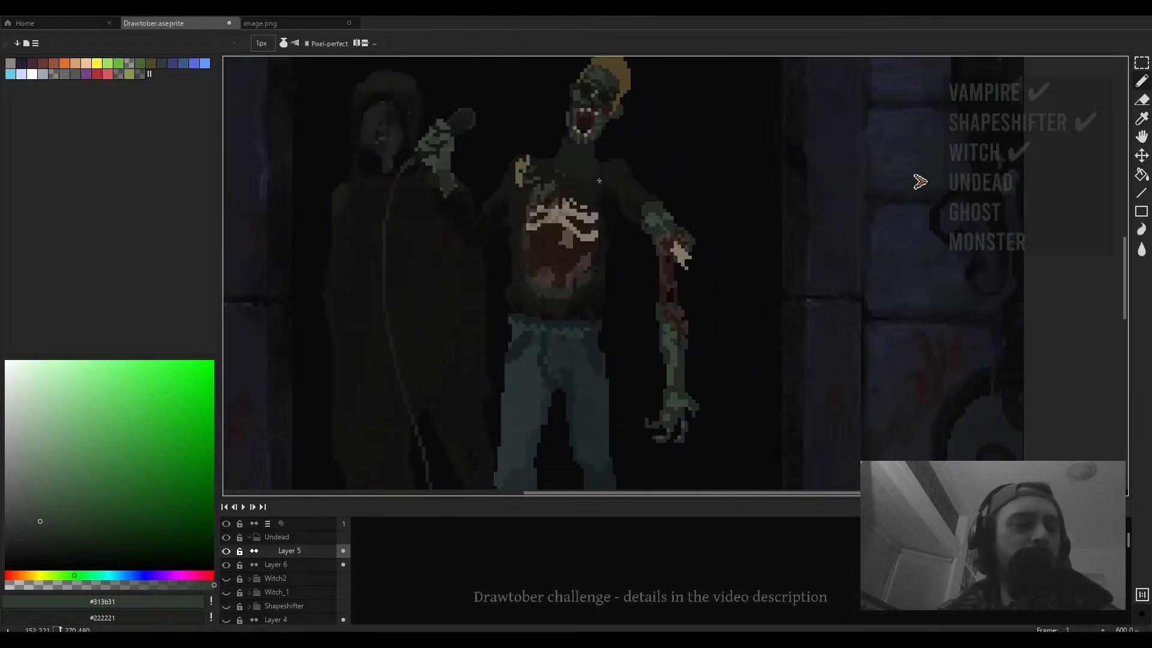
pyautogui.scroll(1, 643, 193)
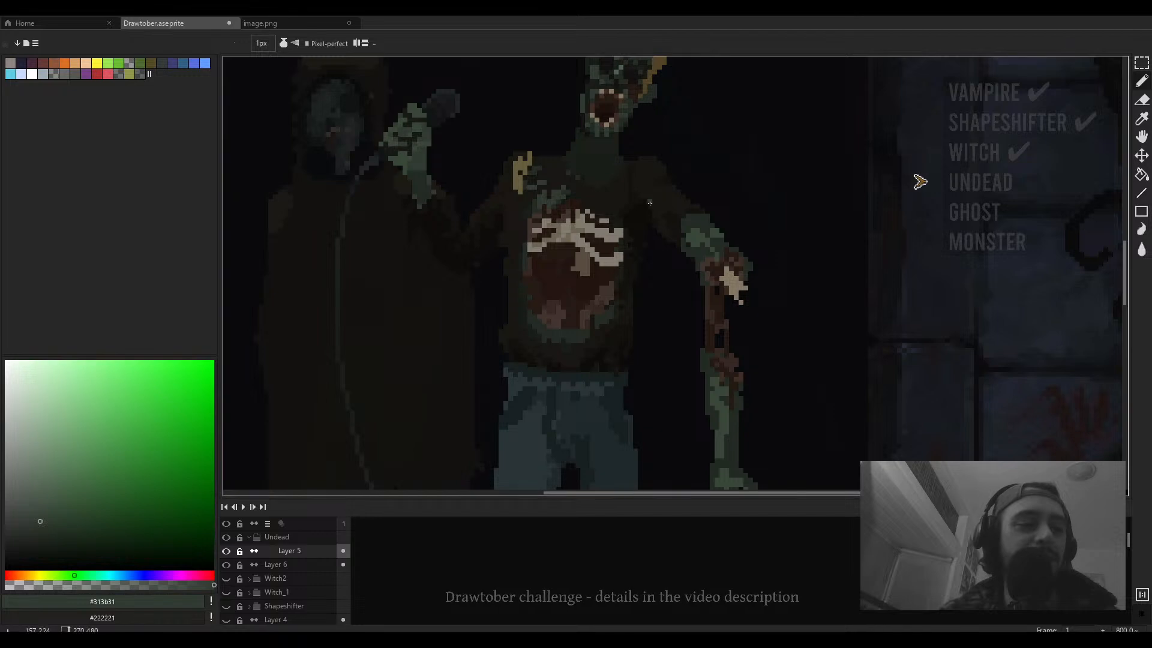
pyautogui.scroll(5, 587, 172)
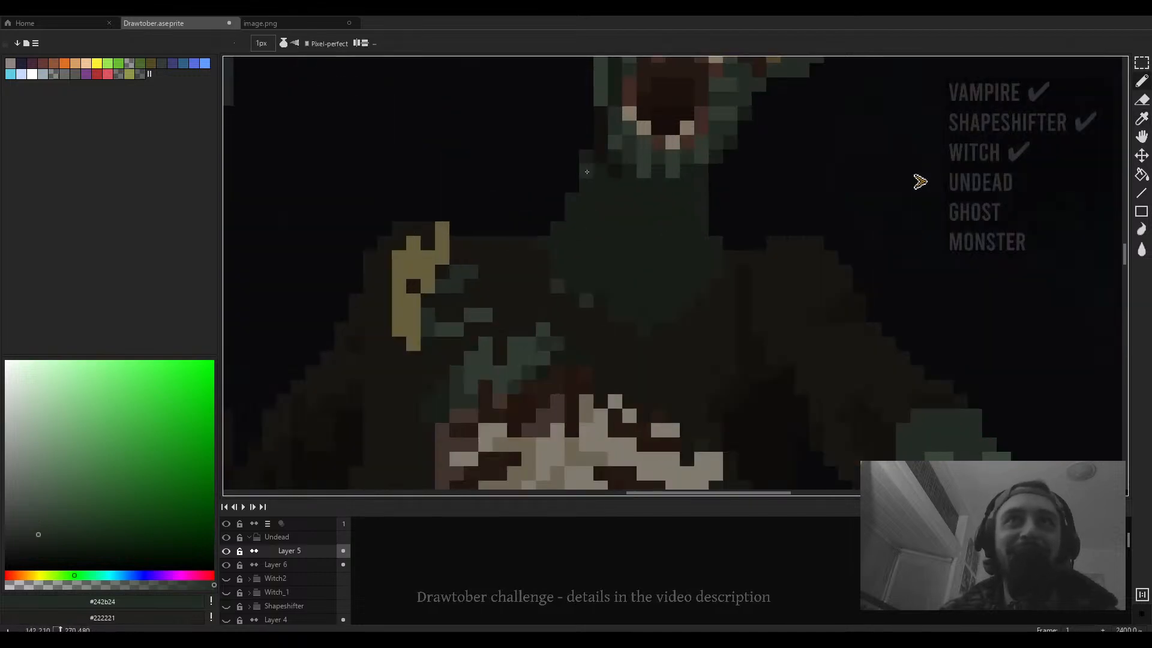
pyautogui.scroll(-3, 619, 276)
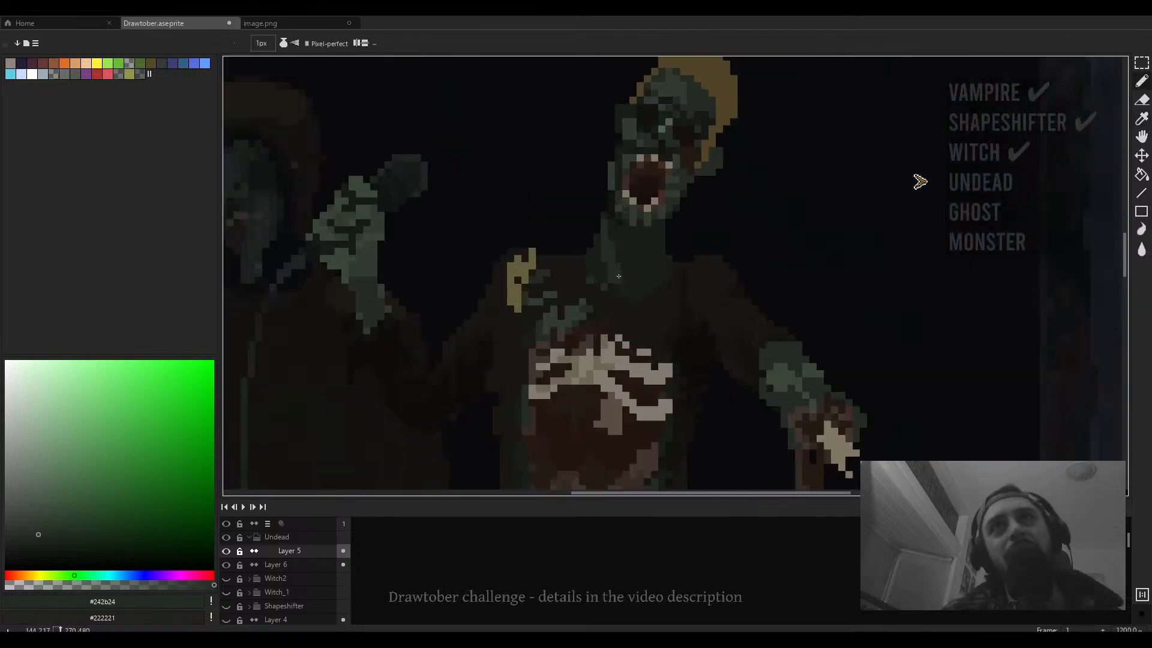
pyautogui.scroll(1, 618, 276)
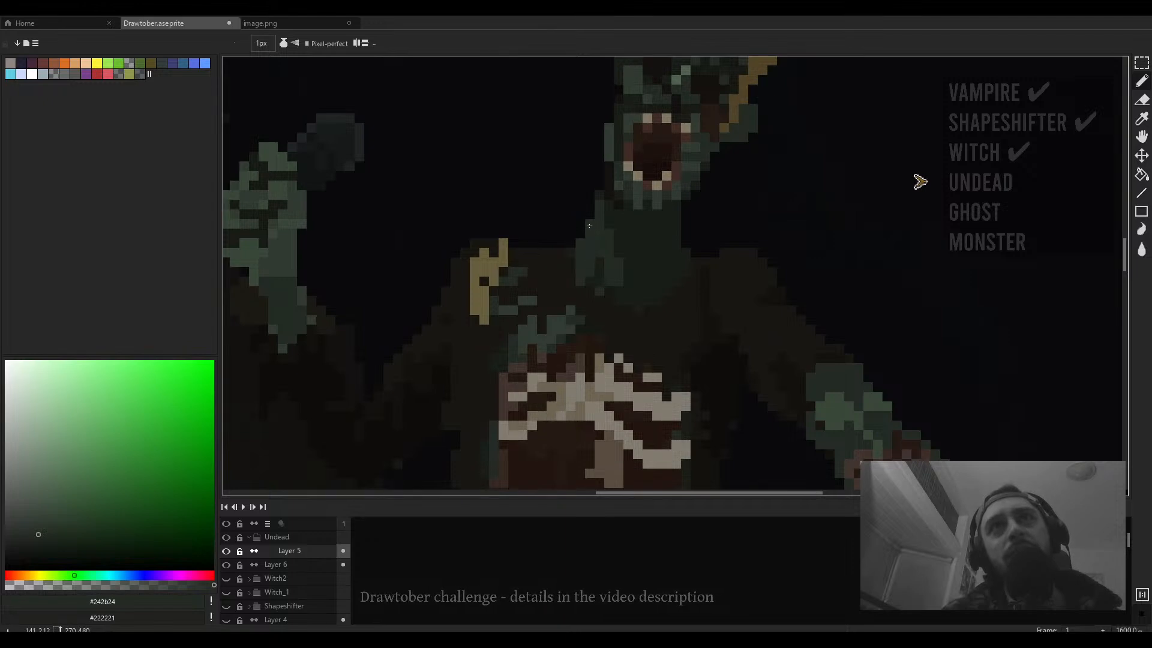
pyautogui.scroll(-4, 574, 255)
pyautogui.scroll(4, 655, 274)
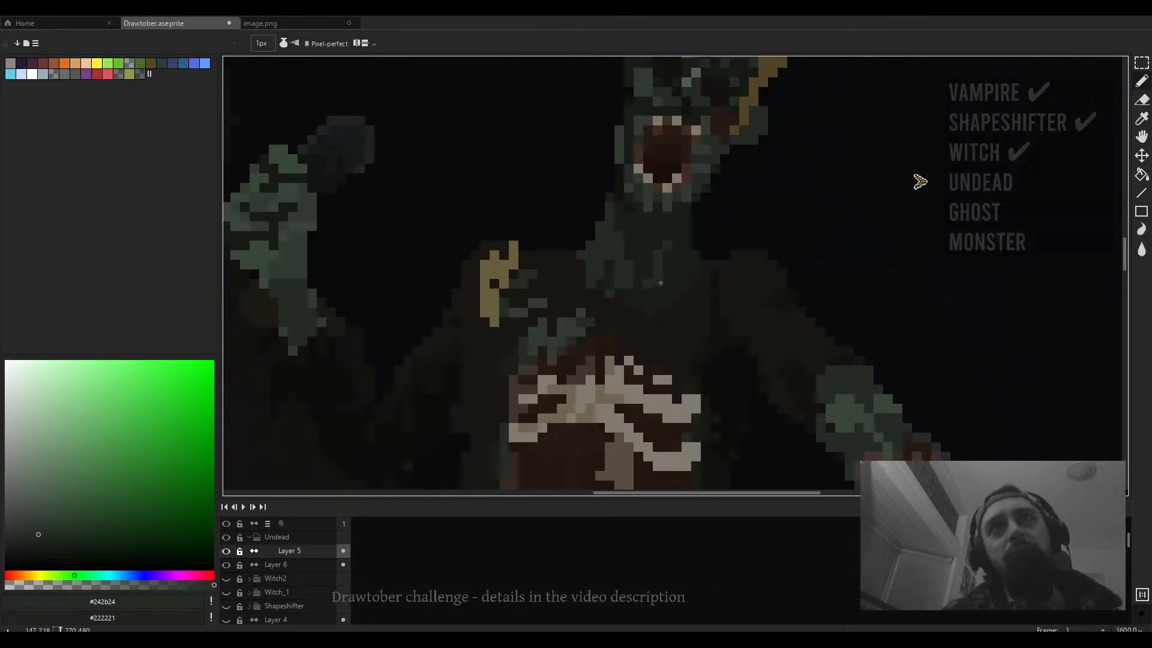
pyautogui.scroll(-5, 664, 260)
pyautogui.scroll(2, 666, 270)
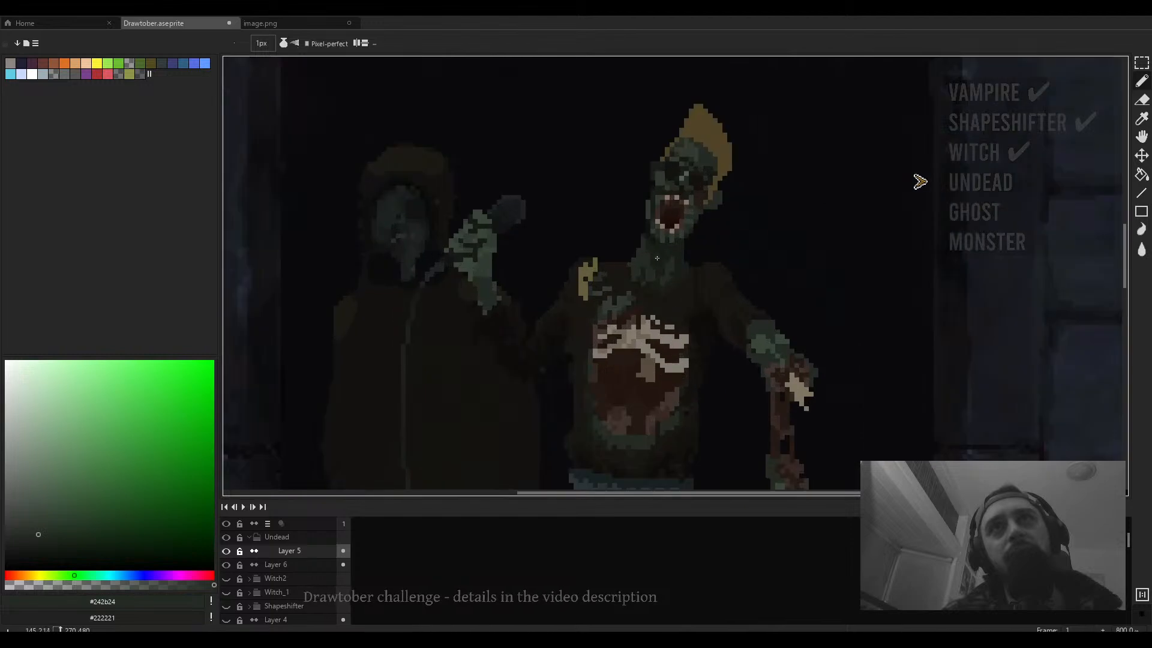
pyautogui.scroll(-3, 659, 246)
pyautogui.scroll(3, 663, 240)
# - Sample the dark green #181b16 from the figure and paint dark pixels down the neck below the jaw
pyautogui.press('alt')
pyautogui.press('alt')
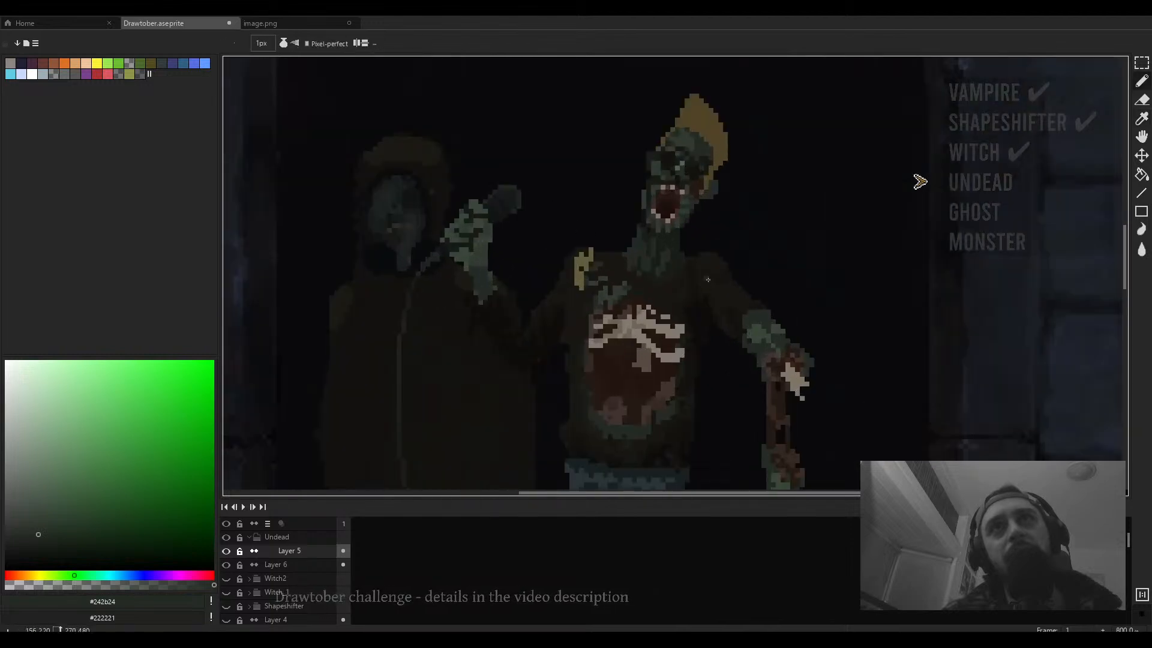
pyautogui.keyDown('alt'); pyautogui.click(674, 188); pyautogui.keyUp('alt')
pyautogui.scroll(5, 704, 304)
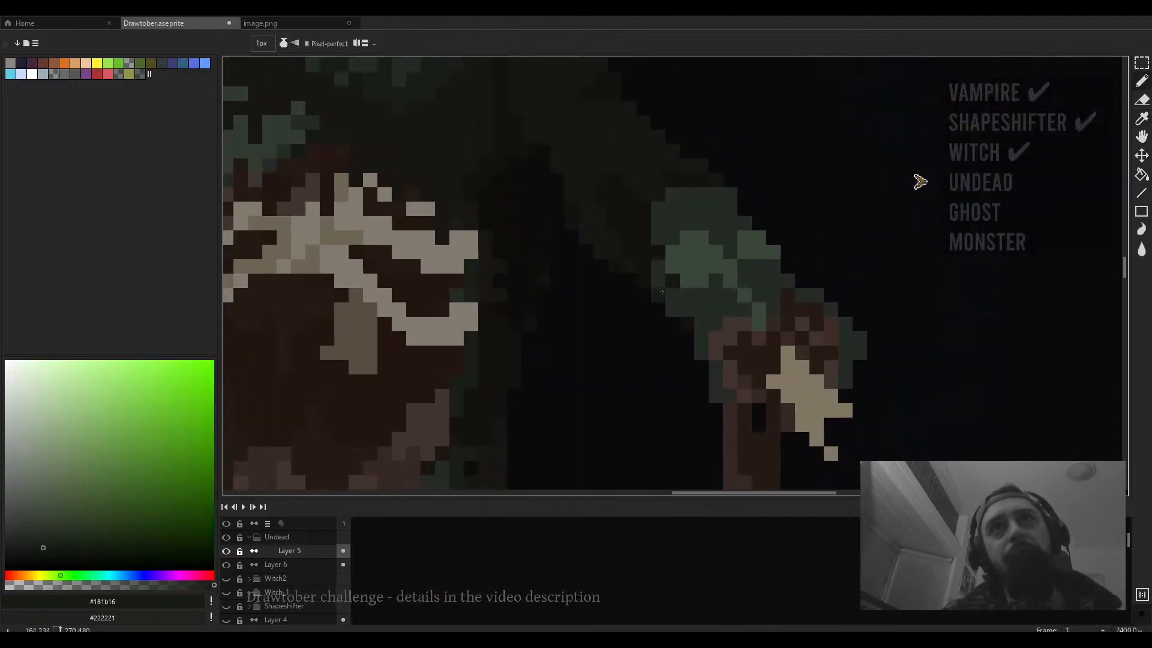
pyautogui.moveTo(672, 259)
pyautogui.mouseDown()
pyautogui.moveTo(684, 211)
pyautogui.moveTo(711, 219)
pyautogui.moveTo(698, 196)
pyautogui.moveTo(680, 199)
pyautogui.moveTo(701, 209)
pyautogui.mouseUp()
pyautogui.press('g')
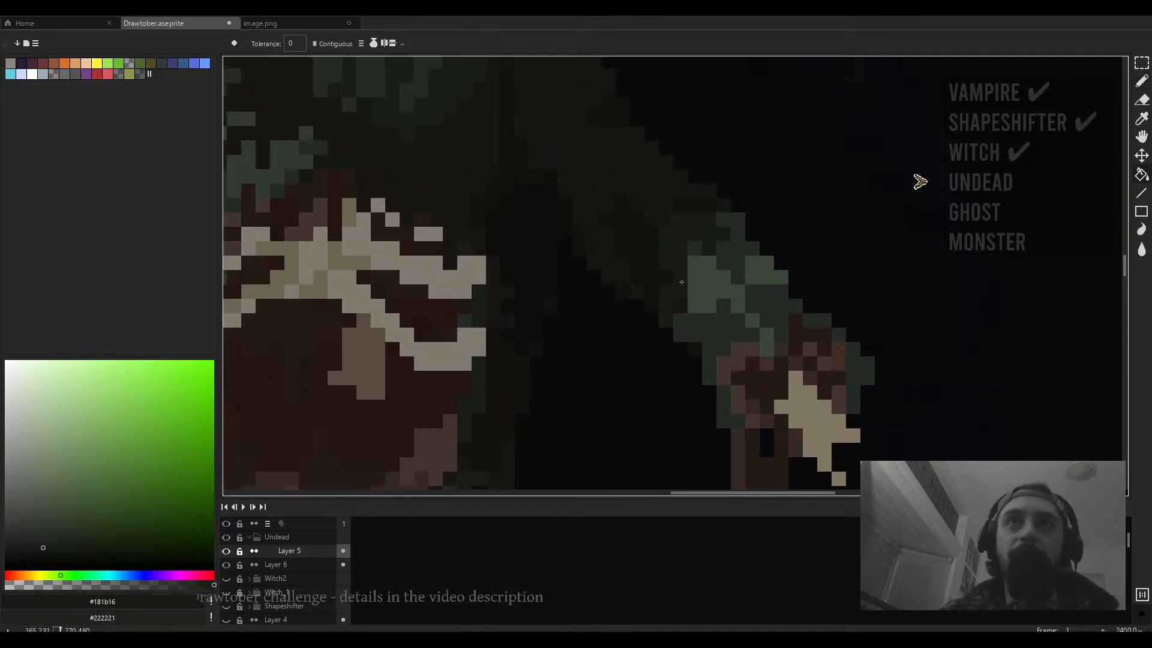
pyautogui.scroll(-7, 684, 288)
pyautogui.scroll(-1, 683, 288)
pyautogui.press('b')
pyautogui.scroll(5, 641, 322)
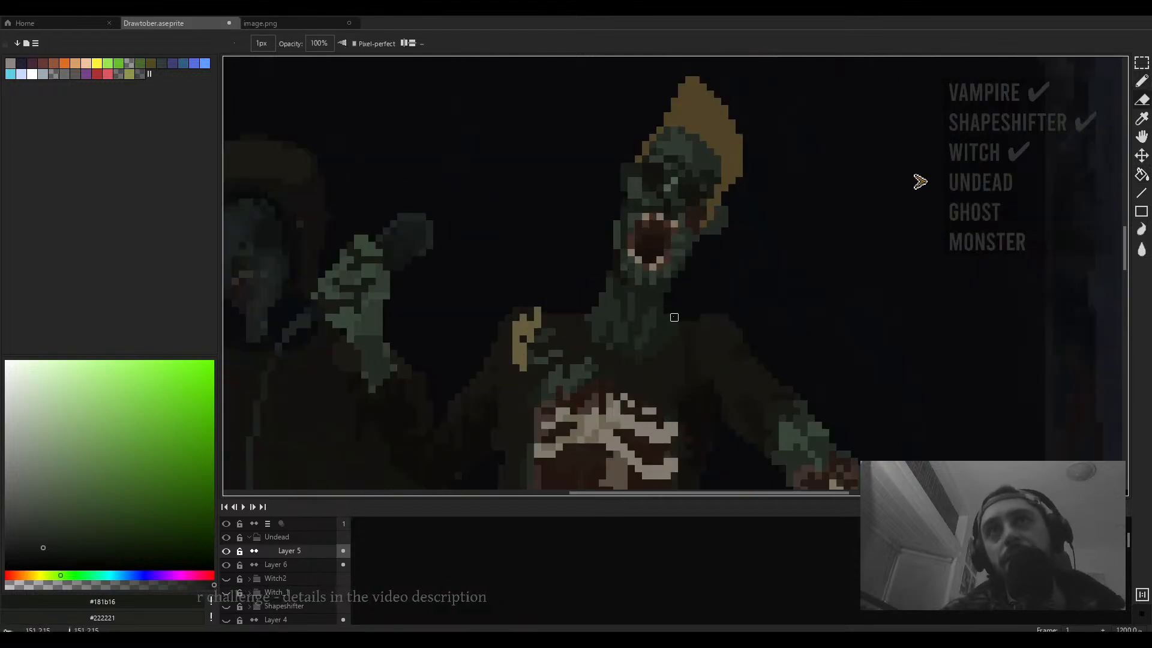
pyautogui.scroll(-5, 668, 312)
pyautogui.scroll(5, 663, 312)
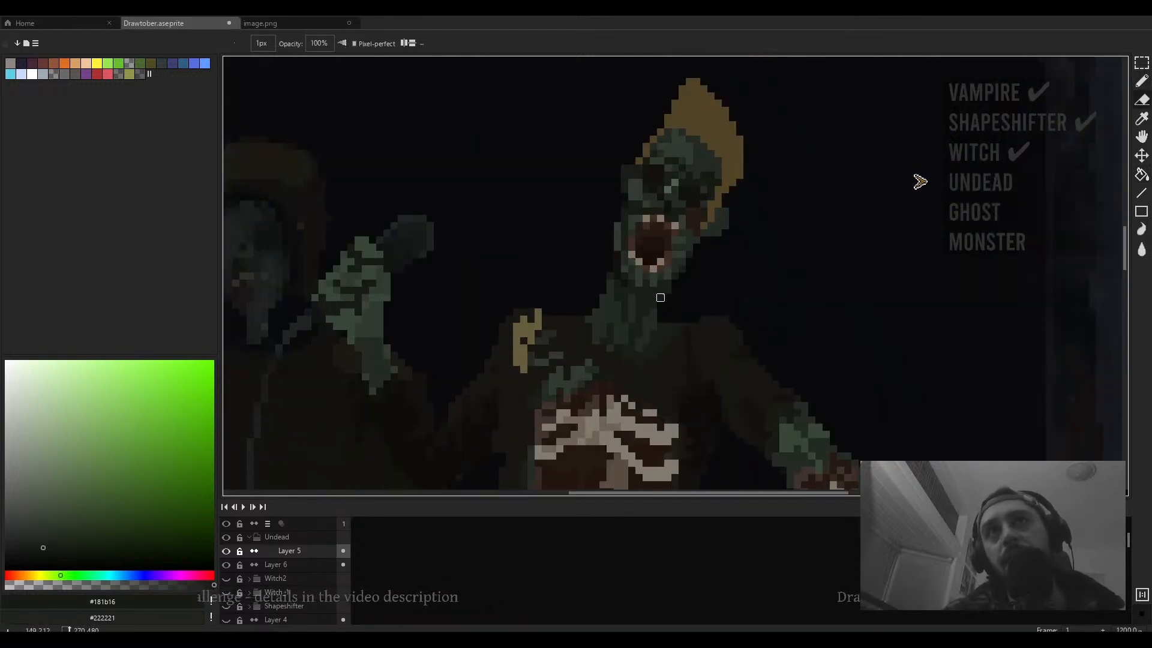
pyautogui.scroll(-4, 664, 287)
pyautogui.press('b')
pyautogui.moveTo(683, 292)
pyautogui.mouseDown()
pyautogui.moveTo(668, 318)
pyautogui.moveTo(694, 329)
pyautogui.moveTo(684, 396)
pyautogui.moveTo(699, 362)
pyautogui.mouseUp()
# - Zoom and pan across the undead figure's head, torso and arm to inspect its shading
pyautogui.scroll(6, 653, 316)
pyautogui.keyDown('alt'); pyautogui.click(644, 281); pyautogui.keyUp('alt')
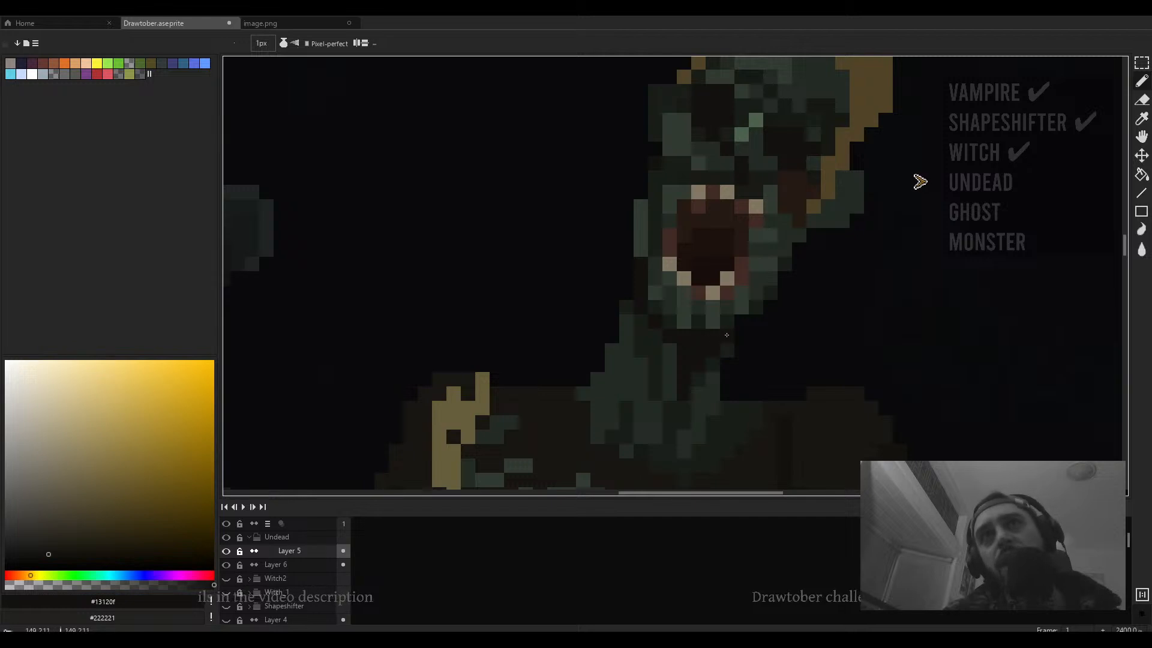
pyautogui.scroll(-6, 726, 327)
pyautogui.scroll(-3, 689, 274)
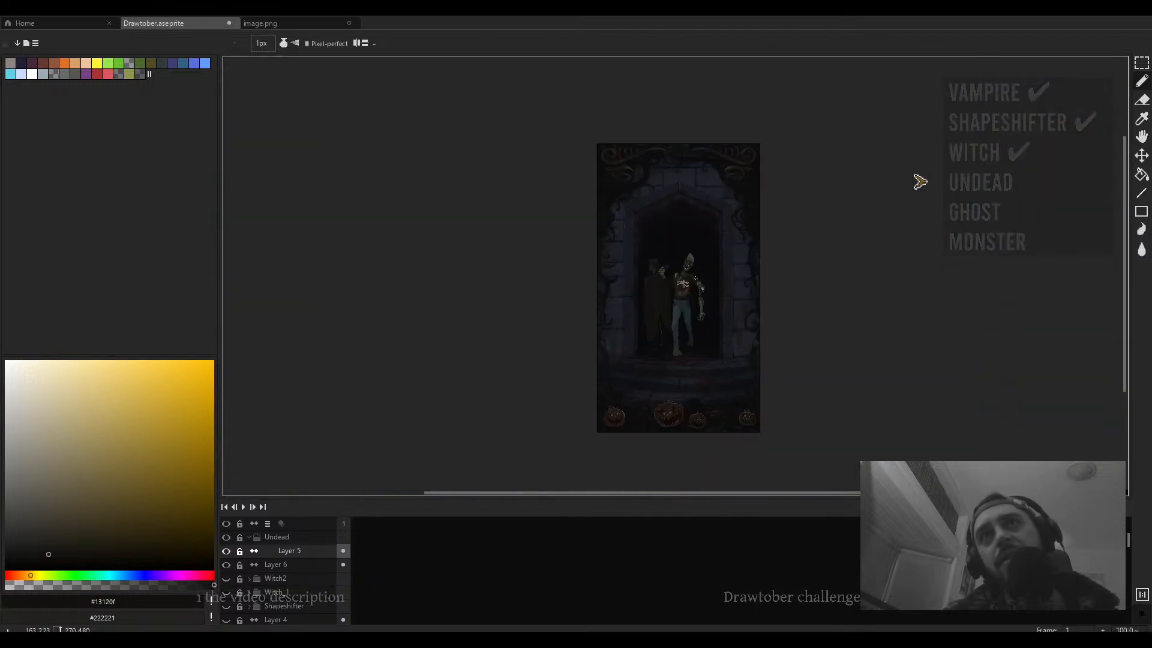
pyautogui.scroll(7, 686, 269)
pyautogui.scroll(5, 700, 306)
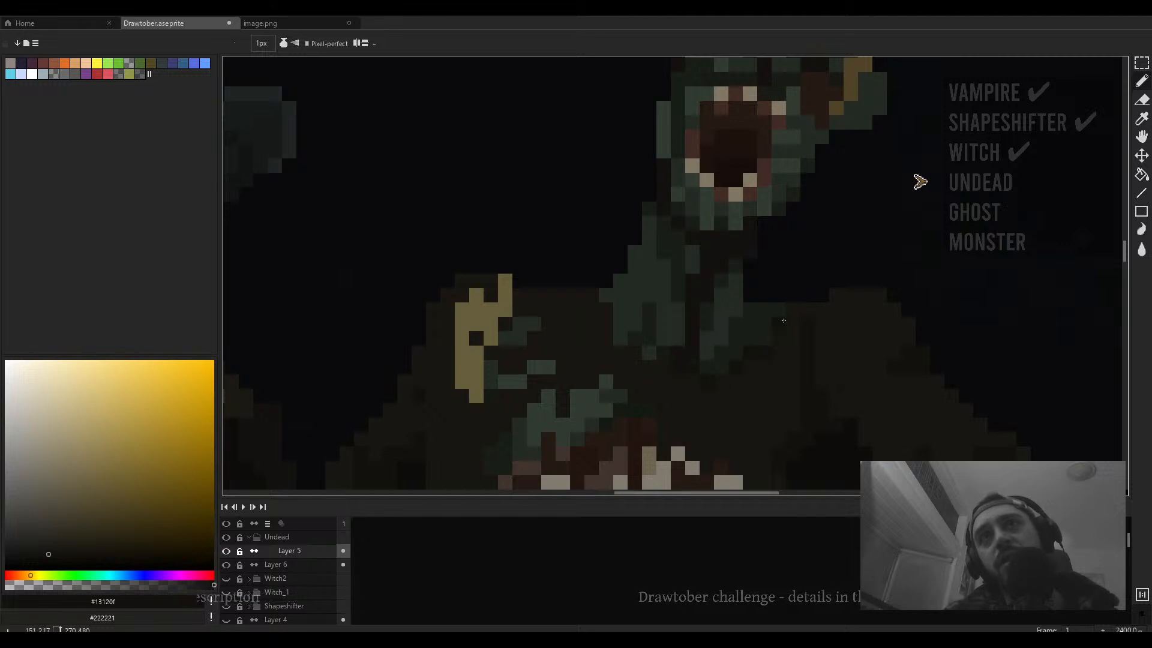
pyautogui.scroll(-6, 772, 340)
pyautogui.scroll(6, 649, 268)
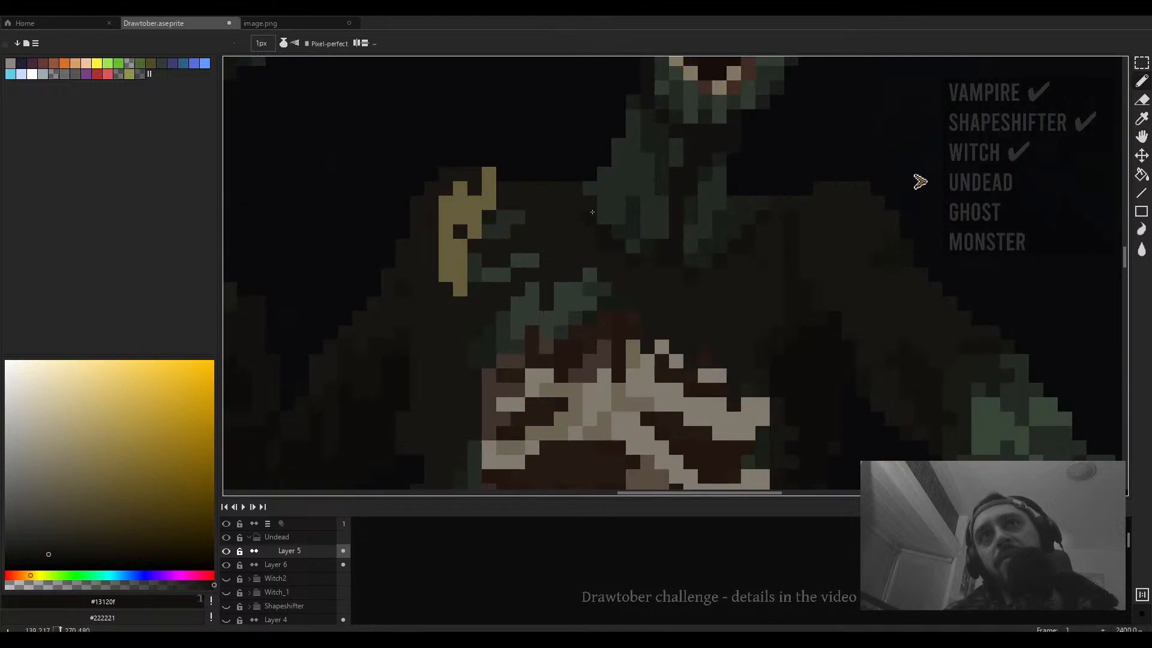
pyautogui.scroll(-6, 579, 196)
pyautogui.scroll(5, 663, 251)
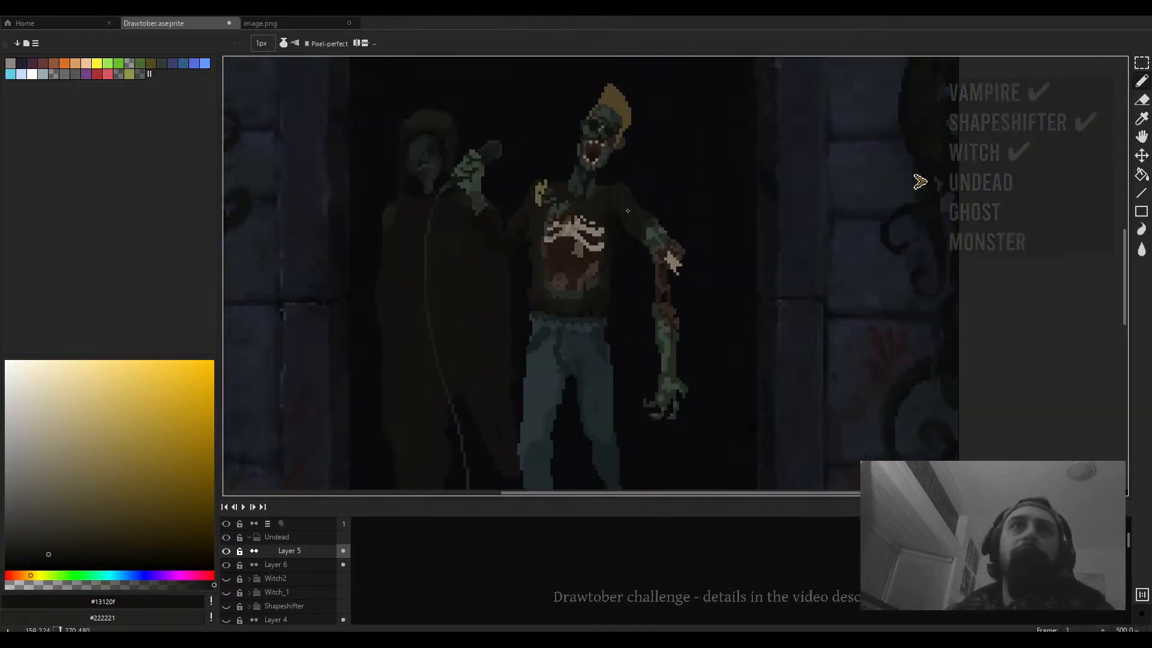
pyautogui.scroll(4, 663, 251)
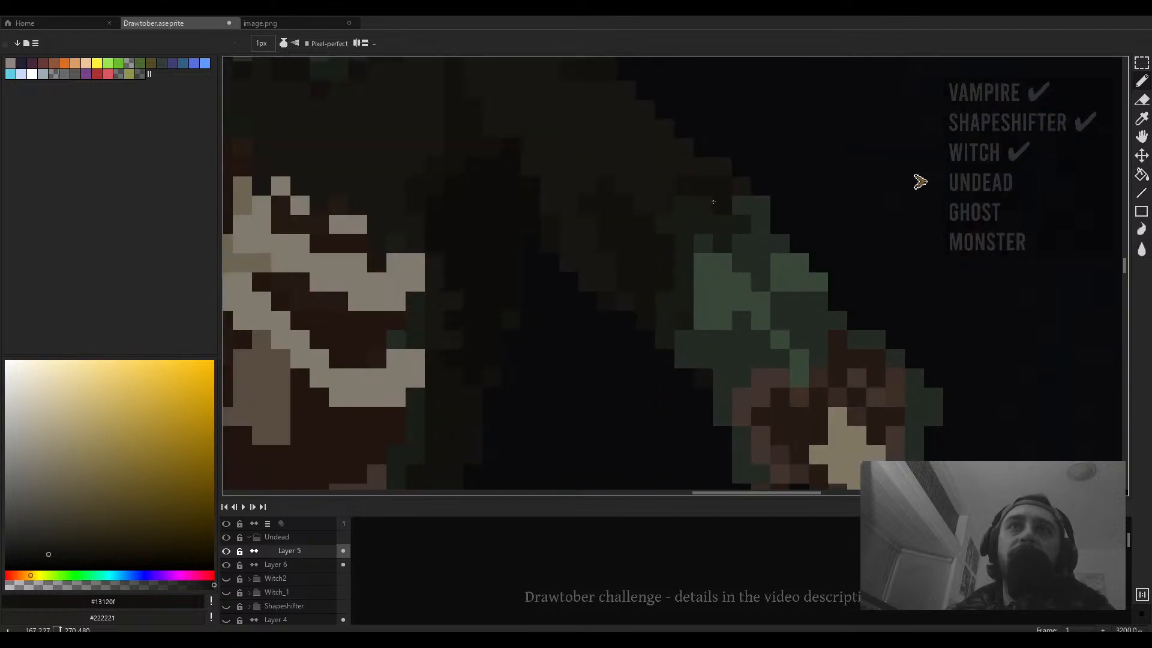
pyautogui.scroll(-6, 713, 202)
pyautogui.scroll(6, 597, 240)
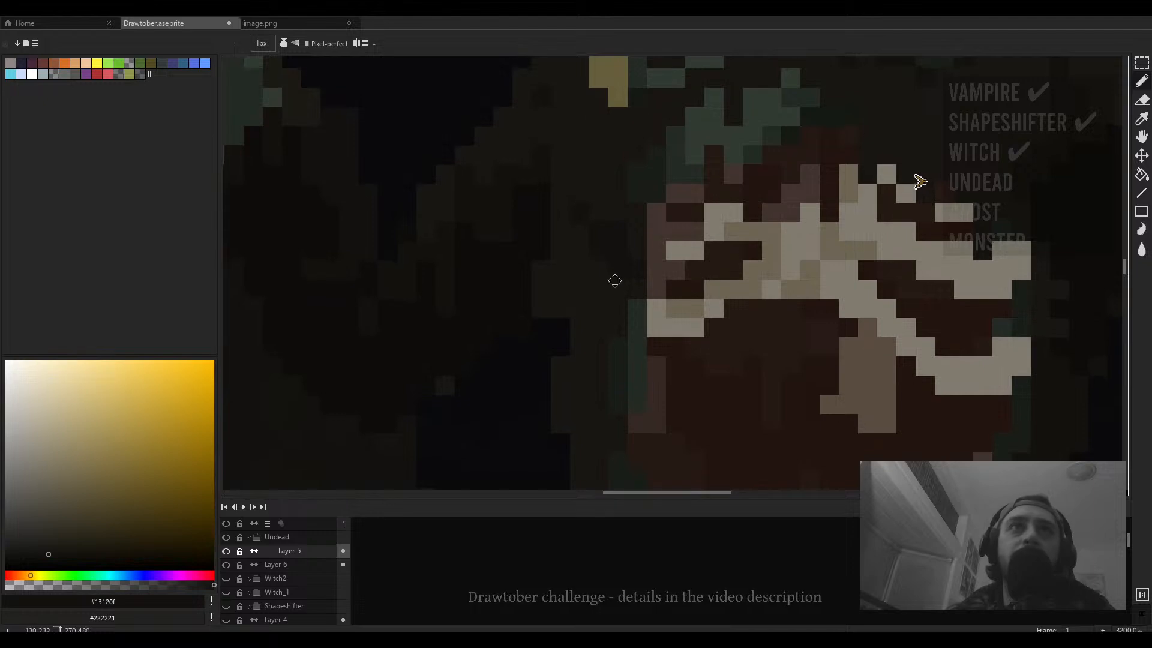
pyautogui.moveTo(626, 244); pyautogui.dragTo(630, 288)
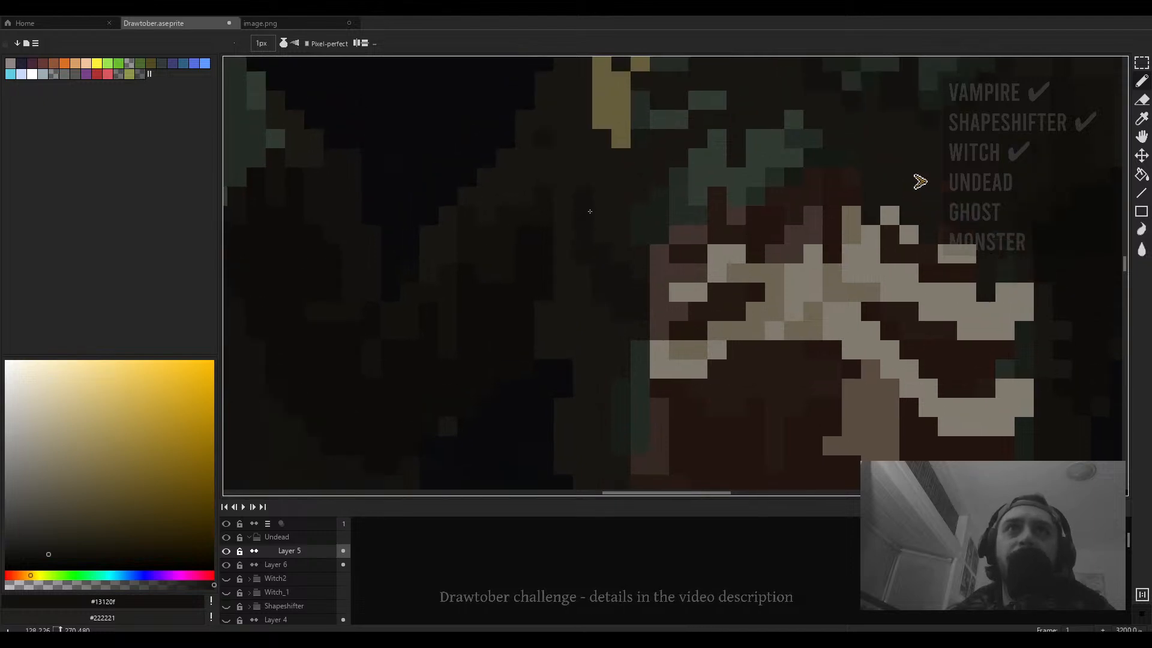
pyautogui.scroll(-4, 600, 240)
pyautogui.scroll(4, 702, 225)
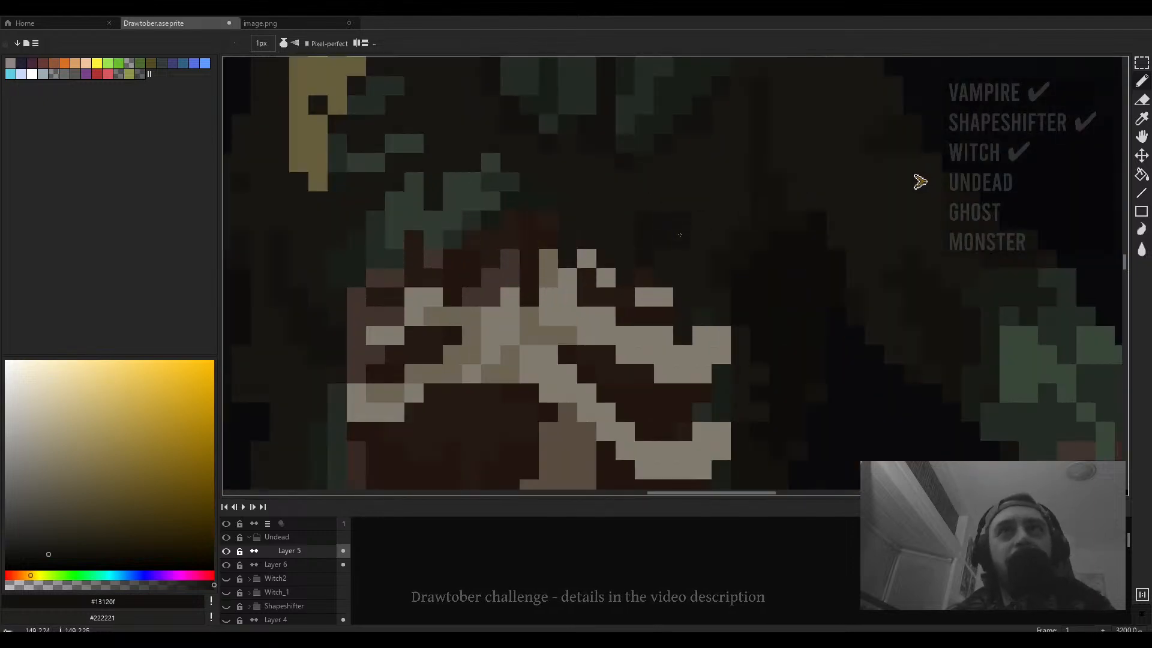
pyautogui.scroll(-4, 679, 234)
pyautogui.scroll(2, 675, 255)
pyautogui.keyDown('alt'); pyautogui.click(658, 308); pyautogui.keyUp('alt')
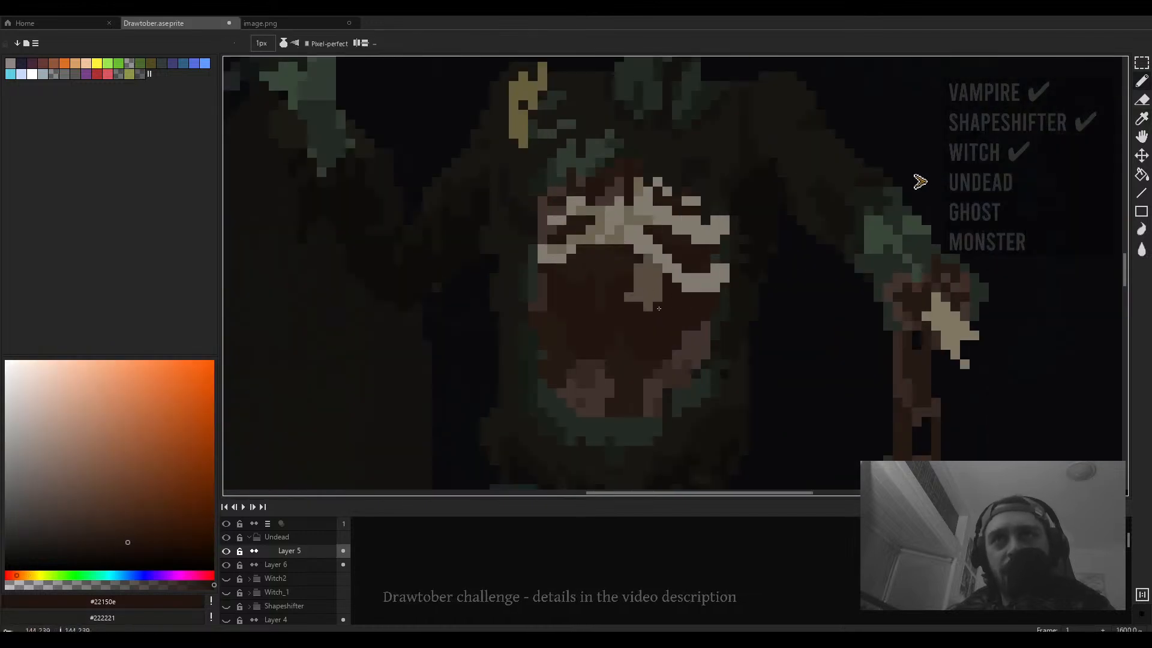
pyautogui.scroll(-1, 645, 253)
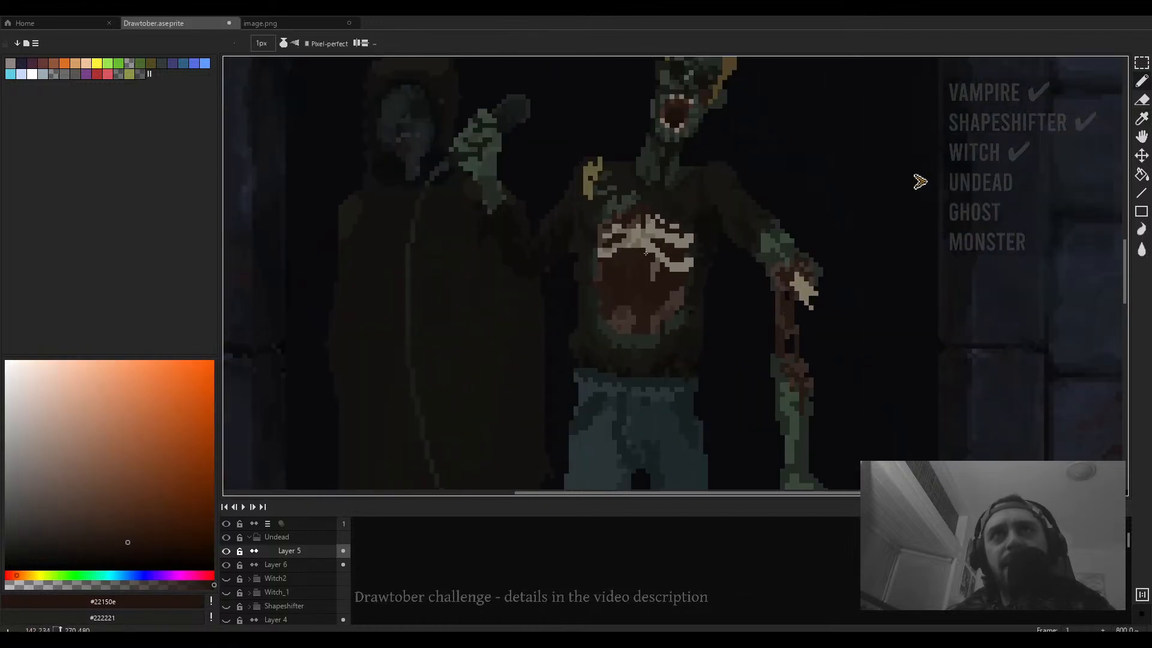
pyautogui.scroll(-1, 654, 249)
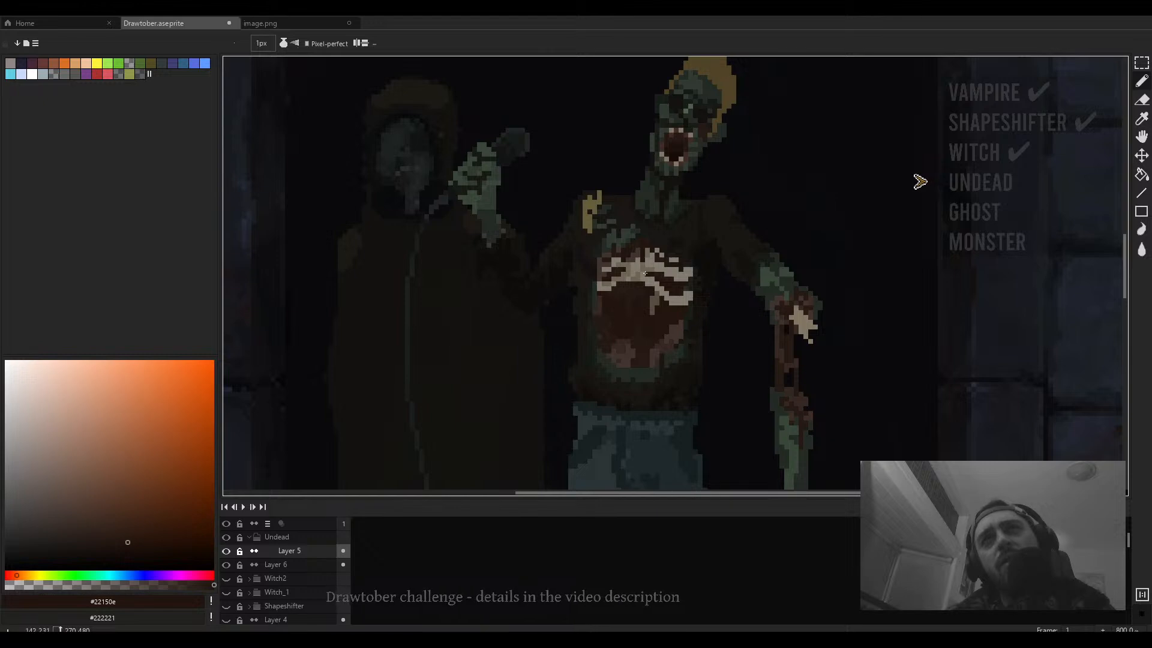
pyautogui.scroll(-1, 645, 270)
pyautogui.scroll(-3, 643, 275)
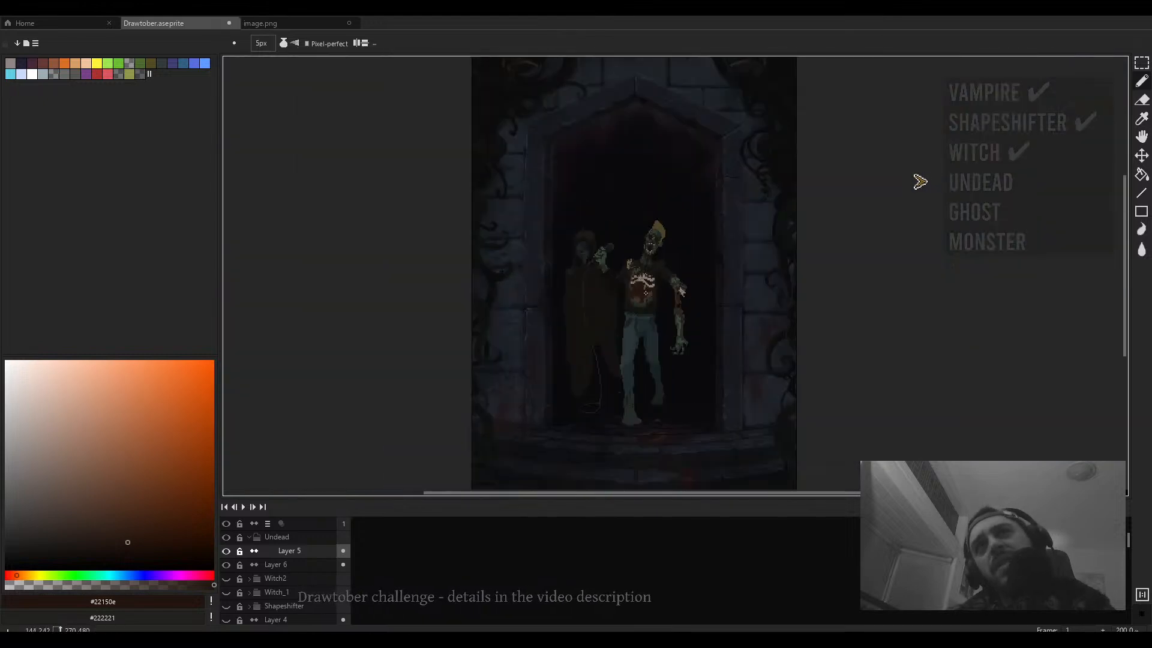
pyautogui.scroll(3, 643, 280)
pyautogui.scroll(2, 643, 281)
# - Magic-wand select the light rib pixels on the torso and darken them with Hue/Saturation: saturation 84, value -53
pyautogui.press('w')
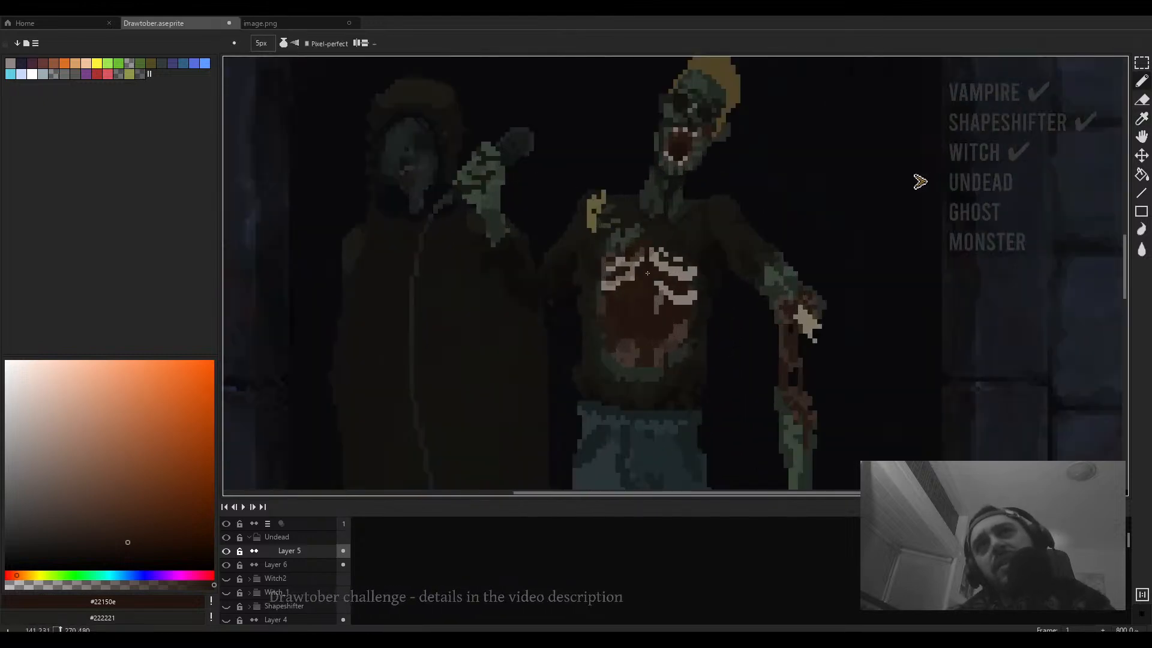
pyautogui.click(657, 285)
pyautogui.scroll(3, 656, 285)
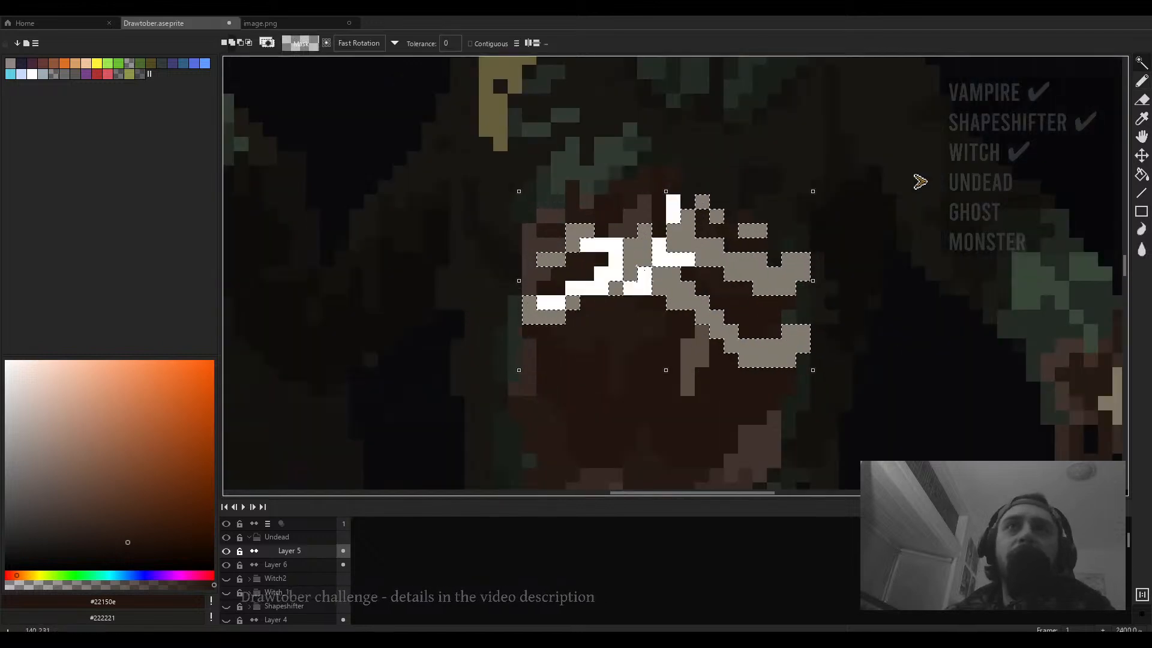
pyautogui.scroll(-3, 699, 324)
pyautogui.scroll(2, 699, 324)
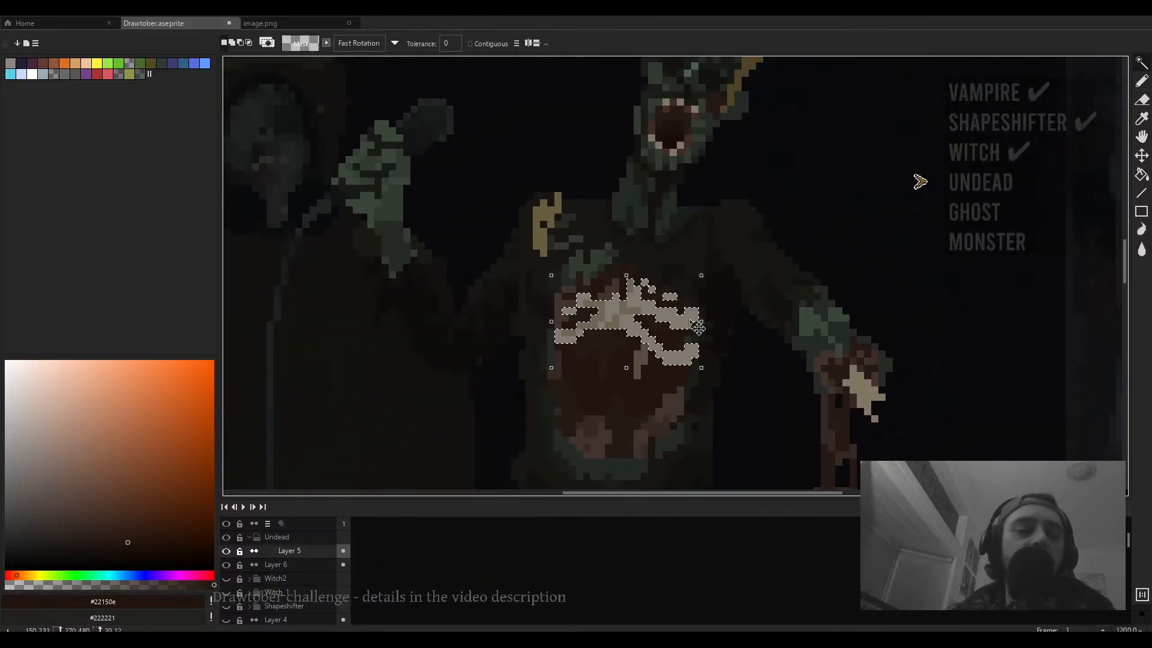
pyautogui.hotkey('ctrl', 'u')
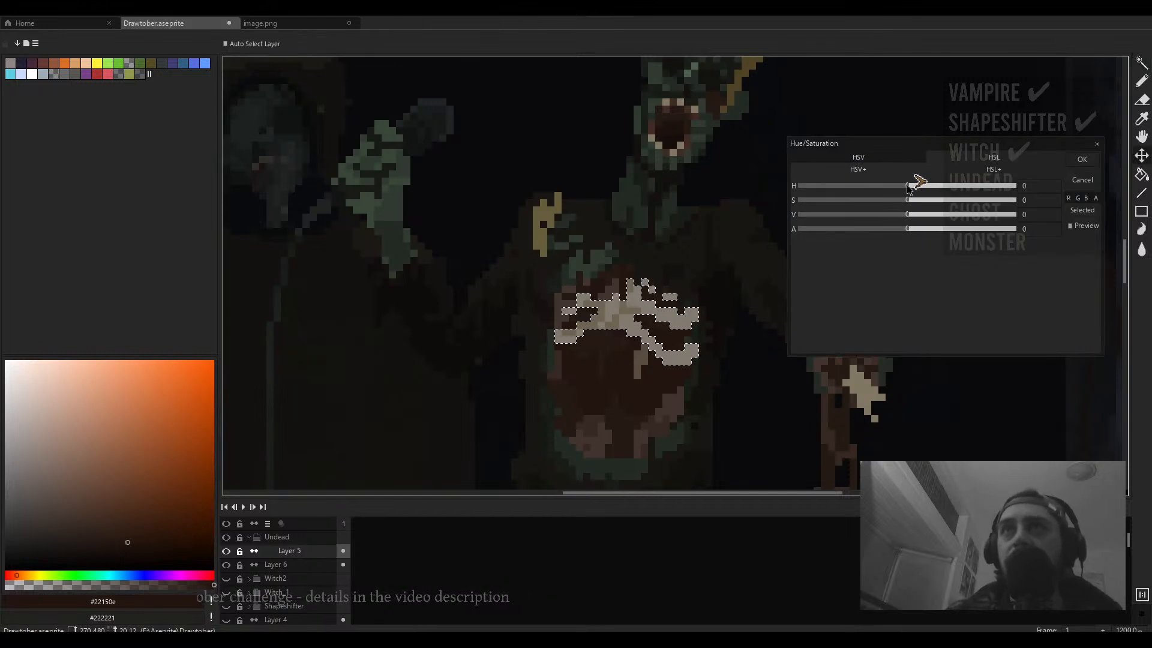
pyautogui.moveTo(893, 213); pyautogui.dragTo(878, 214)
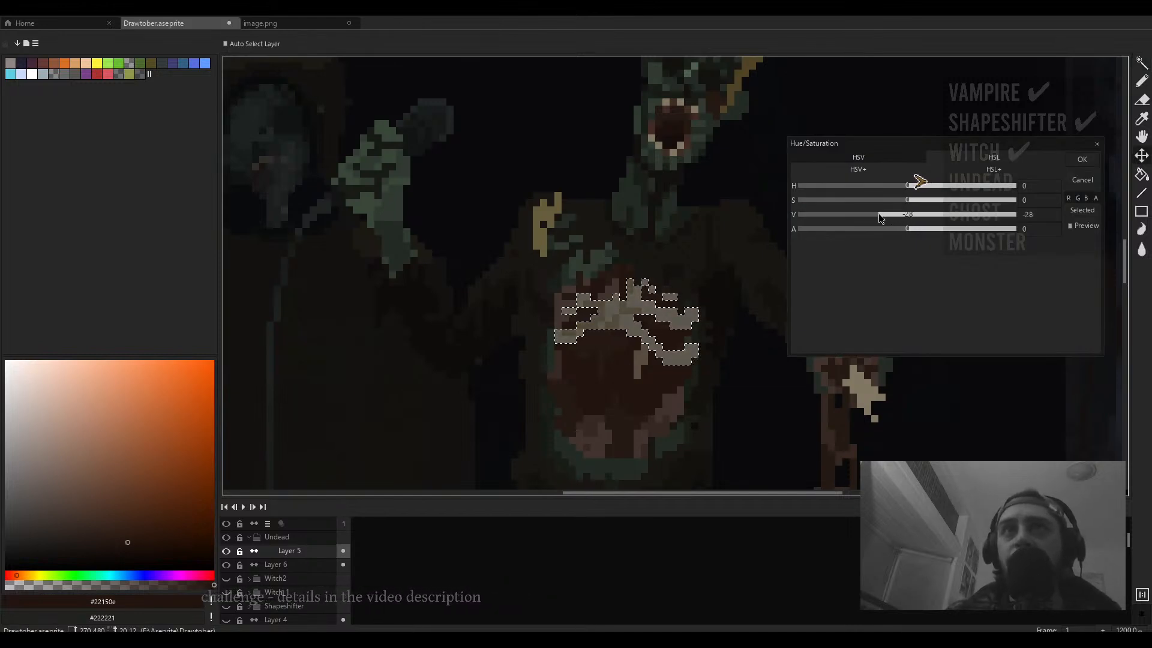
pyautogui.moveTo(976, 206); pyautogui.dragTo(996, 201)
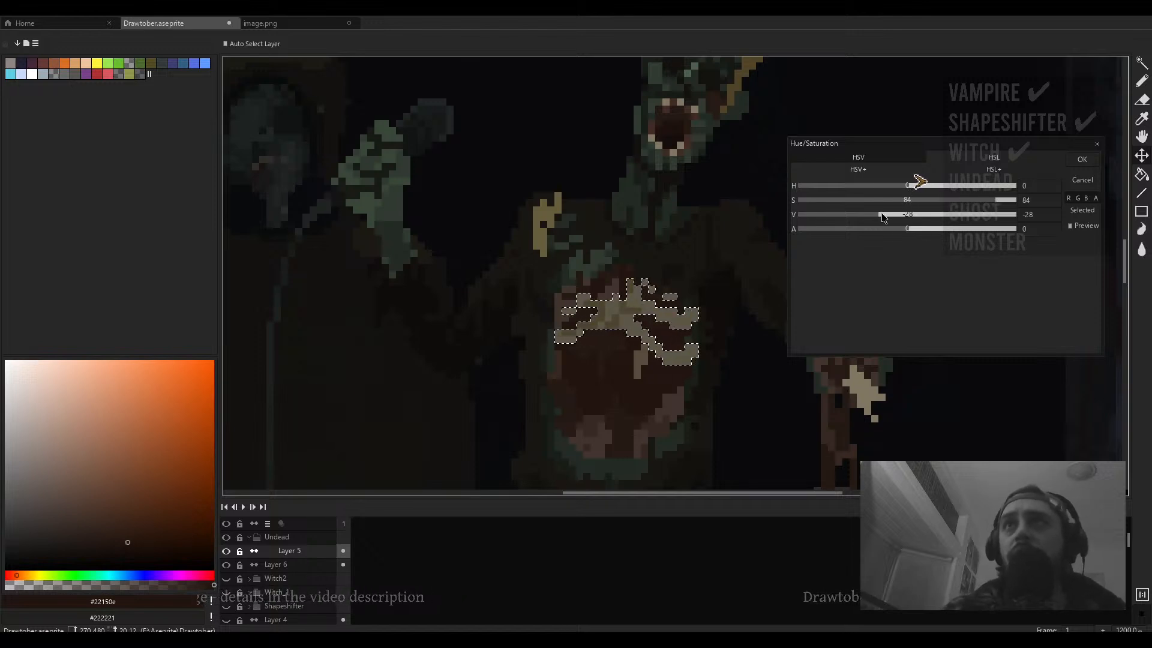
pyautogui.moveTo(877, 214); pyautogui.dragTo(852, 217)
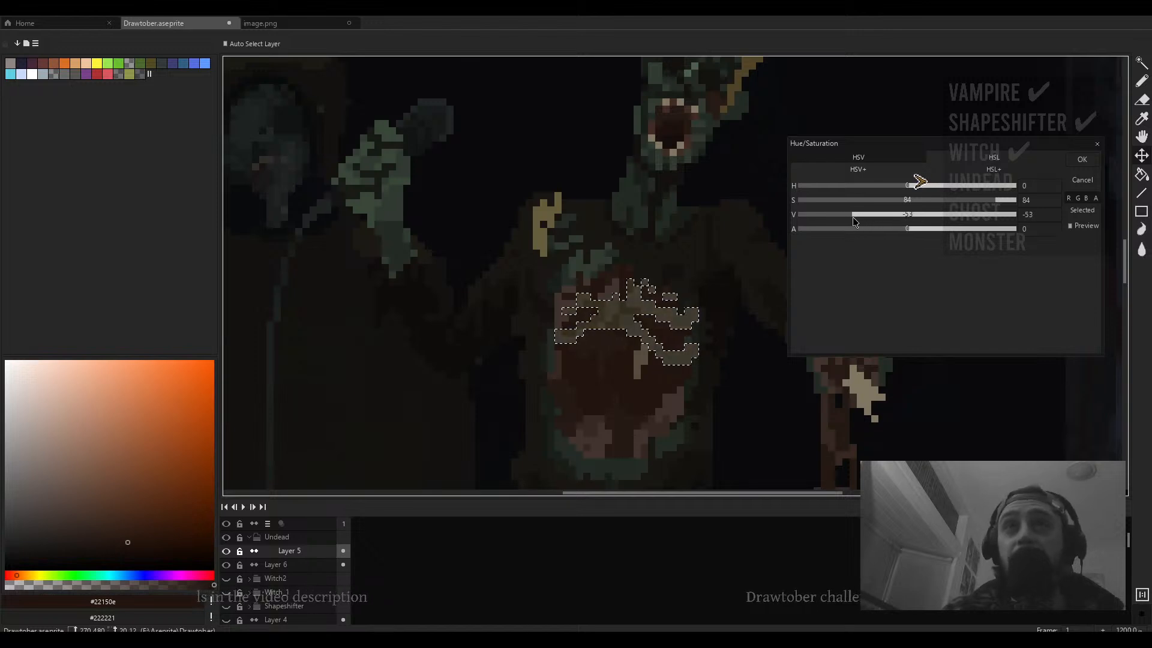
pyautogui.click(1081, 159)
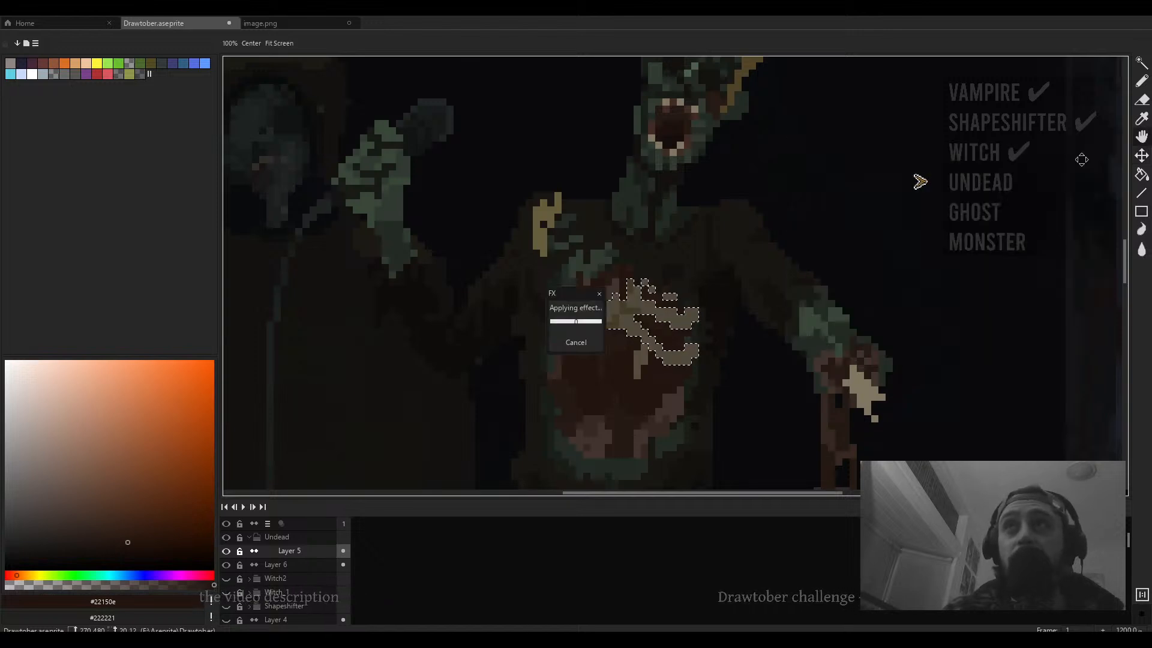
# - Pick a muted warm brown and paint a short stroke over the ribs inside the selection
pyautogui.press('b')
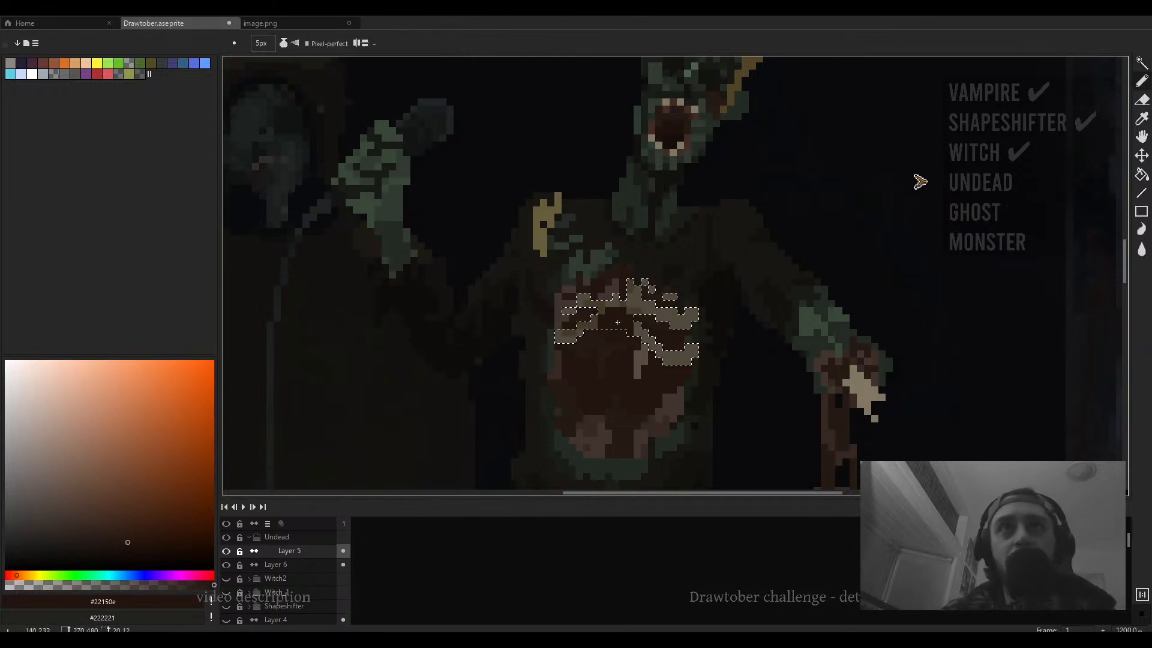
pyautogui.click(139, 574)
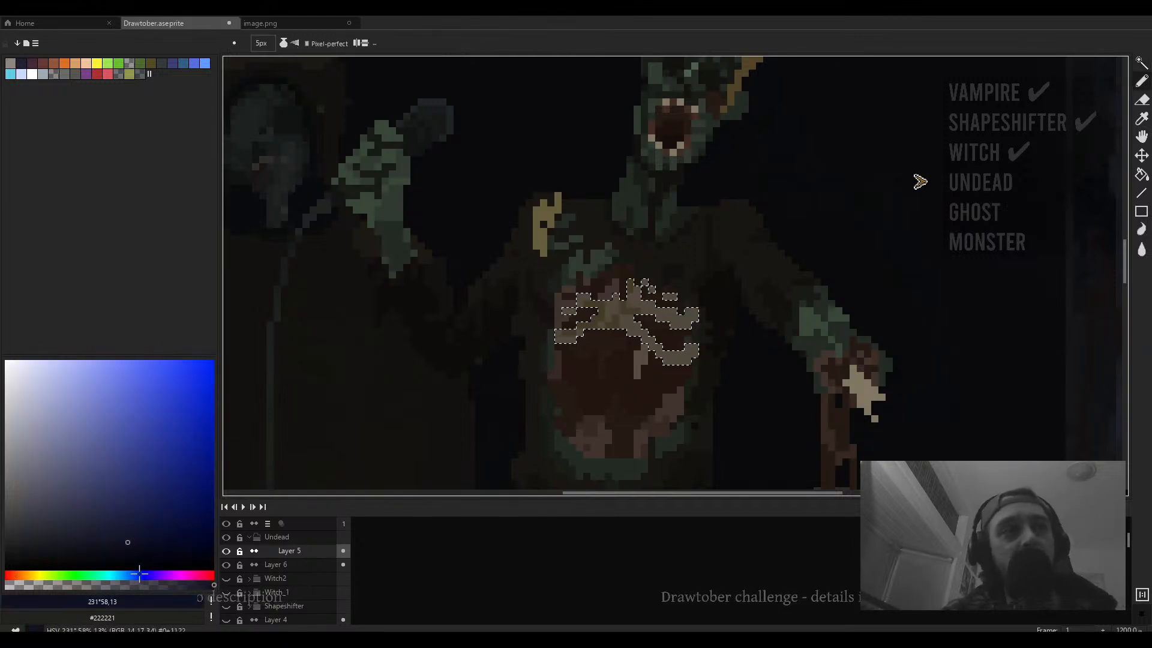
pyautogui.moveTo(139, 574); pyautogui.dragTo(7, 574)
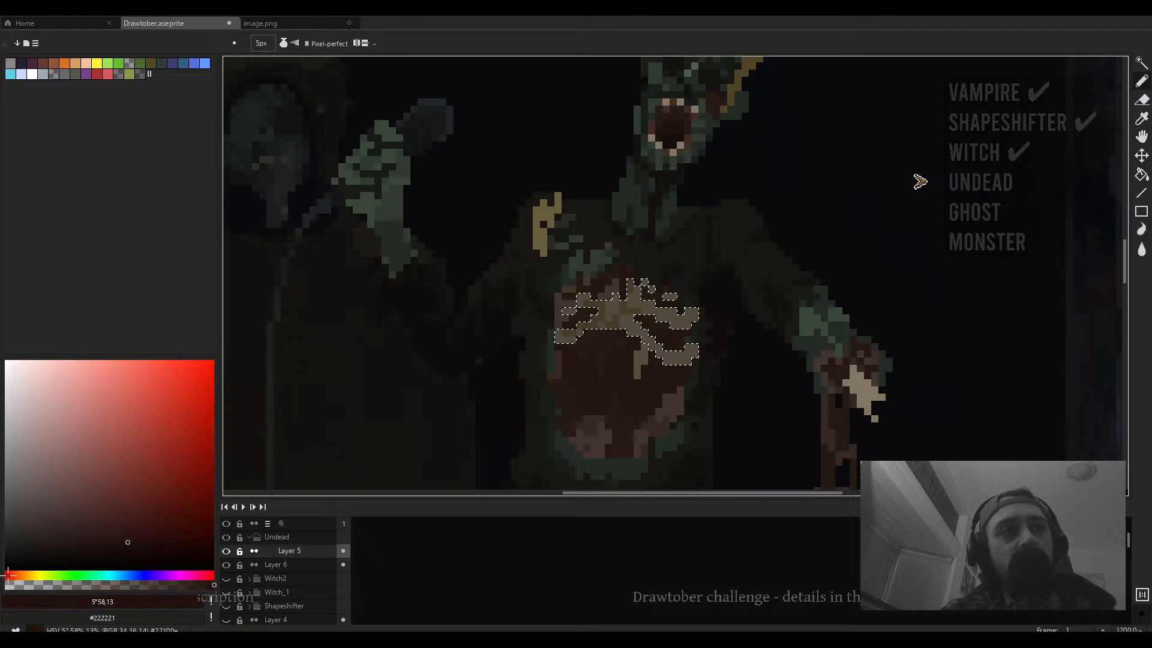
pyautogui.click(170, 547)
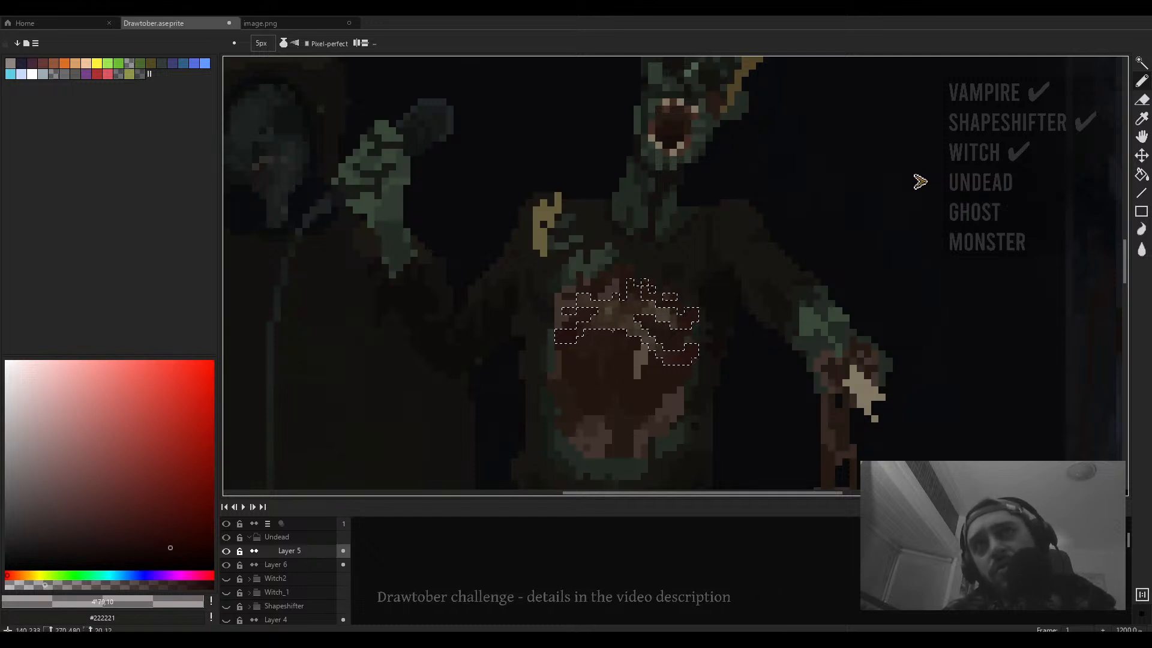
pyautogui.keyDown('alt'); pyautogui.click(663, 314); pyautogui.keyUp('alt')
pyautogui.click(51, 585)
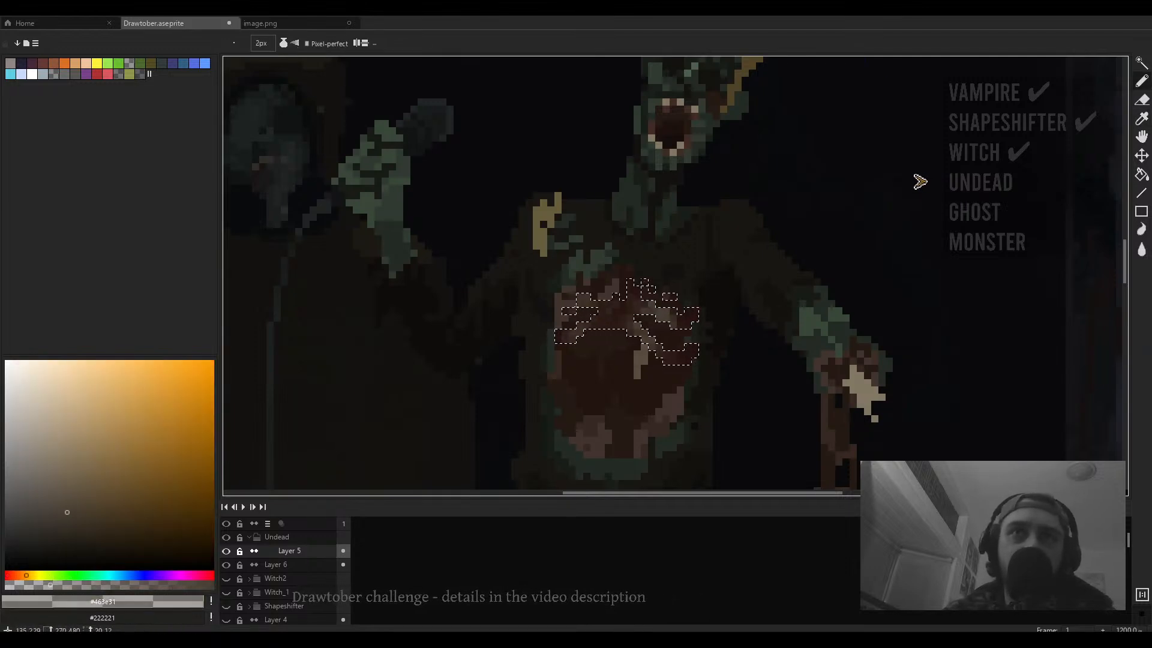
pyautogui.moveTo(667, 363); pyautogui.dragTo(678, 348)
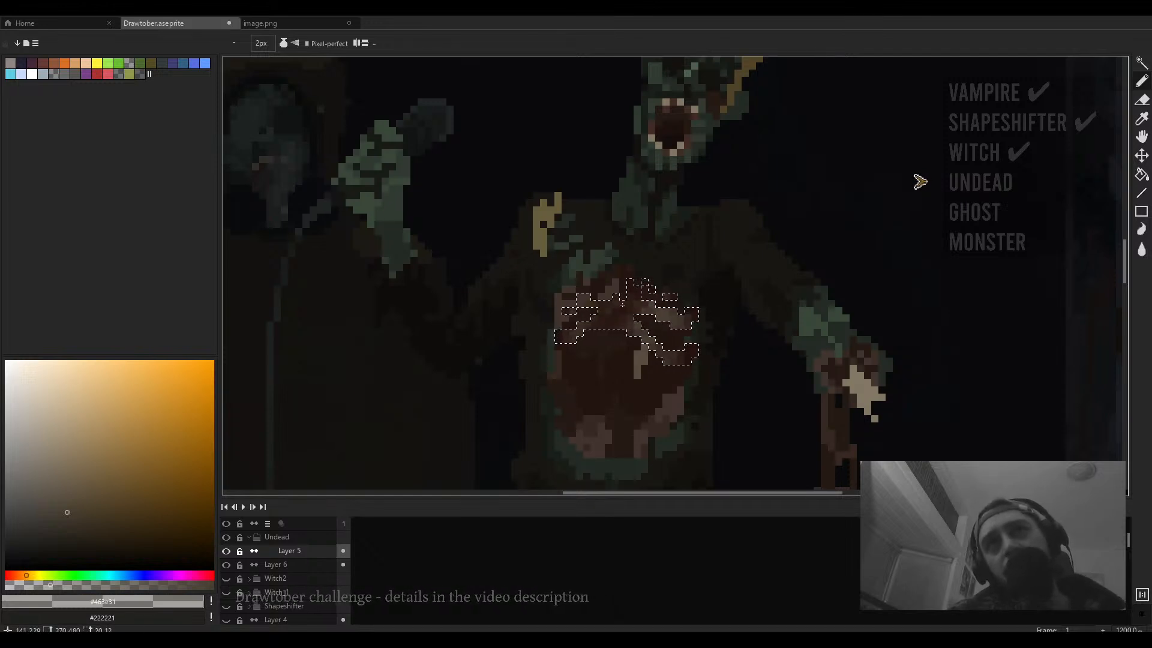
# - Switch to full-screen view and zoom around the torso to examine the darkened ribs
pyautogui.scroll(-2, 738, 355)
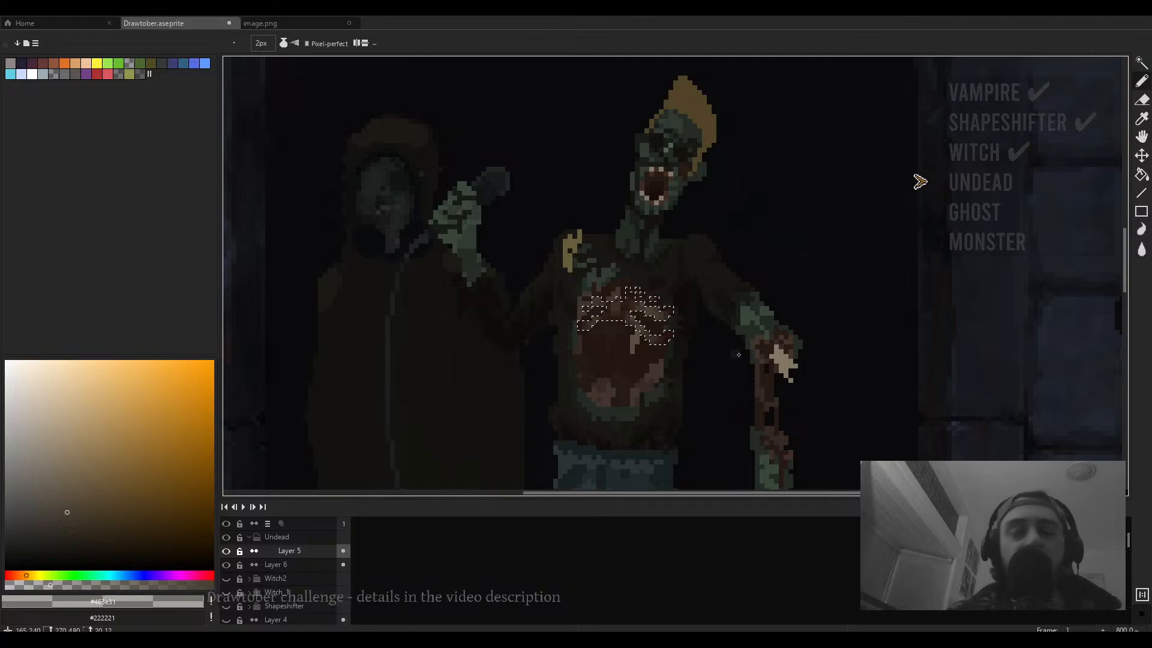
pyautogui.hotkey('ctrl', 'f')
pyautogui.scroll(-1, 642, 348)
pyautogui.scroll(-2, 693, 347)
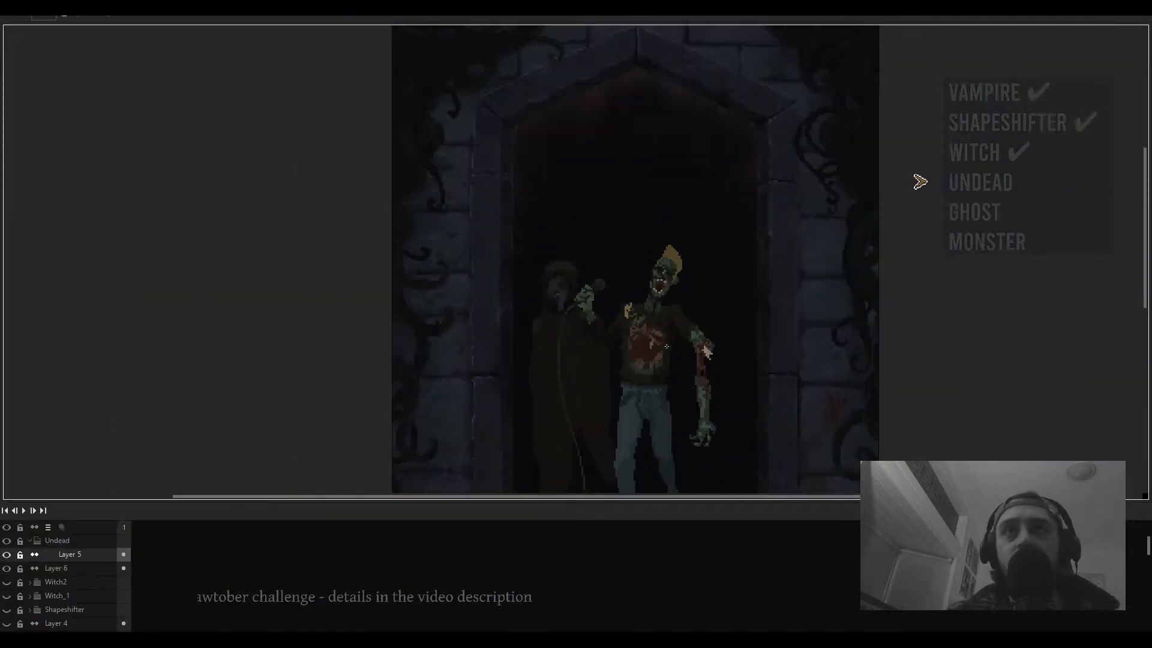
pyautogui.scroll(4, 648, 349)
pyautogui.scroll(1, 639, 346)
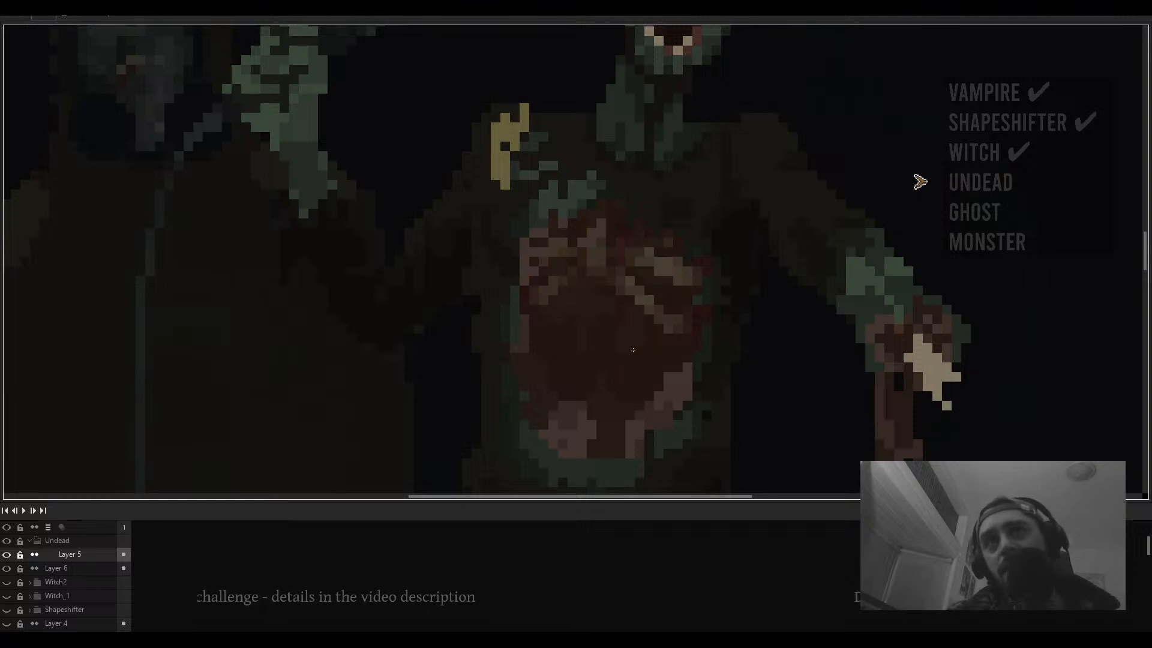
pyautogui.scroll(-3, 633, 350)
pyautogui.scroll(2, 645, 345)
pyautogui.scroll(1, 640, 277)
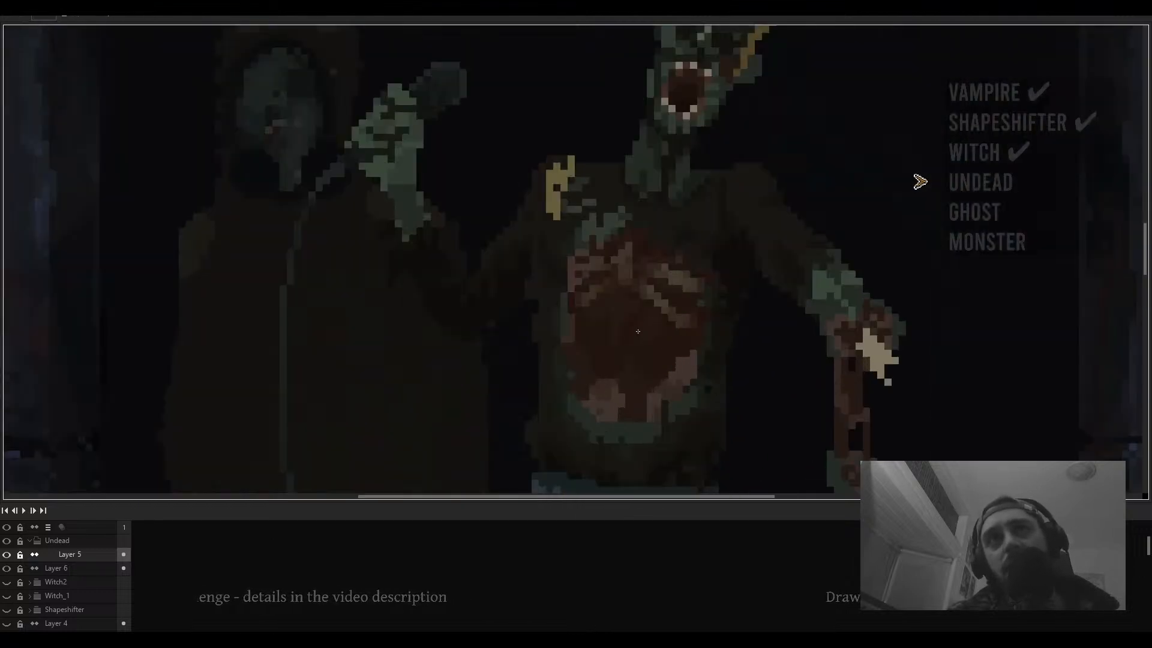
# - Magic-wand select the torso wound and arm pixels and pick a near-black colour #222221
pyautogui.click(636, 333)
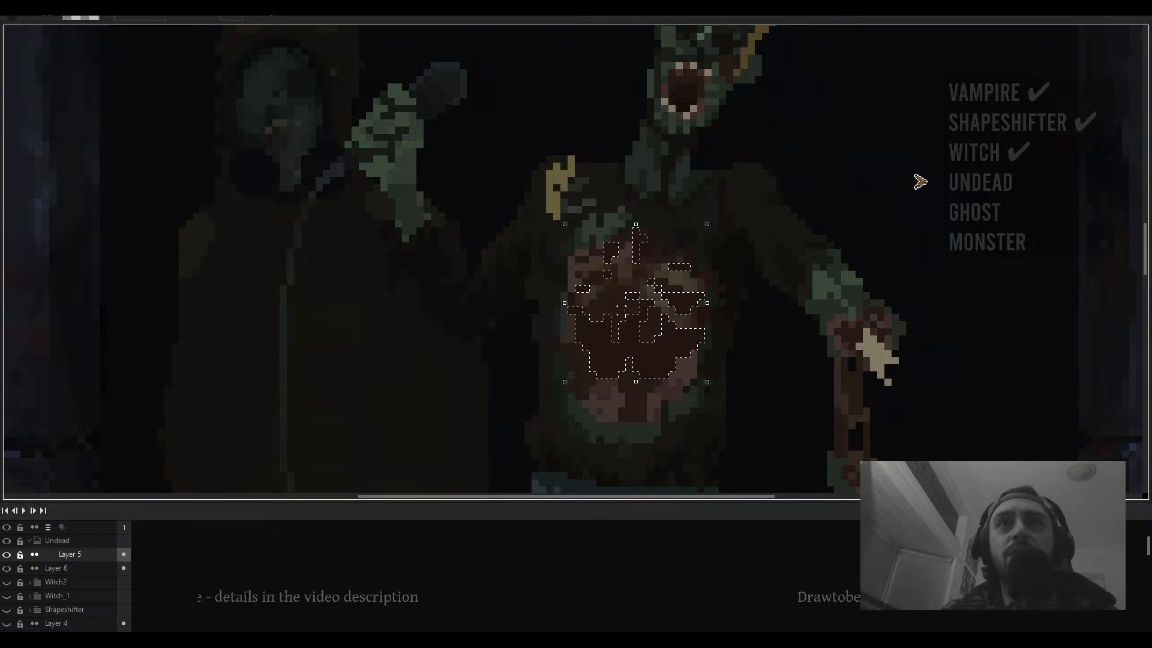
pyautogui.moveTo(668, 298); pyautogui.dragTo(645, 274)
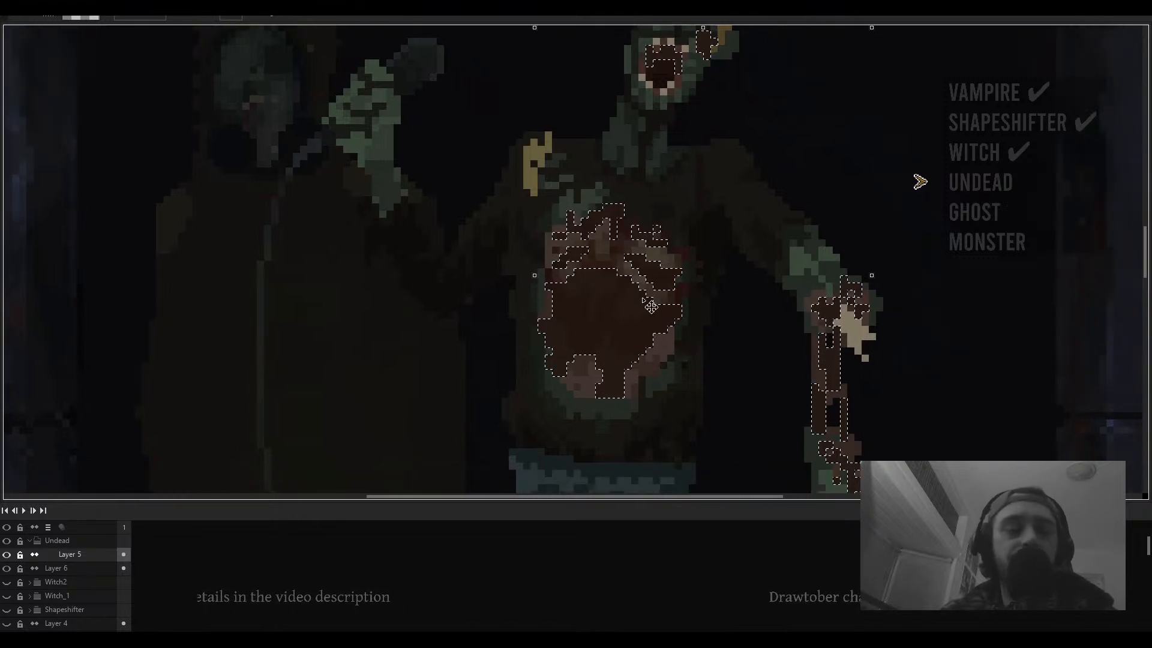
pyautogui.press('b')
pyautogui.hotkey('ctrl', 'f')
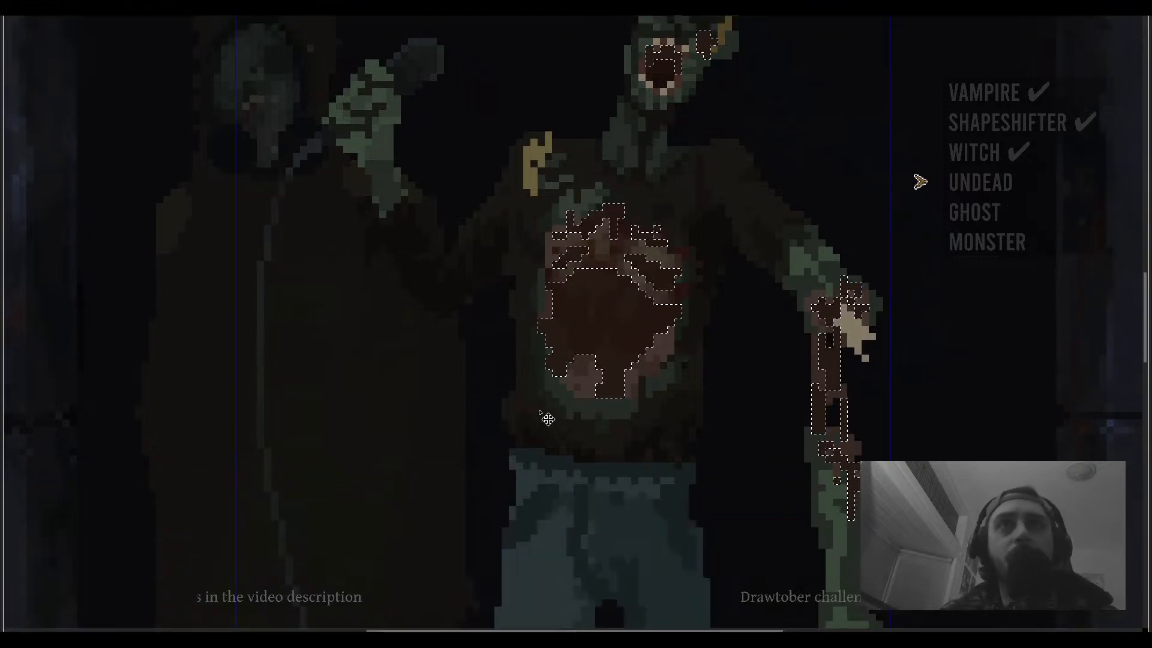
pyautogui.hotkey('ctrl', 'f')
pyautogui.click(15, 575)
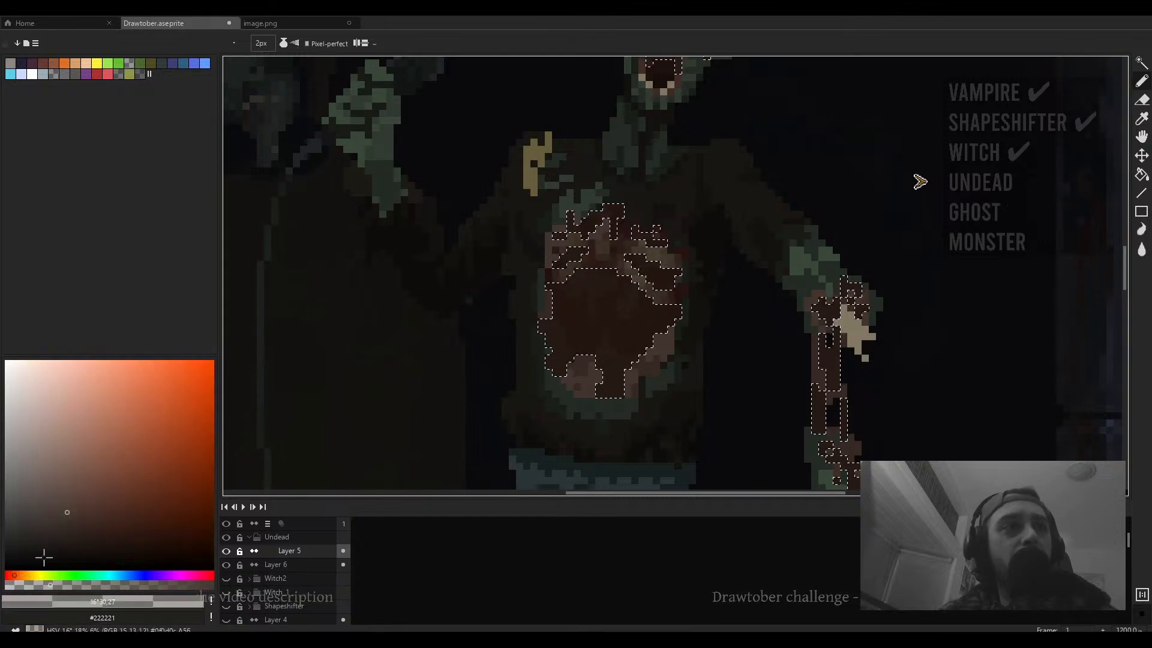
pyautogui.moveTo(87, 551); pyautogui.dragTo(104, 549)
pyautogui.click(110, 585)
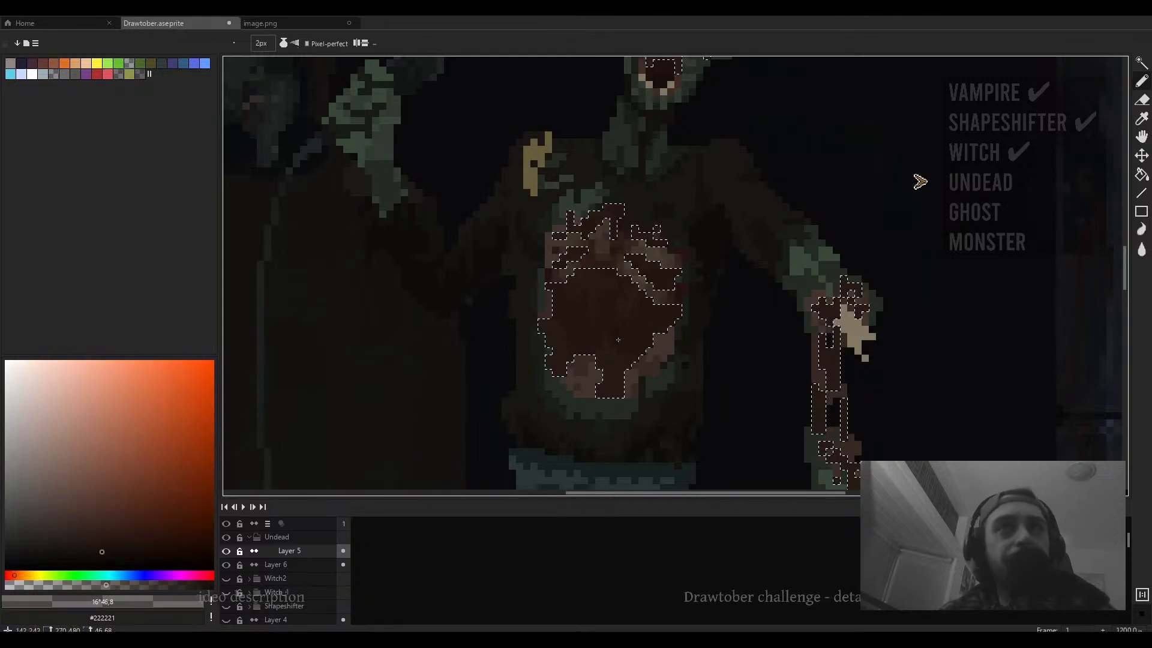
# - Paint dark 1px strokes over the wound inside the selection, undoing a first larger-brush stroke
pyautogui.scroll(6, 656, 306)
pyautogui.moveTo(607, 274); pyautogui.dragTo(608, 274)
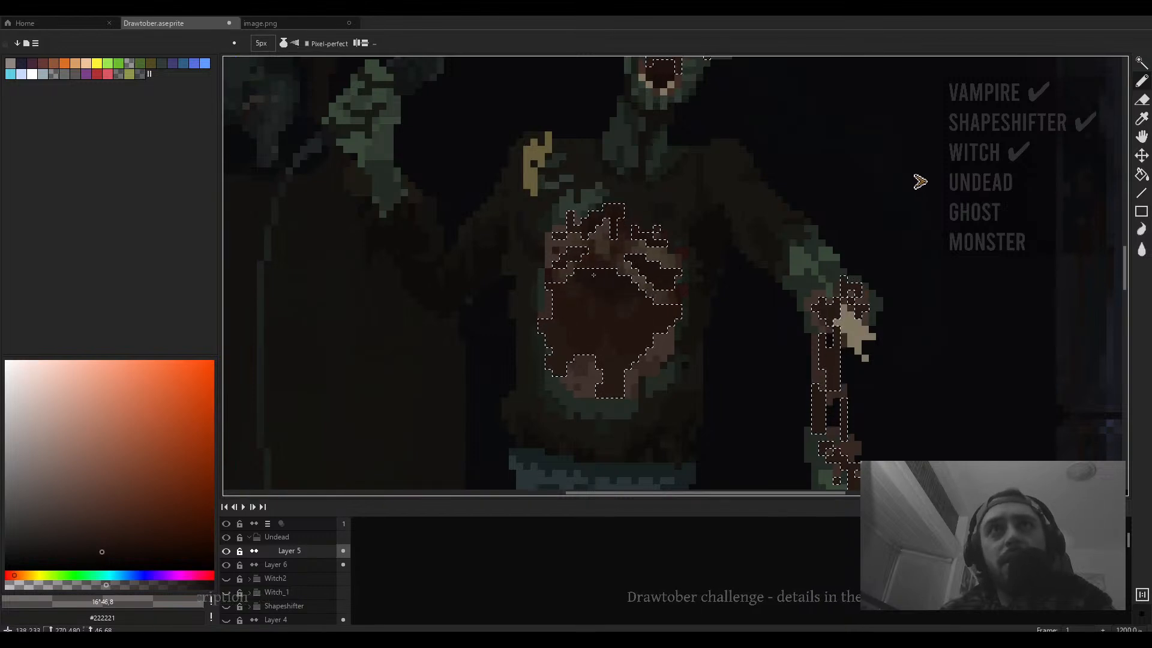
pyautogui.hotkey('ctrl', 'z')
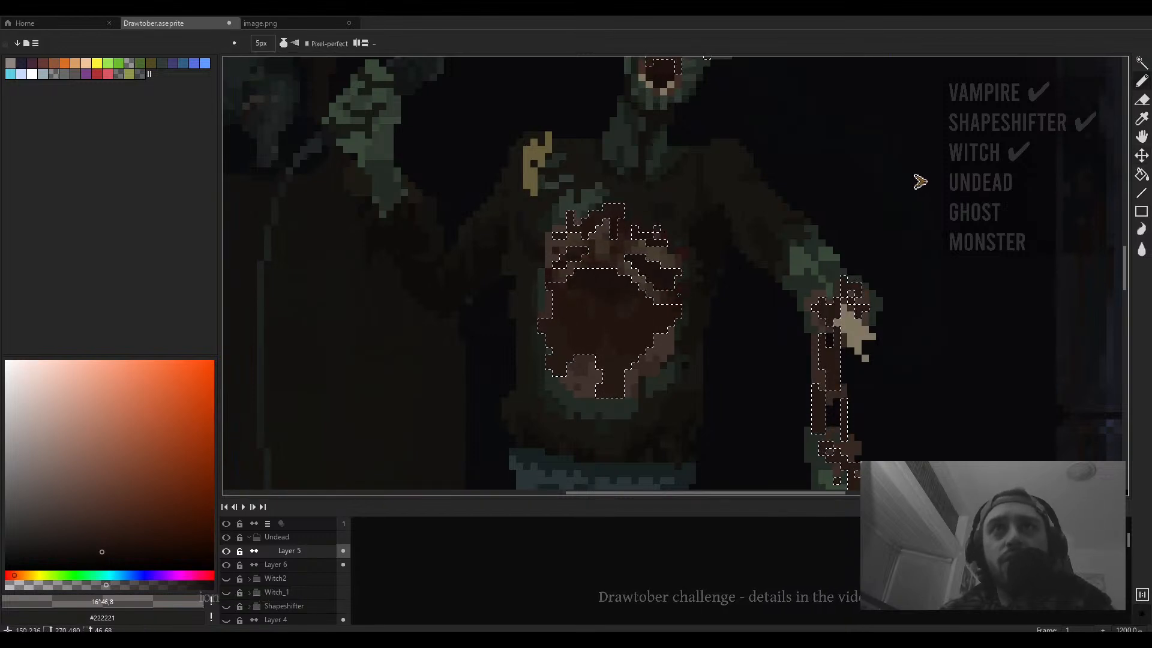
pyautogui.scroll(-4, 550, 286)
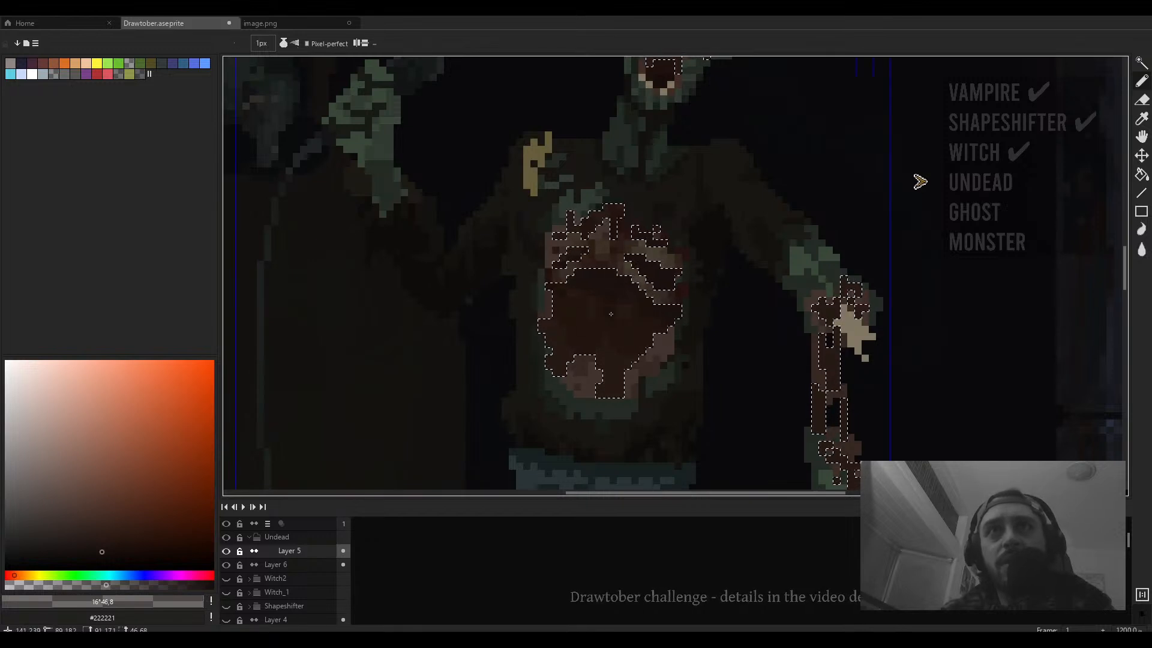
pyautogui.click(582, 317)
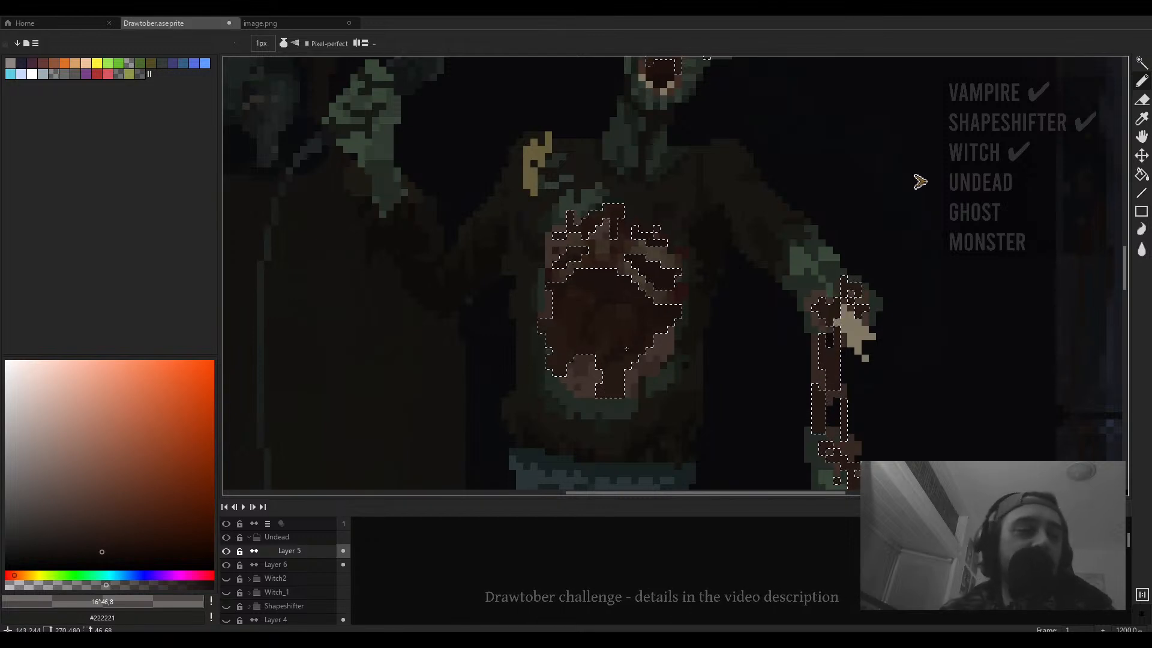
pyautogui.moveTo(623, 351); pyautogui.dragTo(665, 407)
# - Zoom in and out around the torso wound to examine the dark shading
pyautogui.scroll(3, 665, 407)
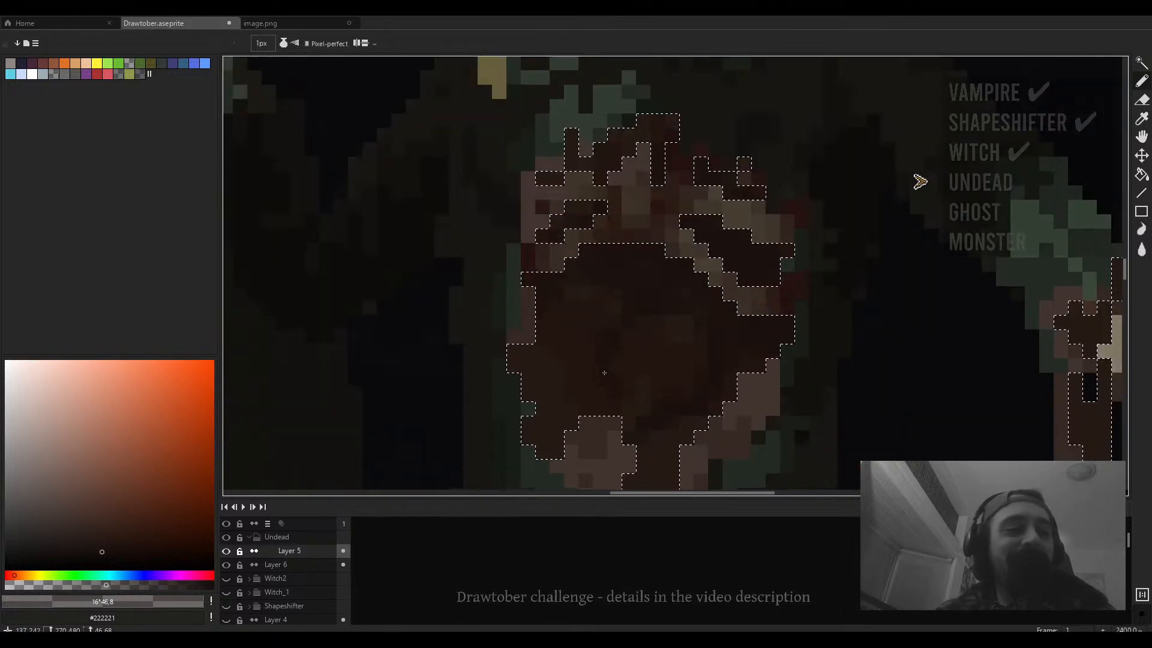
pyautogui.scroll(1, 666, 408)
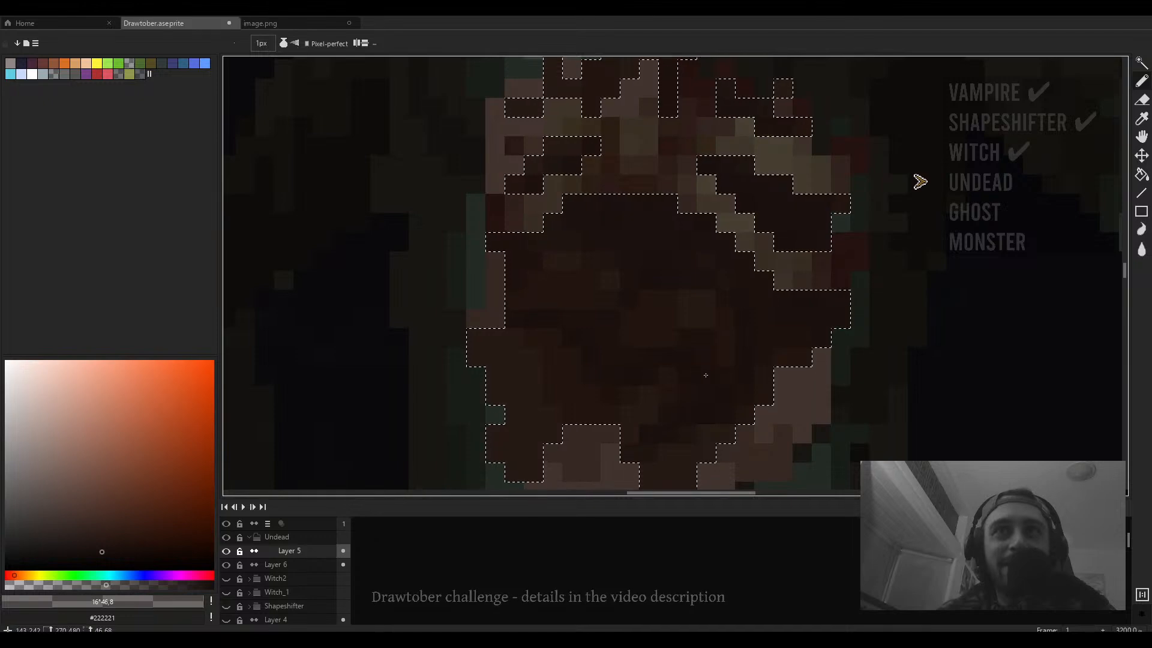
pyautogui.scroll(-3, 663, 366)
pyautogui.scroll(2, 663, 365)
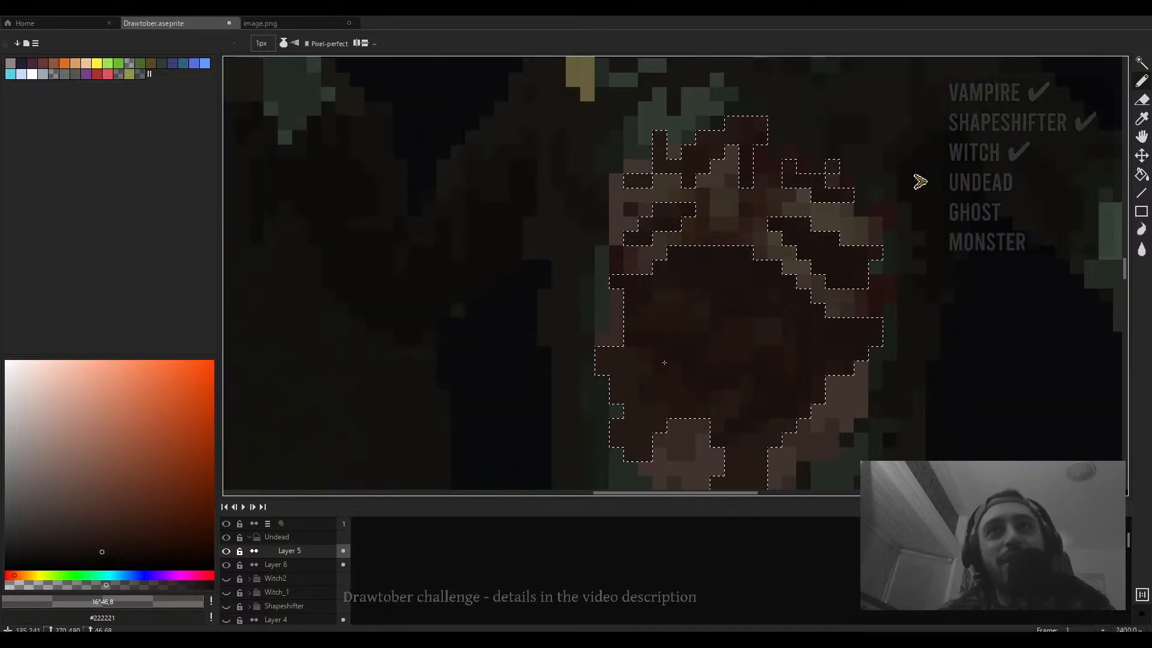
pyautogui.scroll(-6, 628, 360)
pyautogui.scroll(1, 684, 361)
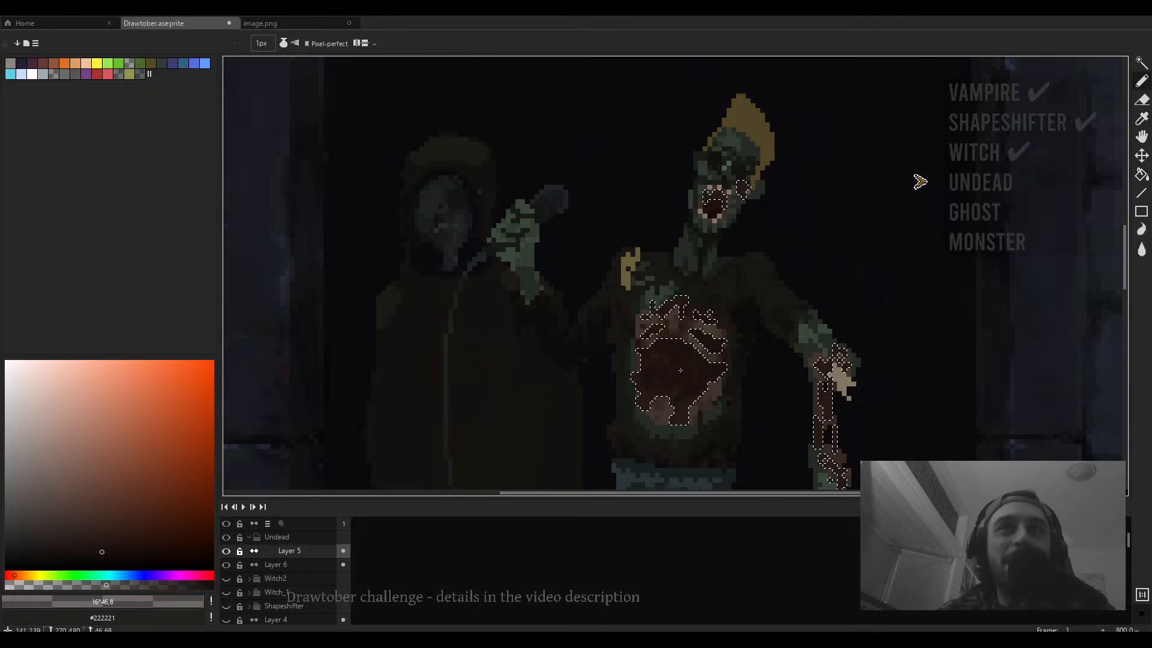
pyautogui.scroll(3, 714, 375)
pyautogui.scroll(2, 716, 376)
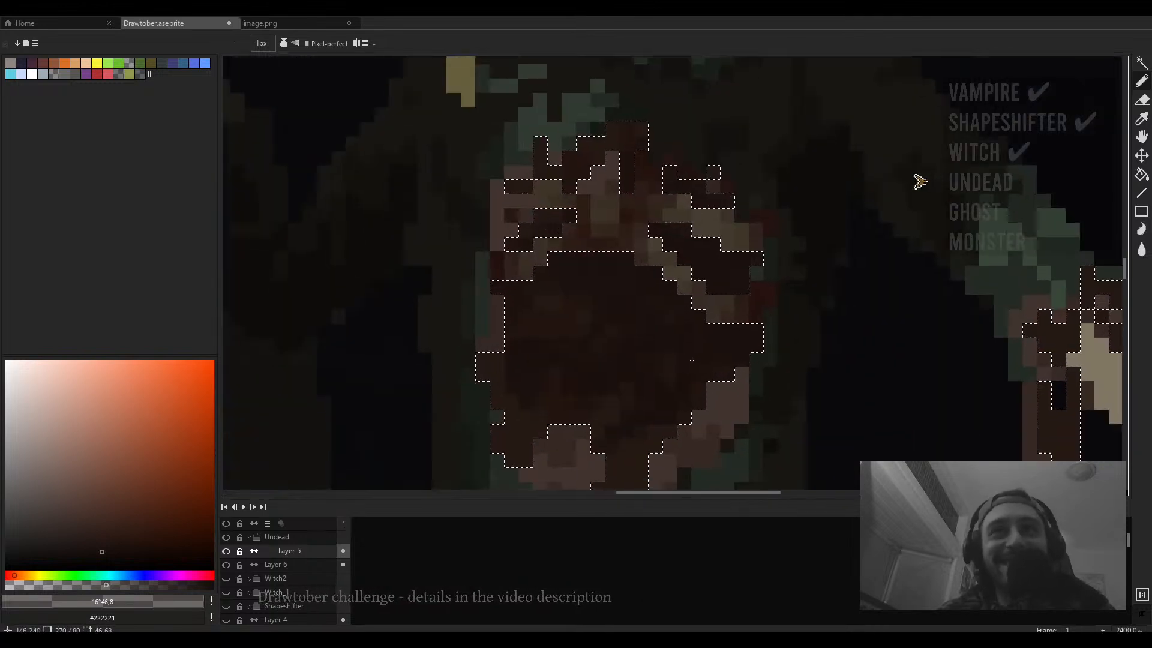
# - Sample dark brown colours #22150e and #1d120e from the wound and clear the selection
pyautogui.keyDown('alt'); pyautogui.click(674, 356); pyautogui.keyUp('alt')
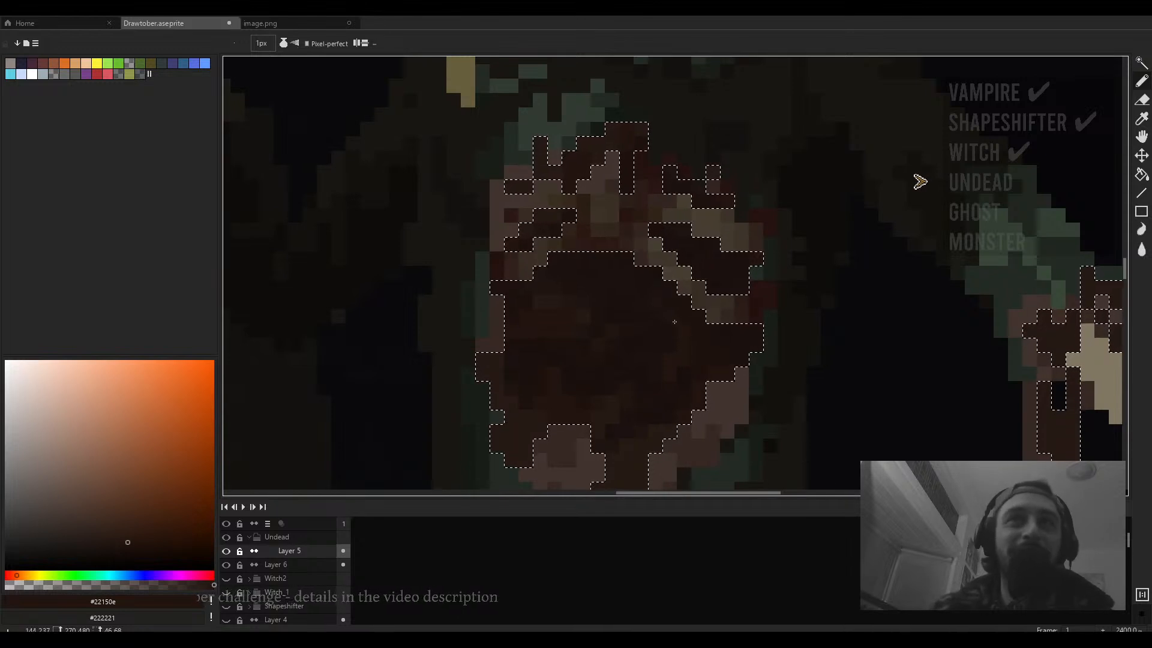
pyautogui.scroll(1, 648, 328)
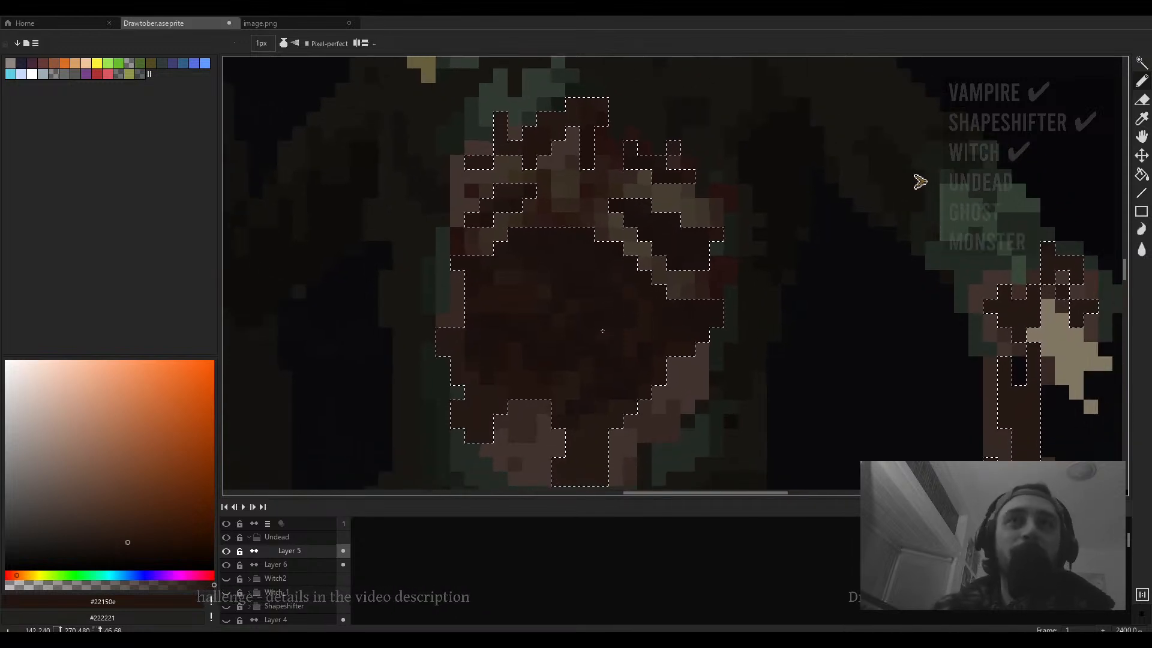
pyautogui.keyDown('alt'); pyautogui.click(603, 325); pyautogui.keyUp('alt')
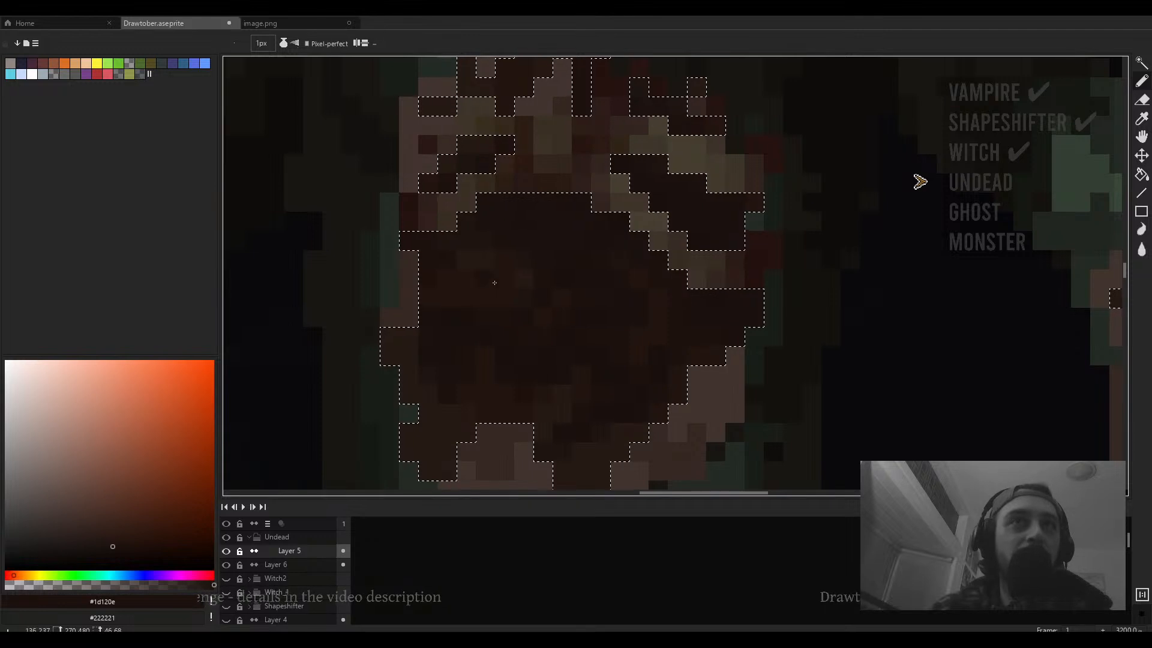
pyautogui.scroll(-6, 507, 263)
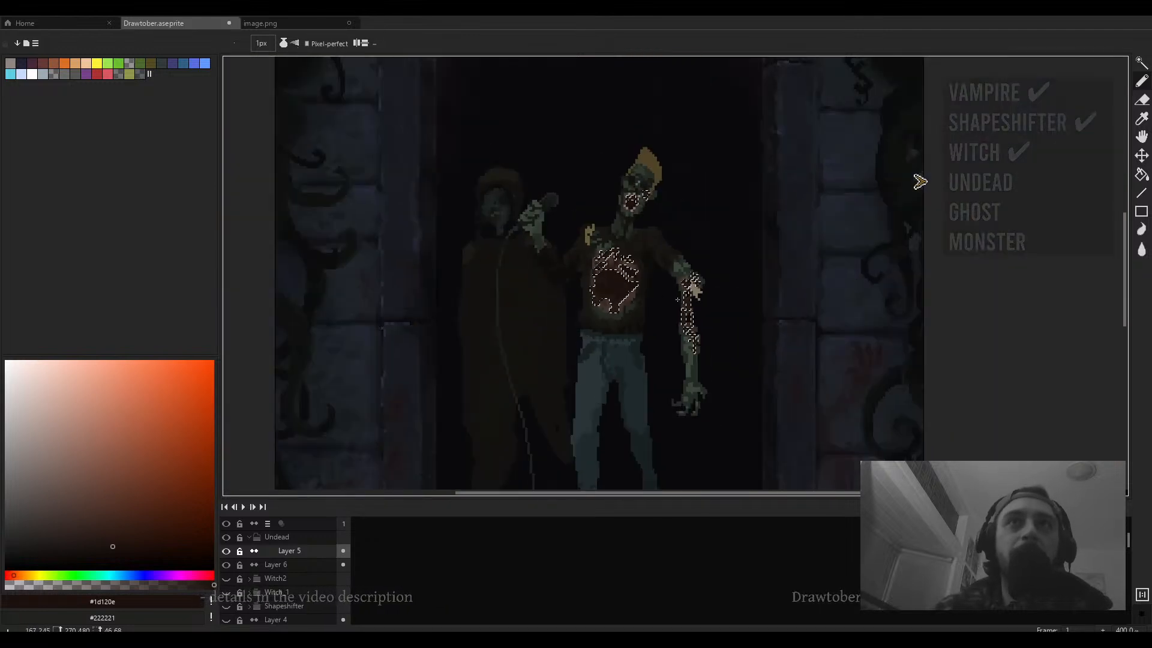
pyautogui.hotkey('ctrl', 'd')
# - Switch to full-screen and zoom out to examine the whole doorway scene with the undead figure
pyautogui.hotkey('ctrl', 'f')
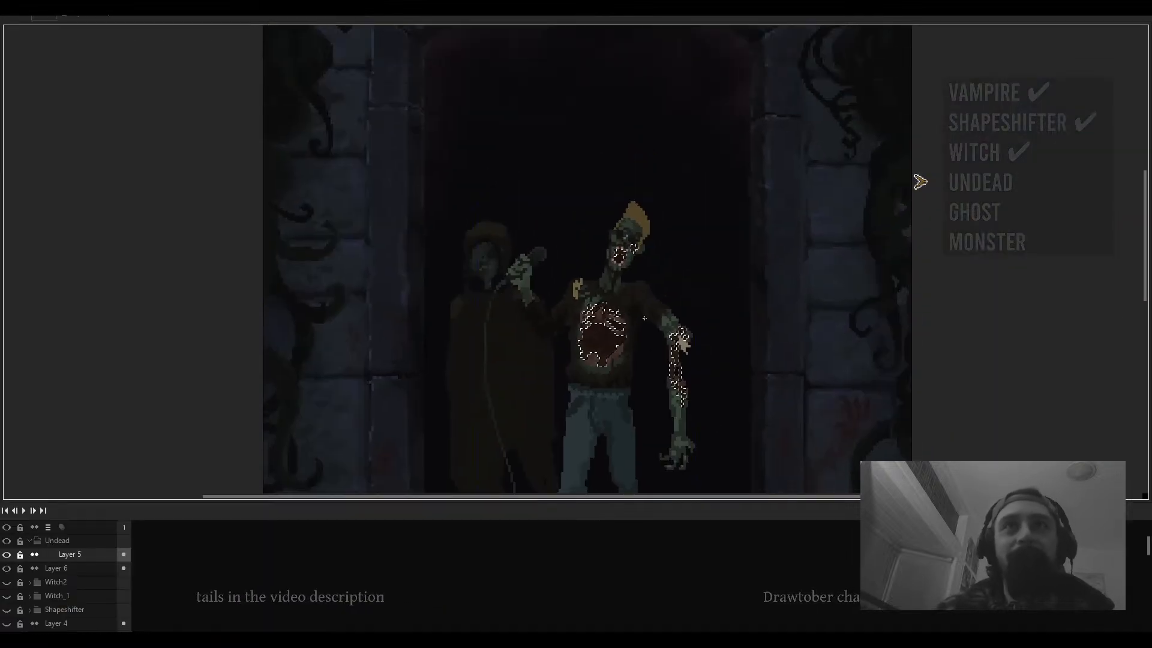
pyautogui.scroll(-2, 638, 287)
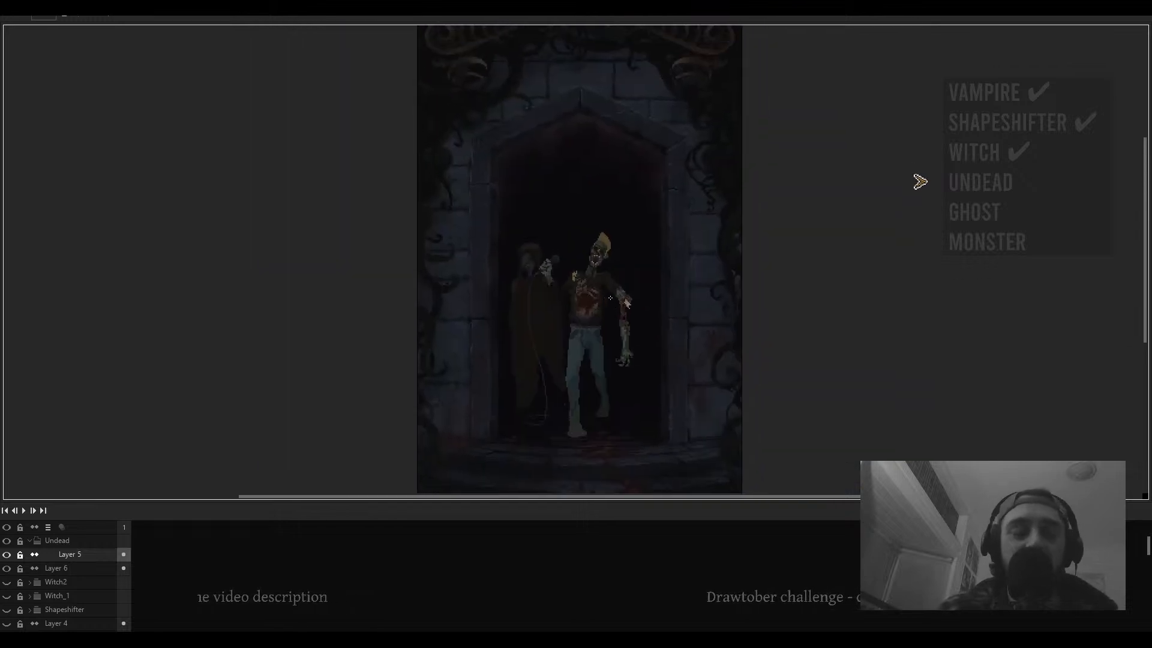
pyautogui.press('Tab')
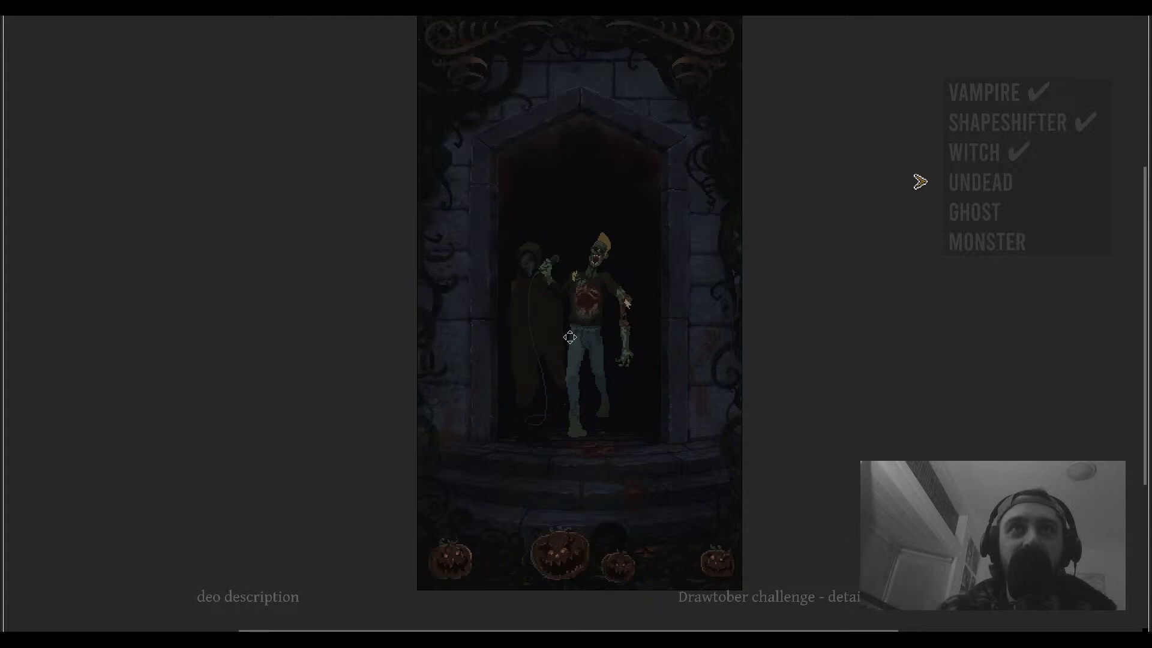
pyautogui.moveTo(570, 337); pyautogui.dragTo(577, 355)
pyautogui.scroll(1, 569, 338)
pyautogui.scroll(-1, 567, 357)
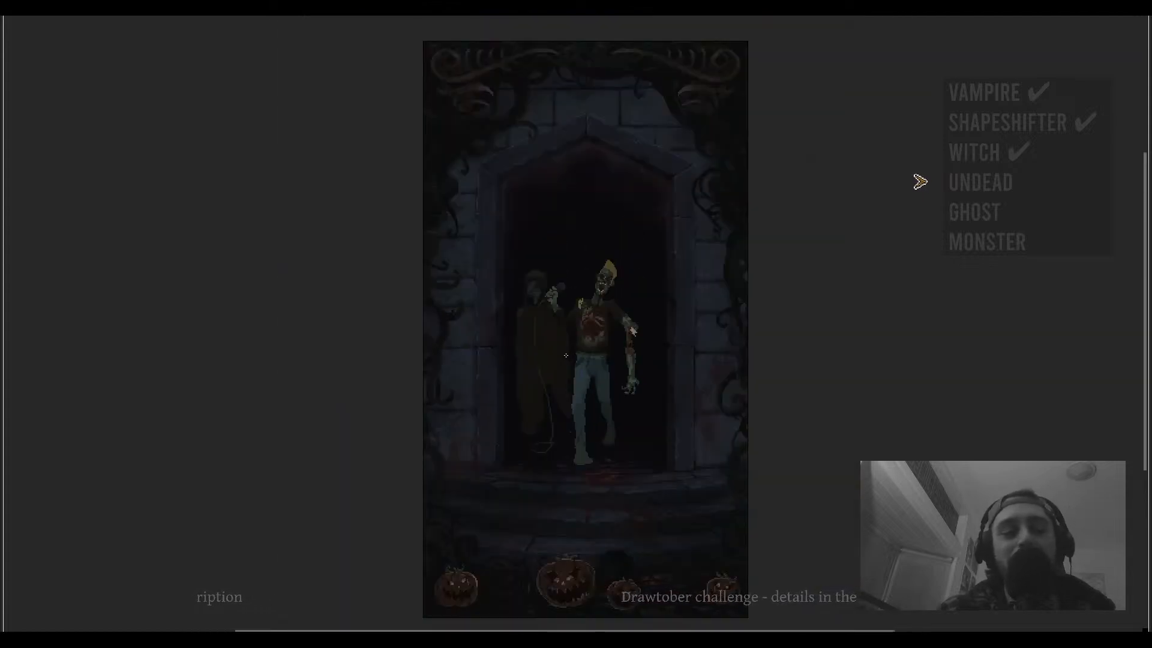
pyautogui.hotkey('ctrl', 'f')
pyautogui.moveTo(678, 363); pyautogui.dragTo(683, 311)
pyautogui.press('v')
pyautogui.moveTo(563, 297)
pyautogui.mouseDown()
pyautogui.moveTo(597, 210)
pyautogui.moveTo(571, 296)
pyautogui.mouseUp()
pyautogui.press('b')
pyautogui.scroll(3, 534, 270)
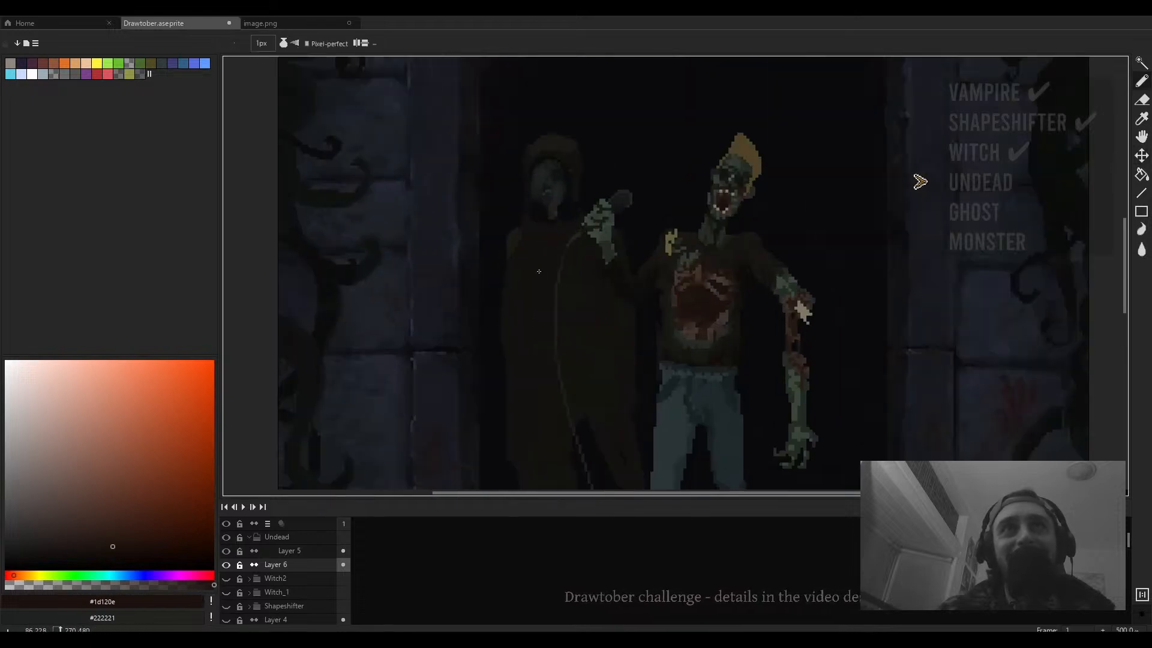
pyautogui.scroll(-4, 539, 271)
pyautogui.press('v')
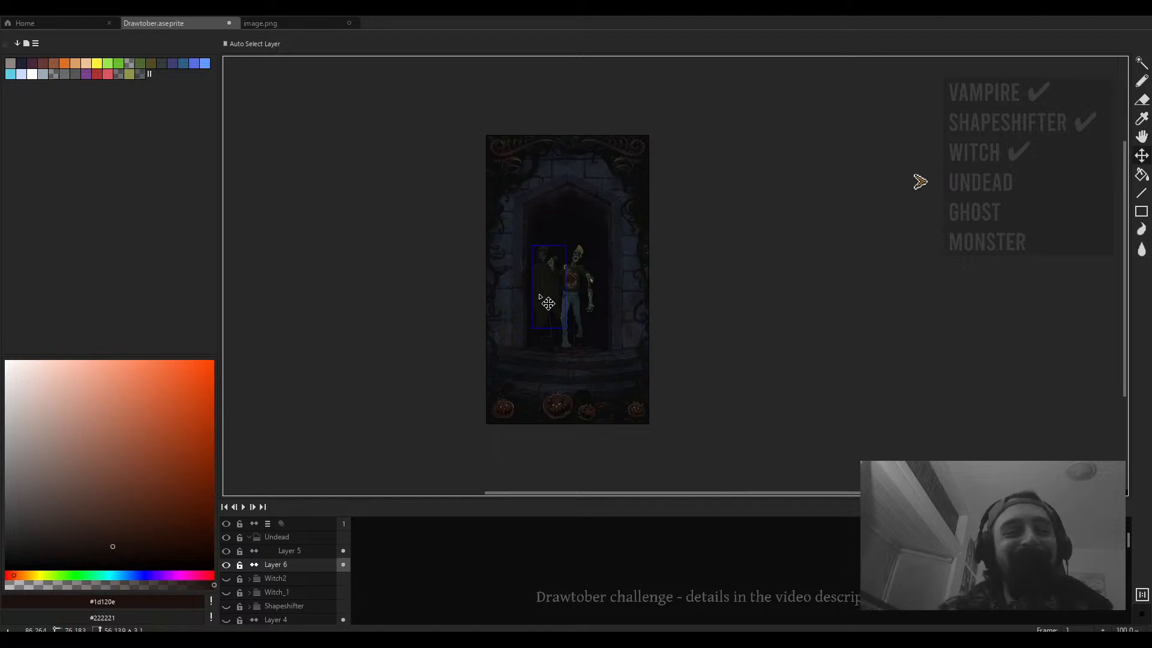
pyautogui.press('b')
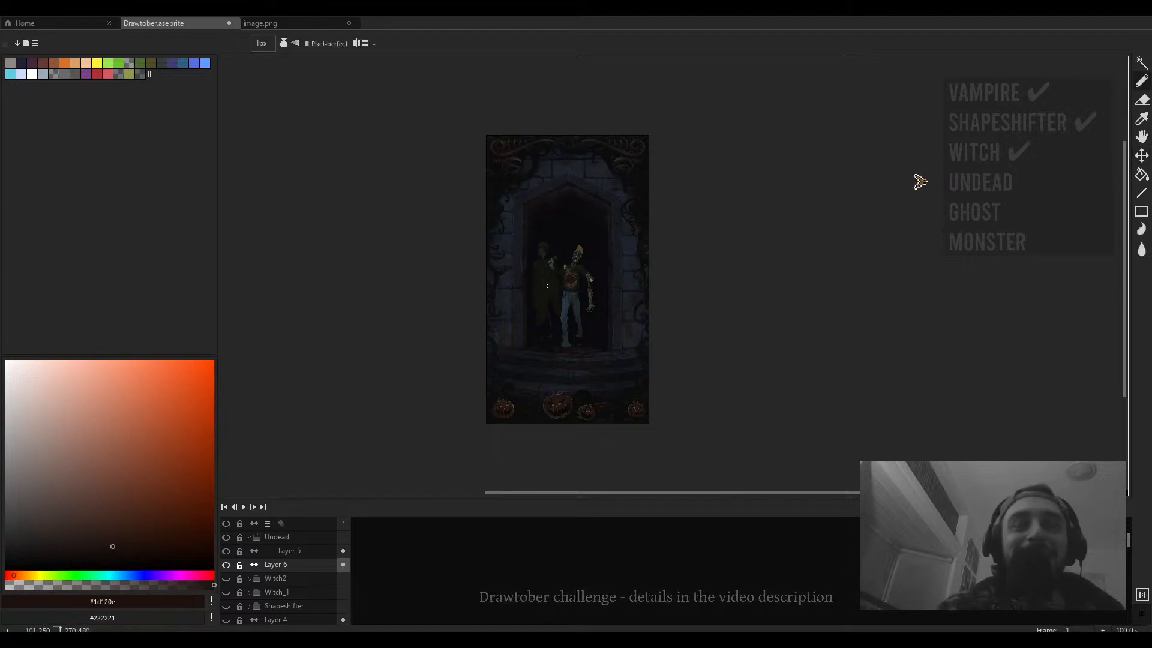
pyautogui.scroll(3, 543, 289)
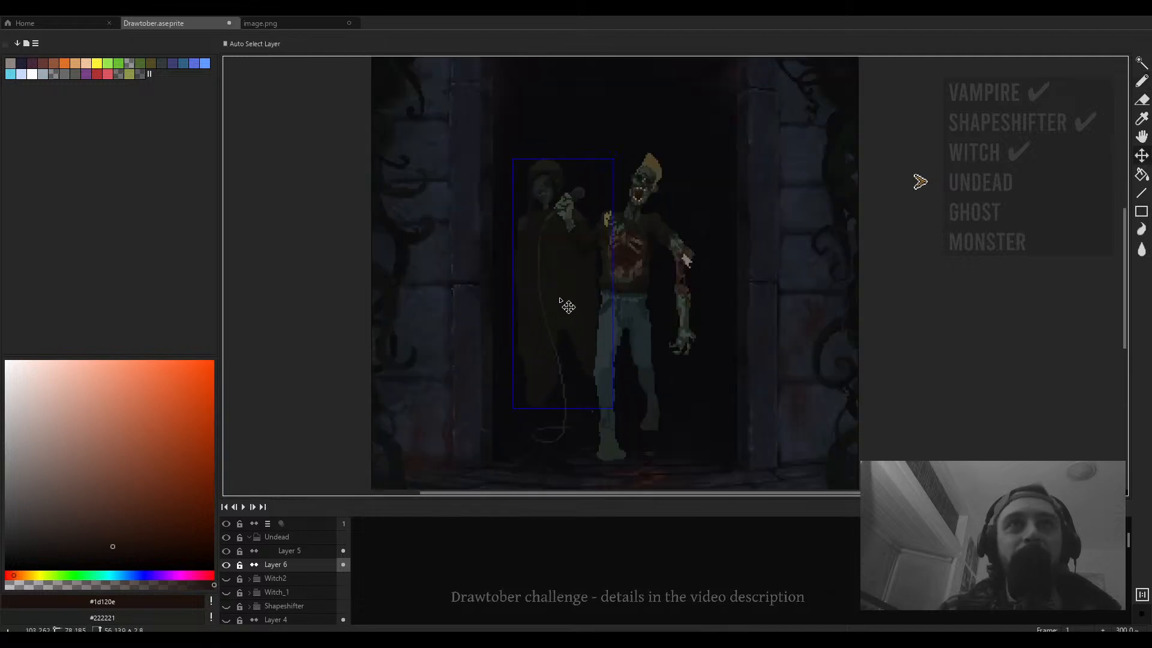
# - Delete Layer 6 containing the hooded figure beside the undead
pyautogui.click(303, 567)
pyautogui.press('Delete')
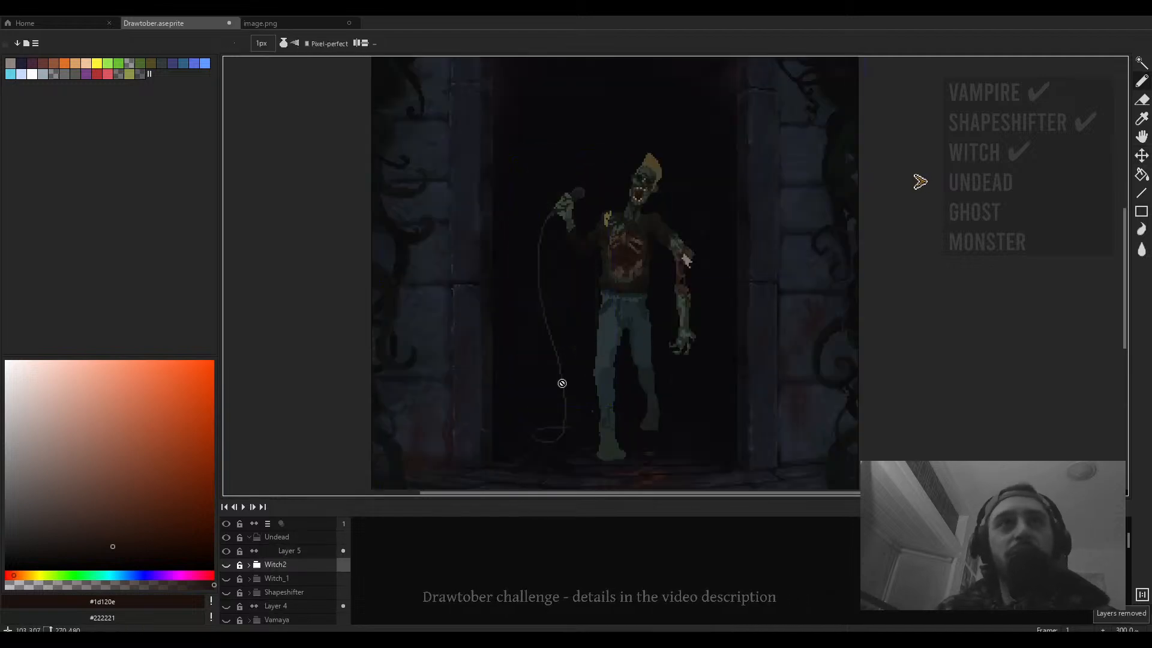
pyautogui.scroll(-3, 623, 304)
pyautogui.scroll(1, 626, 296)
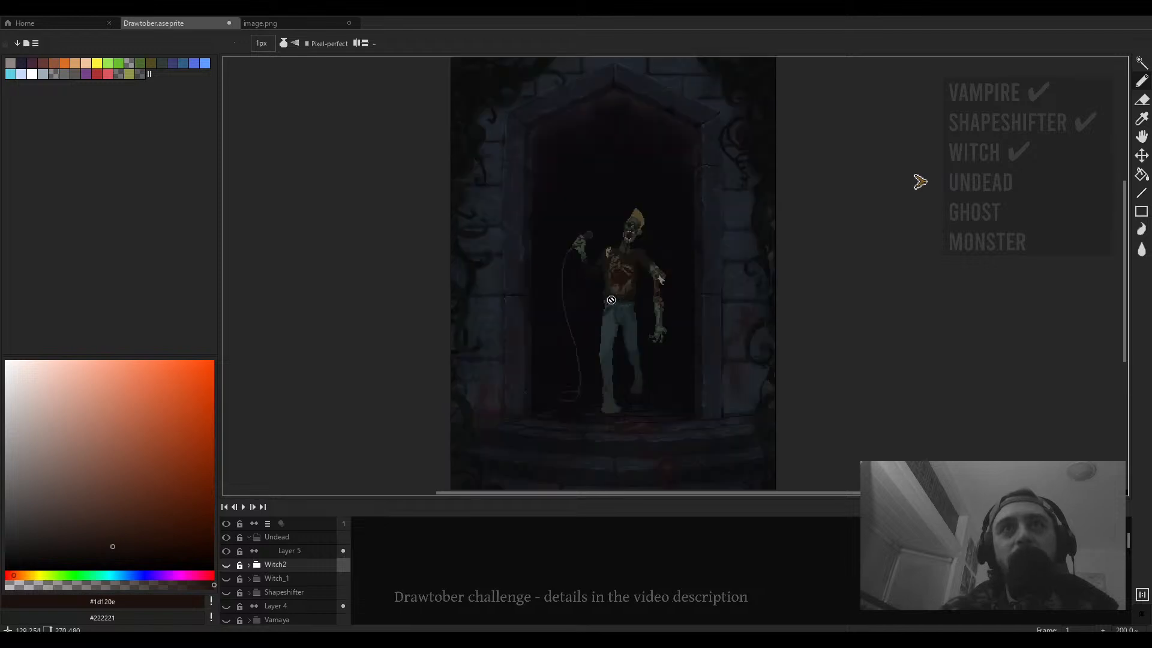
# - Select Layer 5 and free-transform the undead figure, scaling it up within the doorway
pyautogui.press('v')
pyautogui.moveTo(597, 297); pyautogui.dragTo(591, 314)
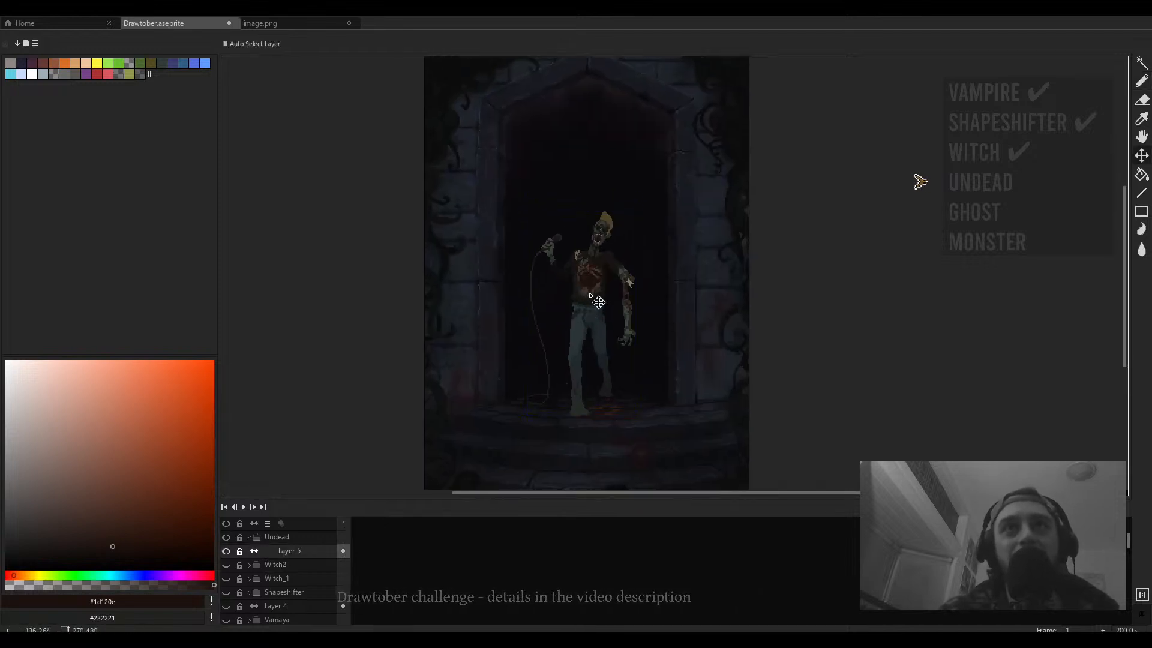
pyautogui.hotkey('ctrl', 't')
pyautogui.moveTo(640, 206); pyautogui.dragTo(714, 149)
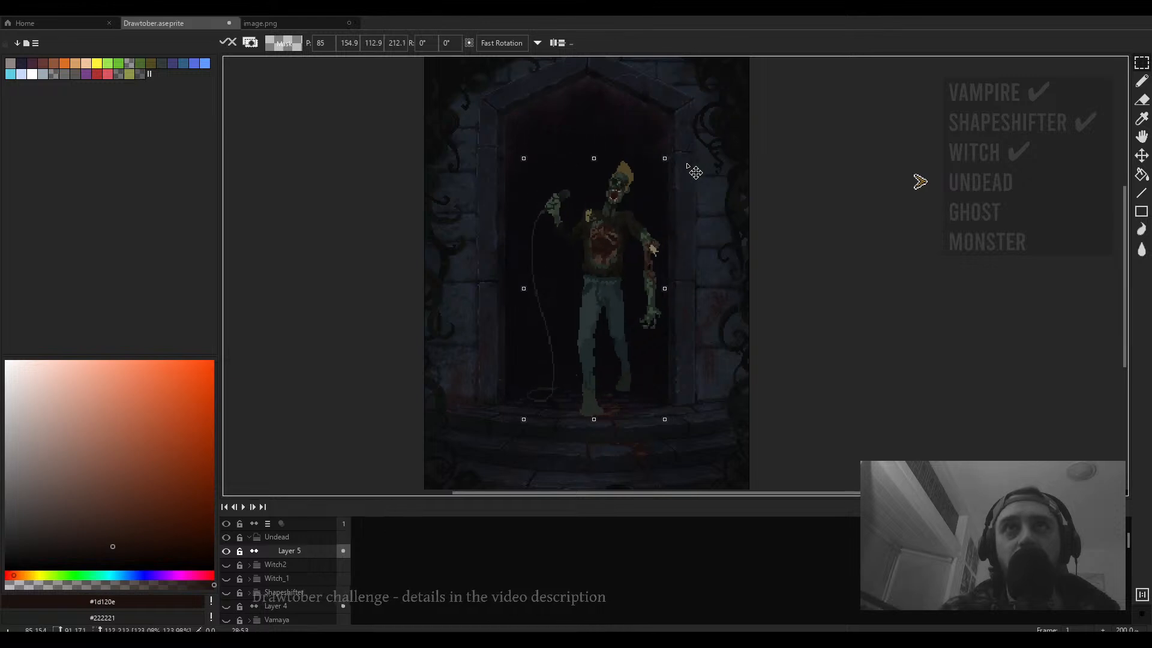
pyautogui.moveTo(694, 106); pyautogui.dragTo(668, 145)
pyautogui.moveTo(621, 234); pyautogui.dragTo(595, 241)
pyautogui.scroll(-2, 597, 244)
pyautogui.scroll(2, 597, 252)
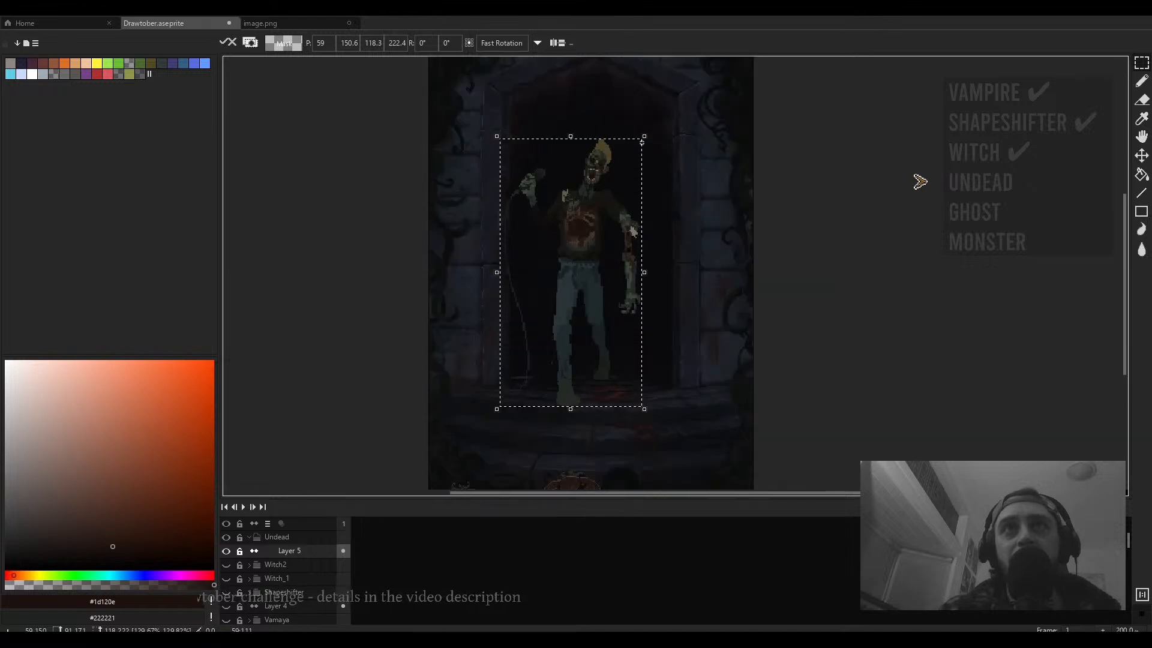
pyautogui.hotkey('ctrl', 's')
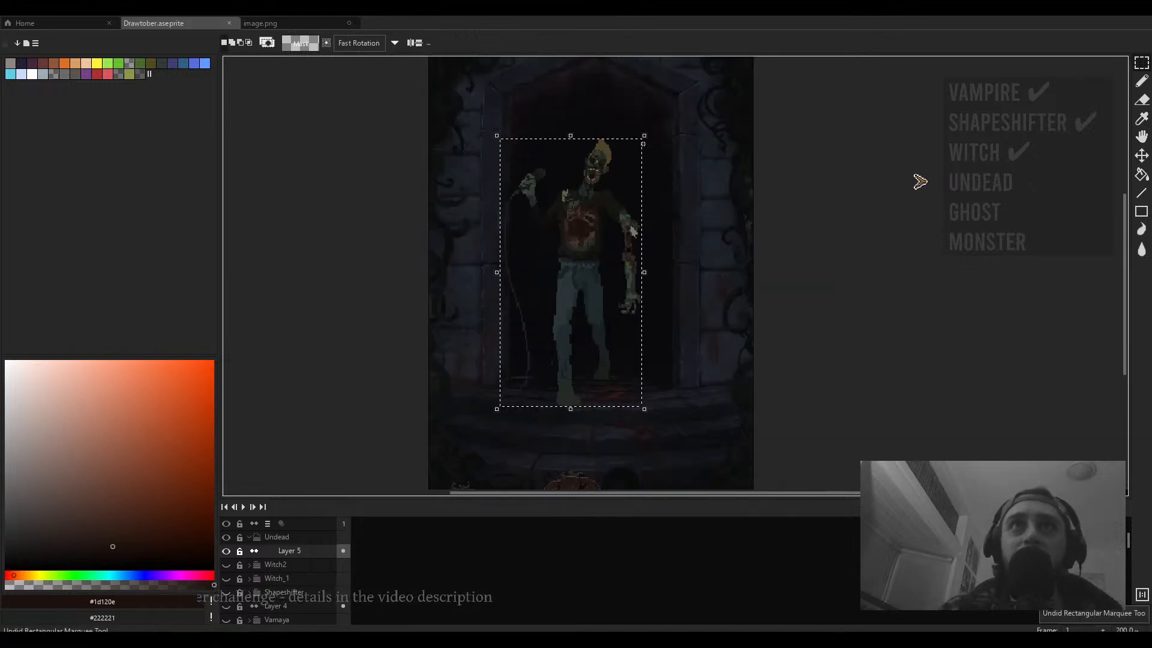
# - Scale the undead figure slightly smaller, reposition it within the doorway, commit the transform and deselect
pyautogui.moveTo(643, 134); pyautogui.dragTo(632, 159)
pyautogui.moveTo(579, 279); pyautogui.dragTo(589, 254)
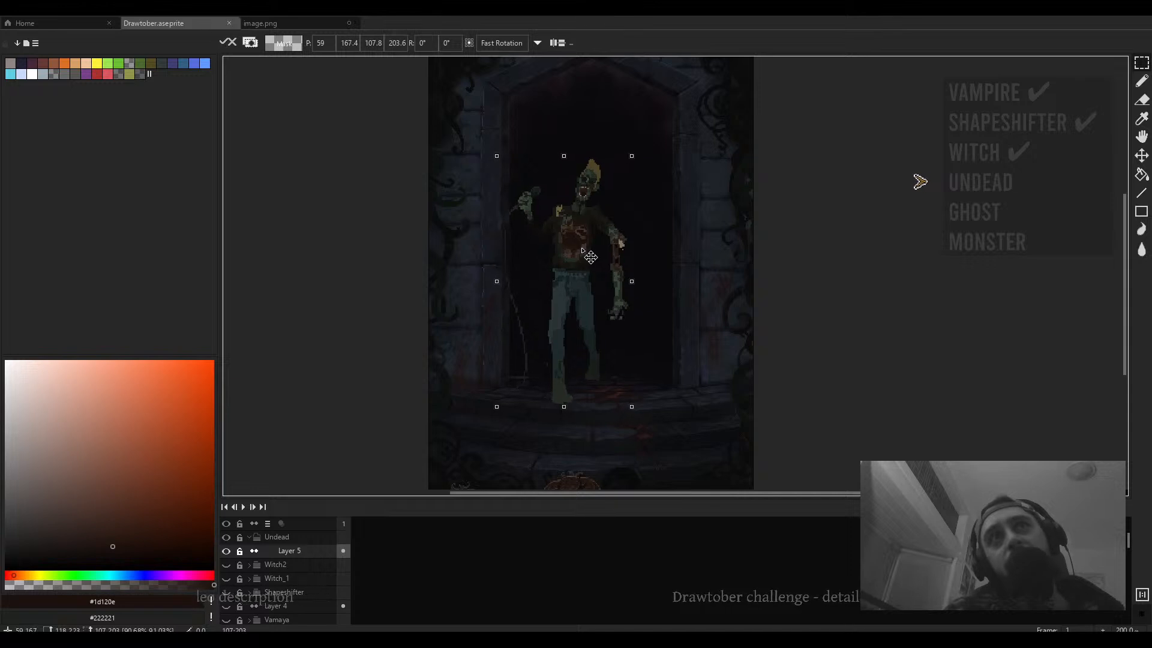
pyautogui.moveTo(591, 257); pyautogui.dragTo(624, 237)
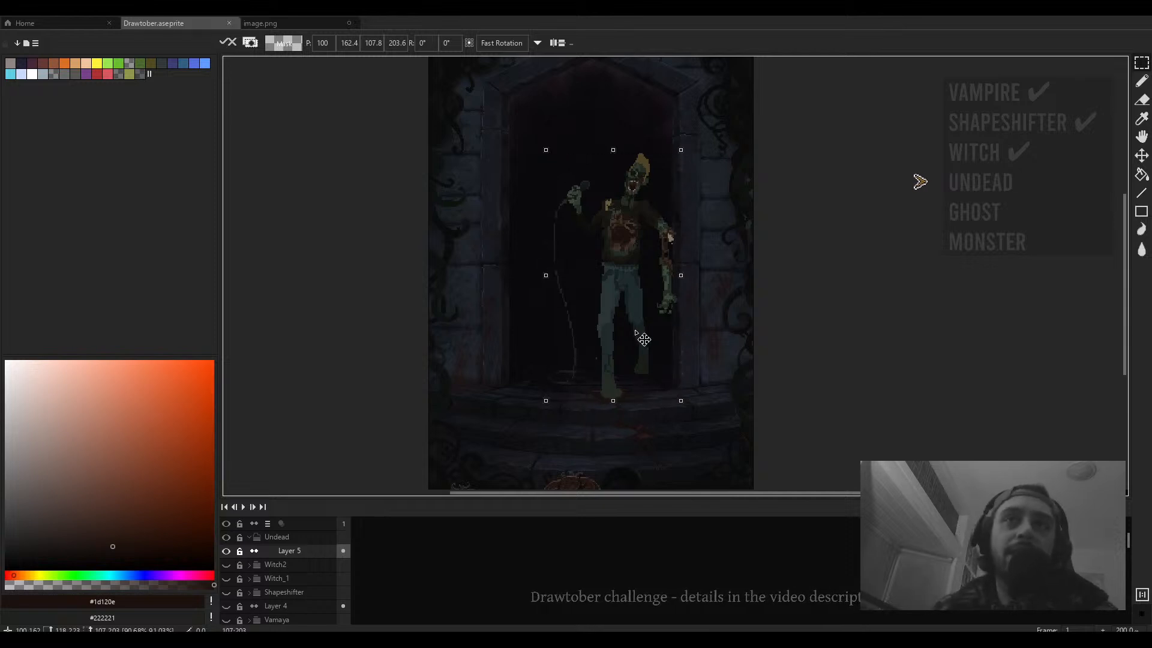
pyautogui.moveTo(644, 339); pyautogui.dragTo(621, 312)
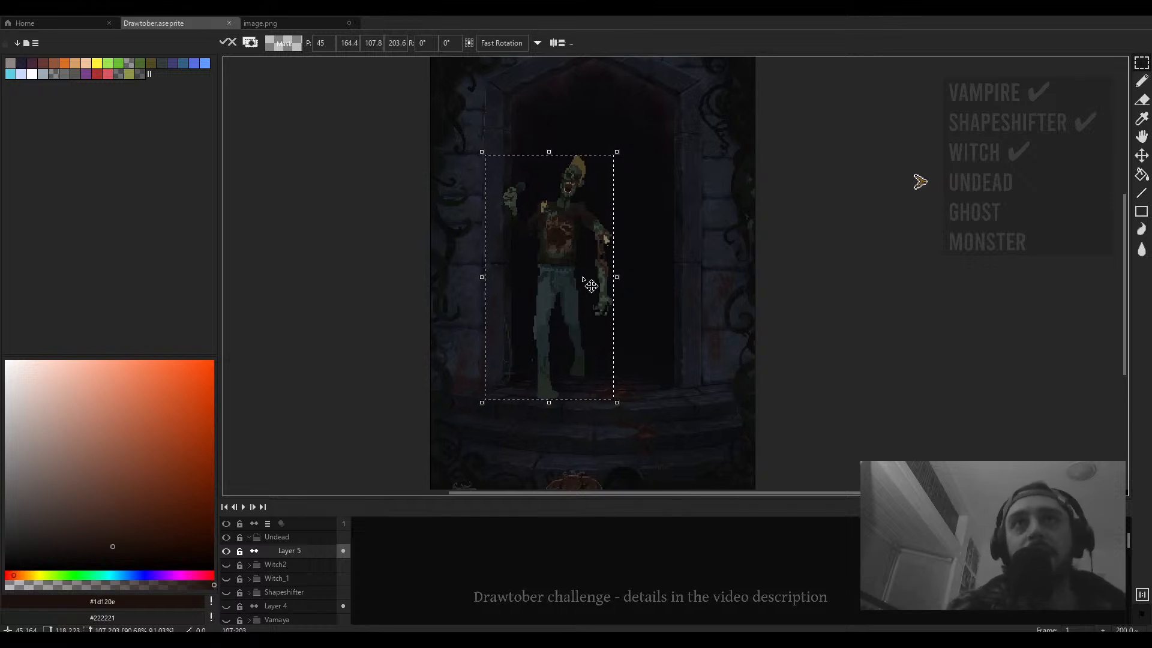
pyautogui.moveTo(568, 267); pyautogui.dragTo(570, 267)
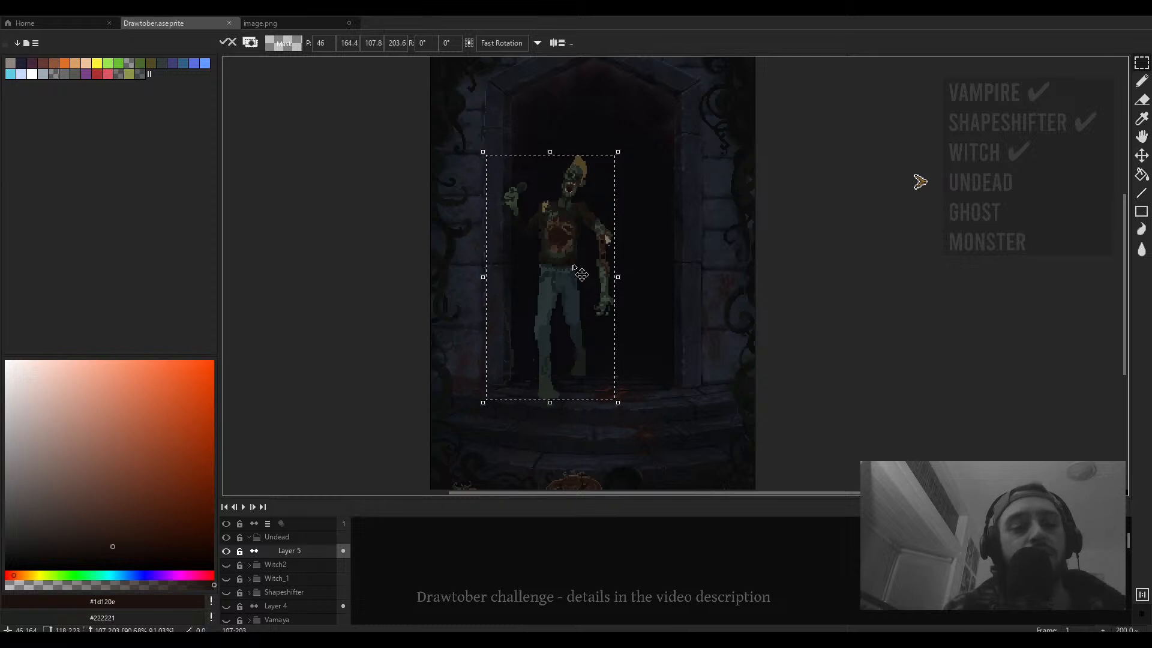
pyautogui.press('Return')
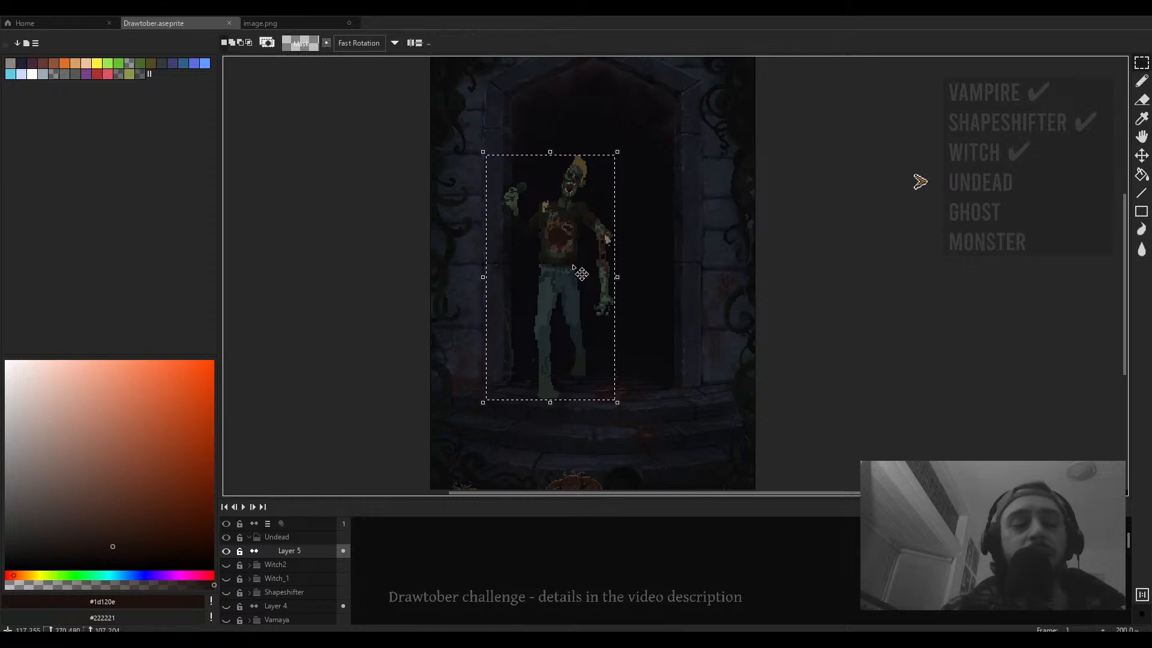
pyautogui.hotkey('ctrl', 'd')
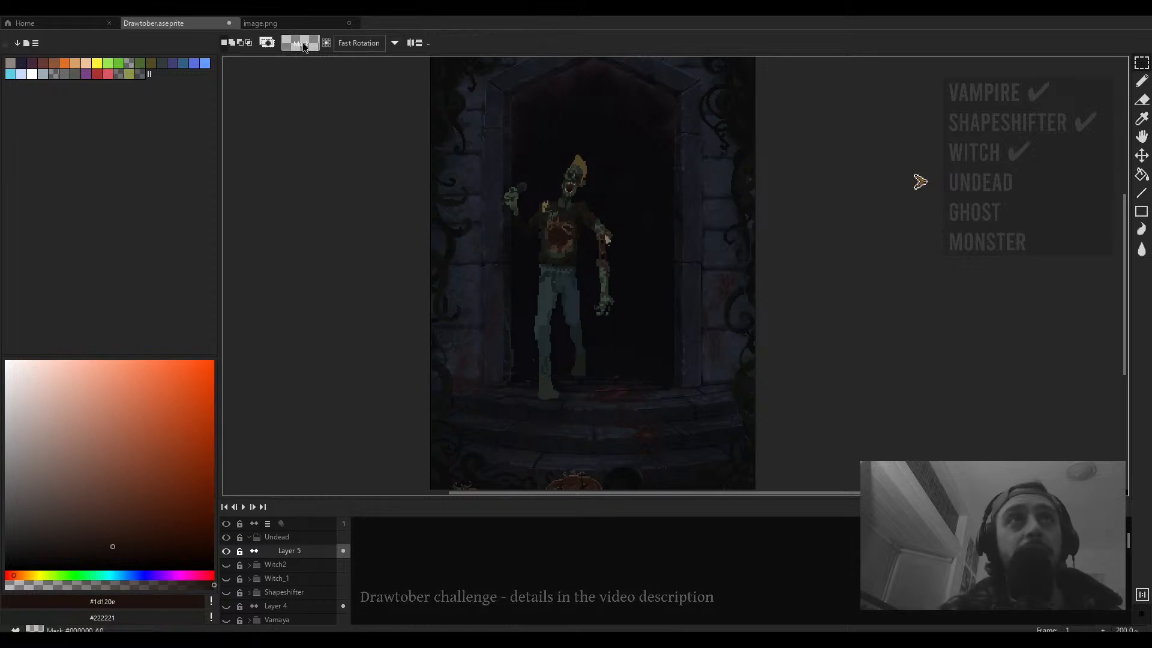
# - Switch to the brush, change its shape and pick a near-black colour from the colour field
pyautogui.press('b')
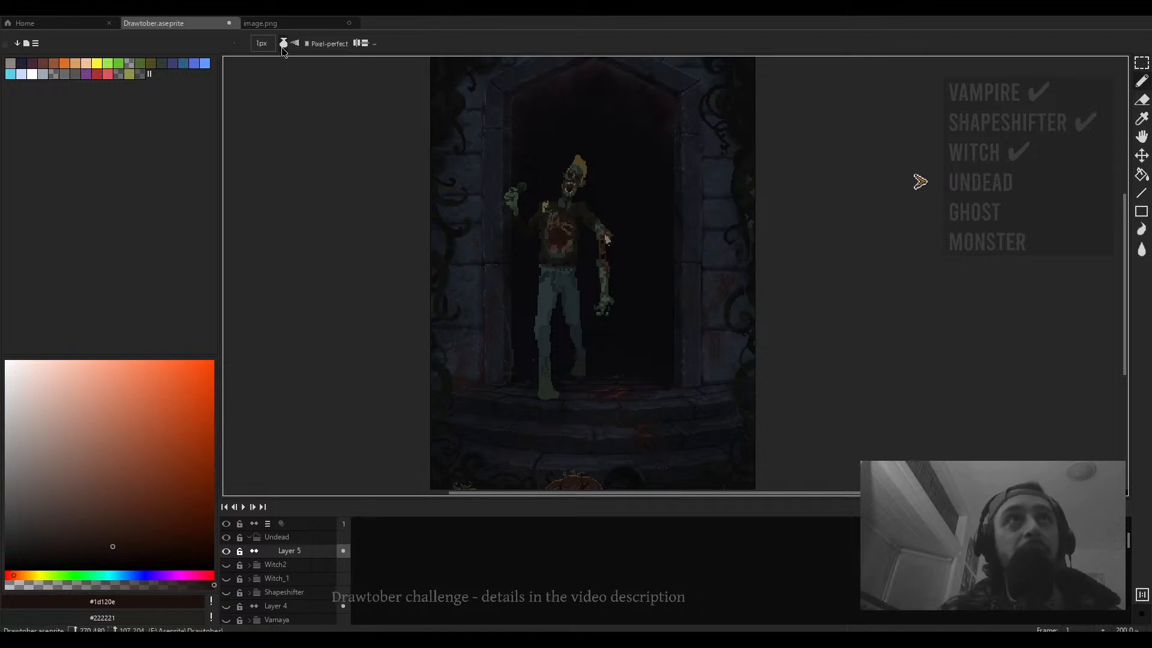
pyautogui.click(283, 45)
pyautogui.click(333, 100)
pyautogui.scroll(3, 501, 219)
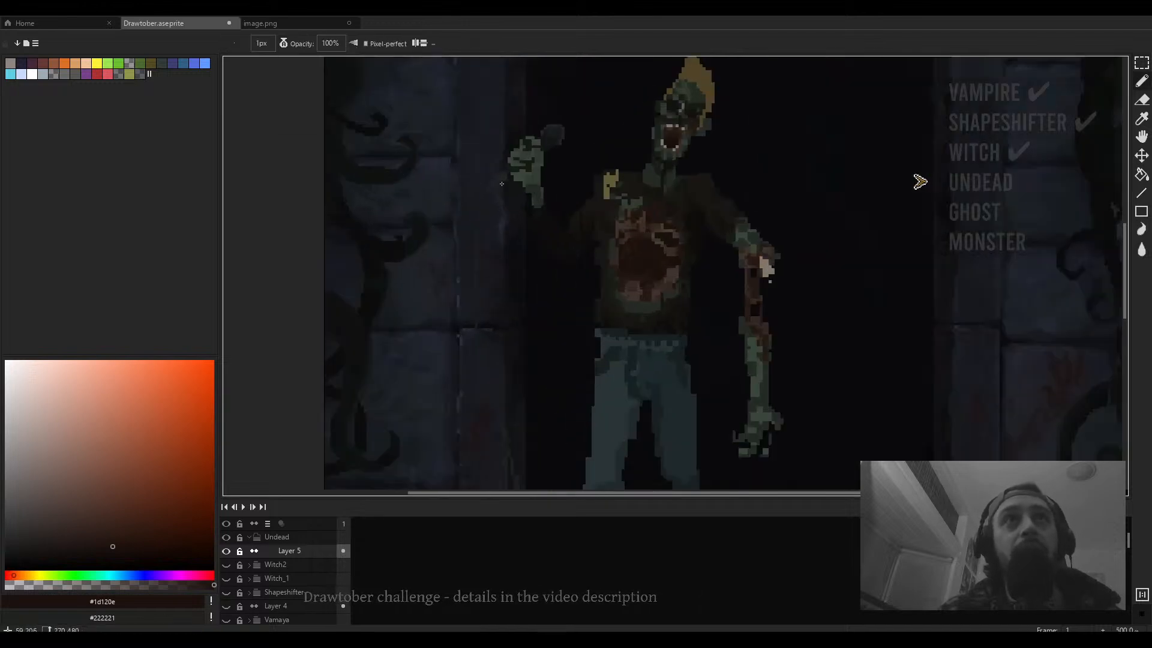
pyautogui.click(61, 556)
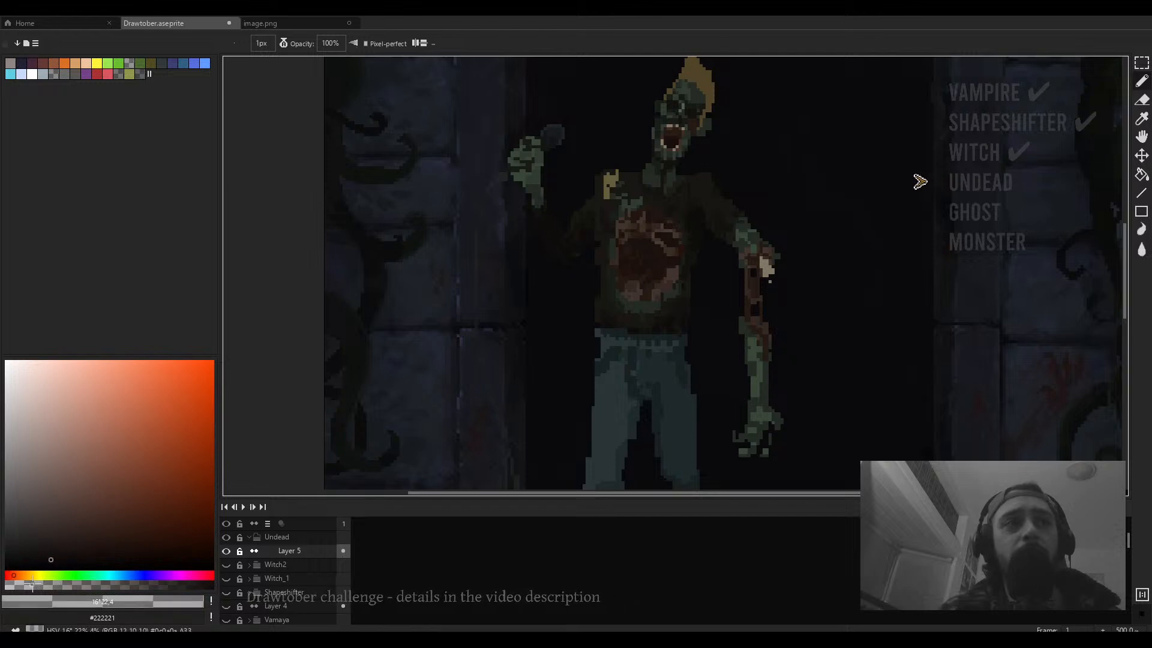
pyautogui.press('v')
pyautogui.press('b')
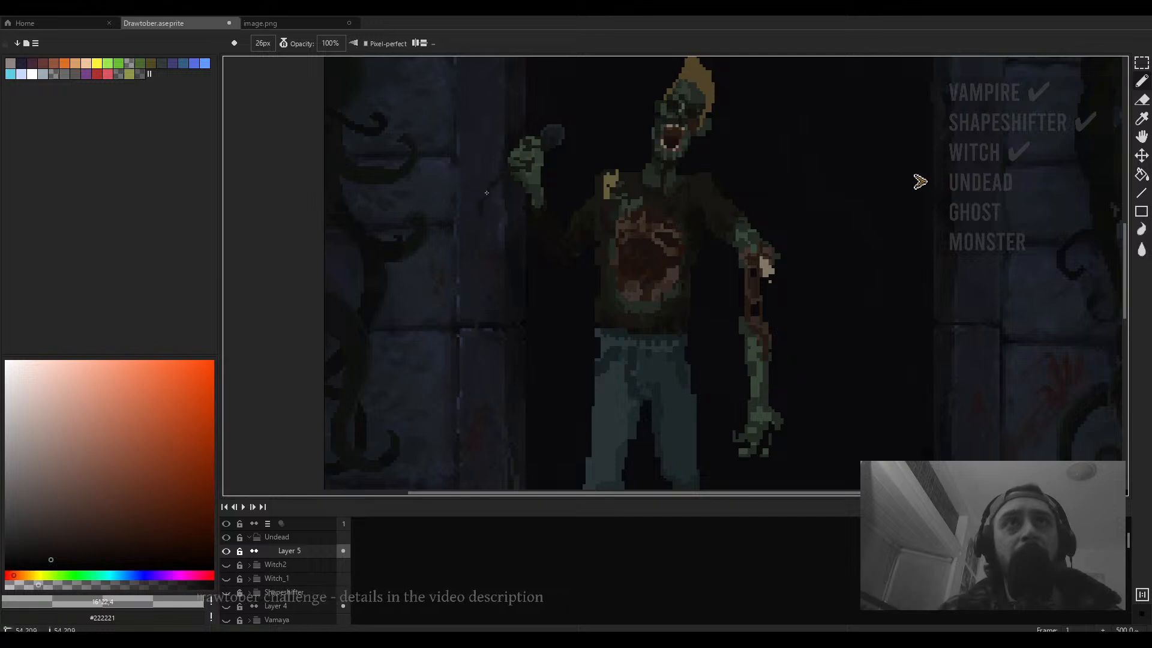
# - Paint a short dark stroke on the doorway wall left of the undead figure
pyautogui.scroll(-3, 470, 322)
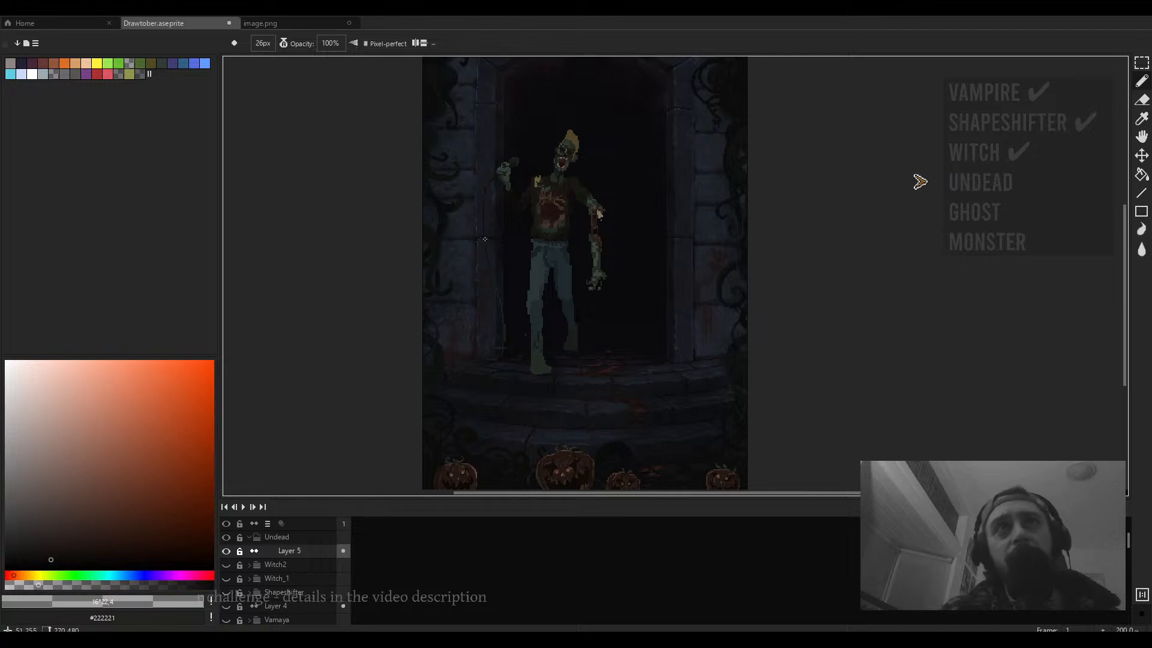
pyautogui.scroll(5, 487, 260)
pyautogui.scroll(-4, 504, 237)
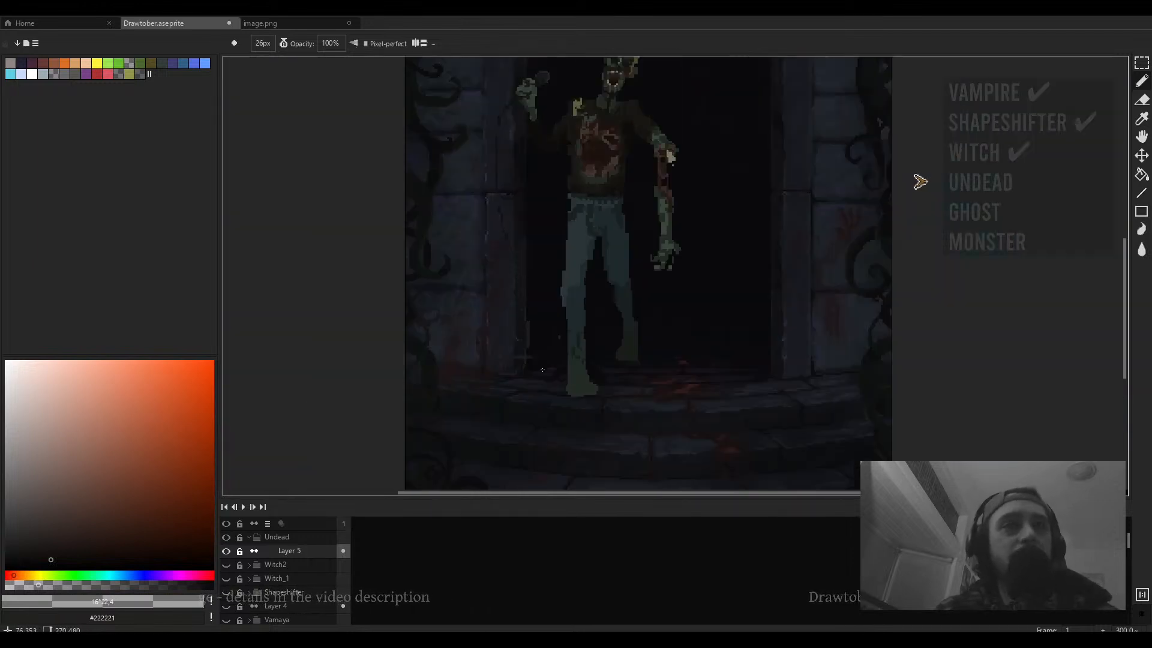
pyautogui.scroll(3, 511, 373)
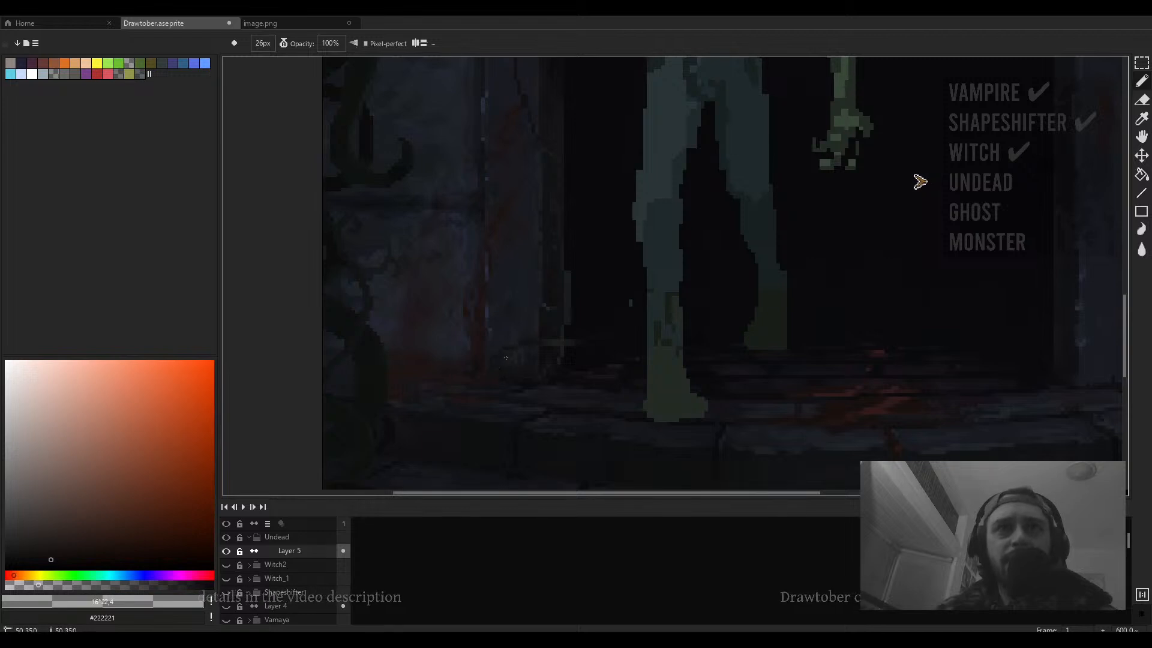
pyautogui.scroll(-4, 511, 350)
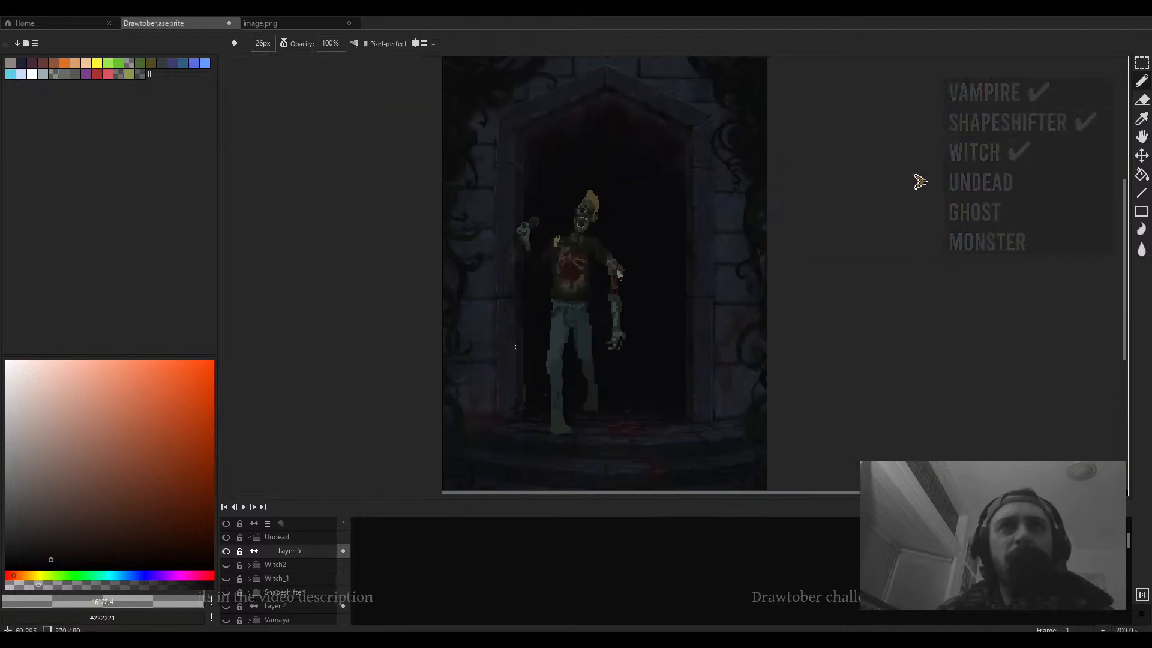
pyautogui.moveTo(518, 299); pyautogui.dragTo(521, 324)
pyautogui.scroll(5, 514, 336)
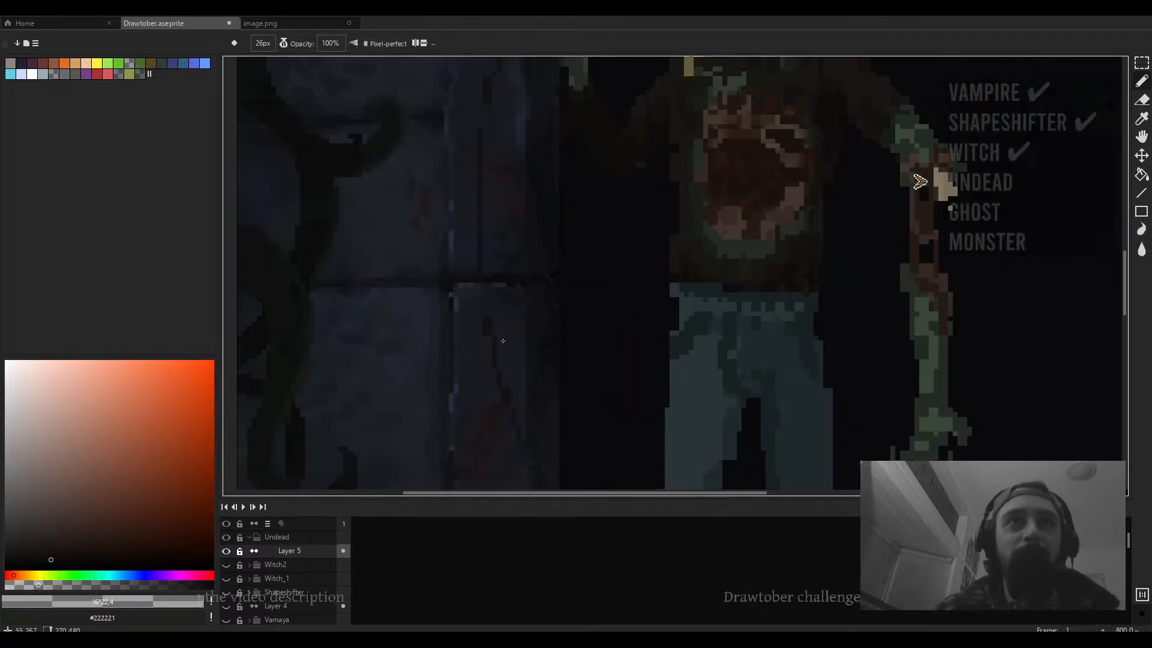
# - Sample colour #121010 from the wall and try an 8 px brush shape and the eraser
pyautogui.keyDown('alt'); pyautogui.click(489, 325); pyautogui.keyUp('alt')
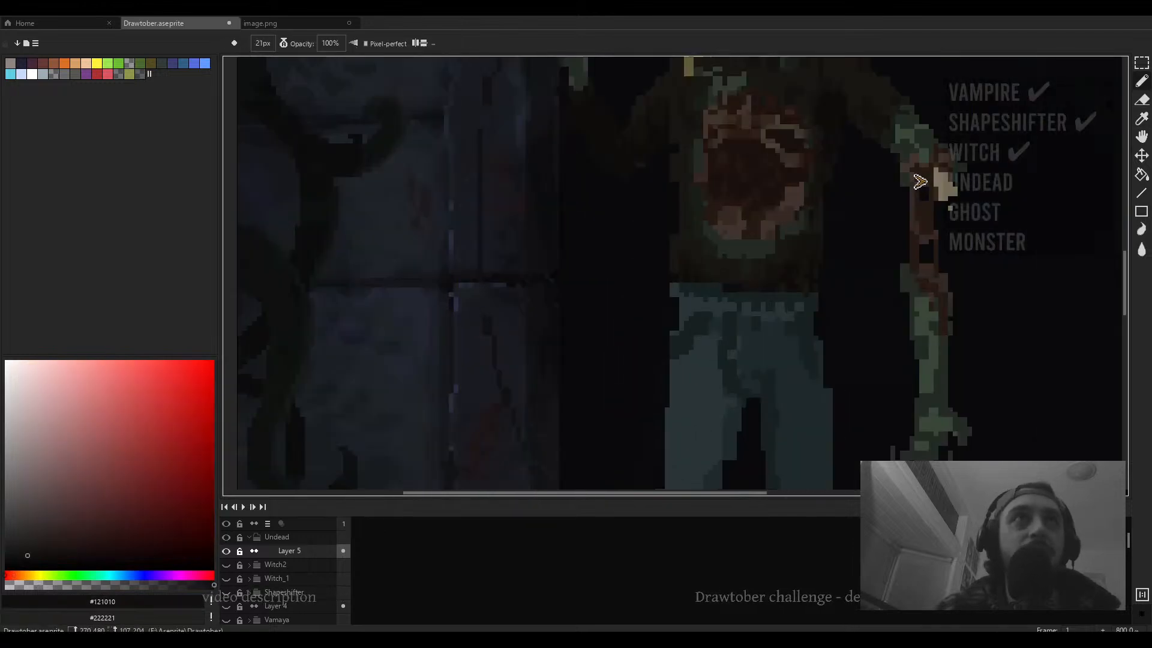
pyautogui.click(285, 43)
pyautogui.click(312, 65)
pyautogui.scroll(-13, 489, 297)
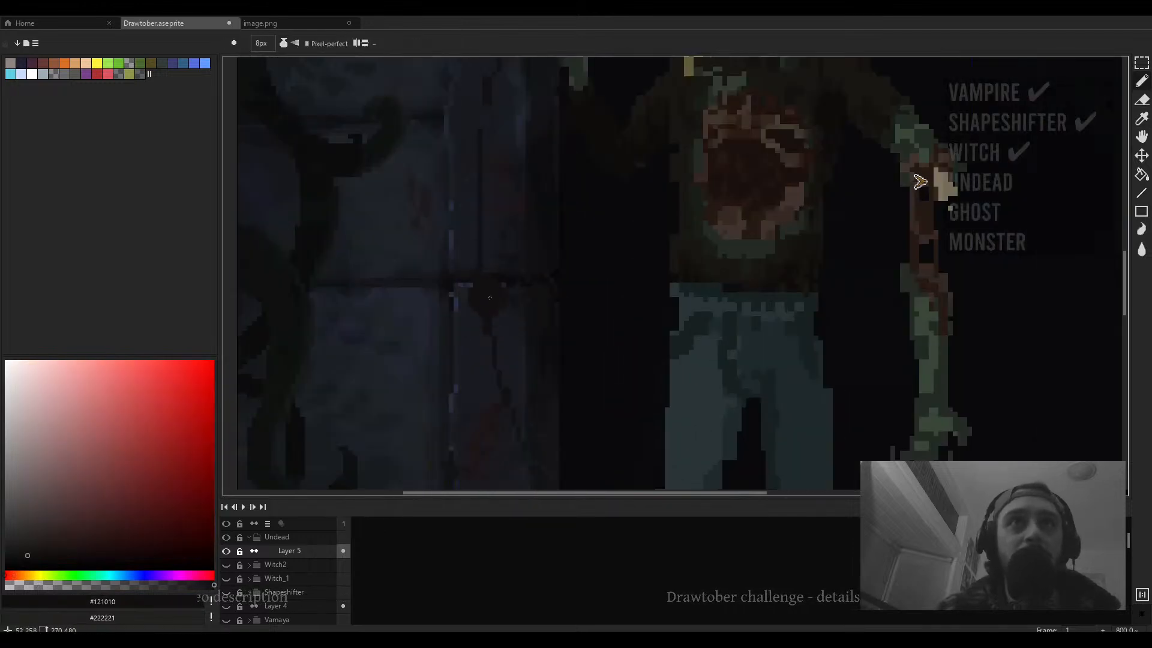
pyautogui.scroll(-7, 487, 297)
pyautogui.scroll(5, 501, 327)
pyautogui.press('e')
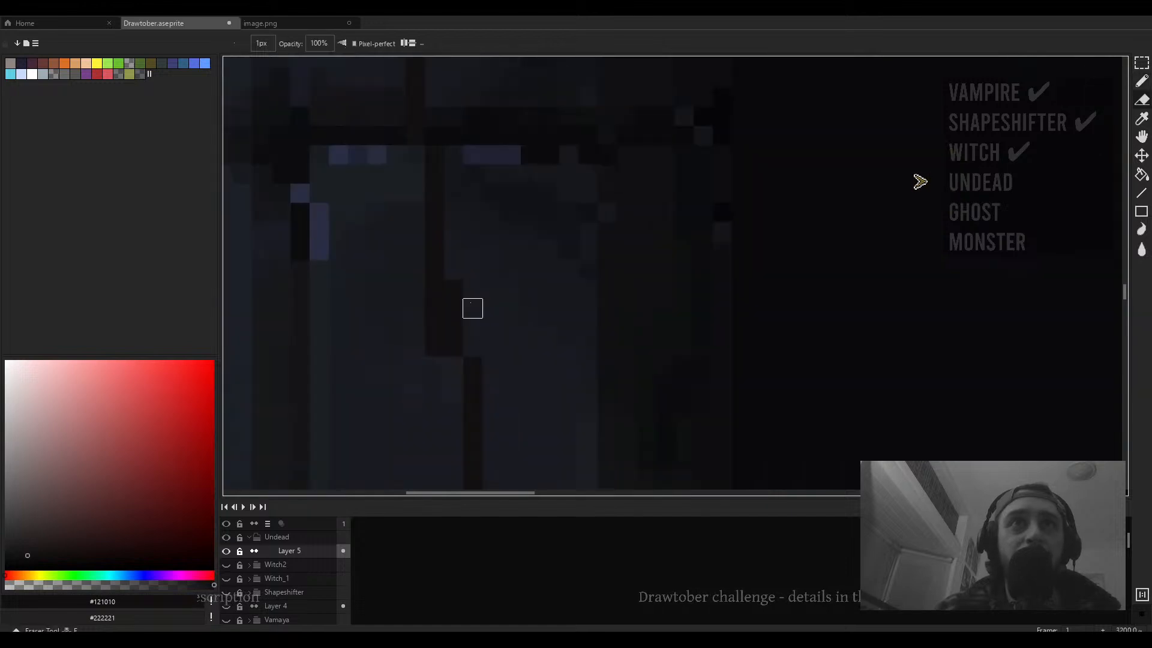
pyautogui.scroll(-4, 480, 324)
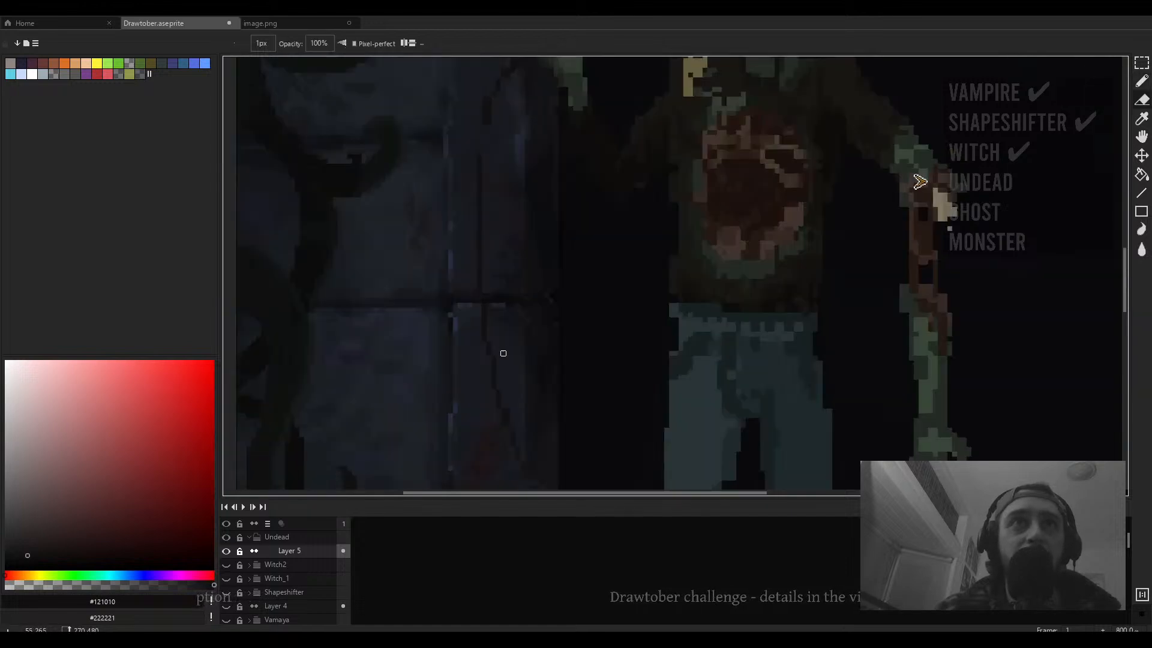
pyautogui.scroll(3, 501, 352)
pyautogui.scroll(-7, 503, 371)
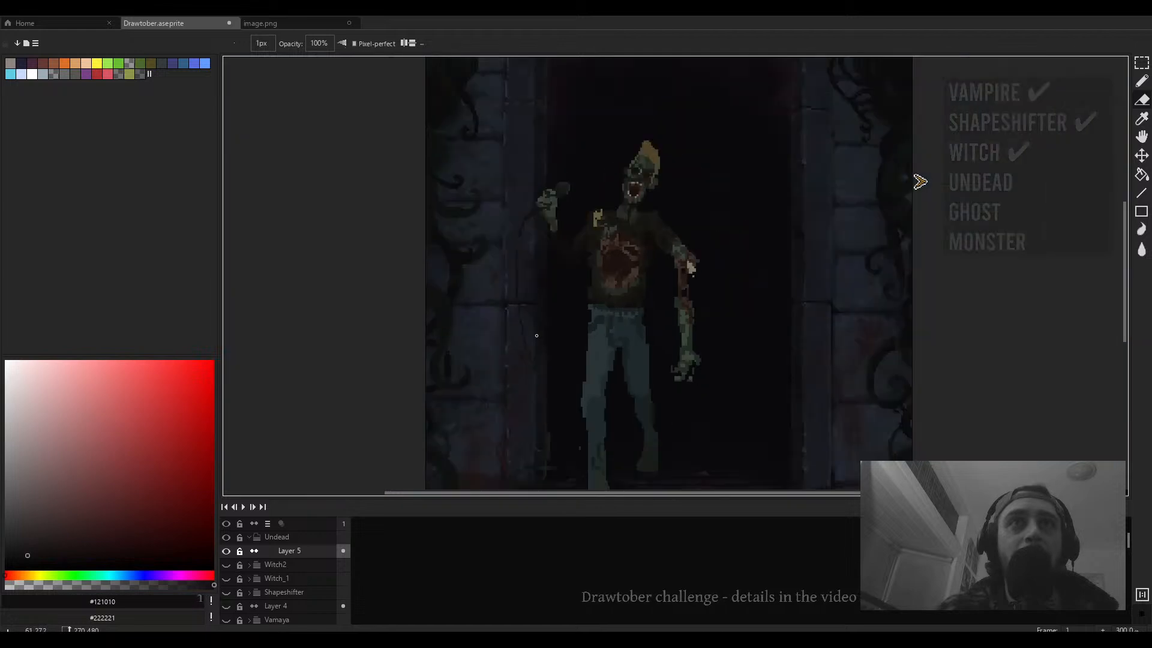
pyautogui.scroll(3, 523, 258)
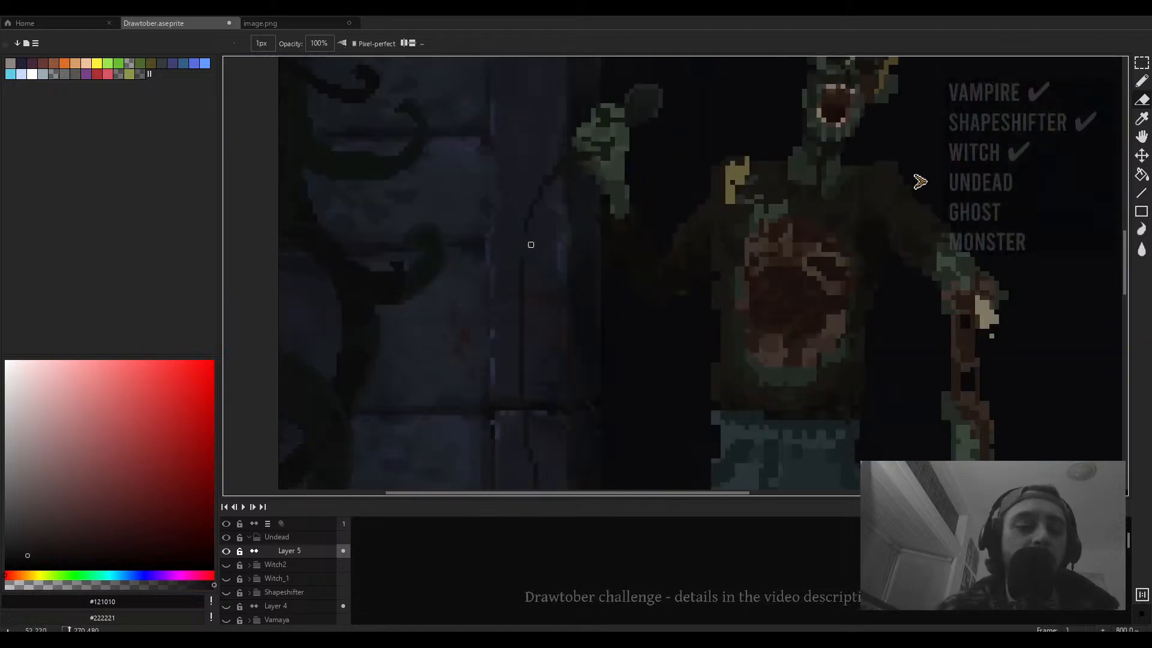
# - Sample the jeans blue #1e2a2d with a 2 px pencil and paint shading lines across the top of the jeans
pyautogui.press('b')
pyautogui.scroll(3, 530, 245)
pyautogui.scroll(-8, 520, 226)
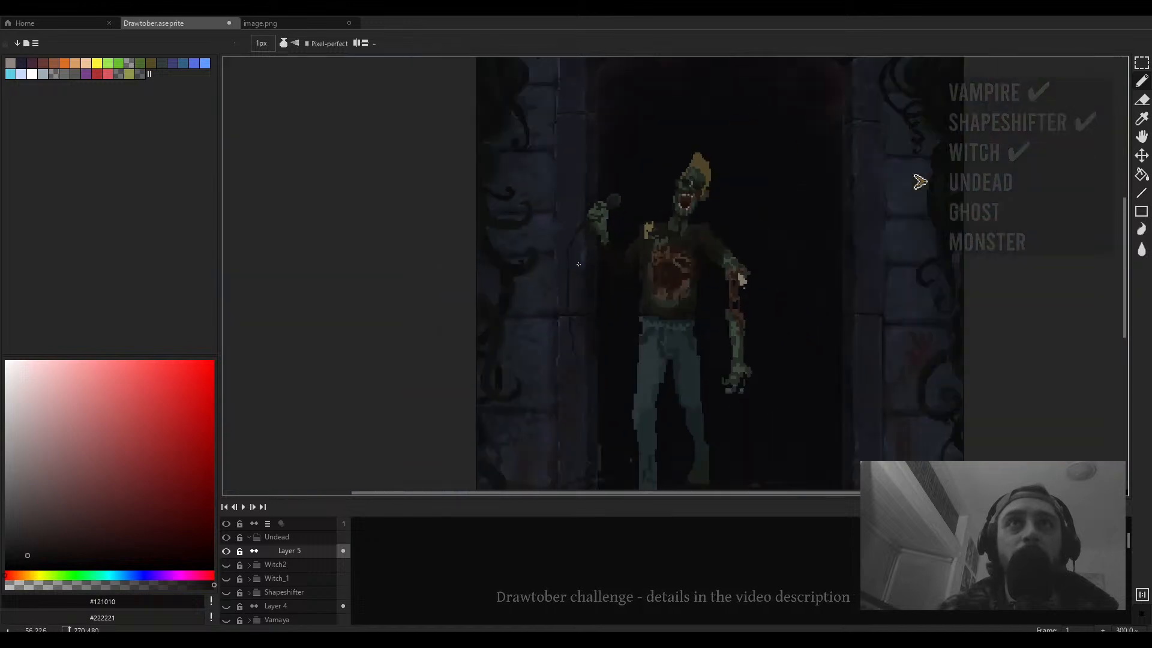
pyautogui.scroll(2, 558, 279)
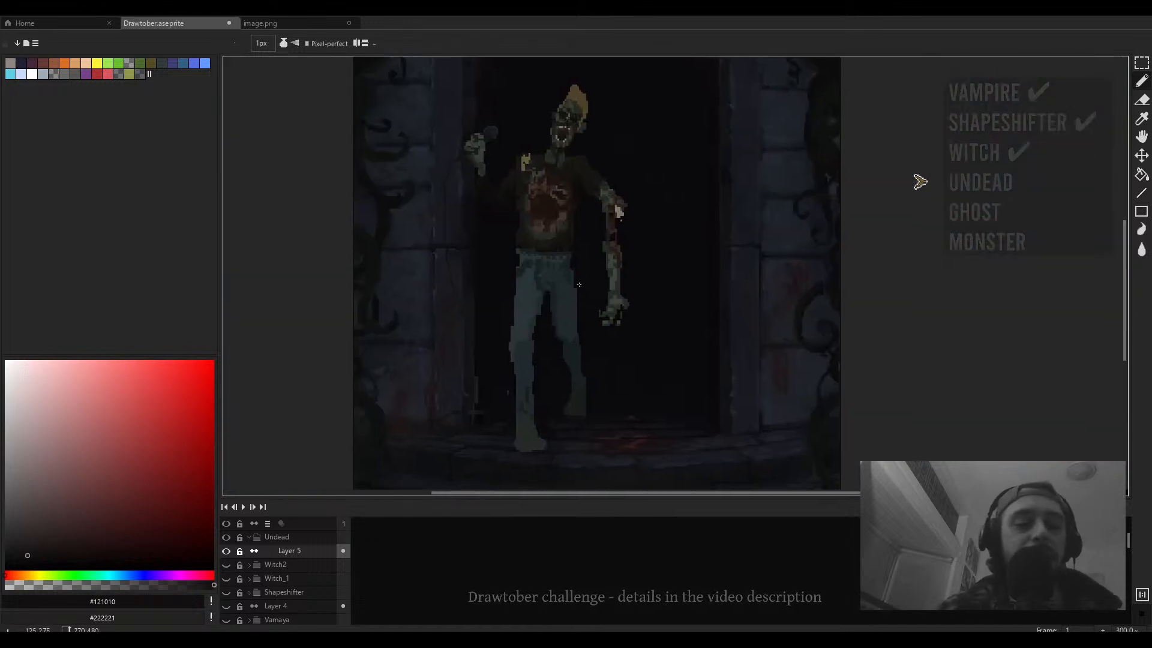
pyautogui.scroll(2, 562, 297)
pyautogui.keyDown('alt'); pyautogui.click(549, 281); pyautogui.keyUp('alt')
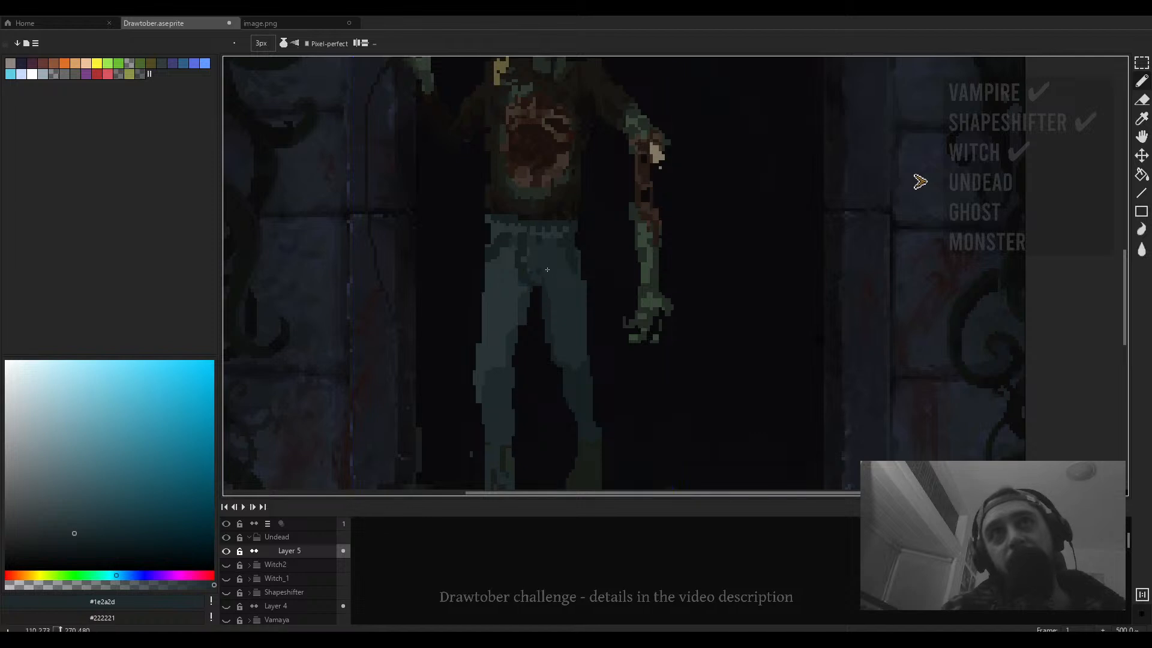
pyautogui.press('+')
pyautogui.press('+')
pyautogui.press('+')
pyautogui.keyDown('alt'); pyautogui.click(513, 251); pyautogui.keyUp('alt')
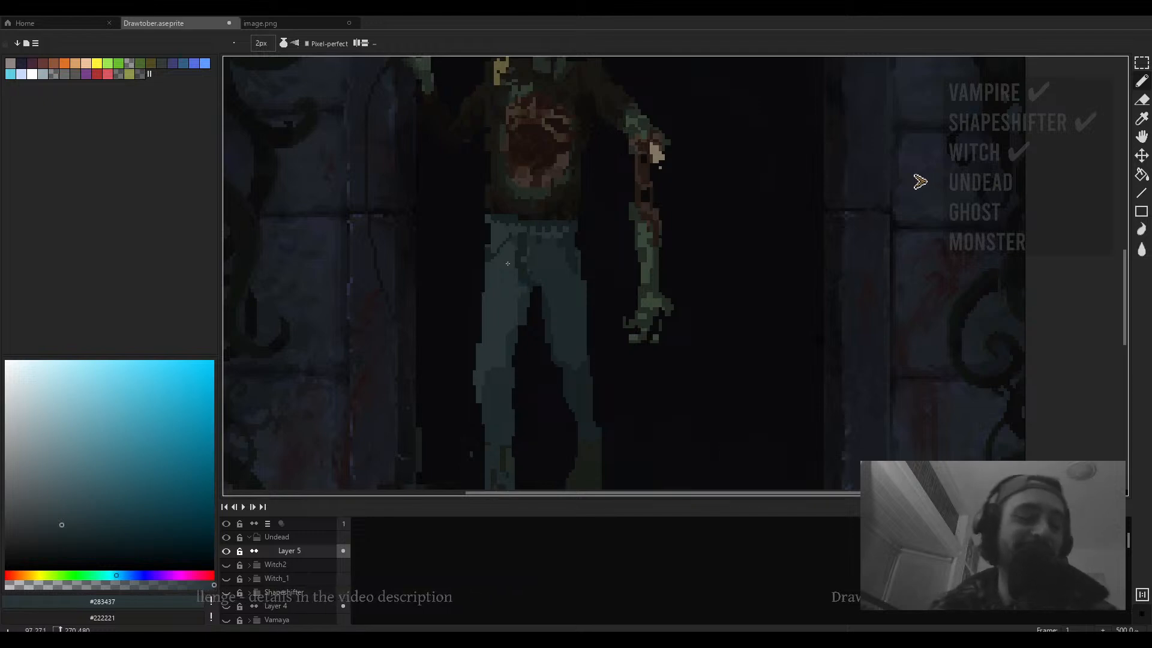
pyautogui.scroll(-1, 507, 263)
pyautogui.scroll(2, 501, 247)
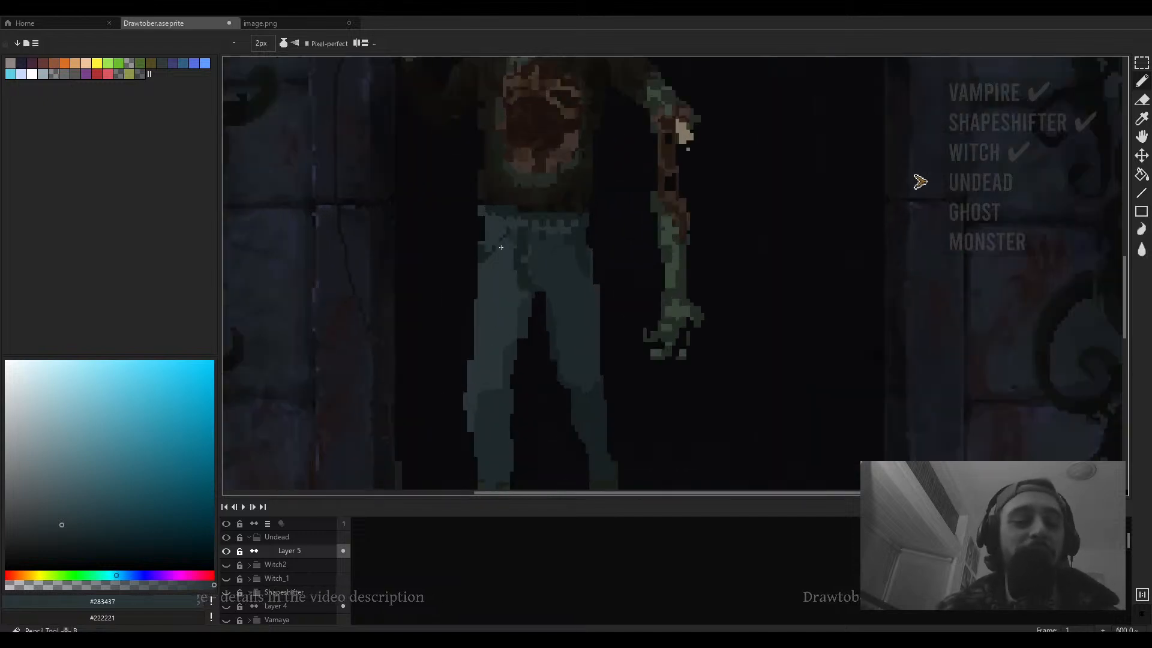
pyautogui.scroll(3, 564, 246)
pyautogui.keyDown('alt'); pyautogui.click(591, 235); pyautogui.keyUp('alt')
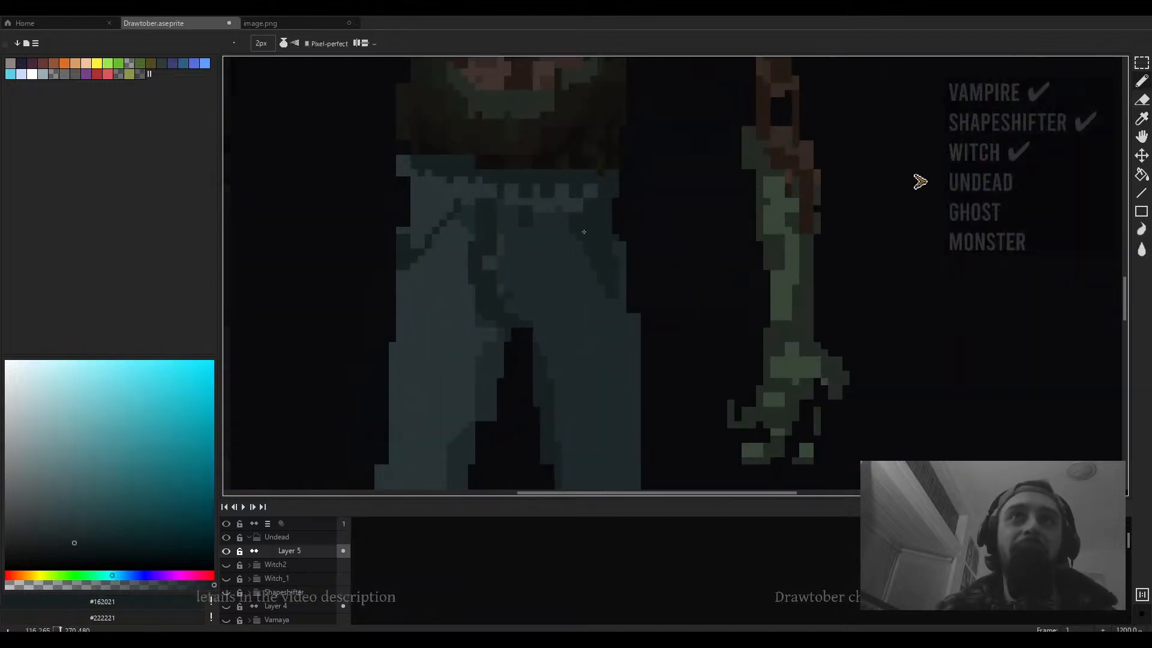
pyautogui.keyDown('alt'); pyautogui.click(556, 210); pyautogui.keyUp('alt')
pyautogui.moveTo(587, 183)
pyautogui.mouseDown()
pyautogui.moveTo(512, 198)
pyautogui.moveTo(444, 179)
pyautogui.mouseUp()
pyautogui.scroll(-4, 479, 185)
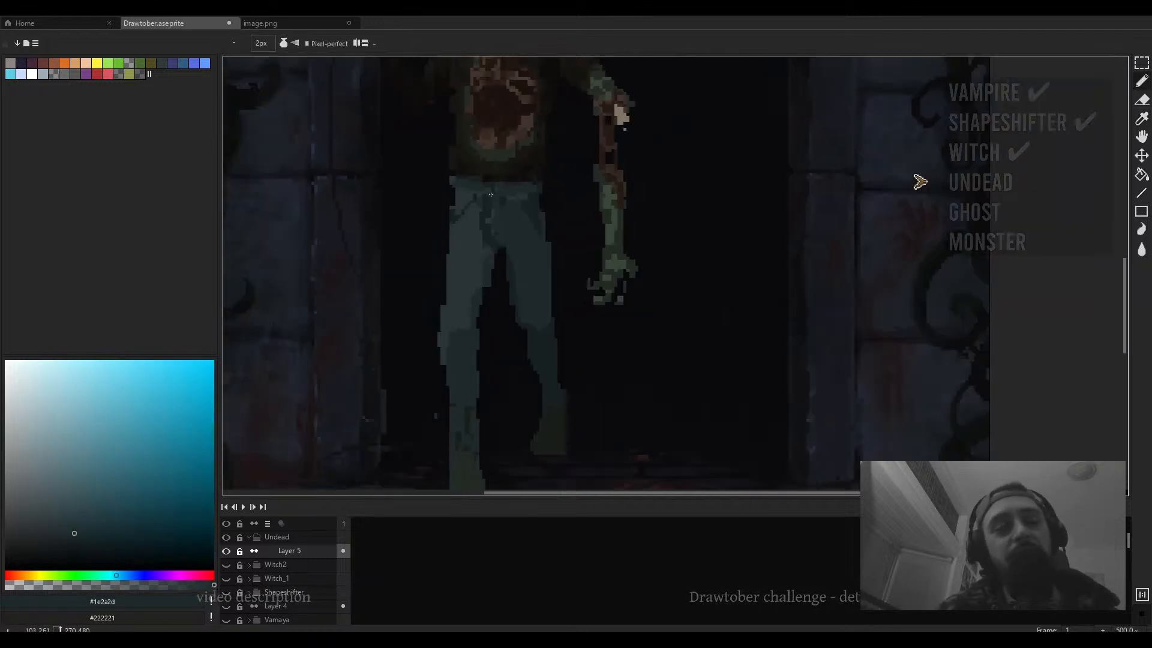
pyautogui.scroll(4, 499, 195)
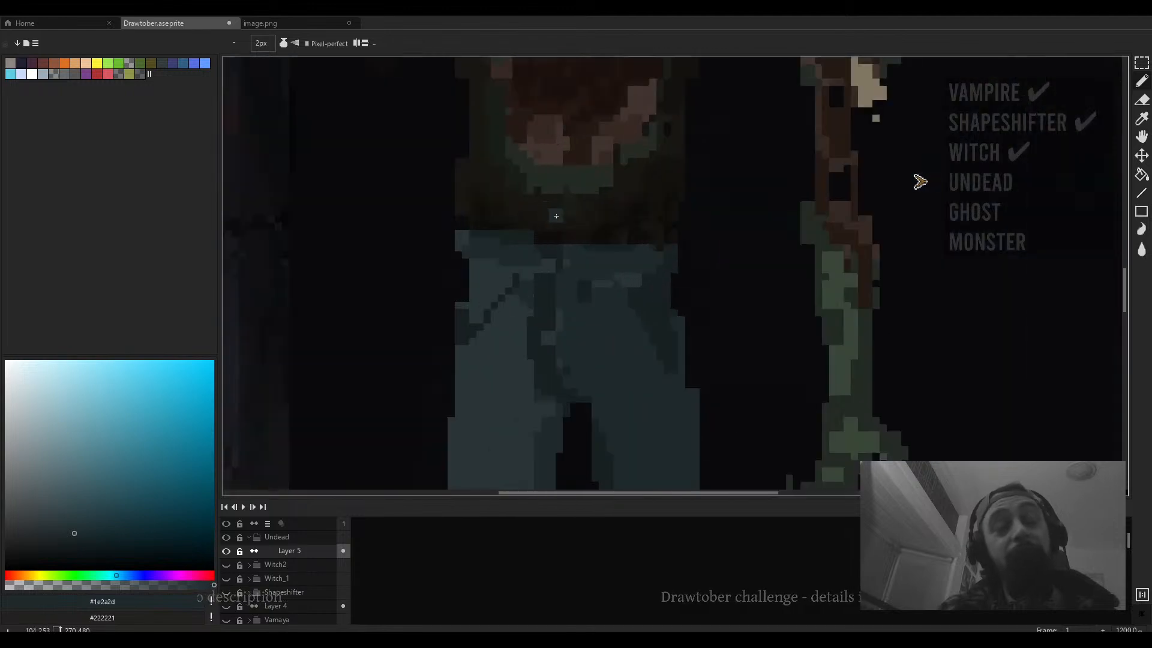
pyautogui.moveTo(570, 222); pyautogui.dragTo(614, 237)
# - Sample near-black #0e0c0b and draw a 1 px dark line along the waistband beneath the shirt
pyautogui.keyDown('alt'); pyautogui.click(598, 252); pyautogui.keyUp('alt')
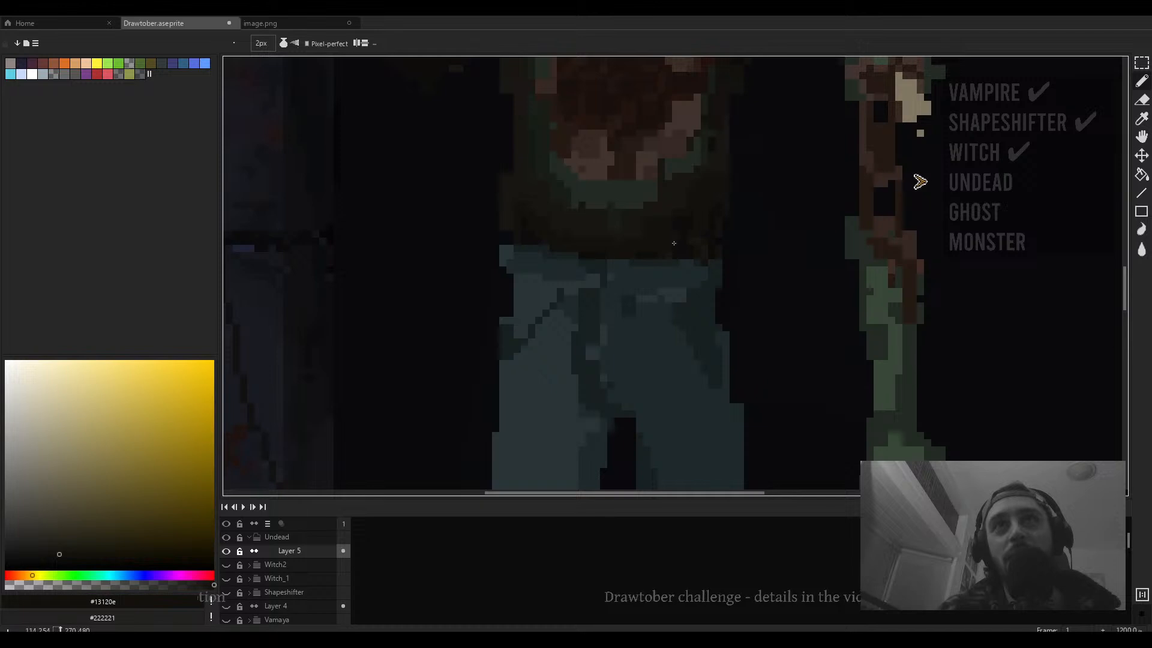
pyautogui.scroll(-3, 674, 243)
pyautogui.scroll(5, 684, 243)
pyautogui.keyDown('alt'); pyautogui.click(669, 249); pyautogui.keyUp('alt')
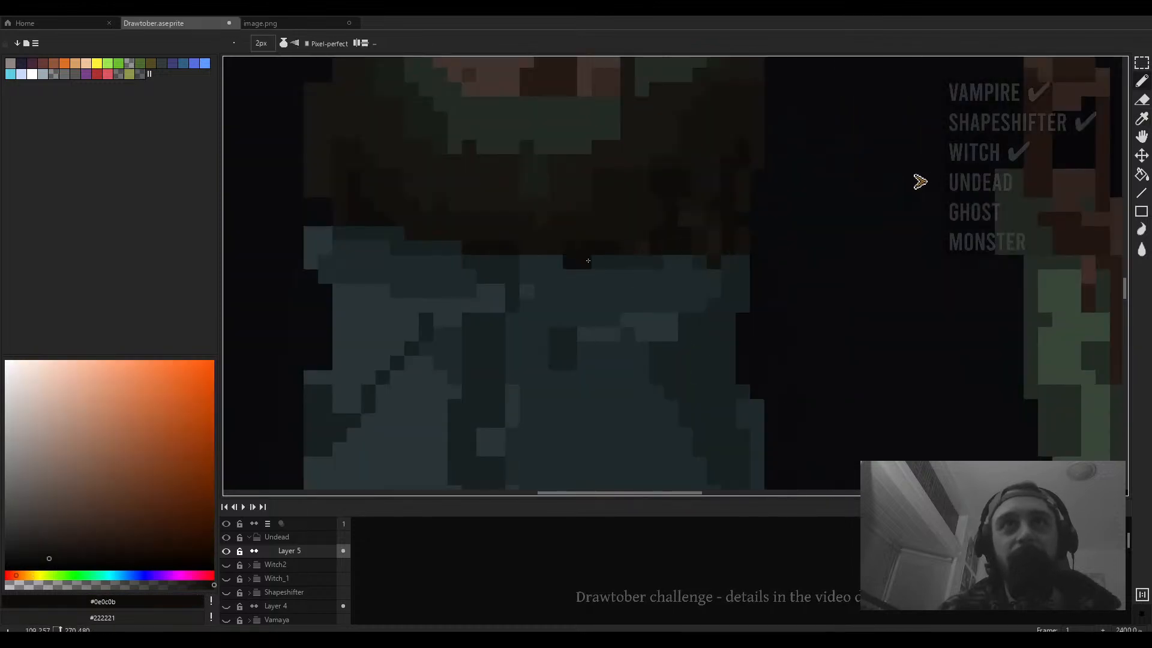
pyautogui.scroll(-5, 588, 260)
pyautogui.scroll(3, 517, 257)
pyautogui.press('-')
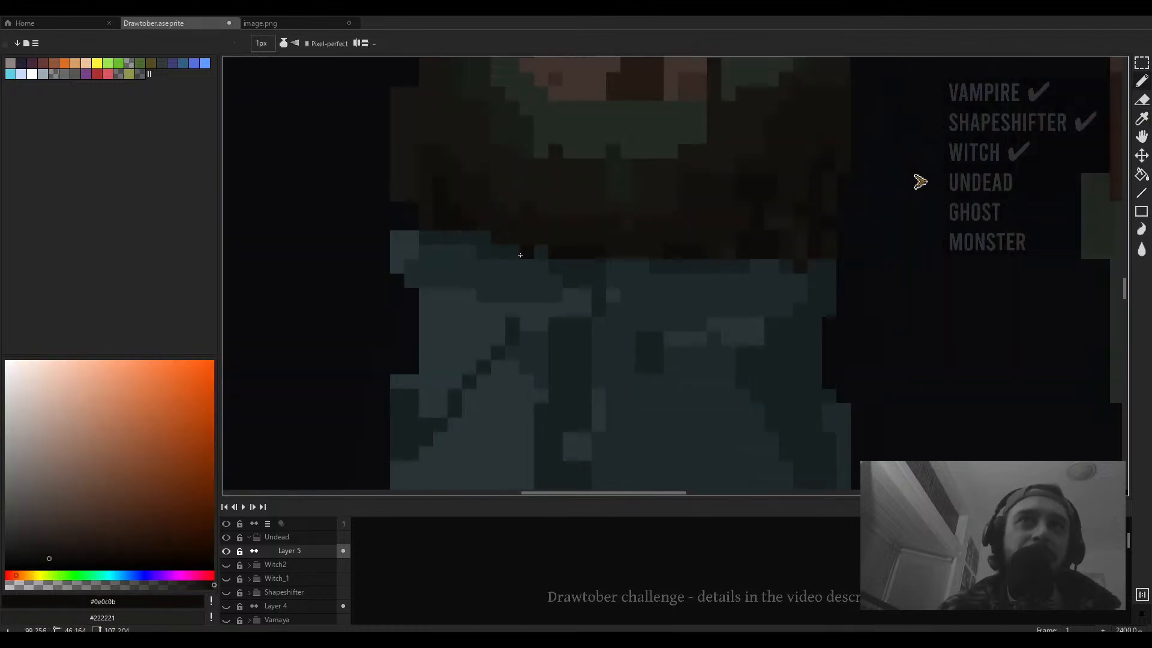
pyautogui.moveTo(542, 252); pyautogui.dragTo(460, 238)
# - Switch to a 3 px eraser and erase a stroke in the dark background right of the undead figure's head
pyautogui.scroll(-4, 499, 242)
pyautogui.scroll(2, 584, 248)
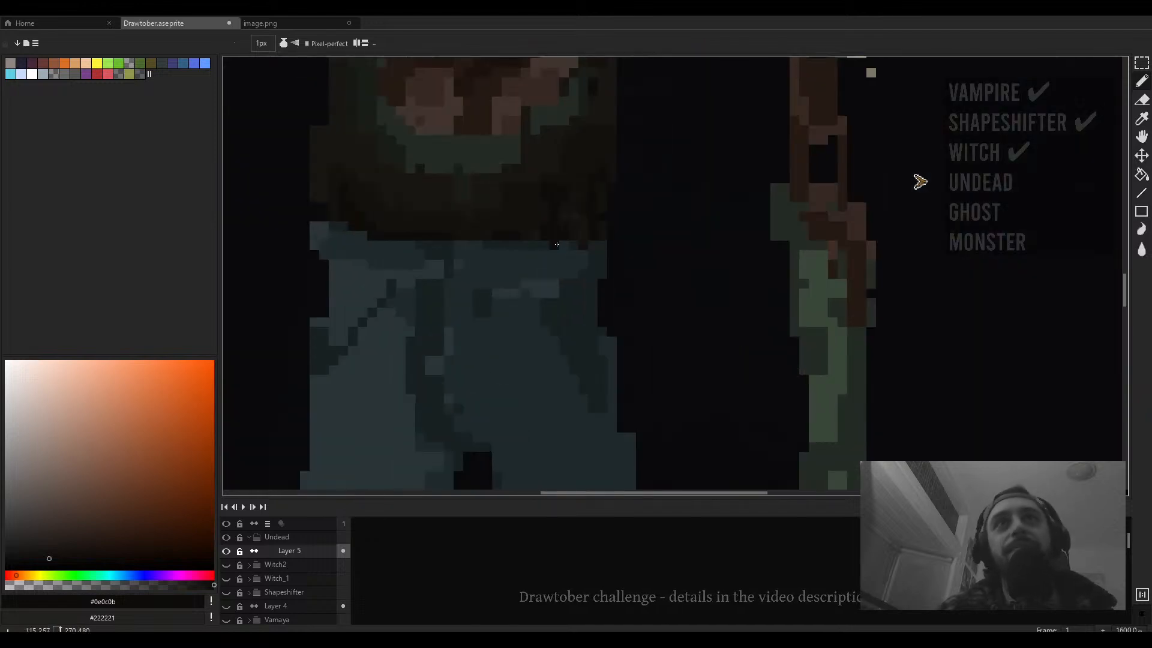
pyautogui.scroll(-7, 551, 243)
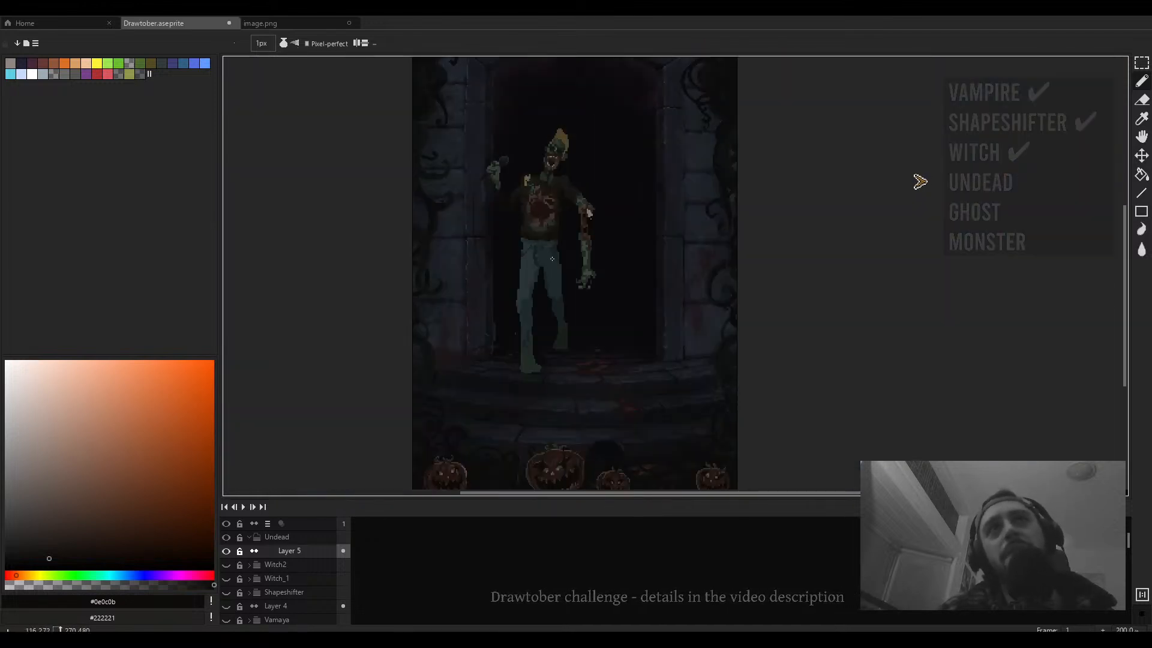
pyautogui.scroll(3, 552, 259)
pyautogui.press('e')
pyautogui.press('+')
pyautogui.press('+')
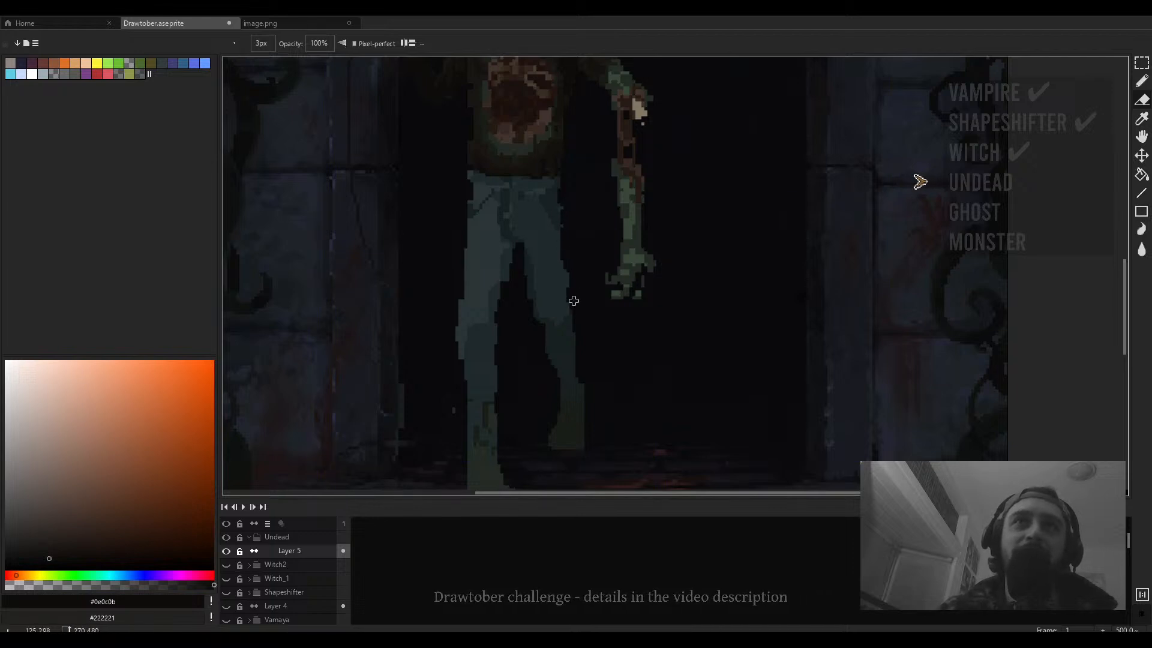
pyautogui.scroll(-3, 574, 300)
pyautogui.scroll(5, 571, 304)
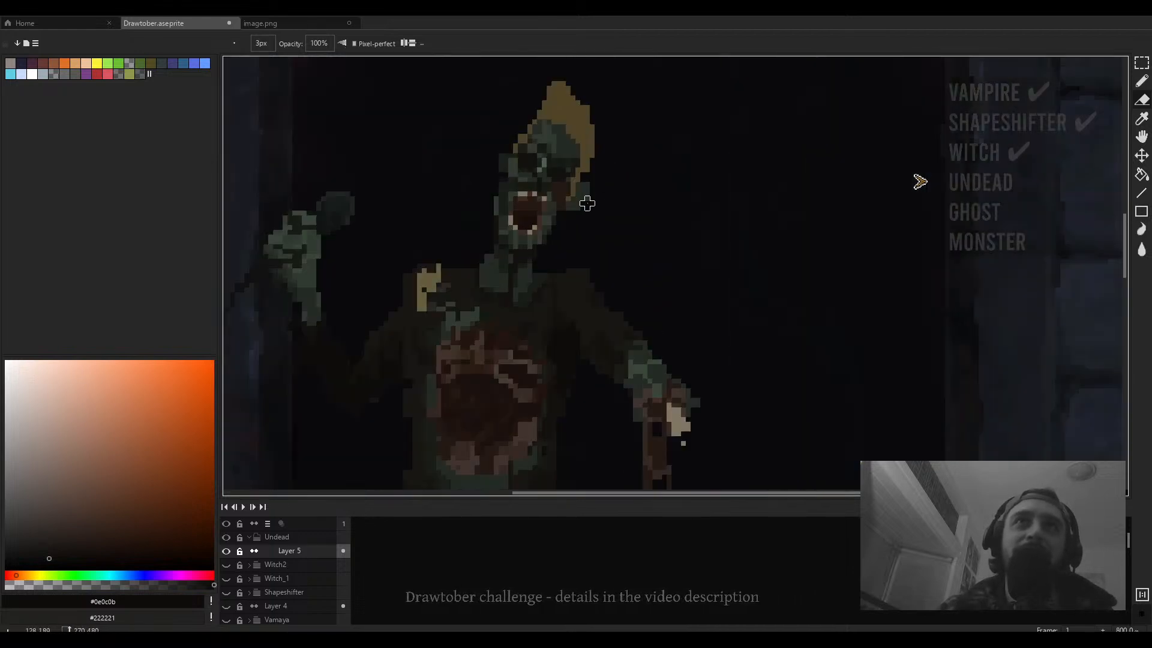
pyautogui.scroll(2, 587, 204)
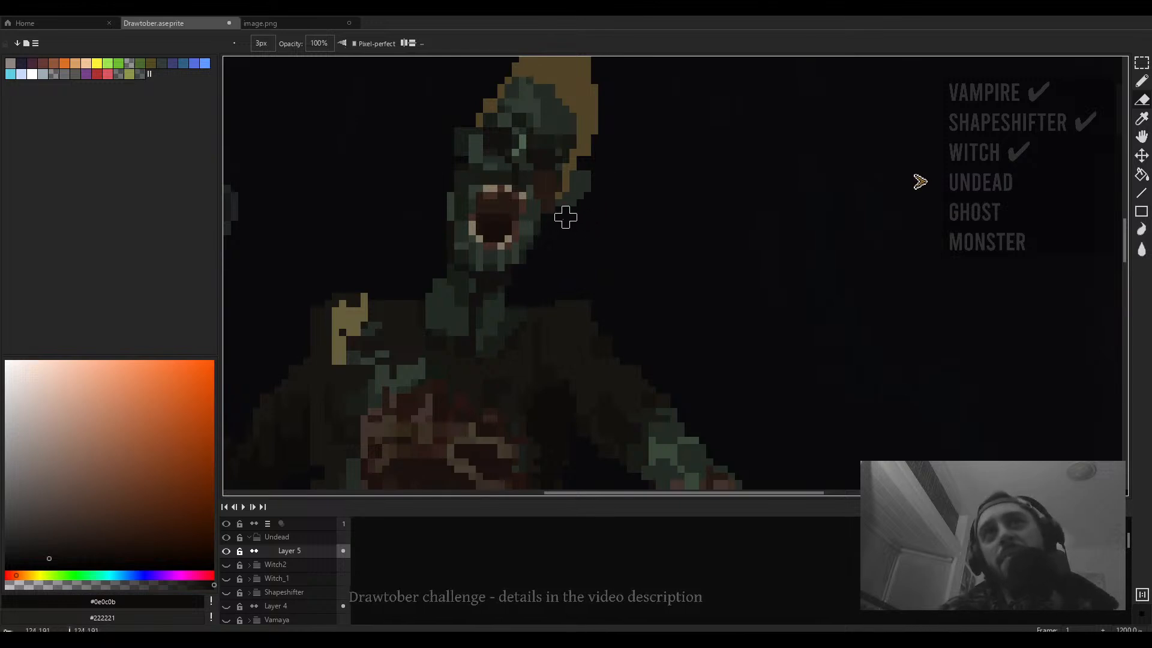
pyautogui.scroll(-6, 565, 217)
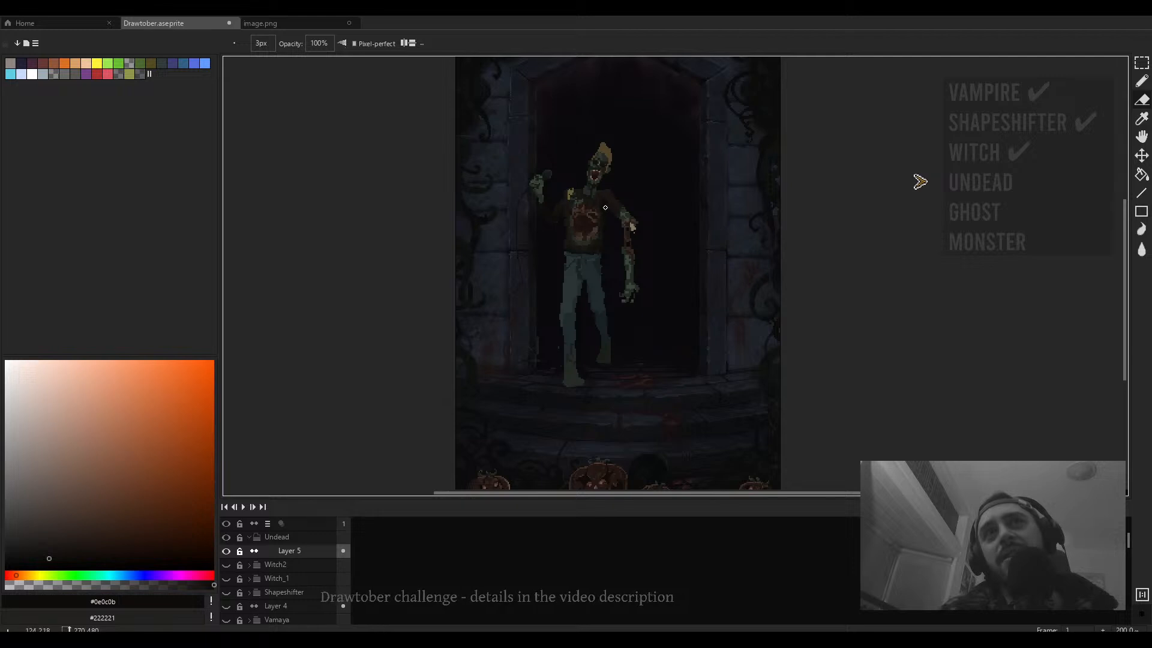
pyautogui.scroll(4, 608, 213)
pyautogui.scroll(2, 609, 206)
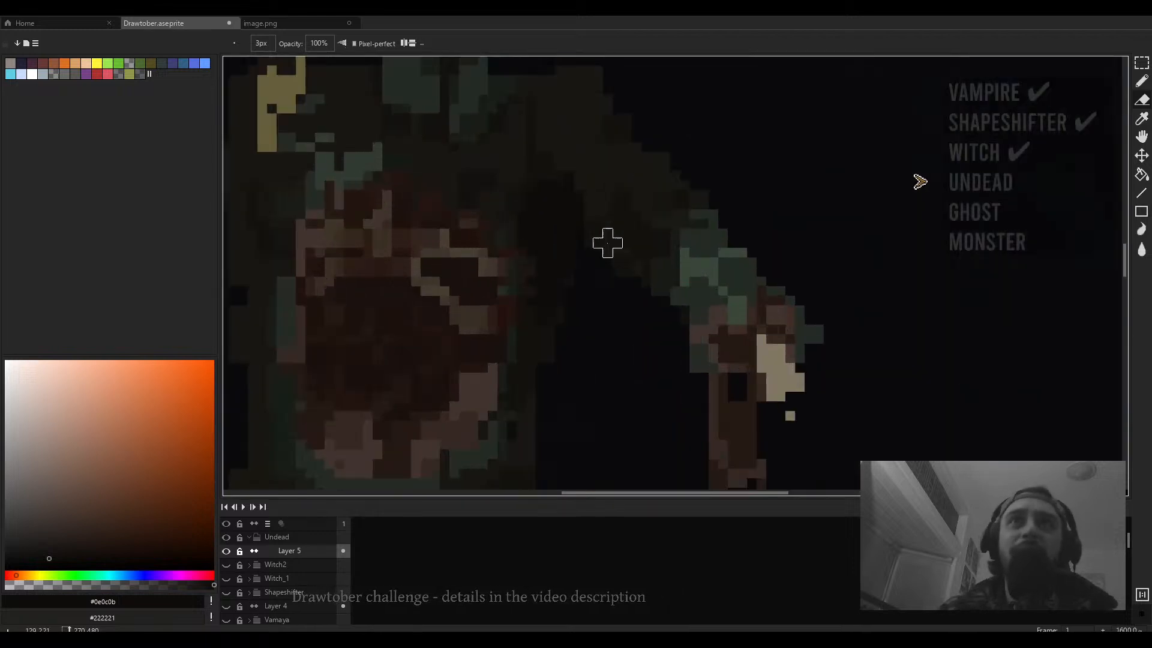
pyautogui.scroll(-6, 609, 279)
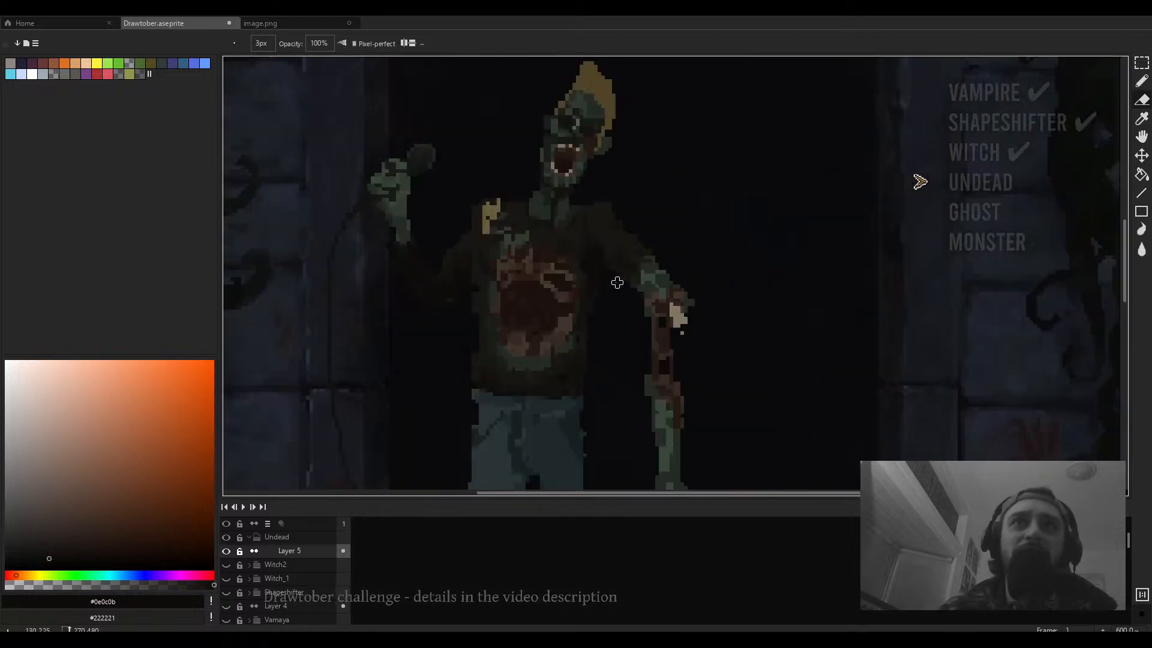
pyautogui.moveTo(651, 141); pyautogui.dragTo(636, 221)
pyautogui.press('b')
# - With the 1 px near-black pencil, paint two dark strokes down the lower front of the shirt
pyautogui.scroll(3, 600, 238)
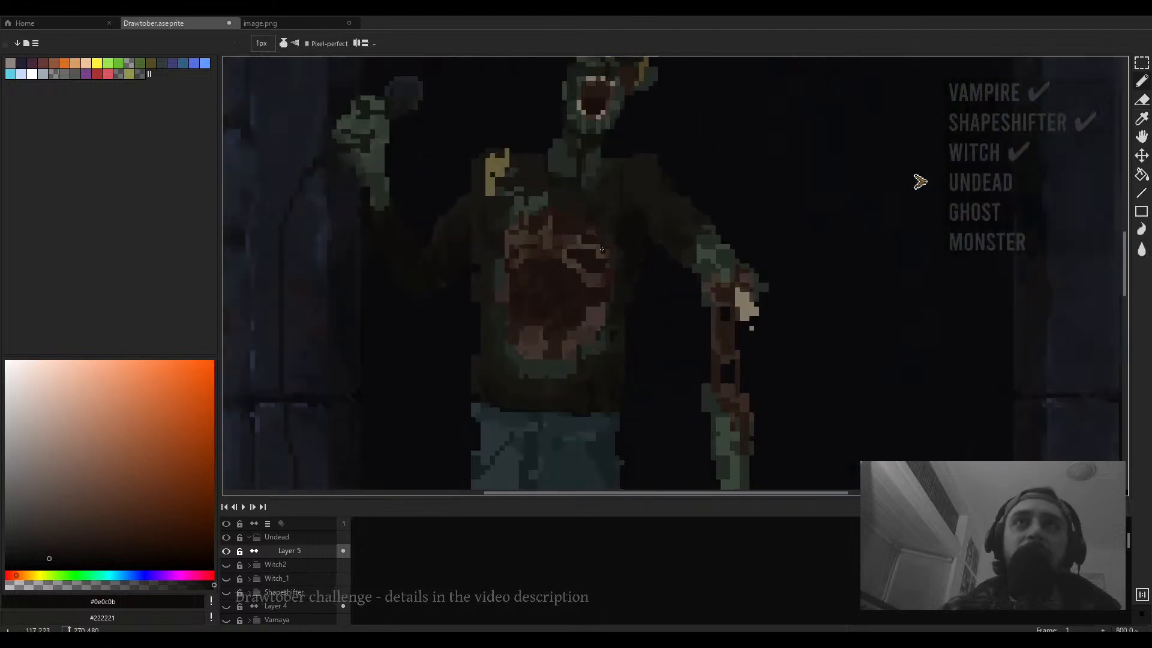
pyautogui.scroll(-3, 603, 347)
pyautogui.moveTo(604, 346); pyautogui.dragTo(595, 204)
pyautogui.moveTo(630, 404); pyautogui.dragTo(614, 335)
# - Sample a dark teal from the jeans, darken it in the colour picker, and paint a 2 px shading line on the inner leg
pyautogui.press('e')
pyautogui.scroll(3, 552, 361)
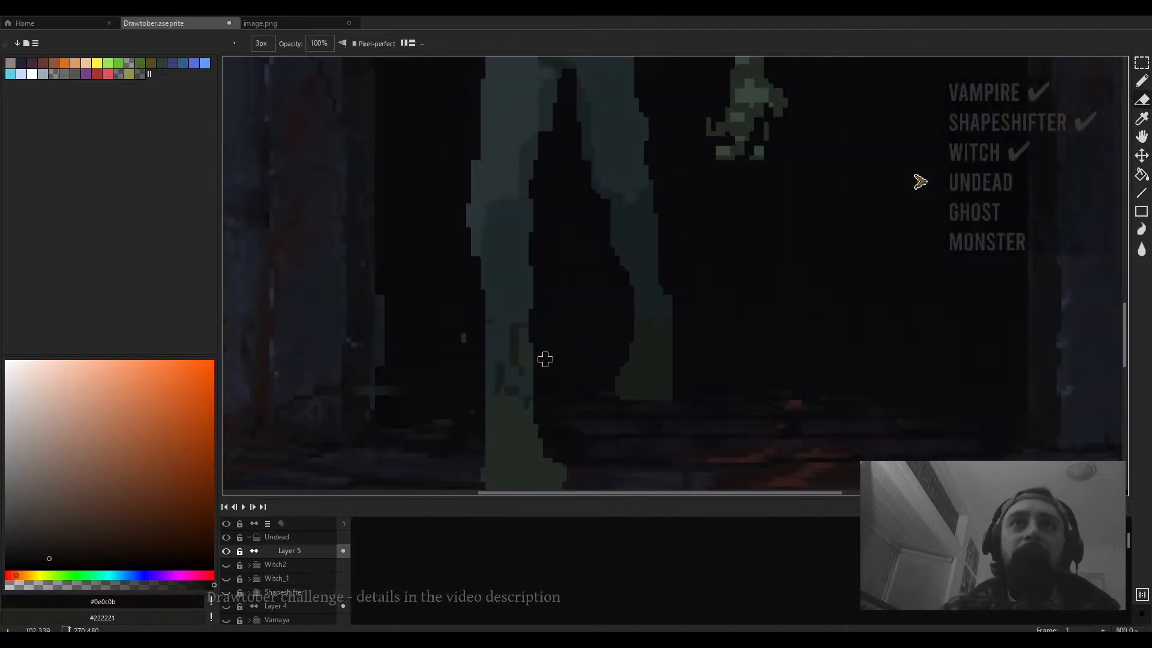
pyautogui.scroll(-2, 547, 336)
pyautogui.press('b')
pyautogui.keyDown('alt'); pyautogui.click(606, 288); pyautogui.keyUp('alt')
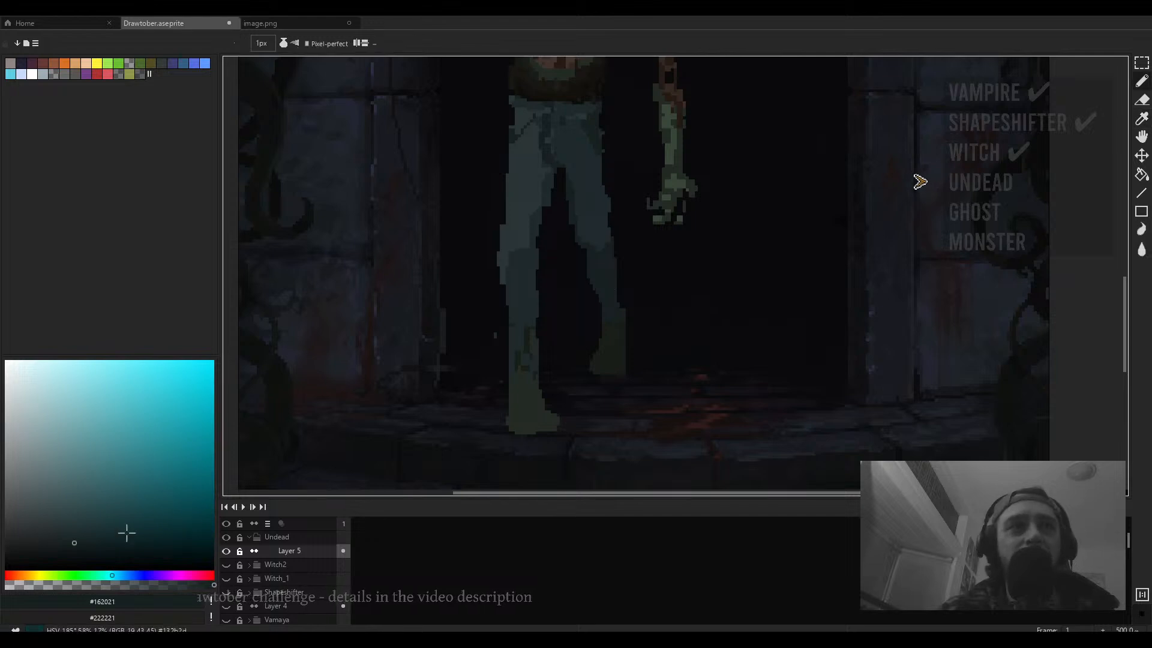
pyautogui.moveTo(85, 538); pyautogui.dragTo(90, 533)
pyautogui.scroll(-4, 598, 268)
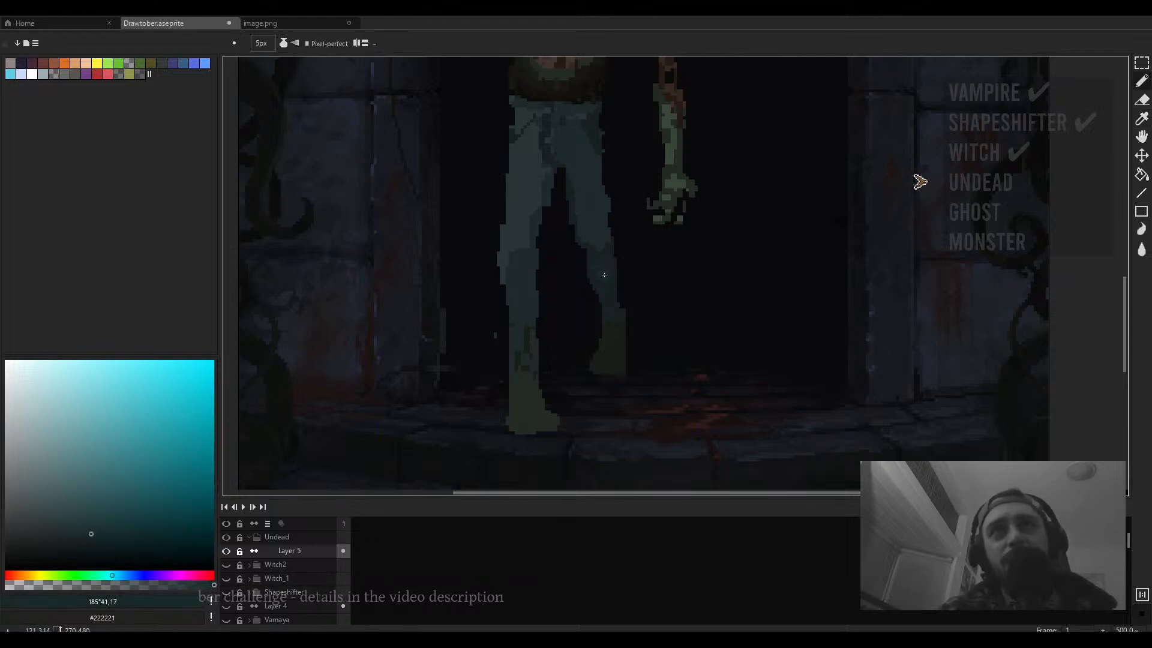
pyautogui.scroll(4, 605, 288)
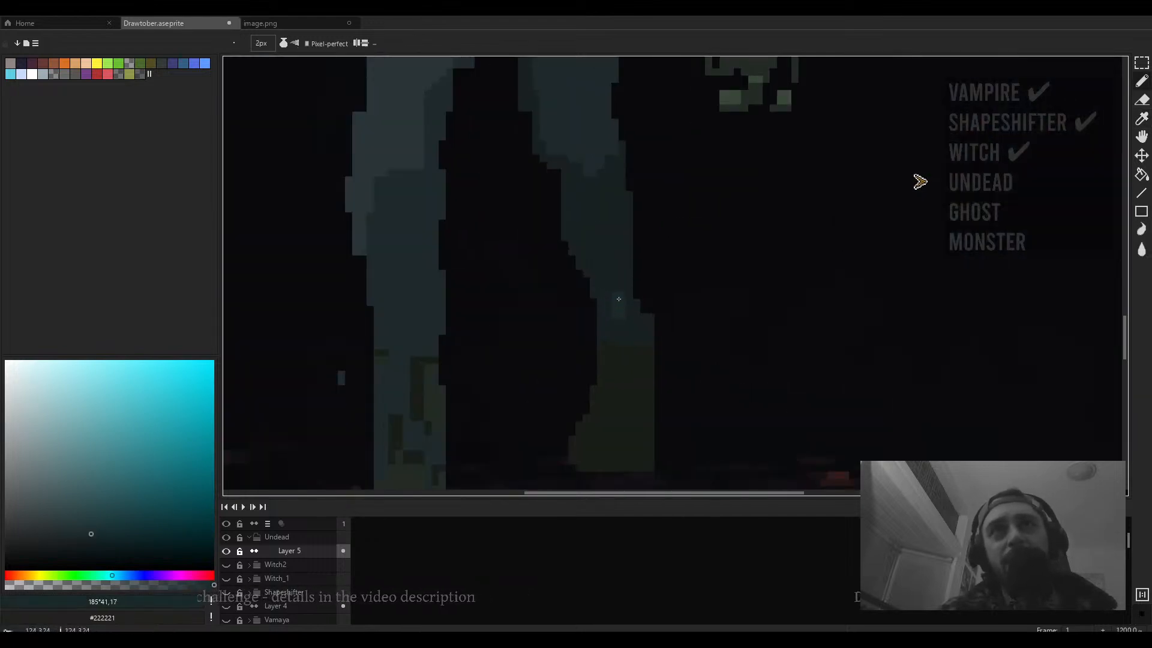
pyautogui.scroll(-5, 600, 228)
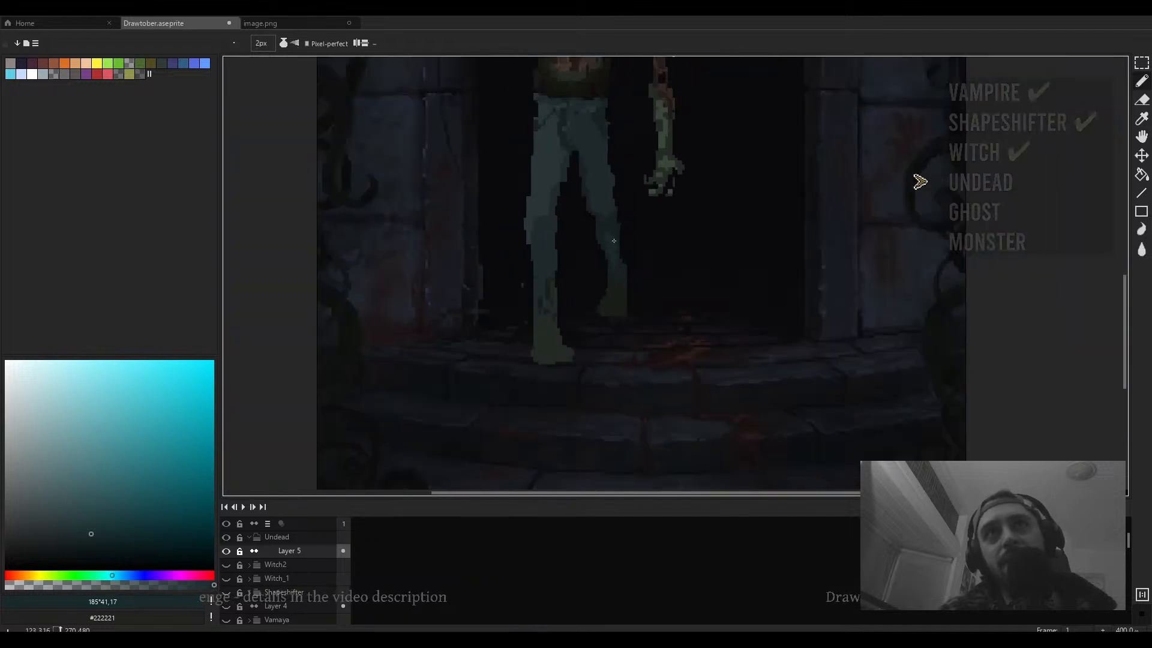
pyautogui.scroll(2, 638, 224)
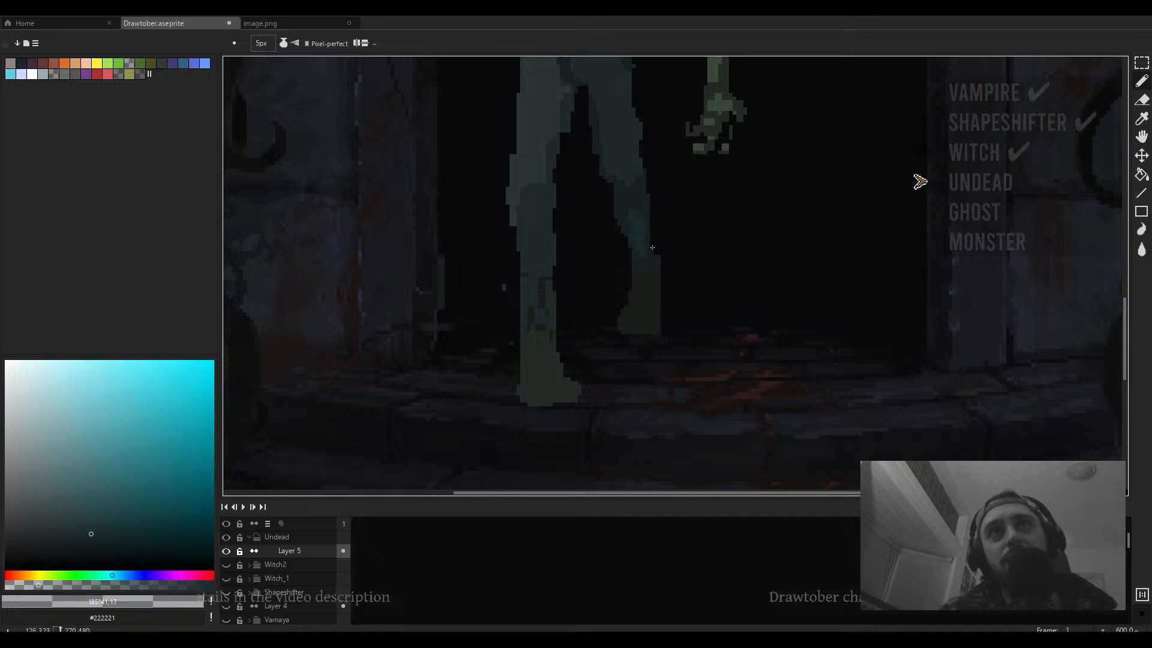
pyautogui.scroll(-4, 652, 248)
pyautogui.scroll(4, 630, 304)
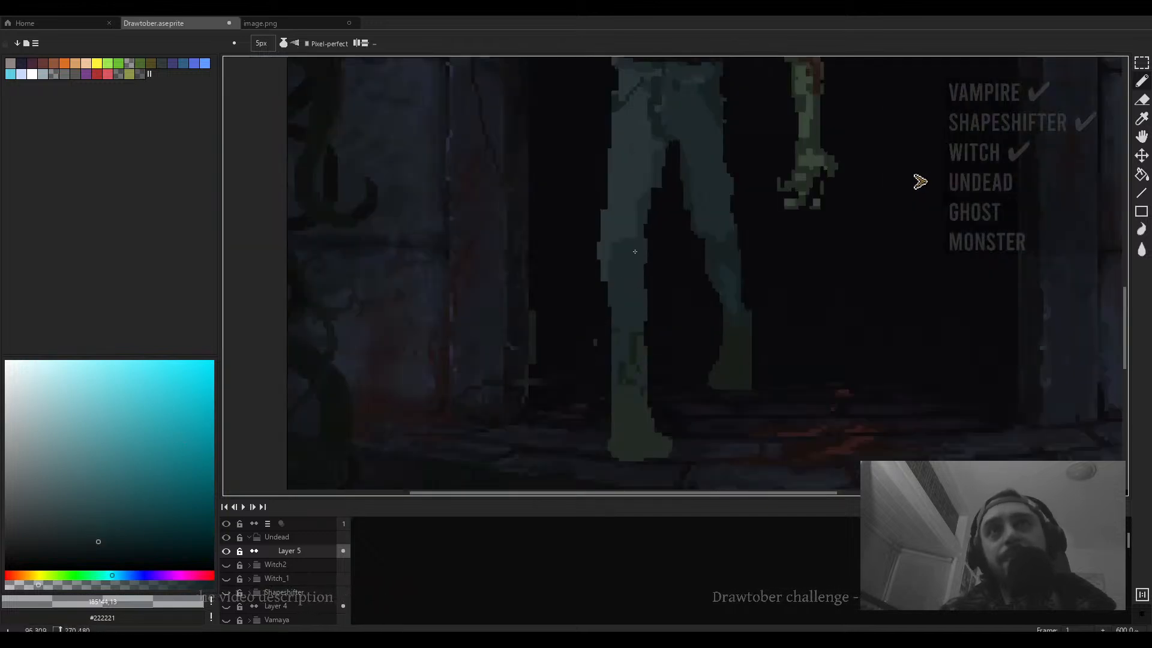
pyautogui.click(90, 545)
pyautogui.press('-')
pyautogui.press('-')
pyautogui.press('-')
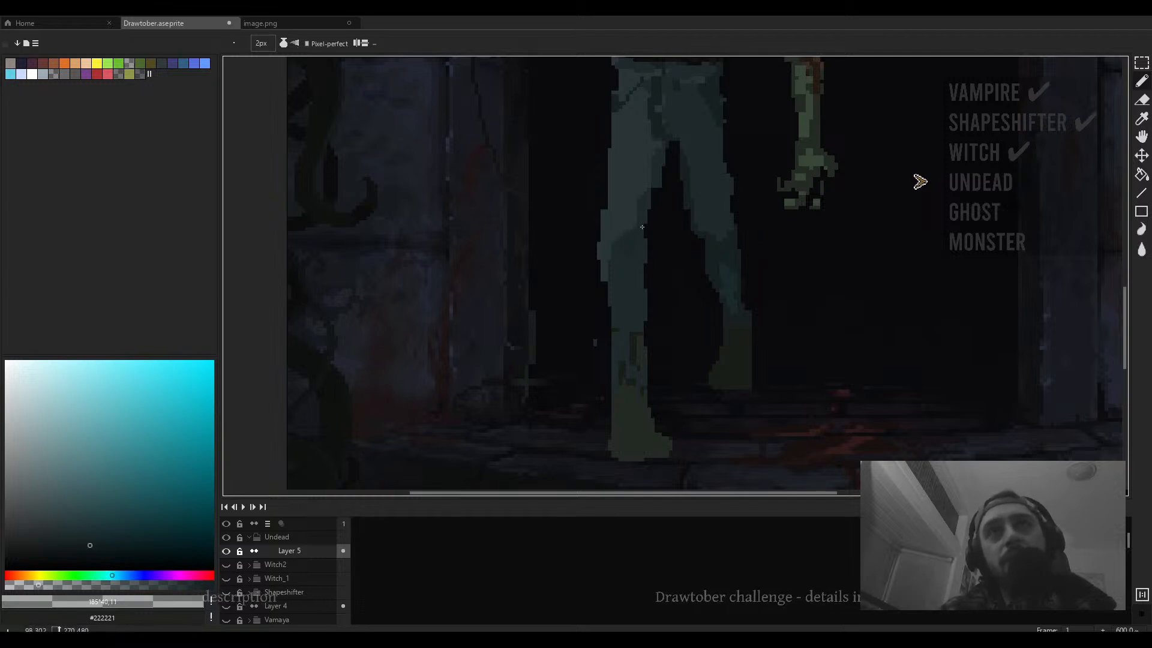
pyautogui.moveTo(641, 227); pyautogui.dragTo(606, 276)
# - Sample #1d282b and paint 2 px shading strokes down the jeans' centre seam, then sample #162021
pyautogui.scroll(3, 608, 281)
pyautogui.keyDown('alt'); pyautogui.click(588, 255); pyautogui.keyUp('alt')
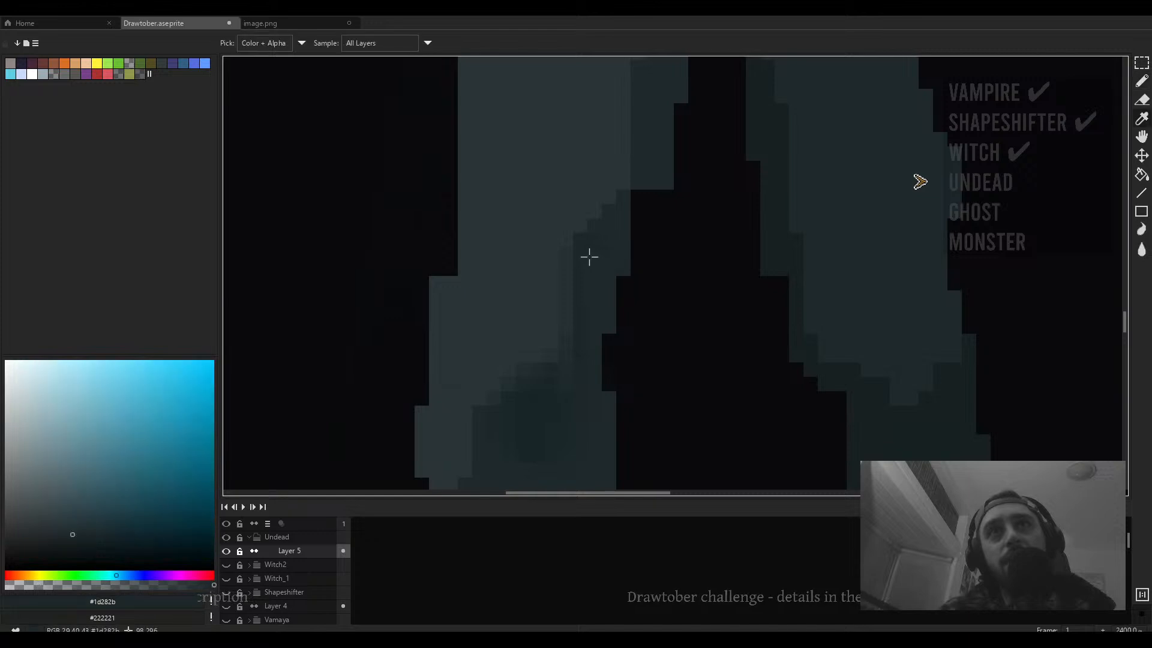
pyautogui.moveTo(599, 228); pyautogui.dragTo(596, 325)
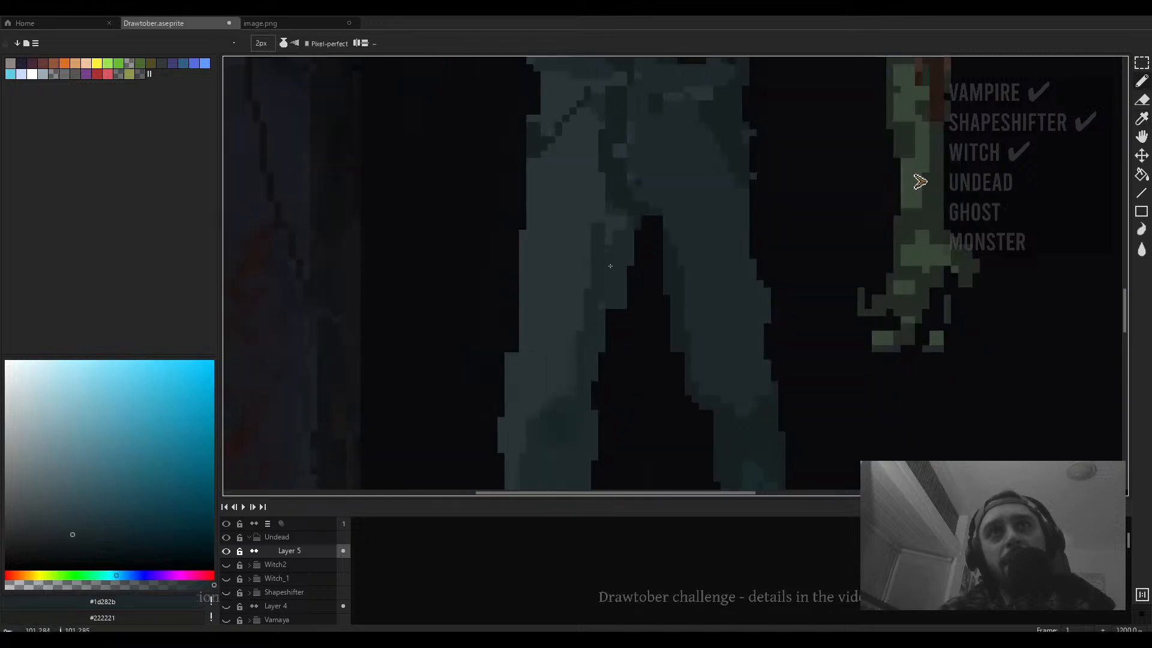
pyautogui.scroll(4, 600, 245)
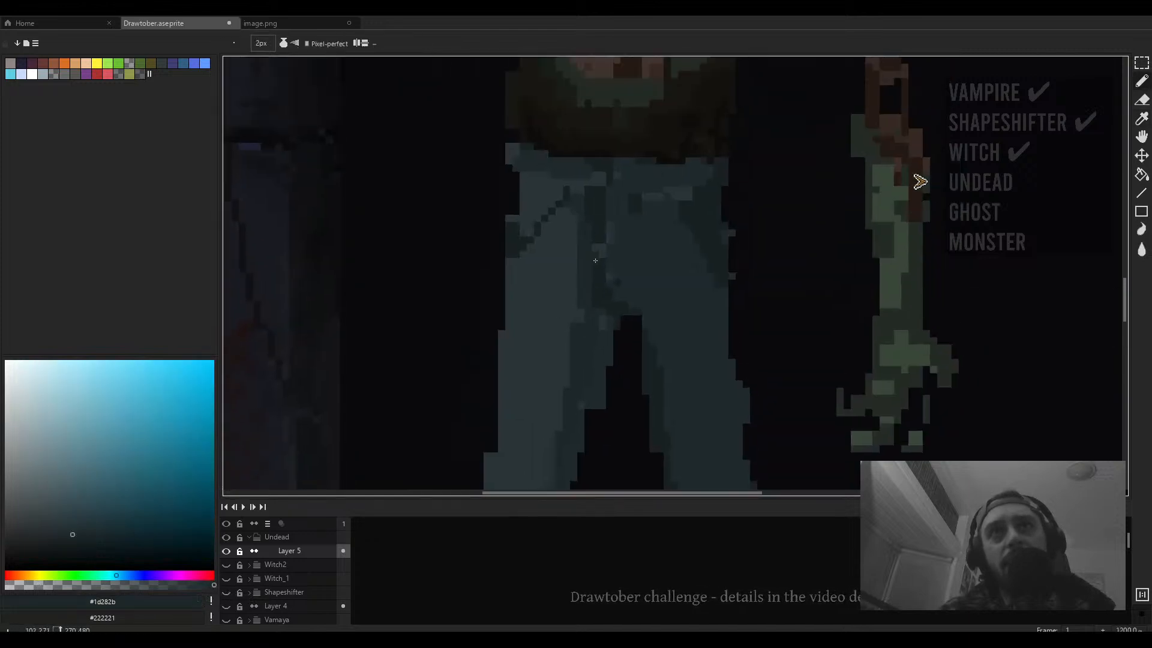
pyautogui.moveTo(592, 208); pyautogui.dragTo(597, 249)
pyautogui.keyDown('alt'); pyautogui.click(592, 211); pyautogui.keyUp('alt')
pyautogui.scroll(-2, 618, 263)
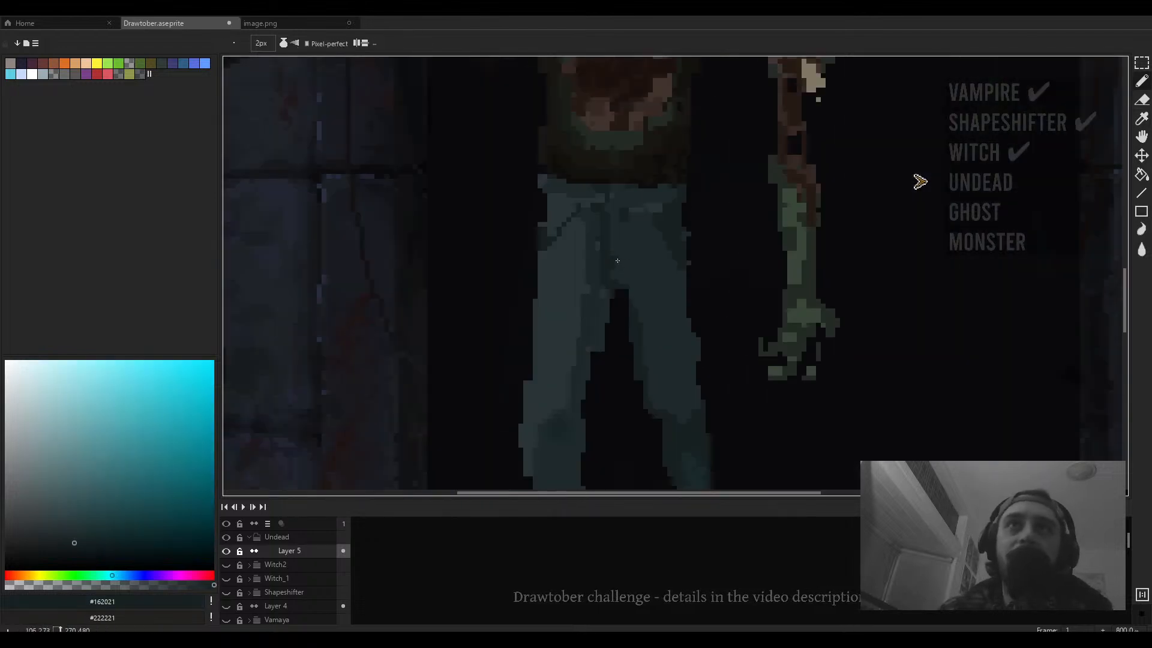
pyautogui.scroll(-2, 626, 283)
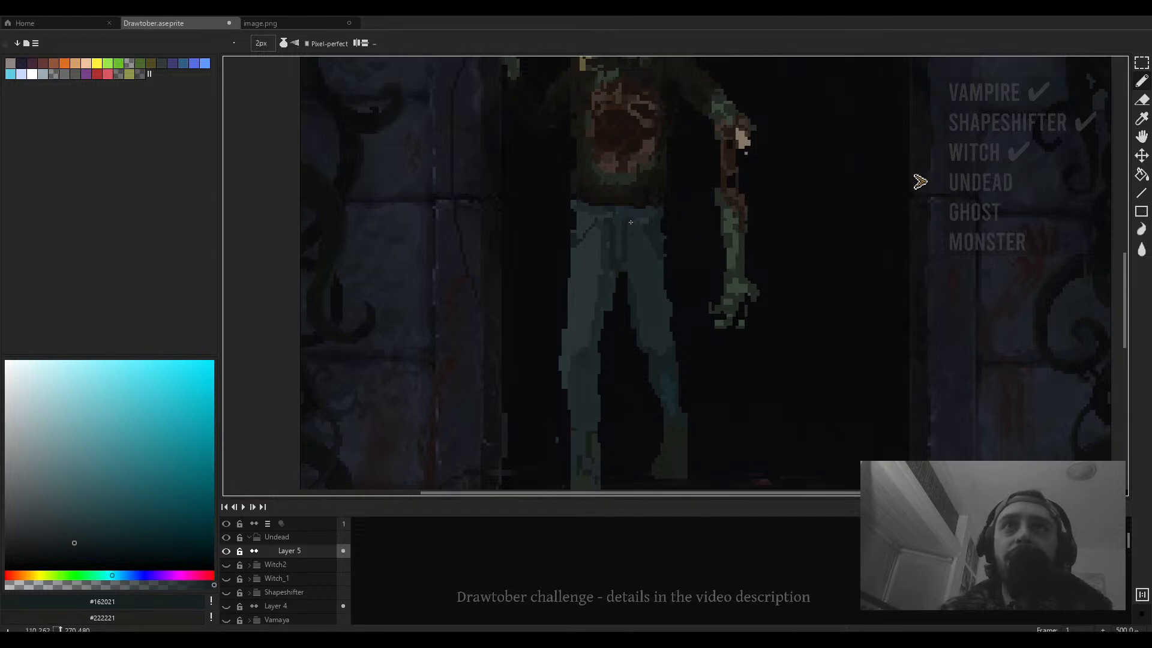
pyautogui.scroll(5, 576, 210)
# - Set the pencil to 1 px, sample #283437, and draw a lighter line down the outer edge of the left leg
pyautogui.press('e')
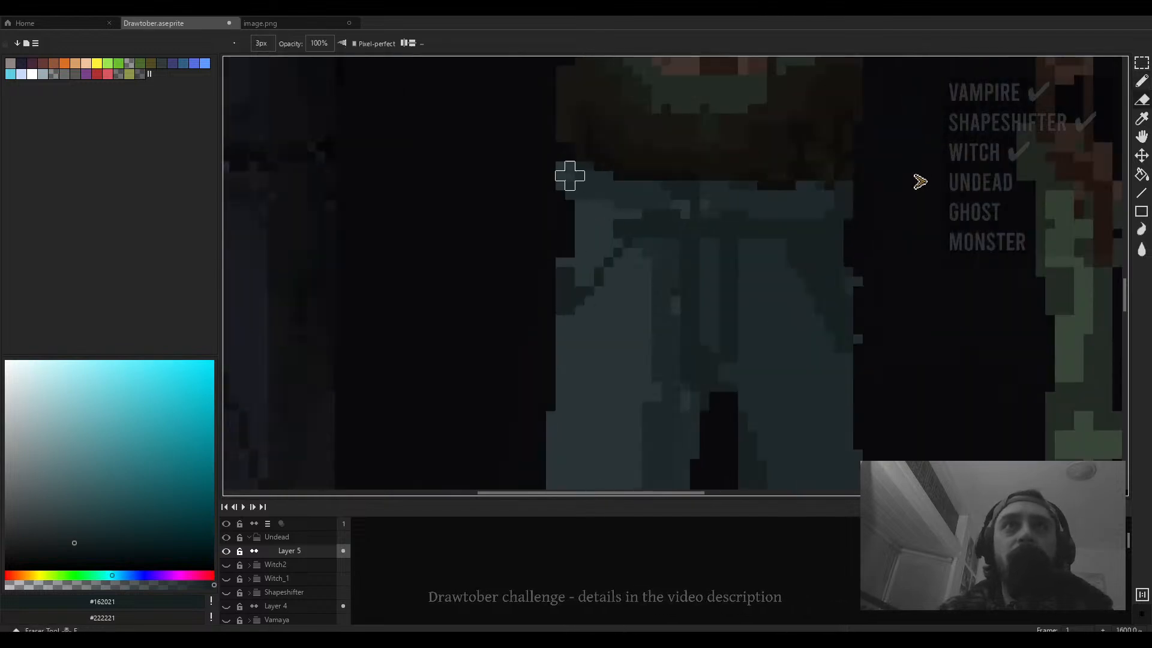
pyautogui.scroll(-5, 558, 203)
pyautogui.scroll(3, 555, 222)
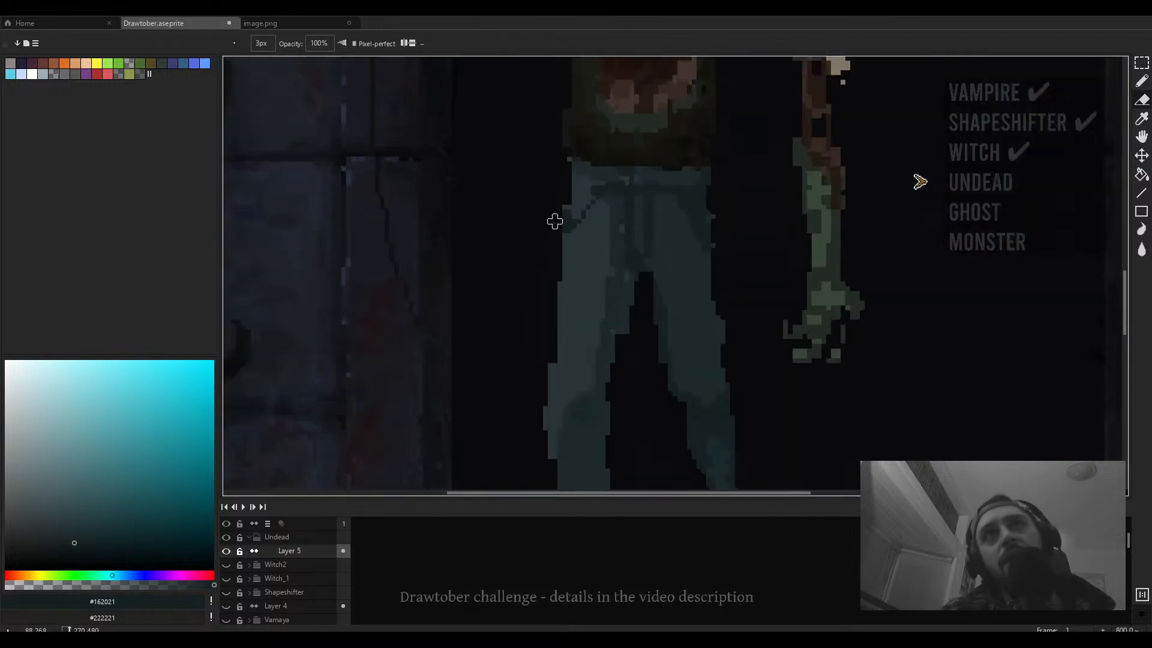
pyautogui.scroll(-1, 554, 221)
pyautogui.press('b')
pyautogui.scroll(-2, 602, 206)
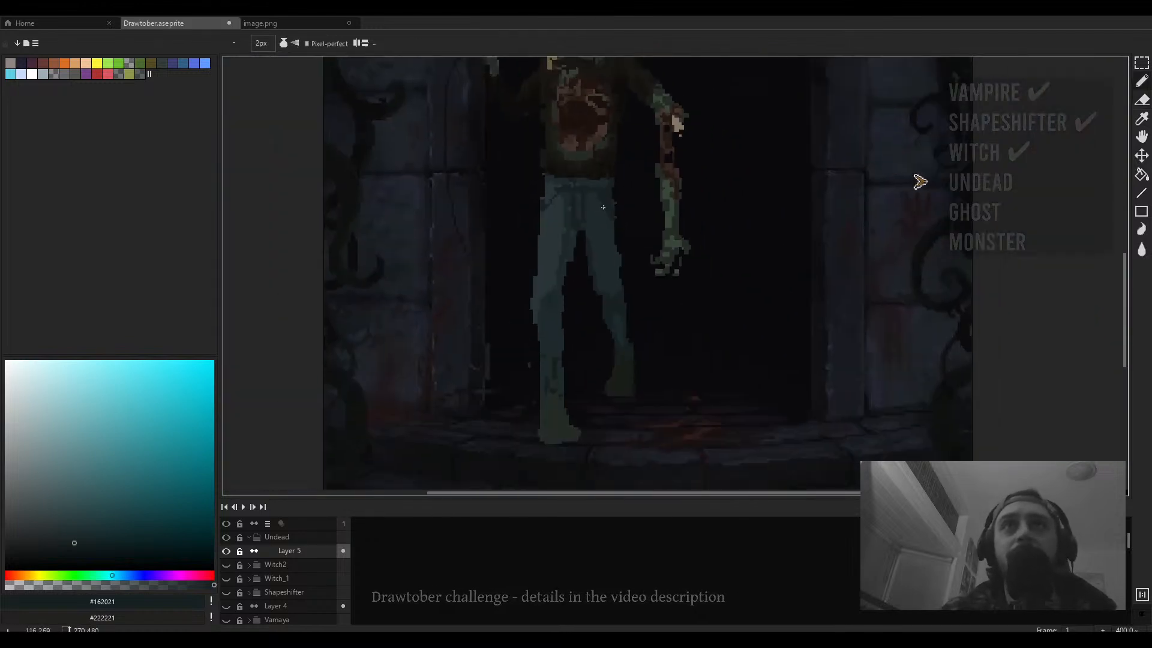
pyautogui.press('-')
pyautogui.scroll(2, 606, 211)
pyautogui.moveTo(621, 308)
pyautogui.mouseDown()
pyautogui.moveTo(635, 288)
pyautogui.moveTo(709, 255)
pyautogui.mouseUp()
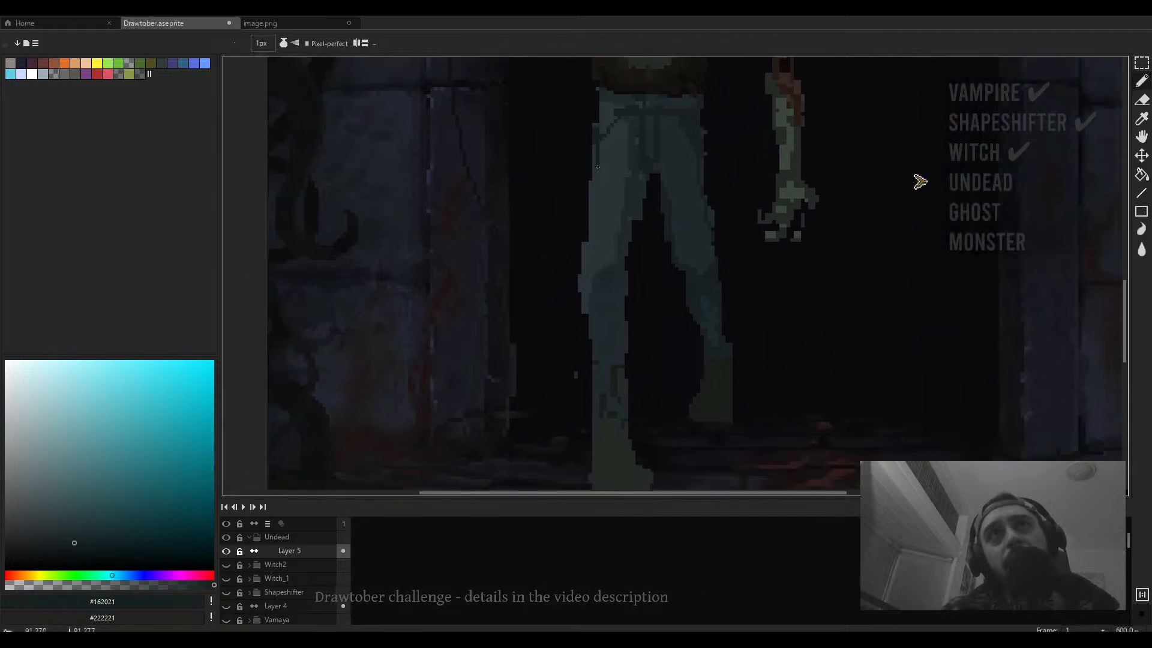
pyautogui.scroll(-2, 609, 243)
pyautogui.scroll(3, 624, 221)
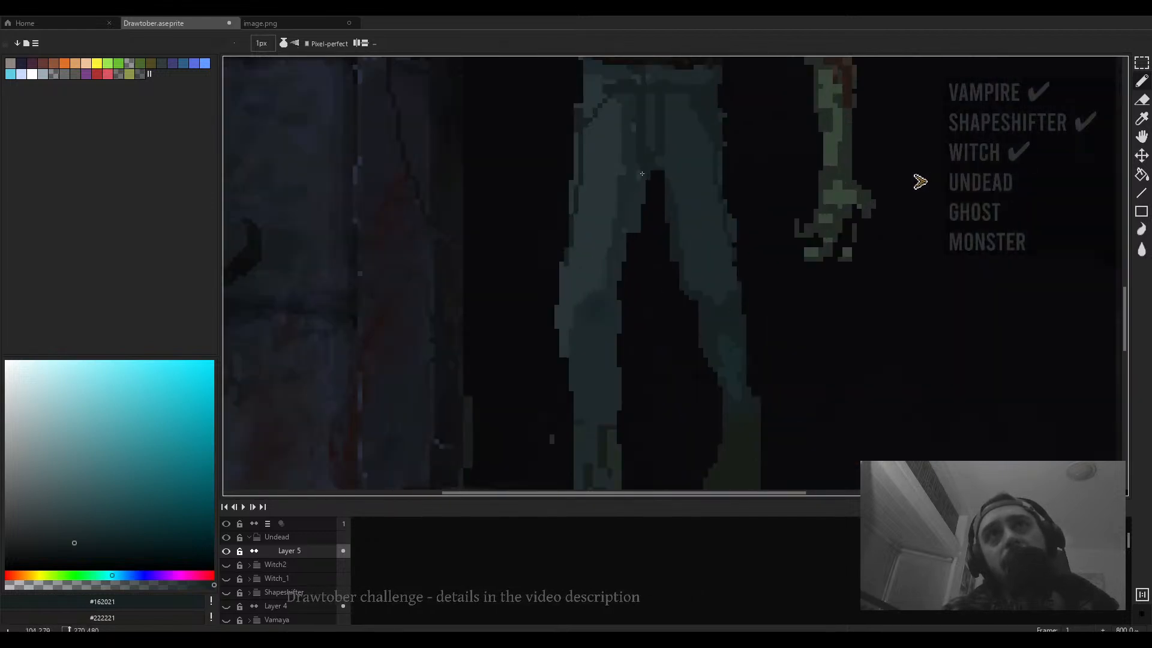
pyautogui.scroll(3, 634, 221)
pyautogui.keyDown('alt'); pyautogui.click(600, 189); pyautogui.keyUp('alt')
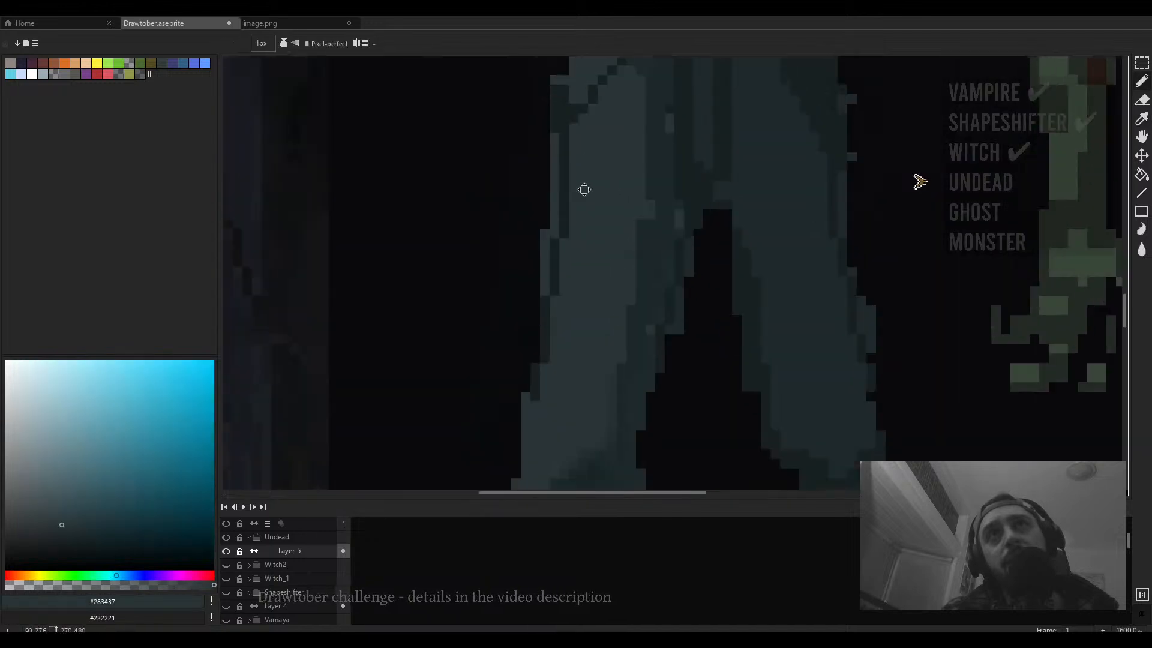
pyautogui.moveTo(570, 154); pyautogui.dragTo(550, 373)
# - Sample the shirt green #242b24 to paint a patch on the left knee, then outline it with dark #181d18
pyautogui.scroll(-3, 580, 312)
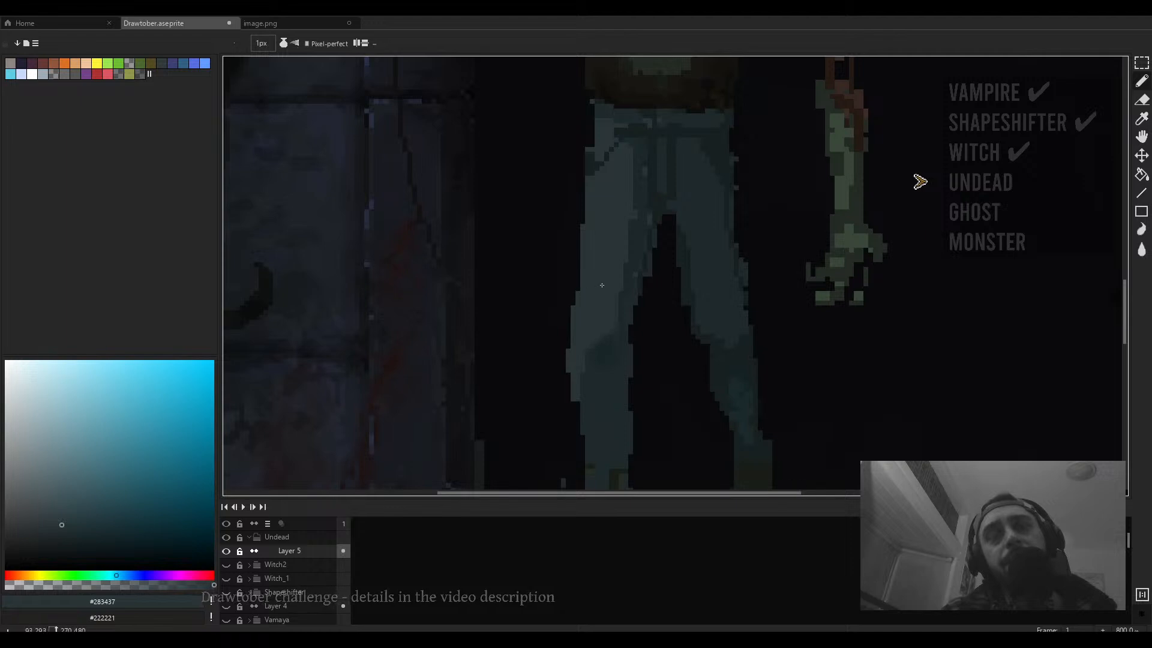
pyautogui.scroll(-1, 600, 359)
pyautogui.press('alt')
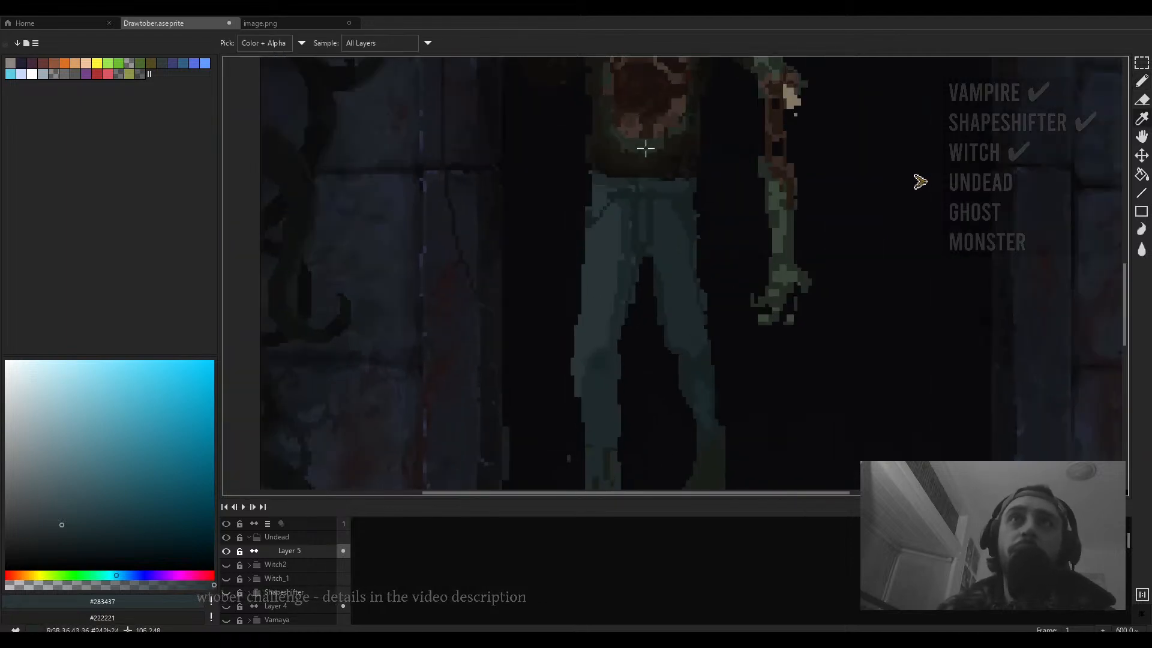
pyautogui.keyDown('alt'); pyautogui.click(646, 148); pyautogui.keyUp('alt')
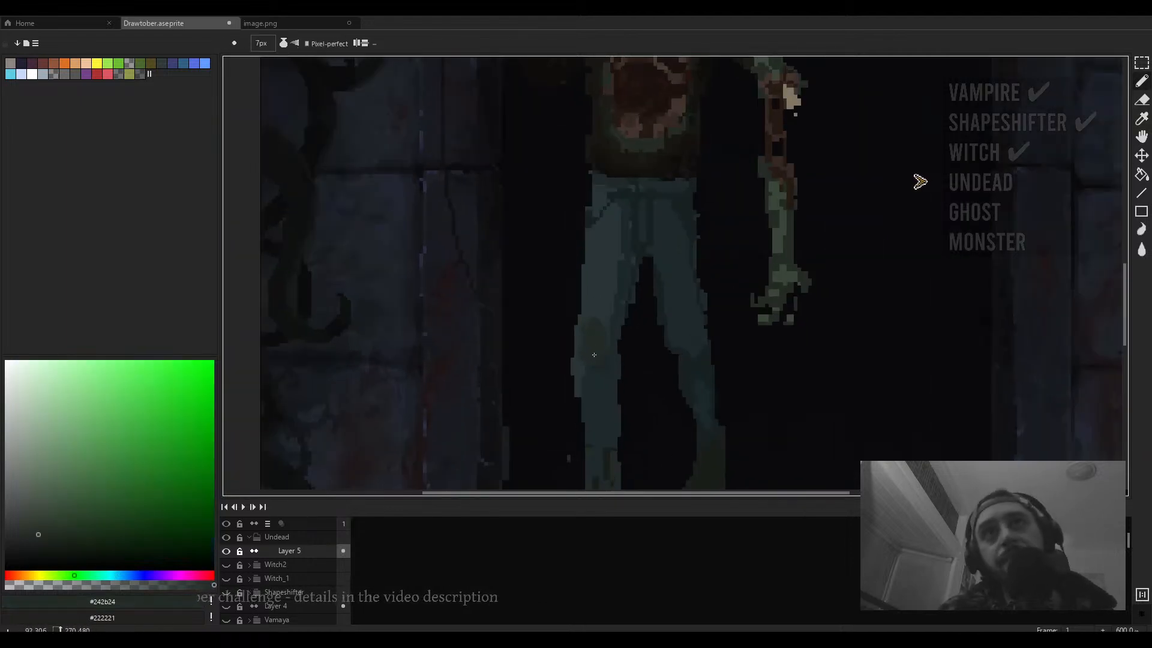
pyautogui.keyDown('alt'); pyautogui.click(617, 141); pyautogui.keyUp('alt')
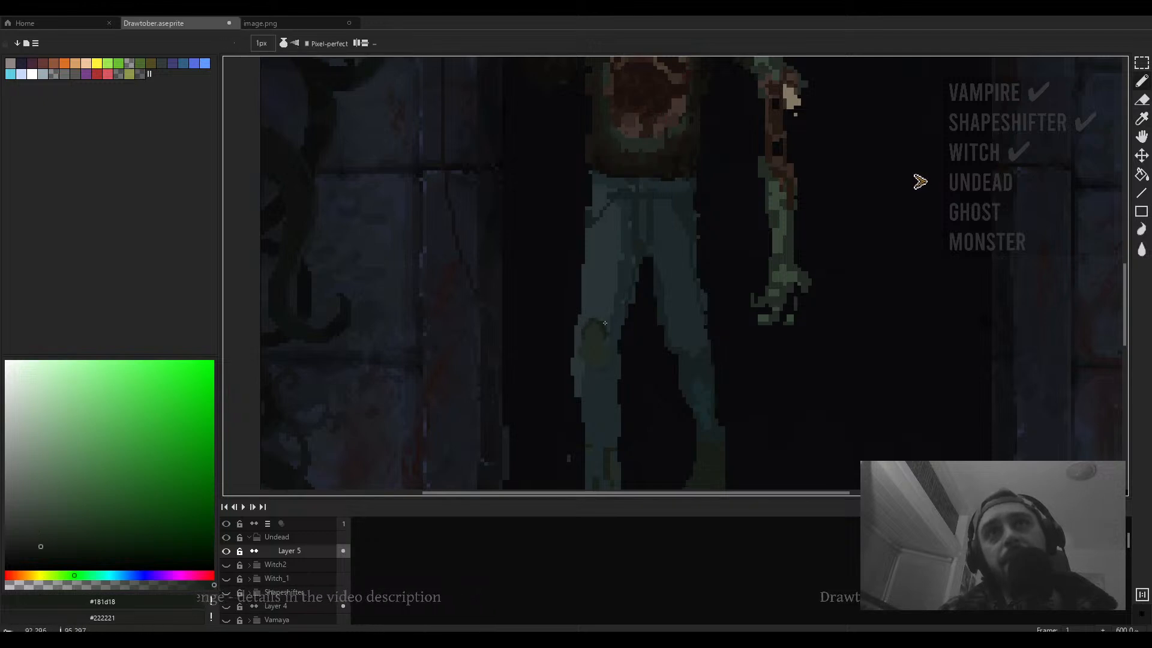
pyautogui.scroll(4, 609, 353)
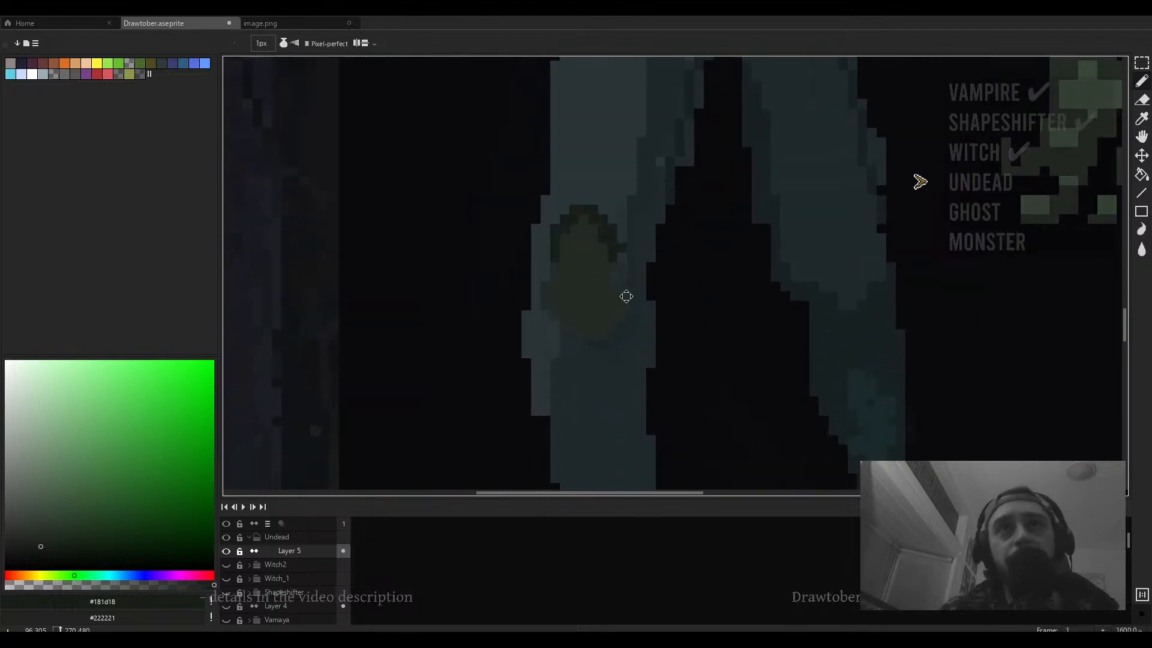
pyautogui.moveTo(622, 294); pyautogui.dragTo(592, 311)
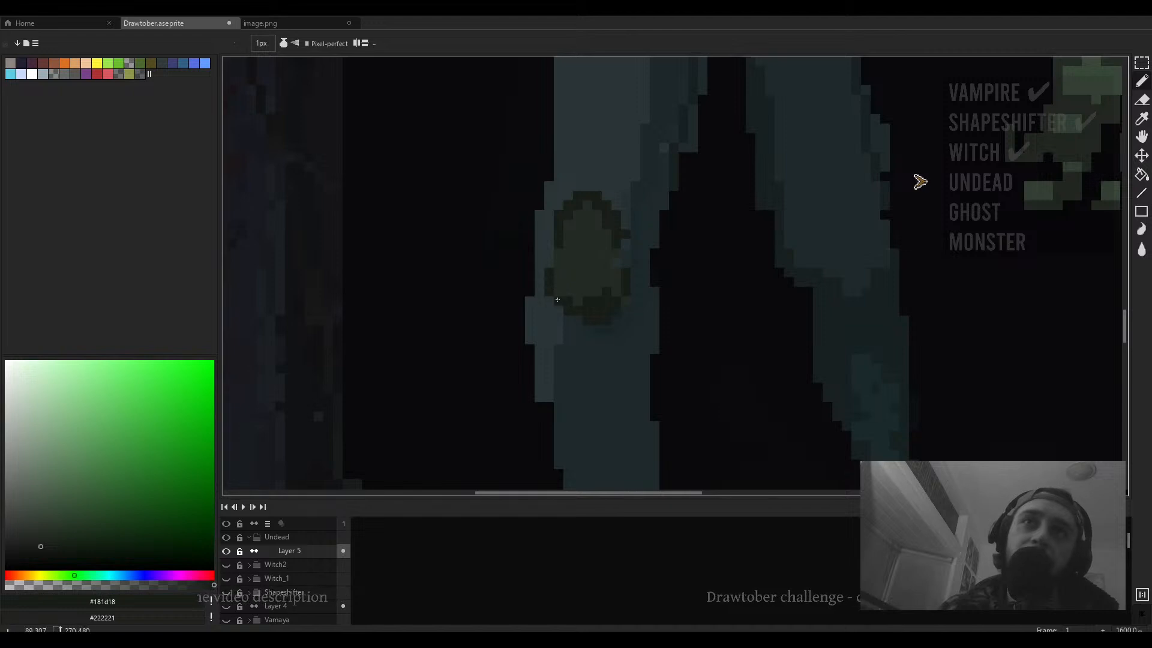
# - Sample the light green #384738 and add highlight pixels to the left knee patch with the 1 px pencil
pyautogui.scroll(-4, 669, 259)
pyautogui.scroll(3, 720, 255)
pyautogui.press('i')
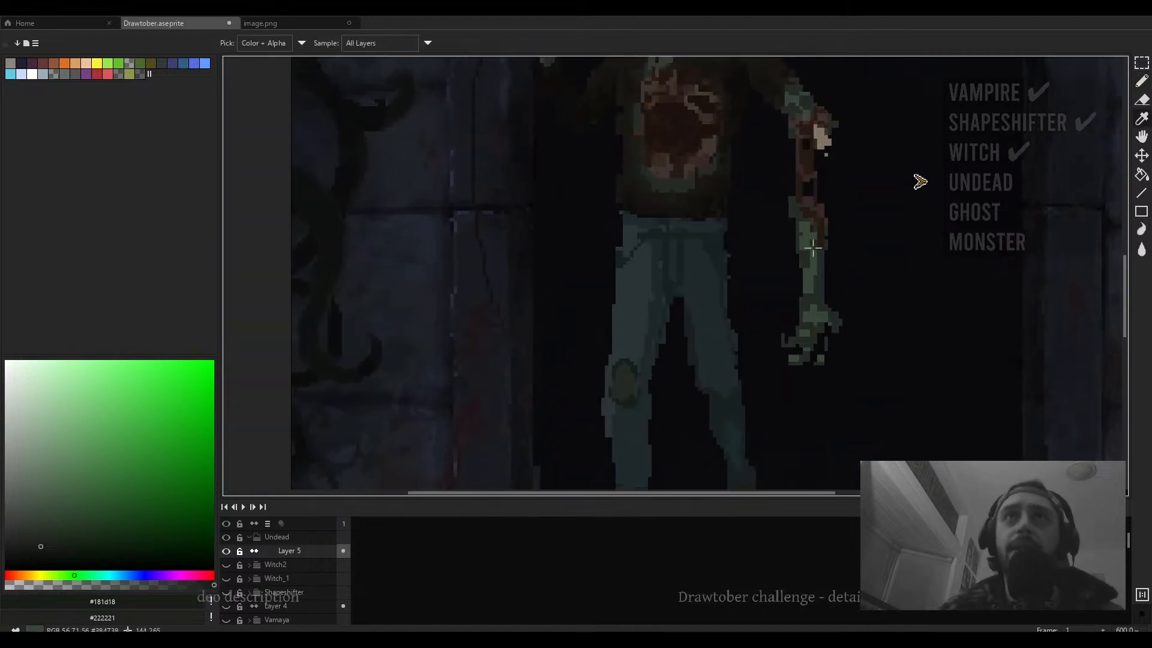
pyautogui.click(639, 114)
pyautogui.press('b')
pyautogui.scroll(-2, 624, 195)
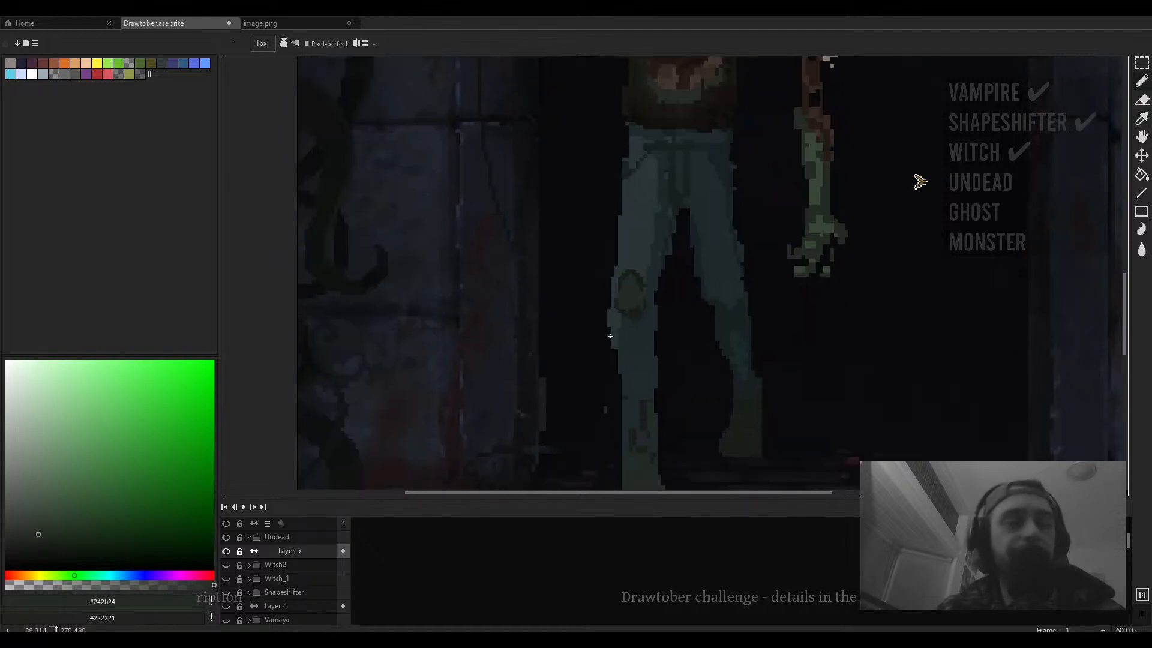
pyautogui.scroll(2, 629, 287)
pyautogui.moveTo(672, 79); pyautogui.dragTo(645, 357)
pyautogui.press('alt')
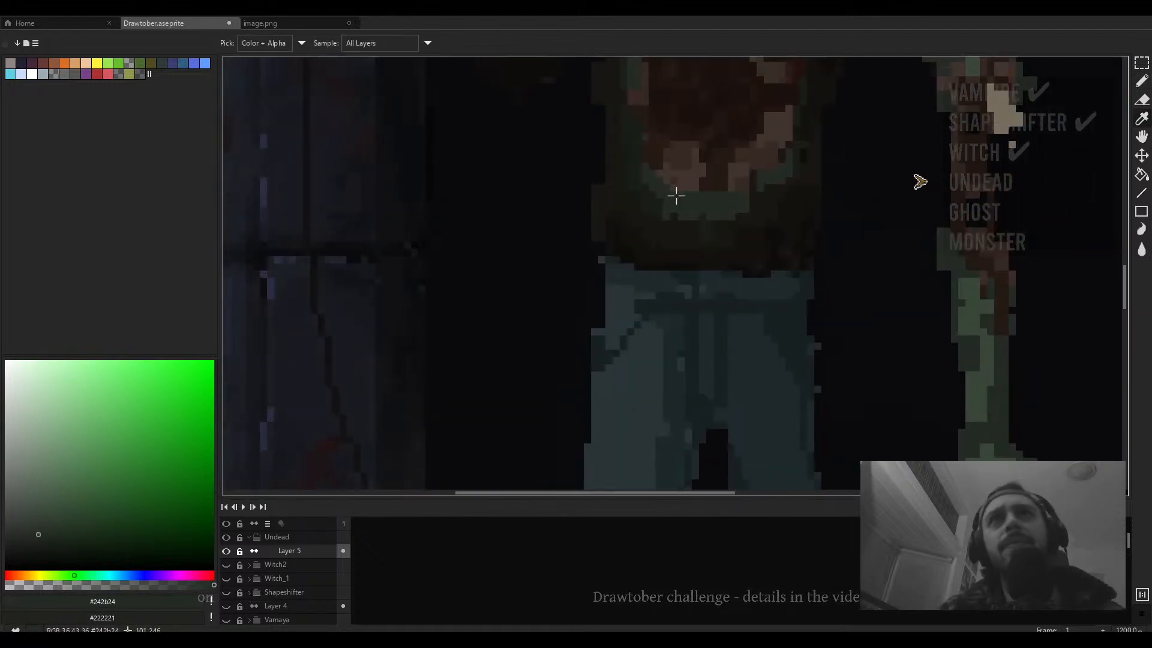
pyautogui.moveTo(577, 429); pyautogui.dragTo(568, 160)
pyautogui.moveTo(763, 223); pyautogui.dragTo(726, 139)
pyautogui.keyDown('alt'); pyautogui.click(758, 258); pyautogui.keyUp('alt')
pyautogui.click(542, 255)
pyautogui.scroll(-3, 539, 277)
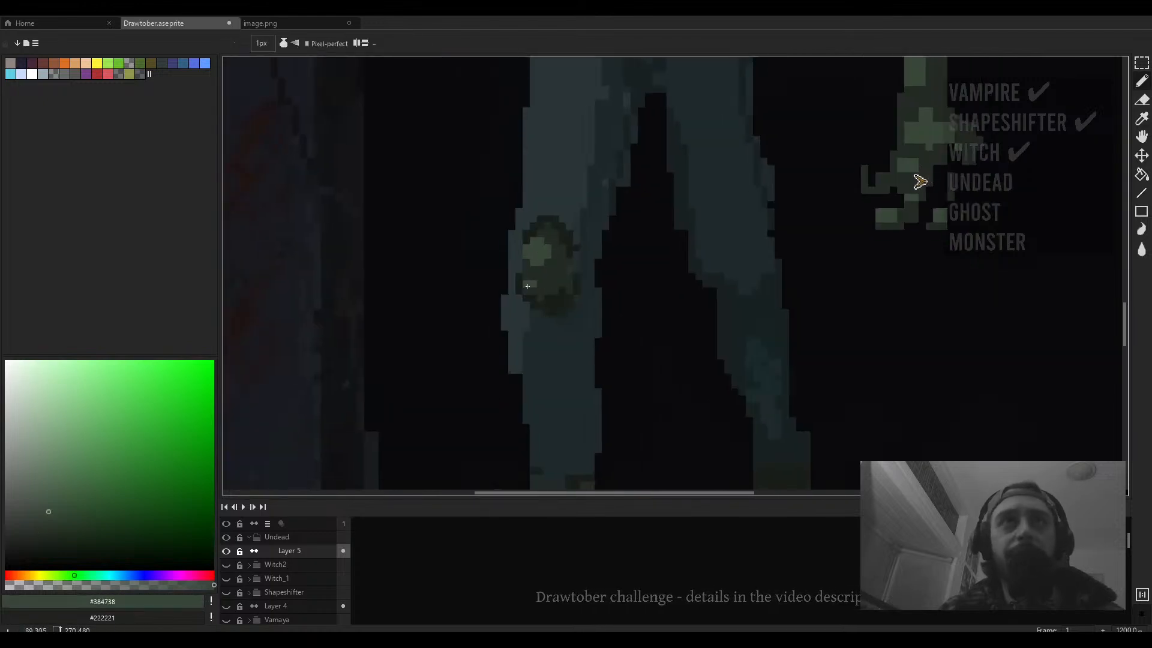
pyautogui.scroll(-4, 528, 286)
pyautogui.scroll(3, 561, 261)
pyautogui.keyDown('alt'); pyautogui.click(561, 261); pyautogui.keyUp('alt')
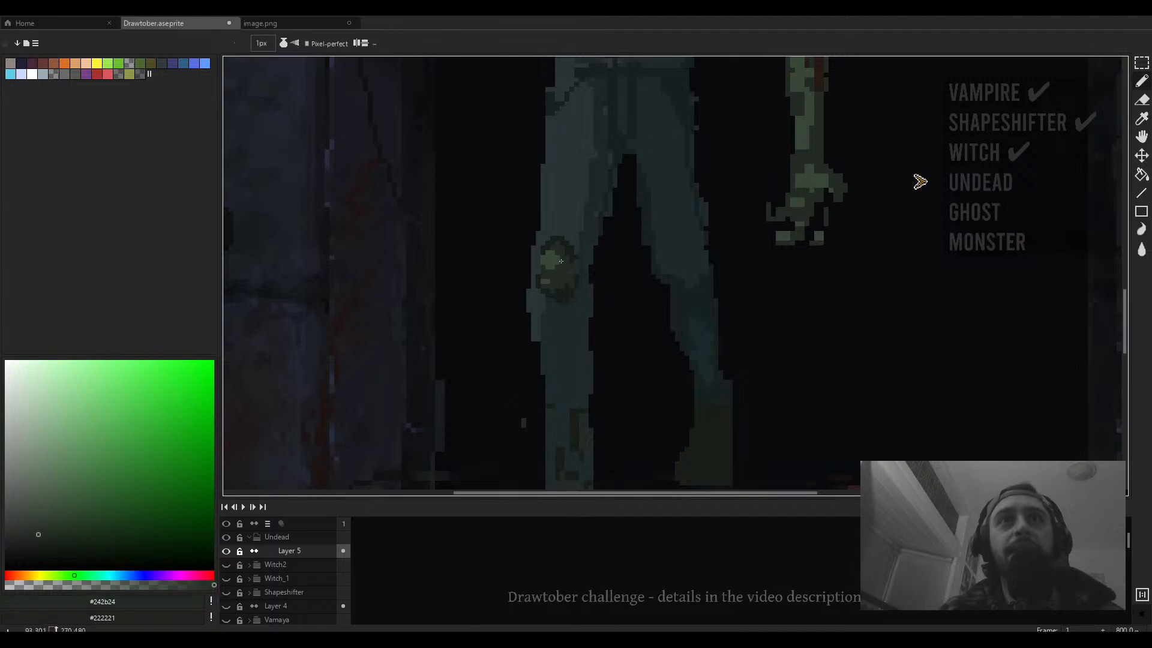
pyautogui.scroll(-4, 560, 259)
pyautogui.keyDown('alt'); pyautogui.click(556, 258); pyautogui.keyUp('alt')
# - Paint the bare left foot in #384738 with a 3 px pencil, reduce it to 2 px and undo the last stroke
pyautogui.scroll(3, 563, 381)
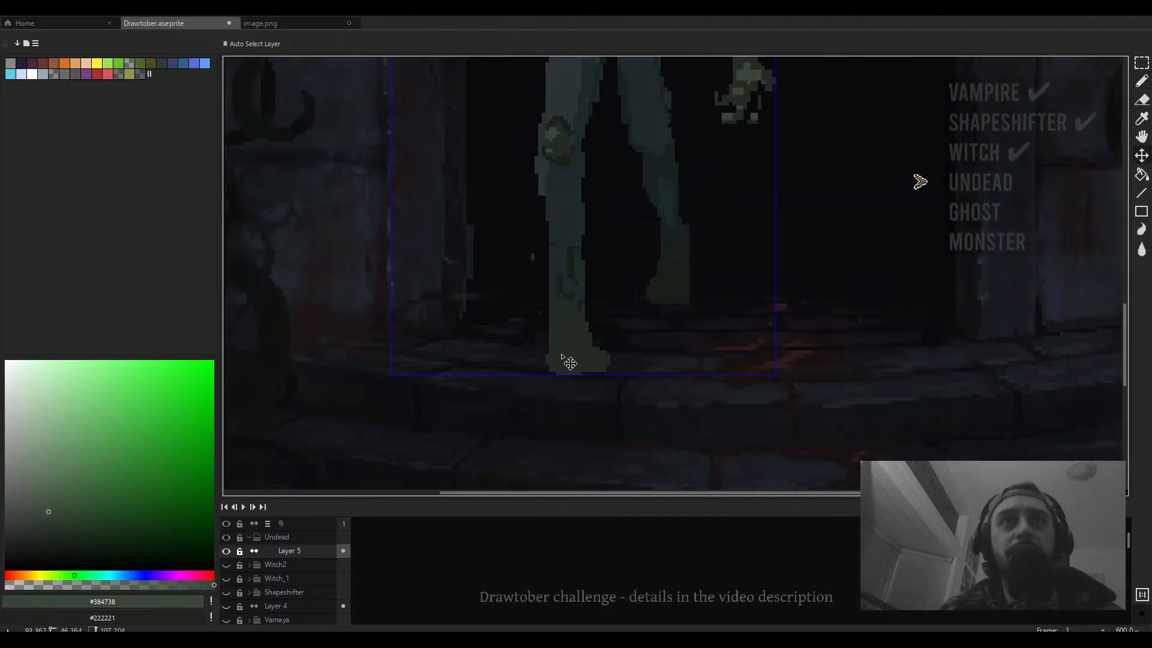
pyautogui.scroll(2, 567, 361)
pyautogui.moveTo(556, 340); pyautogui.dragTo(547, 360)
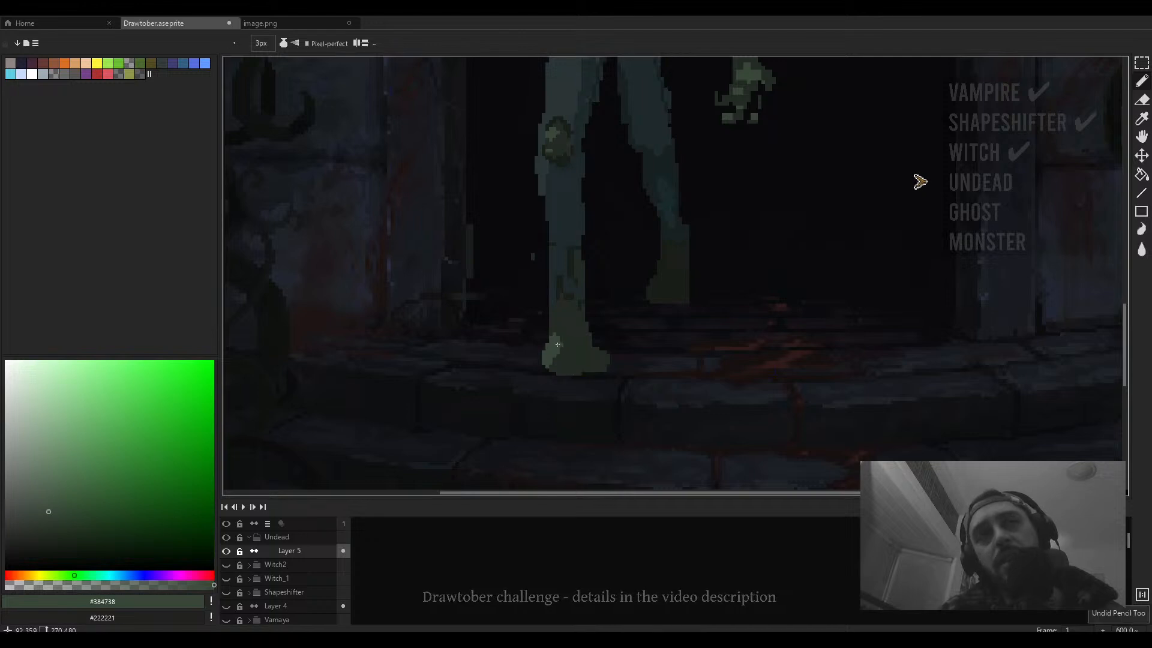
pyautogui.moveTo(558, 363)
pyautogui.mouseDown()
pyautogui.moveTo(557, 373)
pyautogui.moveTo(589, 369)
pyautogui.mouseUp()
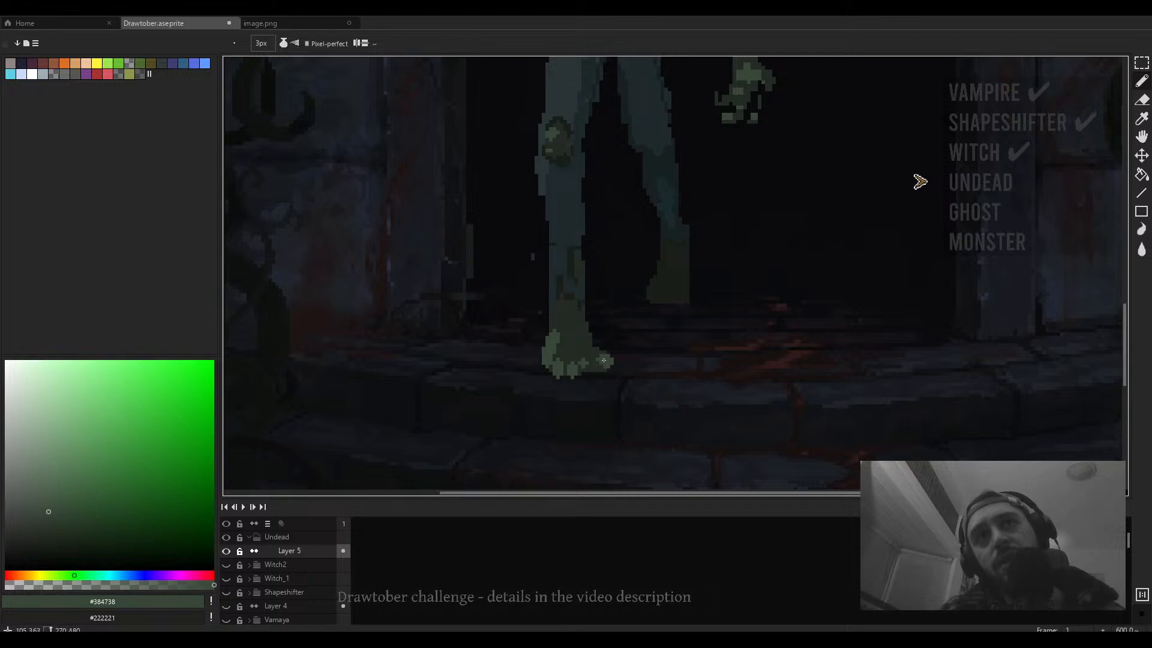
pyautogui.press('-')
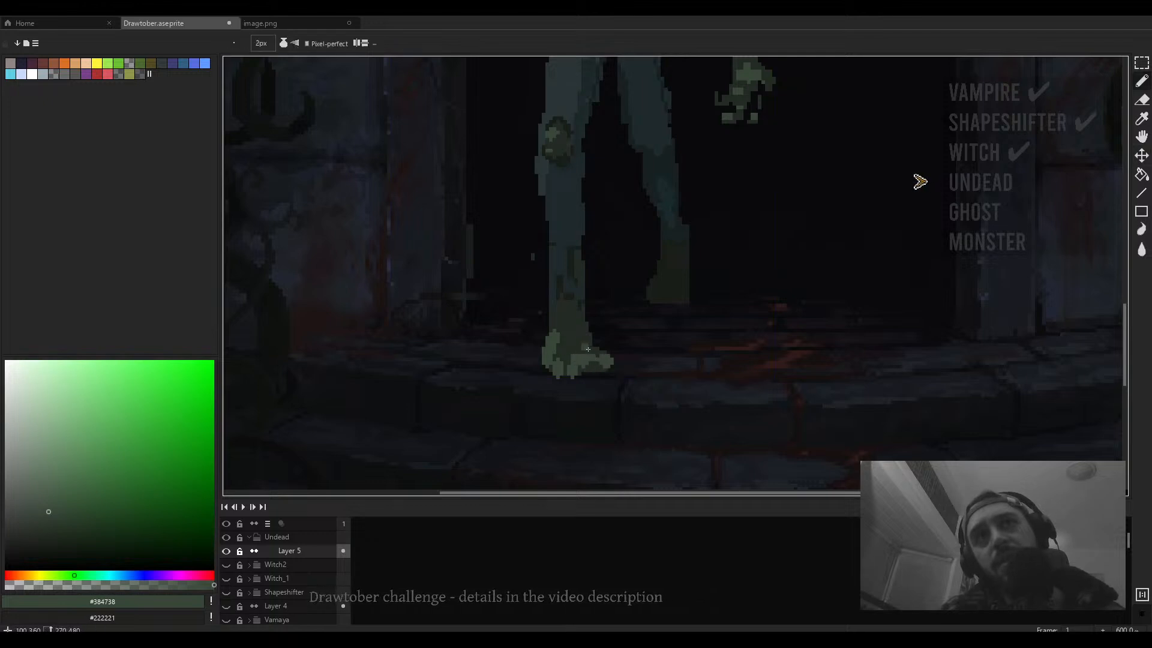
pyautogui.hotkey('ctrl', 'z')
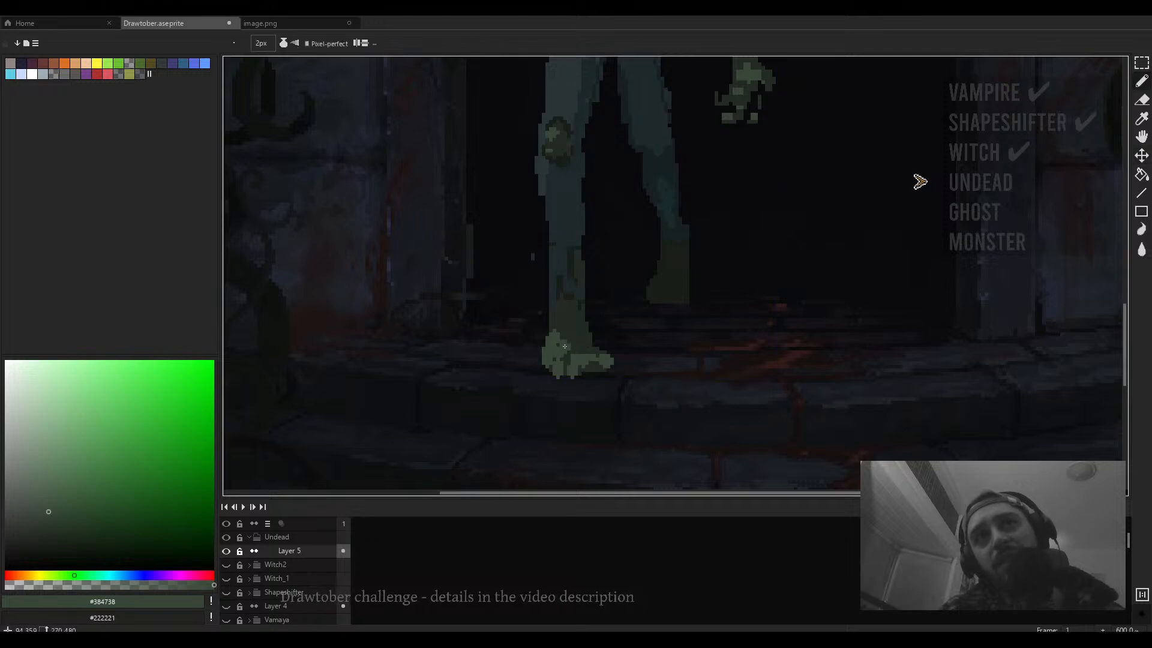
# - Erase stray pixels just above the left foot with the 3 px eraser
pyautogui.press('e')
pyautogui.moveTo(541, 320); pyautogui.dragTo(548, 309)
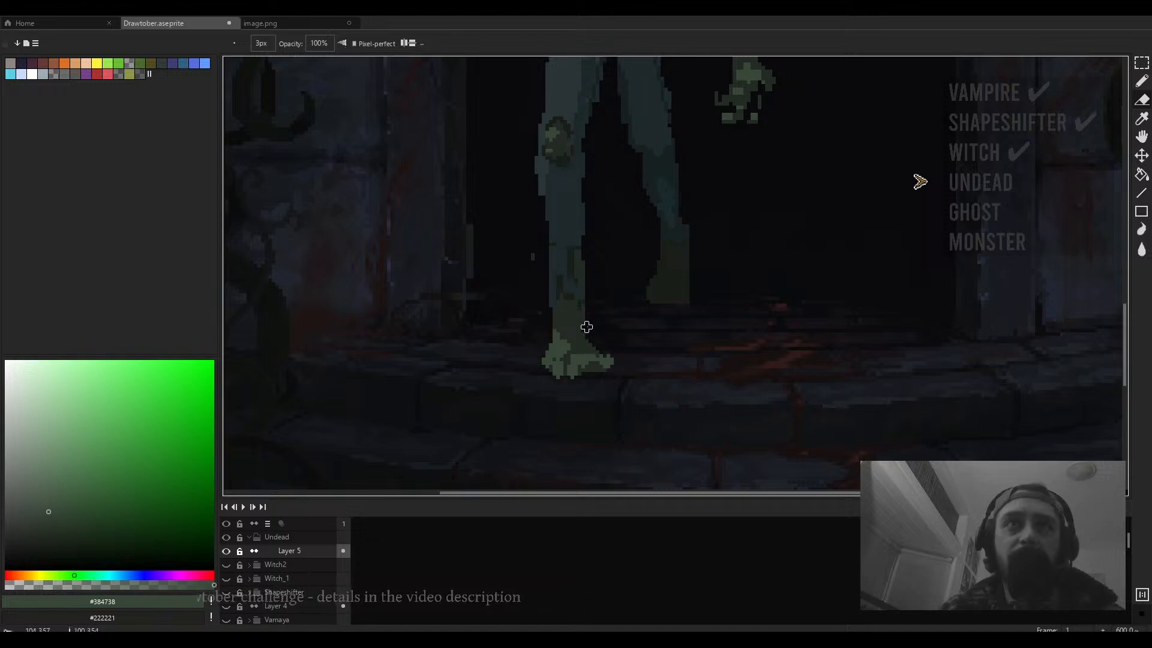
pyautogui.scroll(-4, 586, 309)
pyautogui.scroll(3, 604, 325)
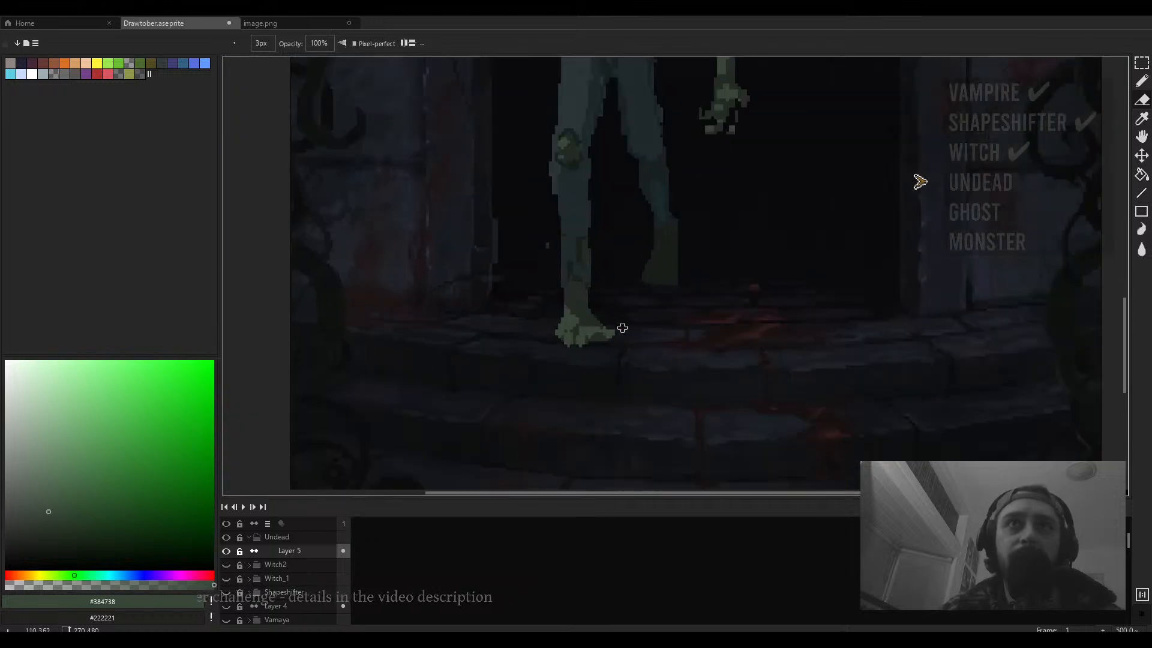
pyautogui.scroll(4, 573, 325)
# - Add dark #242b24 shading strokes across the left foot, then set the eraser to 2 px
pyautogui.press('b')
pyautogui.scroll(2, 613, 335)
pyautogui.keyDown('alt'); pyautogui.click(614, 314); pyautogui.keyUp('alt')
pyautogui.moveTo(625, 338); pyautogui.dragTo(570, 341)
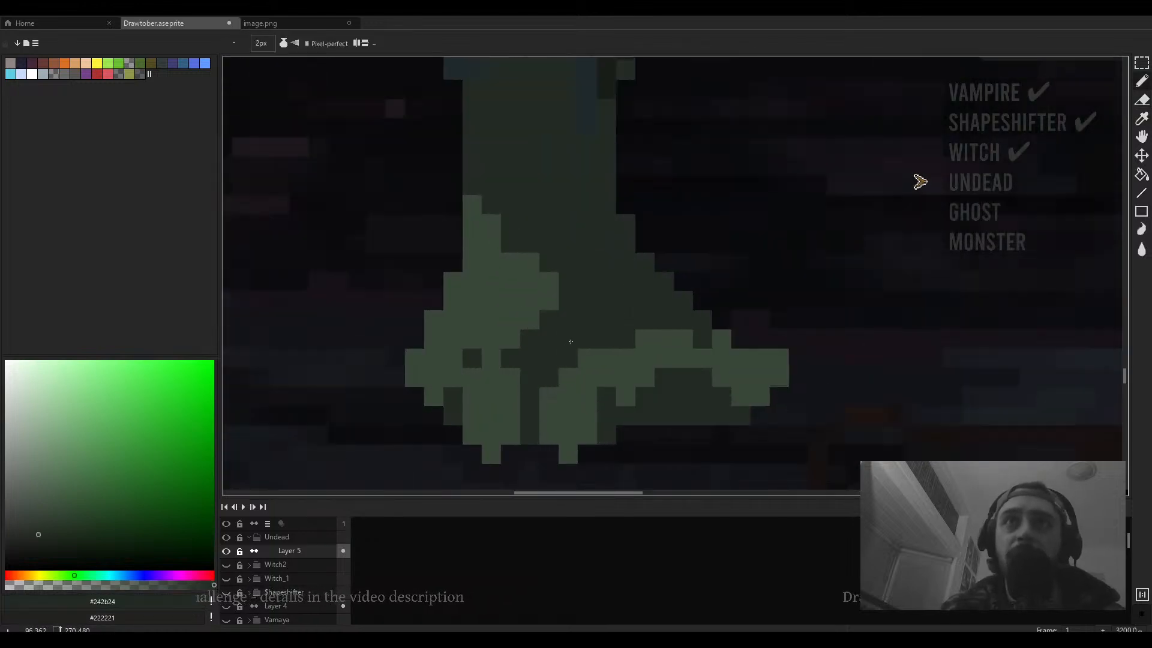
pyautogui.scroll(-3, 738, 322)
pyautogui.scroll(2, 656, 312)
pyautogui.press('e')
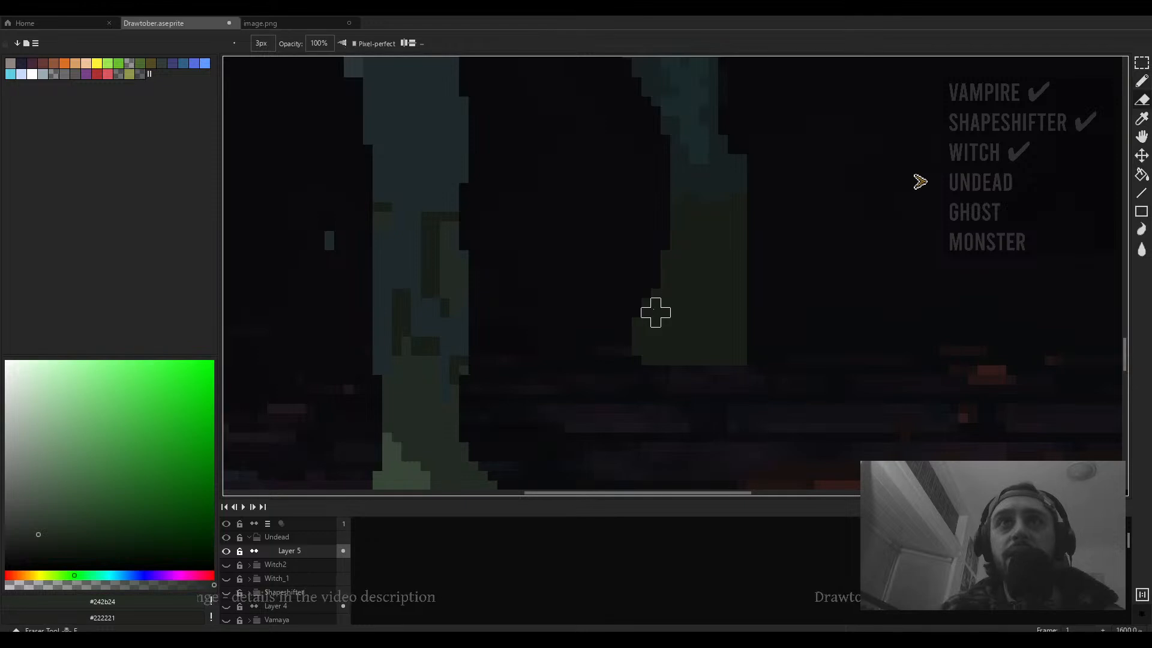
pyautogui.press('-')
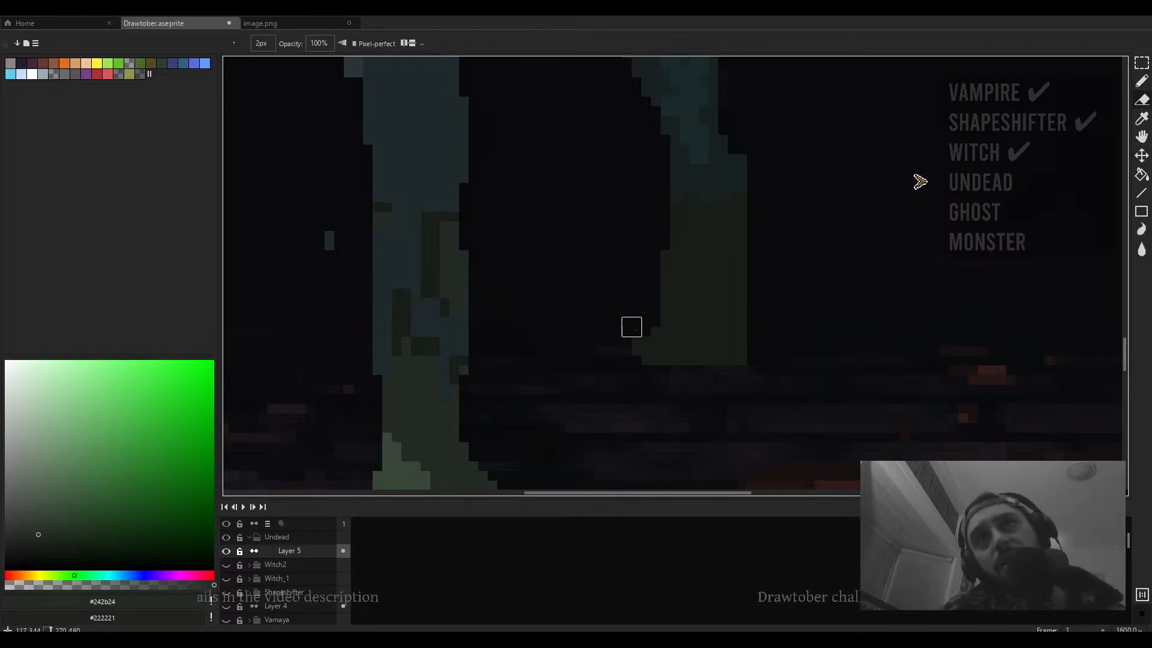
# - Draw light green #384738 dashes along the right boot's sole with the 1 px pencil, undoing two strokes
pyautogui.scroll(-1, 658, 258)
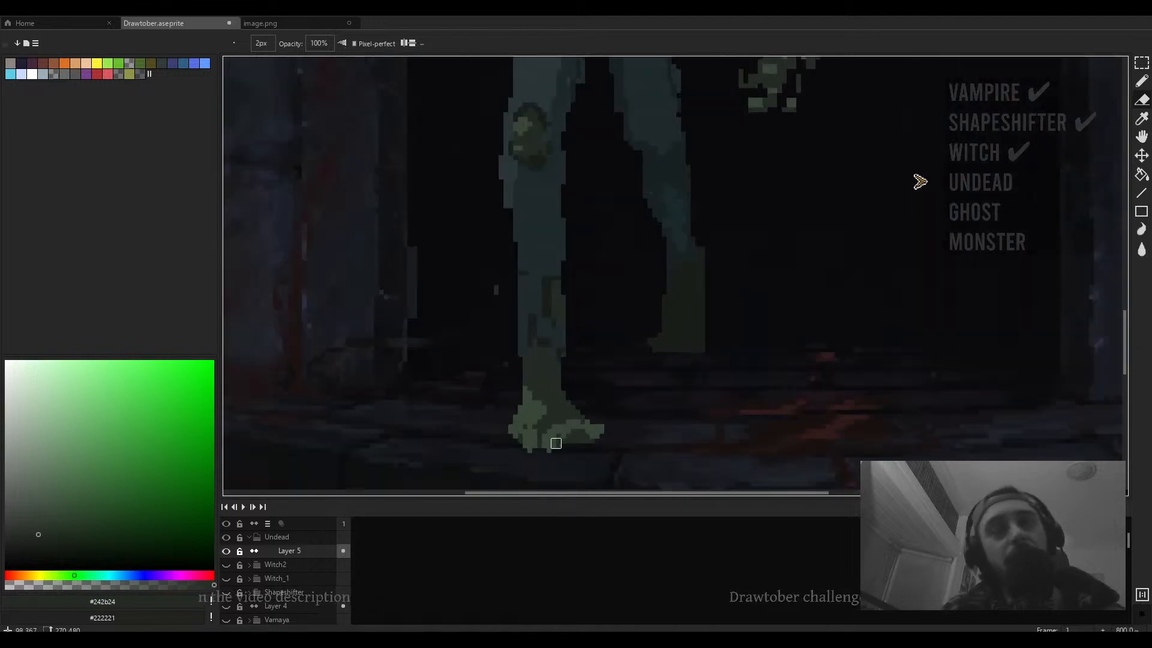
pyautogui.press('b')
pyautogui.scroll(3, 566, 438)
pyautogui.keyDown('alt'); pyautogui.click(567, 438); pyautogui.keyUp('alt')
pyautogui.moveTo(838, 291); pyautogui.dragTo(687, 430)
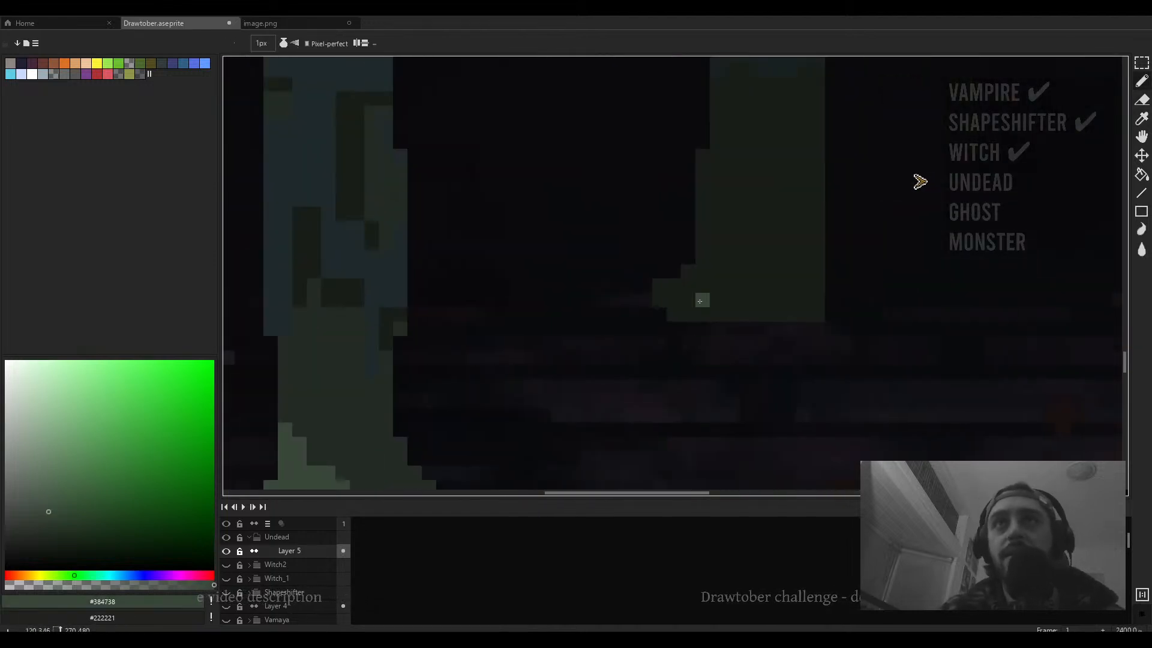
pyautogui.moveTo(659, 271)
pyautogui.mouseDown()
pyautogui.moveTo(709, 291)
pyautogui.moveTo(669, 268)
pyautogui.moveTo(737, 275)
pyautogui.moveTo(726, 285)
pyautogui.moveTo(800, 290)
pyautogui.mouseUp()
pyautogui.scroll(1, 677, 282)
pyautogui.hotkey('ctrl', 'z')
pyautogui.hotkey('ctrl', 'z')
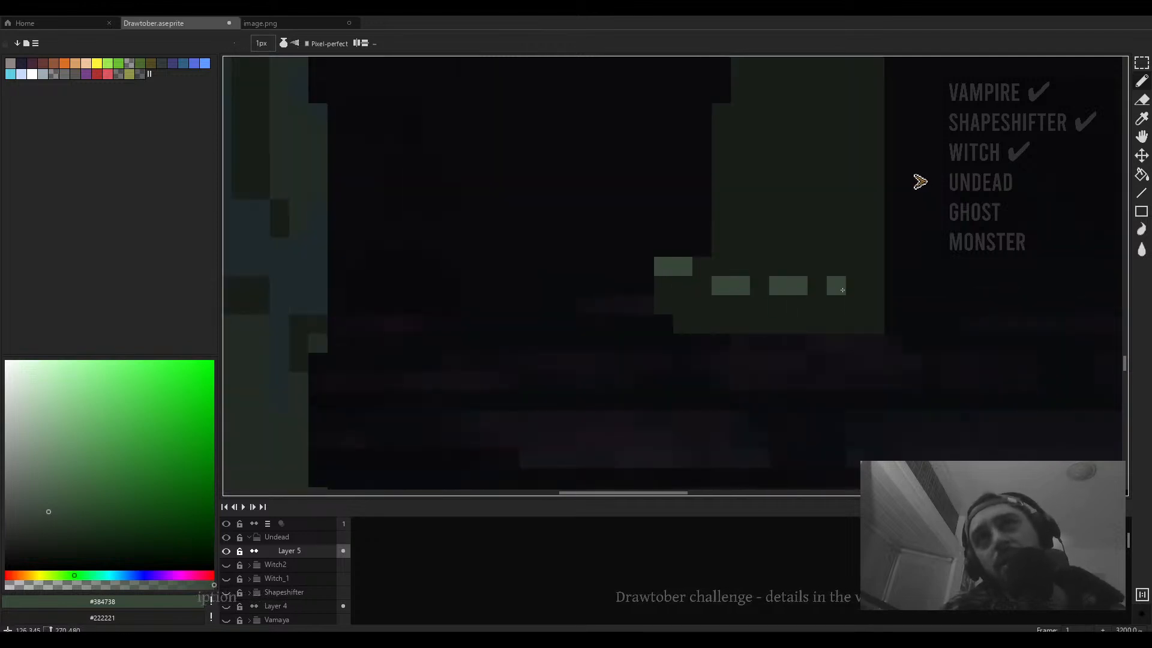
# - Pick dark #181d18 and darken the dashes on the right boot's sole
pyautogui.scroll(-10, 842, 290)
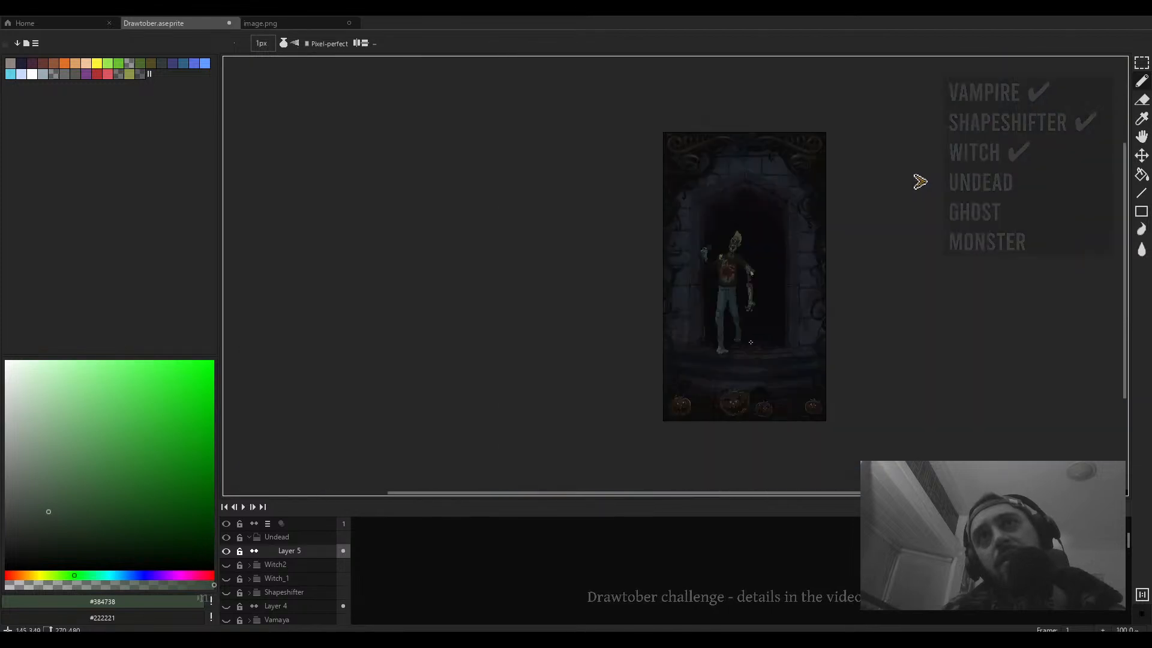
pyautogui.scroll(12, 750, 342)
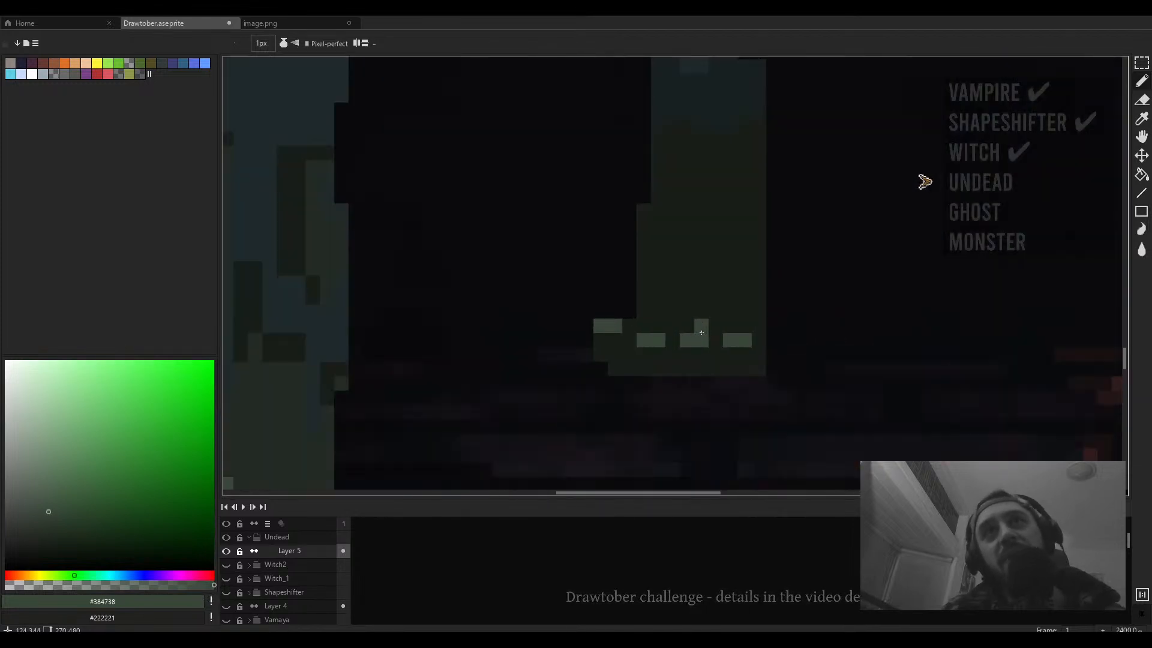
pyautogui.keyDown('alt'); pyautogui.click(227, 489); pyautogui.keyUp('alt')
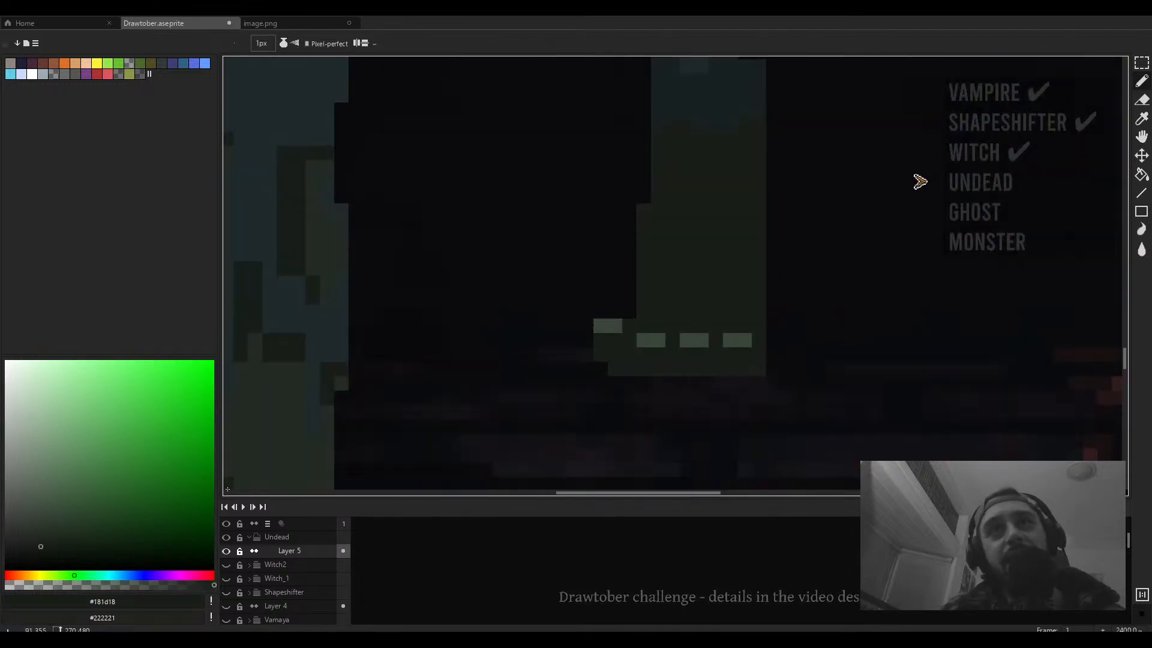
pyautogui.click(43, 585)
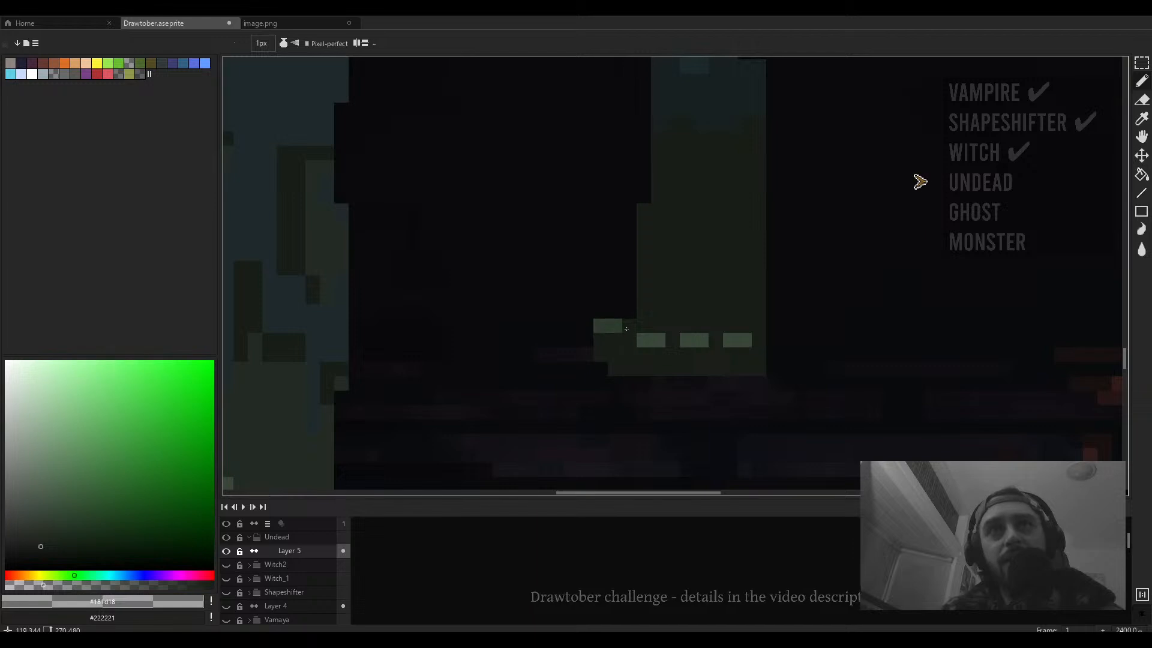
pyautogui.click(643, 339)
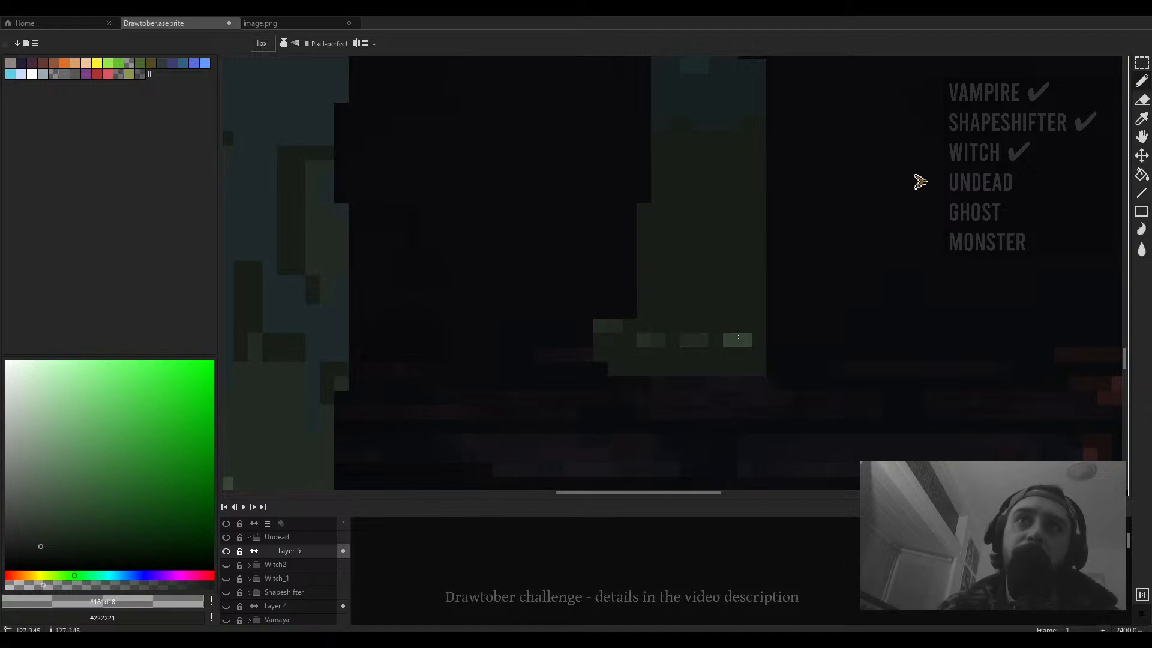
# - Measure a small area at the right boot's heel with a rectangular marquee selection
pyautogui.scroll(-10, 662, 341)
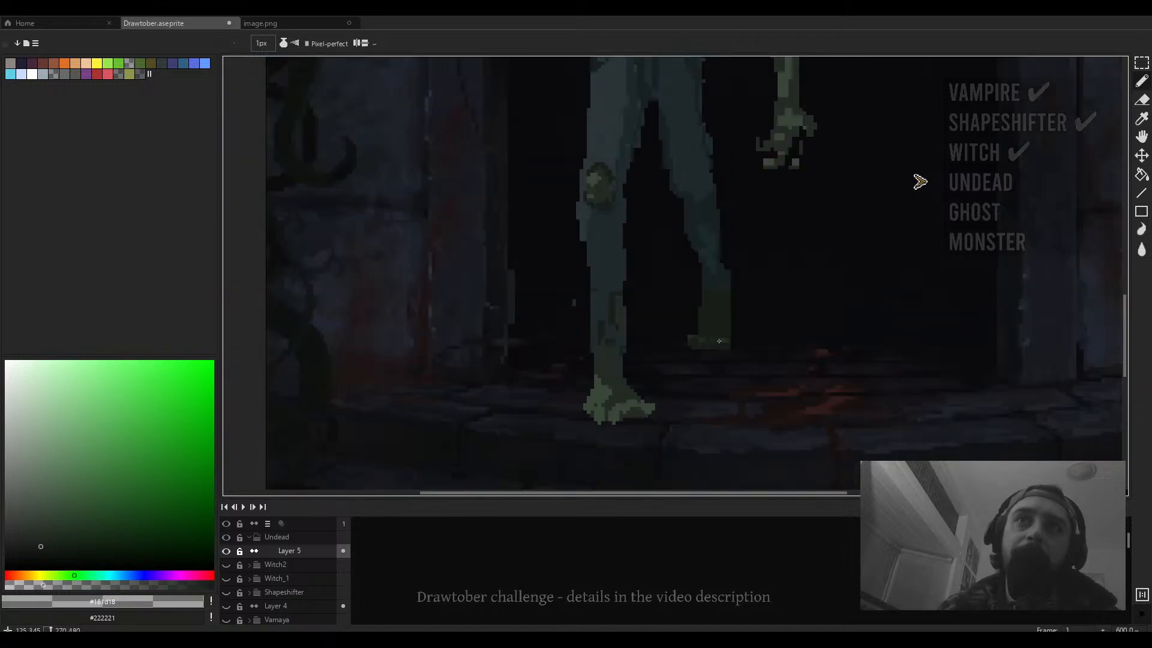
pyautogui.scroll(6, 740, 340)
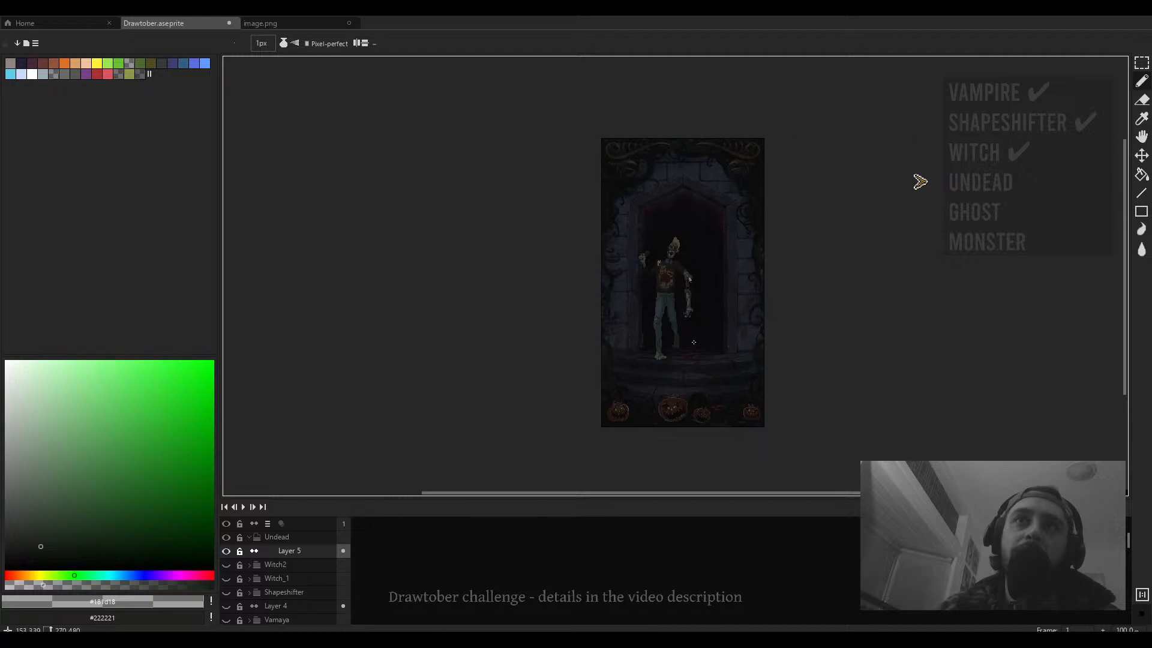
pyautogui.press('e')
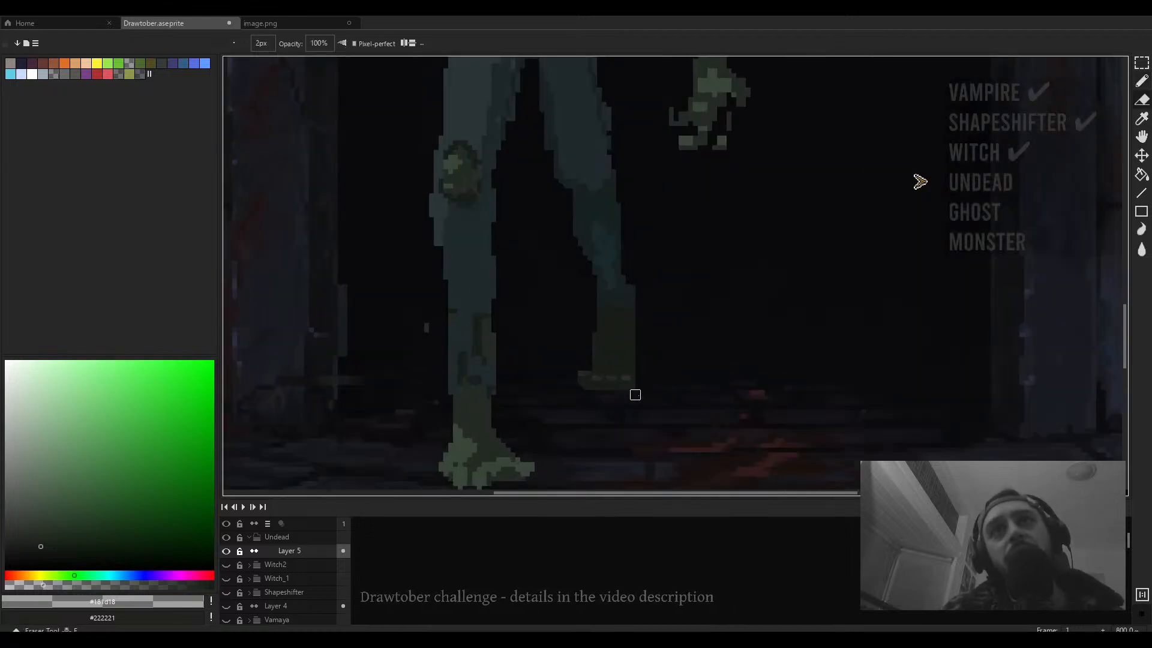
pyautogui.scroll(2, 634, 388)
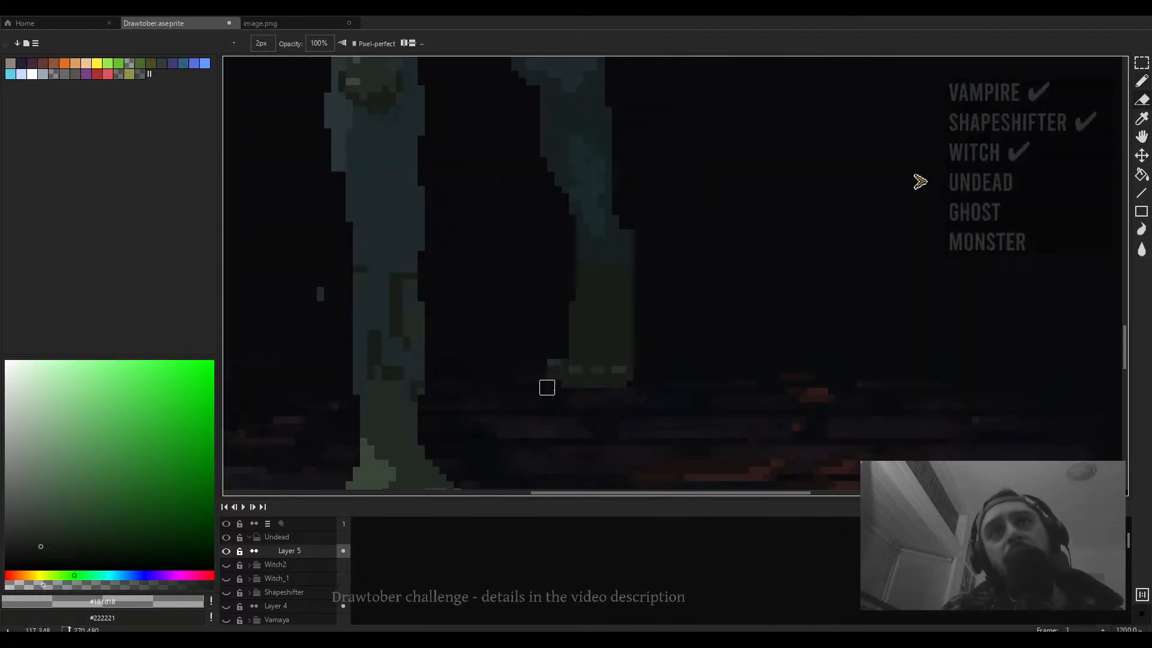
pyautogui.press('m')
pyautogui.scroll(5, 591, 348)
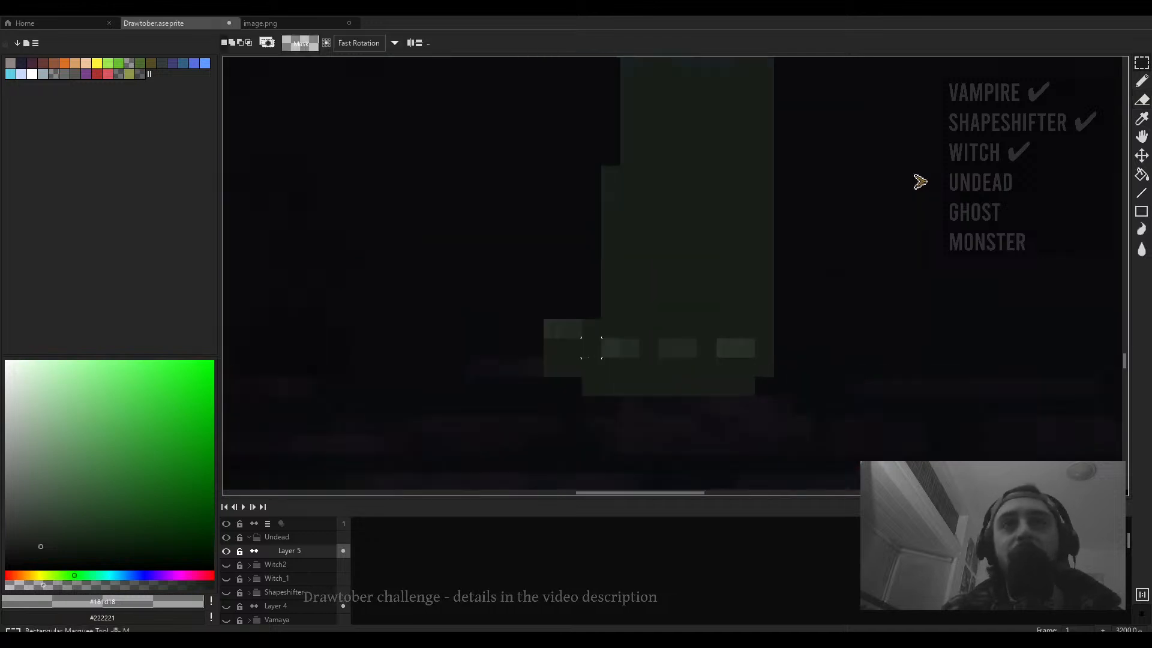
pyautogui.moveTo(592, 329)
pyautogui.mouseDown()
pyautogui.moveTo(552, 368)
pyautogui.moveTo(586, 376)
pyautogui.moveTo(590, 391)
pyautogui.moveTo(586, 379)
pyautogui.mouseUp()
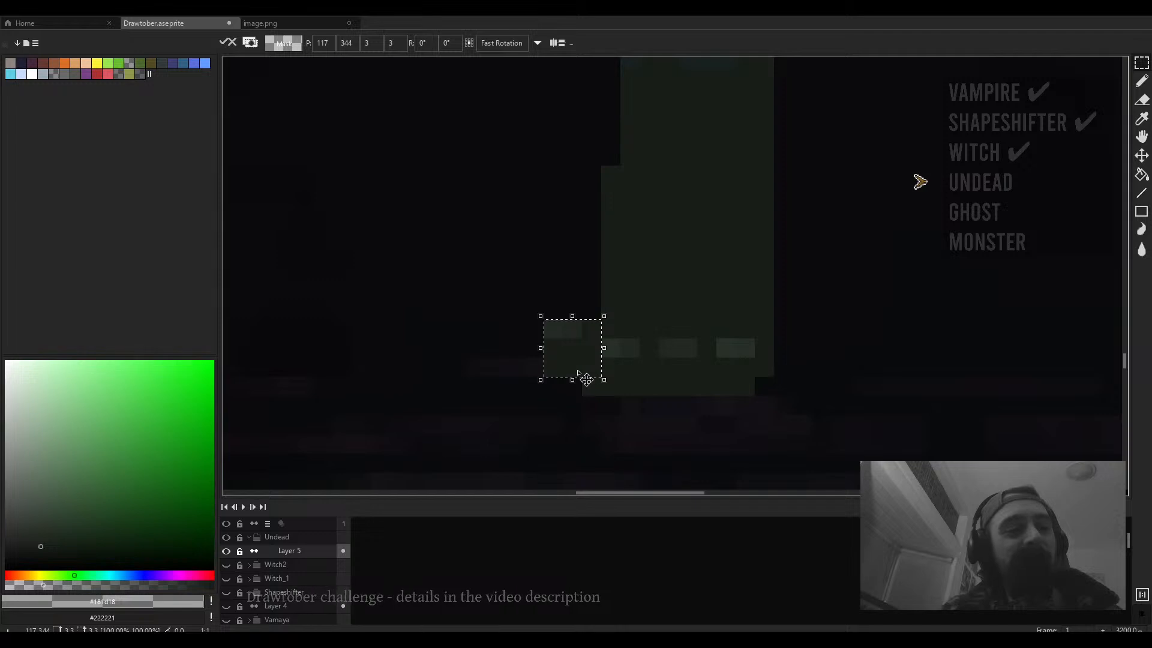
pyautogui.scroll(-6, 678, 345)
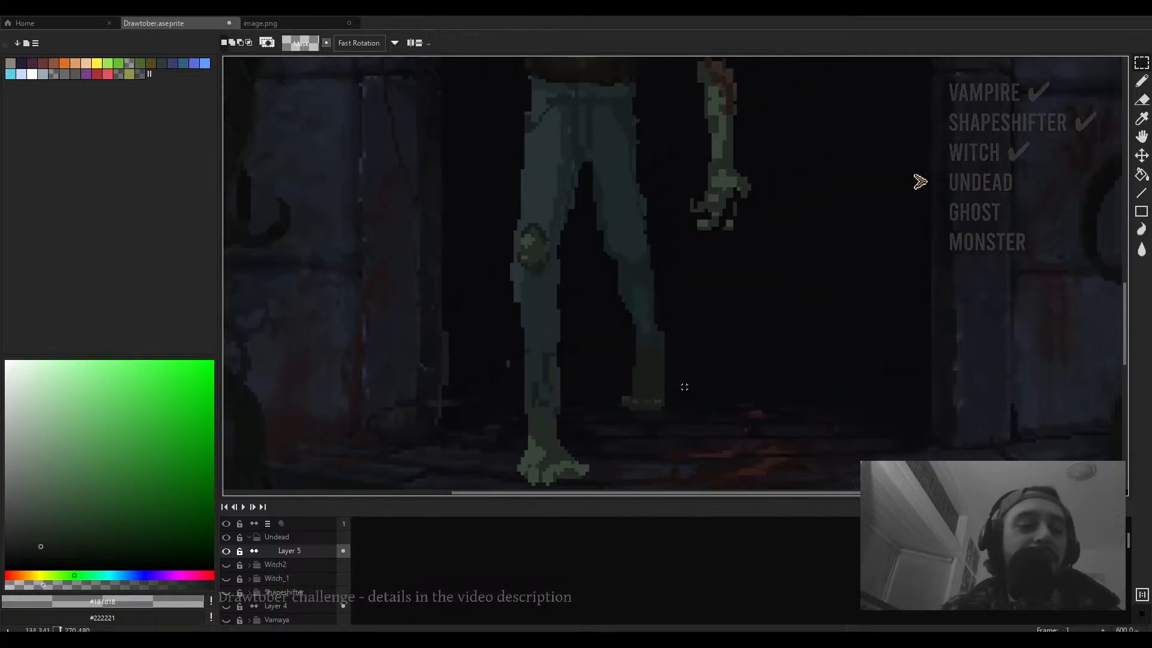
pyautogui.press('e')
pyautogui.scroll(6, 679, 345)
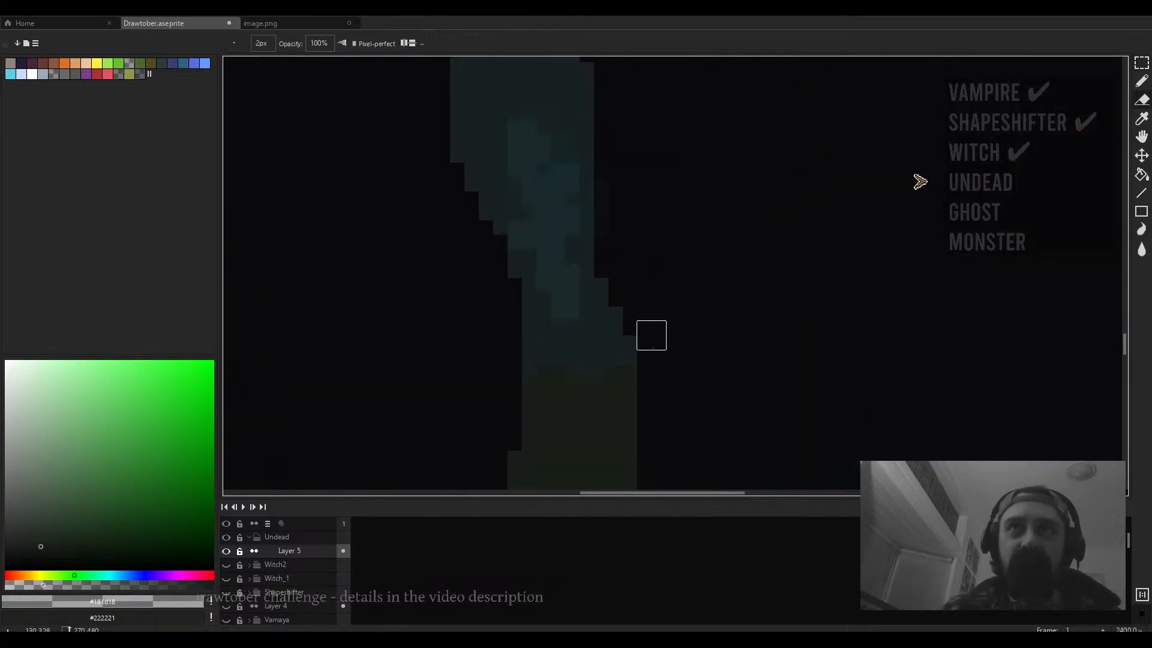
pyautogui.scroll(-6, 676, 335)
pyautogui.scroll(3, 591, 295)
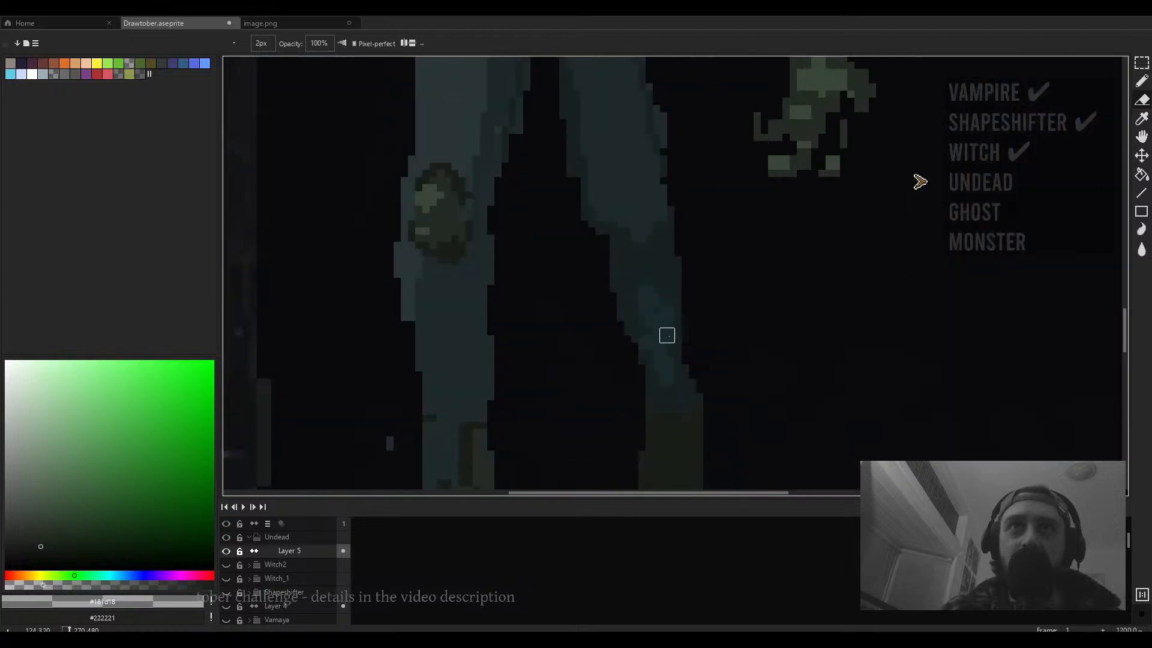
# - Erase stray pixels along the right leg's outer edge with the 2 px eraser
pyautogui.moveTo(675, 213); pyautogui.dragTo(607, 425)
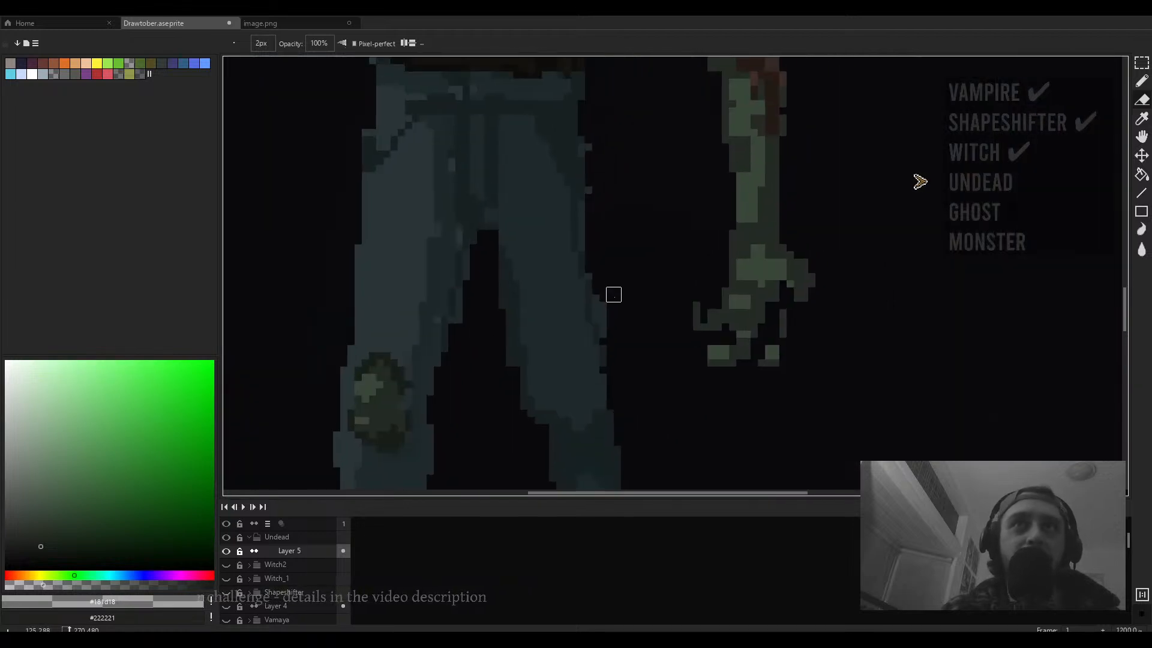
pyautogui.moveTo(611, 299); pyautogui.dragTo(607, 343)
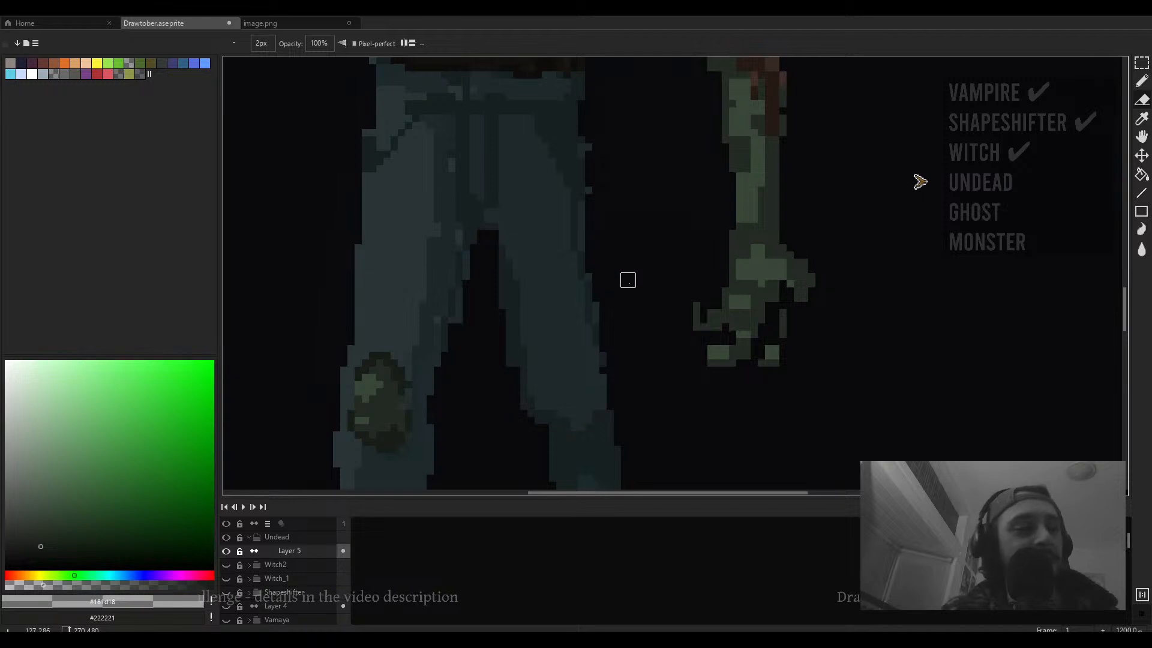
pyautogui.moveTo(625, 278); pyautogui.dragTo(624, 293)
pyautogui.scroll(-3, 624, 293)
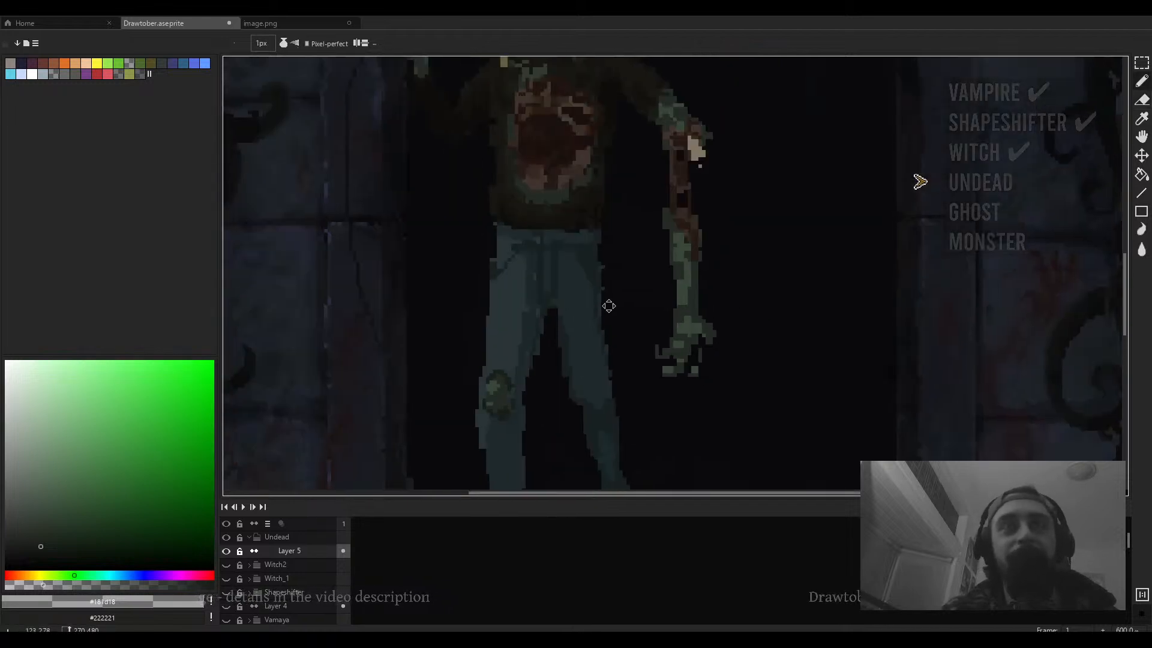
pyautogui.scroll(4, 600, 291)
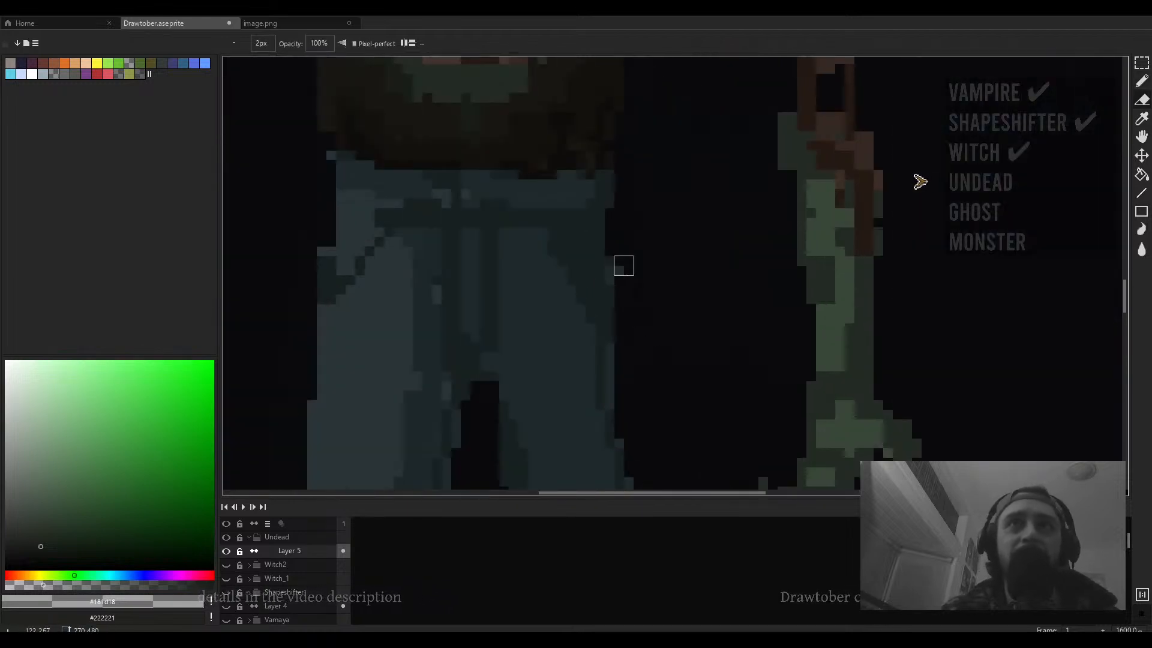
# - Pick the jeans' mid-tone #1e2a2d and draw fold lines down the front of the jeans with the 3 px pencil
pyautogui.press('b')
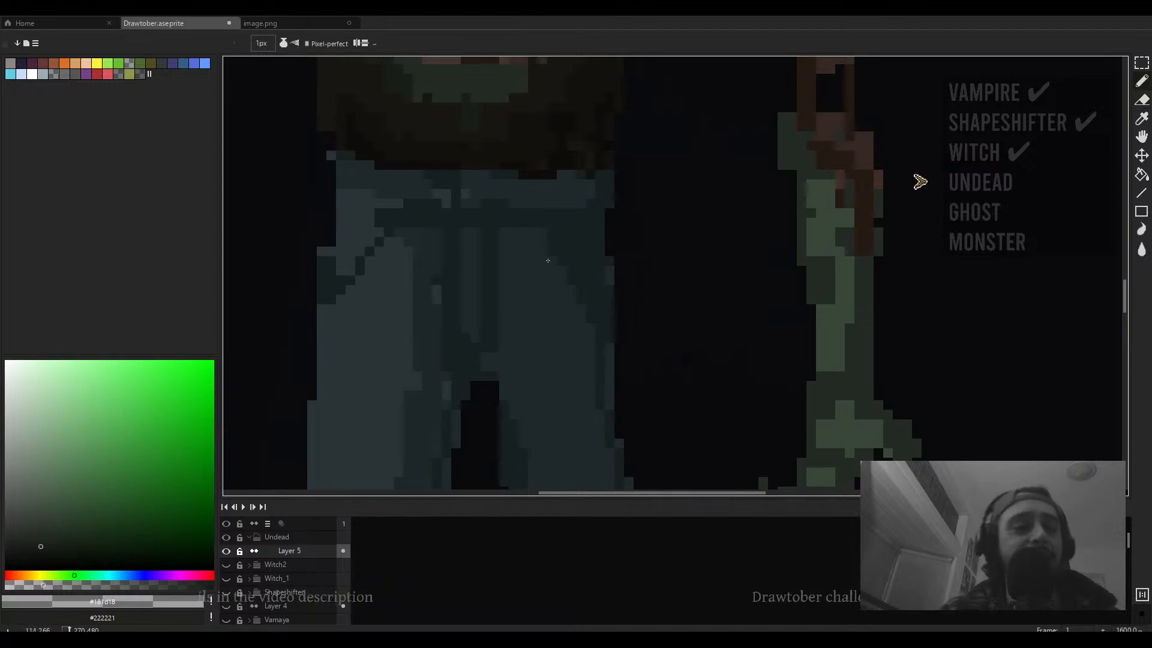
pyautogui.moveTo(546, 260); pyautogui.dragTo(630, 275)
pyautogui.moveTo(489, 321); pyautogui.dragTo(415, 315)
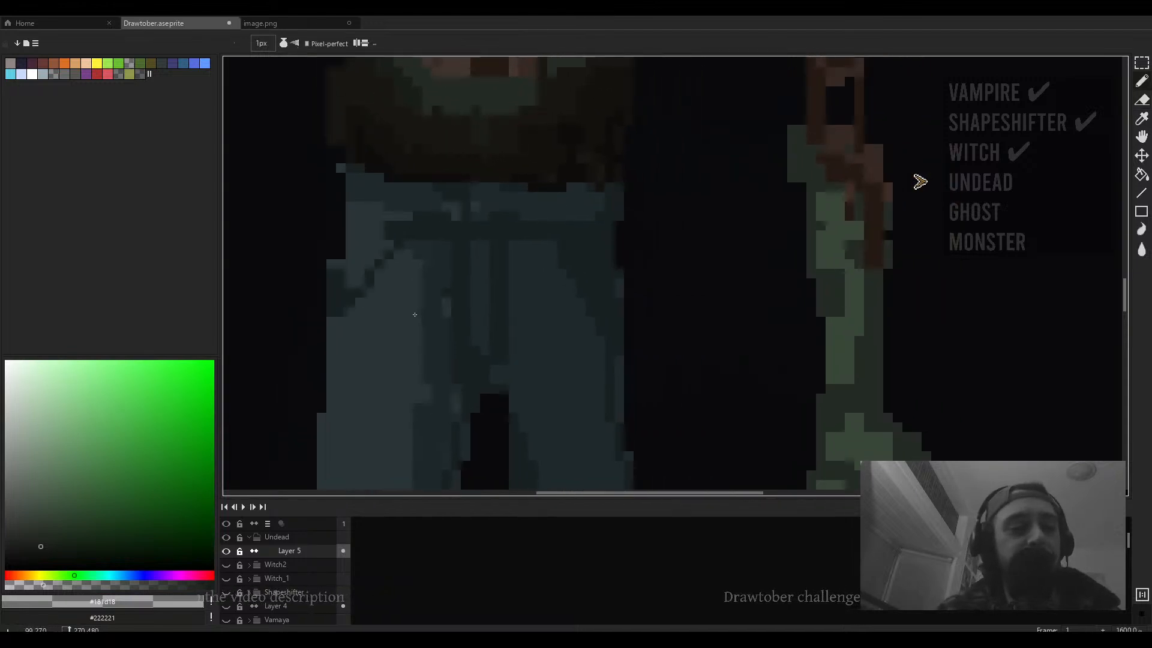
pyautogui.scroll(-1, 415, 314)
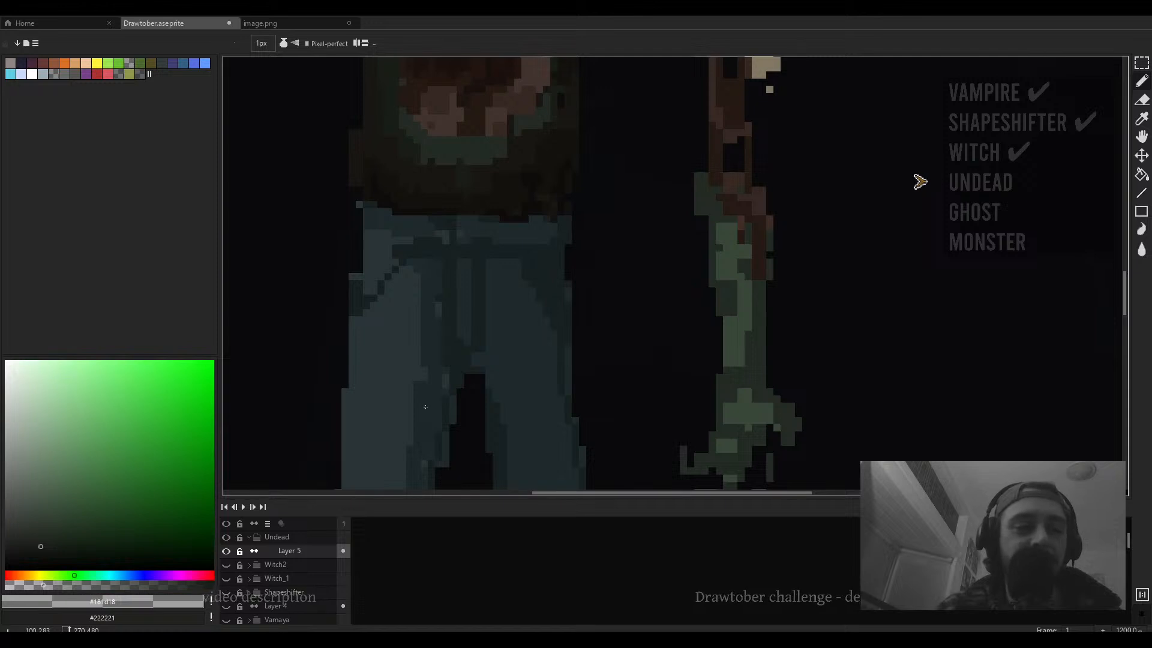
pyautogui.scroll(-1, 425, 407)
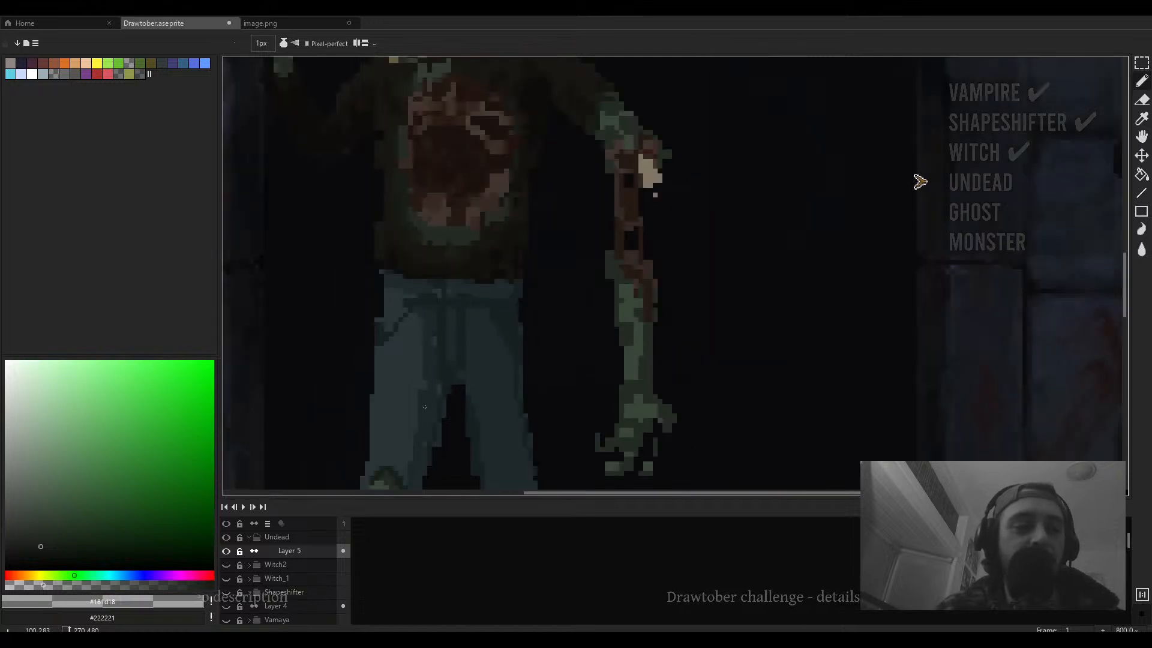
pyautogui.scroll(-1, 424, 406)
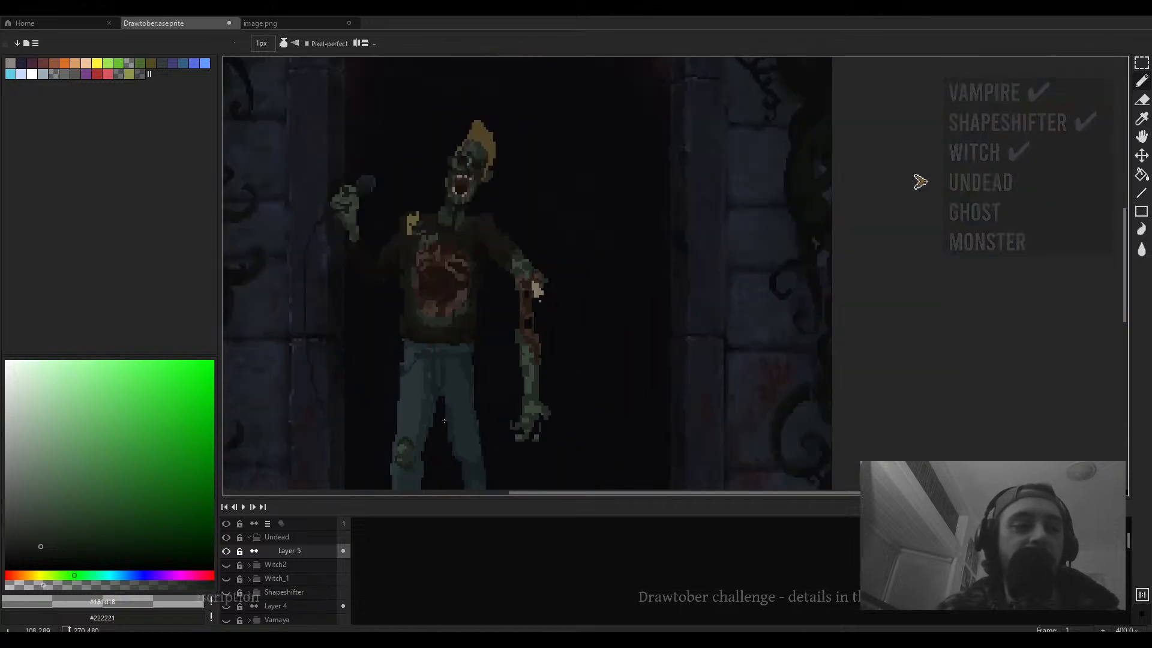
pyautogui.moveTo(444, 421); pyautogui.dragTo(437, 391)
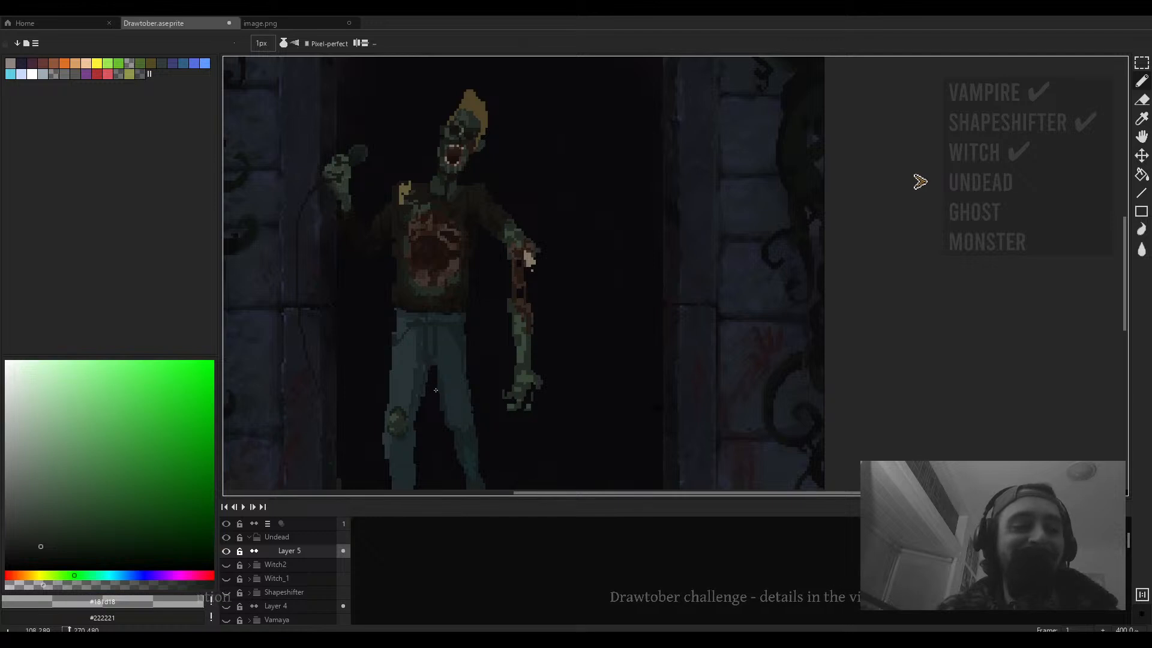
pyautogui.scroll(-1, 436, 390)
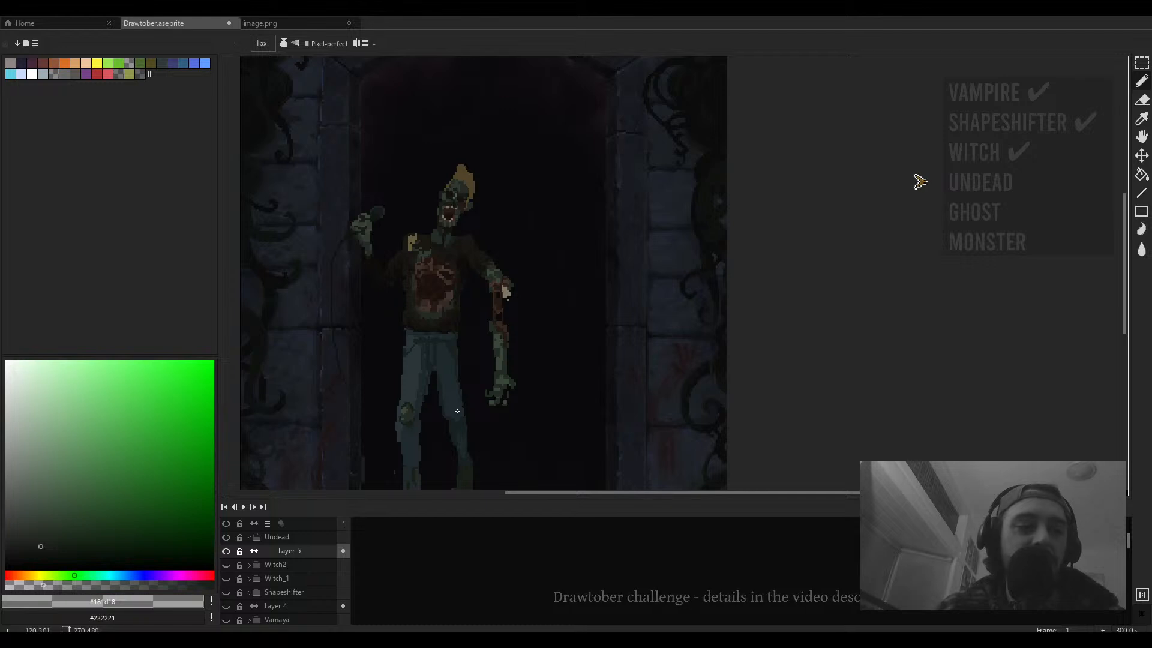
pyautogui.scroll(-1, 456, 411)
pyautogui.moveTo(455, 411); pyautogui.dragTo(583, 321)
pyautogui.scroll(2, 558, 303)
pyautogui.moveTo(627, 286); pyautogui.dragTo(579, 343)
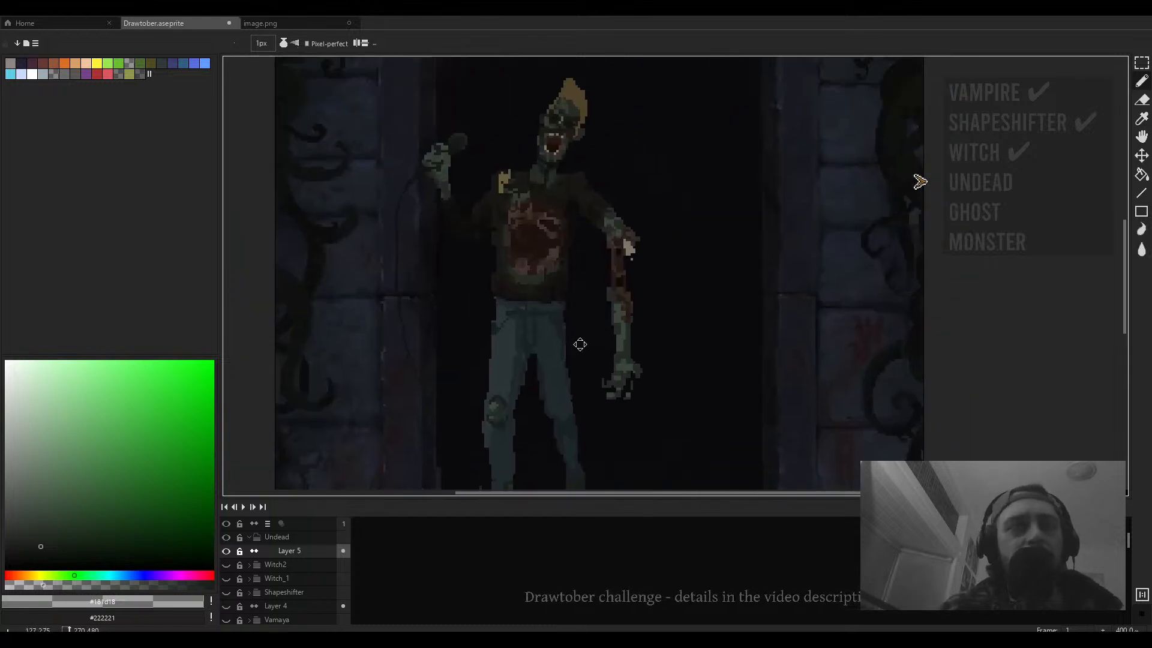
pyautogui.scroll(2, 526, 343)
pyautogui.scroll(3, 526, 343)
pyautogui.press('i')
pyautogui.keyDown('alt'); pyautogui.click(511, 326); pyautogui.keyUp('alt')
pyautogui.moveTo(511, 326); pyautogui.dragTo(560, 319)
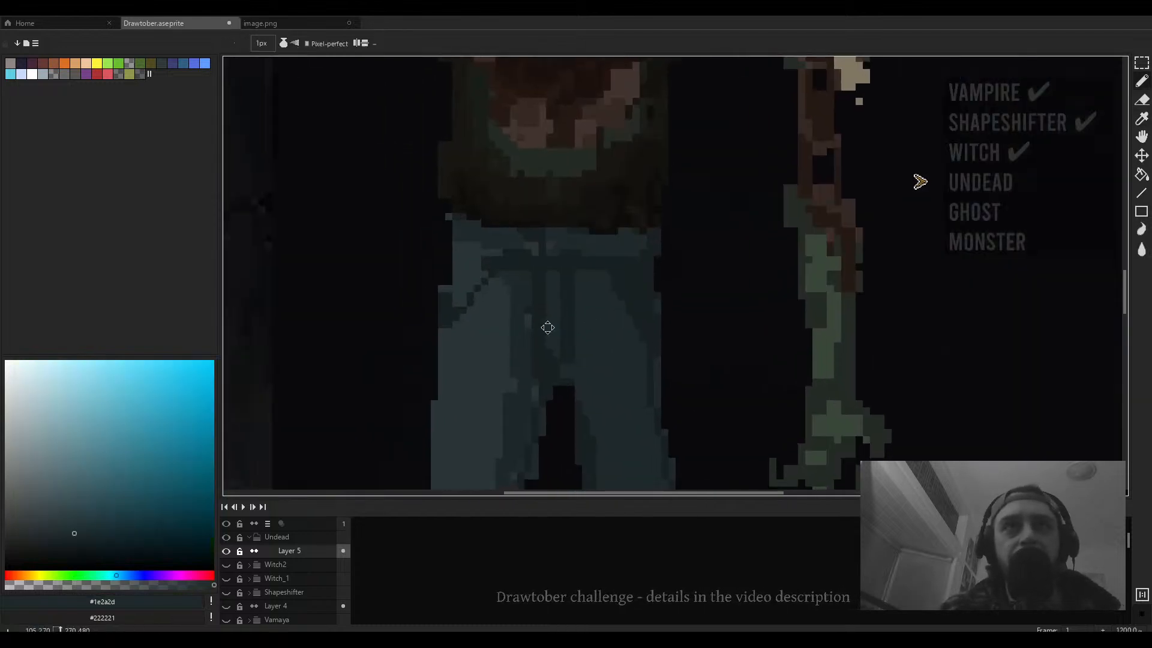
pyautogui.moveTo(502, 294)
pyautogui.mouseDown()
pyautogui.moveTo(486, 346)
pyautogui.moveTo(523, 256)
pyautogui.moveTo(495, 333)
pyautogui.mouseUp()
pyautogui.moveTo(518, 267)
pyautogui.mouseDown()
pyautogui.moveTo(501, 297)
pyautogui.moveTo(501, 354)
pyautogui.mouseUp()
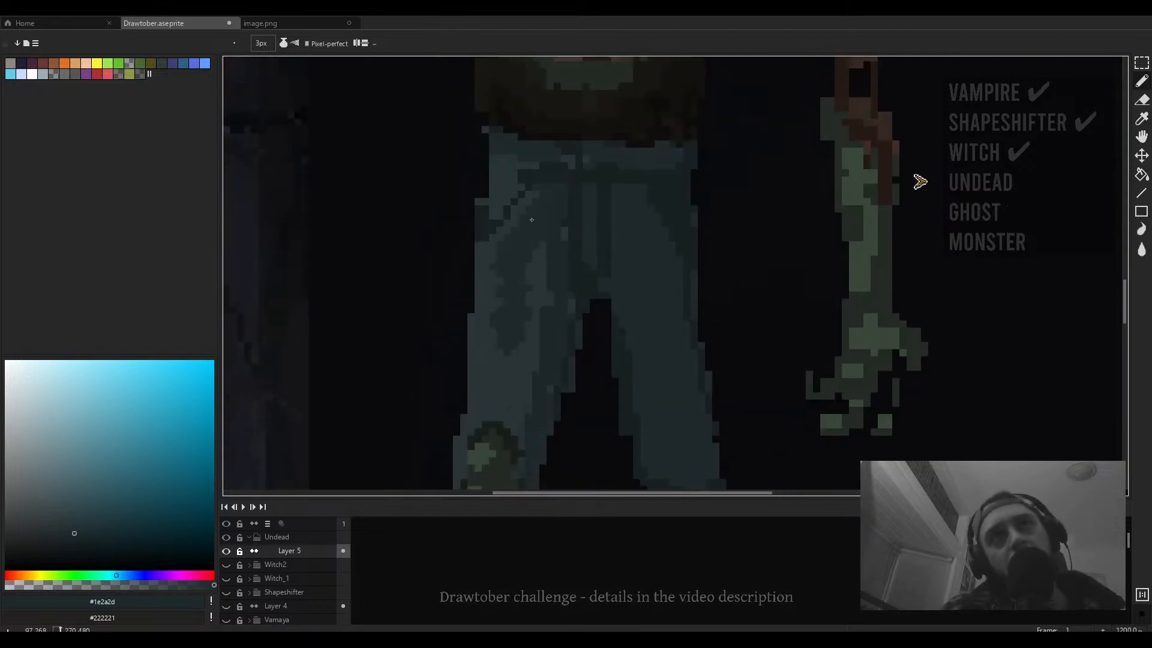
pyautogui.moveTo(512, 260); pyautogui.dragTo(501, 397)
pyautogui.moveTo(524, 300); pyautogui.dragTo(523, 359)
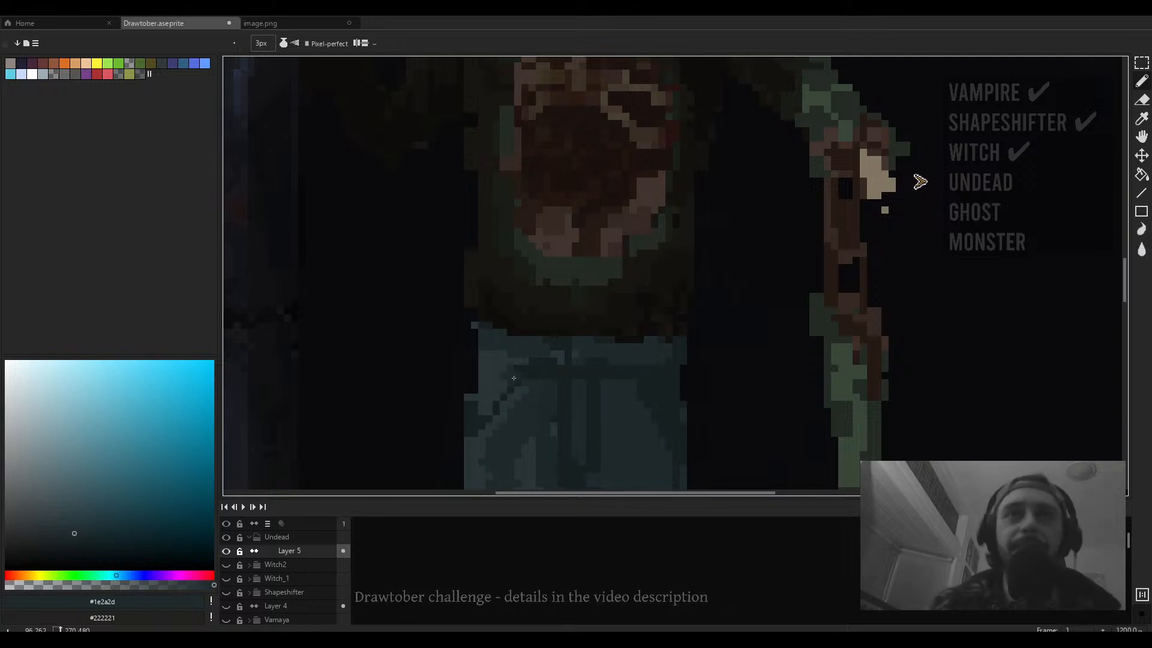
pyautogui.moveTo(489, 336); pyautogui.dragTo(484, 371)
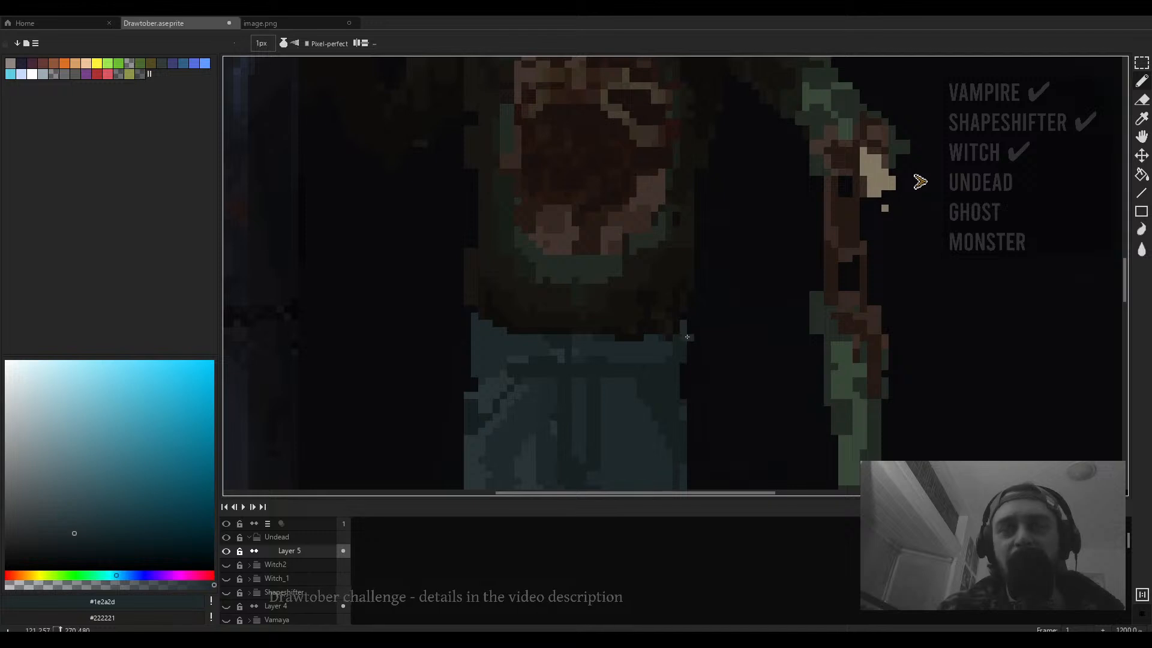
# - Mix a near-black purple colour and paint a dark belt band across the jeans' waistband with the 4 px pencil, undoing one stroke
pyautogui.keyDown('alt'); pyautogui.click(668, 342); pyautogui.keyUp('alt')
pyautogui.scroll(-5, 654, 335)
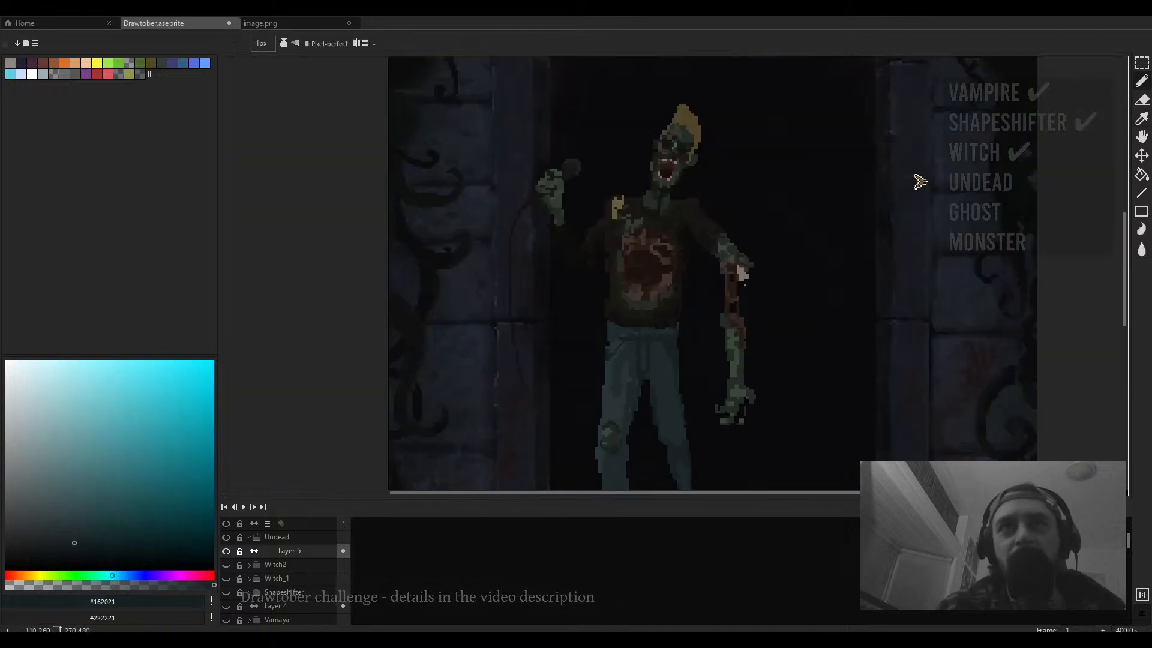
pyautogui.scroll(3, 655, 334)
pyautogui.click(51, 550)
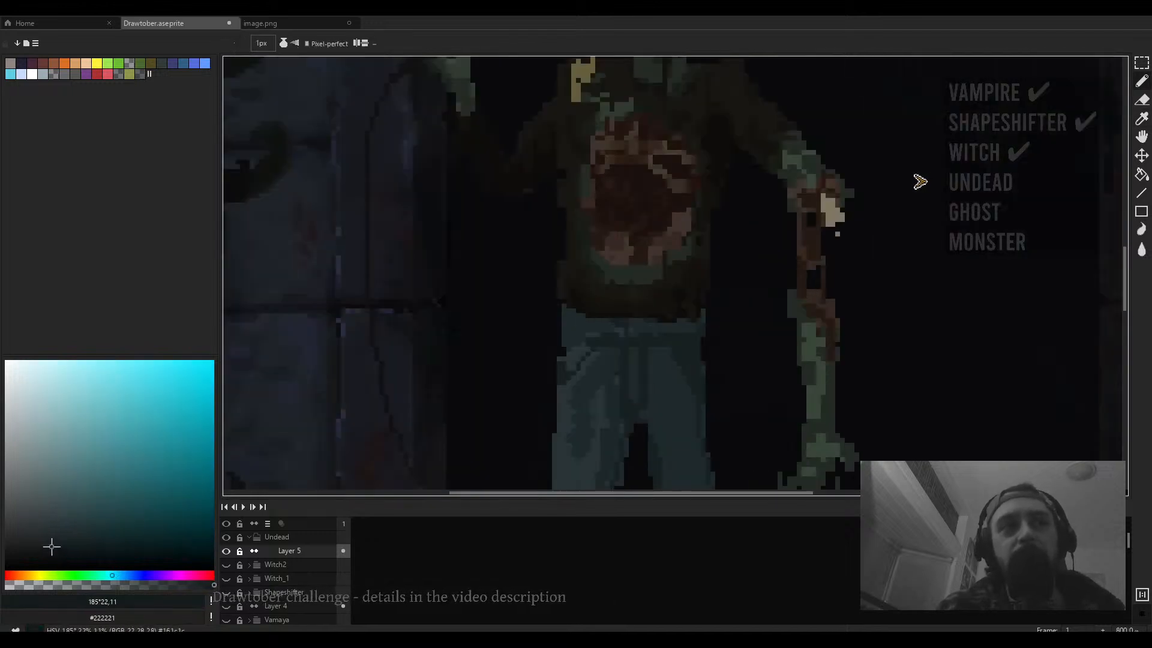
pyautogui.moveTo(27, 576)
pyautogui.mouseDown()
pyautogui.moveTo(14, 575)
pyautogui.moveTo(42, 553)
pyautogui.mouseUp()
pyautogui.scroll(3, 599, 314)
pyautogui.click(47, 552)
pyautogui.scroll(3, 610, 291)
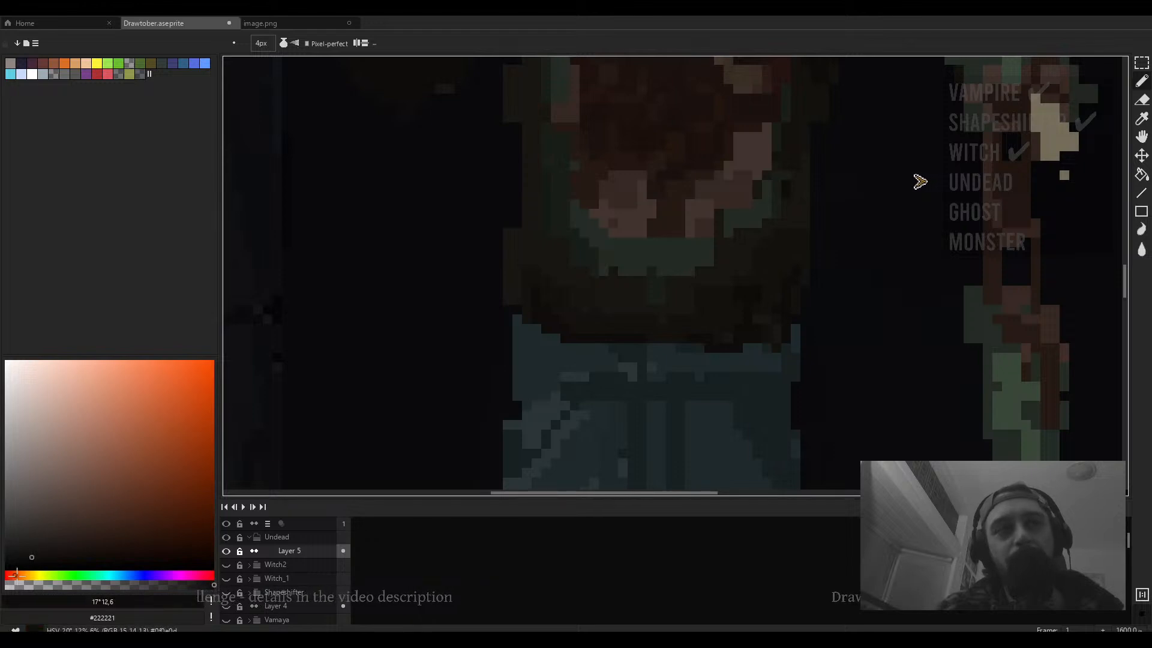
pyautogui.moveTo(17, 573); pyautogui.dragTo(160, 573)
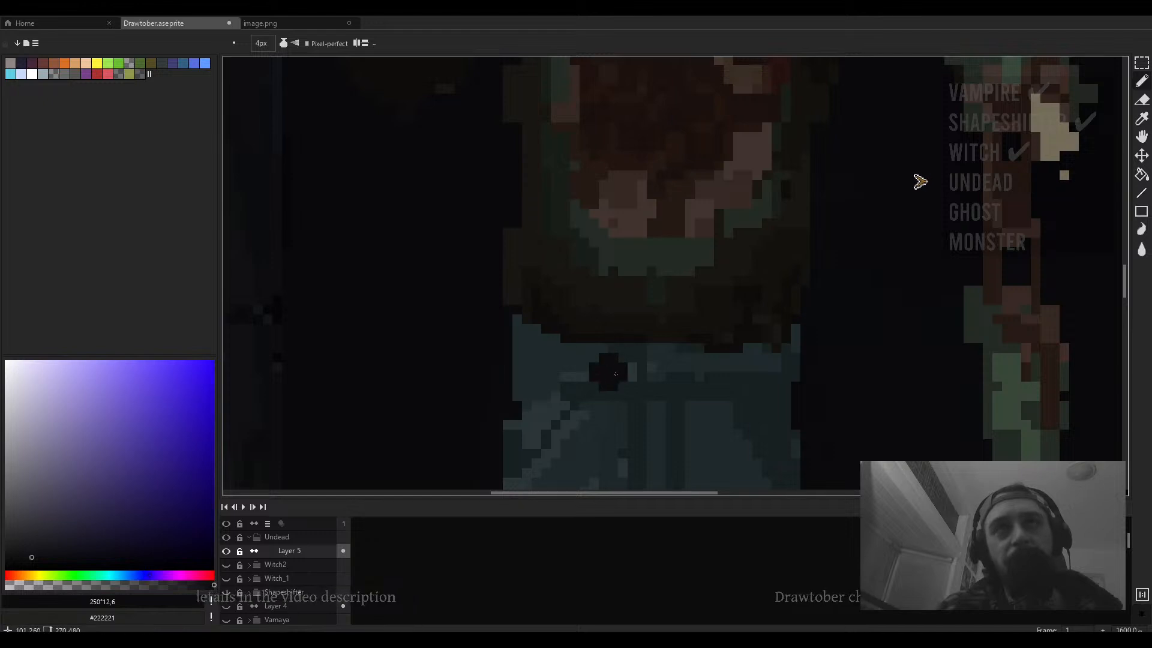
pyautogui.press('-')
pyautogui.press('+')
pyautogui.moveTo(617, 367)
pyautogui.mouseDown()
pyautogui.moveTo(561, 368)
pyautogui.moveTo(537, 354)
pyautogui.mouseUp()
pyautogui.scroll(-3, 663, 263)
pyautogui.scroll(4, 658, 307)
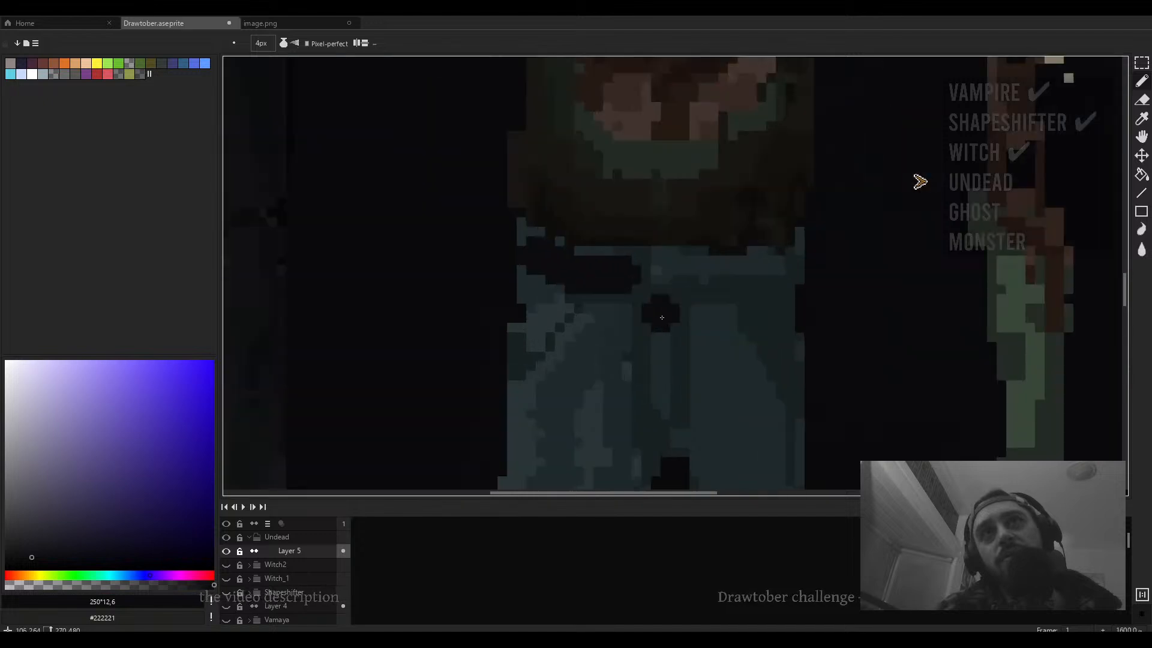
pyautogui.moveTo(687, 299)
pyautogui.mouseDown()
pyautogui.moveTo(598, 322)
pyautogui.moveTo(640, 300)
pyautogui.moveTo(700, 302)
pyautogui.mouseUp()
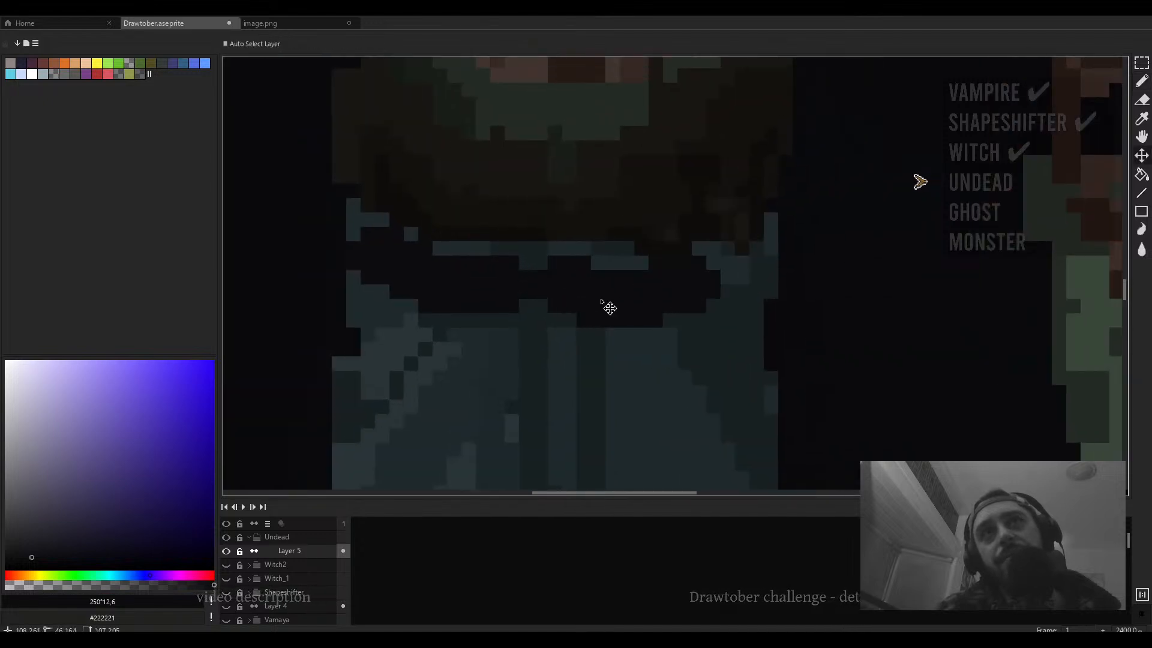
pyautogui.hotkey('ctrl', 'z')
pyautogui.moveTo(584, 293)
pyautogui.mouseDown()
pyautogui.moveTo(731, 289)
pyautogui.moveTo(759, 271)
pyautogui.mouseUp()
# - Pick dark #162021 and draw two short vertical belt loops over the belt with the 2 px pencil
pyautogui.scroll(-3, 758, 271)
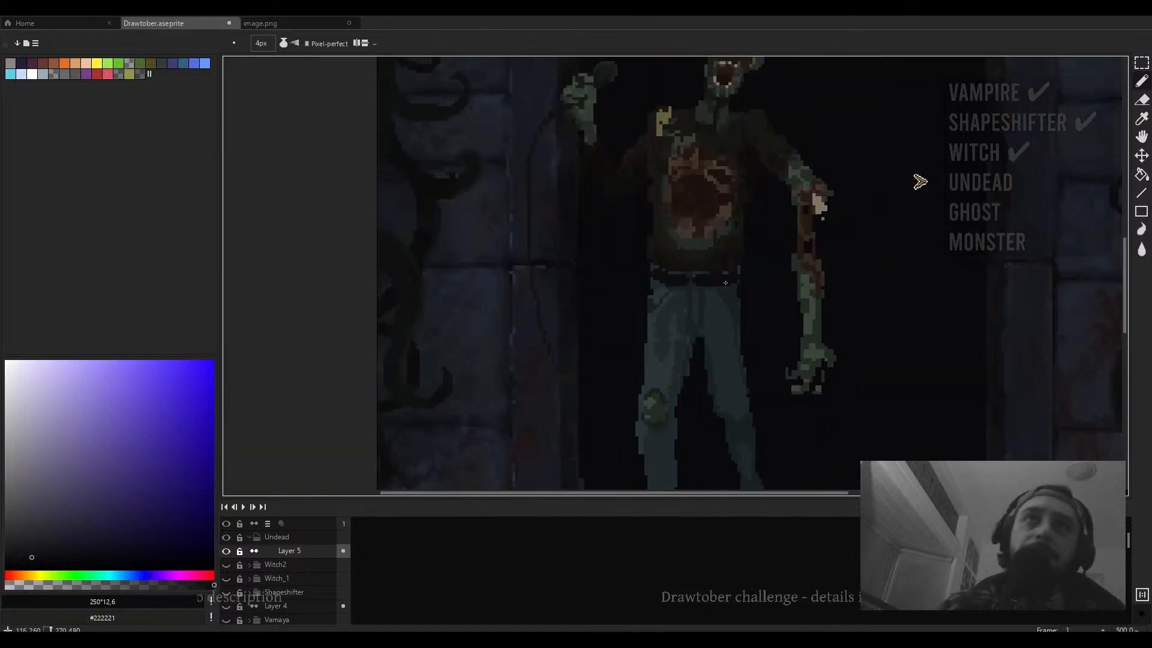
pyautogui.scroll(3, 610, 282)
pyautogui.scroll(-4, 612, 264)
pyautogui.scroll(3, 679, 343)
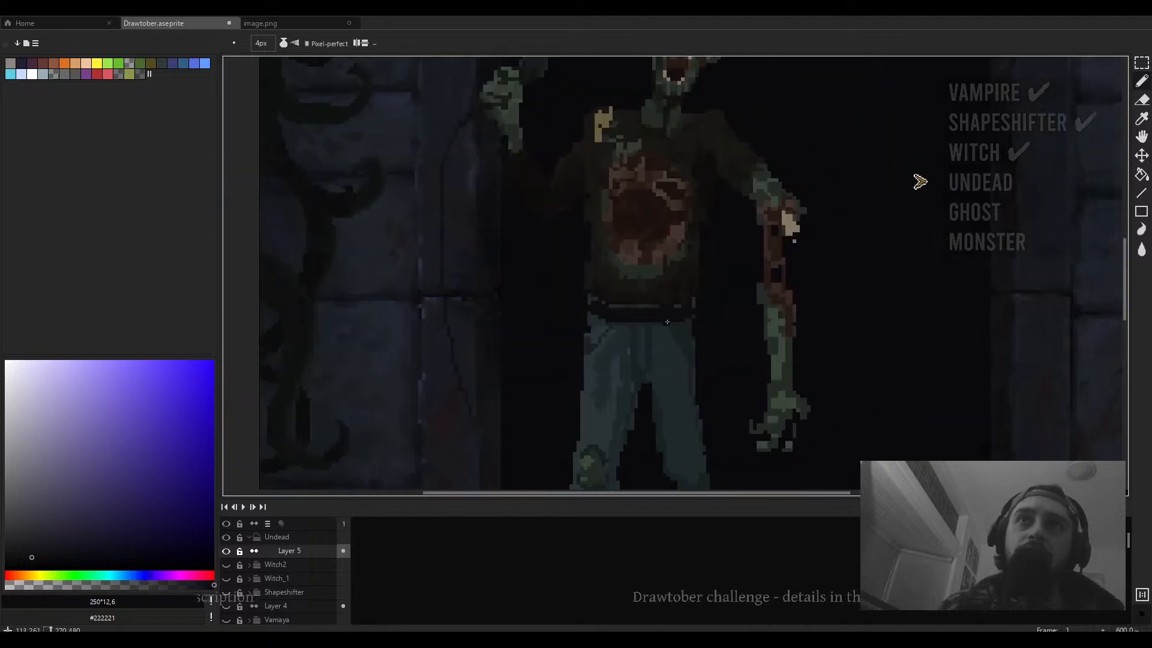
pyautogui.scroll(3, 650, 339)
pyautogui.keyDown('alt'); pyautogui.click(694, 318); pyautogui.keyUp('alt')
pyautogui.press('-')
pyautogui.press('-')
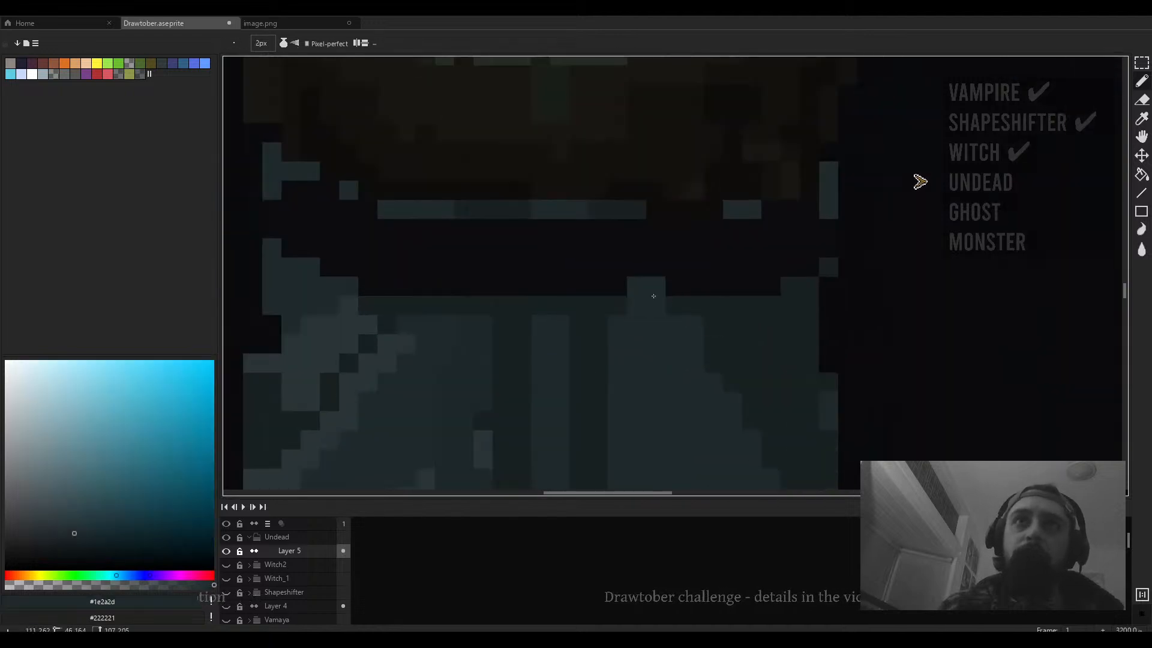
pyautogui.keyDown('alt'); pyautogui.click(654, 300); pyautogui.keyUp('alt')
pyautogui.moveTo(676, 249); pyautogui.dragTo(676, 286)
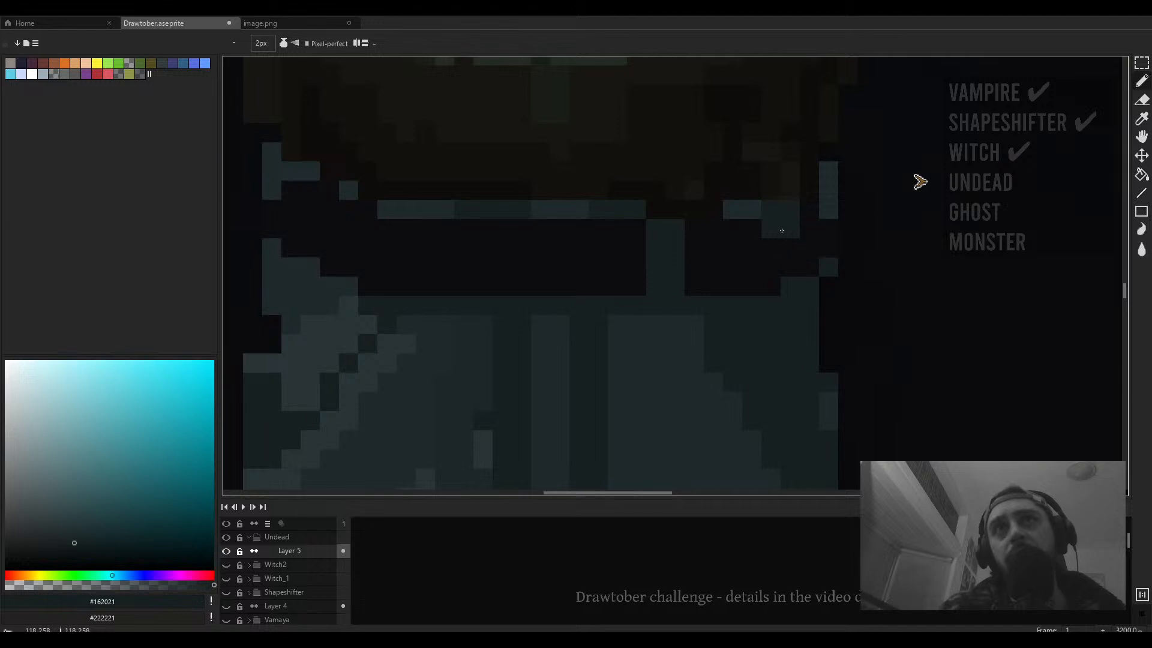
pyautogui.moveTo(782, 231); pyautogui.dragTo(783, 267)
# - Set the colour to 185°, 24, 20 and draw the belt buckle outline with the 1 px pencil
pyautogui.scroll(-1, 792, 316)
pyautogui.scroll(-3, 792, 317)
pyautogui.scroll(3, 689, 334)
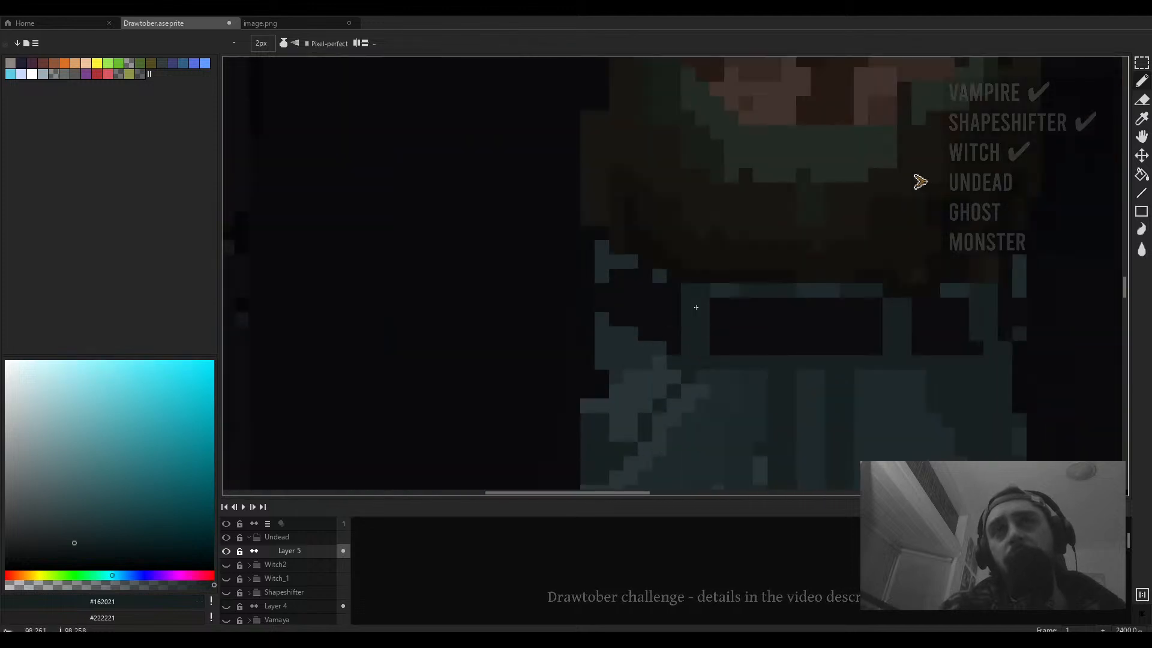
pyautogui.scroll(-3, 638, 286)
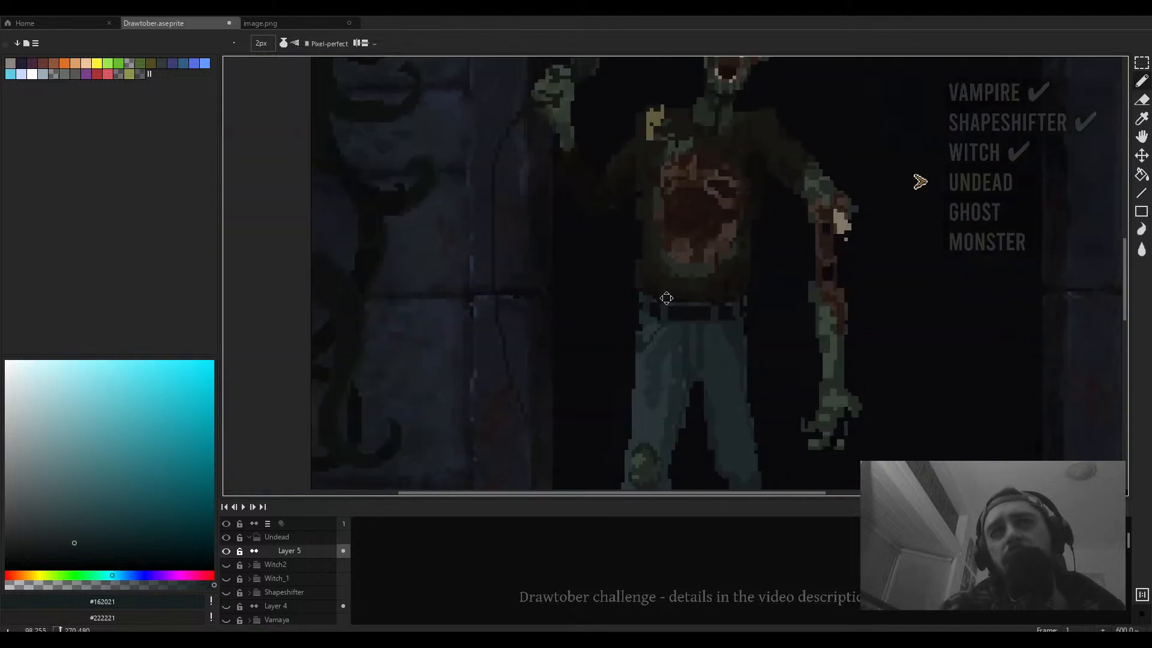
pyautogui.scroll(3, 684, 313)
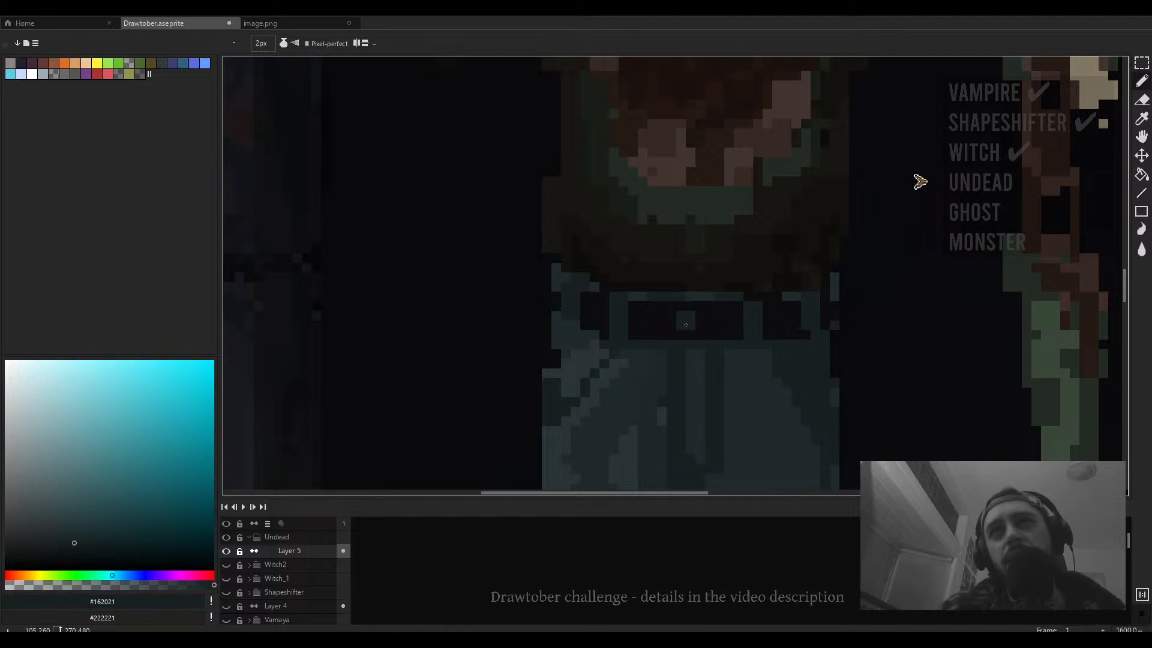
pyautogui.click(55, 526)
pyautogui.press('-')
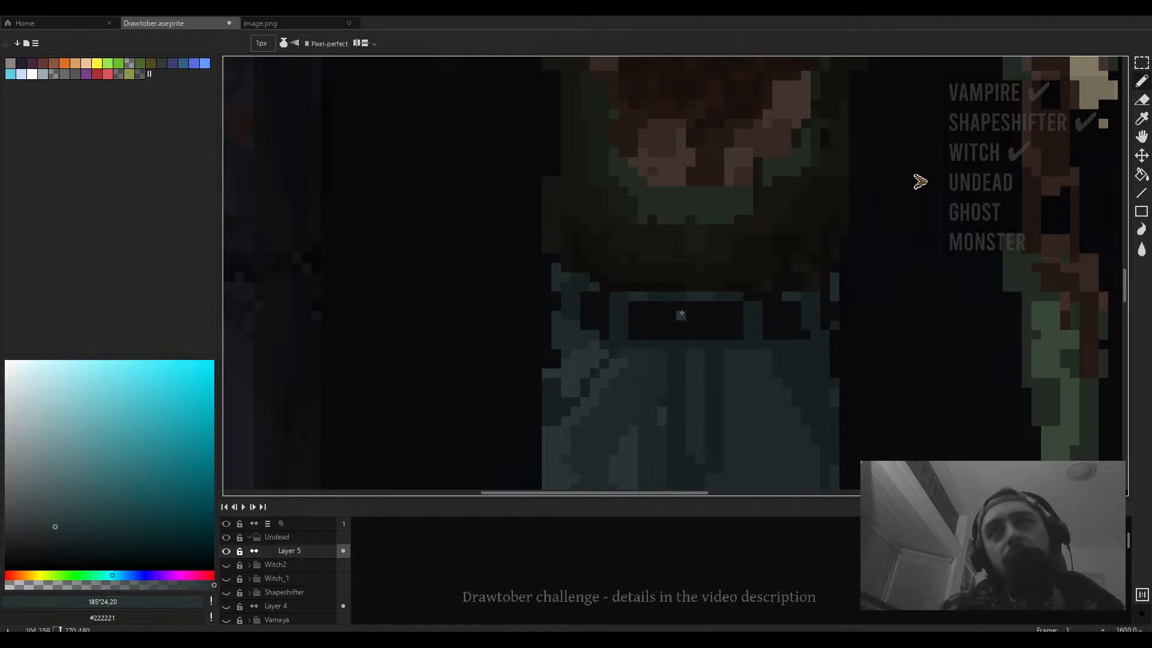
pyautogui.moveTo(671, 303); pyautogui.dragTo(672, 334)
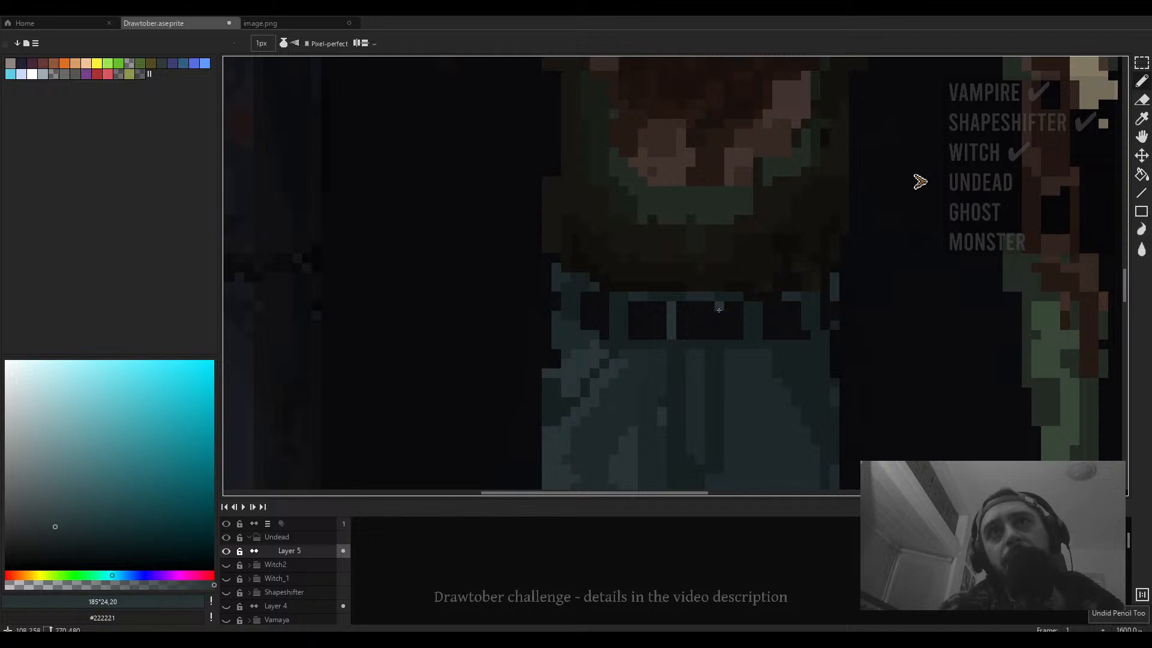
pyautogui.moveTo(720, 306); pyautogui.dragTo(719, 338)
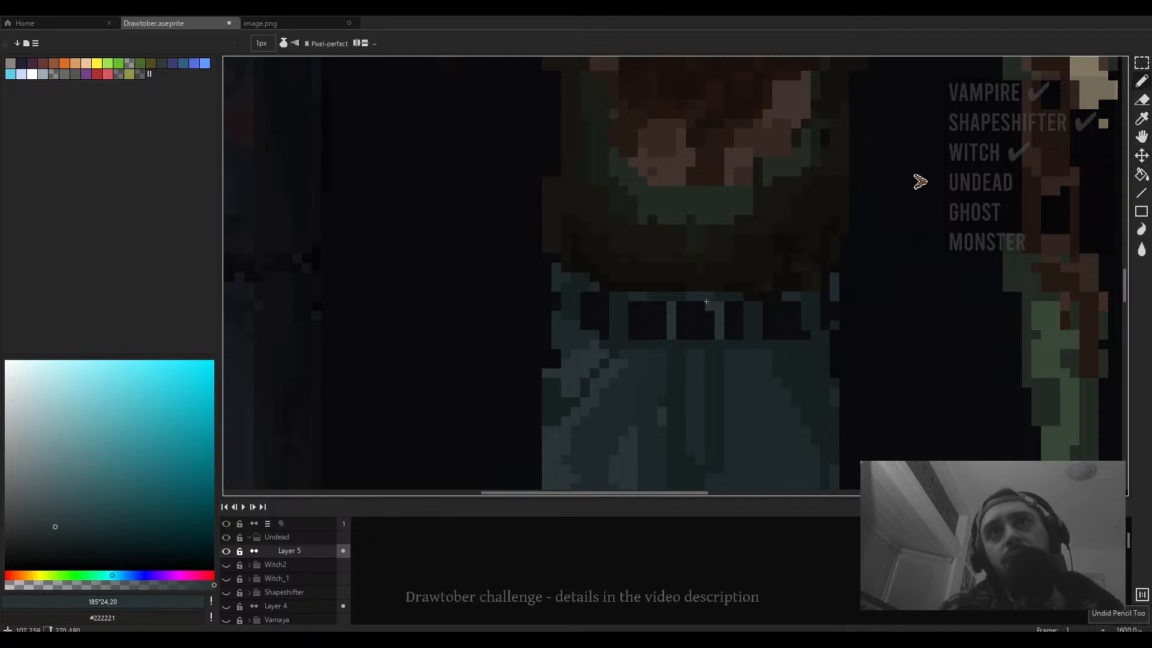
pyautogui.moveTo(674, 305); pyautogui.dragTo(714, 304)
pyautogui.moveTo(706, 344)
pyautogui.mouseDown()
pyautogui.moveTo(681, 344)
pyautogui.moveTo(690, 326)
pyautogui.mouseUp()
# - Pick #1e2a2d and draw a vertical fly seam down the jeans' front below the buckle
pyautogui.scroll(-4, 753, 343)
pyautogui.scroll(-3, 753, 349)
pyautogui.moveTo(752, 348); pyautogui.dragTo(618, 322)
pyautogui.scroll(5, 618, 323)
pyautogui.keyDown('alt'); pyautogui.click(618, 323); pyautogui.keyUp('alt')
pyautogui.scroll(3, 617, 324)
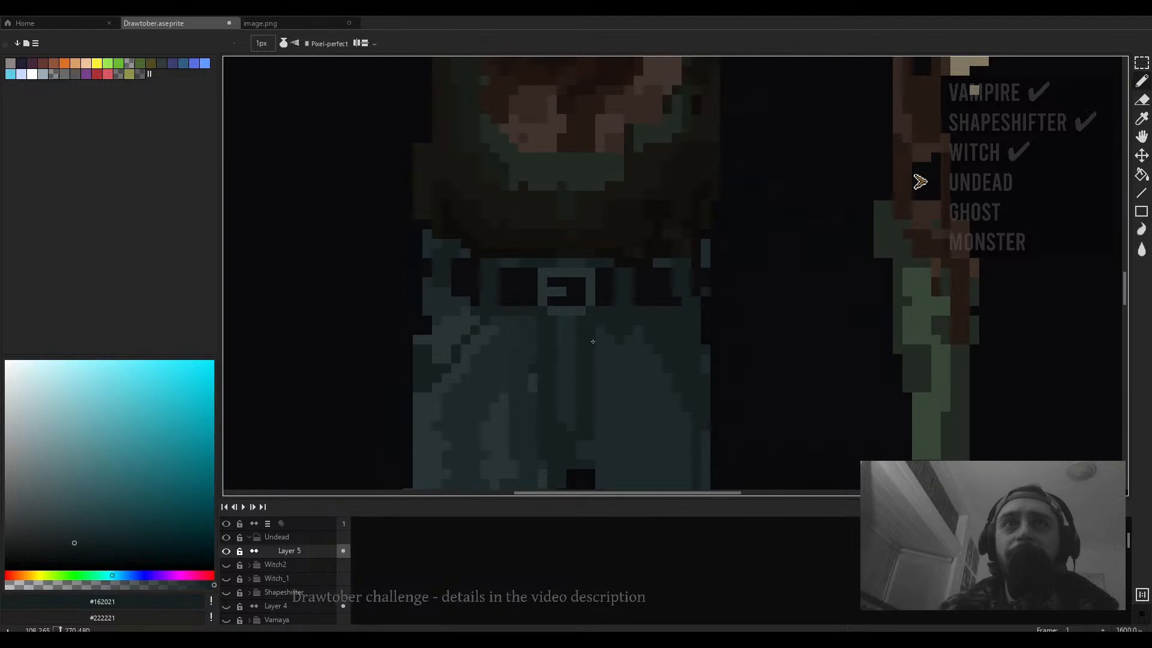
pyautogui.scroll(2, 592, 341)
pyautogui.keyDown('alt'); pyautogui.click(565, 328); pyautogui.keyUp('alt')
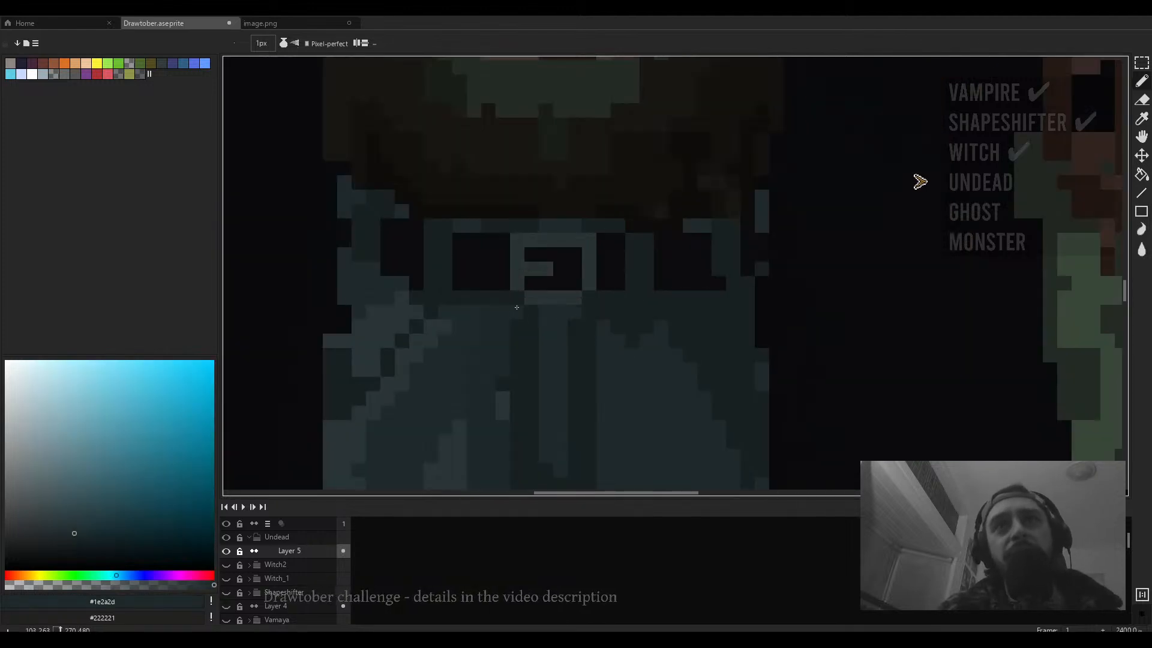
pyautogui.moveTo(530, 317); pyautogui.dragTo(531, 431)
# - Examine the undead figure's jeans and legs up close
pyautogui.scroll(-5, 532, 420)
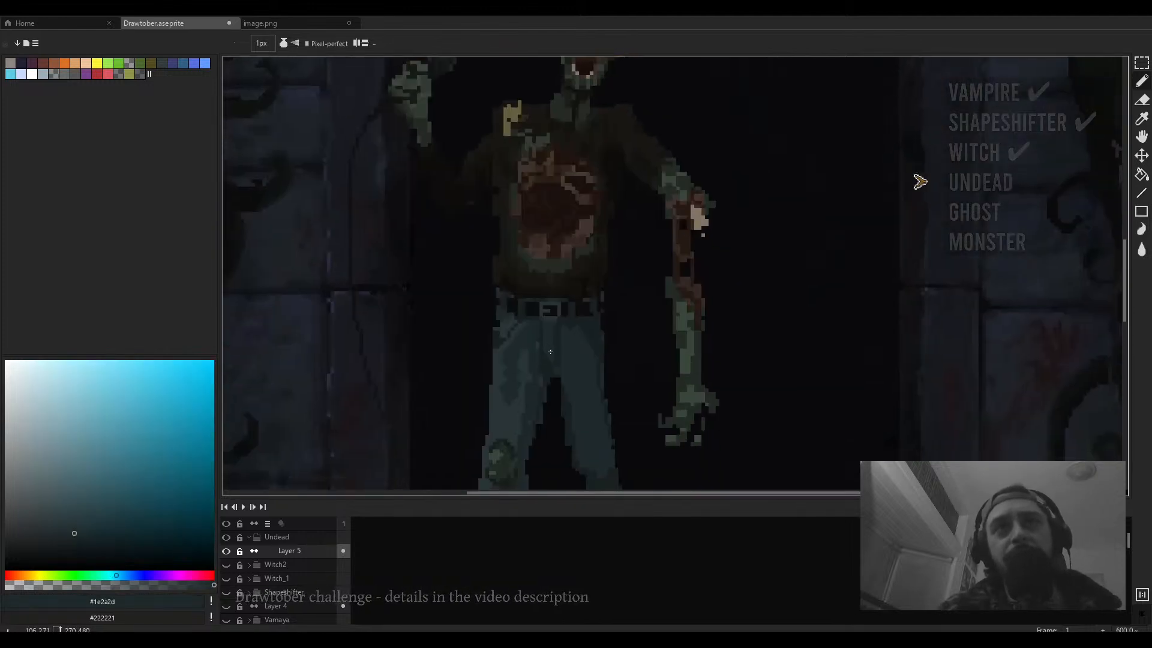
pyautogui.scroll(3, 538, 346)
pyautogui.keyDown('alt'); pyautogui.click(563, 371); pyautogui.keyUp('alt')
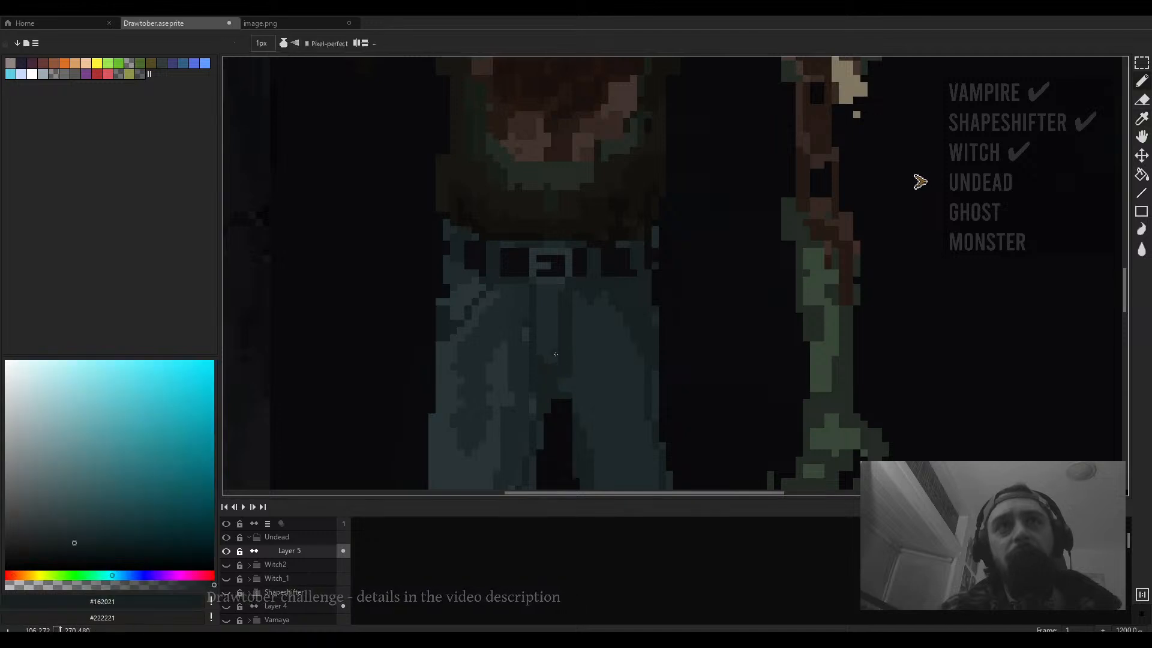
pyautogui.scroll(-4, 570, 372)
pyautogui.scroll(1, 594, 329)
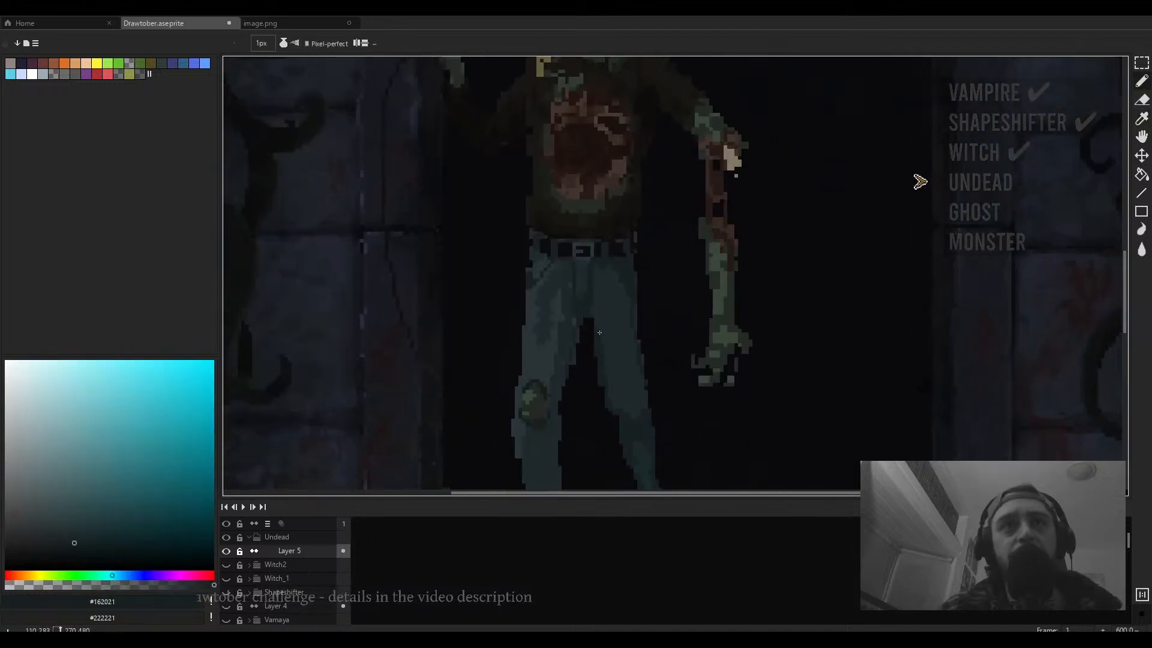
pyautogui.press('e')
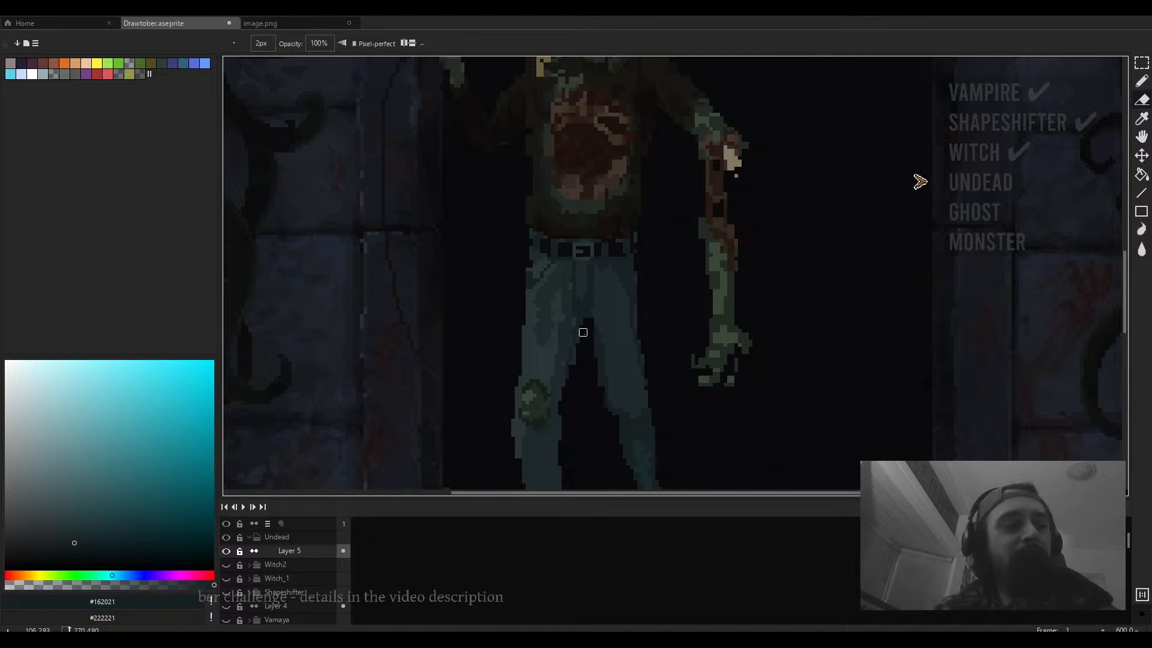
pyautogui.scroll(4, 582, 332)
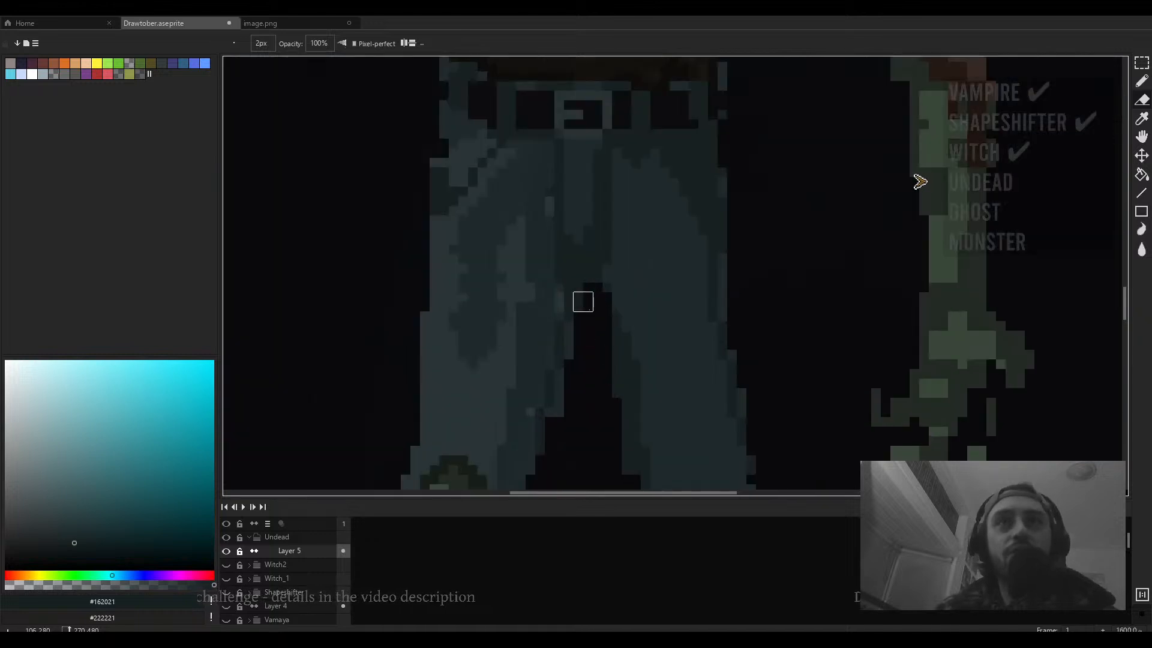
pyautogui.scroll(-5, 602, 292)
pyautogui.scroll(-1, 639, 325)
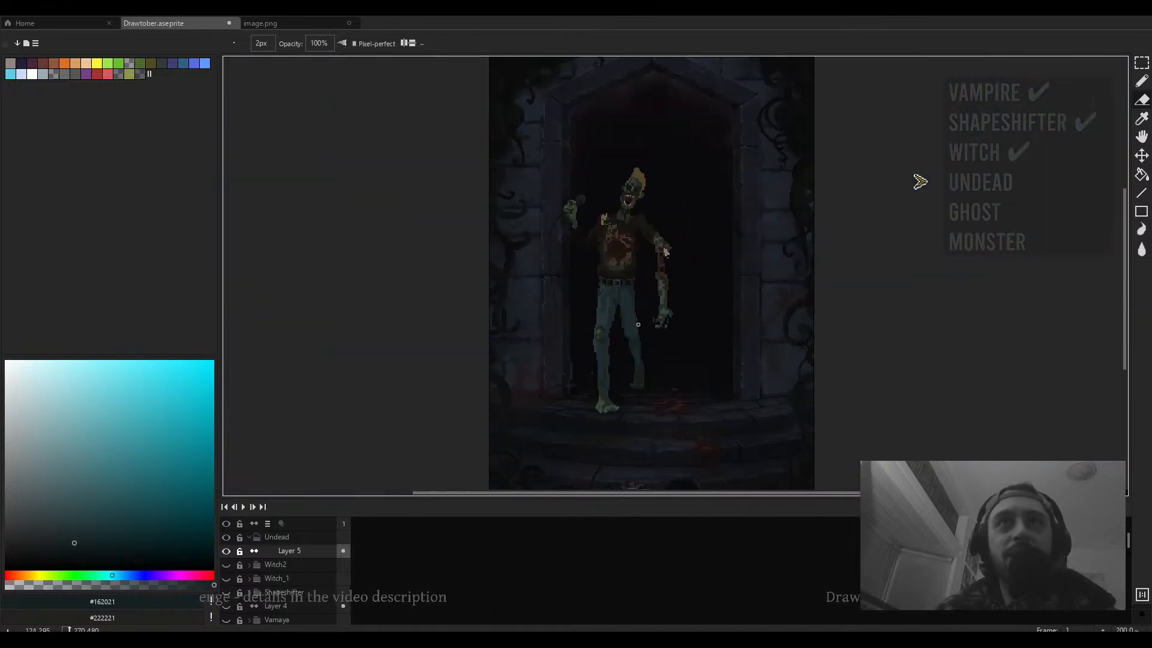
pyautogui.press('b')
pyautogui.scroll(4, 637, 324)
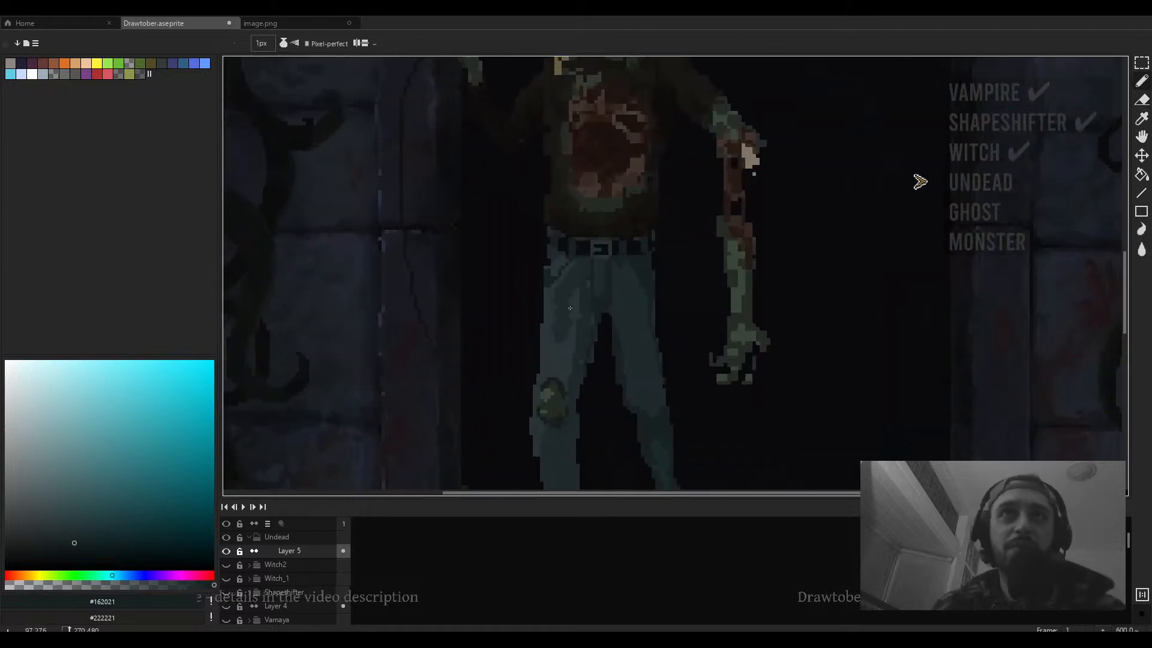
# - Pick #283437 and paint a 3 px highlight stroke along the front leg of the jeans
pyautogui.keyDown('alt'); pyautogui.click(561, 354); pyautogui.keyUp('alt')
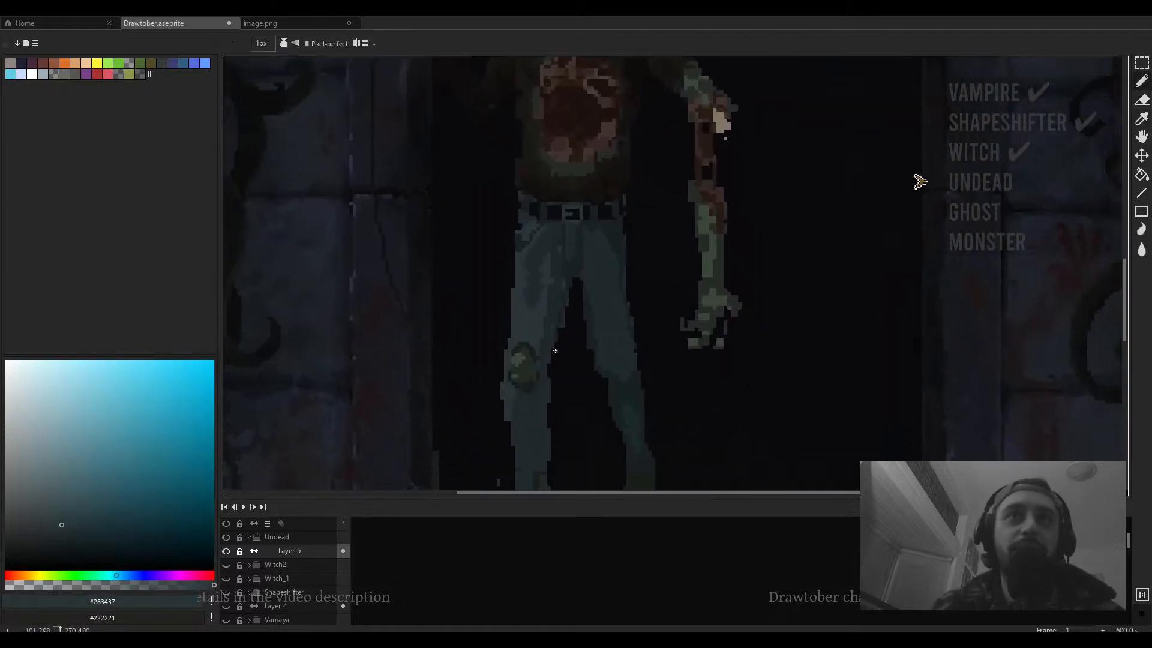
pyautogui.scroll(3, 601, 329)
pyautogui.press('+')
pyautogui.press('+')
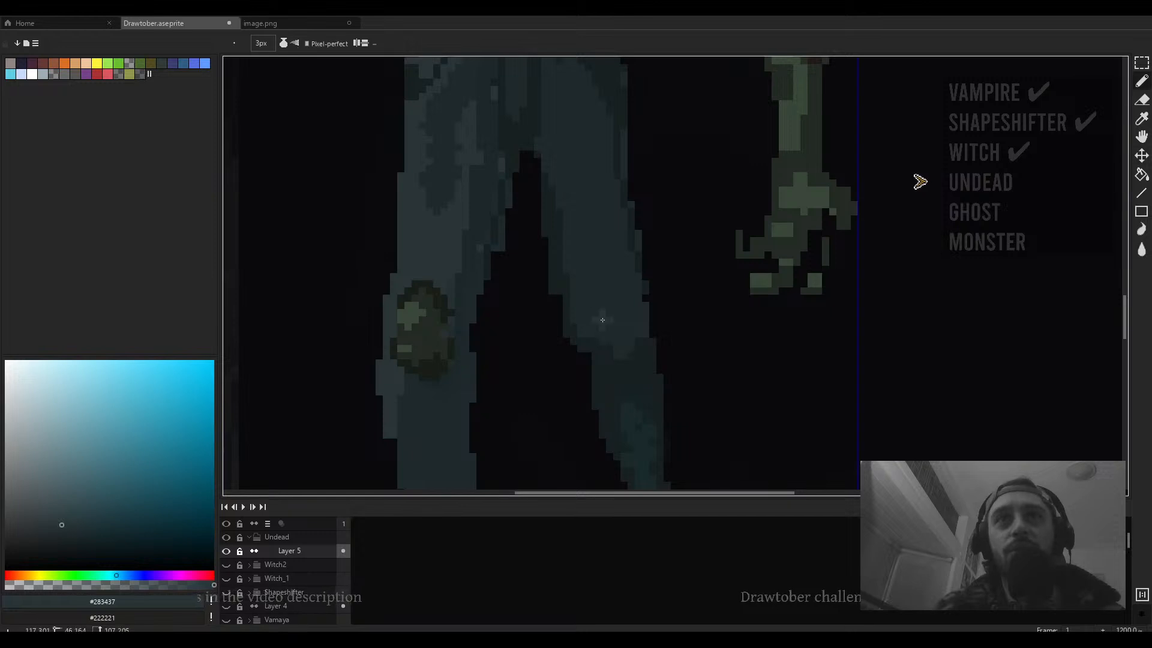
pyautogui.moveTo(605, 325)
pyautogui.mouseDown()
pyautogui.moveTo(596, 246)
pyautogui.moveTo(612, 252)
pyautogui.moveTo(610, 280)
pyautogui.moveTo(595, 237)
pyautogui.moveTo(628, 296)
pyautogui.moveTo(590, 326)
pyautogui.moveTo(568, 245)
pyautogui.mouseUp()
pyautogui.click(592, 235)
pyautogui.scroll(-5, 625, 287)
pyautogui.scroll(2, 590, 202)
# - Pick #1e2a2d and paint darker shading down the jeans' legs with the 4 px pencil
pyautogui.keyDown('alt'); pyautogui.click(593, 203); pyautogui.keyUp('alt')
pyautogui.scroll(3, 593, 206)
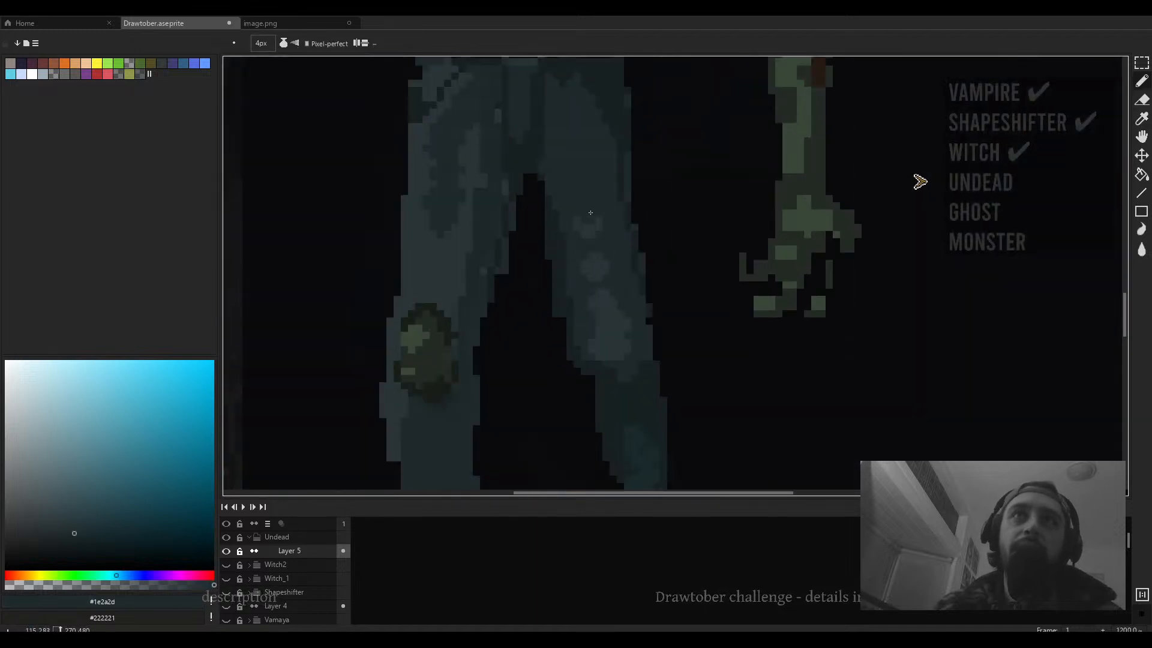
pyautogui.moveTo(603, 222); pyautogui.dragTo(618, 177)
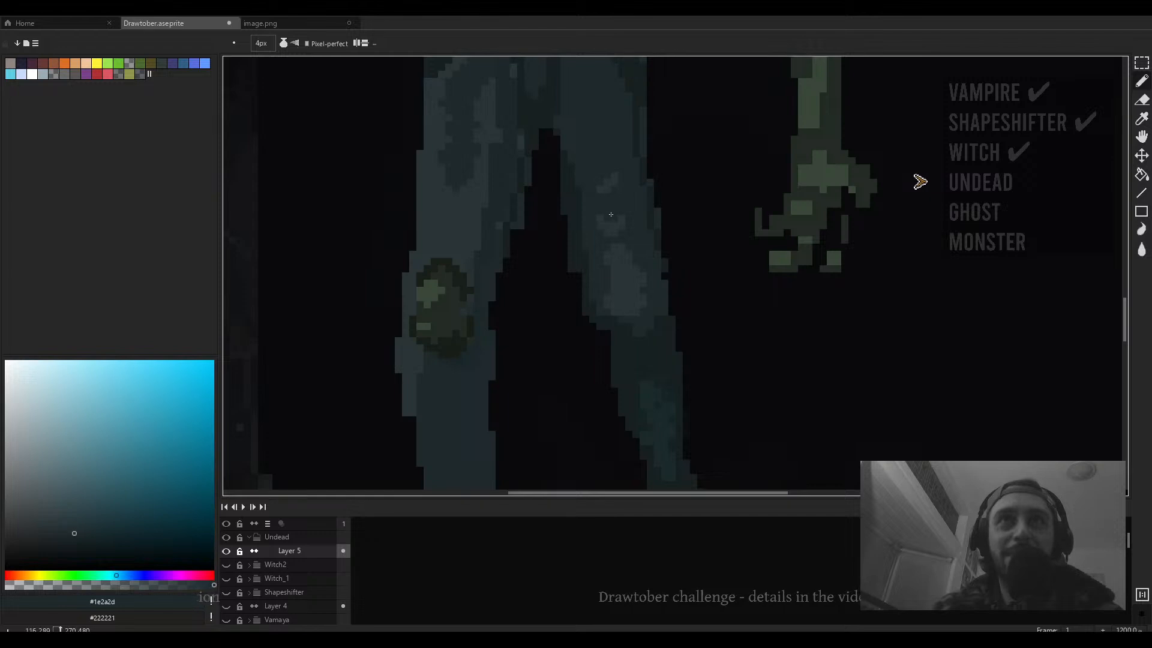
pyautogui.scroll(-1, 626, 239)
pyautogui.moveTo(626, 263); pyautogui.dragTo(634, 177)
pyautogui.moveTo(590, 266); pyautogui.dragTo(641, 198)
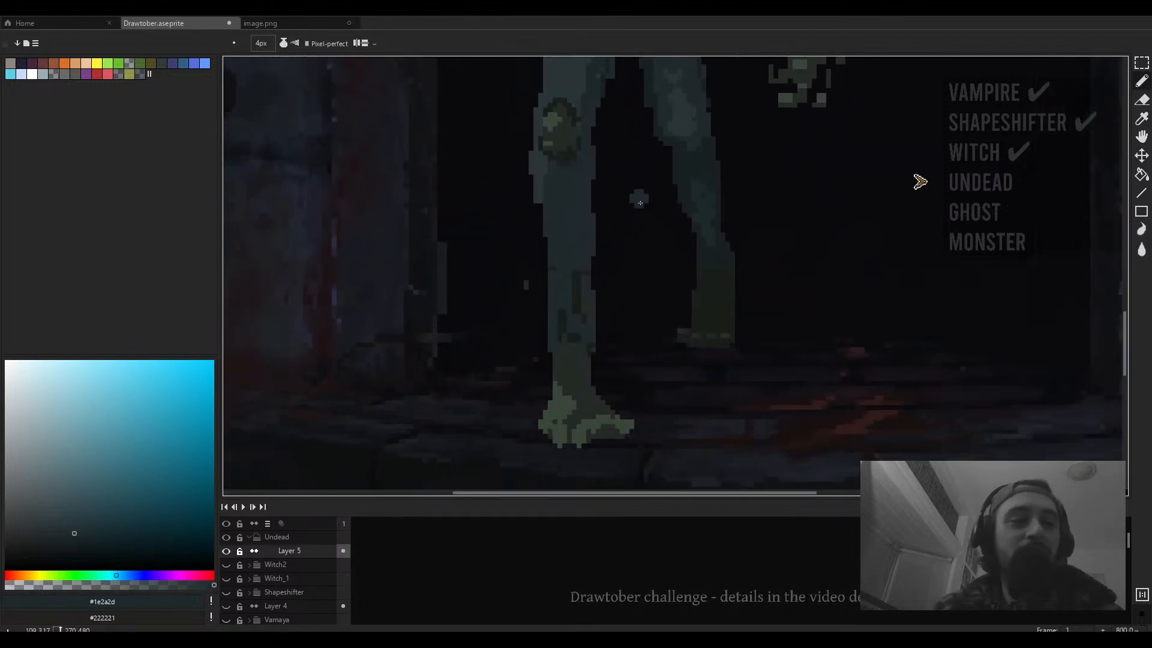
pyautogui.keyDown('alt'); pyautogui.click(699, 198); pyautogui.keyUp('alt')
pyautogui.moveTo(610, 247); pyautogui.dragTo(615, 312)
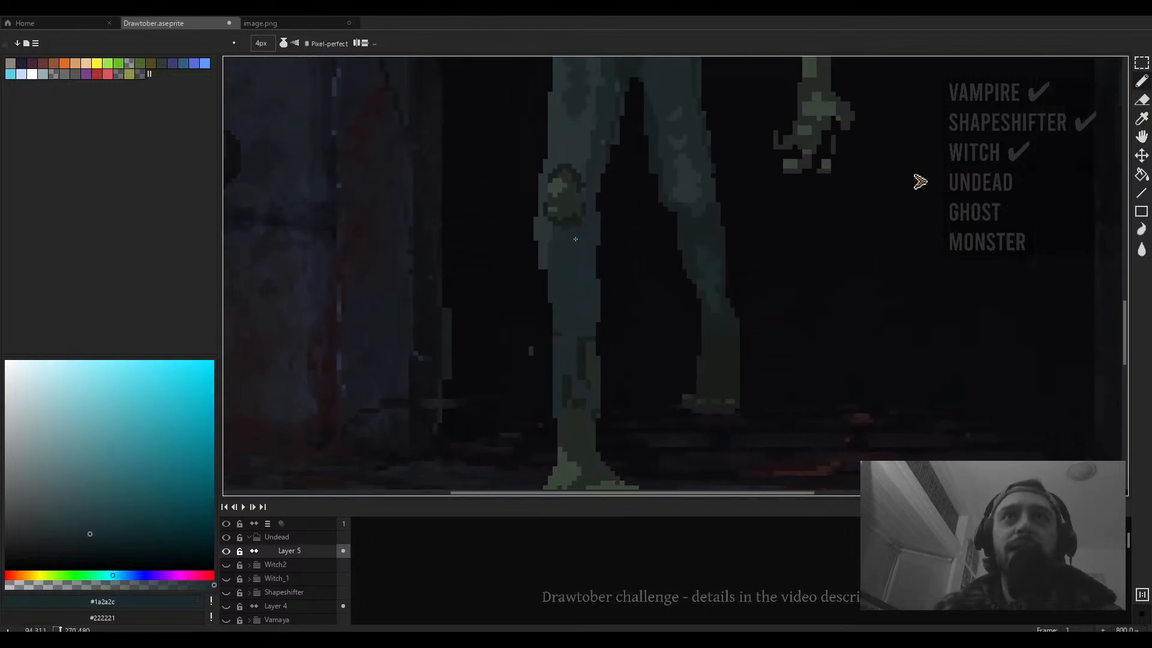
# - Pick #283437 and add a 2 px highlight down the front leg's shin
pyautogui.keyDown('alt'); pyautogui.click(685, 187); pyautogui.keyUp('alt')
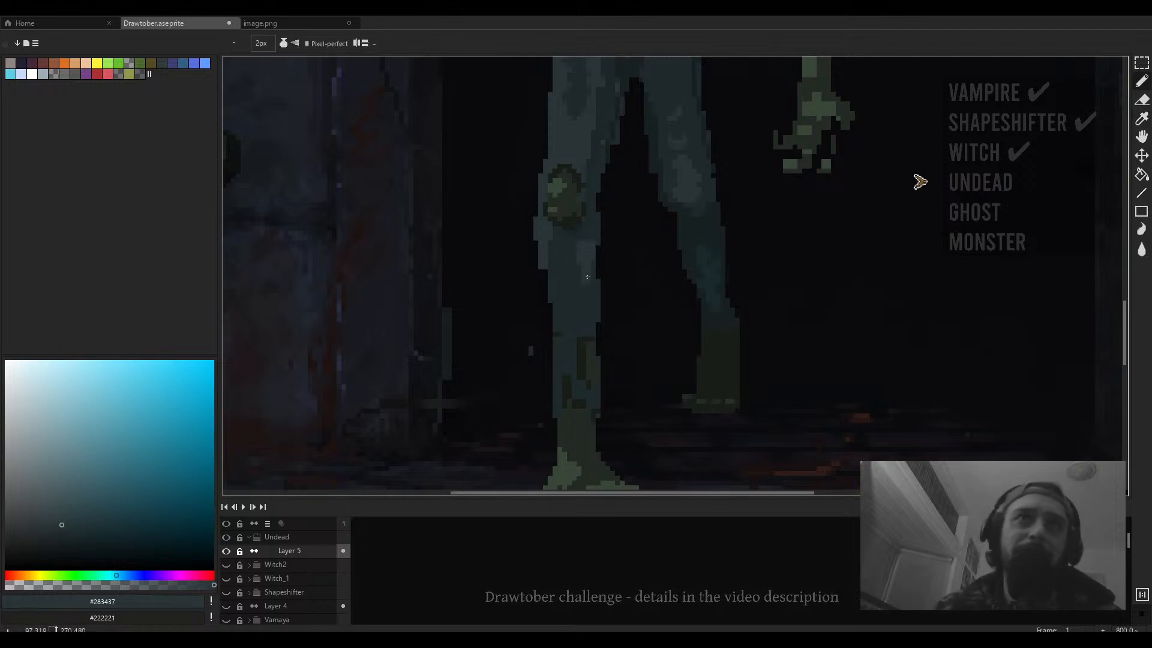
pyautogui.moveTo(587, 295); pyautogui.dragTo(586, 253)
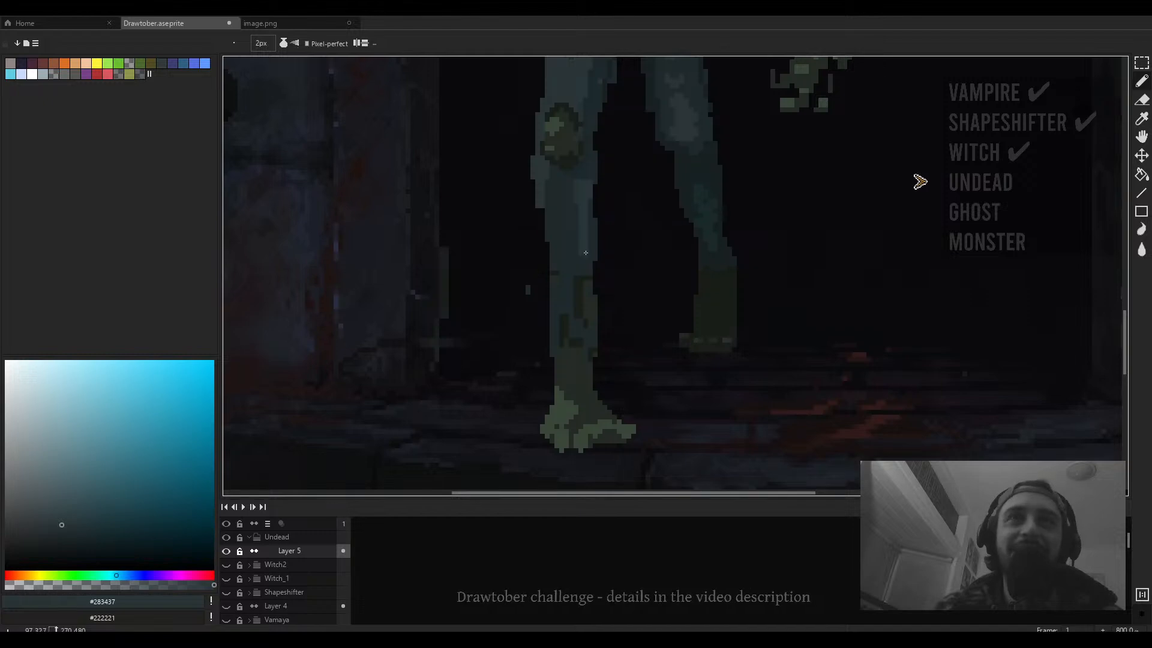
pyautogui.scroll(-3, 589, 262)
pyautogui.scroll(2, 585, 228)
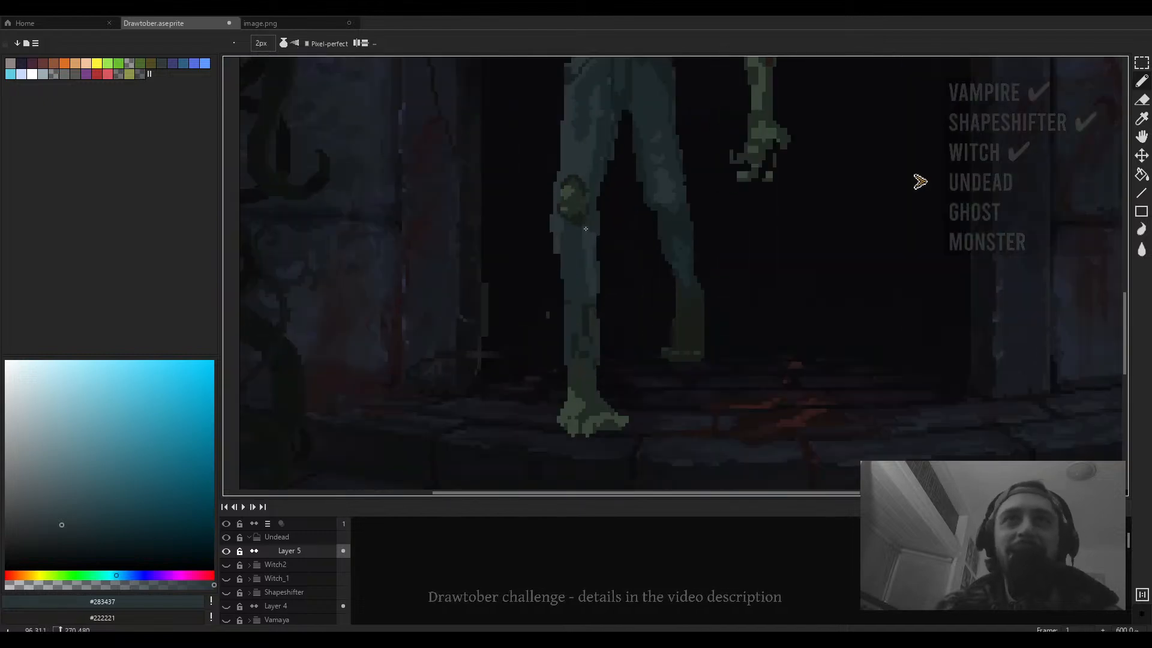
pyautogui.scroll(-3, 591, 231)
pyautogui.scroll(3, 594, 234)
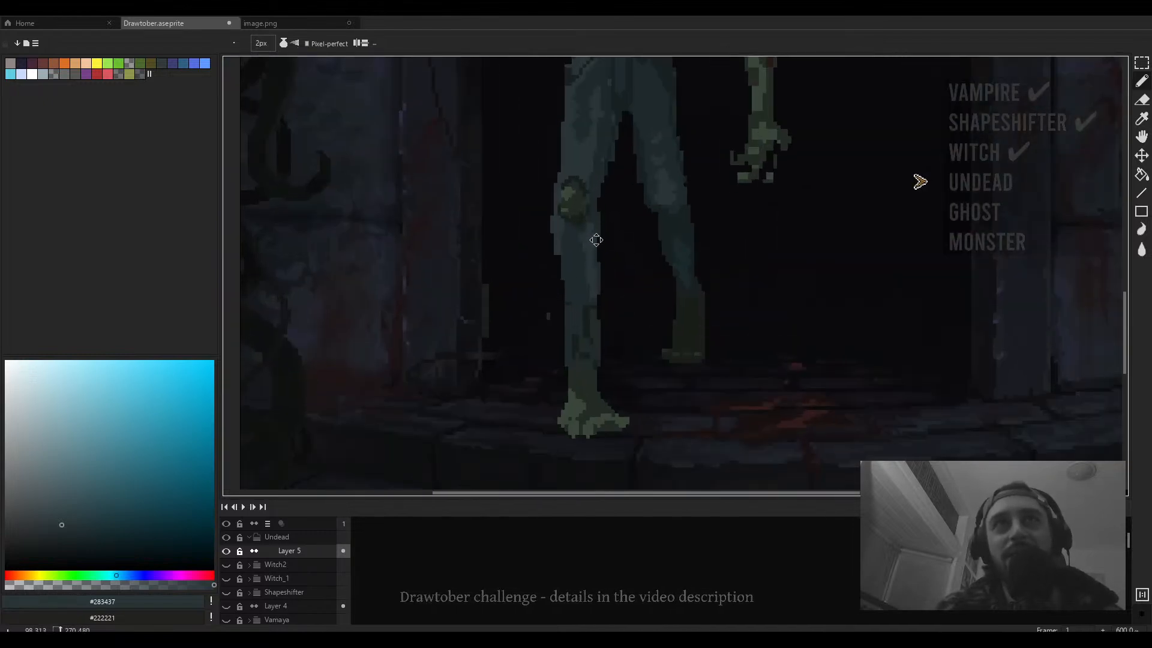
pyautogui.scroll(3, 596, 236)
pyautogui.press('-')
pyautogui.scroll(-3, 576, 276)
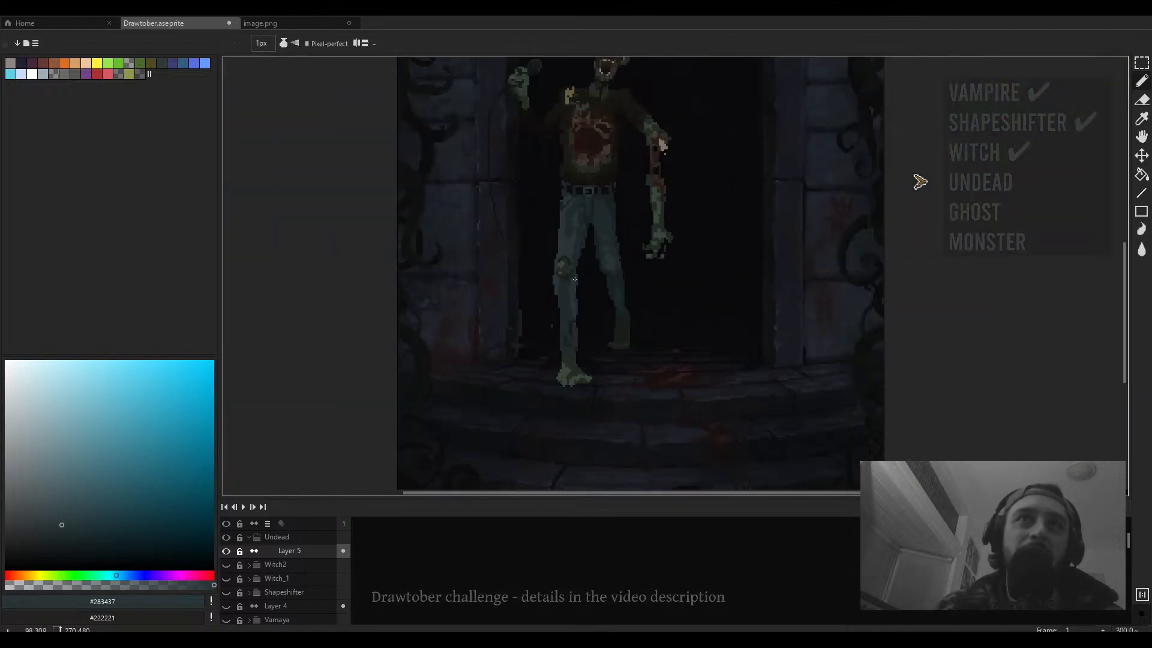
pyautogui.scroll(2, 573, 278)
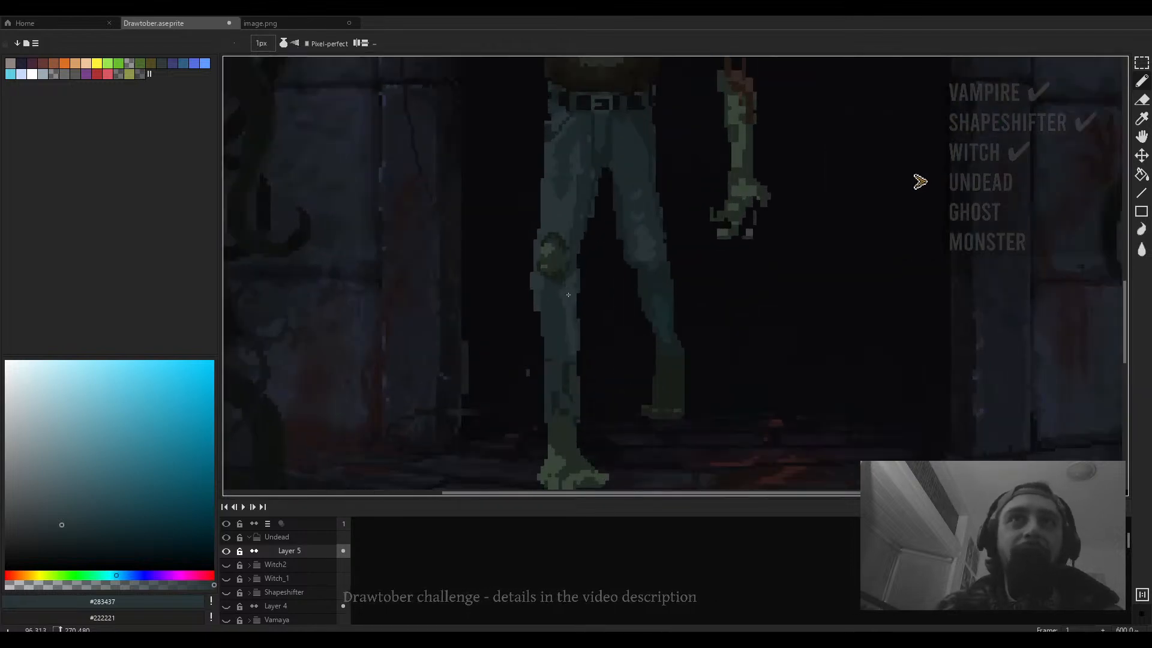
pyautogui.scroll(3, 570, 280)
# - Add a 1 px #283437 highlight beside the knee patch on the front leg
pyautogui.keyDown('alt'); pyautogui.click(574, 273); pyautogui.keyUp('alt')
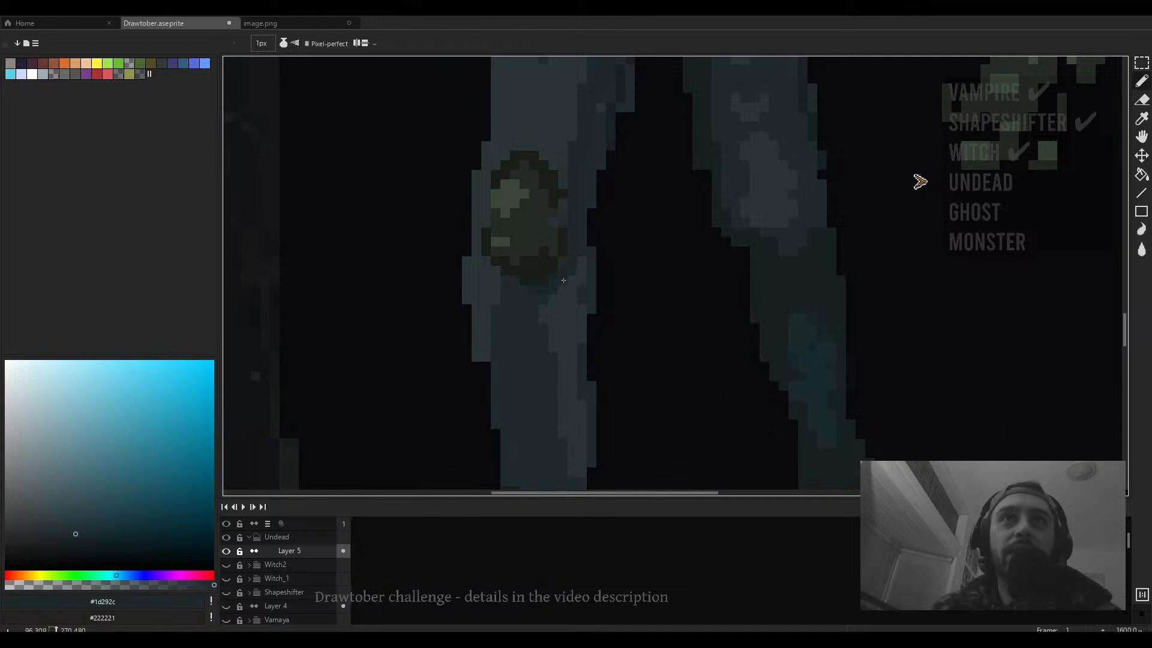
pyautogui.scroll(-4, 577, 288)
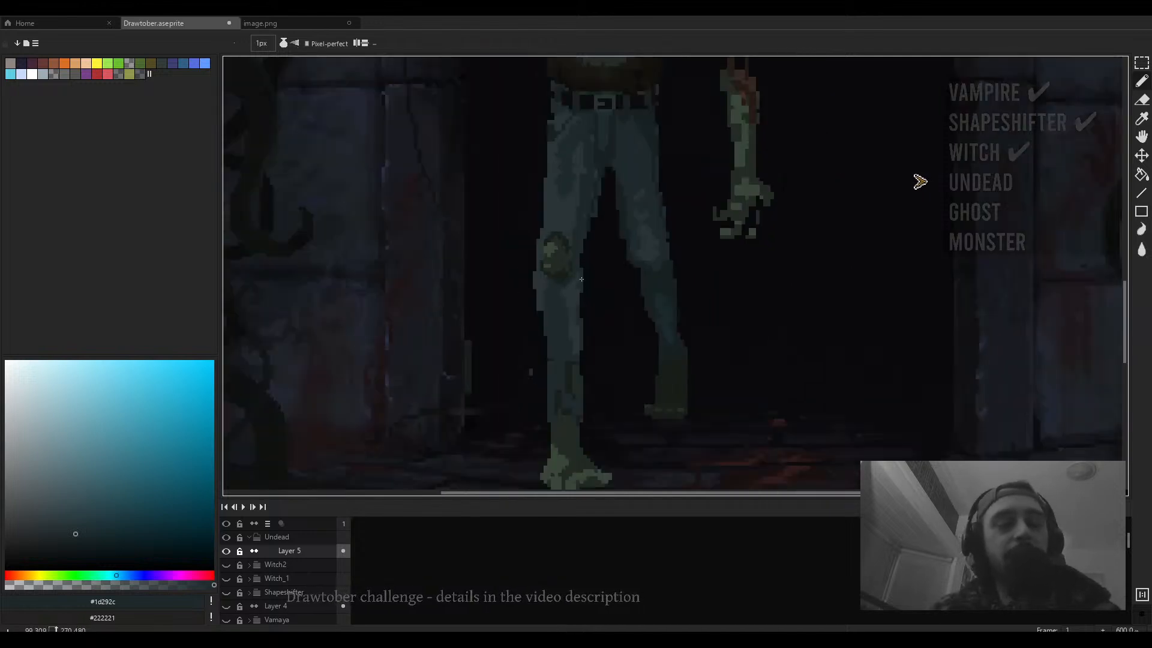
pyautogui.scroll(4, 575, 300)
pyautogui.keyDown('alt'); pyautogui.click(578, 303); pyautogui.keyUp('alt')
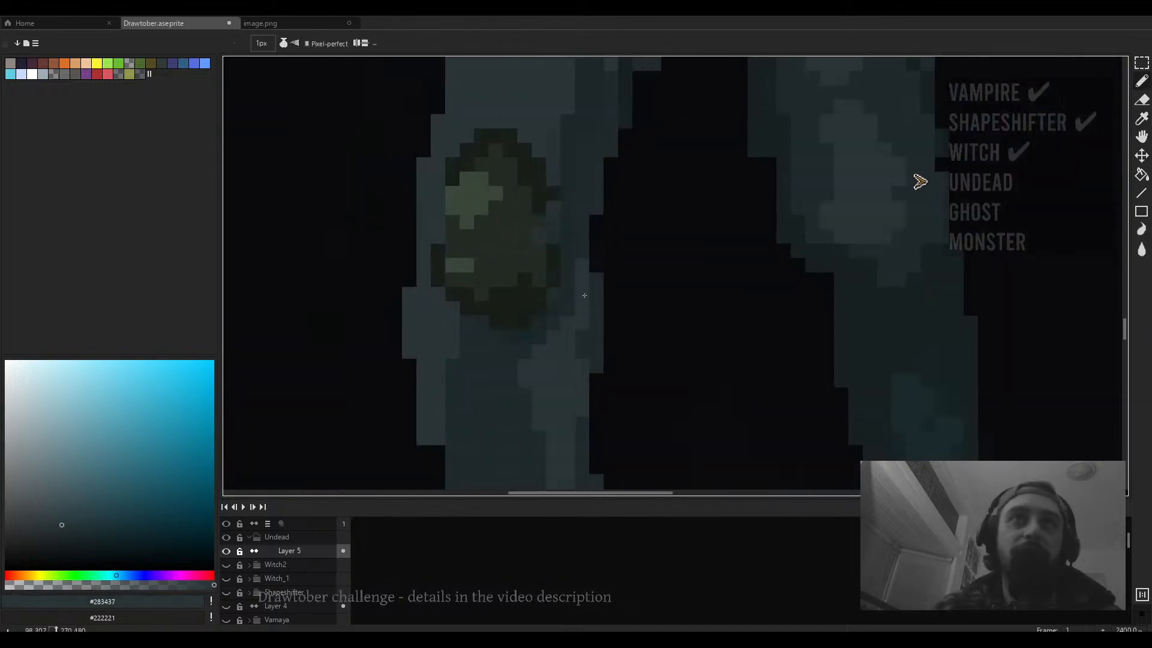
pyautogui.scroll(-4, 587, 282)
pyautogui.moveTo(594, 296)
pyautogui.mouseDown()
pyautogui.moveTo(578, 236)
pyautogui.moveTo(575, 273)
pyautogui.mouseUp()
# - Pick #162021 and paint a 3 px dark stroke on the rear leg's lower shin
pyautogui.scroll(4, 578, 239)
pyautogui.keyDown('alt'); pyautogui.click(577, 235); pyautogui.keyUp('alt')
pyautogui.press('+')
pyautogui.press('+')
pyautogui.scroll(-5, 574, 275)
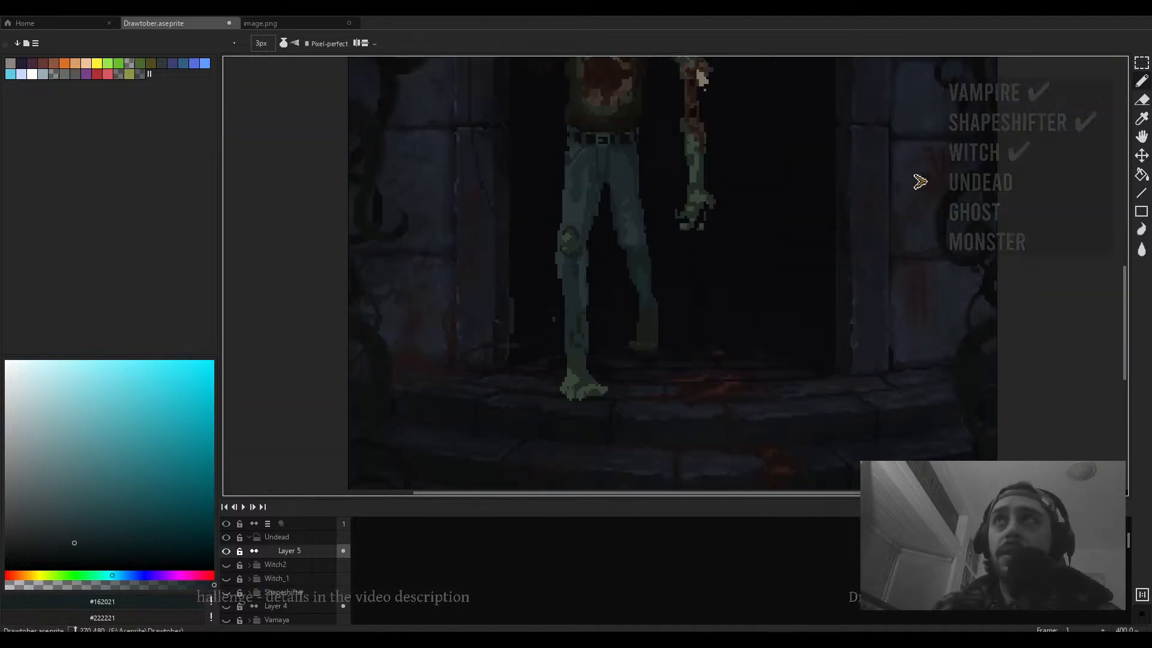
pyautogui.moveTo(602, 308)
pyautogui.mouseDown()
pyautogui.moveTo(574, 380)
pyautogui.moveTo(618, 300)
pyautogui.mouseUp()
pyautogui.scroll(4, 574, 381)
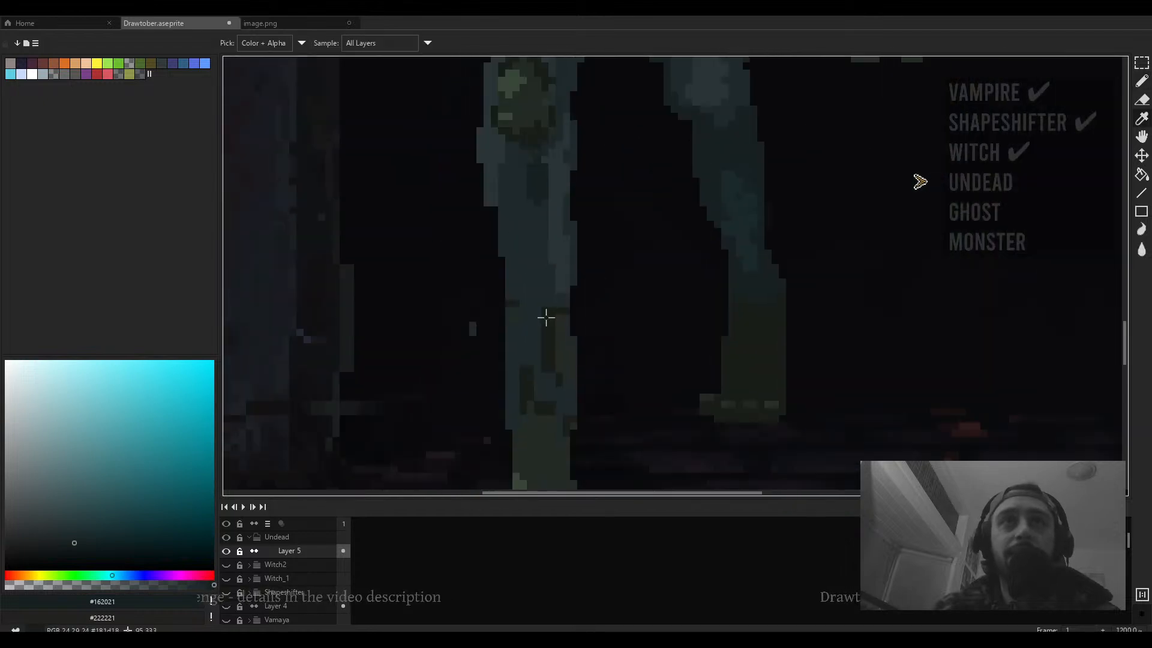
pyautogui.keyDown('alt'); pyautogui.click(545, 316); pyautogui.keyUp('alt')
pyautogui.press('-')
pyautogui.press('-')
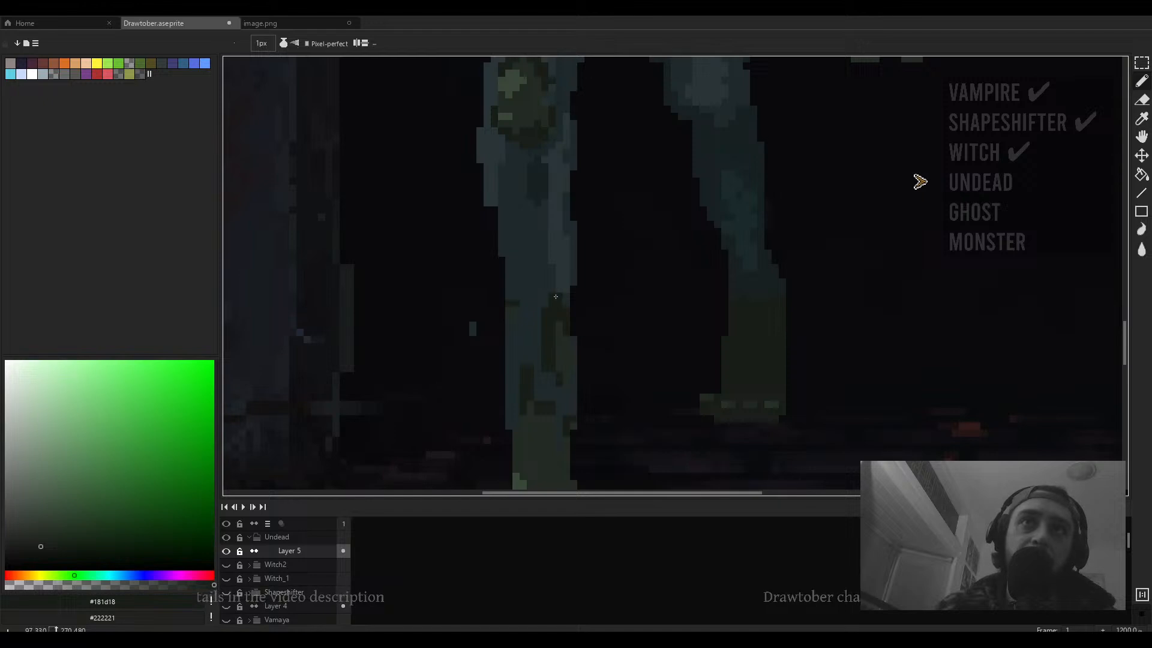
pyautogui.scroll(-5, 562, 303)
pyautogui.scroll(3, 548, 304)
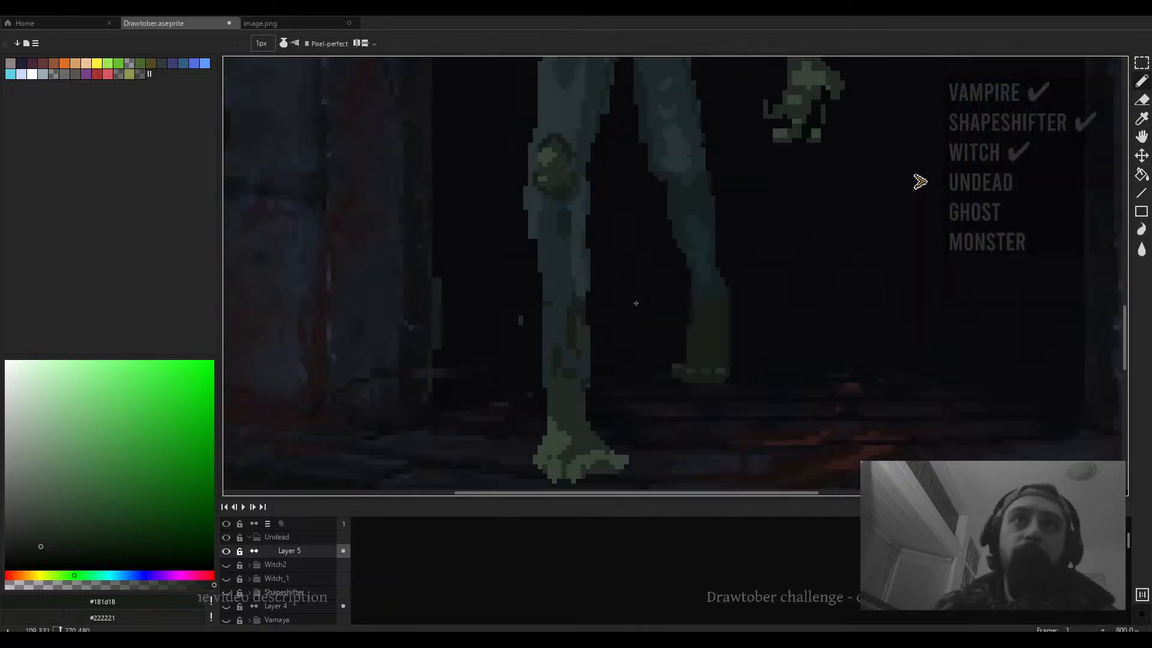
pyautogui.scroll(3, 635, 303)
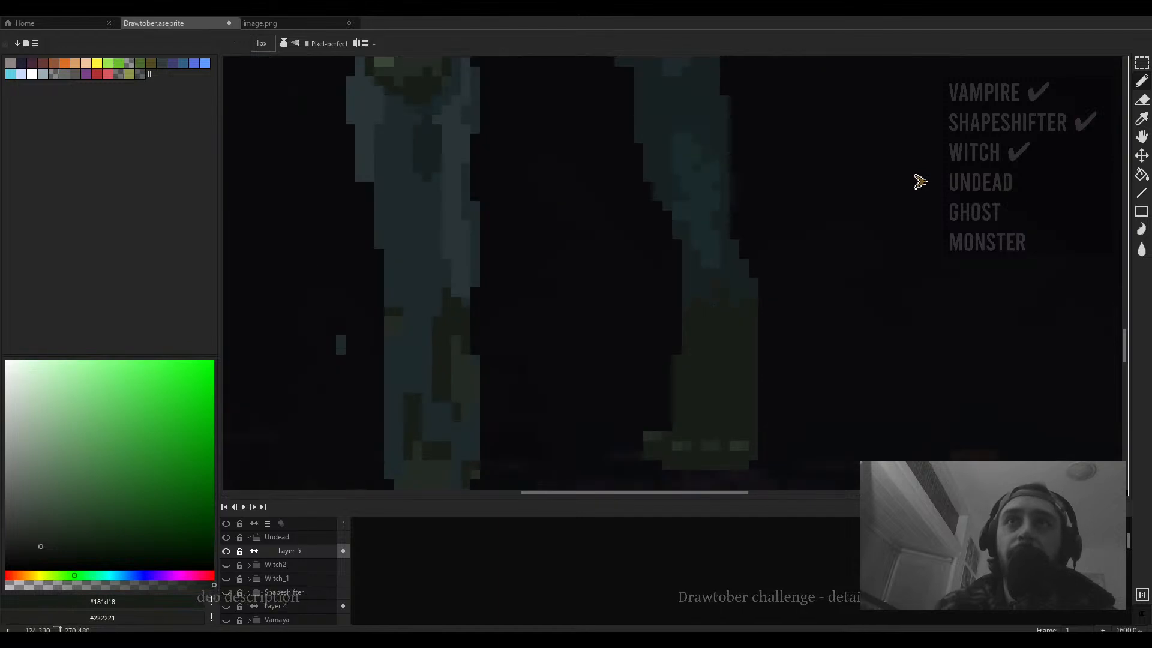
pyautogui.scroll(-5, 713, 304)
pyautogui.scroll(6, 686, 296)
pyautogui.press('e')
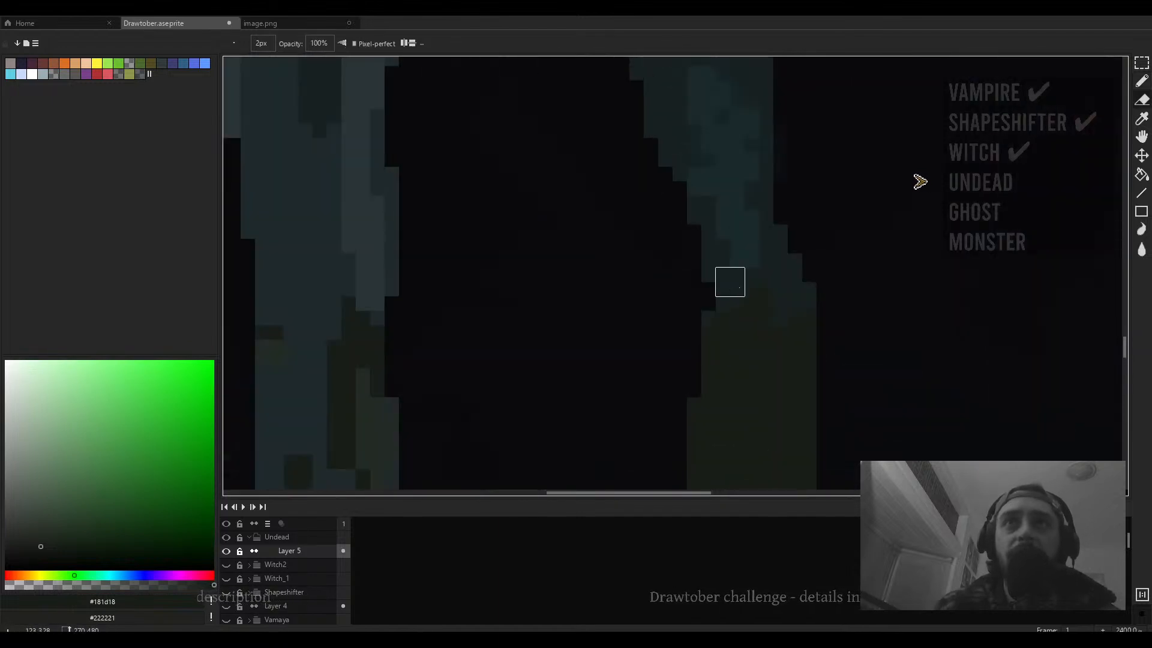
pyautogui.scroll(-4, 816, 292)
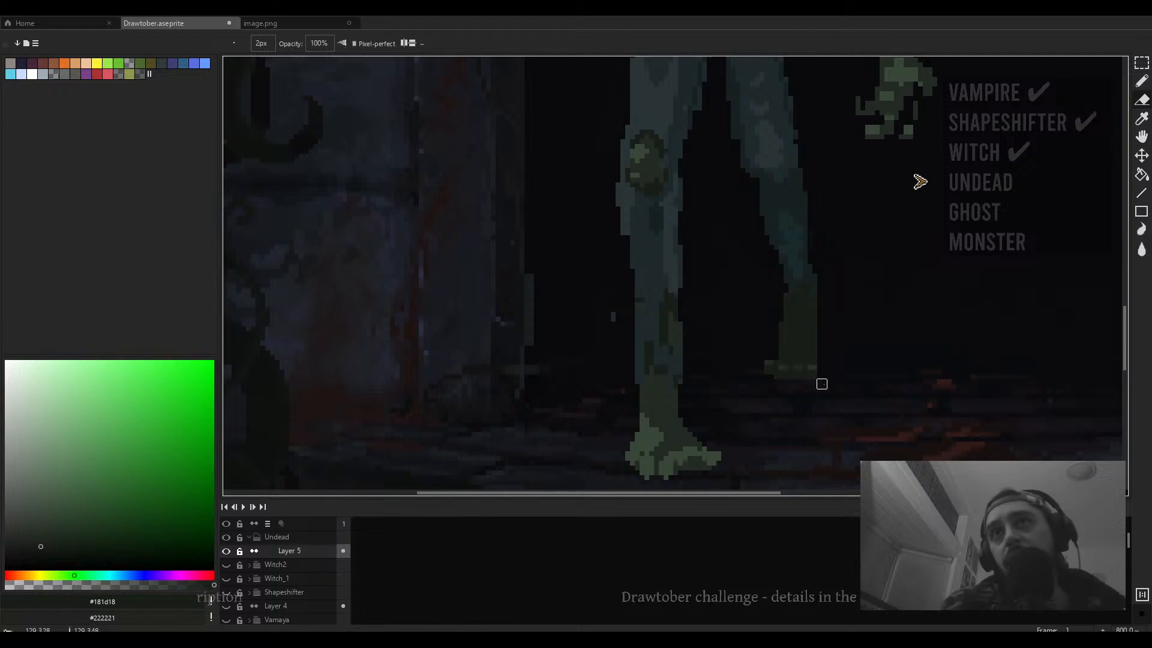
pyautogui.scroll(-2, 834, 333)
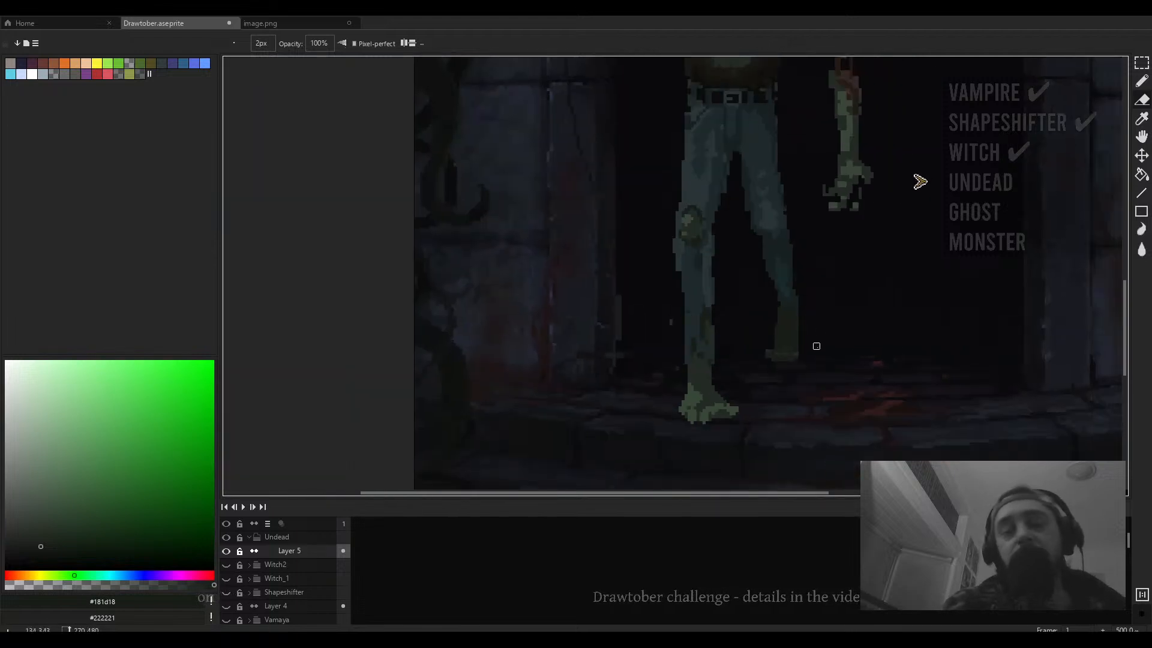
pyautogui.scroll(2, 817, 342)
# - Select the rear foot with a marquee and move it, nudging it one pixel right before committing
pyautogui.press('m')
pyautogui.moveTo(816, 337); pyautogui.dragTo(772, 355)
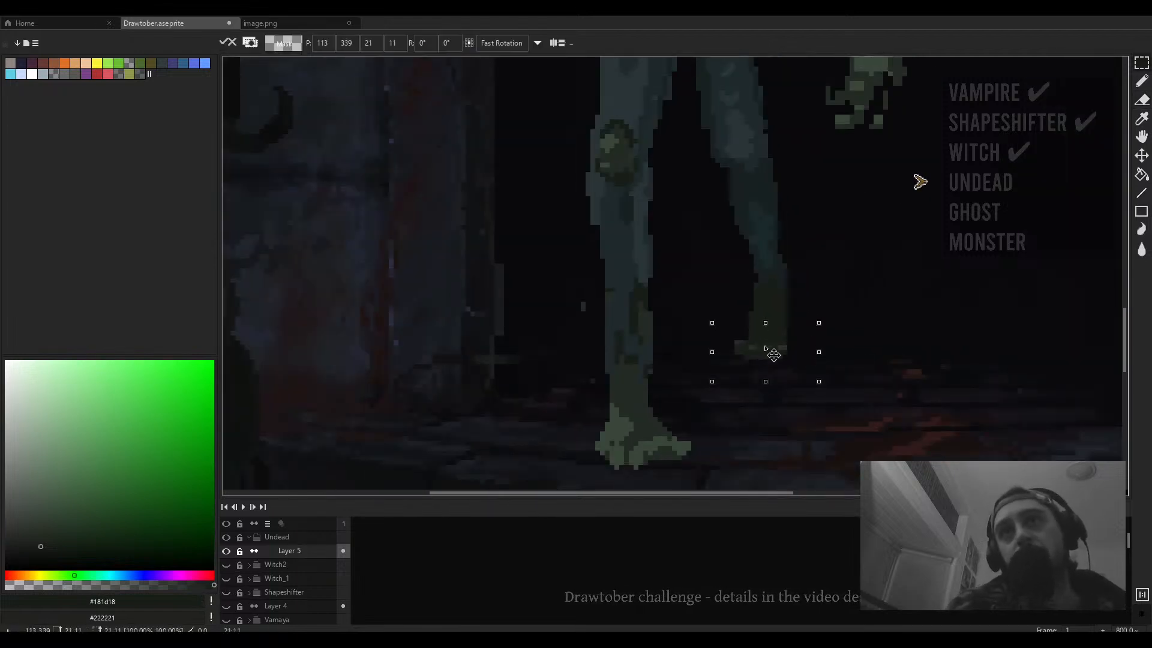
pyautogui.click(866, 300)
pyautogui.scroll(-3, 787, 282)
pyautogui.moveTo(787, 283)
pyautogui.mouseDown()
pyautogui.moveTo(733, 336)
pyautogui.moveTo(665, 350)
pyautogui.moveTo(600, 422)
pyautogui.mouseUp()
pyautogui.scroll(3, 734, 336)
pyautogui.press('Right')
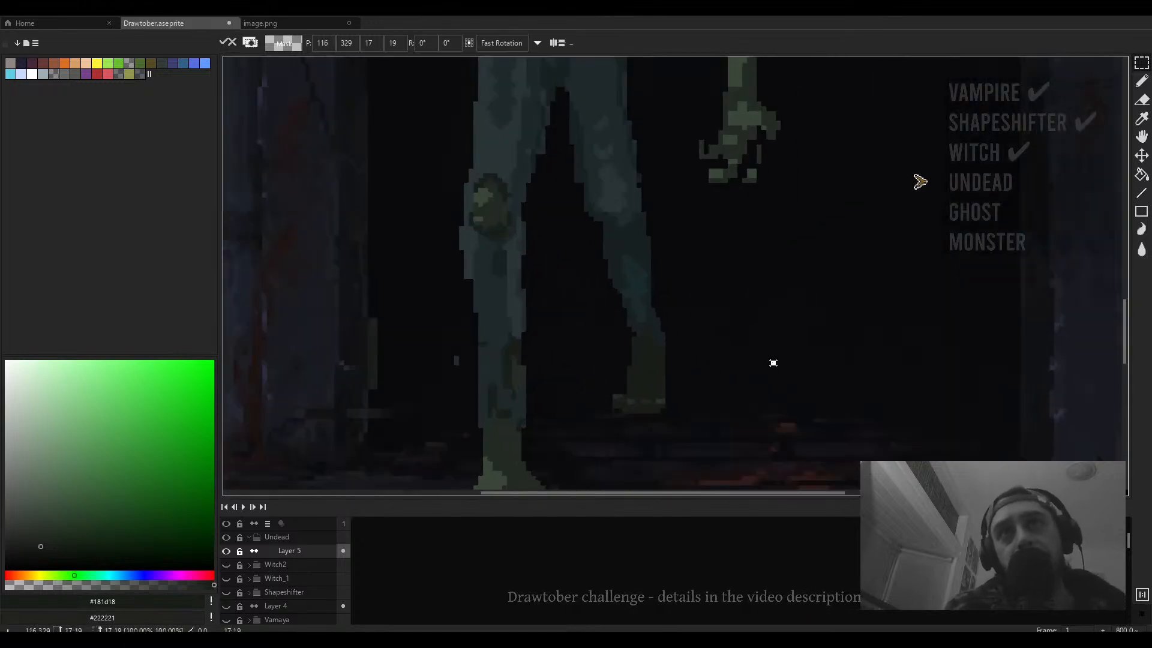
pyautogui.press('Return')
# - Zoom in on the undead's head, sample the dark #13120f tone with the pencil, and examine the face
pyautogui.scroll(-5, 679, 345)
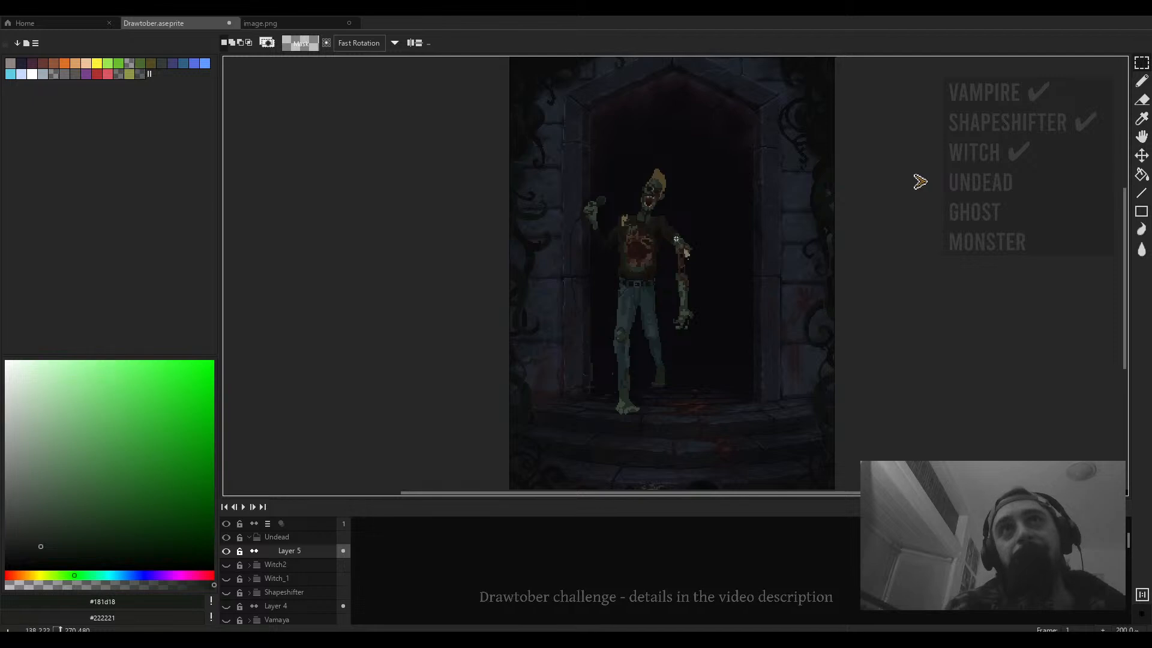
pyautogui.scroll(12, 677, 238)
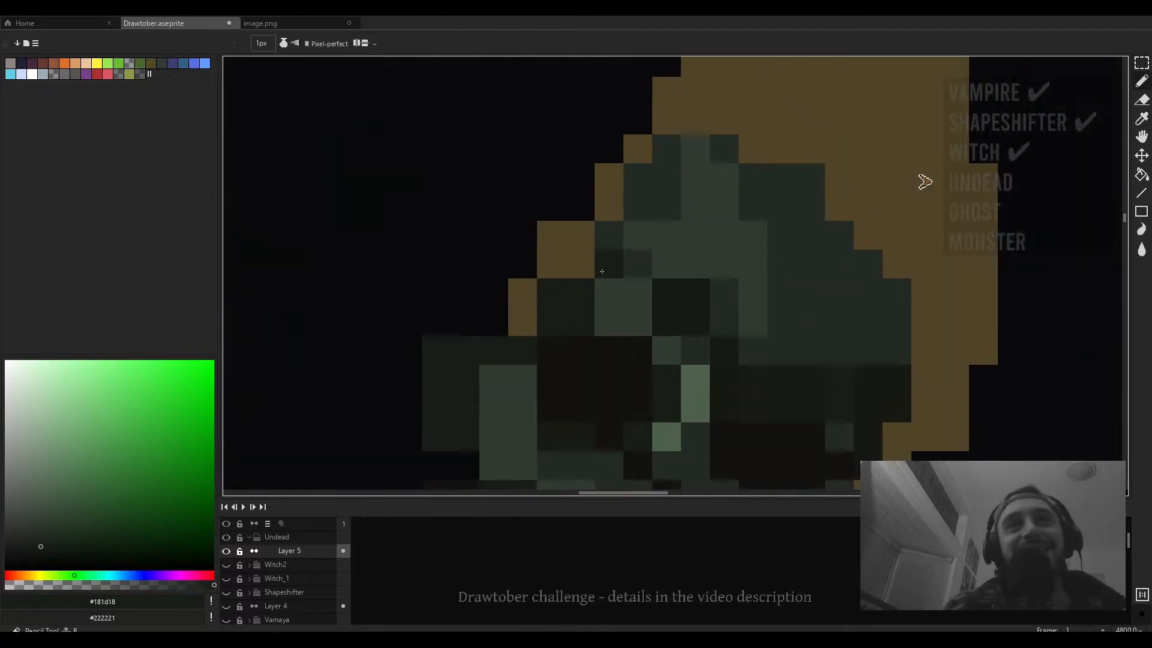
pyautogui.press('b')
pyautogui.keyDown('alt'); pyautogui.click(642, 358); pyautogui.keyUp('alt')
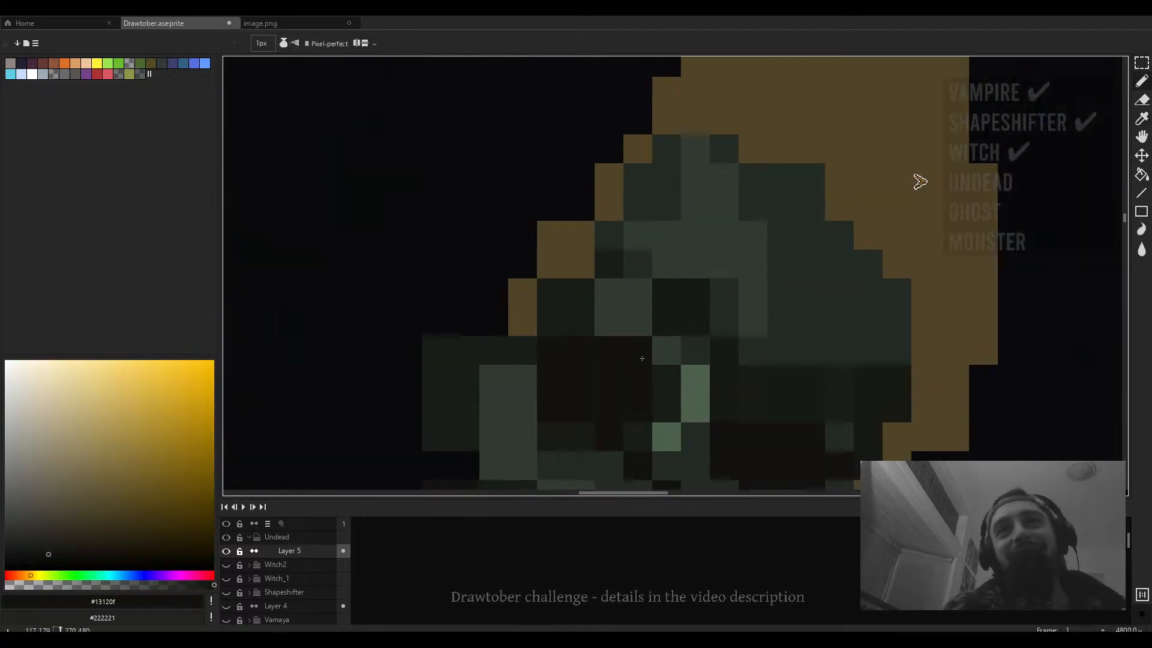
pyautogui.scroll(-2, 639, 336)
pyautogui.scroll(-4, 583, 294)
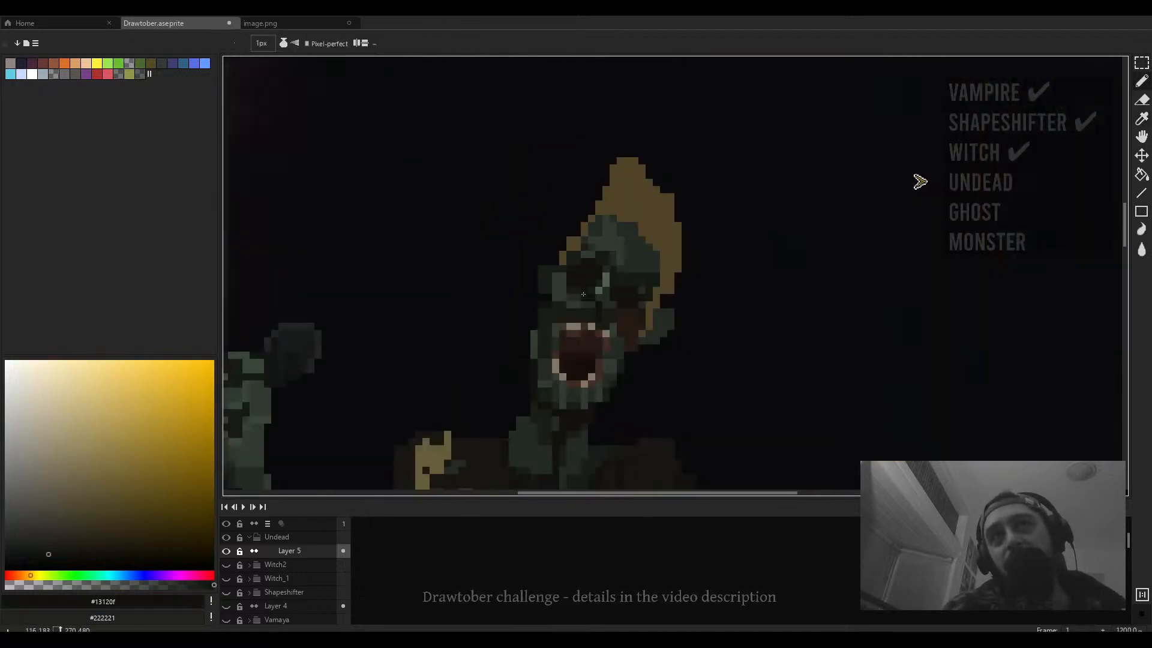
pyautogui.scroll(2, 583, 294)
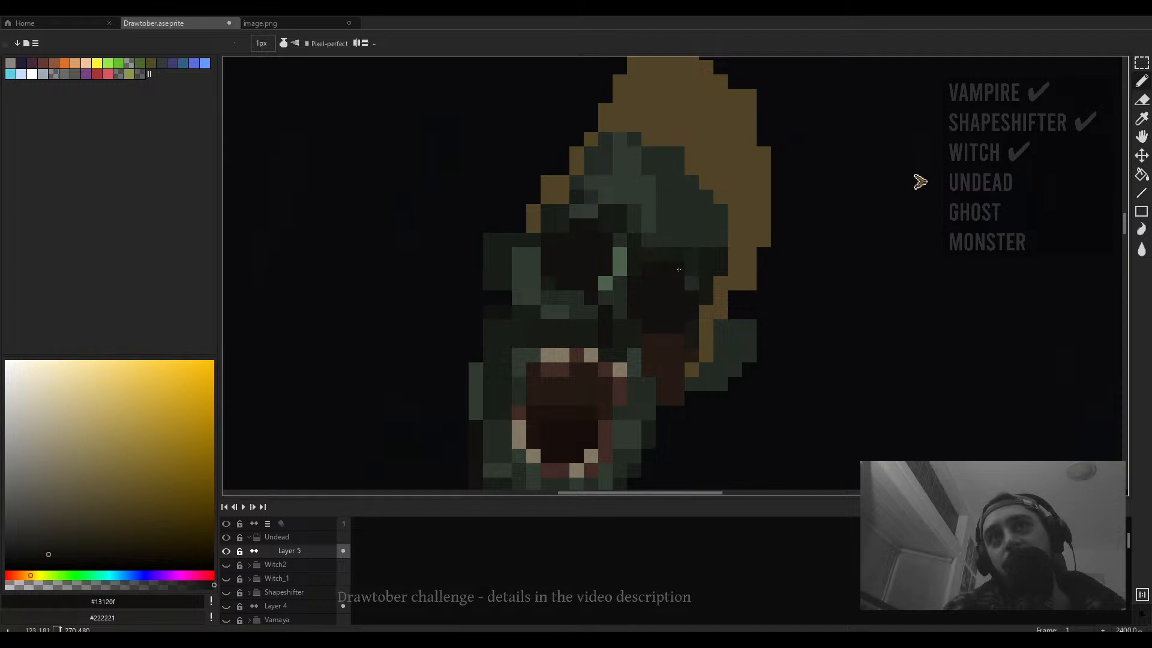
pyautogui.scroll(-3, 678, 269)
pyautogui.scroll(-1, 679, 271)
pyautogui.scroll(3, 680, 282)
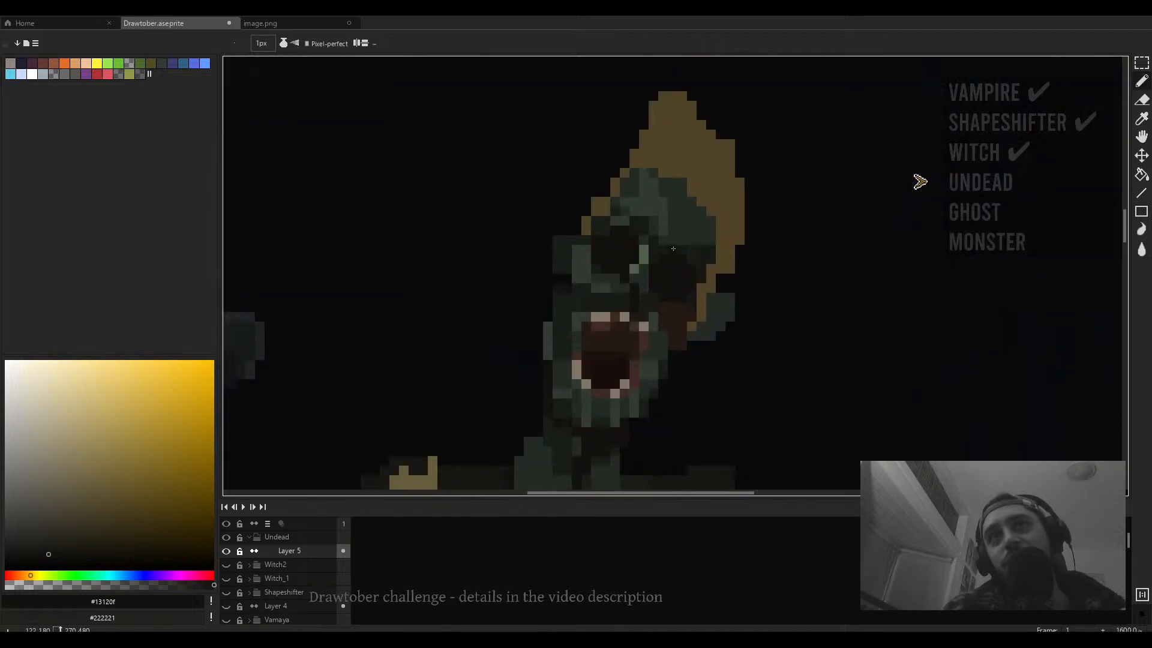
# - Sample dark tones around the head's eye and hair with the eyedropper, settling on #181d18
pyautogui.keyDown('alt'); pyautogui.click(651, 226); pyautogui.keyUp('alt')
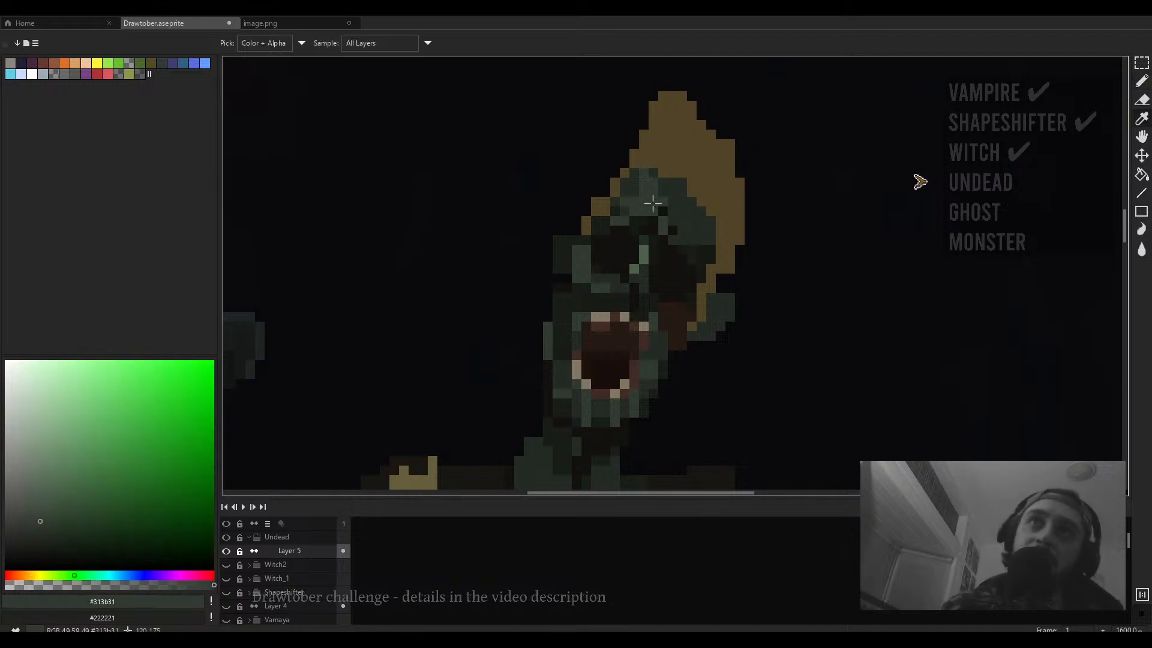
pyautogui.scroll(-5, 654, 234)
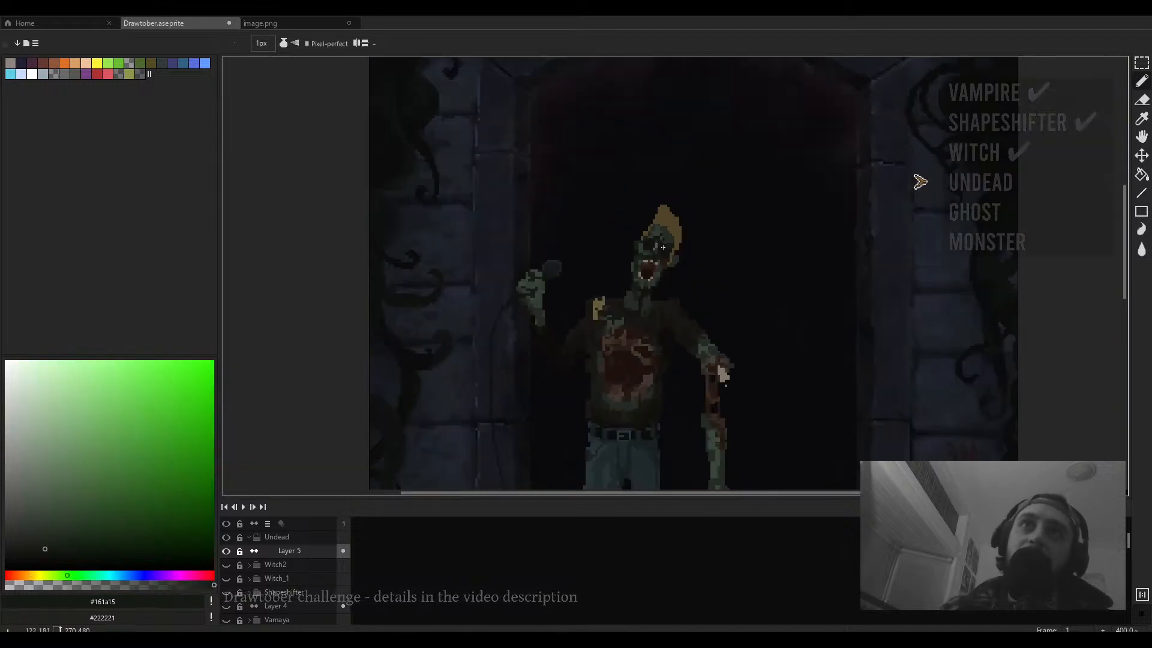
pyautogui.scroll(4, 656, 237)
pyautogui.keyDown('alt'); pyautogui.click(656, 237); pyautogui.keyUp('alt')
pyautogui.scroll(2, 648, 222)
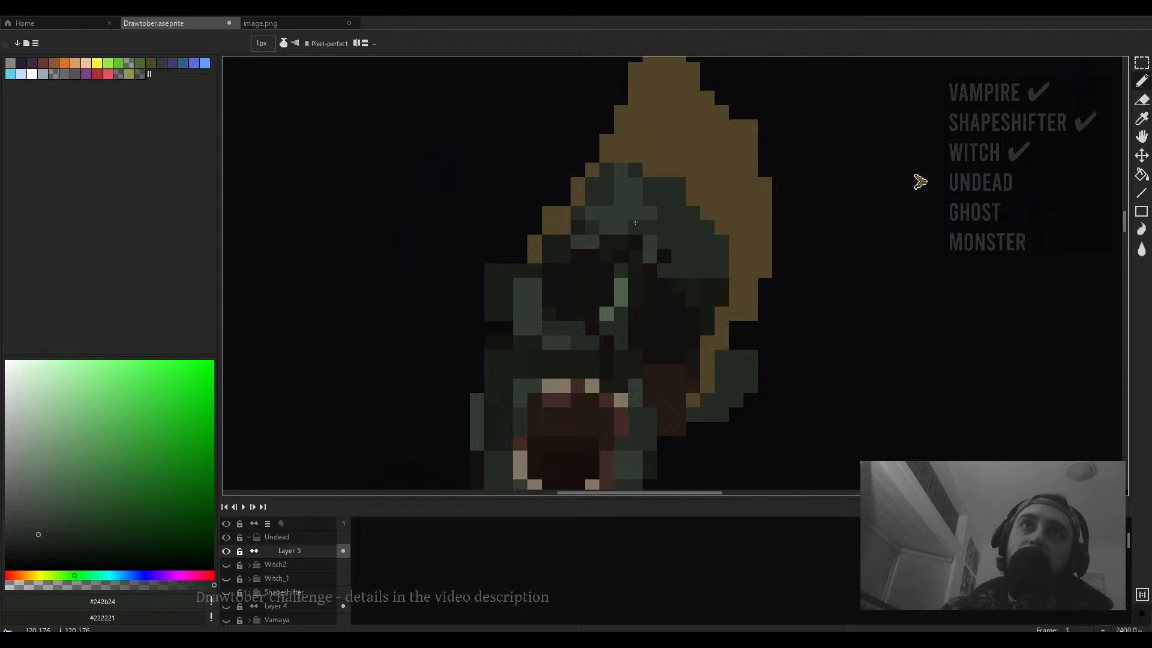
pyautogui.scroll(-4, 620, 216)
pyautogui.scroll(5, 388, 154)
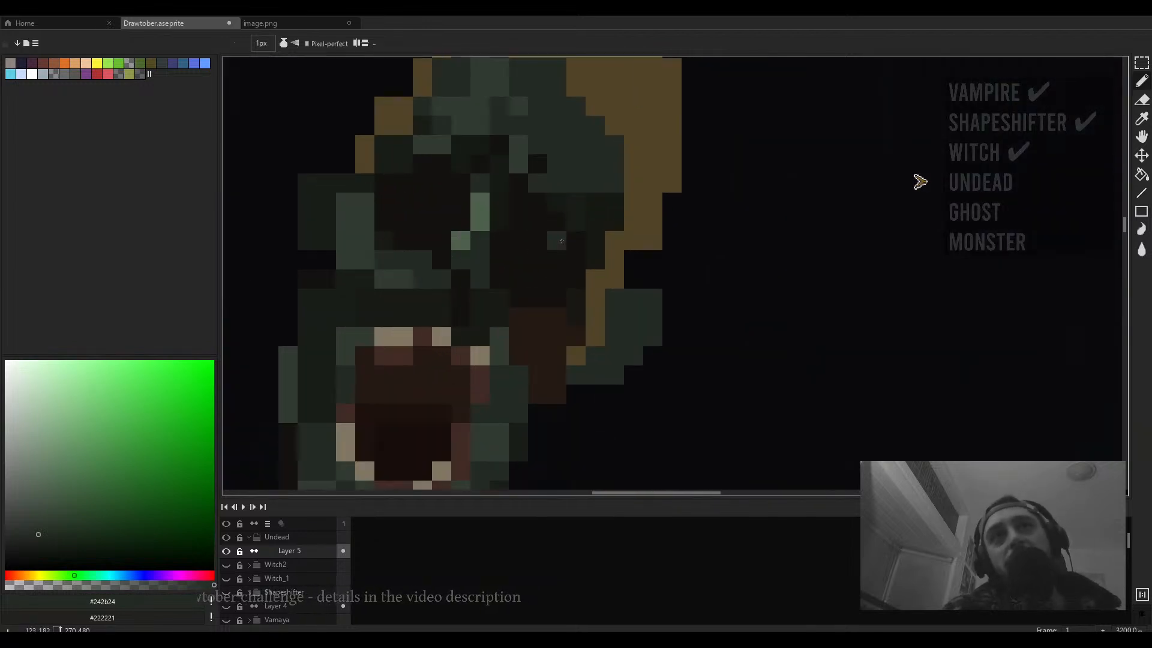
pyautogui.keyDown('alt'); pyautogui.click(423, 163); pyautogui.keyUp('alt')
pyautogui.scroll(-6, 424, 166)
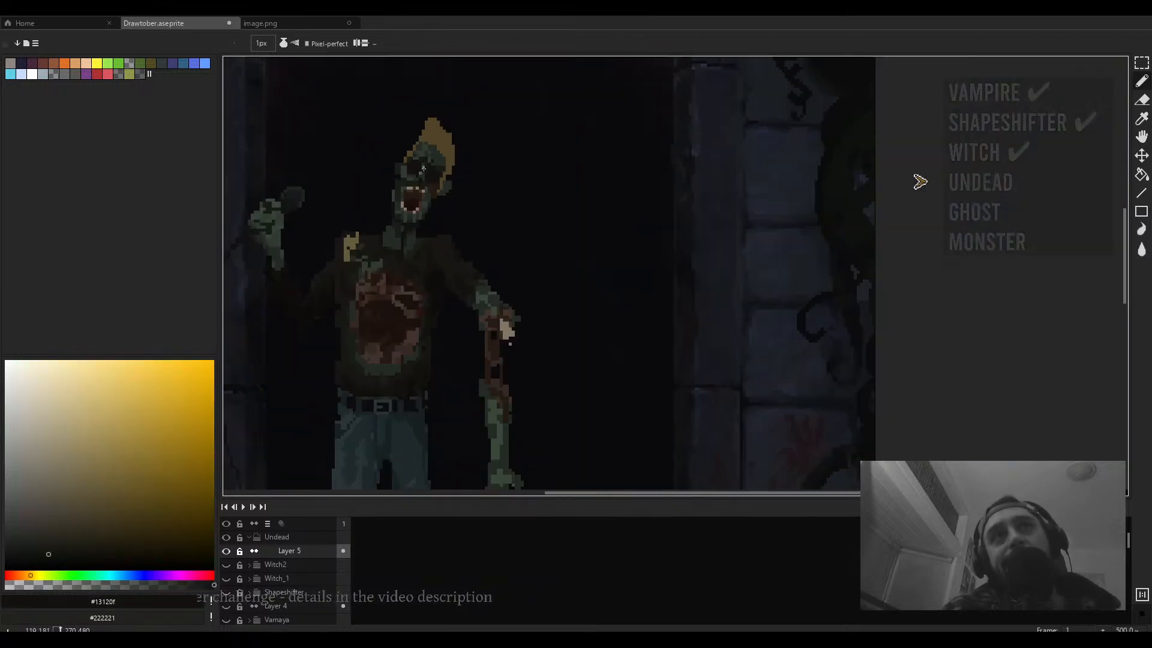
pyautogui.scroll(6, 447, 176)
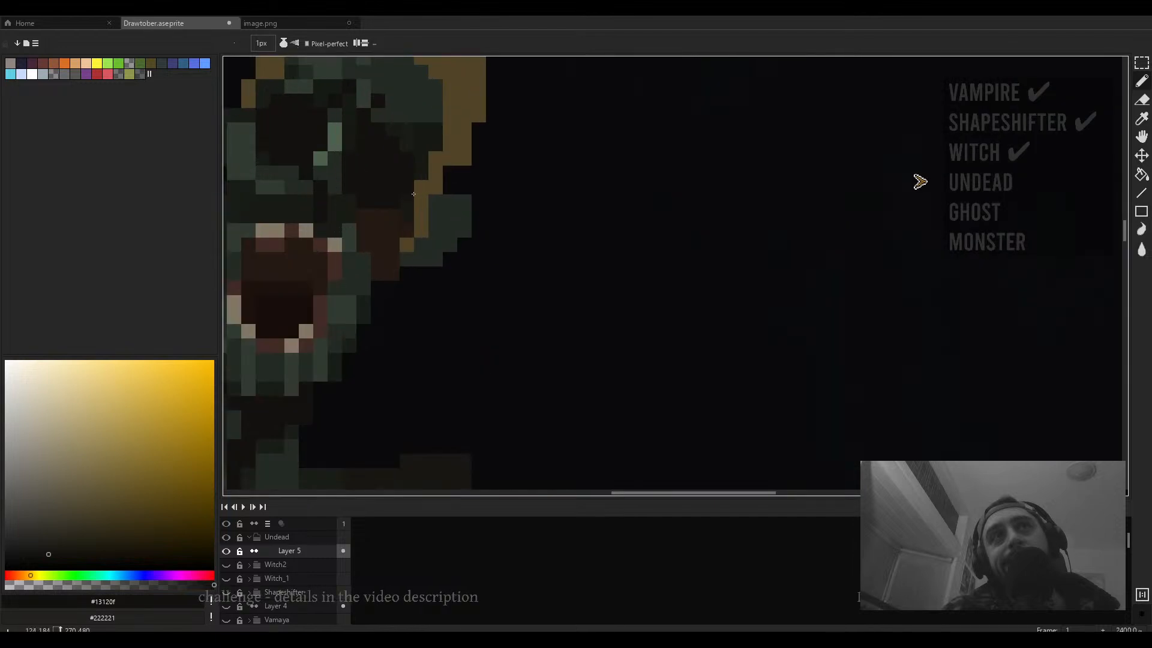
pyautogui.keyDown('alt'); pyautogui.click(425, 152); pyautogui.keyUp('alt')
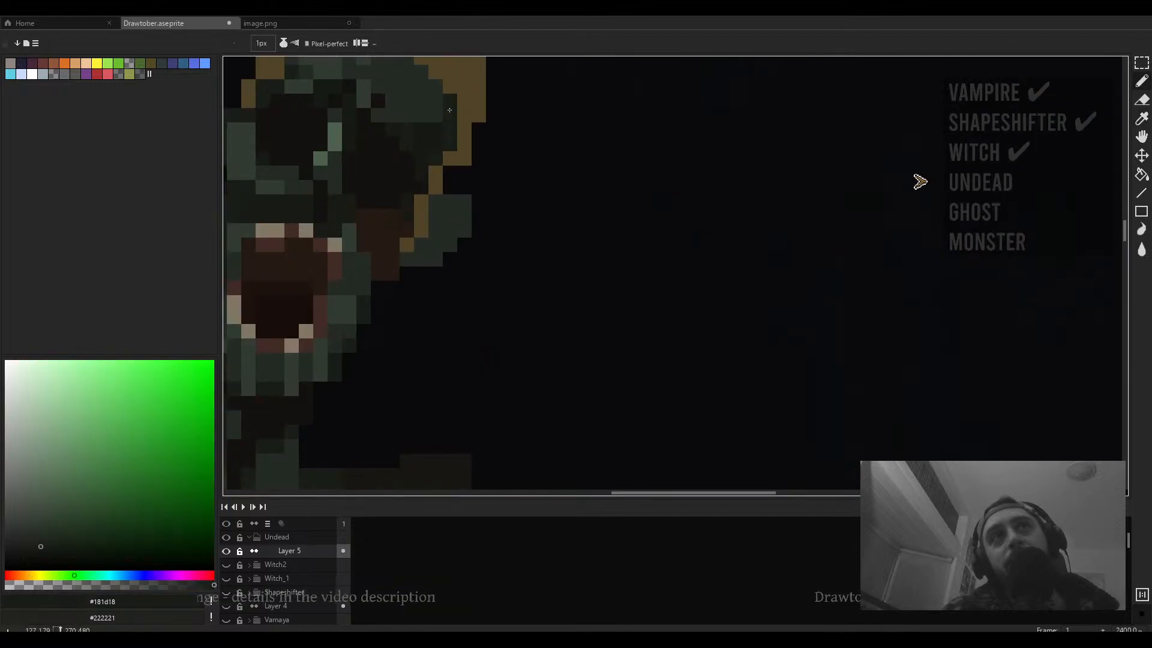
# - Inspect the head and upper body at different zoom levels
pyautogui.scroll(-6, 449, 110)
pyautogui.scroll(6, 495, 163)
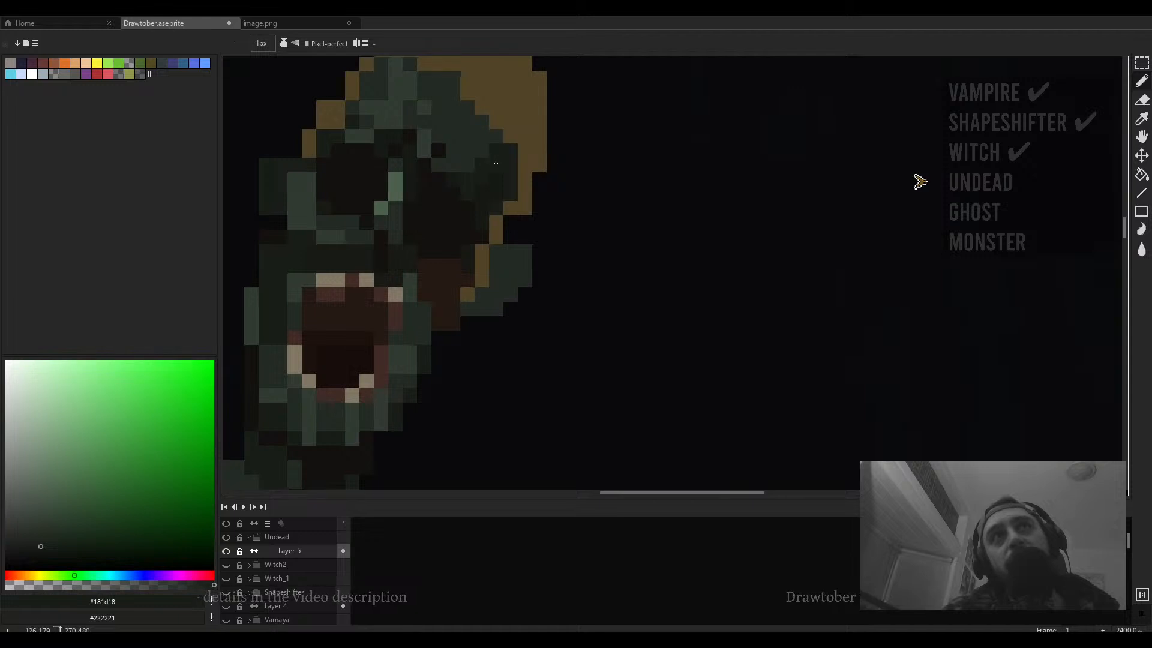
pyautogui.scroll(-6, 503, 169)
pyautogui.scroll(5, 464, 176)
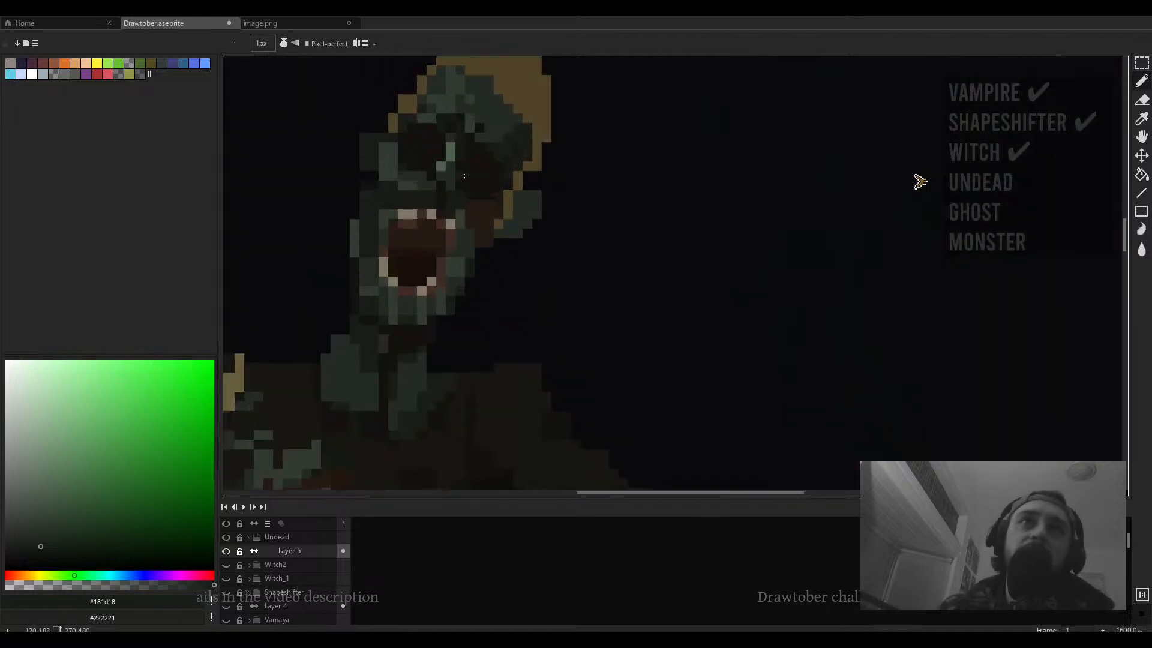
pyautogui.scroll(-5, 472, 187)
pyautogui.scroll(6, 505, 189)
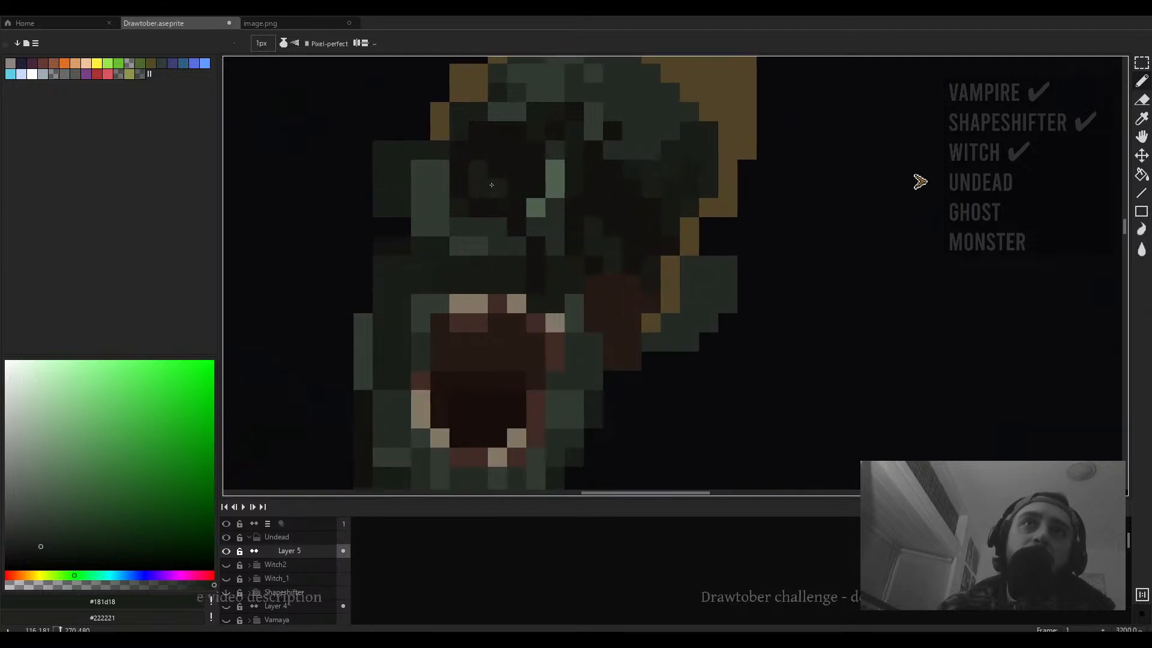
pyautogui.scroll(-4, 505, 189)
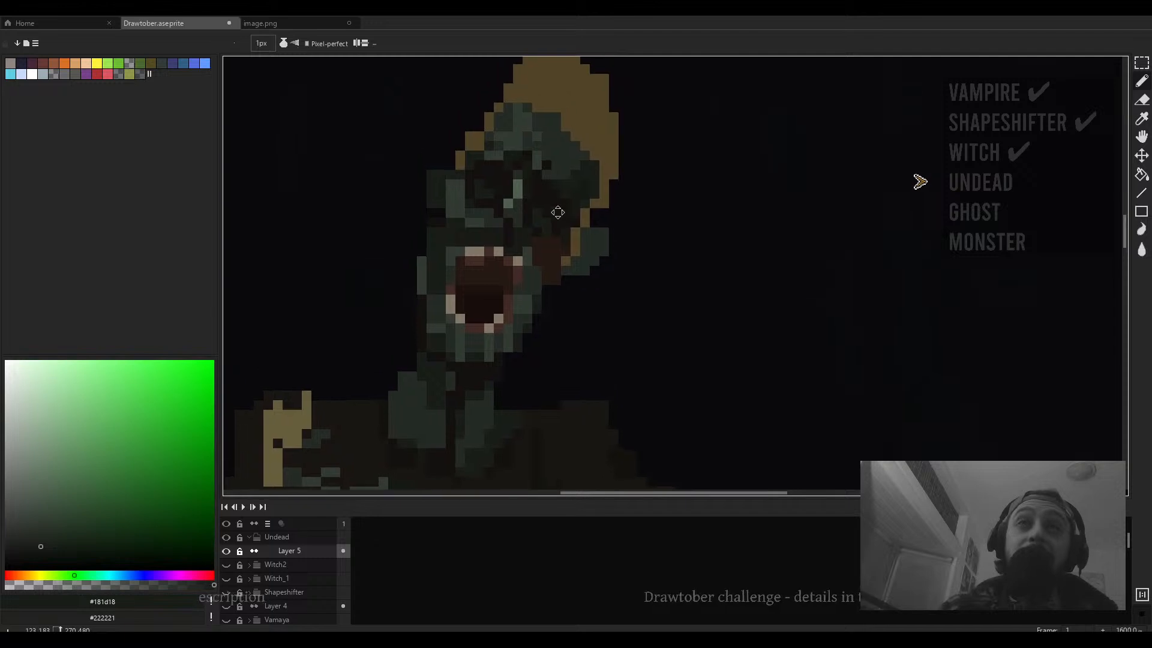
pyautogui.scroll(1, 558, 211)
pyautogui.moveTo(516, 218); pyautogui.dragTo(543, 244)
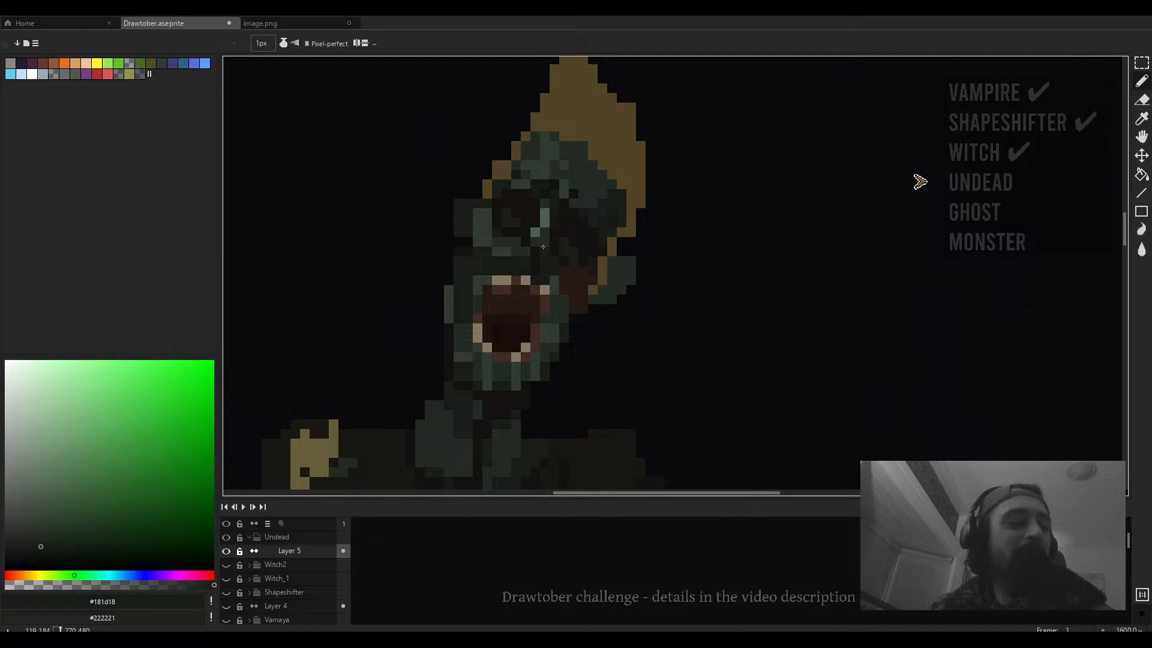
pyautogui.scroll(-4, 542, 248)
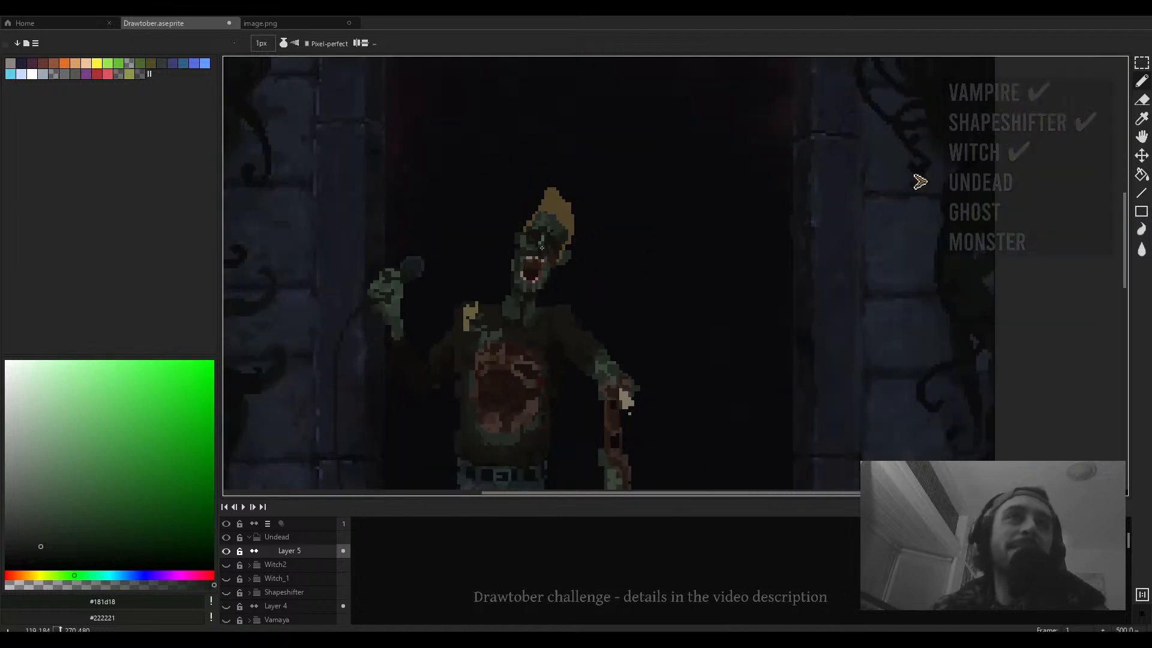
pyautogui.moveTo(549, 267); pyautogui.dragTo(607, 177)
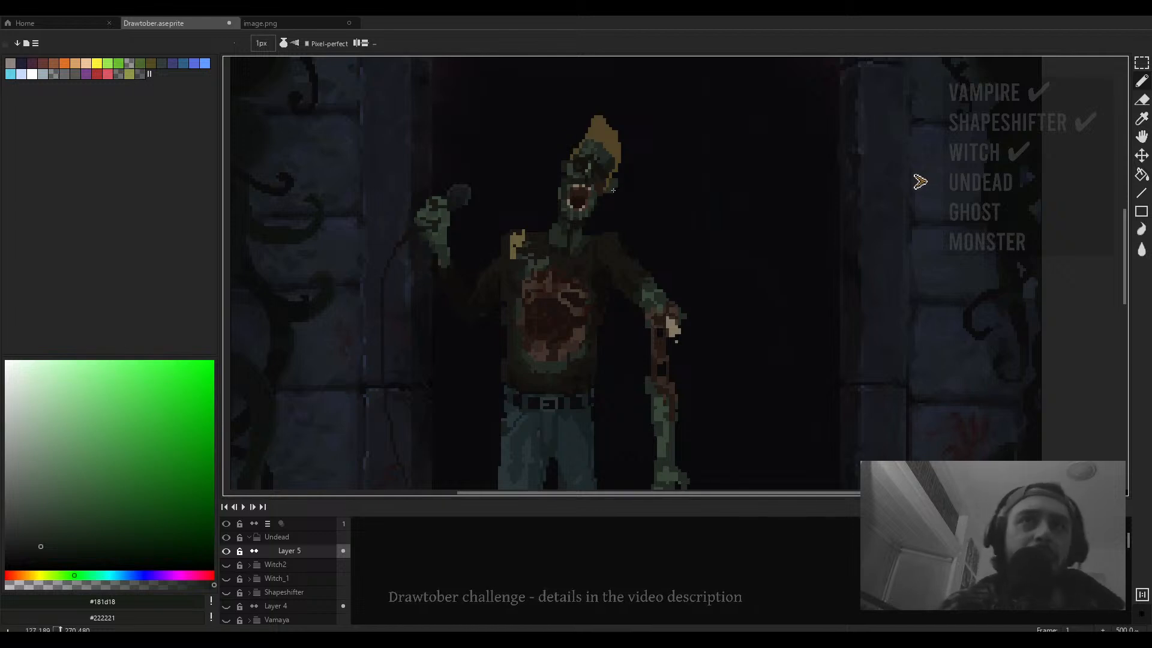
# - Pick #181b16 near the arm, switch to a 2 px eraser, and inspect the torso and belt
pyautogui.scroll(4, 636, 262)
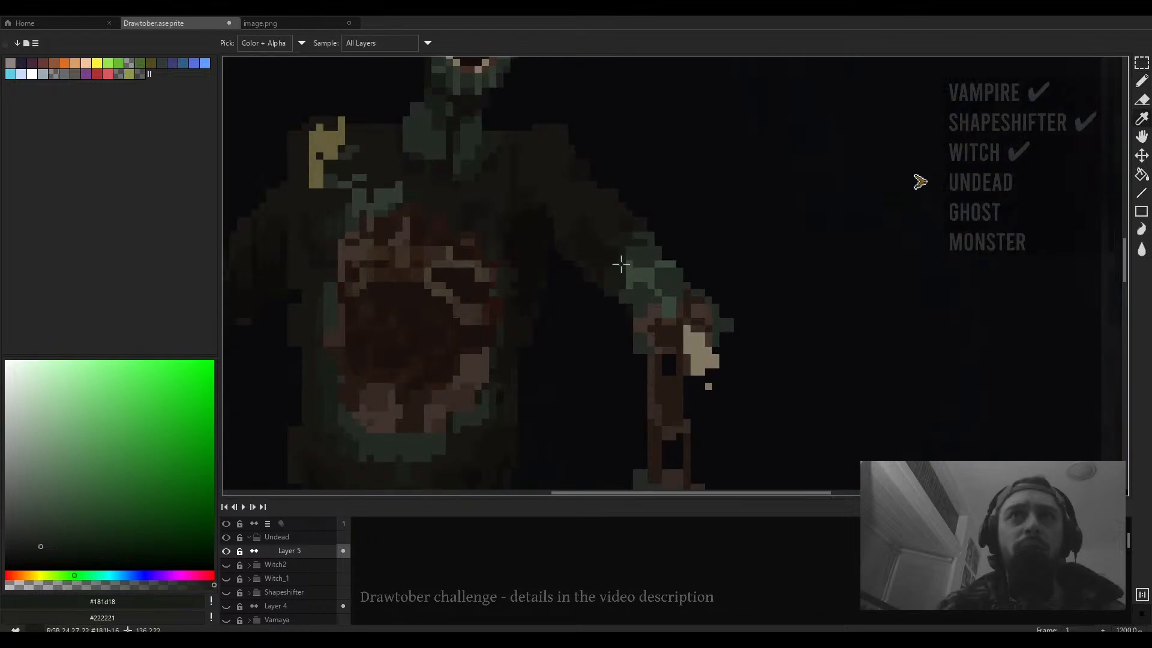
pyautogui.keyDown('alt'); pyautogui.click(615, 262); pyautogui.keyUp('alt')
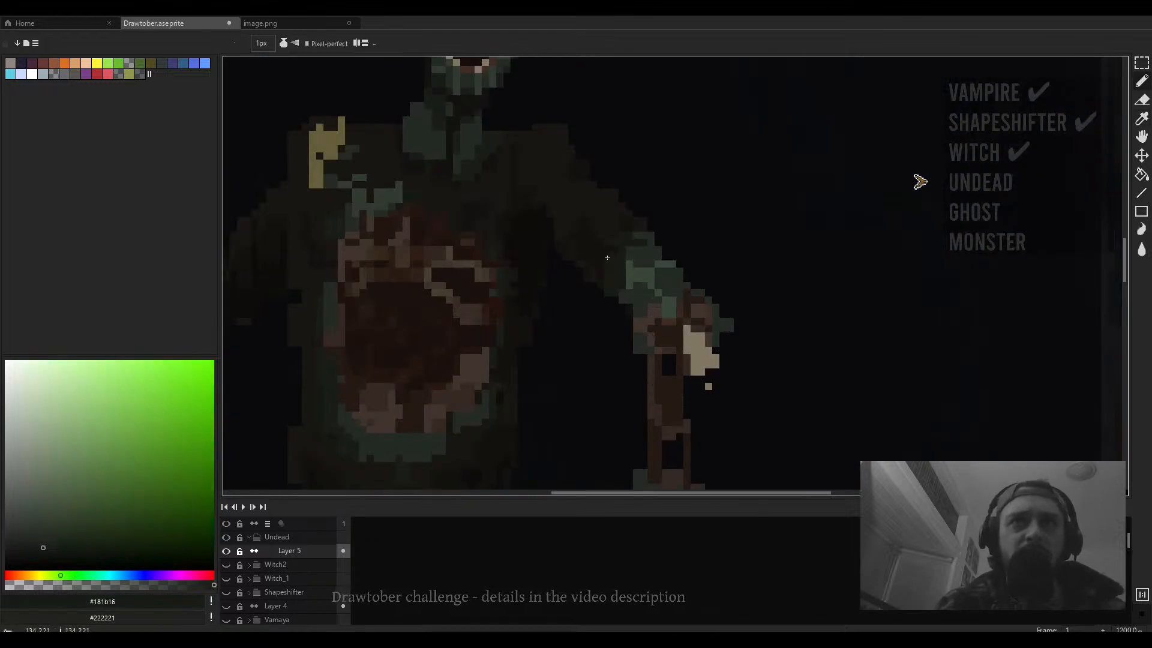
pyautogui.press('e')
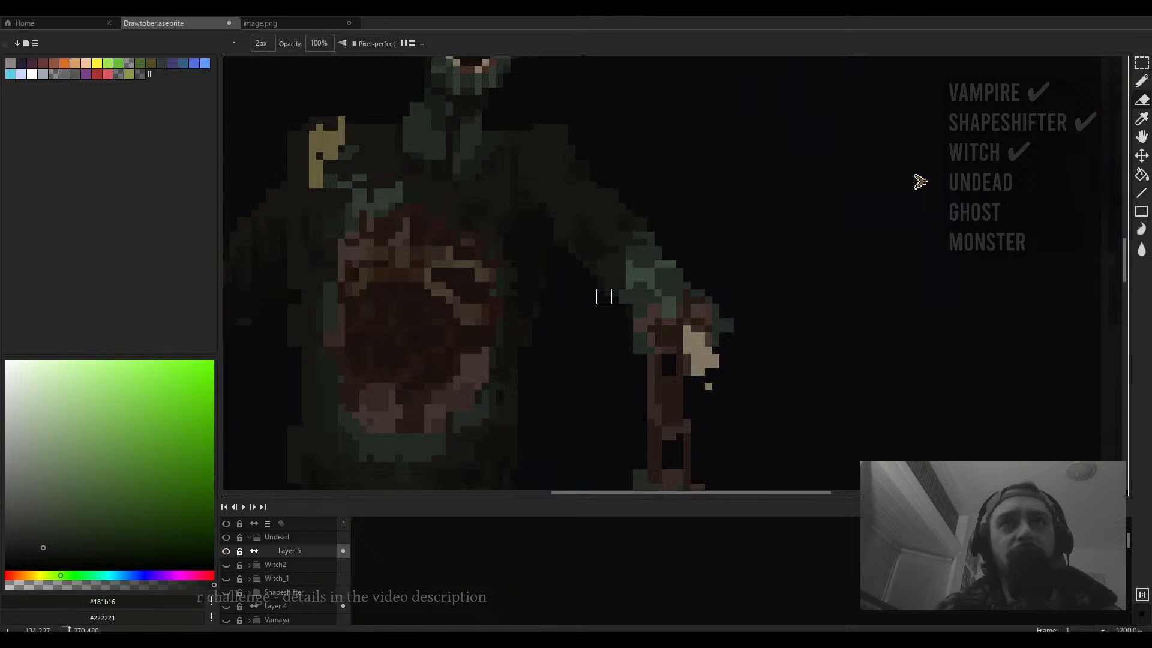
pyautogui.scroll(-5, 604, 296)
pyautogui.scroll(6, 650, 245)
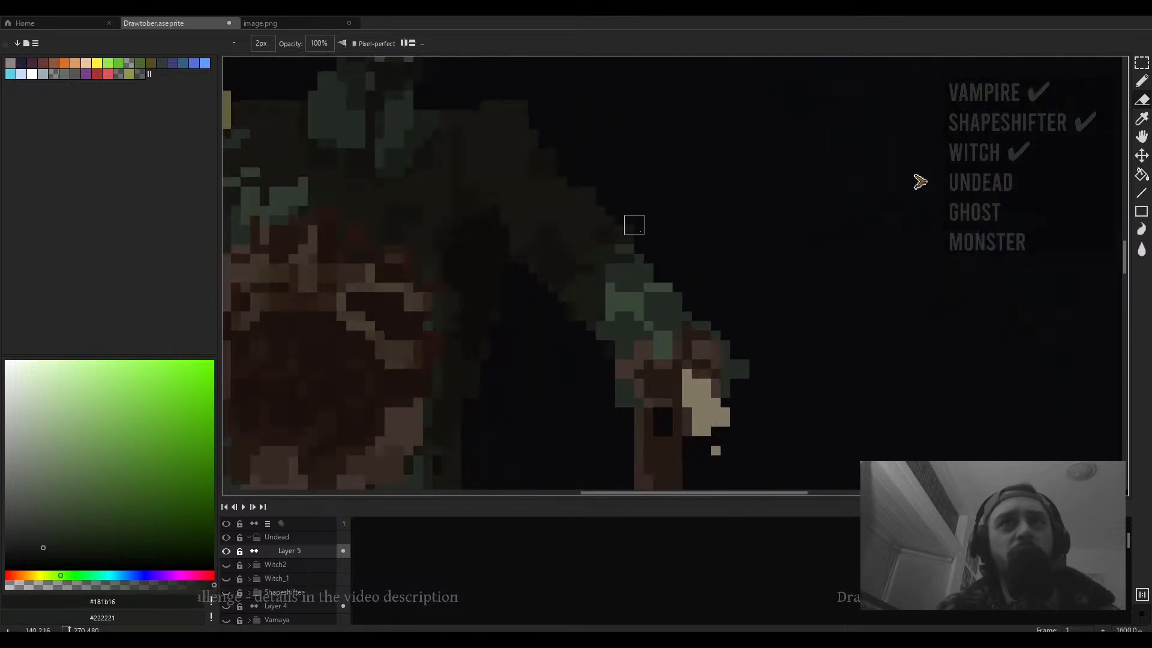
pyautogui.scroll(-3, 644, 225)
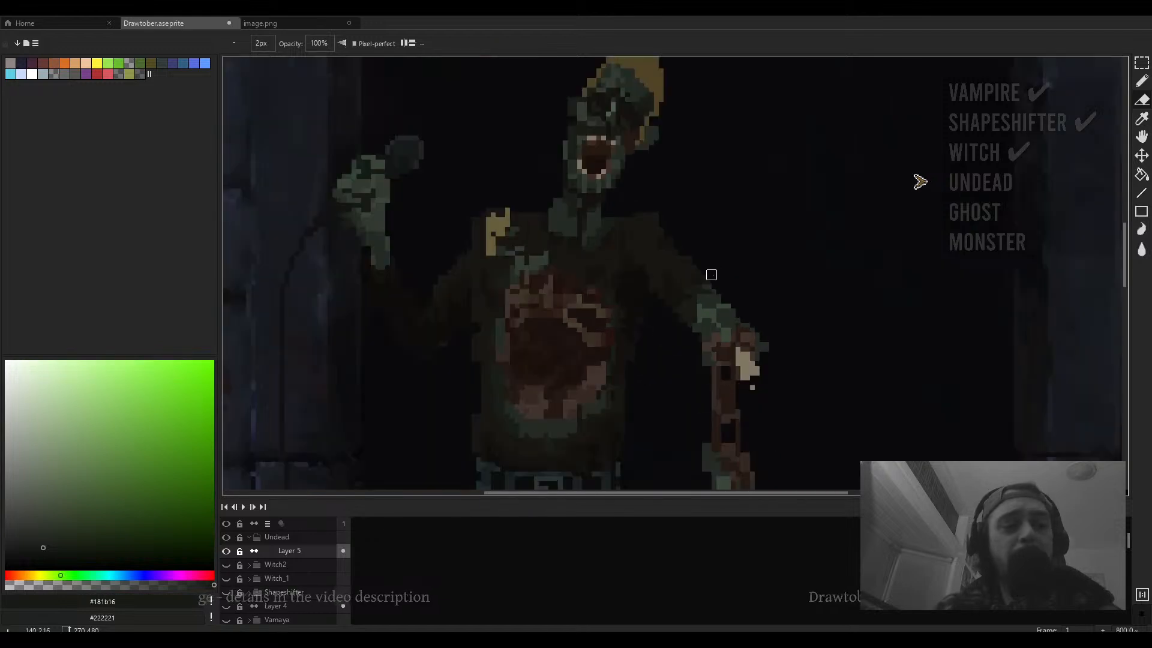
pyautogui.scroll(3, 712, 254)
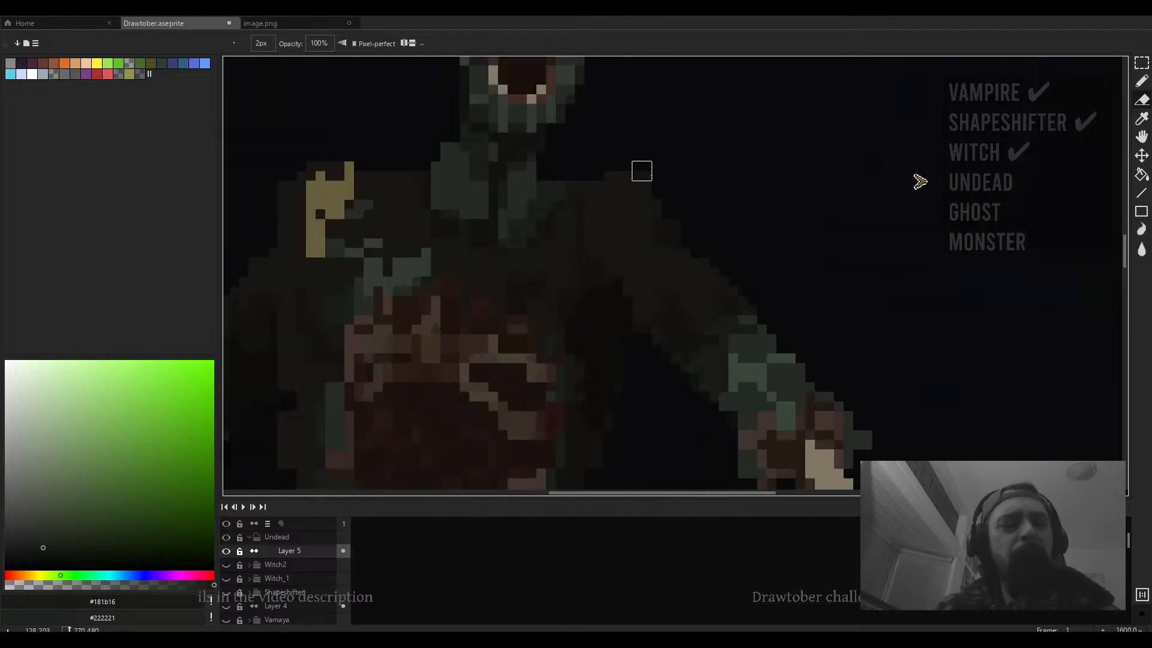
pyautogui.scroll(-4, 642, 171)
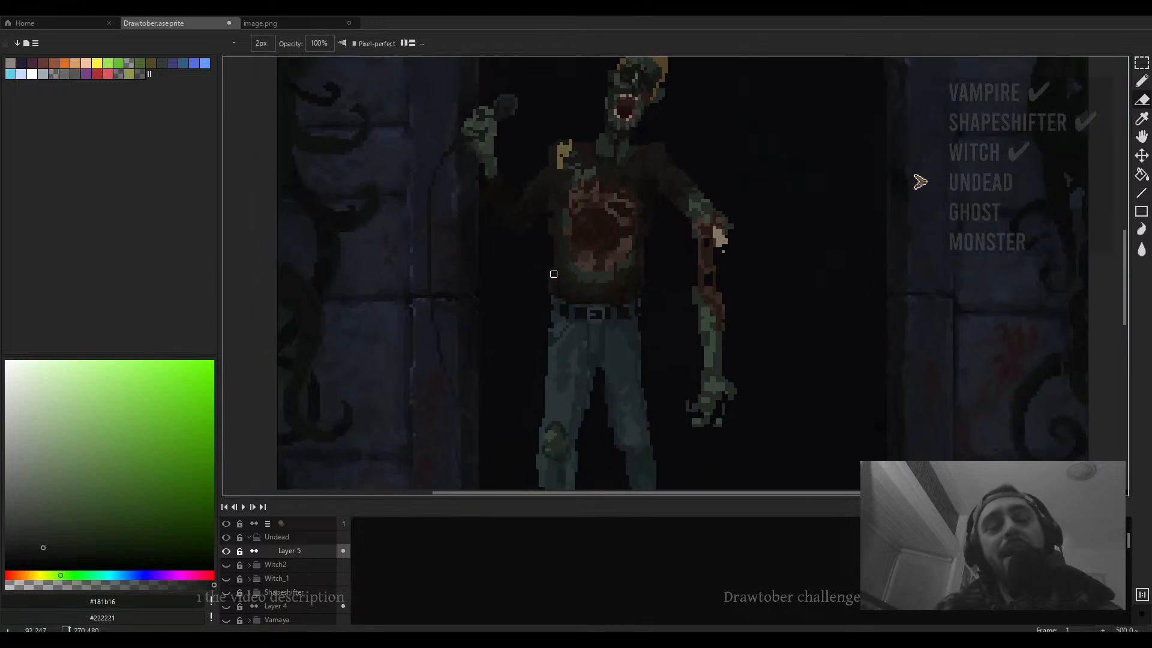
pyautogui.scroll(4, 554, 274)
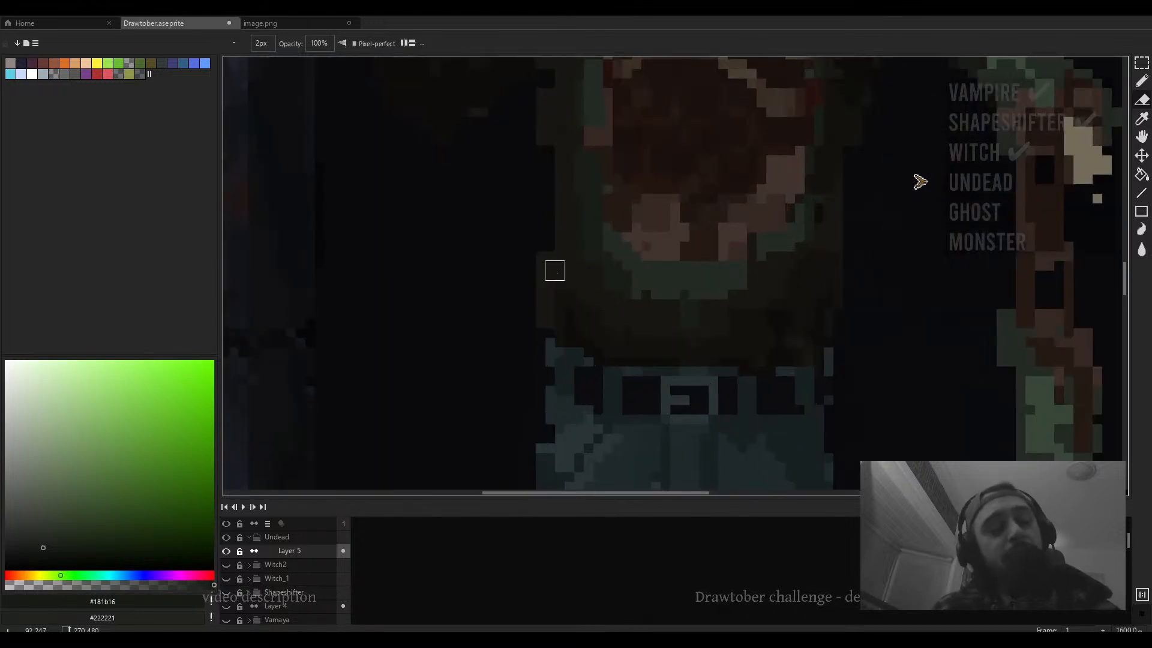
pyautogui.scroll(1, 544, 278)
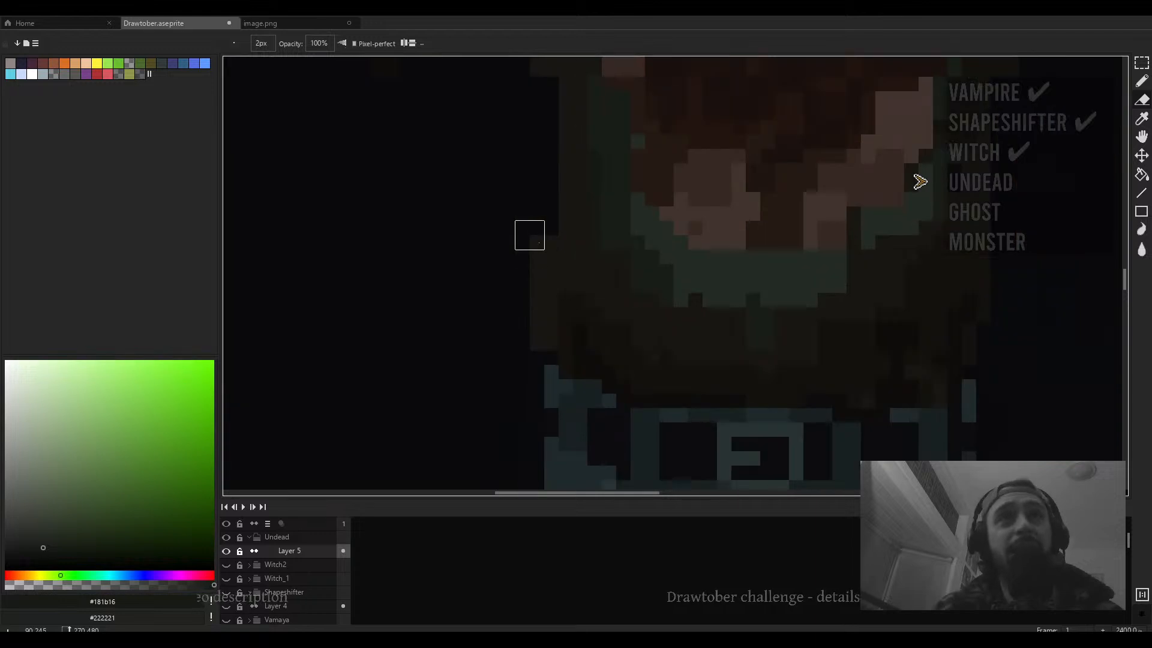
pyautogui.scroll(1, 573, 207)
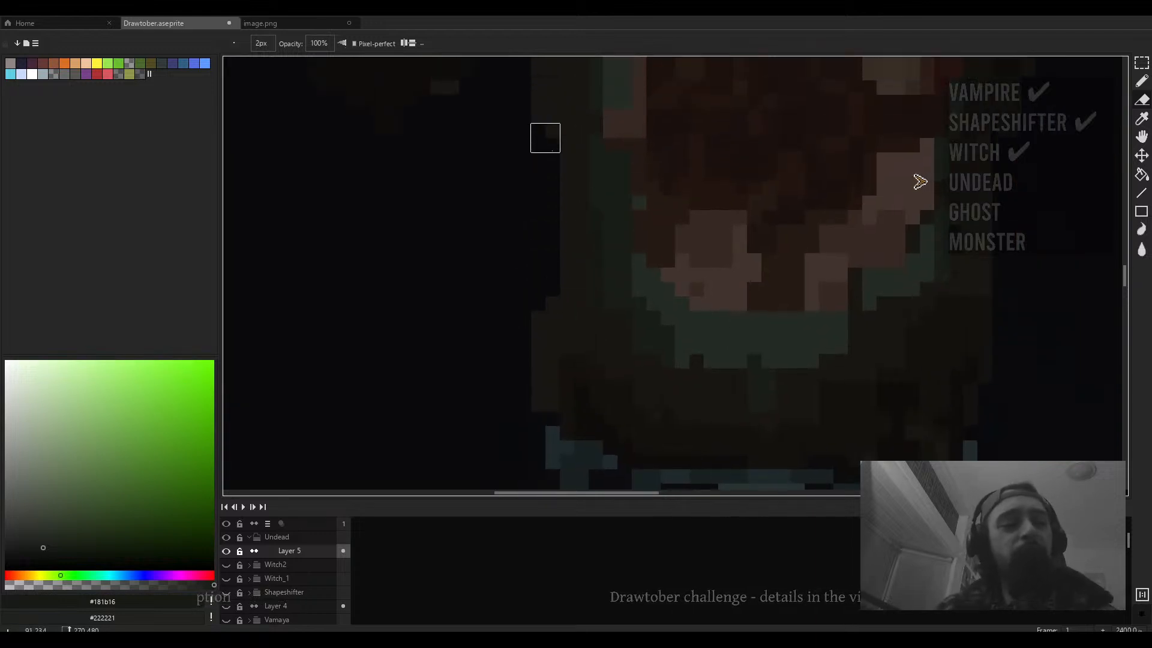
pyautogui.scroll(-1, 573, 181)
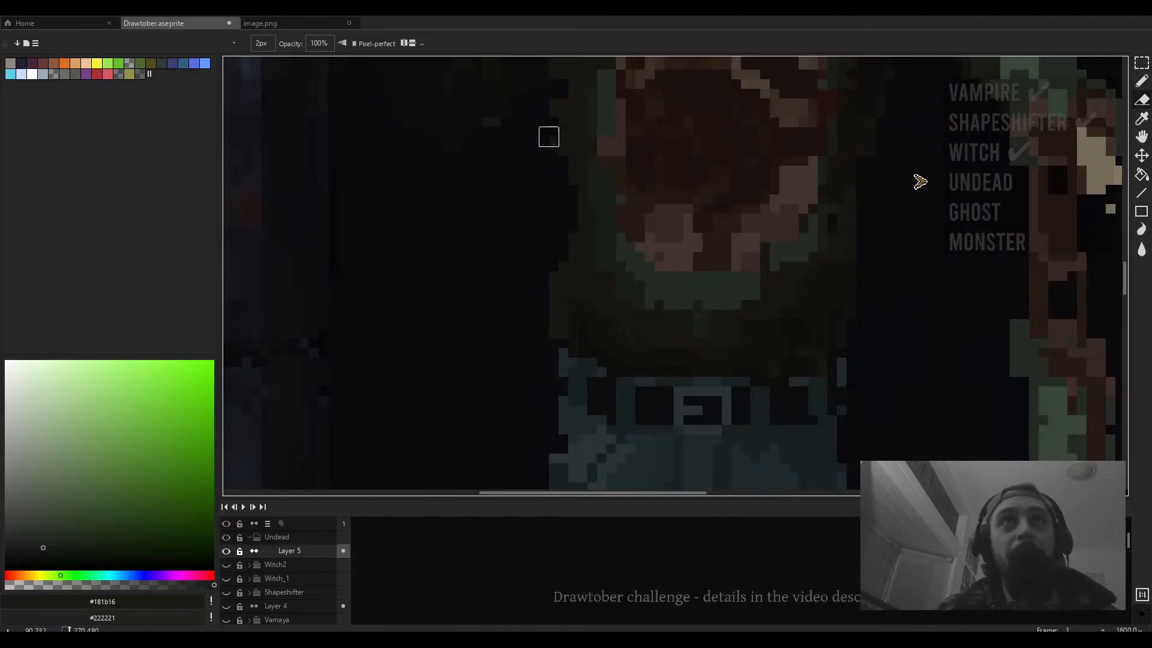
pyautogui.moveTo(645, 155); pyautogui.dragTo(564, 235)
pyautogui.scroll(-2, 568, 237)
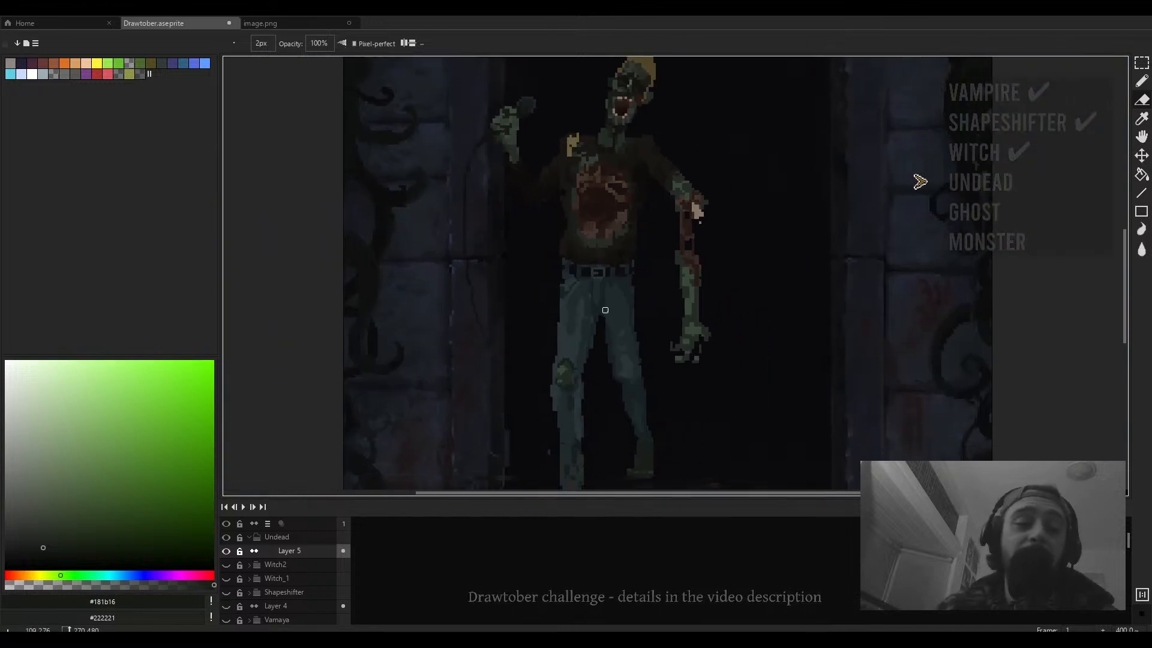
pyautogui.moveTo(618, 301); pyautogui.dragTo(636, 272)
# - Erase stray pixels beside the front leg and next to the front foot with the 2 px eraser
pyautogui.scroll(3, 530, 459)
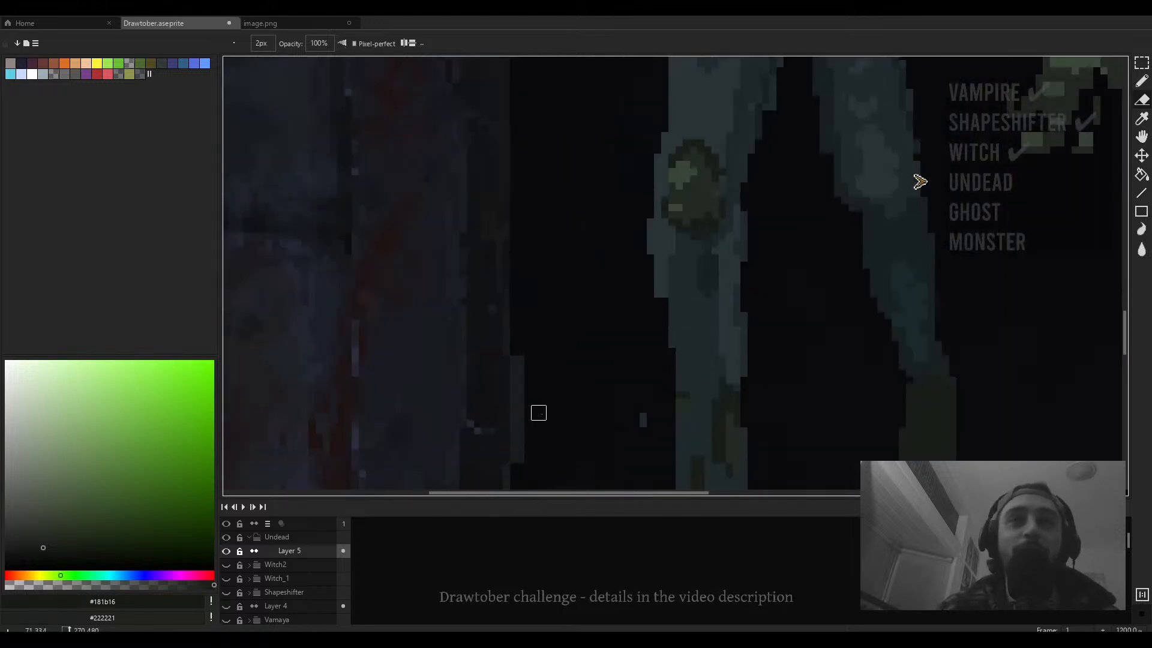
pyautogui.scroll(2, 637, 304)
pyautogui.moveTo(610, 238); pyautogui.dragTo(617, 268)
pyautogui.click(610, 224)
pyautogui.scroll(-7, 610, 223)
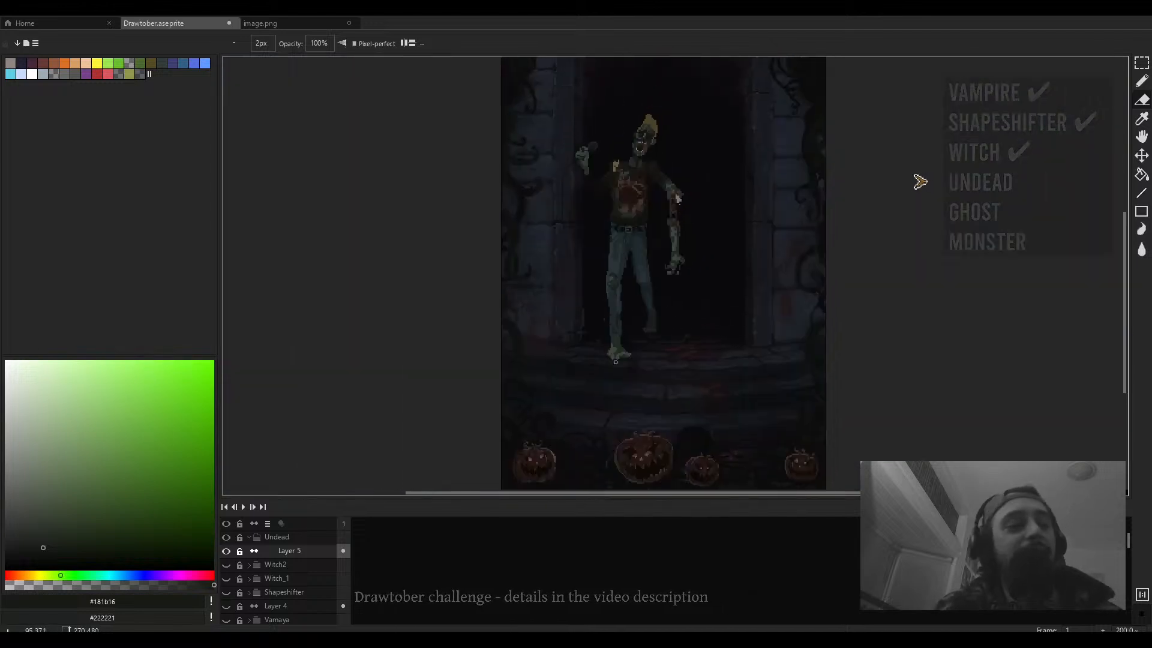
pyautogui.scroll(3, 629, 358)
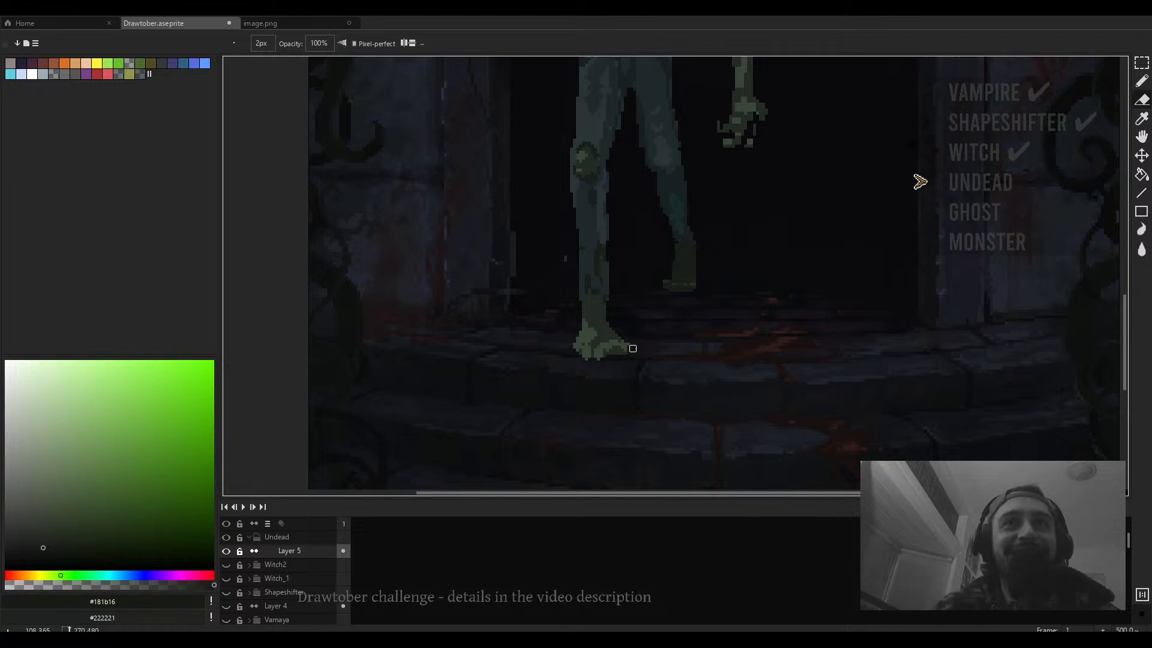
pyautogui.moveTo(624, 340); pyautogui.dragTo(636, 363)
pyautogui.scroll(2, 633, 362)
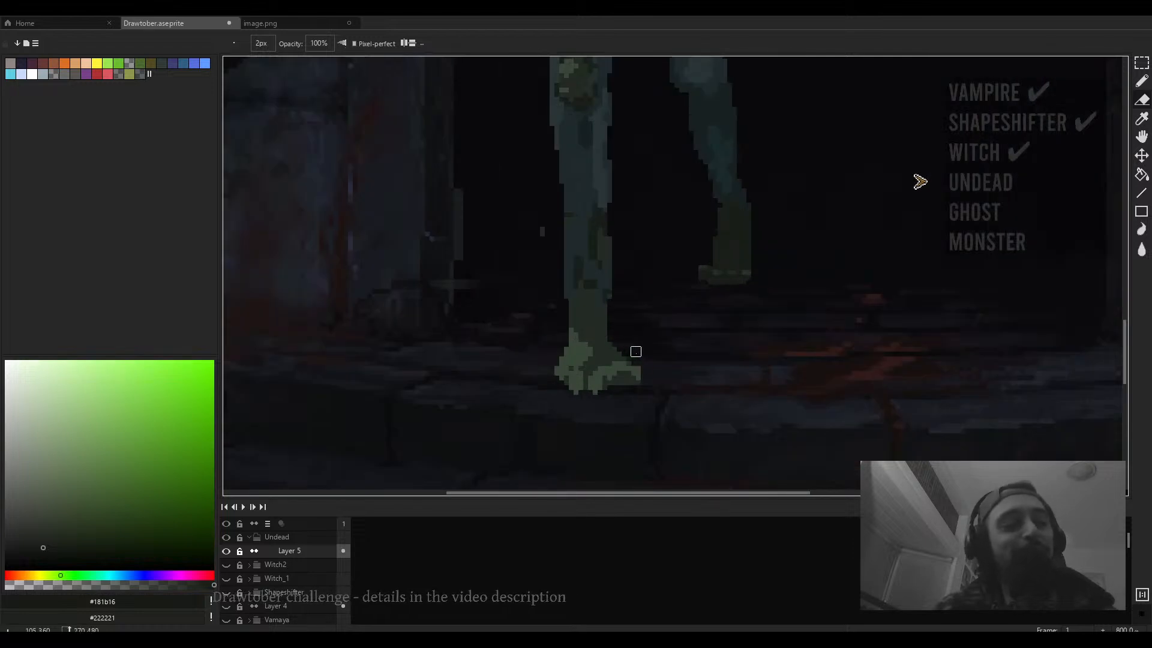
# - Switch to the pencil, sample #242b24 from the front foot, and undo the last two eraser edits
pyautogui.moveTo(643, 367)
pyautogui.mouseDown()
pyautogui.moveTo(662, 333)
pyautogui.moveTo(653, 315)
pyautogui.moveTo(662, 322)
pyautogui.mouseUp()
pyautogui.press('b')
pyautogui.scroll(3, 648, 346)
pyautogui.press('alt')
pyautogui.keyDown('alt'); pyautogui.click(642, 333); pyautogui.keyUp('alt')
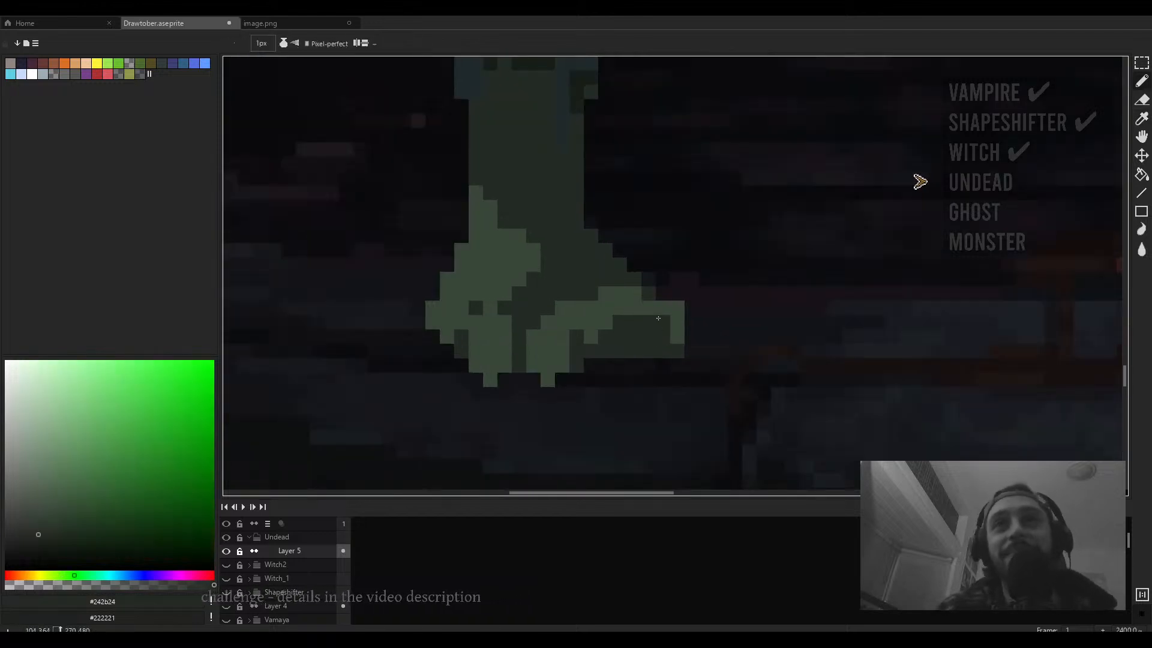
pyautogui.hotkey('ctrl', 'z')
pyautogui.hotkey('ctrl', 'z')
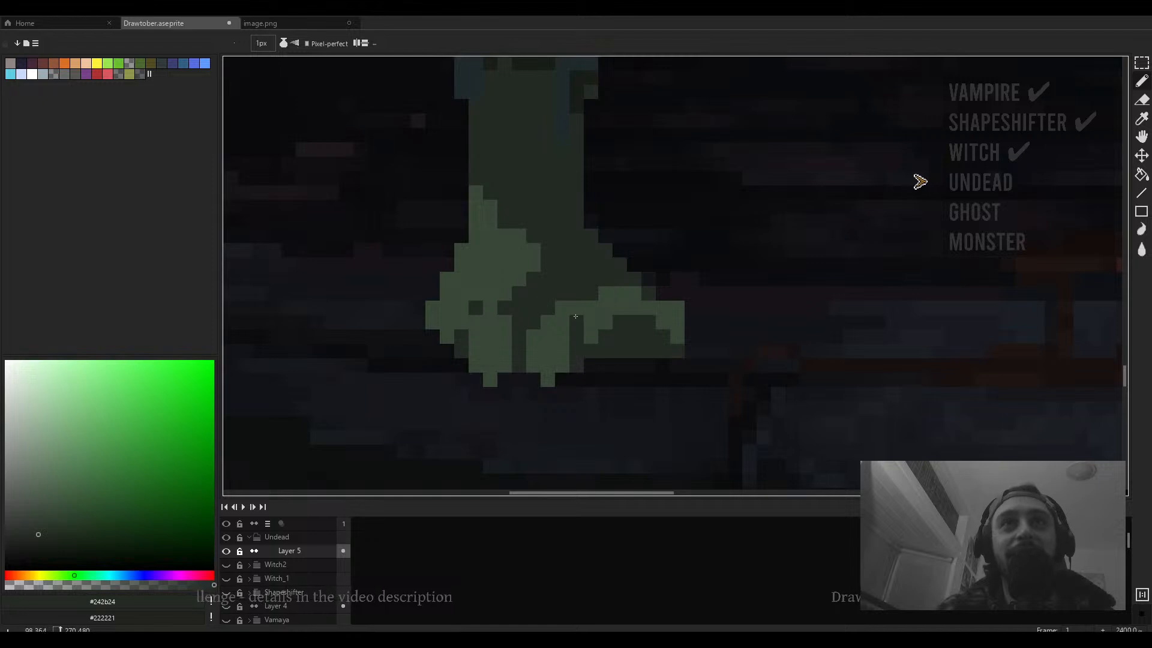
# - Paint dark #242b24 pixels along the front foot's toes and heel outline
pyautogui.moveTo(563, 309)
pyautogui.mouseDown()
pyautogui.moveTo(579, 330)
pyautogui.moveTo(562, 324)
pyautogui.mouseUp()
pyautogui.moveTo(562, 378)
pyautogui.mouseDown()
pyautogui.moveTo(593, 326)
pyautogui.moveTo(593, 339)
pyautogui.moveTo(592, 307)
pyautogui.moveTo(620, 313)
pyautogui.moveTo(611, 297)
pyautogui.moveTo(622, 307)
pyautogui.moveTo(636, 289)
pyautogui.moveTo(624, 291)
pyautogui.moveTo(662, 306)
pyautogui.moveTo(663, 324)
pyautogui.moveTo(682, 320)
pyautogui.moveTo(681, 345)
pyautogui.moveTo(668, 330)
pyautogui.moveTo(614, 339)
pyautogui.moveTo(619, 311)
pyautogui.mouseUp()
pyautogui.scroll(-2, 680, 318)
pyautogui.scroll(1, 680, 315)
pyautogui.scroll(-4, 677, 330)
pyautogui.scroll(3, 619, 332)
# - Sample #384738 and add lighter pixels to the front foot's toes, refining its shape
pyautogui.keyDown('alt'); pyautogui.click(612, 310); pyautogui.keyUp('alt')
pyautogui.scroll(2, 608, 312)
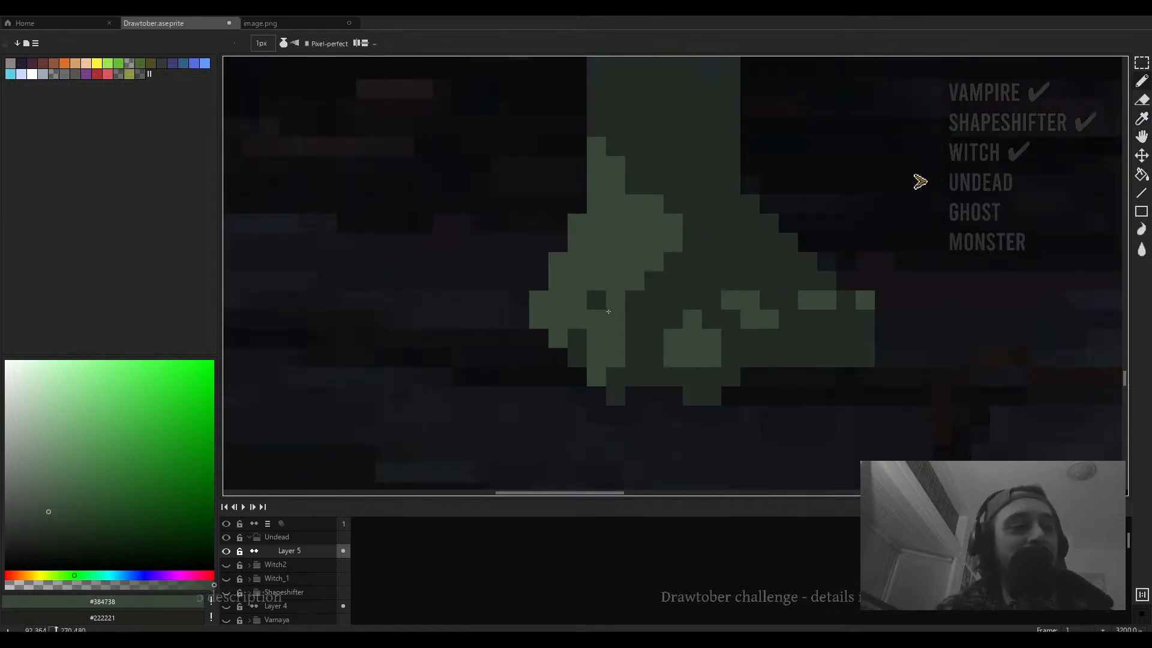
pyautogui.click(597, 302)
pyautogui.click(581, 337)
pyautogui.scroll(-2, 607, 314)
pyautogui.scroll(1, 627, 329)
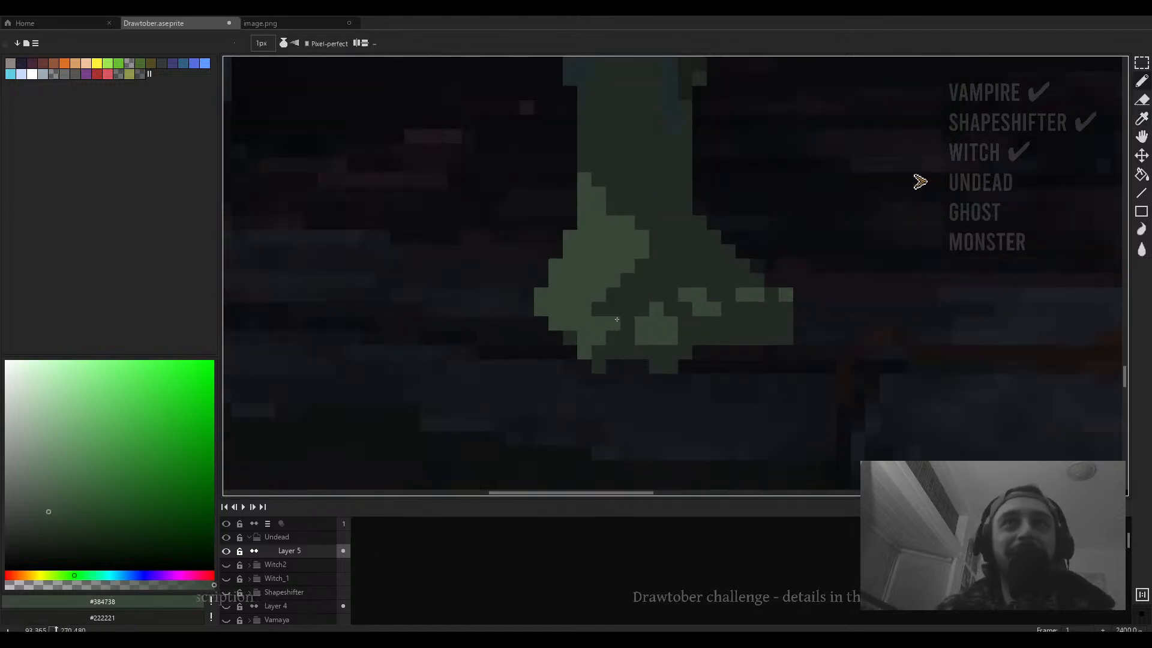
pyautogui.moveTo(615, 295); pyautogui.dragTo(620, 317)
pyautogui.scroll(-3, 620, 317)
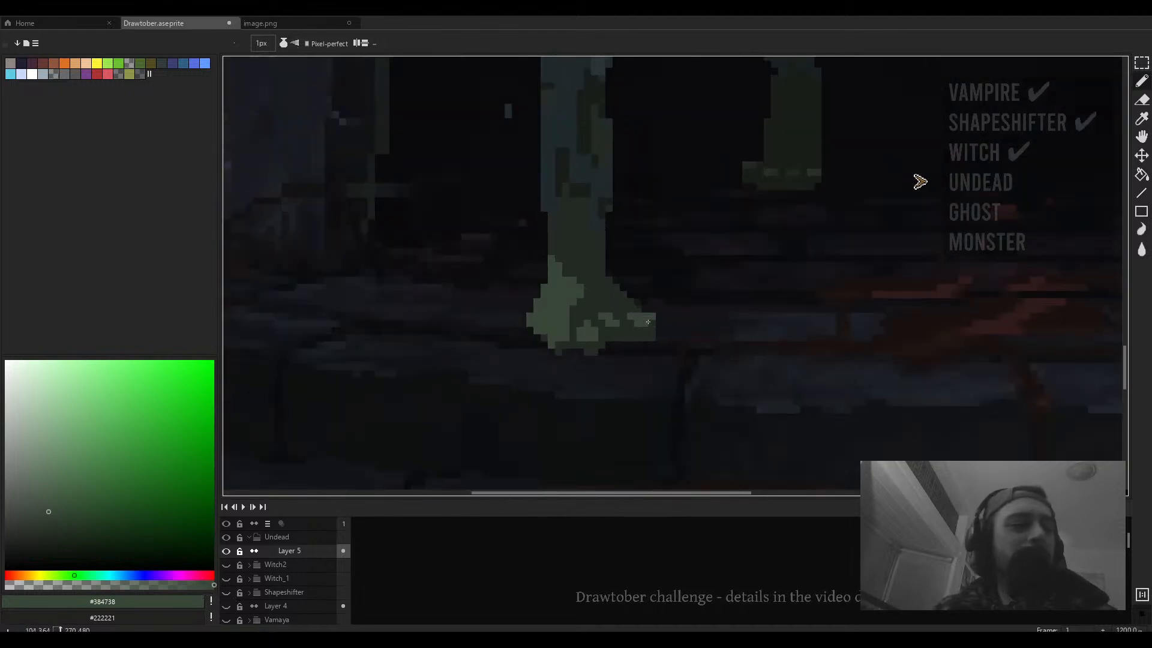
pyautogui.scroll(-5, 647, 323)
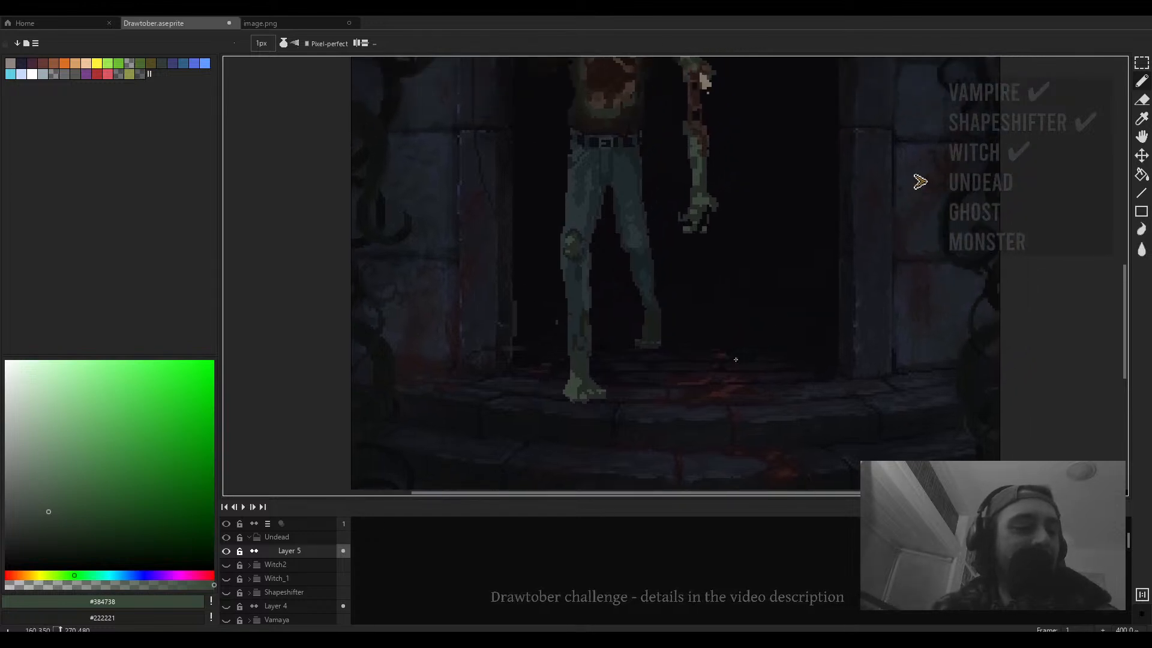
pyautogui.scroll(-2, 671, 351)
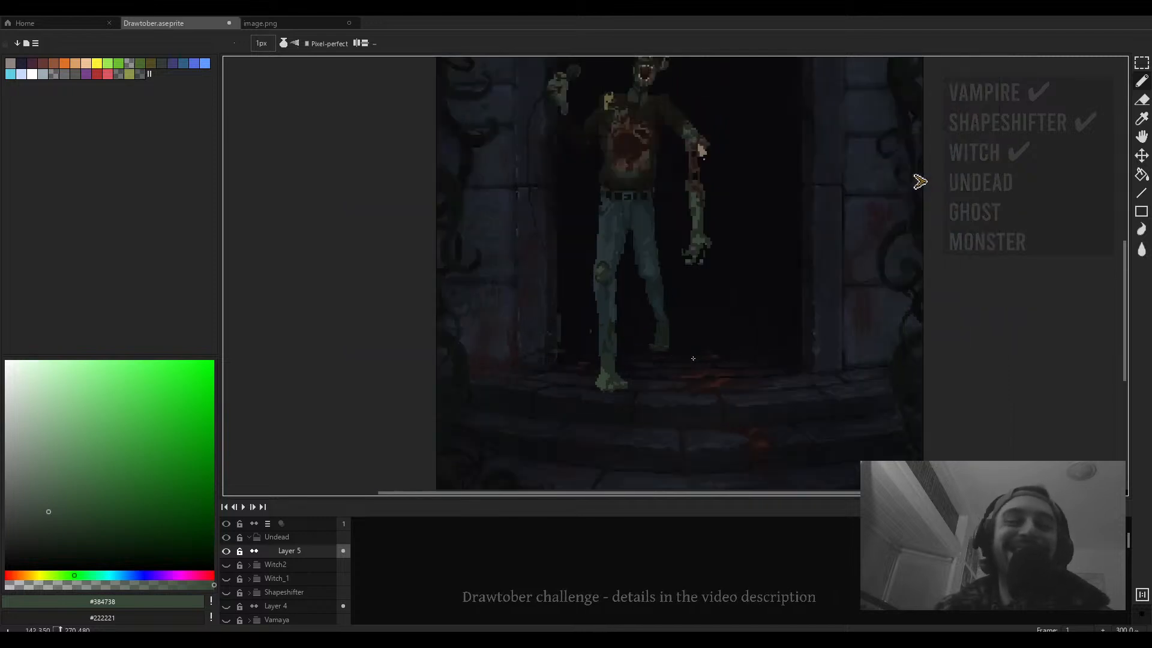
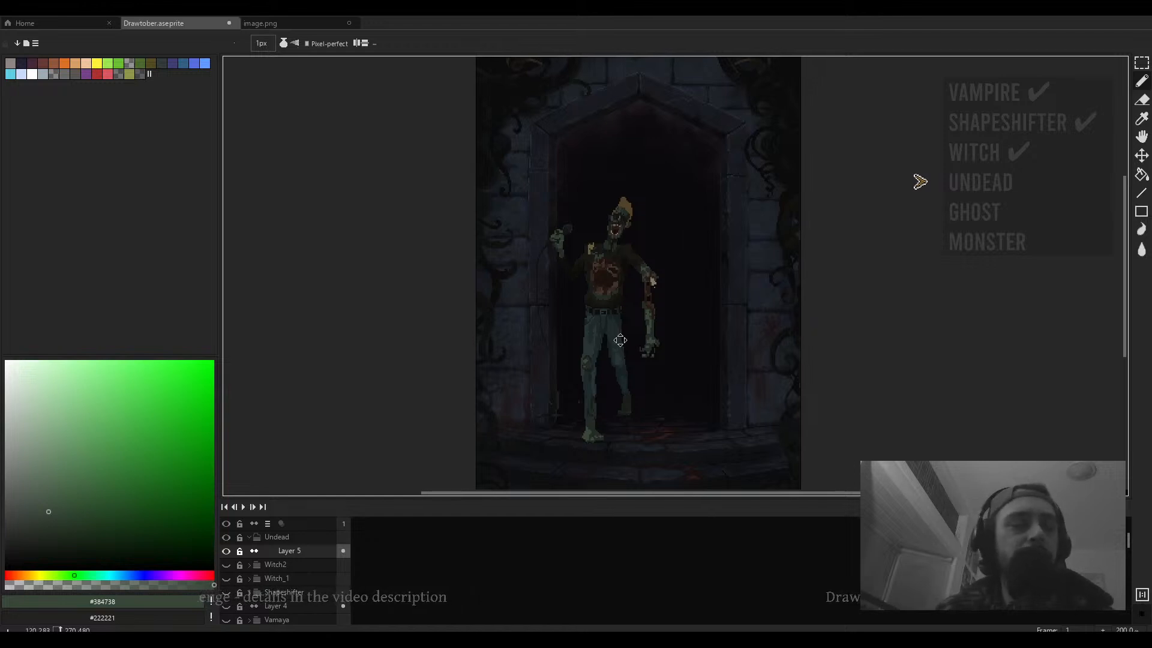
# - Erase stray pixels on the zombie's jeans with the eraser
pyautogui.scroll(4, 618, 334)
pyautogui.press('e')
pyautogui.scroll(1, 603, 293)
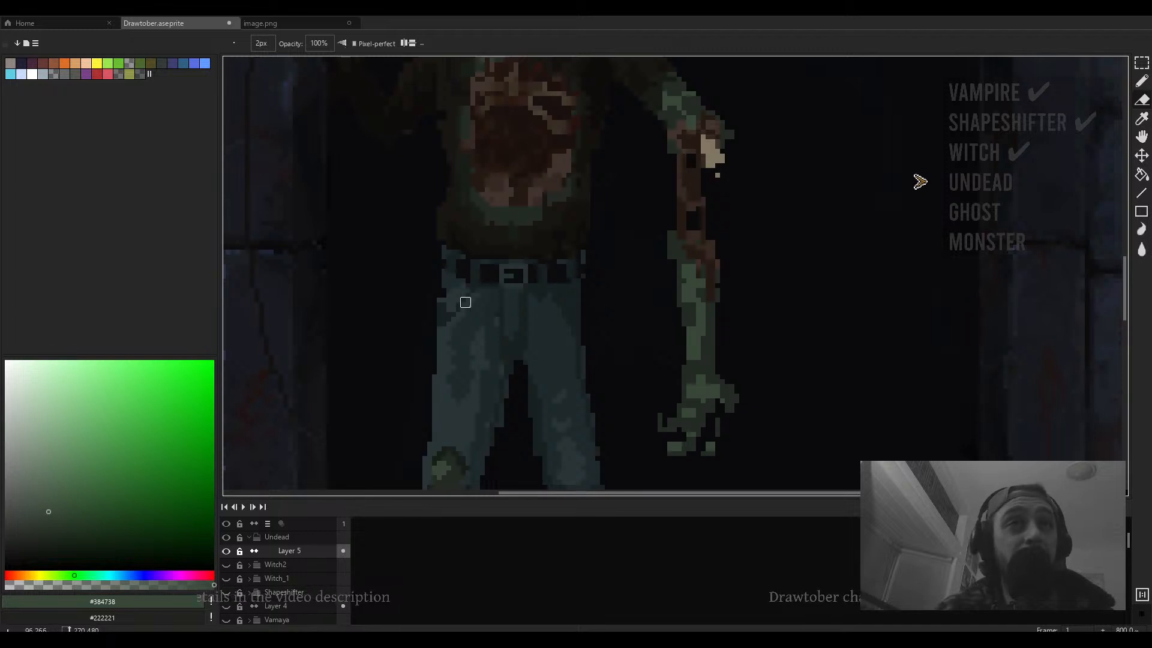
pyautogui.moveTo(442, 303); pyautogui.dragTo(471, 291)
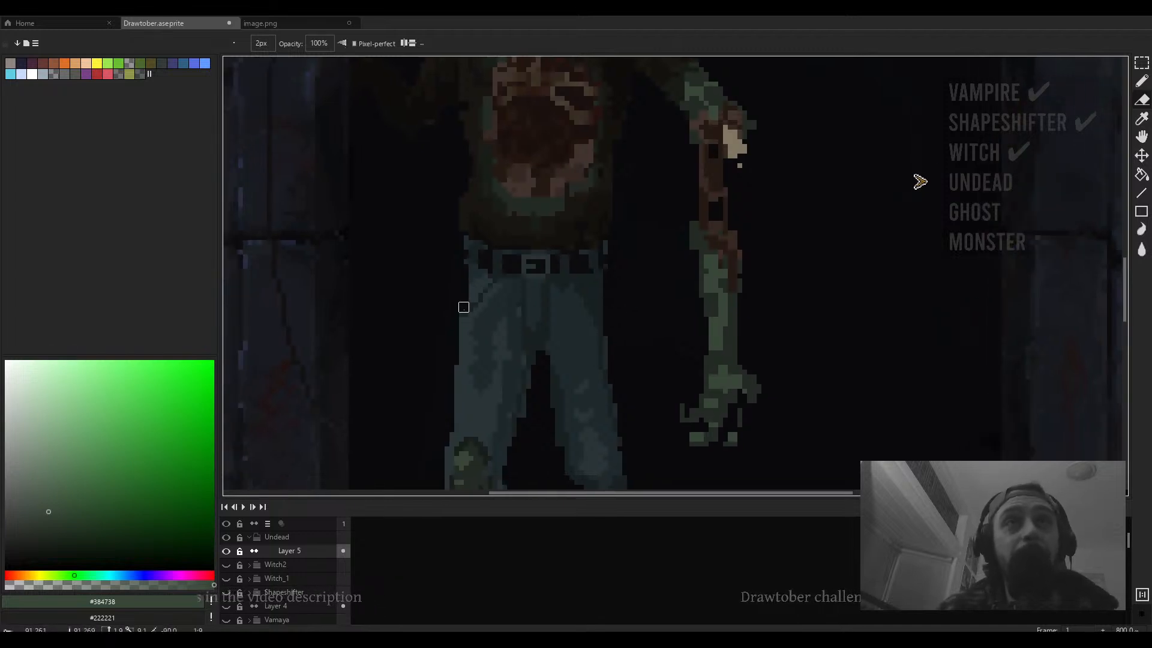
# - Sample the dark backdrop colour #162021 from beside the zombie's right leg
pyautogui.scroll(-5, 510, 348)
pyautogui.scroll(1, 551, 352)
pyautogui.scroll(-1, 553, 342)
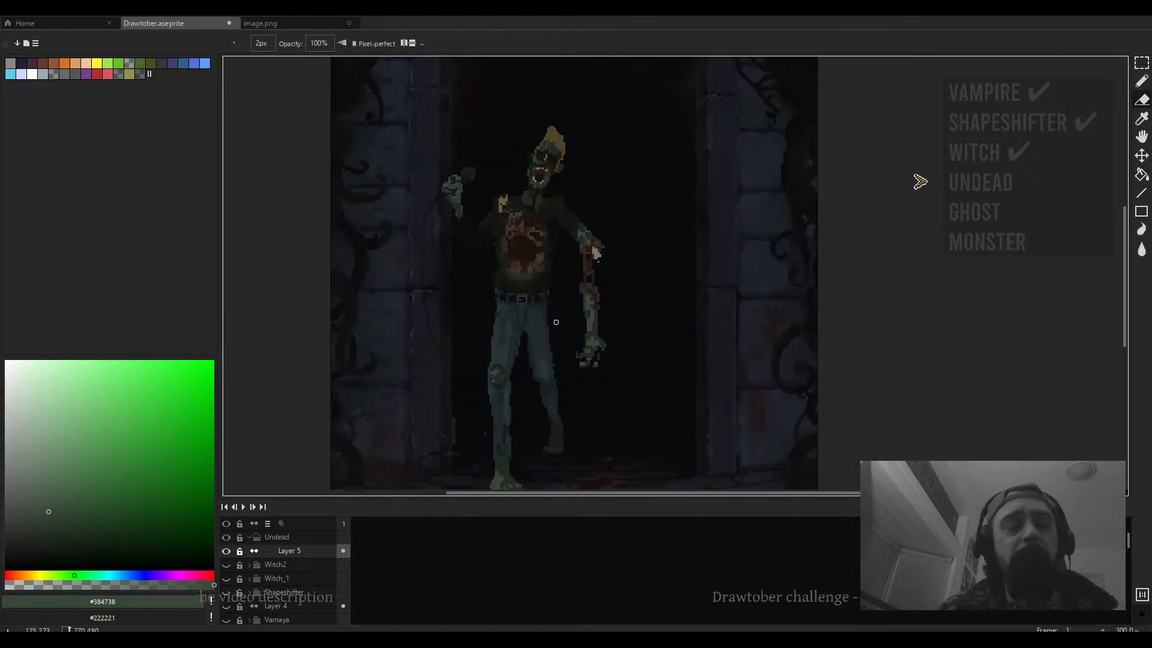
pyautogui.moveTo(562, 329)
pyautogui.mouseDown()
pyautogui.moveTo(587, 297)
pyautogui.moveTo(538, 308)
pyautogui.moveTo(510, 209)
pyautogui.mouseUp()
pyautogui.press('m')
pyautogui.scroll(3, 579, 318)
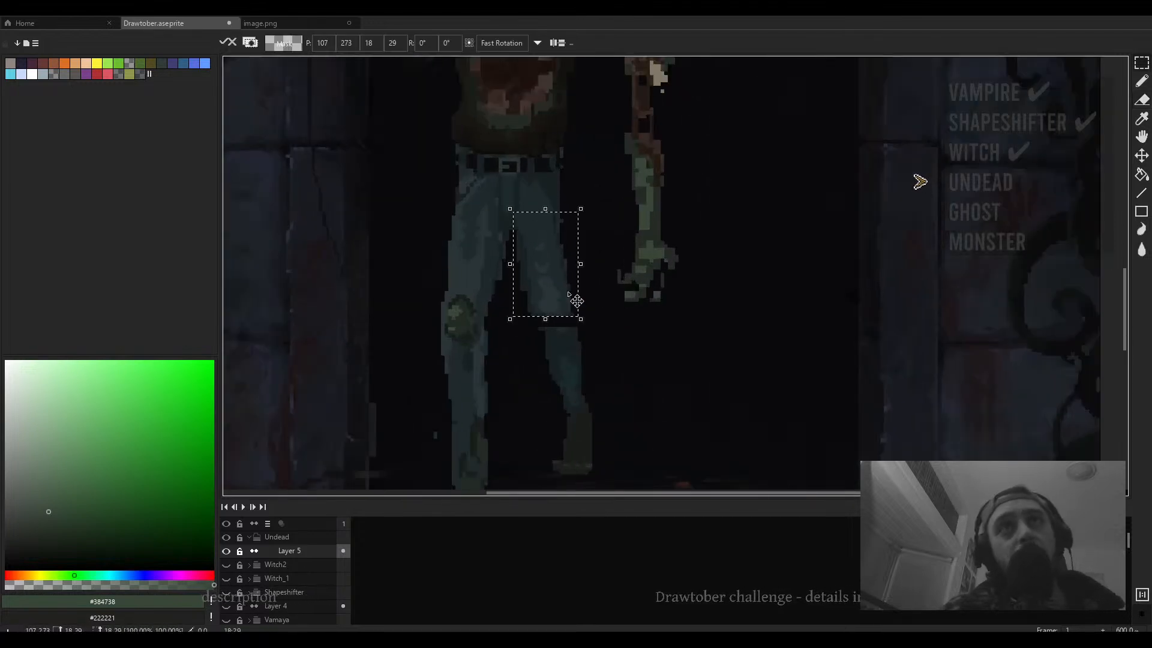
pyautogui.press('i')
pyautogui.scroll(1, 570, 465)
pyautogui.click(565, 293)
# - Select the zombie's lower right leg and shift it slightly inward
pyautogui.press('m')
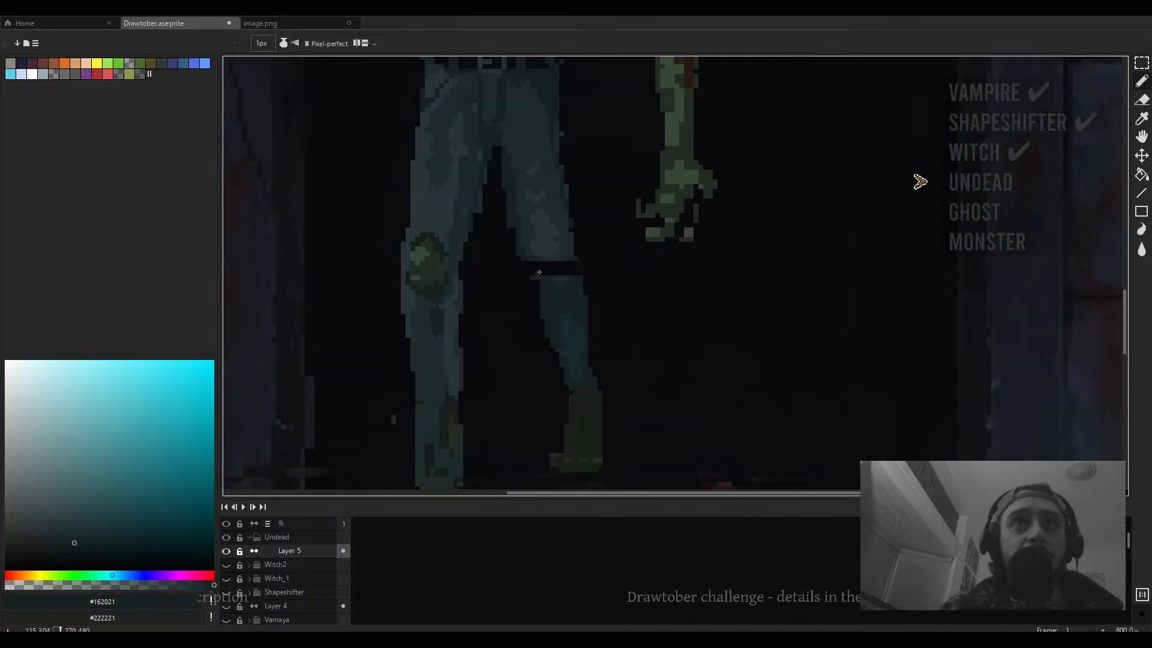
pyautogui.scroll(-2, 540, 274)
pyautogui.moveTo(610, 248); pyautogui.dragTo(540, 390)
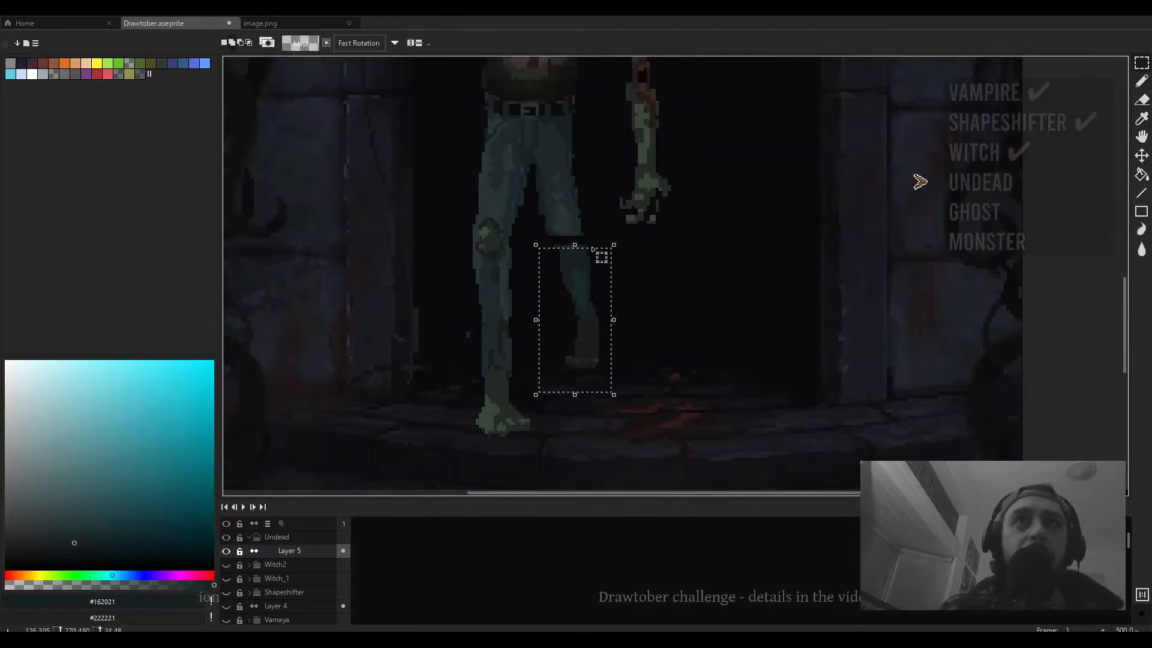
pyautogui.keyDown('shift'); pyautogui.moveTo(595, 254); pyautogui.dragTo(578, 339); pyautogui.keyUp('shift')
pyautogui.click(623, 272)
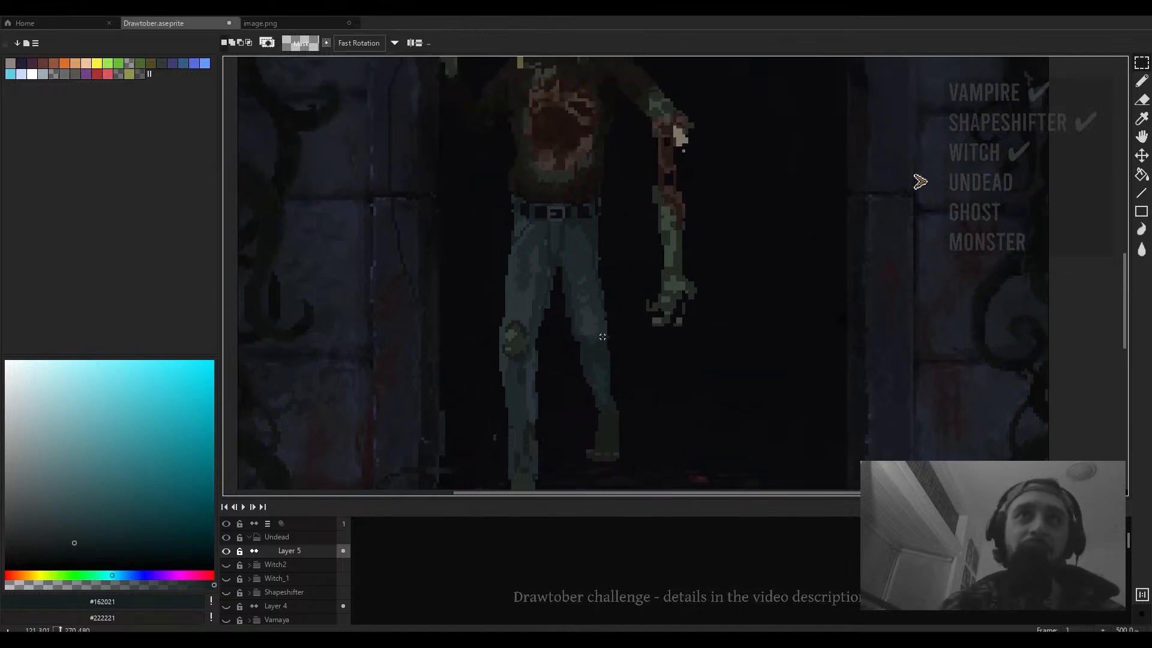
# - Paint the dark backdrop colour over the inner edge of the zombie's right leg
pyautogui.press('b')
pyautogui.scroll(2, 611, 229)
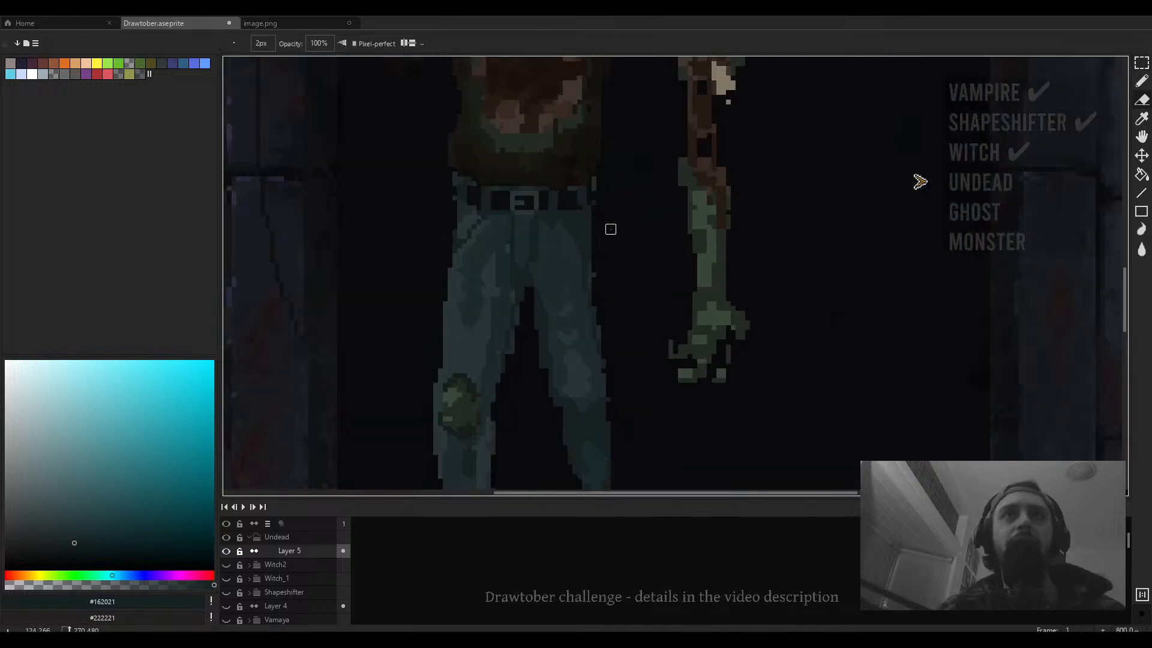
pyautogui.scroll(1, 610, 229)
pyautogui.click(589, 294)
pyautogui.press('b')
pyautogui.moveTo(617, 301)
pyautogui.mouseDown()
pyautogui.moveTo(625, 234)
pyautogui.moveTo(602, 179)
pyautogui.mouseUp()
pyautogui.keyDown('alt'); pyautogui.click(583, 133); pyautogui.keyUp('alt')
# - Erase leftover pixels along the inner edges of the zombie's legs
pyautogui.press('e')
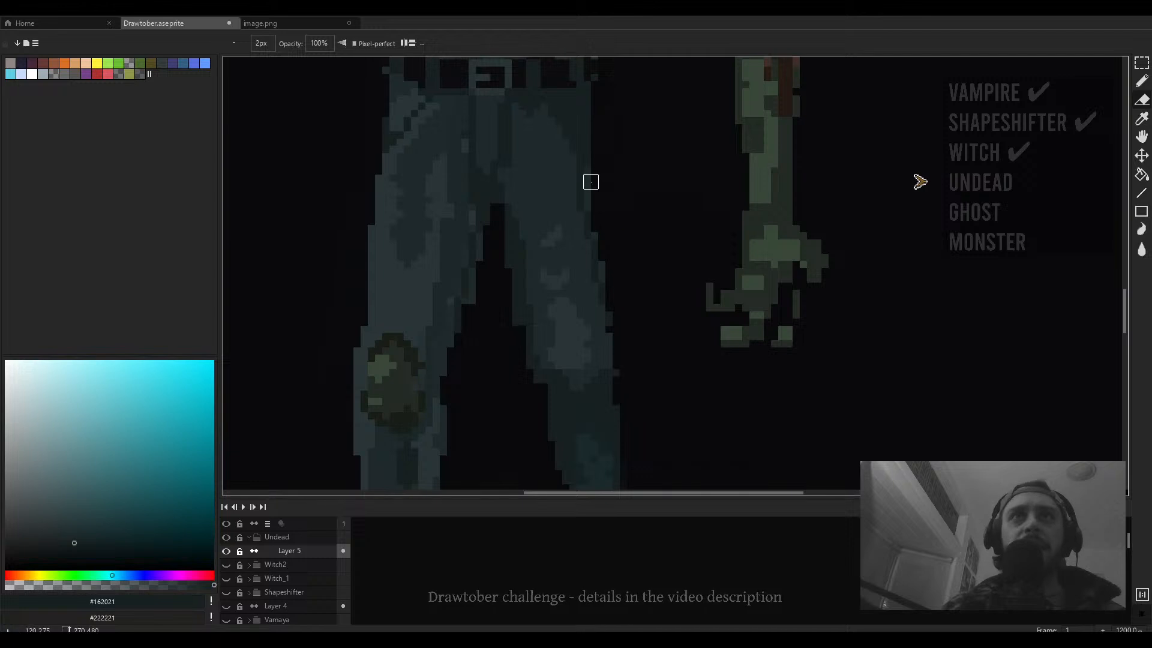
pyautogui.scroll(-2, 612, 156)
pyautogui.moveTo(604, 174); pyautogui.dragTo(598, 161)
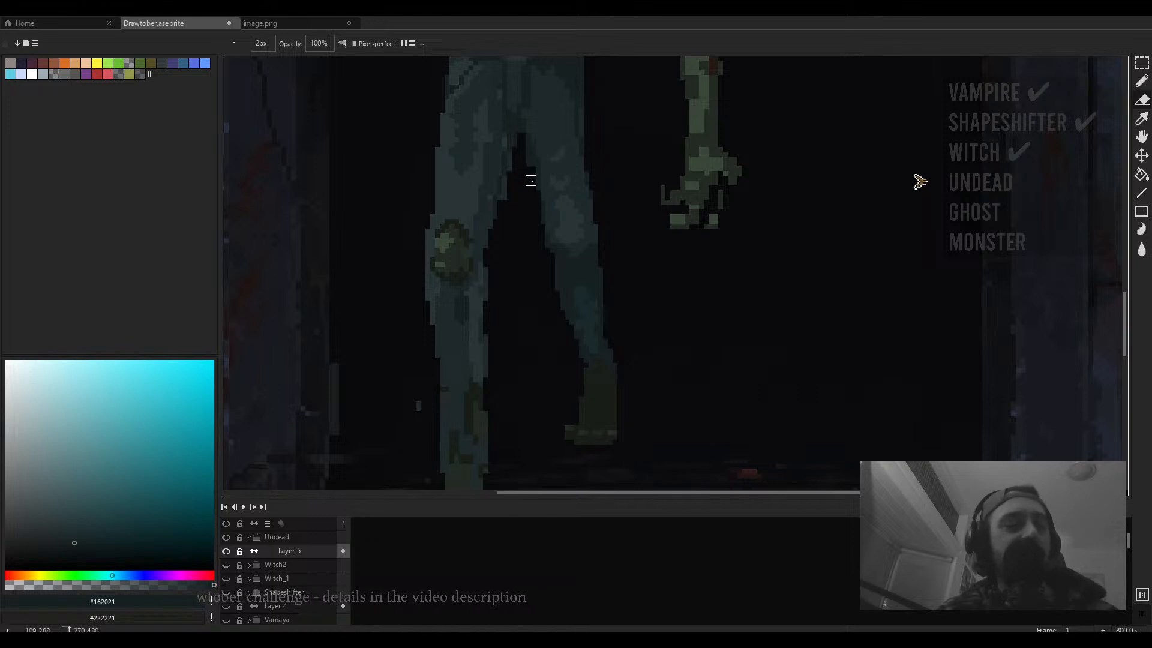
pyautogui.moveTo(539, 200); pyautogui.dragTo(542, 220)
# - Redraw the fingertips of the zombie's hanging hand with a 1 px pencil and sample the colour #242b24
pyautogui.scroll(-2, 543, 219)
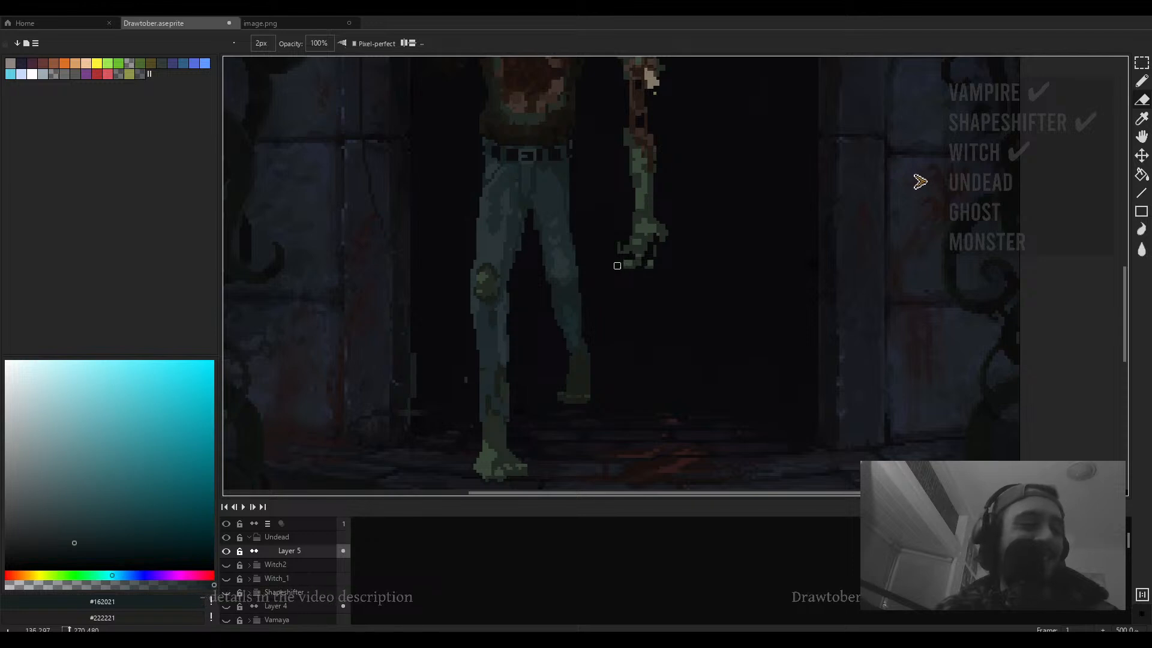
pyautogui.scroll(-2, 617, 265)
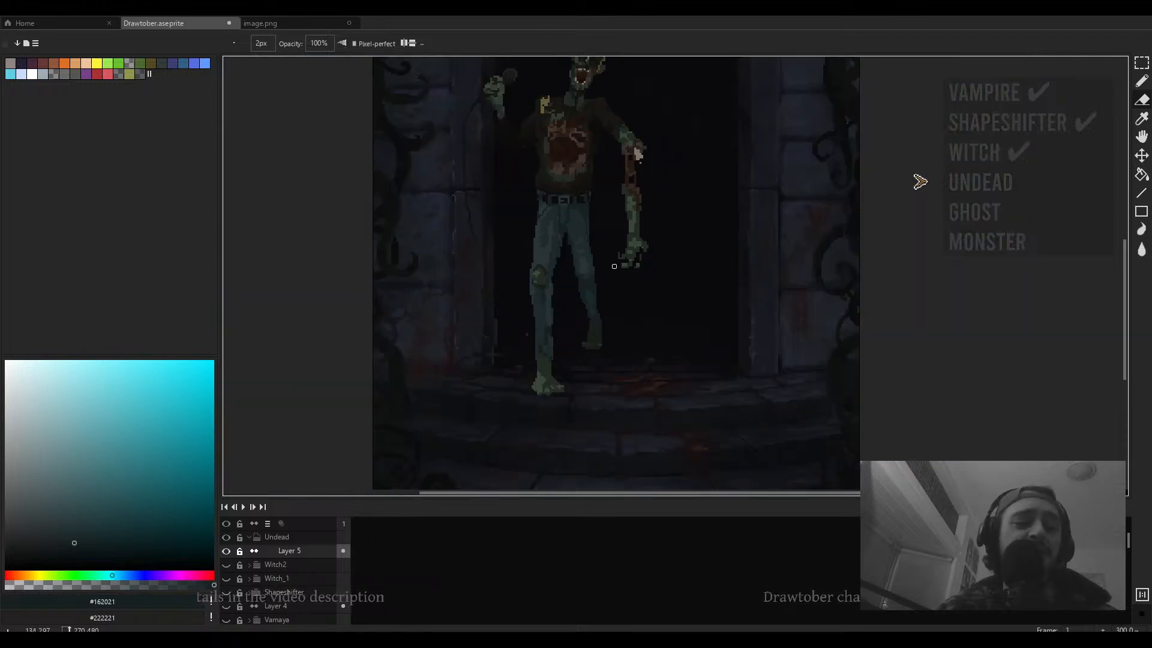
pyautogui.scroll(-1, 614, 266)
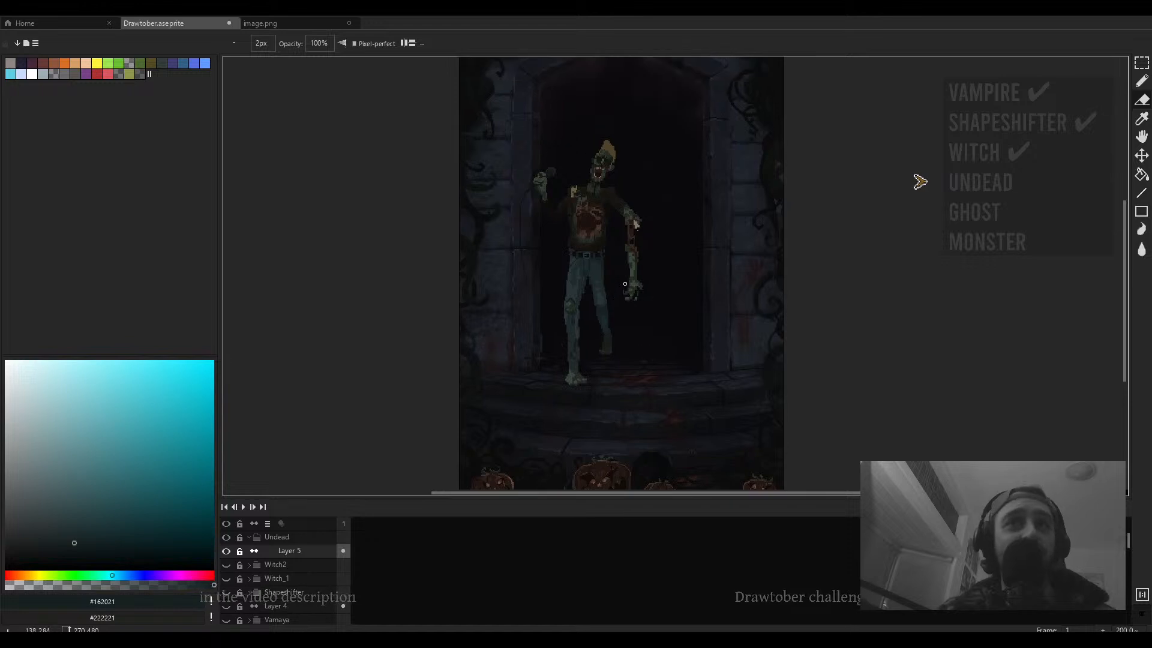
pyautogui.scroll(7, 622, 278)
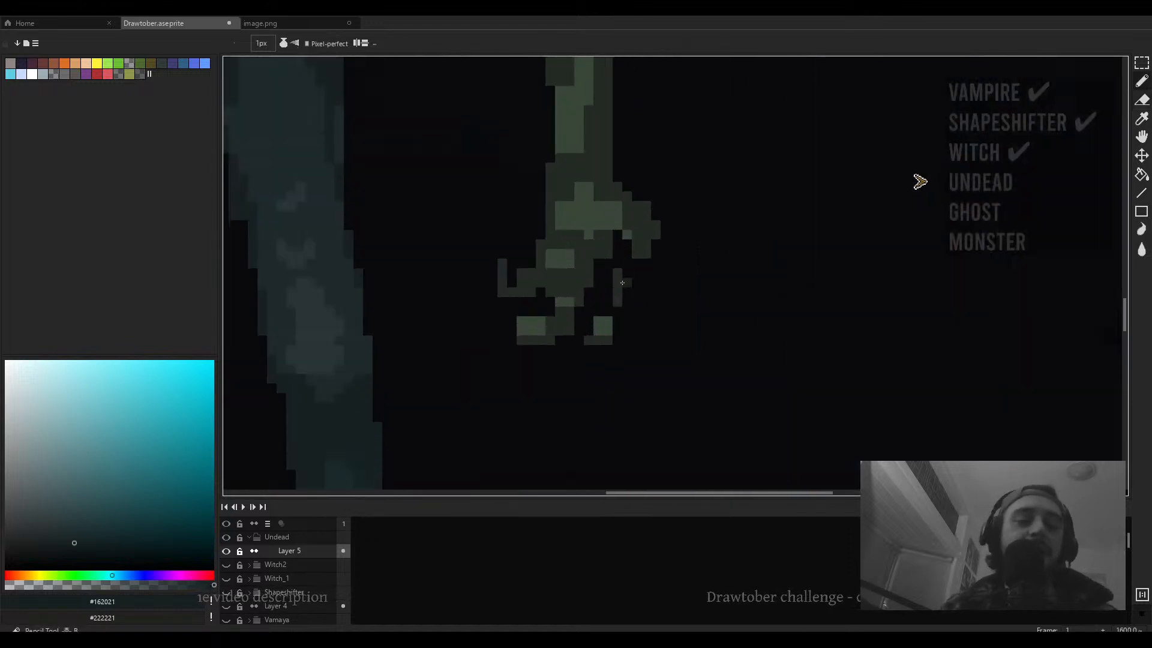
pyautogui.keyDown('alt'); pyautogui.click(607, 250); pyautogui.keyUp('alt')
pyautogui.moveTo(609, 263)
pyautogui.mouseDown()
pyautogui.moveTo(598, 272)
pyautogui.moveTo(608, 302)
pyautogui.mouseUp()
pyautogui.click(540, 292)
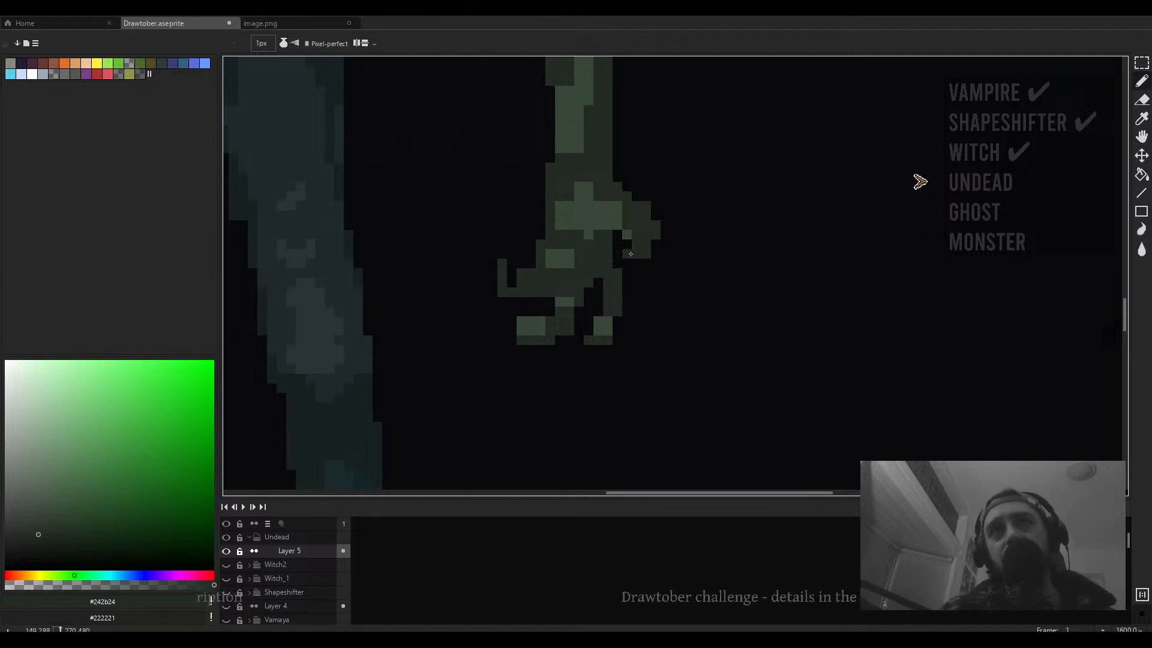
# - Sketch an oval head outline in the doorway to the right of the zombie
pyautogui.scroll(-4, 617, 230)
pyautogui.scroll(4, 617, 230)
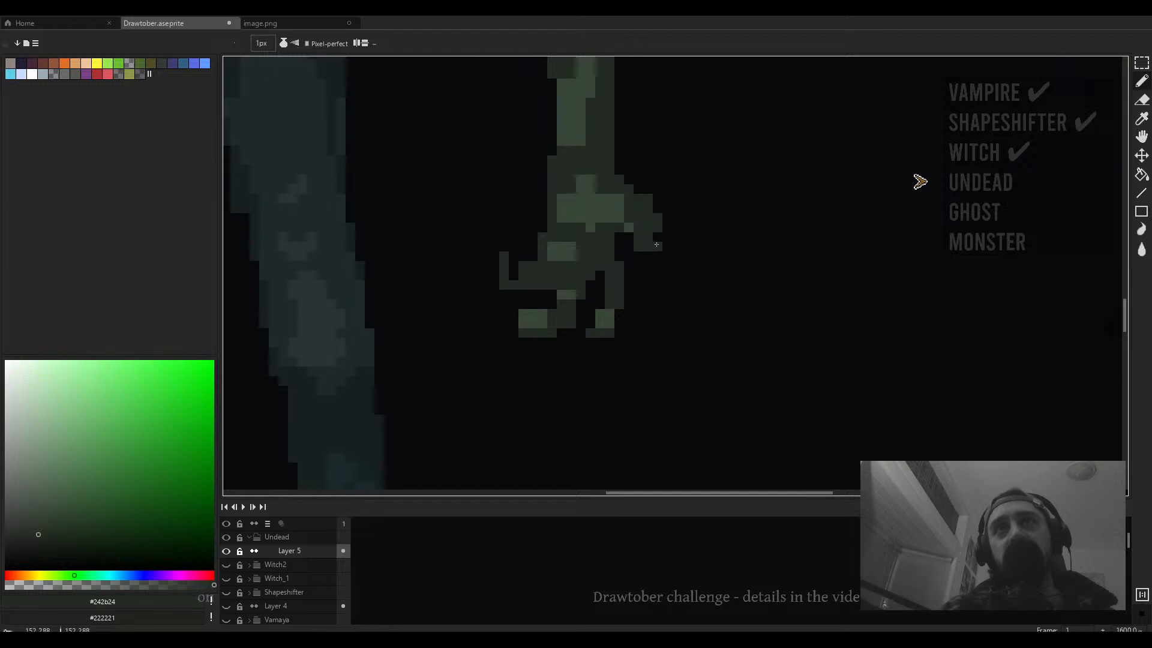
pyautogui.scroll(-4, 653, 234)
pyautogui.scroll(-3, 653, 235)
pyautogui.scroll(2, 639, 225)
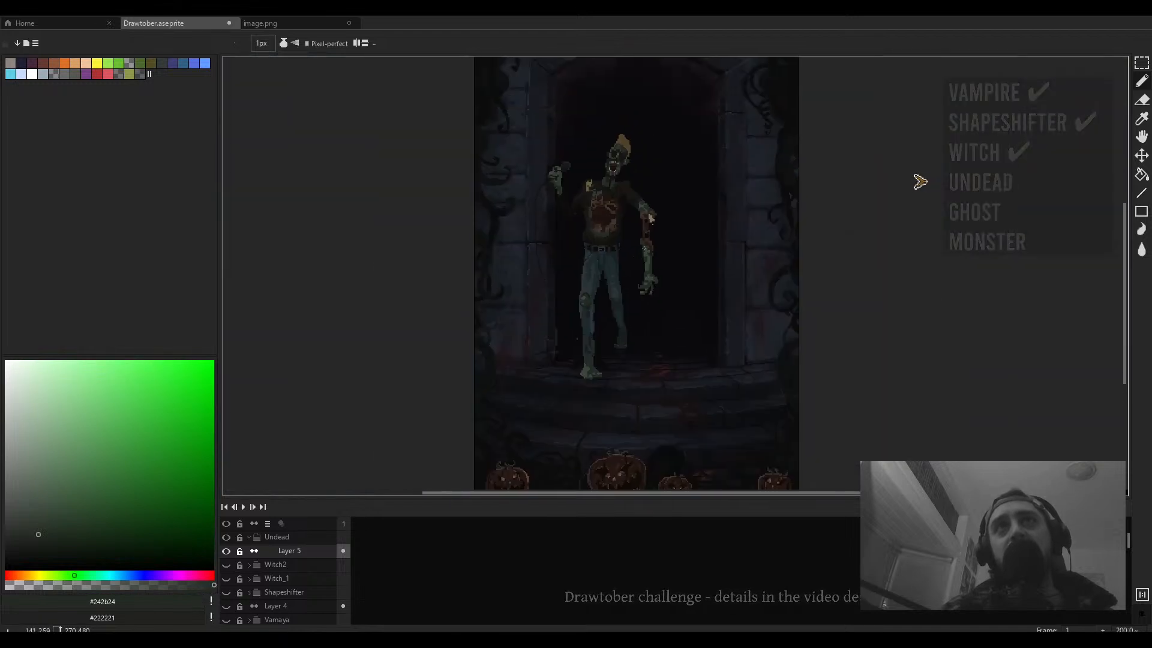
pyautogui.moveTo(640, 247); pyautogui.dragTo(643, 267)
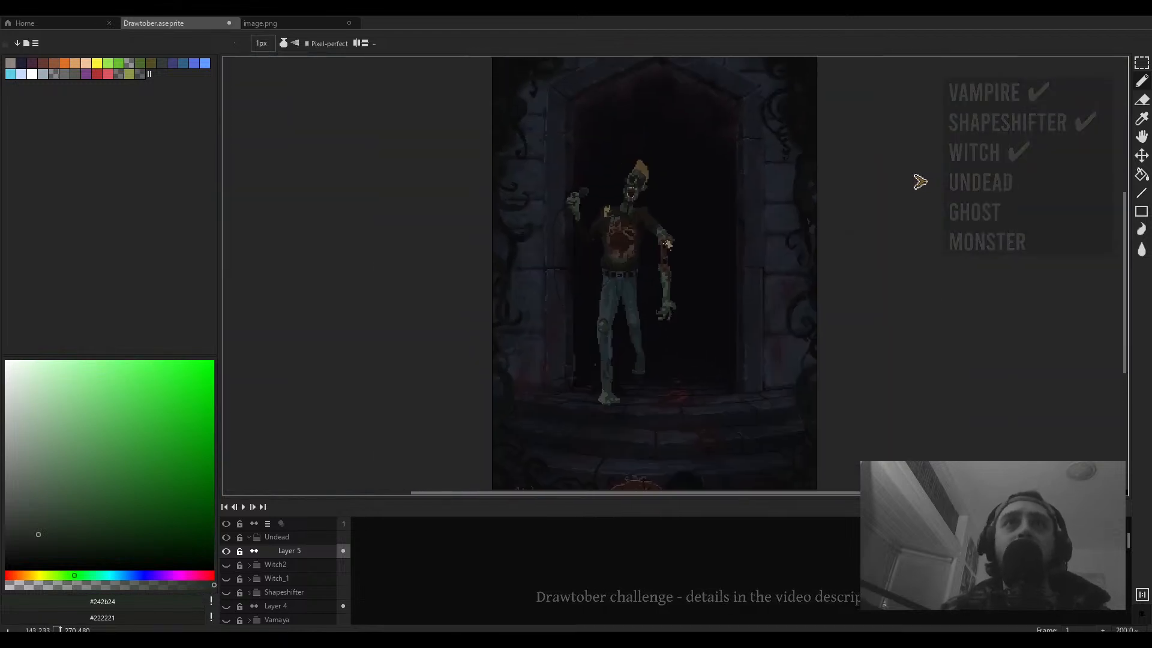
pyautogui.scroll(2, 668, 243)
pyautogui.moveTo(617, 156)
pyautogui.mouseDown()
pyautogui.moveTo(628, 154)
pyautogui.moveTo(613, 145)
pyautogui.mouseUp()
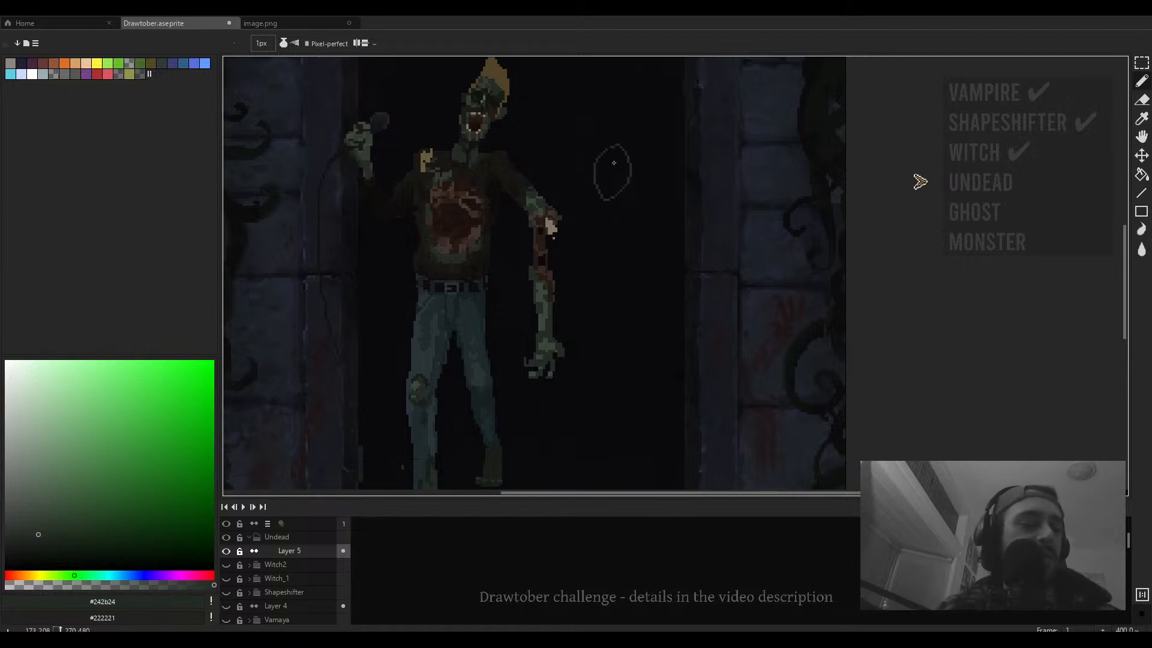
# - Zoom out and pan to review the whole scene with the new head outline
pyautogui.scroll(-3, 615, 177)
pyautogui.scroll(2, 615, 180)
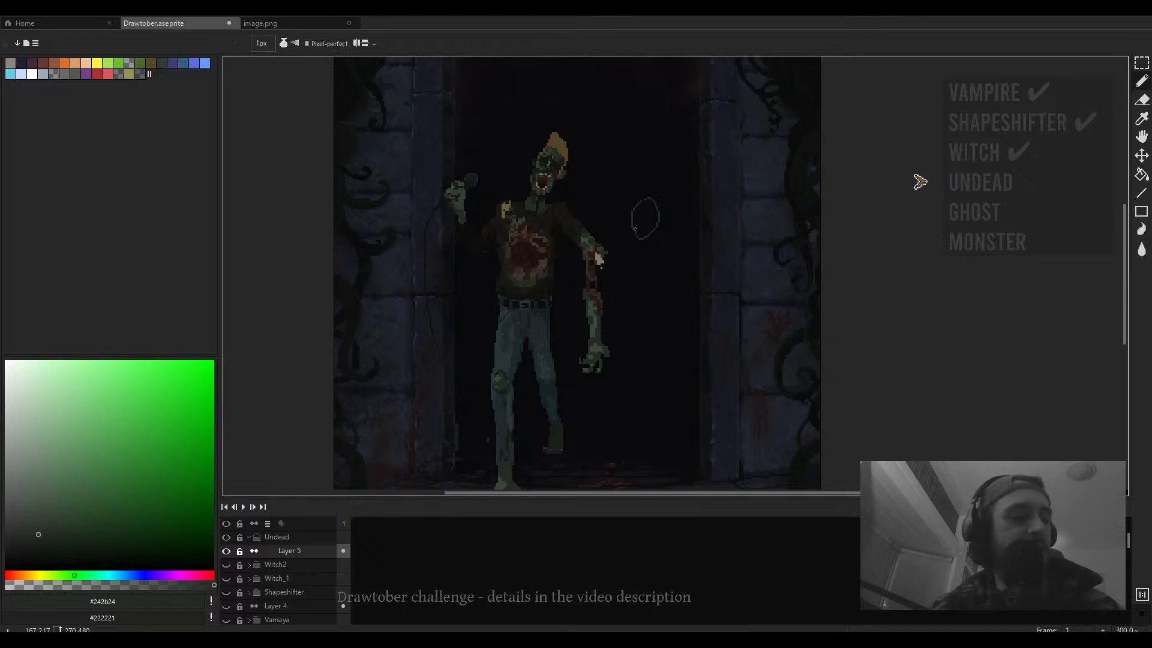
pyautogui.scroll(-1, 634, 229)
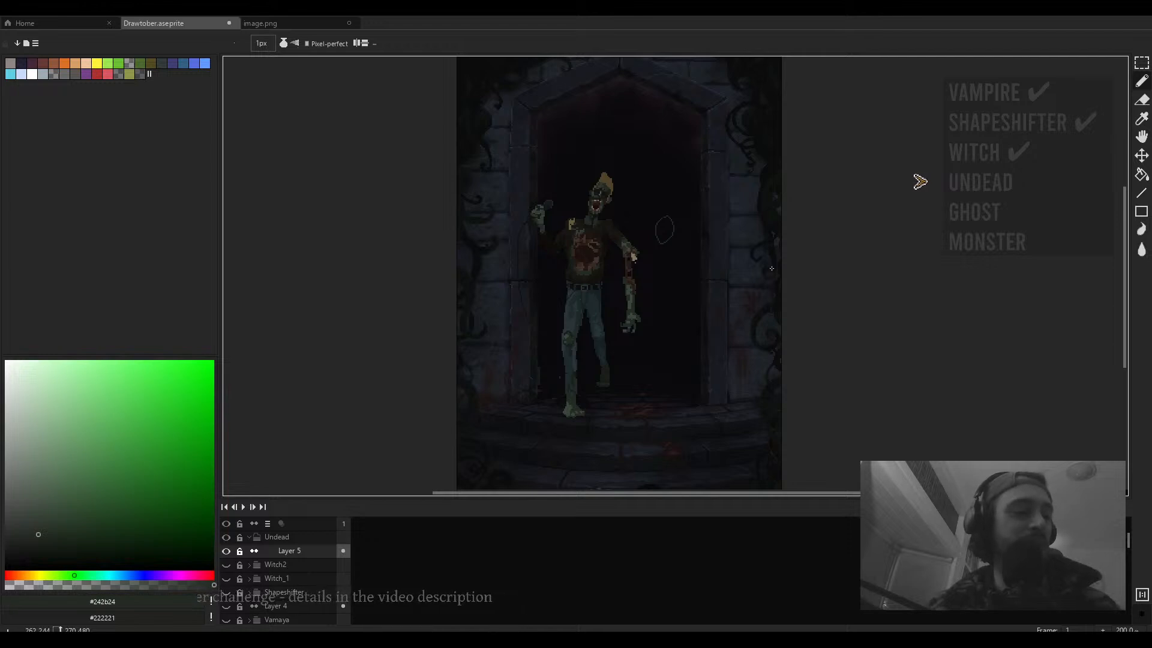
pyautogui.scroll(-1, 771, 268)
pyautogui.moveTo(781, 316); pyautogui.dragTo(785, 267)
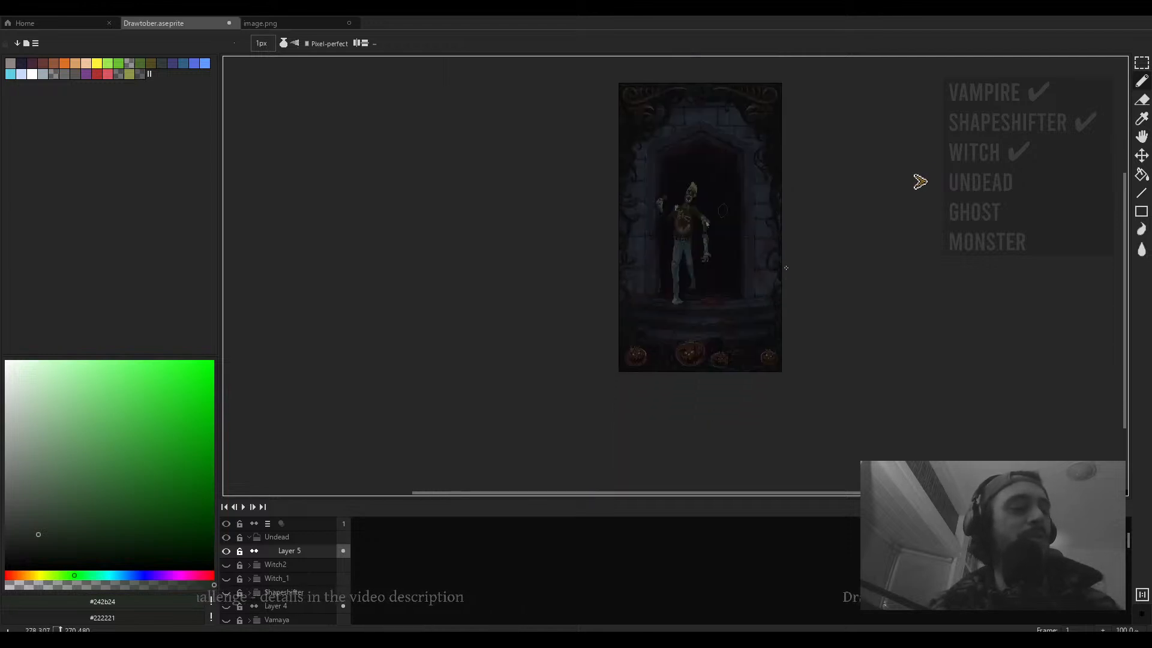
pyautogui.moveTo(784, 308)
pyautogui.mouseDown()
pyautogui.moveTo(780, 277)
pyautogui.moveTo(789, 313)
pyautogui.mouseUp()
pyautogui.scroll(1, 749, 301)
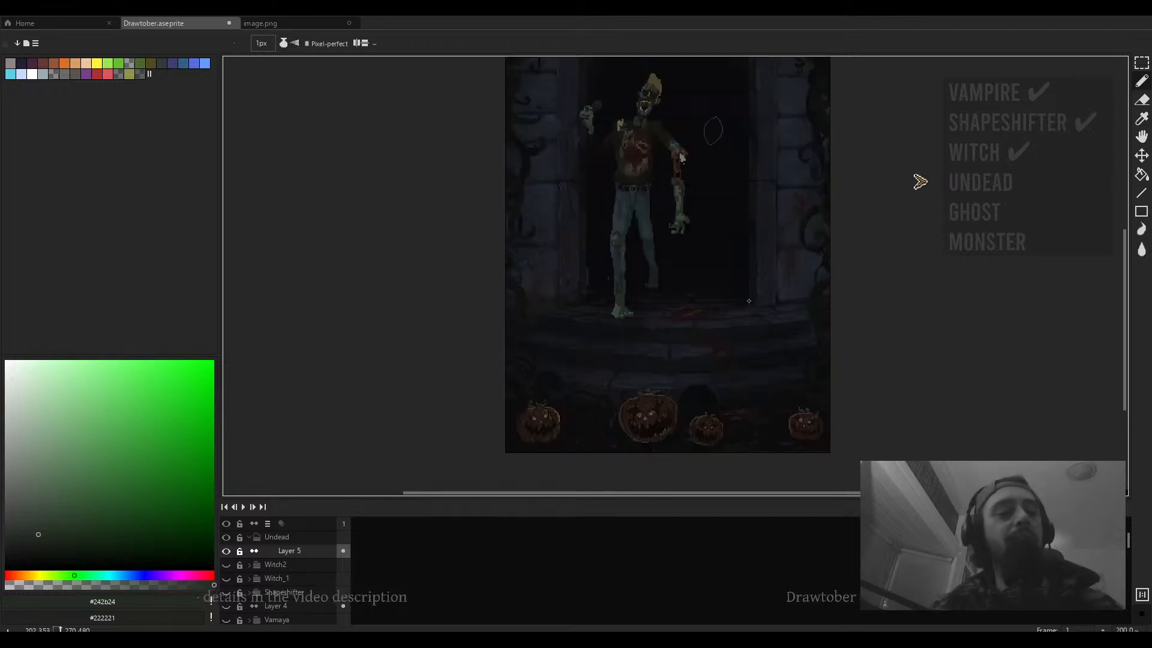
pyautogui.scroll(2, 744, 300)
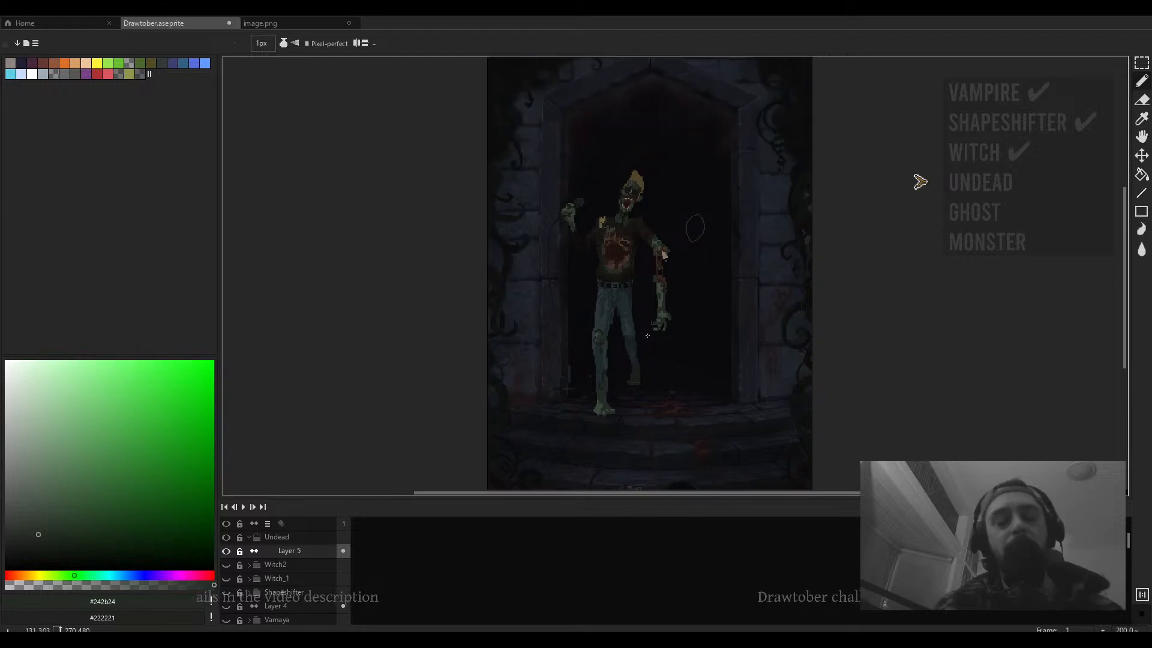
pyautogui.scroll(2, 663, 283)
# - Sketch the second figure's neck, ribcage oval and spine line below the head outline
pyautogui.moveTo(676, 285); pyautogui.dragTo(602, 233)
pyautogui.scroll(-2, 670, 212)
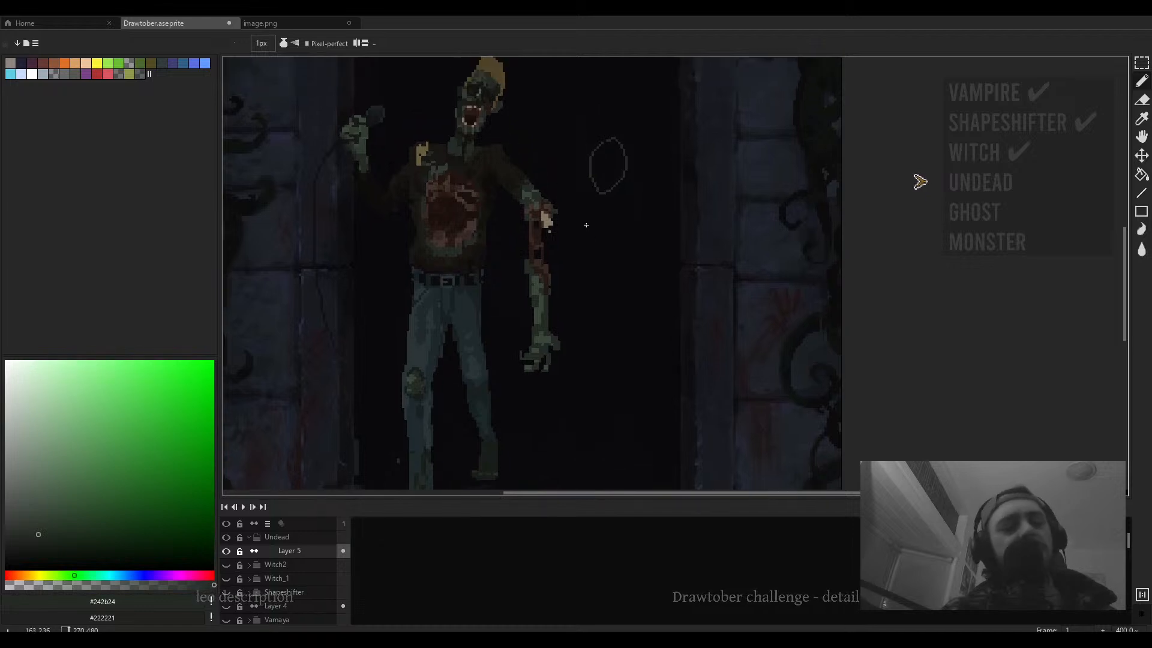
pyautogui.scroll(1, 594, 192)
pyautogui.moveTo(590, 171)
pyautogui.mouseDown()
pyautogui.moveTo(600, 259)
pyautogui.moveTo(614, 221)
pyautogui.moveTo(583, 223)
pyautogui.mouseUp()
pyautogui.hotkey('ctrl', 'z')
pyautogui.moveTo(594, 257)
pyautogui.mouseDown()
pyautogui.moveTo(599, 204)
pyautogui.moveTo(622, 214)
pyautogui.mouseUp()
pyautogui.moveTo(593, 195); pyautogui.dragTo(614, 269)
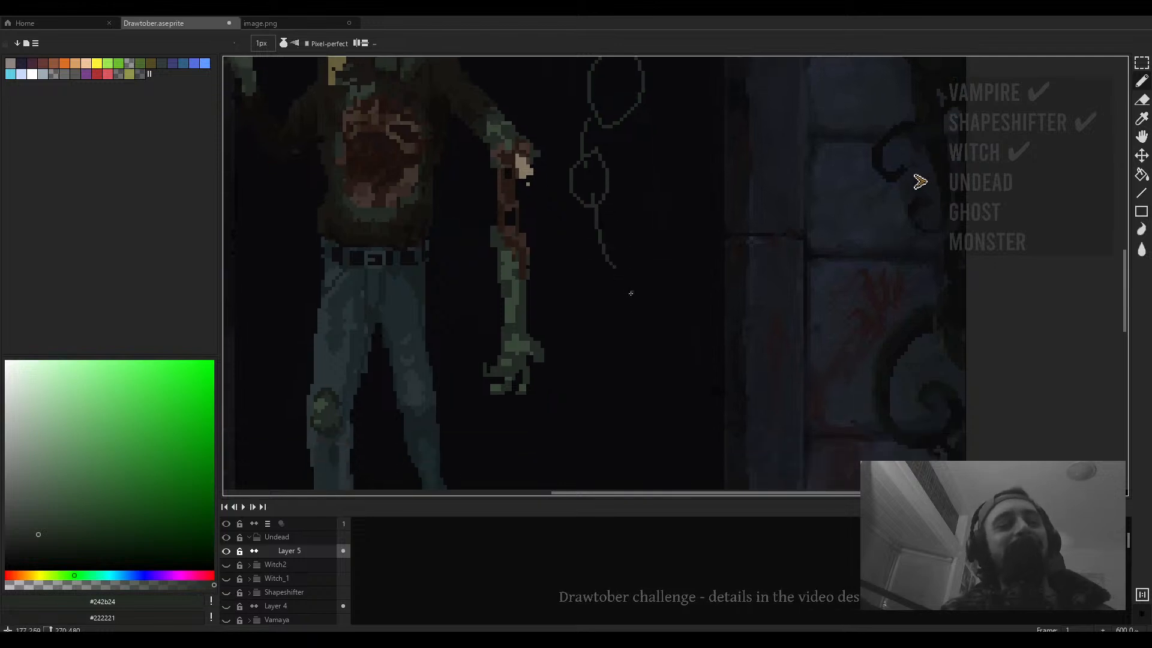
pyautogui.moveTo(624, 279)
pyautogui.mouseDown()
pyautogui.moveTo(643, 301)
pyautogui.moveTo(600, 263)
pyautogui.mouseUp()
# - Undo the last stroke and sketch the figure's dangling arm ending in a clawed hand
pyautogui.scroll(-2, 643, 302)
pyautogui.scroll(2, 643, 302)
pyautogui.scroll(-2, 581, 262)
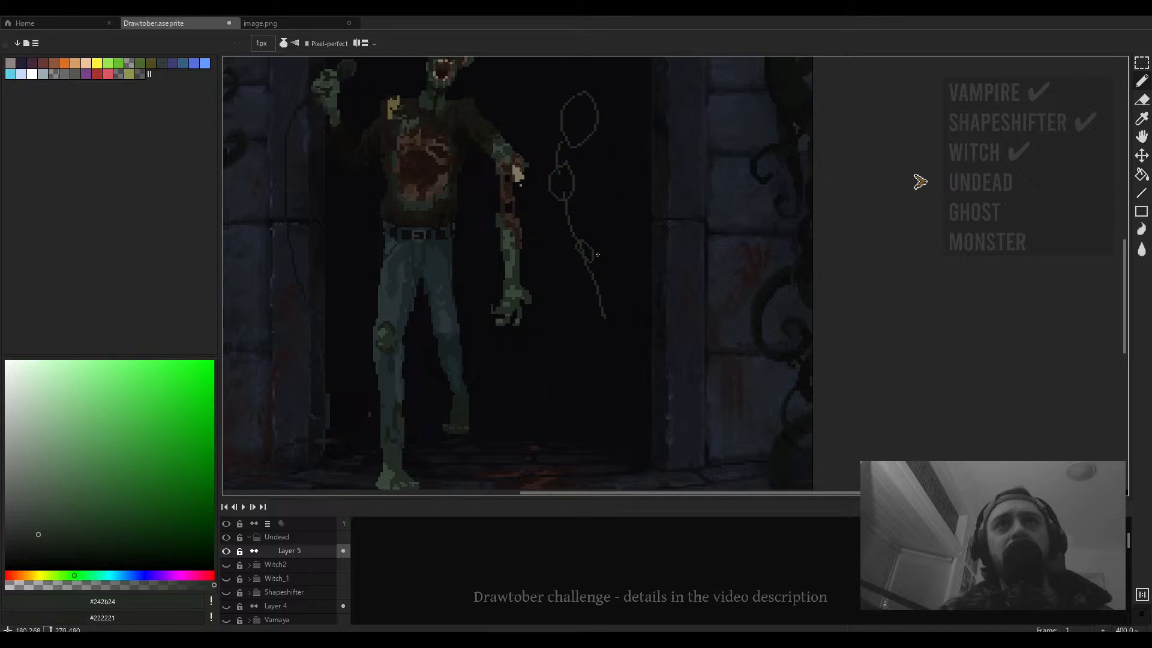
pyautogui.hotkey('ctrl', 'z')
pyautogui.moveTo(588, 259)
pyautogui.mouseDown()
pyautogui.moveTo(622, 303)
pyautogui.moveTo(625, 339)
pyautogui.mouseUp()
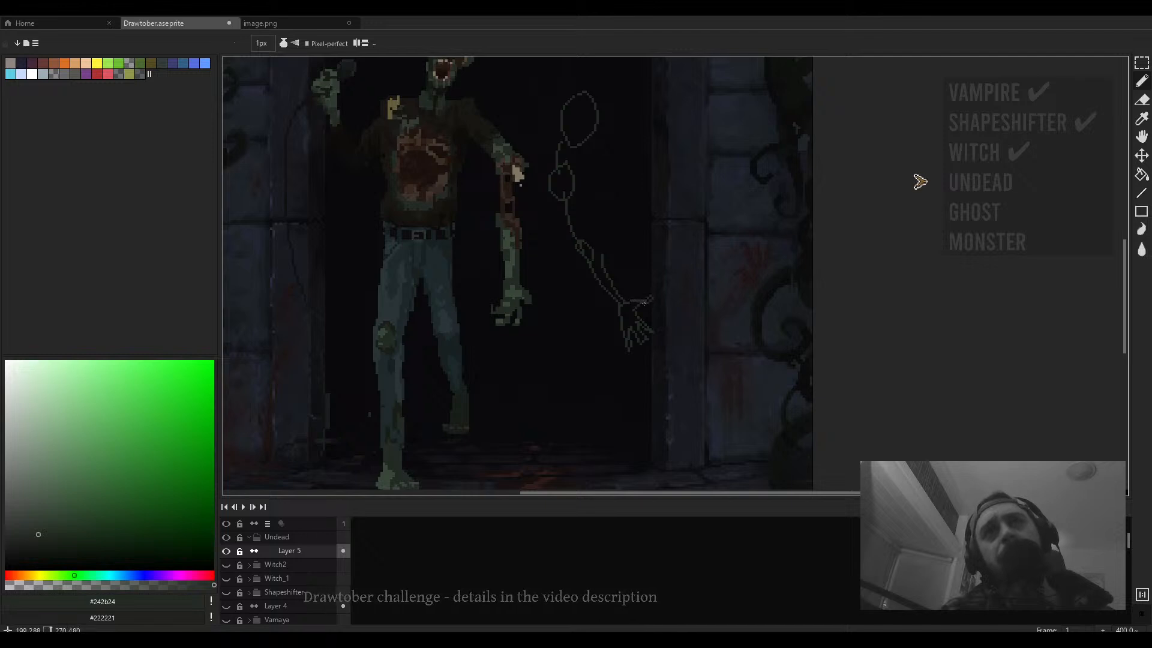
# - Zoom in and out to review the skeletal sketch beside the zombie
pyautogui.scroll(-2, 626, 300)
pyautogui.scroll(2, 624, 288)
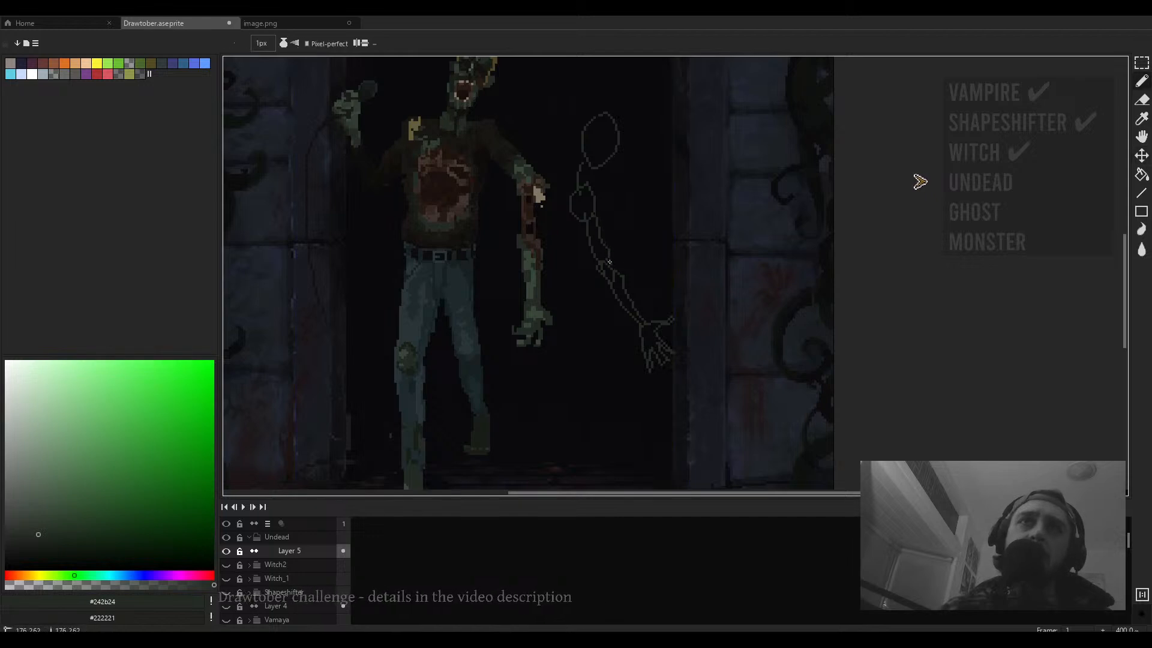
pyautogui.scroll(-2, 574, 212)
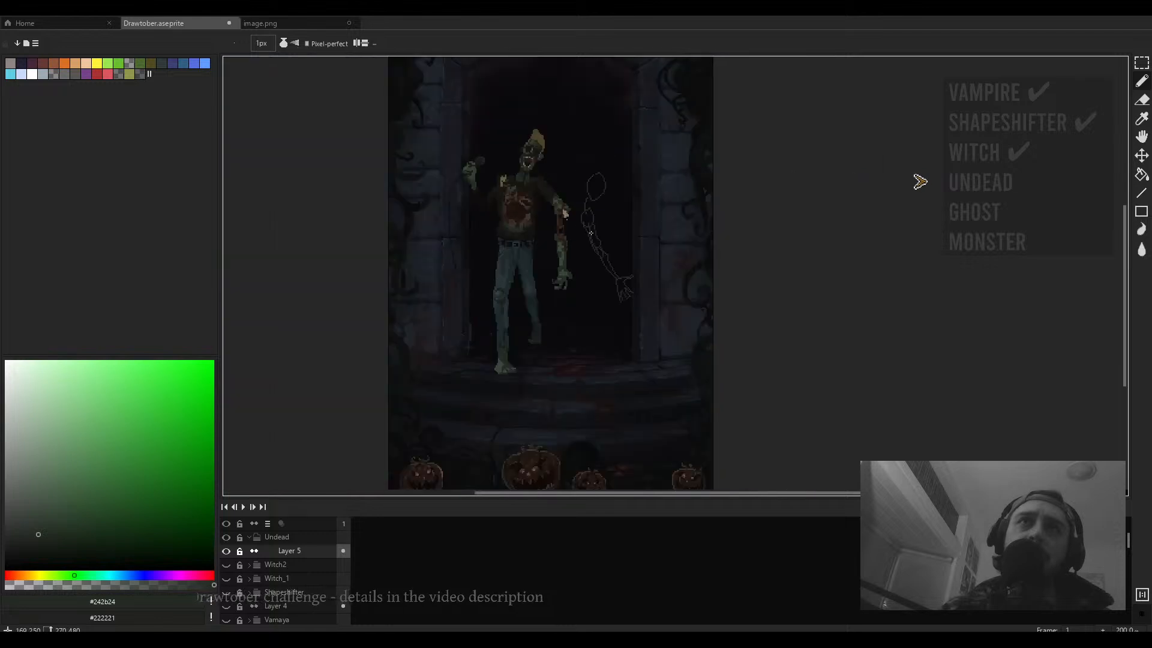
pyautogui.scroll(2, 520, 185)
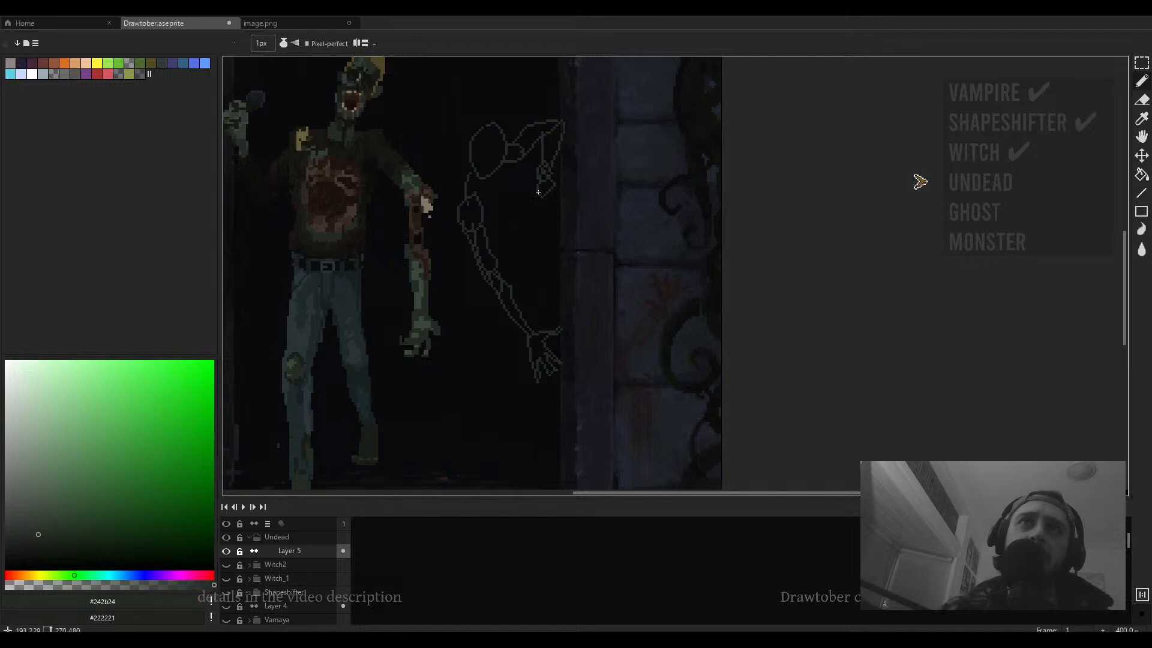
pyautogui.scroll(-2, 539, 192)
pyautogui.scroll(2, 535, 183)
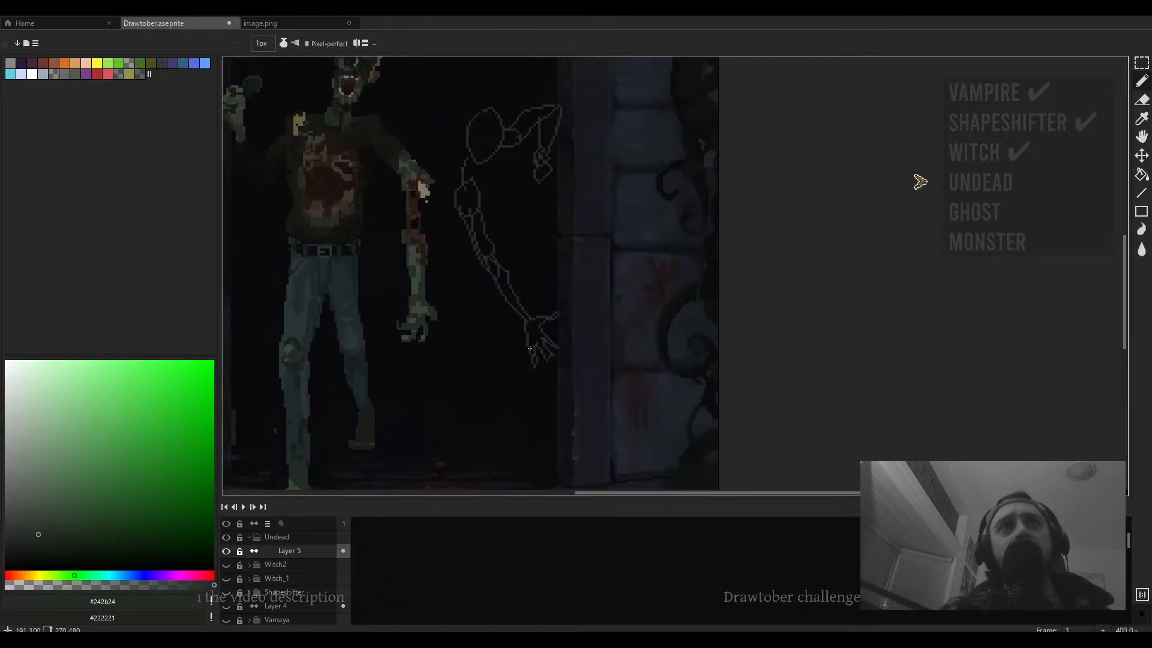
pyautogui.scroll(-2, 529, 348)
pyautogui.scroll(3, 534, 300)
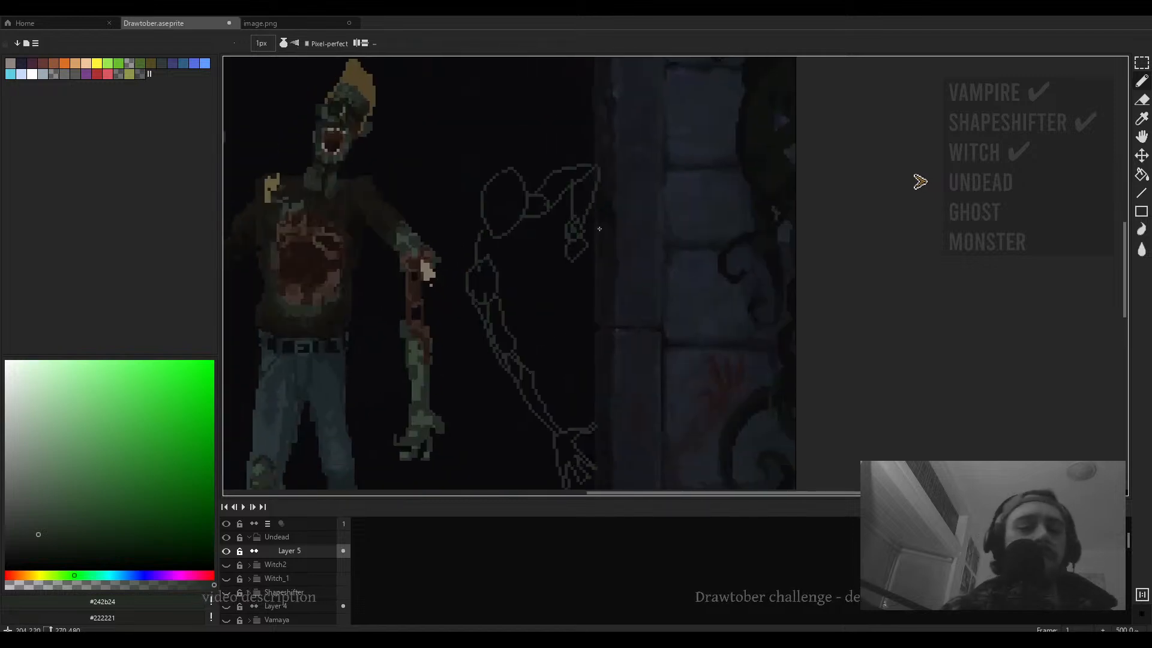
# - Select the raised-arm part of the sketch and move it to a new position
pyautogui.press('m')
pyautogui.moveTo(639, 159); pyautogui.dragTo(529, 298)
pyautogui.moveTo(581, 240); pyautogui.dragTo(605, 255)
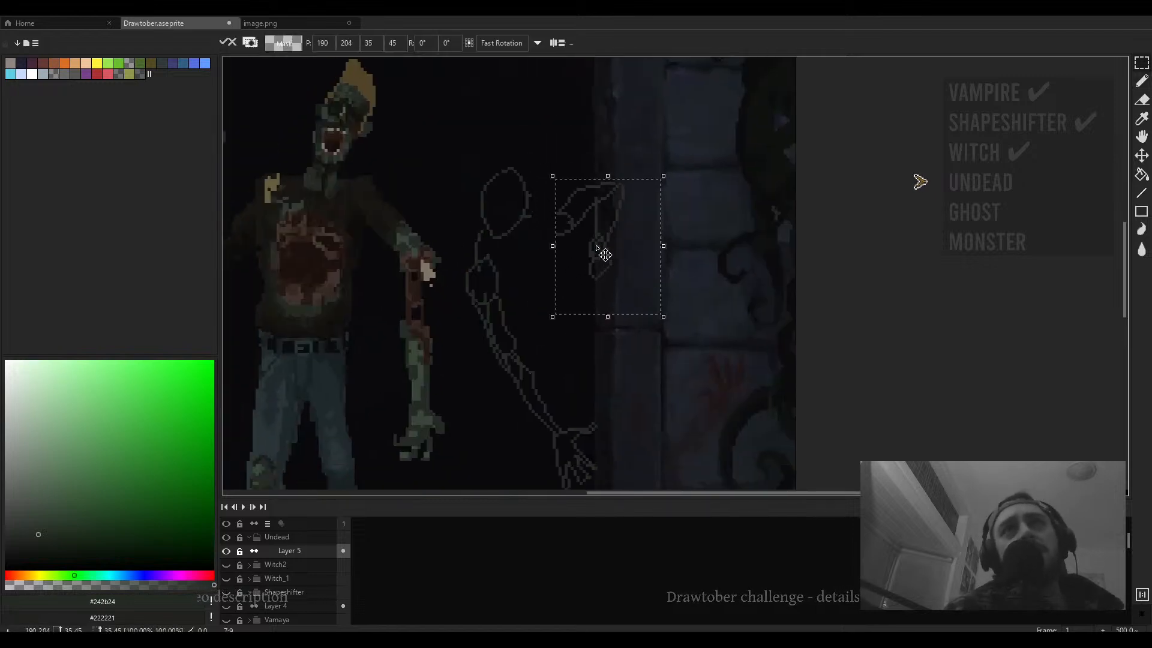
pyautogui.moveTo(638, 165)
pyautogui.mouseDown()
pyautogui.moveTo(615, 165)
pyautogui.moveTo(642, 172)
pyautogui.moveTo(684, 278)
pyautogui.moveTo(606, 246)
pyautogui.moveTo(592, 260)
pyautogui.moveTo(574, 253)
pyautogui.mouseUp()
pyautogui.click(689, 255)
# - Reposition the selected raised arm upward beside the door frame and drop the selection
pyautogui.scroll(-2, 653, 236)
pyautogui.moveTo(642, 217); pyautogui.dragTo(593, 273)
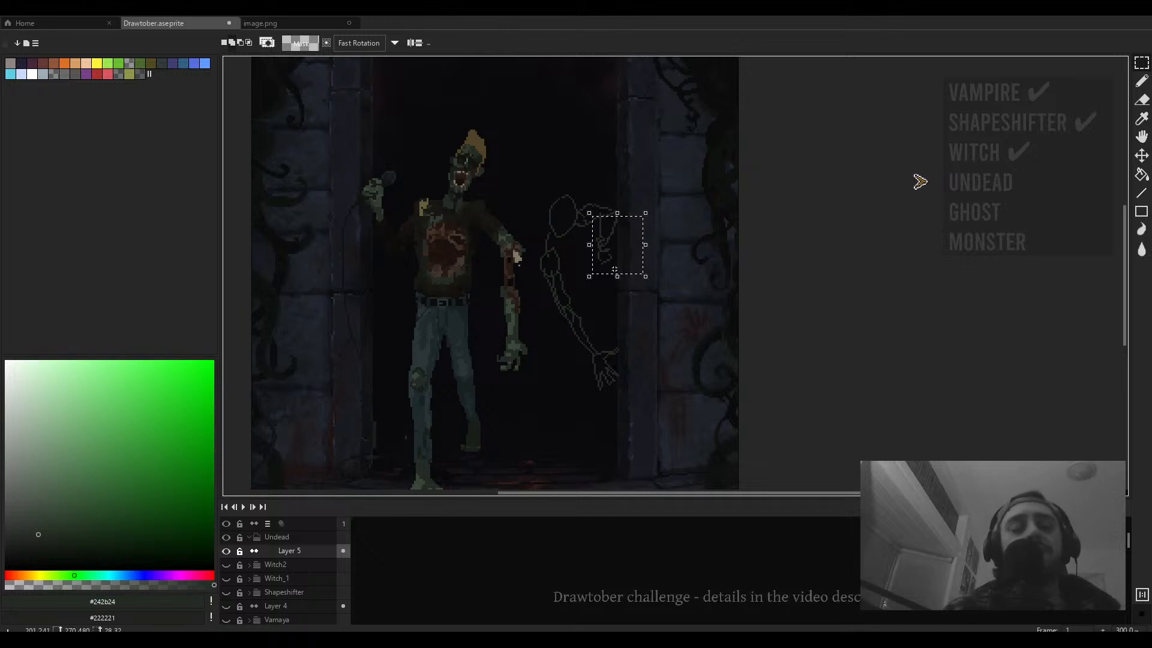
pyautogui.moveTo(615, 270); pyautogui.dragTo(635, 221)
pyautogui.click(673, 231)
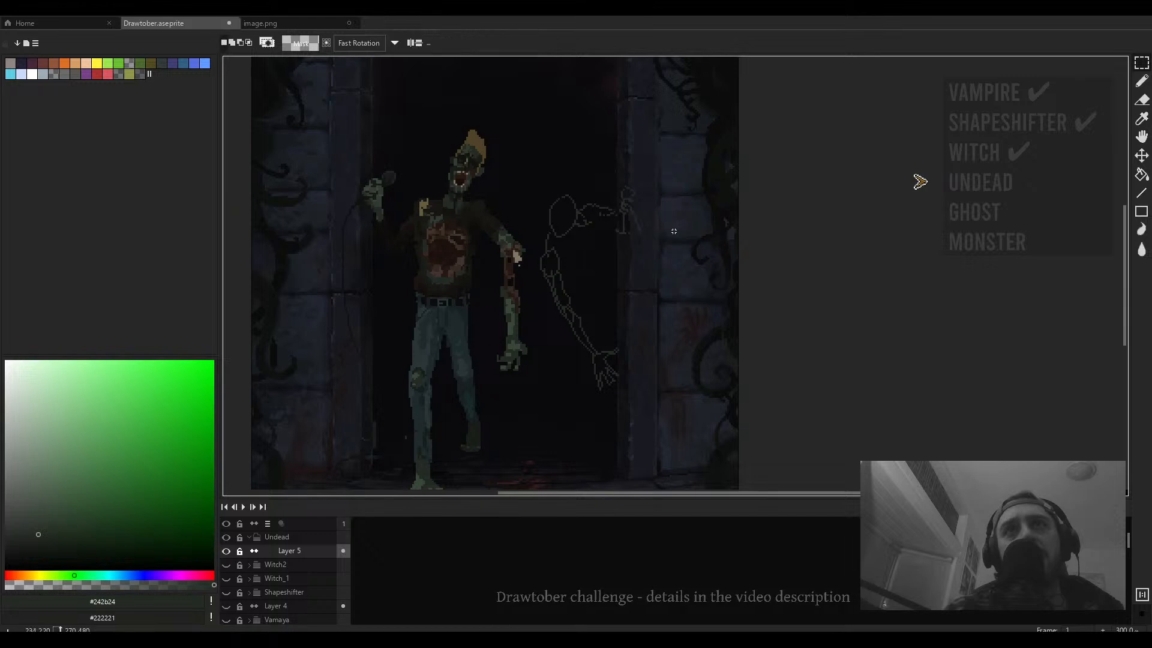
pyautogui.scroll(2, 652, 236)
pyautogui.press('b')
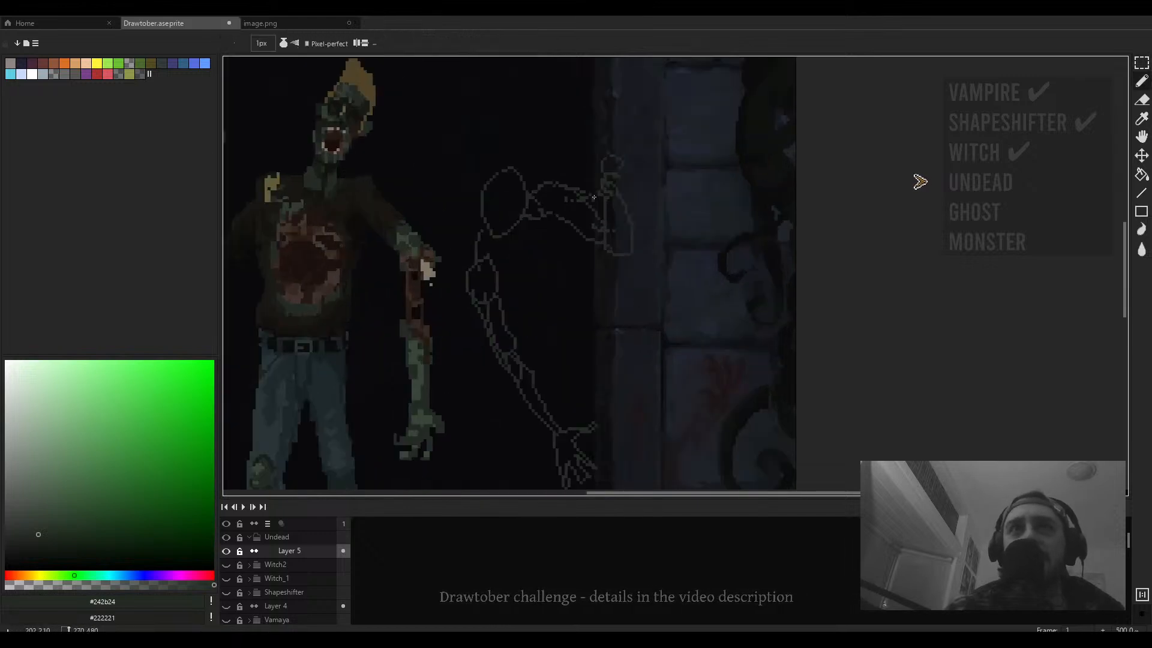
pyautogui.press('e')
pyautogui.scroll(1, 595, 199)
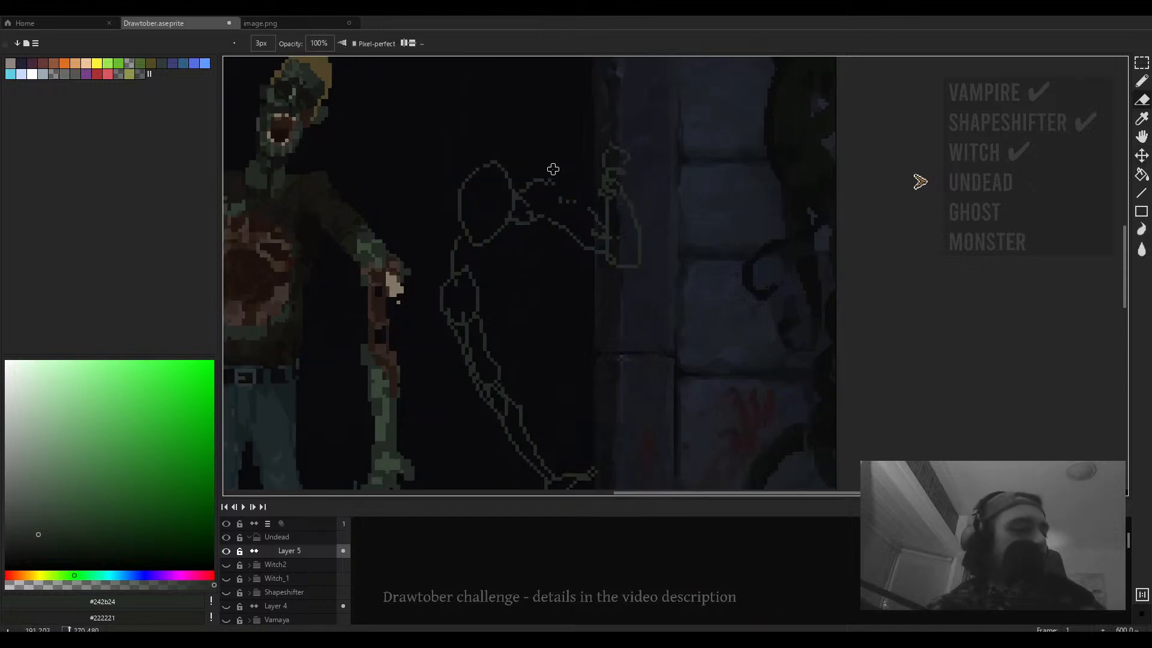
pyautogui.scroll(-1, 591, 187)
pyautogui.press('b')
pyautogui.scroll(3, 624, 201)
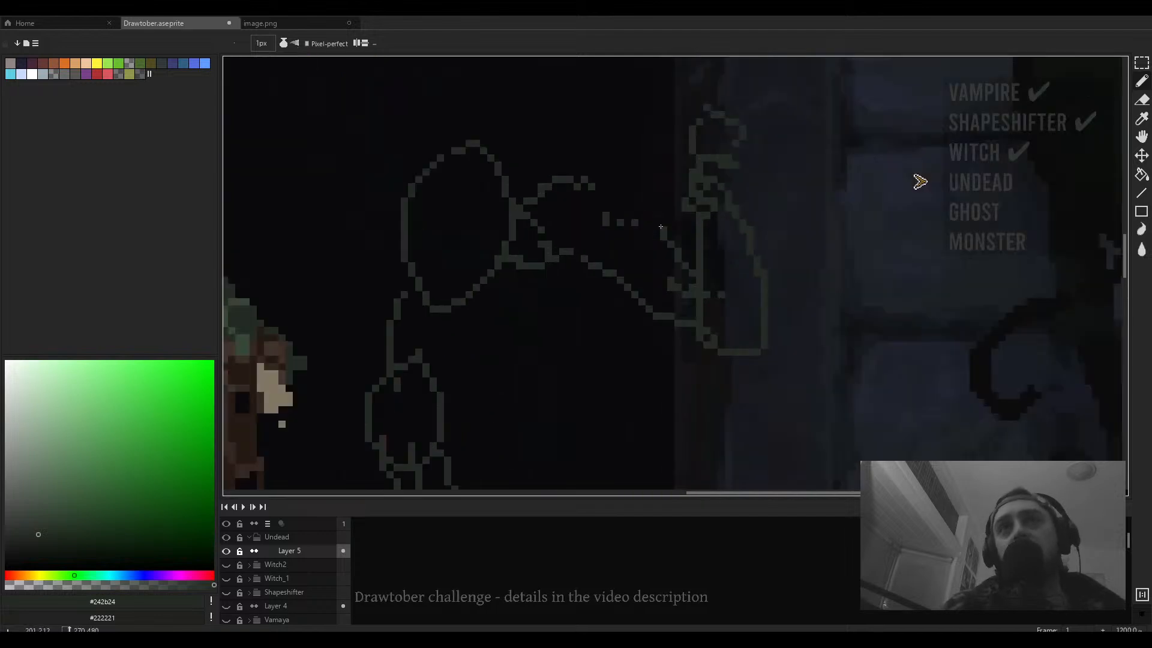
pyautogui.moveTo(611, 197); pyautogui.dragTo(585, 186)
pyautogui.scroll(-4, 628, 204)
pyautogui.press('e')
pyautogui.scroll(4, 628, 208)
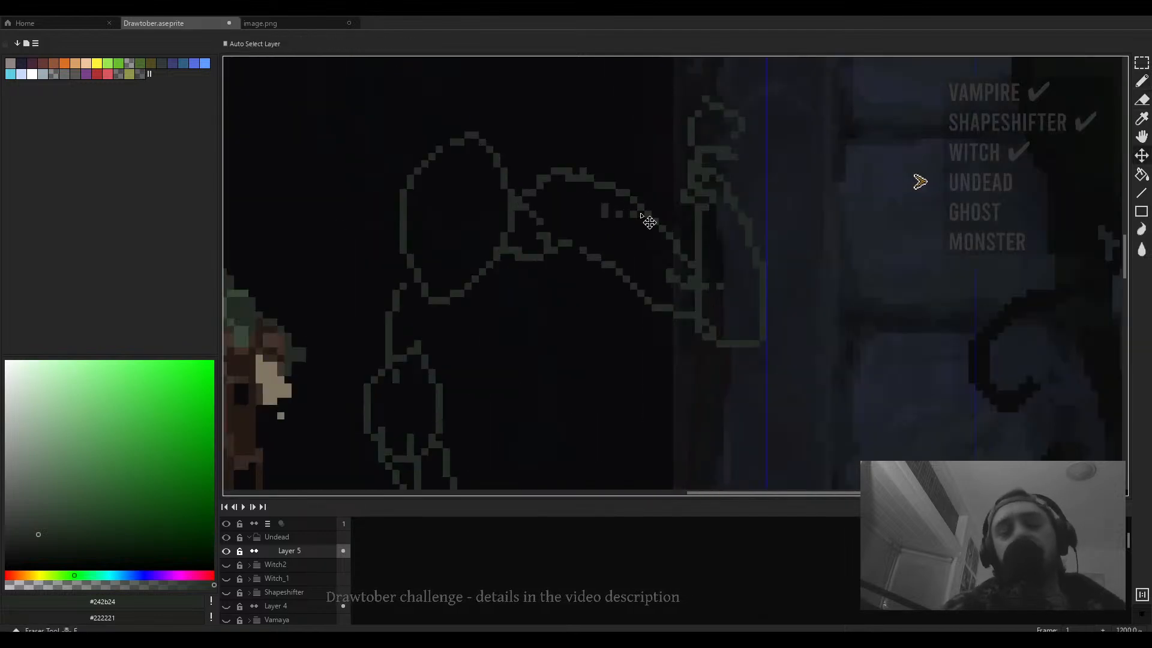
pyautogui.hotkey('ctrl', 'z')
# - Draw a pencil line linking the figure's shoulder to the raised arm
pyautogui.press('b')
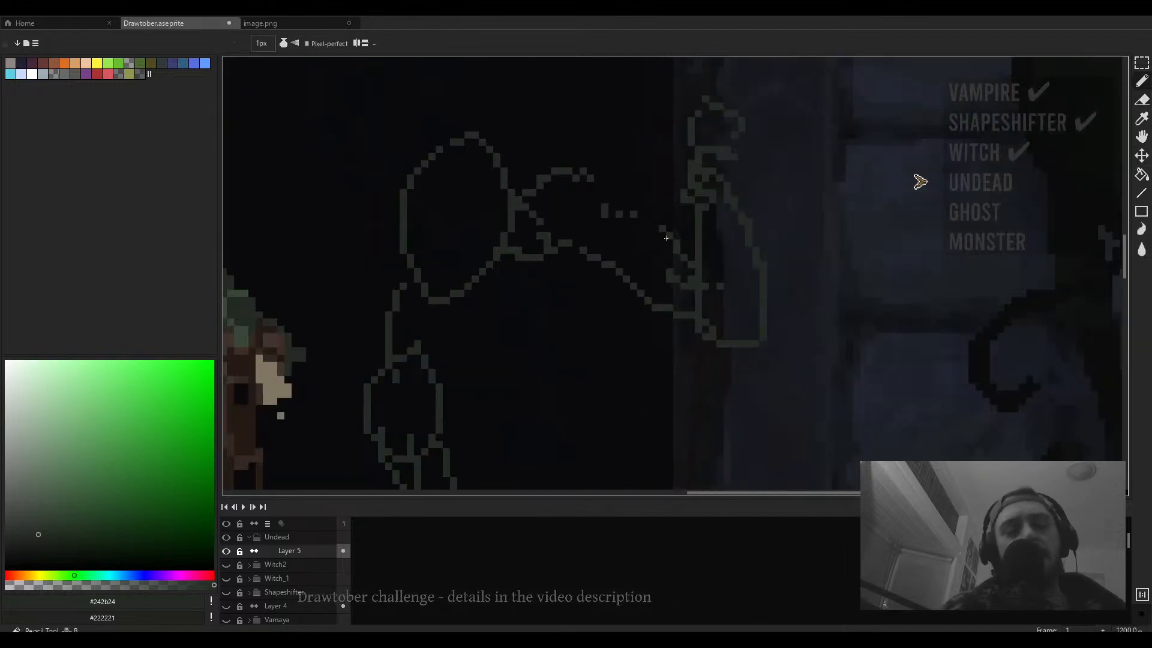
pyautogui.scroll(-5, 593, 184)
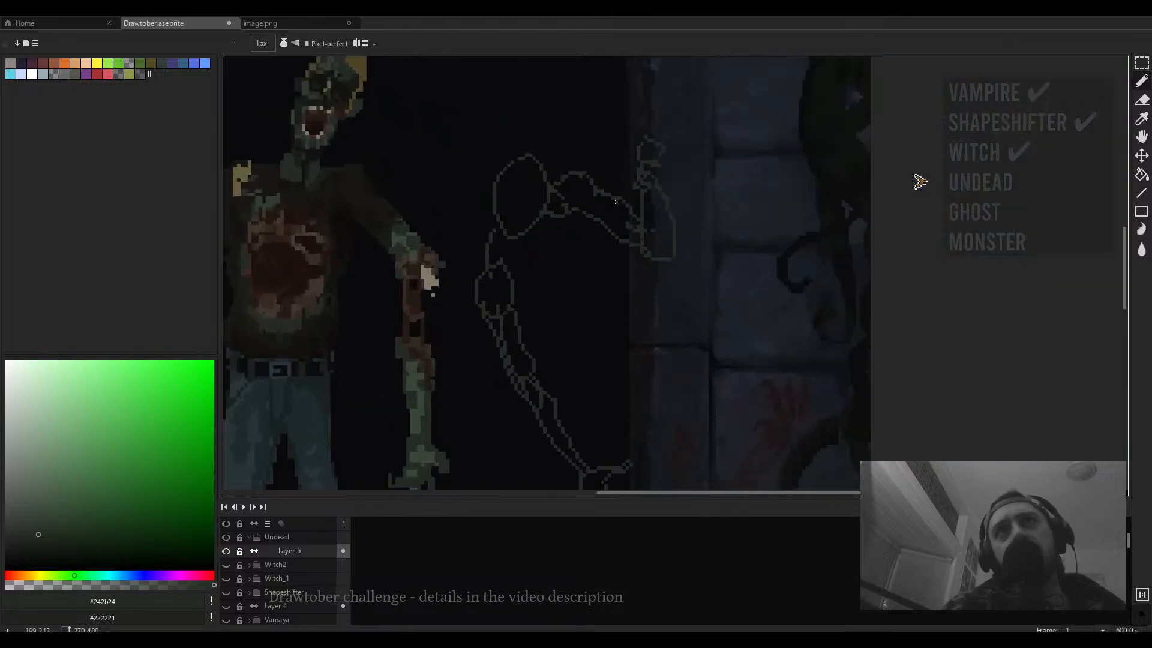
pyautogui.scroll(1, 639, 237)
pyautogui.press('e')
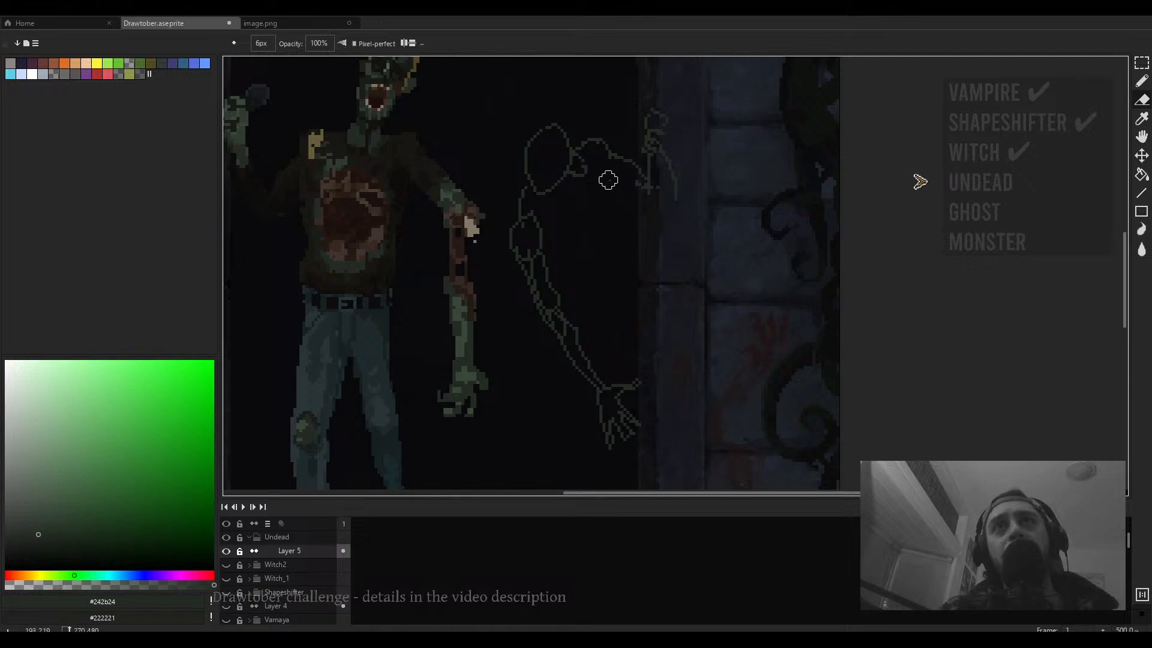
pyautogui.press('b')
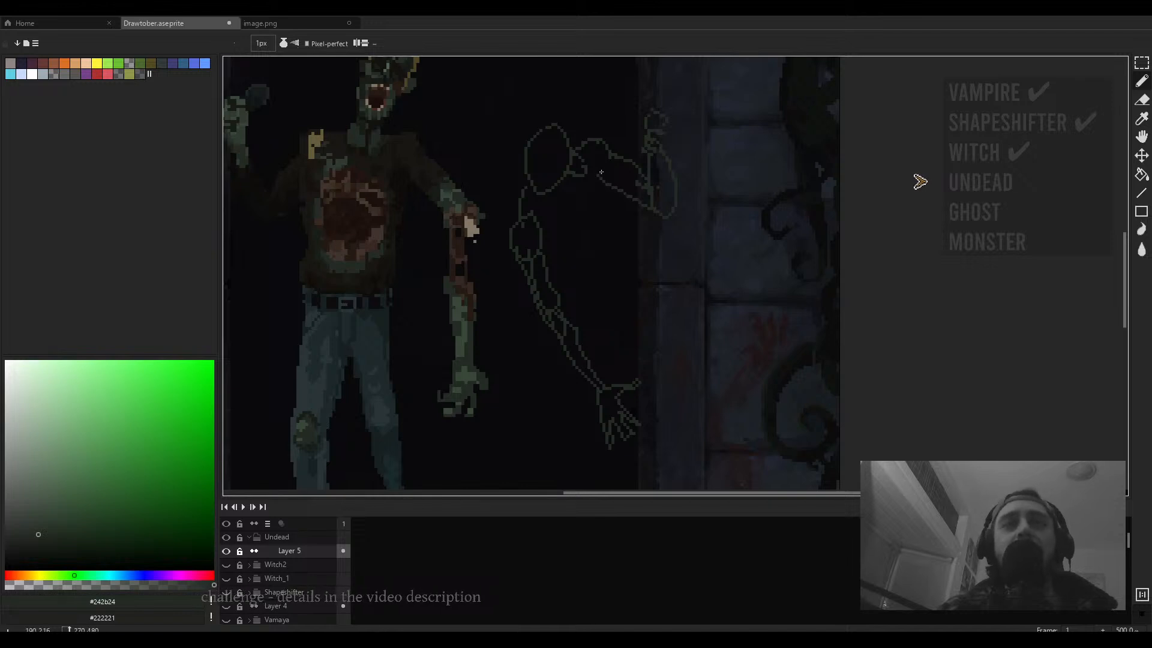
pyautogui.moveTo(600, 167)
pyautogui.mouseDown()
pyautogui.moveTo(627, 158)
pyautogui.moveTo(667, 180)
pyautogui.mouseUp()
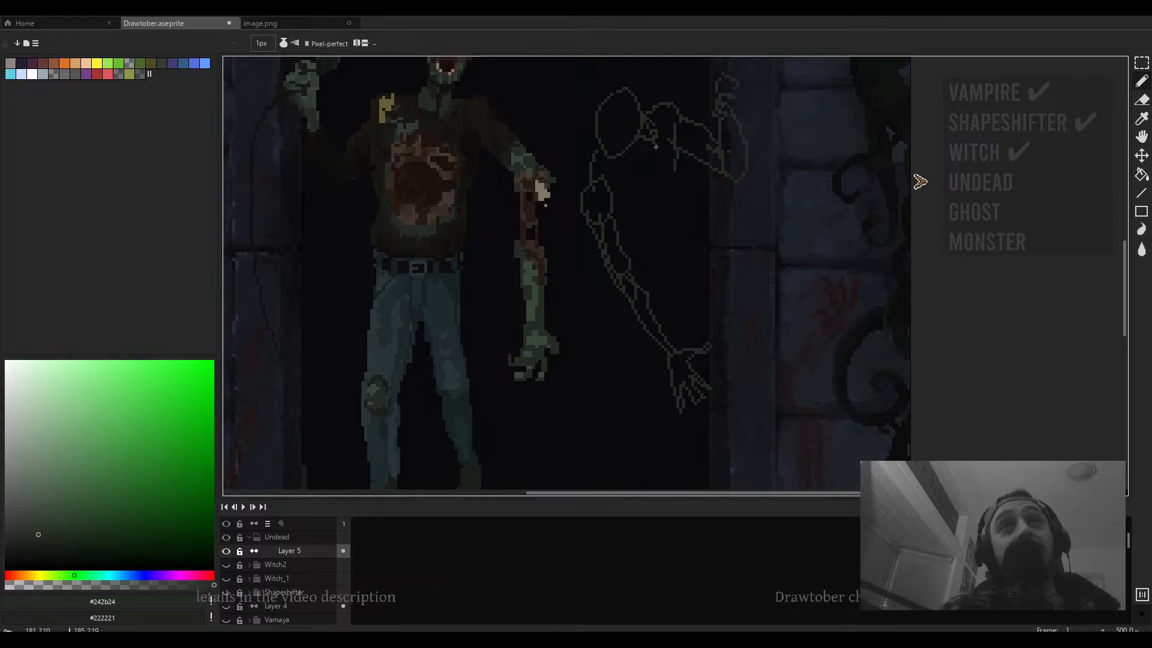
# - Erase the stray lines around the shoulder with a 4 px eraser
pyautogui.press('e')
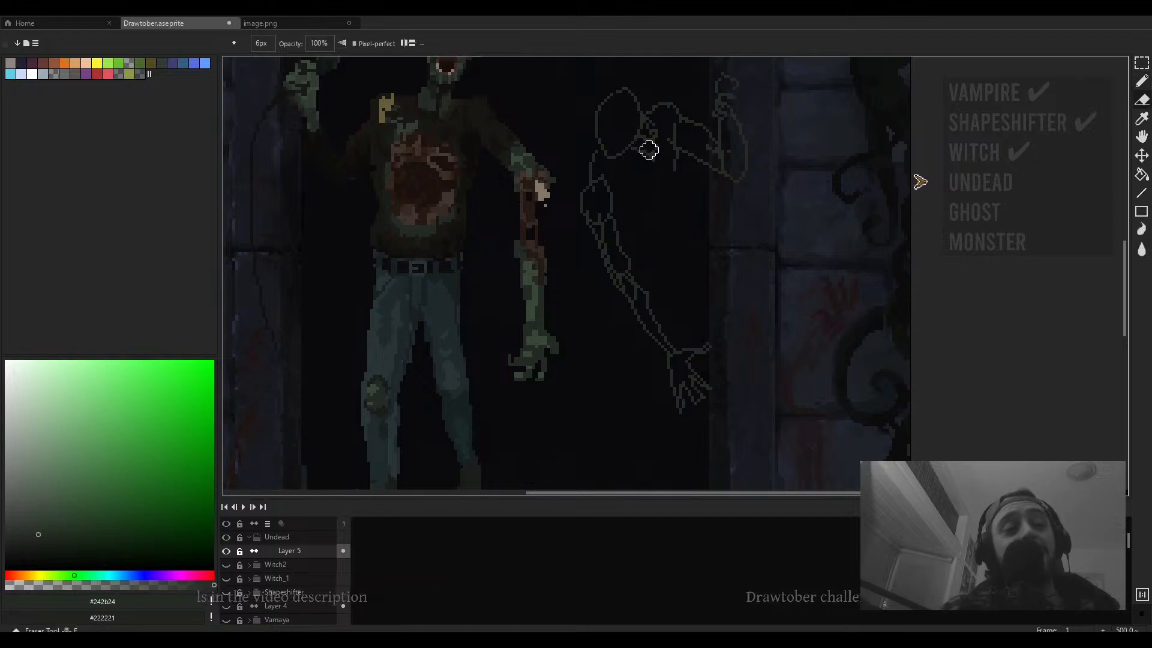
pyautogui.scroll(2, 641, 175)
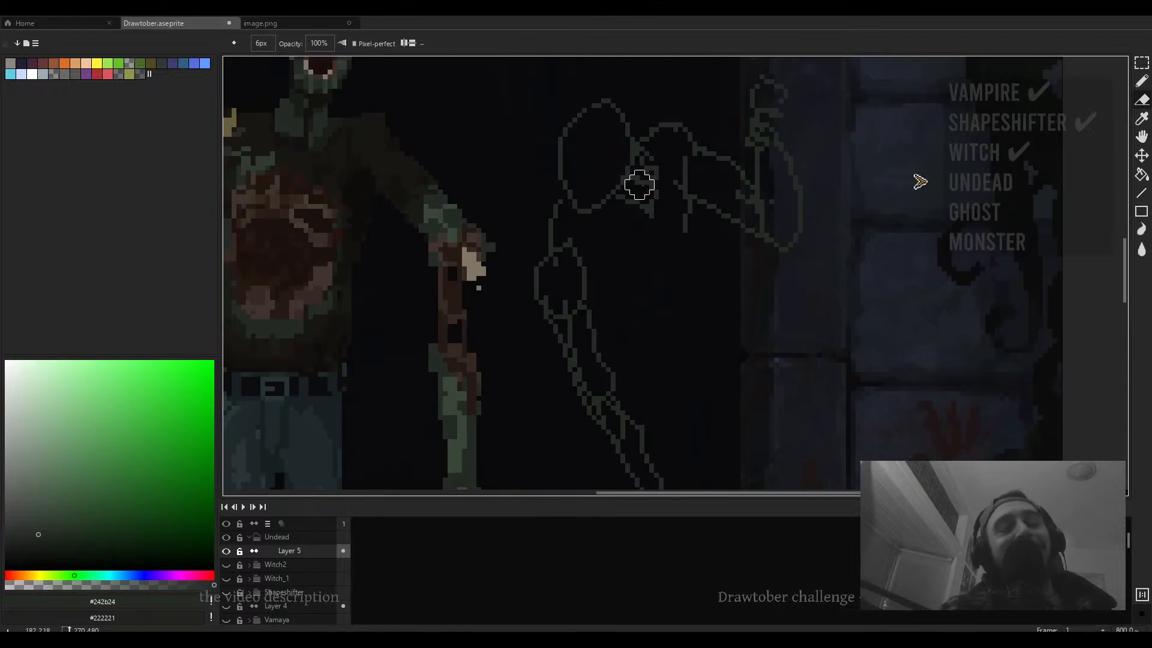
pyautogui.press('-')
pyautogui.press('-')
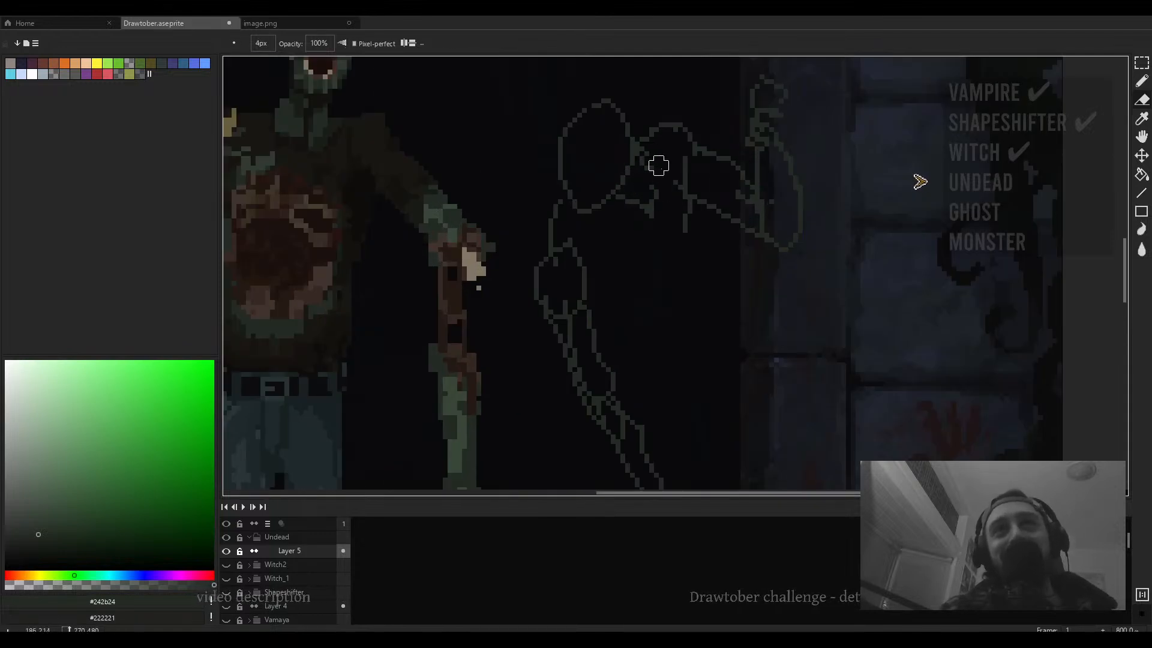
pyautogui.moveTo(692, 200)
pyautogui.mouseDown()
pyautogui.moveTo(700, 183)
pyautogui.moveTo(602, 188)
pyautogui.mouseUp()
pyautogui.press('b')
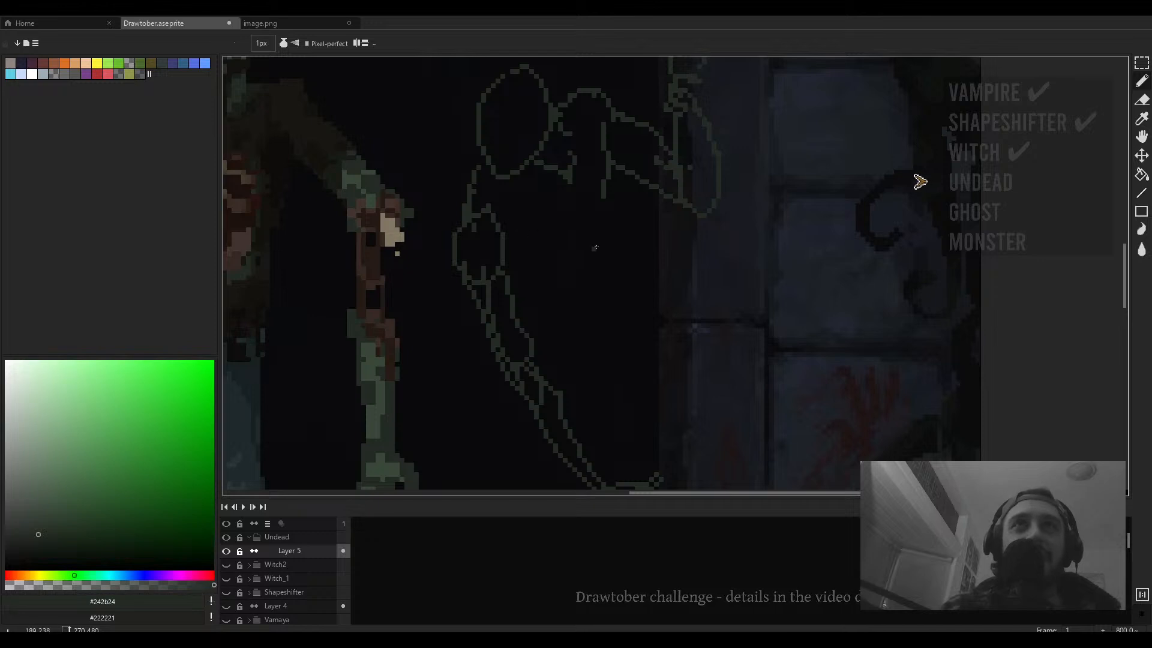
# - Fill the second figure's head in solid and undo a stray pencil stroke
pyautogui.scroll(-4, 617, 157)
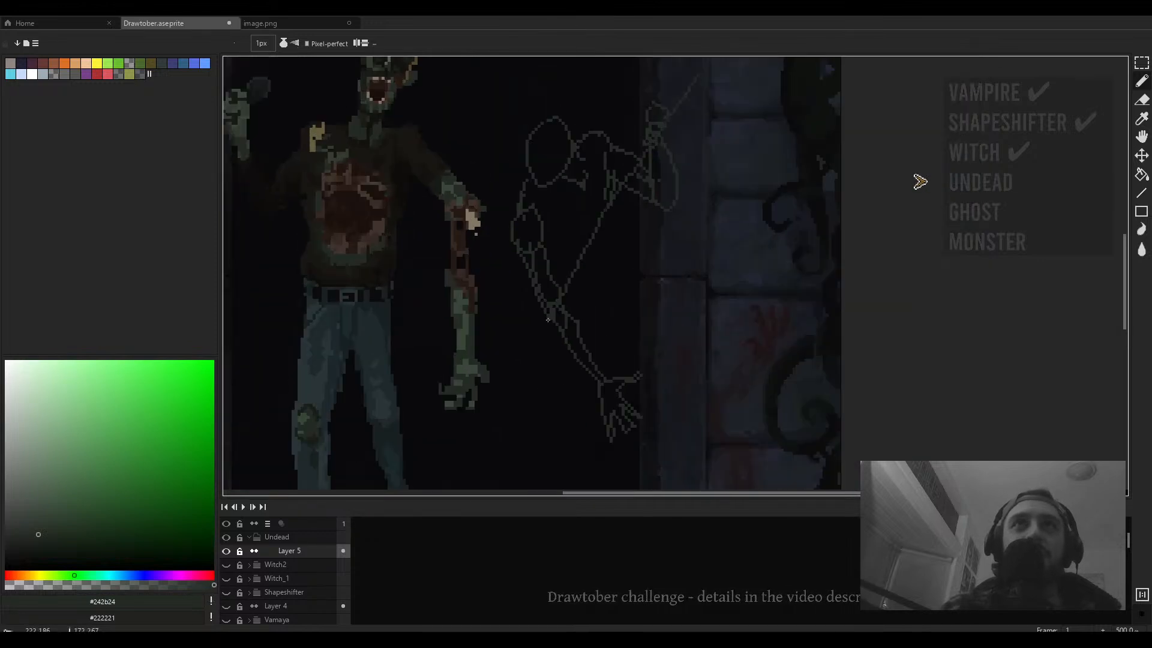
pyautogui.scroll(2, 580, 298)
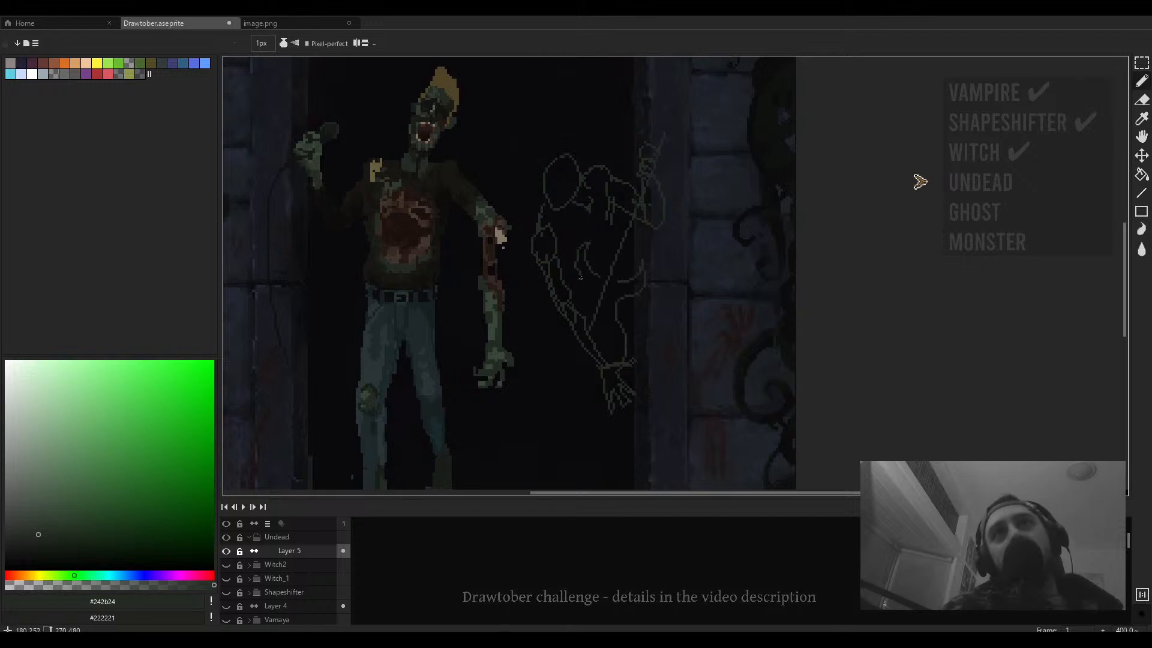
pyautogui.scroll(-3, 599, 366)
pyautogui.scroll(3, 616, 226)
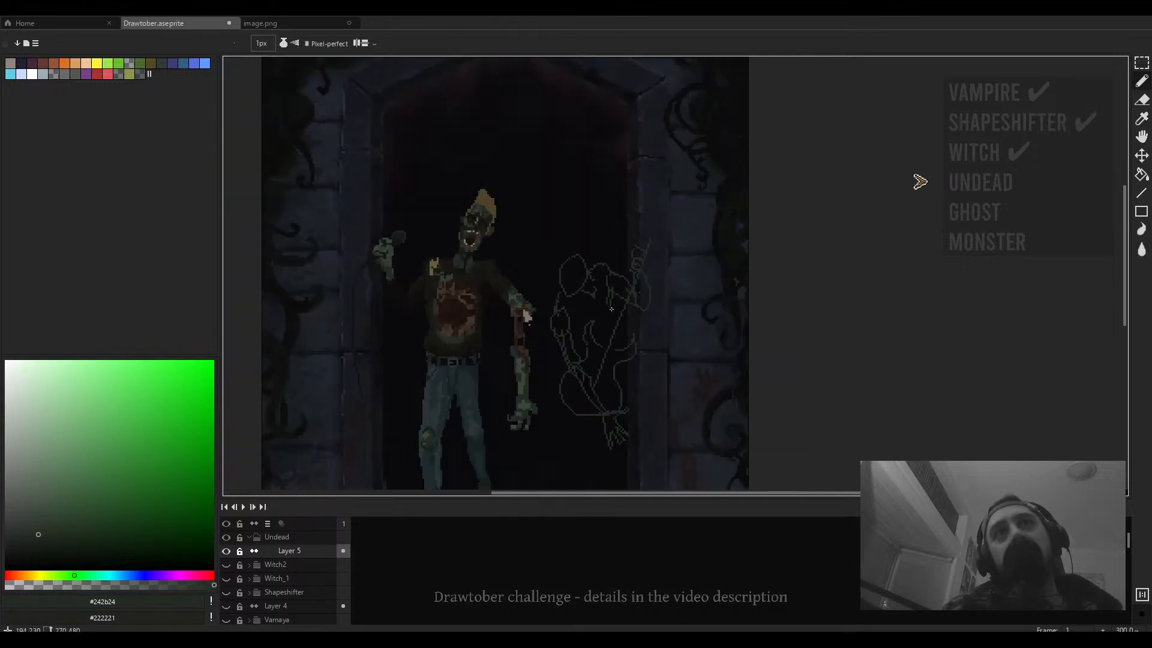
pyautogui.moveTo(616, 226)
pyautogui.mouseDown()
pyautogui.moveTo(636, 231)
pyautogui.moveTo(594, 215)
pyautogui.moveTo(620, 216)
pyautogui.moveTo(609, 197)
pyautogui.moveTo(612, 234)
pyautogui.moveTo(604, 180)
pyautogui.moveTo(587, 182)
pyautogui.mouseUp()
pyautogui.scroll(6, 623, 214)
pyautogui.hotkey('ctrl', 'z')
pyautogui.scroll(2, 631, 196)
pyautogui.press('e')
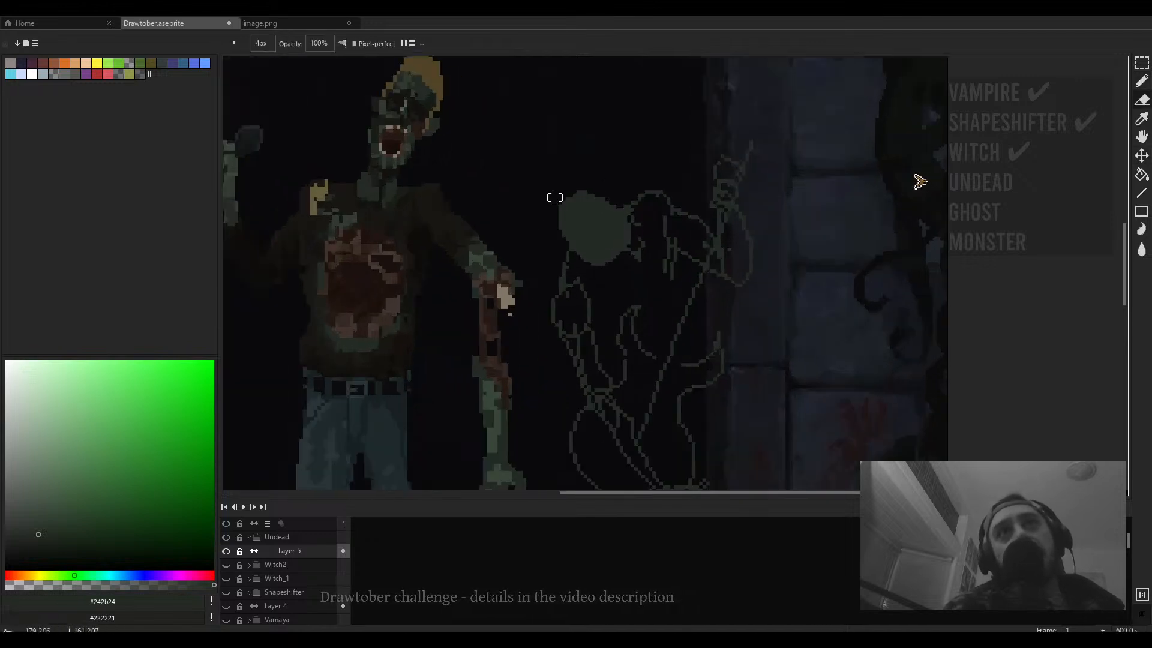
# - Move the skeletal sketch off Layer 5 onto a new layer above it by cutting and pasting
pyautogui.scroll(-3, 555, 198)
pyautogui.scroll(2, 576, 180)
pyautogui.scroll(-3, 600, 162)
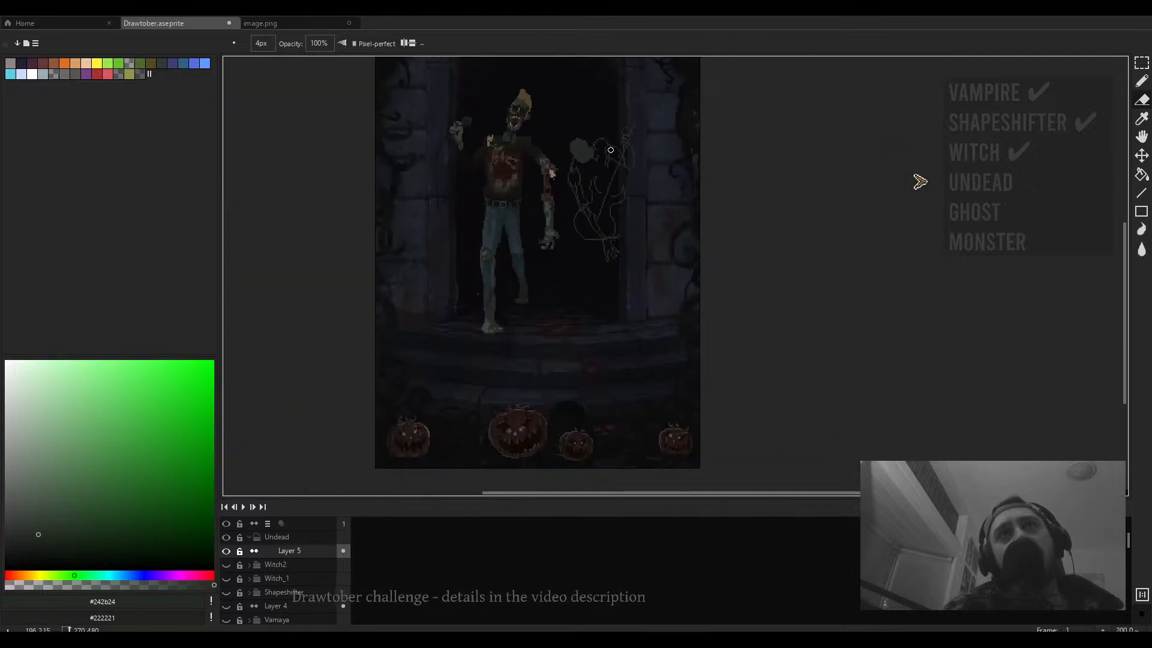
pyautogui.moveTo(625, 194); pyautogui.dragTo(633, 218)
pyautogui.press('v')
pyautogui.hotkey('ctrl', 't')
pyautogui.moveTo(683, 137); pyautogui.dragTo(578, 335)
pyautogui.press('Delete')
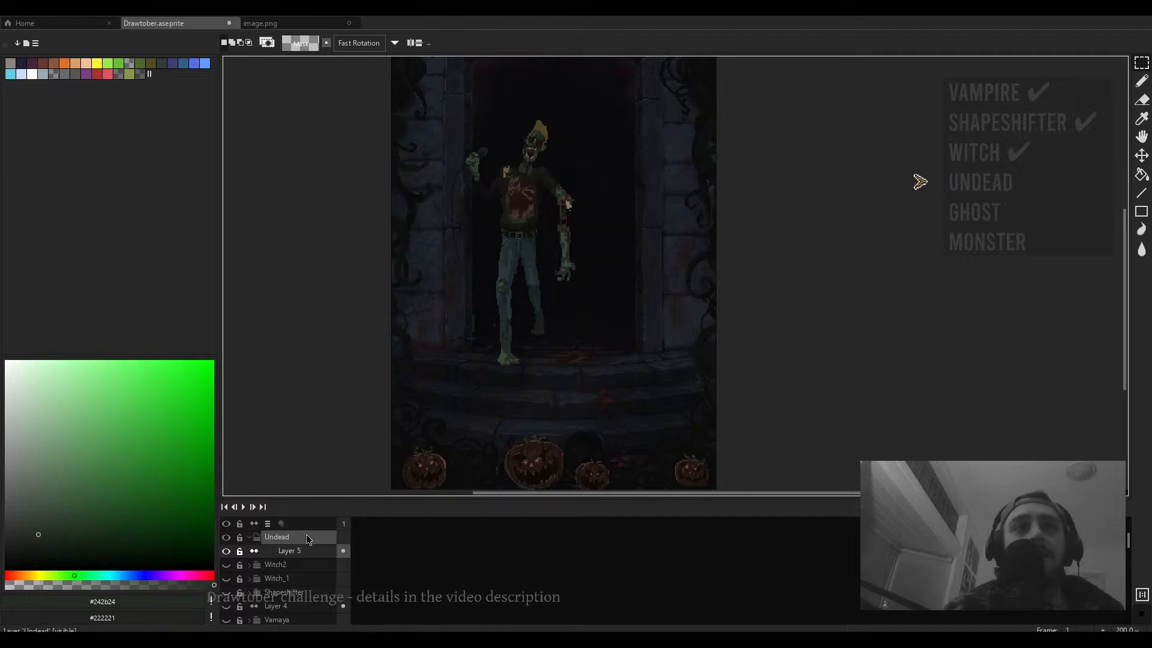
pyautogui.hotkey('shift', 'n')
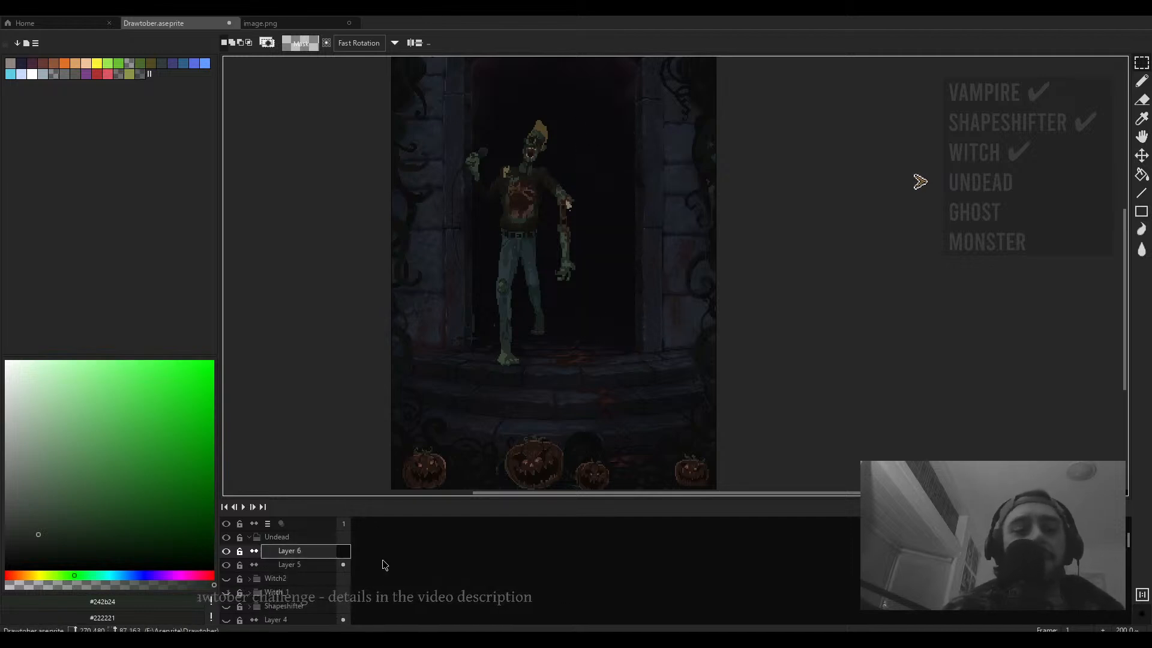
pyautogui.hotkey('ctrl', 'n')
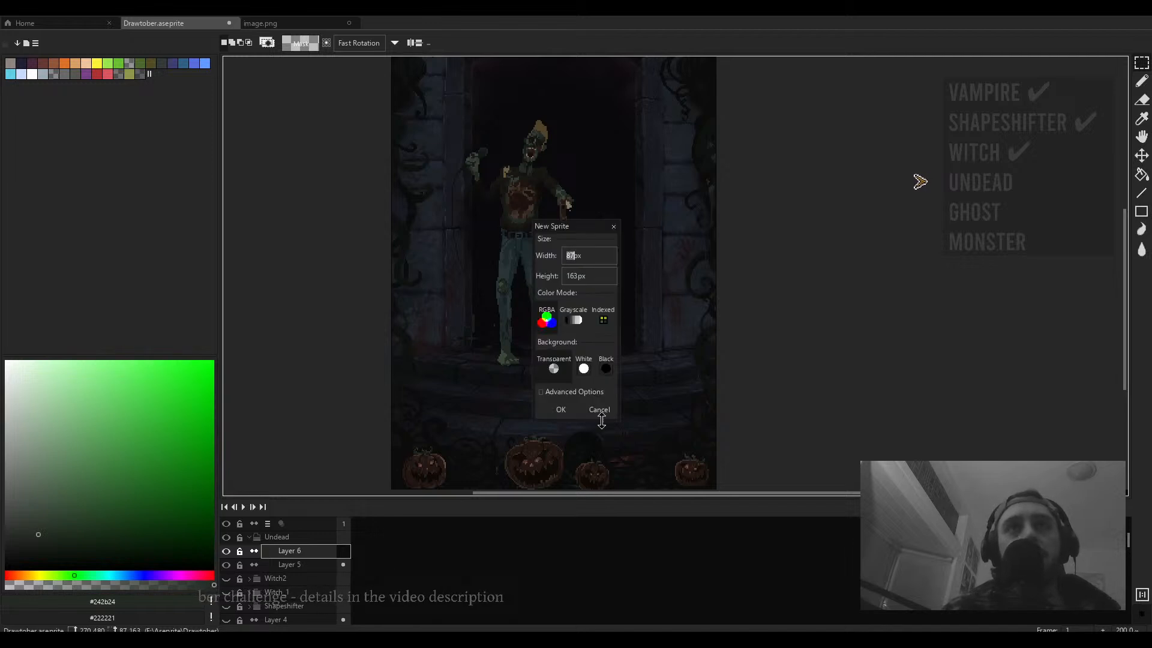
pyautogui.press('Escape')
pyautogui.hotkey('ctrl', 'v')
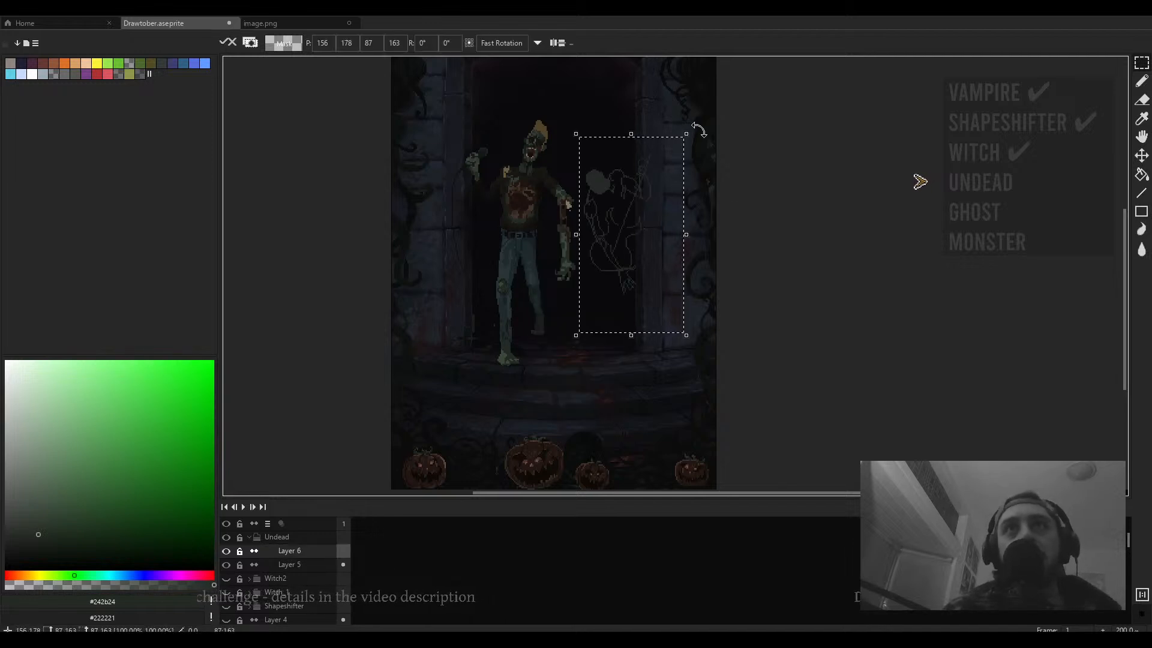
# - Rotate the pasted sketch about -35° and scale it to about 112×171 px so the figure leans into the doorway
pyautogui.moveTo(699, 129)
pyautogui.mouseDown()
pyautogui.moveTo(727, 183)
pyautogui.moveTo(745, 187)
pyautogui.mouseUp()
pyautogui.moveTo(679, 211); pyautogui.dragTo(665, 247)
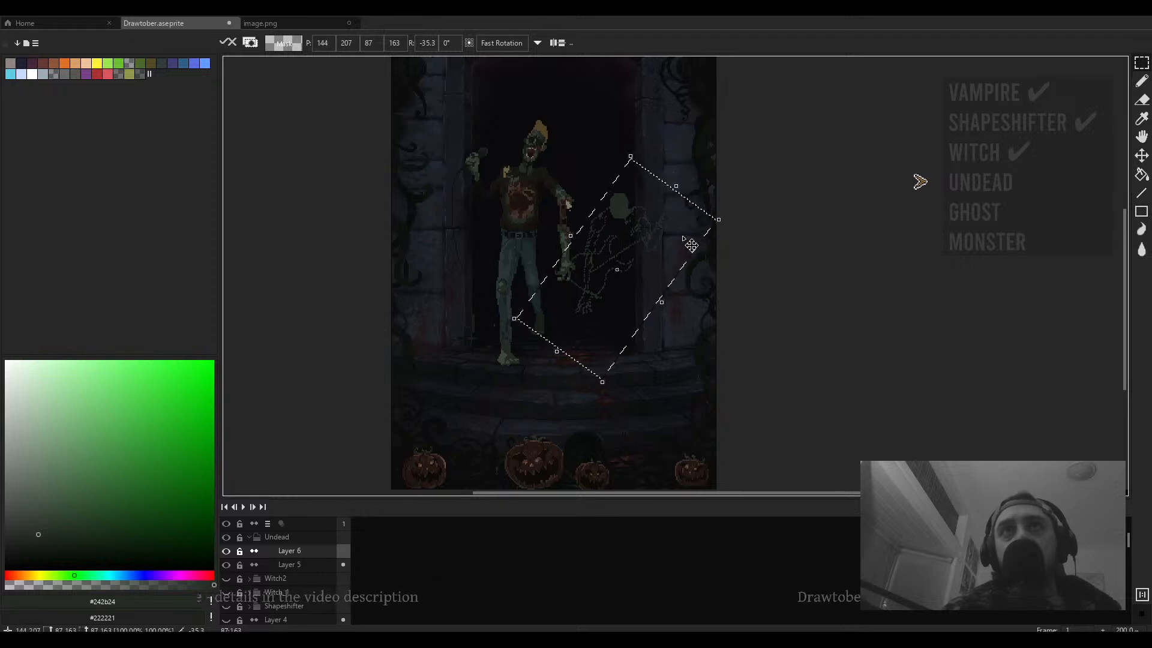
pyautogui.moveTo(719, 221)
pyautogui.mouseDown()
pyautogui.moveTo(756, 234)
pyautogui.moveTo(754, 244)
pyautogui.moveTo(732, 223)
pyautogui.mouseUp()
pyautogui.moveTo(679, 181); pyautogui.dragTo(686, 167)
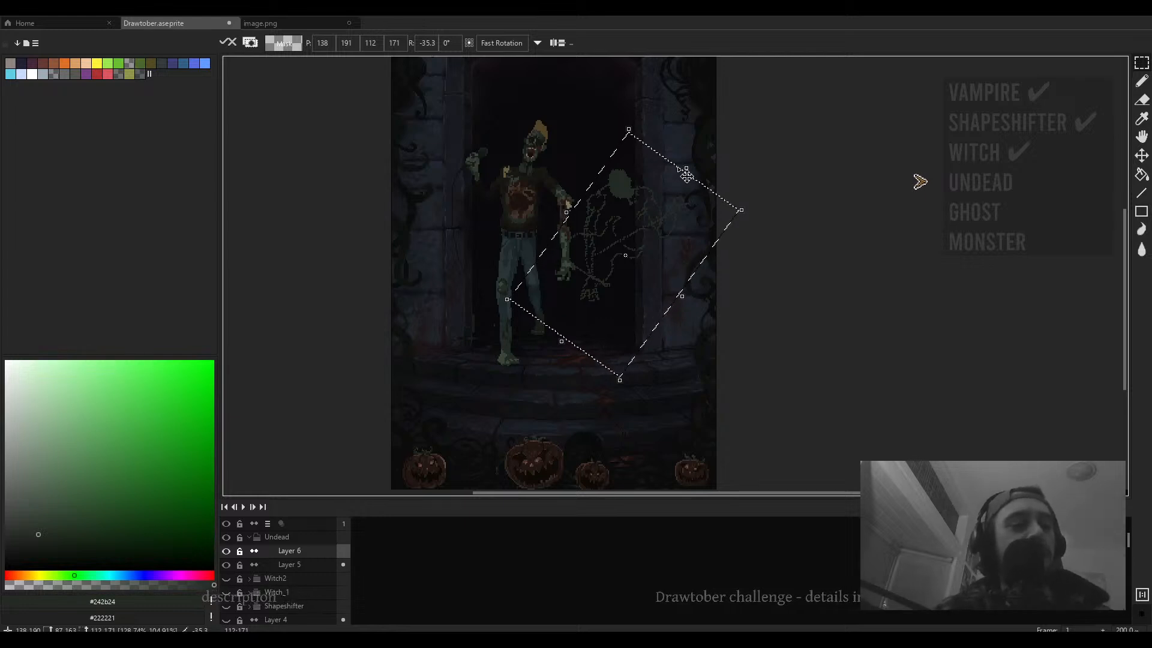
pyautogui.moveTo(686, 176)
pyautogui.mouseDown()
pyautogui.moveTo(689, 158)
pyautogui.moveTo(701, 175)
pyautogui.mouseUp()
pyautogui.moveTo(645, 198); pyautogui.dragTo(654, 196)
pyautogui.moveTo(654, 197); pyautogui.dragTo(658, 198)
pyautogui.moveTo(725, 246); pyautogui.dragTo(691, 227)
pyautogui.hotkey('ctrl', 'd')
pyautogui.scroll(1, 627, 204)
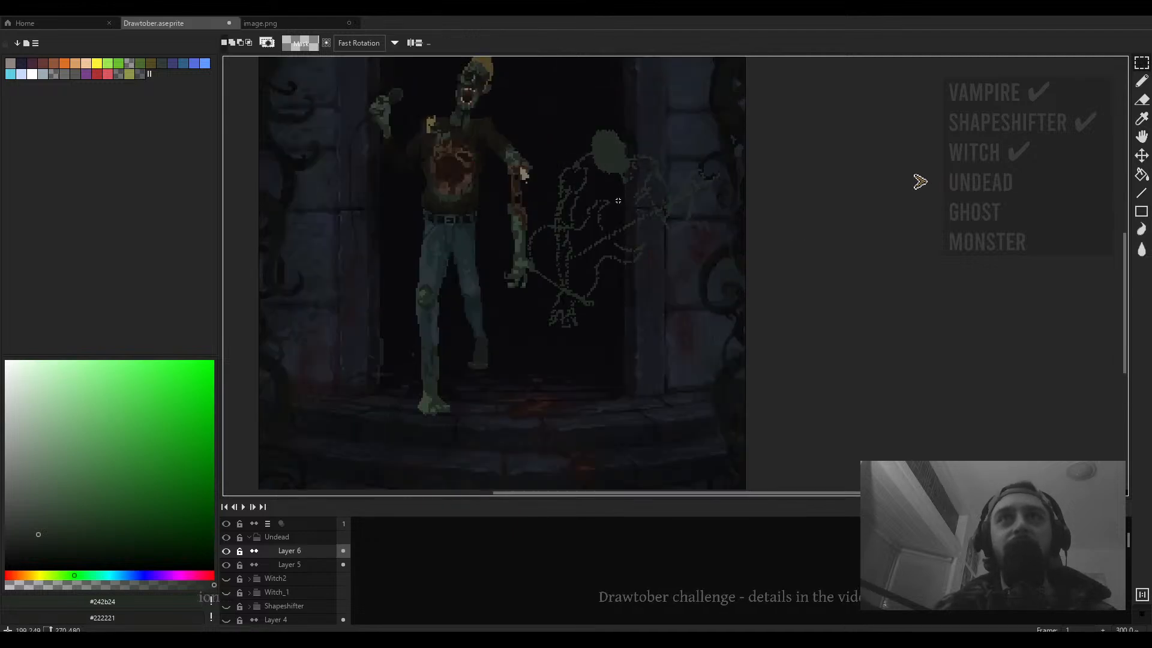
# - Paint a thick raised arm with a hand reaching up above the figure's head
pyautogui.moveTo(584, 188); pyautogui.dragTo(607, 229)
pyautogui.press('b')
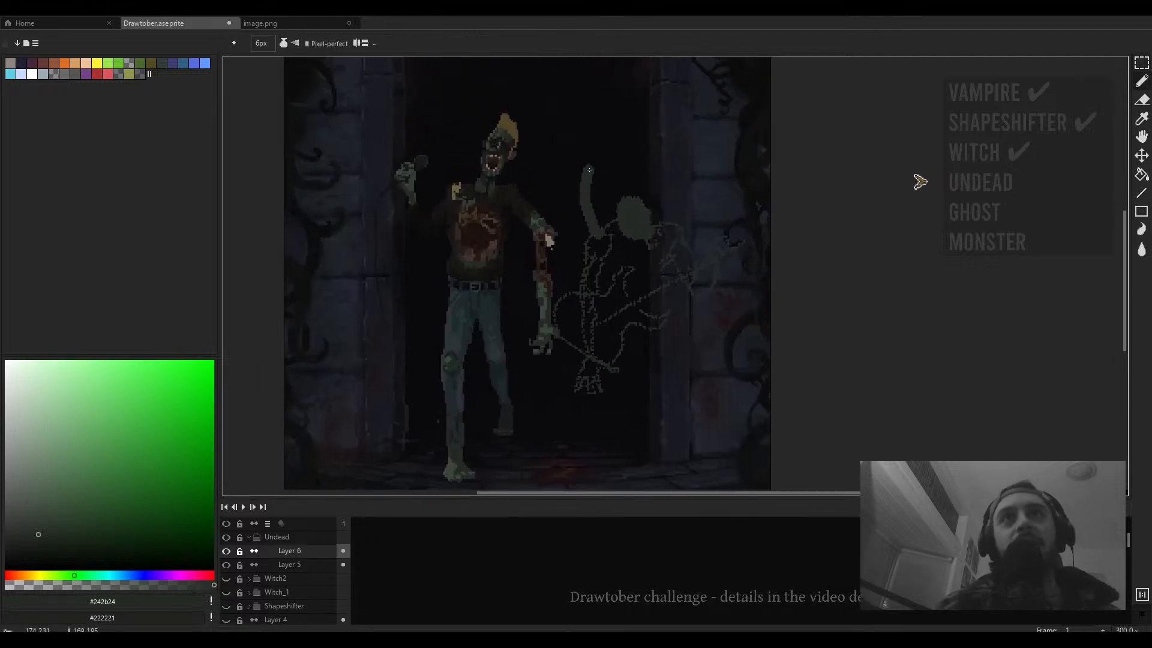
pyautogui.moveTo(588, 127); pyautogui.dragTo(580, 182)
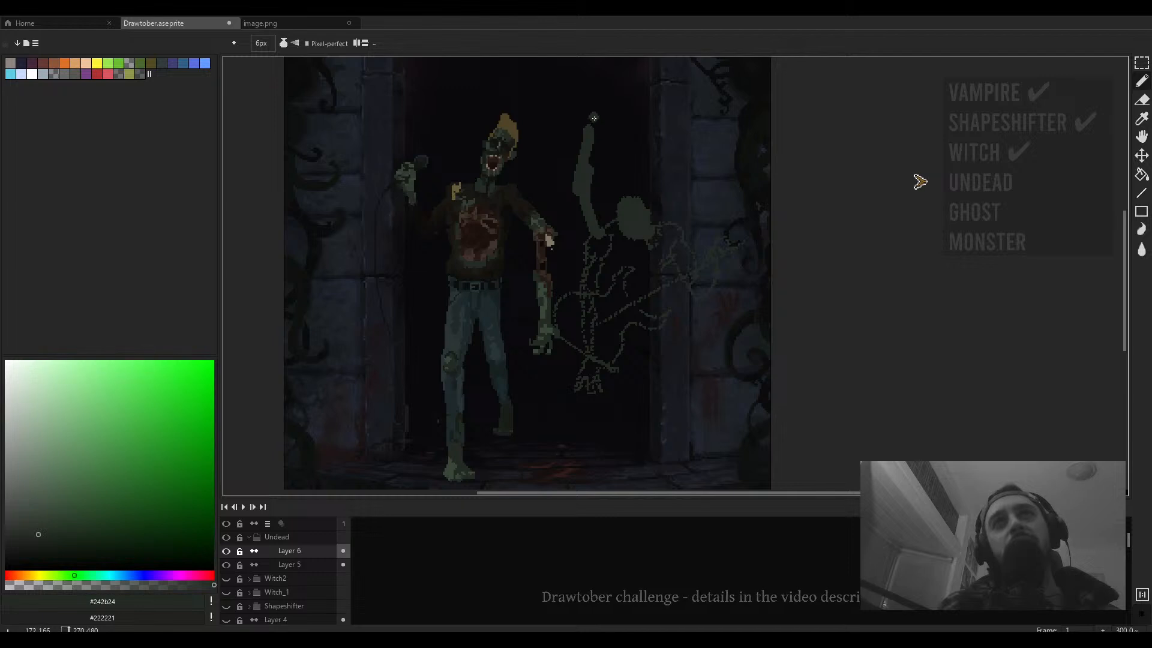
pyautogui.press('-')
pyautogui.press('-')
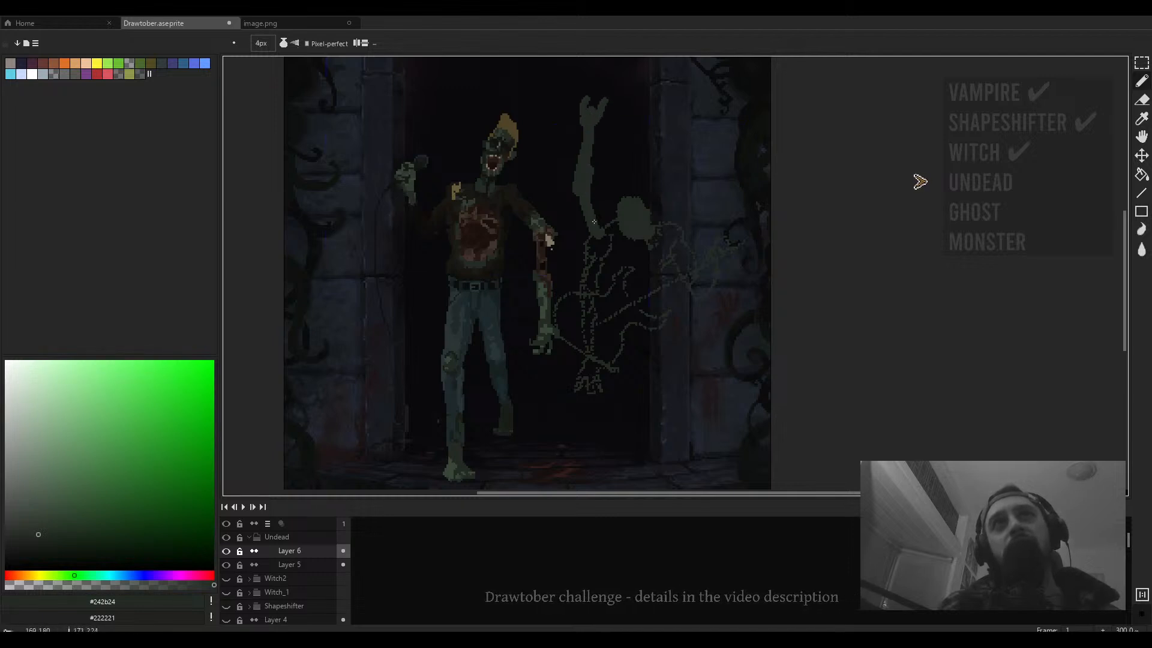
# - Zoom in and out to review the raised arm against the zombie and the doorway
pyautogui.scroll(-3, 608, 223)
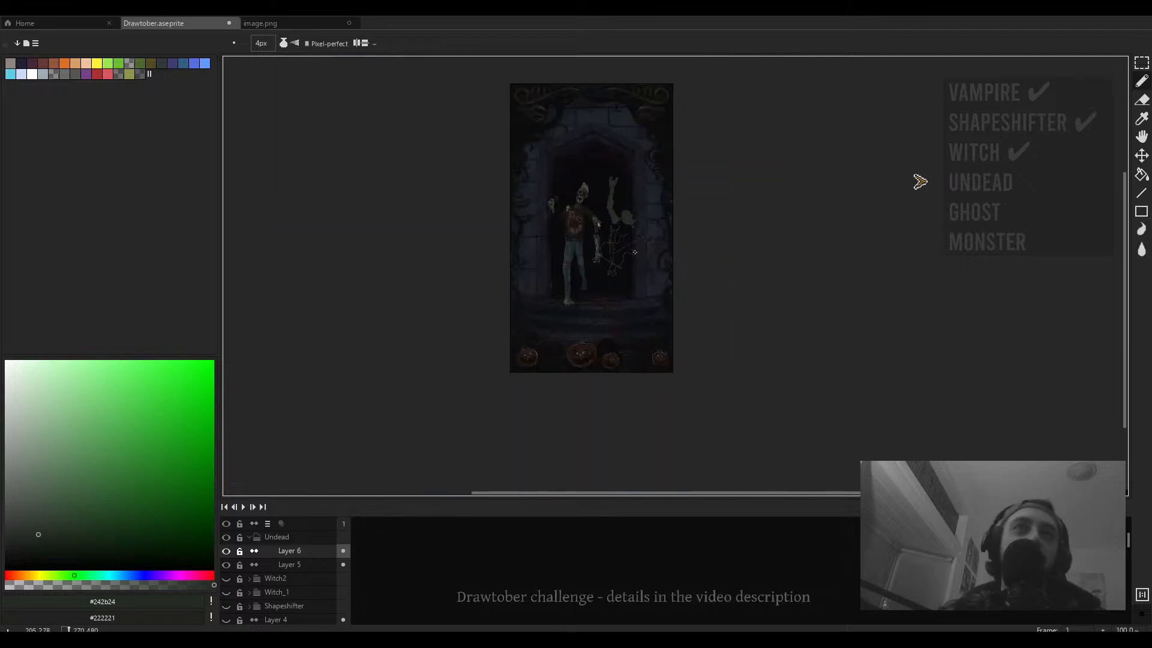
pyautogui.scroll(3, 604, 198)
pyautogui.press('e')
pyautogui.scroll(4, 603, 175)
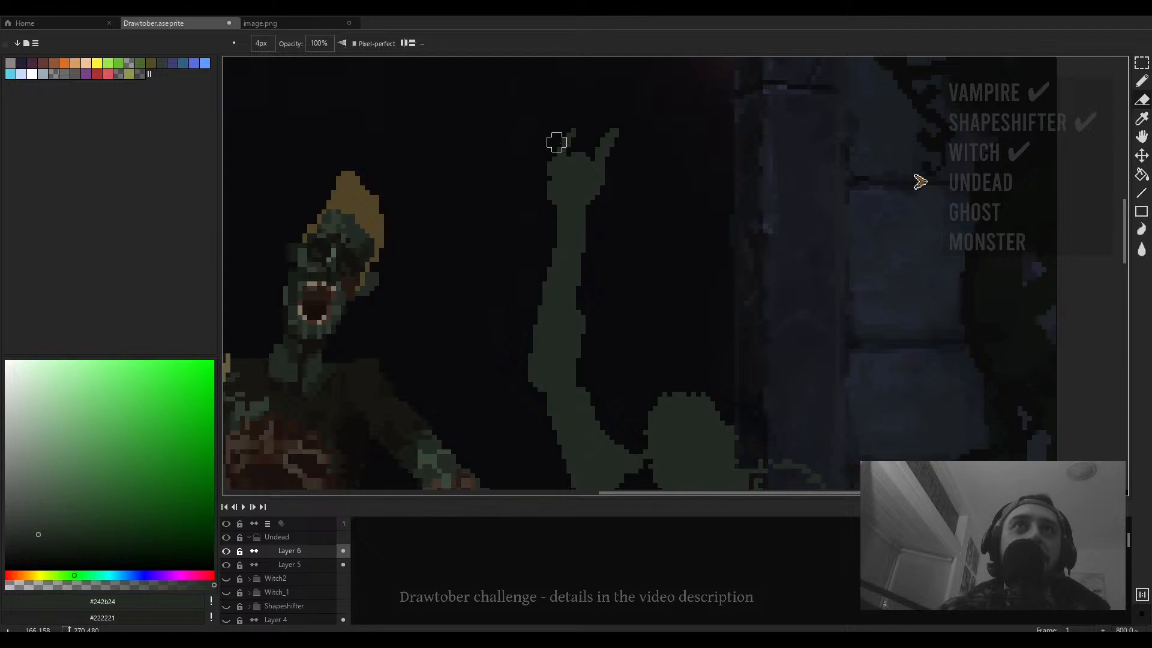
pyautogui.scroll(-3, 557, 142)
pyautogui.scroll(3, 546, 154)
pyautogui.scroll(-3, 559, 193)
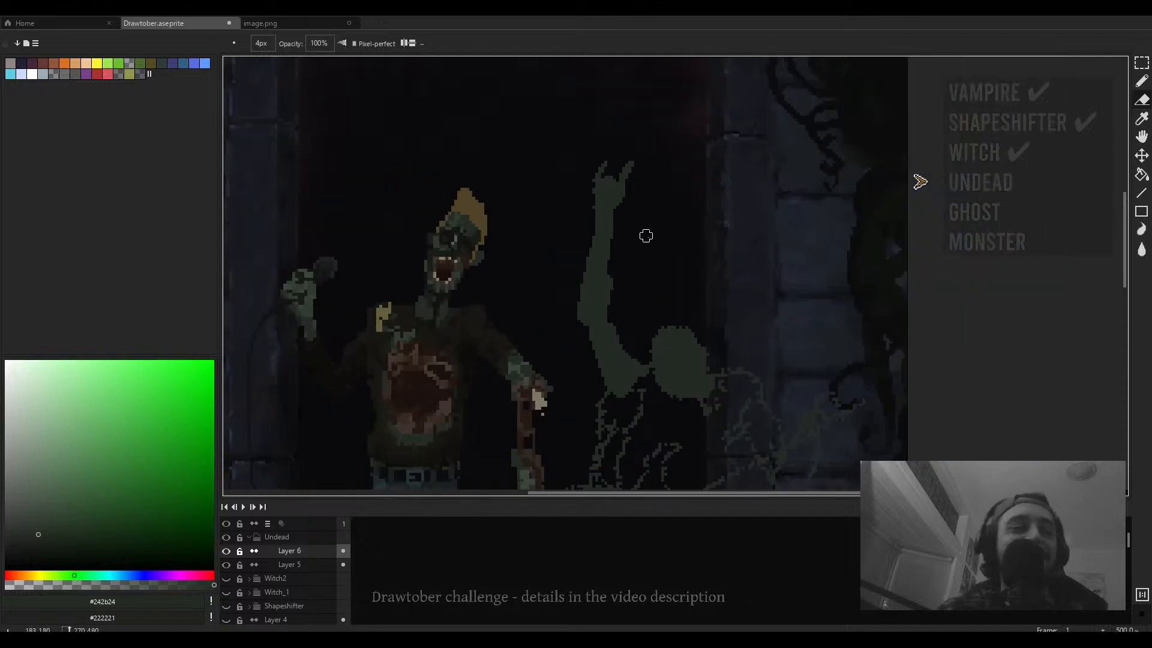
pyautogui.scroll(3, 584, 160)
pyautogui.scroll(-3, 576, 164)
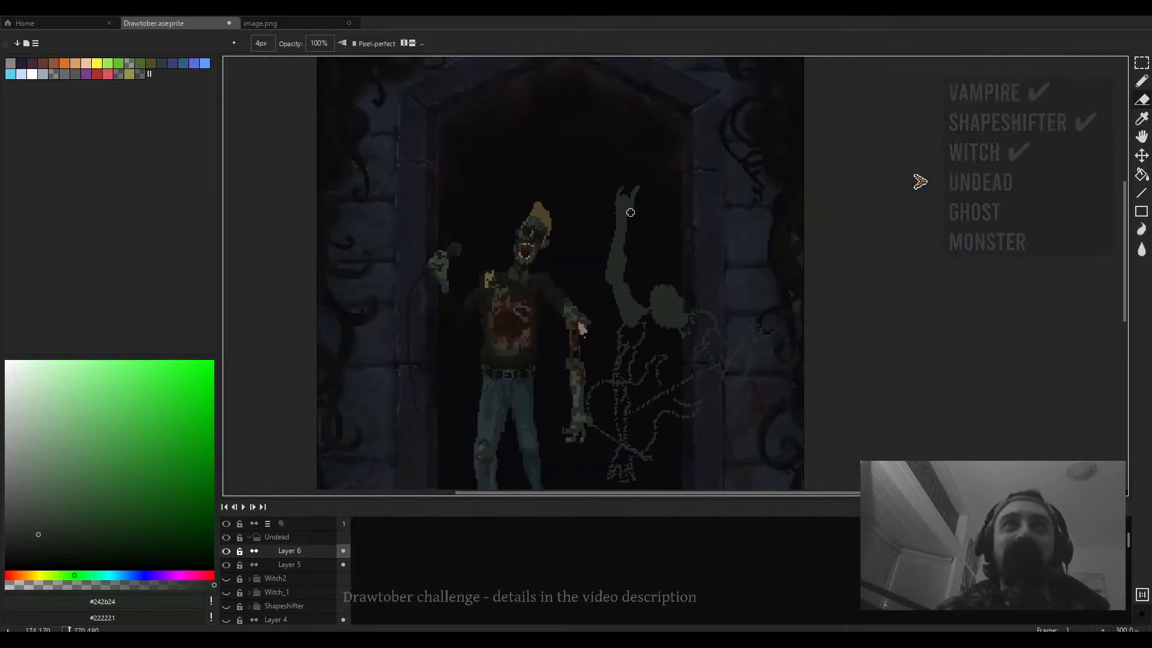
pyautogui.scroll(3, 576, 228)
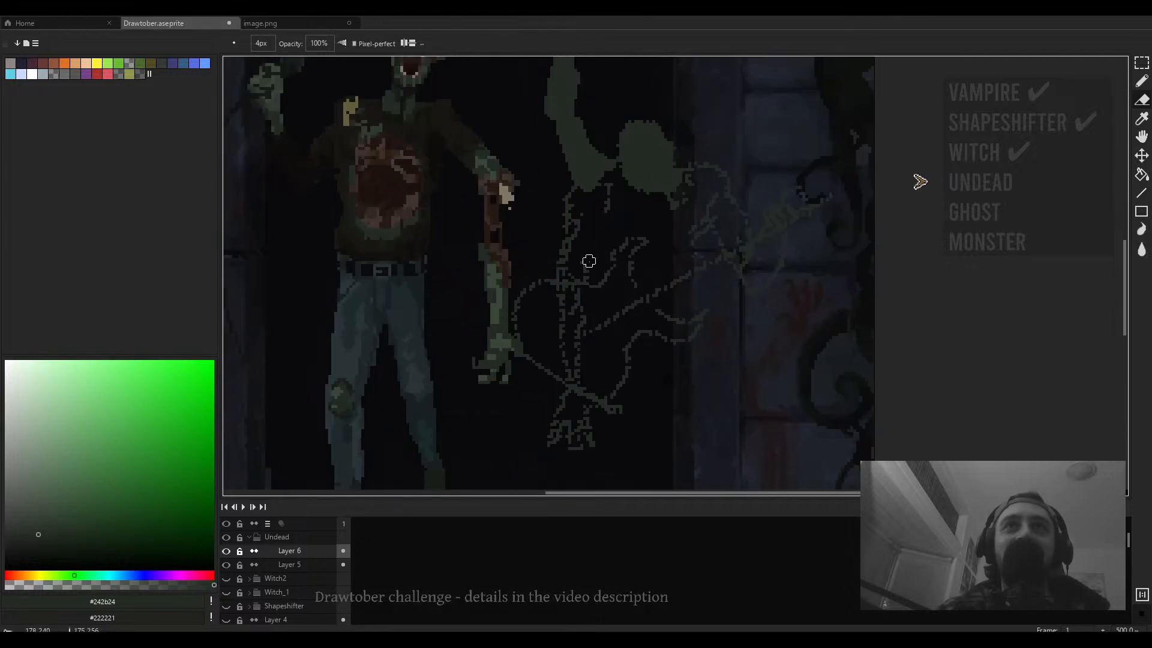
# - Erase a stretch of the sketch lines below the leaning figure's head
pyautogui.moveTo(579, 211)
pyautogui.mouseDown()
pyautogui.moveTo(549, 263)
pyautogui.moveTo(572, 271)
pyautogui.moveTo(579, 367)
pyautogui.moveTo(559, 290)
pyautogui.moveTo(544, 319)
pyautogui.moveTo(574, 350)
pyautogui.moveTo(557, 329)
pyautogui.moveTo(568, 359)
pyautogui.moveTo(544, 320)
pyautogui.moveTo(644, 350)
pyautogui.moveTo(547, 335)
pyautogui.mouseUp()
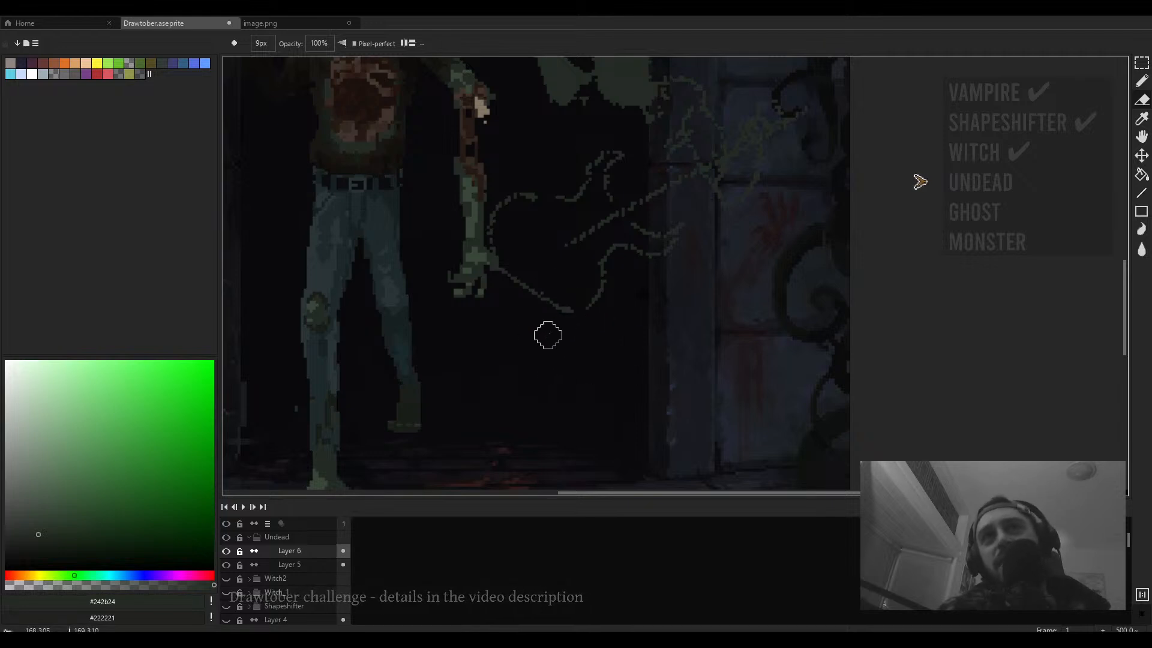
pyautogui.scroll(-4, 576, 322)
pyautogui.scroll(2, 591, 318)
# - Undo the last two strokes on the sketch layer
pyautogui.press('b')
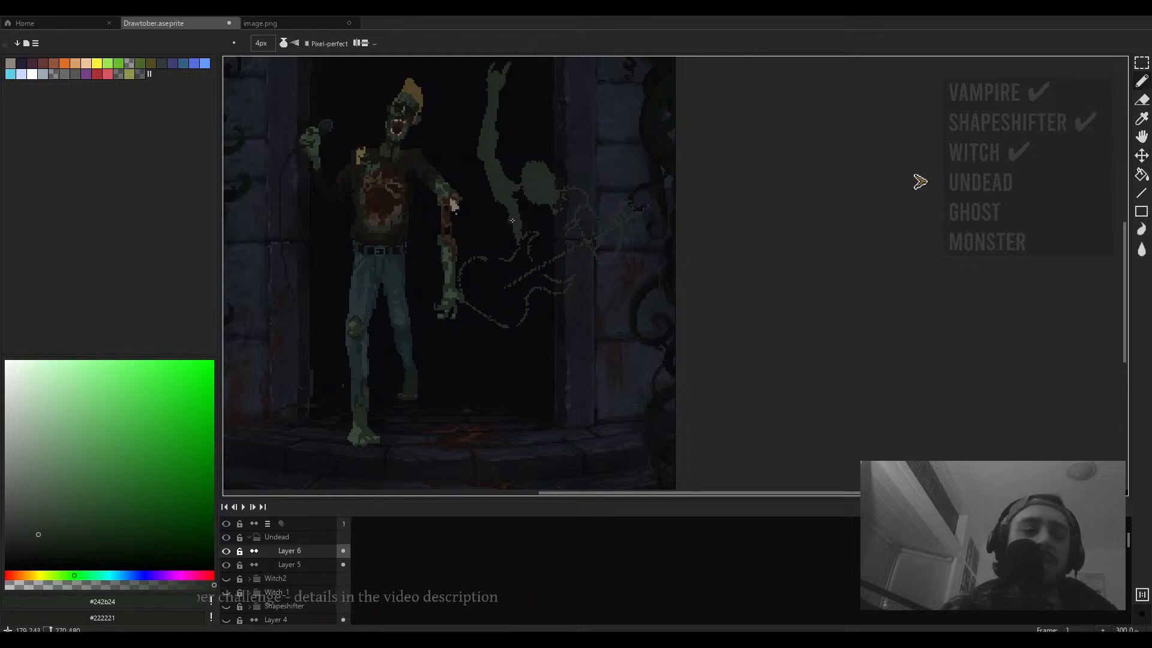
pyautogui.press('e')
pyautogui.scroll(-3, 504, 214)
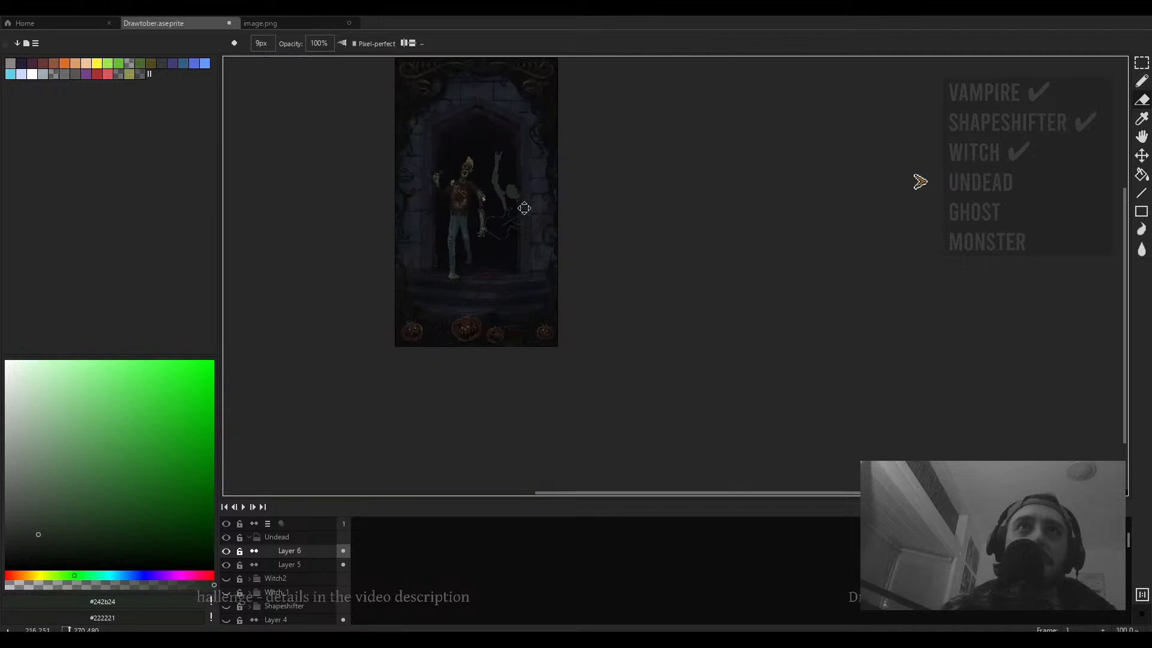
pyautogui.scroll(4, 512, 219)
pyautogui.press('v')
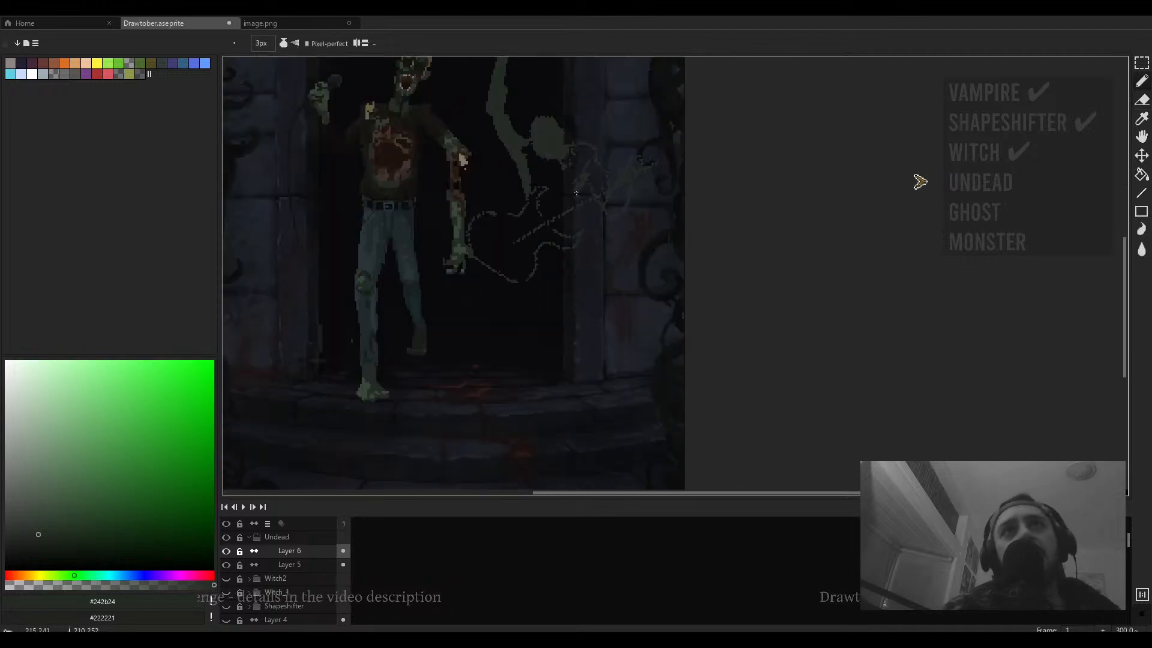
pyautogui.press('b')
pyautogui.hotkey('ctrl', 'z')
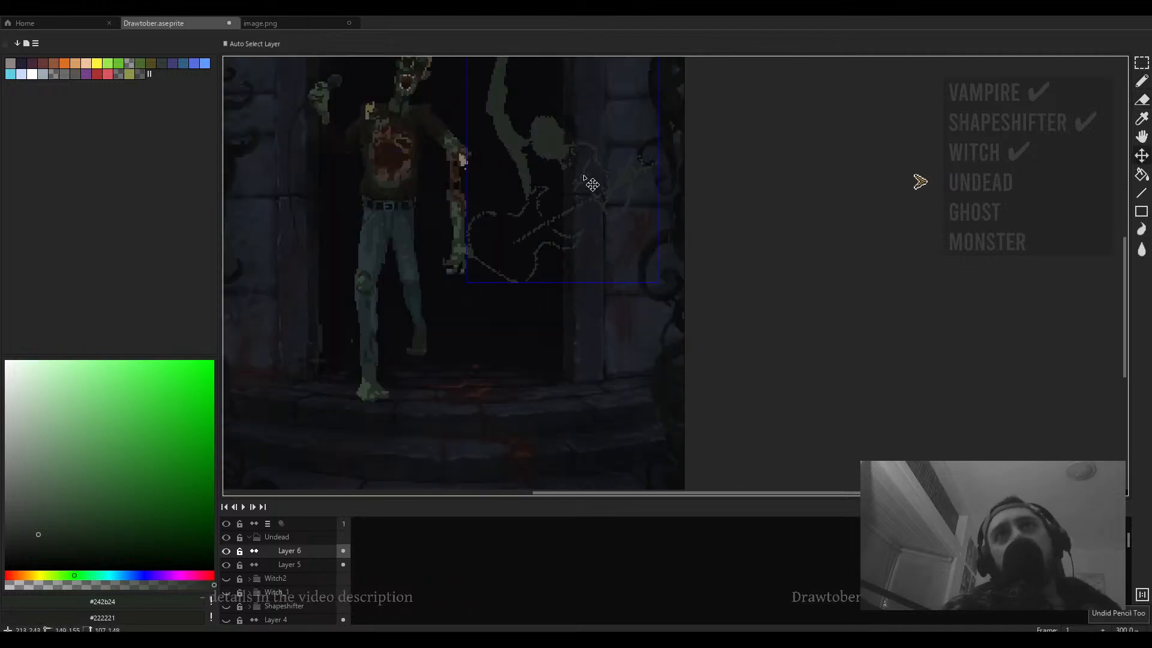
pyautogui.hotkey('ctrl', 'z')
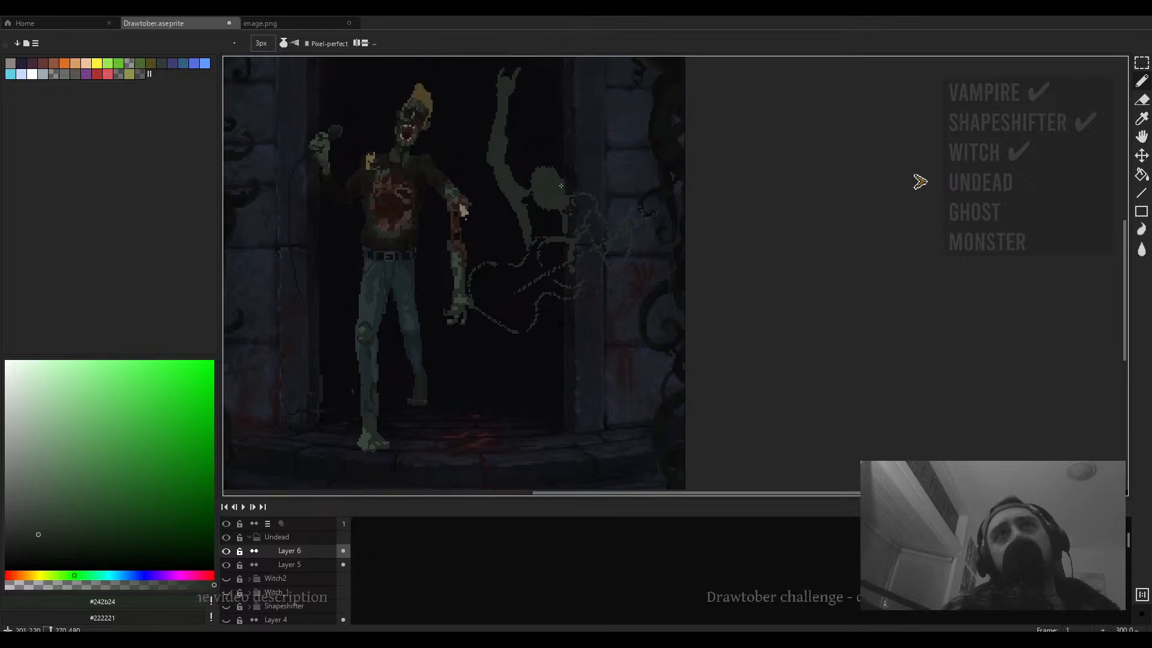
# - Paint a curving stroke from the figure's head toward the right side of the doorway, redoing the first attempt
pyautogui.moveTo(529, 180)
pyautogui.mouseDown()
pyautogui.moveTo(551, 145)
pyautogui.moveTo(601, 161)
pyautogui.mouseUp()
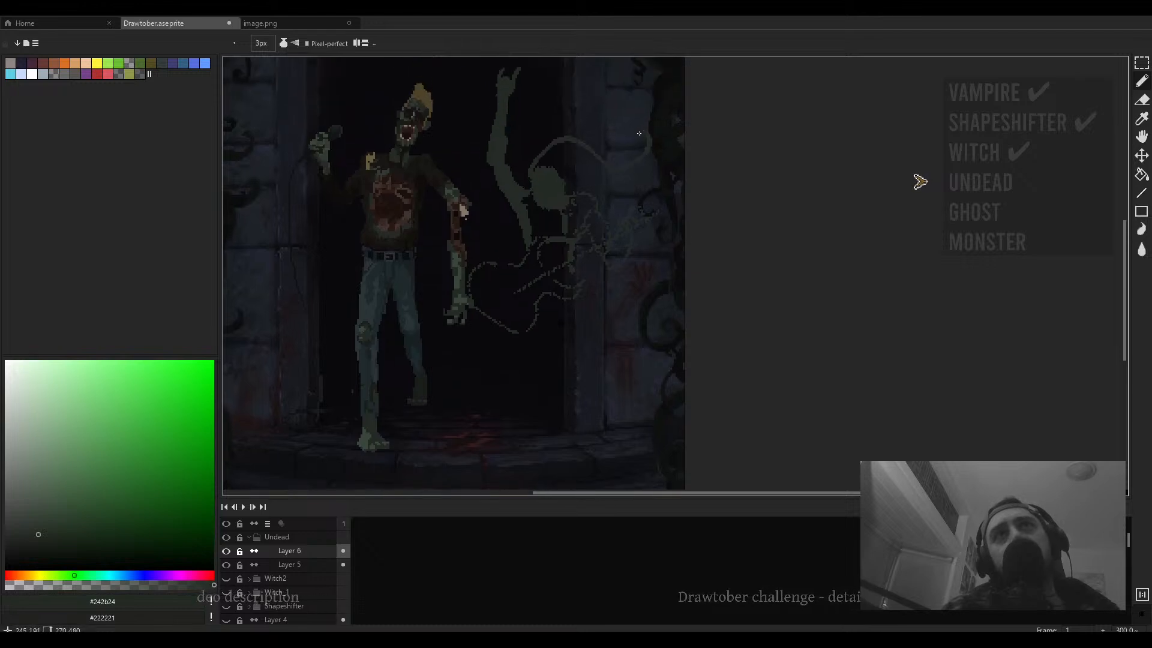
pyautogui.hotkey('ctrl', 'z')
pyautogui.moveTo(532, 174)
pyautogui.mouseDown()
pyautogui.moveTo(547, 145)
pyautogui.moveTo(610, 161)
pyautogui.mouseUp()
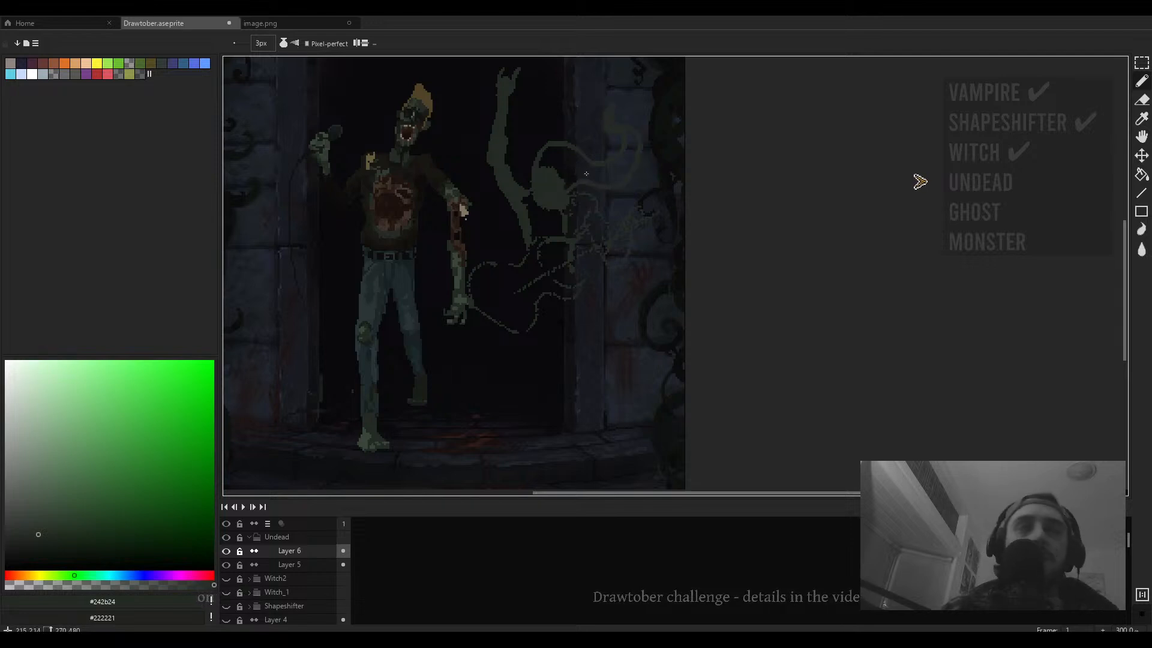
# - Pick a near-black green and fill the area enclosed under the curved stroke
pyautogui.click(18, 560)
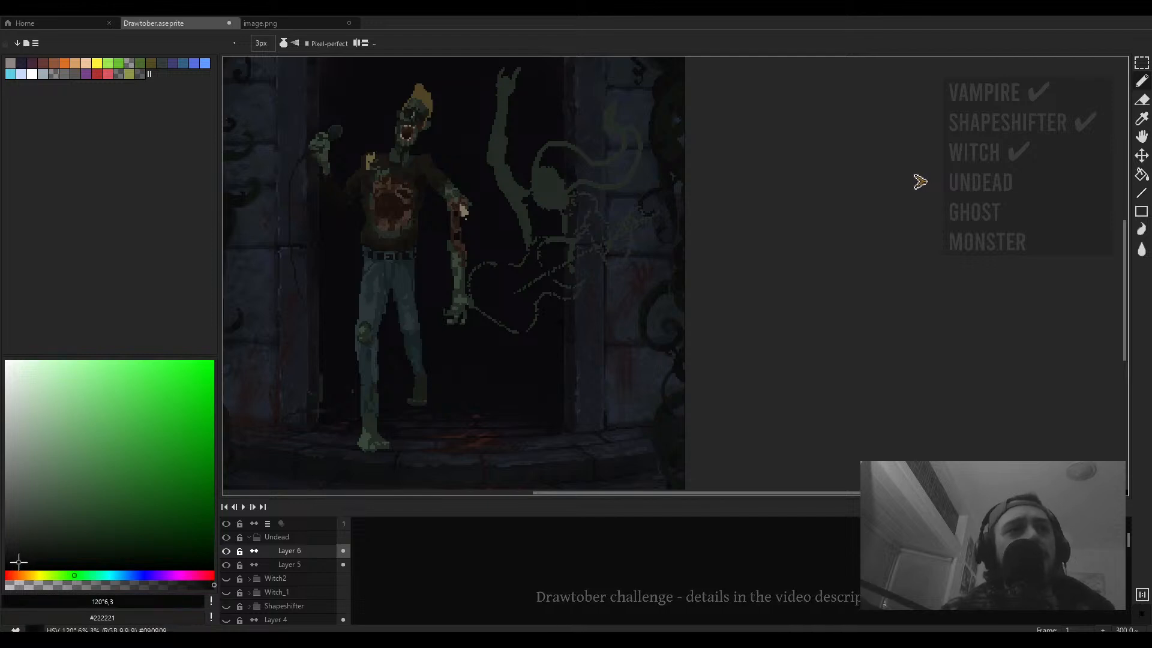
pyautogui.press('g')
pyautogui.scroll(3, 631, 152)
pyautogui.click(631, 152)
pyautogui.scroll(-1, 627, 180)
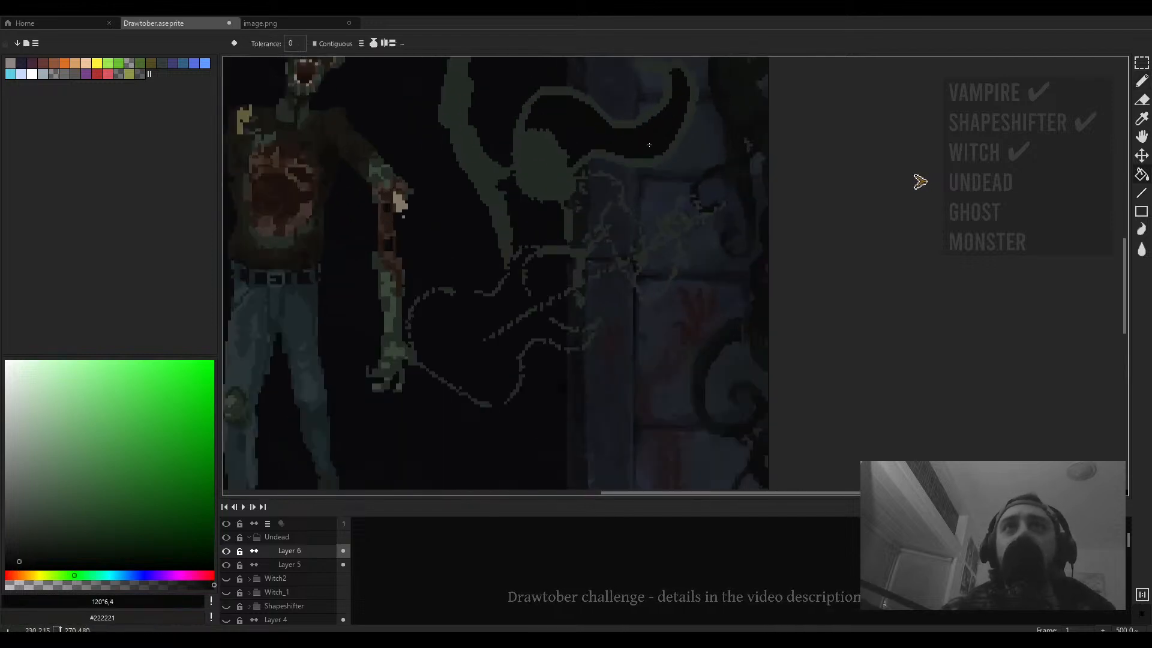
# - Close a gap in the outline with the pencil and fill the rest of the dark horn-like shape
pyautogui.press('b')
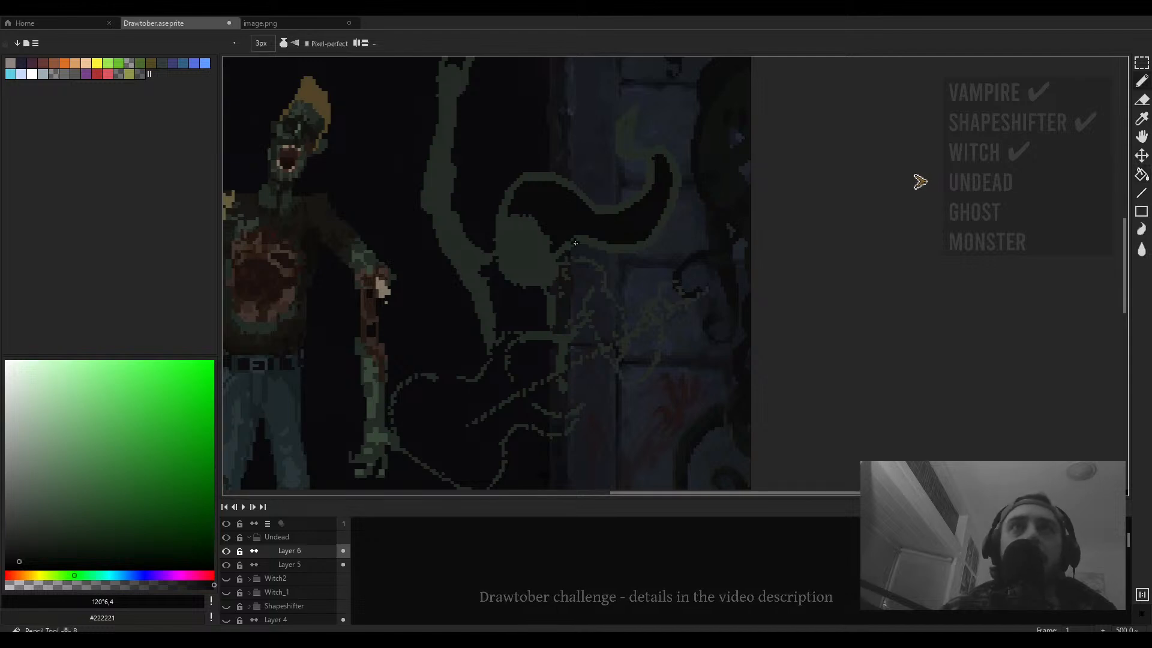
pyautogui.moveTo(561, 249)
pyautogui.mouseDown()
pyautogui.moveTo(608, 246)
pyautogui.moveTo(568, 239)
pyautogui.mouseUp()
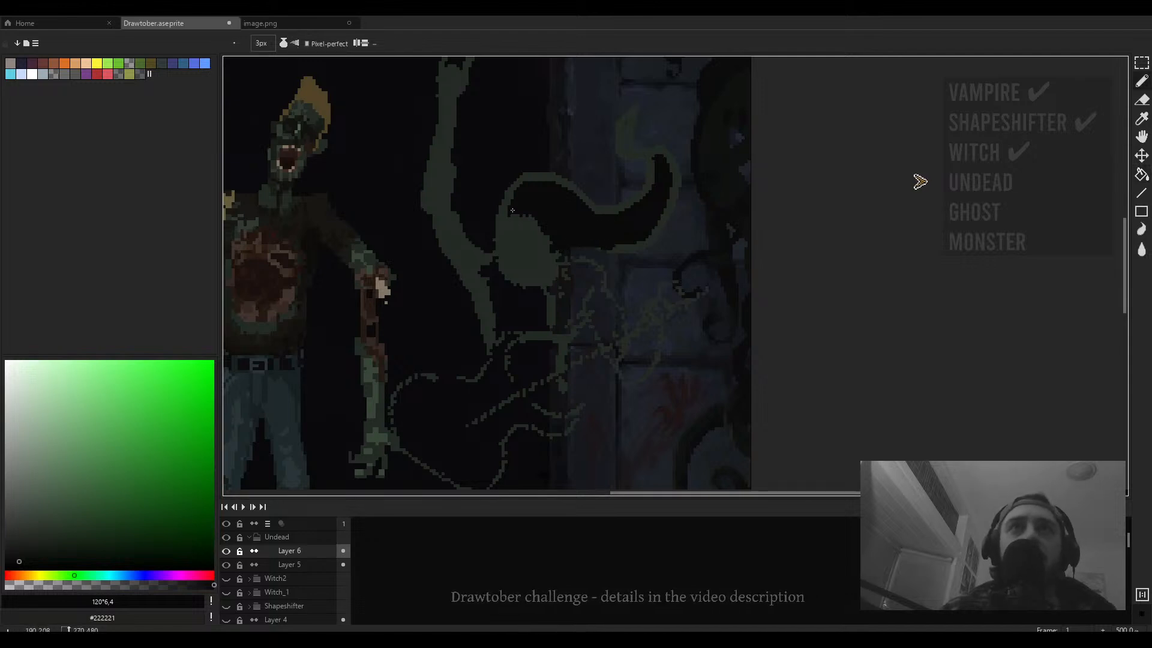
pyautogui.press('g')
pyautogui.click(645, 192)
pyautogui.scroll(-1, 645, 190)
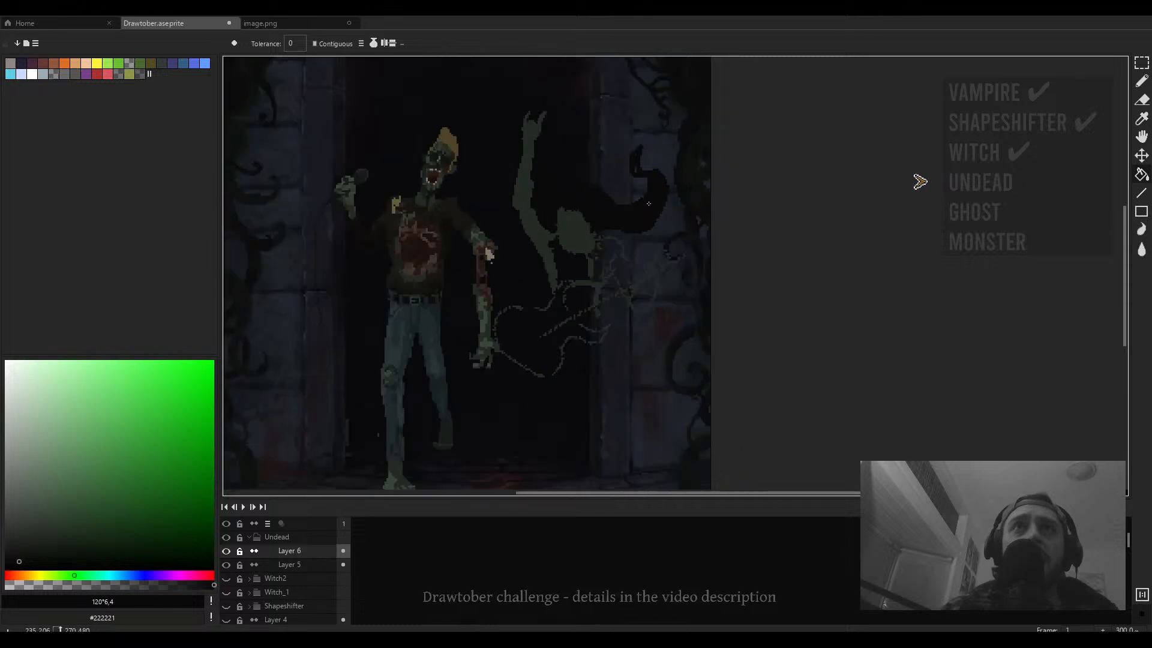
# - Select the dark shape with the magic wand and apply Hue/Saturation with saturation 32 and value 100
pyautogui.press('b')
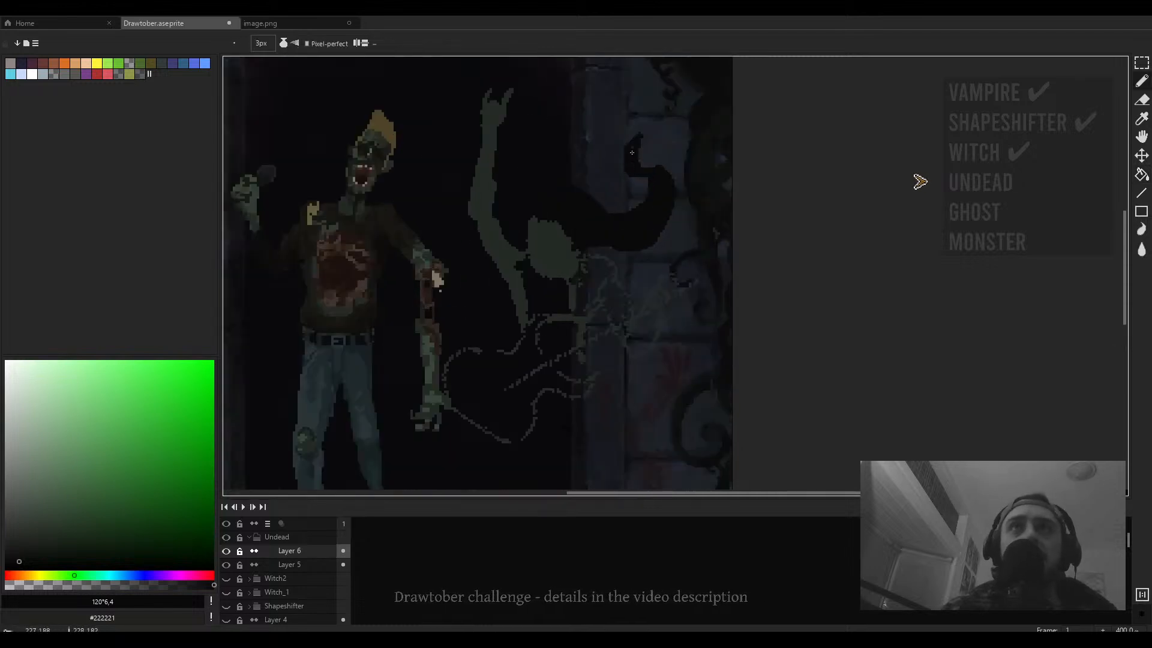
pyautogui.press('w')
pyautogui.click(634, 202)
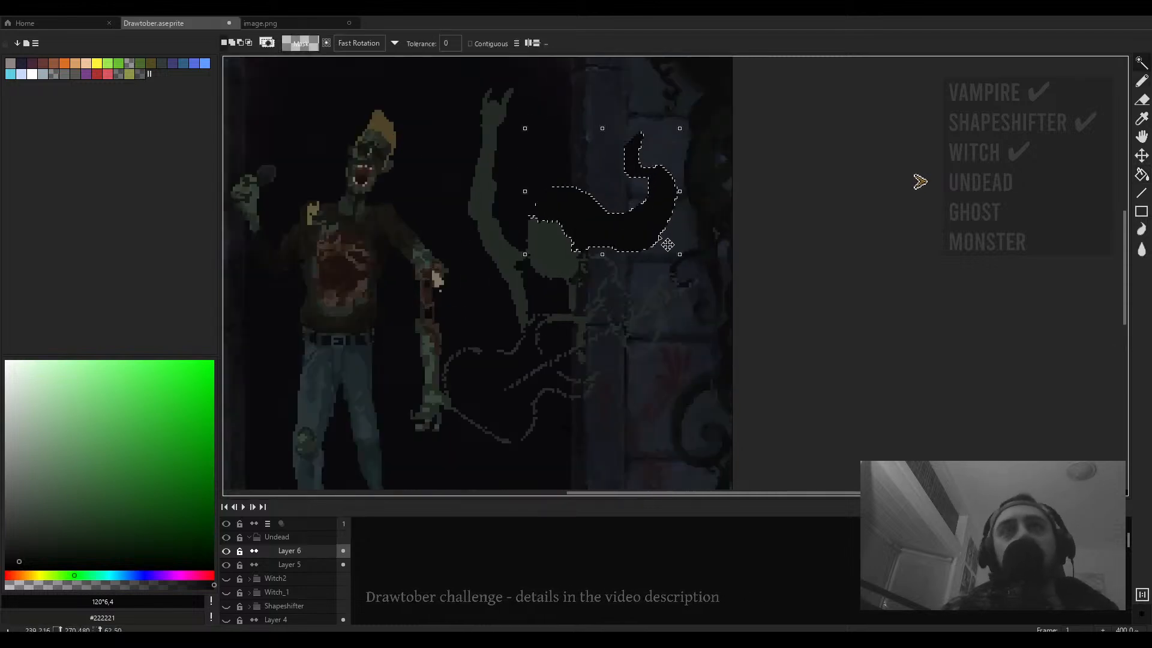
pyautogui.hotkey('ctrl', 'u')
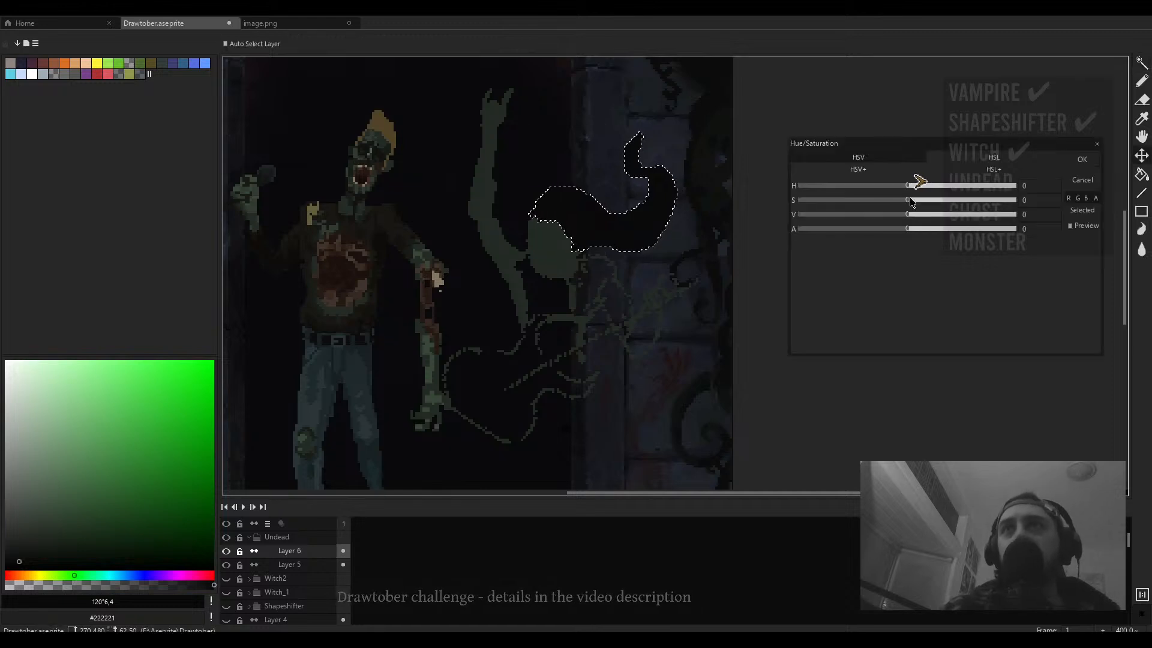
pyautogui.moveTo(945, 217); pyautogui.dragTo(1015, 209)
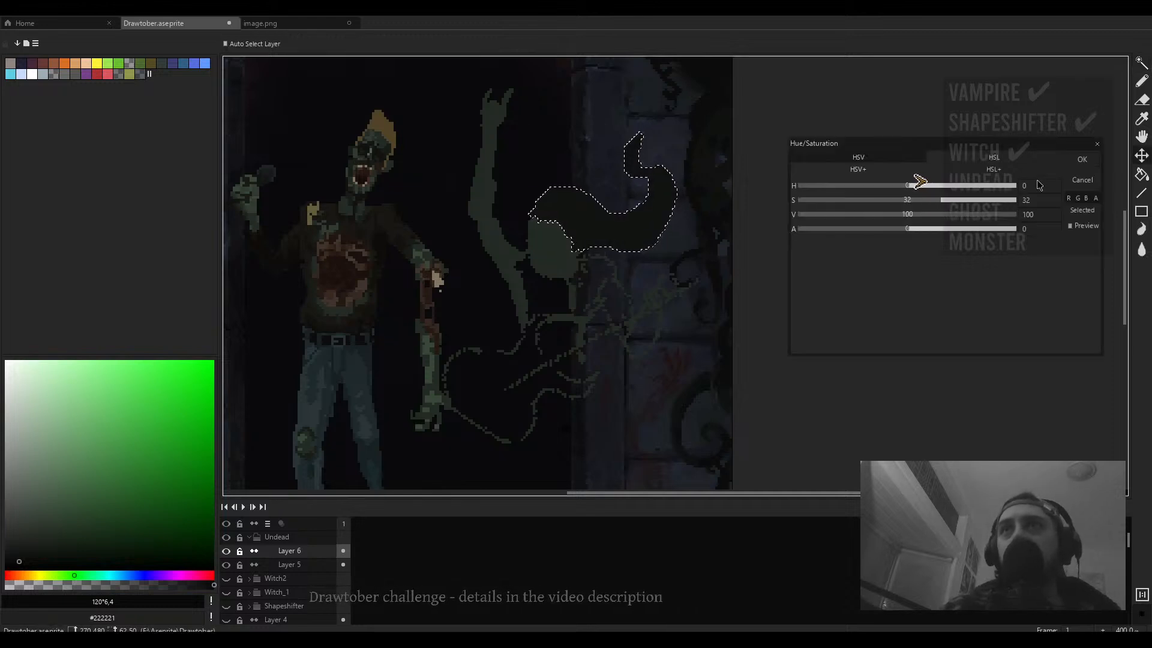
pyautogui.click(1082, 159)
# - Pick a translucent dark blue (235°, 50, 19) and tint the selected shape with it
pyautogui.click(143, 576)
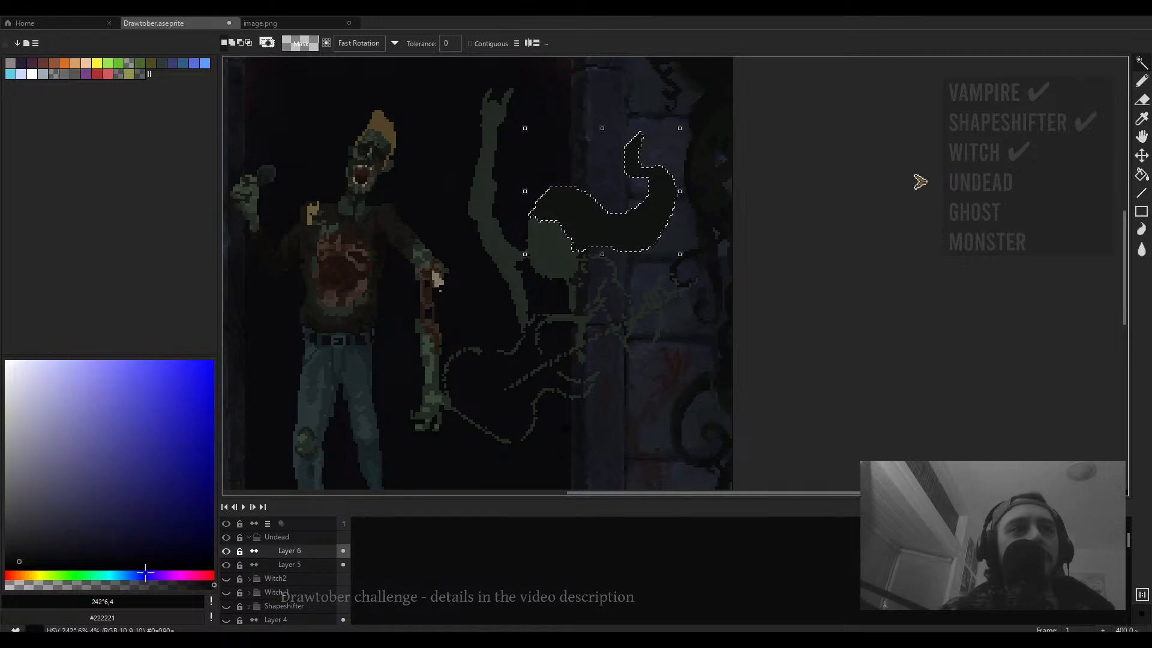
pyautogui.click(123, 514)
pyautogui.click(110, 529)
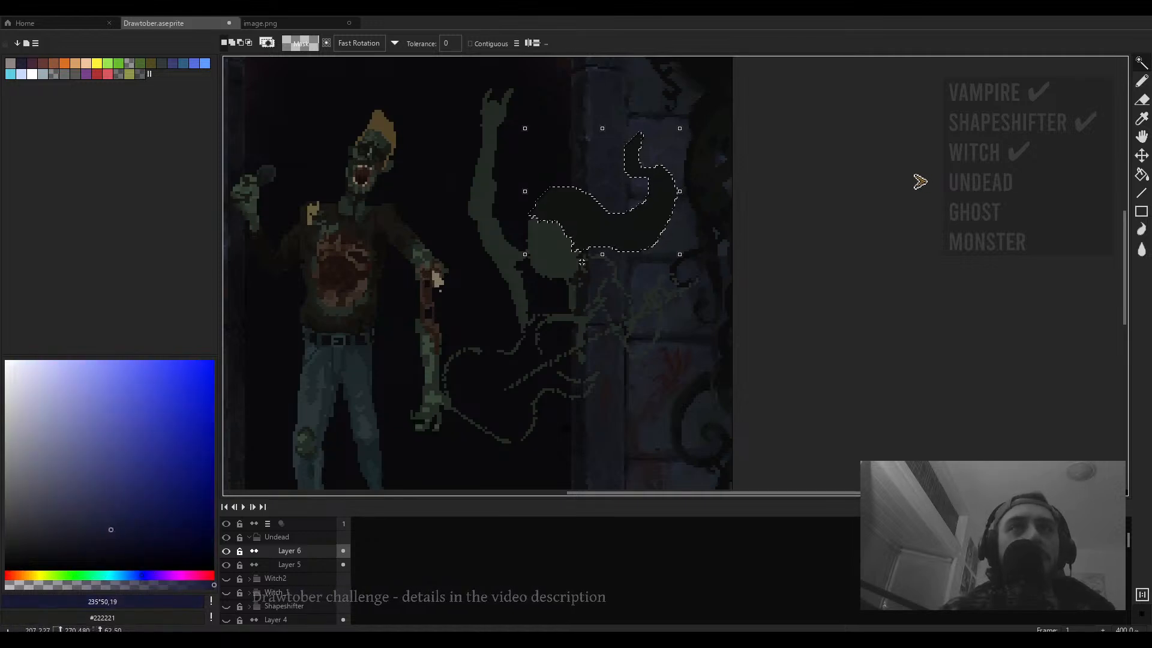
pyautogui.click(103, 584)
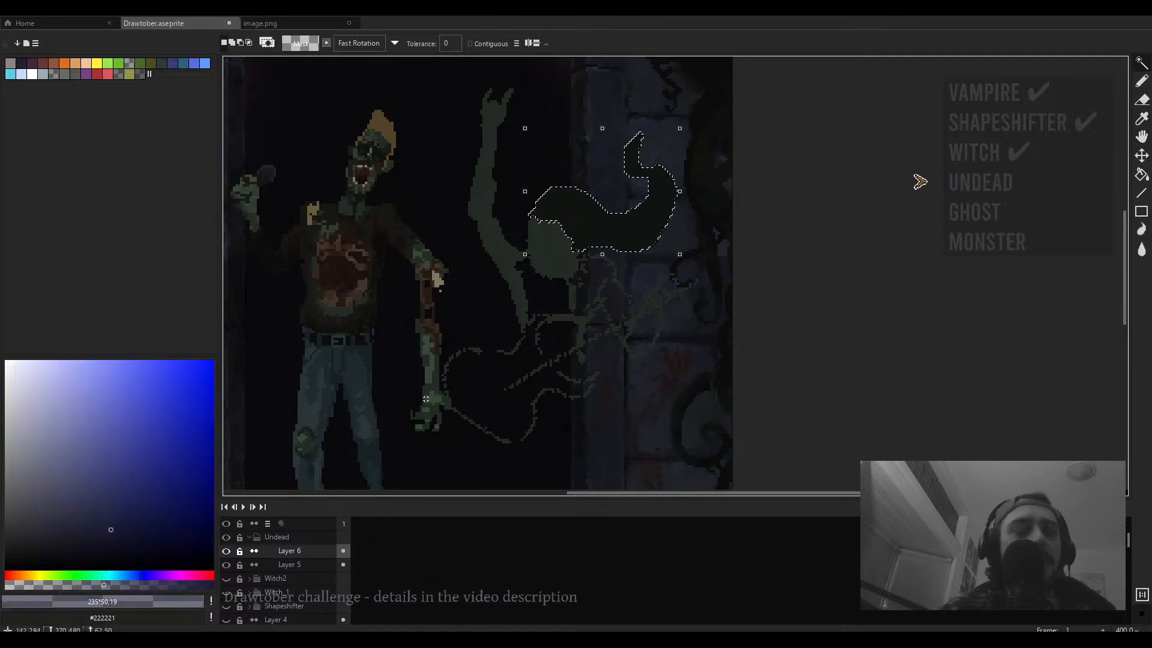
pyautogui.press('b')
pyautogui.moveTo(108, 584); pyautogui.dragTo(144, 584)
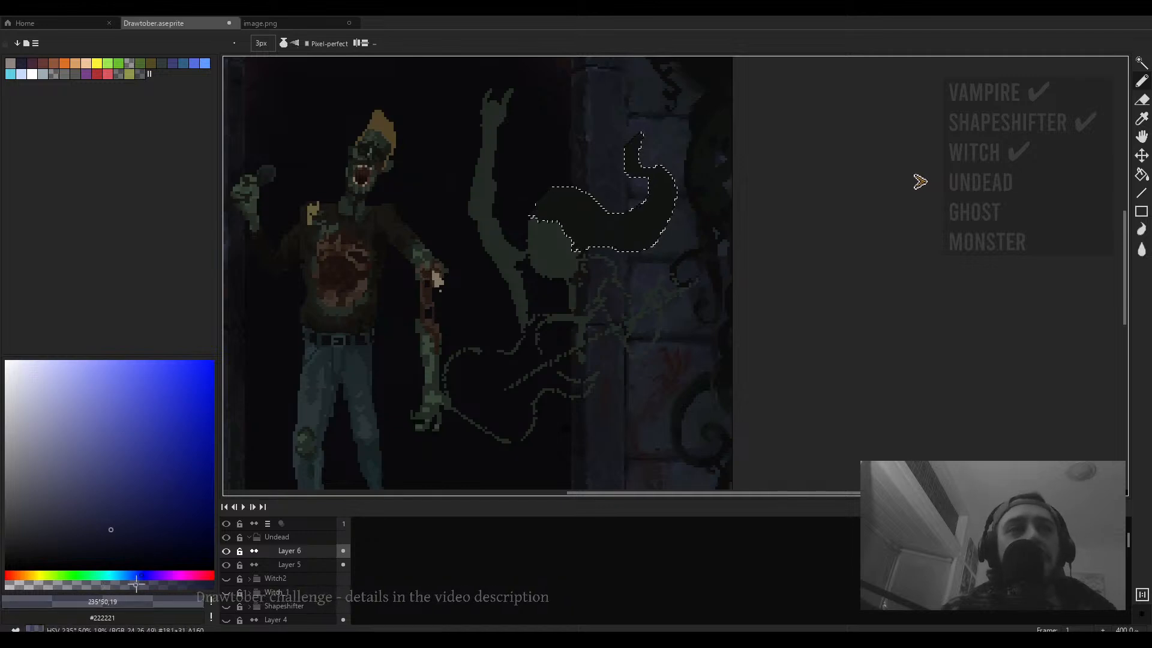
pyautogui.scroll(14, 609, 226)
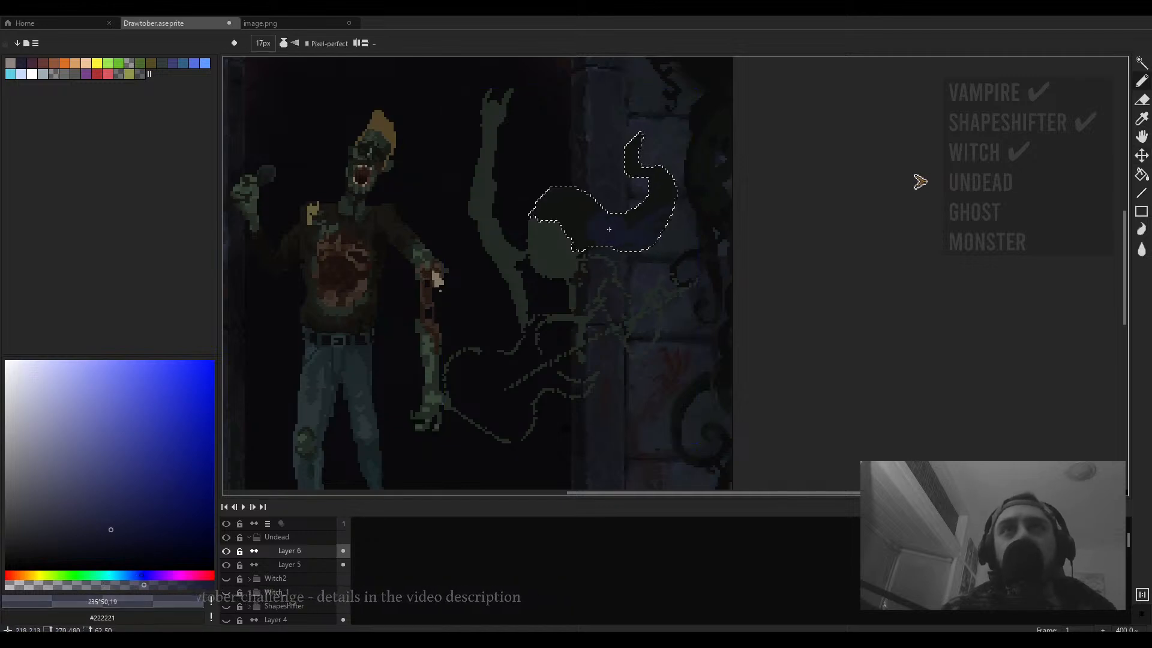
pyautogui.hotkey('ctrl', 'z')
pyautogui.click(98, 585)
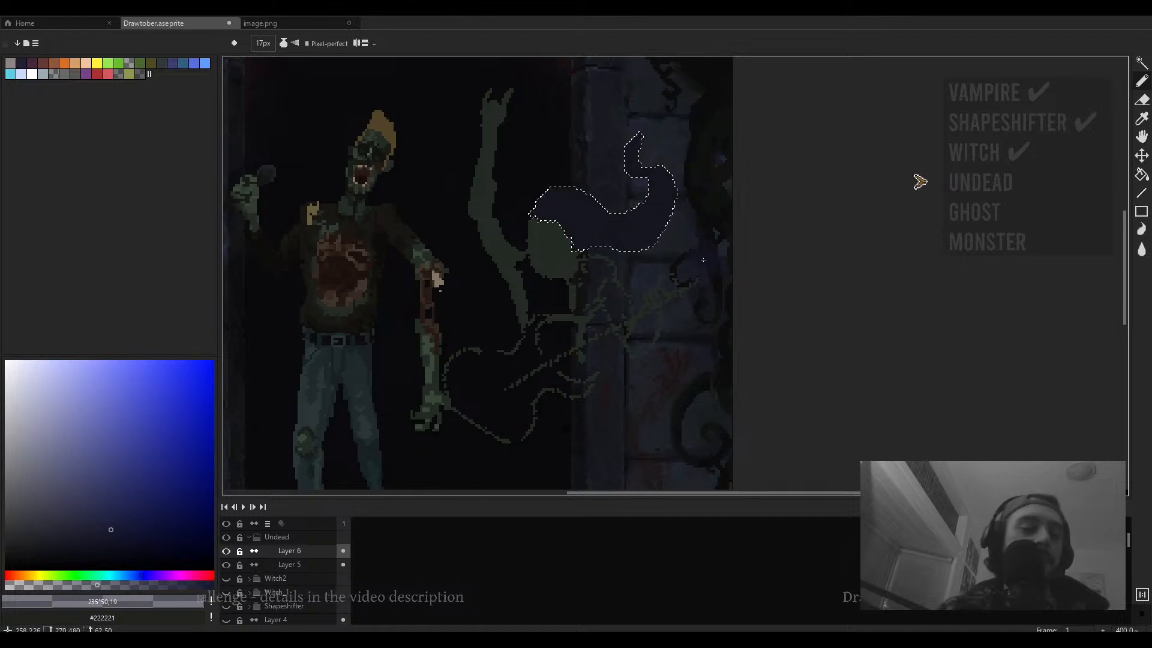
# - Deselect the shape and add a short stroke along its lower edge
pyautogui.hotkey('ctrl', 'd')
pyautogui.scroll(-2, 703, 260)
pyautogui.scroll(3, 625, 239)
pyautogui.moveTo(624, 238); pyautogui.dragTo(630, 260)
pyautogui.press('v')
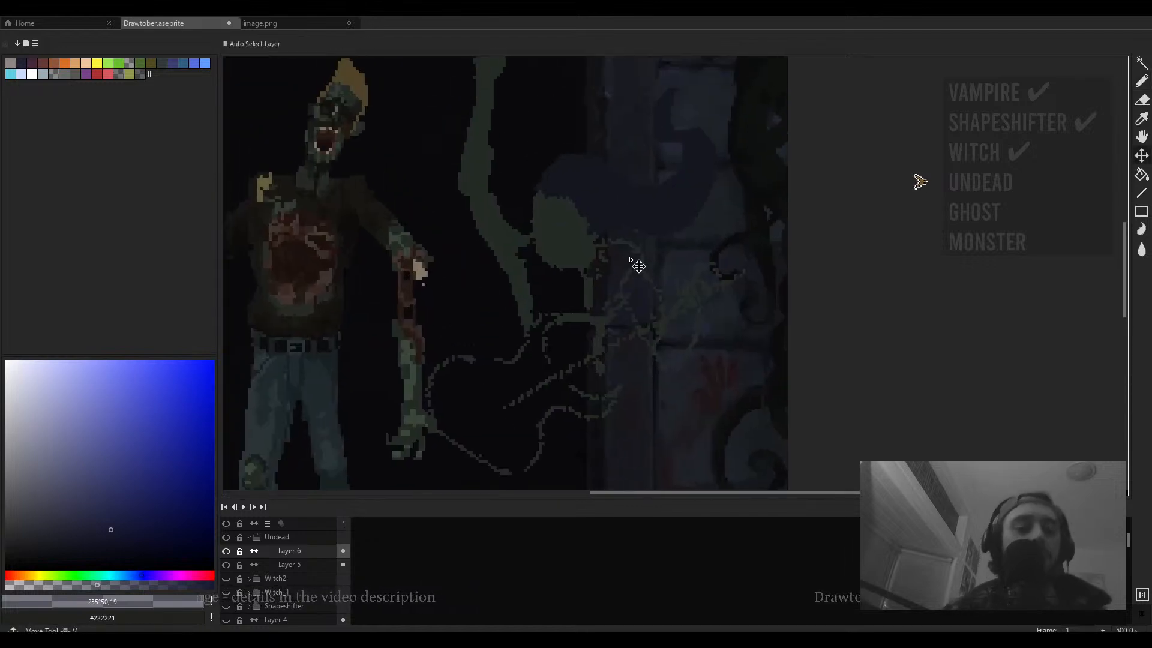
pyautogui.scroll(4, 600, 250)
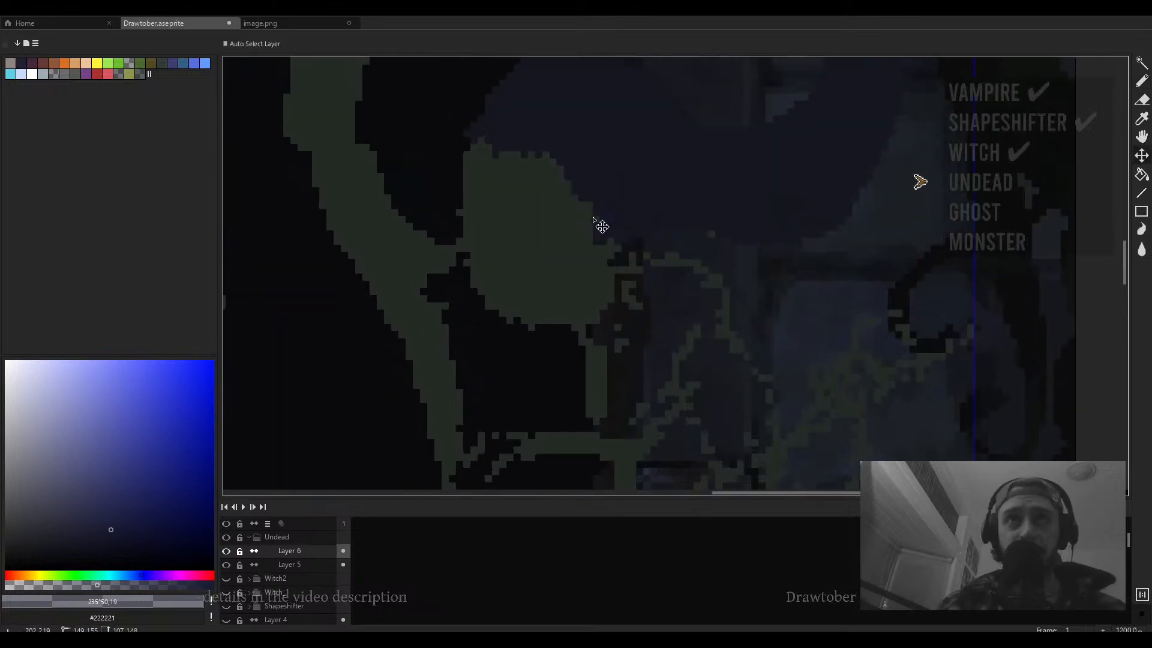
# - Sample the dark background colour and reshape the outline around the figure's head with pencil strokes
pyautogui.press('i')
pyautogui.click(606, 195)
pyautogui.press('b')
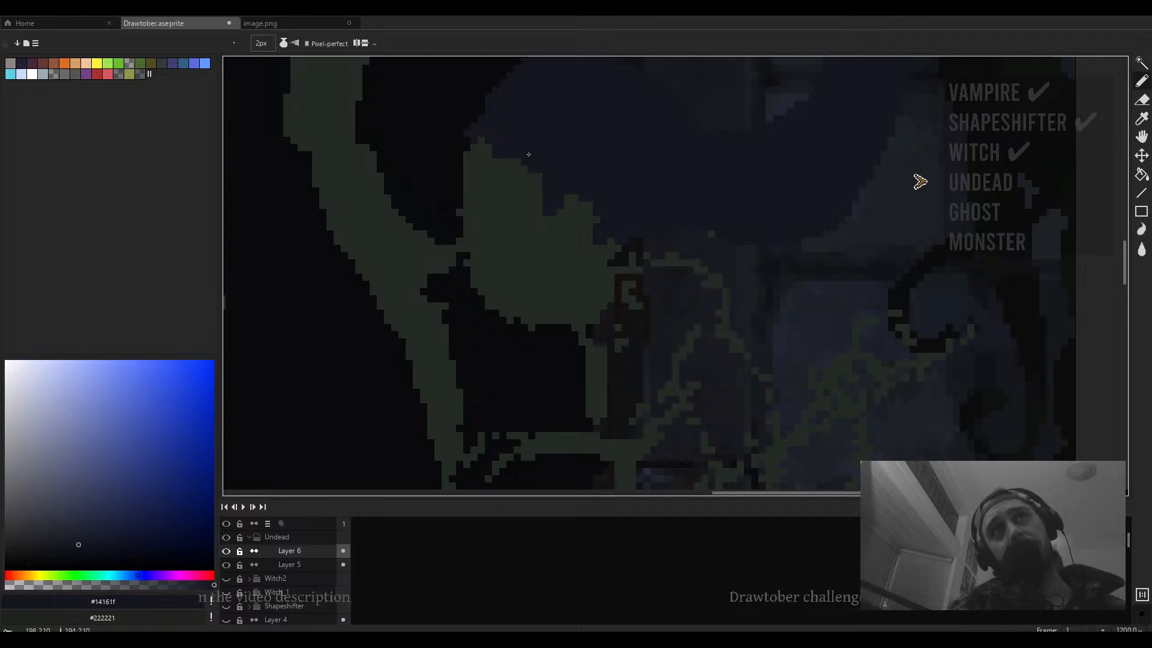
pyautogui.moveTo(491, 148)
pyautogui.mouseDown()
pyautogui.moveTo(484, 195)
pyautogui.moveTo(488, 140)
pyautogui.moveTo(465, 165)
pyautogui.mouseUp()
pyautogui.keyDown('alt'); pyautogui.click(583, 234); pyautogui.keyUp('alt')
pyautogui.moveTo(548, 210)
pyautogui.mouseDown()
pyautogui.moveTo(578, 194)
pyautogui.moveTo(604, 222)
pyautogui.moveTo(605, 247)
pyautogui.moveTo(598, 197)
pyautogui.mouseUp()
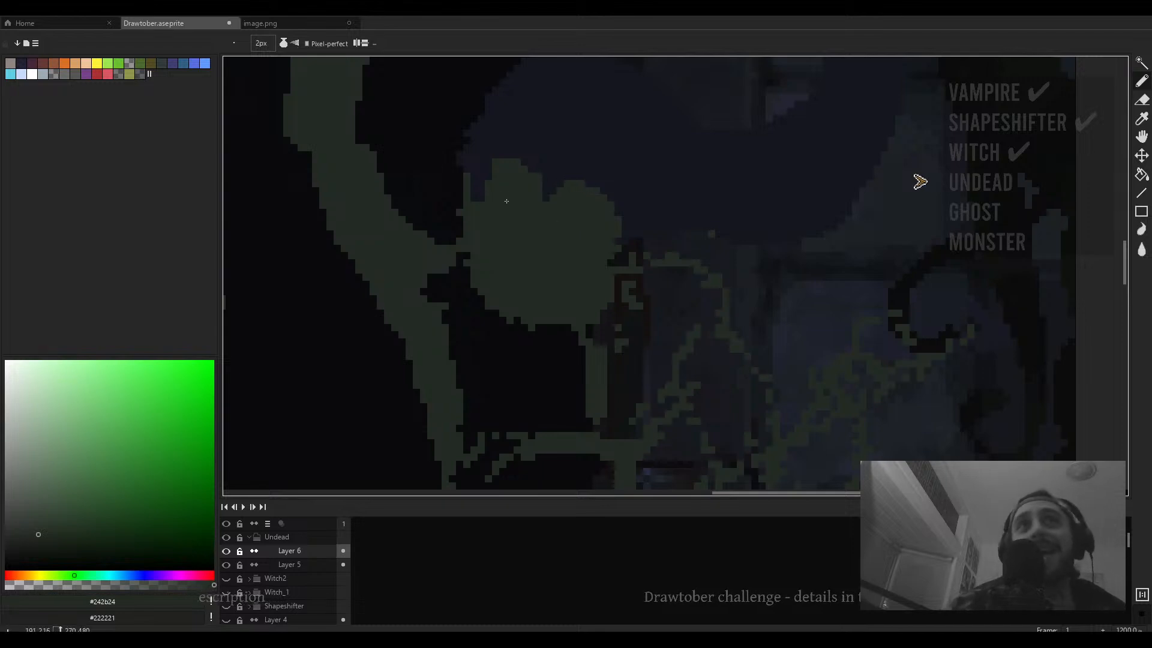
pyautogui.moveTo(484, 205)
pyautogui.mouseDown()
pyautogui.moveTo(490, 174)
pyautogui.moveTo(476, 169)
pyautogui.moveTo(459, 224)
pyautogui.mouseUp()
# - Erase pixels along the left side of the figure's head
pyautogui.press('e')
pyautogui.moveTo(461, 184); pyautogui.dragTo(453, 221)
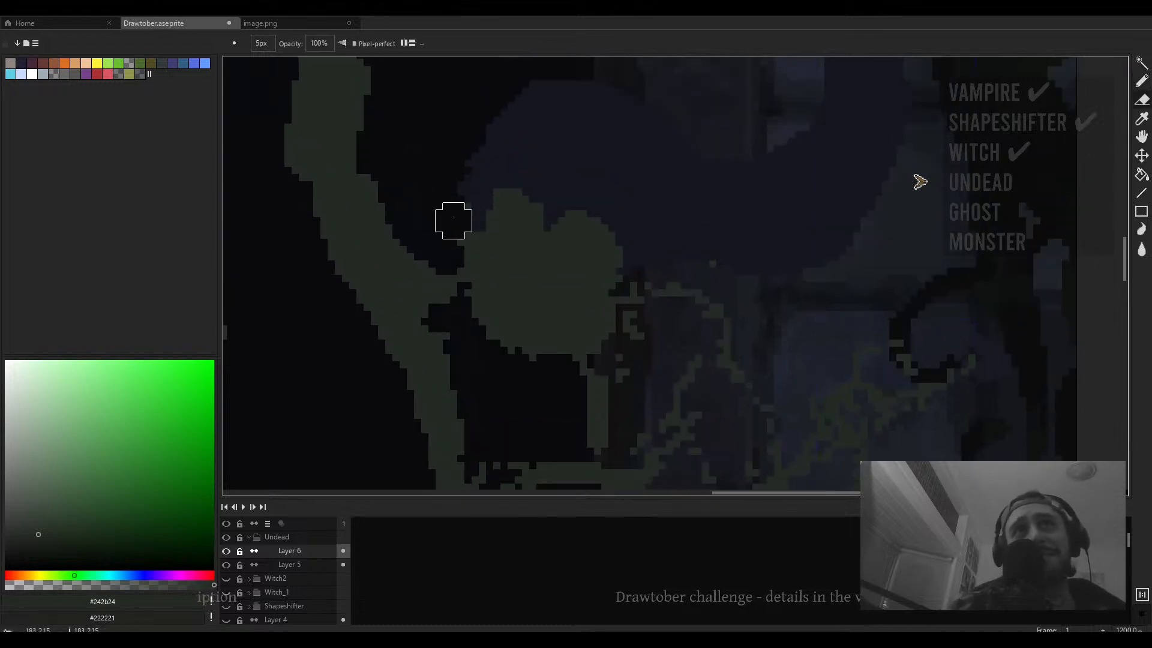
pyautogui.scroll(-4, 517, 185)
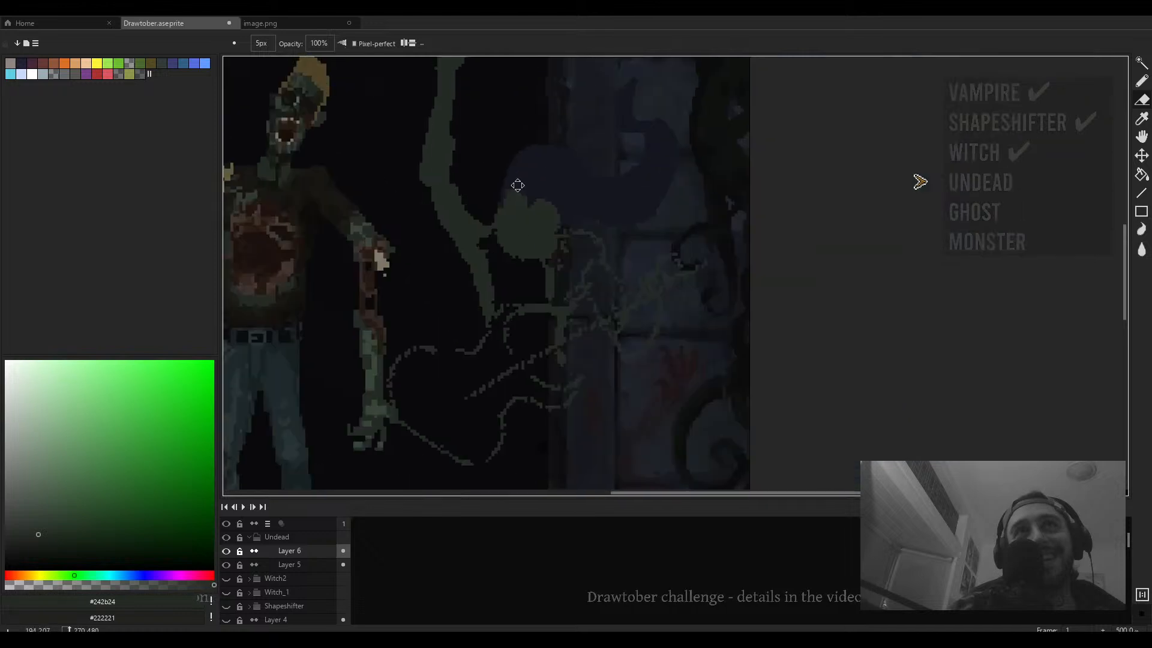
pyautogui.scroll(2, 517, 185)
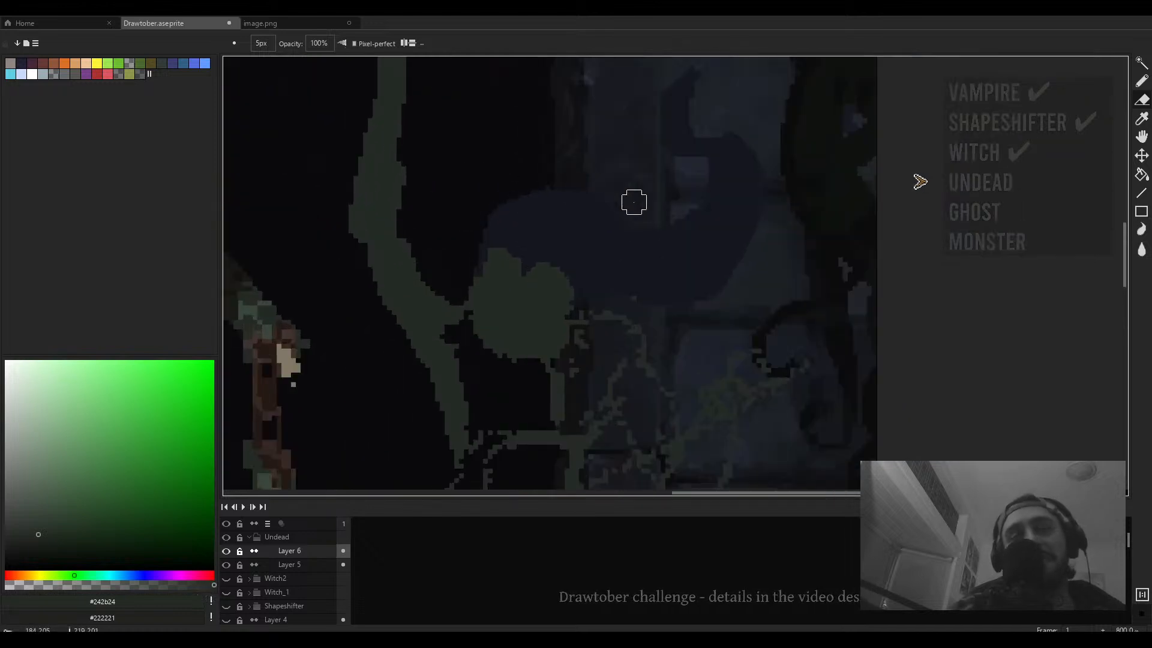
pyautogui.scroll(-2, 633, 202)
# - Sample the lighter green #384738 and paint a highlight stroke on the figure's head
pyautogui.press('b')
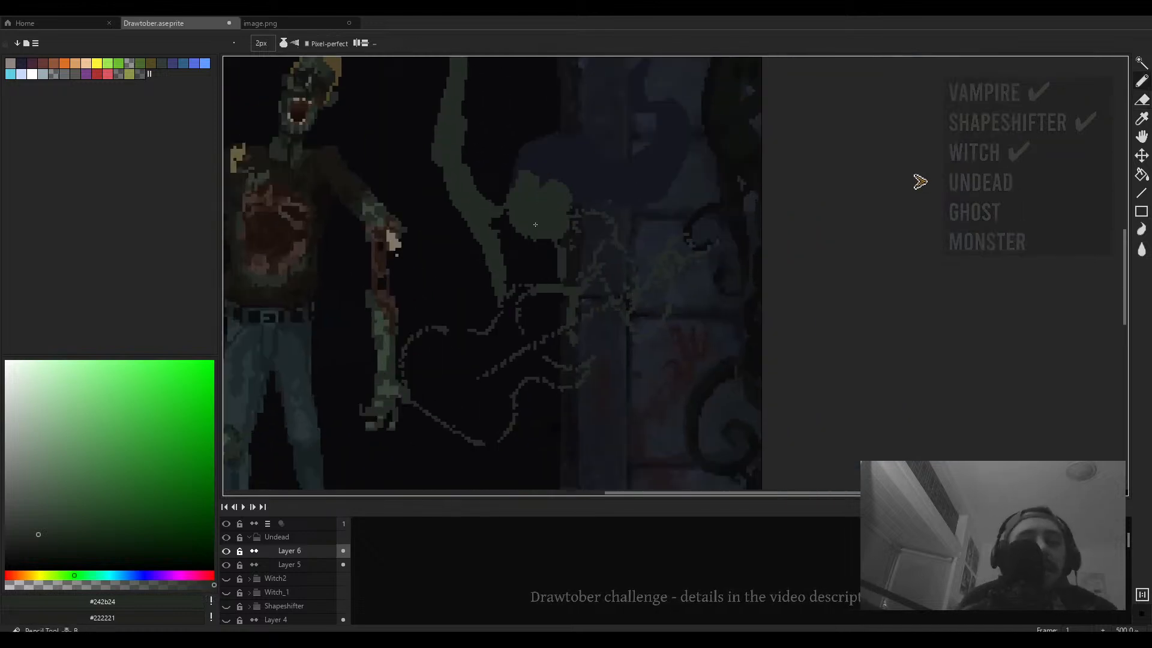
pyautogui.scroll(2, 528, 219)
pyautogui.moveTo(359, 275); pyautogui.dragTo(408, 313)
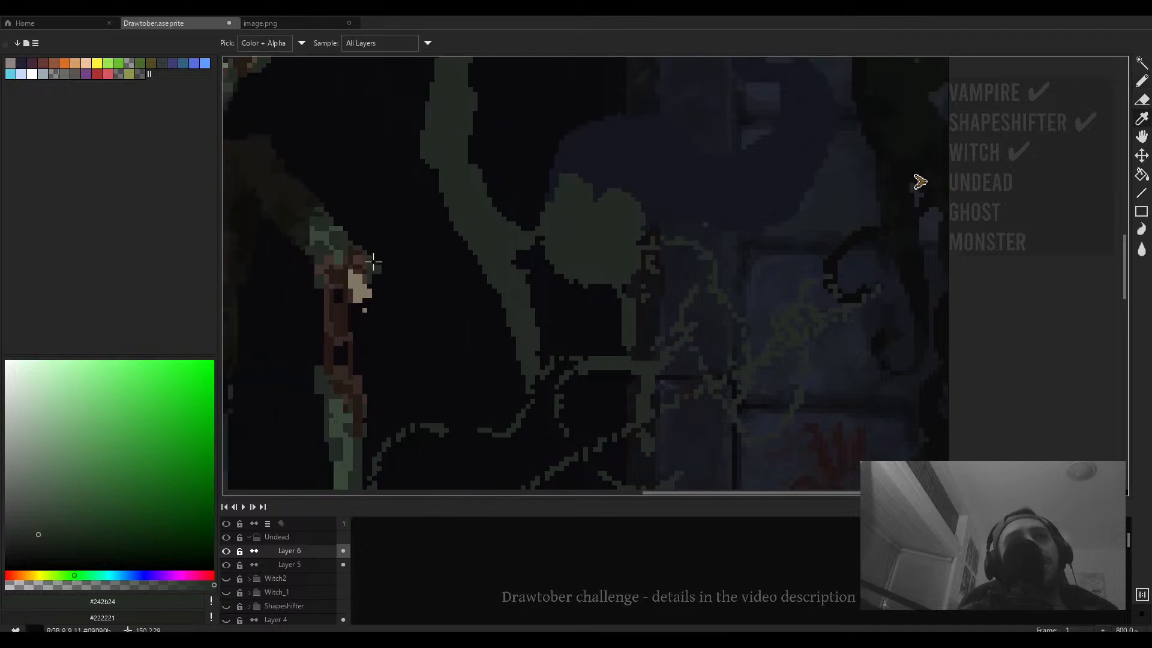
pyautogui.keyDown('alt'); pyautogui.click(332, 237); pyautogui.keyUp('alt')
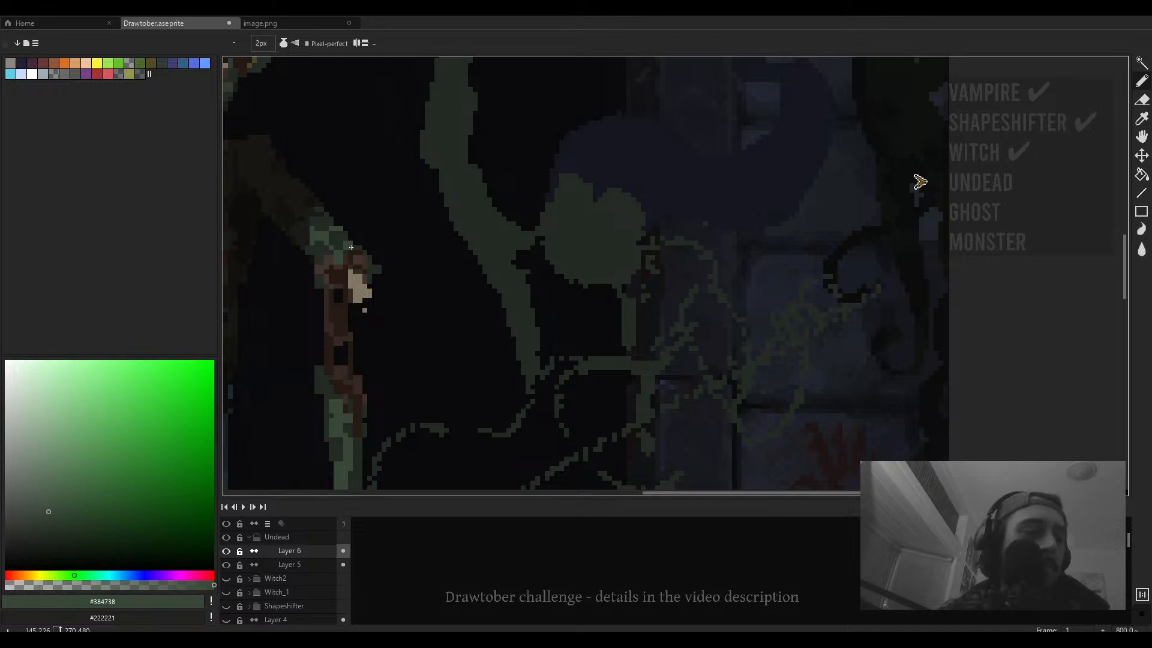
pyautogui.moveTo(547, 316); pyautogui.dragTo(523, 276)
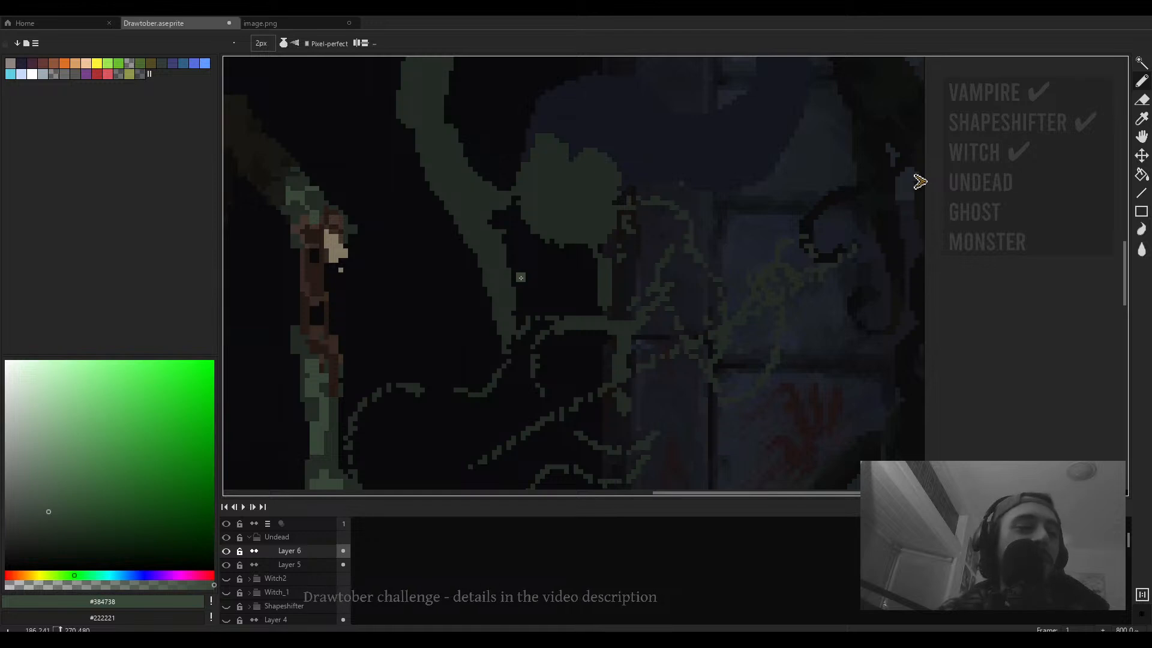
pyautogui.scroll(-3, 525, 288)
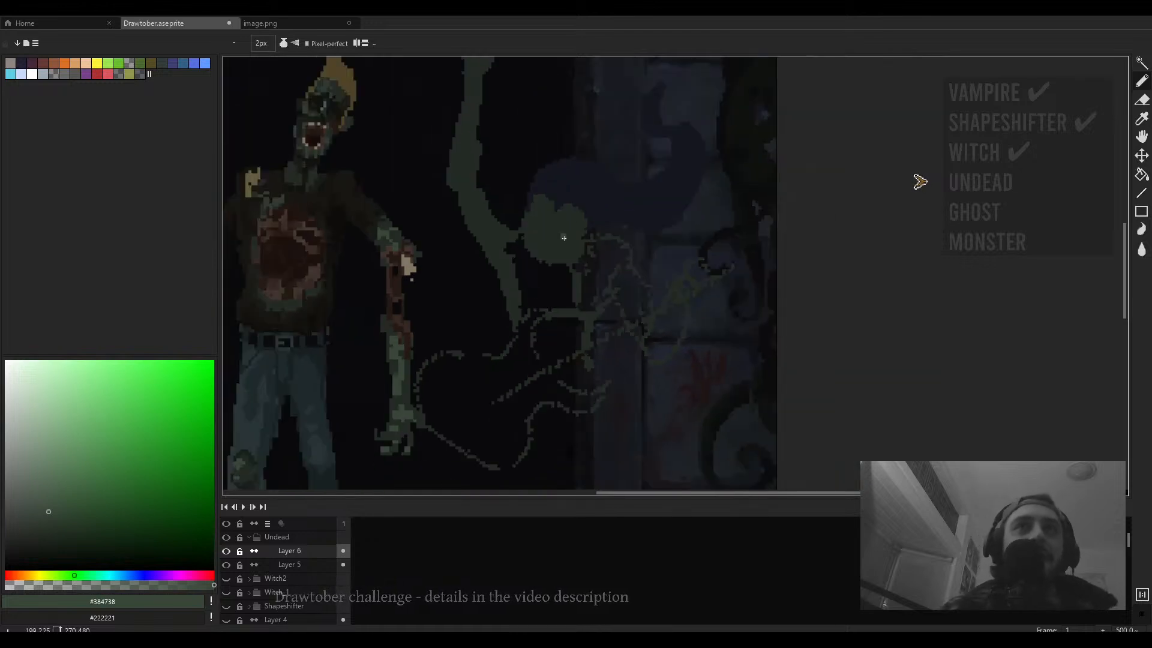
# - Sample the dark green #313b31 and paint shading strokes across the figure's head
pyautogui.scroll(2, 564, 237)
pyautogui.keyDown('alt'); pyautogui.click(348, 152); pyautogui.keyUp('alt')
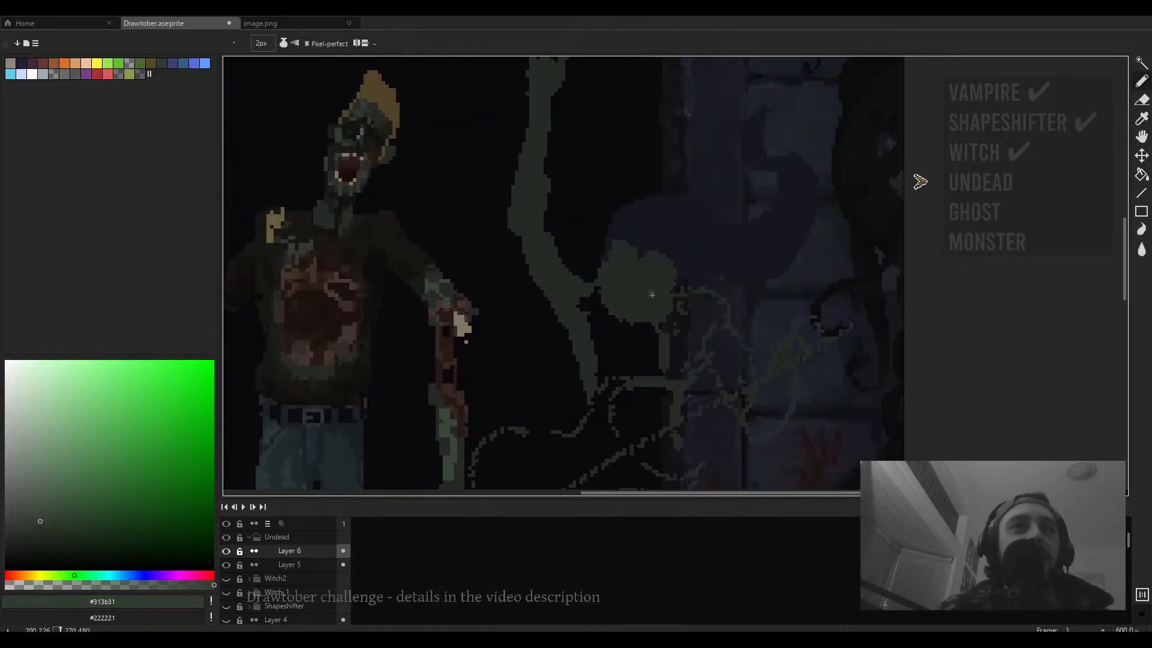
pyautogui.scroll(2, 634, 288)
pyautogui.moveTo(635, 257); pyautogui.dragTo(623, 301)
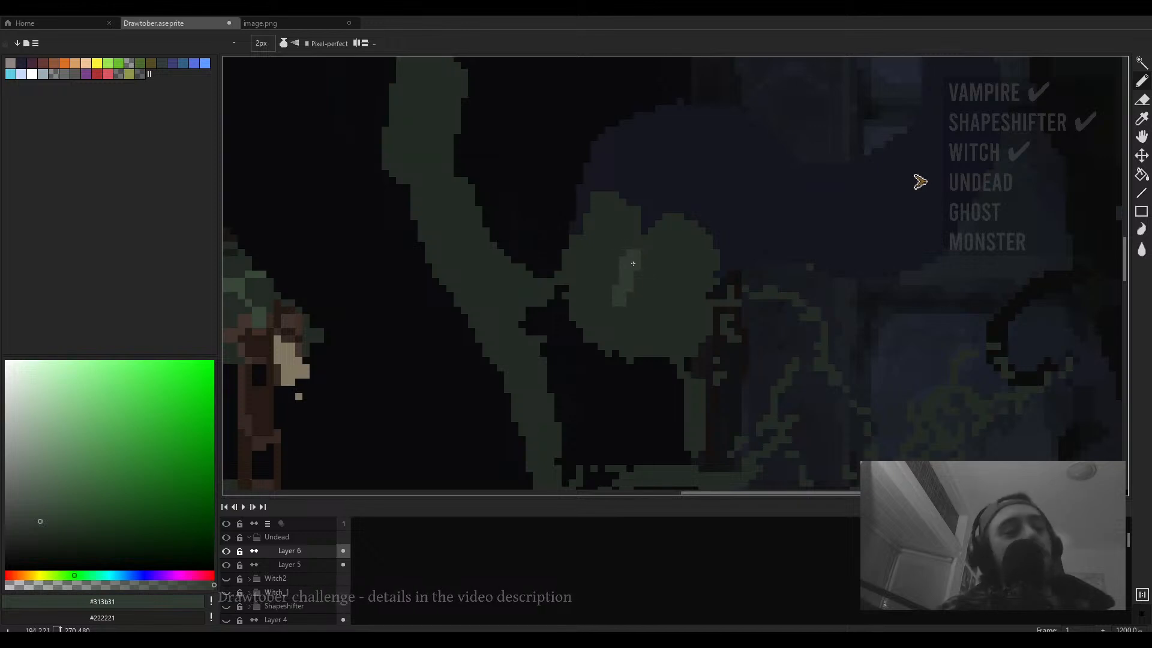
pyautogui.moveTo(624, 256); pyautogui.dragTo(609, 226)
pyautogui.moveTo(659, 264)
pyautogui.mouseDown()
pyautogui.moveTo(677, 282)
pyautogui.moveTo(630, 248)
pyautogui.moveTo(586, 239)
pyautogui.mouseUp()
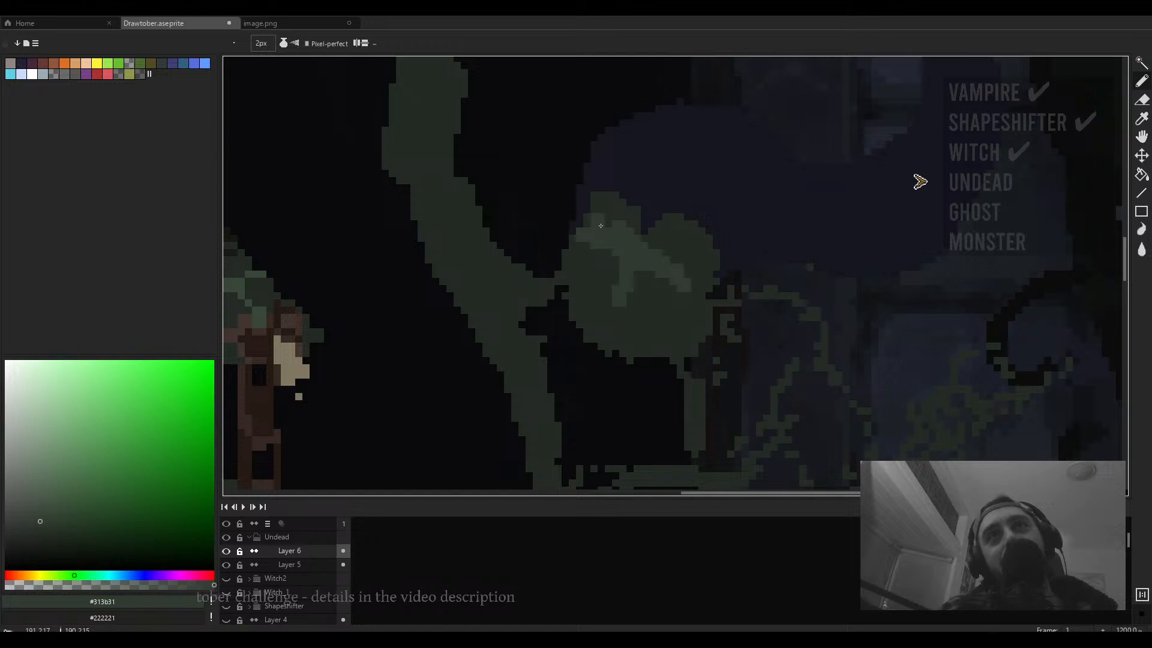
pyautogui.moveTo(650, 254)
pyautogui.mouseDown()
pyautogui.moveTo(683, 260)
pyautogui.moveTo(645, 239)
pyautogui.mouseUp()
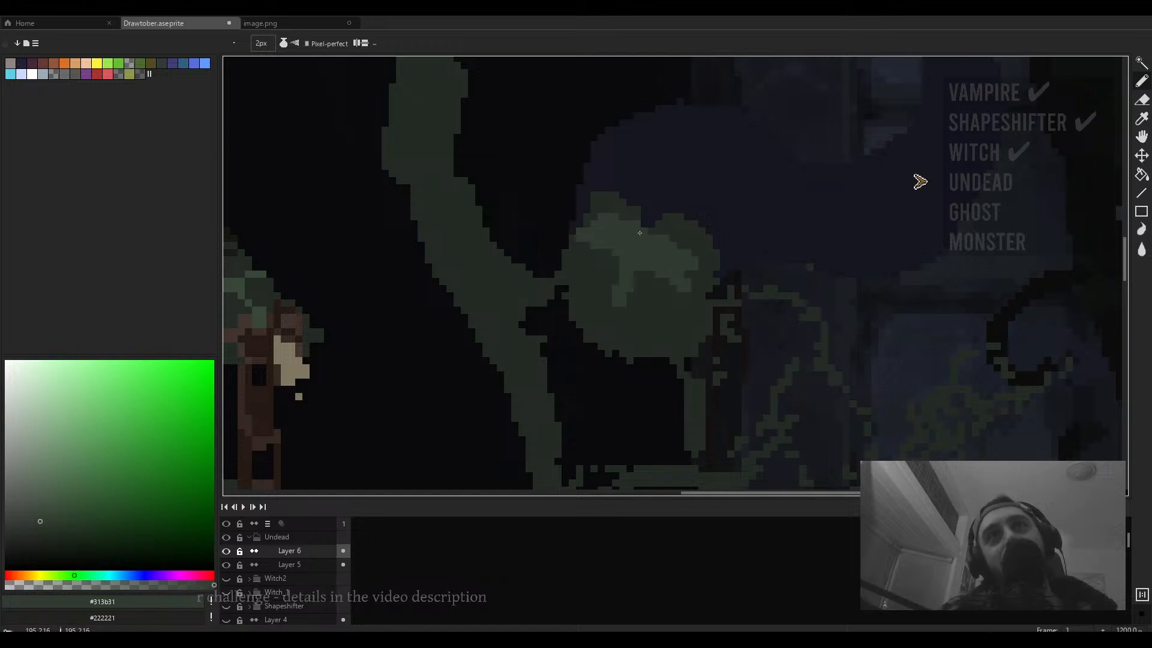
# - Sample the darker green #242b24, set the pencil to 1 px and dab pixels along the head's upper edge
pyautogui.keyDown('alt'); pyautogui.click(663, 212); pyautogui.keyUp('alt')
pyautogui.keyDown('alt'); pyautogui.click(615, 200); pyautogui.keyUp('alt')
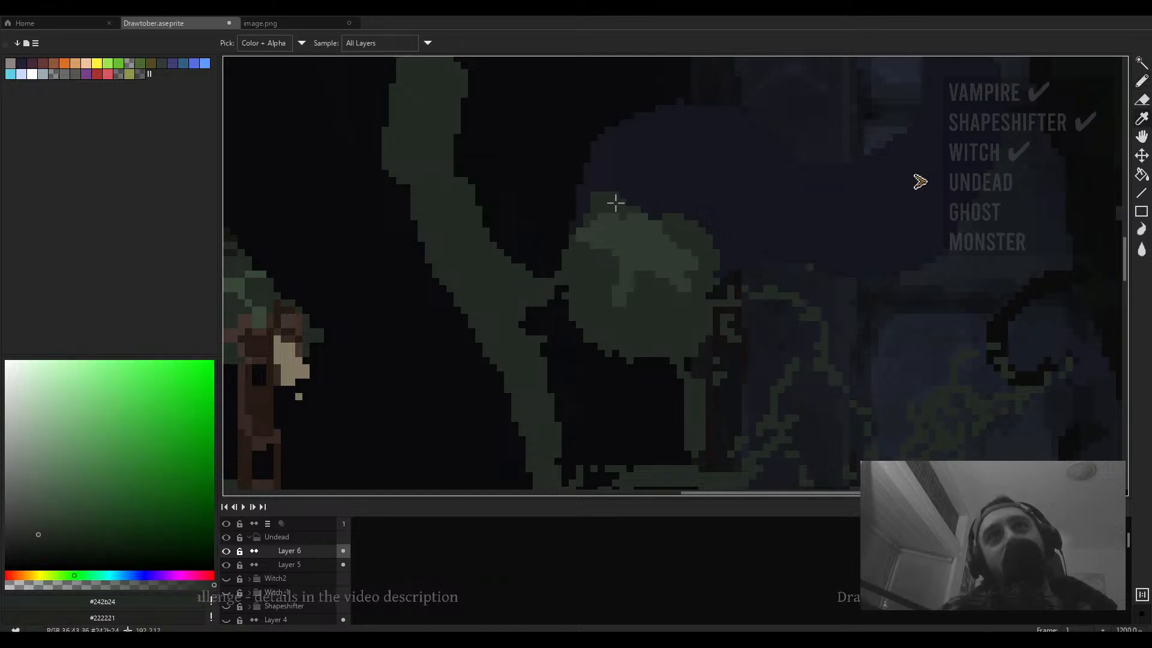
pyautogui.scroll(-3, 645, 210)
pyautogui.scroll(2, 629, 232)
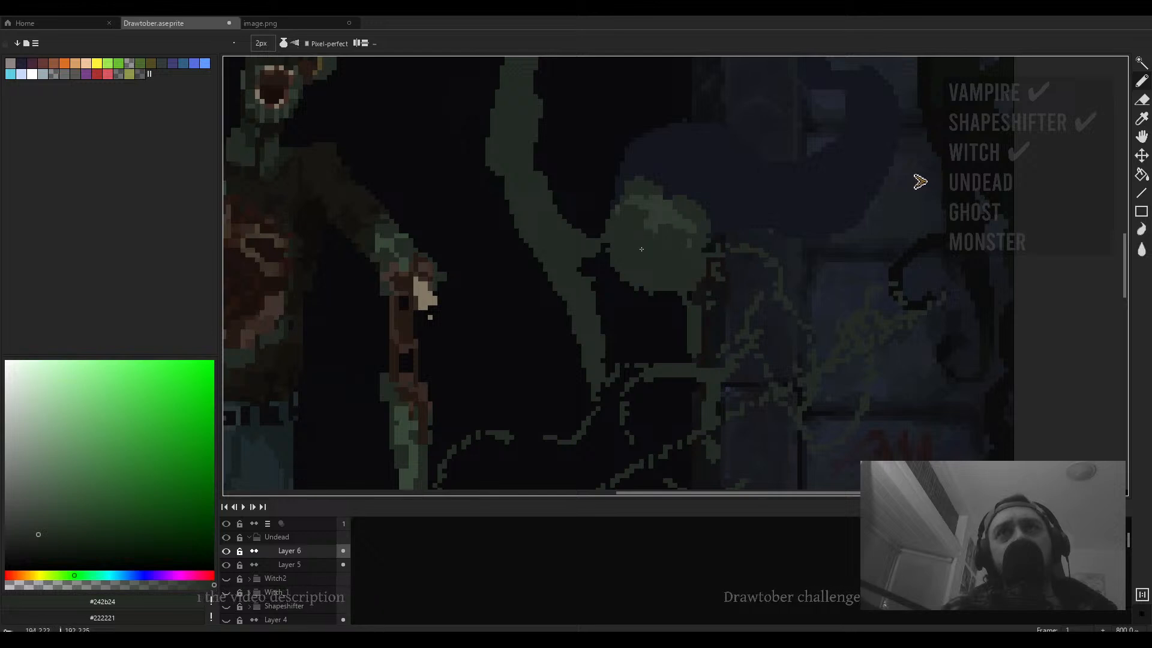
pyautogui.keyDown('alt'); pyautogui.click(645, 231); pyautogui.keyUp('alt')
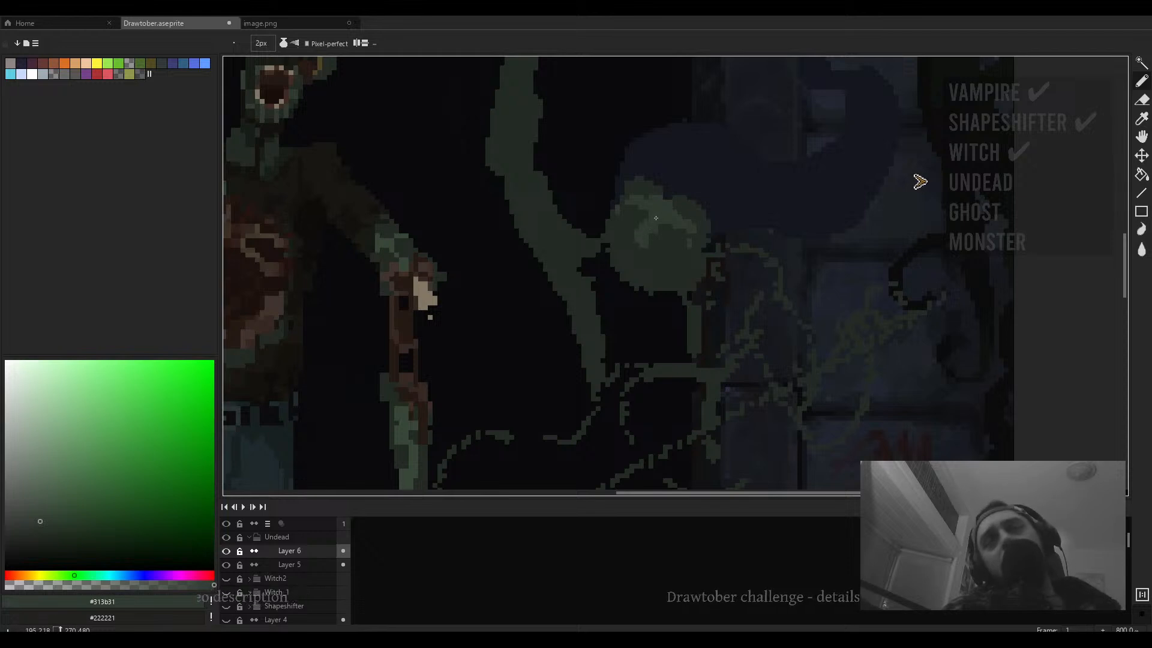
pyautogui.keyDown('alt'); pyautogui.click(663, 227); pyautogui.keyUp('alt')
pyautogui.press('-')
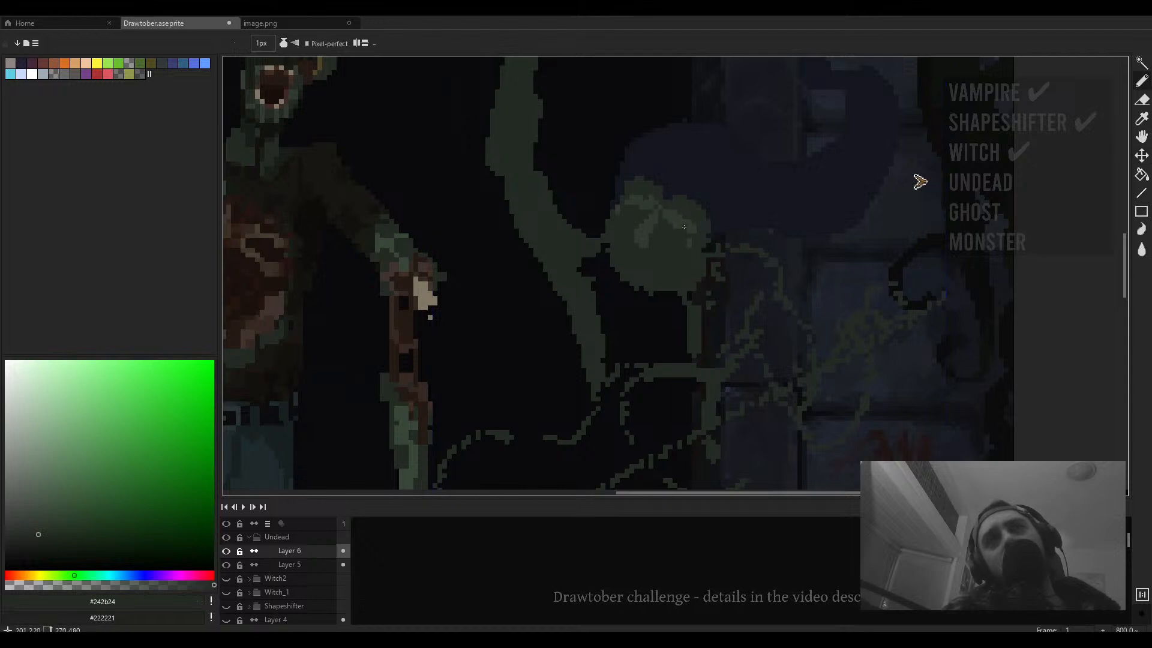
pyautogui.scroll(-3, 683, 227)
pyautogui.scroll(5, 680, 228)
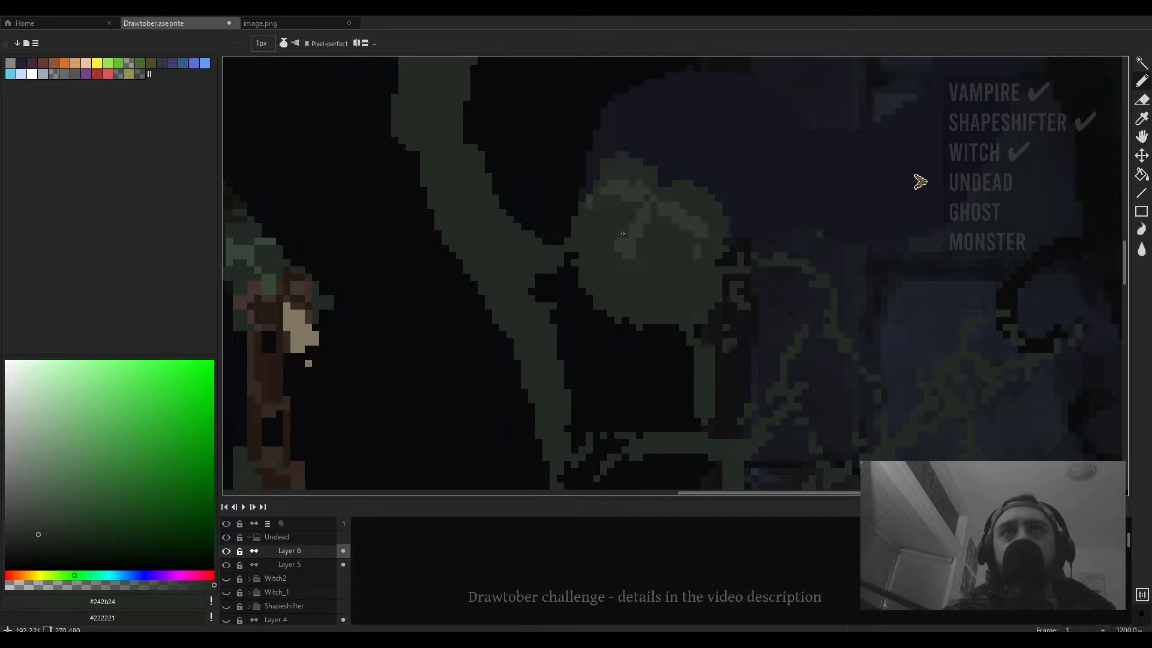
pyautogui.keyDown('alt'); pyautogui.click(635, 251); pyautogui.keyUp('alt')
# - Zoom in and out repeatedly to examine the shading on the figure's head
pyautogui.scroll(-5, 636, 255)
pyautogui.scroll(2, 634, 239)
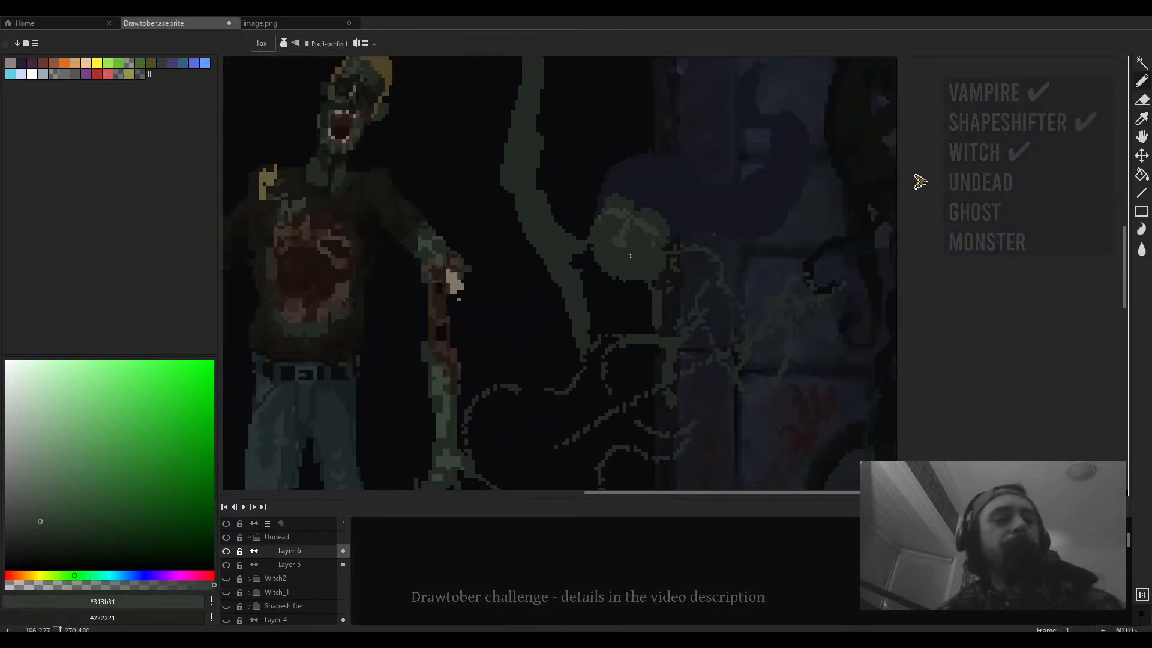
pyautogui.scroll(3, 639, 253)
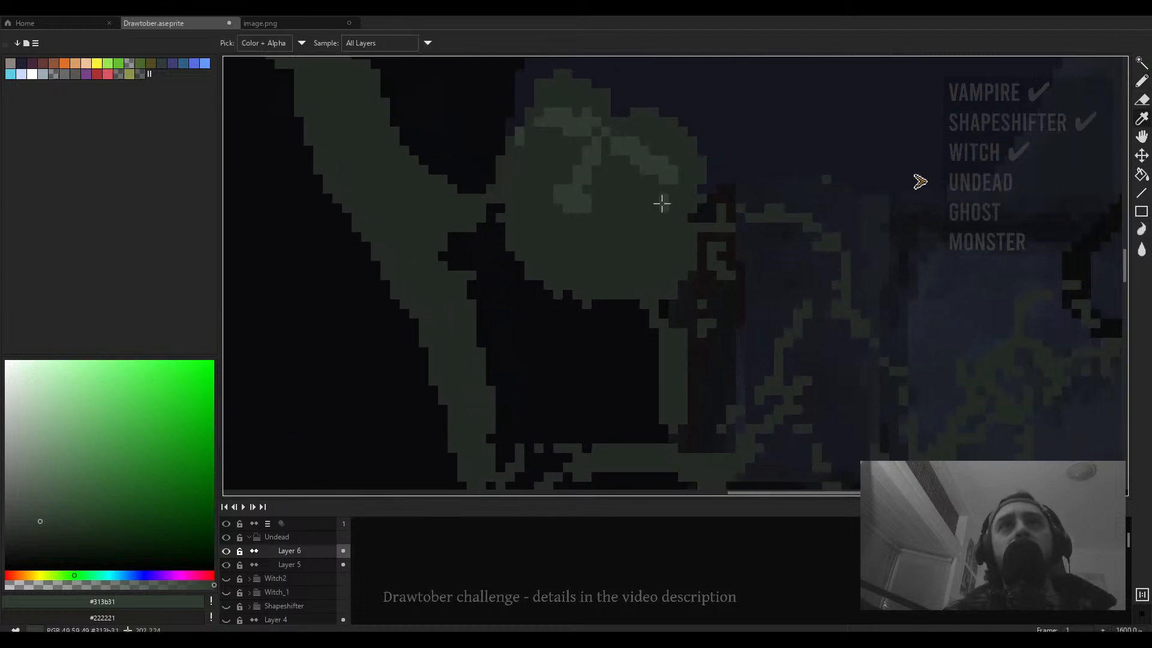
pyautogui.scroll(-3, 660, 200)
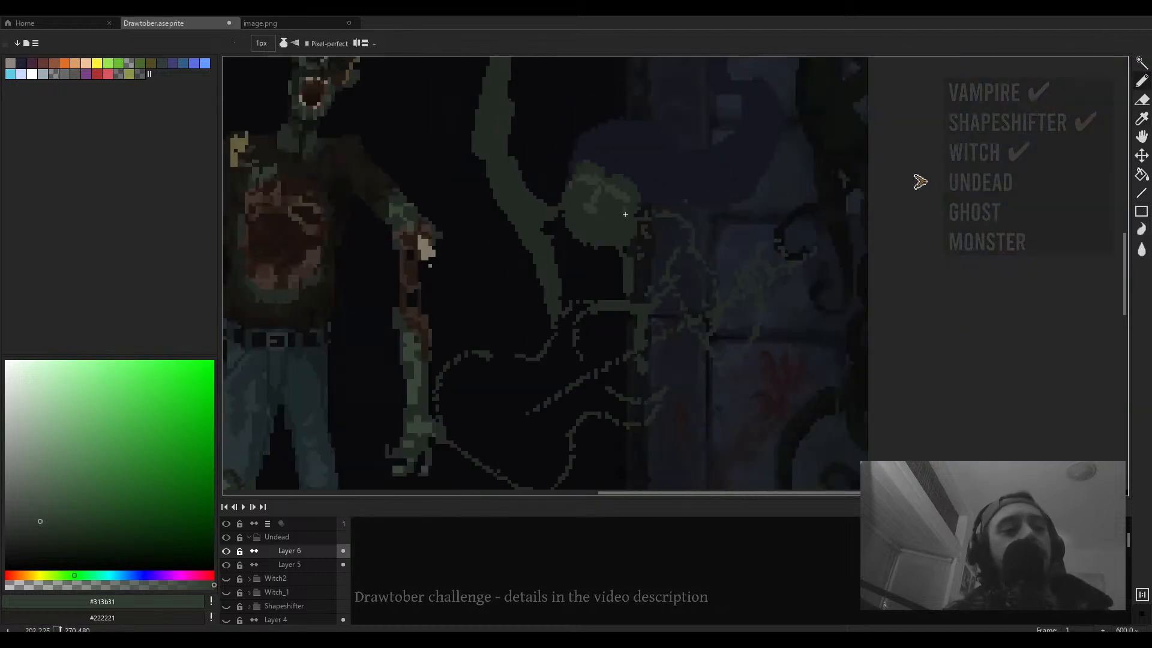
pyautogui.scroll(3, 626, 214)
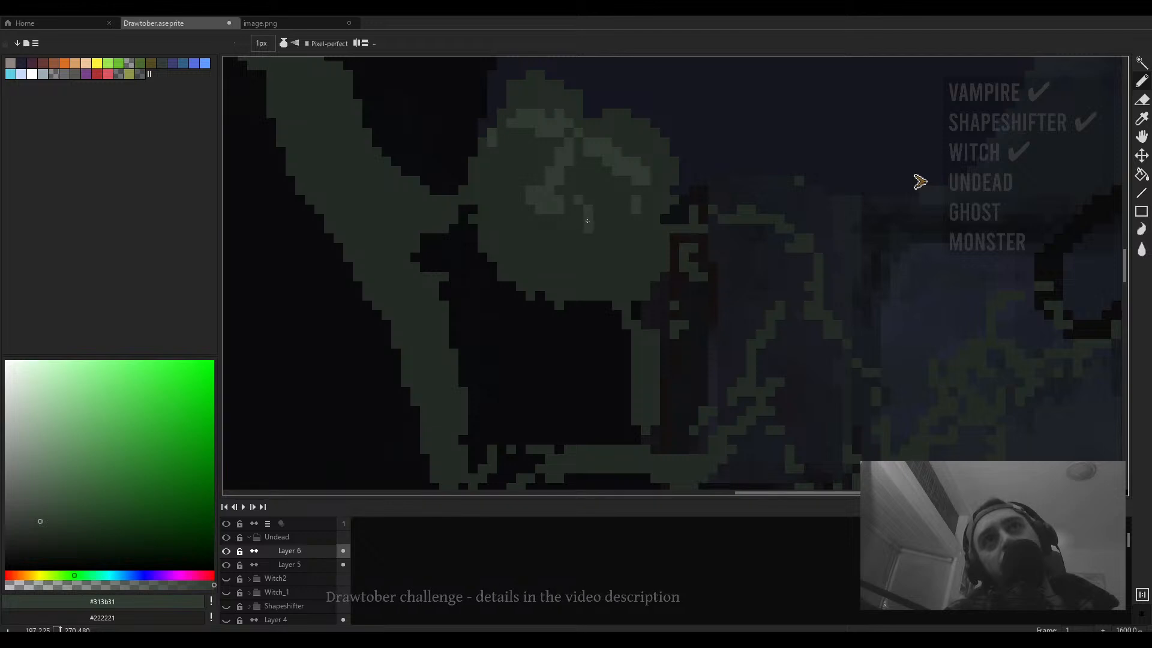
pyautogui.scroll(-5, 580, 200)
pyautogui.scroll(3, 593, 202)
pyautogui.scroll(2, 593, 201)
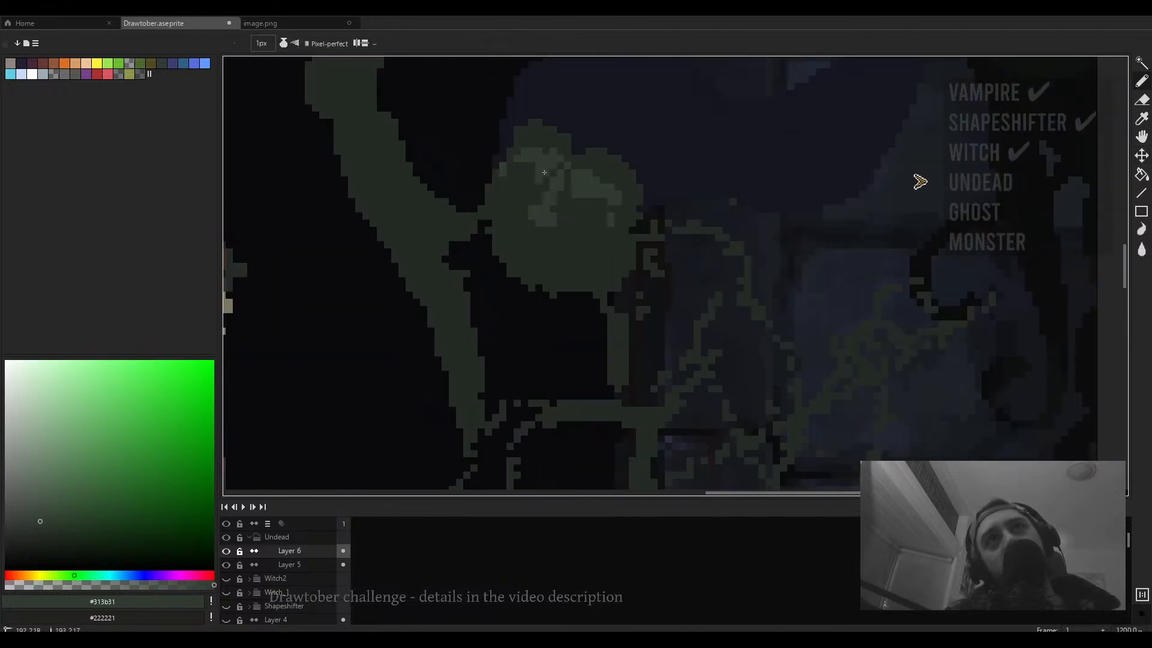
pyautogui.scroll(-5, 545, 172)
pyautogui.scroll(3, 536, 176)
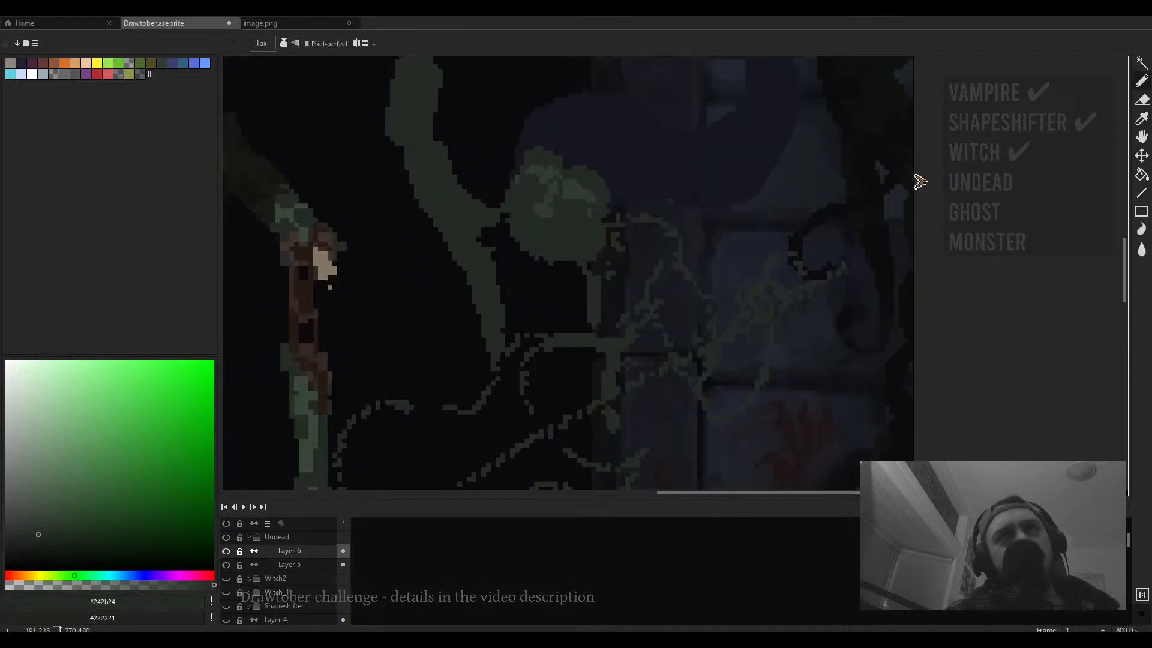
pyautogui.scroll(2, 539, 181)
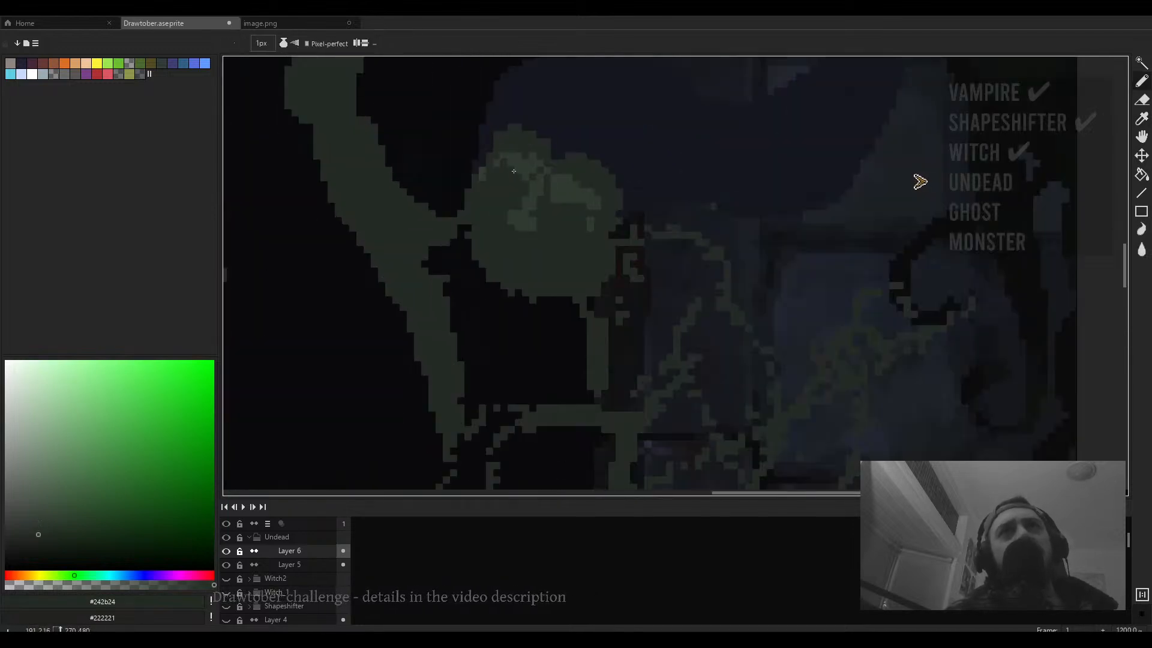
pyautogui.scroll(-2, 526, 179)
pyautogui.scroll(2, 552, 186)
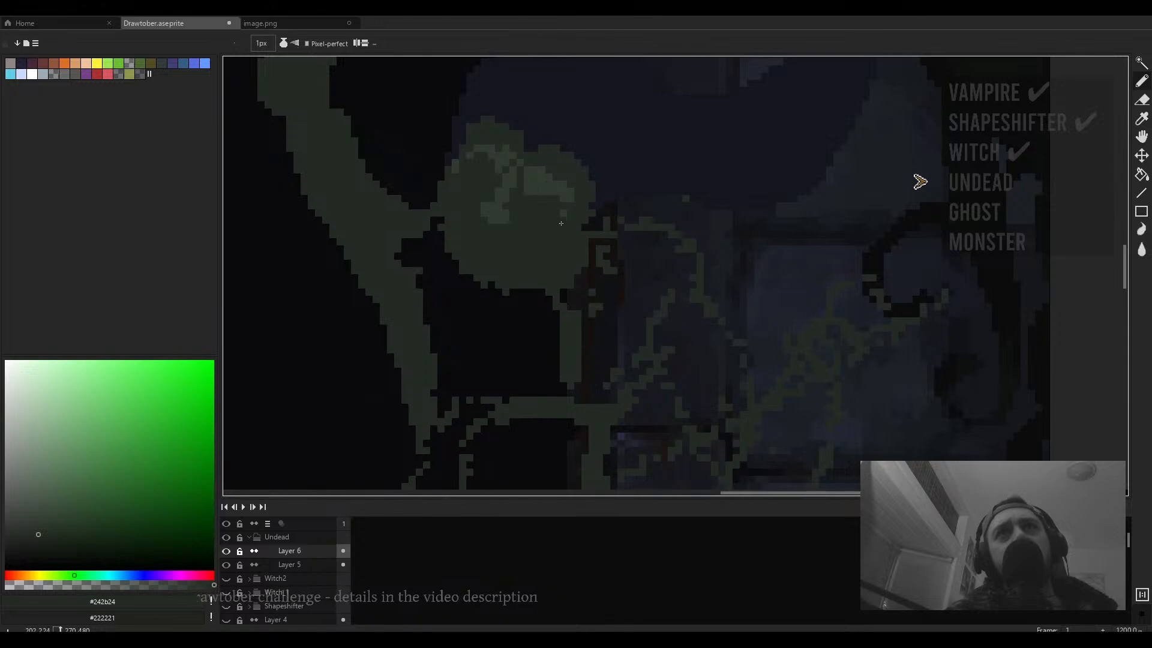
pyautogui.scroll(-2, 561, 223)
pyautogui.scroll(2, 525, 205)
pyautogui.scroll(-1, 477, 270)
# - Pick a dark green from the colour field, set the pencil to 2 px and paint a short stroke on the head
pyautogui.click(42, 539)
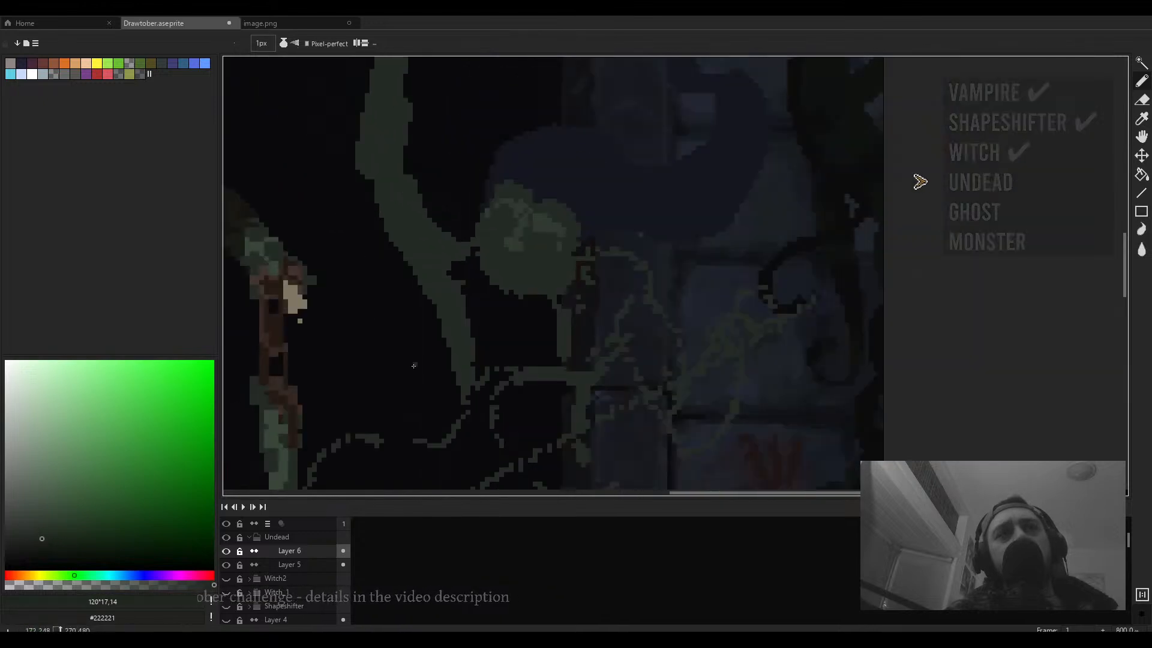
pyautogui.scroll(3, 548, 206)
pyautogui.press('+')
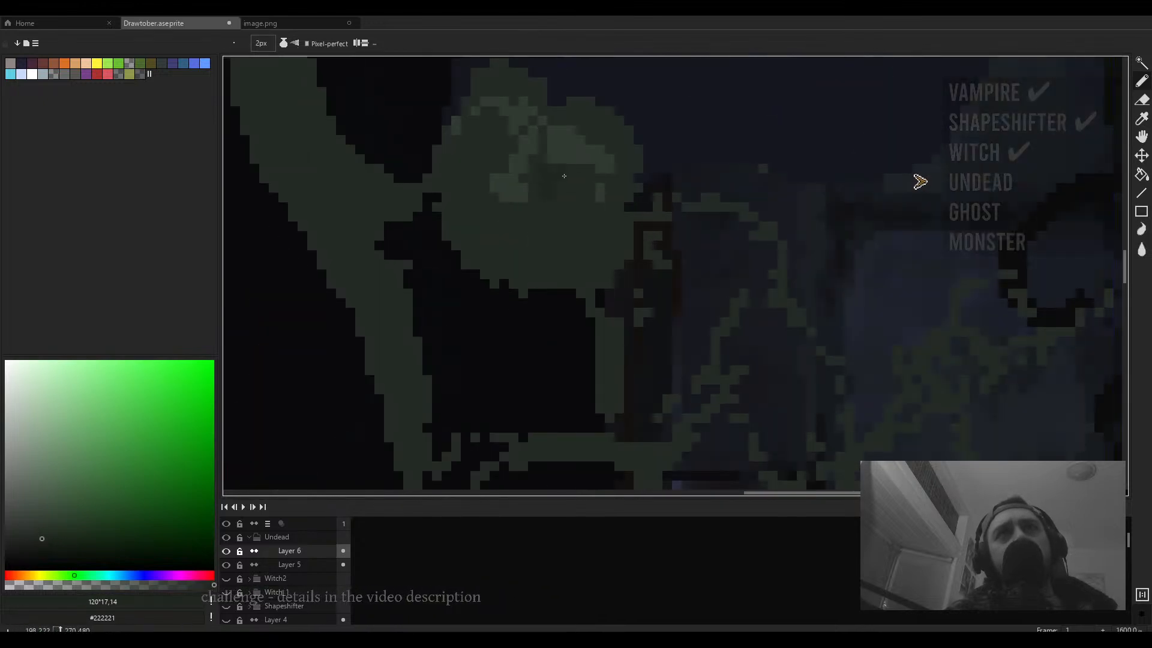
pyautogui.moveTo(552, 206); pyautogui.dragTo(576, 199)
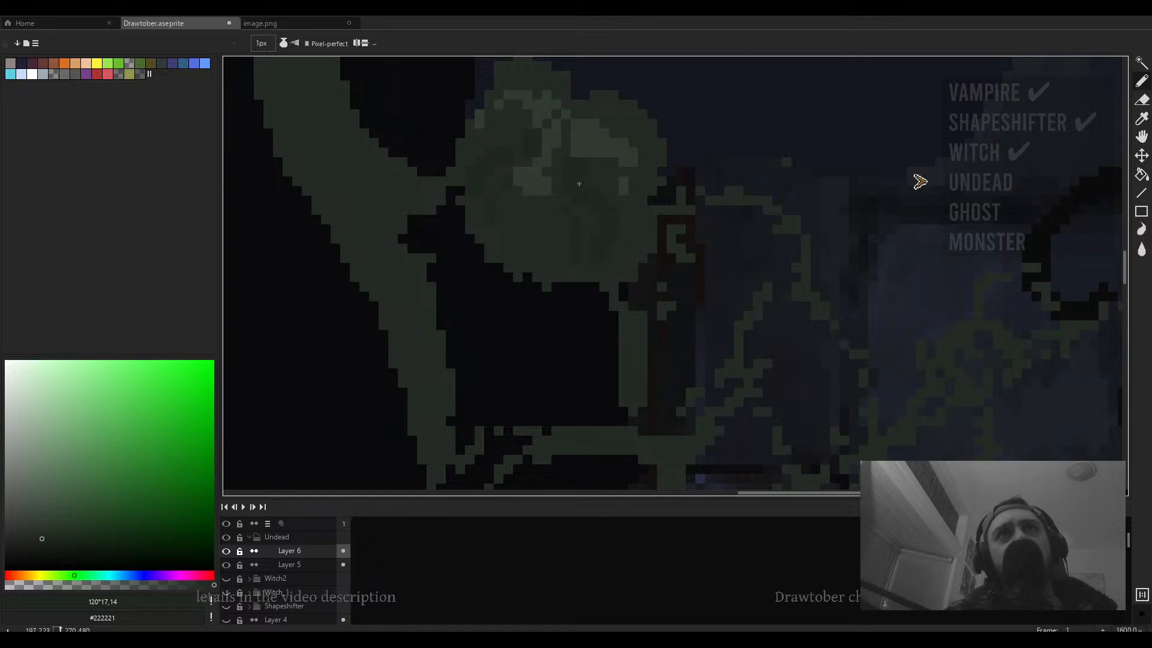
# - Pick a dark brown from the colour field and paint a 6 px eye socket on the figure's head
pyautogui.scroll(-3, 579, 183)
pyautogui.click(25, 491)
pyautogui.scroll(4, 540, 265)
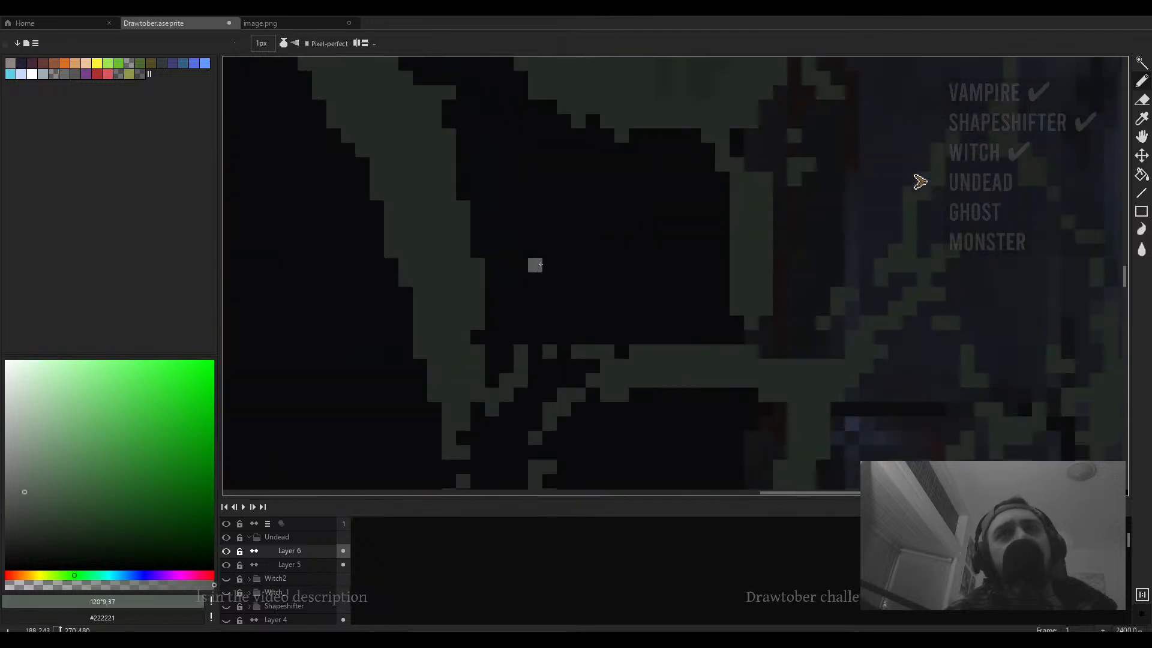
pyautogui.moveTo(593, 179); pyautogui.dragTo(336, 456)
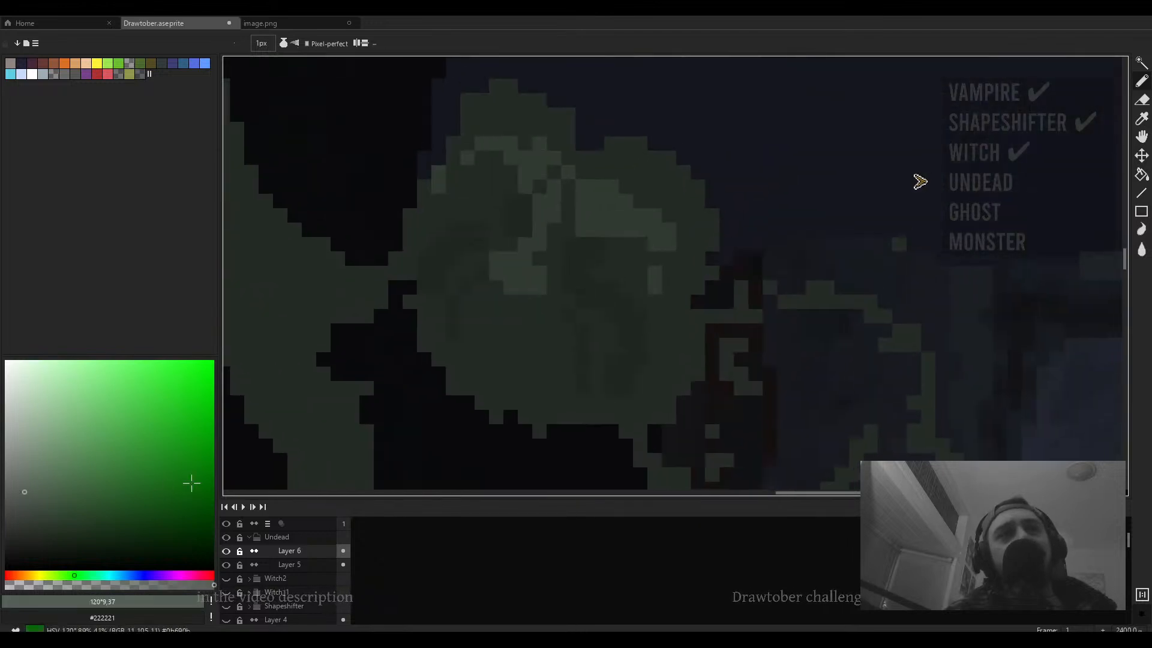
pyautogui.click(14, 575)
pyautogui.click(46, 555)
pyautogui.click(504, 333)
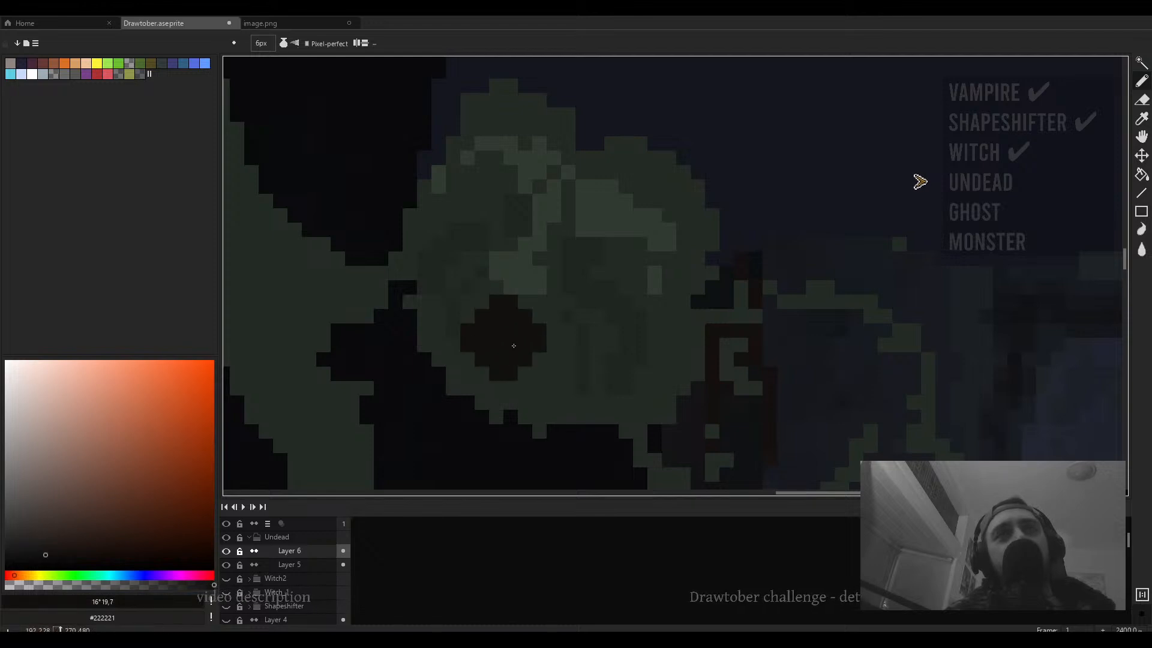
# - Repaint the eye socket with a lighter brown at 5 px and undo the stray strokes around it
pyautogui.click(37, 548)
pyautogui.press('v')
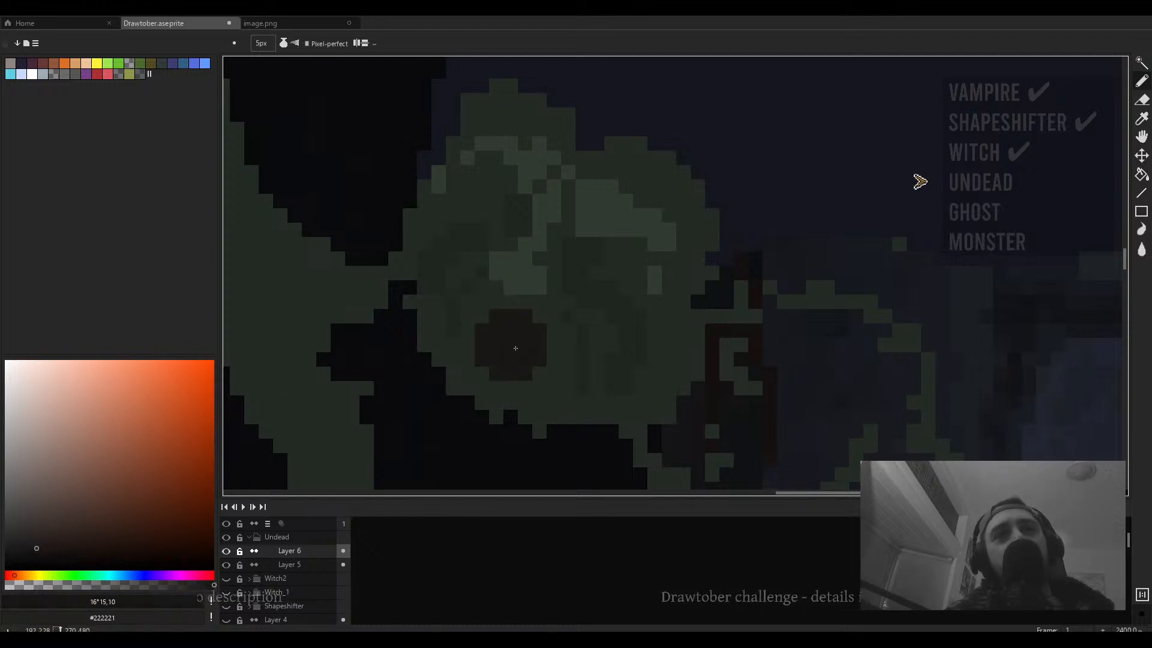
pyautogui.moveTo(514, 346)
pyautogui.mouseDown()
pyautogui.moveTo(568, 354)
pyautogui.moveTo(538, 336)
pyautogui.moveTo(542, 355)
pyautogui.moveTo(528, 345)
pyautogui.moveTo(563, 384)
pyautogui.mouseUp()
pyautogui.hotkey('ctrl', 'z')
pyautogui.click(583, 374)
pyautogui.scroll(-4, 584, 374)
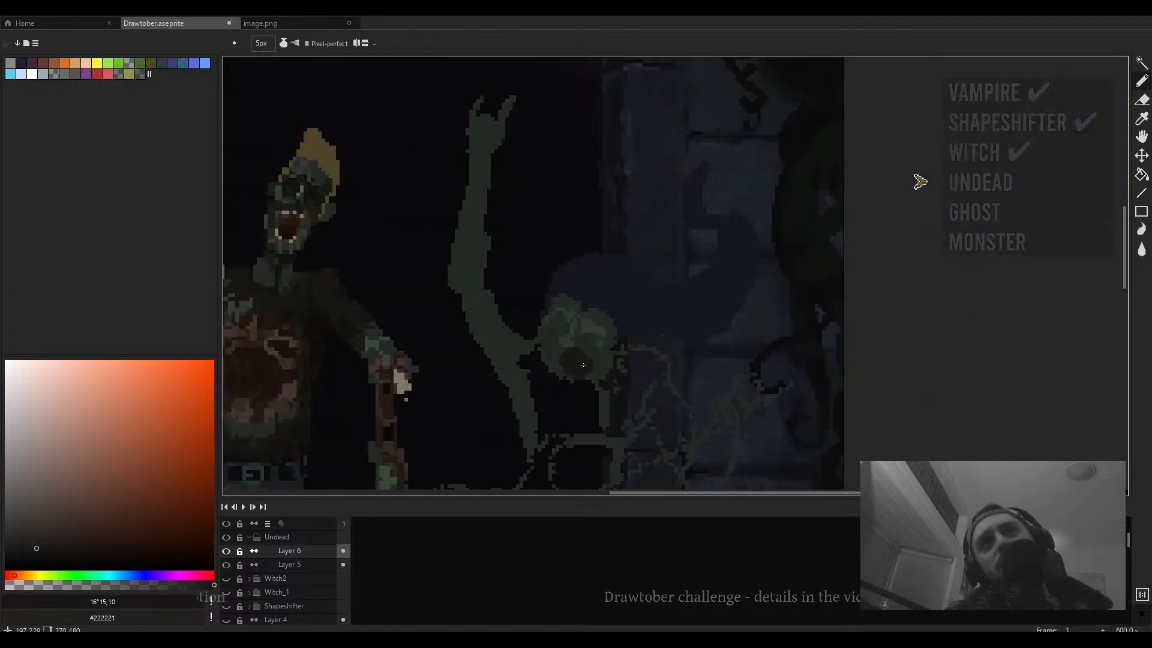
pyautogui.scroll(3, 574, 384)
pyautogui.hotkey('ctrl', 'z')
pyautogui.hotkey('ctrl', 'z')
pyautogui.hotkey('ctrl', 'z')
pyautogui.hotkey('ctrl', 'z')
pyautogui.hotkey('ctrl', 'z')
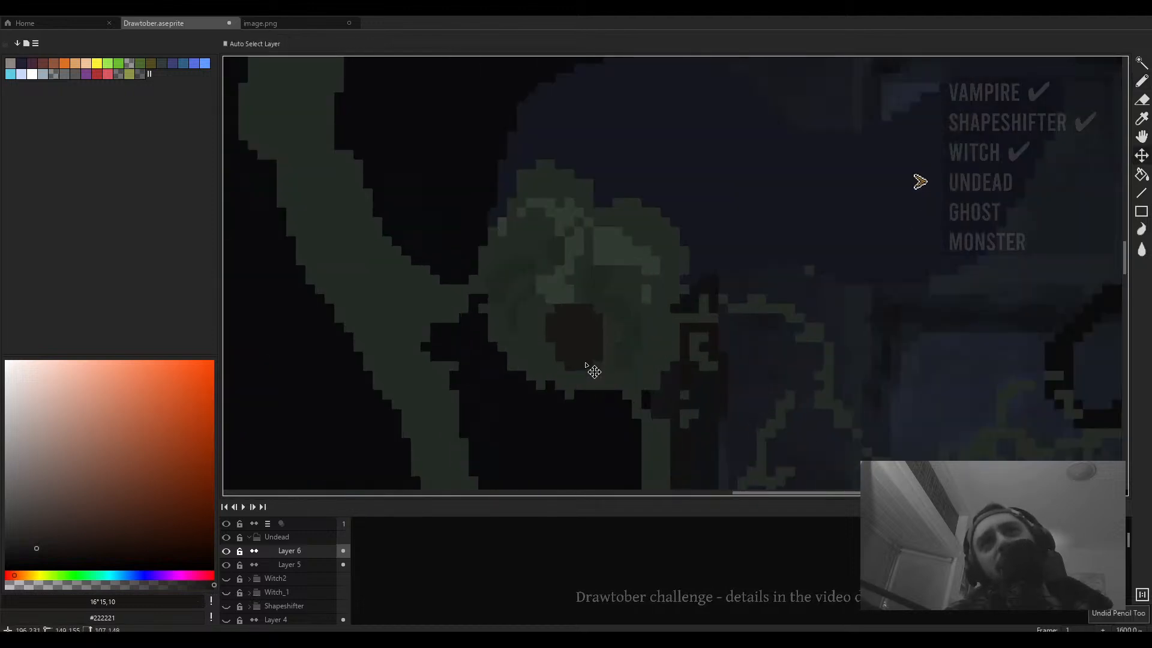
pyautogui.hotkey('ctrl', 'z')
# - Shift the eye socket slightly down and left with the Move tool
pyautogui.moveTo(570, 338); pyautogui.dragTo(553, 366)
pyautogui.scroll(-3, 567, 347)
pyautogui.scroll(4, 580, 350)
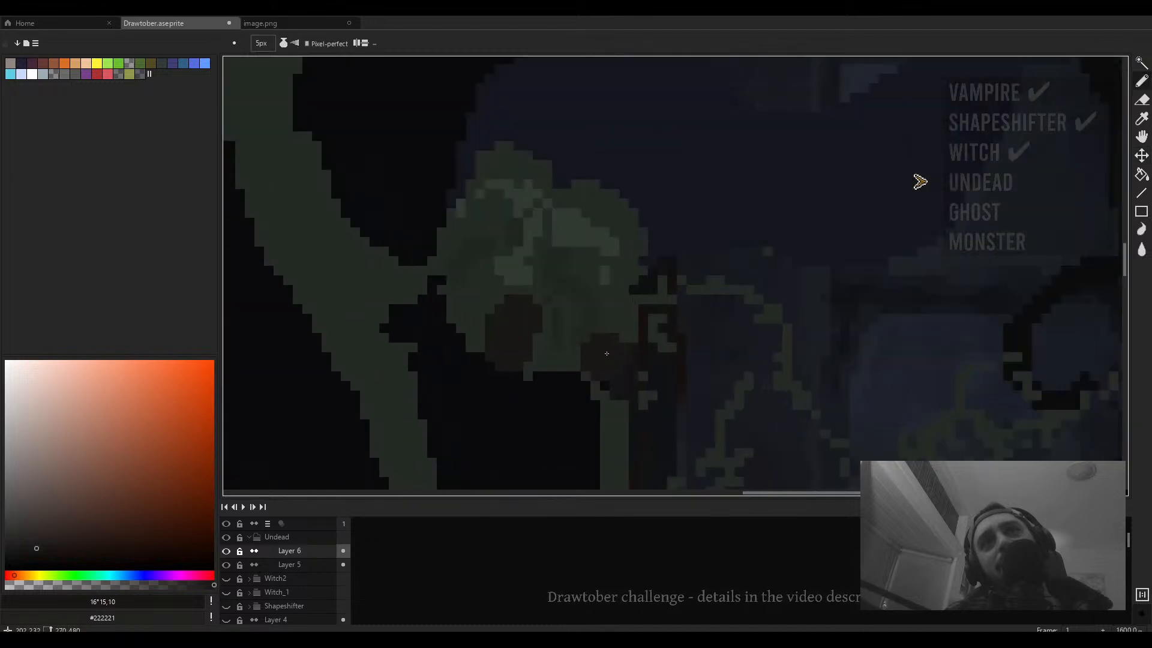
# - Sample #242b24 and try to bucket-fill the area beside the head, undoing the fill
pyautogui.press('alt')
pyautogui.click(640, 278)
pyautogui.press('g')
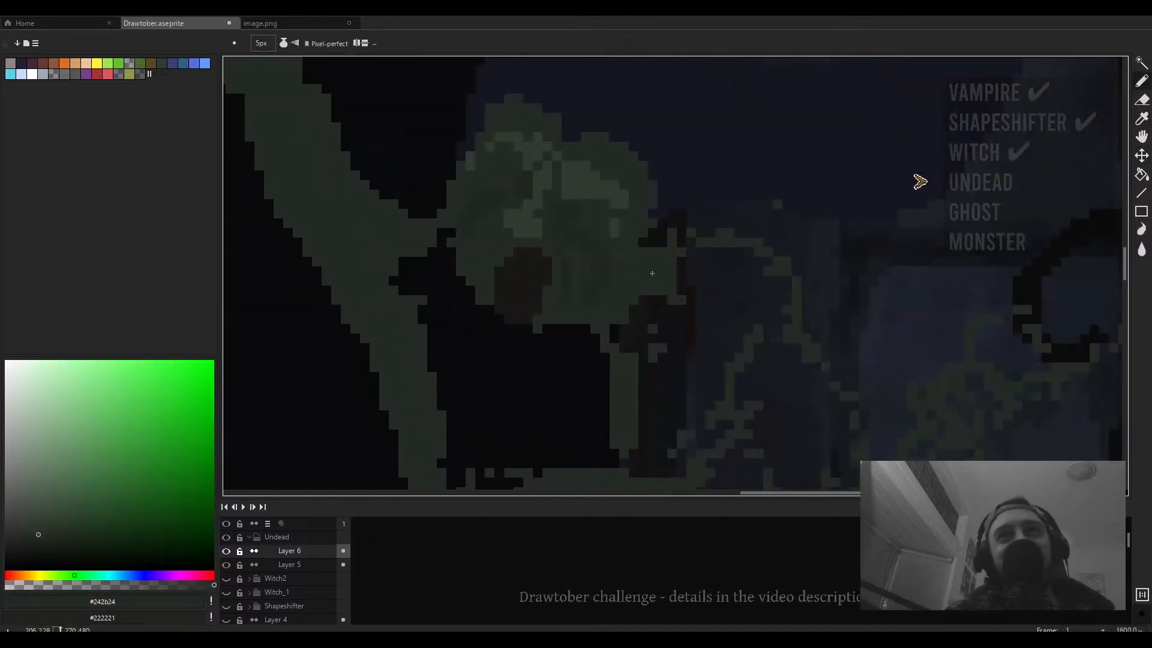
pyautogui.scroll(-4, 657, 276)
pyautogui.scroll(1, 652, 289)
pyautogui.click(653, 289)
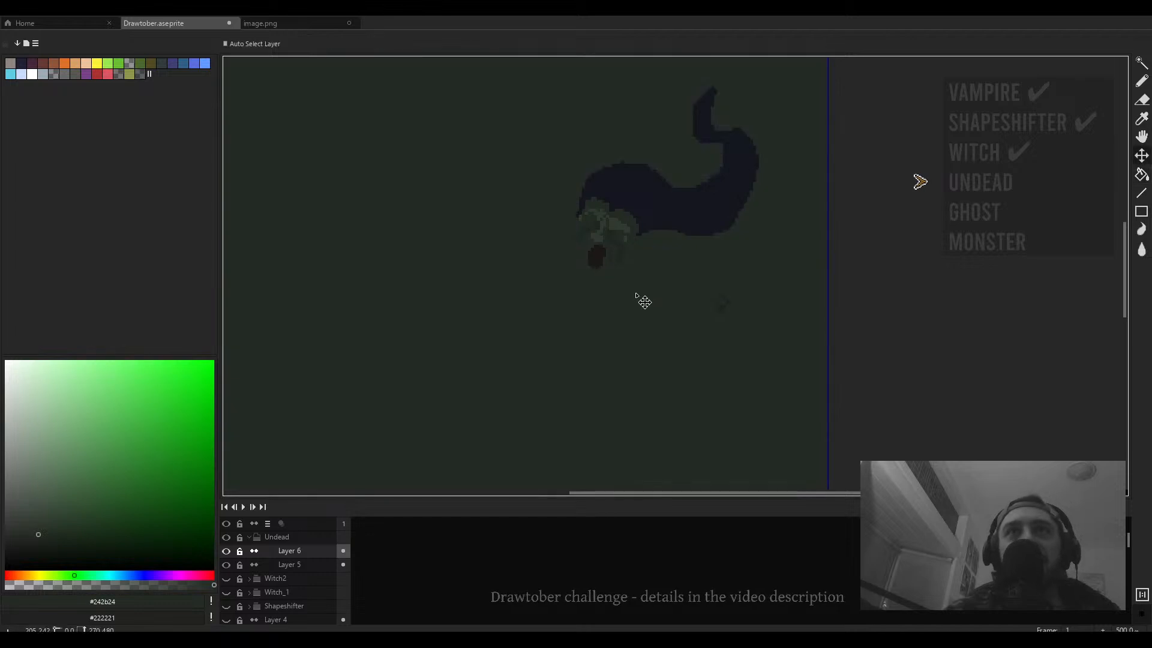
pyautogui.hotkey('ctrl', 'z')
# - Paint dark #242b24 pencil strokes along the skeletal arm below the head
pyautogui.press('b')
pyautogui.scroll(4, 703, 227)
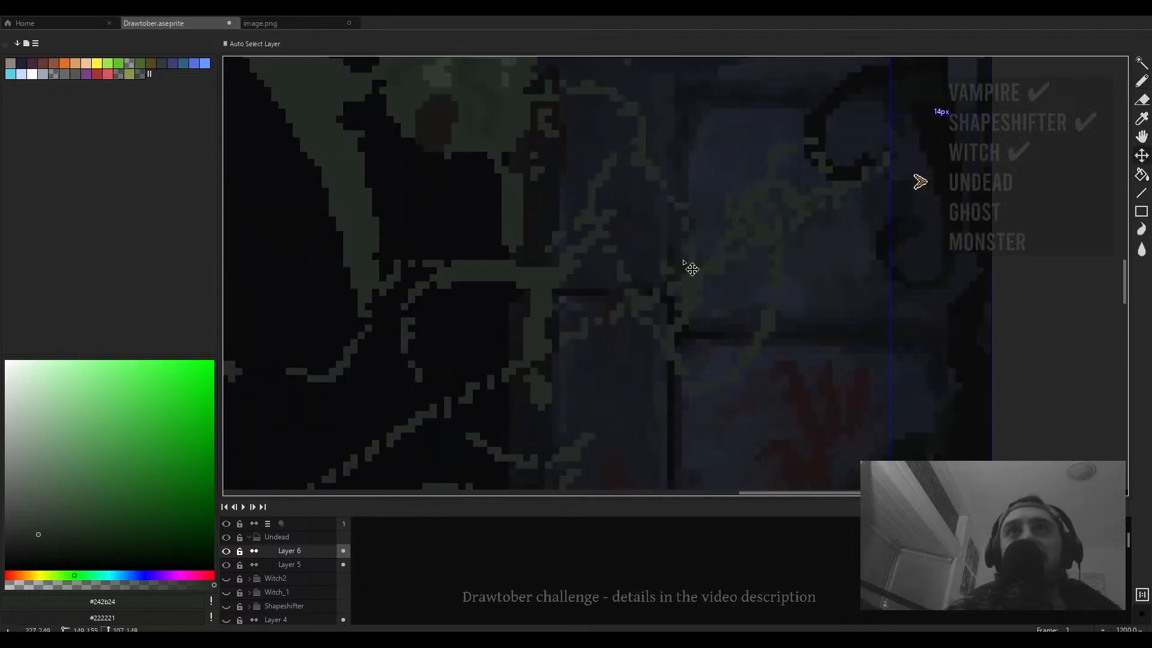
pyautogui.scroll(-2, 688, 266)
pyautogui.keyDown('ctrl'); pyautogui.click(686, 220); pyautogui.keyUp('ctrl')
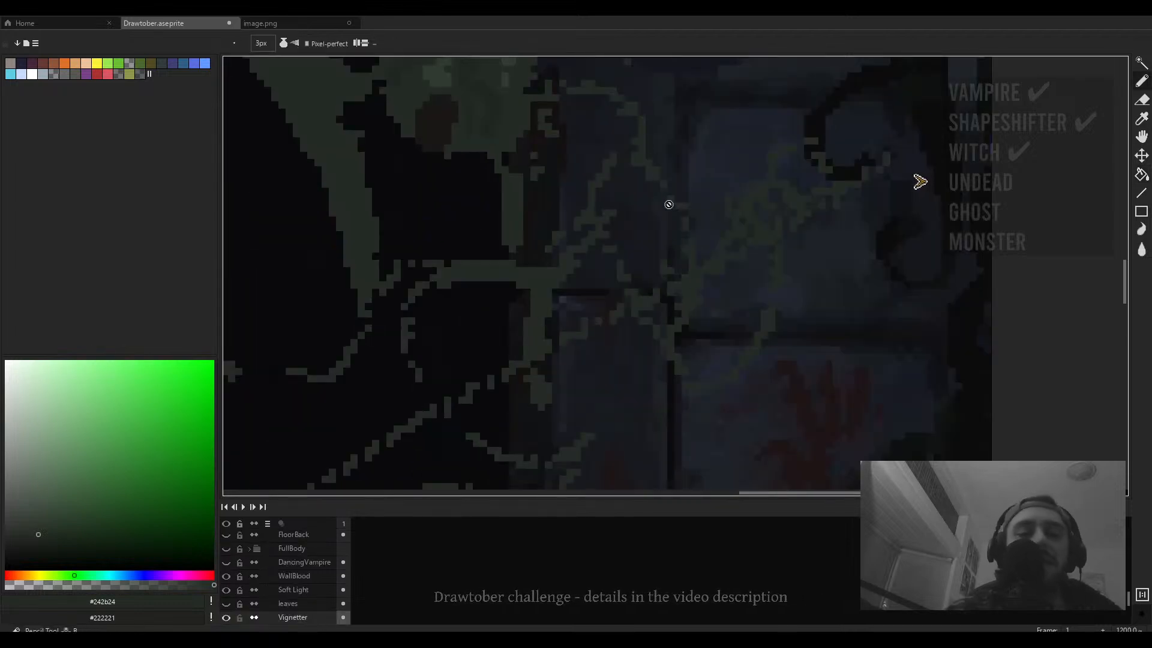
pyautogui.moveTo(639, 207); pyautogui.dragTo(638, 242)
pyautogui.keyDown('ctrl'); pyautogui.click(622, 212); pyautogui.keyUp('ctrl')
pyautogui.keyDown('ctrl'); pyautogui.click(617, 206); pyautogui.keyUp('ctrl')
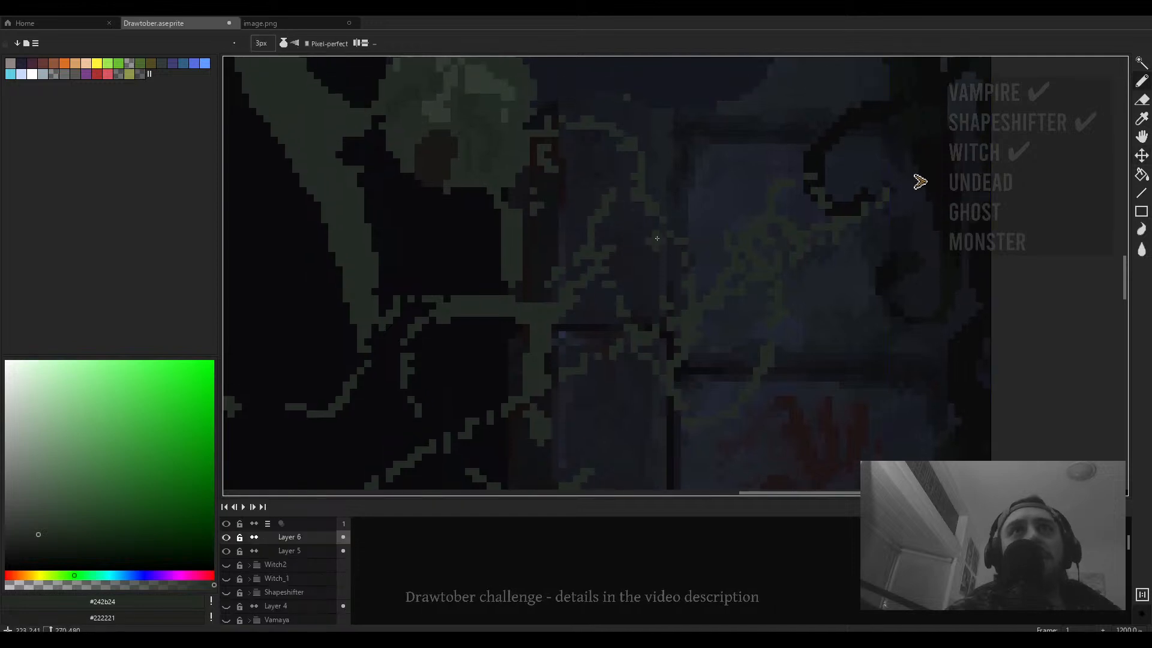
pyautogui.moveTo(685, 288)
pyautogui.mouseDown()
pyautogui.moveTo(678, 238)
pyautogui.moveTo(632, 170)
pyautogui.moveTo(693, 269)
pyautogui.mouseUp()
# - Draw further dark pencil strokes reshaping the bony limb lines right of the figure
pyautogui.press('e')
pyautogui.press('b')
pyautogui.moveTo(648, 191)
pyautogui.mouseDown()
pyautogui.moveTo(677, 306)
pyautogui.moveTo(660, 318)
pyautogui.moveTo(626, 250)
pyautogui.mouseUp()
pyautogui.moveTo(663, 342); pyautogui.dragTo(610, 252)
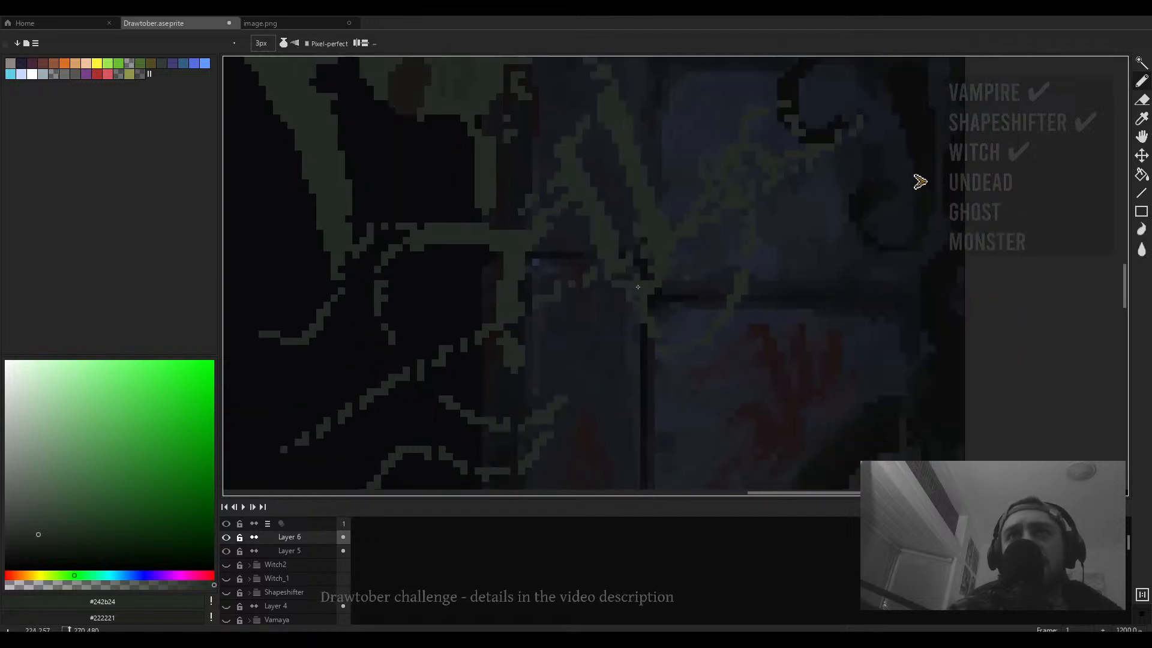
pyautogui.moveTo(641, 288); pyautogui.dragTo(654, 316)
pyautogui.moveTo(739, 281); pyautogui.dragTo(722, 372)
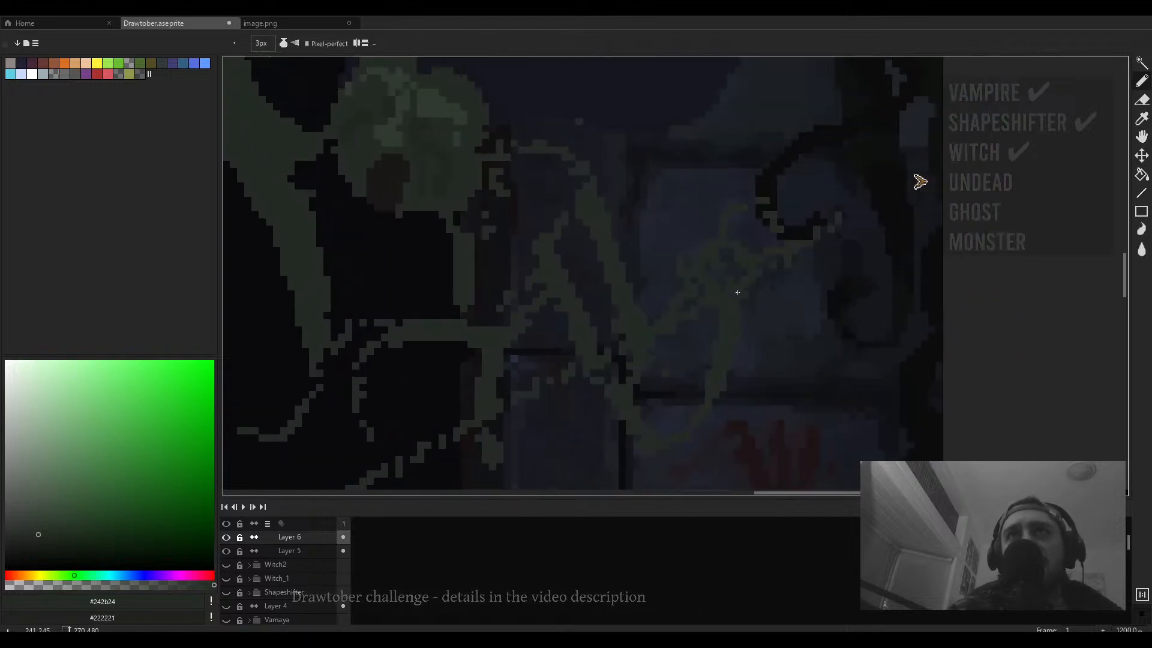
pyautogui.moveTo(553, 294); pyautogui.dragTo(680, 250)
pyautogui.moveTo(667, 246); pyautogui.dragTo(641, 272)
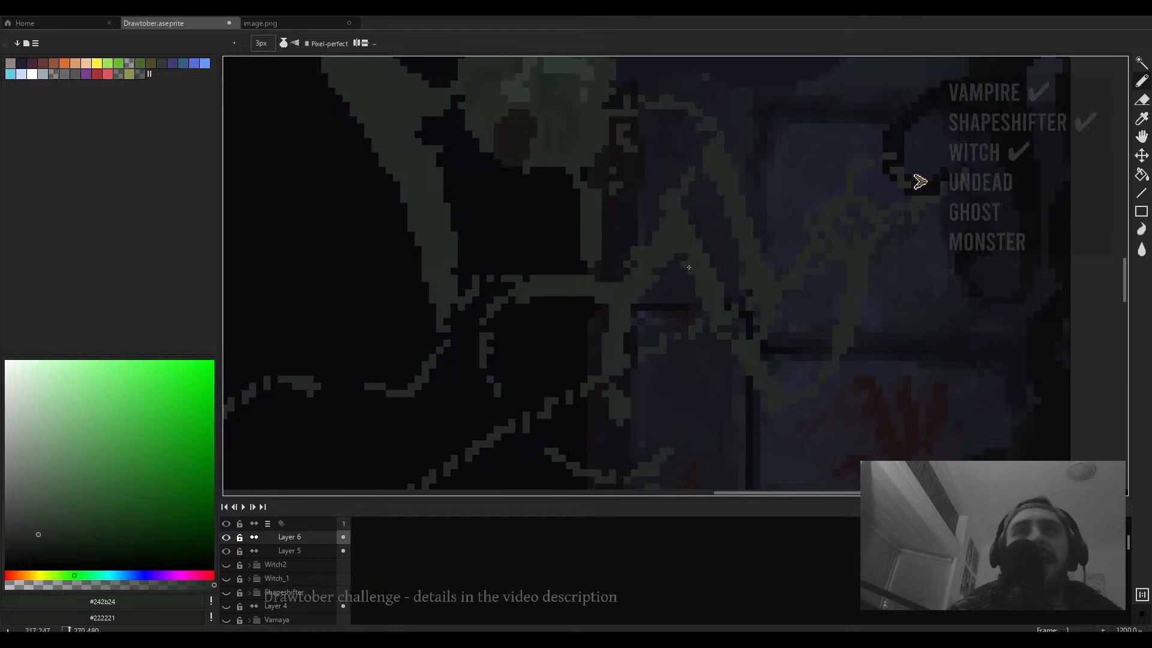
# - Try to bucket-fill inside the skeletal figure's outline, undoing the fill
pyautogui.press('g')
pyautogui.click(720, 263)
pyautogui.hotkey('ctrl', 'z')
pyautogui.moveTo(750, 286)
pyautogui.mouseDown()
pyautogui.moveTo(758, 314)
pyautogui.moveTo(673, 307)
pyautogui.mouseUp()
# - Close gaps in the figure's arm and body outline with dark pencil strokes
pyautogui.press('b')
pyautogui.moveTo(613, 273); pyautogui.dragTo(632, 312)
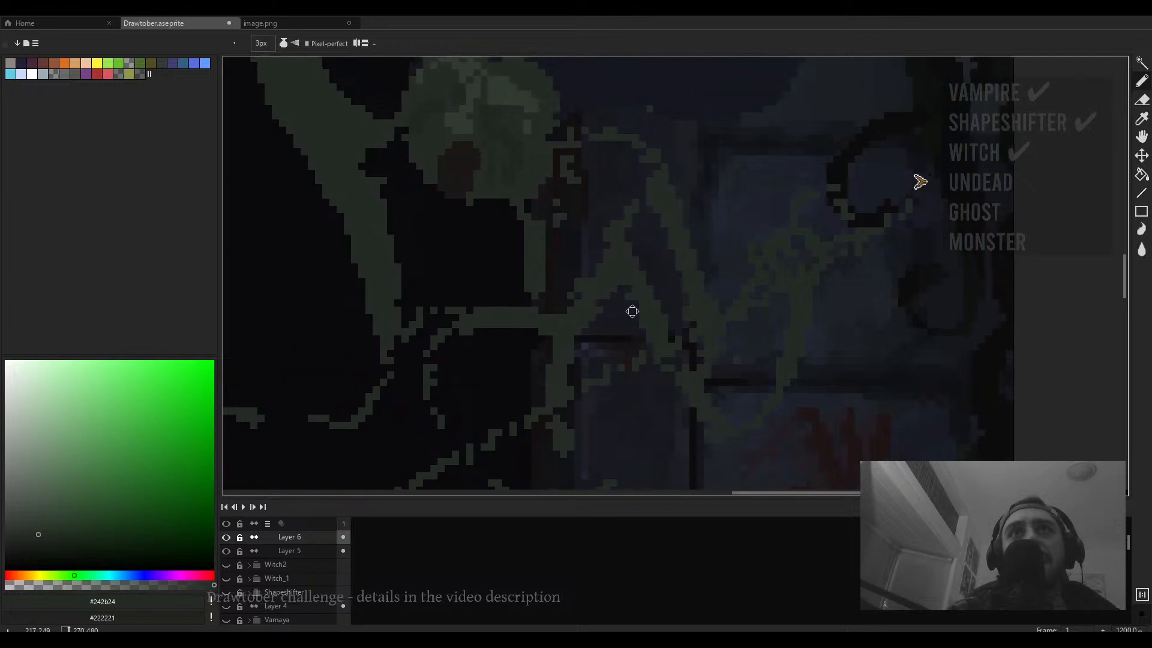
pyautogui.moveTo(588, 144); pyautogui.dragTo(579, 136)
pyautogui.moveTo(419, 308)
pyautogui.mouseDown()
pyautogui.moveTo(645, 276)
pyautogui.moveTo(594, 226)
pyautogui.moveTo(628, 233)
pyautogui.moveTo(645, 269)
pyautogui.moveTo(622, 290)
pyautogui.mouseUp()
# - Bucket-fill the figure's raised arm and body with the dark green #242b24
pyautogui.scroll(-1, 678, 242)
pyautogui.press('g')
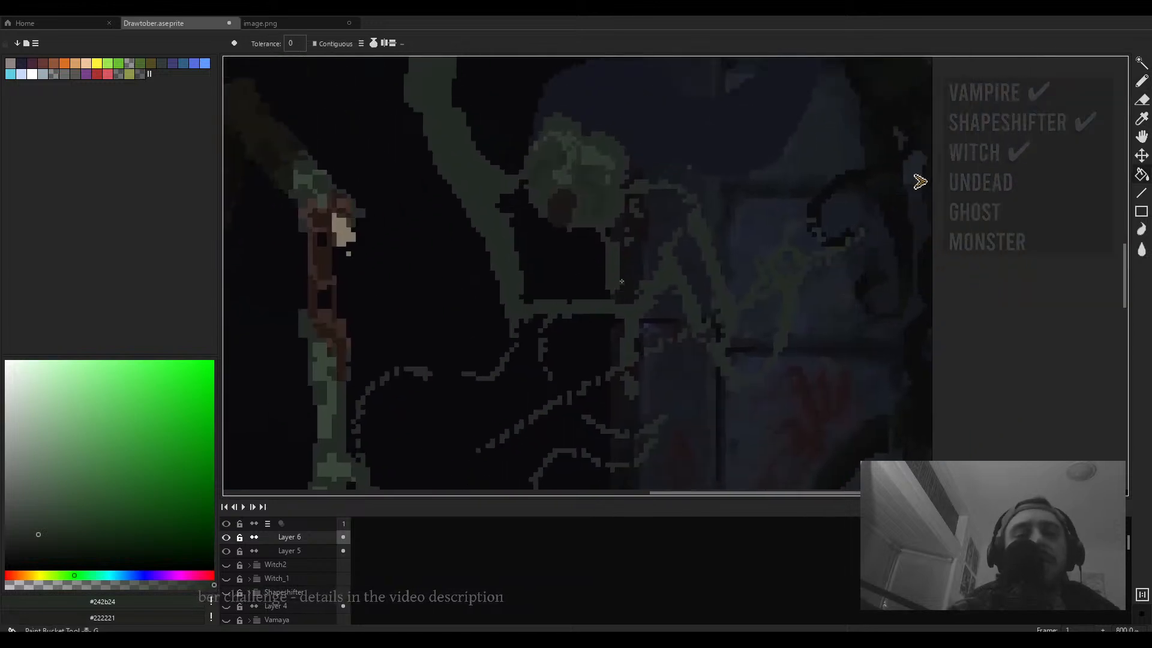
pyautogui.click(639, 252)
pyautogui.moveTo(733, 335); pyautogui.dragTo(689, 342)
pyautogui.click(696, 343)
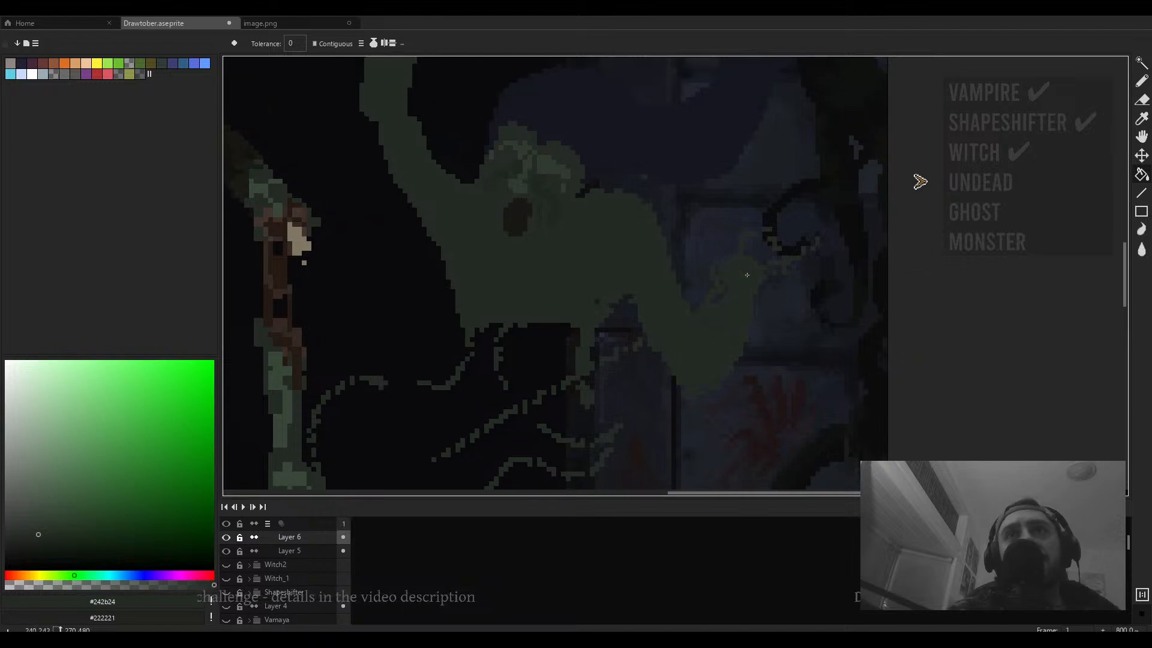
pyautogui.scroll(-3, 747, 275)
# - Enlarge the pencil to 7 px and paint over the gap between the head and shoulder
pyautogui.press('b')
pyautogui.scroll(3, 691, 246)
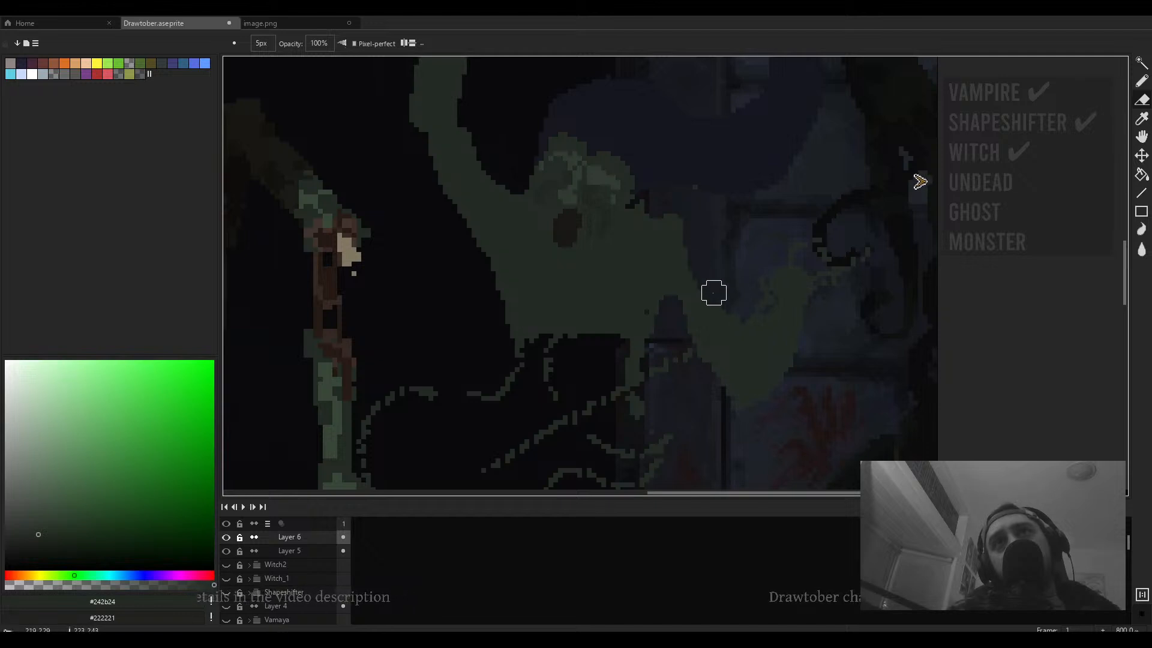
pyautogui.press('b')
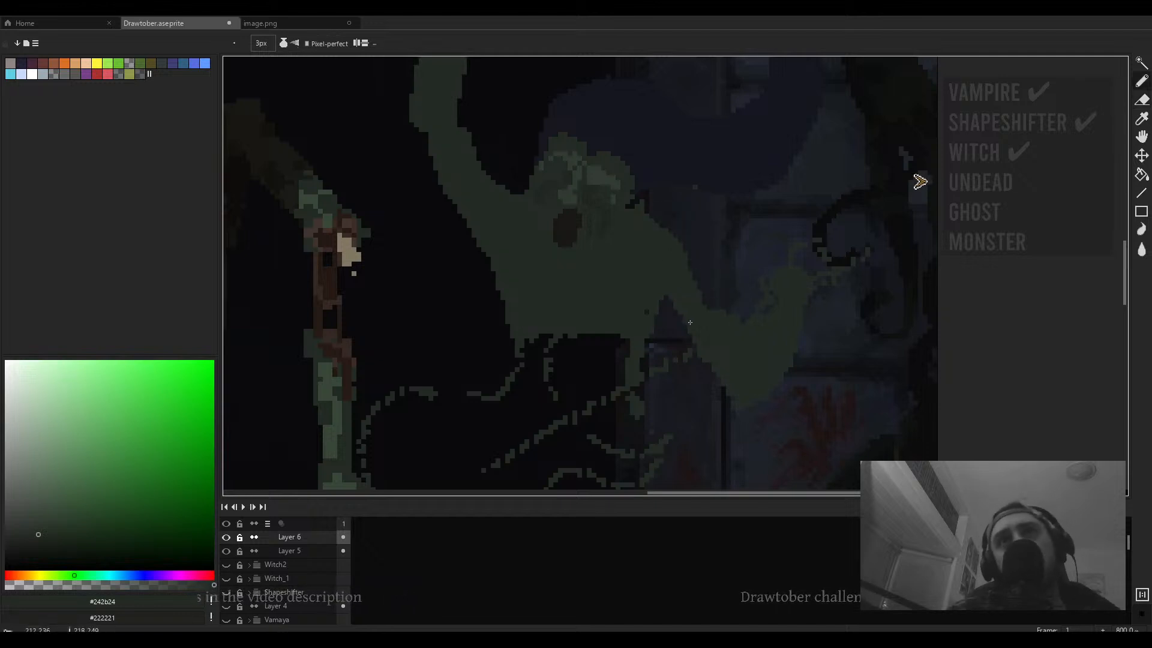
pyautogui.press('+')
pyautogui.press('+')
pyautogui.press('+')
pyautogui.press('+')
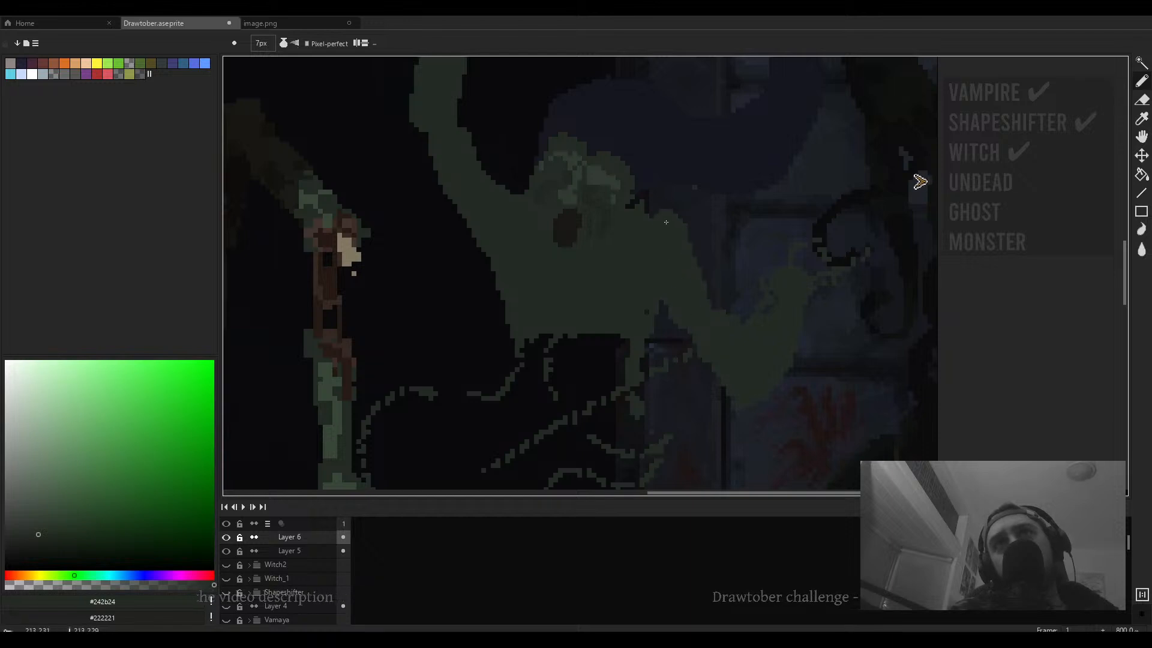
pyautogui.moveTo(653, 224); pyautogui.dragTo(665, 272)
pyautogui.scroll(5, 665, 273)
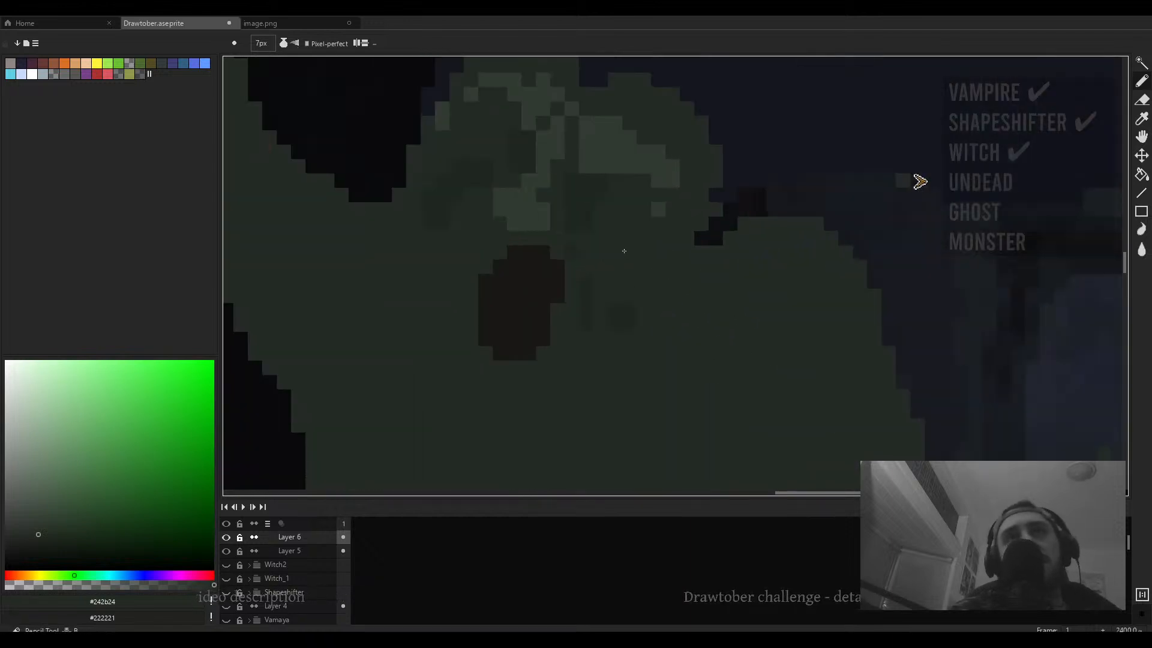
# - Sample the darker #1f261f shade and dab pixels around the head and jaw with a 2 px pencil
pyautogui.press('i')
pyautogui.click(647, 298)
pyautogui.press('b')
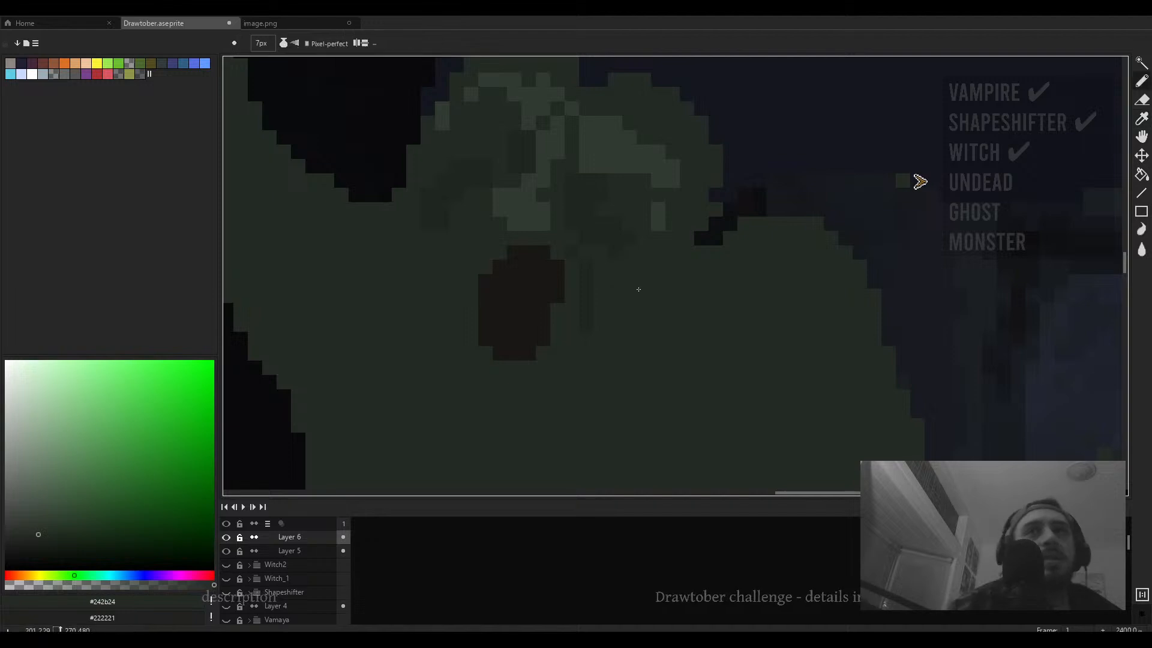
pyautogui.press('-')
pyautogui.press('-')
pyautogui.press('-')
pyautogui.press('-')
pyautogui.press('-')
pyautogui.click(659, 216)
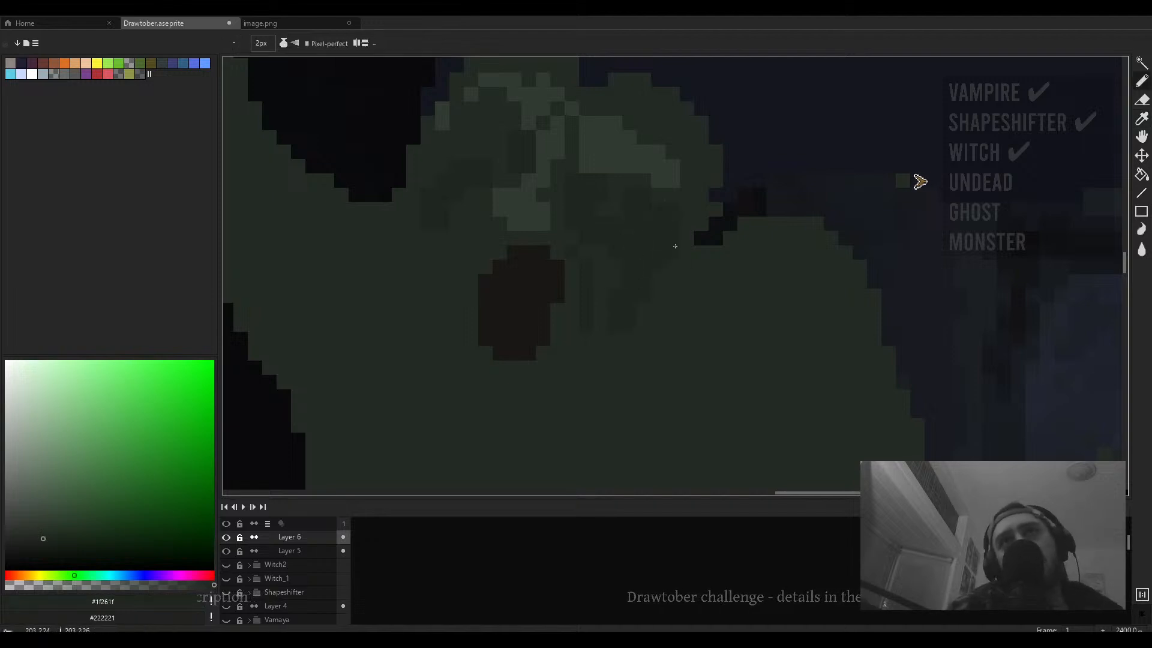
pyautogui.click(666, 180)
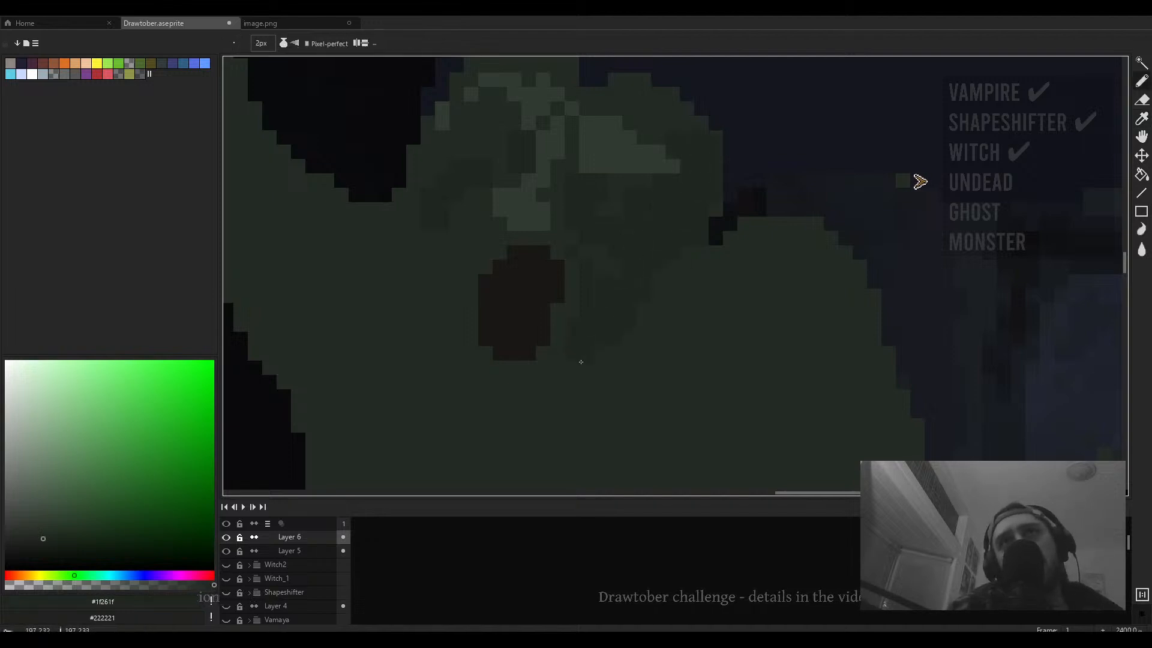
pyautogui.moveTo(508, 383)
pyautogui.mouseDown()
pyautogui.moveTo(543, 374)
pyautogui.moveTo(542, 342)
pyautogui.mouseUp()
pyautogui.scroll(-4, 557, 343)
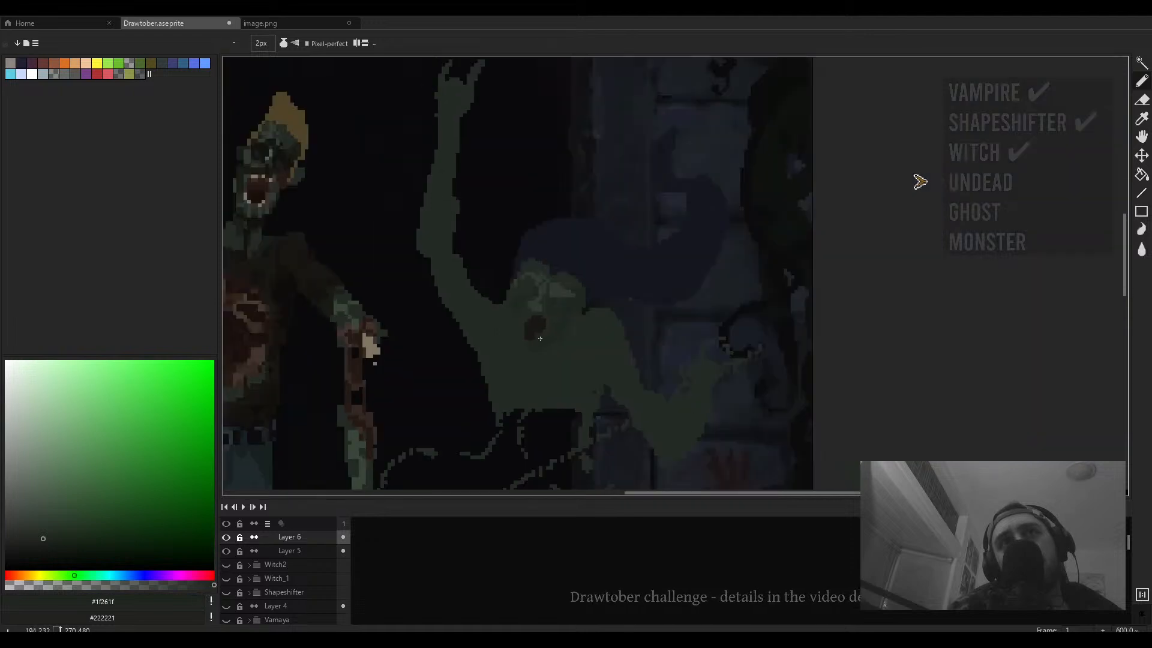
# - Pick shades from the skull and mouth and dab single shading pixels around the mouth
pyautogui.scroll(4, 547, 334)
pyautogui.keyDown('alt'); pyautogui.click(546, 334); pyautogui.keyUp('alt')
pyautogui.scroll(-4, 514, 335)
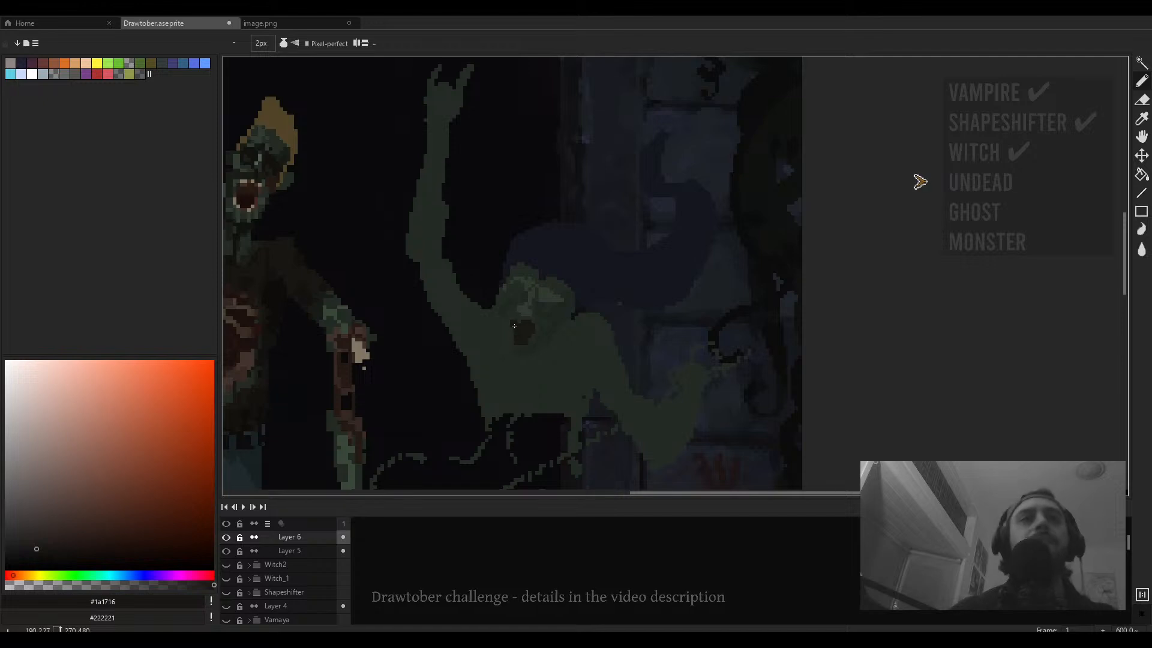
pyautogui.scroll(4, 506, 288)
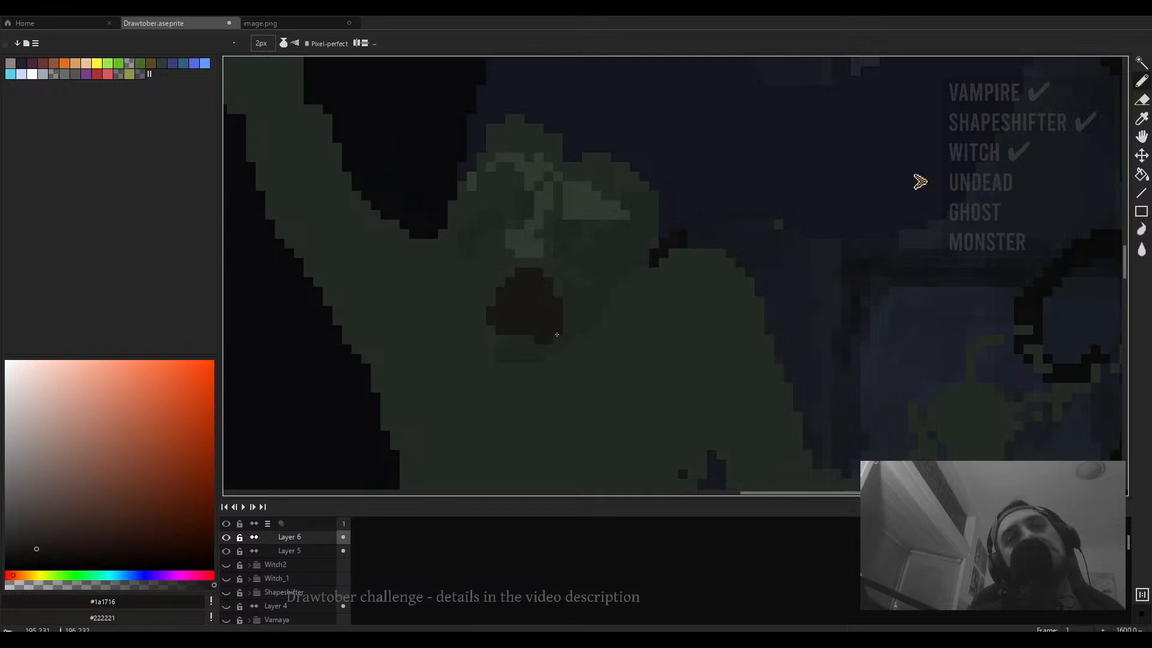
pyautogui.scroll(-4, 380, 329)
pyautogui.scroll(5, 509, 262)
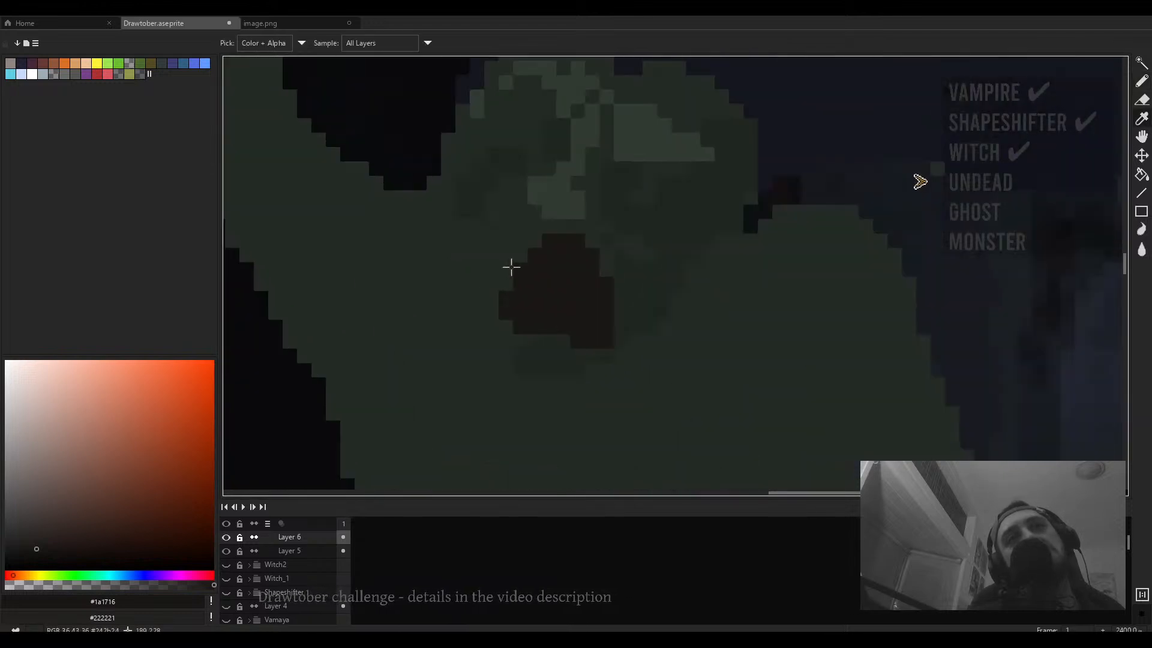
pyautogui.keyDown('alt'); pyautogui.click(506, 310); pyautogui.keyUp('alt')
pyautogui.scroll(-3, 568, 324)
pyautogui.scroll(3, 571, 320)
pyautogui.keyDown('alt'); pyautogui.click(604, 296); pyautogui.keyUp('alt')
pyautogui.scroll(-2, 532, 350)
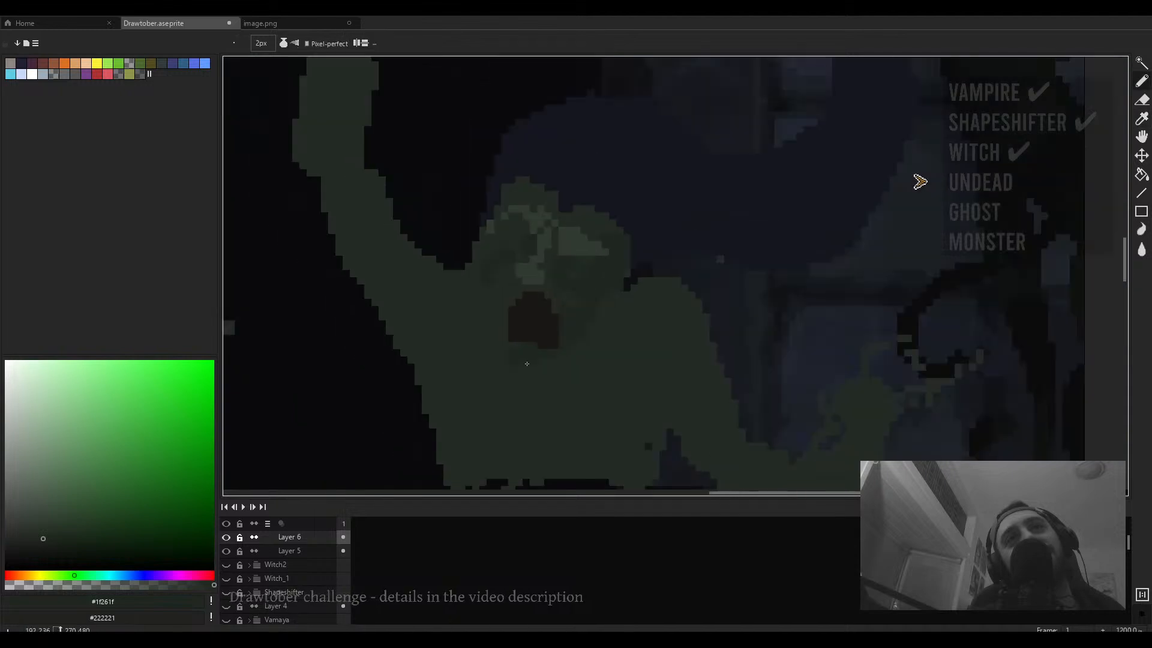
pyautogui.scroll(-3, 536, 364)
pyautogui.scroll(3, 558, 309)
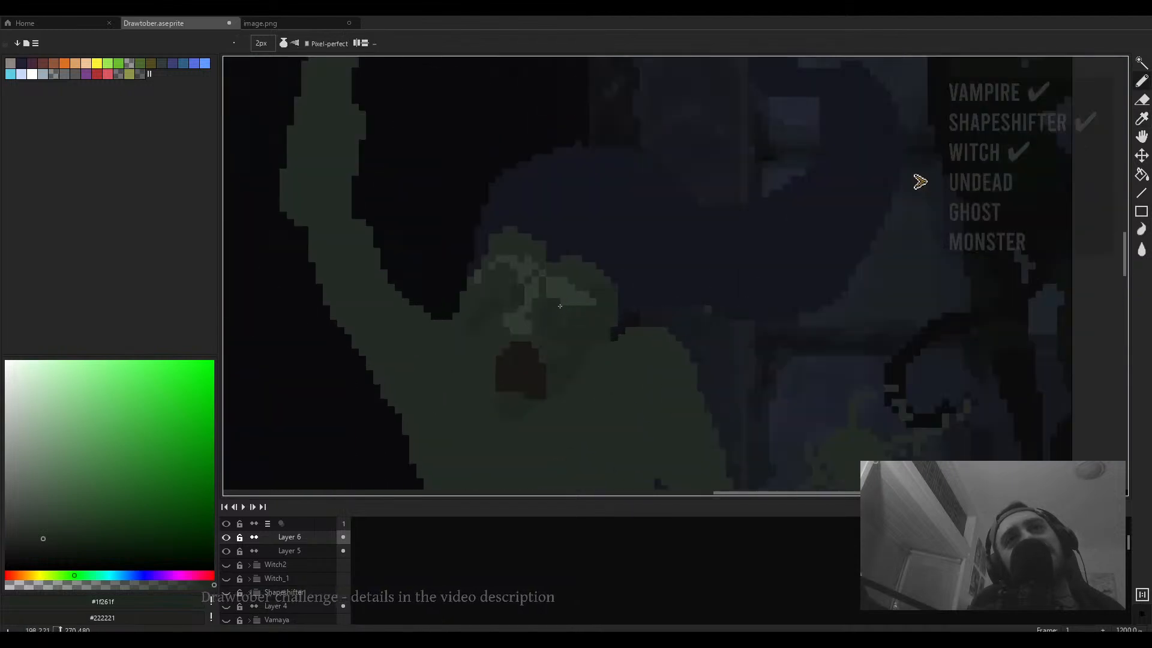
# - Sample #313b31 and then #242b24, drawing a stroke along the top of the skull
pyautogui.keyDown('alt'); pyautogui.click(576, 285); pyautogui.keyUp('alt')
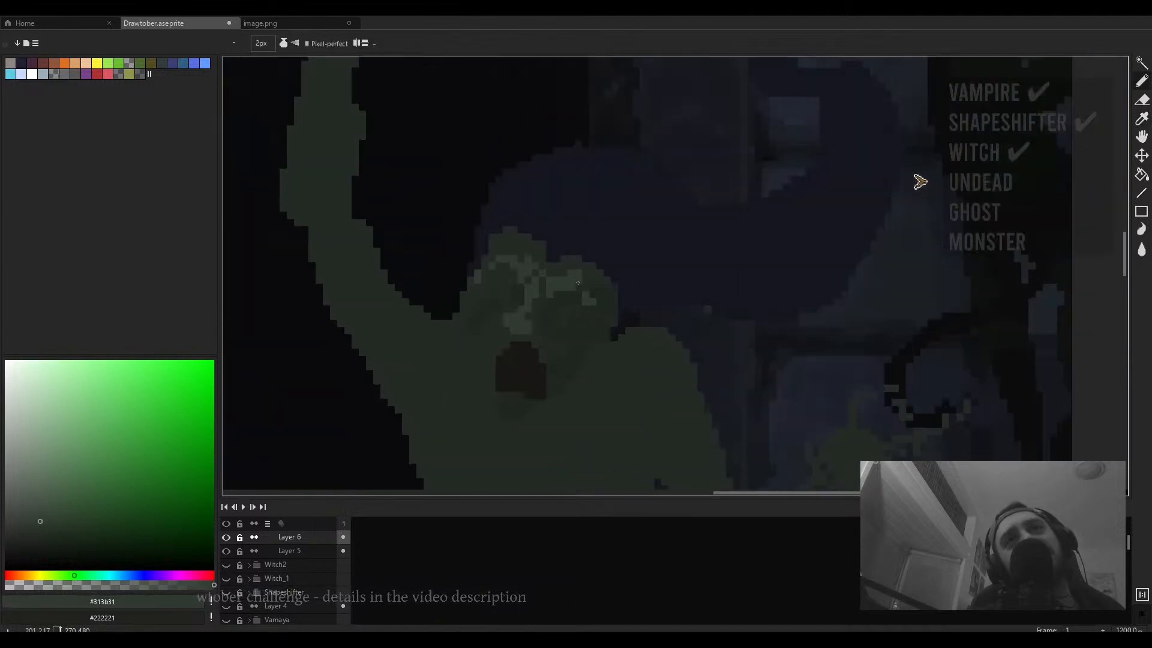
pyautogui.scroll(-3, 577, 283)
pyautogui.scroll(4, 561, 270)
pyautogui.keyDown('alt'); pyautogui.click(559, 253); pyautogui.keyUp('alt')
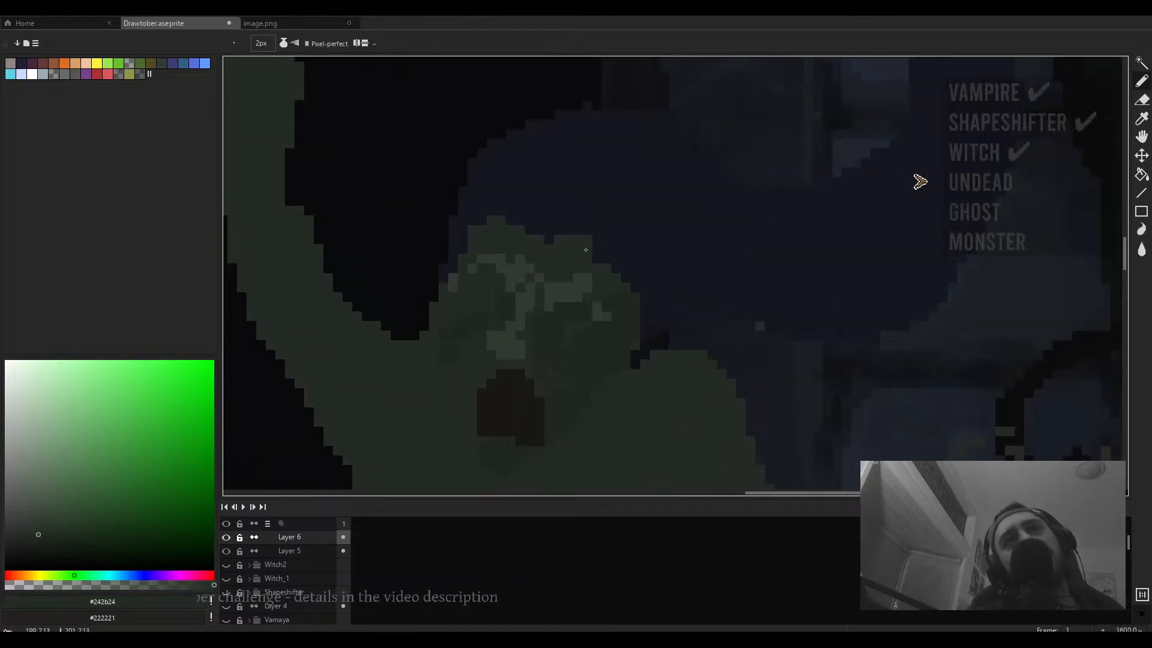
pyautogui.moveTo(586, 249); pyautogui.dragTo(535, 235)
pyautogui.scroll(-3, 521, 235)
pyautogui.scroll(4, 512, 268)
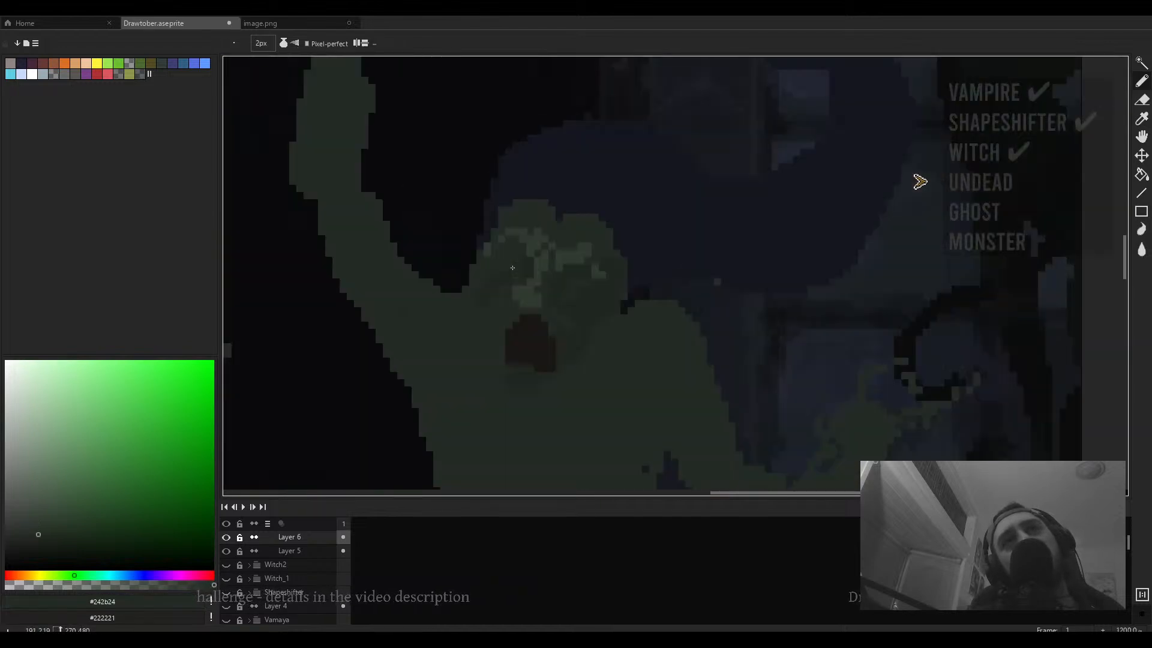
# - Erase stray pixels beside the head with the 5 px eraser
pyautogui.press('e')
pyautogui.moveTo(420, 267); pyautogui.dragTo(419, 224)
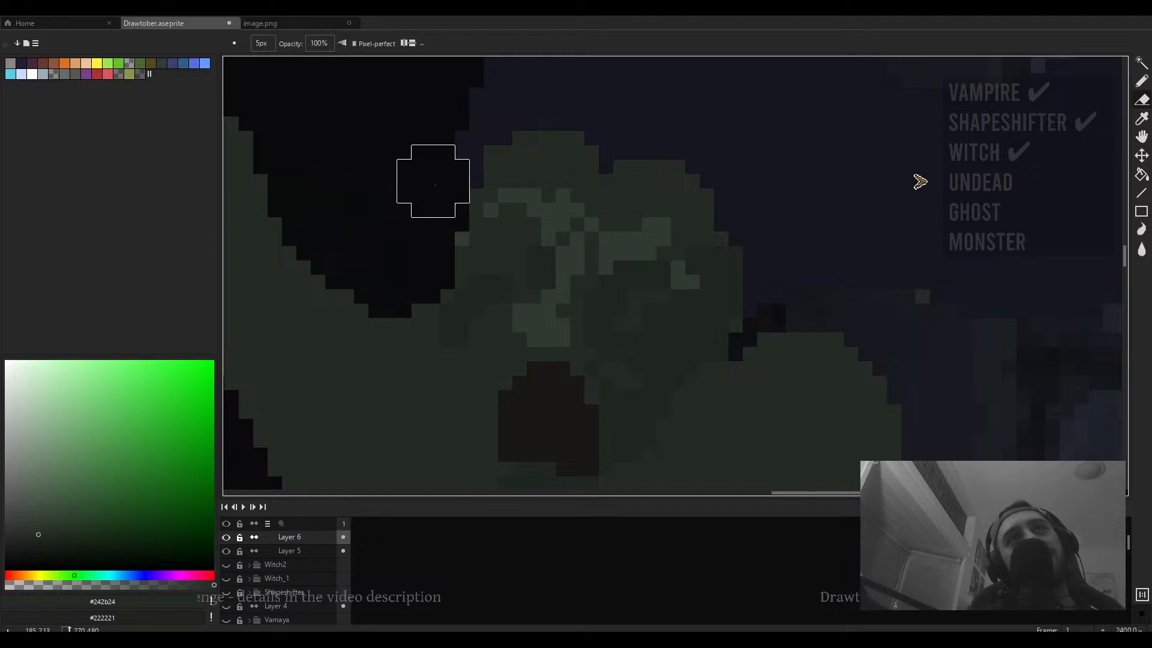
pyautogui.scroll(-3, 453, 324)
pyautogui.scroll(-1, 582, 202)
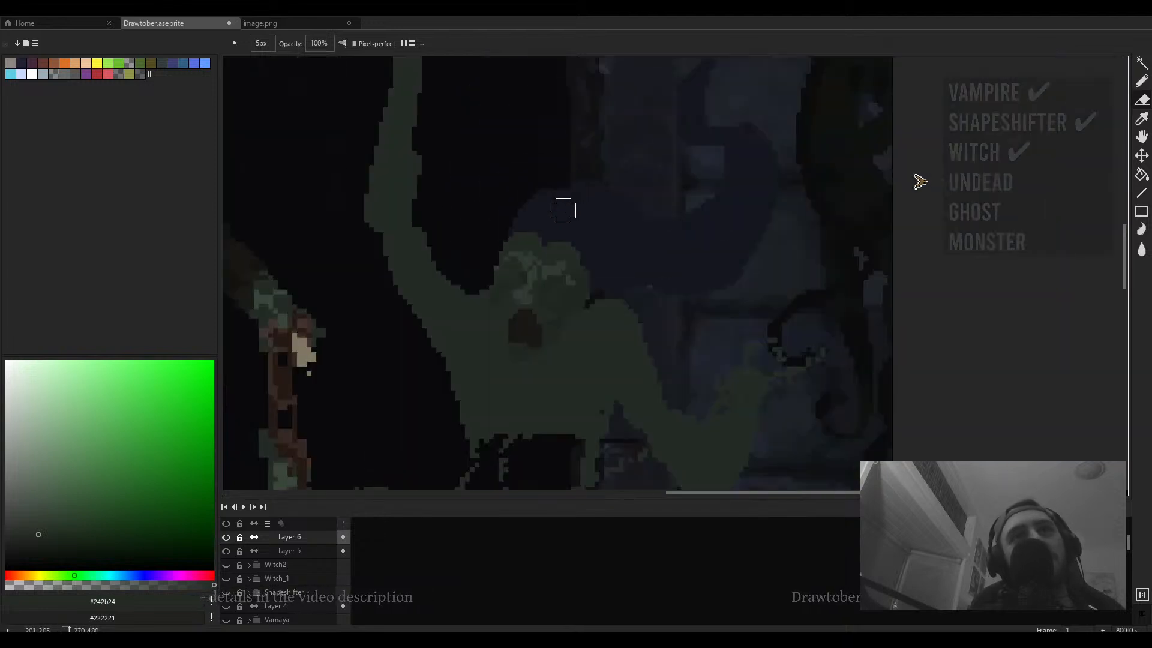
# - Paint pencil strokes above the head, sampling dark #14161f to cover the area over the skull
pyautogui.press('b')
pyautogui.moveTo(562, 210)
pyautogui.mouseDown()
pyautogui.moveTo(570, 144)
pyautogui.moveTo(649, 213)
pyautogui.mouseUp()
pyautogui.scroll(3, 559, 185)
pyautogui.keyDown('alt'); pyautogui.click(550, 170); pyautogui.keyUp('alt')
pyautogui.moveTo(456, 155); pyautogui.dragTo(507, 154)
pyautogui.scroll(-2, 528, 170)
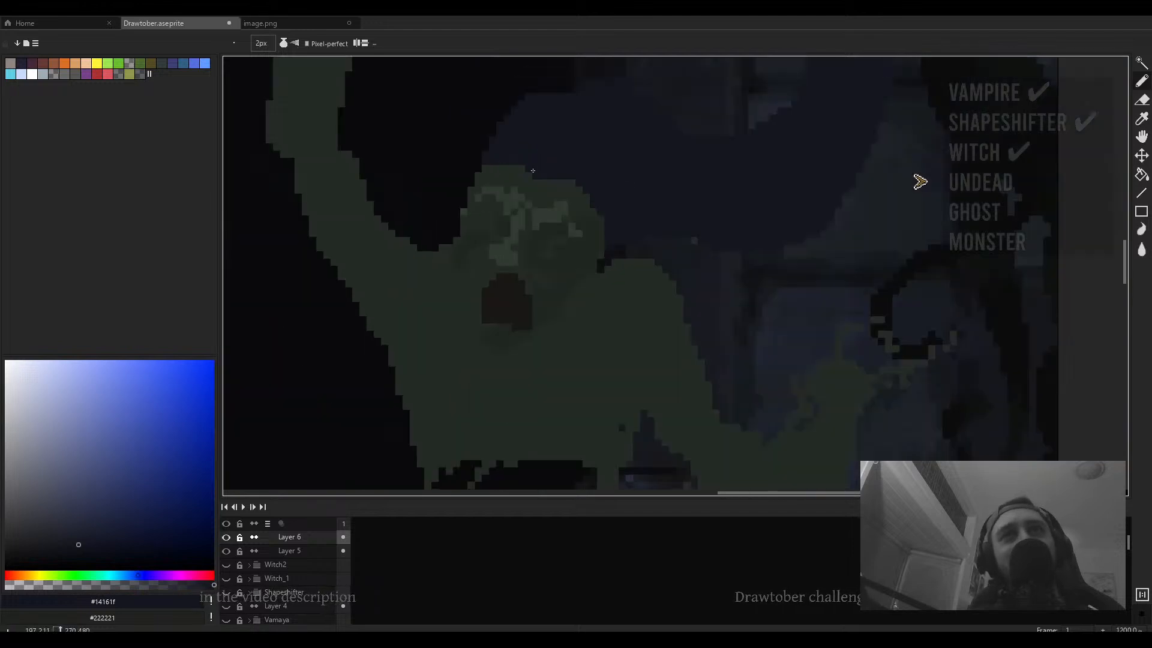
# - Refine the skull's upper edge with #14161f strokes using a 1 px pencil
pyautogui.scroll(3, 623, 195)
pyautogui.moveTo(552, 308); pyautogui.dragTo(589, 235)
pyautogui.press('-')
pyautogui.moveTo(612, 179)
pyautogui.mouseDown()
pyautogui.moveTo(575, 246)
pyautogui.moveTo(525, 285)
pyautogui.mouseUp()
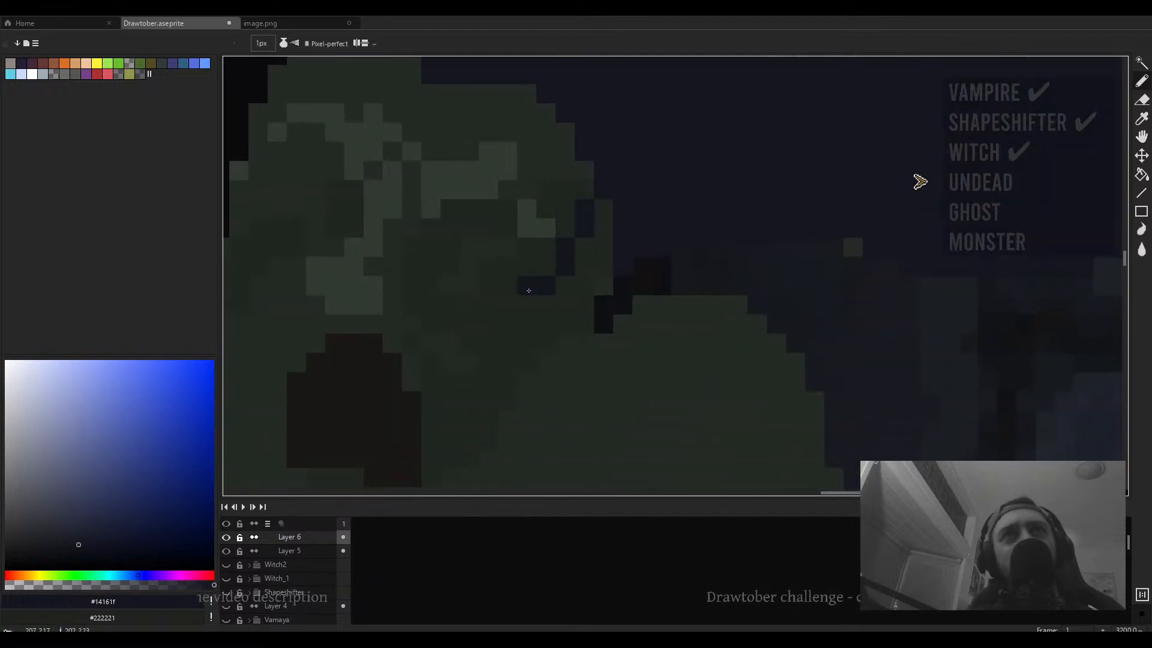
pyautogui.moveTo(603, 207); pyautogui.dragTo(597, 232)
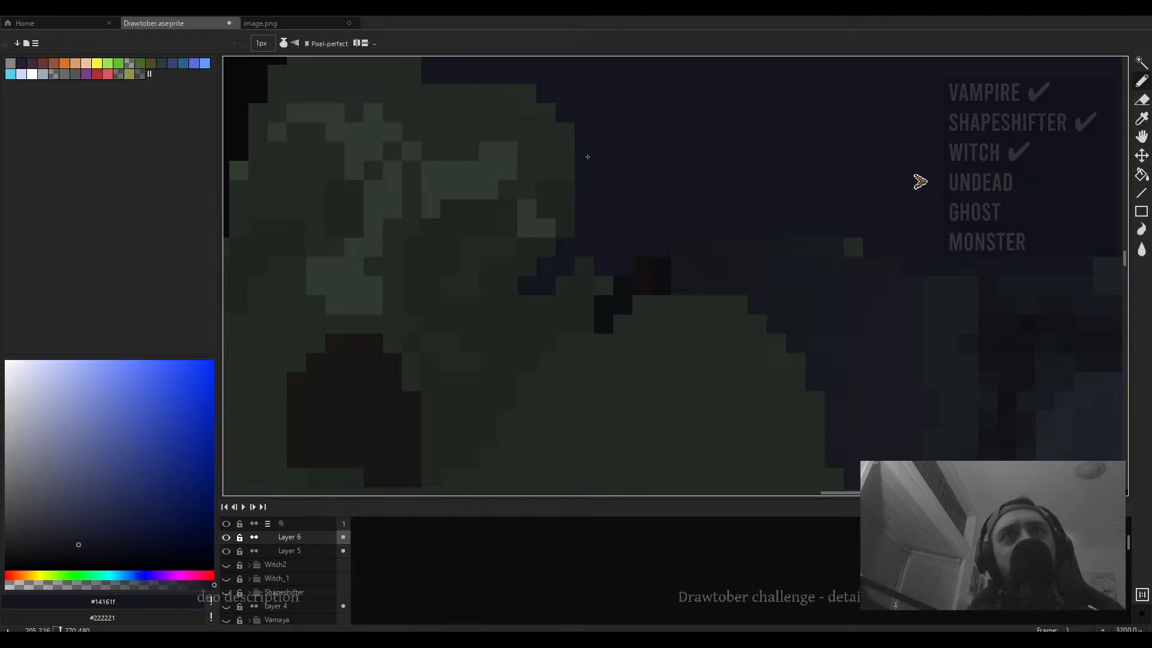
# - Sample #1f261f and place single pixels along the skull's right edge
pyautogui.scroll(-2, 587, 156)
pyautogui.scroll(2, 570, 192)
pyautogui.click(565, 198)
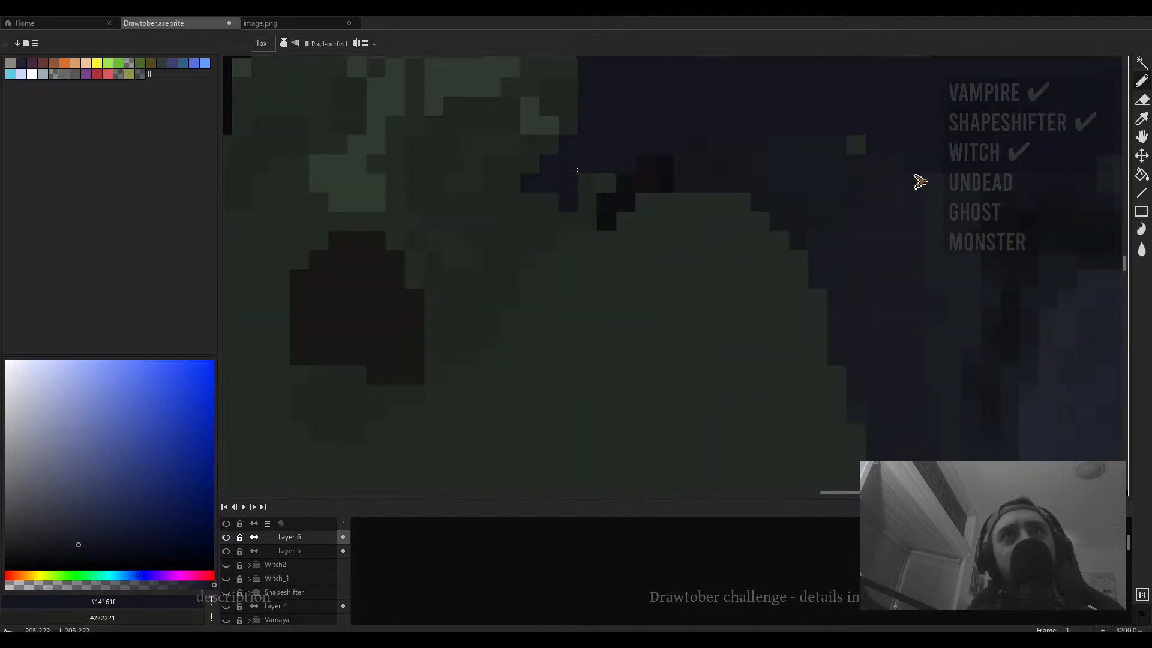
pyautogui.scroll(-3, 577, 170)
pyautogui.scroll(2, 584, 162)
pyautogui.keyDown('alt'); pyautogui.click(584, 163); pyautogui.keyUp('alt')
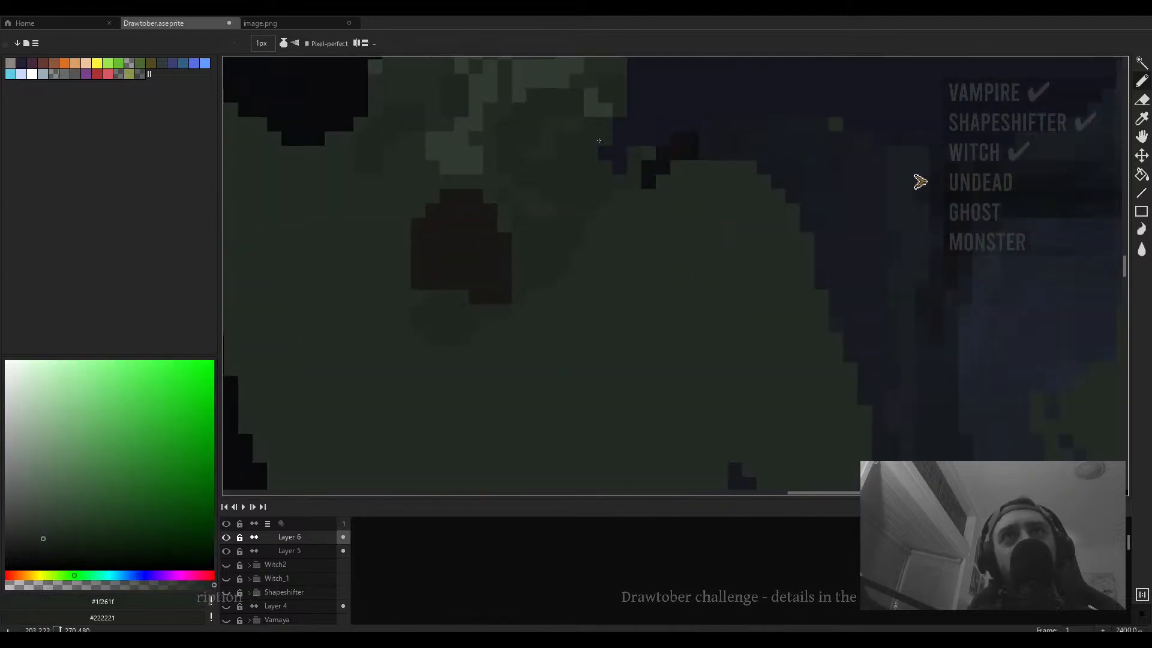
pyautogui.scroll(-3, 599, 140)
pyautogui.scroll(2, 659, 240)
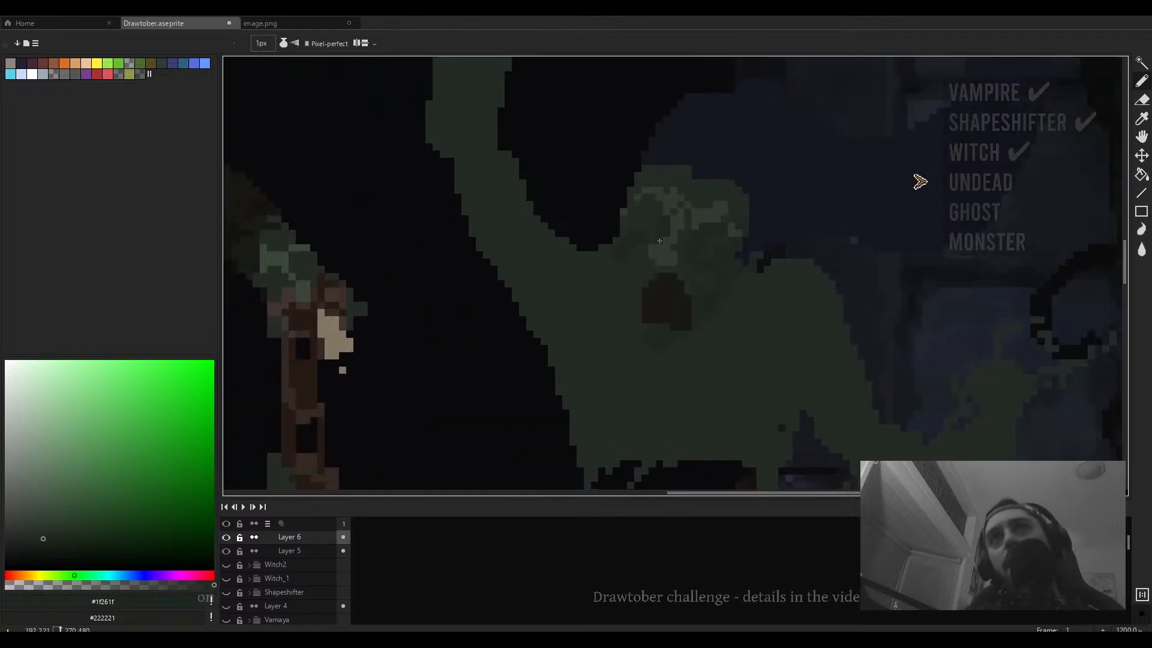
# - Sample #181b16 and outline the skull's jaw and cheeks with pencil lines
pyautogui.scroll(-2, 659, 240)
pyautogui.keyDown('alt'); pyautogui.click(360, 239); pyautogui.keyUp('alt')
pyautogui.scroll(2, 672, 232)
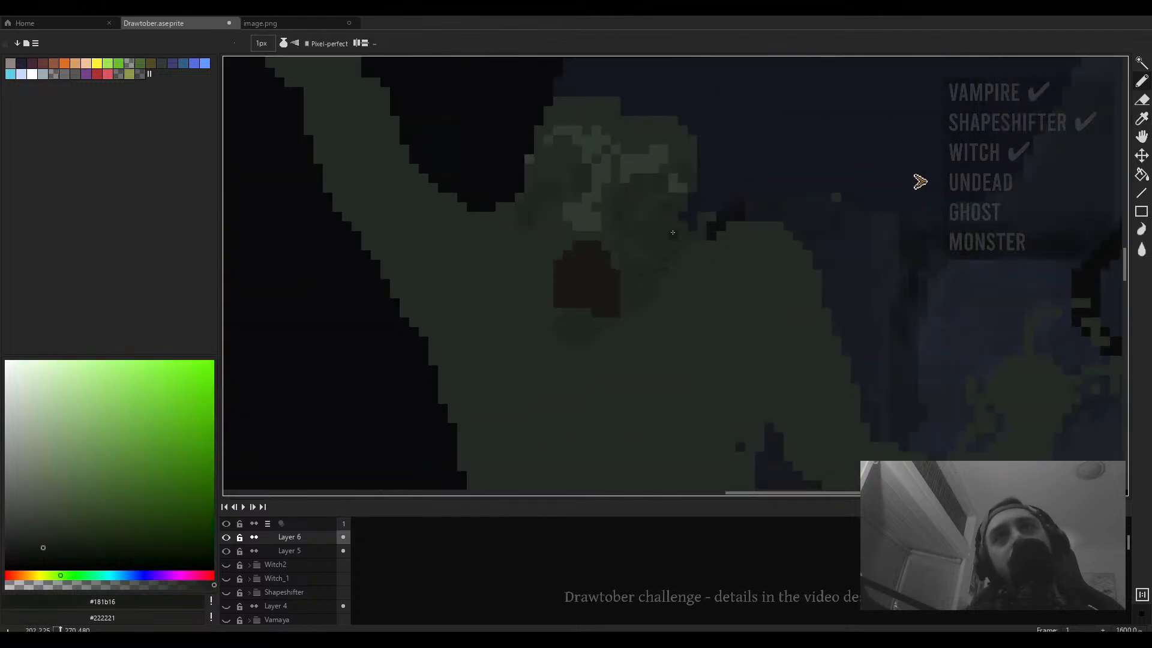
pyautogui.moveTo(673, 232); pyautogui.dragTo(642, 307)
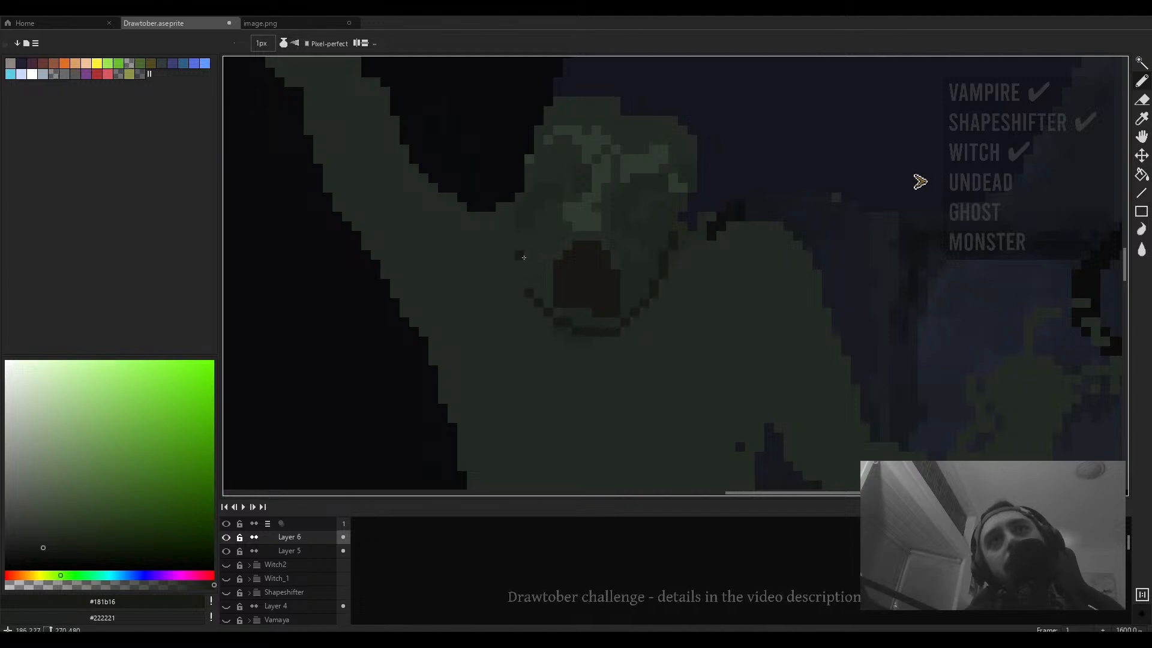
pyautogui.moveTo(525, 239); pyautogui.dragTo(529, 304)
pyautogui.scroll(-3, 562, 301)
pyautogui.scroll(2, 564, 300)
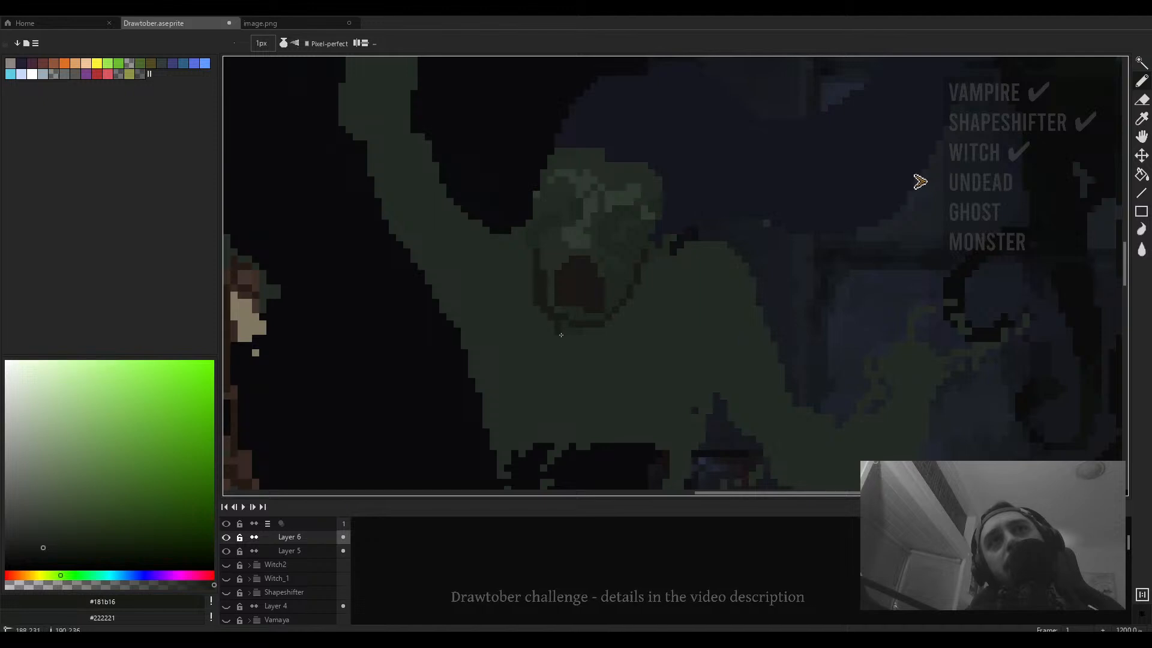
pyautogui.moveTo(464, 289); pyautogui.dragTo(511, 288)
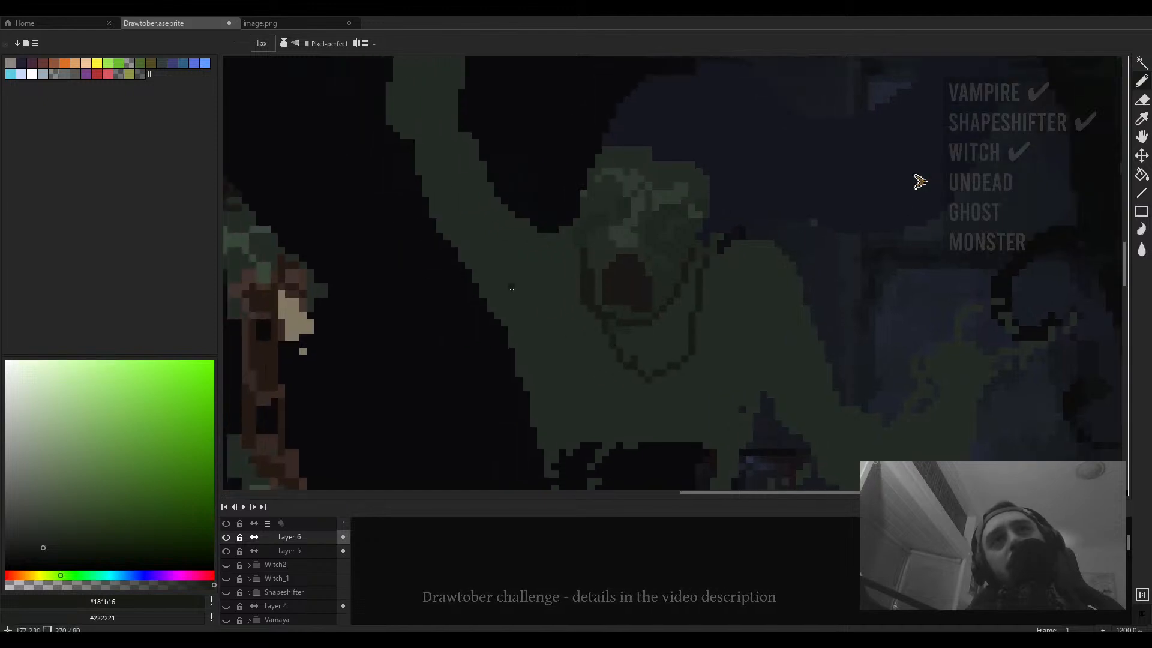
# - Erase excess pixels to slim the figure's raised arm and shoulder with the 5 px eraser
pyautogui.press('e')
pyautogui.moveTo(383, 114)
pyautogui.mouseDown()
pyautogui.moveTo(432, 258)
pyautogui.moveTo(440, 241)
pyautogui.moveTo(424, 198)
pyautogui.moveTo(497, 323)
pyautogui.moveTo(425, 170)
pyautogui.moveTo(512, 322)
pyautogui.moveTo(408, 172)
pyautogui.moveTo(496, 322)
pyautogui.moveTo(488, 314)
pyautogui.moveTo(519, 388)
pyautogui.moveTo(561, 283)
pyautogui.mouseUp()
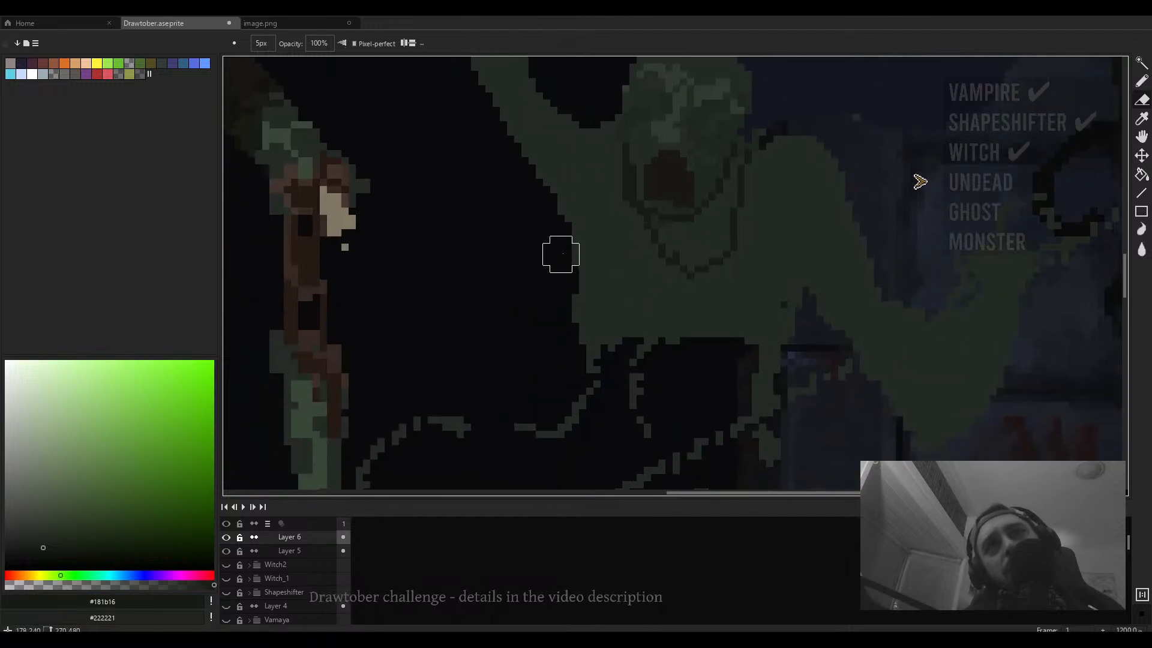
pyautogui.moveTo(553, 225)
pyautogui.mouseDown()
pyautogui.moveTo(568, 272)
pyautogui.moveTo(546, 218)
pyautogui.moveTo(560, 223)
pyautogui.moveTo(582, 347)
pyautogui.mouseUp()
pyautogui.scroll(-3, 588, 348)
pyautogui.scroll(2, 677, 327)
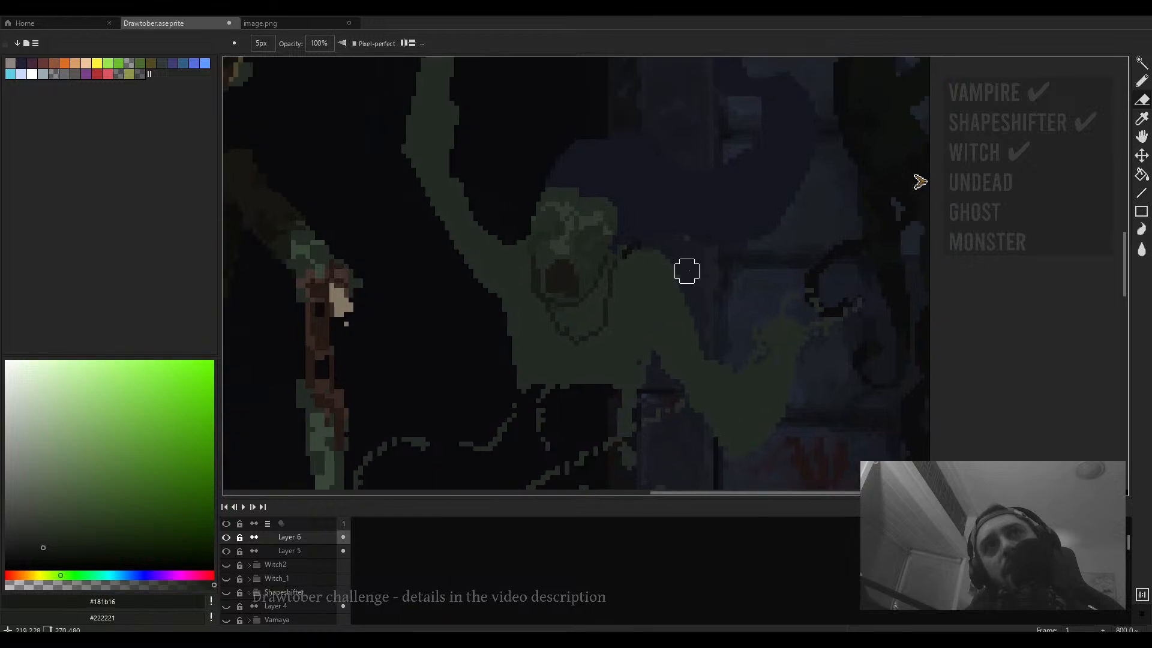
pyautogui.moveTo(474, 186)
pyautogui.mouseDown()
pyautogui.moveTo(546, 311)
pyautogui.moveTo(550, 250)
pyautogui.mouseUp()
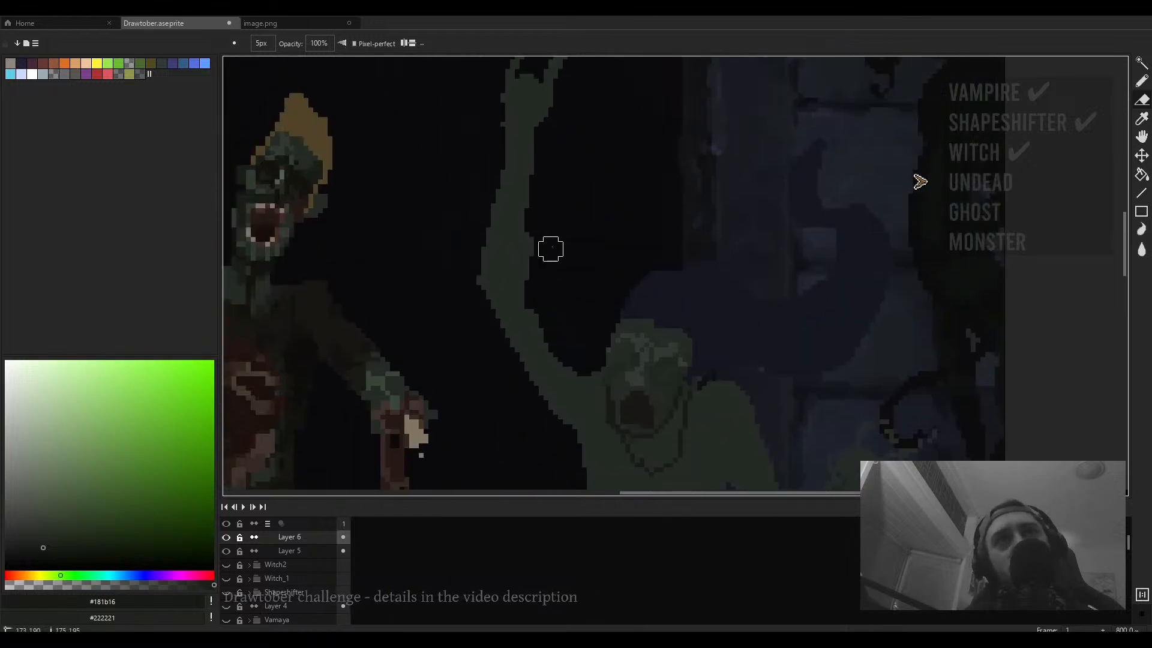
pyautogui.moveTo(555, 156)
pyautogui.mouseDown()
pyautogui.moveTo(564, 178)
pyautogui.moveTo(545, 291)
pyautogui.mouseUp()
pyautogui.moveTo(548, 228)
pyautogui.mouseDown()
pyautogui.moveTo(536, 291)
pyautogui.moveTo(549, 280)
pyautogui.mouseUp()
pyautogui.scroll(-1, 555, 275)
# - Select the skeletal figure's raised hand with the rectangular marquee and move it to reposition the hand
pyautogui.press('m')
pyautogui.moveTo(597, 110); pyautogui.dragTo(476, 260)
pyautogui.moveTo(530, 215); pyautogui.dragTo(523, 256)
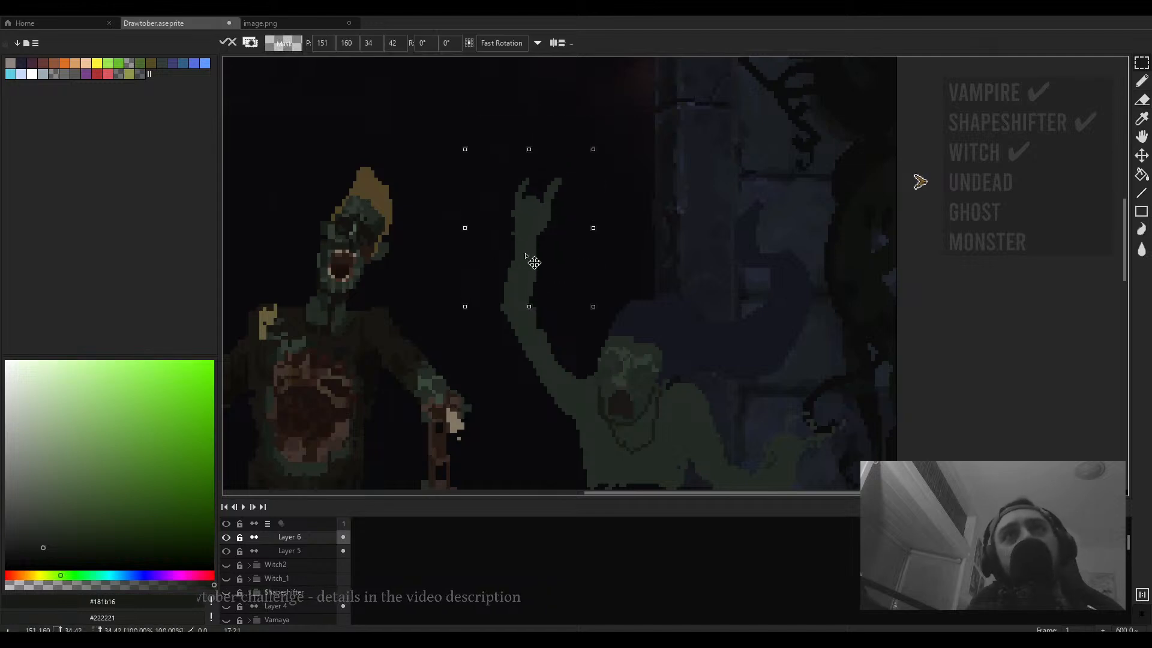
pyautogui.click(649, 171)
pyautogui.moveTo(599, 141); pyautogui.dragTo(470, 336)
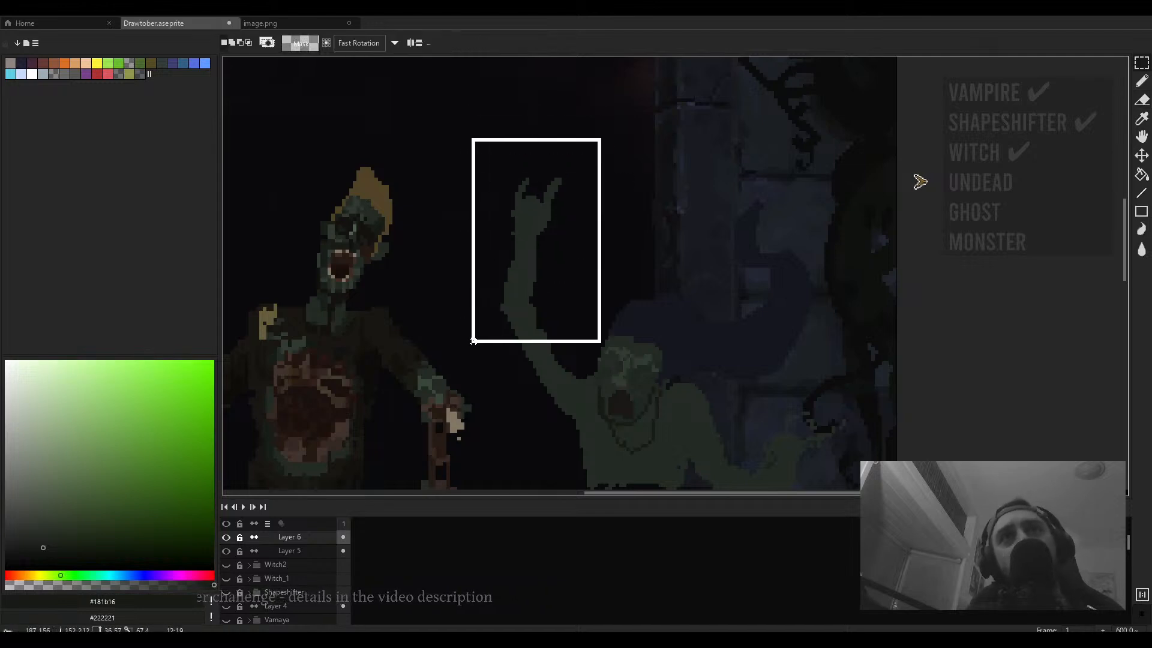
pyautogui.moveTo(527, 305)
pyautogui.mouseDown()
pyautogui.moveTo(541, 334)
pyautogui.moveTo(584, 171)
pyautogui.mouseUp()
pyautogui.click(648, 278)
# - Zoom in, sample #242b24 and add a pixel to the tip of the horned hand's finger with the 1 px pencil
pyautogui.scroll(-2, 582, 294)
pyautogui.scroll(2, 583, 167)
pyautogui.press('e')
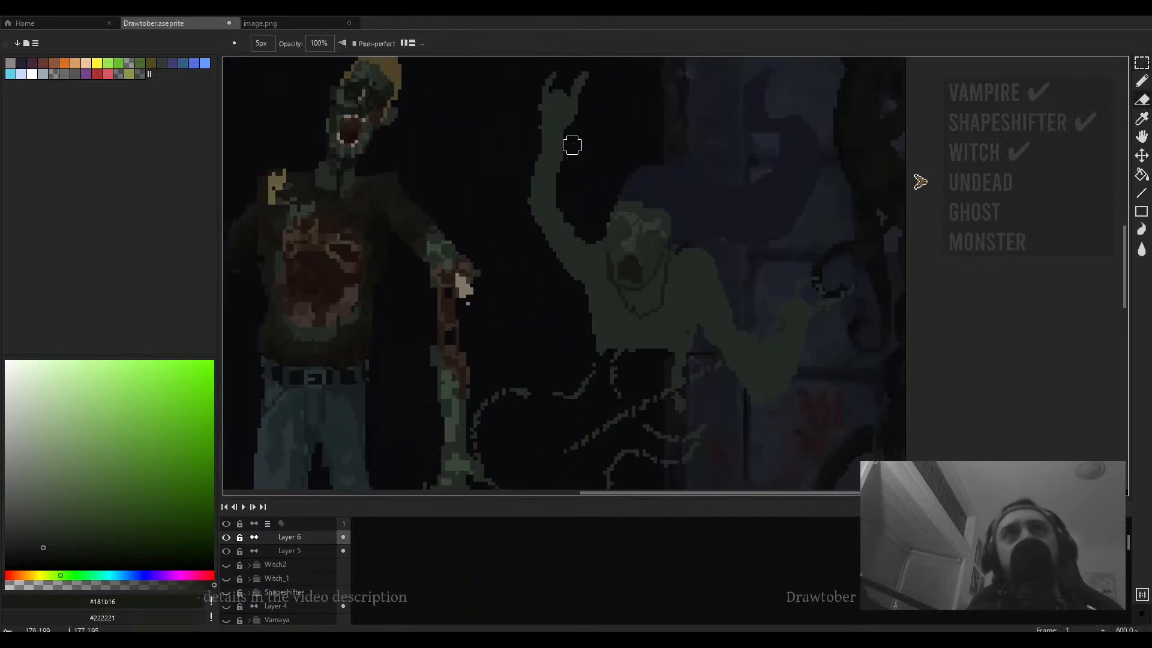
pyautogui.scroll(1, 539, 168)
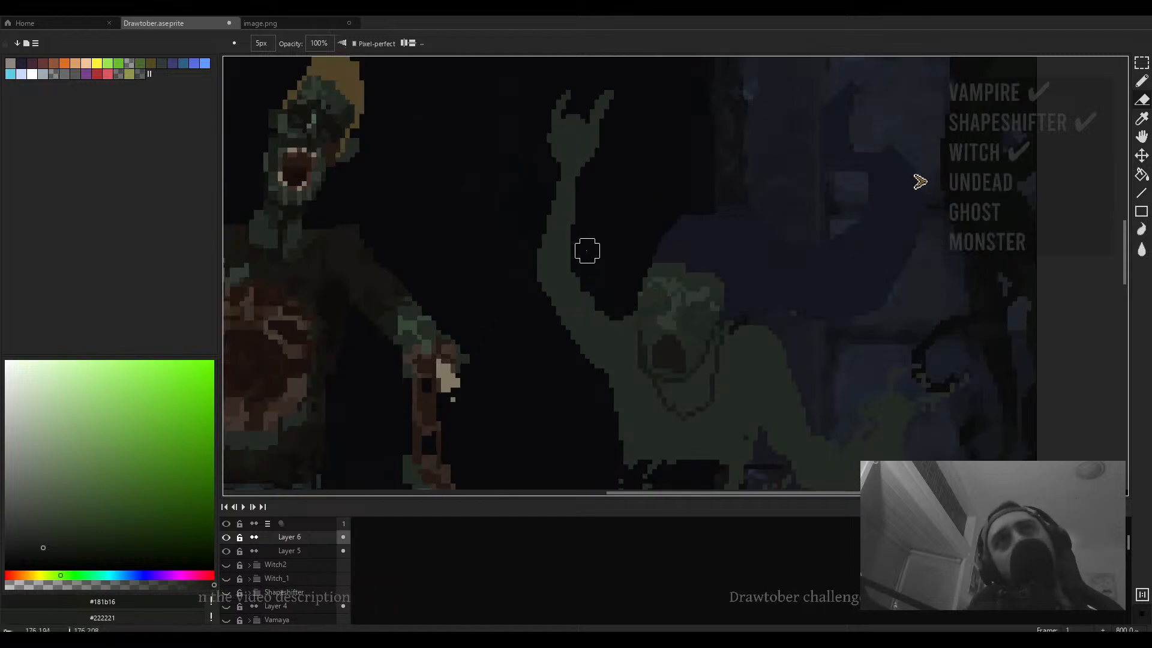
pyautogui.scroll(3, 620, 207)
pyautogui.scroll(3, 612, 198)
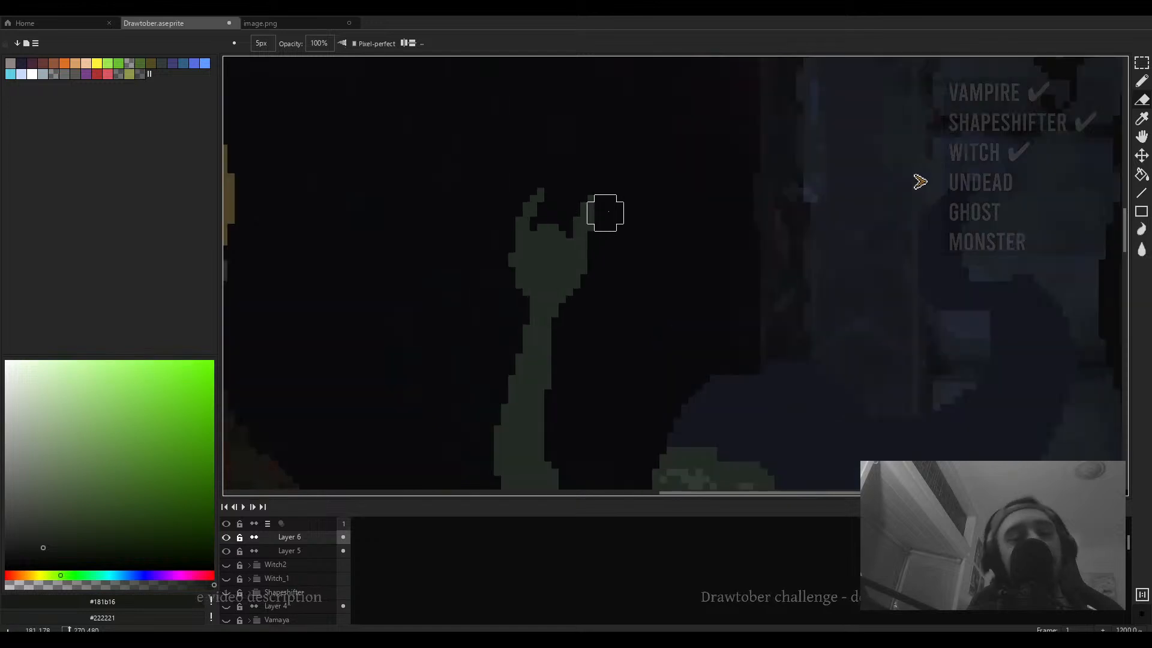
pyautogui.press('b')
pyautogui.keyDown('alt'); pyautogui.click(567, 184); pyautogui.keyUp('alt')
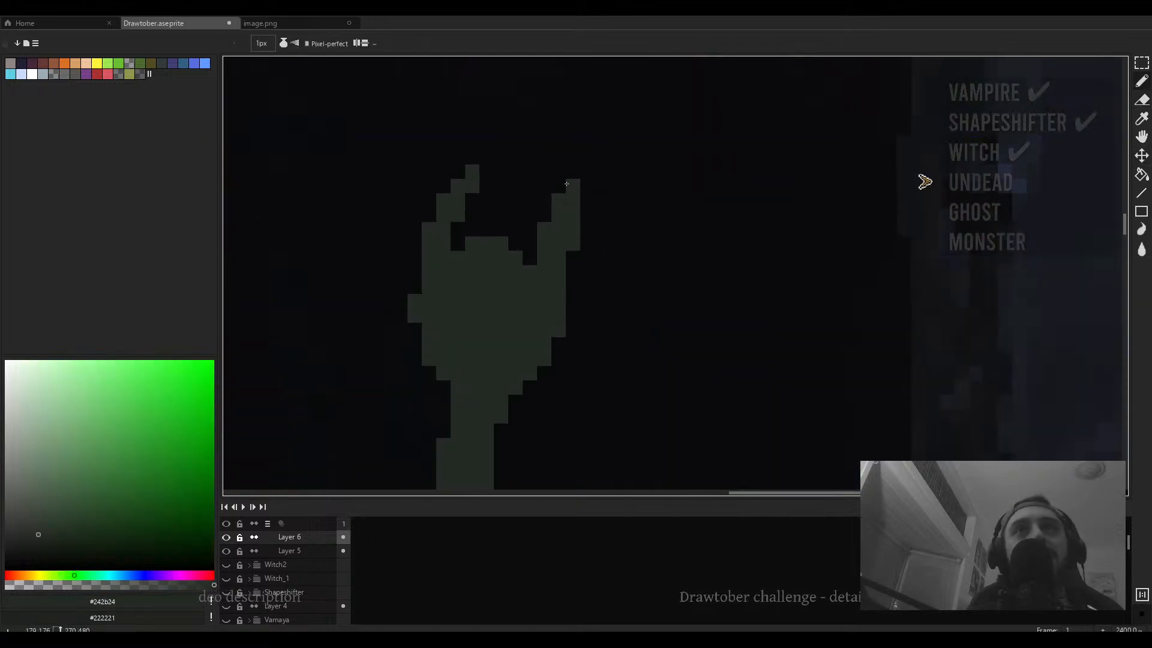
pyautogui.click(455, 175)
# - Erase stray pixels around the raised hand and the skull's shoulder with the 5 px eraser
pyautogui.scroll(-5, 450, 191)
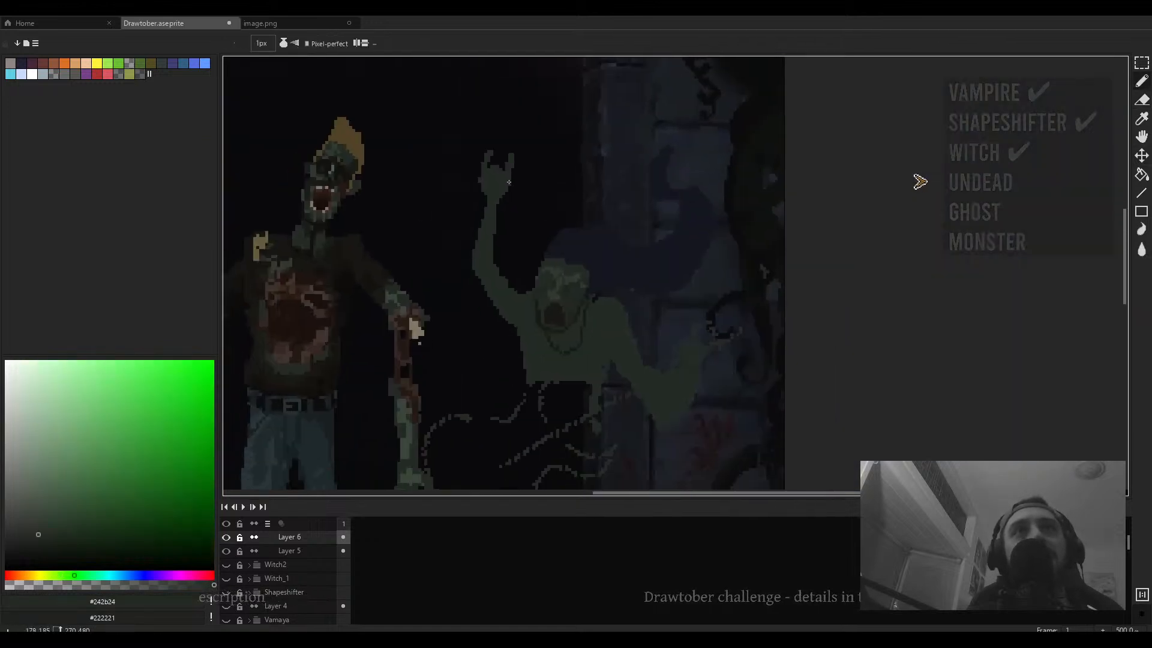
pyautogui.scroll(1, 503, 177)
pyautogui.scroll(1, 503, 177)
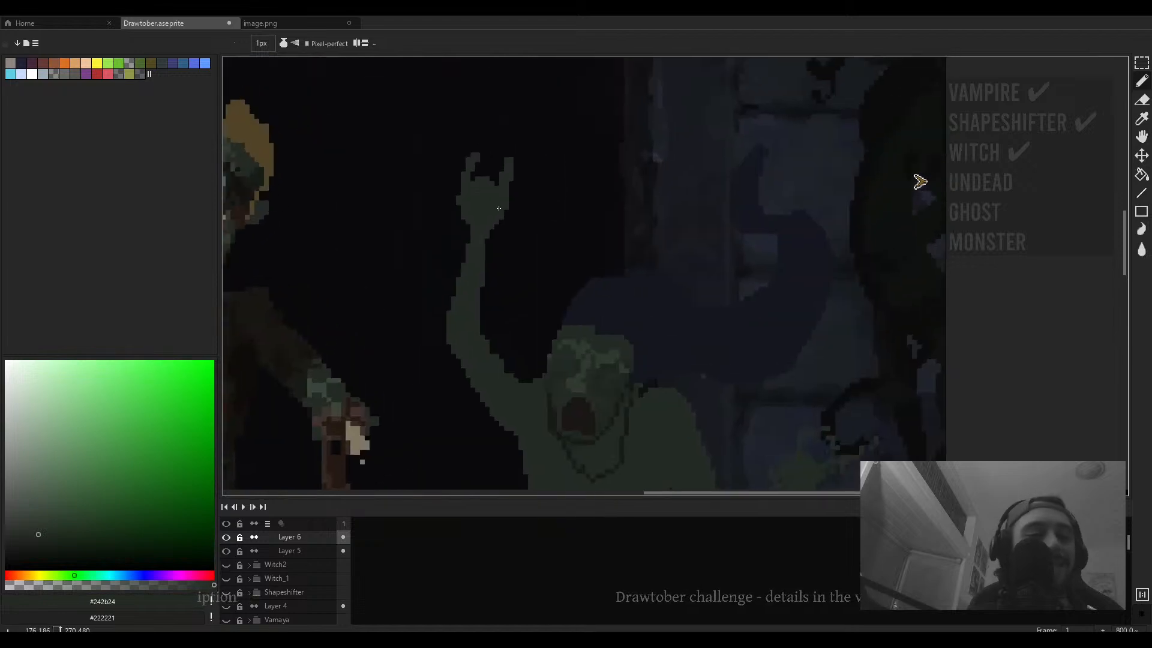
pyautogui.scroll(3, 498, 208)
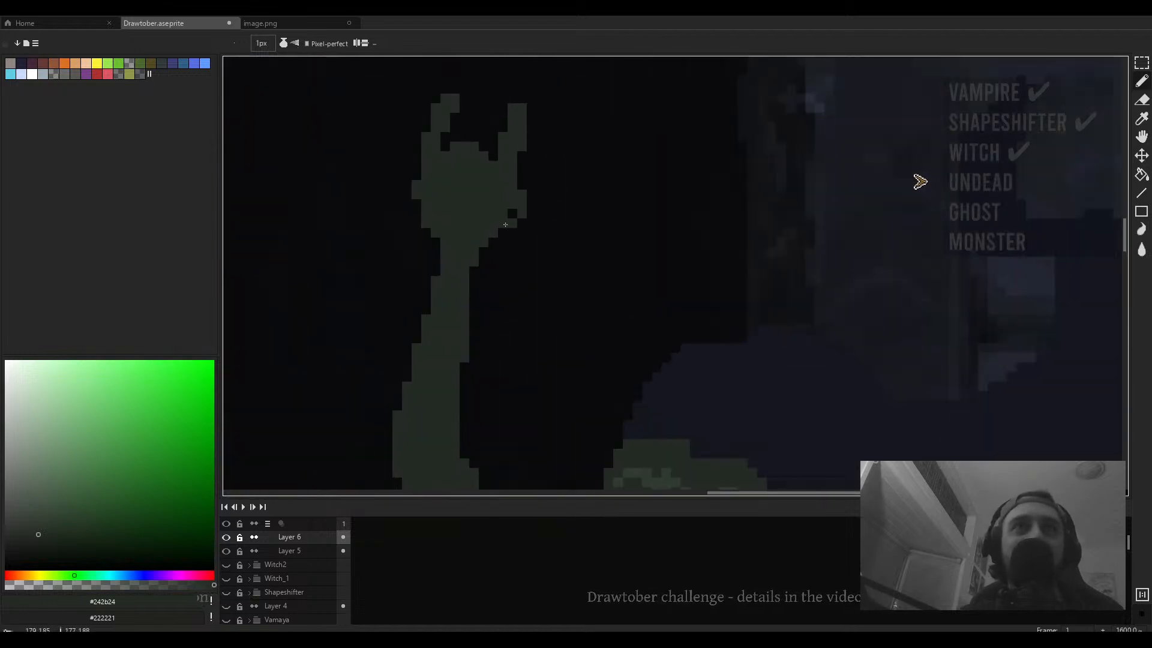
pyautogui.scroll(-4, 541, 204)
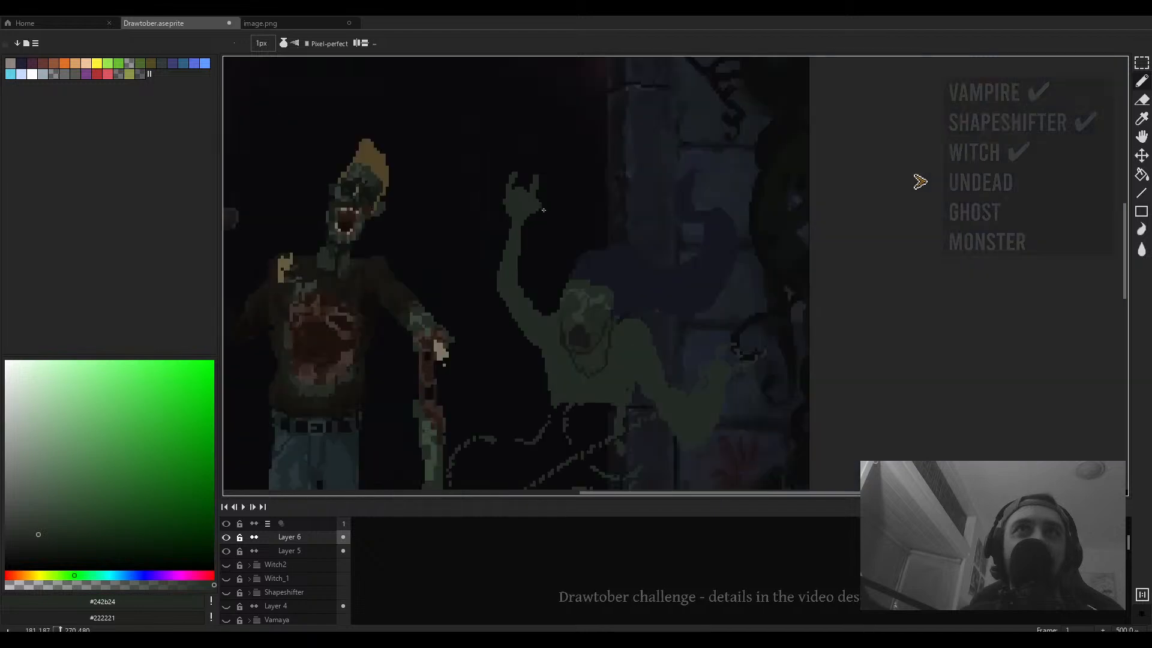
pyautogui.scroll(4, 541, 204)
pyautogui.press('e')
pyautogui.click(551, 208)
pyautogui.scroll(-3, 550, 209)
pyautogui.moveTo(574, 210)
pyautogui.mouseDown()
pyautogui.moveTo(623, 208)
pyautogui.moveTo(604, 180)
pyautogui.mouseUp()
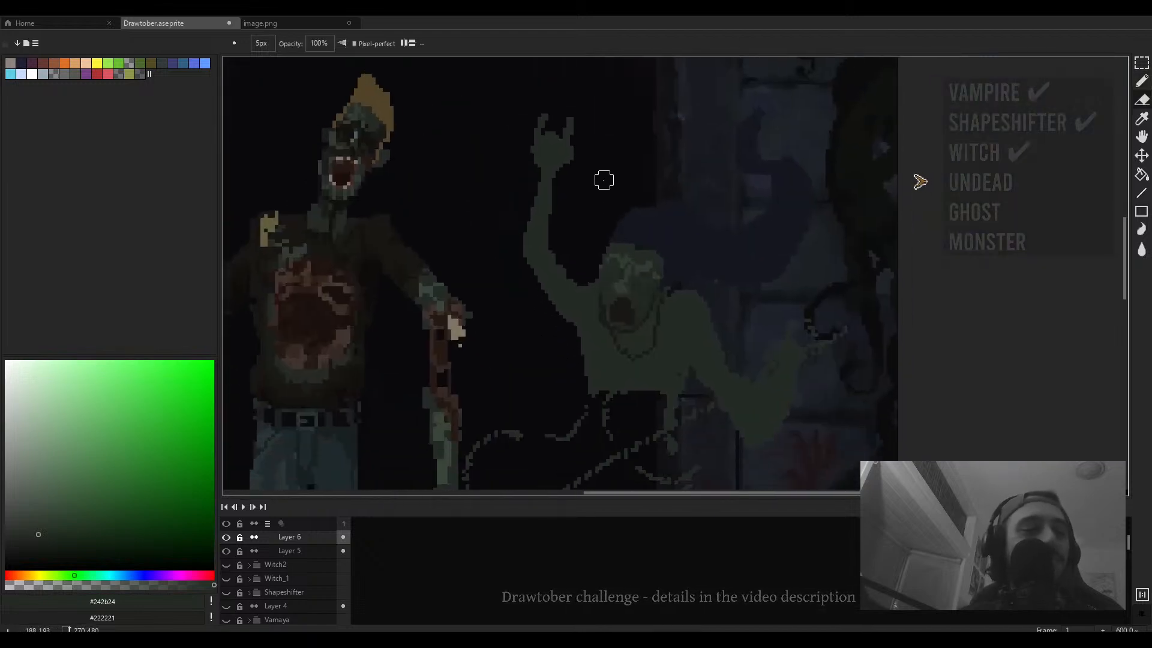
pyautogui.moveTo(666, 249)
pyautogui.mouseDown()
pyautogui.moveTo(629, 233)
pyautogui.moveTo(614, 203)
pyautogui.moveTo(620, 239)
pyautogui.mouseUp()
# - Sample #181b16 and draw dark pencil lines across the skull's eye sockets and face
pyautogui.scroll(-2, 570, 204)
pyautogui.press('b')
pyautogui.scroll(3, 594, 238)
pyautogui.scroll(3, 591, 225)
pyautogui.keyDown('alt'); pyautogui.click(631, 237); pyautogui.keyUp('alt')
pyautogui.moveTo(578, 158)
pyautogui.mouseDown()
pyautogui.moveTo(607, 167)
pyautogui.moveTo(601, 190)
pyautogui.mouseUp()
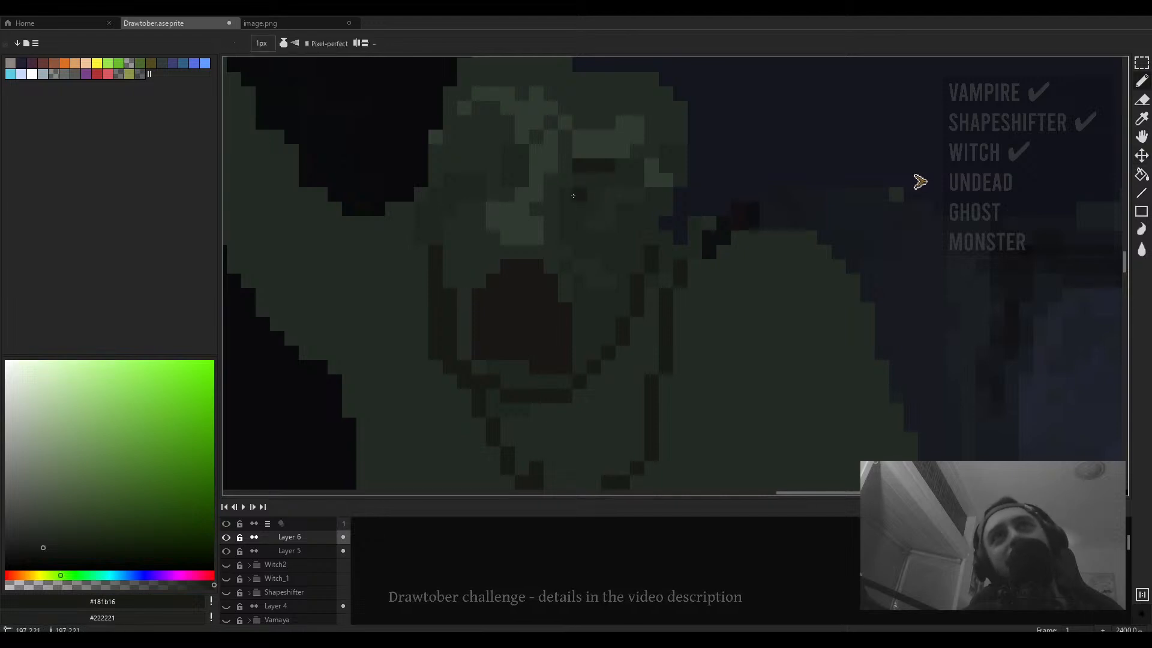
pyautogui.scroll(-2, 559, 178)
pyautogui.moveTo(560, 177); pyautogui.dragTo(635, 212)
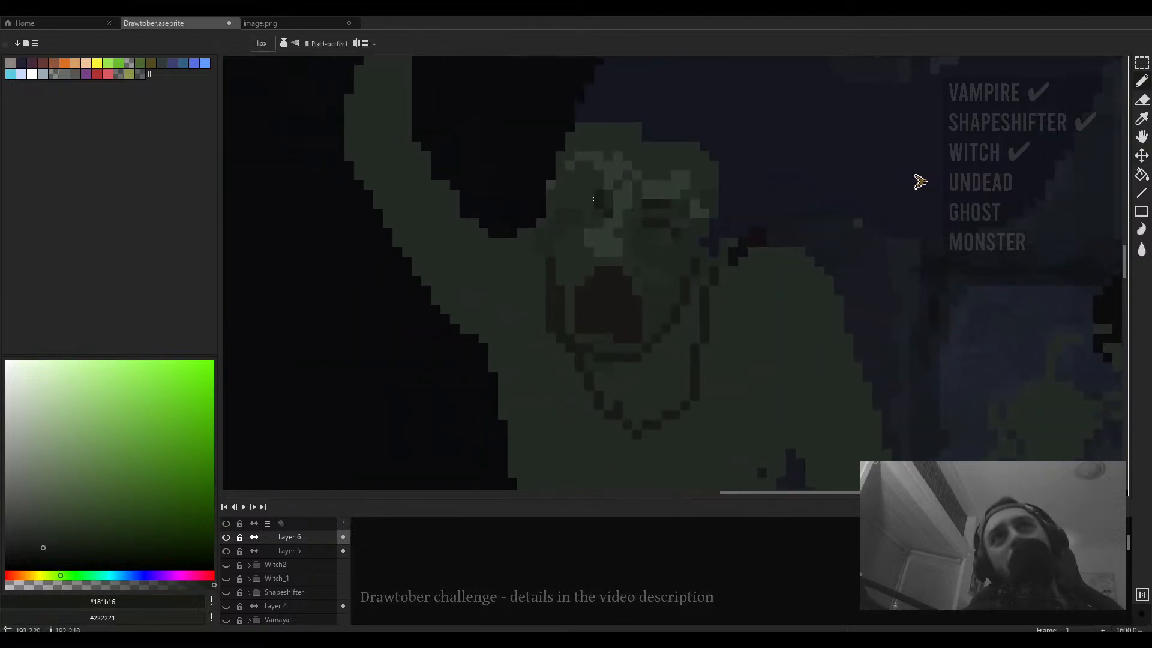
pyautogui.click(596, 208)
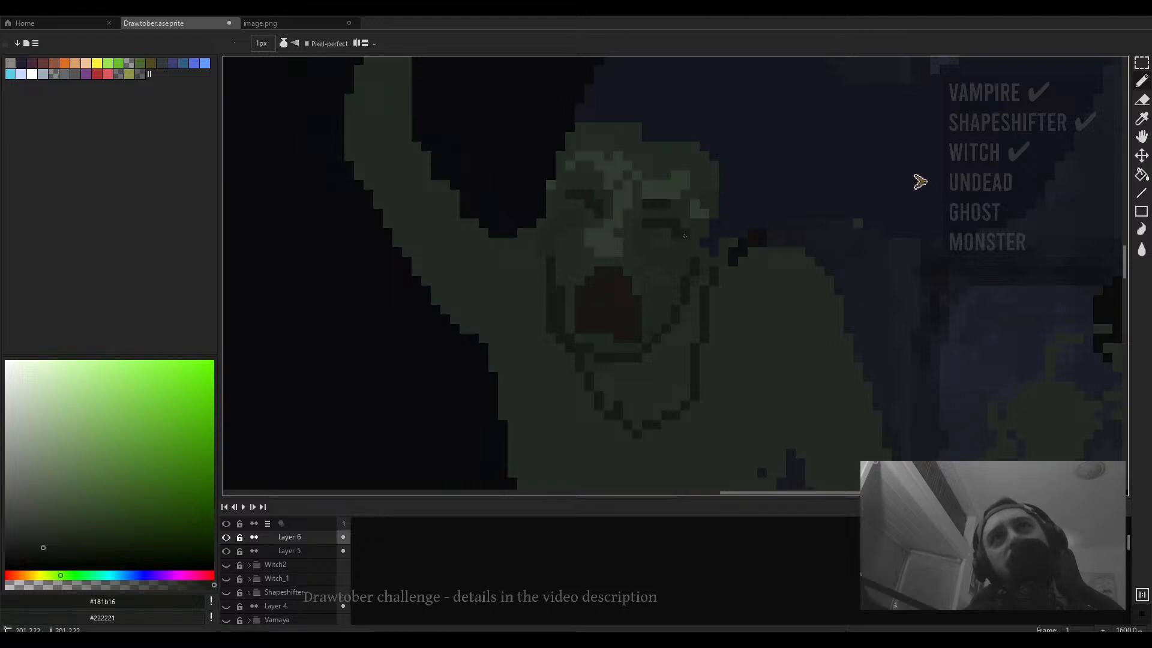
# - Sample #1a1716 and widen the skull's open mouth with single pencil pixels
pyautogui.keyDown('alt'); pyautogui.click(742, 180); pyautogui.keyUp('alt')
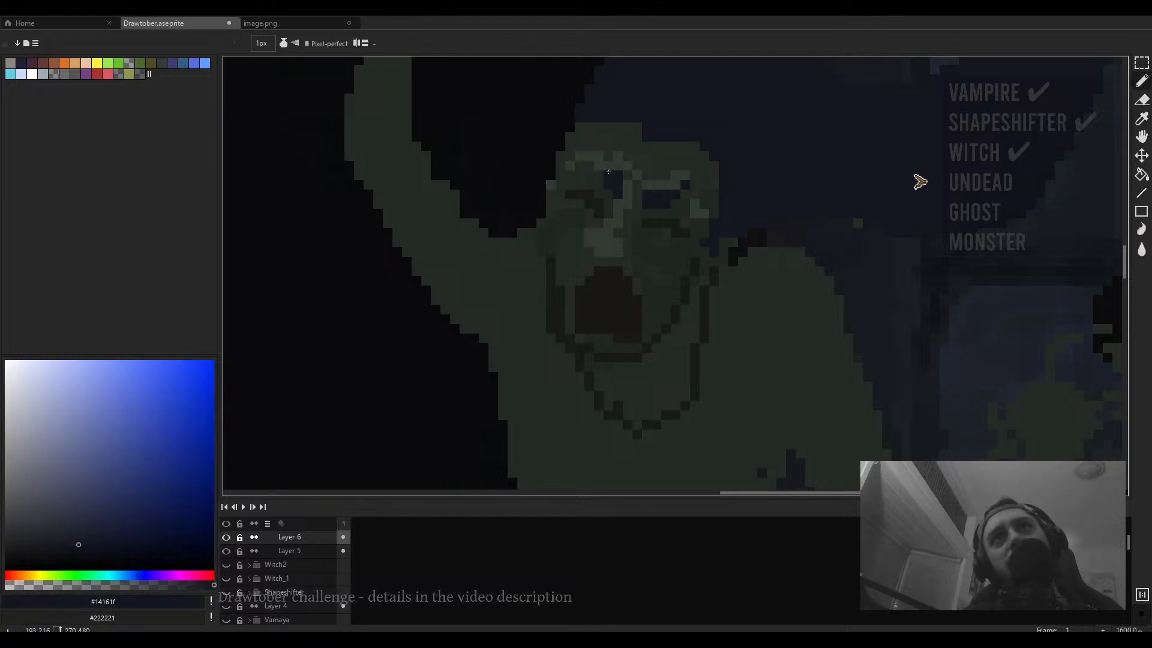
pyautogui.scroll(-4, 600, 162)
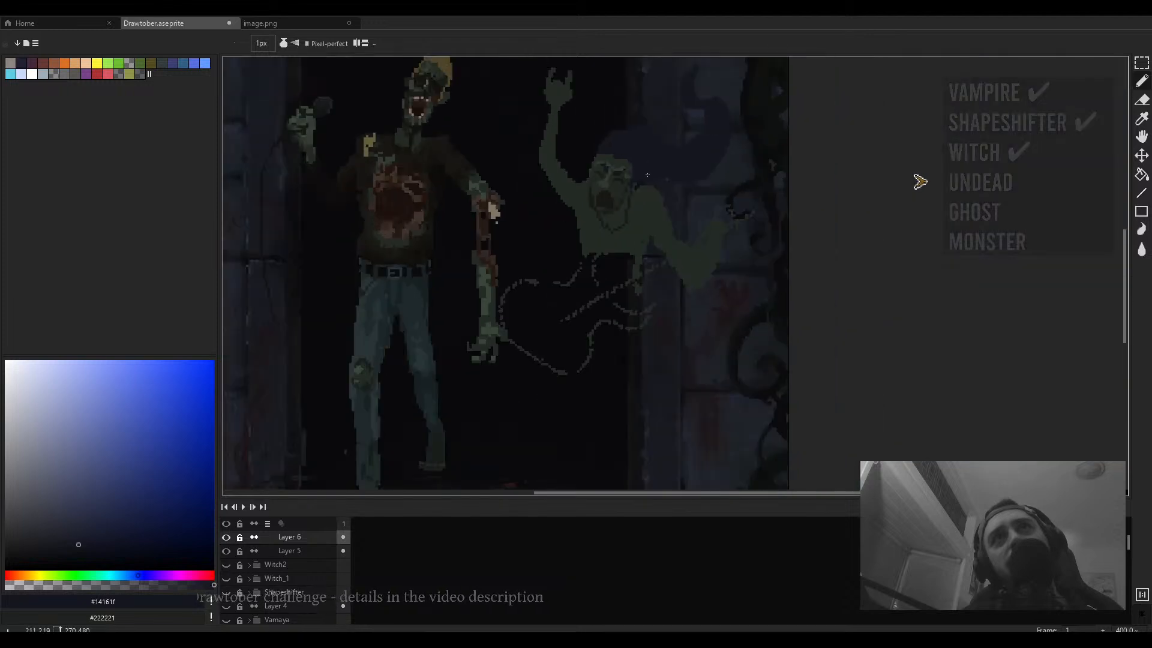
pyautogui.scroll(5, 598, 174)
pyautogui.keyDown('alt'); pyautogui.click(545, 229); pyautogui.keyUp('alt')
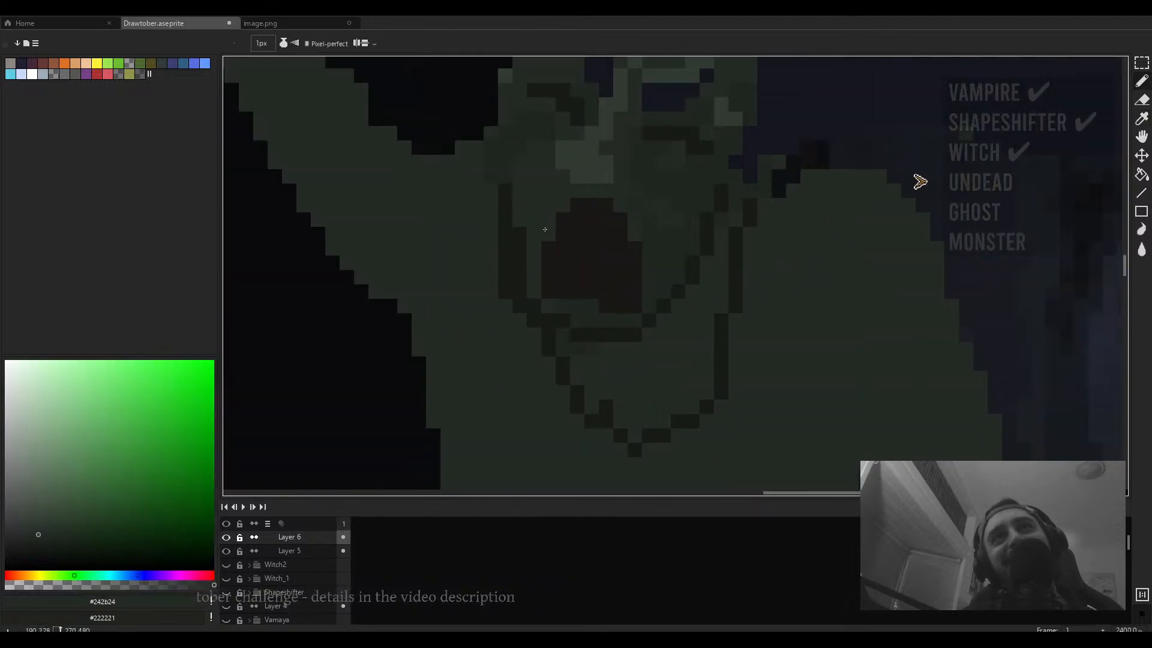
pyautogui.keyDown('alt'); pyautogui.click(543, 286); pyautogui.keyUp('alt')
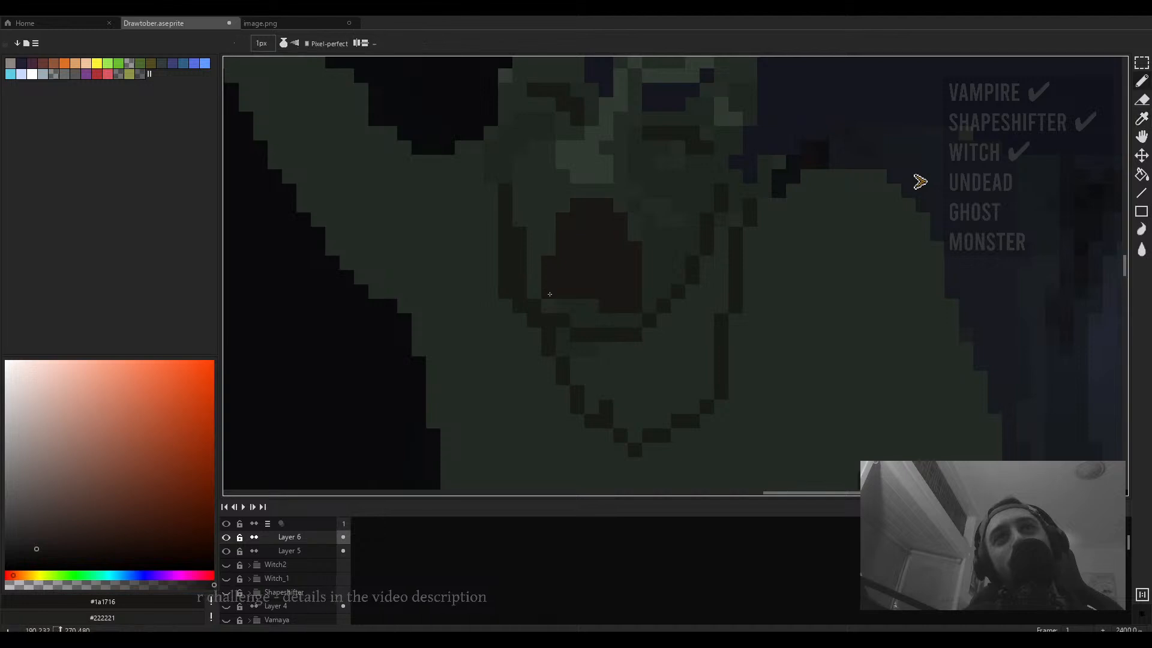
pyautogui.keyDown('alt'); pyautogui.click(552, 254); pyautogui.keyUp('alt')
# - Sample #1f261f and #1a1716 and tidy the edges of the skull's mouth with single pixels
pyautogui.scroll(-4, 552, 254)
pyautogui.scroll(4, 612, 275)
pyautogui.keyDown('alt'); pyautogui.click(616, 275); pyautogui.keyUp('alt')
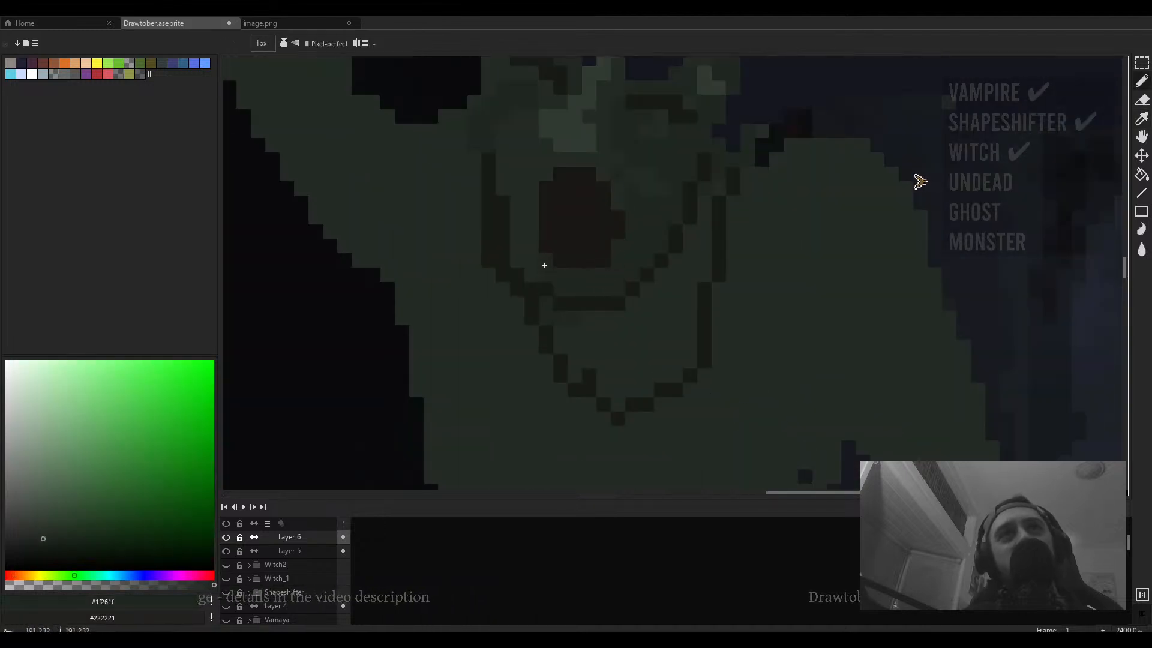
pyautogui.scroll(-4, 619, 256)
pyautogui.scroll(4, 614, 246)
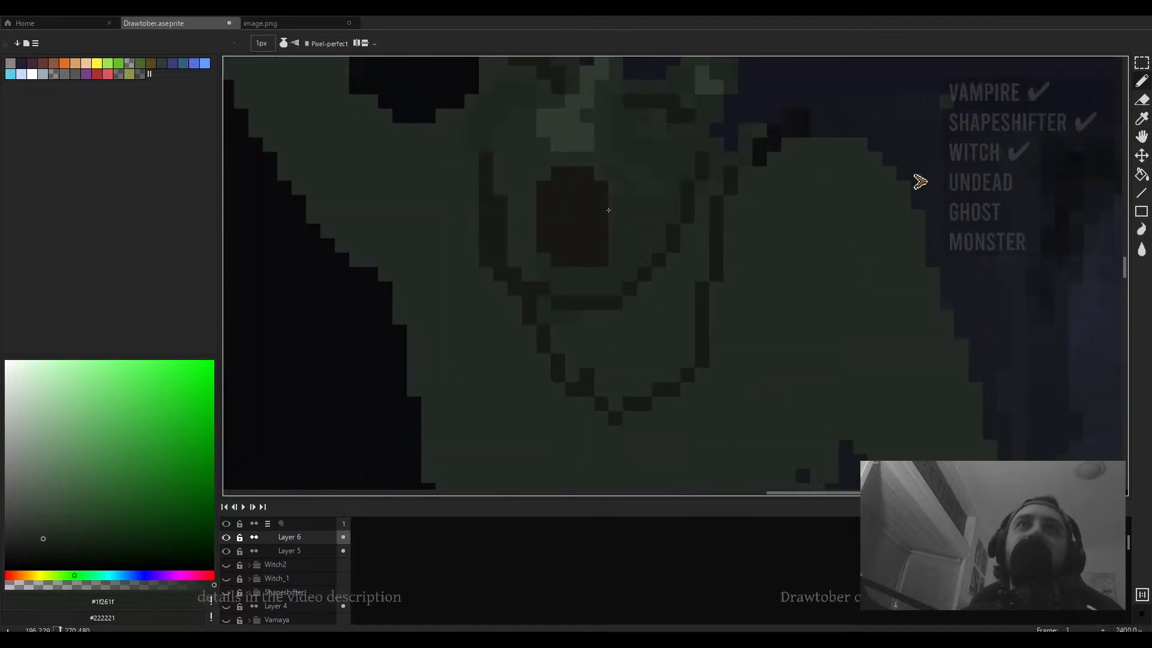
pyautogui.scroll(-4, 608, 210)
pyautogui.scroll(3, 635, 218)
pyautogui.keyDown('alt'); pyautogui.click(636, 218); pyautogui.keyUp('alt')
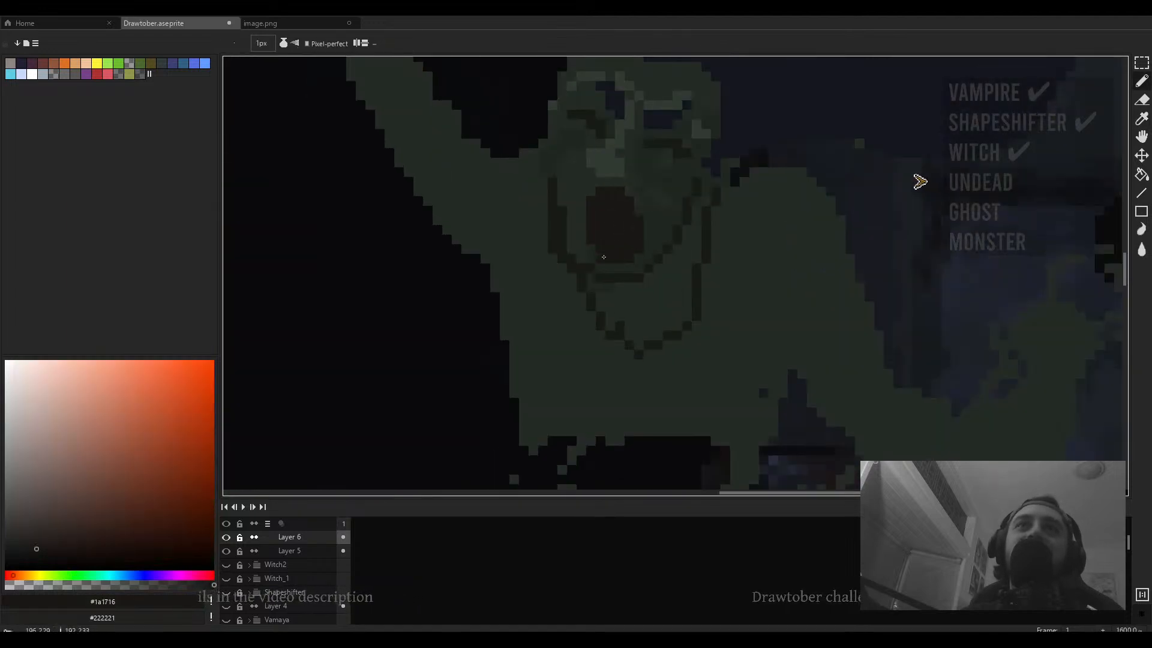
pyautogui.scroll(-3, 595, 227)
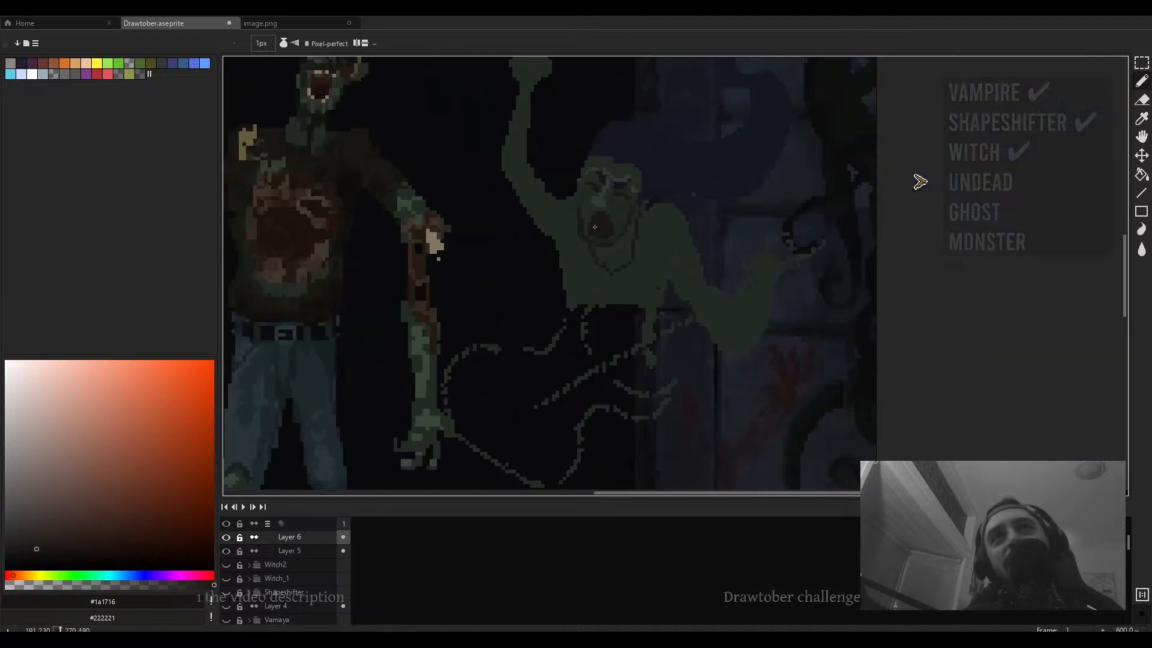
# - Pick a light reddish-brown in the colour field and add tooth pixels along the mouth's upper and lower edges, undoing one placement
pyautogui.click(44, 539)
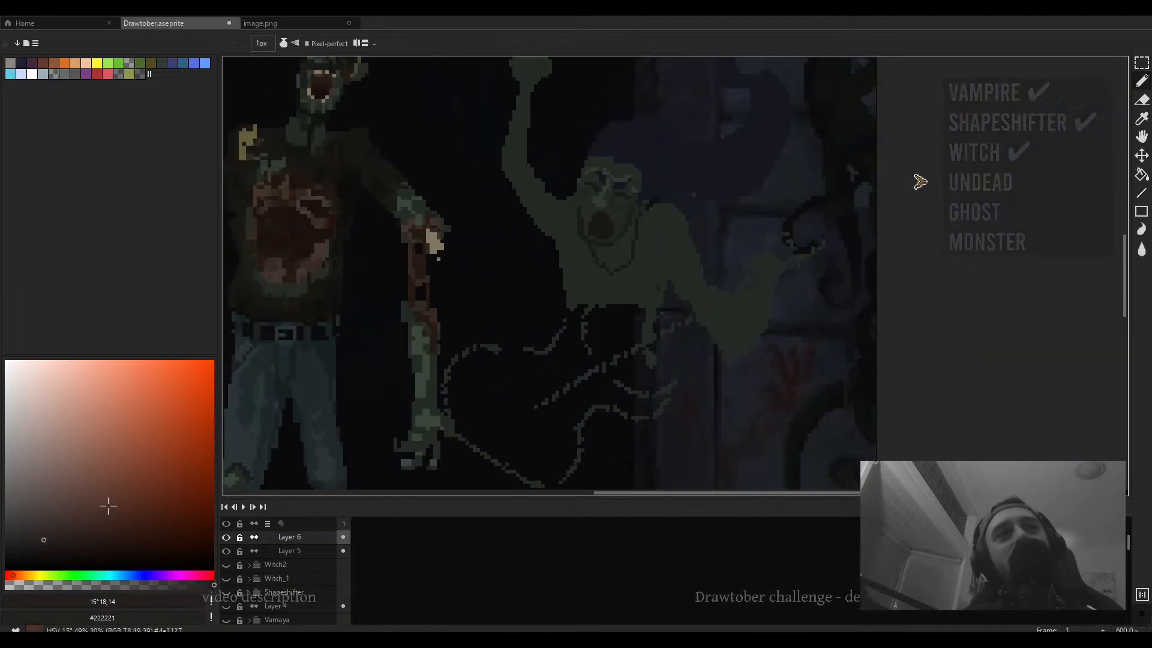
pyautogui.scroll(3, 617, 258)
pyautogui.scroll(1, 617, 258)
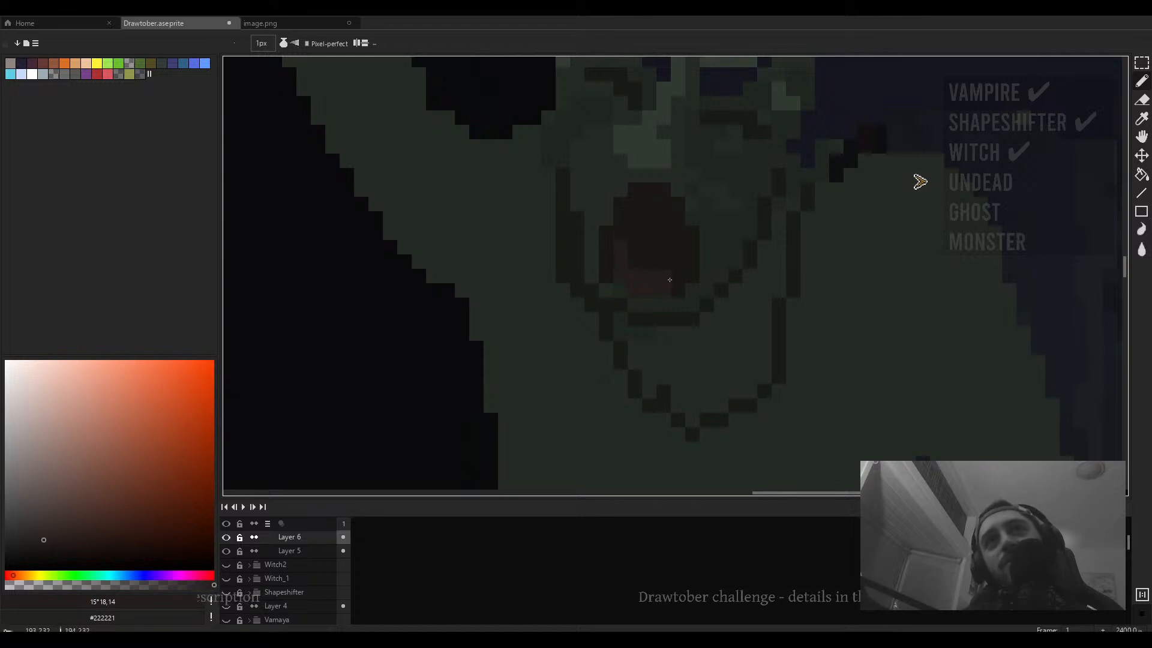
pyautogui.scroll(-3, 682, 268)
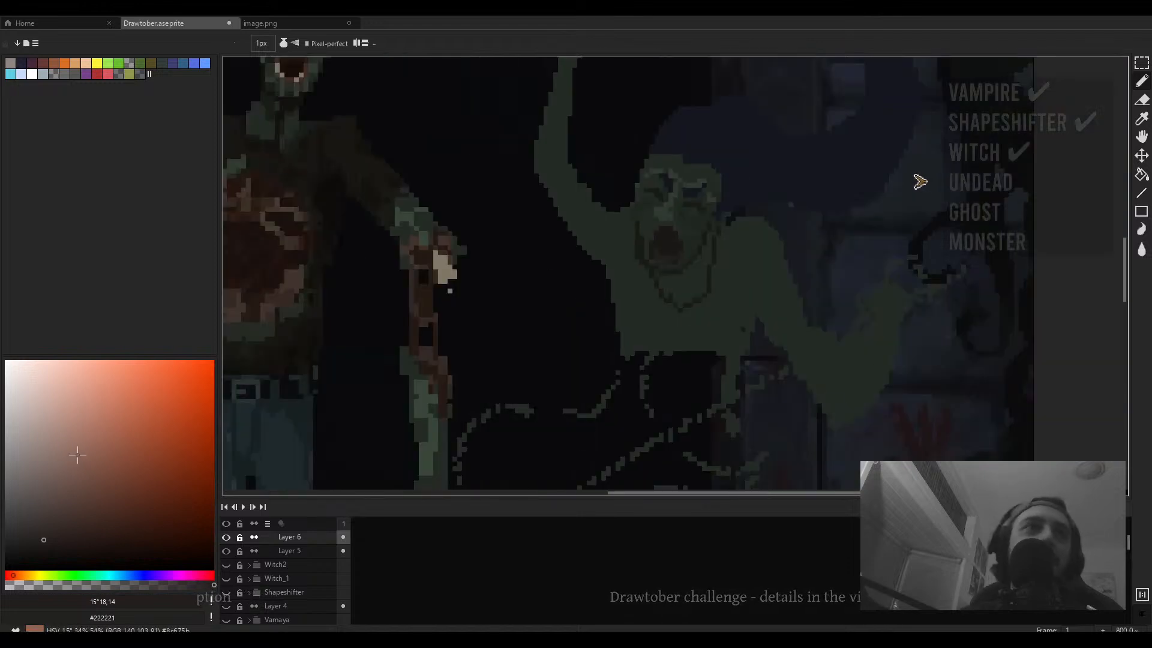
pyautogui.click(38, 507)
pyautogui.scroll(3, 660, 264)
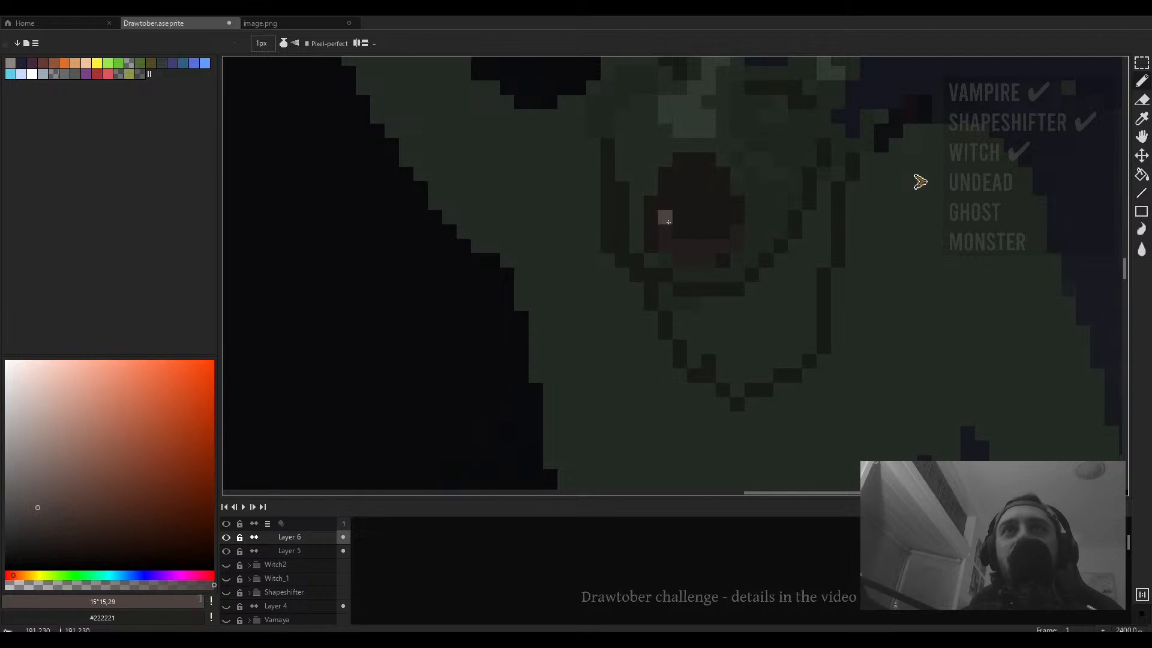
pyautogui.click(664, 245)
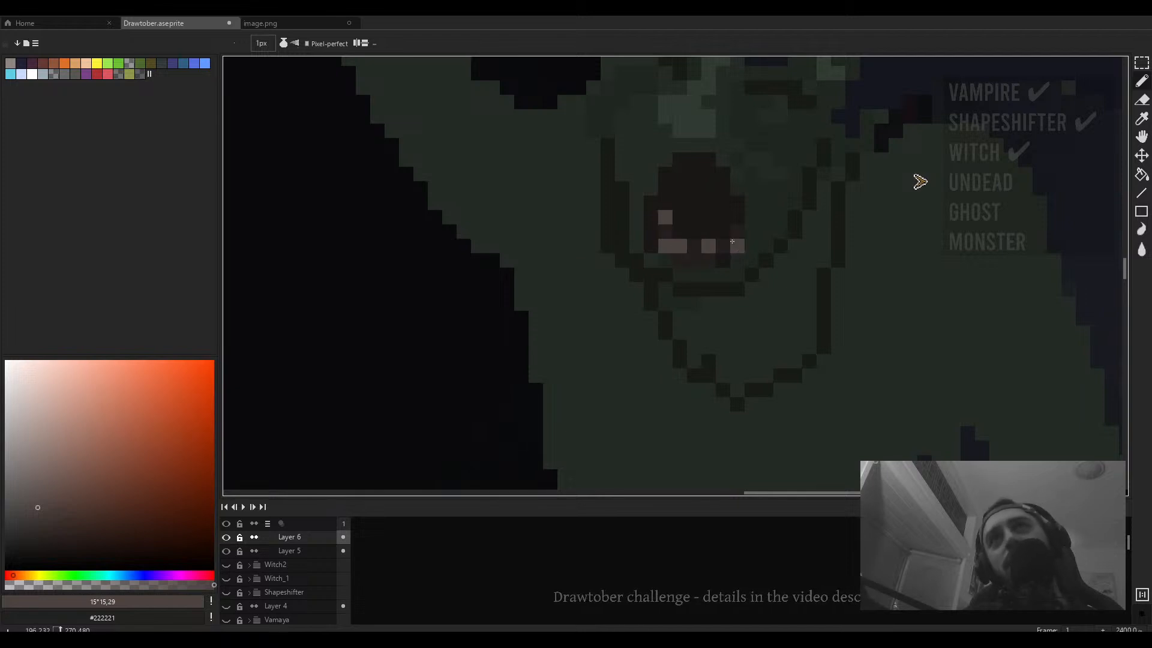
pyautogui.scroll(-1, 732, 241)
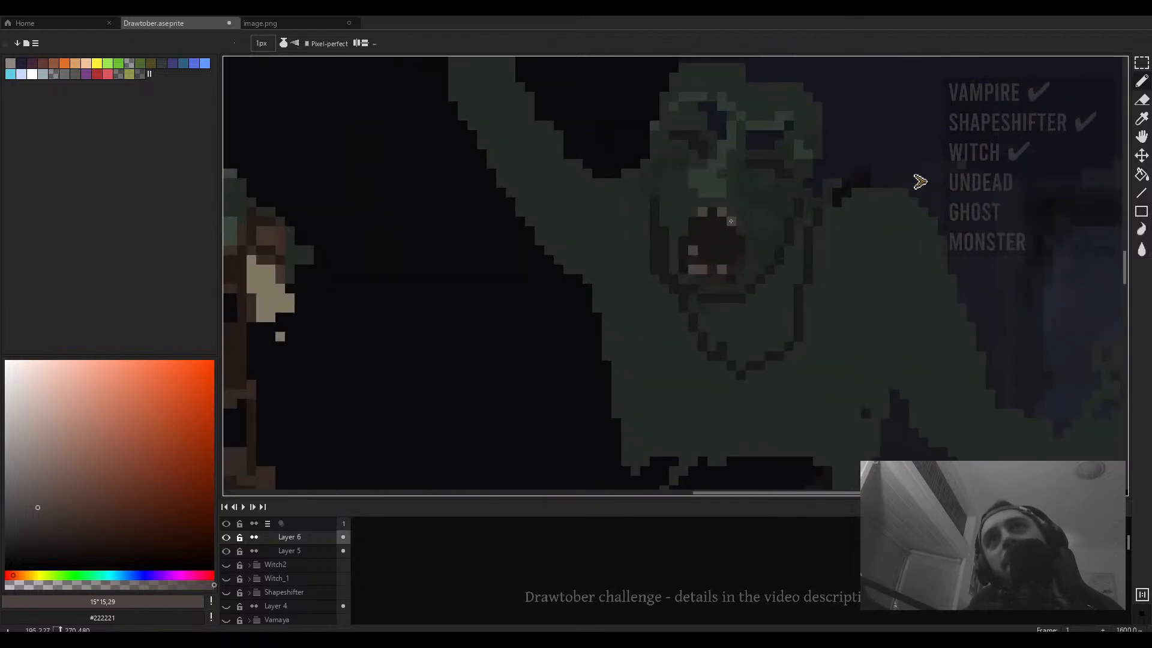
pyautogui.hotkey('ctrl', 'z')
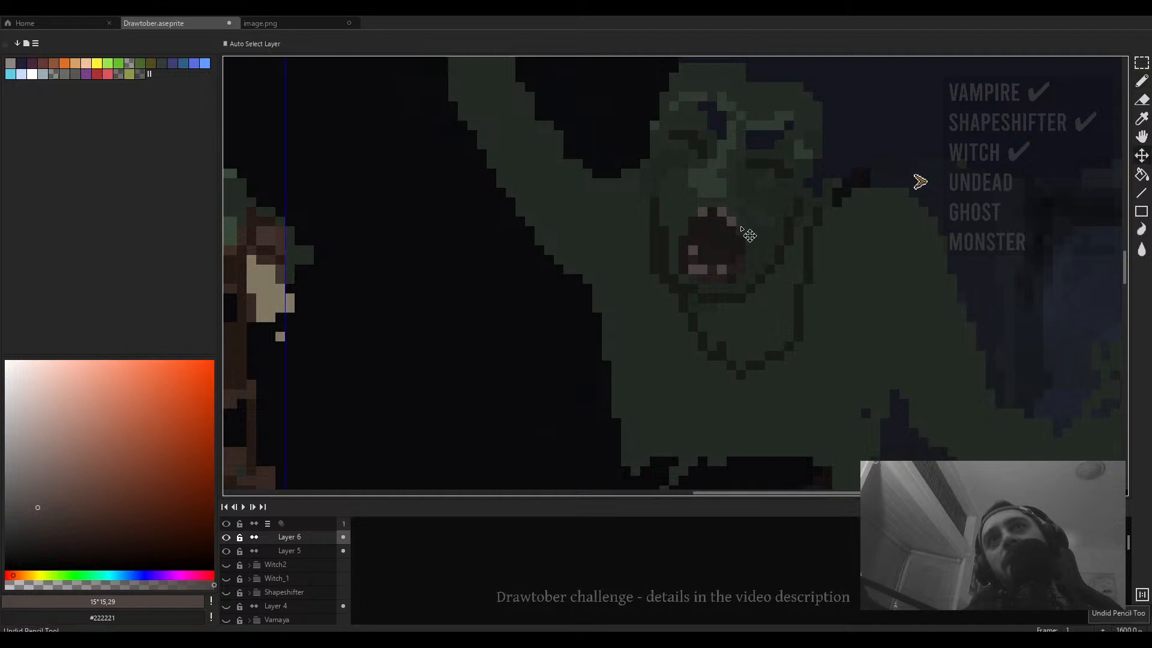
pyautogui.click(741, 221)
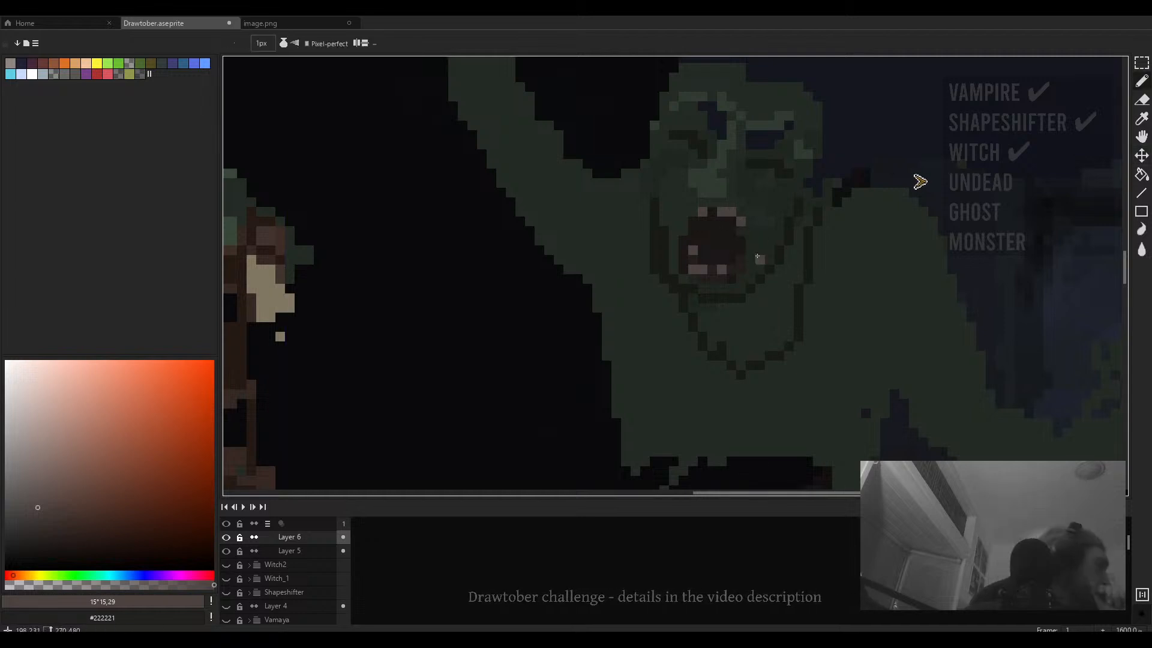
pyautogui.moveTo(699, 213); pyautogui.dragTo(693, 217)
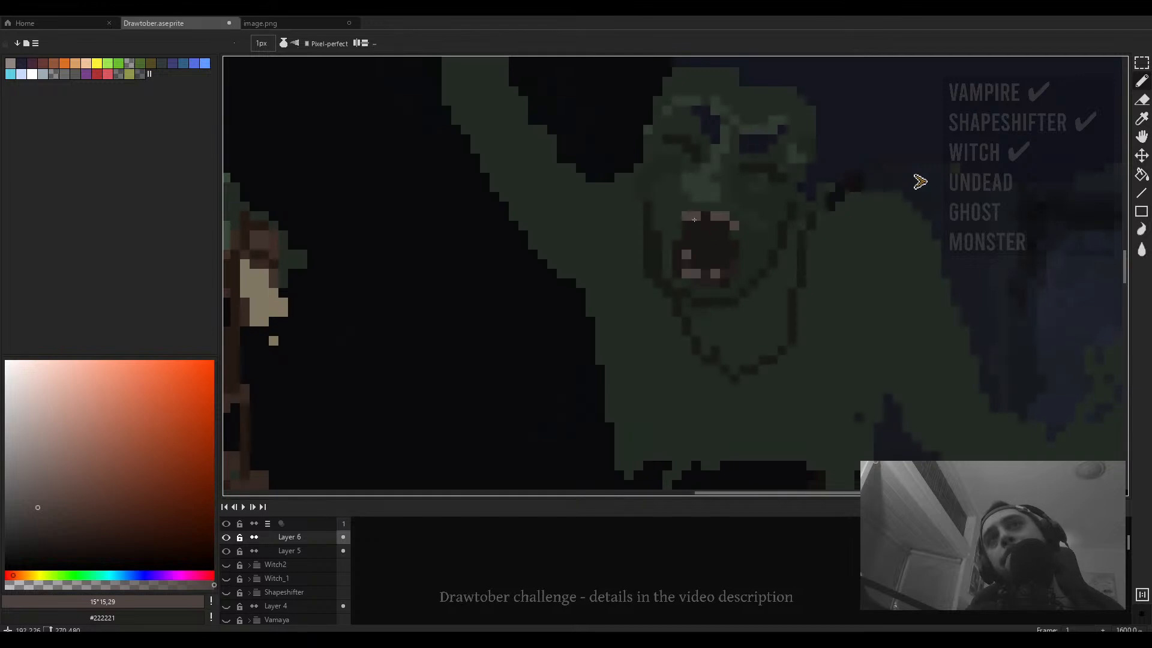
# - Sample #14161f and #1f261f from the skull's face to refine pixels around the eye sockets
pyautogui.scroll(-4, 694, 220)
pyautogui.scroll(4, 709, 206)
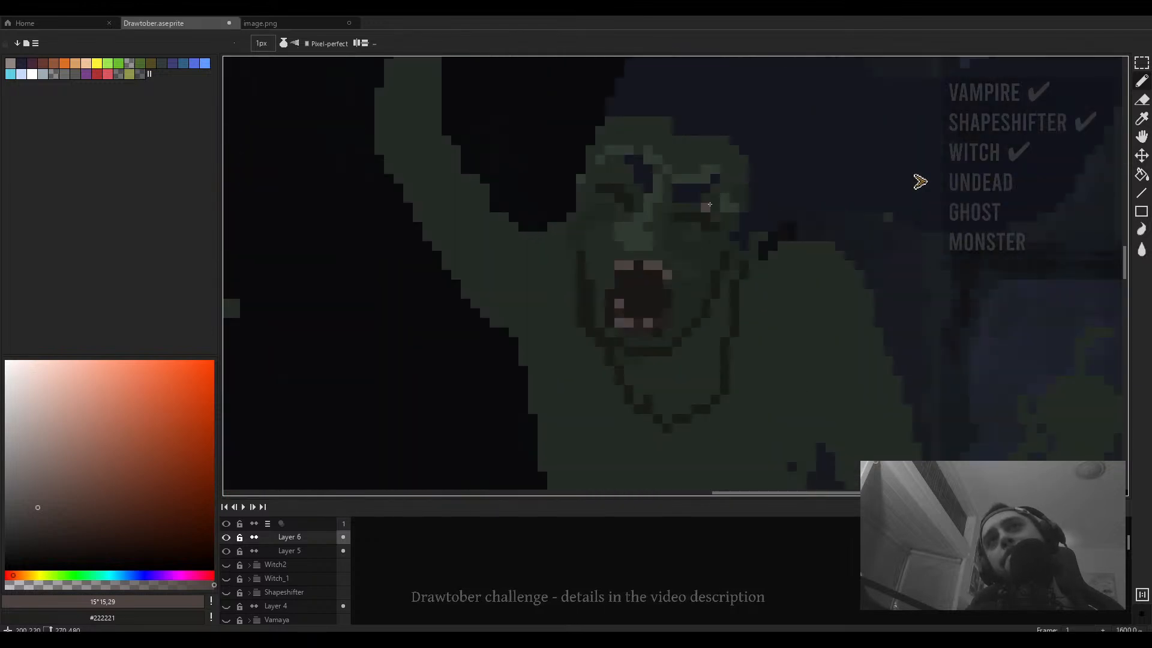
pyautogui.keyDown('alt'); pyautogui.click(690, 196); pyautogui.keyUp('alt')
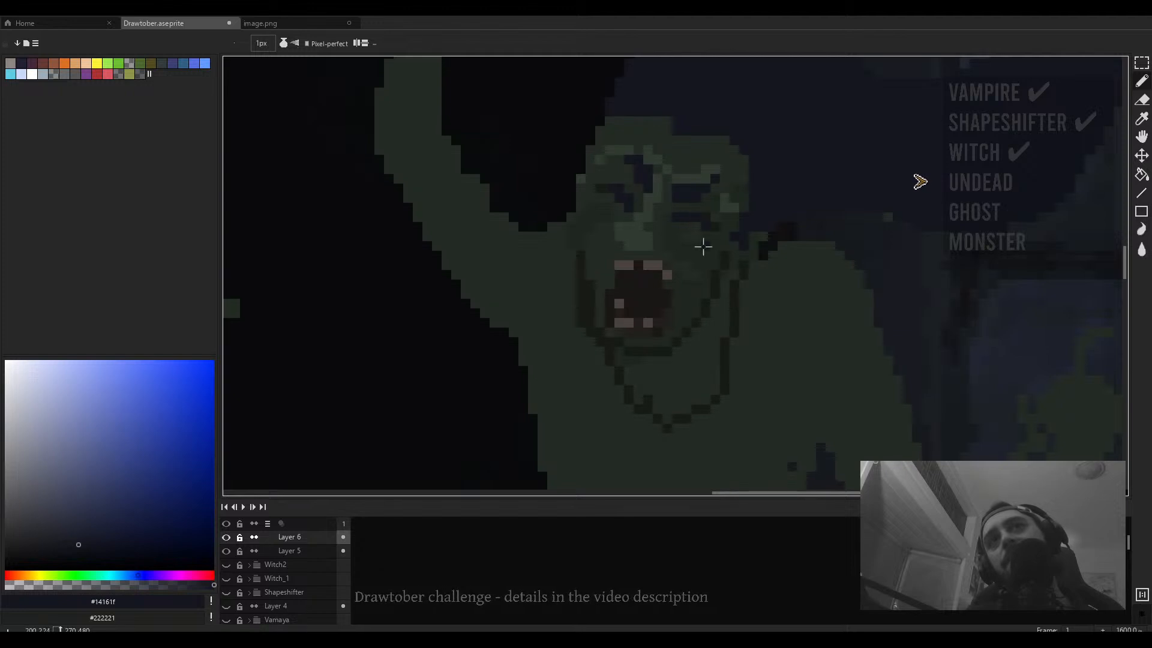
pyautogui.keyDown('alt'); pyautogui.click(722, 228); pyautogui.keyUp('alt')
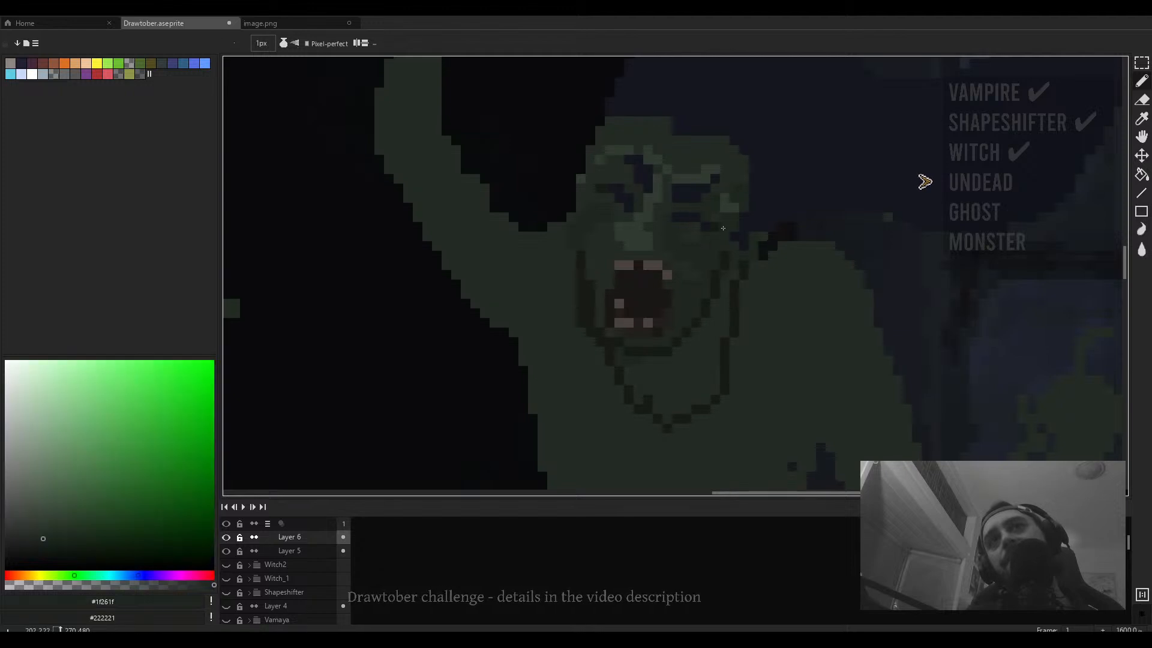
pyautogui.keyDown('alt'); pyautogui.click(615, 183); pyautogui.keyUp('alt')
pyautogui.scroll(-4, 666, 223)
pyautogui.scroll(4, 667, 224)
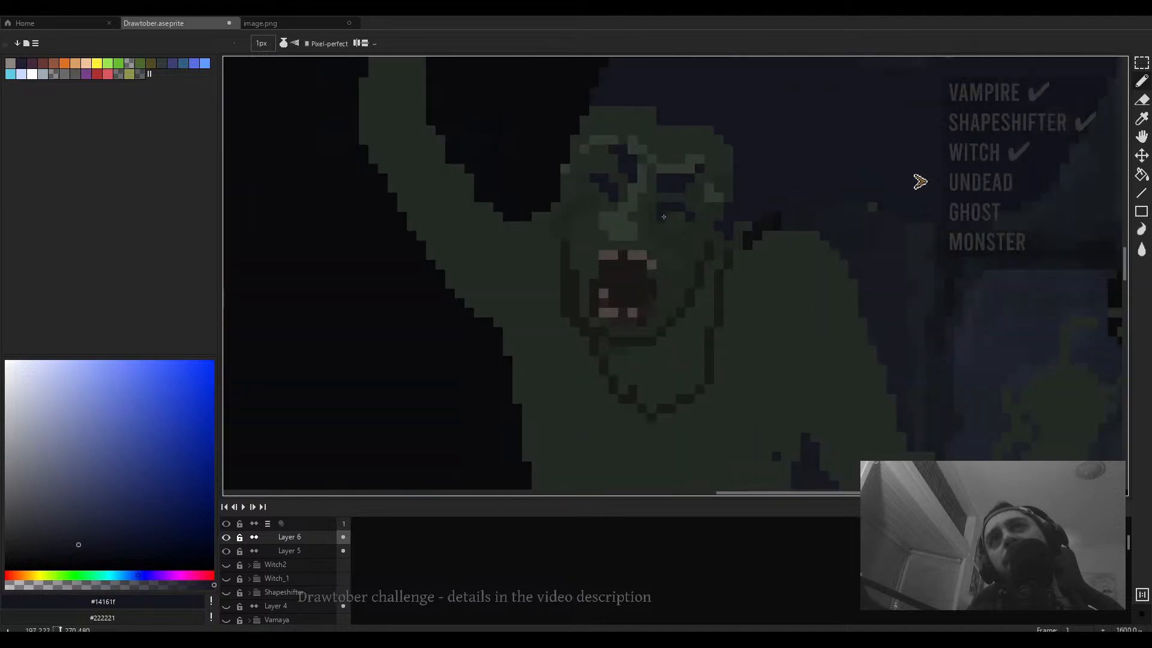
# - Sample greens from the skull's face and draw 3 px pencil strokes along the top-left edge of the figure's head
pyautogui.scroll(-4, 651, 212)
pyautogui.scroll(4, 653, 214)
pyautogui.scroll(-4, 685, 218)
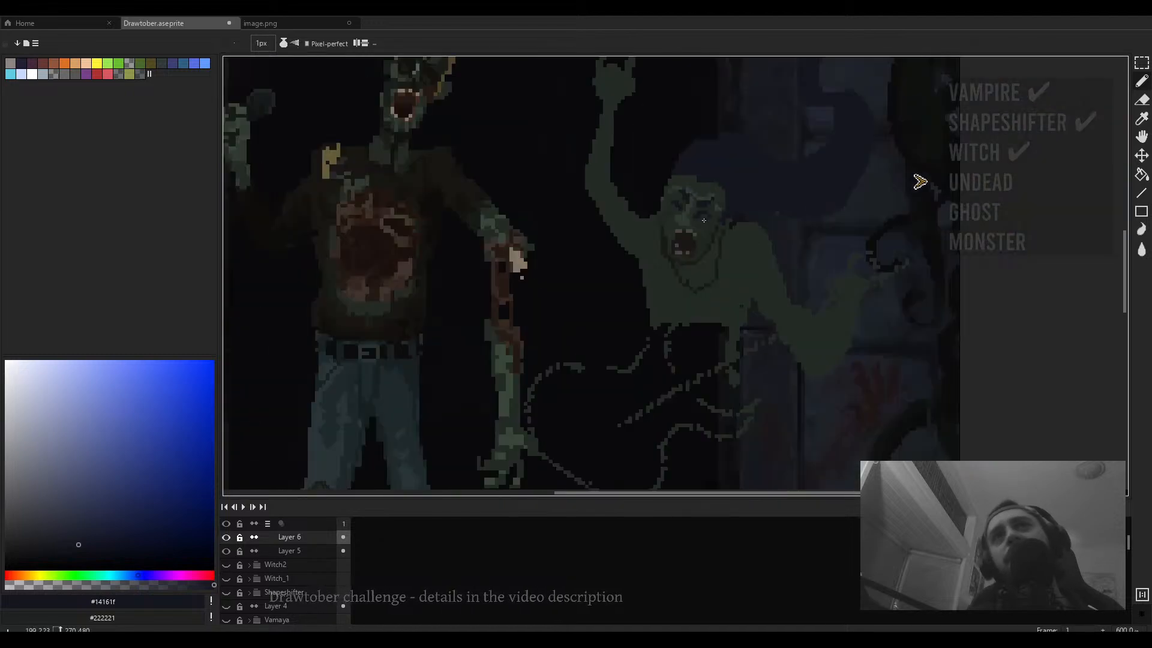
pyautogui.scroll(-2, 724, 236)
pyautogui.scroll(8, 654, 213)
pyautogui.keyDown('alt'); pyautogui.click(650, 210); pyautogui.keyUp('alt')
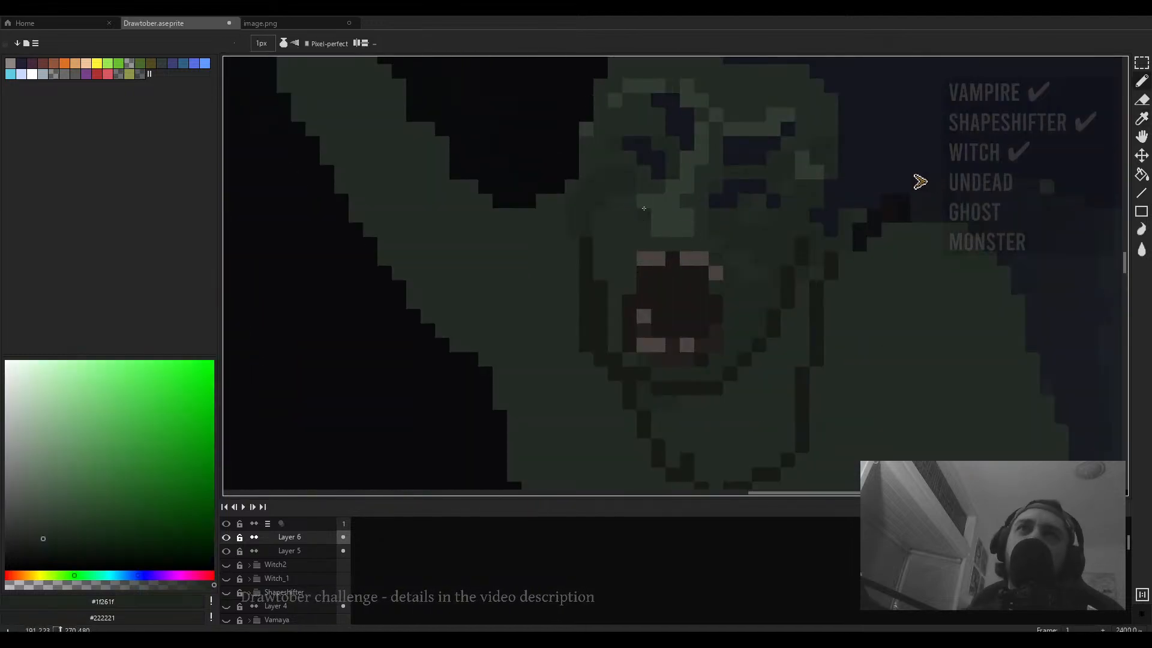
pyautogui.scroll(-2, 650, 210)
pyautogui.scroll(2, 624, 189)
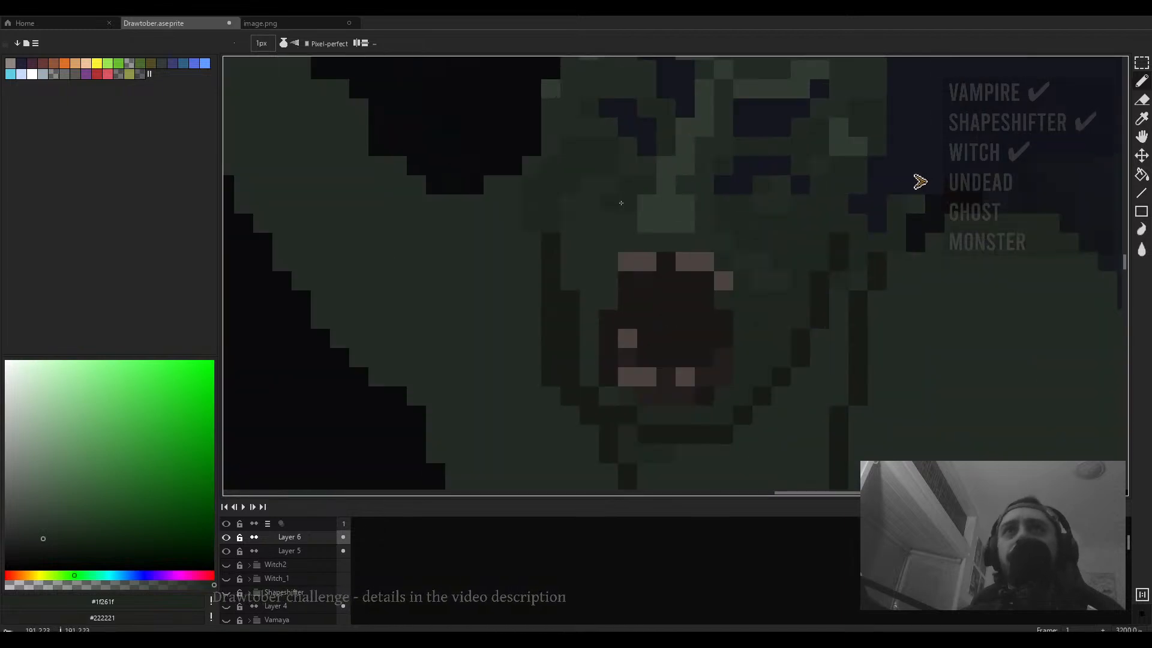
pyautogui.scroll(-3, 699, 223)
pyautogui.scroll(4, 699, 223)
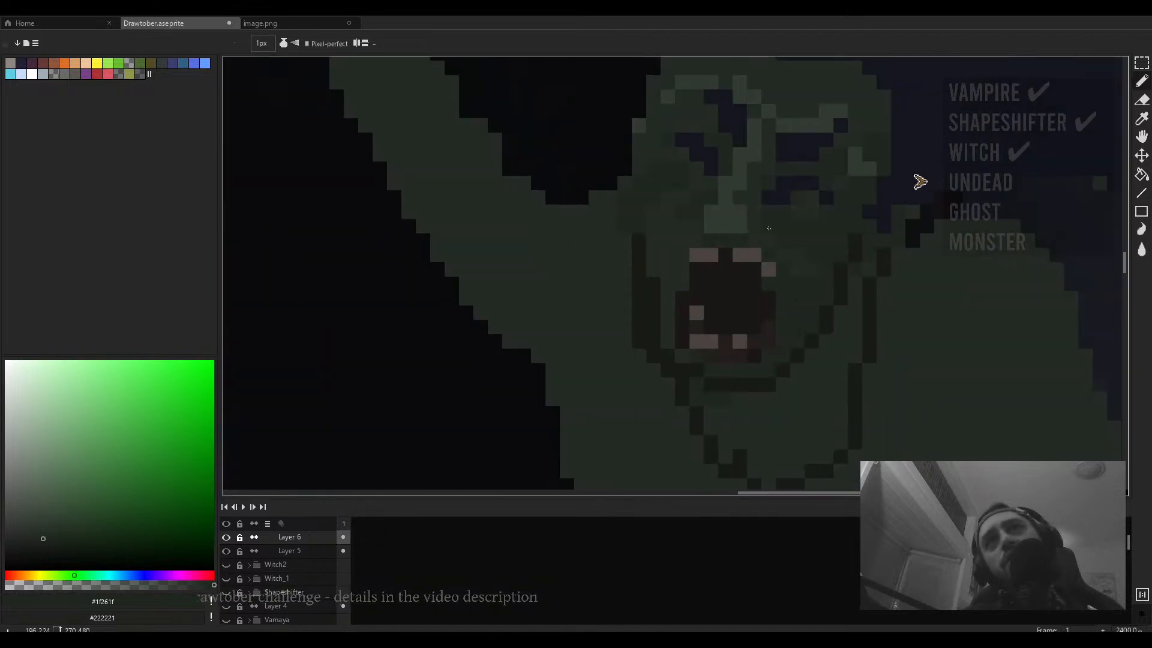
pyautogui.keyDown('alt'); pyautogui.click(719, 221); pyautogui.keyUp('alt')
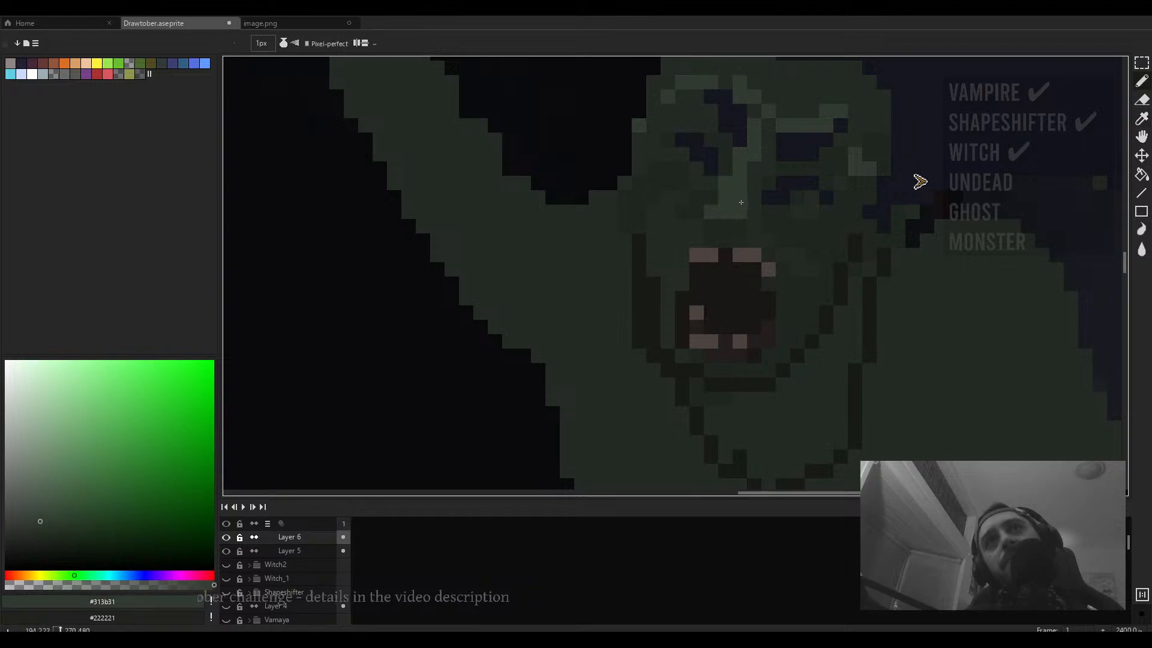
pyautogui.scroll(-3, 739, 197)
pyautogui.scroll(2, 739, 196)
pyautogui.scroll(-4, 739, 196)
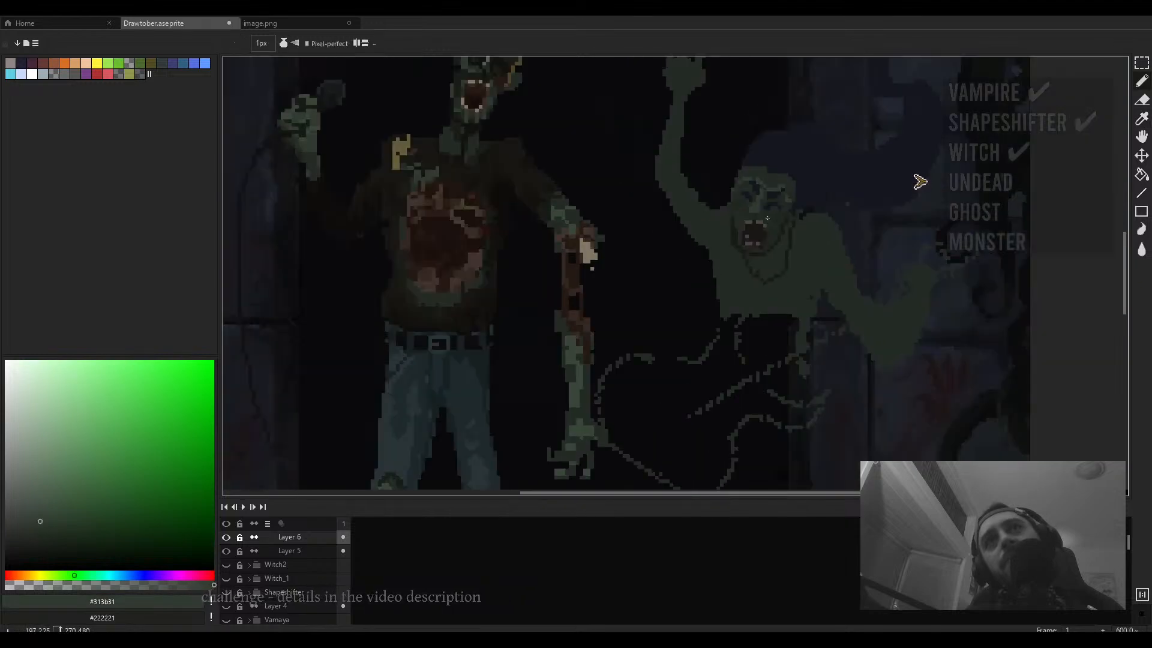
pyautogui.scroll(-1, 766, 219)
pyautogui.scroll(4, 764, 198)
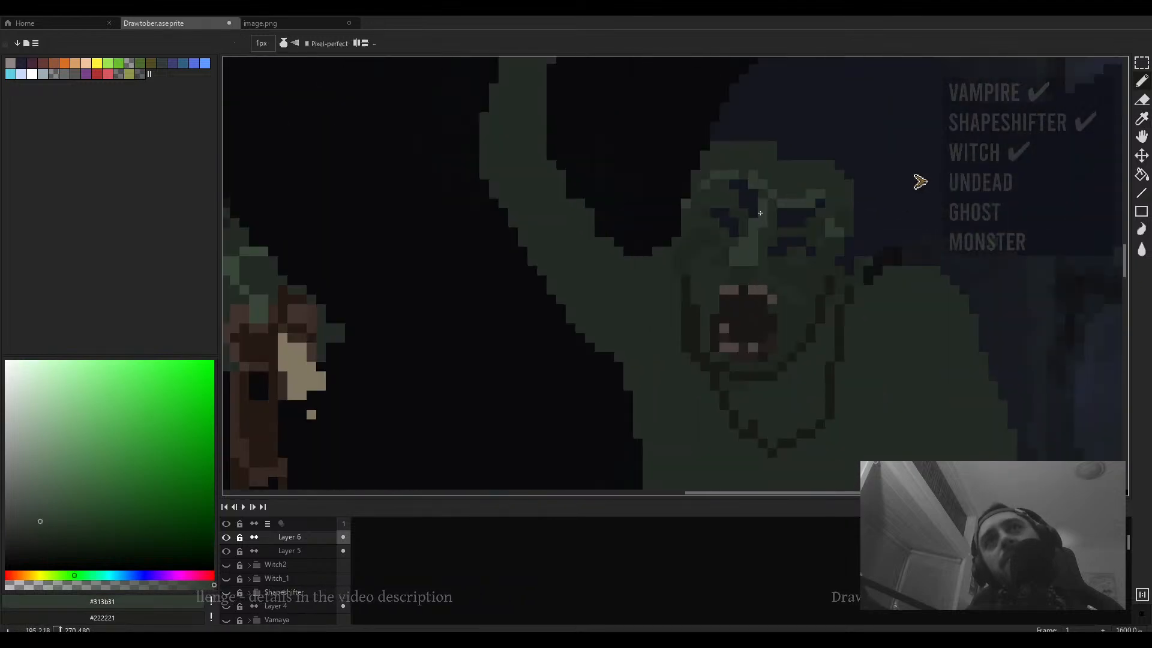
pyautogui.press('v')
pyautogui.press('b')
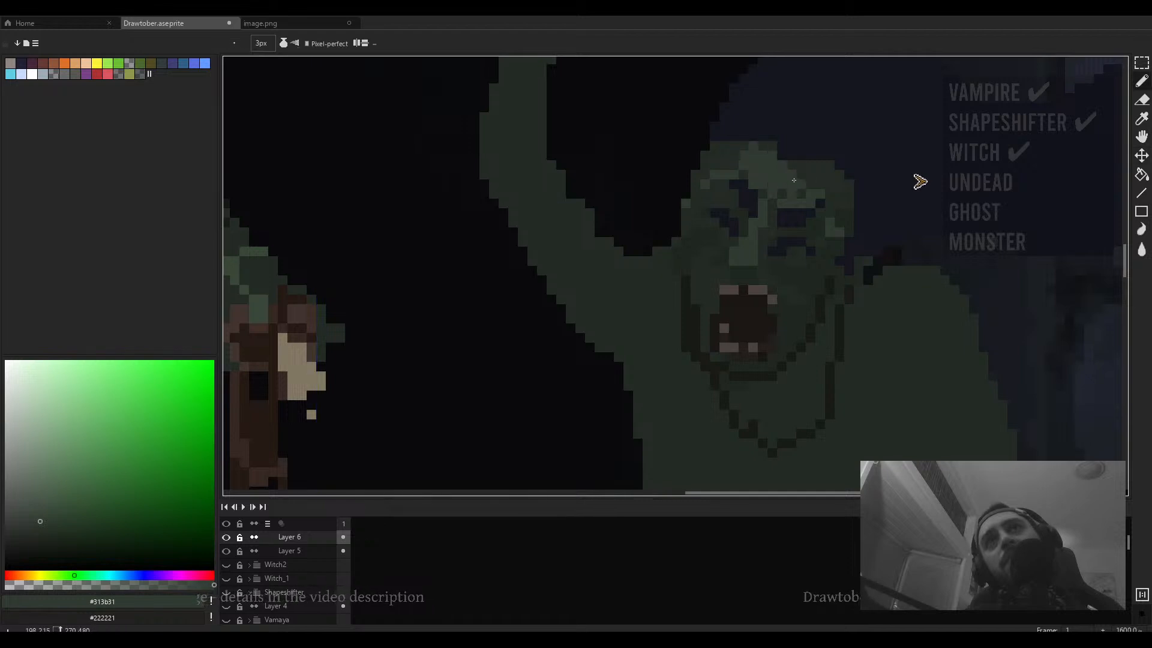
pyautogui.moveTo(806, 169)
pyautogui.mouseDown()
pyautogui.moveTo(758, 152)
pyautogui.moveTo(800, 175)
pyautogui.mouseUp()
pyautogui.moveTo(744, 147)
pyautogui.mouseDown()
pyautogui.moveTo(688, 162)
pyautogui.moveTo(694, 144)
pyautogui.moveTo(676, 203)
pyautogui.mouseUp()
# - Erase stray pixels beside the head with a 5 px eraser, and undo a pencil stroke down the face's left side
pyautogui.press('e')
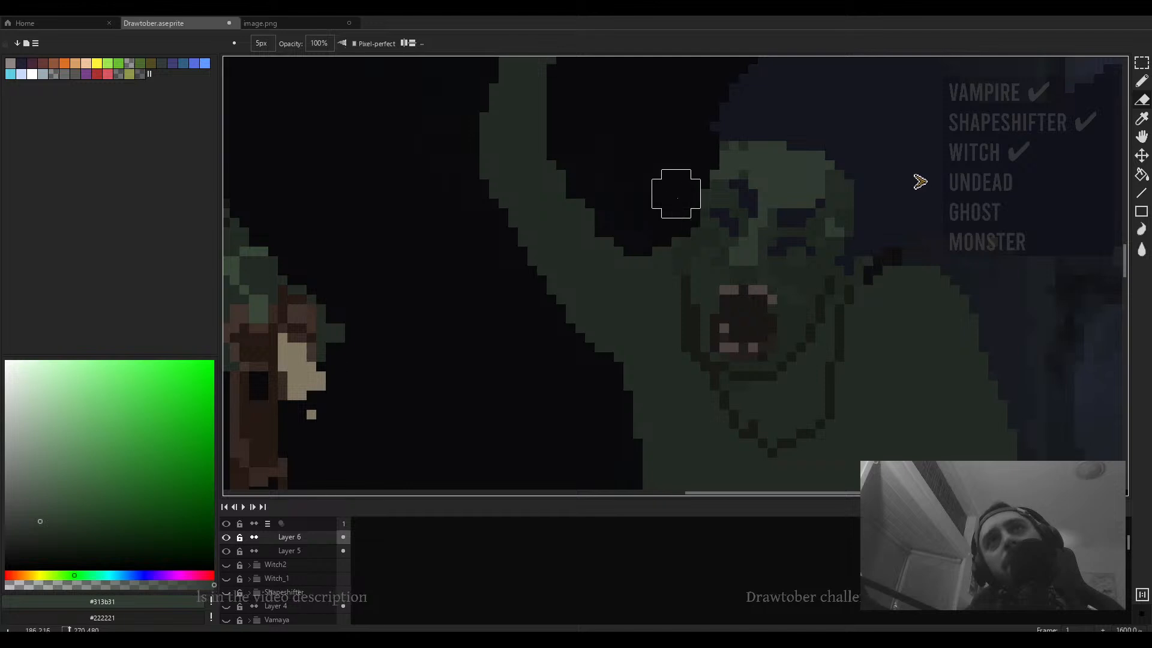
pyautogui.scroll(-4, 676, 194)
pyautogui.scroll(2, 700, 177)
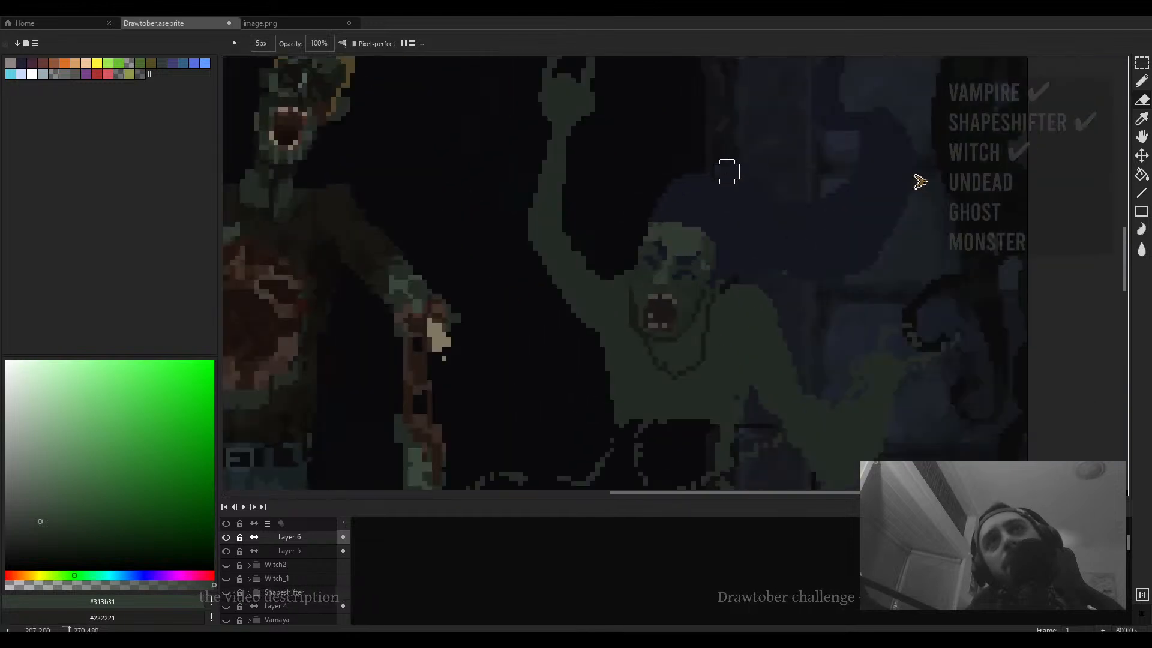
pyautogui.moveTo(727, 171); pyautogui.dragTo(730, 185)
pyautogui.keyDown('alt'); pyautogui.click(671, 221); pyautogui.keyUp('alt')
pyautogui.press('b')
pyautogui.moveTo(665, 221)
pyautogui.mouseDown()
pyautogui.moveTo(639, 223)
pyautogui.moveTo(636, 267)
pyautogui.mouseUp()
pyautogui.hotkey('ctrl', 'z')
# - Shrink the pencil to 1 px, sample the face's green and draw a vertical line along the face's left edge
pyautogui.press('-')
pyautogui.press('-')
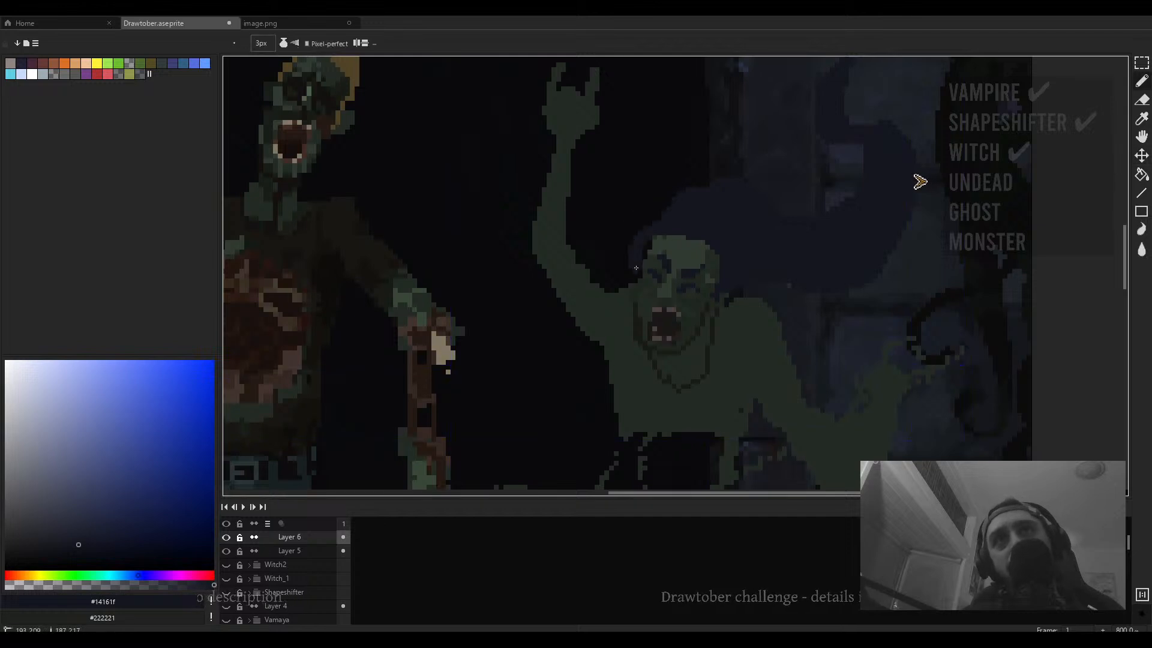
pyautogui.press('-')
pyautogui.press('-')
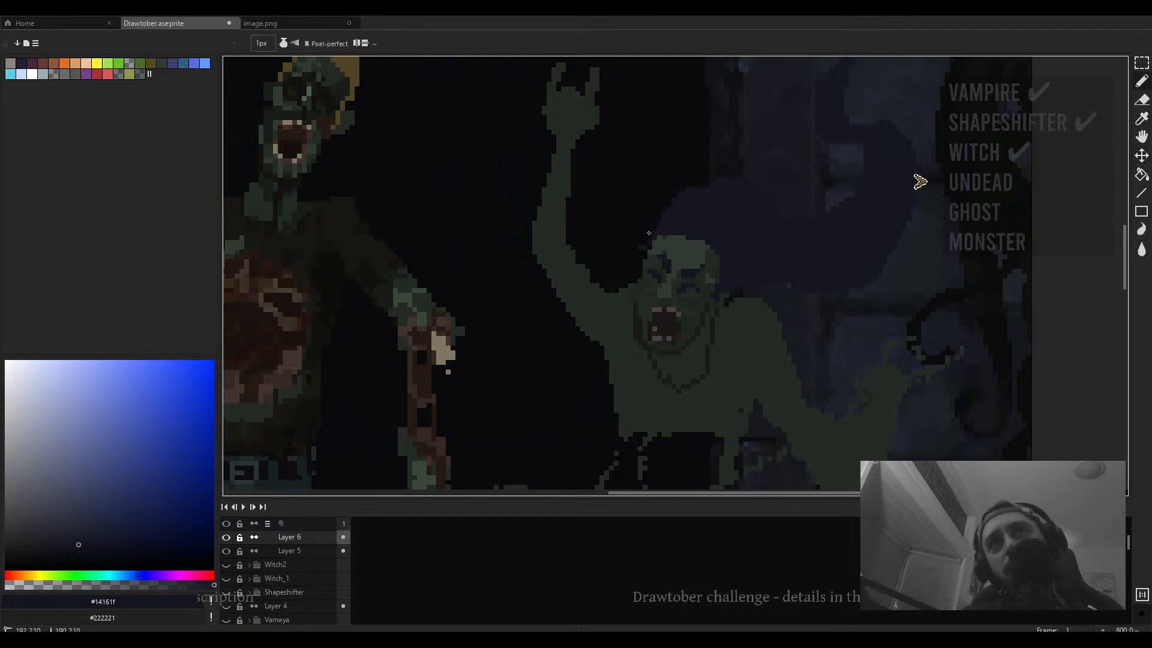
pyautogui.scroll(3, 649, 233)
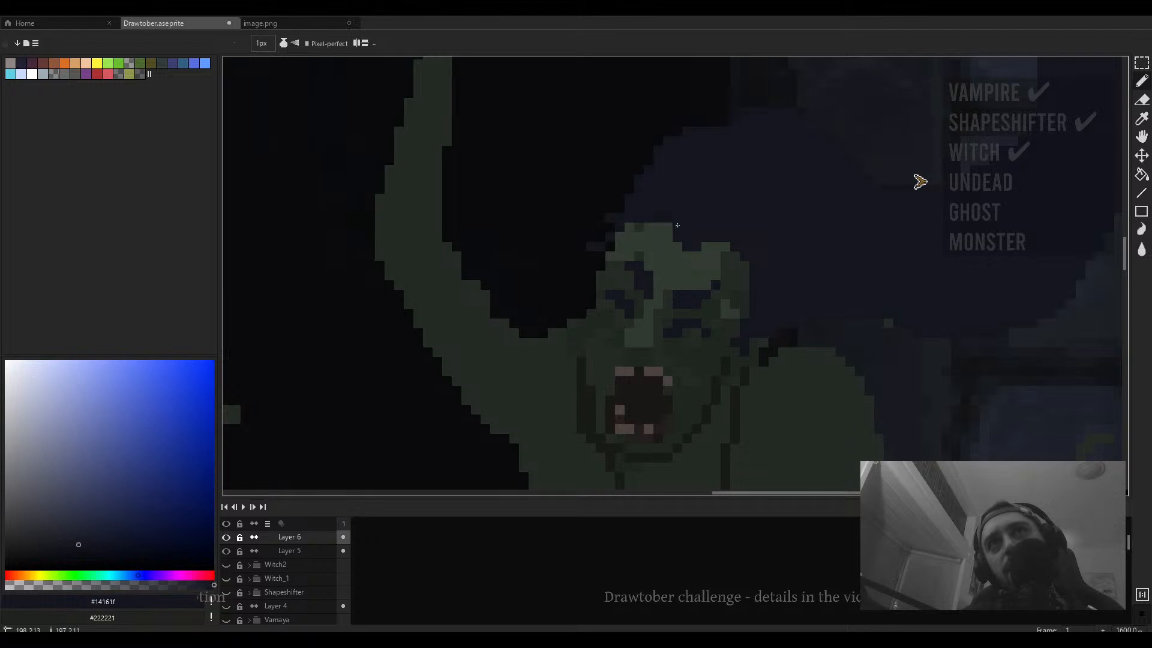
pyautogui.scroll(-6, 677, 225)
pyautogui.scroll(5, 651, 265)
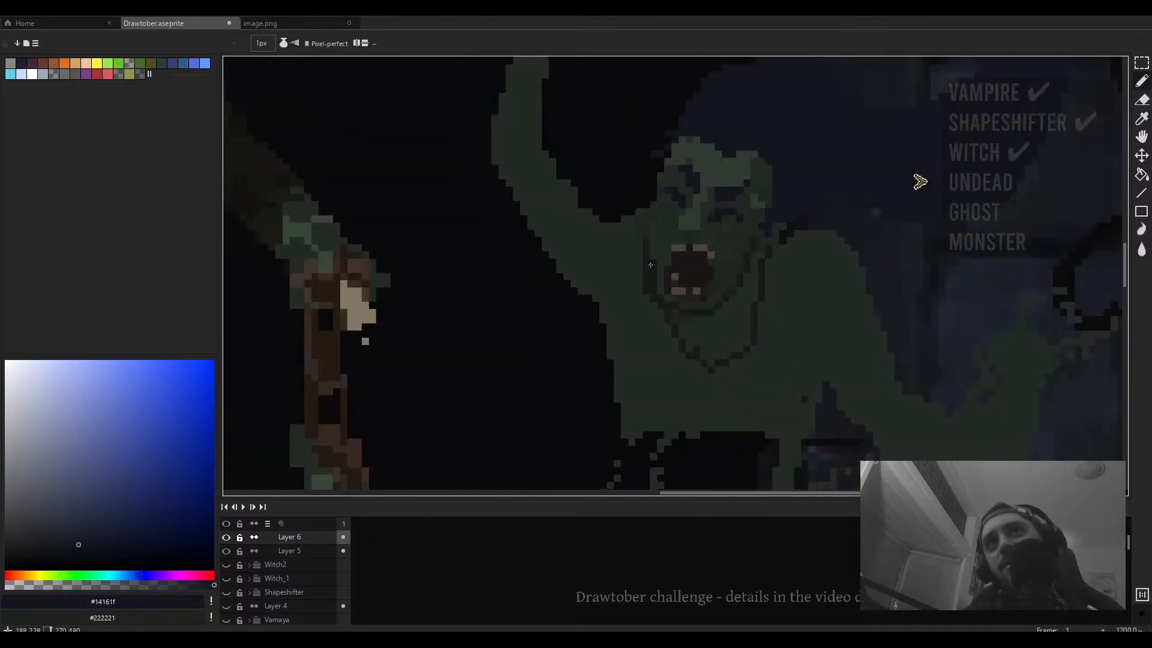
pyautogui.scroll(1, 650, 265)
pyautogui.keyDown('alt'); pyautogui.click(681, 195); pyautogui.keyUp('alt')
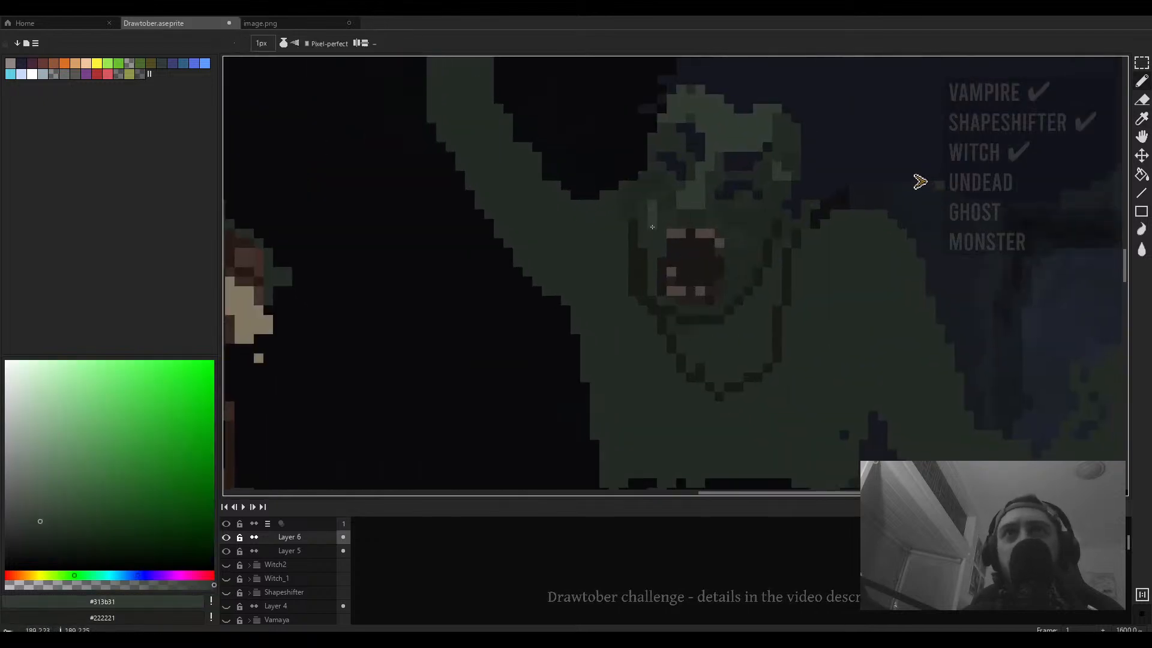
pyautogui.moveTo(652, 226); pyautogui.dragTo(652, 273)
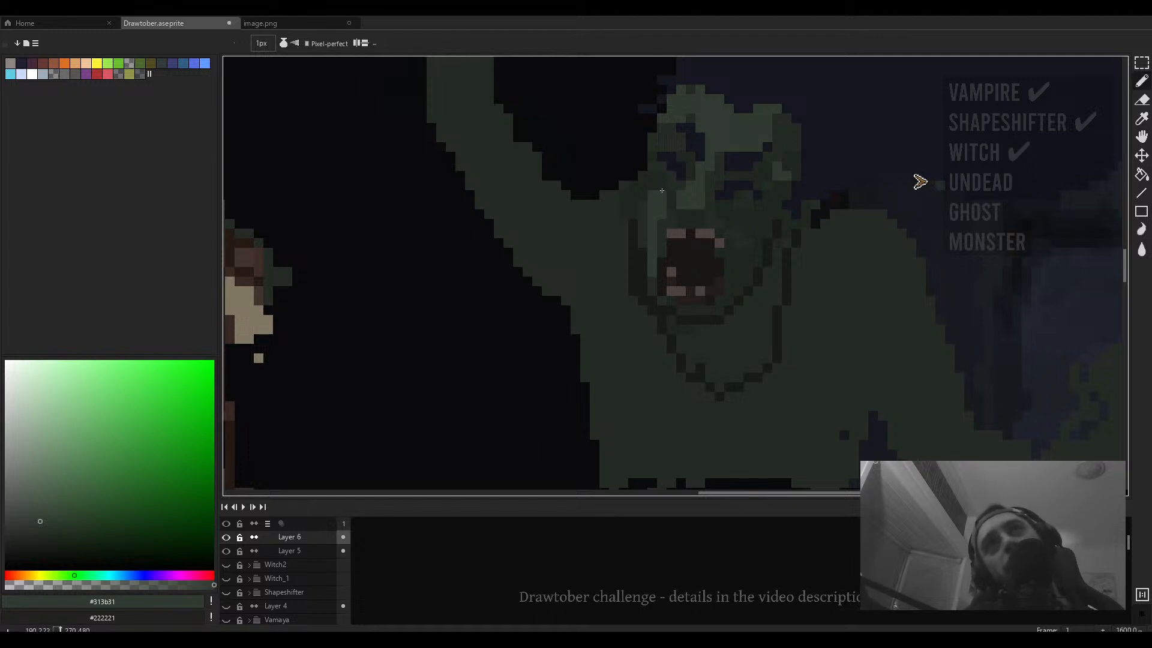
# - Sample #242b24 and pencil dark strokes along the chin and the raised arm's shoulder
pyautogui.keyDown('alt'); pyautogui.click(641, 256); pyautogui.keyUp('alt')
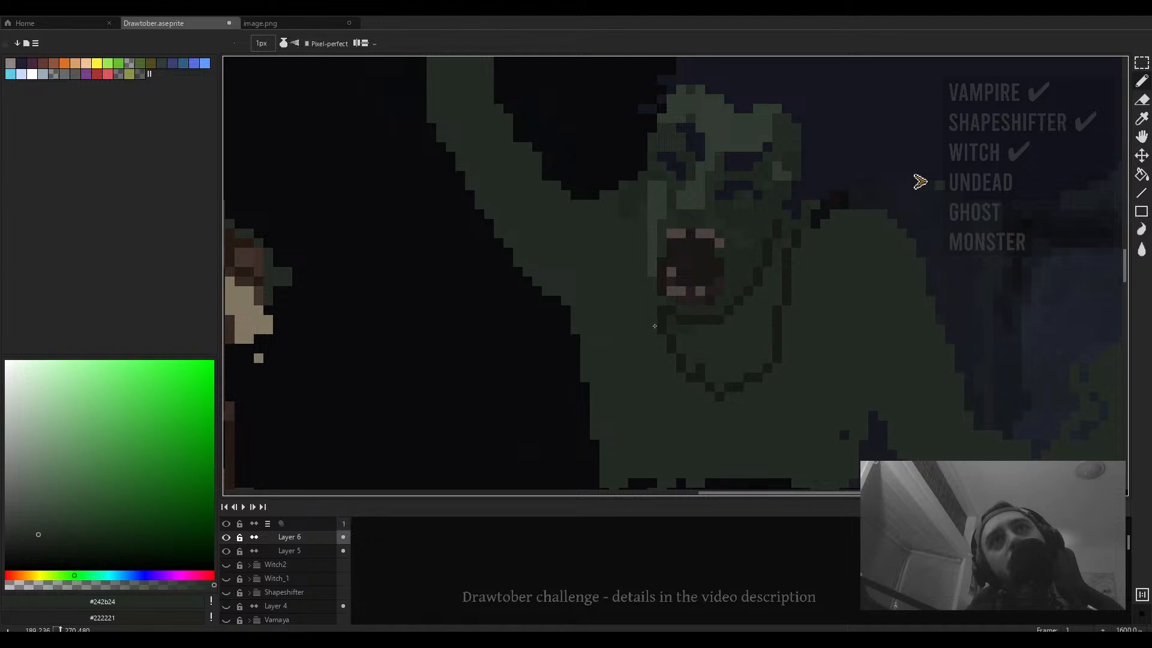
pyautogui.moveTo(662, 330); pyautogui.dragTo(681, 367)
pyautogui.moveTo(593, 288); pyautogui.dragTo(648, 324)
# - Erase stray pixels around the figure's left shoulder and lower torso with a 2 px eraser
pyautogui.press('e')
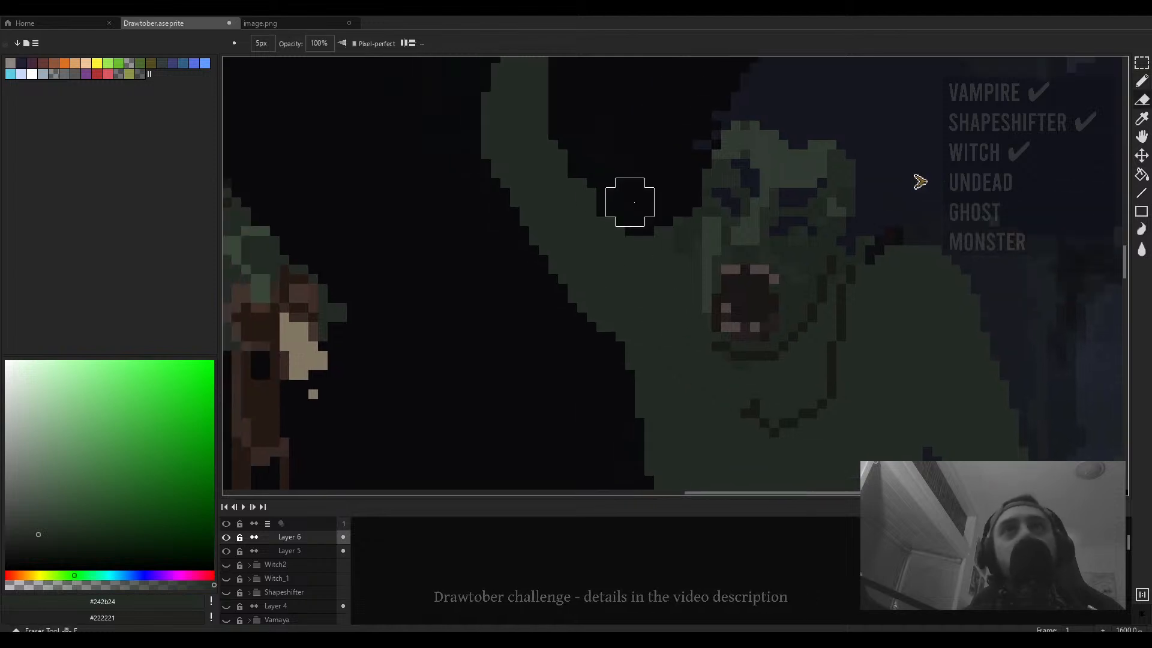
pyautogui.press('-')
pyautogui.press('-')
pyautogui.press('-')
pyautogui.moveTo(663, 216)
pyautogui.mouseDown()
pyautogui.moveTo(691, 217)
pyautogui.moveTo(682, 235)
pyautogui.moveTo(654, 226)
pyautogui.mouseUp()
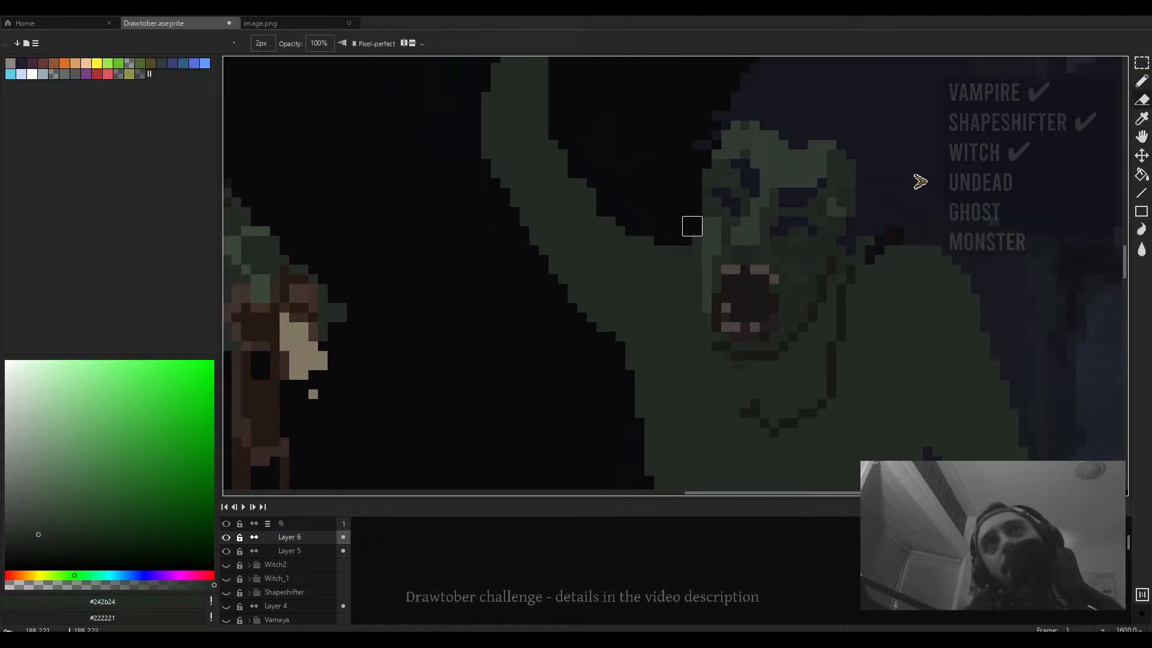
pyautogui.scroll(-2, 609, 177)
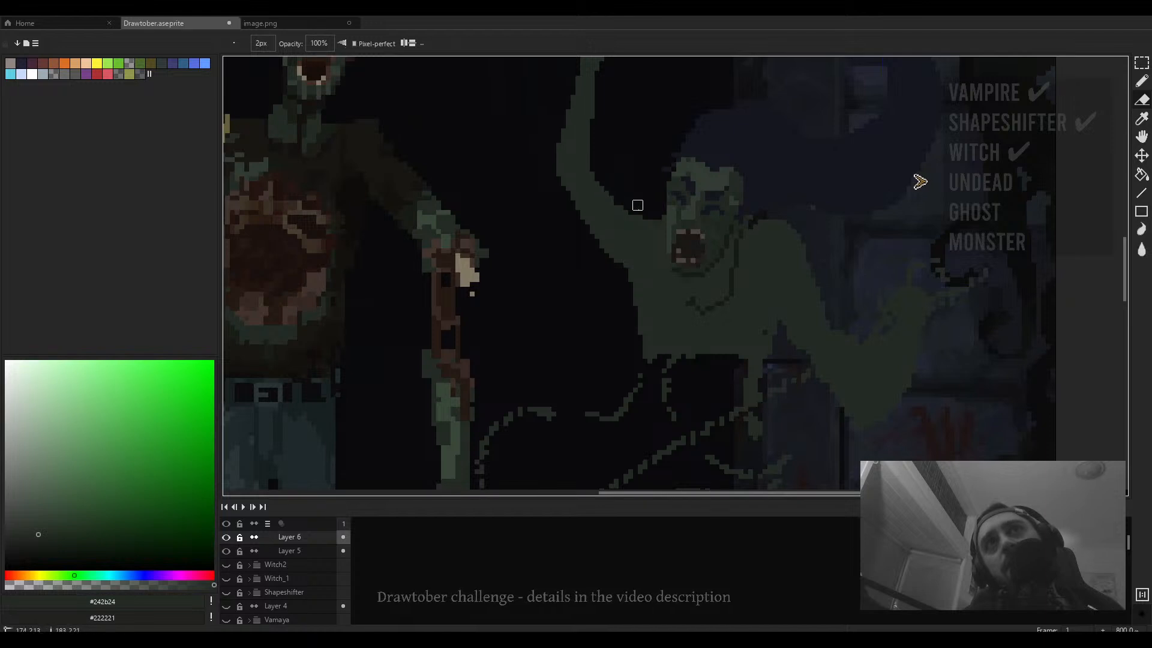
pyautogui.scroll(-1, 617, 207)
pyautogui.scroll(3, 594, 222)
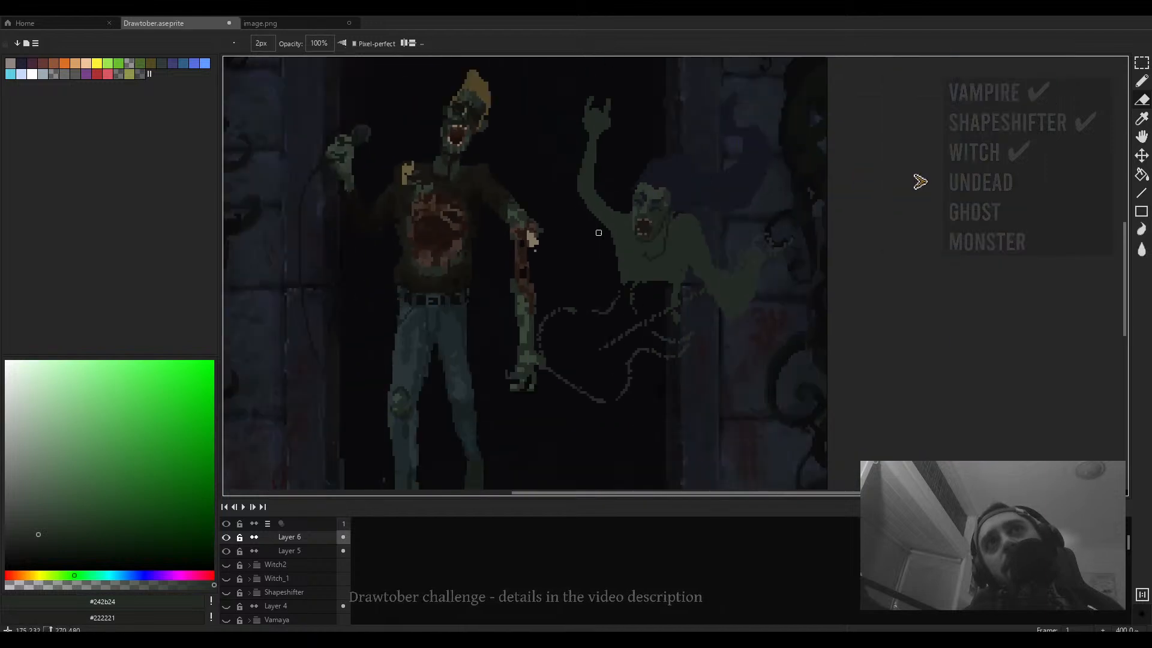
pyautogui.scroll(-3, 660, 321)
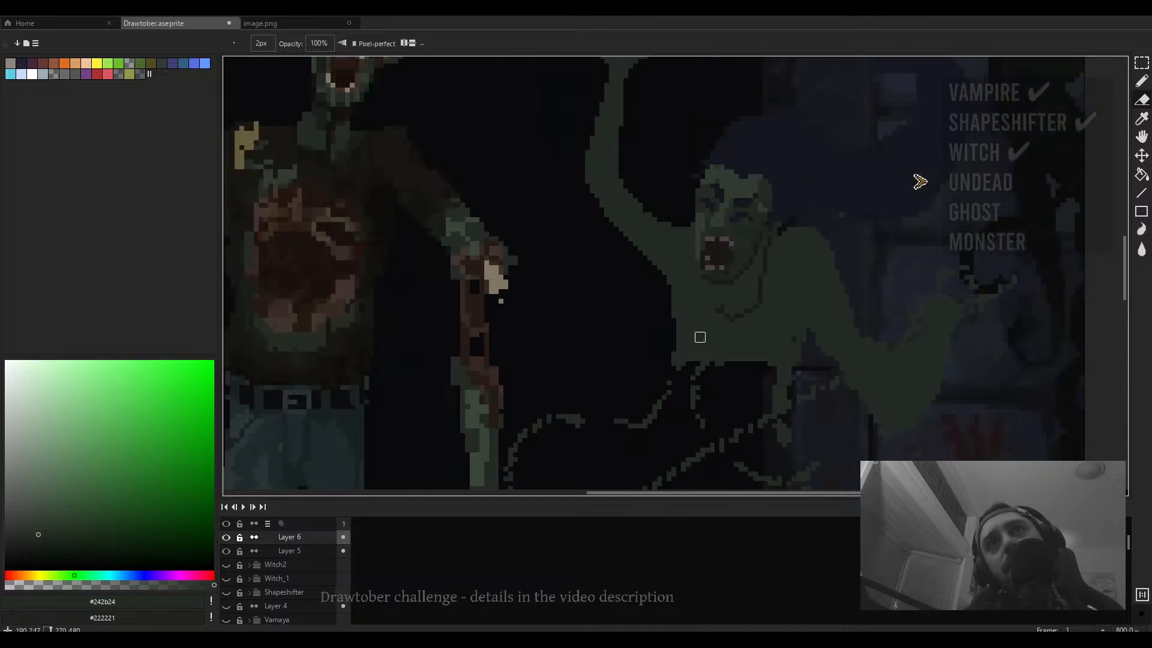
pyautogui.scroll(3, 625, 291)
pyautogui.moveTo(514, 218); pyautogui.dragTo(527, 273)
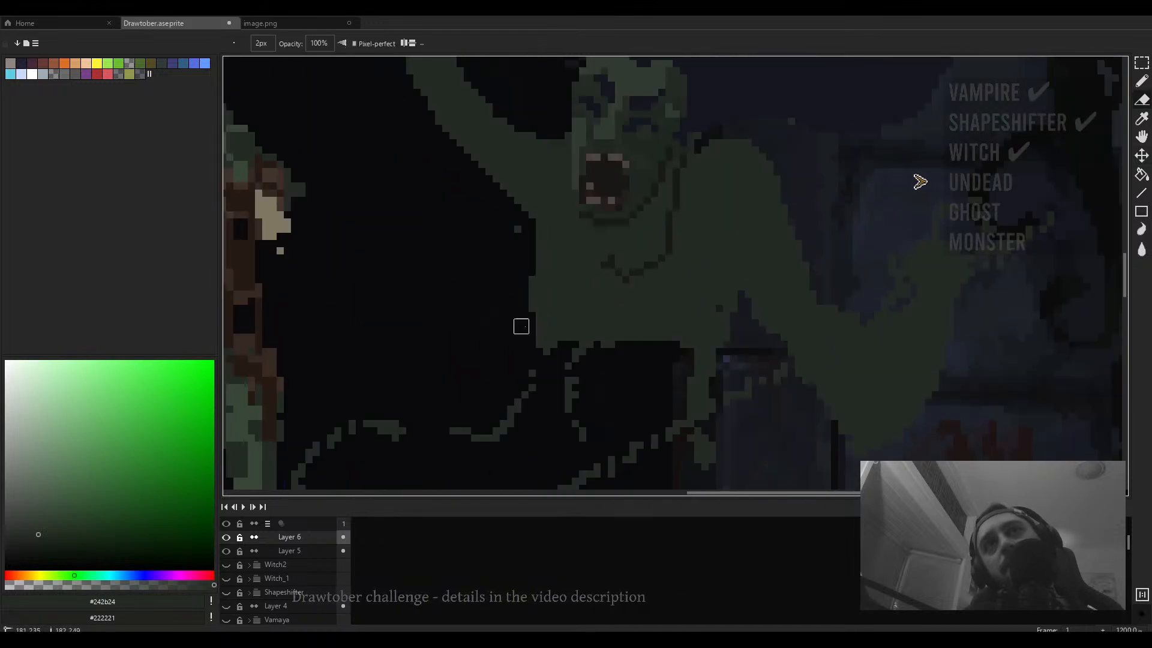
pyautogui.click(514, 233)
pyautogui.moveTo(637, 306); pyautogui.dragTo(530, 261)
pyautogui.moveTo(623, 253); pyautogui.dragTo(601, 332)
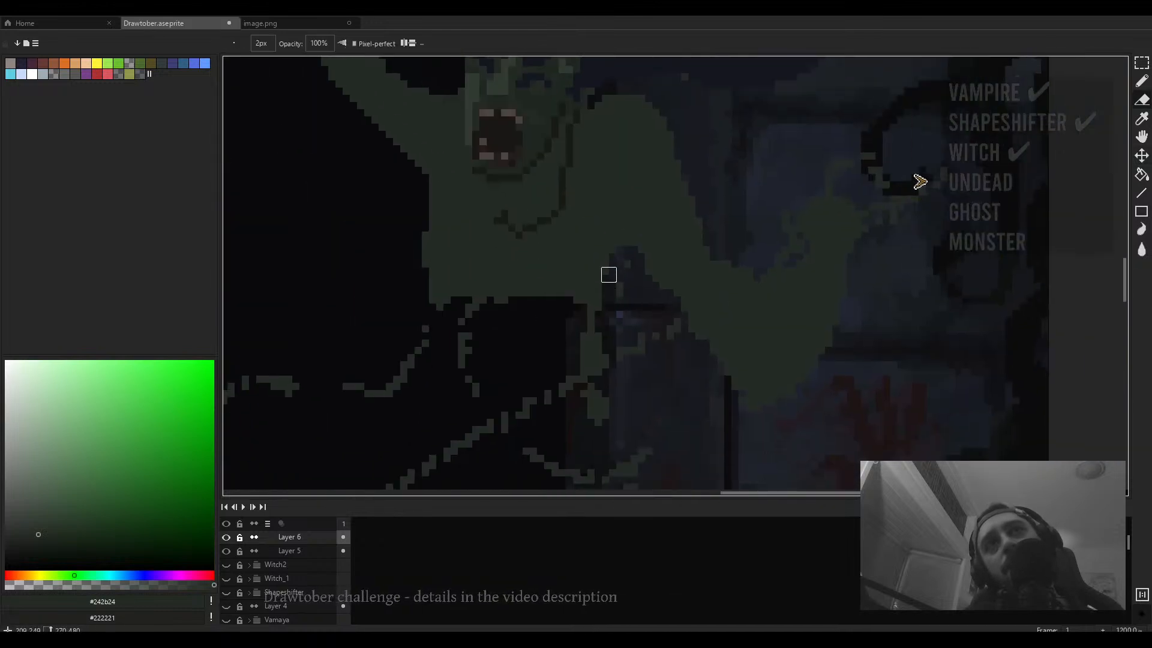
pyautogui.scroll(-4, 601, 332)
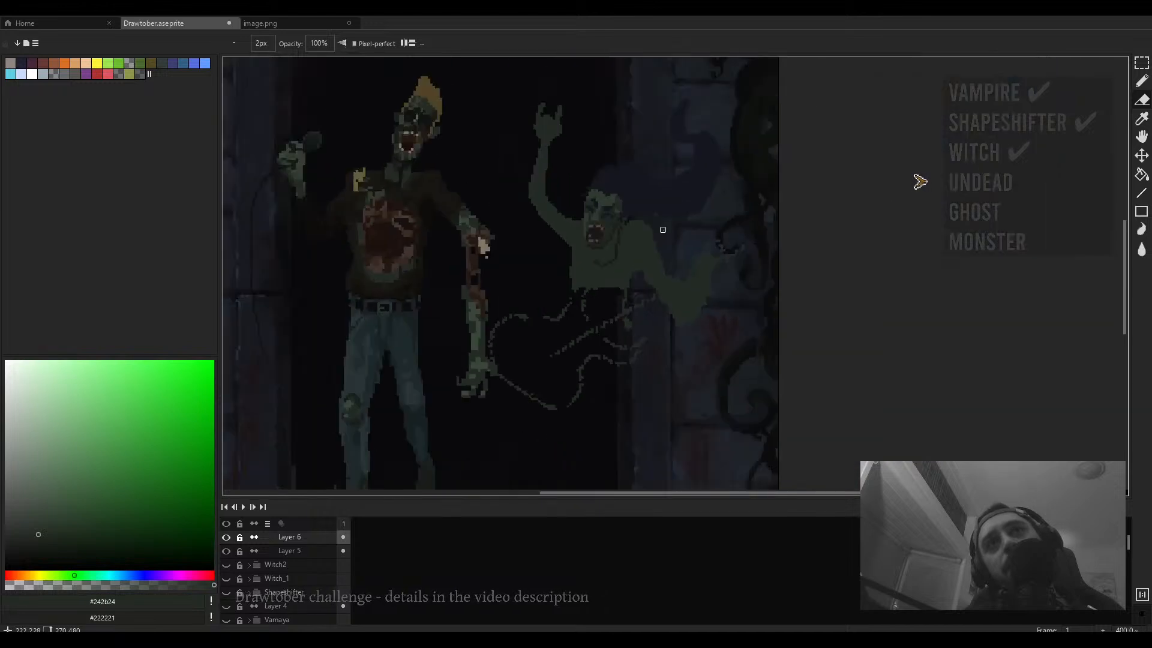
pyautogui.scroll(3, 651, 231)
pyautogui.scroll(-2, 722, 306)
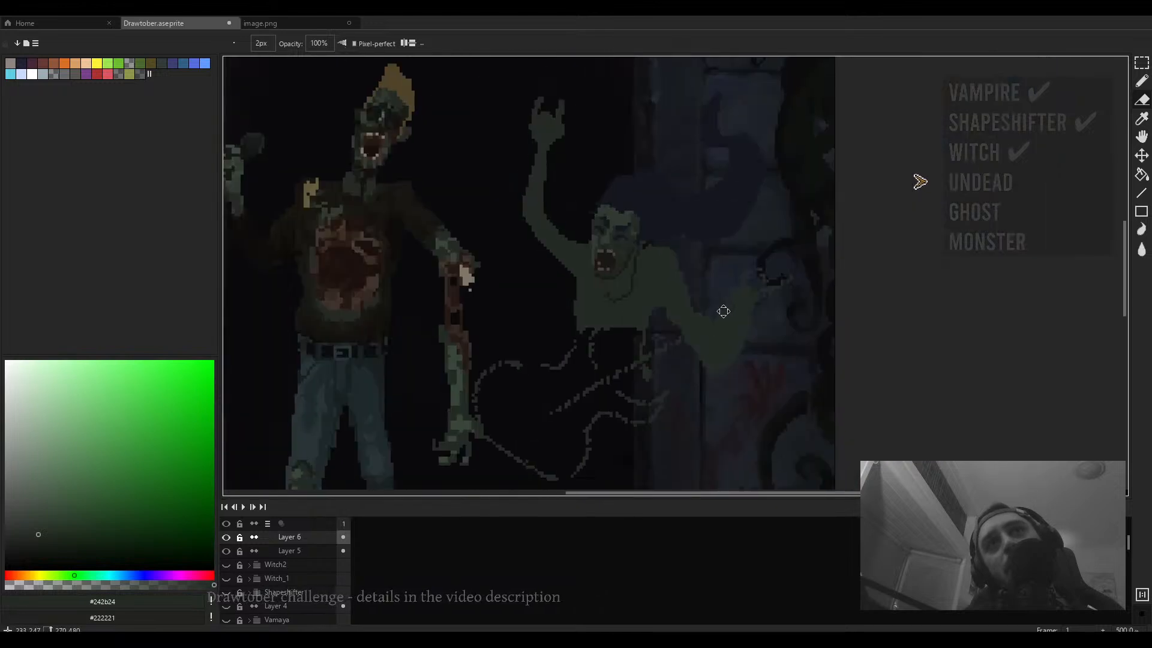
pyautogui.press('m')
pyautogui.moveTo(736, 255); pyautogui.dragTo(681, 308)
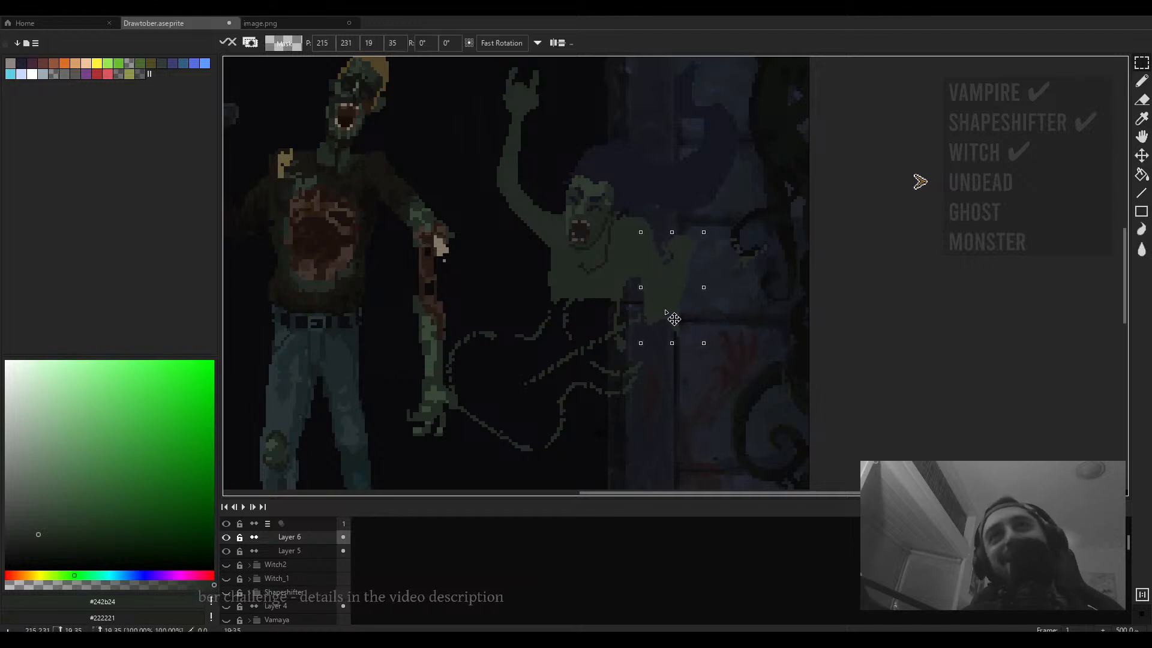
pyautogui.hotkey('ctrl', 'd')
# - Pencil a dark stroke down the figure's lower torso where it meets the doorframe
pyautogui.scroll(1, 684, 307)
pyautogui.press('e')
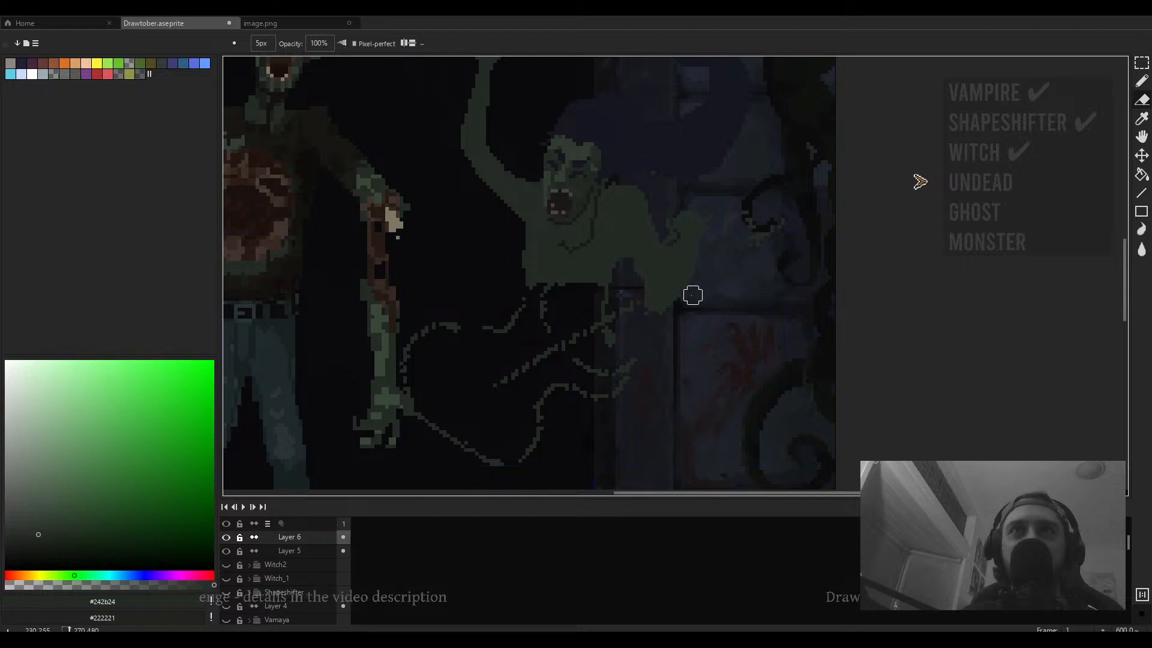
pyautogui.scroll(2, 671, 334)
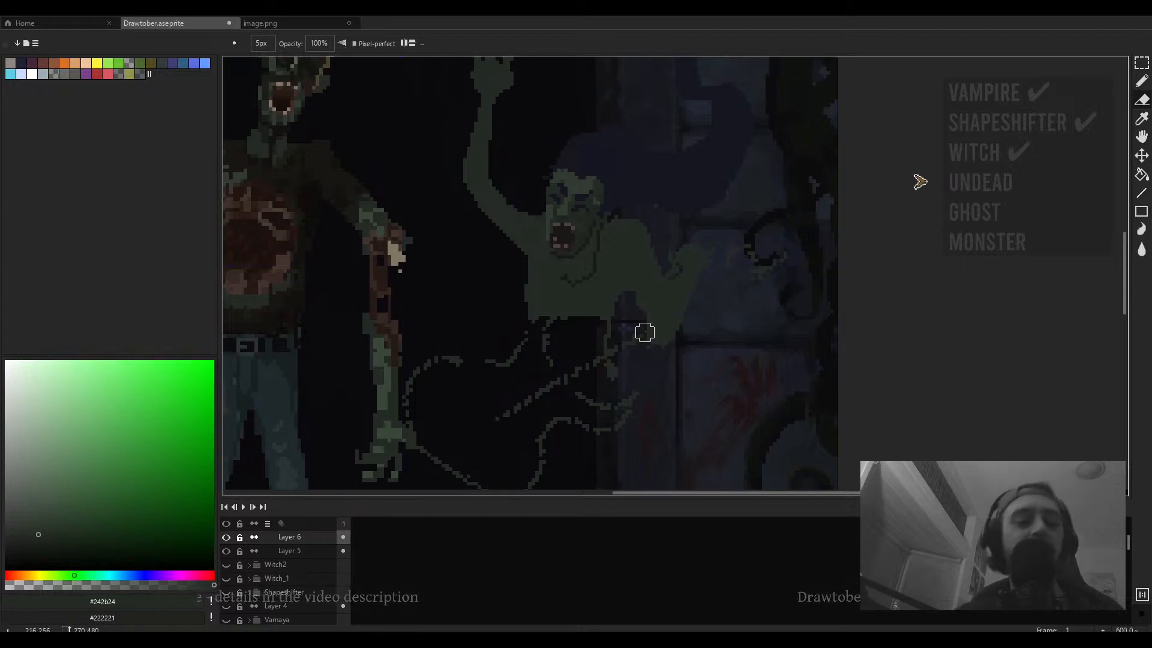
pyautogui.press('b')
pyautogui.scroll(3, 649, 315)
pyautogui.press('e')
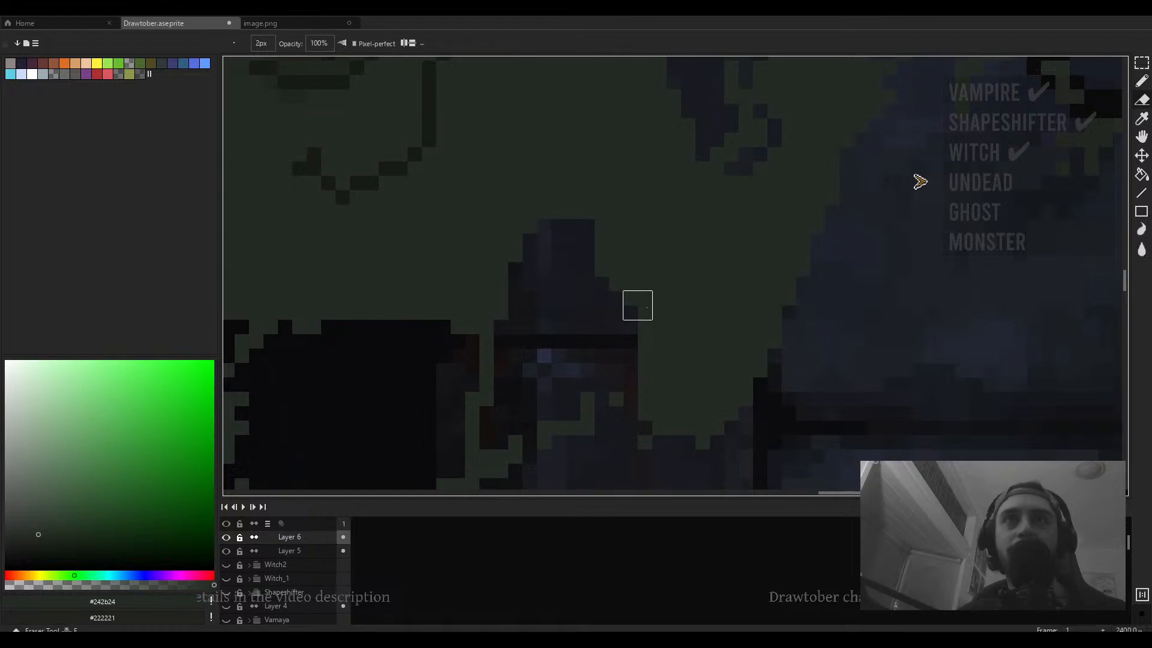
pyautogui.press('b')
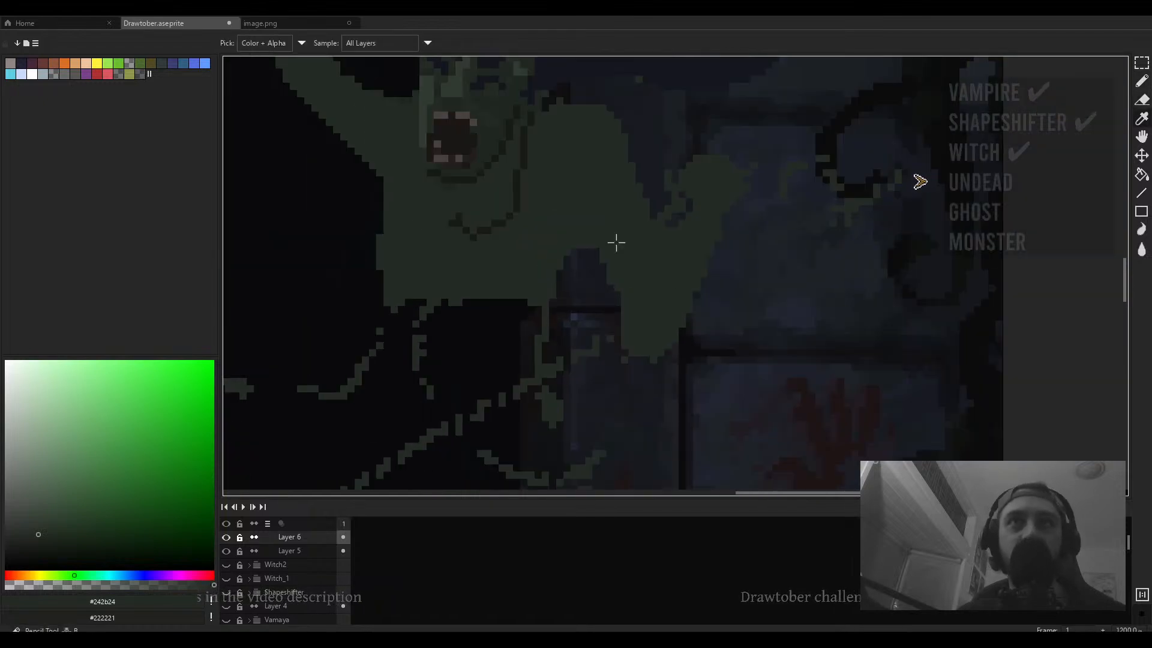
pyautogui.moveTo(617, 258); pyautogui.dragTo(624, 303)
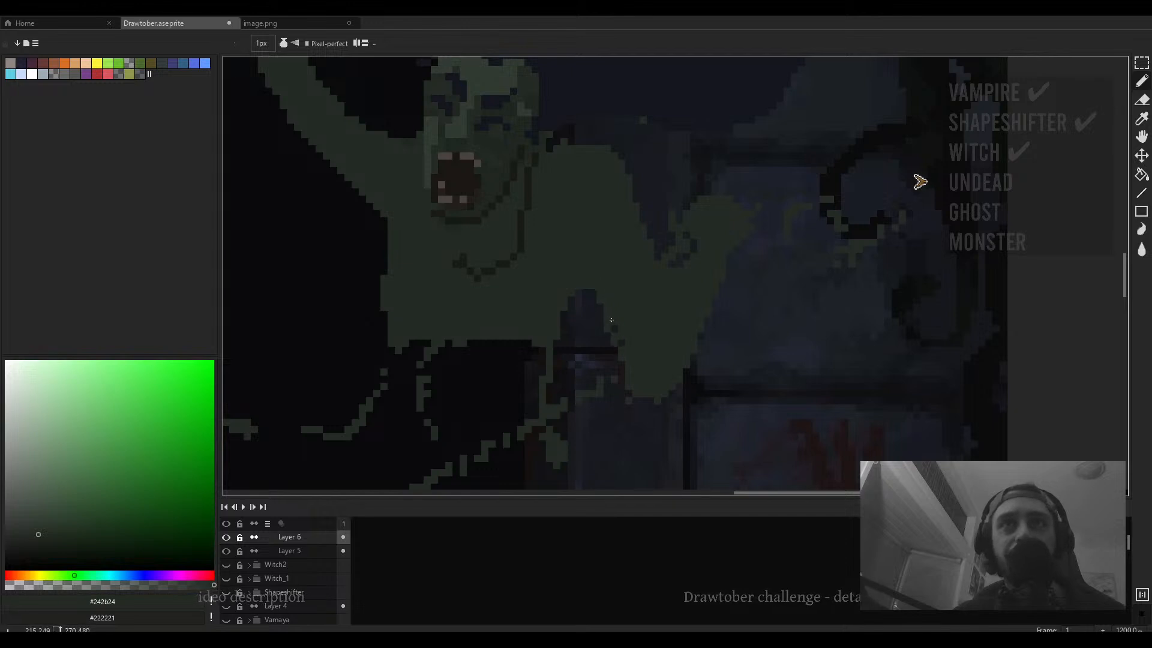
# - Erase pixels along the lower edge of the figure's torso with the eraser
pyautogui.press('e')
pyautogui.moveTo(624, 348); pyautogui.dragTo(654, 405)
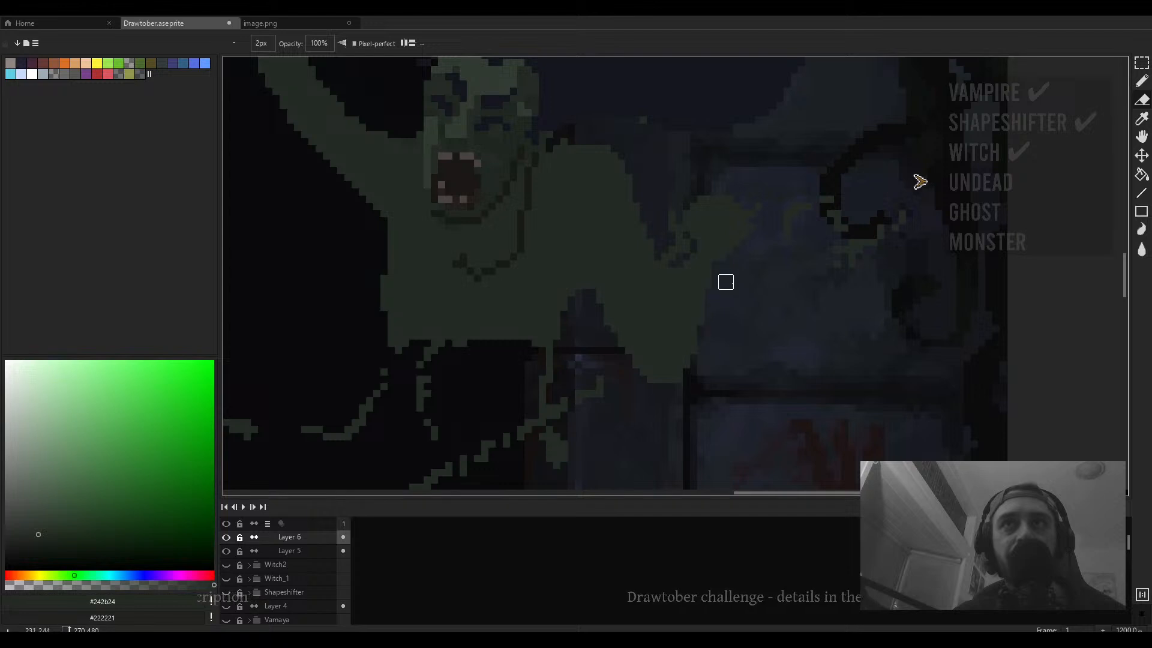
pyautogui.scroll(-4, 736, 321)
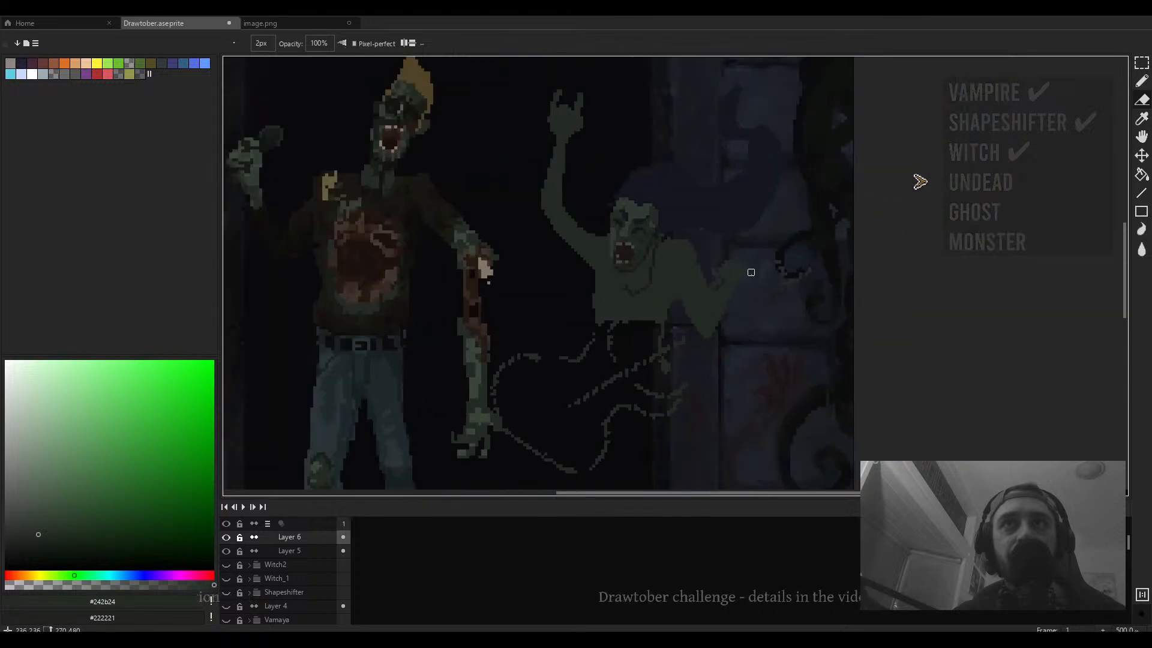
pyautogui.scroll(-2, 745, 296)
# - Erase pixels at the lower right of the second figure's torso with the eraser, resizing it as needed
pyautogui.press('+')
pyautogui.press('+')
pyautogui.press('+')
pyautogui.press('+')
pyautogui.press('+')
pyautogui.press('+')
pyautogui.press('+')
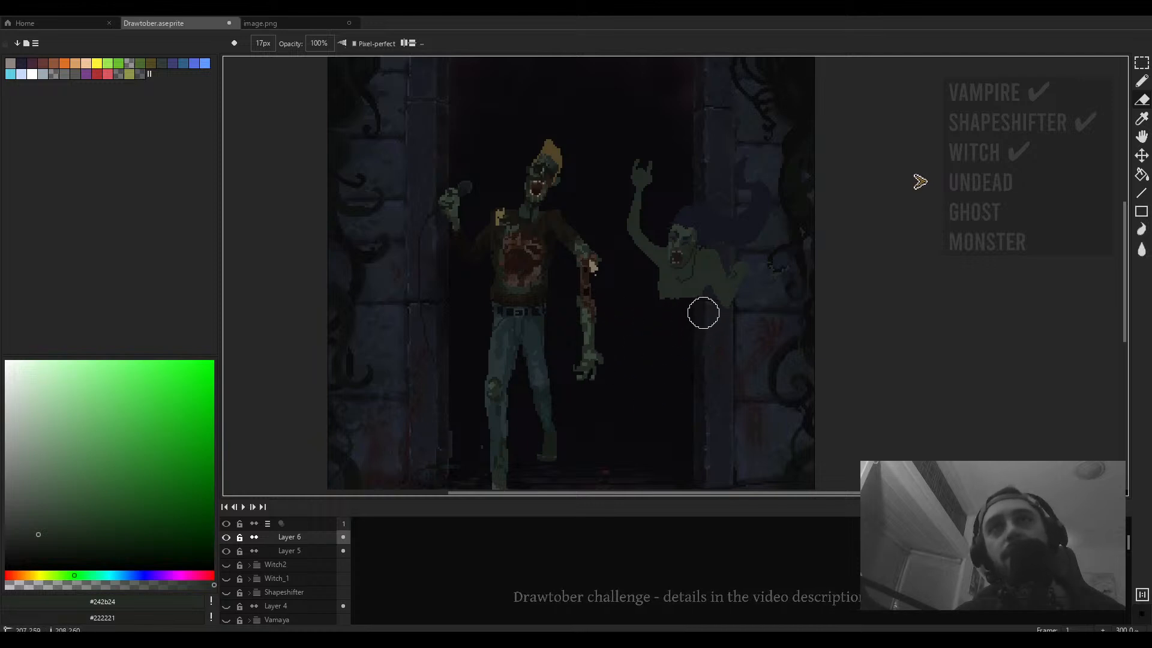
pyautogui.press('-')
pyautogui.press('-')
pyautogui.press('-')
pyautogui.press('-')
pyautogui.press('-')
pyautogui.press('-')
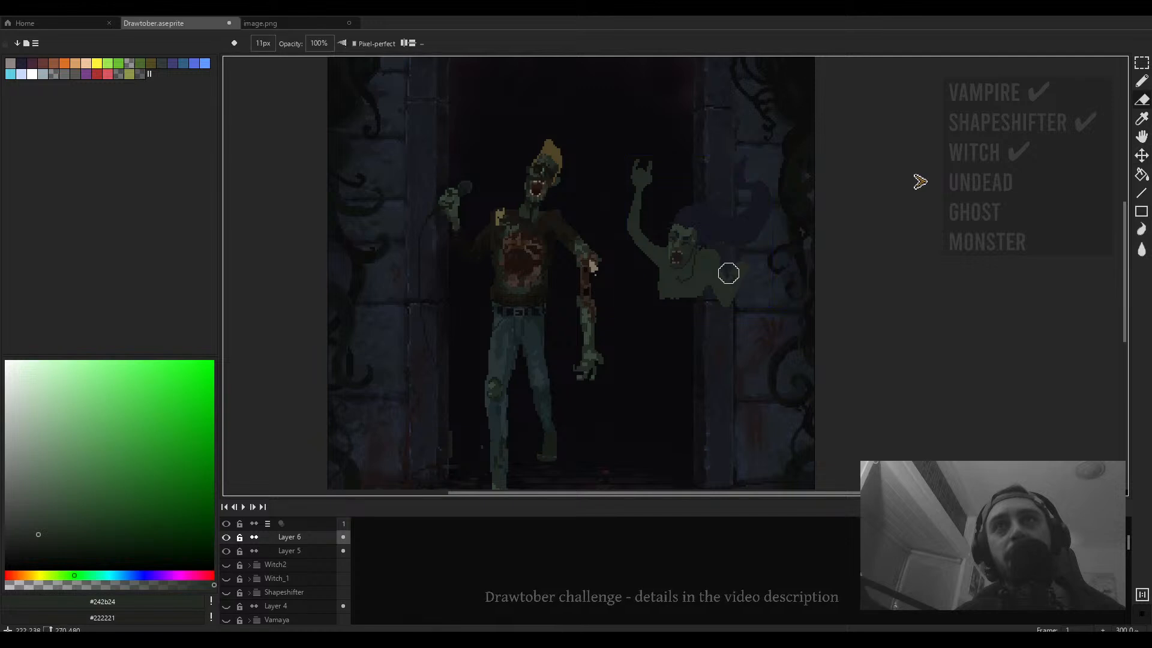
pyautogui.scroll(4, 726, 264)
pyautogui.press('b')
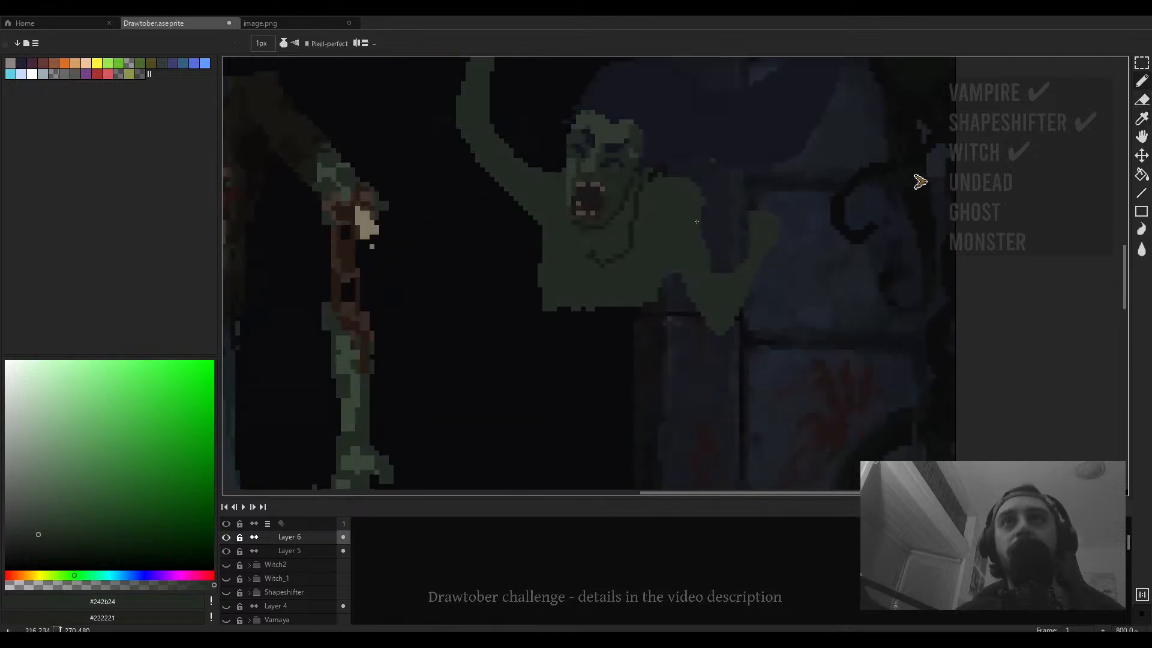
pyautogui.press('e')
pyautogui.moveTo(709, 265)
pyautogui.mouseDown()
pyautogui.moveTo(749, 230)
pyautogui.moveTo(704, 241)
pyautogui.mouseUp()
pyautogui.press('-')
pyautogui.press('-')
pyautogui.press('-')
pyautogui.press('-')
pyautogui.moveTo(688, 292); pyautogui.dragTo(717, 283)
# - Pencil with a 4 px brush to extend the second figure's body downward into a ragged lower torso
pyautogui.press('b')
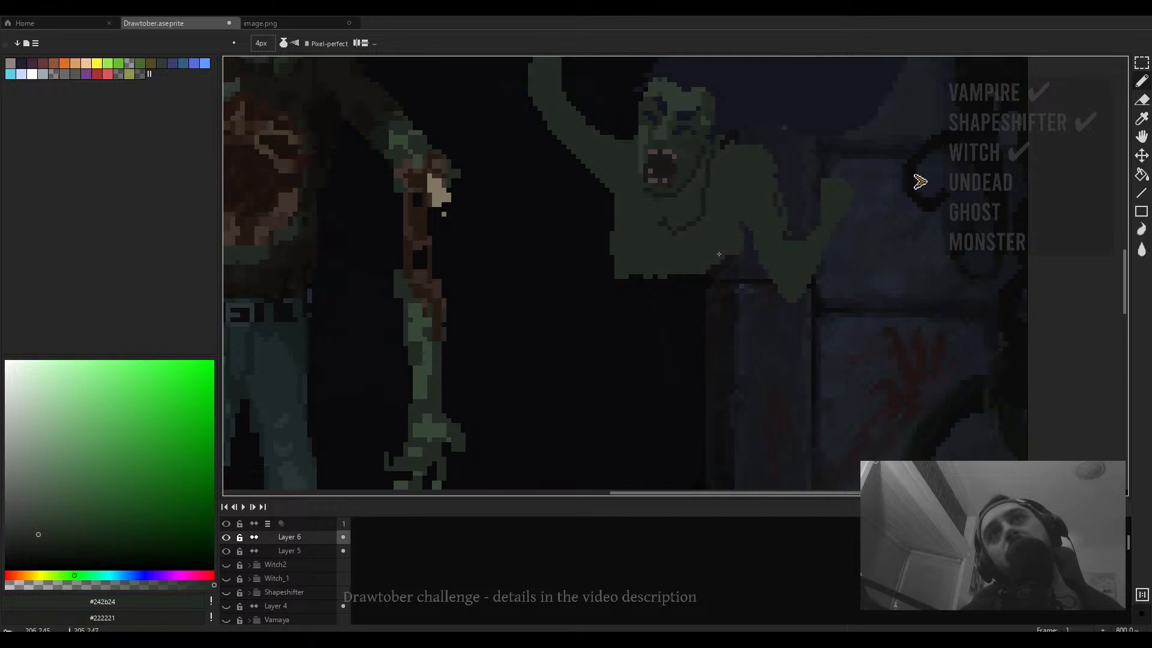
pyautogui.moveTo(687, 284)
pyautogui.mouseDown()
pyautogui.moveTo(656, 287)
pyautogui.moveTo(628, 217)
pyautogui.moveTo(615, 218)
pyautogui.moveTo(595, 258)
pyautogui.mouseUp()
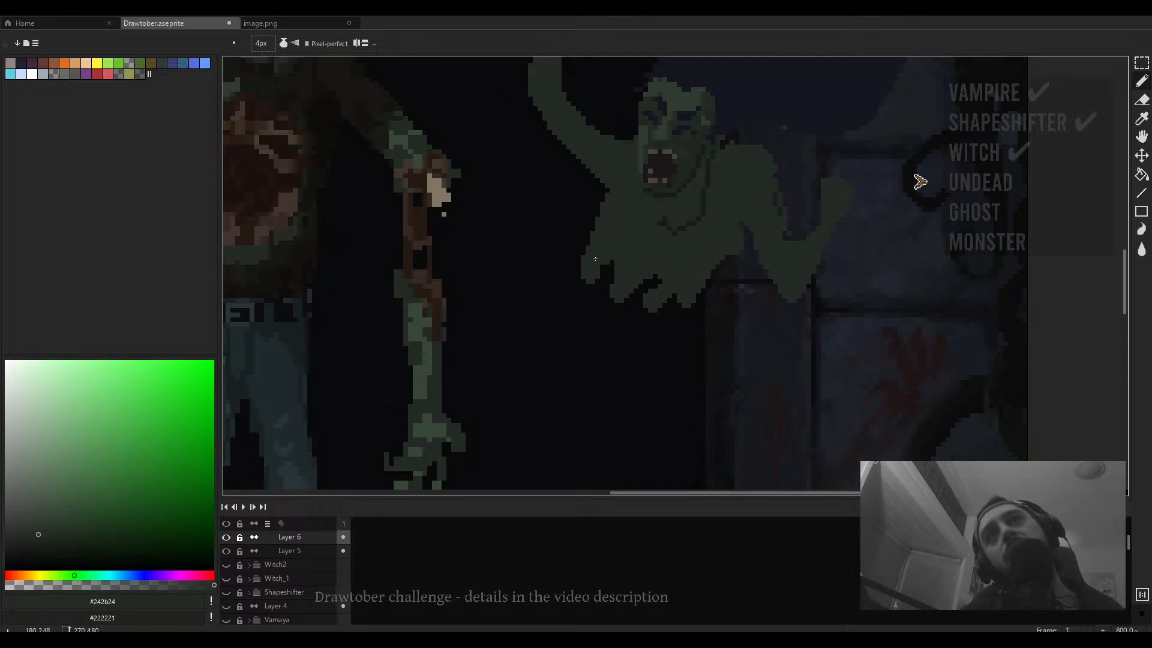
pyautogui.moveTo(597, 309)
pyautogui.mouseDown()
pyautogui.moveTo(643, 318)
pyautogui.moveTo(665, 301)
pyautogui.moveTo(693, 308)
pyautogui.mouseUp()
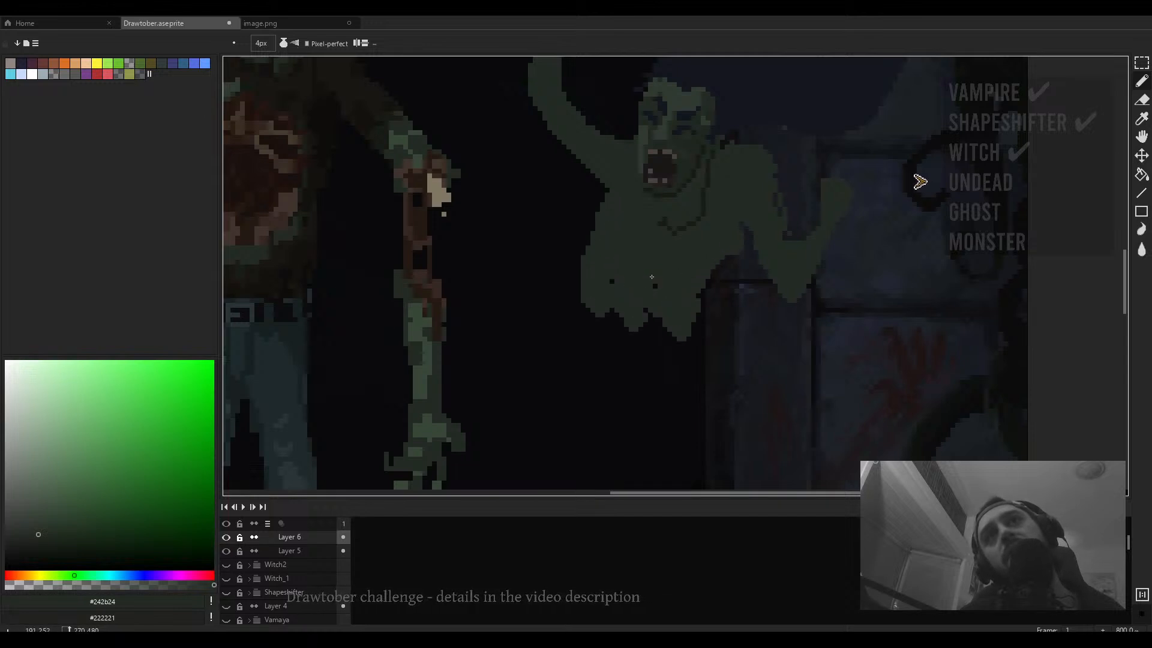
pyautogui.moveTo(611, 291)
pyautogui.mouseDown()
pyautogui.moveTo(670, 299)
pyautogui.moveTo(679, 349)
pyautogui.mouseUp()
pyautogui.scroll(-5, 687, 330)
pyautogui.scroll(2, 684, 336)
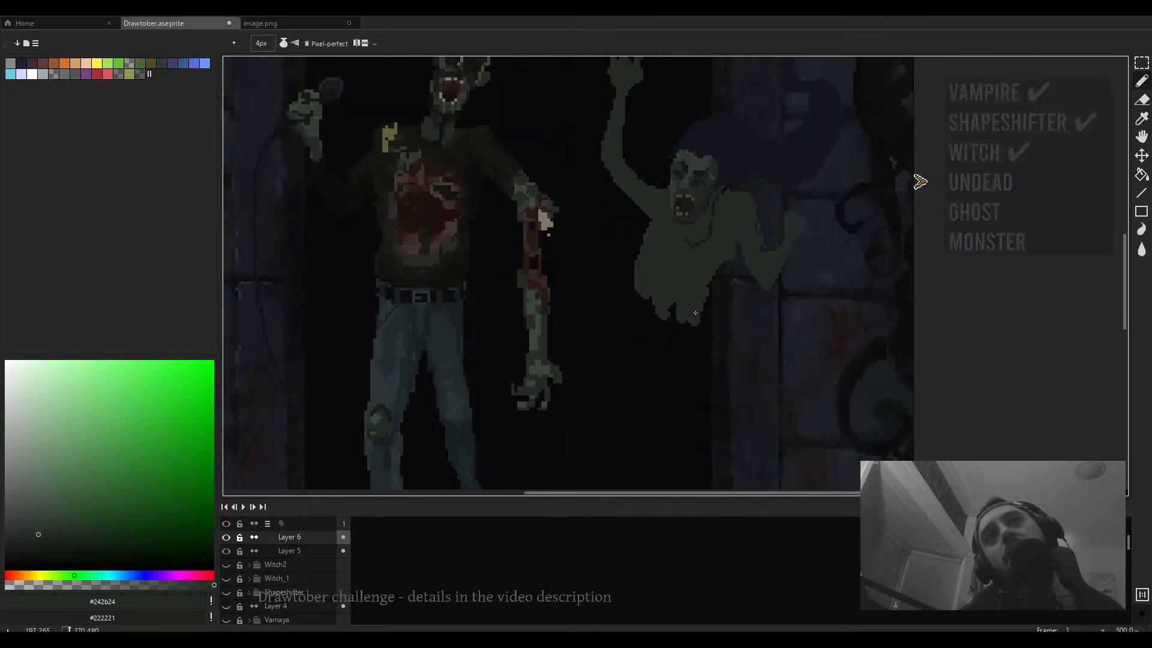
# - Erase pixels along both sides of the extended lower torso with a 5 px eraser
pyautogui.press('e')
pyautogui.press('-')
pyautogui.press('-')
pyautogui.moveTo(730, 252); pyautogui.dragTo(701, 301)
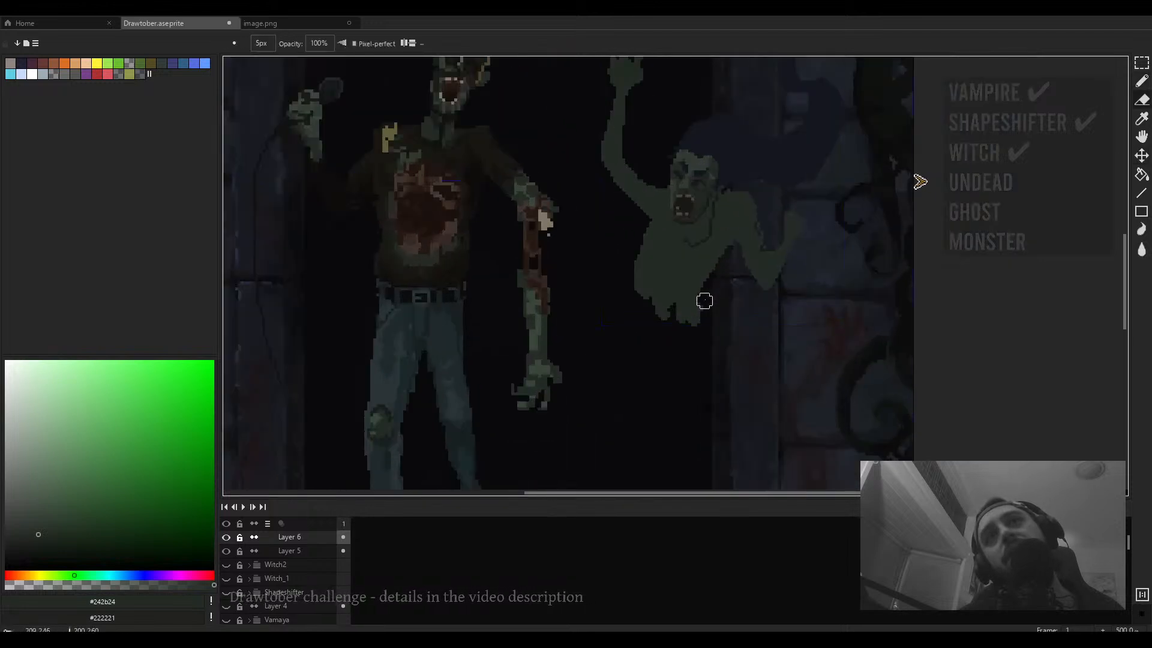
pyautogui.moveTo(633, 308)
pyautogui.mouseDown()
pyautogui.moveTo(658, 271)
pyautogui.moveTo(678, 295)
pyautogui.moveTo(631, 362)
pyautogui.mouseUp()
# - Pencil the figure's legs with a 9 px brush, undoing one stroke along the way
pyautogui.press('b')
pyautogui.press('+')
pyautogui.press('+')
pyautogui.press('+')
pyautogui.press('+')
pyautogui.press('+')
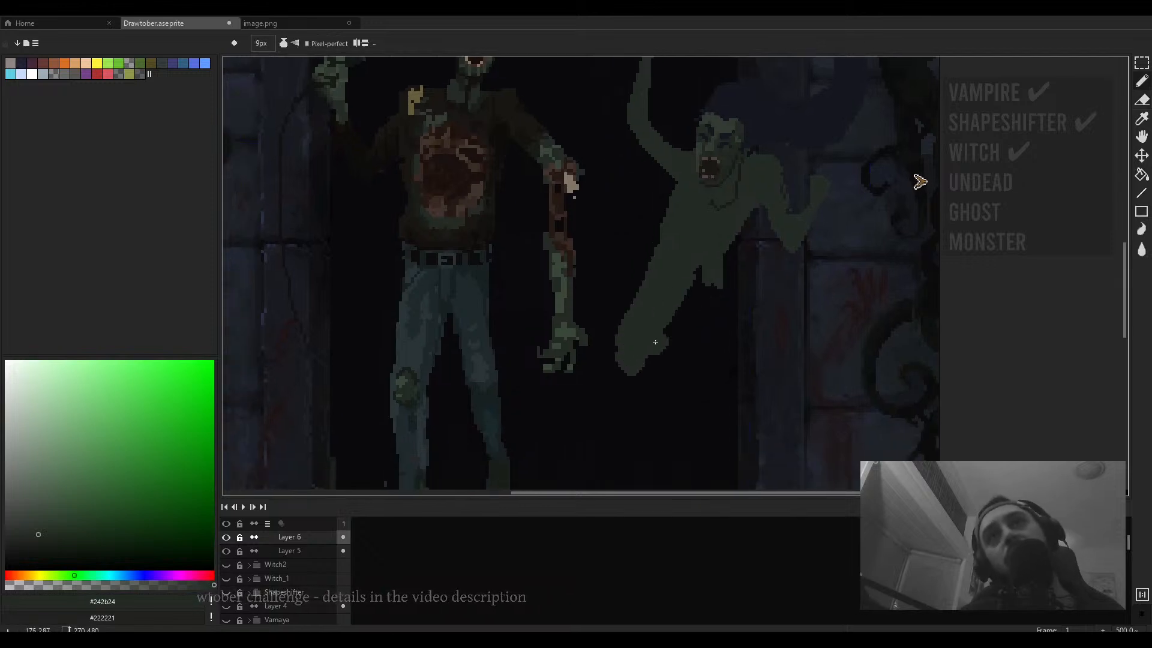
pyautogui.moveTo(701, 318)
pyautogui.mouseDown()
pyautogui.moveTo(753, 369)
pyautogui.moveTo(705, 301)
pyautogui.moveTo(707, 282)
pyautogui.moveTo(740, 333)
pyautogui.moveTo(701, 300)
pyautogui.moveTo(671, 316)
pyautogui.moveTo(698, 296)
pyautogui.moveTo(654, 325)
pyautogui.moveTo(646, 373)
pyautogui.moveTo(645, 297)
pyautogui.moveTo(642, 343)
pyautogui.moveTo(666, 387)
pyautogui.mouseUp()
pyautogui.hotkey('ctrl', 'z')
pyautogui.moveTo(771, 337); pyautogui.dragTo(773, 353)
pyautogui.scroll(-4, 773, 353)
pyautogui.scroll(3, 773, 353)
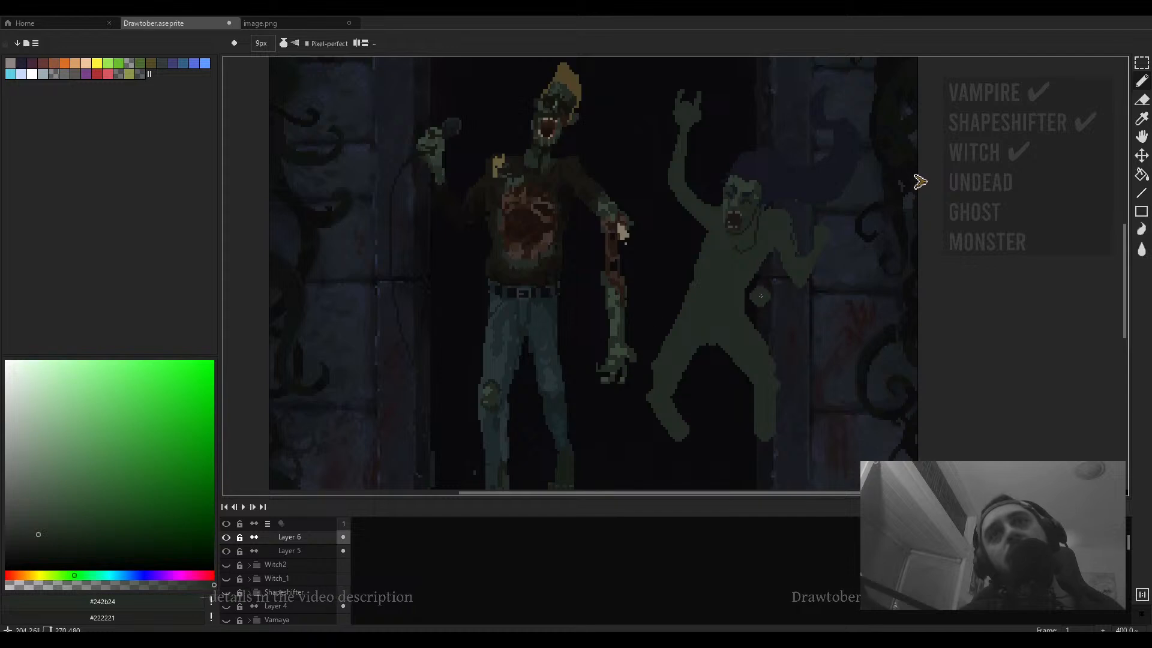
# - Choose a red hue and add a new layer above Layer 6 named guitar
pyautogui.click(10, 575)
pyautogui.click(303, 551)
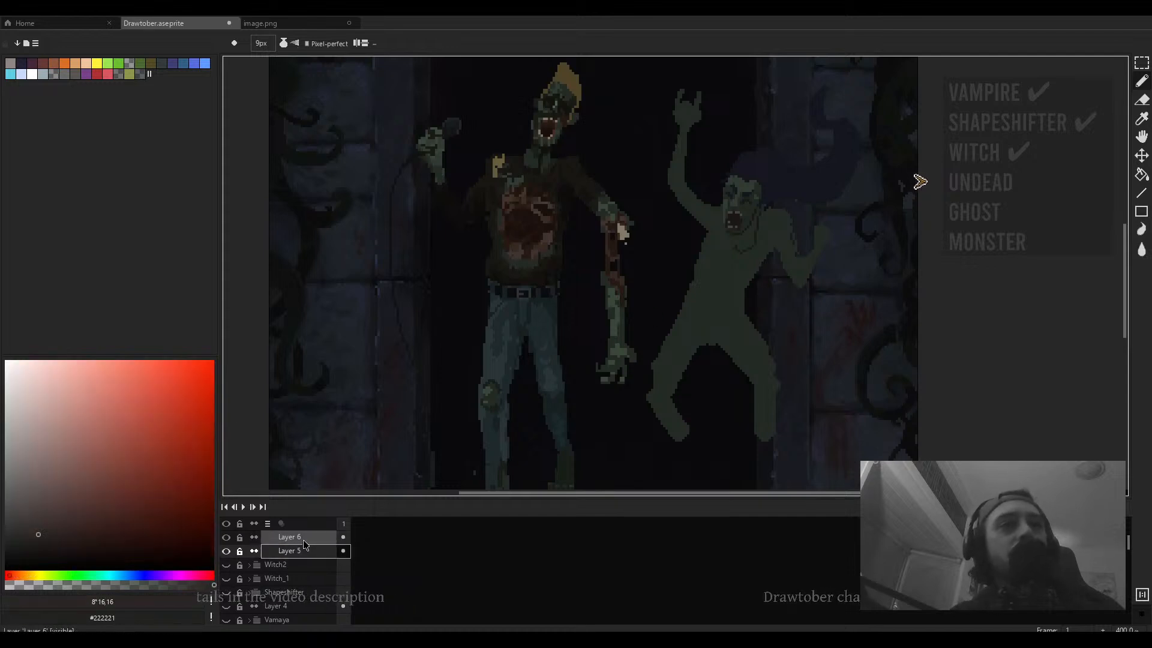
pyautogui.click(304, 539)
pyautogui.hotkey('shift', 'n')
pyautogui.doubleClick(302, 538)
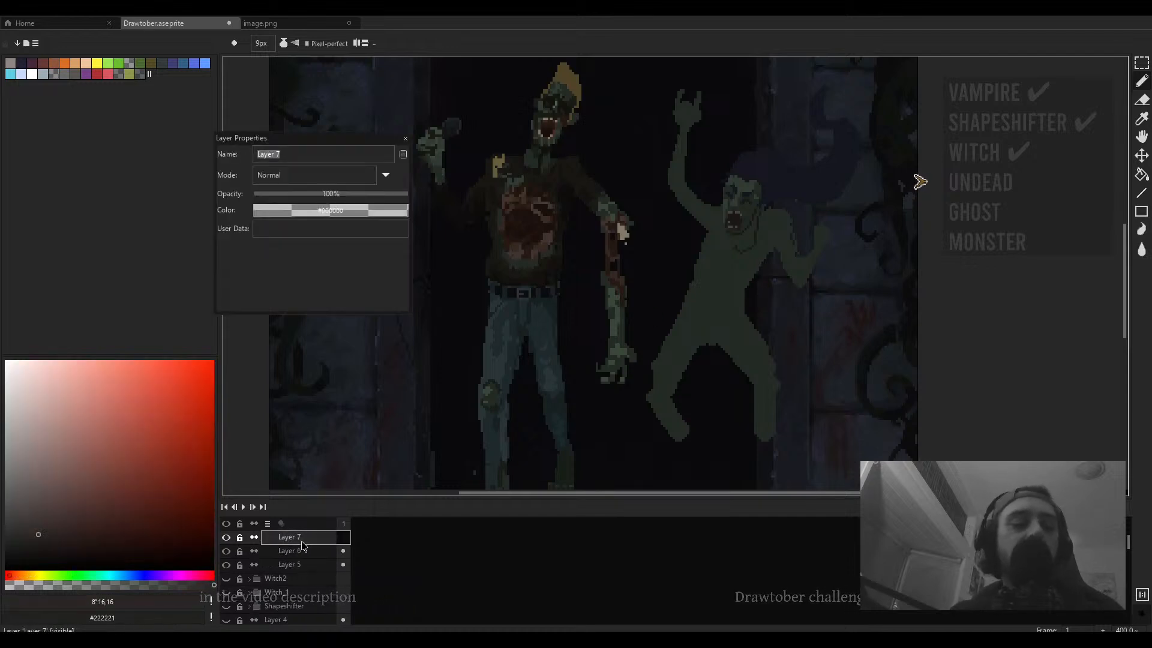
pyautogui.write('guitar')
pyautogui.press('Return')
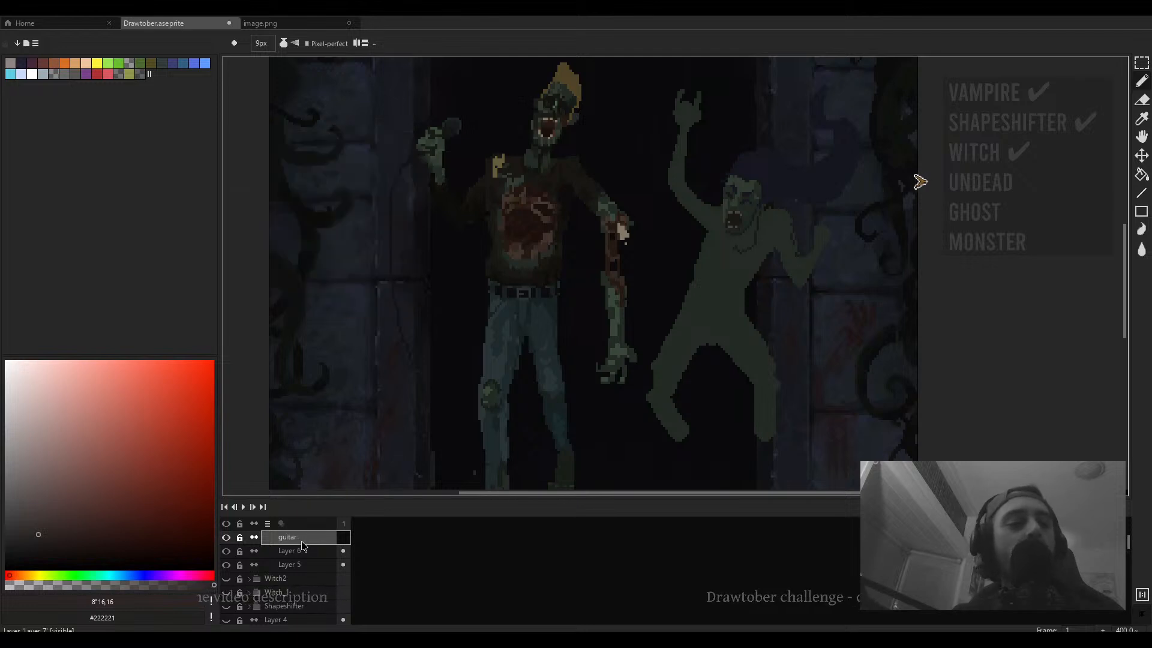
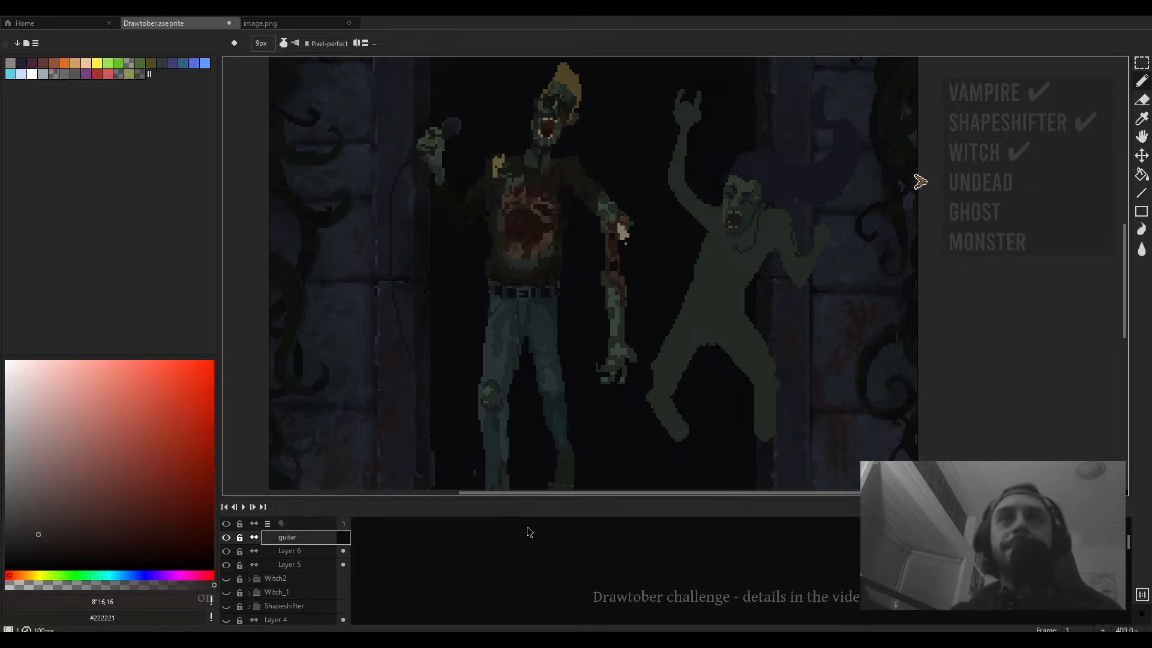
# - Pick a darker red and, with a 4 px pencil, draw a curved outline for the guitar body on the second figure's hip
pyautogui.scroll(-2, 659, 400)
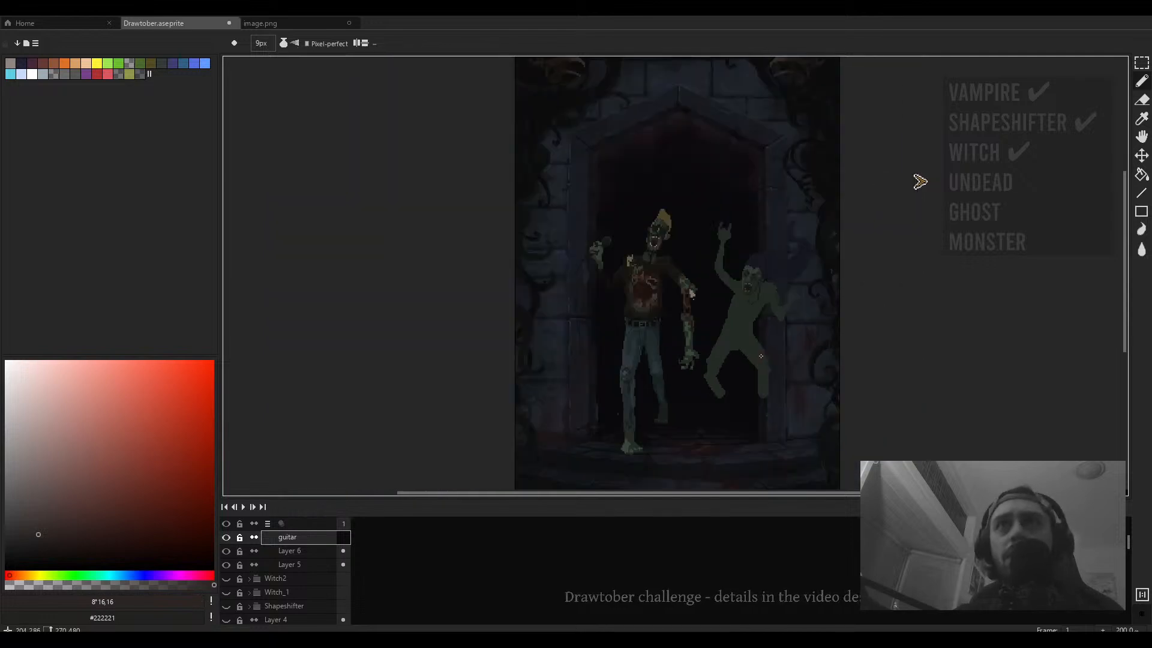
pyautogui.scroll(3, 741, 342)
pyautogui.moveTo(696, 340); pyautogui.dragTo(476, 360)
pyautogui.click(121, 506)
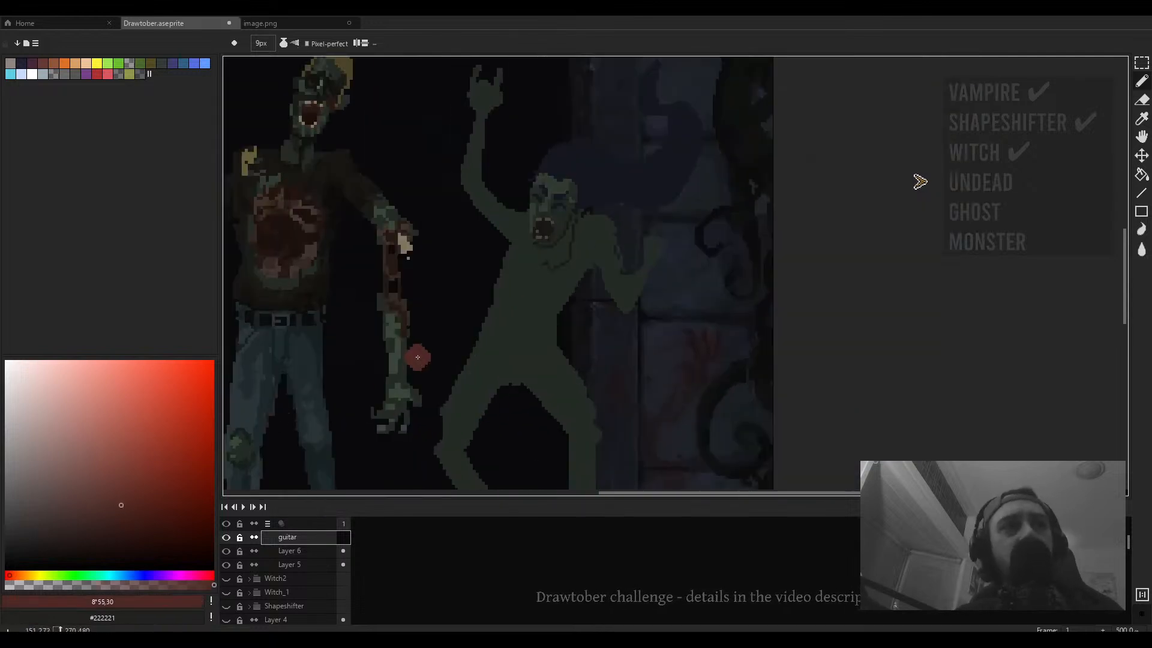
pyautogui.press('+')
pyautogui.press('-')
pyautogui.press('-')
pyautogui.press('-')
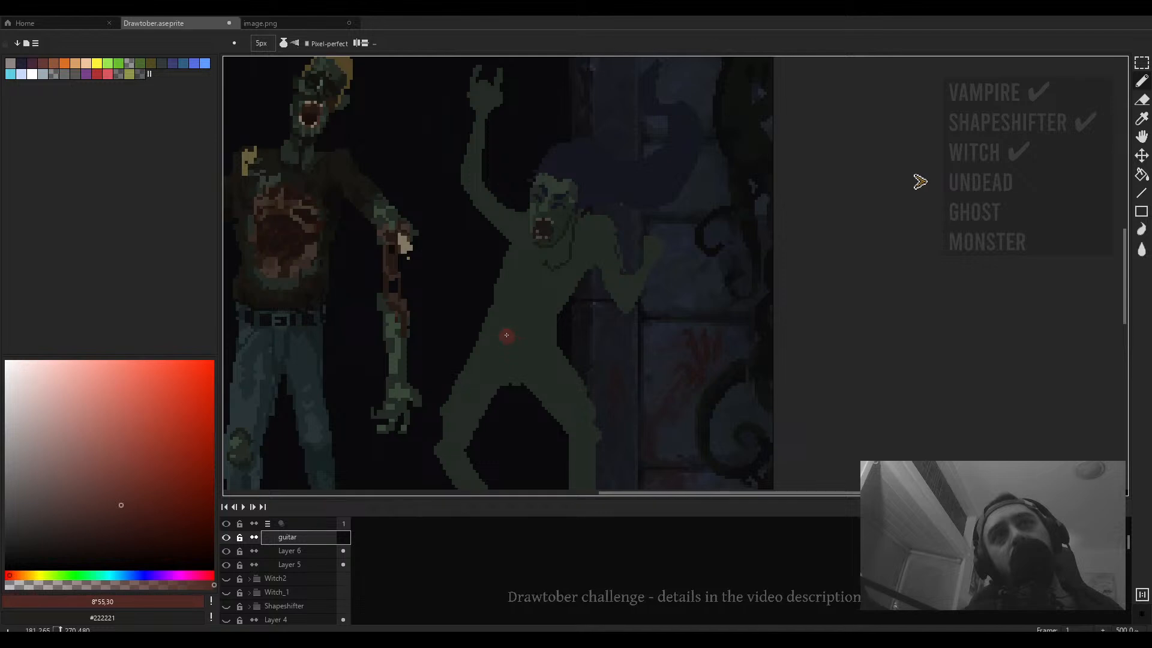
pyautogui.press('-')
pyautogui.moveTo(506, 335)
pyautogui.mouseDown()
pyautogui.moveTo(536, 277)
pyautogui.moveTo(532, 305)
pyautogui.moveTo(576, 318)
pyautogui.mouseUp()
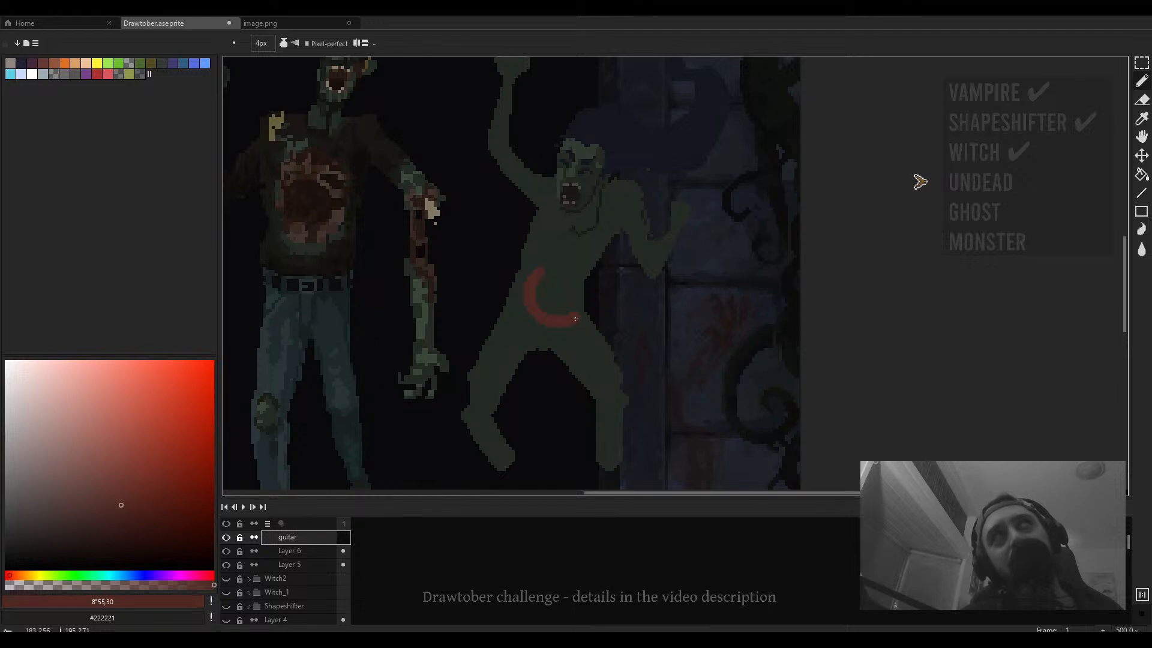
# - Erase part of the curved guitar outline with a 10 px eraser
pyautogui.press('w')
pyautogui.press('e')
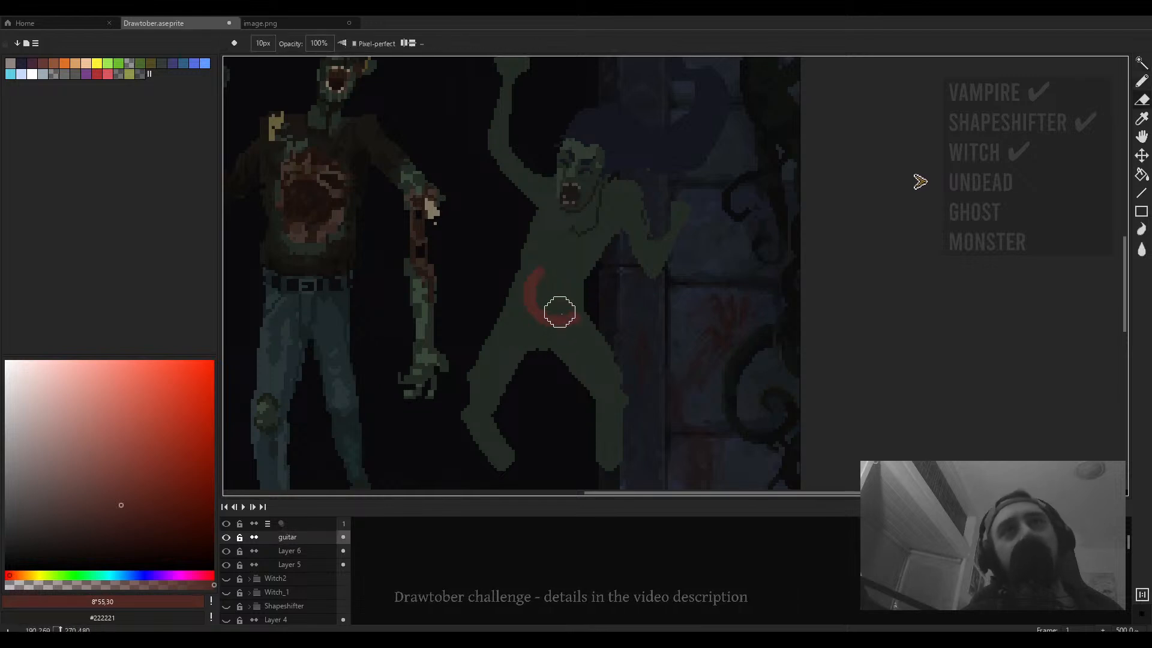
pyautogui.moveTo(560, 311); pyautogui.dragTo(576, 327)
# - Fill the enclosed guitar body outline with the red colour using the Paint Bucket
pyautogui.press('b')
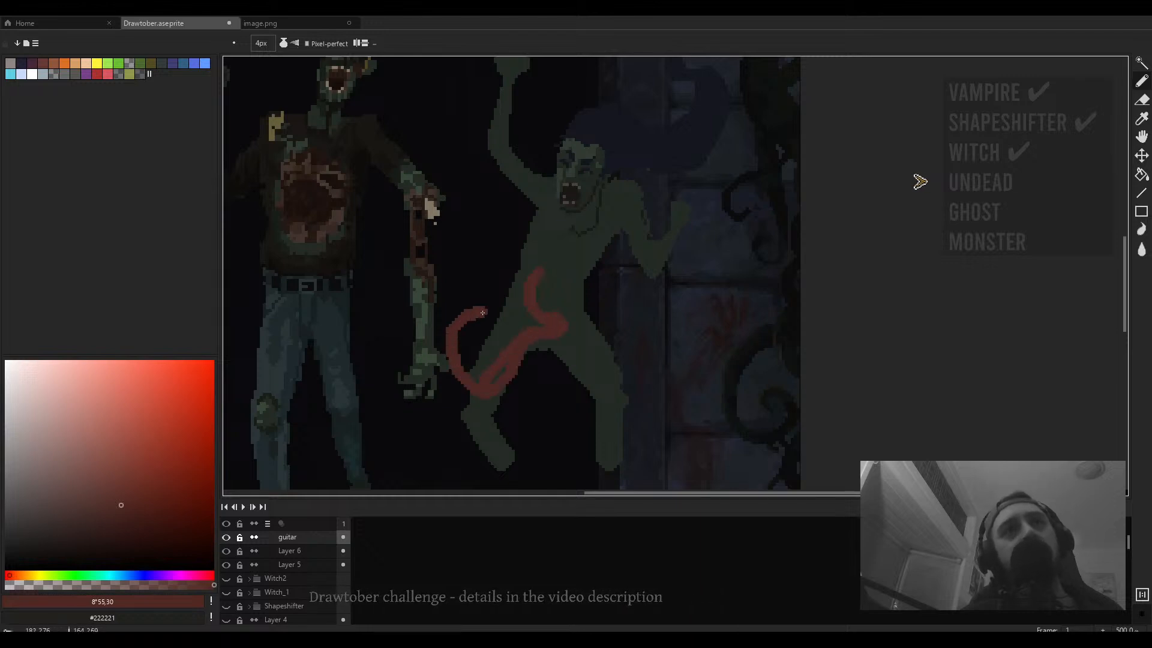
pyautogui.press('g')
pyautogui.click(494, 362)
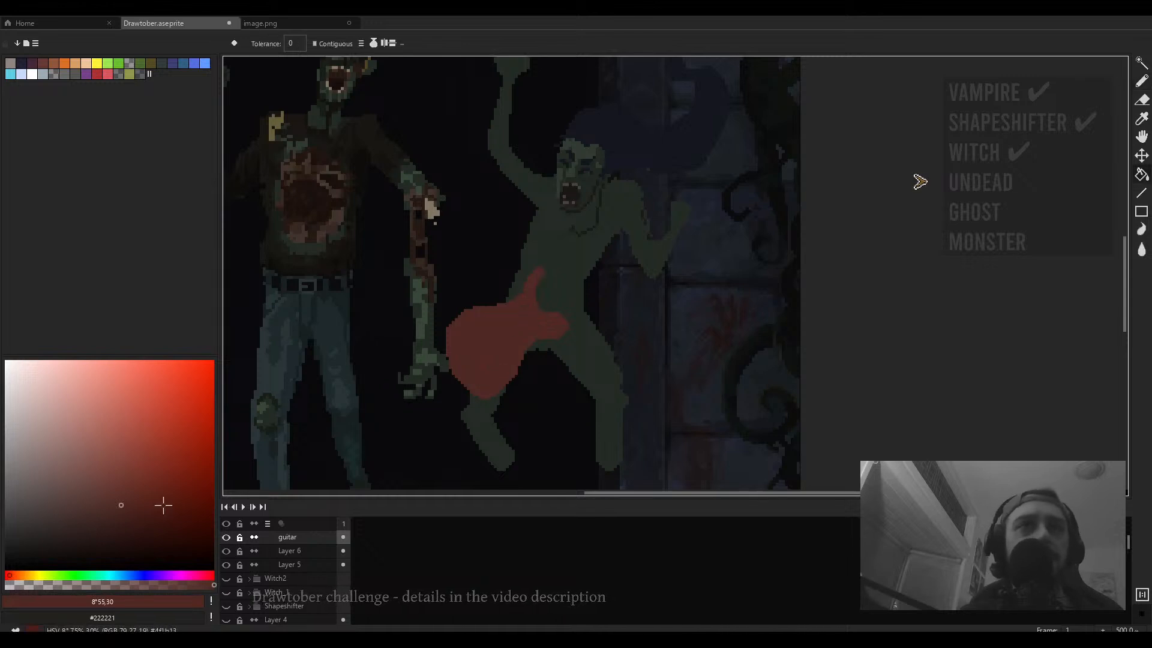
# - Pick a muted pink tone and draw a 5 px guitar neck diagonally up toward the figure's raised right side, redrawing it once
pyautogui.moveTo(90, 482); pyautogui.dragTo(36, 447)
pyautogui.press('b')
pyautogui.scroll(3, 484, 339)
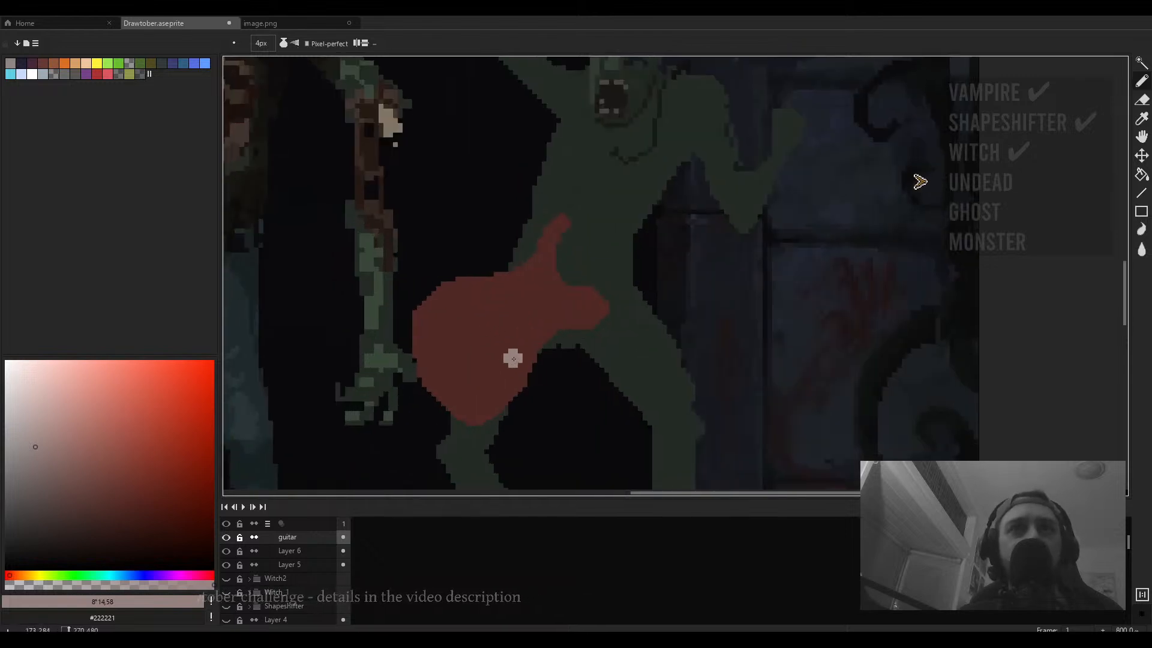
pyautogui.scroll(-3, 510, 335)
pyautogui.scroll(3, 512, 329)
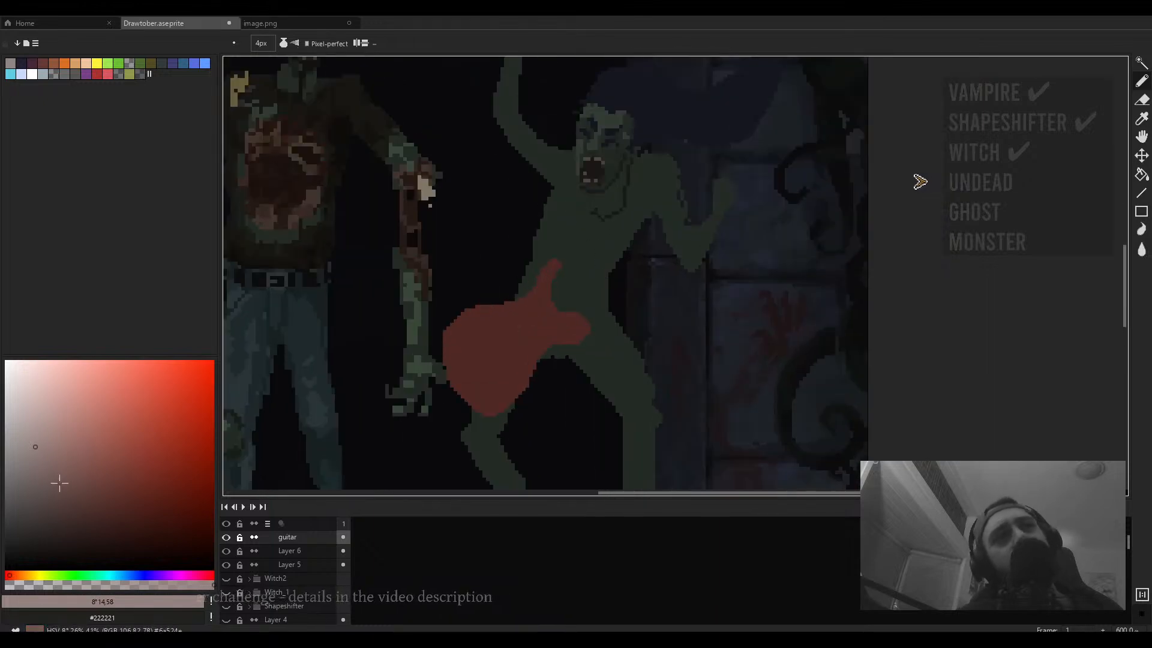
pyautogui.moveTo(475, 309); pyautogui.dragTo(411, 397)
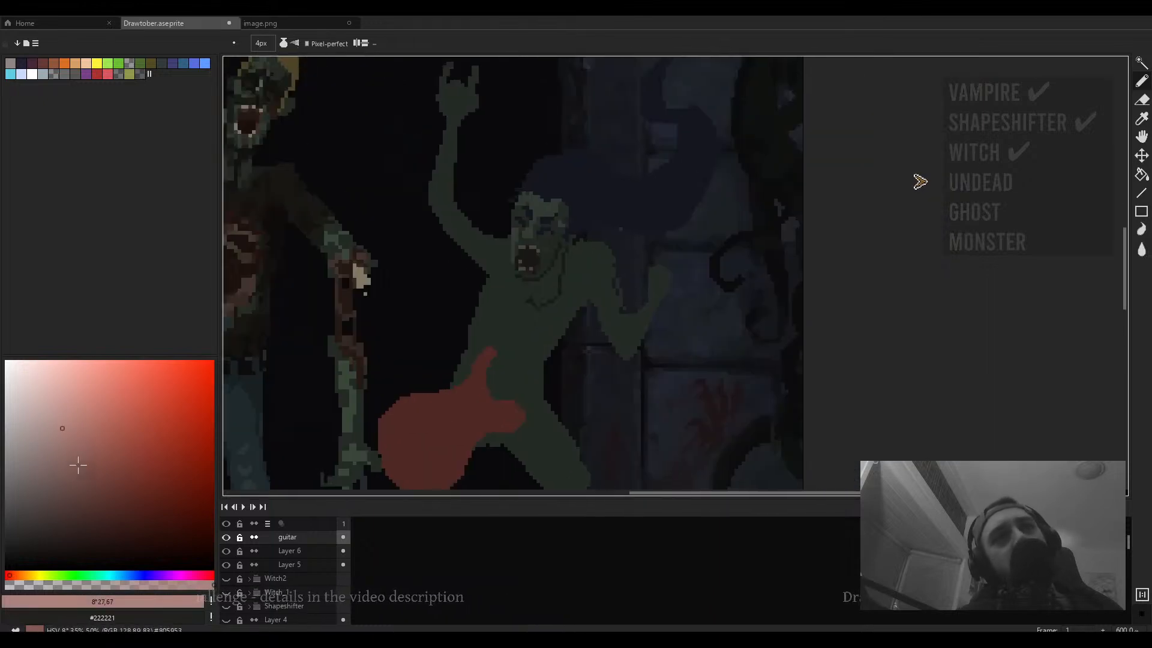
pyautogui.moveTo(78, 465); pyautogui.dragTo(63, 507)
pyautogui.press('+')
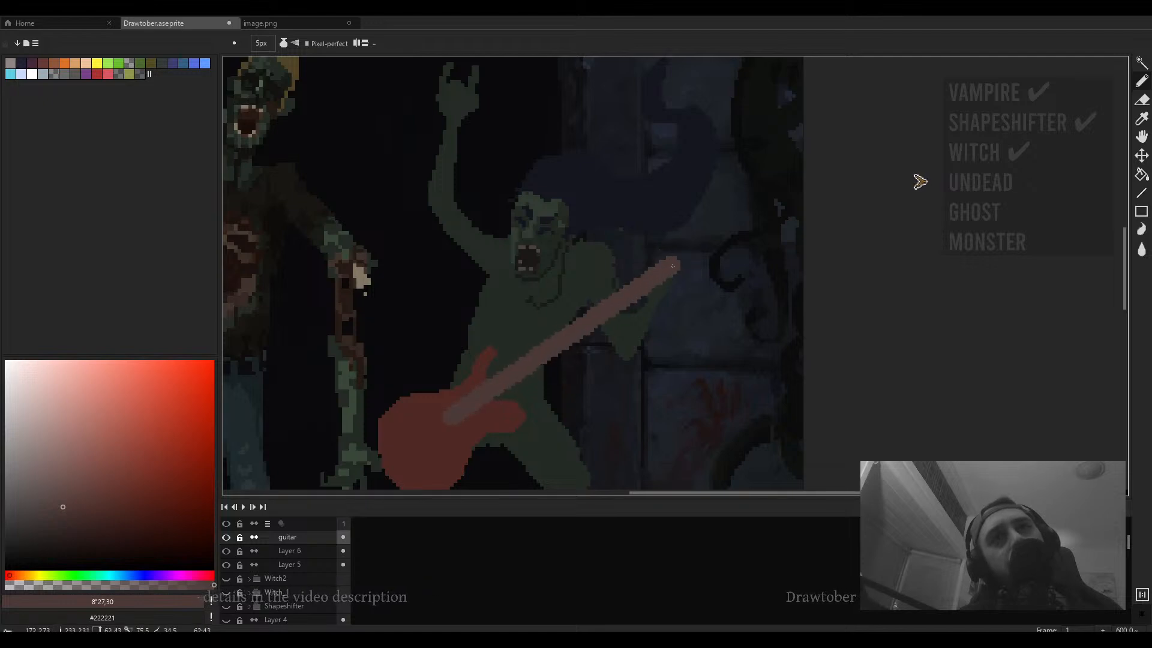
pyautogui.click(451, 417)
pyautogui.hotkey('ctrl', 'z')
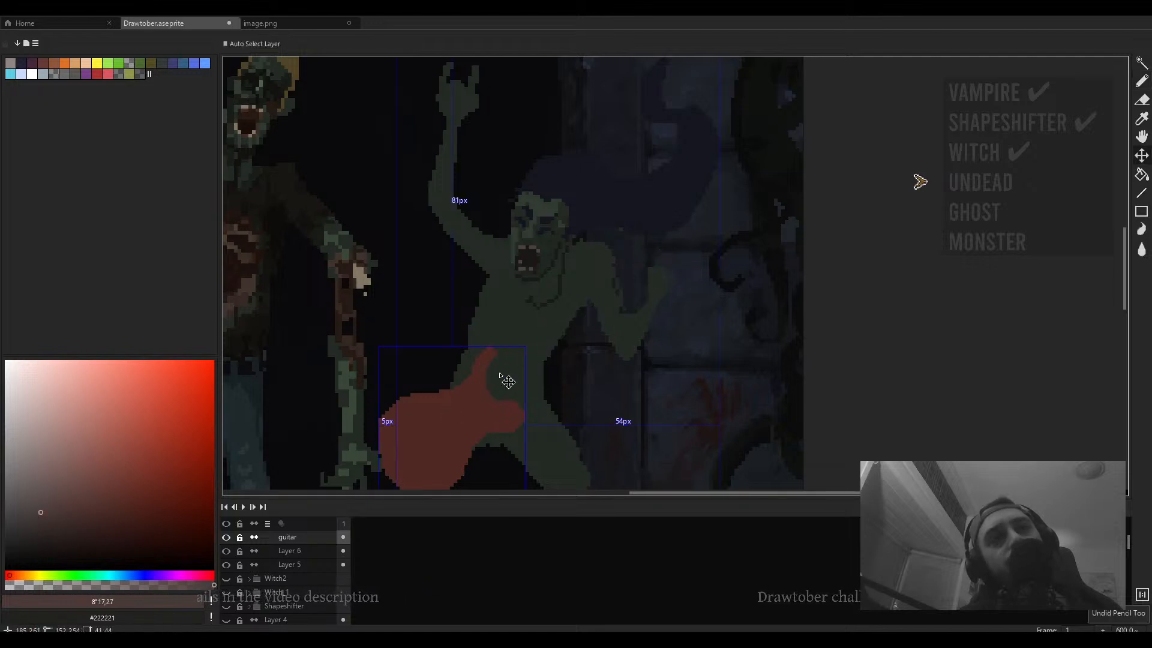
pyautogui.moveTo(461, 412); pyautogui.dragTo(685, 266)
pyautogui.press('b')
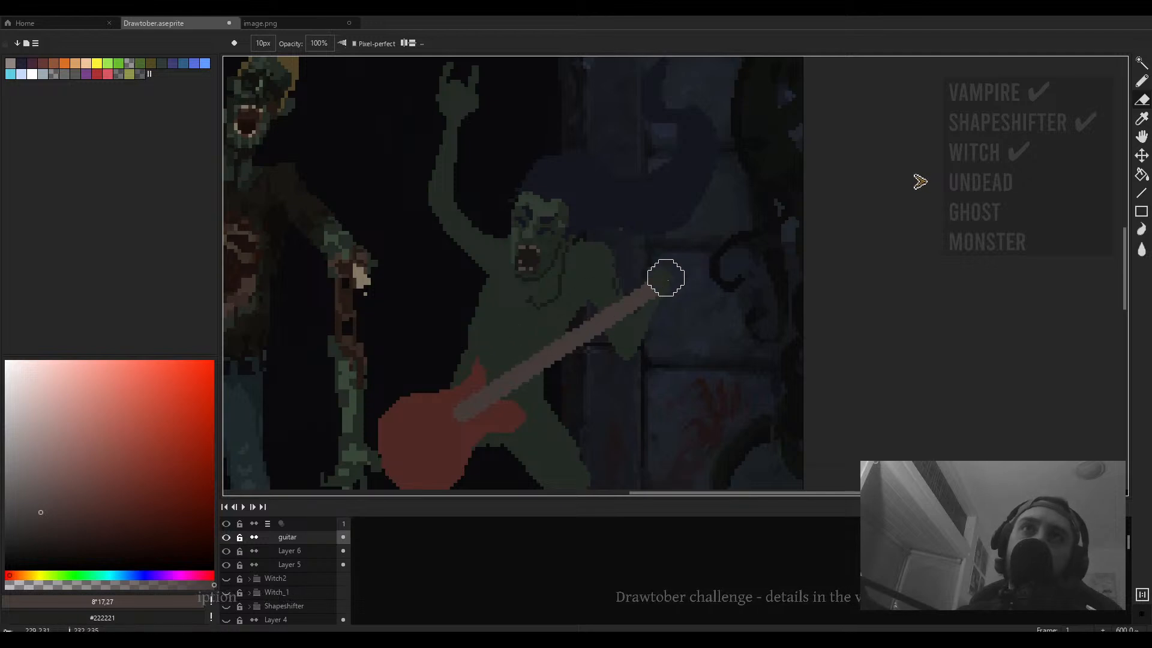
# - Move the guitar slightly up and to the right
pyautogui.scroll(-2, 681, 303)
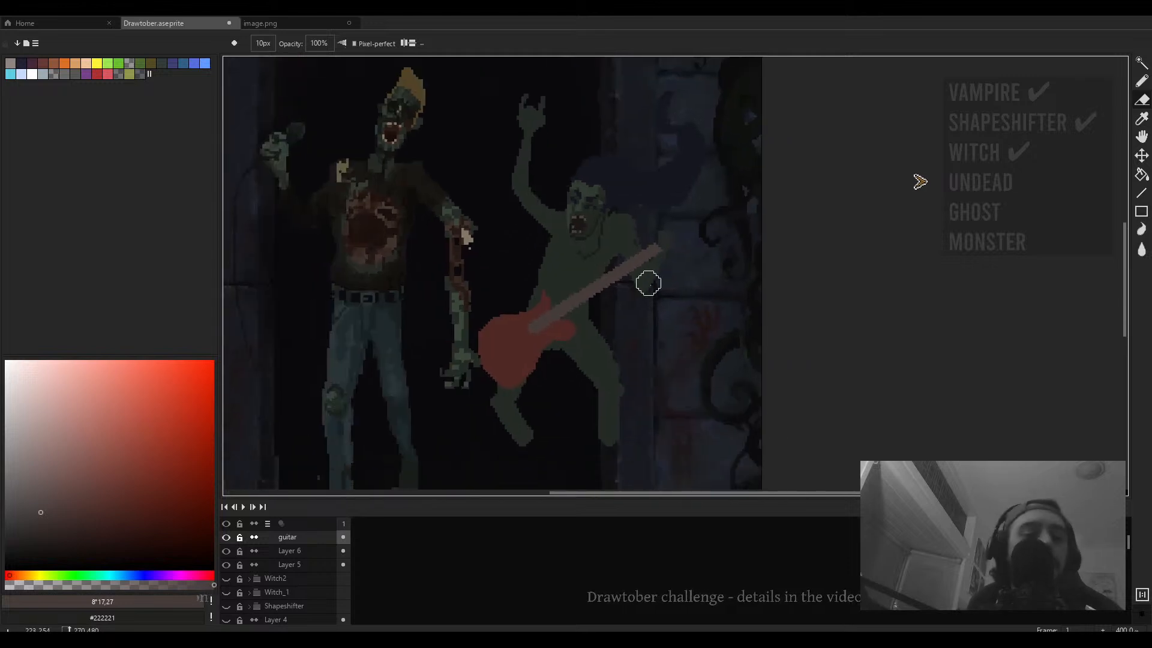
pyautogui.press('v')
pyautogui.moveTo(567, 338); pyautogui.dragTo(591, 317)
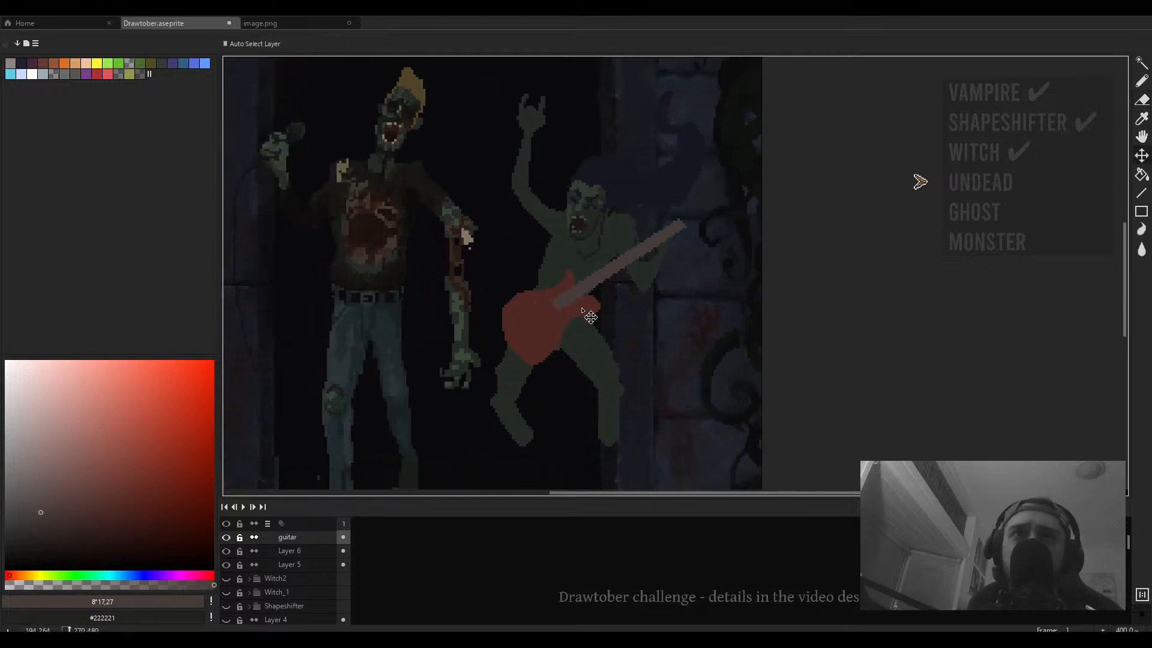
pyautogui.scroll(-4, 695, 322)
pyautogui.scroll(2, 695, 323)
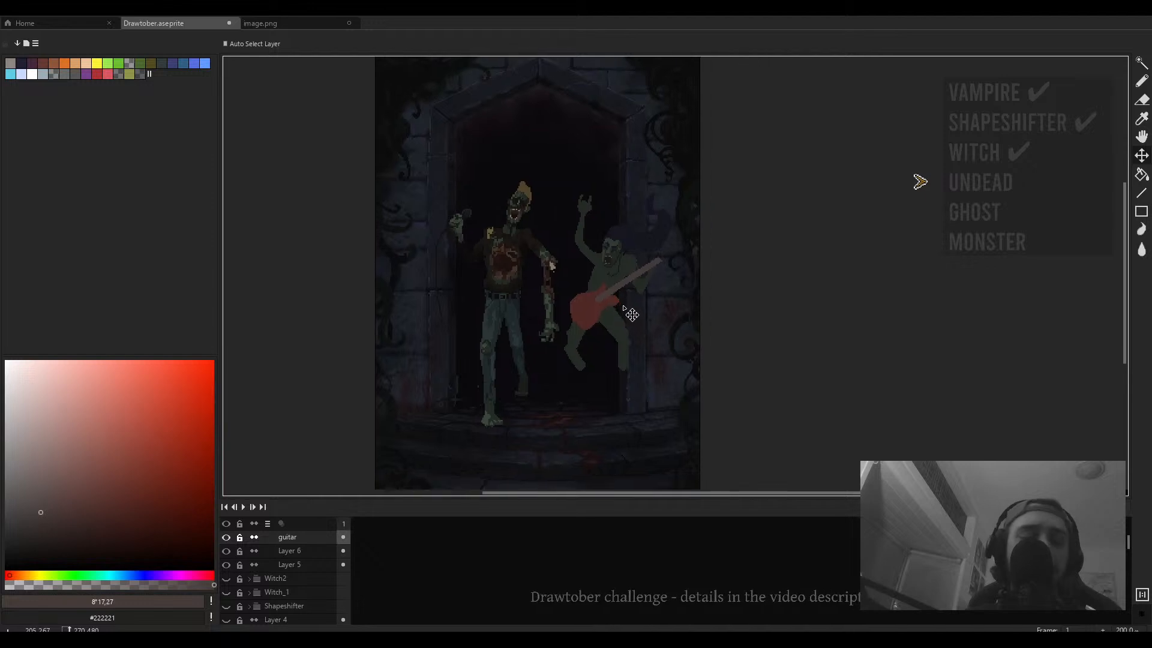
# - Darken the guitar with Hue/Saturation, setting saturation to -19 and value to -41
pyautogui.hotkey('ctrl', 'u')
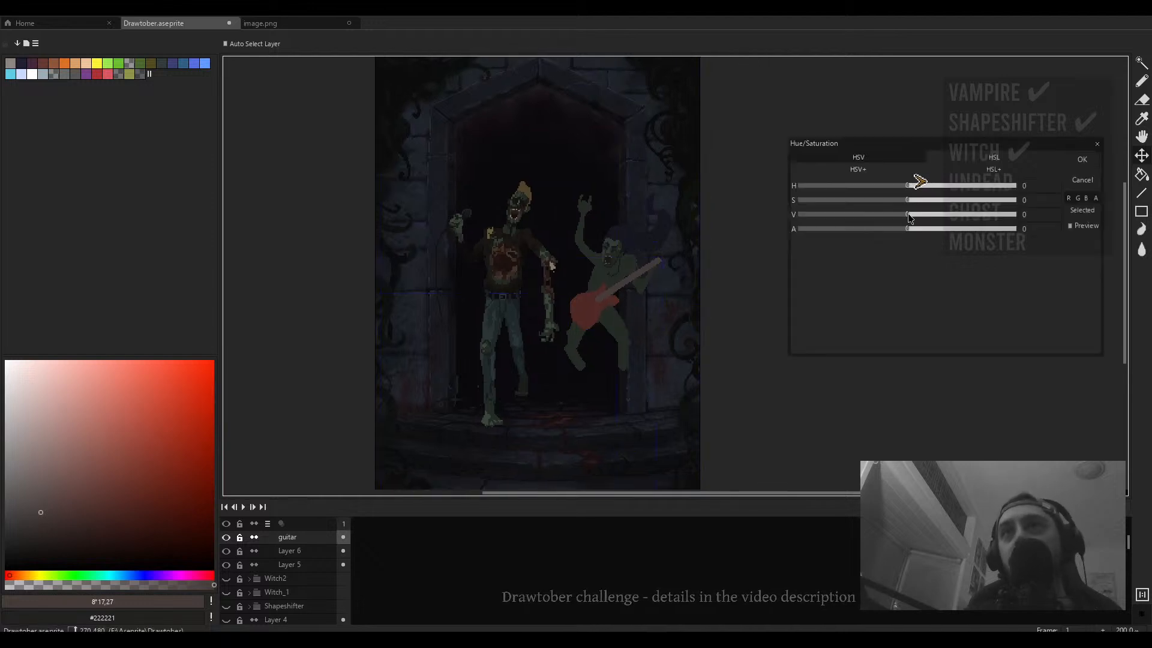
pyautogui.moveTo(909, 214); pyautogui.dragTo(888, 203)
pyautogui.click(878, 217)
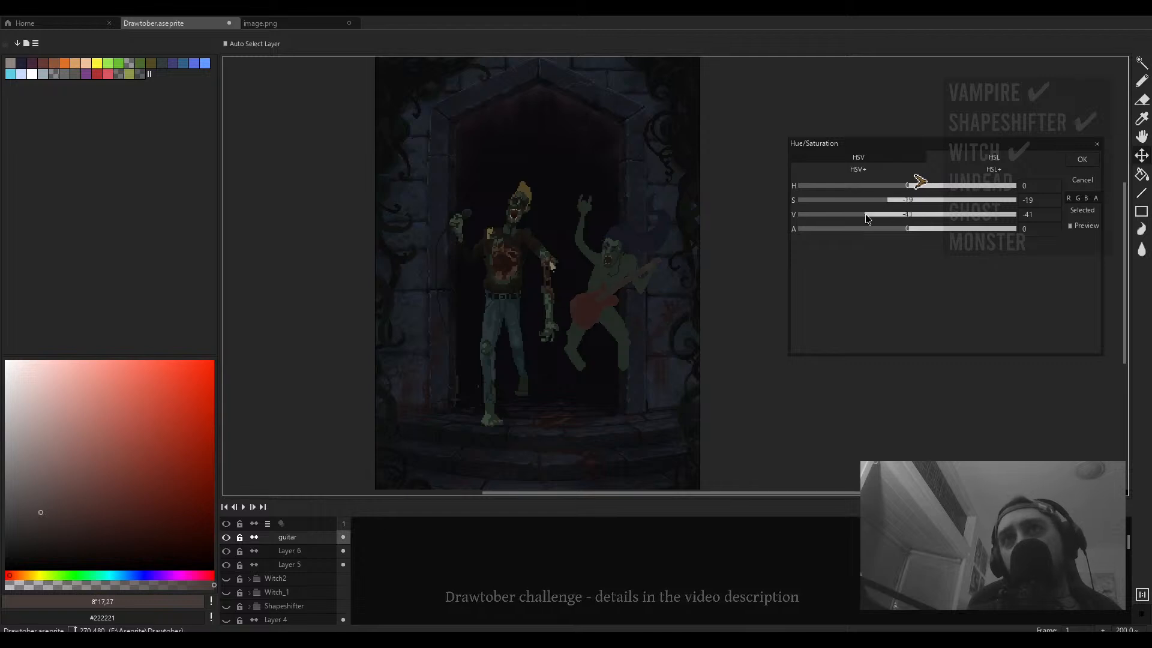
pyautogui.press('Return')
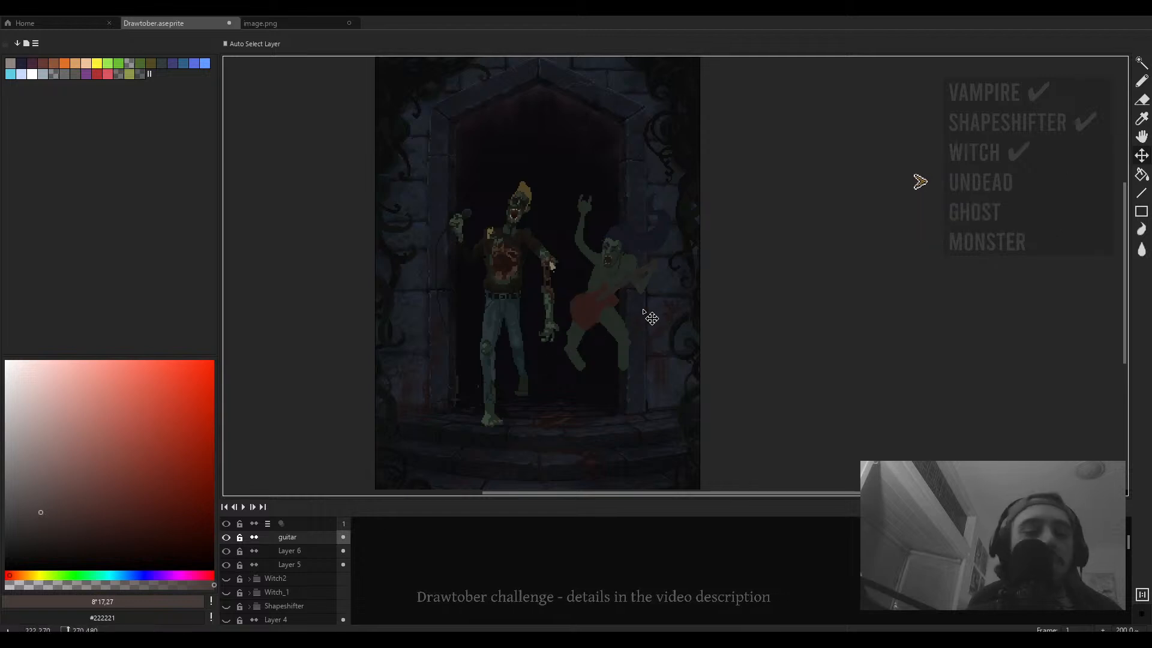
# - Select Layer 6 together with the guitar layer and move the figure and guitar slightly down and left
pyautogui.press('b')
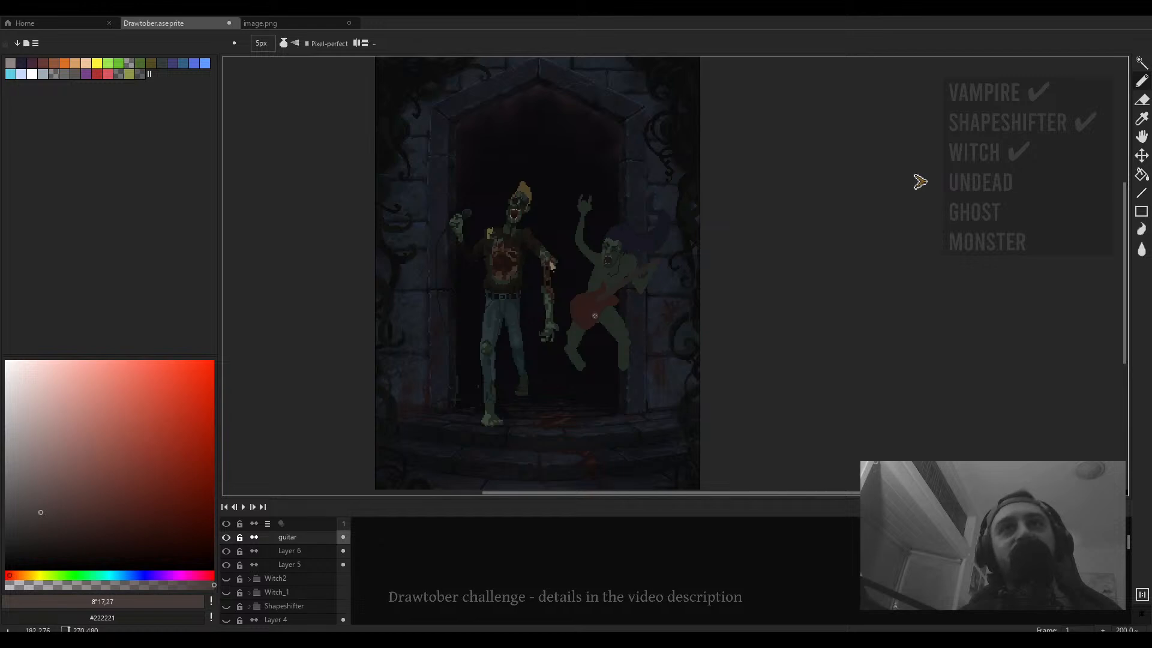
pyautogui.press('v')
pyautogui.keyDown('ctrl'); pyautogui.click(609, 333); pyautogui.keyUp('ctrl')
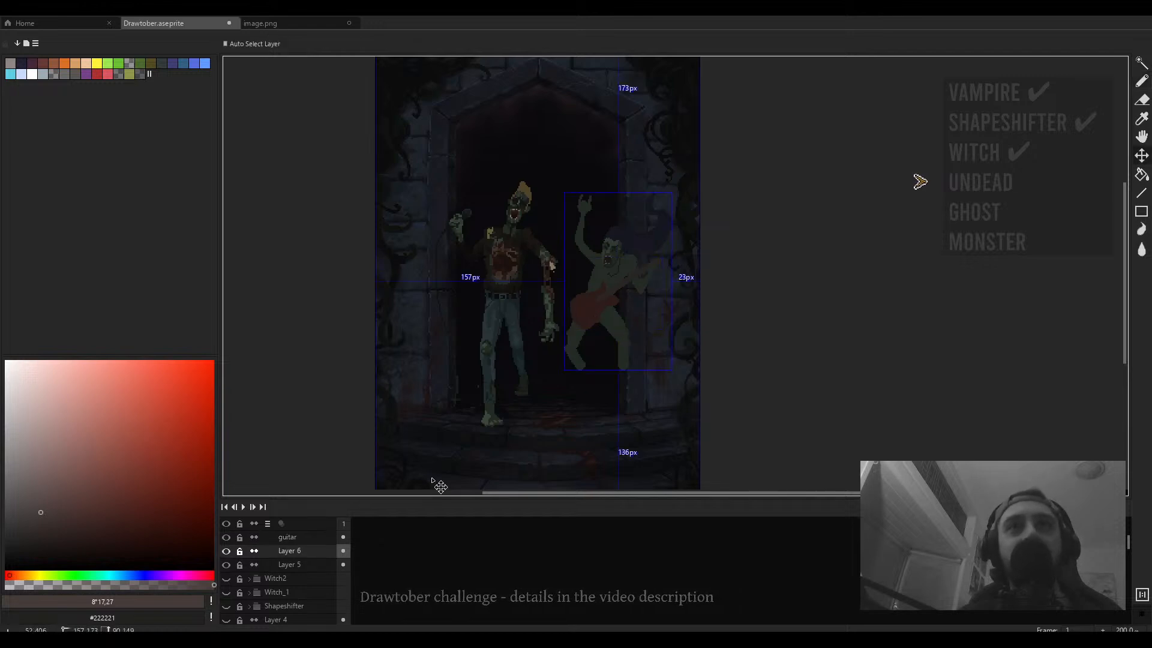
pyautogui.keyDown('shift'); pyautogui.click(317, 537); pyautogui.keyUp('shift')
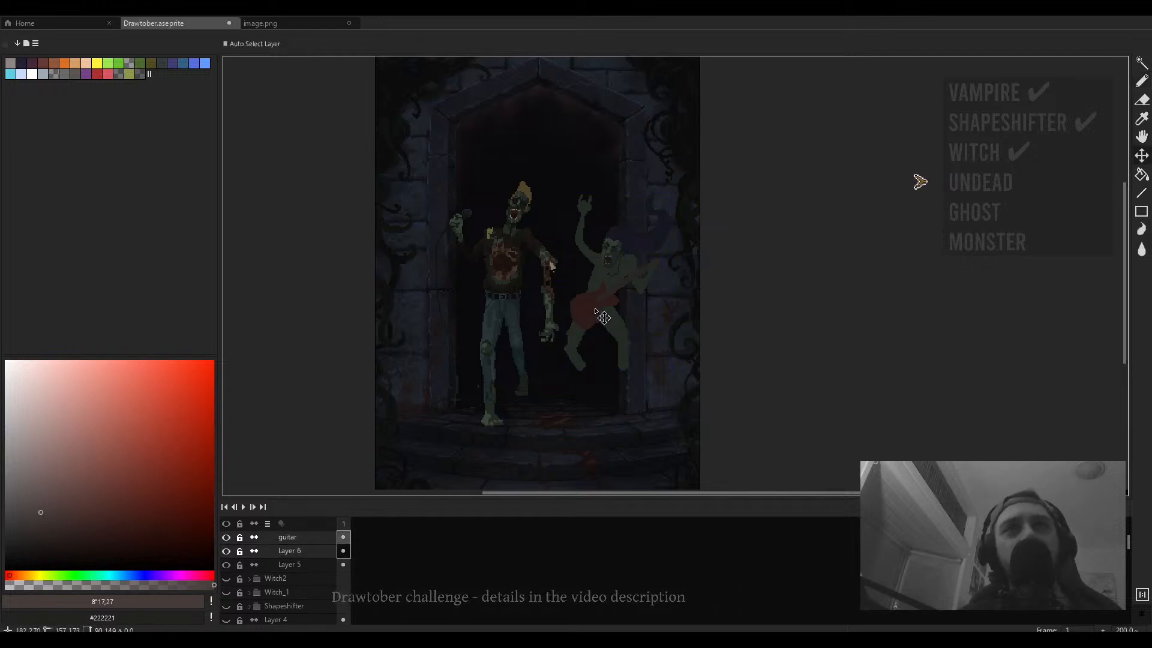
pyautogui.moveTo(607, 327)
pyautogui.mouseDown()
pyautogui.moveTo(593, 354)
pyautogui.moveTo(592, 336)
pyautogui.mouseUp()
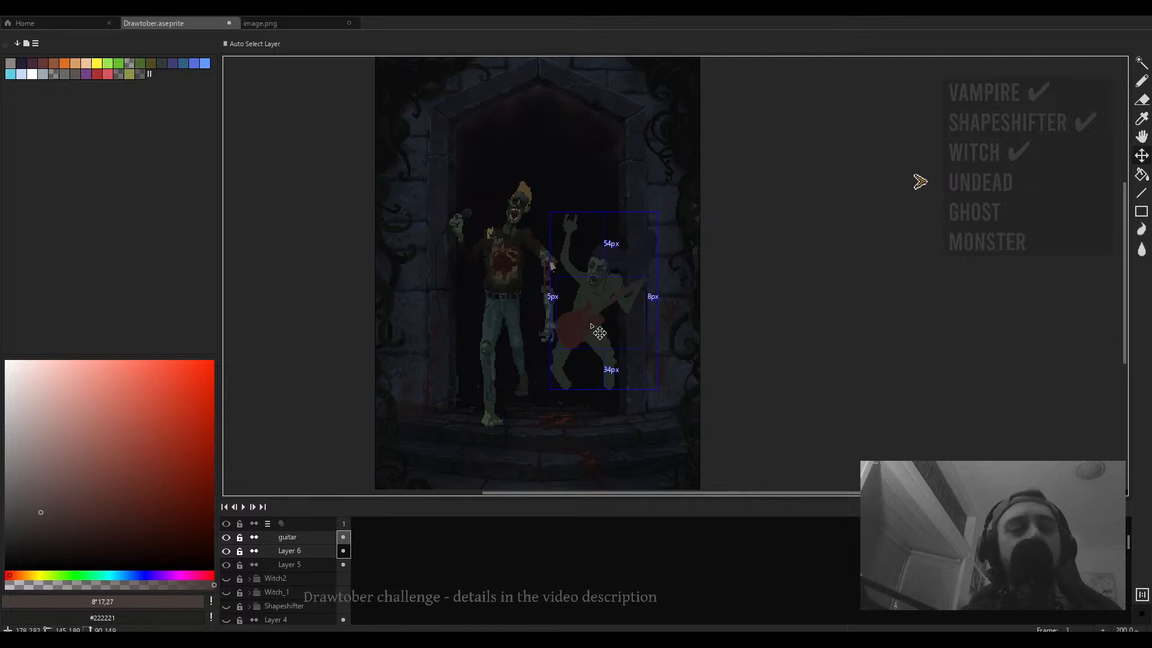
# - Enlarge the figure and guitar slightly with a free transform and deselect
pyautogui.hotkey('ctrl', 't')
pyautogui.moveTo(661, 208); pyautogui.dragTo(687, 196)
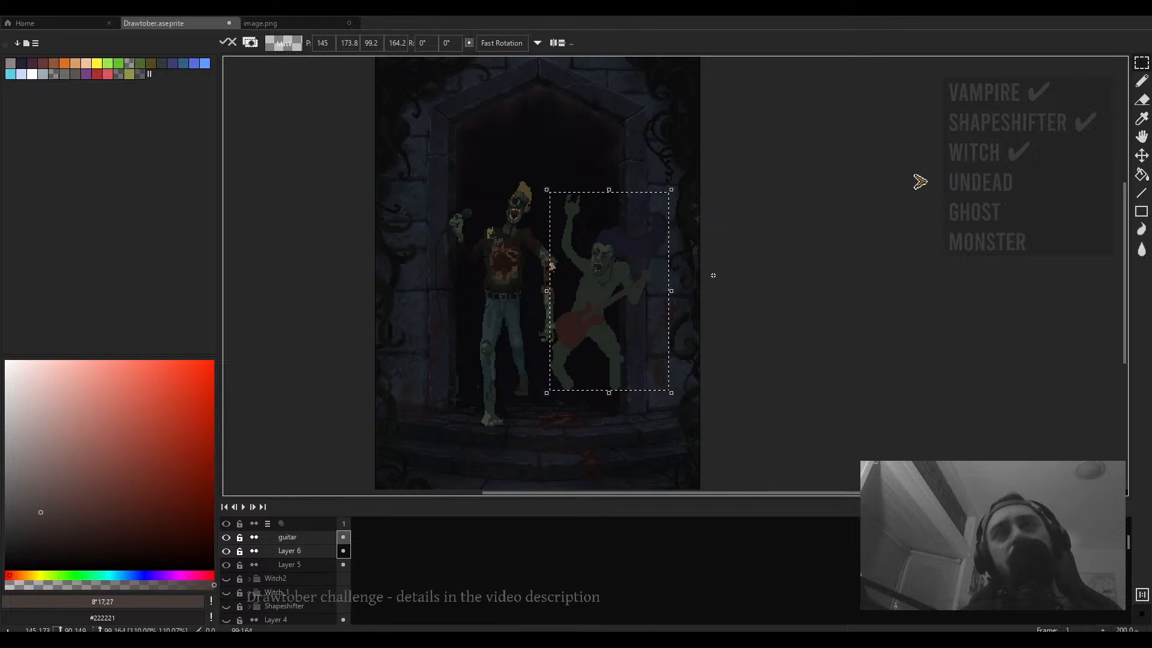
pyautogui.press('Return')
pyautogui.hotkey('ctrl', 'd')
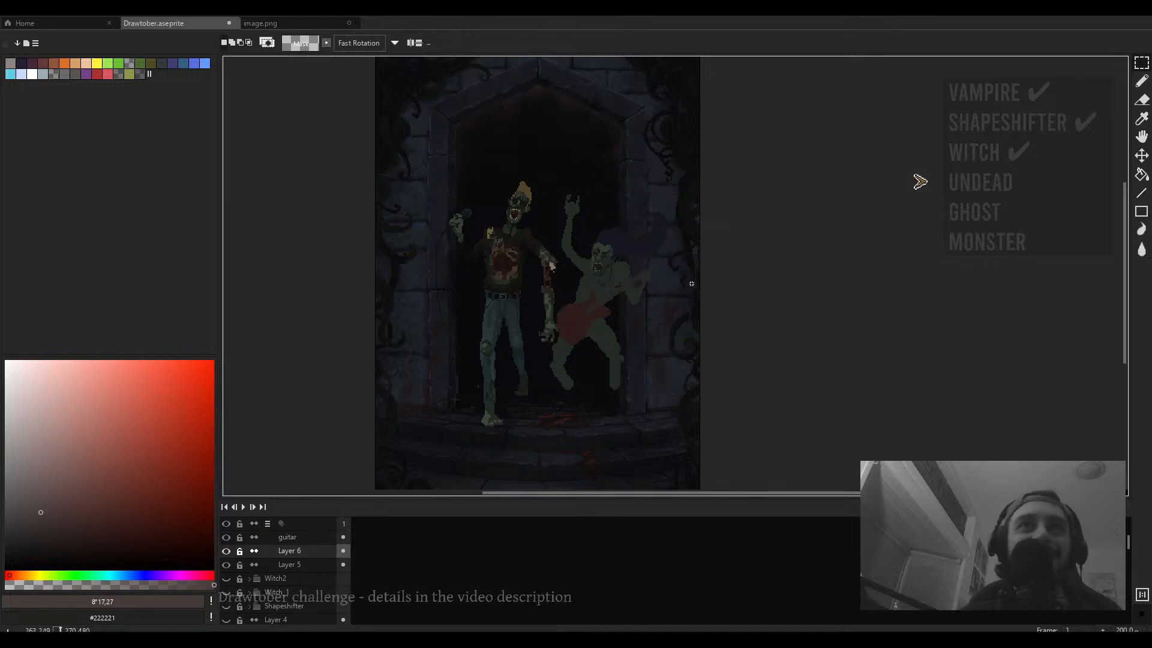
# - Nudge the figure and guitar slightly down and to the right
pyautogui.scroll(3, 580, 319)
pyautogui.scroll(-1, 580, 318)
pyautogui.press('v')
pyautogui.moveTo(580, 319)
pyautogui.mouseDown()
pyautogui.moveTo(594, 312)
pyautogui.moveTo(588, 328)
pyautogui.mouseUp()
pyautogui.press('b')
pyautogui.scroll(2, 582, 270)
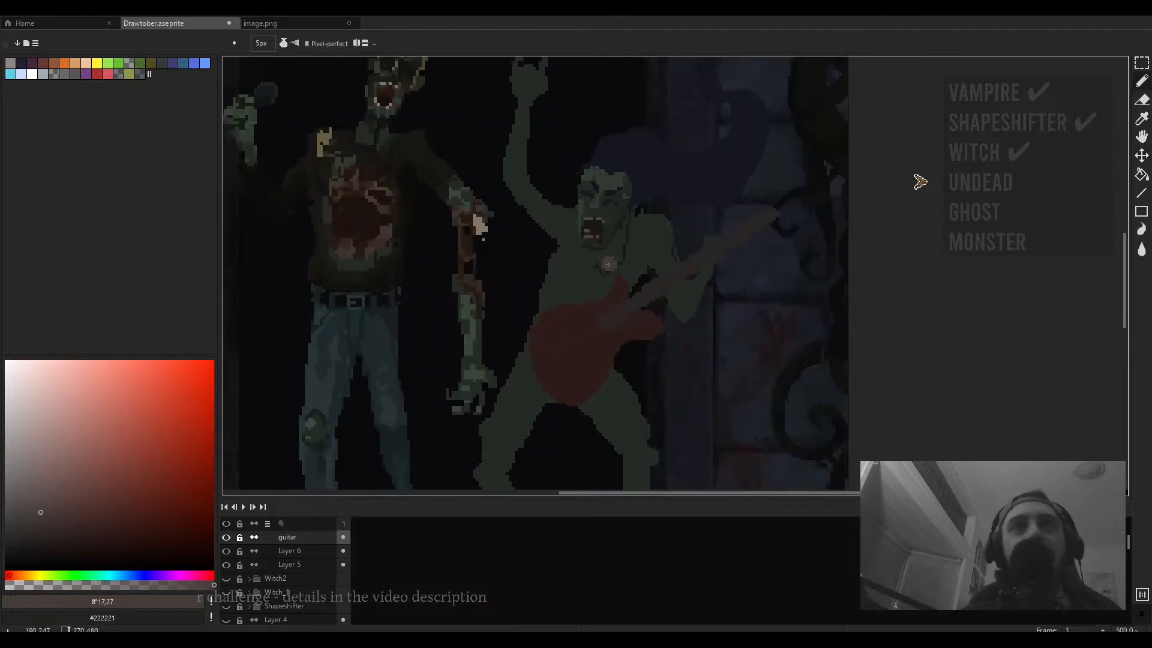
# - Choose a near-black colour and try a guitar strap stroke across the figure's chest, undoing it
pyautogui.keyDown('alt'); pyautogui.click(609, 264); pyautogui.keyUp('alt')
pyautogui.click(21, 554)
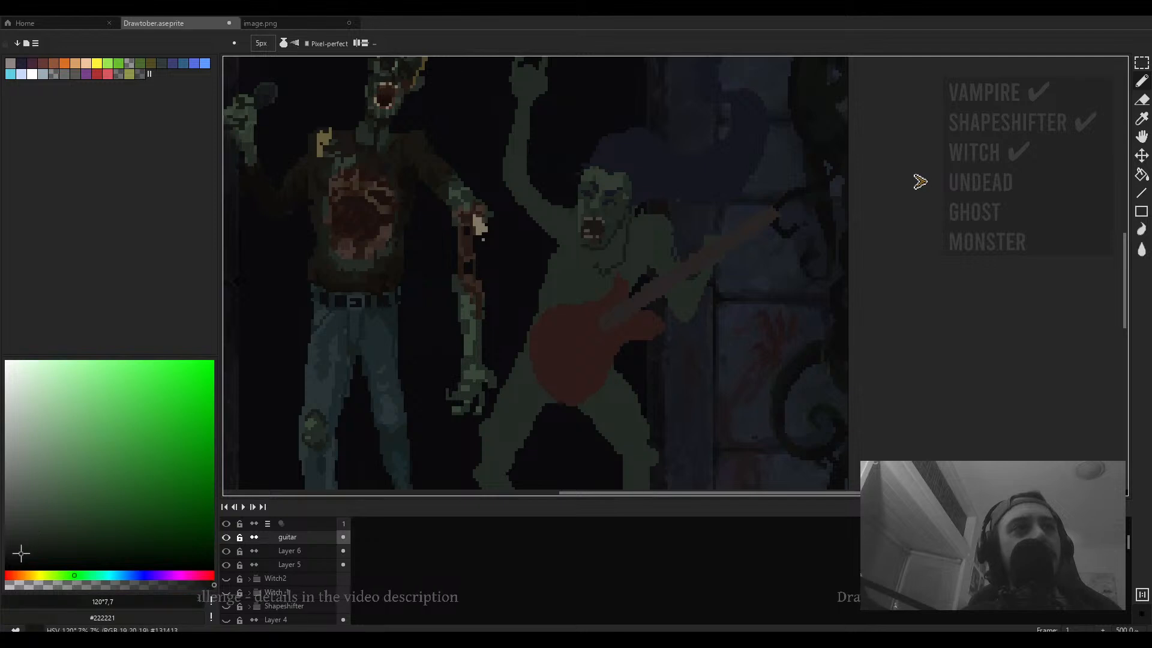
pyautogui.scroll(2, 651, 253)
pyautogui.press('v')
pyautogui.moveTo(15, 552); pyautogui.dragTo(9, 558)
pyautogui.press('b')
pyautogui.moveTo(647, 193)
pyautogui.mouseDown()
pyautogui.moveTo(620, 250)
pyautogui.moveTo(629, 239)
pyautogui.mouseUp()
pyautogui.hotkey('ctrl', 'z')
pyautogui.hotkey('ctrl', 'z')
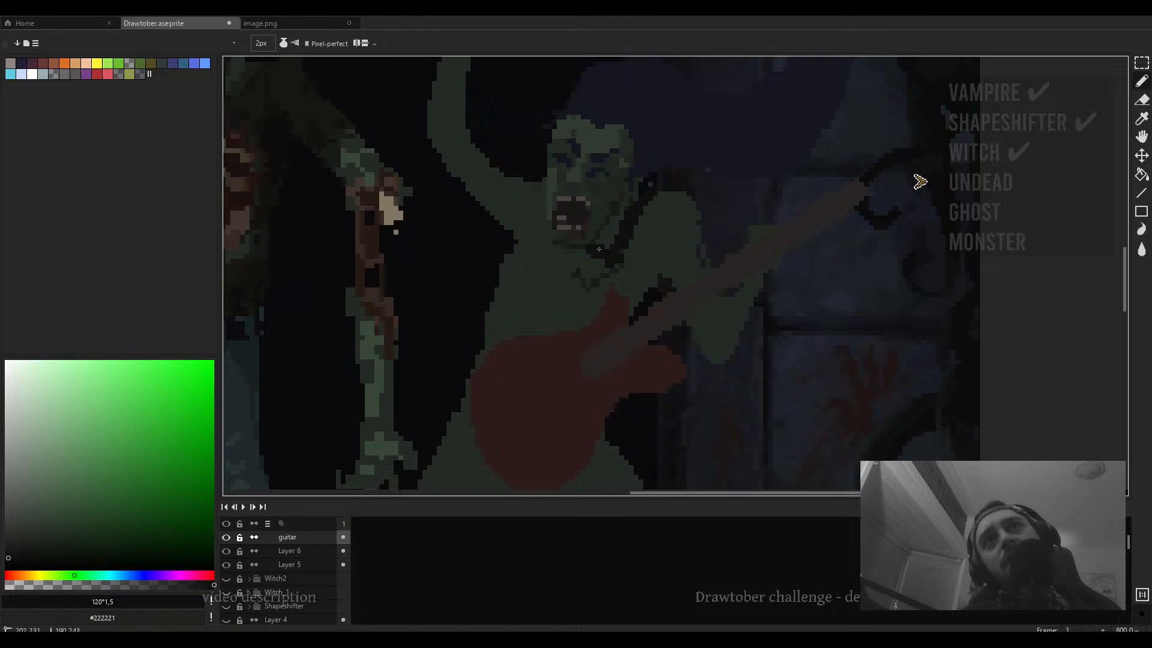
# - Outline a dark top across the figure's chest with a 2 px pencil and fill it with the near-black colour
pyautogui.moveTo(628, 269); pyautogui.dragTo(660, 278)
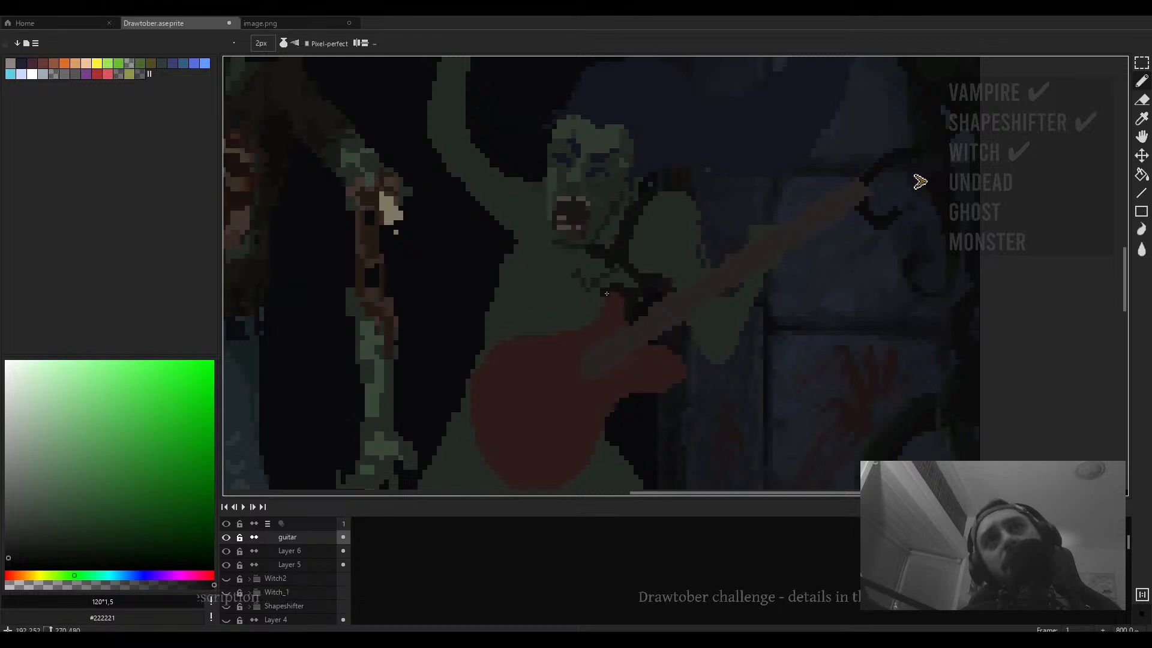
pyautogui.moveTo(610, 292); pyautogui.dragTo(598, 304)
pyautogui.moveTo(586, 239)
pyautogui.mouseDown()
pyautogui.moveTo(619, 236)
pyautogui.moveTo(587, 246)
pyautogui.moveTo(575, 190)
pyautogui.mouseUp()
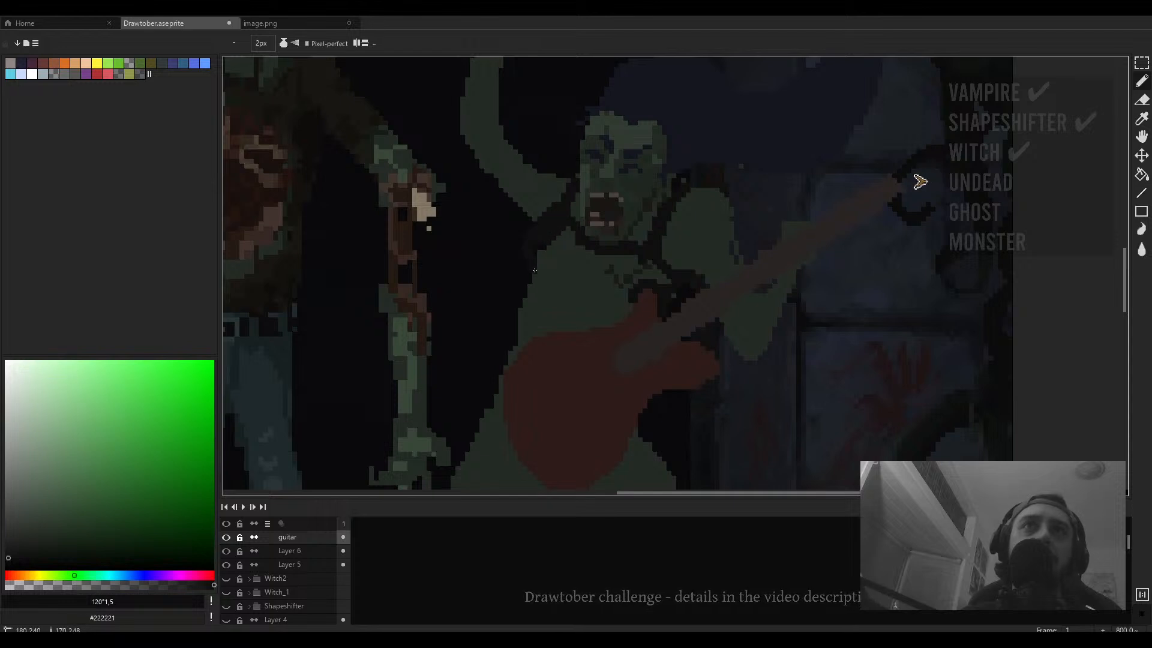
pyautogui.moveTo(546, 285); pyautogui.dragTo(625, 312)
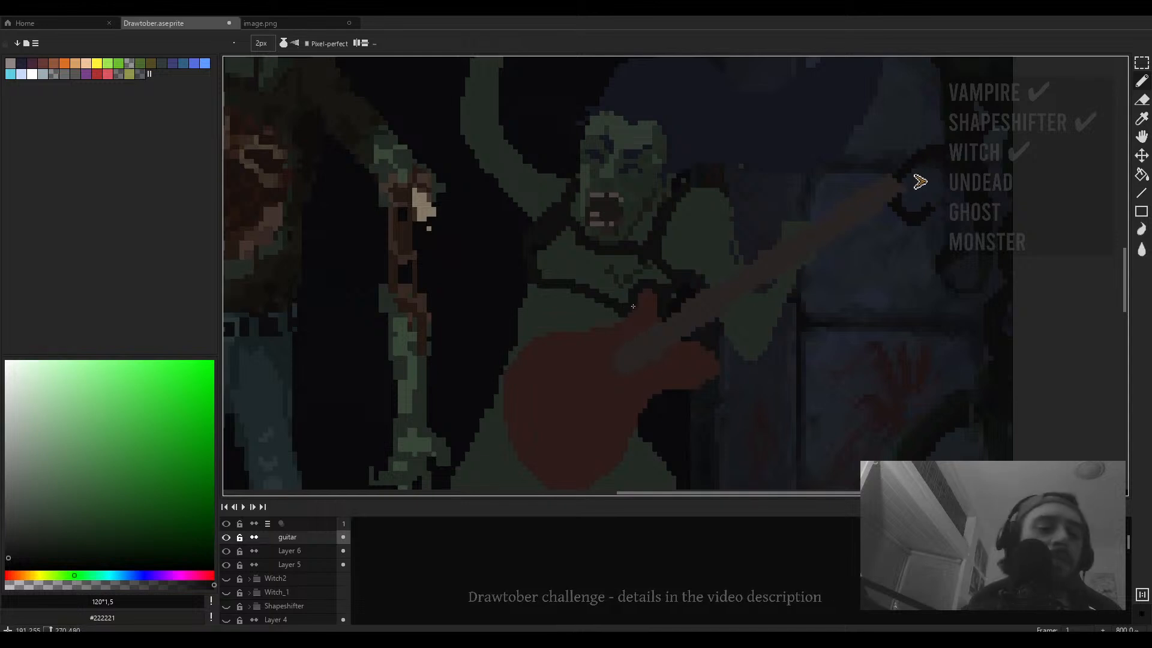
pyautogui.press('g')
pyautogui.click(633, 307)
pyautogui.scroll(-4, 636, 274)
pyautogui.scroll(-1, 615, 262)
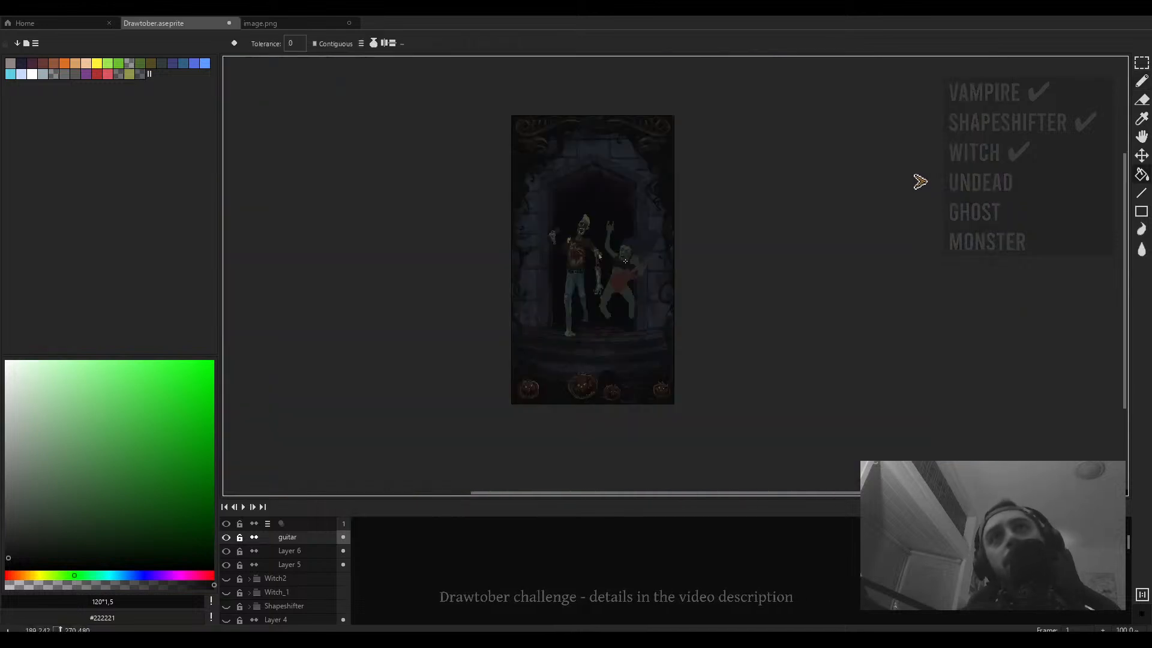
pyautogui.scroll(4, 600, 279)
pyautogui.press('b')
pyautogui.moveTo(589, 296); pyautogui.dragTo(556, 257)
pyautogui.hotkey('ctrl', 'z')
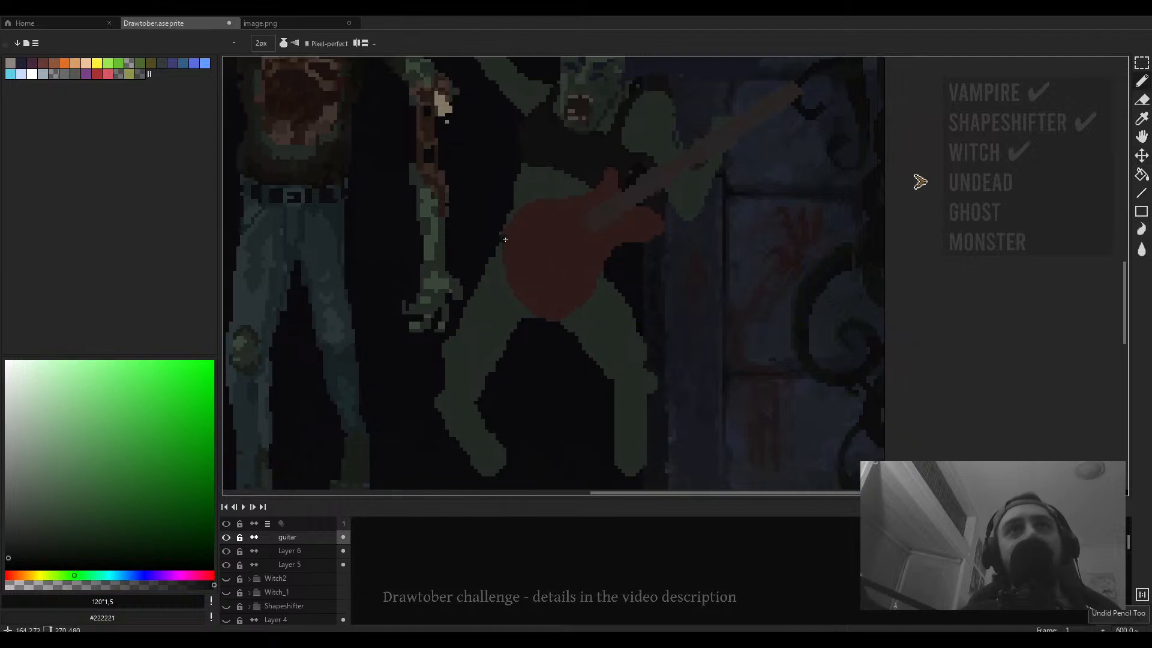
# - Move the dark top off the guitar layer and paste it onto Layer 6 beneath the guitar, then deselect
pyautogui.scroll(5, 566, 296)
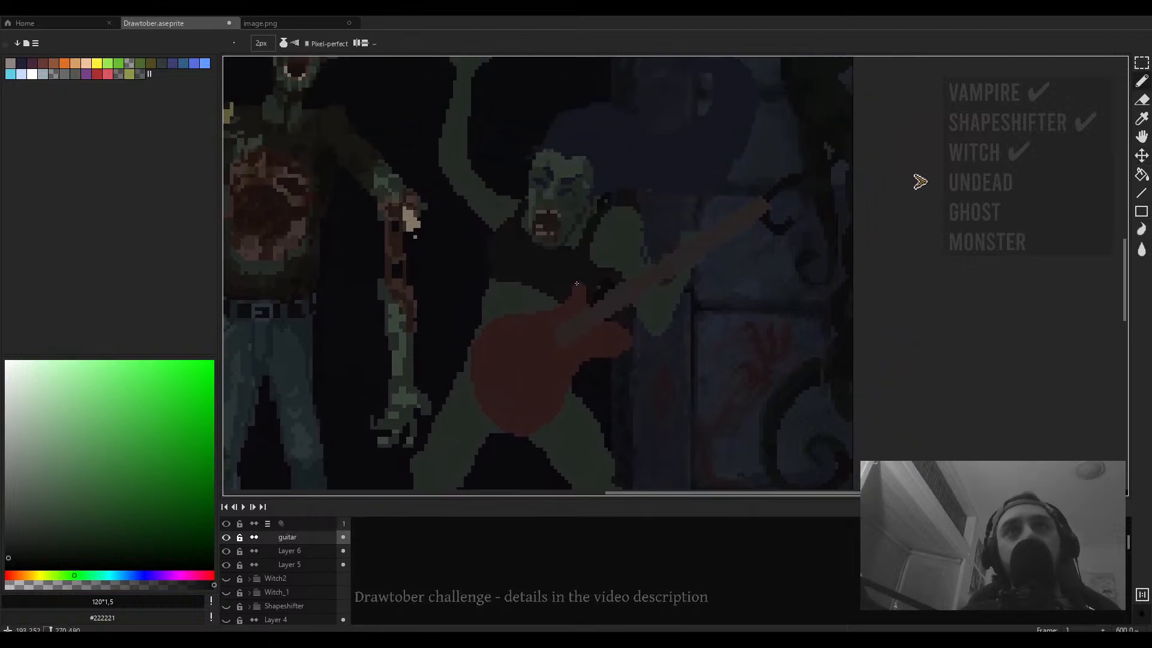
pyautogui.press('w')
pyautogui.click(556, 321)
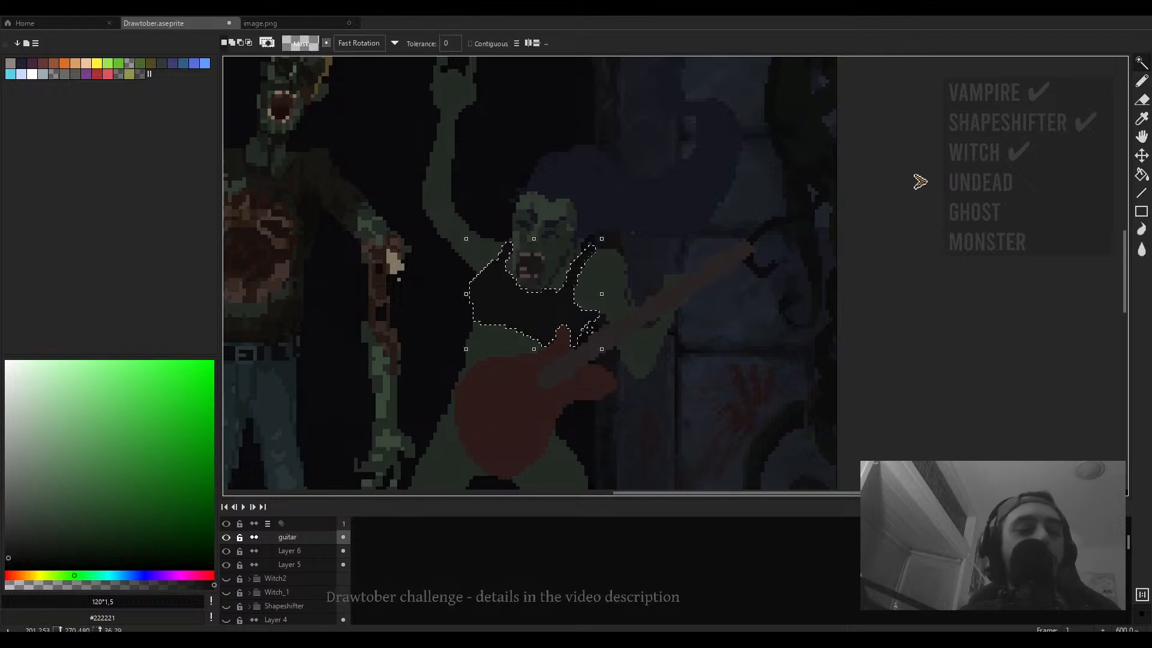
pyautogui.press('Delete')
pyautogui.click(318, 552)
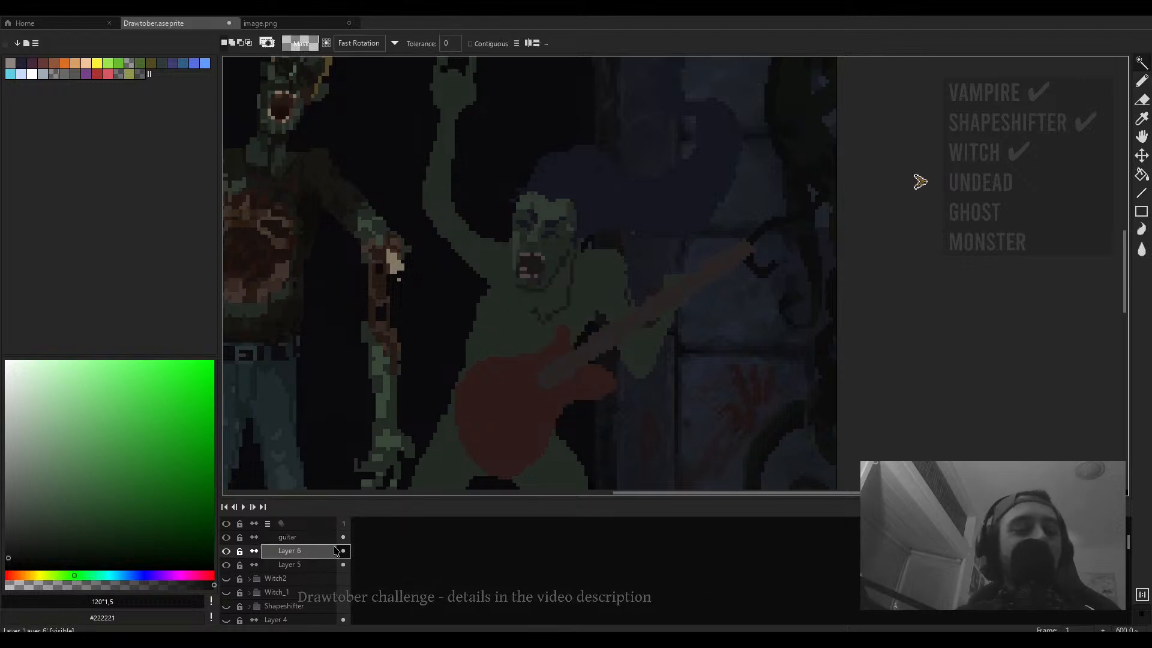
pyautogui.hotkey('ctrl', 'v')
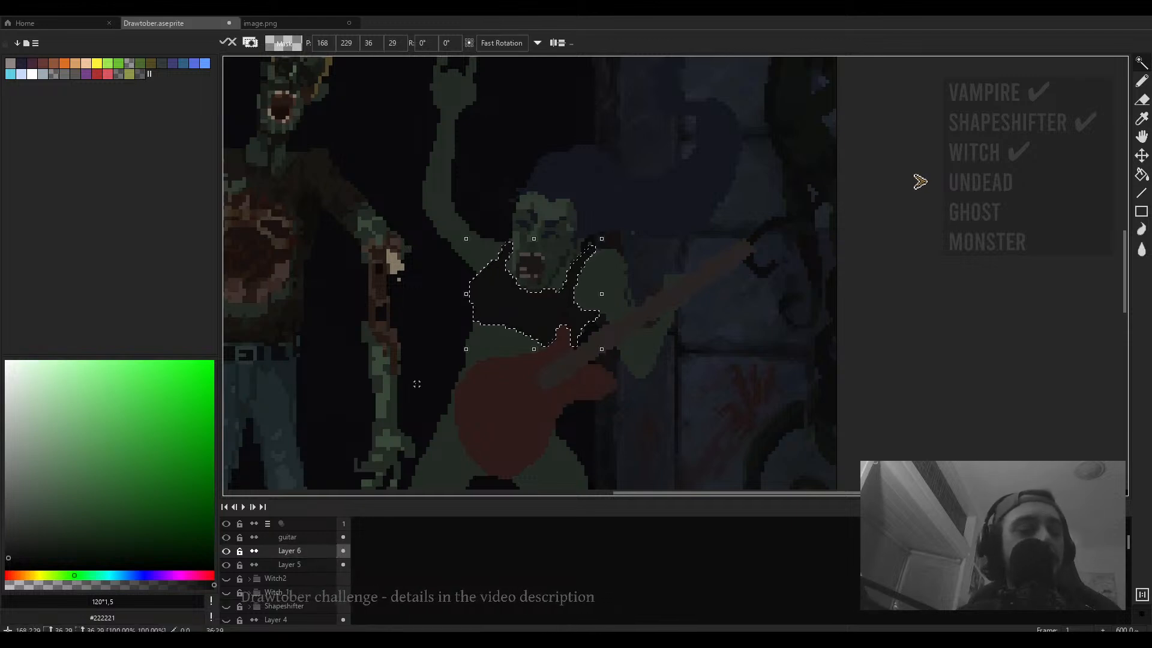
pyautogui.hotkey('ctrl', 'd')
# - Extend the dark top down the figure's torso below the guitar with pencil outlines and bucket fills
pyautogui.press('b')
pyautogui.moveTo(423, 393); pyautogui.dragTo(444, 365)
pyautogui.scroll(3, 443, 365)
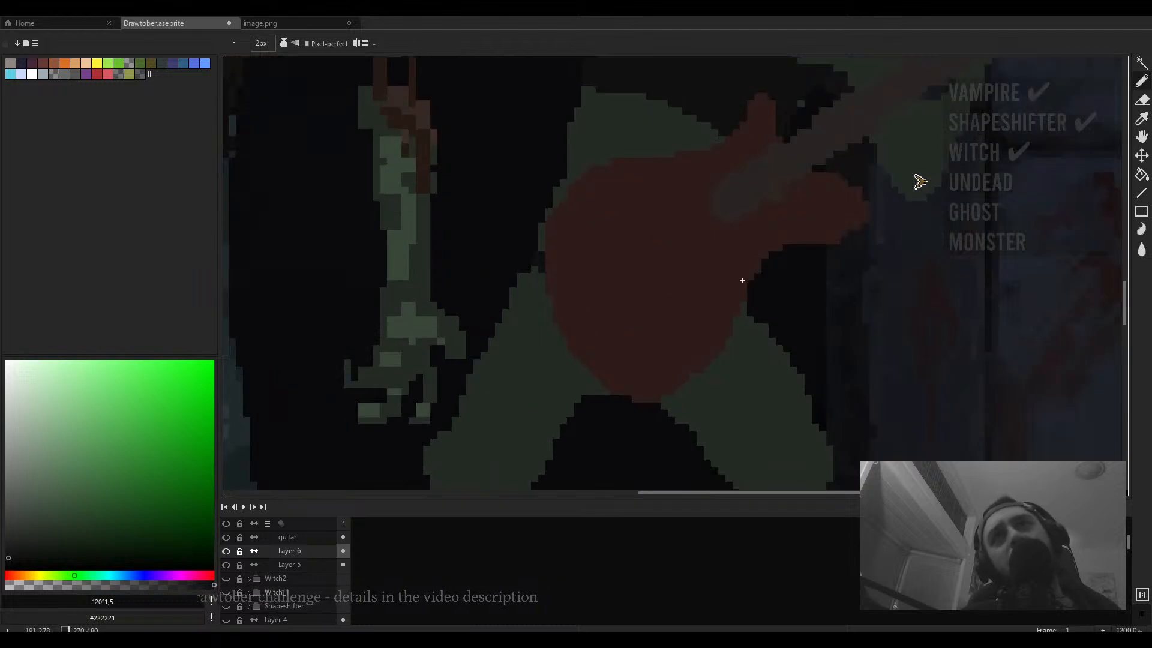
pyautogui.scroll(-3, 742, 281)
pyautogui.moveTo(731, 291); pyautogui.dragTo(674, 271)
pyautogui.press('g')
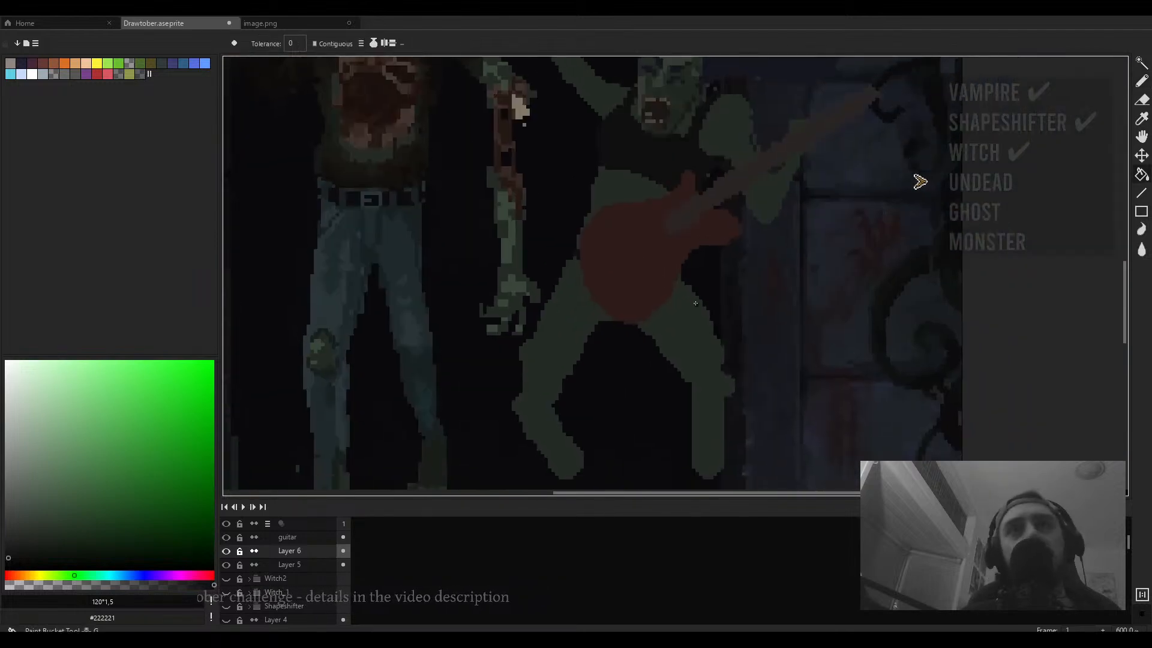
pyautogui.click(675, 318)
pyautogui.scroll(-3, 675, 318)
pyautogui.moveTo(672, 318); pyautogui.dragTo(607, 323)
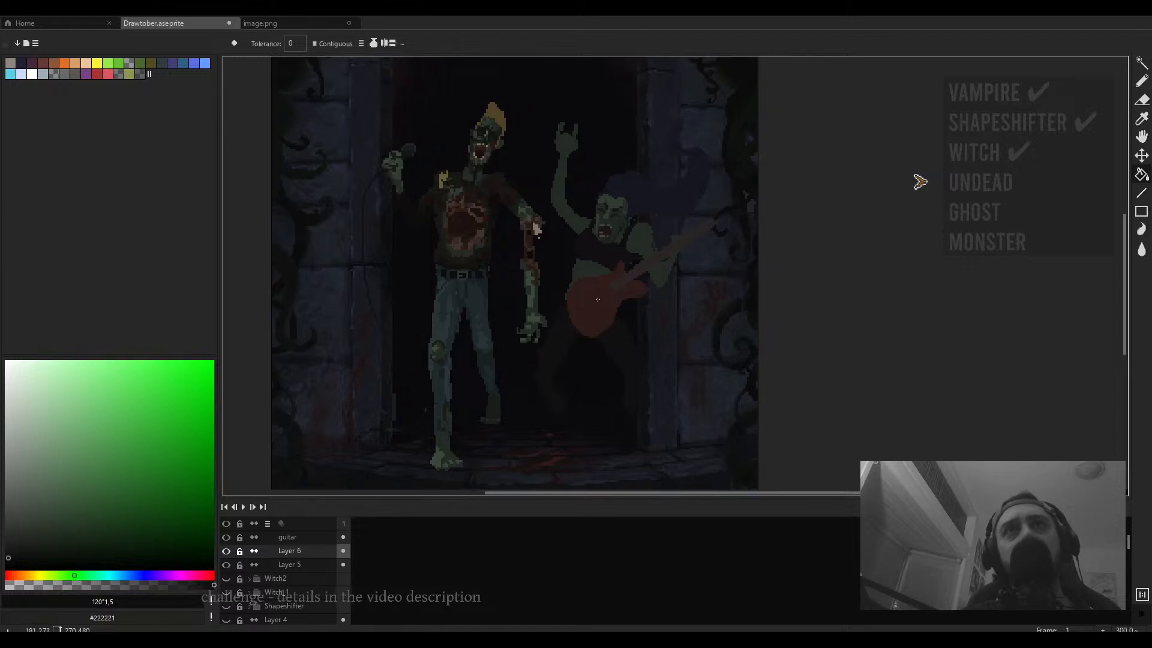
pyautogui.scroll(1, 598, 298)
pyautogui.click(634, 231)
pyautogui.moveTo(644, 277); pyautogui.dragTo(604, 261)
pyautogui.press('e')
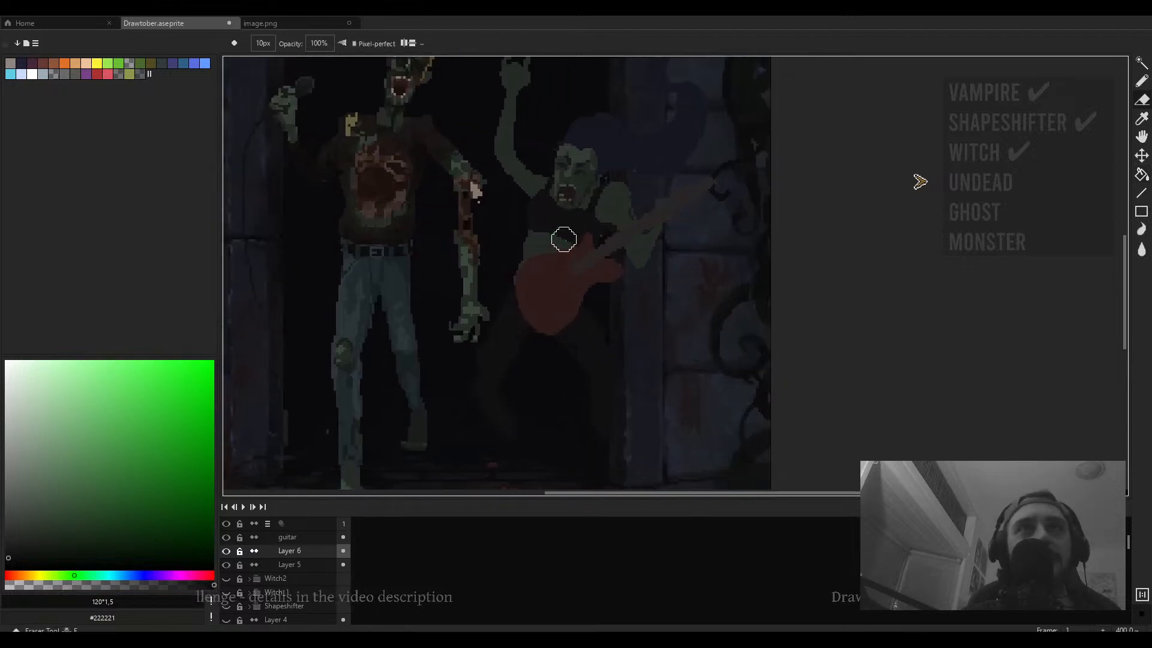
pyautogui.scroll(3, 524, 238)
pyautogui.press('-')
pyautogui.press('-')
pyautogui.press('-')
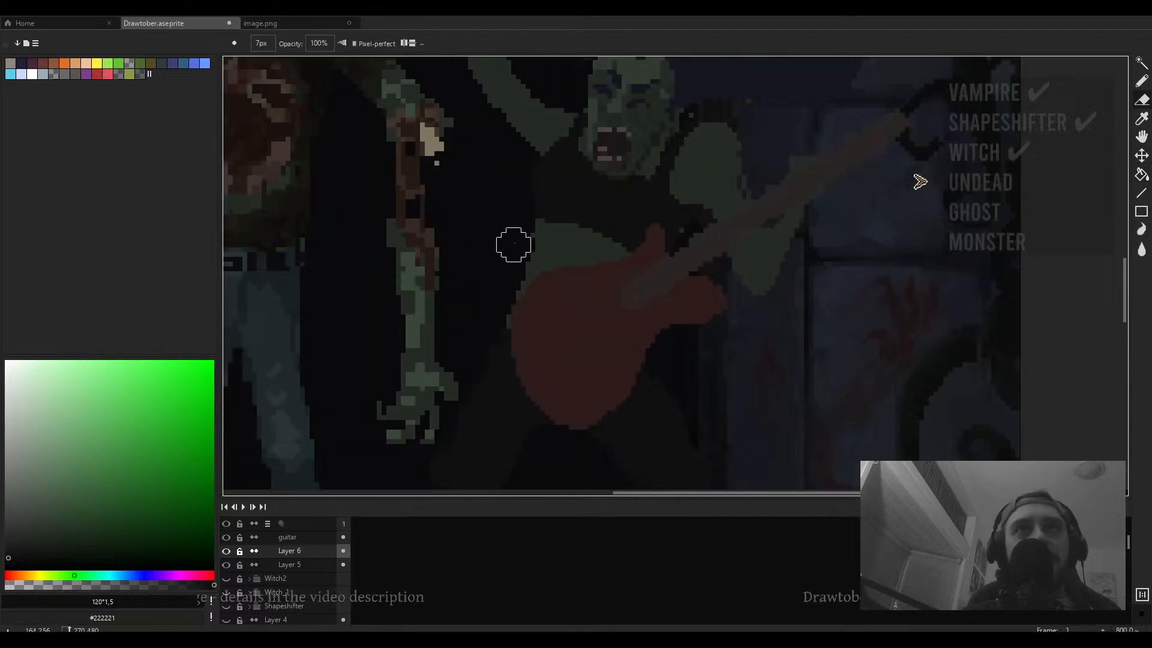
pyautogui.scroll(-2, 531, 240)
pyautogui.scroll(2, 612, 219)
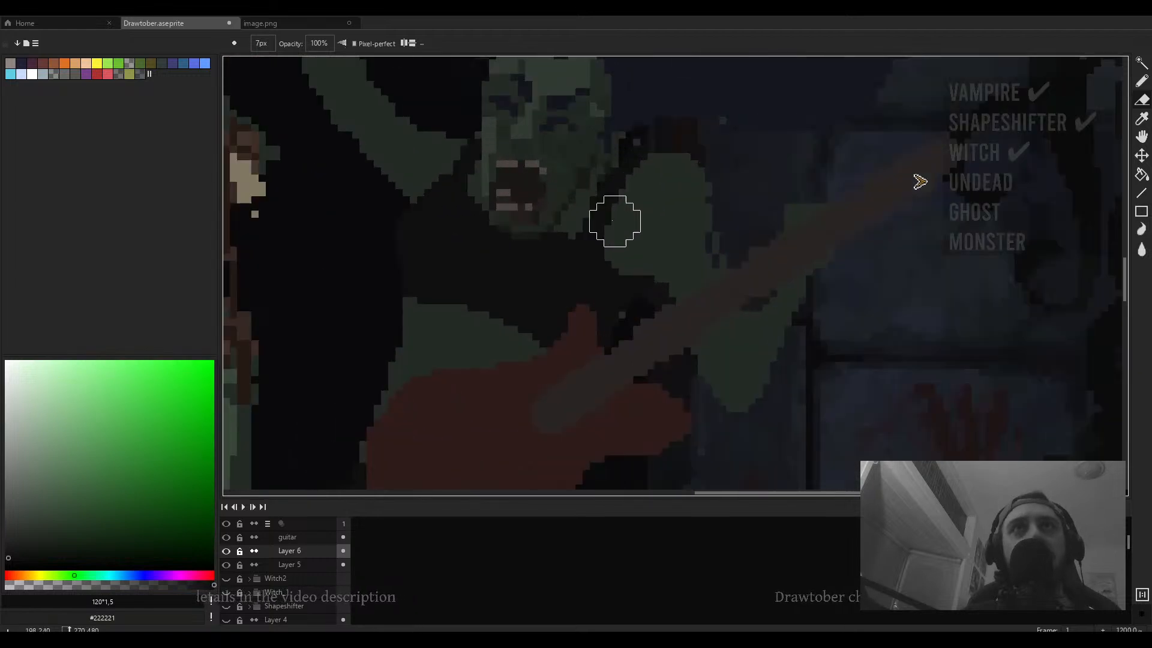
pyautogui.scroll(2, 701, 330)
# - Sample the top's colour, lighten it slightly and paint a thin highlight along the top's shoulder edge
pyautogui.press('b')
pyautogui.scroll(3, 451, 248)
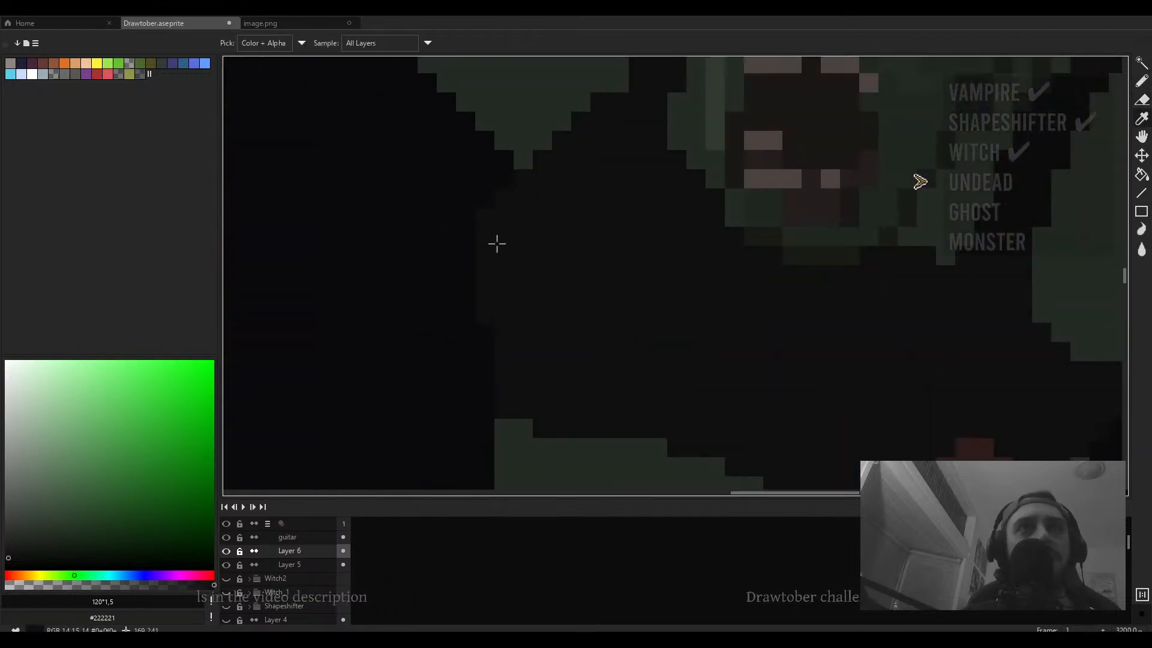
pyautogui.keyDown('alt'); pyautogui.click(496, 244); pyautogui.keyUp('alt')
pyautogui.click(14, 537)
pyautogui.moveTo(537, 241); pyautogui.dragTo(529, 273)
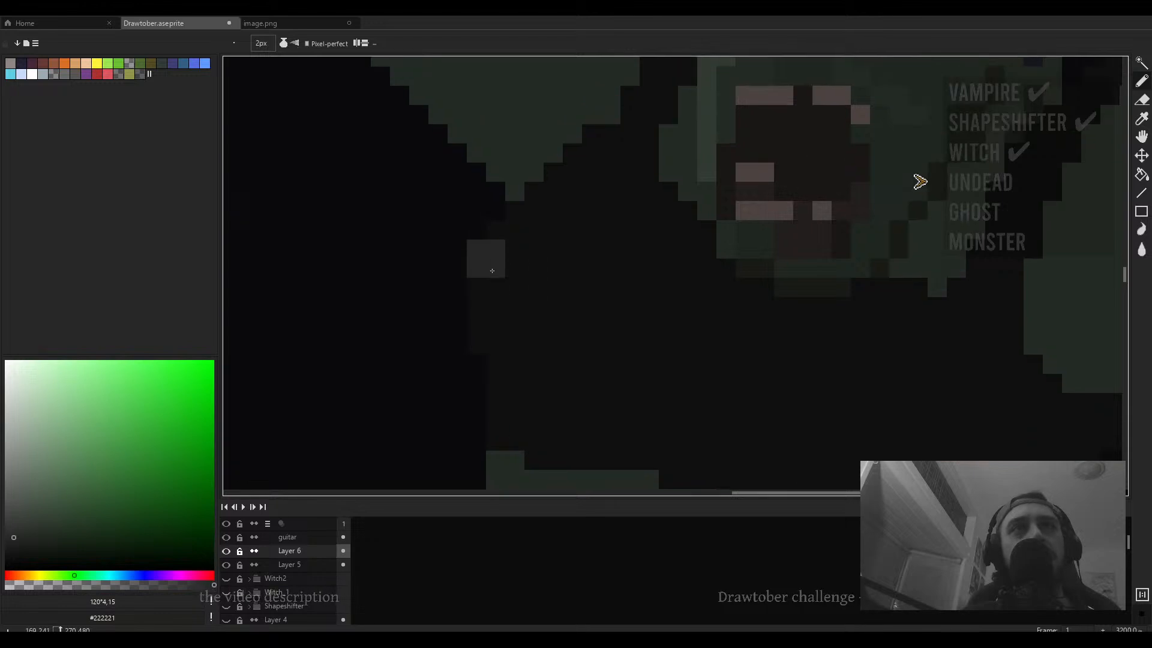
pyautogui.press('-')
pyautogui.click(22, 540)
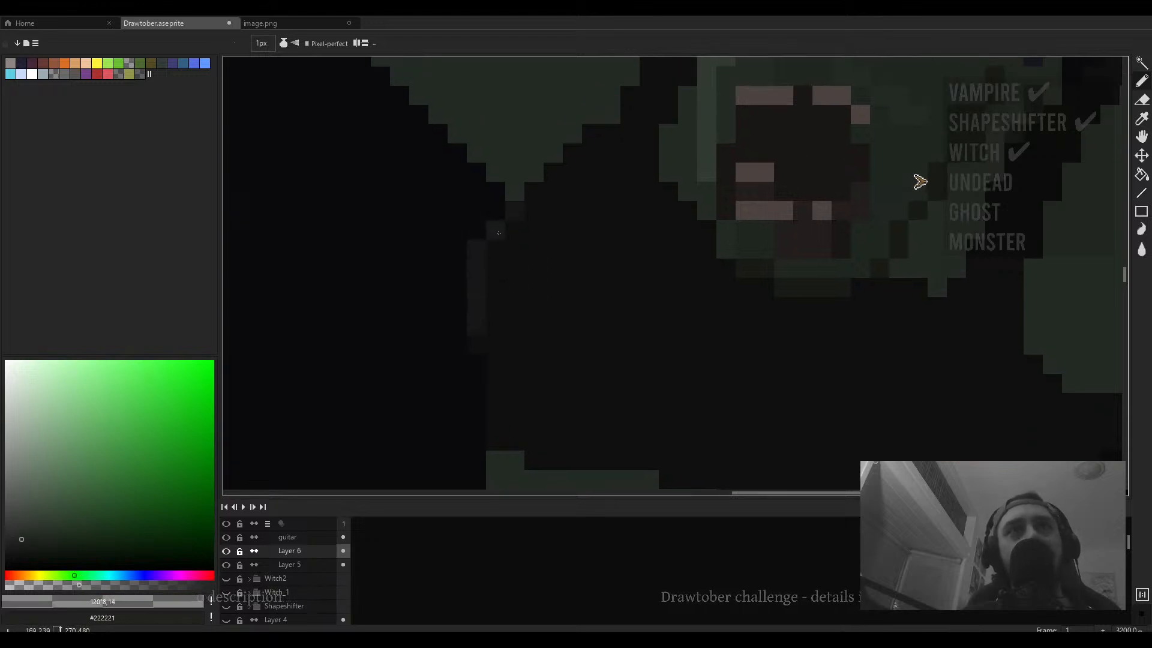
# - Zoom in to examine the second zombie's face and eye area closely
pyautogui.scroll(-5, 495, 387)
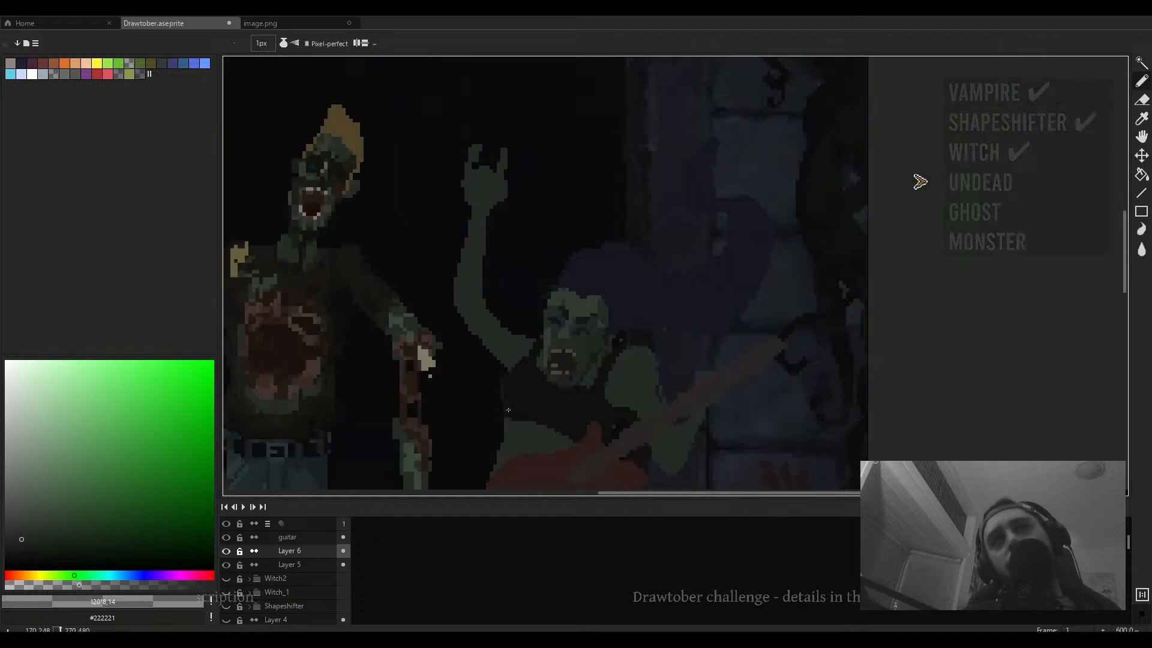
pyautogui.scroll(2, 515, 387)
pyautogui.press('+')
pyautogui.press('+')
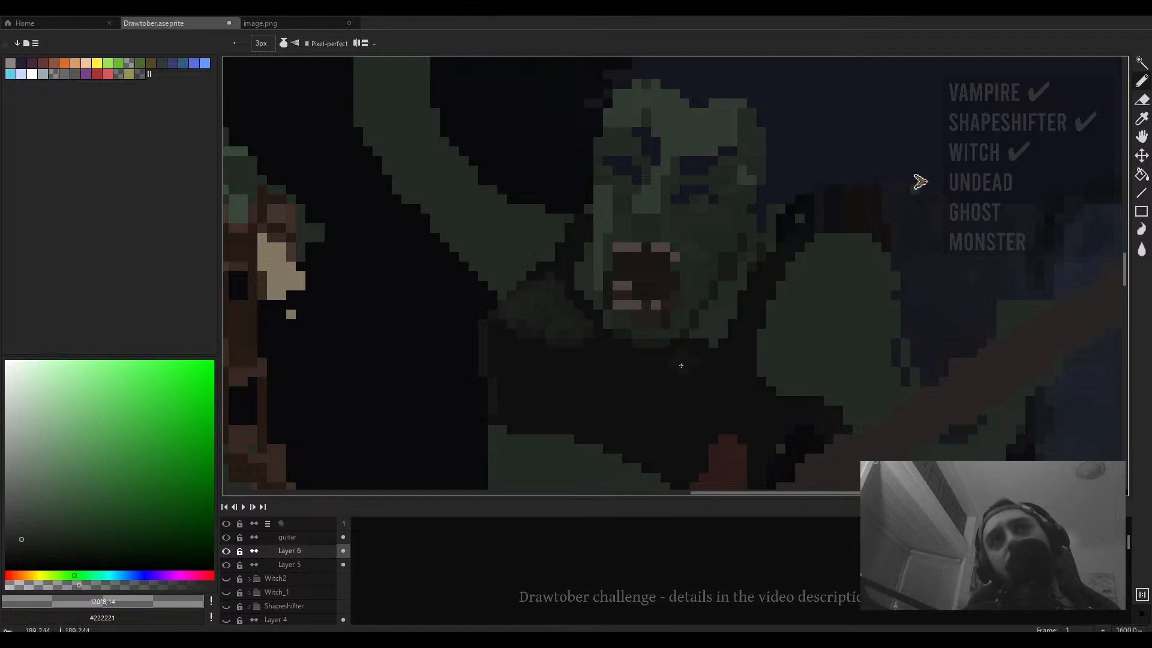
pyautogui.scroll(-4, 559, 322)
pyautogui.scroll(3, 533, 333)
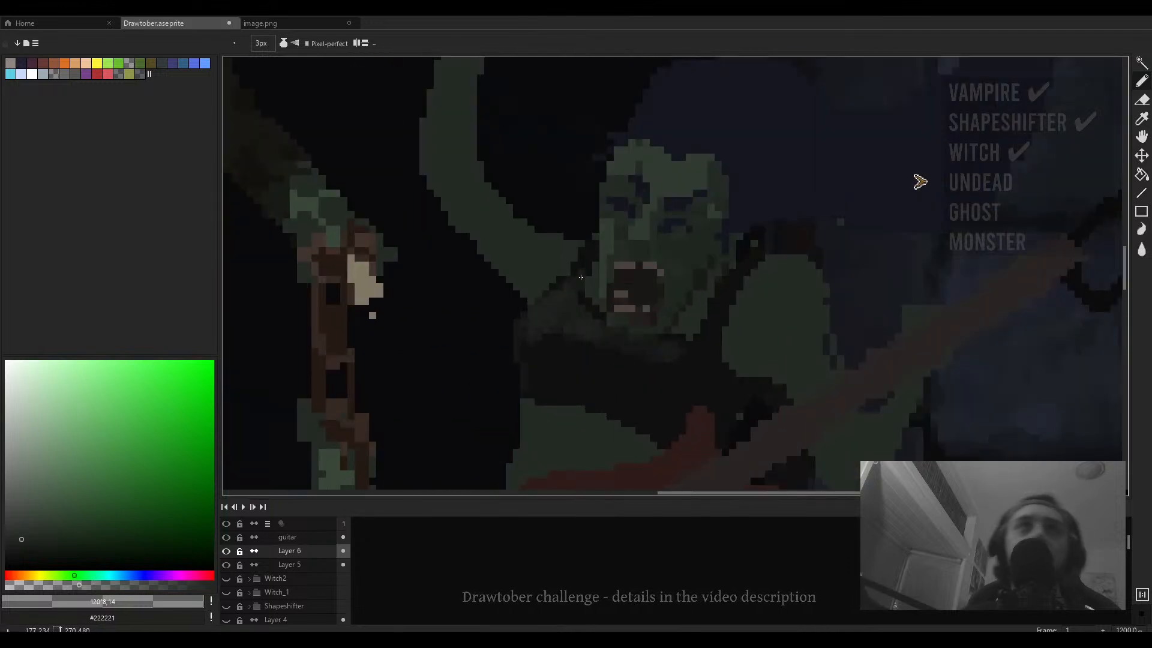
pyautogui.scroll(-3, 579, 282)
pyautogui.scroll(3, 629, 281)
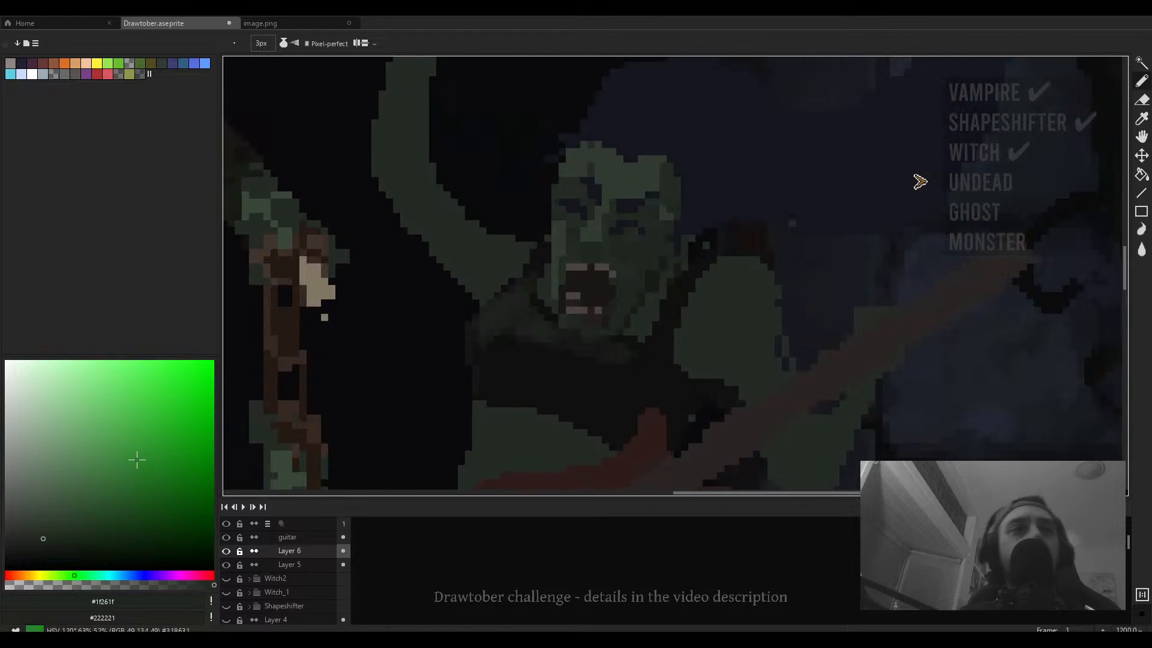
pyautogui.press('-')
pyautogui.press('-')
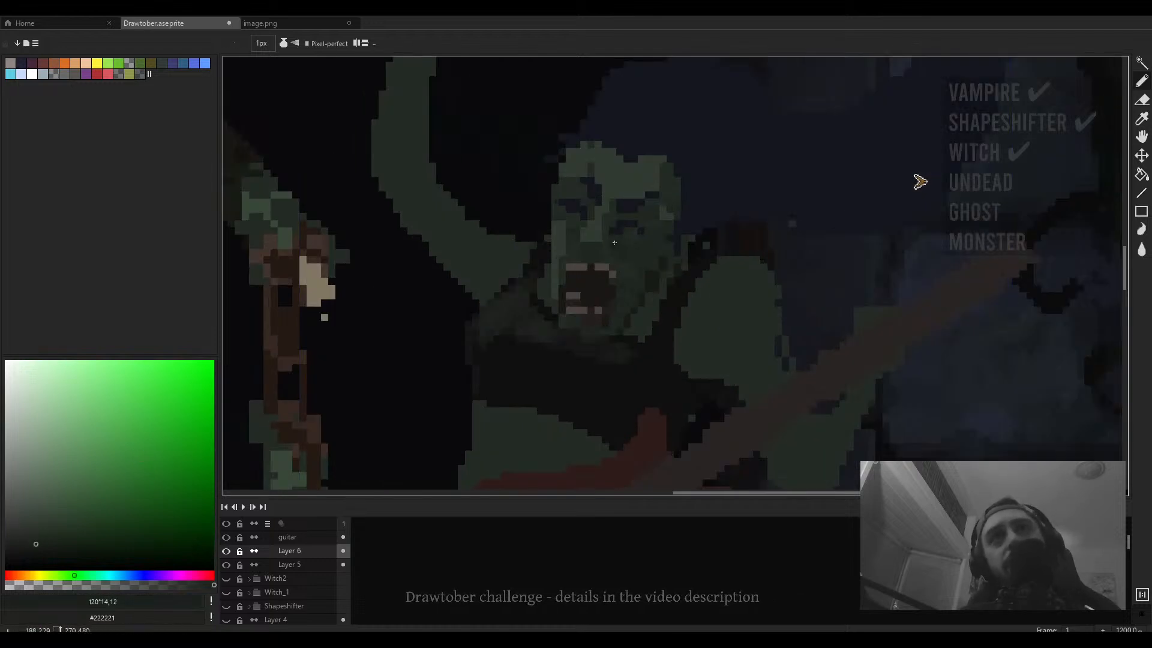
pyautogui.scroll(5, 614, 242)
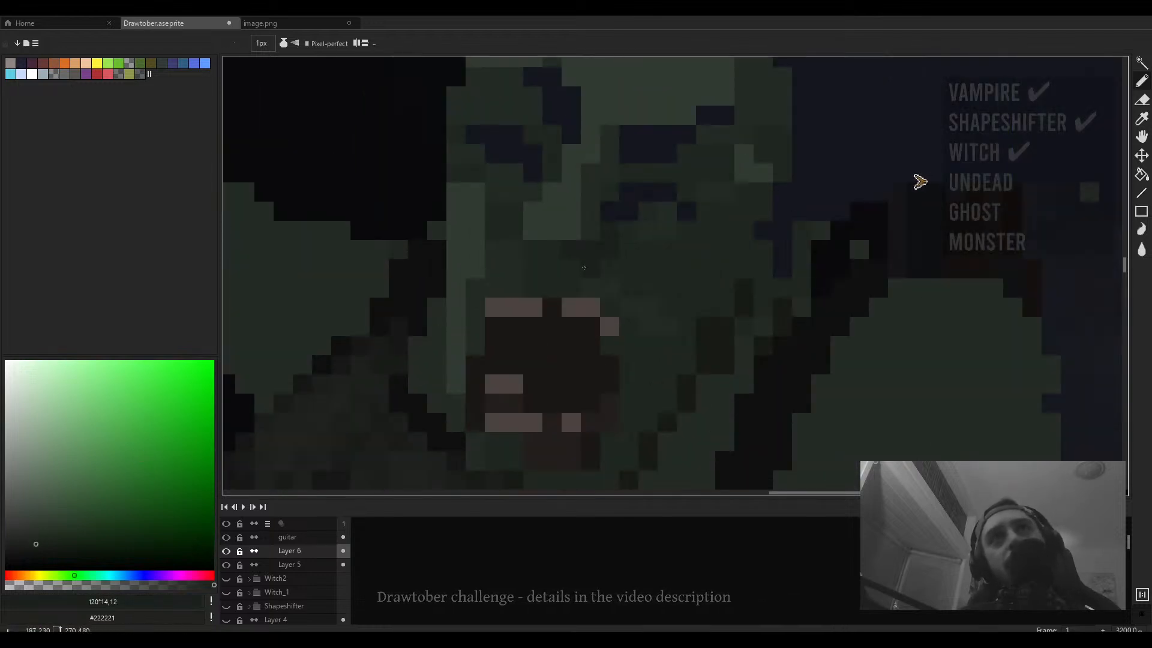
pyautogui.scroll(-2, 584, 268)
pyautogui.scroll(3, 579, 261)
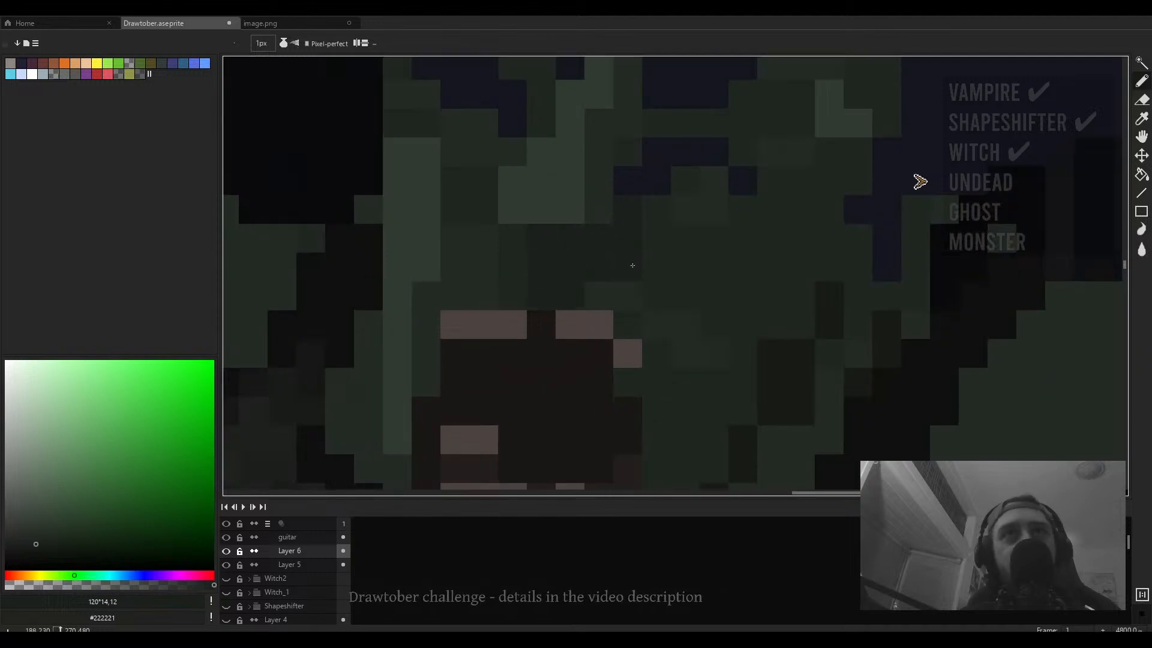
pyautogui.scroll(-4, 654, 282)
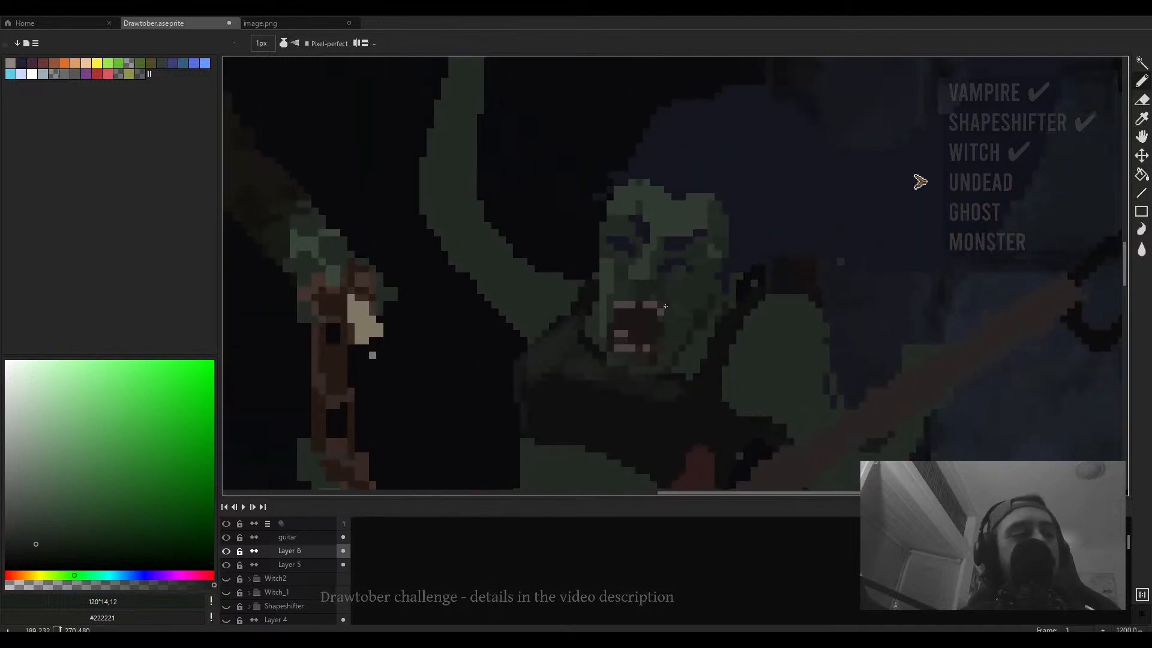
pyautogui.scroll(1, 665, 306)
# - Try painting a near-black eye socket on the face with a 4 px pencil, undoing it
pyautogui.press('i')
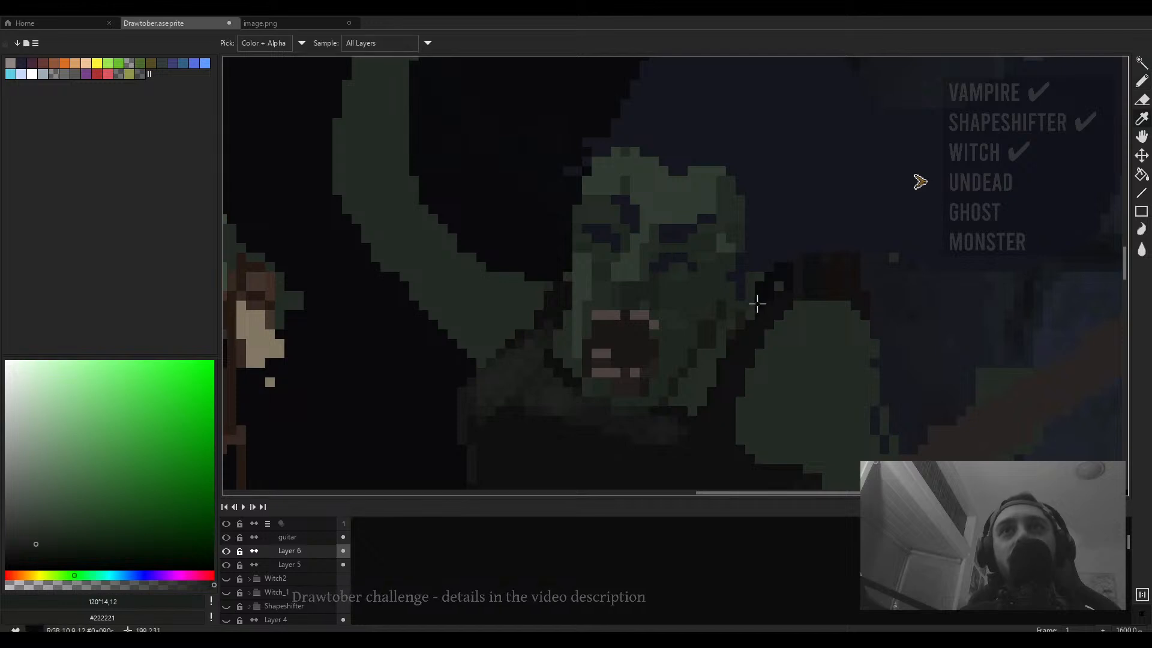
pyautogui.click(757, 304)
pyautogui.moveTo(669, 264)
pyautogui.mouseDown()
pyautogui.moveTo(699, 273)
pyautogui.moveTo(675, 274)
pyautogui.mouseUp()
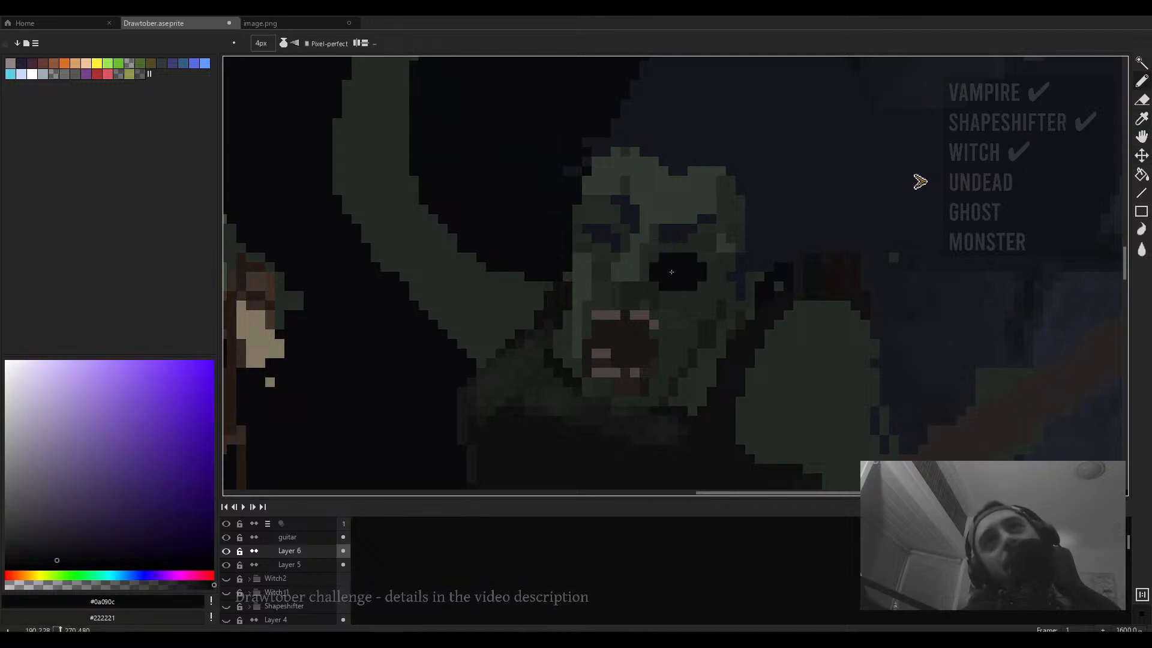
pyautogui.hotkey('ctrl', 'z')
# - Paint the zombie's eyes with dark sockets and pale pupils using a 2 px pencil and sampled colours
pyautogui.press('-')
pyautogui.press('-')
pyautogui.scroll(-5, 662, 272)
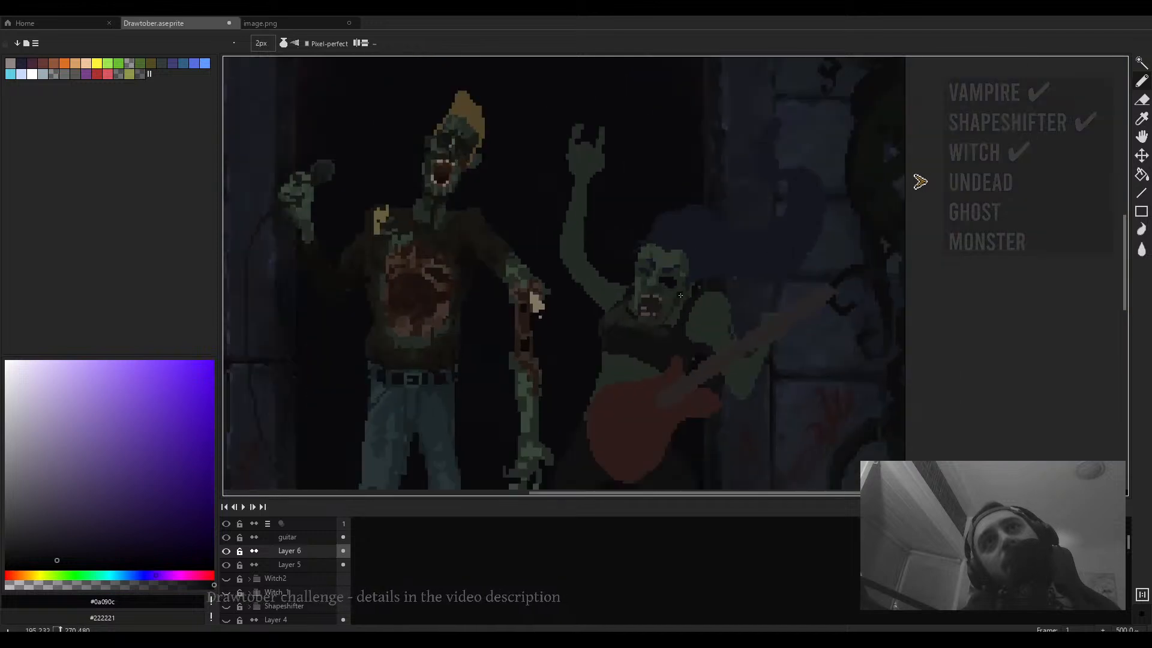
pyautogui.scroll(4, 671, 282)
pyautogui.keyDown('alt'); pyautogui.click(668, 259); pyautogui.keyUp('alt')
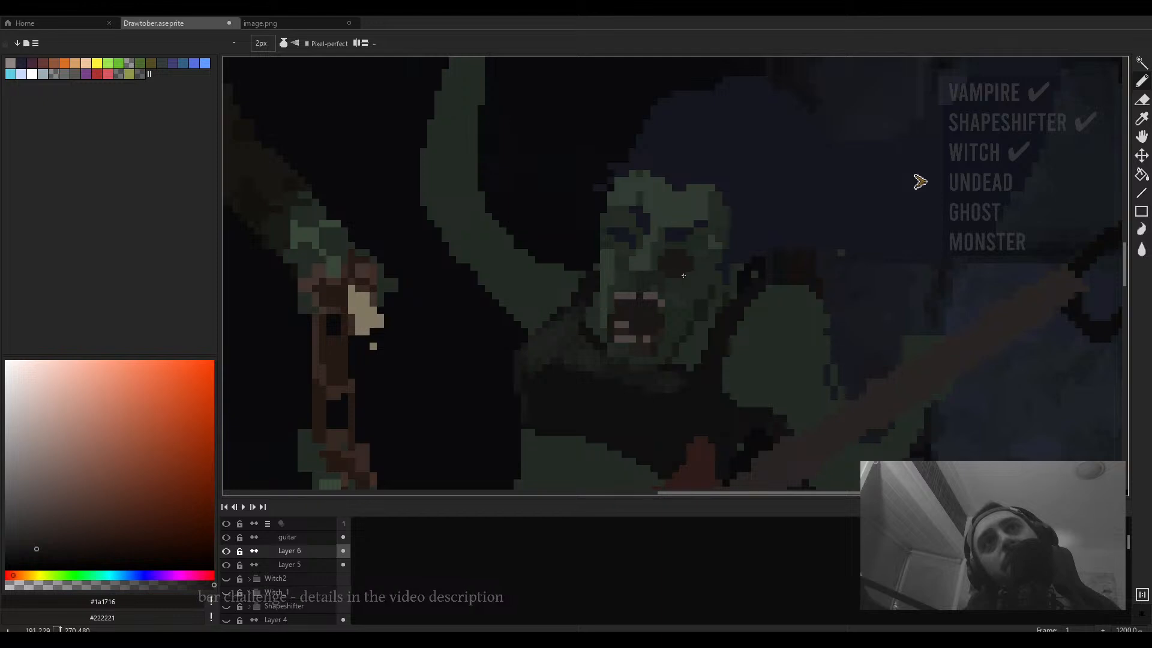
pyautogui.keyDown('alt'); pyautogui.click(664, 294); pyautogui.keyUp('alt')
pyautogui.click(678, 263)
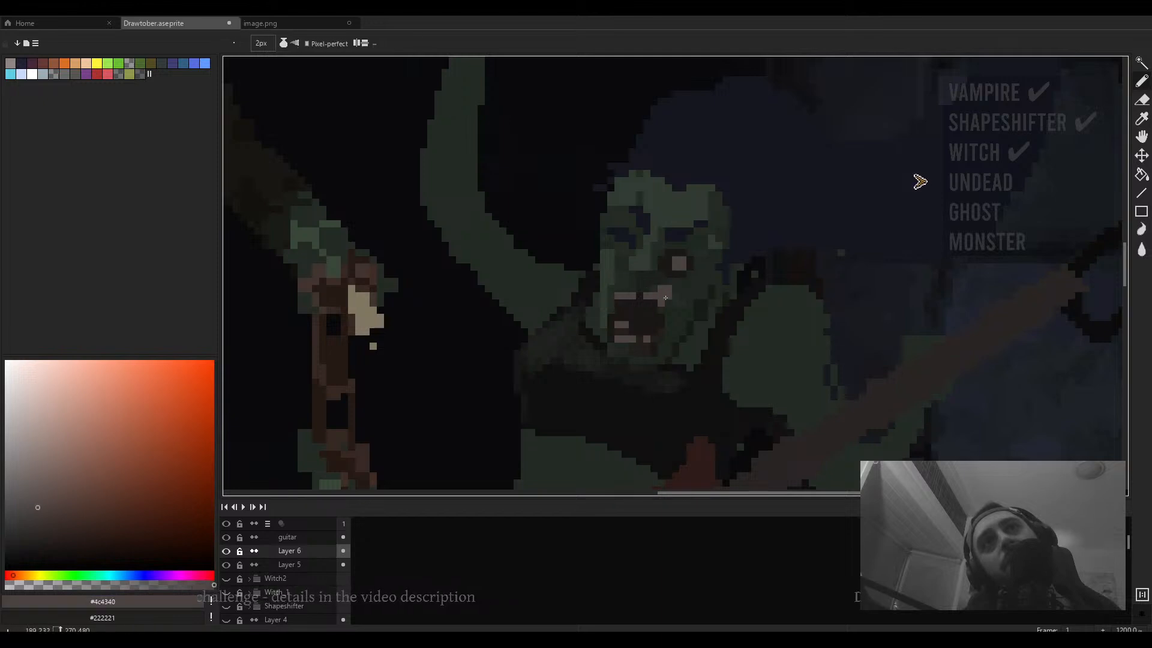
pyautogui.scroll(6, 635, 254)
pyautogui.keyDown('alt'); pyautogui.click(754, 286); pyautogui.keyUp('alt')
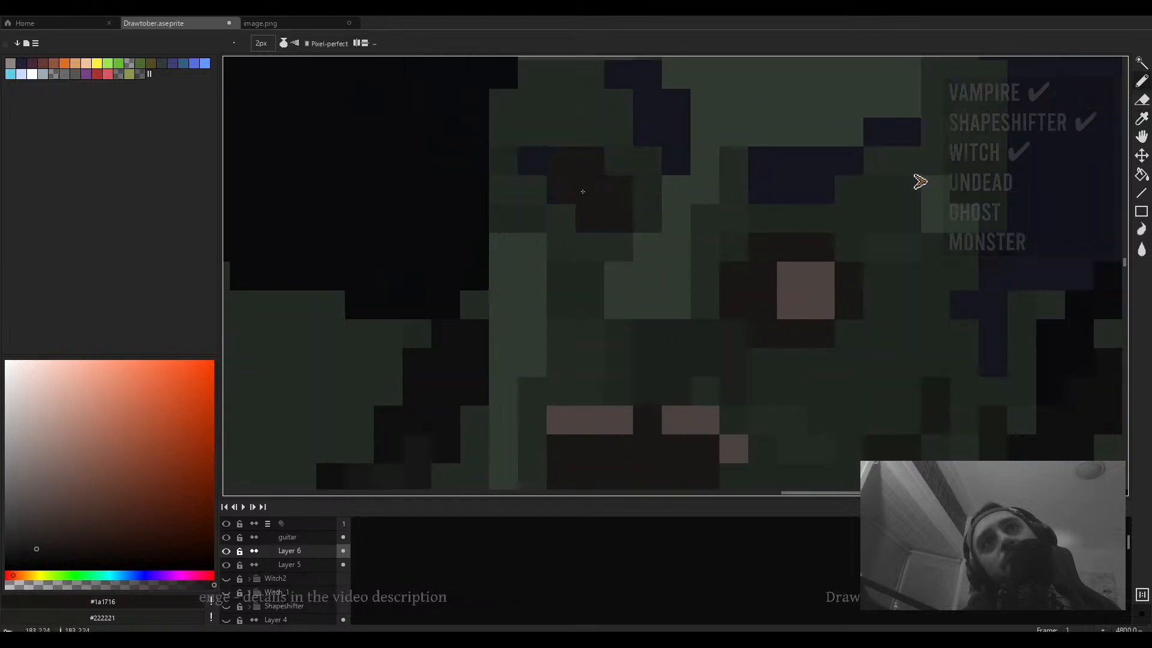
pyautogui.moveTo(582, 191)
pyautogui.mouseDown()
pyautogui.moveTo(567, 196)
pyautogui.moveTo(582, 236)
pyautogui.mouseUp()
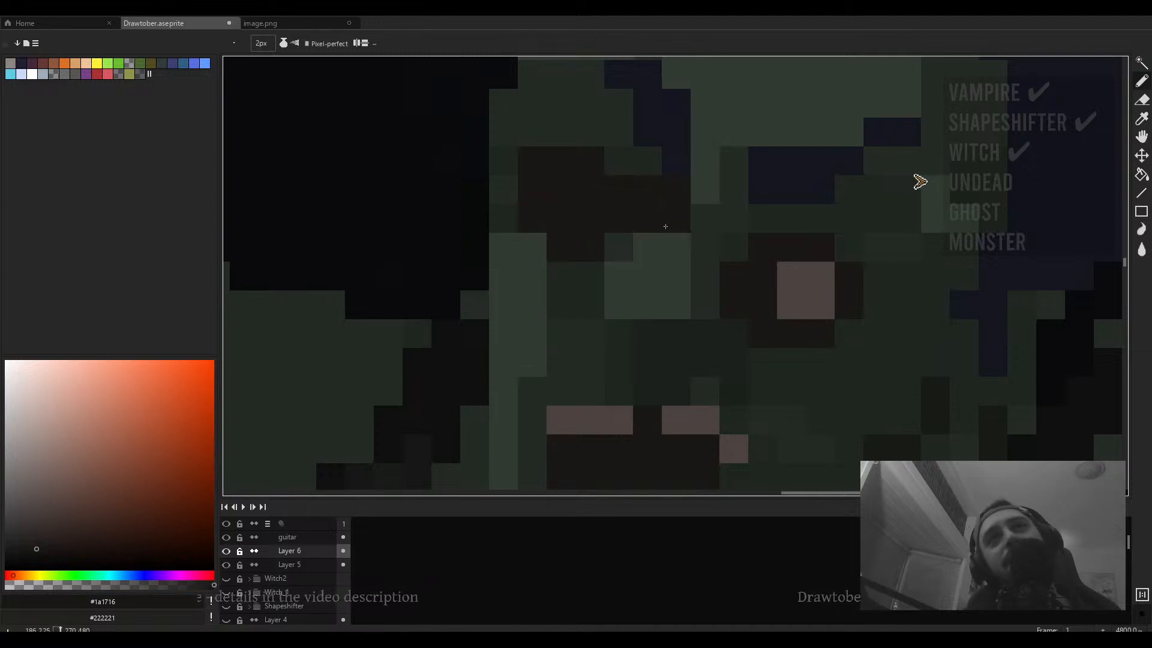
pyautogui.keyDown('alt'); pyautogui.click(790, 276); pyautogui.keyUp('alt')
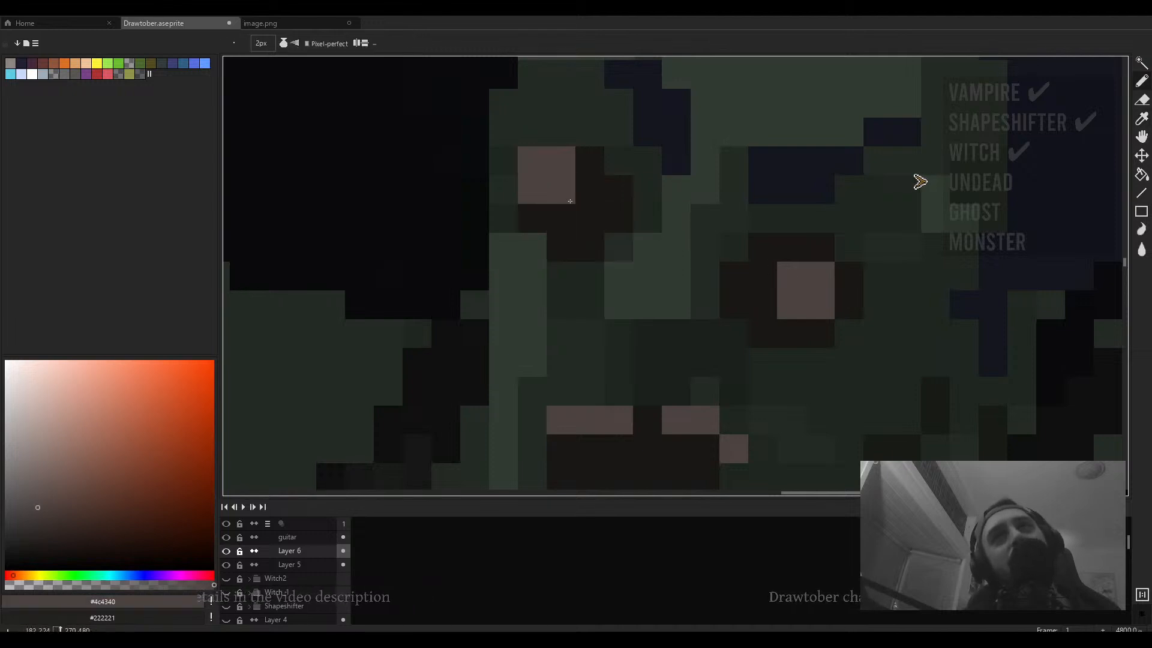
pyautogui.scroll(-8, 576, 234)
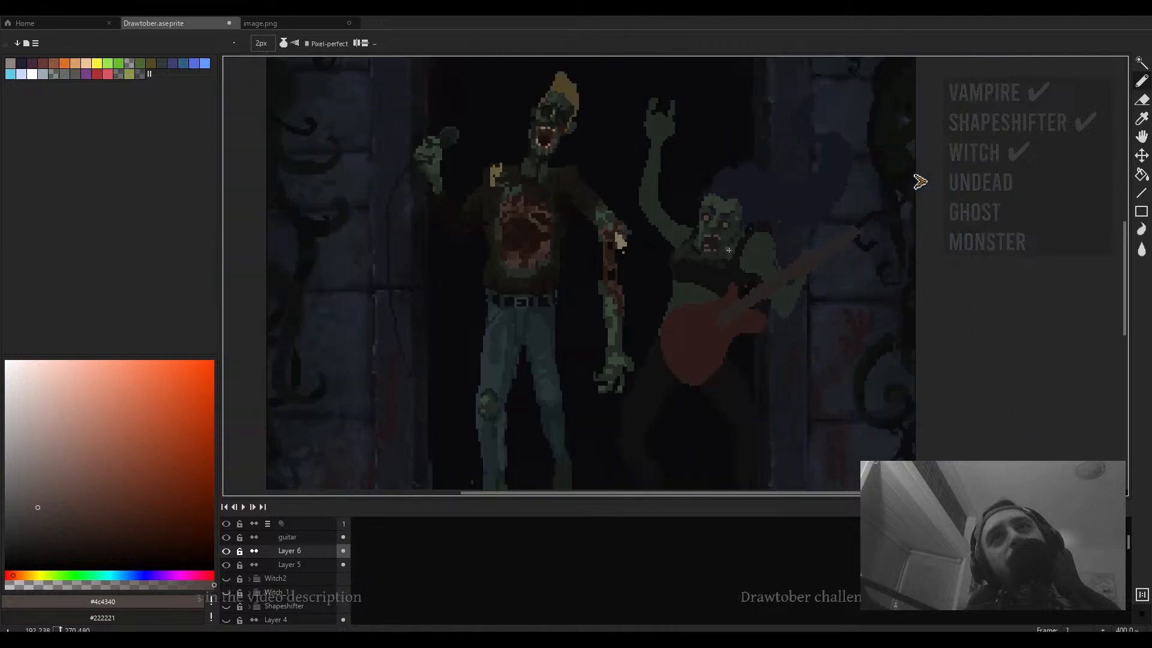
pyautogui.scroll(-1, 729, 250)
pyautogui.scroll(5, 729, 249)
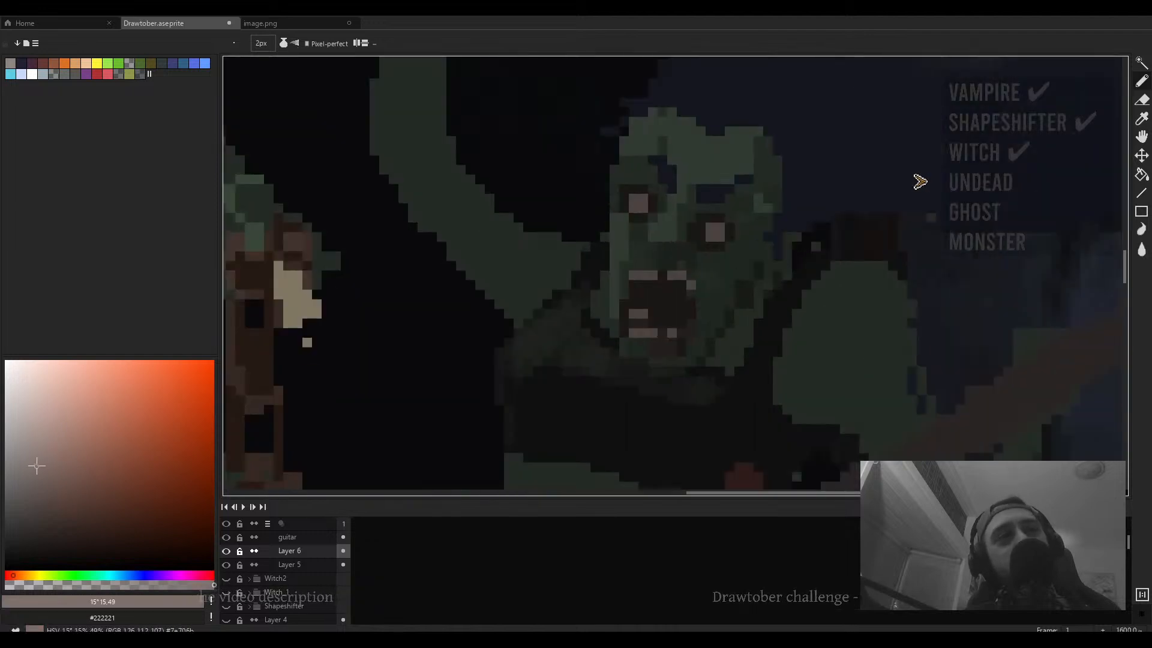
# - Lighten the colour and add bright 1 px highlights to the zombie's pupils
pyautogui.moveTo(36, 466); pyautogui.dragTo(15, 420)
pyautogui.press('-')
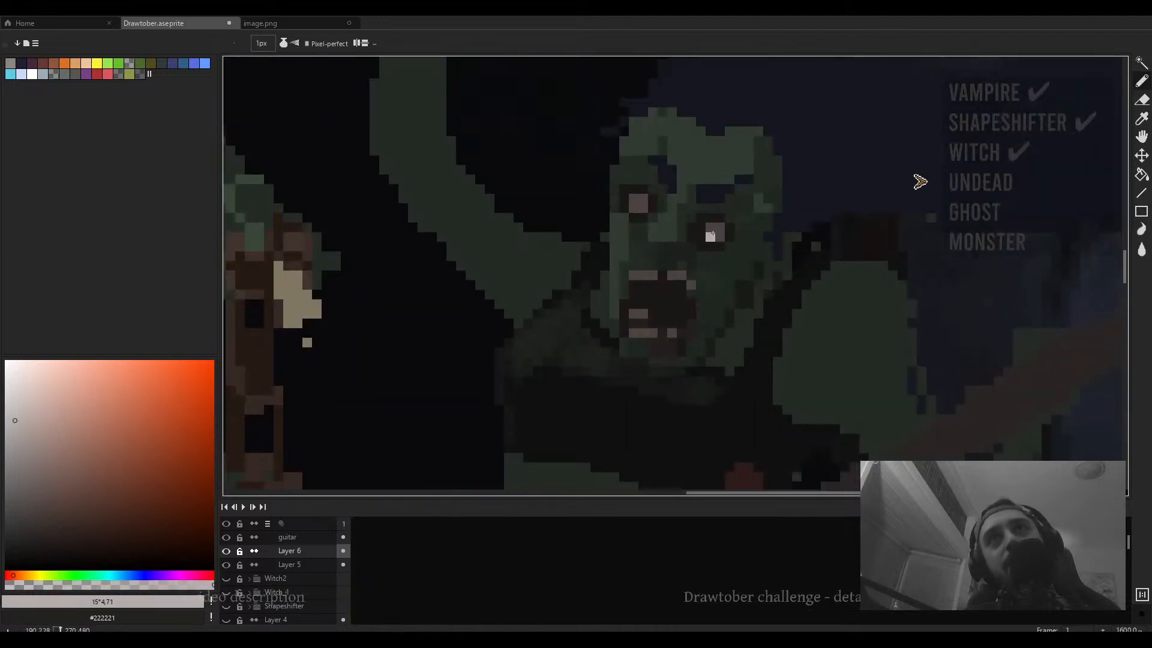
pyautogui.scroll(-5, 684, 246)
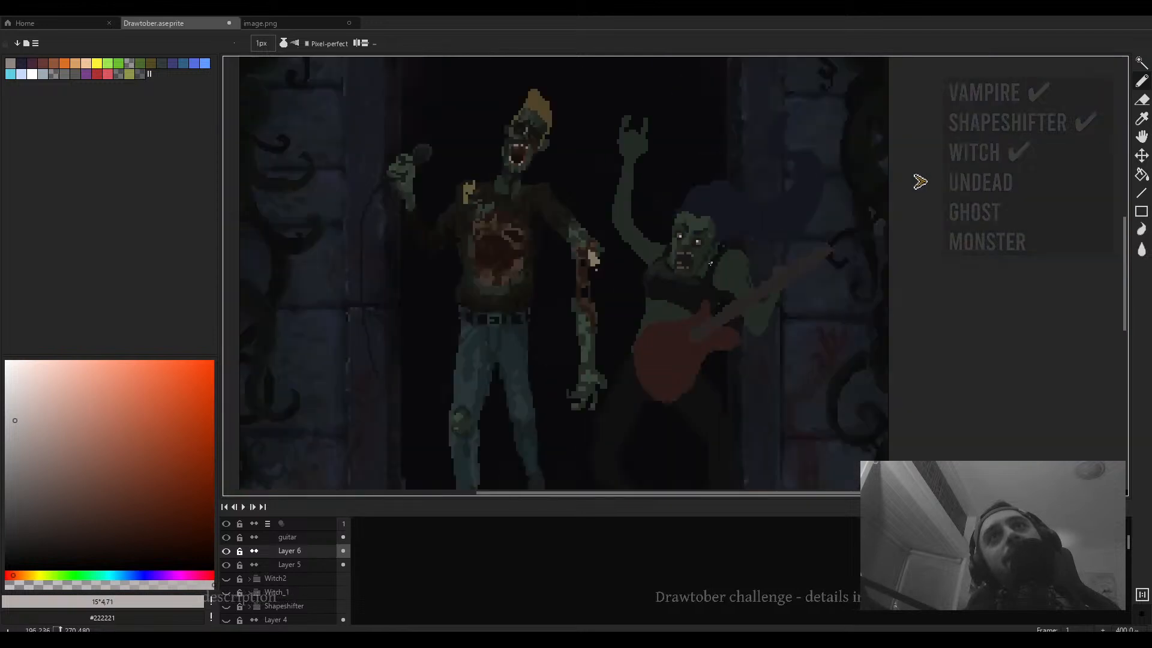
pyautogui.scroll(6, 711, 263)
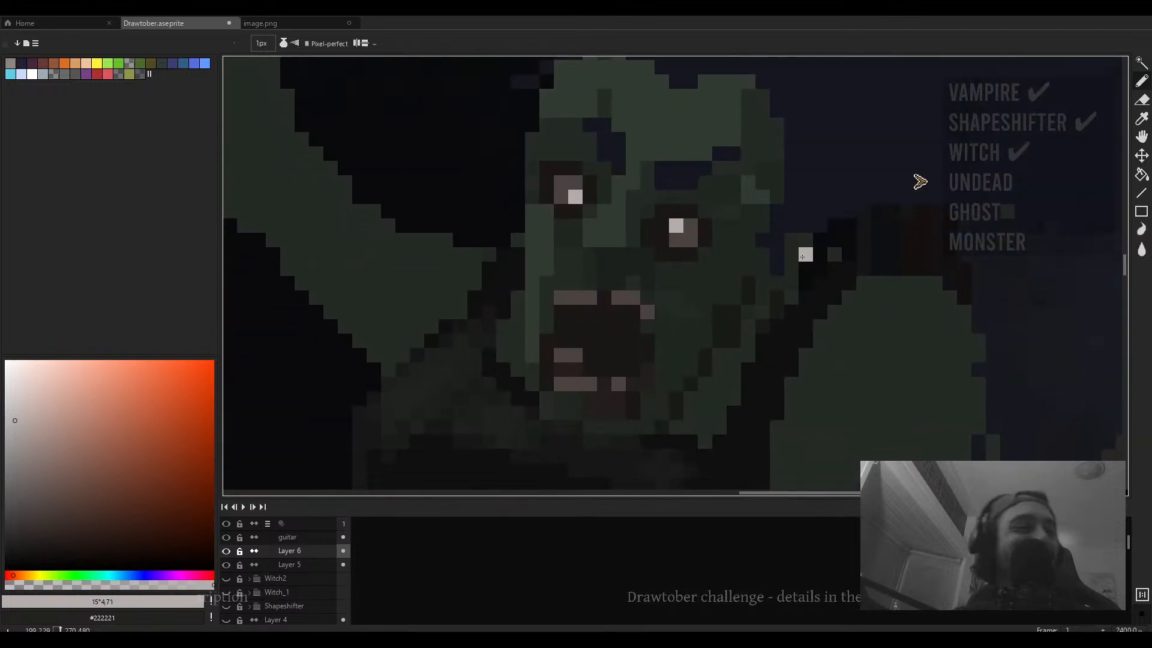
pyautogui.moveTo(802, 256); pyautogui.dragTo(875, 310)
# - Erase dark pixels just above the second zombie's head with a 5 px eraser
pyautogui.press('e')
pyautogui.press('-')
pyautogui.press('-')
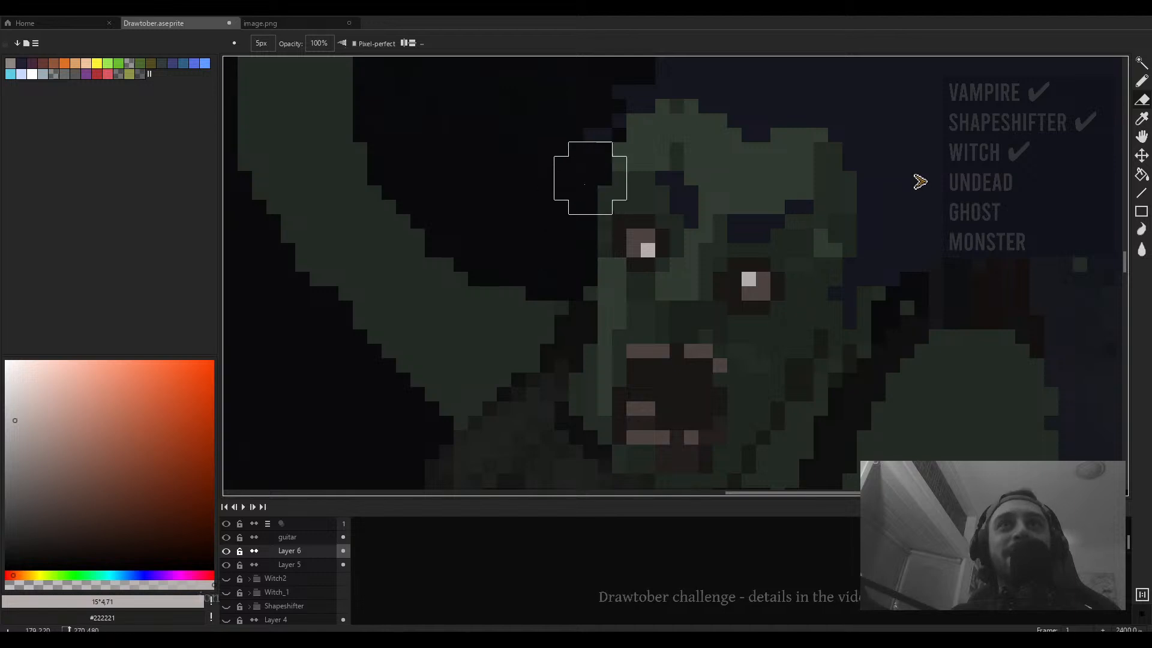
pyautogui.moveTo(584, 184)
pyautogui.mouseDown()
pyautogui.moveTo(592, 159)
pyautogui.moveTo(580, 216)
pyautogui.moveTo(614, 115)
pyautogui.mouseUp()
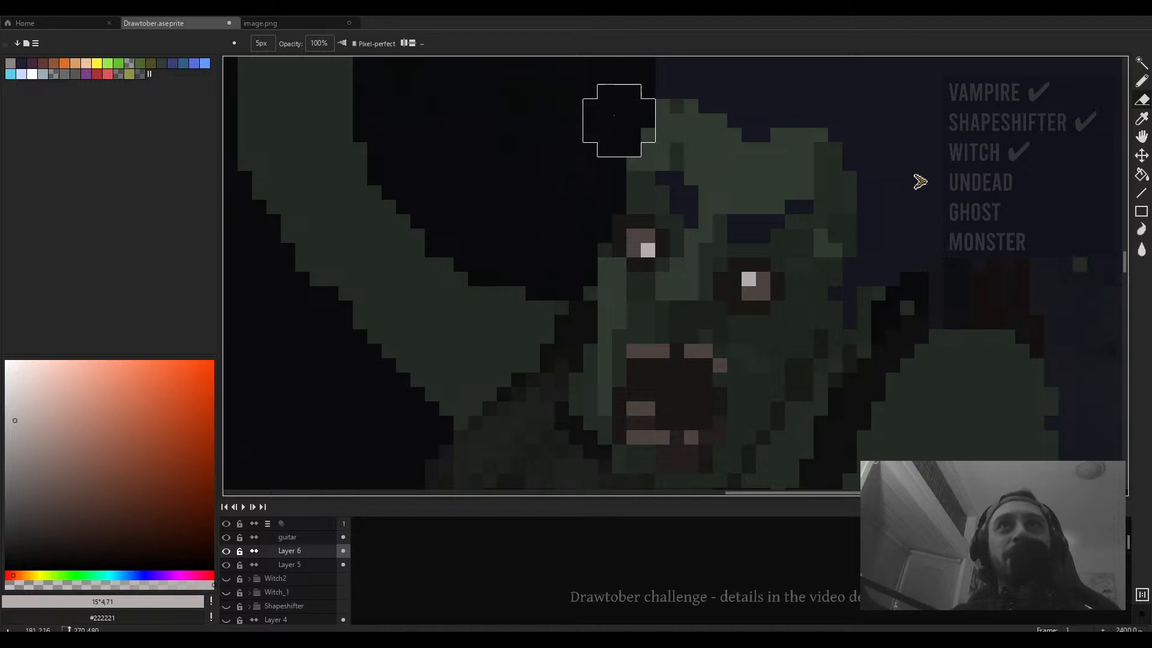
# - Sample a dark blue and paint a curling hair strand above the zombie's head with a 1 px pencil
pyautogui.scroll(-6, 625, 257)
pyautogui.press('b')
pyautogui.scroll(5, 645, 258)
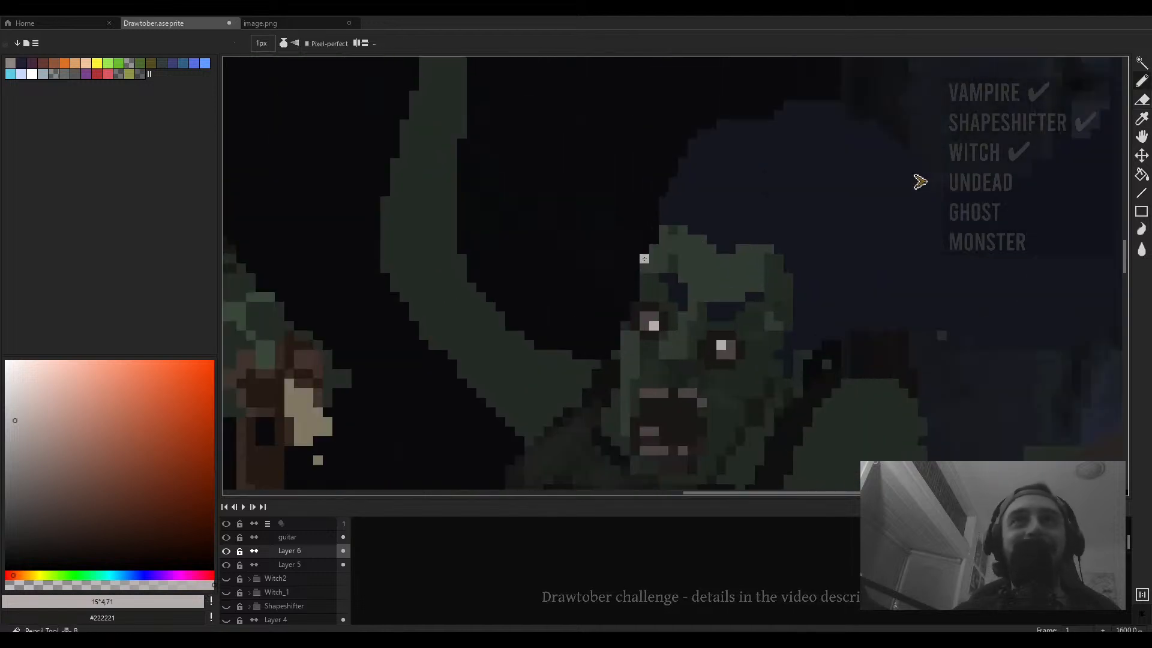
pyautogui.keyDown('alt'); pyautogui.click(654, 232); pyautogui.keyUp('alt')
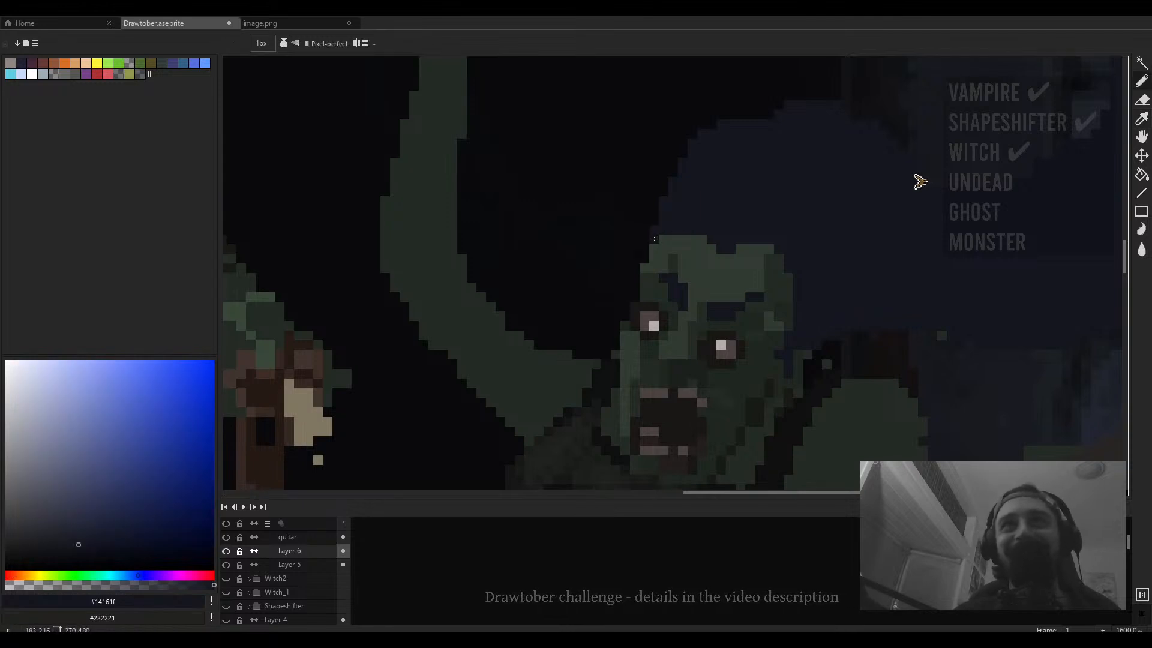
pyautogui.moveTo(635, 293); pyautogui.dragTo(644, 254)
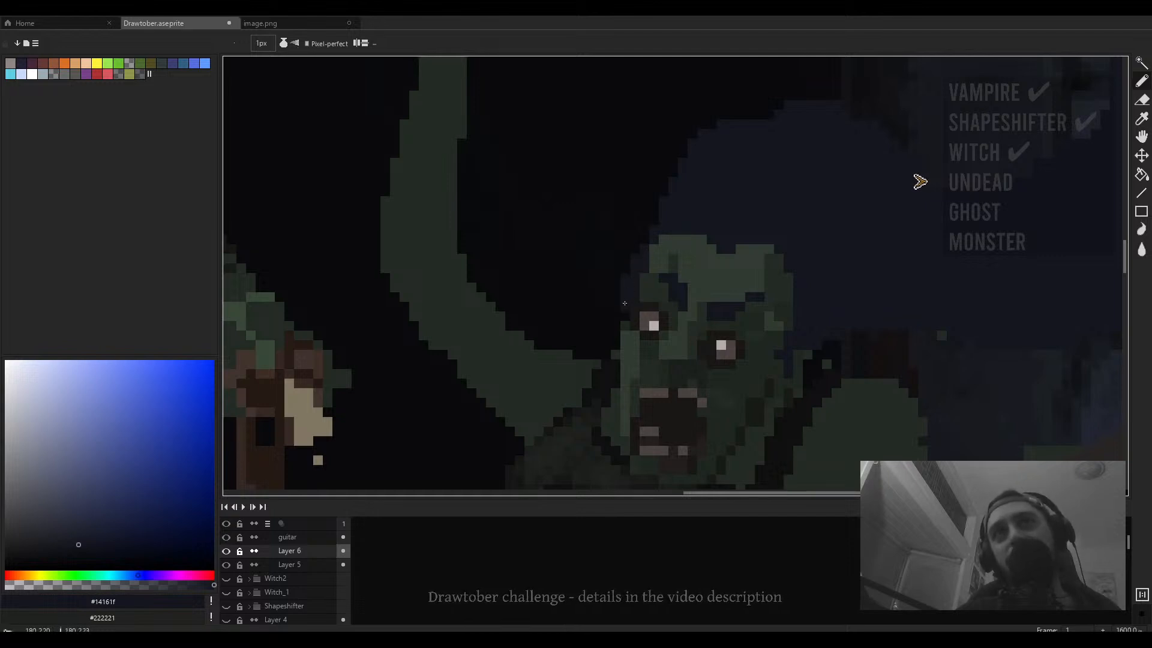
pyautogui.moveTo(610, 293)
pyautogui.mouseDown()
pyautogui.moveTo(565, 246)
pyautogui.moveTo(576, 231)
pyautogui.moveTo(561, 285)
pyautogui.moveTo(606, 305)
pyautogui.moveTo(615, 303)
pyautogui.moveTo(561, 288)
pyautogui.moveTo(655, 232)
pyautogui.moveTo(630, 273)
pyautogui.moveTo(612, 243)
pyautogui.moveTo(624, 208)
pyautogui.moveTo(601, 175)
pyautogui.moveTo(568, 180)
pyautogui.mouseUp()
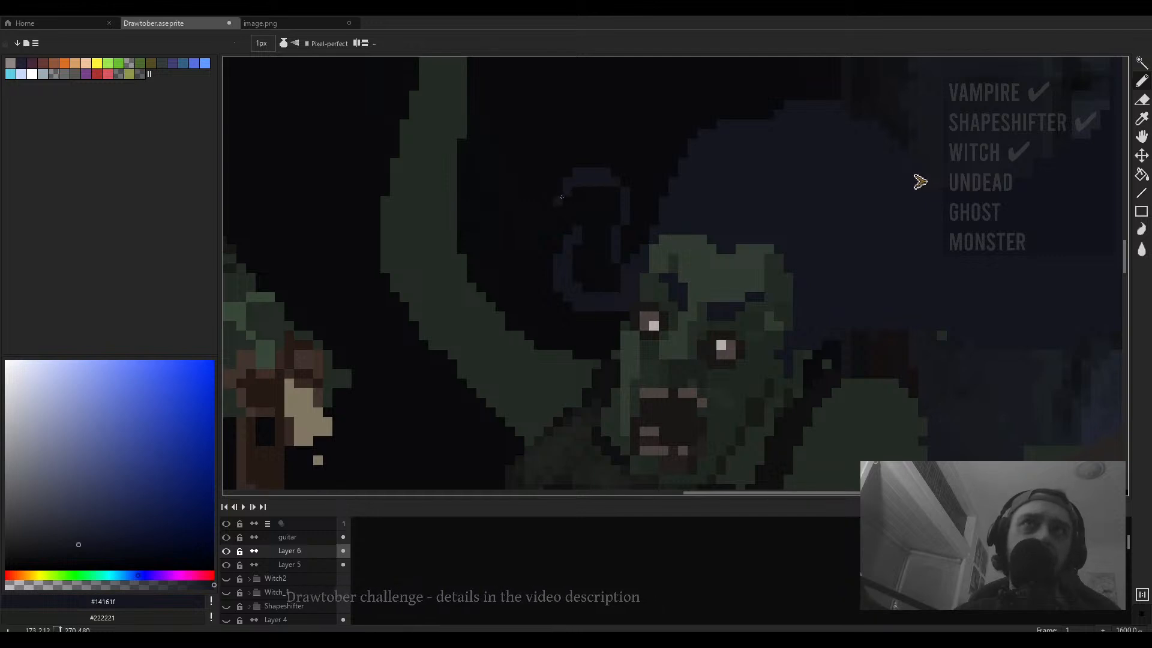
# - Erase stray pixels around the zombie's shoulder and raised arm with a 2 px eraser
pyautogui.scroll(-4, 562, 197)
pyautogui.moveTo(680, 231); pyautogui.dragTo(598, 223)
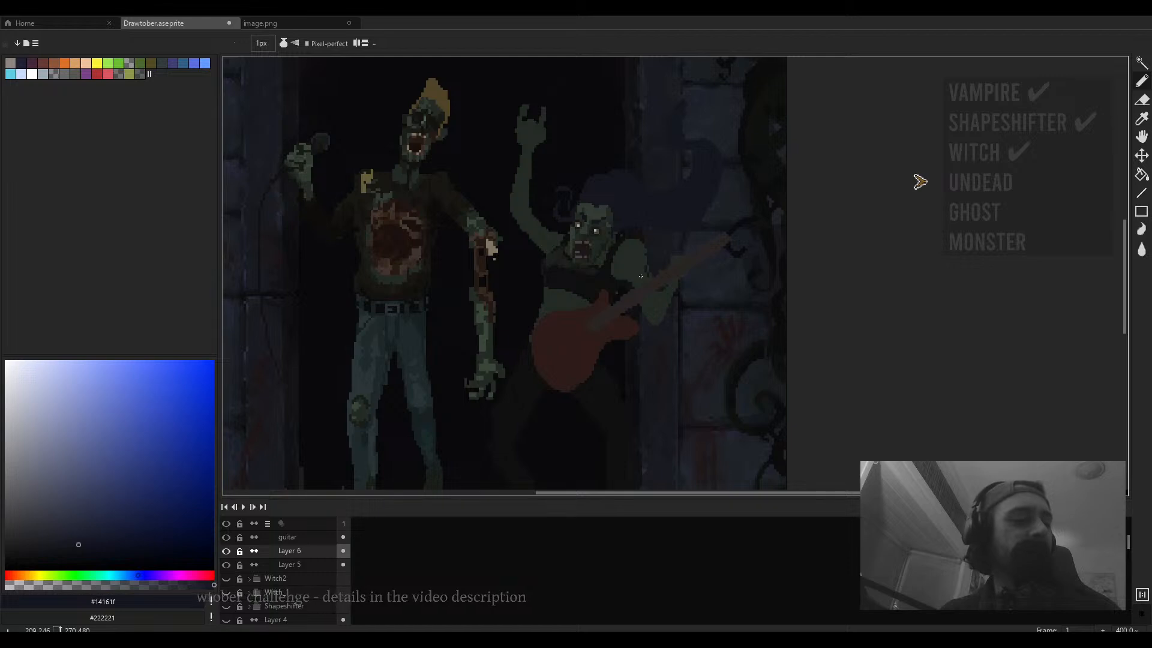
pyautogui.scroll(-4, 640, 276)
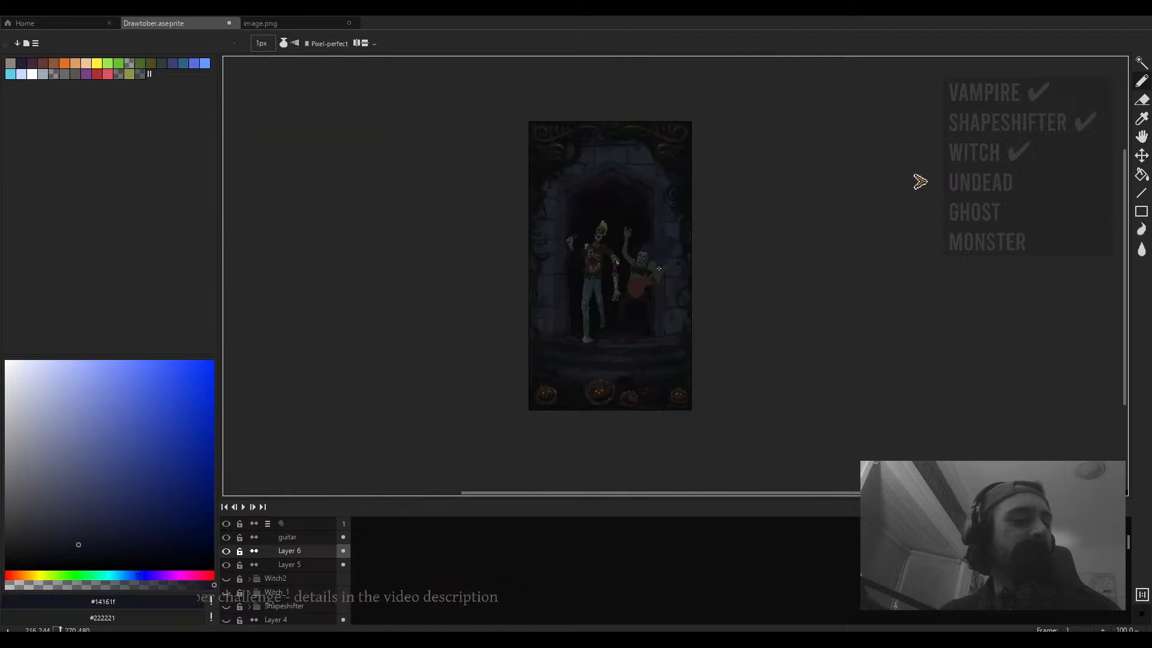
pyautogui.scroll(2, 657, 268)
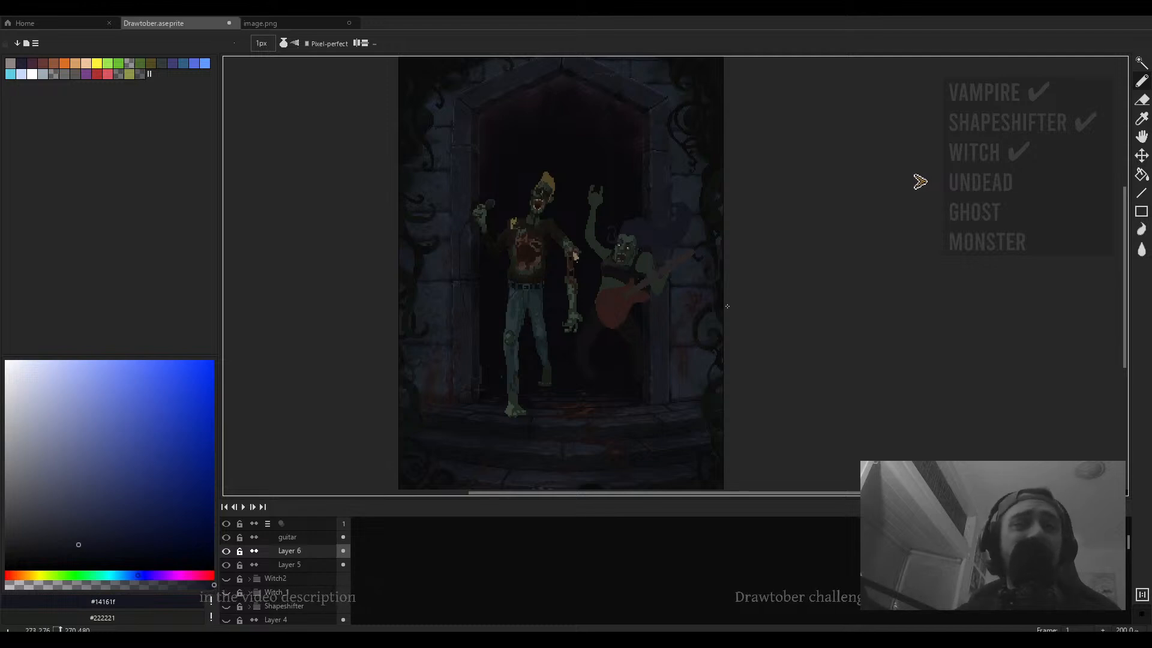
pyautogui.scroll(3, 658, 260)
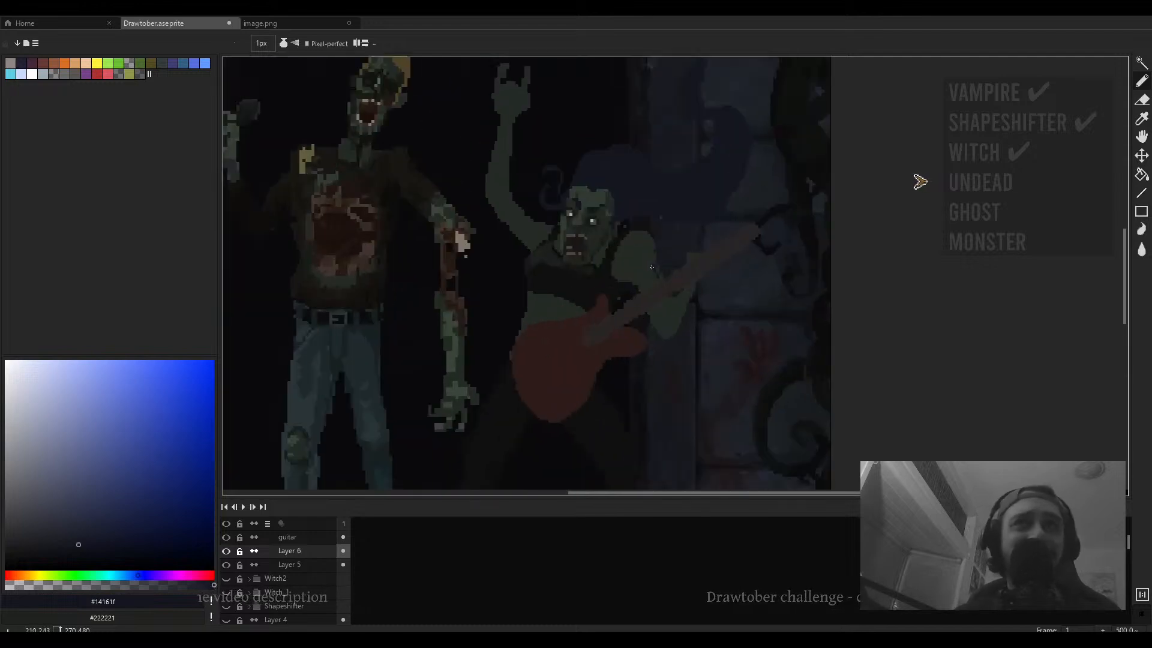
pyautogui.scroll(4, 659, 271)
pyautogui.press('e')
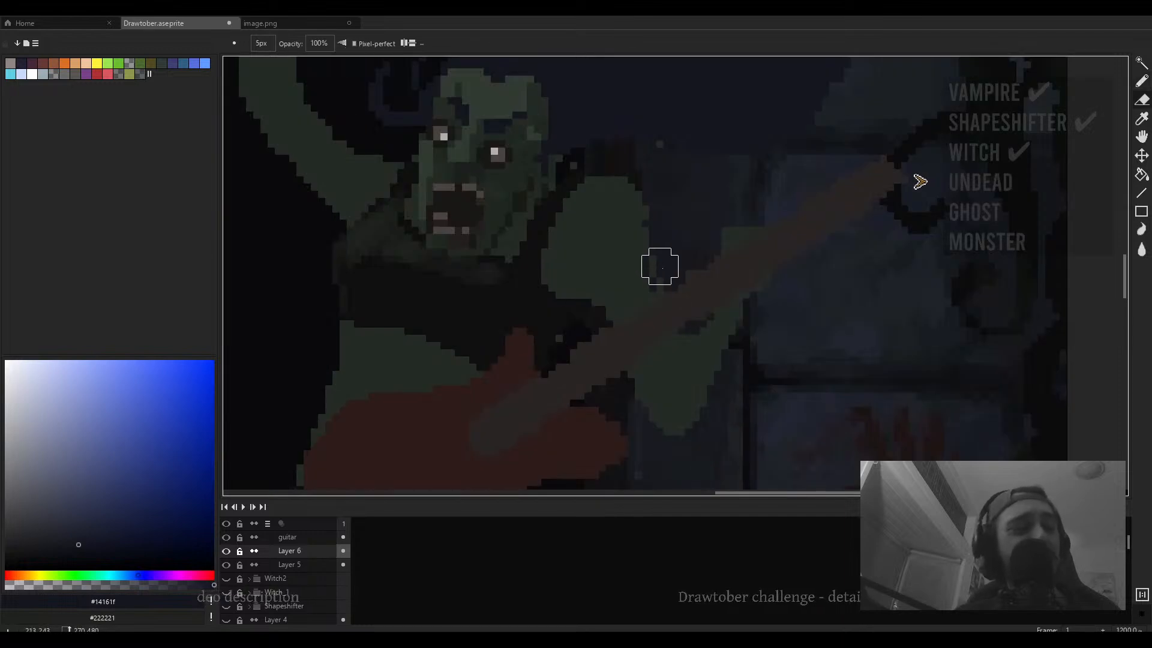
pyautogui.press('-')
pyautogui.press('-')
pyautogui.press('-')
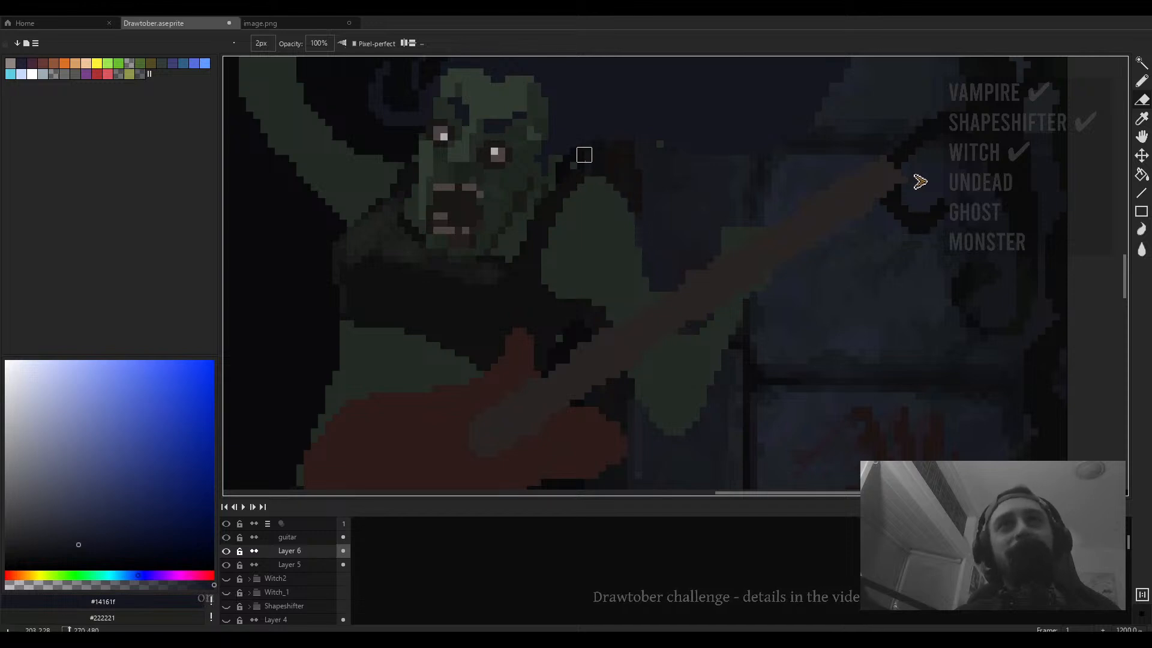
pyautogui.moveTo(632, 188); pyautogui.dragTo(650, 220)
pyautogui.moveTo(419, 177); pyautogui.dragTo(585, 216)
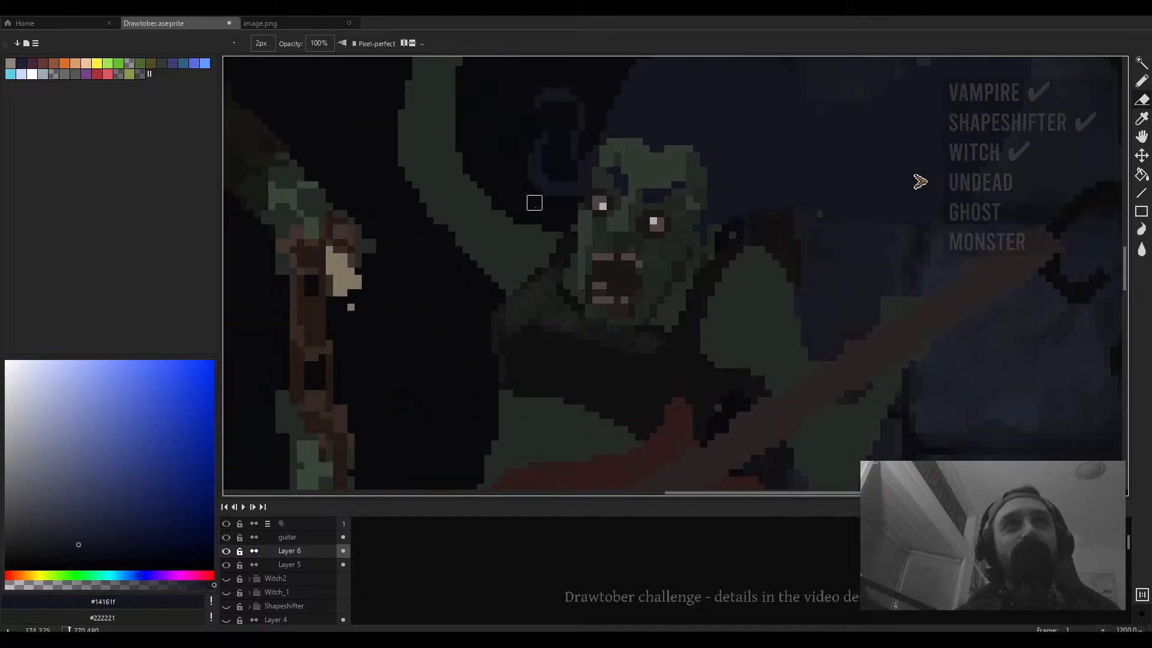
pyautogui.moveTo(420, 202)
pyautogui.mouseDown()
pyautogui.moveTo(539, 257)
pyautogui.moveTo(544, 247)
pyautogui.mouseUp()
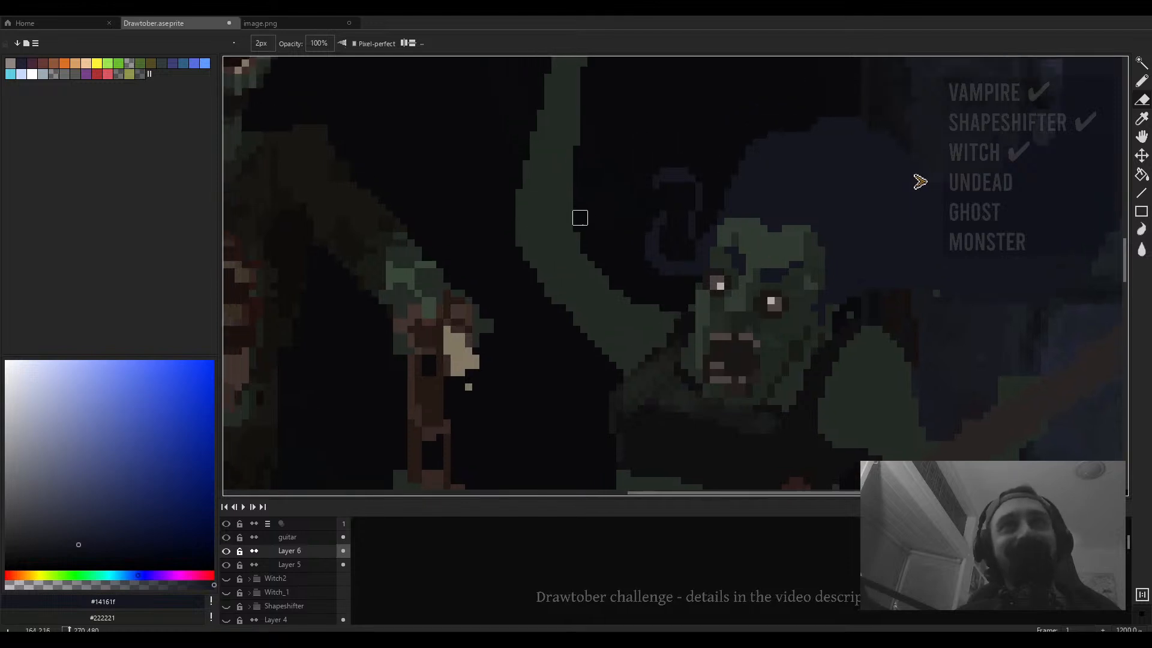
# - Zoom in and out to review the second zombie's face against the whole doorway scene
pyautogui.scroll(-4, 527, 238)
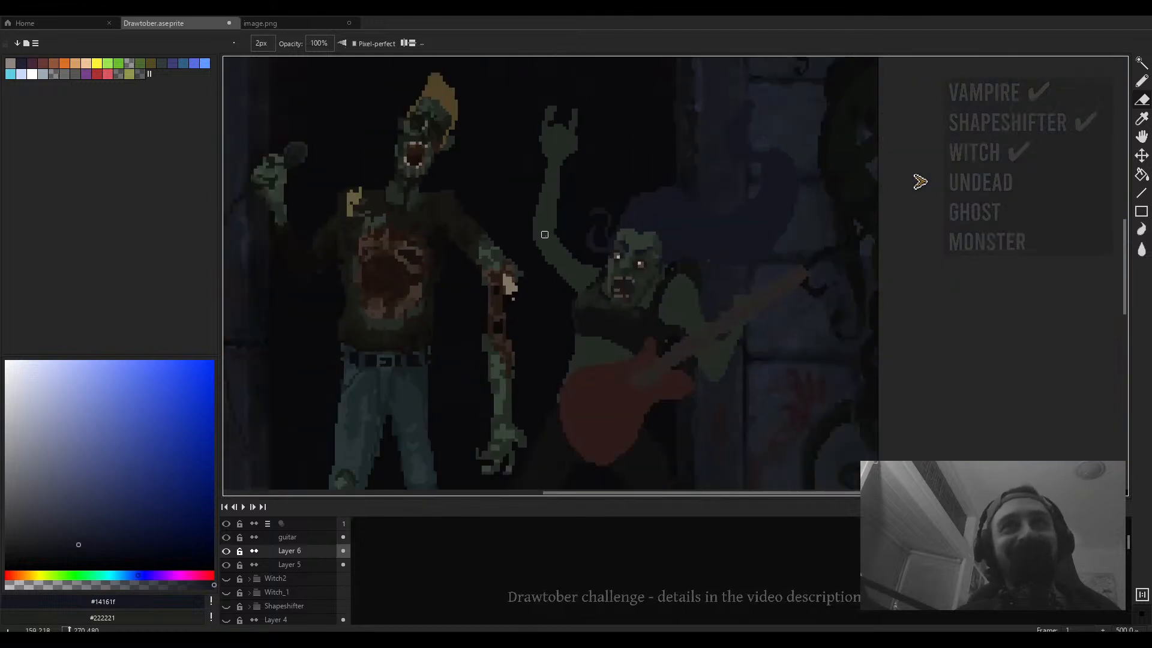
pyautogui.scroll(-1, 577, 148)
pyautogui.scroll(3, 557, 313)
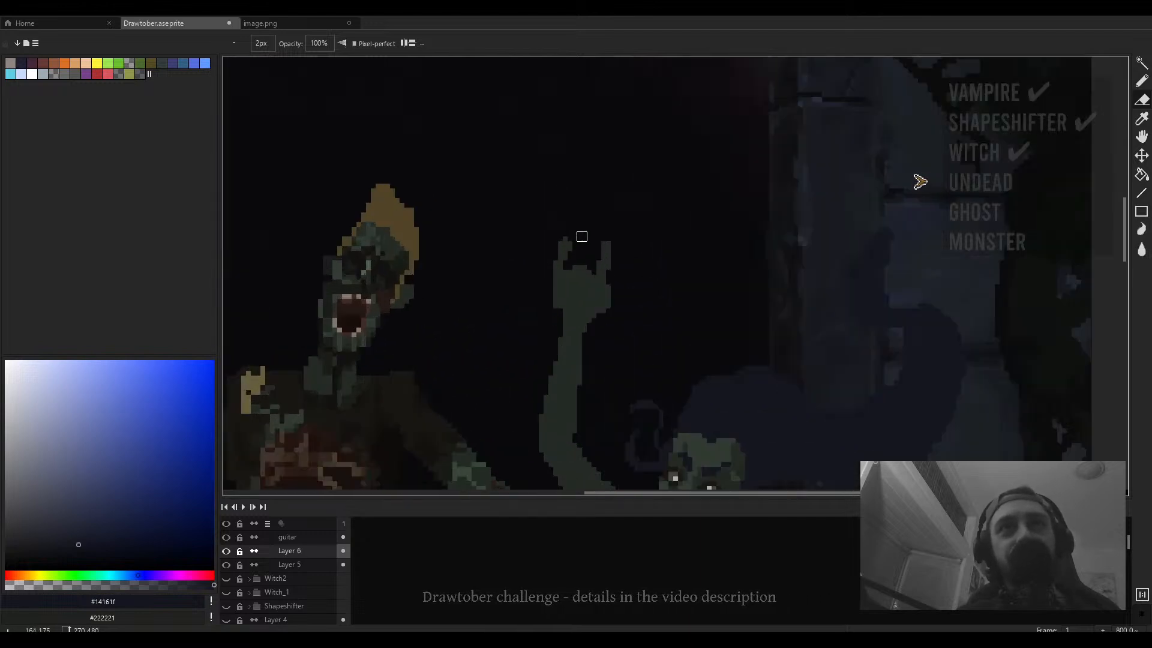
pyautogui.scroll(-5, 610, 258)
pyautogui.scroll(4, 612, 263)
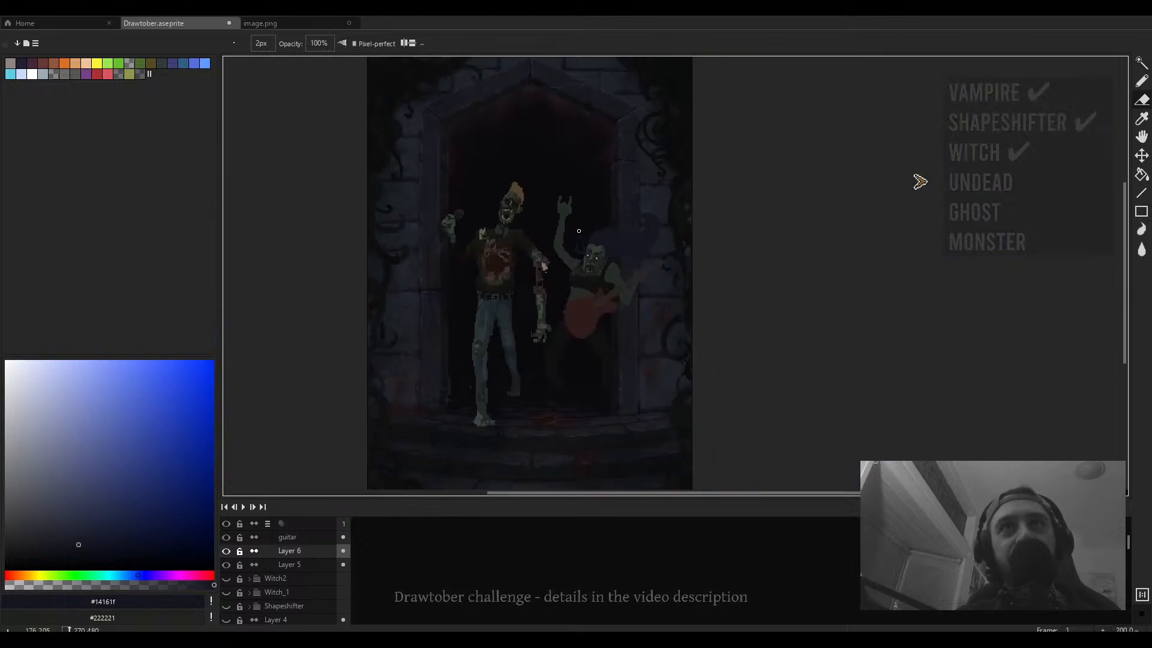
pyautogui.scroll(3, 607, 203)
pyautogui.keyDown('alt'); pyautogui.click(586, 191); pyautogui.keyUp('alt')
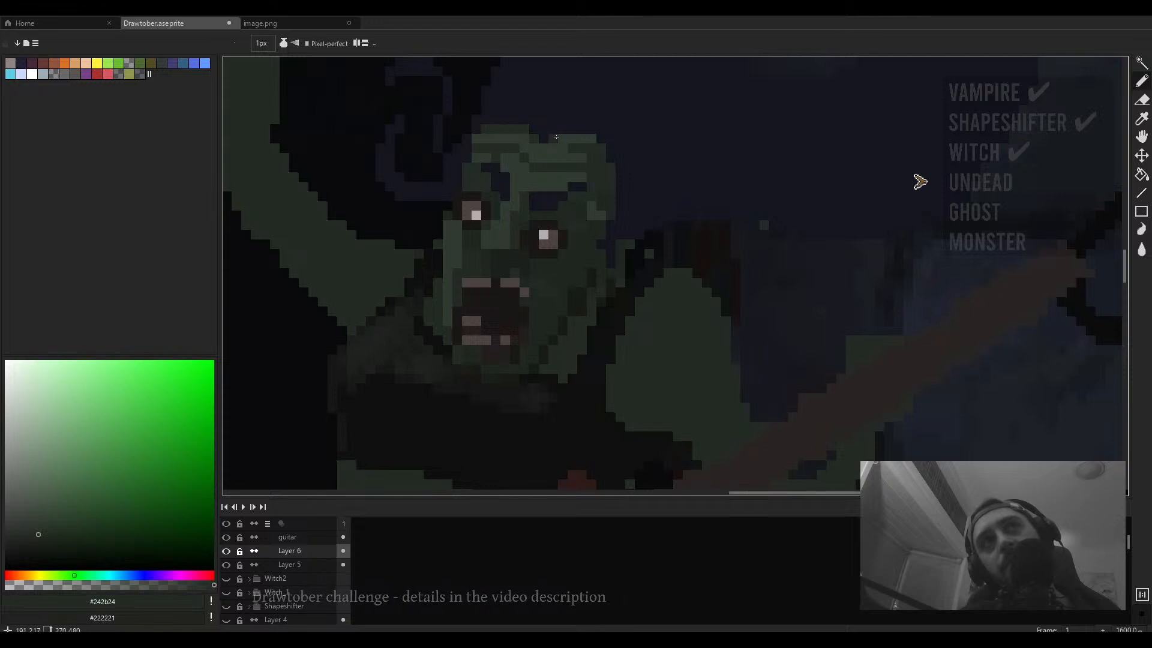
pyautogui.scroll(-4, 588, 140)
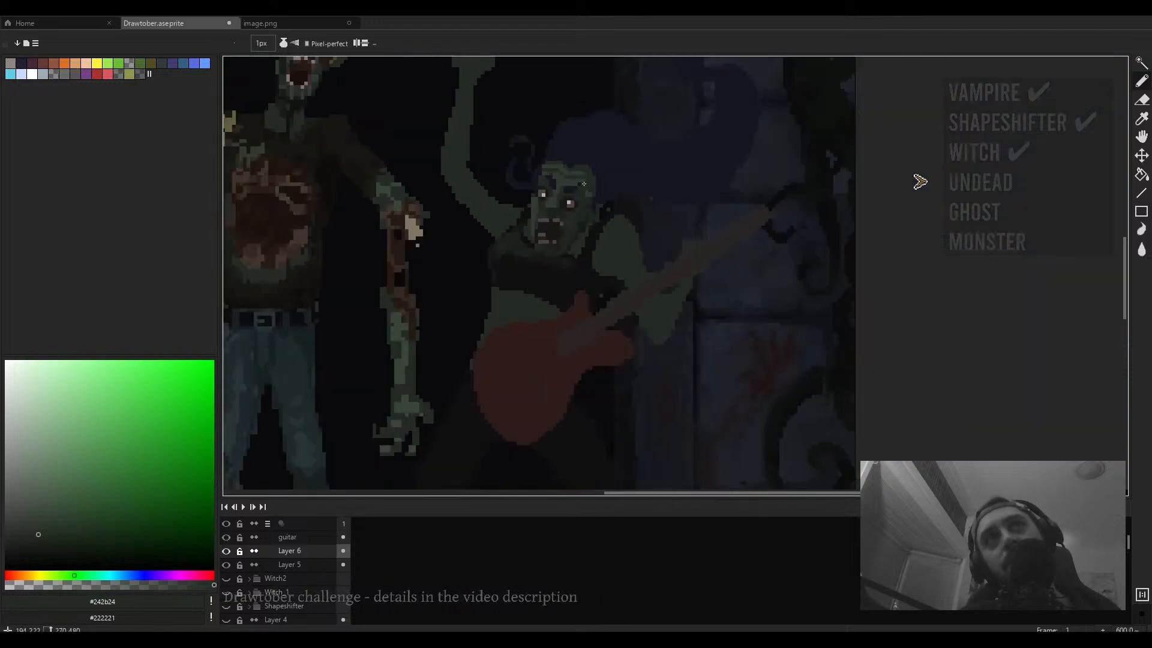
pyautogui.scroll(4, 548, 186)
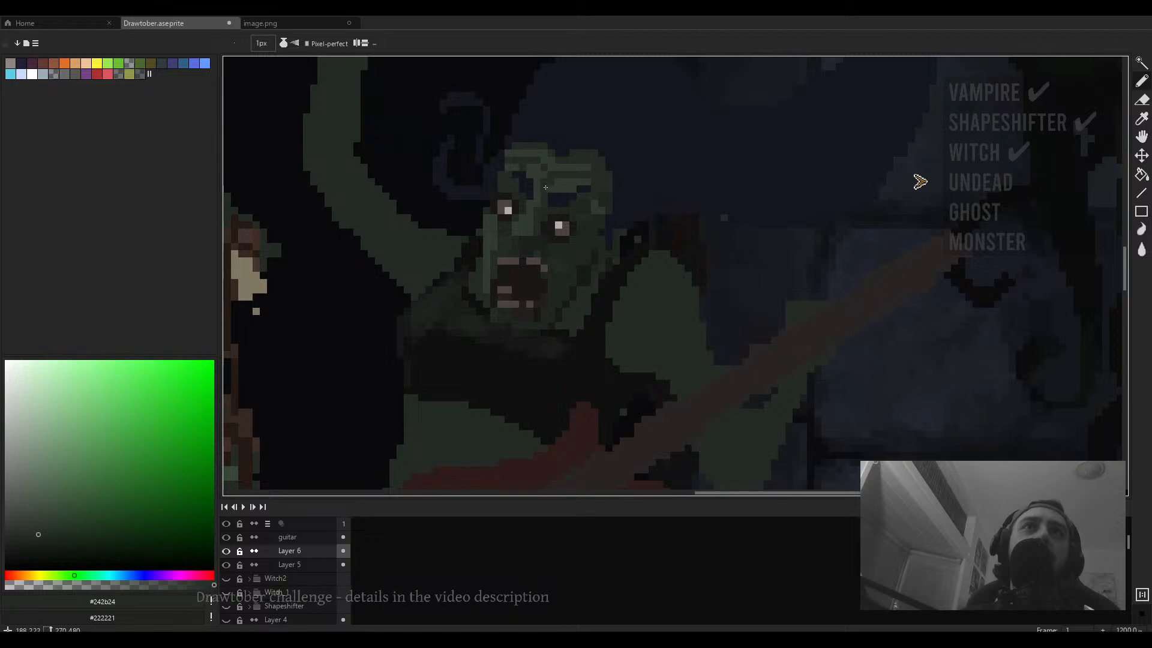
pyautogui.scroll(-4, 535, 185)
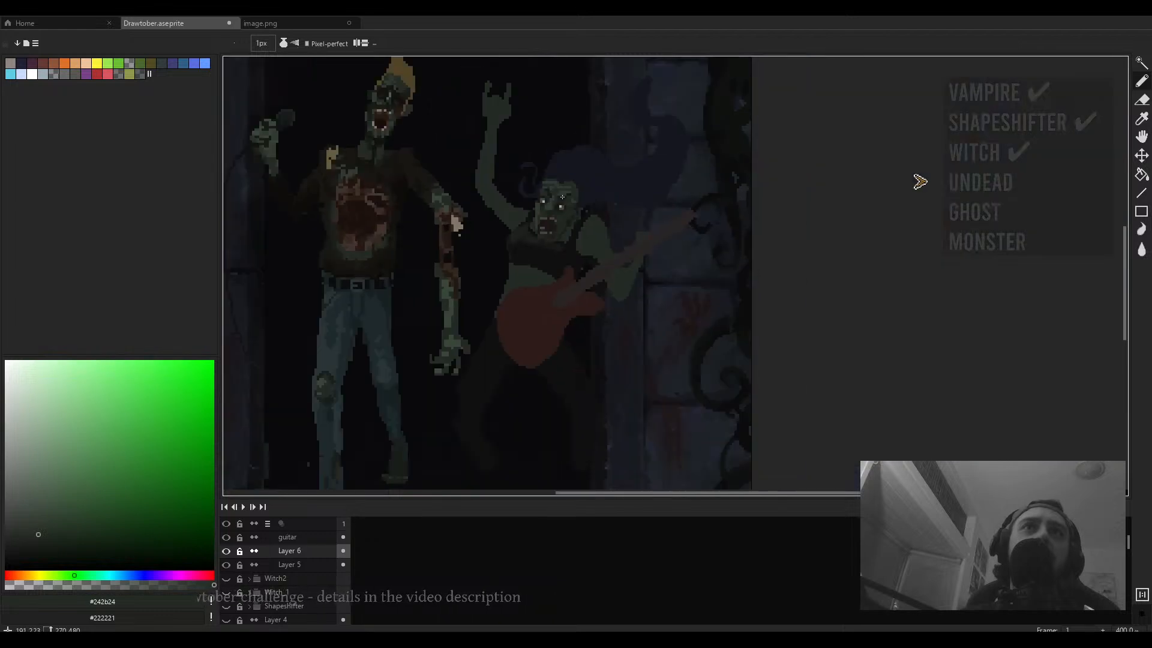
pyautogui.scroll(5, 561, 196)
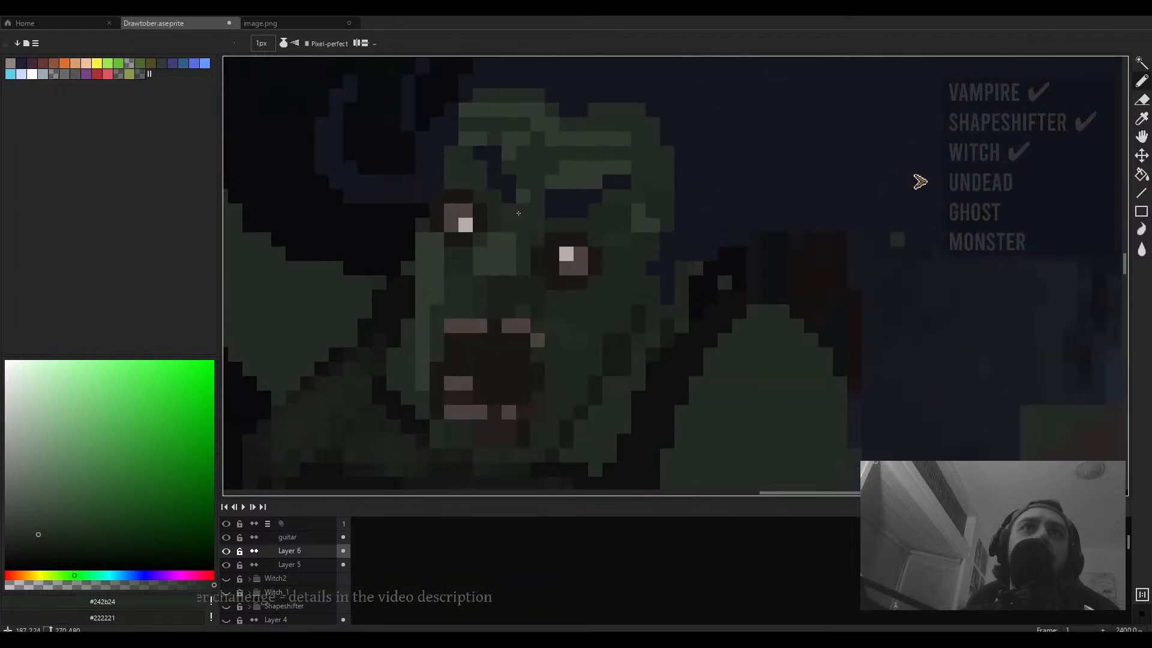
pyautogui.scroll(-5, 518, 213)
pyautogui.scroll(4, 606, 204)
pyautogui.scroll(-2, 608, 203)
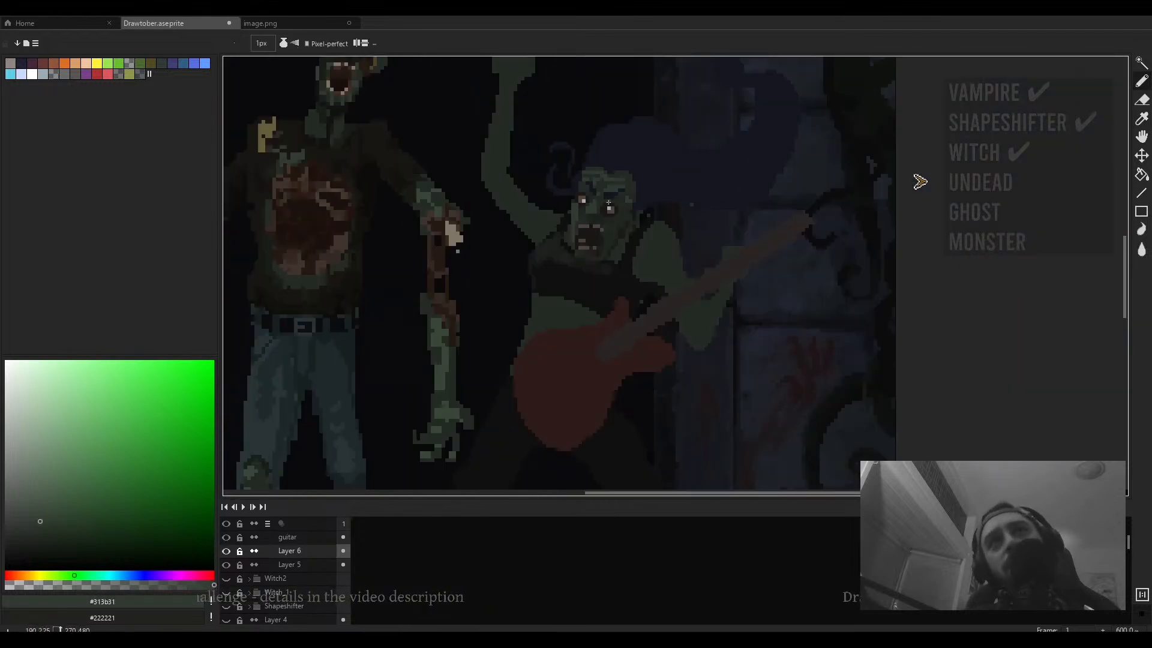
pyautogui.scroll(2, 608, 203)
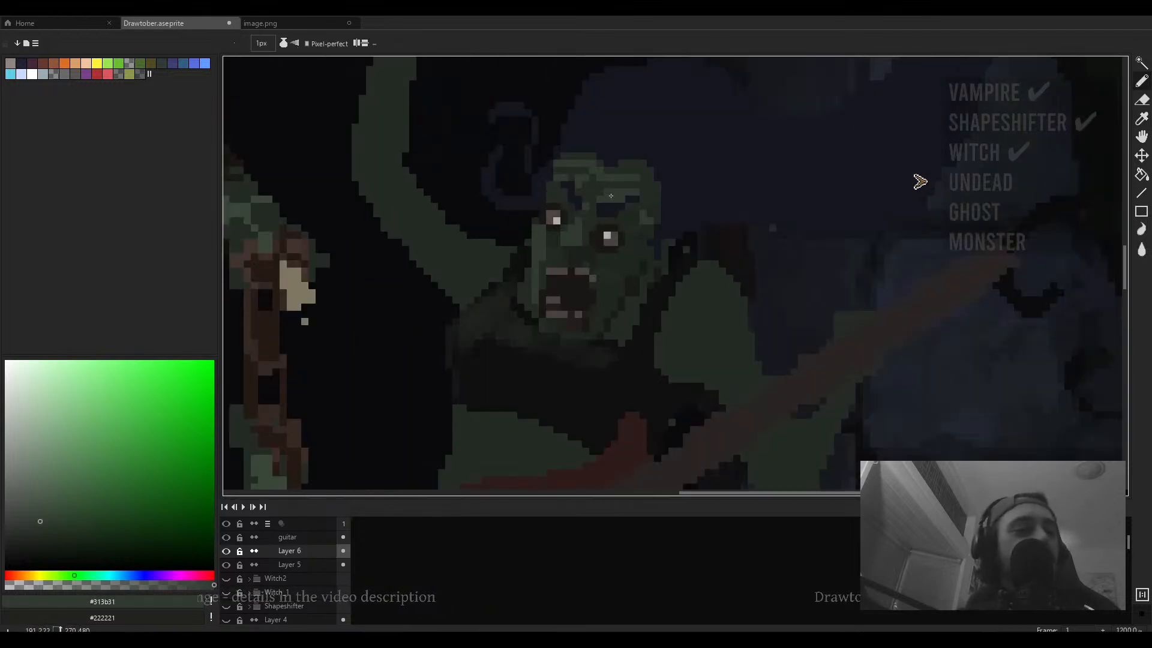
pyautogui.scroll(3, 594, 194)
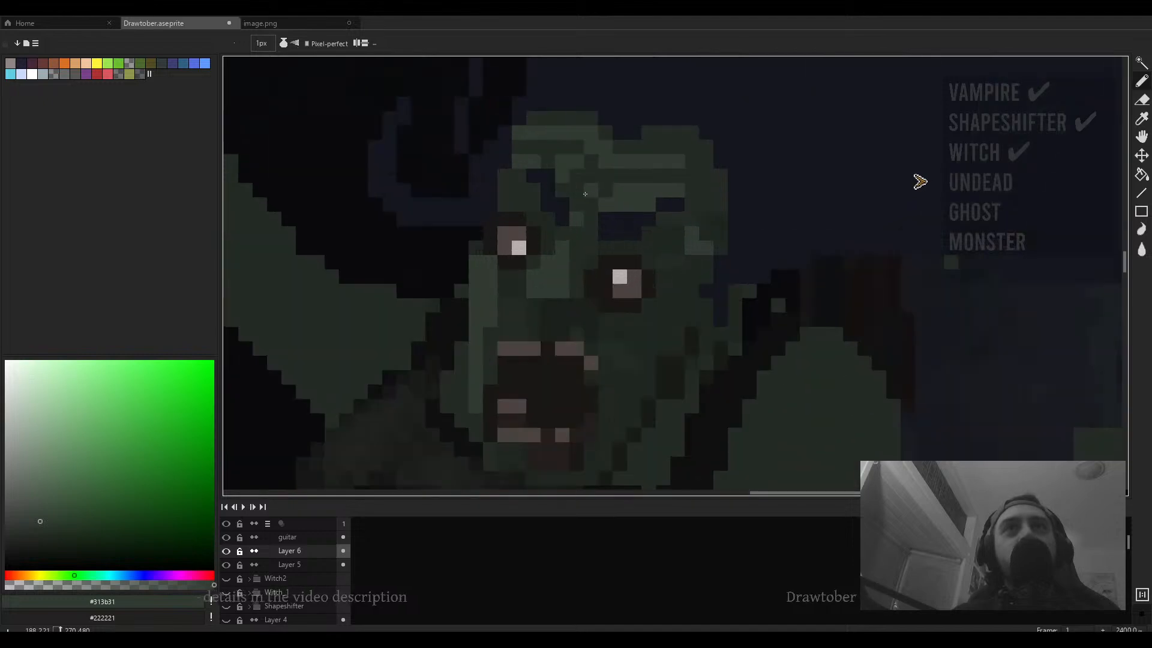
pyautogui.scroll(-5, 529, 194)
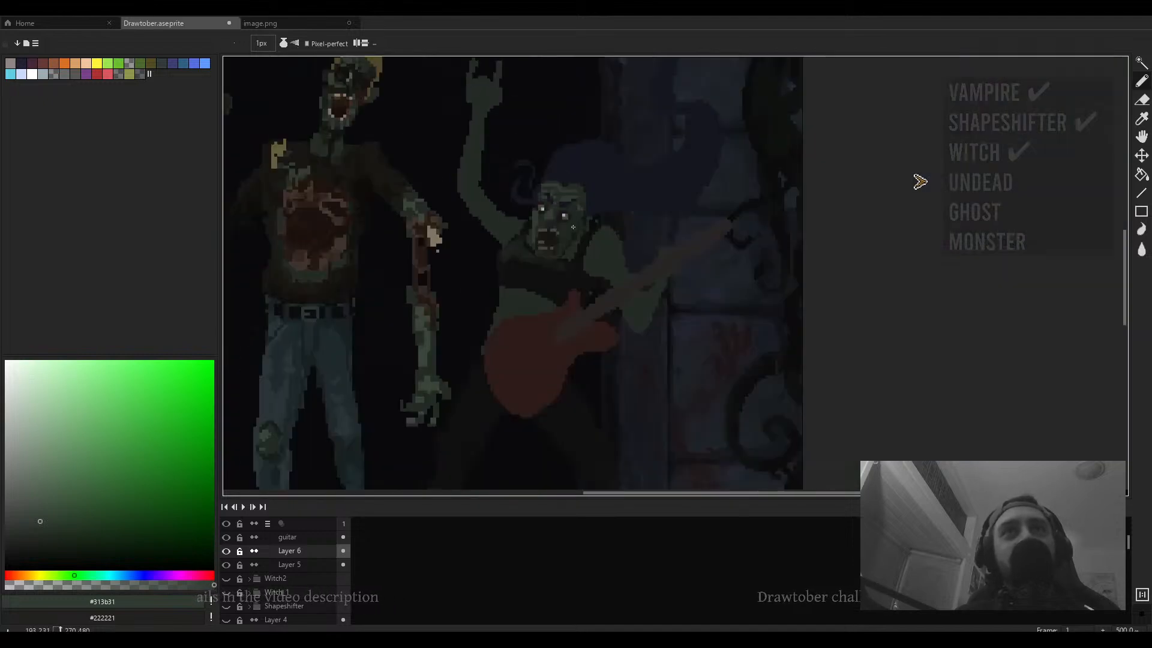
pyautogui.scroll(4, 543, 229)
# - Sample a dark reddish brown and fill the inside of the zombie's open mouth
pyautogui.keyDown('alt'); pyautogui.click(542, 224); pyautogui.keyUp('alt')
pyautogui.moveTo(407, 251); pyautogui.dragTo(613, 312)
pyautogui.scroll(-3, 612, 312)
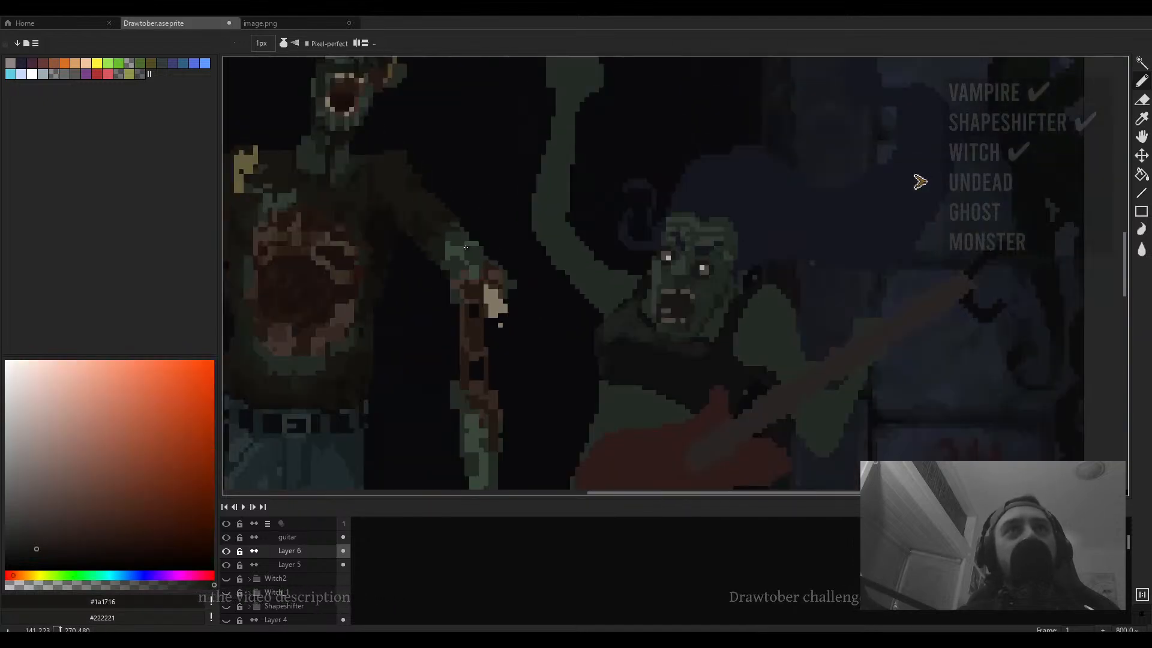
pyautogui.keyDown('alt'); pyautogui.click(373, 136); pyautogui.keyUp('alt')
pyautogui.scroll(5, 654, 270)
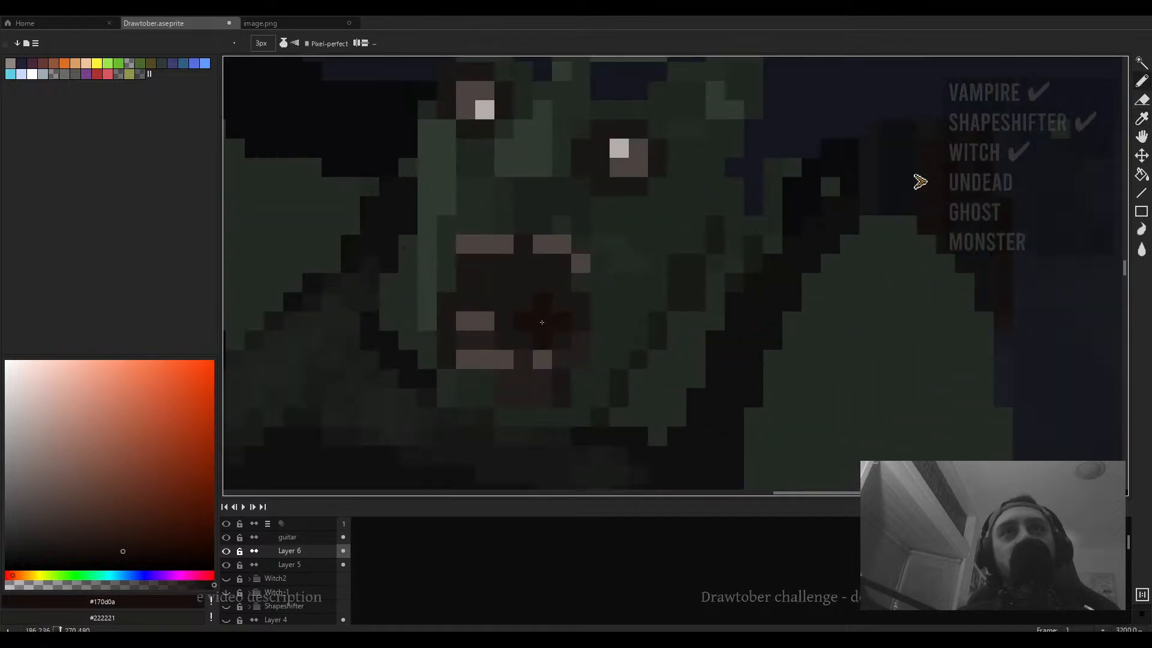
pyautogui.moveTo(533, 328); pyautogui.dragTo(539, 332)
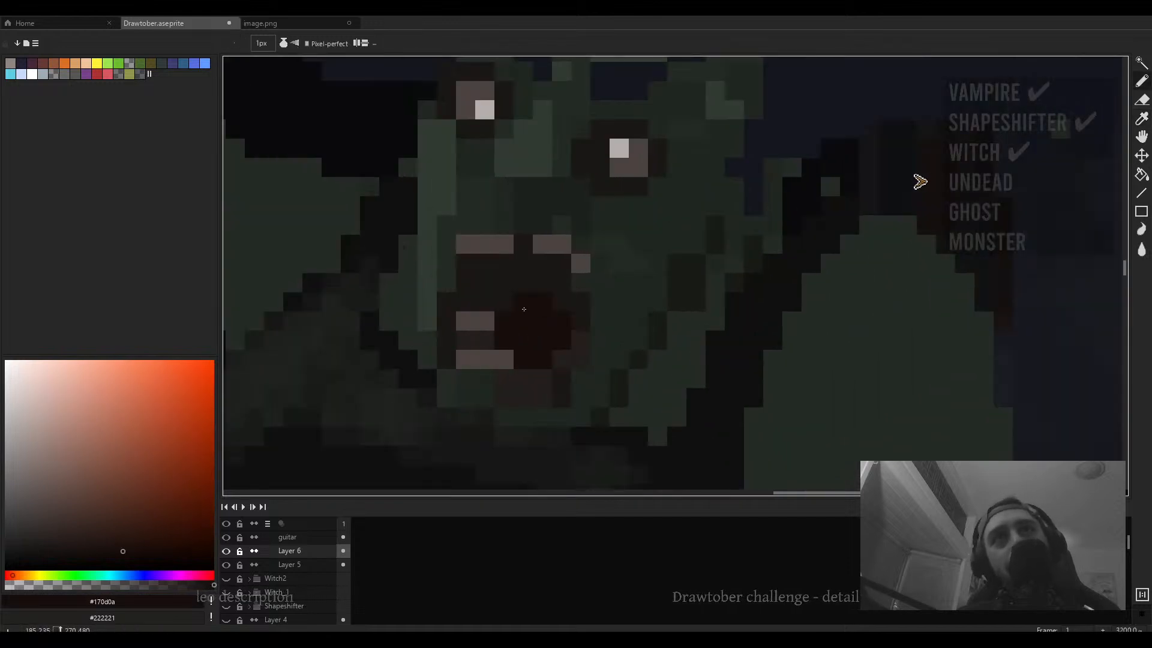
# - Compare the first zombie's mouth colour with the second zombie's mouth by sampling and zooming
pyautogui.scroll(-6, 572, 305)
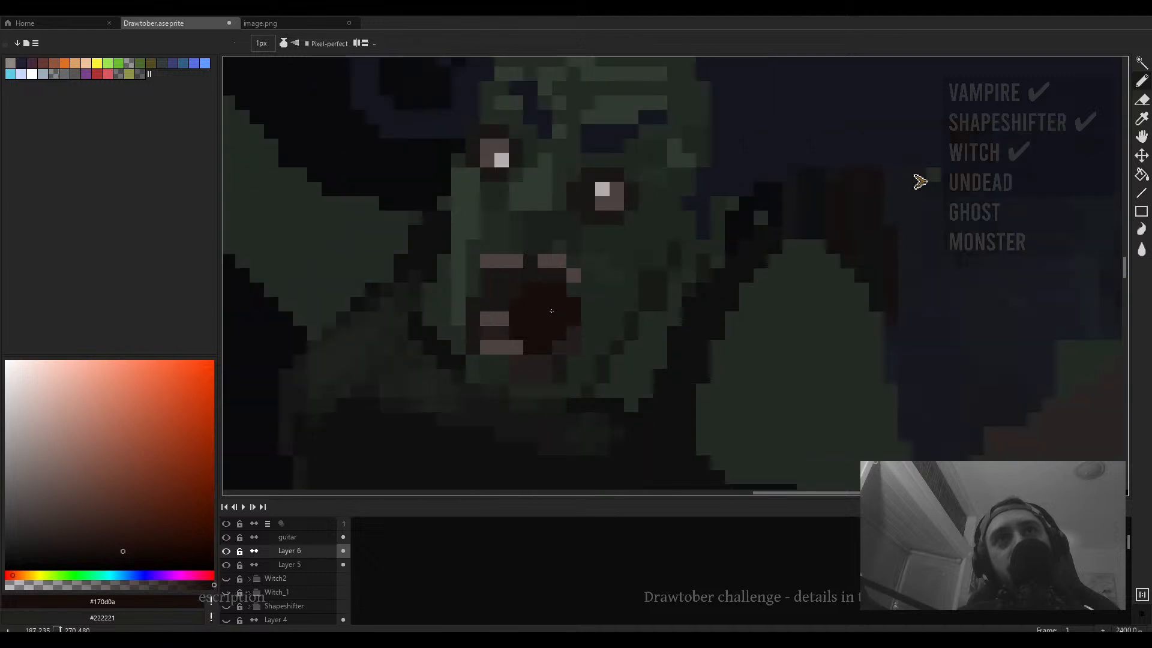
pyautogui.scroll(5, 480, 215)
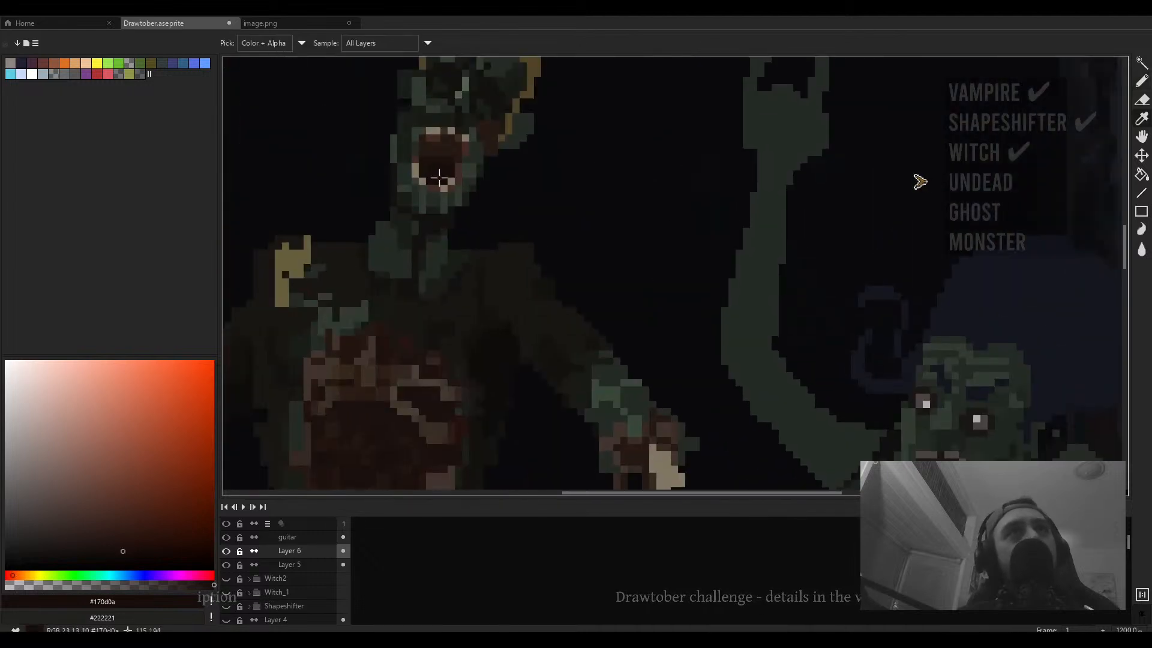
pyautogui.keyDown('alt'); pyautogui.click(437, 158); pyautogui.keyUp('alt')
pyautogui.scroll(2, 893, 421)
pyautogui.moveTo(892, 421); pyautogui.dragTo(597, 283)
pyautogui.scroll(2, 678, 404)
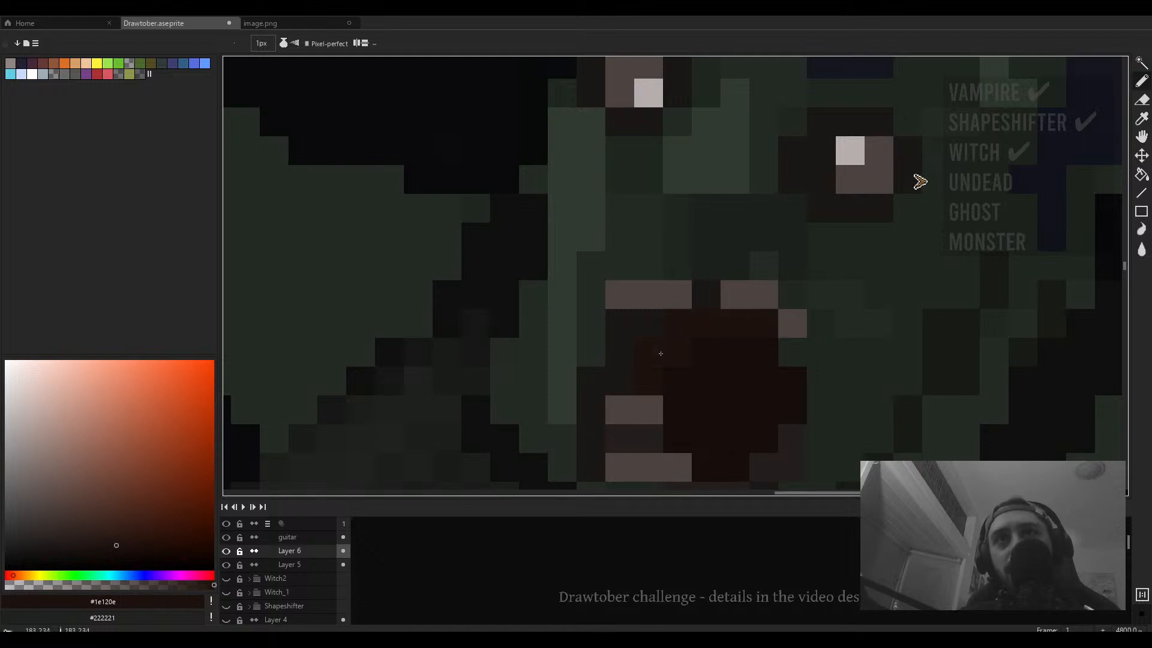
pyautogui.scroll(-5, 660, 353)
pyautogui.scroll(3, 853, 362)
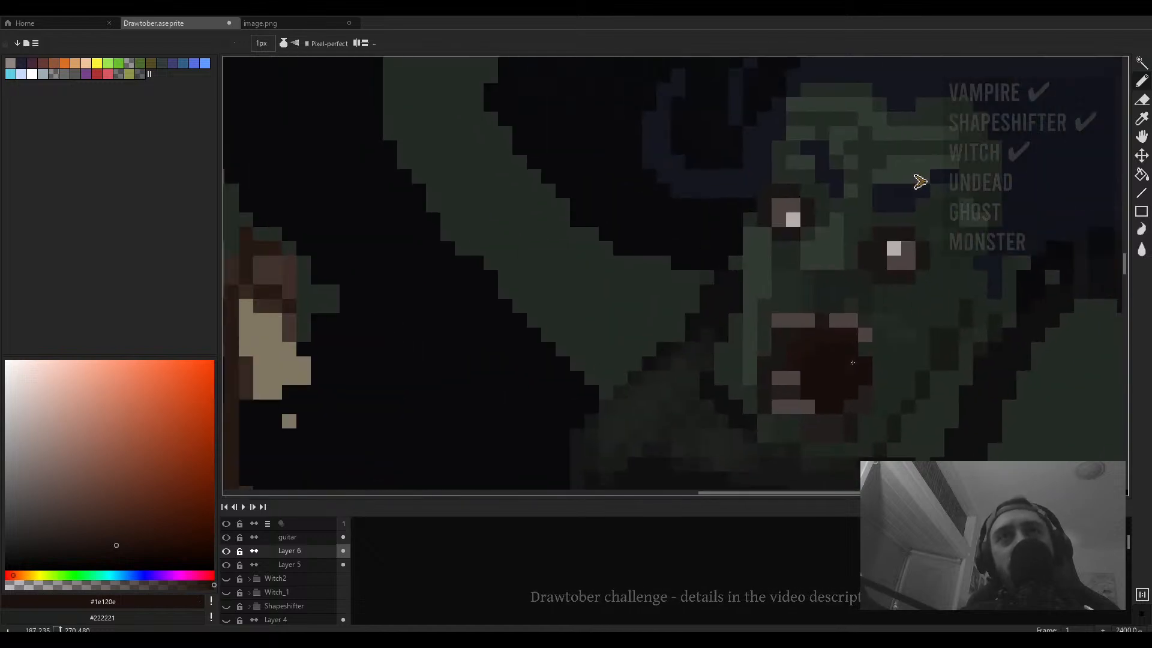
pyautogui.scroll(-3, 853, 363)
pyautogui.press('alt')
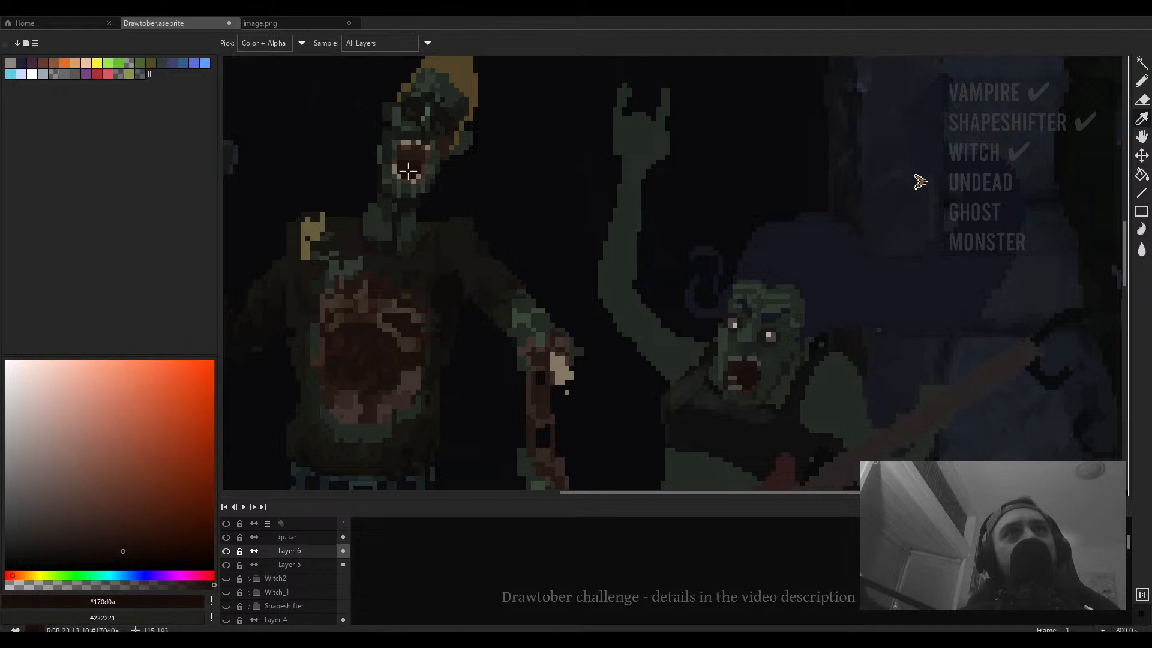
pyautogui.scroll(4, 770, 395)
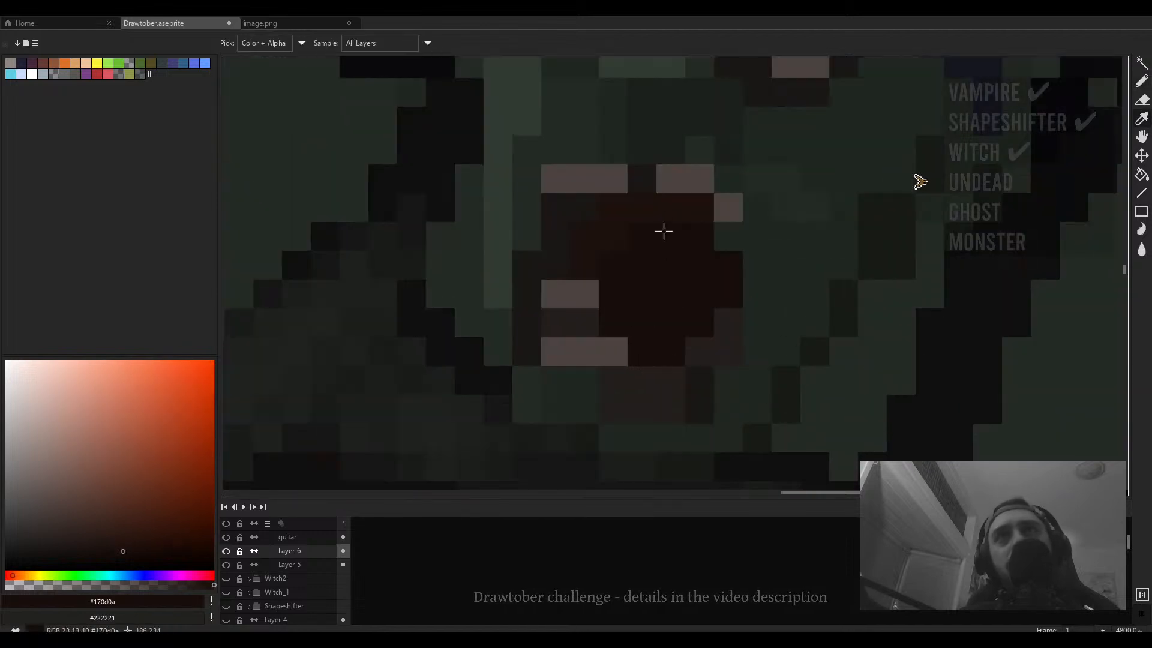
# - Sample the second zombie's mouth colour and zoom around its face to inspect the mouth and eyes
pyautogui.keyDown('alt'); pyautogui.click(663, 228); pyautogui.keyUp('alt')
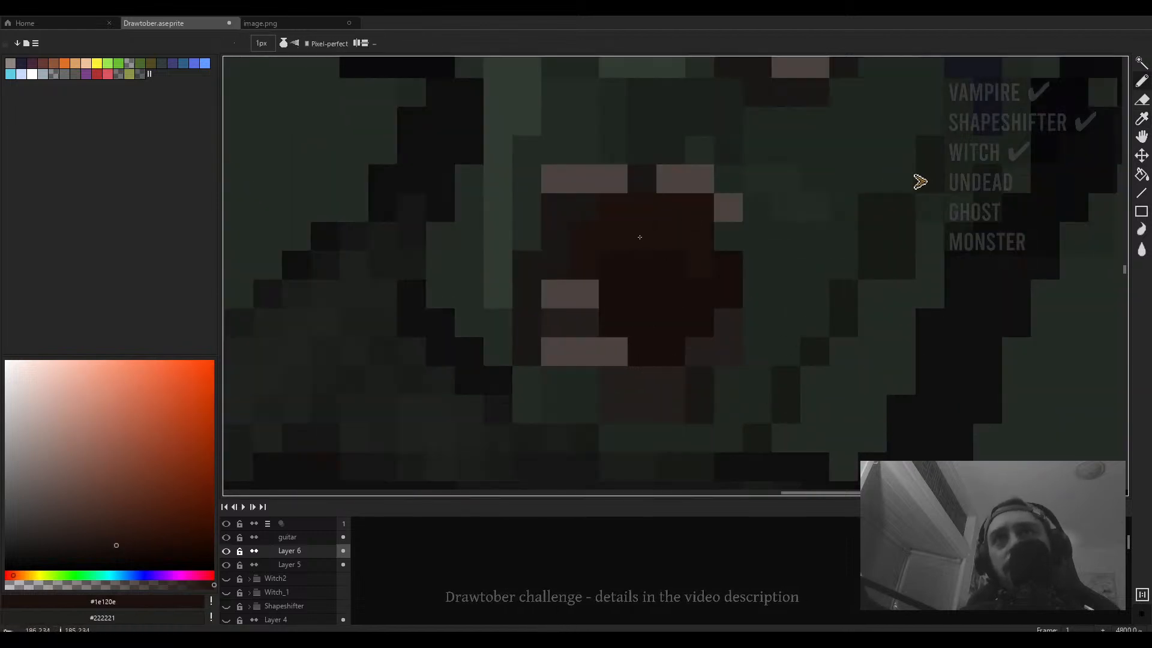
pyautogui.scroll(-8, 707, 317)
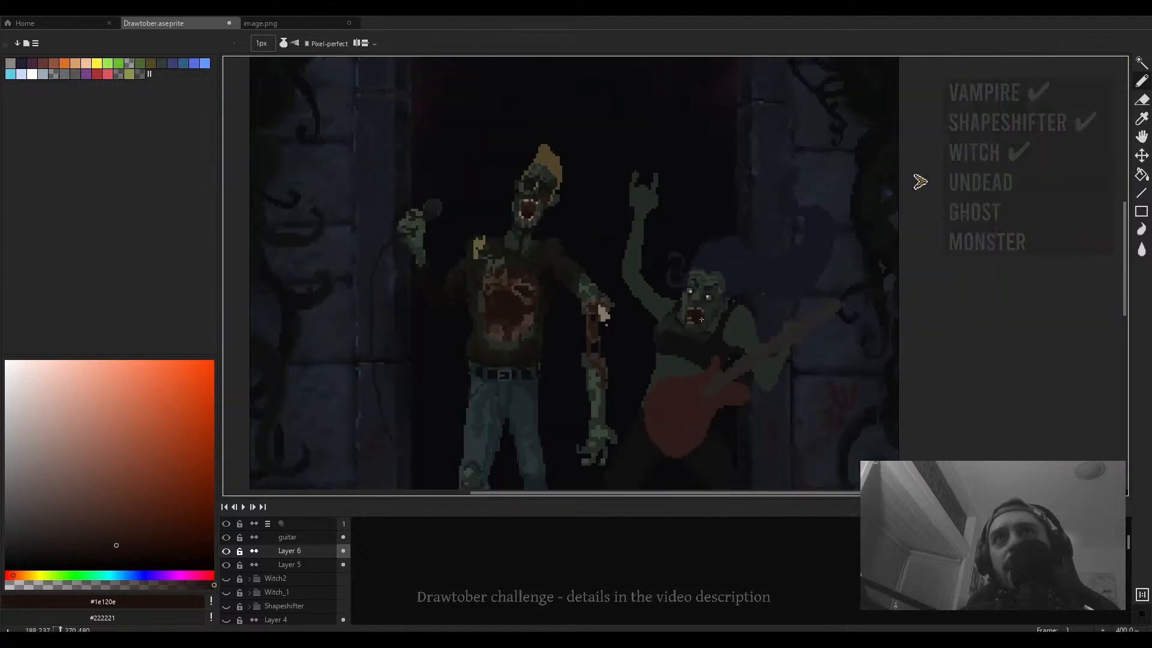
pyautogui.moveTo(707, 318); pyautogui.dragTo(602, 307)
pyautogui.scroll(4, 602, 307)
pyautogui.keyDown('alt'); pyautogui.click(615, 261); pyautogui.keyUp('alt')
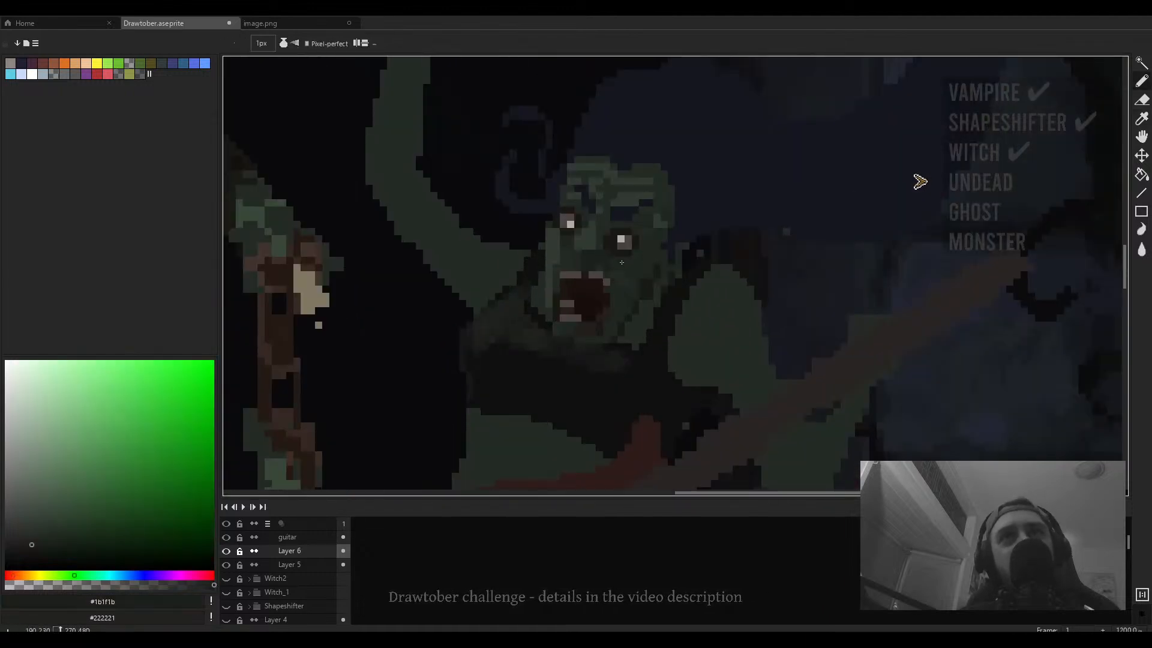
pyautogui.scroll(2, 620, 259)
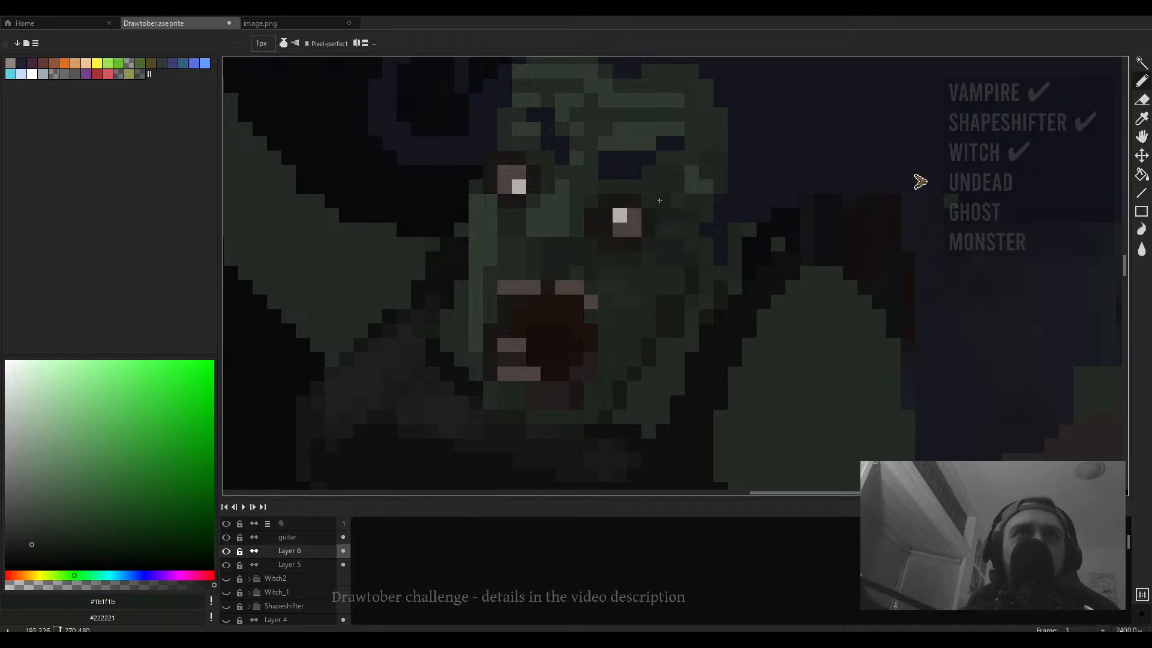
pyautogui.moveTo(612, 188); pyautogui.dragTo(605, 210)
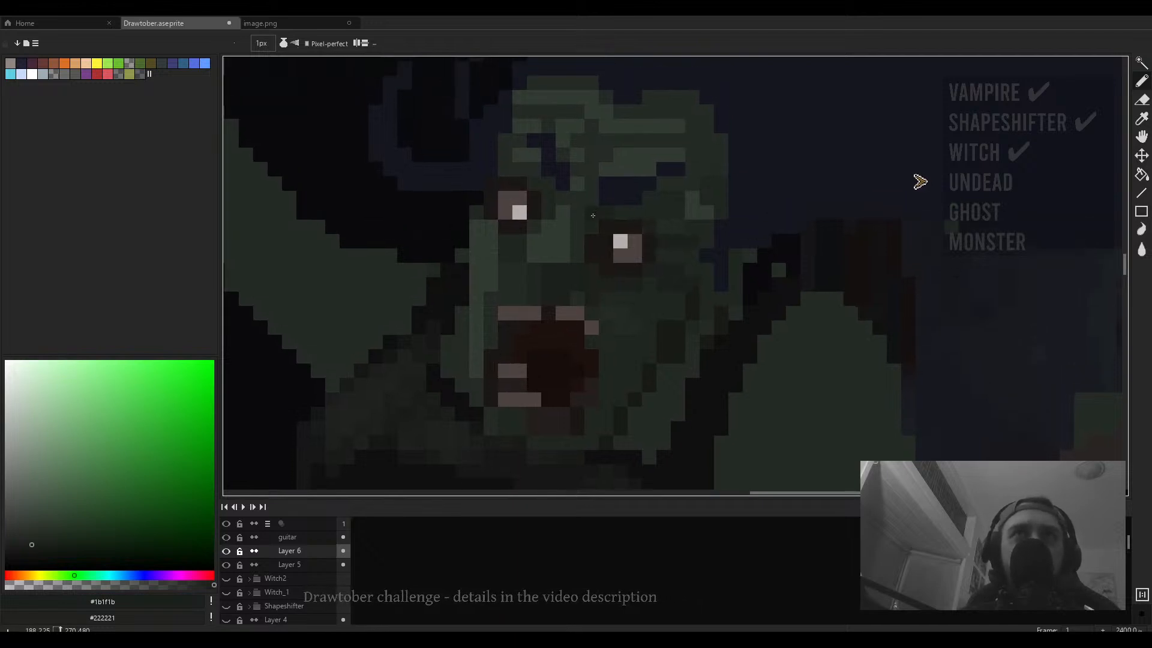
pyautogui.scroll(-5, 577, 250)
pyautogui.scroll(6, 583, 247)
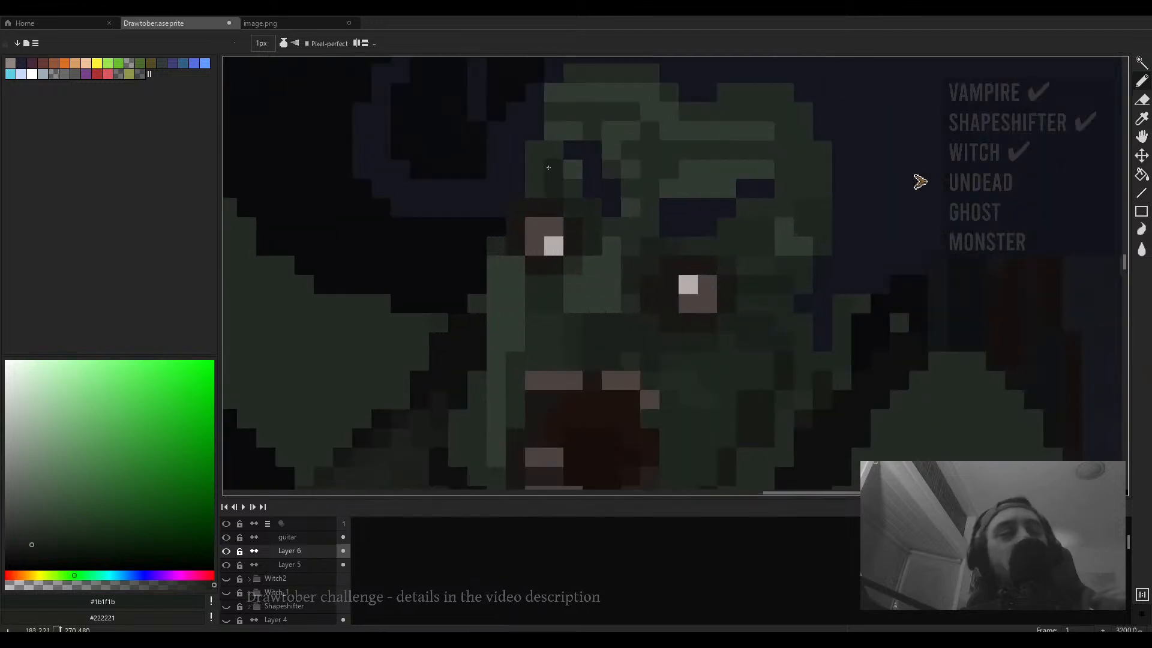
pyautogui.scroll(-4, 670, 202)
pyautogui.moveTo(654, 265); pyautogui.dragTo(635, 208)
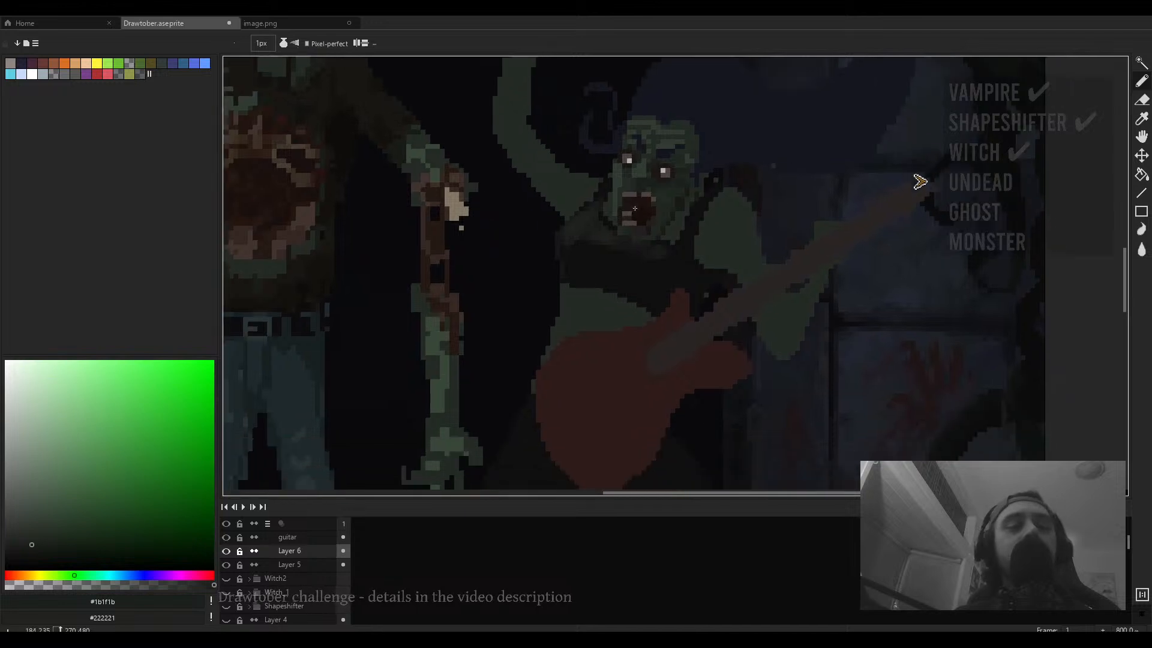
pyautogui.scroll(6, 662, 221)
pyautogui.scroll(-3, 676, 283)
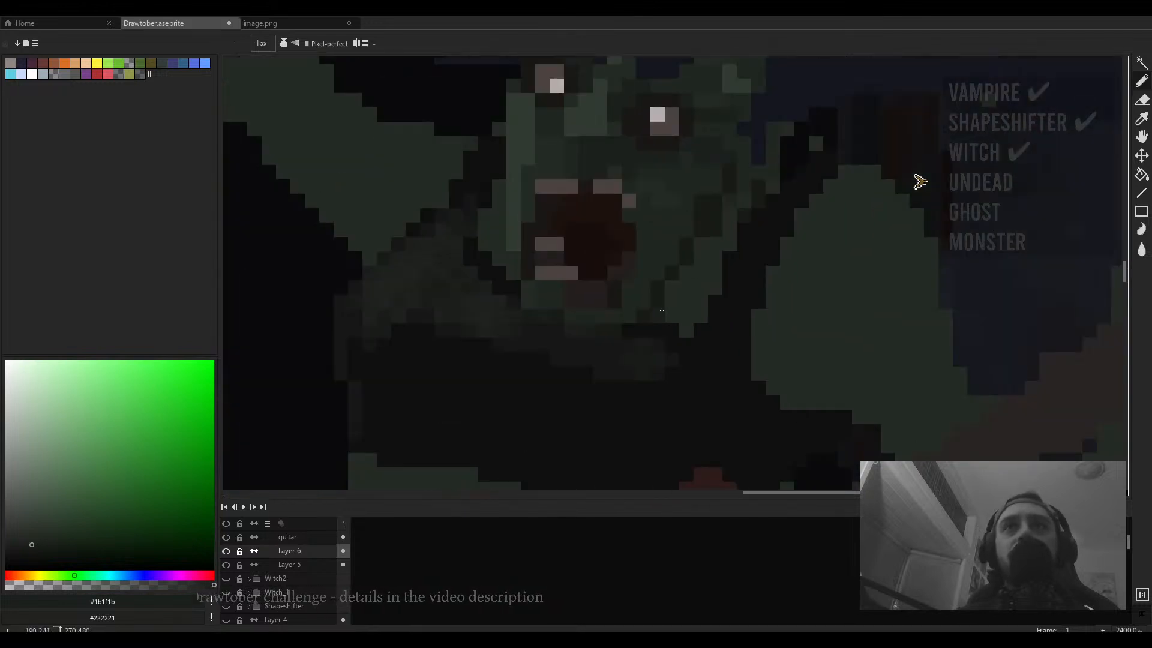
# - Zoom in and out over the second zombie's head and shoulder to check the painted details
pyautogui.press('g')
pyautogui.scroll(-2, 676, 300)
pyautogui.scroll(3, 688, 296)
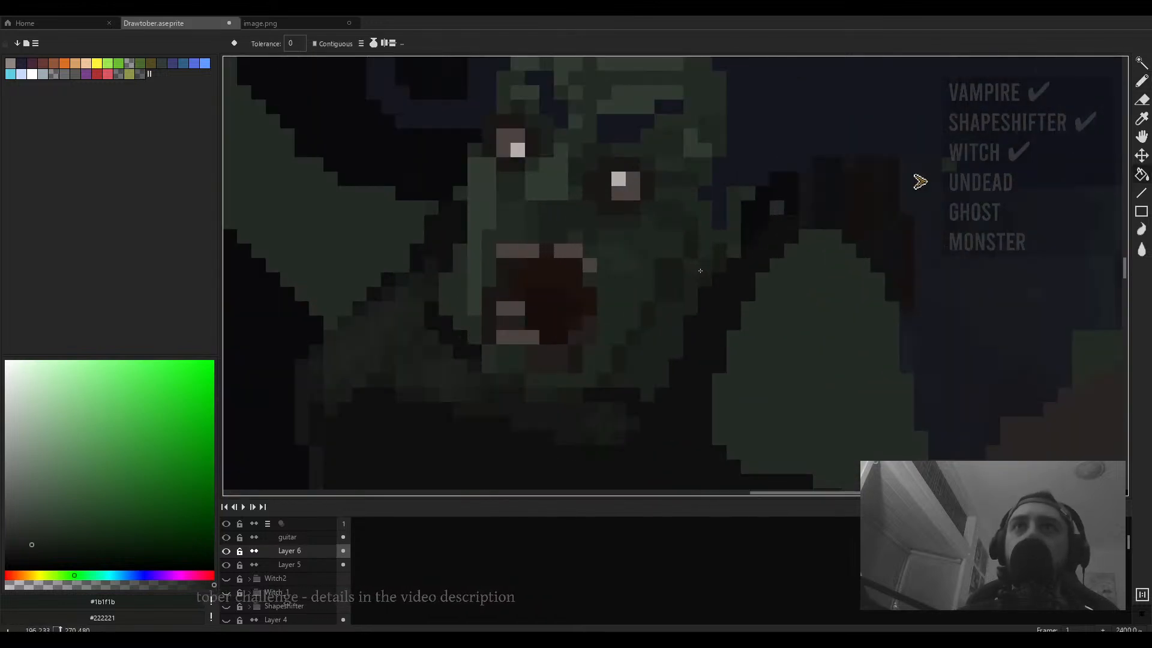
pyautogui.press('b')
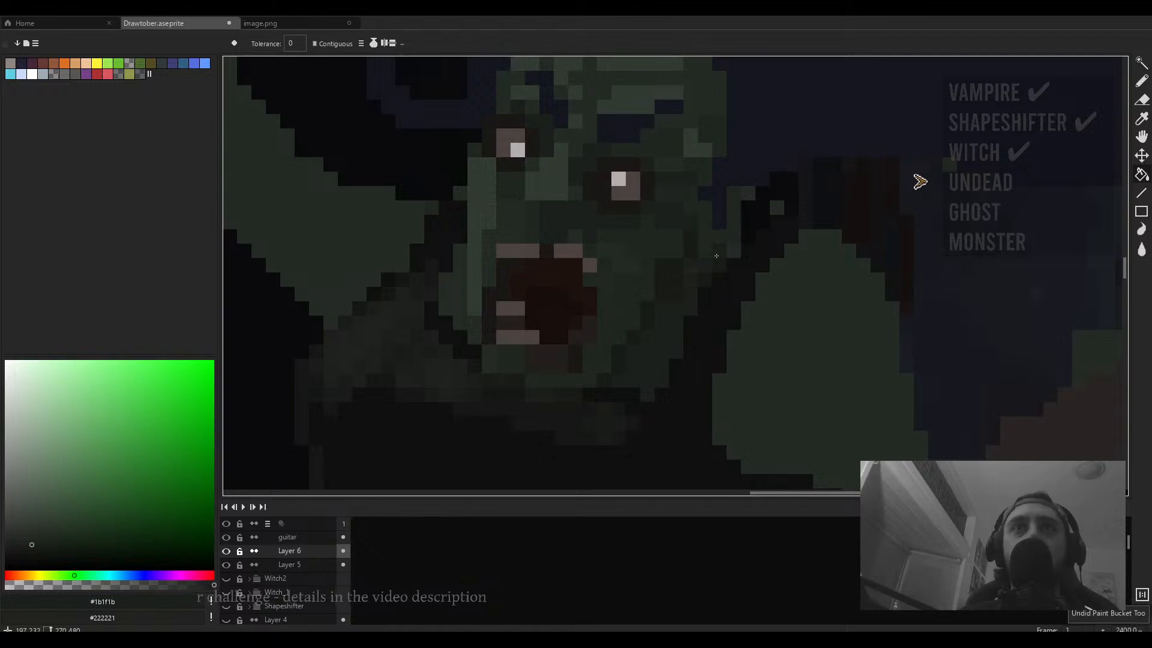
pyautogui.scroll(1, 656, 300)
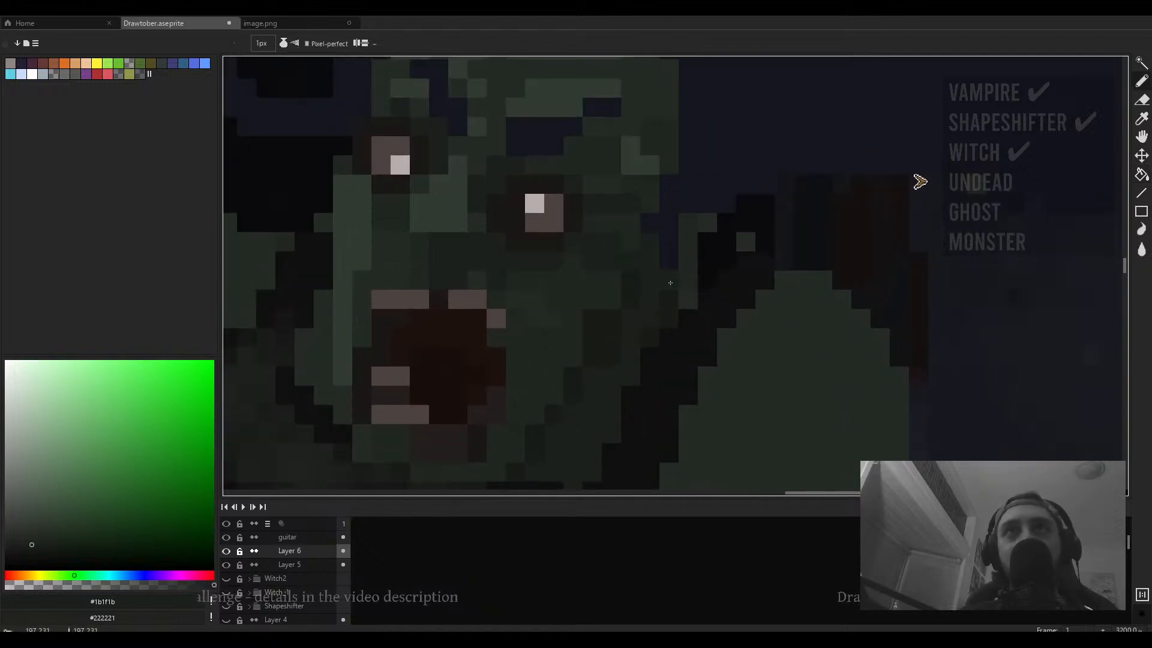
pyautogui.scroll(-3, 670, 283)
pyautogui.scroll(3, 675, 291)
pyautogui.scroll(-1, 660, 293)
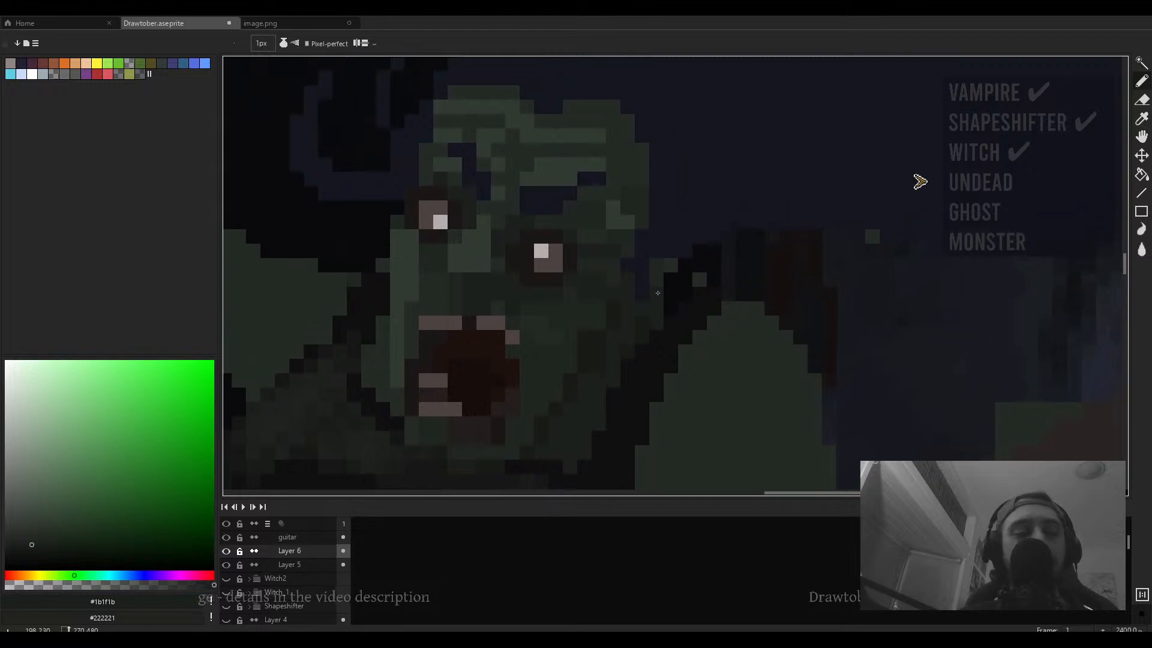
pyautogui.press('e')
pyautogui.scroll(-6, 671, 270)
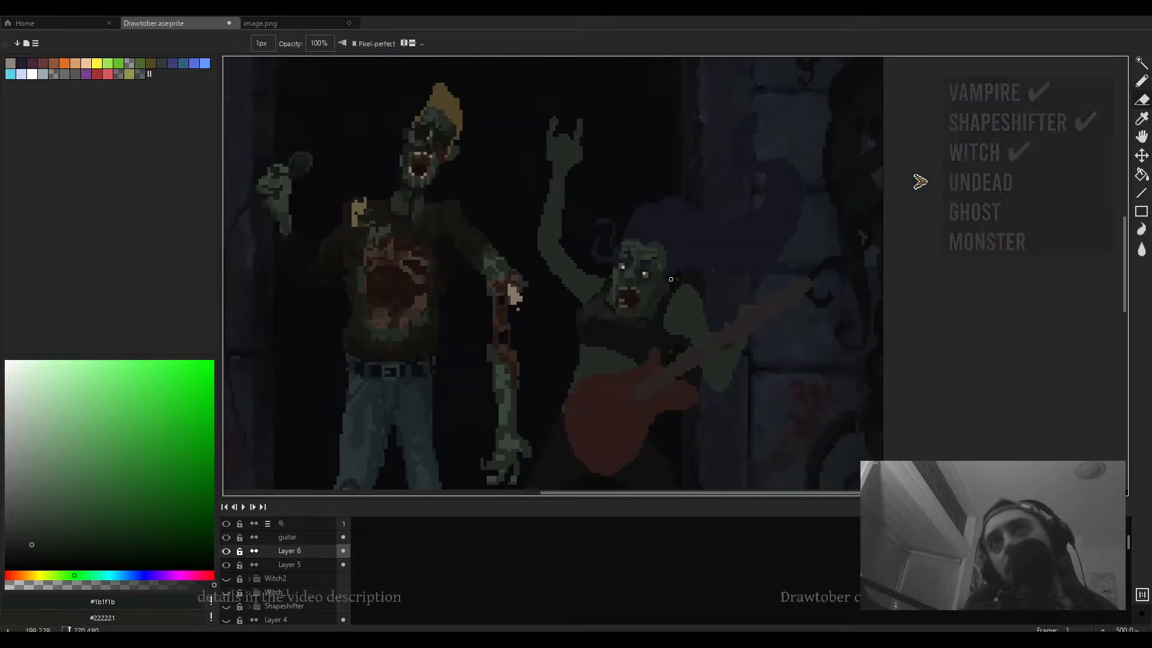
pyautogui.scroll(4, 698, 282)
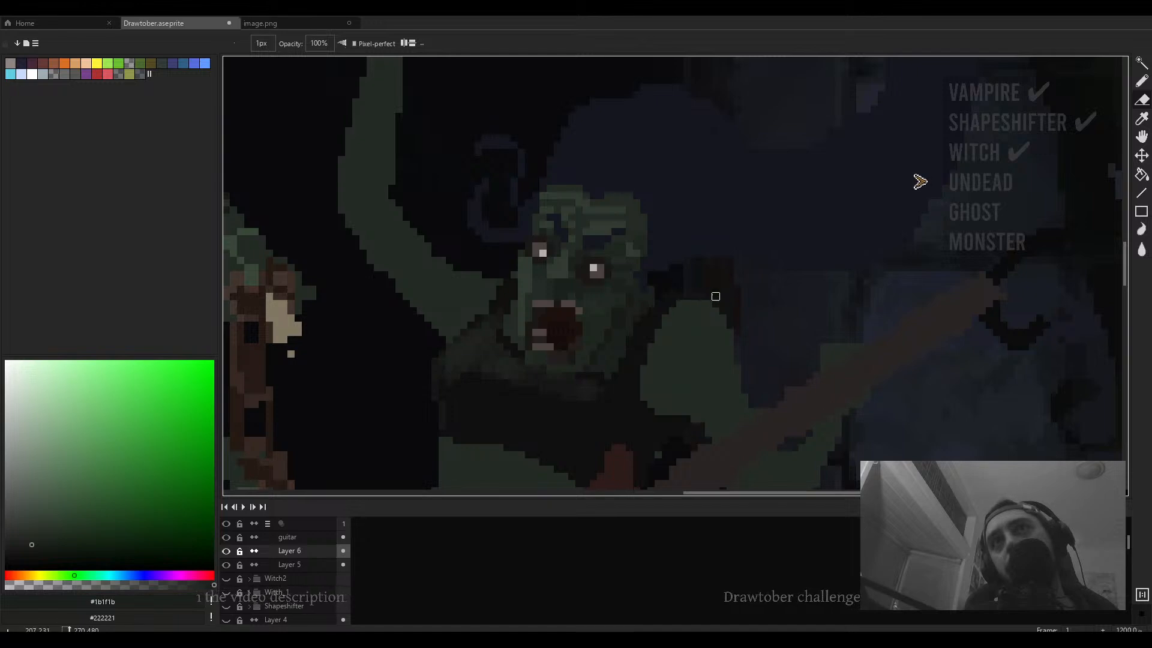
pyautogui.scroll(-5, 715, 297)
pyautogui.scroll(5, 667, 282)
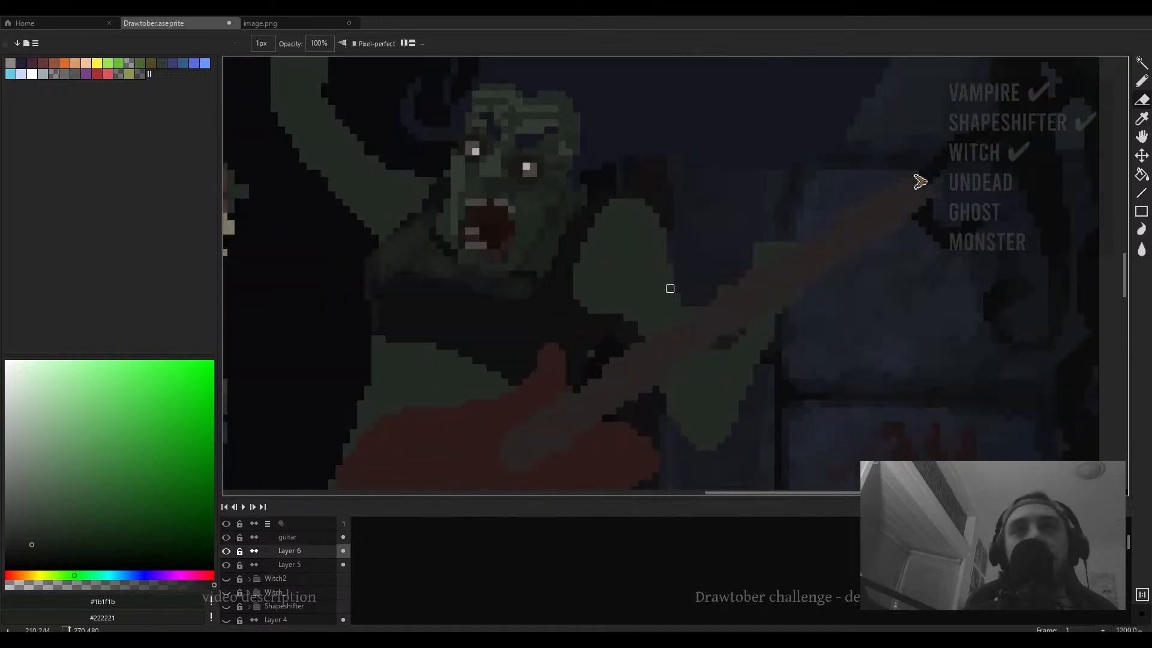
pyautogui.scroll(-7, 670, 288)
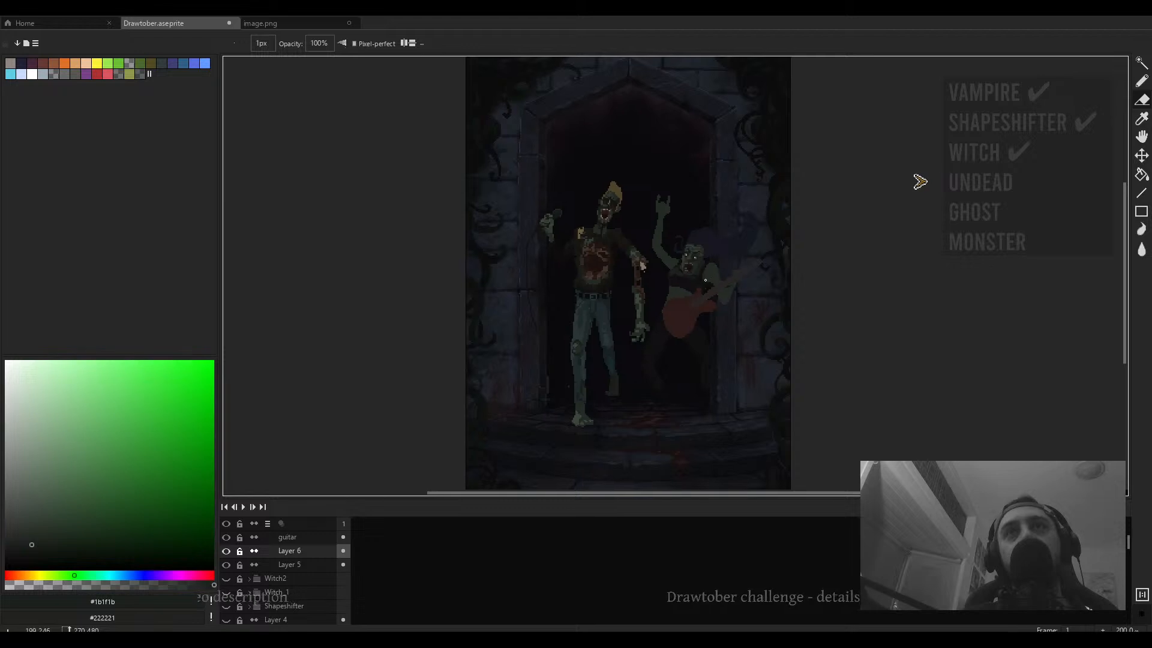
pyautogui.hscroll(2, 697, 286)
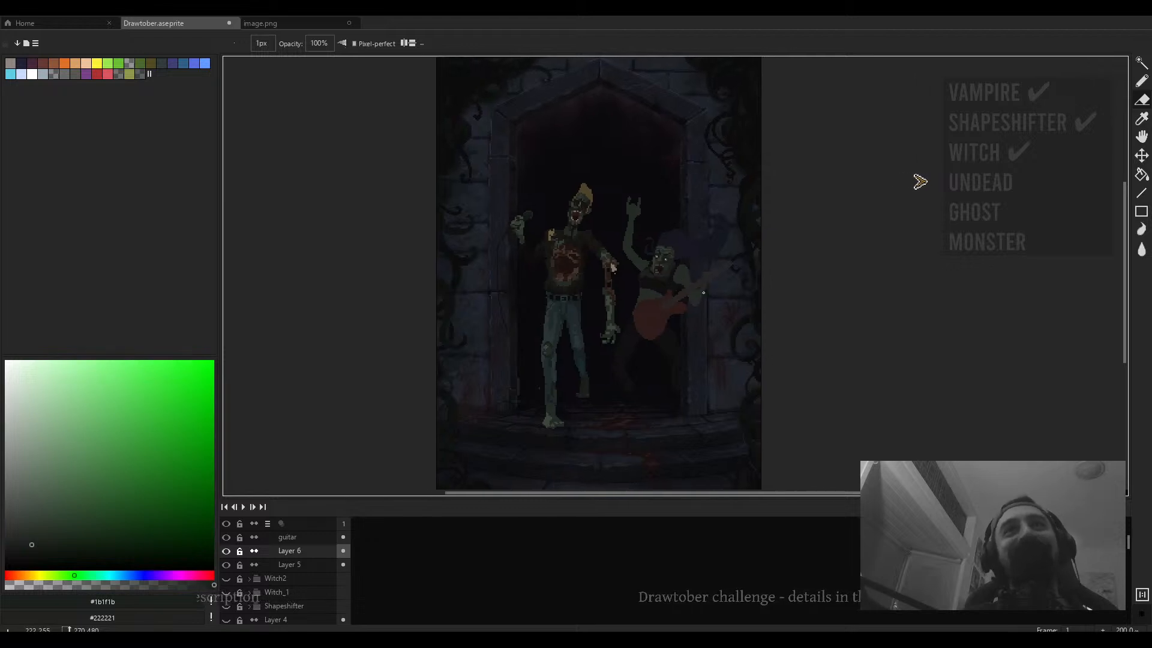
# - Preview the whole doorway scene in full-screen mode to check the two zombies together
pyautogui.press('F11')
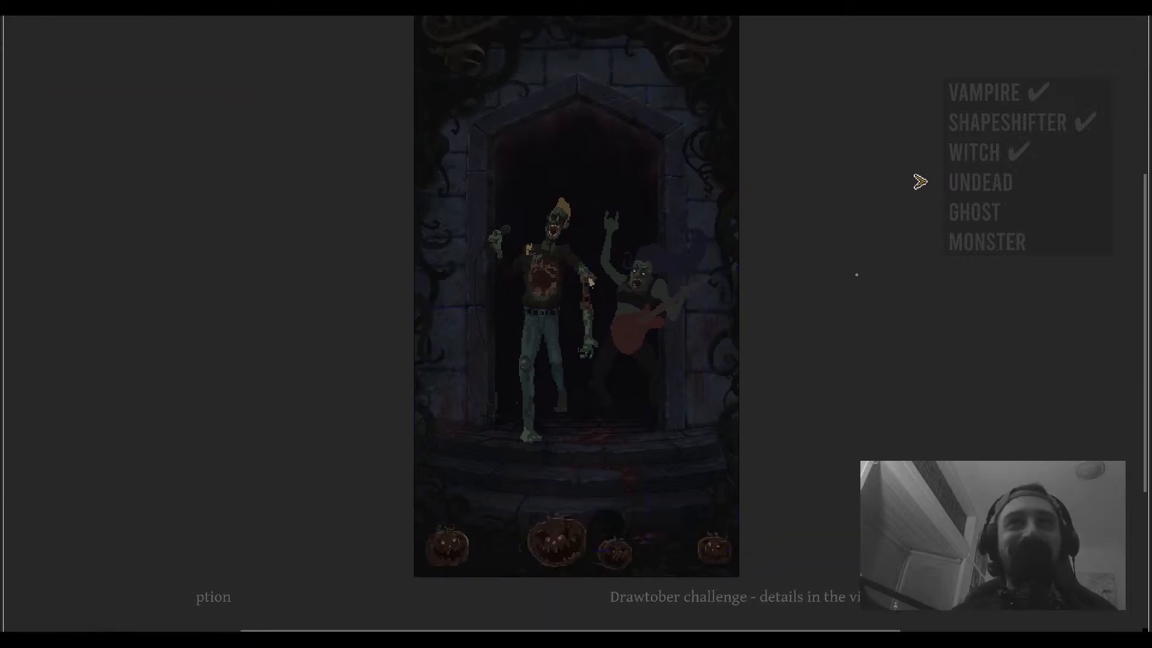
pyautogui.scroll(4, 788, 285)
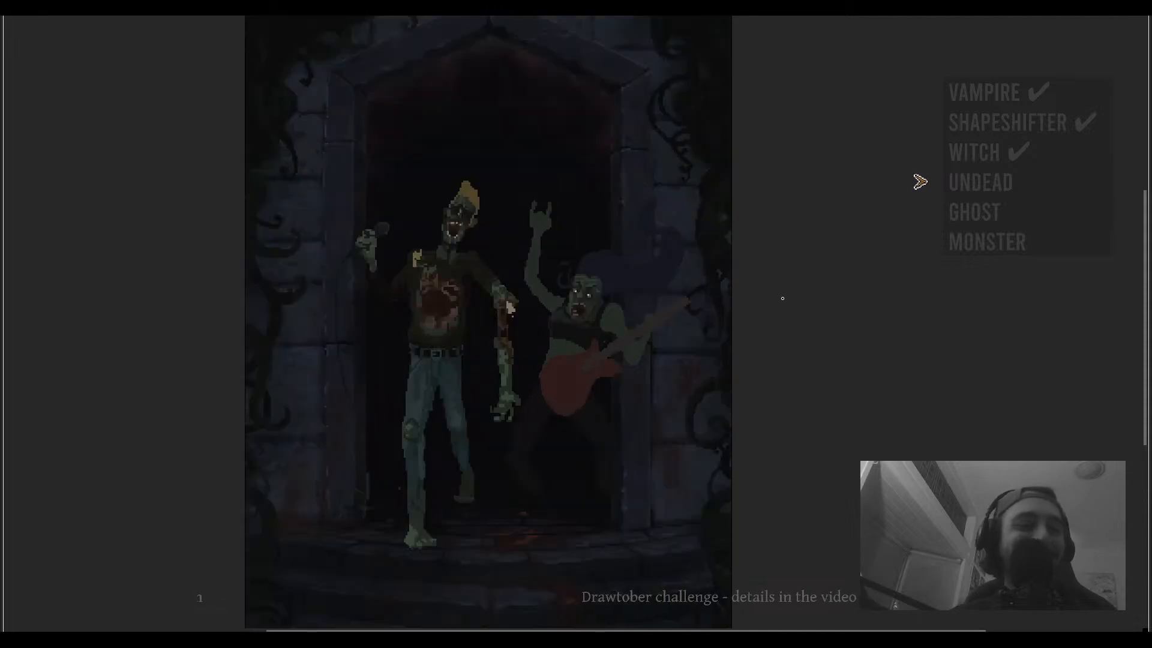
pyautogui.moveTo(845, 274); pyautogui.dragTo(853, 244)
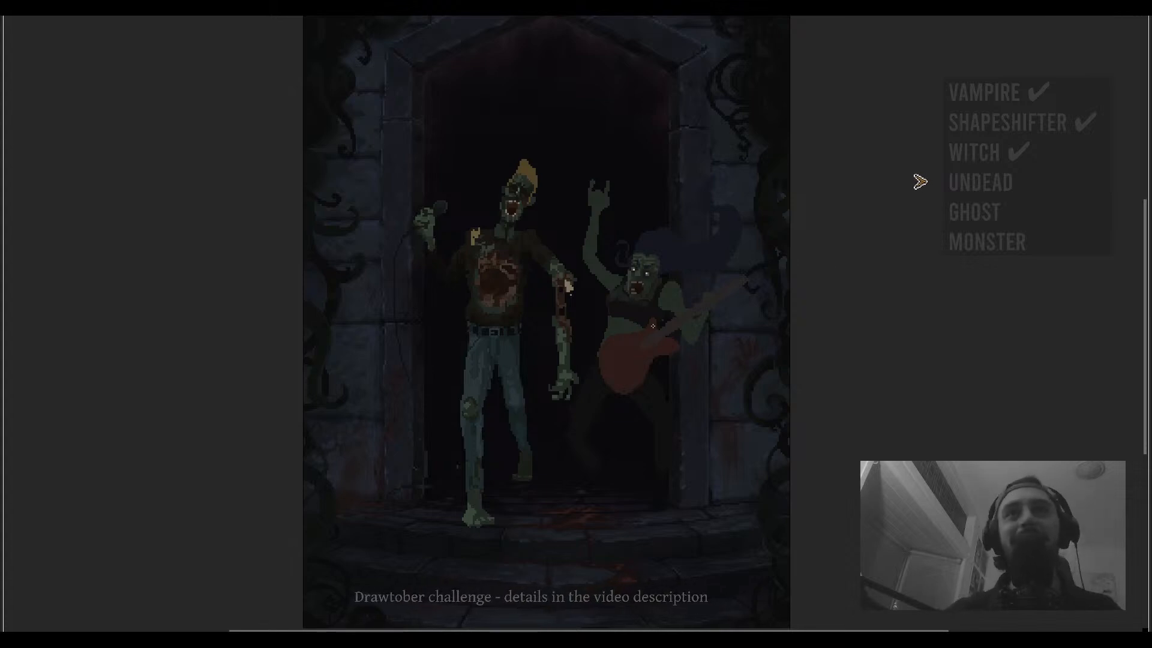
pyautogui.moveTo(674, 389); pyautogui.dragTo(695, 400)
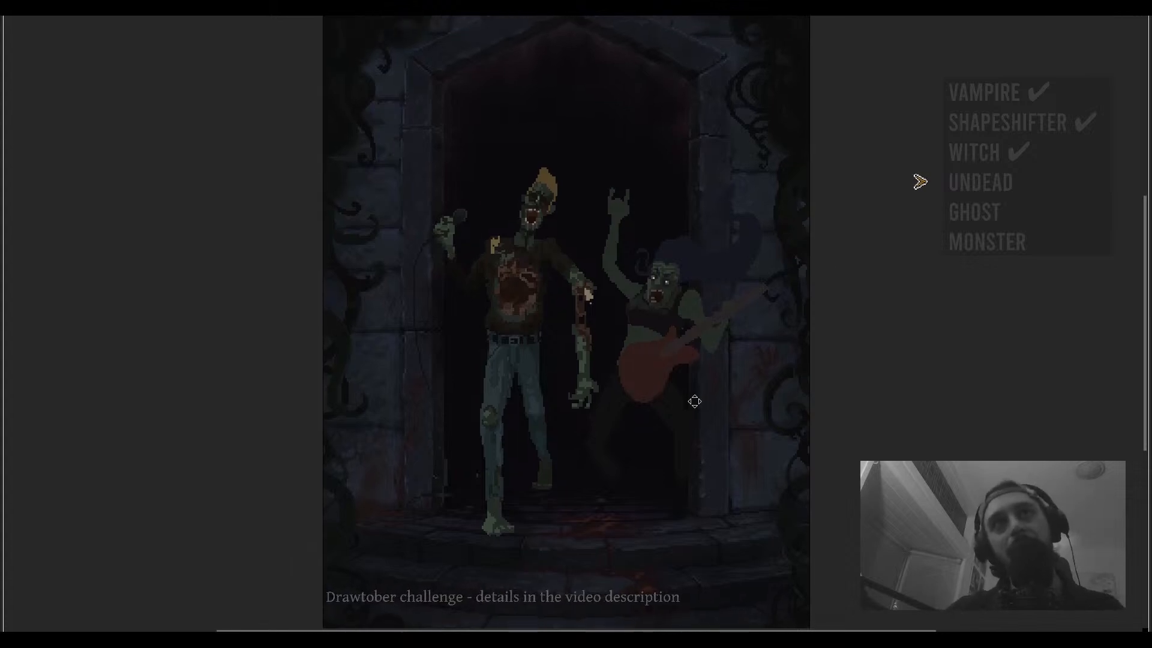
pyautogui.moveTo(822, 371); pyautogui.dragTo(816, 342)
pyautogui.hotkey('ctrl', 'f')
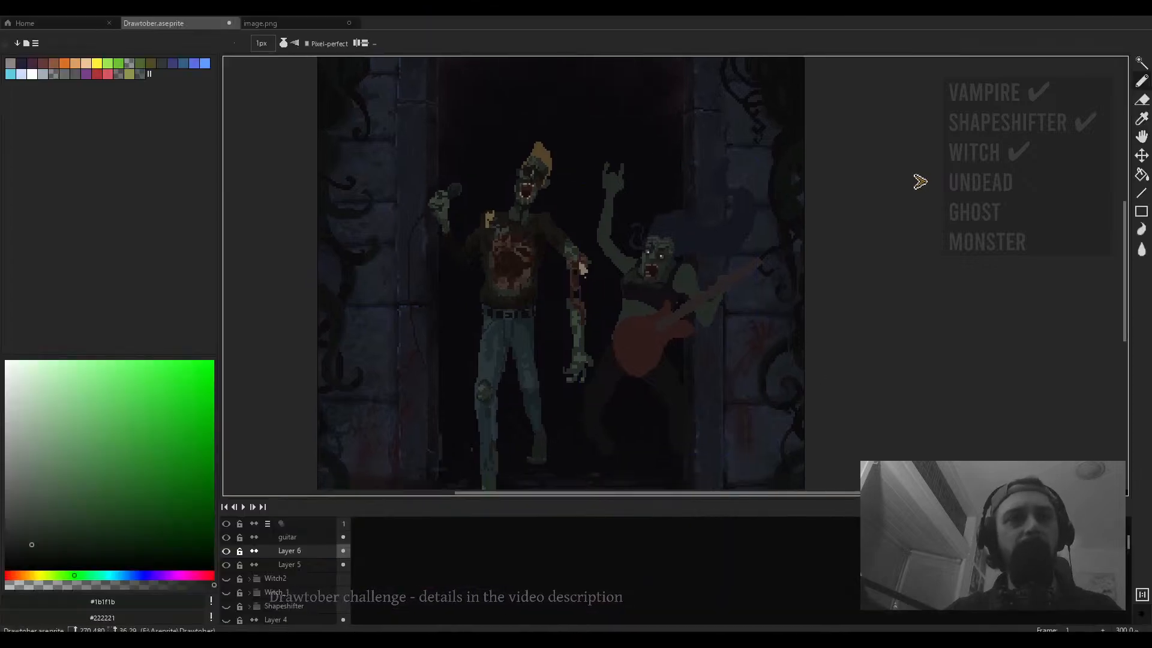
pyautogui.moveTo(673, 378); pyautogui.dragTo(678, 352)
pyautogui.scroll(-1, 675, 386)
pyautogui.scroll(1, 660, 352)
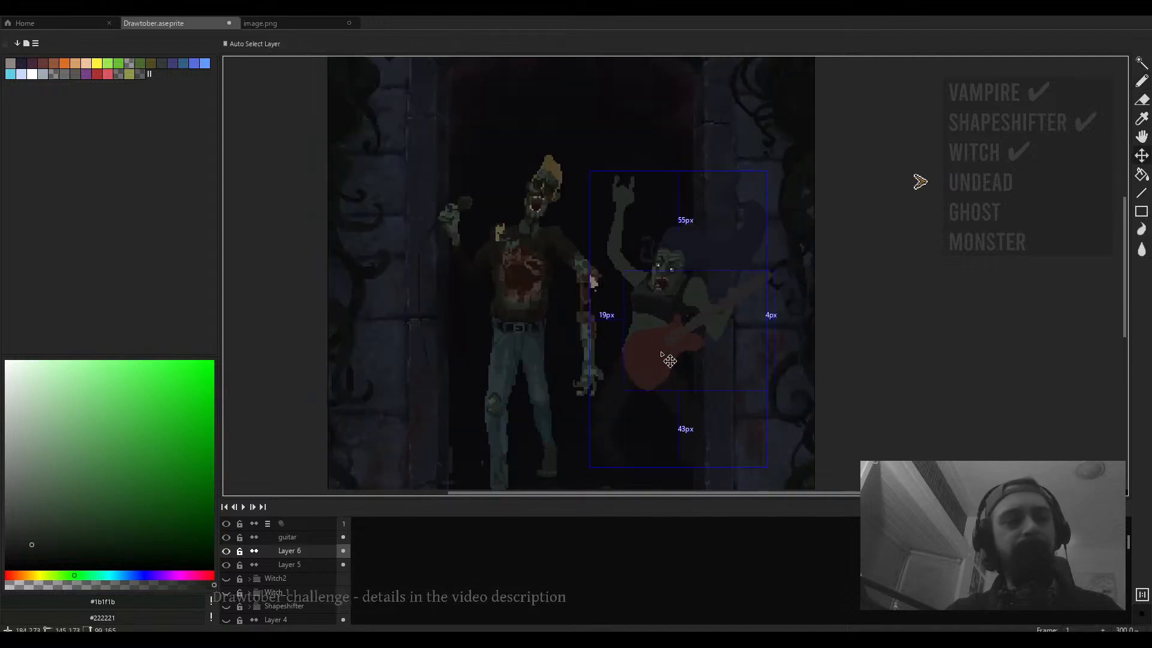
pyautogui.hotkey('ctrl', 'f')
pyautogui.press('Tab')
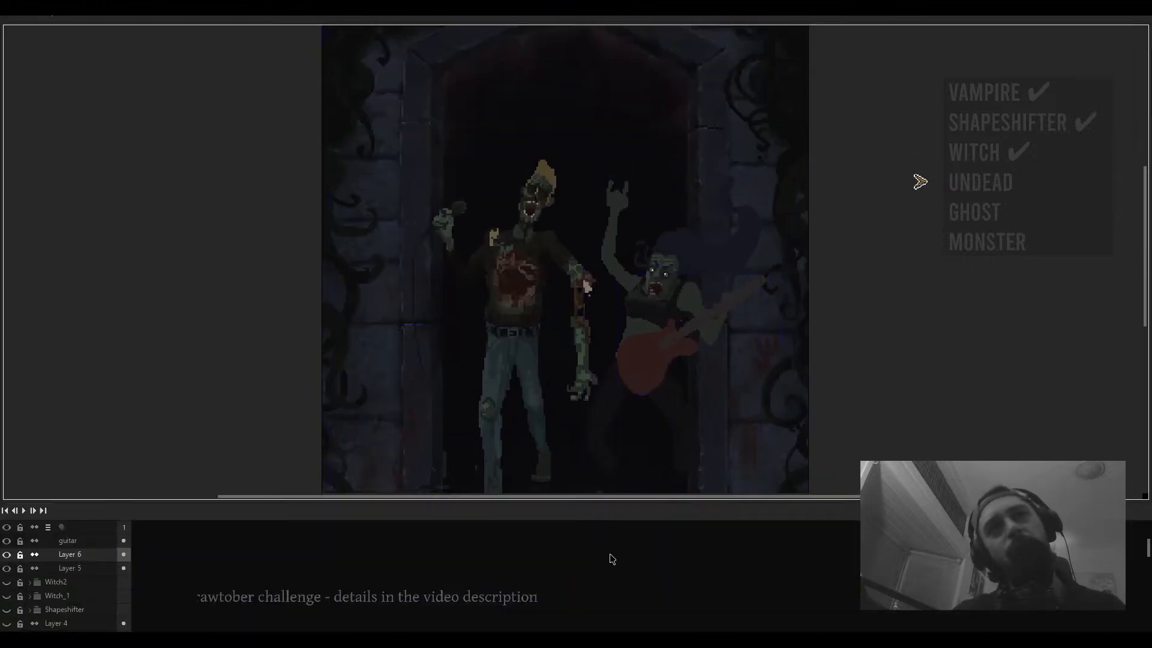
pyautogui.press('Tab')
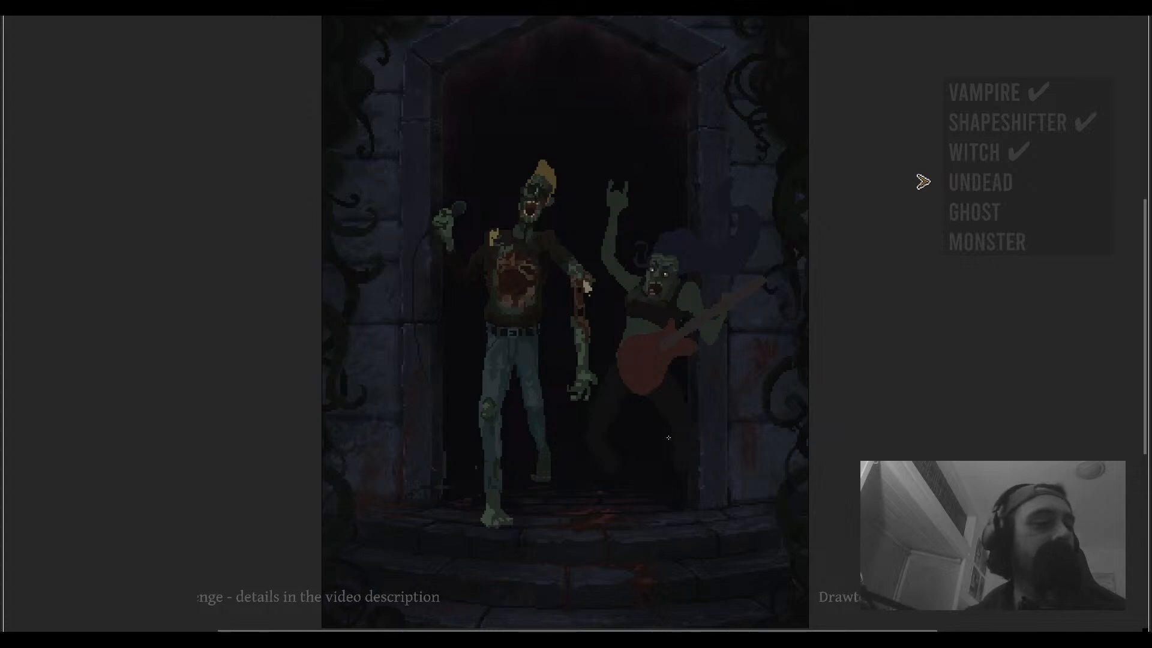
# - Pan and zoom across both zombies in the full-screen preview to examine their faces, arms and guitar
pyautogui.moveTo(665, 408); pyautogui.dragTo(646, 451)
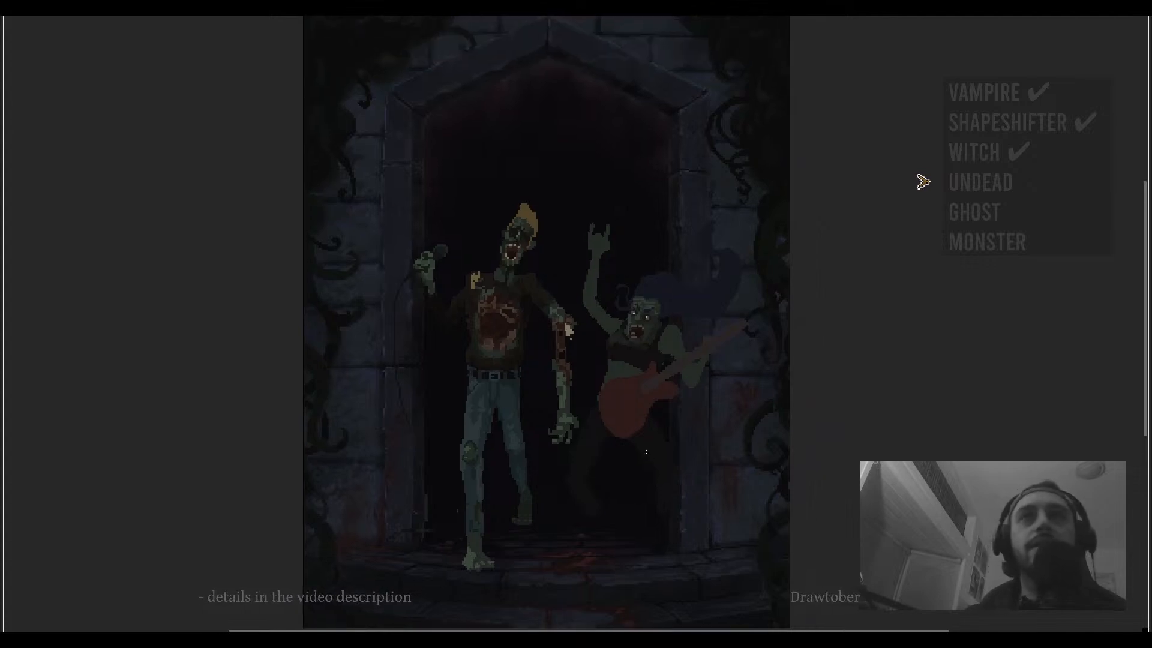
pyautogui.moveTo(530, 330); pyautogui.dragTo(547, 354)
pyautogui.scroll(2, 504, 321)
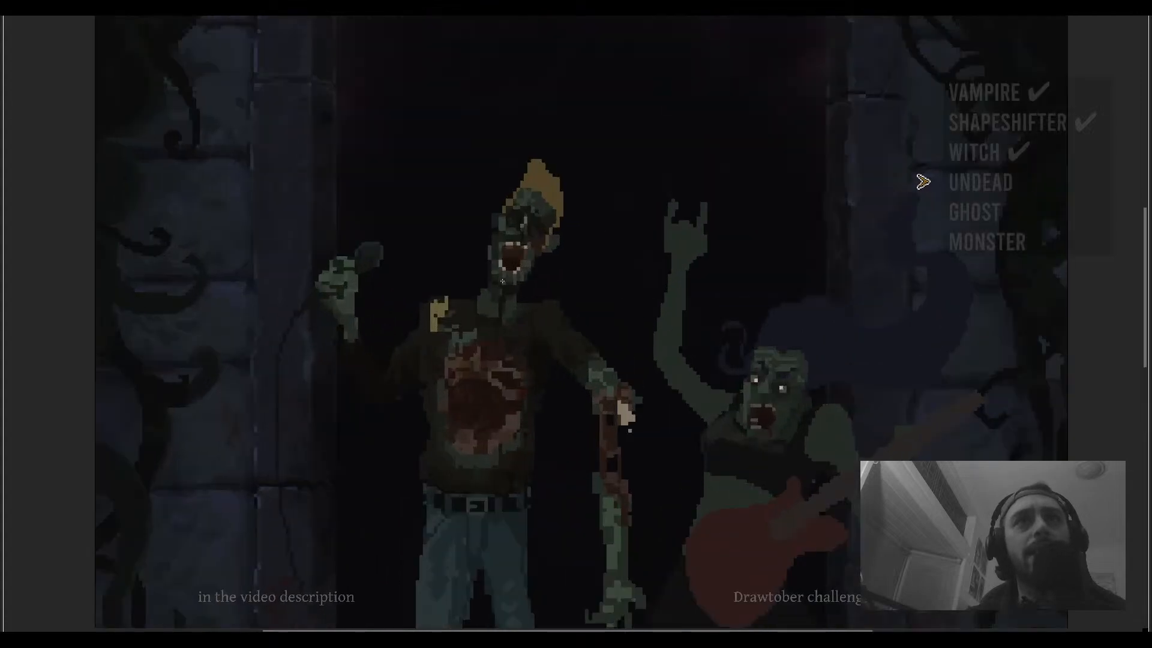
pyautogui.scroll(2, 666, 349)
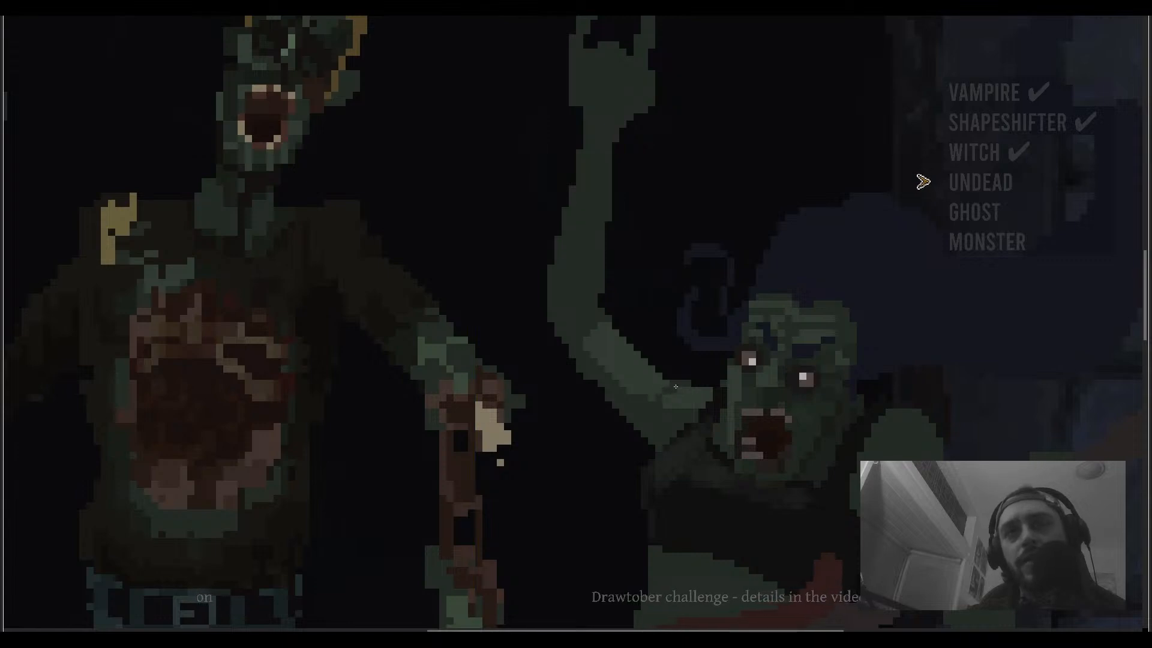
pyautogui.moveTo(616, 368); pyautogui.dragTo(662, 412)
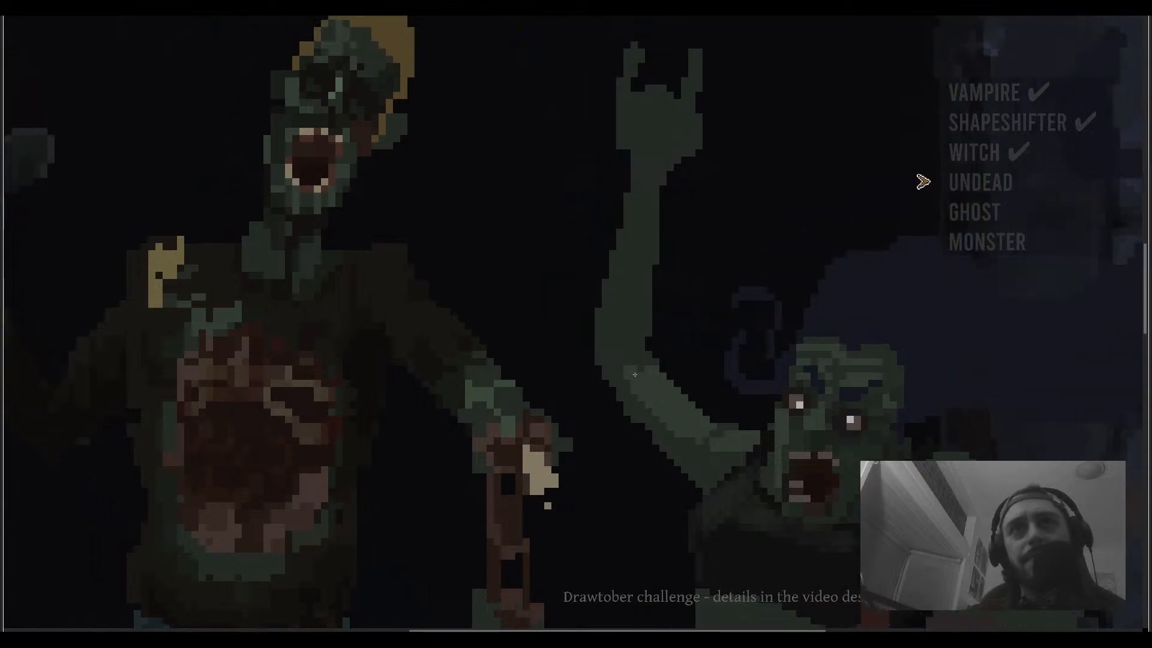
pyautogui.moveTo(629, 292); pyautogui.dragTo(630, 319)
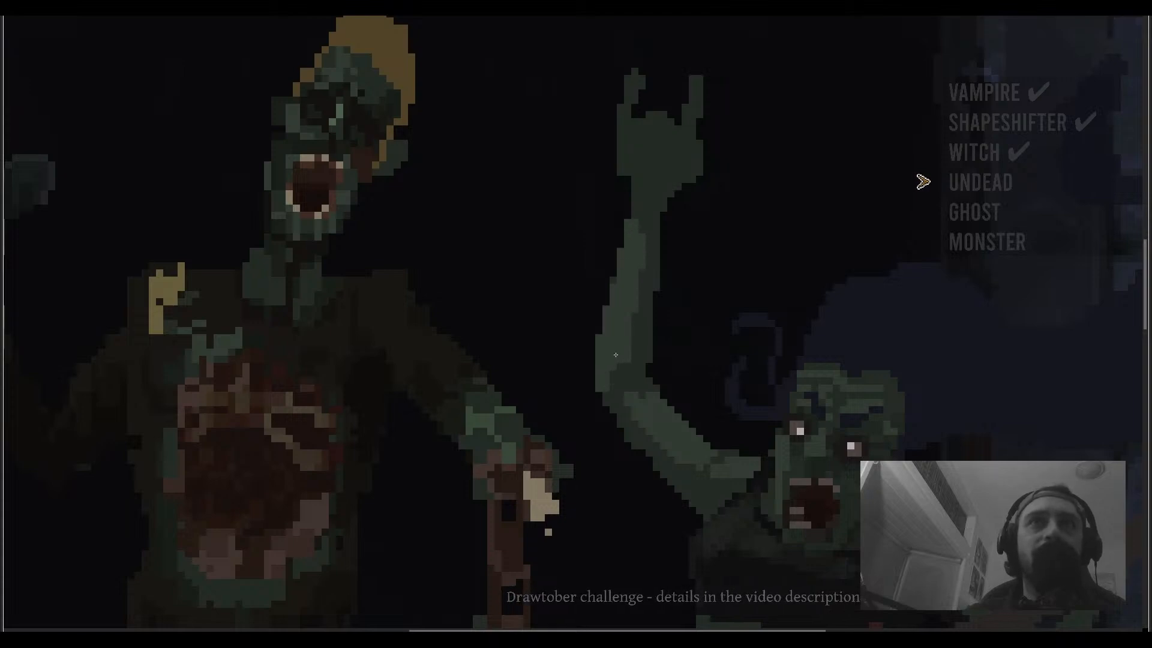
pyautogui.moveTo(615, 355); pyautogui.dragTo(626, 390)
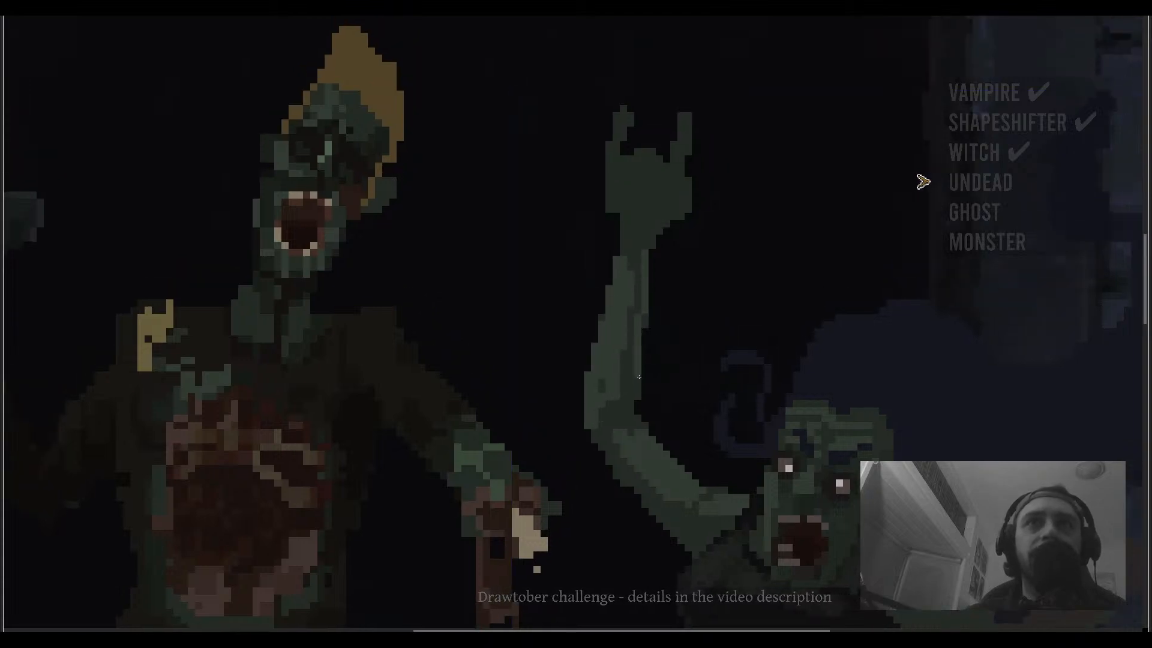
pyautogui.scroll(-2, 647, 315)
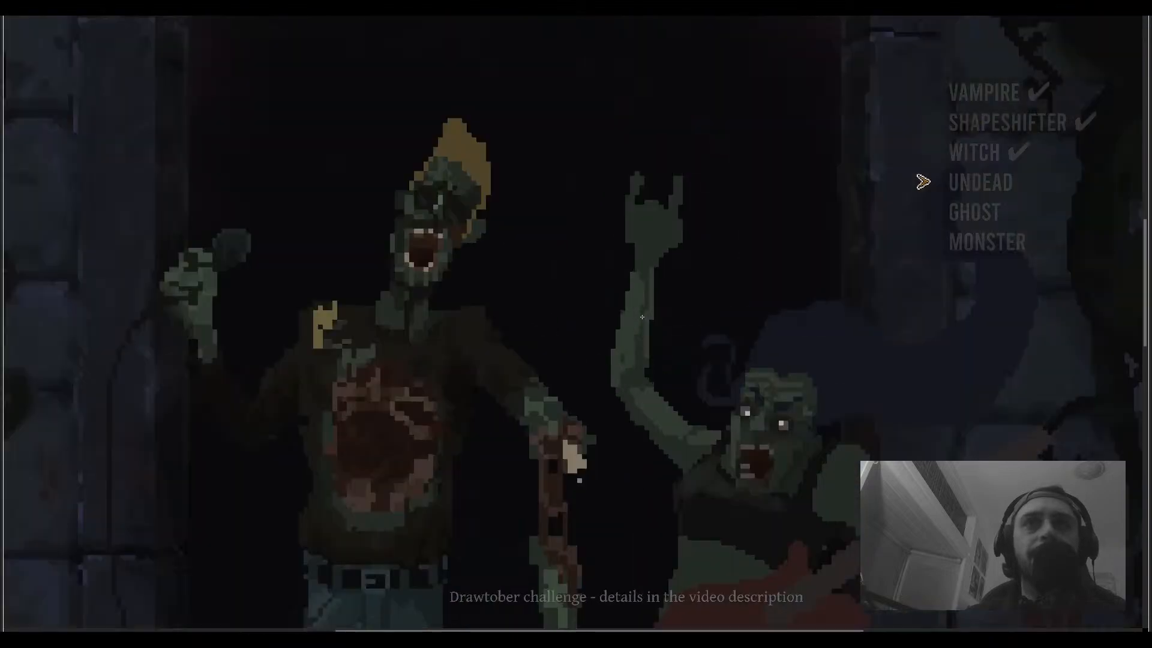
pyautogui.scroll(3, 646, 308)
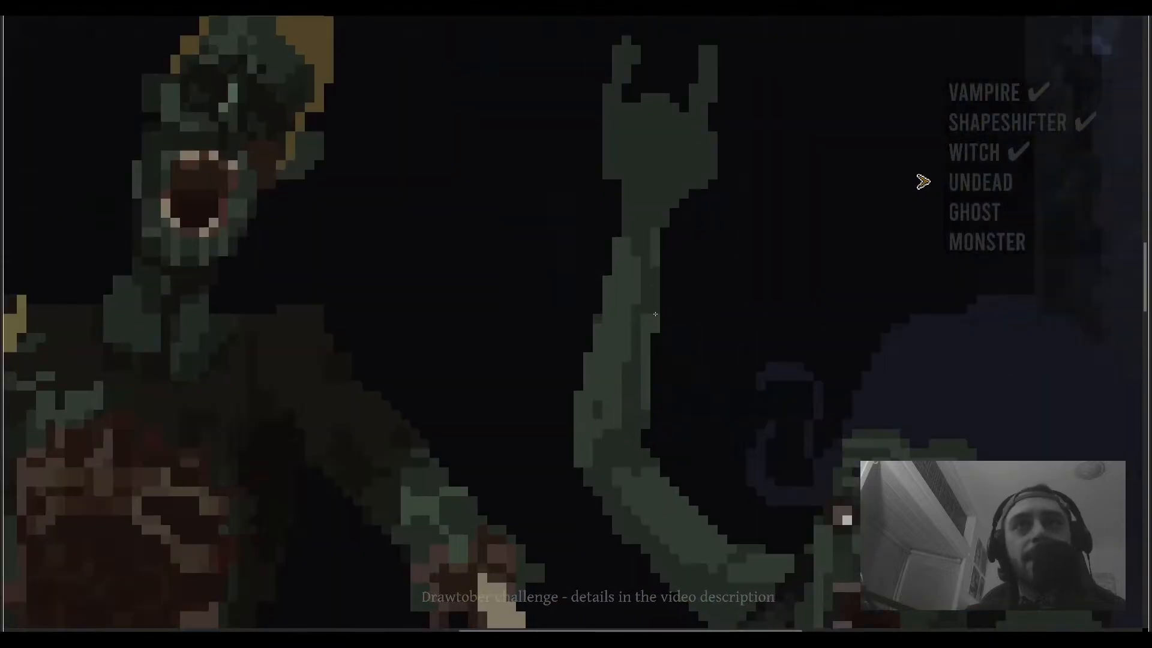
pyautogui.scroll(-1, 635, 276)
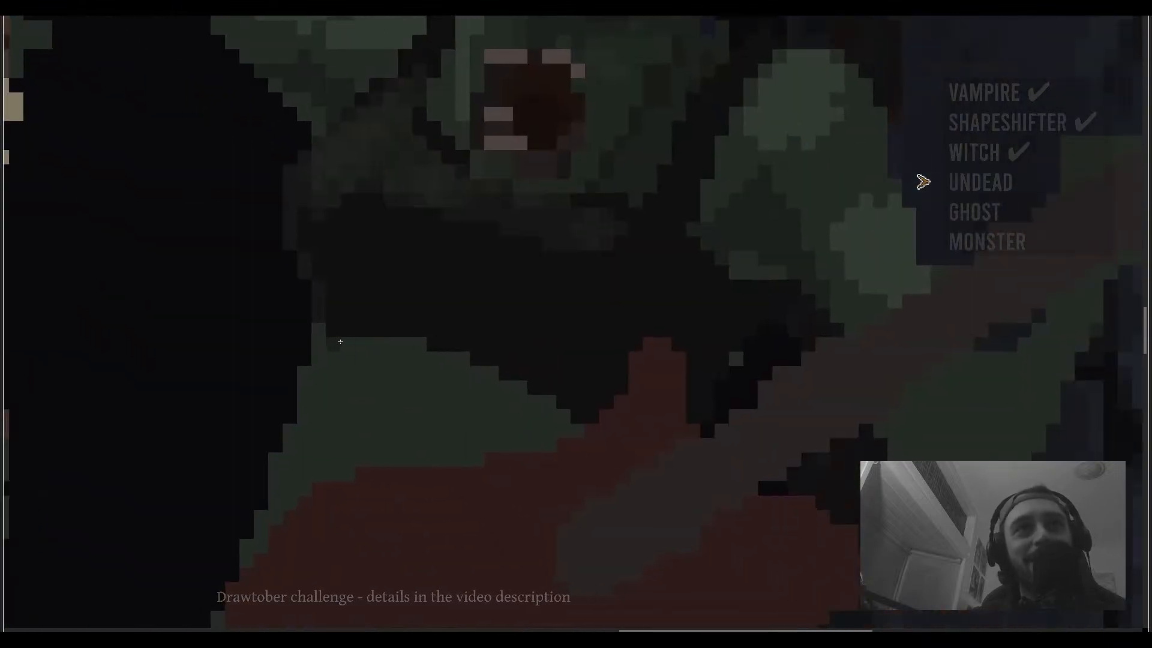
pyautogui.moveTo(340, 341)
pyautogui.mouseDown()
pyautogui.moveTo(397, 354)
pyautogui.moveTo(426, 375)
pyautogui.moveTo(432, 420)
pyautogui.moveTo(489, 411)
pyautogui.moveTo(513, 443)
pyautogui.mouseUp()
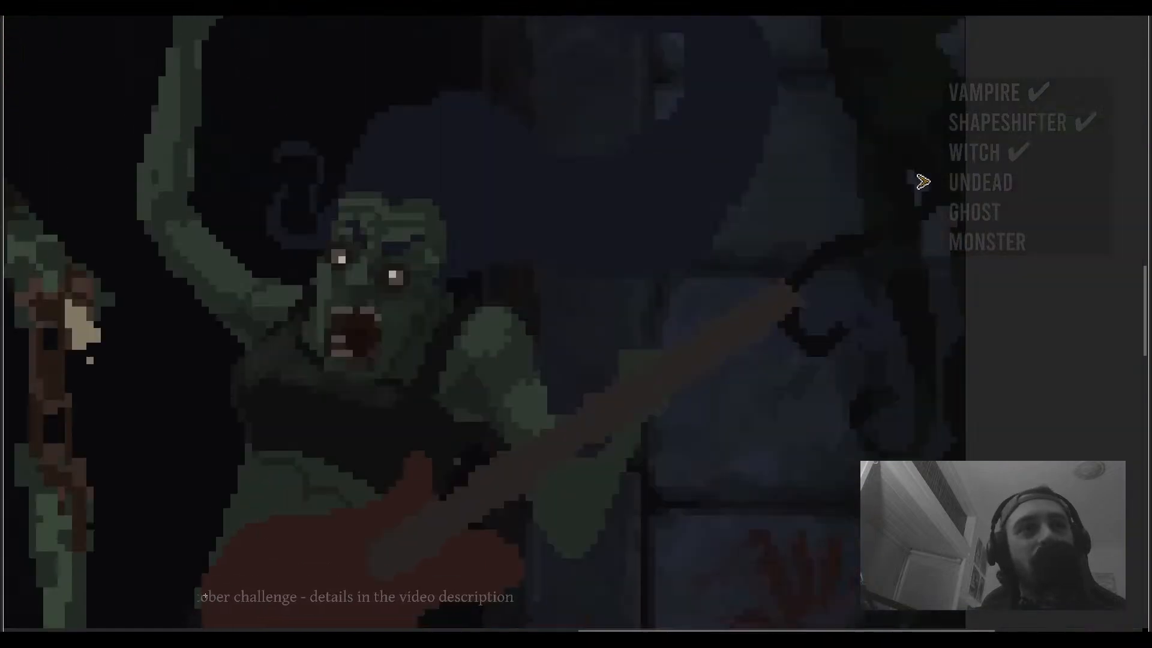
# - Leave full-screen, hide the guitar layer, and draw dark shading lines across the second zombie's torso, filling enclosed areas dark
pyautogui.hotkey('ctrl', 'f')
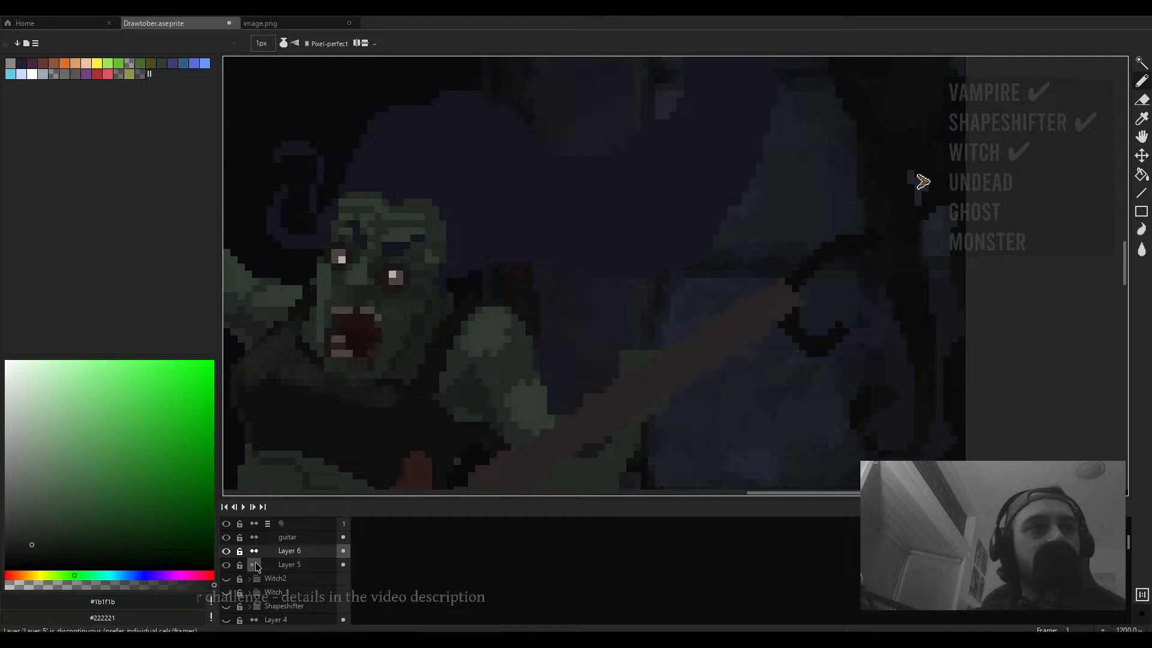
pyautogui.click(228, 541)
pyautogui.moveTo(513, 390); pyautogui.dragTo(671, 162)
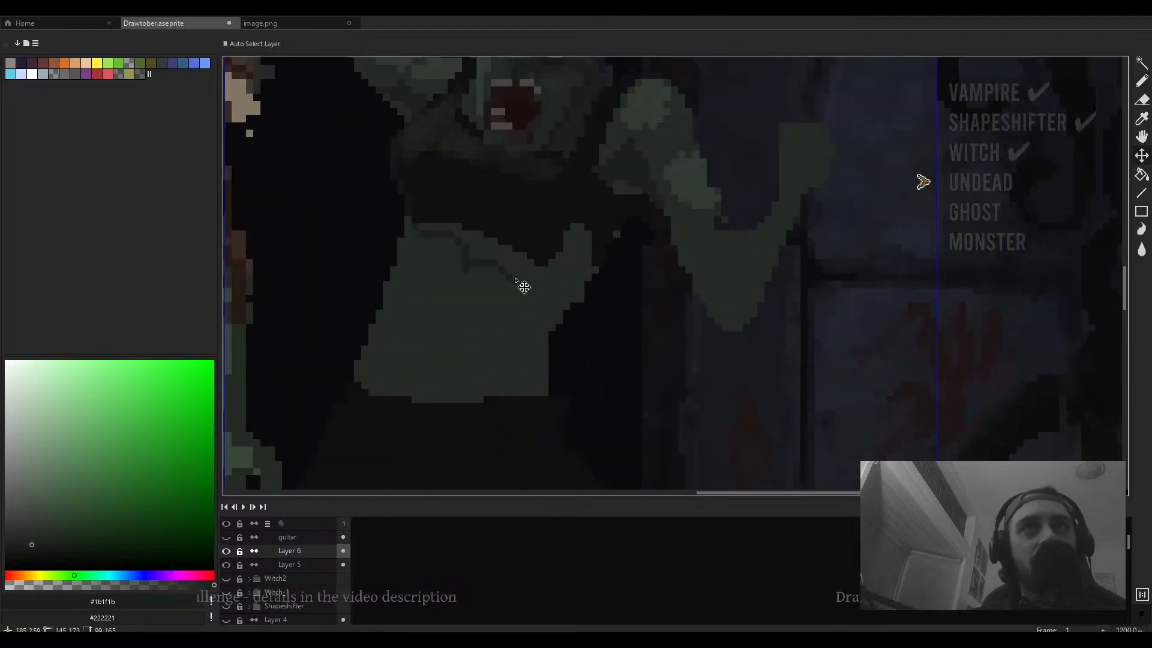
pyautogui.scroll(1, 515, 277)
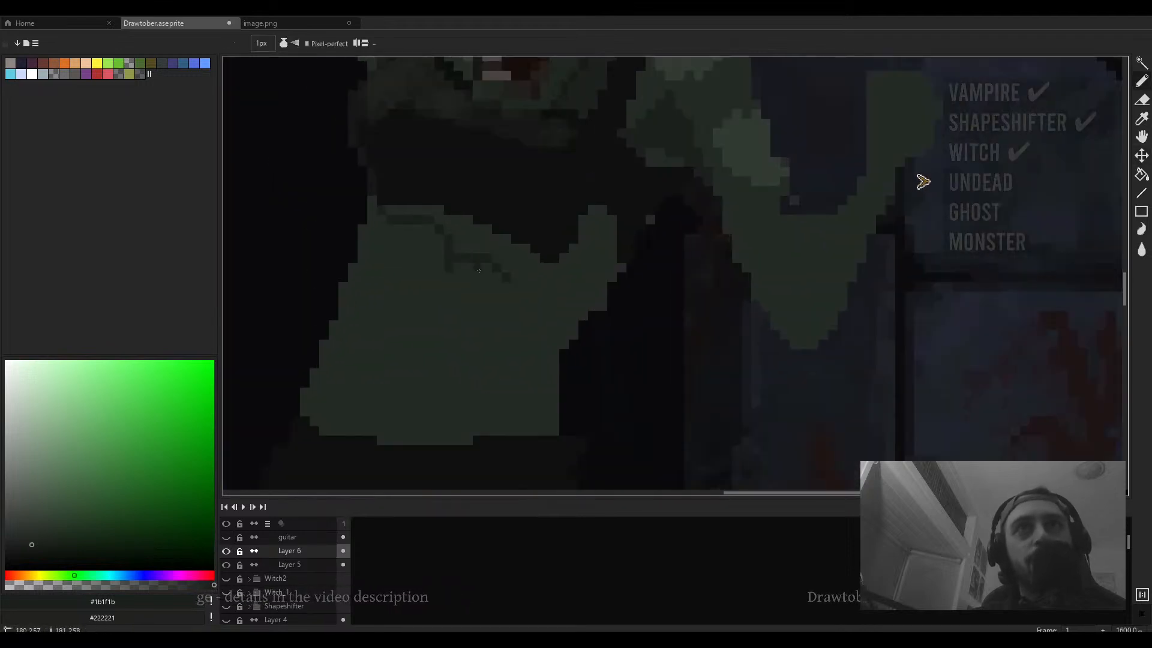
pyautogui.moveTo(488, 275)
pyautogui.mouseDown()
pyautogui.moveTo(510, 318)
pyautogui.moveTo(577, 307)
pyautogui.moveTo(549, 318)
pyautogui.mouseUp()
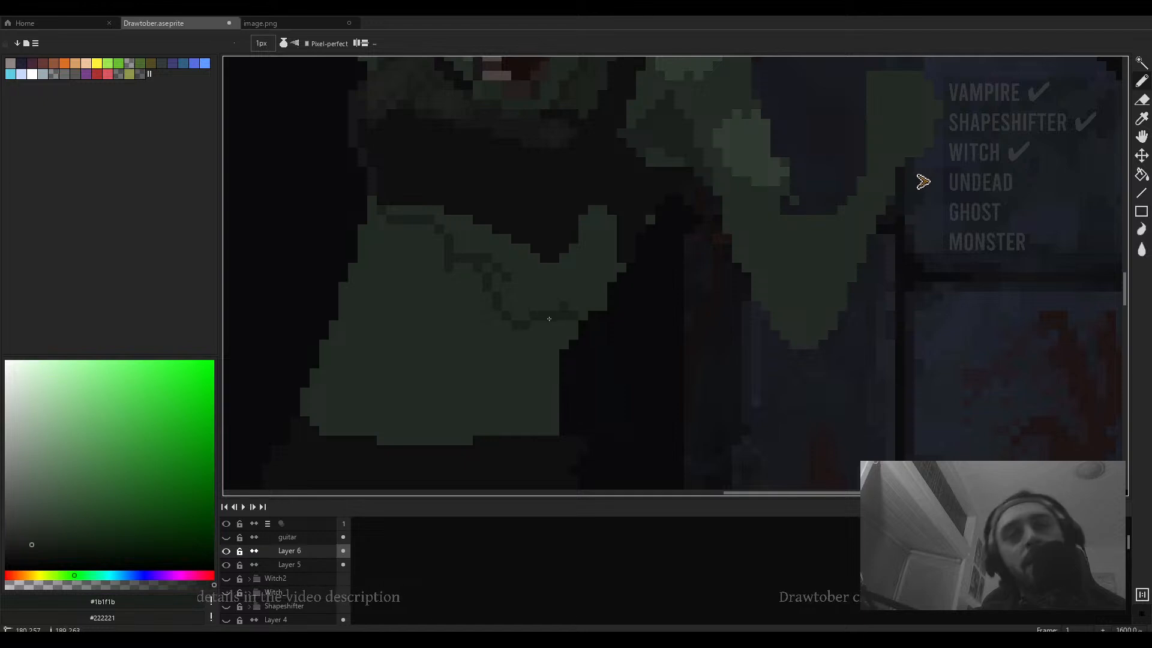
pyautogui.moveTo(505, 357)
pyautogui.mouseDown()
pyautogui.moveTo(469, 376)
pyautogui.moveTo(447, 444)
pyautogui.mouseUp()
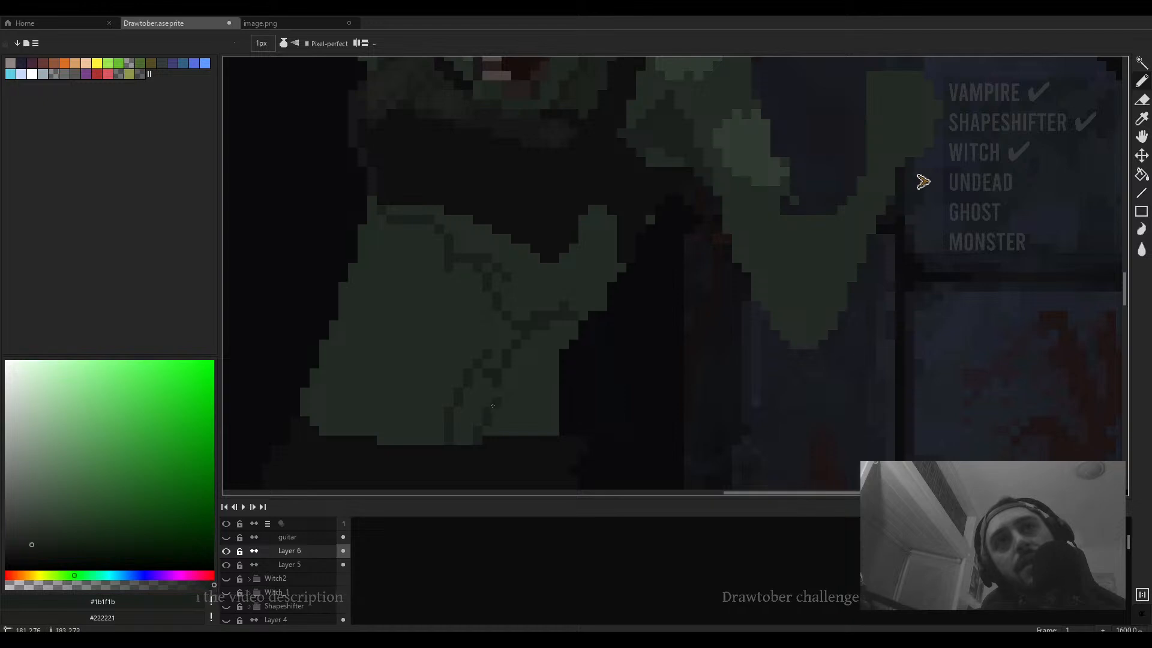
pyautogui.moveTo(507, 393); pyautogui.dragTo(529, 410)
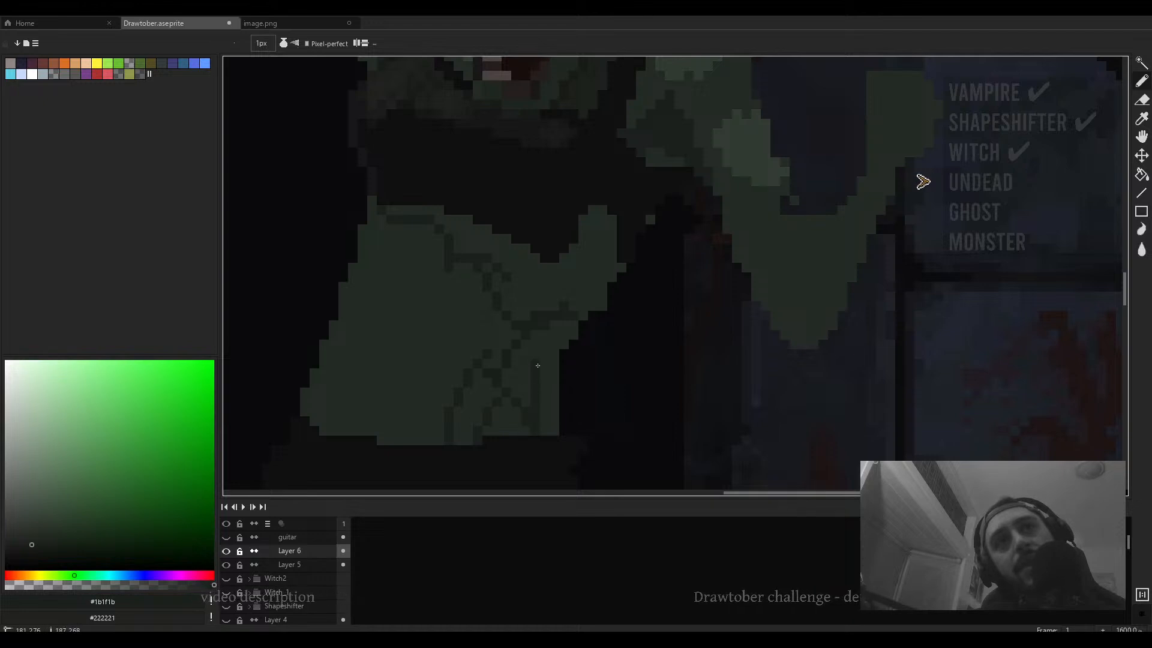
pyautogui.moveTo(546, 340); pyautogui.dragTo(590, 288)
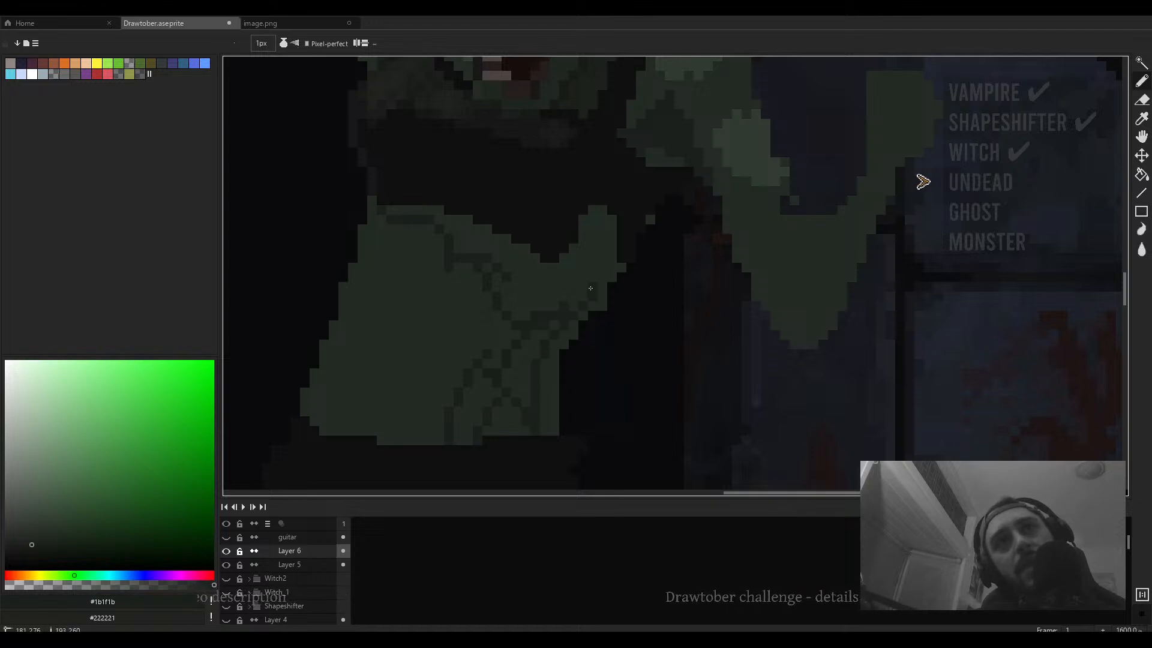
pyautogui.press('g')
pyautogui.click(591, 264)
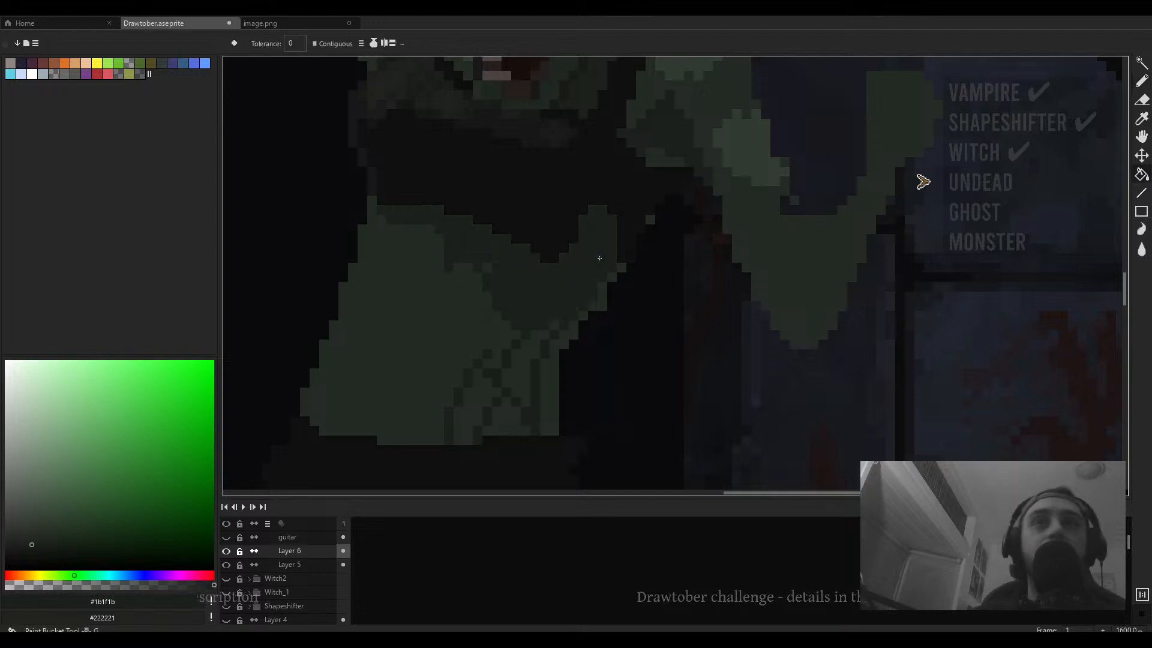
pyautogui.click(534, 354)
pyautogui.click(484, 395)
# - Sample the torso's mid-green and paint pixel touch-ups along the second zombie's arm and torso edge
pyautogui.scroll(-9, 539, 297)
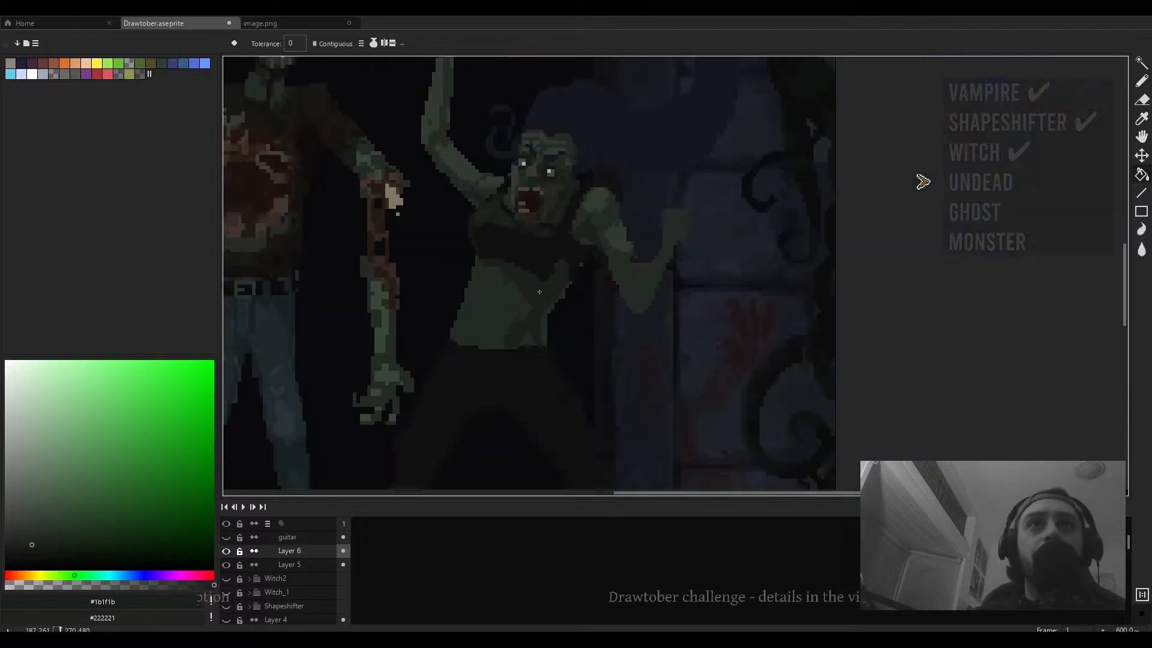
pyautogui.scroll(4, 538, 297)
pyautogui.press('b')
pyautogui.scroll(4, 539, 296)
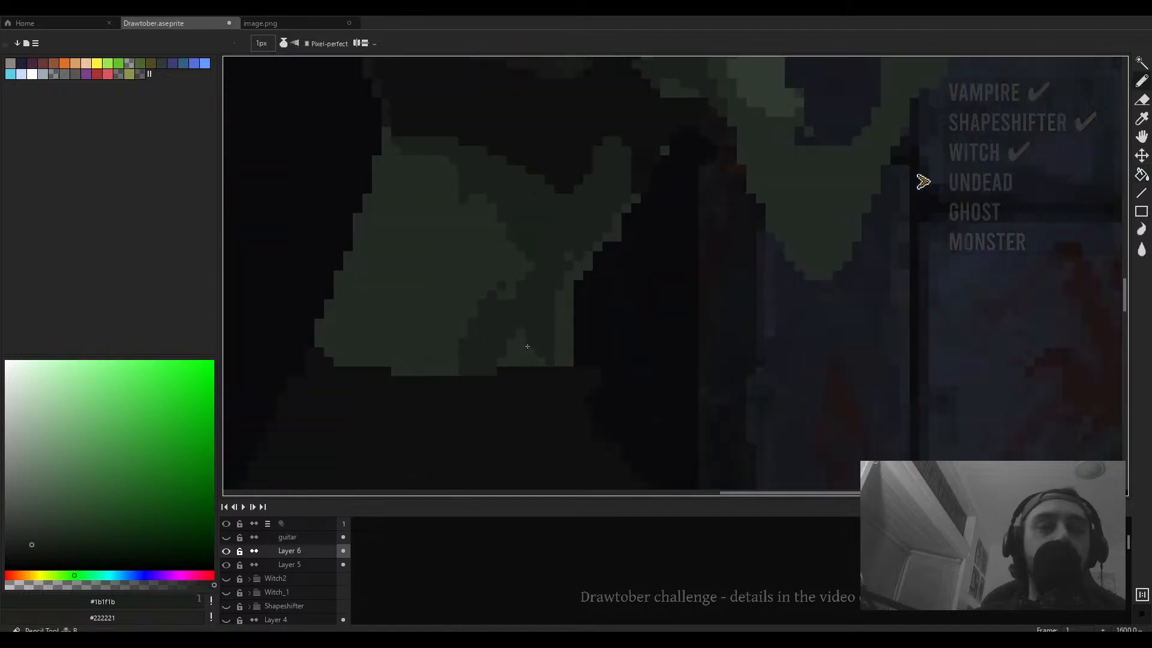
pyautogui.scroll(1, 598, 230)
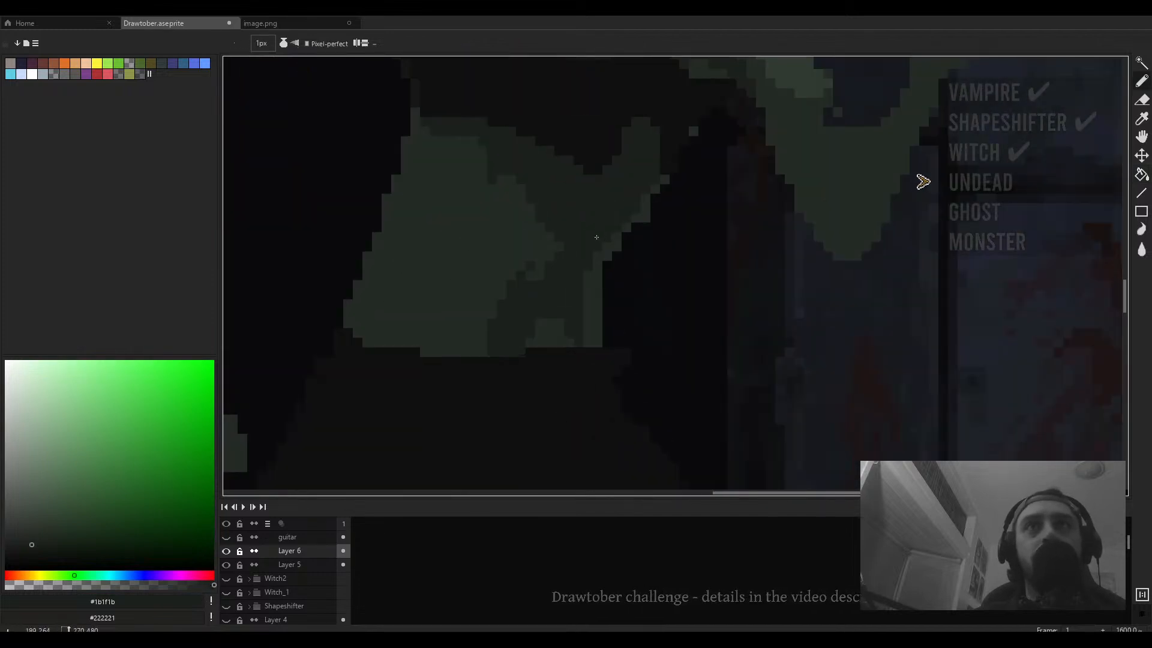
pyautogui.keyDown('alt'); pyautogui.click(595, 243); pyautogui.keyUp('alt')
pyautogui.scroll(1, 543, 334)
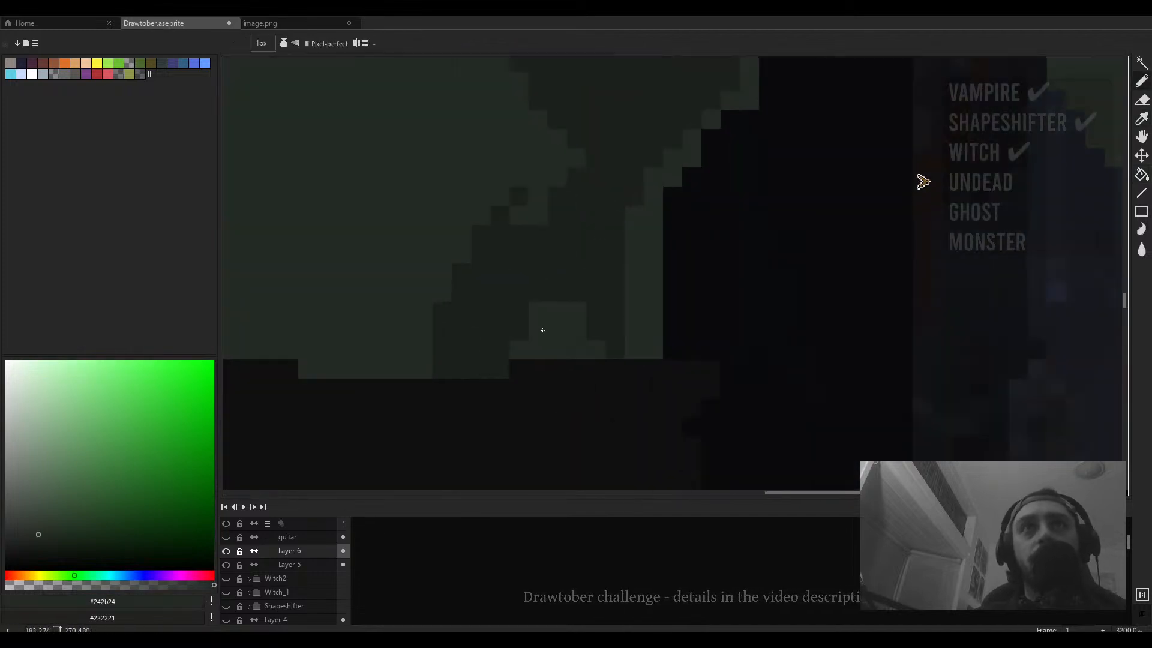
pyautogui.scroll(-4, 542, 330)
pyautogui.scroll(2, 658, 276)
pyautogui.keyDown('alt'); pyautogui.click(612, 284); pyautogui.keyUp('alt')
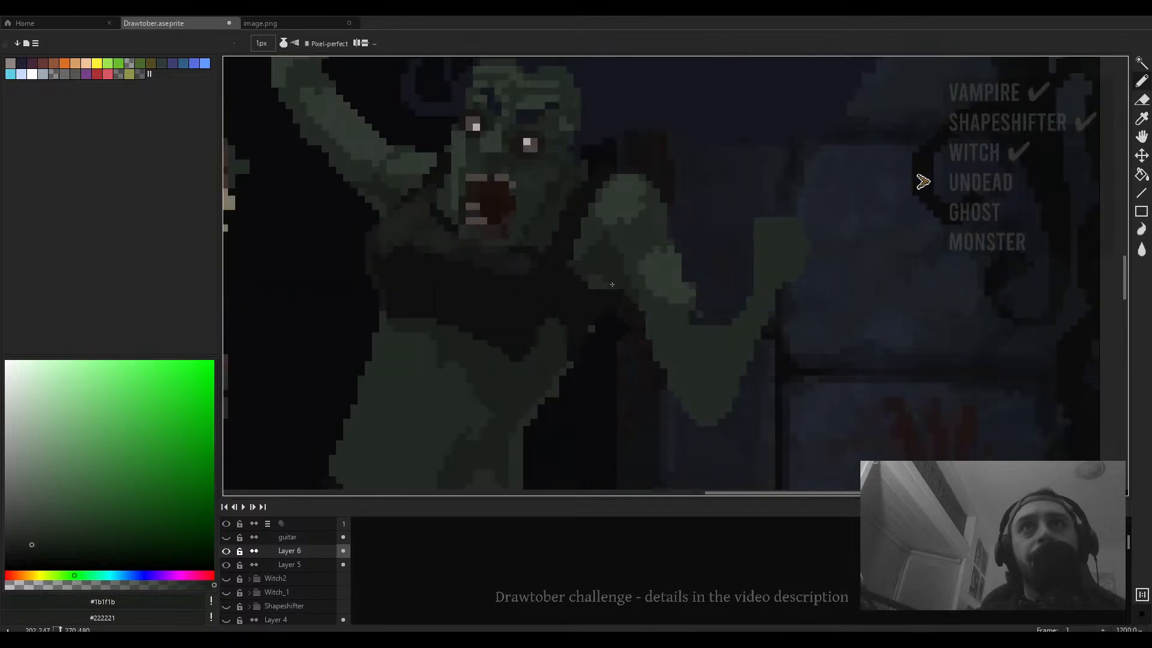
pyautogui.moveTo(611, 284); pyautogui.dragTo(603, 283)
pyautogui.moveTo(603, 284); pyautogui.dragTo(601, 283)
pyautogui.scroll(-4, 591, 279)
pyautogui.scroll(1, 590, 270)
pyautogui.keyDown('alt'); pyautogui.click(591, 268); pyautogui.keyUp('alt')
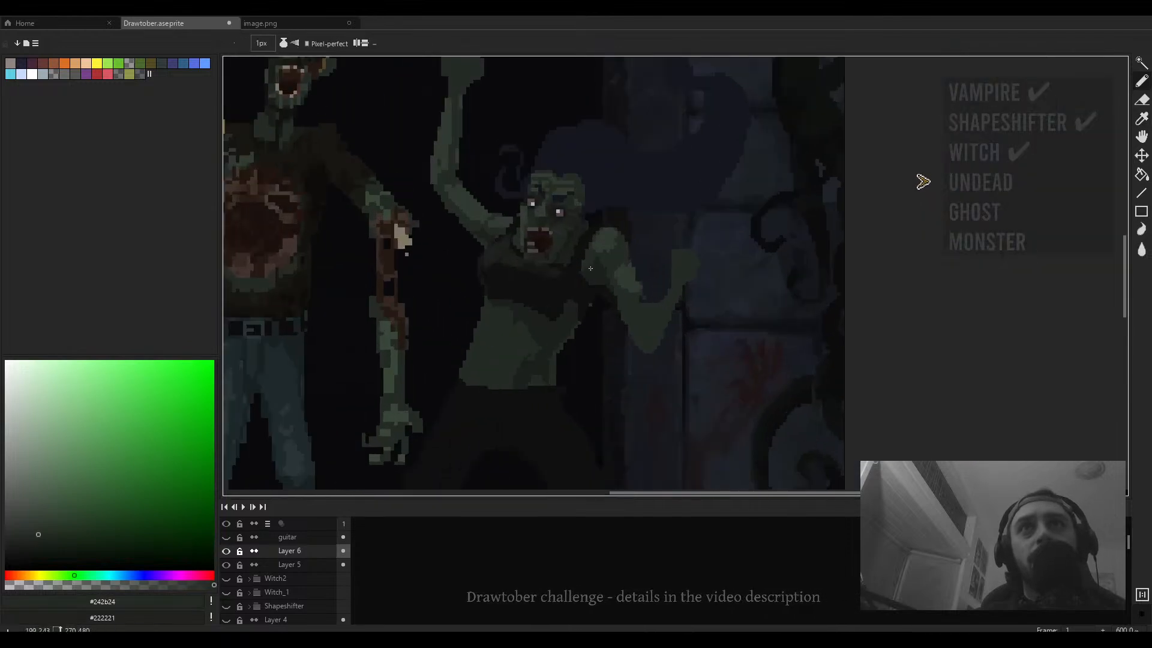
pyautogui.scroll(3, 586, 271)
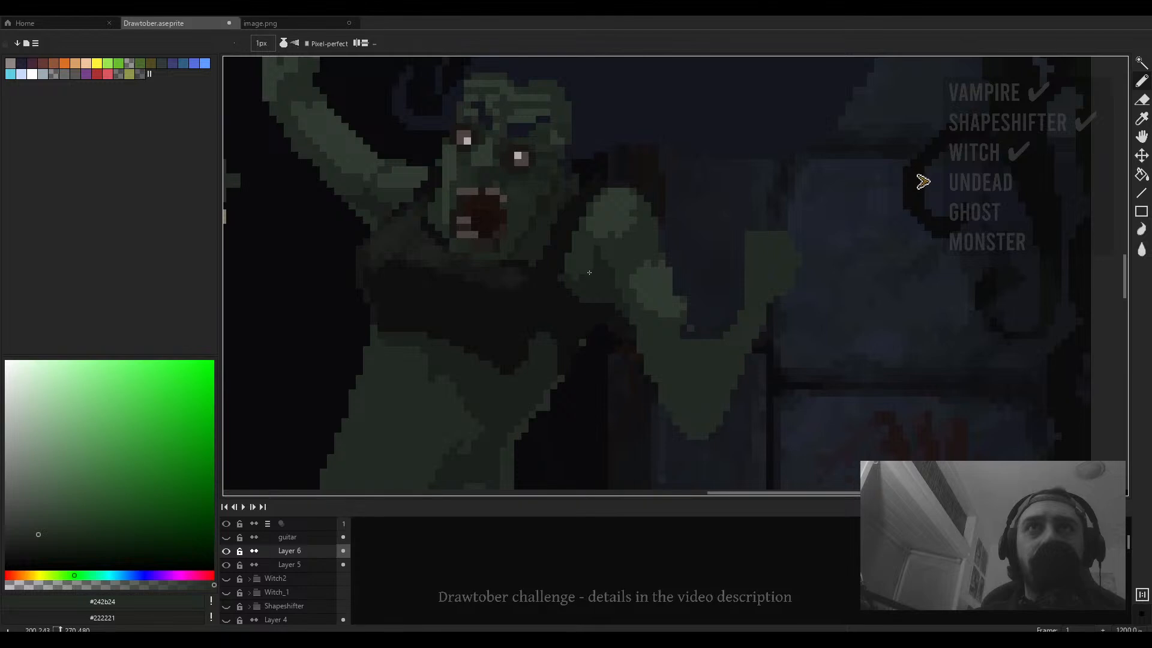
pyautogui.scroll(-4, 590, 272)
pyautogui.scroll(3, 598, 278)
pyautogui.scroll(-1, 616, 277)
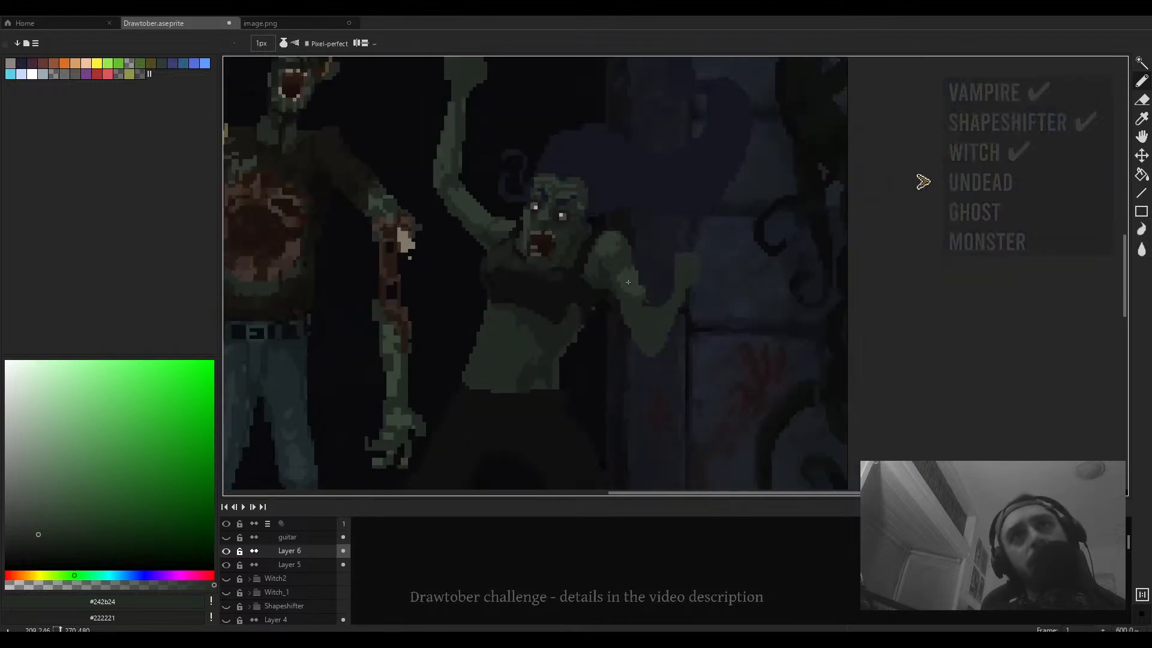
# - Enlarge the brush to 6 px and paint a lighter green patch on the second zombie's raised forearm
pyautogui.press('m')
pyautogui.moveTo(724, 232)
pyautogui.mouseDown()
pyautogui.moveTo(607, 373)
pyautogui.moveTo(658, 339)
pyautogui.moveTo(643, 363)
pyautogui.mouseUp()
pyautogui.moveTo(669, 283); pyautogui.dragTo(619, 369)
pyautogui.moveTo(644, 335)
pyautogui.mouseDown()
pyautogui.moveTo(635, 323)
pyautogui.moveTo(661, 331)
pyautogui.mouseUp()
pyautogui.click(730, 340)
pyautogui.scroll(1, 669, 316)
pyautogui.press('b')
pyautogui.scroll(2, 642, 321)
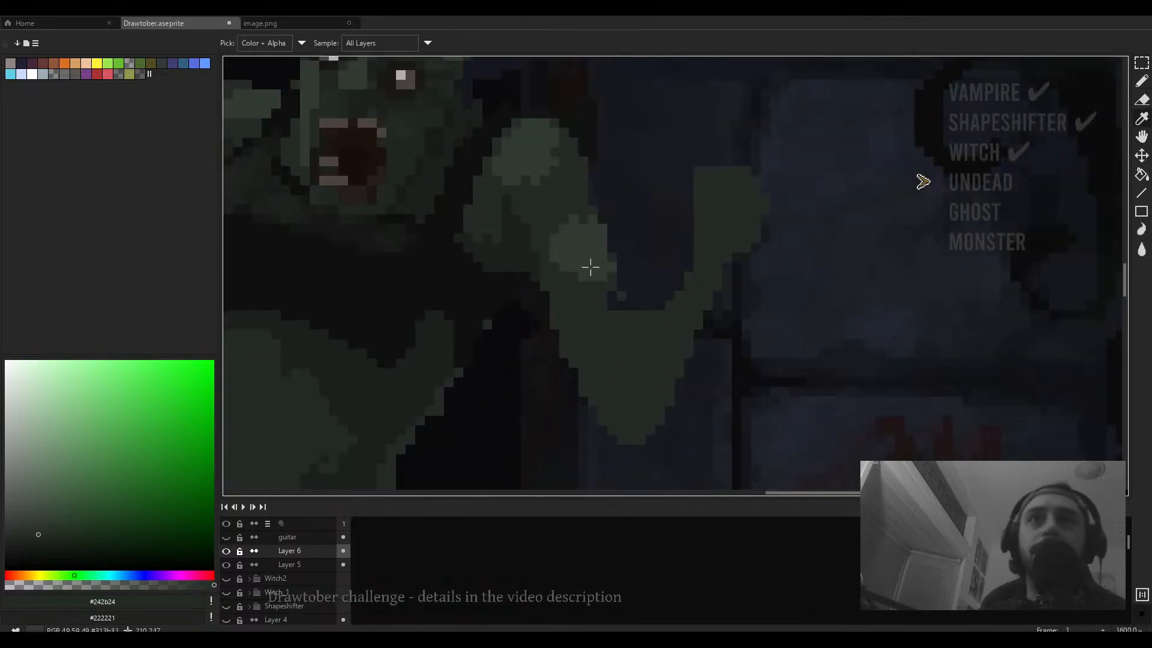
pyautogui.keyDown('alt'); pyautogui.click(589, 268); pyautogui.keyUp('alt')
pyautogui.scroll(1, 589, 293)
pyautogui.press('+')
pyautogui.press('+')
pyautogui.press('+')
pyautogui.press('+')
pyautogui.press('+')
pyautogui.moveTo(589, 293)
pyautogui.mouseDown()
pyautogui.moveTo(602, 306)
pyautogui.moveTo(586, 249)
pyautogui.mouseUp()
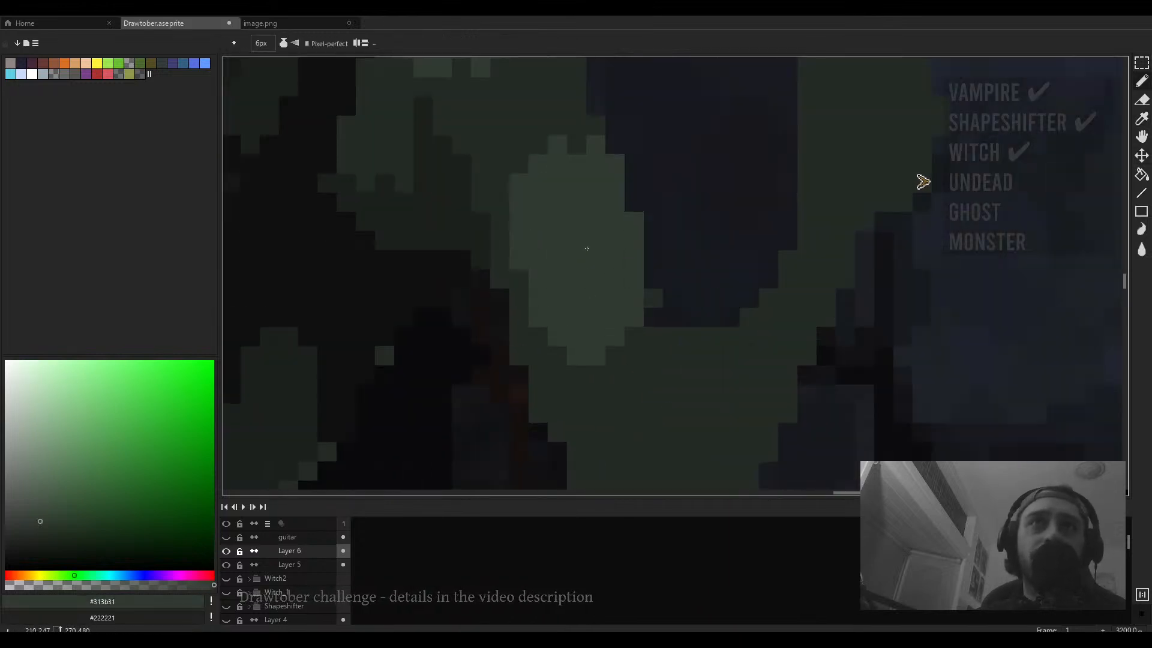
pyautogui.scroll(-2, 596, 259)
# - Reduce the brush back to 1 px and touch up pixels on the second zombie's forearm
pyautogui.press('e')
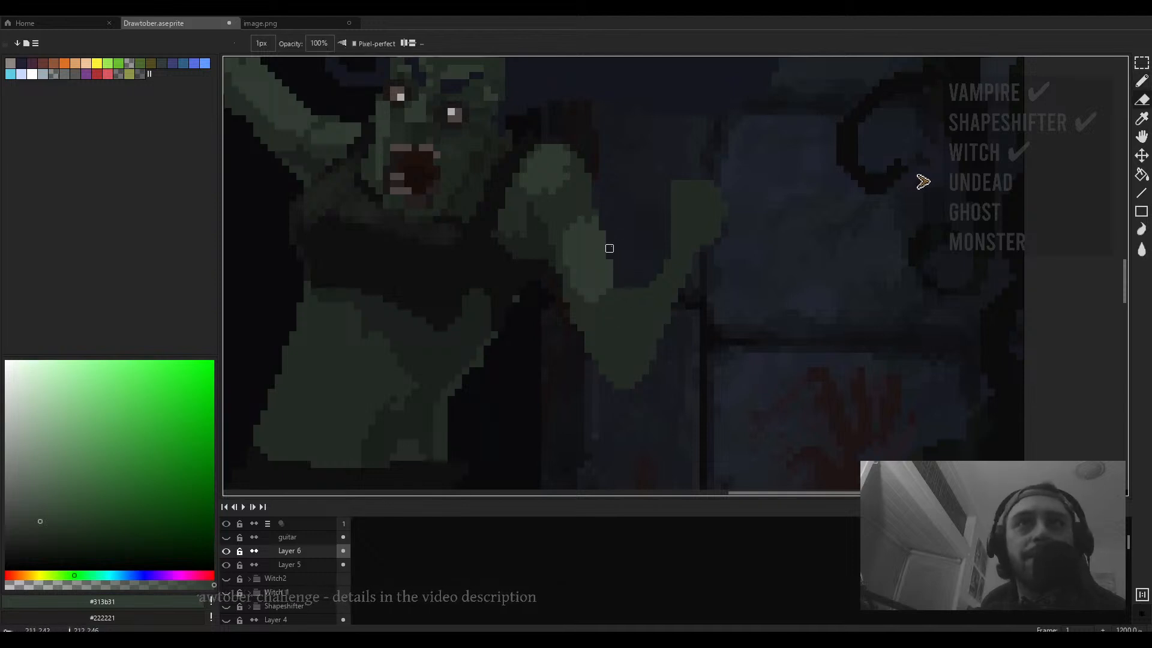
pyautogui.scroll(-4, 609, 238)
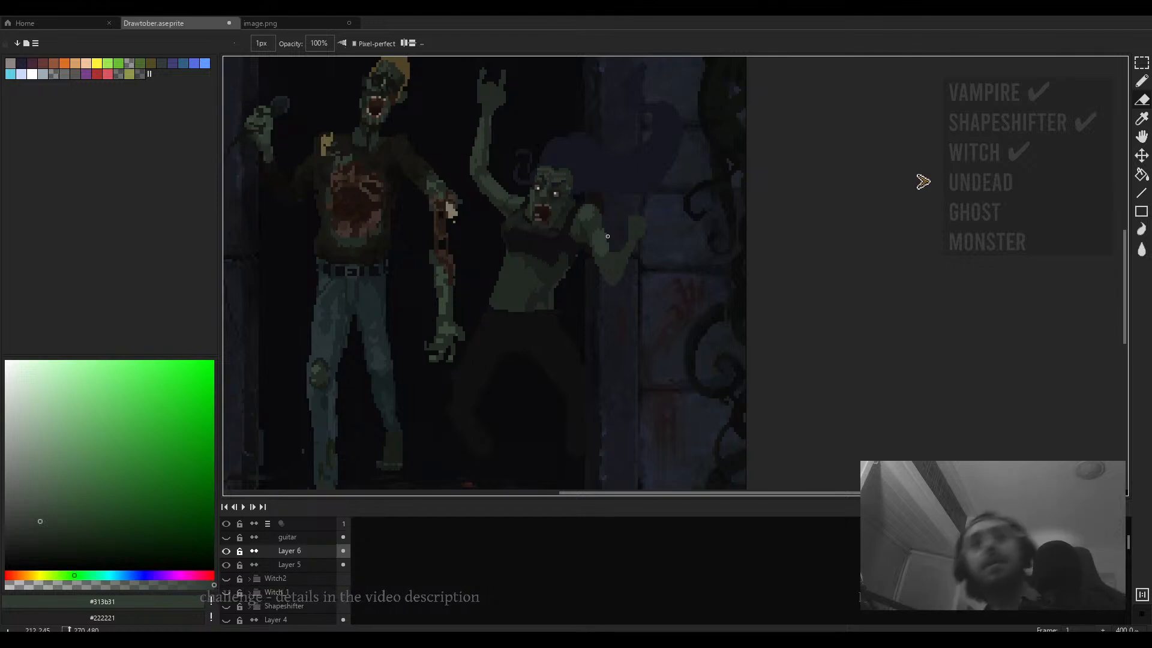
pyautogui.scroll(1, 603, 247)
pyautogui.scroll(-2, 603, 248)
pyautogui.press('b')
pyautogui.scroll(4, 606, 264)
pyautogui.keyDown('alt'); pyautogui.click(628, 318); pyautogui.keyUp('alt')
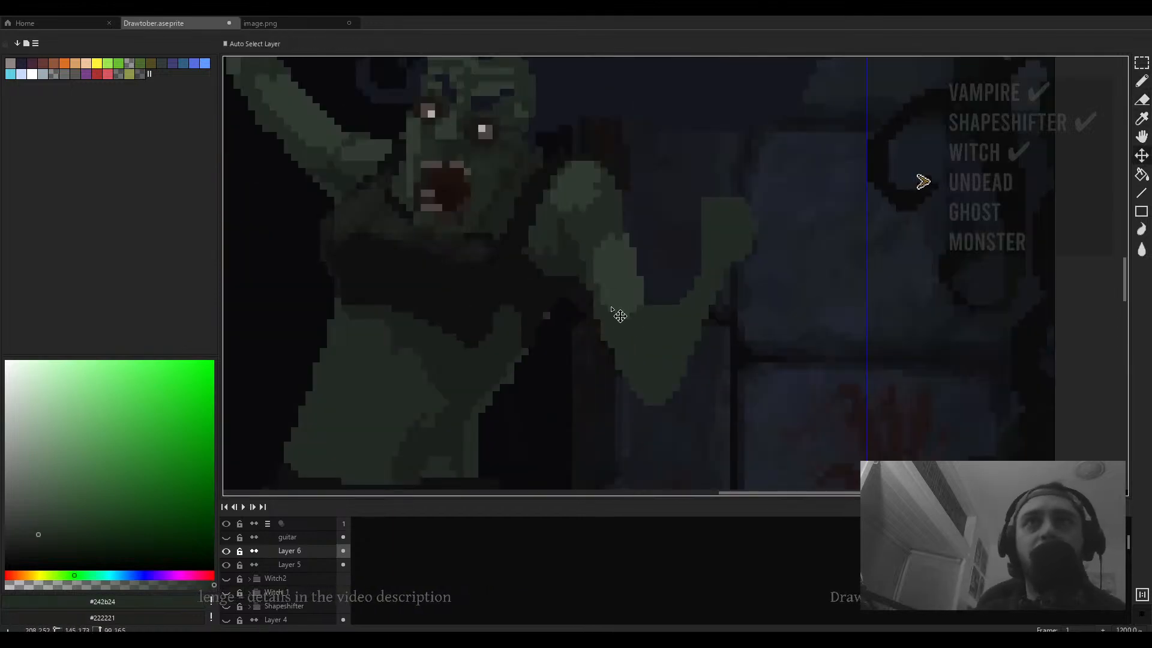
pyautogui.press('-')
pyautogui.press('-')
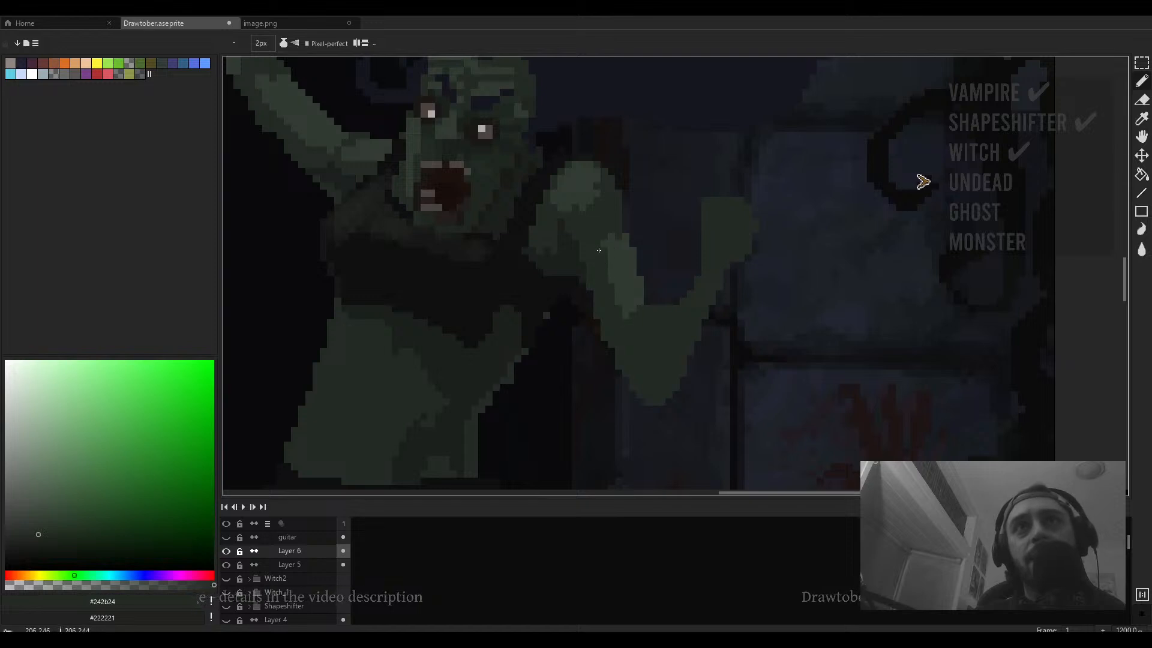
pyautogui.keyDown('alt'); pyautogui.click(622, 301); pyautogui.keyUp('alt')
pyautogui.press('-')
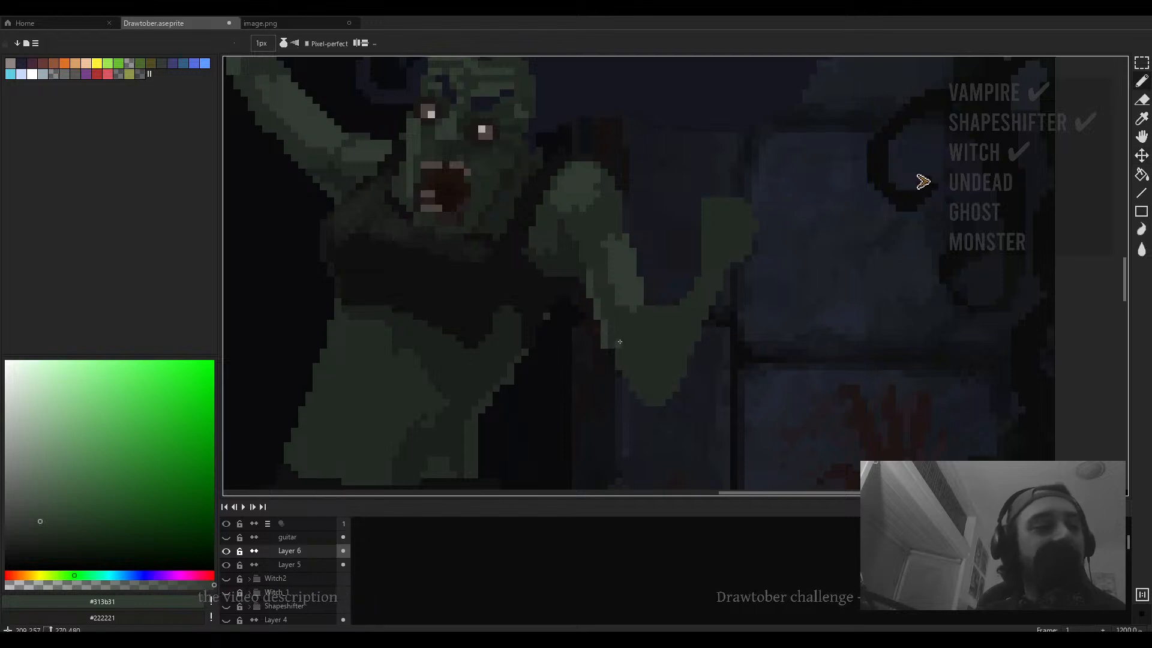
# - Sample the dark and green tones and refine the lower edge of the second zombie's torso pixel by pixel
pyautogui.scroll(-3, 619, 335)
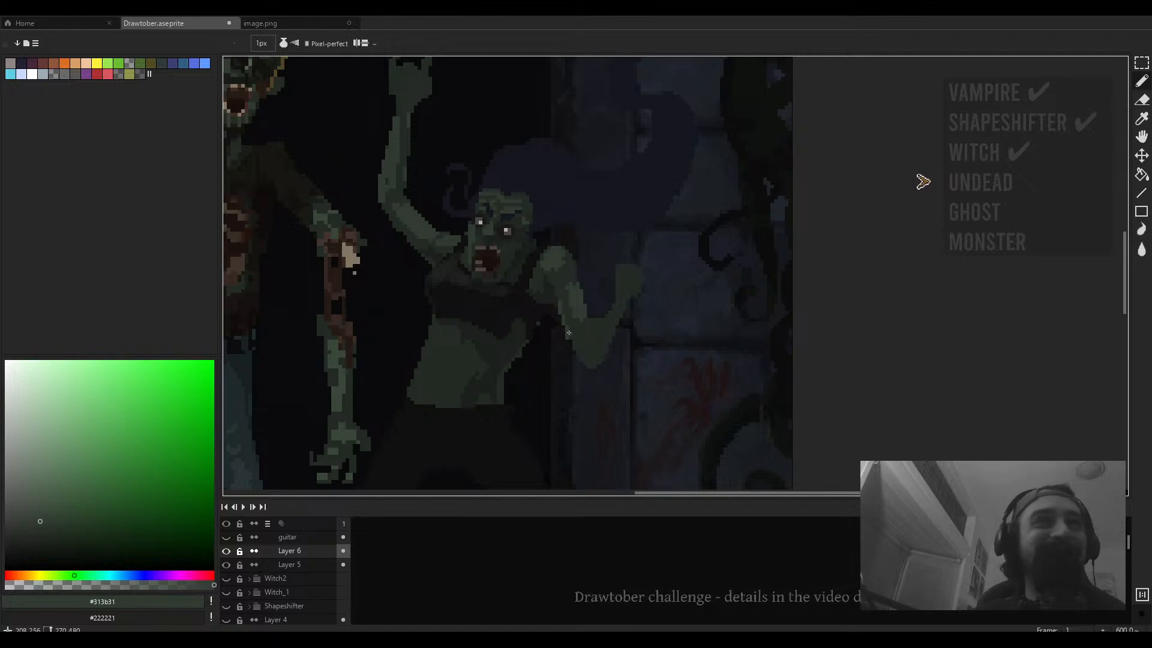
pyautogui.scroll(-2, 568, 332)
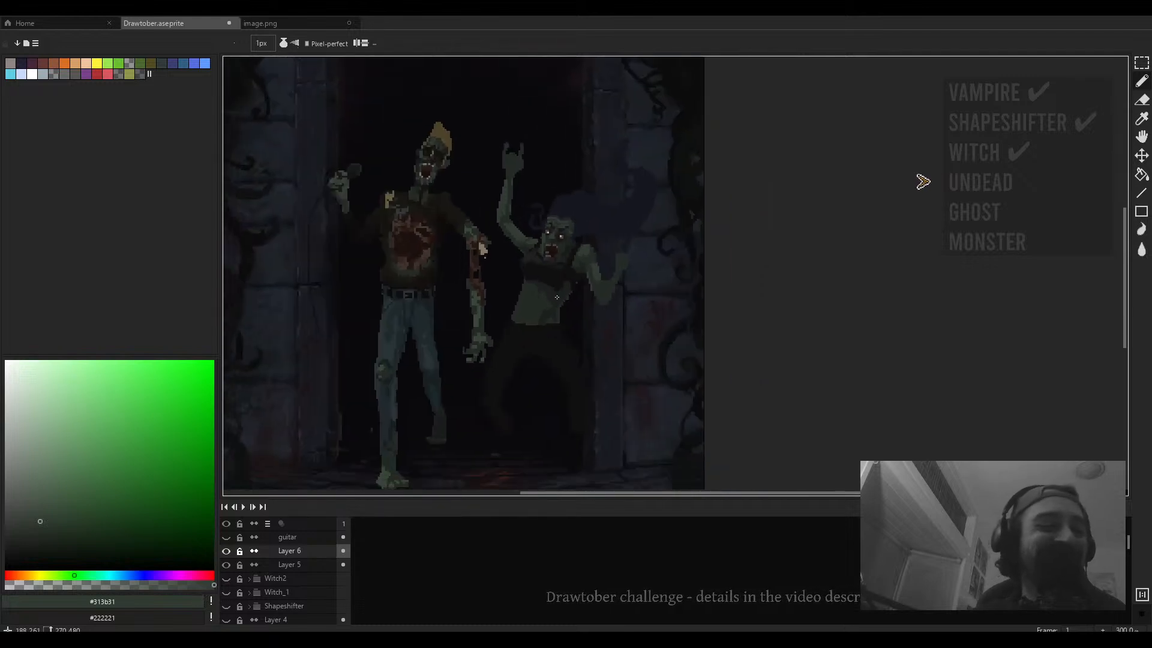
pyautogui.scroll(4, 570, 300)
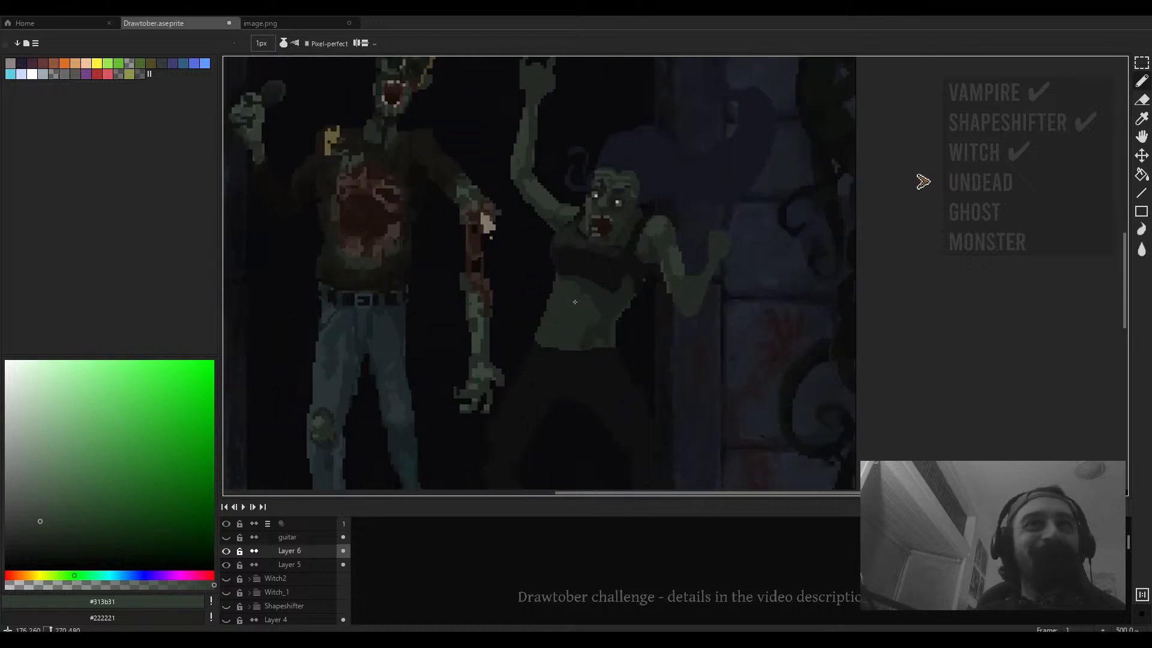
pyautogui.keyDown('alt'); pyautogui.click(583, 302); pyautogui.keyUp('alt')
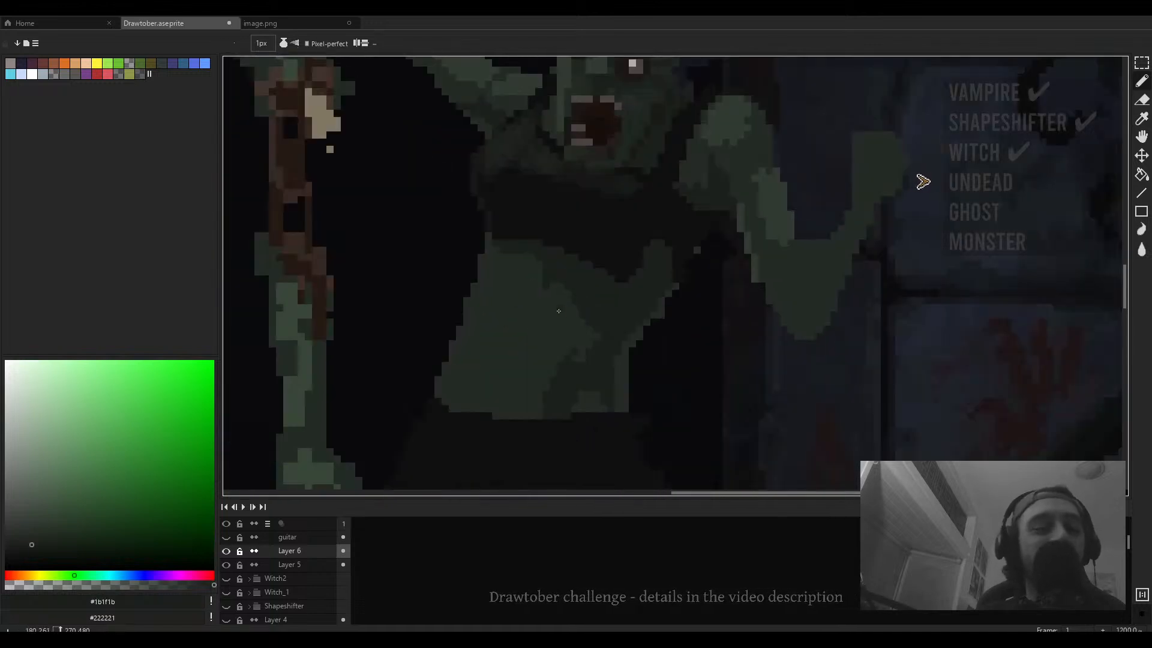
pyautogui.keyDown('alt'); pyautogui.click(557, 309); pyautogui.keyUp('alt')
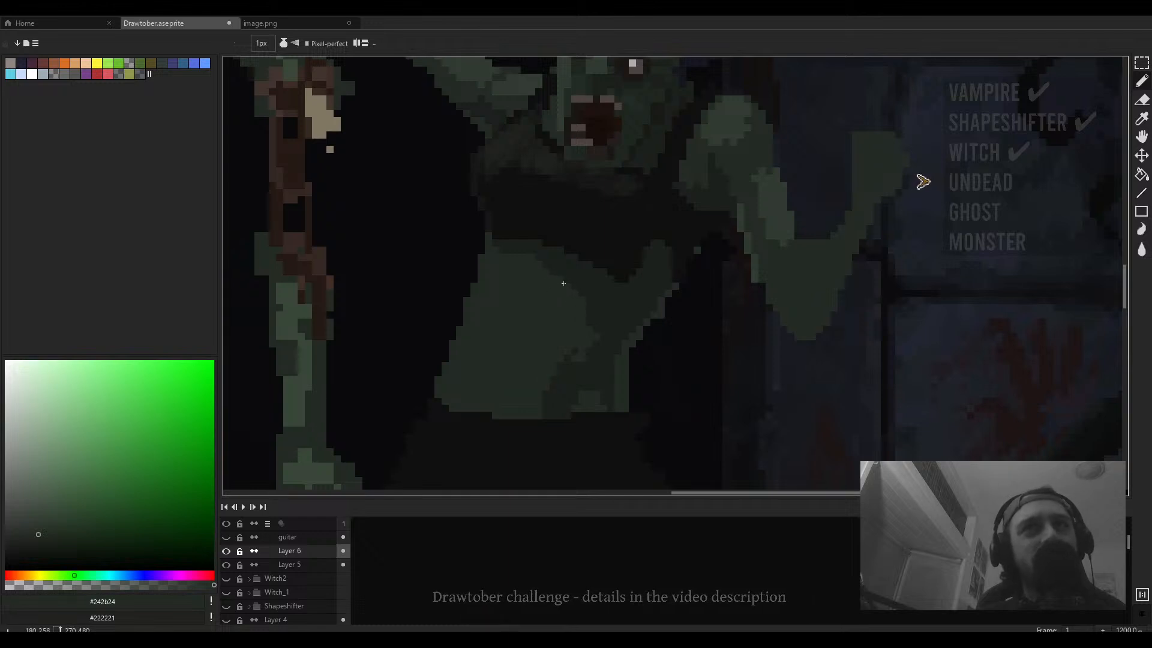
pyautogui.scroll(1, 543, 279)
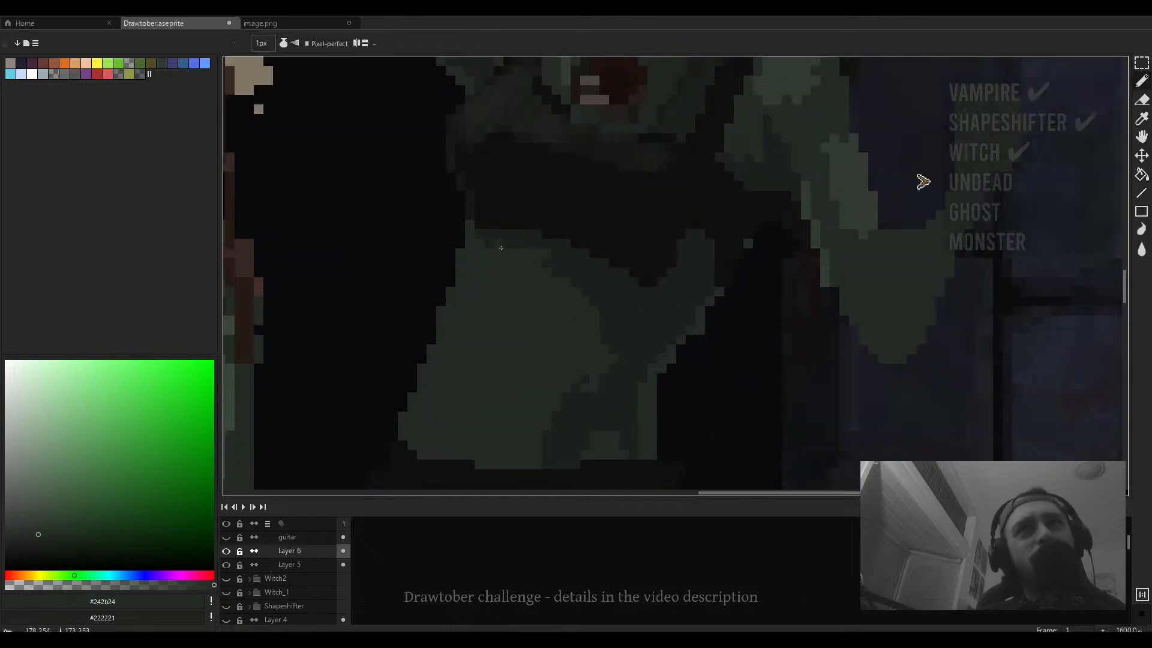
pyautogui.moveTo(492, 247); pyautogui.dragTo(436, 210)
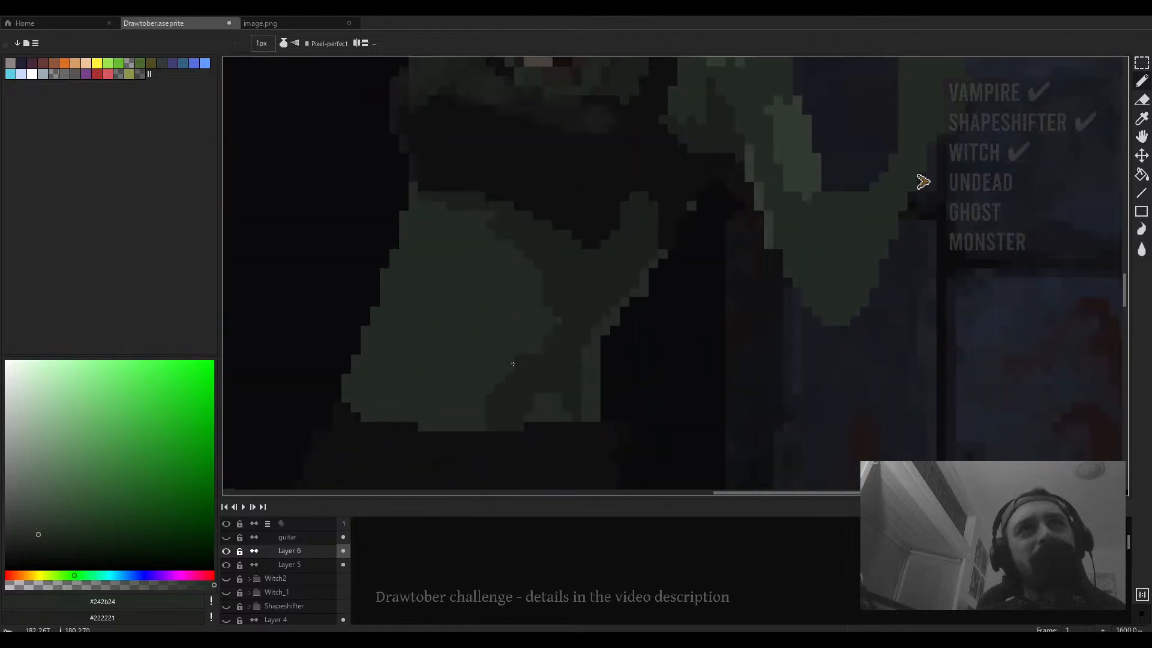
pyautogui.moveTo(513, 364)
pyautogui.mouseDown()
pyautogui.moveTo(484, 414)
pyautogui.moveTo(517, 362)
pyautogui.mouseUp()
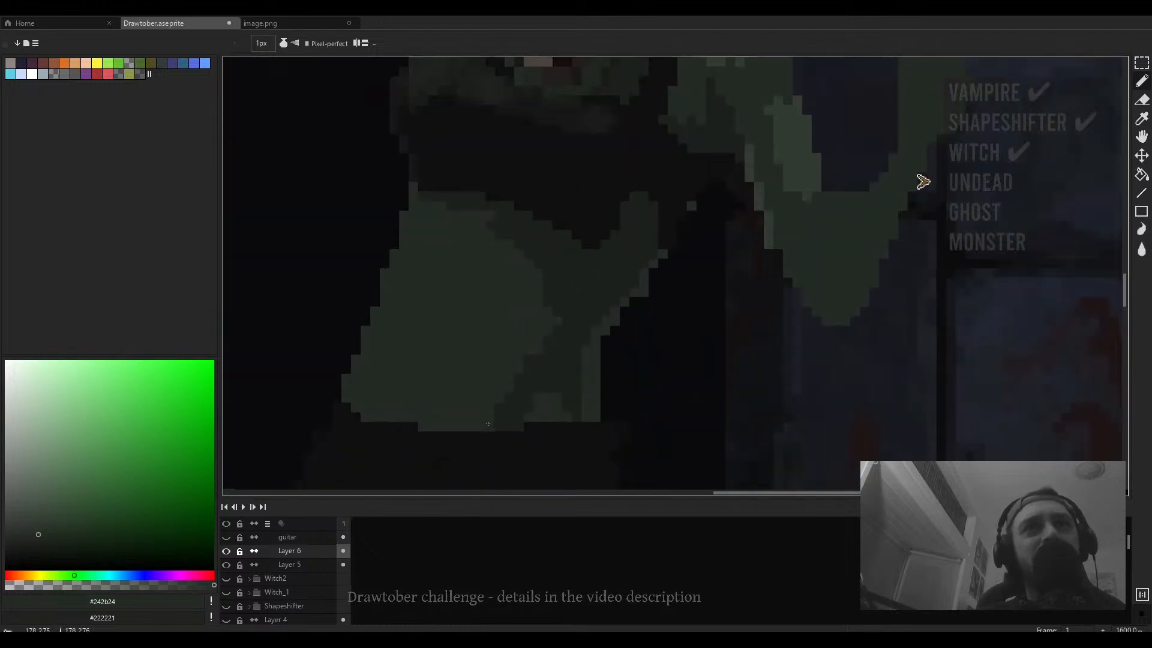
pyautogui.scroll(-3, 533, 417)
pyautogui.scroll(3, 536, 415)
pyautogui.keyDown('alt'); pyautogui.click(508, 414); pyautogui.keyUp('alt')
pyautogui.moveTo(521, 421); pyautogui.dragTo(541, 421)
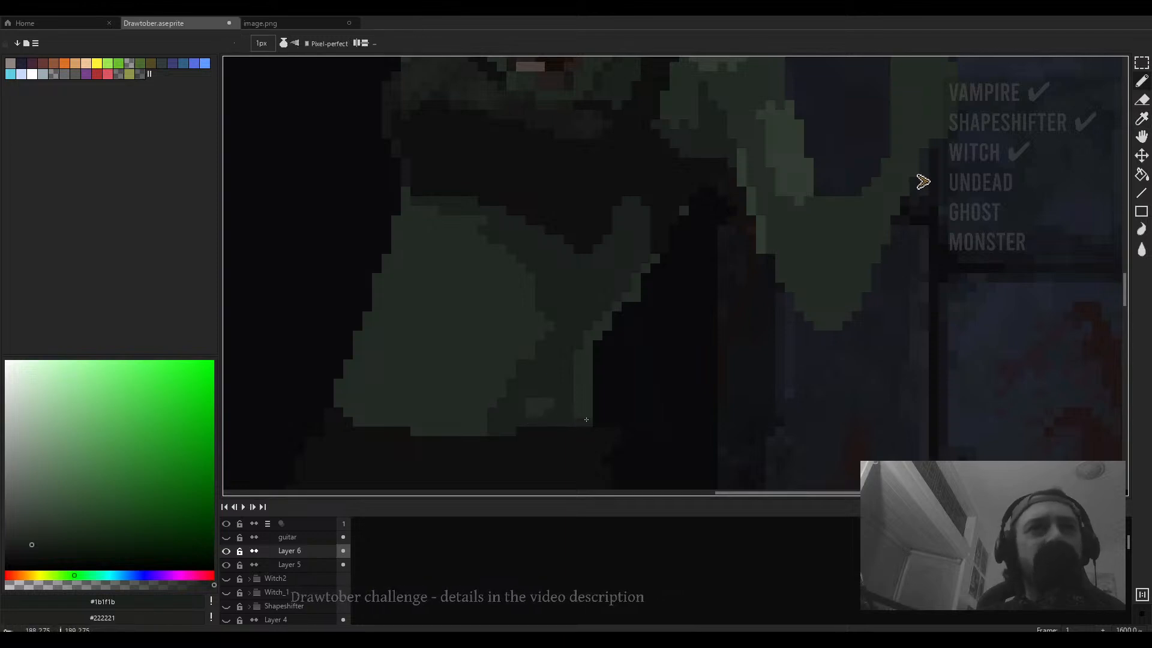
pyautogui.keyDown('alt'); pyautogui.click(586, 405); pyautogui.keyUp('alt')
pyautogui.scroll(-3, 585, 405)
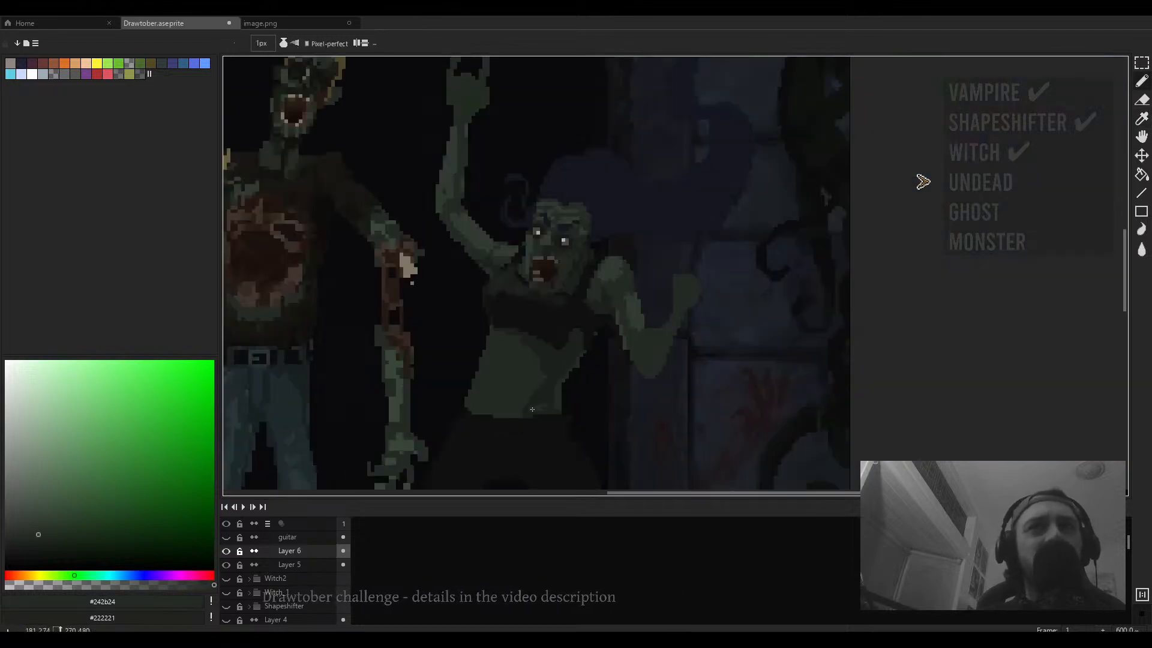
pyautogui.scroll(3, 544, 396)
pyautogui.keyDown('alt'); pyautogui.click(527, 414); pyautogui.keyUp('alt')
pyautogui.scroll(-3, 527, 414)
pyautogui.scroll(3, 510, 390)
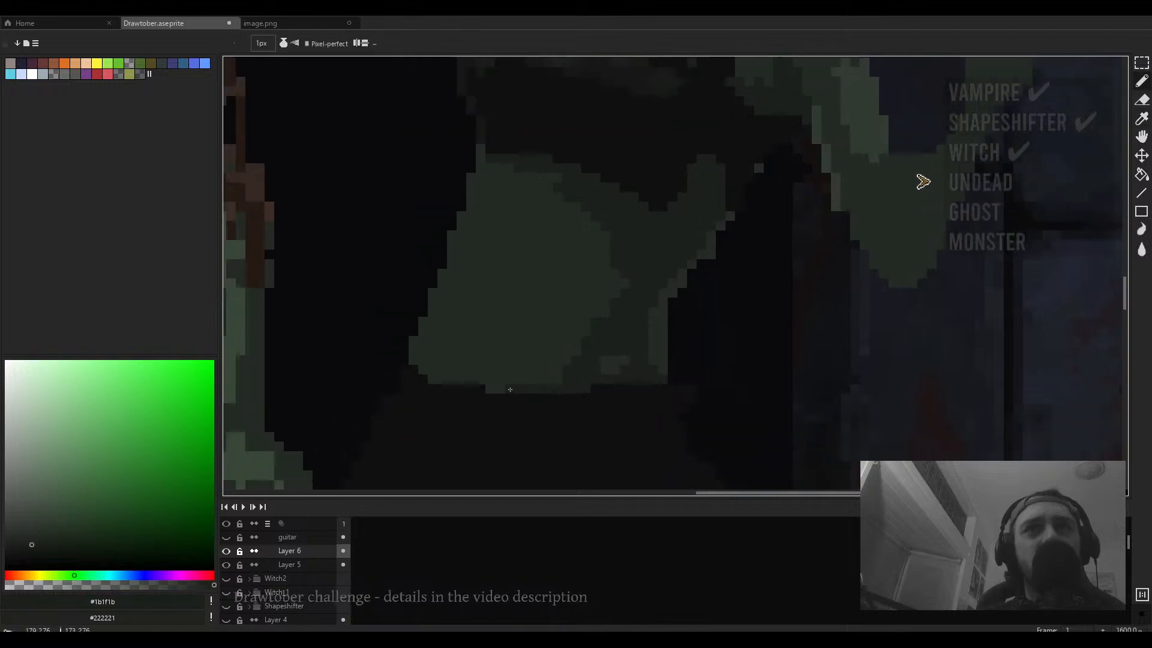
pyautogui.scroll(-5, 476, 380)
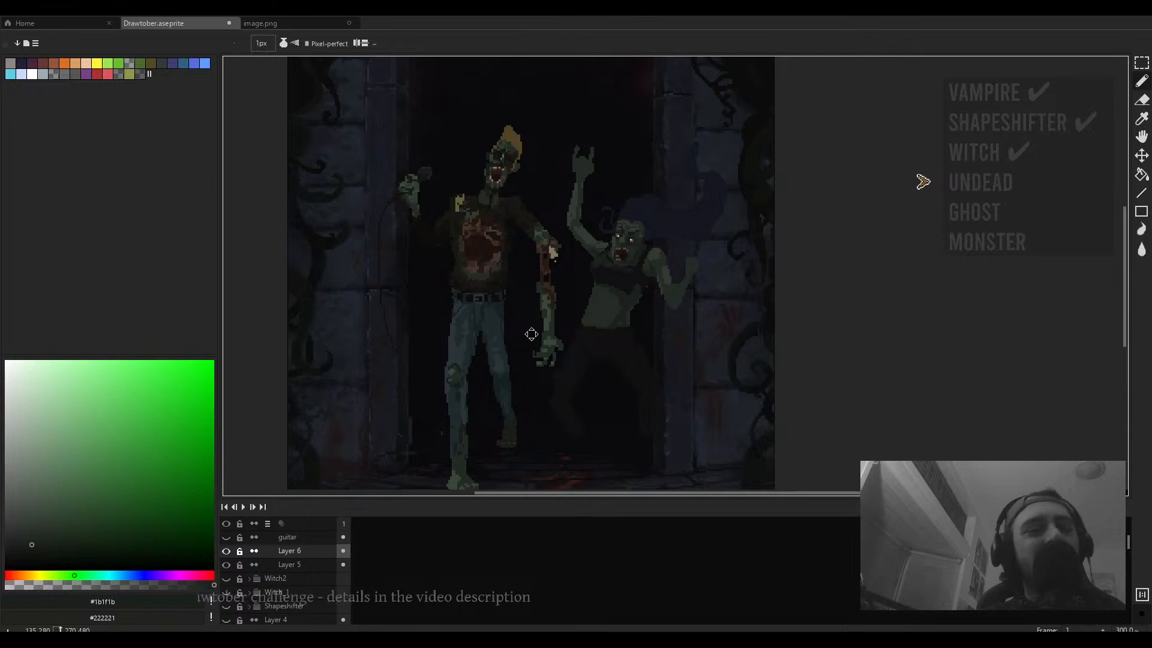
# - Sample the dark background tone and paint a short stroke in the gap between the first zombie's legs
pyautogui.scroll(3, 522, 333)
pyautogui.scroll(1, 517, 341)
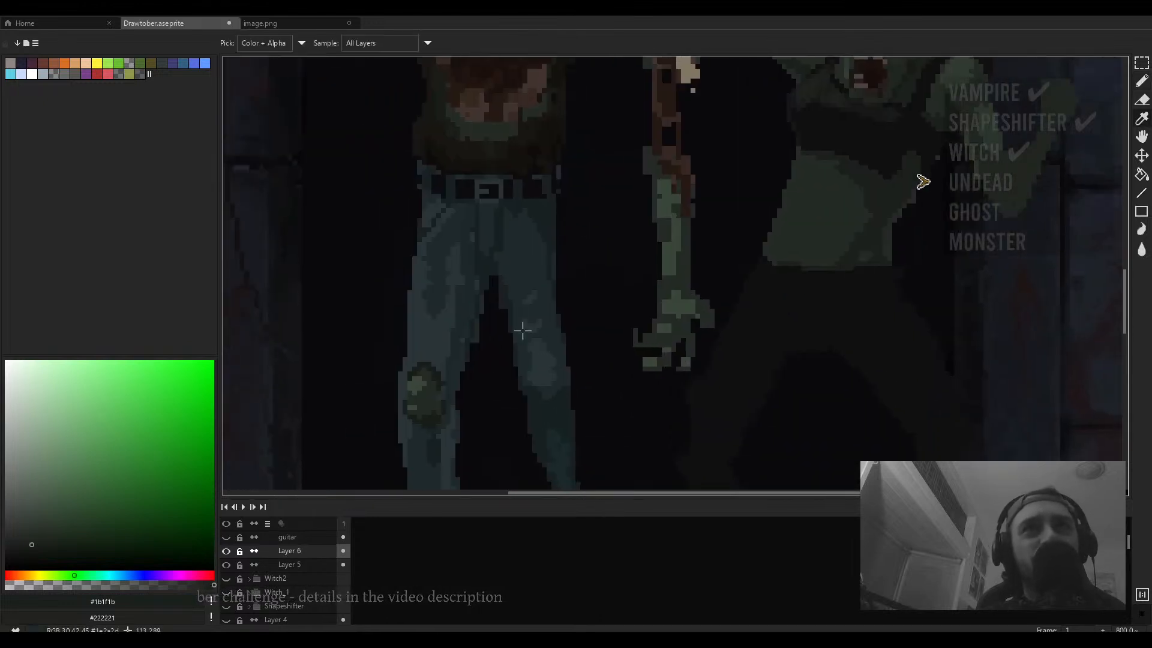
pyautogui.keyDown('alt'); pyautogui.click(504, 303); pyautogui.keyUp('alt')
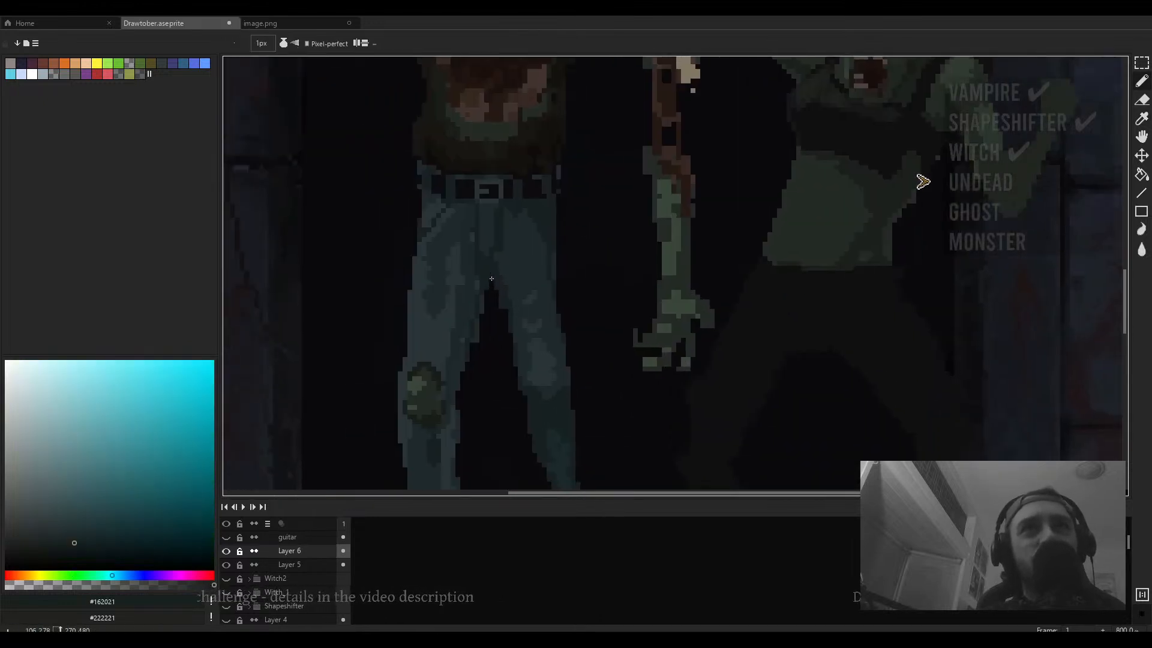
pyautogui.scroll(-4, 492, 279)
pyautogui.scroll(3, 506, 303)
pyautogui.scroll(-3, 504, 323)
pyautogui.scroll(2, 503, 347)
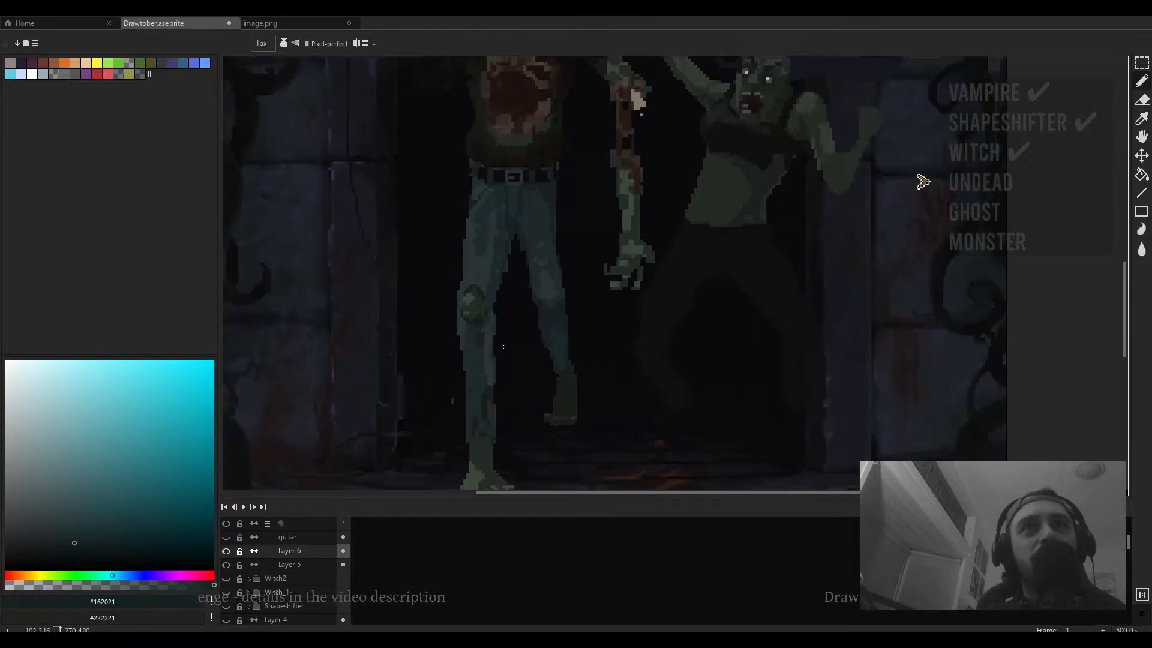
pyautogui.moveTo(504, 347); pyautogui.dragTo(499, 400)
pyautogui.press('m')
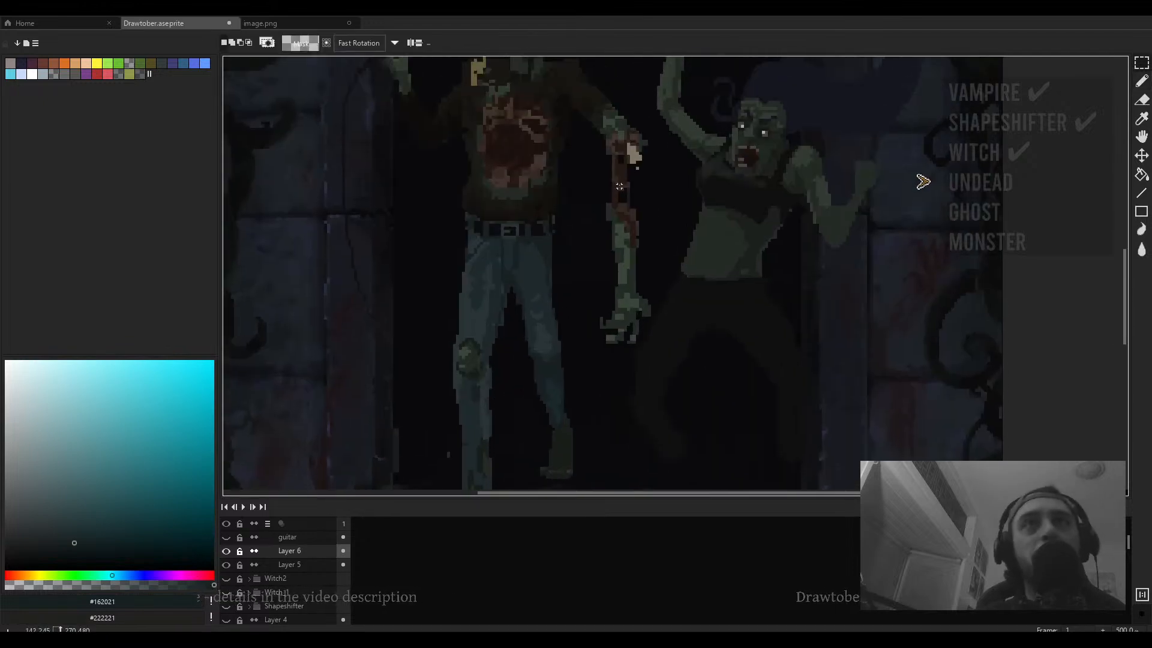
pyautogui.moveTo(619, 187); pyautogui.dragTo(455, 402)
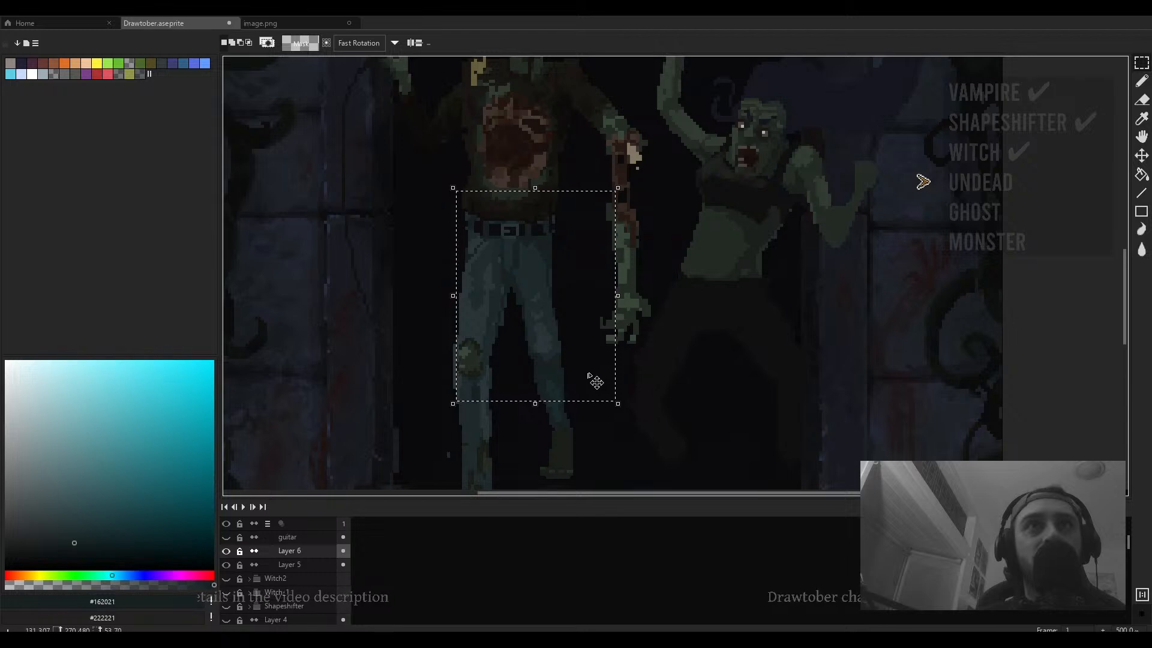
pyautogui.hotkey('ctrl', 'd')
# - Rename Layer 5 as Jhonny and make Layer 6 the active layer again
pyautogui.click(322, 567)
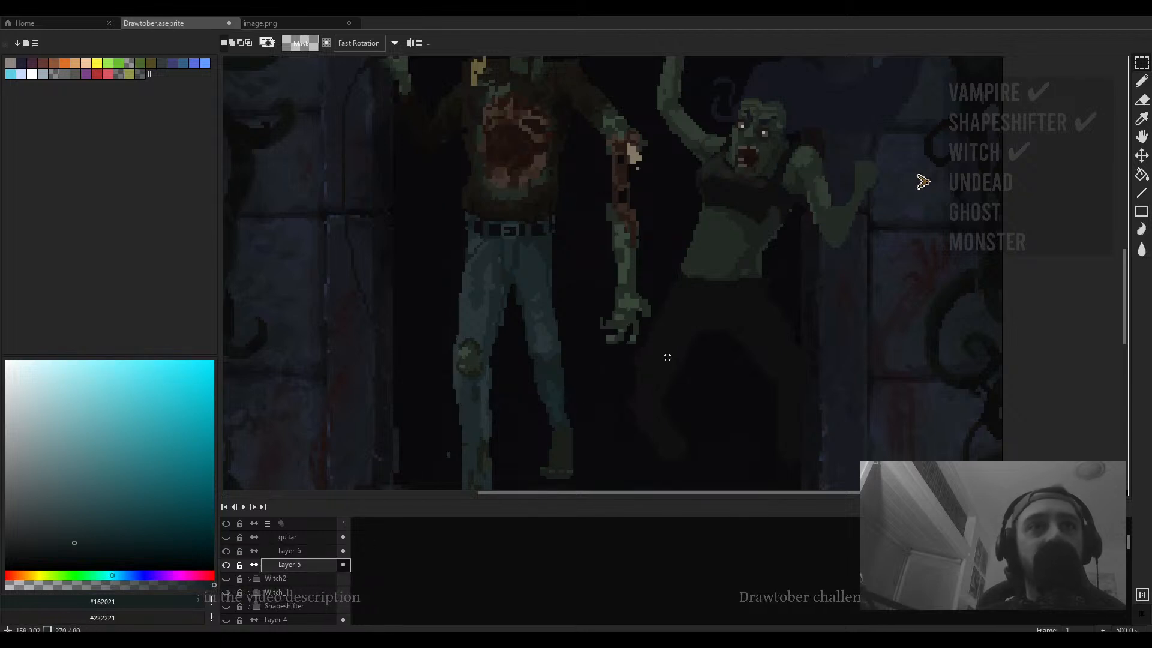
pyautogui.hotkey('ctrl', 'shift', 'd')
pyautogui.doubleClick(309, 566)
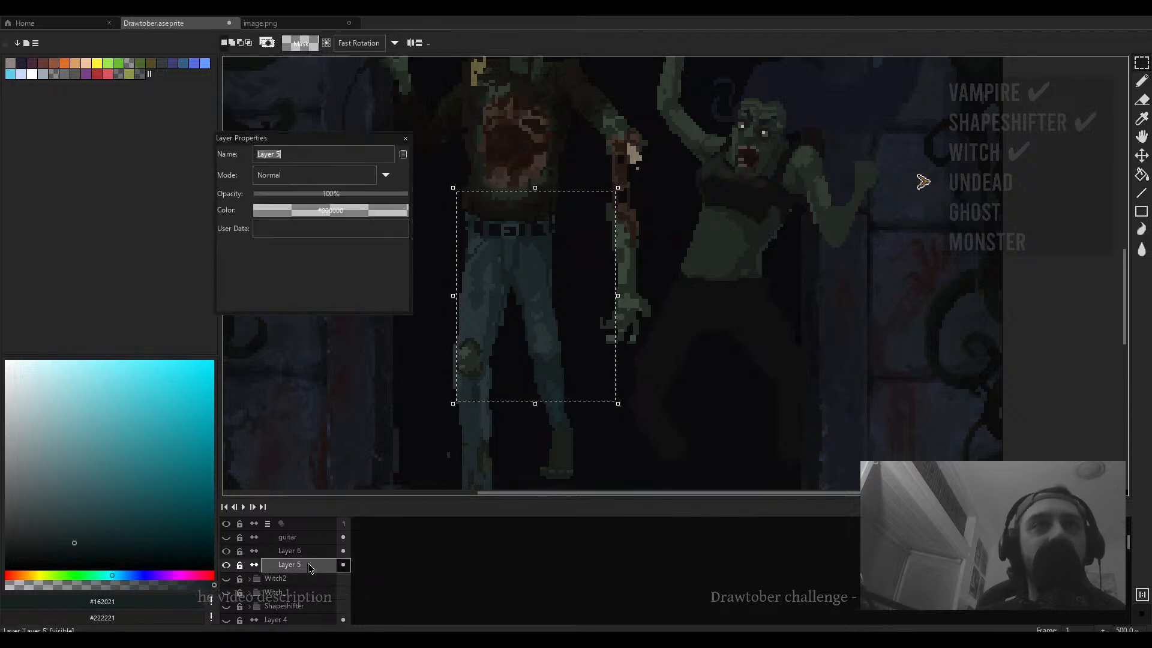
pyautogui.write('Jhonny')
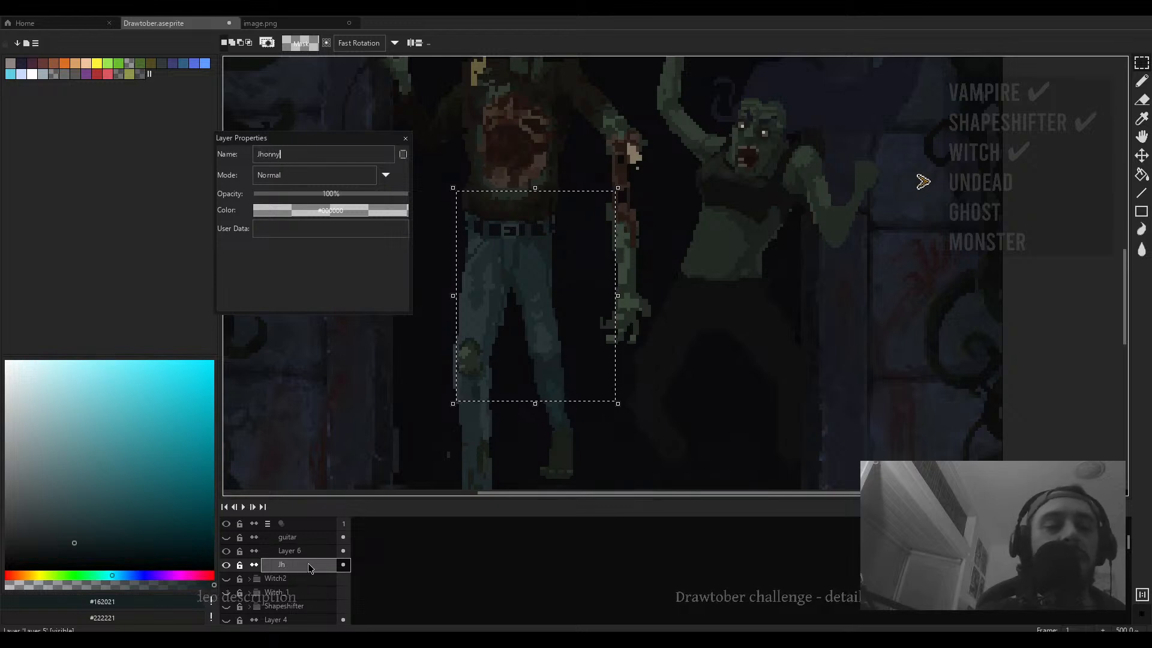
pyautogui.press('Return')
pyautogui.click(294, 551)
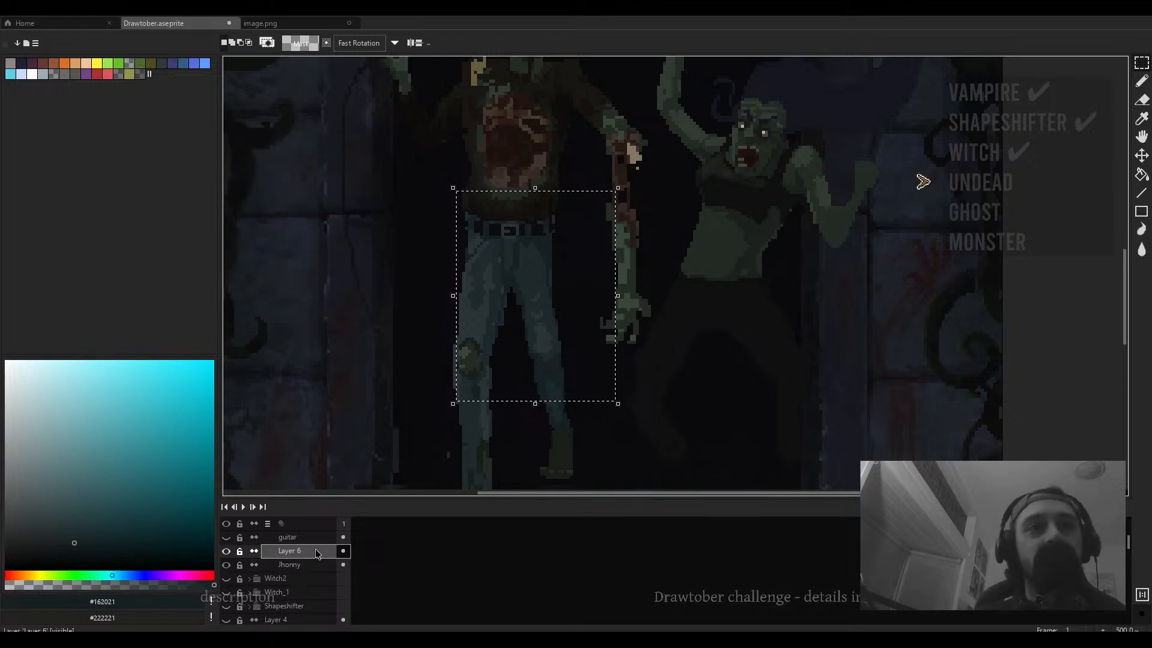
pyautogui.hotkey('ctrl', 'd')
# - Examine the second zombie's shoulder and torso greens and the overall scene at different zoom levels
pyautogui.moveTo(769, 216)
pyautogui.mouseDown()
pyautogui.moveTo(655, 262)
pyautogui.moveTo(543, 278)
pyautogui.mouseUp()
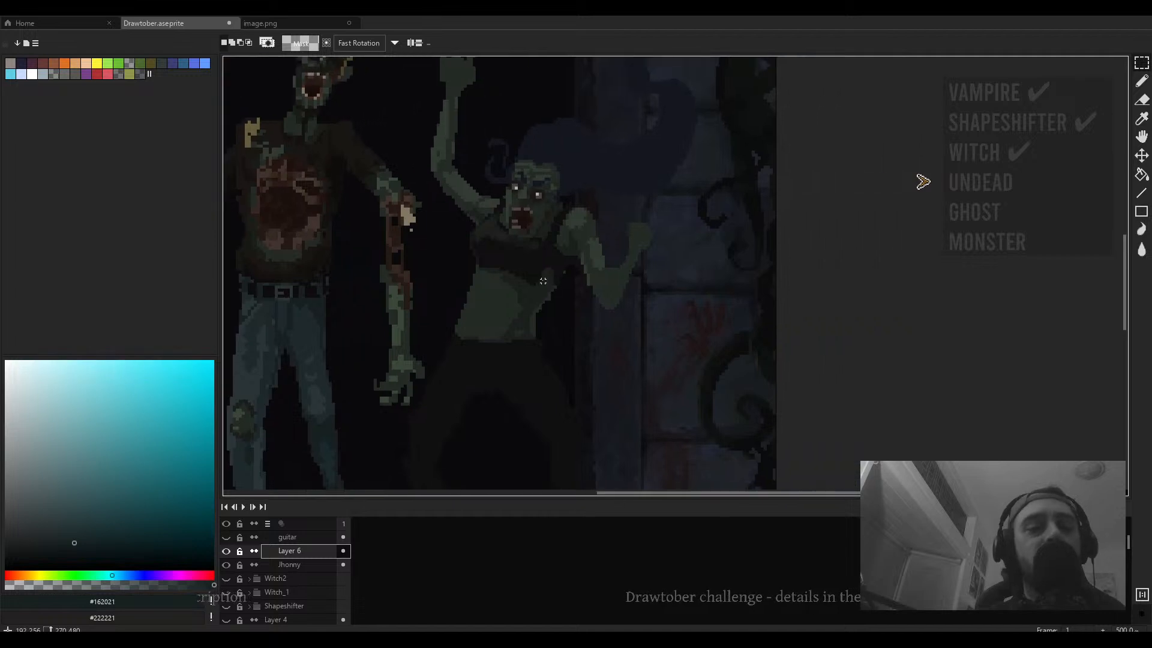
pyautogui.press('b')
pyautogui.scroll(2, 542, 278)
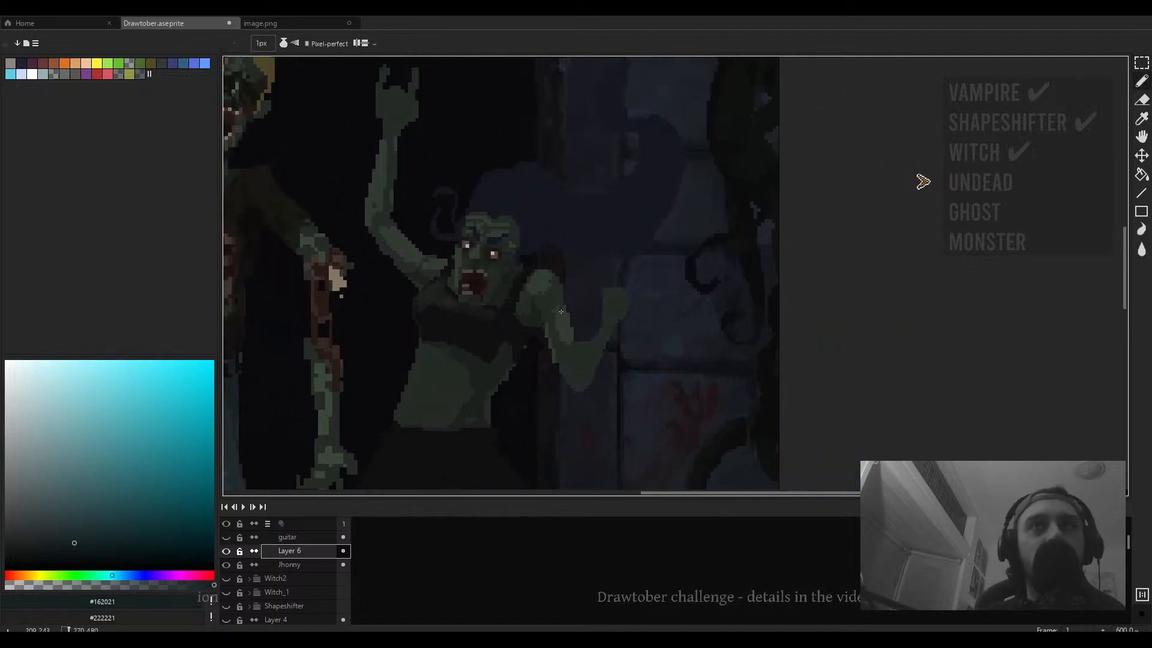
pyautogui.keyDown('alt'); pyautogui.click(561, 335); pyautogui.keyUp('alt')
pyautogui.scroll(3, 560, 334)
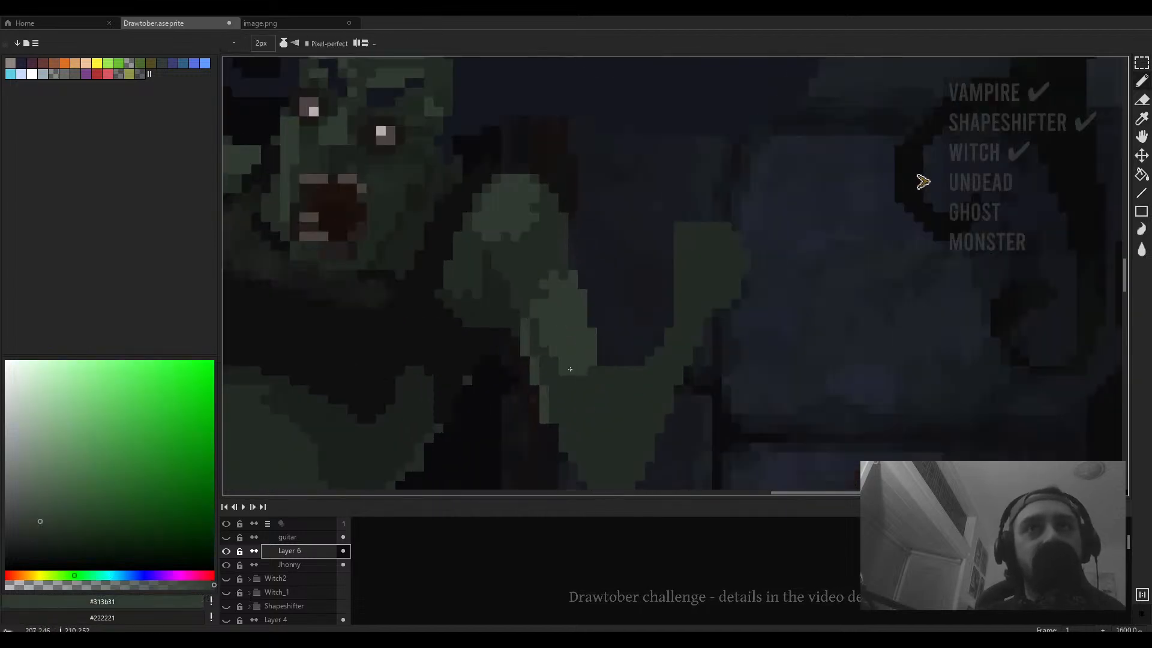
pyautogui.press('+')
pyautogui.keyDown('alt'); pyautogui.click(577, 396); pyautogui.keyUp('alt')
pyautogui.press('-')
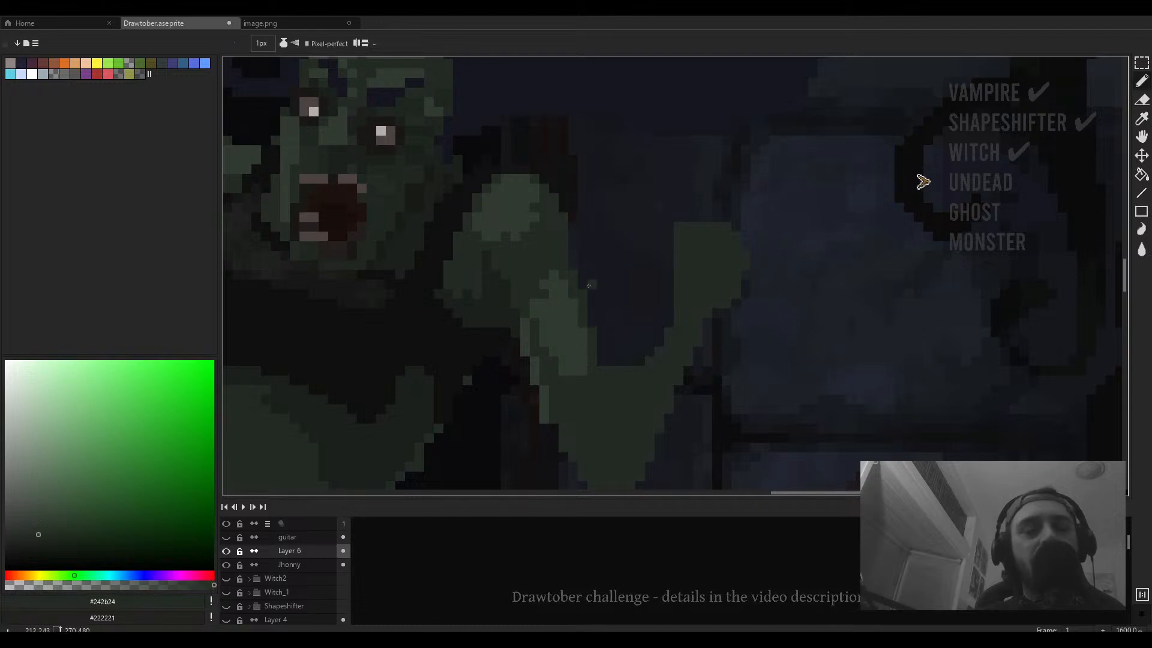
pyautogui.press('e')
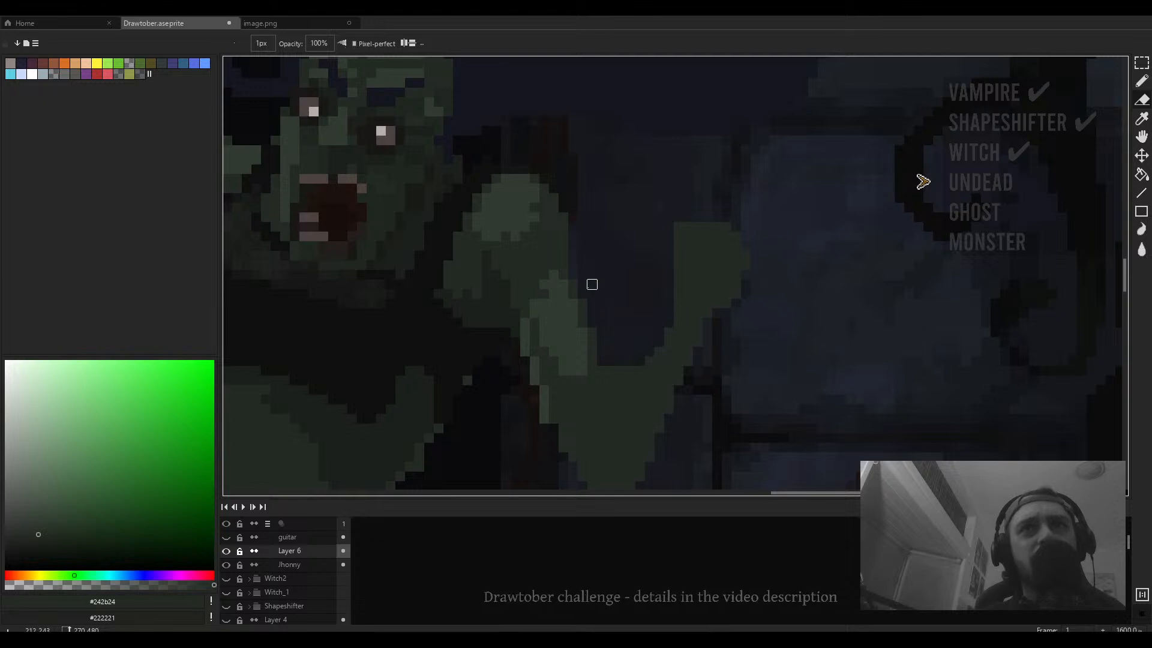
pyautogui.scroll(-1, 582, 284)
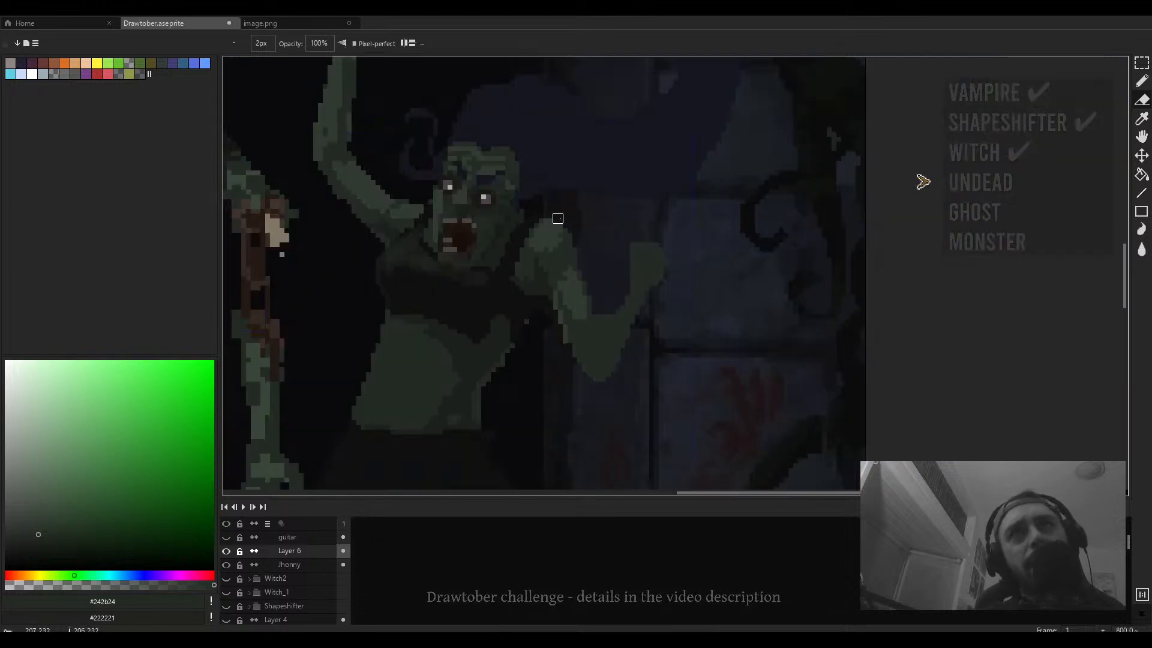
pyautogui.scroll(-1, 558, 221)
pyautogui.moveTo(448, 196); pyautogui.dragTo(487, 309)
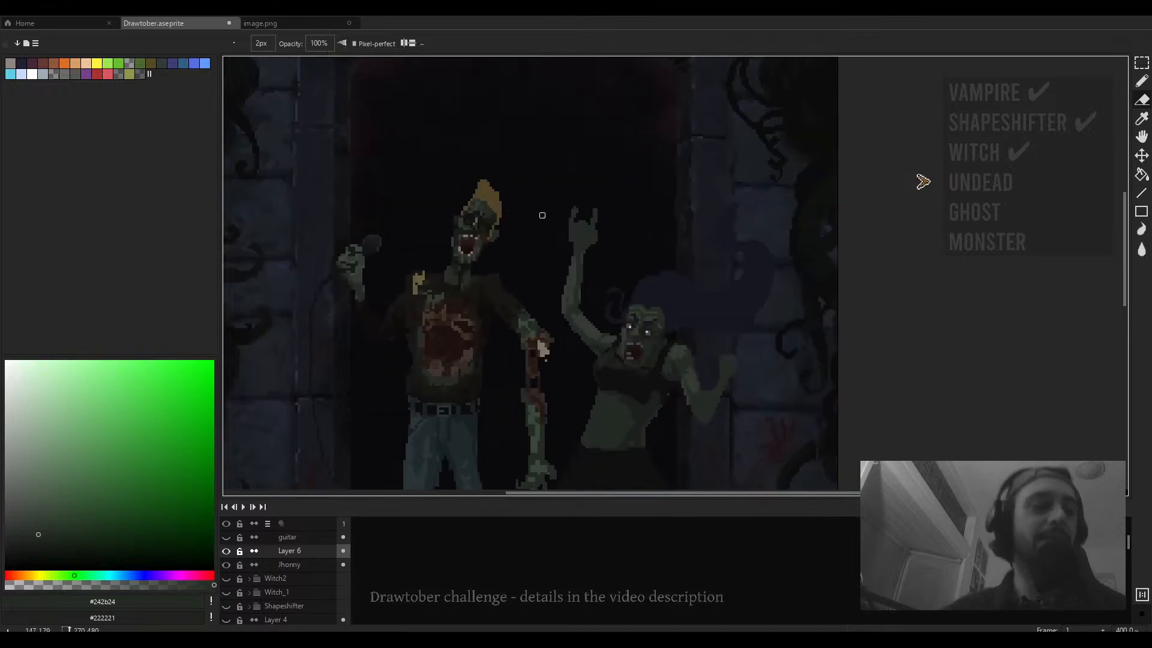
pyautogui.moveTo(576, 237); pyautogui.dragTo(551, 200)
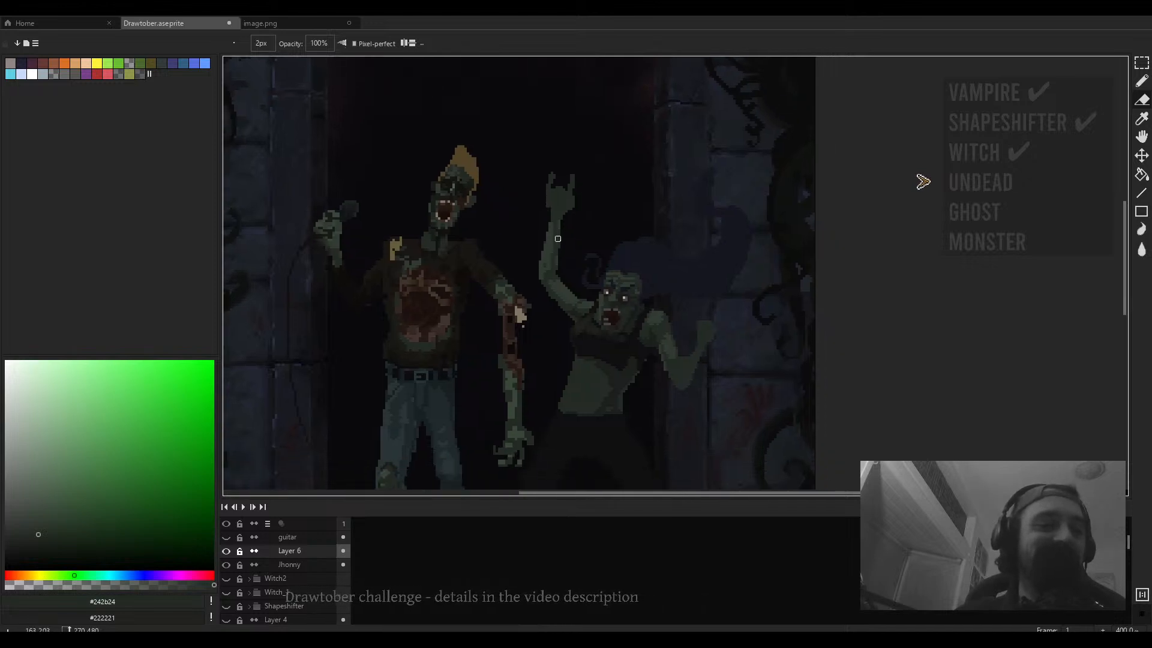
pyautogui.moveTo(560, 258); pyautogui.dragTo(554, 241)
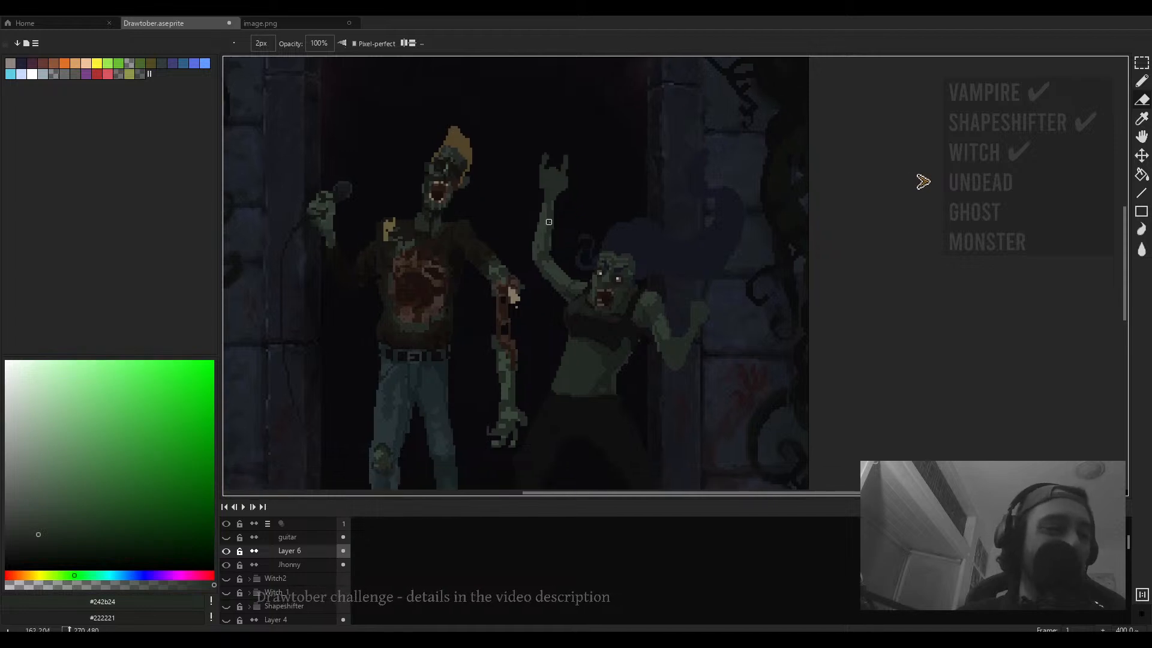
pyautogui.scroll(-4, 549, 222)
pyautogui.press('b')
pyautogui.scroll(4, 616, 206)
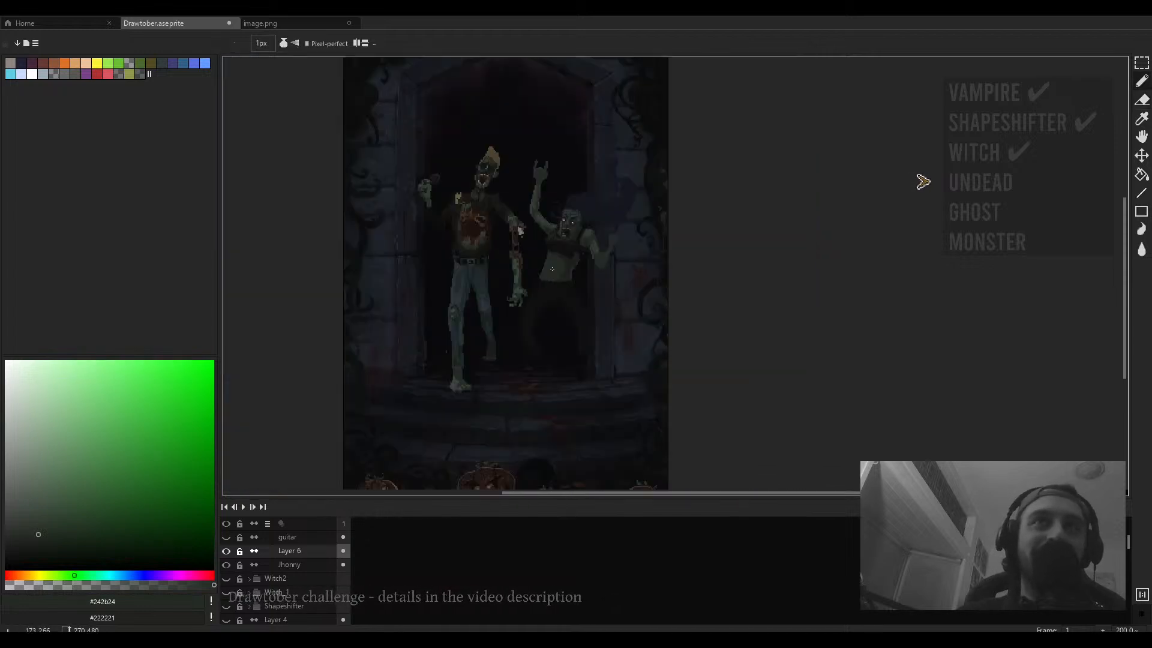
# - Sample the near-black tone and paint dark pixels along the lower edge of the second zombie's torso
pyautogui.moveTo(616, 206); pyautogui.dragTo(587, 247)
pyautogui.scroll(2, 549, 324)
pyautogui.keyDown('alt'); pyautogui.click(551, 321); pyautogui.keyUp('alt')
pyautogui.scroll(3, 550, 322)
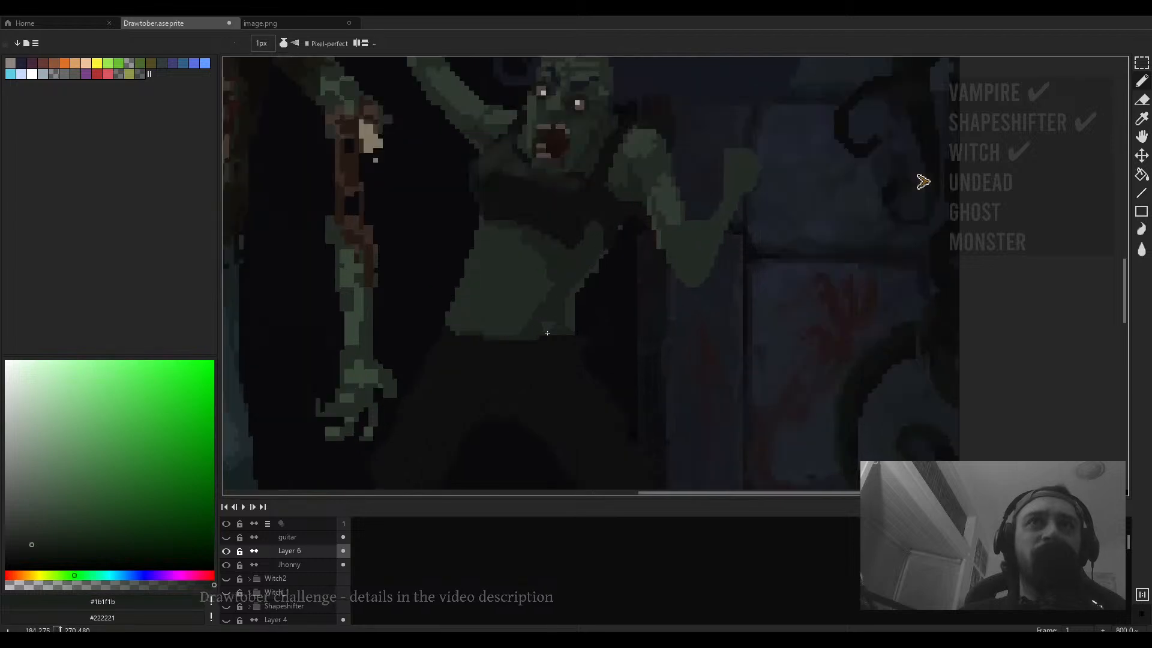
pyautogui.moveTo(559, 315); pyautogui.dragTo(550, 323)
pyautogui.scroll(-2, 543, 316)
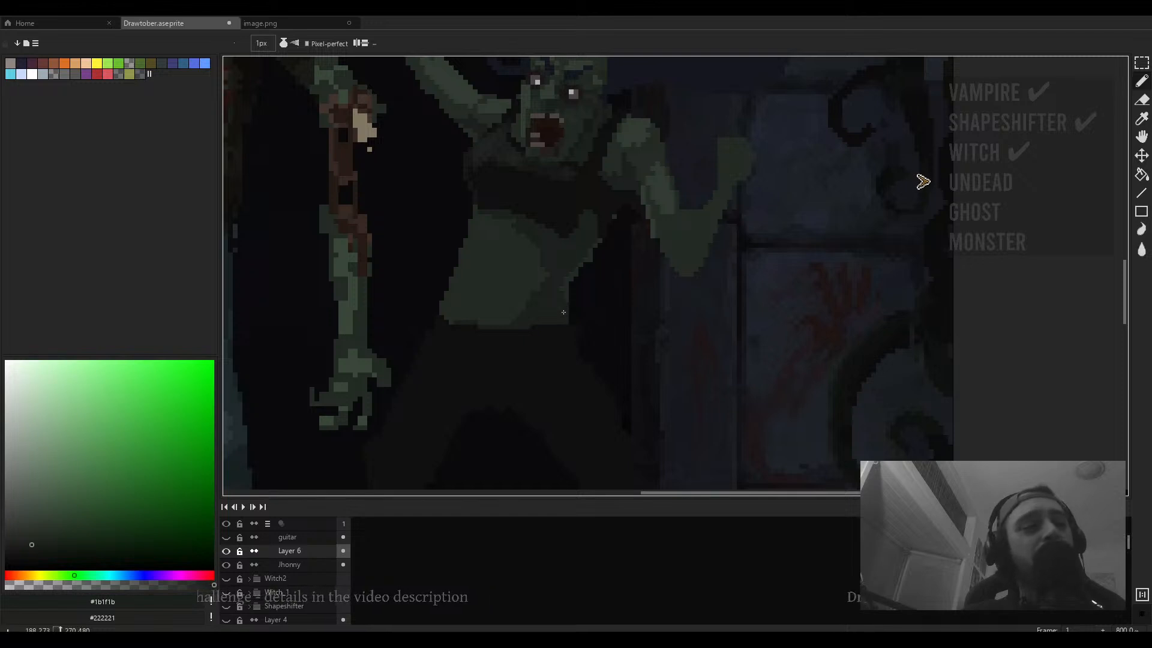
pyautogui.moveTo(585, 316); pyautogui.dragTo(641, 320)
# - Sample the torso green and paint a 3 px shading mark on the second zombie's belly
pyautogui.scroll(-1, 593, 312)
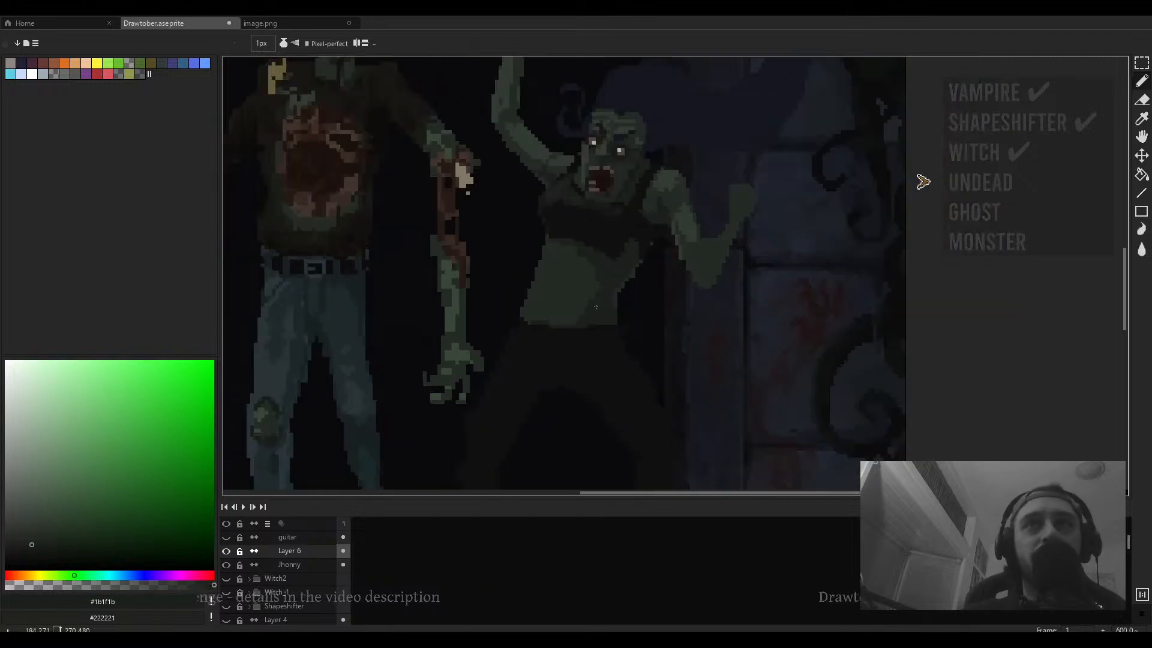
pyautogui.scroll(3, 611, 308)
pyautogui.scroll(-5, 613, 284)
pyautogui.scroll(4, 591, 279)
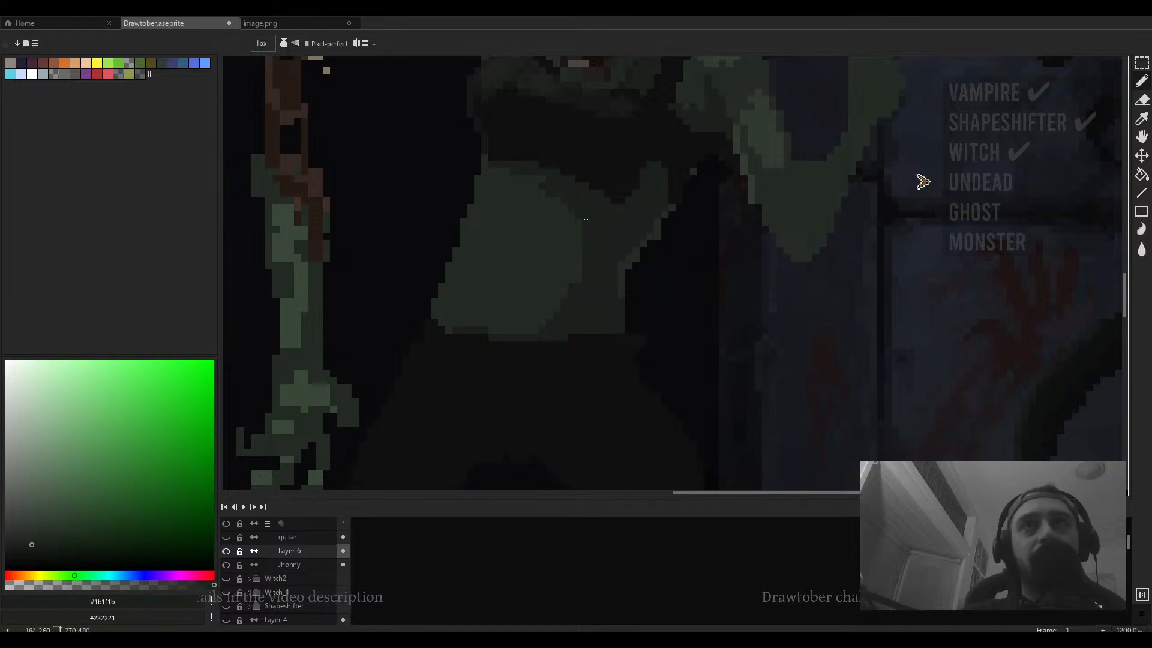
pyautogui.scroll(-2, 557, 204)
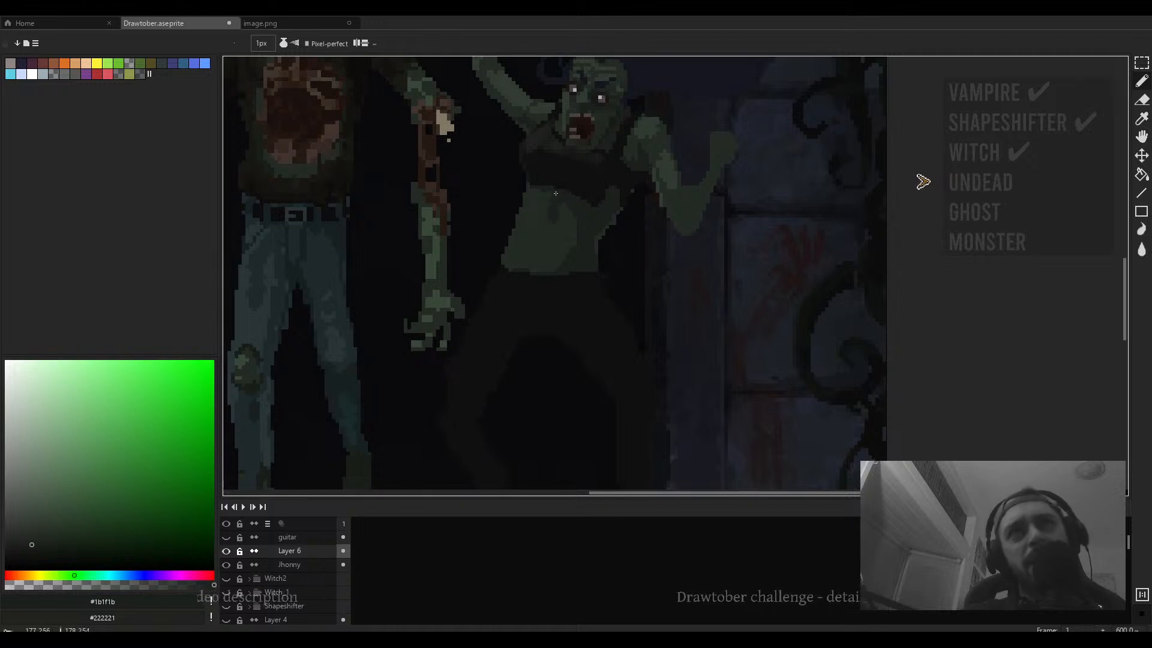
pyautogui.scroll(1, 540, 210)
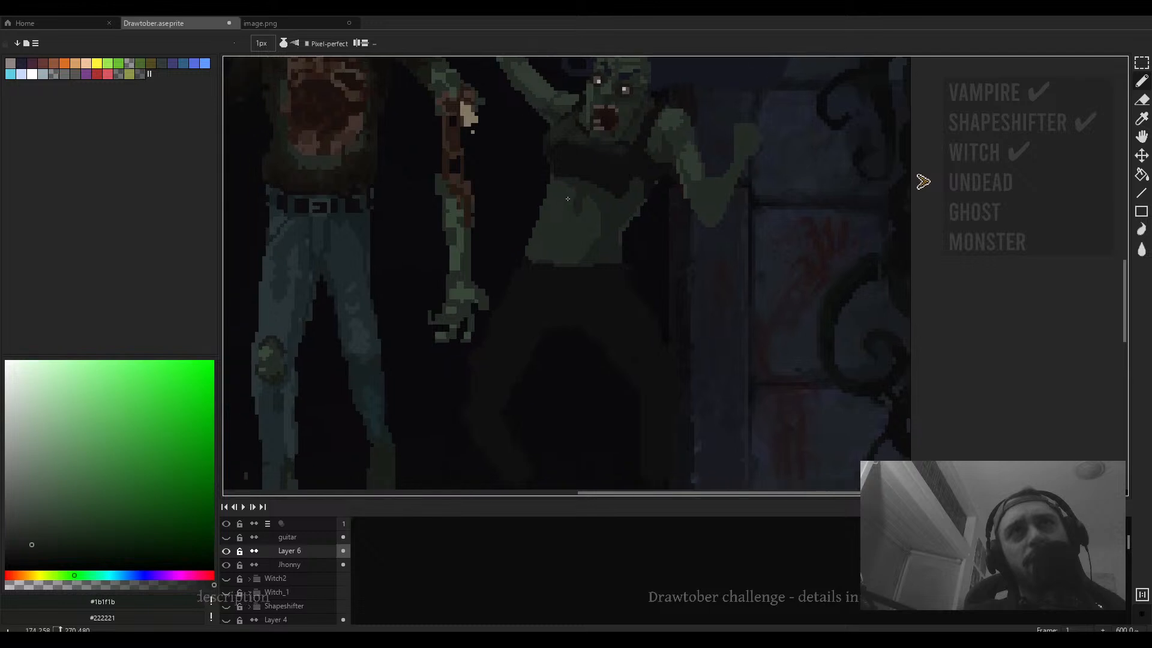
pyautogui.press('alt')
pyautogui.keyDown('alt'); pyautogui.click(593, 211); pyautogui.keyUp('alt')
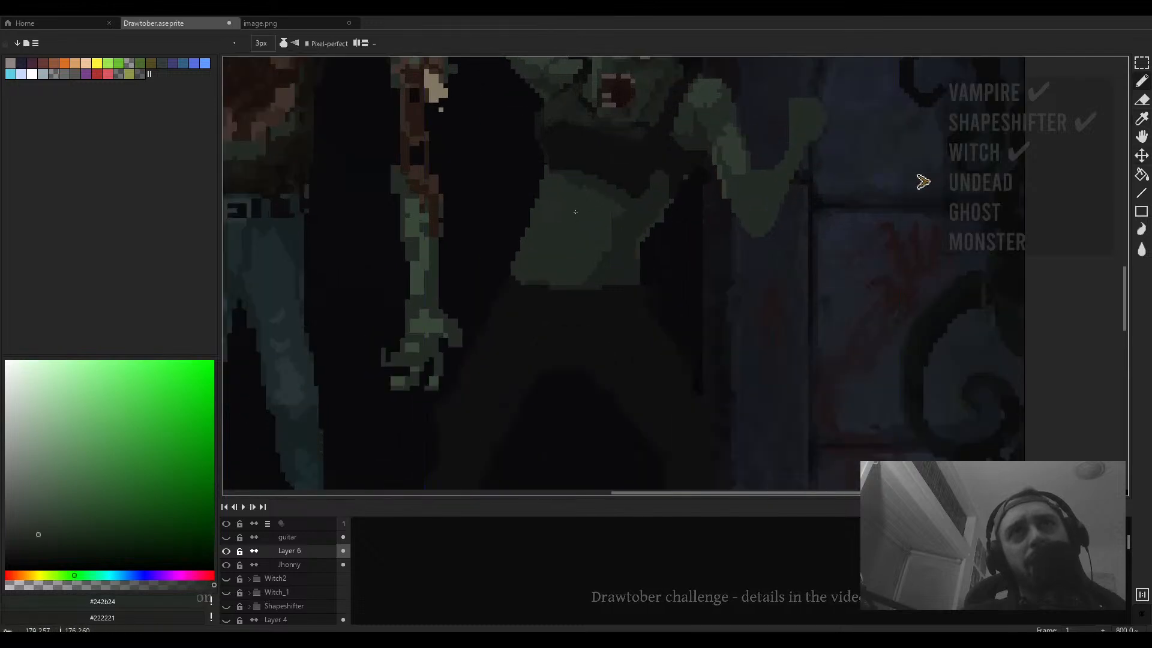
pyautogui.keyDown('alt'); pyautogui.click(597, 213); pyautogui.keyUp('alt')
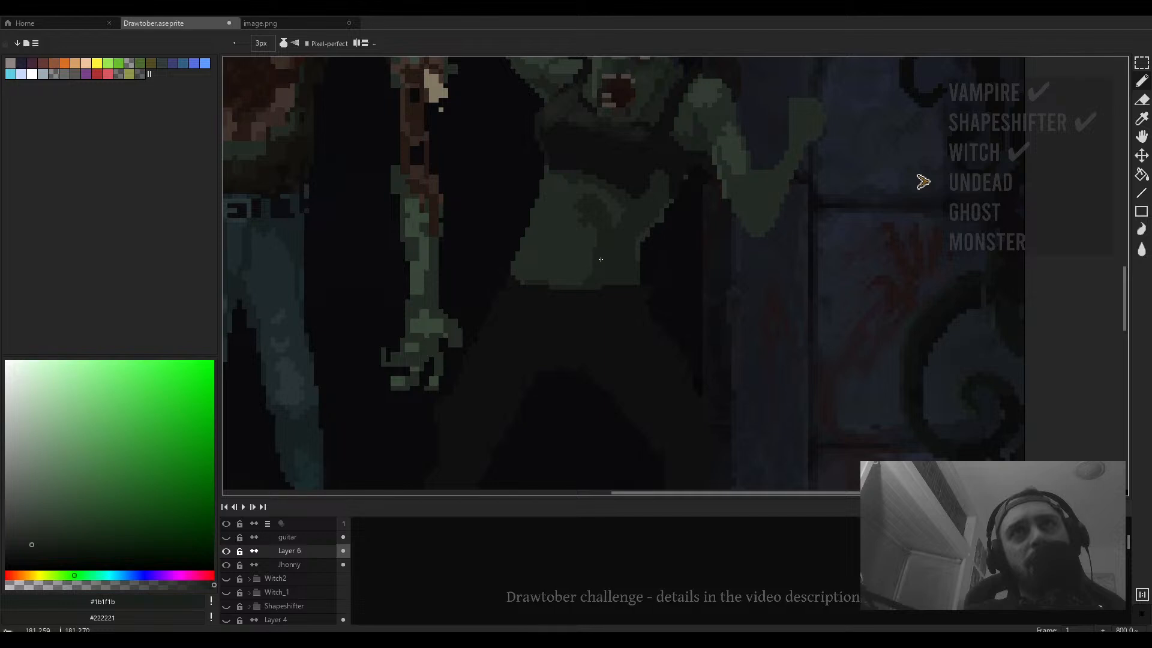
# - Sample a darker green from the belly and paint further shading pixels on the second zombie's stomach
pyautogui.scroll(-4, 598, 218)
pyautogui.scroll(-2, 603, 222)
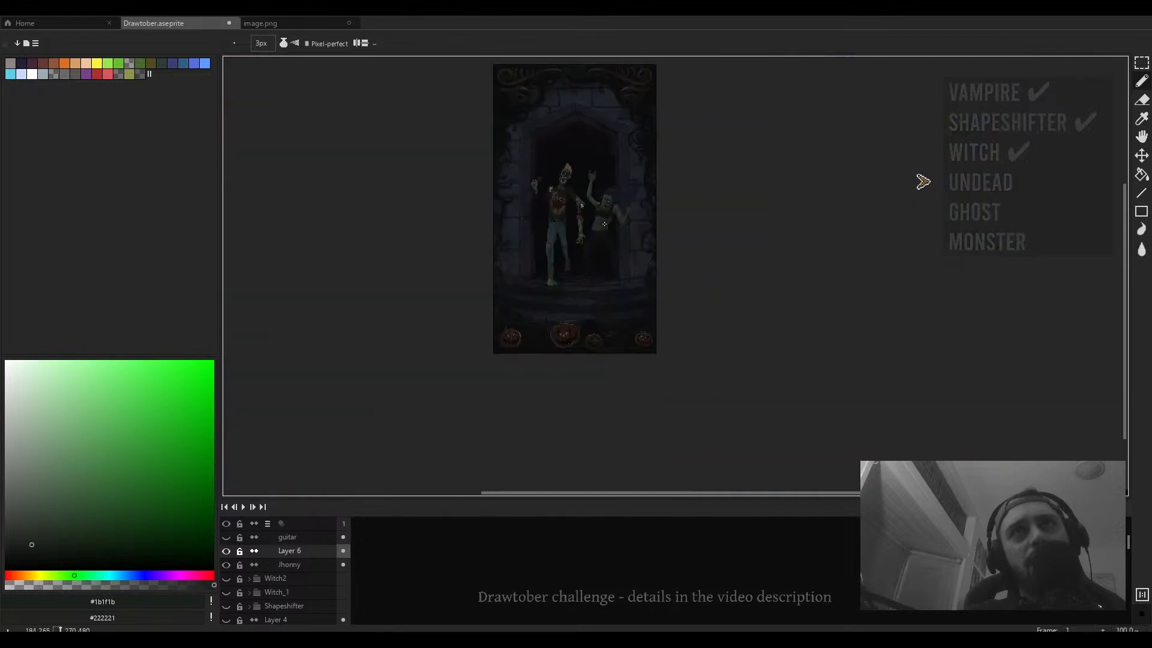
pyautogui.scroll(5, 603, 222)
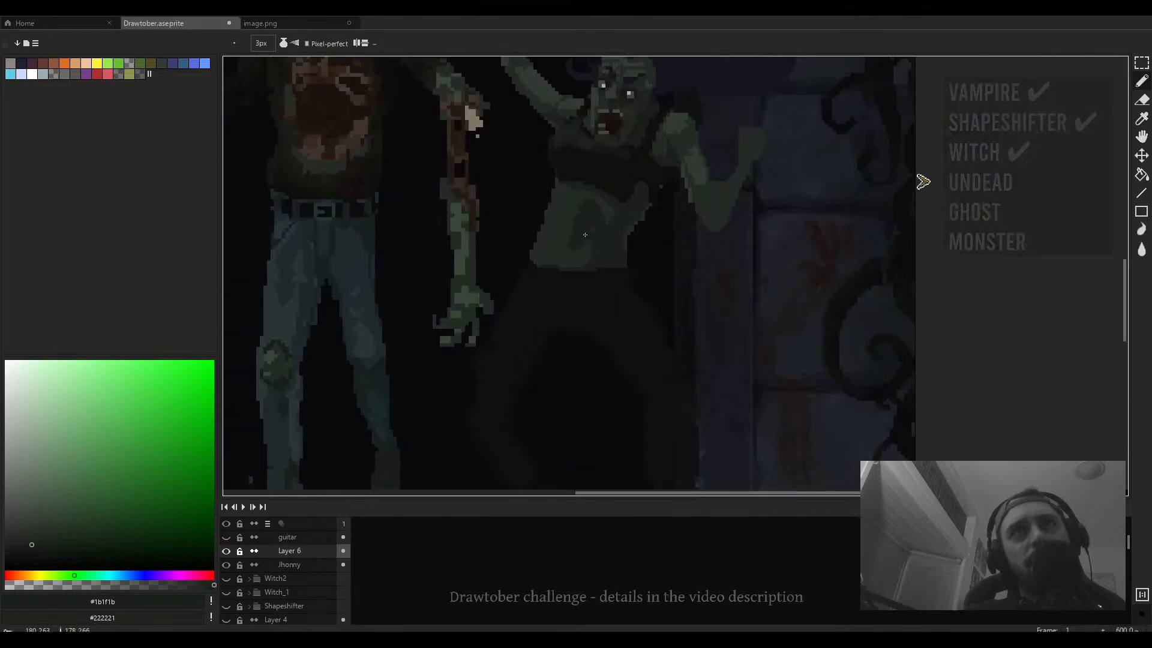
pyautogui.scroll(-2, 585, 250)
pyautogui.scroll(2, 586, 241)
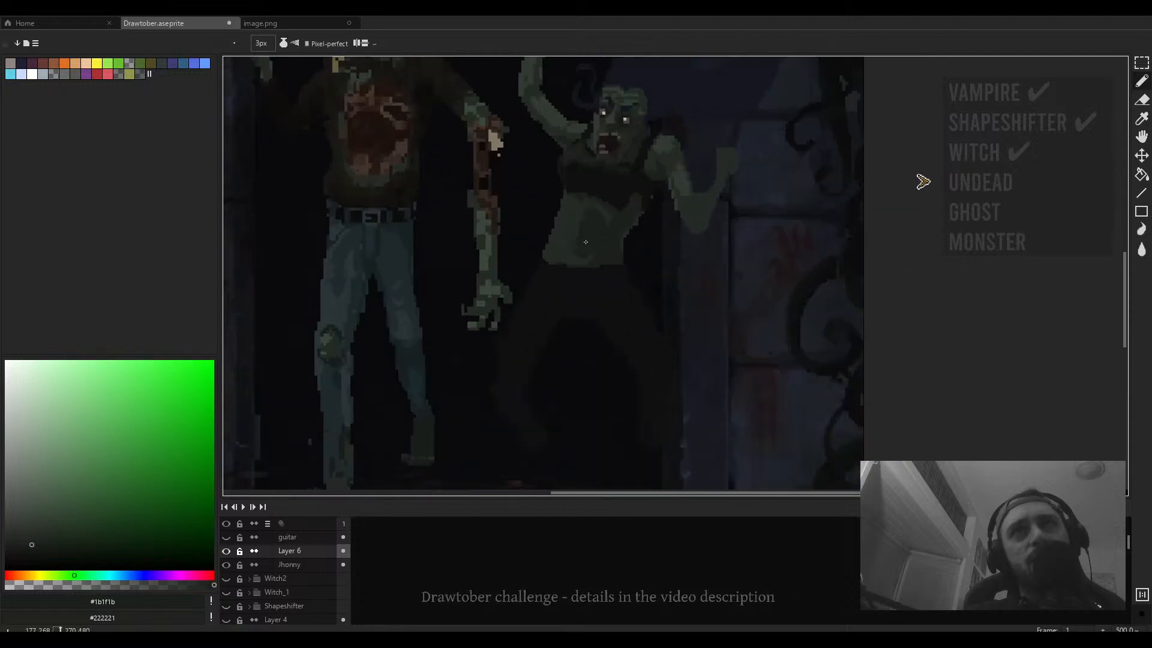
pyautogui.scroll(4, 488, 329)
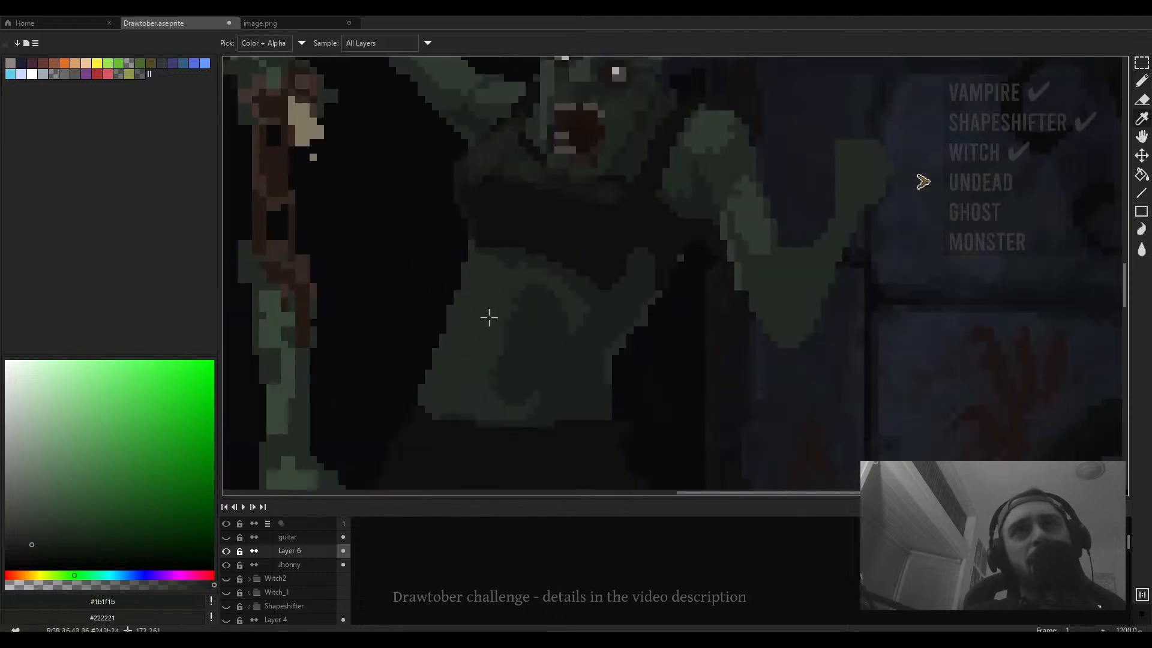
pyautogui.keyDown('alt'); pyautogui.click(488, 316); pyautogui.keyUp('alt')
pyautogui.click(79, 585)
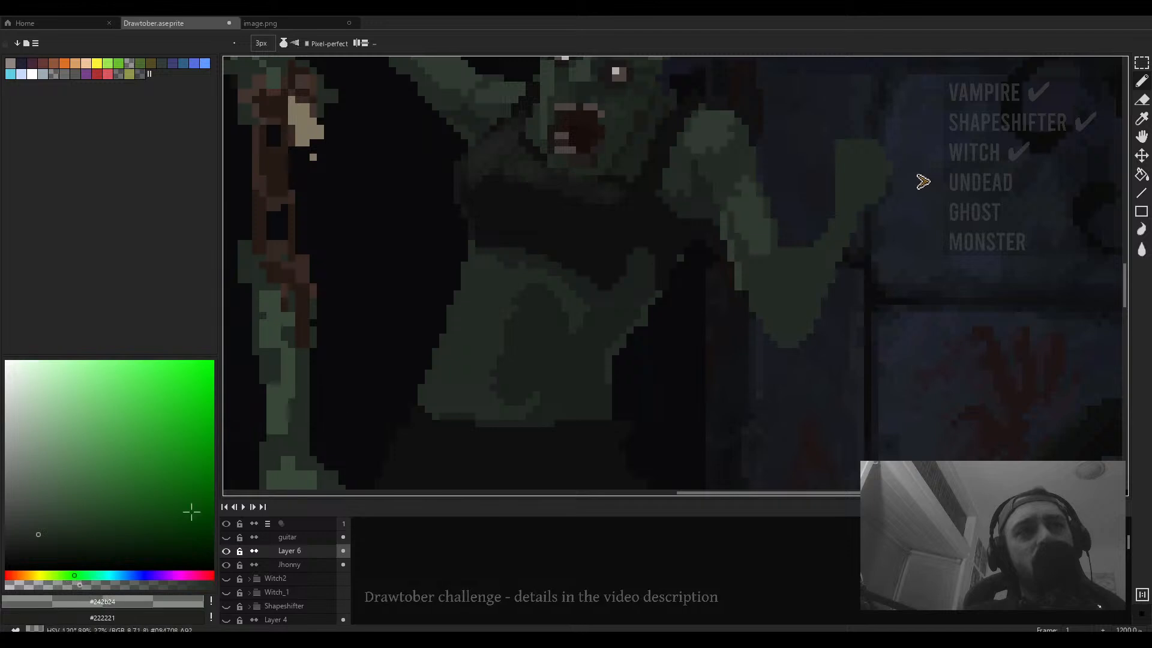
pyautogui.scroll(4, 529, 339)
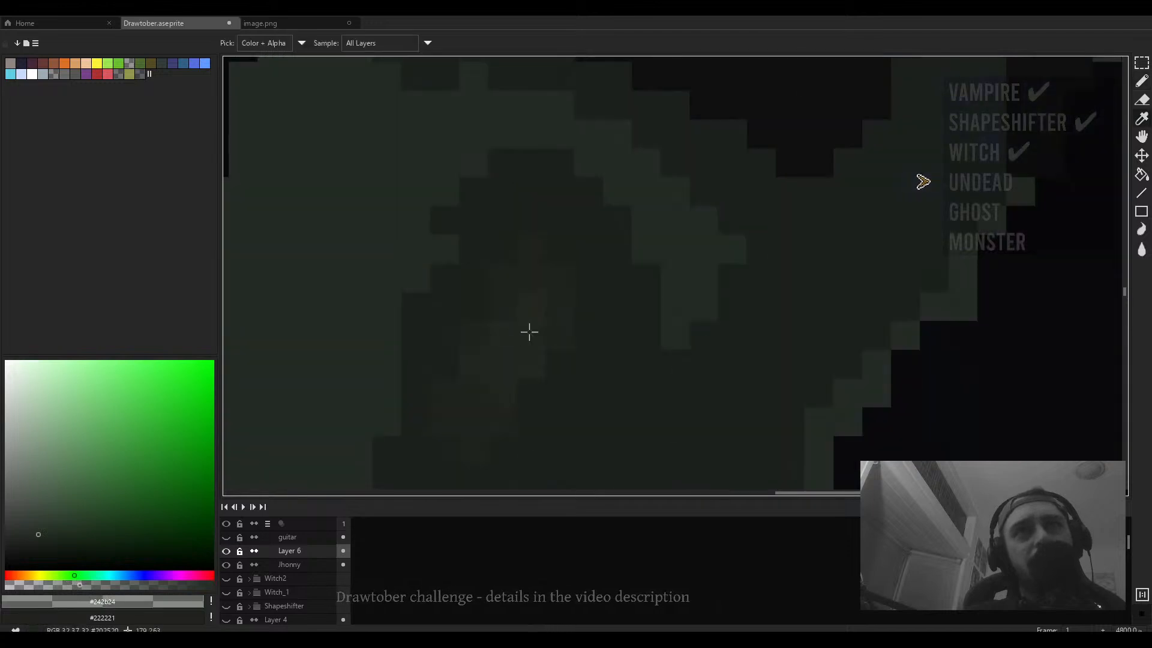
pyautogui.keyDown('alt'); pyautogui.click(529, 332); pyautogui.keyUp('alt')
pyautogui.scroll(-3, 534, 326)
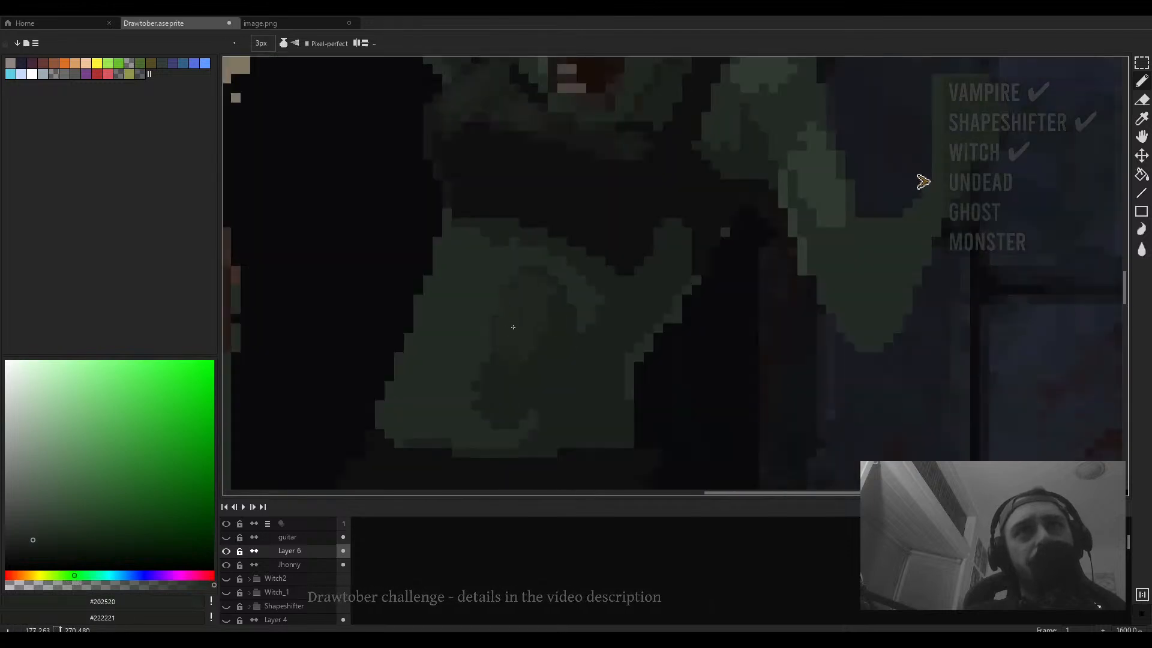
pyautogui.moveTo(565, 319); pyautogui.dragTo(562, 315)
pyautogui.click(544, 276)
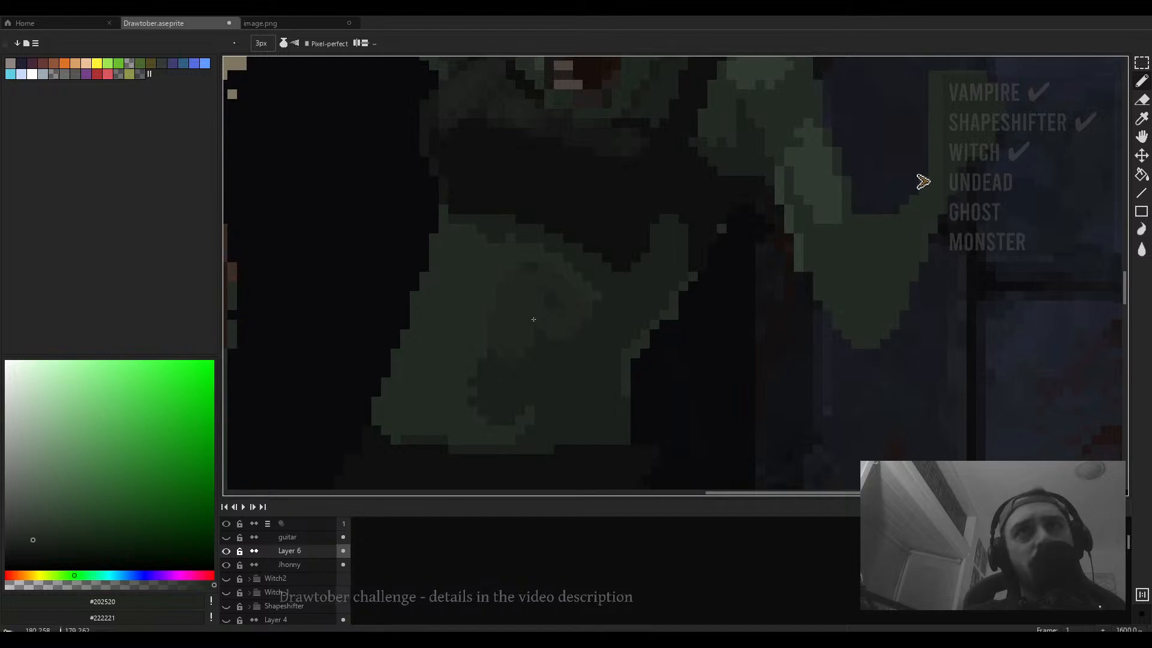
# - Sample a mid torso green and paint a short vertical shading stroke on the second zombie's lower belly
pyautogui.keyDown('alt'); pyautogui.click(447, 346); pyautogui.keyUp('alt')
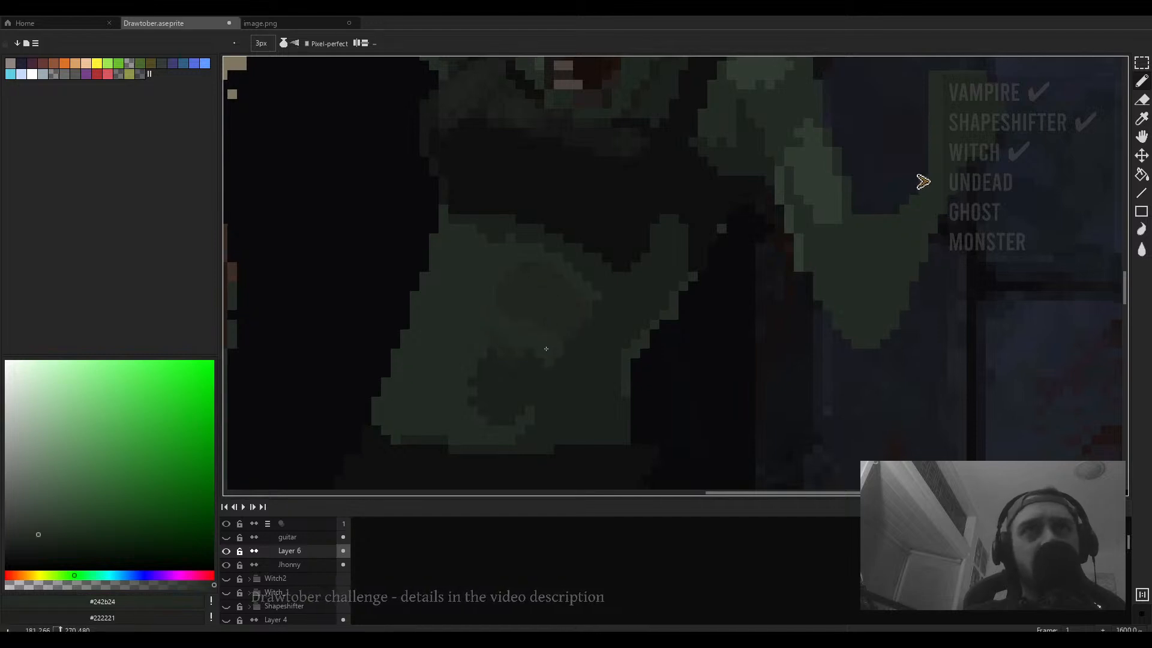
pyautogui.moveTo(546, 349)
pyautogui.mouseDown()
pyautogui.moveTo(510, 382)
pyautogui.moveTo(467, 366)
pyautogui.moveTo(546, 387)
pyautogui.moveTo(480, 413)
pyautogui.moveTo(554, 415)
pyautogui.mouseUp()
pyautogui.scroll(-5, 529, 430)
pyautogui.scroll(3, 528, 414)
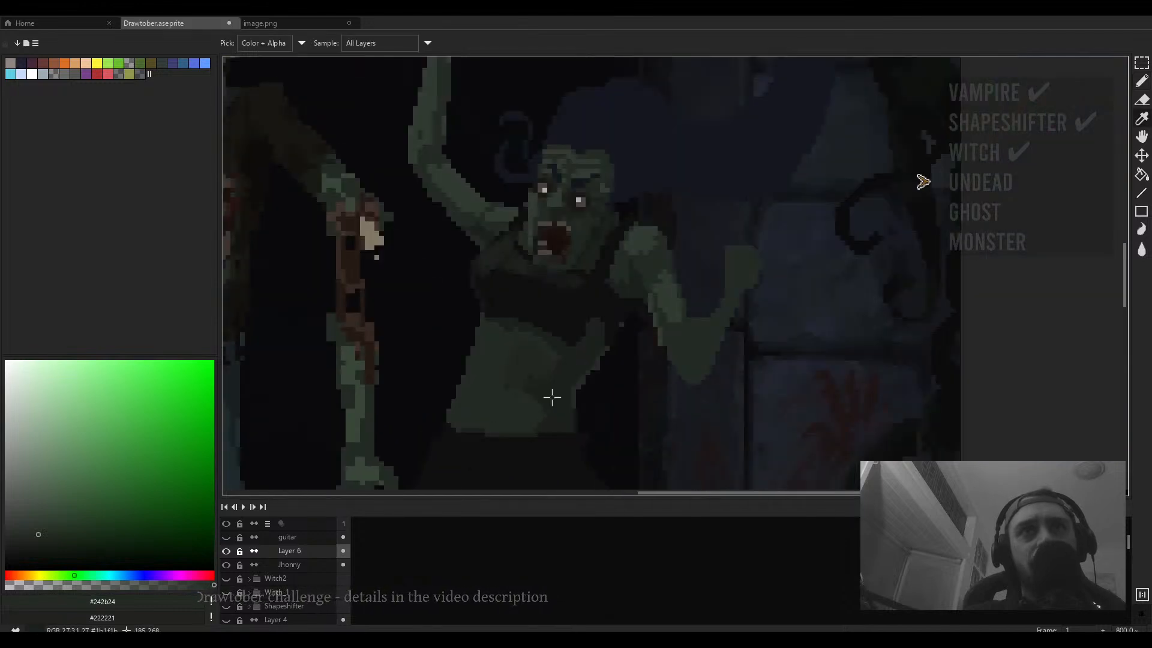
# - Examine the second zombie's torso and belly shading at several zoom levels
pyautogui.keyDown('alt'); pyautogui.click(551, 396); pyautogui.keyUp('alt')
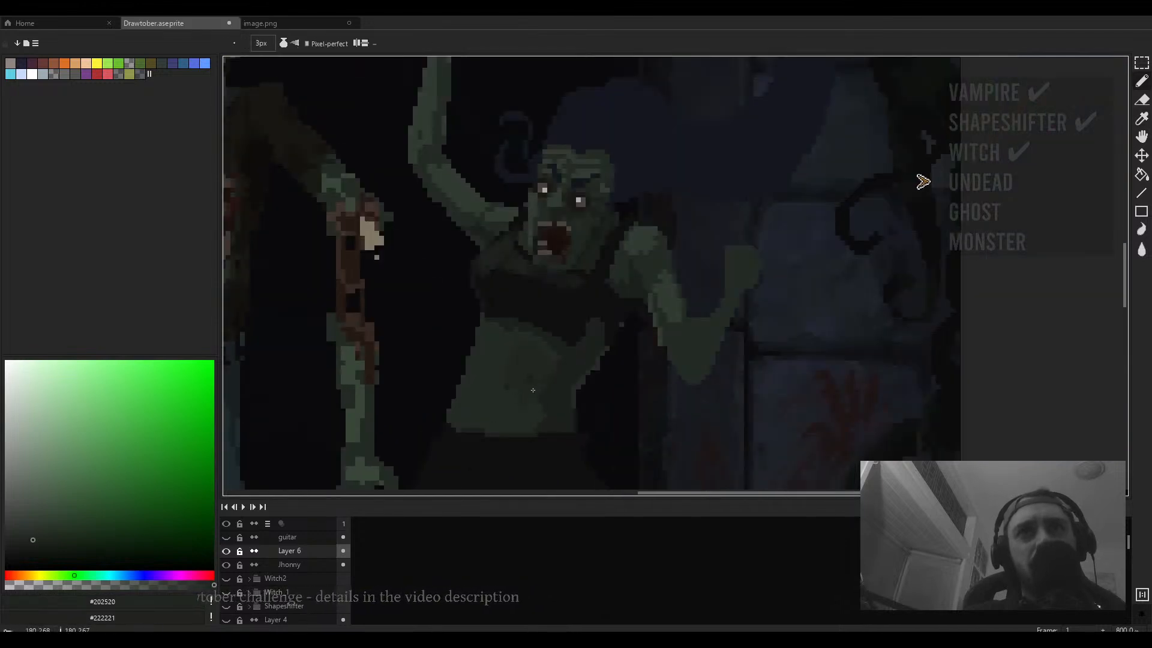
pyautogui.scroll(2, 533, 390)
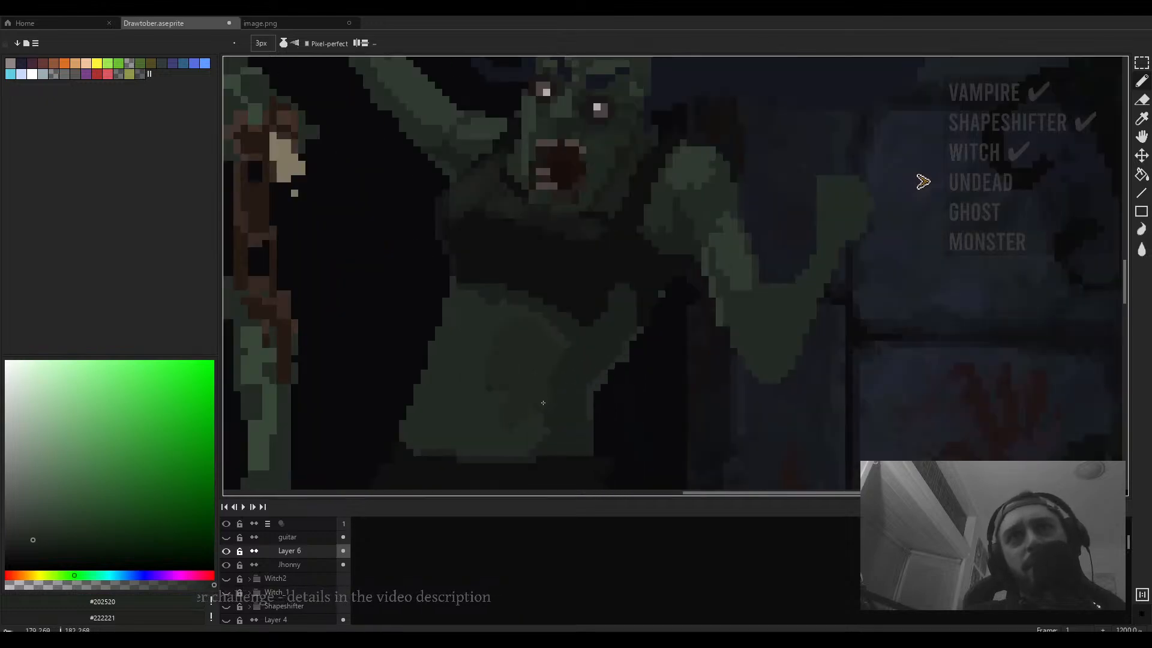
pyautogui.scroll(-2, 535, 406)
pyautogui.scroll(2, 516, 409)
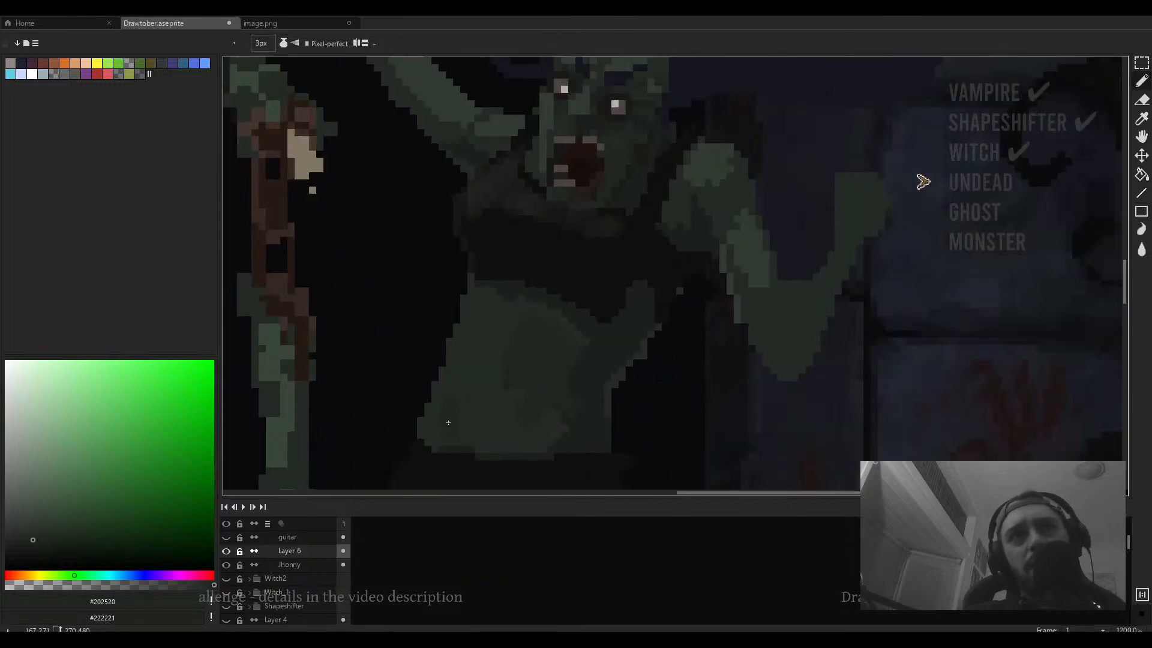
pyautogui.scroll(-3, 484, 424)
pyautogui.scroll(3, 399, 395)
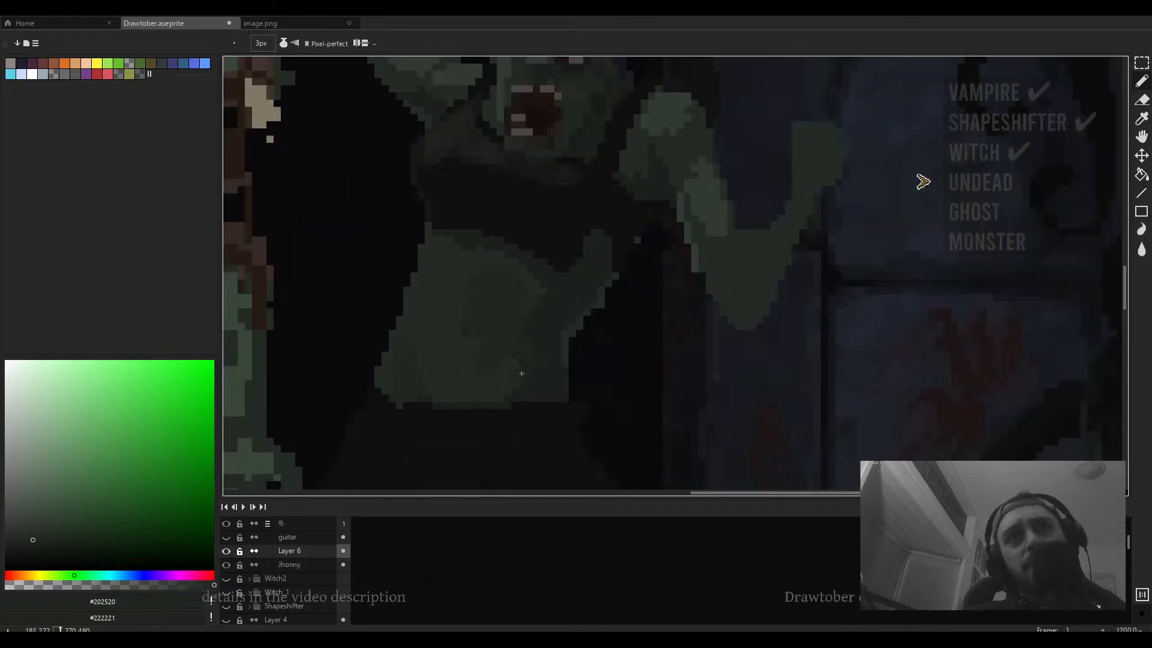
pyautogui.scroll(-4, 521, 372)
pyautogui.scroll(3, 495, 339)
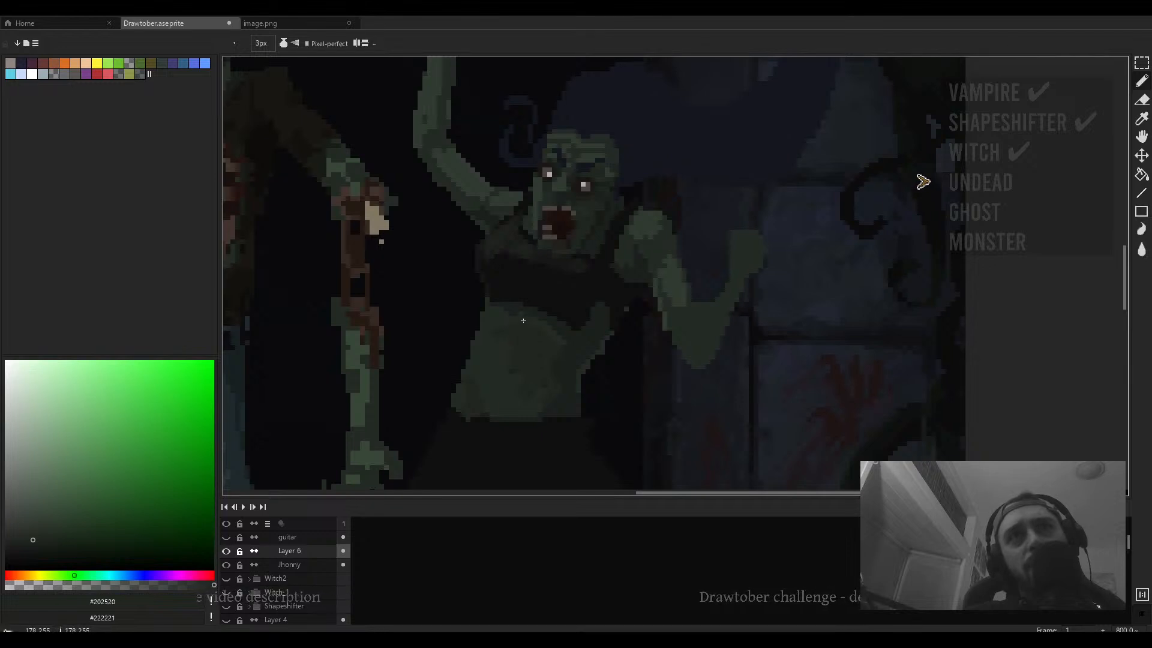
# - Sample the torso green and paint a horizontal shading stroke across the second zombie's upper belly
pyautogui.keyDown('alt'); pyautogui.click(537, 325); pyautogui.keyUp('alt')
pyautogui.scroll(4, 531, 318)
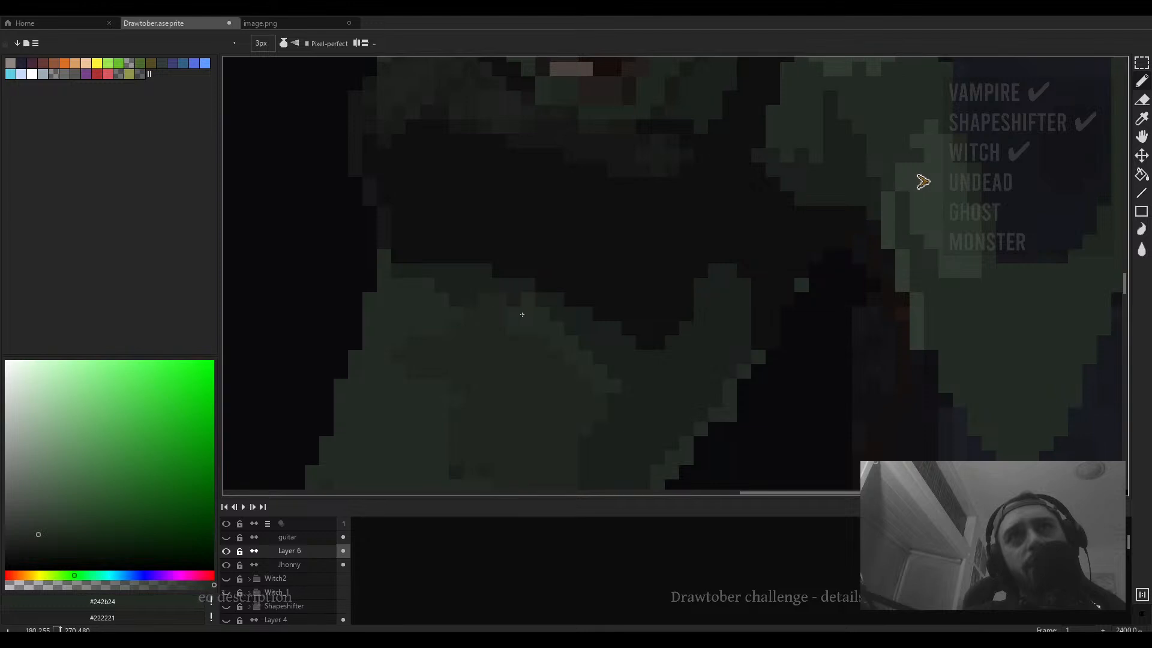
pyautogui.moveTo(483, 309); pyautogui.dragTo(437, 307)
pyautogui.scroll(-3, 428, 320)
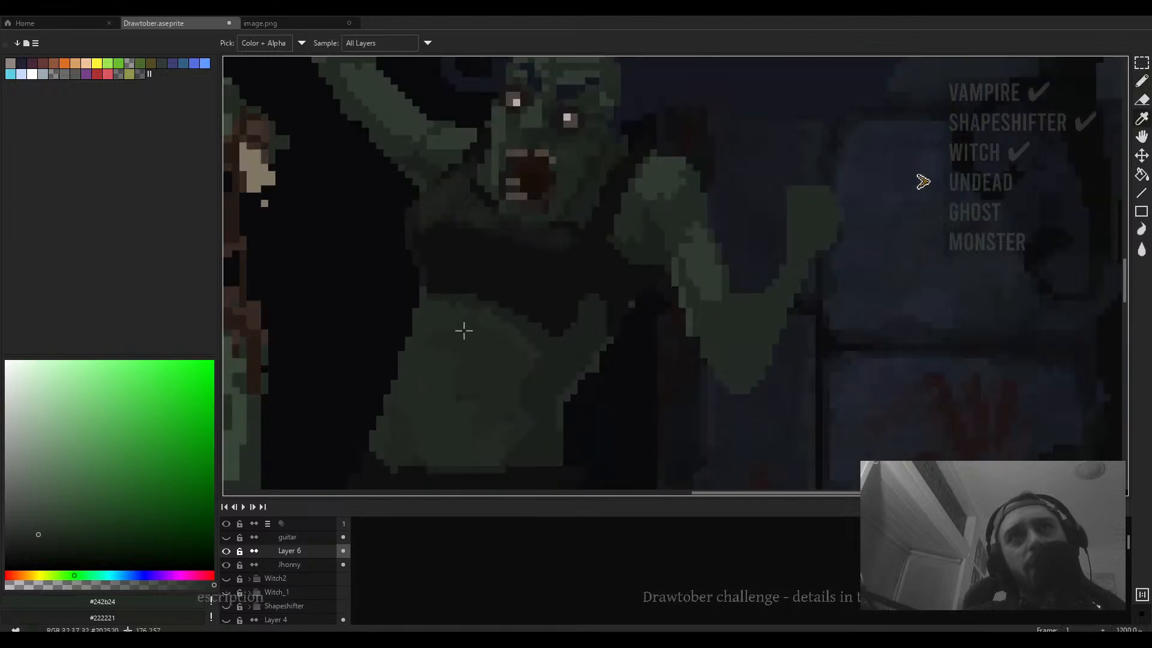
pyautogui.keyDown('alt'); pyautogui.click(445, 331); pyautogui.keyUp('alt')
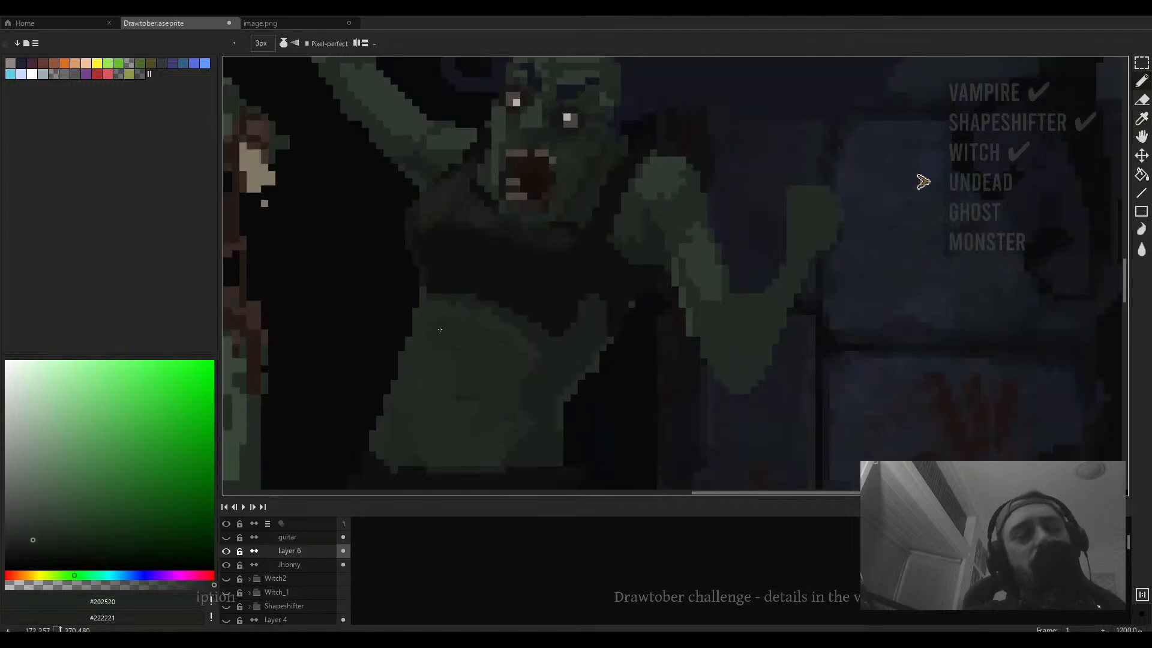
# - Set the brush to 1 px and erase stray pixels between the second zombie's torso and raised arm with a 2 px eraser
pyautogui.scroll(-4, 444, 330)
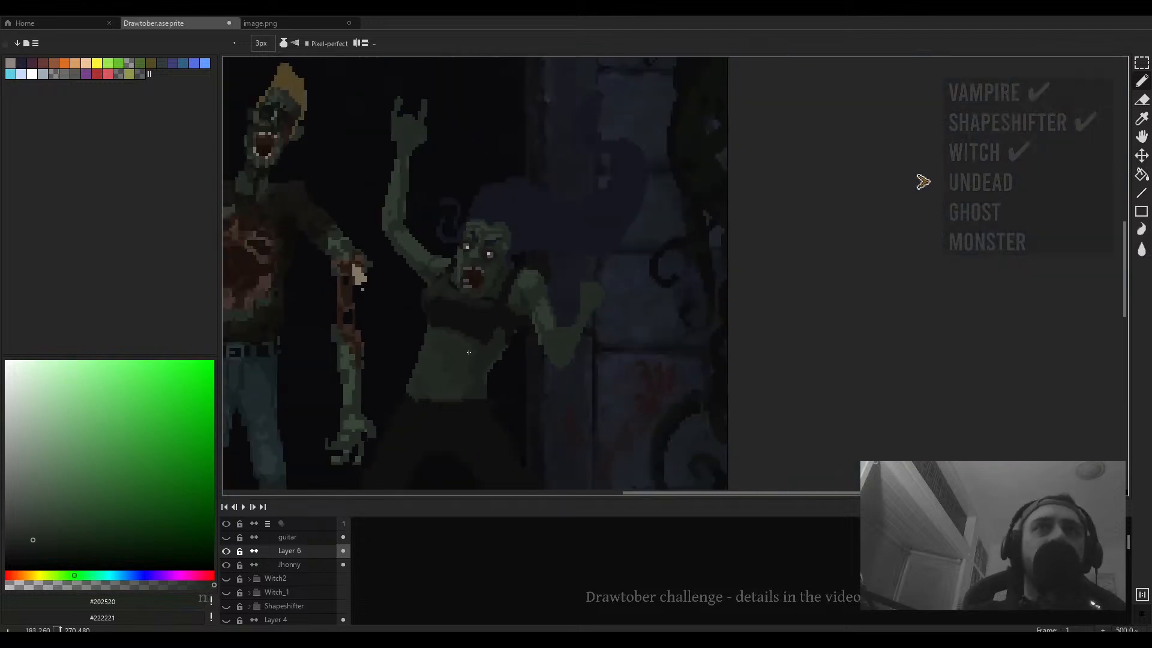
pyautogui.scroll(-1, 475, 340)
pyautogui.scroll(5, 513, 303)
pyautogui.press('-')
pyautogui.press('-')
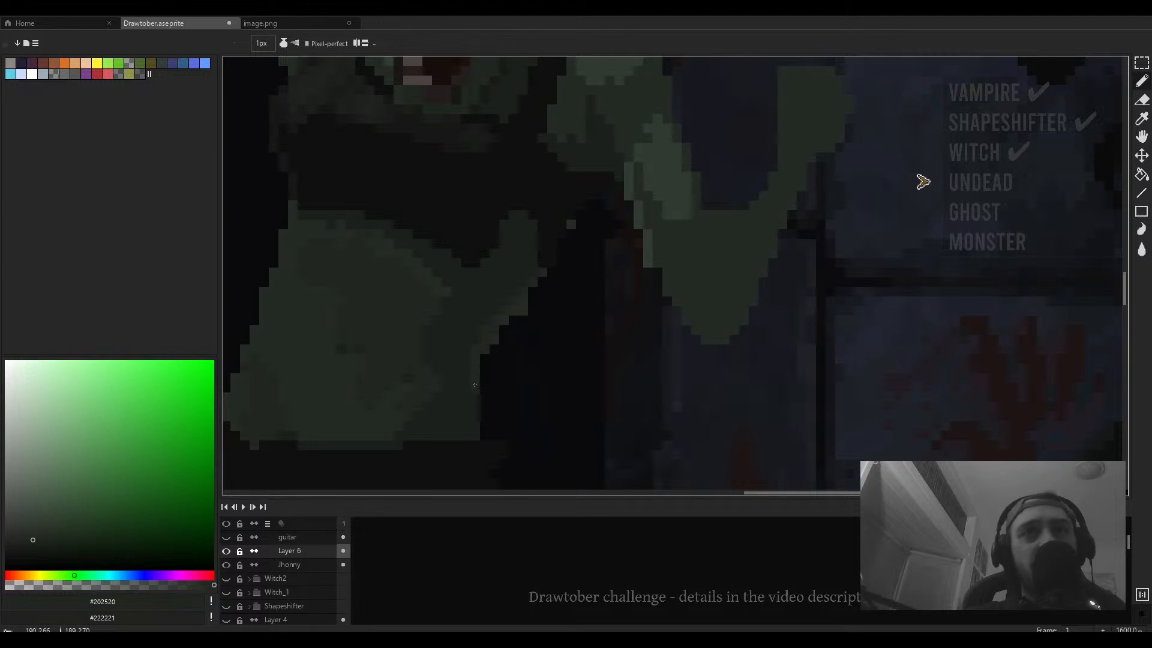
pyautogui.press('e')
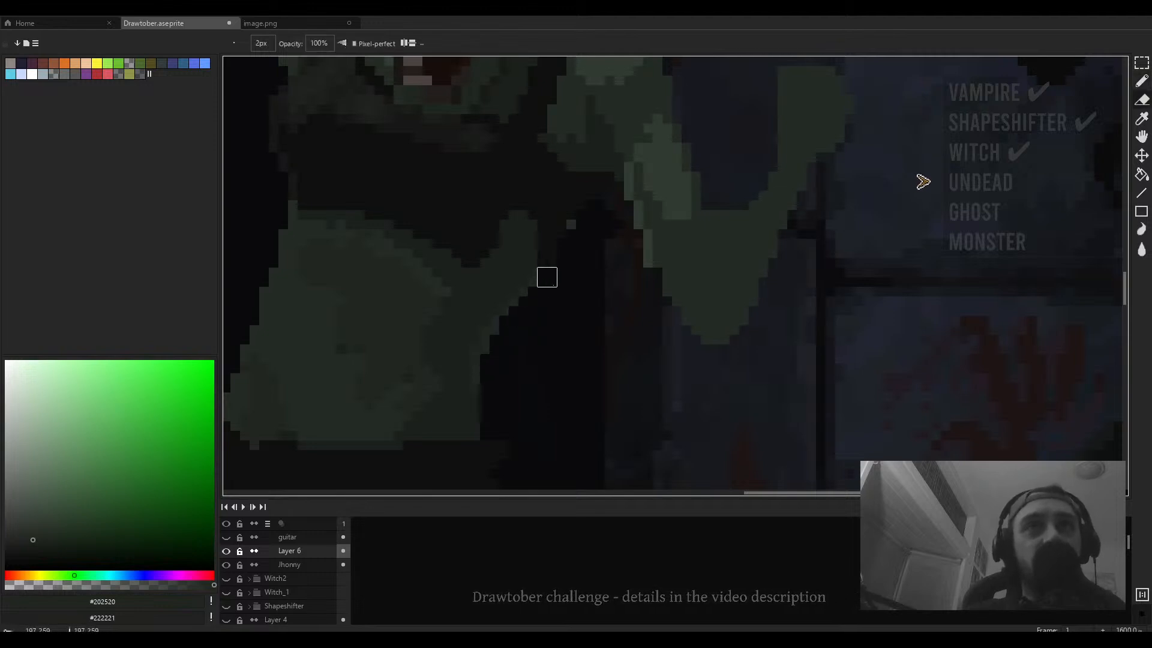
pyautogui.moveTo(586, 239); pyautogui.dragTo(583, 271)
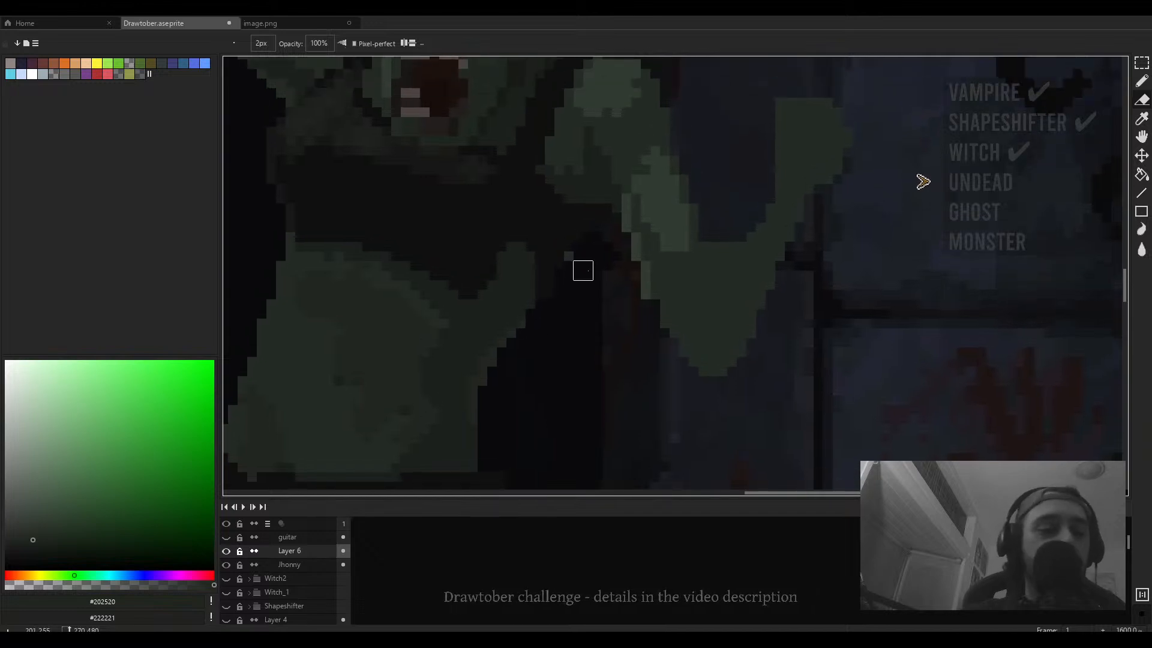
pyautogui.click(573, 260)
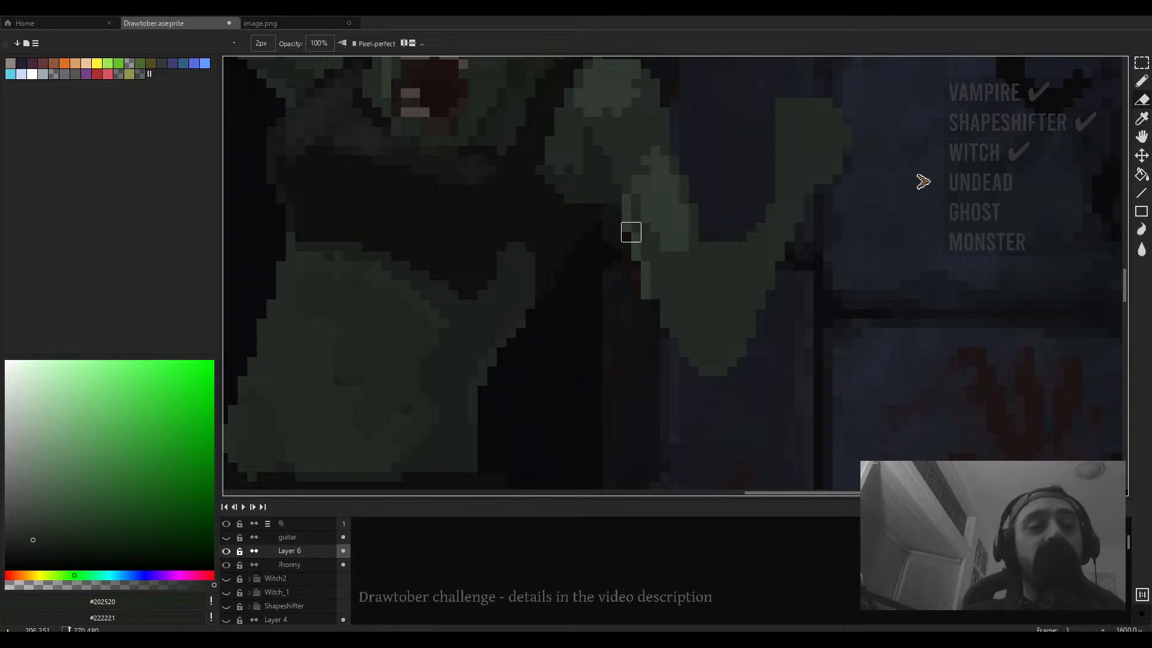
# - Sample the dark background tone and erase more pixels beneath the second zombie's outstretched arm
pyautogui.scroll(-4, 597, 249)
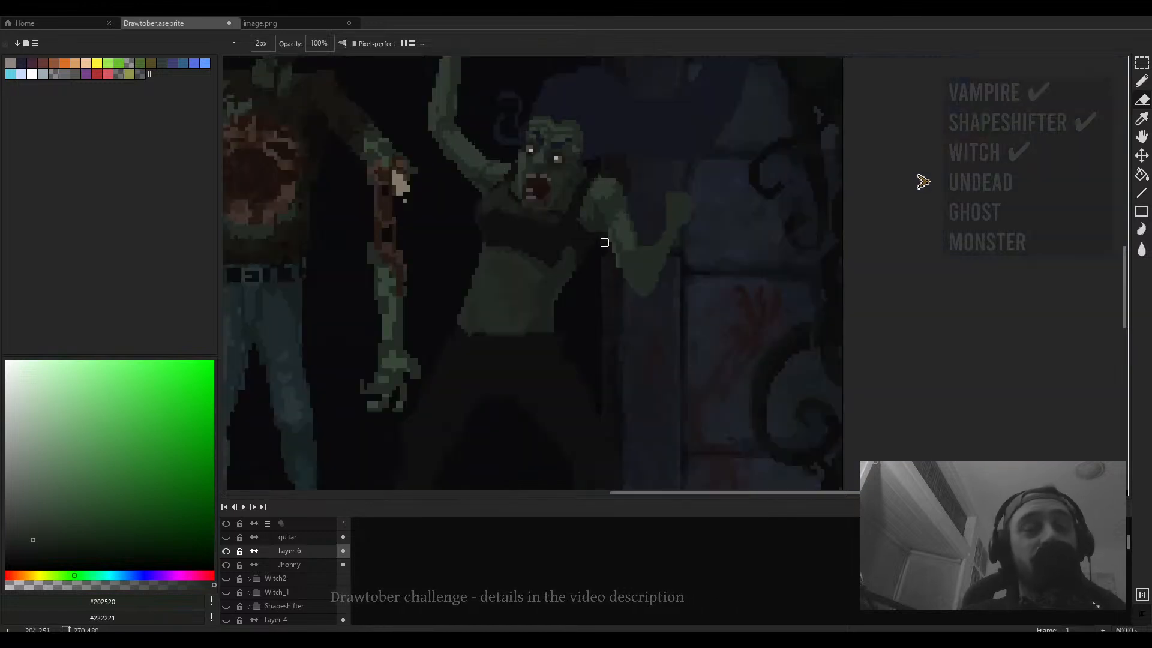
pyautogui.scroll(6, 597, 264)
pyautogui.press('i')
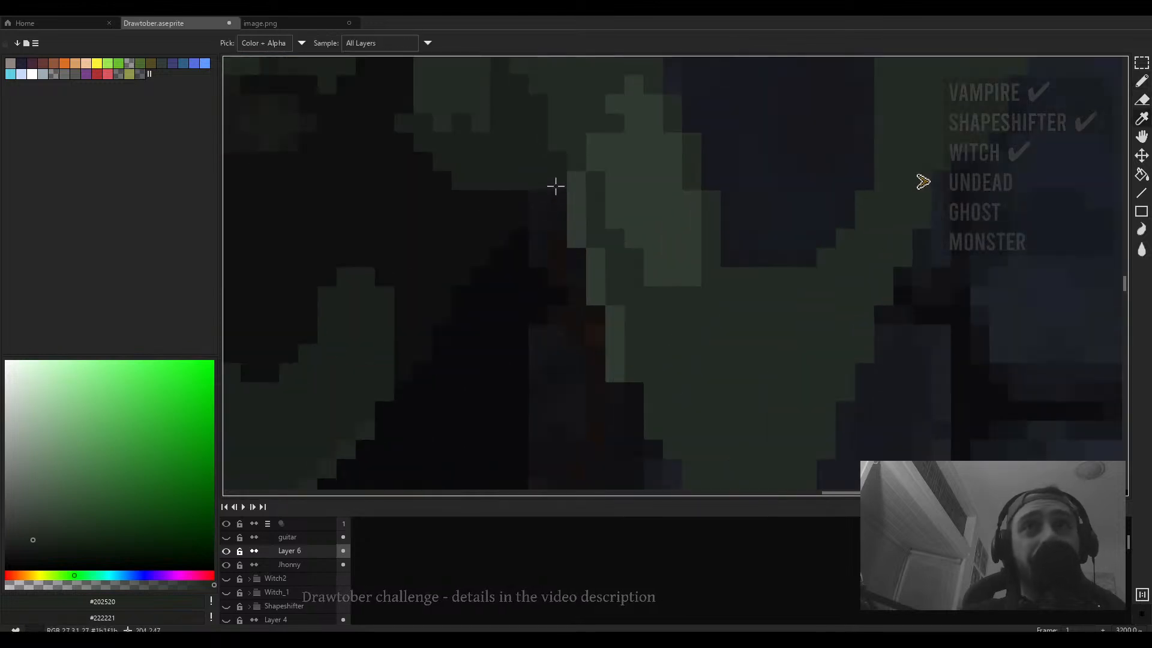
pyautogui.click(556, 186)
pyautogui.scroll(-5, 558, 207)
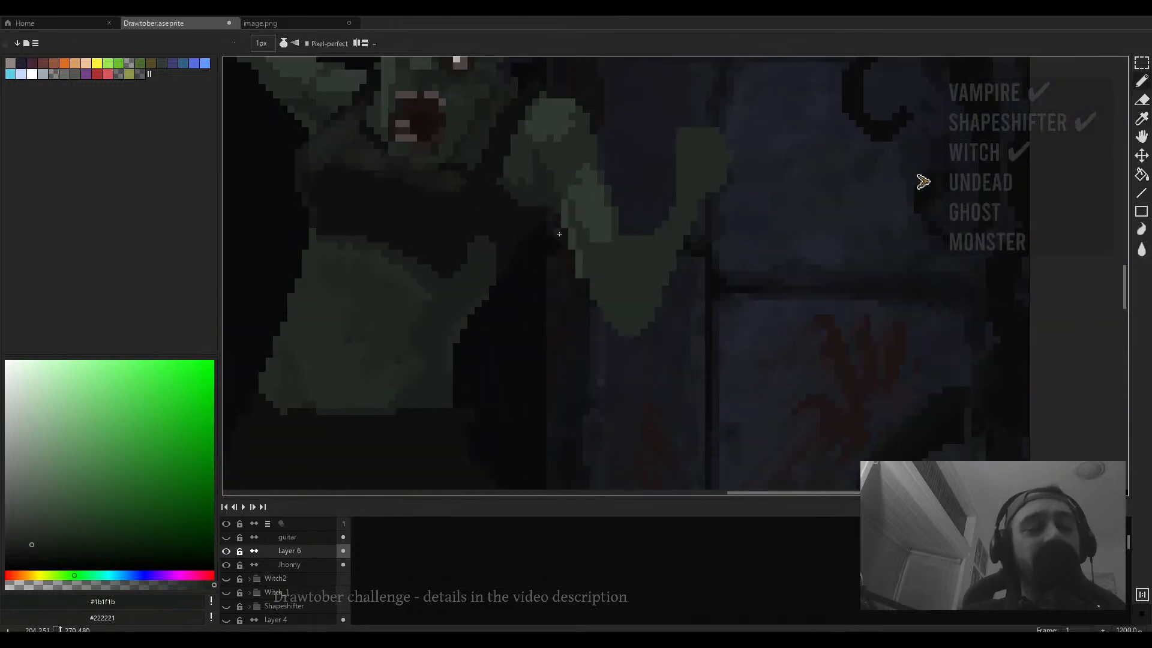
pyautogui.scroll(3, 615, 309)
pyautogui.press('e')
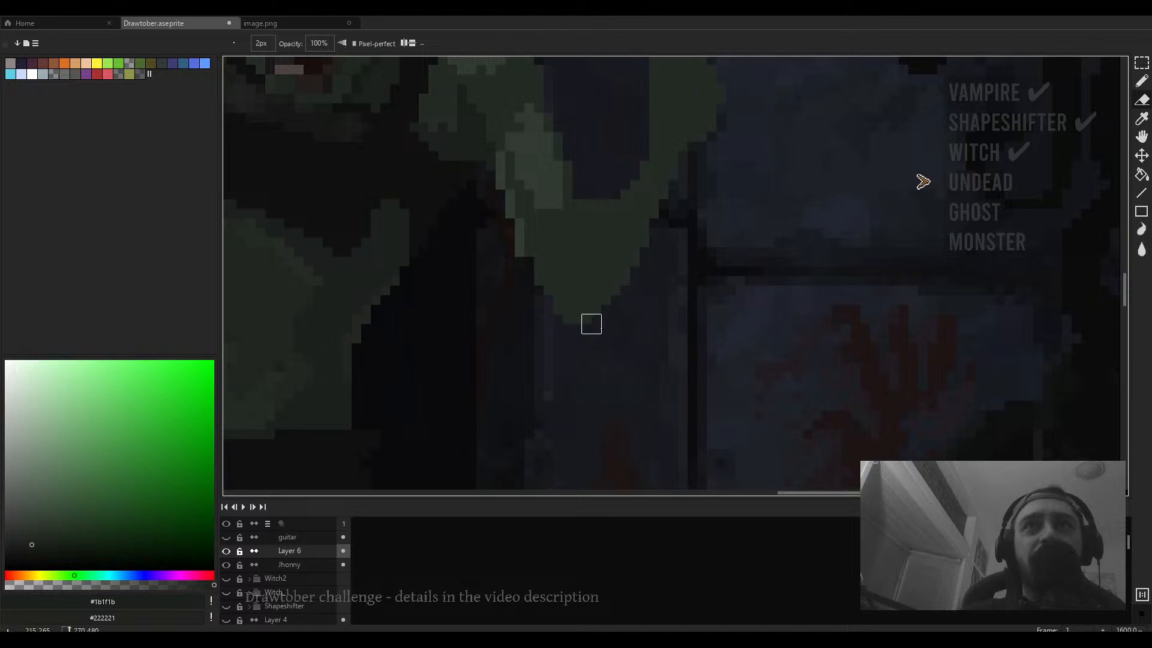
pyautogui.scroll(-4, 552, 314)
pyautogui.scroll(3, 571, 323)
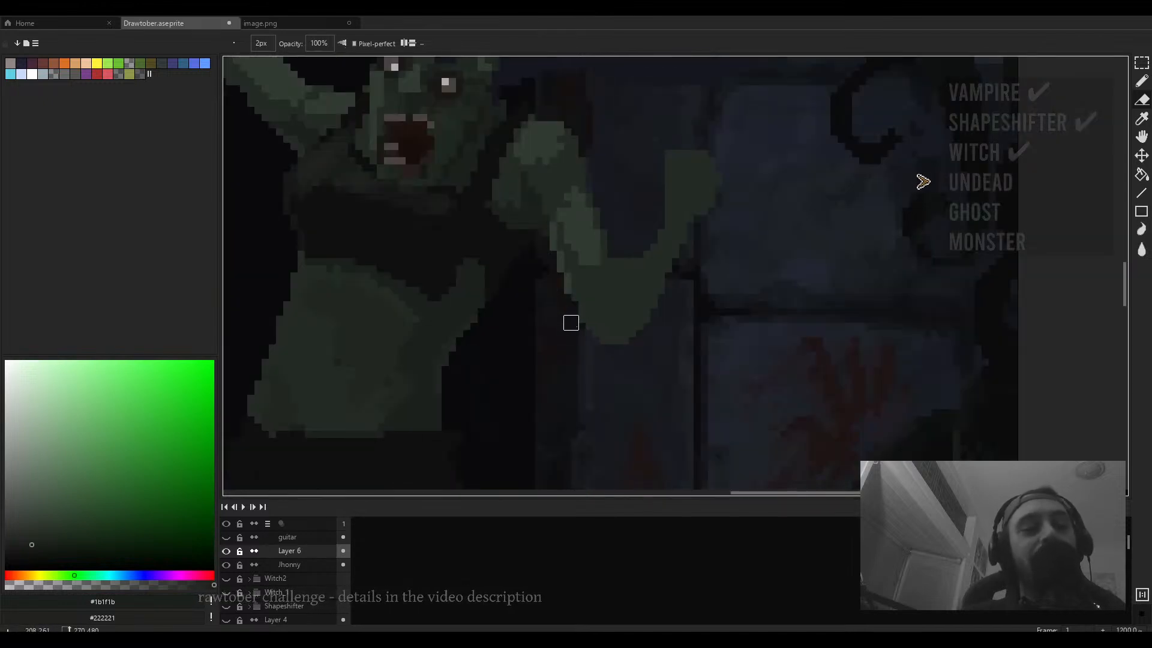
pyautogui.moveTo(596, 317); pyautogui.dragTo(571, 345)
# - Switch back to the brush, sample the lighter green and paint a stroke across the second zombie's torso
pyautogui.press('b')
pyautogui.hscroll(2, 593, 331)
pyautogui.keyDown('alt'); pyautogui.click(538, 292); pyautogui.keyUp('alt')
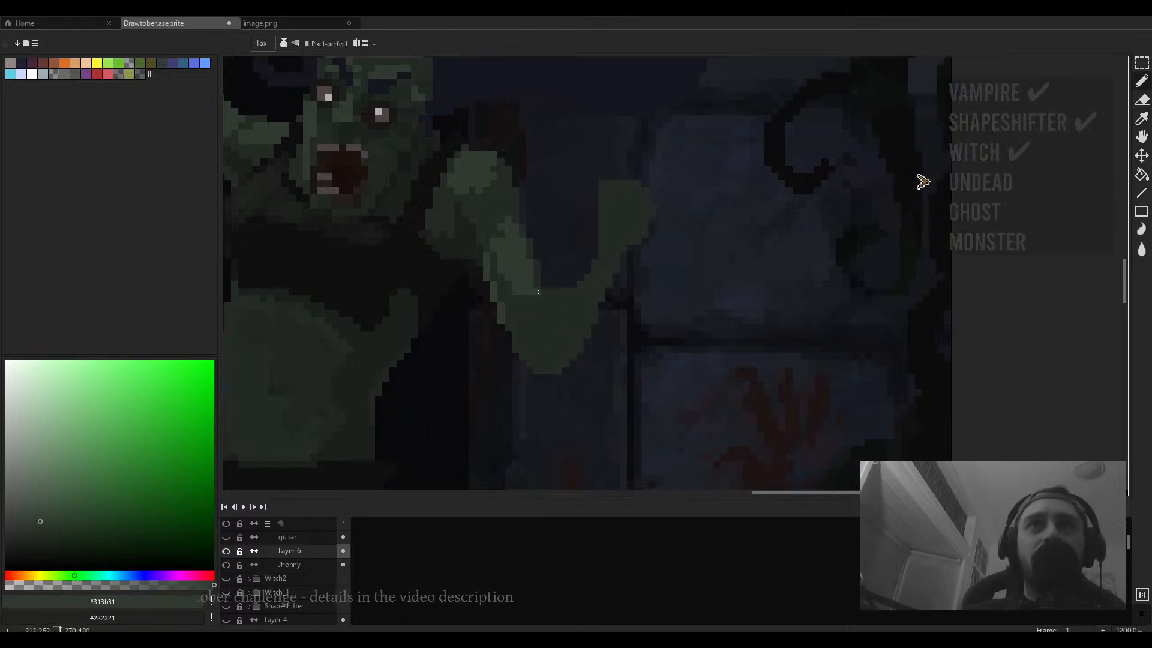
pyautogui.scroll(-4, 533, 277)
pyautogui.moveTo(508, 291); pyautogui.dragTo(554, 346)
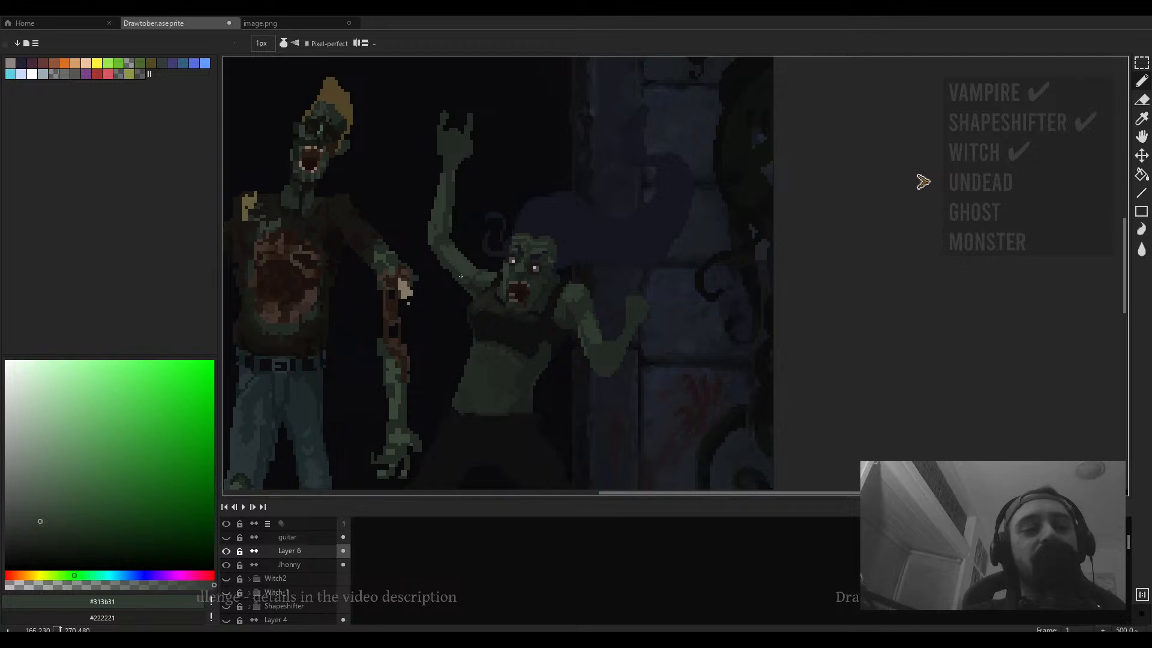
# - Sample the light green and paint a 1 px highlight line along the top of the second zombie's belly
pyautogui.scroll(4, 464, 275)
pyautogui.press('+')
pyautogui.press('+')
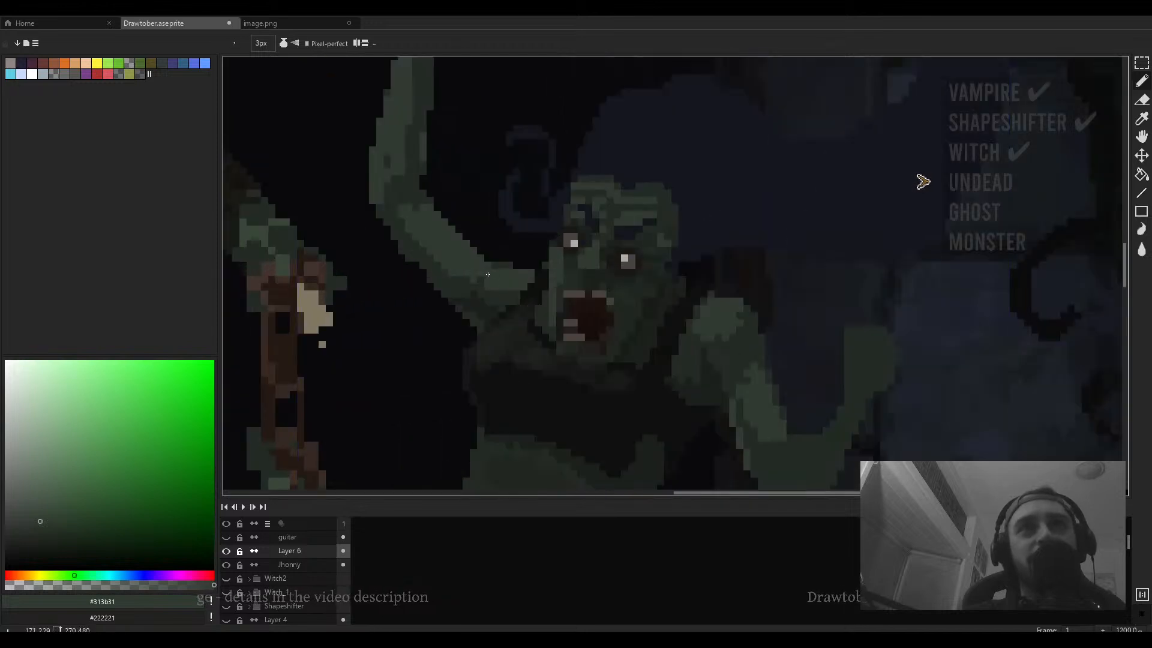
pyautogui.scroll(-5, 493, 272)
pyautogui.scroll(4, 492, 276)
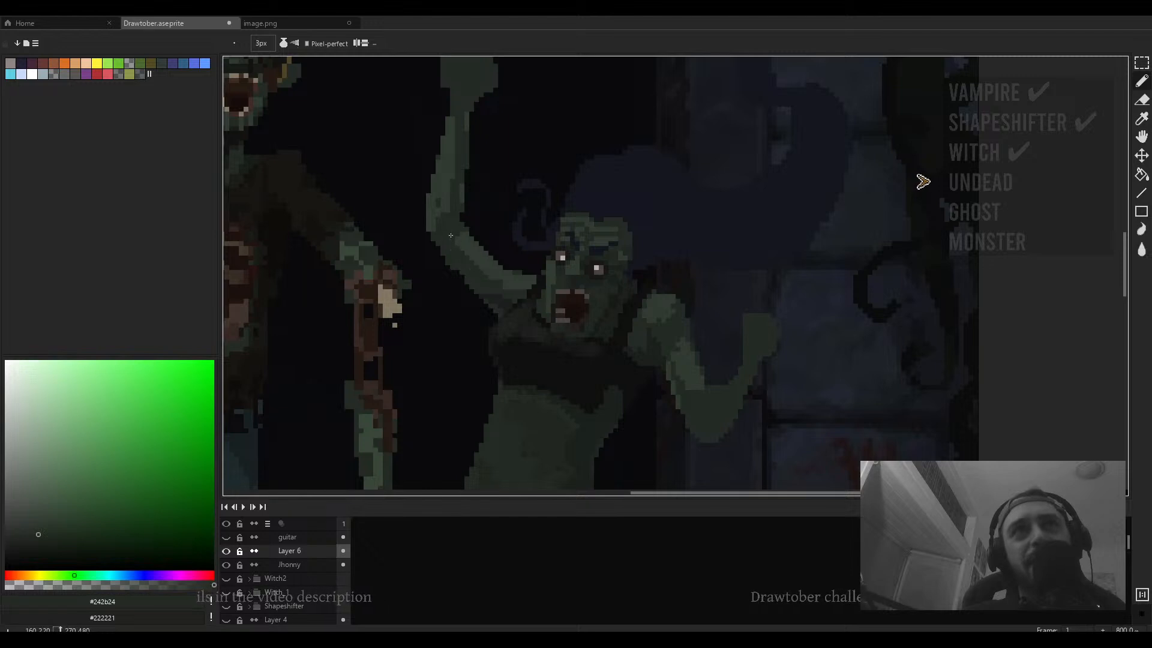
pyautogui.scroll(-3, 485, 227)
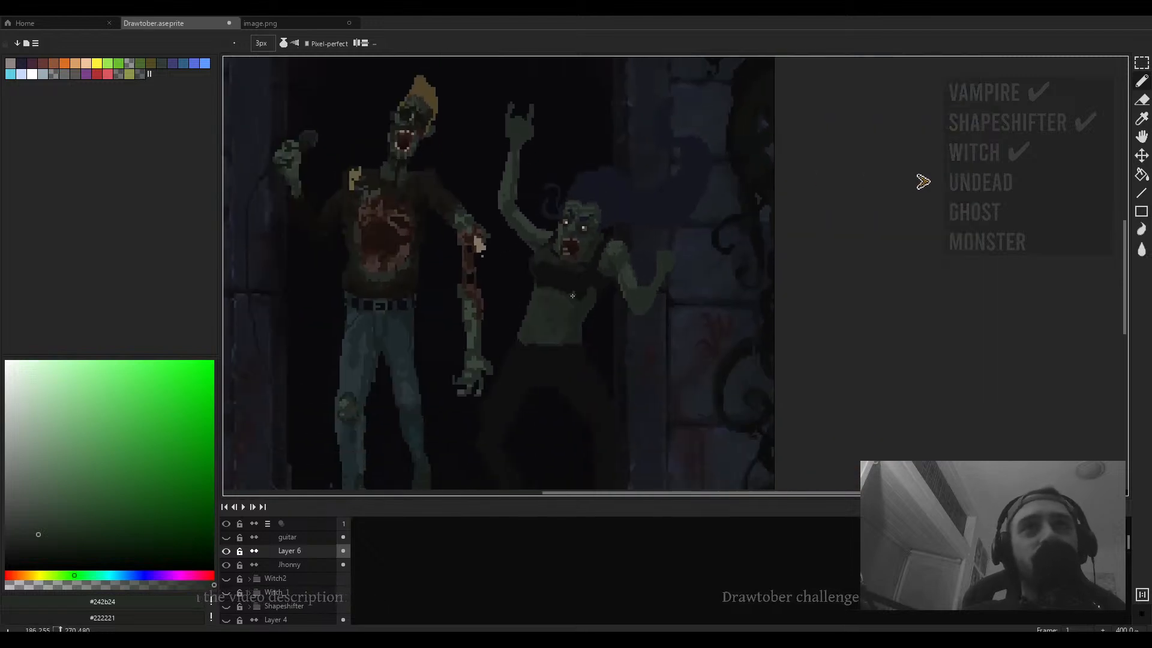
pyautogui.scroll(3, 554, 193)
pyautogui.keyDown('alt'); pyautogui.click(653, 229); pyautogui.keyUp('alt')
pyautogui.scroll(3, 532, 324)
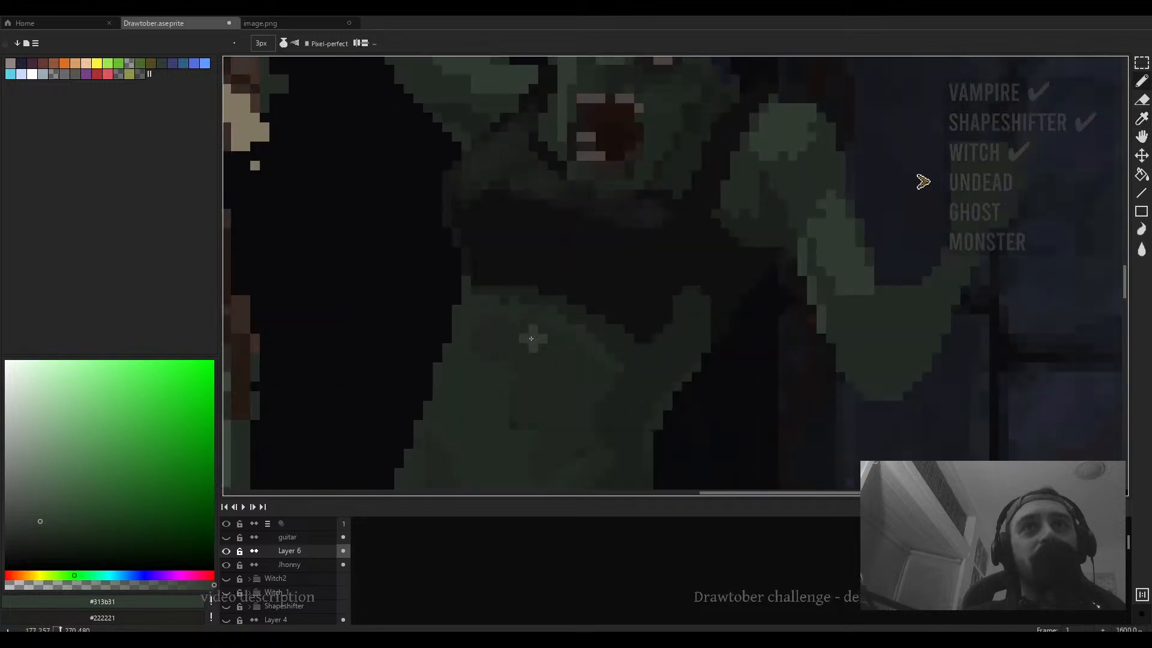
pyautogui.press('-')
pyautogui.press('-')
pyautogui.moveTo(518, 270)
pyautogui.mouseDown()
pyautogui.moveTo(490, 263)
pyautogui.moveTo(481, 279)
pyautogui.moveTo(561, 284)
pyautogui.moveTo(547, 274)
pyautogui.moveTo(581, 295)
pyautogui.mouseUp()
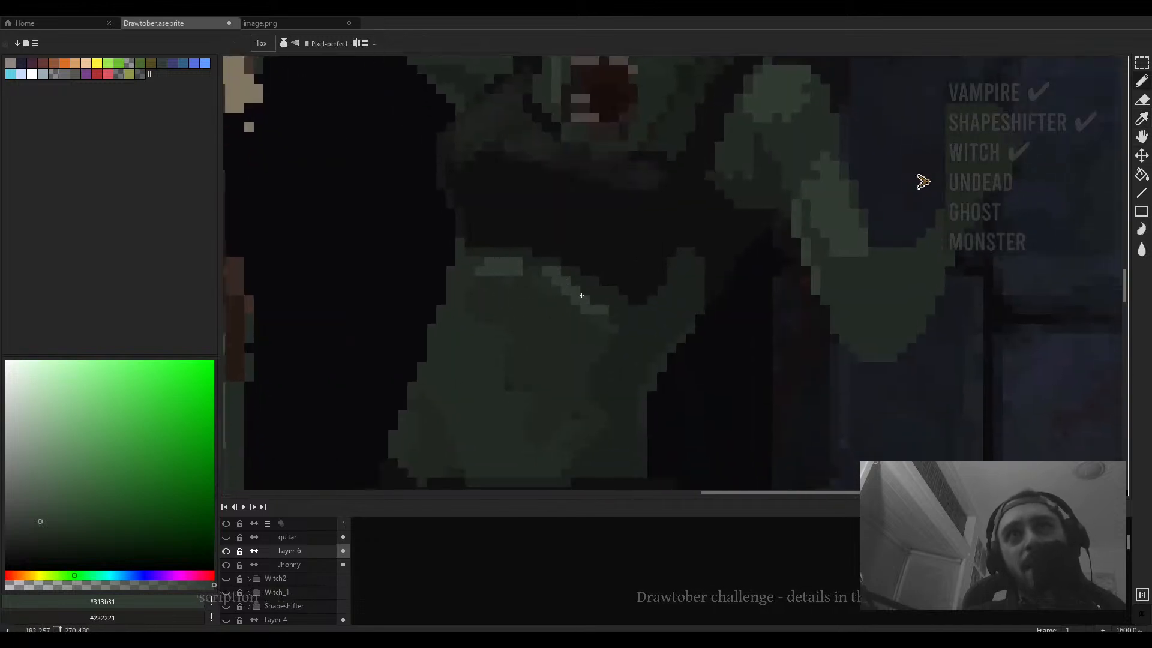
# - Set the brush to 3 px and paint shading strokes on the second zombie's belly and left side
pyautogui.press('+')
pyautogui.press('+')
pyautogui.moveTo(496, 351)
pyautogui.mouseDown()
pyautogui.moveTo(470, 336)
pyautogui.moveTo(499, 346)
pyautogui.moveTo(462, 335)
pyautogui.moveTo(484, 366)
pyautogui.moveTo(472, 348)
pyautogui.moveTo(501, 336)
pyautogui.moveTo(546, 393)
pyautogui.mouseUp()
pyautogui.moveTo(488, 270); pyautogui.dragTo(491, 284)
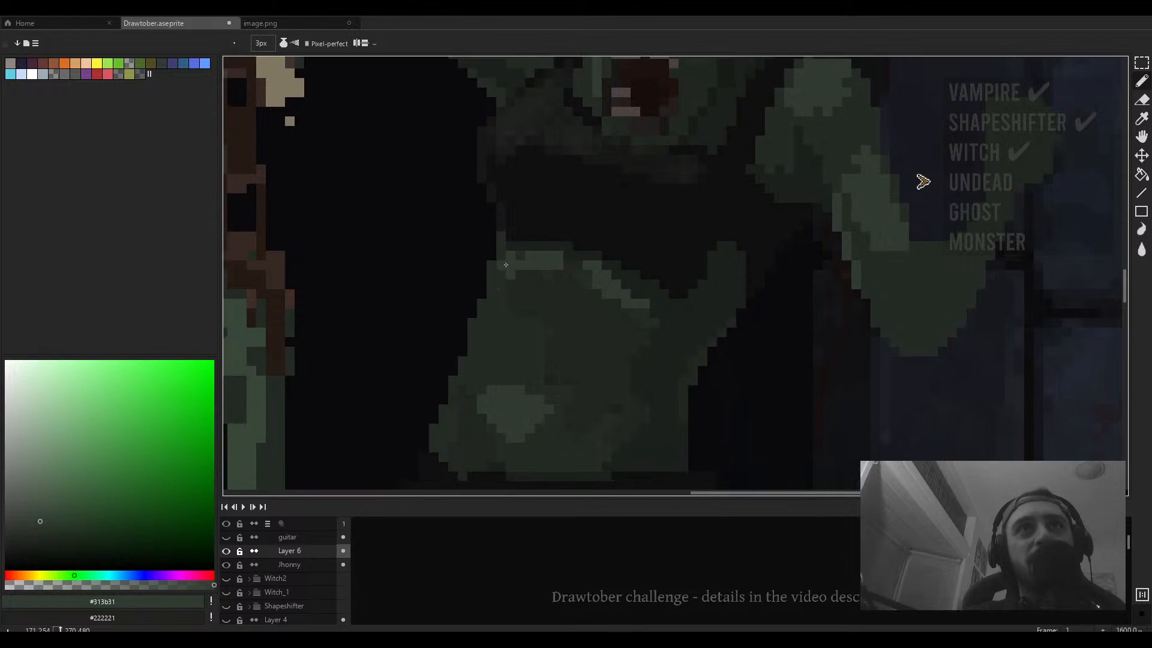
# - Undo the last belly stroke and repaint shading across the second zombie's belly with the 3 px brush
pyautogui.press('-')
pyautogui.press('-')
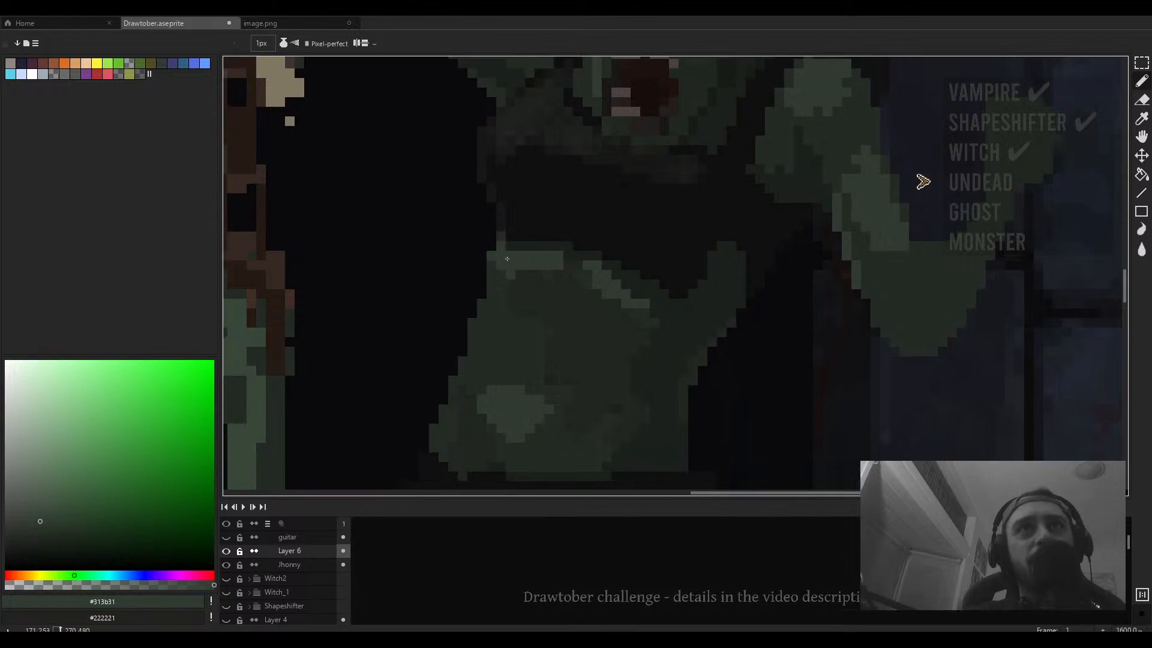
pyautogui.scroll(-4, 494, 283)
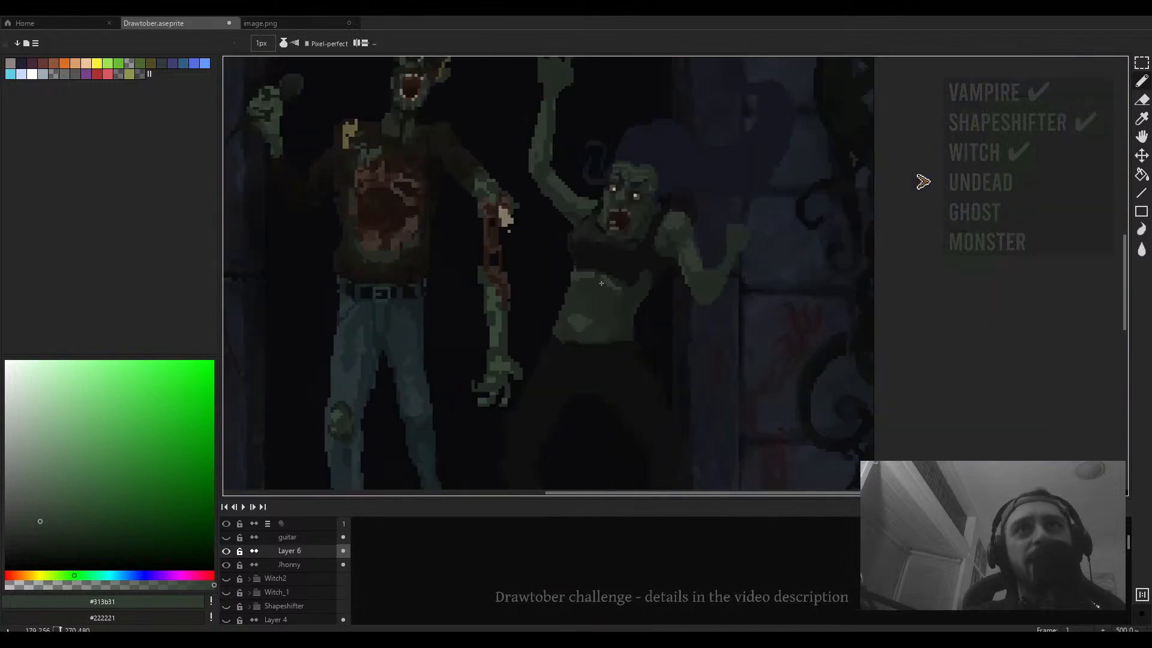
pyautogui.scroll(4, 540, 288)
pyautogui.press('+')
pyautogui.press('+')
pyautogui.scroll(-5, 555, 320)
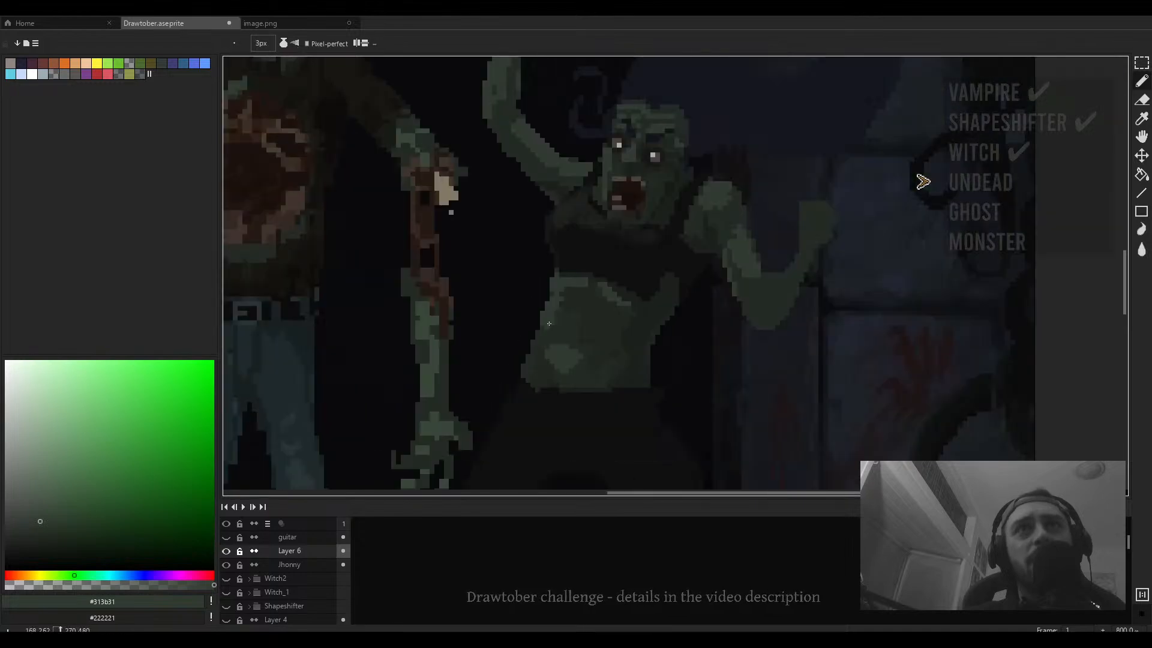
pyautogui.hotkey('ctrl', 'z')
pyautogui.scroll(2, 555, 320)
pyautogui.moveTo(555, 320); pyautogui.dragTo(524, 330)
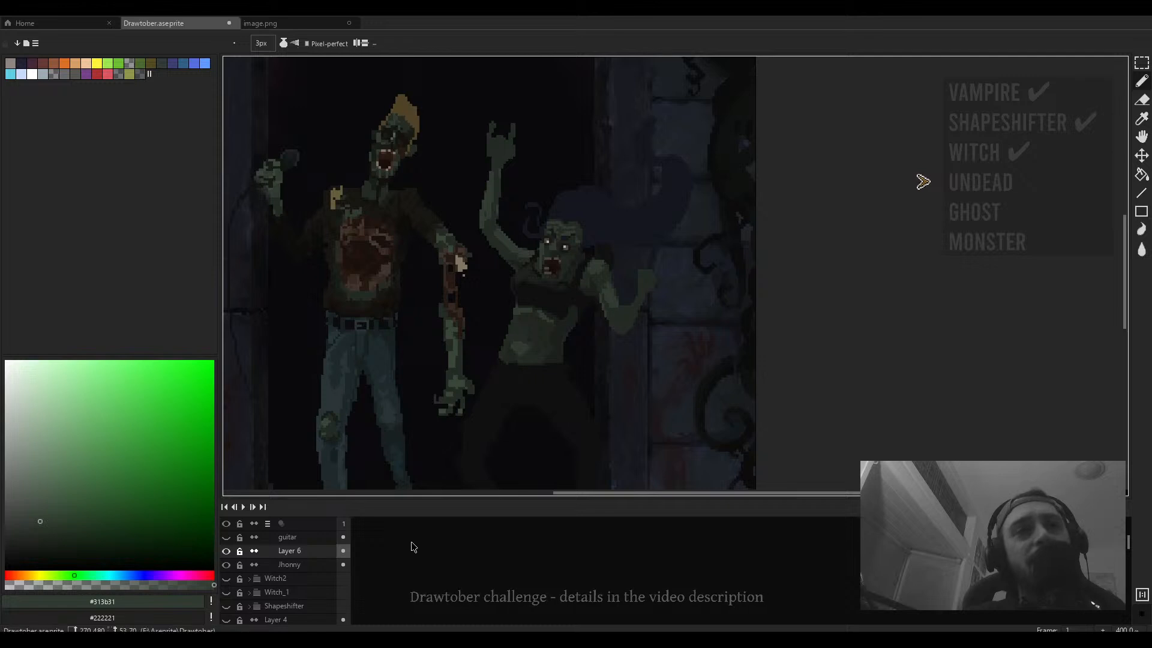
# - Show the guitar layer, sample a dark green and paint a shading stroke on the second zombie's belly above the guitar
pyautogui.click(227, 540)
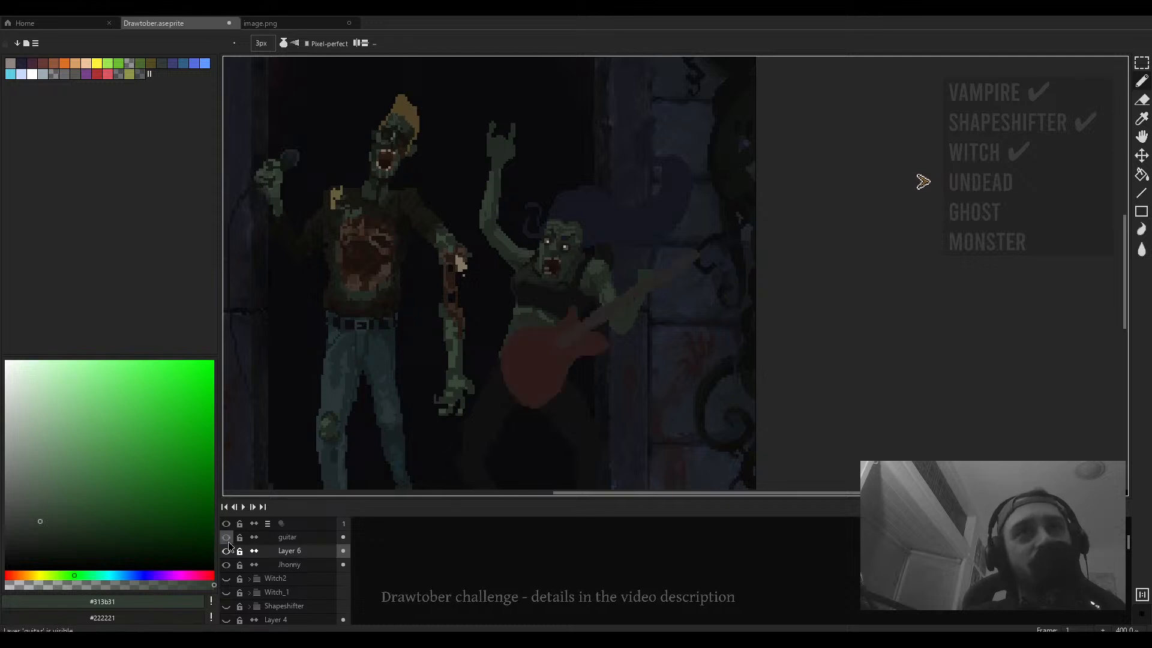
pyautogui.scroll(4, 567, 303)
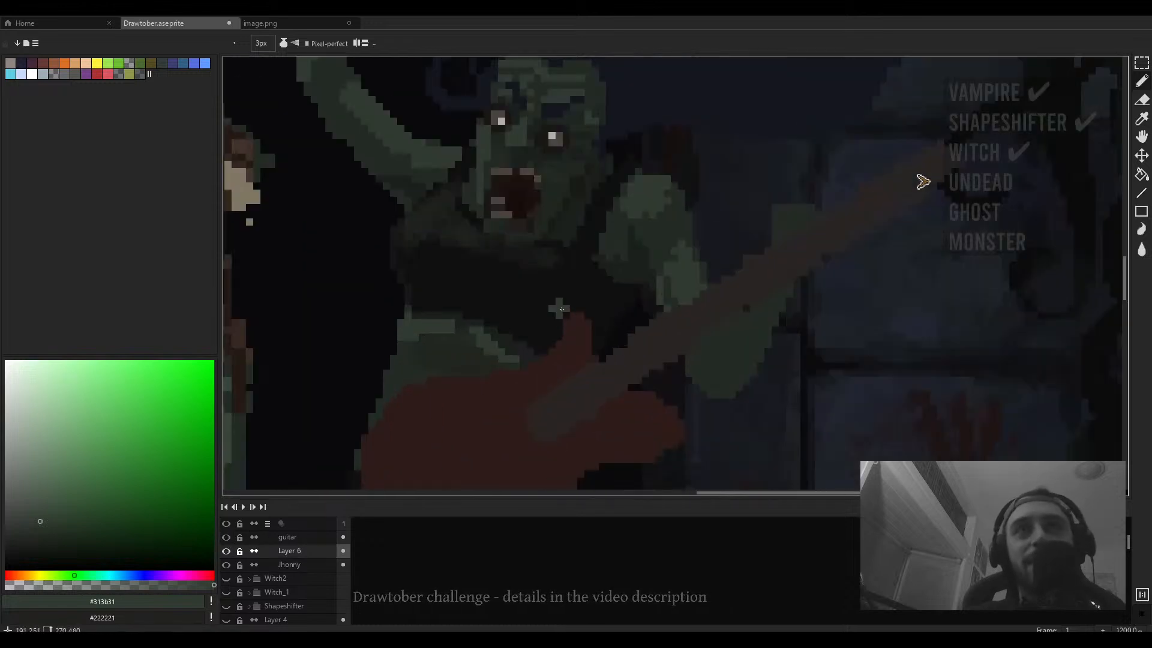
pyautogui.keyDown('alt'); pyautogui.click(469, 337); pyautogui.keyUp('alt')
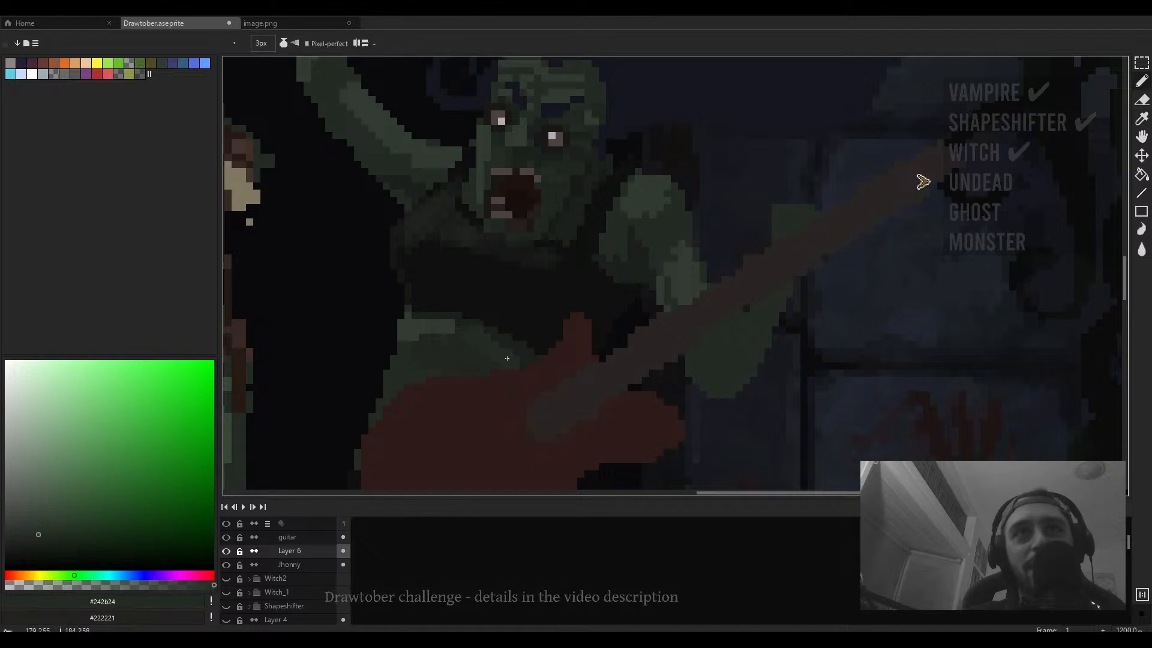
pyautogui.moveTo(498, 344); pyautogui.dragTo(526, 320)
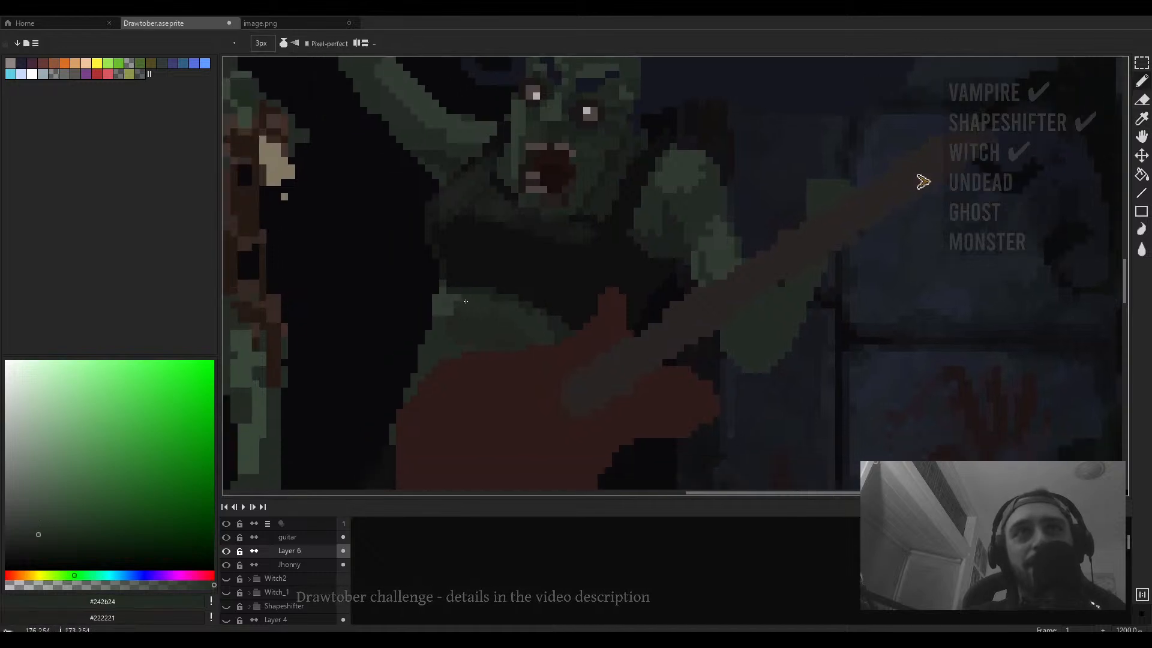
# - Reduce the brush to 1 px and paint a stroke along the edge of the second zombie's left side
pyautogui.scroll(-4, 466, 301)
pyautogui.scroll(4, 460, 307)
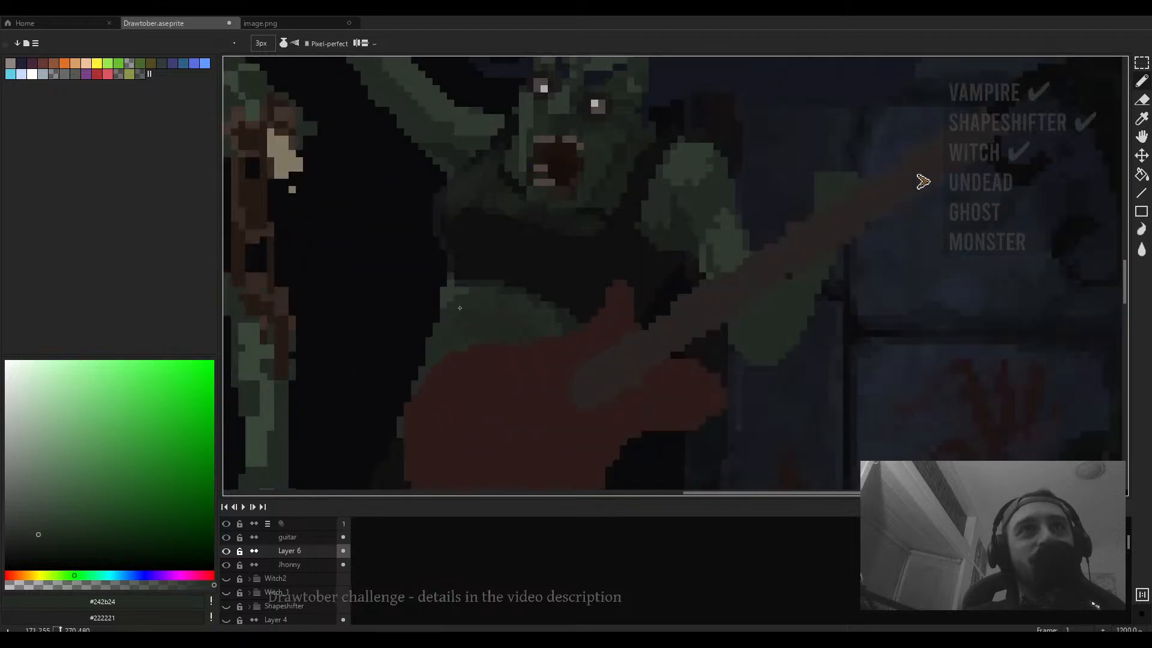
pyautogui.keyDown('alt'); pyautogui.click(458, 305); pyautogui.keyUp('alt')
pyautogui.press('-')
pyautogui.press('-')
pyautogui.moveTo(440, 329); pyautogui.dragTo(482, 291)
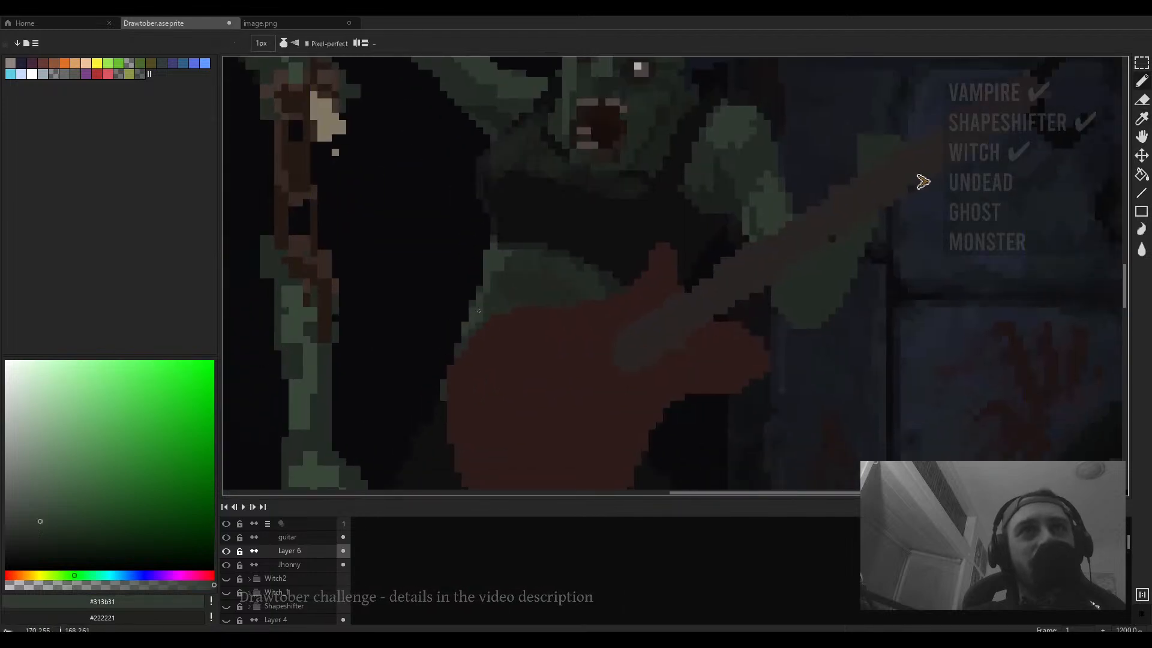
# - Switch to a 2 px eraser and erase stray pixels along the second zombie's left side and near her raised arm
pyautogui.press('e')
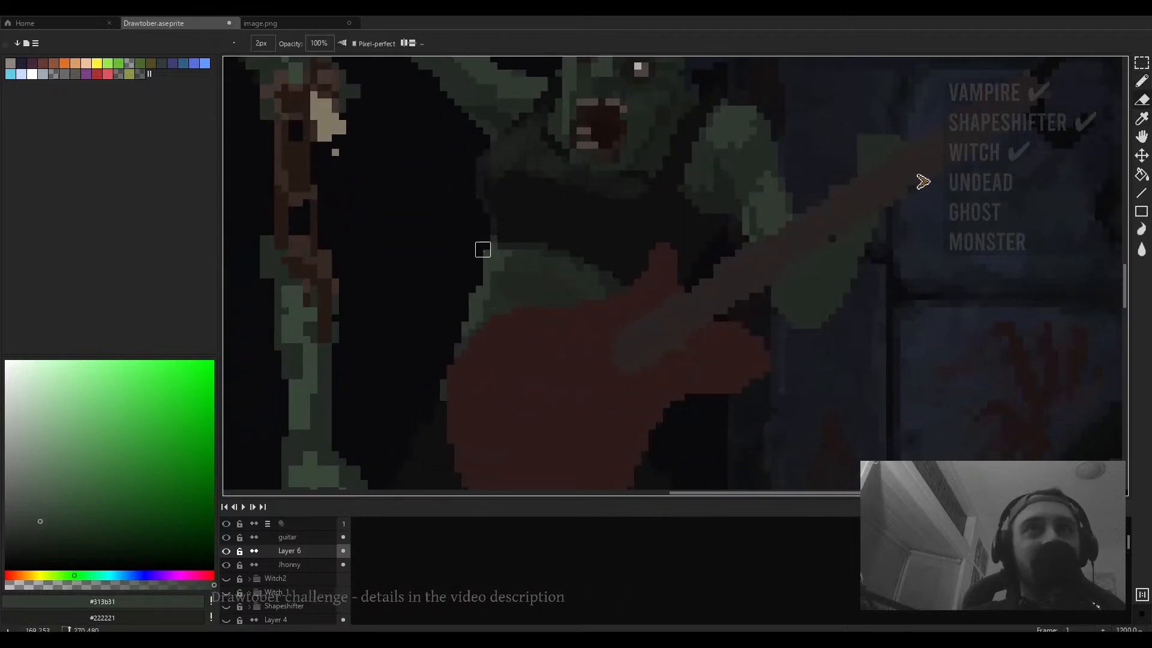
pyautogui.scroll(-4, 468, 291)
pyautogui.scroll(4, 466, 206)
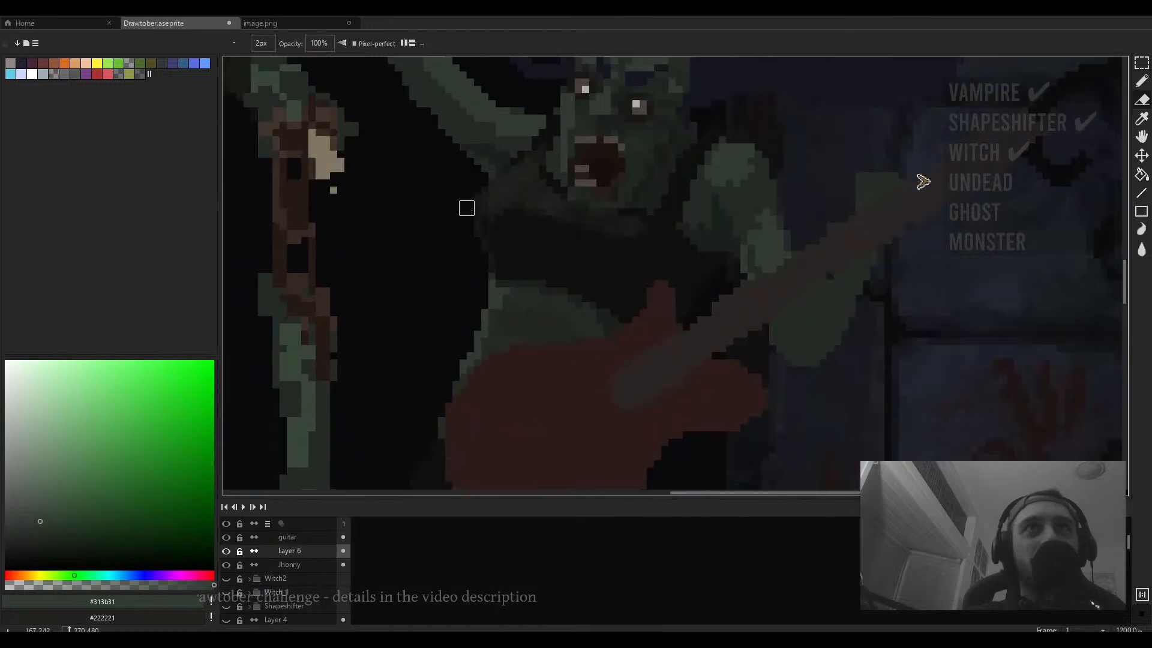
pyautogui.moveTo(474, 194); pyautogui.dragTo(457, 305)
pyautogui.scroll(-2, 474, 312)
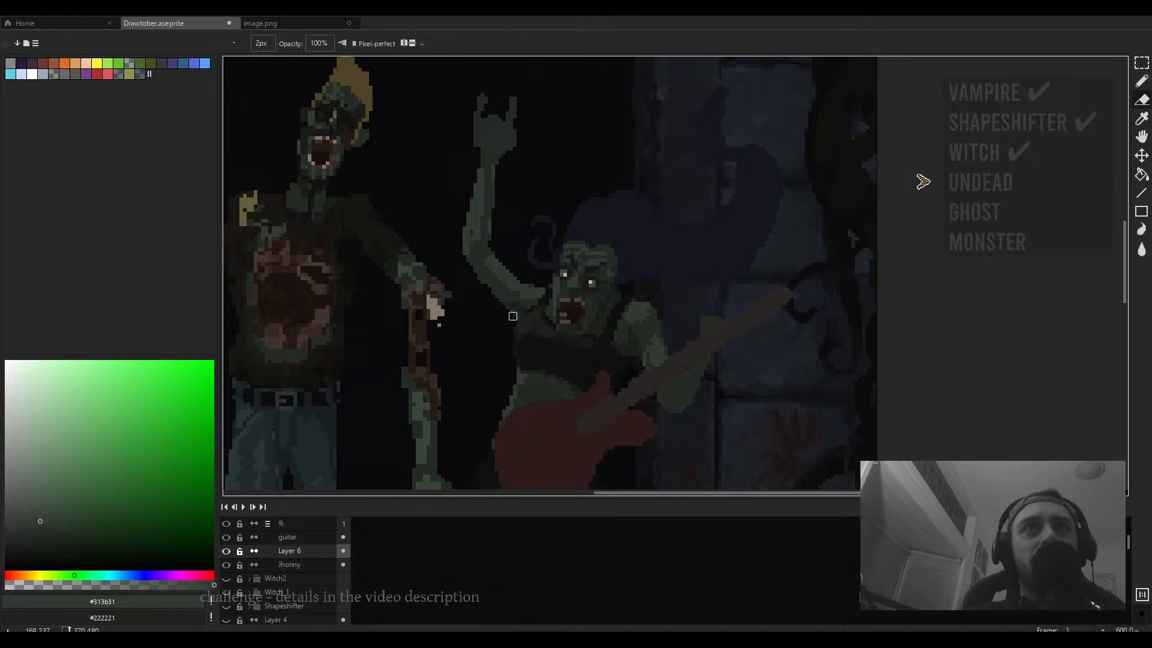
pyautogui.keyDown('shift'); pyautogui.click(480, 288); pyautogui.keyUp('shift')
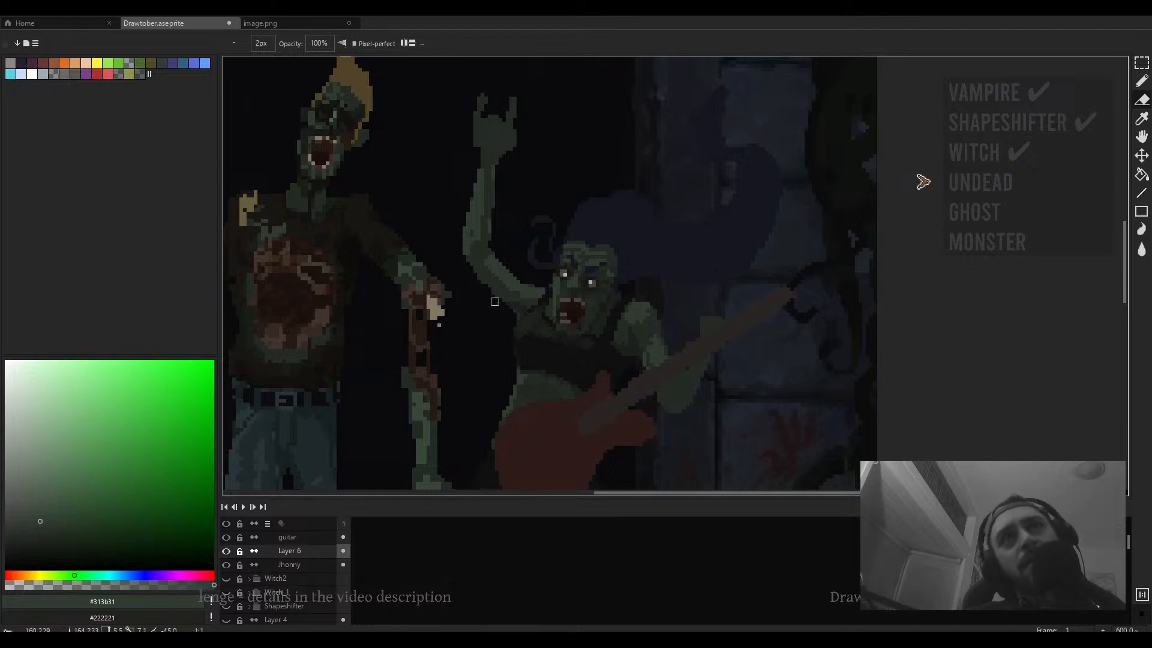
pyautogui.keyDown('shift'); pyautogui.click(495, 302); pyautogui.keyUp('shift')
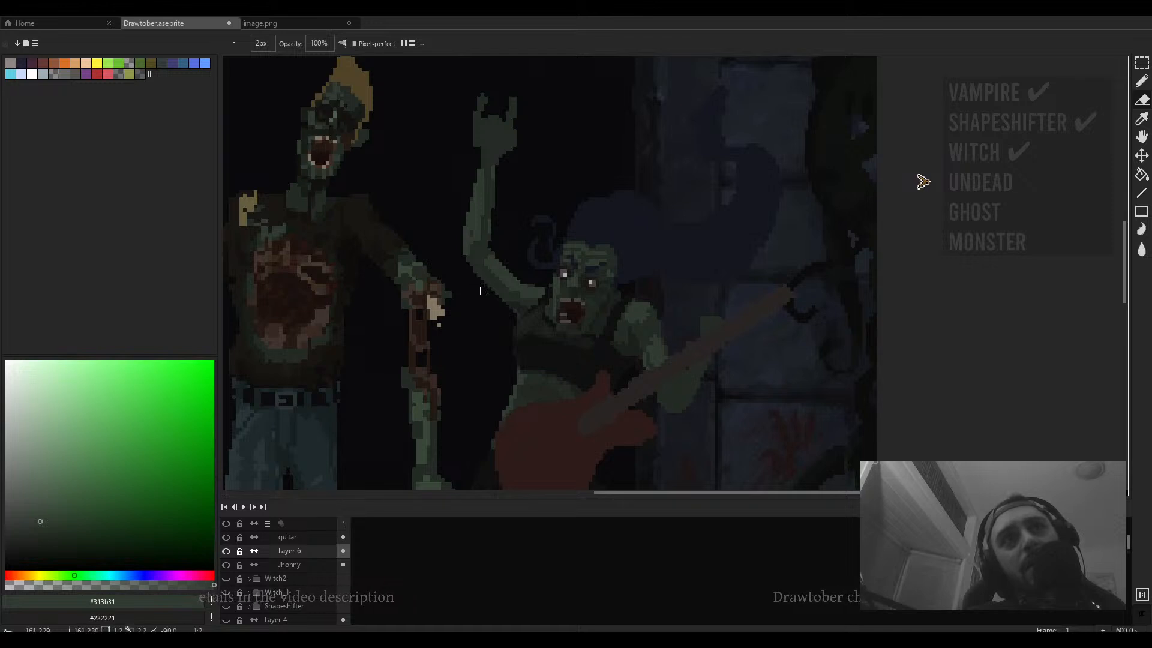
pyautogui.scroll(-2, 484, 291)
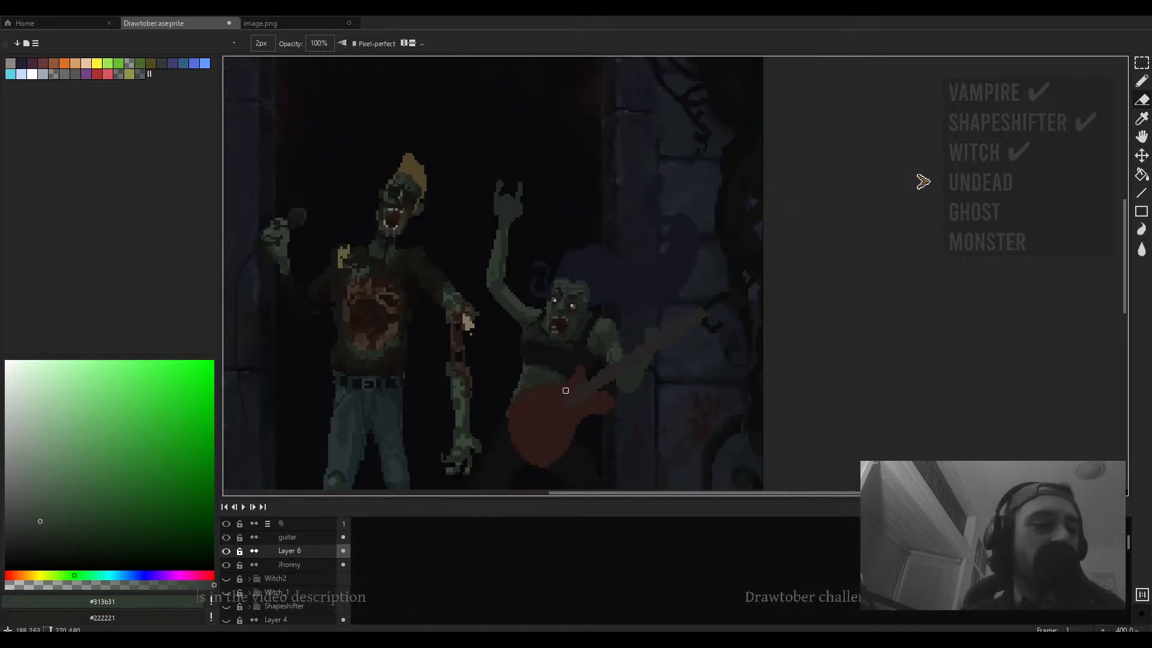
pyautogui.scroll(-1, 566, 391)
pyautogui.moveTo(563, 395); pyautogui.dragTo(553, 349)
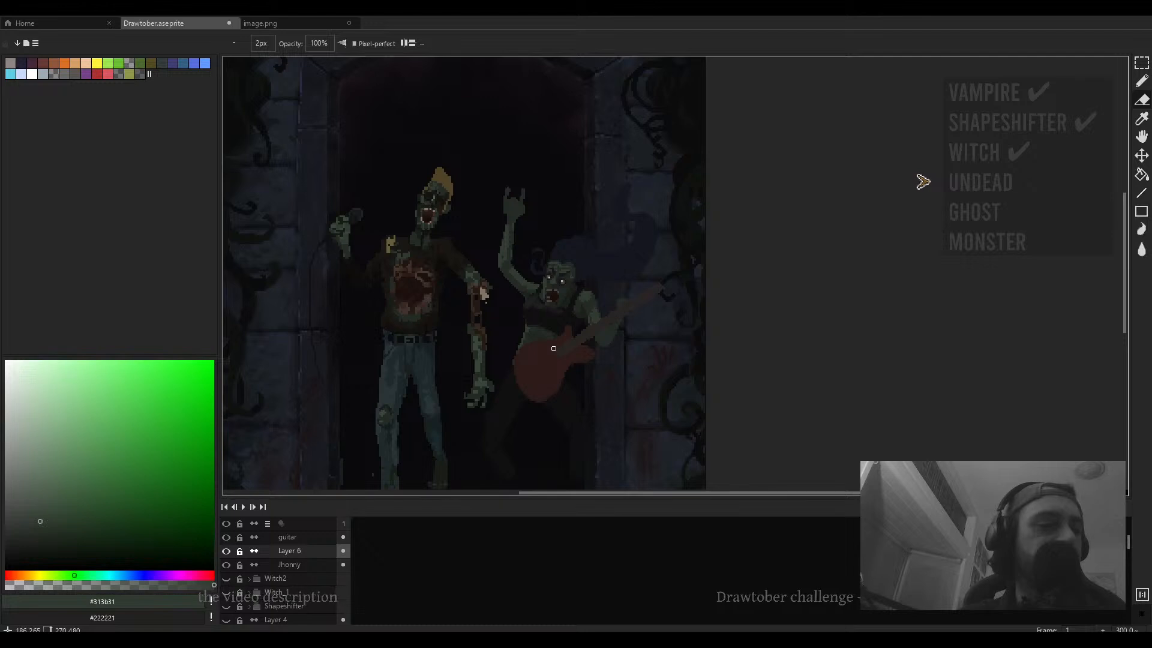
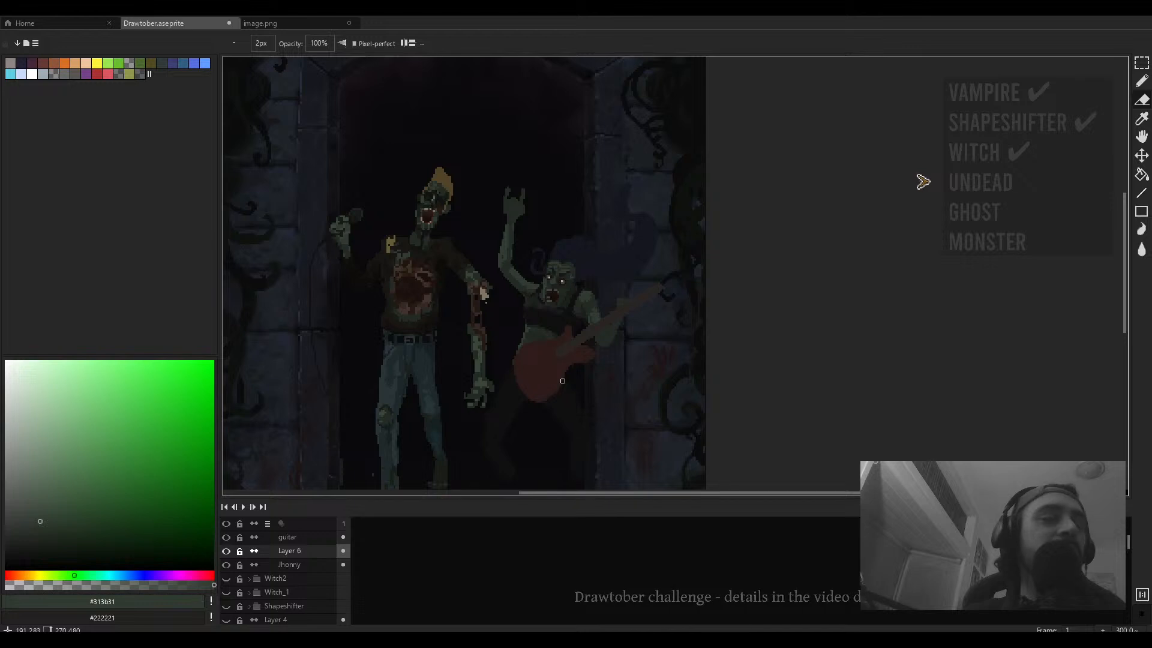
# - Erase a few more stray pixels near the second zombie's shoulder and raised arm with the 2 px eraser
pyautogui.moveTo(608, 297); pyautogui.dragTo(627, 243)
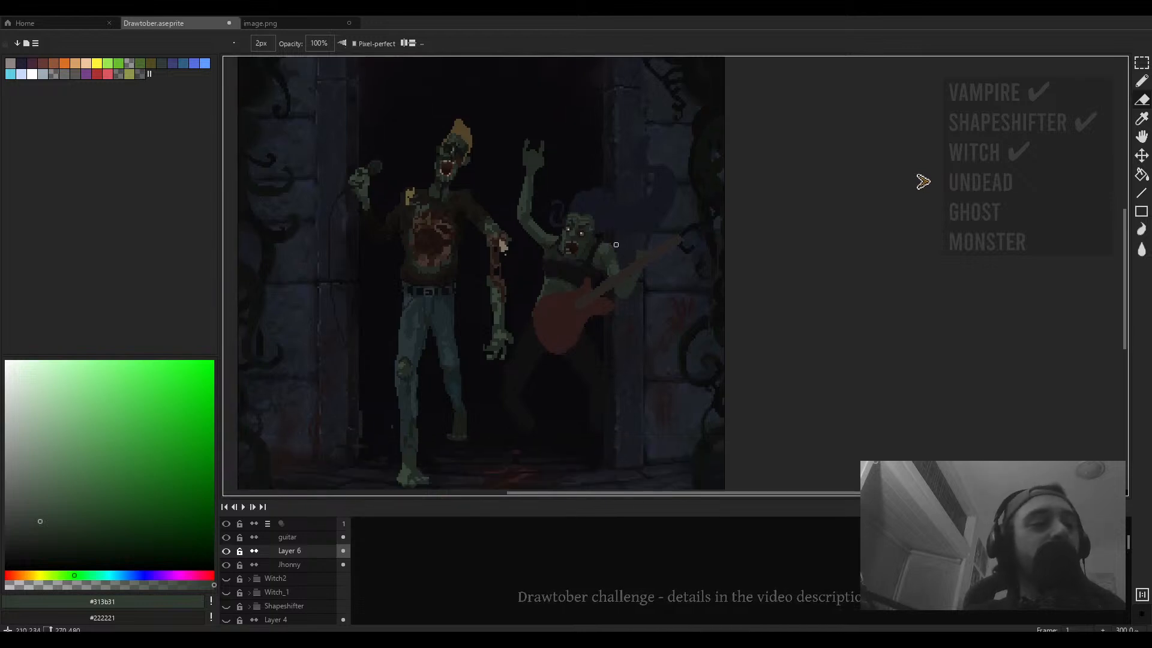
pyautogui.moveTo(596, 275)
pyautogui.mouseDown()
pyautogui.moveTo(598, 254)
pyautogui.moveTo(591, 288)
pyautogui.mouseUp()
# - Switch to a 1 px pencil, sample a dark green and paint a stroke along the second zombie's raised arm beside her face
pyautogui.press('b')
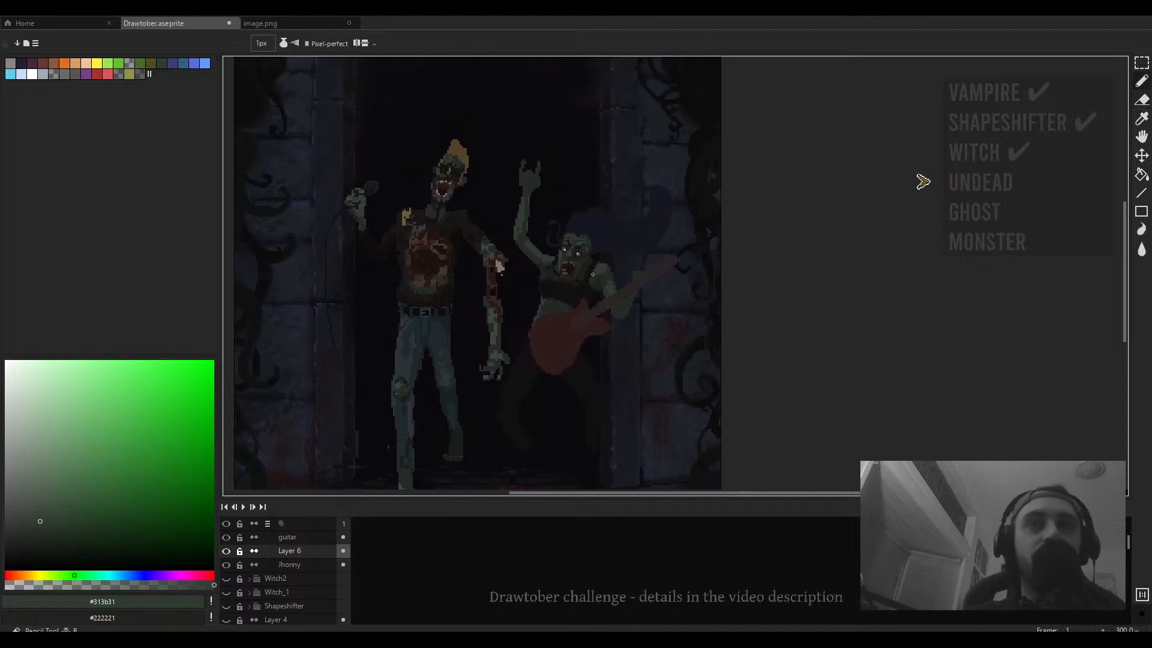
pyautogui.scroll(6, 594, 266)
pyautogui.keyDown('alt'); pyautogui.click(608, 312); pyautogui.keyUp('alt')
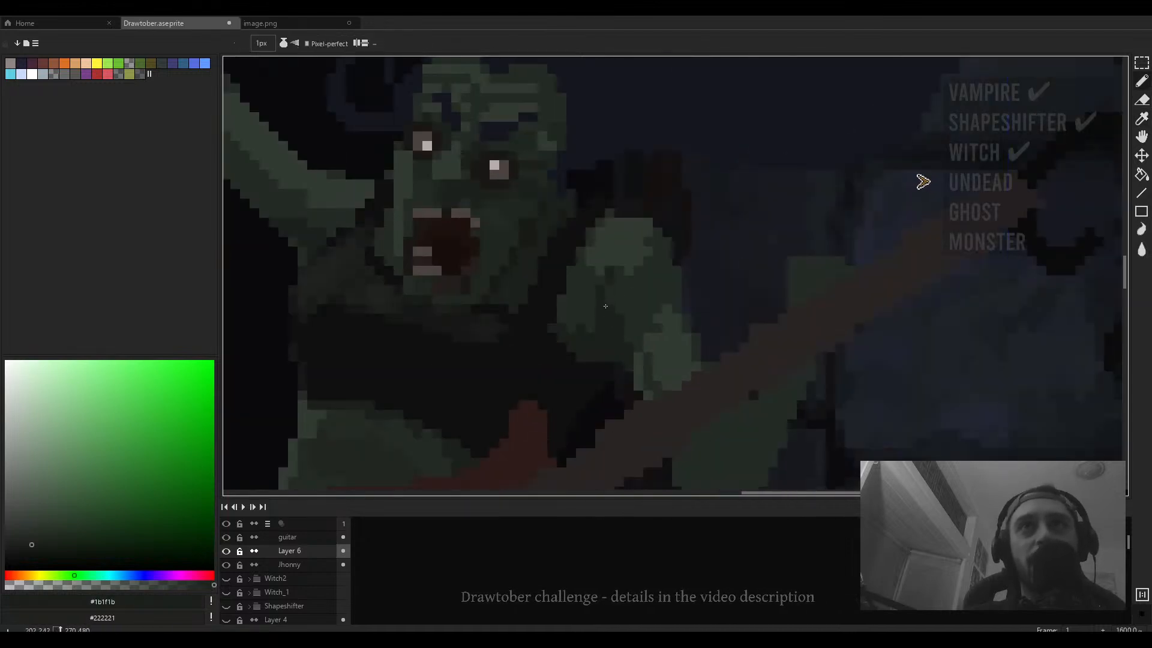
pyautogui.scroll(-1, 585, 306)
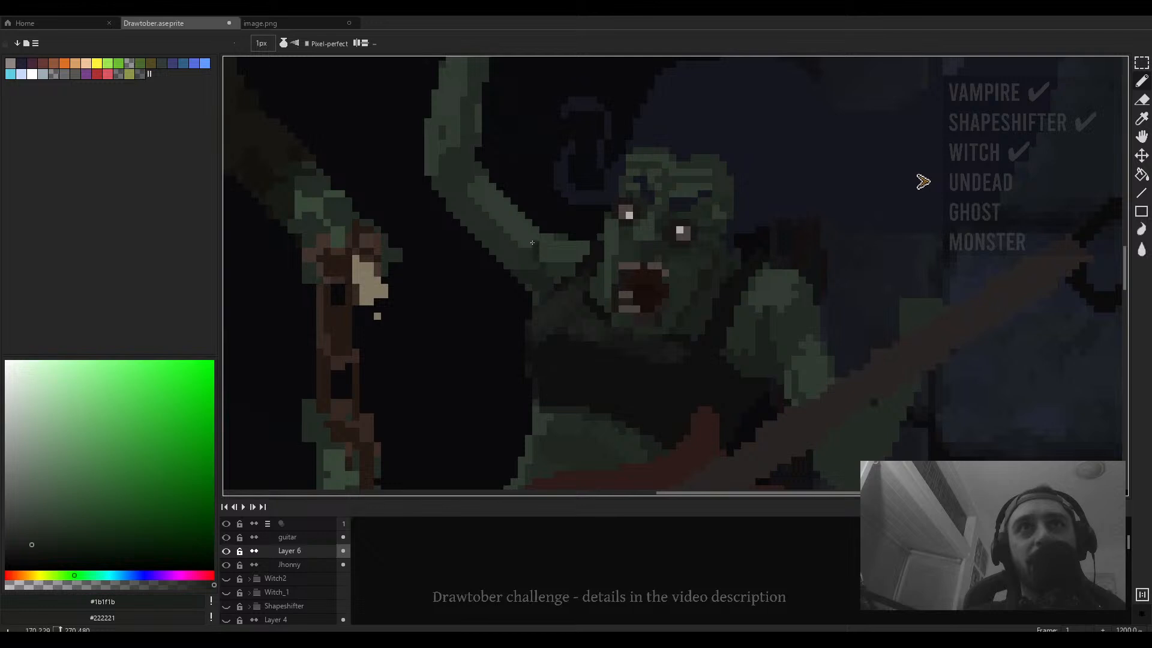
pyautogui.moveTo(536, 248); pyautogui.dragTo(563, 287)
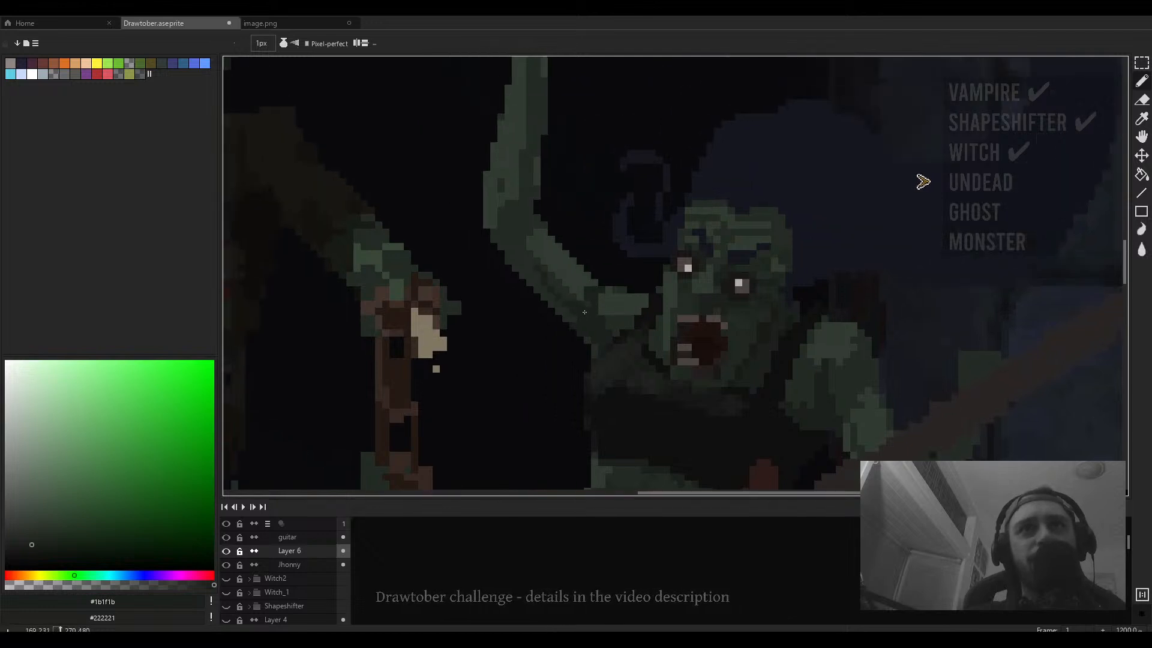
pyautogui.scroll(-4, 584, 312)
pyautogui.scroll(4, 612, 327)
# - Sample darker greens from the second zombie's face and undo the last pencil stroke
pyautogui.keyDown('alt'); pyautogui.click(612, 327); pyautogui.keyUp('alt')
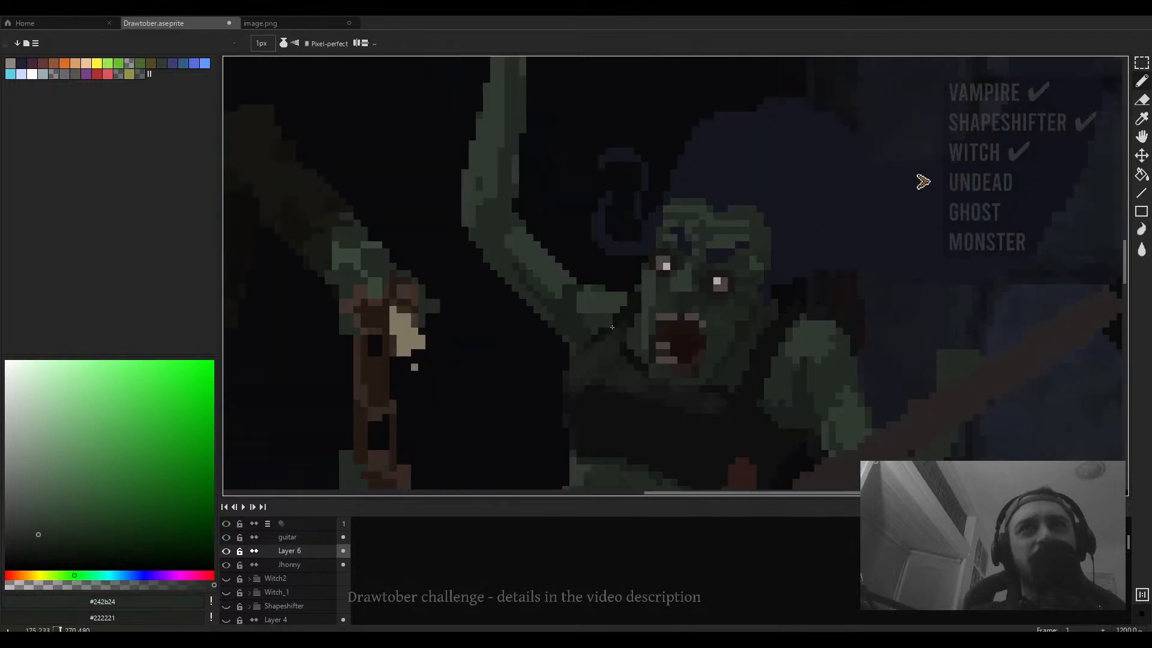
pyautogui.press('alt')
pyautogui.keyDown('alt'); pyautogui.click(728, 351); pyautogui.keyUp('alt')
pyautogui.scroll(1, 586, 308)
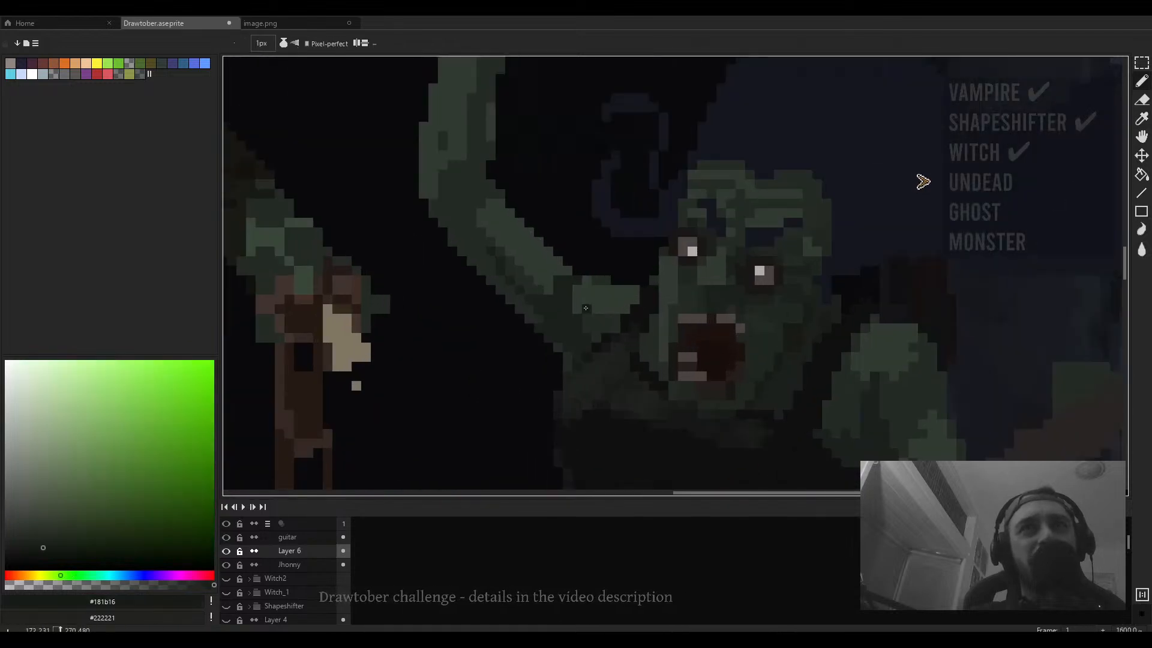
pyautogui.scroll(-4, 587, 317)
pyautogui.scroll(4, 584, 339)
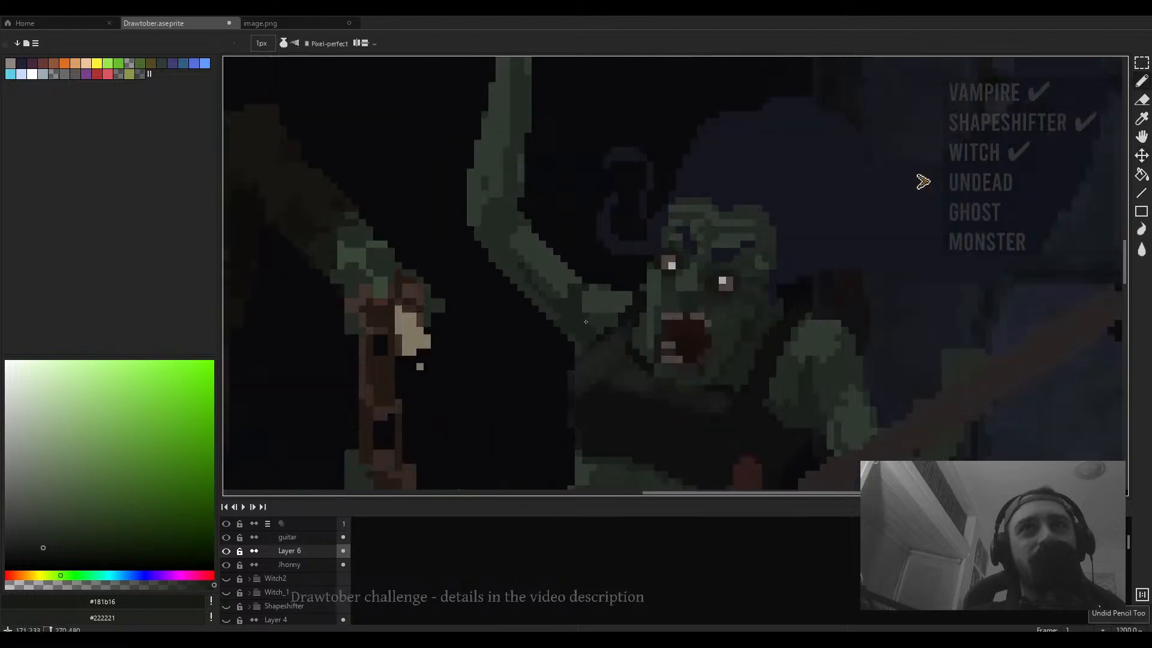
pyautogui.scroll(-5, 579, 359)
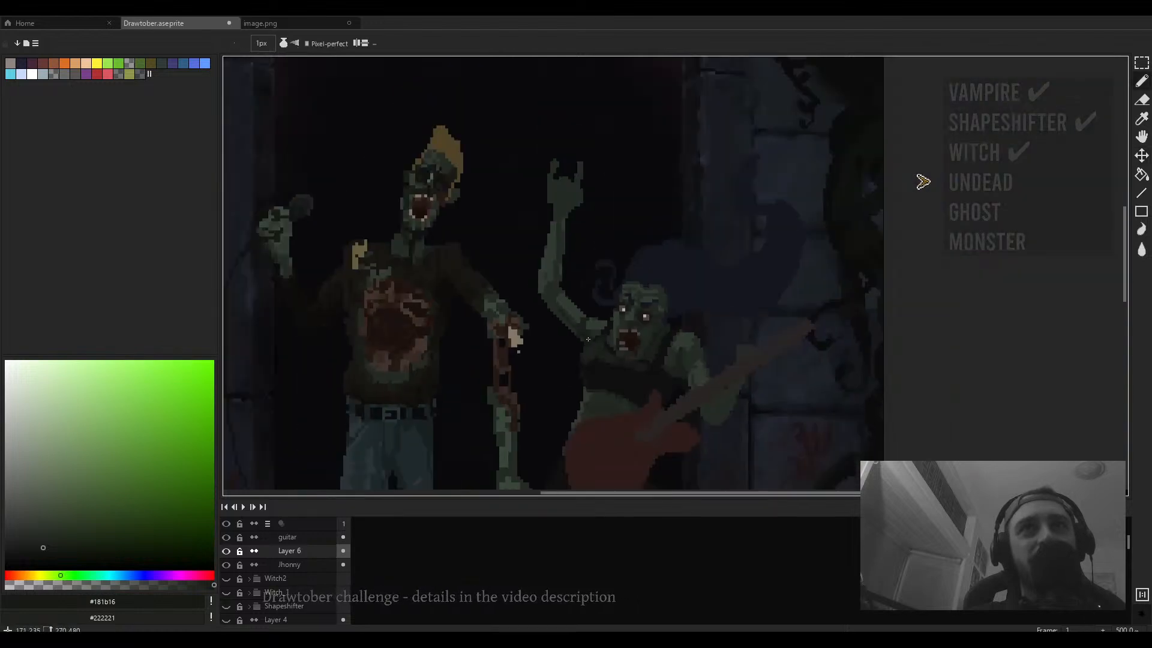
# - Sample several greens and dab single pixels onto the second zombie's cheek where her raised arm meets the face
pyautogui.scroll(3, 597, 307)
pyautogui.keyDown('alt'); pyautogui.click(597, 308); pyautogui.keyUp('alt')
pyautogui.keyDown('alt'); pyautogui.click(578, 304); pyautogui.keyUp('alt')
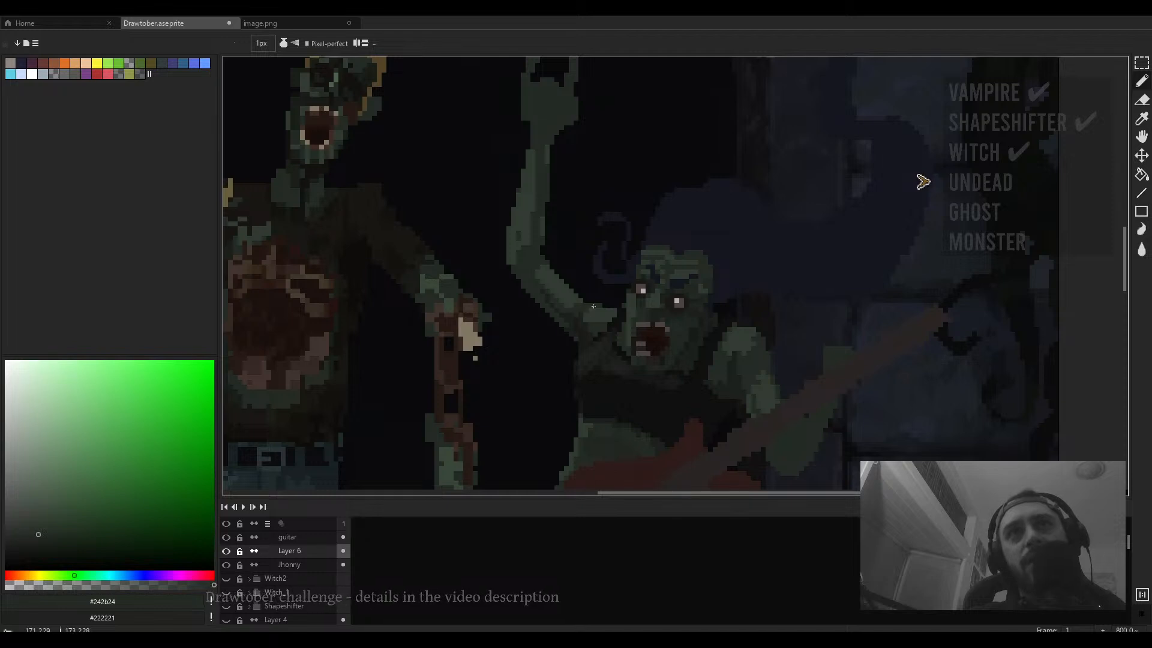
pyautogui.scroll(-5, 593, 306)
pyautogui.scroll(6, 622, 266)
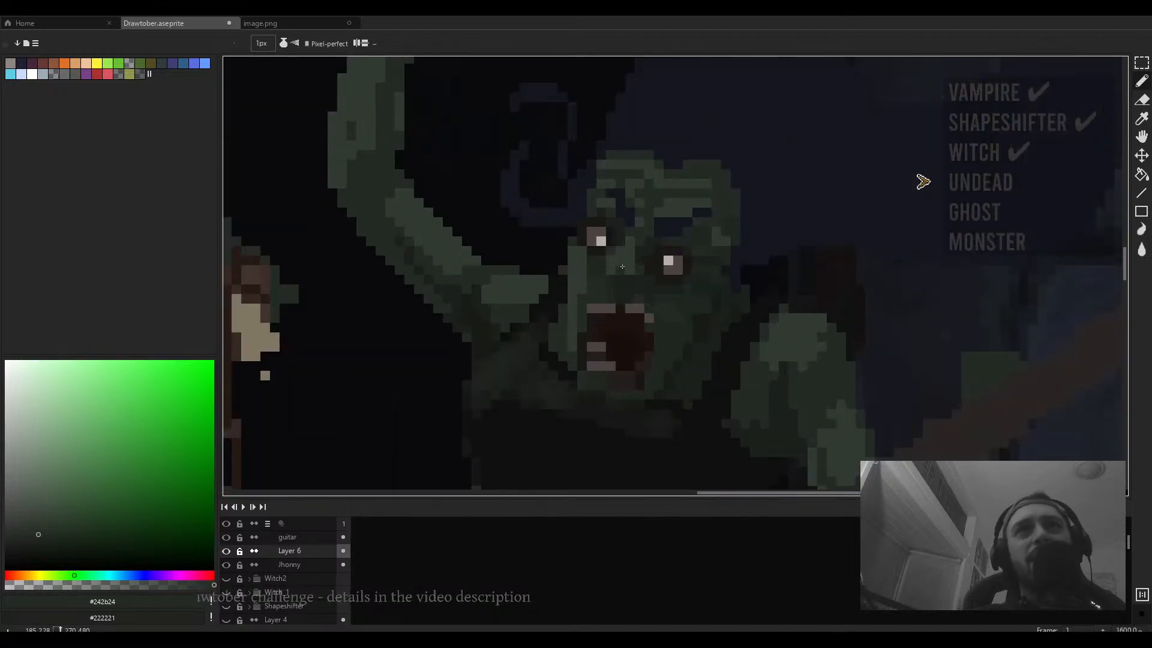
pyautogui.keyDown('alt'); pyautogui.click(599, 281); pyautogui.keyUp('alt')
pyautogui.scroll(-5, 599, 273)
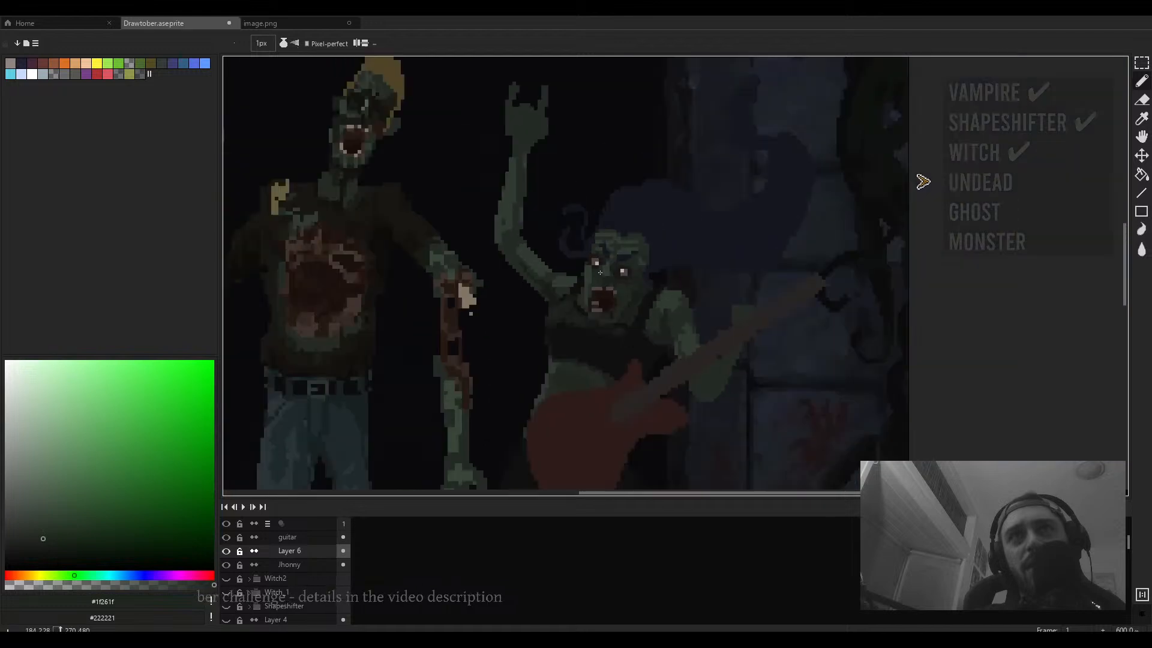
pyautogui.scroll(6, 599, 273)
pyautogui.keyDown('alt'); pyautogui.click(602, 255); pyautogui.keyUp('alt')
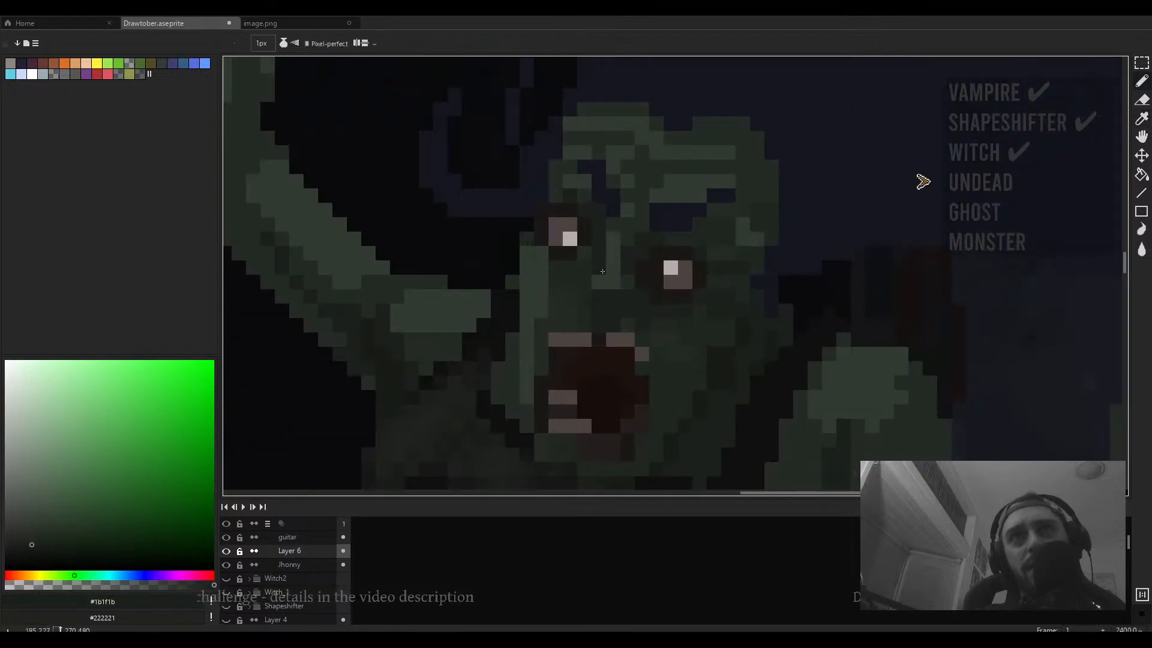
pyautogui.keyDown('alt'); pyautogui.click(599, 289); pyautogui.keyUp('alt')
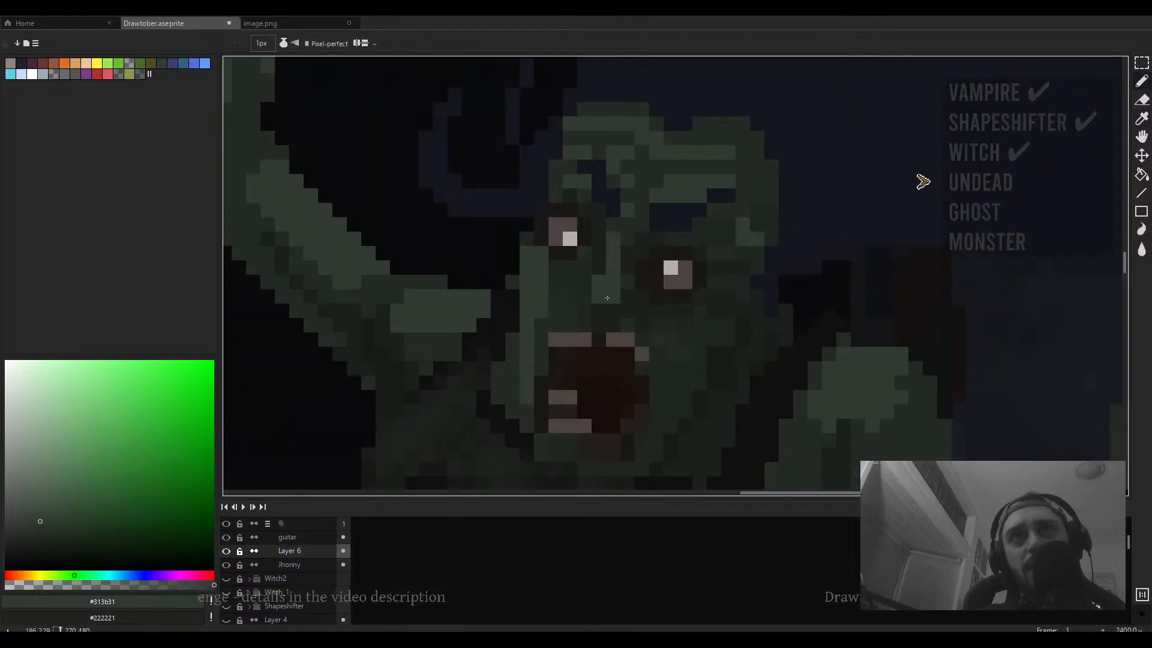
pyautogui.scroll(-4, 608, 307)
pyautogui.scroll(-1, 632, 292)
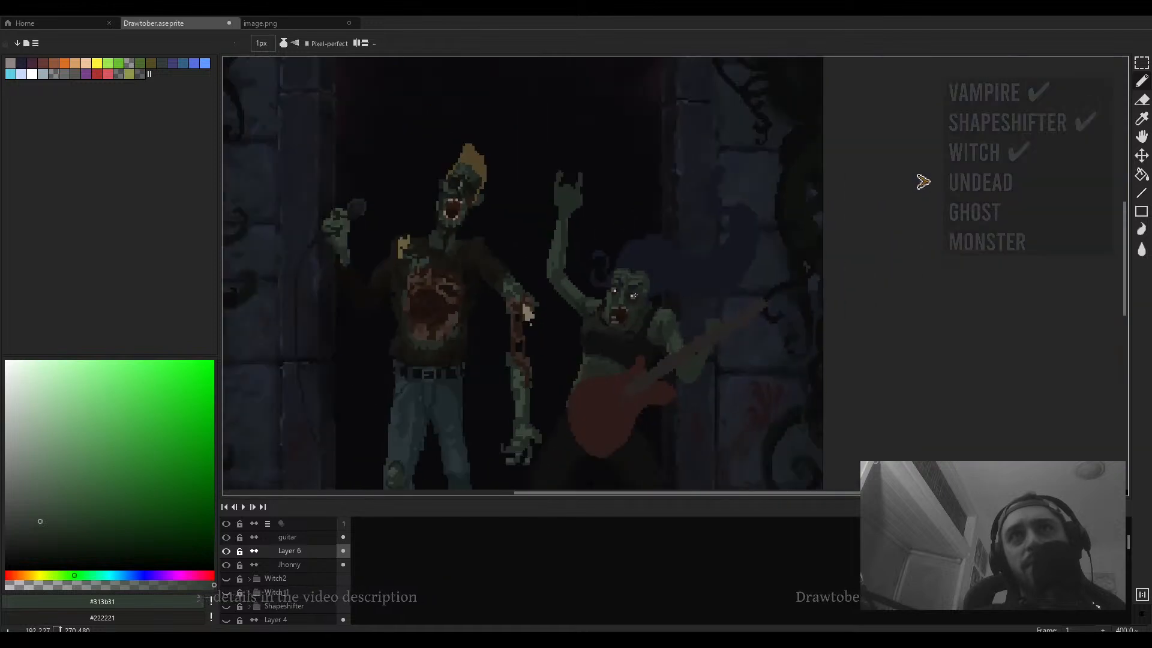
pyautogui.scroll(2, 523, 284)
# - Return to the 1 px pencil and paint a short horizontal stroke between the raised arm and the second zombie's face
pyautogui.press('e')
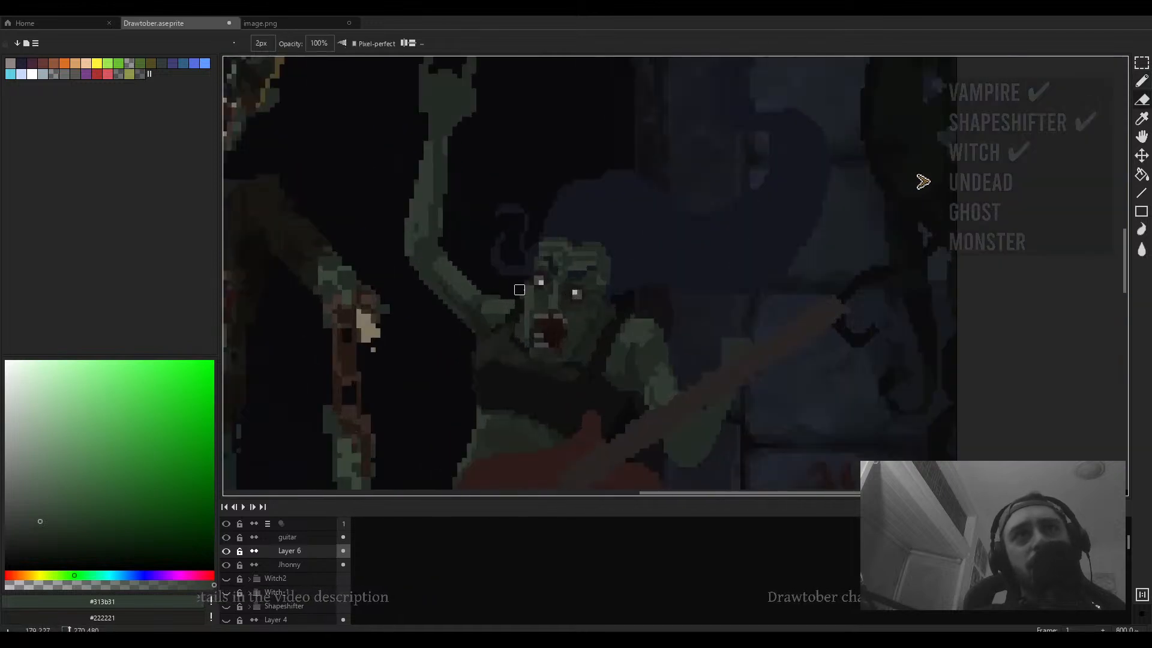
pyautogui.scroll(-3, 524, 294)
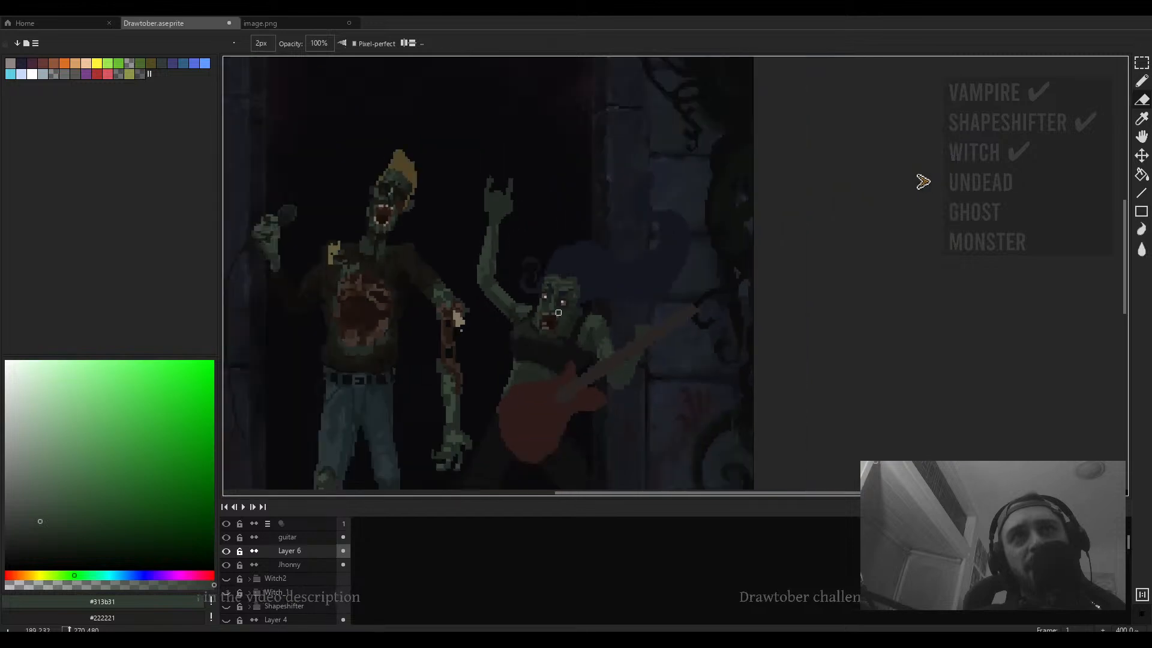
pyautogui.scroll(4, 516, 294)
pyautogui.press('v')
pyautogui.press('b')
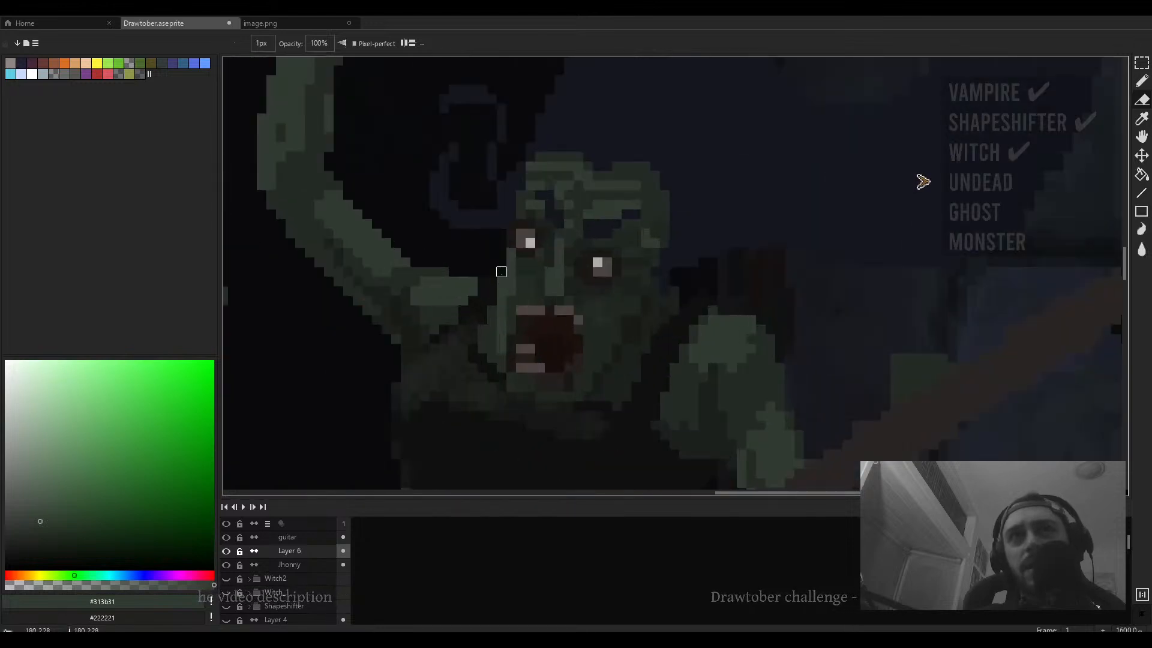
pyautogui.moveTo(540, 289); pyautogui.dragTo(496, 283)
pyautogui.press('b')
# - Select the second zombie's mouth with the rectangular marquee, shift it about one pixel right and deselect
pyautogui.scroll(1, 497, 285)
pyautogui.scroll(-1, 500, 287)
pyautogui.scroll(1, 504, 289)
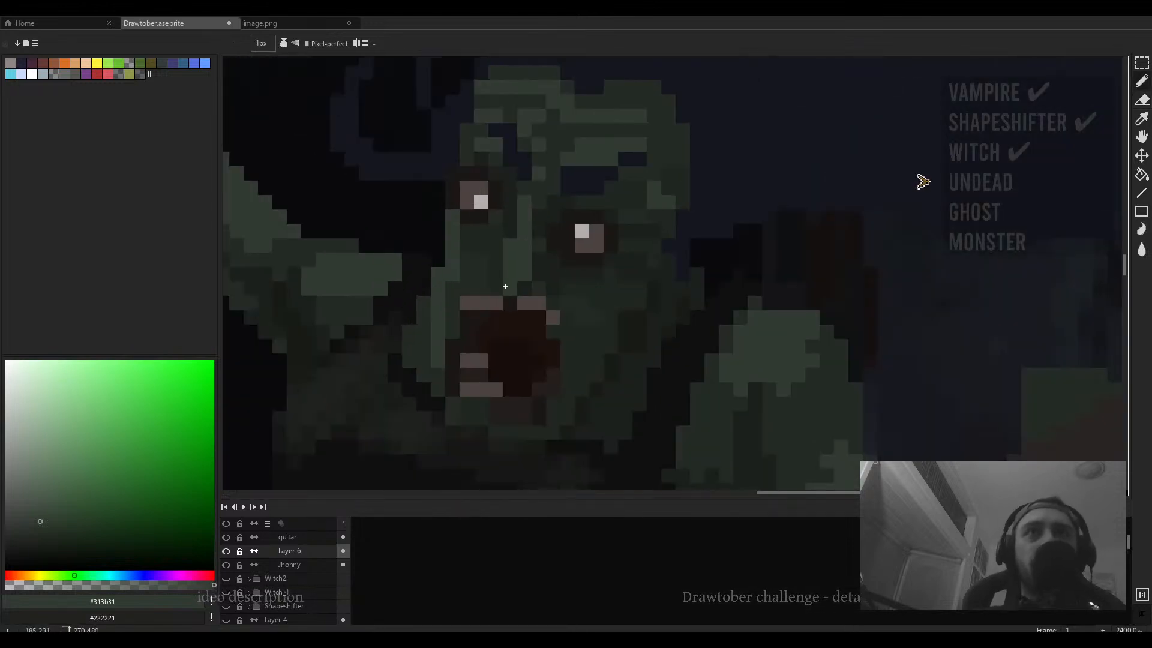
pyautogui.scroll(-2, 506, 289)
pyautogui.scroll(3, 498, 258)
pyautogui.press('m')
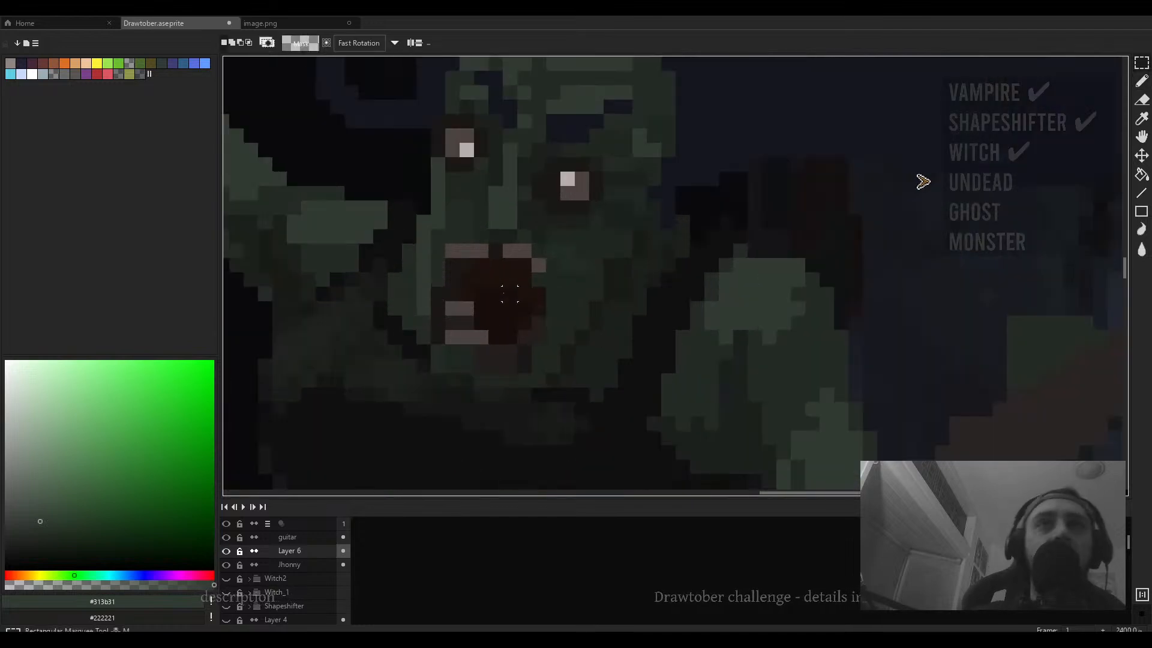
pyautogui.moveTo(496, 256); pyautogui.dragTo(439, 337)
pyautogui.moveTo(469, 326); pyautogui.dragTo(488, 329)
pyautogui.click(524, 322)
# - Sample dark green and paint a vertical 1 px stroke along the left edge of the second zombie's face, plus a short stroke by her eye
pyautogui.press('b')
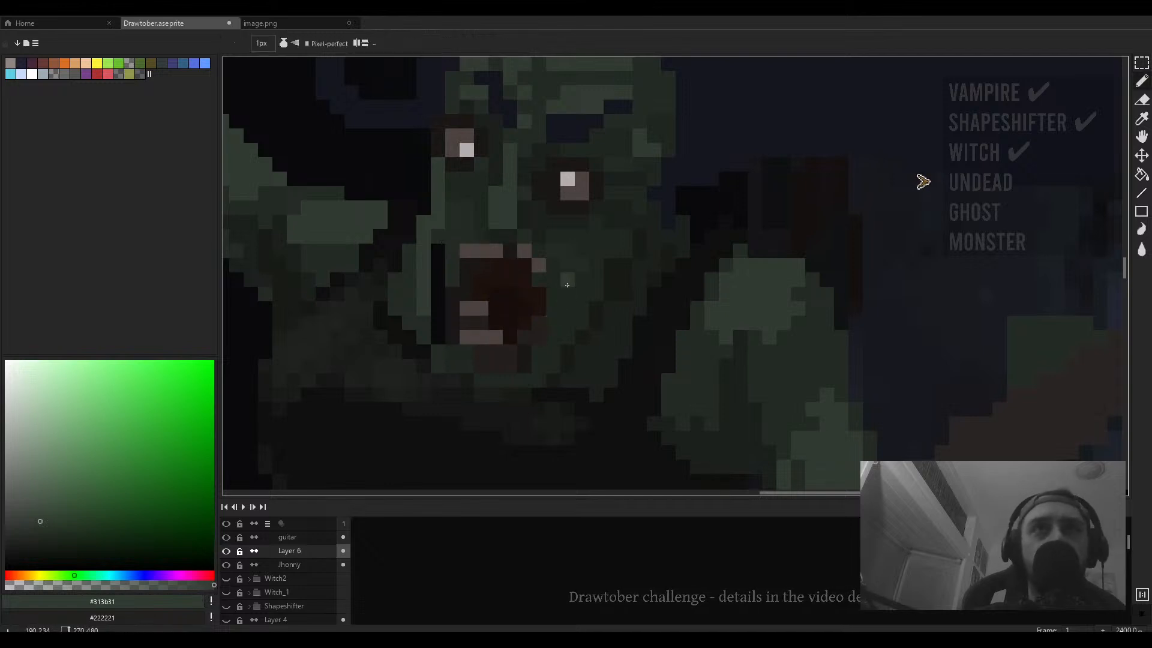
pyautogui.keyDown('alt'); pyautogui.click(566, 280); pyautogui.keyUp('alt')
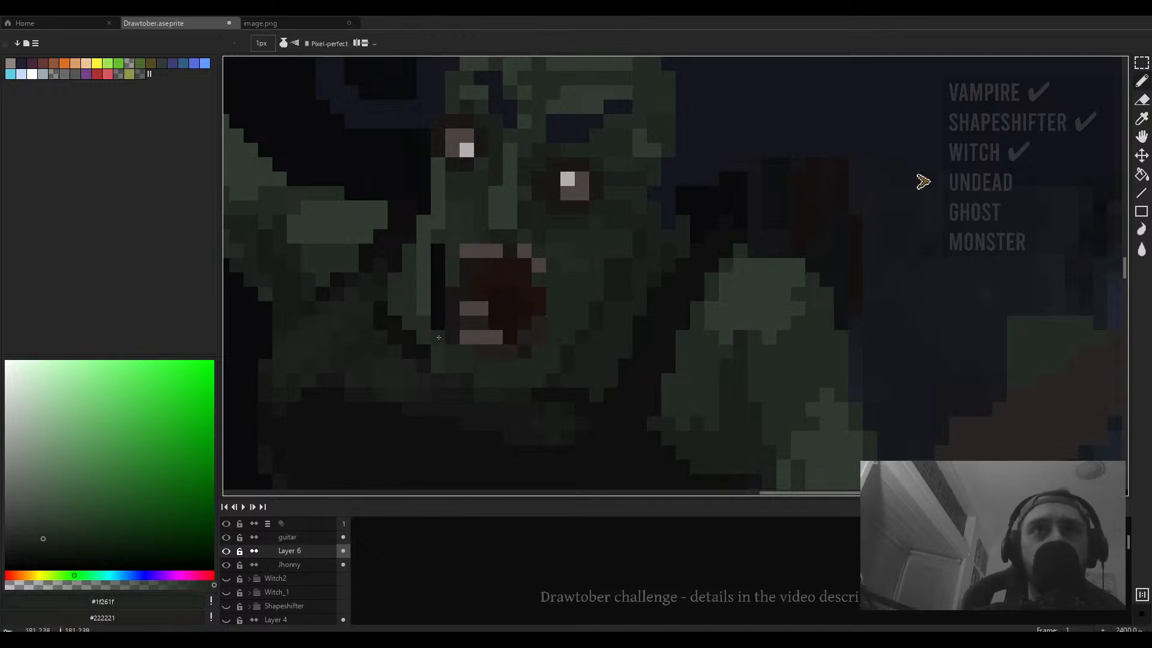
pyautogui.moveTo(439, 326); pyautogui.dragTo(439, 249)
pyautogui.keyDown('alt'); pyautogui.click(445, 213); pyautogui.keyUp('alt')
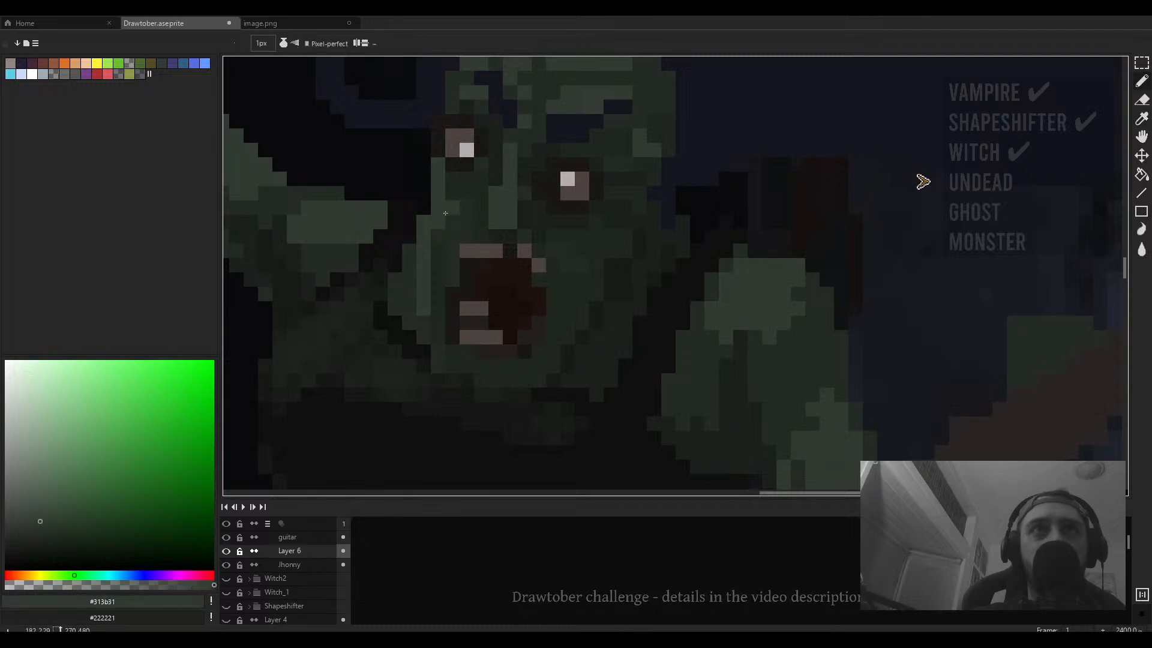
pyautogui.moveTo(451, 196)
pyautogui.mouseDown()
pyautogui.moveTo(466, 194)
pyautogui.moveTo(465, 221)
pyautogui.mouseUp()
# - Inspect the second zombie's face at different zoom levels
pyautogui.scroll(-4, 463, 222)
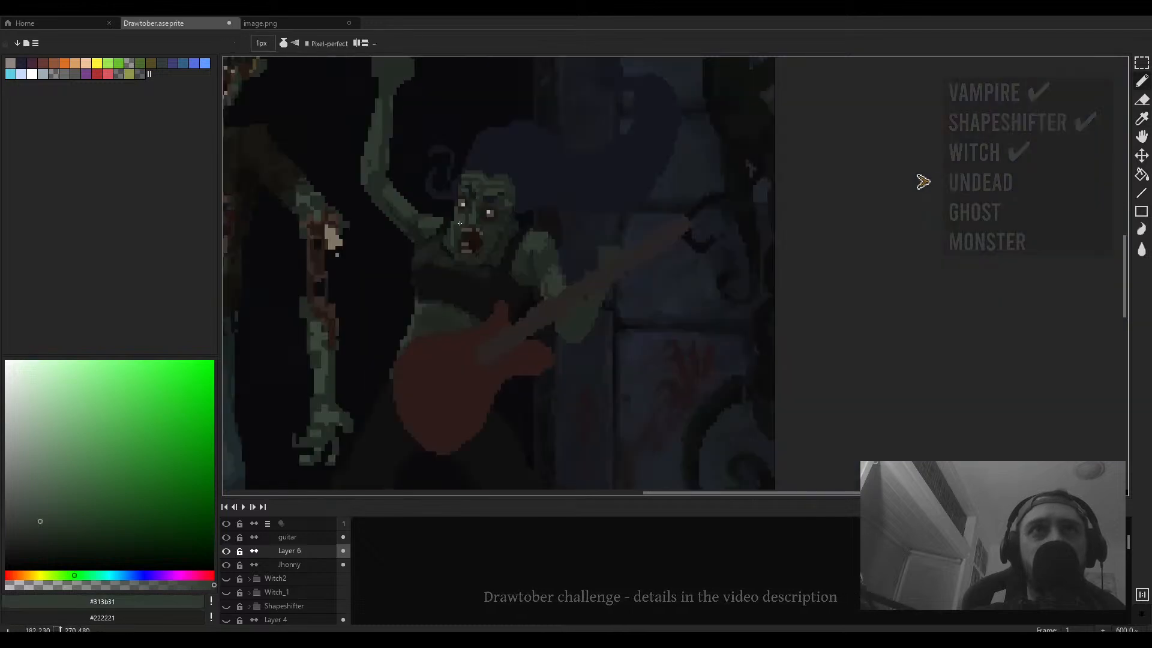
pyautogui.scroll(4, 482, 225)
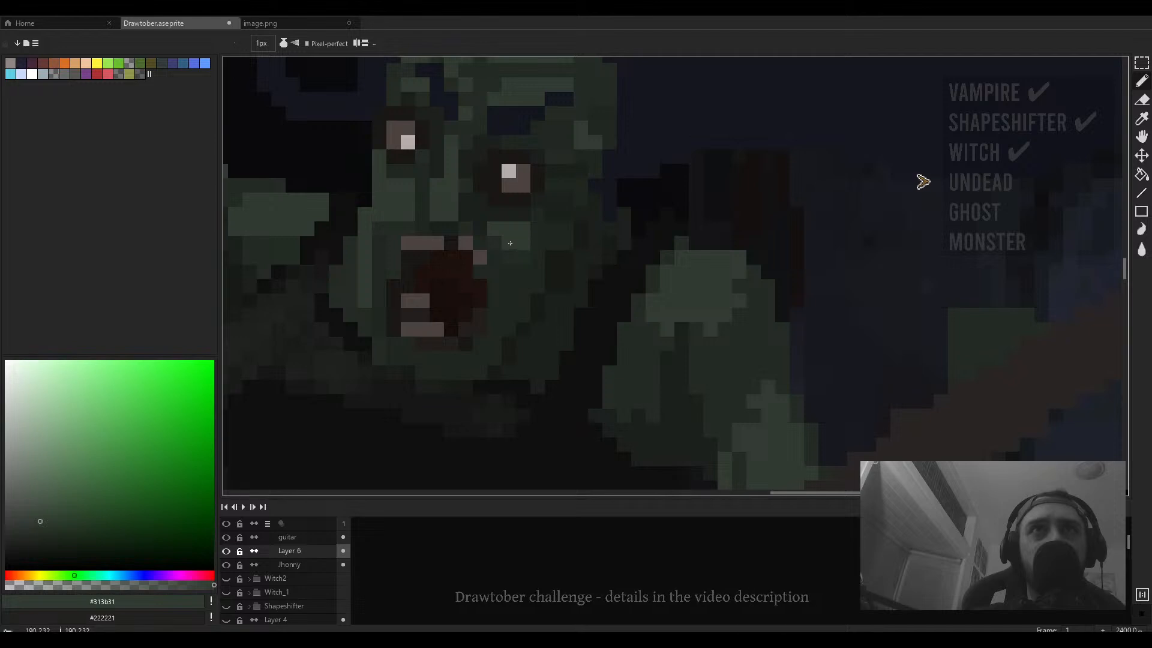
pyautogui.scroll(-4, 509, 241)
pyautogui.scroll(3, 505, 238)
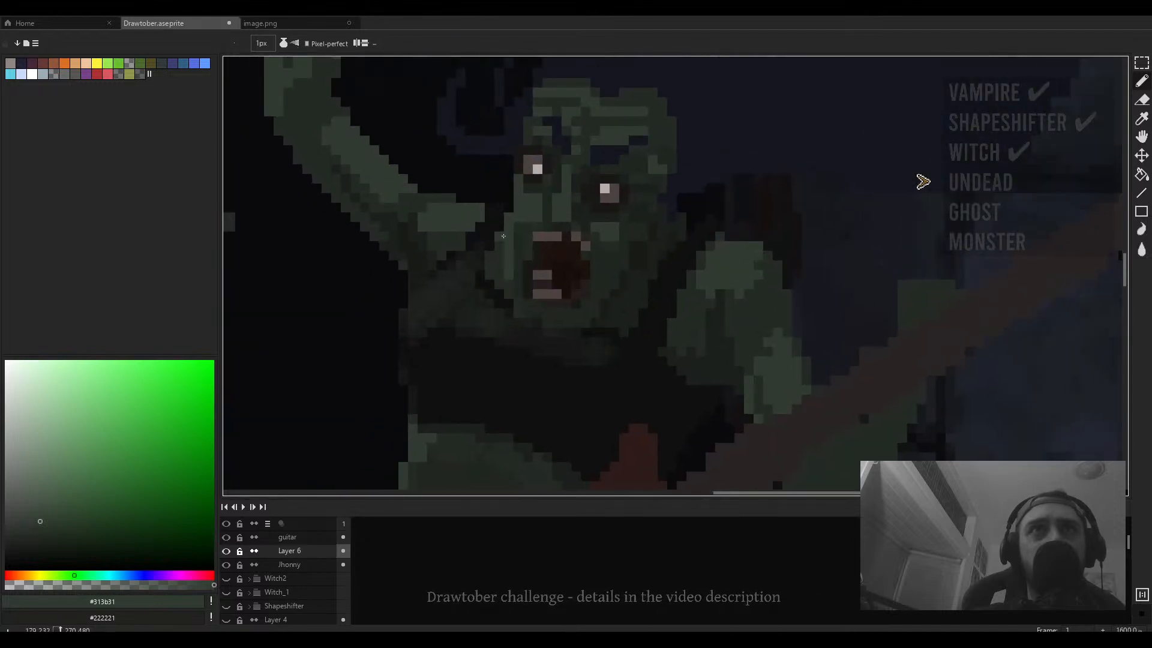
pyautogui.scroll(1, 531, 216)
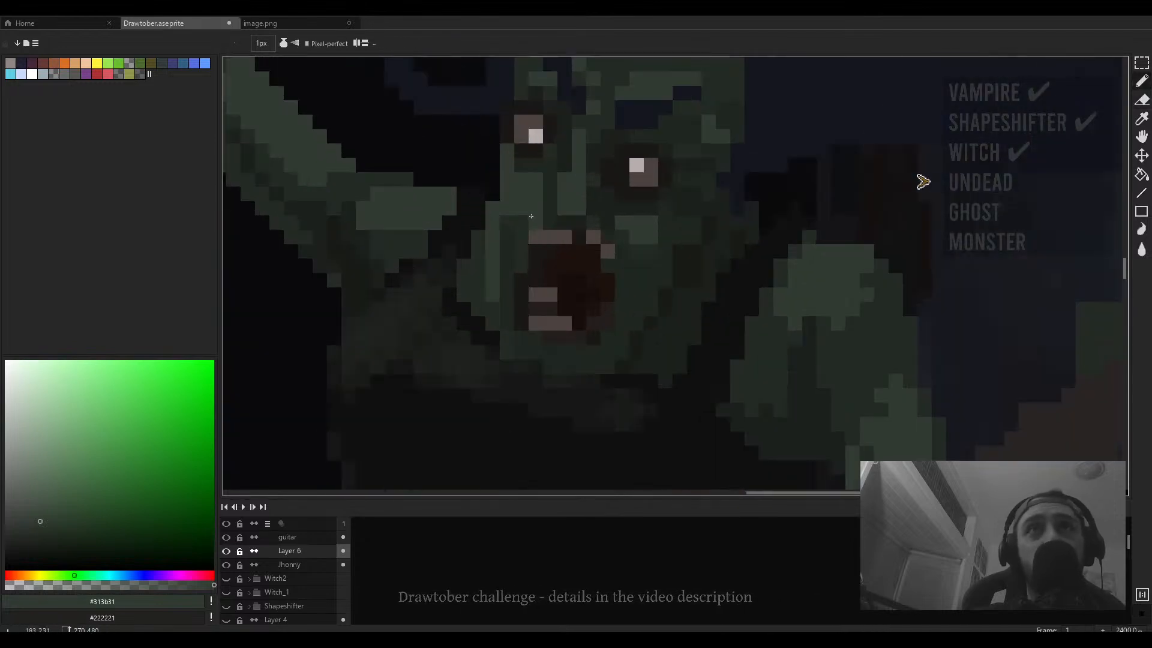
pyautogui.scroll(-4, 526, 255)
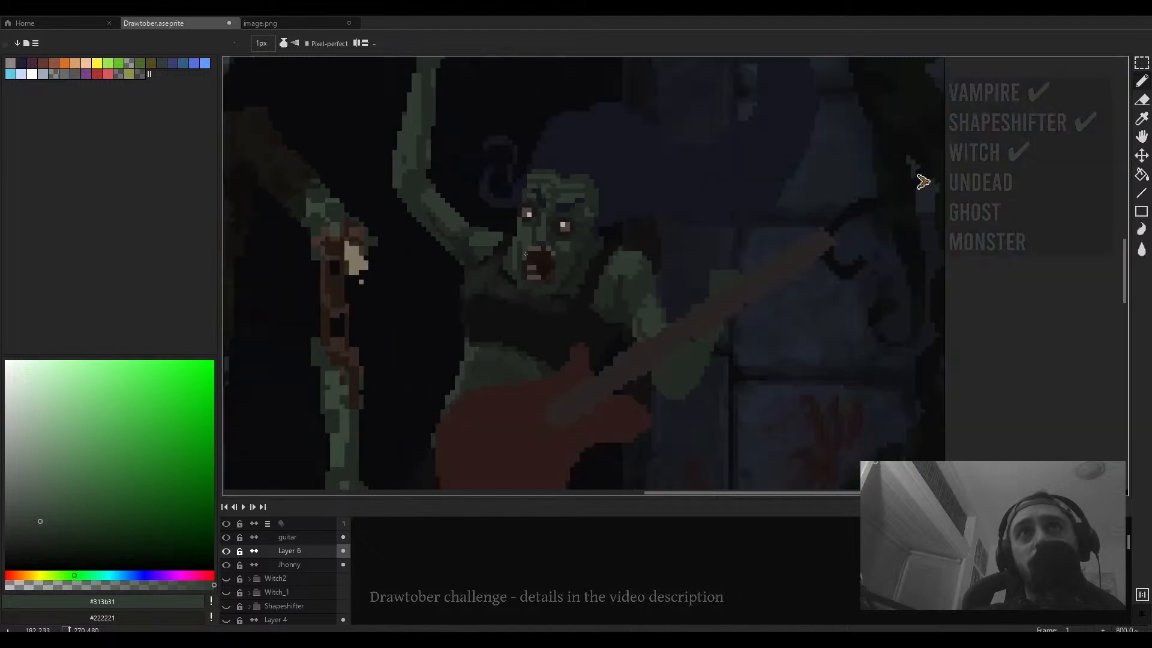
pyautogui.scroll(3, 537, 248)
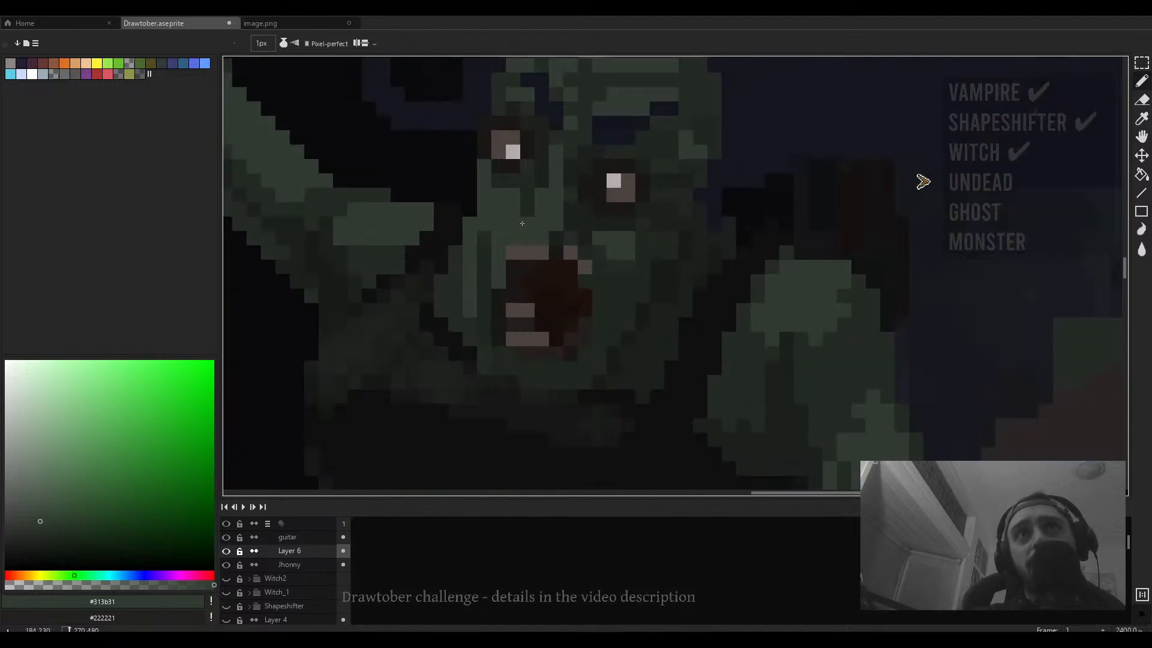
pyautogui.scroll(-4, 542, 234)
pyautogui.scroll(2, 550, 221)
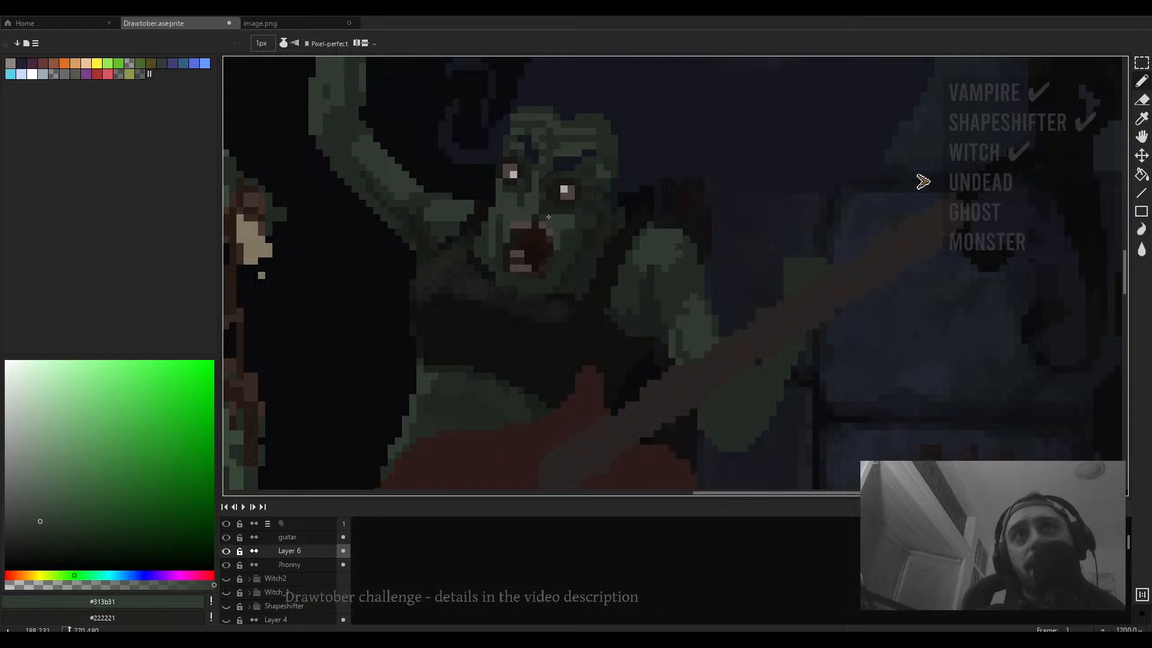
pyautogui.scroll(-3, 549, 217)
pyautogui.scroll(5, 572, 232)
# - Sample a dark green from the second zombie's face and paint a short 1 px stroke beside her right eye
pyautogui.keyDown('alt'); pyautogui.click(528, 211); pyautogui.keyUp('alt')
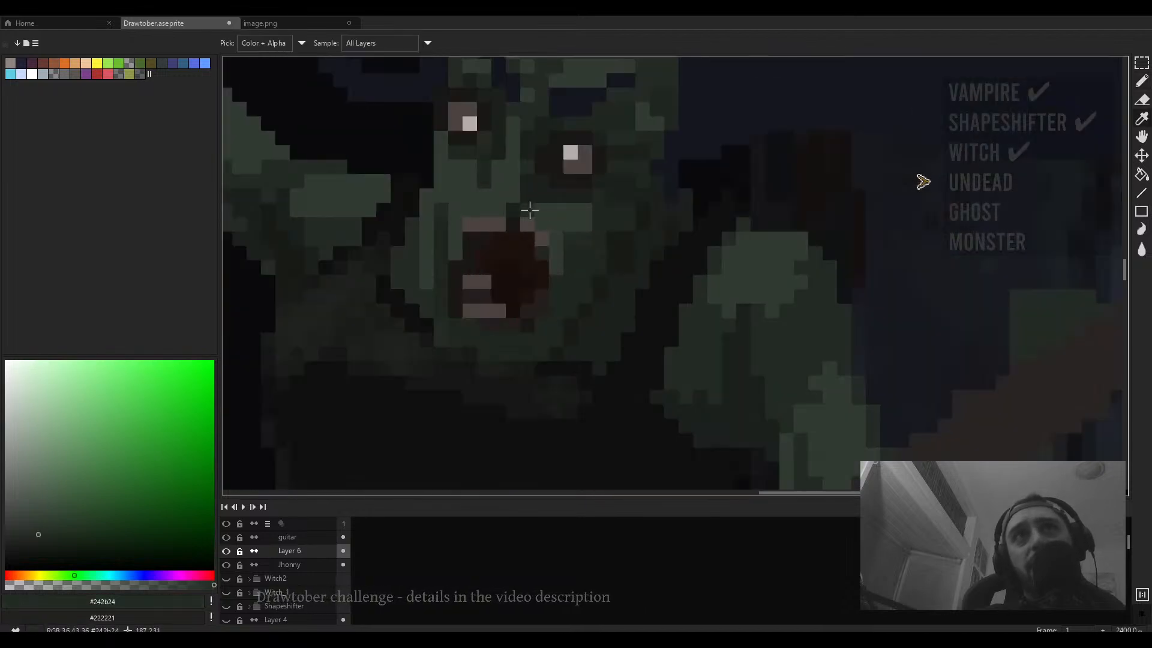
pyautogui.scroll(-3, 489, 199)
pyautogui.scroll(2, 501, 200)
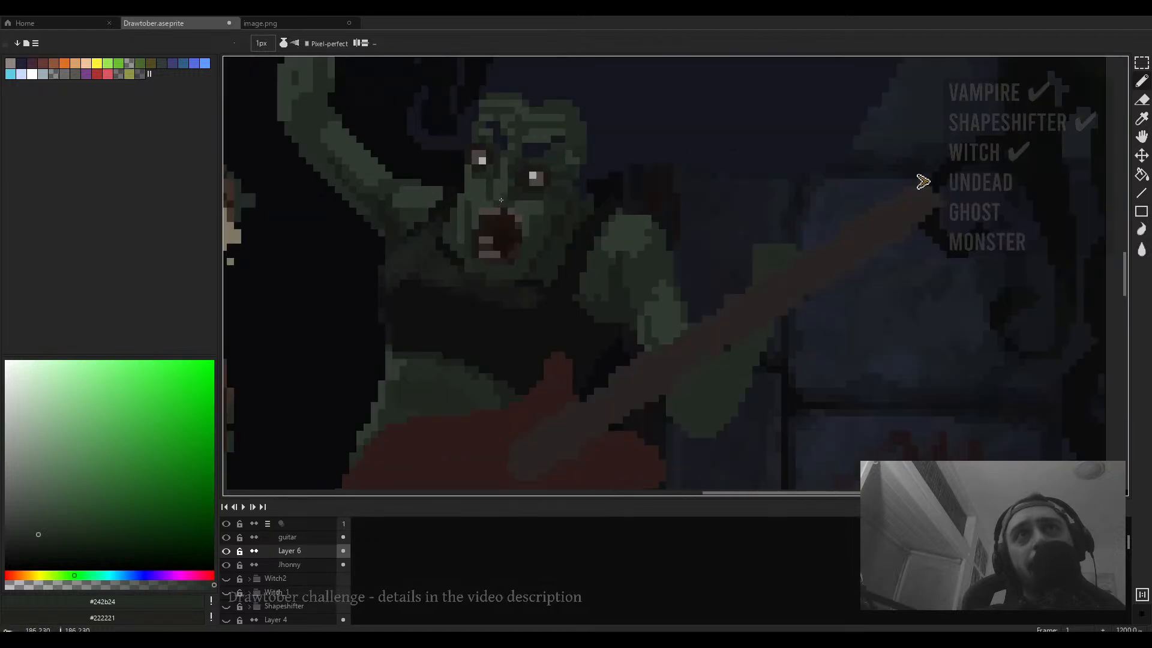
pyautogui.scroll(3, 503, 201)
pyautogui.scroll(-5, 513, 201)
pyautogui.scroll(4, 523, 199)
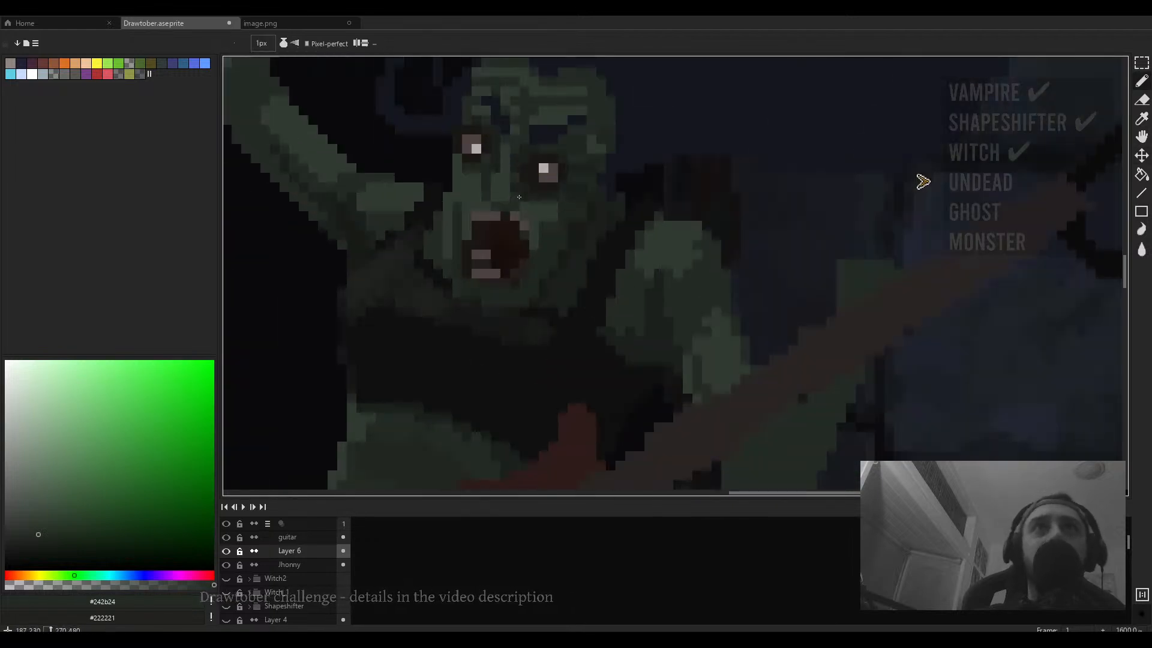
pyautogui.scroll(-4, 521, 191)
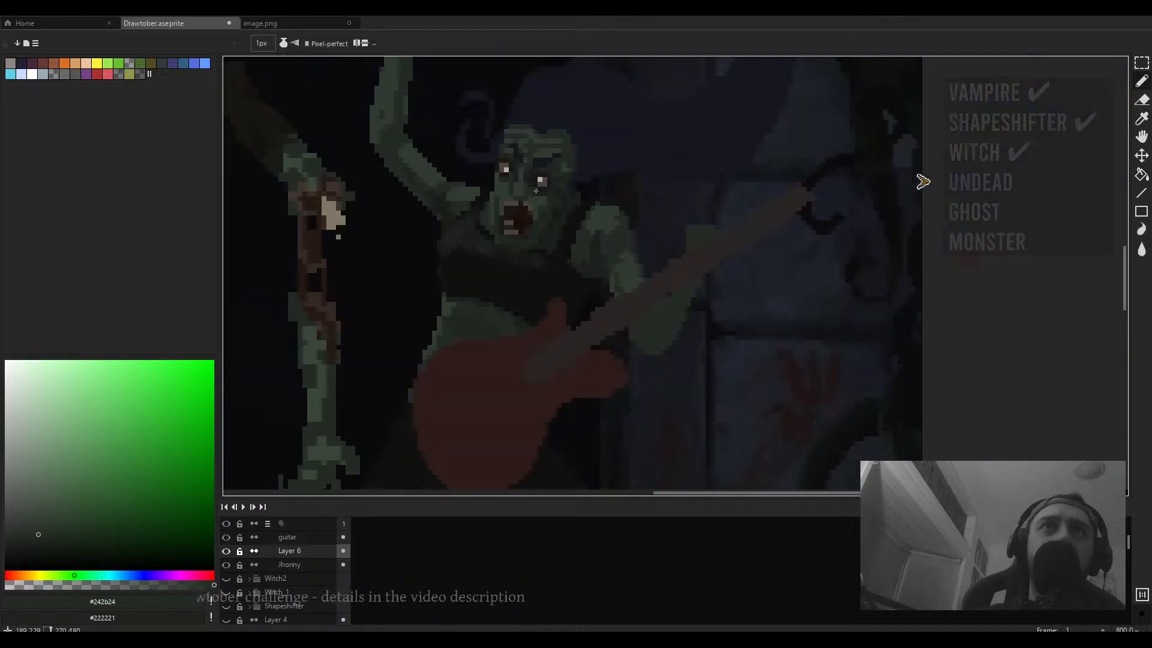
pyautogui.scroll(4, 528, 187)
pyautogui.keyDown('alt'); pyautogui.click(530, 182); pyautogui.keyUp('alt')
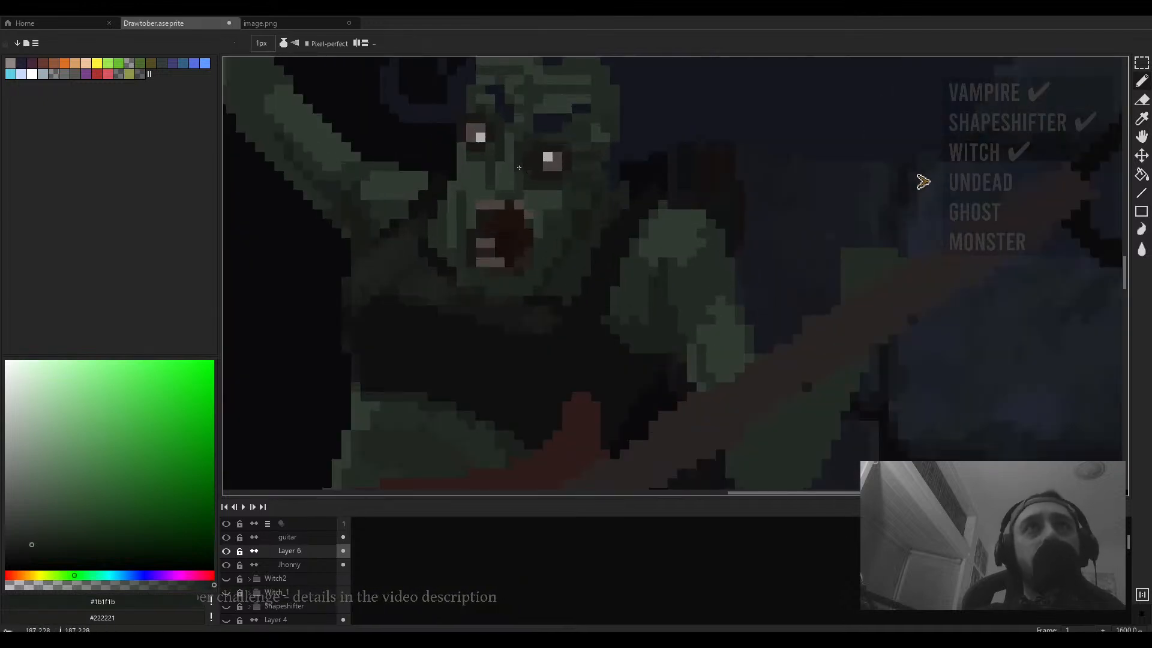
pyautogui.moveTo(557, 175); pyautogui.dragTo(528, 172)
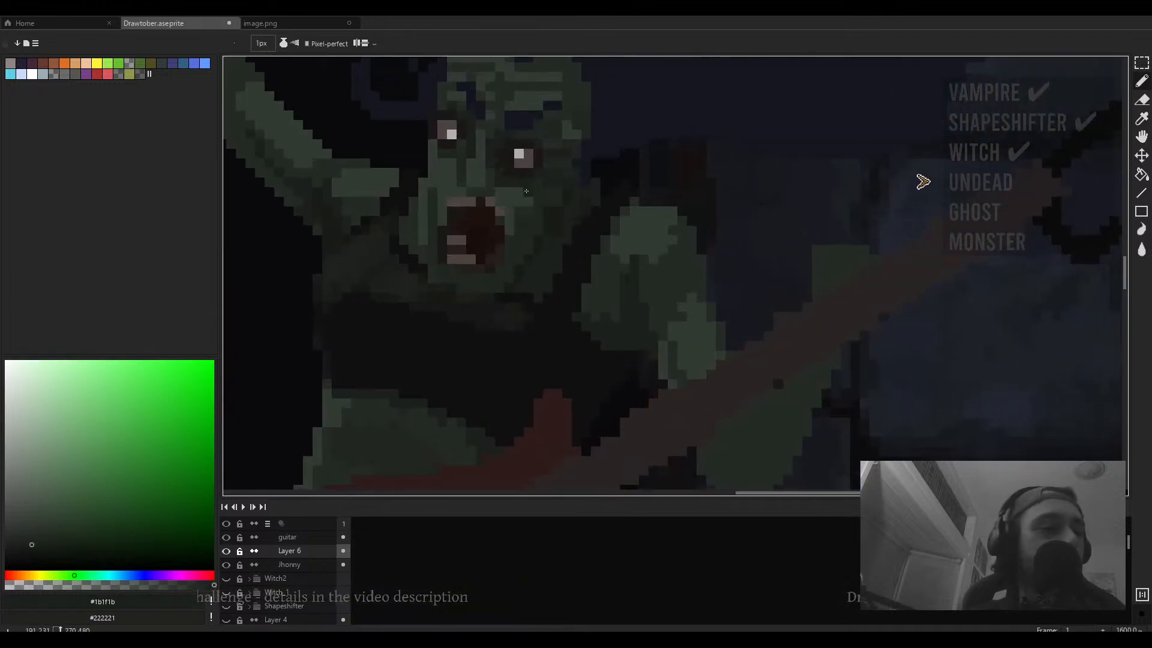
# - Sample the dark blue background and paint strokes along the right edge of the second zombie's head
pyautogui.scroll(-4, 526, 190)
pyautogui.scroll(5, 594, 177)
pyautogui.keyDown('alt'); pyautogui.click(605, 174); pyautogui.keyUp('alt')
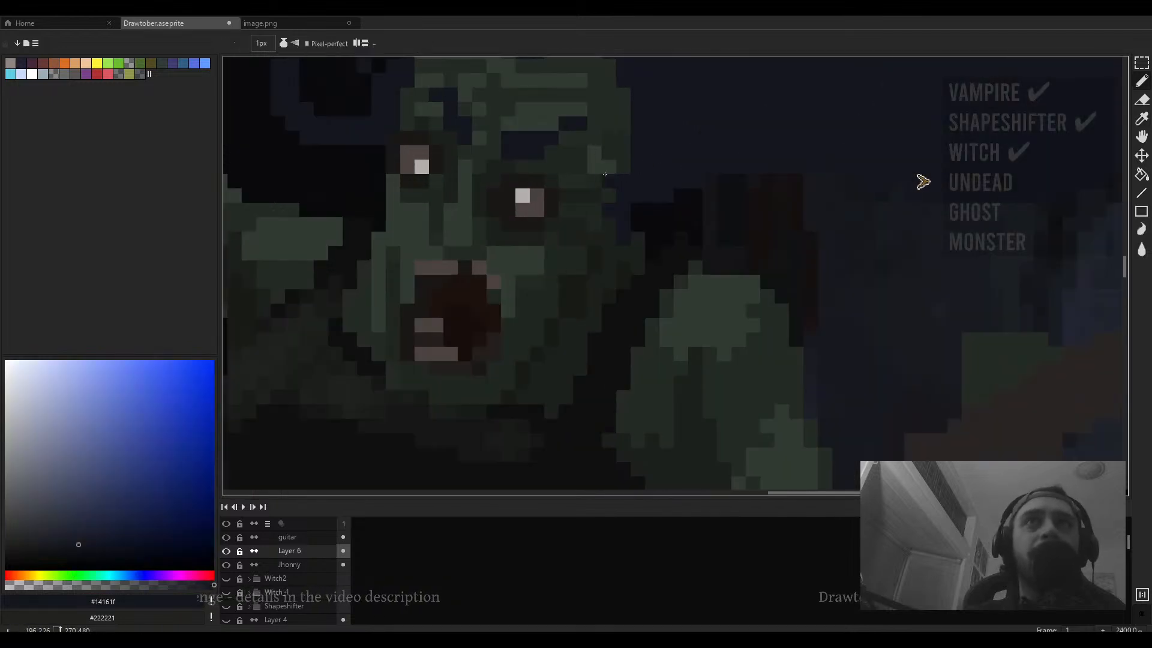
pyautogui.moveTo(622, 168); pyautogui.dragTo(624, 95)
pyautogui.moveTo(614, 172); pyautogui.dragTo(588, 256)
pyautogui.moveTo(593, 183)
pyautogui.mouseDown()
pyautogui.moveTo(575, 139)
pyautogui.moveTo(520, 134)
pyautogui.mouseUp()
# - Examine the second zombie's face at several zoom levels, sampling different green shades from it
pyautogui.scroll(-6, 504, 150)
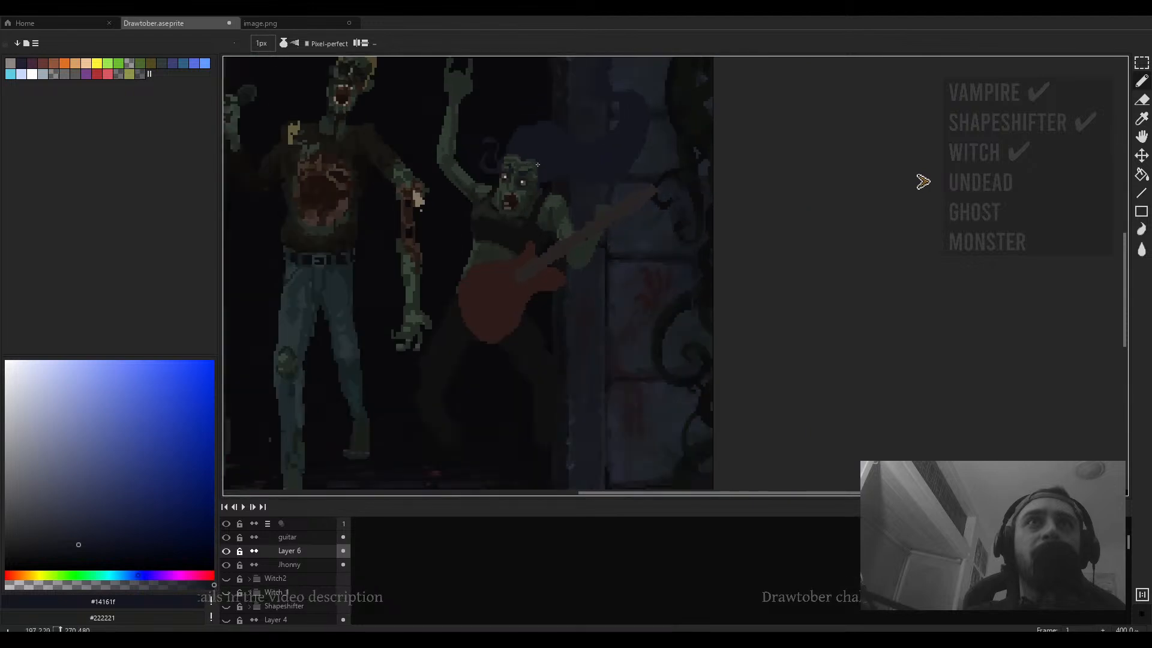
pyautogui.scroll(5, 537, 183)
pyautogui.scroll(1, 536, 183)
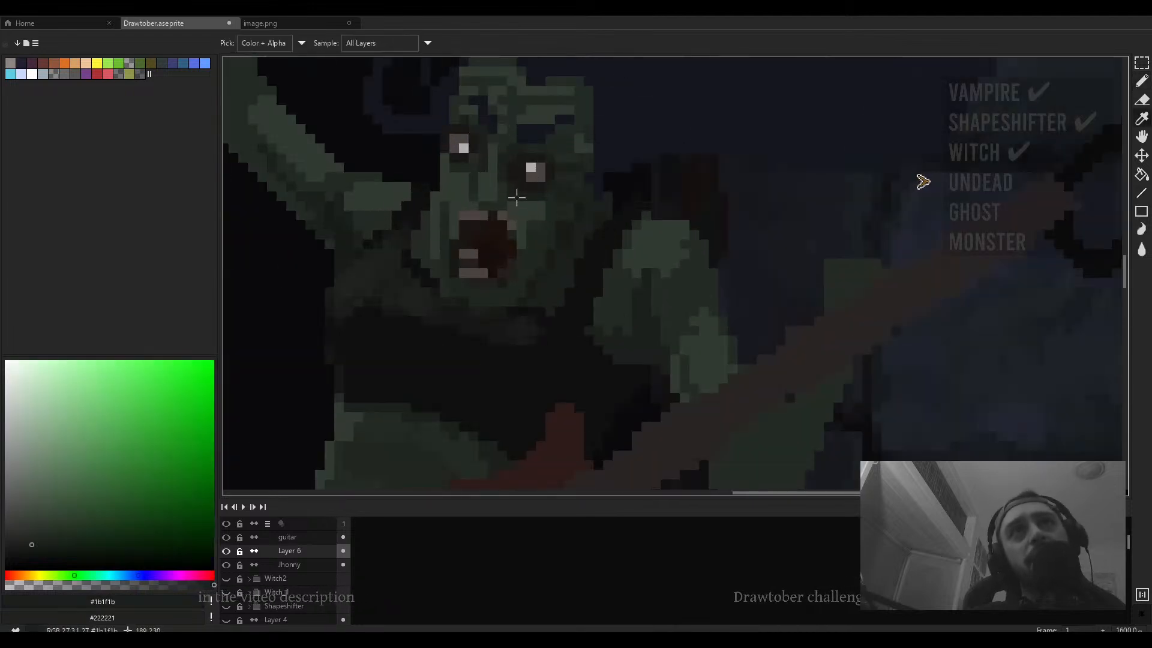
pyautogui.keyDown('alt'); pyautogui.click(499, 198); pyautogui.keyUp('alt')
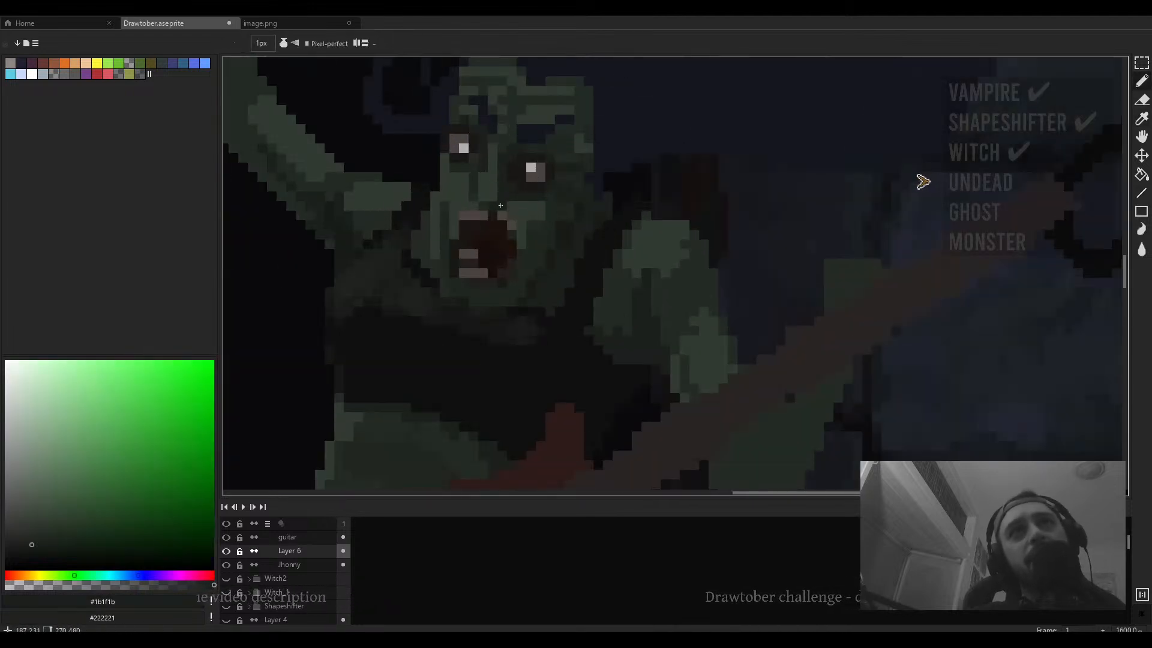
pyautogui.scroll(-4, 500, 206)
pyautogui.scroll(4, 548, 213)
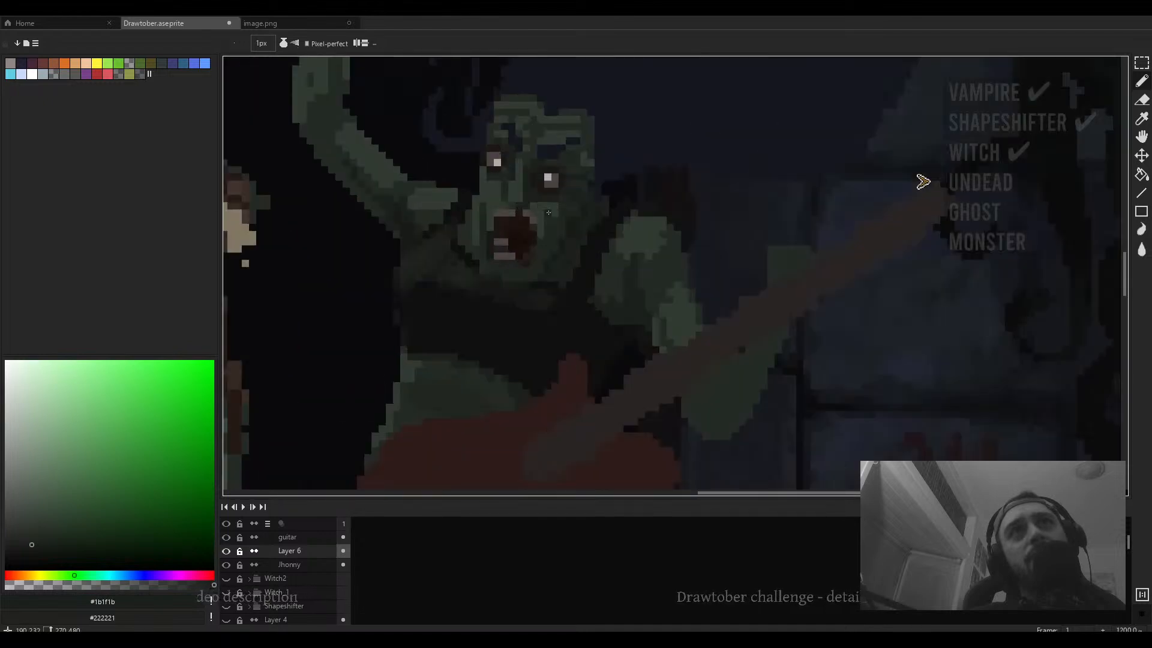
pyautogui.scroll(1, 549, 212)
pyautogui.scroll(-5, 650, 182)
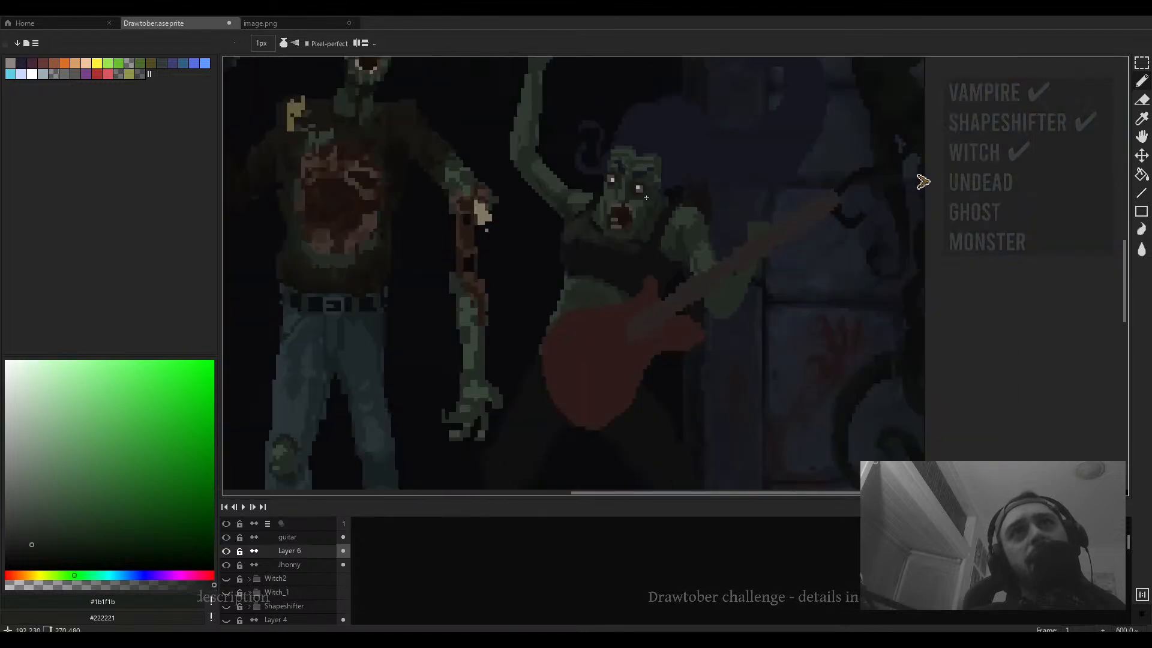
pyautogui.scroll(5, 627, 170)
pyautogui.keyDown('alt'); pyautogui.click(628, 170); pyautogui.keyUp('alt')
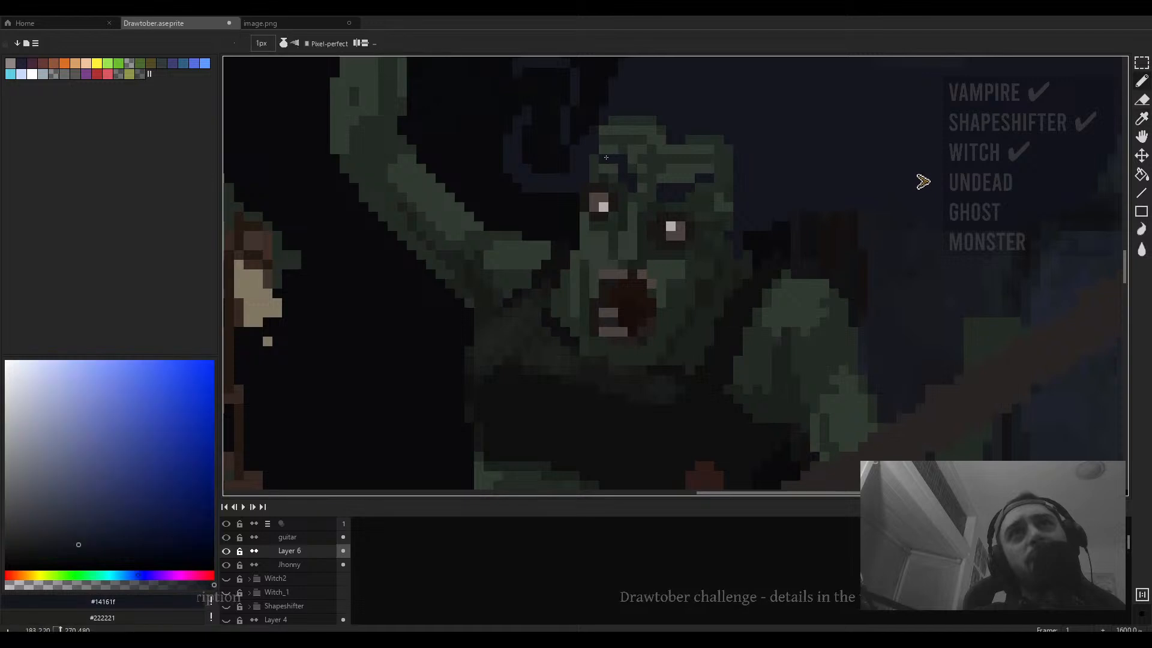
pyautogui.scroll(-5, 618, 204)
pyautogui.scroll(6, 608, 233)
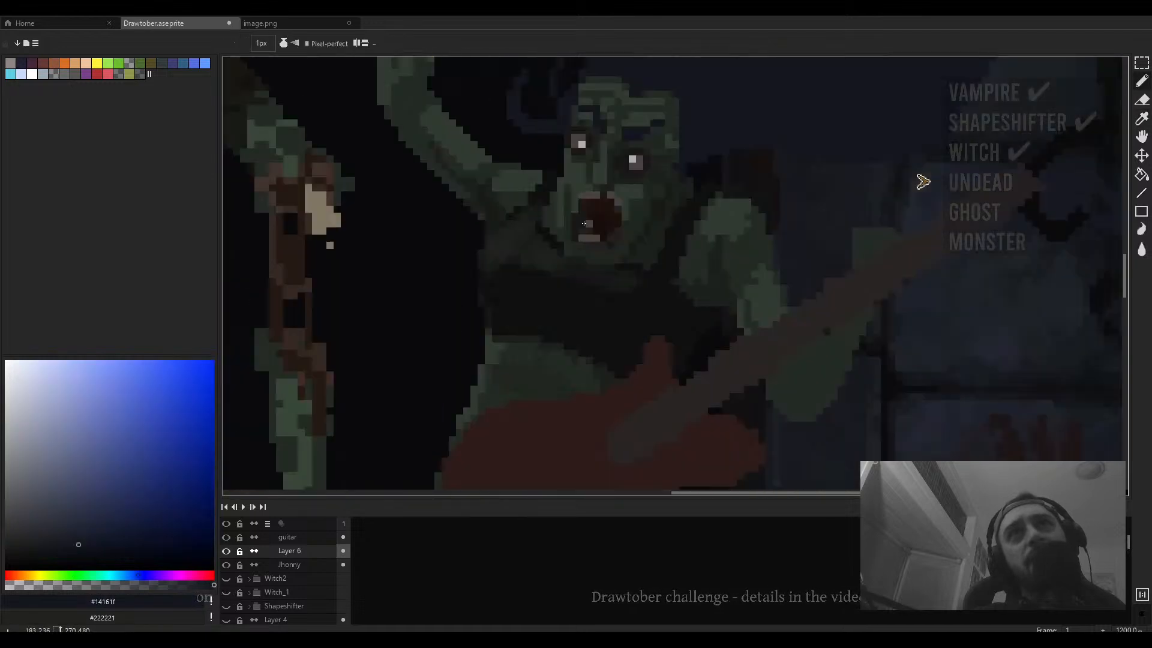
pyautogui.press('alt')
pyautogui.keyDown('alt'); pyautogui.click(550, 209); pyautogui.keyUp('alt')
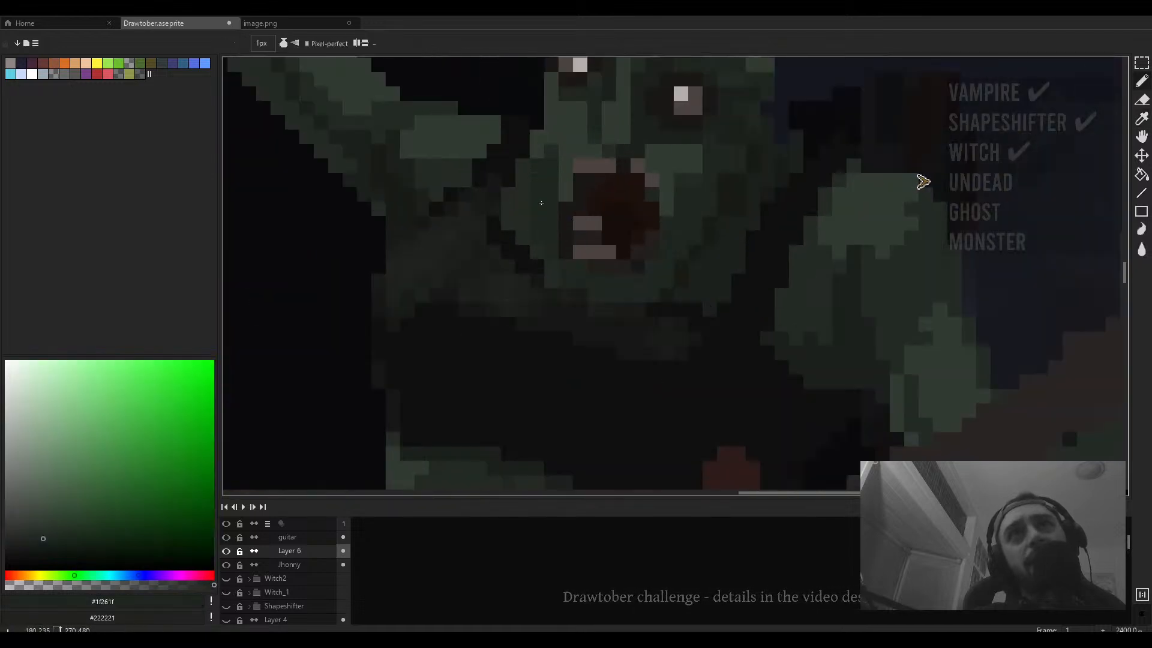
pyautogui.scroll(-4, 541, 147)
pyautogui.scroll(4, 542, 148)
pyautogui.scroll(-3, 546, 150)
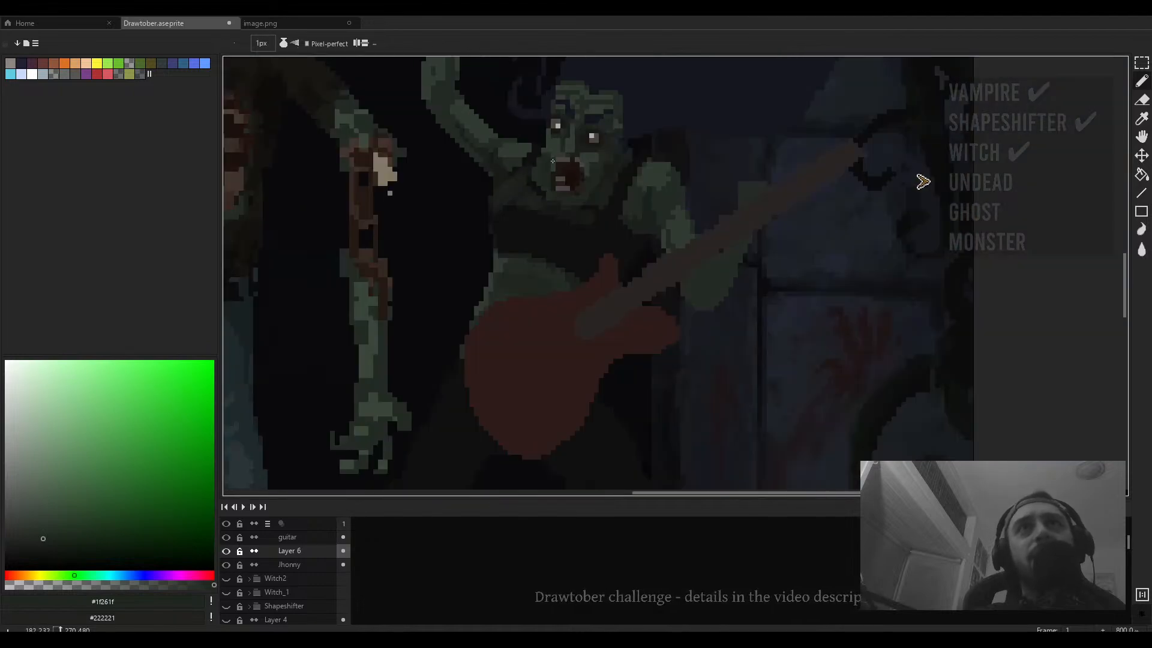
pyautogui.keyDown('alt'); pyautogui.click(550, 153); pyautogui.keyUp('alt')
# - Paint a short horizontal mid-green stroke along the second zombie's chin below the mouth
pyautogui.scroll(1, 550, 153)
pyautogui.scroll(1, 550, 153)
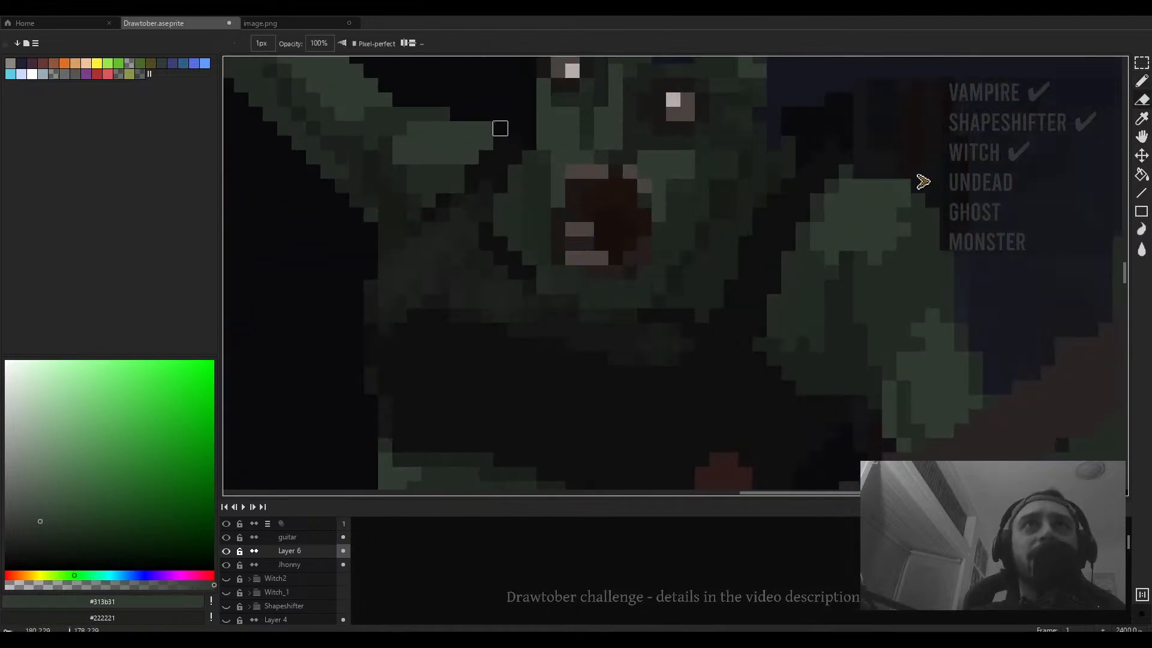
pyautogui.scroll(-2, 531, 138)
pyautogui.scroll(-4, 531, 138)
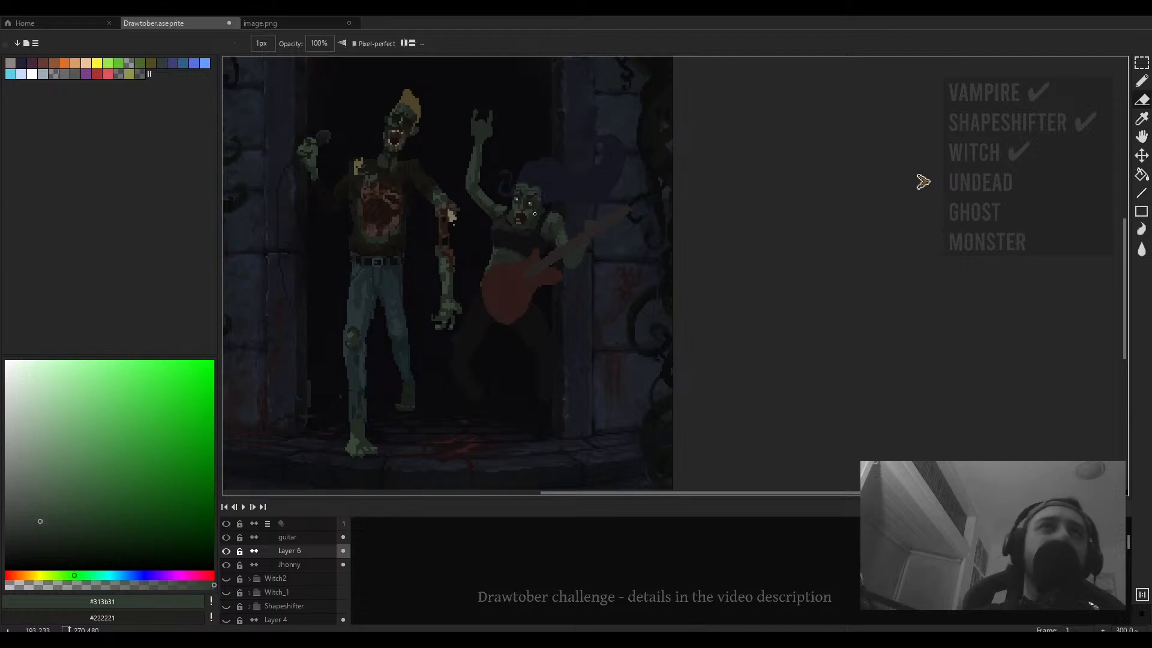
pyautogui.scroll(5, 550, 211)
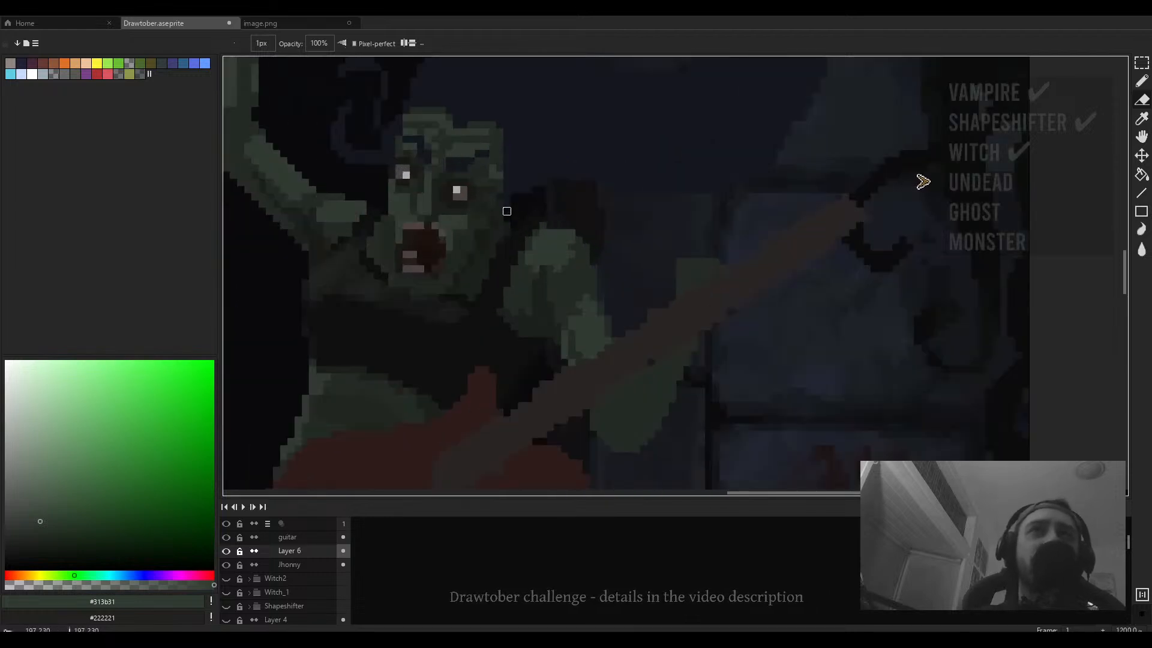
pyautogui.scroll(1, 507, 219)
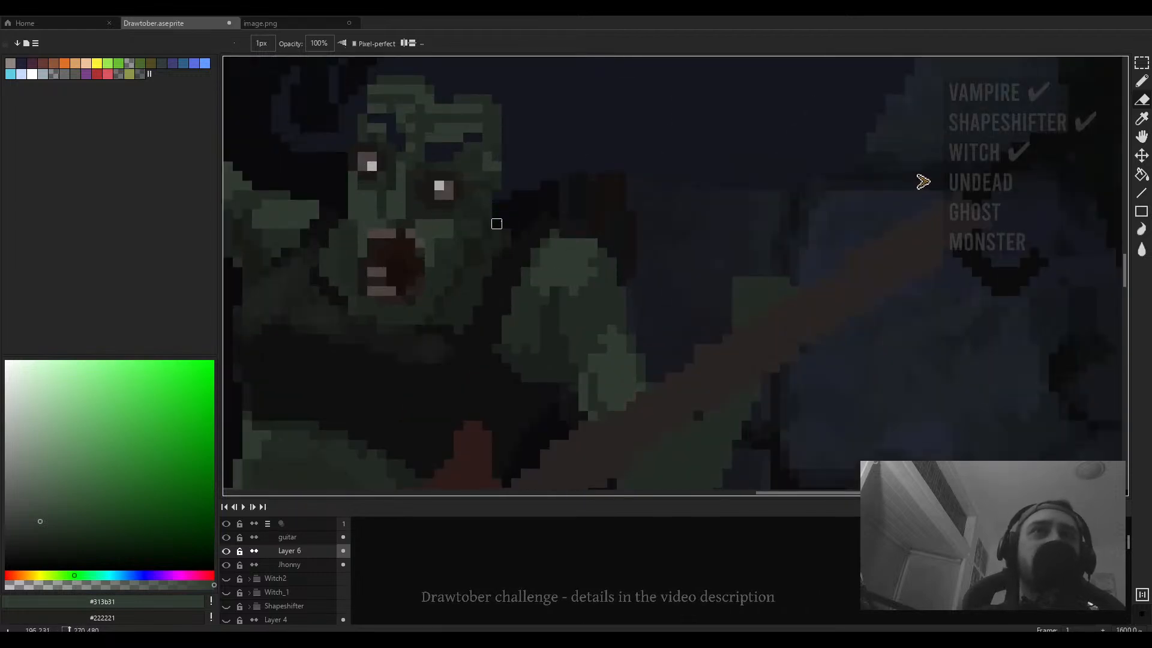
pyautogui.scroll(-3, 497, 224)
pyautogui.scroll(3, 497, 204)
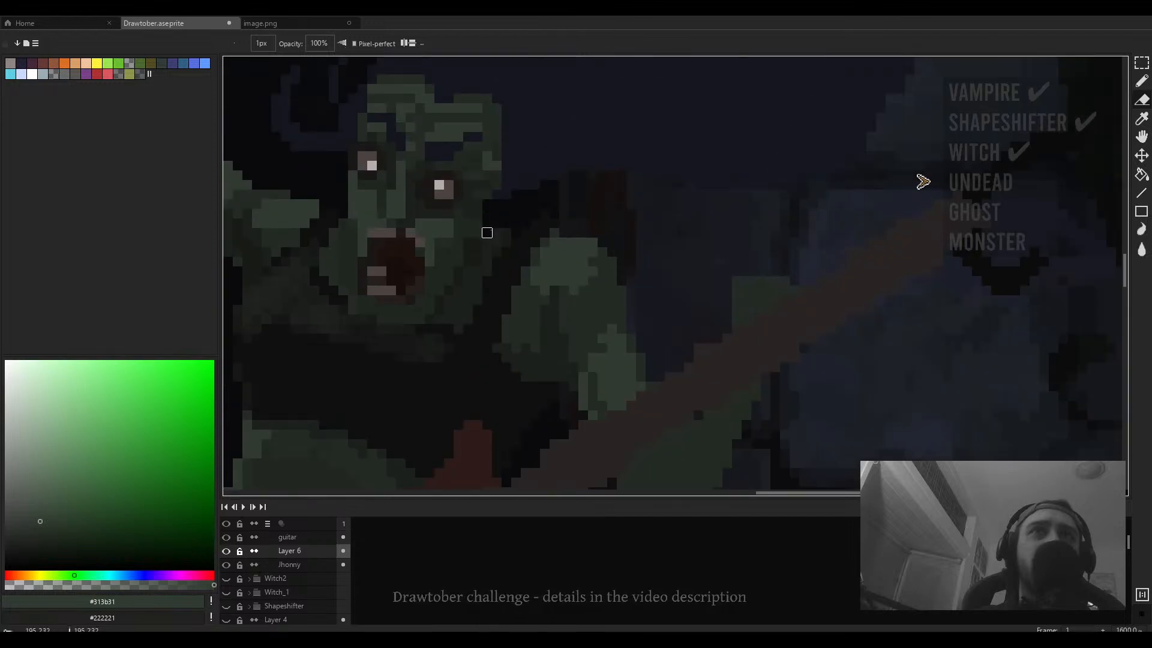
pyautogui.scroll(-1, 496, 195)
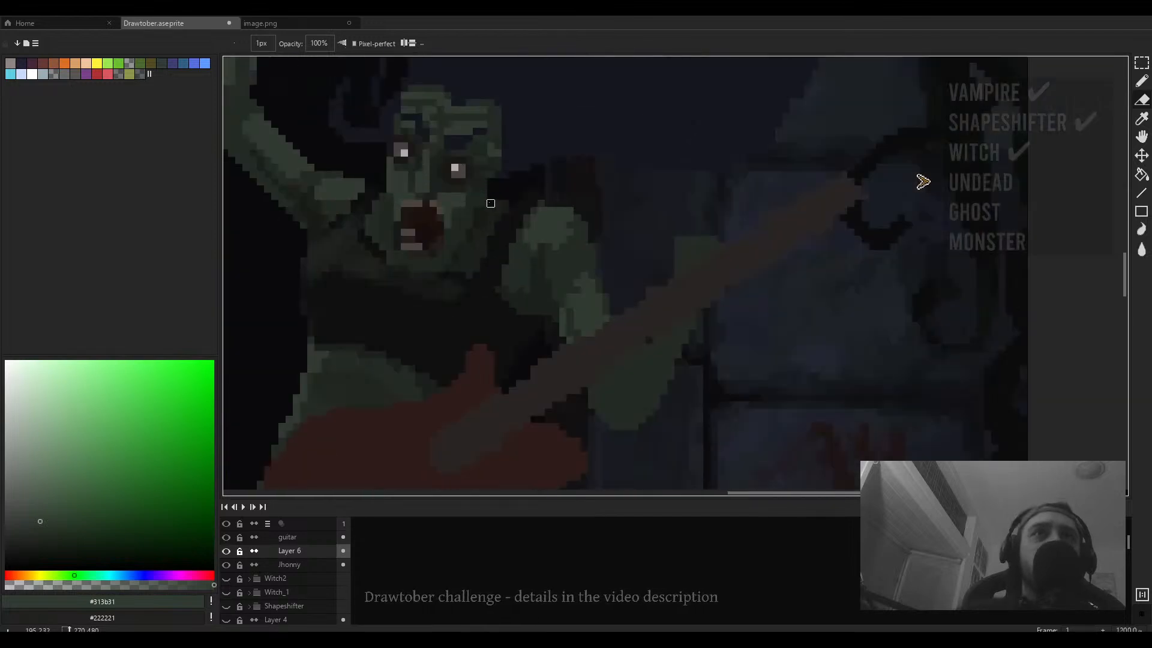
pyautogui.scroll(-5, 491, 203)
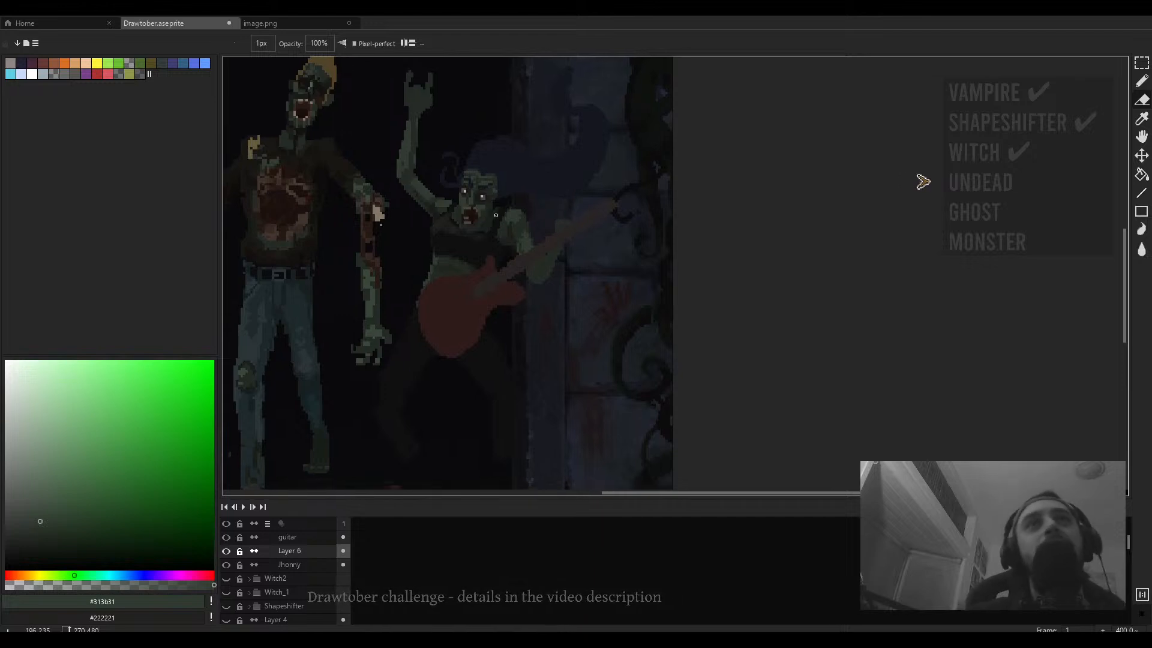
pyautogui.scroll(5, 490, 214)
pyautogui.moveTo(433, 249); pyautogui.dragTo(501, 243)
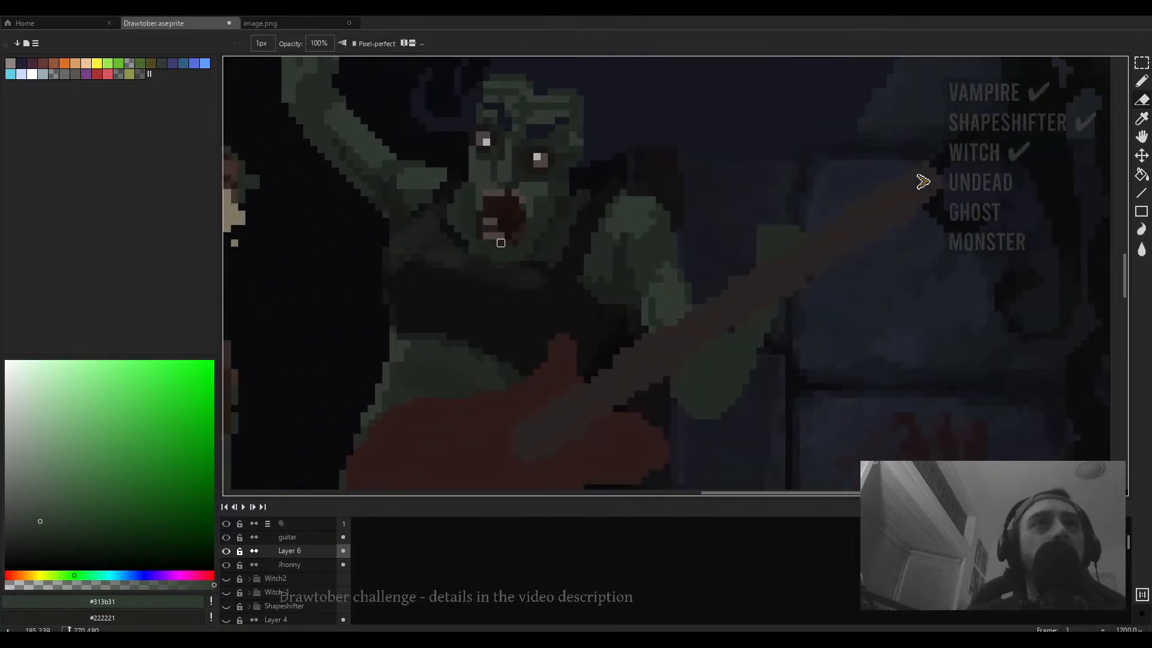
# - Switch to the eraser and erase a short row of pixels under the second zombie's mouth
pyautogui.press('e')
pyautogui.scroll(-5, 493, 236)
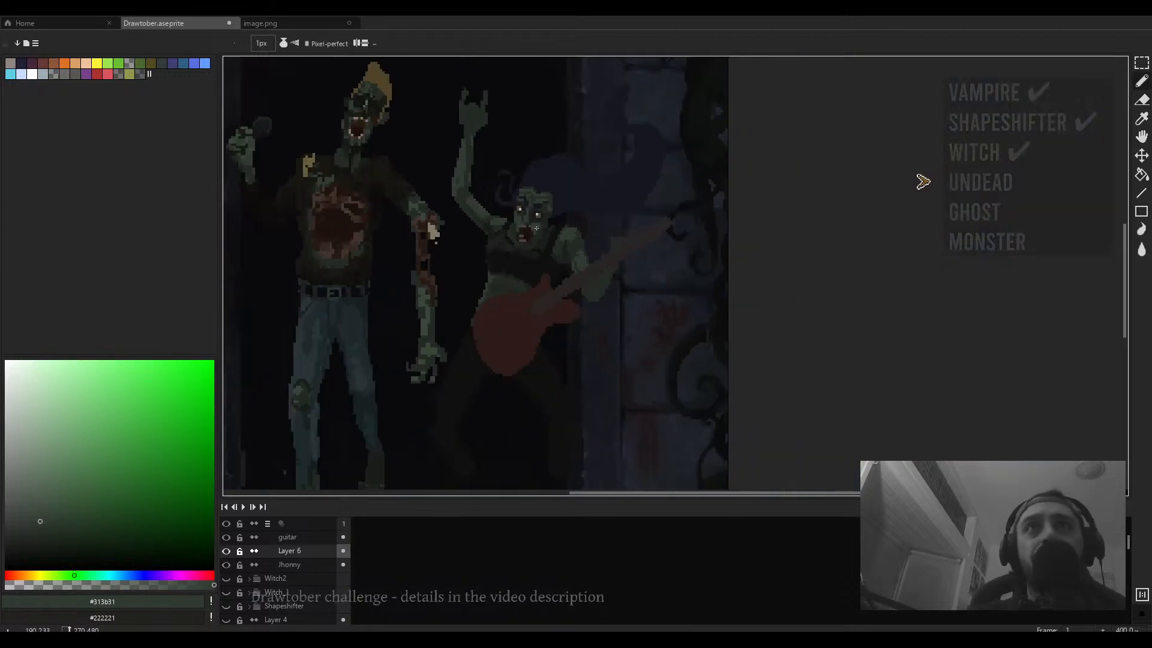
pyautogui.scroll(5, 531, 243)
pyautogui.scroll(4, 524, 220)
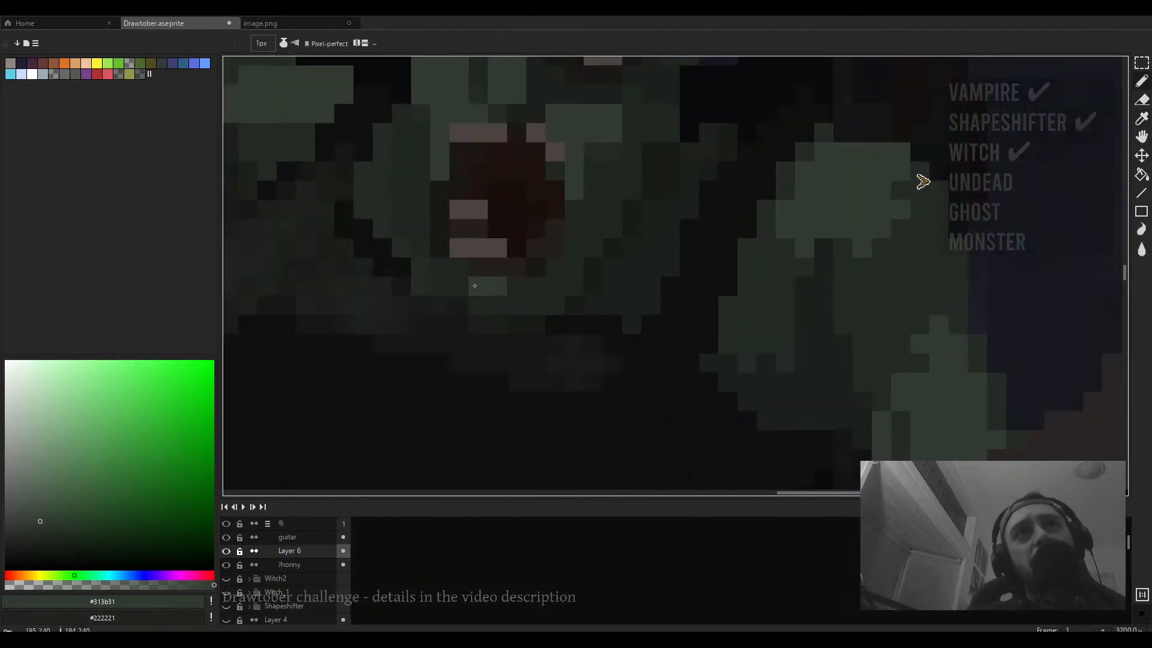
pyautogui.click(516, 286)
pyautogui.moveTo(509, 303); pyautogui.dragTo(478, 304)
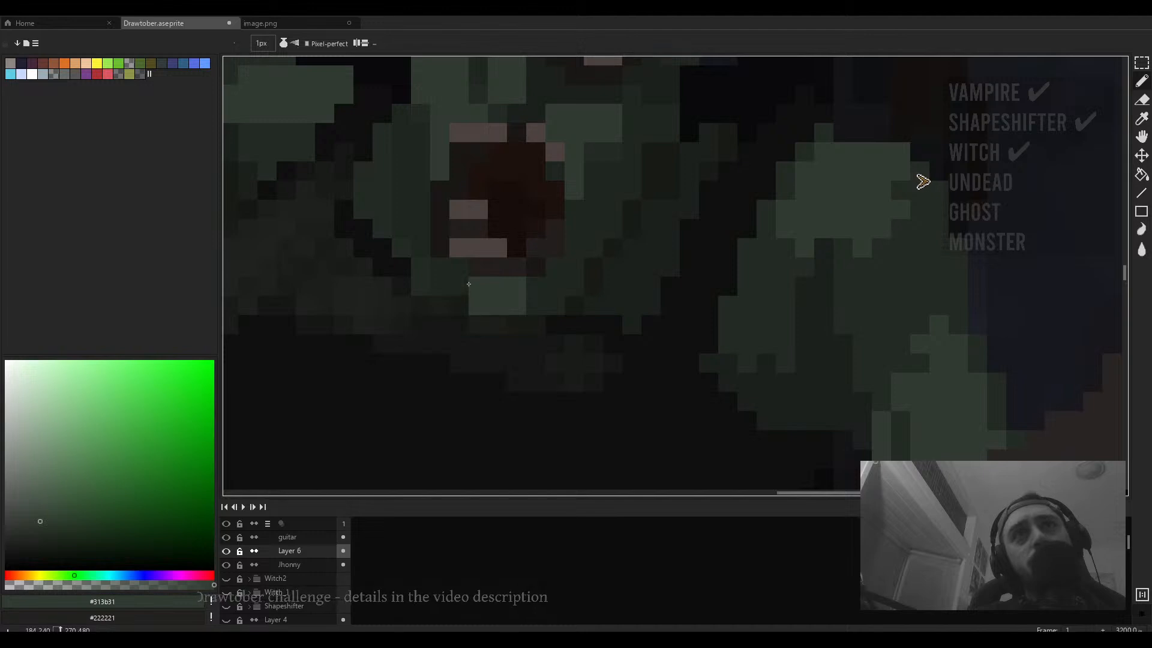
# - Erase a short diagonal stroke across the second zombie's neck and upper chest
pyautogui.scroll(-6, 465, 284)
pyautogui.scroll(-3, 527, 305)
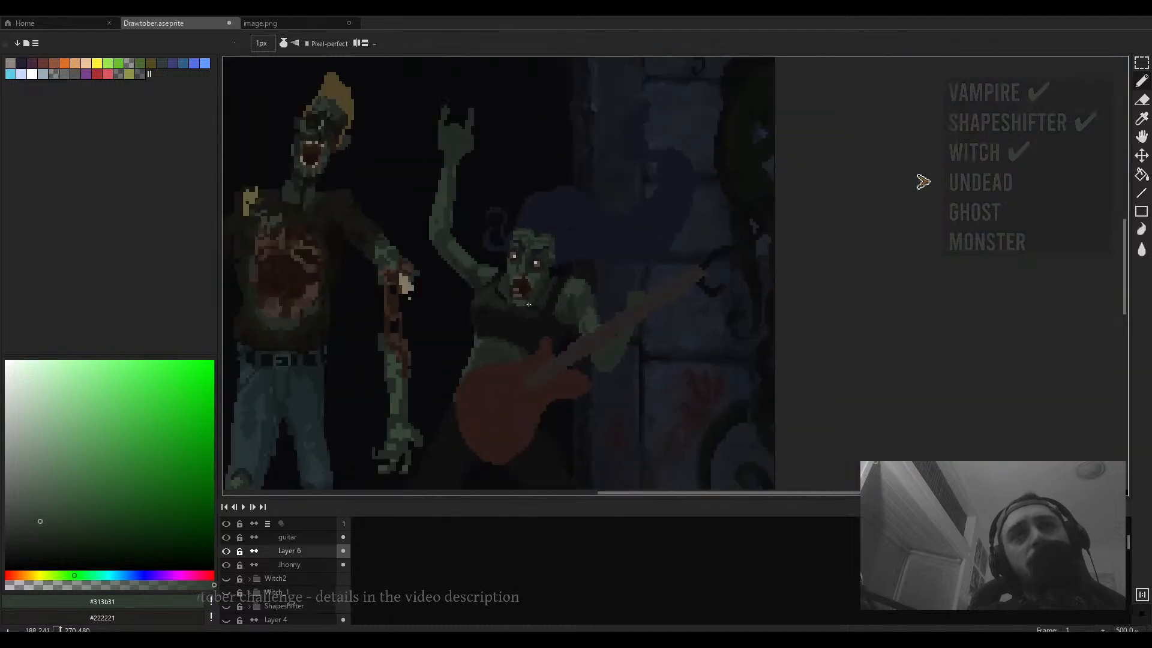
pyautogui.moveTo(527, 305); pyautogui.dragTo(565, 278)
# - Sample the dark red of the mouth and paint a diagonal stroke between the raised arm and her face
pyautogui.scroll(7, 568, 270)
pyautogui.keyDown('alt'); pyautogui.click(557, 271); pyautogui.keyUp('alt')
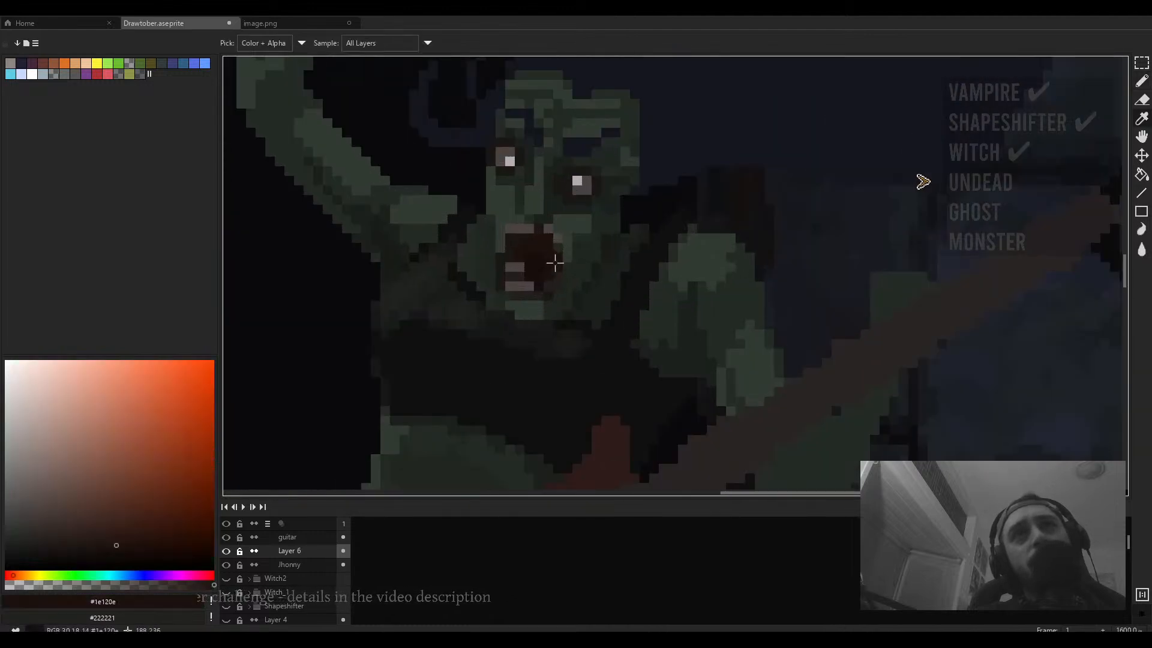
pyautogui.scroll(-3, 575, 283)
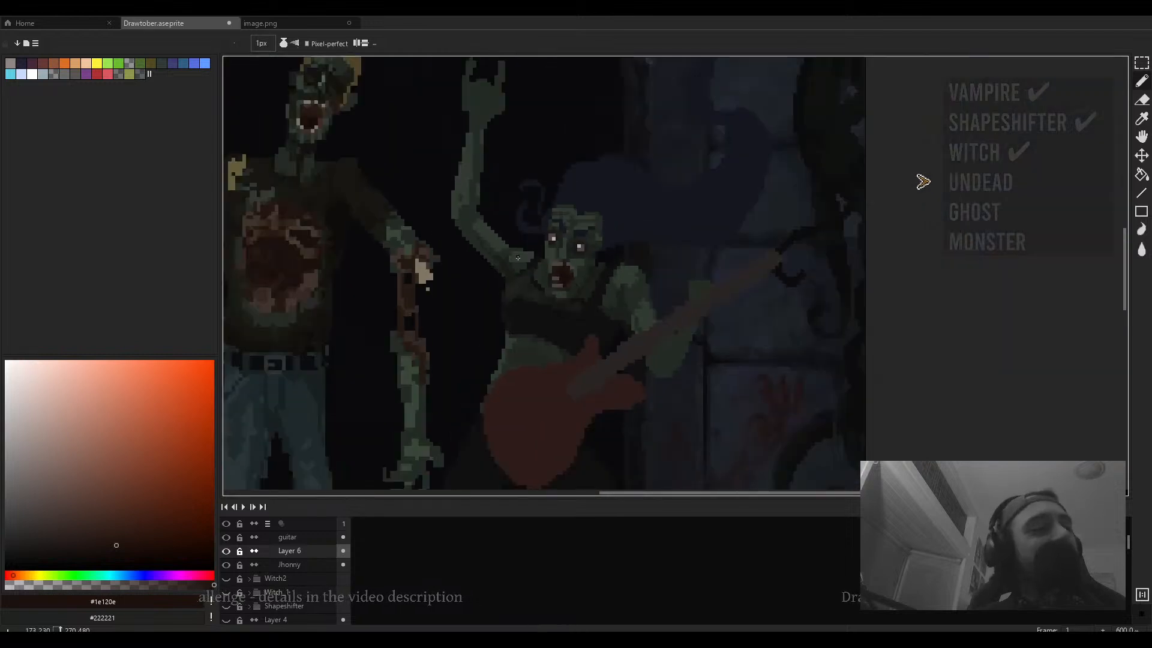
pyautogui.moveTo(517, 257); pyautogui.dragTo(547, 285)
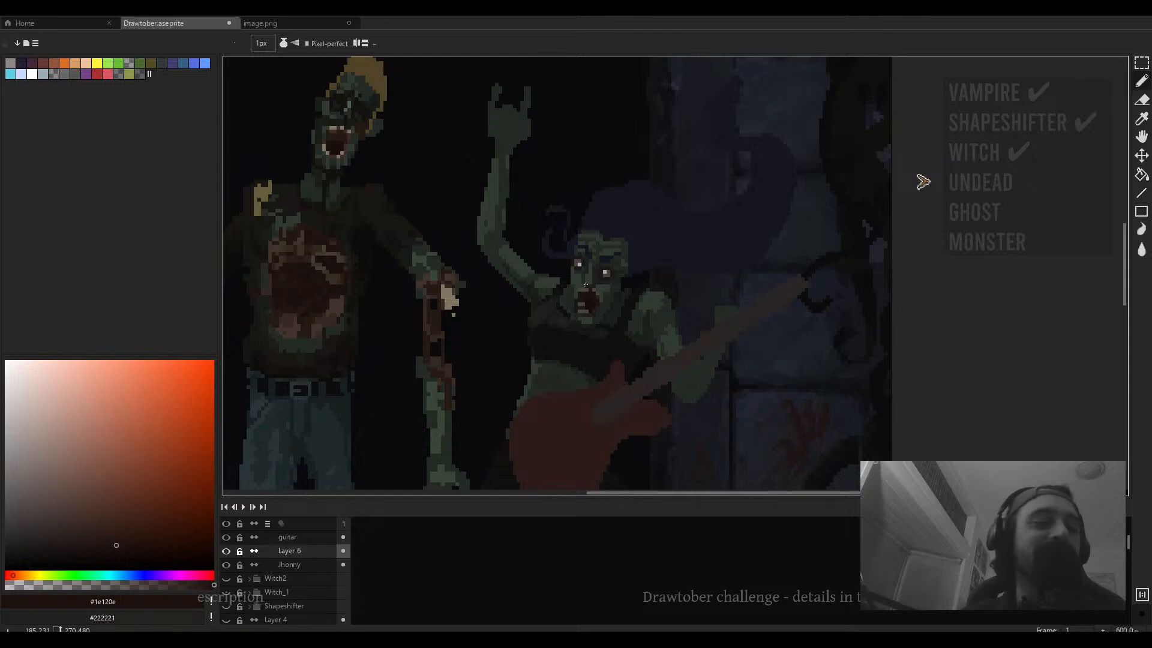
# - Sample the dark green of the second zombie's skin and paint a shading stroke along her raised forearm
pyautogui.scroll(-3, 585, 284)
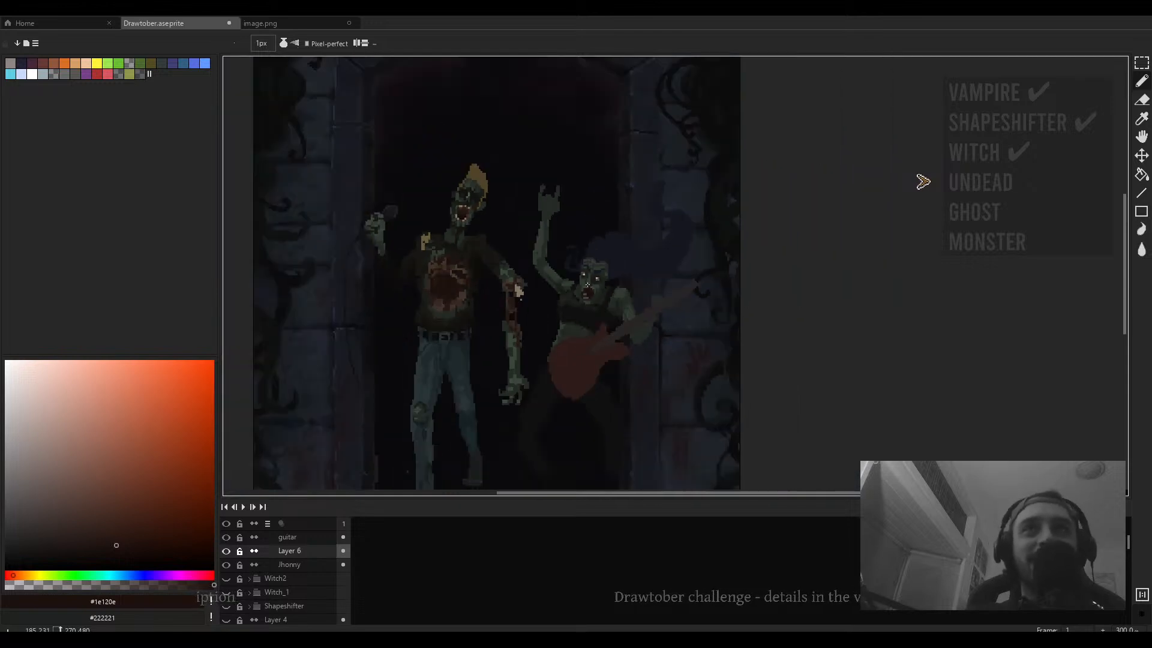
pyautogui.scroll(6, 553, 280)
pyautogui.press('alt')
pyautogui.click(555, 300)
pyautogui.scroll(3, 540, 300)
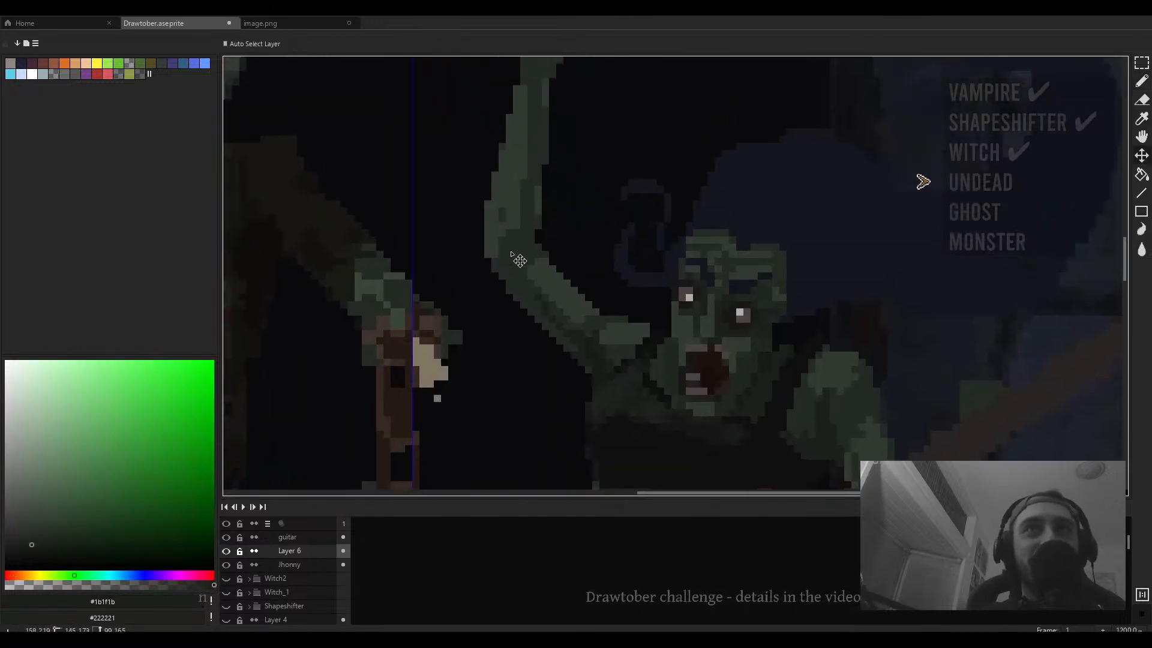
pyautogui.press('-')
pyautogui.press('-')
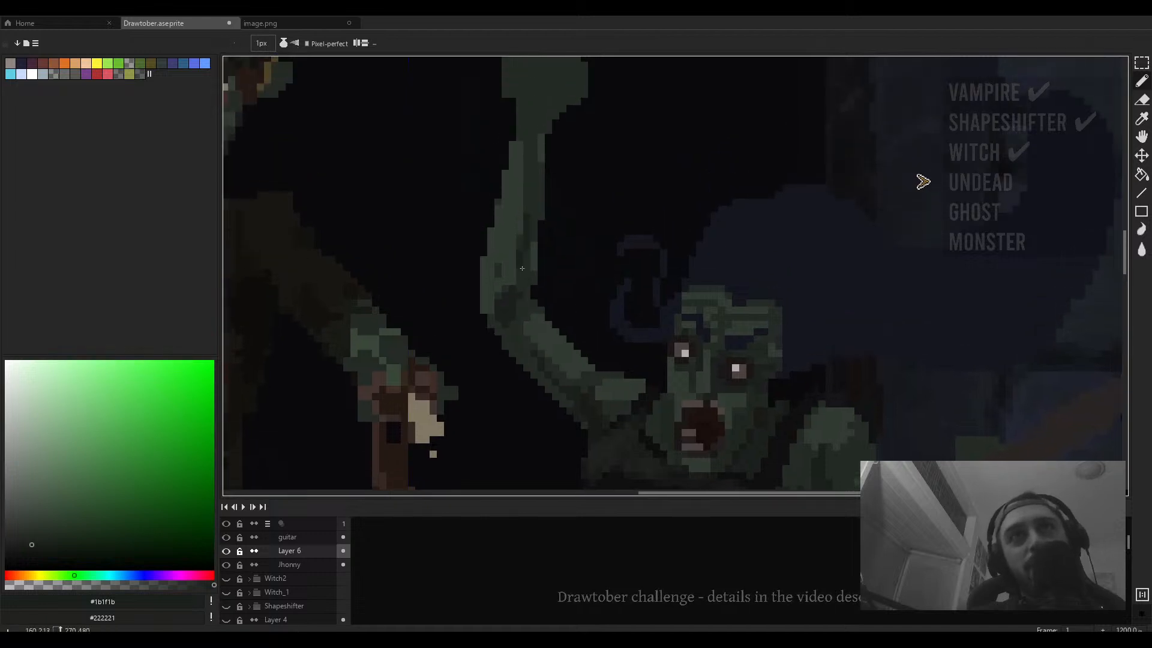
pyautogui.moveTo(522, 268); pyautogui.dragTo(517, 354)
pyautogui.moveTo(529, 231); pyautogui.dragTo(516, 320)
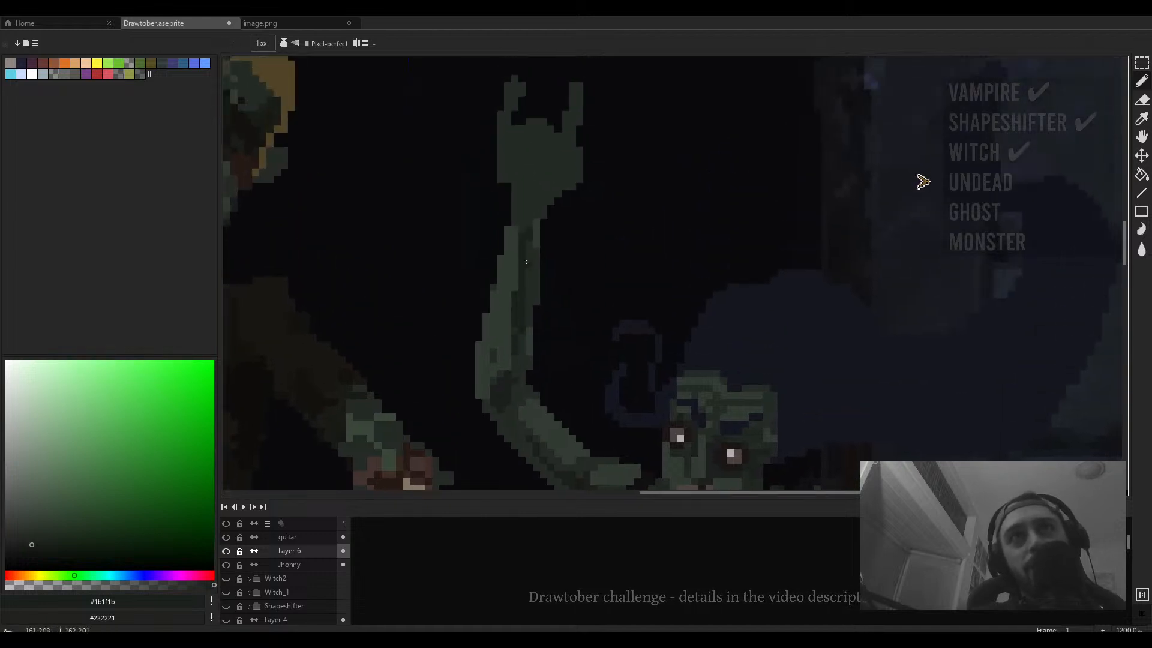
# - Shade the raised hand with darker green strokes, sampling a mid-green #242b24 for a stroke down its outer edge
pyautogui.scroll(2, 527, 264)
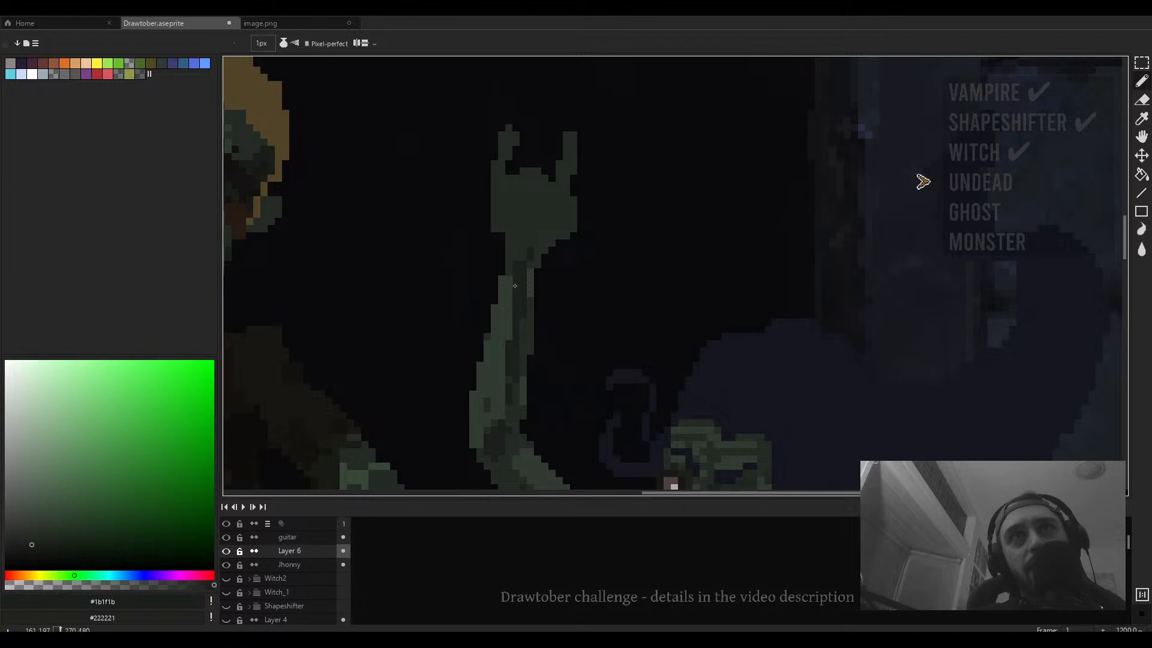
pyautogui.press('+')
pyautogui.press('+')
pyautogui.press('+')
pyautogui.moveTo(535, 258); pyautogui.dragTo(544, 217)
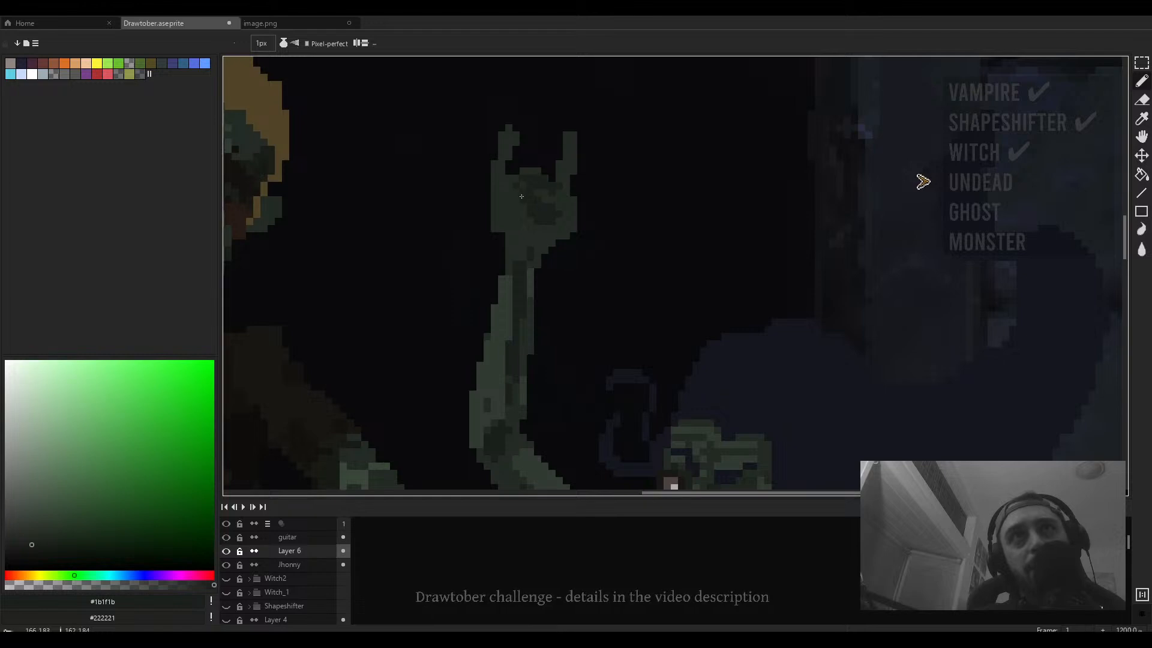
pyautogui.keyDown('alt'); pyautogui.click(557, 192); pyautogui.keyUp('alt')
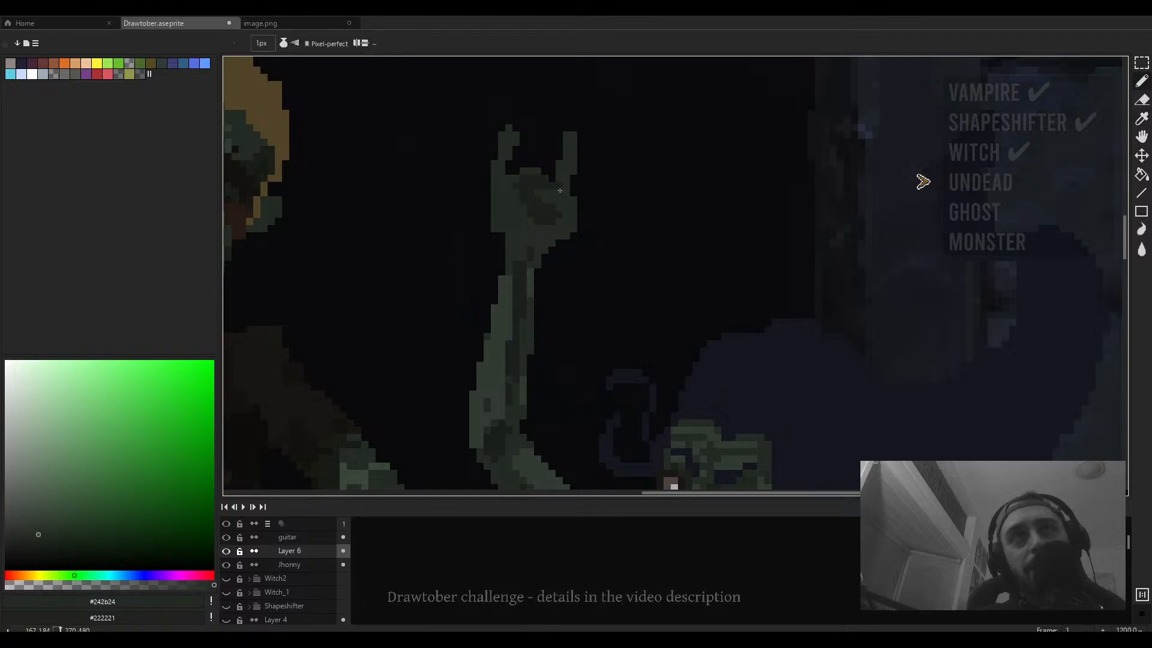
pyautogui.keyDown('alt'); pyautogui.click(561, 190); pyautogui.keyUp('alt')
pyautogui.moveTo(563, 190); pyautogui.dragTo(575, 243)
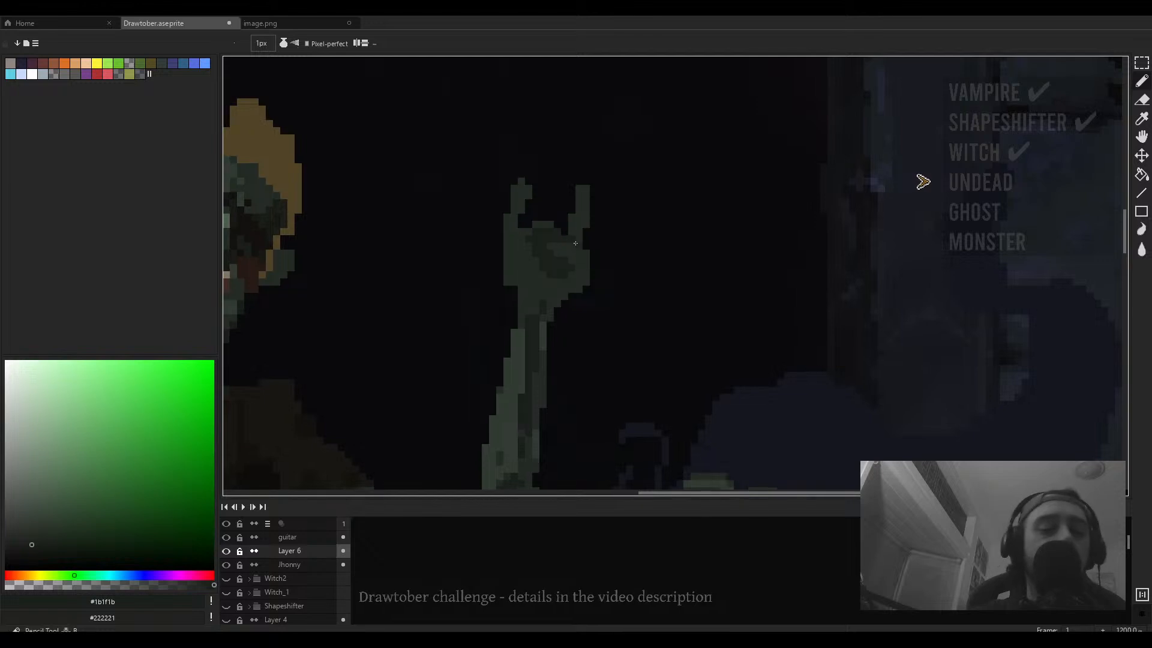
# - Fill several small gaps in the raised hand's horn gesture with the Fill tool
pyautogui.scroll(3, 575, 243)
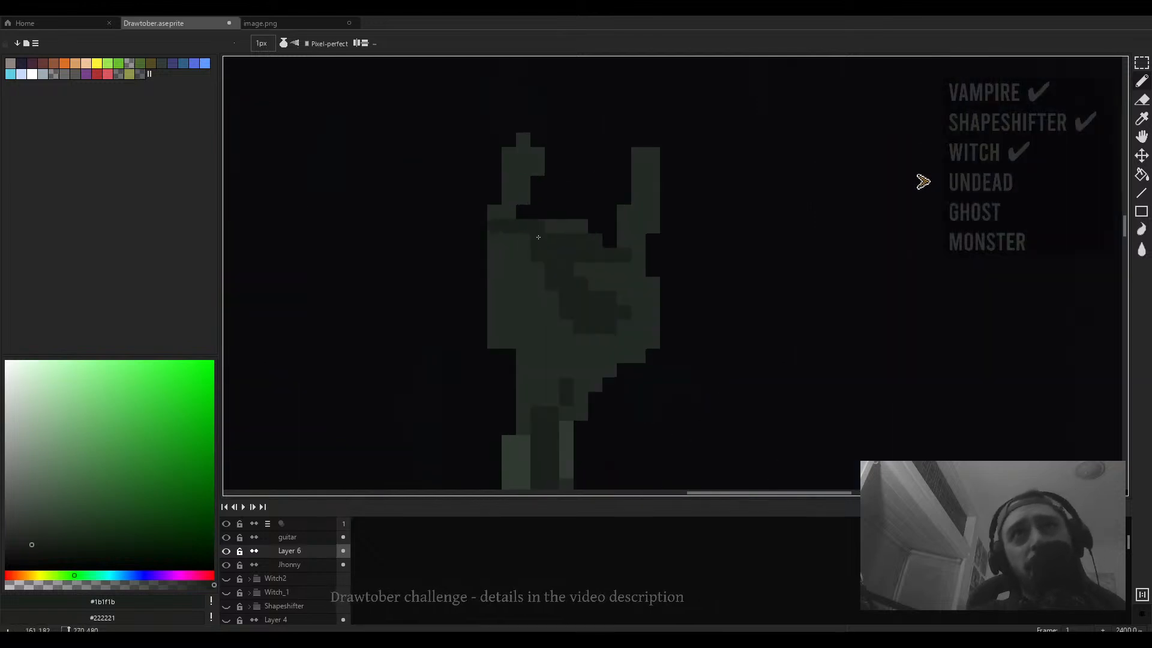
pyautogui.moveTo(539, 237); pyautogui.dragTo(522, 265)
pyautogui.click(621, 284)
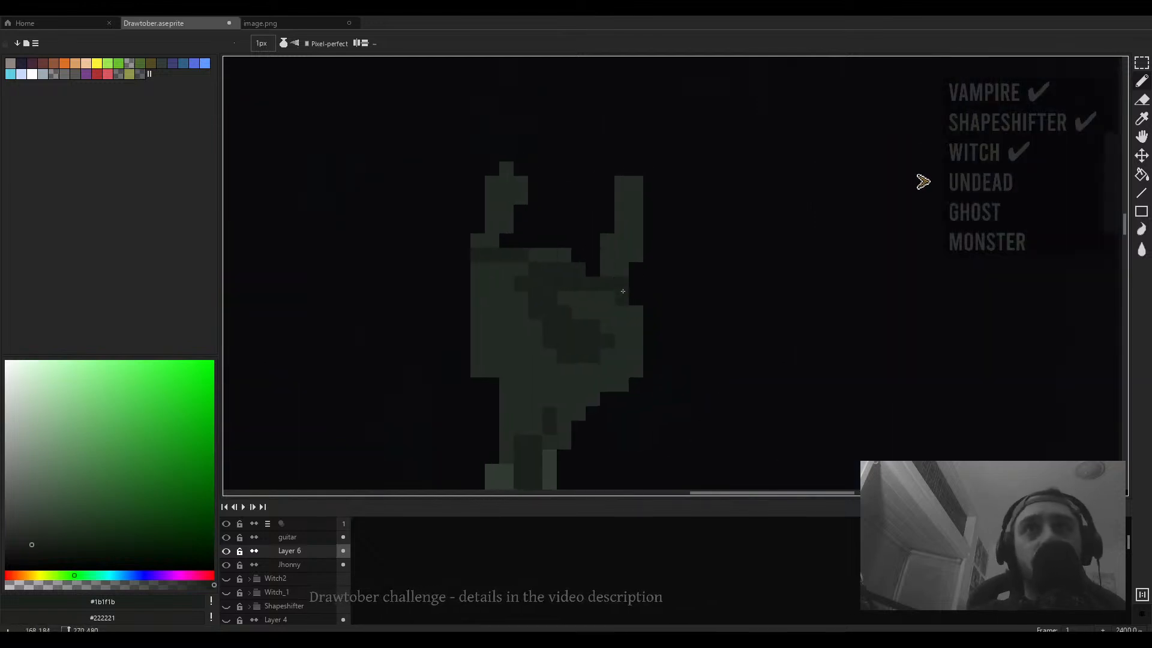
pyautogui.press('g')
pyautogui.click(625, 245)
pyautogui.click(559, 257)
pyautogui.click(496, 237)
# - Paint a mid-green shading stroke across the raised hand's palm, then sample the darker green again
pyautogui.scroll(-6, 510, 241)
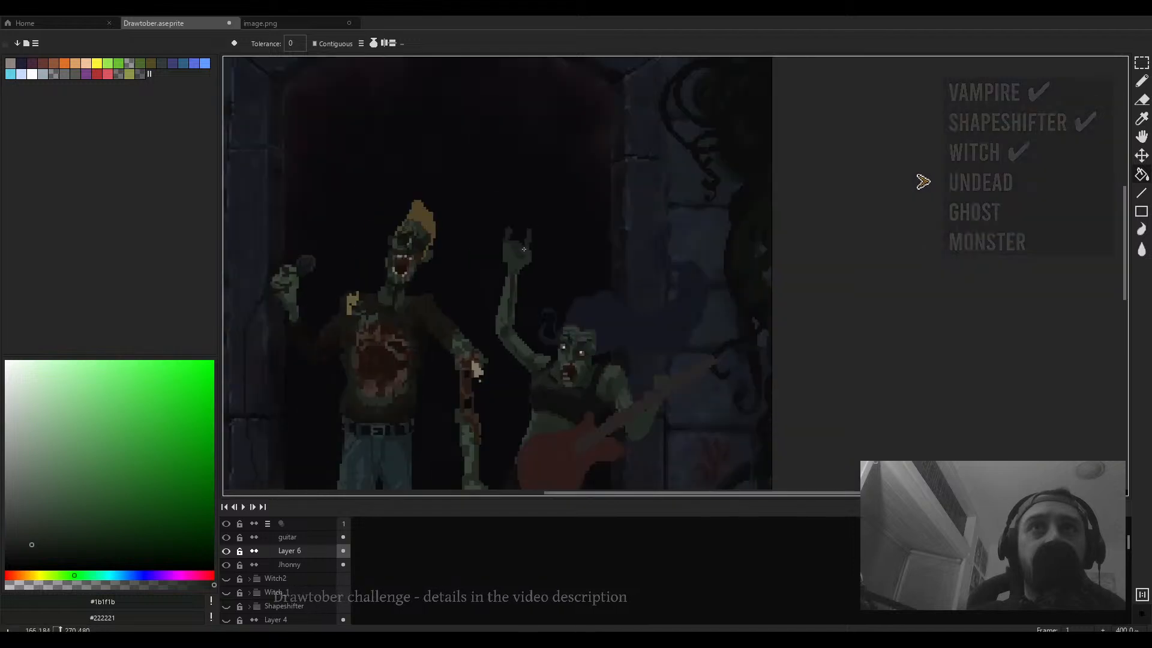
pyautogui.scroll(6, 524, 249)
pyautogui.press('b')
pyautogui.keyDown('alt'); pyautogui.click(492, 286); pyautogui.keyUp('alt')
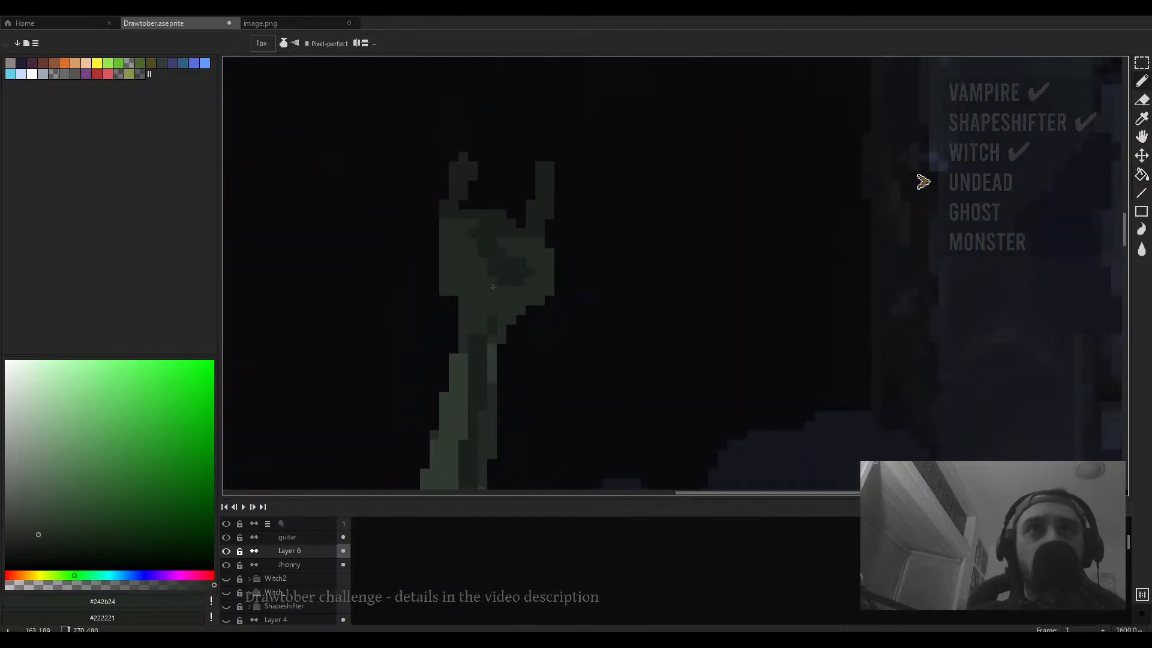
pyautogui.moveTo(501, 271)
pyautogui.mouseDown()
pyautogui.moveTo(511, 264)
pyautogui.moveTo(483, 226)
pyautogui.mouseUp()
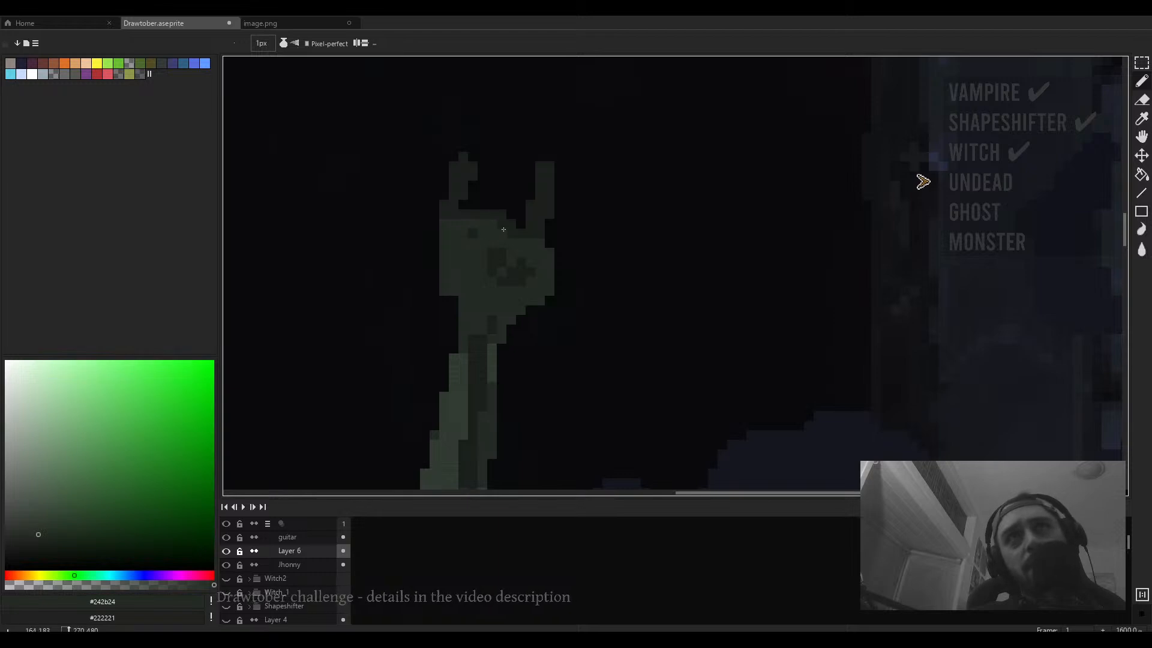
pyautogui.keyDown('alt'); pyautogui.click(498, 255); pyautogui.keyUp('alt')
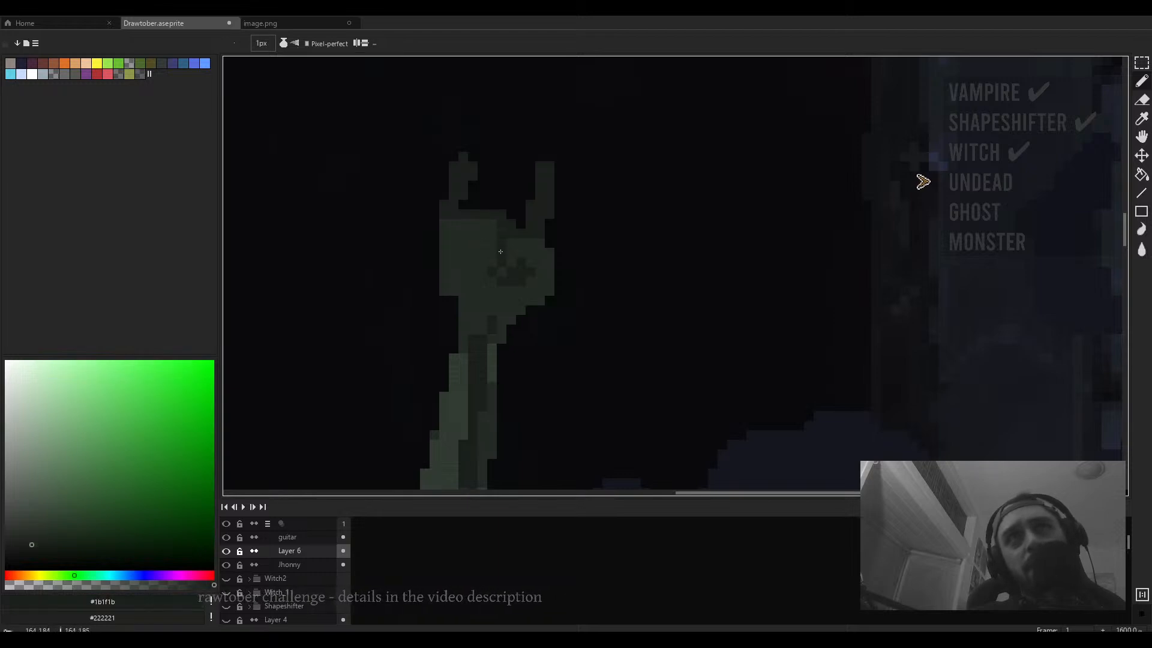
# - Sample the mid-green and draw vertical folded-finger lines on the raised hand's palm in dark green
pyautogui.scroll(-6, 501, 255)
pyautogui.scroll(5, 504, 257)
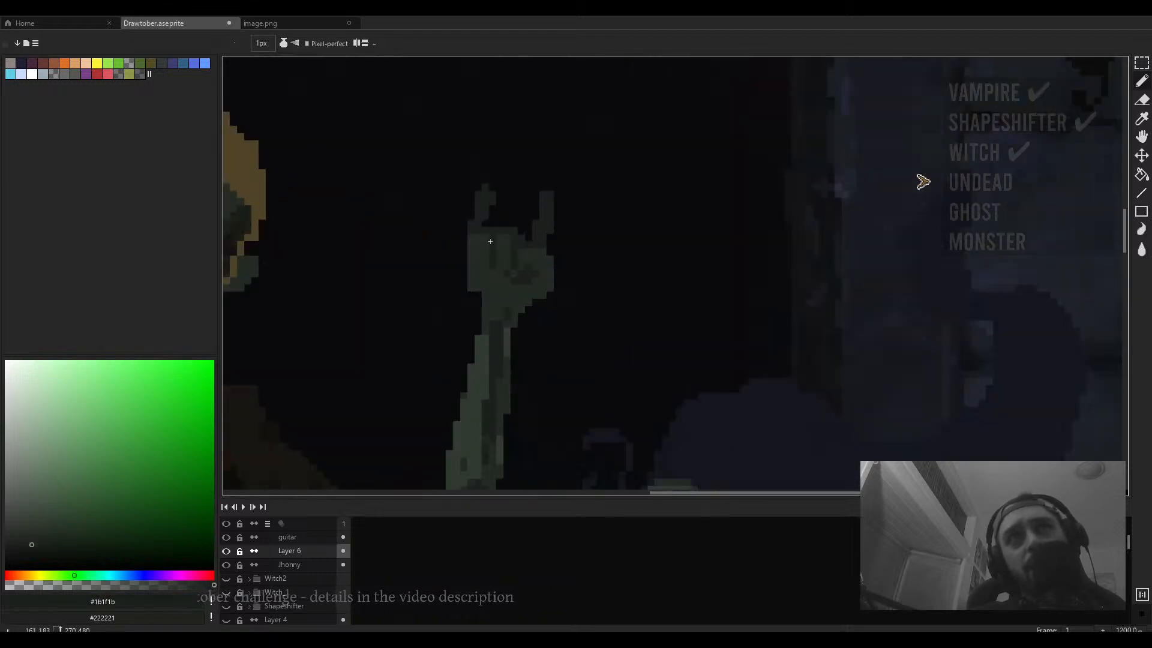
pyautogui.scroll(-5, 494, 274)
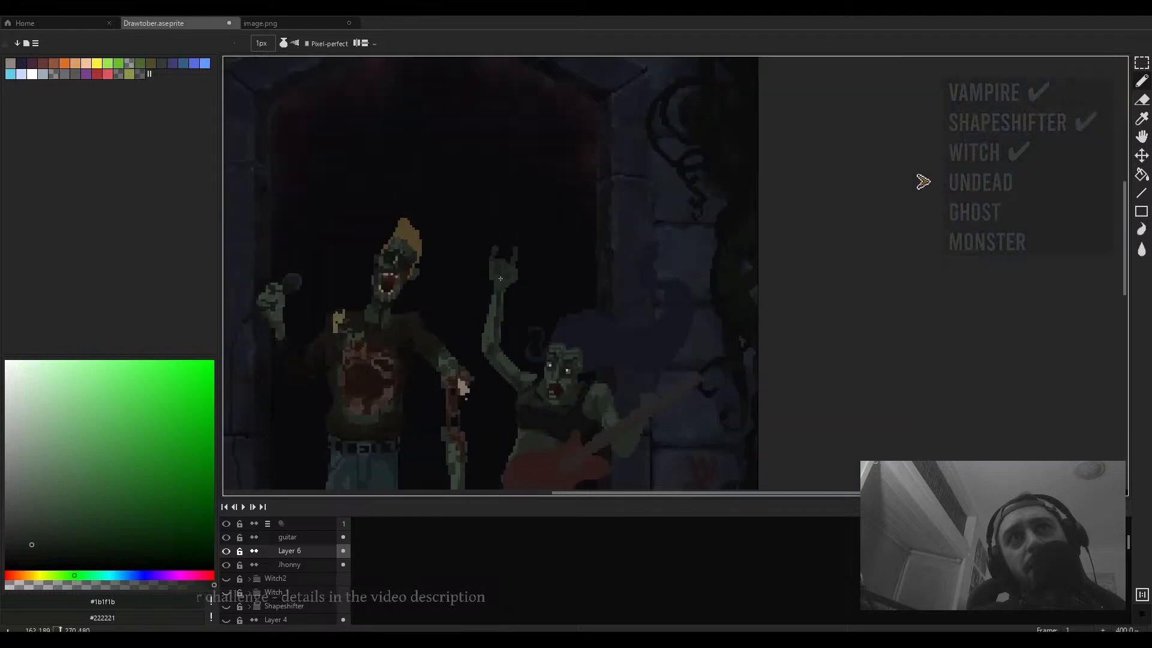
pyautogui.scroll(5, 502, 275)
pyautogui.keyDown('alt'); pyautogui.click(491, 242); pyautogui.keyUp('alt')
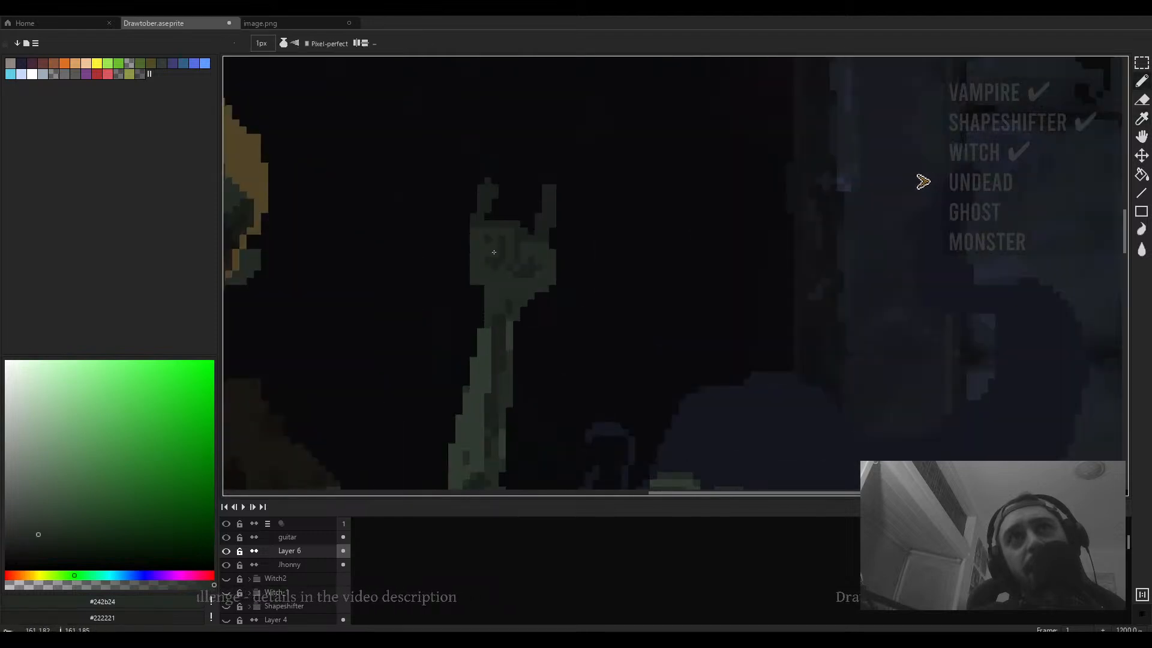
pyautogui.scroll(-5, 494, 252)
pyautogui.scroll(5, 494, 252)
pyautogui.scroll(1, 495, 267)
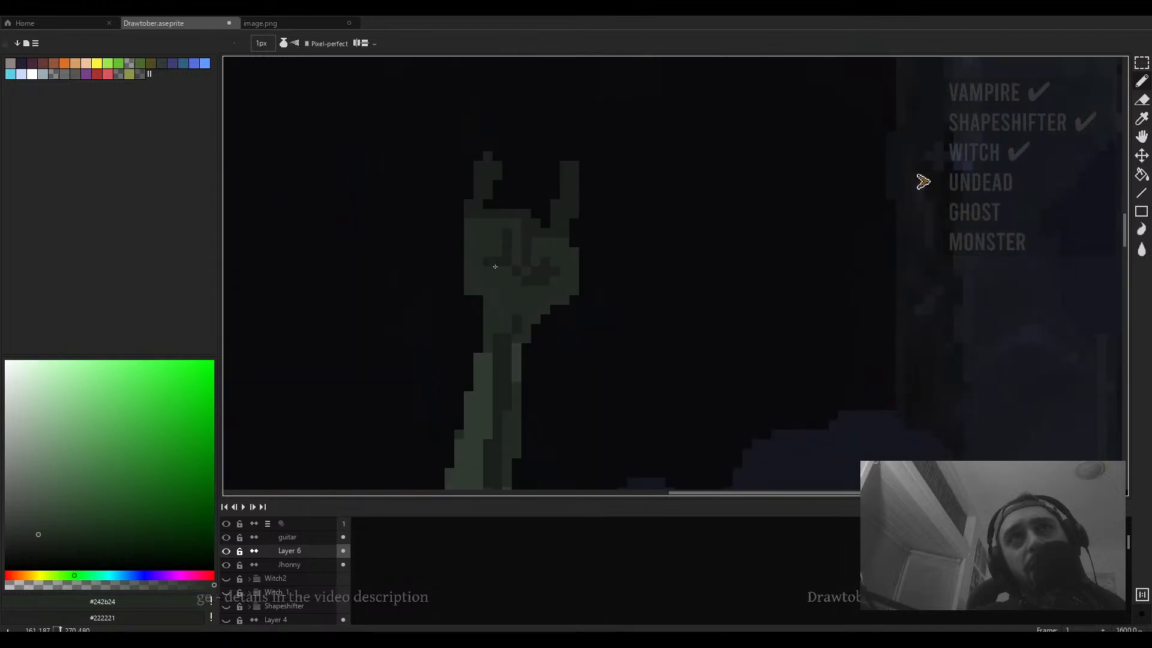
pyautogui.keyDown('alt'); pyautogui.click(495, 267); pyautogui.keyUp('alt')
pyautogui.moveTo(487, 255); pyautogui.dragTo(483, 222)
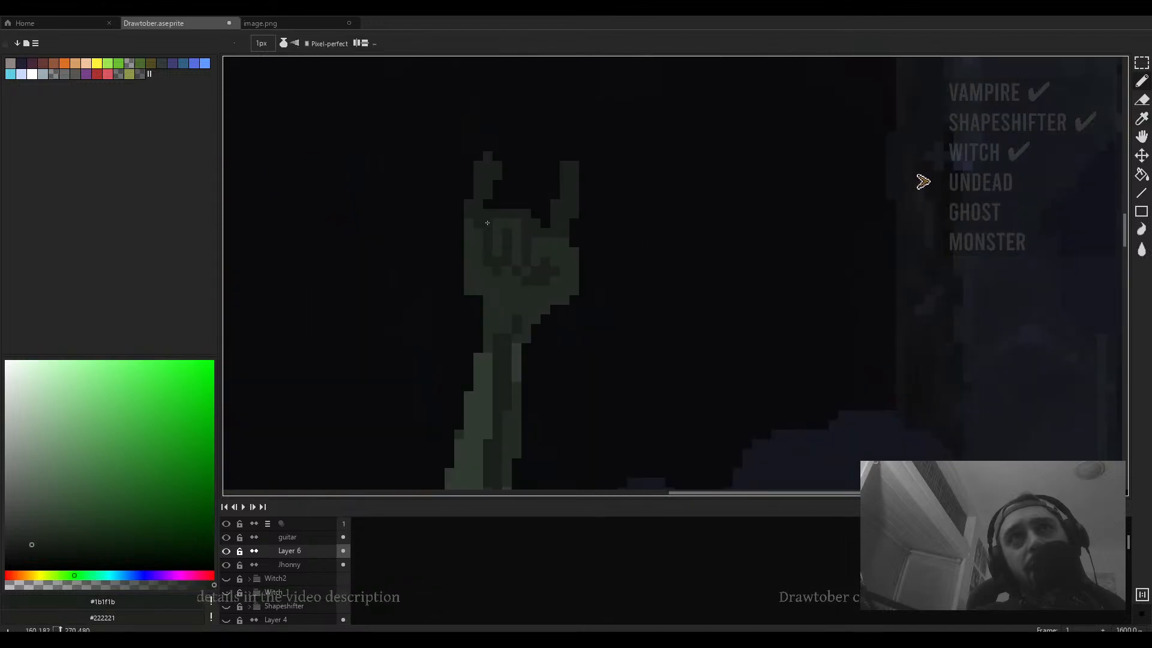
# - Zoom in and out to review the raised hand against the whole scene
pyautogui.scroll(-5, 487, 222)
pyautogui.scroll(4, 490, 218)
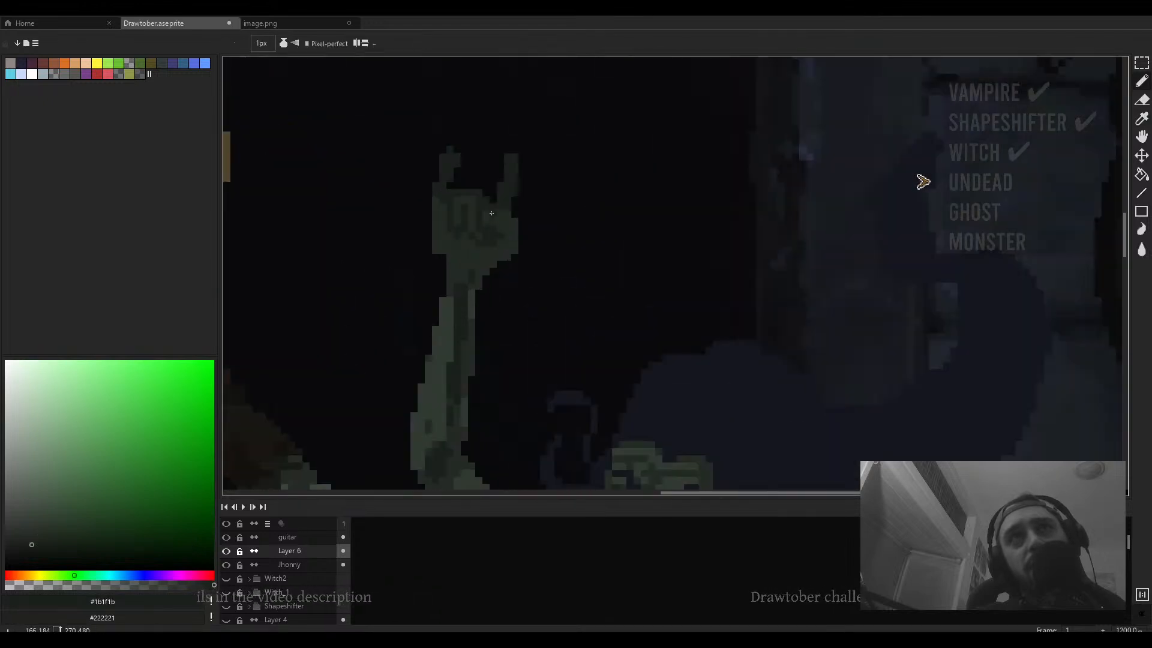
pyautogui.scroll(-5, 491, 213)
pyautogui.scroll(3, 493, 219)
pyautogui.scroll(-3, 495, 223)
pyautogui.scroll(4, 498, 228)
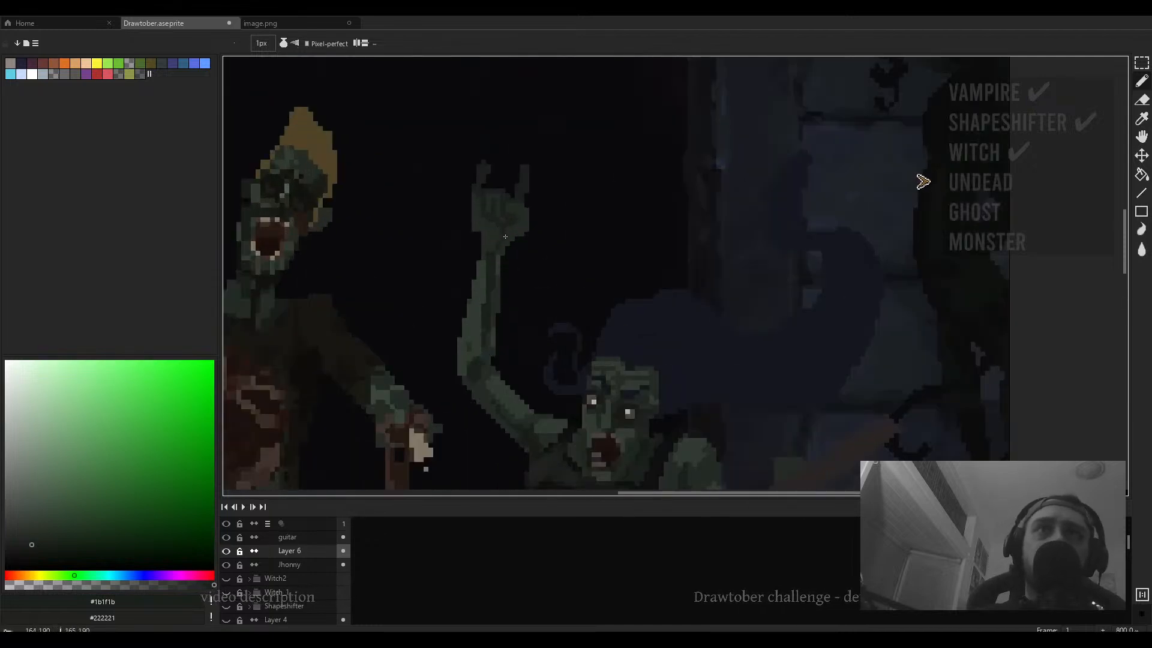
pyautogui.scroll(5, 506, 245)
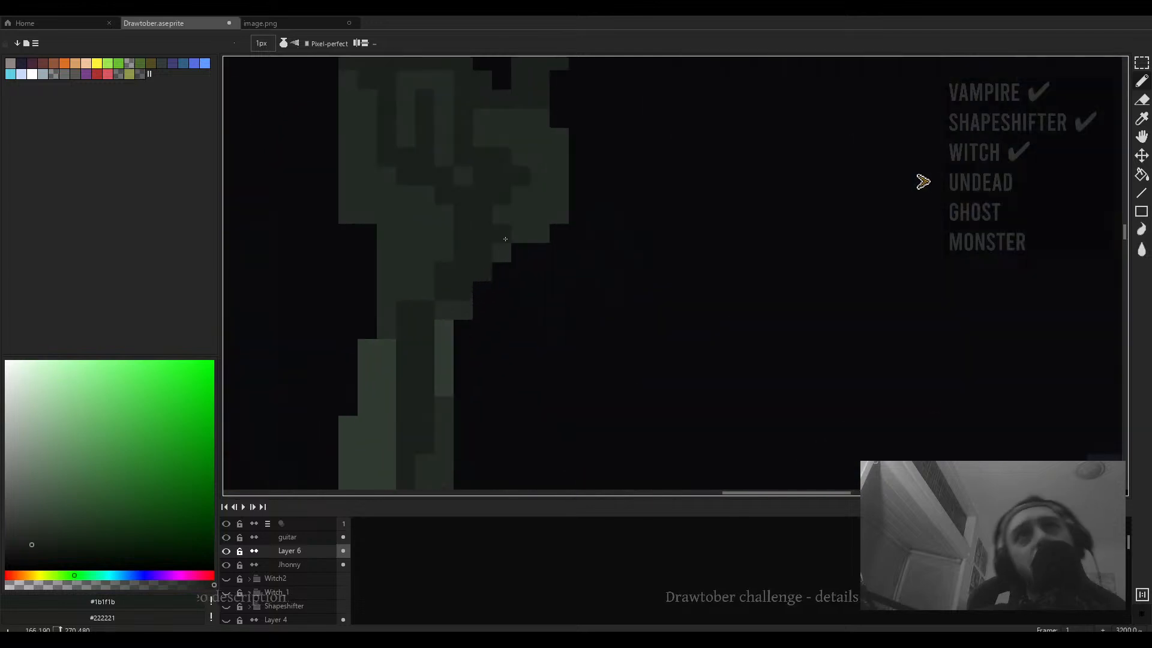
pyautogui.press('e')
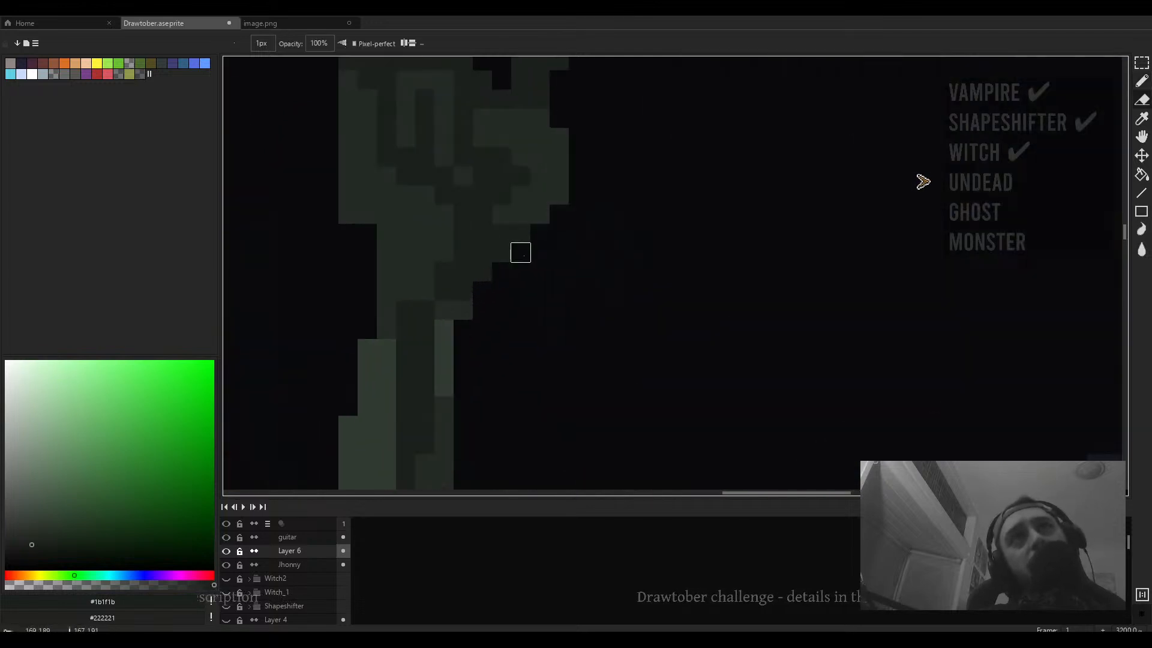
pyautogui.moveTo(596, 213)
pyautogui.mouseDown()
pyautogui.moveTo(522, 286)
pyautogui.moveTo(549, 300)
pyautogui.mouseUp()
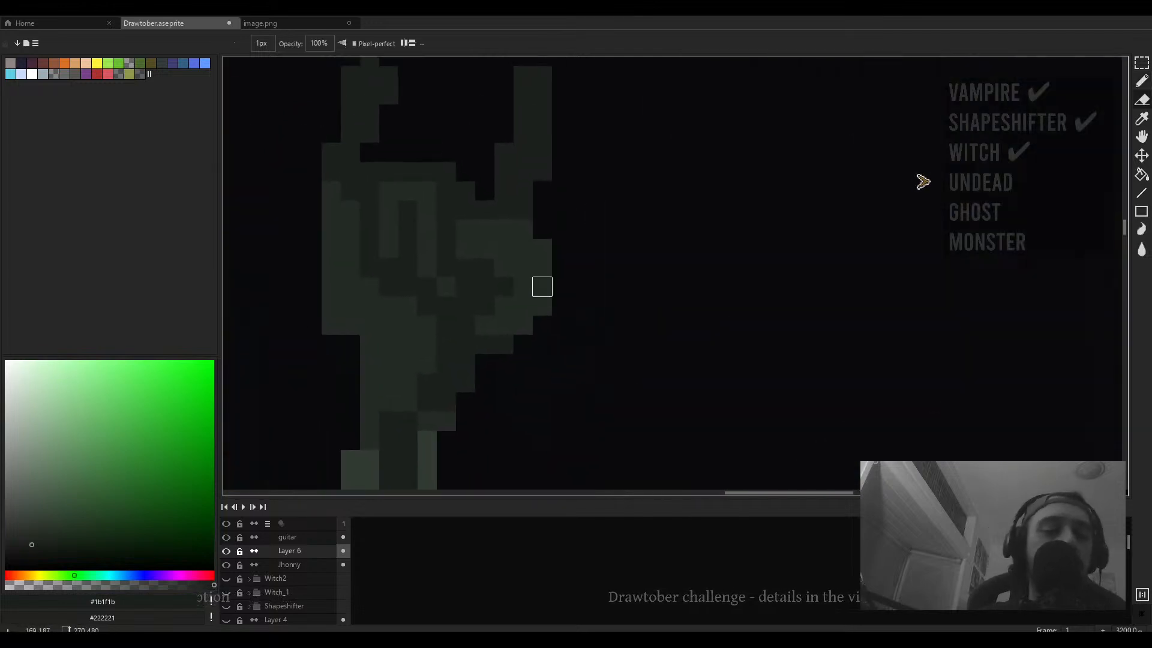
pyautogui.press('g')
pyautogui.press('b')
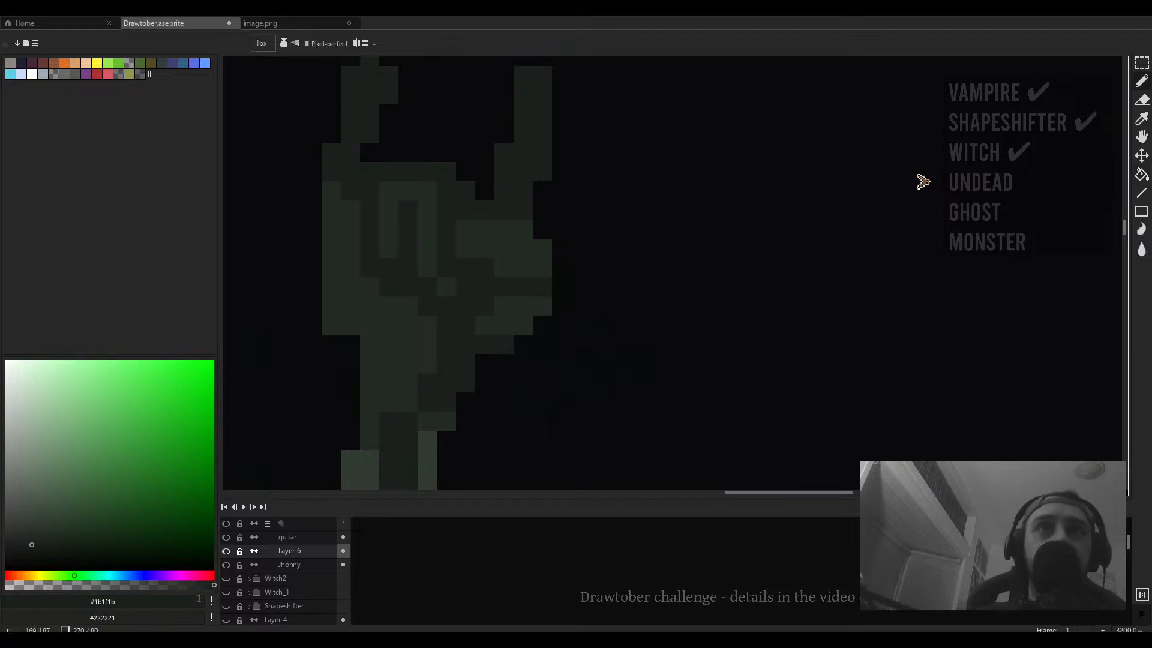
pyautogui.press('e')
pyautogui.scroll(-1, 525, 308)
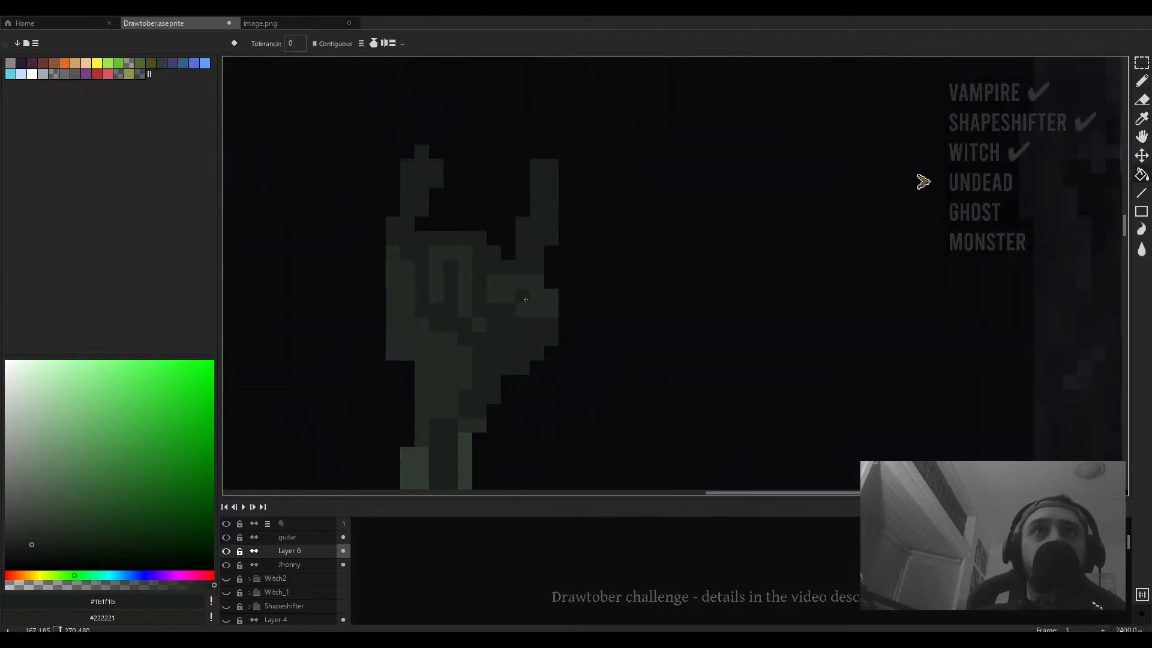
pyautogui.press('b')
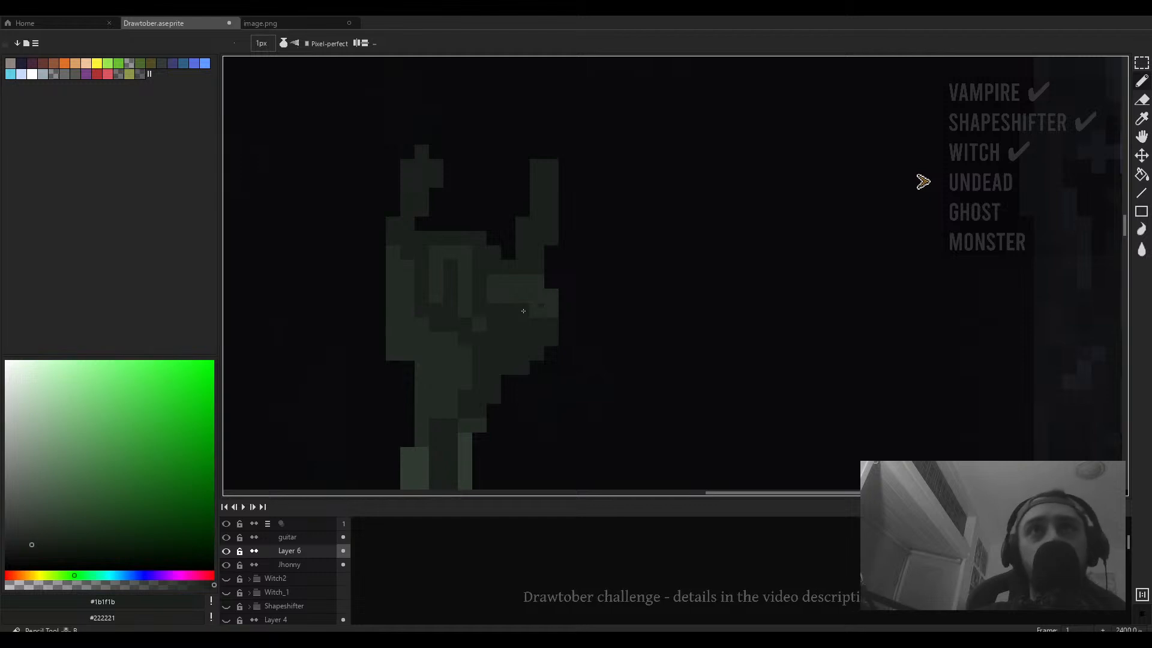
pyautogui.scroll(-6, 550, 324)
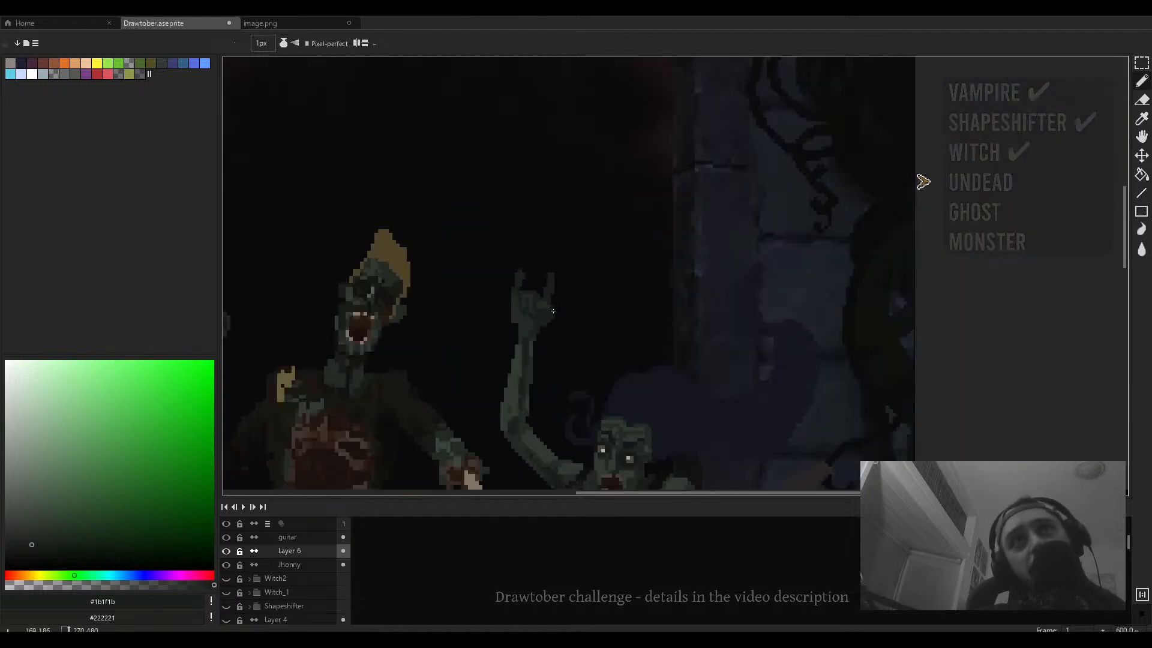
pyautogui.scroll(6, 544, 323)
pyautogui.scroll(-6, 527, 299)
pyautogui.scroll(6, 527, 297)
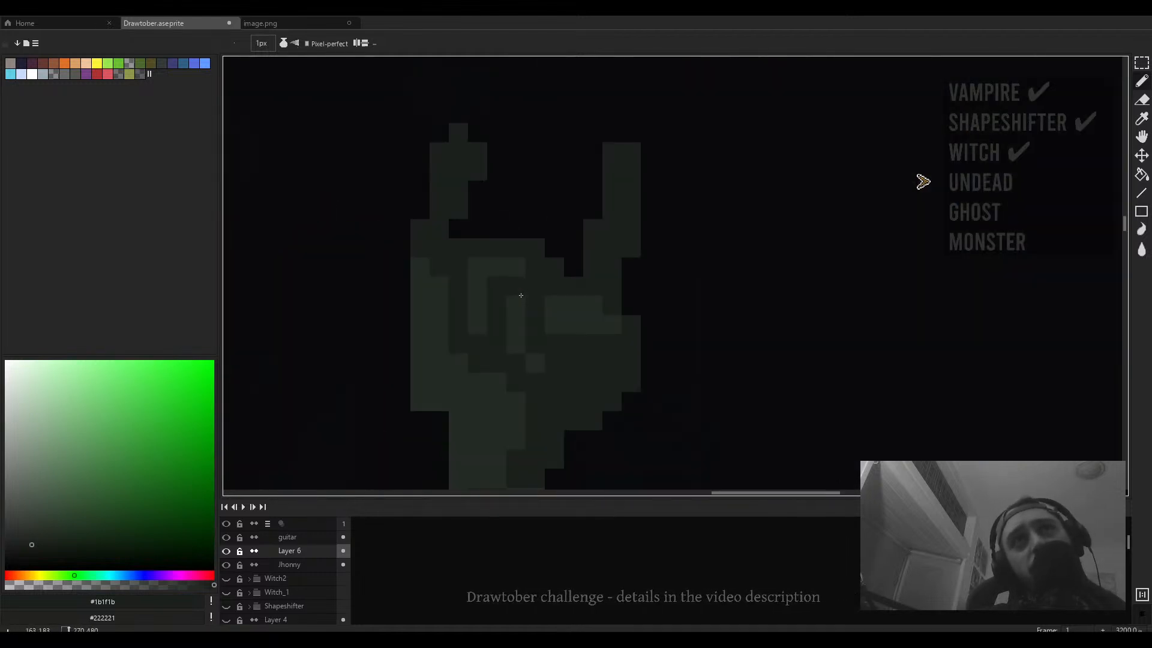
pyautogui.scroll(-5, 501, 292)
pyautogui.scroll(-1, 502, 293)
# - Pan down to examine the zombies' legs, feet and the floor area
pyautogui.moveTo(480, 360); pyautogui.dragTo(579, 102)
pyautogui.scroll(7, 508, 413)
pyautogui.keyDown('alt'); pyautogui.click(523, 426); pyautogui.keyUp('alt')
pyautogui.scroll(-6, 514, 424)
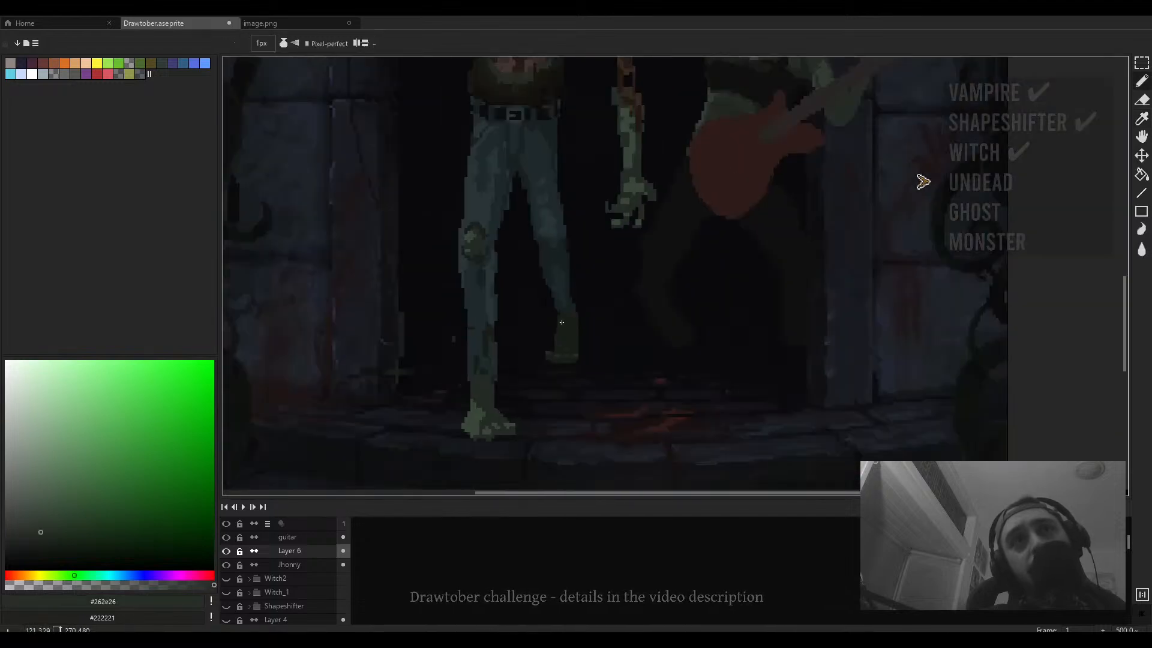
pyautogui.scroll(7, 505, 238)
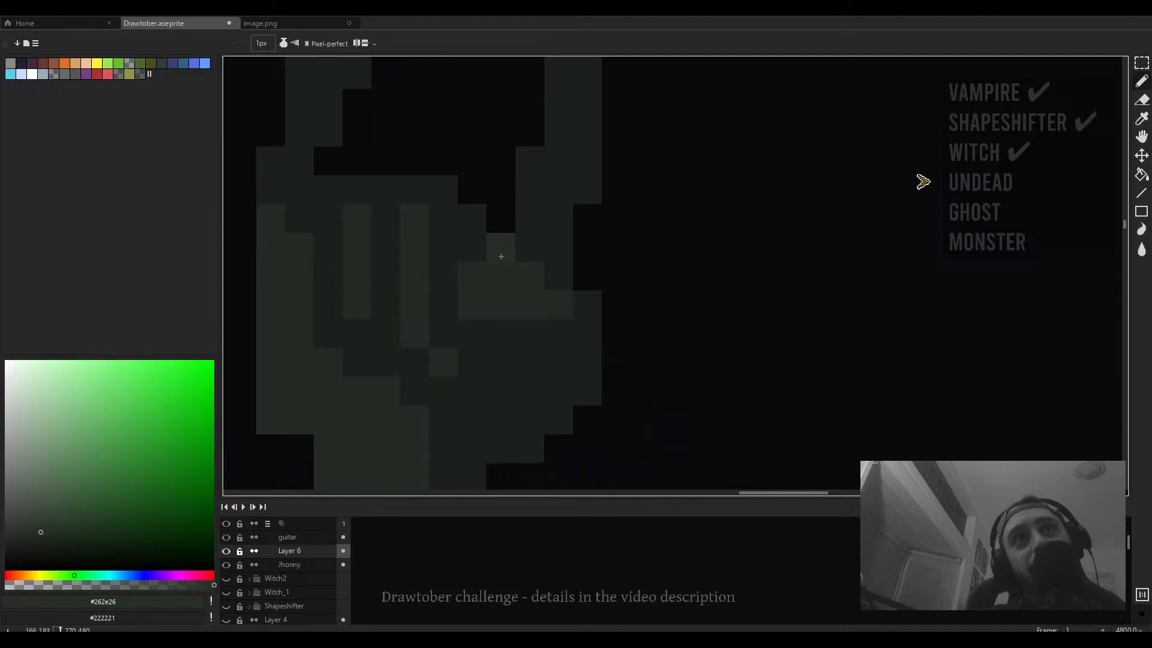
pyautogui.scroll(-6, 438, 419)
pyautogui.moveTo(432, 406); pyautogui.dragTo(528, 150)
pyautogui.moveTo(381, 432); pyautogui.dragTo(474, 174)
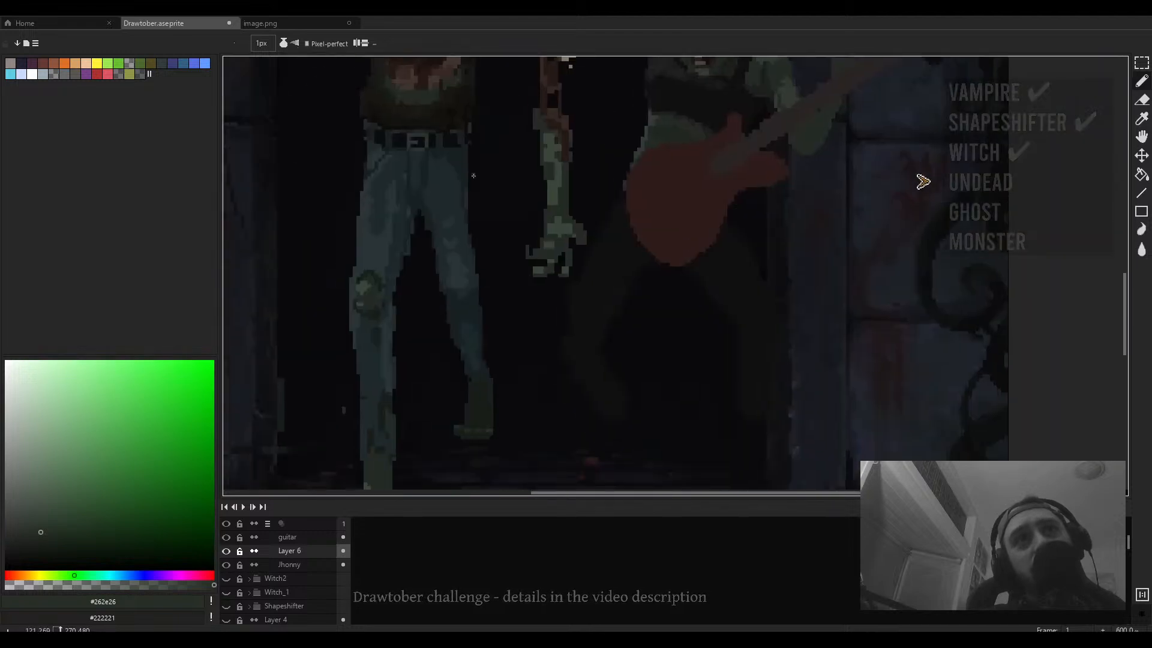
pyautogui.scroll(4, 454, 417)
pyautogui.moveTo(458, 417); pyautogui.dragTo(444, 147)
# - Pick a dark olive-green and paint a shading stroke across the front zombie's foot
pyautogui.keyDown('alt'); pyautogui.click(476, 198); pyautogui.keyUp('alt')
pyautogui.scroll(-4, 476, 198)
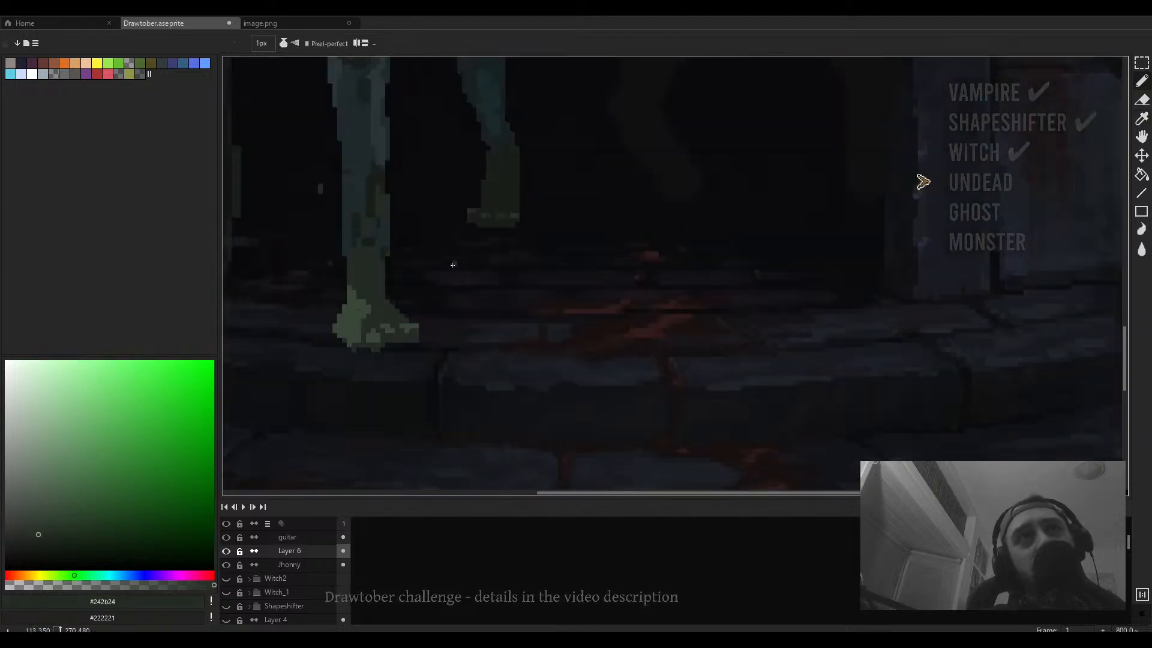
pyautogui.scroll(6, 400, 296)
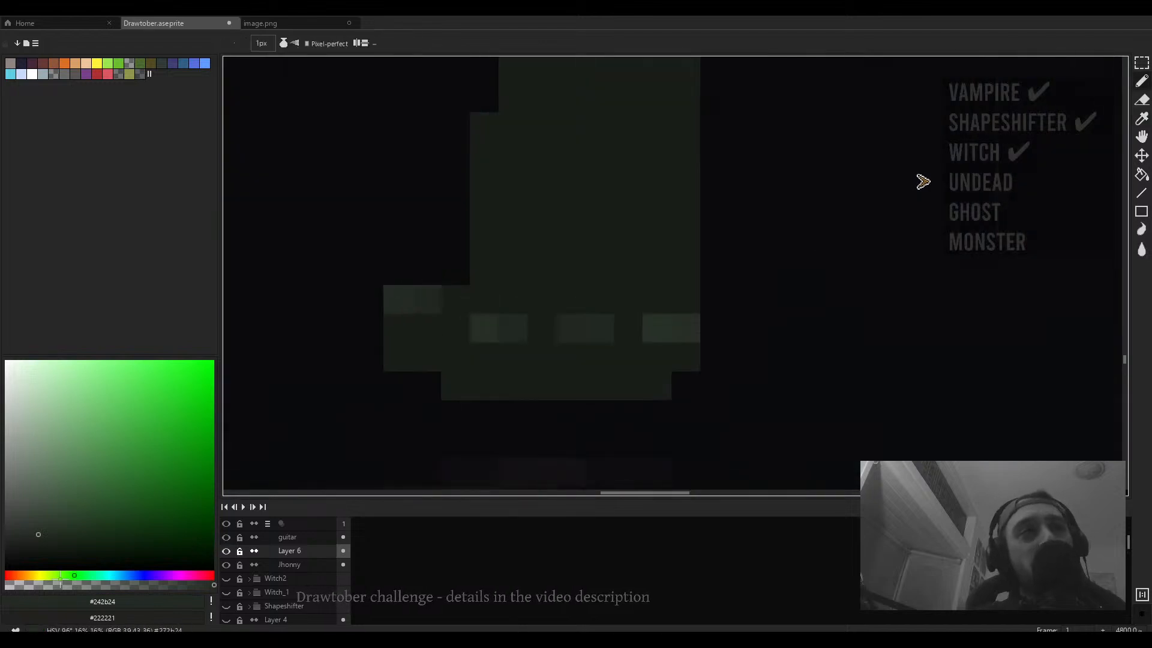
pyautogui.click(46, 575)
pyautogui.click(36, 530)
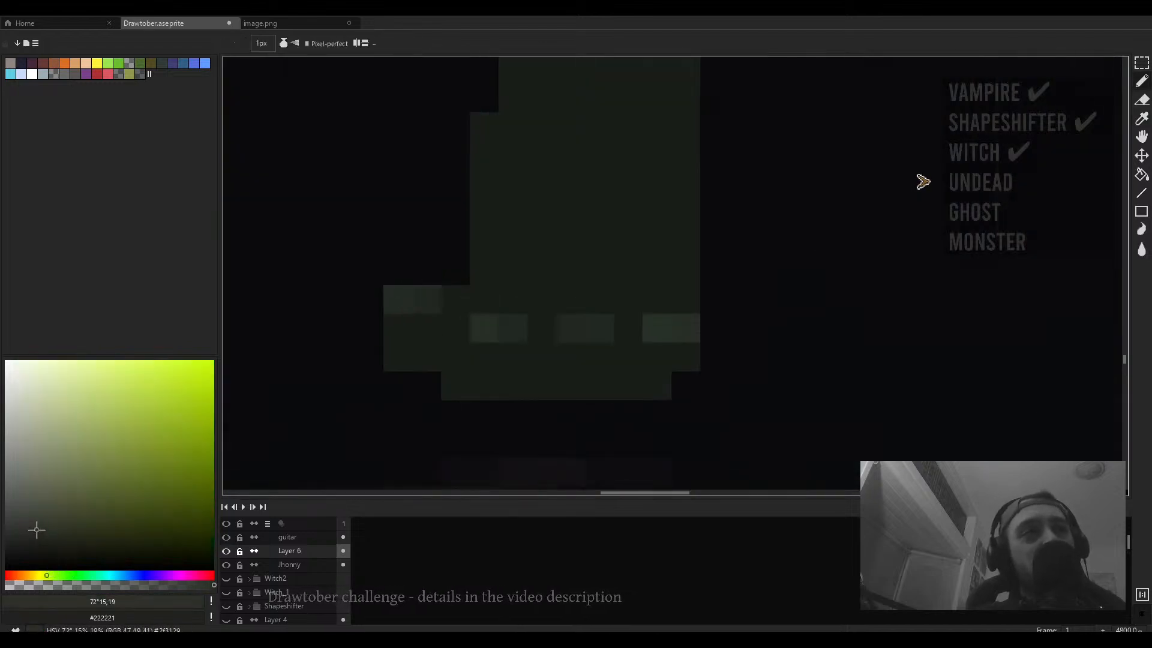
pyautogui.scroll(-4, 470, 324)
pyautogui.scroll(3, 470, 324)
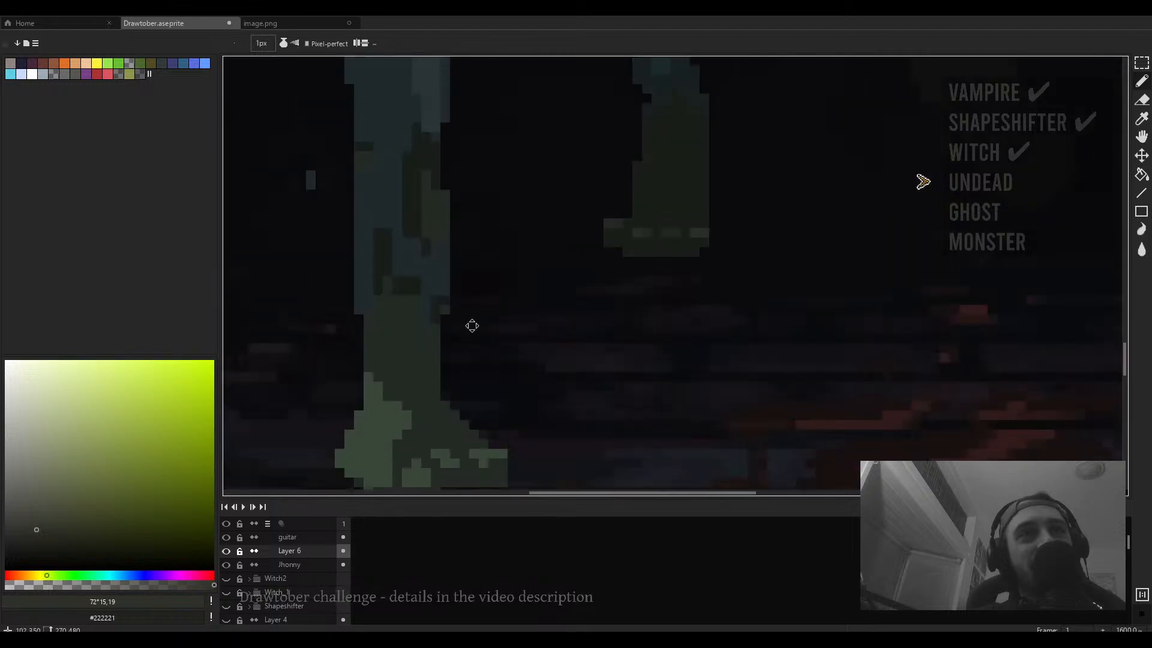
pyautogui.click(38, 514)
pyautogui.moveTo(394, 393); pyautogui.dragTo(424, 392)
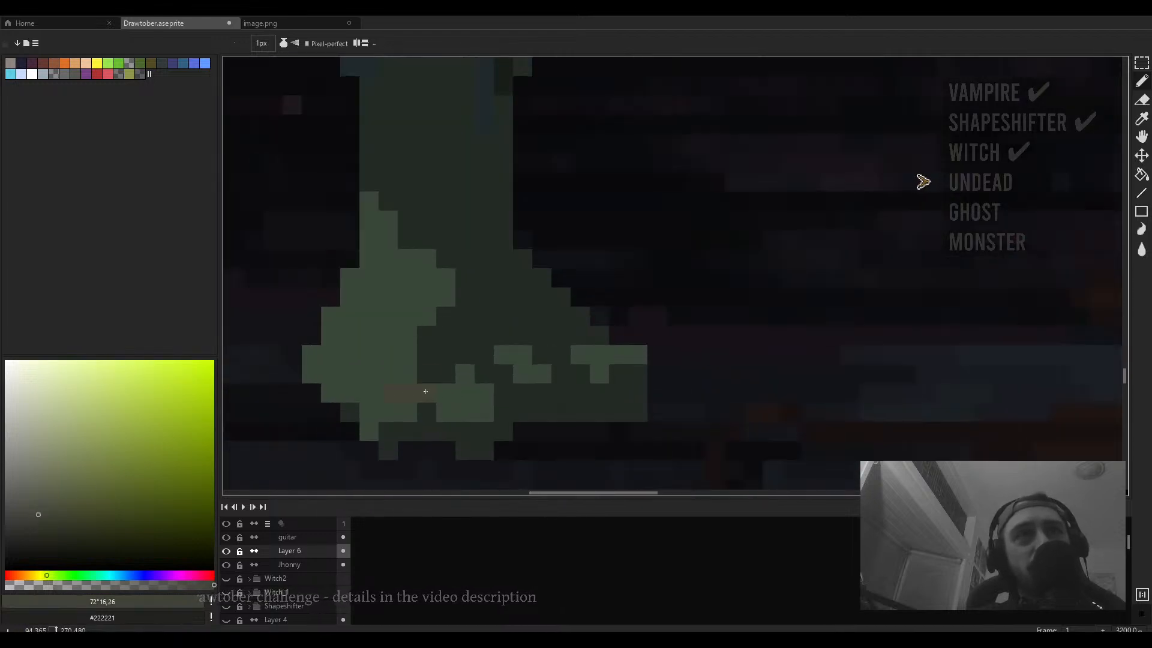
# - Lighten the olive-green colour and undo the last mark at the foot's toe
pyautogui.click(39, 500)
pyautogui.scroll(-2, 558, 359)
pyautogui.scroll(1, 558, 360)
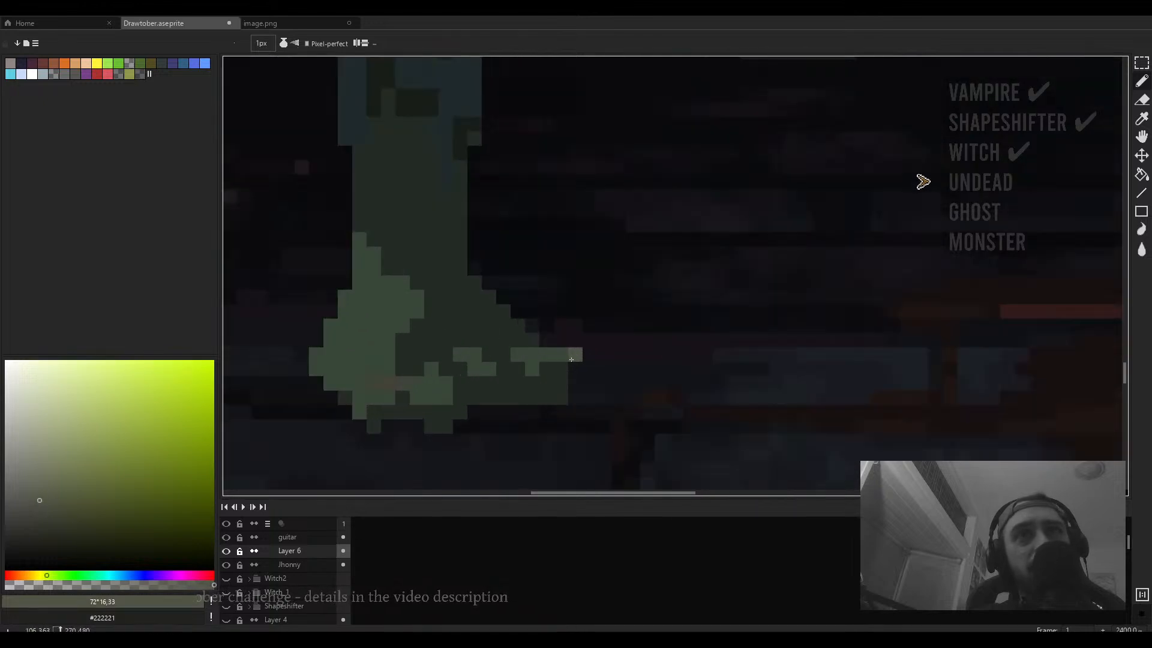
pyautogui.hotkey('ctrl', 'z')
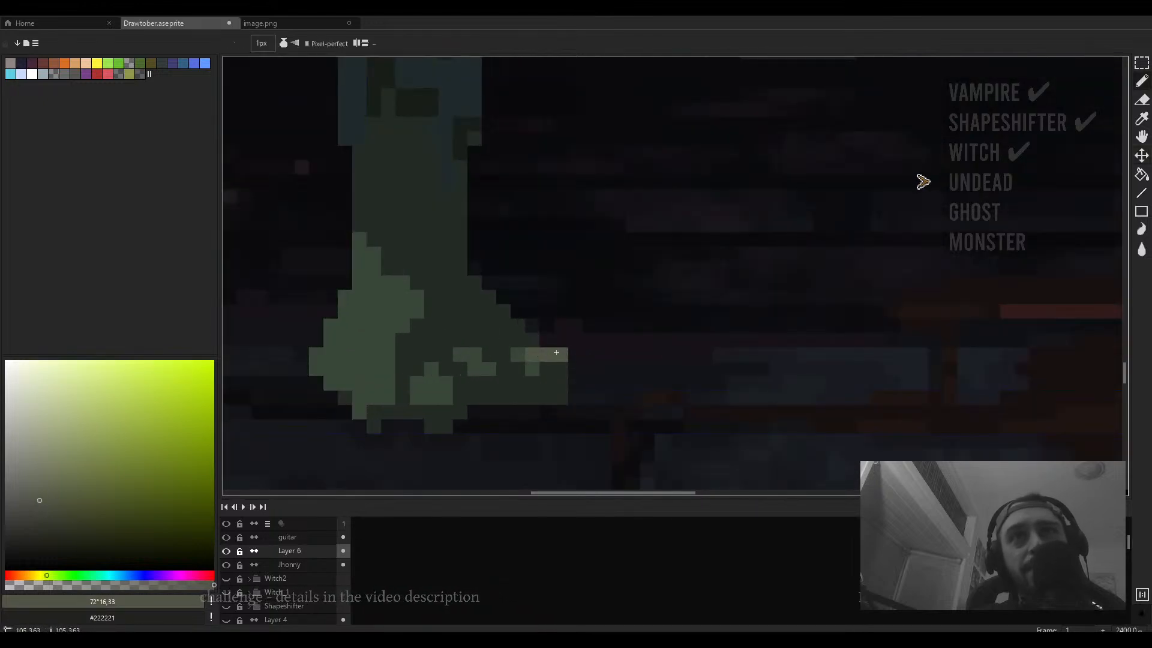
# - Paint light olive highlights along the toes of the front zombie's foot
pyautogui.scroll(-2, 558, 359)
pyautogui.scroll(1, 568, 350)
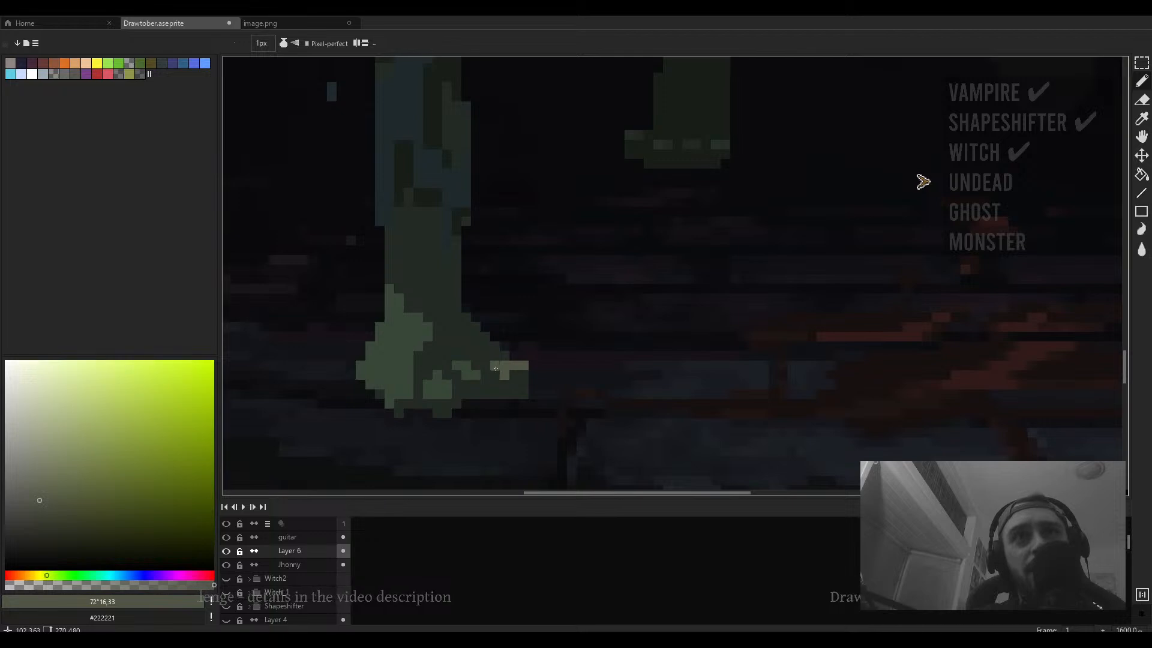
pyautogui.scroll(1, 533, 363)
pyautogui.scroll(-5, 533, 363)
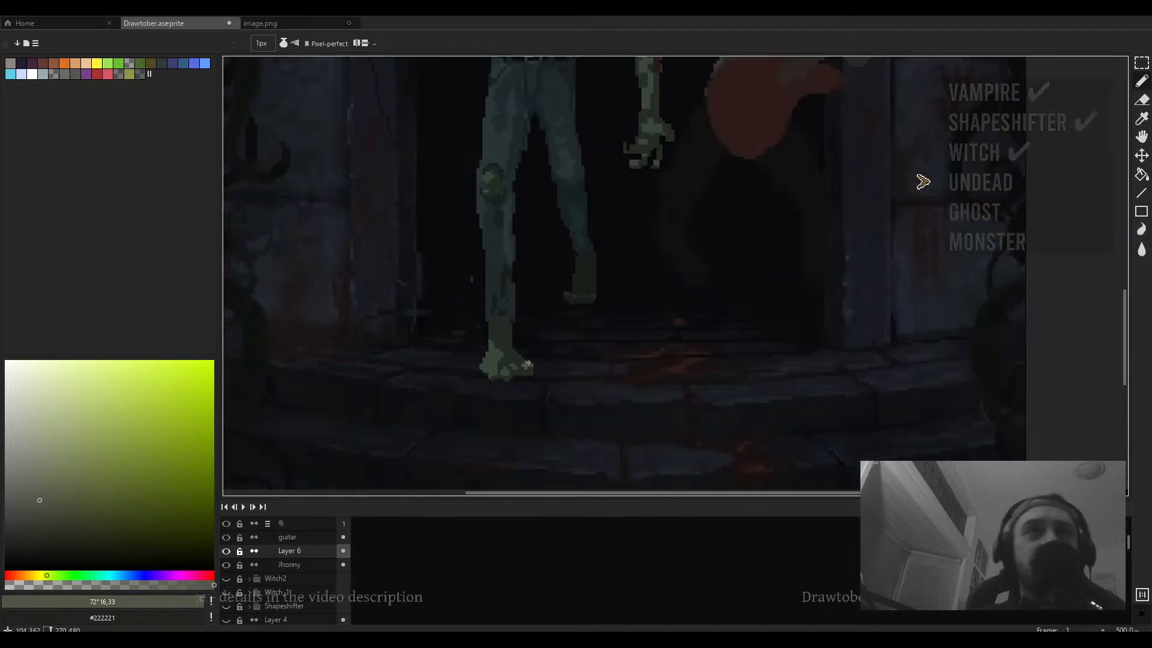
pyautogui.scroll(10, 522, 378)
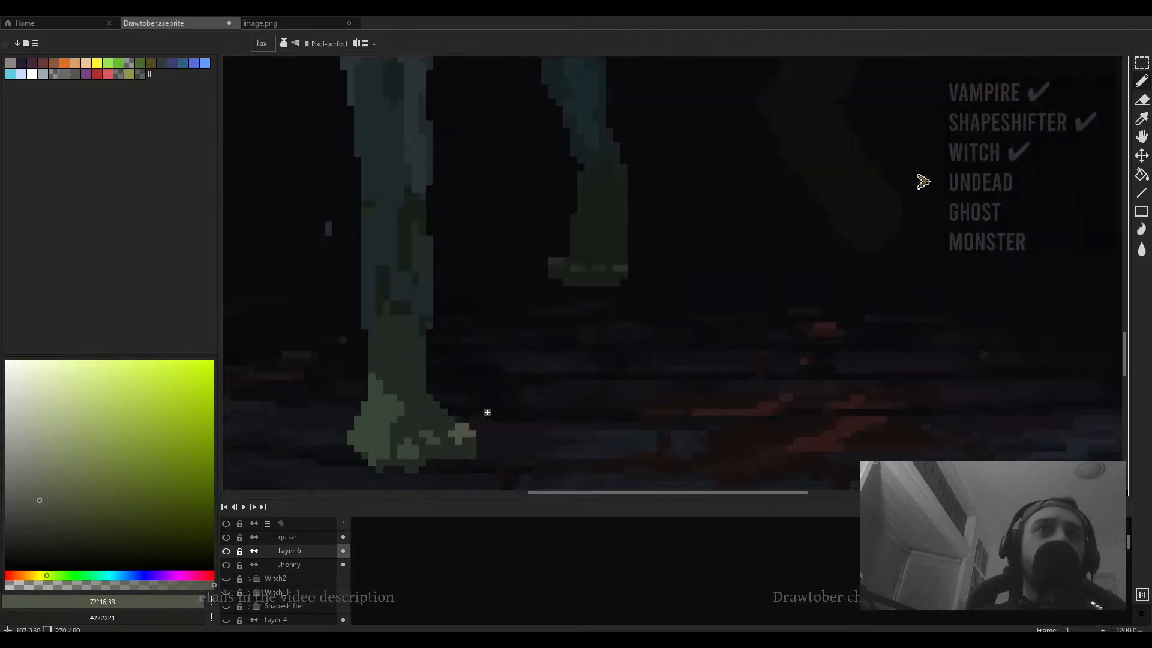
pyautogui.keyDown('alt'); pyautogui.click(485, 375); pyautogui.keyUp('alt')
pyautogui.moveTo(460, 374); pyautogui.dragTo(433, 348)
pyautogui.keyDown('alt'); pyautogui.click(487, 336); pyautogui.keyUp('alt')
pyautogui.click(517, 316)
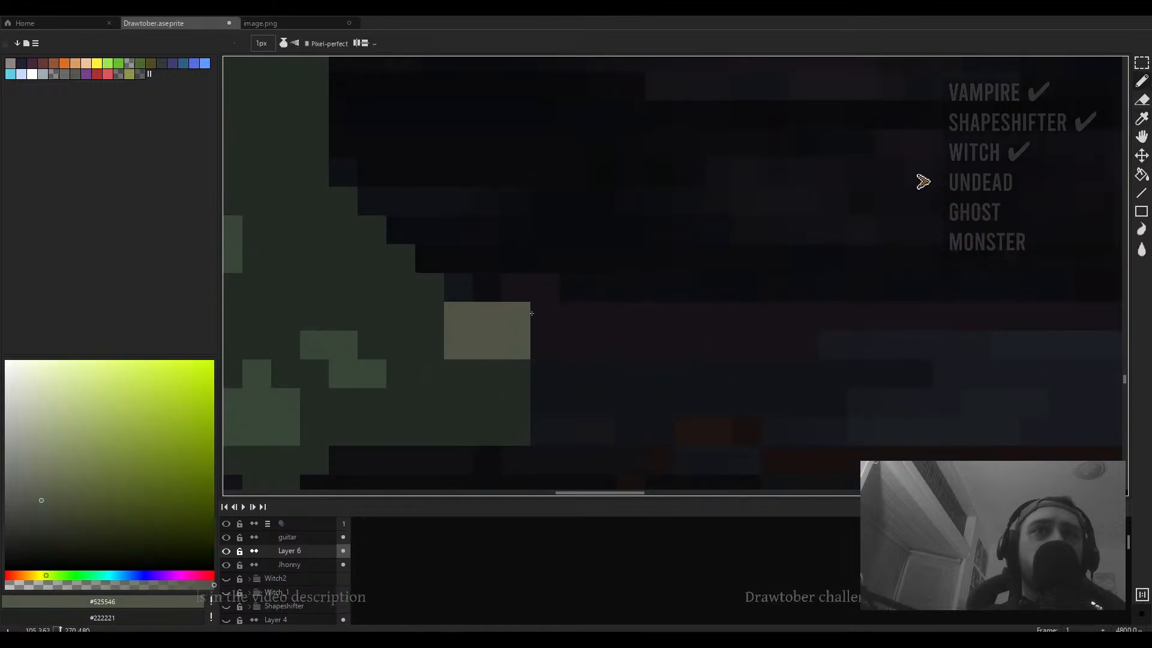
# - Add a light olive highlight pixel on the raised hand's palm
pyautogui.scroll(-5, 549, 311)
pyautogui.moveTo(635, 246); pyautogui.dragTo(541, 466)
pyautogui.scroll(-4, 617, 424)
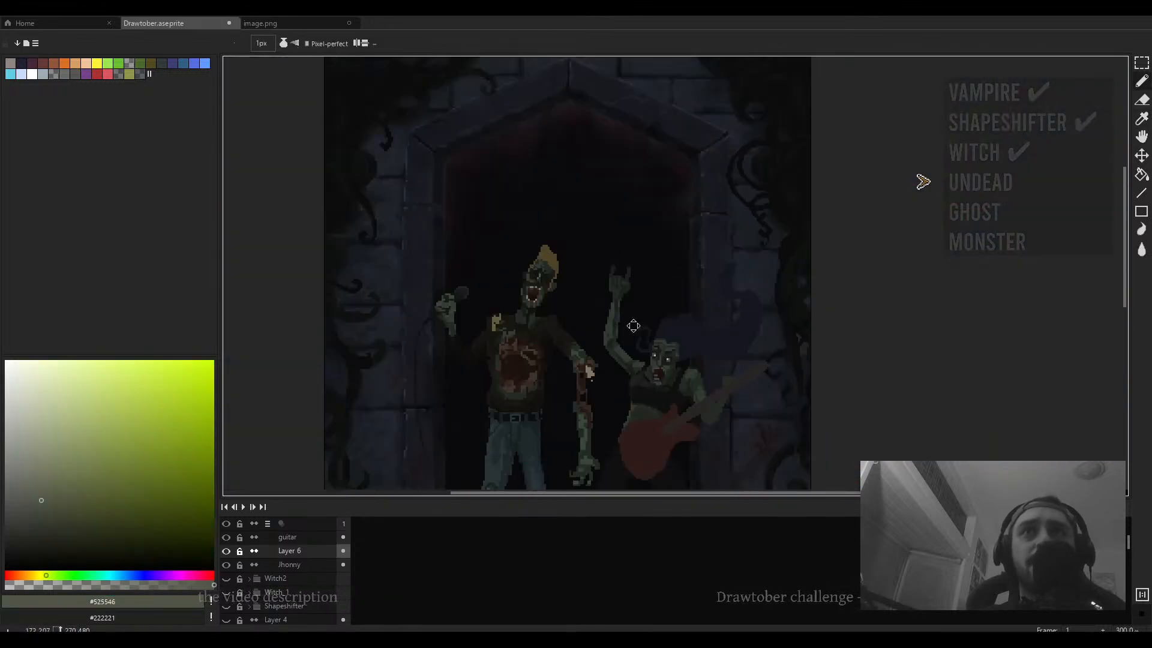
pyautogui.scroll(6, 622, 319)
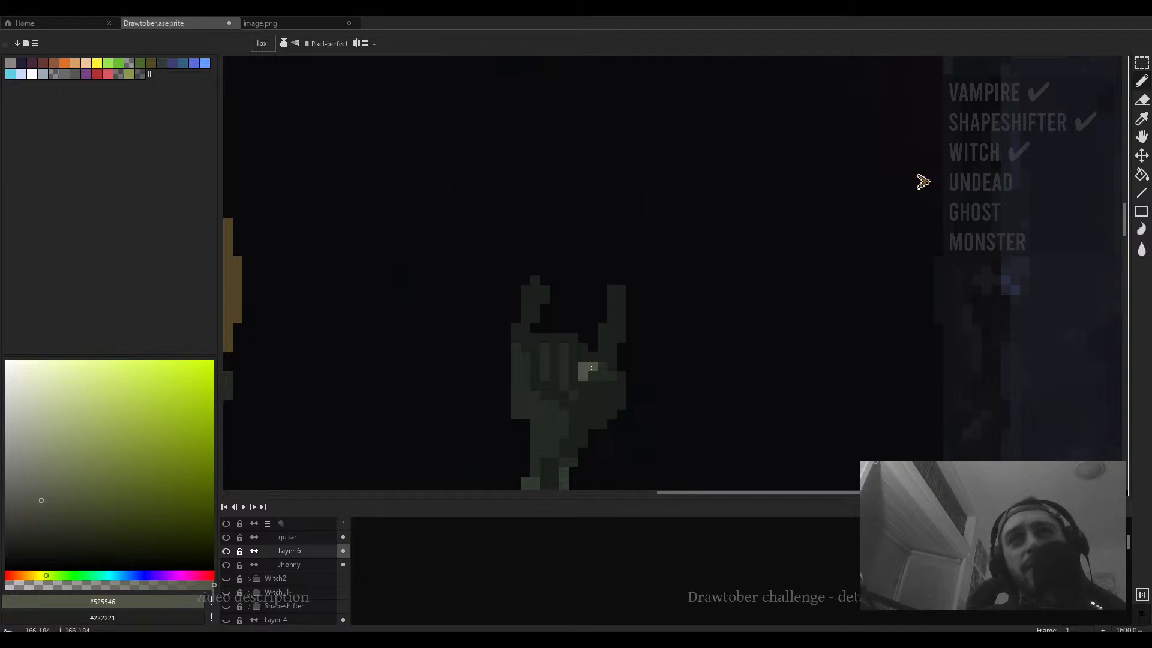
pyautogui.moveTo(591, 368); pyautogui.dragTo(598, 368)
pyautogui.scroll(-4, 598, 368)
pyautogui.scroll(4, 603, 367)
pyautogui.scroll(3, 603, 368)
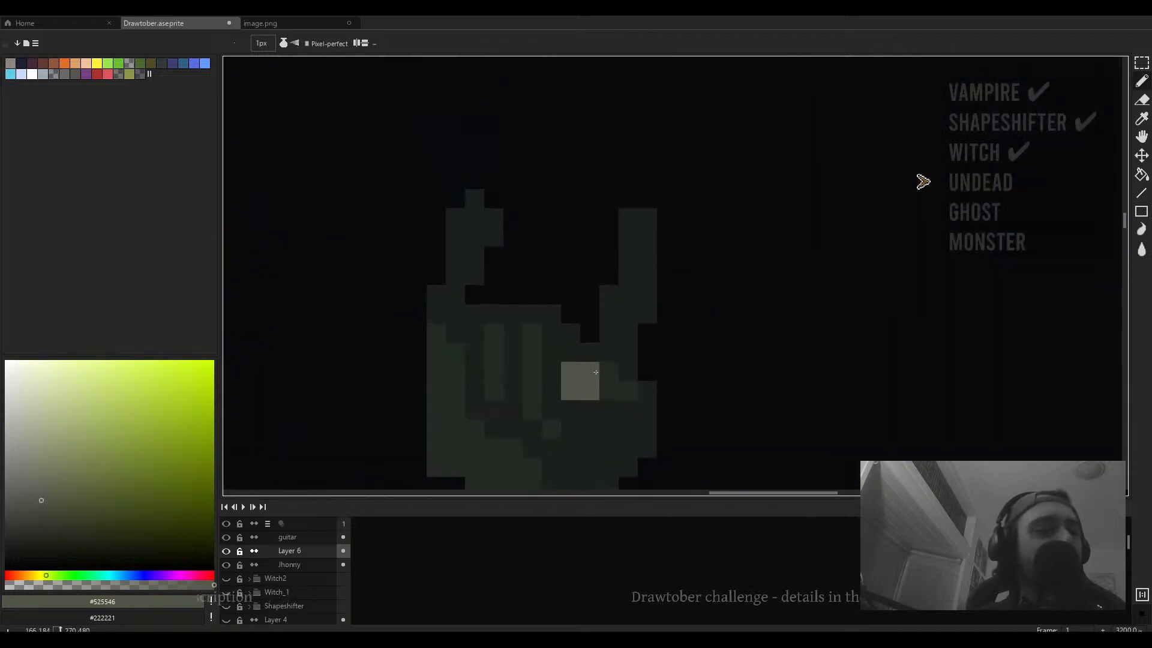
# - Zoom out and review the raised hand within the whole scene
pyautogui.scroll(-1, 594, 372)
pyautogui.scroll(-3, 594, 372)
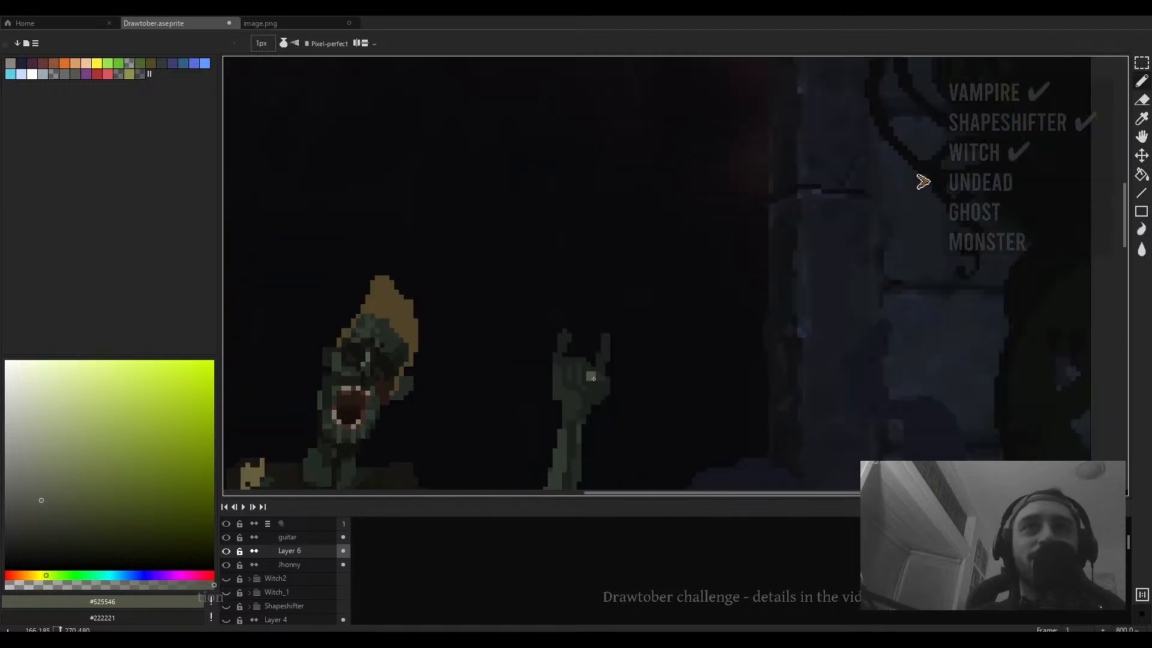
pyautogui.scroll(-2, 612, 411)
pyautogui.moveTo(612, 433); pyautogui.dragTo(588, 313)
pyautogui.scroll(-2, 604, 344)
pyautogui.scroll(-1, 589, 313)
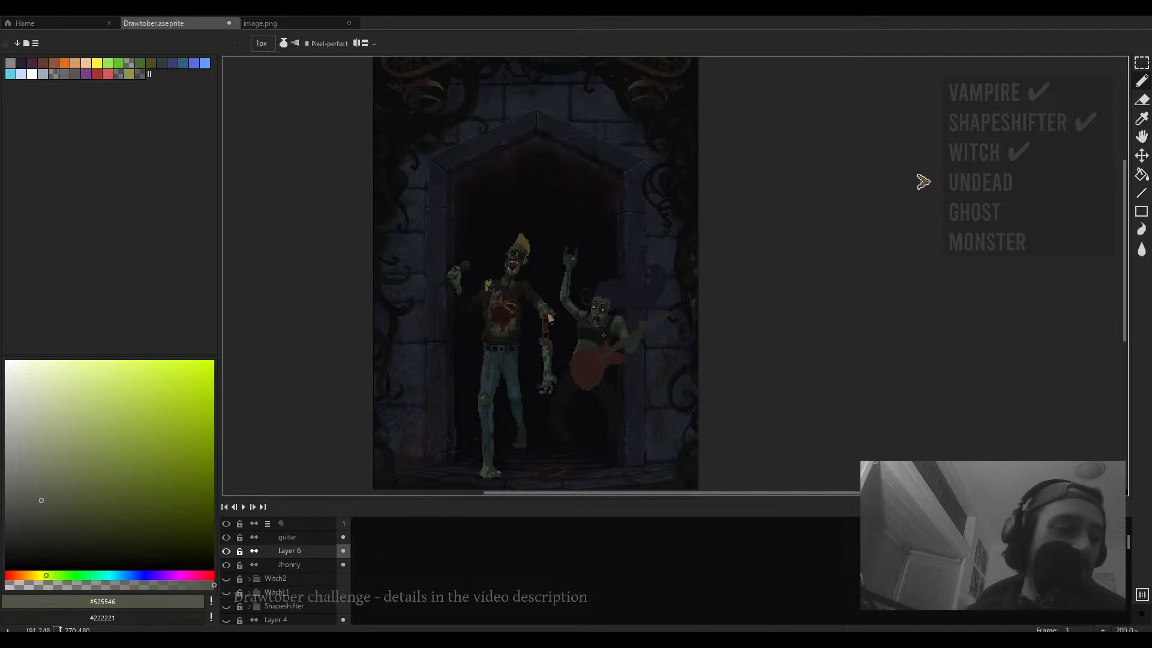
pyautogui.scroll(4, 634, 340)
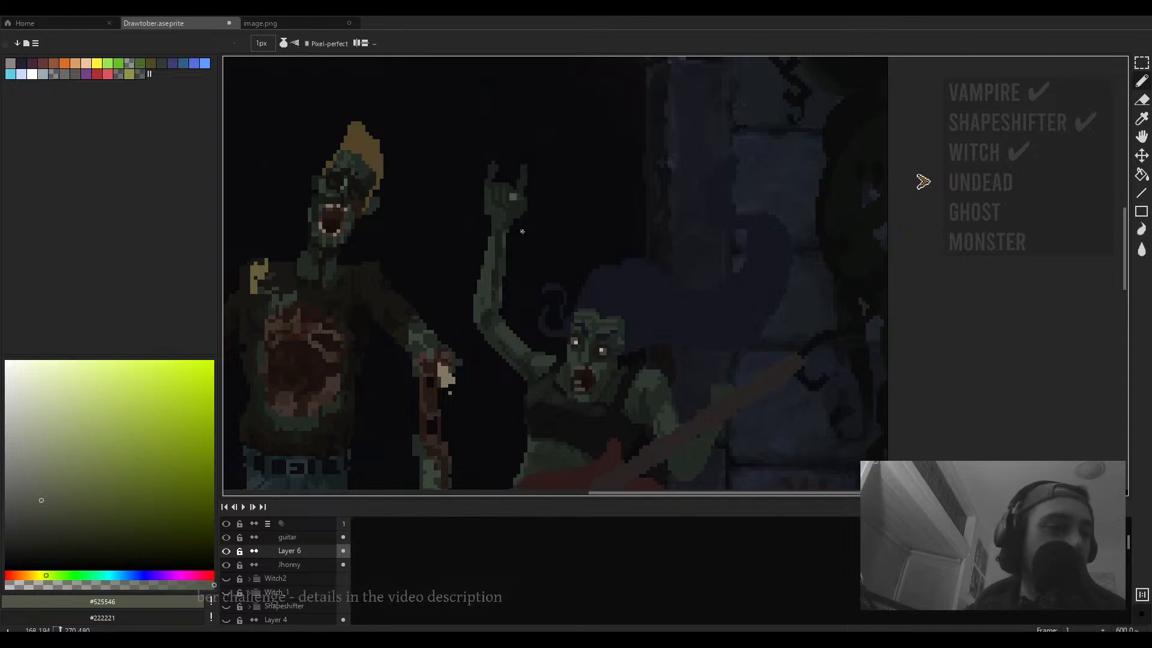
pyautogui.scroll(9, 522, 231)
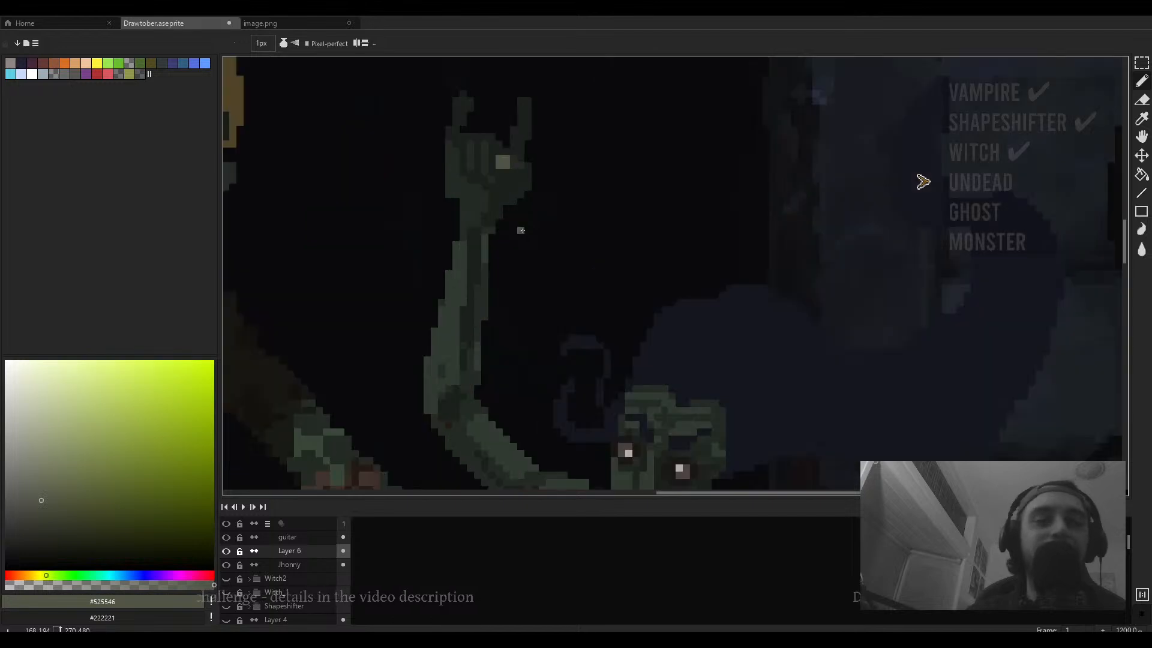
# - Sample the hand's greens and draw light extended index and little fingers on the raised hand
pyautogui.keyDown('alt'); pyautogui.click(528, 273); pyautogui.keyUp('alt')
pyautogui.scroll(-6, 525, 270)
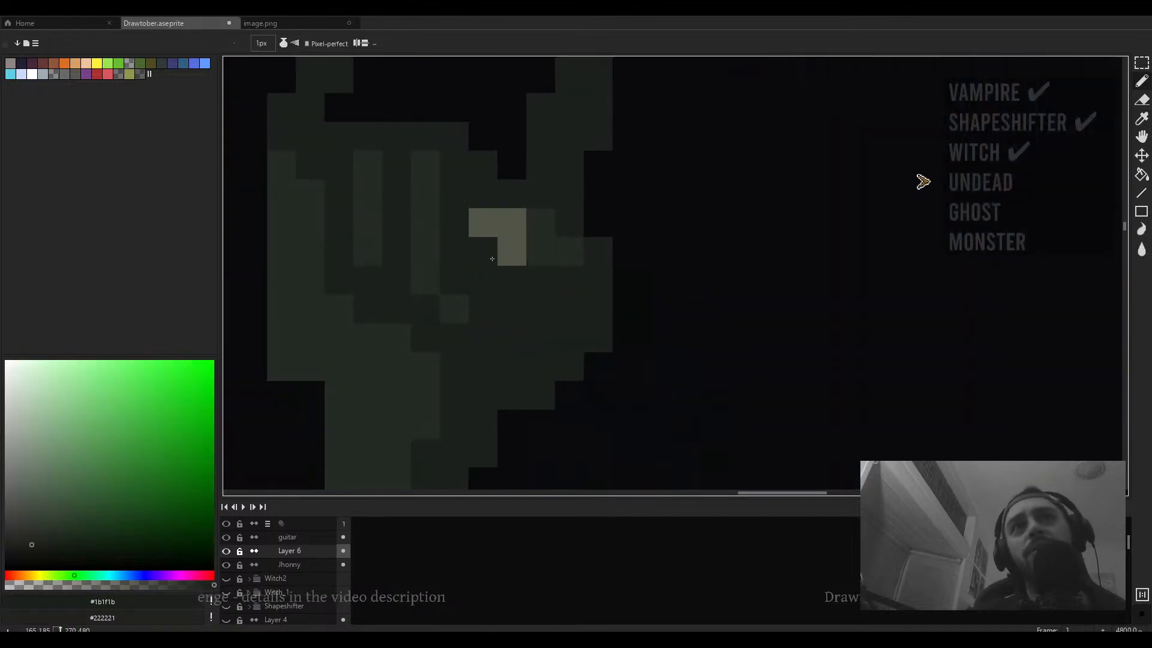
pyautogui.scroll(4, 520, 262)
pyautogui.keyDown('alt'); pyautogui.click(520, 262); pyautogui.keyUp('alt')
pyautogui.scroll(-4, 533, 237)
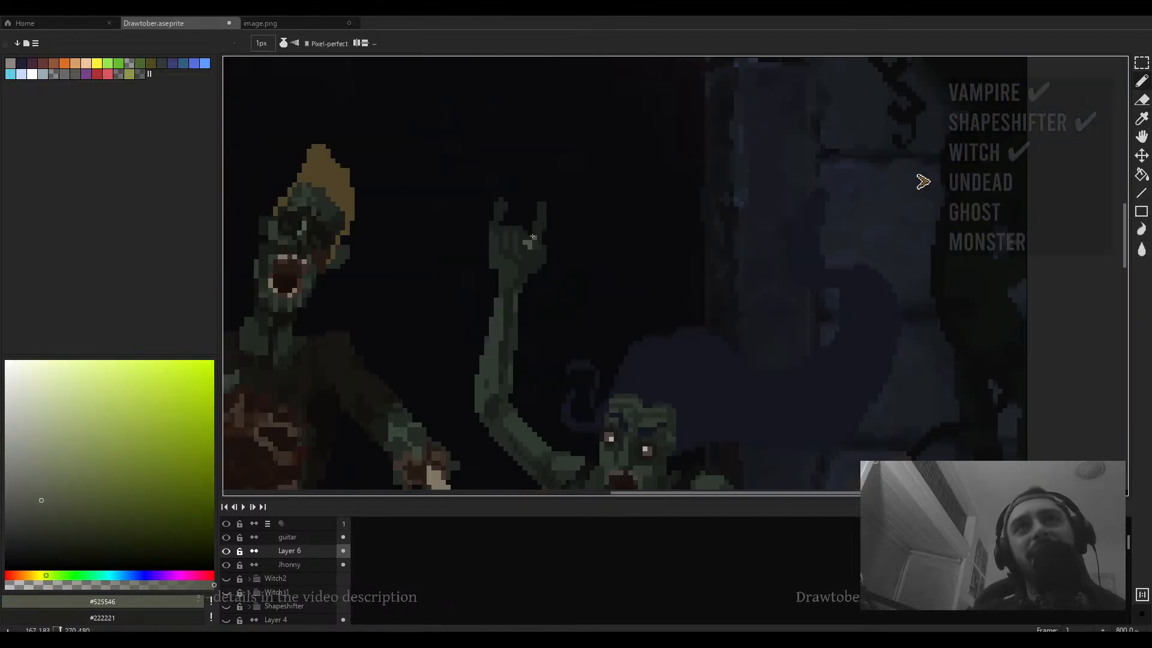
pyautogui.scroll(3, 547, 208)
pyautogui.moveTo(523, 231)
pyautogui.mouseDown()
pyautogui.moveTo(523, 173)
pyautogui.moveTo(538, 232)
pyautogui.moveTo(560, 212)
pyautogui.mouseUp()
pyautogui.press('e')
pyautogui.scroll(-5, 587, 235)
pyautogui.scroll(3, 552, 230)
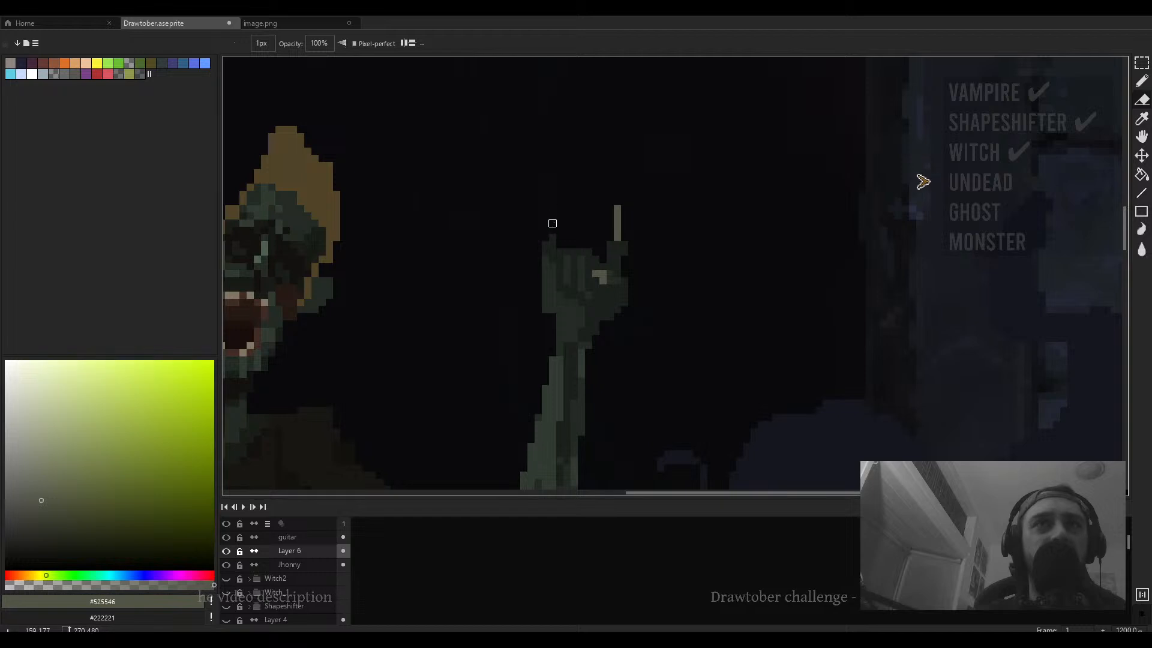
pyautogui.press('v')
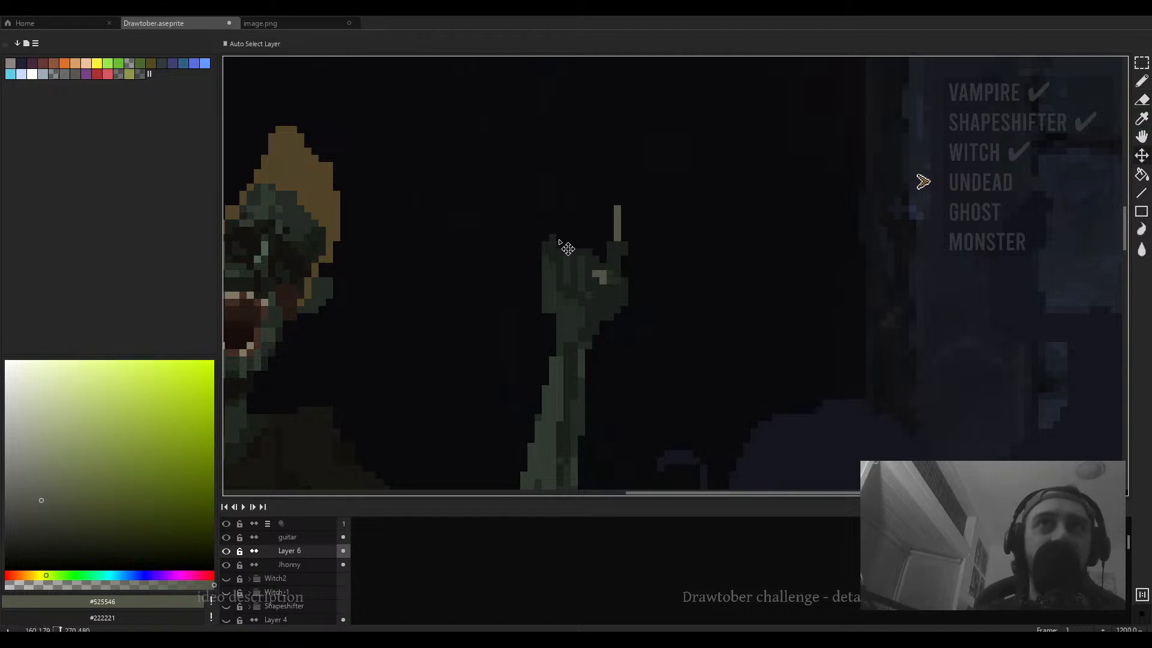
pyautogui.press('b')
pyautogui.moveTo(559, 243); pyautogui.dragTo(557, 207)
pyautogui.hotkey('ctrl', 'z')
pyautogui.hotkey('ctrl', 'z')
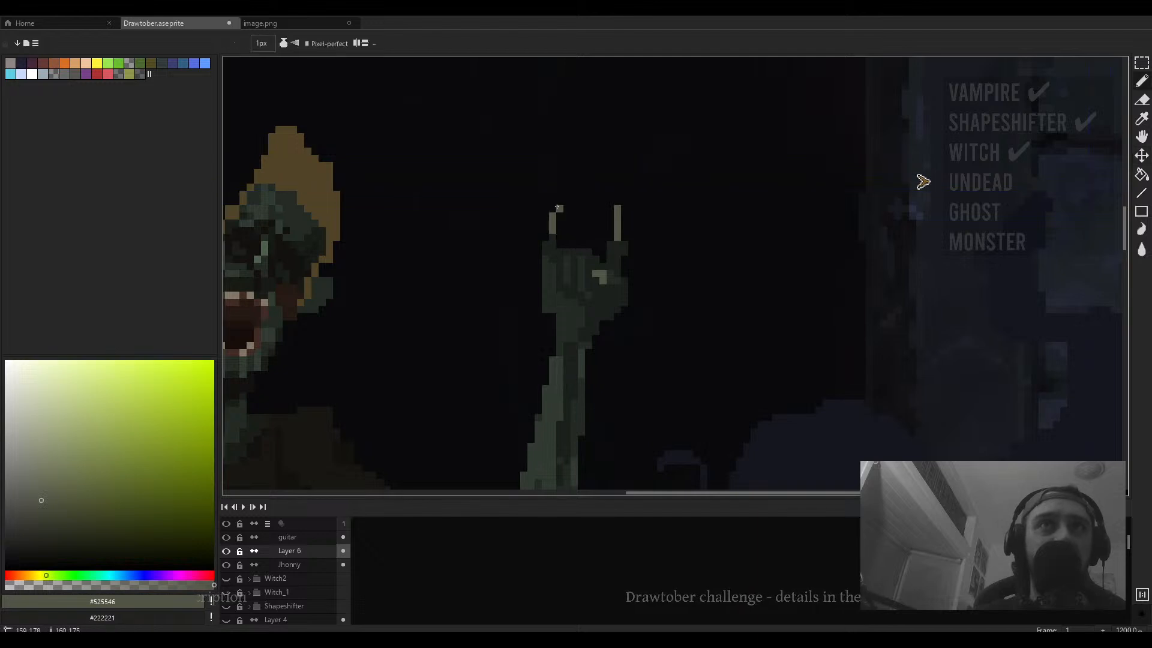
# - Pick a dark red-brown colour, then sample the dark green beside the raised fingers
pyautogui.click(13, 575)
pyautogui.click(54, 517)
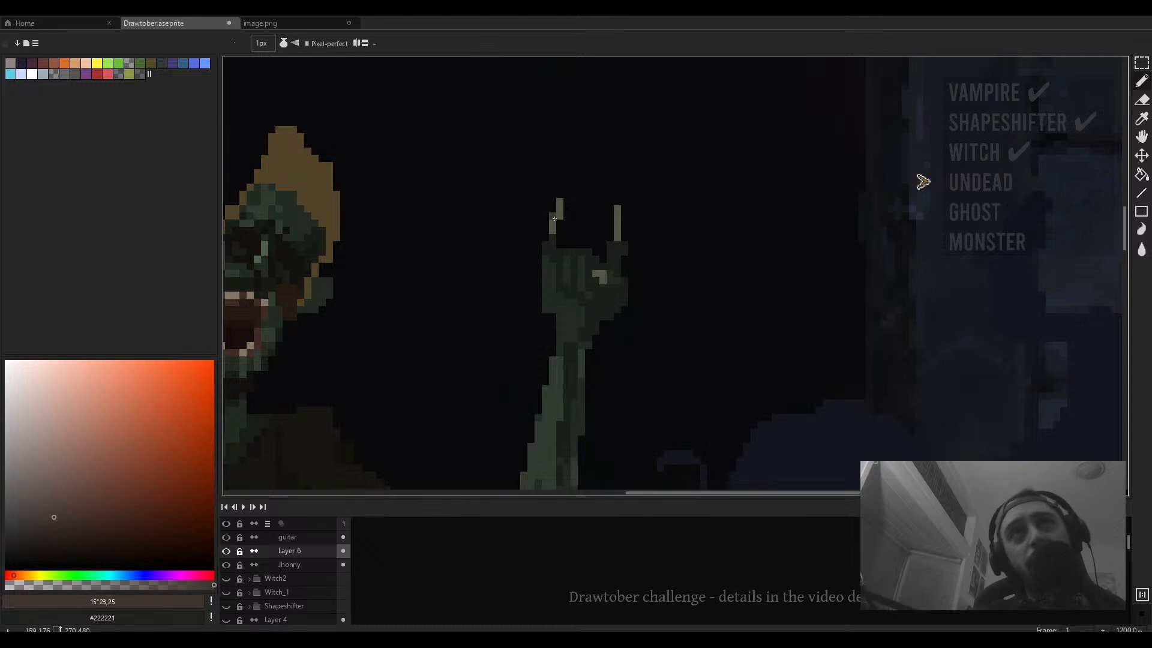
pyautogui.scroll(-7, 621, 228)
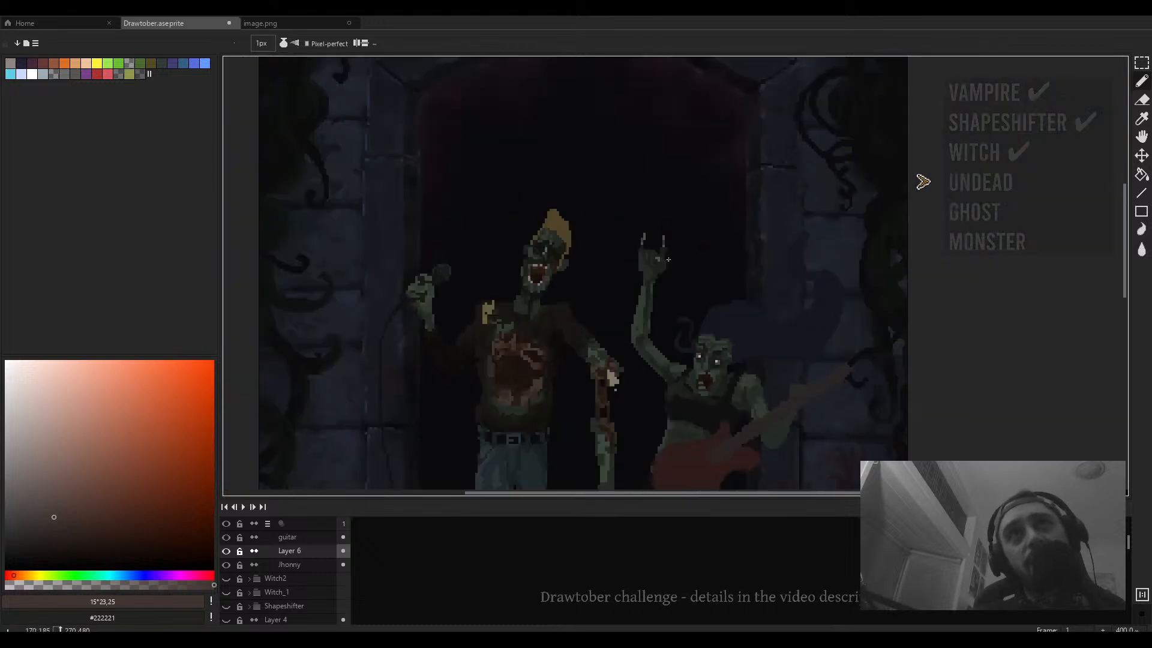
pyautogui.scroll(2, 550, 250)
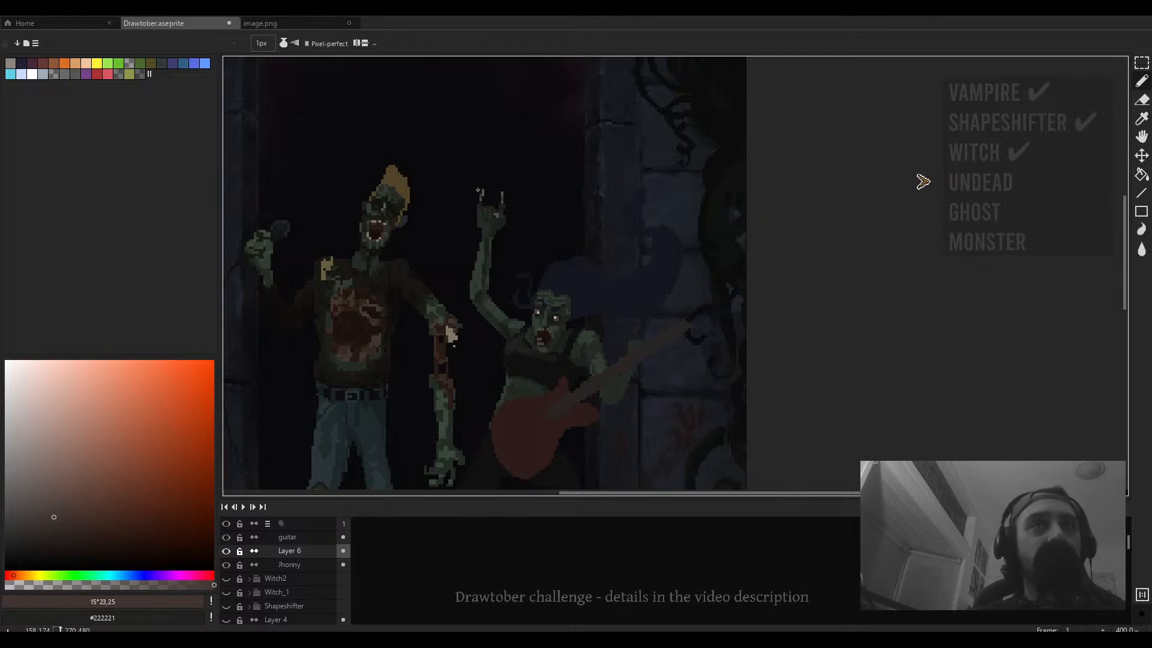
pyautogui.scroll(3, 491, 230)
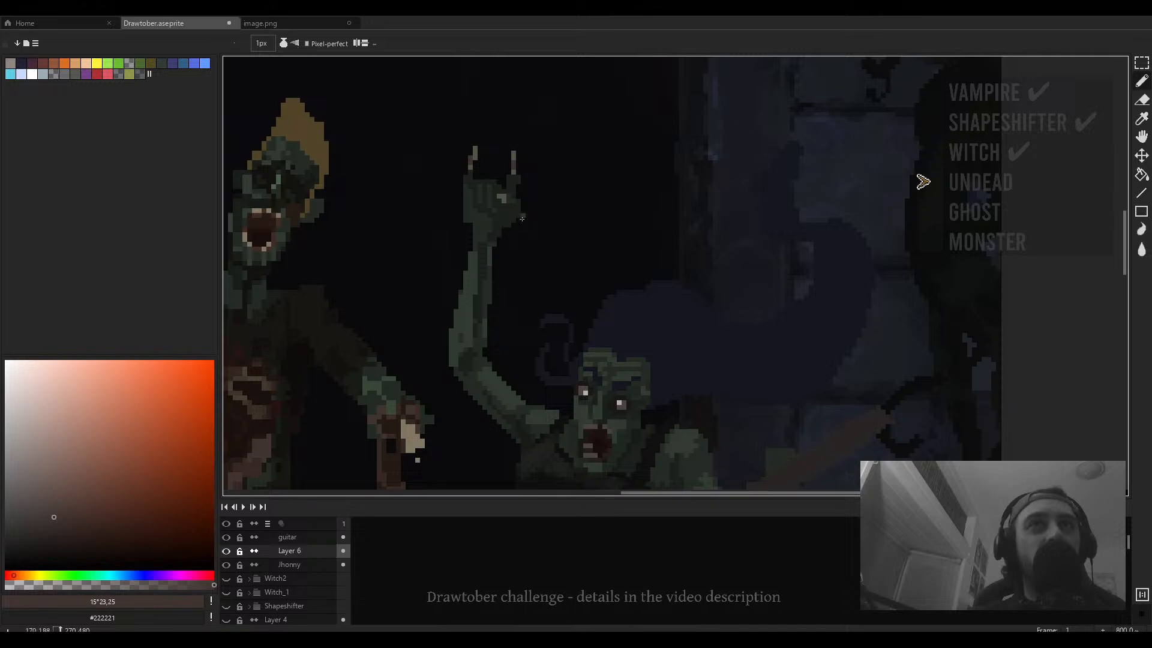
pyautogui.scroll(3, 516, 225)
pyautogui.scroll(-2, 540, 264)
pyautogui.press('alt')
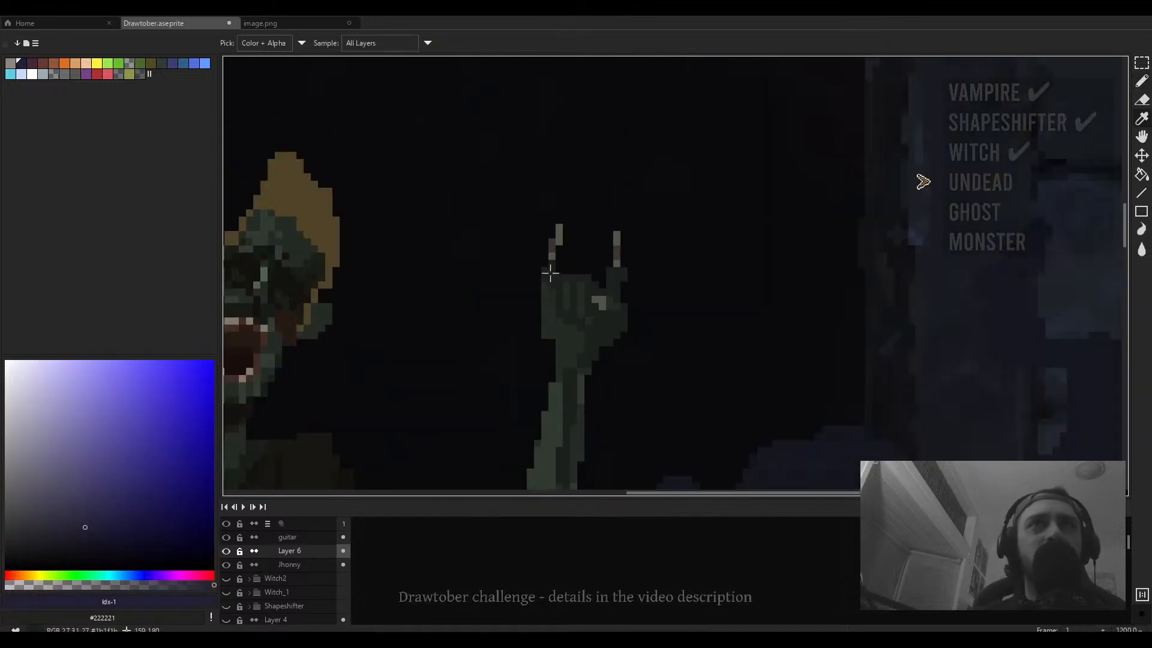
pyautogui.keyDown('alt'); pyautogui.click(550, 273); pyautogui.keyUp('alt')
pyautogui.scroll(4, 554, 264)
# - Undo the recent pencil and eraser edits on the raised hand's fingers
pyautogui.hotkey('ctrl', 'z')
pyautogui.hotkey('ctrl', 'z')
pyautogui.hotkey('ctrl', 'z')
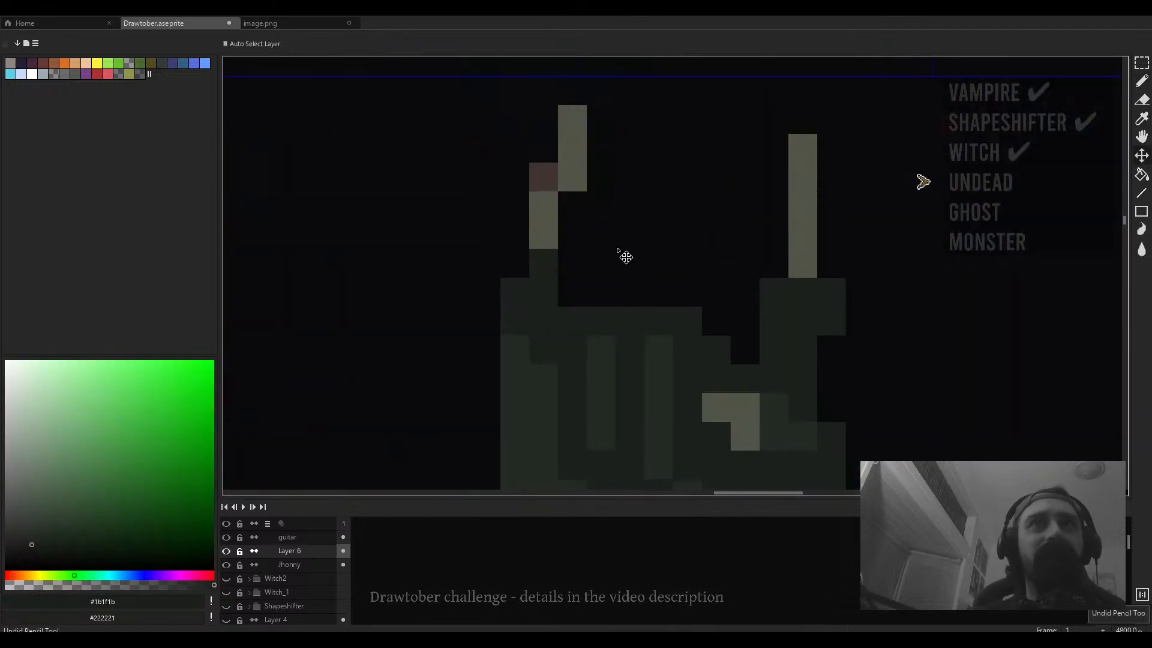
pyautogui.hotkey('ctrl', 'z')
pyautogui.hotkey('ctrl', 'z')
pyautogui.hotkey('ctrl', 'z')
pyautogui.hotkey('ctrl', 'z')
pyautogui.hotkey('ctrl', 'z')
pyautogui.hotkey('ctrl', 'z')
pyautogui.hotkey('ctrl', 'z')
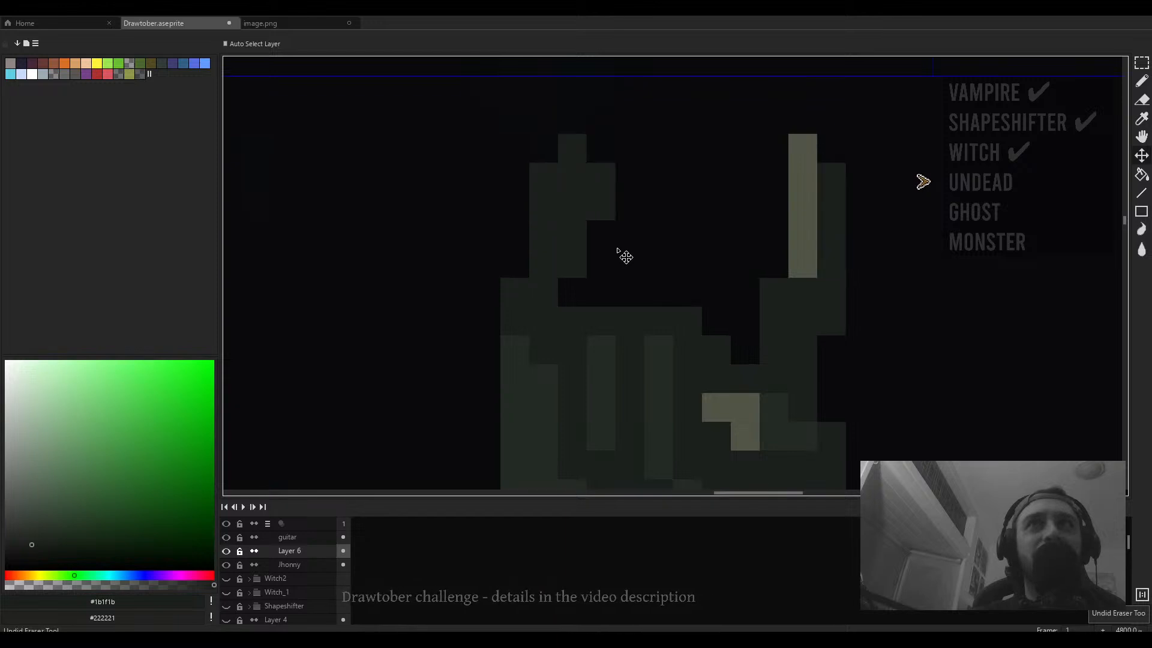
pyautogui.hotkey('ctrl', 'z')
# - Zoom and pan across the canvas to review the zombies, the doorway steps and the whole scene
pyautogui.scroll(-6, 620, 256)
pyautogui.scroll(3, 612, 258)
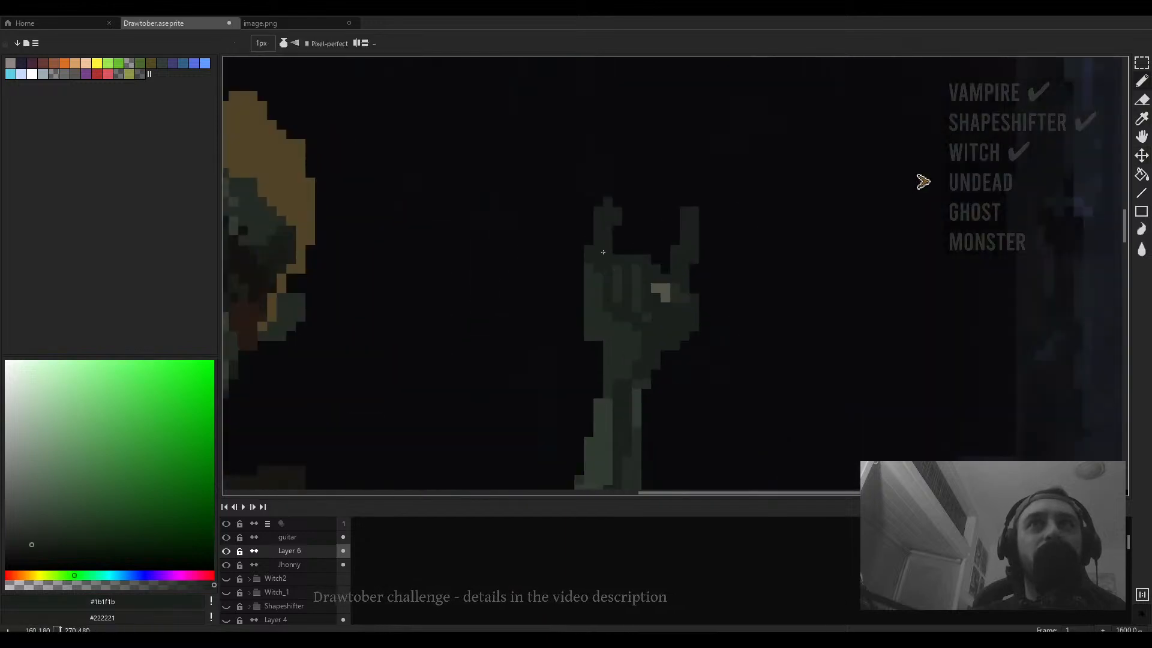
pyautogui.scroll(-10, 603, 252)
pyautogui.scroll(7, 591, 282)
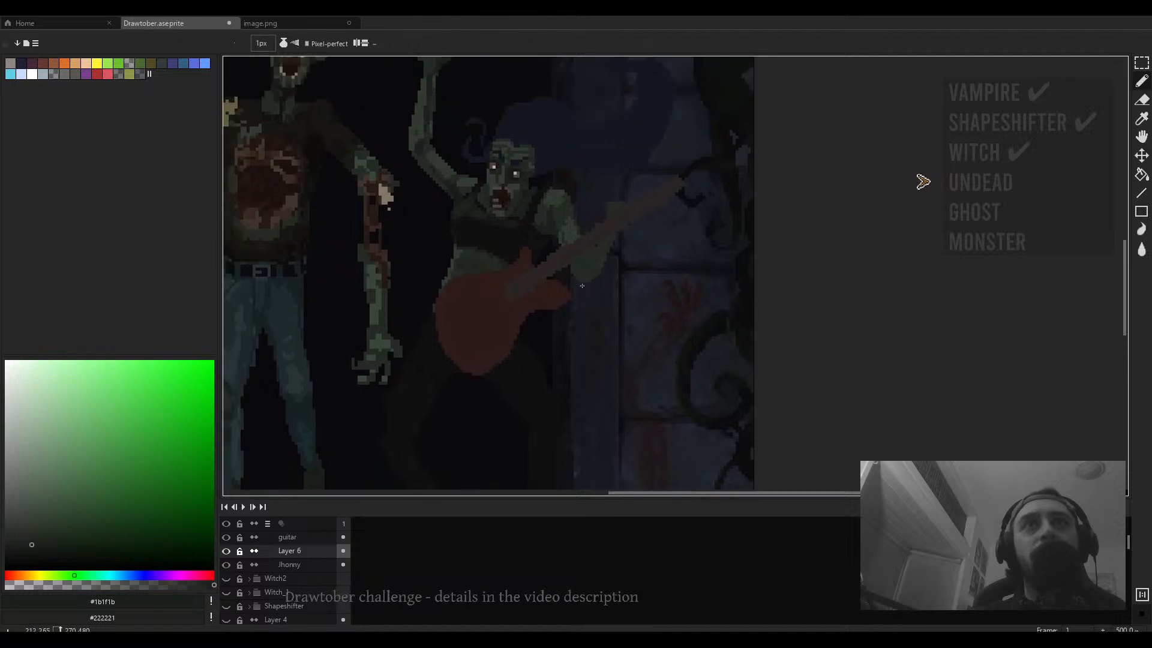
pyautogui.moveTo(569, 398); pyautogui.dragTo(597, 212)
pyautogui.scroll(1, 470, 329)
pyautogui.moveTo(470, 330); pyautogui.dragTo(563, 278)
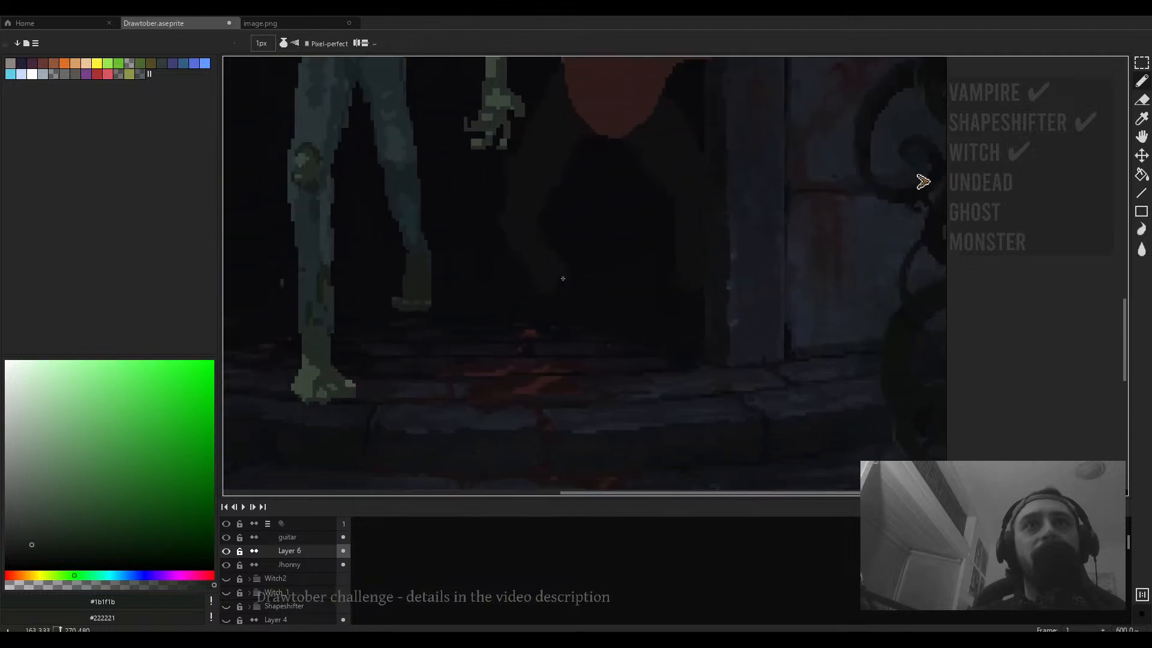
pyautogui.scroll(-4, 560, 273)
pyautogui.scroll(1, 542, 227)
pyautogui.scroll(-1, 537, 207)
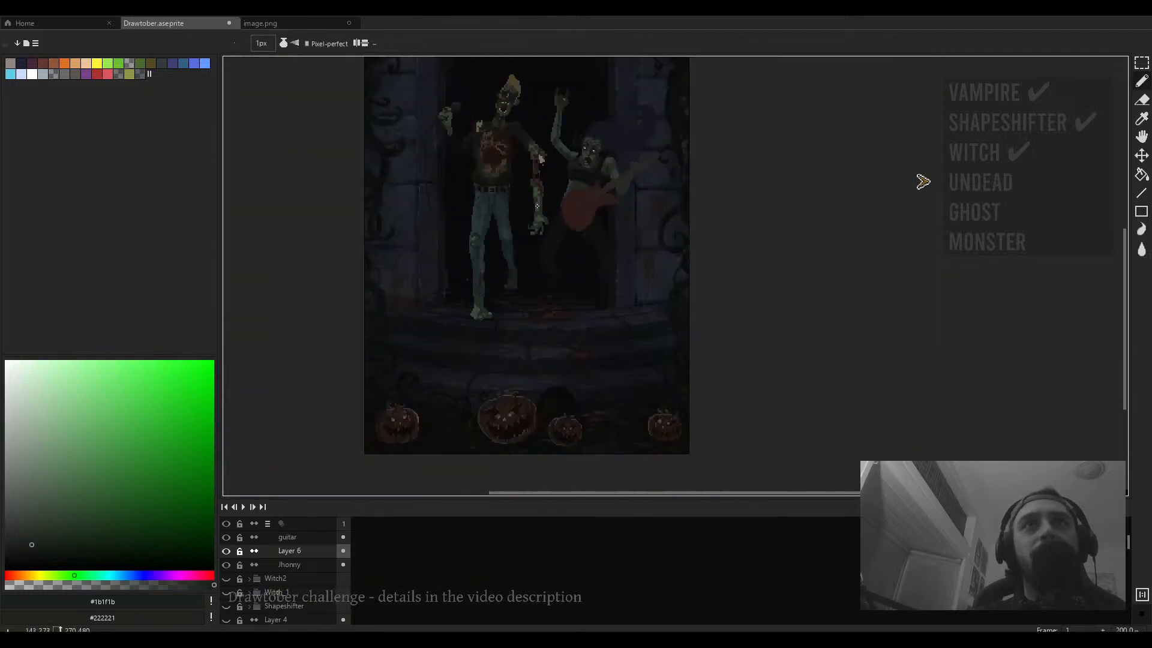
pyautogui.scroll(2, 536, 219)
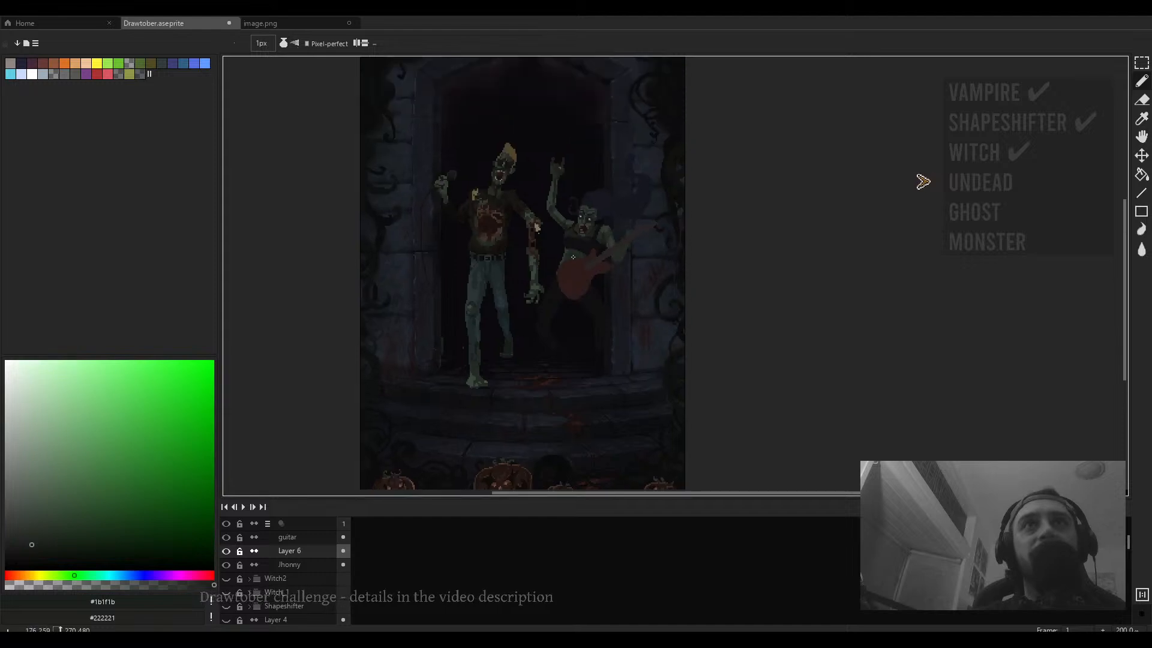
# - Set the pencil to 4 px and draw the guitarist zombie's feet and extend its left lower leg downward
pyautogui.moveTo(572, 259); pyautogui.dragTo(533, 228)
pyautogui.scroll(3, 567, 318)
pyautogui.scroll(-2, 536, 288)
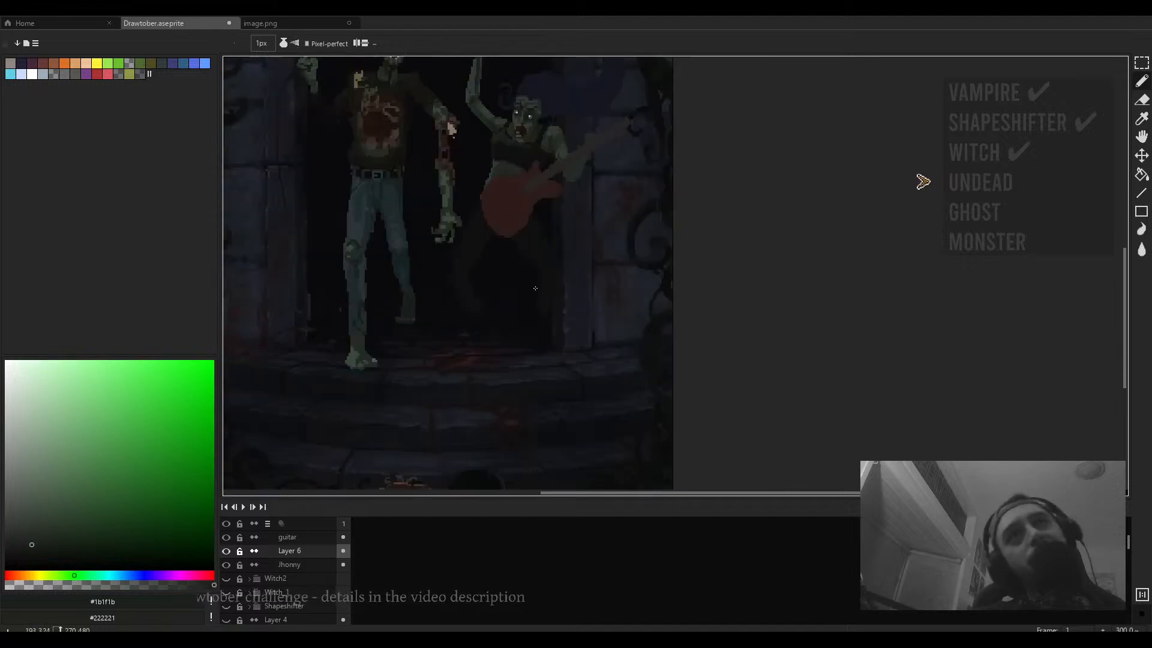
pyautogui.moveTo(535, 288)
pyautogui.mouseDown()
pyautogui.moveTo(540, 365)
pyautogui.moveTo(553, 335)
pyautogui.moveTo(570, 339)
pyautogui.mouseUp()
pyautogui.keyDown('alt'); pyautogui.click(579, 247); pyautogui.keyUp('alt')
pyautogui.press('+')
pyautogui.press('+')
pyautogui.press('+')
pyautogui.scroll(1, 545, 410)
pyautogui.scroll(1, 546, 410)
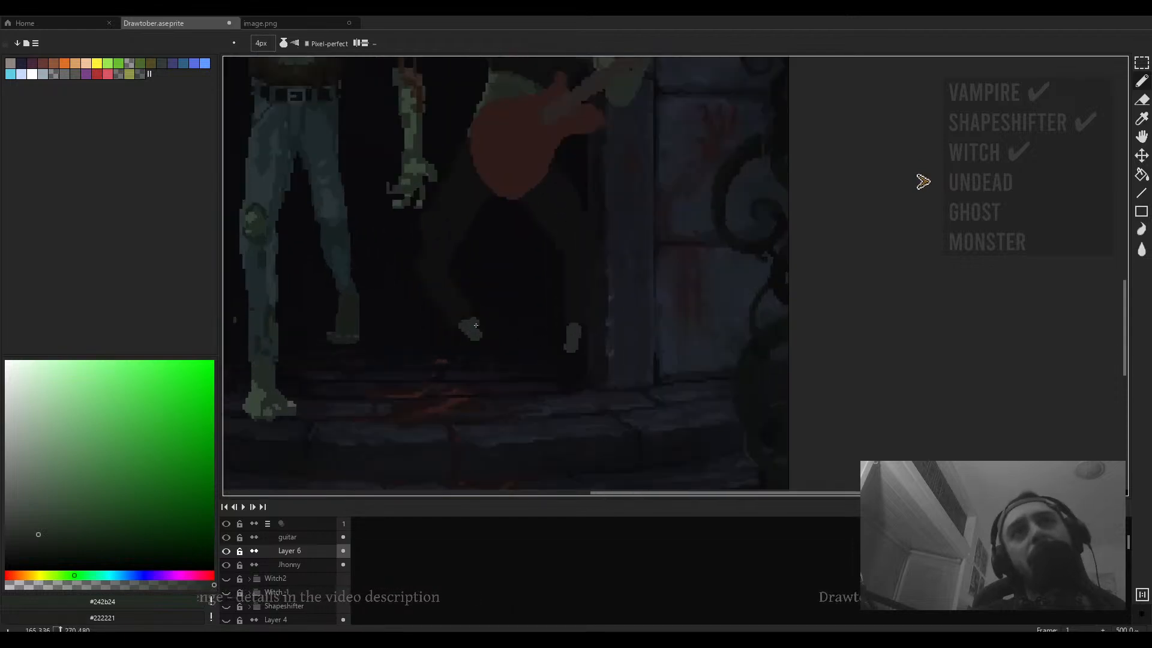
pyautogui.moveTo(481, 336); pyautogui.dragTo(461, 365)
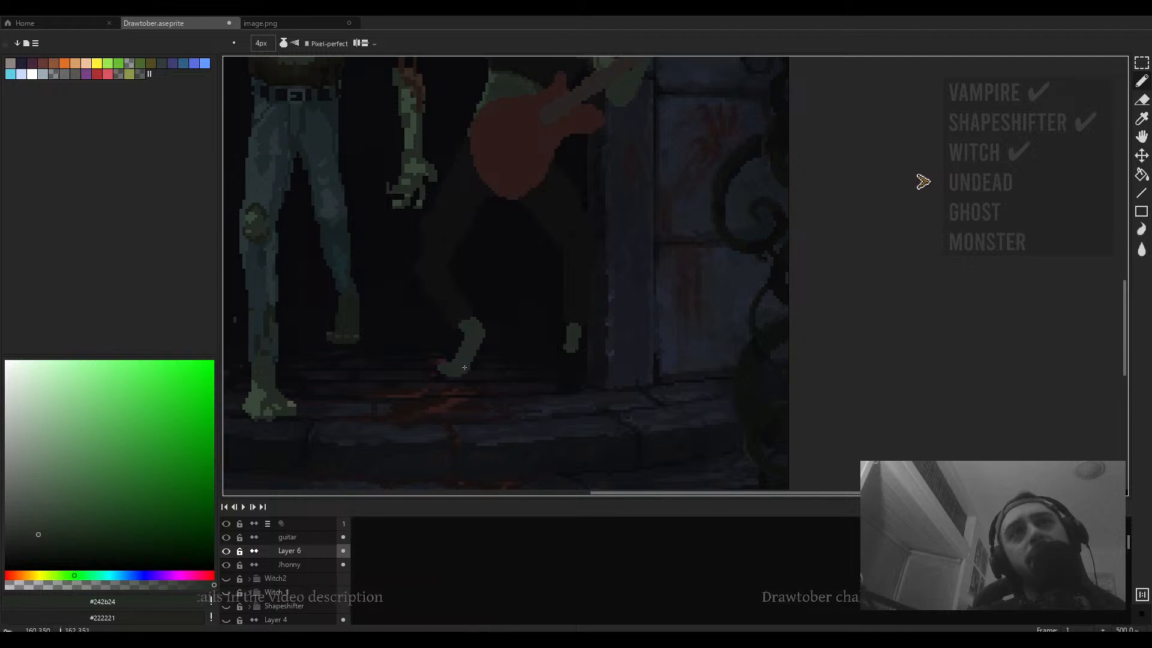
# - Erase part of the guitarist zombie's left foot with a 3 px eraser
pyautogui.scroll(-3, 479, 340)
pyautogui.scroll(3, 547, 369)
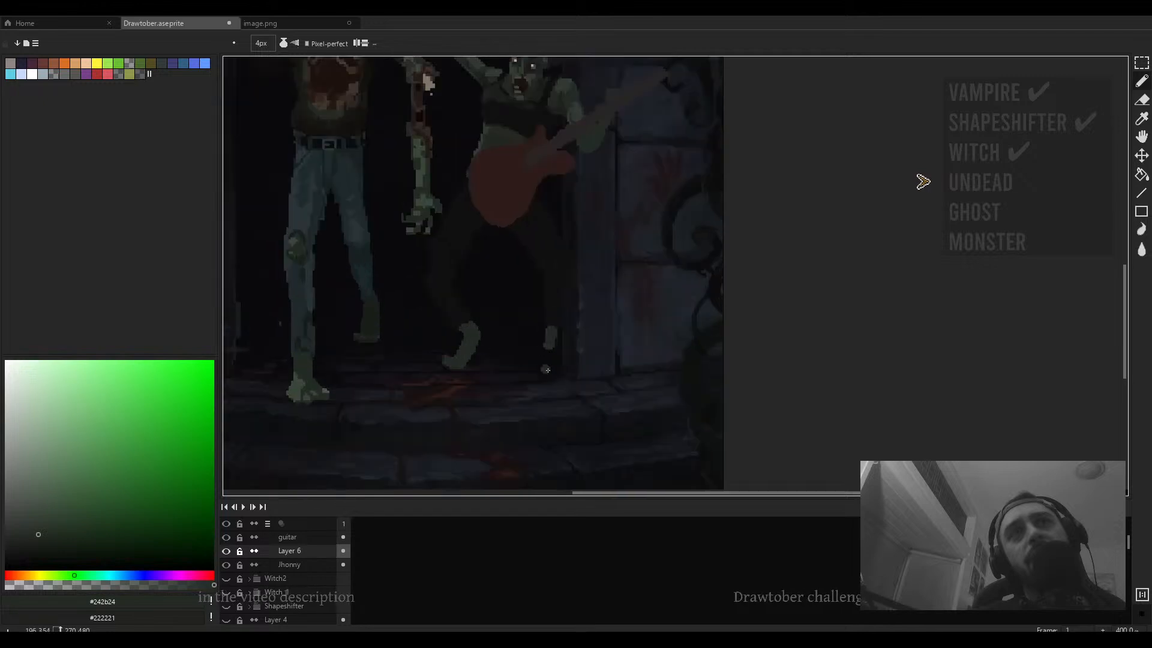
pyautogui.scroll(-3, 549, 354)
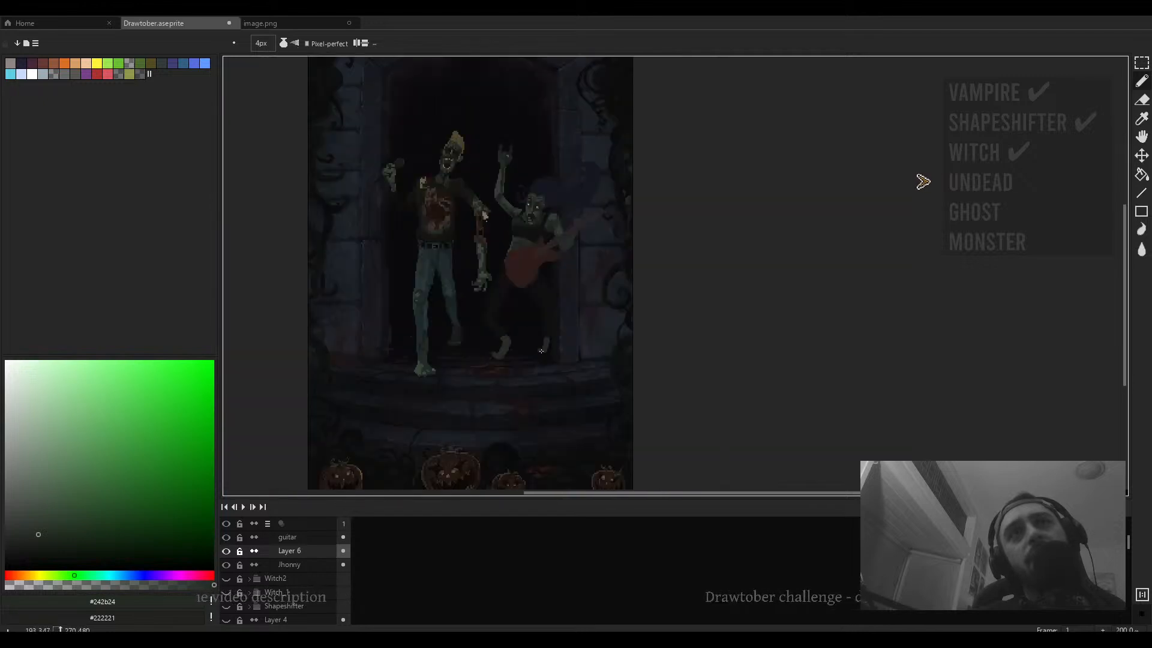
pyautogui.scroll(3, 542, 339)
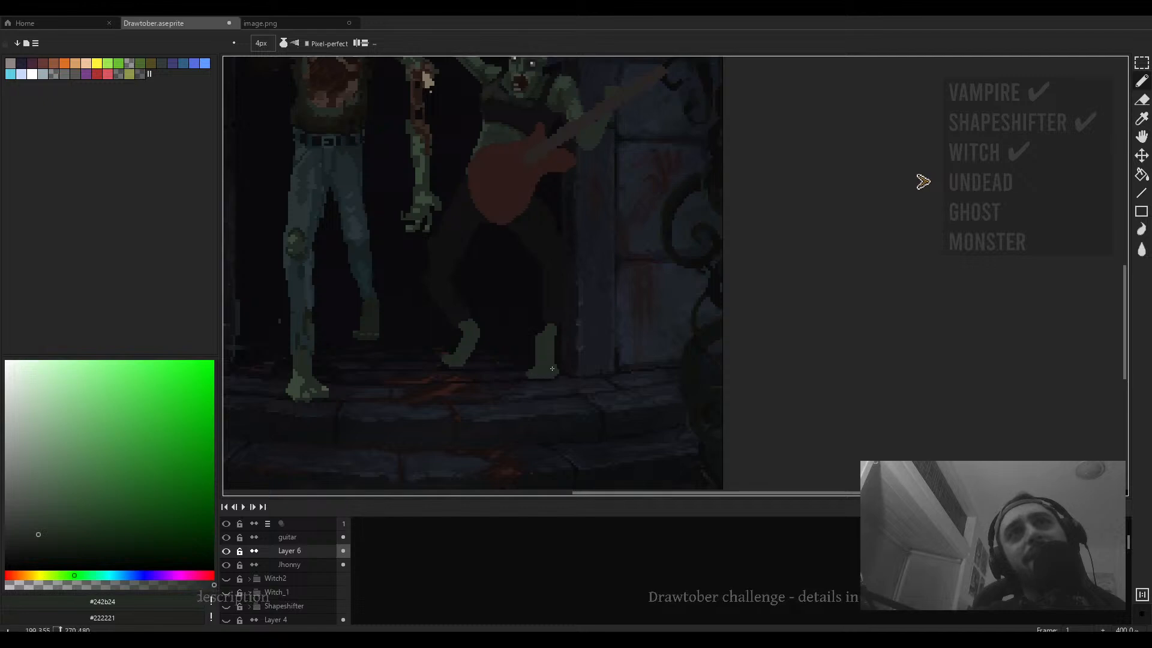
pyautogui.scroll(-3, 552, 369)
pyautogui.scroll(4, 527, 360)
pyautogui.press('e')
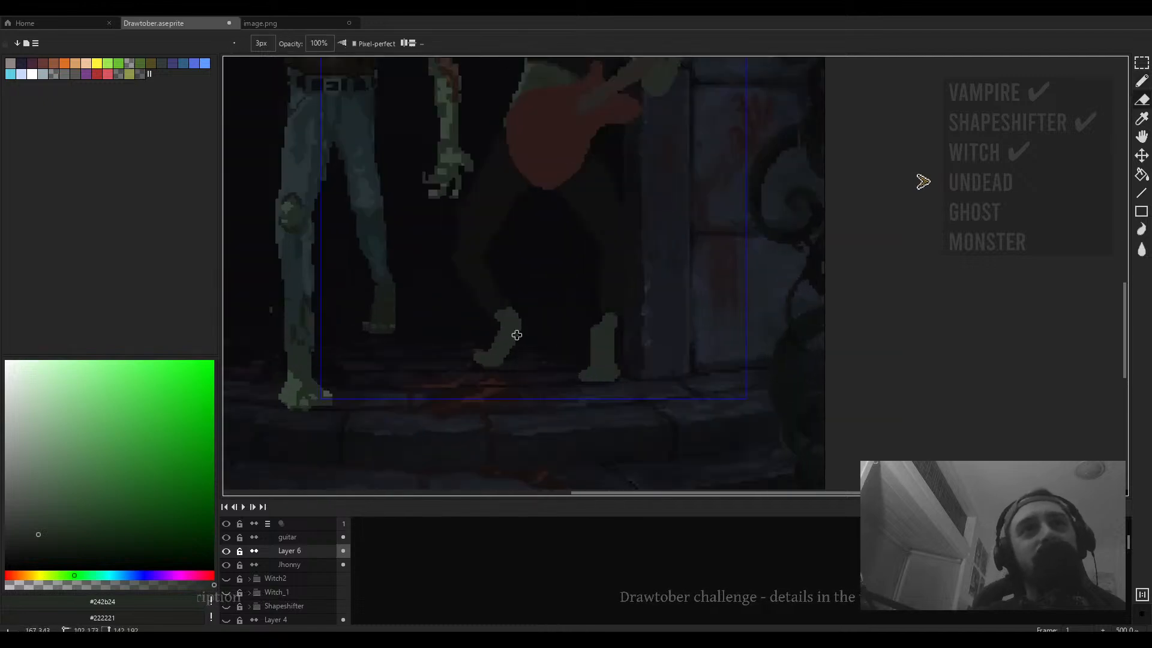
pyautogui.moveTo(516, 335)
pyautogui.mouseDown()
pyautogui.moveTo(502, 377)
pyautogui.moveTo(481, 359)
pyautogui.moveTo(511, 340)
pyautogui.moveTo(509, 315)
pyautogui.moveTo(514, 346)
pyautogui.mouseUp()
pyautogui.press('b')
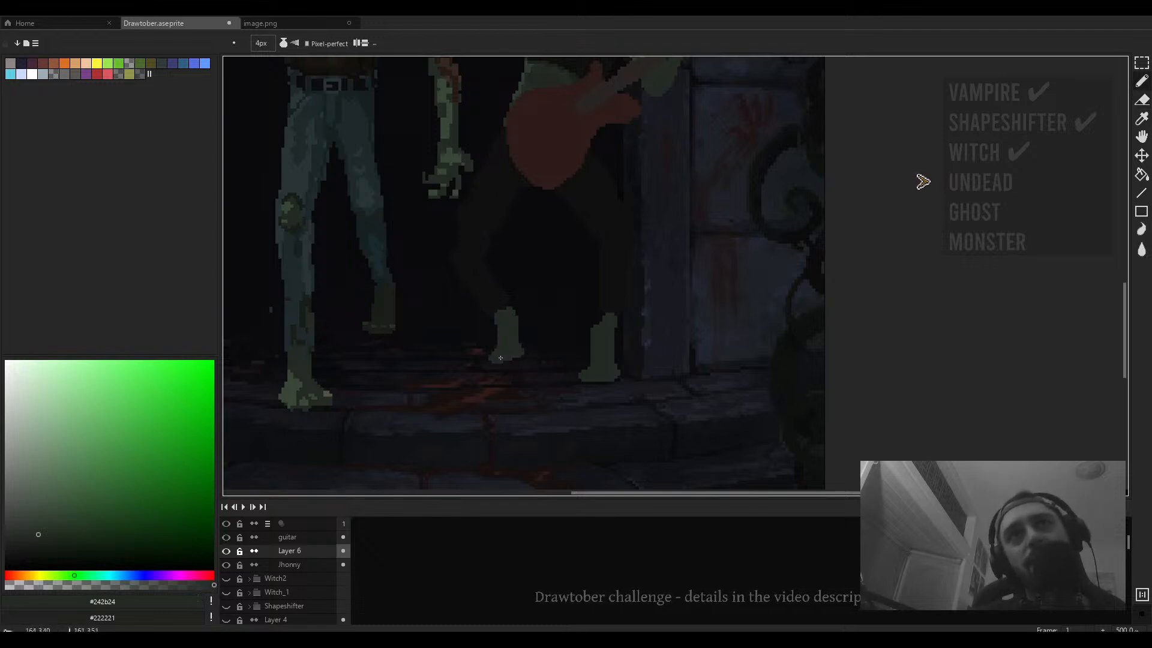
# - Zoom in and out to review the guitarist zombie's feet against the whole doorway scene
pyautogui.press('e')
pyautogui.scroll(-3, 492, 373)
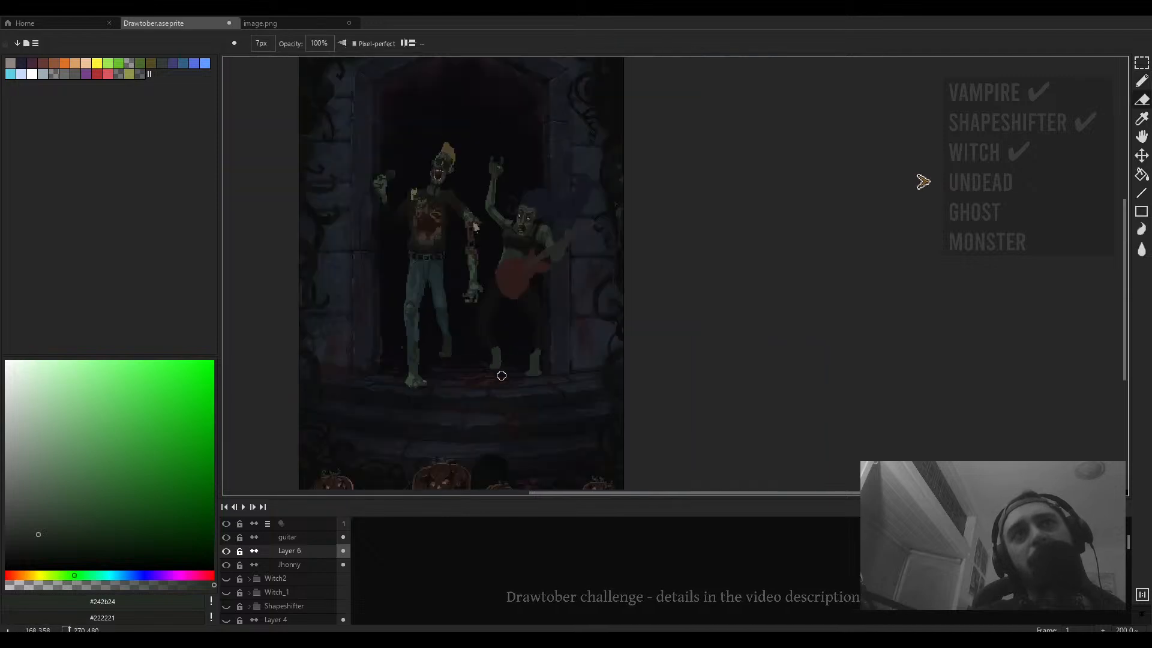
pyautogui.scroll(-1, 502, 376)
pyautogui.scroll(5, 523, 377)
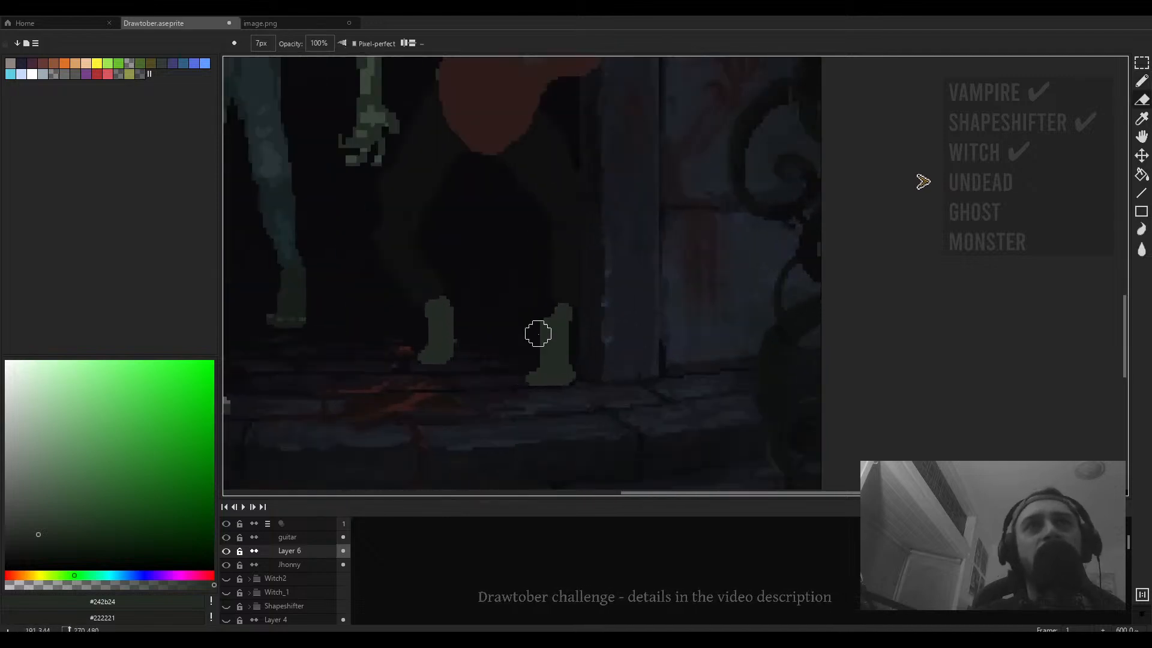
pyautogui.press('b')
pyautogui.scroll(-3, 562, 344)
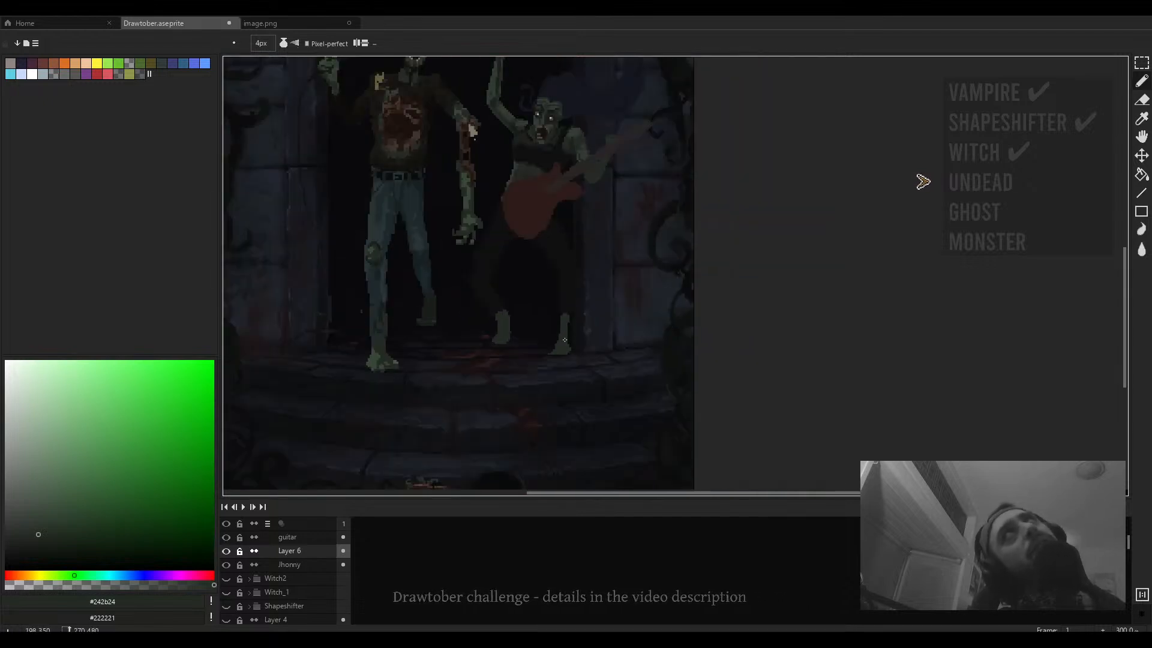
pyautogui.scroll(-1, 560, 363)
pyautogui.scroll(4, 563, 357)
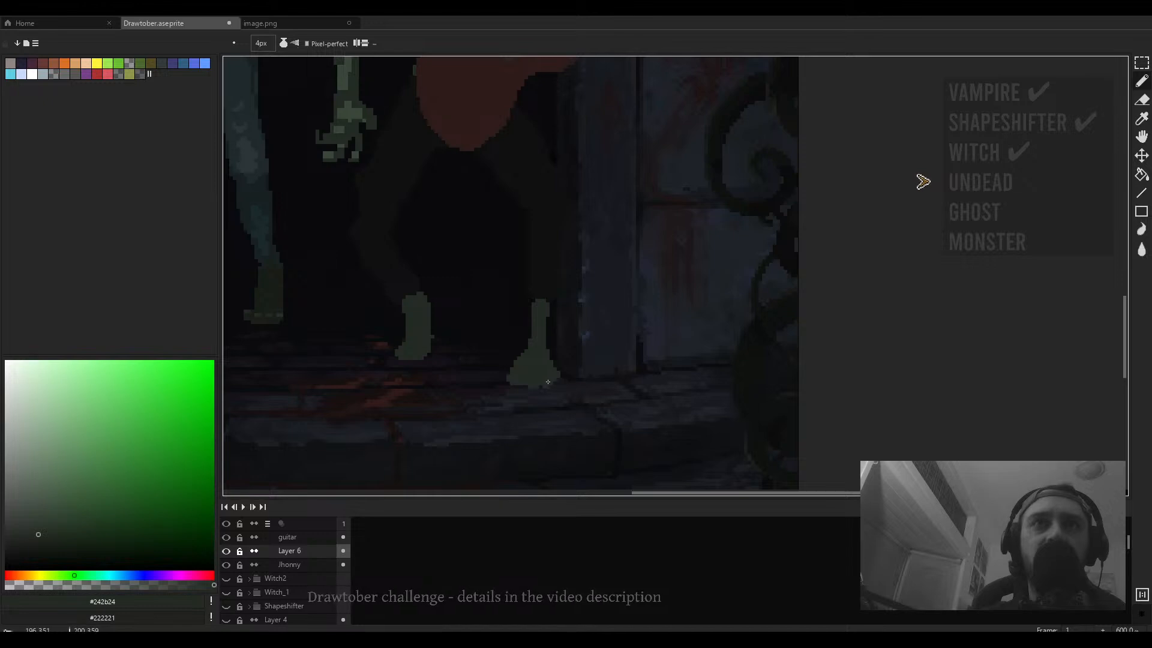
pyautogui.scroll(-4, 550, 320)
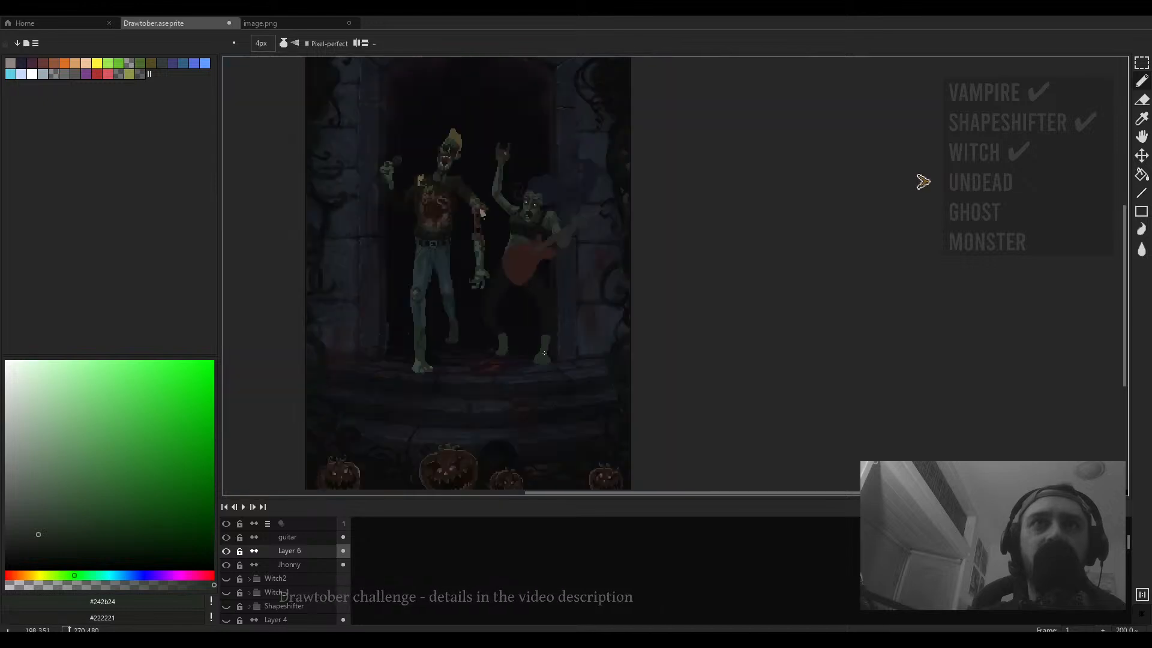
pyautogui.scroll(2, 549, 345)
# - Select the guitarist zombie's right leg and hip area with the rectangular marquee and shift them slightly left
pyautogui.press('m')
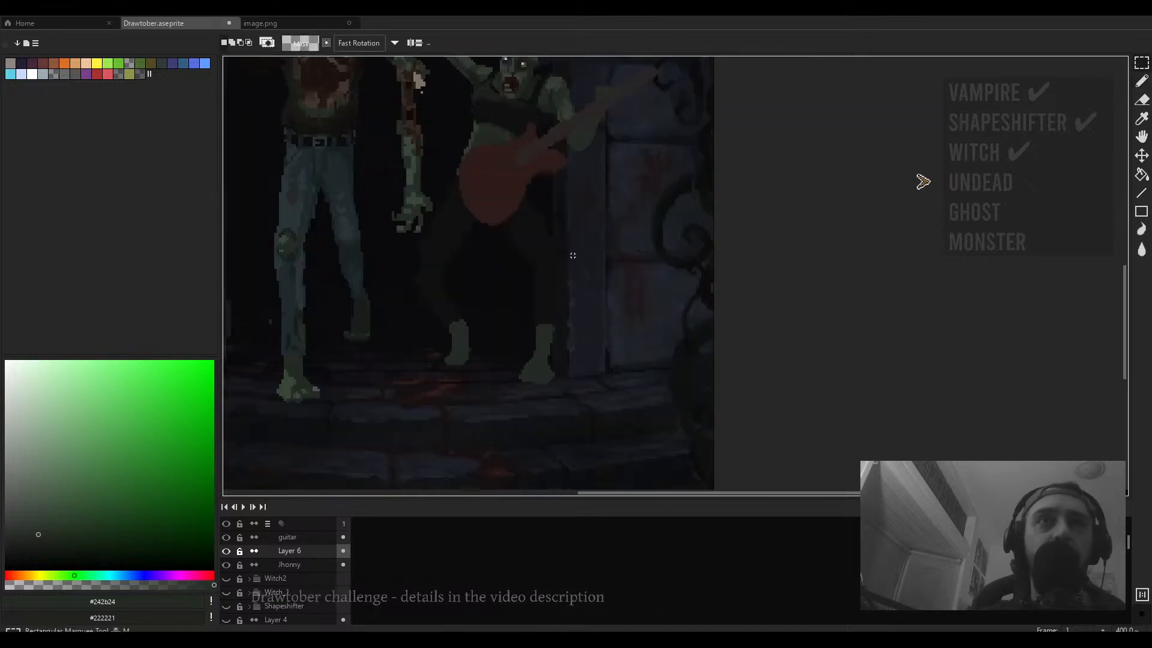
pyautogui.moveTo(583, 255); pyautogui.dragTo(511, 437)
pyautogui.moveTo(537, 348); pyautogui.dragTo(522, 347)
pyautogui.click(630, 284)
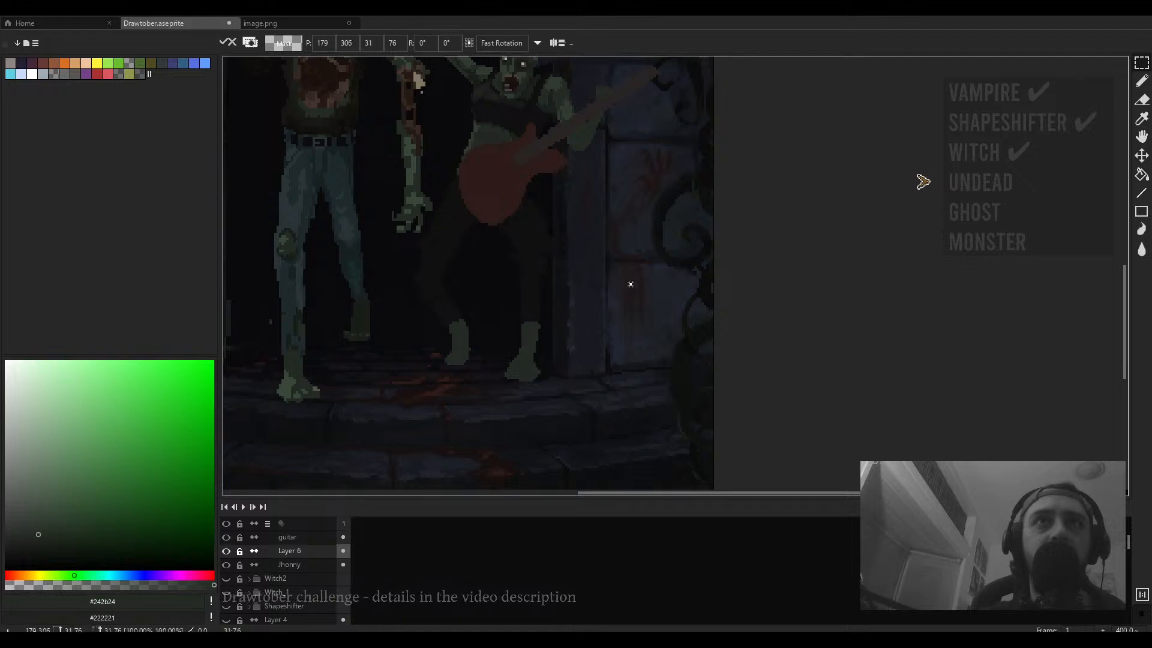
pyautogui.scroll(2, 550, 225)
pyautogui.moveTo(573, 177); pyautogui.dragTo(465, 269)
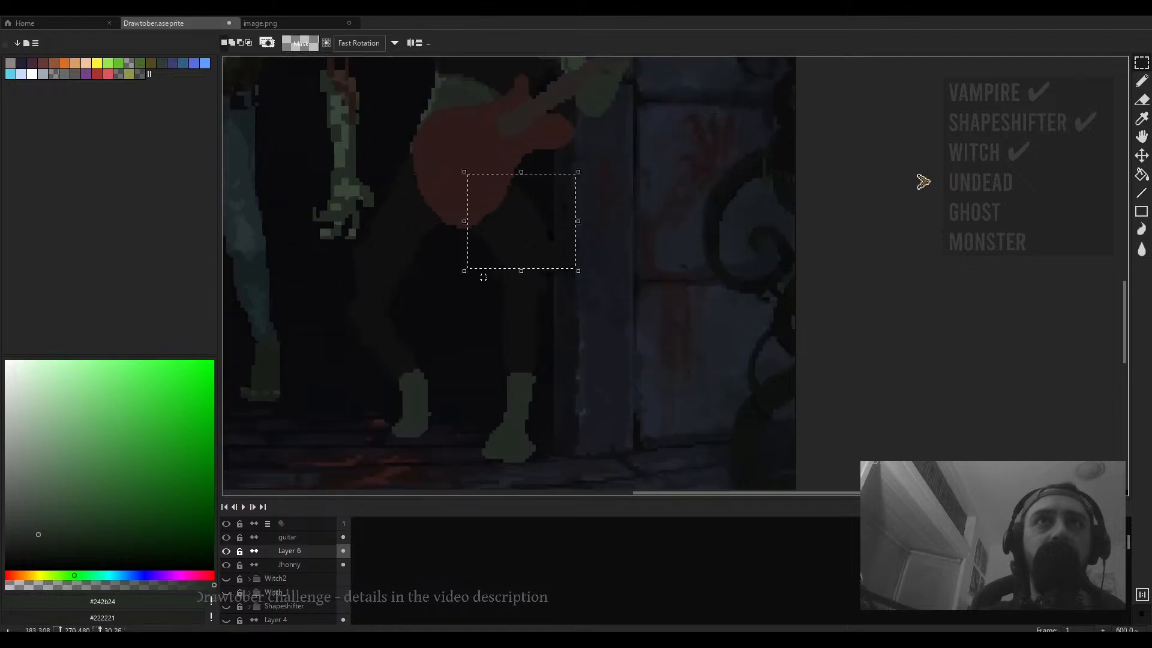
pyautogui.click(525, 281)
pyautogui.moveTo(533, 288); pyautogui.dragTo(512, 262)
pyautogui.press('Return')
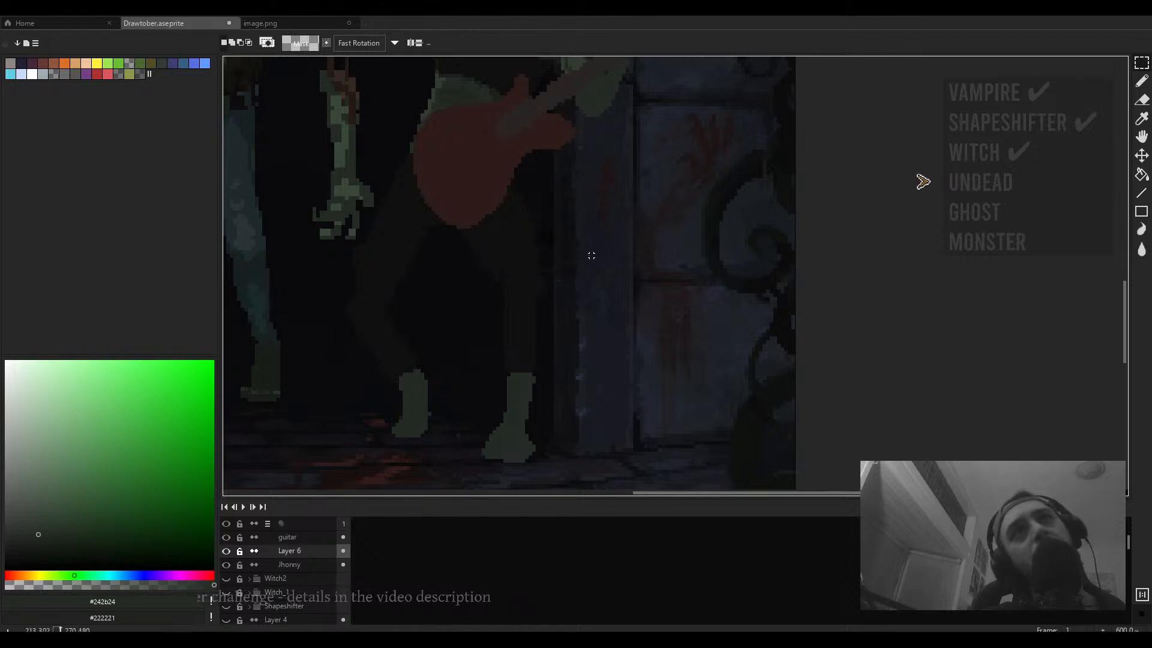
# - Erase a stroke near the guitarist zombie's right leg and sample the near-black #0e0f0e from between its legs
pyautogui.press('b')
pyautogui.scroll(1, 549, 261)
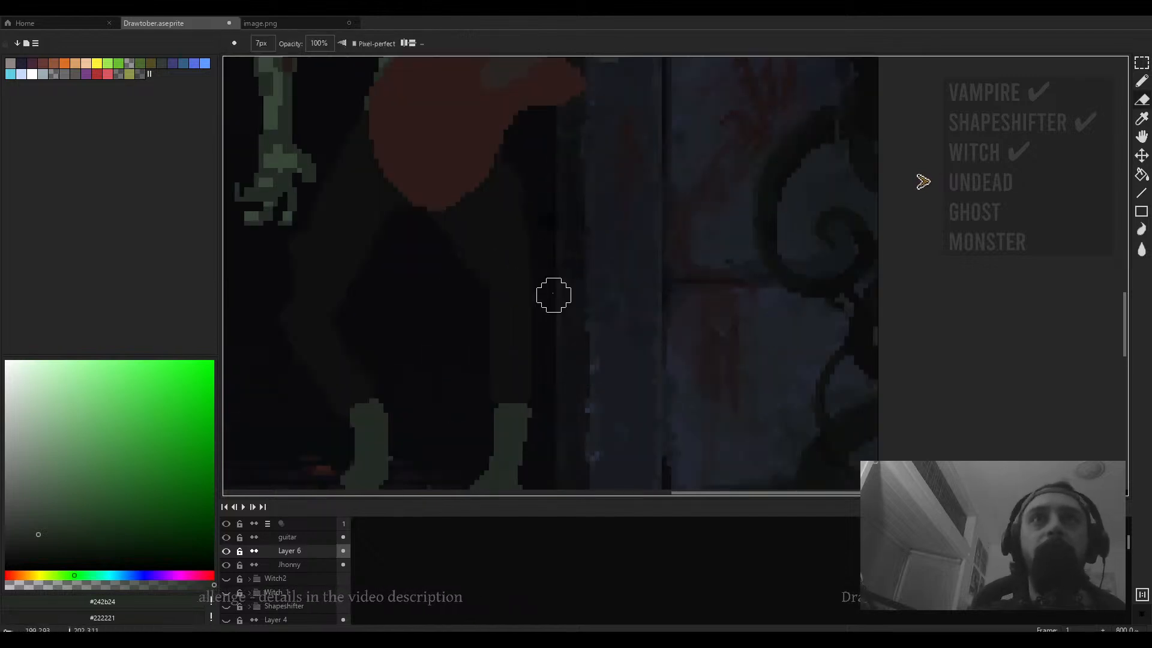
pyautogui.scroll(-2, 555, 263)
pyautogui.scroll(-5, 557, 266)
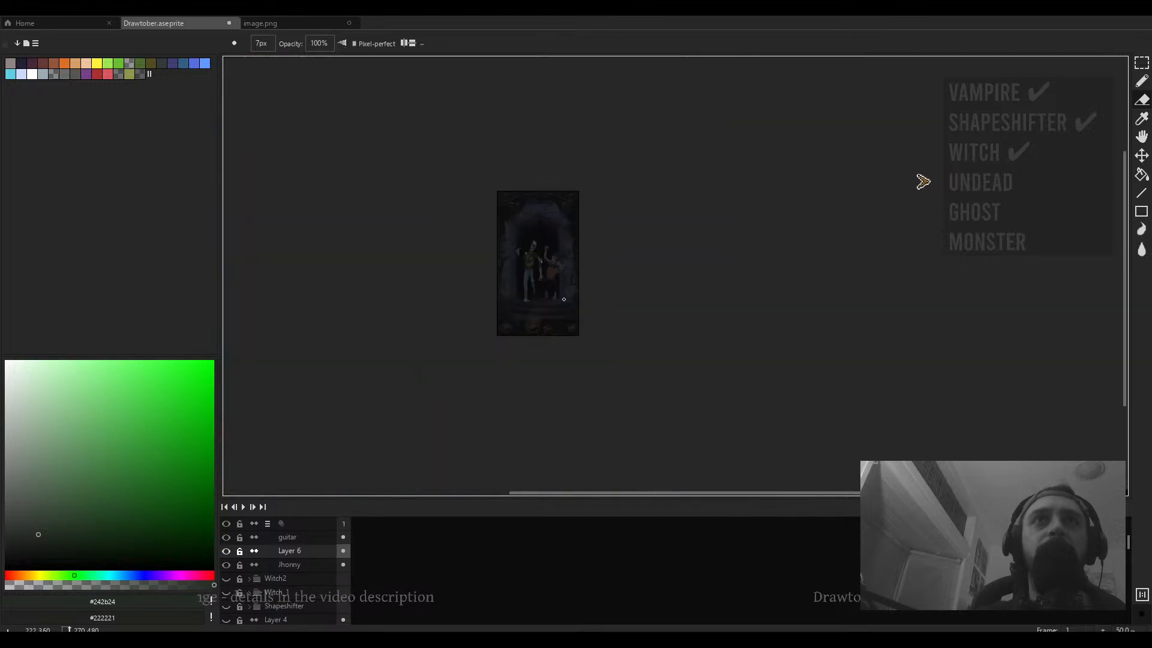
pyautogui.scroll(3, 545, 260)
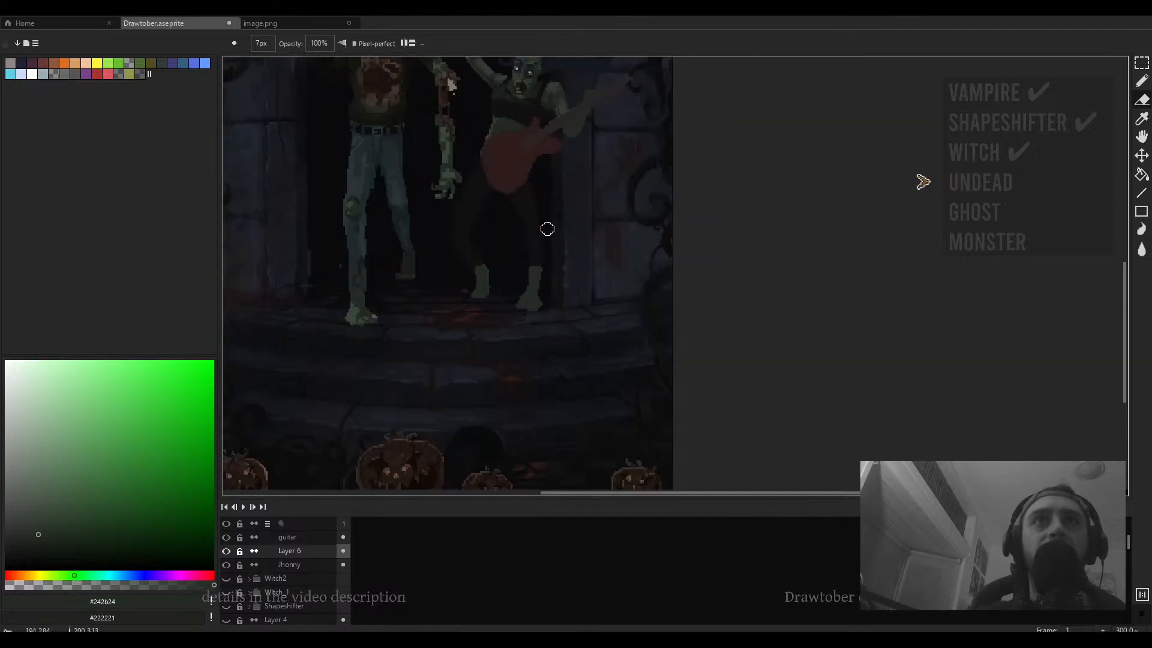
pyautogui.moveTo(552, 294); pyautogui.dragTo(568, 337)
pyautogui.scroll(2, 568, 337)
pyautogui.press('b')
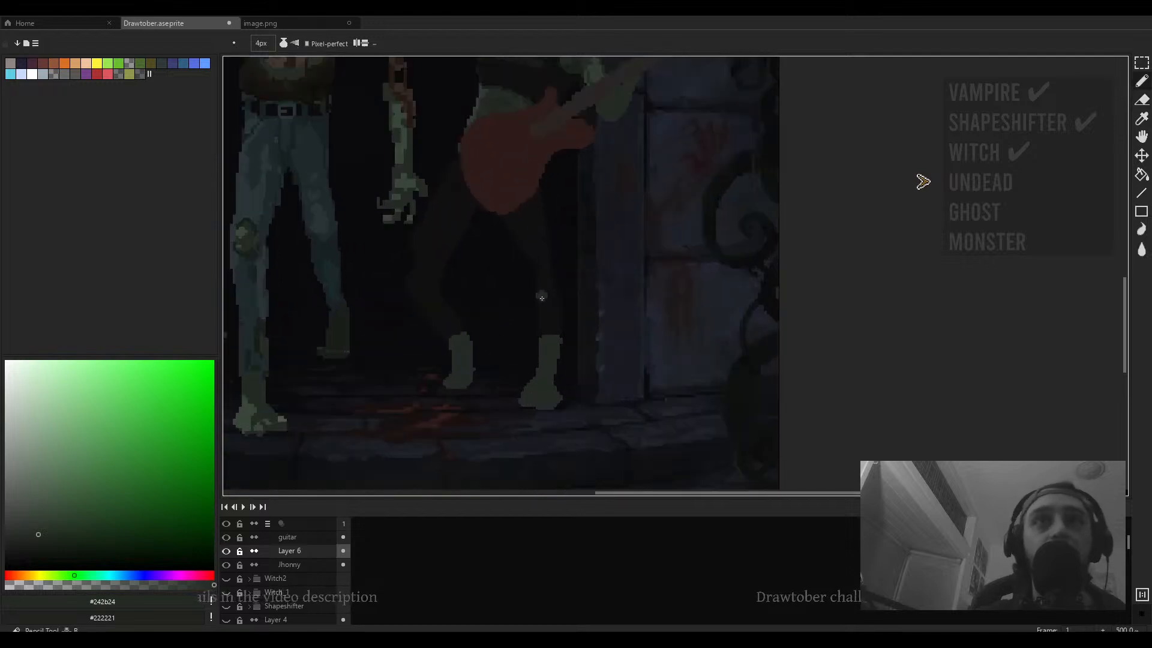
pyautogui.keyDown('alt'); pyautogui.click(539, 294); pyautogui.keyUp('alt')
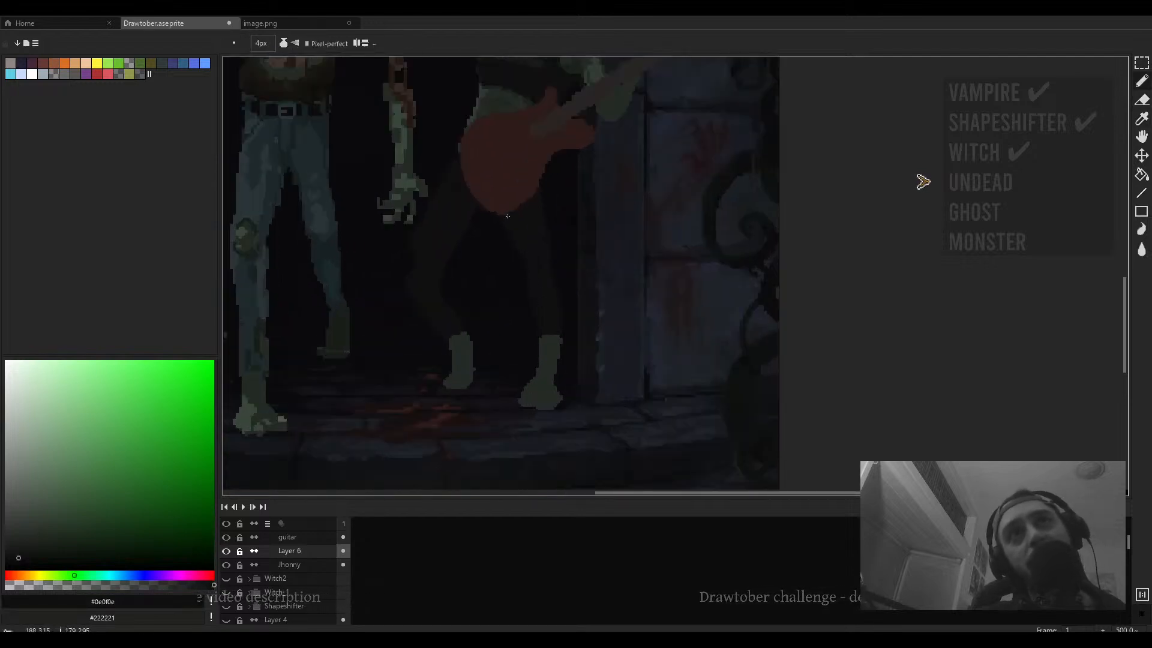
pyautogui.scroll(-1, 507, 251)
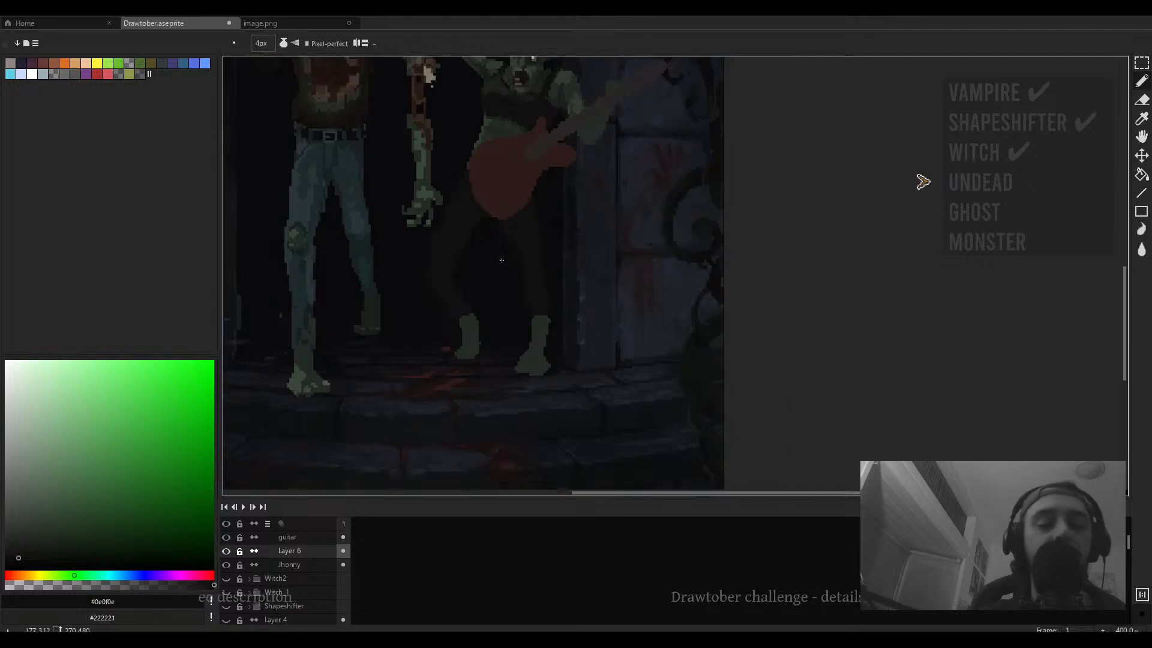
# - Select the guitarist zombie's left leg and nudge it slightly down, then commit the move
pyautogui.press('m')
pyautogui.moveTo(502, 249)
pyautogui.mouseDown()
pyautogui.moveTo(404, 396)
pyautogui.moveTo(444, 386)
pyautogui.mouseUp()
pyautogui.click(509, 302)
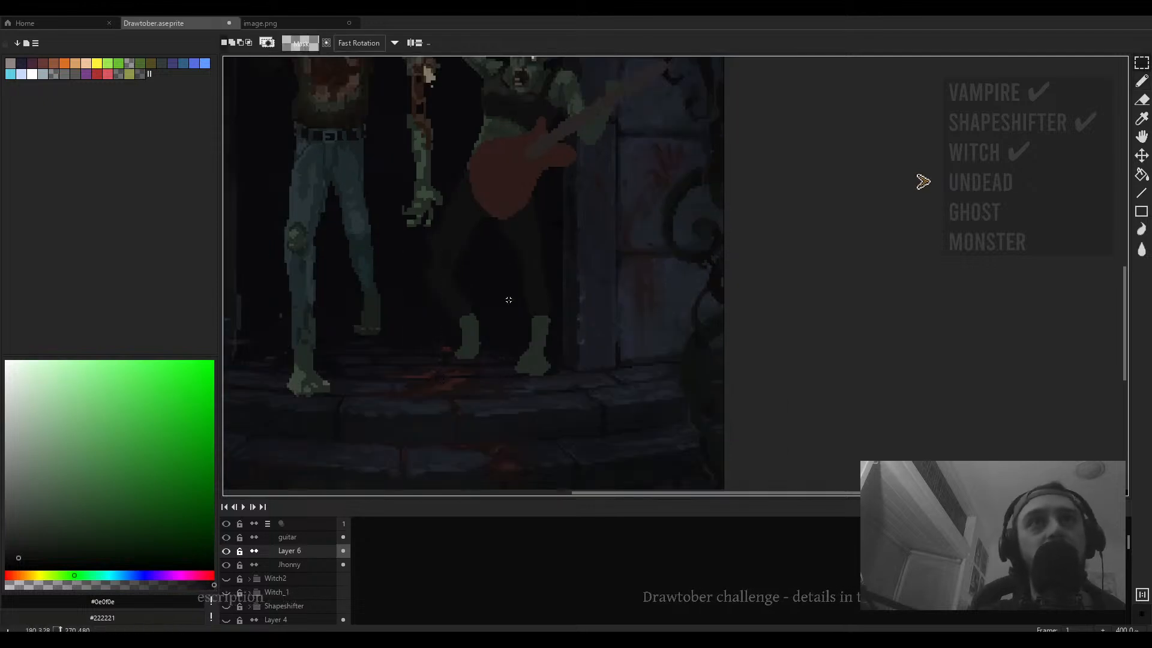
pyautogui.moveTo(495, 276); pyautogui.dragTo(408, 406)
pyautogui.moveTo(465, 309); pyautogui.dragTo(471, 324)
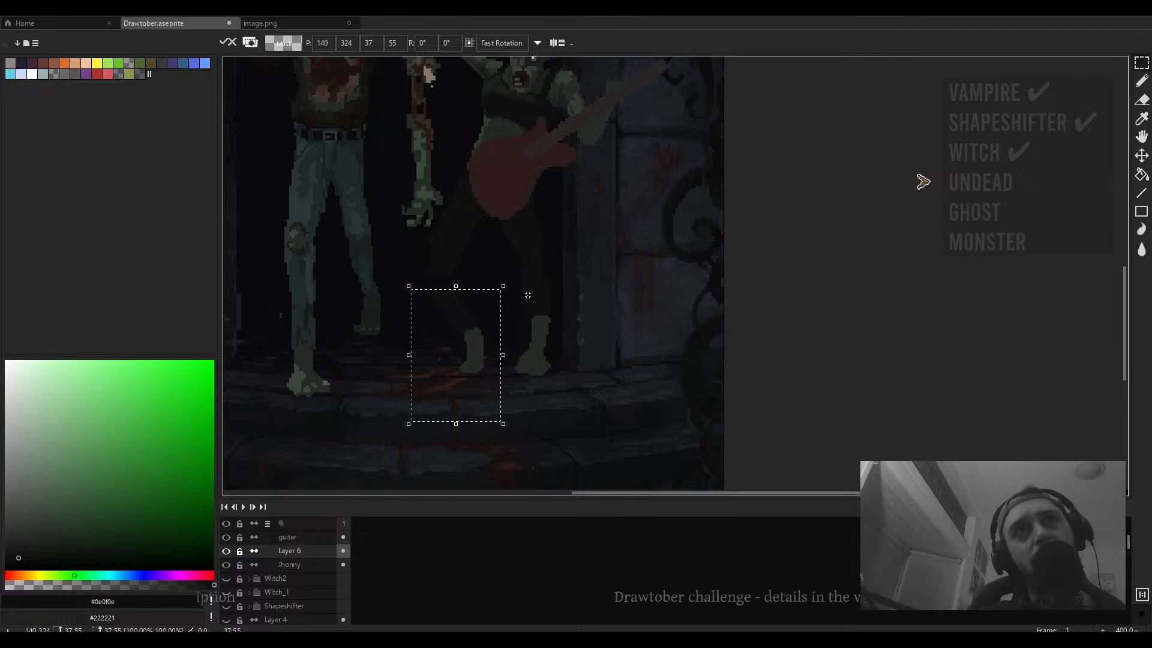
pyautogui.click(527, 295)
pyautogui.moveTo(467, 265)
pyautogui.mouseDown()
pyautogui.moveTo(412, 278)
pyautogui.moveTo(444, 281)
pyautogui.mouseUp()
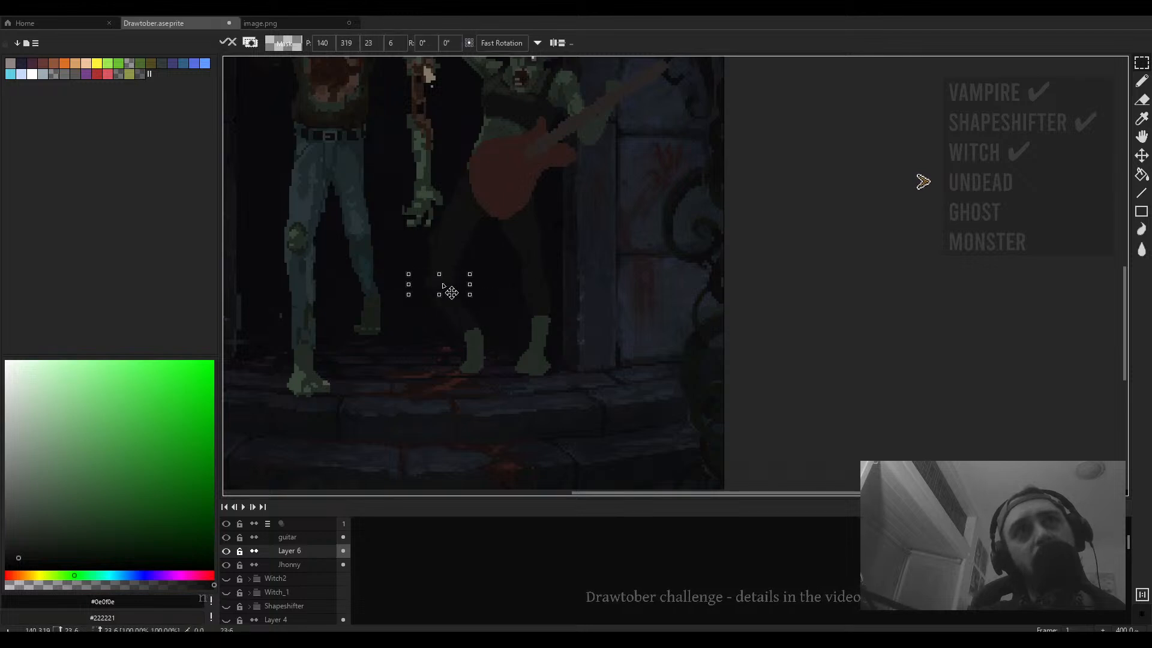
pyautogui.press('Return')
# - Select the guitarist zombie's lower legs, move them up and slightly right, then deselect
pyautogui.moveTo(510, 263); pyautogui.dragTo(391, 408)
pyautogui.moveTo(466, 315); pyautogui.dragTo(471, 291)
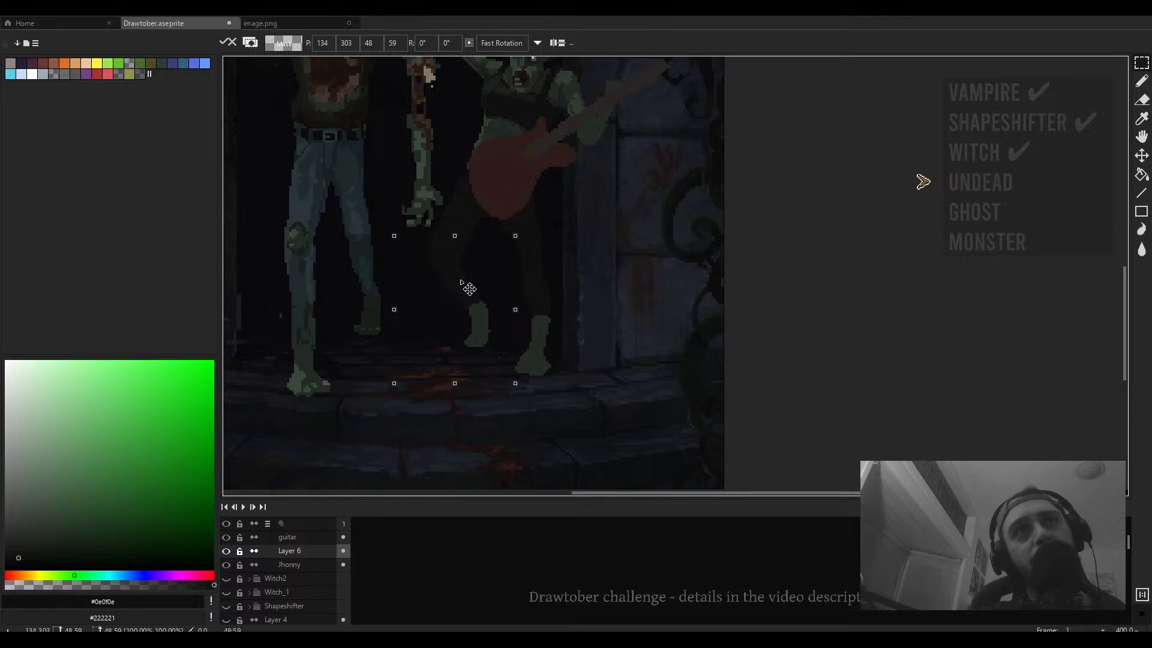
pyautogui.press('Return')
pyautogui.scroll(-3, 471, 288)
pyautogui.scroll(4, 485, 255)
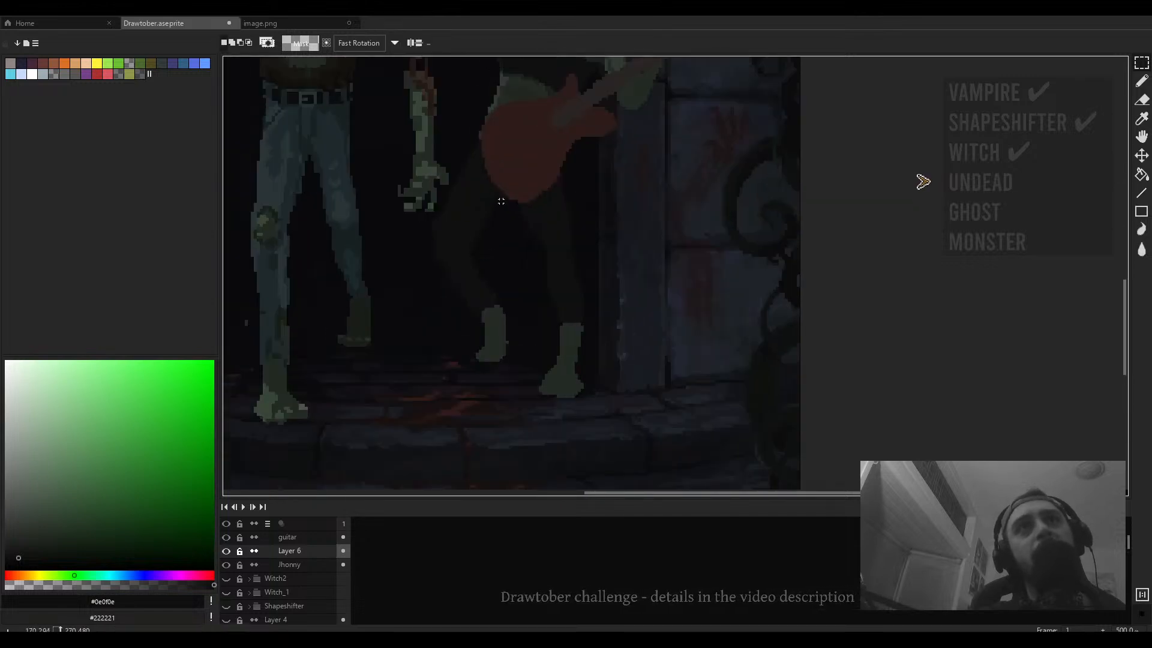
pyautogui.moveTo(506, 163); pyautogui.dragTo(412, 414)
pyautogui.moveTo(471, 276); pyautogui.dragTo(482, 283)
pyautogui.hotkey('ctrl', 'd')
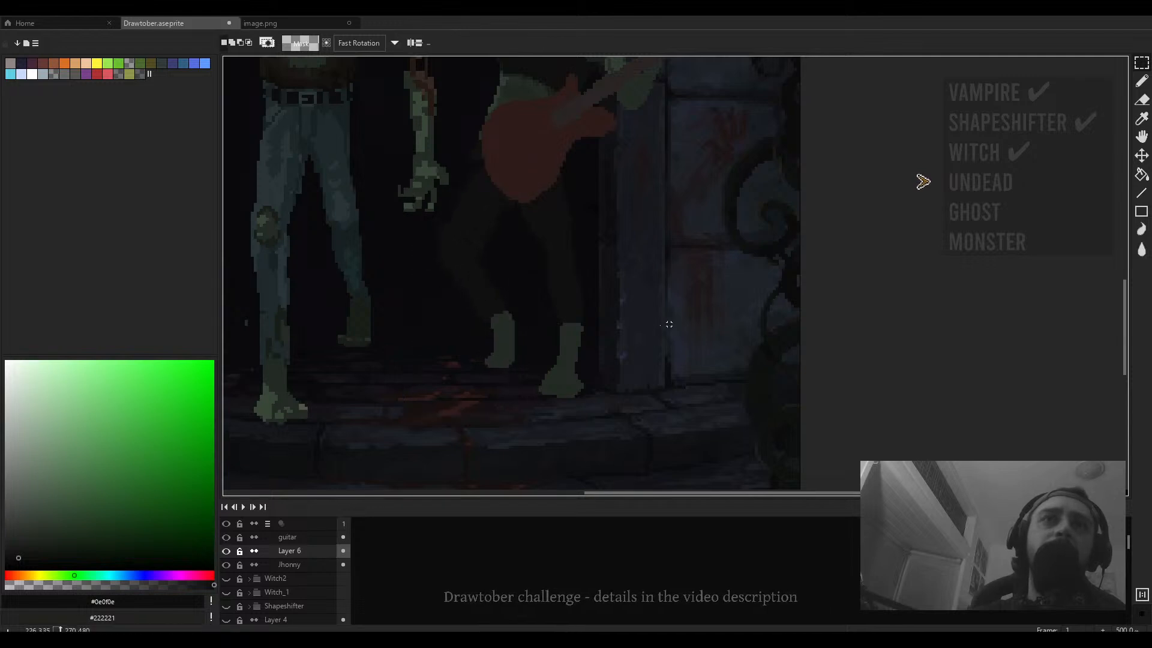
# - Zoom in and out to review the guitarist zombie's repositioned legs in the scene
pyautogui.scroll(-3, 511, 331)
pyautogui.scroll(3, 521, 362)
pyautogui.press('b')
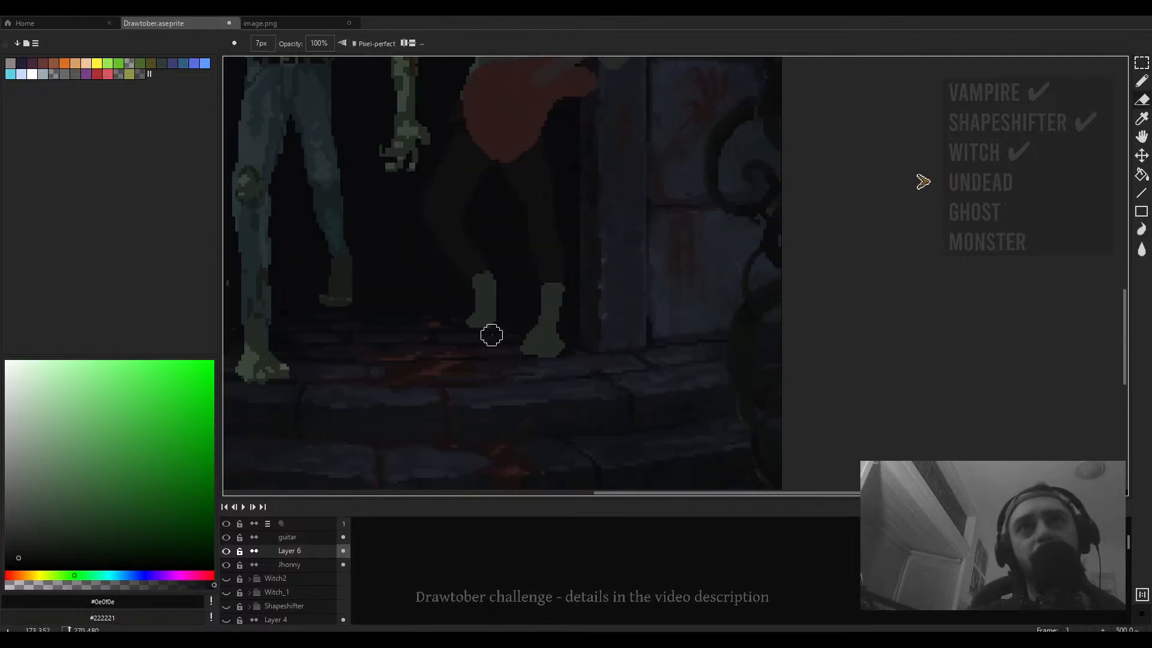
pyautogui.scroll(-3, 527, 334)
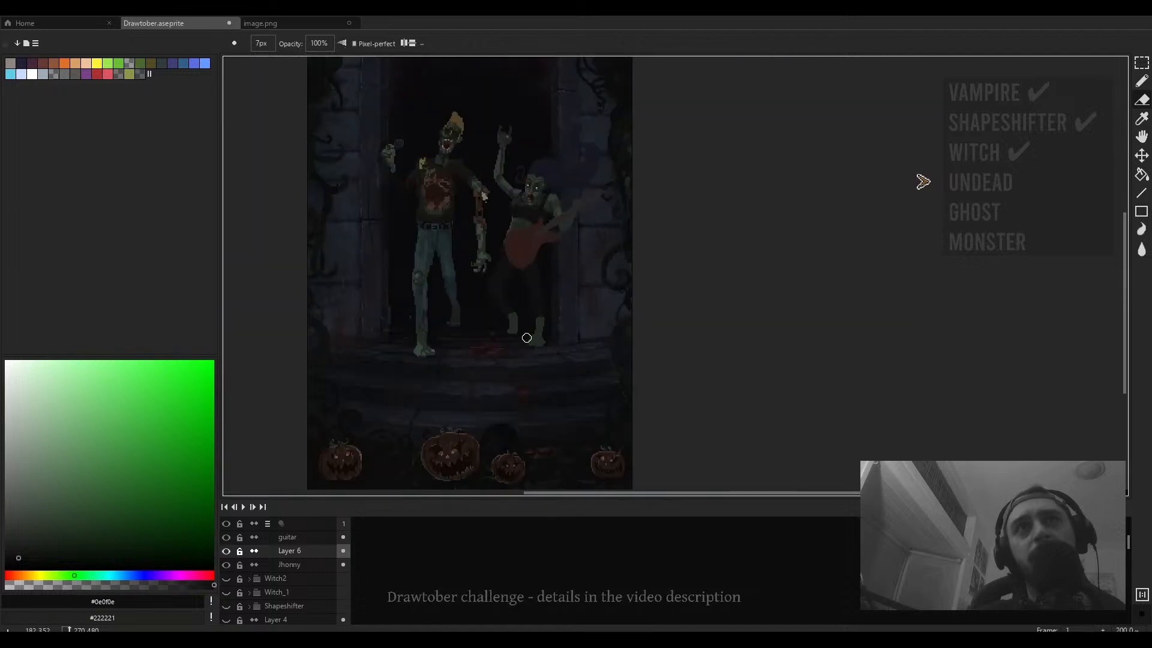
pyautogui.scroll(2, 545, 334)
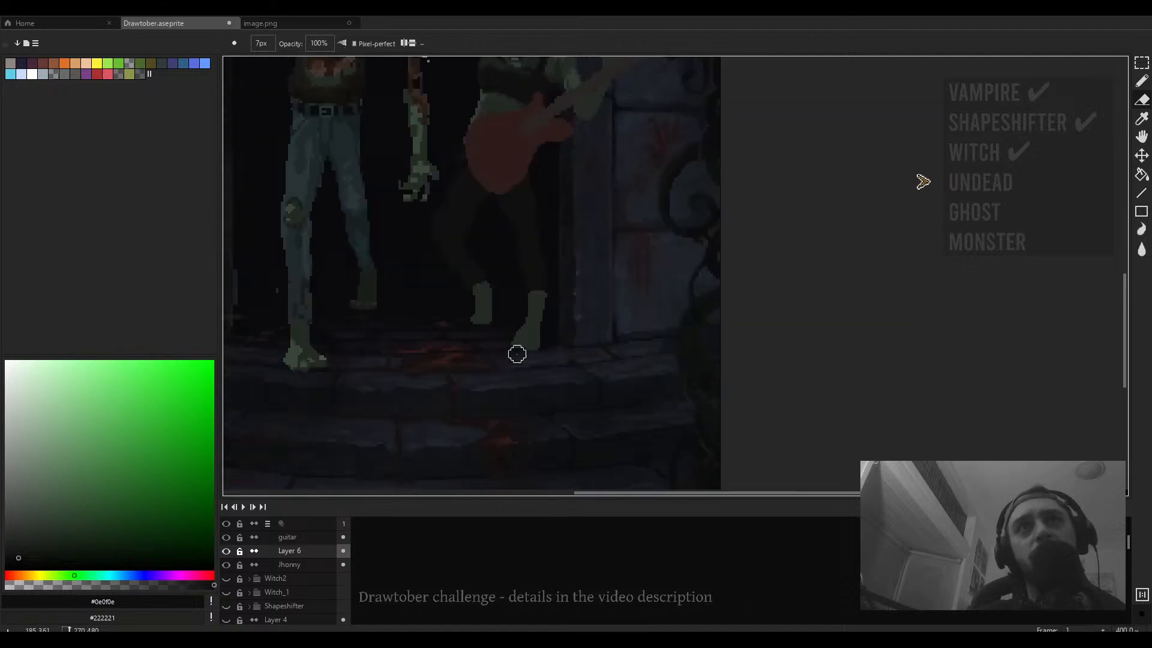
pyautogui.scroll(-3, 517, 352)
pyautogui.scroll(4, 593, 364)
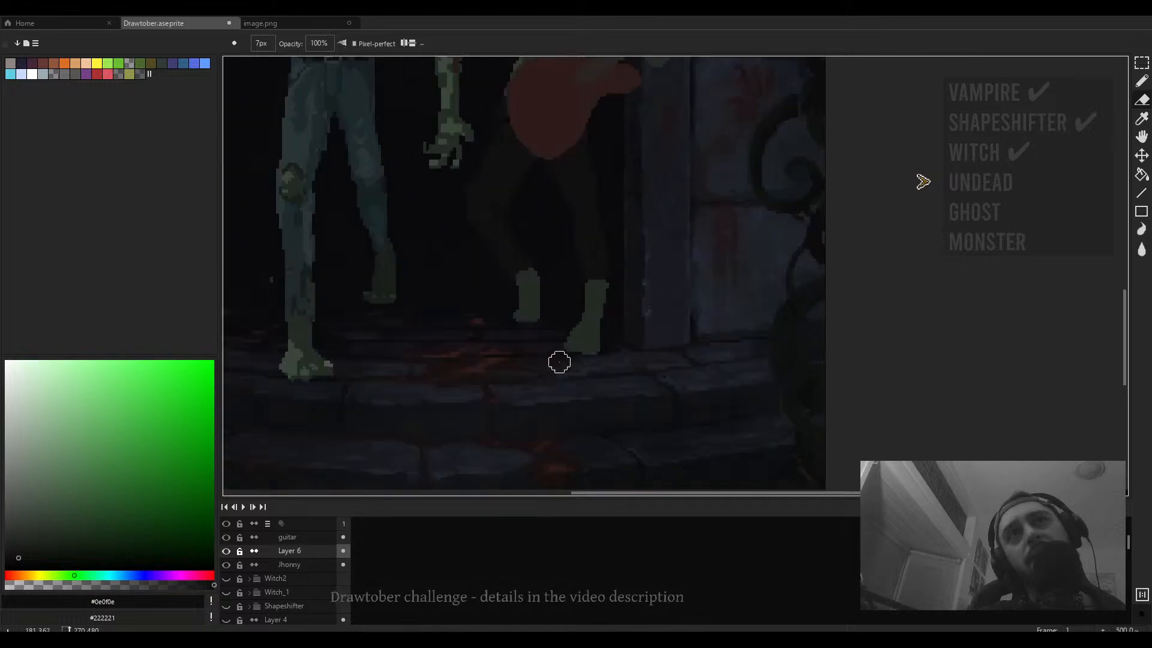
pyautogui.scroll(-4, 556, 340)
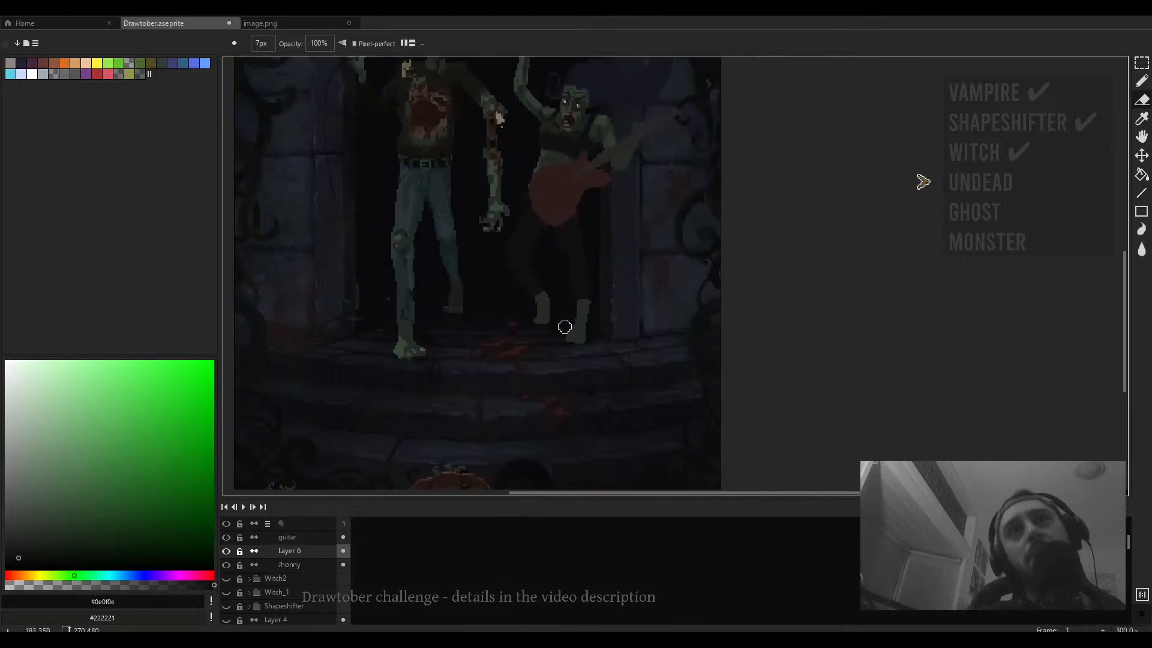
pyautogui.scroll(2, 601, 357)
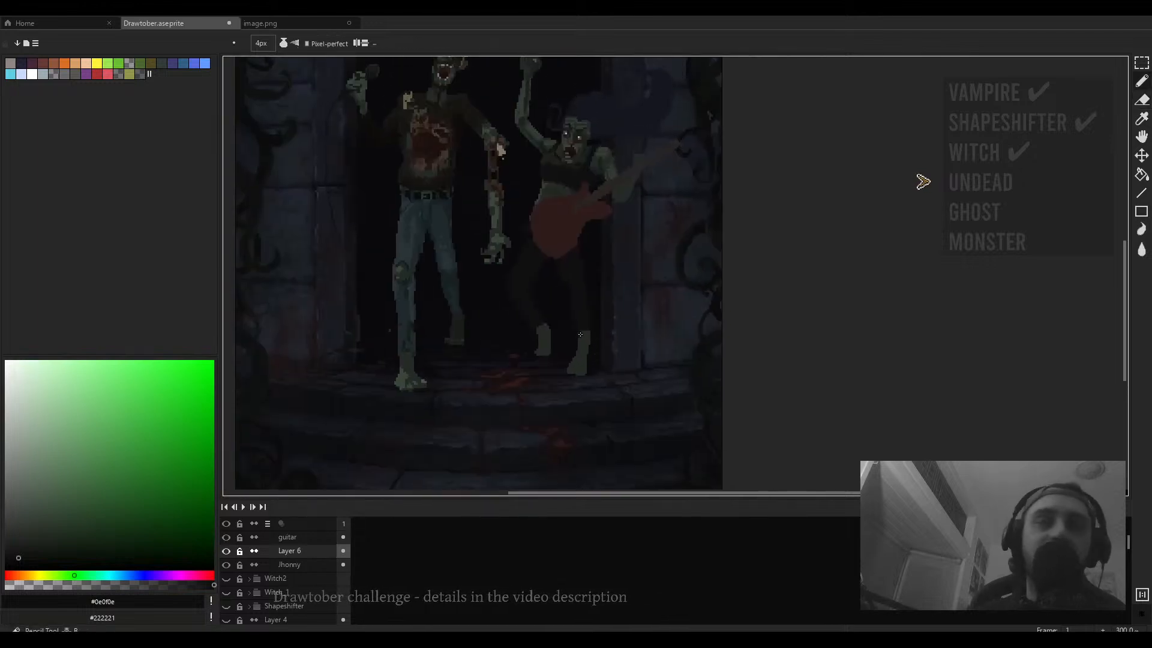
# - Zoom in on the guitarist zombie and sample the dark green #242b24 from her raised arm
pyautogui.scroll(3, 602, 357)
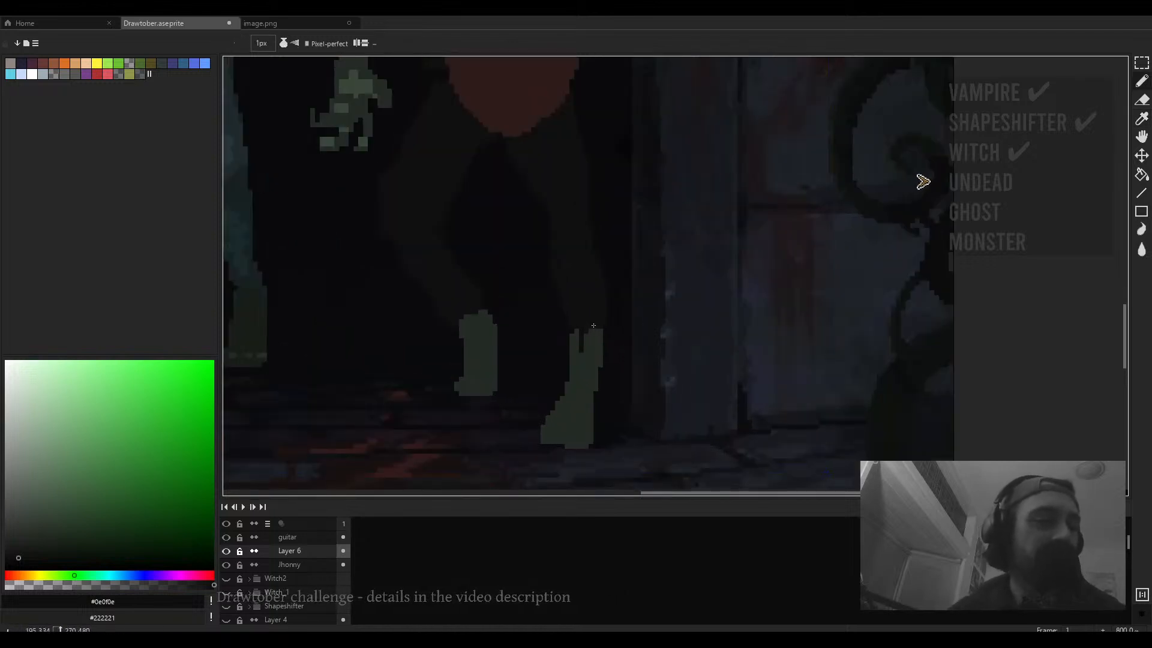
pyautogui.scroll(-4, 594, 325)
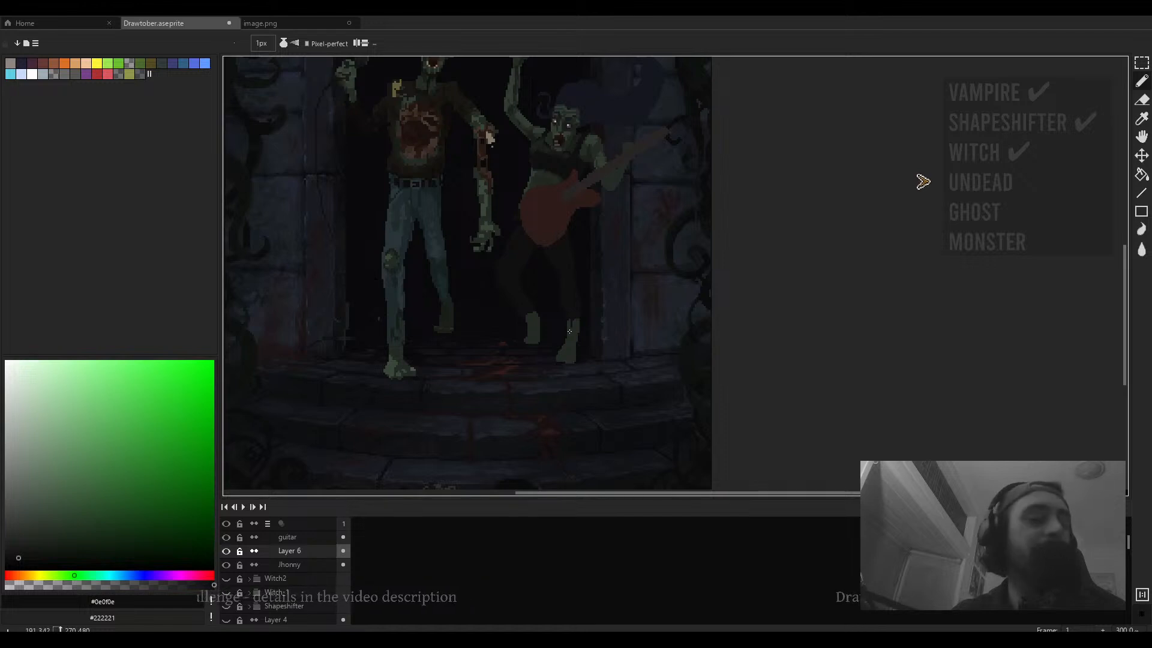
pyautogui.scroll(-2, 569, 331)
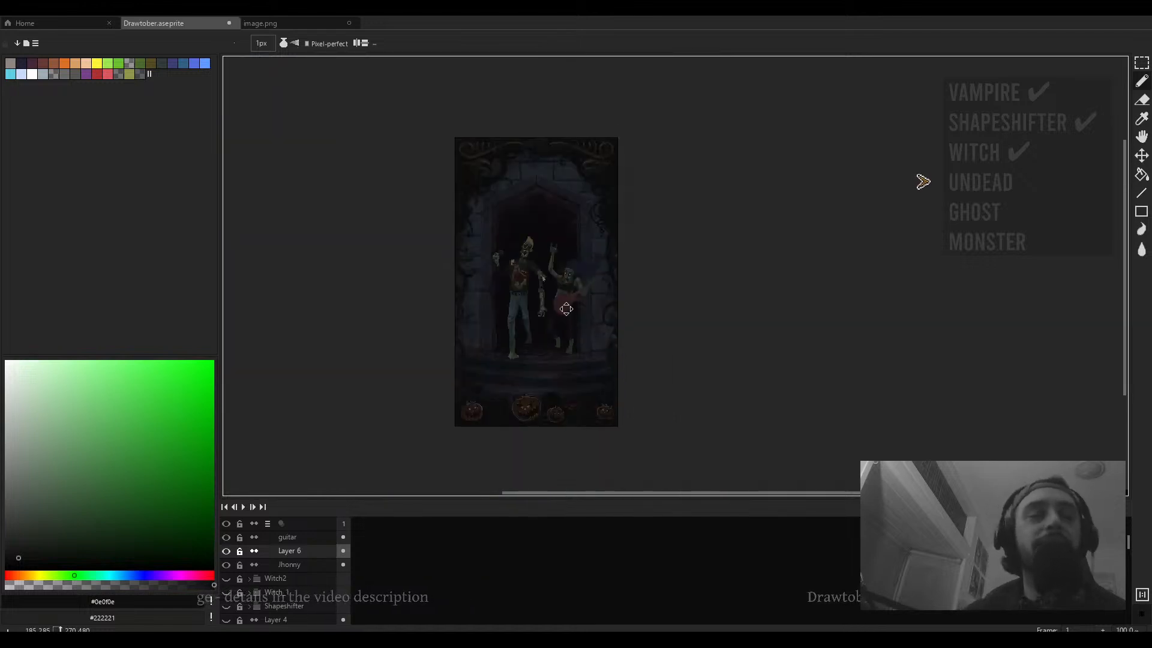
pyautogui.scroll(4, 579, 319)
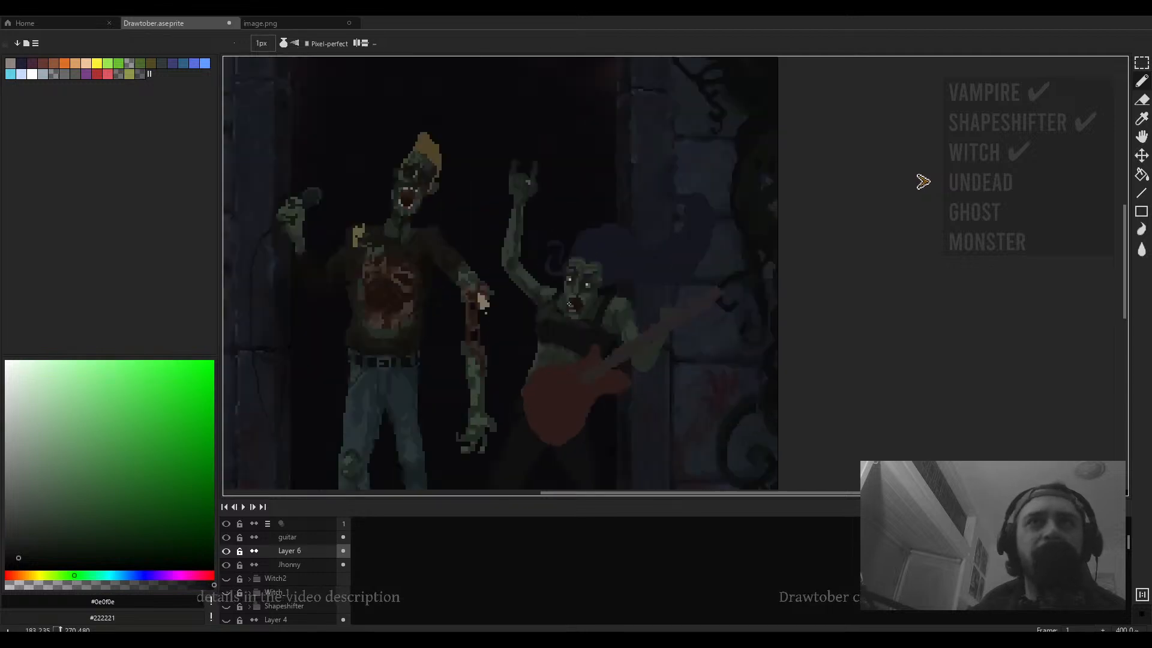
pyautogui.keyDown('alt'); pyautogui.click(529, 288); pyautogui.keyUp('alt')
pyautogui.scroll(1, 529, 288)
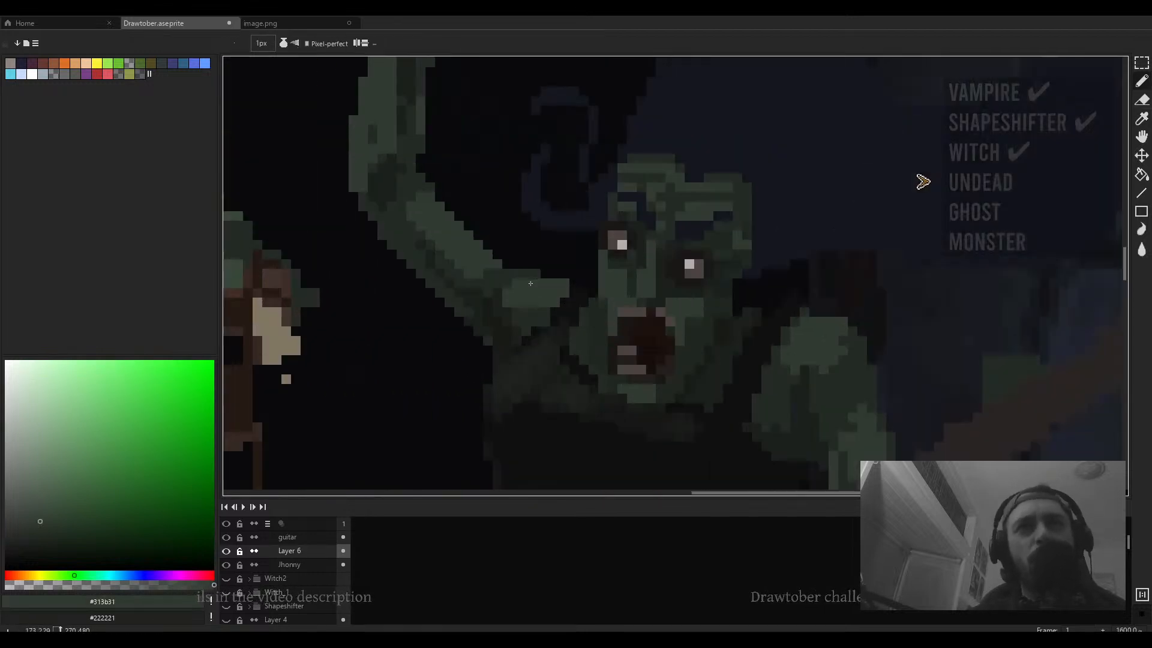
pyautogui.scroll(1, 541, 298)
pyautogui.scroll(-2, 541, 298)
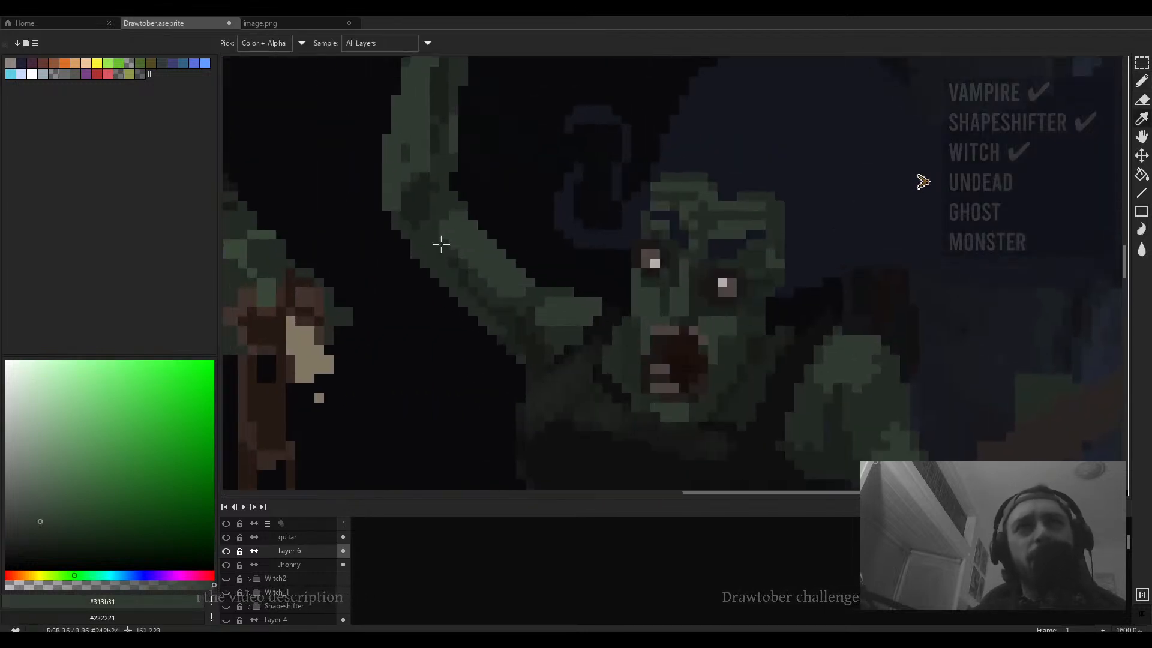
pyautogui.keyDown('alt'); pyautogui.click(444, 237); pyautogui.keyUp('alt')
pyautogui.scroll(-1, 473, 252)
pyautogui.hotkey('ctrl', 'alt', 'c')
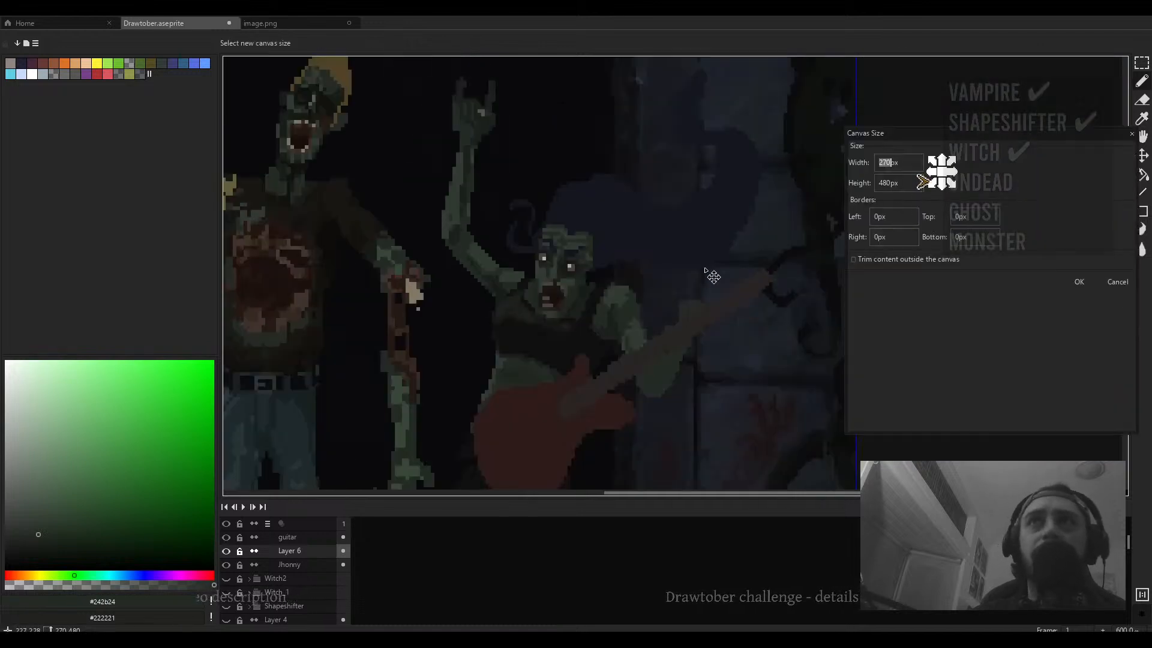
pyautogui.scroll(-5, 713, 275)
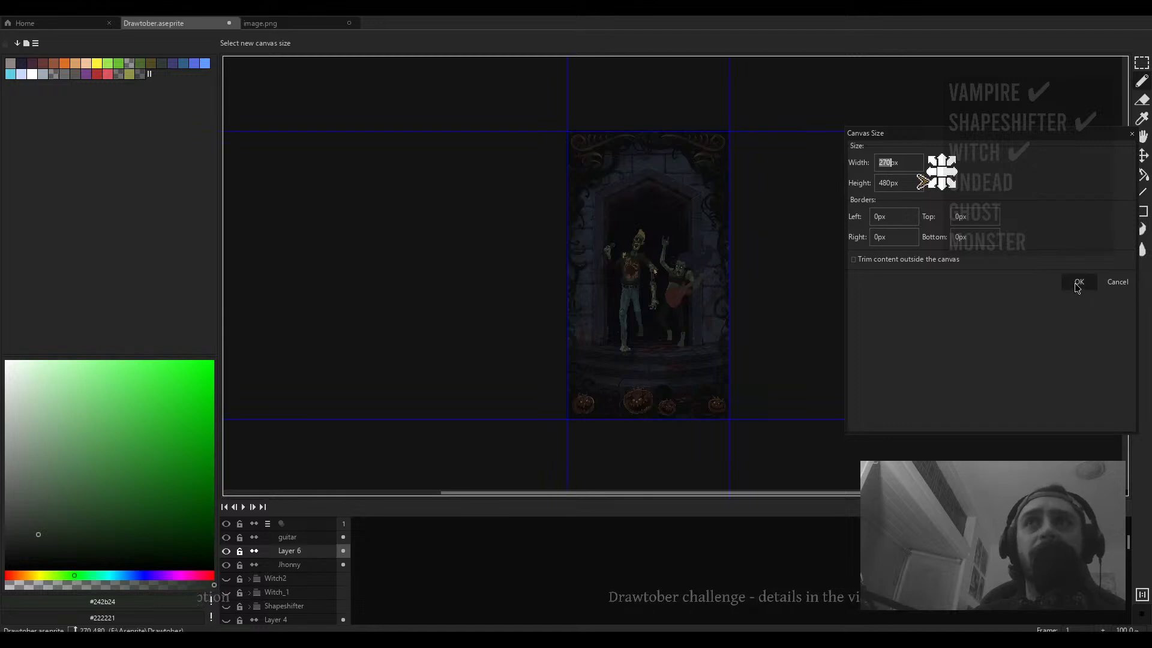
pyautogui.click(1108, 286)
# - Repaint the guitarist zombie's raised hand as a horns gesture with 1 px pencil strokes
pyautogui.scroll(8, 712, 277)
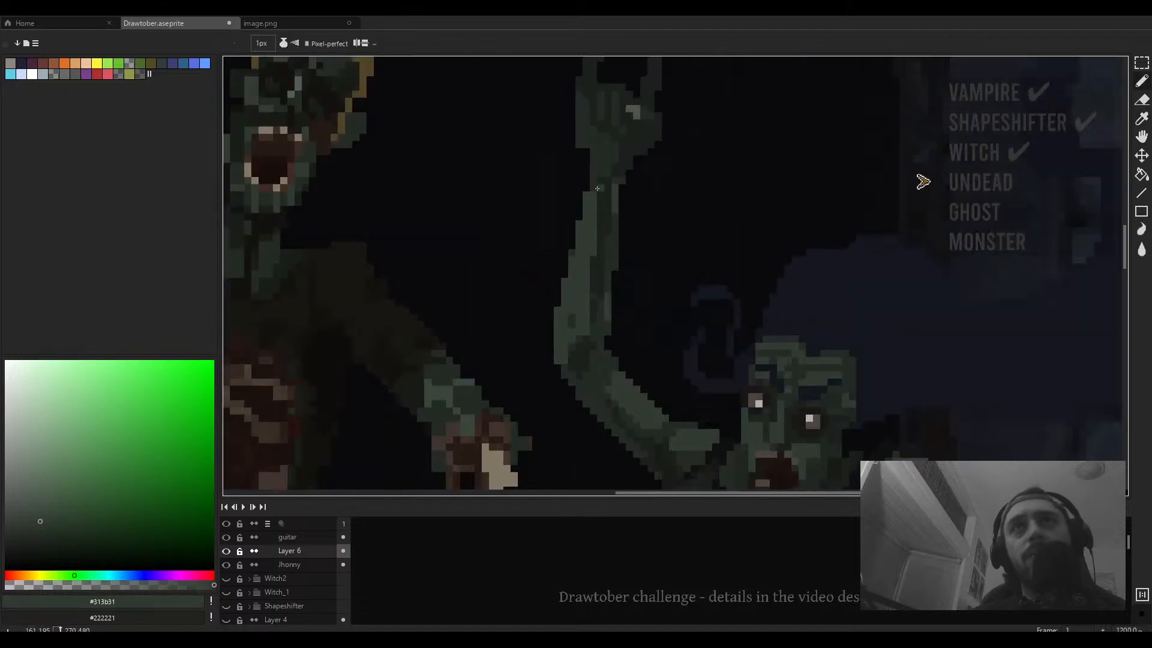
pyautogui.moveTo(597, 189); pyautogui.dragTo(601, 264)
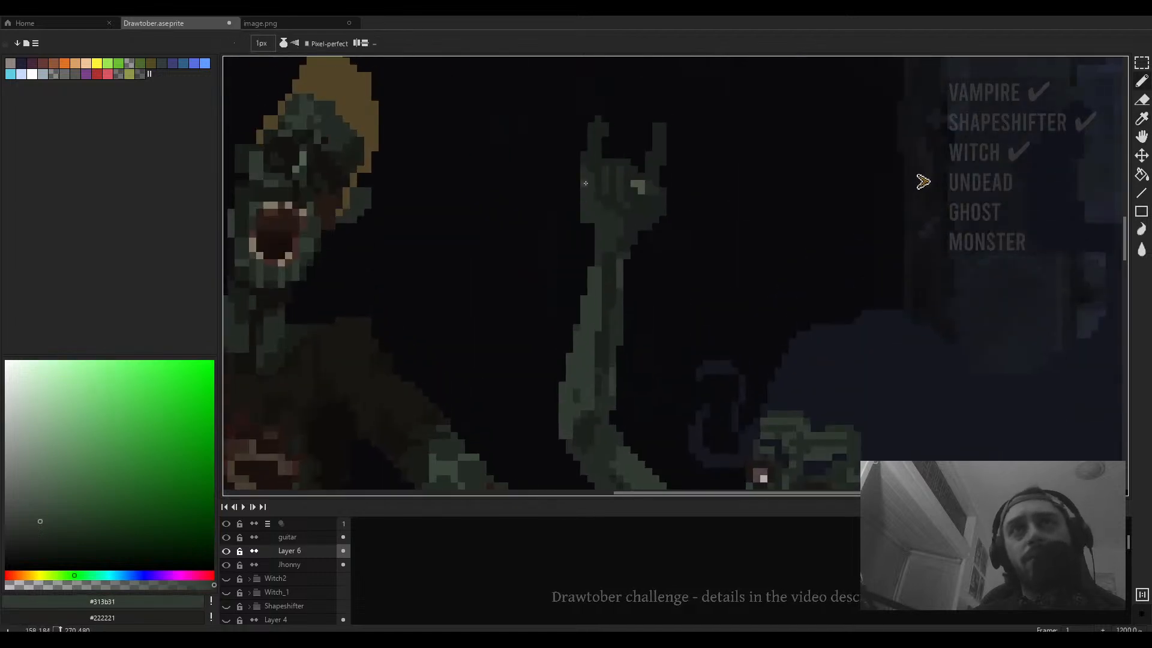
pyautogui.moveTo(583, 164)
pyautogui.mouseDown()
pyautogui.moveTo(583, 199)
pyautogui.moveTo(590, 190)
pyautogui.moveTo(571, 260)
pyautogui.mouseUp()
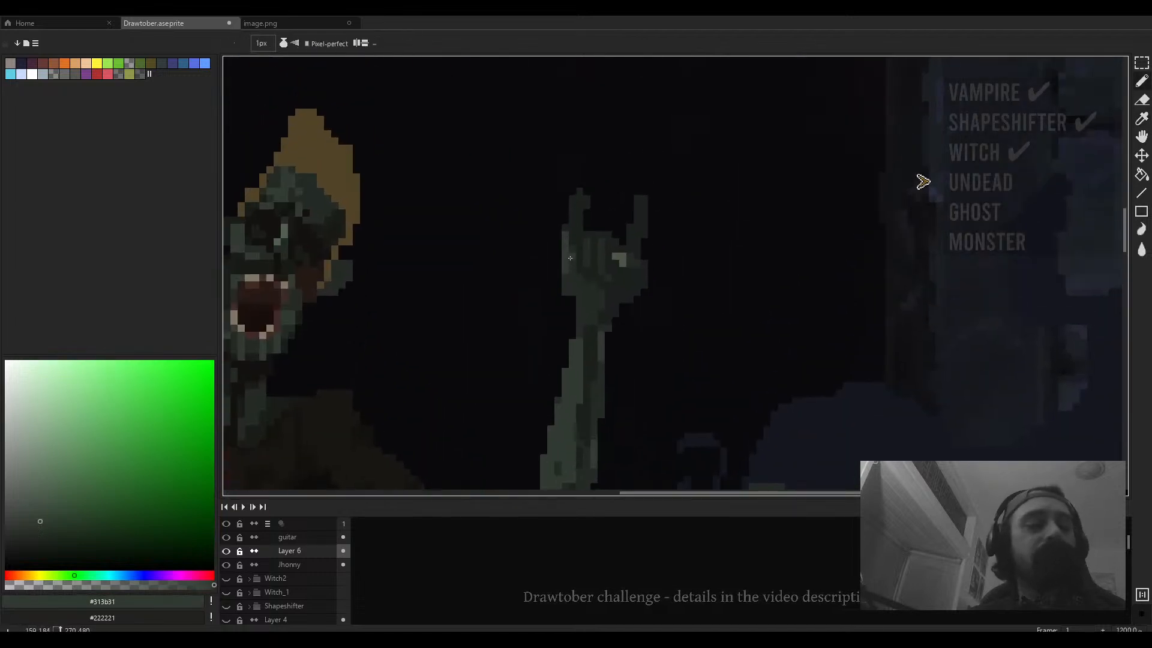
pyautogui.press('e')
pyautogui.scroll(-6, 569, 295)
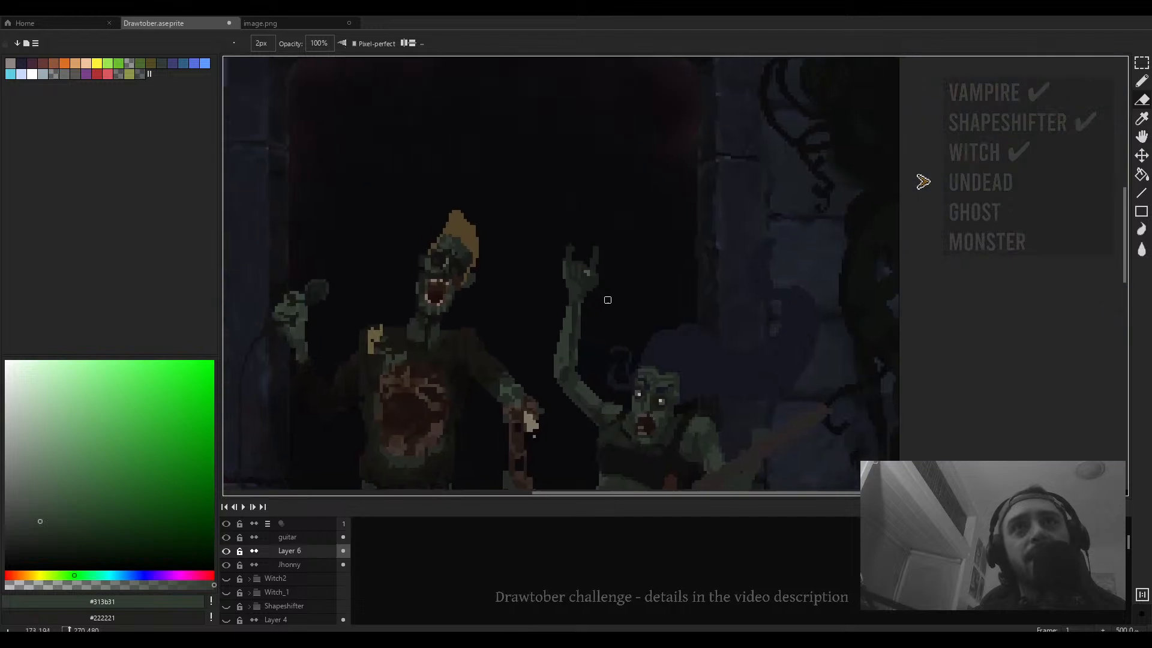
pyautogui.press('b')
pyautogui.scroll(8, 591, 270)
pyautogui.moveTo(577, 263); pyautogui.dragTo(588, 265)
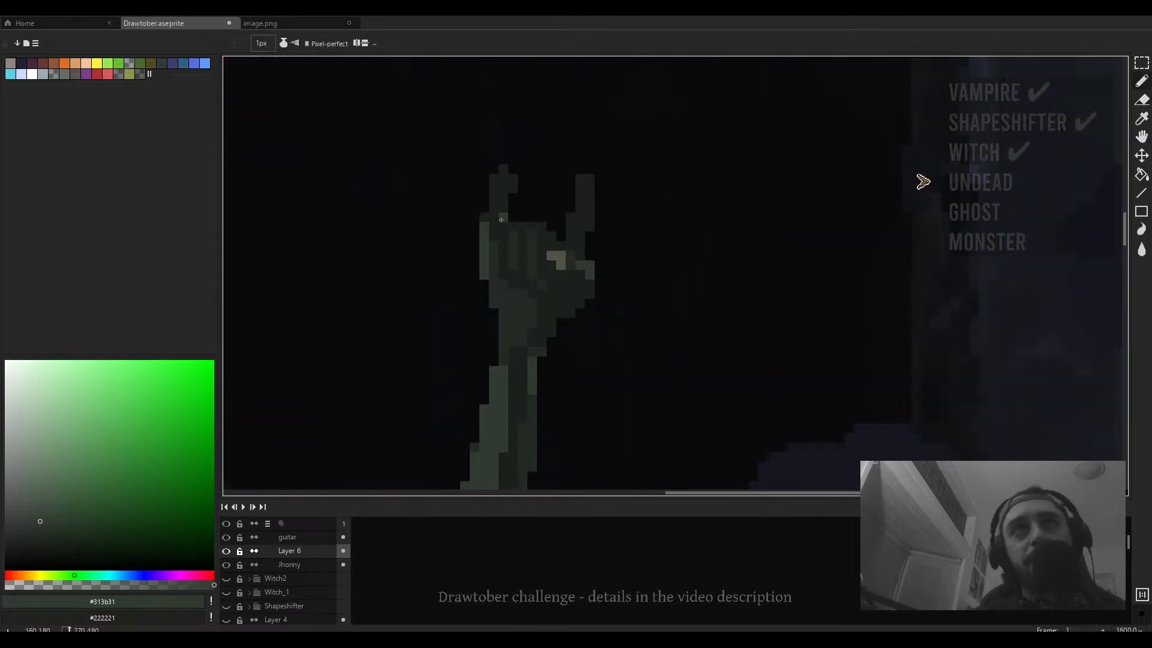
pyautogui.click(532, 227)
pyautogui.click(512, 226)
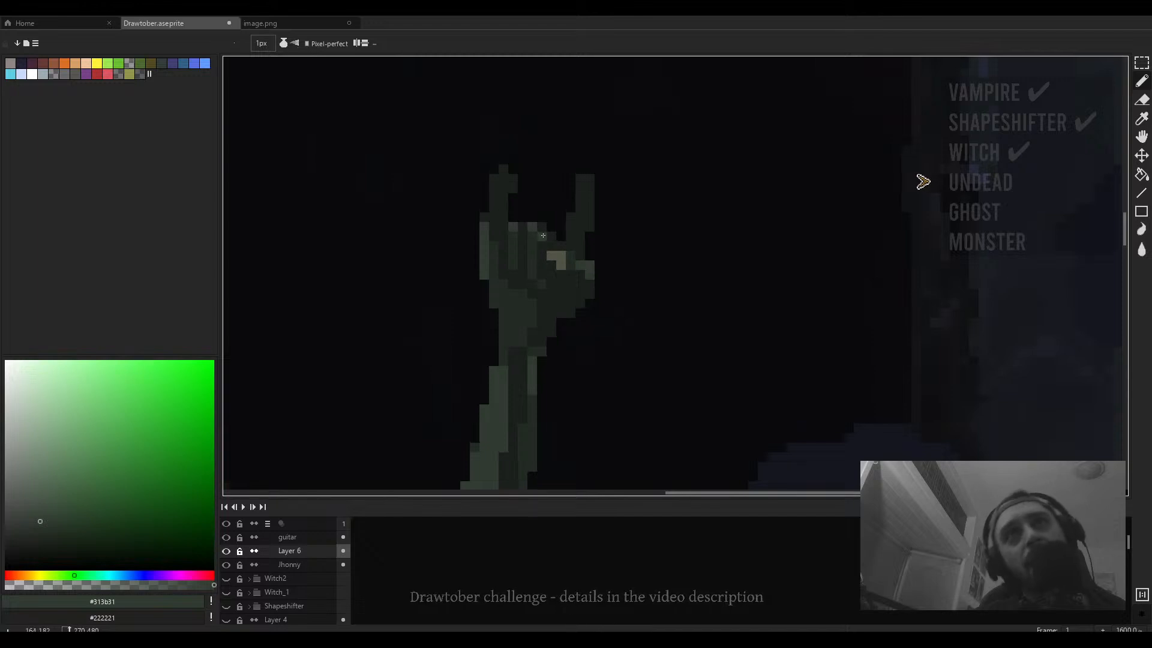
# - Extend the two raised fingers of the guitarist zombie's horns hand upward
pyautogui.scroll(-4, 569, 251)
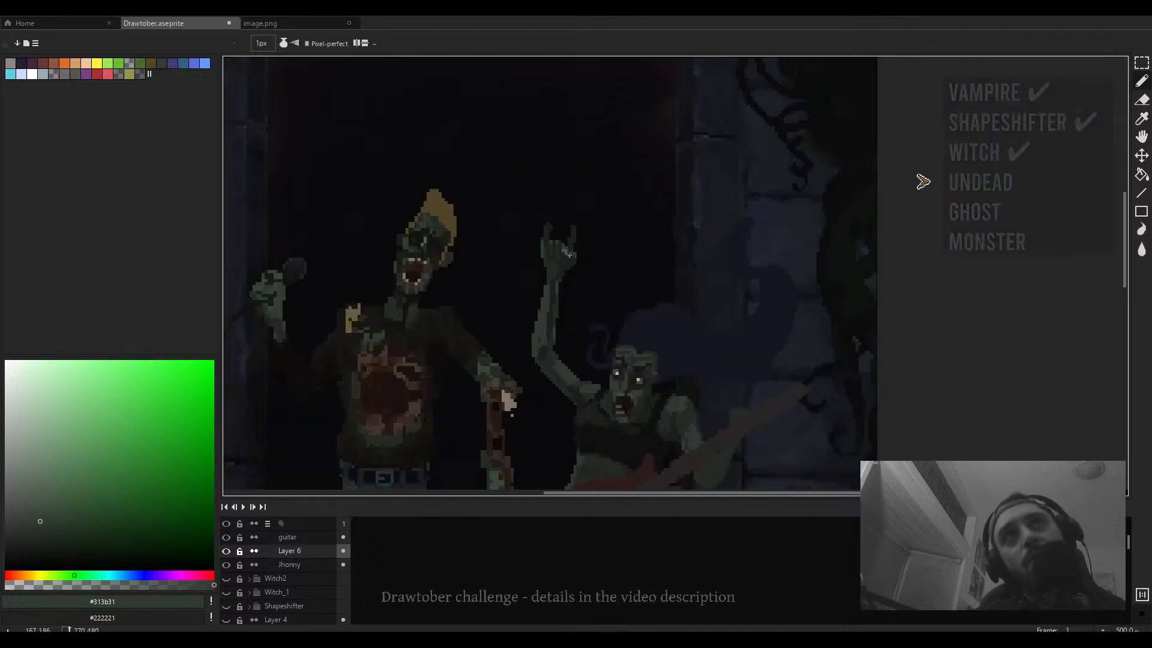
pyautogui.scroll(4, 569, 255)
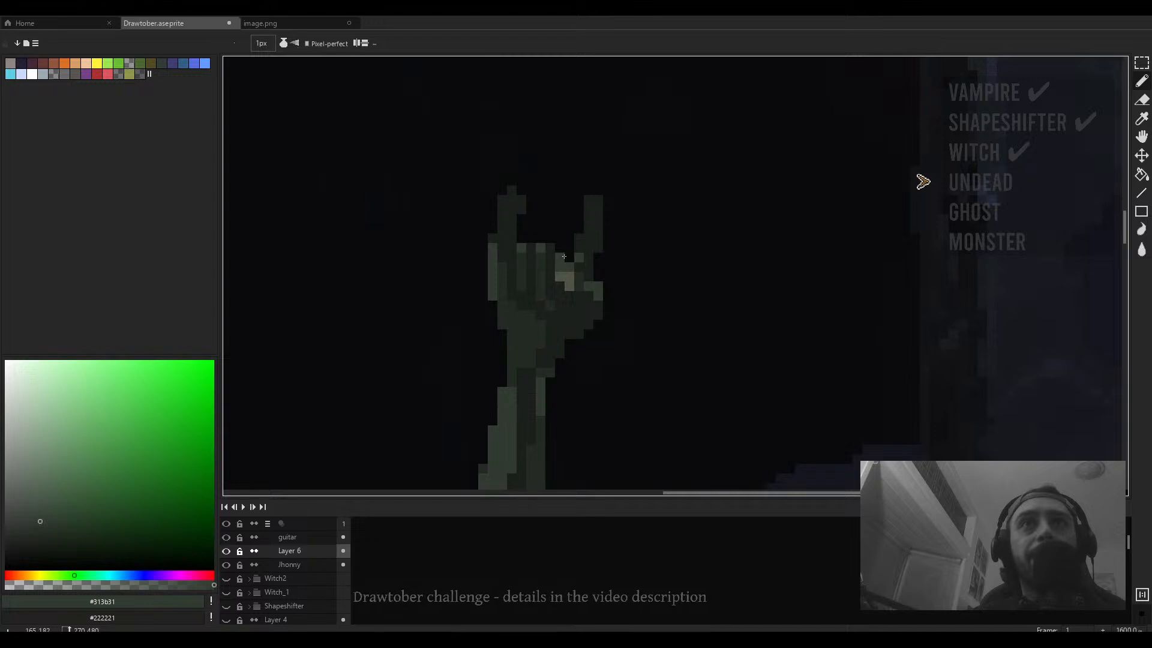
pyautogui.moveTo(579, 239); pyautogui.dragTo(589, 200)
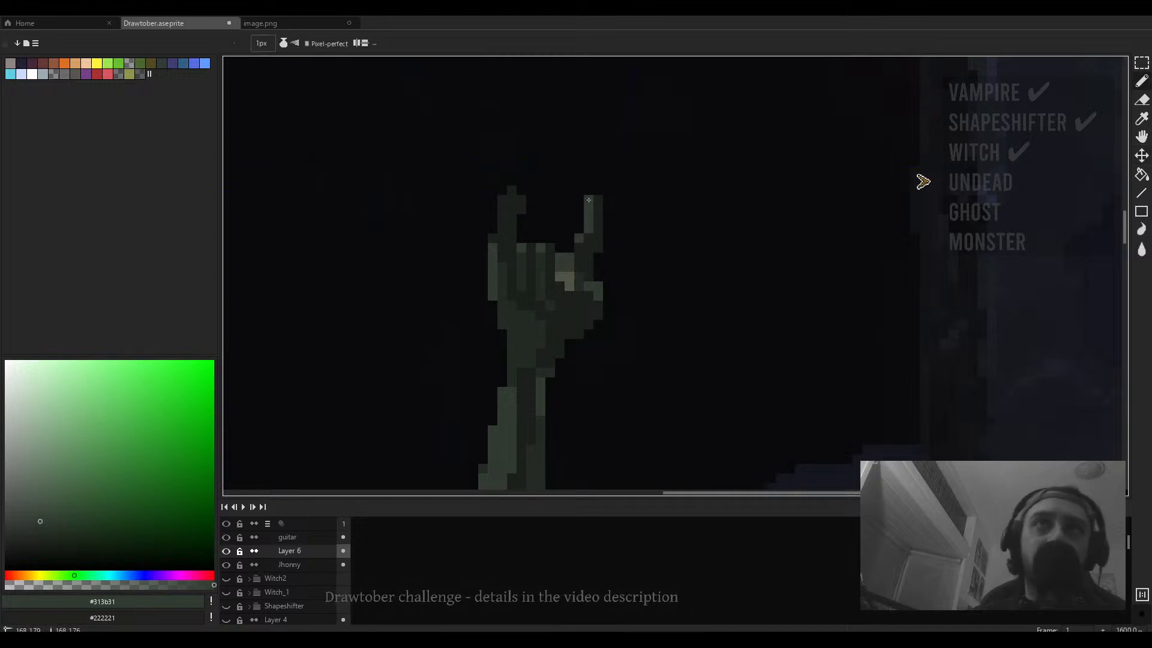
pyautogui.moveTo(502, 229); pyautogui.dragTo(502, 198)
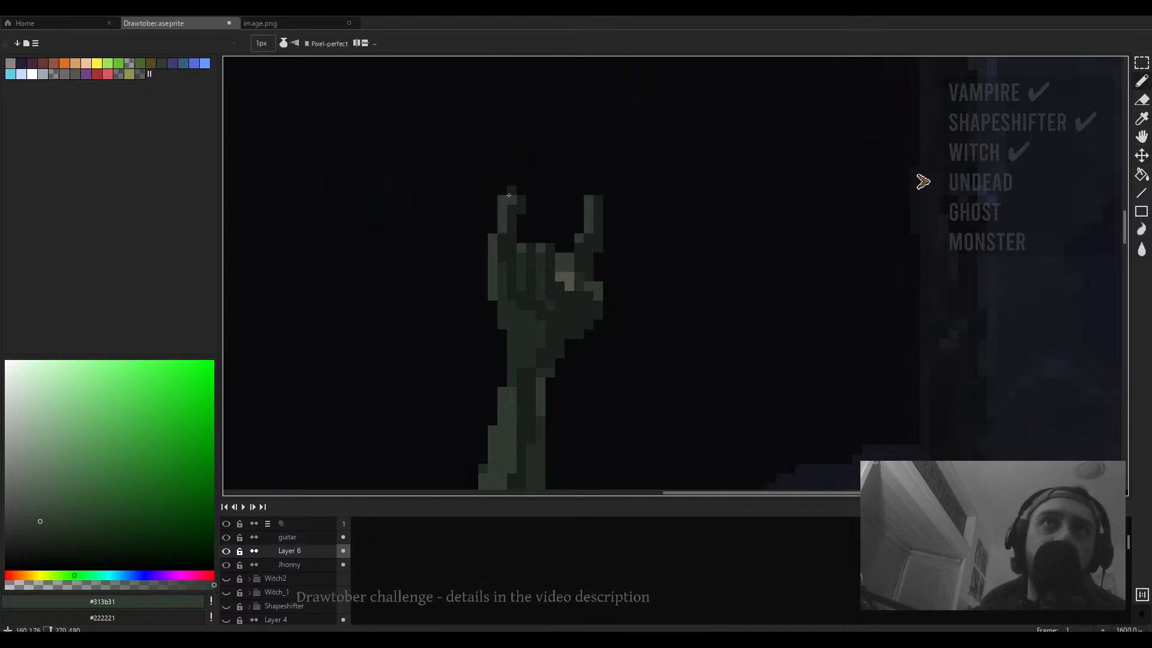
pyautogui.scroll(-6, 508, 195)
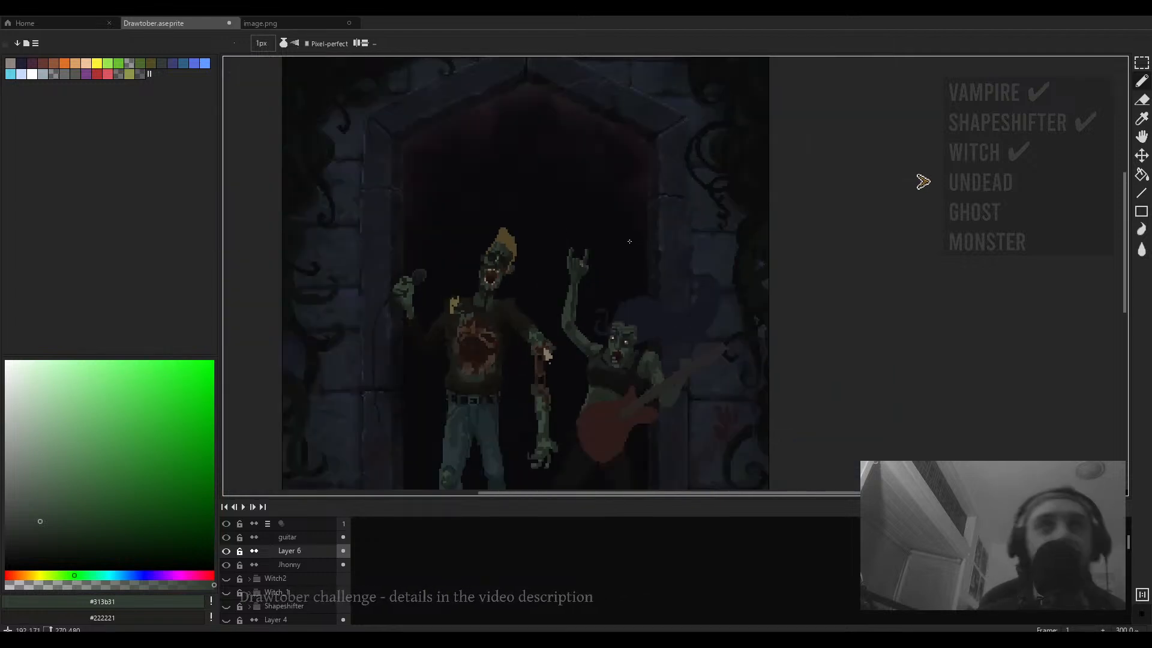
pyautogui.scroll(6, 543, 239)
pyautogui.press('e')
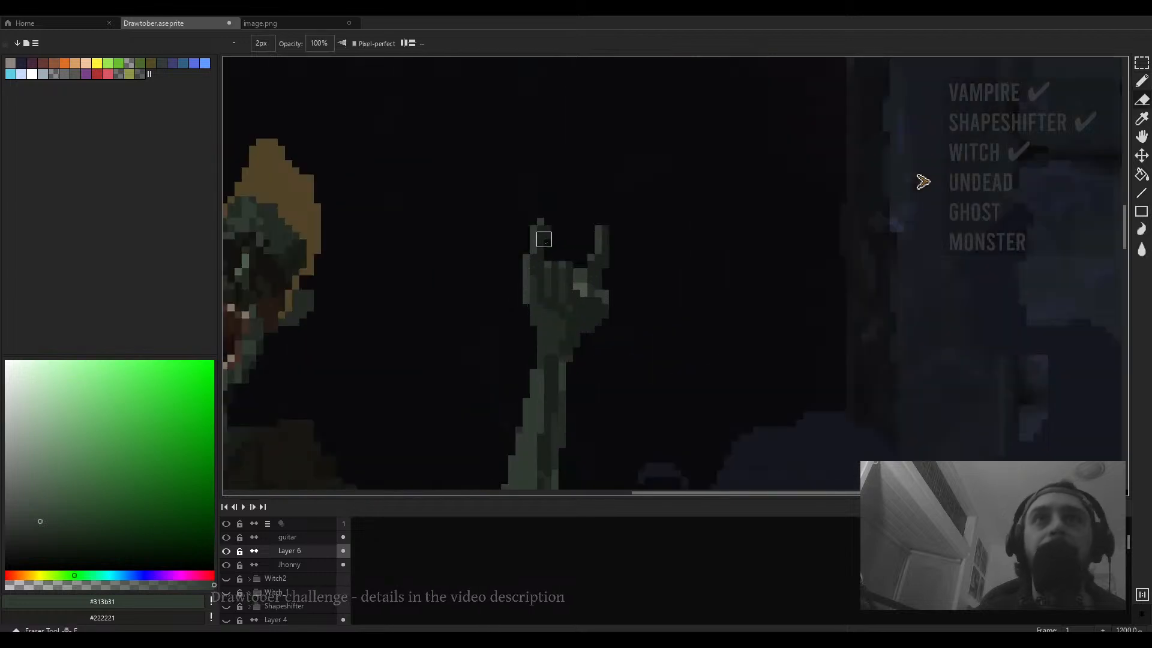
pyautogui.scroll(-2, 553, 207)
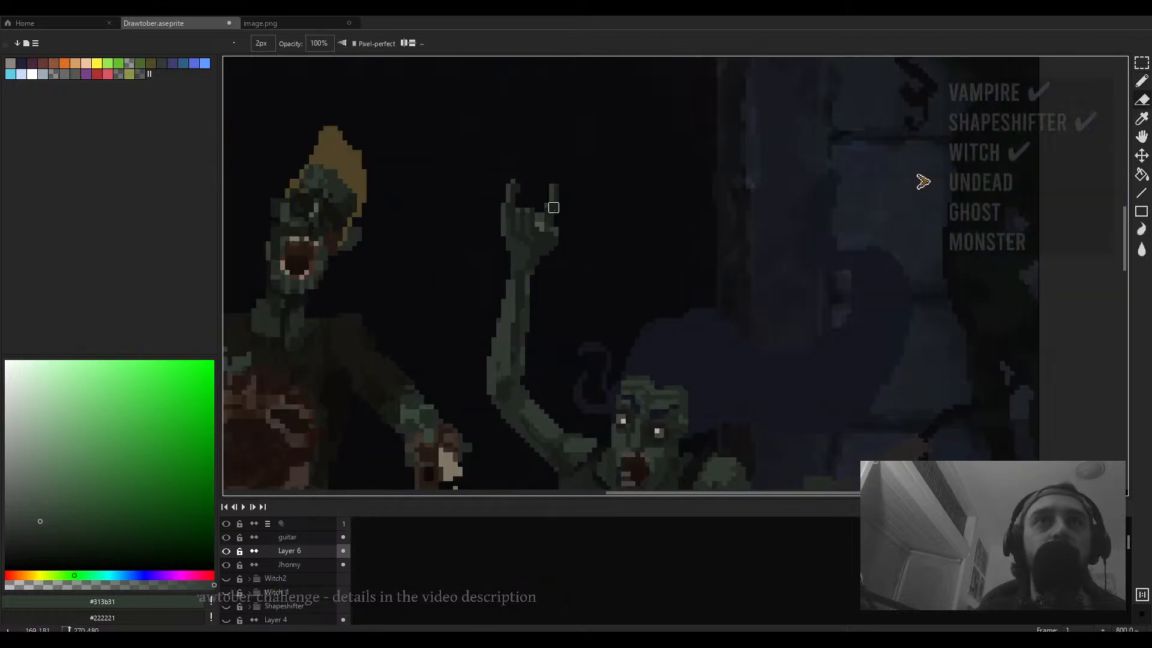
pyautogui.scroll(-2, 552, 221)
pyautogui.press('b')
pyautogui.scroll(4, 522, 220)
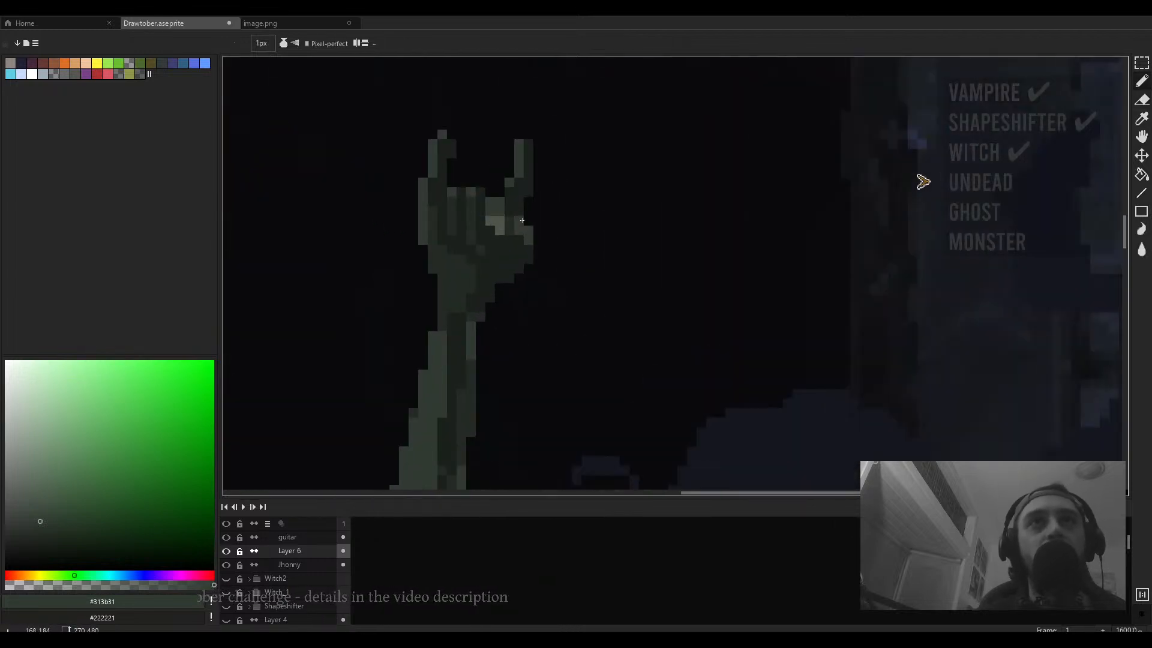
# - Sample the darker green #1b1f1b and shade pixels in the raised hand's palm
pyautogui.keyDown('alt'); pyautogui.click(508, 214); pyautogui.keyUp('alt')
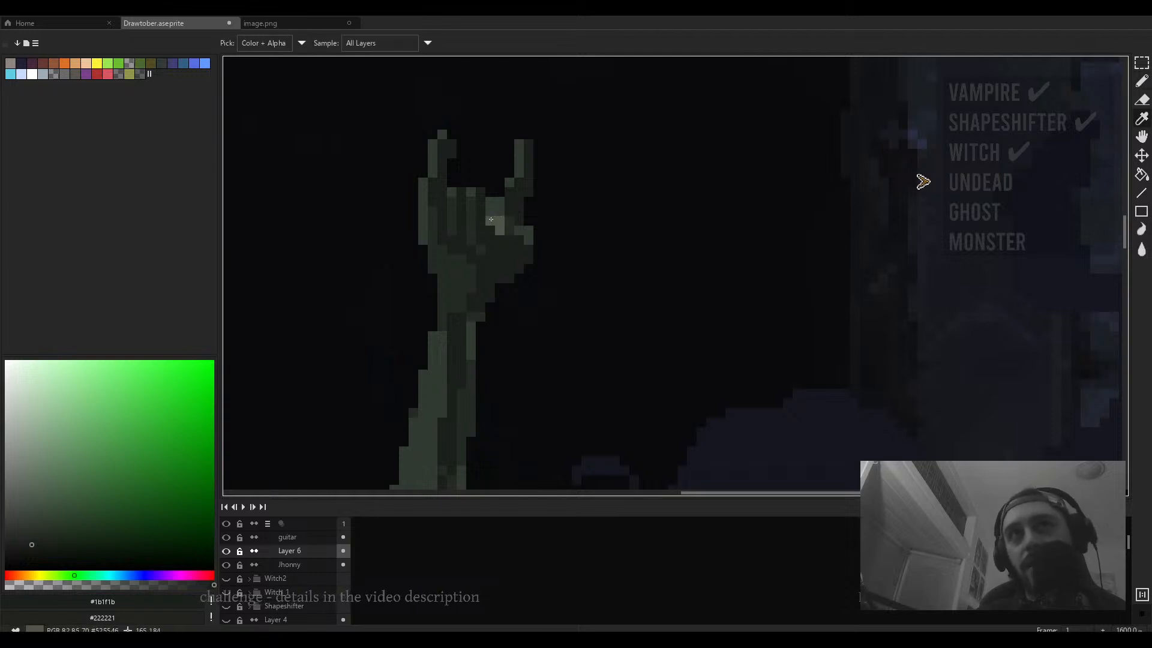
pyautogui.keyDown('alt'); pyautogui.click(491, 219); pyautogui.keyUp('alt')
pyautogui.click(504, 226)
pyautogui.keyDown('alt'); pyautogui.click(508, 239); pyautogui.keyUp('alt')
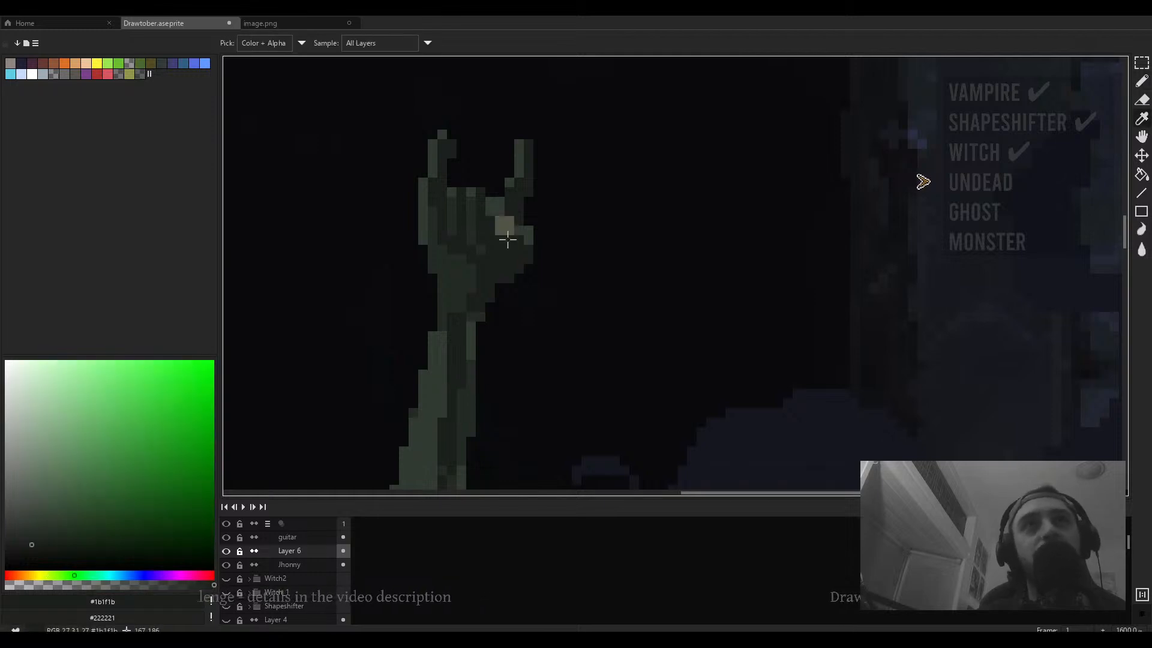
# - Review the guitarist zombie's raised arm and hand up close, sampling its dark green tones
pyautogui.scroll(-2, 534, 252)
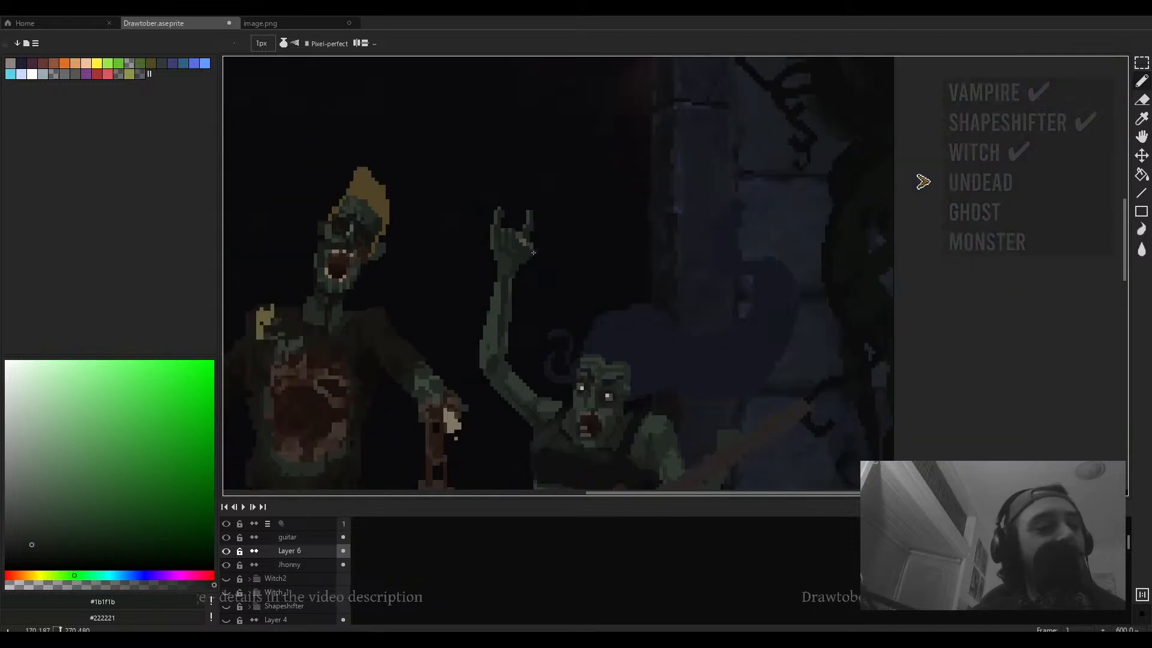
pyautogui.scroll(-2, 530, 255)
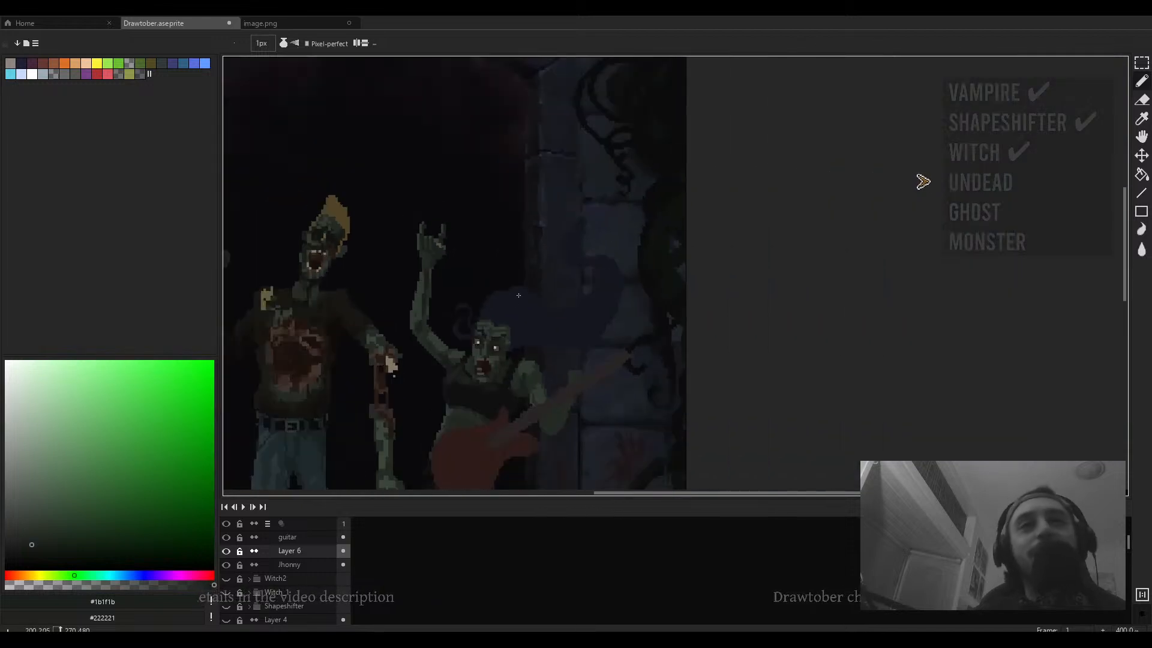
pyautogui.scroll(5, 518, 295)
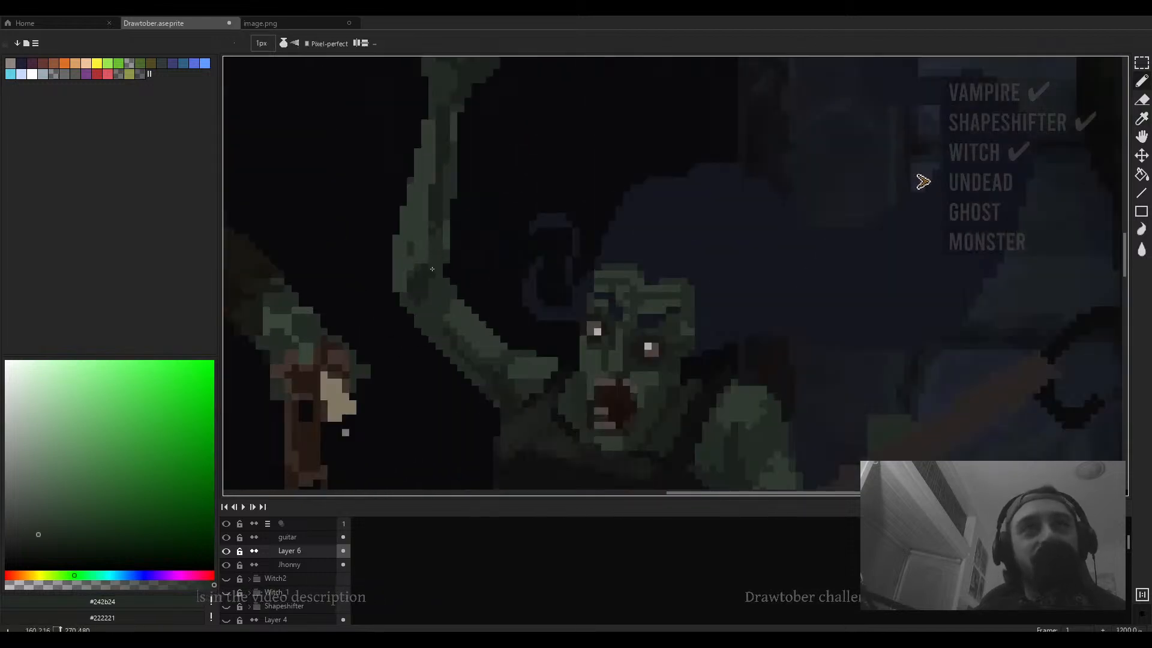
pyautogui.scroll(-5, 440, 278)
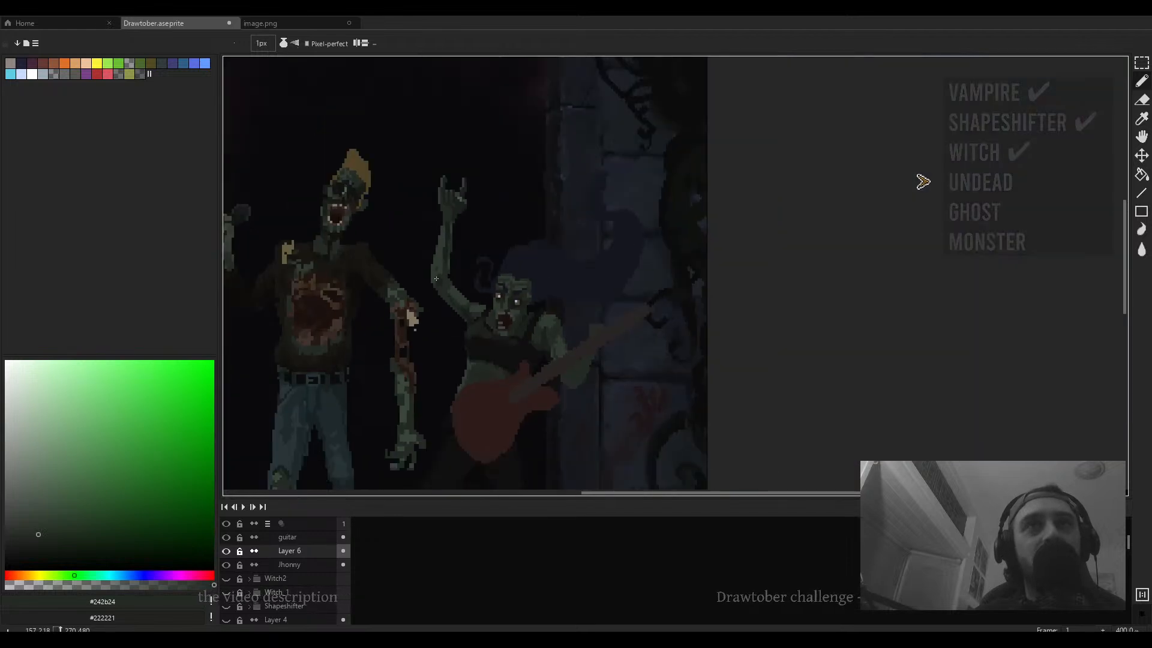
pyautogui.scroll(5, 441, 278)
pyautogui.keyDown('alt'); pyautogui.click(434, 290); pyautogui.keyUp('alt')
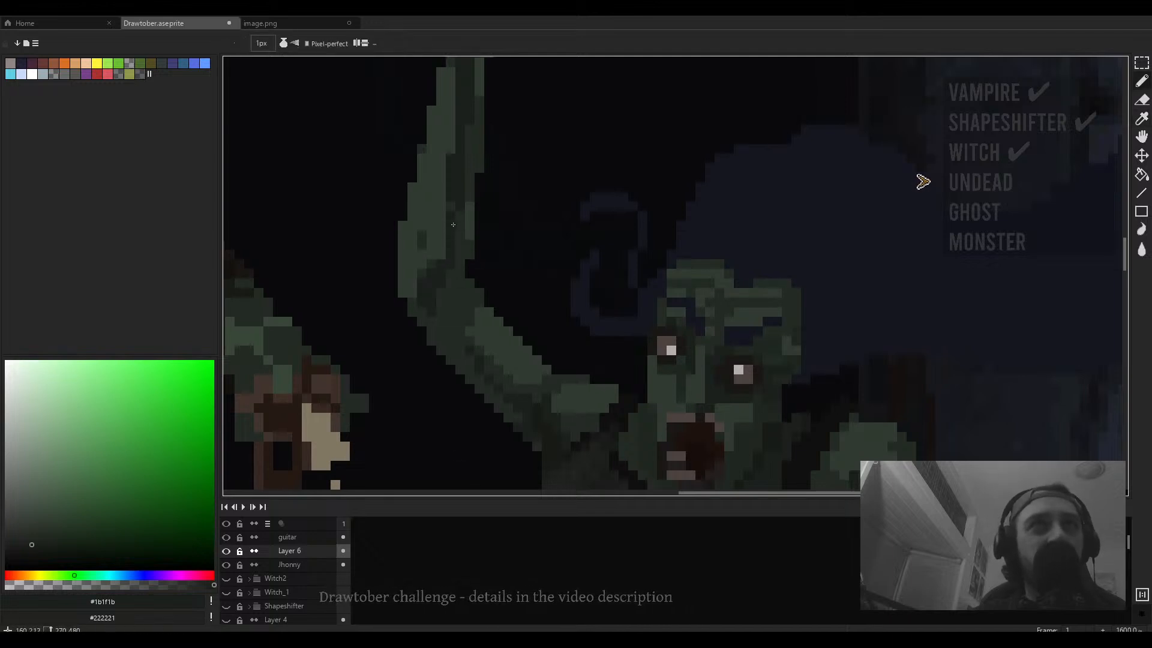
pyautogui.scroll(2, 459, 215)
pyautogui.scroll(-3, 474, 192)
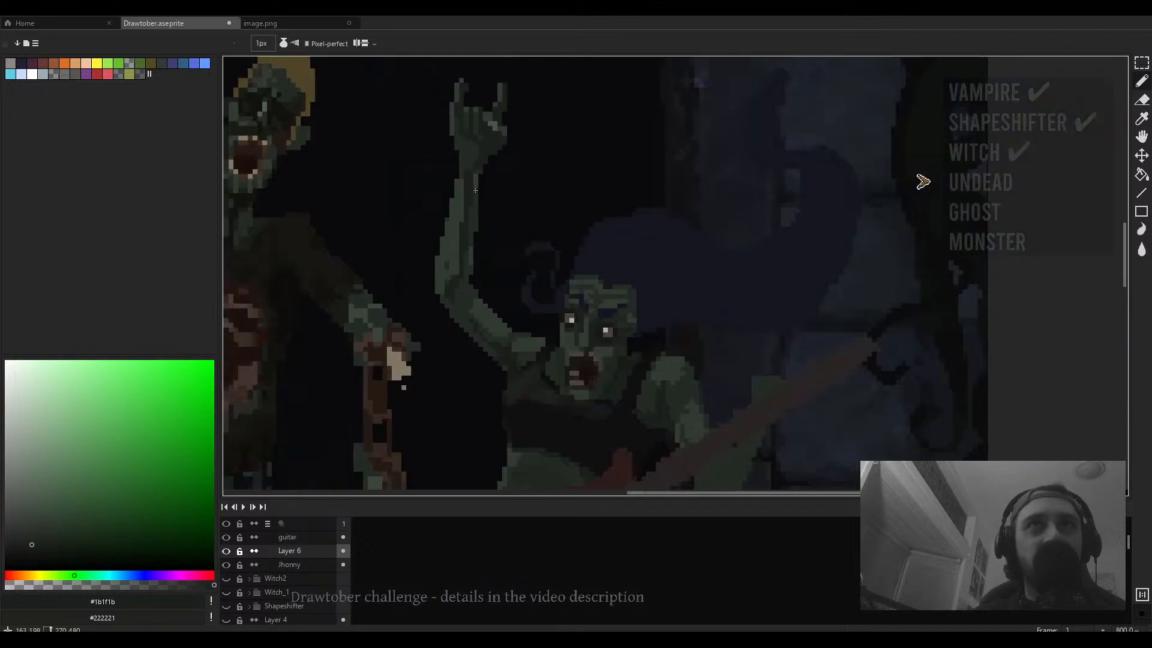
pyautogui.scroll(5, 482, 227)
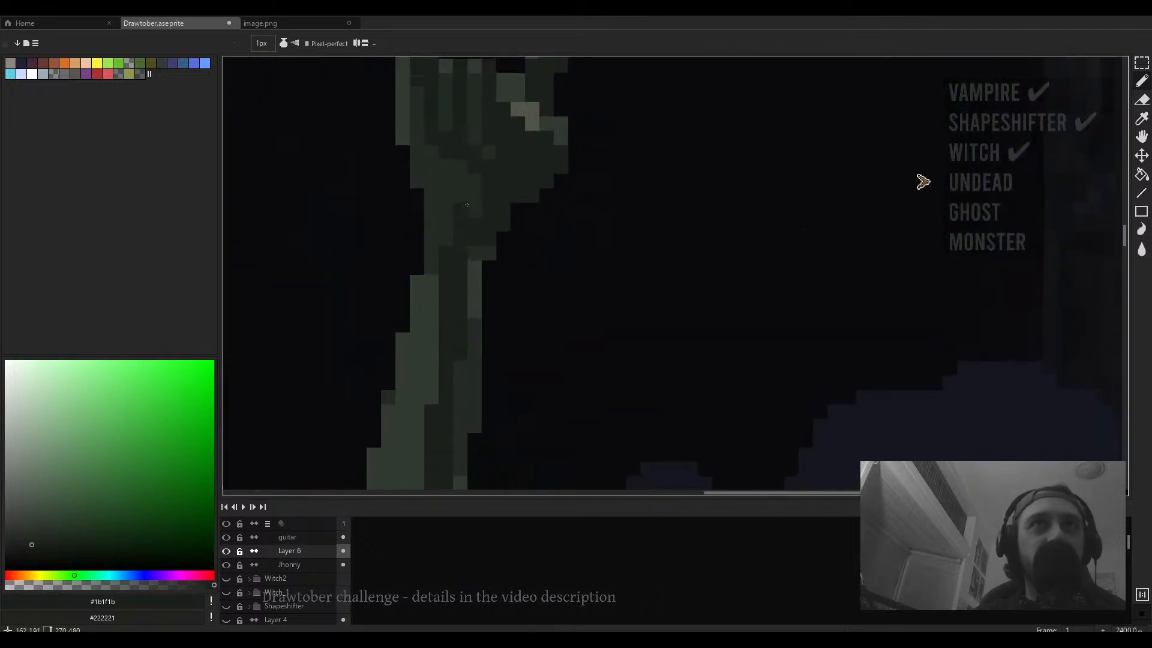
pyautogui.scroll(-7, 476, 198)
pyautogui.scroll(5, 480, 207)
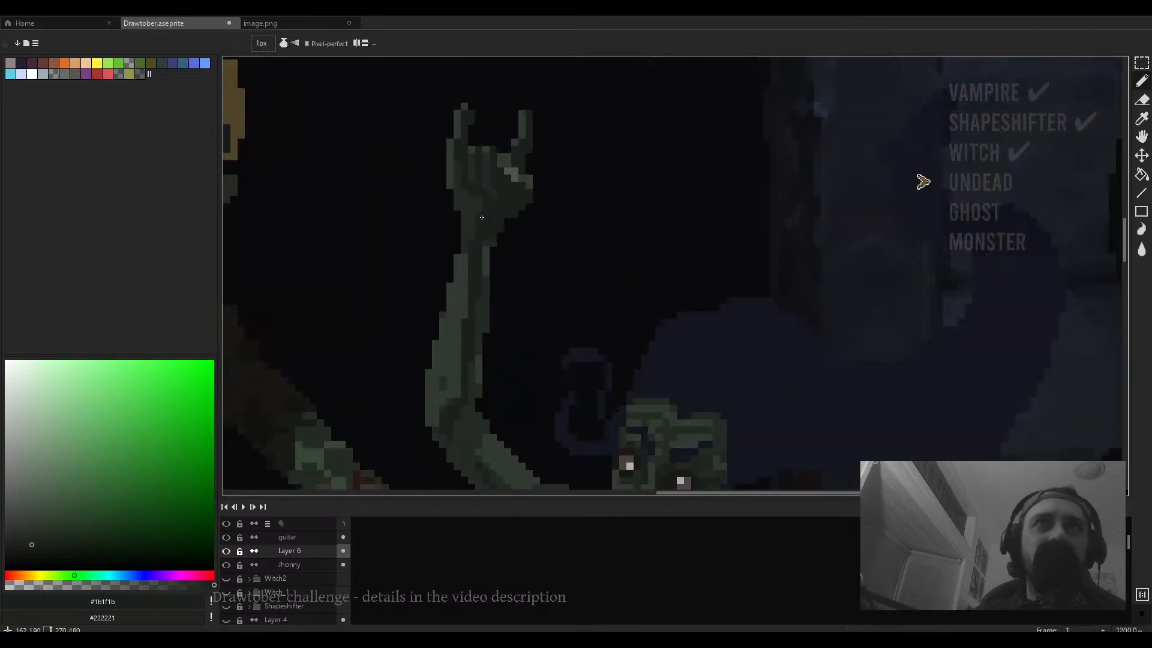
pyautogui.keyDown('alt'); pyautogui.click(493, 216); pyautogui.keyUp('alt')
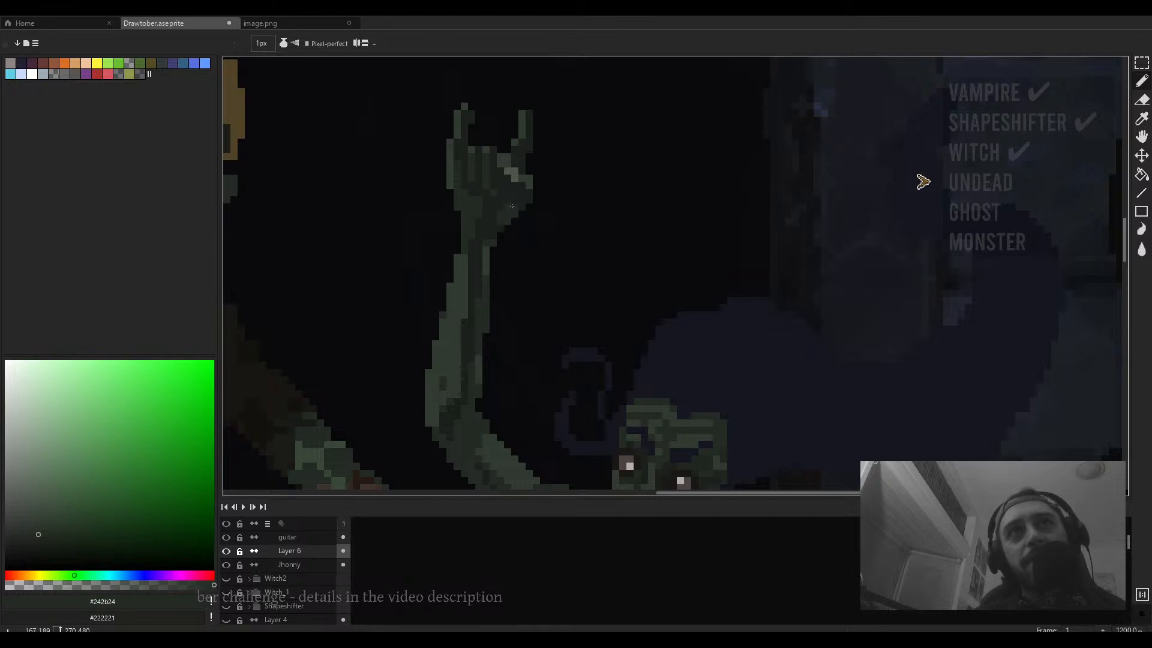
pyautogui.scroll(-4, 512, 206)
pyautogui.scroll(5, 517, 216)
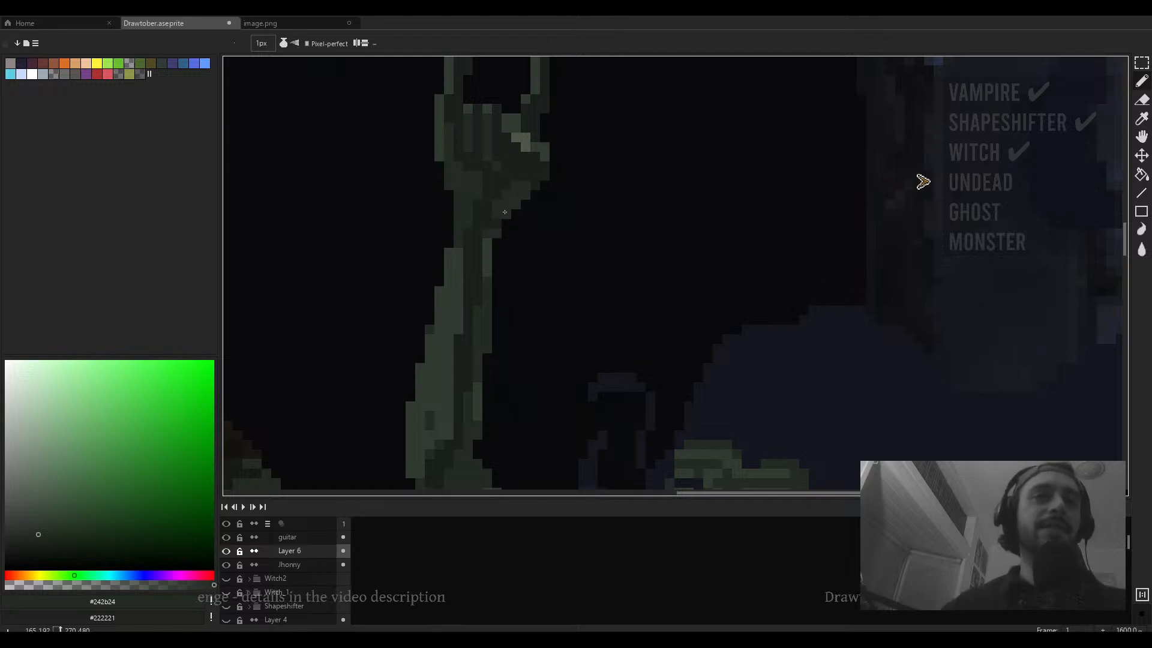
pyautogui.keyDown('alt'); pyautogui.click(497, 215); pyautogui.keyUp('alt')
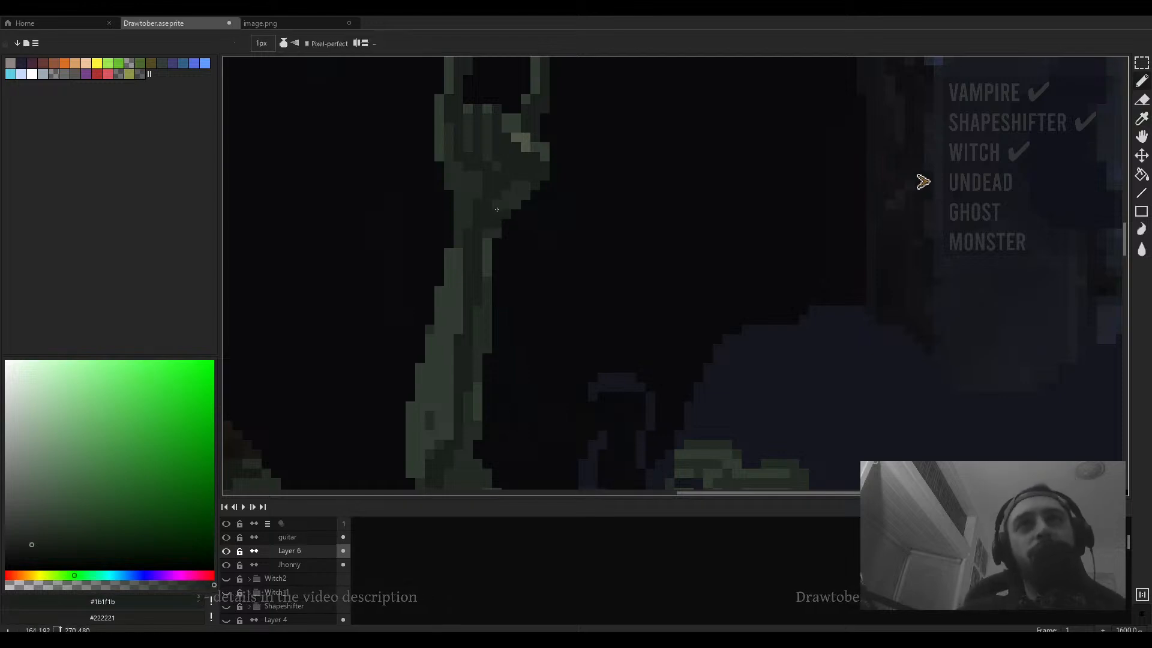
# - Sample the near-black #14161f and paint pixels beside the guitarist zombie's jaw and neck
pyautogui.scroll(-4, 497, 210)
pyautogui.scroll(6, 450, 301)
pyautogui.keyDown('alt'); pyautogui.click(450, 302); pyautogui.keyUp('alt')
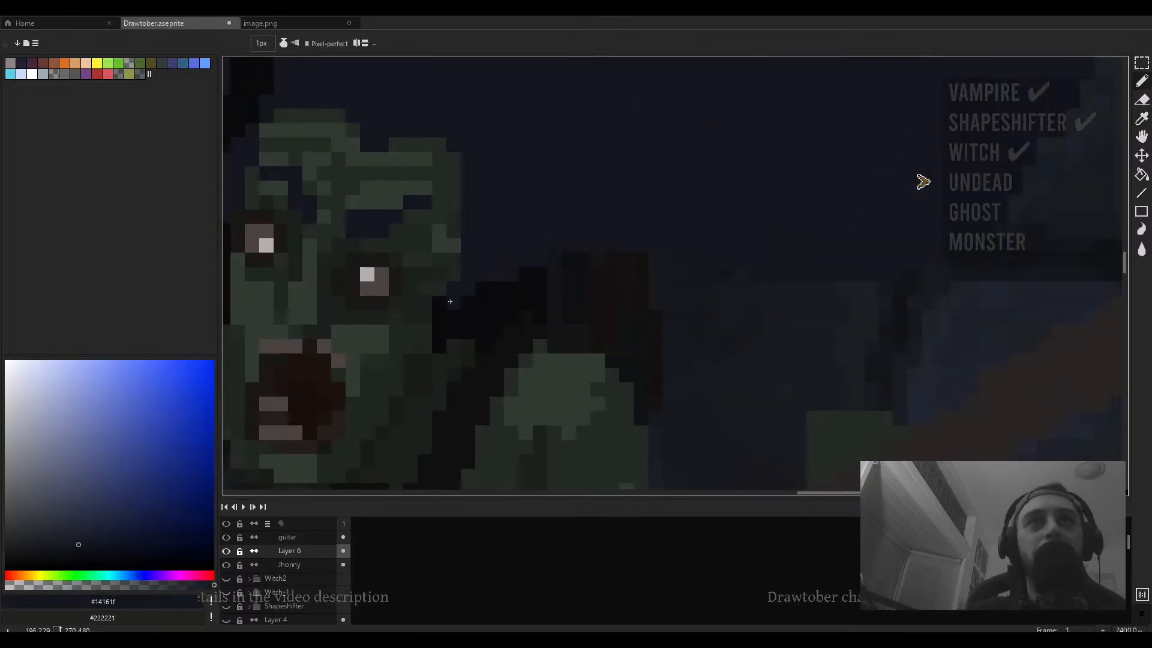
pyautogui.click(440, 315)
pyautogui.click(440, 304)
pyautogui.click(451, 303)
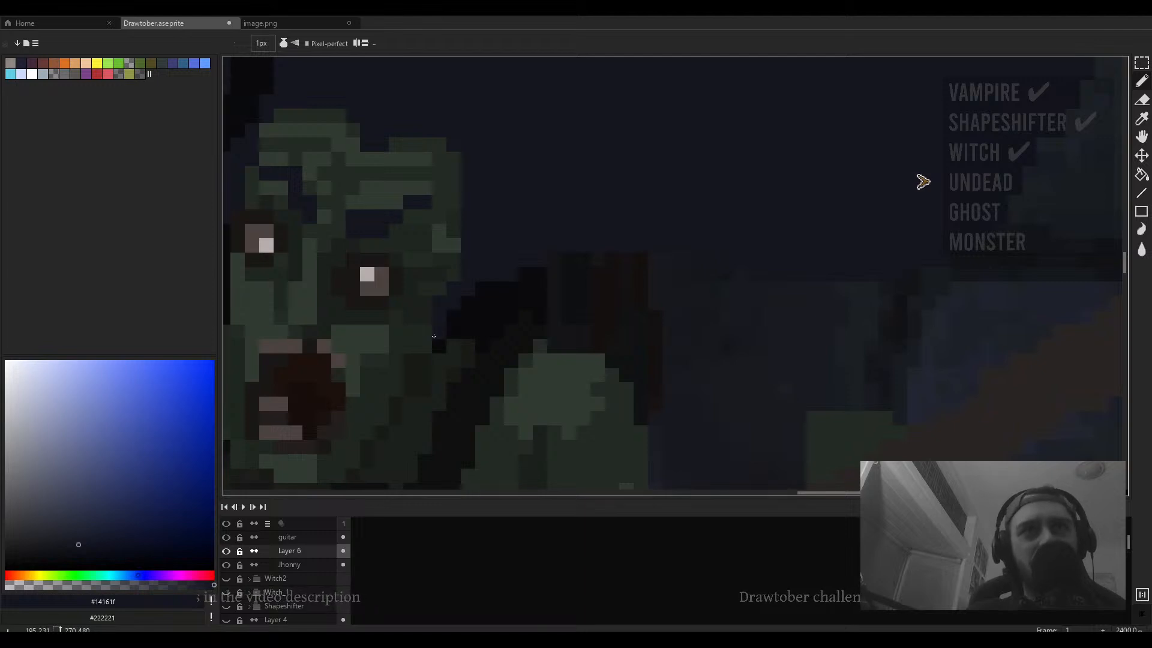
pyautogui.click(434, 336)
pyautogui.click(452, 317)
pyautogui.click(465, 304)
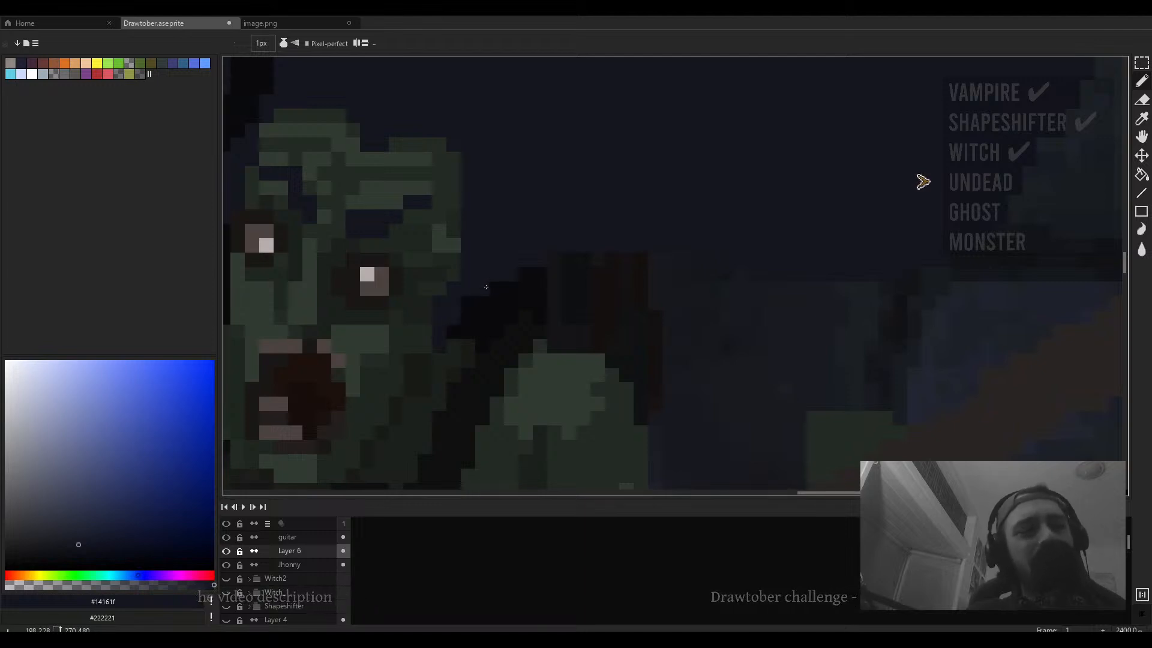
# - Undo the last two pixel edits on the guitarist zombie
pyautogui.scroll(-5, 480, 288)
pyautogui.scroll(4, 504, 278)
pyautogui.press('e')
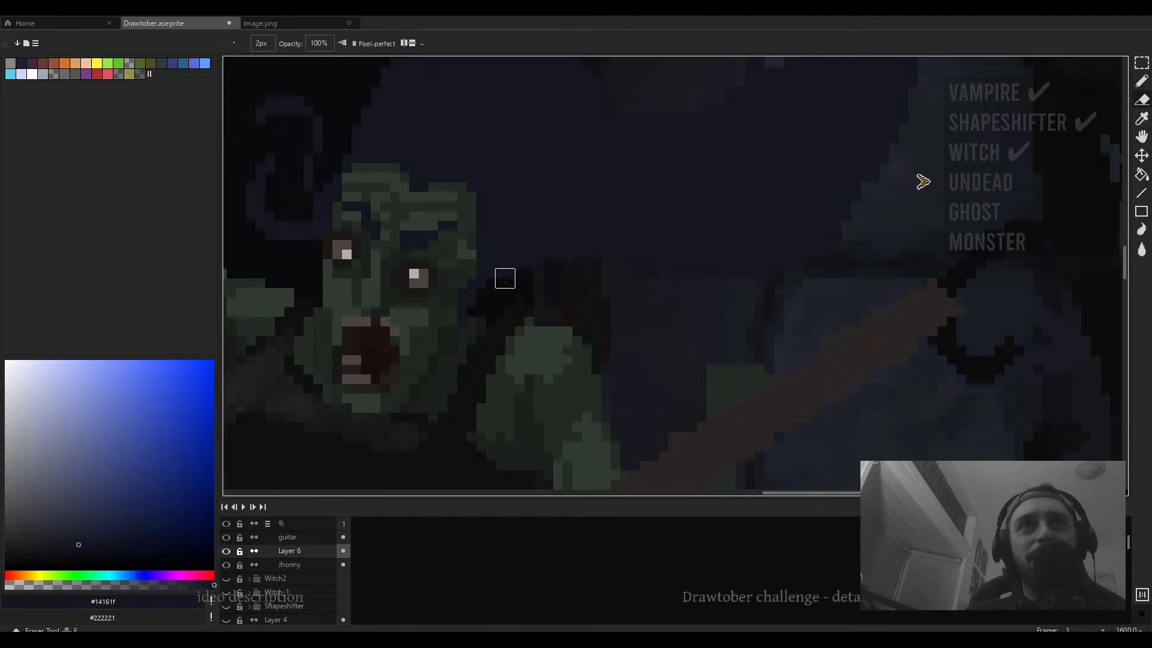
pyautogui.scroll(-3, 708, 295)
pyautogui.scroll(1, 593, 304)
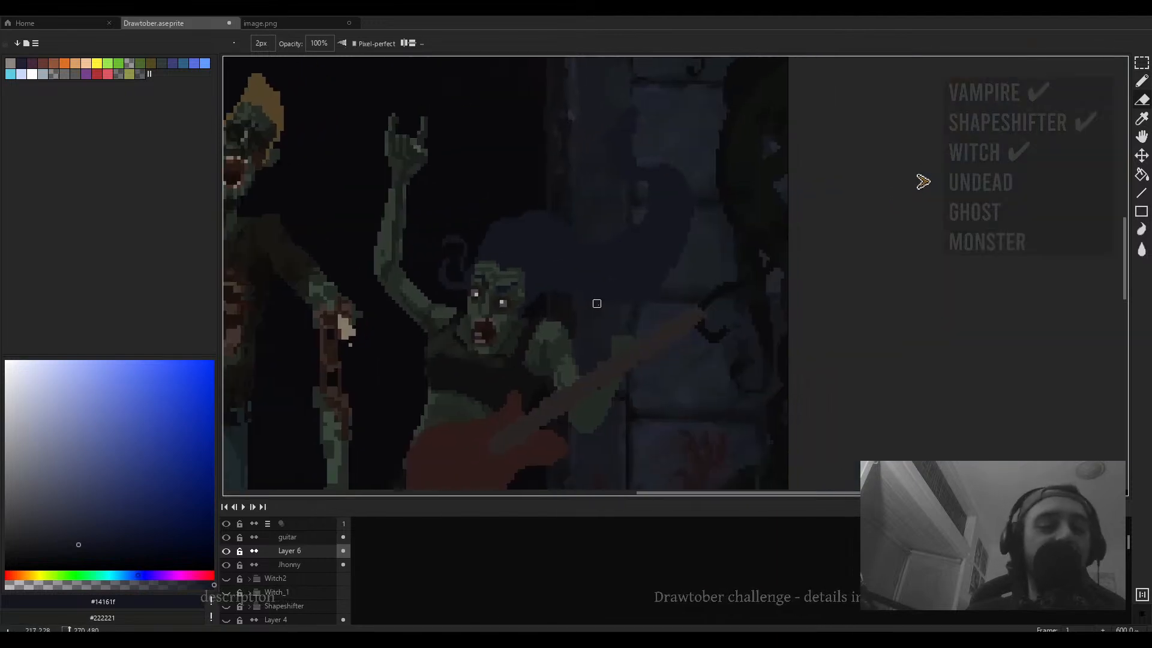
pyautogui.press('b')
pyautogui.scroll(1, 574, 299)
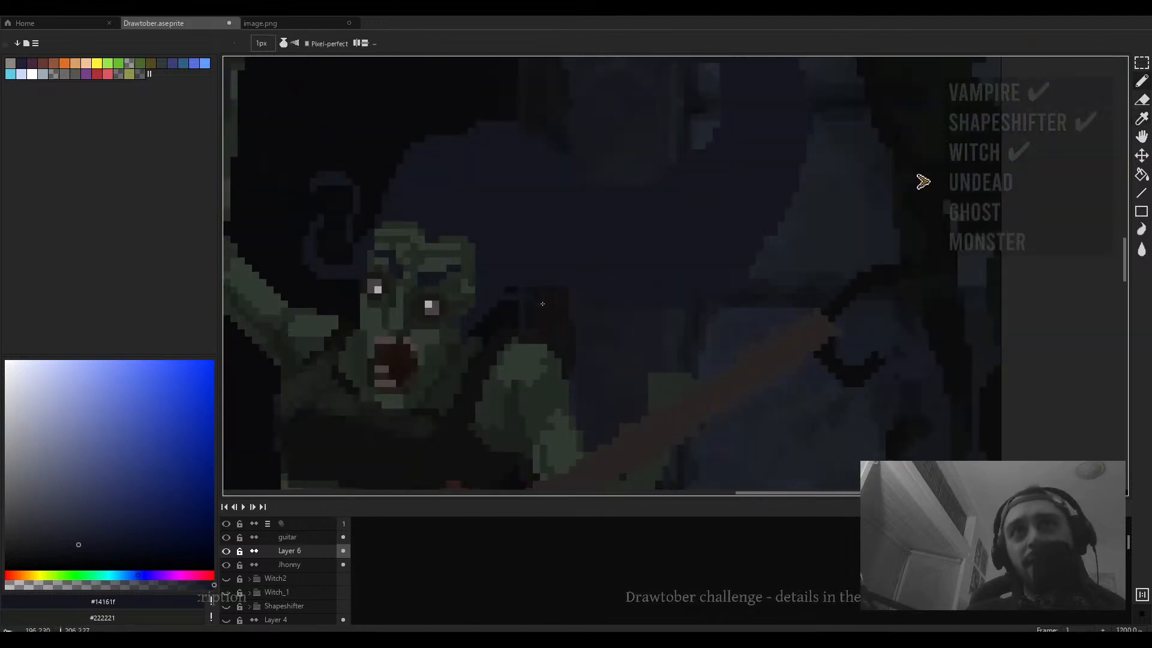
pyautogui.hotkey('ctrl', 'z')
pyautogui.moveTo(477, 314); pyautogui.dragTo(673, 252)
pyautogui.hotkey('ctrl', 'z')
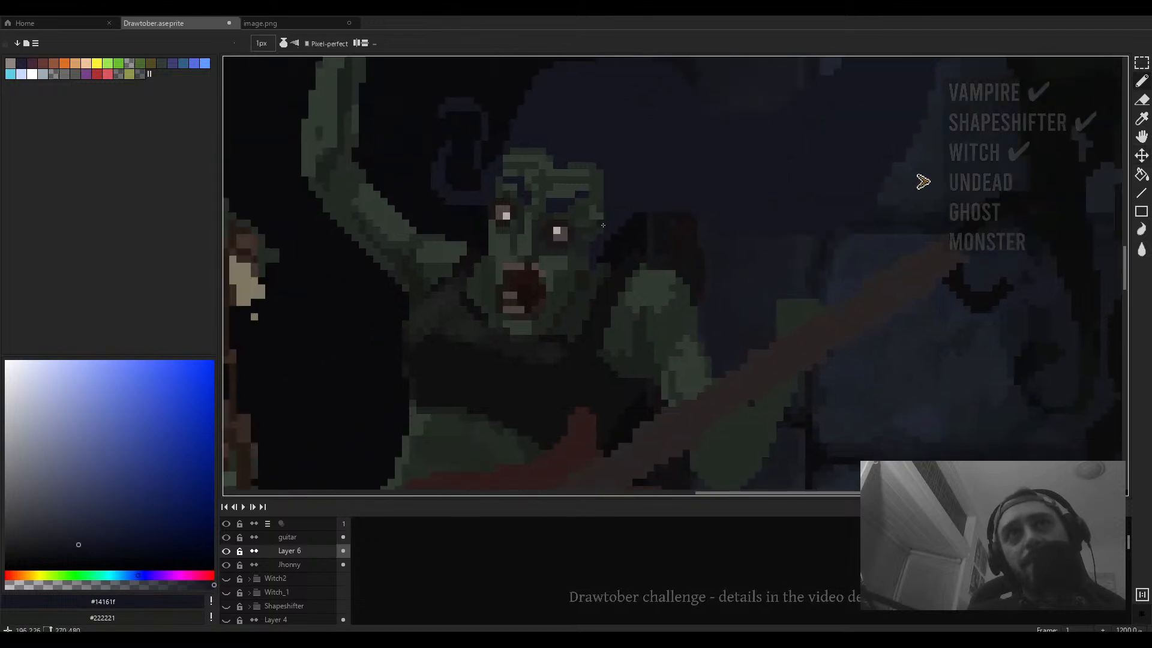
# - Sample the arm green #242b24 and add a pixel along the guitarist zombie's raised forearm
pyautogui.scroll(-5, 583, 162)
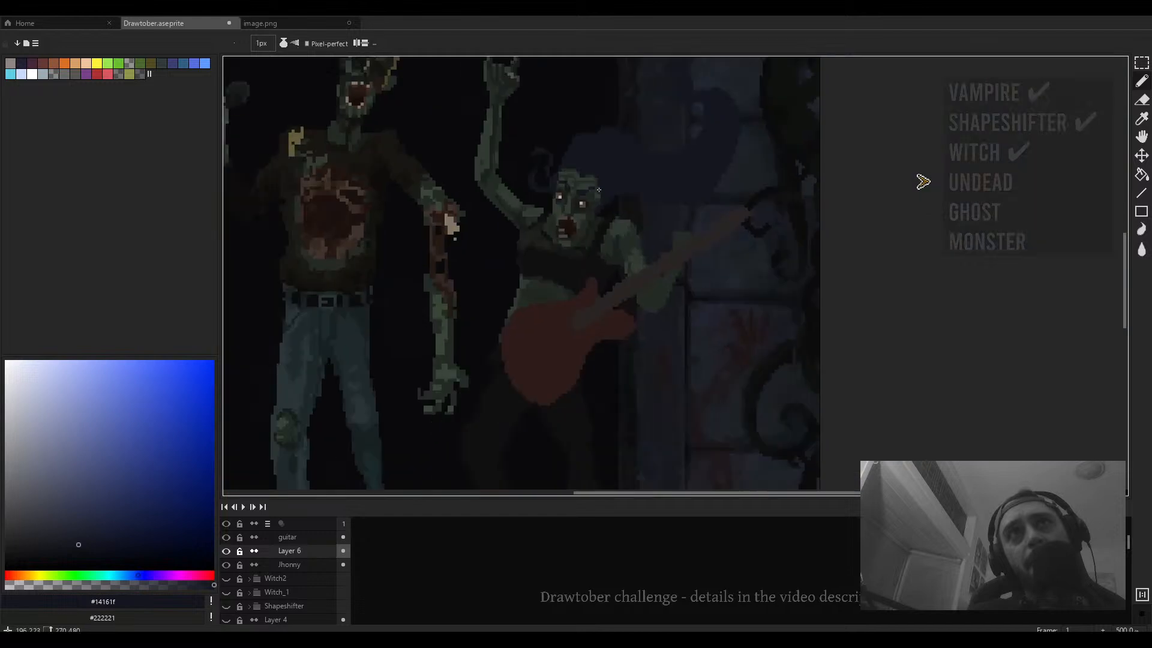
pyautogui.scroll(4, 574, 220)
pyautogui.scroll(2, 574, 221)
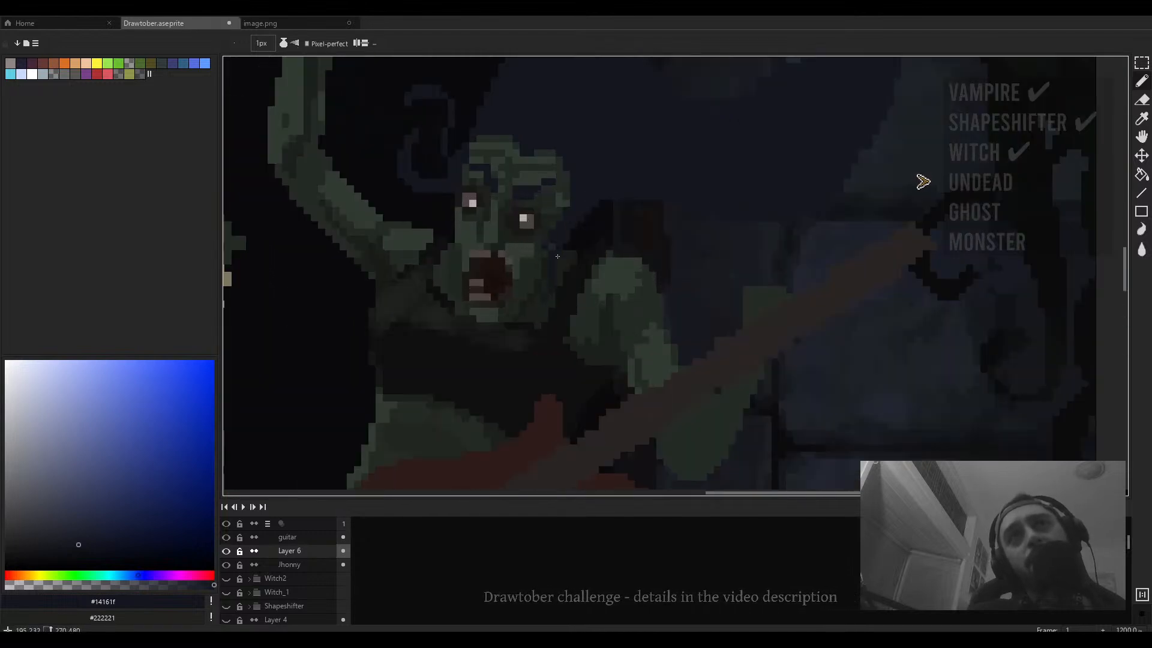
pyautogui.scroll(-5, 557, 257)
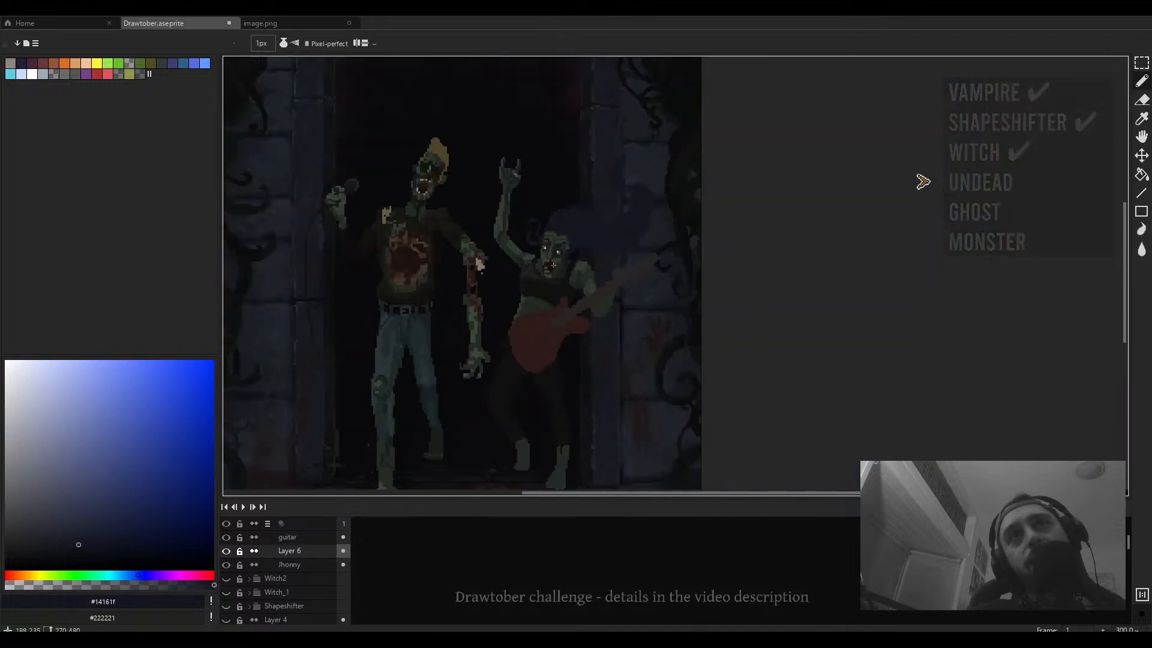
pyautogui.scroll(4, 553, 265)
pyautogui.keyDown('alt'); pyautogui.click(522, 252); pyautogui.keyUp('alt')
pyautogui.scroll(3, 521, 252)
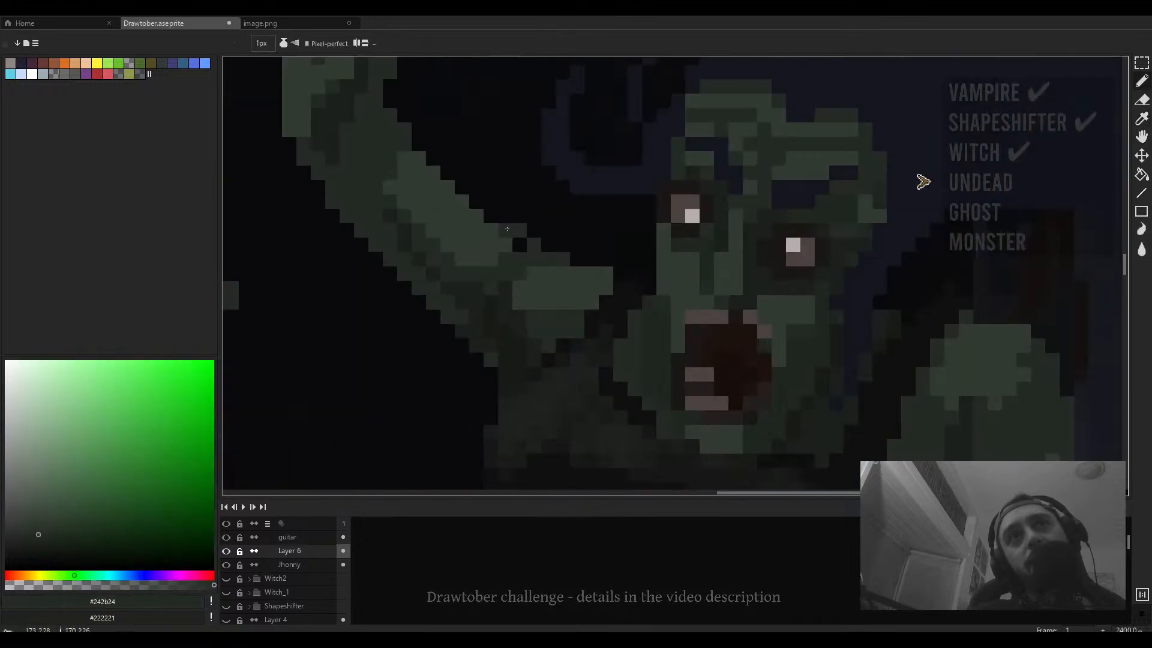
pyautogui.moveTo(507, 229)
pyautogui.mouseDown()
pyautogui.moveTo(520, 245)
pyautogui.moveTo(505, 230)
pyautogui.moveTo(486, 252)
pyautogui.moveTo(450, 239)
pyautogui.mouseUp()
pyautogui.hotkey('ctrl', 'z')
pyautogui.click(505, 244)
pyautogui.scroll(-4, 506, 244)
pyautogui.scroll(4, 505, 243)
pyautogui.scroll(-4, 437, 230)
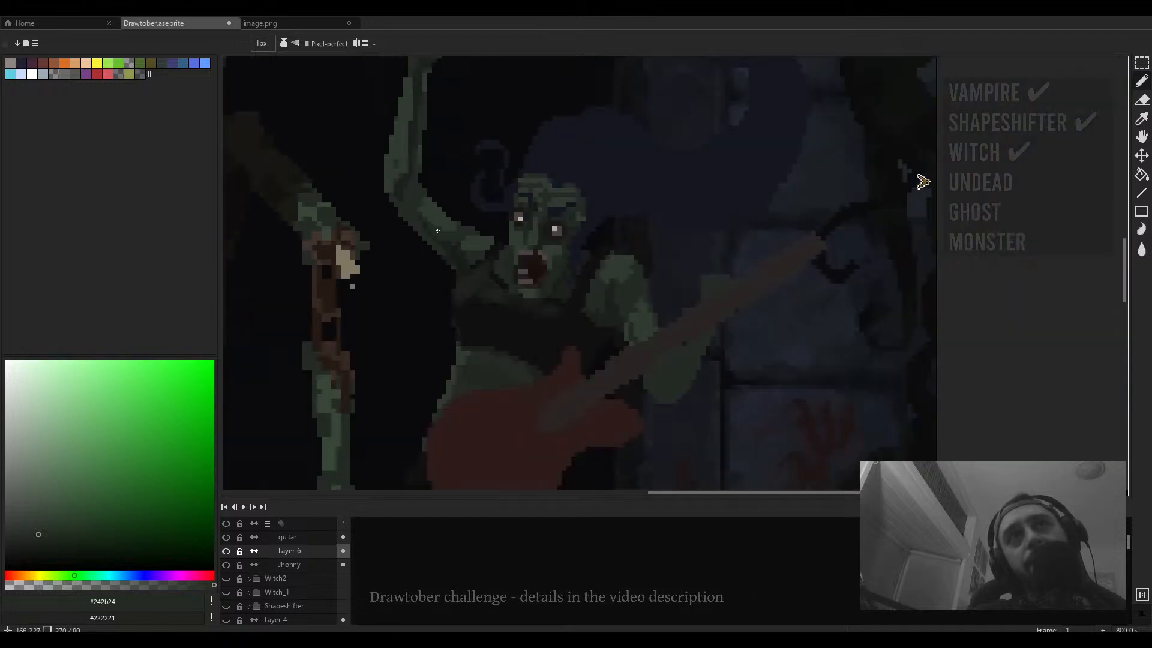
pyautogui.scroll(2, 438, 231)
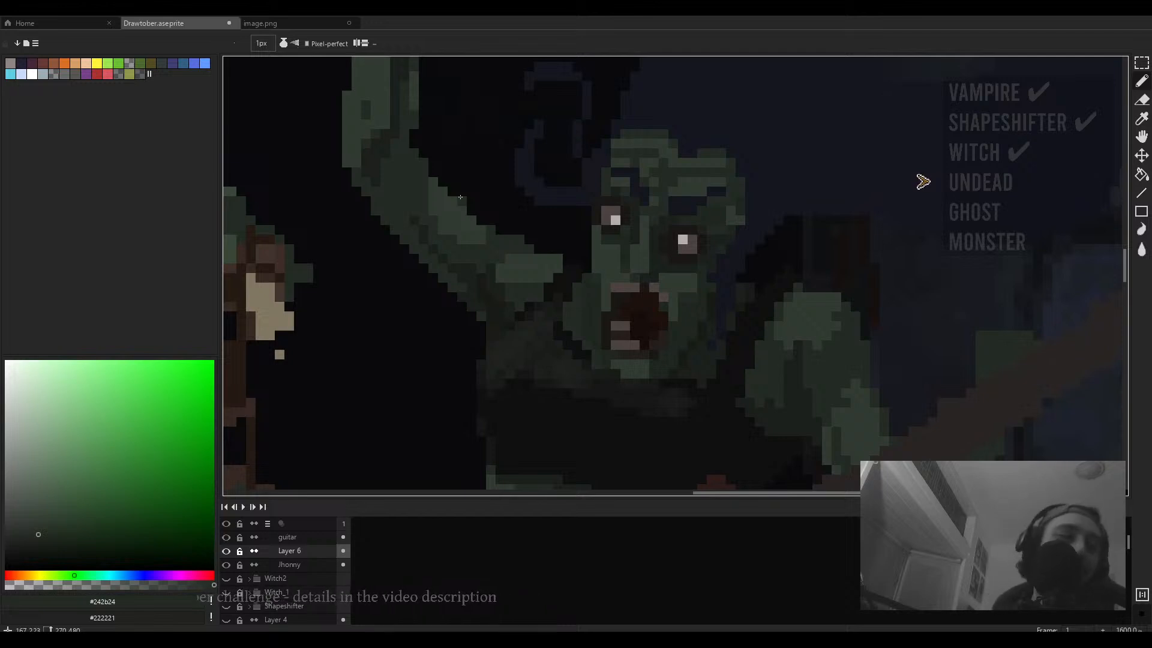
# - Sample the dark #181b16 and shade short strokes along the guitarist zombie's jaw and face edge
pyautogui.press('b')
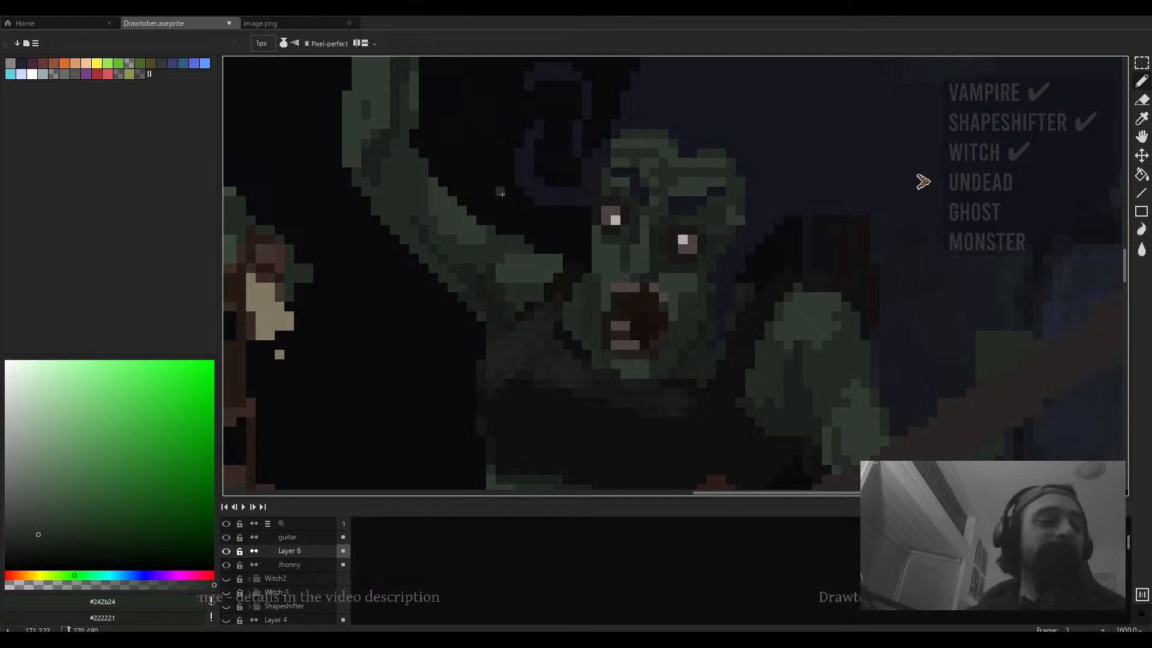
pyautogui.press('i')
pyautogui.click(697, 331)
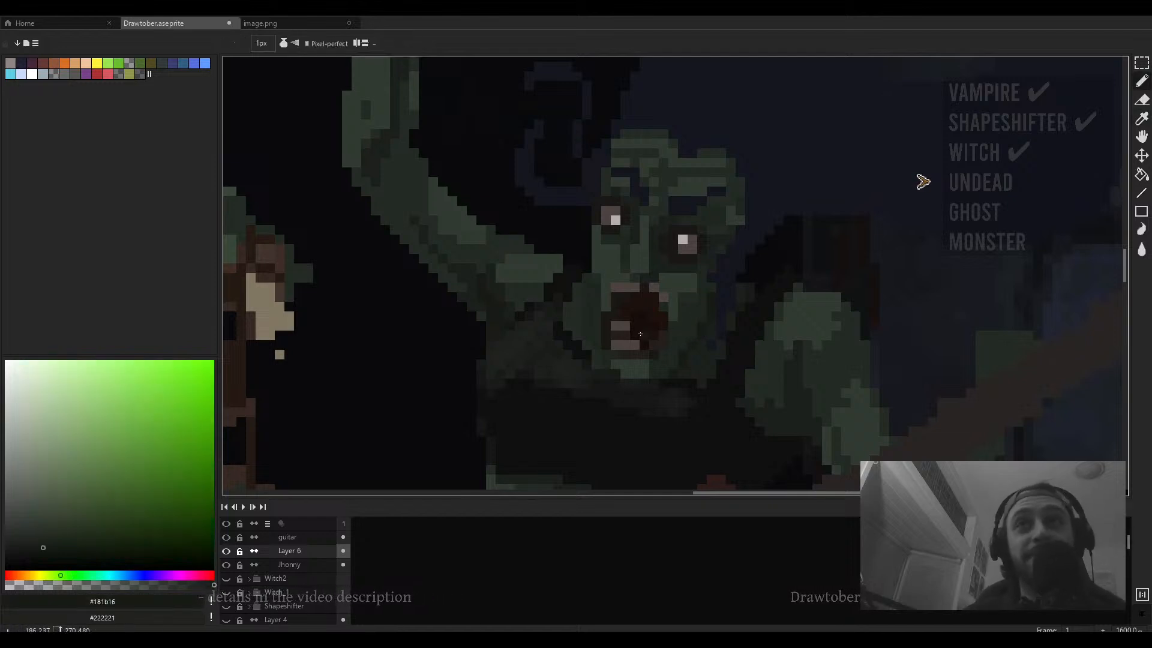
pyautogui.press('b')
pyautogui.scroll(2, 648, 345)
pyautogui.click(528, 312)
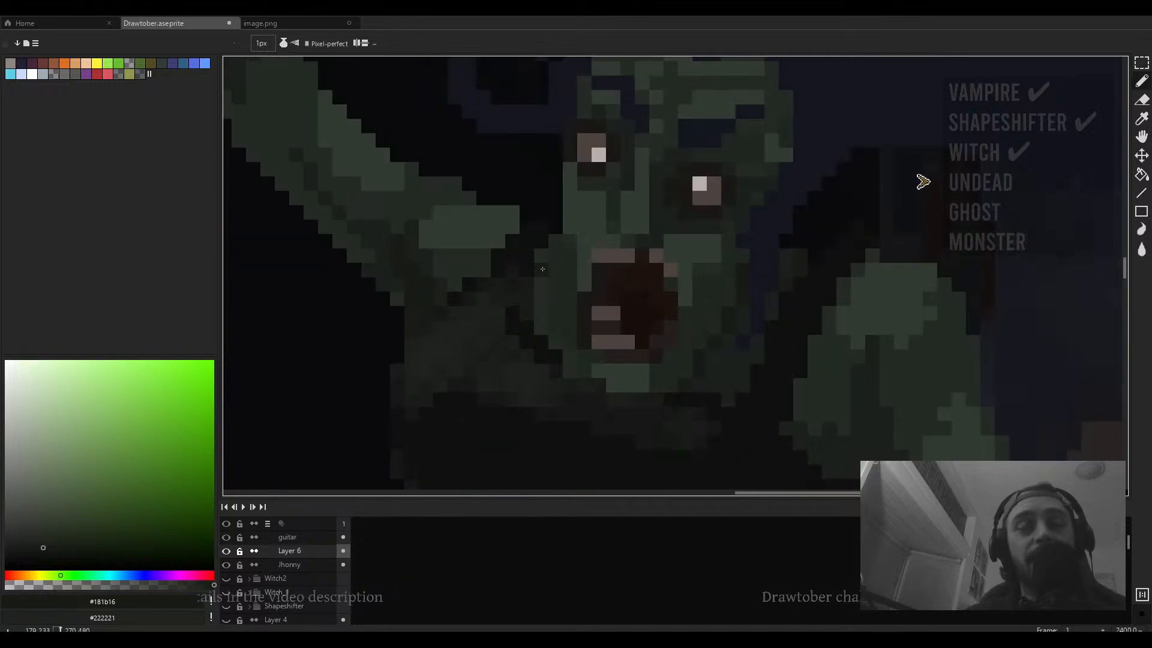
pyautogui.moveTo(541, 256)
pyautogui.mouseDown()
pyautogui.moveTo(540, 325)
pyautogui.moveTo(555, 244)
pyautogui.mouseUp()
pyautogui.moveTo(555, 339); pyautogui.dragTo(569, 370)
pyautogui.moveTo(555, 328); pyautogui.dragTo(556, 268)
# - Draw dark #181b16 lines across the guitarist zombie's fretting hand on the guitar neck
pyautogui.scroll(-7, 556, 268)
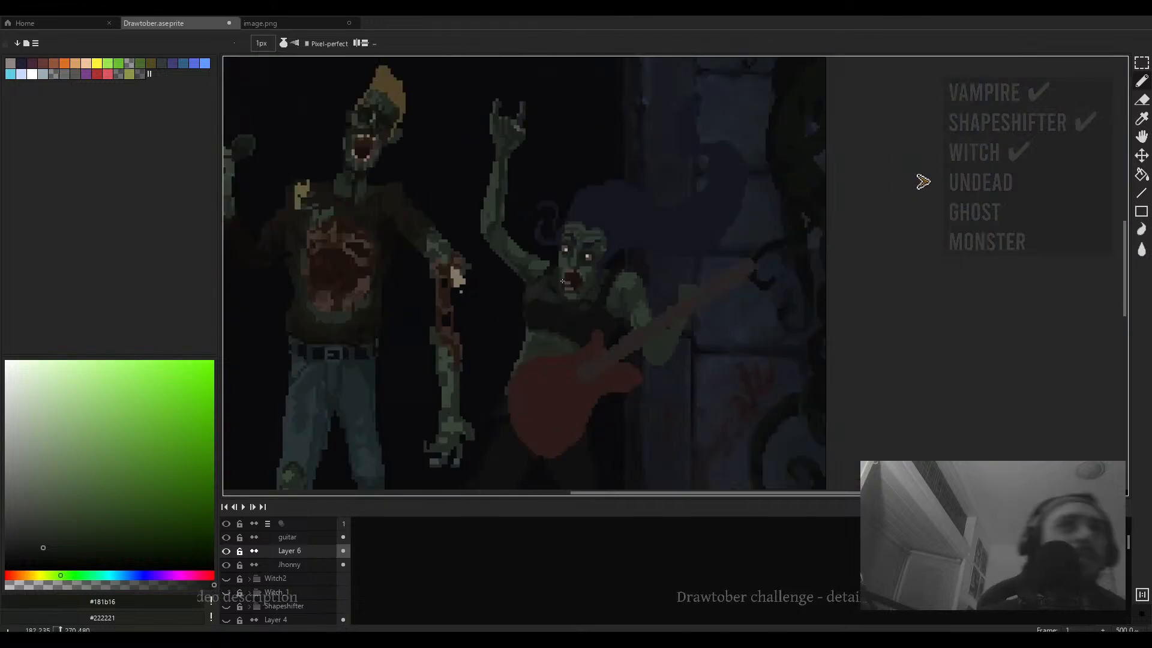
pyautogui.scroll(5, 563, 281)
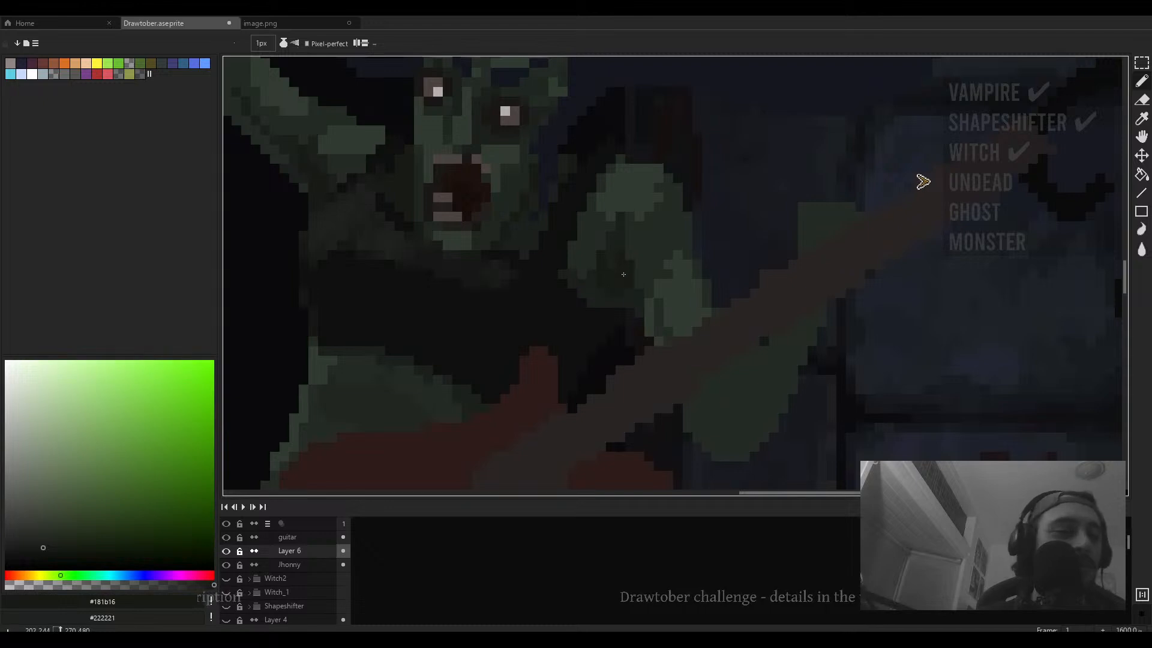
pyautogui.moveTo(623, 274); pyautogui.dragTo(580, 298)
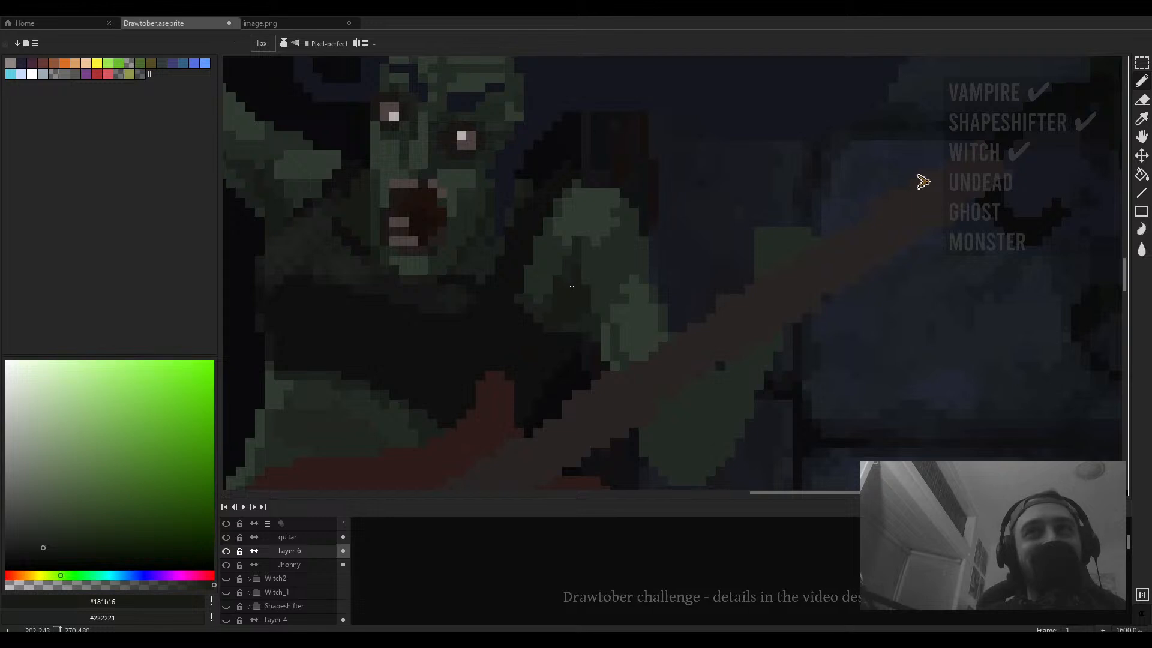
pyautogui.moveTo(666, 371); pyautogui.dragTo(582, 303)
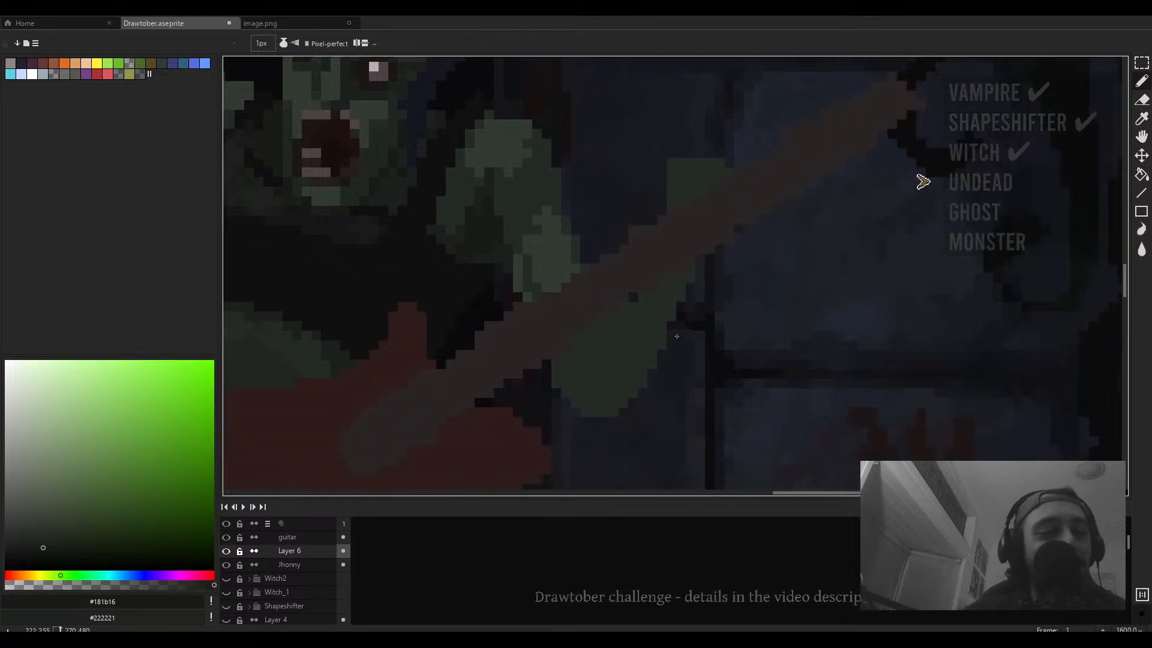
pyautogui.scroll(-3, 761, 405)
pyautogui.scroll(5, 618, 264)
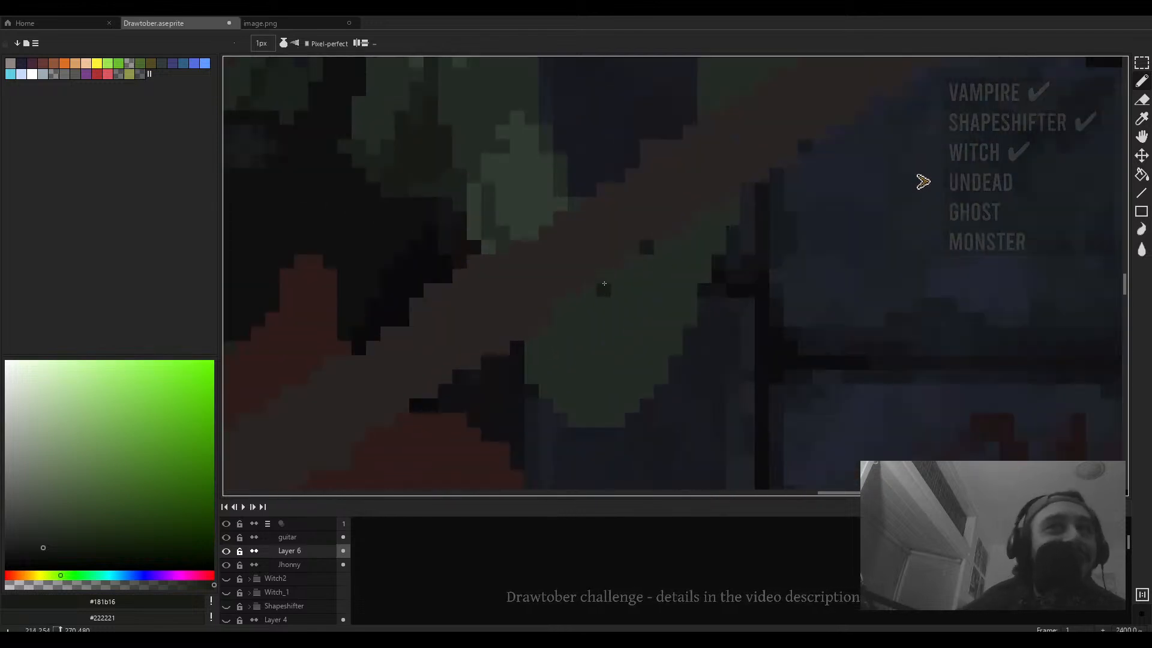
pyautogui.moveTo(638, 255)
pyautogui.mouseDown()
pyautogui.moveTo(571, 321)
pyautogui.moveTo(574, 349)
pyautogui.mouseUp()
pyautogui.moveTo(602, 280)
pyautogui.mouseDown()
pyautogui.moveTo(580, 306)
pyautogui.moveTo(565, 372)
pyautogui.mouseUp()
# - Sample the darker green #1b1f1b and add a short dark stroke on the guitarist zombie's raised arm
pyautogui.scroll(-3, 570, 342)
pyautogui.scroll(3, 570, 334)
pyautogui.keyDown('alt'); pyautogui.click(570, 347); pyautogui.keyUp('alt')
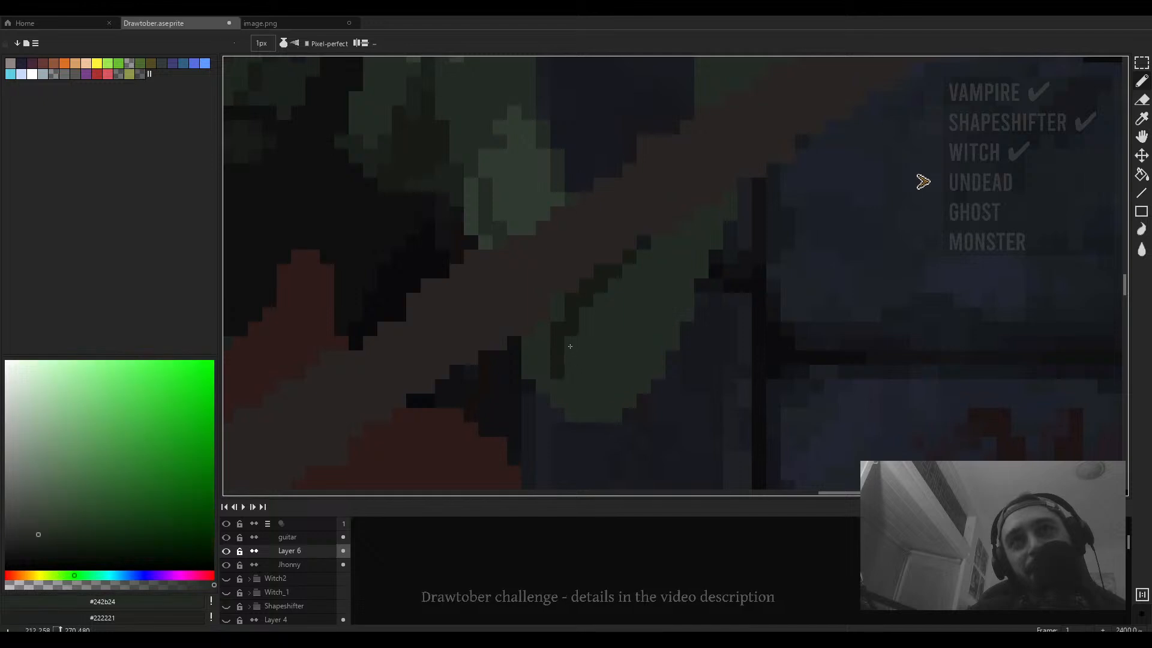
pyautogui.scroll(-2, 580, 336)
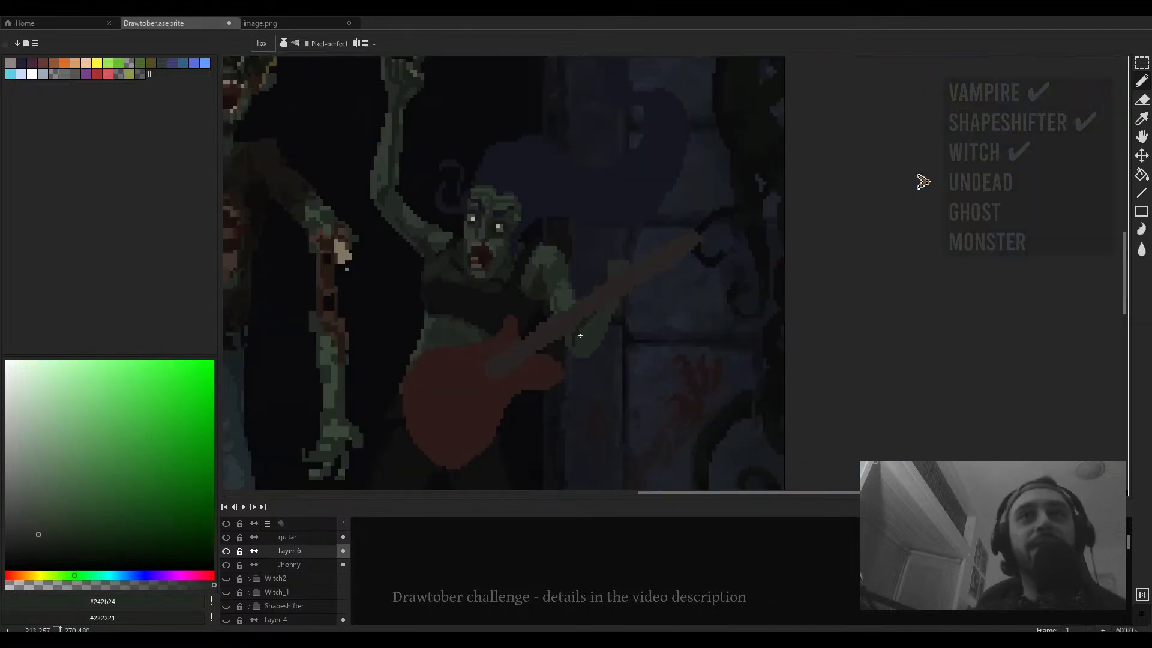
pyautogui.scroll(2, 417, 233)
pyautogui.keyDown('alt'); pyautogui.click(394, 220); pyautogui.keyUp('alt')
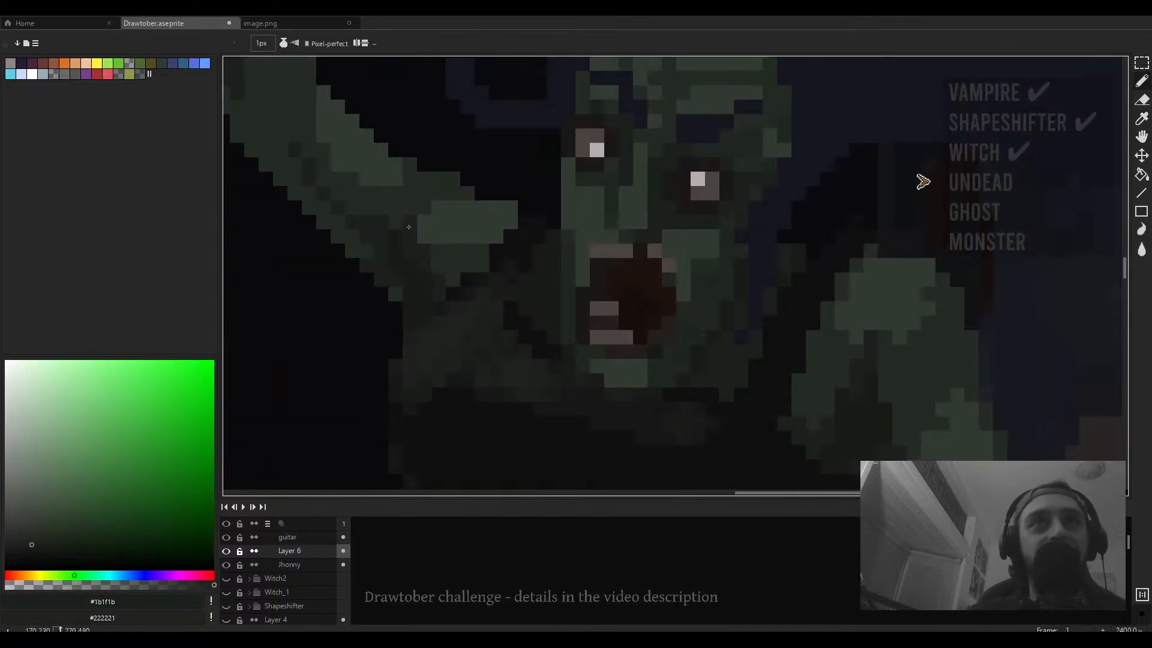
pyautogui.scroll(-2, 432, 264)
pyautogui.scroll(3, 384, 216)
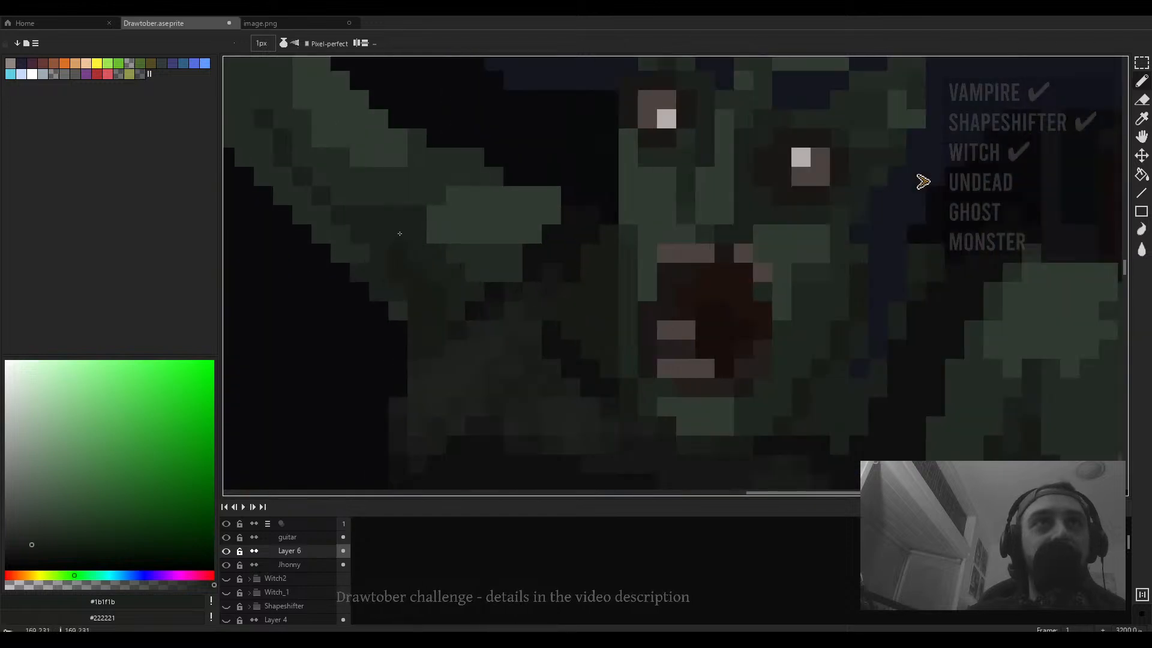
pyautogui.moveTo(380, 201); pyautogui.dragTo(367, 201)
# - Sample #242b24 and paint a short vertical stroke along the raised forearm's inner edge
pyautogui.scroll(-3, 408, 220)
pyautogui.moveTo(418, 230); pyautogui.dragTo(563, 325)
pyautogui.scroll(2, 563, 325)
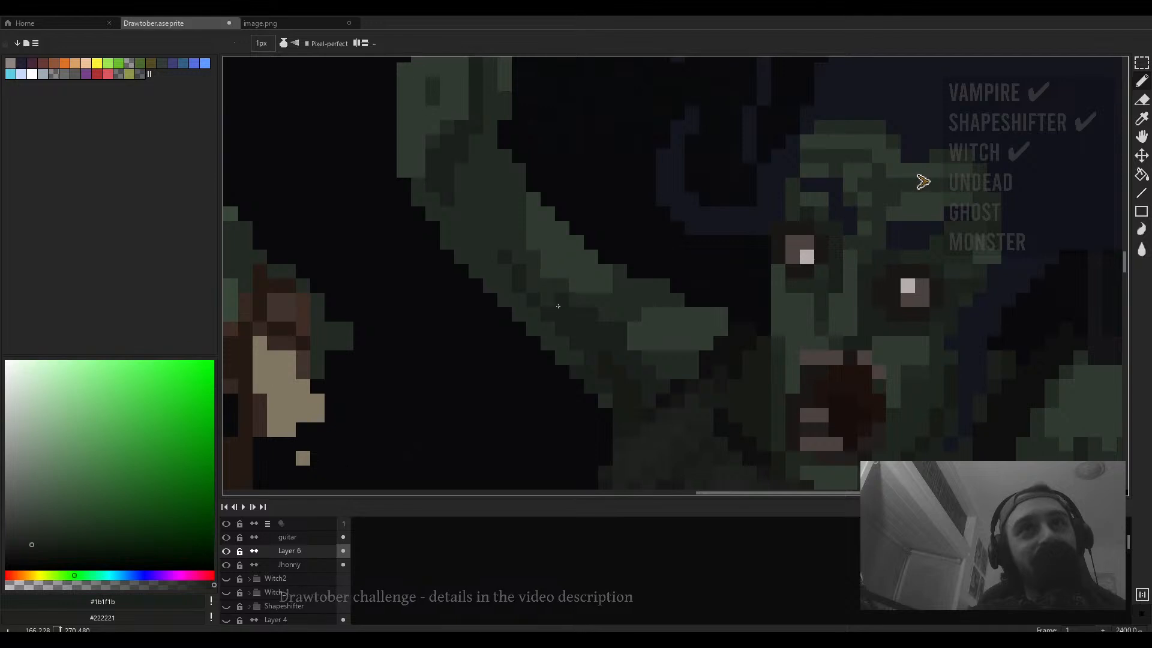
pyautogui.keyDown('alt'); pyautogui.click(534, 284); pyautogui.keyUp('alt')
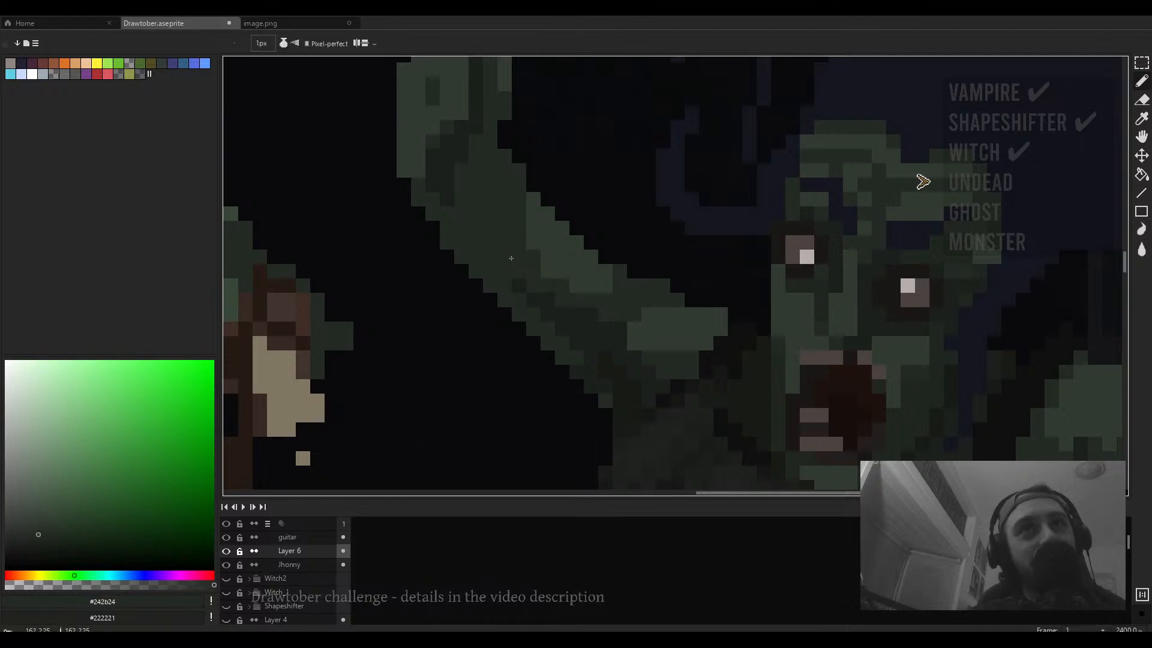
pyautogui.keyDown('alt'); pyautogui.click(512, 282); pyautogui.keyUp('alt')
pyautogui.moveTo(510, 279); pyautogui.dragTo(520, 321)
# - Inspect the guitarist zombie's face and raised arm up close, sampling their green tones
pyautogui.scroll(-5, 541, 311)
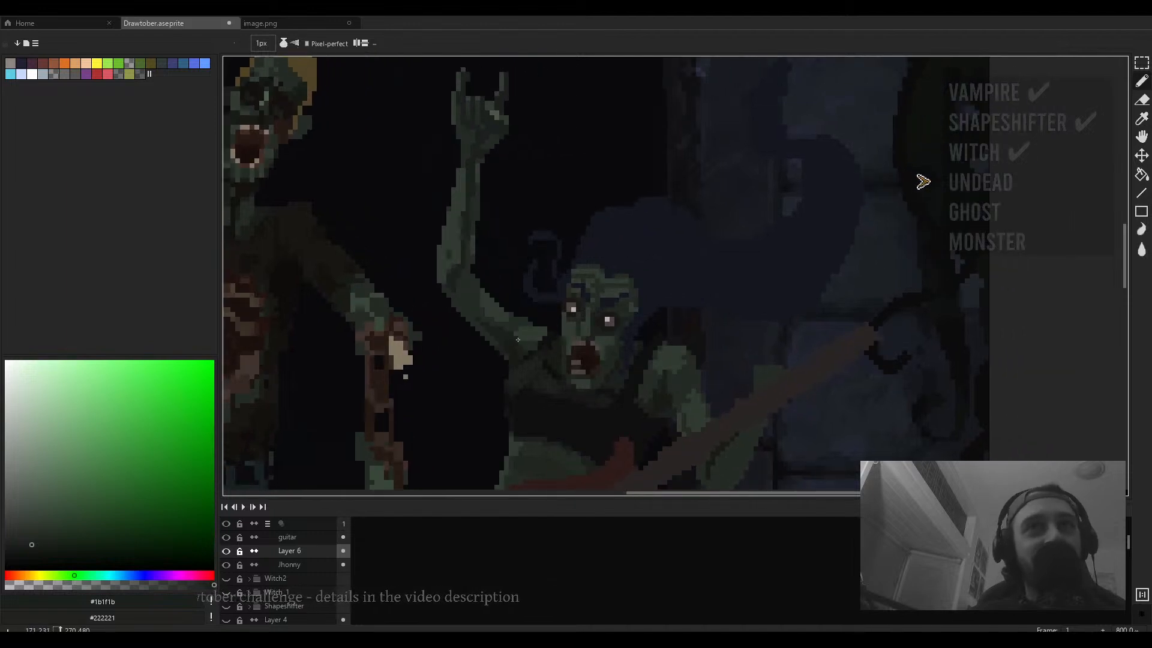
pyautogui.scroll(5, 518, 339)
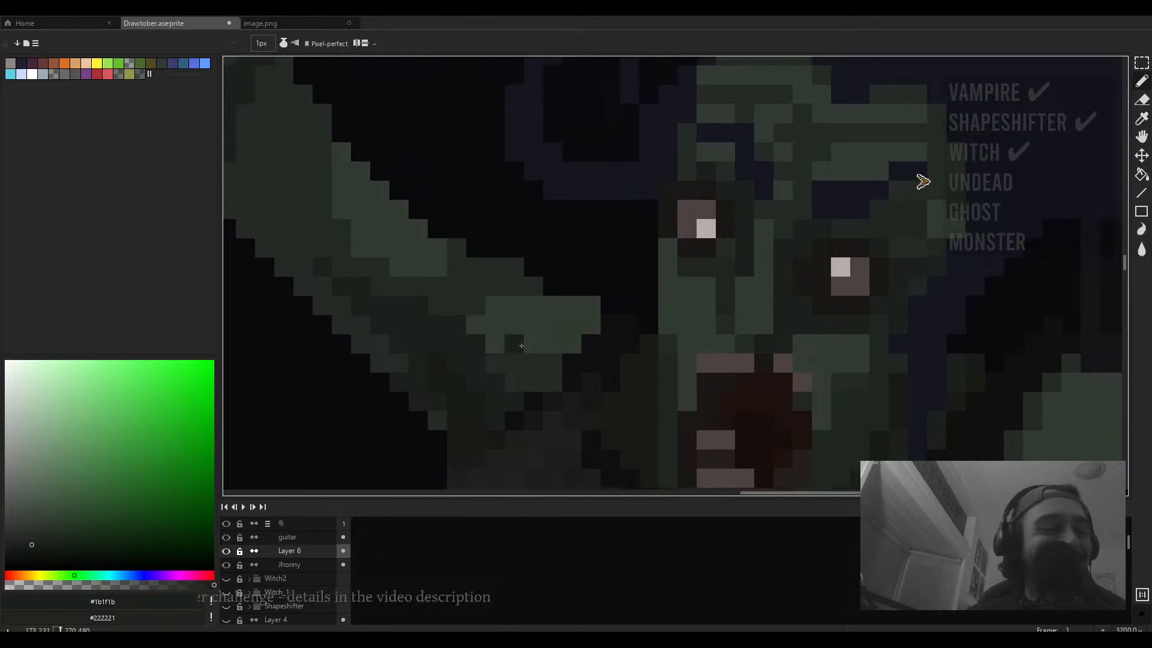
pyautogui.press('alt')
pyautogui.keyDown('alt'); pyautogui.click(495, 340); pyautogui.keyUp('alt')
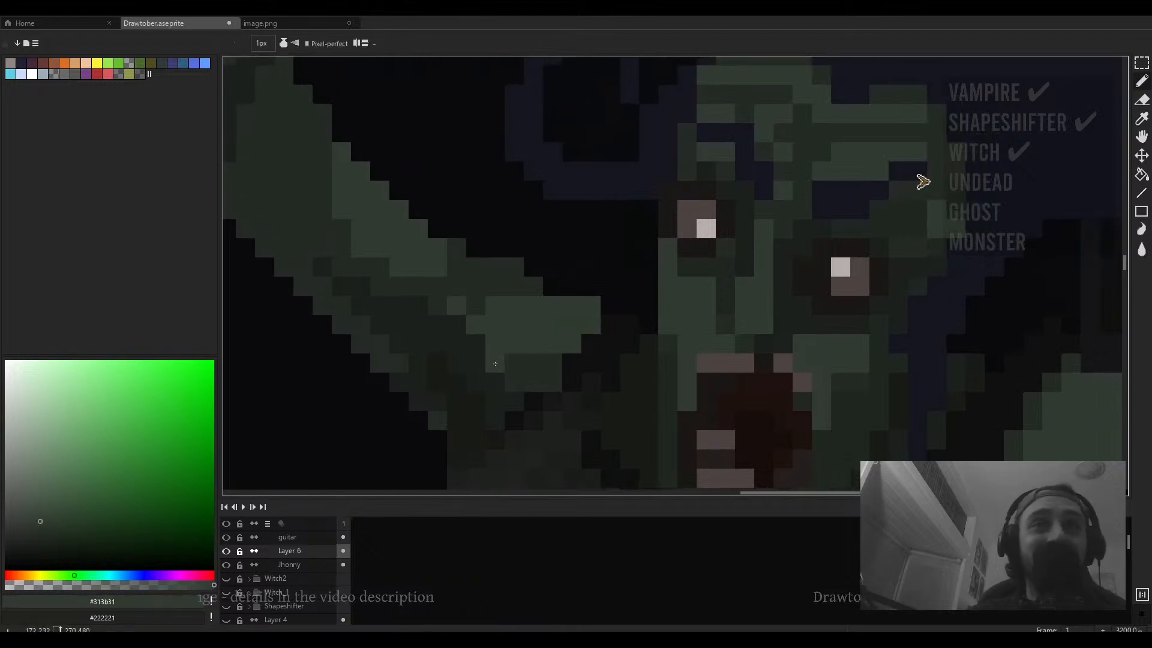
pyautogui.scroll(-4, 507, 376)
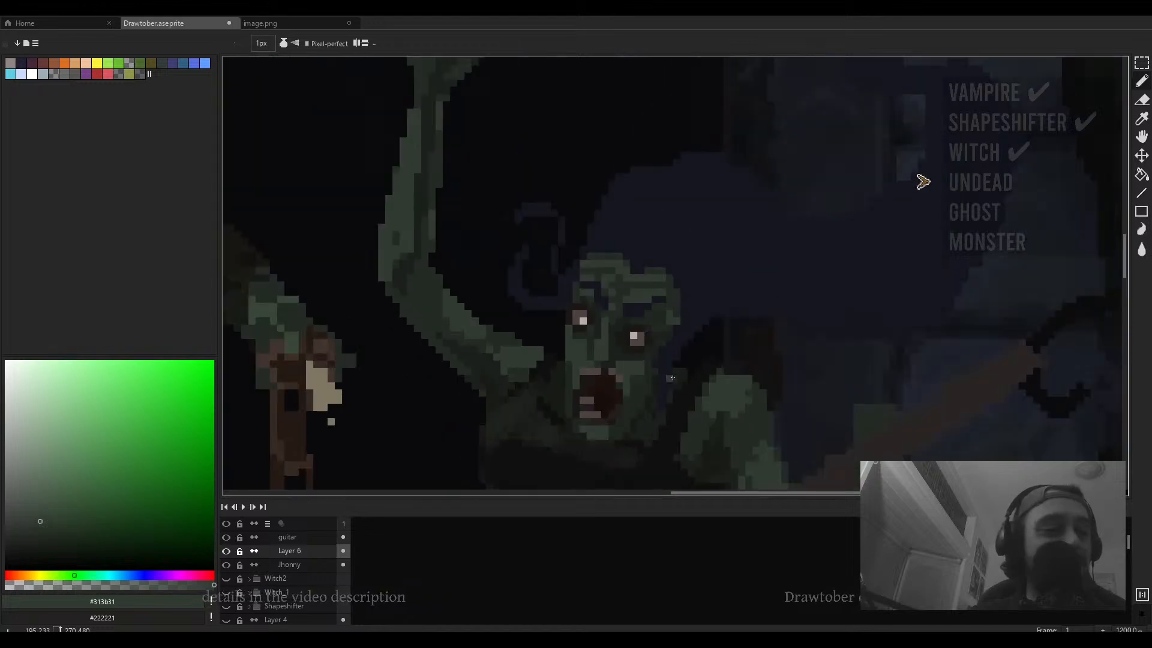
pyautogui.moveTo(667, 375)
pyautogui.mouseDown()
pyautogui.moveTo(546, 353)
pyautogui.moveTo(481, 356)
pyautogui.moveTo(489, 371)
pyautogui.moveTo(462, 367)
pyautogui.mouseUp()
pyautogui.scroll(-1, 544, 354)
pyautogui.scroll(4, 500, 339)
pyautogui.keyDown('alt'); pyautogui.click(501, 366); pyautogui.keyUp('alt')
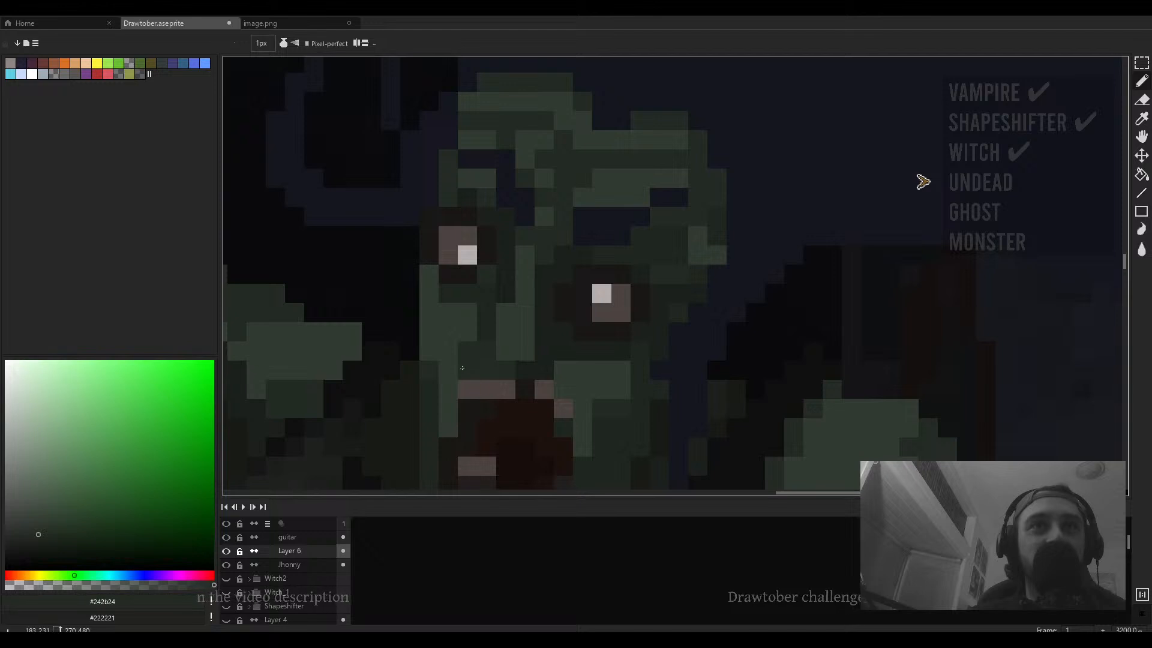
pyautogui.scroll(-3, 462, 368)
pyautogui.scroll(3, 543, 382)
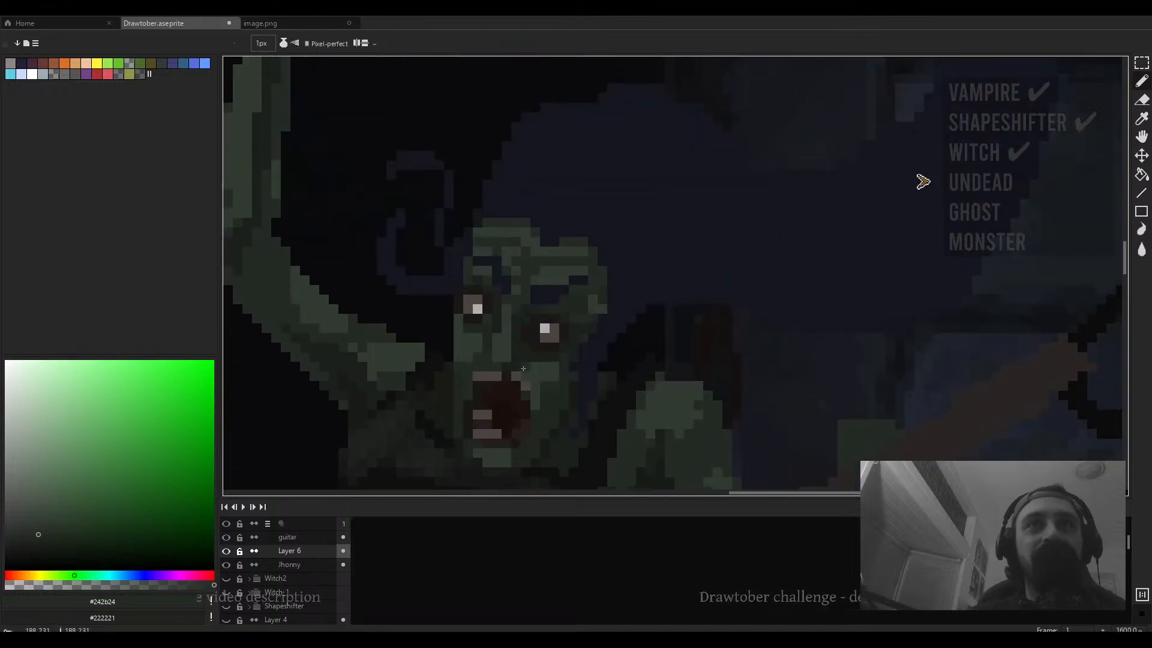
pyautogui.scroll(-1, 525, 367)
pyautogui.scroll(-4, 542, 365)
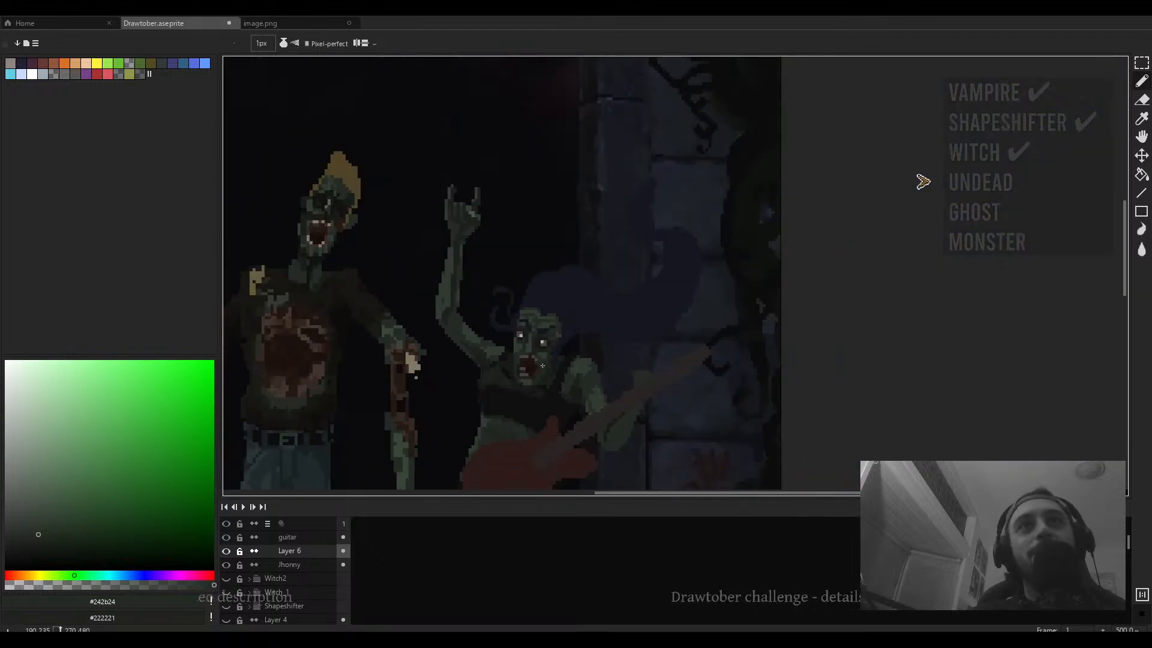
pyautogui.scroll(5, 542, 365)
pyautogui.keyDown('alt'); pyautogui.click(541, 335); pyautogui.keyUp('alt')
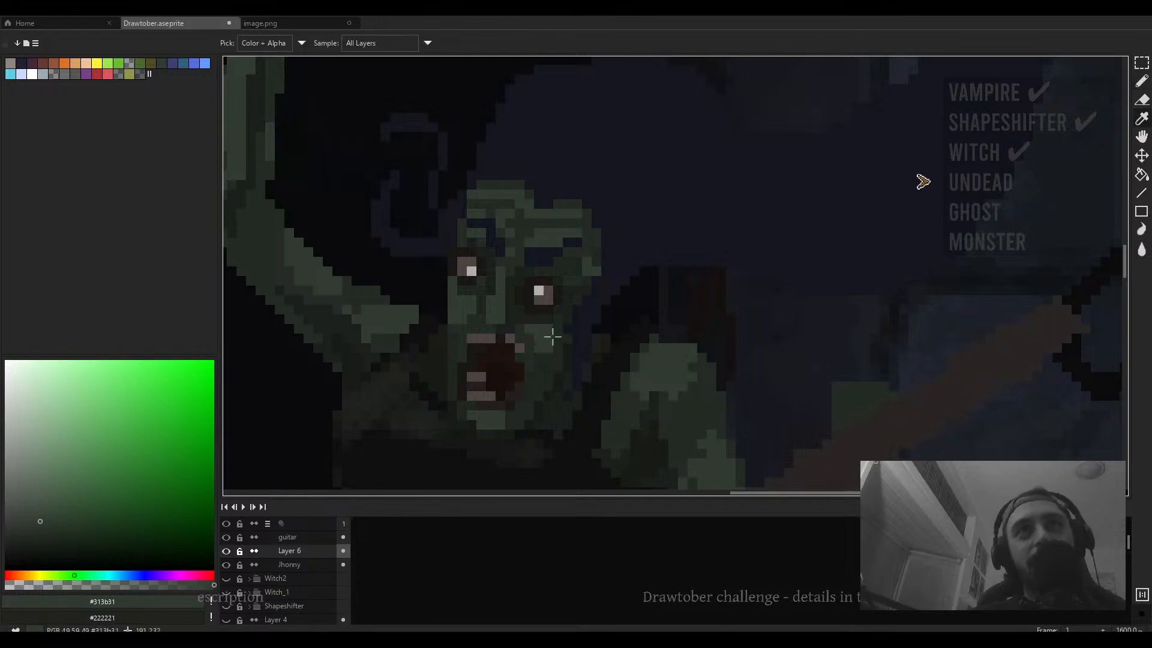
# - Survey the whole scene and the guitarist zombie's face, sampling its dark green tones
pyautogui.keyDown('alt'); pyautogui.click(545, 331); pyautogui.keyUp('alt')
pyautogui.scroll(-5, 546, 346)
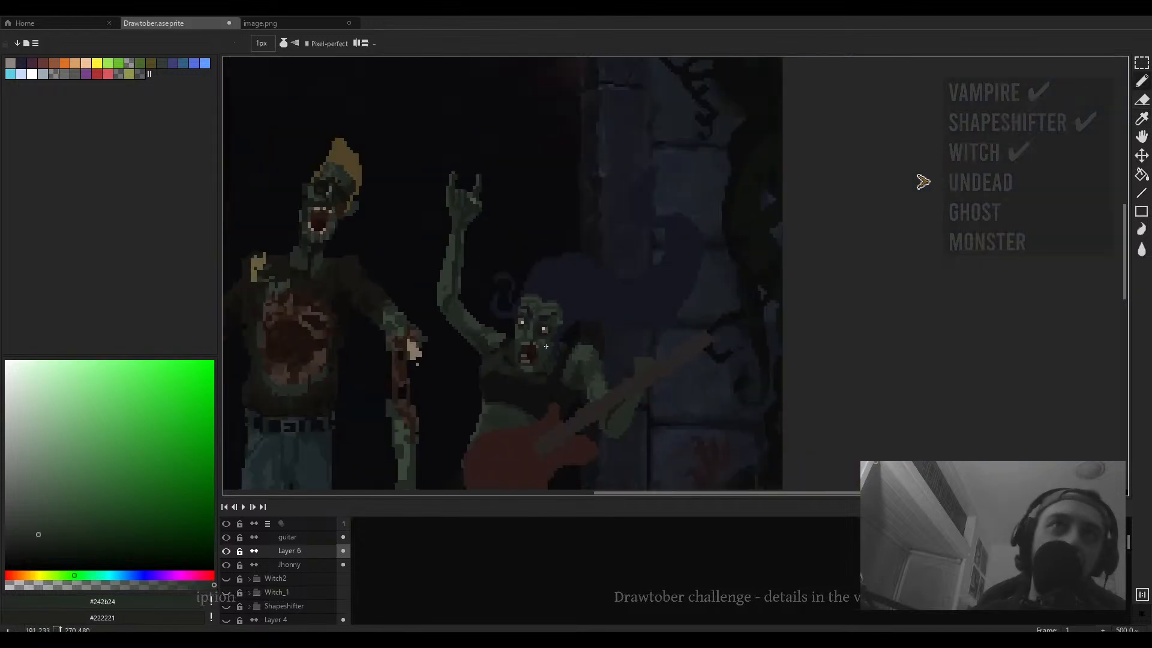
pyautogui.scroll(-3, 547, 348)
pyautogui.scroll(5, 543, 327)
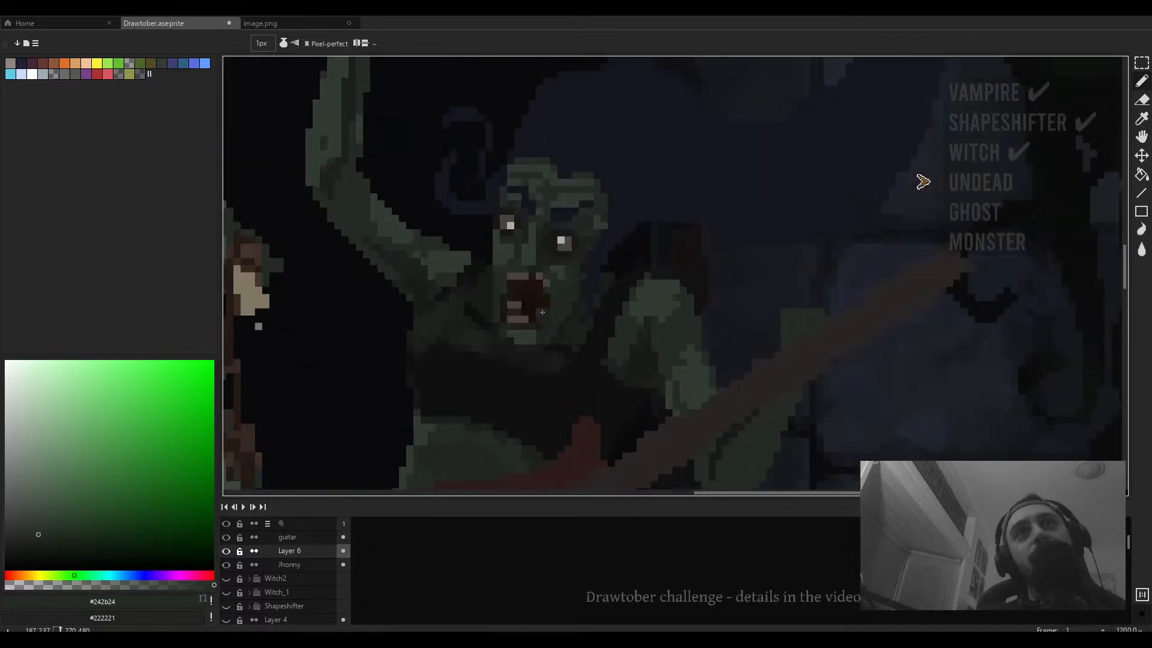
pyautogui.scroll(-5, 541, 323)
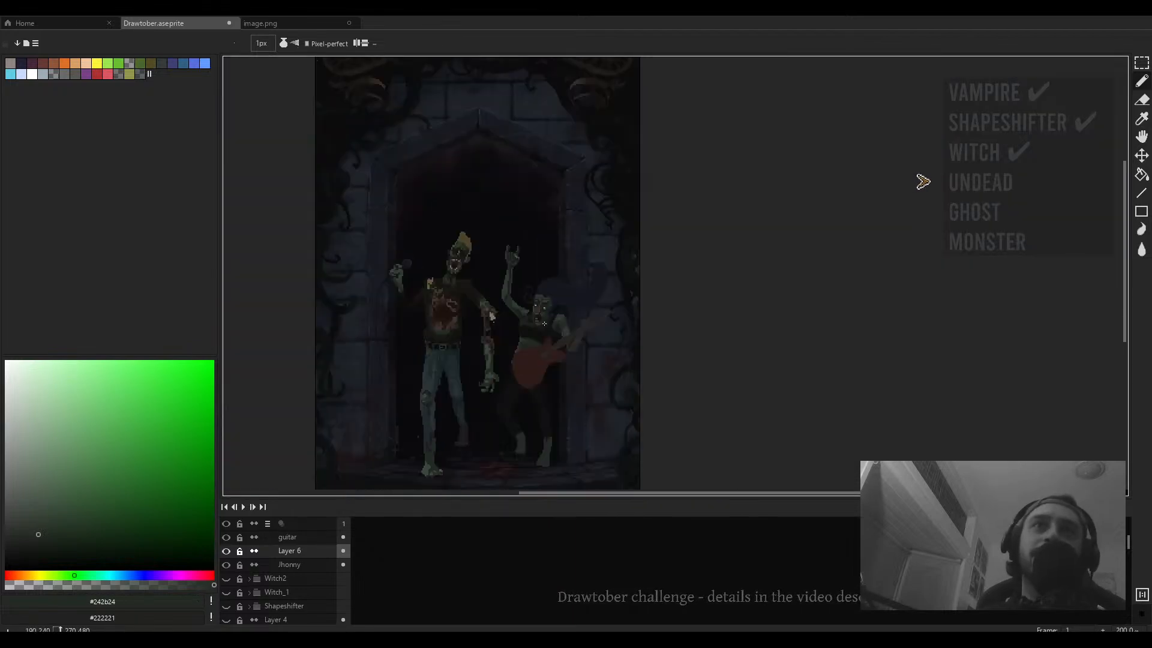
pyautogui.scroll(5, 542, 321)
pyautogui.scroll(4, 555, 264)
pyautogui.keyDown('alt'); pyautogui.click(547, 288); pyautogui.keyUp('alt')
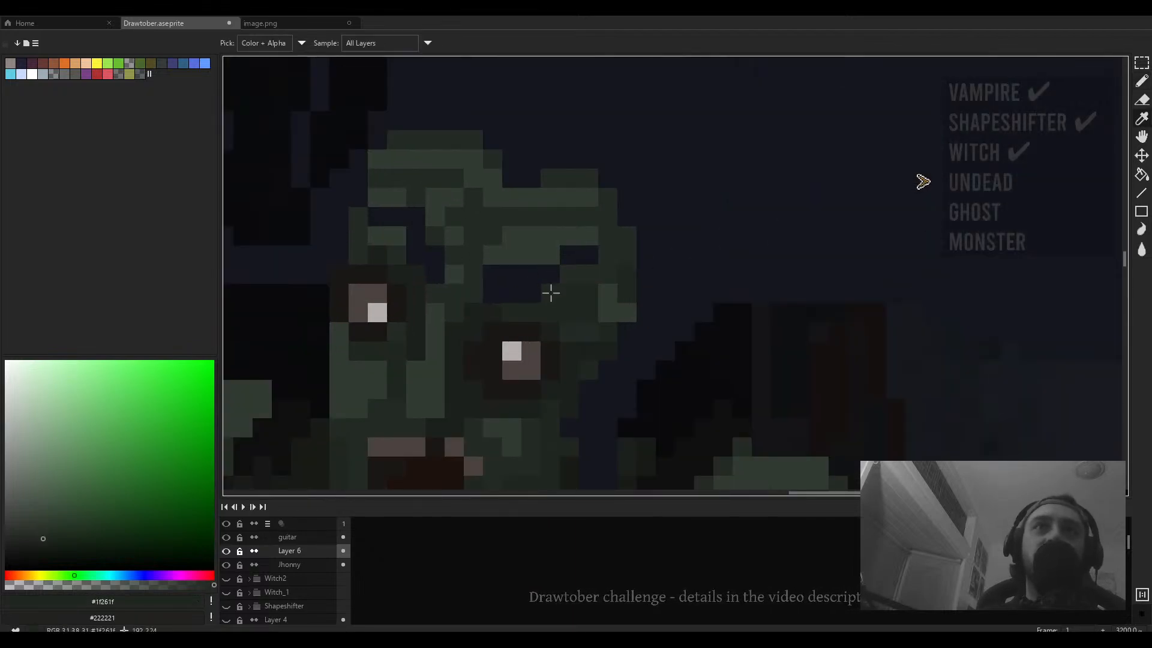
pyautogui.scroll(-6, 547, 288)
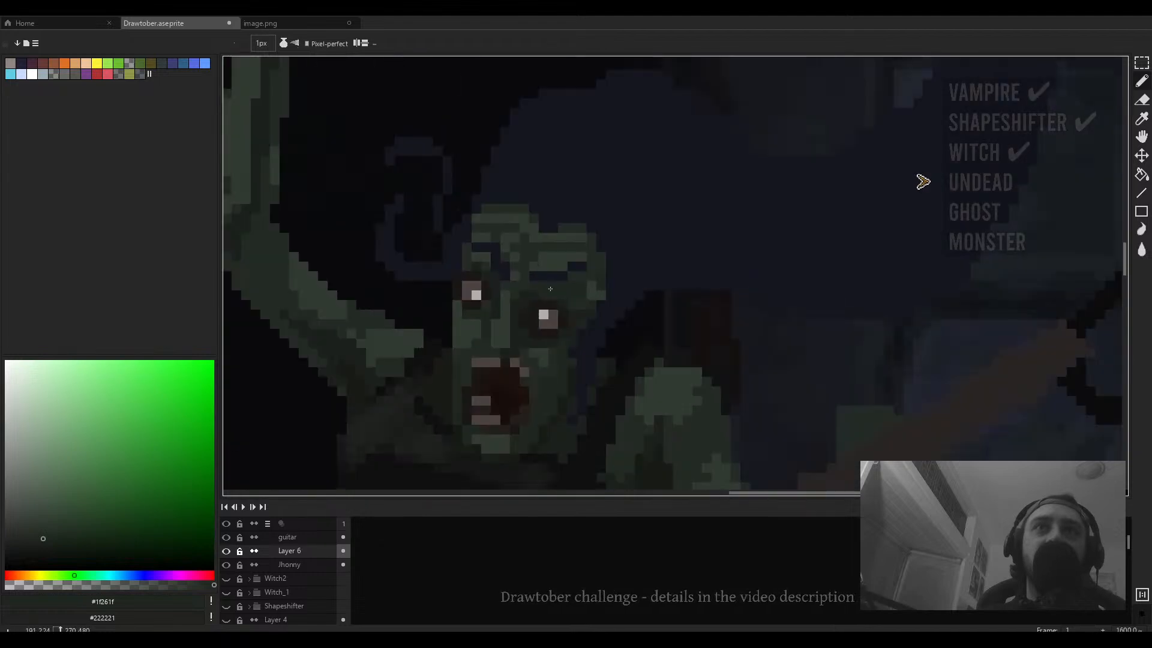
pyautogui.scroll(-1, 558, 292)
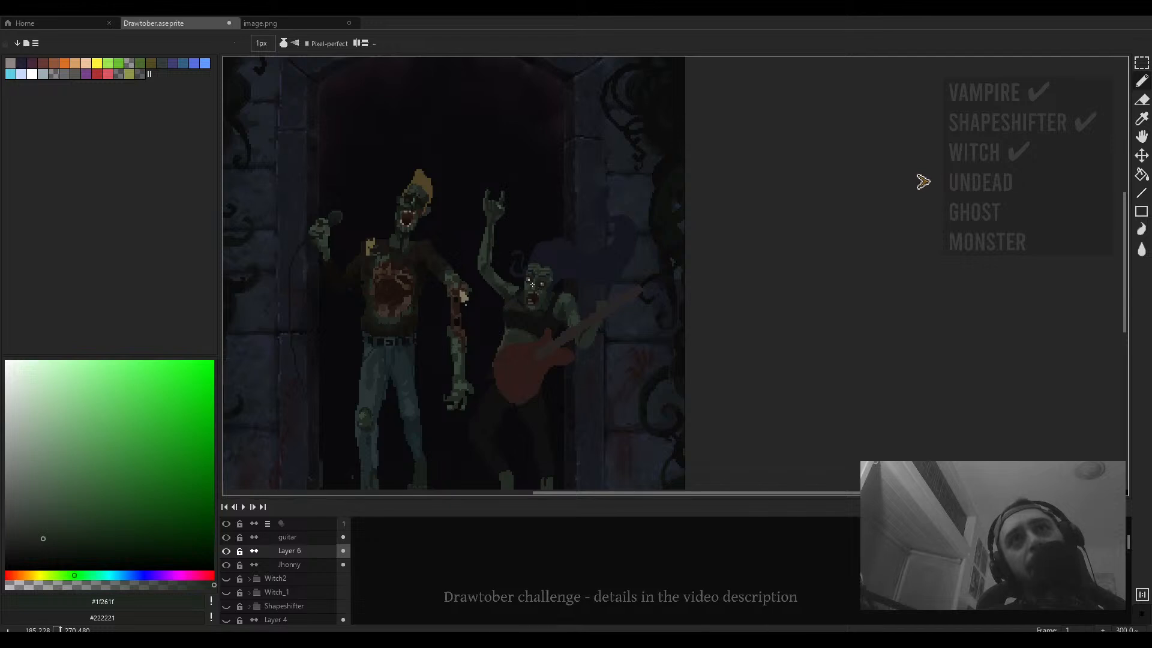
pyautogui.scroll(8, 408, 203)
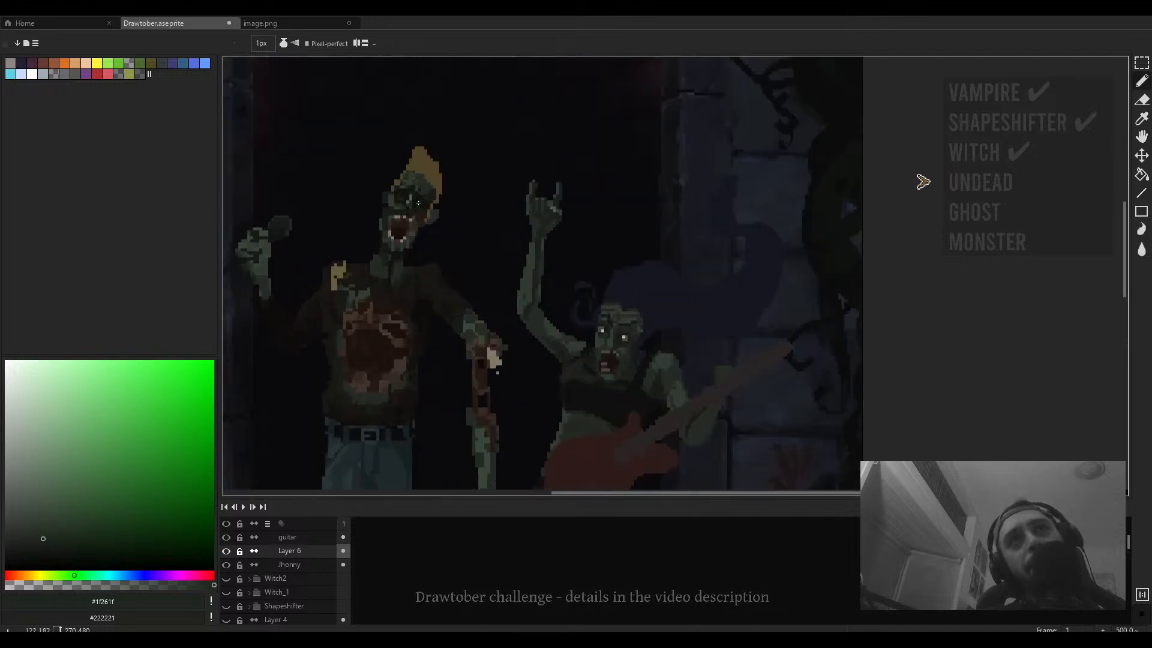
# - Sample the near-black #13120f and paint dark strokes along the singer zombie's cheek beside its yellow hair
pyautogui.keyDown('alt'); pyautogui.click(497, 231); pyautogui.keyUp('alt')
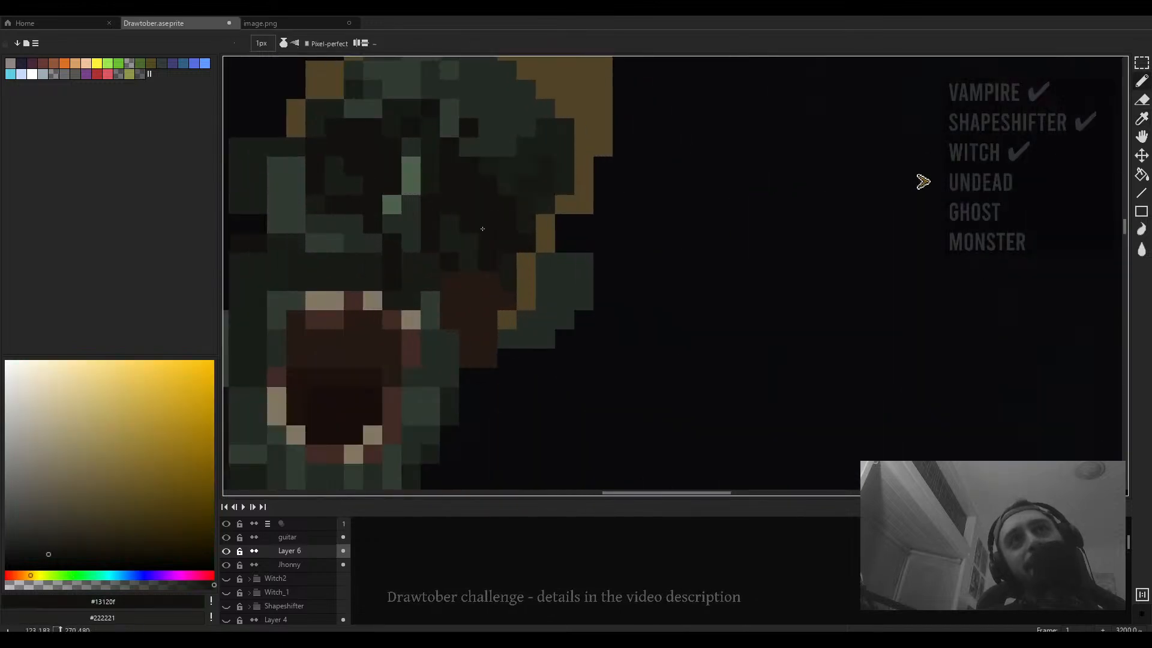
pyautogui.scroll(-3, 497, 230)
pyautogui.moveTo(602, 260); pyautogui.dragTo(664, 267)
pyautogui.scroll(2, 633, 273)
pyautogui.scroll(-1, 673, 271)
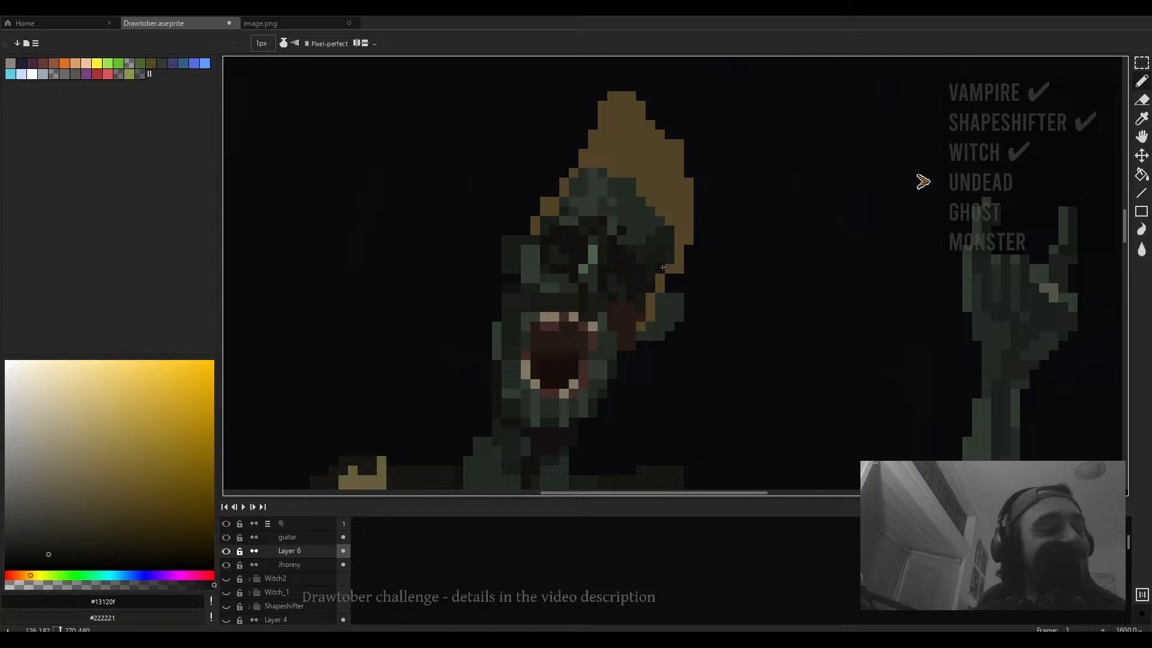
pyautogui.hotkey('ctrl', 'f')
pyautogui.hotkey('ctrl', 'f')
pyautogui.moveTo(661, 275)
pyautogui.mouseDown()
pyautogui.moveTo(679, 285)
pyautogui.moveTo(667, 279)
pyautogui.moveTo(671, 255)
pyautogui.mouseUp()
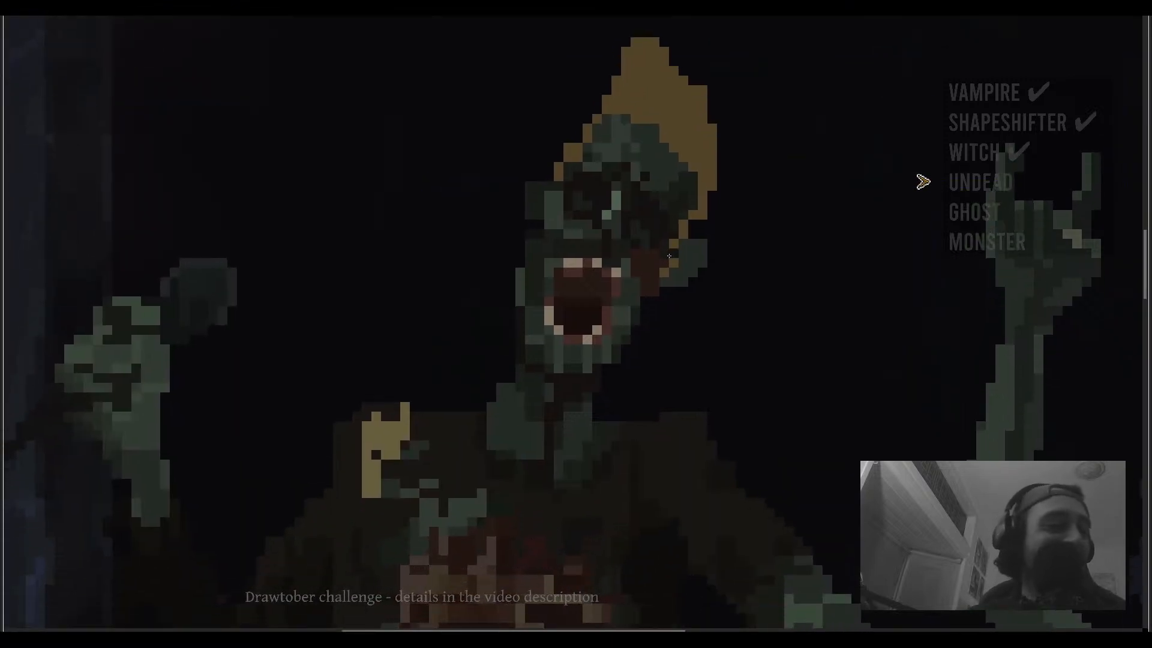
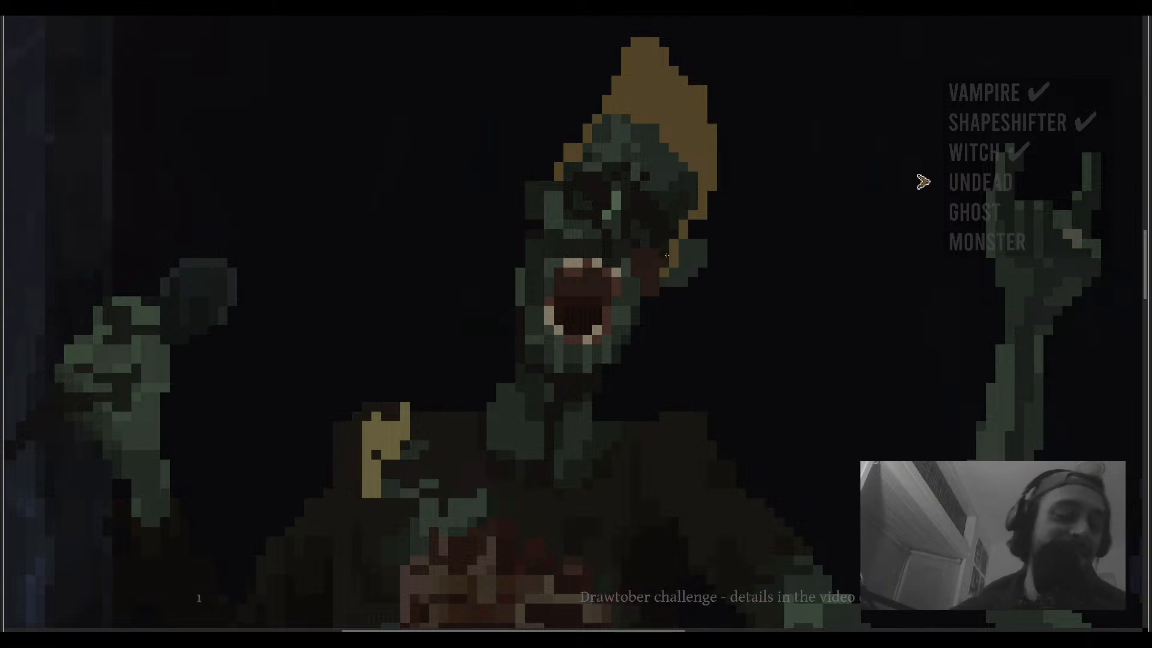
# - Survey the whole zombie band scene in full-screen preview, zooming in on the singer's face, chest and the guitarist
pyautogui.moveTo(619, 261); pyautogui.dragTo(603, 271)
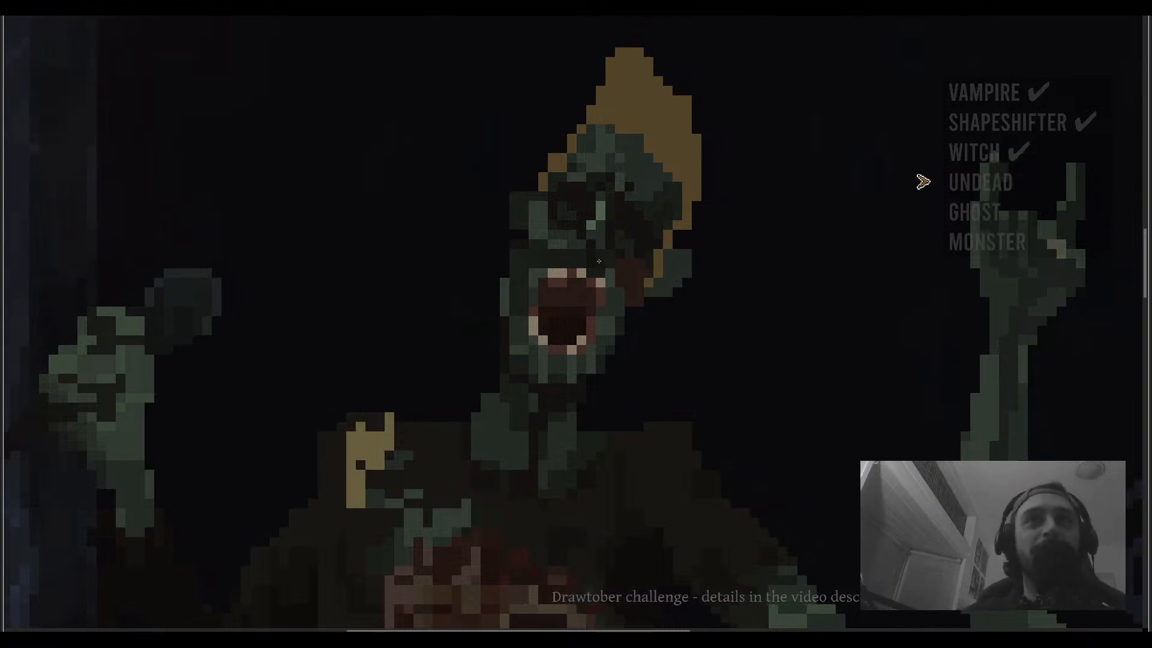
pyautogui.scroll(-5, 609, 264)
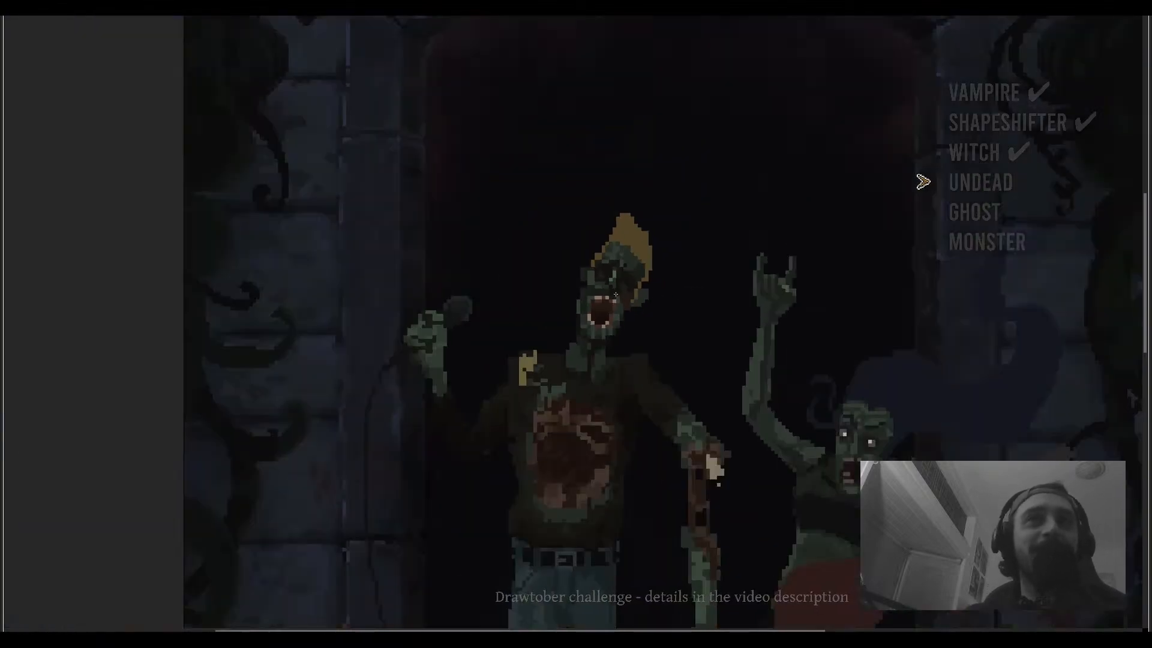
pyautogui.scroll(4, 615, 304)
pyautogui.scroll(-4, 624, 276)
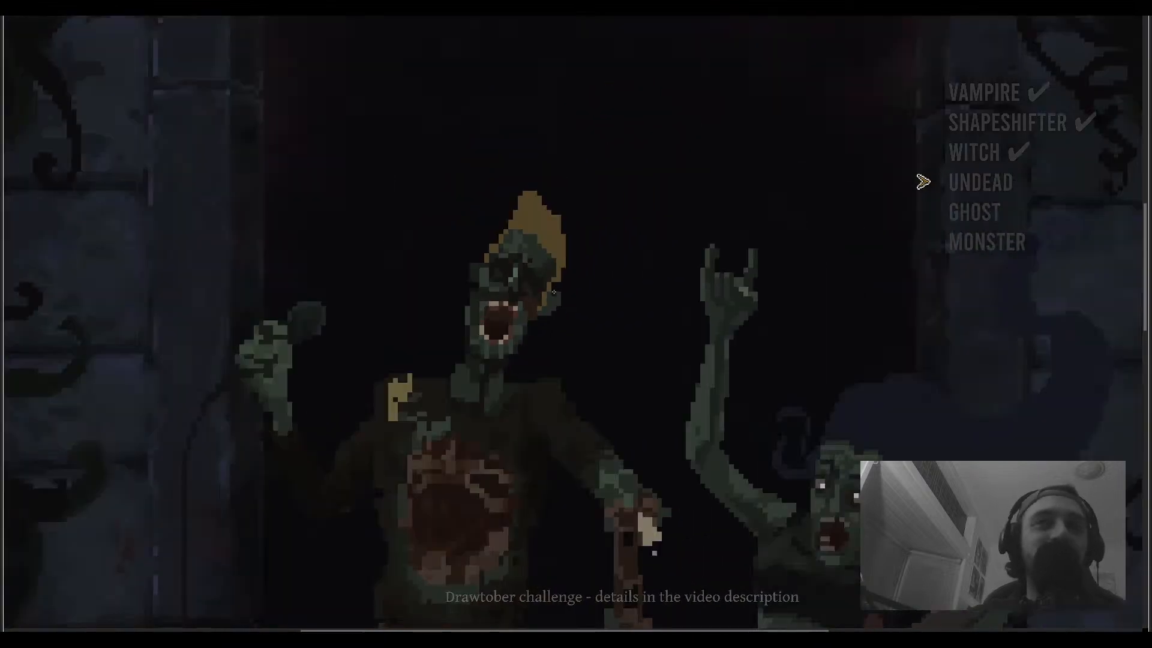
pyautogui.moveTo(695, 393); pyautogui.dragTo(592, 364)
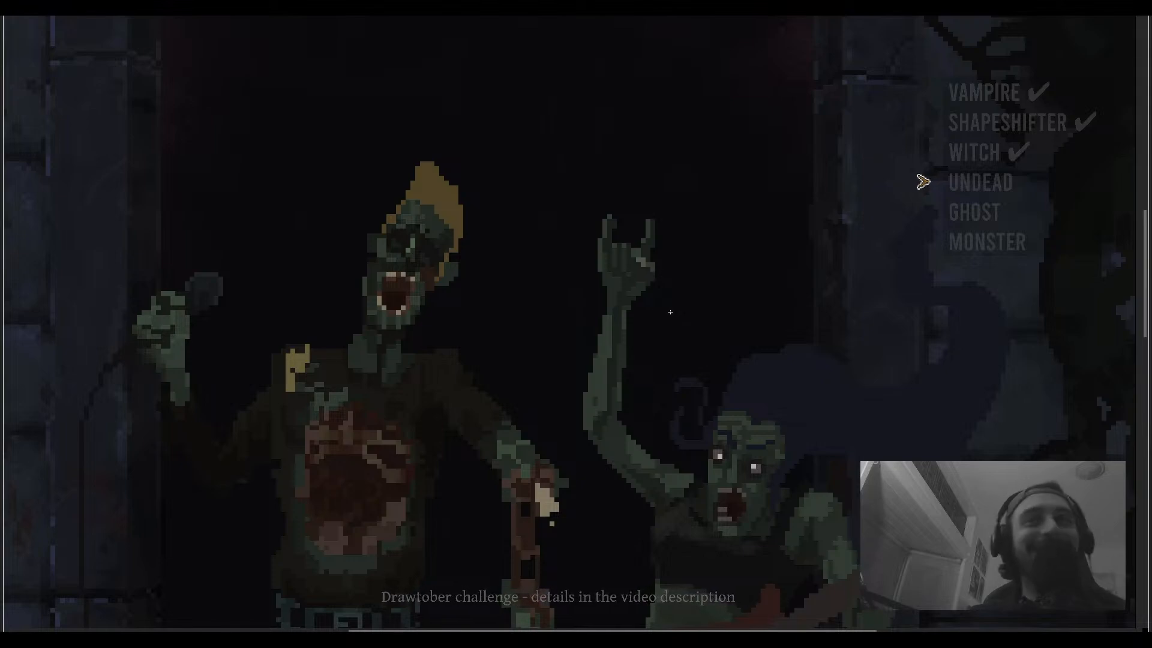
pyautogui.scroll(2, 670, 312)
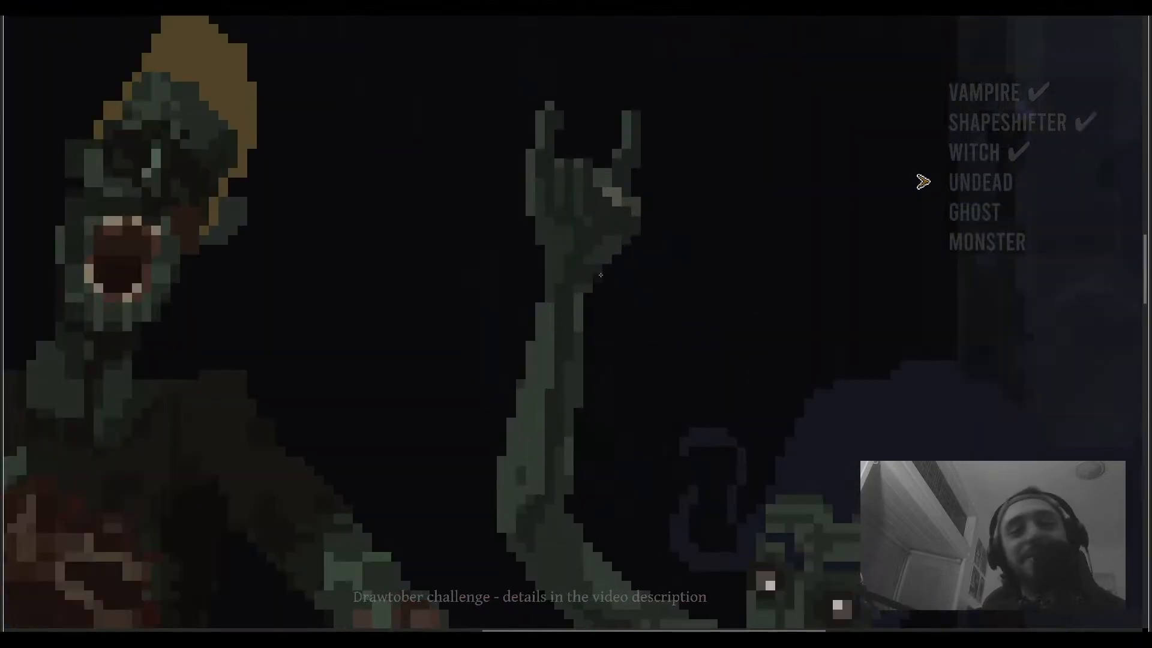
pyautogui.scroll(-3, 601, 274)
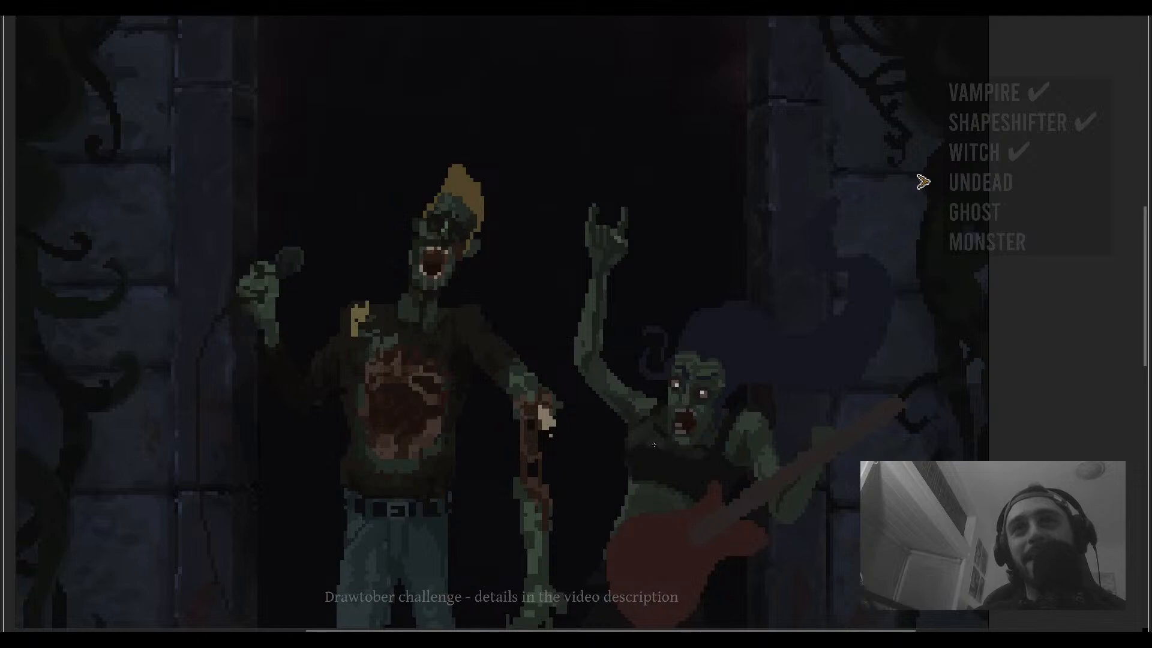
pyautogui.scroll(3, 638, 418)
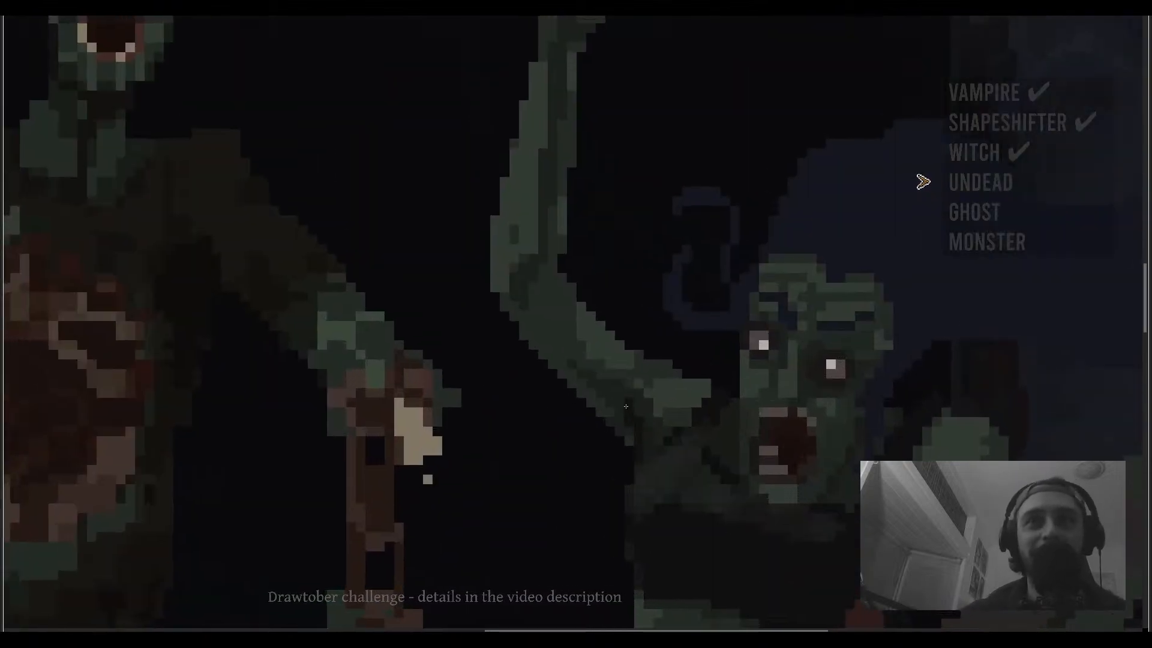
pyautogui.scroll(-4, 626, 406)
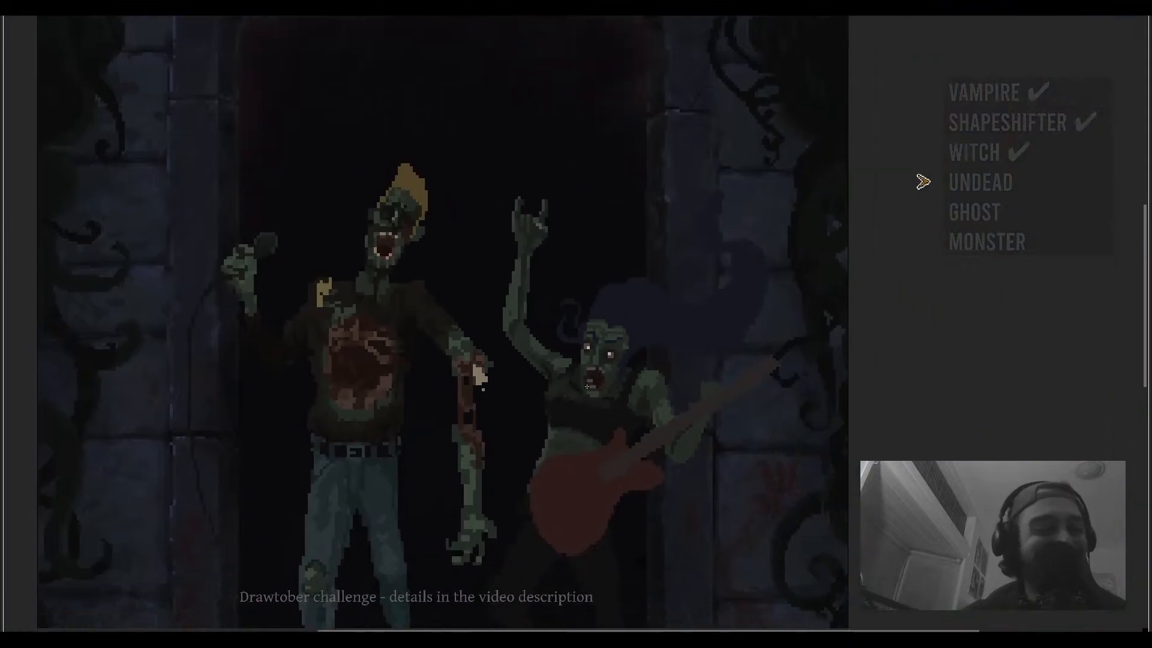
pyautogui.scroll(3, 656, 428)
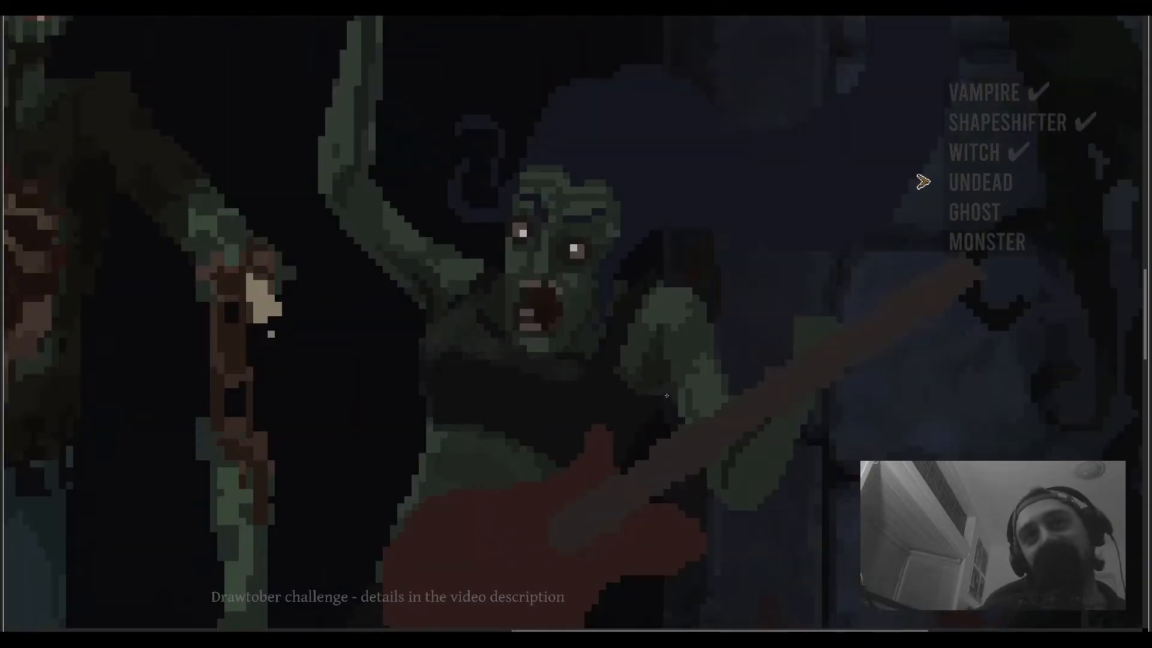
pyautogui.scroll(-5, 656, 363)
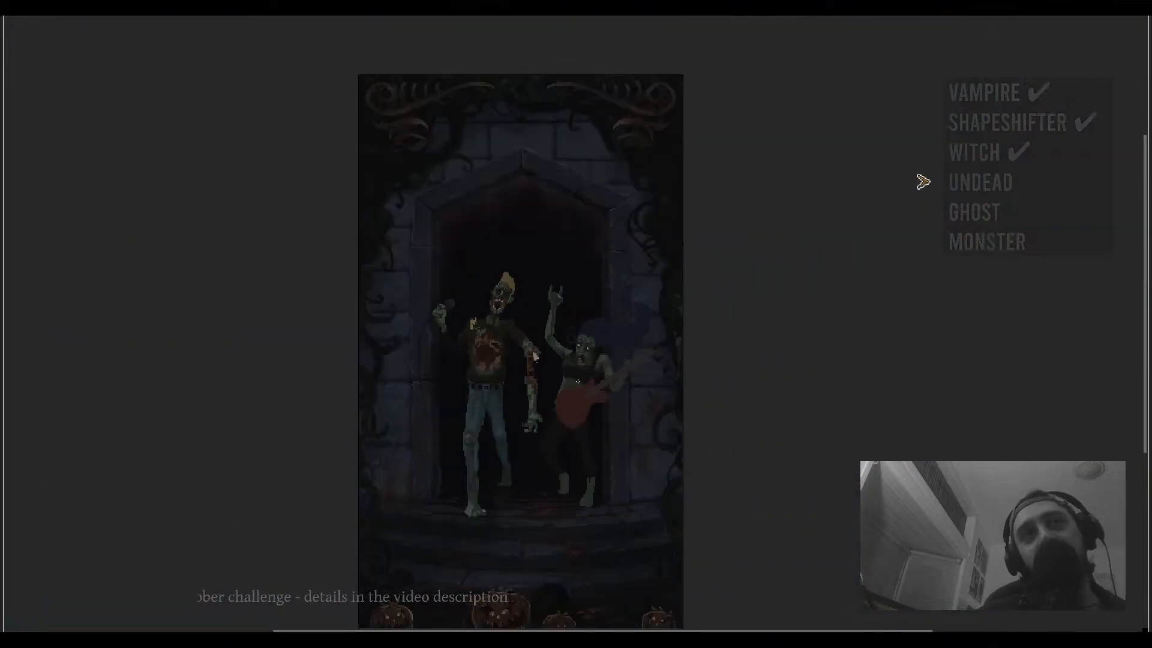
pyautogui.scroll(4, 523, 299)
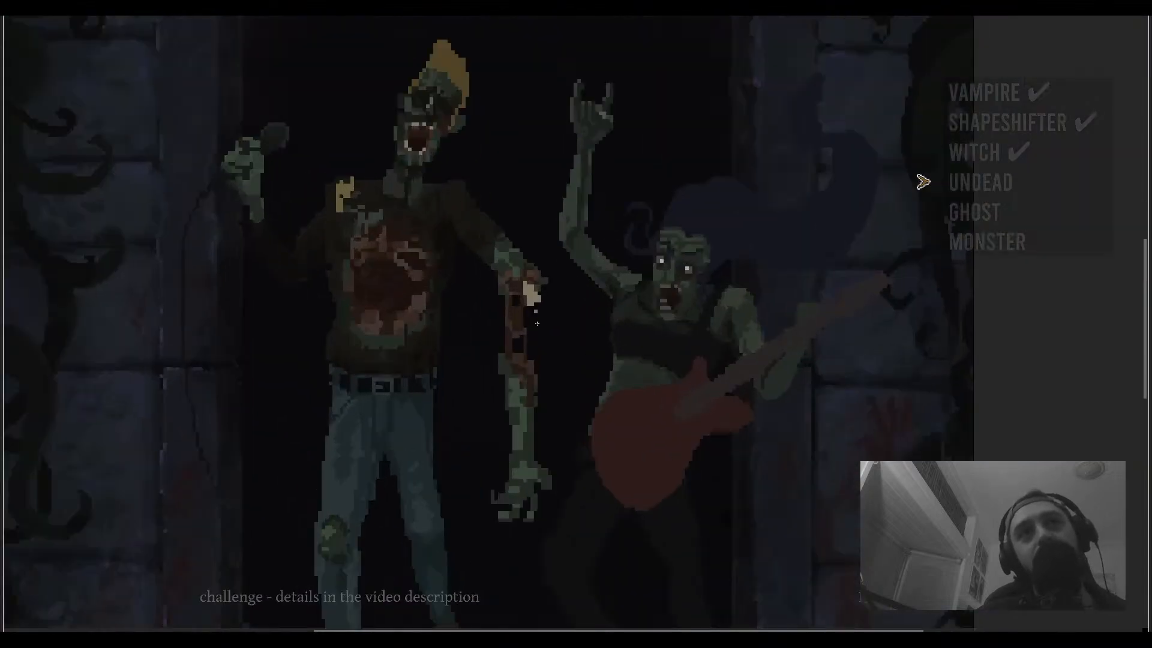
pyautogui.scroll(-1, 537, 322)
pyautogui.scroll(4, 516, 312)
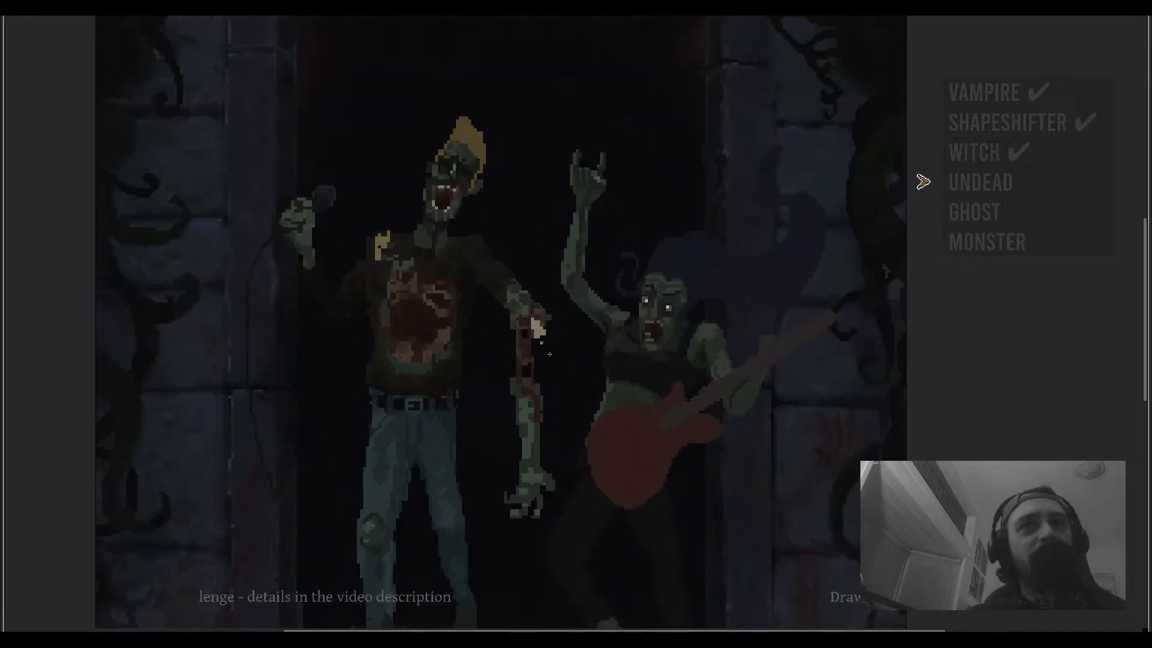
pyautogui.scroll(-4, 534, 324)
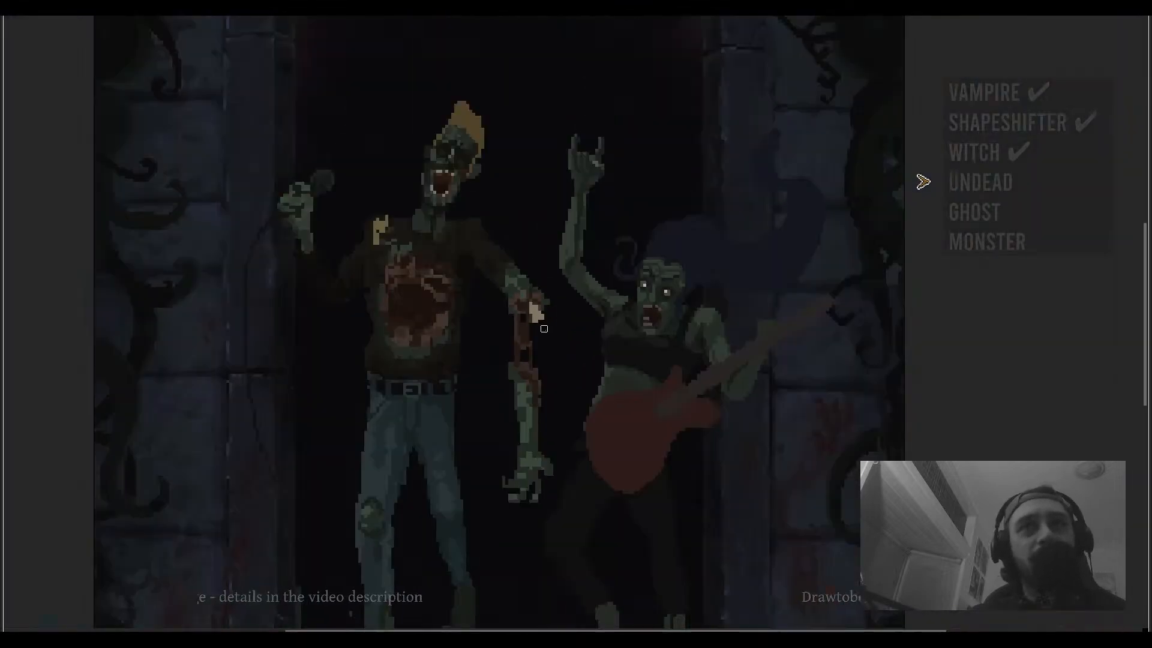
pyautogui.scroll(4, 536, 324)
pyautogui.scroll(-5, 533, 311)
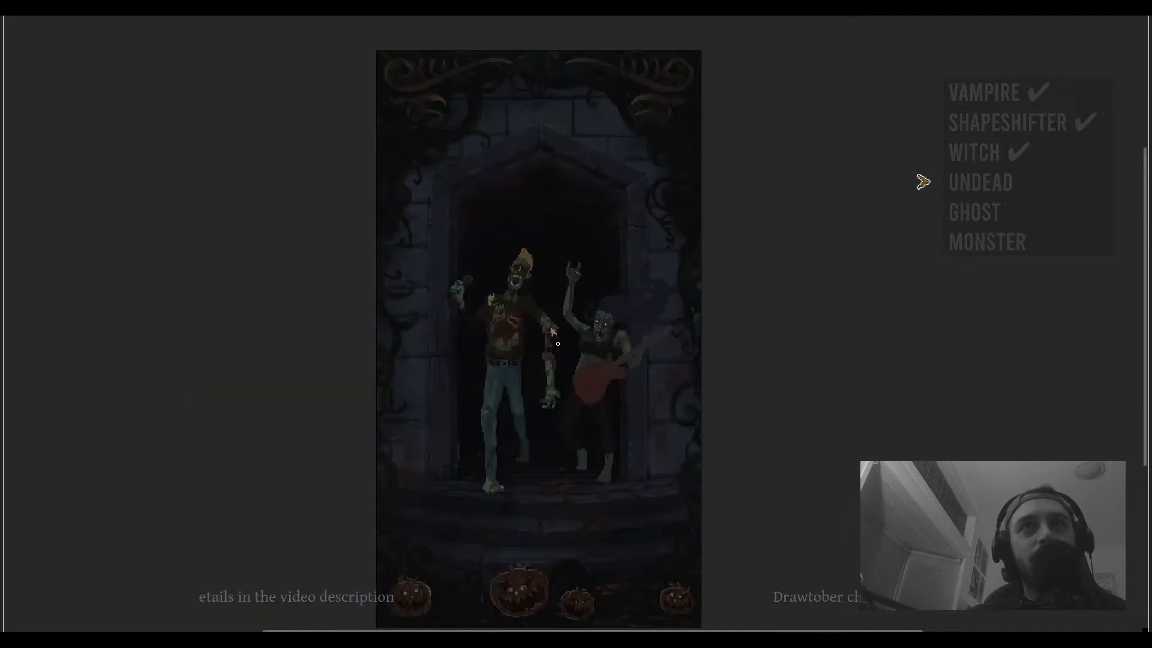
pyautogui.scroll(4, 534, 327)
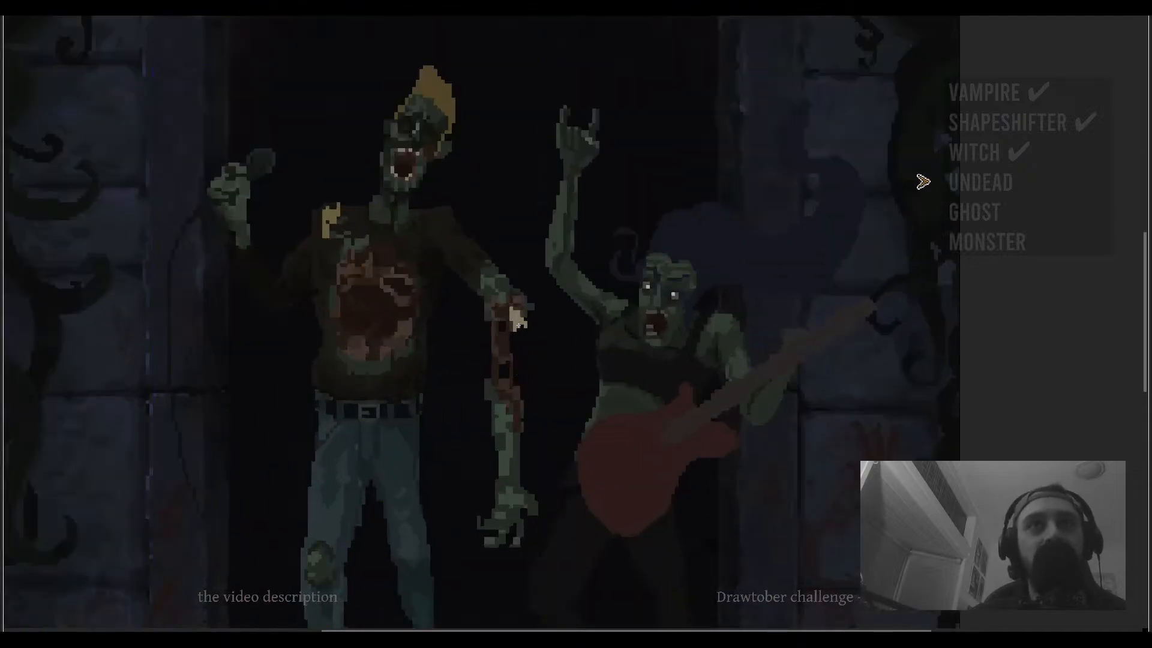
pyautogui.scroll(3, 512, 389)
pyautogui.scroll(-4, 507, 394)
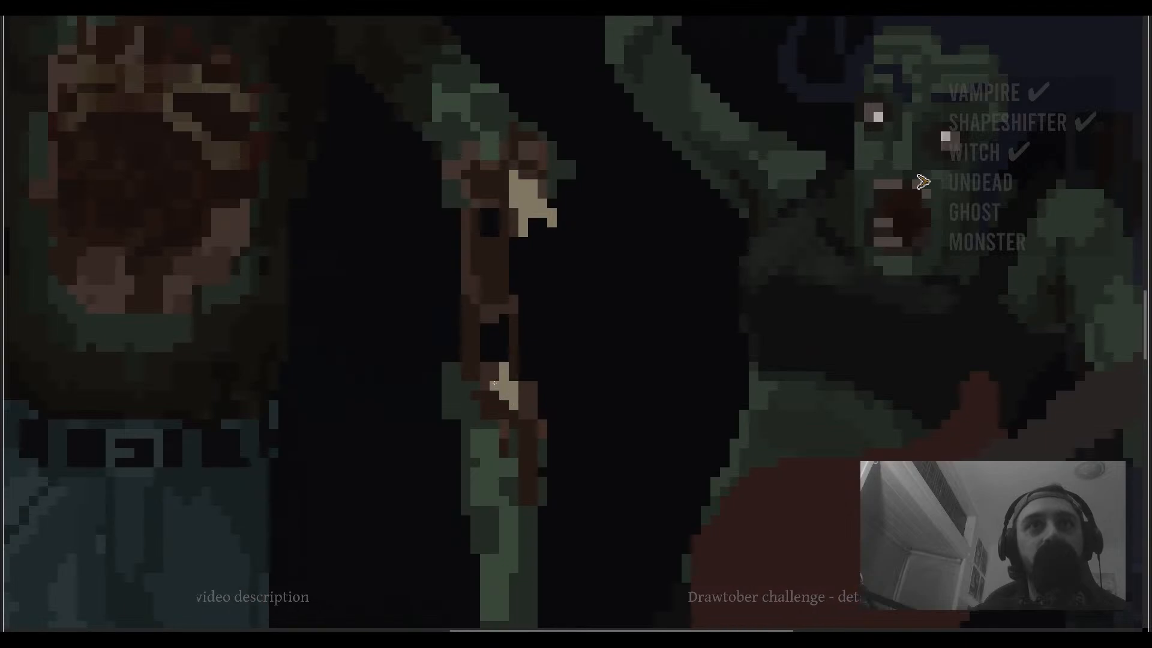
pyautogui.scroll(2, 510, 391)
pyautogui.scroll(-4, 508, 377)
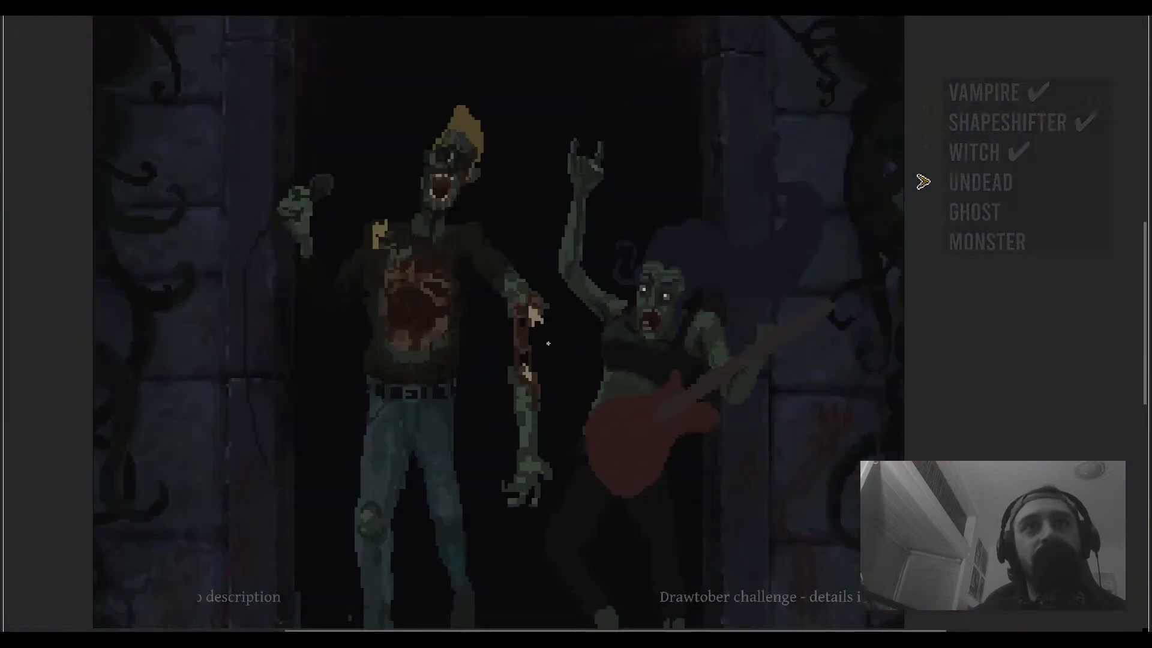
pyautogui.scroll(4, 548, 368)
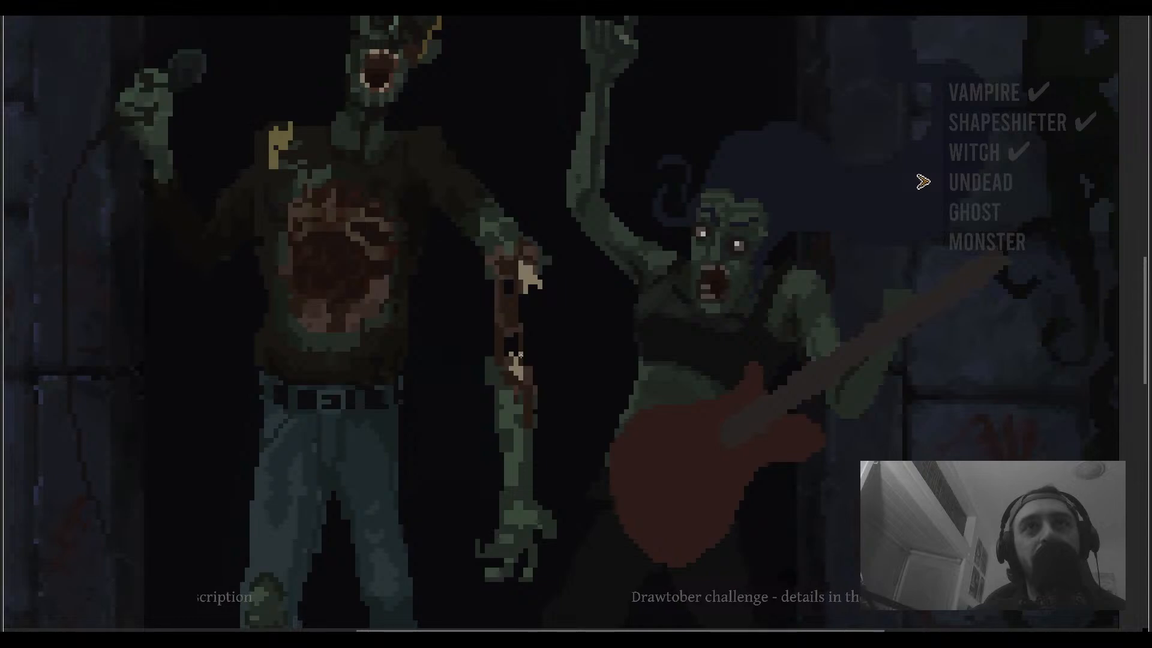
pyautogui.scroll(-4, 521, 350)
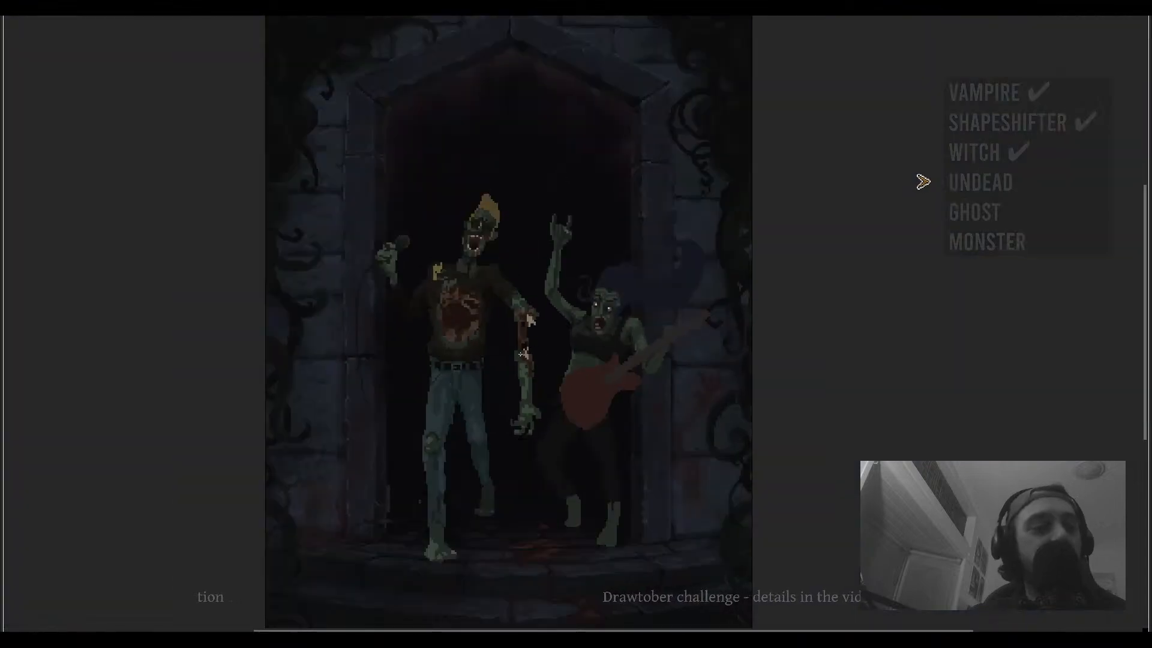
pyautogui.scroll(4, 486, 347)
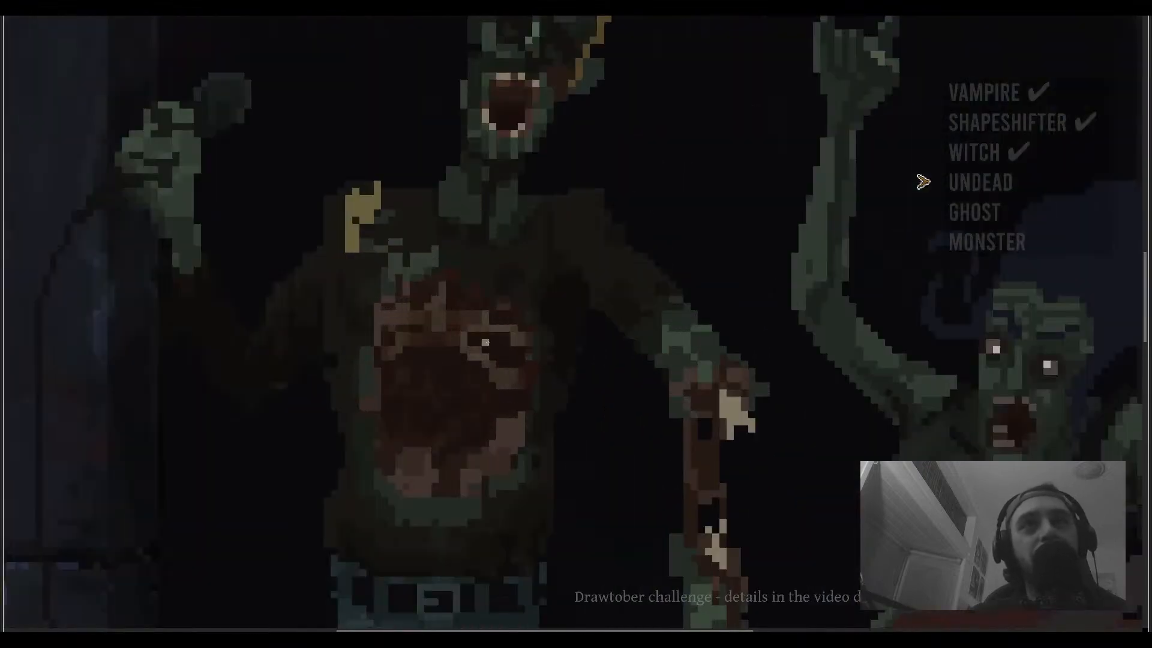
# - Pick a pale brown #817863 and paint highlight pixels on the singer zombie's bloody chest wound with the brush
pyautogui.hotkey('ctrl', 'f')
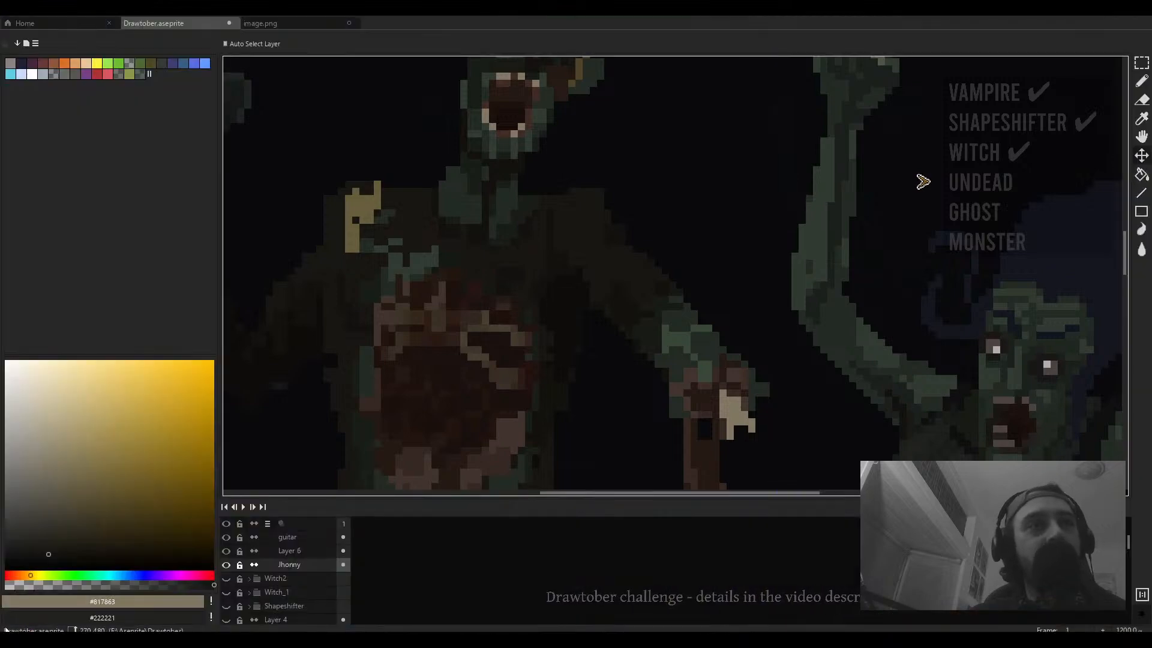
pyautogui.click(55, 584)
pyautogui.press('b')
pyautogui.moveTo(487, 354); pyautogui.dragTo(542, 324)
pyautogui.keyDown('alt'); pyautogui.click(543, 325); pyautogui.keyUp('alt')
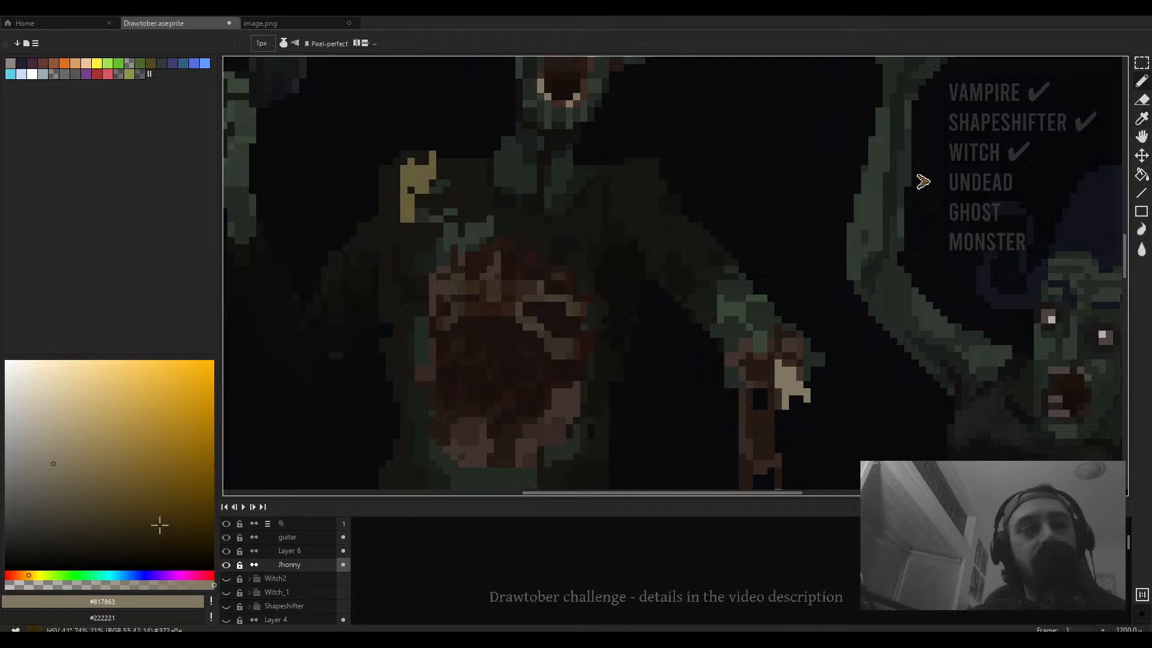
pyautogui.moveTo(81, 582)
pyautogui.mouseDown()
pyautogui.moveTo(119, 582)
pyautogui.moveTo(85, 583)
pyautogui.mouseUp()
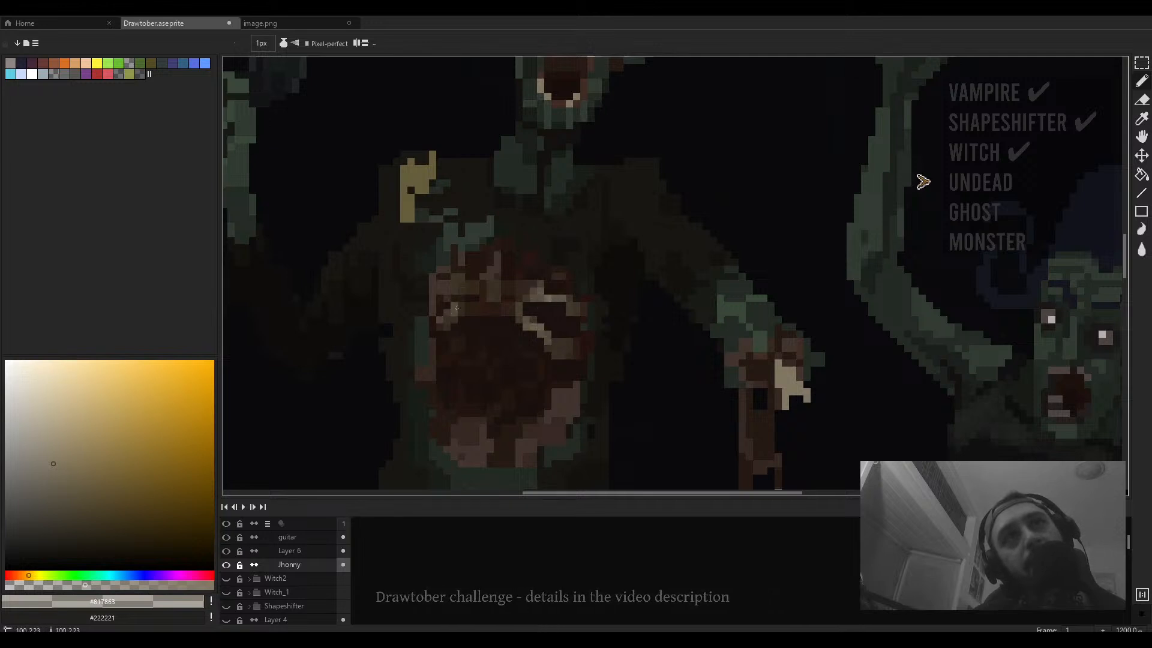
pyautogui.moveTo(460, 292)
pyautogui.mouseDown()
pyautogui.moveTo(447, 291)
pyautogui.moveTo(453, 284)
pyautogui.mouseUp()
# - Zoom around the singer's chest wound and sample its dark brown #423a2d
pyautogui.scroll(-2, 511, 285)
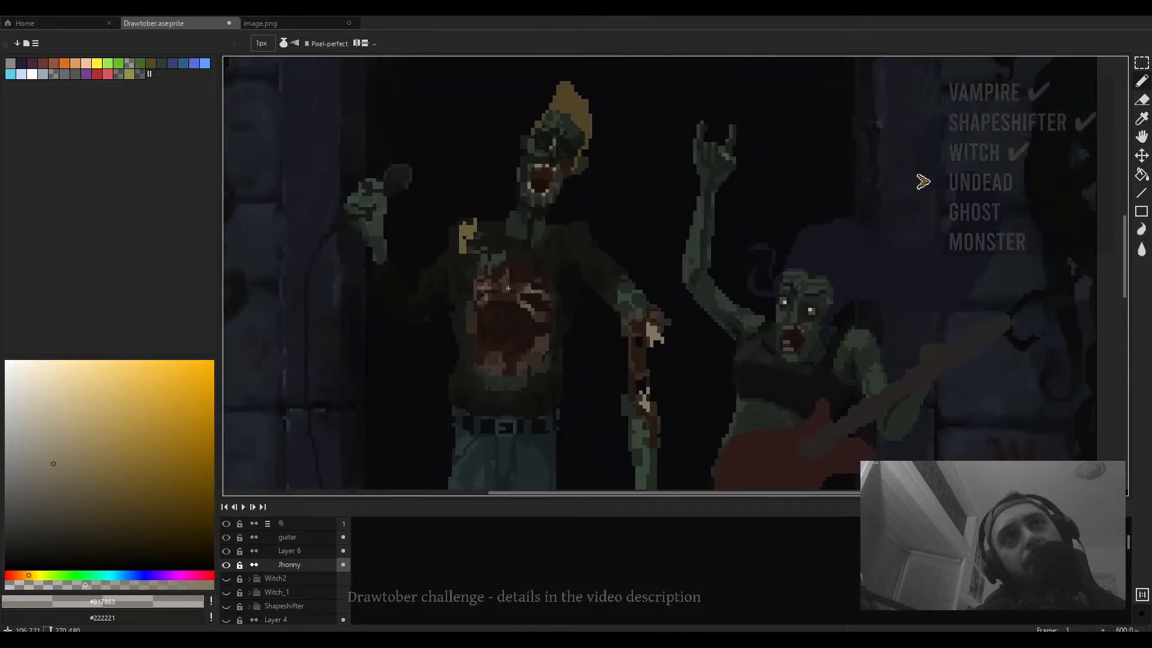
pyautogui.scroll(2, 502, 287)
pyautogui.scroll(-4, 499, 288)
pyautogui.scroll(5, 510, 294)
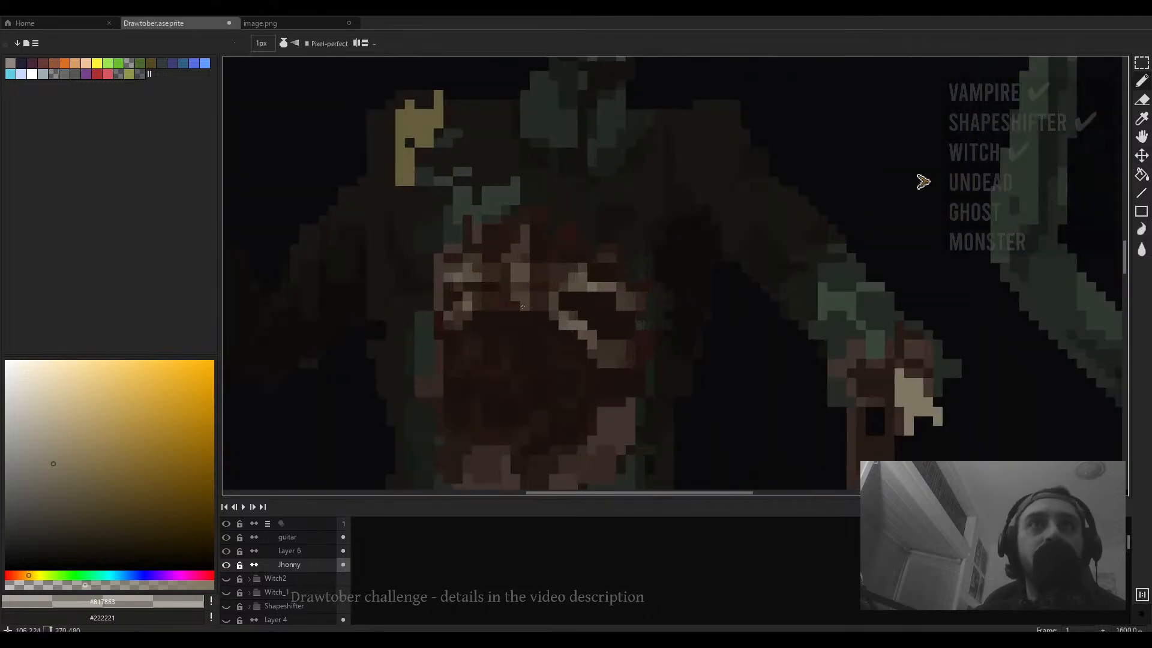
pyautogui.scroll(-1, 519, 300)
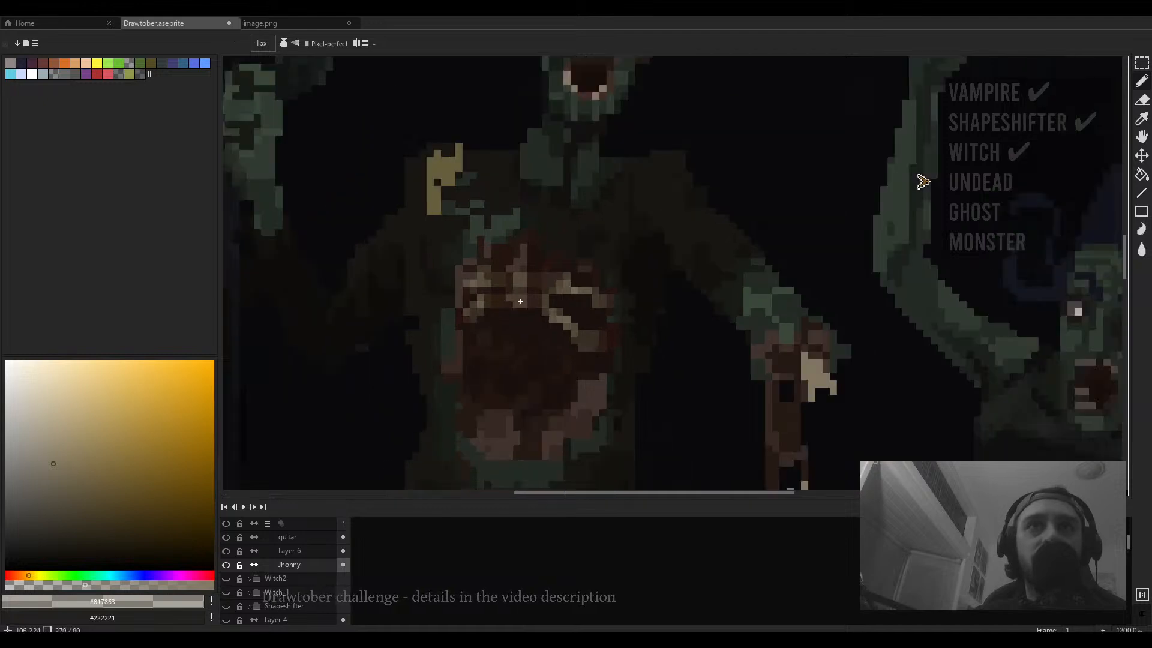
pyautogui.scroll(-5, 523, 301)
pyautogui.scroll(2, 504, 350)
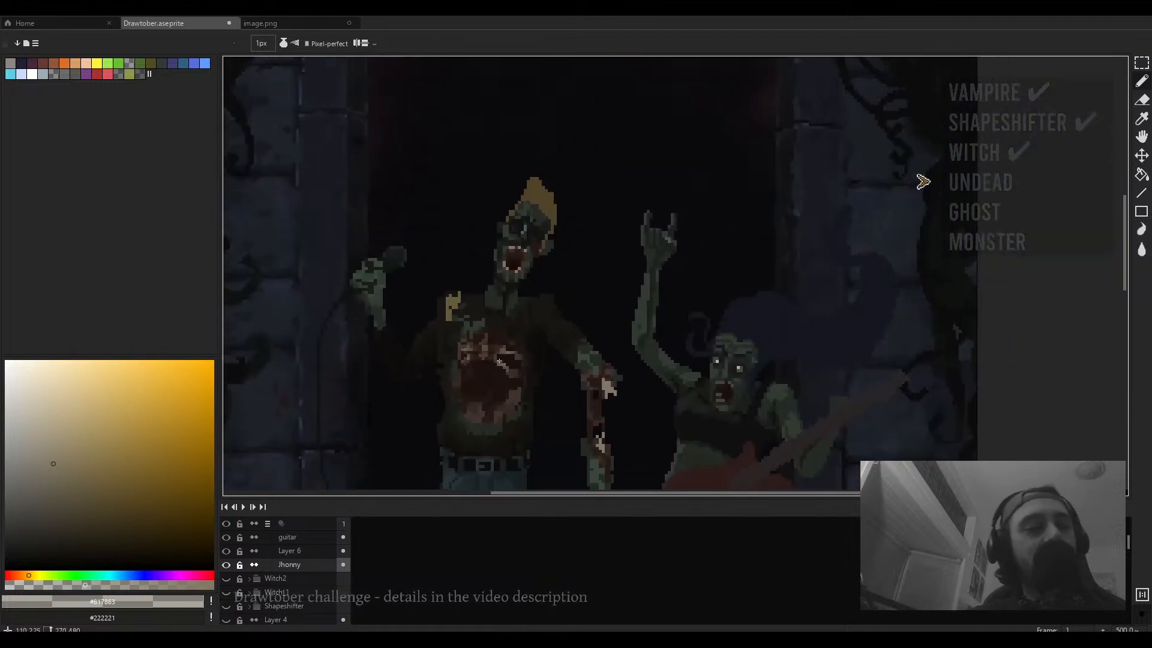
pyautogui.scroll(-1, 490, 389)
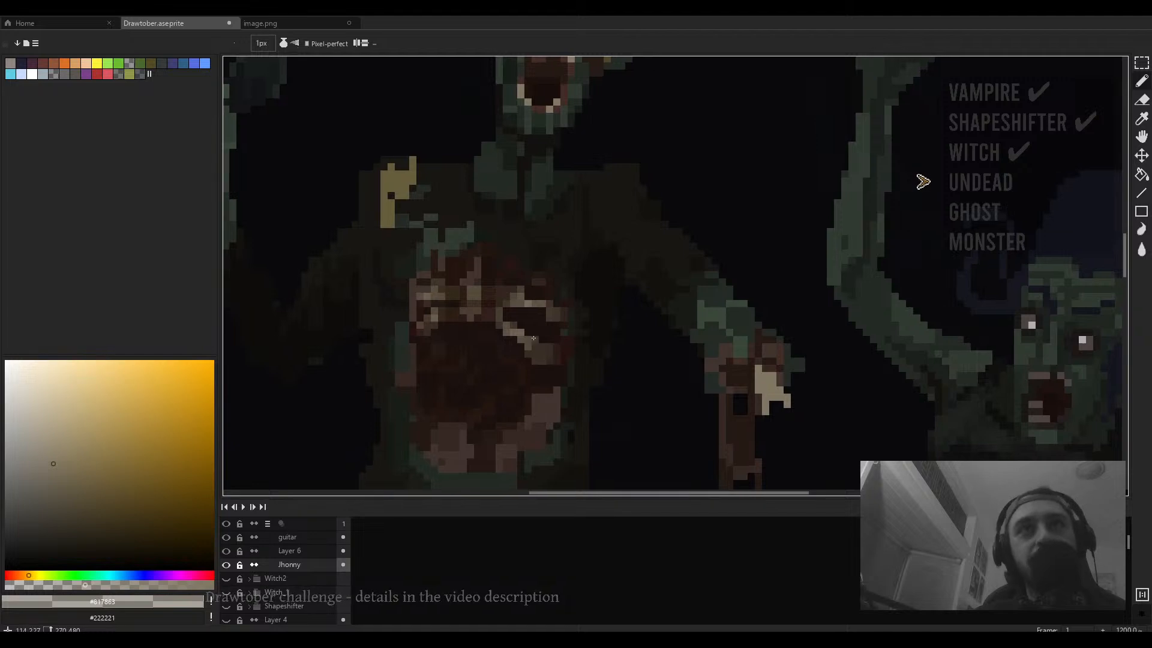
pyautogui.scroll(3, 522, 360)
pyautogui.scroll(-3, 557, 341)
pyautogui.scroll(1, 557, 340)
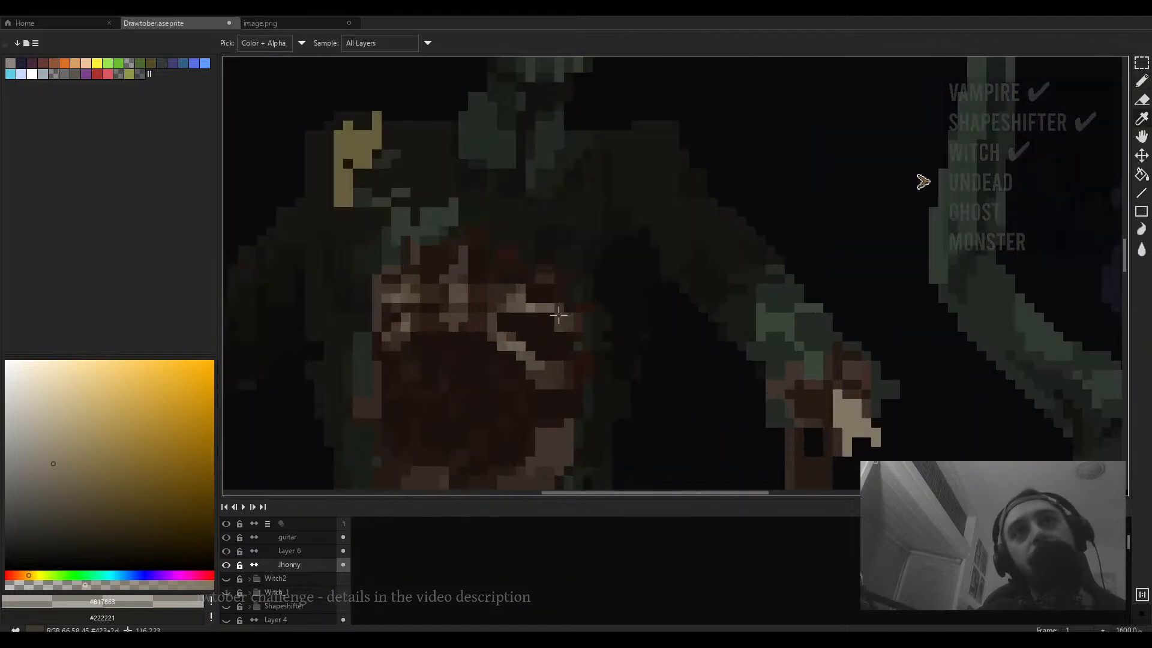
pyautogui.keyDown('alt'); pyautogui.click(548, 372); pyautogui.keyUp('alt')
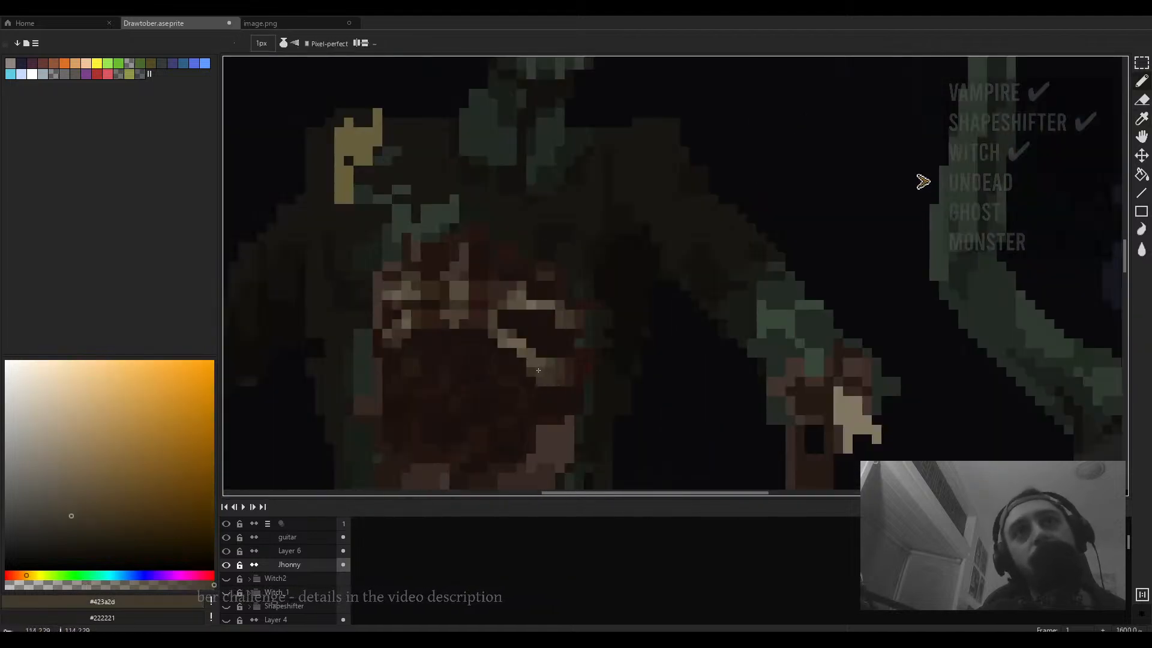
# - Inspect the chest wound and torn forearm up close and sample the brown #53493a
pyautogui.scroll(-4, 547, 371)
pyautogui.scroll(5, 546, 374)
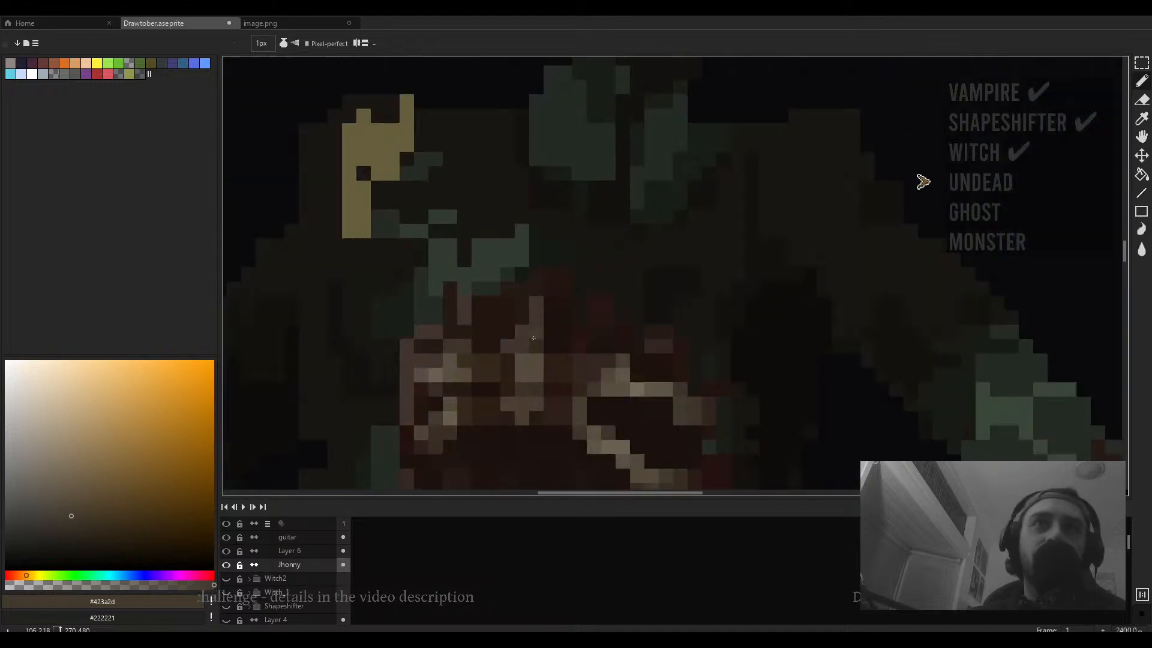
pyautogui.scroll(-4, 525, 334)
pyautogui.scroll(4, 643, 361)
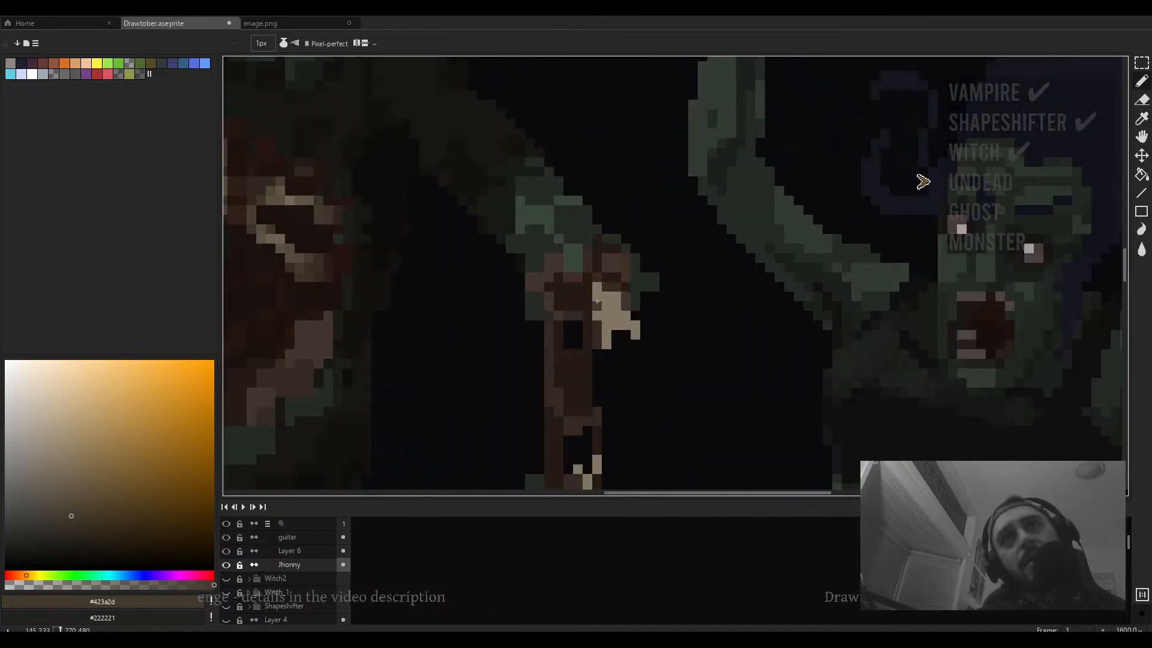
pyautogui.scroll(-4, 604, 295)
pyautogui.scroll(4, 509, 293)
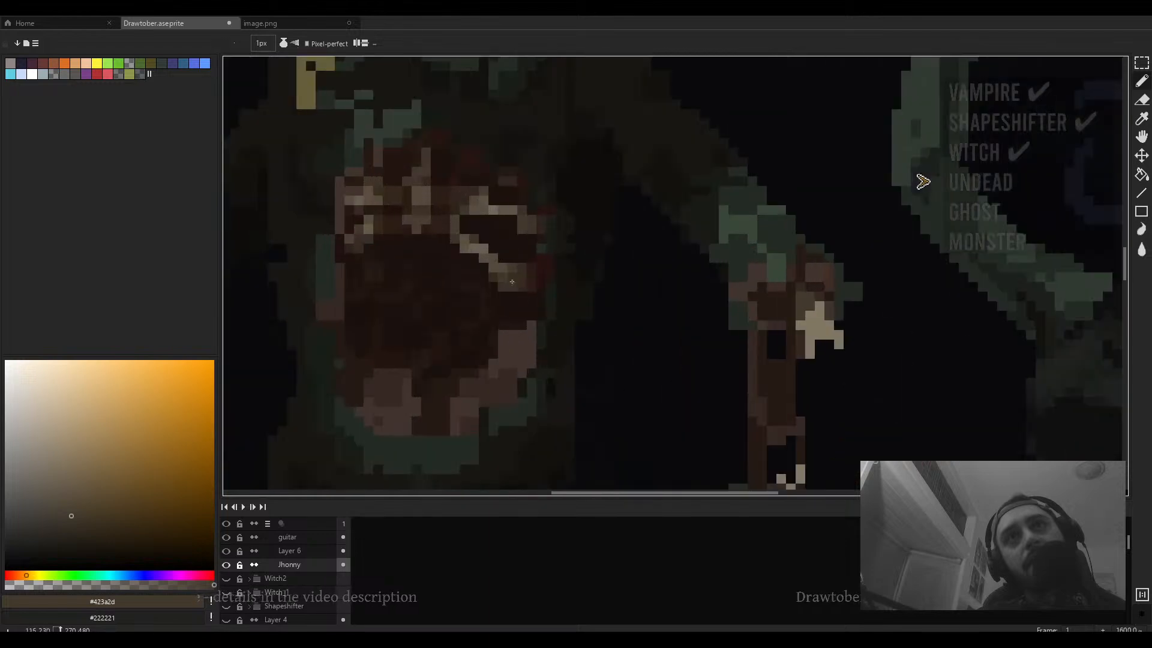
pyautogui.keyDown('alt'); pyautogui.click(512, 281); pyautogui.keyUp('alt')
pyautogui.scroll(1, 757, 300)
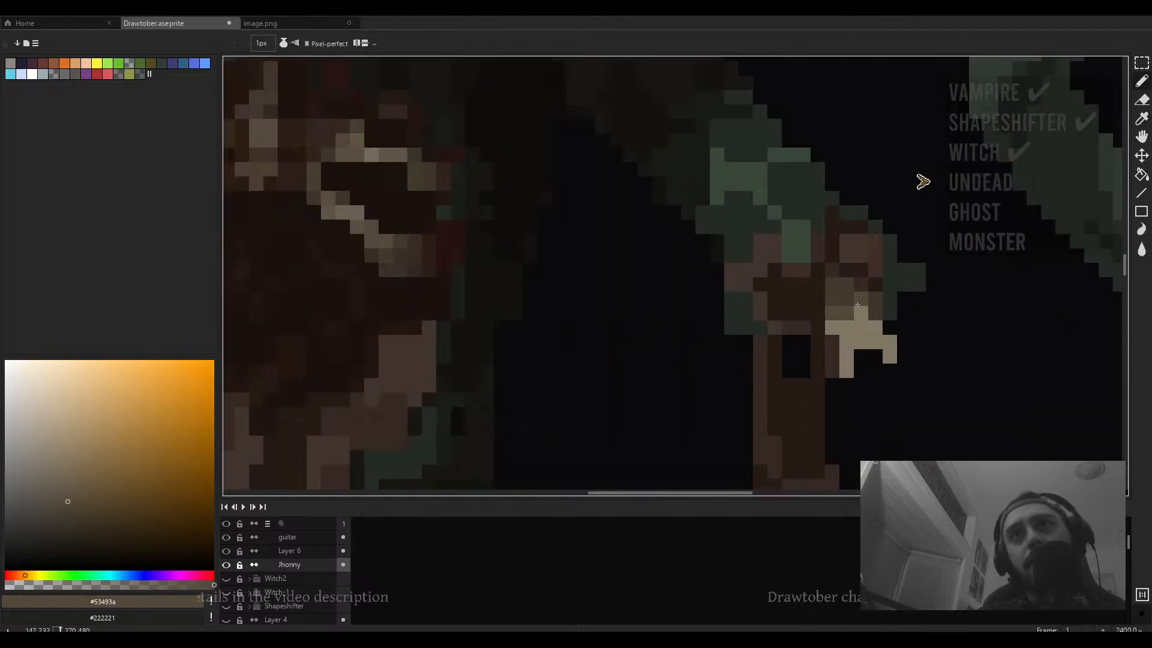
pyautogui.scroll(-5, 851, 325)
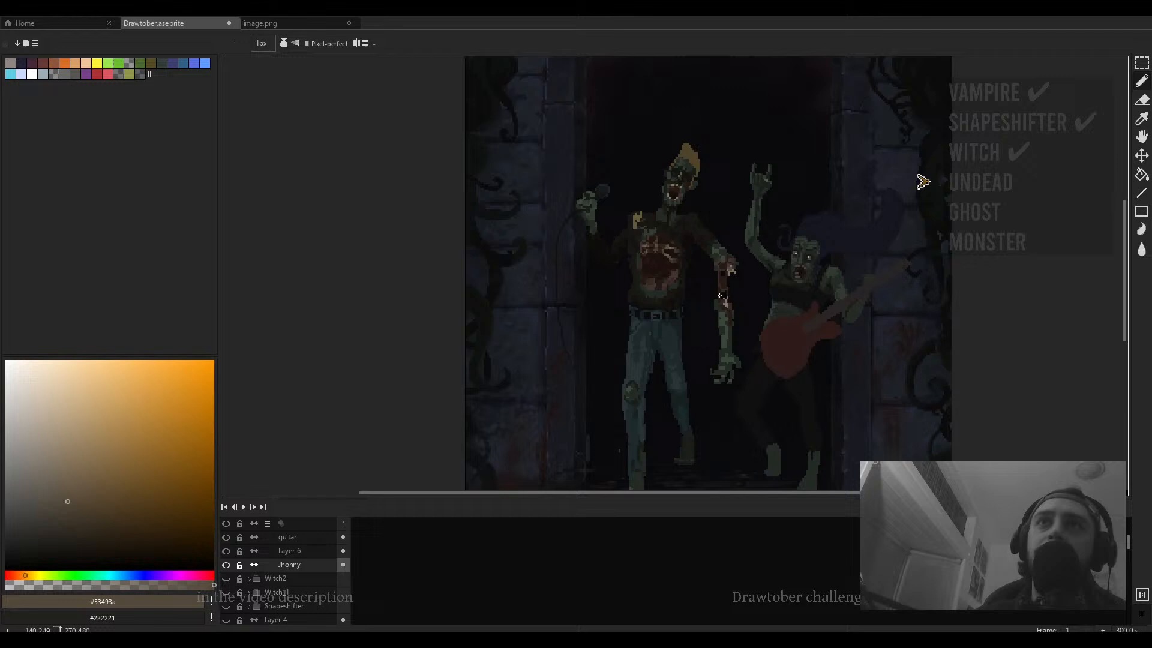
# - Sample the pale brown #817863 on the torn forearm, lower its transparency, and touch up the forearm's bone pixels
pyautogui.scroll(5, 728, 257)
pyautogui.keyDown('alt'); pyautogui.click(733, 338); pyautogui.keyUp('alt')
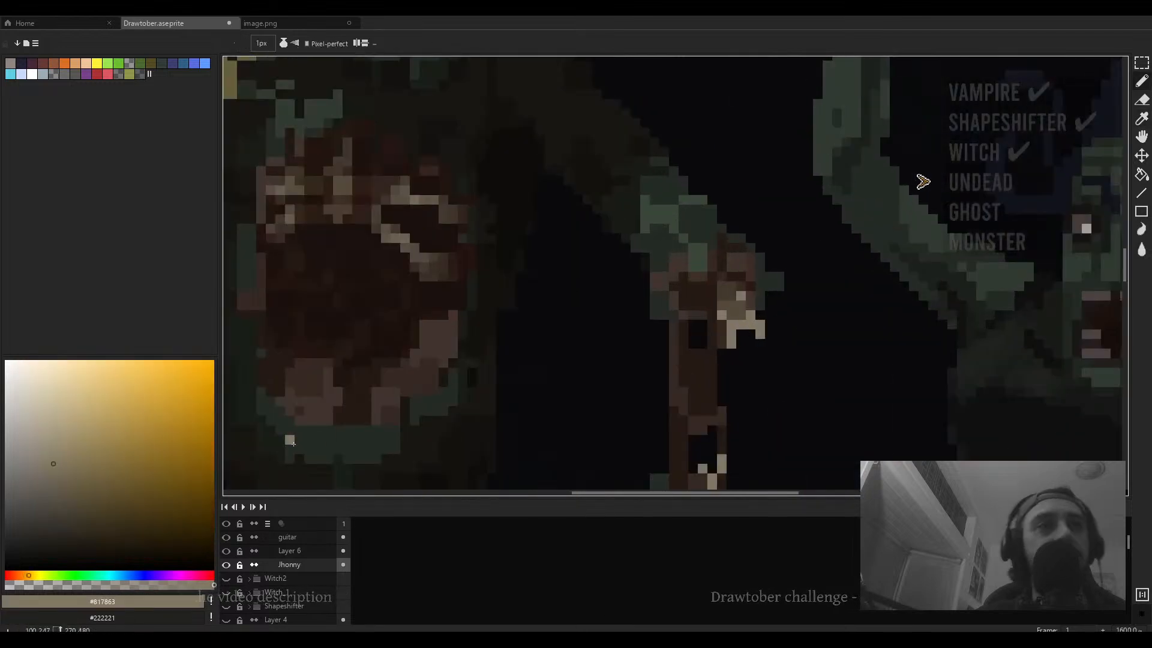
pyautogui.moveTo(70, 585); pyautogui.dragTo(56, 585)
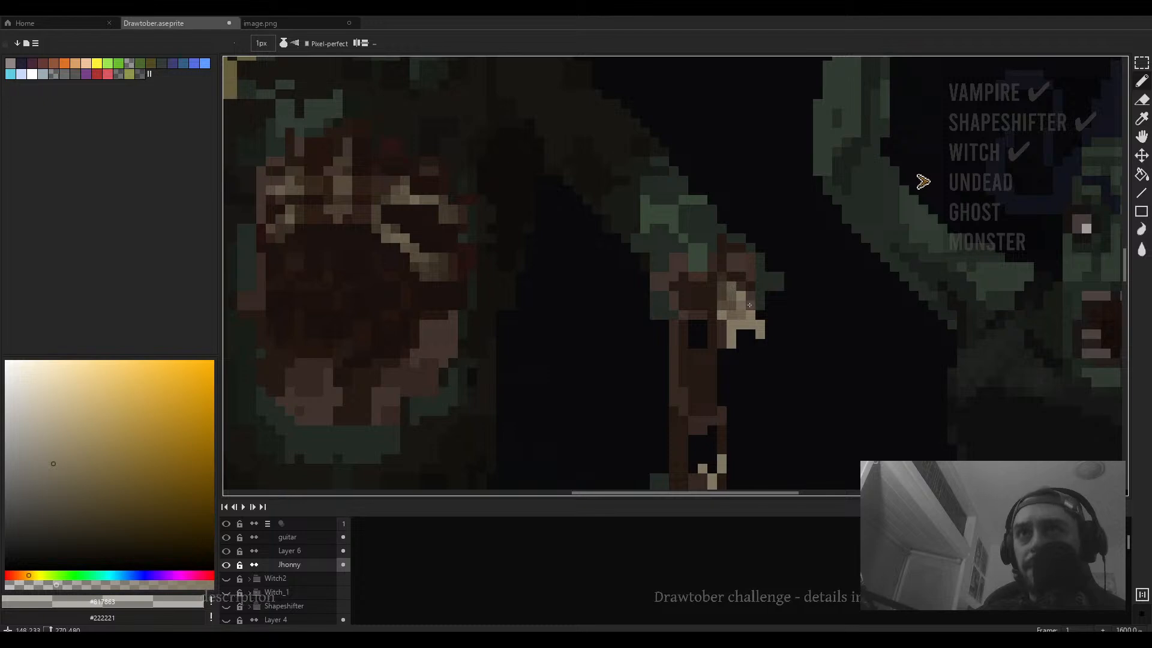
pyautogui.scroll(-4, 749, 305)
pyautogui.moveTo(759, 322); pyautogui.dragTo(591, 314)
pyautogui.scroll(-2, 390, 198)
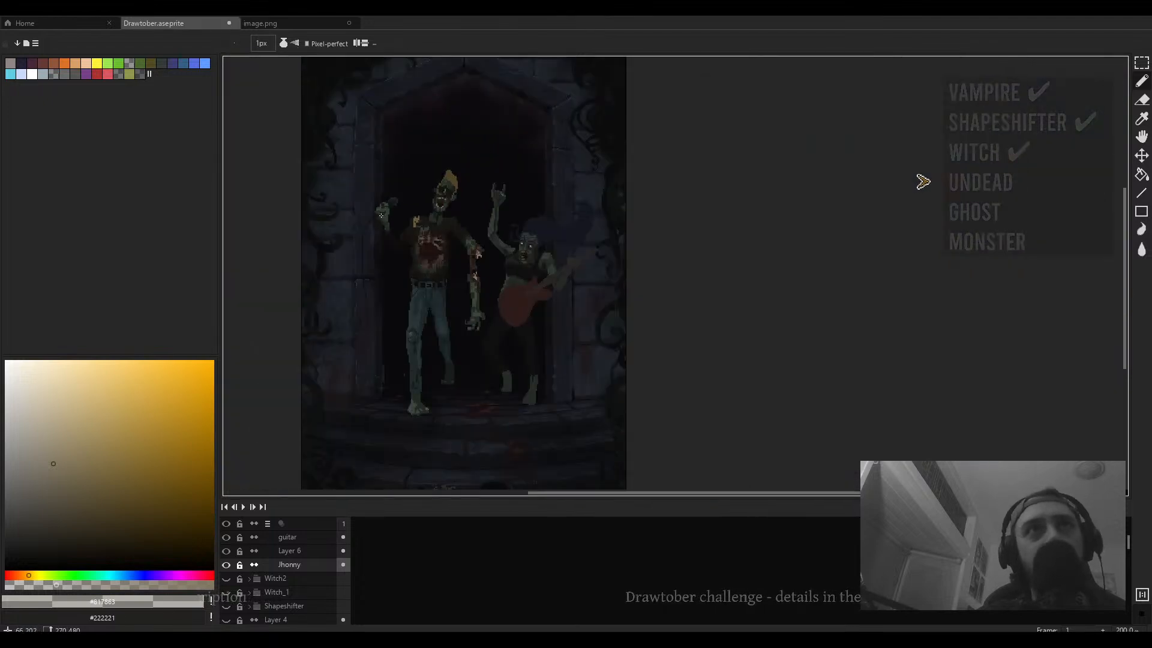
# - Sample the dark green #242b24 and try a stroke on the singer's microphone hand, then undo it
pyautogui.scroll(5, 386, 201)
pyautogui.keyDown('alt'); pyautogui.click(388, 207); pyautogui.keyUp('alt')
pyautogui.moveTo(593, 161); pyautogui.dragTo(599, 211)
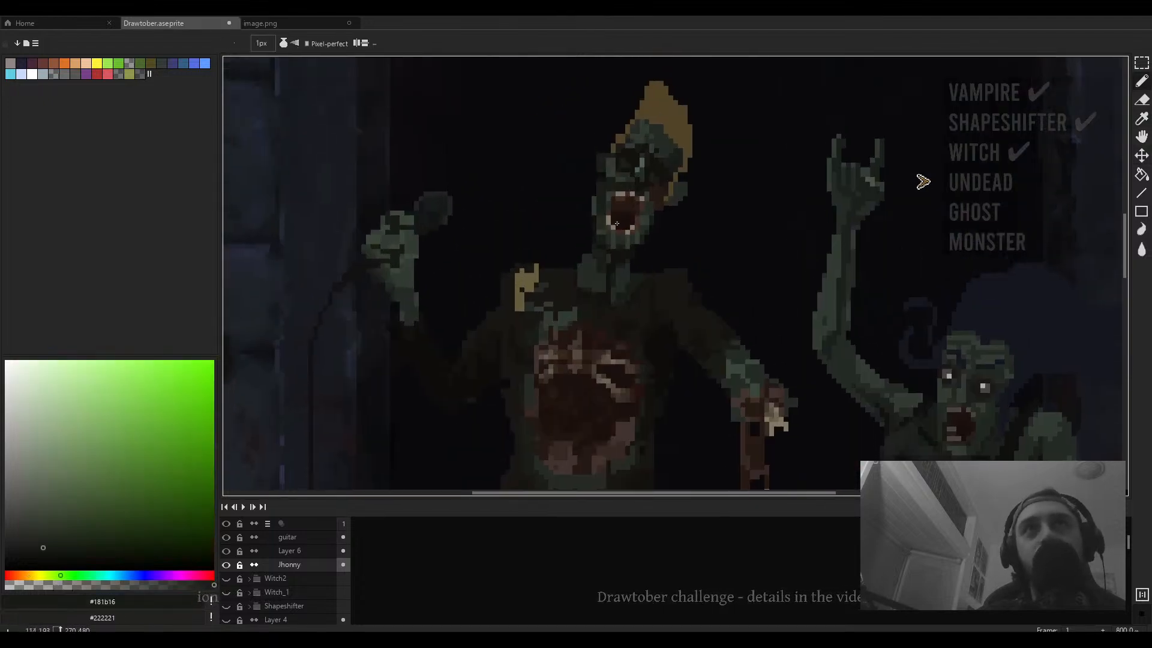
pyautogui.keyDown('alt'); pyautogui.click(603, 231); pyautogui.keyUp('alt')
pyautogui.scroll(5, 372, 237)
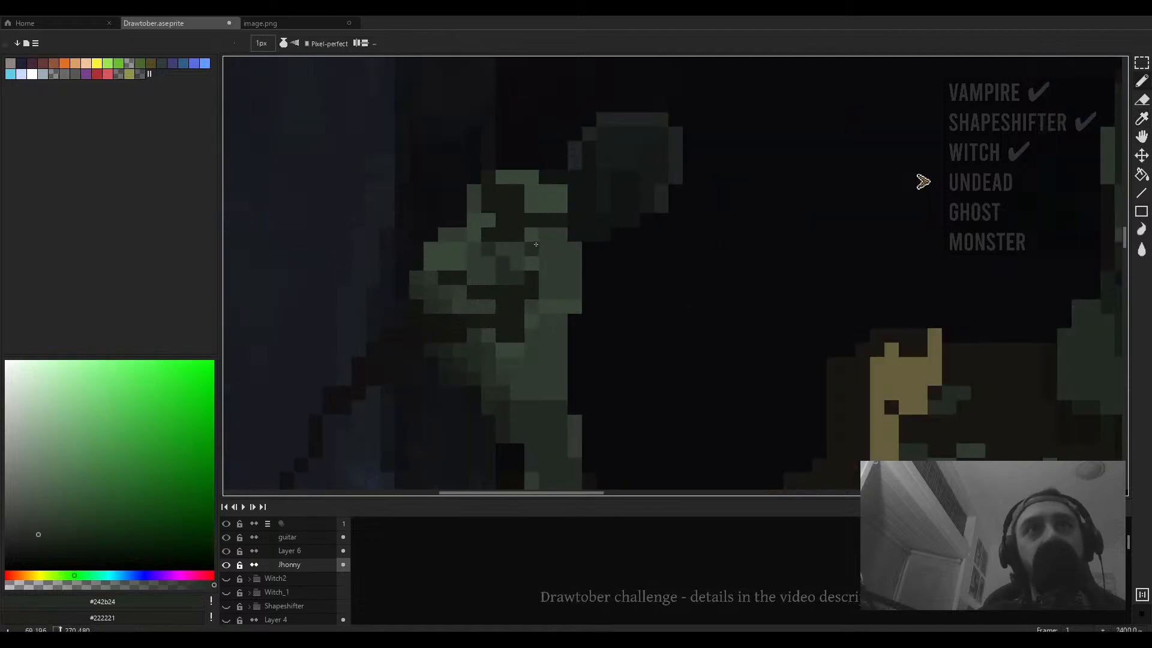
pyautogui.moveTo(532, 238); pyautogui.dragTo(532, 247)
pyautogui.hotkey('ctrl', 'z')
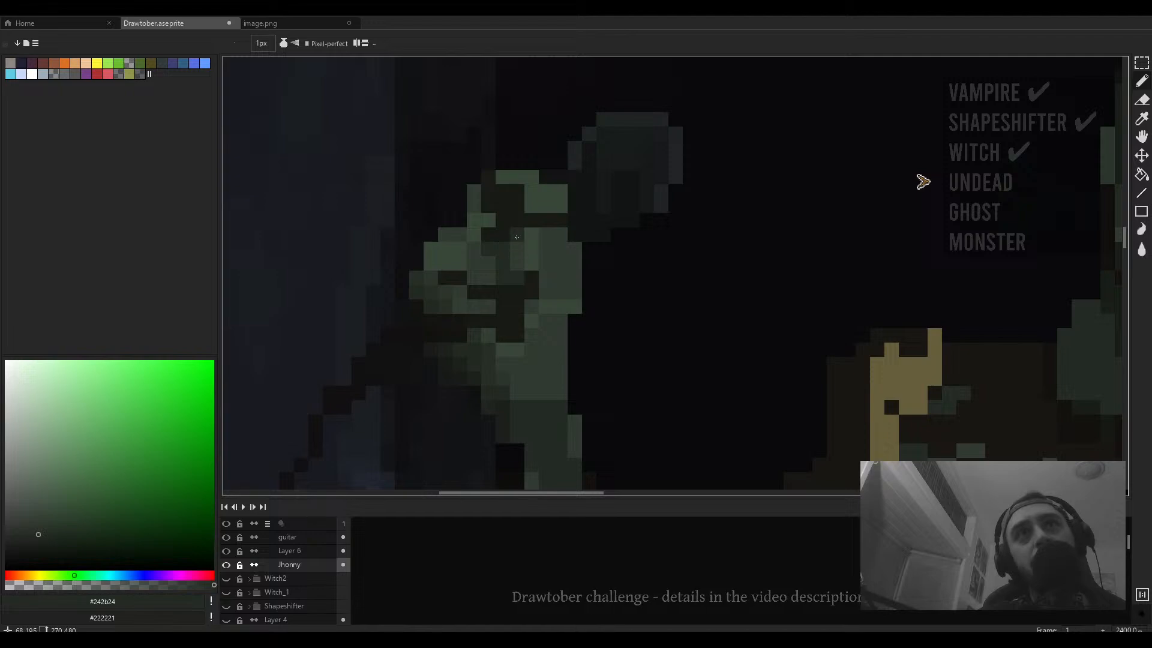
# - Sample the grey-green #525546 from the guitarist's raised hand and paint highlight pixels on the singer's microphone hand knuckles
pyautogui.scroll(-5, 533, 207)
pyautogui.scroll(2, 672, 153)
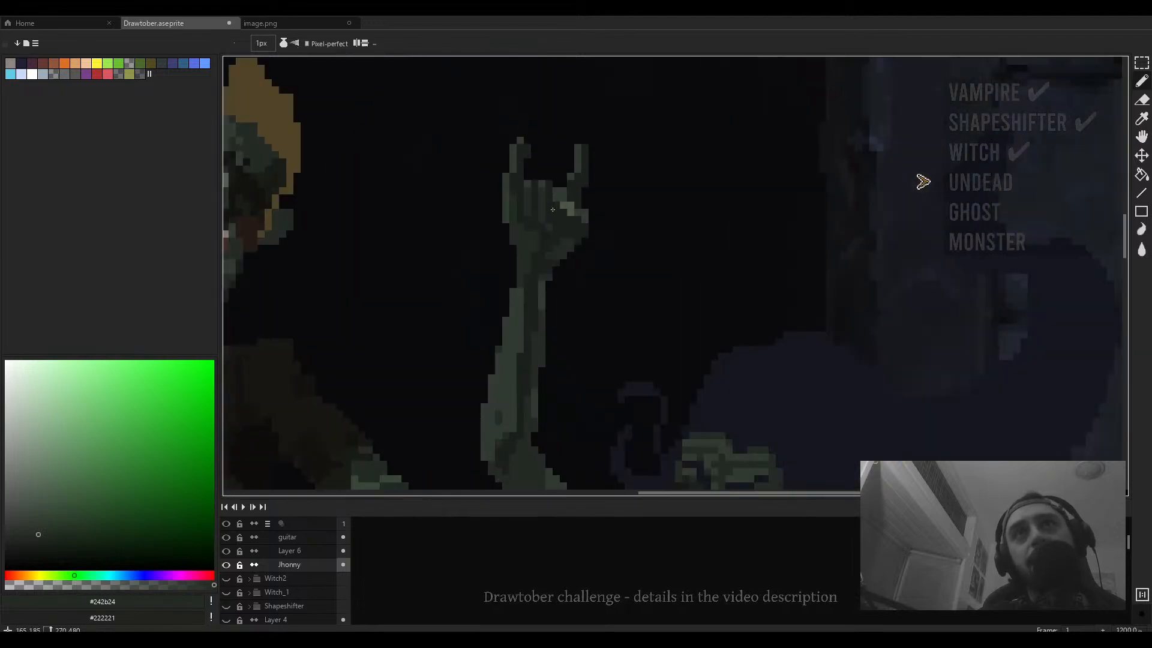
pyautogui.keyDown('alt'); pyautogui.click(562, 207); pyautogui.keyUp('alt')
pyautogui.scroll(-4, 561, 206)
pyautogui.scroll(4, 360, 240)
pyautogui.scroll(-3, 393, 262)
pyautogui.scroll(6, 330, 262)
pyautogui.moveTo(603, 169); pyautogui.dragTo(595, 206)
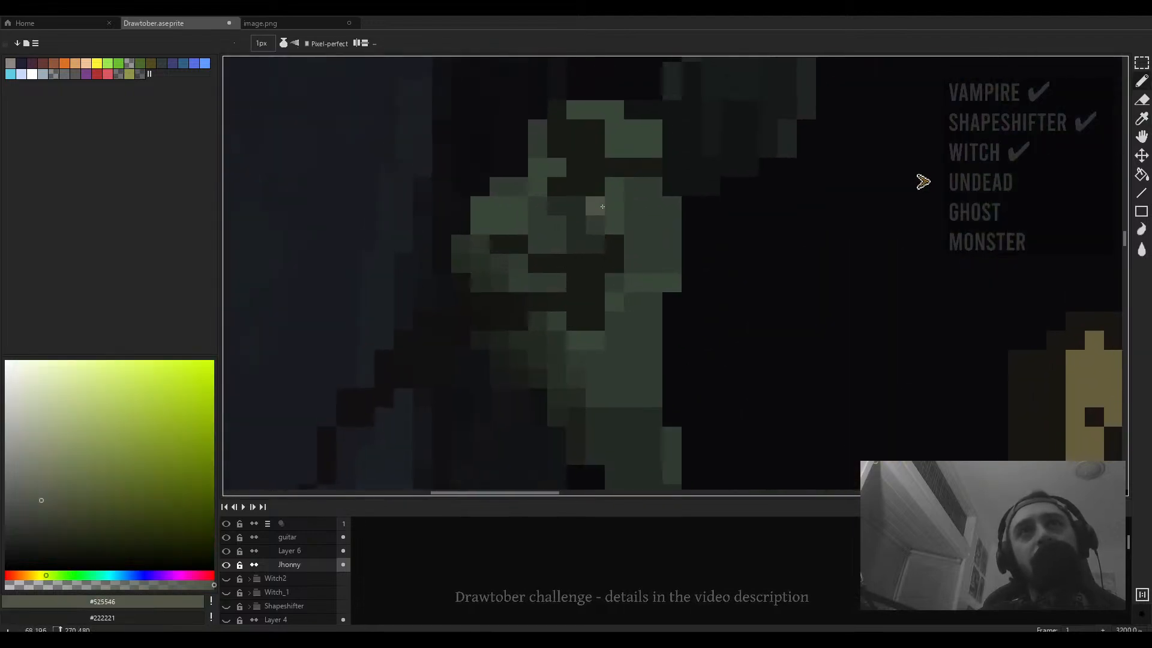
pyautogui.click(595, 206)
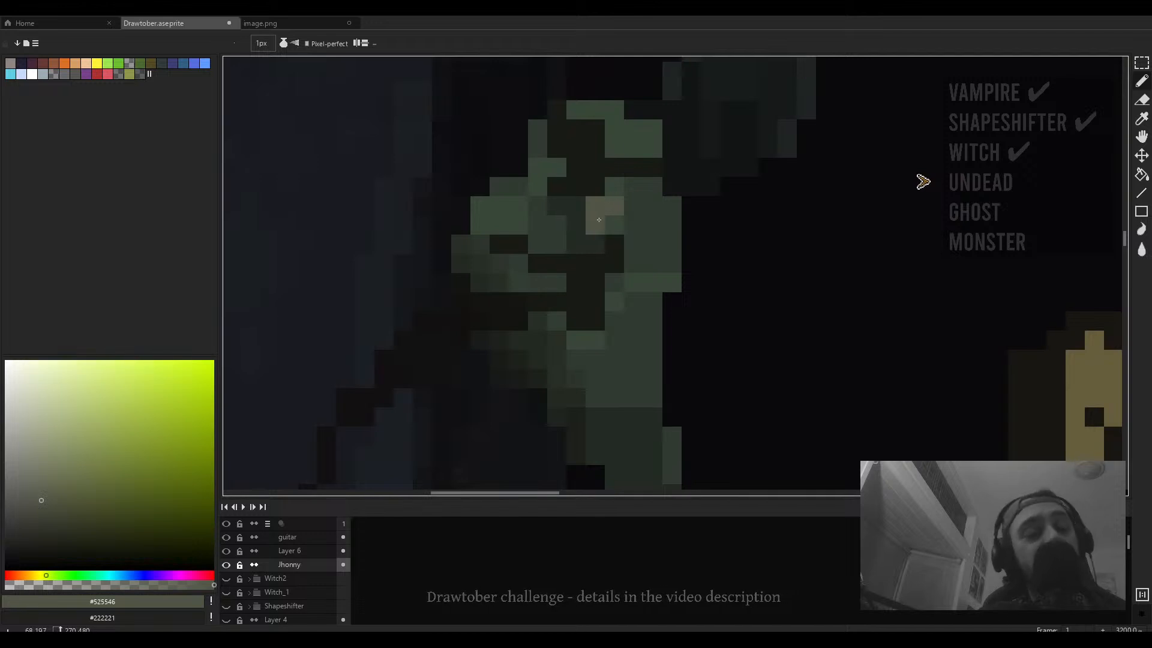
pyautogui.click(641, 228)
pyautogui.moveTo(641, 228)
pyautogui.mouseDown()
pyautogui.moveTo(639, 244)
pyautogui.moveTo(682, 267)
pyautogui.moveTo(653, 265)
pyautogui.mouseUp()
pyautogui.scroll(1, 684, 240)
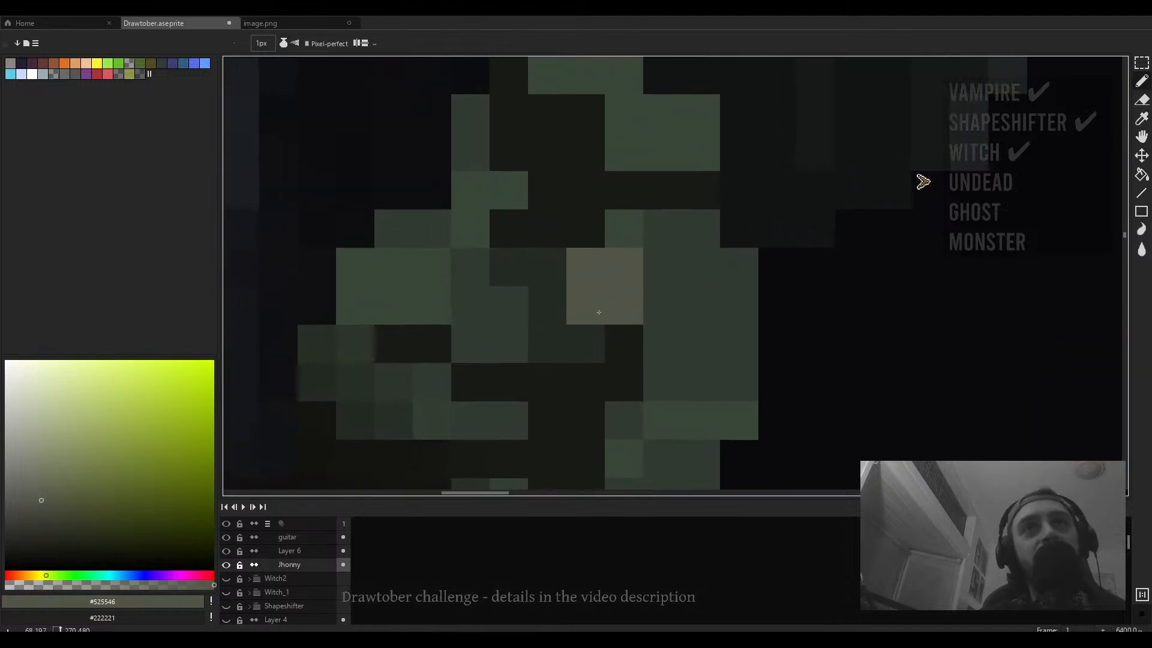
pyautogui.moveTo(732, 273); pyautogui.dragTo(695, 260)
pyautogui.moveTo(778, 280); pyautogui.dragTo(796, 286)
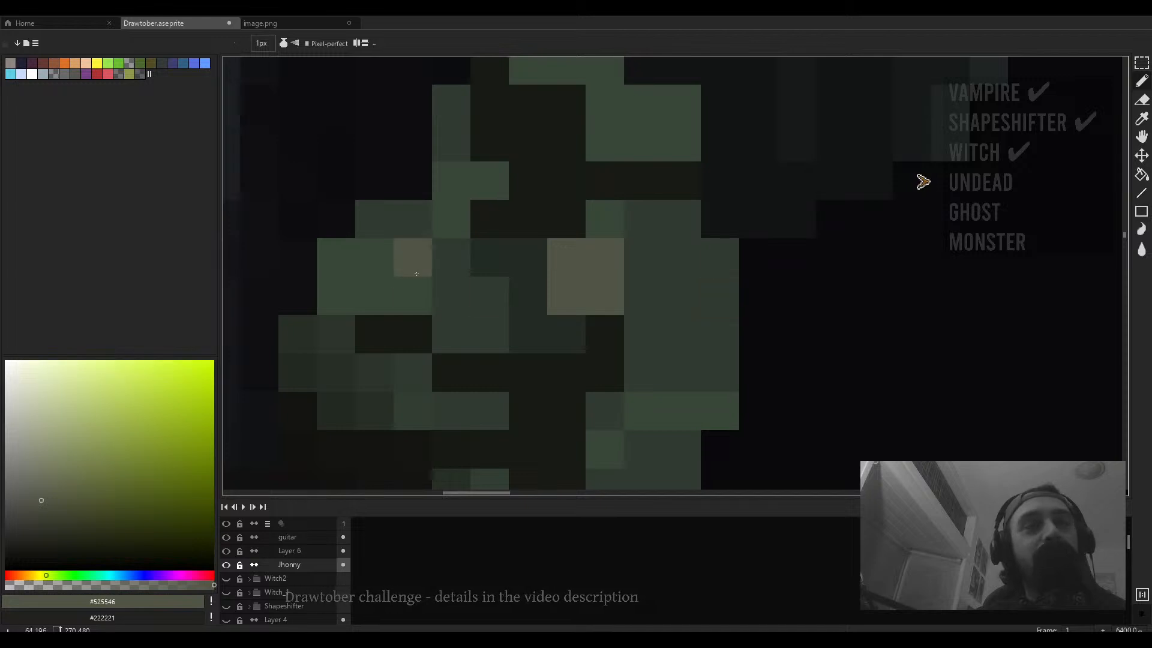
# - Sample darker greens #242b24 and #313b31 and shade pixels between the microphone hand's fingers
pyautogui.scroll(-5, 474, 303)
pyautogui.scroll(3, 540, 232)
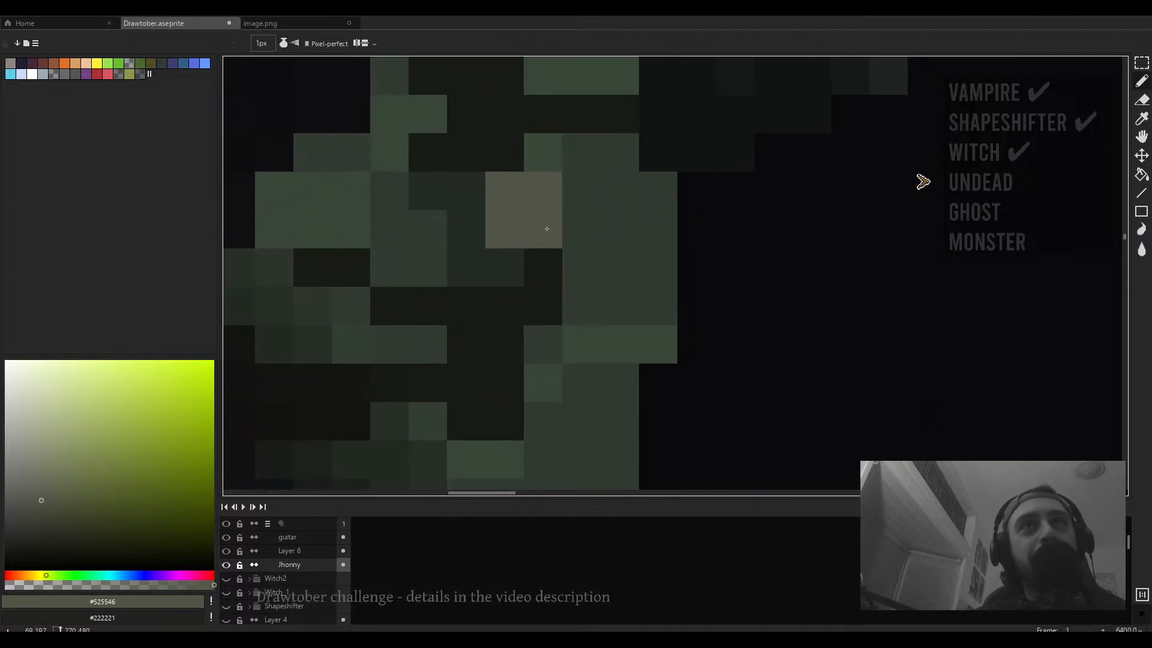
pyautogui.keyDown('alt'); pyautogui.click(489, 252); pyautogui.keyUp('alt')
pyautogui.click(545, 241)
pyautogui.scroll(-4, 510, 240)
pyautogui.scroll(2, 511, 240)
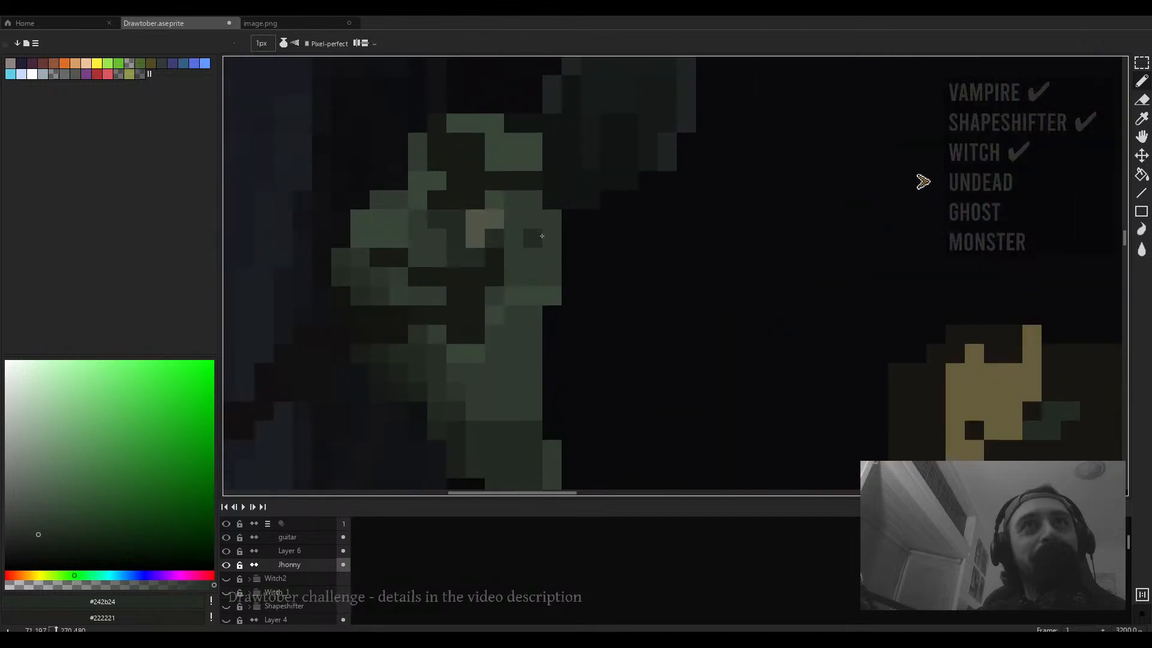
pyautogui.keyDown('alt'); pyautogui.click(510, 237); pyautogui.keyUp('alt')
pyautogui.scroll(2, 510, 238)
pyautogui.scroll(-4, 509, 231)
pyautogui.scroll(4, 510, 231)
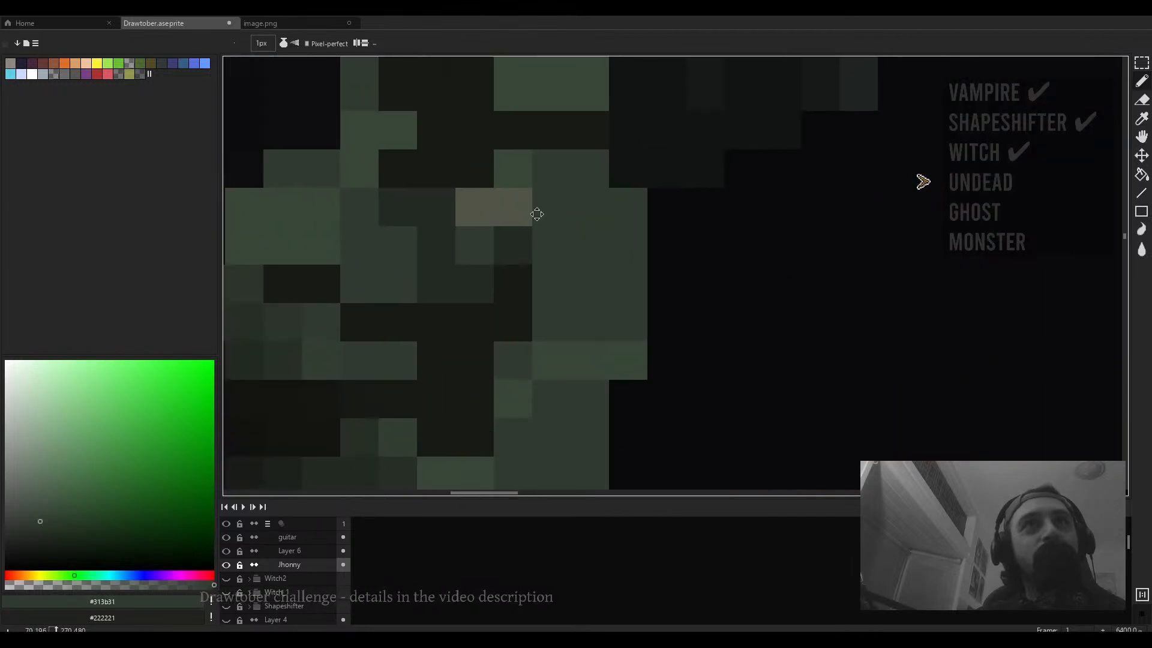
pyautogui.moveTo(538, 213)
pyautogui.mouseDown()
pyautogui.moveTo(574, 266)
pyautogui.moveTo(552, 283)
pyautogui.moveTo(544, 251)
pyautogui.moveTo(510, 250)
pyautogui.mouseUp()
# - Refine the microphone hand's knuckle shading with the pencil, sampling dark greens from the hand
pyautogui.press('m')
pyautogui.moveTo(754, 254)
pyautogui.mouseDown()
pyautogui.moveTo(660, 284)
pyautogui.moveTo(661, 296)
pyautogui.moveTo(581, 311)
pyautogui.moveTo(592, 314)
pyautogui.mouseUp()
pyautogui.click(599, 303)
pyautogui.press('b')
pyautogui.scroll(-4, 425, 249)
pyautogui.scroll(3, 429, 249)
pyautogui.moveTo(438, 248); pyautogui.dragTo(544, 309)
pyautogui.press('i')
pyautogui.keyDown('alt'); pyautogui.click(508, 380); pyautogui.keyUp('alt')
pyautogui.click(517, 256)
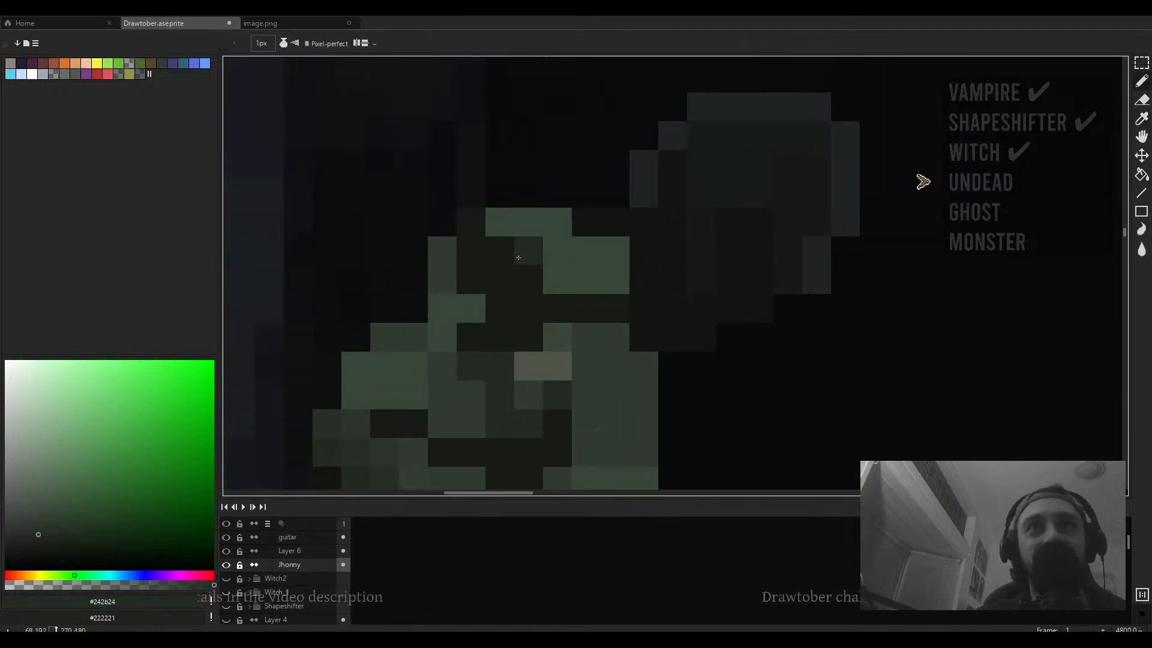
pyautogui.click(498, 232)
pyautogui.click(556, 279)
pyautogui.click(550, 257)
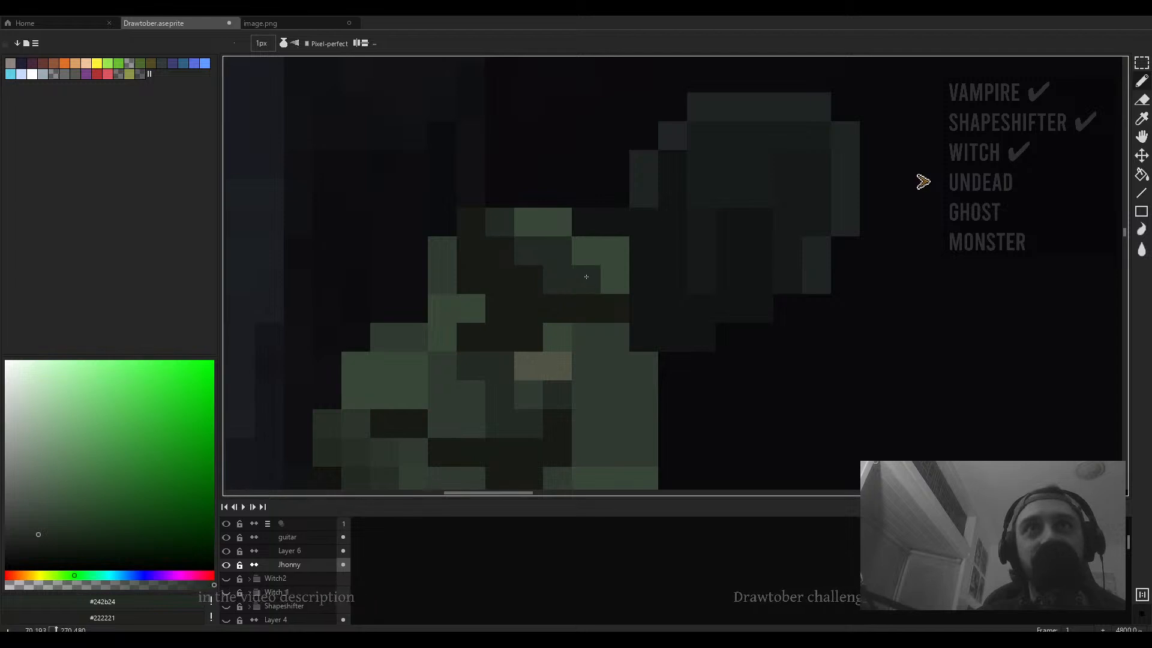
# - Sample #313b31 and draw a diagonal line of dark green pixels along the microphone hand's lower edge
pyautogui.scroll(-5, 551, 256)
pyautogui.scroll(2, 552, 256)
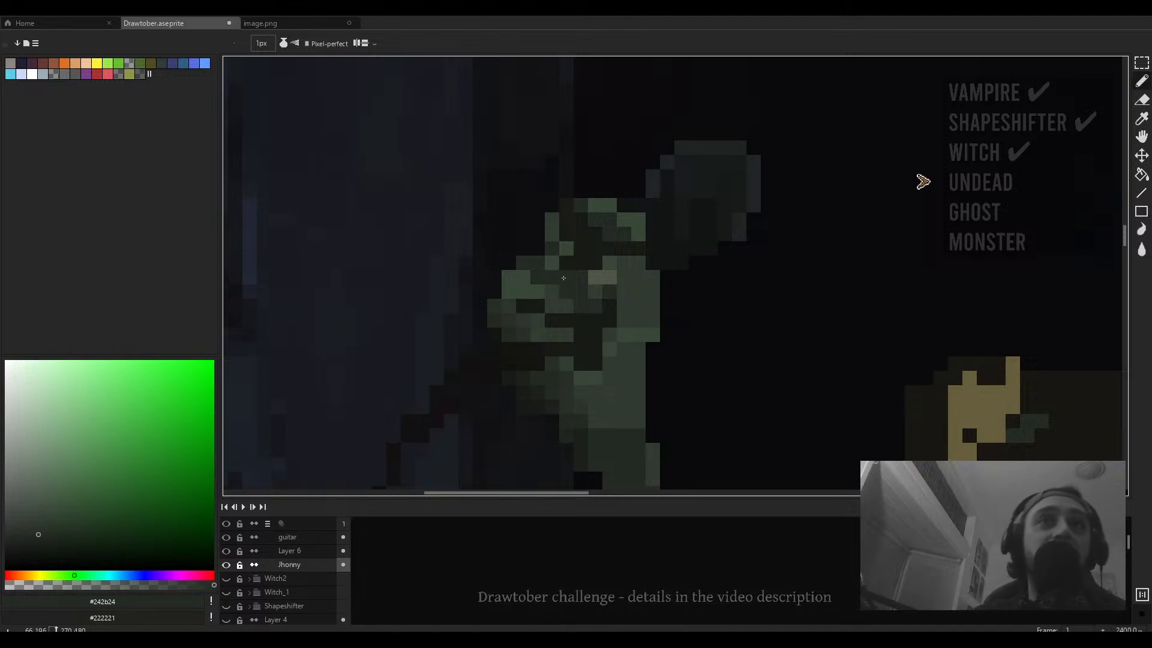
pyautogui.keyDown('alt'); pyautogui.click(543, 290); pyautogui.keyUp('alt')
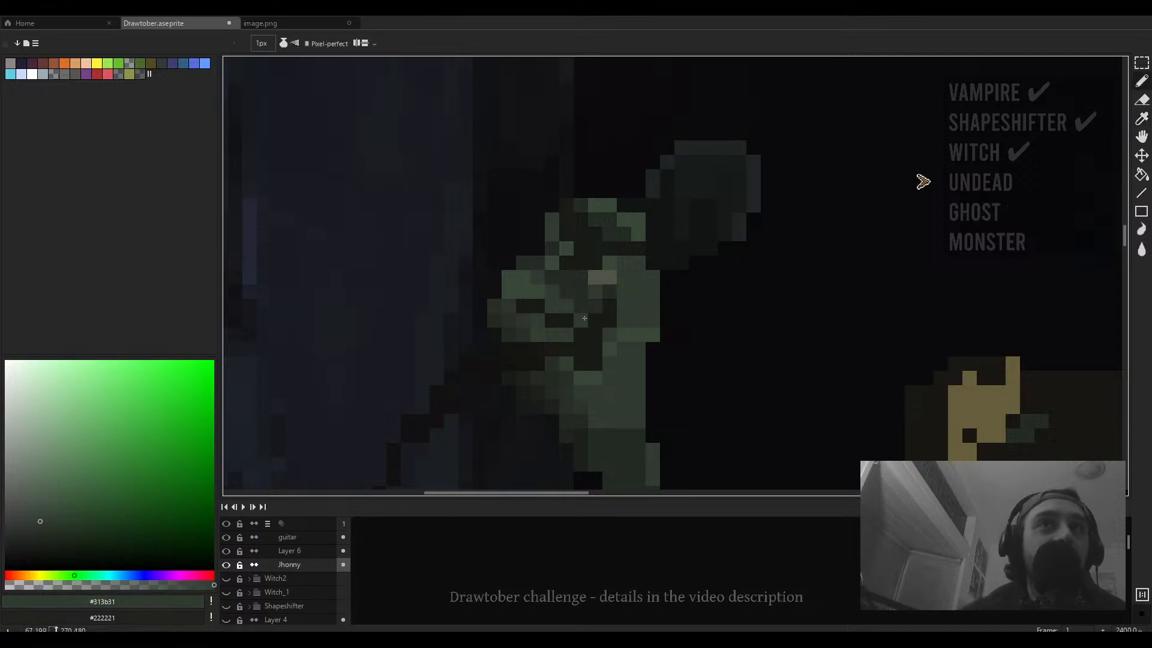
pyautogui.scroll(-2, 582, 294)
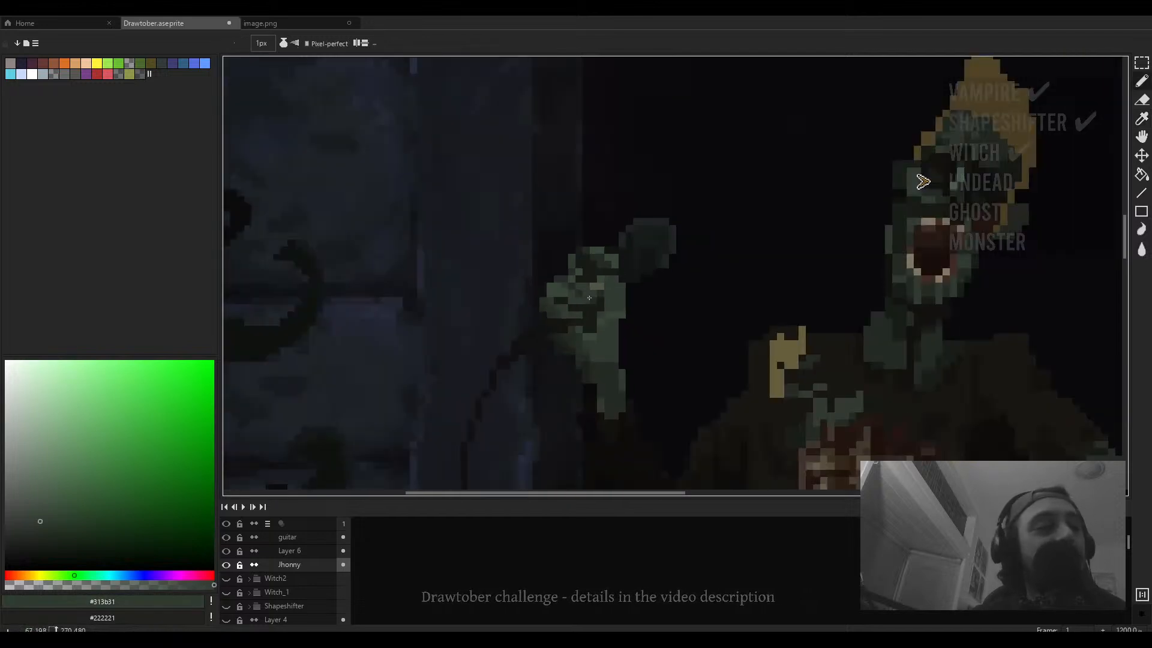
pyautogui.scroll(3, 583, 300)
pyautogui.moveTo(614, 305); pyautogui.dragTo(608, 311)
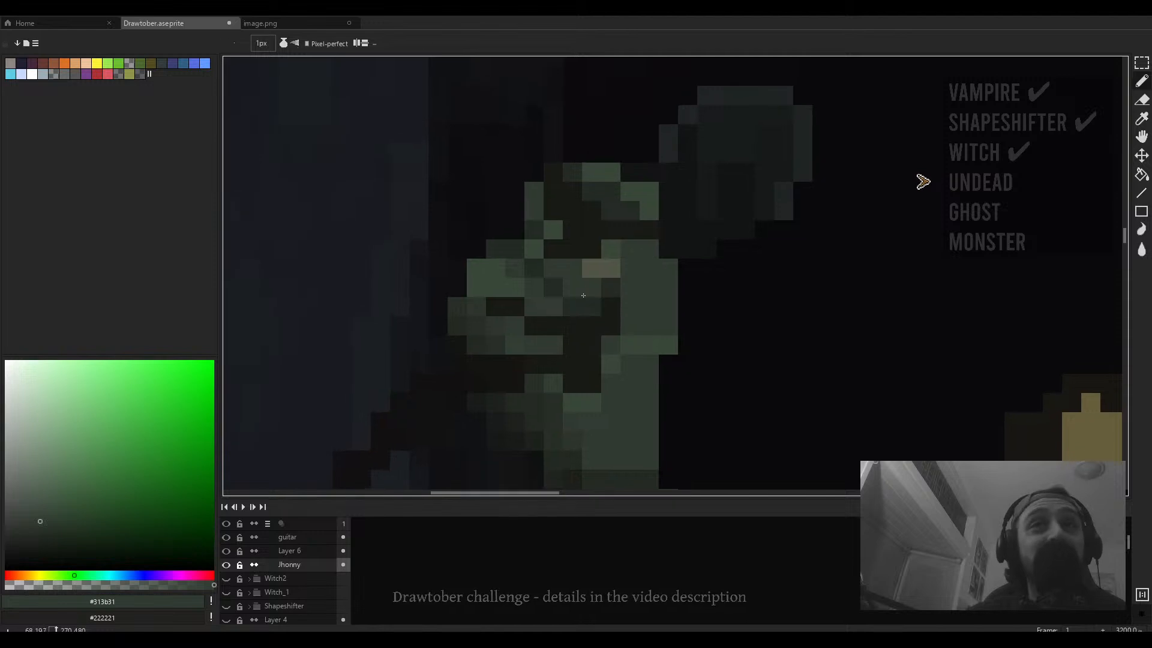
pyautogui.keyDown('alt'); pyautogui.click(582, 279); pyautogui.keyUp('alt')
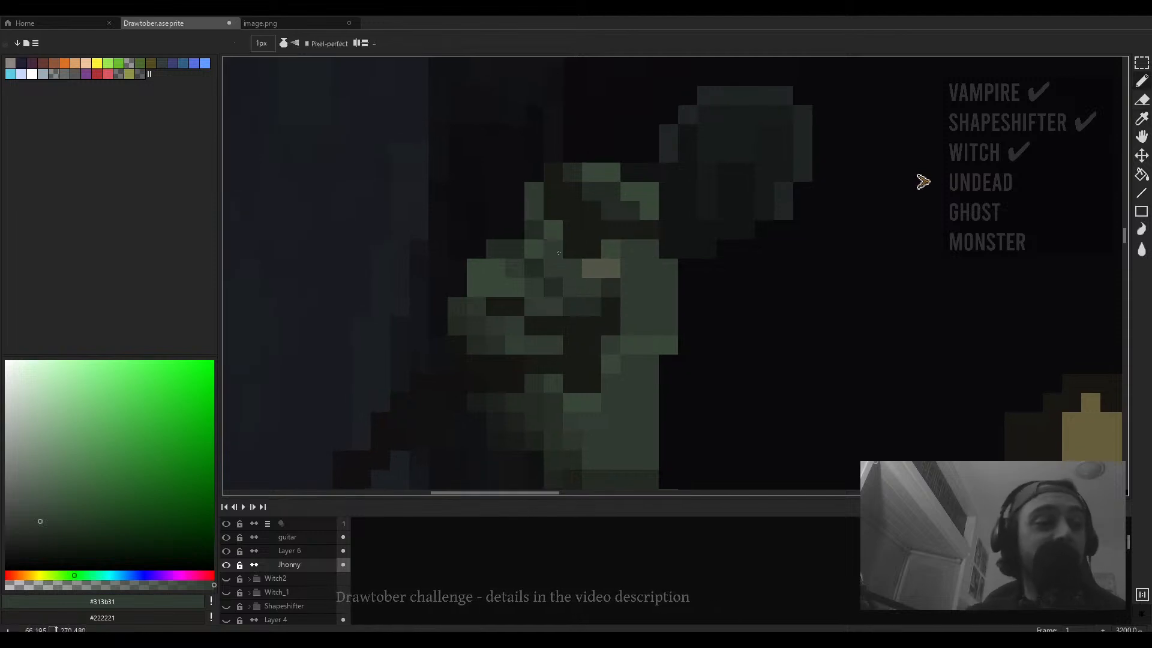
pyautogui.scroll(2, 558, 253)
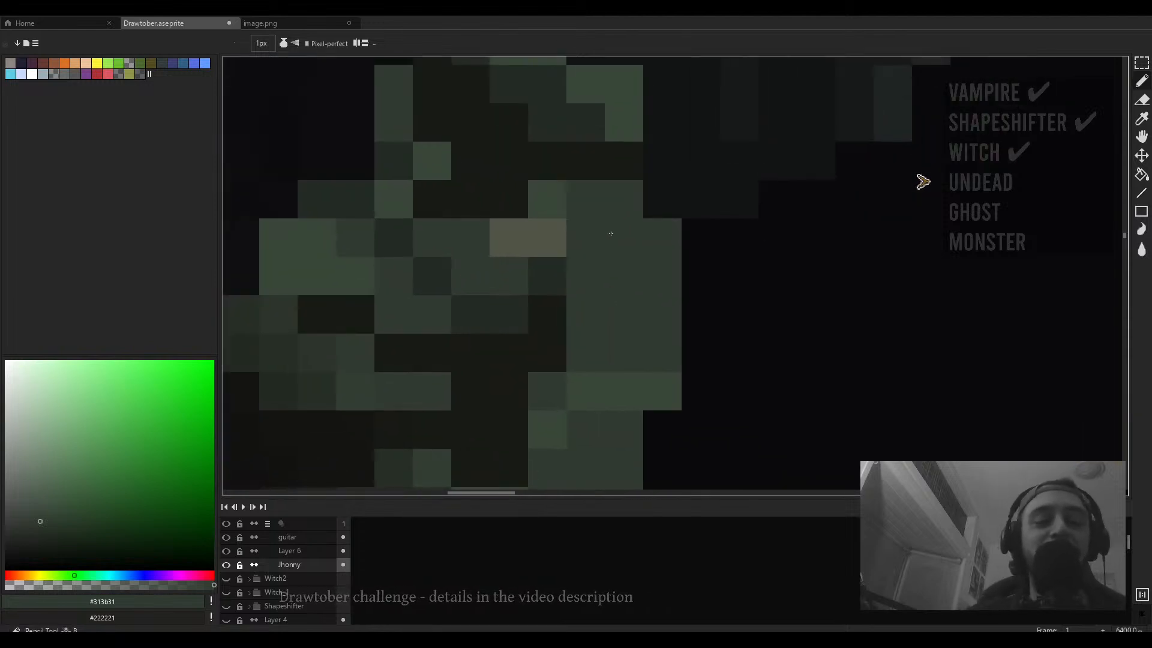
pyautogui.scroll(-5, 690, 295)
pyautogui.scroll(4, 690, 295)
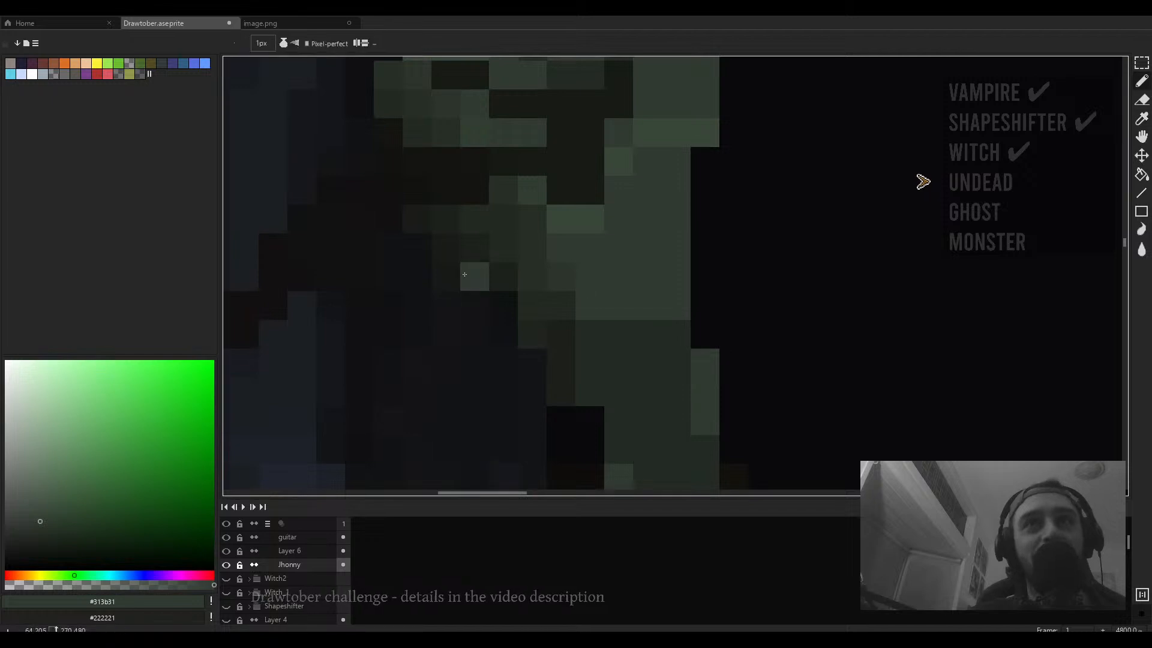
pyautogui.moveTo(422, 219)
pyautogui.mouseDown()
pyautogui.moveTo(442, 256)
pyautogui.moveTo(503, 310)
pyautogui.mouseUp()
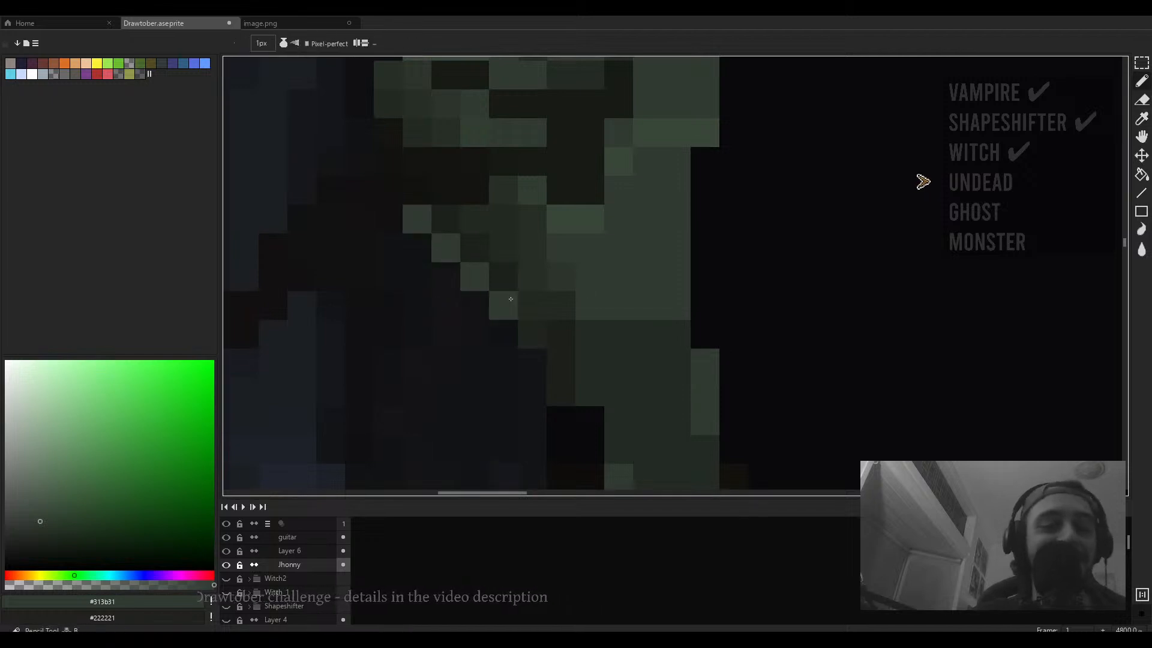
# - Rename the singer's layer to Jhonny Waits
pyautogui.scroll(-4, 510, 300)
pyautogui.scroll(-4, 516, 299)
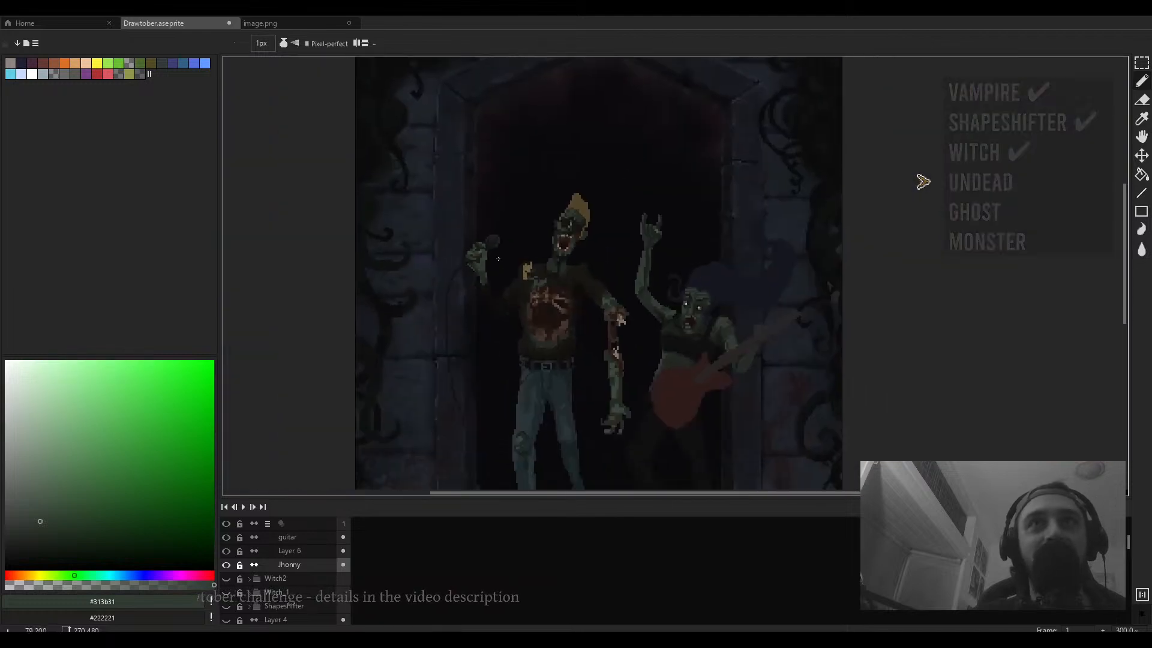
pyautogui.scroll(-3, 456, 204)
pyautogui.scroll(7, 462, 216)
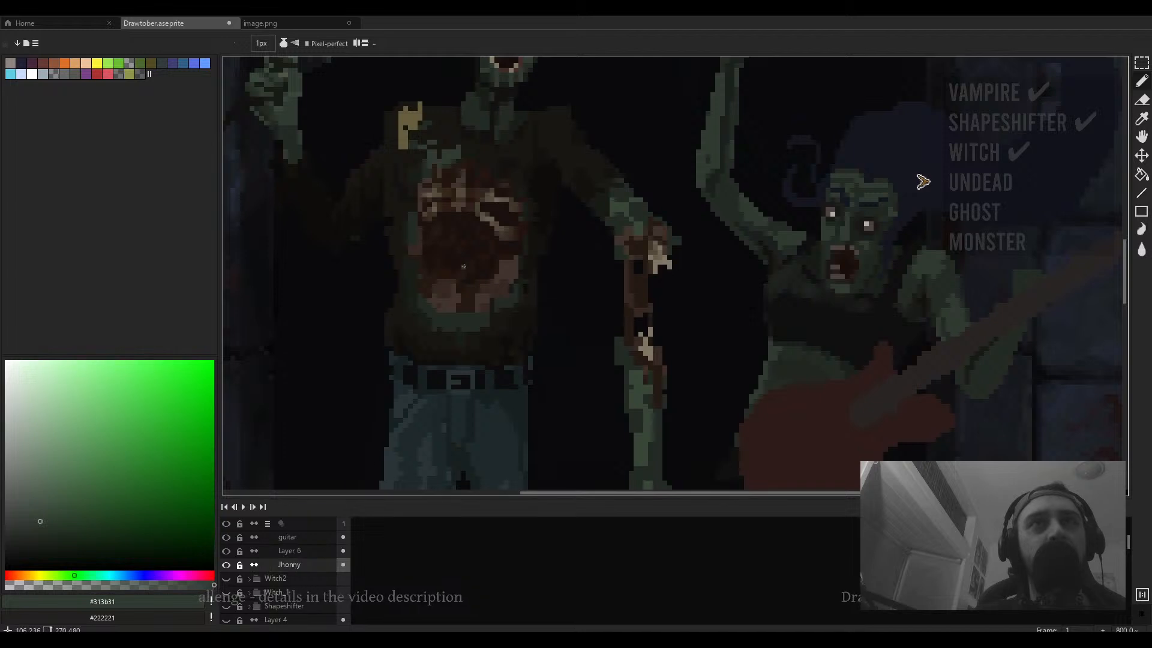
pyautogui.scroll(4, 462, 234)
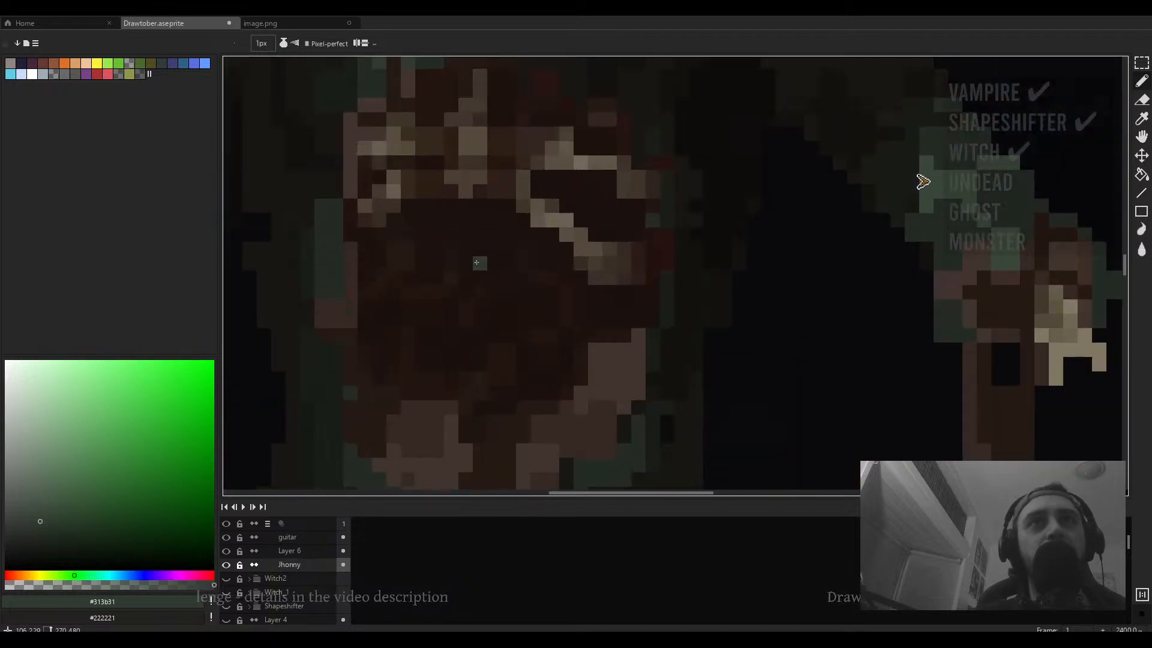
pyautogui.doubleClick(299, 565)
pyautogui.click(297, 154)
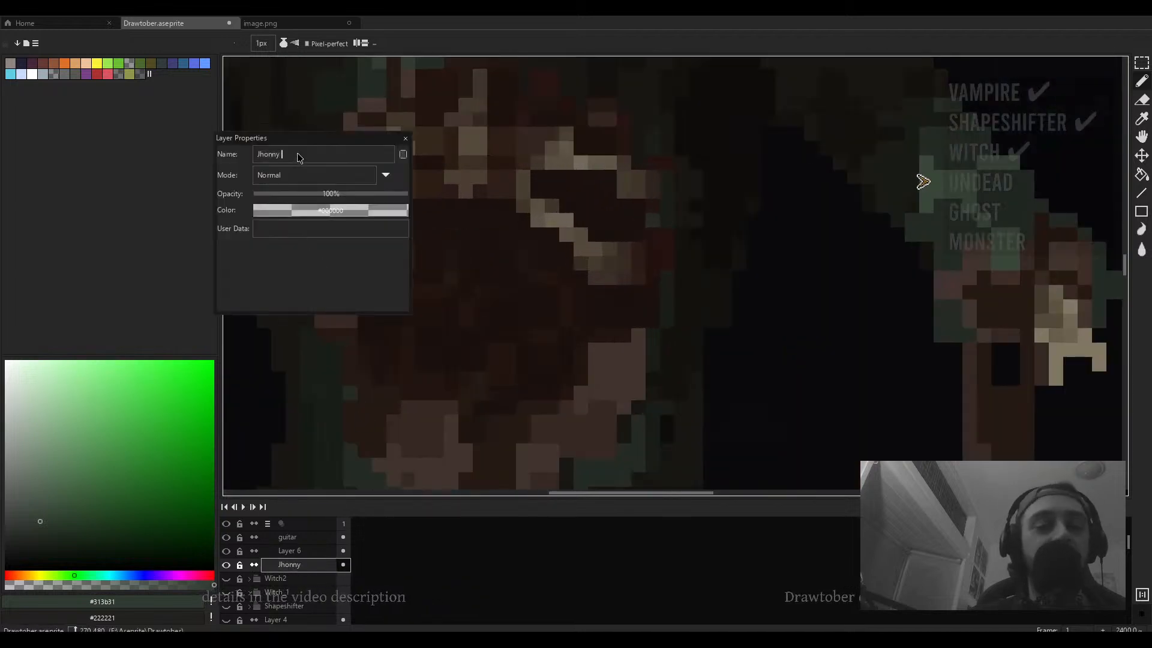
pyautogui.write('Waits')
pyautogui.press('Return')
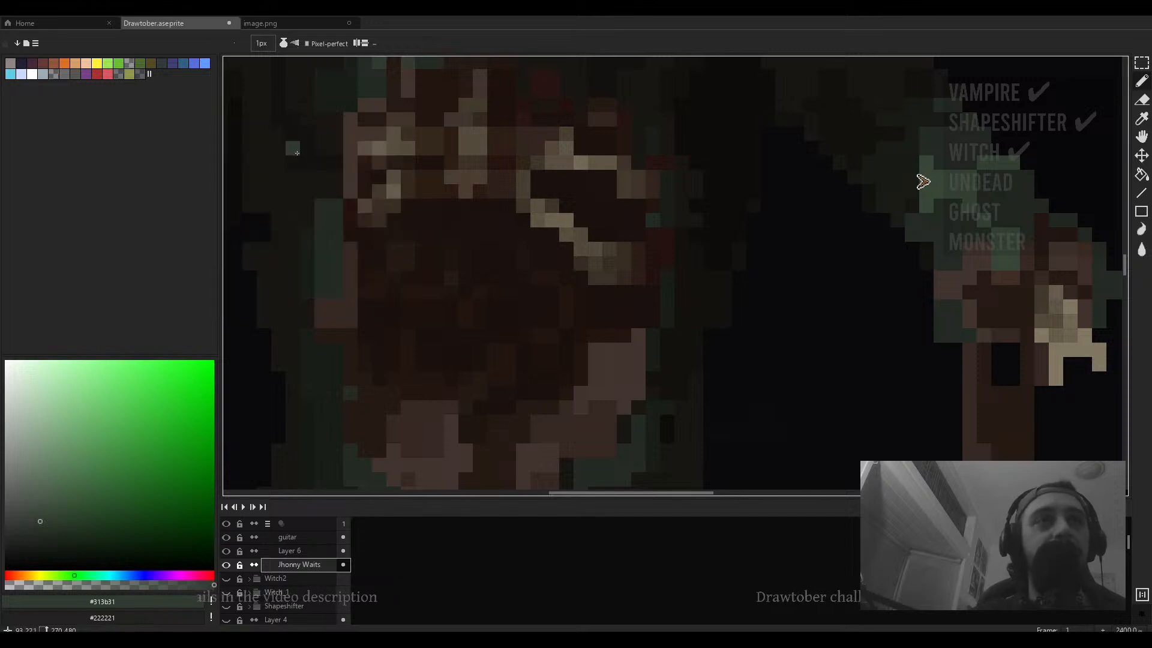
# - Sample the singer's mustard hair colour #514427, darken it, and try a stroke across the hair, then undo it
pyautogui.scroll(-1, 440, 351)
pyautogui.scroll(-5, 440, 351)
pyautogui.scroll(4, 493, 235)
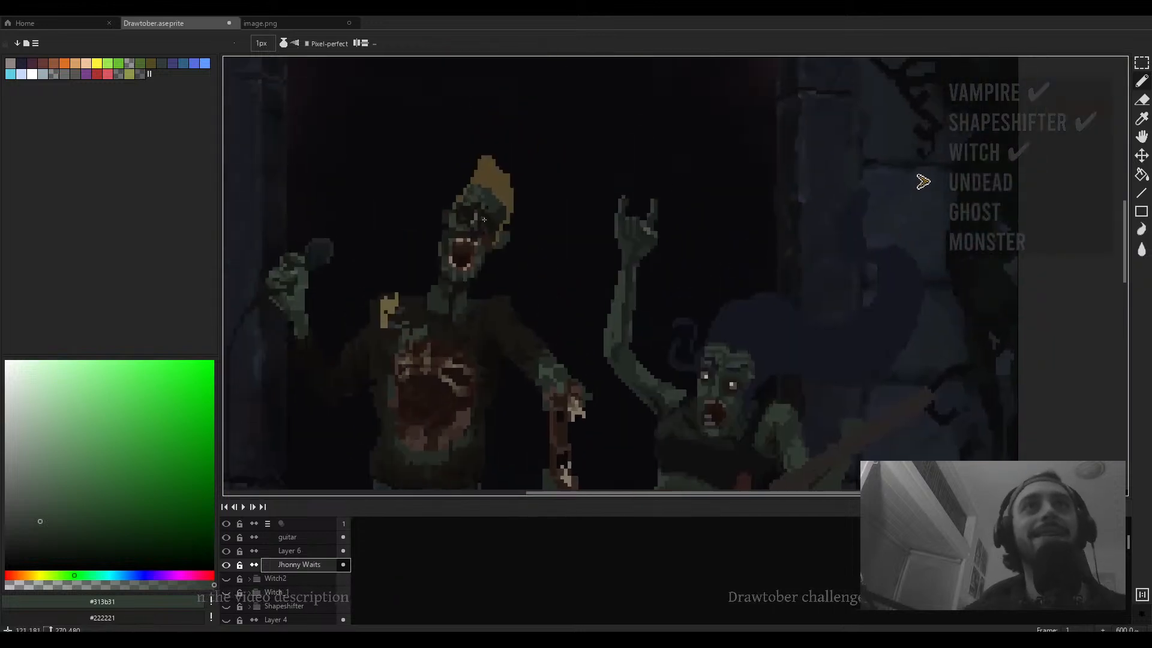
pyautogui.scroll(3, 487, 242)
pyautogui.keyDown('alt'); pyautogui.click(489, 218); pyautogui.keyUp('alt')
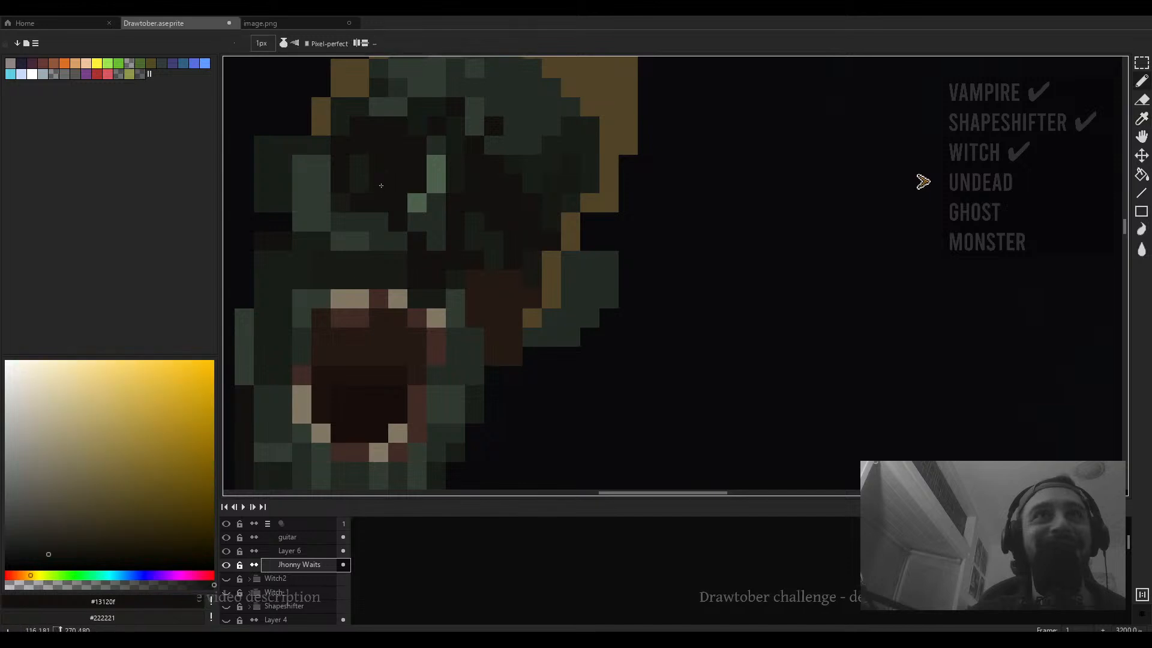
pyautogui.scroll(-2, 550, 194)
pyautogui.moveTo(549, 195); pyautogui.dragTo(523, 253)
pyautogui.keyDown('alt'); pyautogui.click(545, 176); pyautogui.keyUp('alt')
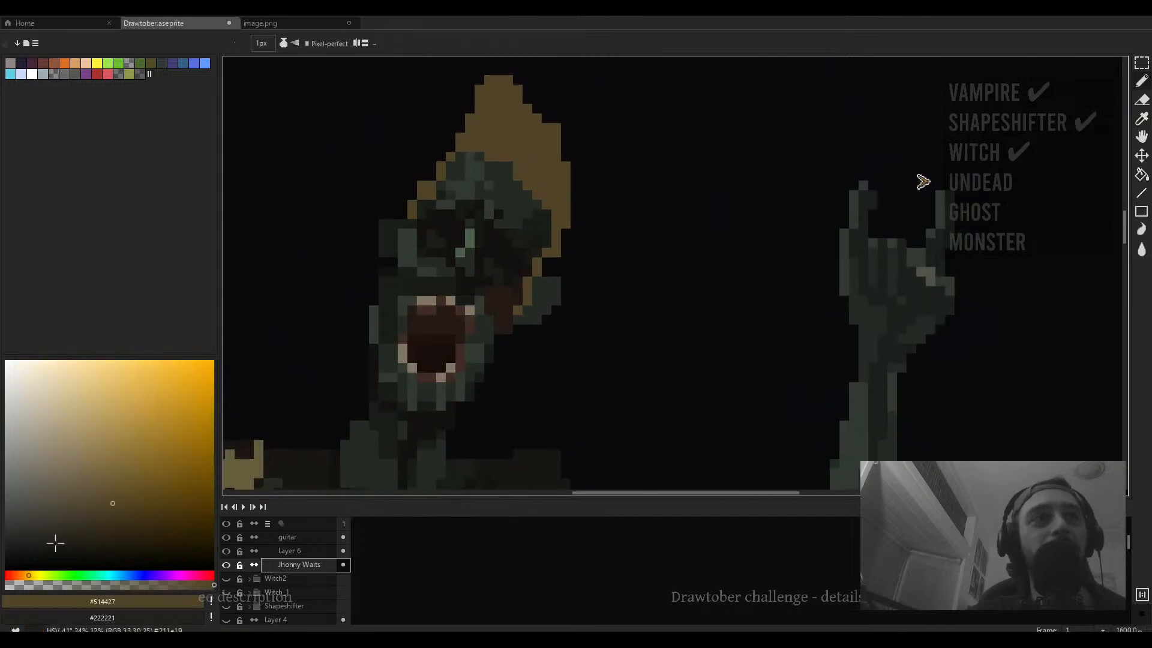
pyautogui.click(91, 522)
pyautogui.moveTo(547, 140)
pyautogui.mouseDown()
pyautogui.moveTo(489, 250)
pyautogui.moveTo(432, 257)
pyautogui.mouseUp()
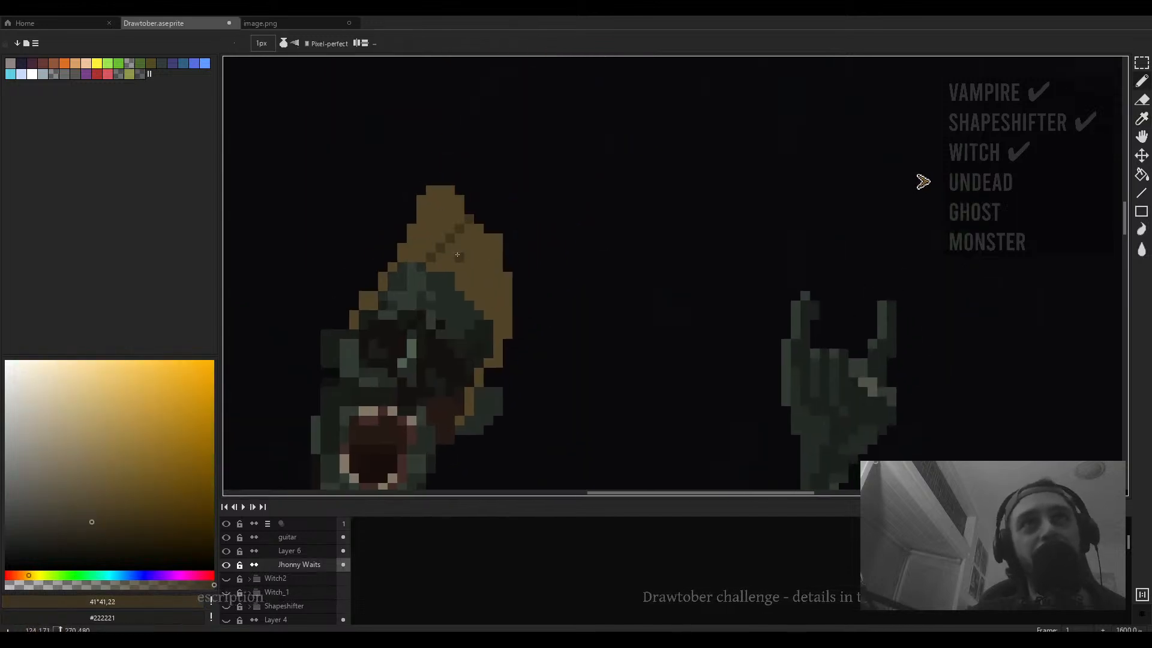
pyautogui.hotkey('ctrl', 'z')
# - Switch the pencil to Shading ink and shade down the right side of the singer's mustard hair with a 3 px brush
pyautogui.click(283, 43)
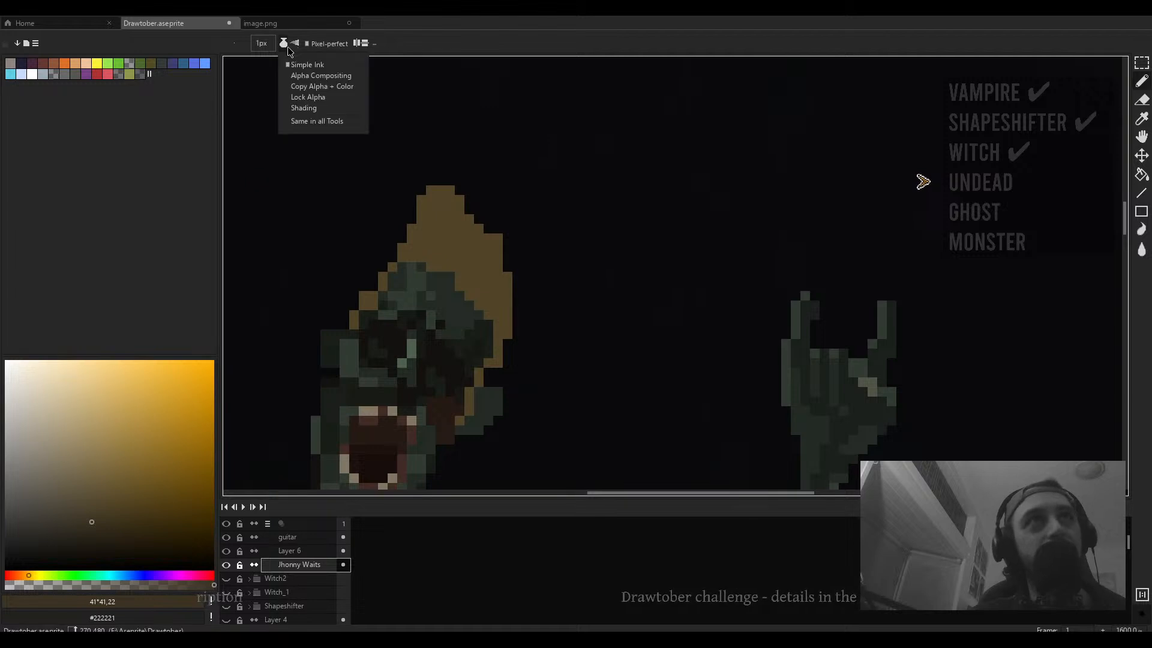
pyautogui.click(318, 103)
pyautogui.click(52, 534)
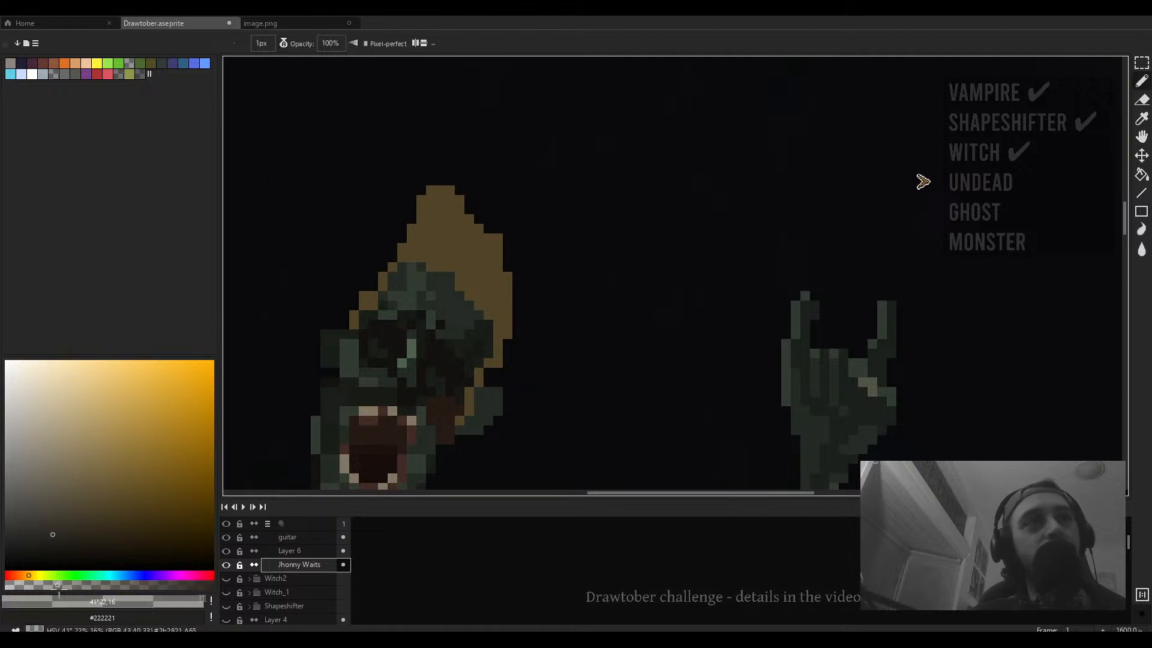
pyautogui.press('v')
pyautogui.press('b')
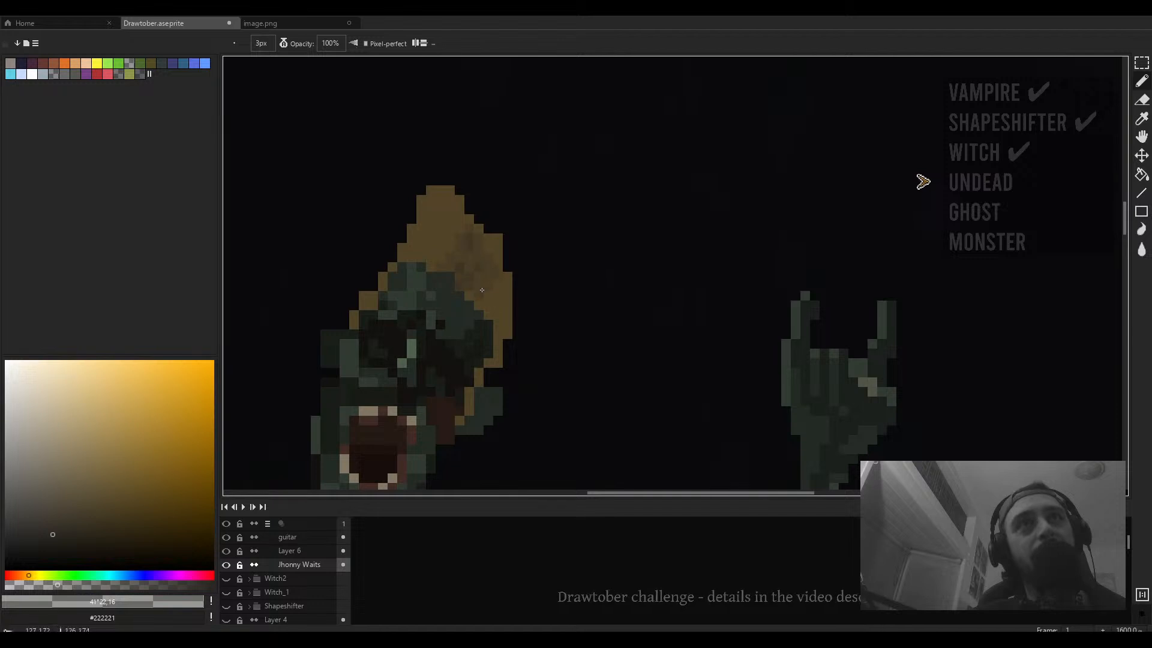
pyautogui.moveTo(508, 349); pyautogui.dragTo(513, 250)
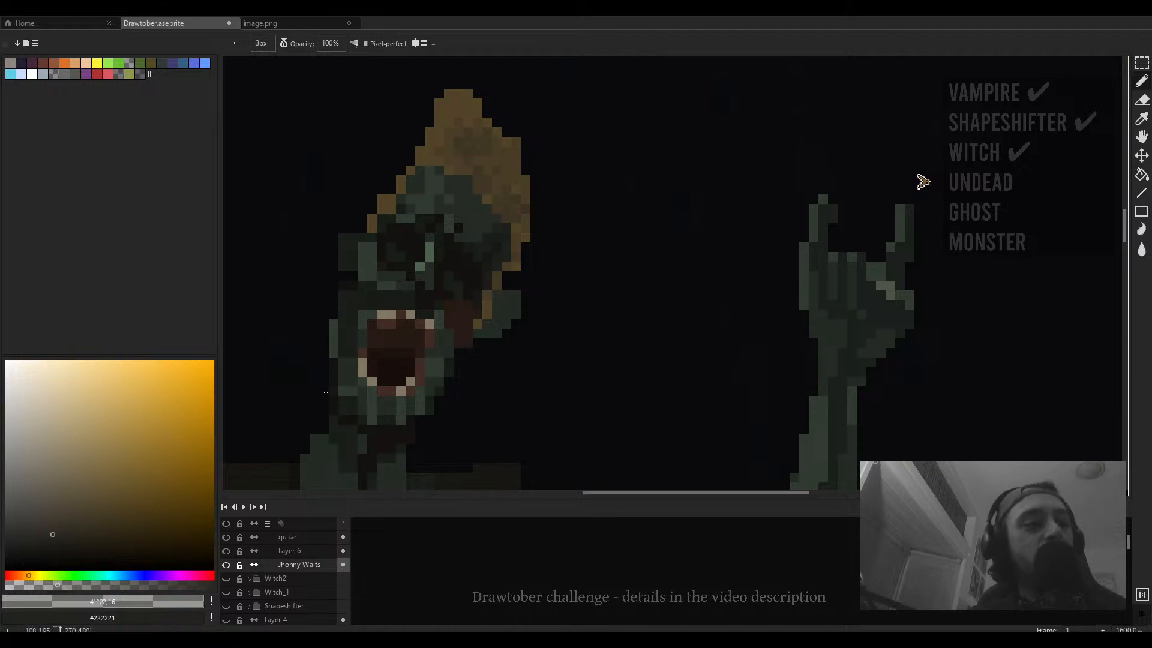
# - Apply another shading stroke across the singer's hair, then switch the pencil back to Simple ink
pyautogui.press('-')
pyautogui.press('-')
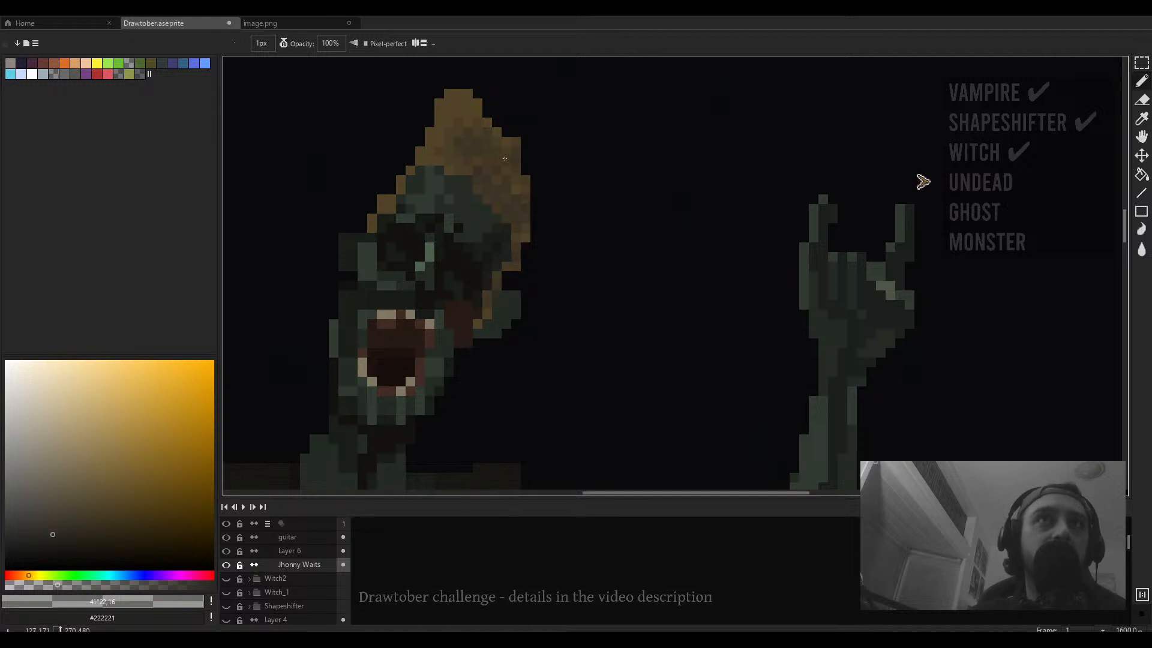
pyautogui.scroll(-4, 505, 159)
pyautogui.scroll(5, 474, 161)
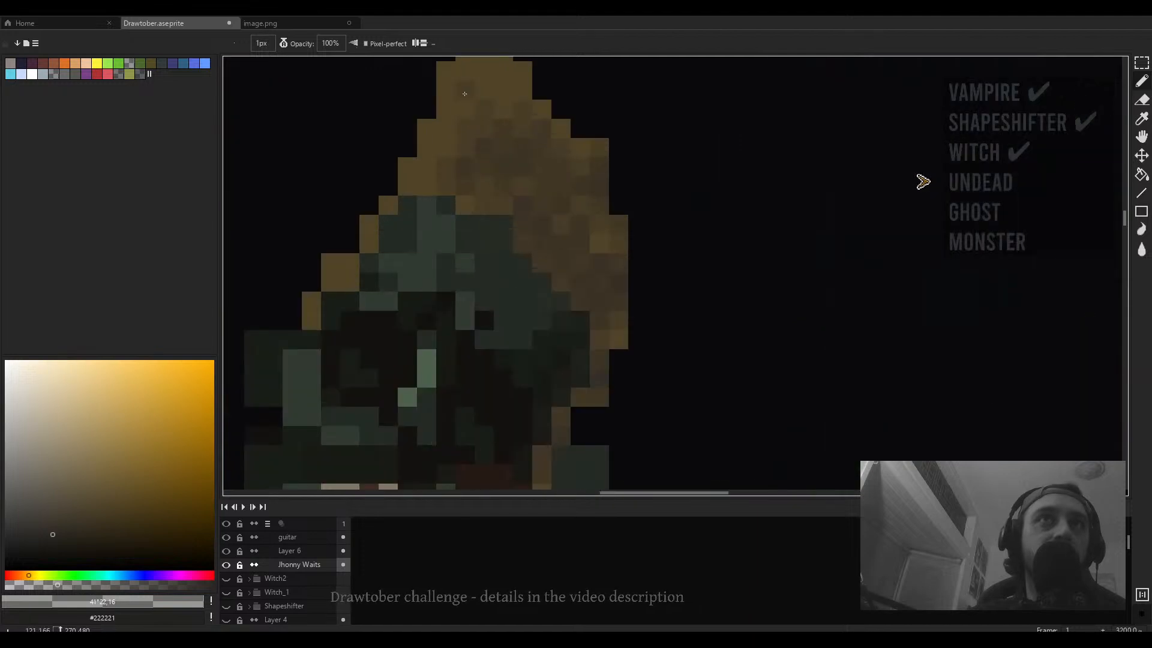
pyautogui.scroll(-4, 464, 93)
pyautogui.scroll(-3, 493, 110)
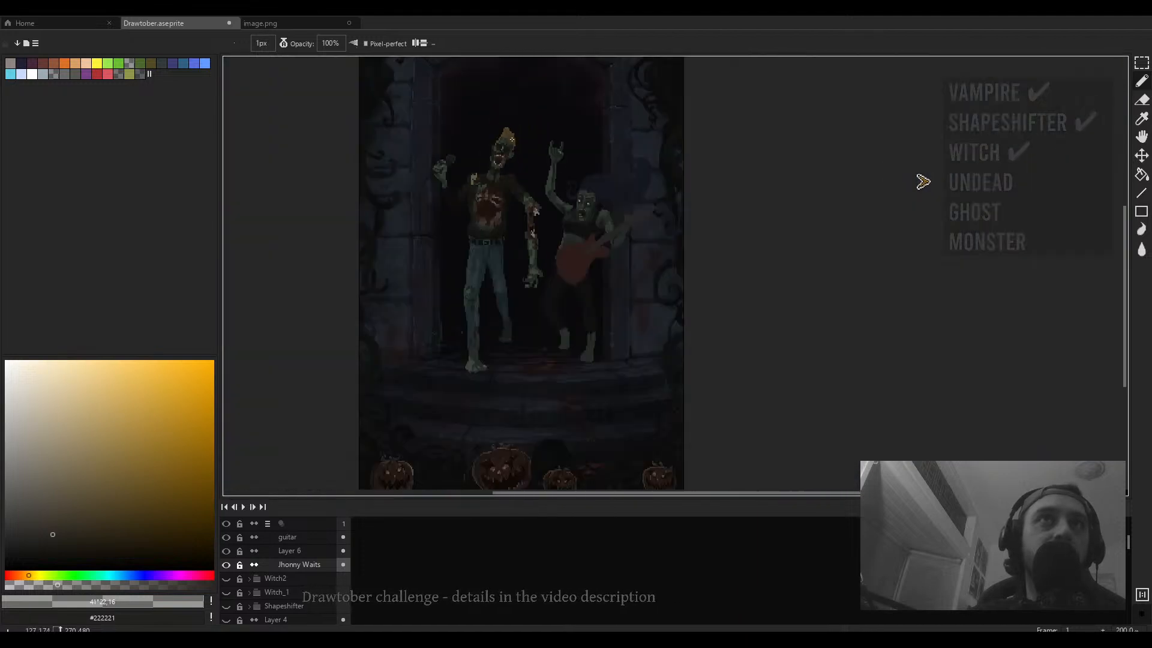
pyautogui.scroll(3, 503, 150)
pyautogui.moveTo(500, 151); pyautogui.dragTo(458, 219)
pyautogui.click(284, 44)
pyautogui.click(300, 66)
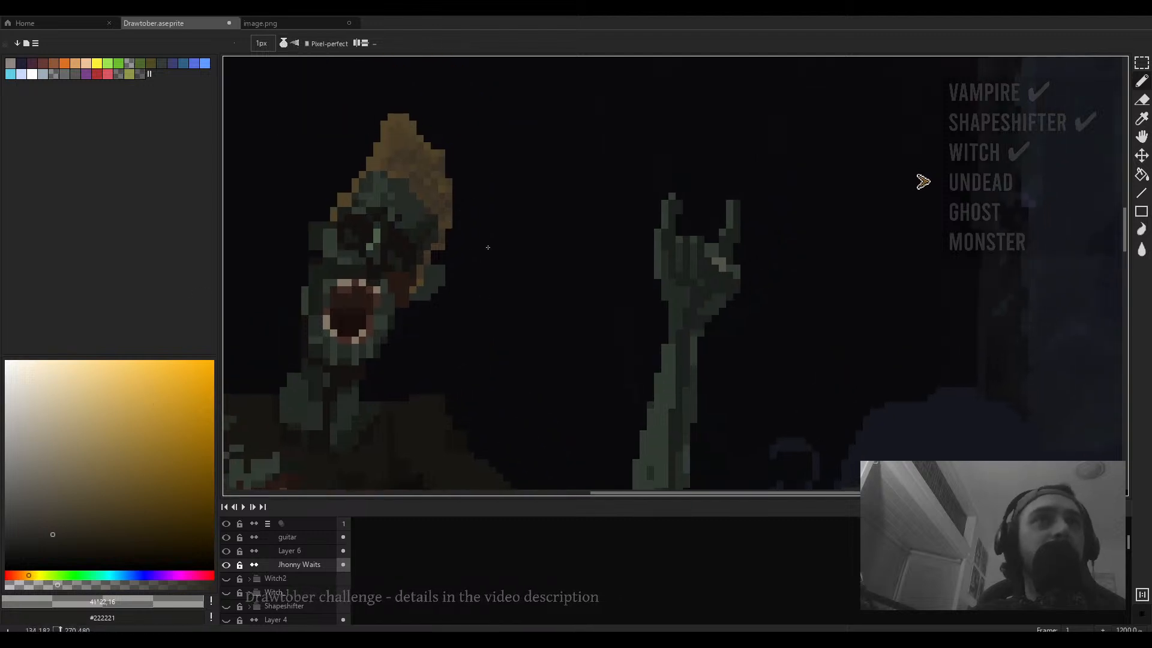
# - Add dark brown #3c3424 pixels to the spiky tips on the right of the singer's hair
pyautogui.scroll(3, 445, 197)
pyautogui.keyDown('alt'); pyautogui.click(424, 174); pyautogui.keyUp('alt')
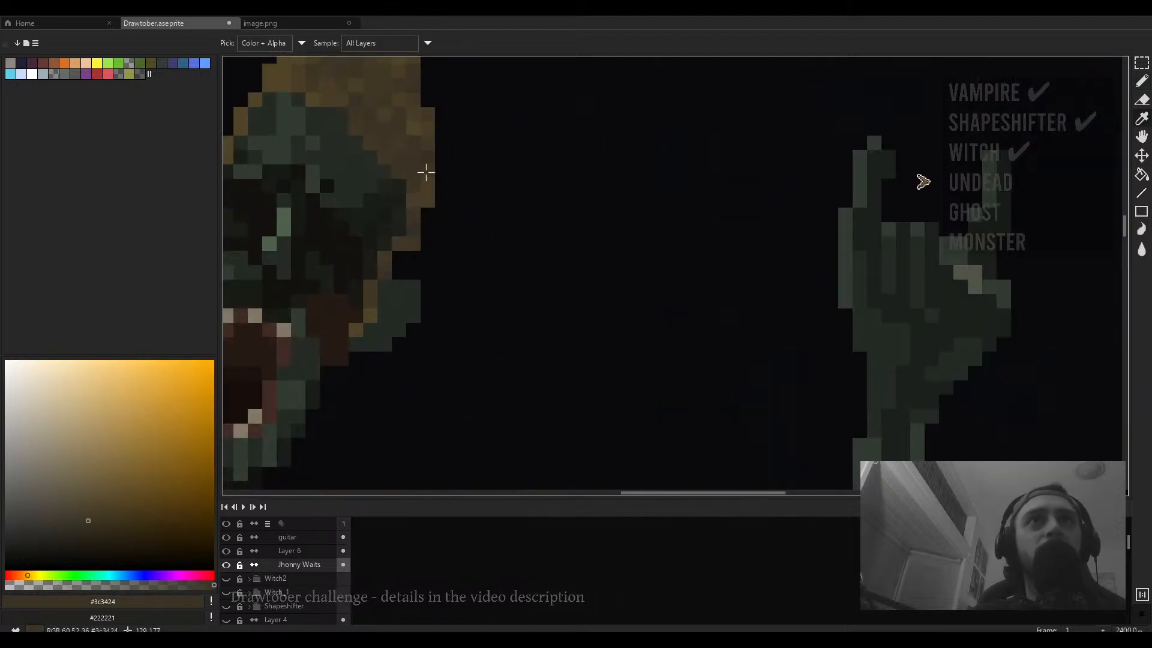
pyautogui.click(456, 200)
pyautogui.click(441, 168)
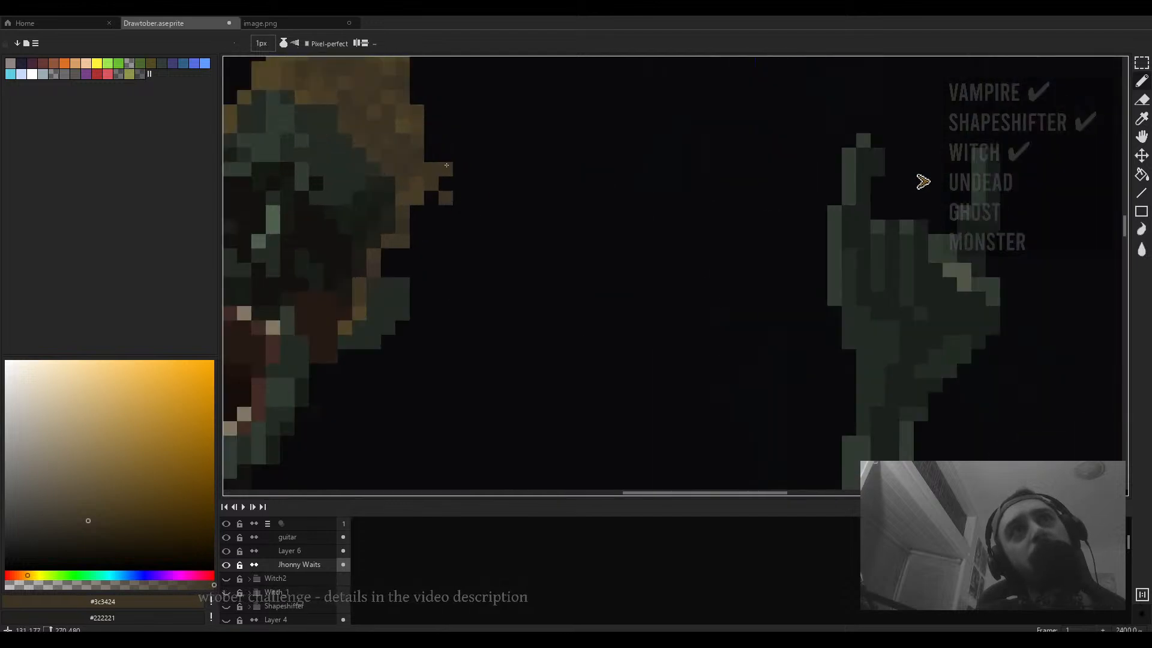
pyautogui.scroll(-3, 502, 218)
pyautogui.moveTo(503, 219); pyautogui.dragTo(503, 262)
pyautogui.scroll(1, 501, 258)
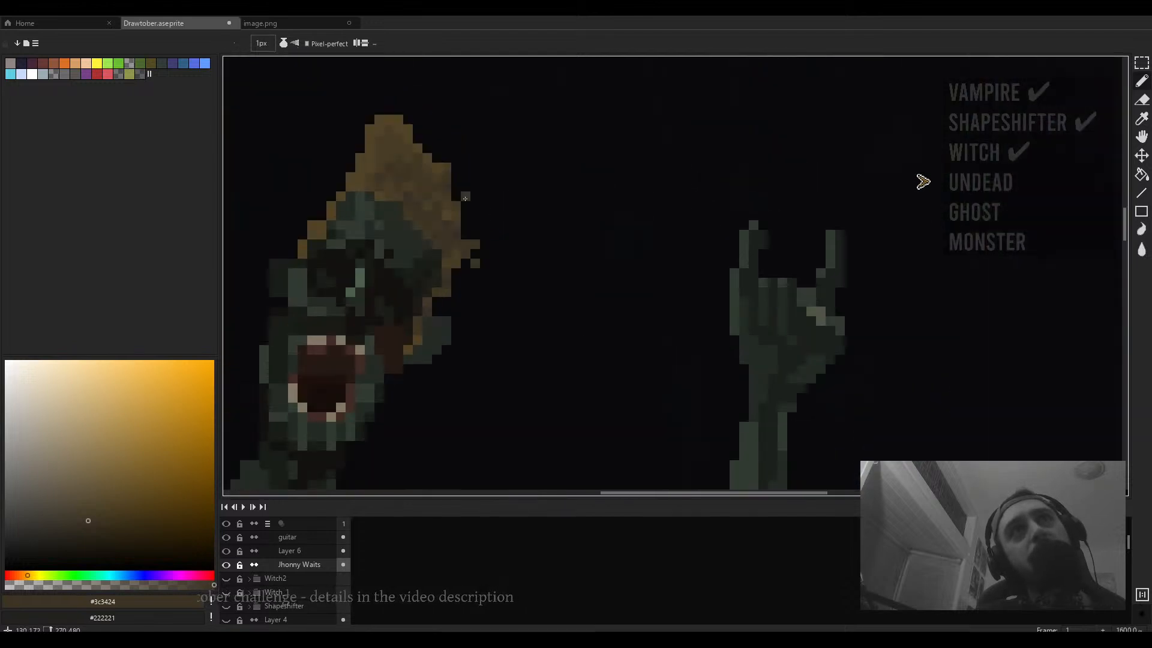
pyautogui.click(466, 196)
# - Erase a stray pixel at the left edge of the singer's hair with the eraser
pyautogui.scroll(-4, 503, 224)
pyautogui.scroll(3, 484, 246)
pyautogui.scroll(-4, 487, 248)
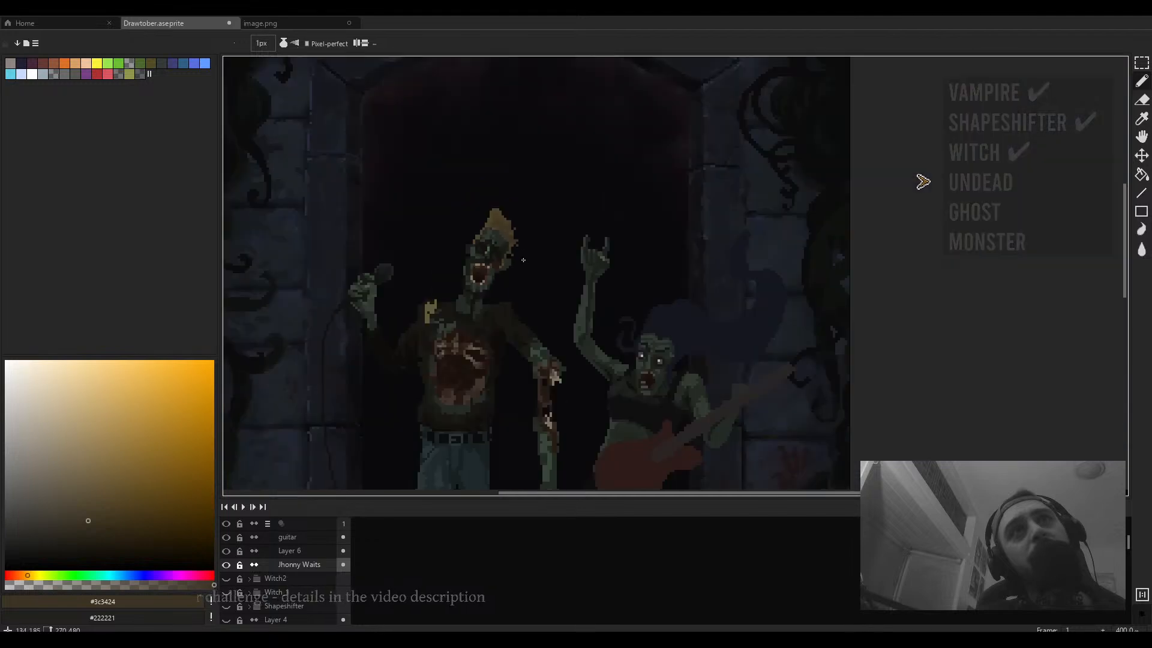
pyautogui.scroll(3, 471, 228)
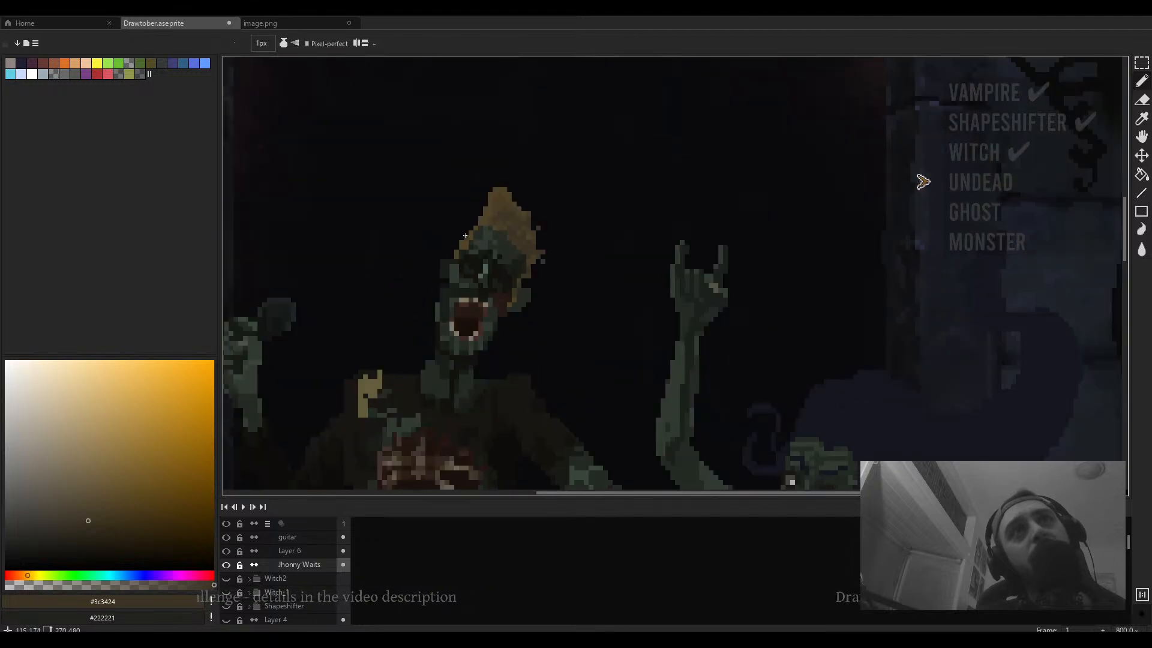
pyautogui.scroll(-3, 471, 228)
pyautogui.scroll(5, 472, 228)
pyautogui.press('e')
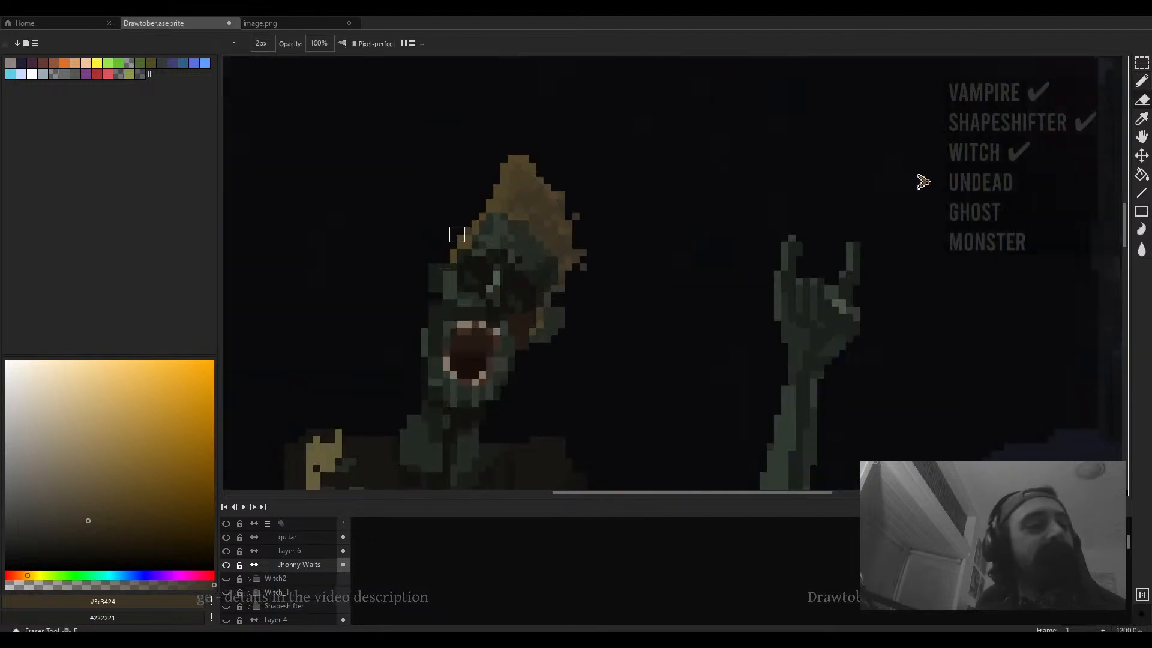
pyautogui.scroll(3, 457, 234)
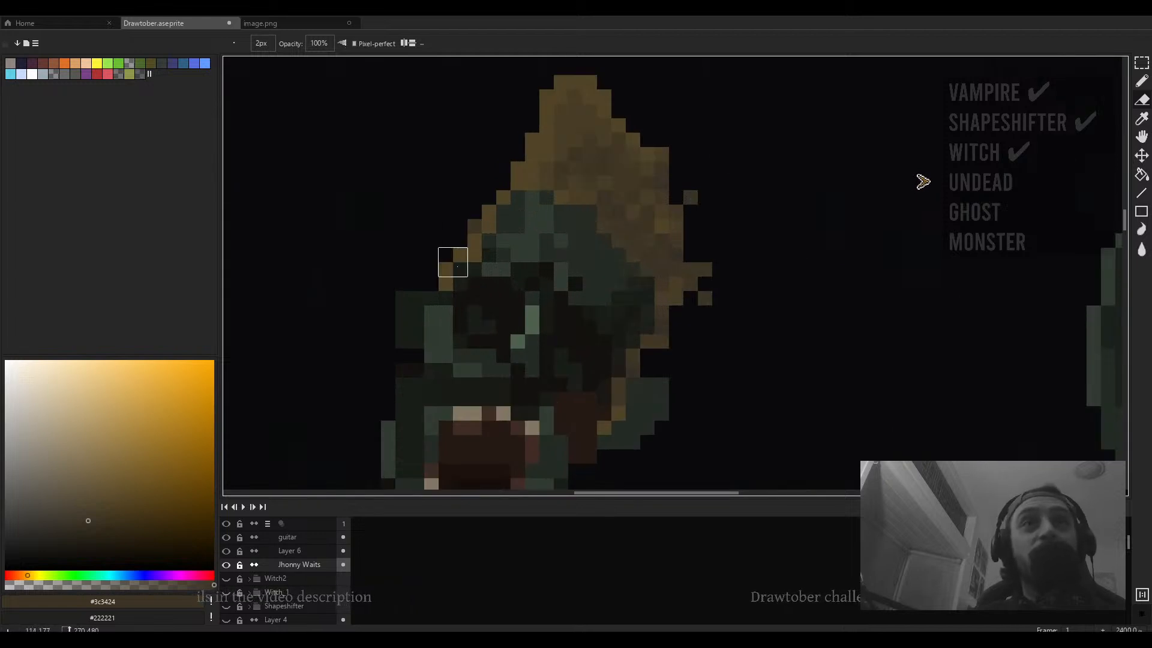
pyautogui.click(444, 264)
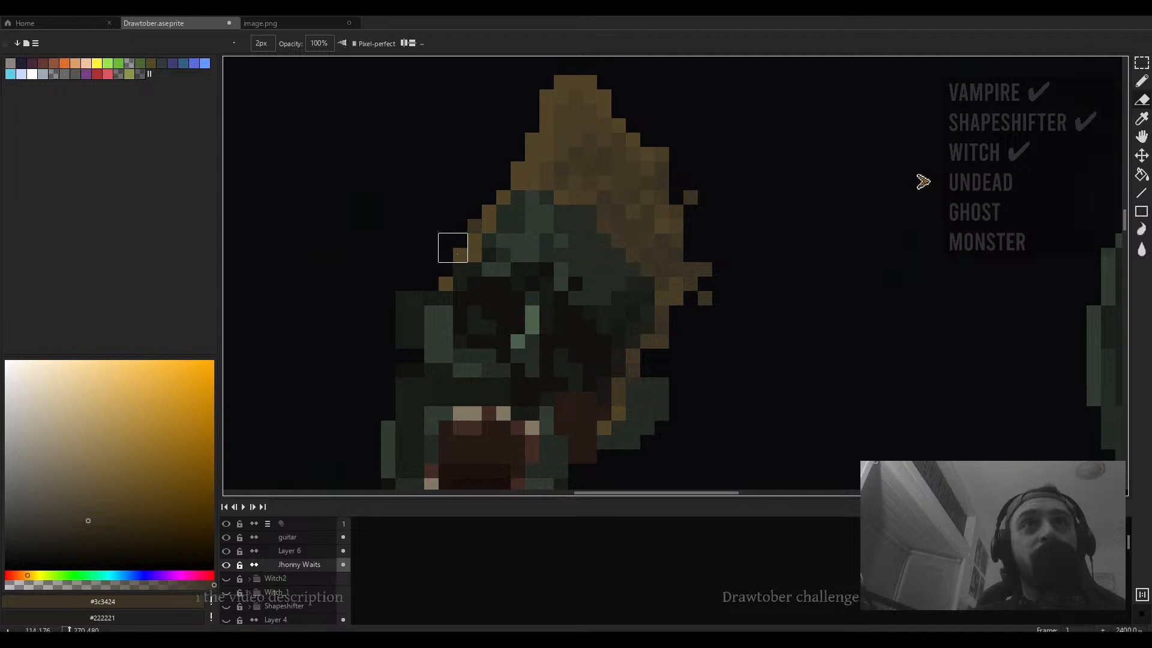
# - Sample the hair colours #514427 and #413825 from the singer's hair and compare them against the whole scene
pyautogui.press('b')
pyautogui.press('alt')
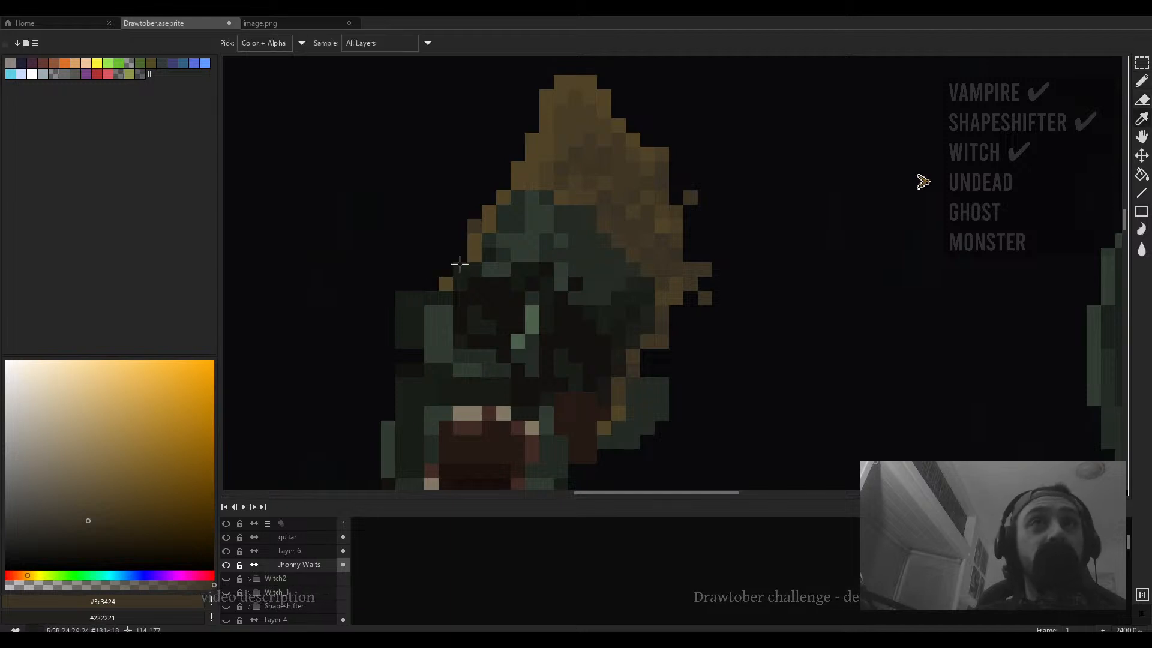
pyautogui.keyDown('alt'); pyautogui.click(474, 249); pyautogui.keyUp('alt')
pyautogui.scroll(-5, 470, 251)
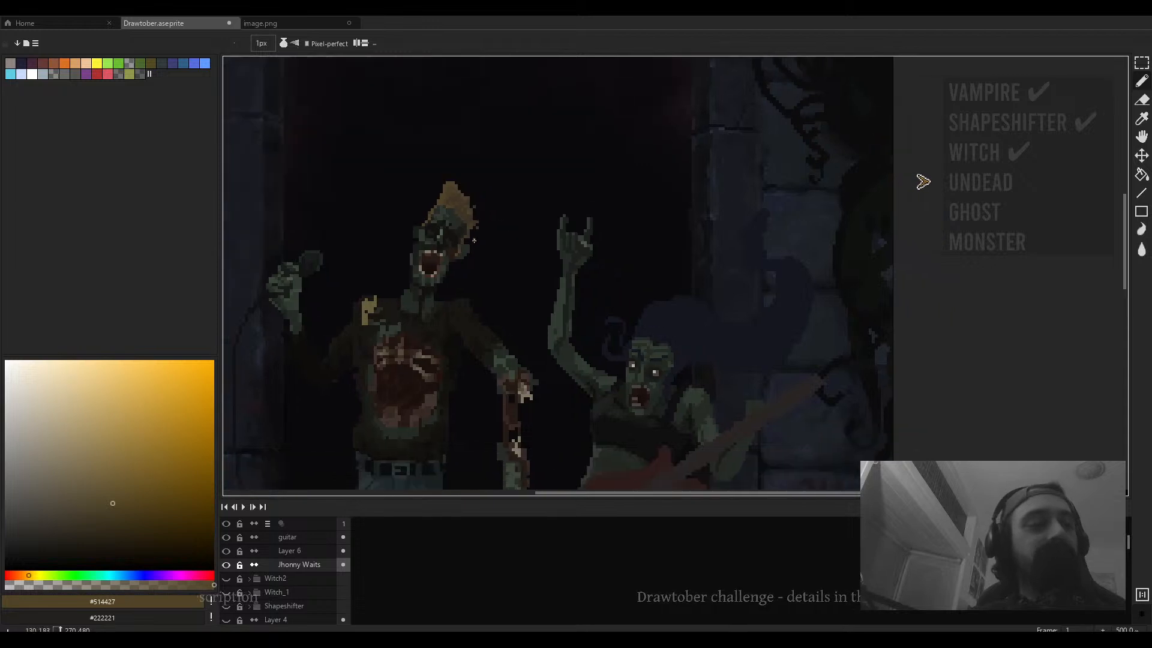
pyautogui.scroll(-1, 458, 275)
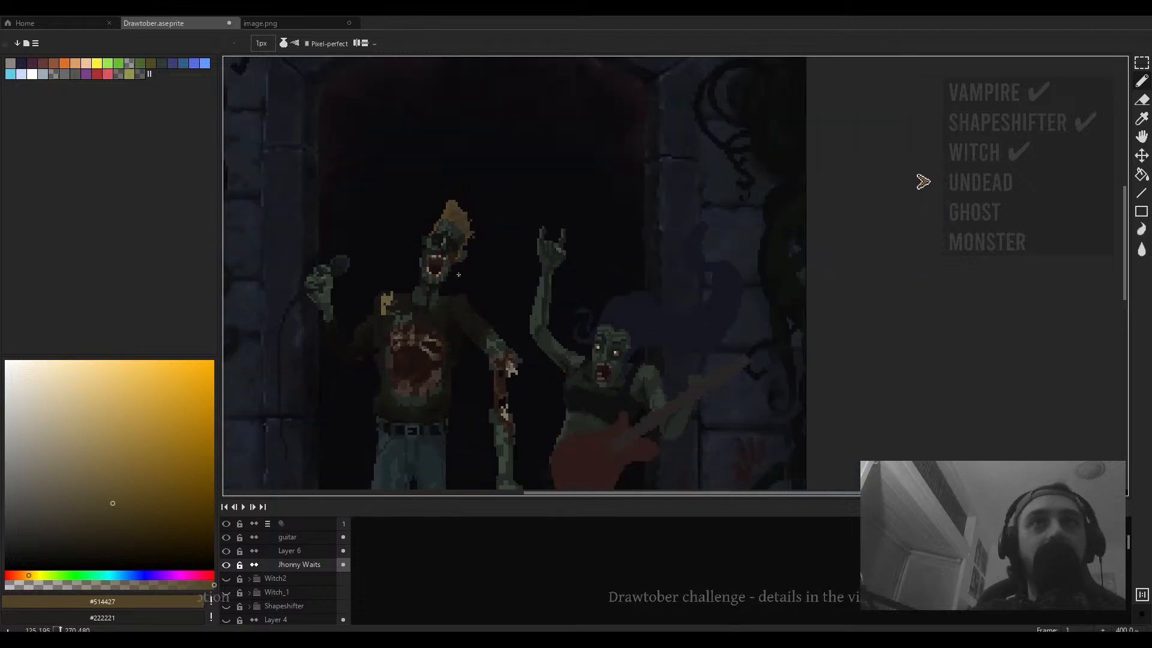
pyautogui.scroll(6, 440, 274)
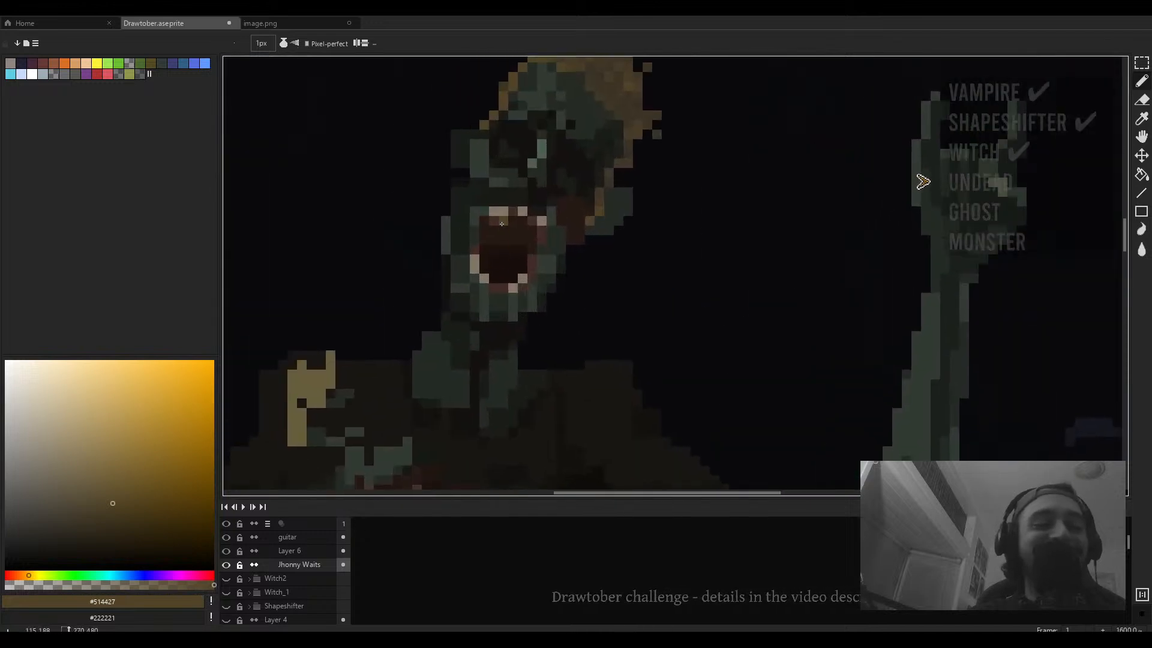
pyautogui.scroll(2, 593, 99)
pyautogui.keyDown('alt'); pyautogui.click(604, 303); pyautogui.keyUp('alt')
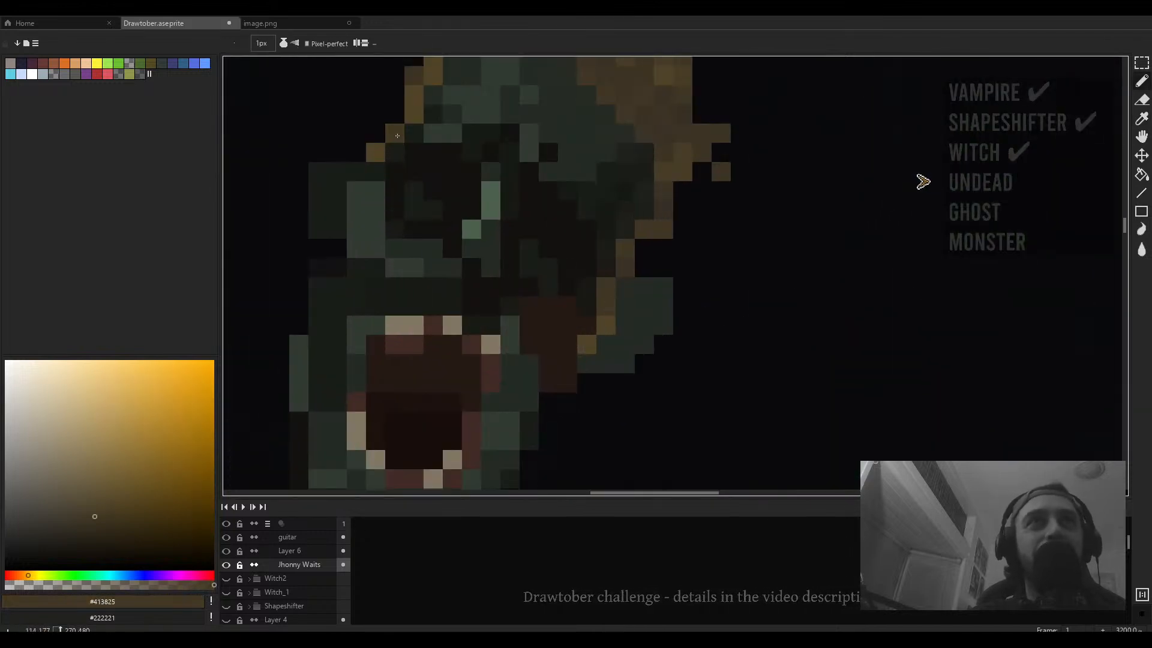
pyautogui.scroll(-6, 577, 196)
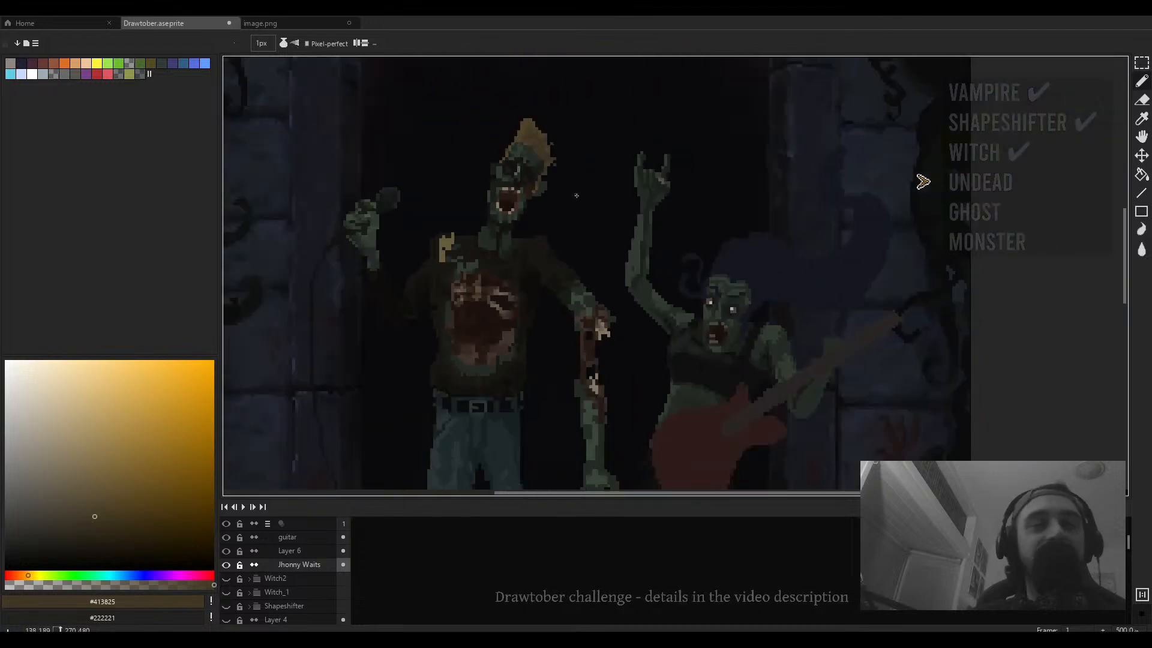
pyautogui.scroll(3, 577, 195)
pyautogui.scroll(-2, 594, 256)
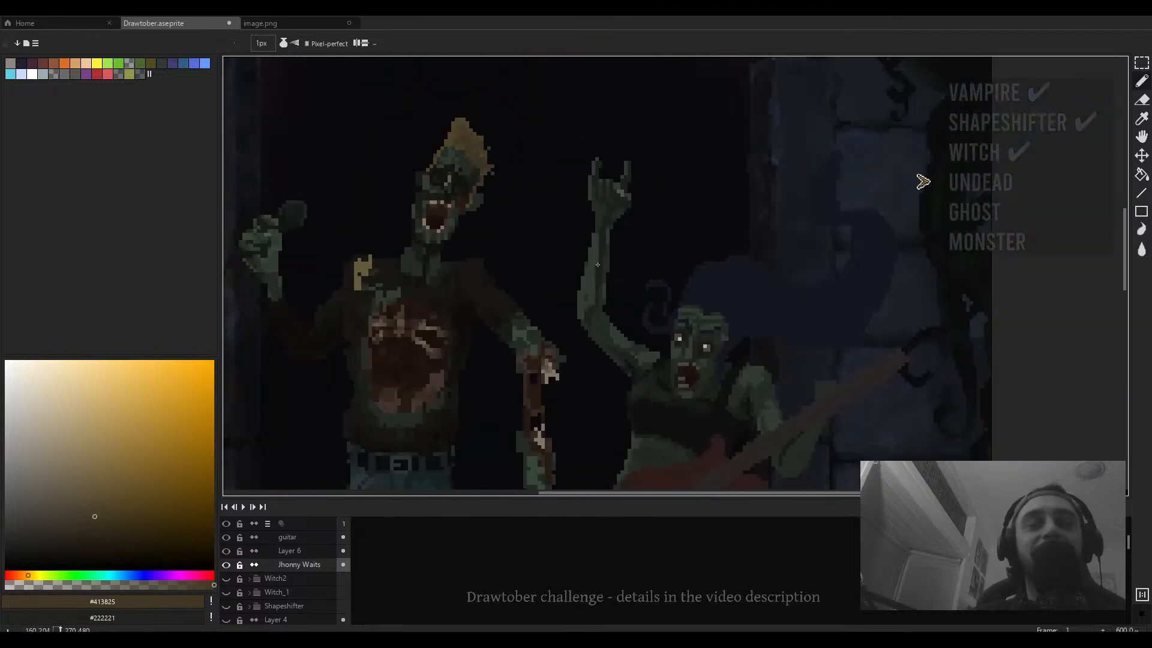
pyautogui.scroll(2, 598, 265)
# - Sample dark green #242b24, switch to Layer 6 and shade the left edge of the guitarist's raised arm
pyautogui.keyDown('alt'); pyautogui.click(561, 206); pyautogui.keyUp('alt')
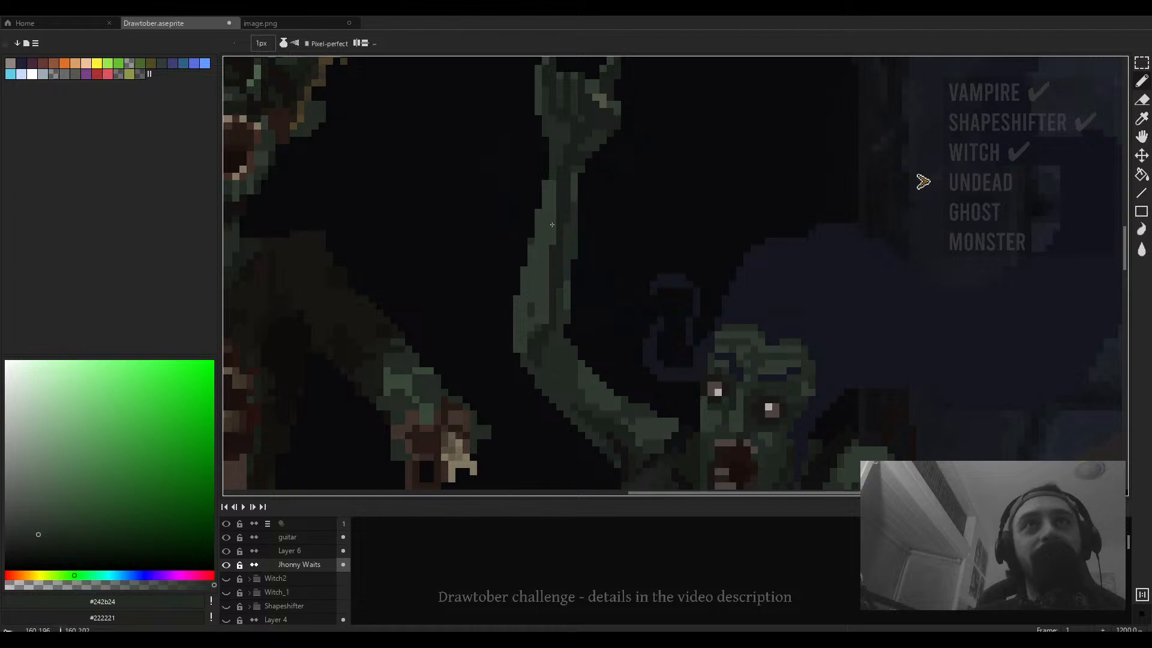
pyautogui.hotkey('alt', 'Up')
pyautogui.moveTo(552, 184)
pyautogui.mouseDown()
pyautogui.moveTo(552, 246)
pyautogui.moveTo(546, 212)
pyautogui.moveTo(538, 319)
pyautogui.mouseUp()
pyautogui.moveTo(545, 242)
pyautogui.mouseDown()
pyautogui.moveTo(538, 306)
pyautogui.moveTo(549, 316)
pyautogui.mouseUp()
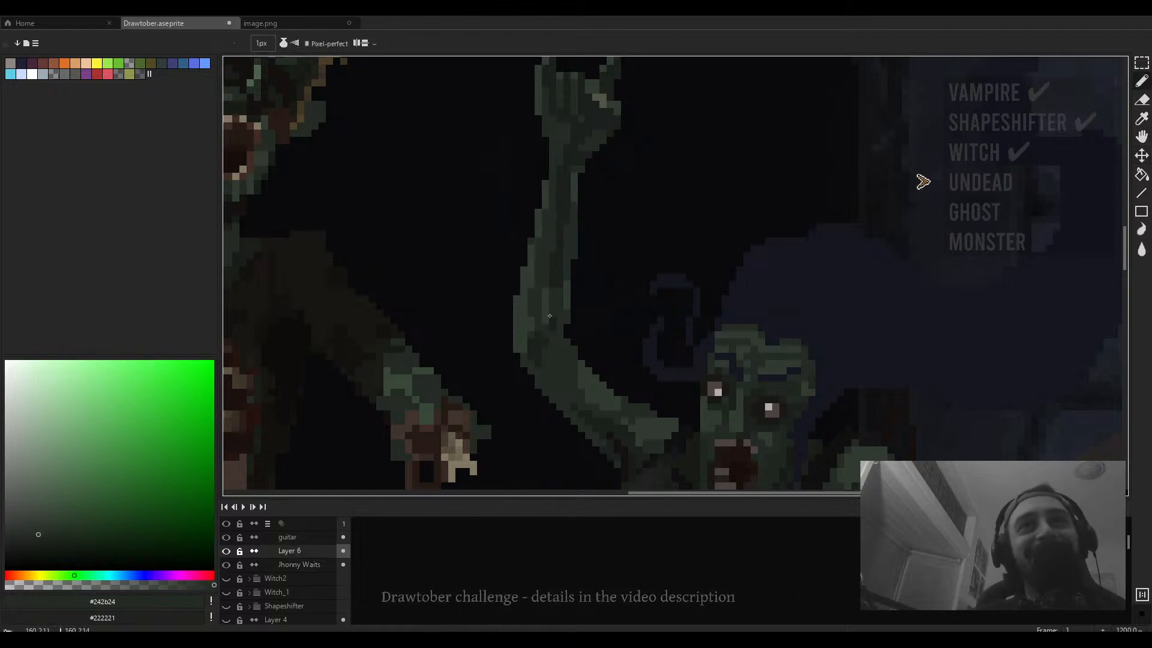
pyautogui.keyDown('alt'); pyautogui.click(550, 289); pyautogui.keyUp('alt')
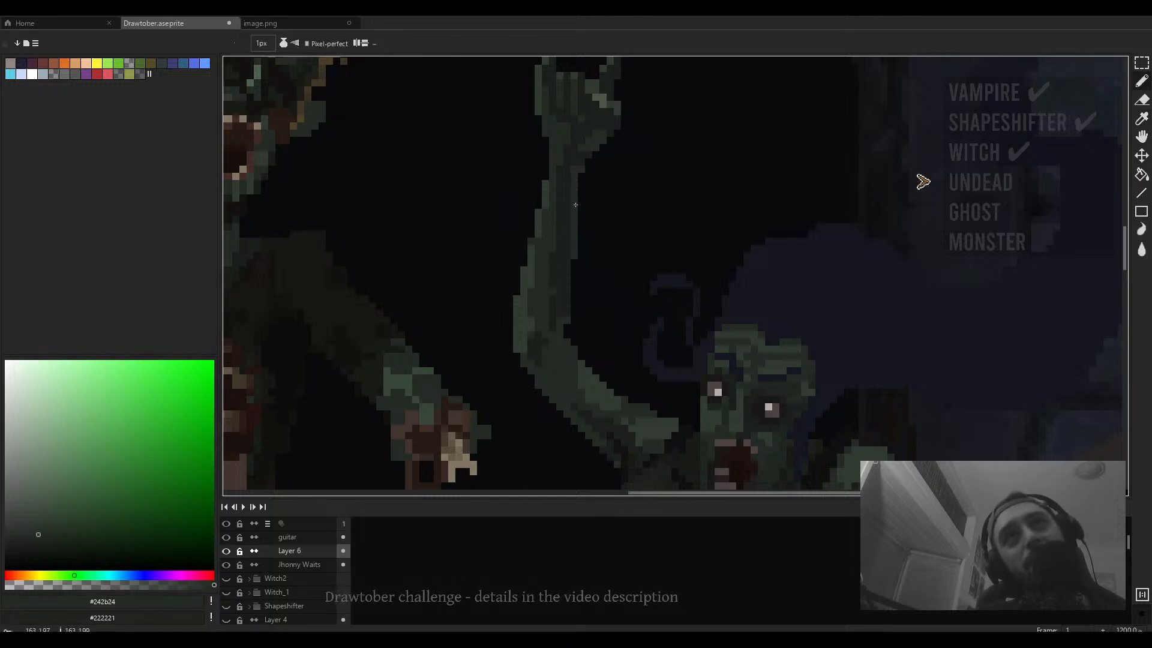
pyautogui.moveTo(575, 170); pyautogui.dragTo(576, 227)
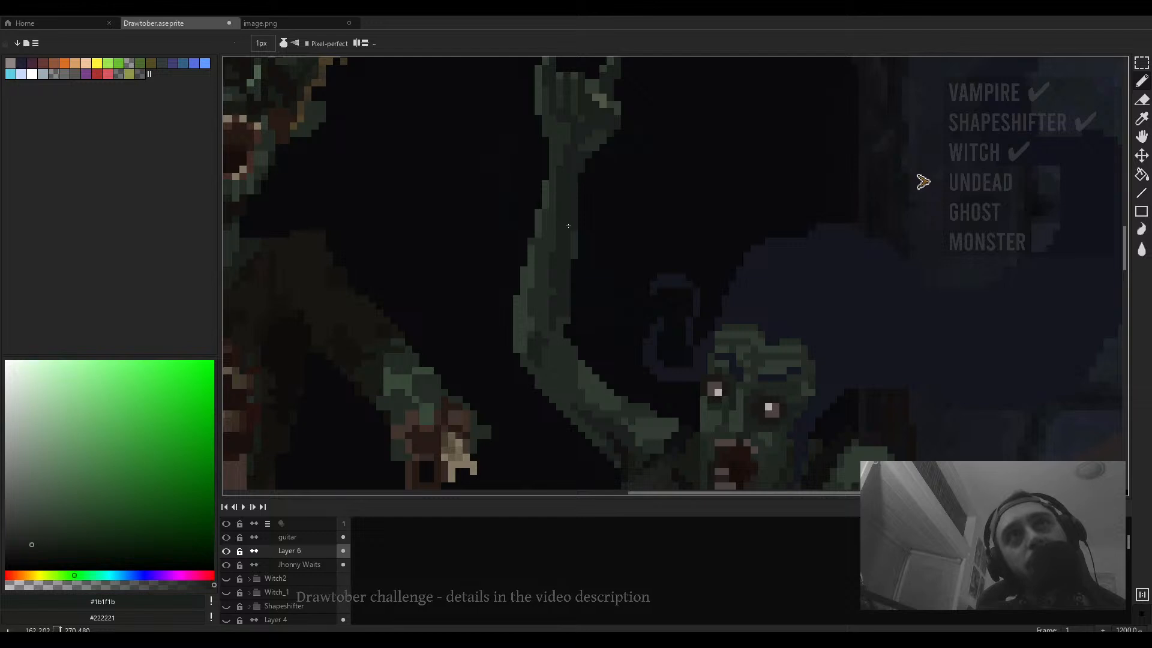
# - Add a short dark stroke on the guitarist's upper arm with the pencil
pyautogui.press('e')
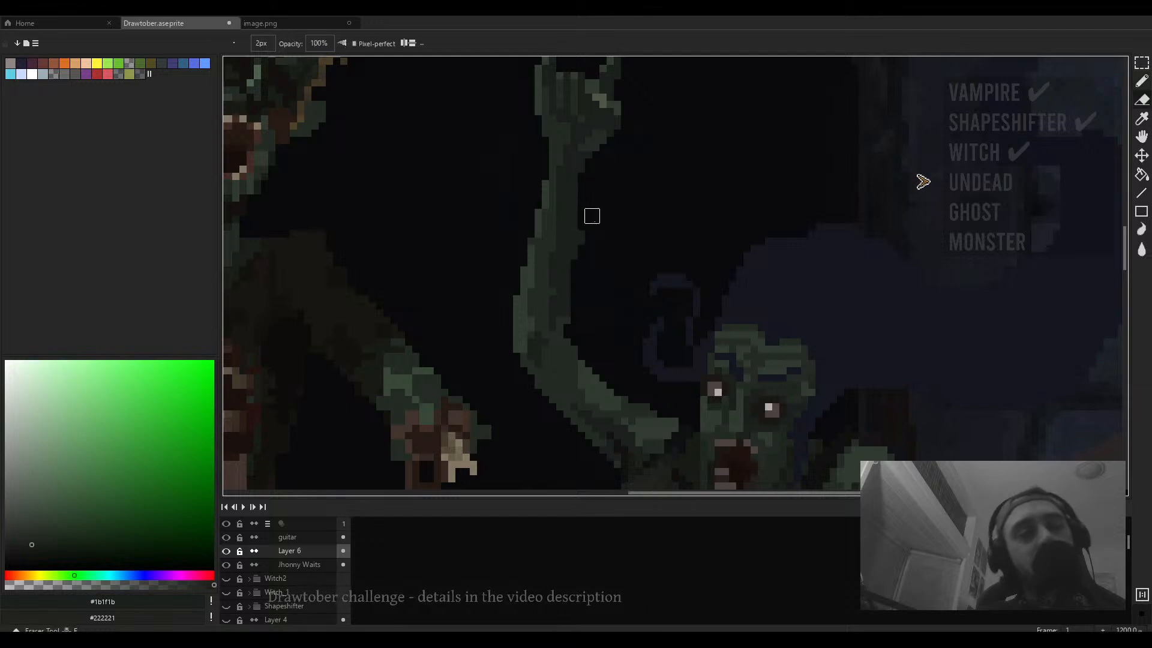
pyautogui.scroll(-5, 591, 255)
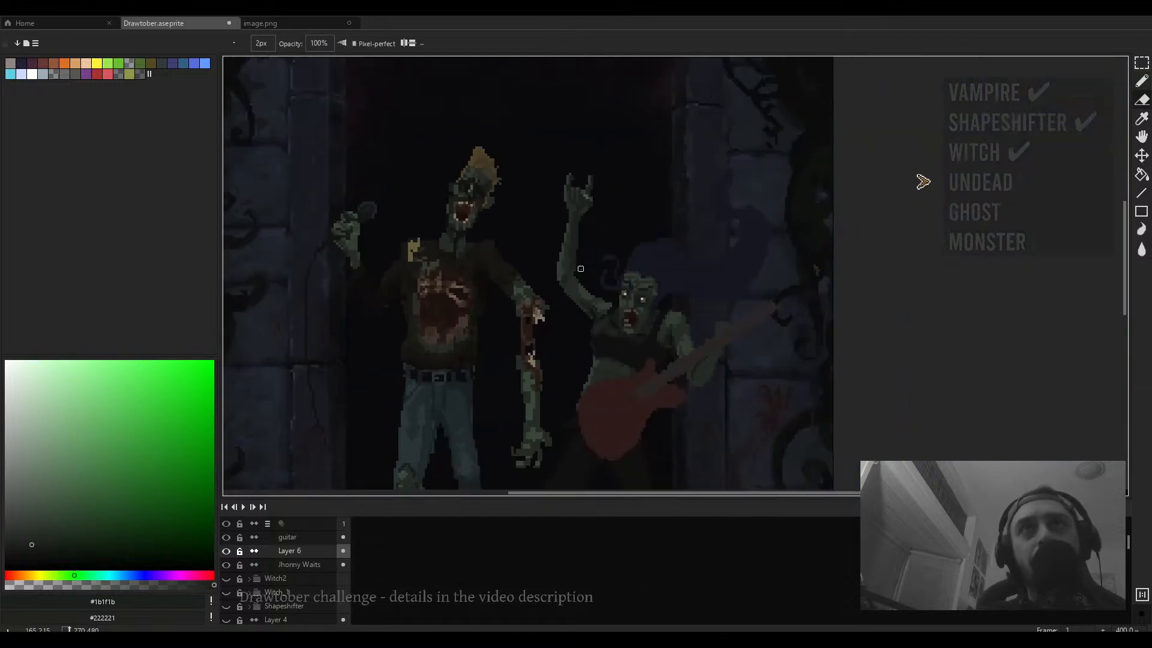
pyautogui.scroll(-2, 560, 260)
pyautogui.scroll(8, 559, 260)
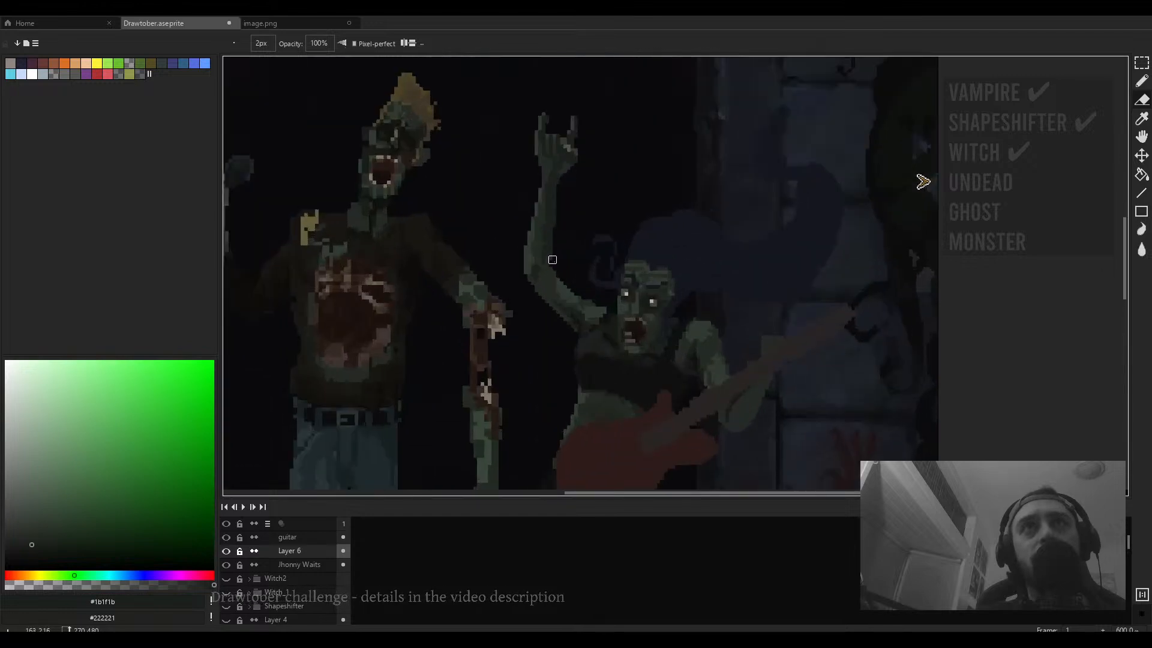
pyautogui.press('b')
pyautogui.moveTo(529, 265); pyautogui.dragTo(531, 282)
# - Sample green #313b31 and draw a diagonal line of pixels along the inner edge of the guitarist's forearm
pyautogui.press('-')
pyautogui.press('-')
pyautogui.press('-')
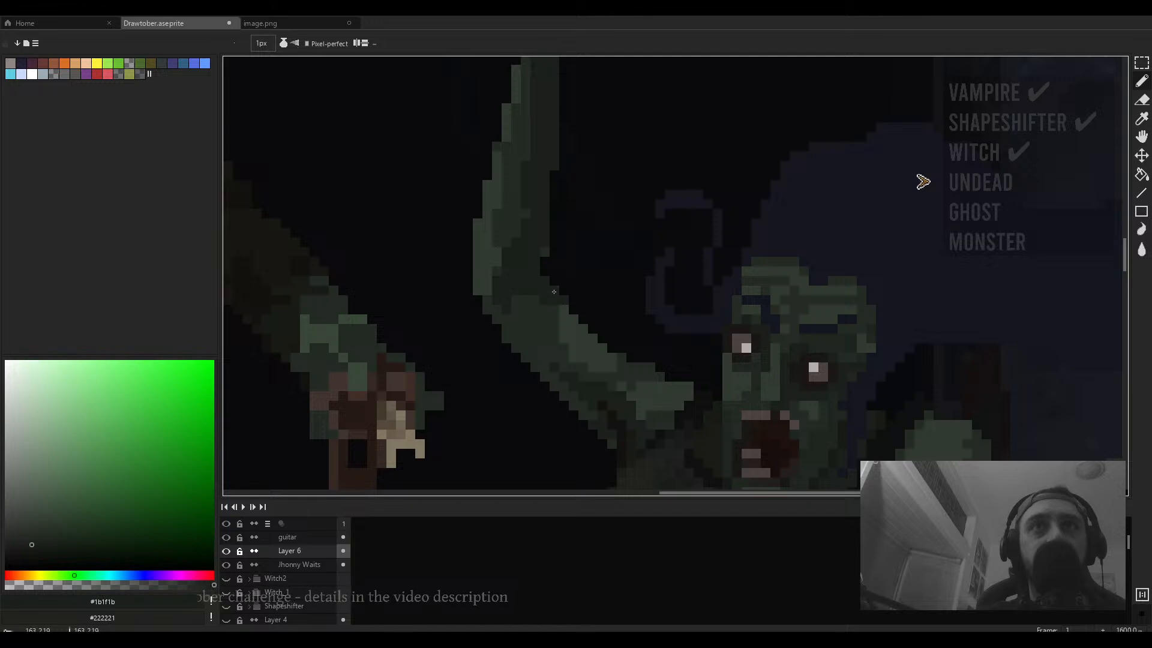
pyautogui.scroll(-5, 568, 258)
pyautogui.scroll(4, 568, 254)
pyautogui.press('v')
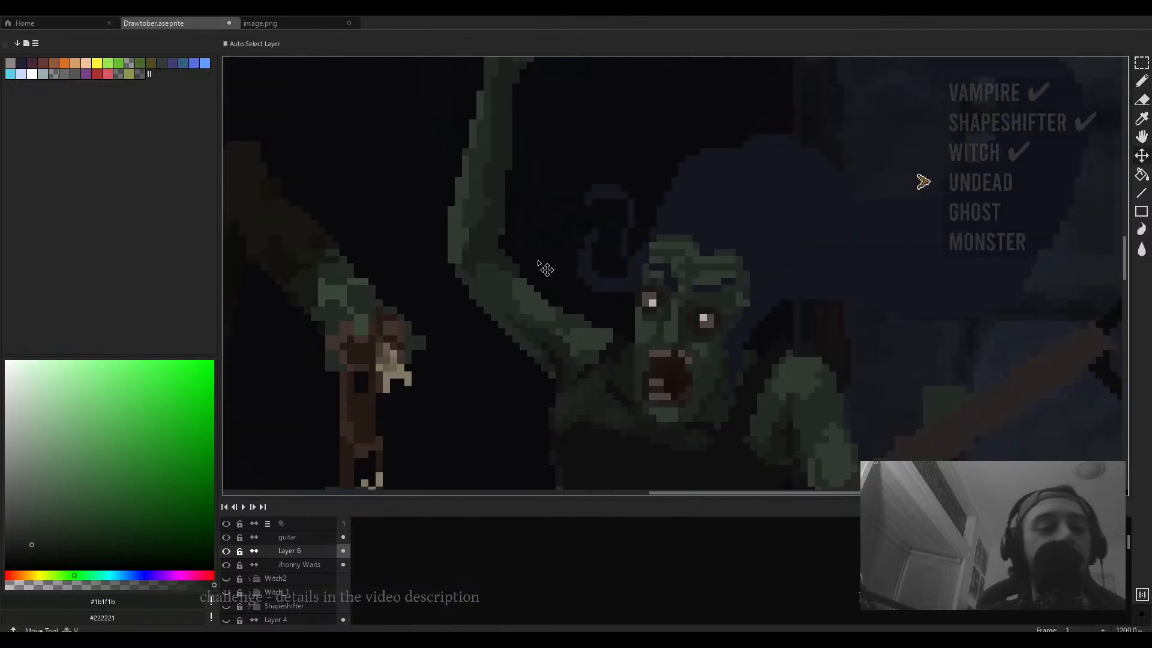
pyautogui.press('b')
pyautogui.scroll(2, 523, 282)
pyautogui.keyDown('alt'); pyautogui.click(563, 328); pyautogui.keyUp('alt')
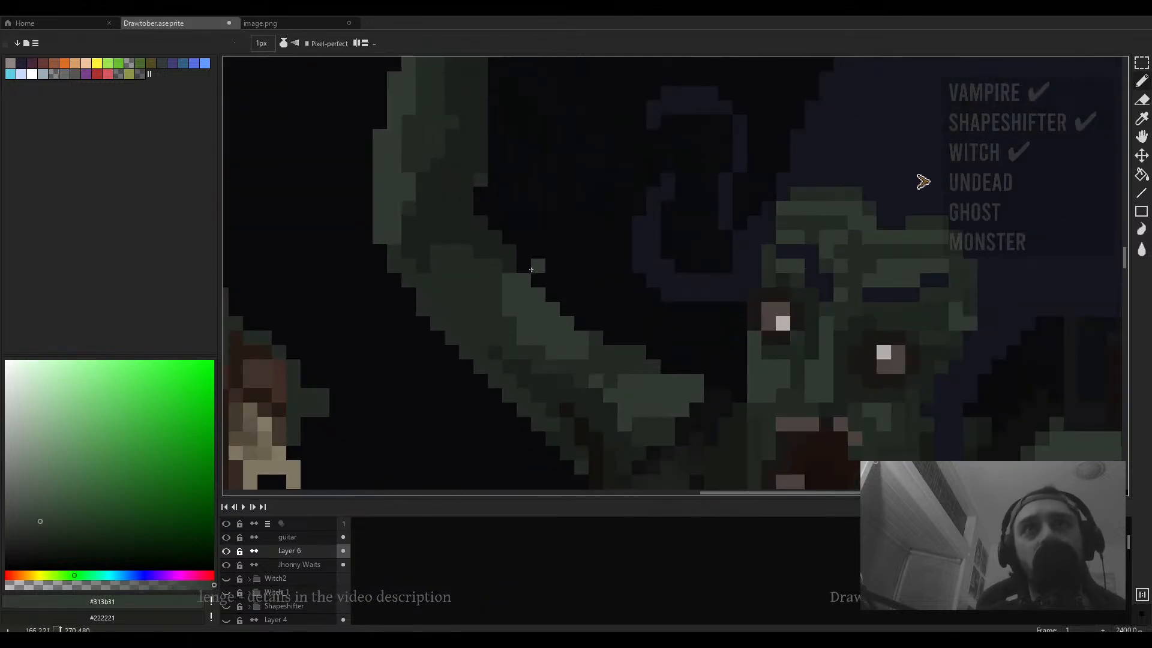
pyautogui.moveTo(531, 270); pyautogui.dragTo(554, 297)
pyautogui.scroll(-5, 585, 328)
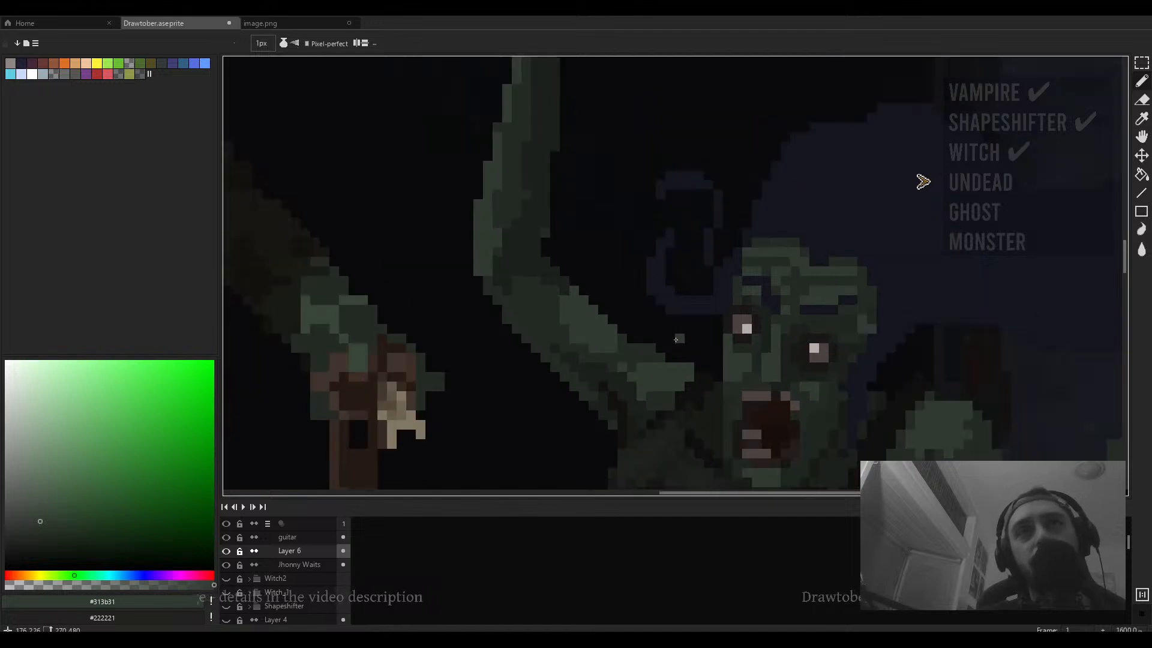
pyautogui.press('e')
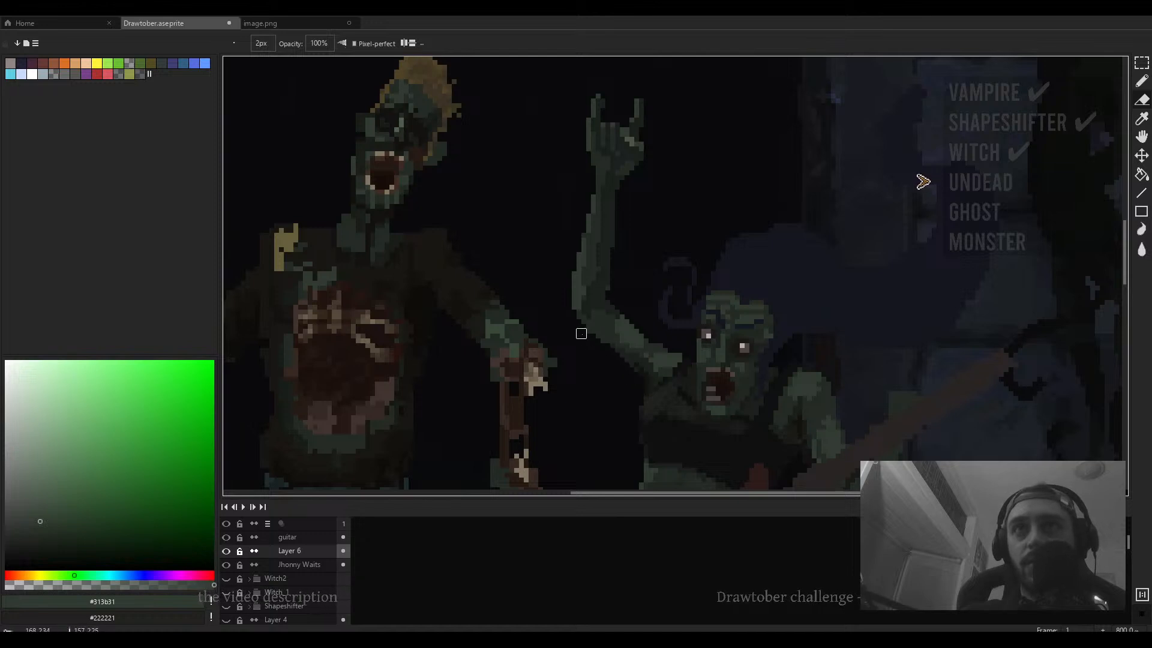
# - Sample near-black #1b1f1b and darken the inner edge of the guitarist's raised forearm with the pencil
pyautogui.scroll(-3, 566, 310)
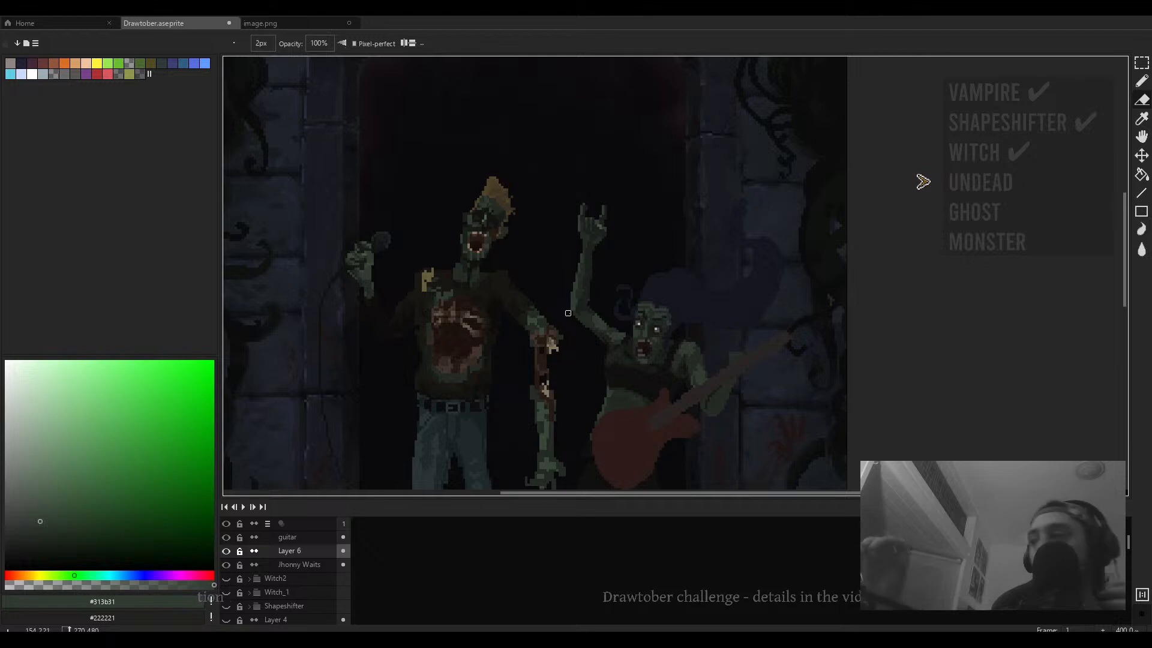
pyautogui.scroll(2, 639, 324)
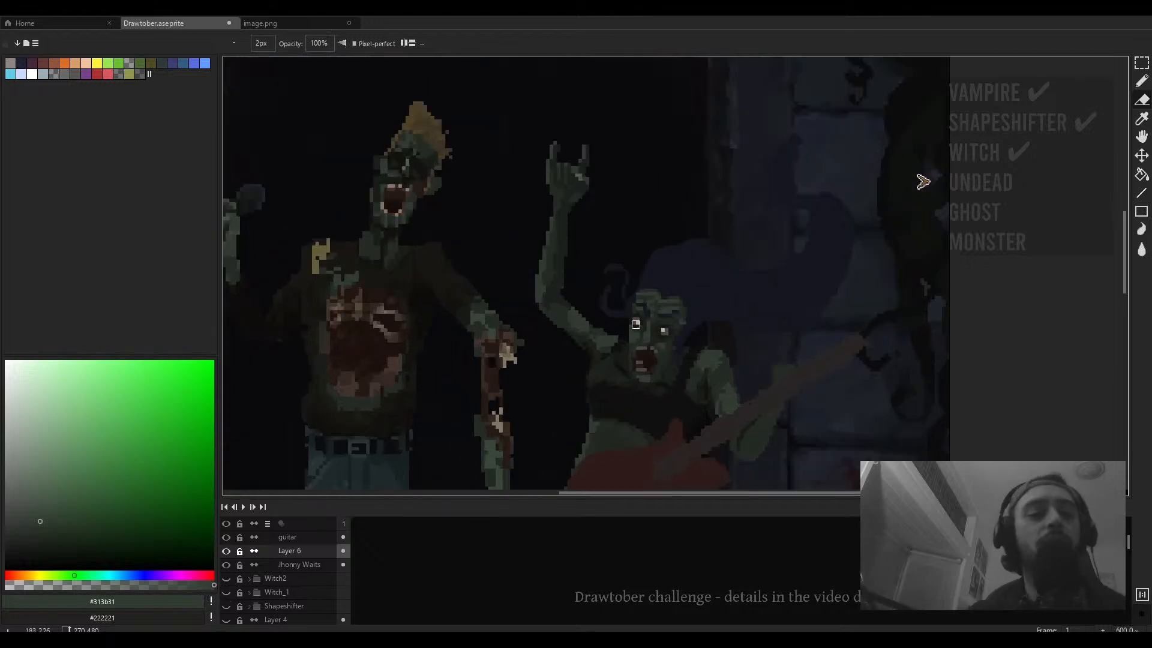
pyautogui.press('b')
pyautogui.scroll(4, 616, 319)
pyautogui.keyDown('alt'); pyautogui.click(576, 352); pyautogui.keyUp('alt')
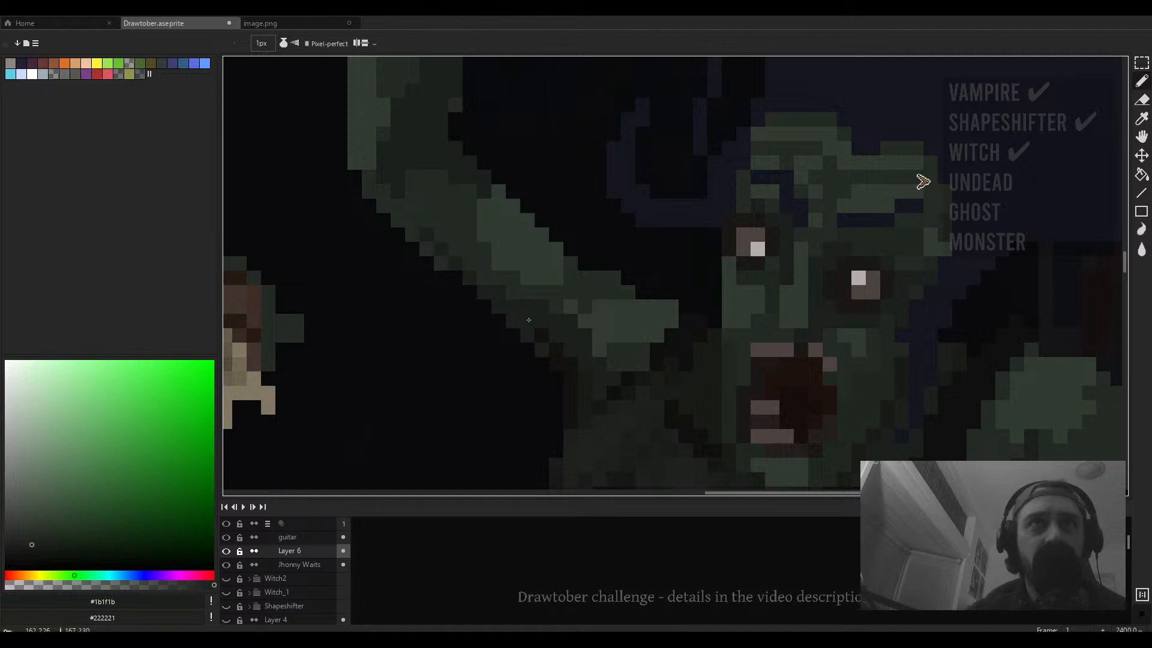
pyautogui.scroll(-4, 528, 336)
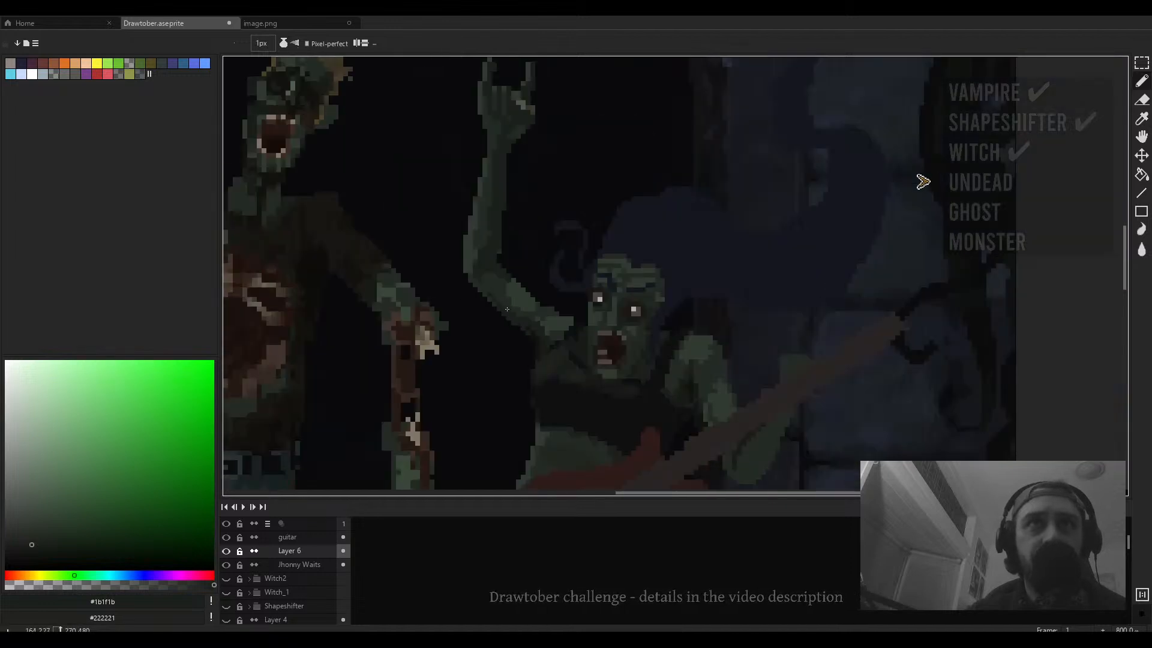
pyautogui.scroll(3, 479, 280)
pyautogui.scroll(-3, 520, 317)
pyautogui.scroll(3, 504, 270)
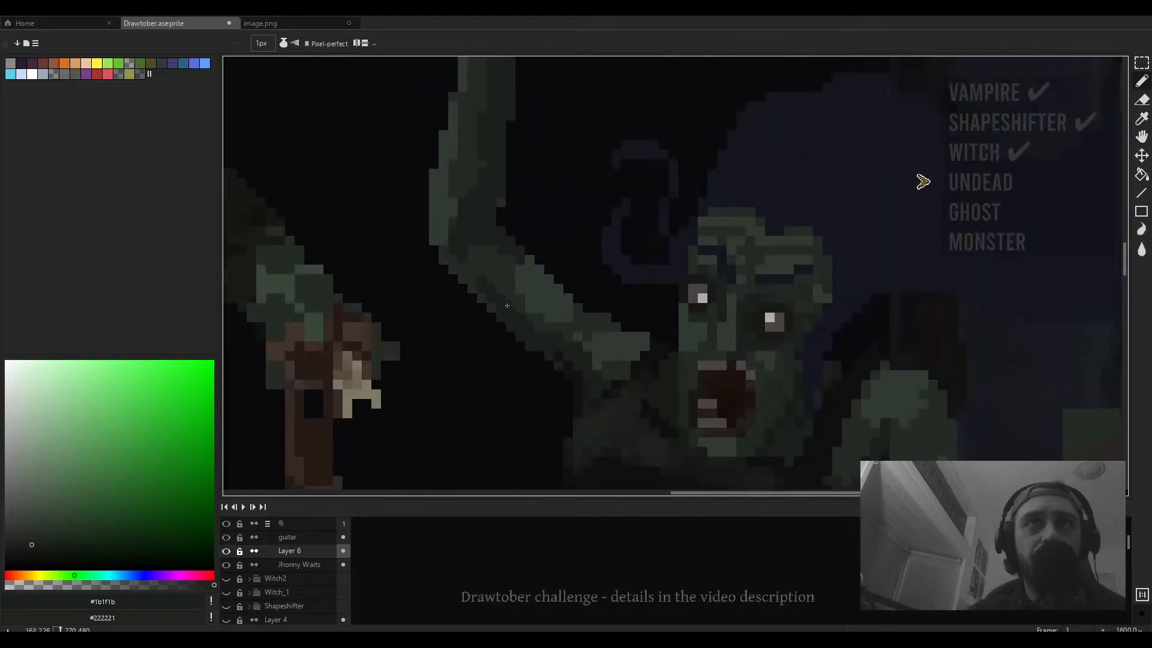
pyautogui.keyDown('alt'); pyautogui.click(495, 250); pyautogui.keyUp('alt')
pyautogui.scroll(-3, 485, 246)
pyautogui.scroll(2, 474, 245)
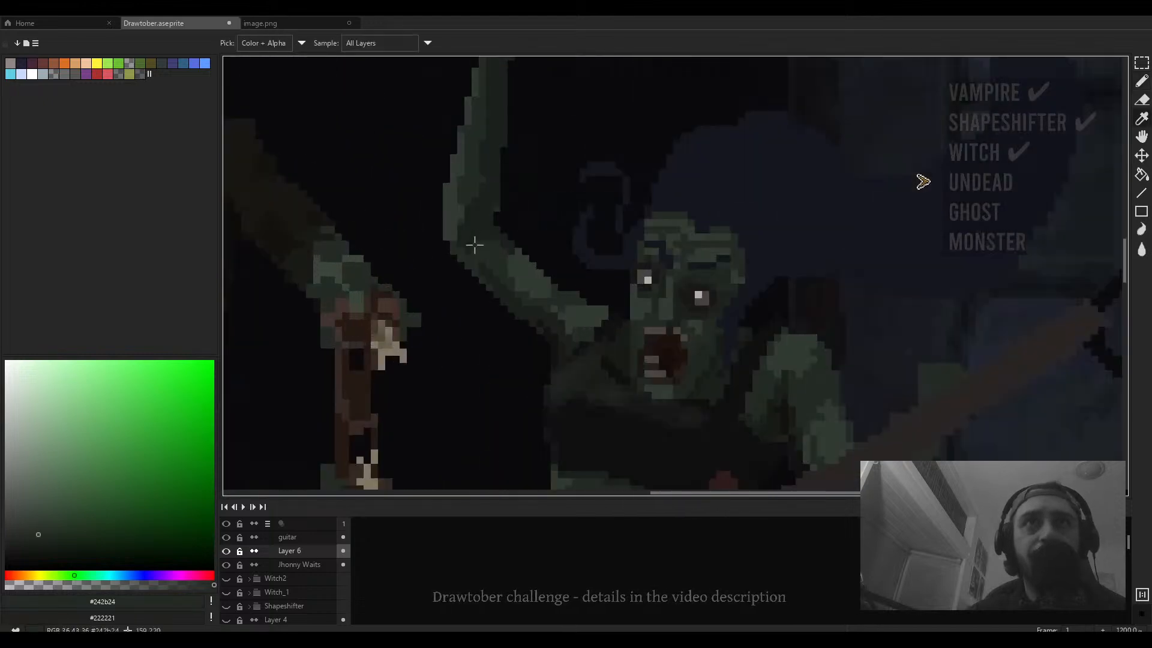
pyautogui.keyDown('alt'); pyautogui.click(474, 246); pyautogui.keyUp('alt')
pyautogui.moveTo(475, 242); pyautogui.dragTo(509, 281)
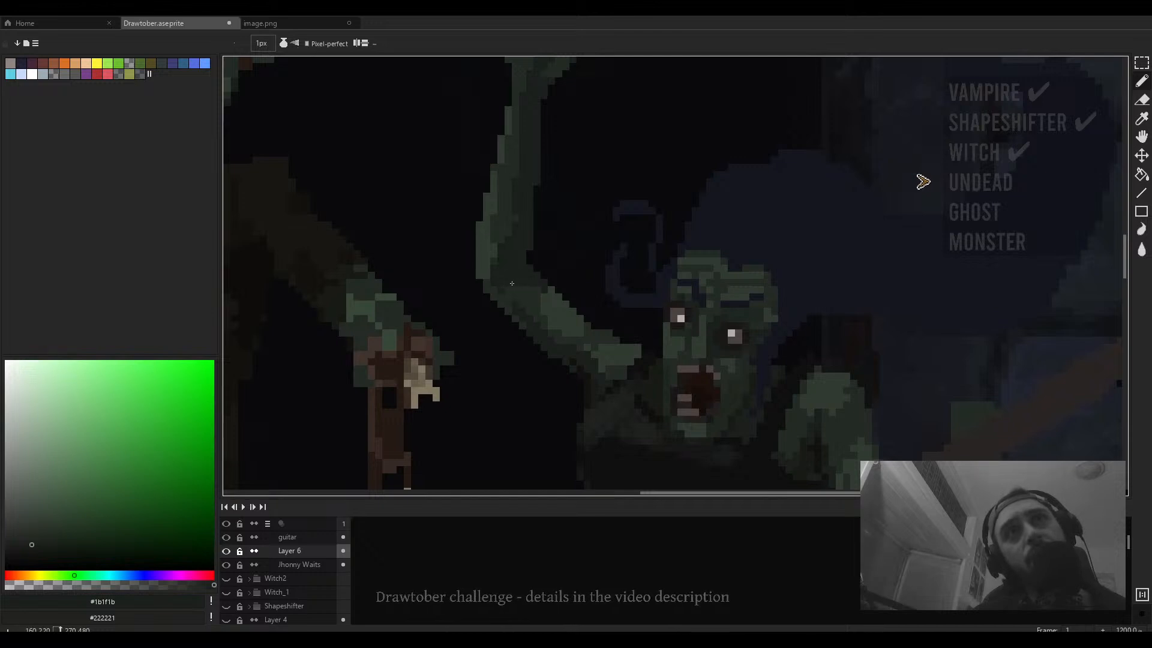
# - Sample dark green #242b24 and inspect the guitarist's raised arm at several zoom levels
pyautogui.scroll(-3, 556, 295)
pyautogui.scroll(3, 558, 298)
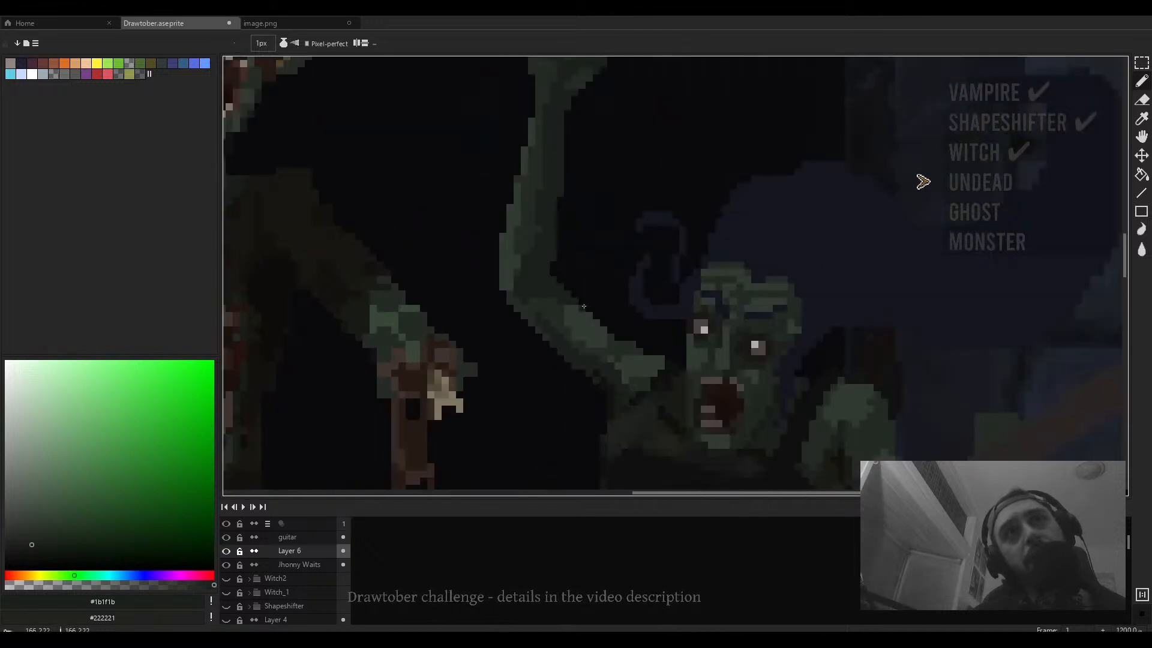
pyautogui.scroll(-4, 584, 307)
pyautogui.scroll(-1, 585, 309)
pyautogui.scroll(2, 587, 312)
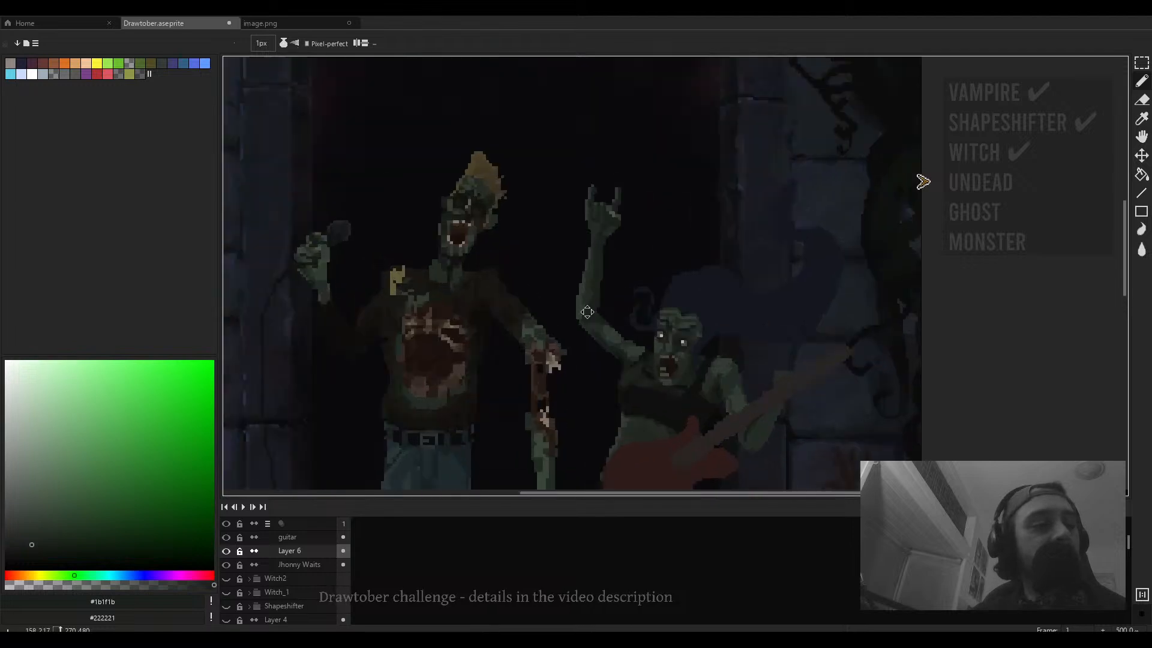
pyautogui.scroll(2, 587, 312)
pyautogui.keyDown('alt'); pyautogui.click(623, 276); pyautogui.keyUp('alt')
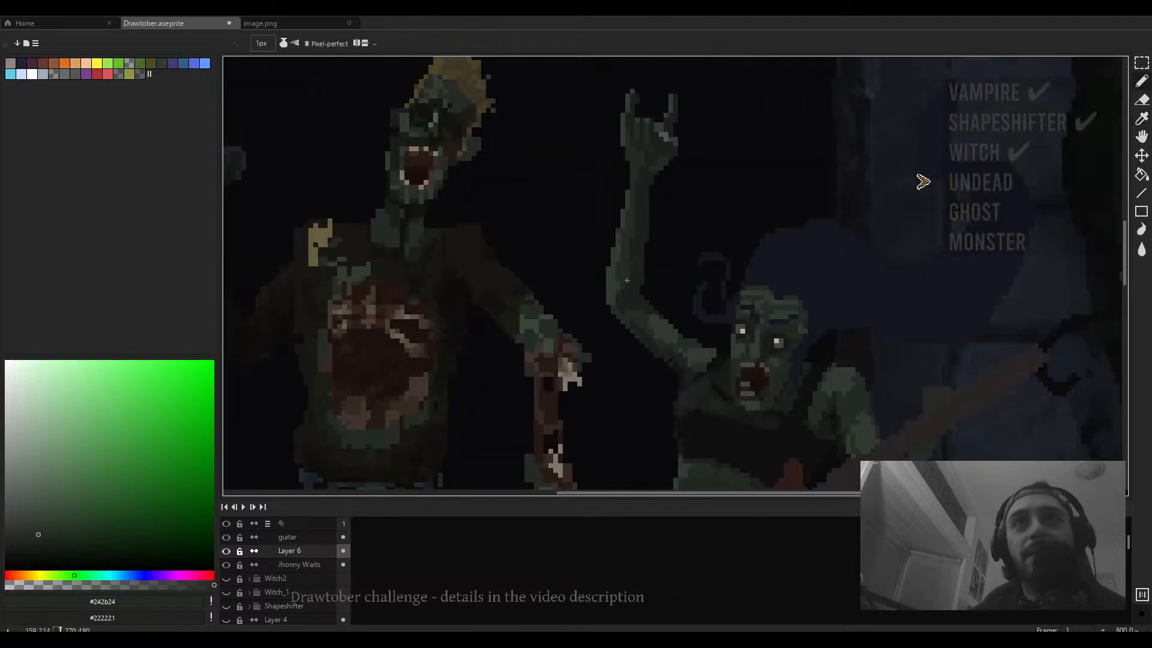
pyautogui.scroll(5, 615, 295)
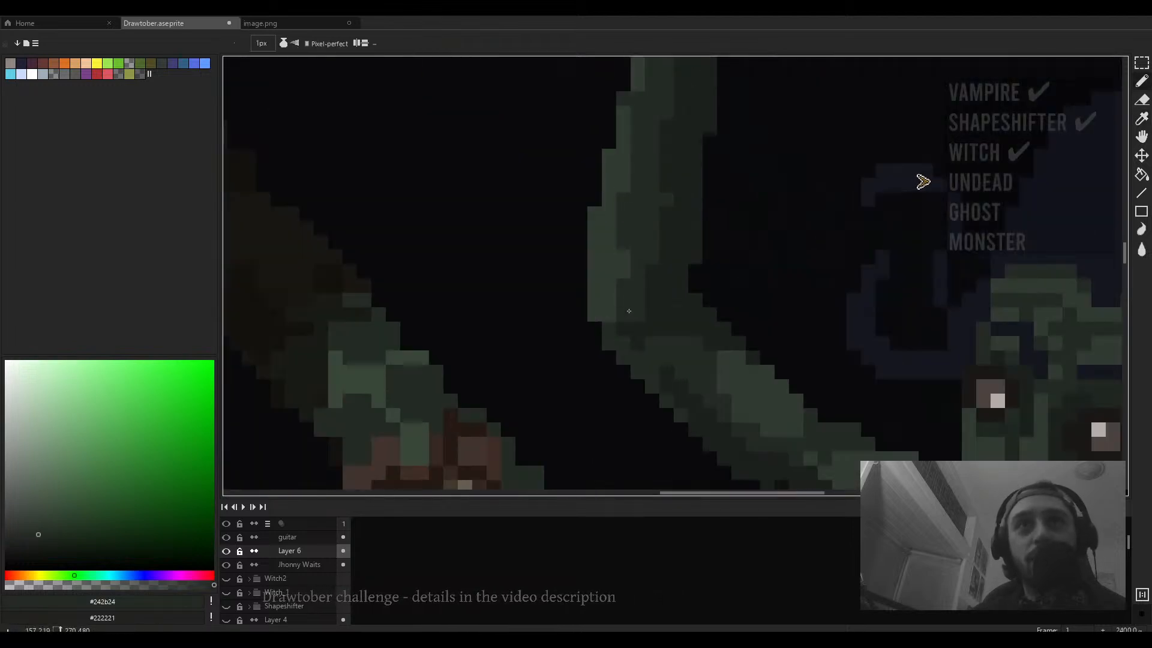
pyautogui.scroll(-6, 635, 352)
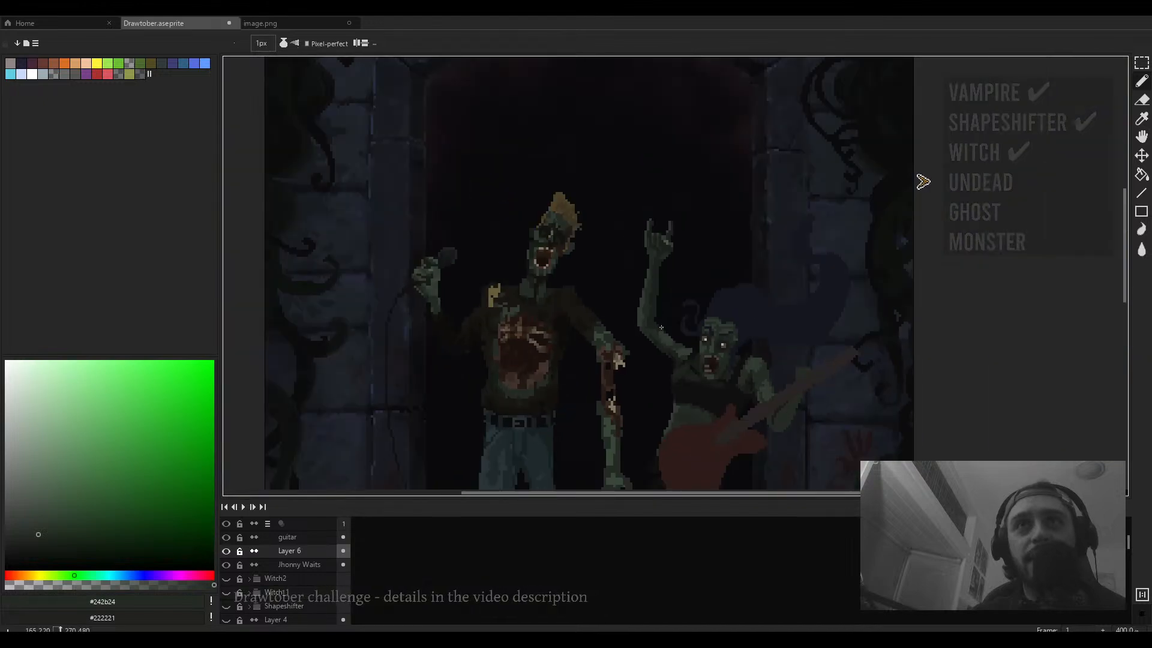
pyautogui.scroll(5, 558, 240)
pyautogui.scroll(-5, 569, 248)
pyautogui.scroll(6, 560, 246)
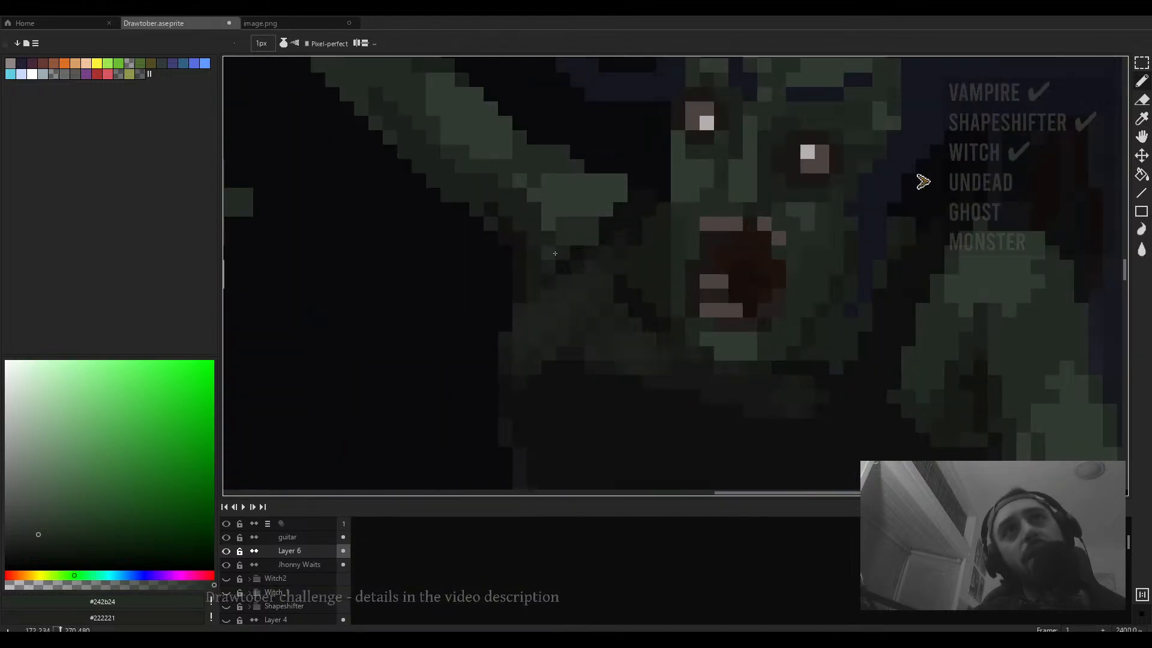
# - Add green #313b31 pixels along the guitarist's side just above the guitar body
pyautogui.press('e')
pyautogui.scroll(-2, 535, 277)
pyautogui.scroll(1, 531, 278)
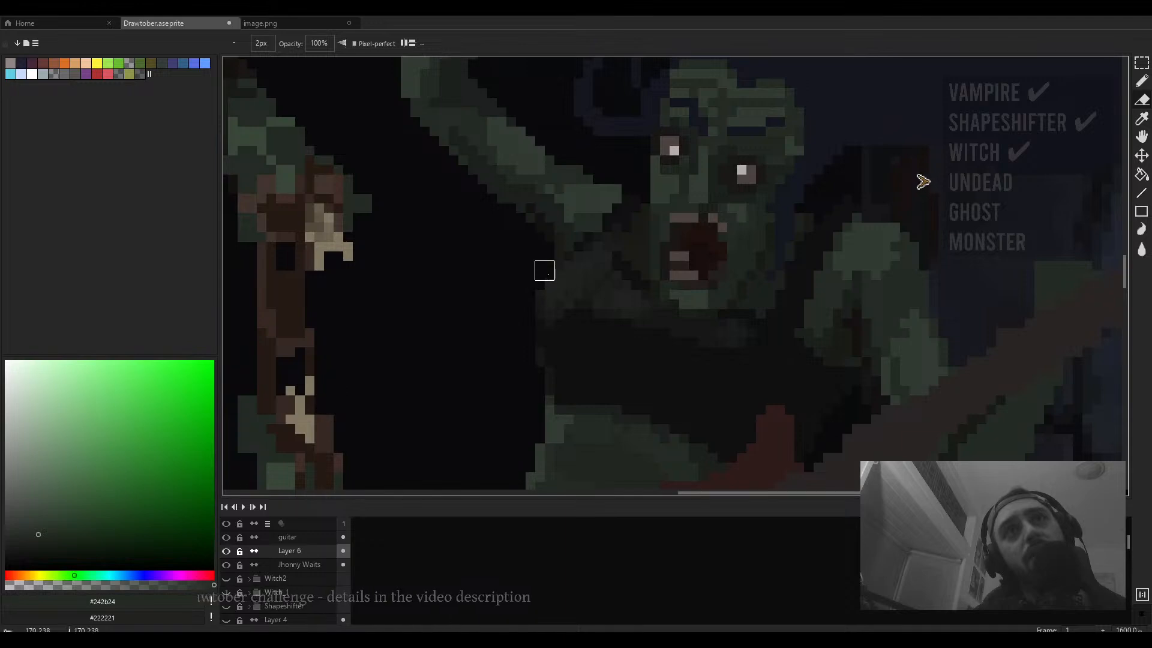
pyautogui.scroll(2, 549, 345)
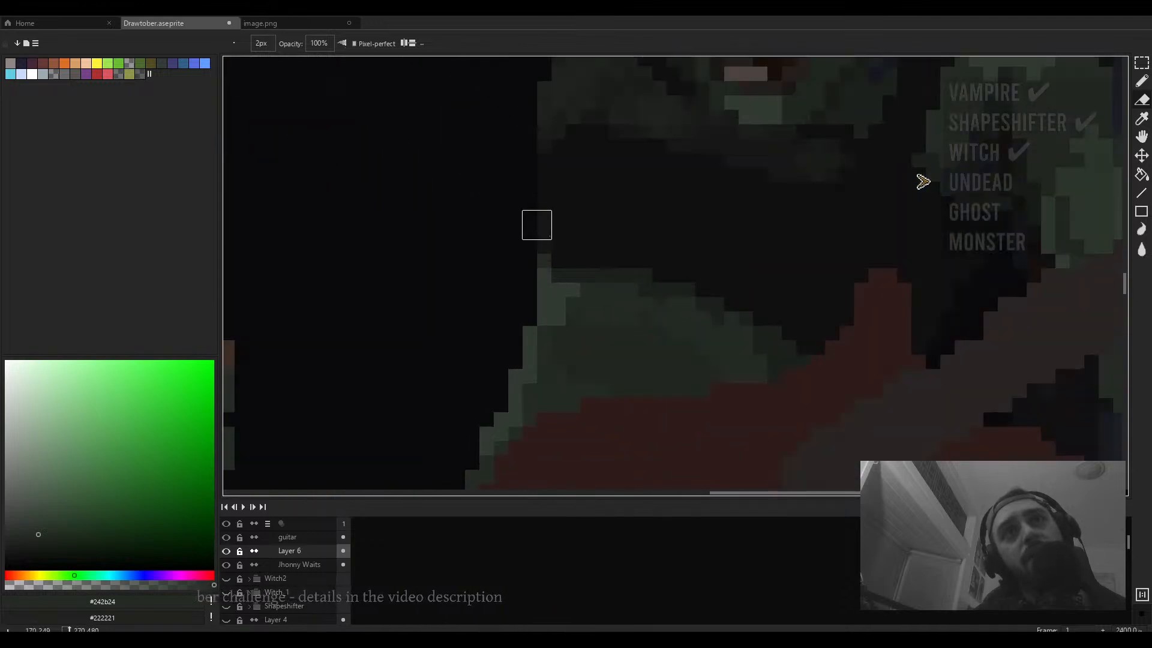
pyautogui.scroll(-3, 540, 273)
pyautogui.scroll(-4, 547, 280)
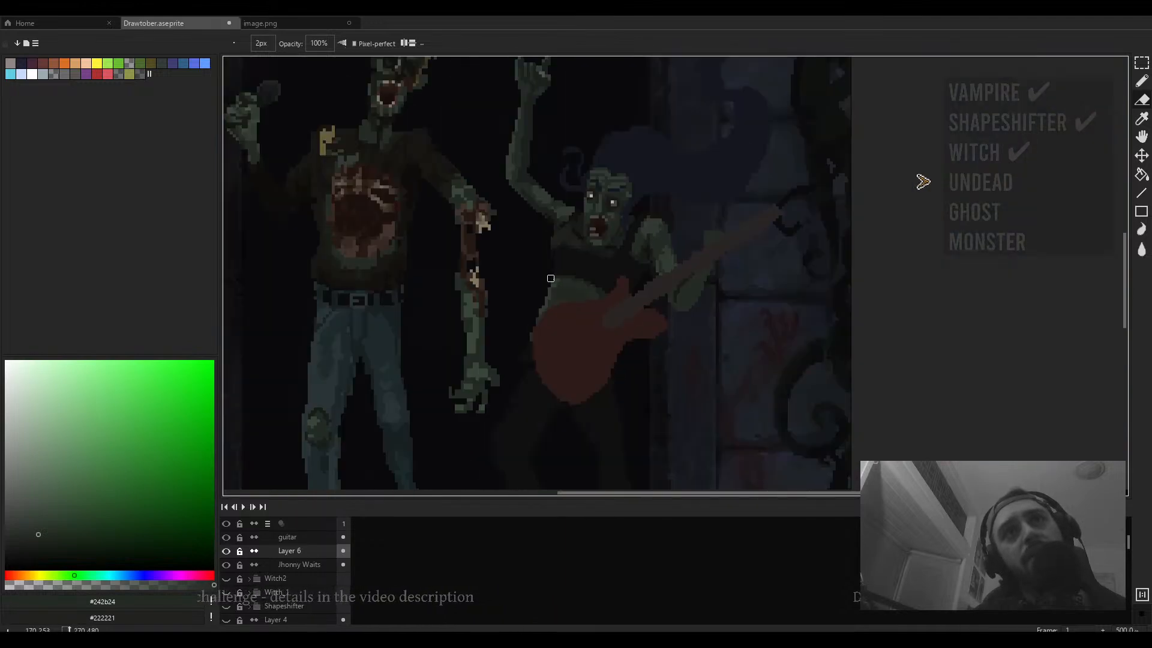
pyautogui.scroll(4, 542, 280)
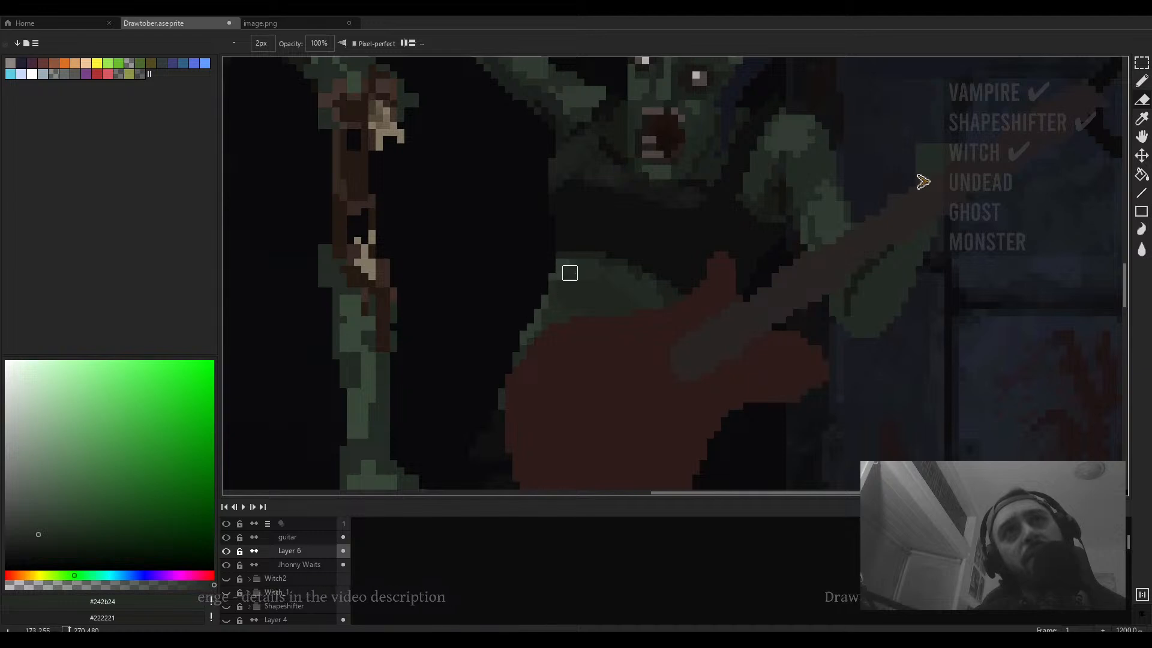
pyautogui.scroll(2, 570, 273)
pyautogui.press('b')
pyautogui.scroll(3, 575, 276)
pyautogui.keyDown('alt'); pyautogui.click(549, 240); pyautogui.keyUp('alt')
pyautogui.click(516, 276)
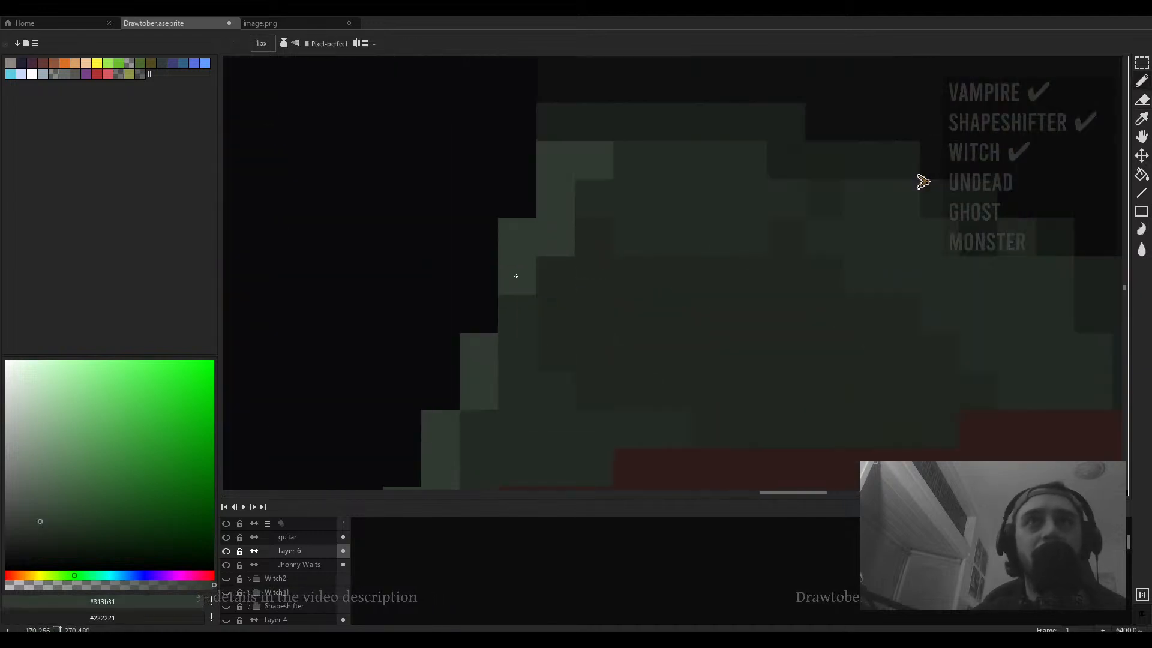
pyautogui.click(516, 312)
# - Erase a stray pixel and redraw the guitarist's side edge above the guitar with dark green pixels
pyautogui.press('e')
pyautogui.click(498, 217)
pyautogui.scroll(-4, 520, 224)
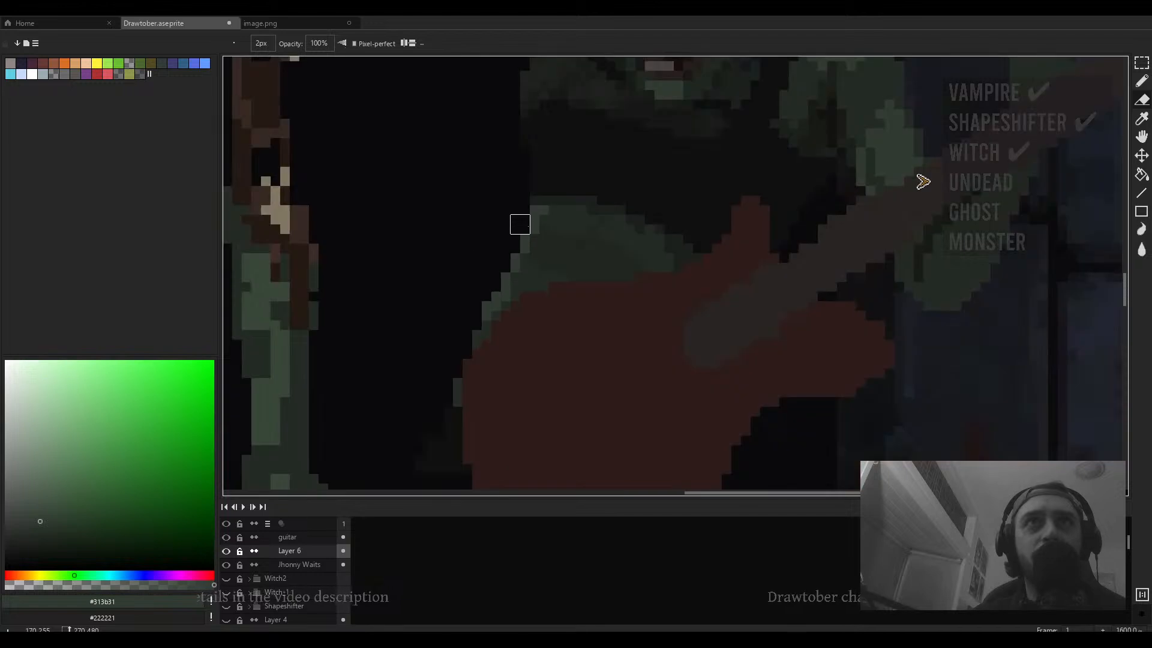
pyautogui.scroll(-2, 539, 264)
pyautogui.press('b')
pyautogui.scroll(5, 543, 273)
pyautogui.keyDown('alt'); pyautogui.click(532, 270); pyautogui.keyUp('alt')
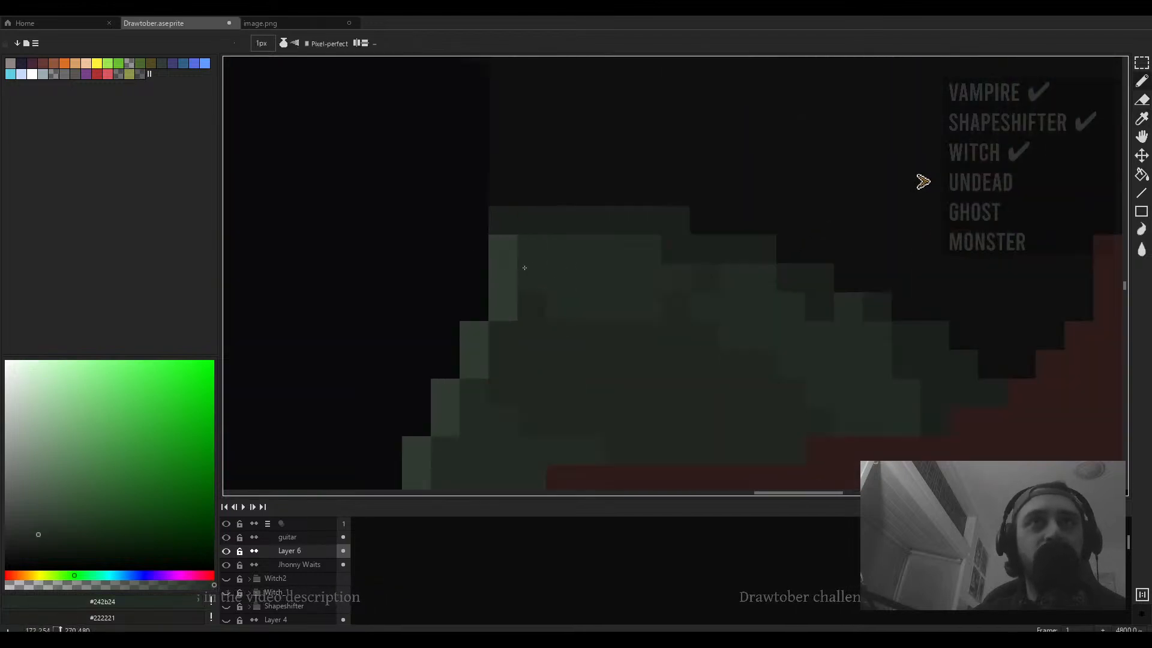
pyautogui.scroll(-2, 524, 268)
pyautogui.keyDown('alt'); pyautogui.click(518, 257); pyautogui.keyUp('alt')
pyautogui.click(514, 228)
# - Sample green #313b31 and refine the outline pixels of the guitarist's torso where it meets the guitar
pyautogui.scroll(-3, 522, 294)
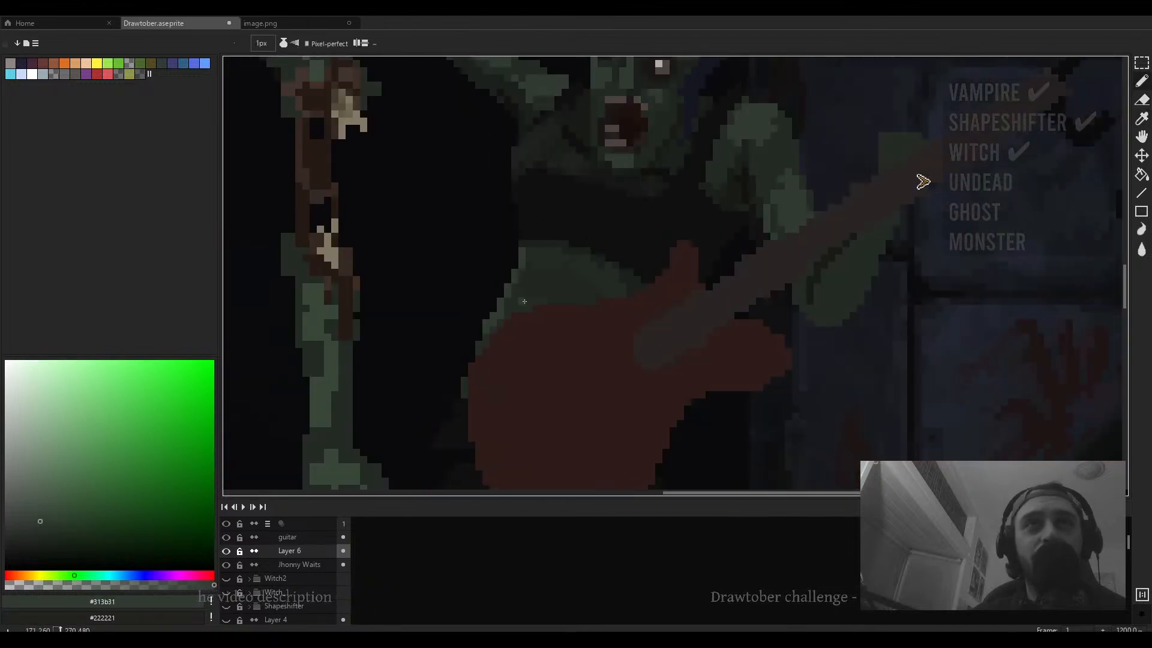
pyautogui.scroll(3, 524, 301)
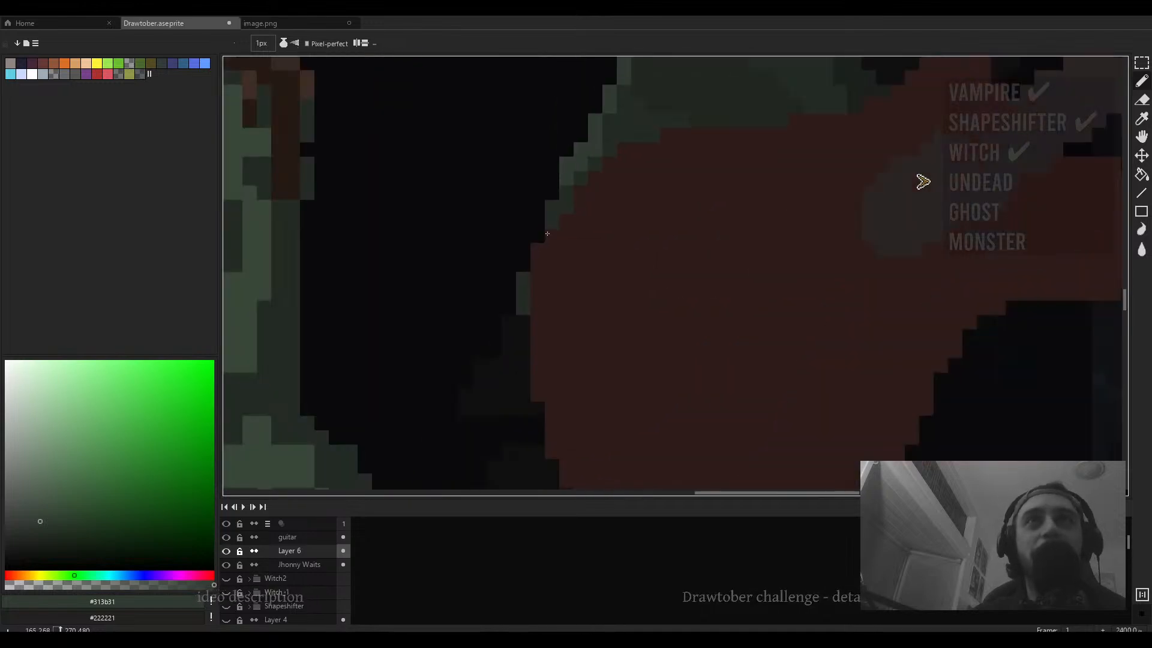
pyautogui.scroll(-8, 547, 234)
pyautogui.scroll(5, 526, 246)
pyautogui.press('b')
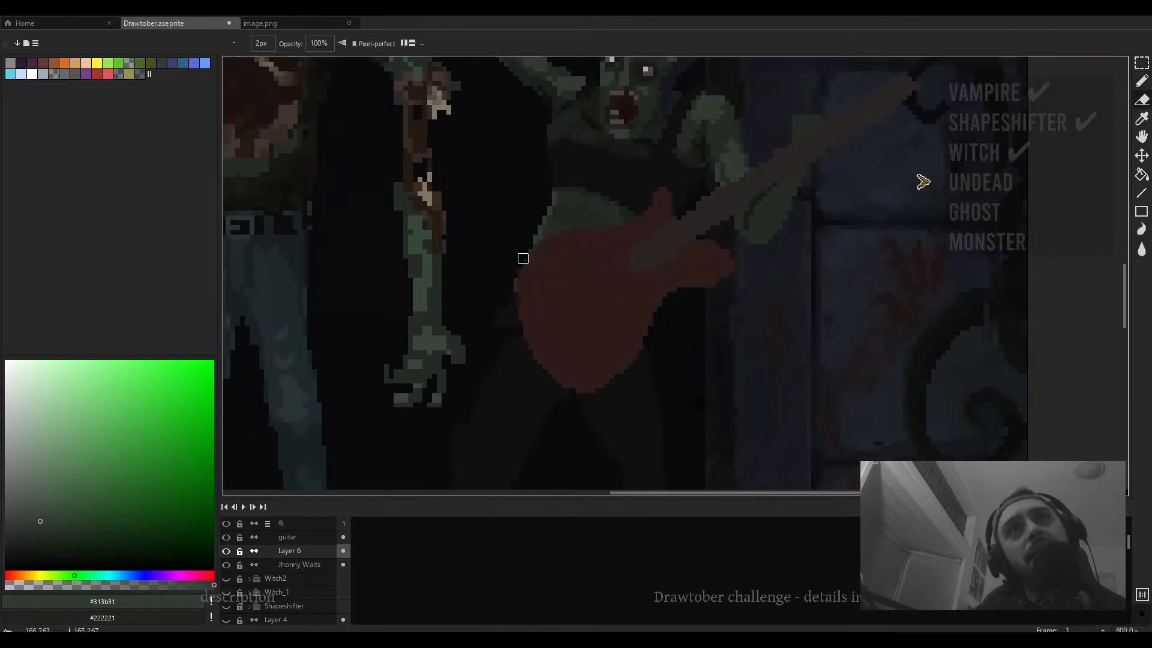
pyautogui.scroll(-4, 519, 244)
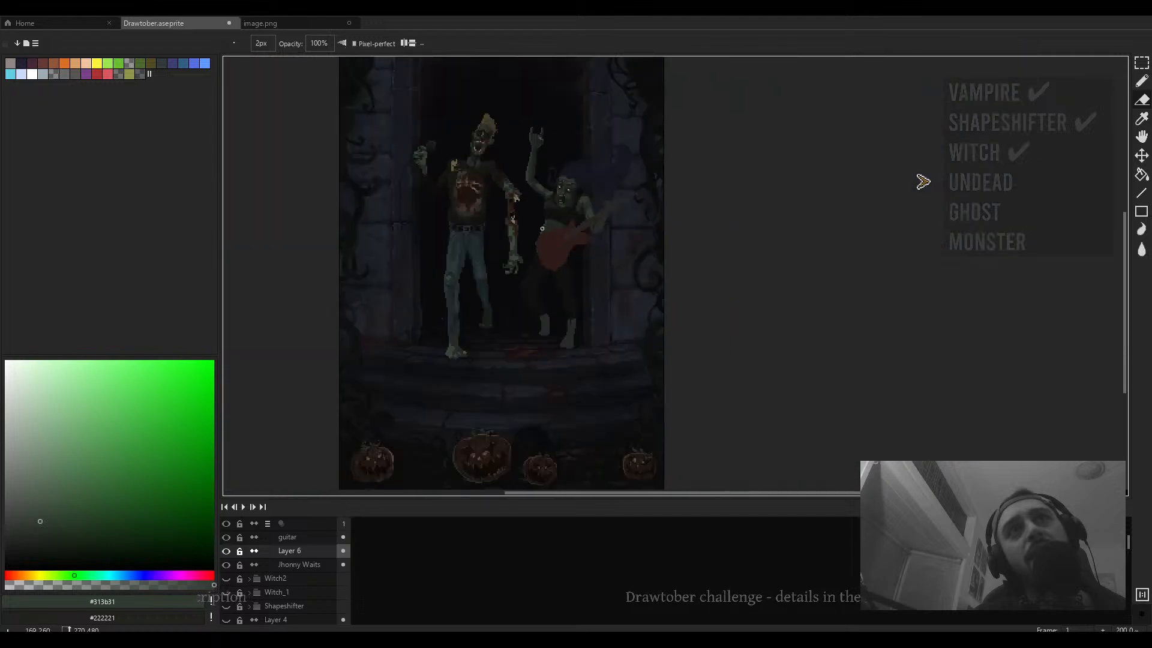
pyautogui.scroll(9, 540, 228)
pyautogui.press('alt')
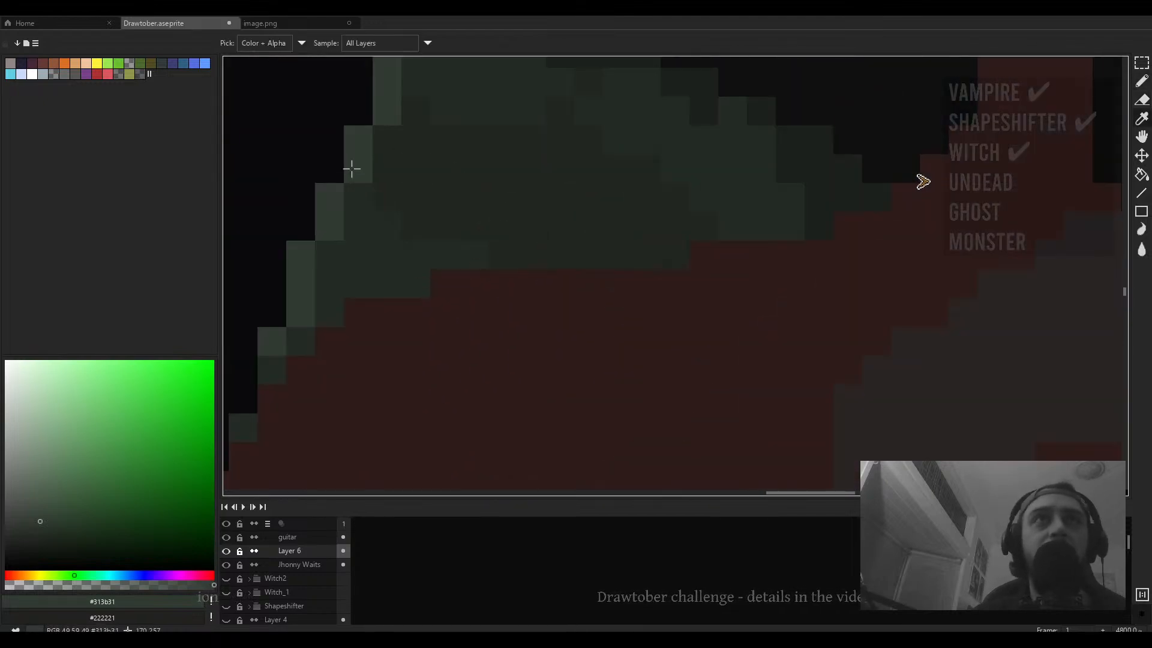
pyautogui.moveTo(351, 168)
pyautogui.mouseDown()
pyautogui.moveTo(392, 252)
pyautogui.moveTo(364, 250)
pyautogui.moveTo(500, 188)
pyautogui.moveTo(412, 183)
pyautogui.mouseUp()
pyautogui.click(463, 178)
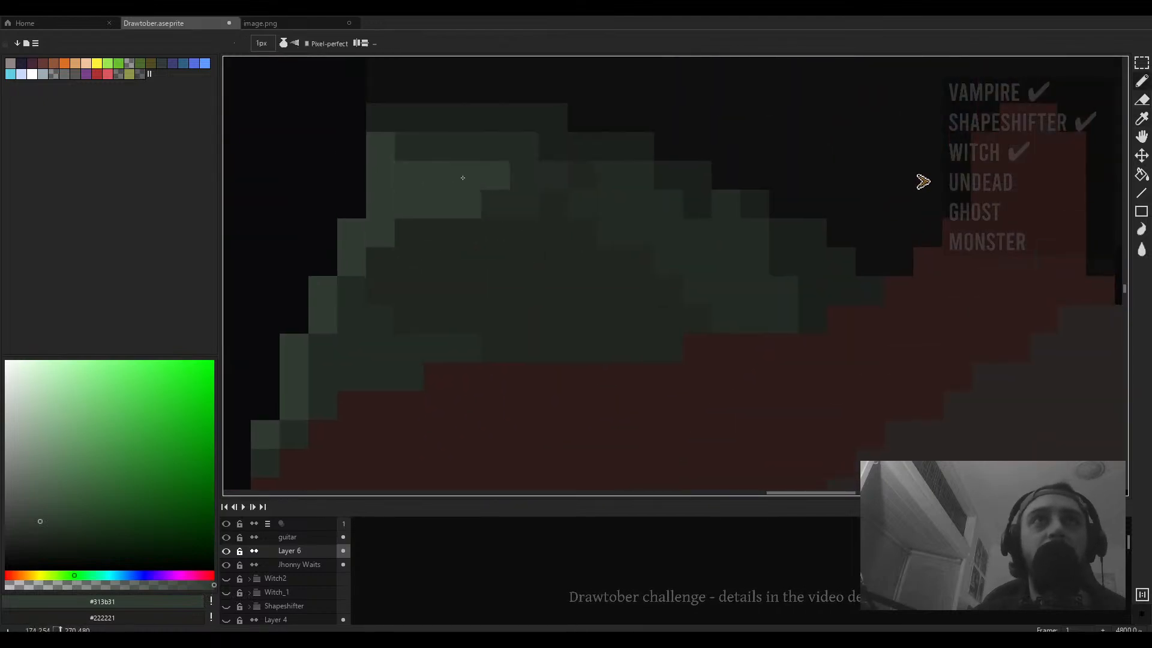
pyautogui.click(408, 232)
pyautogui.scroll(-5, 420, 233)
pyautogui.scroll(4, 439, 253)
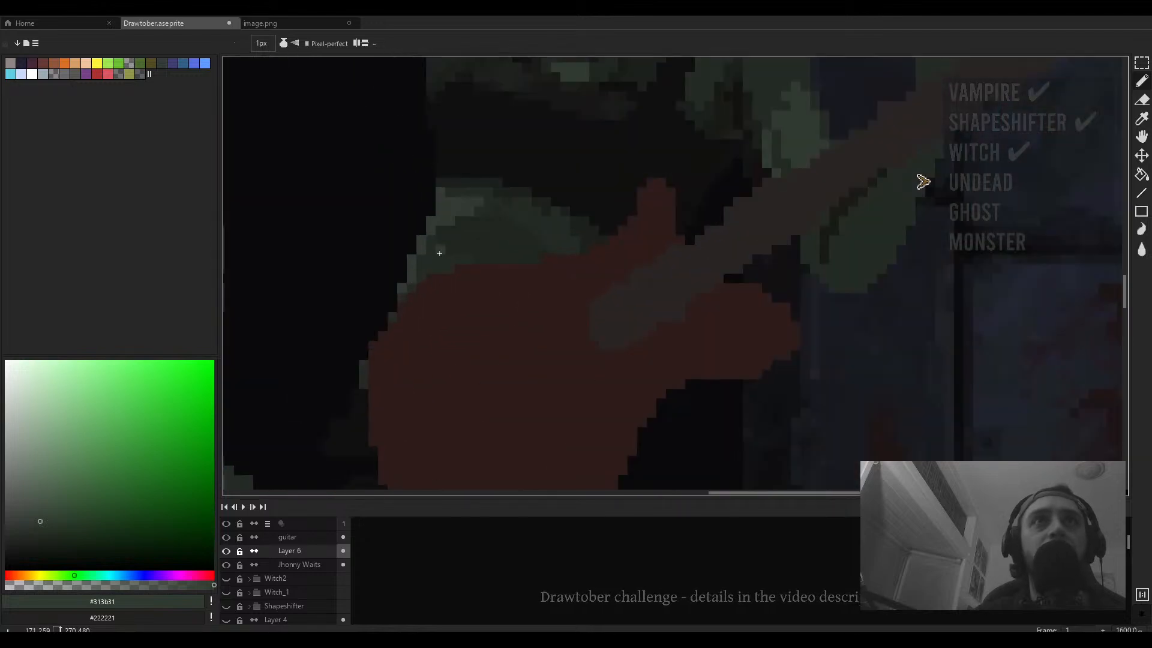
pyautogui.moveTo(432, 236); pyautogui.dragTo(428, 238)
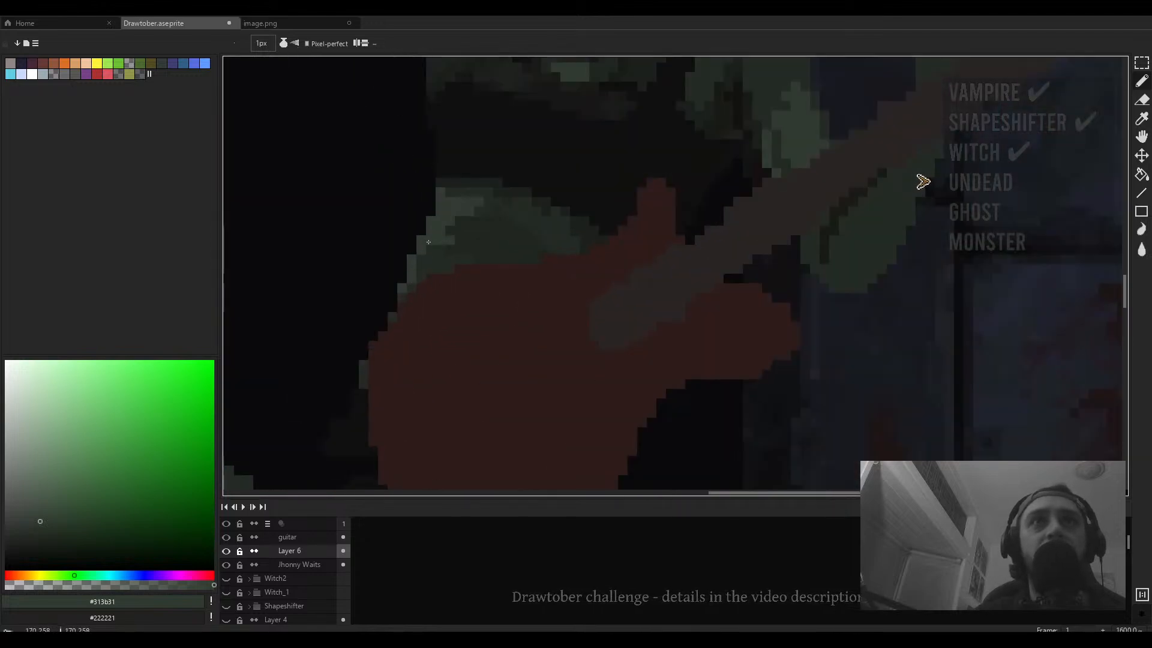
pyautogui.scroll(-4, 428, 242)
pyautogui.scroll(3, 476, 260)
# - Touch up the guitarist's strumming hand over the guitar neck and enlarge the pencil to 4 px
pyautogui.press('e')
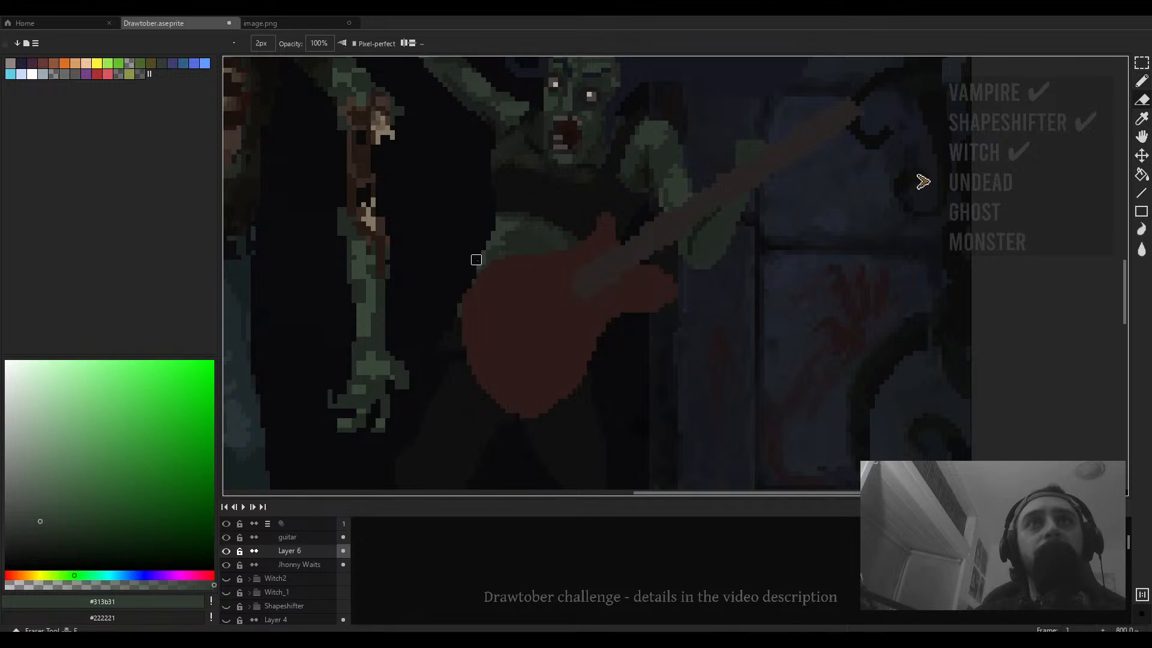
pyautogui.scroll(-3, 485, 246)
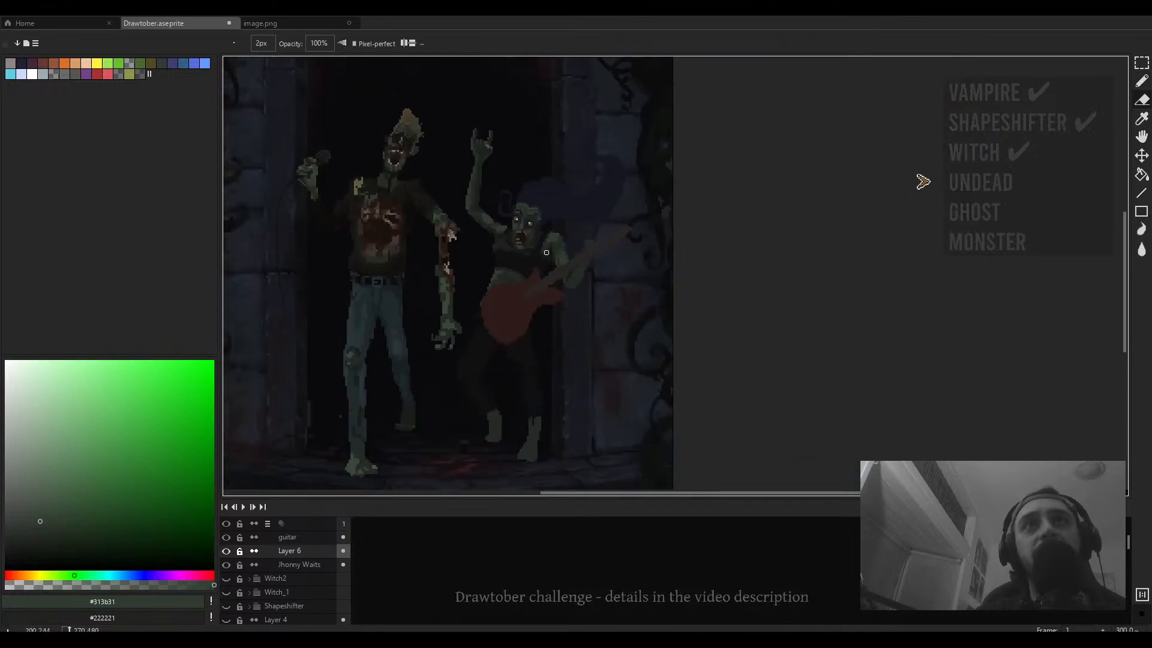
pyautogui.scroll(9, 546, 252)
pyautogui.press('b')
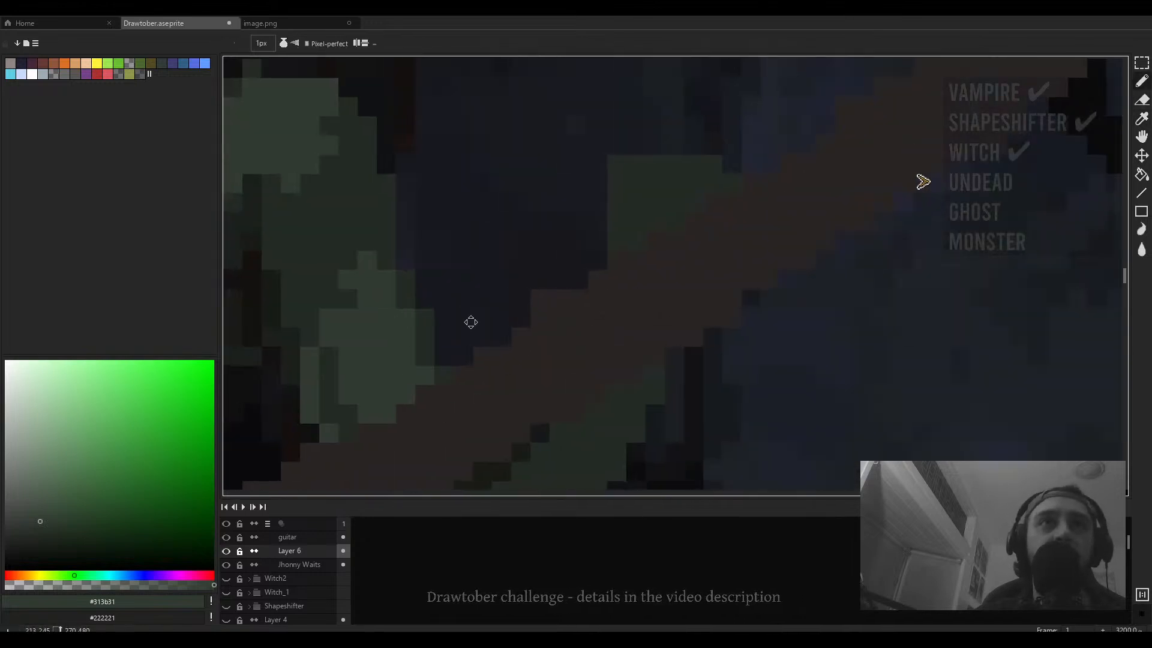
pyautogui.moveTo(471, 322); pyautogui.dragTo(527, 319)
pyautogui.moveTo(421, 298)
pyautogui.mouseDown()
pyautogui.moveTo(549, 342)
pyautogui.moveTo(618, 339)
pyautogui.mouseUp()
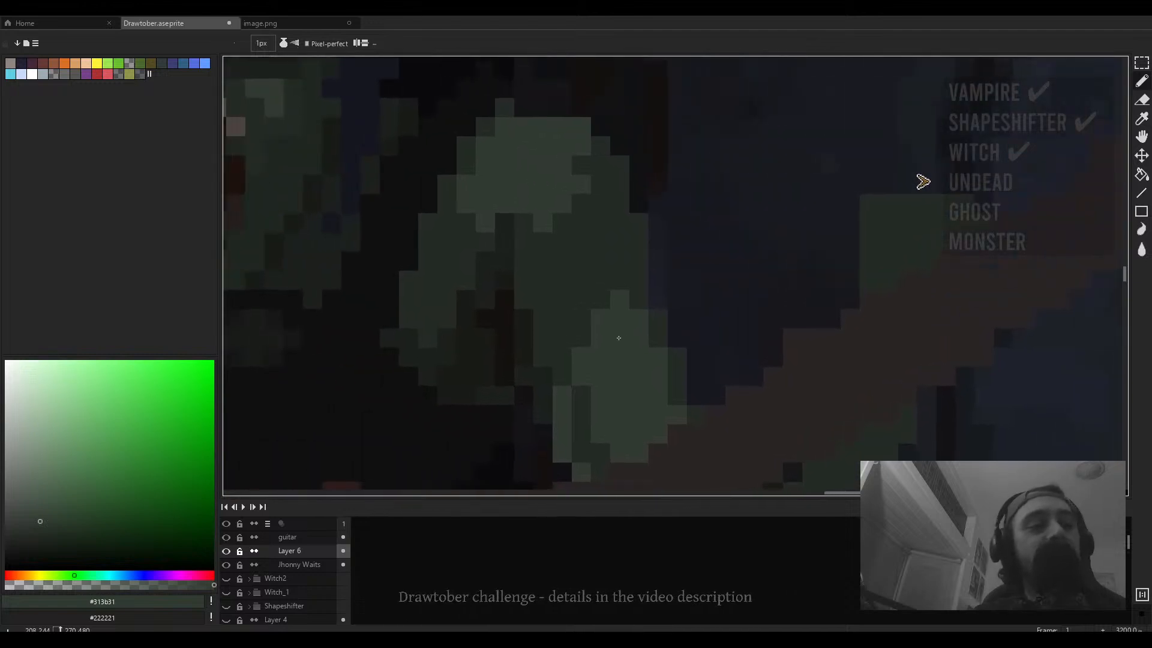
pyautogui.press('+')
pyautogui.press('+')
pyautogui.press('+')
# - Add 4 px green strokes to the guitarist's body and the singer's chest wound
pyautogui.moveTo(581, 218)
pyautogui.mouseDown()
pyautogui.moveTo(585, 167)
pyautogui.moveTo(600, 204)
pyautogui.mouseUp()
pyautogui.scroll(-7, 600, 204)
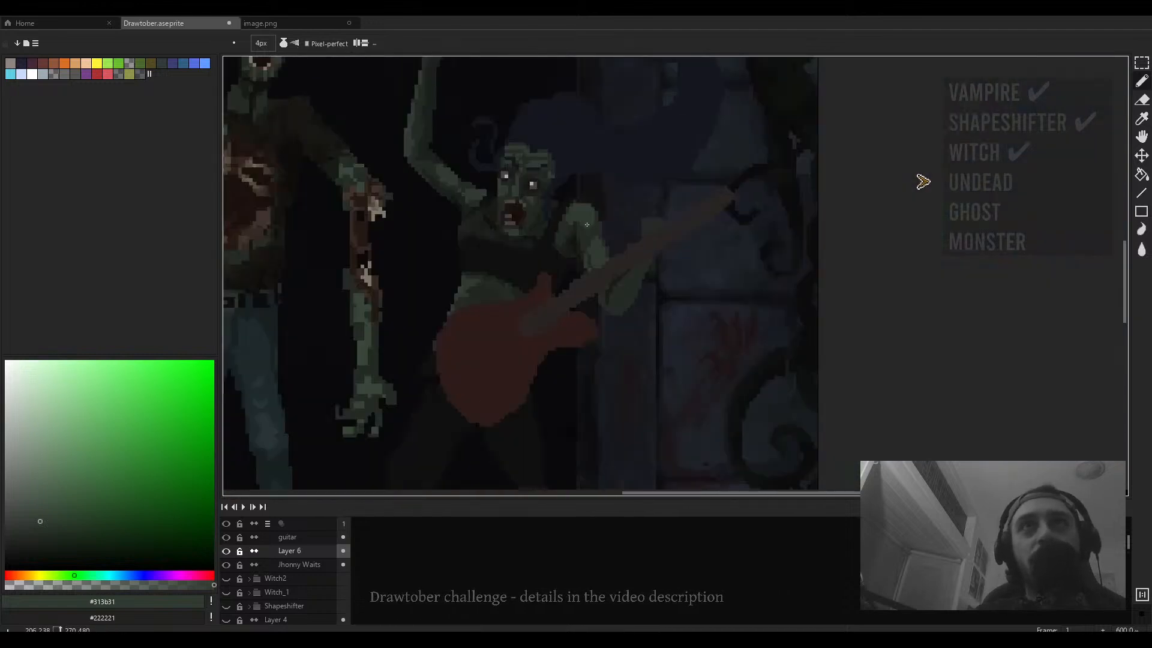
pyautogui.moveTo(420, 252); pyautogui.dragTo(577, 281)
pyautogui.moveTo(520, 229); pyautogui.dragTo(538, 340)
pyautogui.scroll(6, 564, 270)
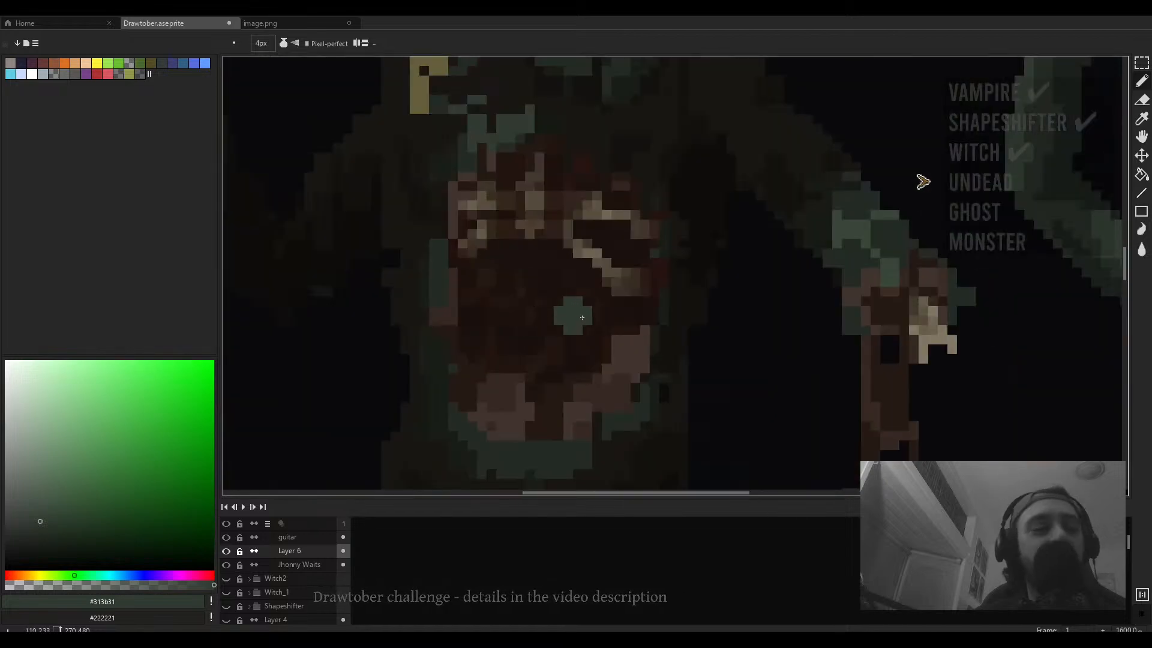
pyautogui.moveTo(582, 317); pyautogui.dragTo(572, 335)
pyautogui.scroll(-5, 572, 334)
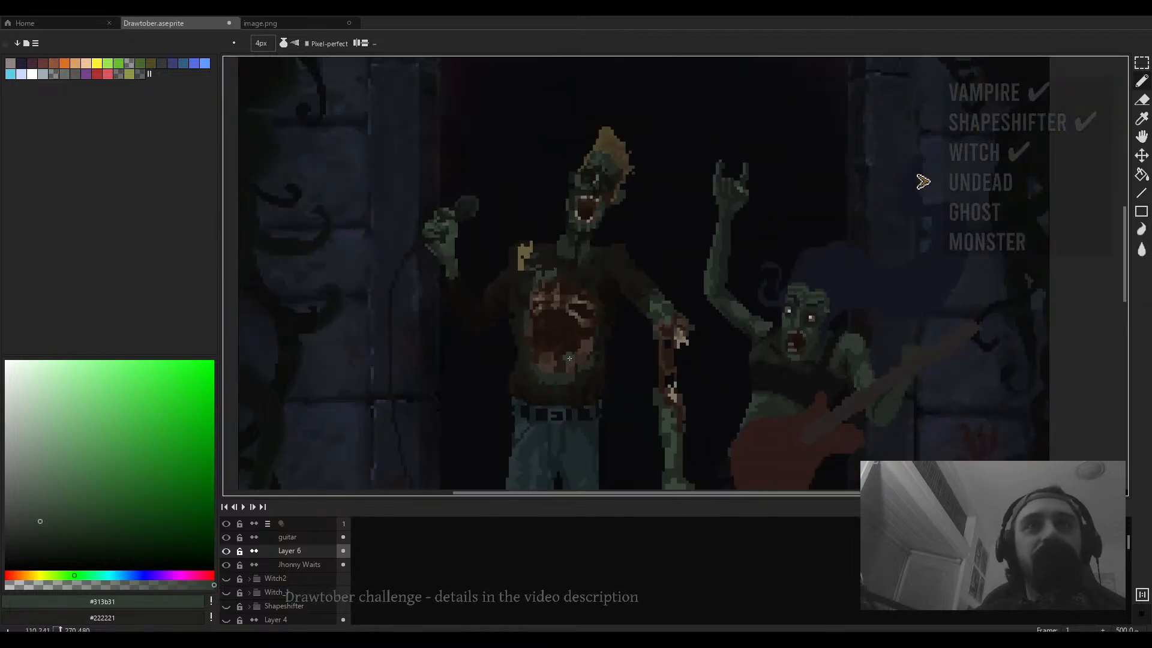
# - Add 4 px green strokes along the singer's raised arm
pyautogui.moveTo(624, 294)
pyautogui.mouseDown()
pyautogui.moveTo(564, 286)
pyautogui.moveTo(507, 300)
pyautogui.mouseUp()
pyautogui.moveTo(495, 210); pyautogui.dragTo(557, 278)
pyautogui.moveTo(517, 227); pyautogui.dragTo(530, 260)
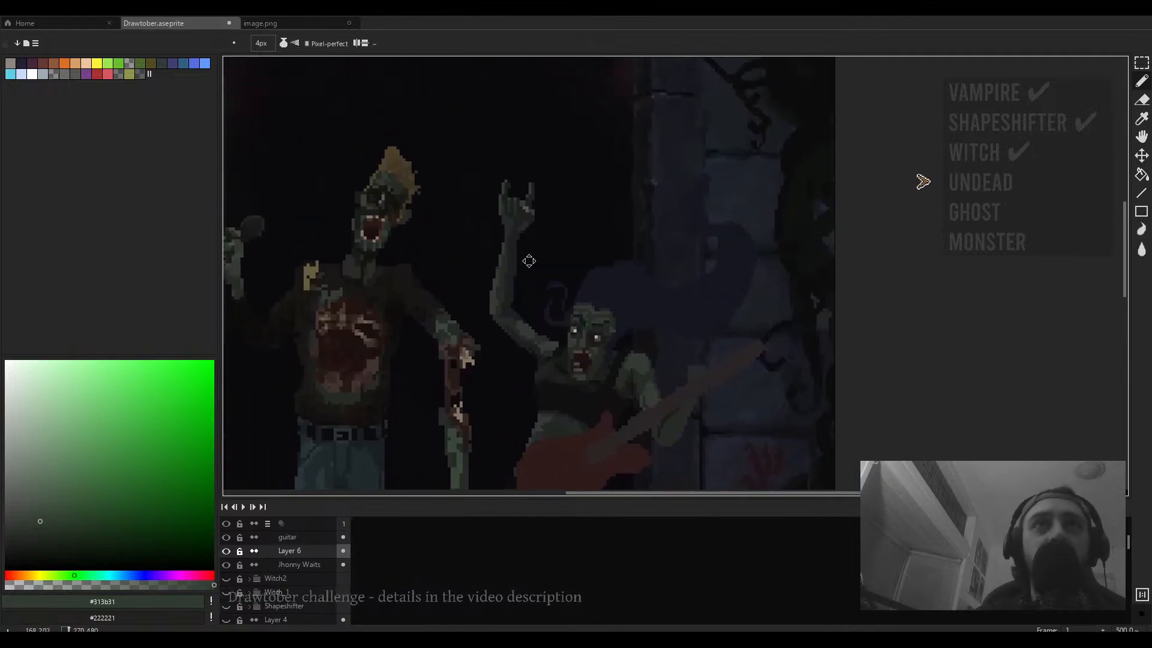
# - Marquee-select an area around the singer's raised arm, adjust it, then deselect and return to the pencil
pyautogui.scroll(2, 503, 237)
pyautogui.press('m')
pyautogui.moveTo(573, 110); pyautogui.dragTo(466, 289)
pyautogui.moveTo(521, 240); pyautogui.dragTo(517, 259)
pyautogui.click(611, 212)
pyautogui.scroll(5, 611, 211)
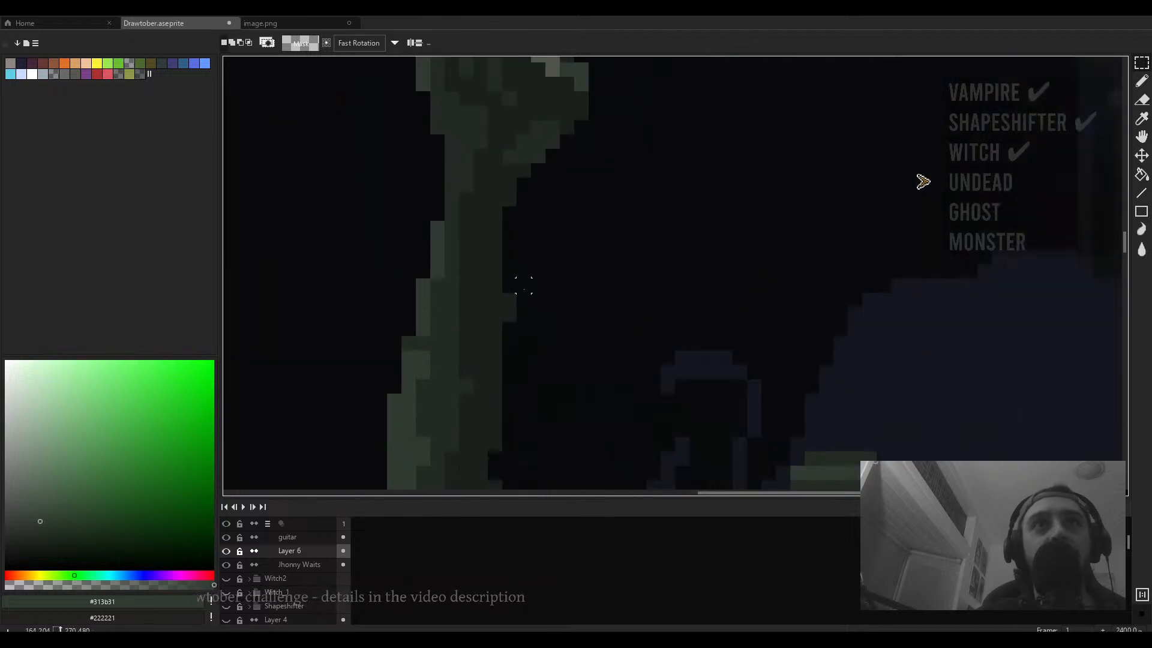
pyautogui.press('b')
pyautogui.scroll(-7, 540, 229)
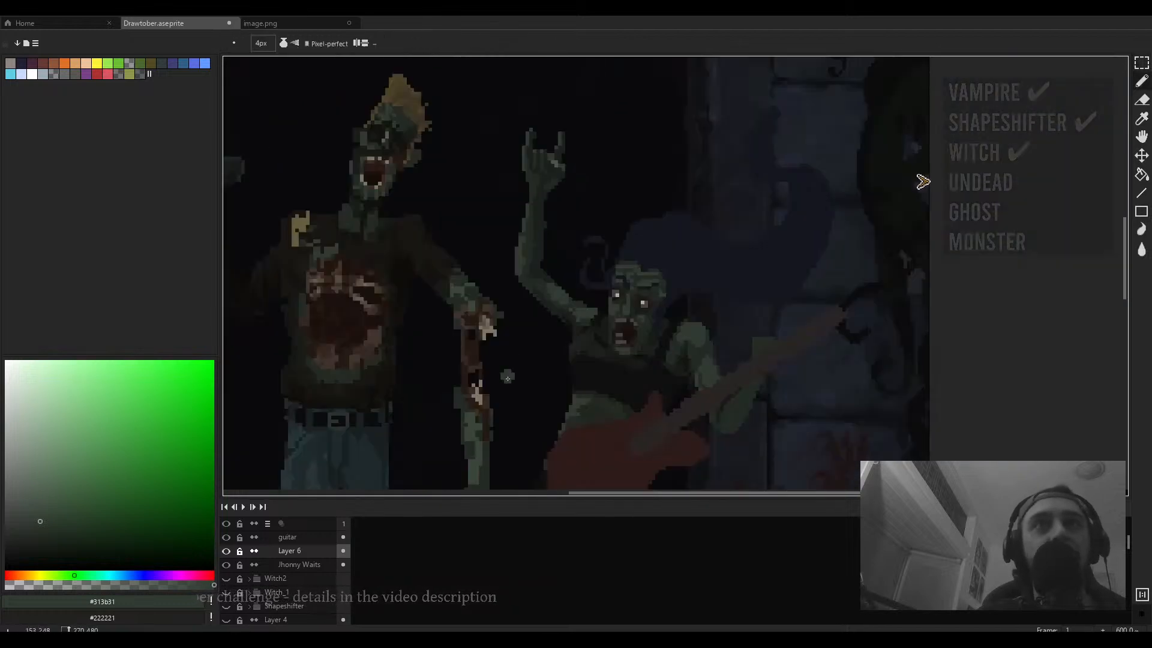
# - Sample dark brown #251a14 and paint 1 px shading down the singer's raised forearm
pyautogui.keyDown('alt'); pyautogui.click(478, 351); pyautogui.keyUp('alt')
pyautogui.scroll(4, 540, 243)
pyautogui.scroll(2, 534, 245)
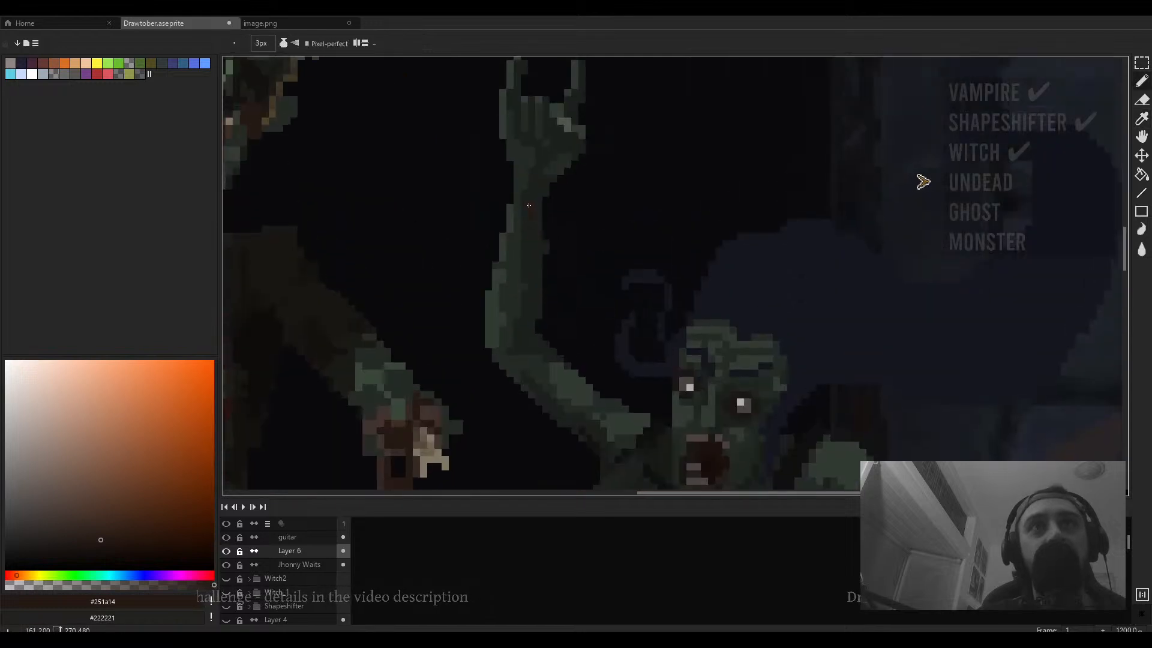
pyautogui.moveTo(528, 205)
pyautogui.mouseDown()
pyautogui.moveTo(523, 300)
pyautogui.moveTo(504, 344)
pyautogui.mouseUp()
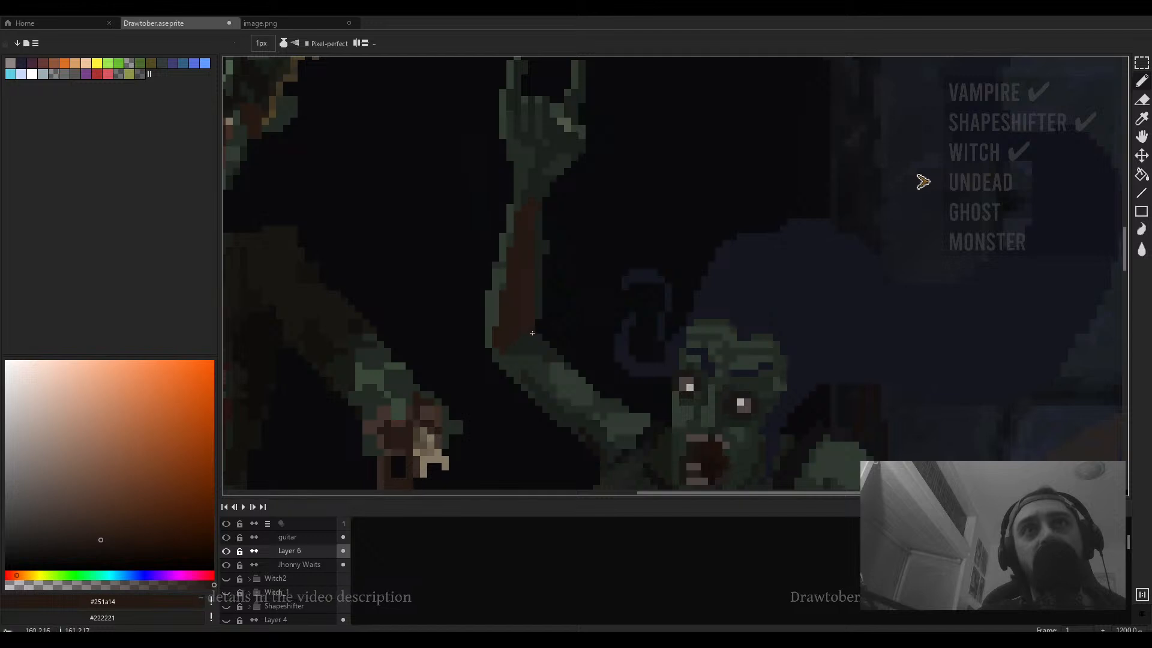
pyautogui.moveTo(568, 316)
pyautogui.mouseDown()
pyautogui.moveTo(435, 383)
pyautogui.moveTo(405, 465)
pyautogui.moveTo(514, 313)
pyautogui.moveTo(500, 341)
pyautogui.mouseUp()
# - Sample #41352e and add mid-brown pixels along the singer's forearm
pyautogui.keyDown('alt'); pyautogui.click(425, 430); pyautogui.keyUp('alt')
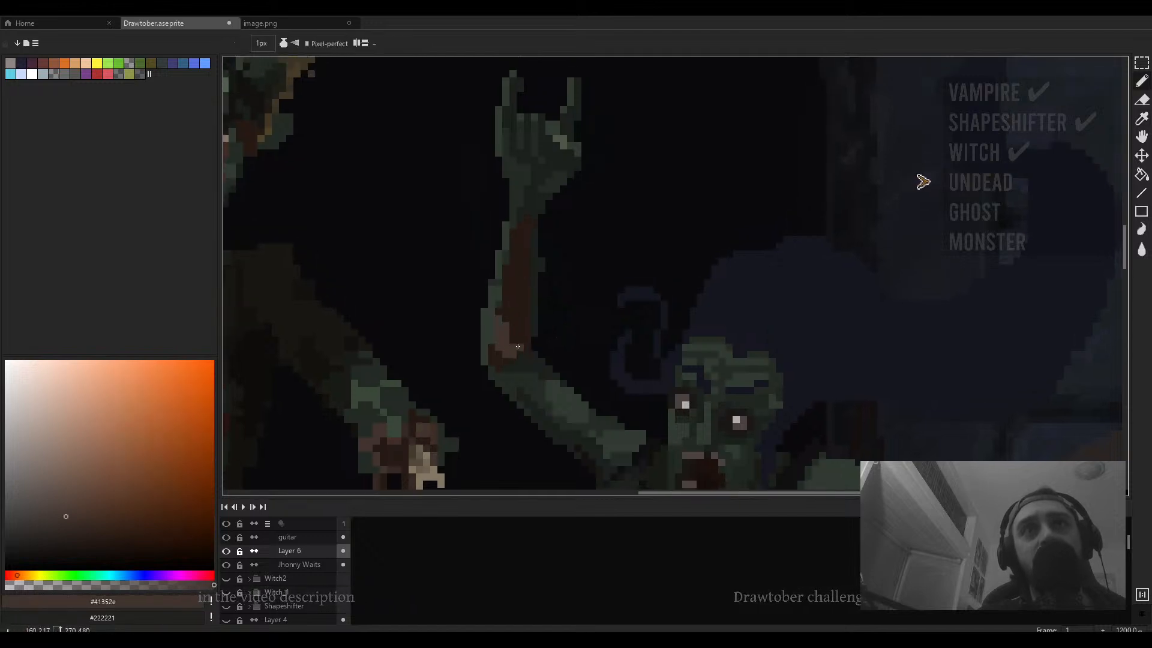
pyautogui.moveTo(527, 327); pyautogui.dragTo(521, 345)
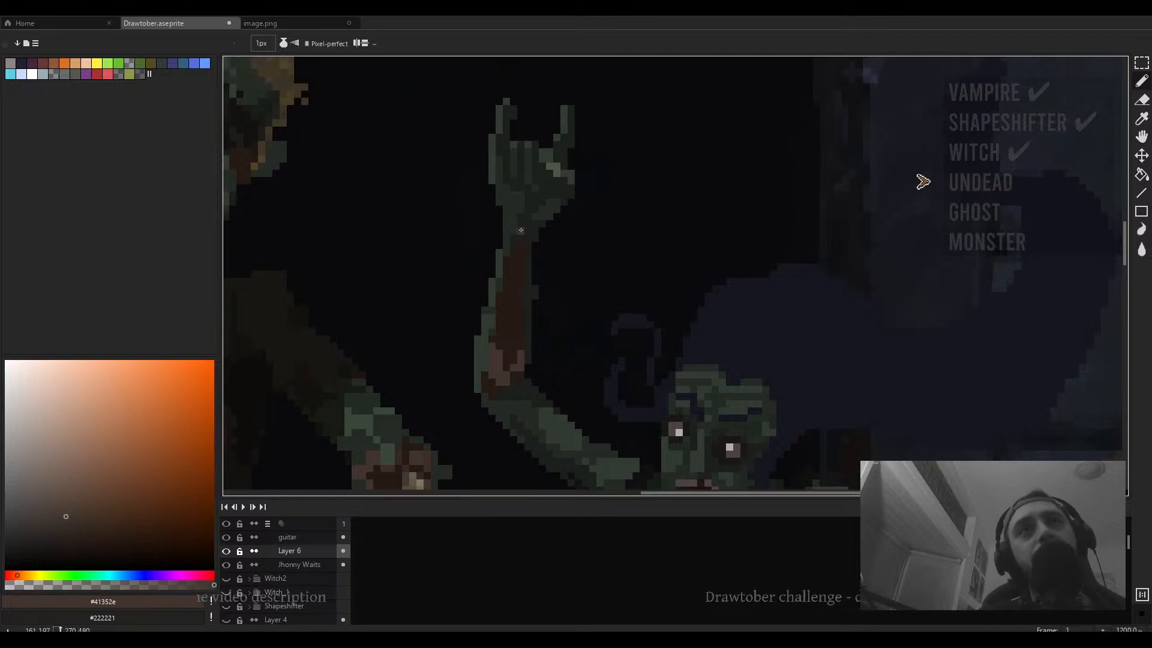
pyautogui.moveTo(520, 239); pyautogui.dragTo(520, 255)
pyautogui.scroll(-5, 497, 358)
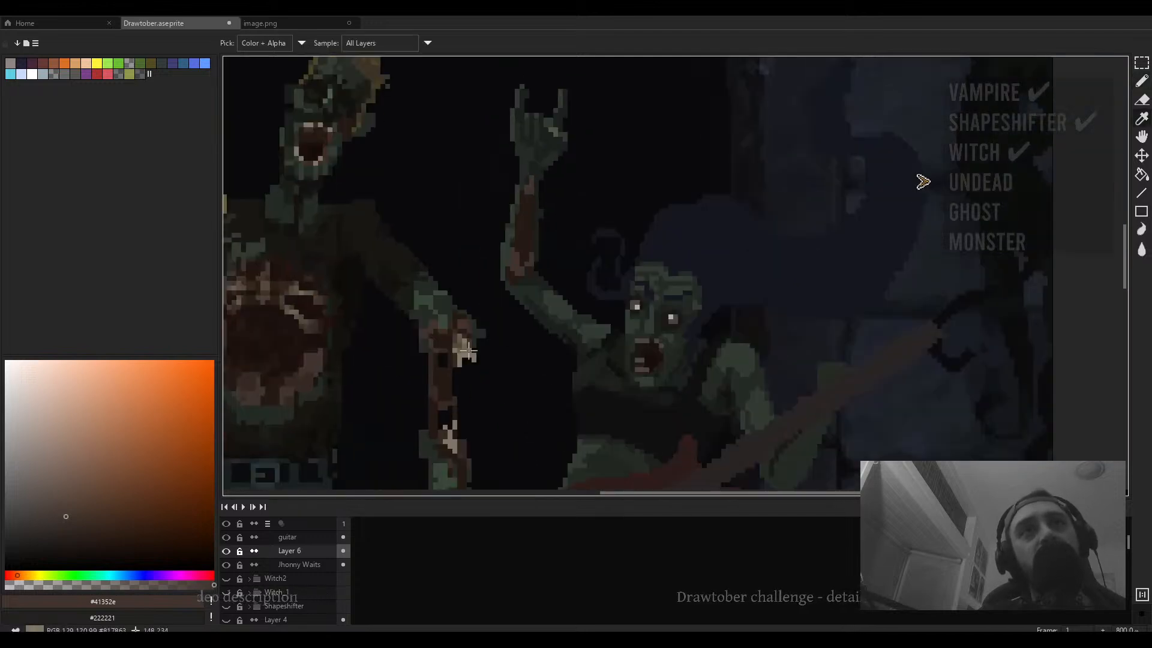
# - Sample light tone #5c5444 and paint a highlight stripe down the singer's raised forearm
pyautogui.keyDown('alt'); pyautogui.click(462, 353); pyautogui.keyUp('alt')
pyautogui.scroll(8, 462, 352)
pyautogui.scroll(-4, 439, 288)
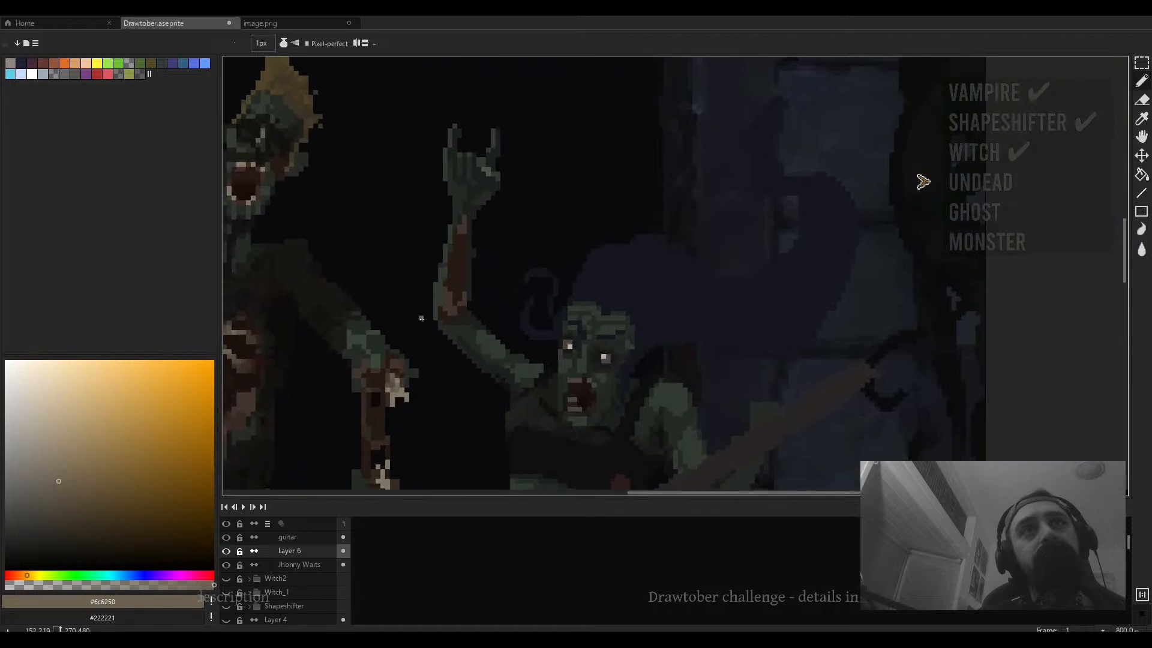
pyautogui.scroll(2, 381, 419)
pyautogui.keyDown('alt'); pyautogui.click(383, 396); pyautogui.keyUp('alt')
pyautogui.keyDown('alt'); pyautogui.click(383, 396); pyautogui.keyUp('alt')
pyautogui.scroll(1, 487, 210)
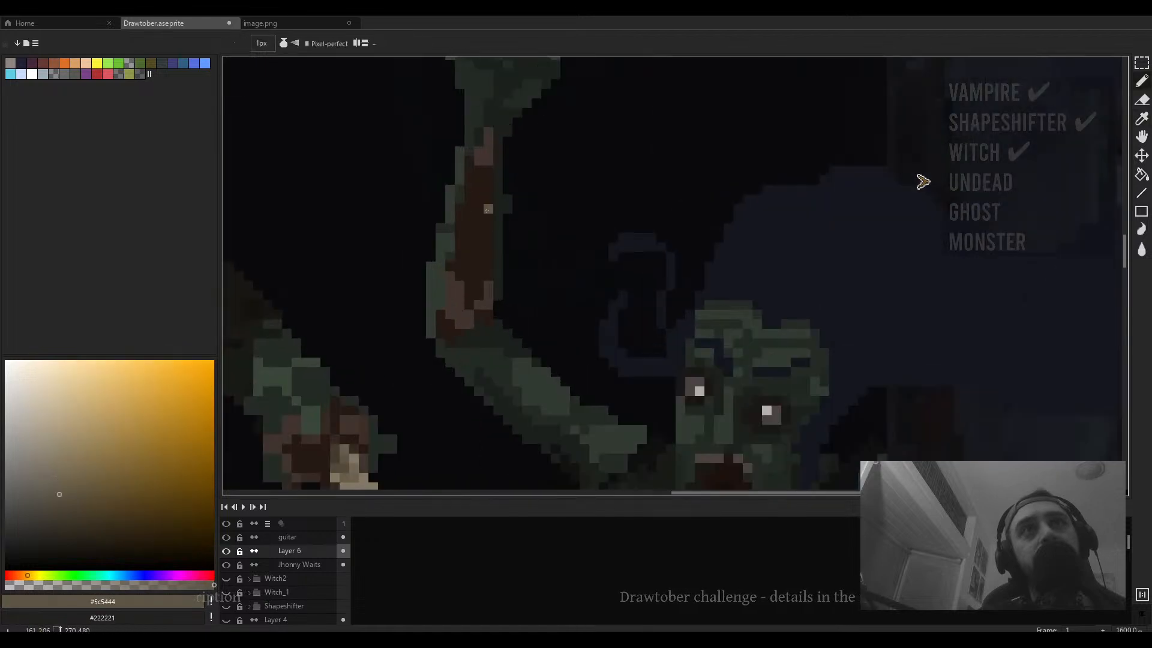
pyautogui.moveTo(477, 172)
pyautogui.mouseDown()
pyautogui.moveTo(475, 208)
pyautogui.moveTo(471, 174)
pyautogui.moveTo(470, 302)
pyautogui.mouseUp()
pyautogui.scroll(-5, 478, 265)
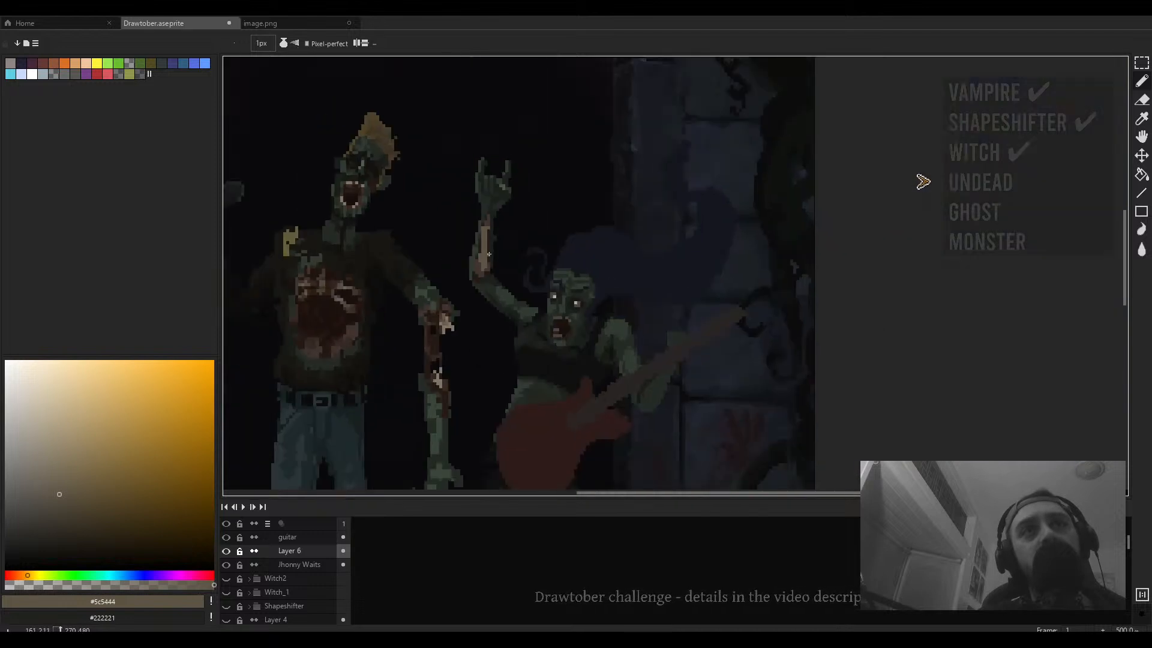
# - Sample dark red #251310 and dot a pixel onto the singer's forearm
pyautogui.scroll(3, 489, 240)
pyautogui.scroll(-2, 492, 224)
pyautogui.scroll(3, 493, 223)
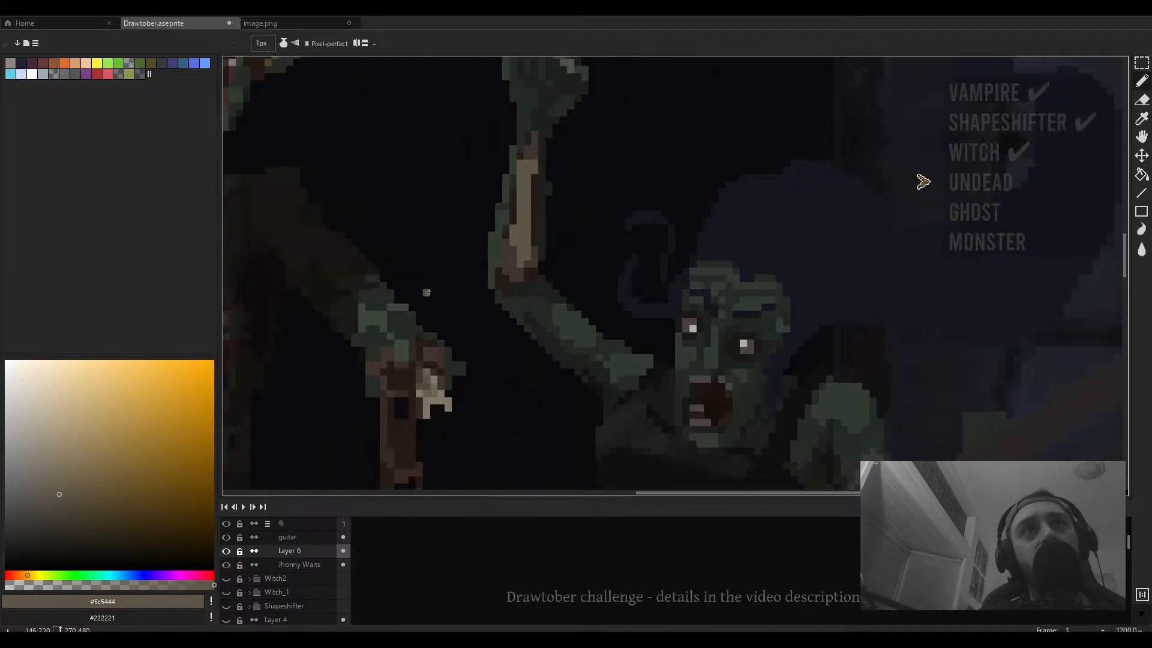
pyautogui.press('alt')
pyautogui.keyDown('alt'); pyautogui.click(507, 244); pyautogui.keyUp('alt')
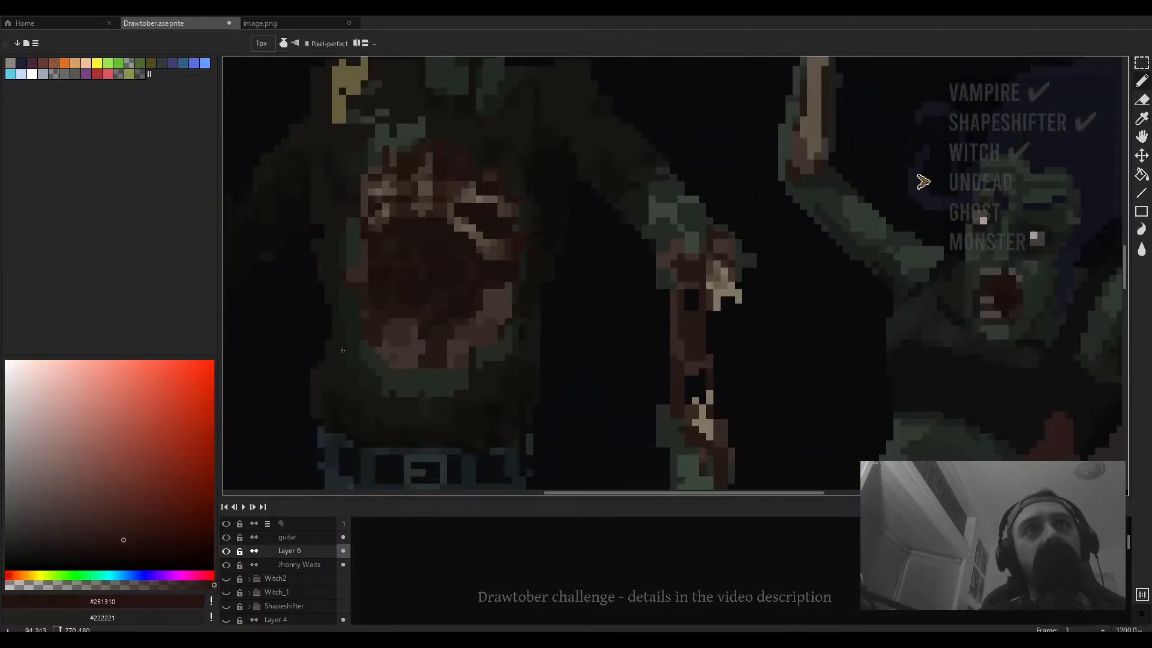
pyautogui.moveTo(758, 253); pyautogui.dragTo(496, 427)
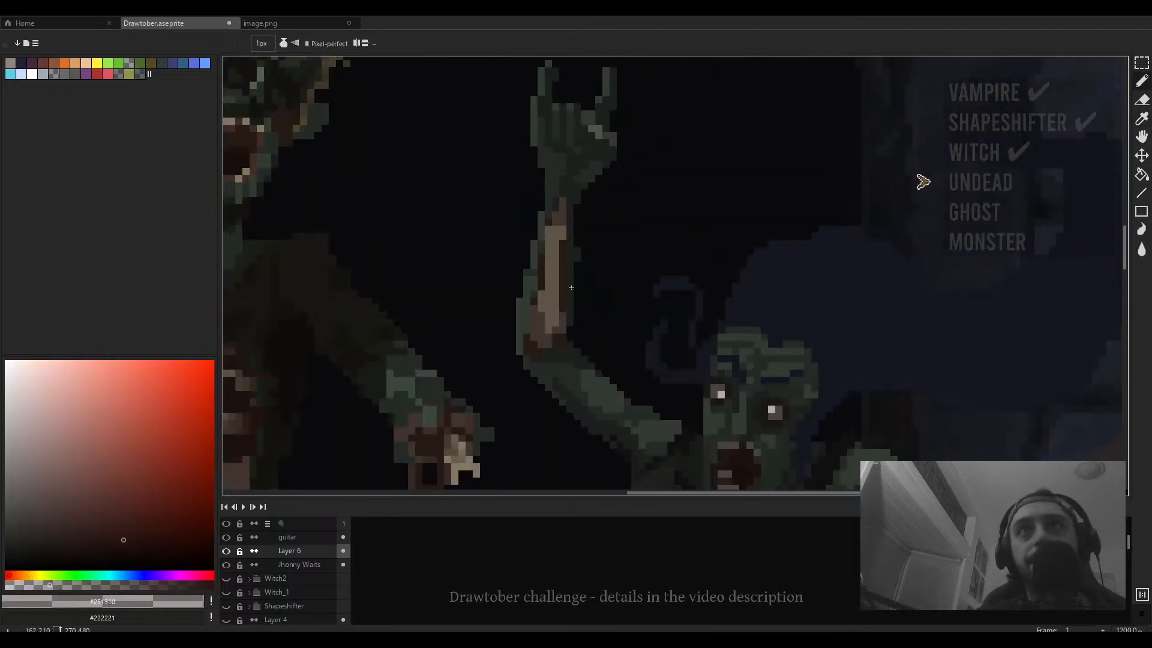
pyautogui.keyDown('alt'); pyautogui.click(560, 301); pyautogui.keyUp('alt')
# - Enlarge the pencil to 2 px, paint dark red over the forearm wound, then return to 1 px
pyautogui.press('+')
pyautogui.press('+')
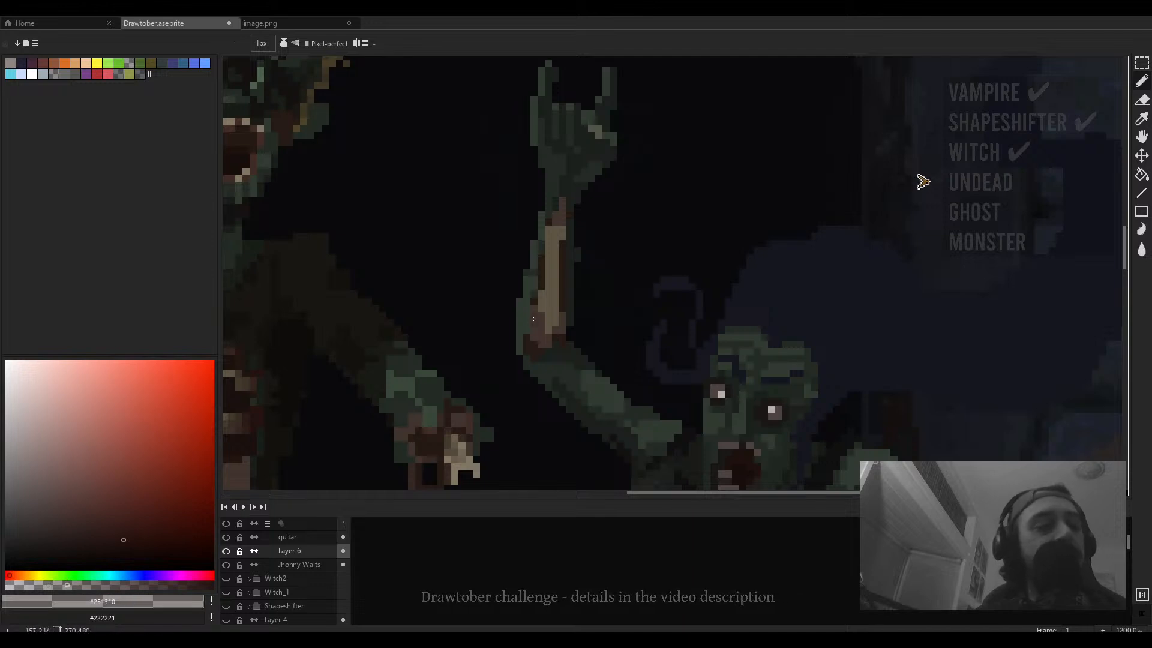
pyautogui.moveTo(528, 340)
pyautogui.mouseDown()
pyautogui.moveTo(541, 350)
pyautogui.moveTo(564, 300)
pyautogui.moveTo(563, 270)
pyautogui.moveTo(562, 326)
pyautogui.mouseUp()
pyautogui.scroll(1, 568, 321)
pyautogui.click(562, 331)
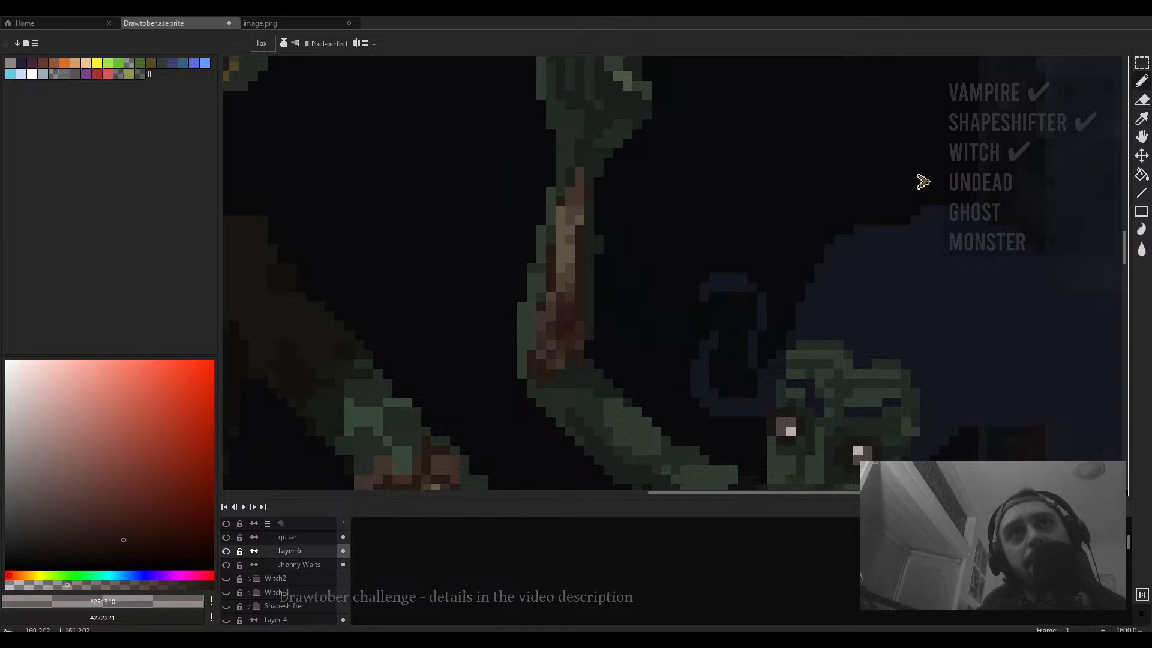
pyautogui.moveTo(569, 211); pyautogui.dragTo(577, 203)
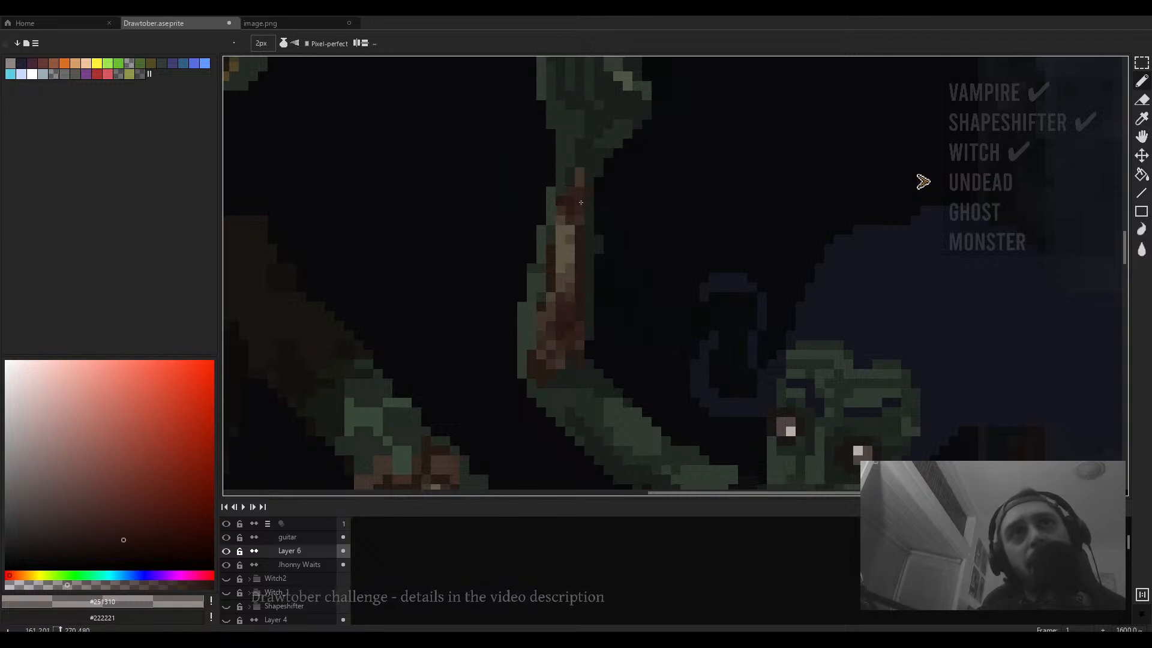
pyautogui.press('-')
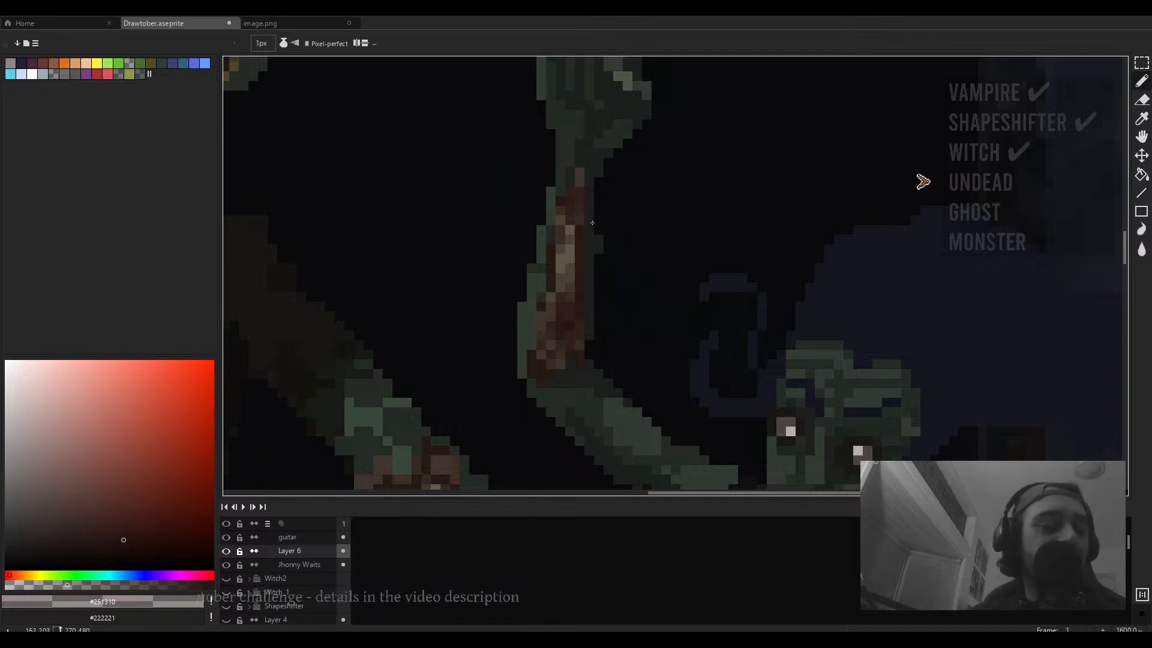
# - Sample green #313b31 and paint along the singer's lower arm near her head
pyautogui.scroll(-3, 591, 222)
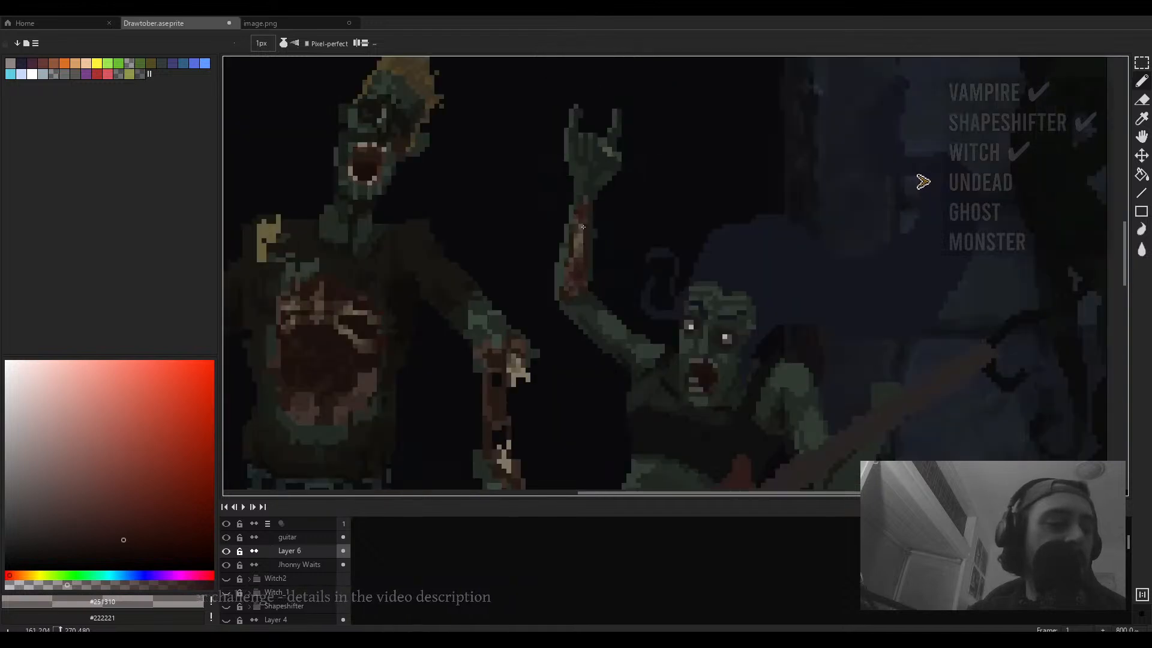
pyautogui.scroll(-1, 583, 227)
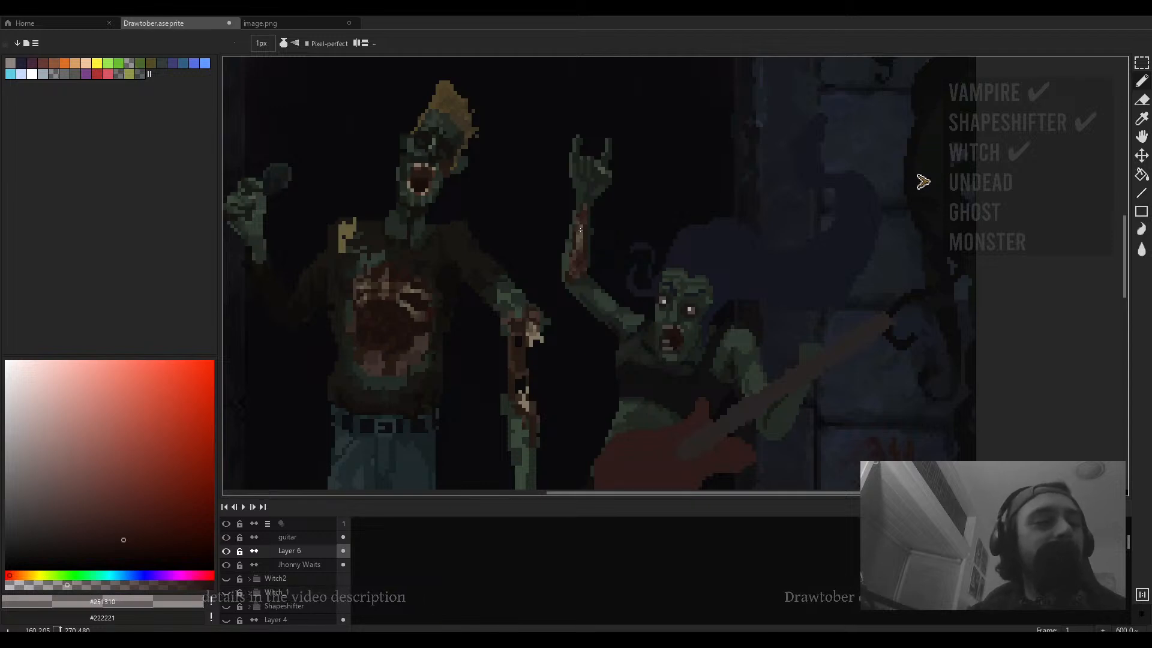
pyautogui.scroll(4, 600, 248)
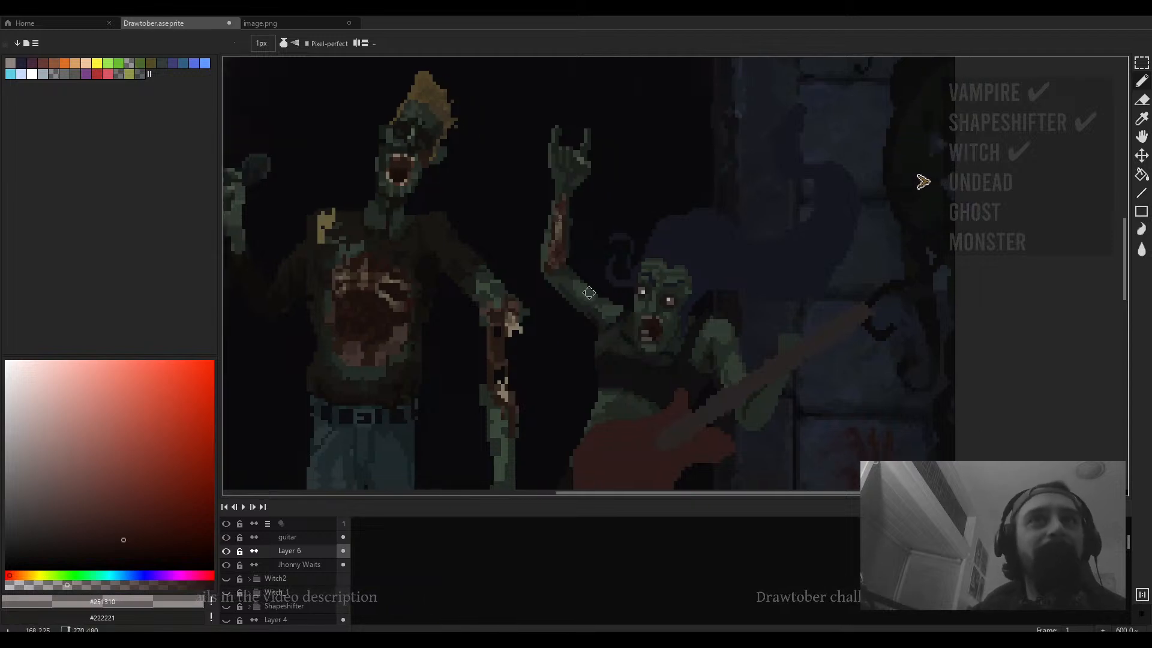
pyautogui.scroll(2, 549, 232)
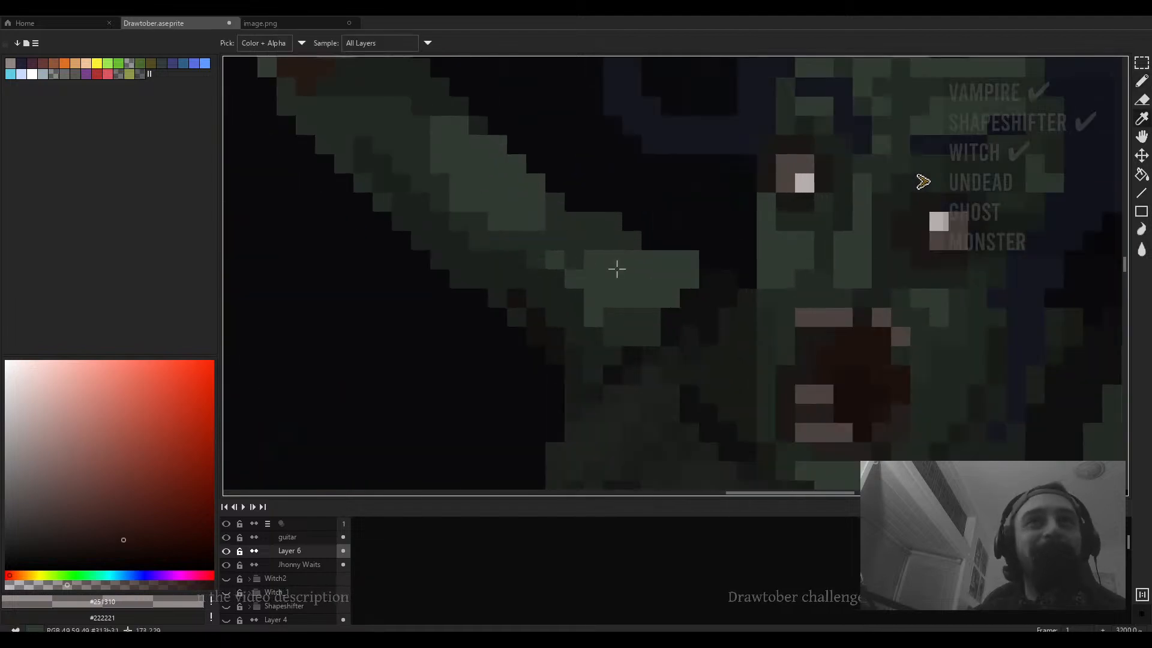
pyautogui.keyDown('alt'); pyautogui.click(618, 268); pyautogui.keyUp('alt')
pyautogui.moveTo(610, 239); pyautogui.dragTo(670, 246)
# - Add green pixels to the singer's upper raised arm and beside her head
pyautogui.scroll(-8, 670, 246)
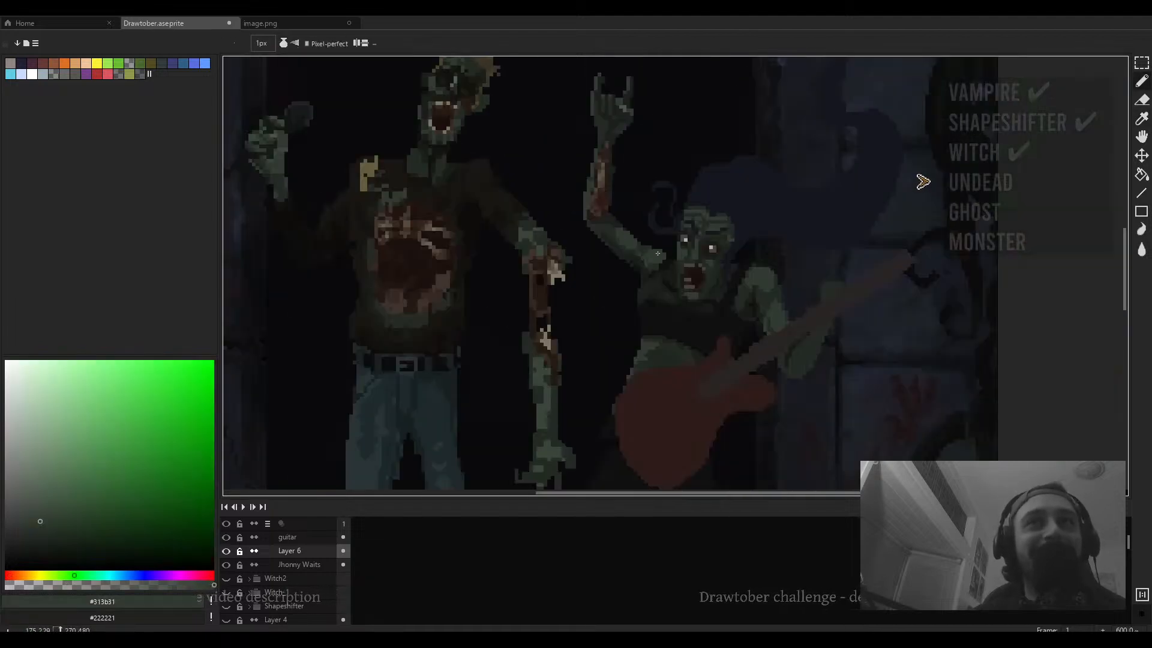
pyautogui.scroll(7, 635, 248)
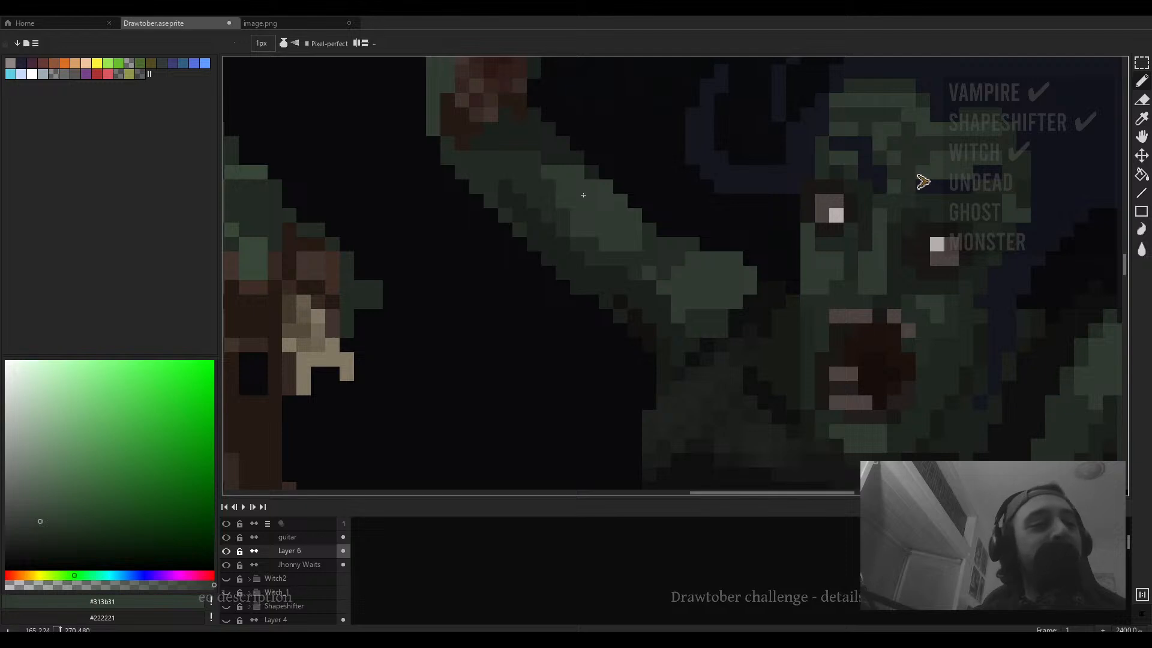
pyautogui.scroll(-7, 583, 195)
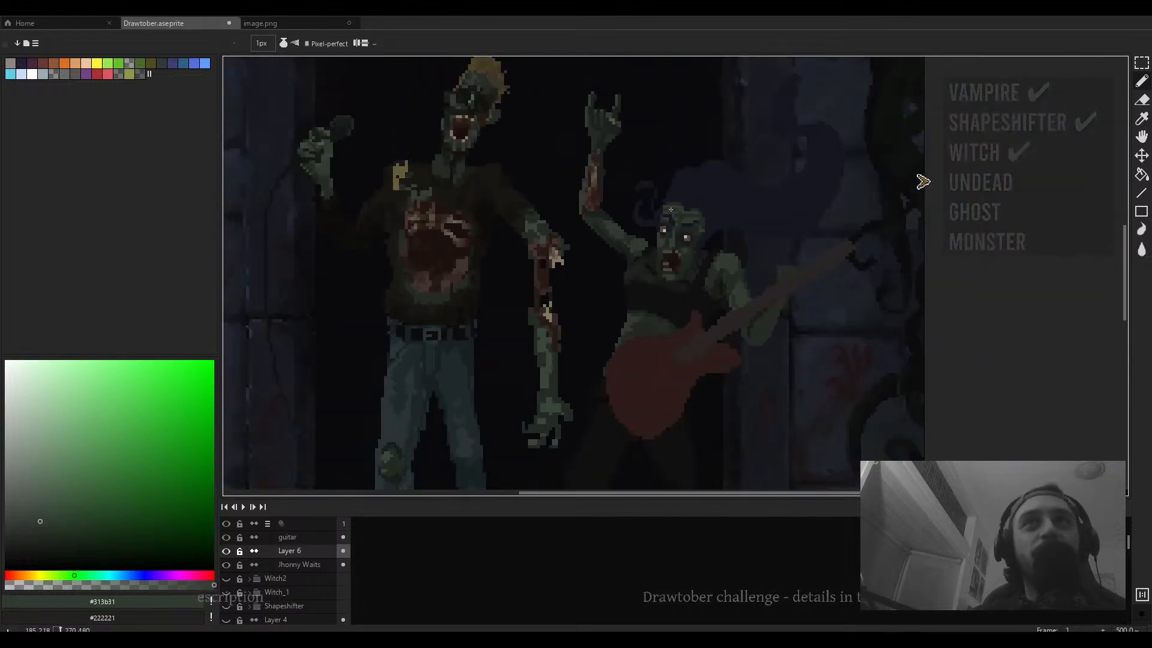
pyautogui.moveTo(600, 168); pyautogui.dragTo(593, 207)
pyautogui.moveTo(659, 232); pyautogui.dragTo(617, 222)
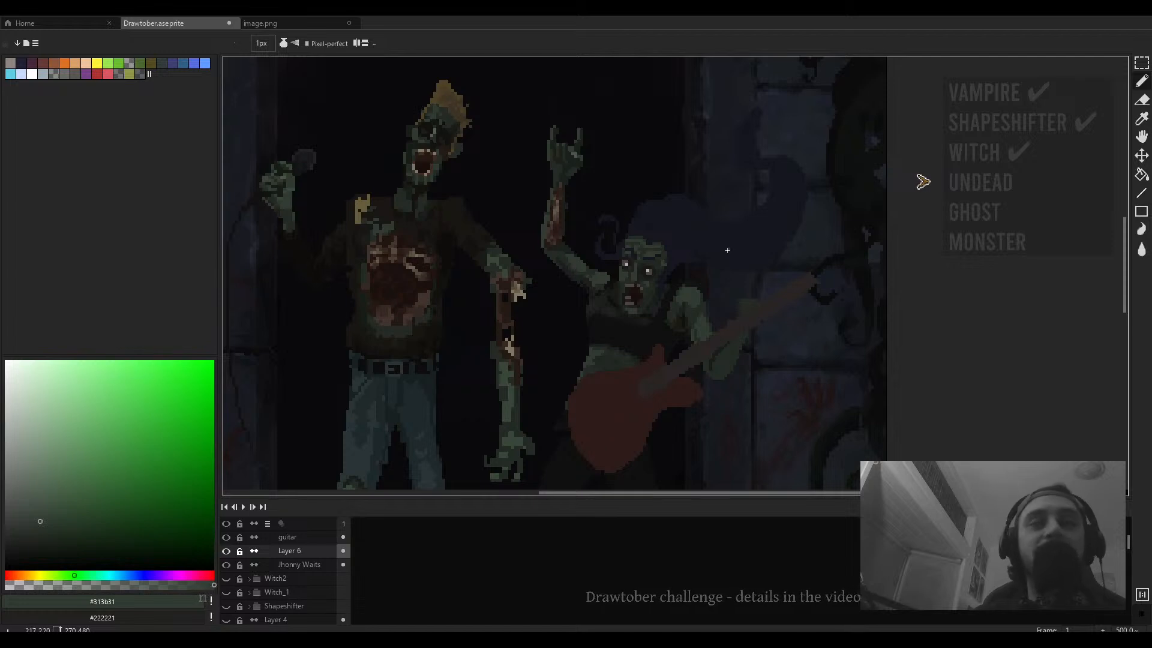
pyautogui.moveTo(719, 255); pyautogui.dragTo(680, 287)
pyautogui.scroll(4, 573, 277)
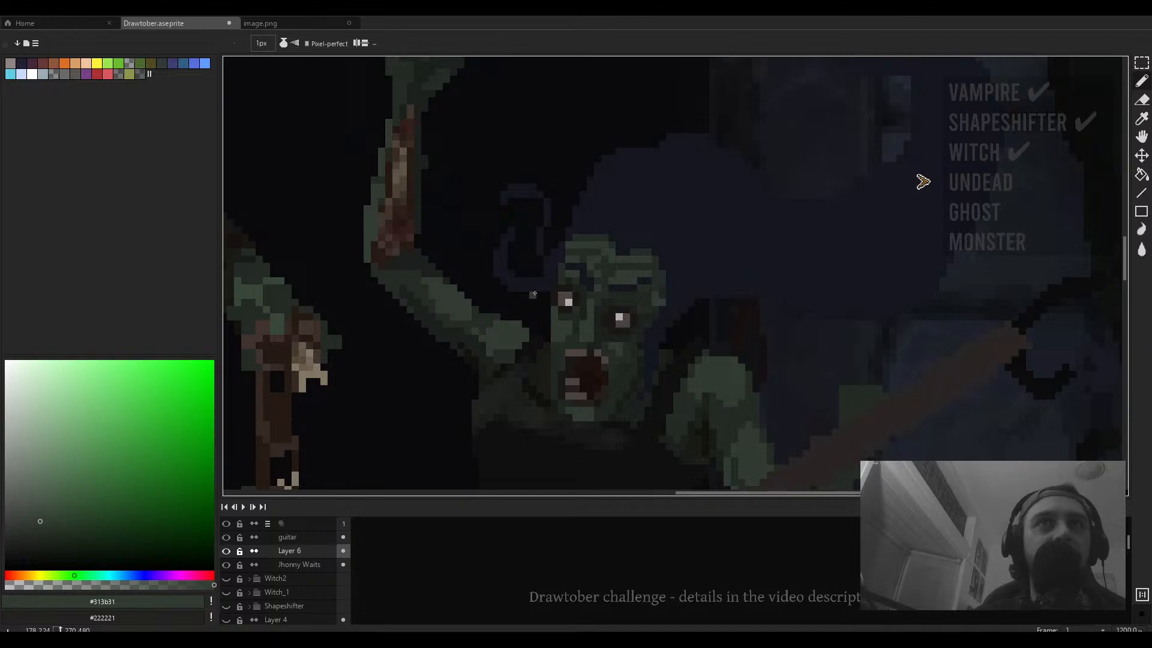
pyautogui.press('e')
pyautogui.scroll(-4, 585, 273)
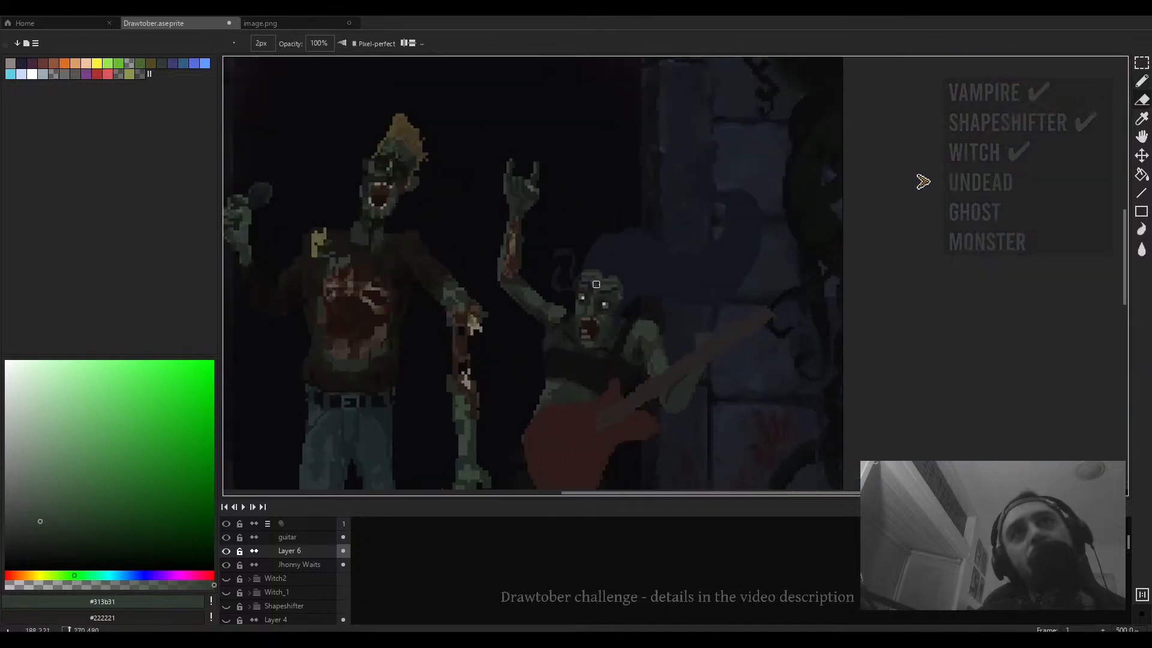
pyautogui.press('b')
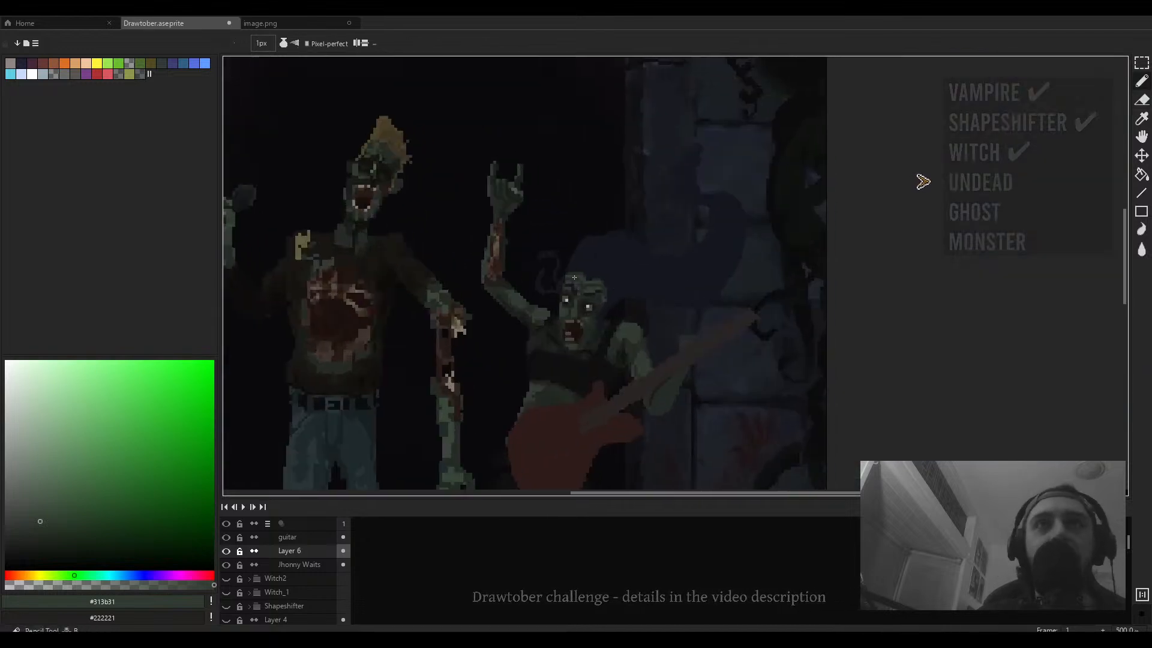
# - Sample dark brown #251713 and shade the singer's arm near her shoulder
pyautogui.scroll(1, 499, 276)
pyautogui.scroll(1, 499, 276)
pyautogui.keyDown('alt'); pyautogui.click(502, 264); pyautogui.keyUp('alt')
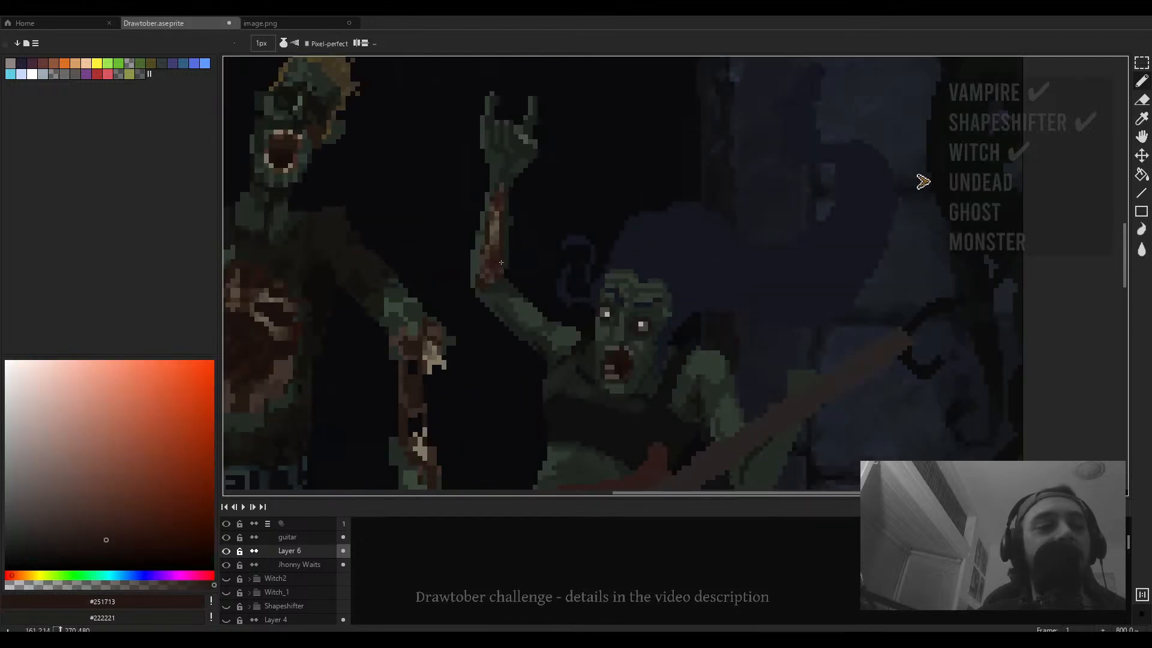
pyautogui.scroll(-3, 519, 286)
pyautogui.moveTo(610, 299); pyautogui.dragTo(568, 287)
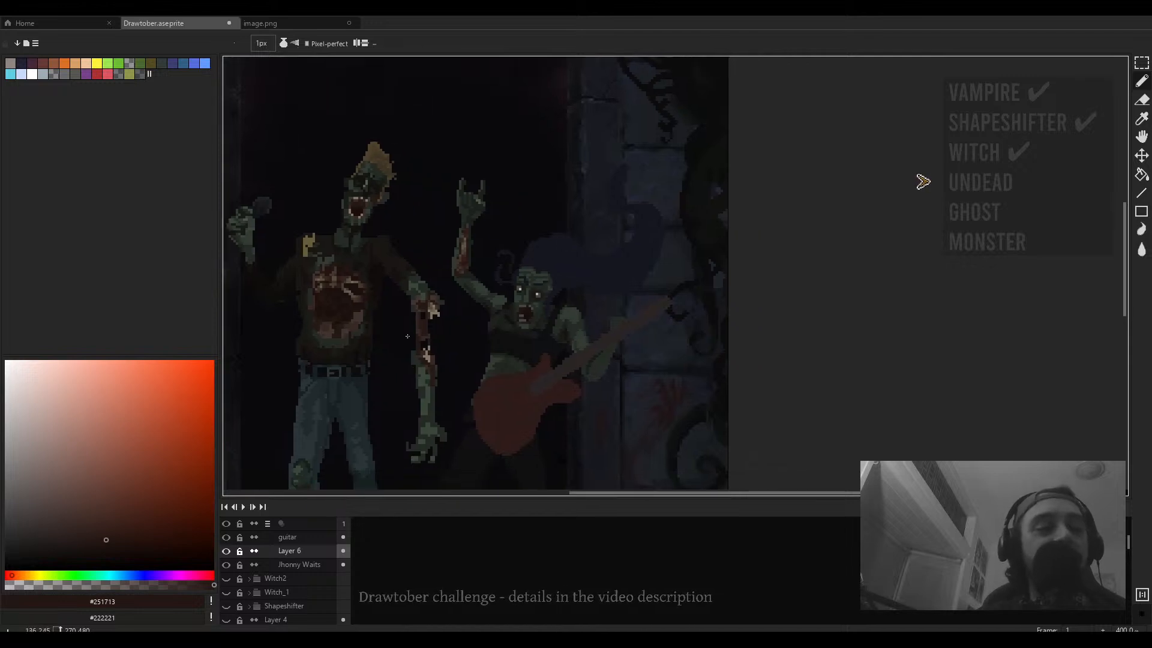
# - Add a dark brown stroke down the singer's raised forearm
pyautogui.scroll(1, 408, 336)
pyautogui.scroll(2, 484, 238)
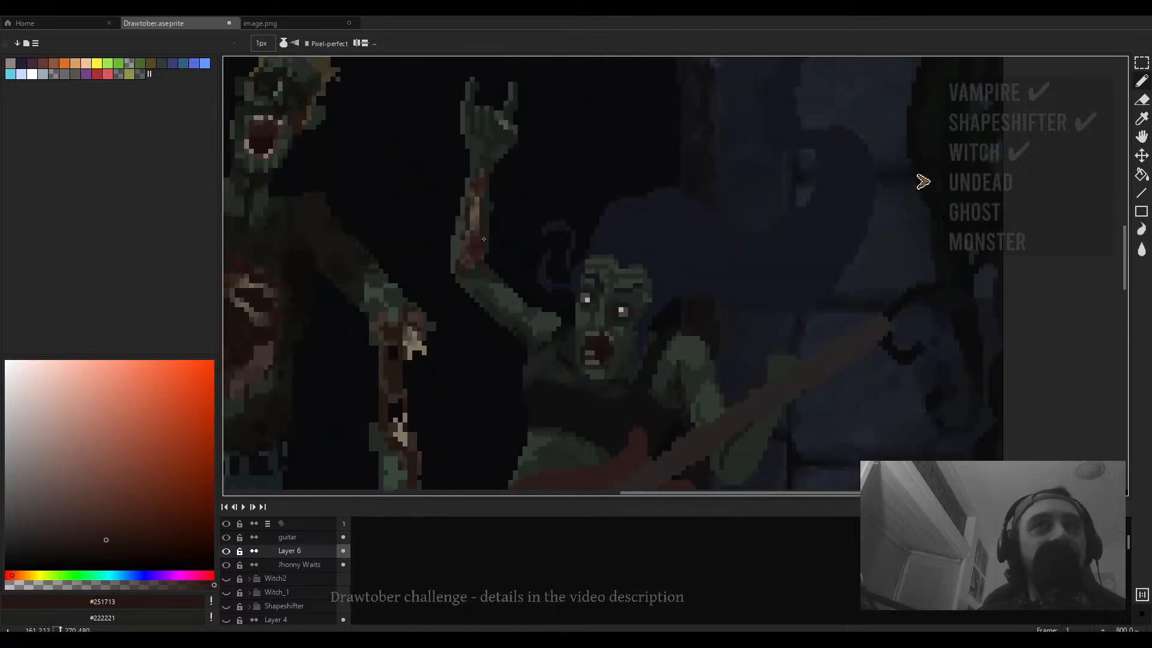
pyautogui.moveTo(483, 239)
pyautogui.mouseDown()
pyautogui.moveTo(480, 283)
pyautogui.moveTo(514, 283)
pyautogui.mouseUp()
# - Sample #1b120f from the guitarist's torso and add a dark pixel to the singer's forearm
pyautogui.press('alt')
pyautogui.keyDown('alt'); pyautogui.click(270, 355); pyautogui.keyUp('alt')
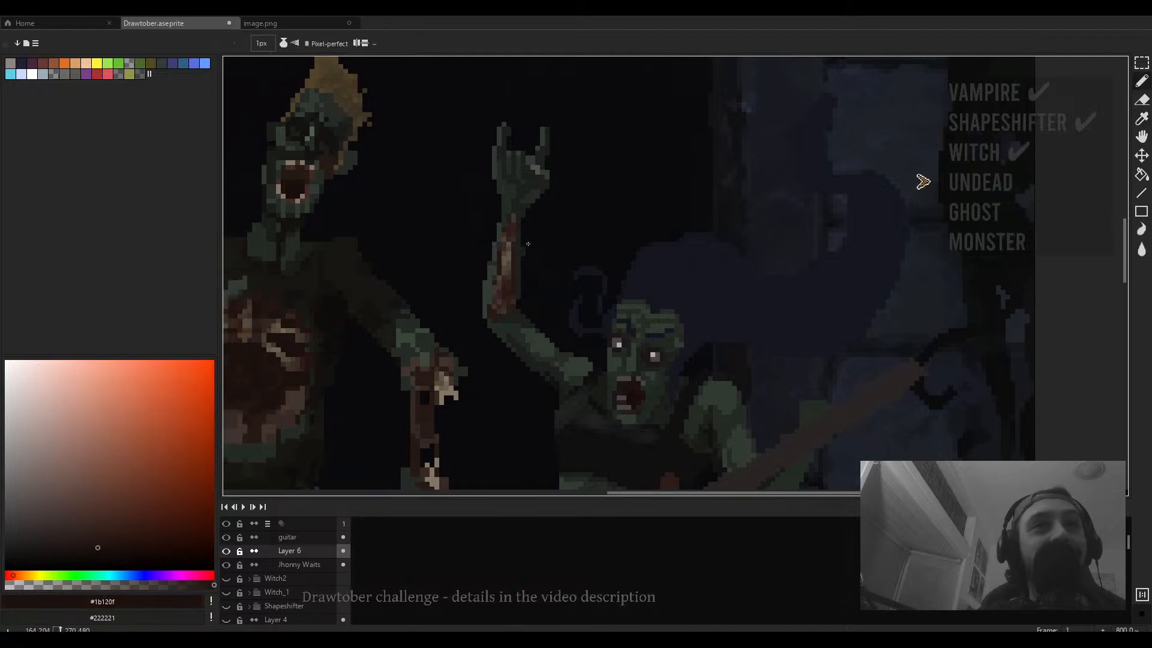
pyautogui.scroll(5, 493, 244)
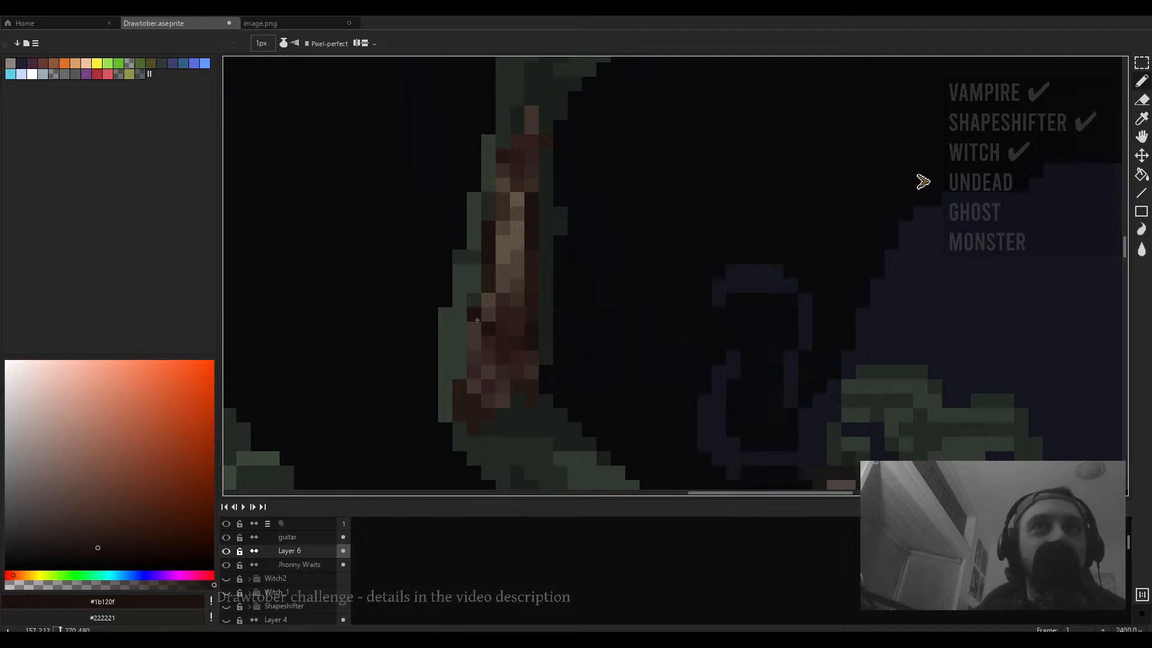
pyautogui.click(488, 313)
pyautogui.scroll(-7, 487, 300)
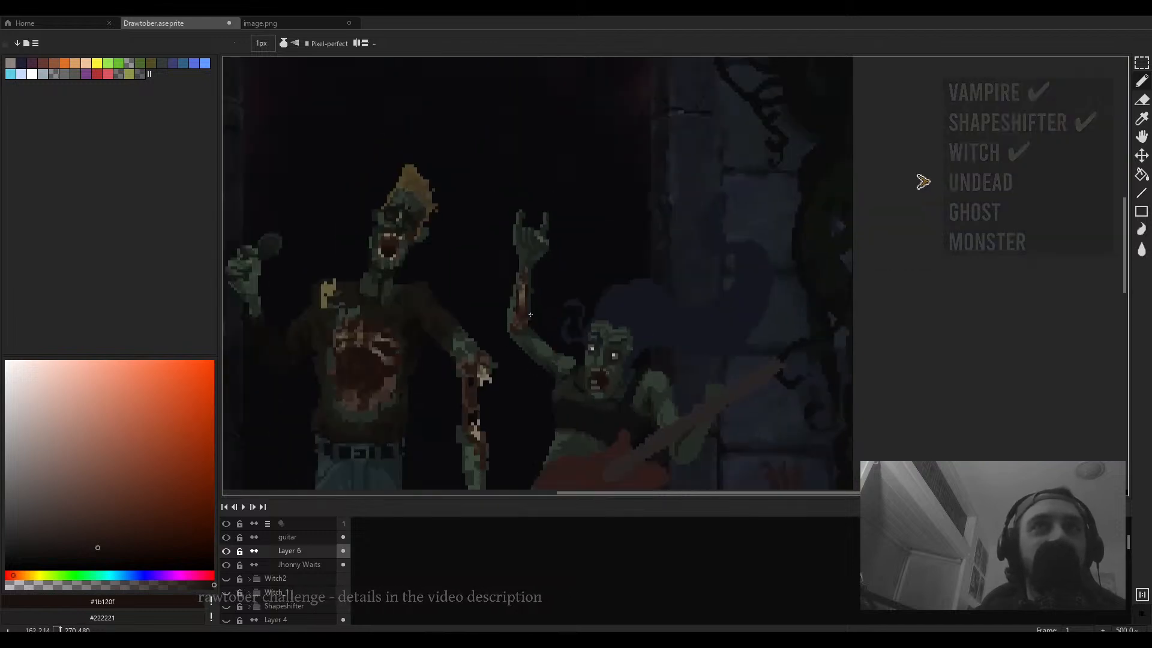
# - Undo the last strokes on the singer's raised forearm
pyautogui.scroll(5, 511, 318)
pyautogui.hscroll(1, 606, 312)
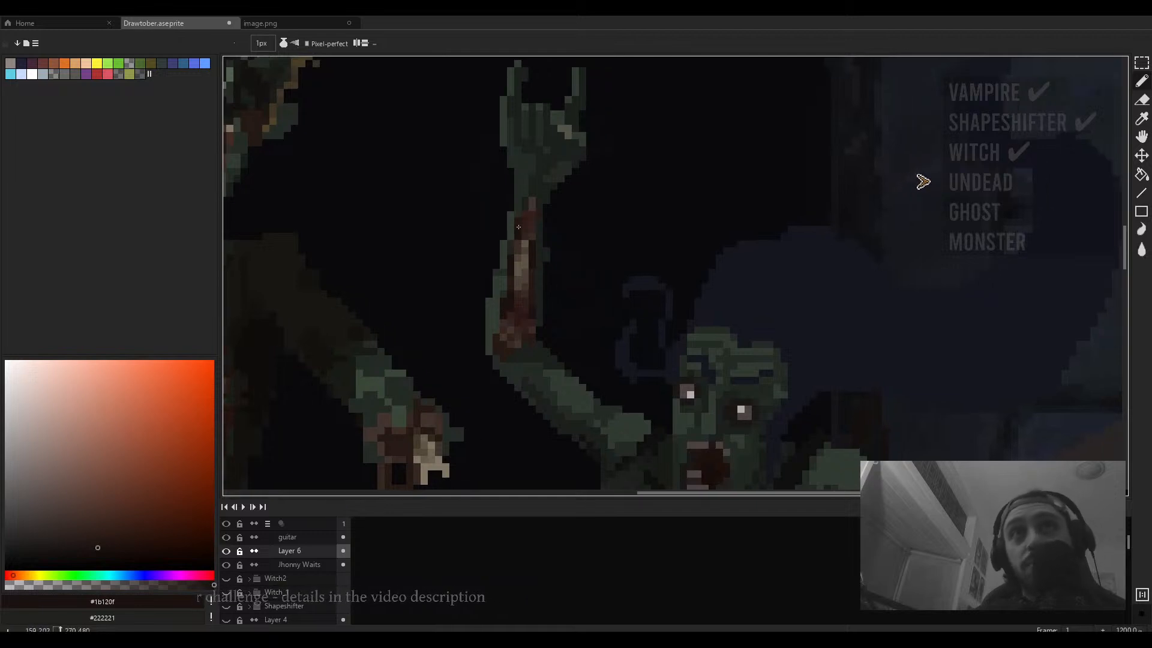
pyautogui.moveTo(558, 273); pyautogui.dragTo(564, 296)
pyautogui.hotkey('ctrl', 'z')
pyautogui.scroll(-3, 591, 301)
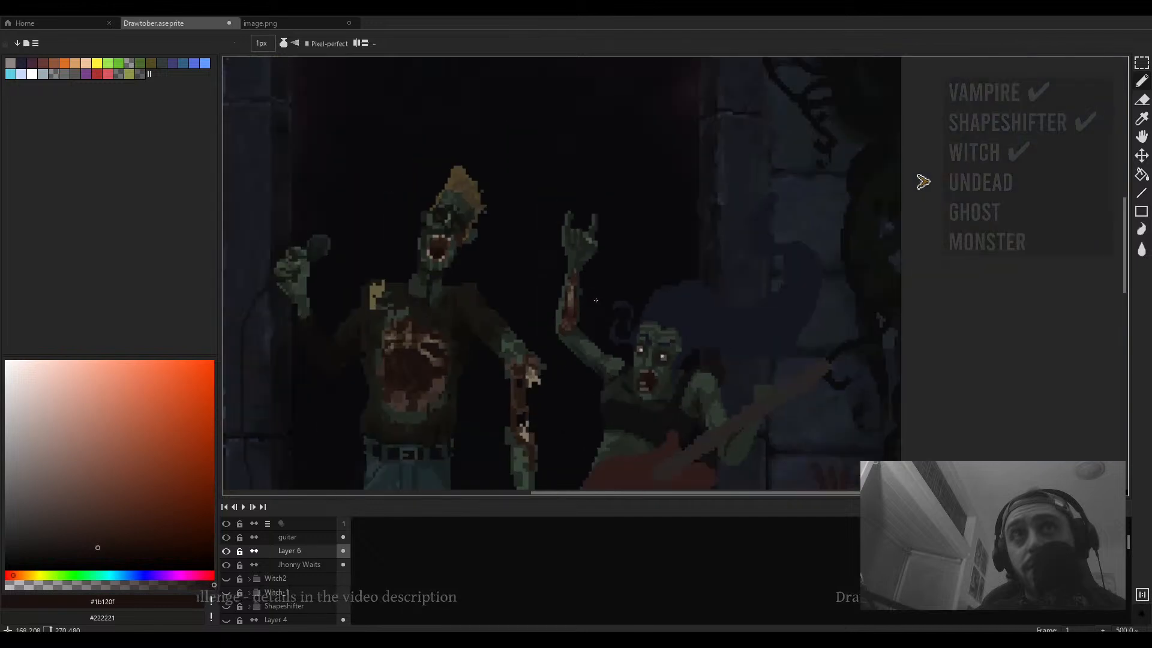
pyautogui.hotkey('ctrl', 'z')
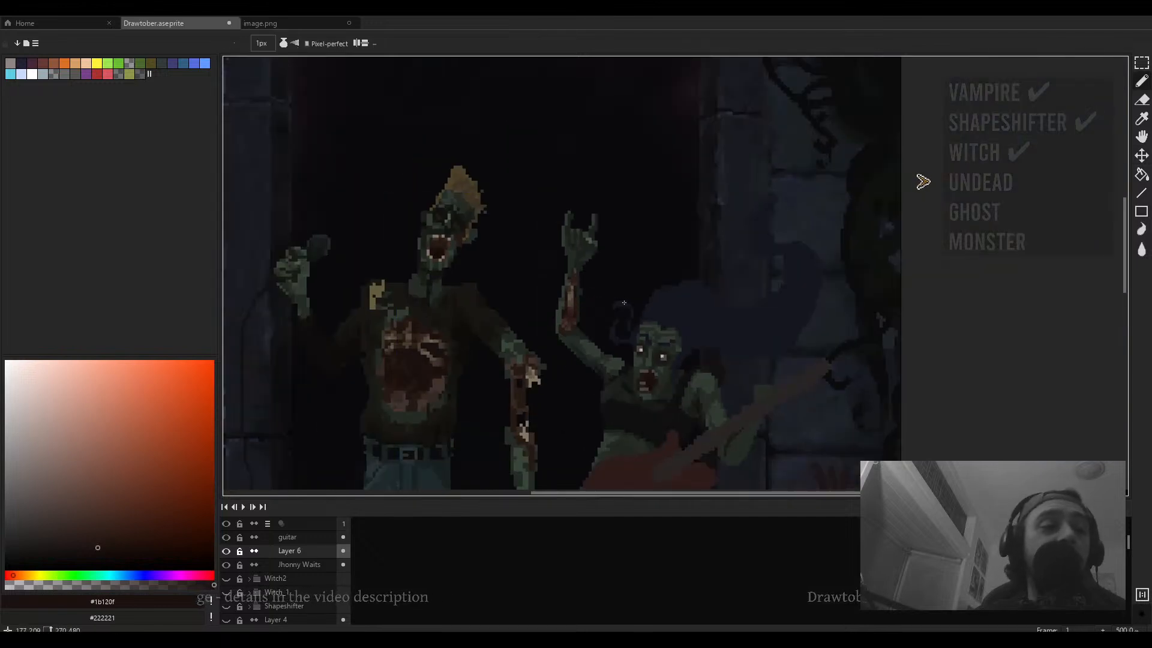
# - Sample dark green #242b24 and paint over the dark marks in the middle of the singer's forearm
pyautogui.scroll(4, 559, 315)
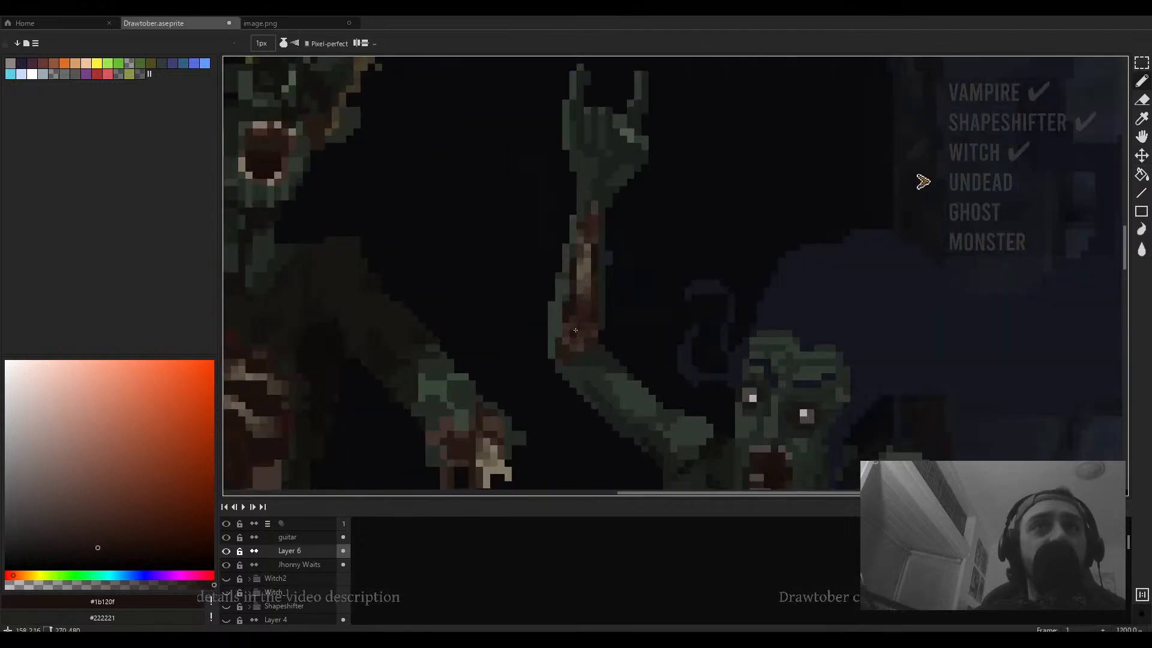
pyautogui.scroll(3, 575, 330)
pyautogui.keyDown('alt'); pyautogui.click(576, 292); pyautogui.keyUp('alt')
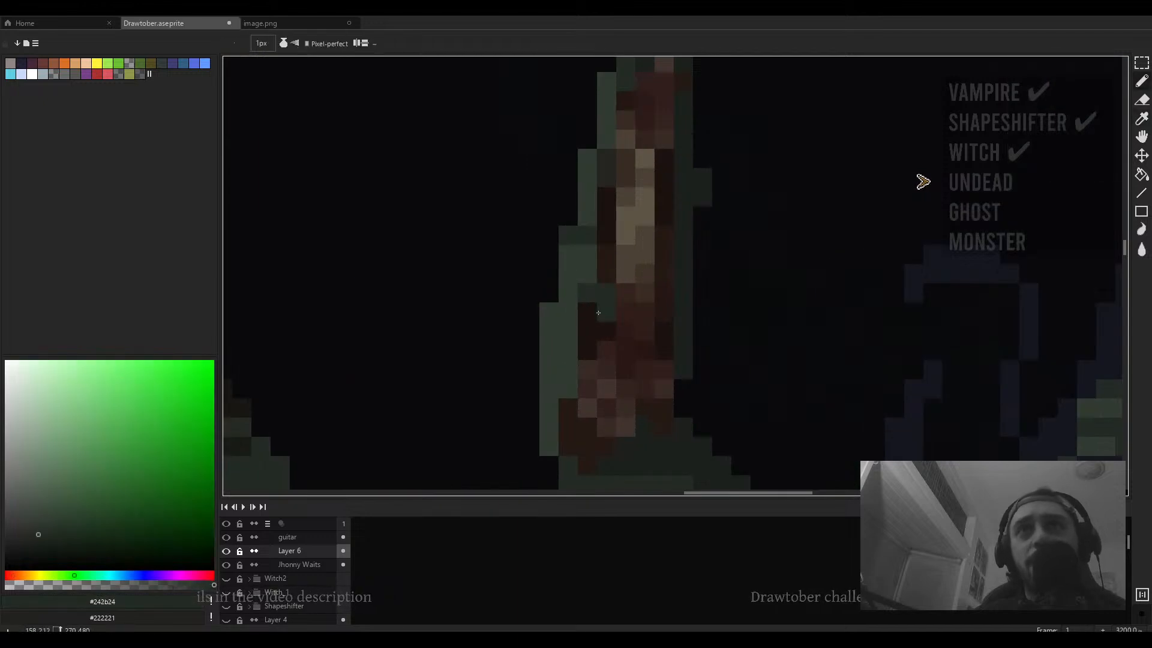
pyautogui.moveTo(667, 251); pyautogui.dragTo(671, 275)
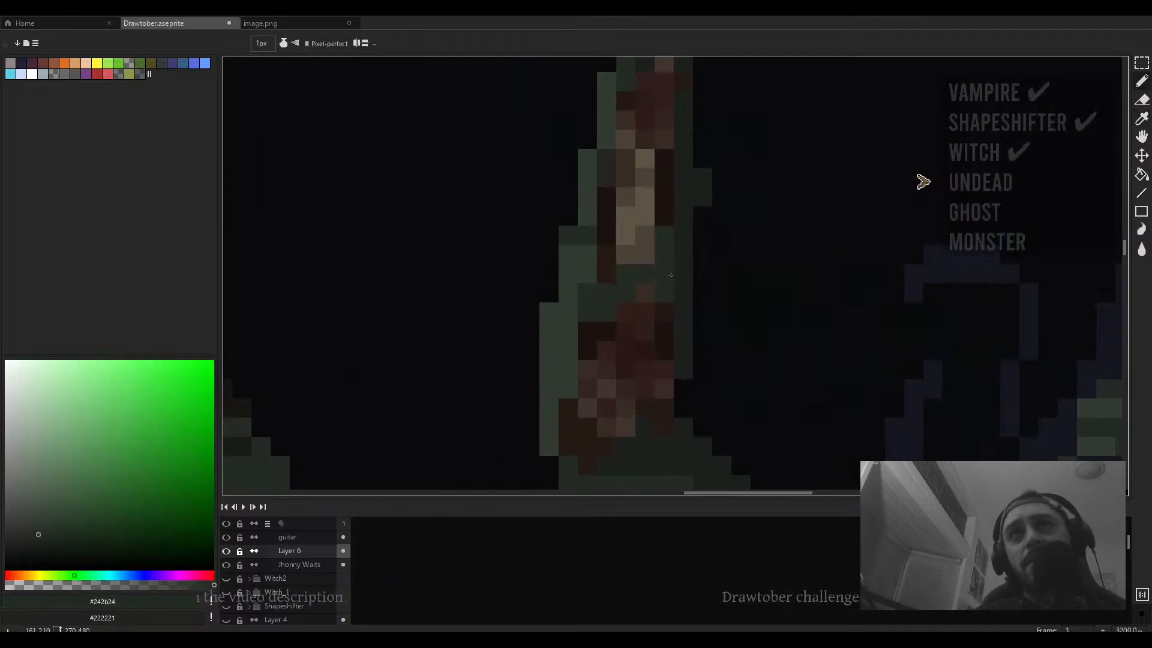
pyautogui.click(673, 213)
pyautogui.scroll(-4, 684, 230)
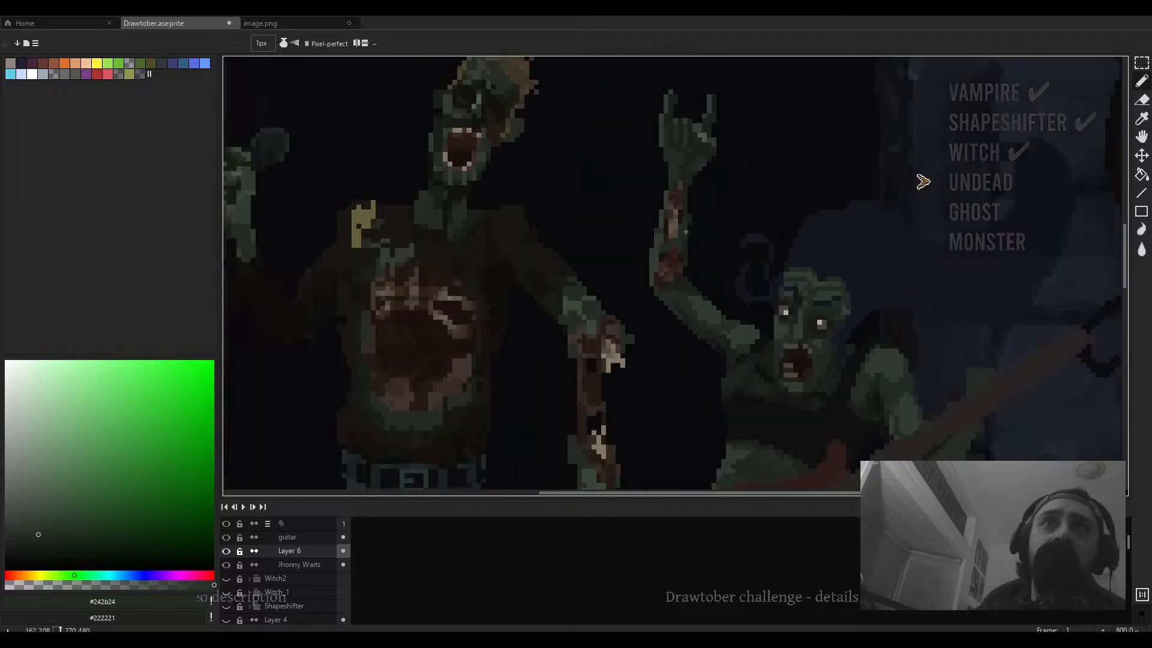
# - Erase stray pixels along the edge of the singer's raised forearm with a 2 px eraser
pyautogui.scroll(4, 691, 232)
pyautogui.press('e')
pyautogui.click(683, 190)
pyautogui.scroll(-4, 697, 228)
pyautogui.moveTo(696, 227); pyautogui.dragTo(650, 240)
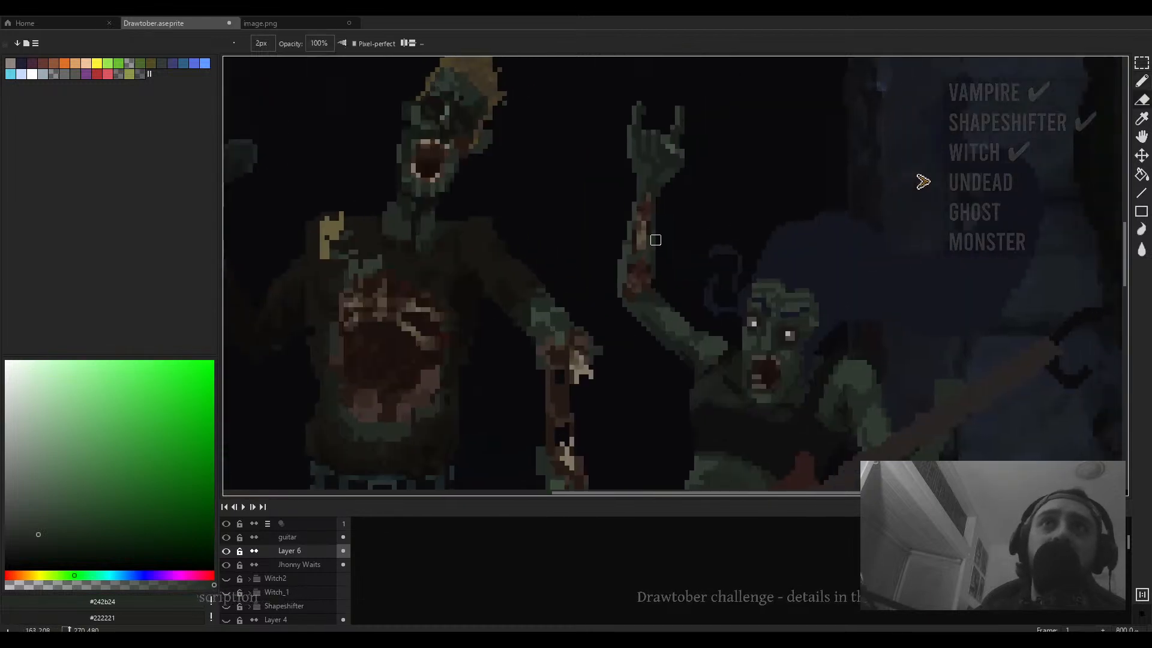
pyautogui.press('i')
pyautogui.scroll(2, 660, 252)
pyautogui.click(665, 270)
pyautogui.press('b')
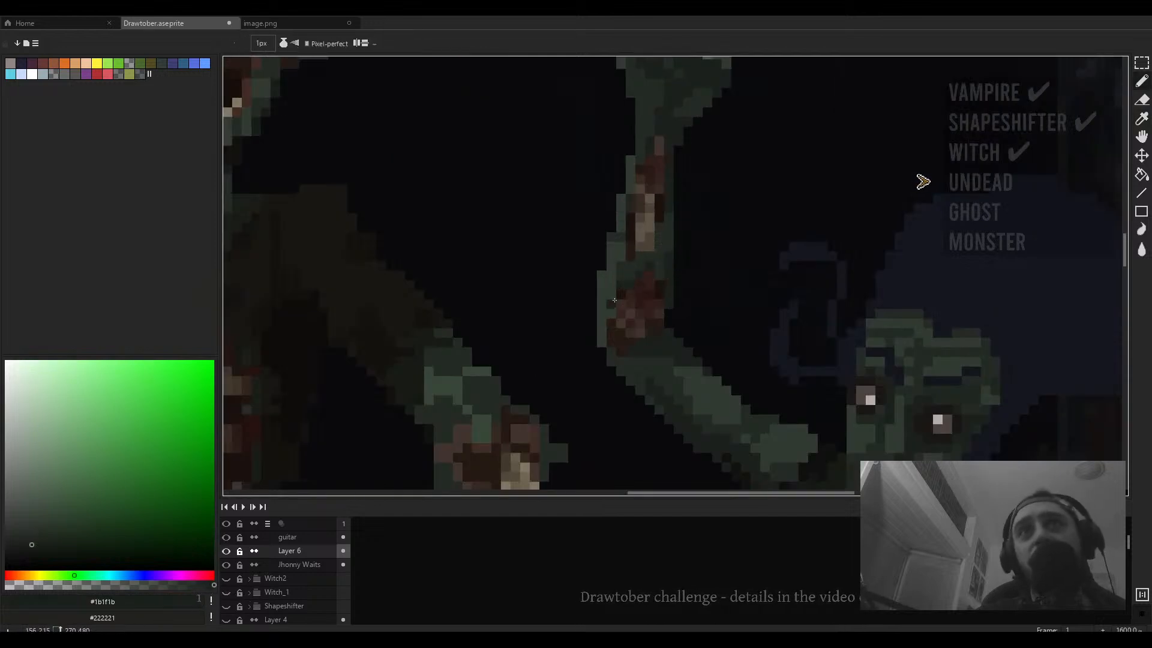
pyautogui.scroll(-4, 616, 294)
pyautogui.scroll(4, 633, 220)
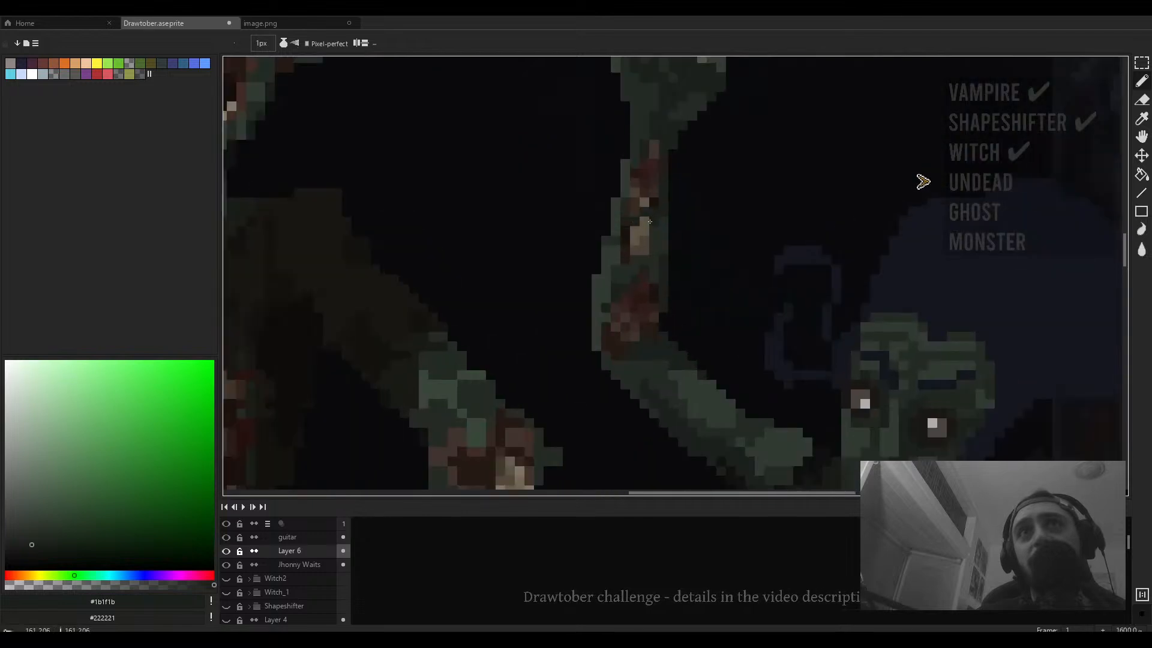
pyautogui.keyDown('alt'); pyautogui.click(606, 240); pyautogui.keyUp('alt')
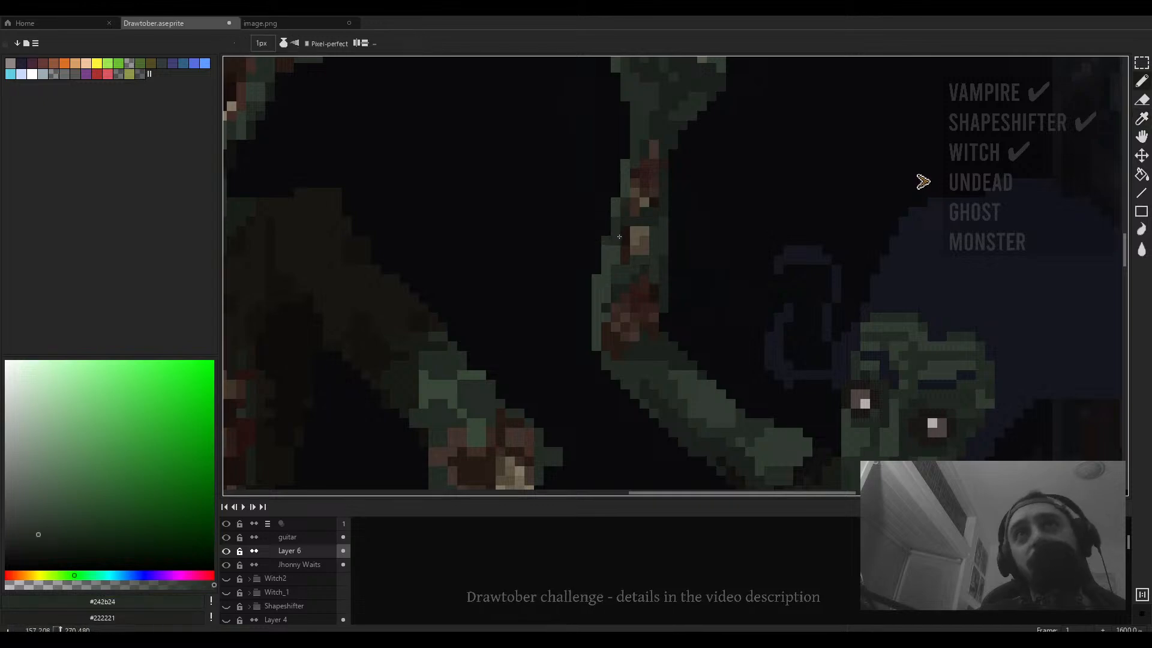
pyautogui.scroll(-4, 619, 237)
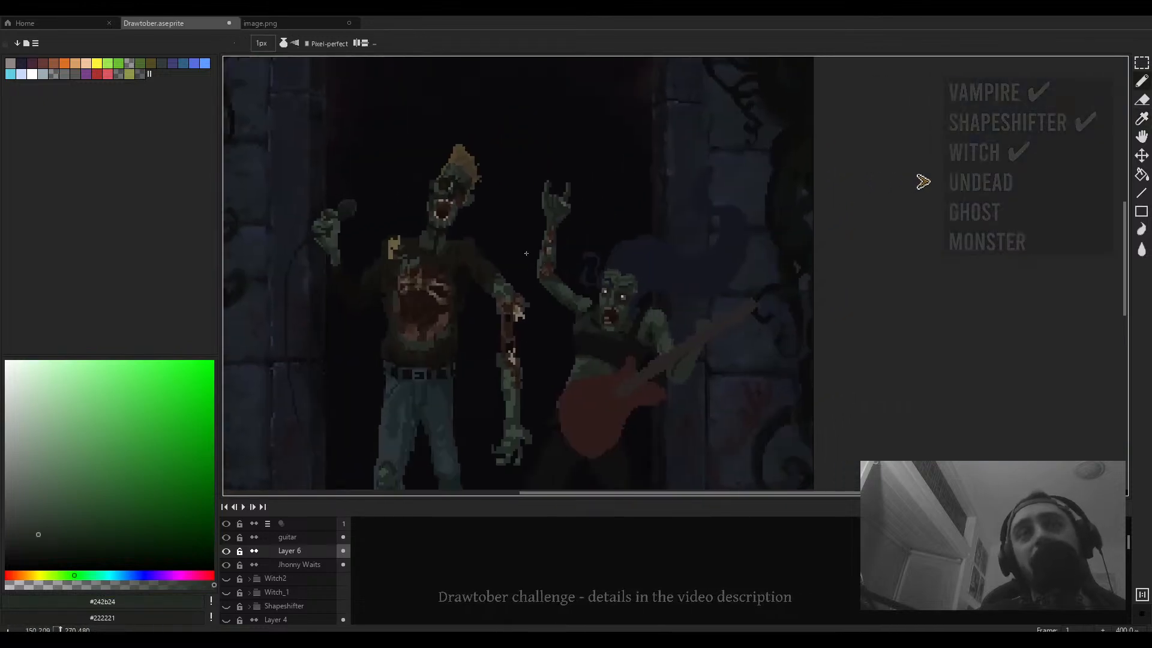
pyautogui.scroll(4, 550, 252)
pyautogui.hotkey('ctrl', 'z')
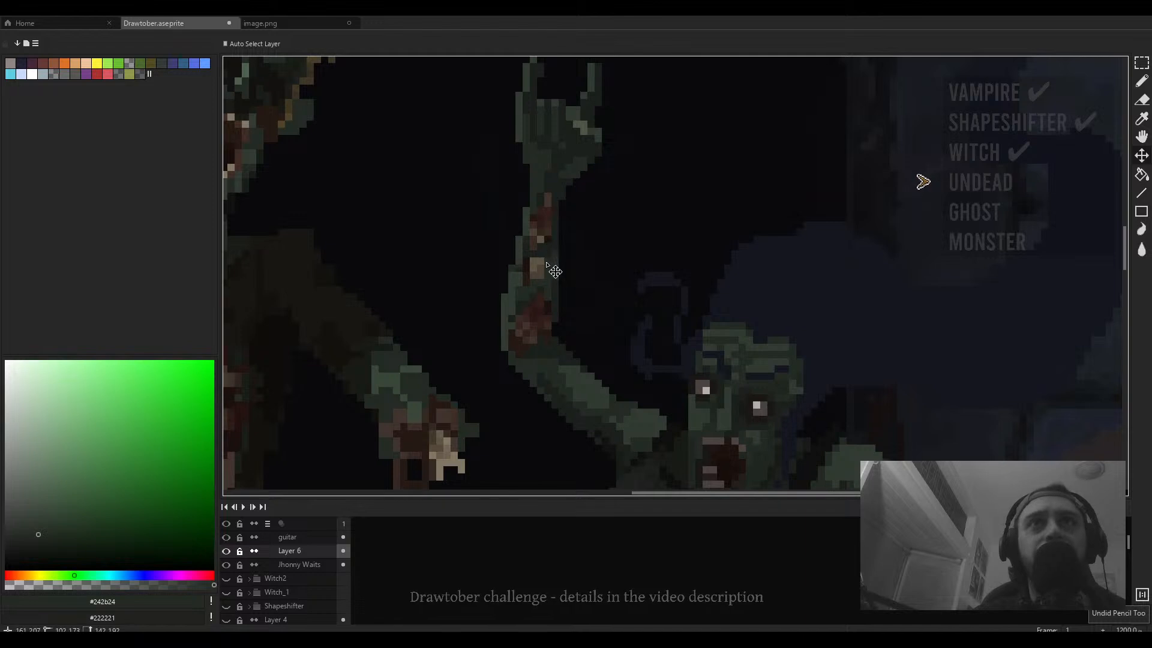
# - Sample dark brown #1b120f and add dark shading pixels along the singer's raised forearm
pyautogui.press('b')
pyautogui.scroll(4, 542, 275)
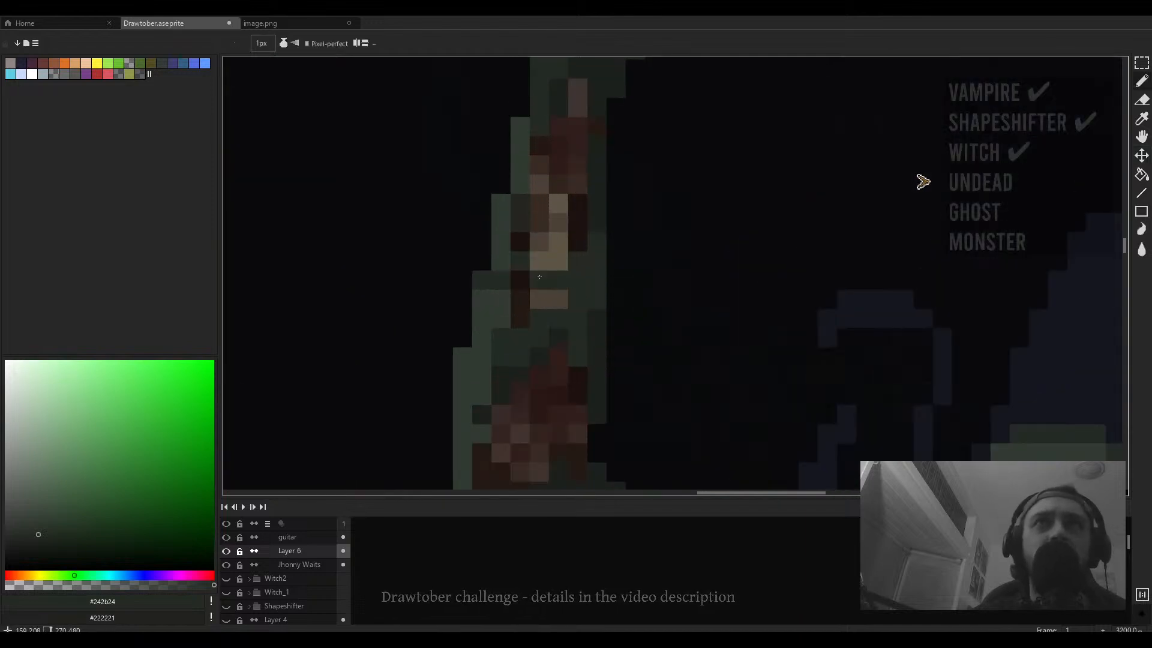
pyautogui.scroll(-6, 519, 273)
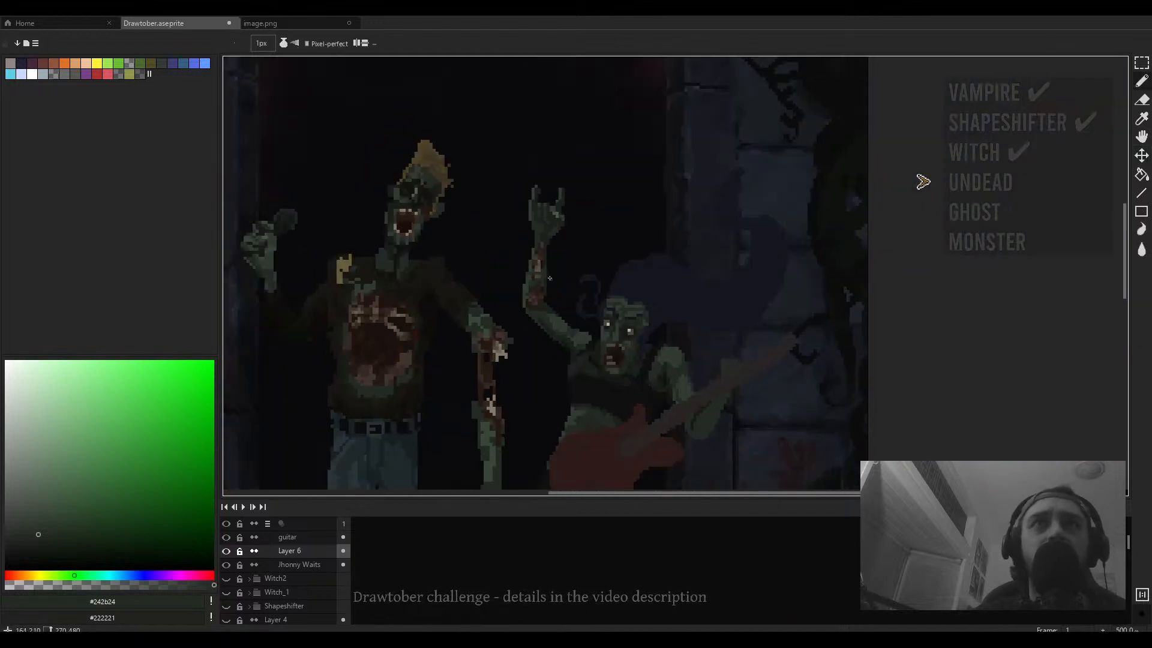
pyautogui.scroll(2, 591, 282)
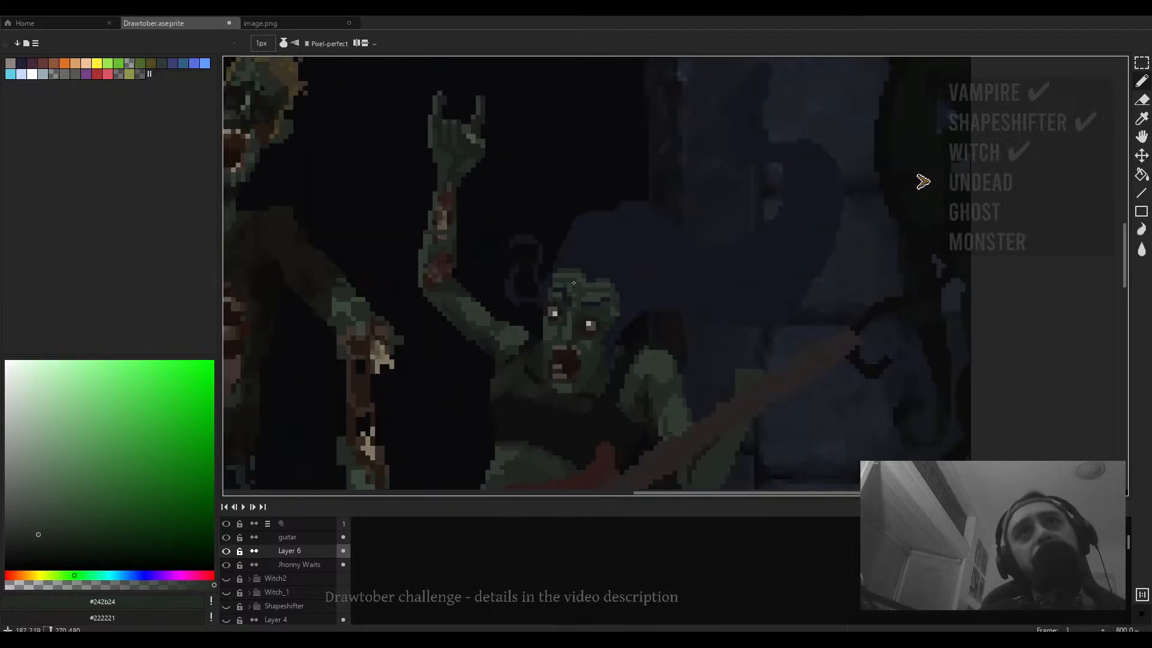
pyautogui.press('i')
pyautogui.click(449, 257)
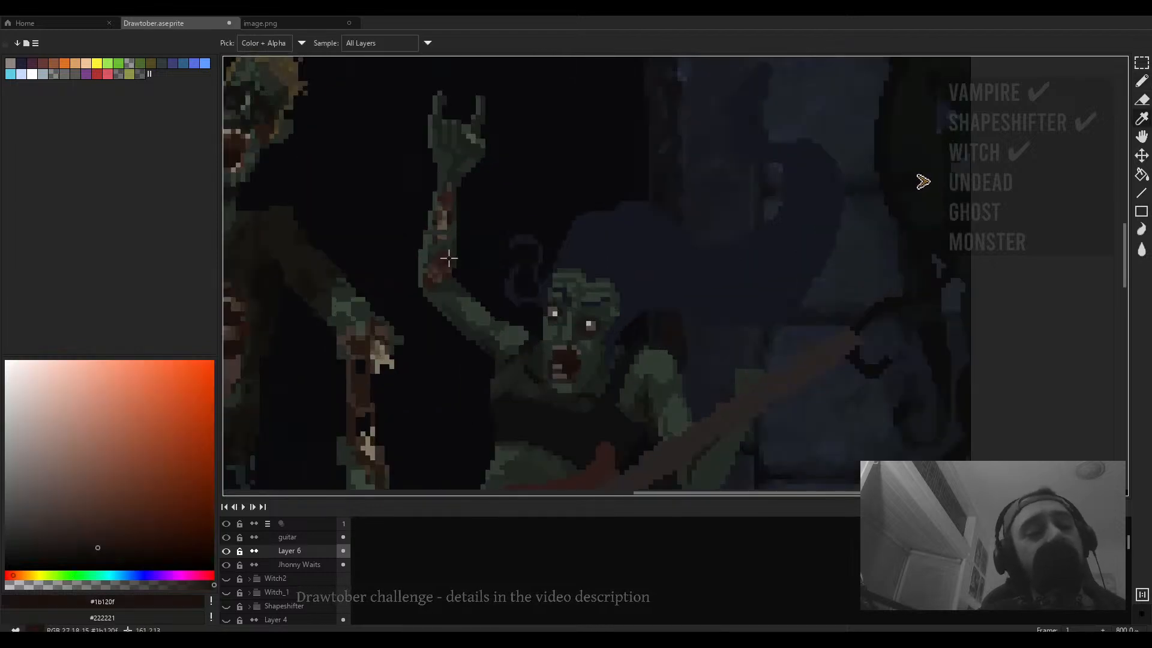
pyautogui.press('b')
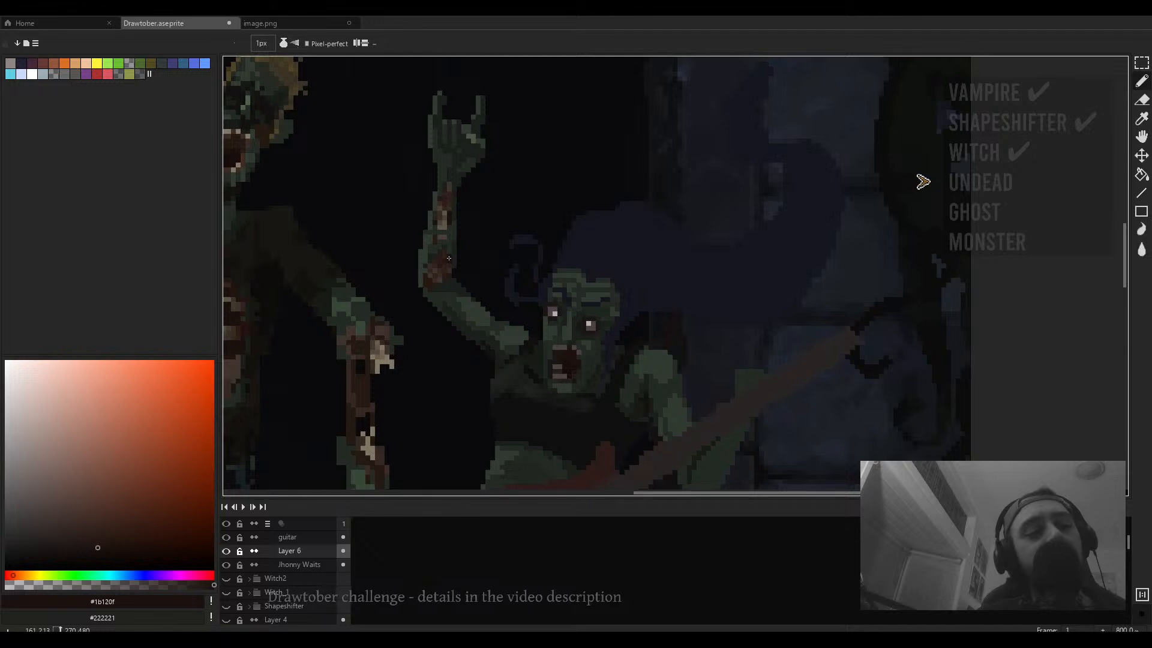
pyautogui.moveTo(600, 299)
pyautogui.mouseDown()
pyautogui.moveTo(630, 297)
pyautogui.moveTo(640, 278)
pyautogui.mouseUp()
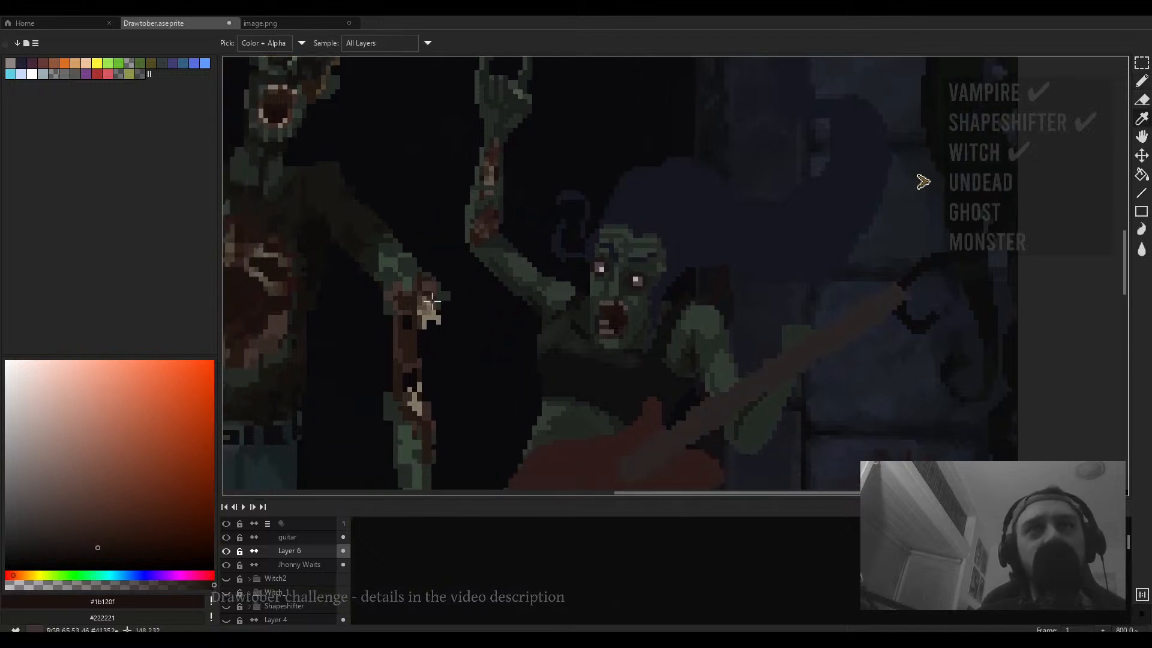
pyautogui.keyDown('alt'); pyautogui.click(489, 176); pyautogui.keyUp('alt')
pyautogui.moveTo(592, 217); pyautogui.dragTo(584, 258)
# - Pick a pale tan colour and add a new layer named knife above Layer 6
pyautogui.click(51, 460)
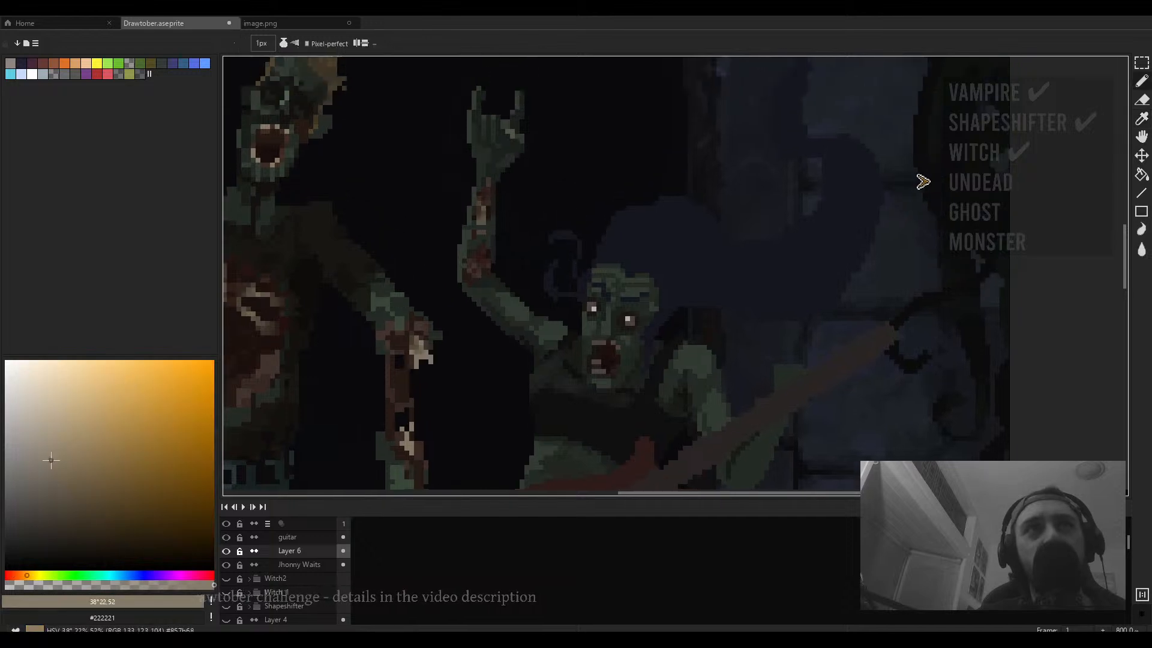
pyautogui.click(316, 553)
pyautogui.hotkey('shift', 'n')
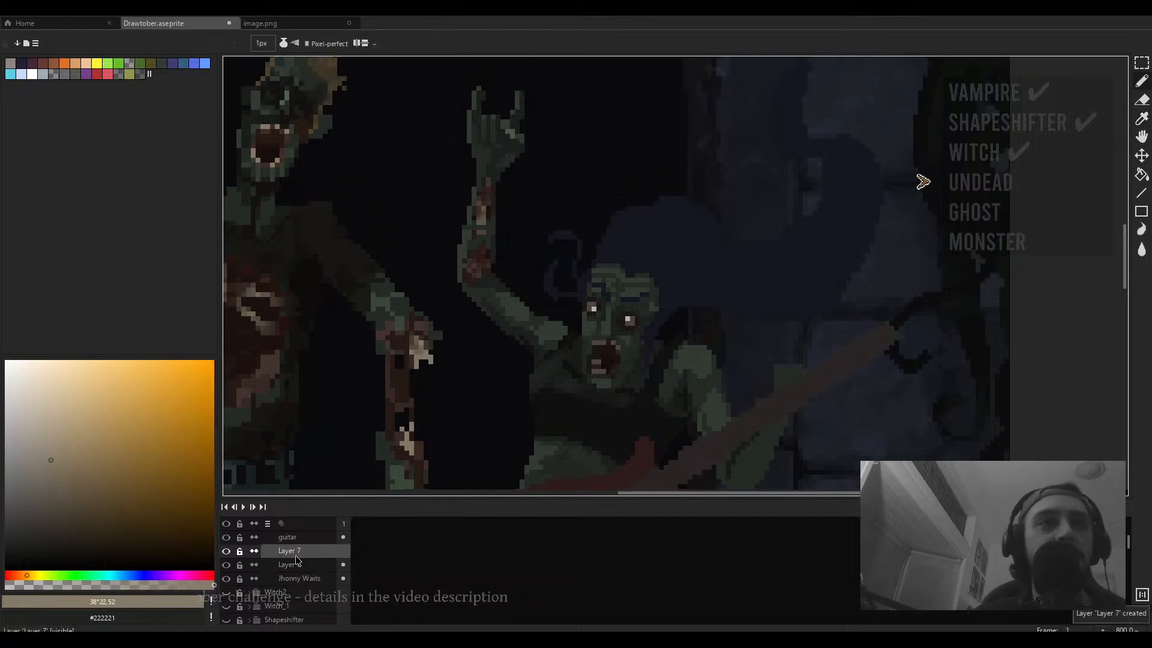
pyautogui.doubleClick(296, 552)
pyautogui.write('knife')
pyautogui.press('Return')
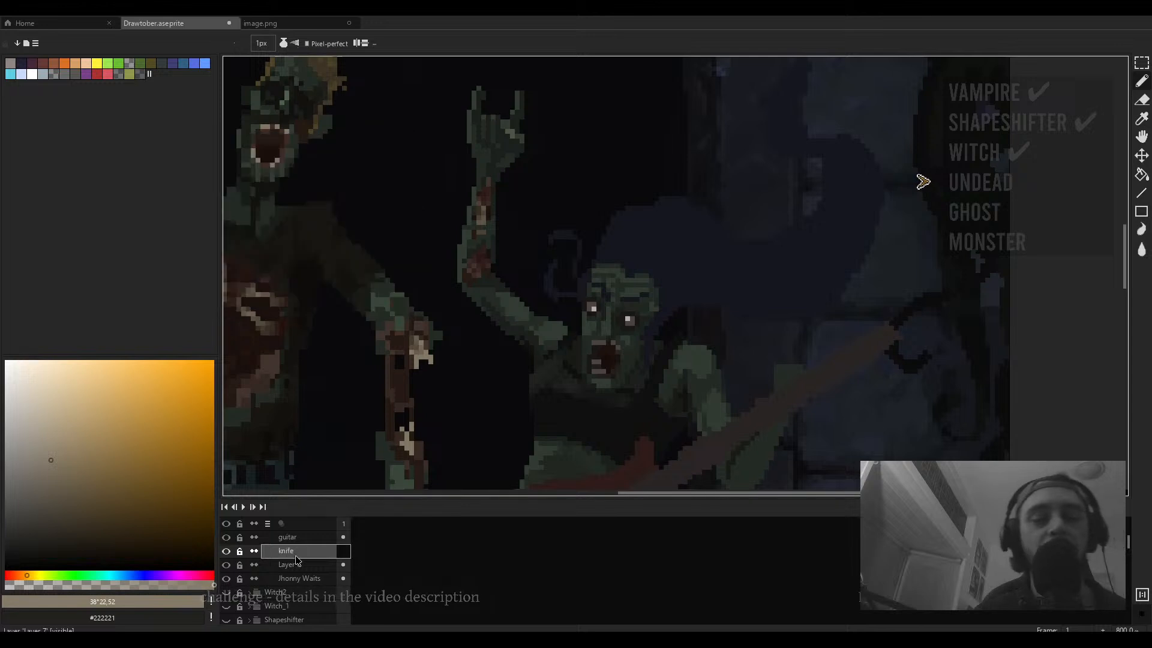
# - Outline a tall narrow knife blade sticking up from the singer's head on the knife layer
pyautogui.moveTo(631, 218); pyautogui.dragTo(566, 267)
pyautogui.scroll(1, 566, 266)
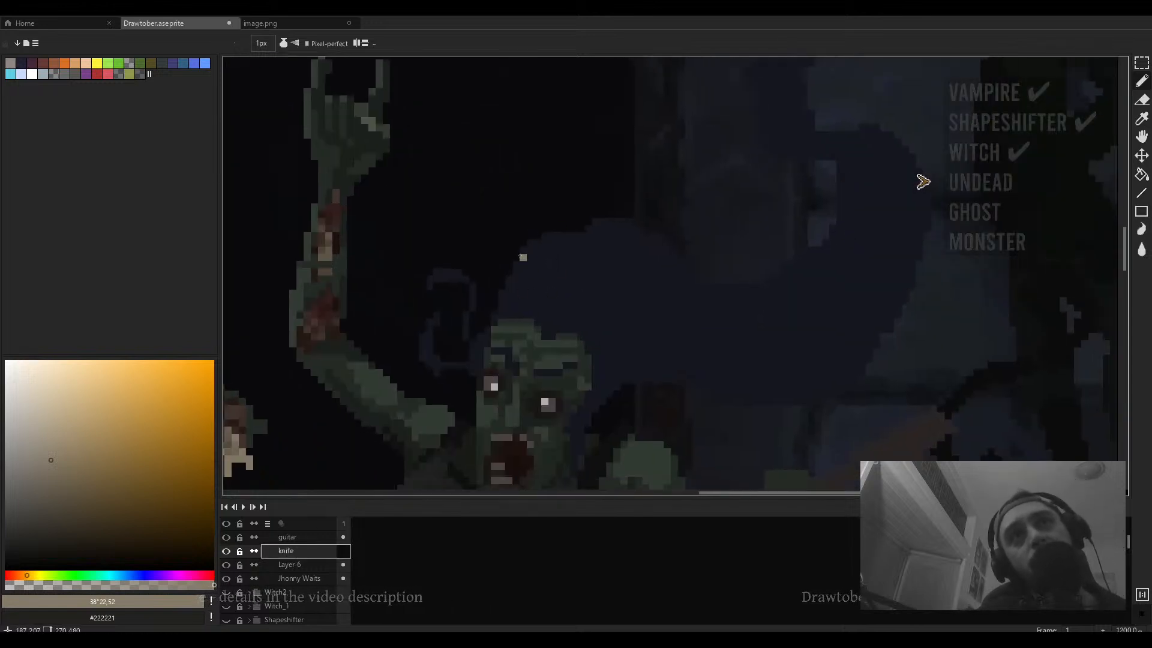
pyautogui.moveTo(515, 220); pyautogui.dragTo(531, 331)
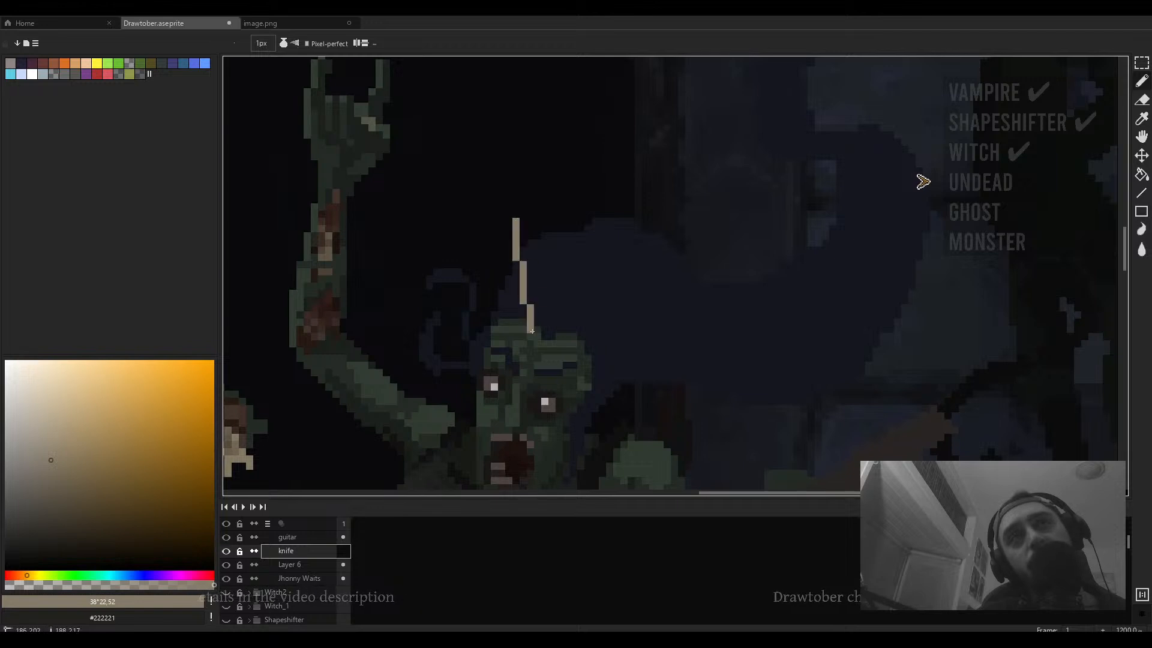
pyautogui.moveTo(551, 220); pyautogui.dragTo(542, 335)
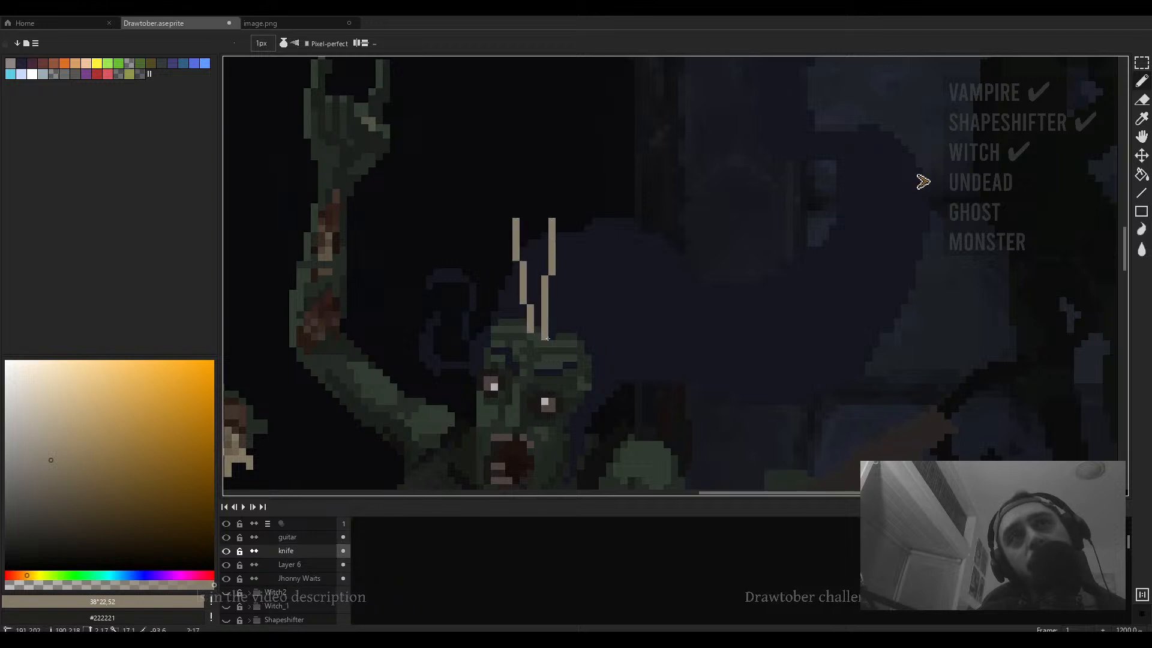
pyautogui.keyDown('shift'); pyautogui.click(552, 336); pyautogui.keyUp('shift')
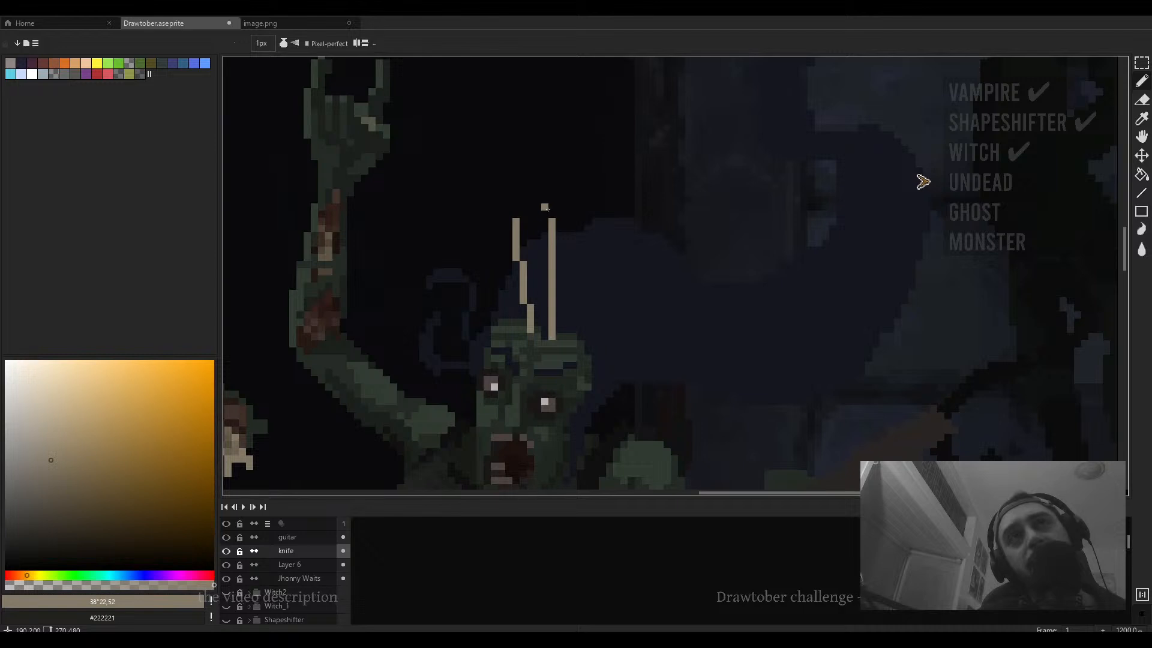
pyautogui.keyDown('shift'); pyautogui.click(552, 207); pyautogui.keyUp('shift')
pyautogui.keyDown('shift'); pyautogui.click(531, 206); pyautogui.keyUp('shift')
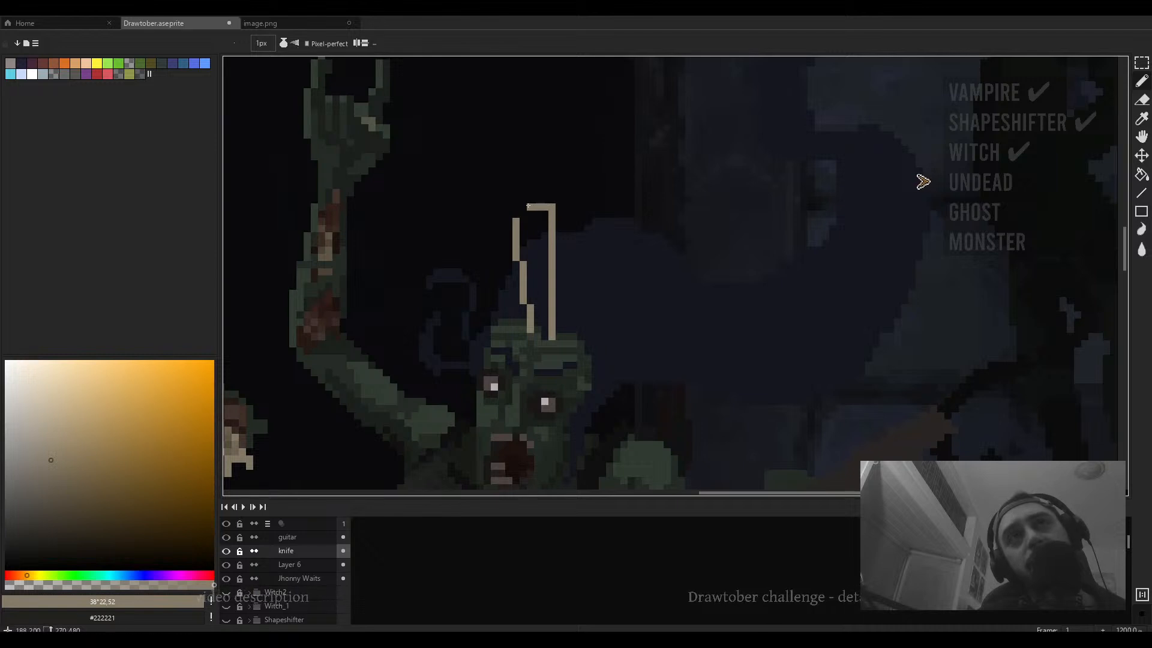
pyautogui.keyDown('shift'); pyautogui.click(531, 214); pyautogui.keyUp('shift')
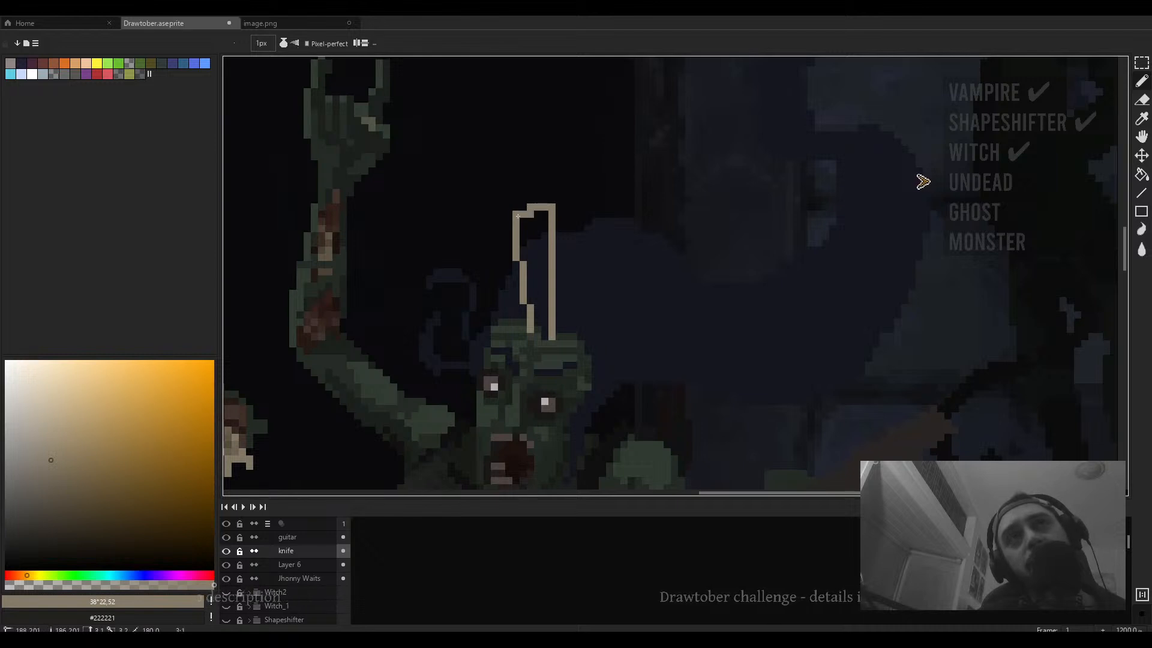
# - Fill the inside of the knife blade outline with the tan colour
pyautogui.press('g')
pyautogui.click(530, 233)
pyautogui.hotkey('ctrl', 'z')
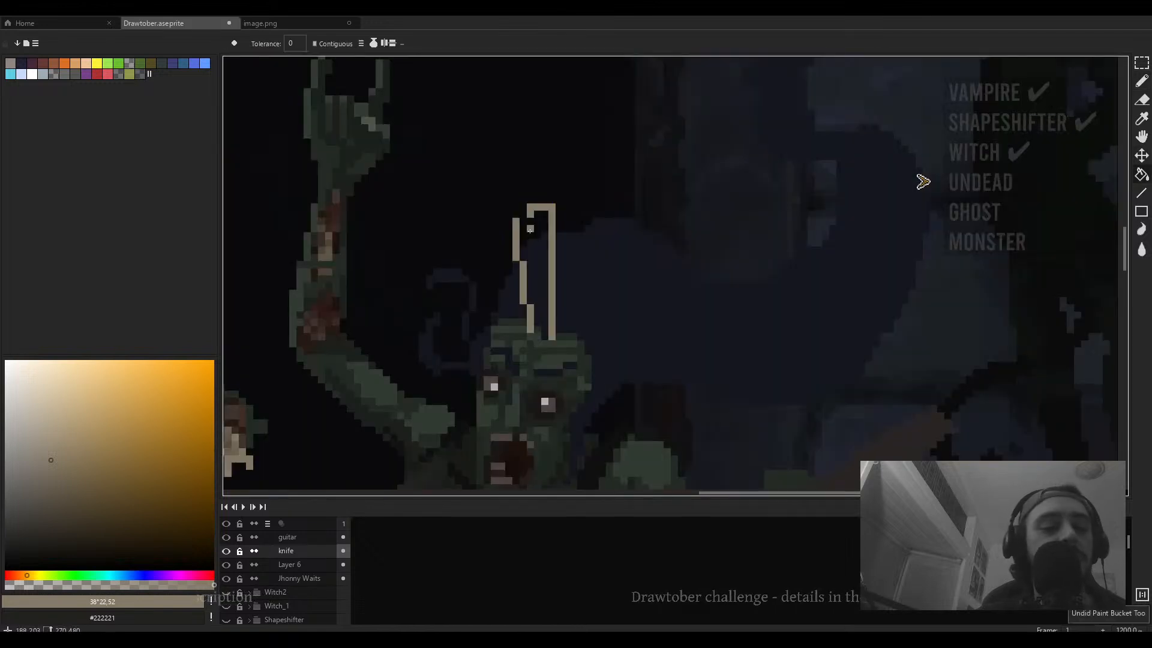
pyautogui.press('b')
pyautogui.press('g')
pyautogui.click(536, 236)
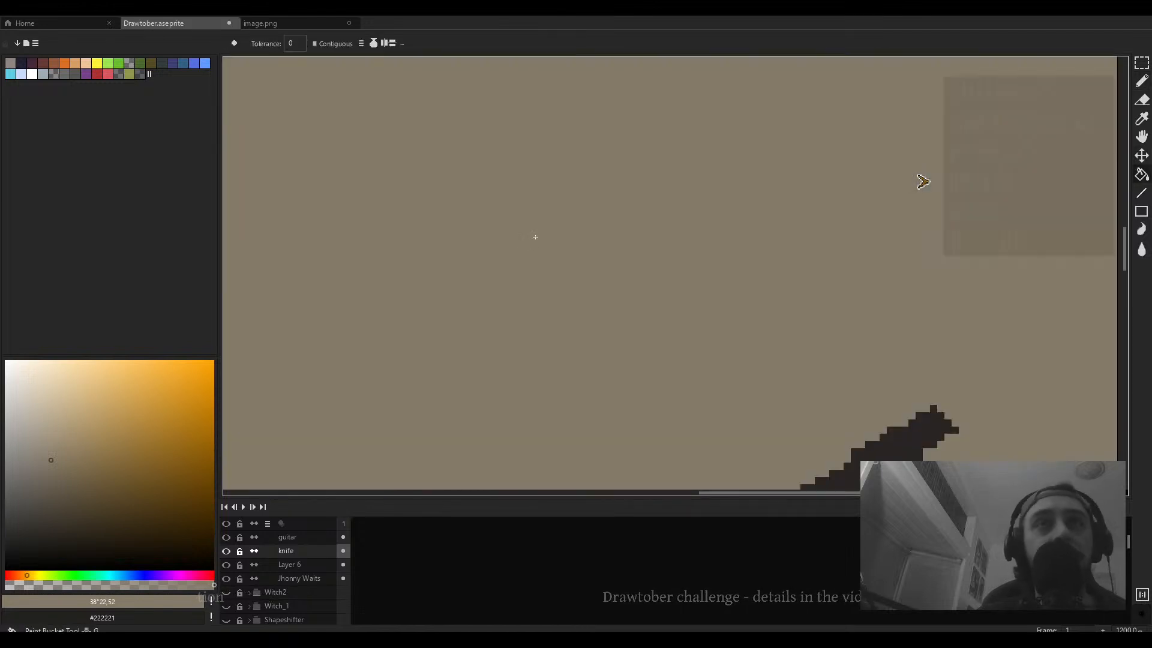
pyautogui.hotkey('ctrl', 'z')
pyautogui.press('b')
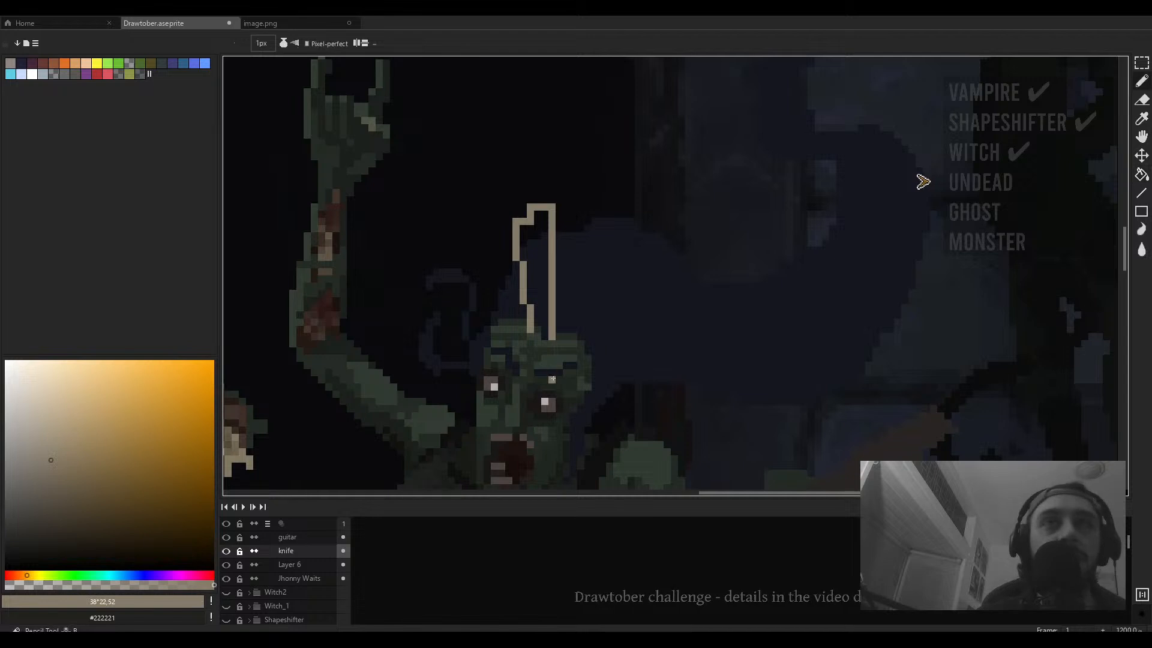
pyautogui.press('g')
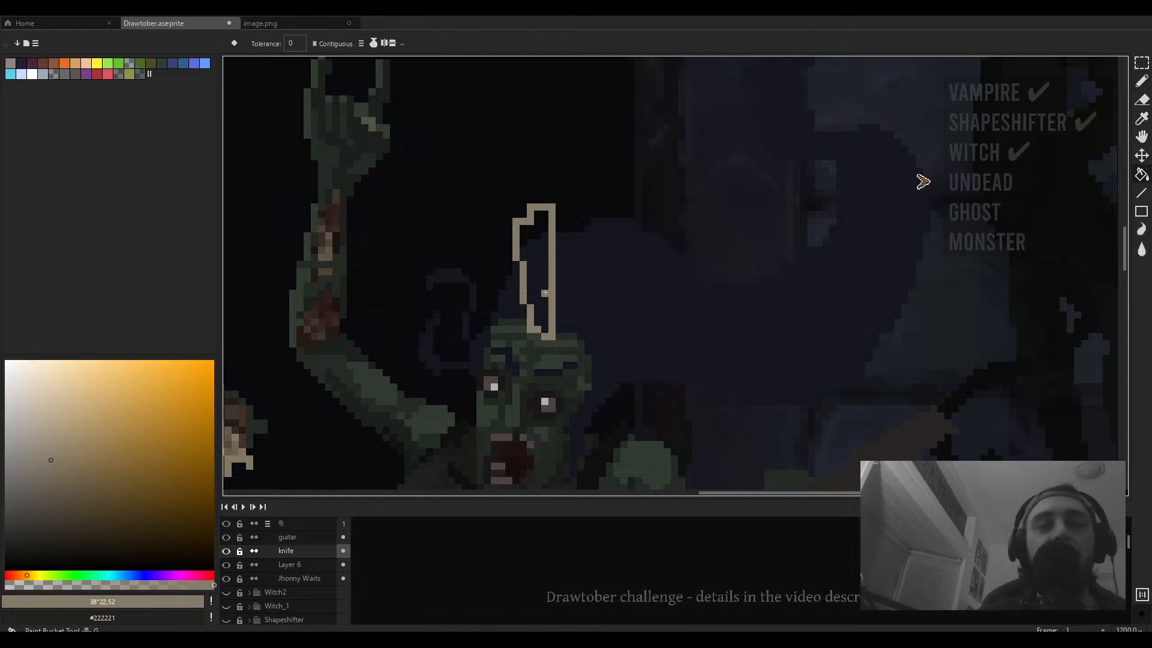
pyautogui.click(537, 330)
pyautogui.scroll(-6, 547, 290)
pyautogui.scroll(7, 547, 290)
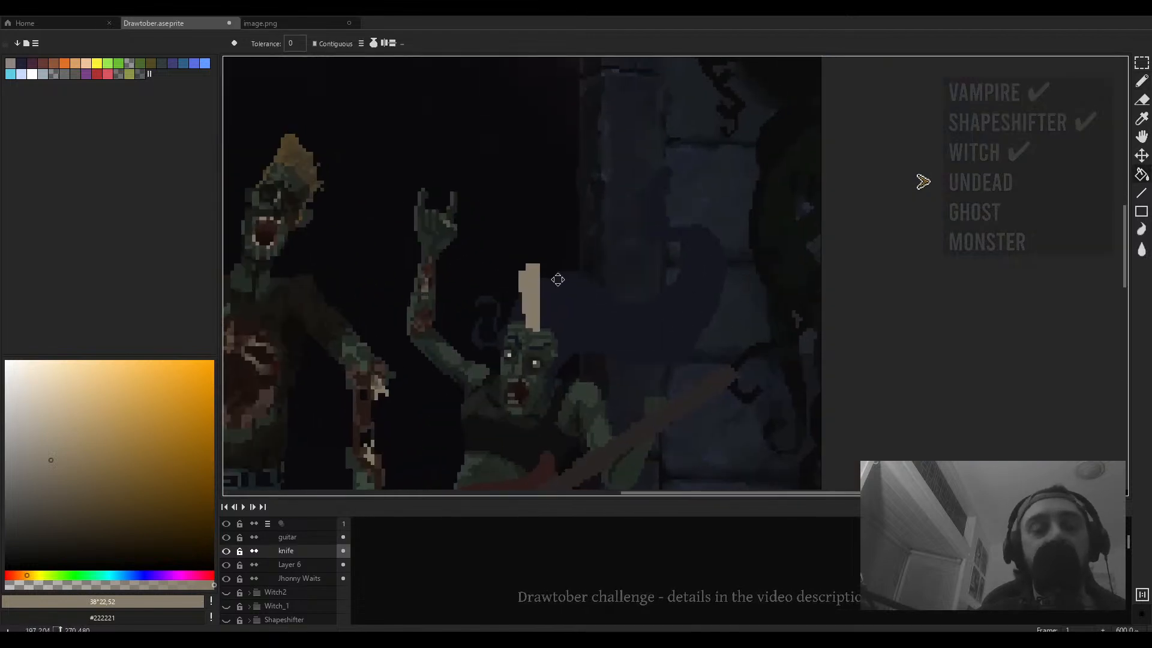
# - Pick a near-black colour, shrink the brush to 2 px and draw a dark knife handle above the blade
pyautogui.press('b')
pyautogui.moveTo(42, 471); pyautogui.dragTo(21, 503)
pyautogui.moveTo(27, 575); pyautogui.dragTo(18, 575)
pyautogui.click(45, 532)
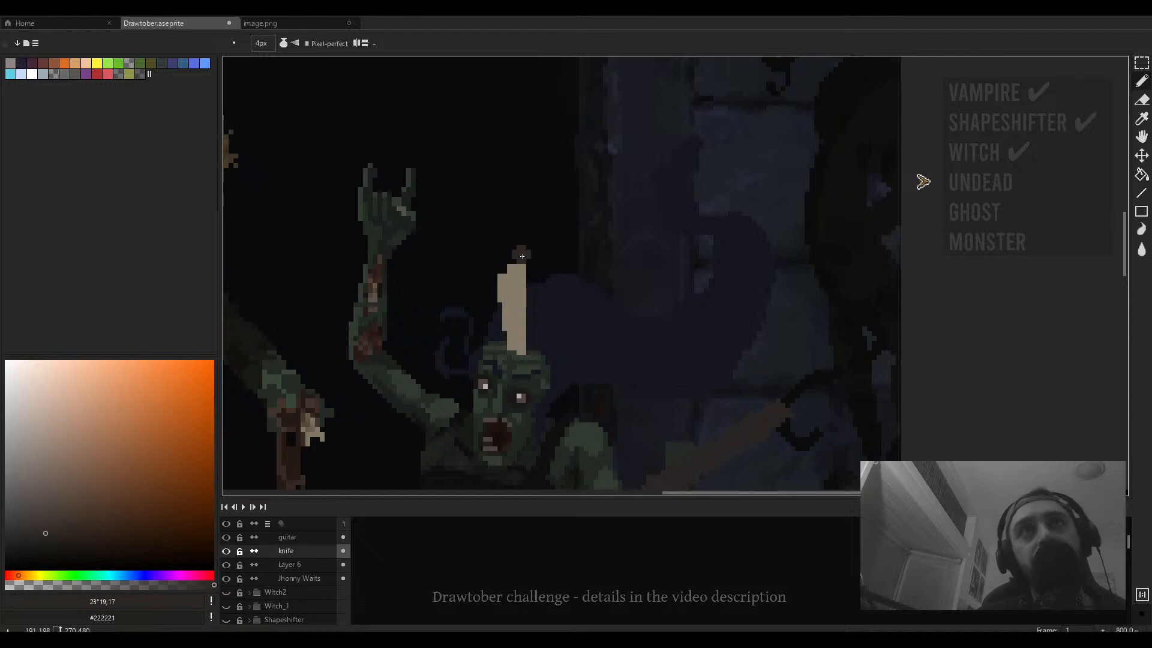
pyautogui.press('-')
pyautogui.press('ctrl')
pyautogui.press('+')
pyautogui.press('ctrl')
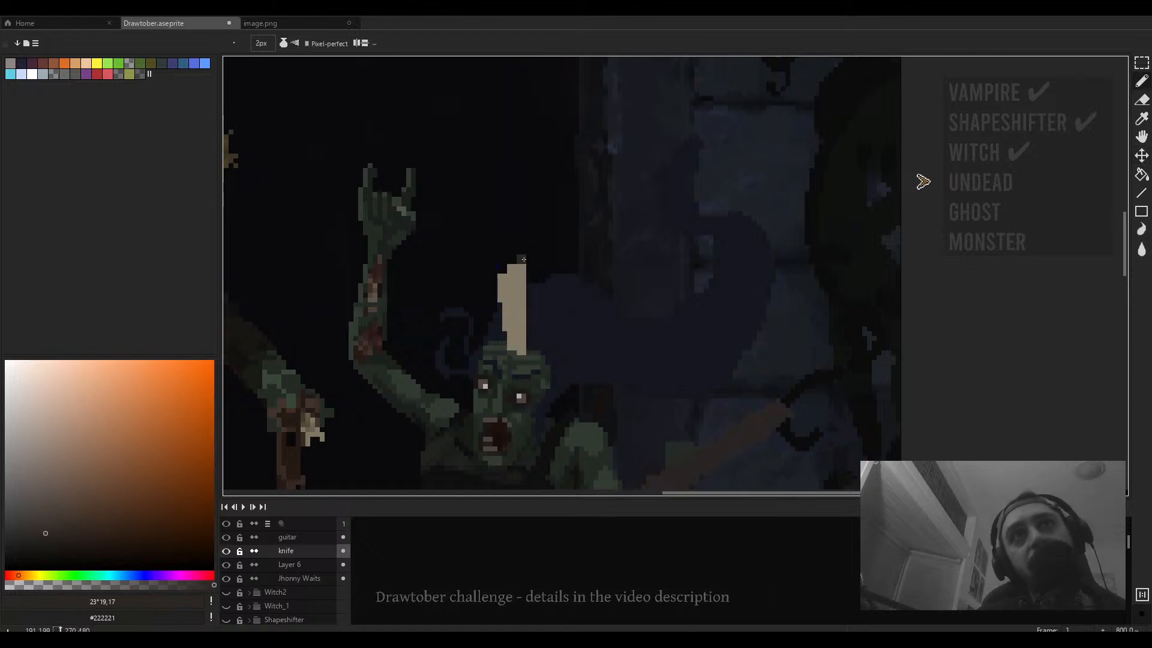
pyautogui.moveTo(525, 223)
pyautogui.mouseDown()
pyautogui.moveTo(512, 189)
pyautogui.moveTo(518, 203)
pyautogui.mouseUp()
pyautogui.hotkey('ctrl', 'z')
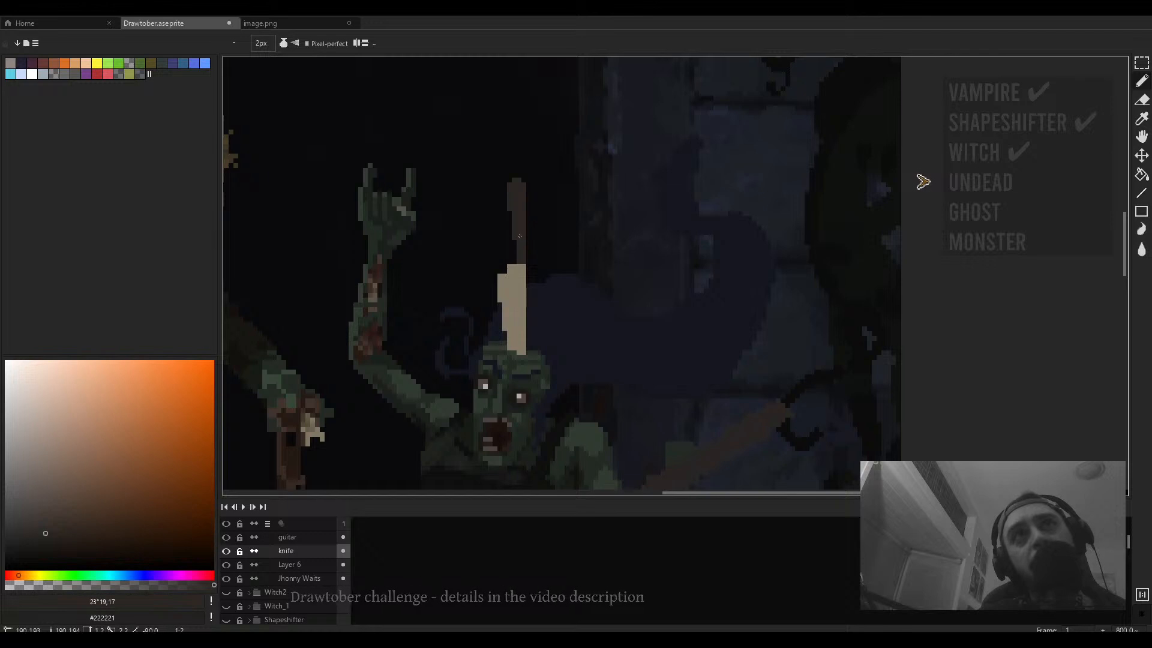
# - Switch to a lighter grey at 1 px and add small rivet pixels along the knife handle
pyautogui.scroll(-4, 525, 245)
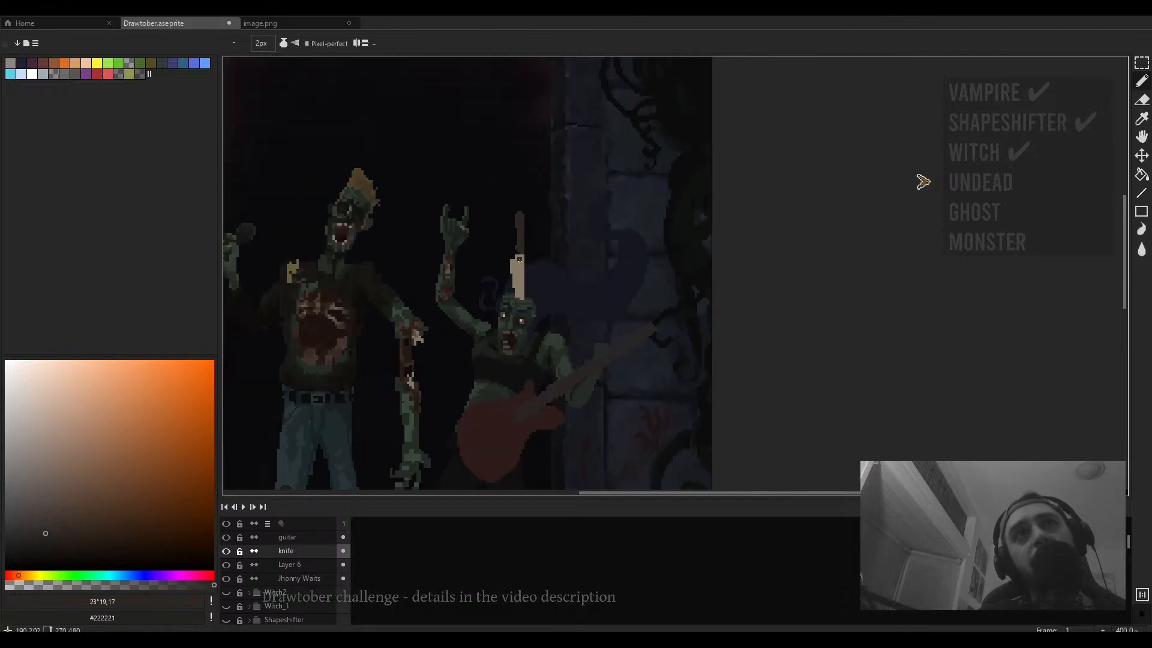
pyautogui.scroll(3, 525, 244)
pyautogui.click(28, 456)
pyautogui.press('-')
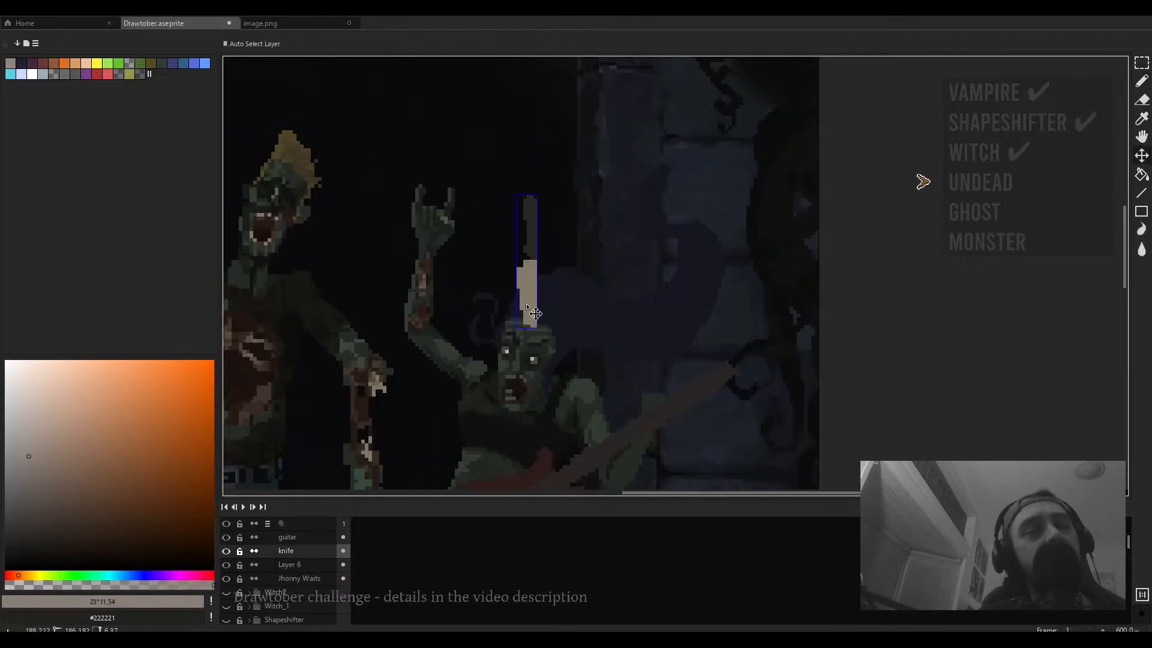
pyautogui.scroll(3, 540, 249)
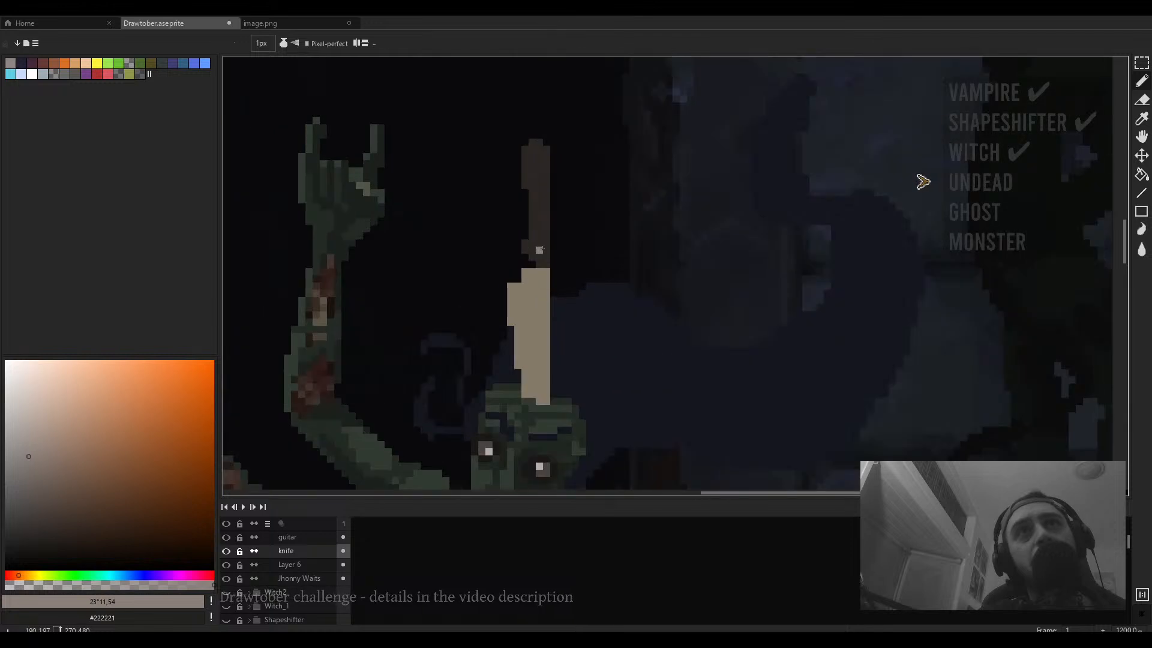
pyautogui.hotkey('ctrl', 'z')
pyautogui.click(532, 156)
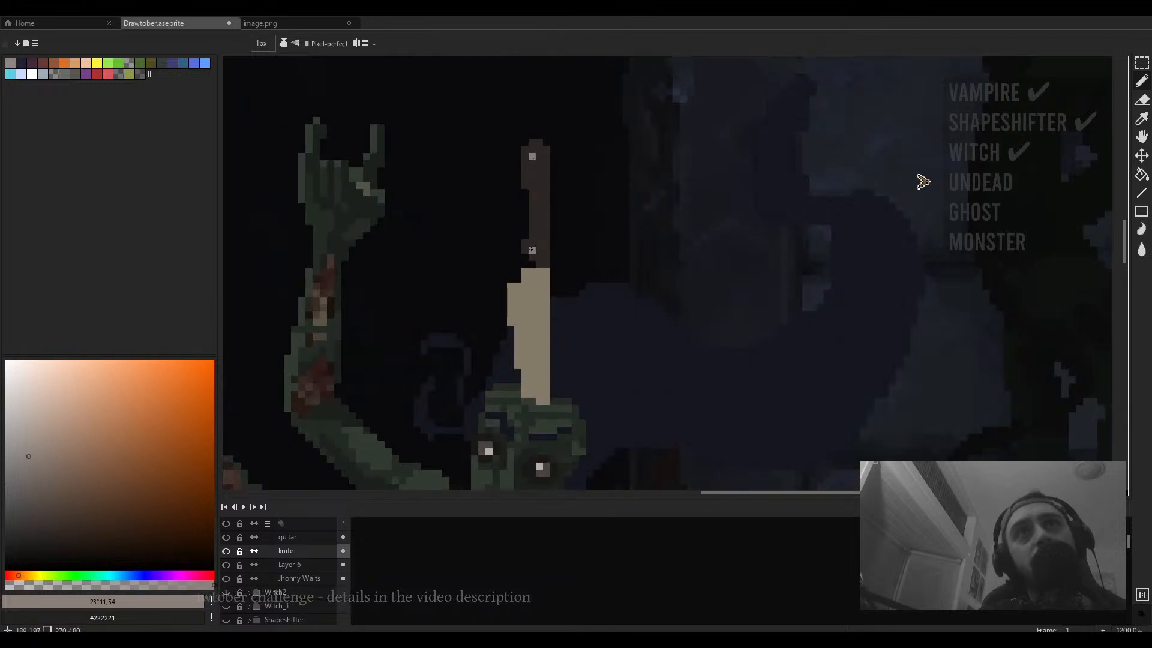
pyautogui.scroll(-3, 514, 264)
pyautogui.scroll(2, 523, 271)
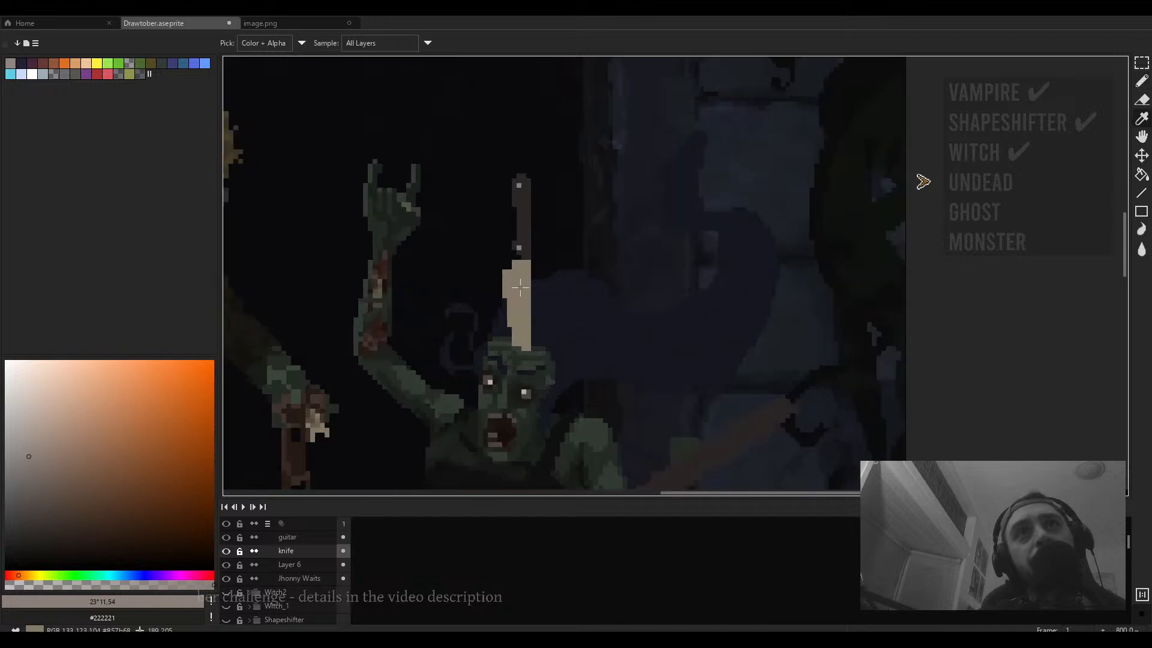
# - Sample the dark blood red from the singer's arm and paint a blood streak down the blade into her head
pyautogui.keyDown('alt'); pyautogui.click(523, 276); pyautogui.keyUp('alt')
pyautogui.click(17, 575)
pyautogui.click(16, 567)
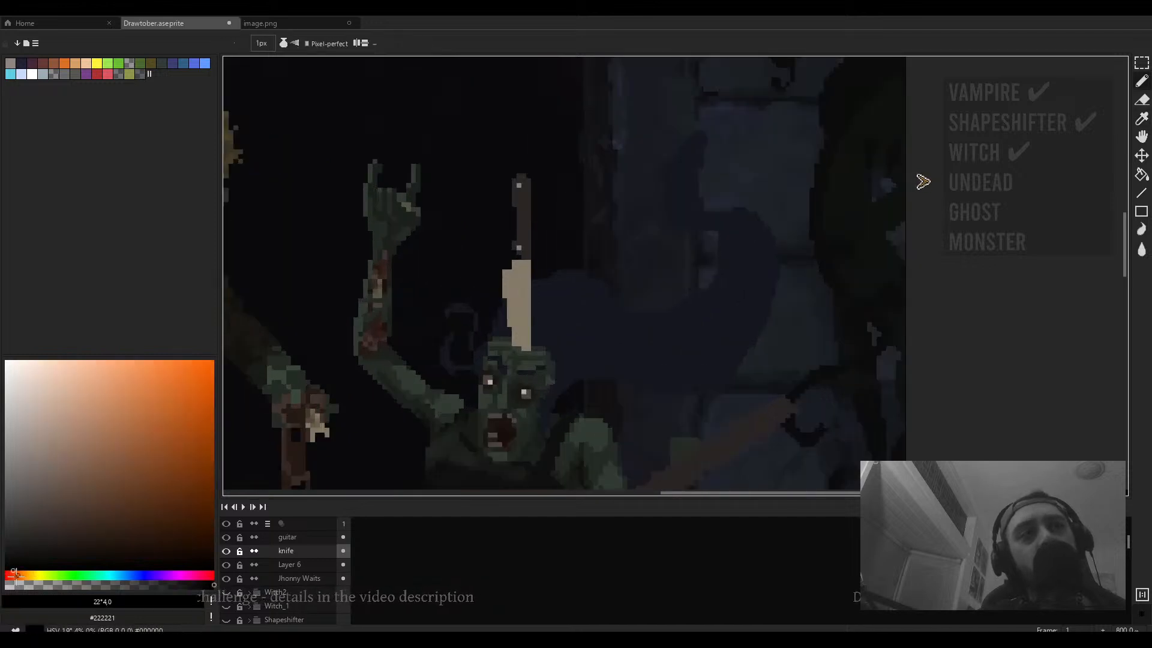
pyautogui.click(12, 576)
pyautogui.click(84, 536)
pyautogui.moveTo(86, 536); pyautogui.dragTo(104, 535)
pyautogui.moveTo(469, 348); pyautogui.dragTo(573, 299)
pyautogui.keyDown('alt'); pyautogui.click(477, 280); pyautogui.keyUp('alt')
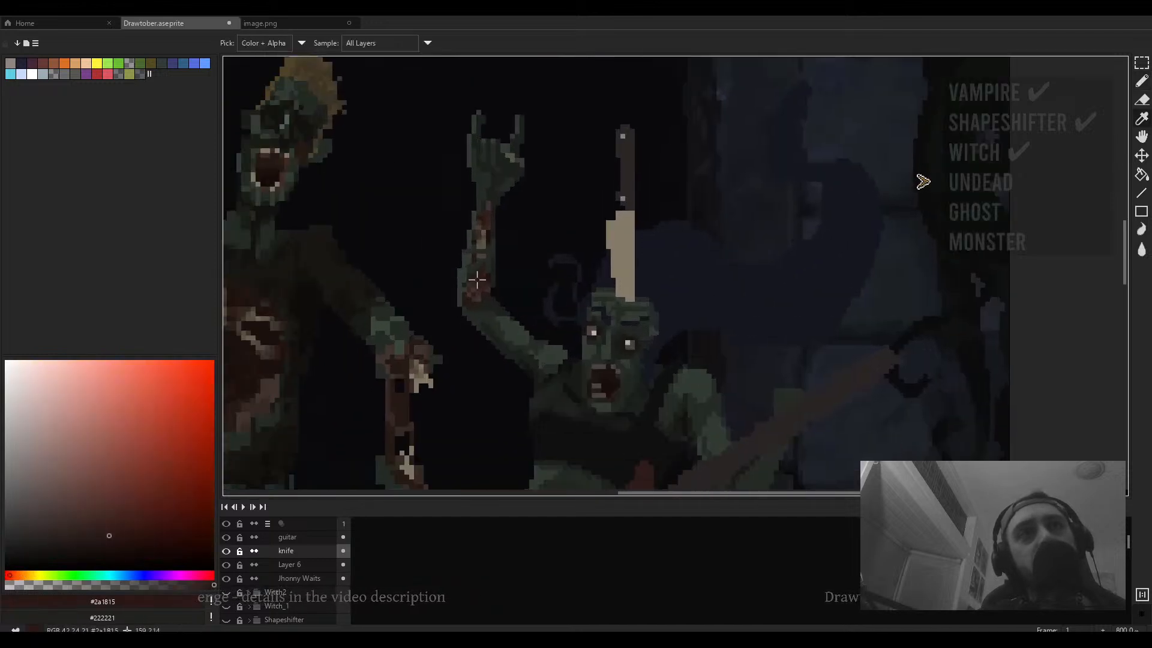
pyautogui.scroll(3, 666, 267)
pyautogui.moveTo(457, 300)
pyautogui.mouseDown()
pyautogui.moveTo(486, 264)
pyautogui.moveTo(501, 282)
pyautogui.moveTo(500, 338)
pyautogui.mouseUp()
pyautogui.moveTo(475, 295)
pyautogui.mouseDown()
pyautogui.moveTo(480, 354)
pyautogui.moveTo(459, 324)
pyautogui.moveTo(502, 384)
pyautogui.mouseUp()
pyautogui.scroll(-6, 497, 360)
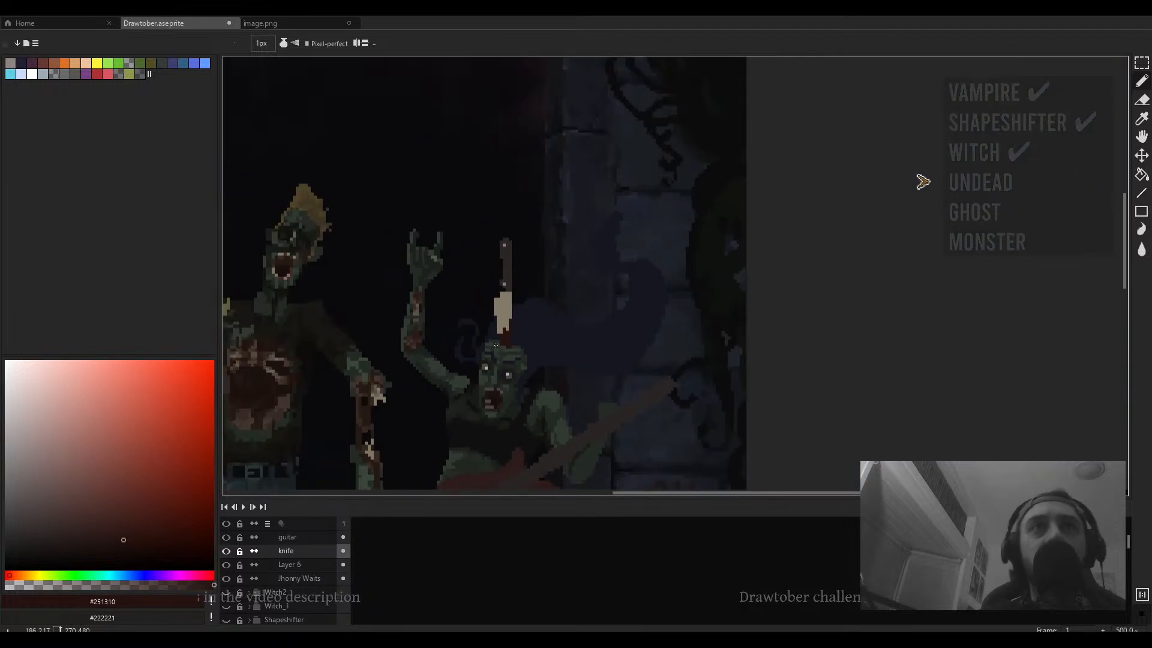
pyautogui.keyDown('alt'); pyautogui.click(434, 324); pyautogui.keyUp('alt')
pyautogui.scroll(4, 473, 342)
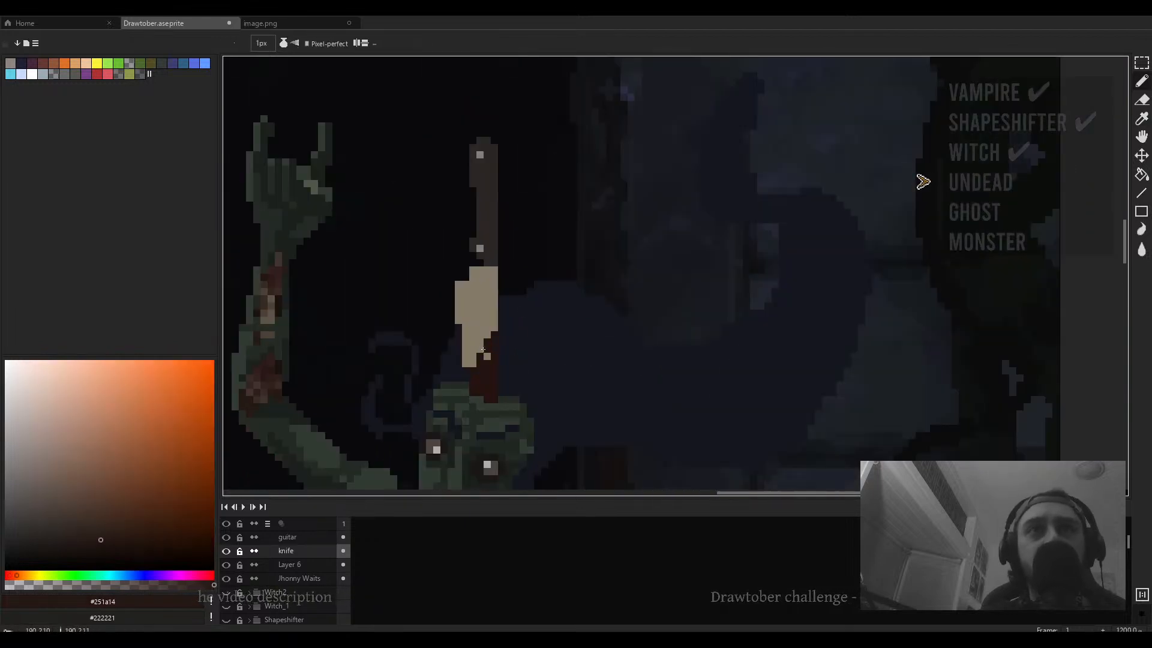
pyautogui.click(480, 350)
pyautogui.moveTo(483, 350); pyautogui.dragTo(637, 238)
# - Sample the muted tan #716754 and dab mottled stain pixels onto the knife blade
pyautogui.keyDown('alt'); pyautogui.click(323, 388); pyautogui.keyUp('alt')
pyautogui.keyDown('alt'); pyautogui.click(331, 393); pyautogui.keyUp('alt')
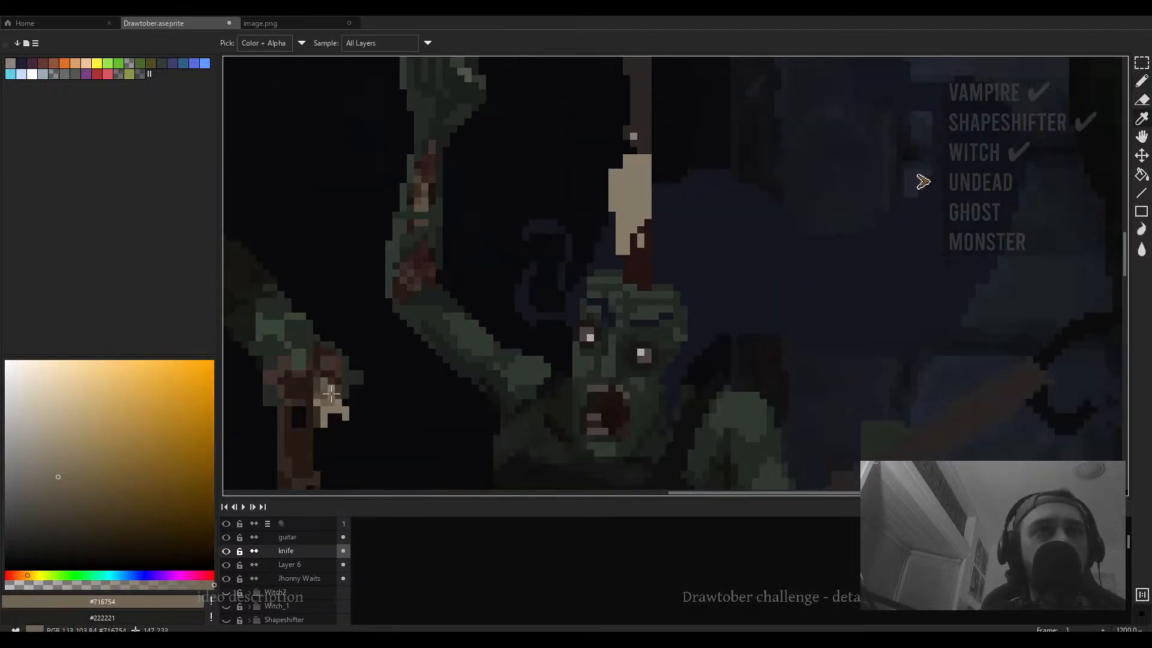
pyautogui.scroll(1, 669, 210)
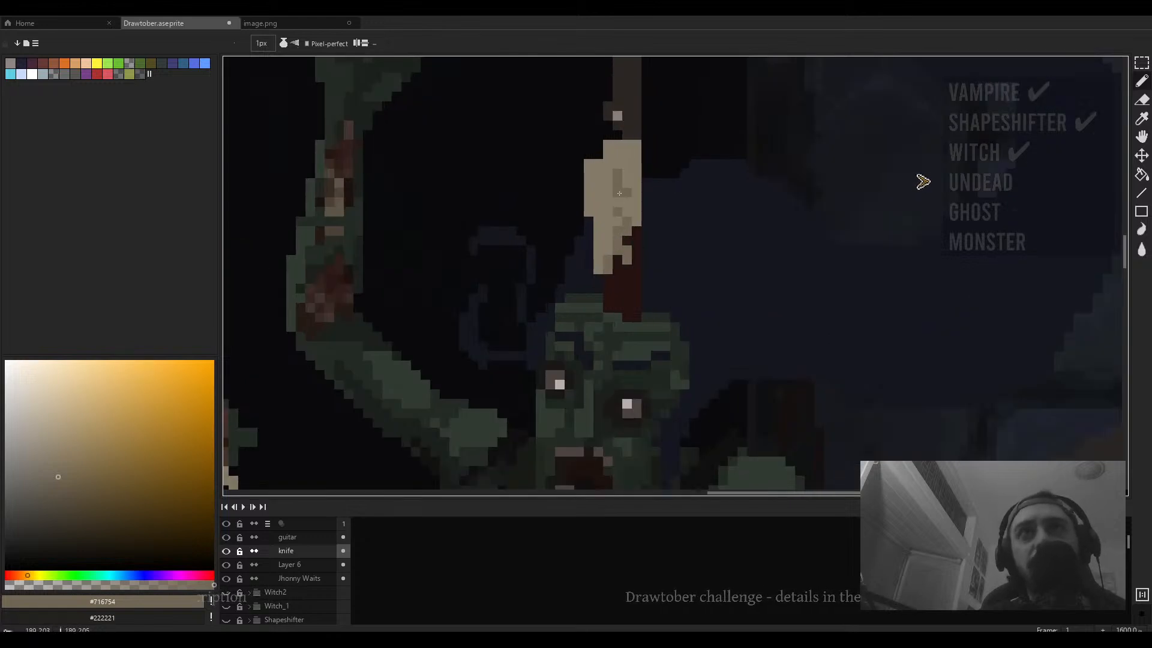
pyautogui.moveTo(599, 215); pyautogui.dragTo(736, 139)
pyautogui.keyDown('alt'); pyautogui.click(678, 188); pyautogui.keyUp('alt')
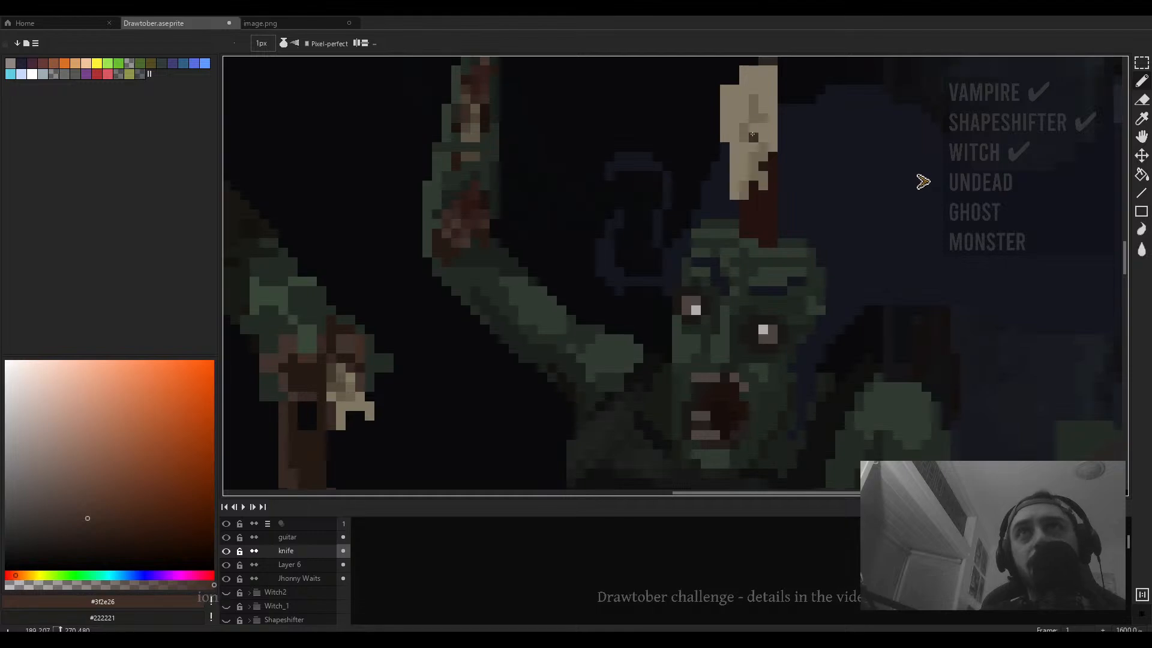
# - Pick the greyish tan #857b68 and paint shading pixels where the blade's lower end enters the singer's head
pyautogui.scroll(-3, 752, 135)
pyautogui.scroll(2, 707, 180)
pyautogui.scroll(1, 703, 181)
pyautogui.press('v')
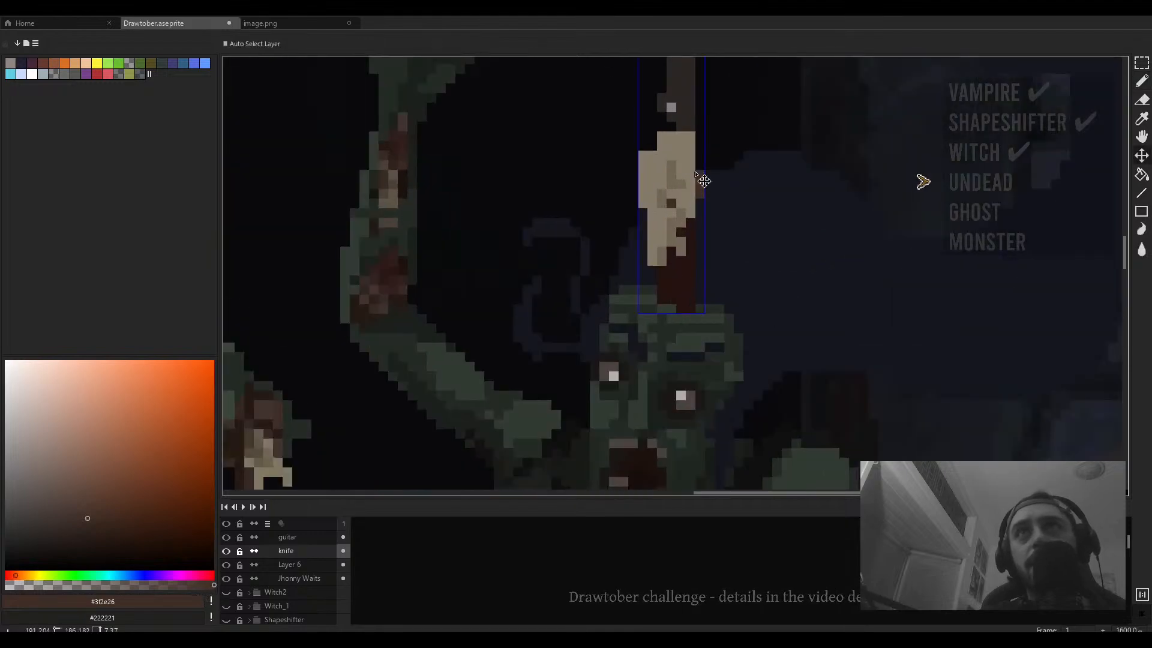
pyautogui.press('b')
pyautogui.scroll(-2, 703, 181)
pyautogui.scroll(3, 626, 213)
pyautogui.keyDown('alt'); pyautogui.click(626, 213); pyautogui.keyUp('alt')
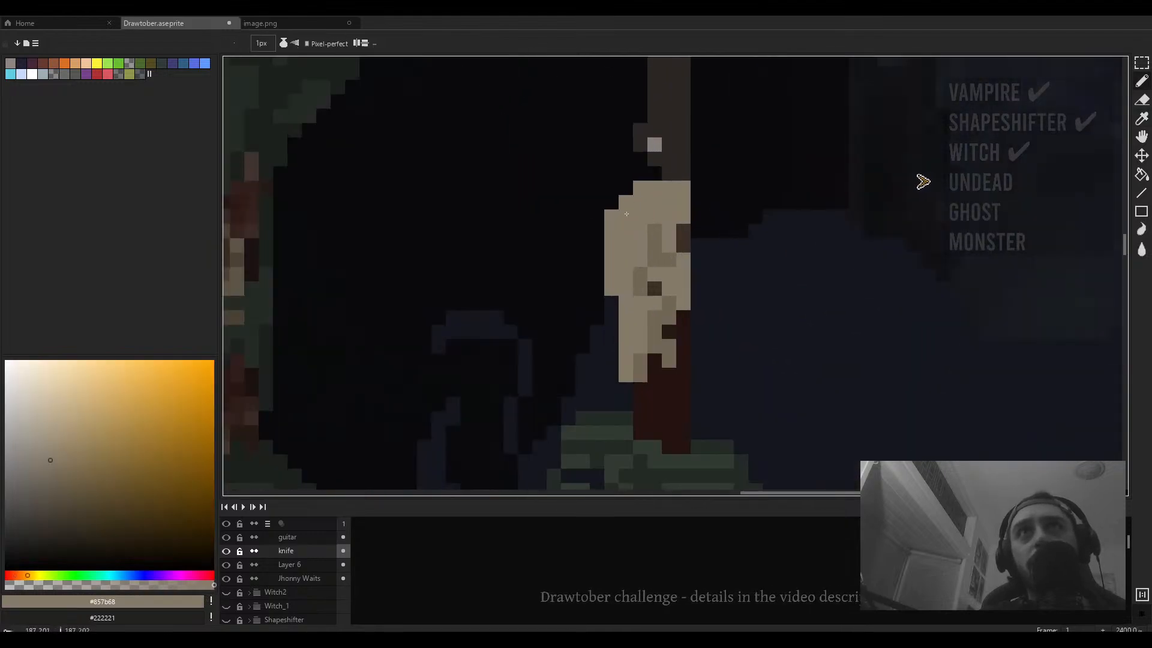
pyautogui.scroll(-3, 630, 189)
pyautogui.scroll(2, 635, 205)
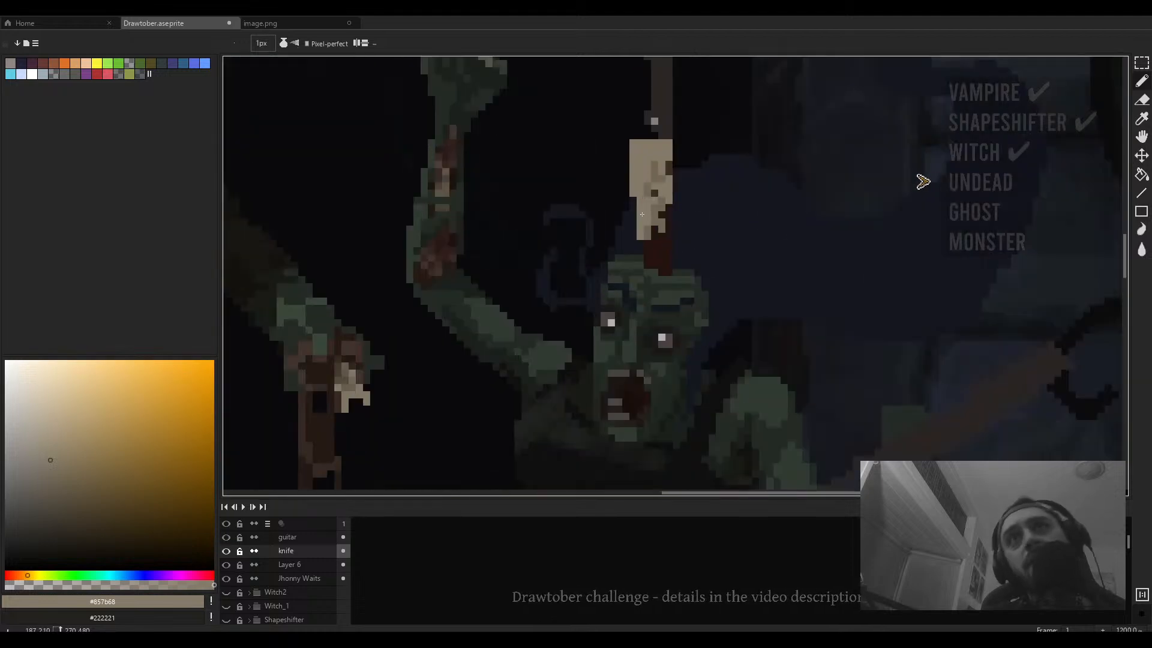
pyautogui.scroll(-1, 642, 242)
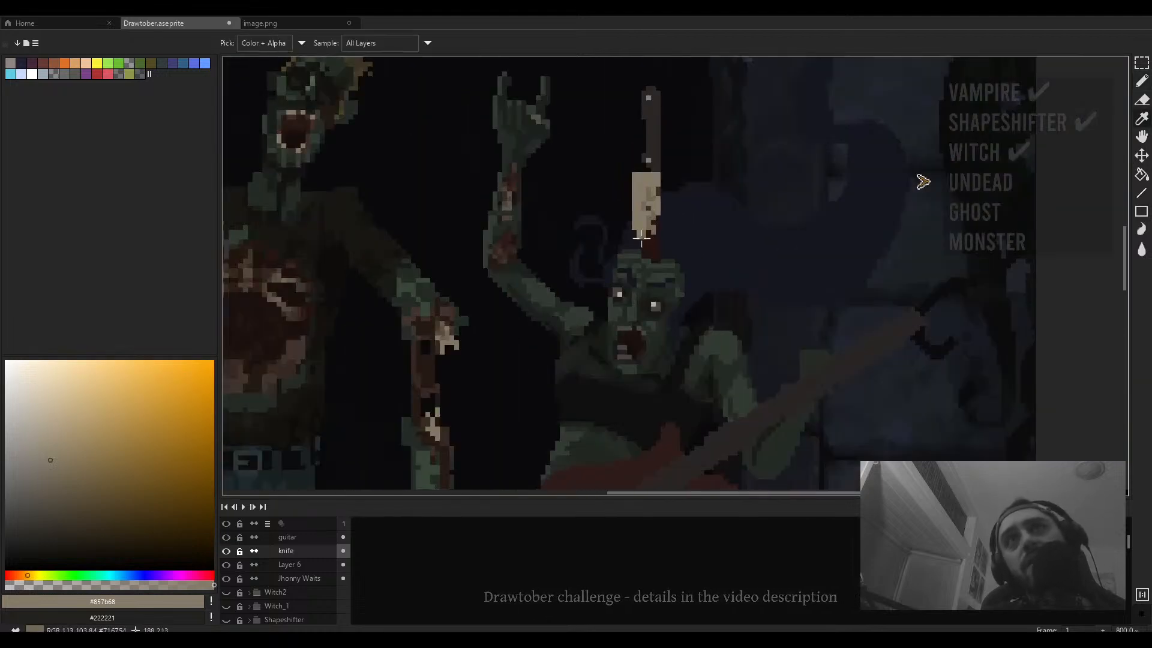
pyautogui.keyDown('alt'); pyautogui.click(428, 331); pyautogui.keyUp('alt')
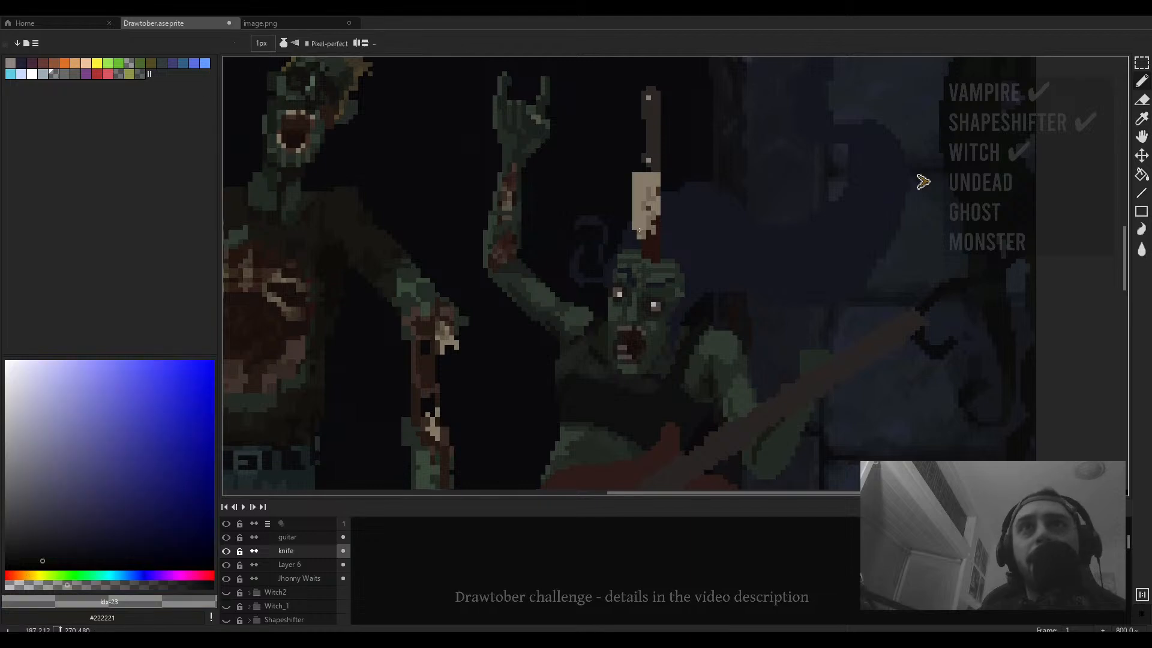
pyautogui.scroll(3, 641, 227)
pyautogui.keyDown('alt'); pyautogui.click(640, 226); pyautogui.keyUp('alt')
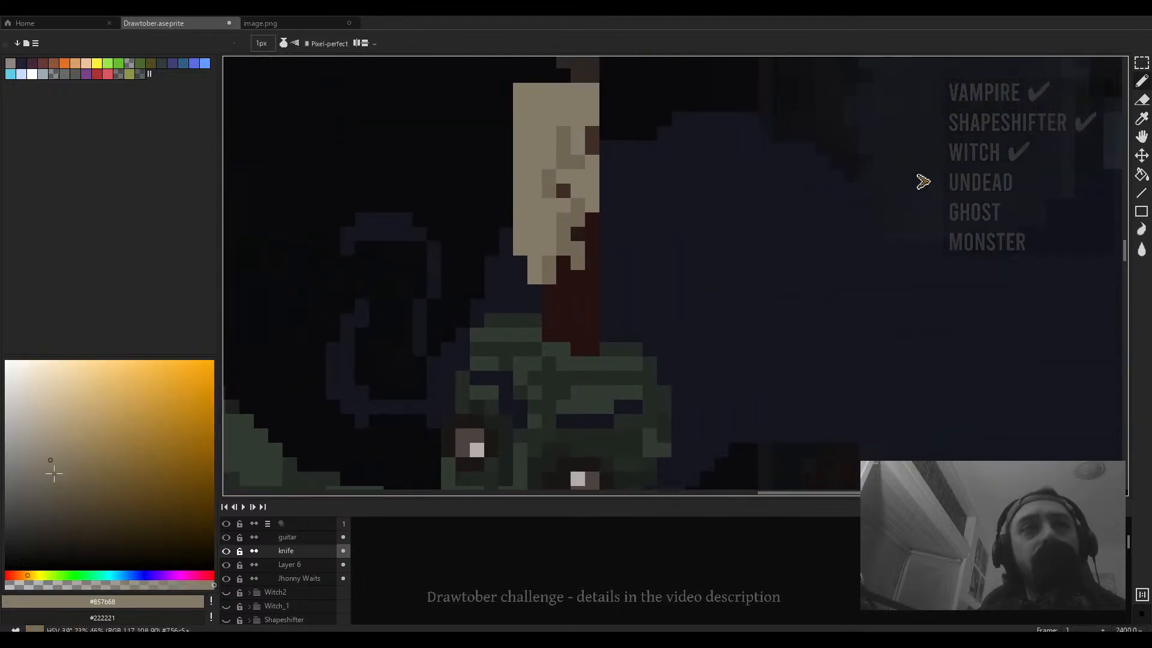
pyautogui.click(52, 580)
pyautogui.moveTo(591, 349); pyautogui.dragTo(556, 322)
pyautogui.scroll(1, 529, 293)
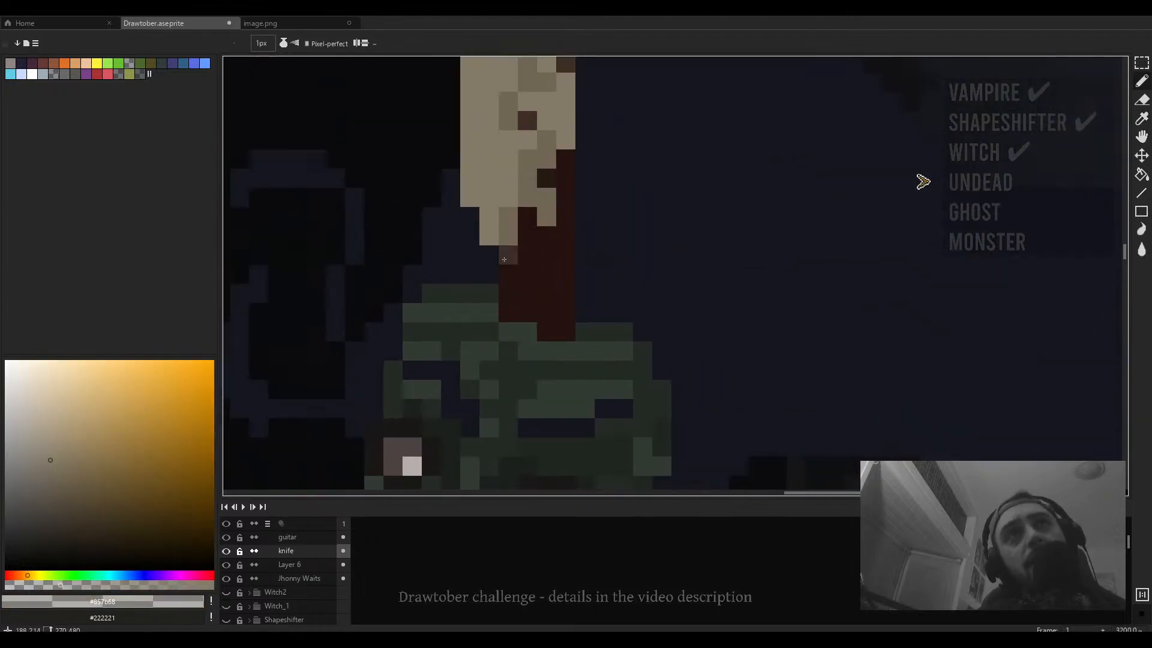
pyautogui.click(509, 255)
pyautogui.click(508, 275)
pyautogui.click(510, 300)
pyautogui.click(509, 311)
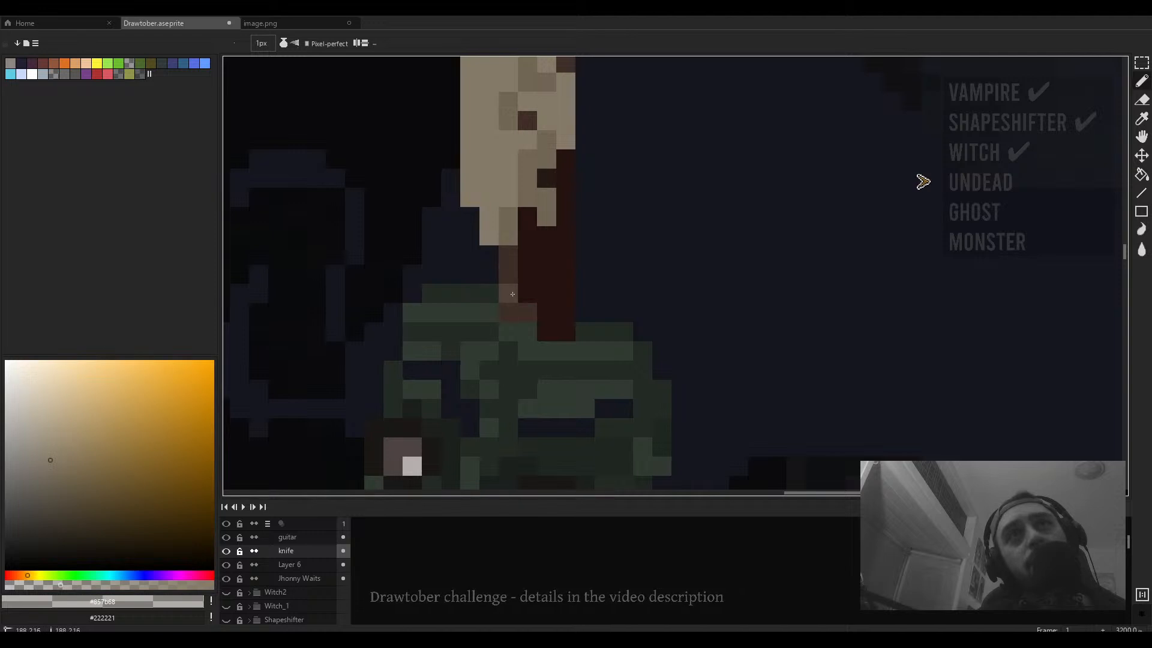
pyautogui.click(532, 306)
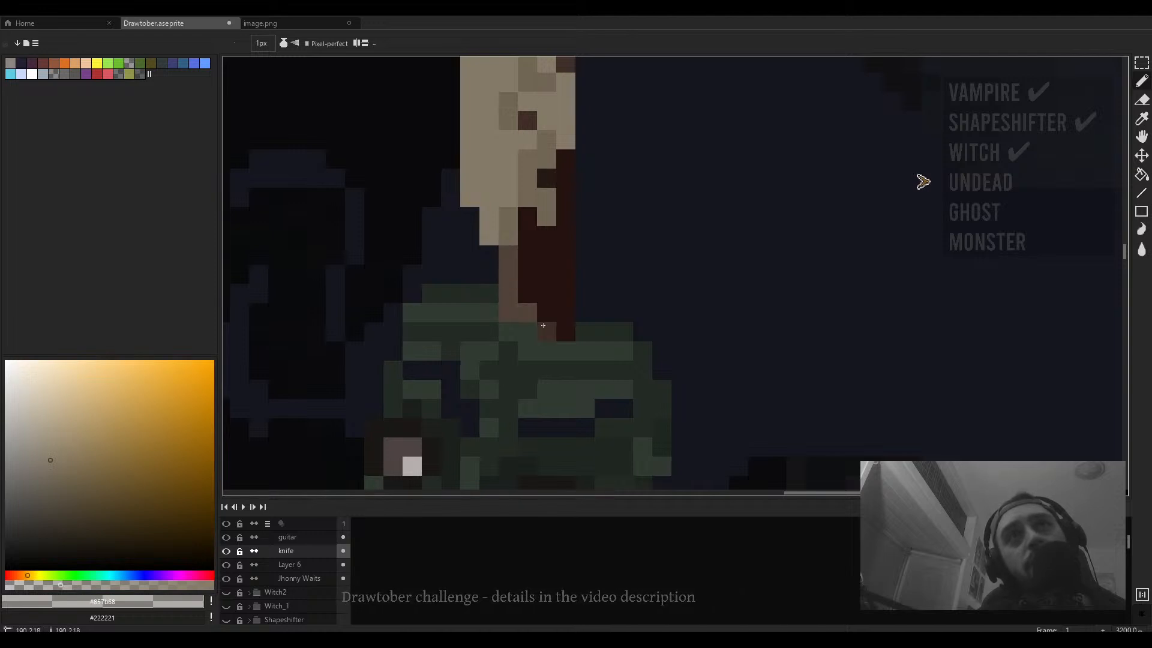
pyautogui.moveTo(543, 325); pyautogui.dragTo(527, 323)
# - Touch up a few more pixels on the blade's lower section near the blood streak
pyautogui.scroll(-5, 534, 318)
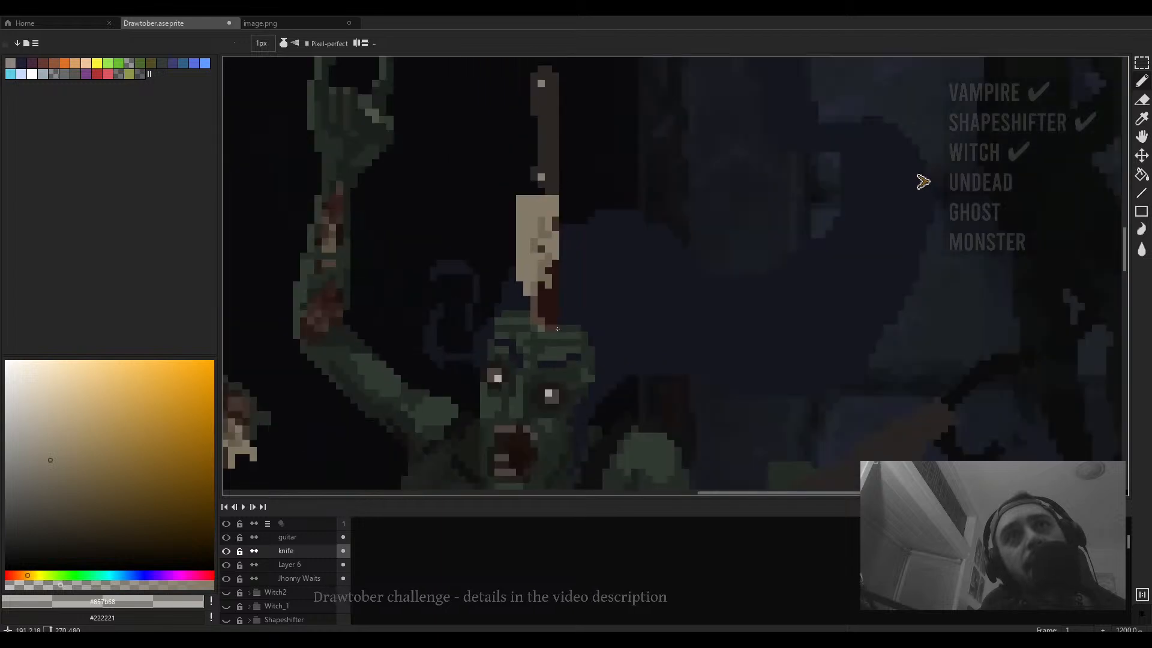
pyautogui.scroll(5, 543, 300)
pyautogui.click(532, 260)
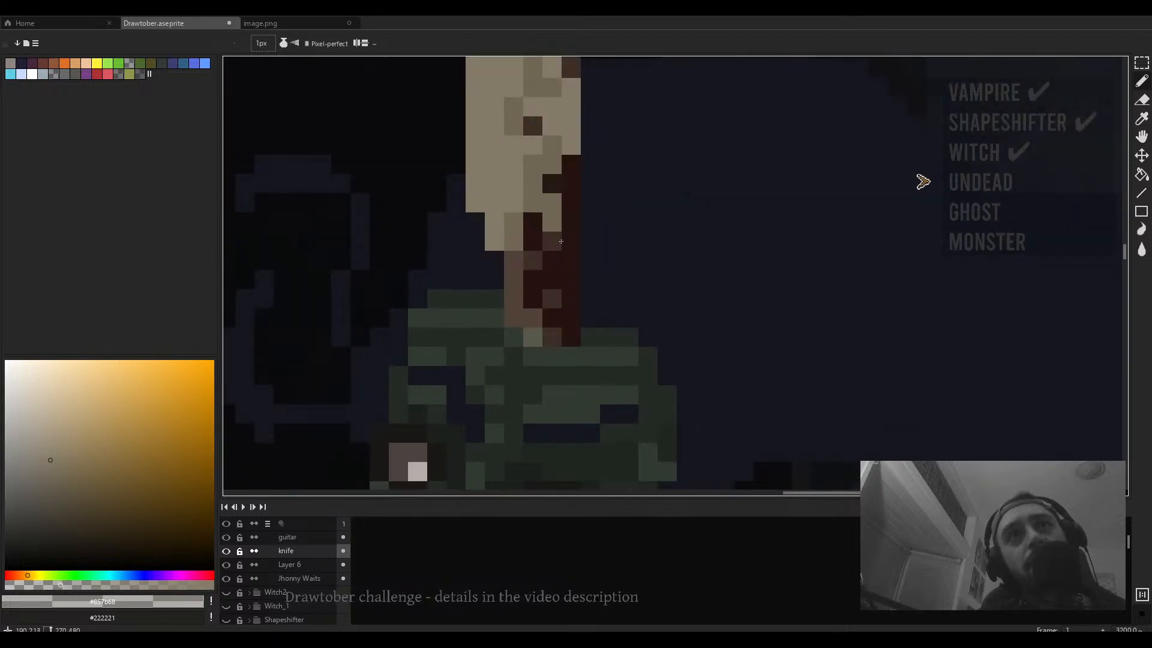
pyautogui.click(543, 232)
pyautogui.scroll(-5, 551, 261)
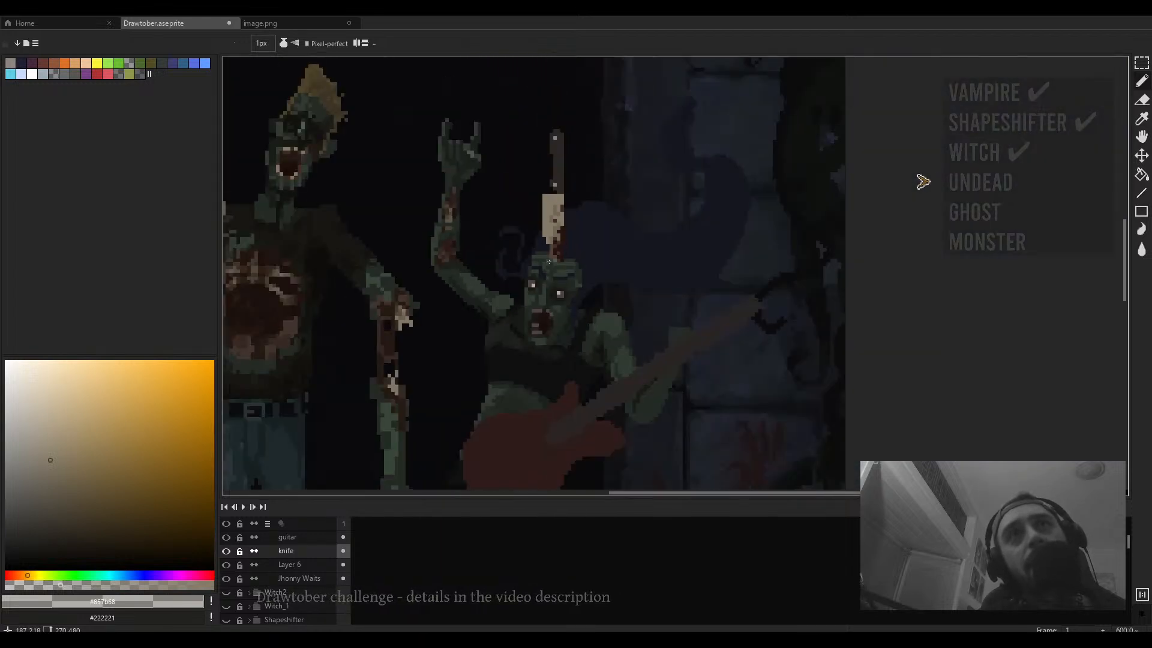
pyautogui.scroll(6, 551, 260)
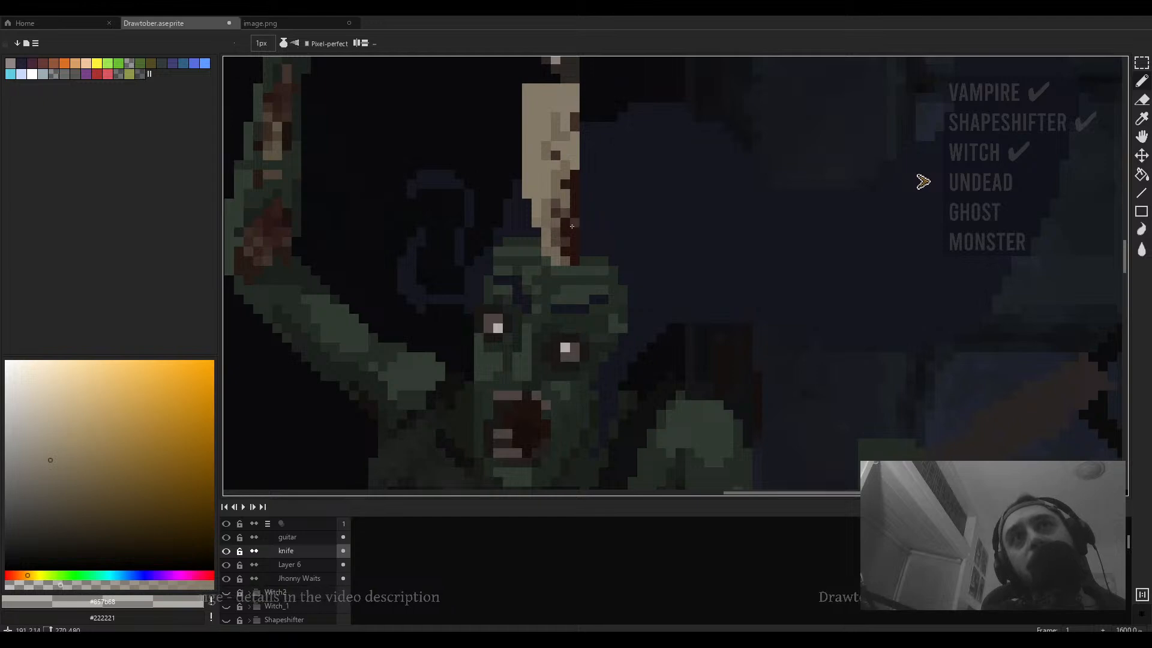
pyautogui.scroll(-5, 572, 226)
pyautogui.scroll(4, 572, 226)
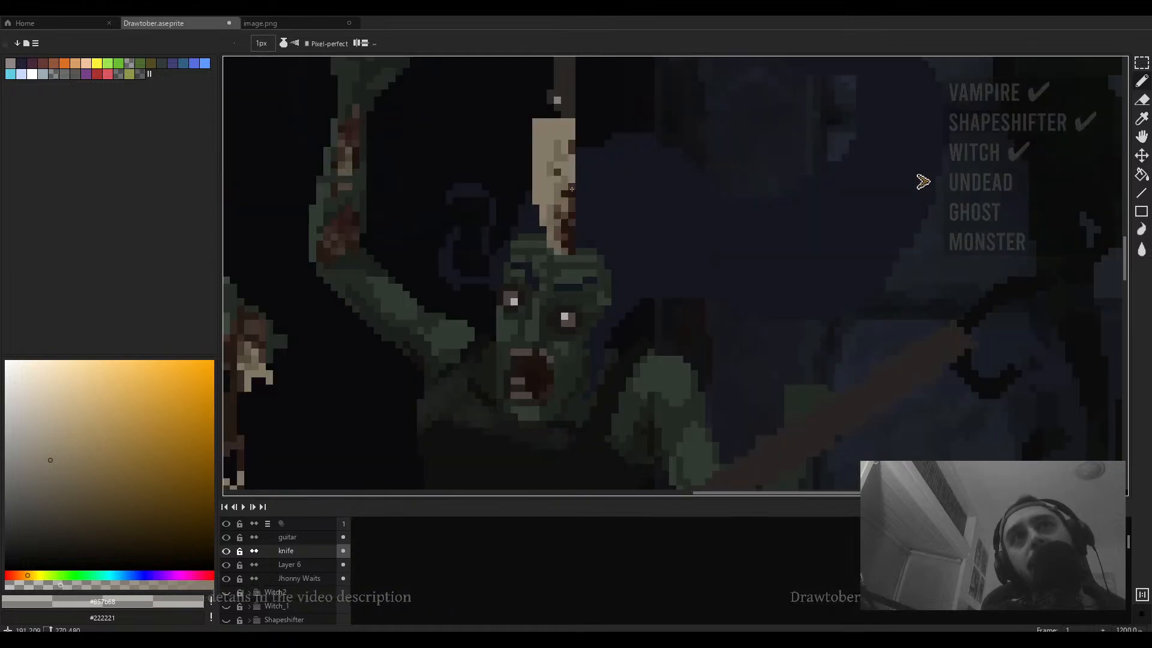
pyautogui.scroll(-3, 572, 189)
# - Nudge the knife slightly down and left, then rotate it to lean rightward out of the singer's head
pyautogui.press('v')
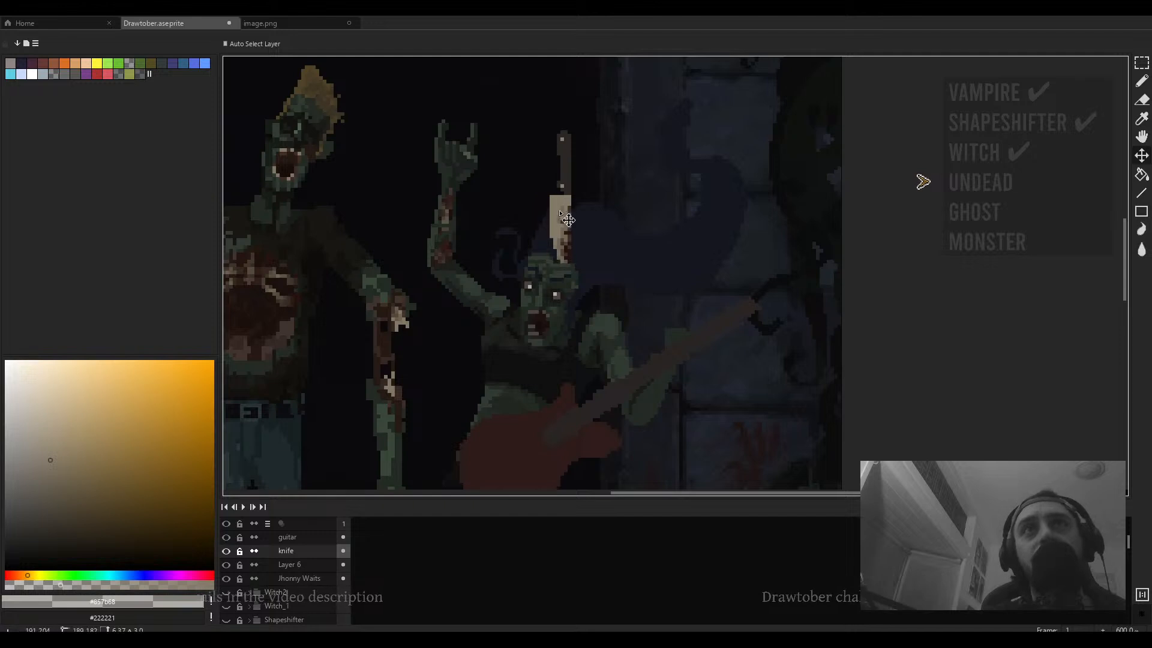
pyautogui.moveTo(567, 219)
pyautogui.mouseDown()
pyautogui.moveTo(543, 204)
pyautogui.moveTo(560, 228)
pyautogui.mouseUp()
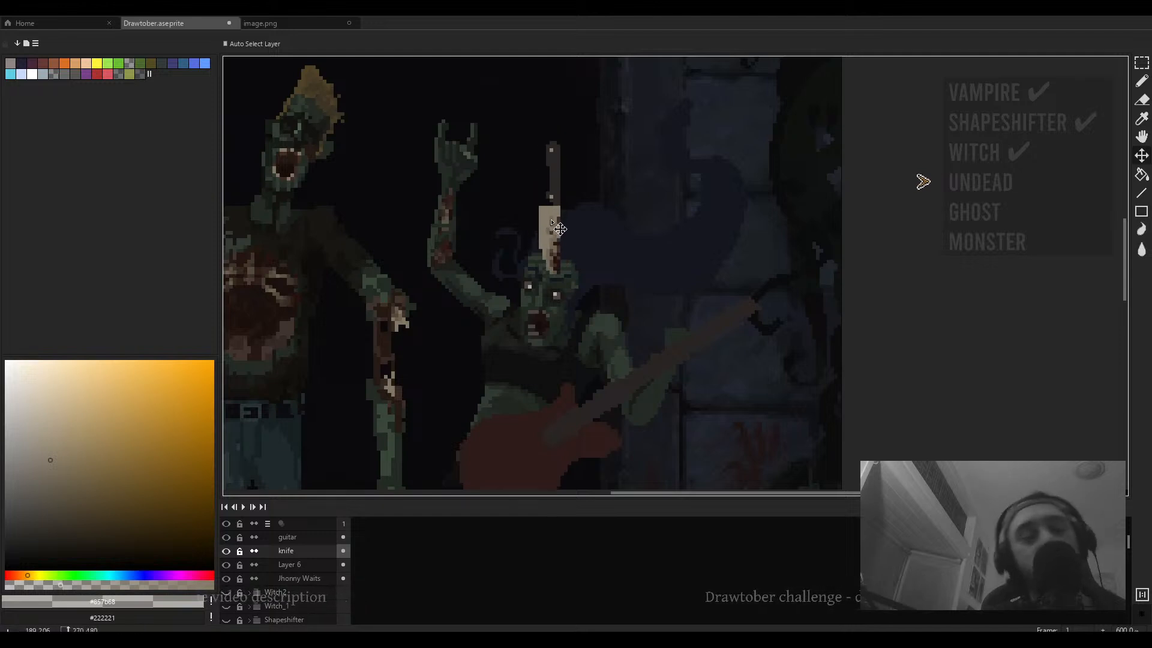
pyautogui.press('e')
pyautogui.scroll(-3, 544, 276)
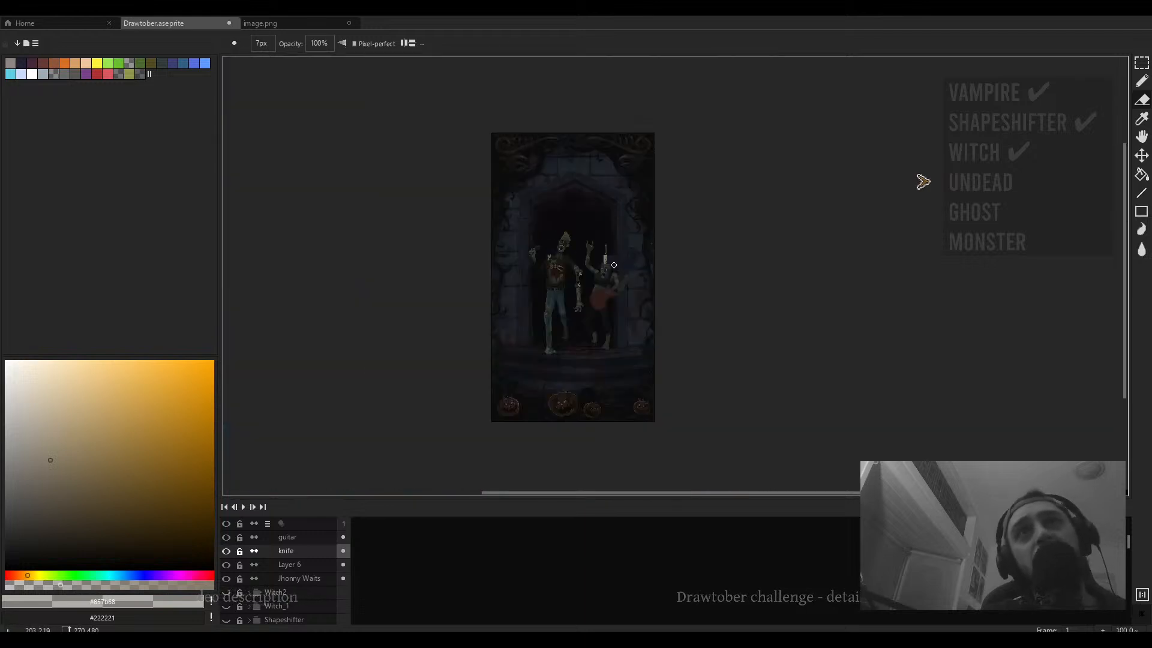
pyautogui.scroll(3, 585, 270)
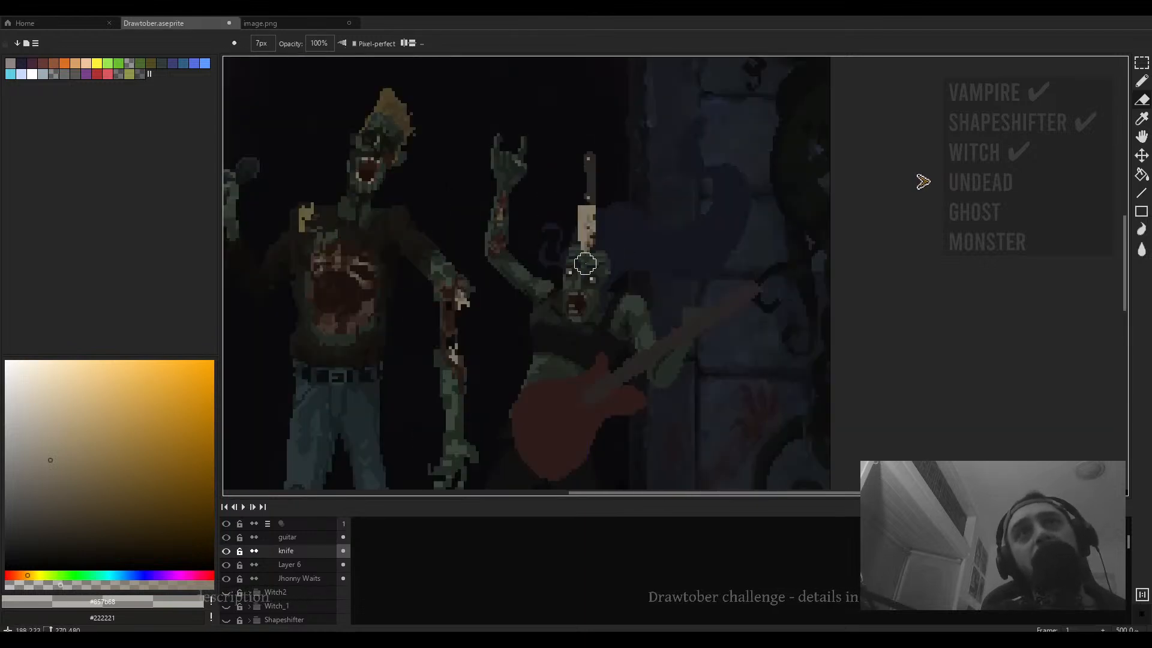
pyautogui.hotkey('ctrl', 't')
pyautogui.moveTo(633, 240)
pyautogui.mouseDown()
pyautogui.moveTo(637, 257)
pyautogui.moveTo(602, 287)
pyautogui.moveTo(606, 271)
pyautogui.mouseUp()
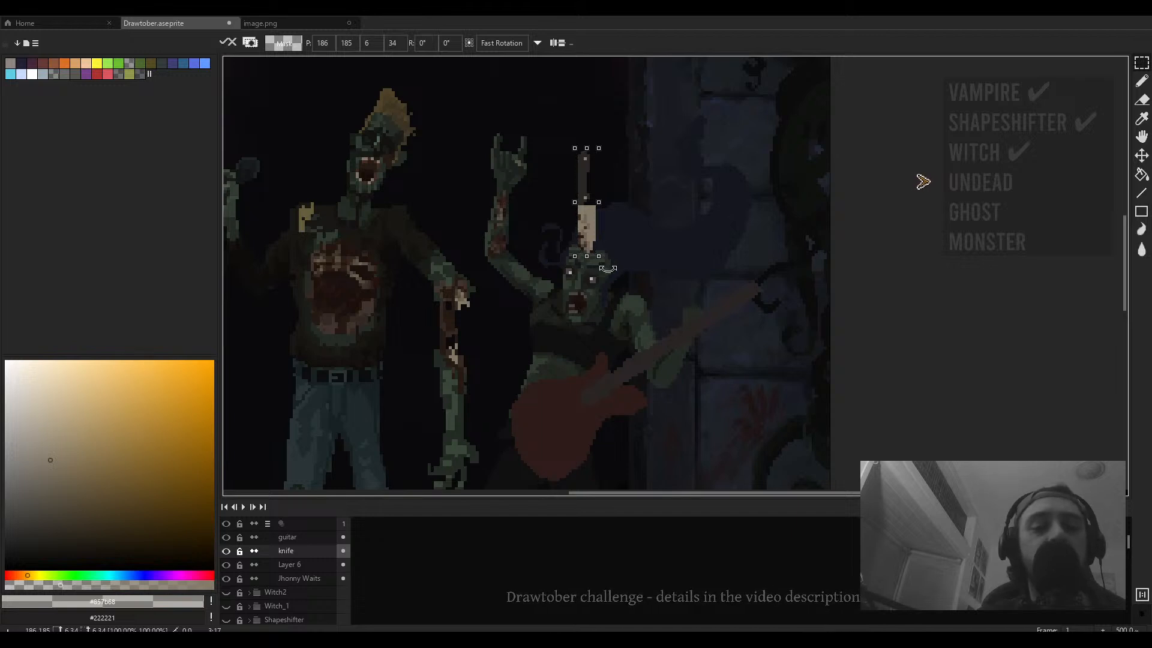
pyautogui.moveTo(608, 268); pyautogui.dragTo(586, 277)
pyautogui.moveTo(580, 220); pyautogui.dragTo(606, 226)
pyautogui.click(615, 226)
pyautogui.scroll(-2, 615, 226)
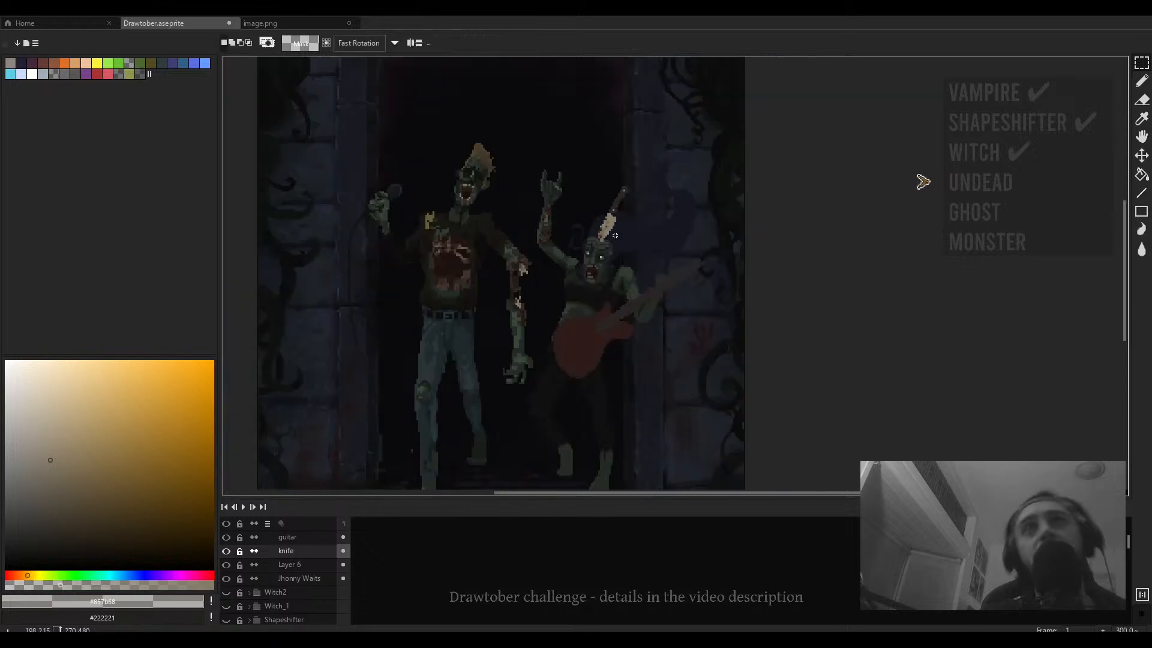
# - Switch to the Move tool and nudge the knife down about one pixel in the singer's head
pyautogui.scroll(-2, 615, 231)
pyautogui.scroll(1, 614, 241)
pyautogui.scroll(2, 614, 242)
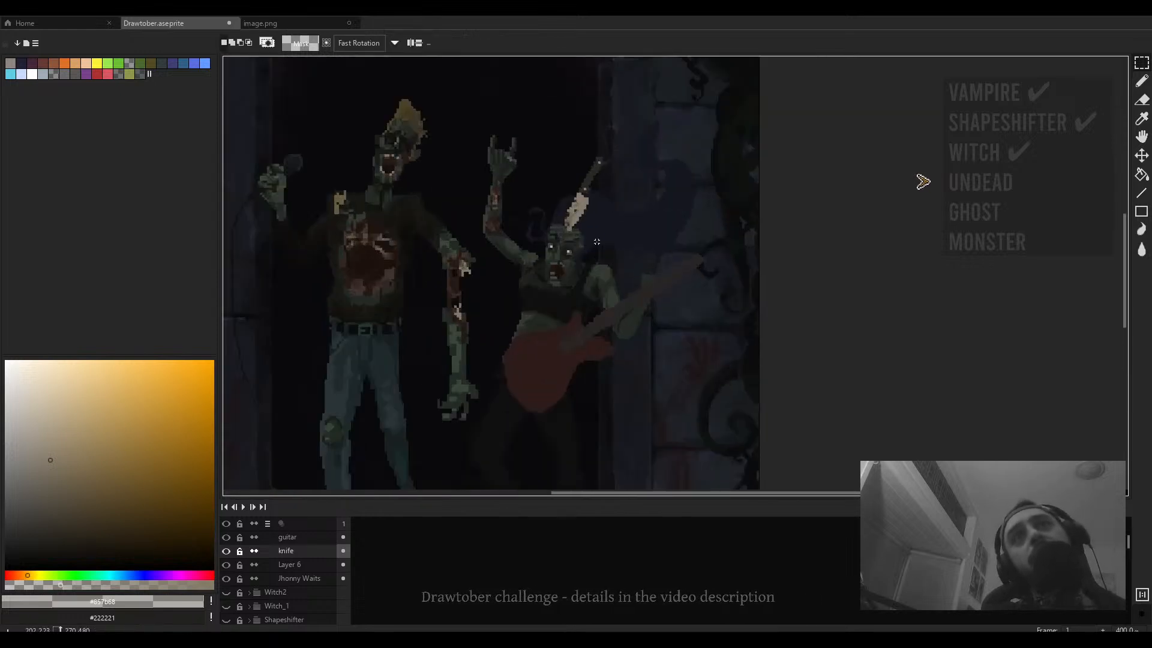
pyautogui.scroll(2, 570, 218)
pyautogui.press('v')
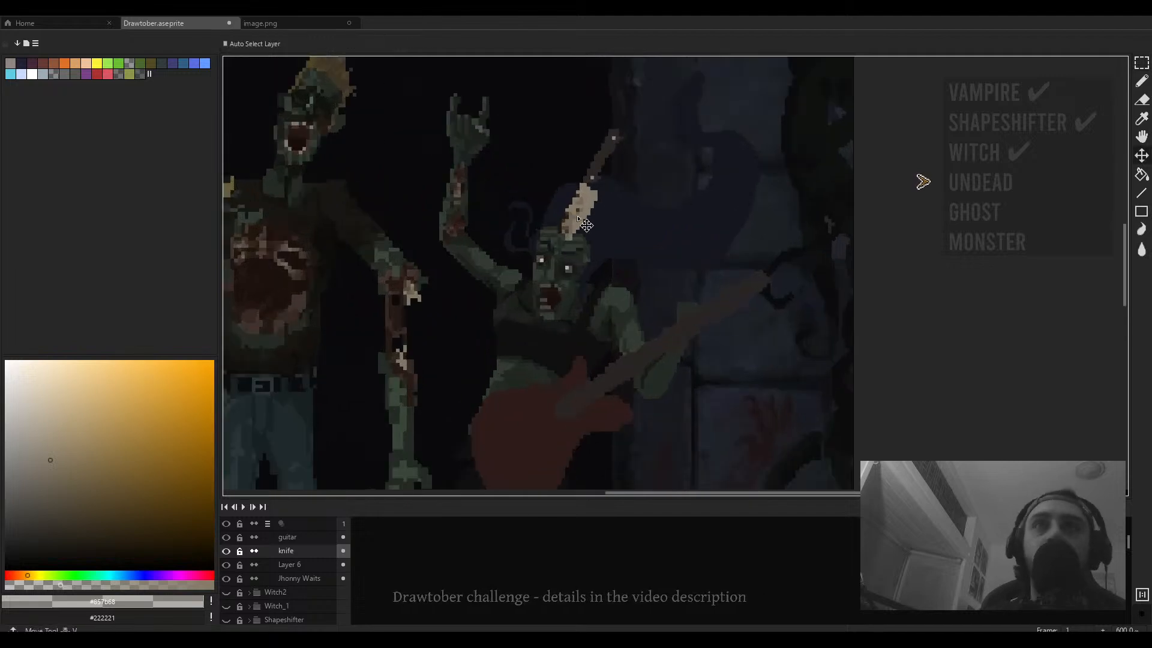
pyautogui.moveTo(576, 219); pyautogui.dragTo(575, 227)
# - With the pencil and dark red #251310, paint a blood streak running from the blade down the singer's forehead
pyautogui.scroll(-2, 584, 230)
pyautogui.scroll(2, 583, 230)
pyautogui.scroll(1, 585, 231)
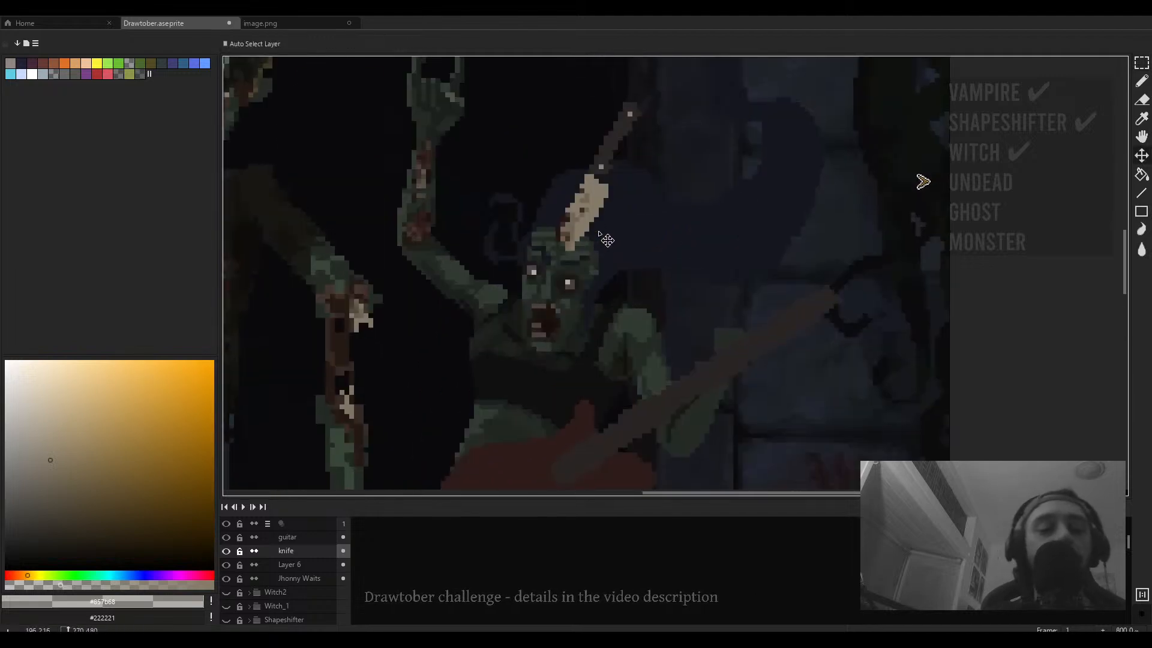
pyautogui.press('b')
pyautogui.scroll(3, 574, 228)
pyautogui.keyDown('alt'); pyautogui.click(529, 245); pyautogui.keyUp('alt')
pyautogui.moveTo(530, 254)
pyautogui.mouseDown()
pyautogui.moveTo(550, 305)
pyautogui.moveTo(555, 245)
pyautogui.moveTo(554, 289)
pyautogui.moveTo(542, 289)
pyautogui.moveTo(551, 297)
pyautogui.moveTo(558, 262)
pyautogui.mouseUp()
pyautogui.moveTo(559, 269); pyautogui.dragTo(575, 288)
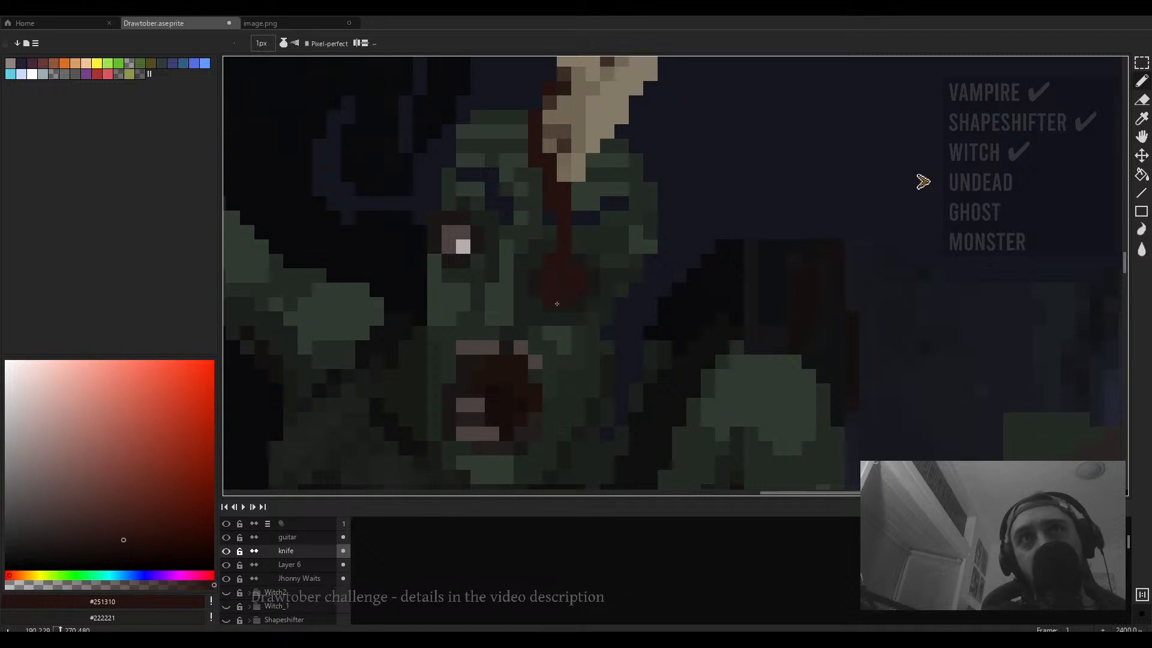
pyautogui.scroll(-8, 557, 303)
pyautogui.scroll(4, 600, 313)
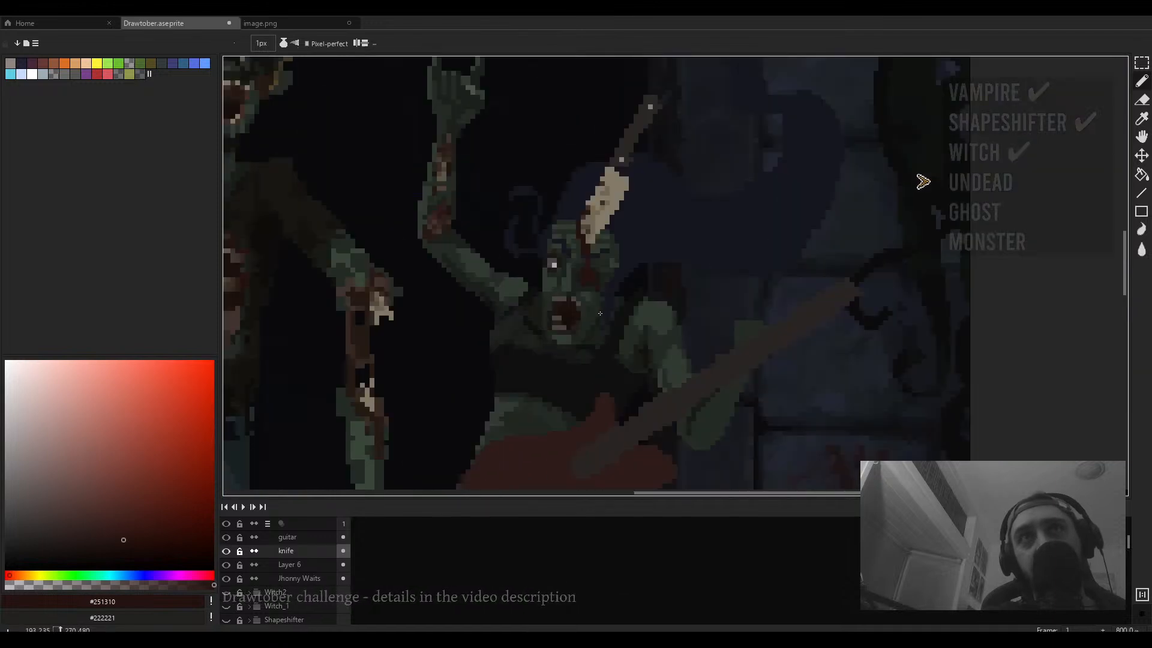
# - Undo the last blood stroke and repaint a shorter streak of blood pixels just below the blade's base
pyautogui.hotkey('ctrl', 'z')
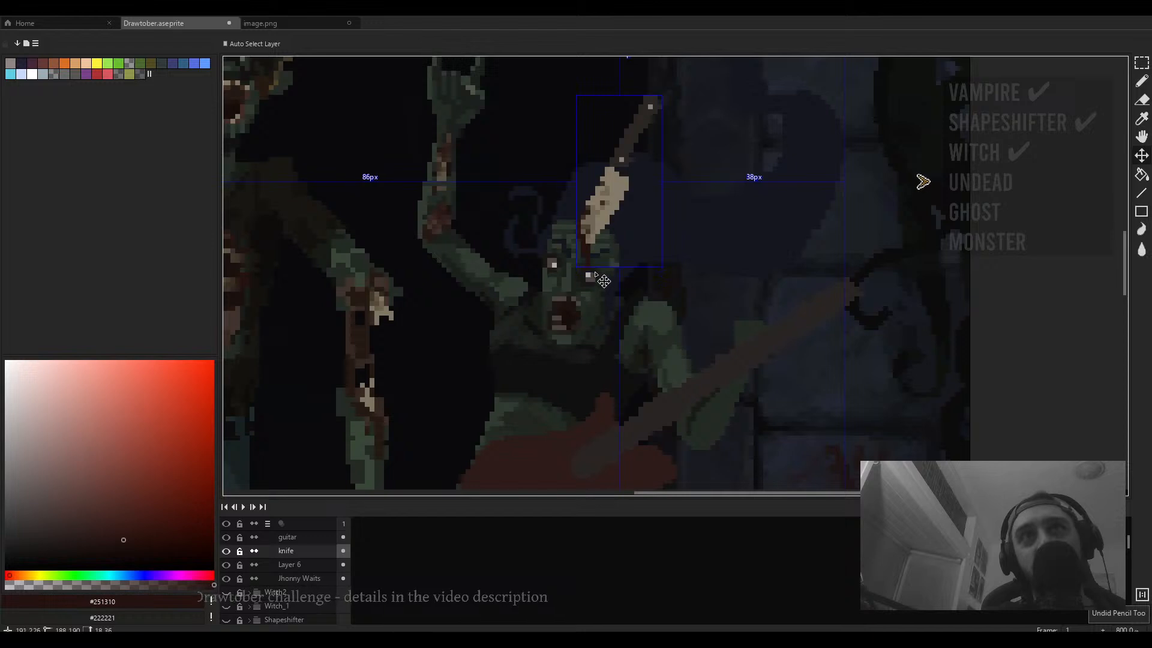
pyautogui.scroll(3, 594, 267)
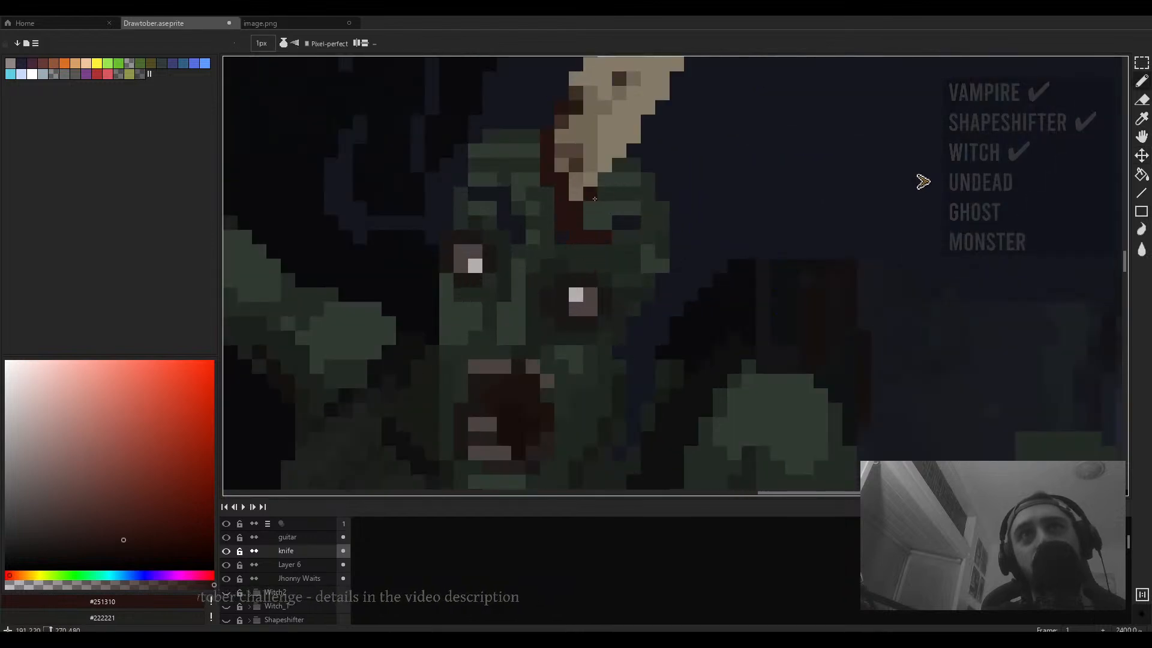
pyautogui.moveTo(604, 181)
pyautogui.mouseDown()
pyautogui.moveTo(627, 217)
pyautogui.moveTo(613, 190)
pyautogui.moveTo(631, 203)
pyautogui.moveTo(634, 318)
pyautogui.moveTo(650, 231)
pyautogui.moveTo(633, 166)
pyautogui.mouseUp()
pyautogui.click(605, 194)
pyautogui.scroll(-7, 634, 196)
pyautogui.scroll(2, 635, 196)
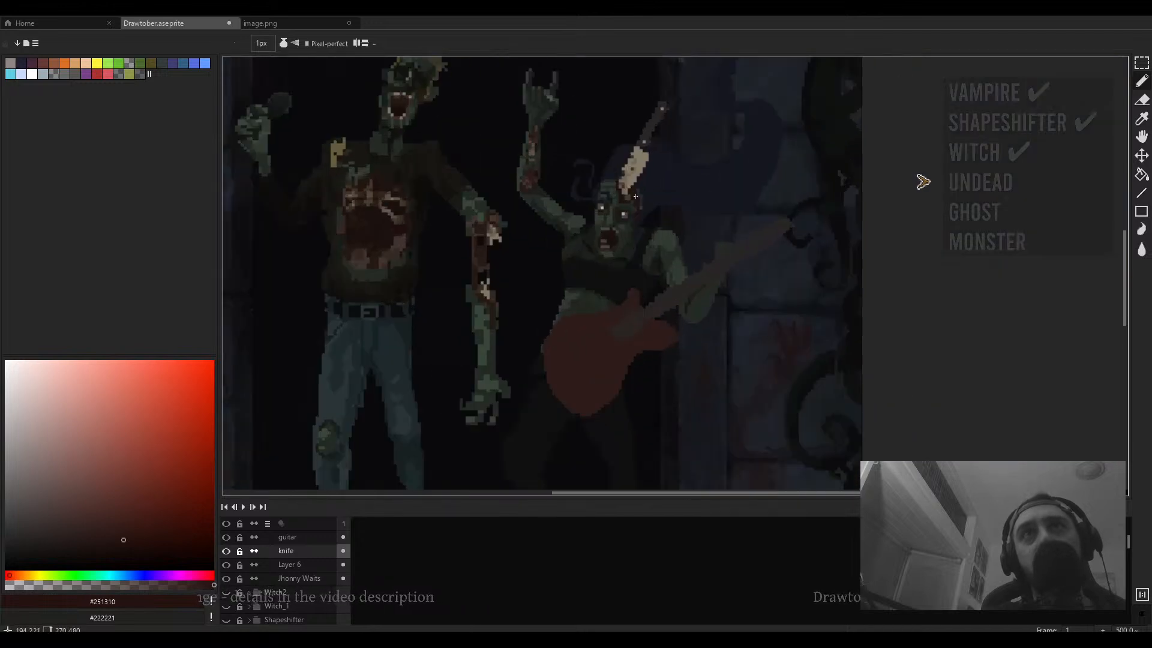
# - Preview the whole scene in full-screen mode and pan around to check the knife
pyautogui.scroll(-2, 636, 196)
pyautogui.hotkey('ctrl', 'f')
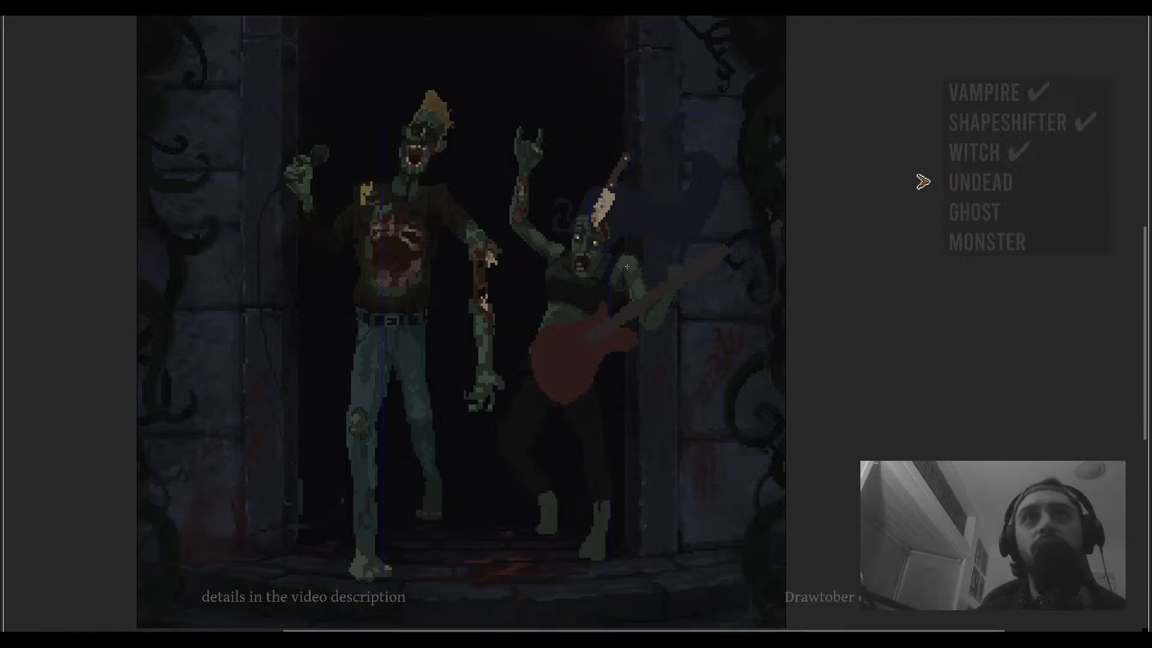
pyautogui.moveTo(627, 266); pyautogui.dragTo(706, 273)
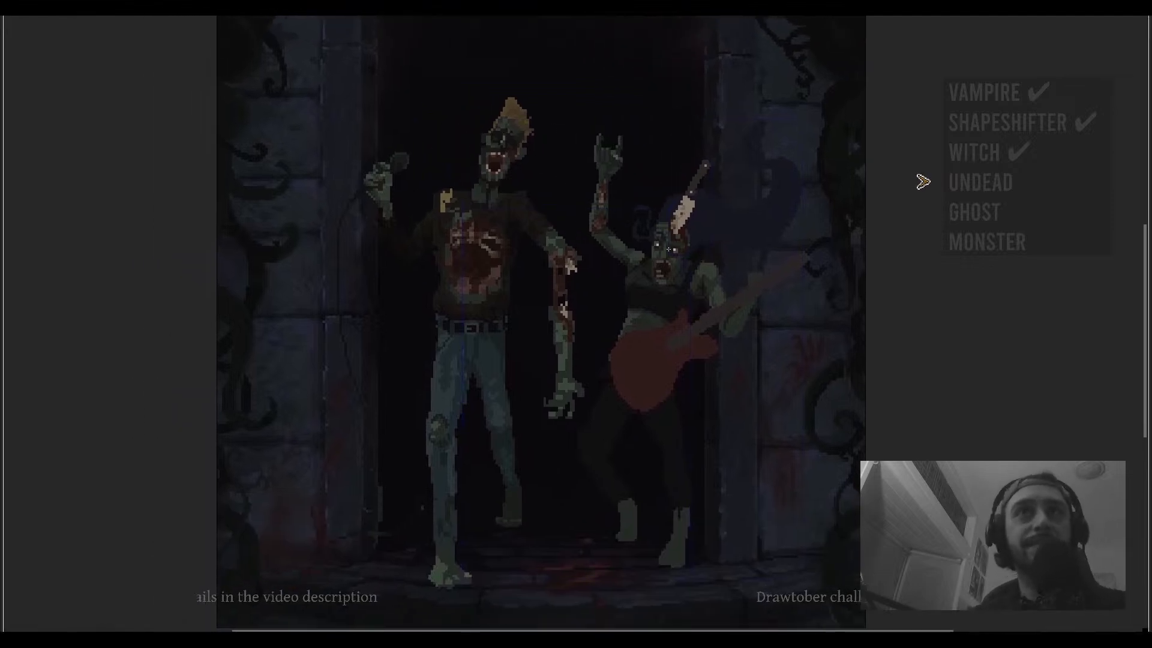
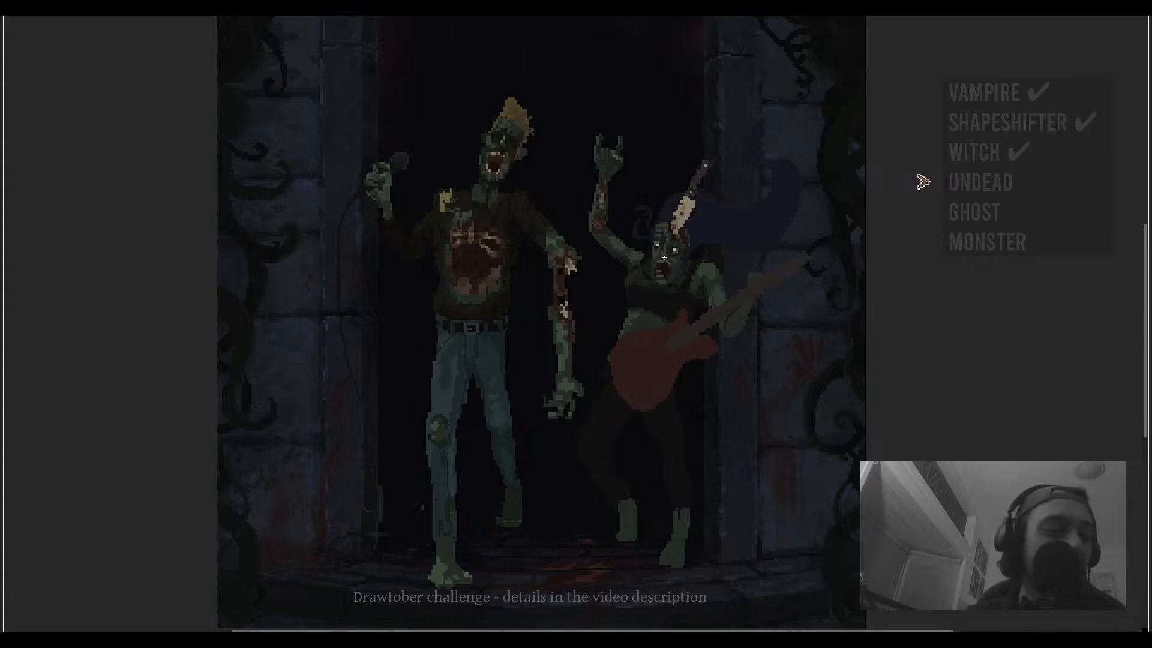
# - Pan and zoom around the canvas to inspect the cleaver lodged in the guitarist zombie's head
pyautogui.scroll(-2, 664, 258)
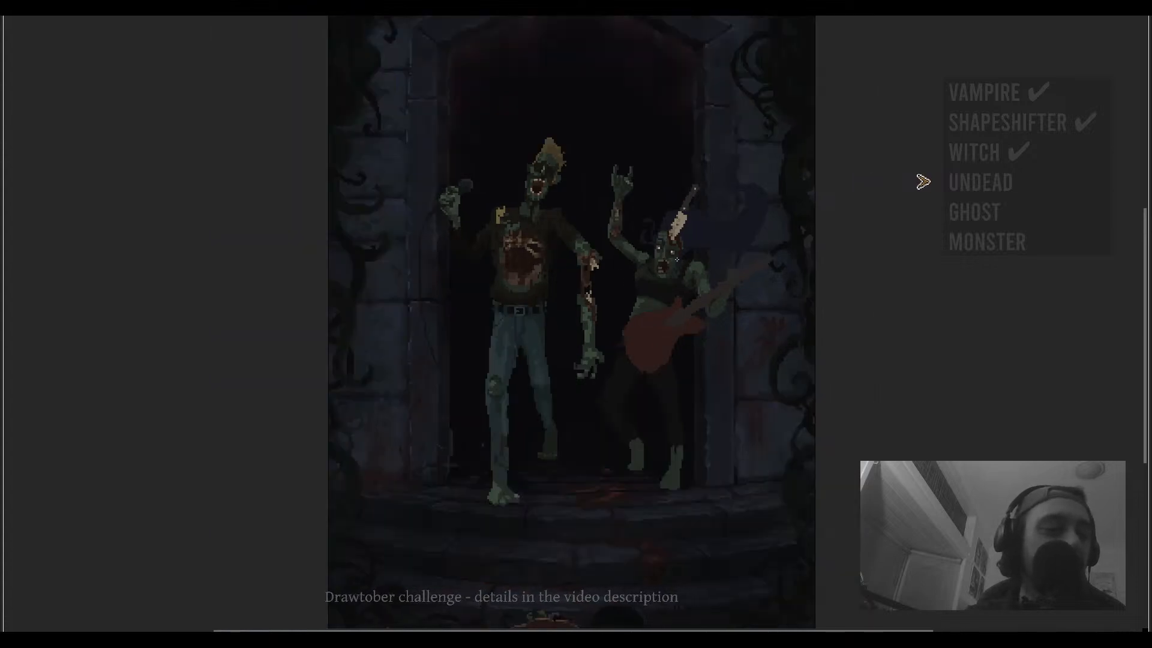
pyautogui.moveTo(676, 259); pyautogui.dragTo(667, 288)
pyautogui.scroll(1, 684, 286)
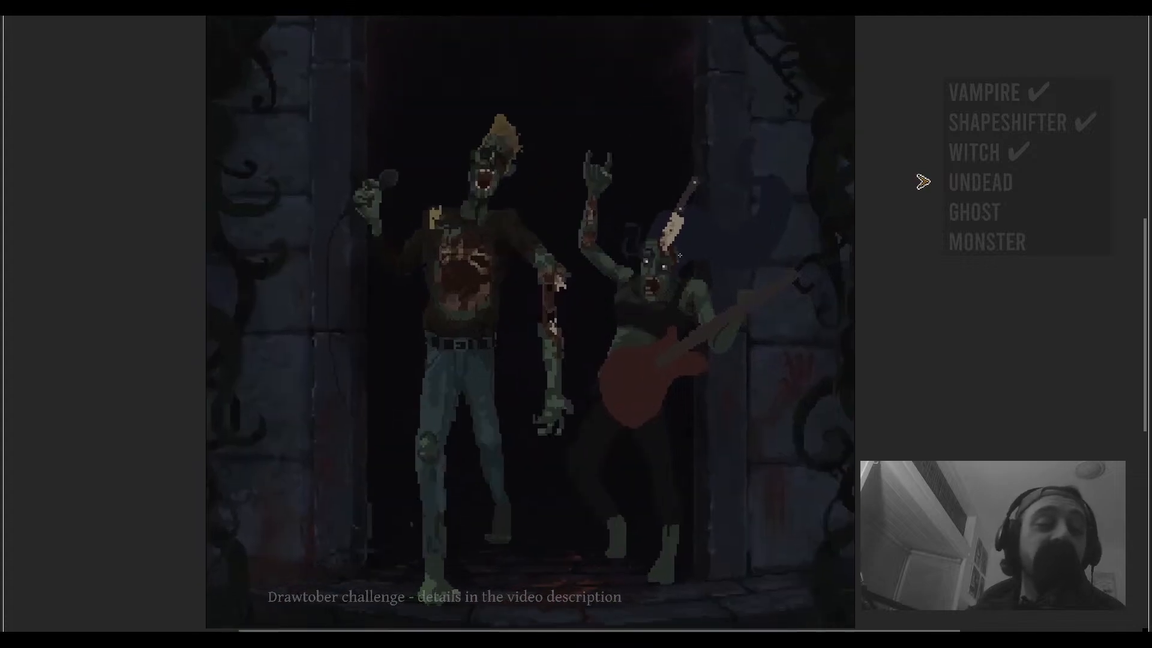
pyautogui.scroll(-1, 680, 256)
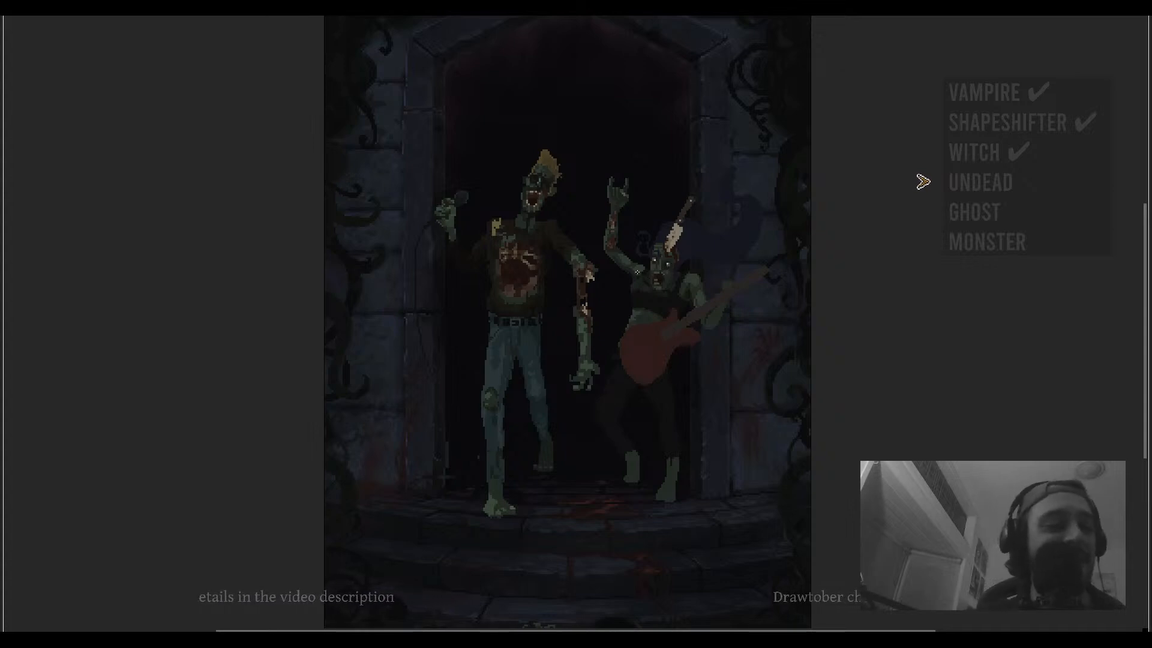
pyautogui.moveTo(678, 241); pyautogui.dragTo(634, 262)
pyautogui.scroll(2, 642, 261)
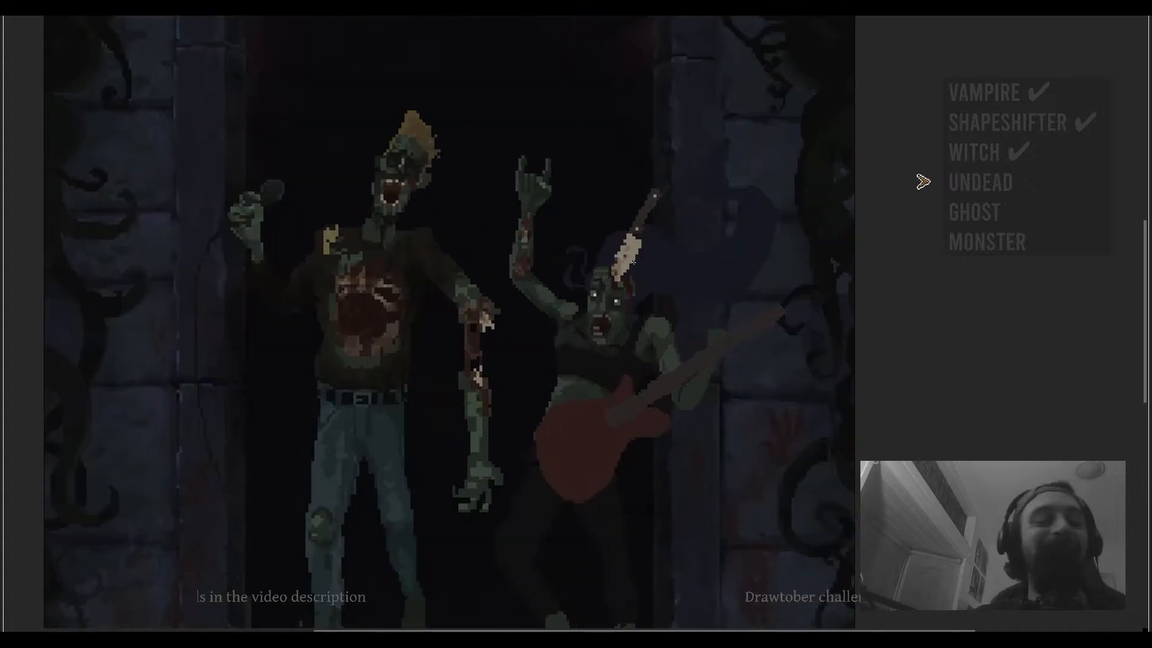
pyautogui.scroll(1, 625, 264)
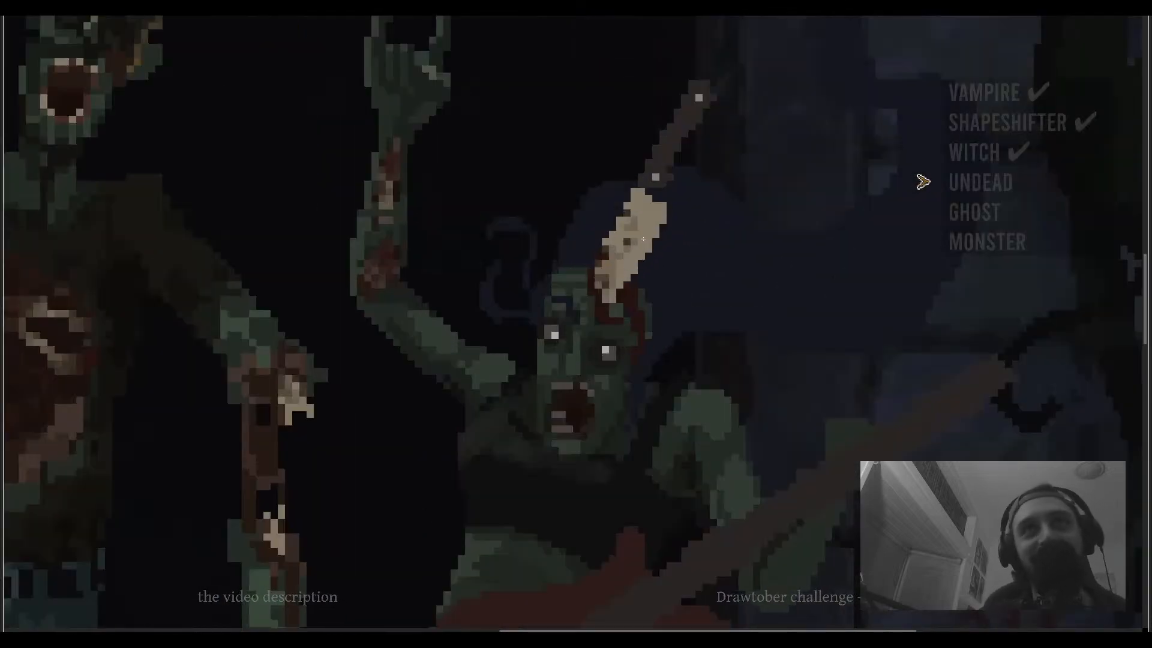
pyautogui.scroll(1, 625, 260)
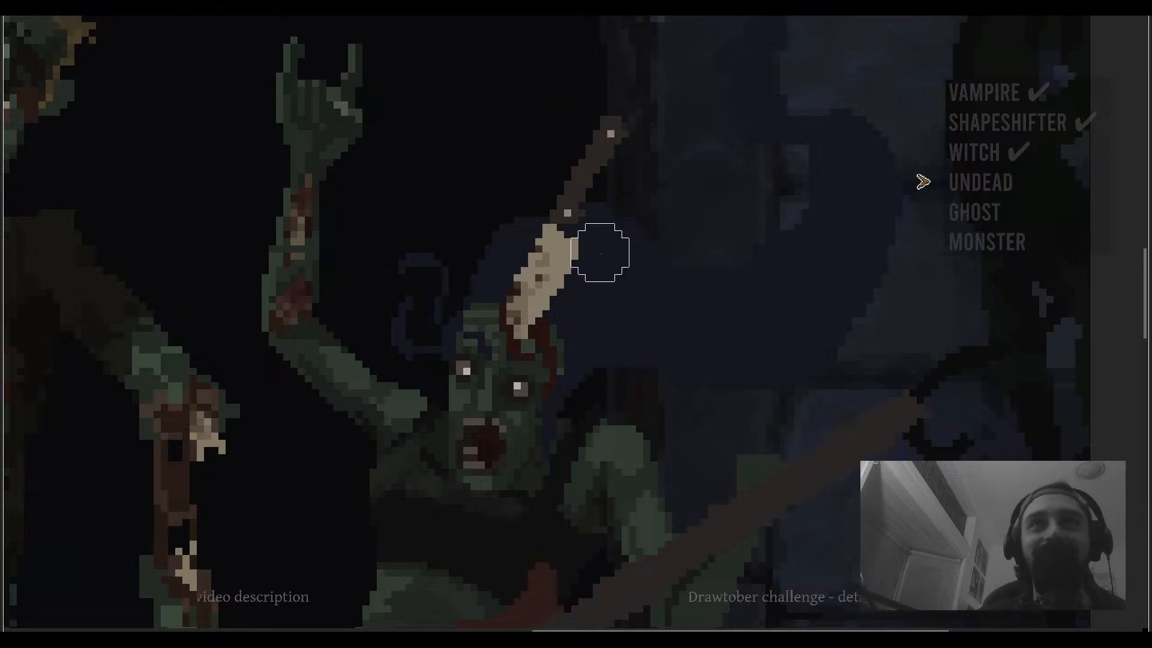
# - Shrink the brush and touch up the cleaver blade, undoing the last stroke
pyautogui.press('-')
pyautogui.press('-')
pyautogui.press('-')
pyautogui.click(563, 245)
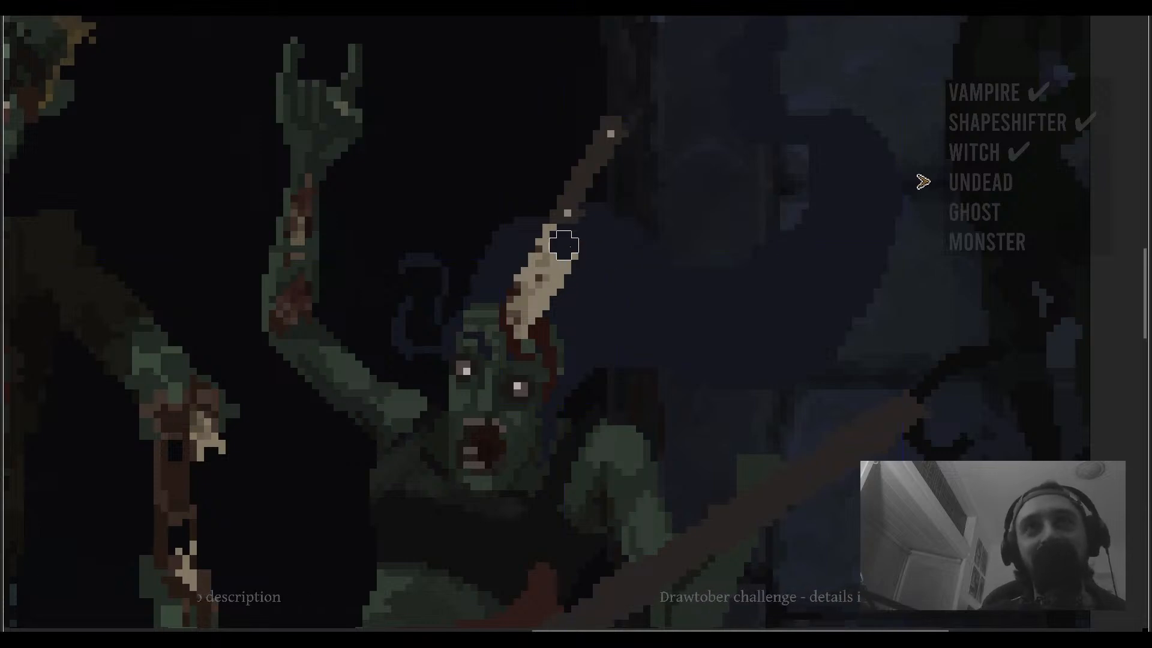
pyautogui.moveTo(585, 252)
pyautogui.mouseDown()
pyautogui.moveTo(570, 274)
pyautogui.moveTo(550, 258)
pyautogui.moveTo(557, 233)
pyautogui.moveTo(570, 252)
pyautogui.mouseUp()
pyautogui.press('b')
pyautogui.hotkey('ctrl', 'z')
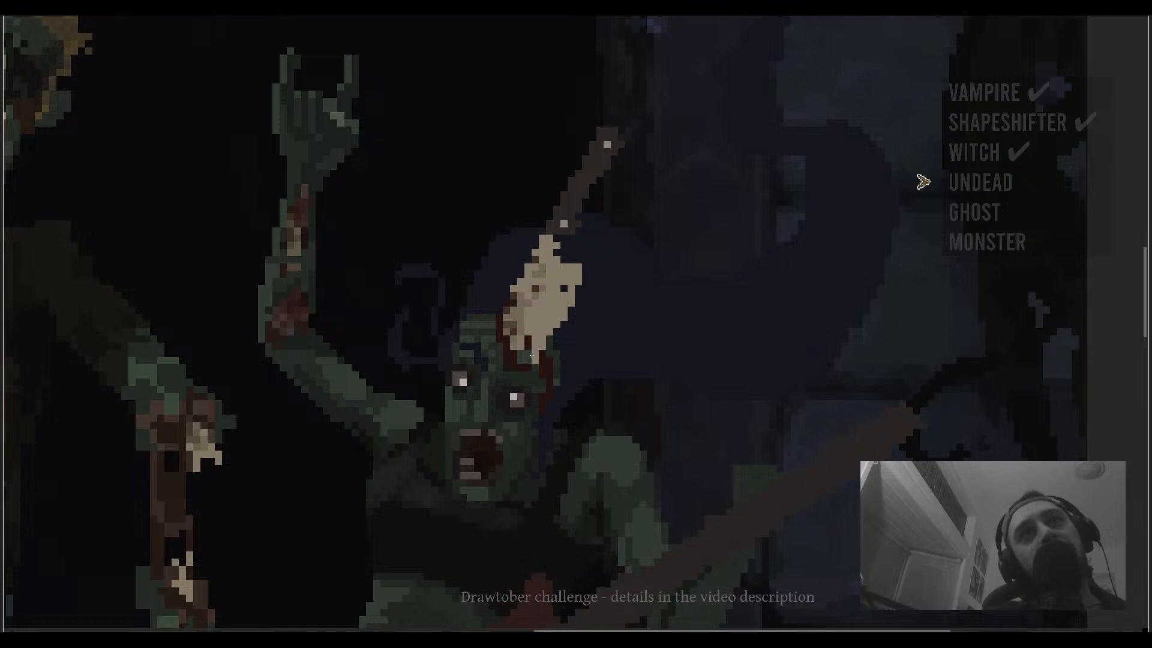
pyautogui.hotkey('ctrl', '0')
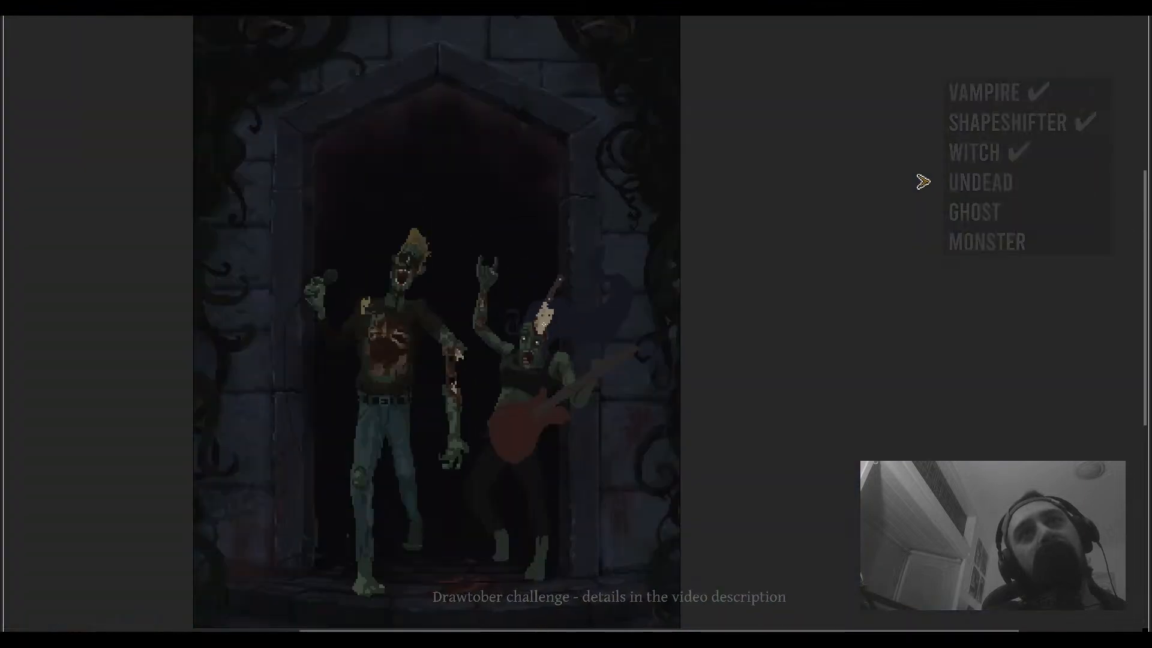
pyautogui.scroll(3, 548, 306)
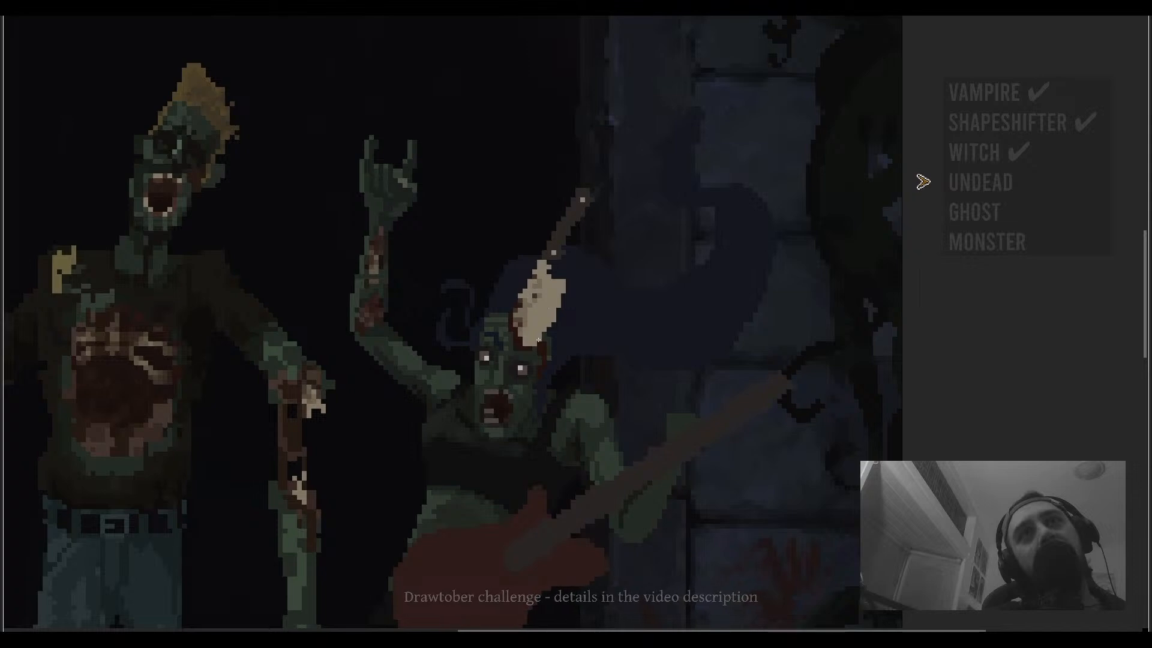
pyautogui.scroll(2, 529, 329)
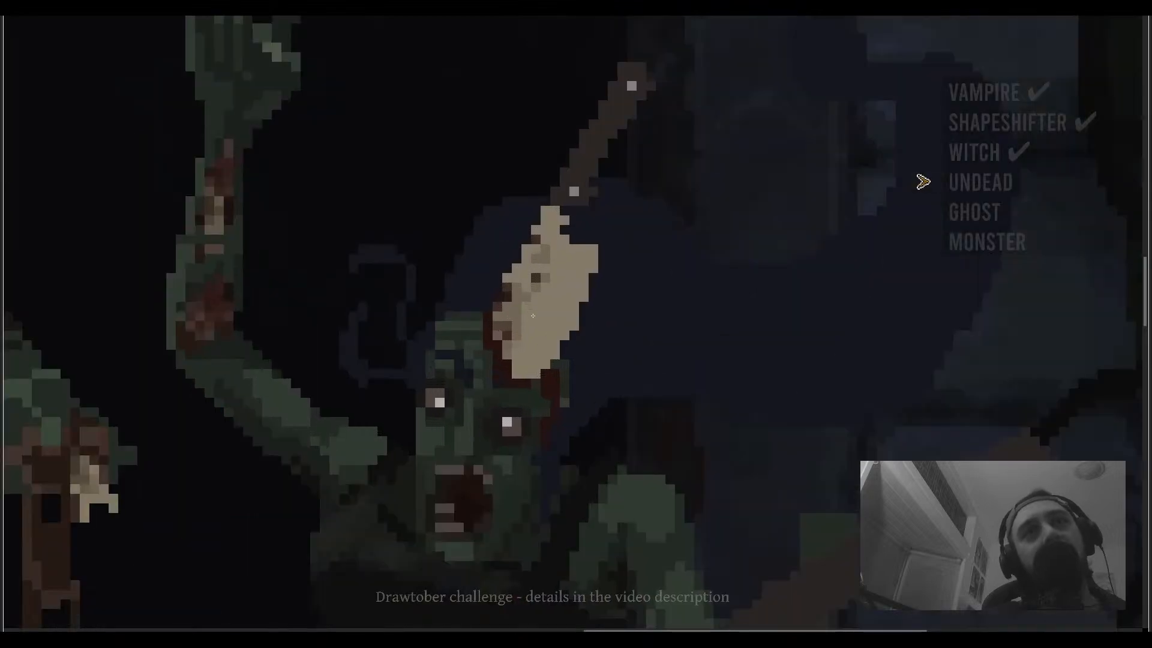
pyautogui.press('e')
pyautogui.keyDown('ctrl'); pyautogui.click(525, 357); pyautogui.keyUp('ctrl')
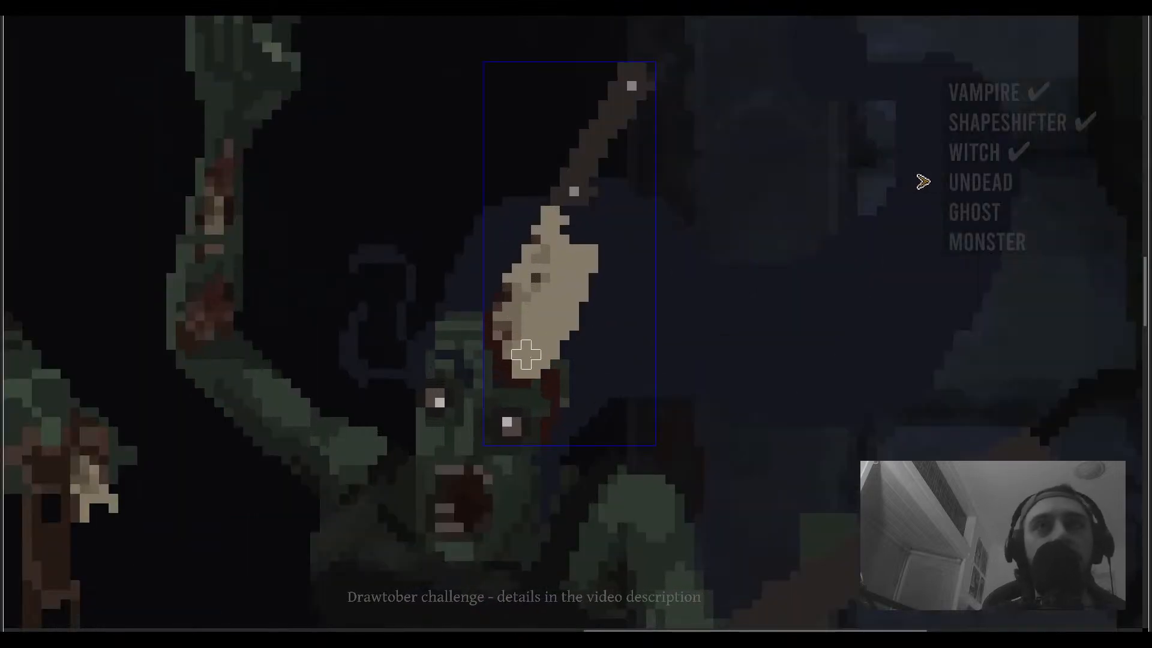
pyautogui.scroll(-3, 521, 349)
pyautogui.scroll(2, 558, 300)
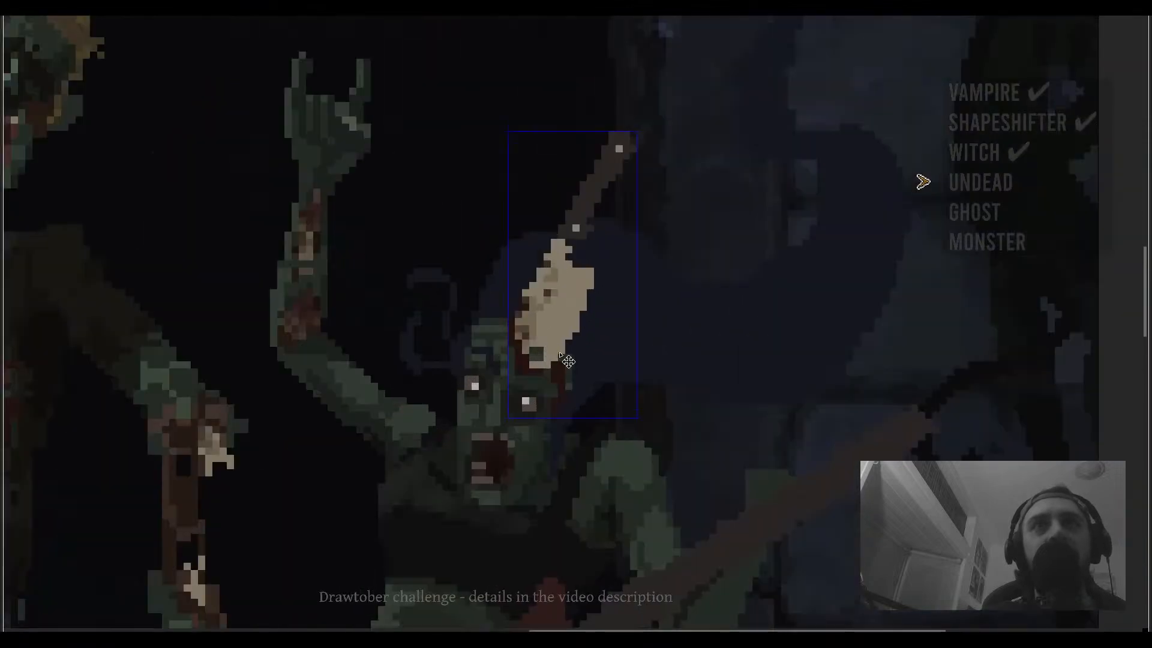
pyautogui.hotkey('ctrl', 'z')
# - Select the cleaver and rotate it so the blade lies across the top of the guitarist's head
pyautogui.scroll(-3, 659, 280)
pyautogui.scroll(3, 650, 283)
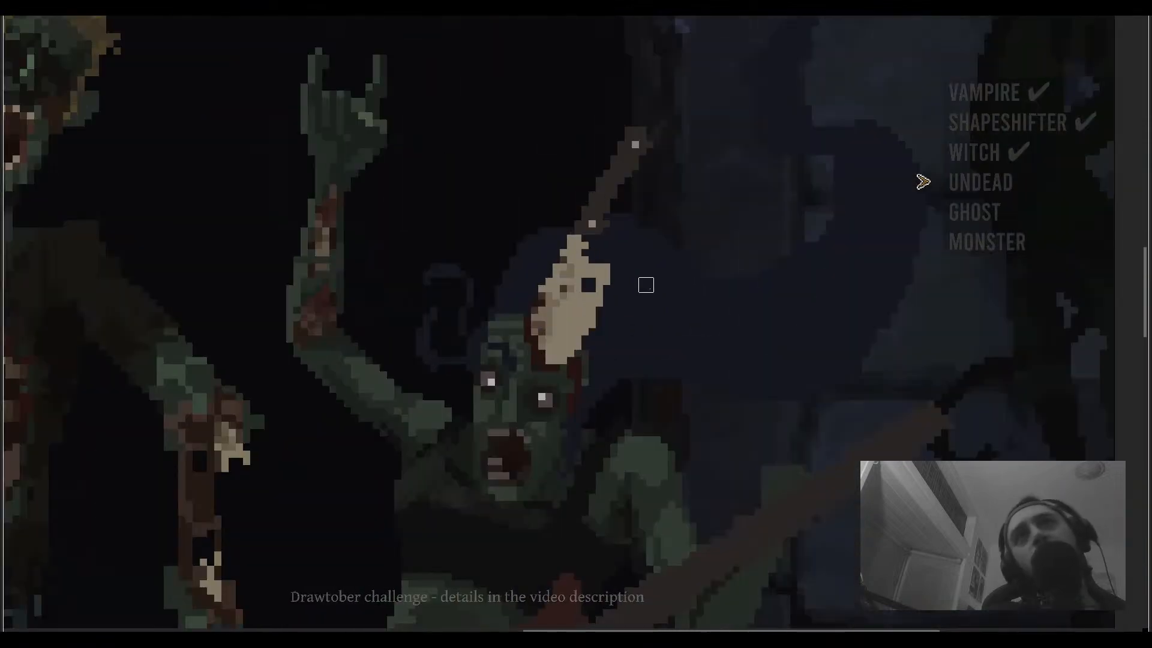
pyautogui.scroll(-3, 646, 286)
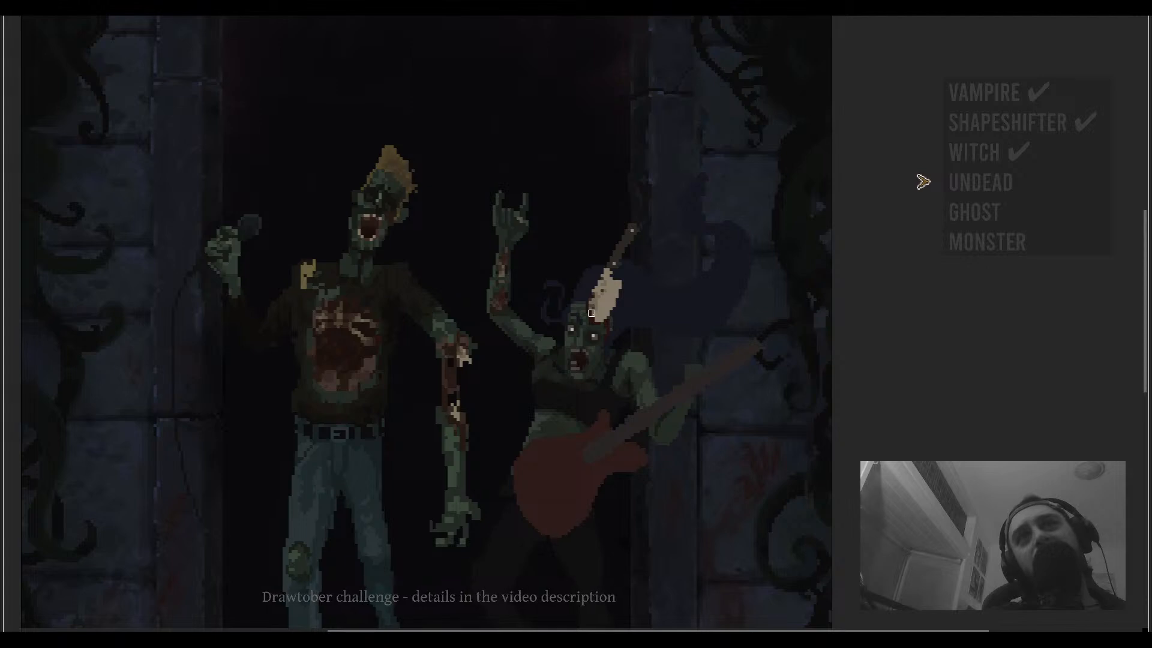
pyautogui.moveTo(629, 304); pyautogui.dragTo(615, 312)
pyautogui.hotkey('ctrl', 't')
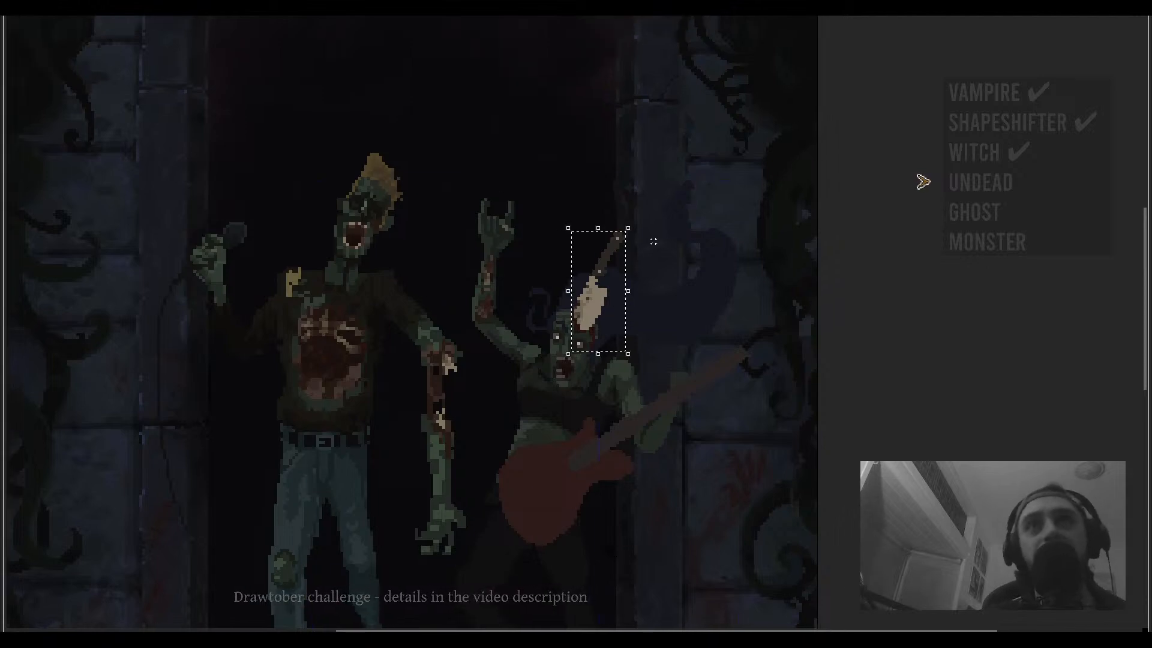
pyautogui.moveTo(642, 224); pyautogui.dragTo(642, 335)
pyautogui.click(745, 310)
# - Erase stray pixels at the blade's edge and repaint pixels where the cleaver meets the head
pyautogui.scroll(3, 587, 291)
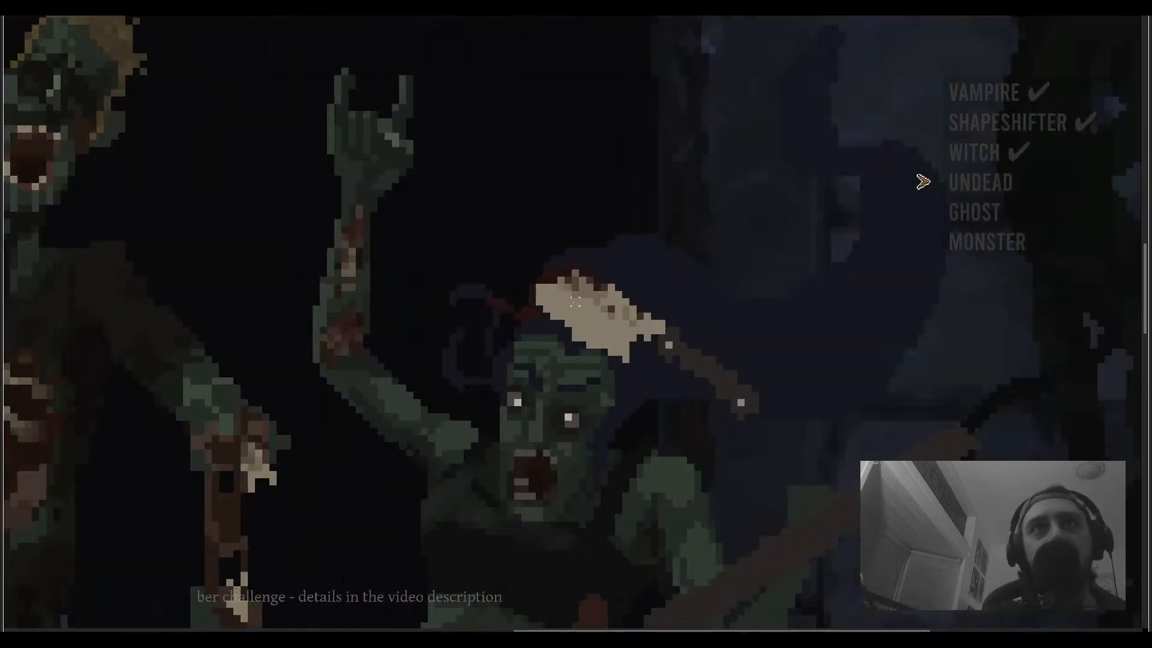
pyautogui.press('e')
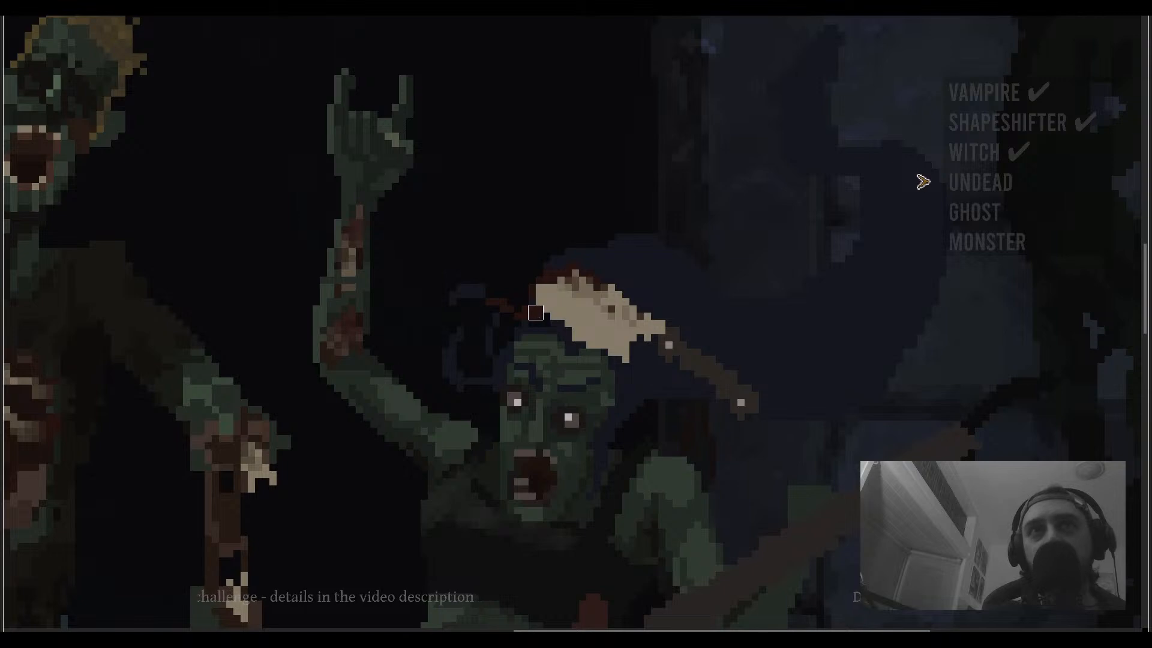
pyautogui.moveTo(536, 312)
pyautogui.mouseDown()
pyautogui.moveTo(514, 312)
pyautogui.moveTo(542, 276)
pyautogui.moveTo(586, 268)
pyautogui.moveTo(606, 289)
pyautogui.moveTo(564, 264)
pyautogui.moveTo(540, 287)
pyautogui.moveTo(569, 270)
pyautogui.moveTo(590, 285)
pyautogui.mouseUp()
pyautogui.press('v')
pyautogui.press('b')
pyautogui.click(605, 293)
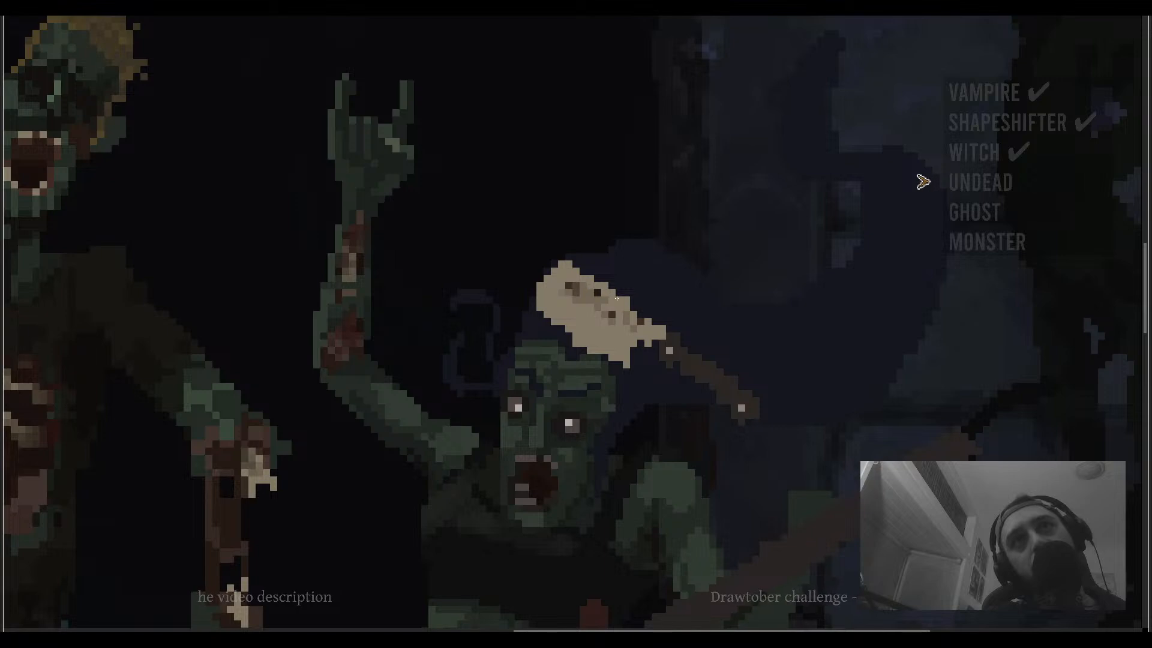
pyautogui.click(598, 293)
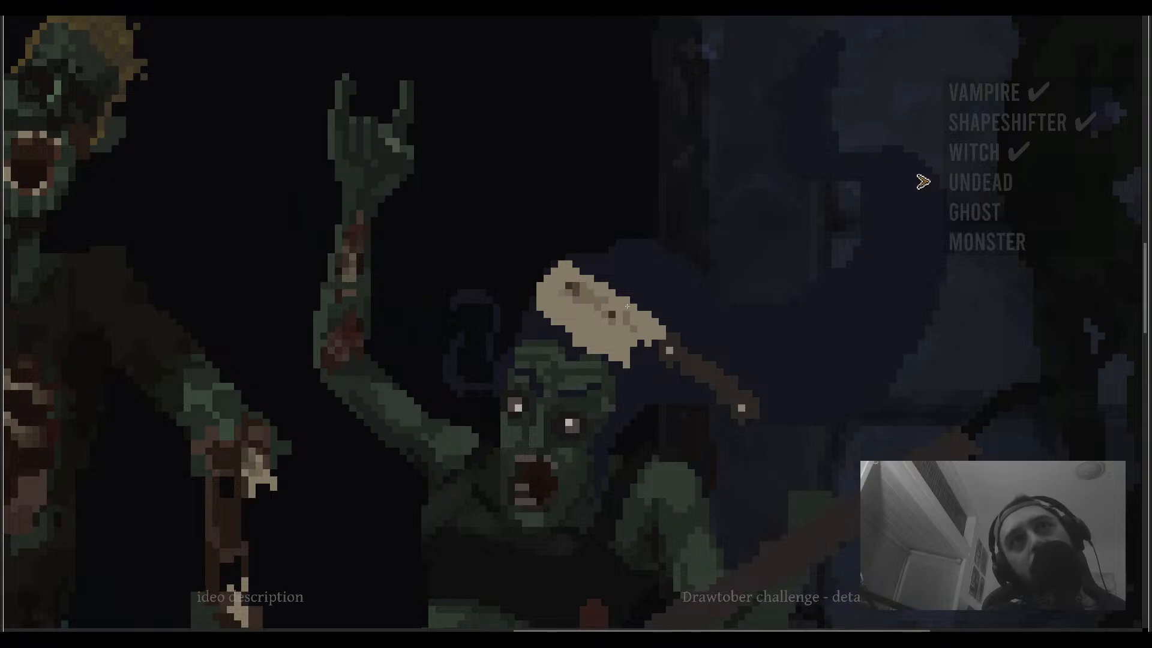
pyautogui.moveTo(684, 343); pyautogui.dragTo(615, 306)
# - Select the end of the cleaver handle and move it up toward the blade to shorten the handle
pyautogui.press('m')
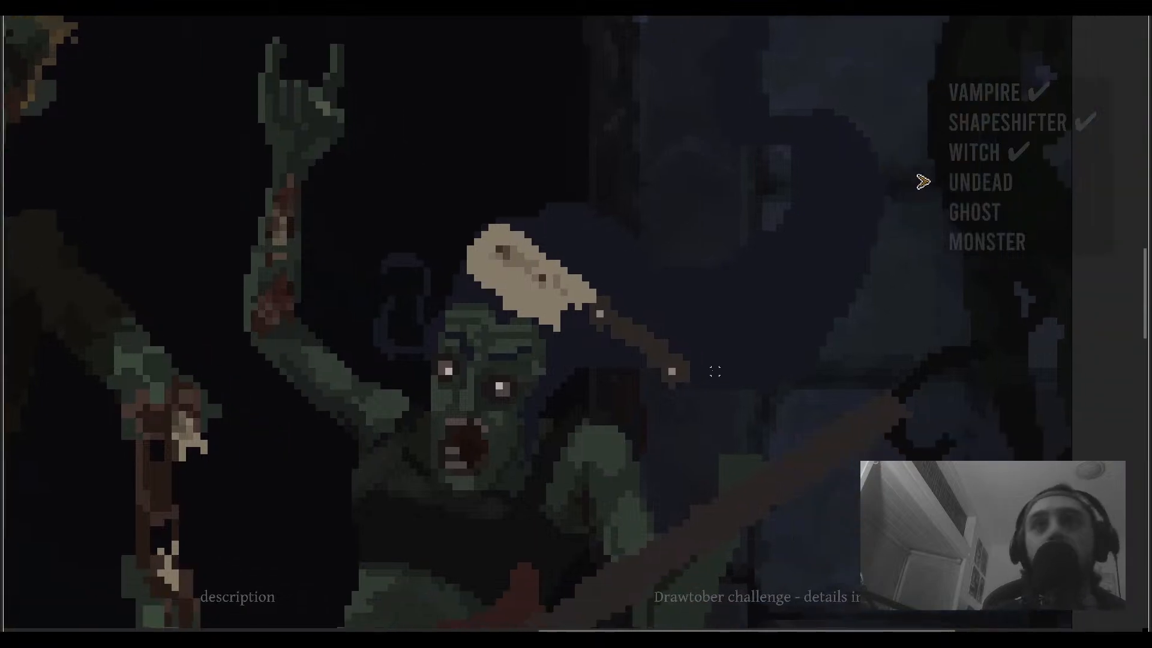
pyautogui.moveTo(715, 342)
pyautogui.mouseDown()
pyautogui.moveTo(621, 401)
pyautogui.moveTo(657, 371)
pyautogui.moveTo(645, 357)
pyautogui.mouseUp()
pyautogui.click(771, 358)
pyautogui.scroll(2, 617, 335)
pyautogui.press('b')
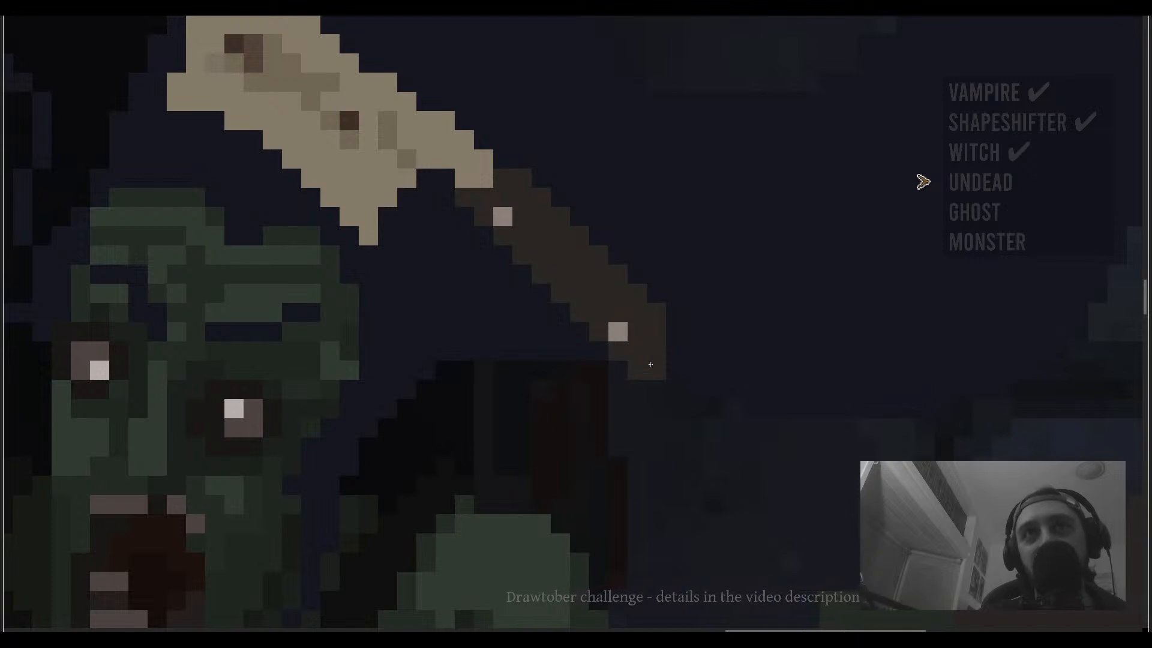
pyautogui.press('m')
pyautogui.moveTo(695, 294); pyautogui.dragTo(541, 390)
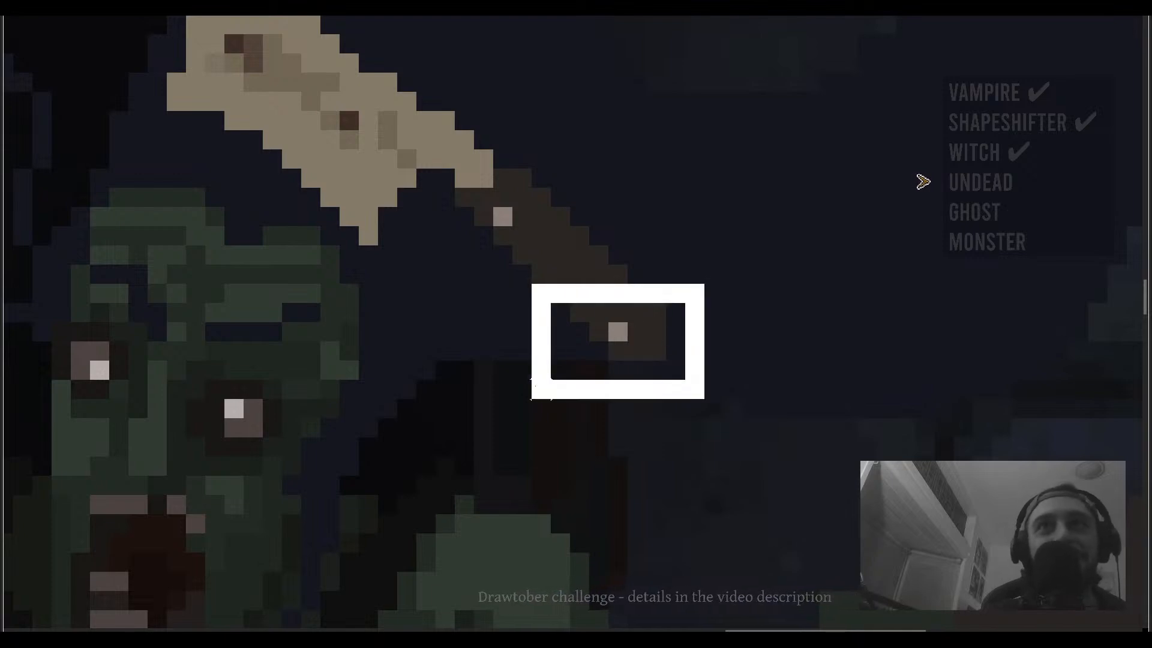
pyautogui.moveTo(633, 311); pyautogui.dragTo(613, 300)
pyautogui.moveTo(705, 187); pyautogui.dragTo(452, 363)
pyautogui.moveTo(529, 176); pyautogui.dragTo(503, 178)
pyautogui.moveTo(540, 247); pyautogui.dragTo(530, 236)
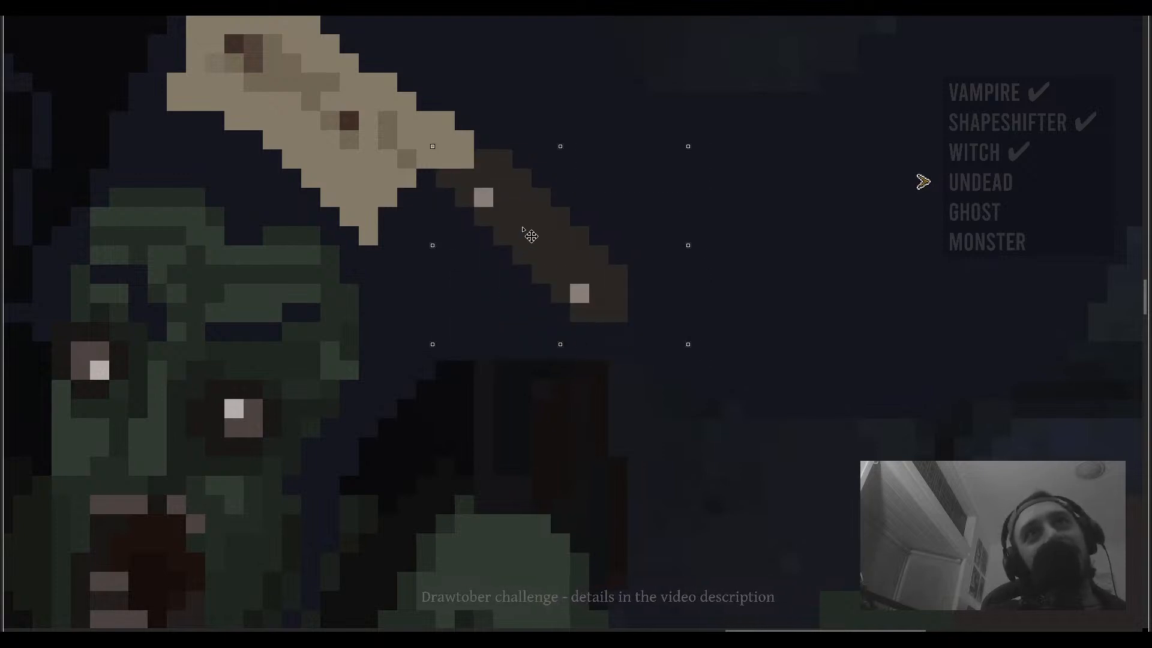
pyautogui.click(751, 255)
# - Reselect the cleaver handle and nudge it into place against the blade
pyautogui.scroll(-5, 541, 268)
pyautogui.scroll(5, 537, 264)
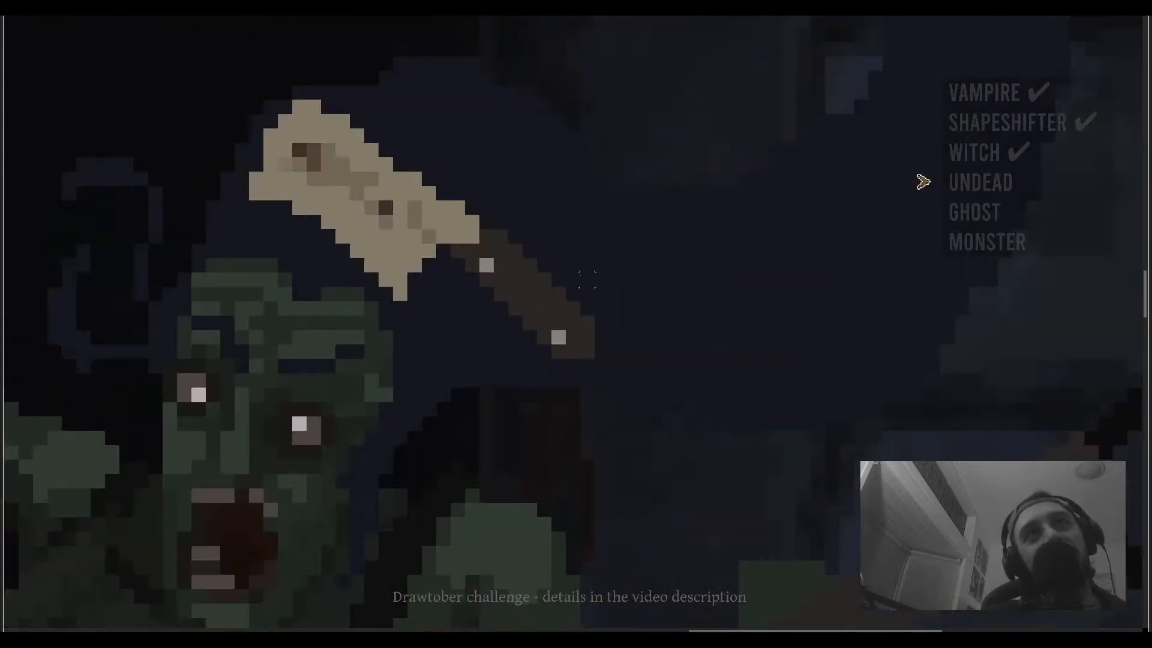
pyautogui.moveTo(652, 244); pyautogui.dragTo(450, 373)
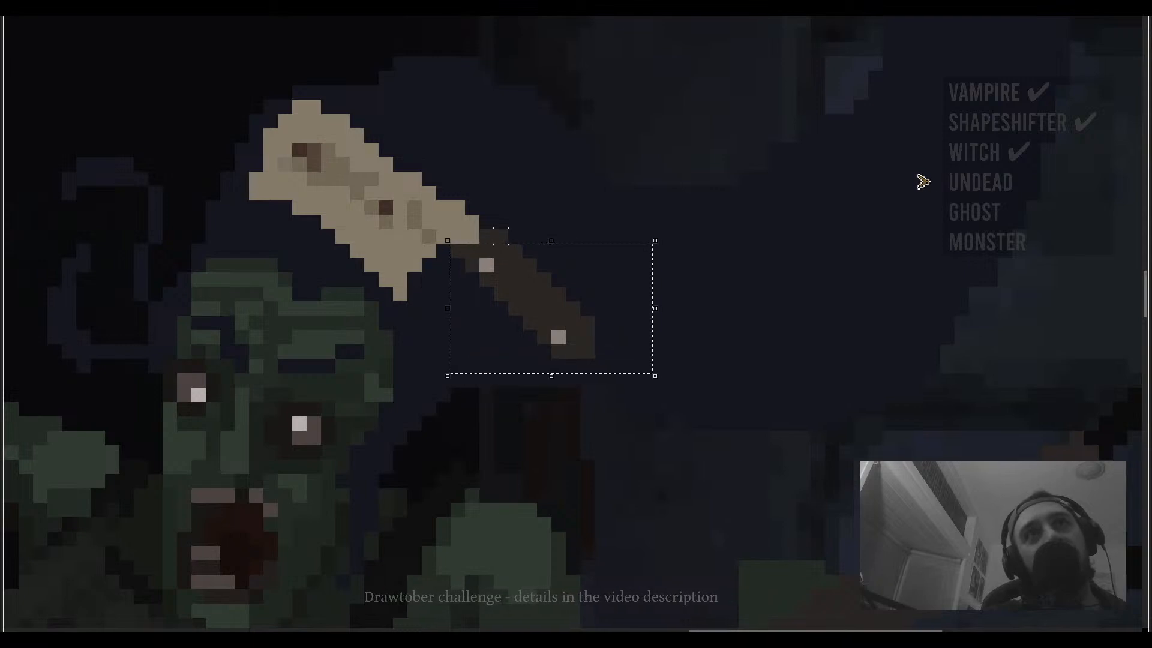
pyautogui.click(673, 394)
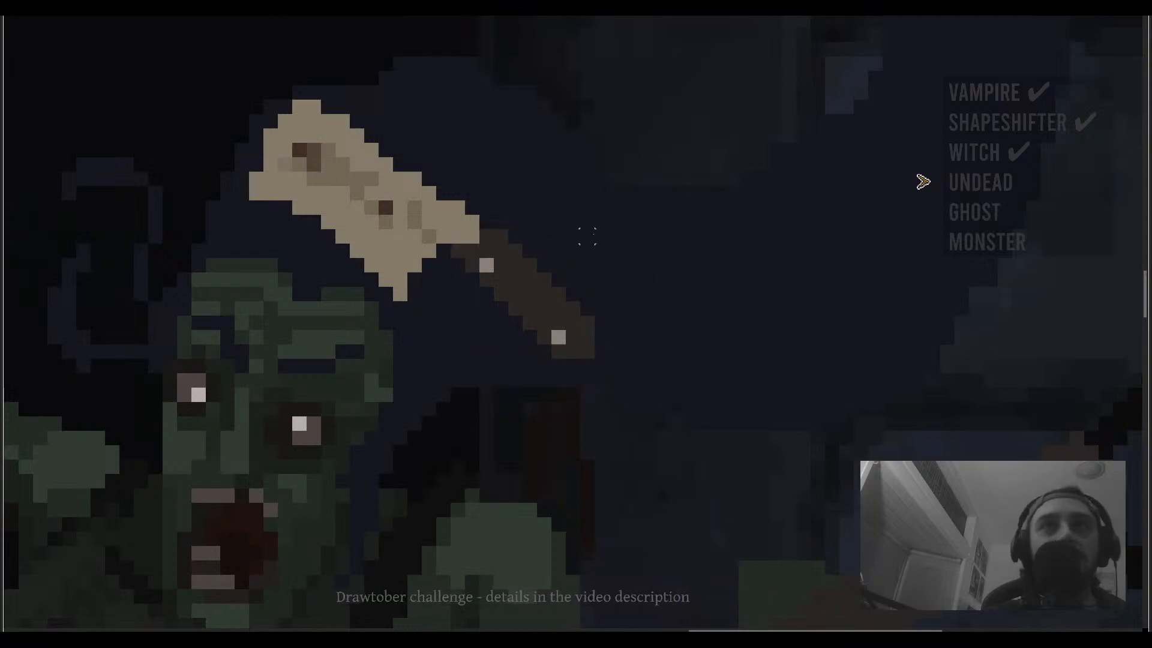
pyautogui.moveTo(639, 243); pyautogui.dragTo(450, 373)
pyautogui.moveTo(522, 214); pyautogui.dragTo(480, 243)
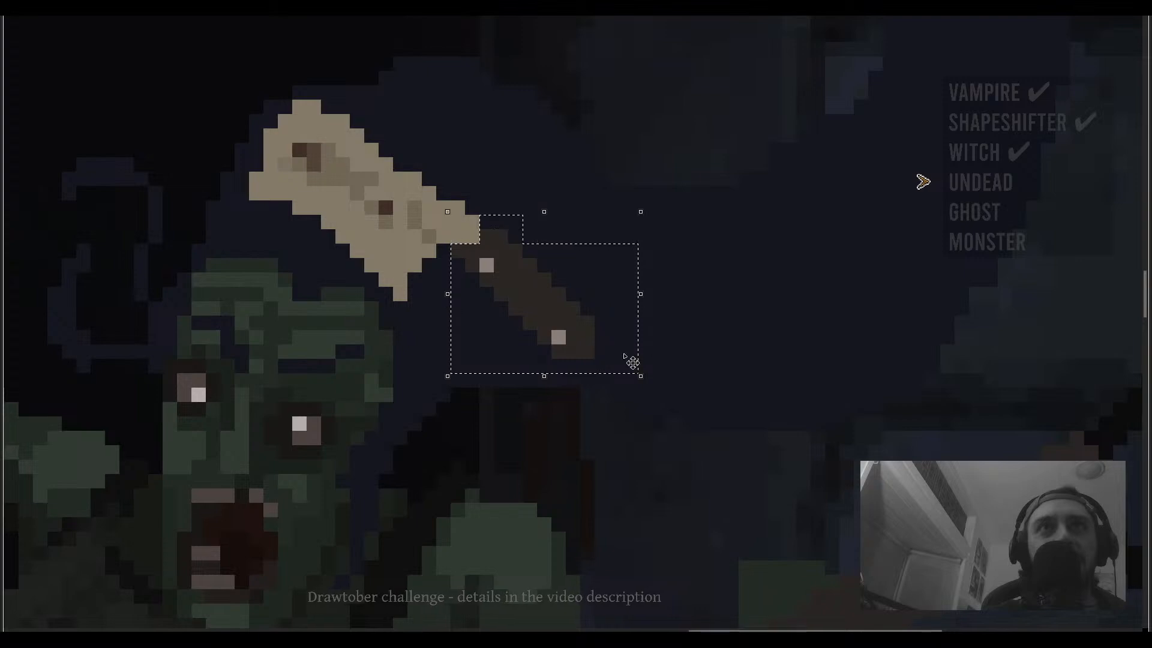
pyautogui.moveTo(649, 387); pyautogui.dragTo(669, 373)
pyautogui.moveTo(564, 319); pyautogui.dragTo(566, 302)
pyautogui.click(773, 309)
# - Zoom in and out to examine the repositioned cleaver on the guitarist's head
pyautogui.scroll(-4, 627, 314)
pyautogui.scroll(1, 627, 327)
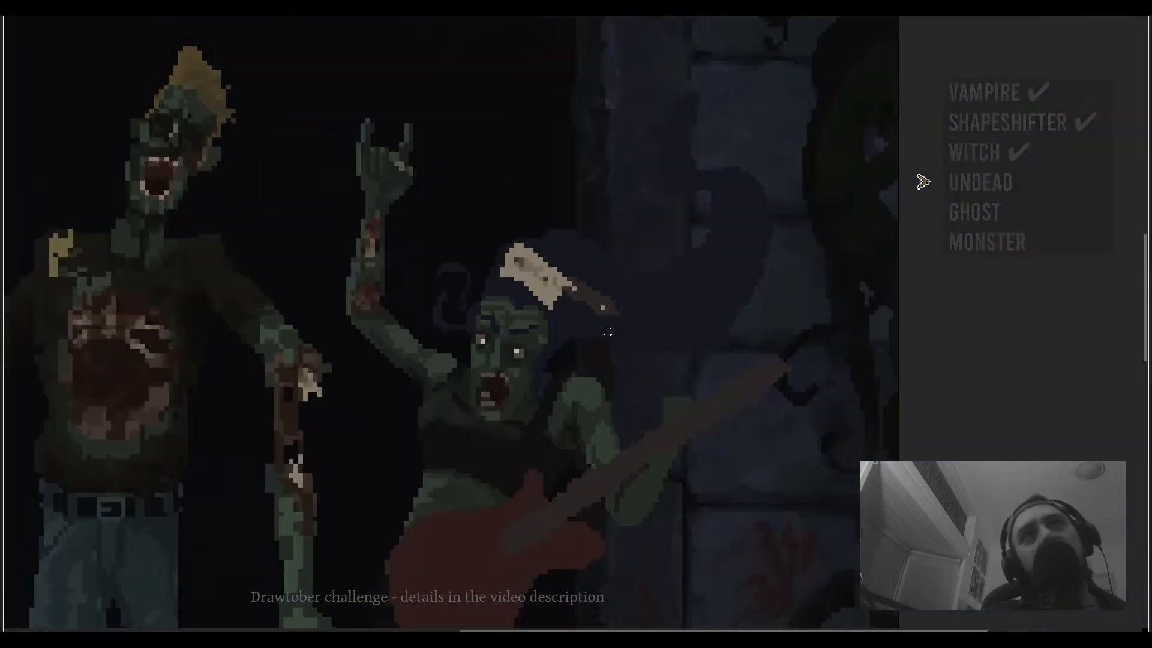
pyautogui.scroll(2, 607, 331)
pyautogui.scroll(-5, 609, 284)
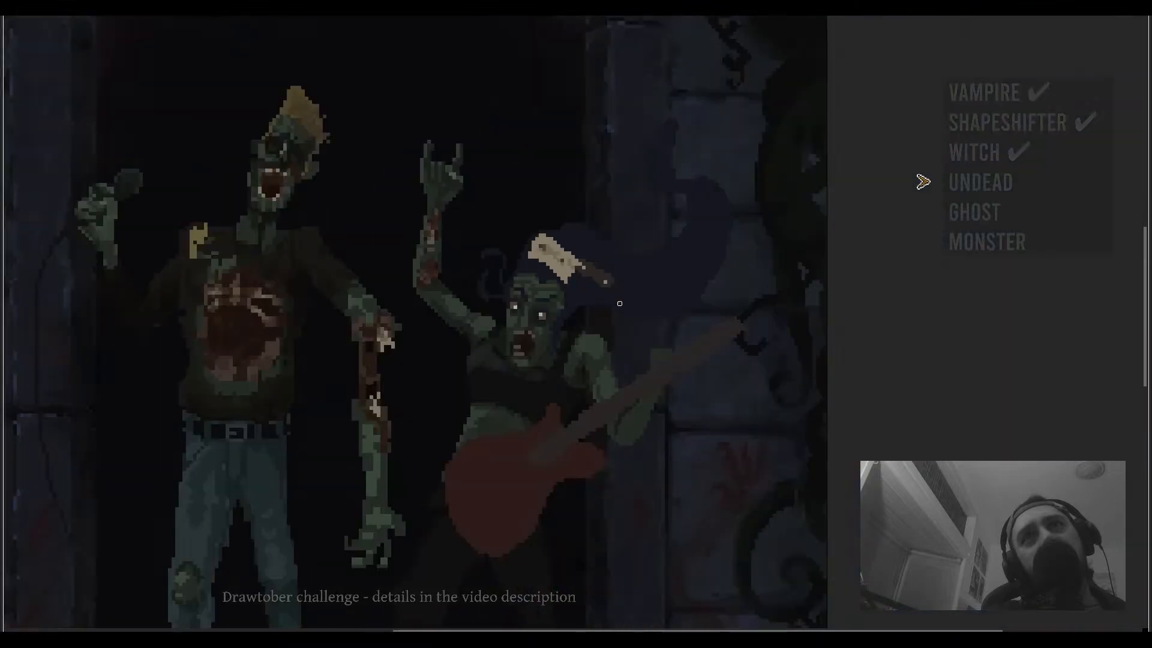
pyautogui.scroll(5, 608, 308)
pyautogui.scroll(1, 608, 308)
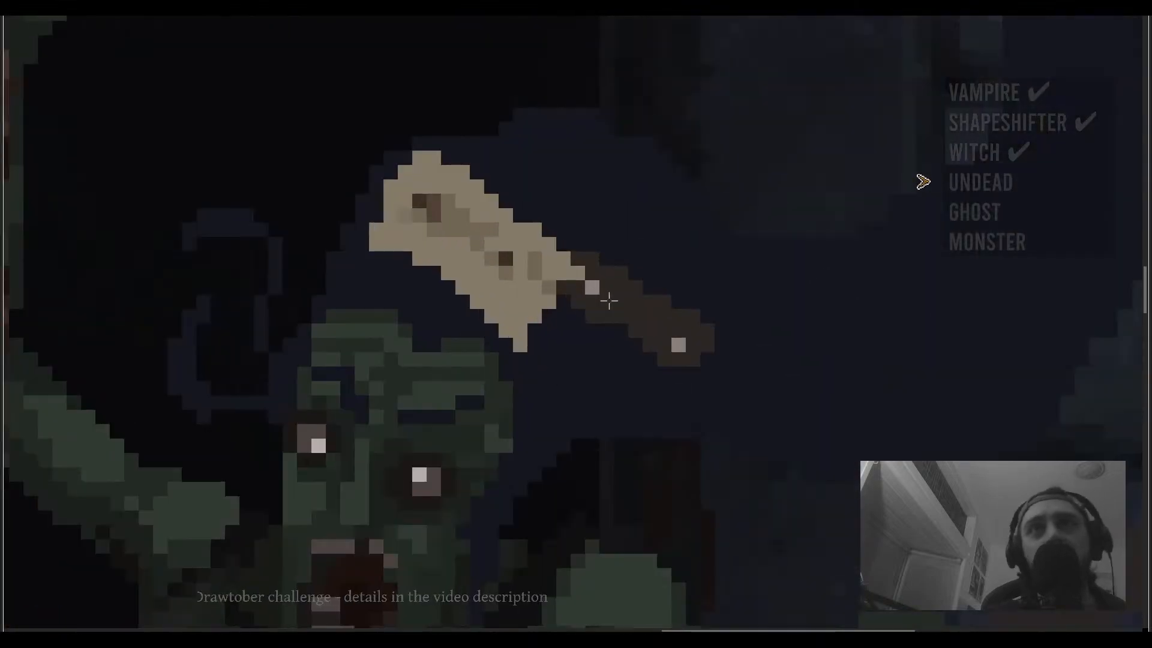
pyautogui.scroll(-1, 573, 277)
pyautogui.scroll(-1, 574, 277)
pyautogui.scroll(1, 571, 283)
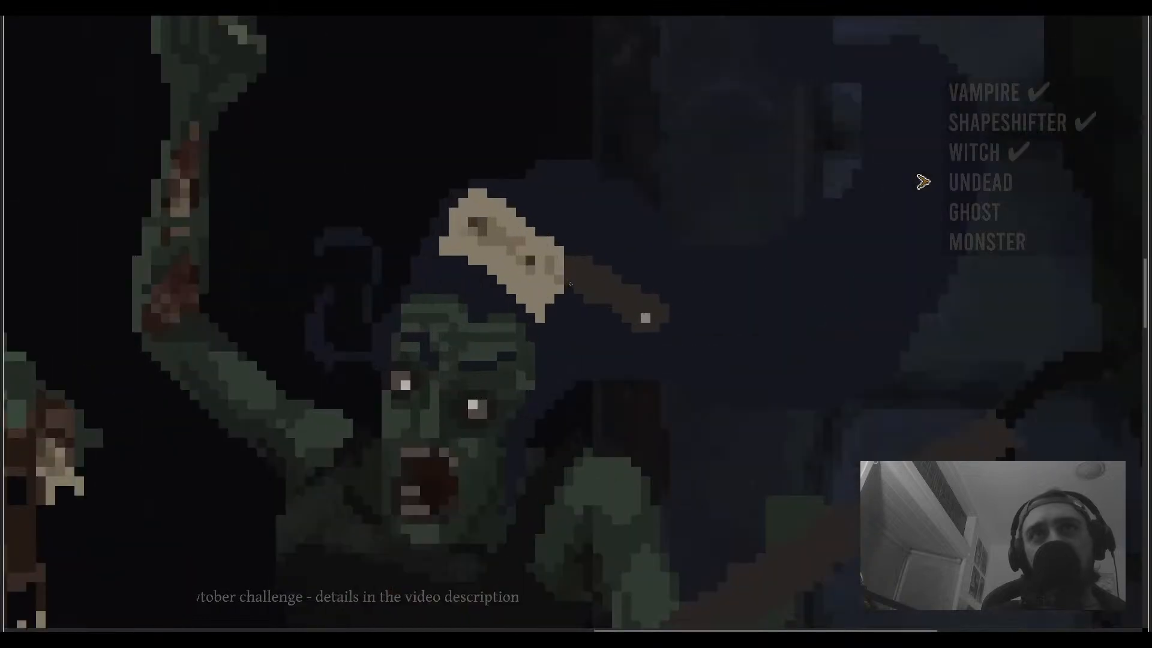
pyautogui.scroll(2, 529, 243)
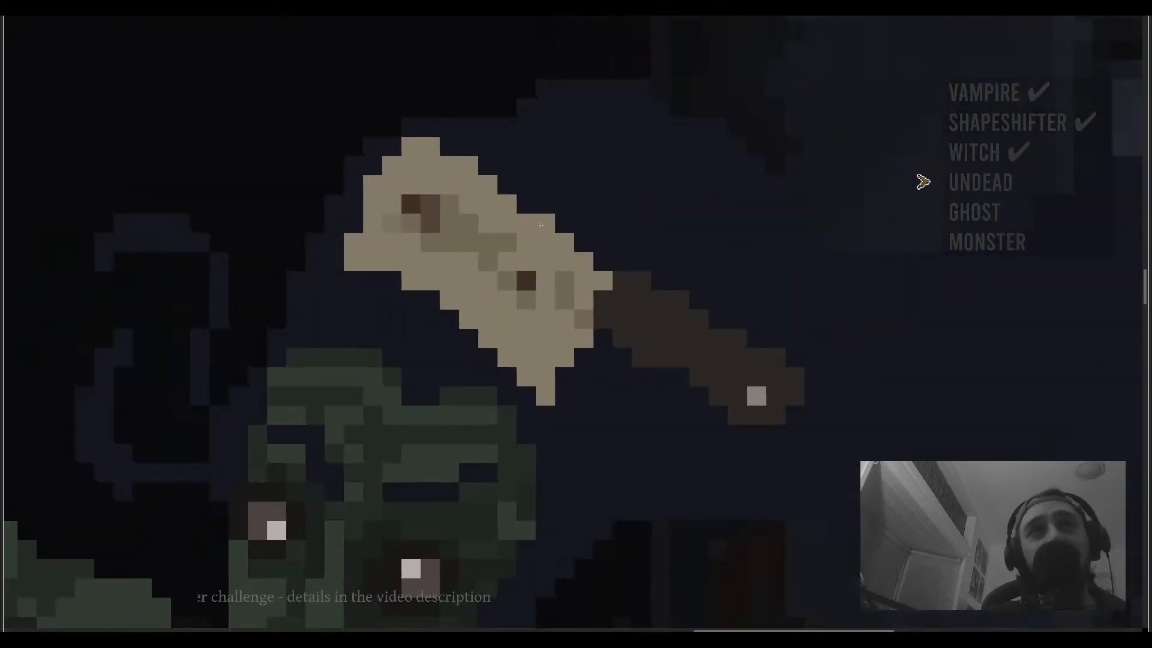
# - Add pixels to the upper corner of the cleaver blade
pyautogui.click(417, 130)
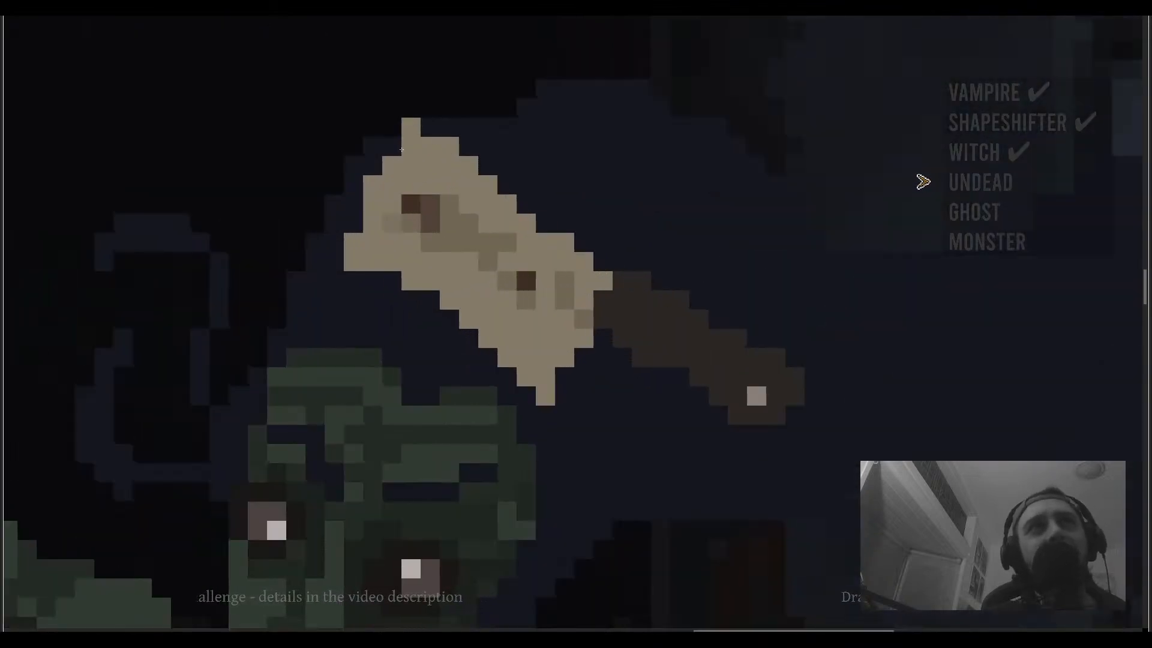
pyautogui.click(401, 149)
pyautogui.scroll(-5, 410, 165)
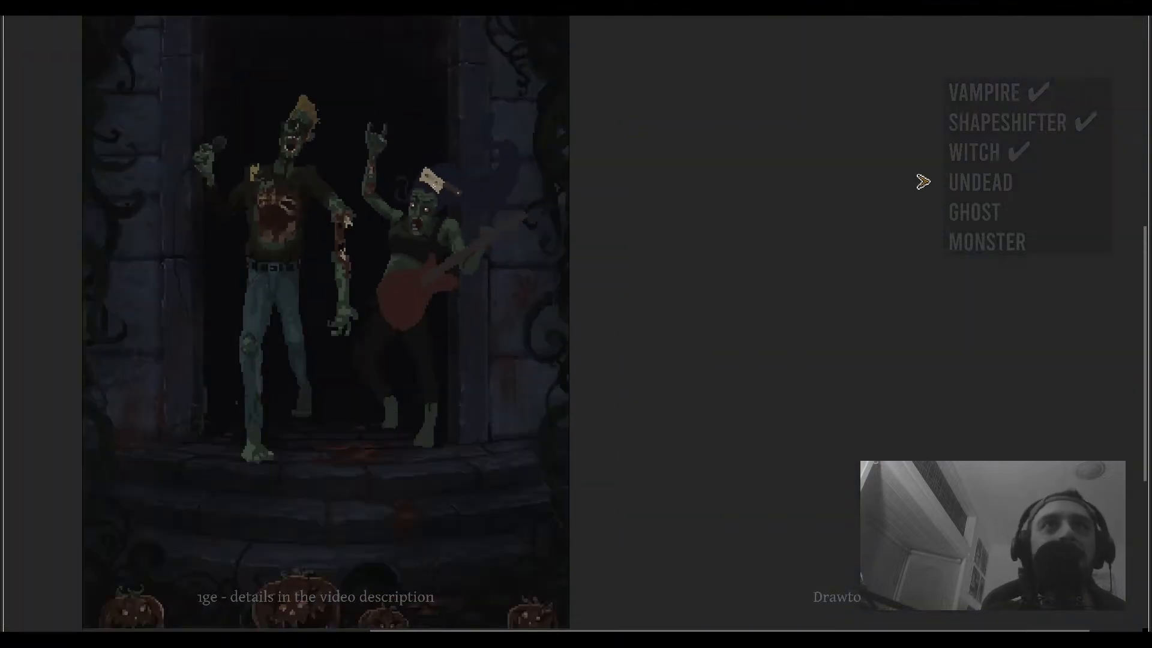
# - Select the cleaver on the guitarist's head and rotate it with free transform
pyautogui.moveTo(437, 184); pyautogui.dragTo(520, 201)
pyautogui.scroll(4, 520, 201)
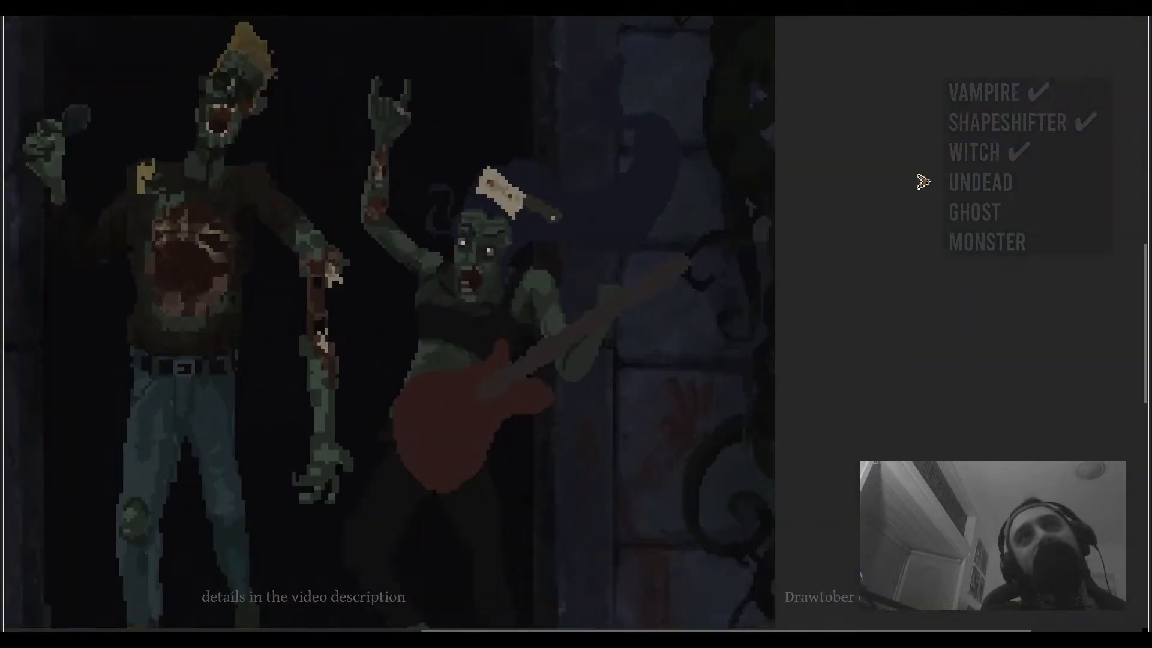
pyautogui.moveTo(545, 207)
pyautogui.mouseDown()
pyautogui.moveTo(593, 167)
pyautogui.moveTo(612, 190)
pyautogui.moveTo(533, 191)
pyautogui.moveTo(561, 216)
pyautogui.moveTo(547, 185)
pyautogui.mouseUp()
pyautogui.hotkey('ctrl', 't')
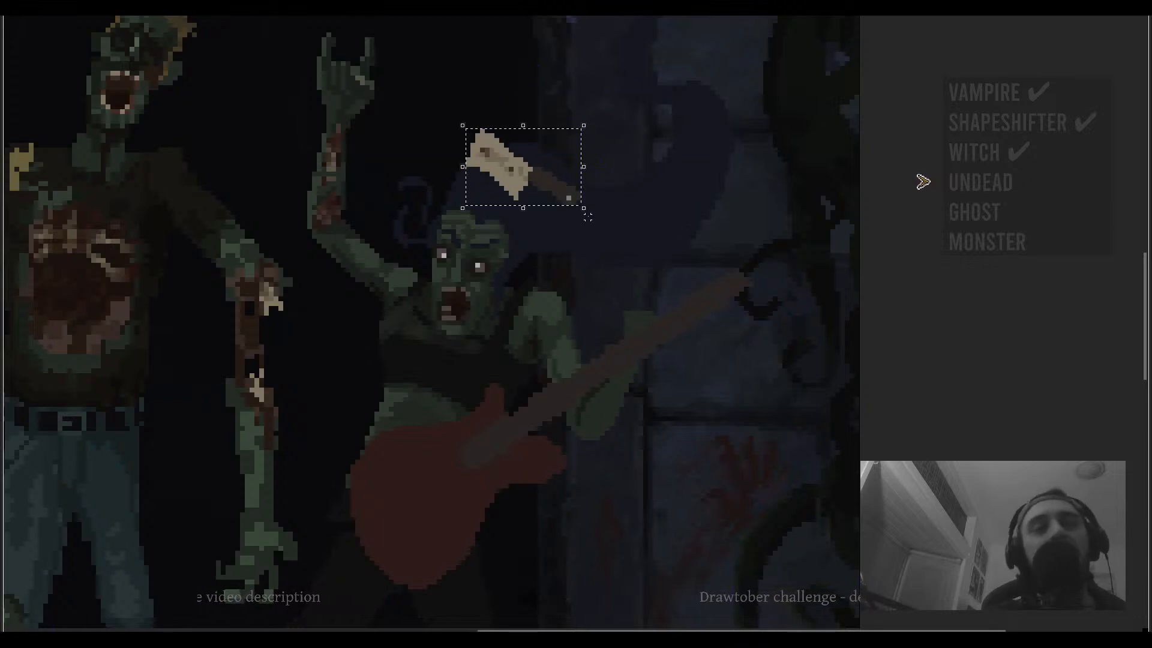
pyautogui.moveTo(605, 222); pyautogui.dragTo(638, 180)
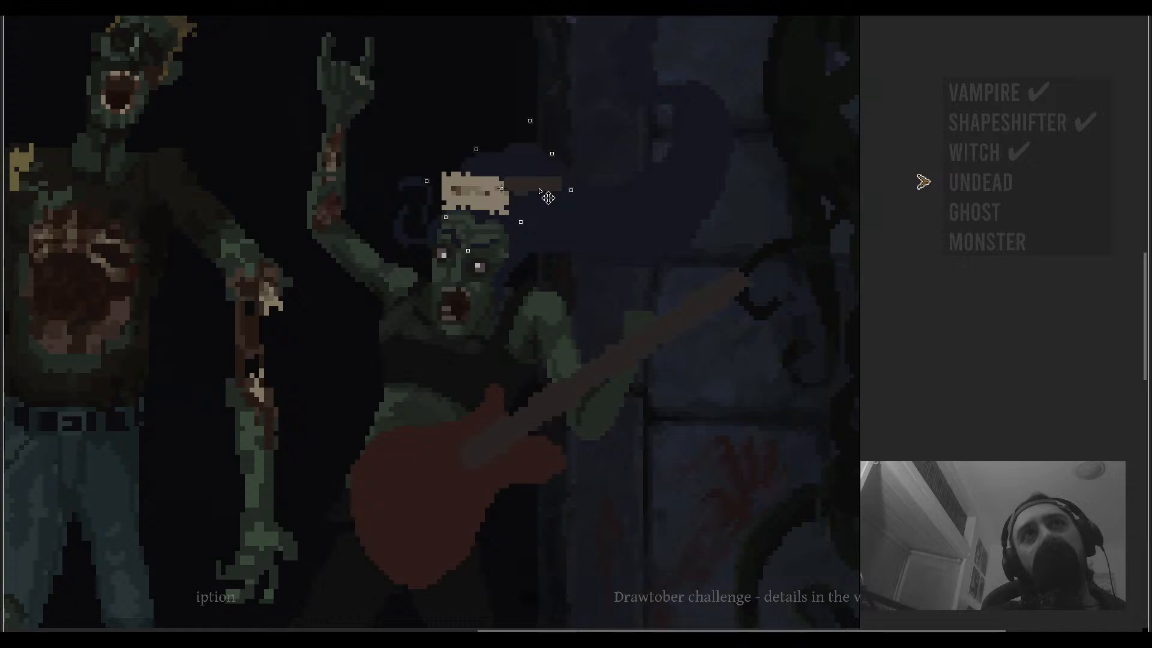
pyautogui.scroll(-2, 548, 198)
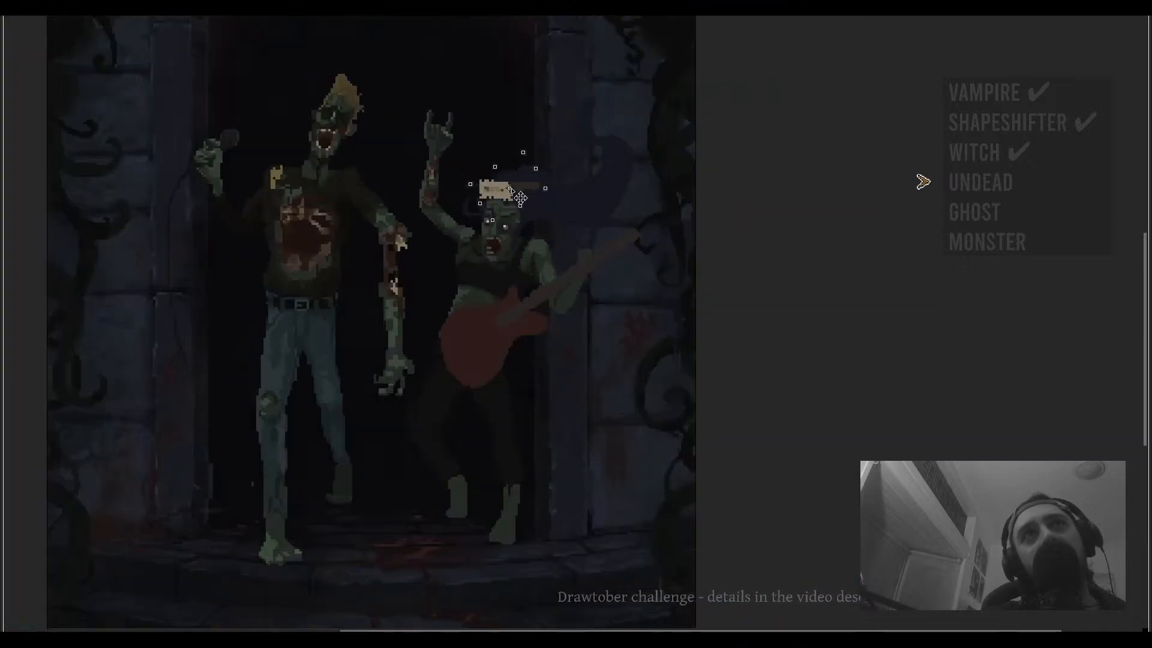
pyautogui.moveTo(522, 178); pyautogui.dragTo(574, 205)
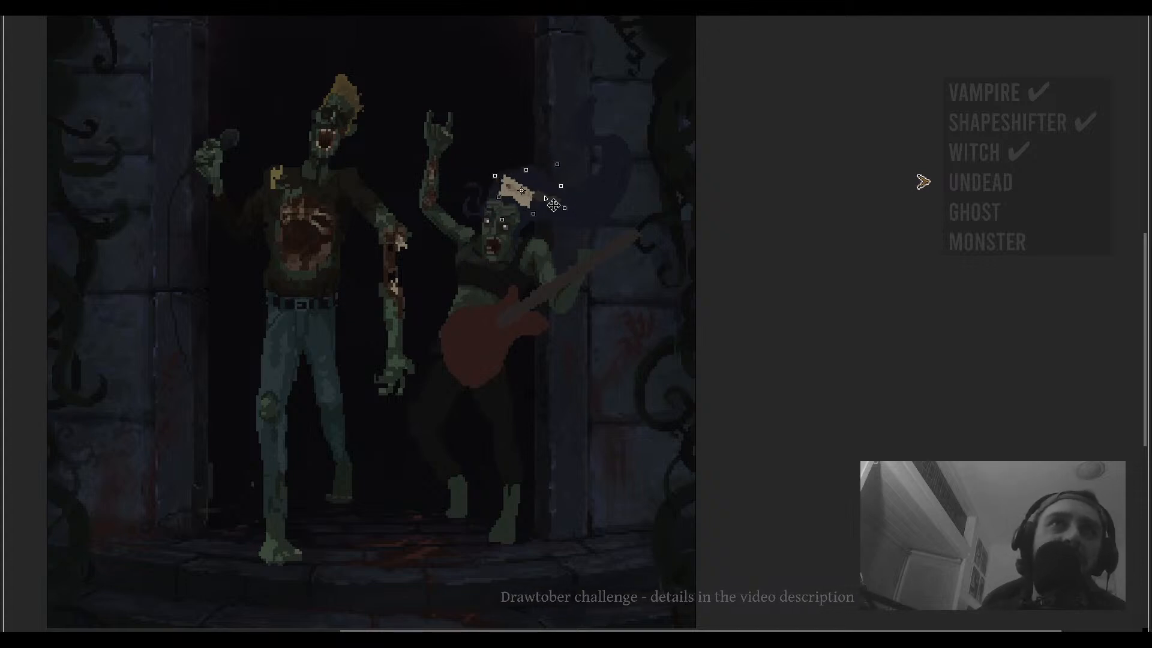
pyautogui.scroll(-3, 567, 189)
pyautogui.scroll(3, 571, 190)
pyautogui.scroll(-3, 571, 190)
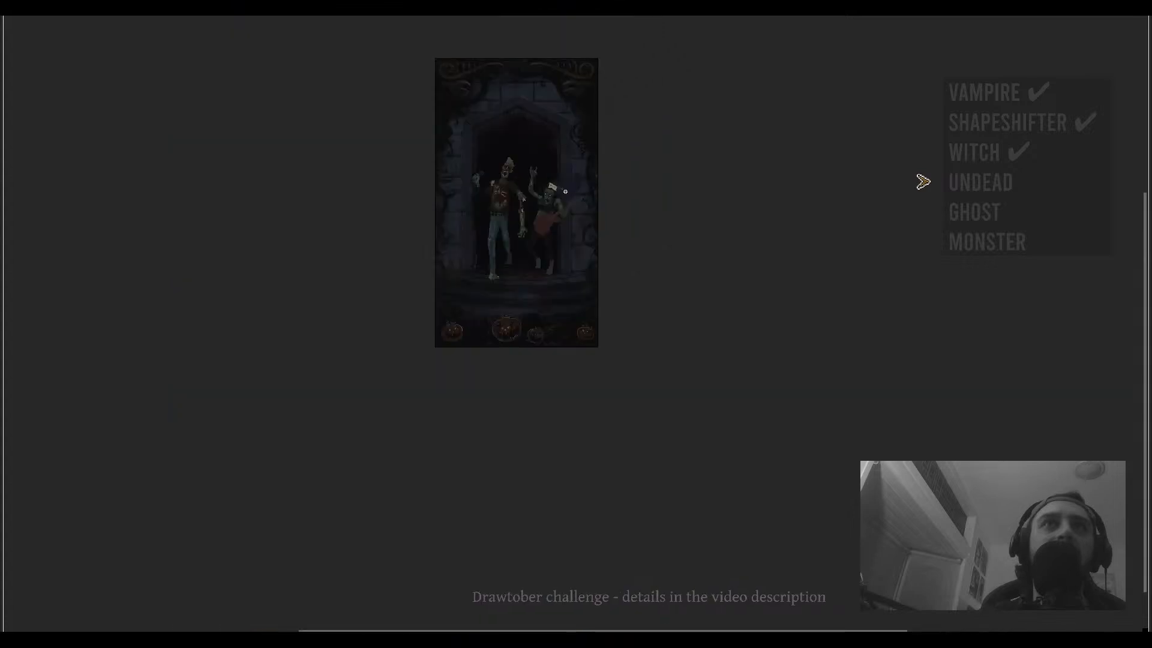
pyautogui.moveTo(555, 188); pyautogui.dragTo(548, 217)
# - Select the cleaver on the guitarist's head and cut it out of the drawing
pyautogui.scroll(3, 548, 217)
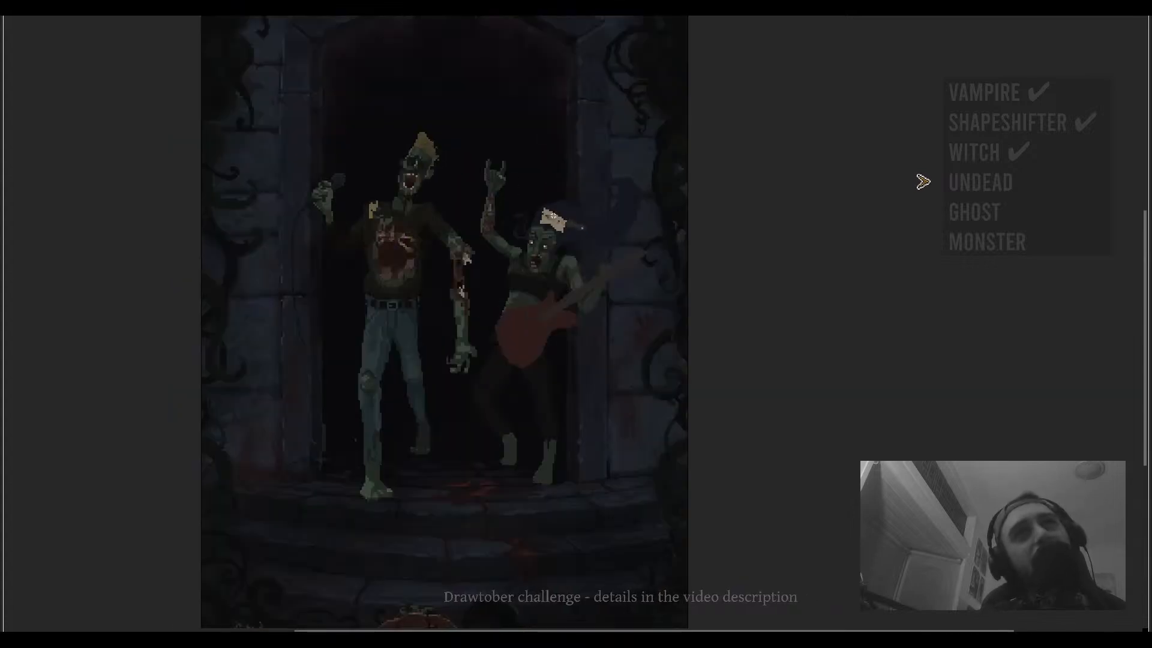
pyautogui.scroll(-3, 529, 207)
pyautogui.scroll(2, 550, 215)
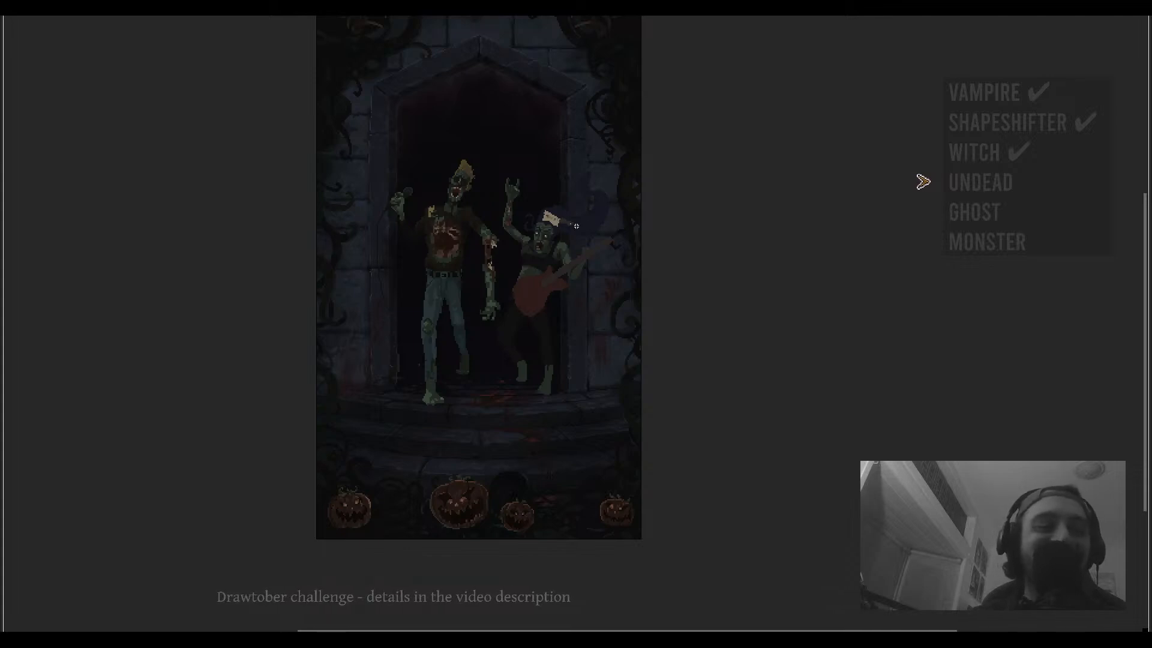
pyautogui.scroll(2, 587, 222)
pyautogui.moveTo(612, 171); pyautogui.dragTo(474, 260)
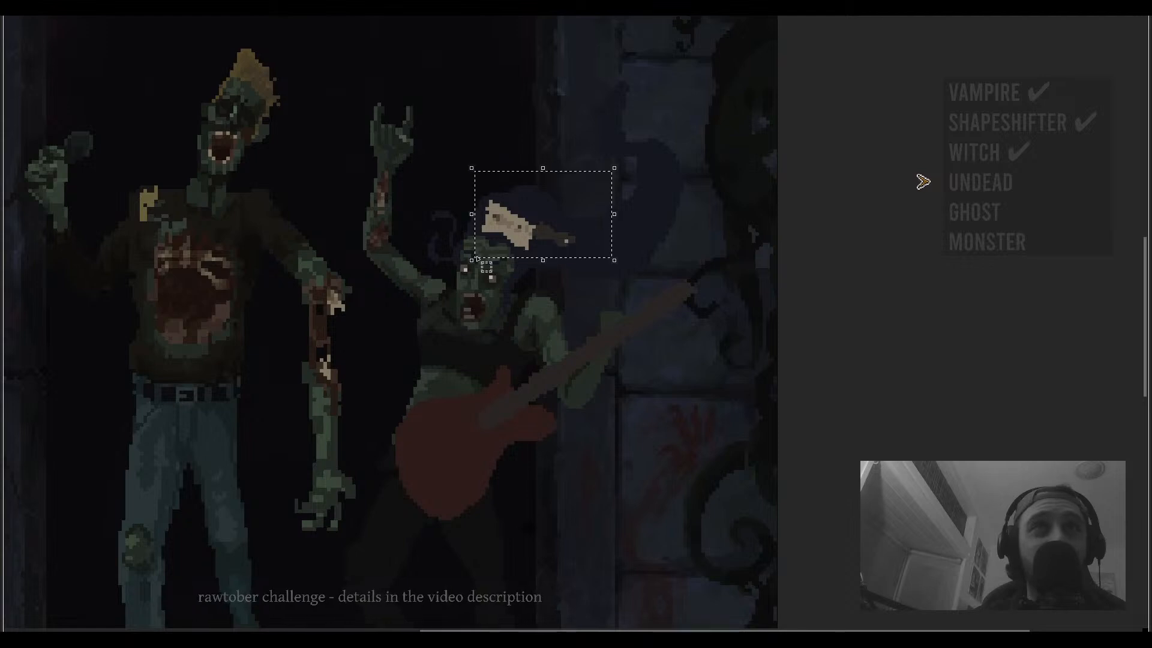
pyautogui.hotkey('ctrl', 'x')
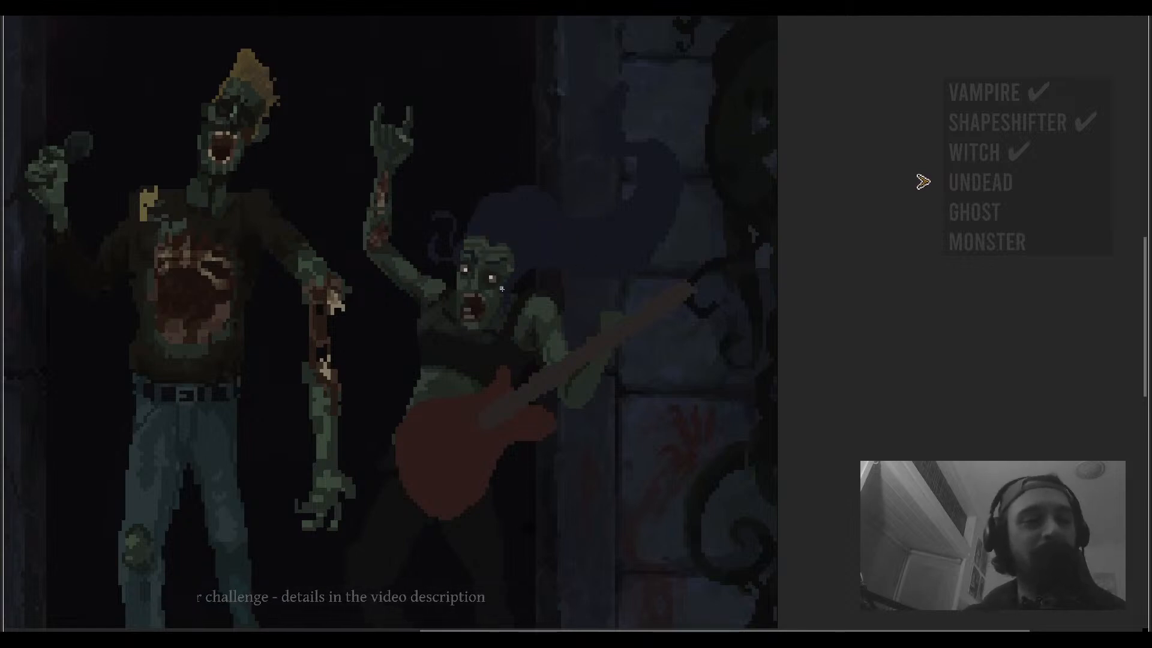
# - Zoom and pan around the guitarist's head and guitar to examine the area without the cleaver
pyautogui.scroll(3, 502, 298)
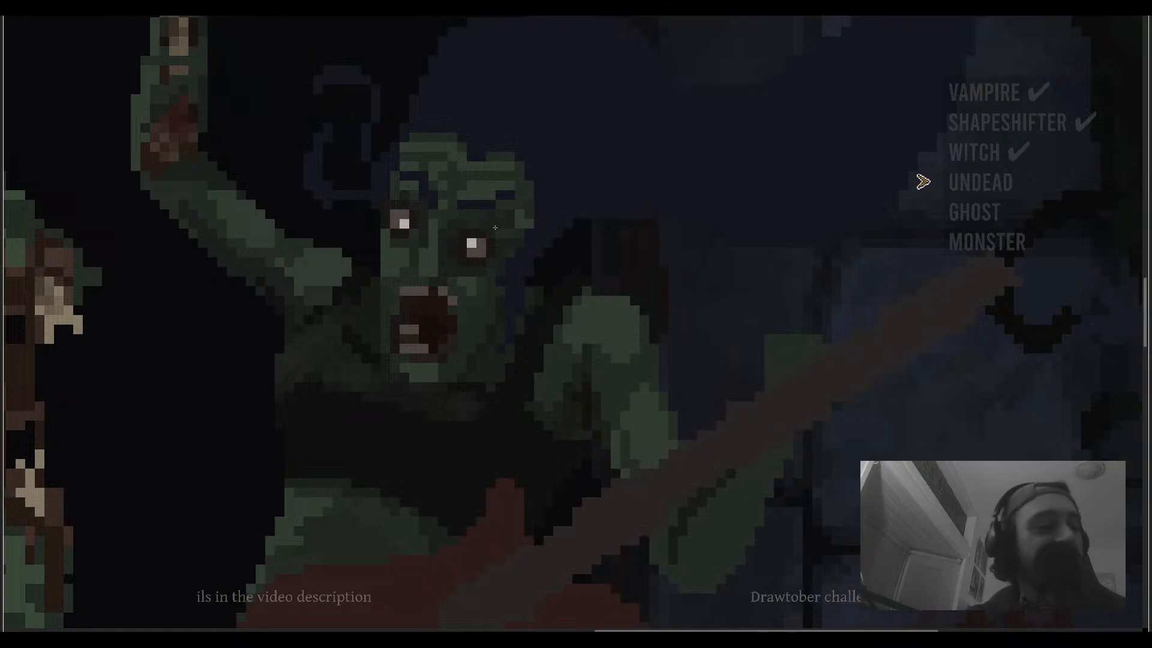
pyautogui.scroll(-3, 495, 228)
pyautogui.scroll(4, 504, 223)
pyautogui.scroll(-4, 511, 234)
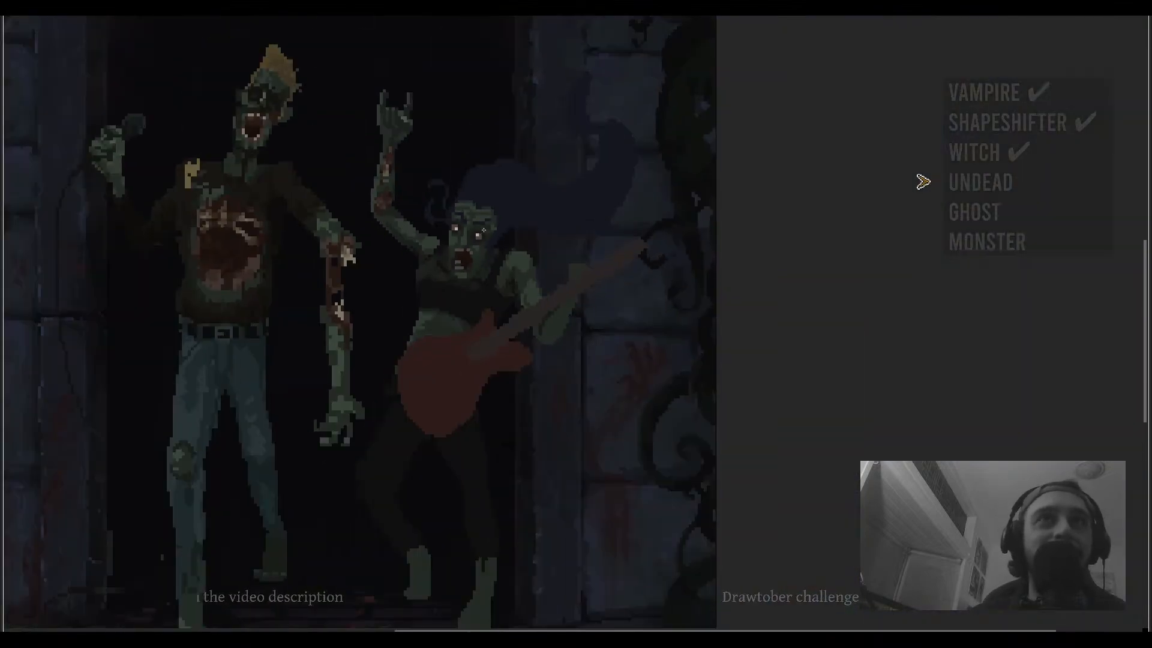
pyautogui.scroll(3, 488, 227)
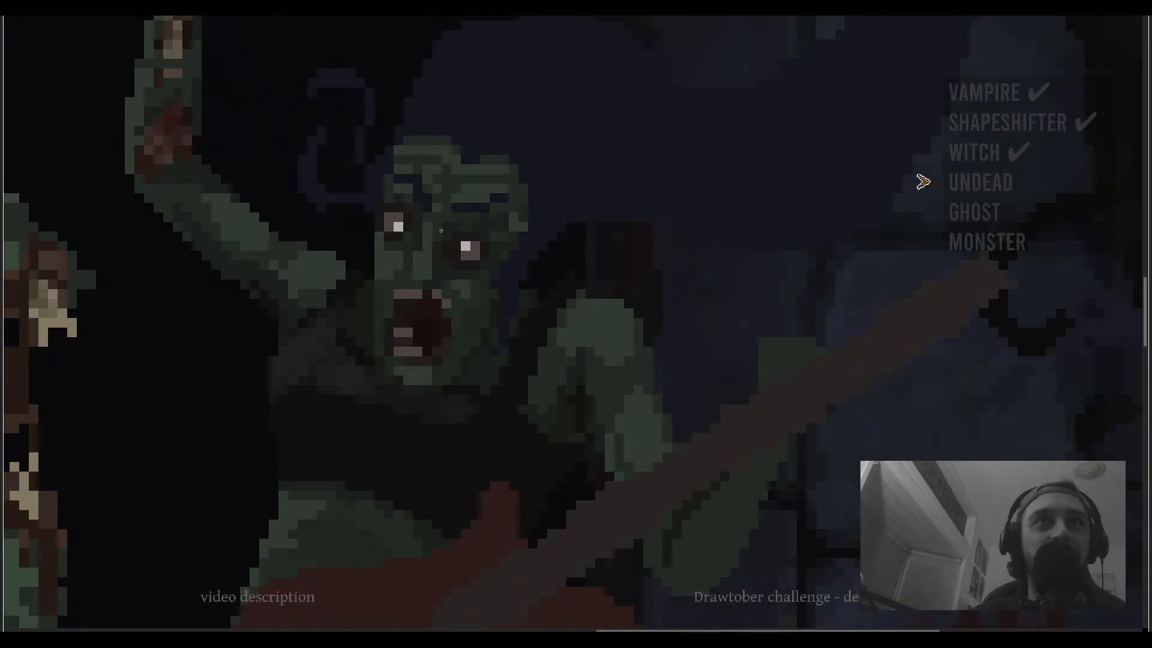
pyautogui.scroll(-3, 437, 246)
pyautogui.scroll(4, 444, 262)
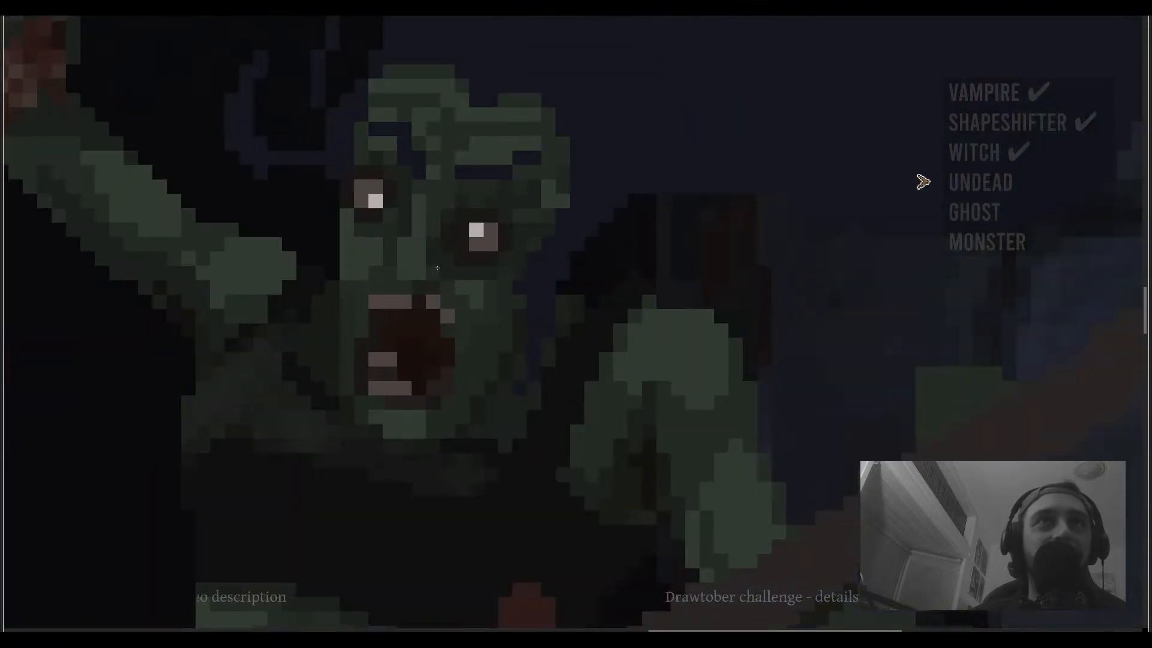
pyautogui.scroll(-3, 444, 262)
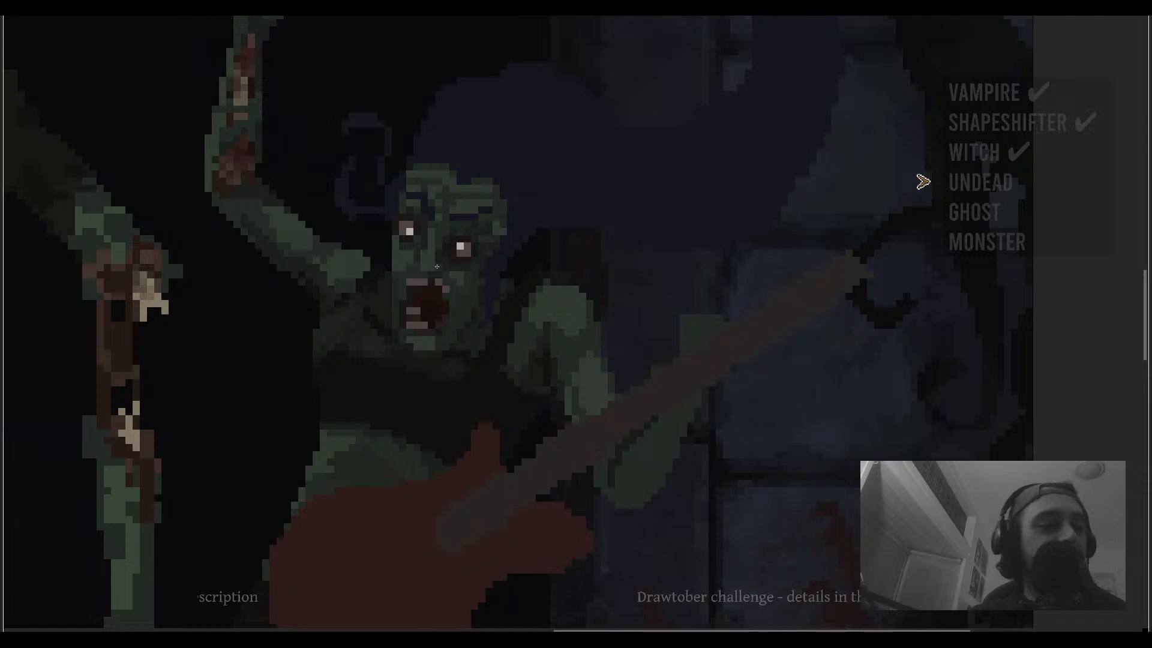
pyautogui.scroll(-4, 437, 267)
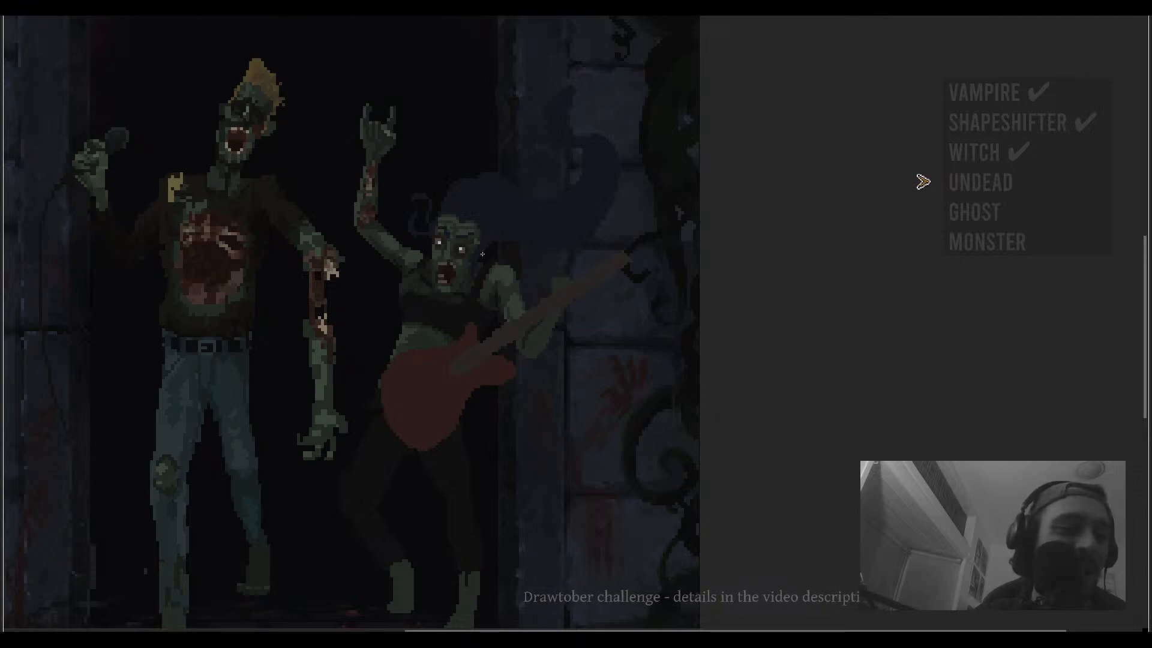
pyautogui.scroll(-3, 482, 254)
pyautogui.moveTo(499, 264); pyautogui.dragTo(527, 275)
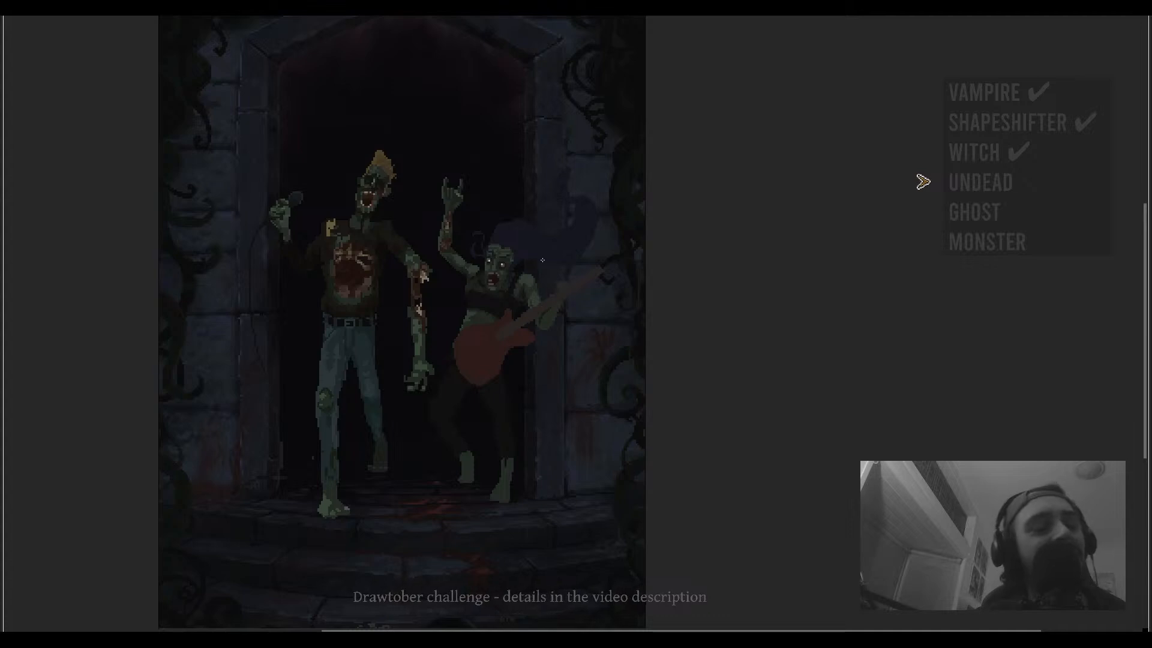
pyautogui.moveTo(543, 260); pyautogui.dragTo(548, 237)
pyautogui.scroll(-1, 517, 242)
pyautogui.scroll(2, 507, 272)
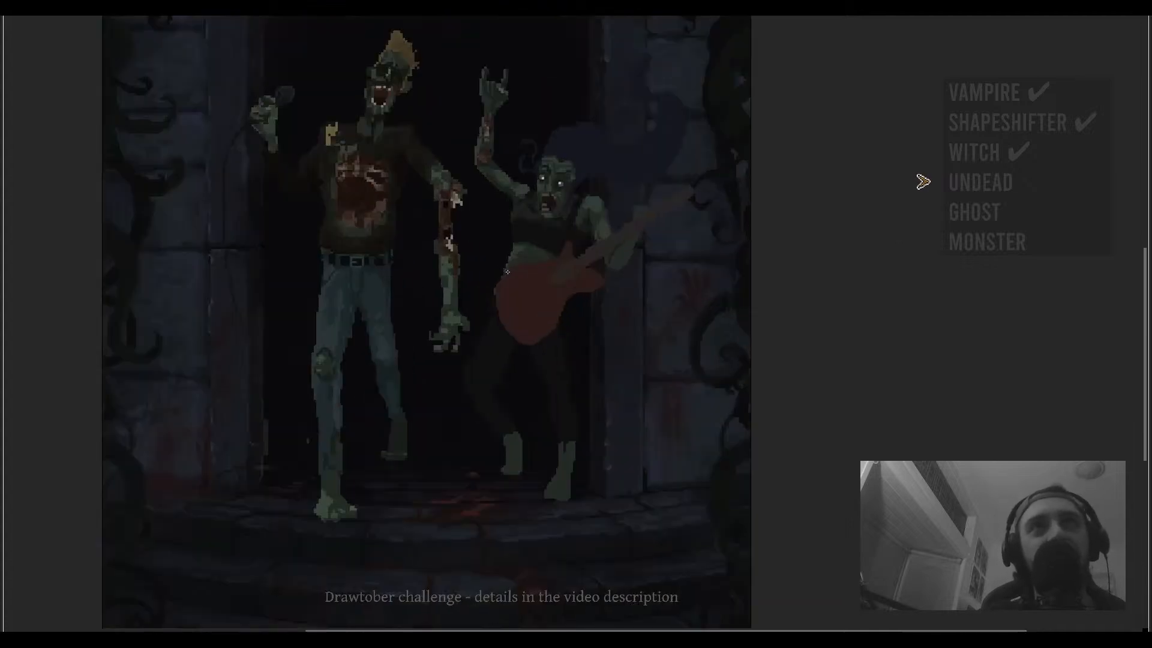
pyautogui.scroll(3, 483, 315)
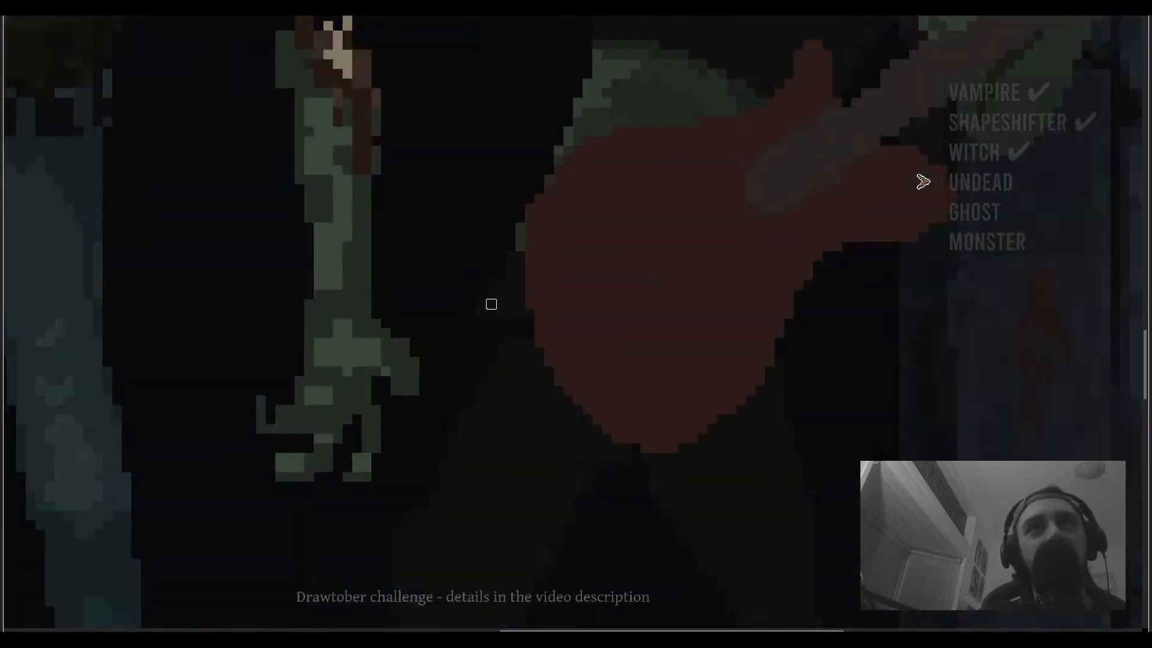
pyautogui.moveTo(510, 294); pyautogui.dragTo(513, 273)
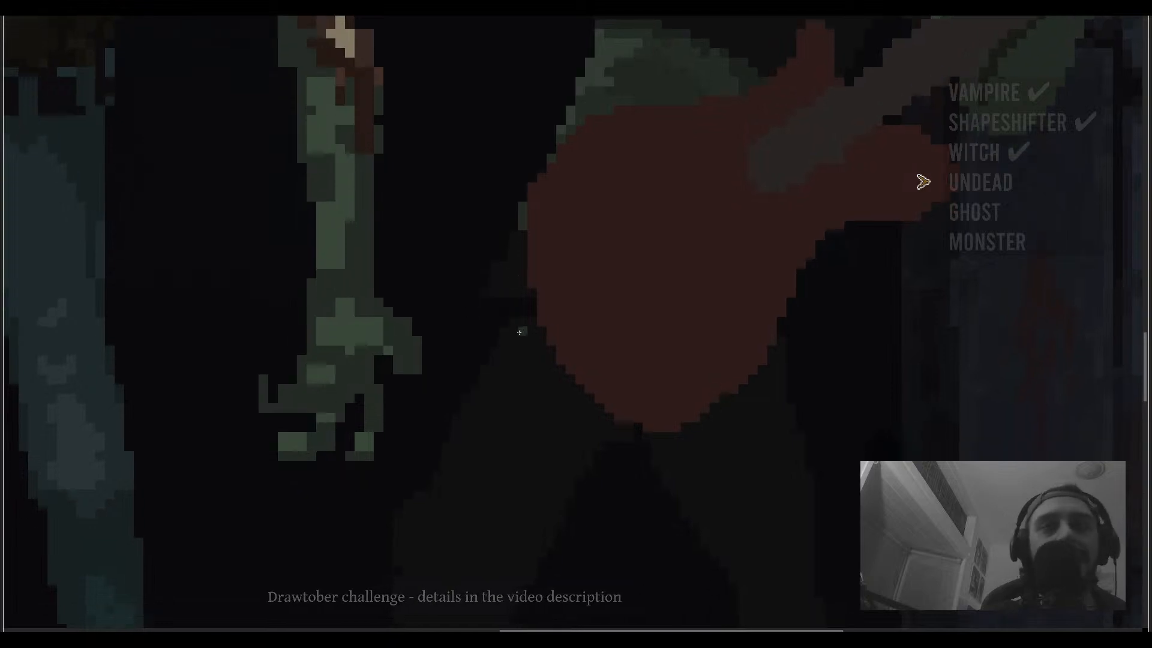
pyautogui.scroll(-1, 512, 278)
pyautogui.scroll(1, 507, 288)
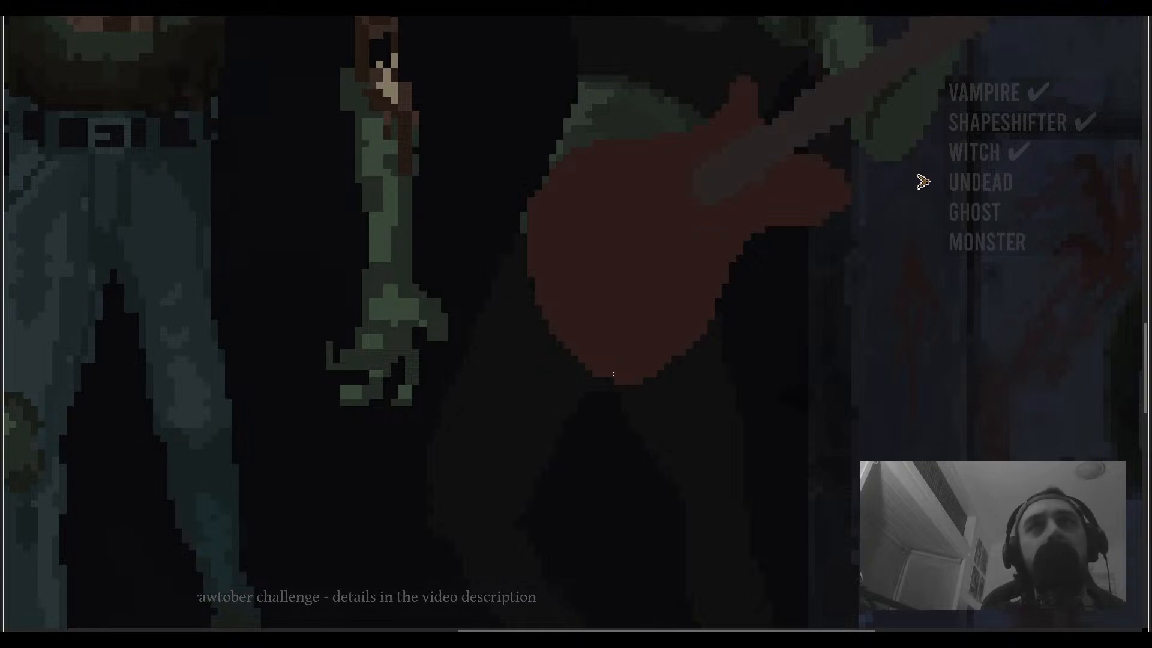
pyautogui.scroll(-3, 613, 374)
pyautogui.scroll(-1, 540, 335)
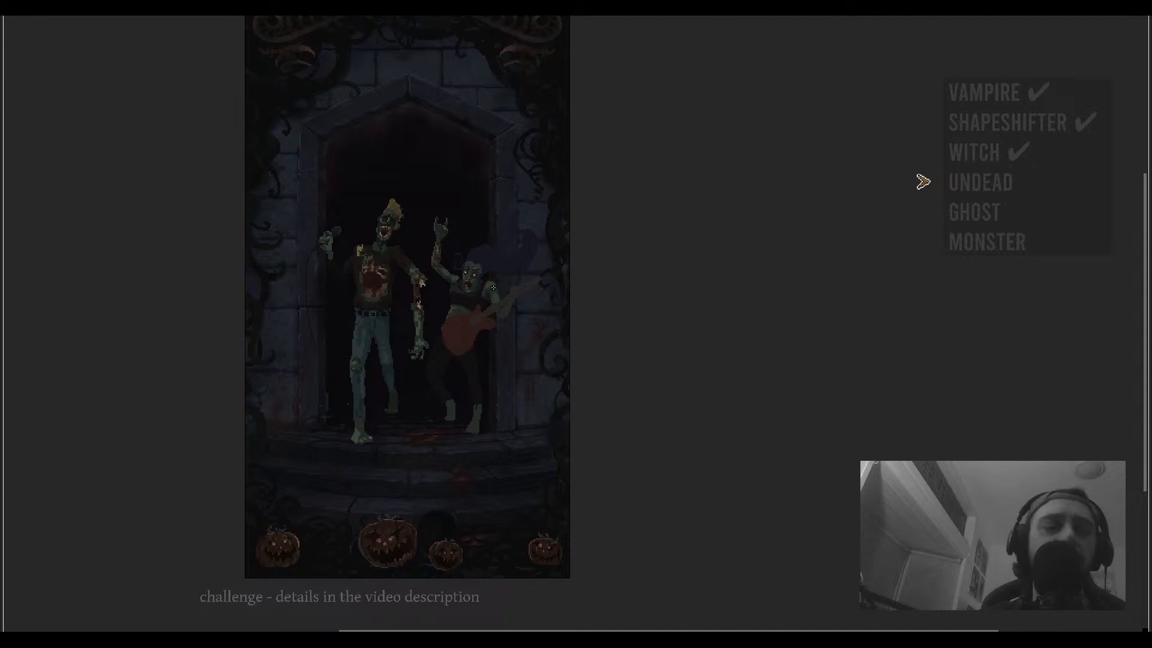
pyautogui.scroll(1, 468, 287)
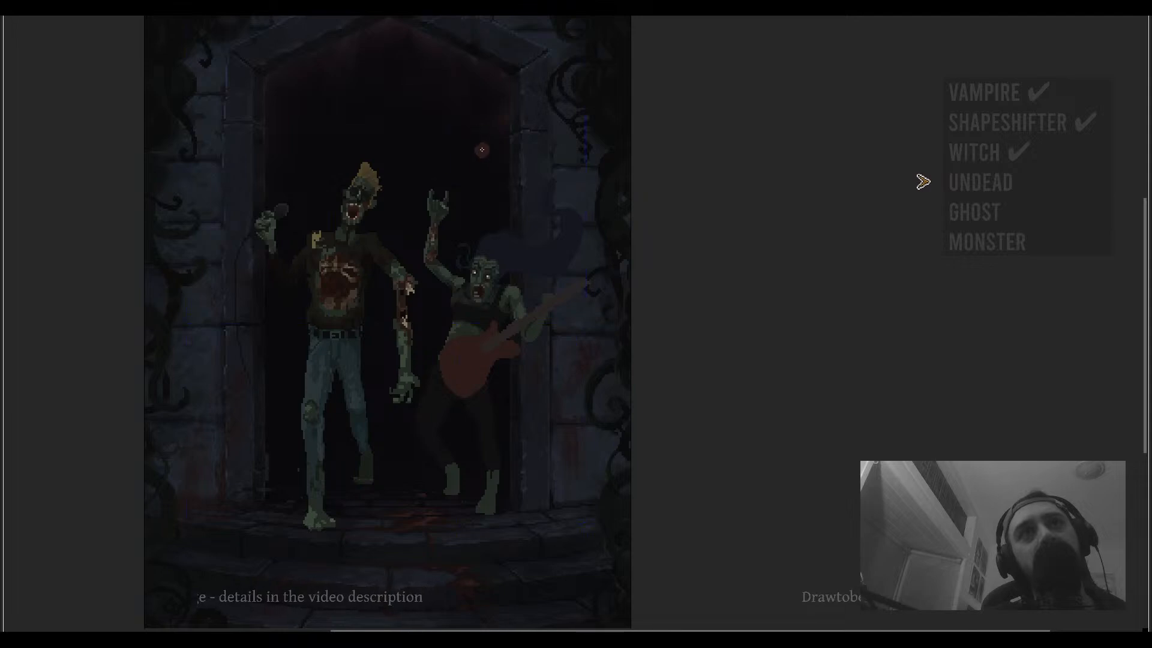
# - Paint a red blob with a pale stripe across it above the guitarist's head
pyautogui.moveTo(472, 134)
pyautogui.mouseDown()
pyautogui.moveTo(486, 186)
pyautogui.moveTo(486, 132)
pyautogui.moveTo(501, 164)
pyautogui.mouseUp()
pyautogui.scroll(-2, 497, 172)
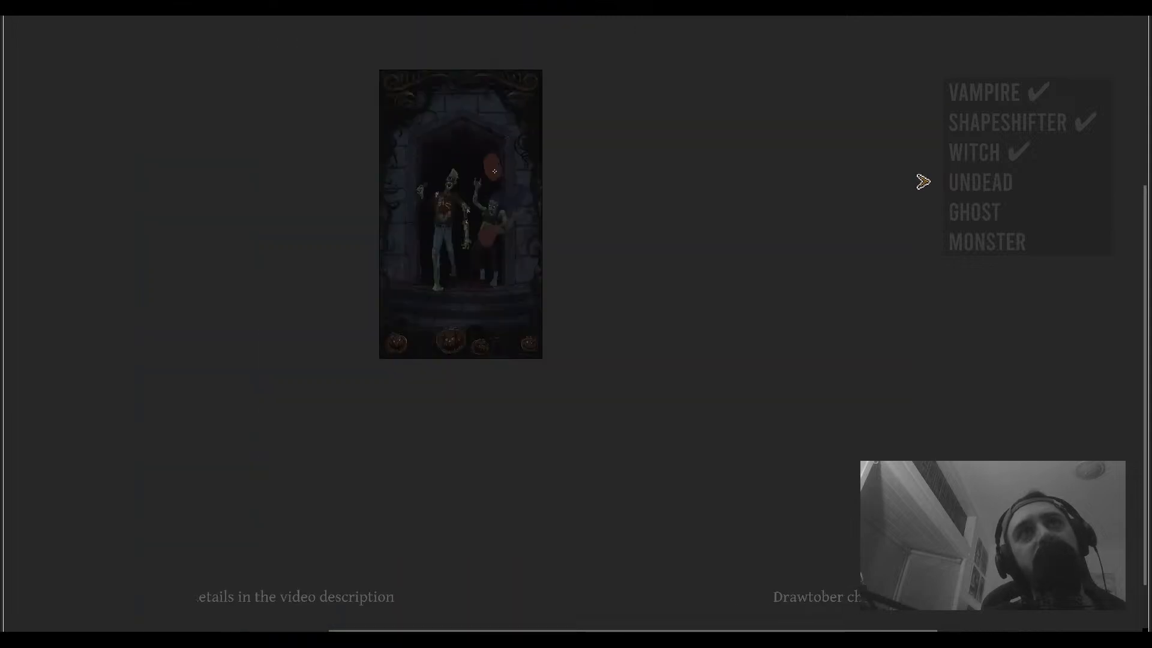
pyautogui.scroll(3, 494, 171)
pyautogui.hotkey('ctrl', 'z')
pyautogui.moveTo(502, 123)
pyautogui.mouseDown()
pyautogui.moveTo(497, 168)
pyautogui.moveTo(520, 111)
pyautogui.moveTo(511, 111)
pyautogui.mouseUp()
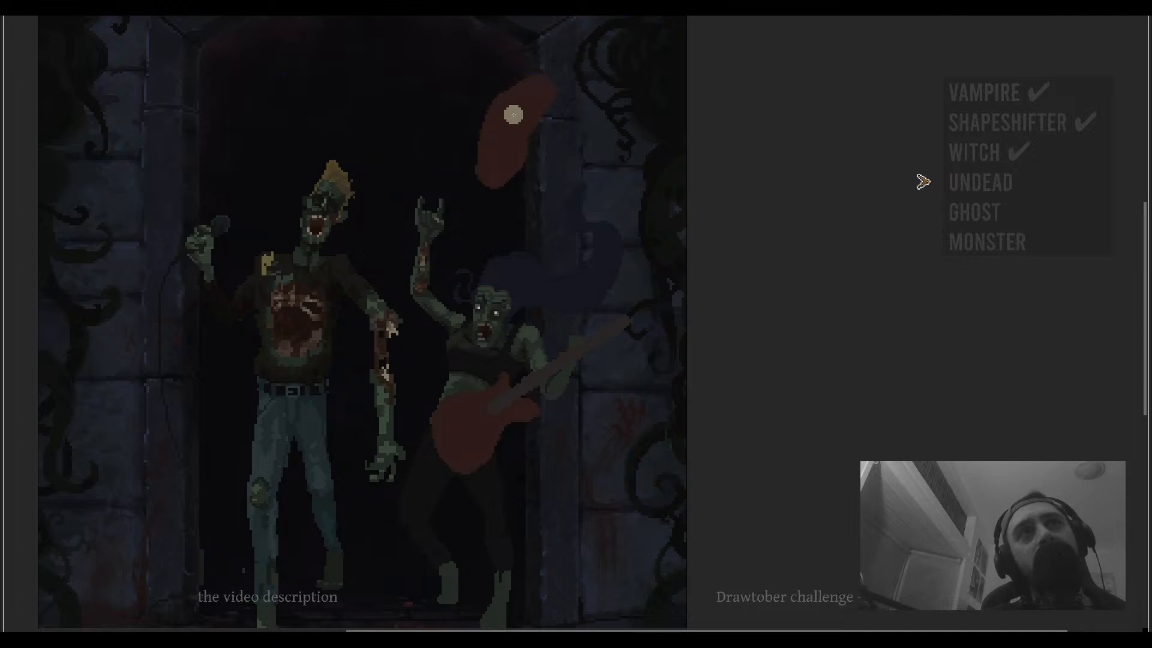
pyautogui.moveTo(540, 103); pyautogui.dragTo(479, 155)
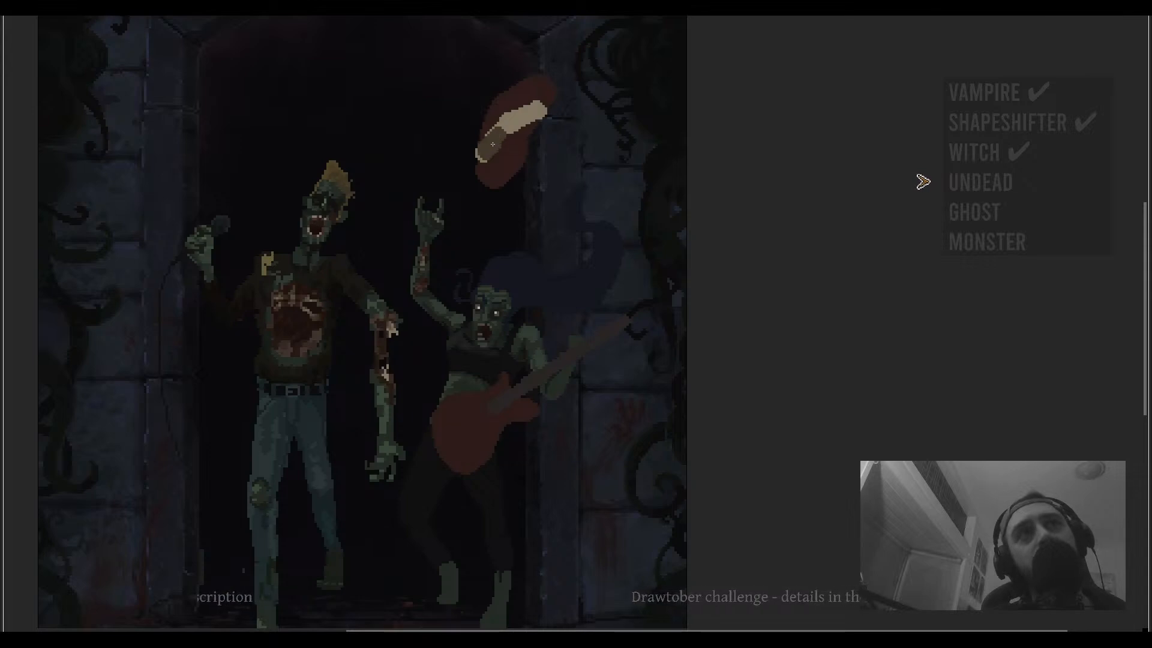
pyautogui.hotkey('ctrl', 'z')
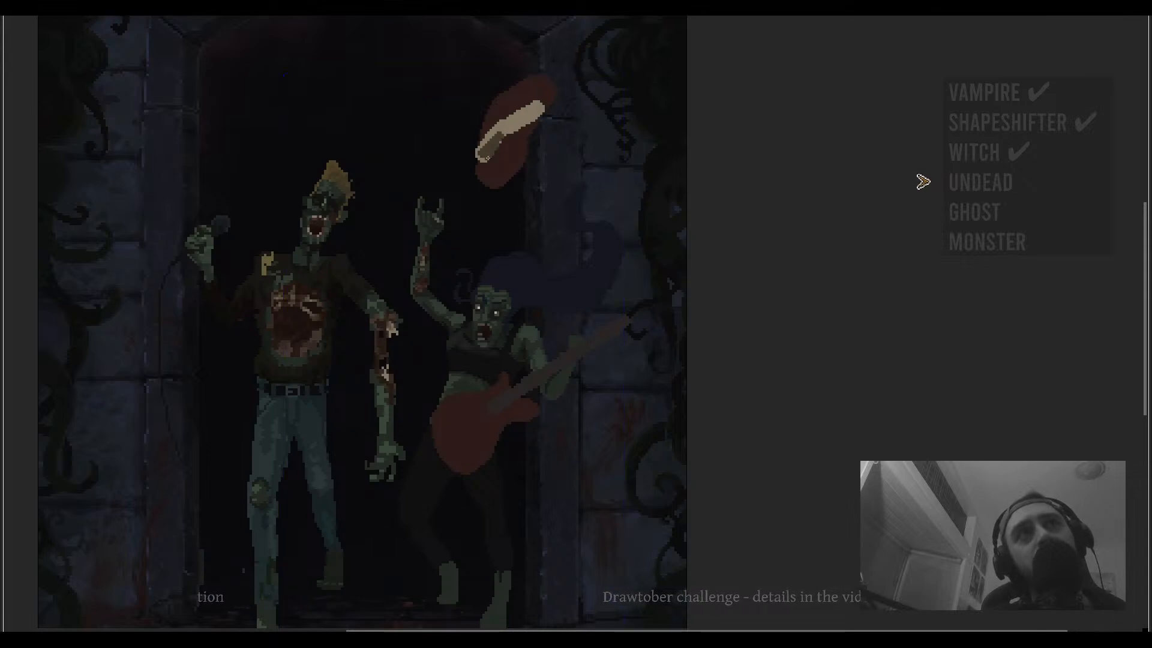
# - Draw a line from the red shape down to the guitarist's head and undo it
pyautogui.scroll(-2, 502, 132)
pyautogui.scroll(1, 480, 146)
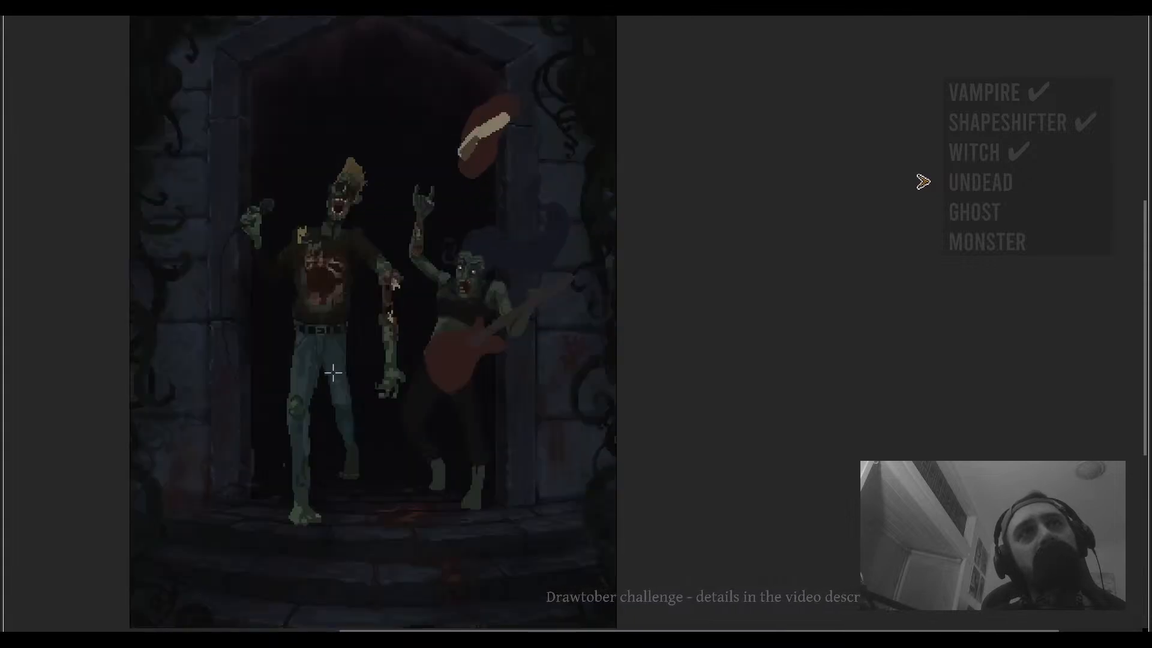
pyautogui.scroll(1, 513, 157)
pyautogui.moveTo(483, 170); pyautogui.dragTo(466, 275)
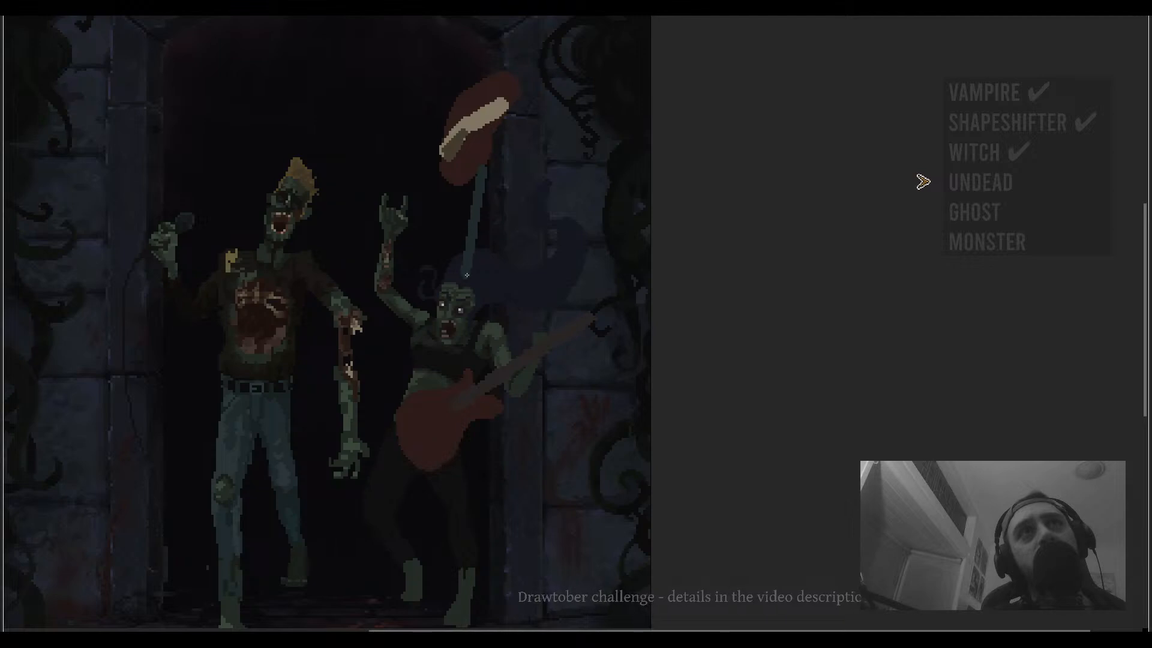
pyautogui.scroll(-2, 471, 273)
pyautogui.scroll(3, 467, 282)
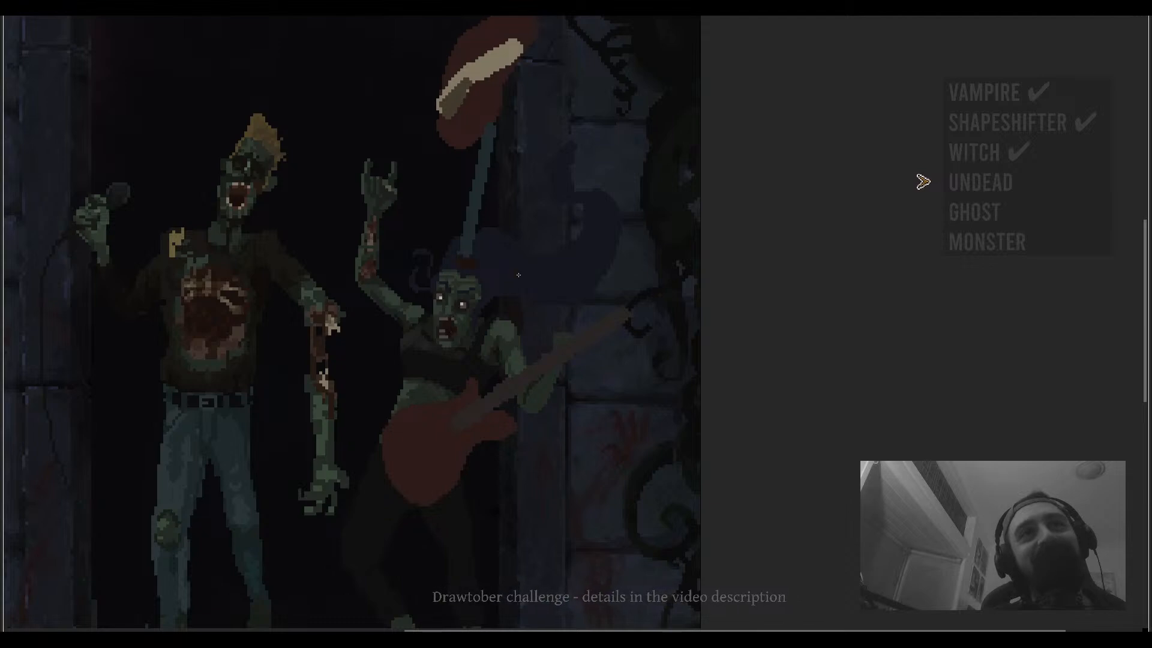
pyautogui.scroll(-3, 518, 275)
pyautogui.scroll(3, 510, 270)
pyautogui.scroll(-3, 504, 266)
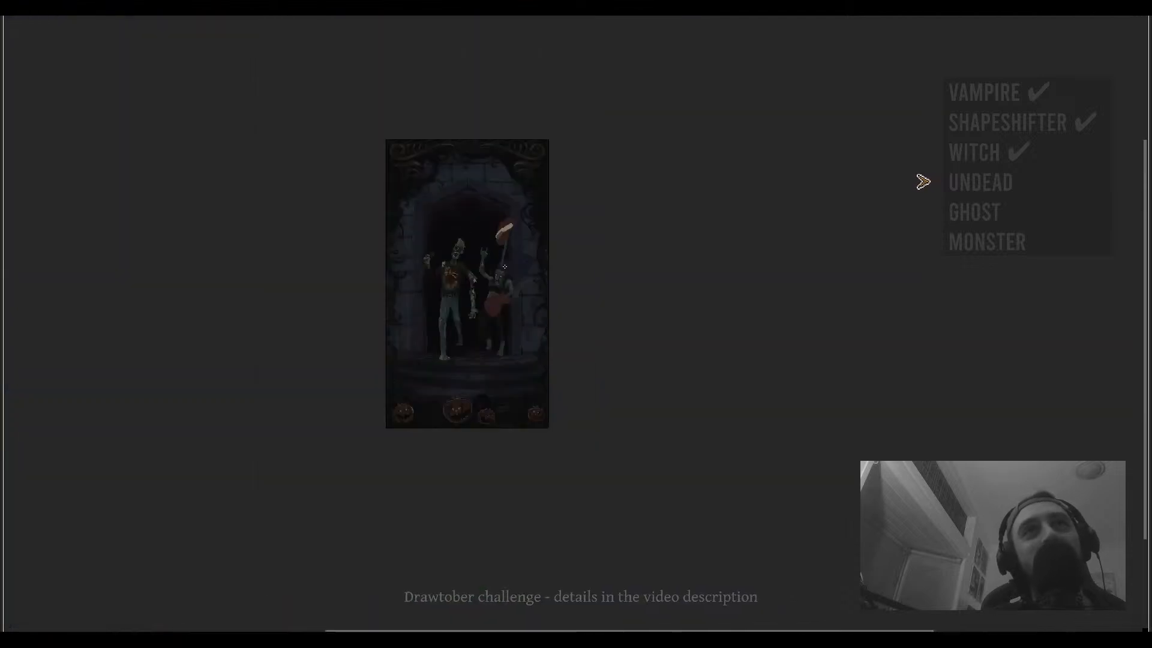
pyautogui.hotkey('ctrl', 'z')
pyautogui.scroll(5, 497, 293)
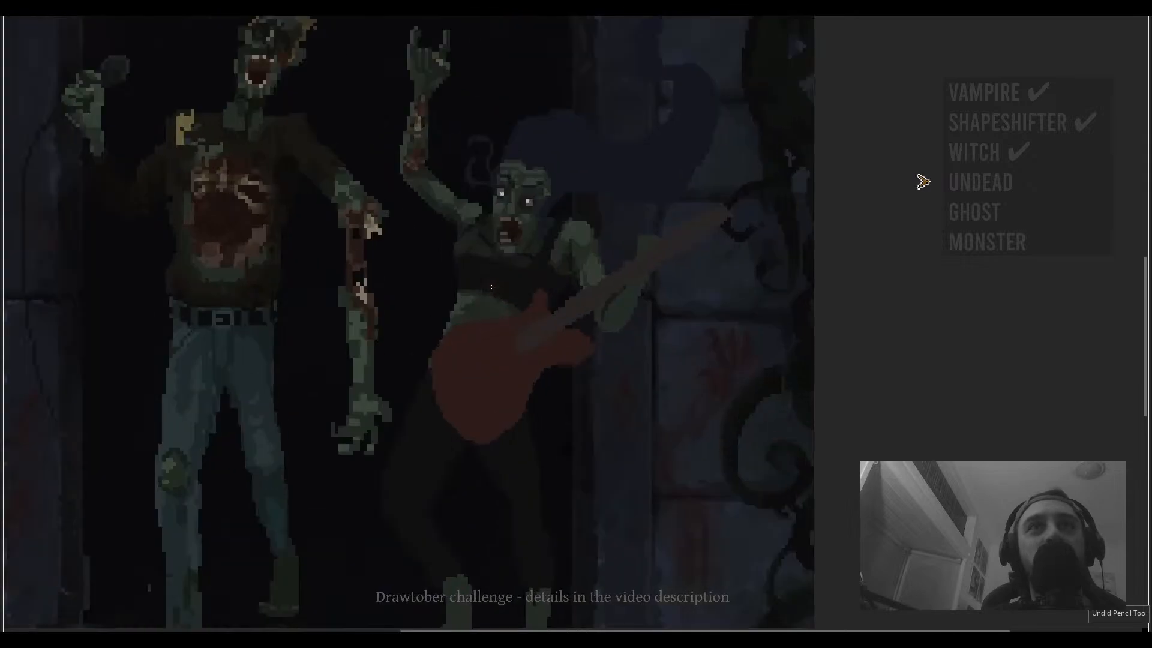
pyautogui.scroll(-5, 503, 184)
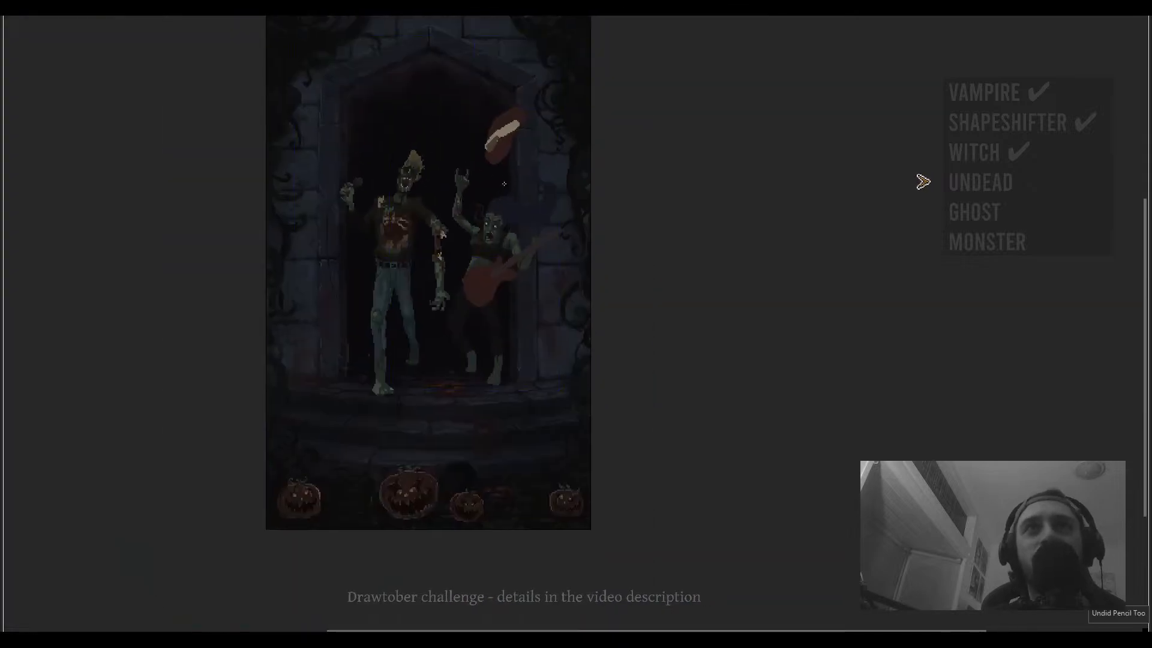
pyautogui.scroll(-1, 504, 185)
pyautogui.moveTo(507, 196); pyautogui.dragTo(501, 192)
pyautogui.hotkey('ctrl', 'z')
# - Select the red blob above the guitarist's head and rotate it to tilt the pale stripe
pyautogui.scroll(4, 509, 195)
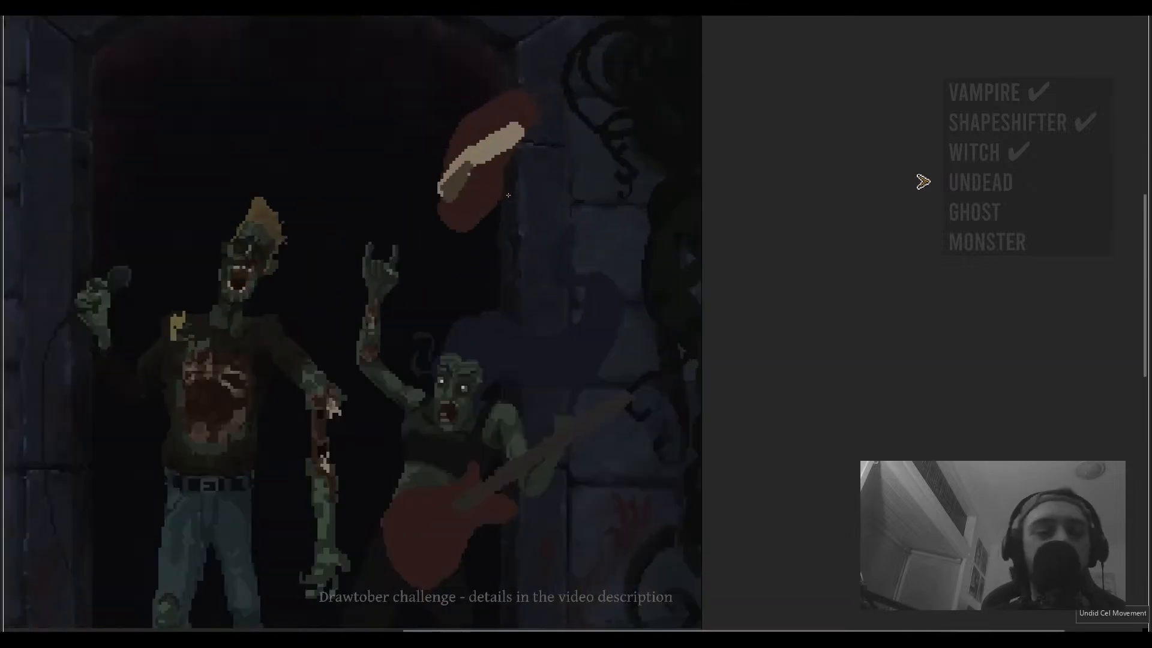
pyautogui.press('m')
pyautogui.moveTo(560, 89); pyautogui.dragTo(420, 247)
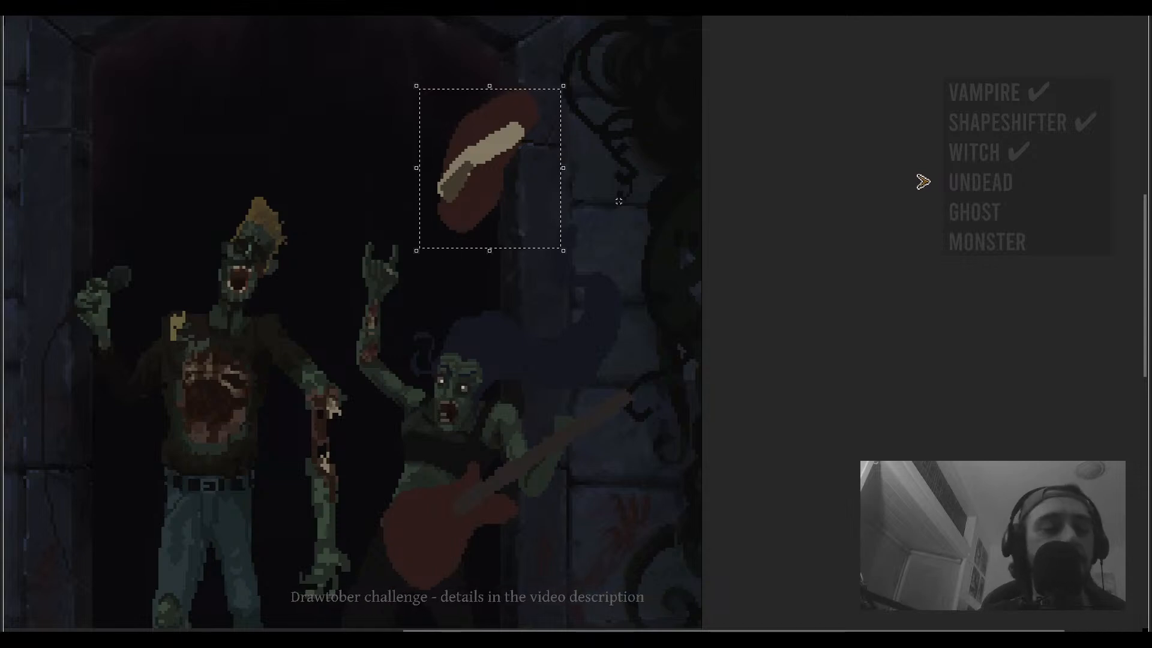
pyautogui.press('Delete')
pyautogui.moveTo(498, 258); pyautogui.dragTo(546, 216)
pyautogui.hotkey('ctrl', 'z')
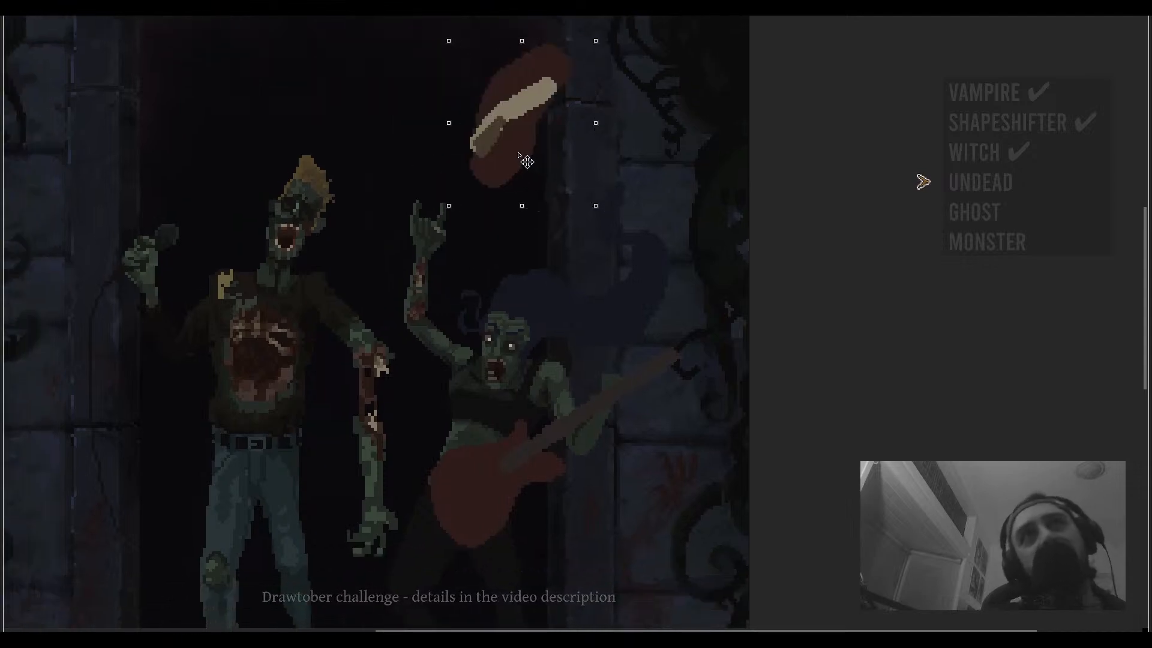
pyautogui.moveTo(532, 155); pyautogui.dragTo(492, 158)
pyautogui.moveTo(570, 214); pyautogui.dragTo(470, 160)
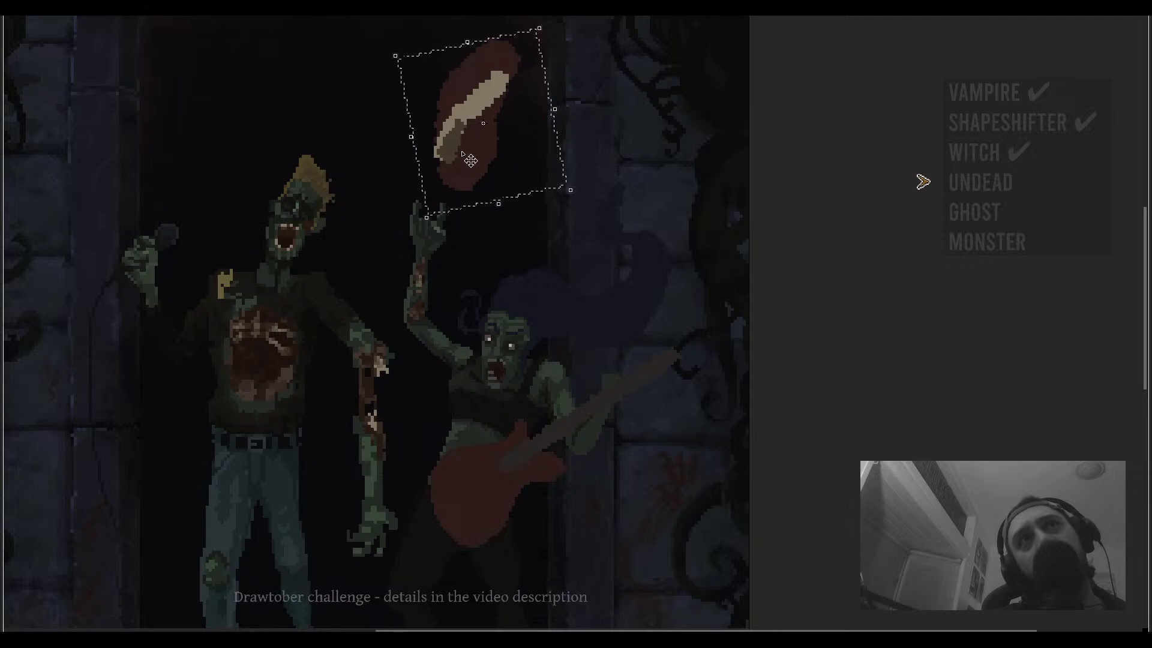
pyautogui.press('Return')
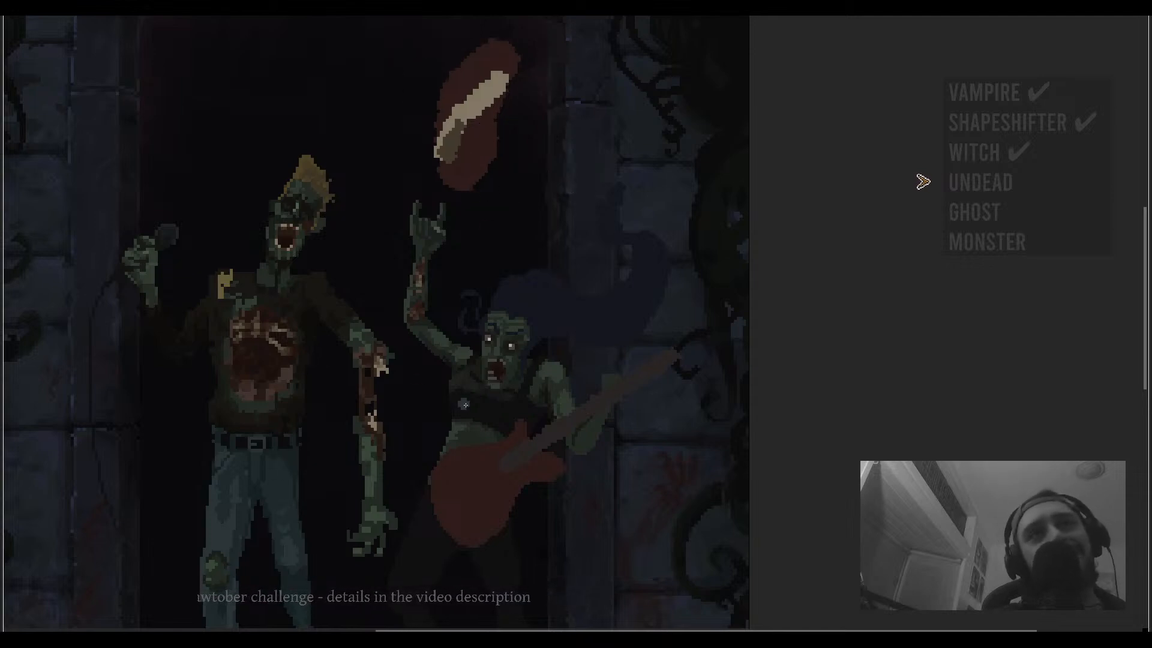
# - Try a vertical stick connecting the red blob to the guitarist's head, then undo it
pyautogui.moveTo(474, 423); pyautogui.dragTo(476, 179)
pyautogui.scroll(-5, 472, 272)
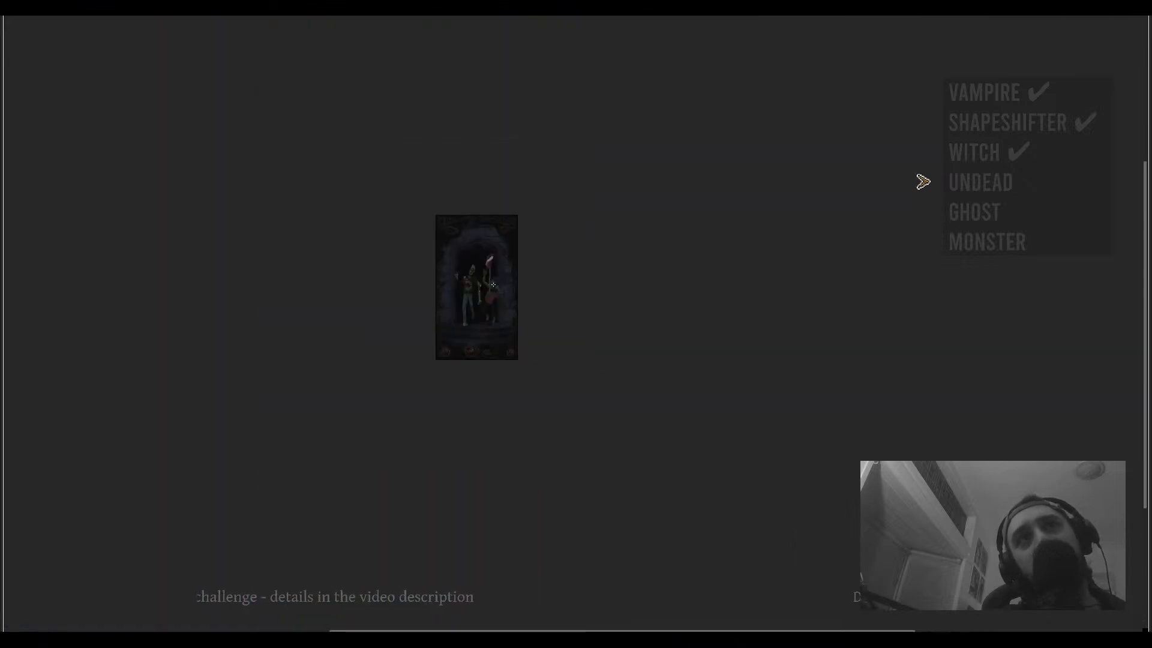
pyautogui.scroll(6, 493, 285)
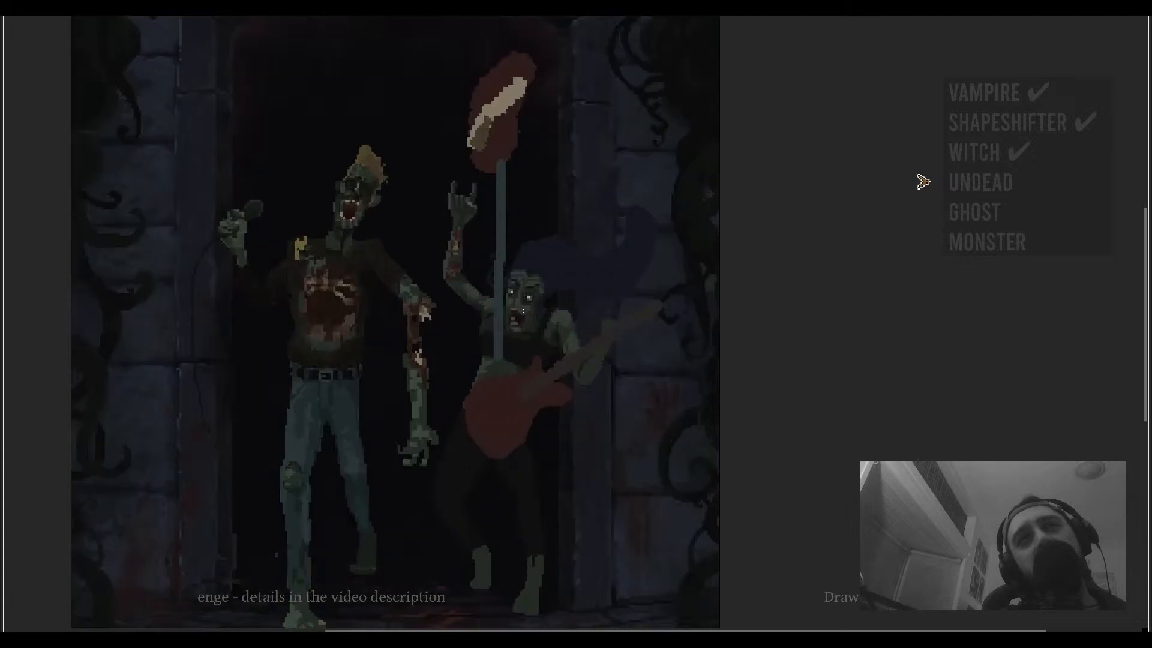
pyautogui.moveTo(515, 259); pyautogui.dragTo(527, 301)
pyautogui.keyDown('ctrl'); pyautogui.click(515, 235); pyautogui.keyUp('ctrl')
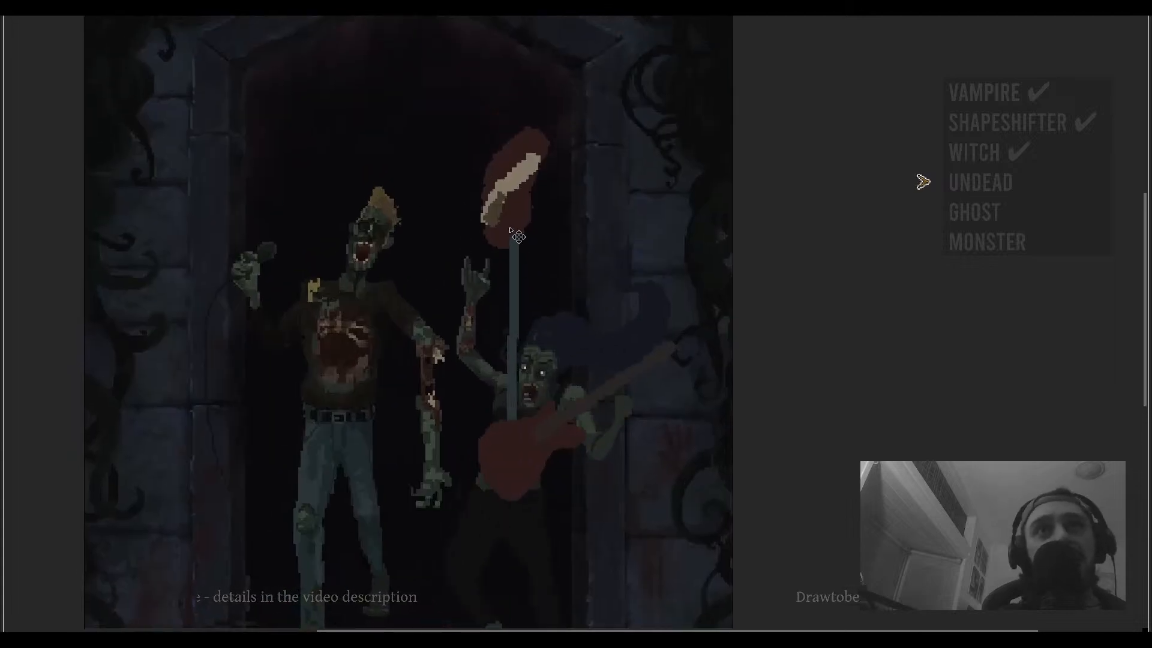
pyautogui.hotkey('ctrl', 'z')
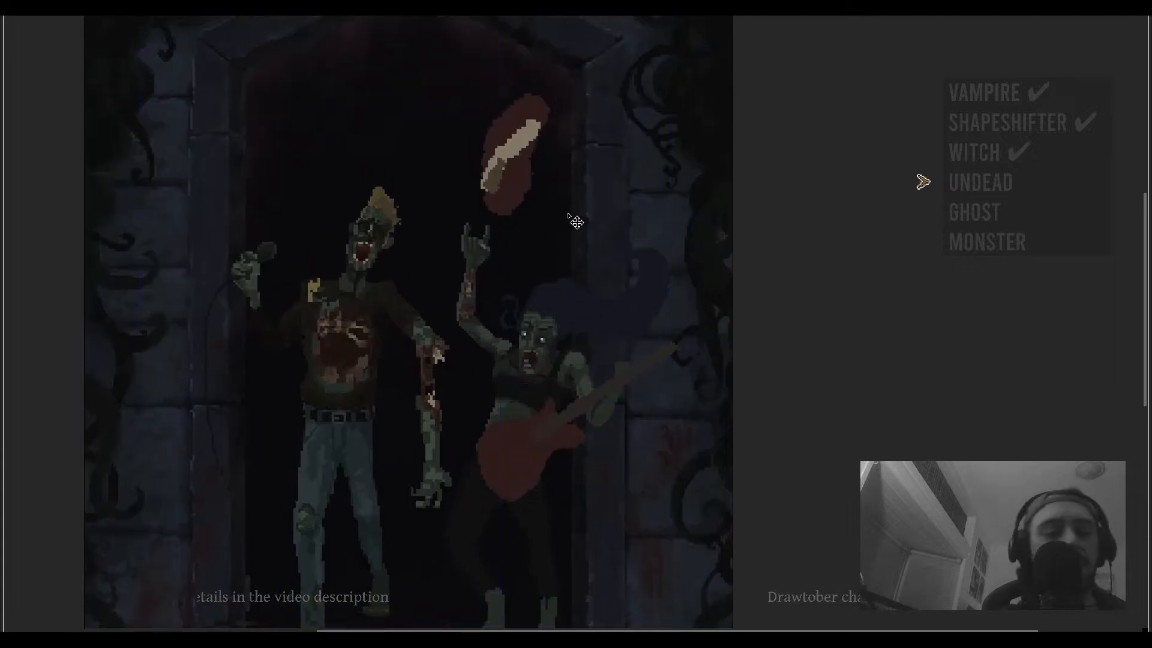
# - Select the red blob above the guitarist's head and cut it out of the drawing
pyautogui.moveTo(578, 86)
pyautogui.mouseDown()
pyautogui.moveTo(496, 211)
pyautogui.moveTo(475, 223)
pyautogui.moveTo(538, 236)
pyautogui.mouseUp()
pyautogui.hotkey('ctrl', 'd')
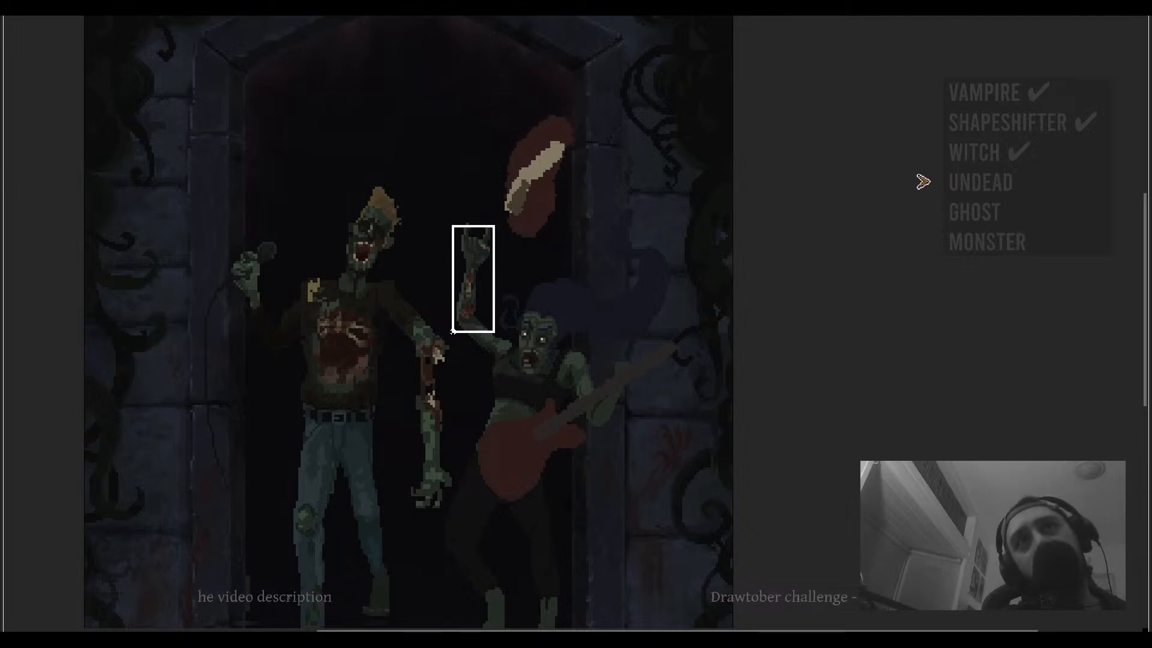
pyautogui.scroll(-1, 496, 258)
pyautogui.hscroll(-1, 496, 258)
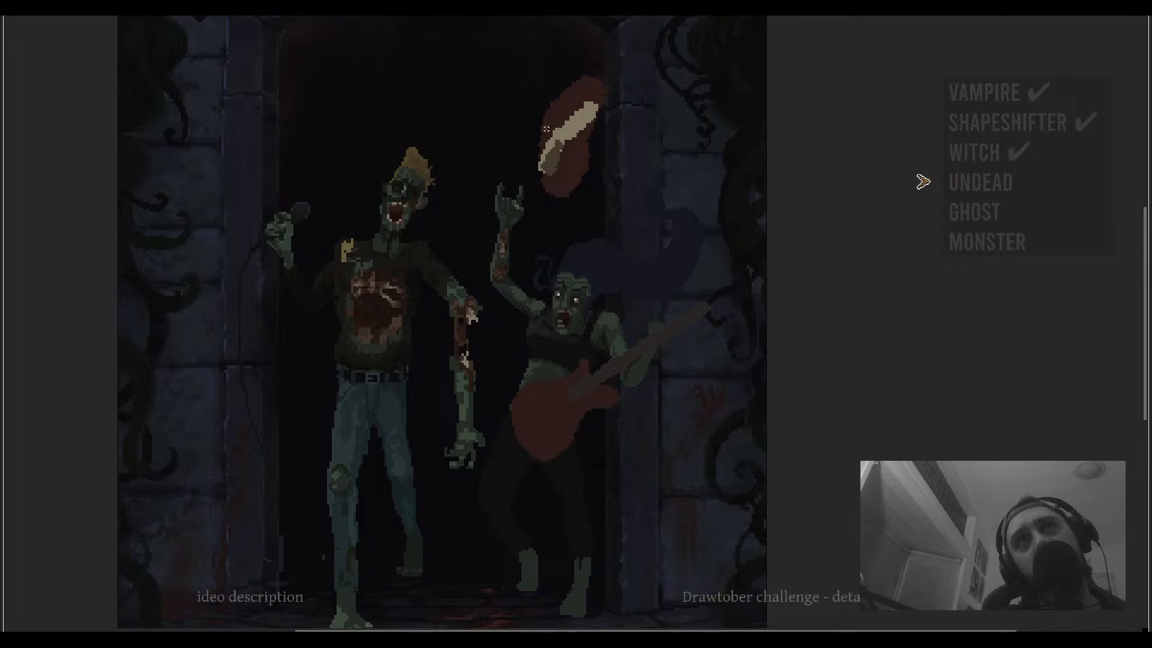
pyautogui.scroll(1, 546, 129)
pyautogui.moveTo(621, 92); pyautogui.dragTo(538, 231)
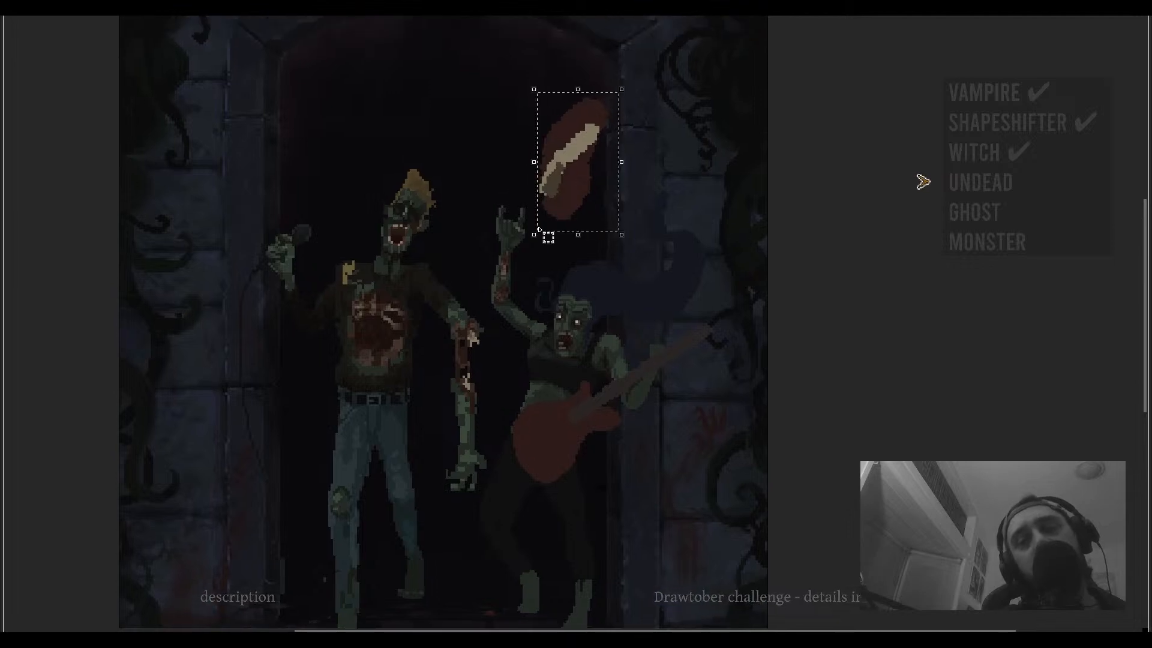
pyautogui.hotkey('ctrl', 'x')
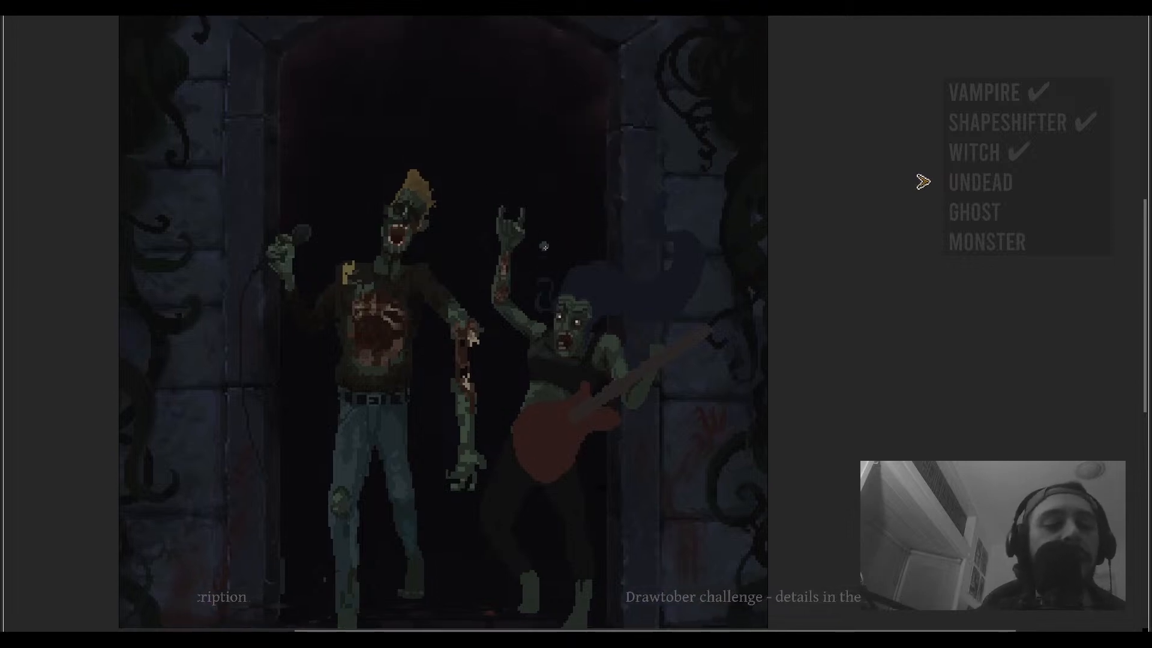
# - Zoom and pan over the guitarist's guitar and legs to examine the dark leg area
pyautogui.scroll(3, 544, 246)
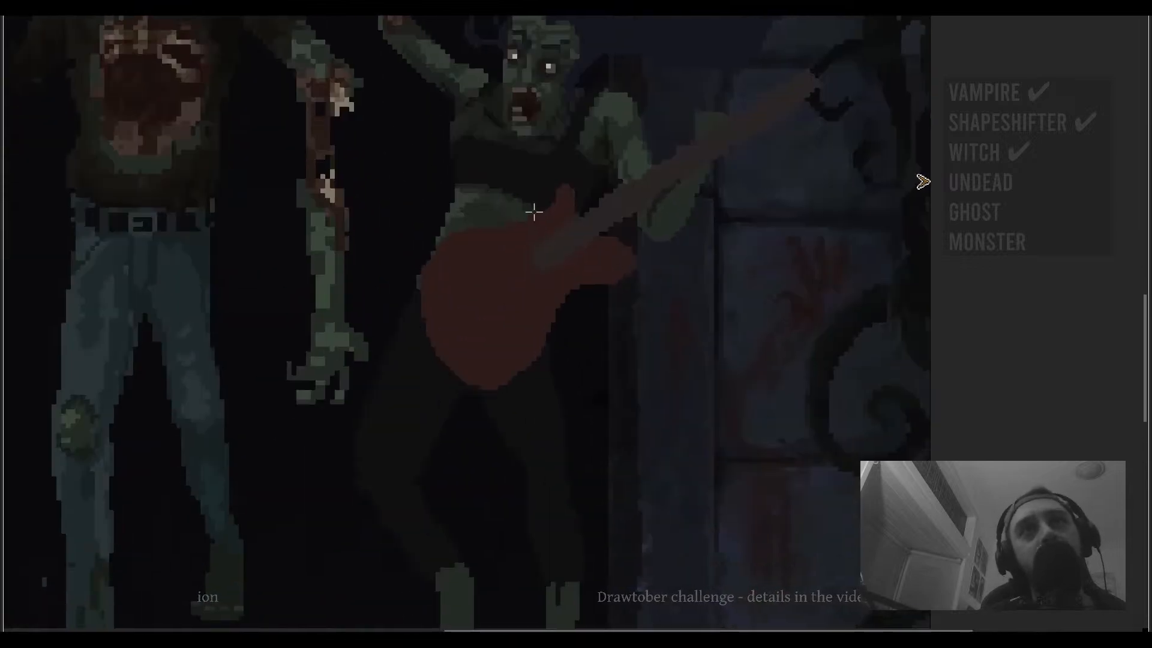
pyautogui.scroll(-2, 534, 212)
pyautogui.scroll(4, 498, 213)
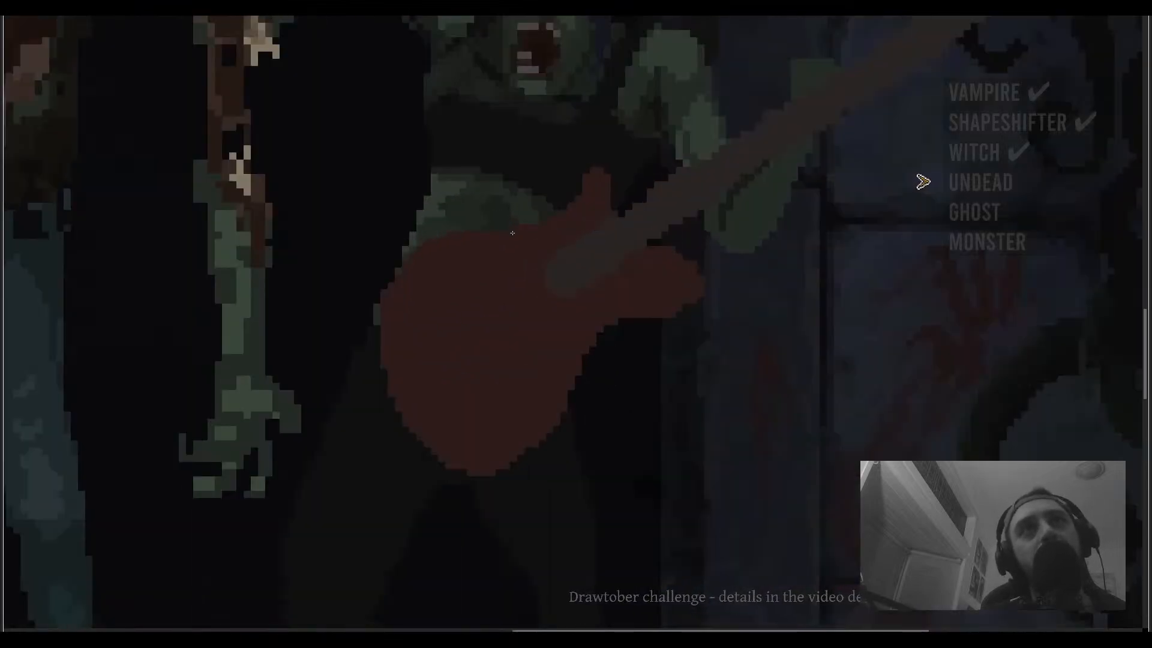
pyautogui.scroll(-5, 512, 232)
pyautogui.scroll(-1, 480, 264)
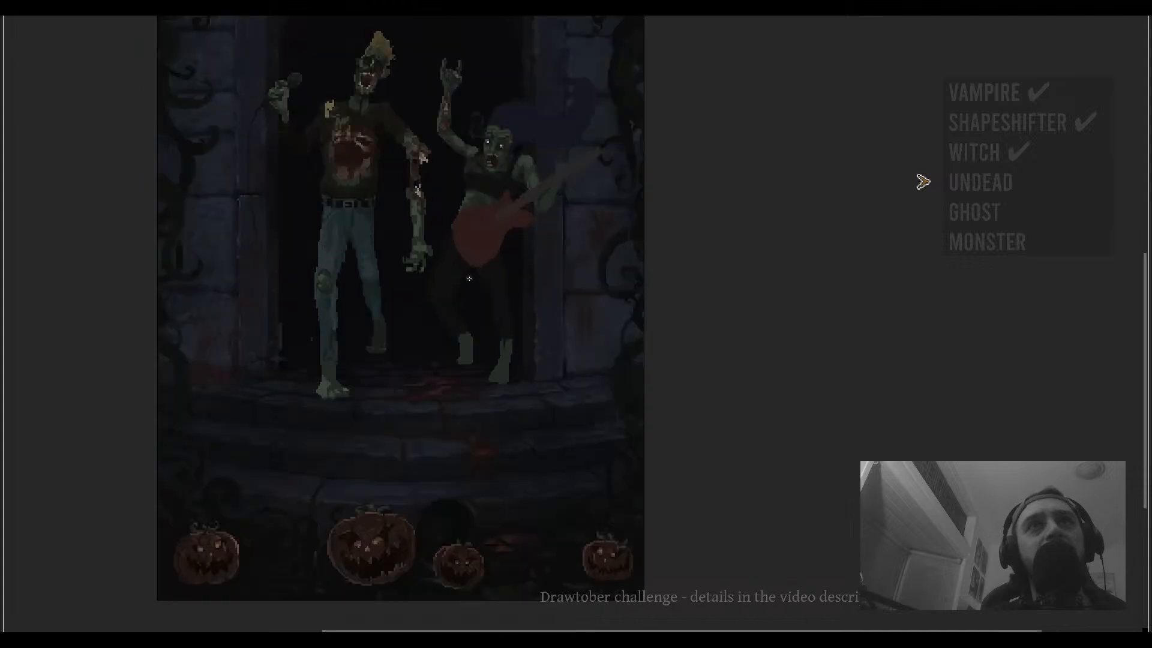
pyautogui.scroll(2, 469, 278)
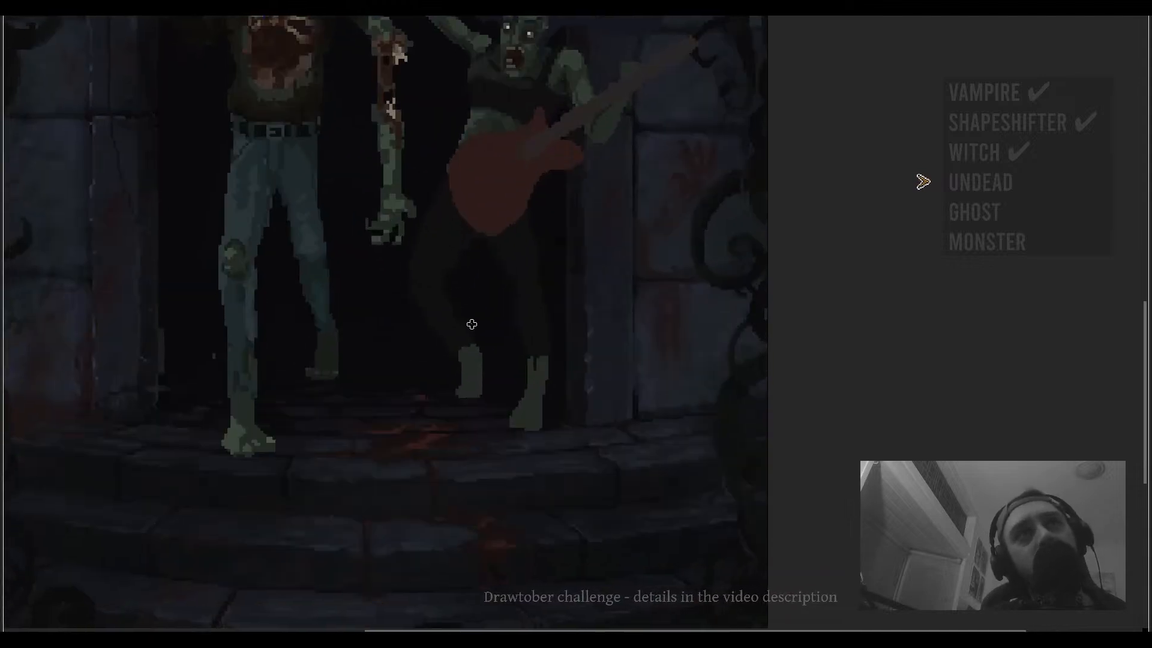
pyautogui.scroll(2, 471, 324)
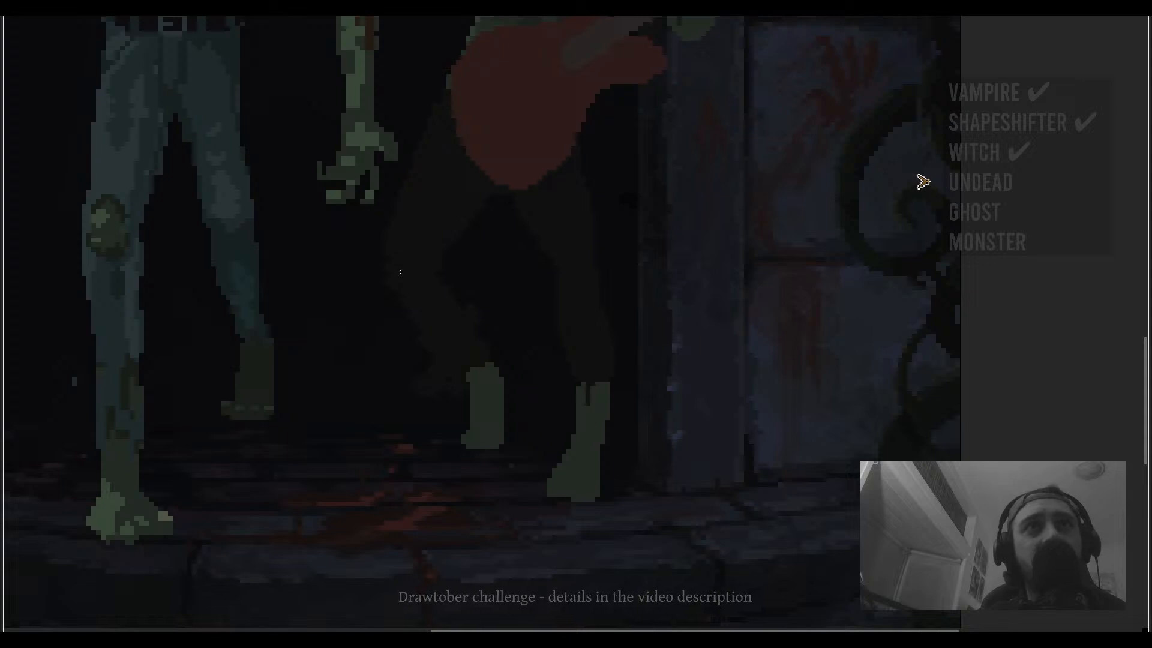
pyautogui.moveTo(582, 287); pyautogui.dragTo(548, 293)
pyautogui.moveTo(528, 241); pyautogui.dragTo(544, 342)
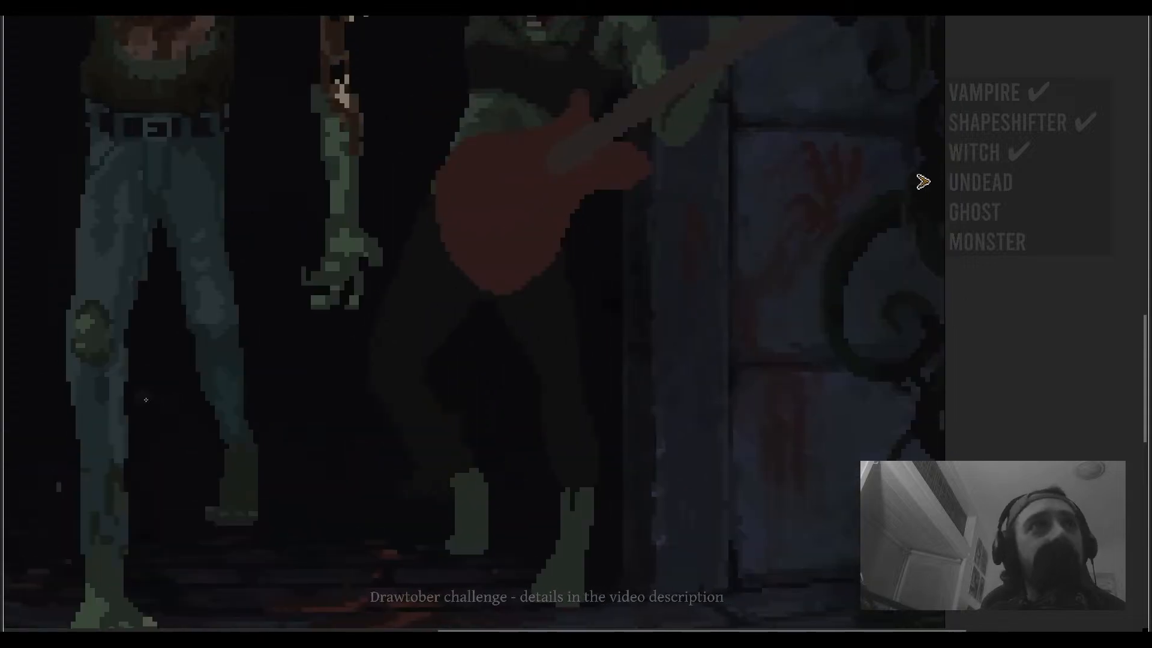
pyautogui.moveTo(355, 339); pyautogui.dragTo(403, 362)
pyautogui.hotkey('ctrl', 'f')
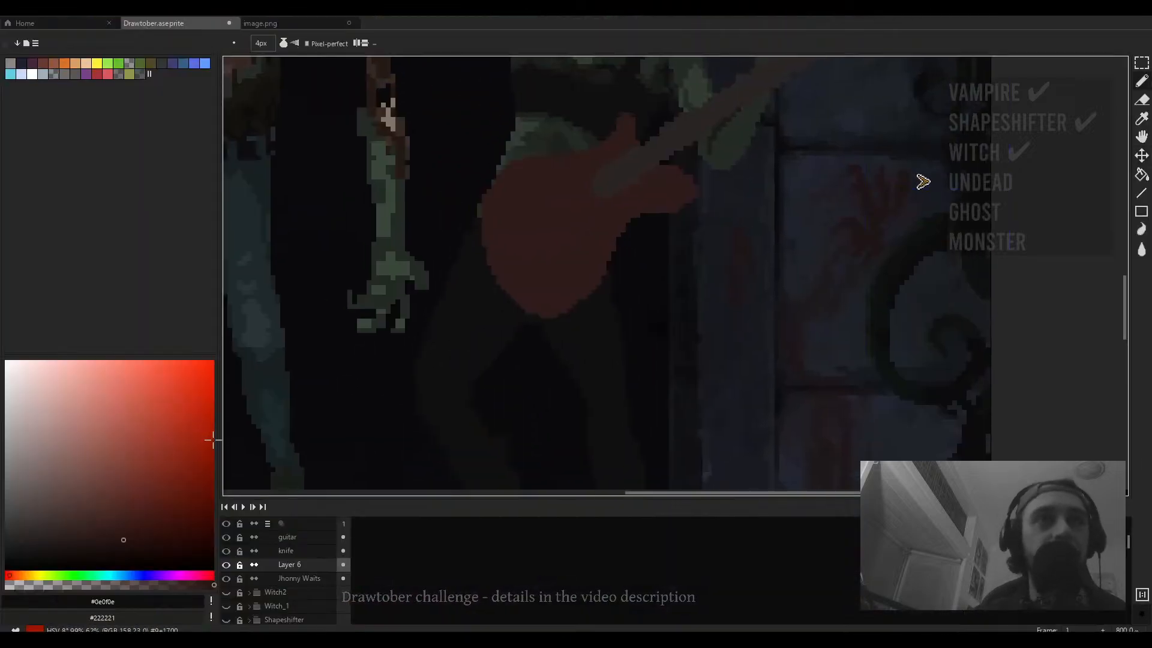
# - Pick a dark colour from the legs, paint a stroke with a 3 px brush and undo it
pyautogui.keyDown('alt'); pyautogui.click(437, 368); pyautogui.keyUp('alt')
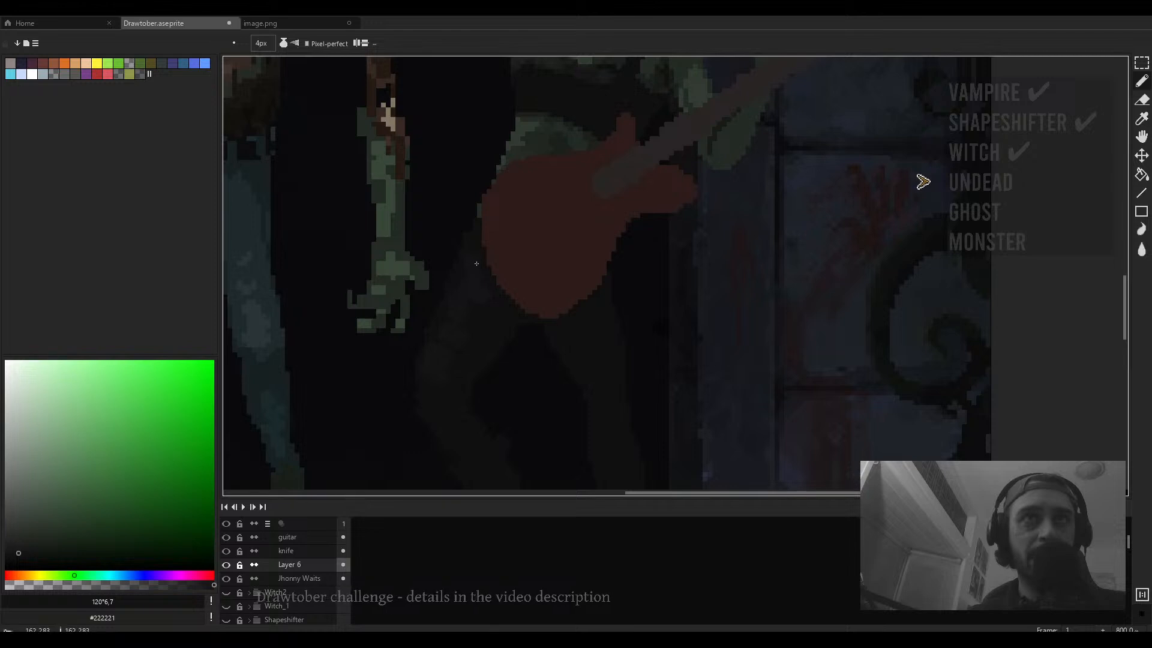
pyautogui.moveTo(450, 372); pyautogui.dragTo(496, 257)
pyautogui.scroll(3, 482, 284)
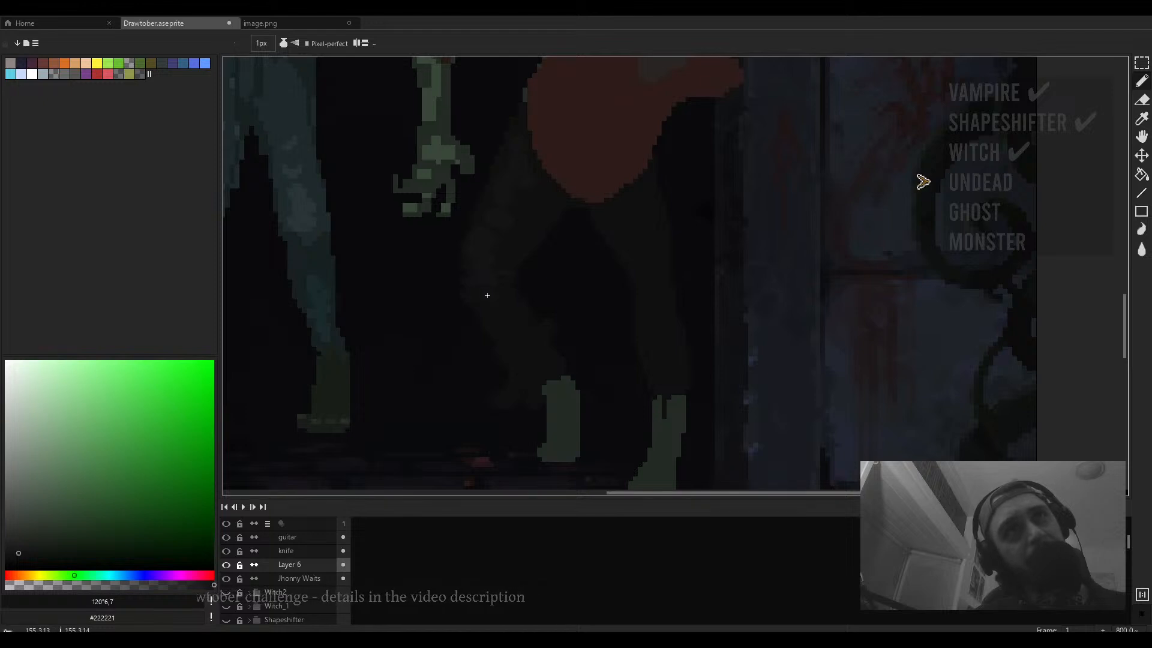
pyautogui.press('+')
pyautogui.press('+')
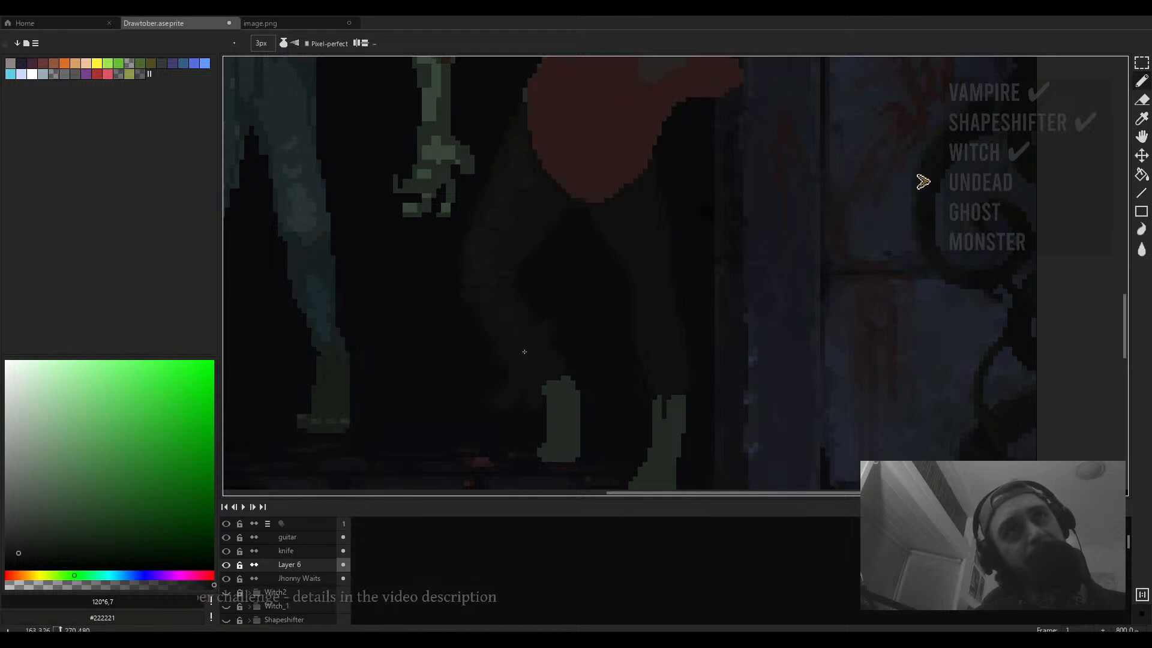
pyautogui.scroll(2, 578, 365)
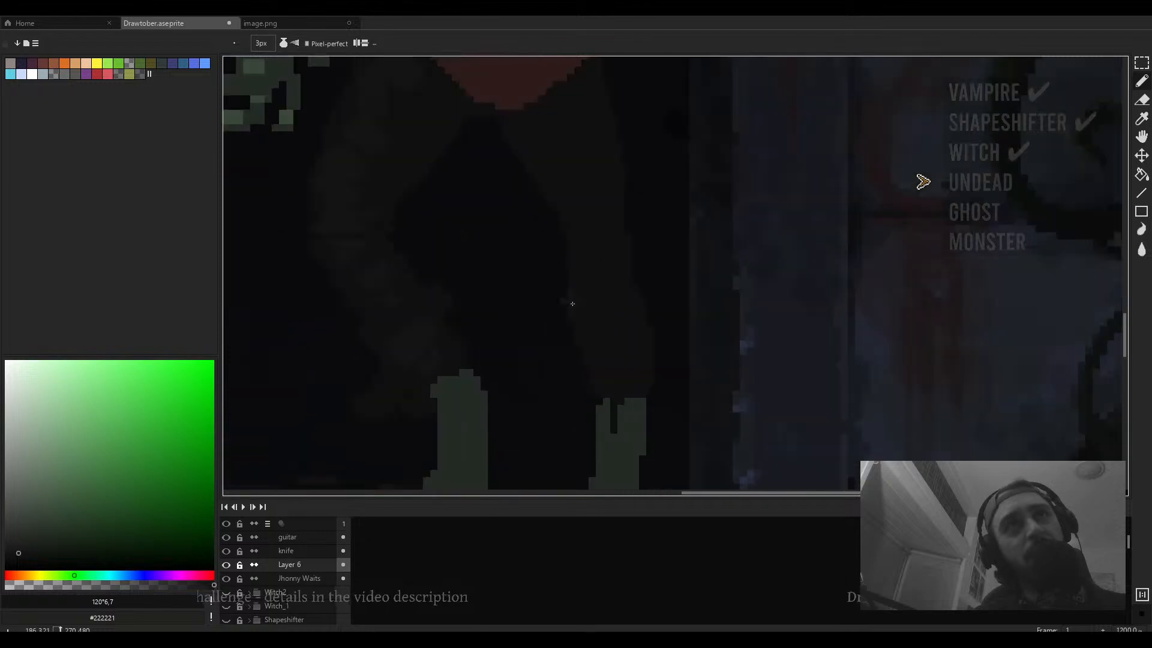
pyautogui.hotkey('ctrl', 'z')
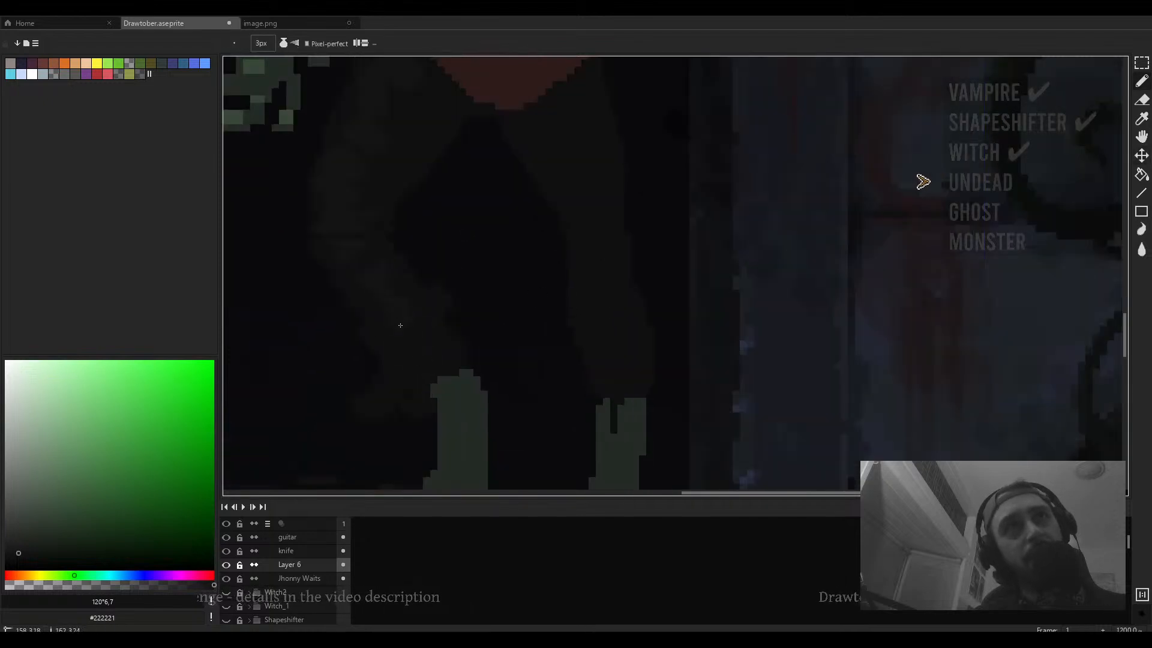
# - Set the brush to 2 px and paint dark shading strokes on the guitarist's legs below the guitar
pyautogui.scroll(-2, 567, 294)
pyautogui.press('+')
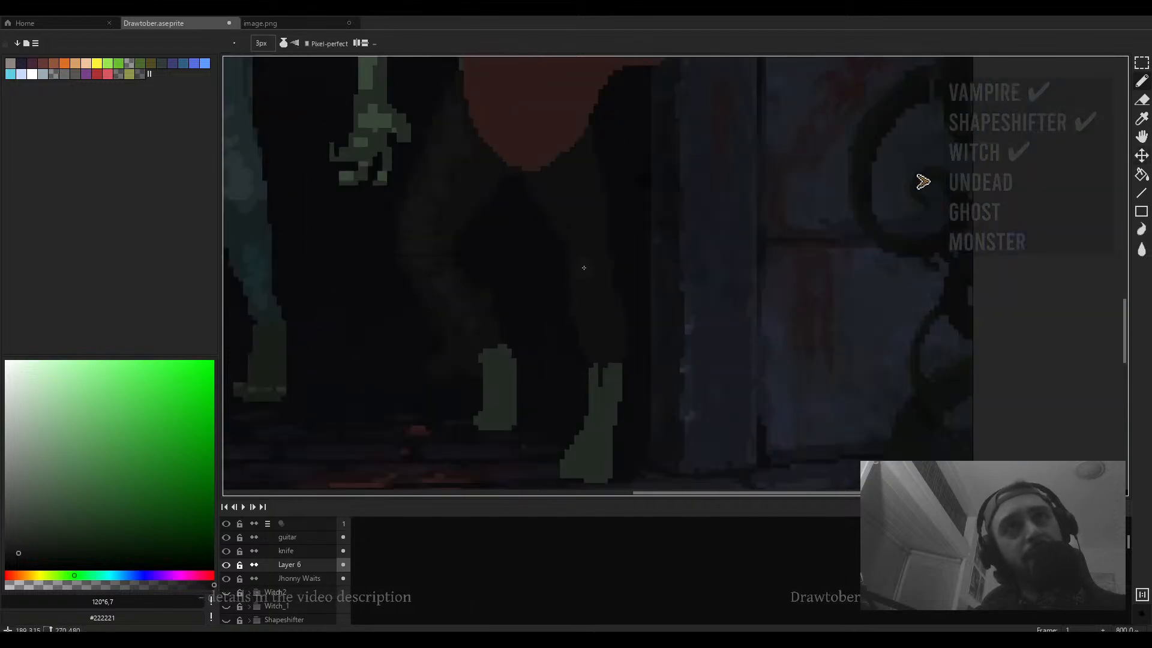
pyautogui.scroll(3, 583, 267)
pyautogui.press('-')
pyautogui.press('-')
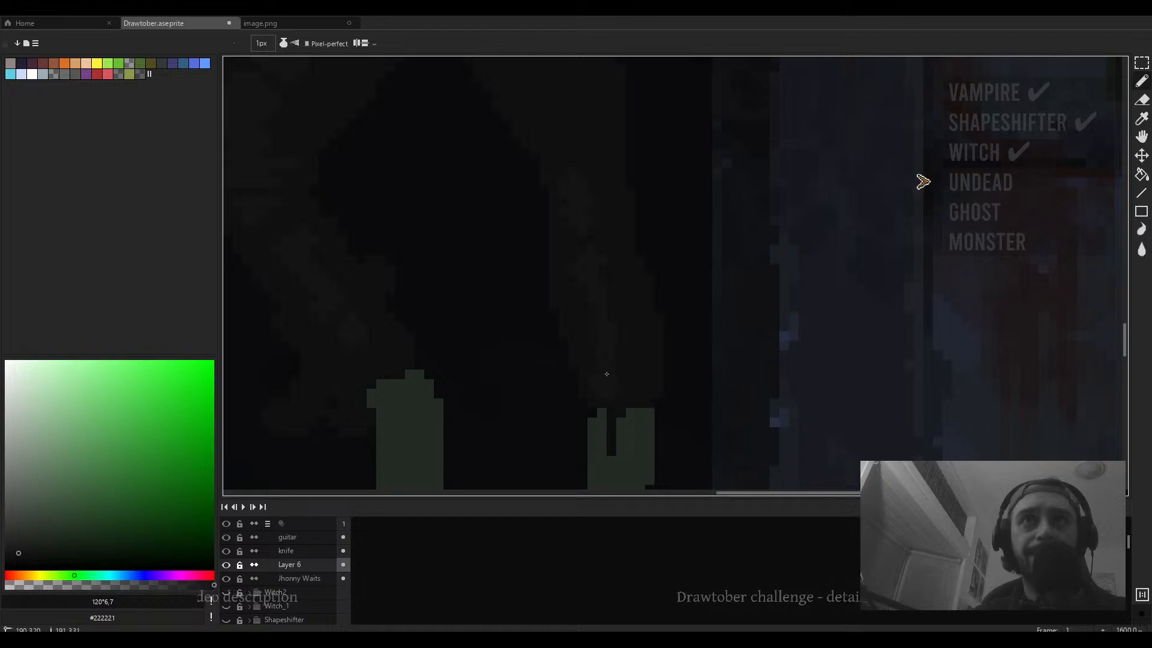
pyautogui.scroll(-3, 606, 384)
pyautogui.scroll(2, 620, 369)
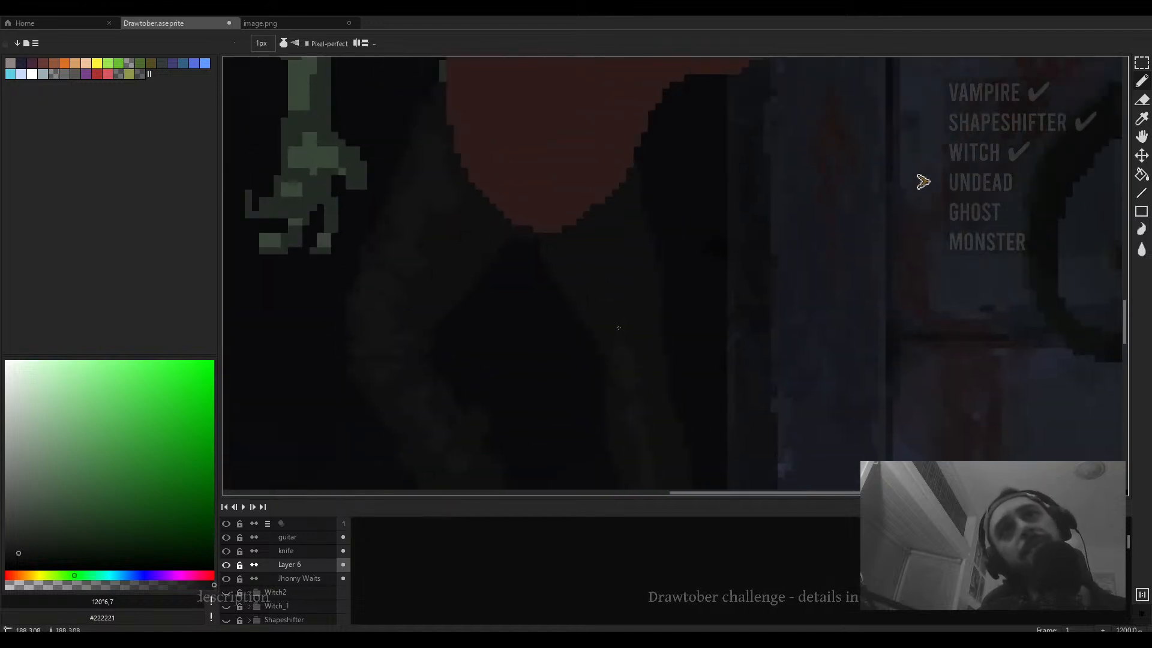
pyautogui.press('+')
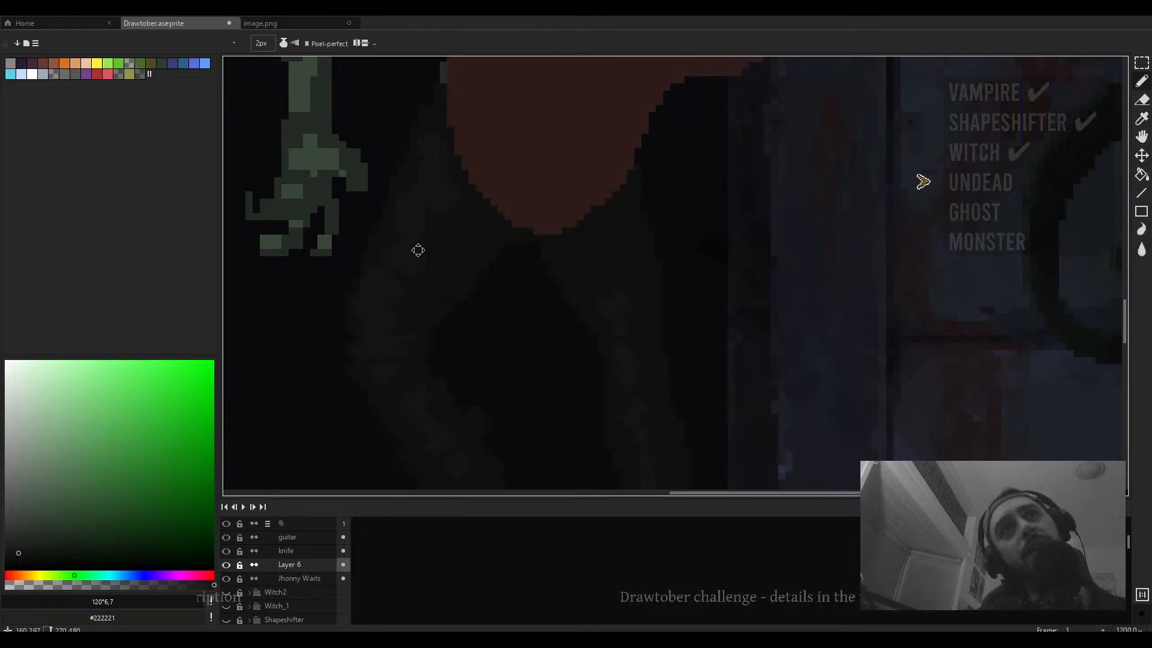
pyautogui.moveTo(418, 249); pyautogui.dragTo(526, 283)
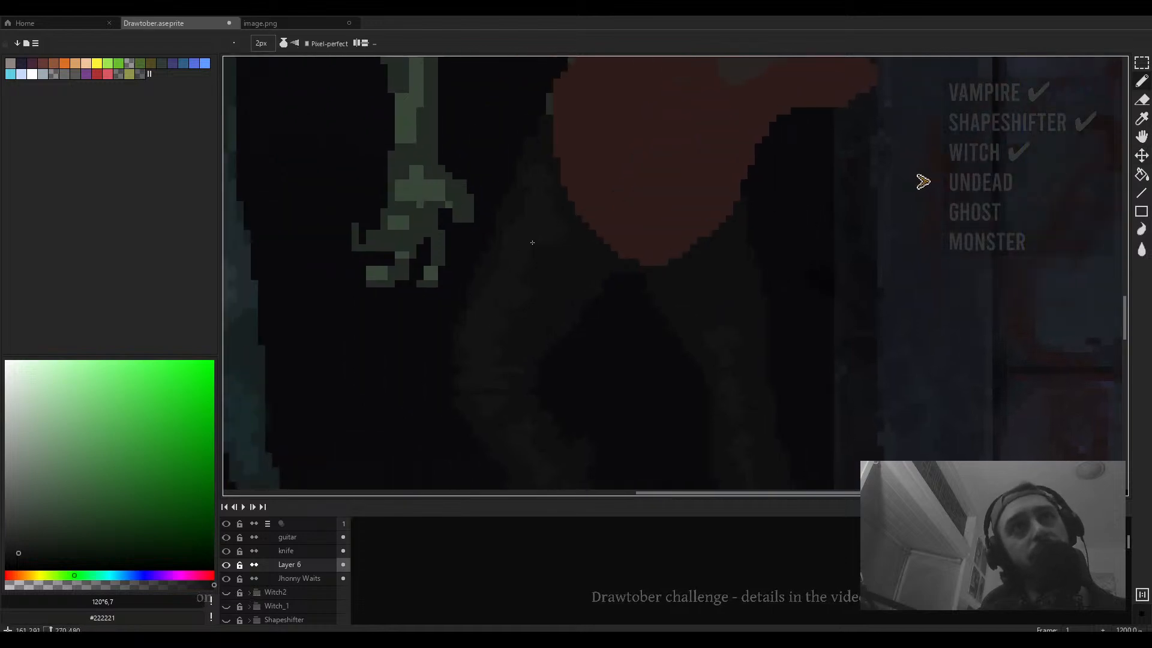
pyautogui.moveTo(668, 243); pyautogui.dragTo(617, 250)
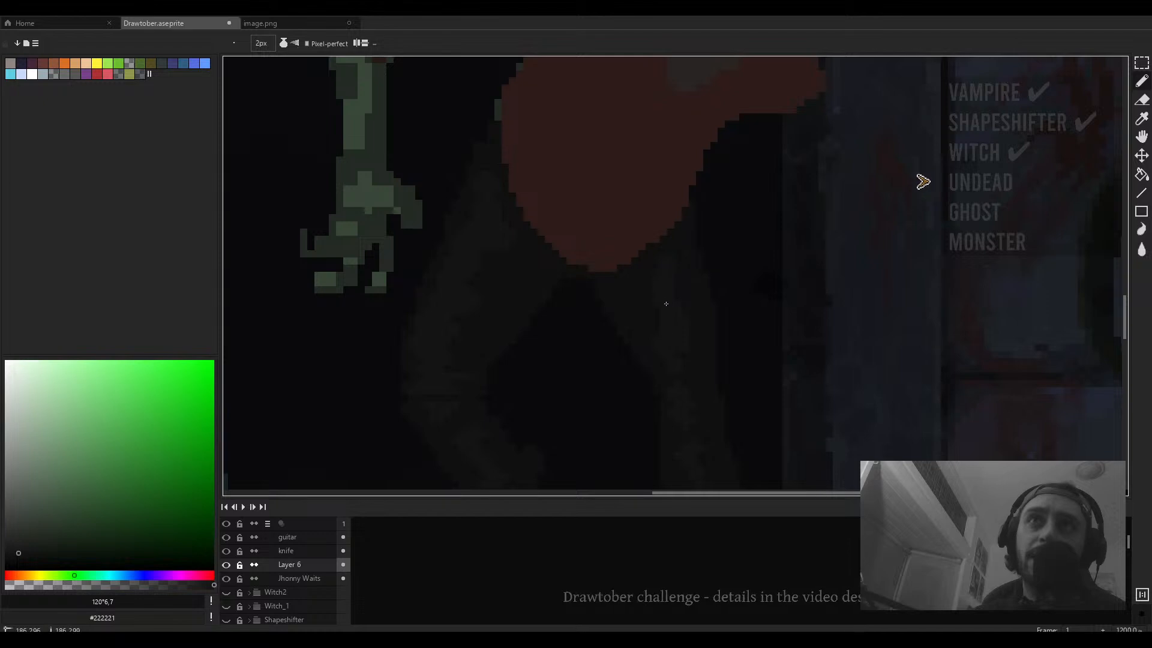
# - Pick a dark colour from the guitarist's legs and darken it further in the colour picker
pyautogui.scroll(-3, 659, 263)
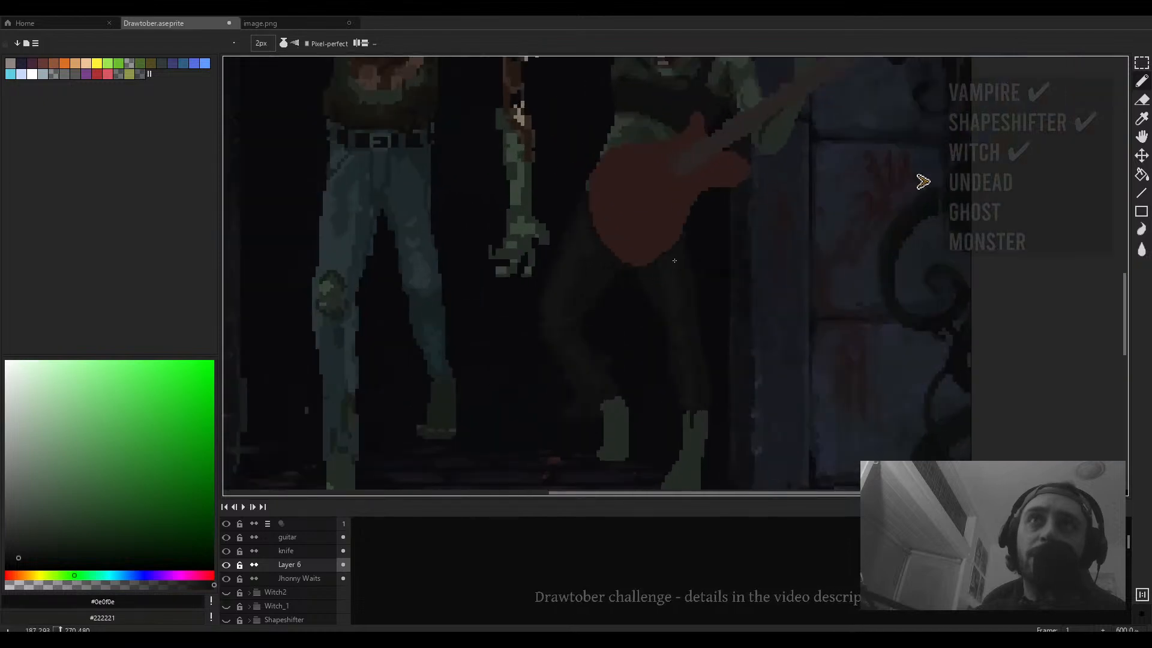
pyautogui.scroll(2, 679, 291)
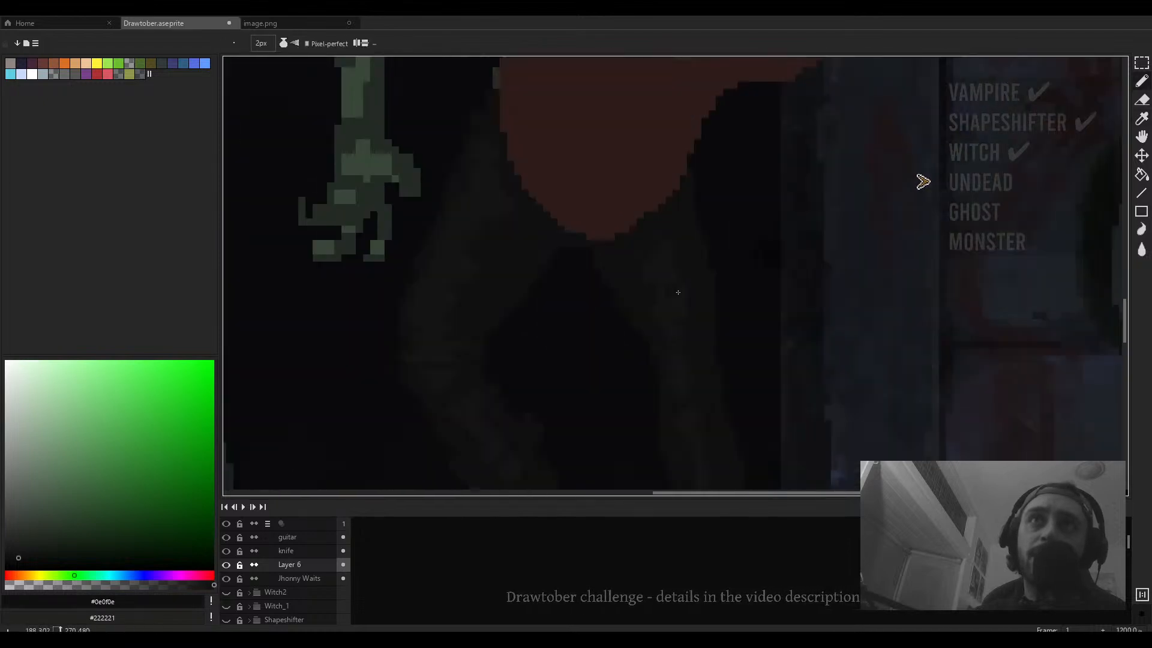
pyautogui.keyDown('alt'); pyautogui.click(680, 294); pyautogui.keyUp('alt')
pyautogui.moveTo(661, 313); pyautogui.dragTo(705, 330)
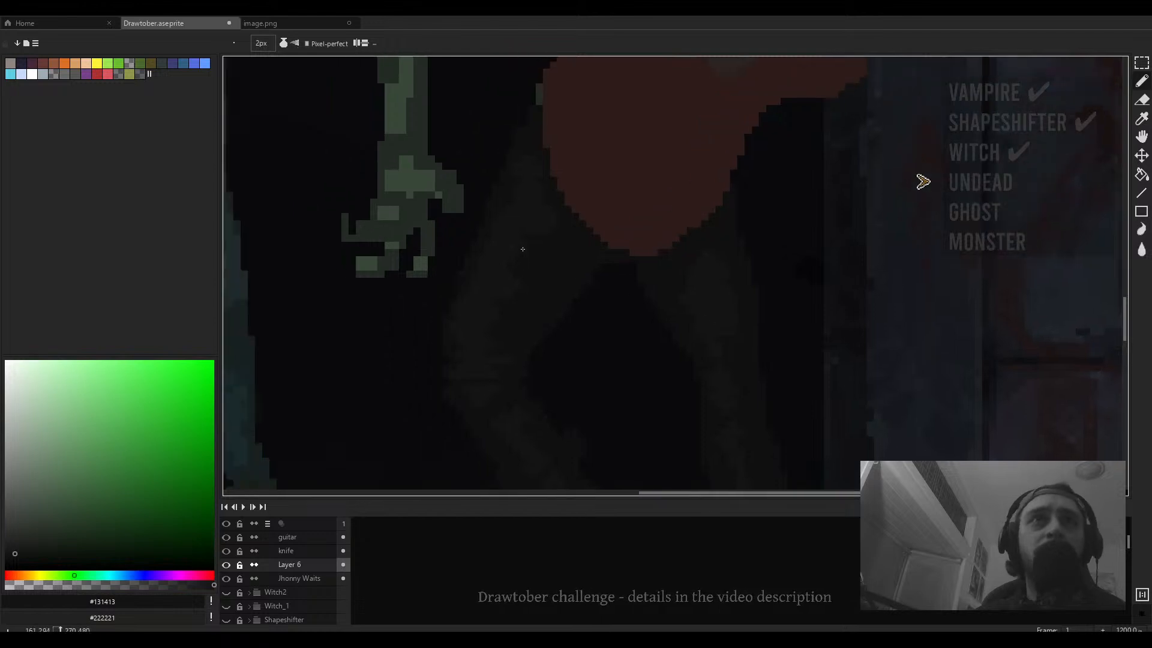
pyautogui.press('alt')
pyautogui.keyDown('alt'); pyautogui.click(480, 293); pyautogui.keyUp('alt')
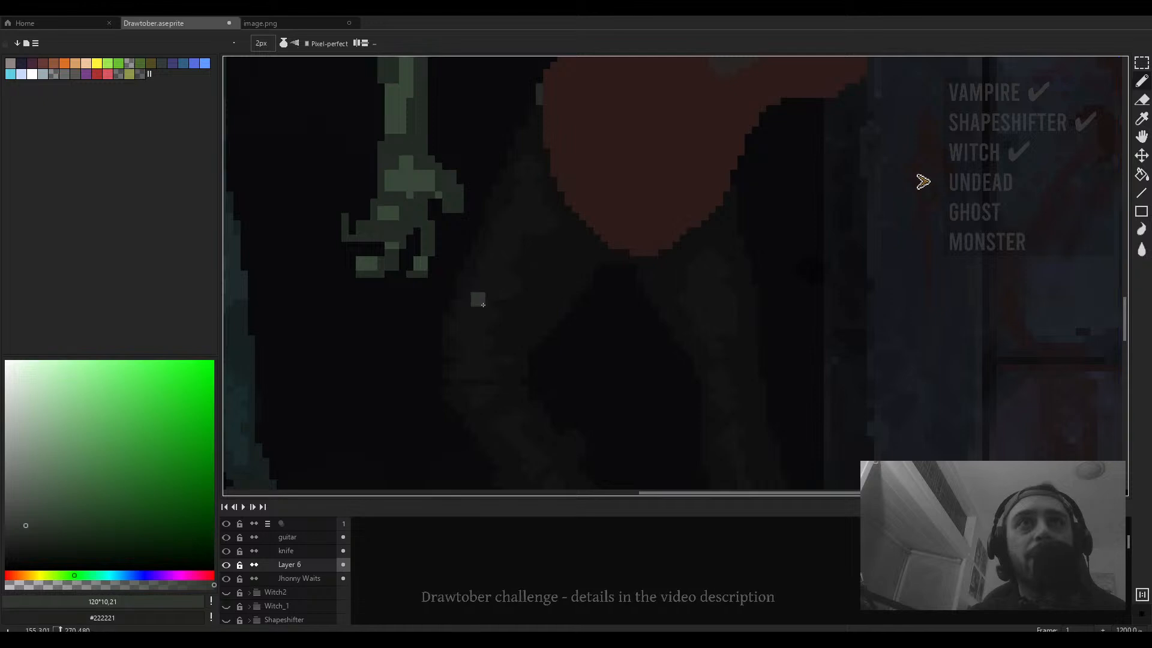
pyautogui.keyDown('alt'); pyautogui.click(467, 354); pyautogui.keyUp('alt')
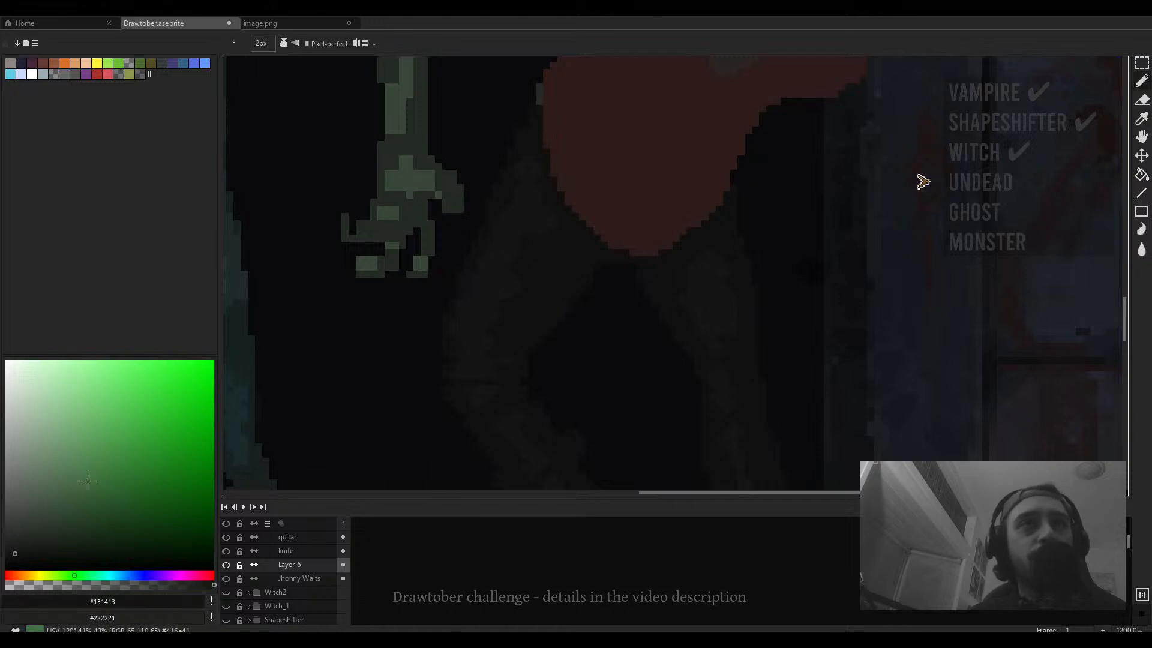
pyautogui.click(14, 548)
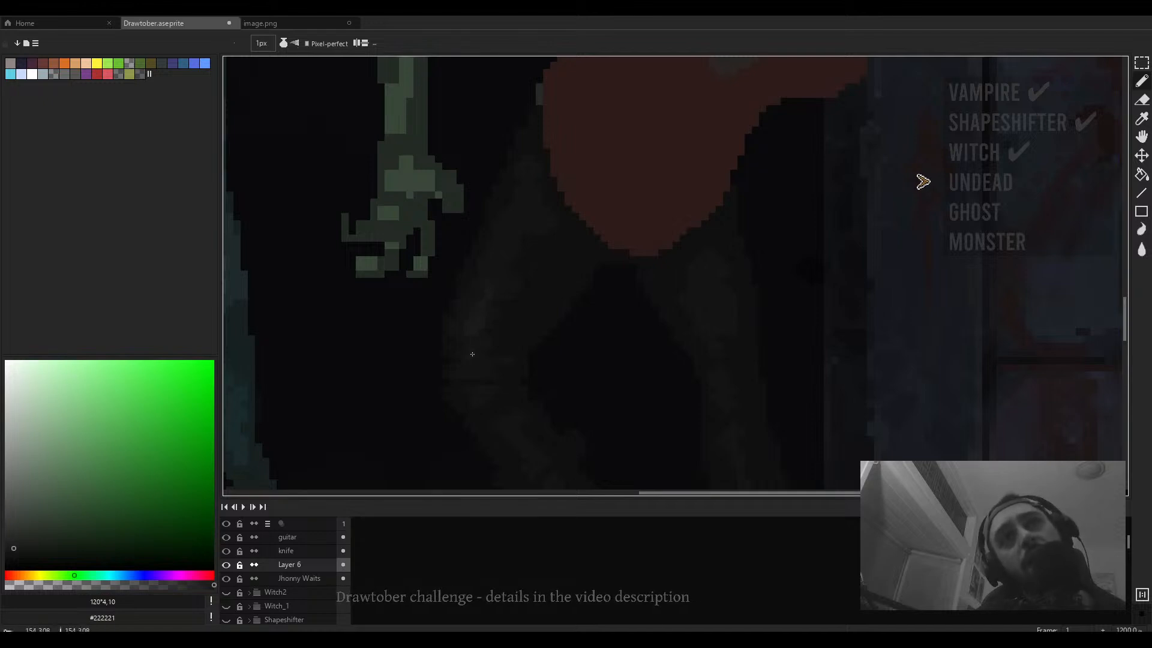
# - Set the brush to 1 px and paint a short dark stroke on the guitarist's leg at high zoom
pyautogui.press('+')
pyautogui.press('+')
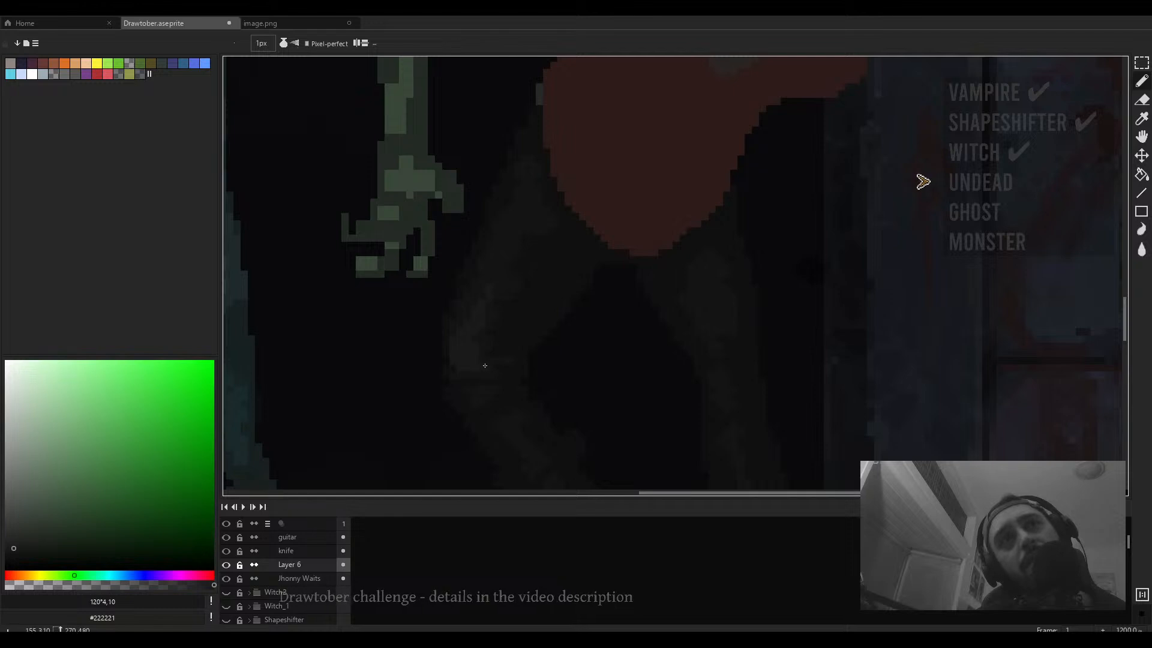
pyautogui.scroll(-5, 485, 366)
pyautogui.scroll(5, 481, 333)
pyautogui.press('+')
pyautogui.press('+')
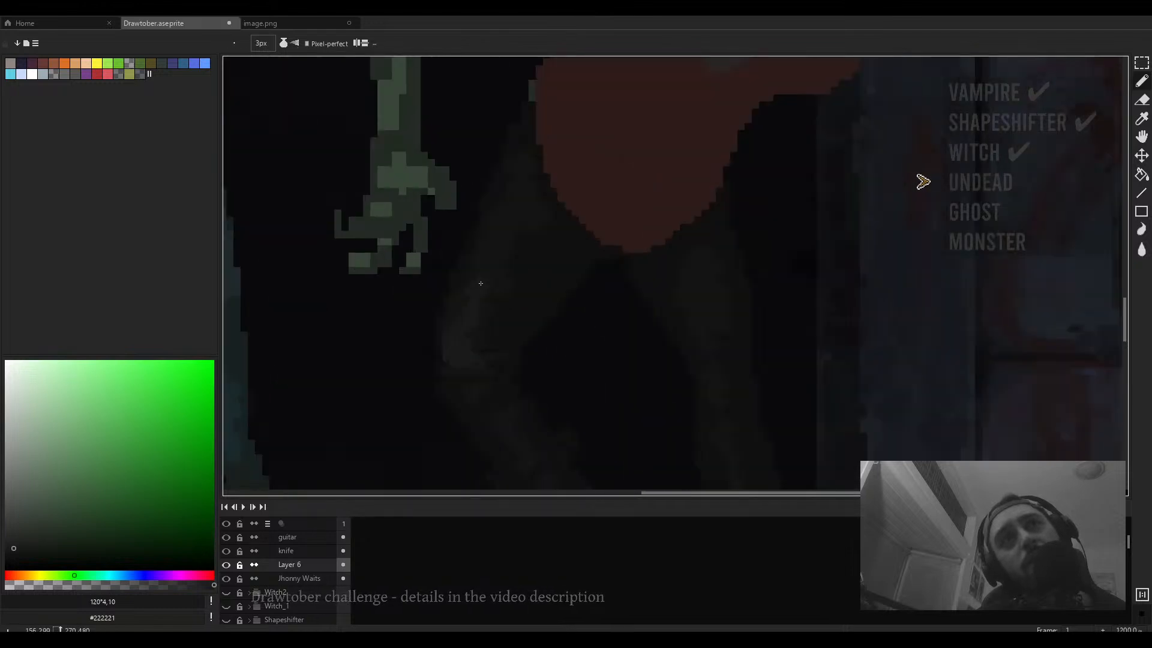
pyautogui.scroll(5, 455, 368)
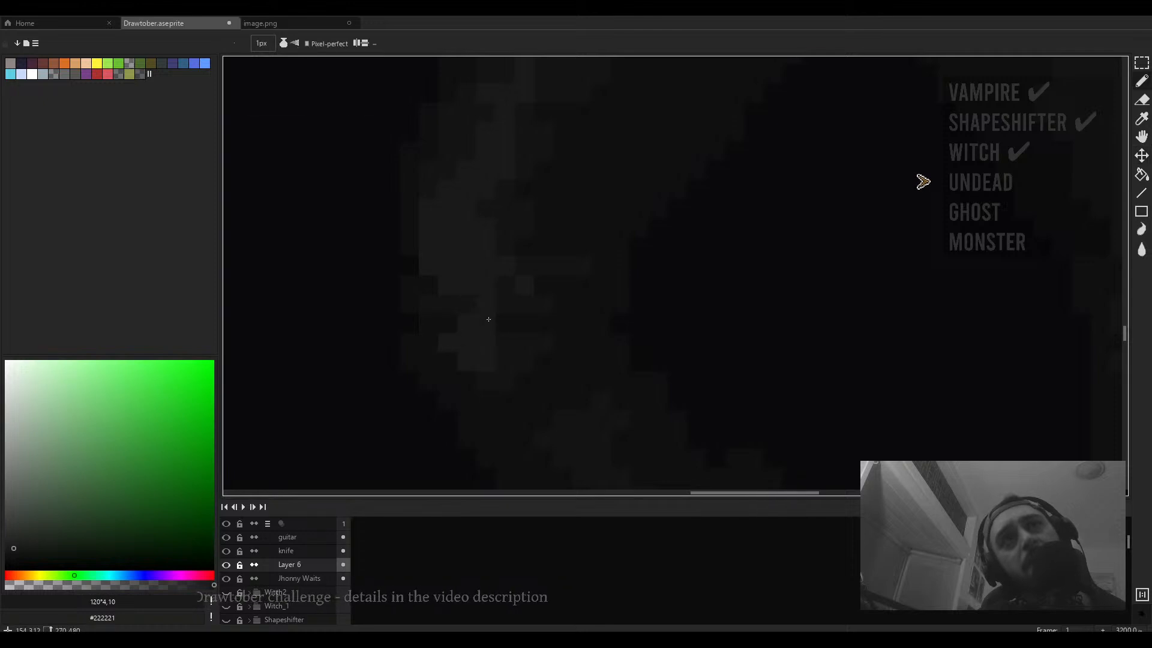
pyautogui.scroll(-6, 488, 318)
pyautogui.scroll(-2, 585, 315)
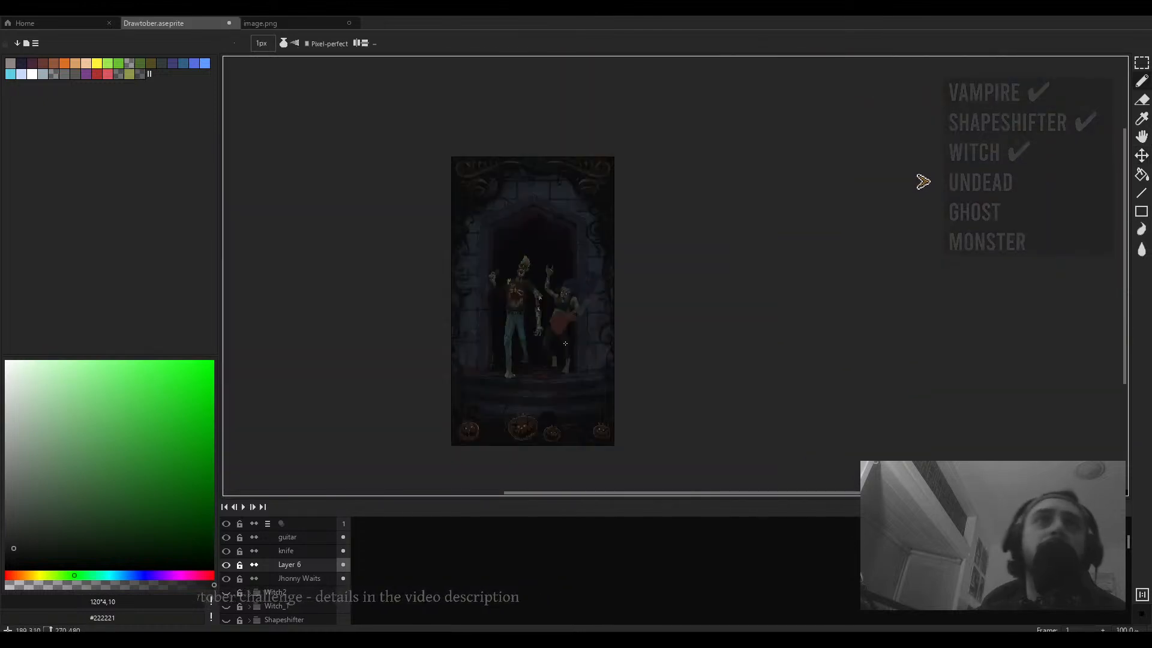
pyautogui.scroll(5, 565, 319)
pyautogui.press('+')
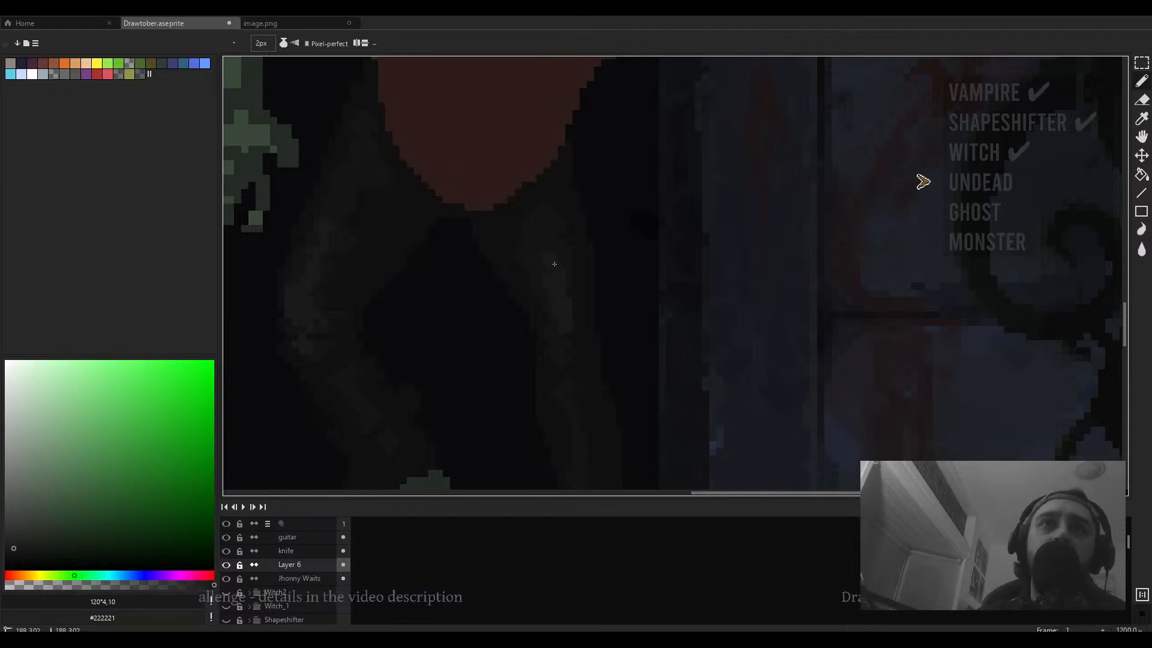
pyautogui.scroll(3, 550, 247)
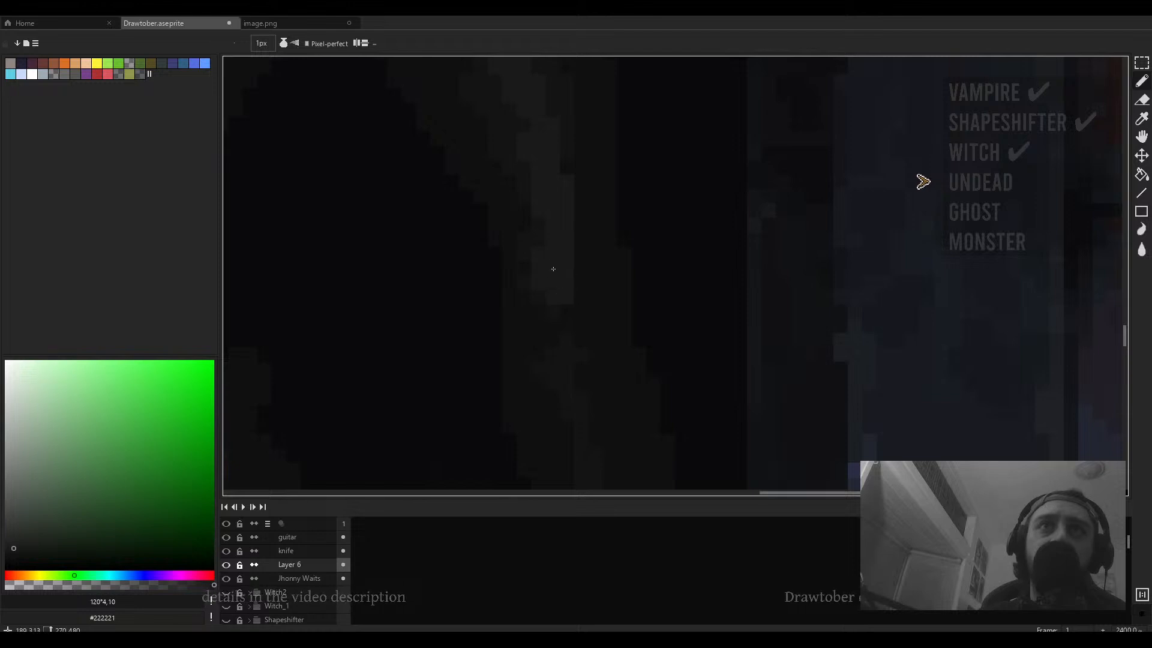
pyautogui.moveTo(567, 311)
pyautogui.mouseDown()
pyautogui.moveTo(580, 297)
pyautogui.moveTo(581, 312)
pyautogui.moveTo(584, 256)
pyautogui.moveTo(594, 371)
pyautogui.moveTo(568, 272)
pyautogui.moveTo(578, 308)
pyautogui.mouseUp()
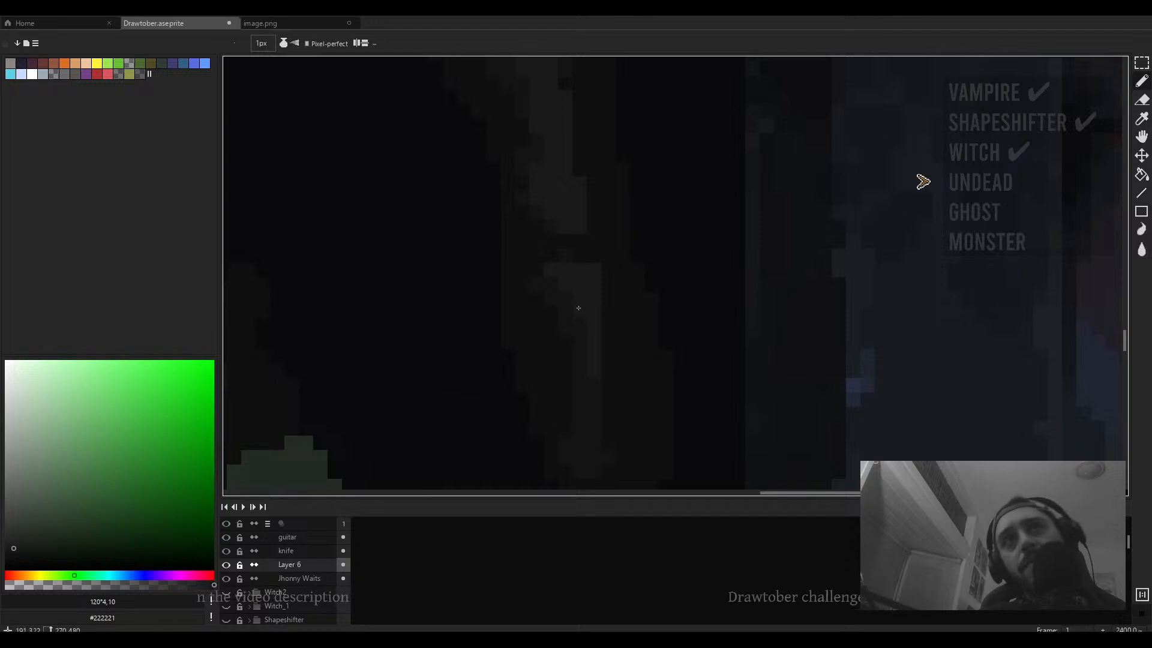
# - Paint another short dark stroke on the guitarist's lower leg near the feet
pyautogui.scroll(-2, 579, 308)
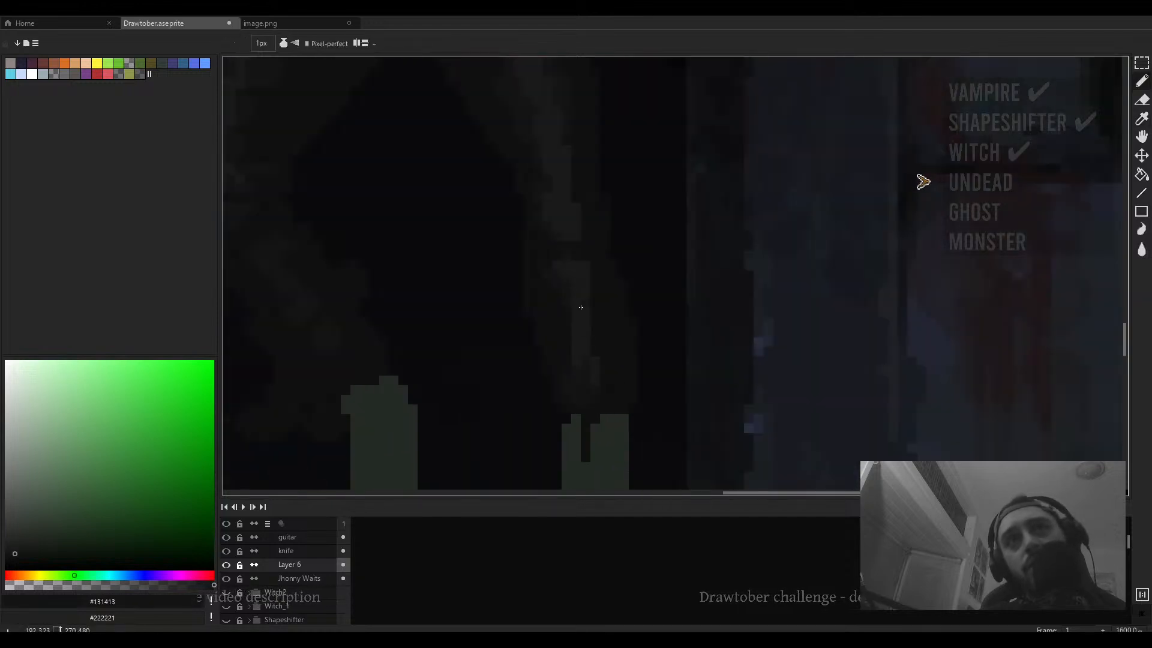
pyautogui.scroll(-4, 595, 280)
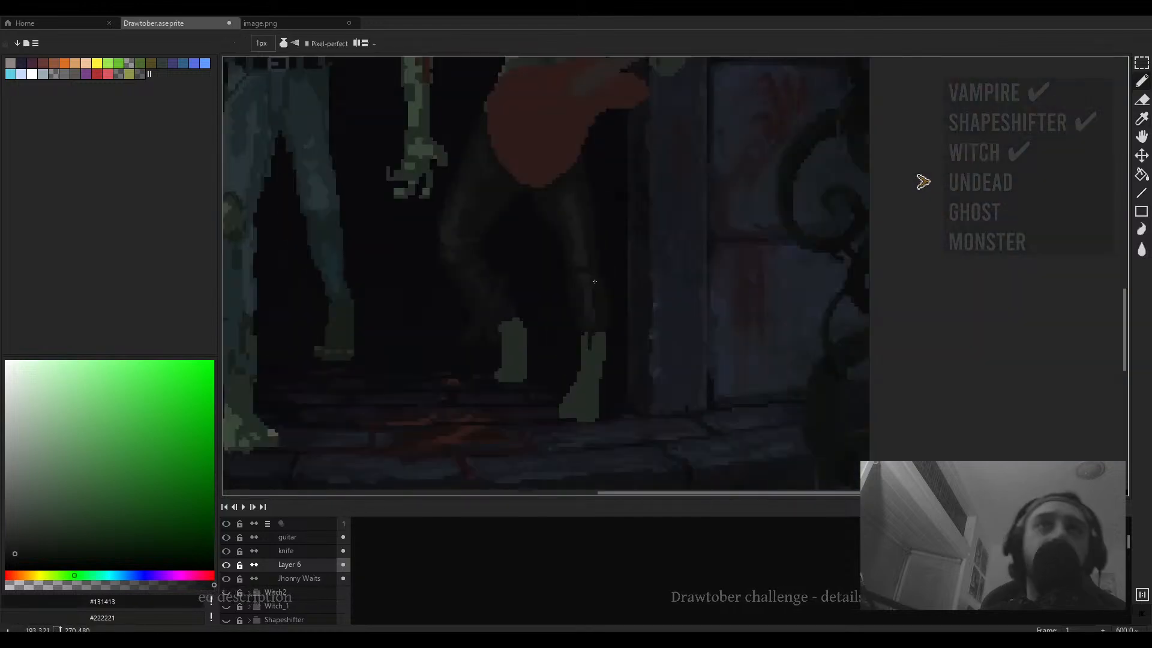
pyautogui.scroll(5, 588, 270)
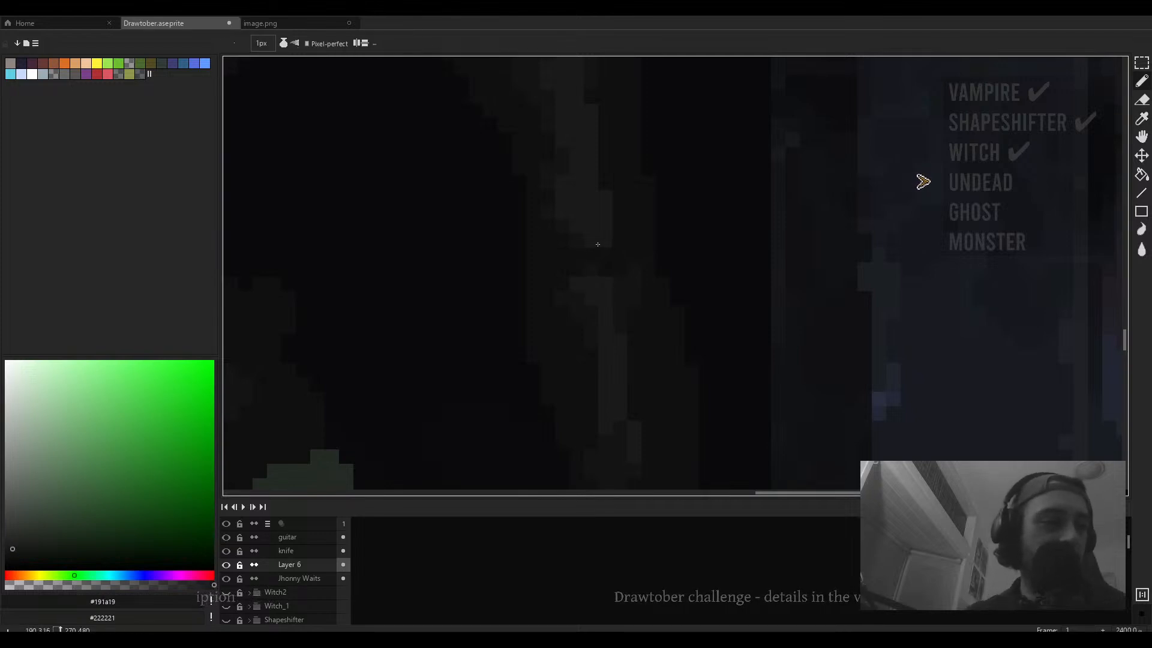
pyautogui.scroll(-3, 598, 245)
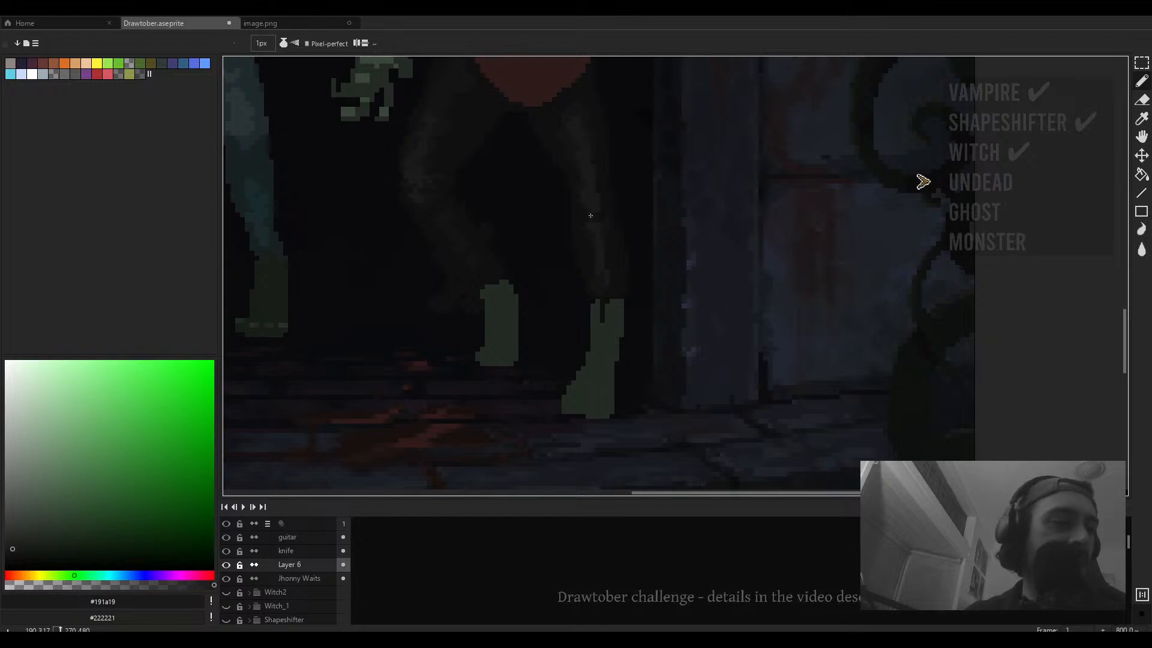
pyautogui.moveTo(641, 282); pyautogui.dragTo(614, 288)
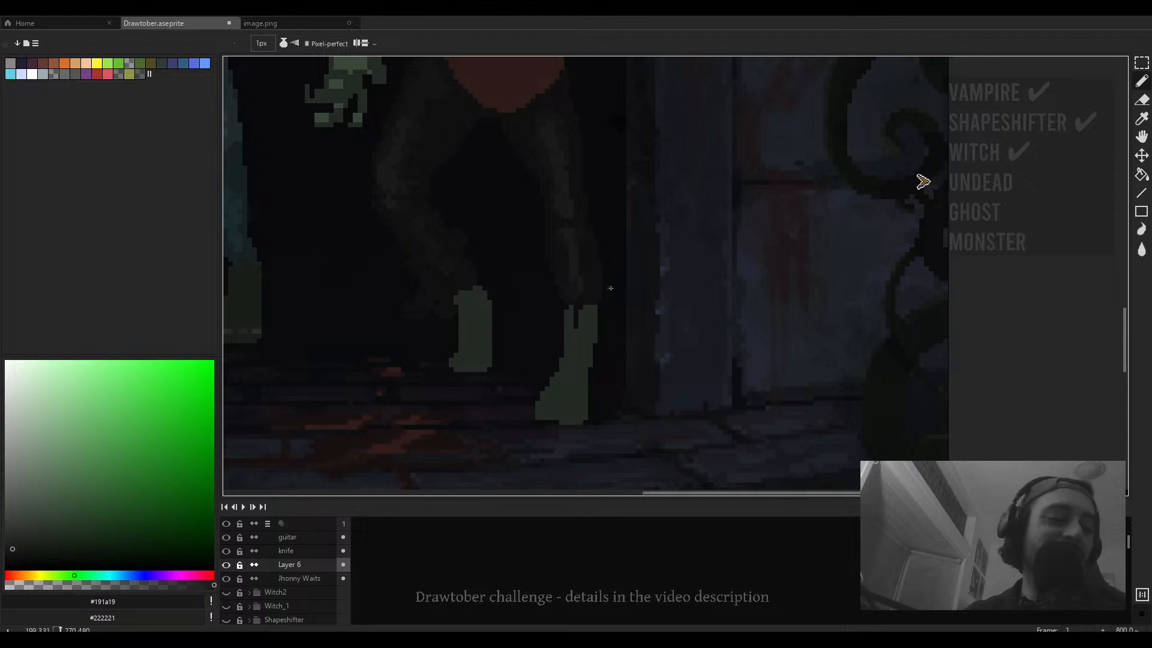
pyautogui.scroll(-5, 609, 288)
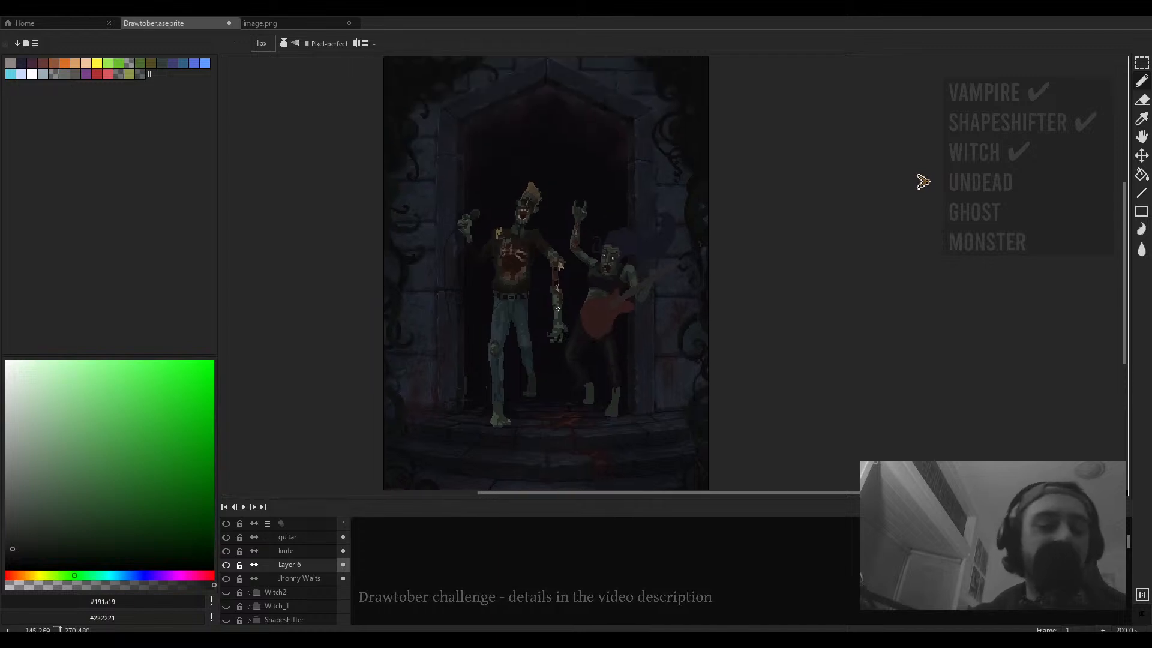
pyautogui.scroll(5, 573, 277)
# - Pick the guitar's red colour, switching to the guitar layer, and adjust it to a darker shade
pyautogui.keyDown('alt'); pyautogui.click(580, 215); pyautogui.keyUp('alt')
pyautogui.moveTo(746, 353); pyautogui.dragTo(682, 318)
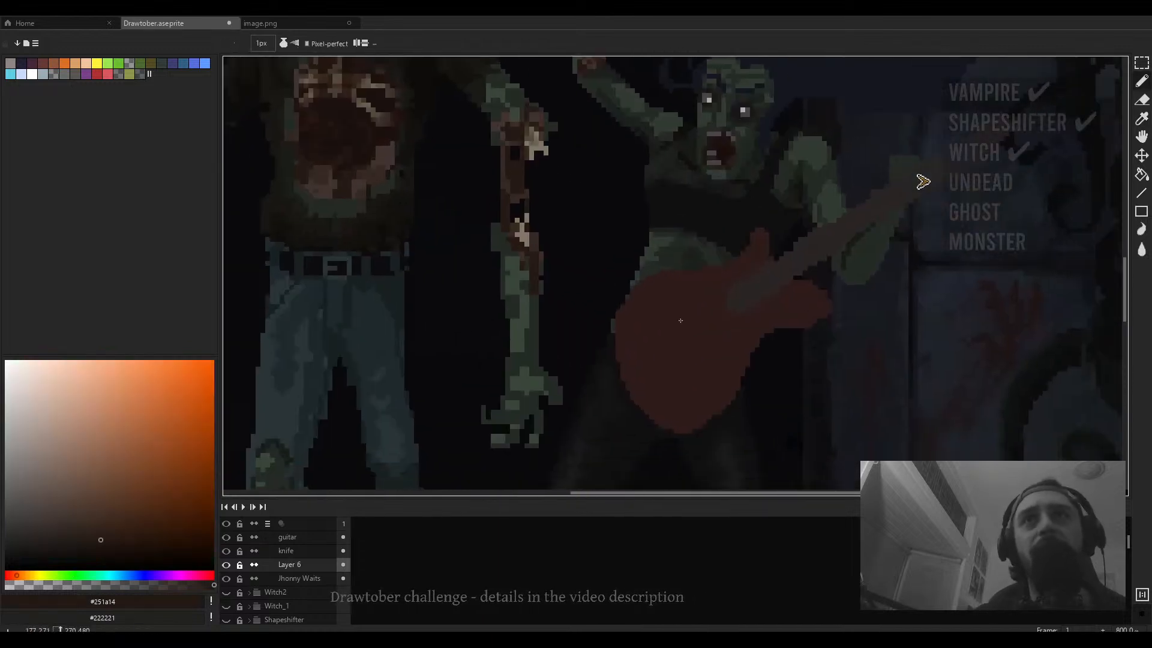
pyautogui.keyDown('ctrl'); pyautogui.click(680, 319); pyautogui.keyUp('ctrl')
pyautogui.keyDown('alt'); pyautogui.click(674, 322); pyautogui.keyUp('alt')
pyautogui.moveTo(460, 172); pyautogui.dragTo(471, 191)
pyautogui.moveTo(84, 540); pyautogui.dragTo(92, 539)
pyautogui.moveTo(681, 376)
pyautogui.mouseDown()
pyautogui.moveTo(598, 340)
pyautogui.moveTo(615, 334)
pyautogui.mouseUp()
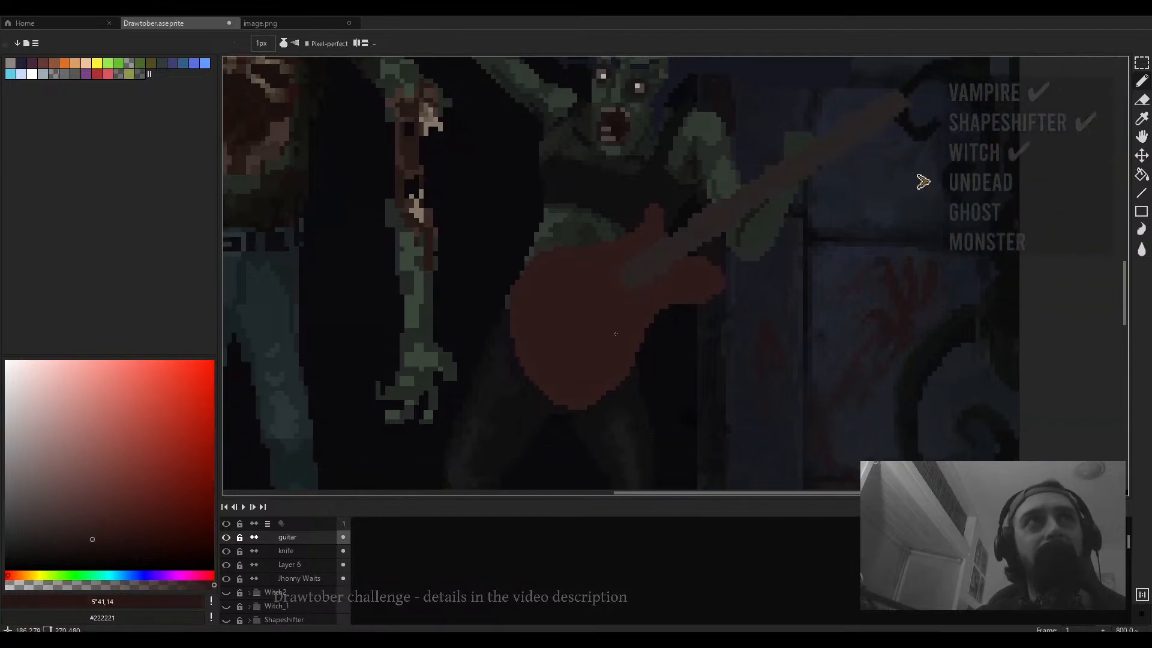
# - Switch the brush ink to Lock Alpha and paint darker shading on the guitar body with a 4 px brush
pyautogui.click(283, 43)
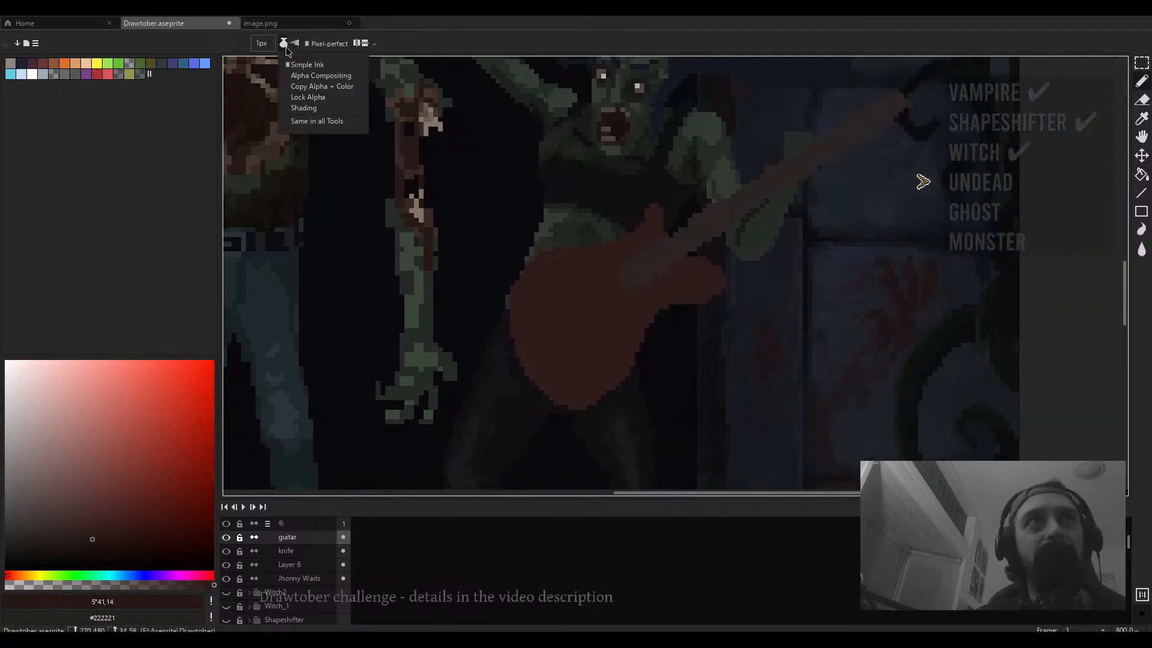
pyautogui.click(318, 109)
pyautogui.moveTo(558, 284); pyautogui.dragTo(552, 279)
pyautogui.moveTo(589, 378); pyautogui.dragTo(546, 337)
pyautogui.scroll(1, 546, 337)
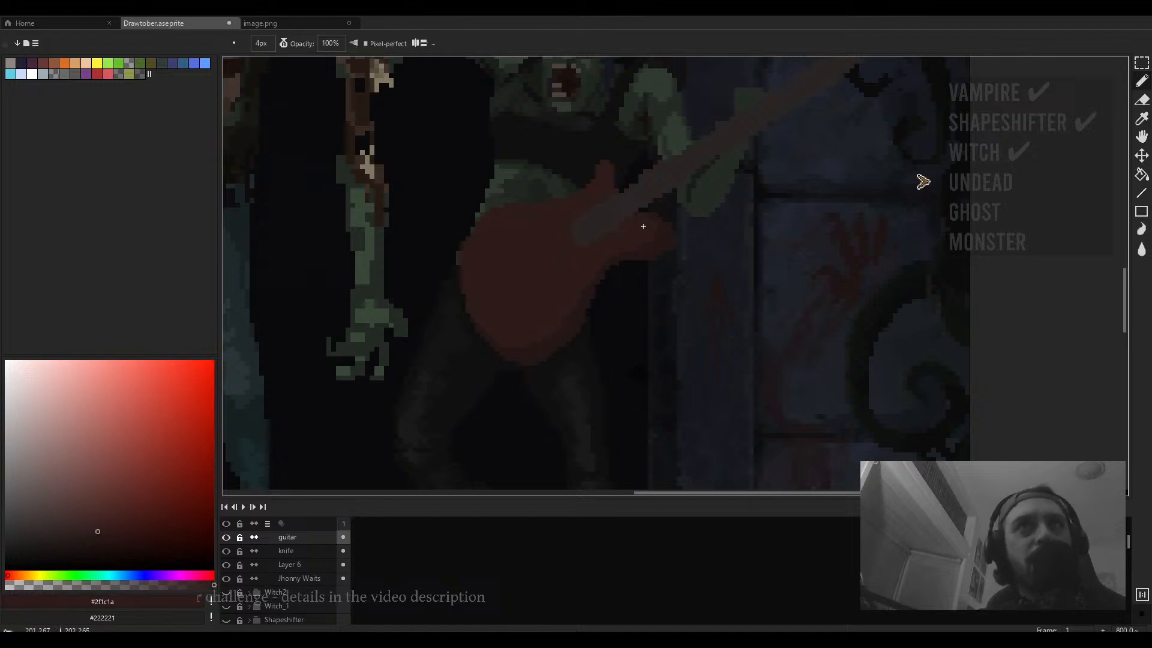
pyautogui.moveTo(646, 228); pyautogui.dragTo(682, 263)
# - Pick a darker red from the lower part of the guitar body with the brush
pyautogui.scroll(-3, 675, 275)
pyautogui.scroll(3, 675, 275)
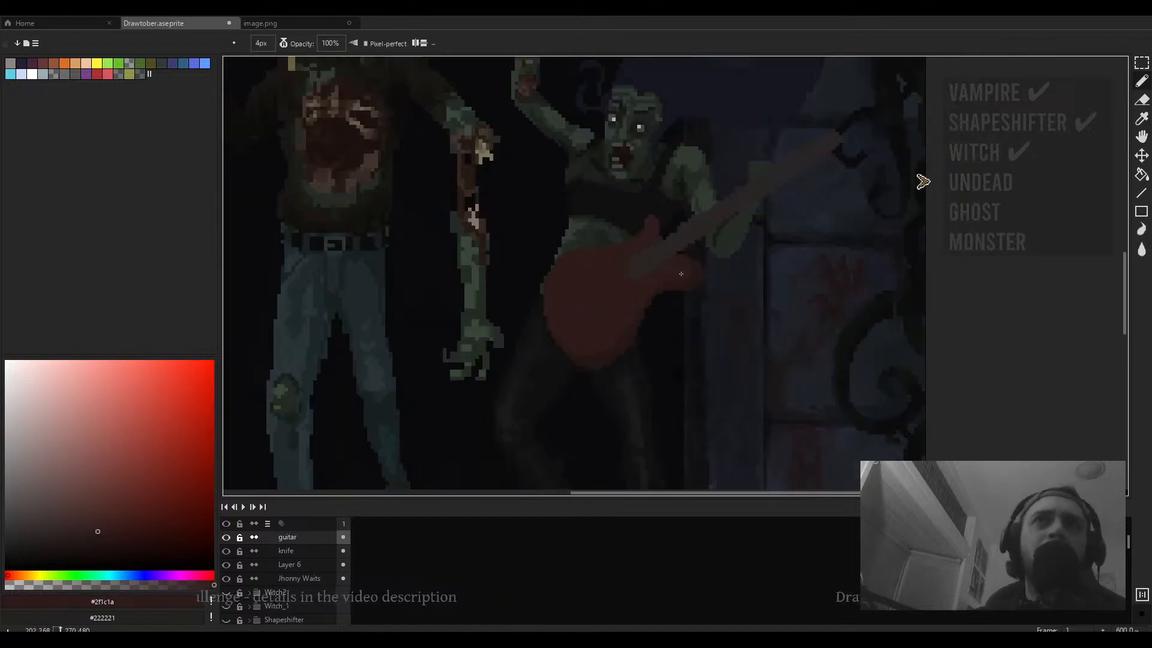
pyautogui.scroll(3, 689, 270)
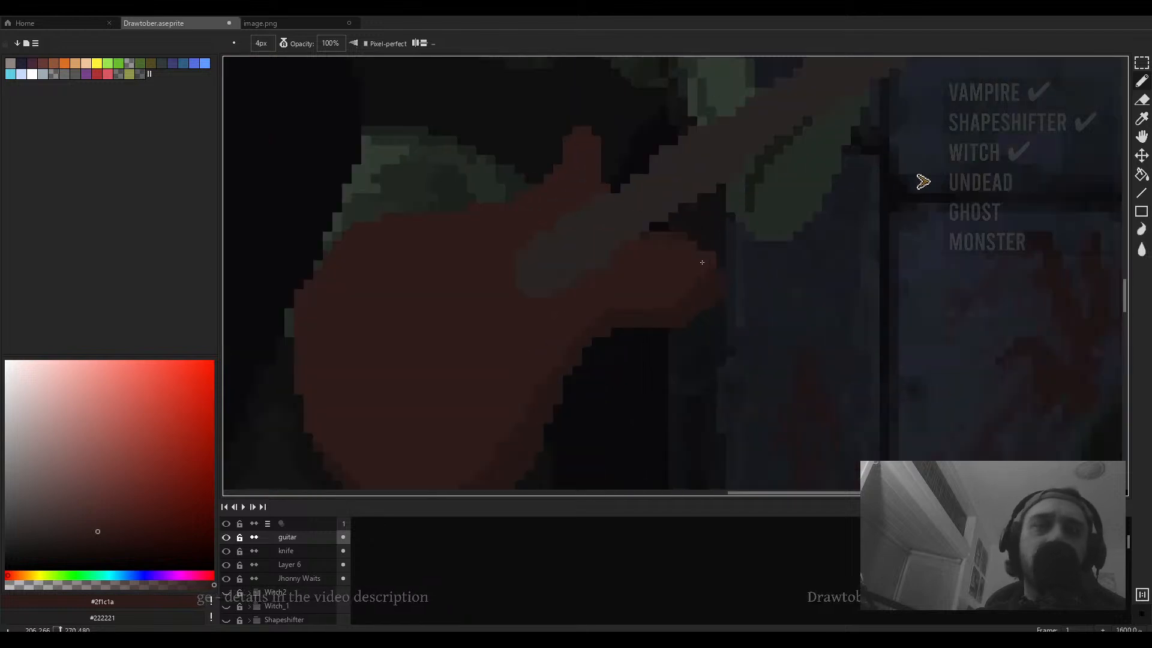
pyautogui.press('e')
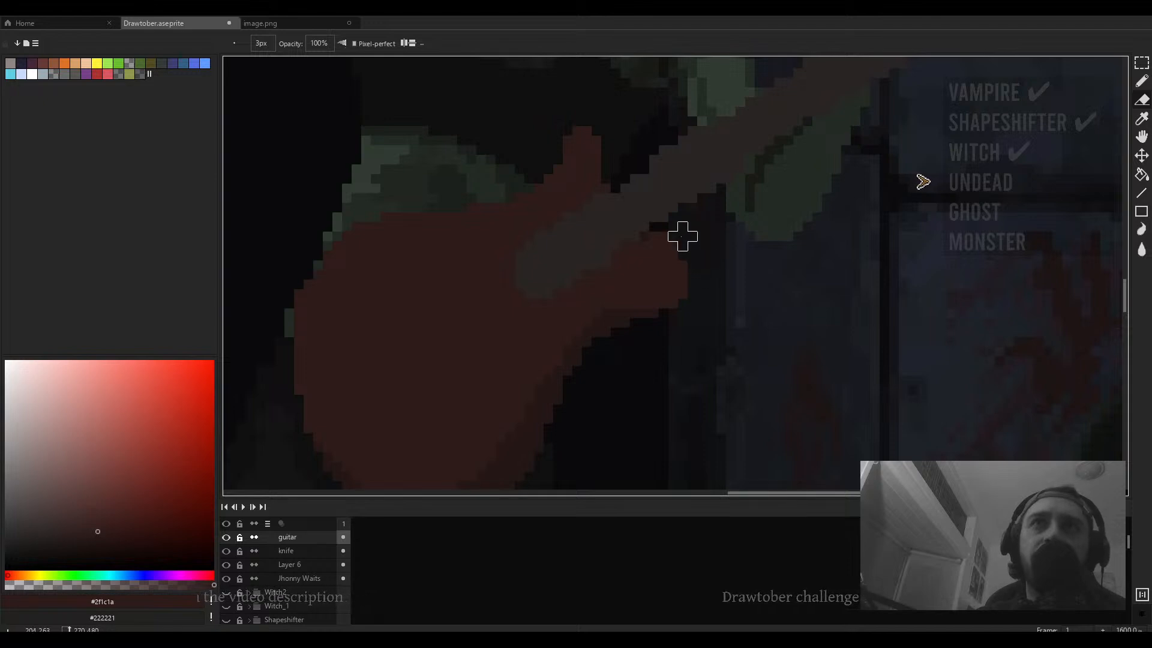
pyautogui.scroll(-4, 694, 260)
pyautogui.press('b')
pyautogui.scroll(2, 717, 295)
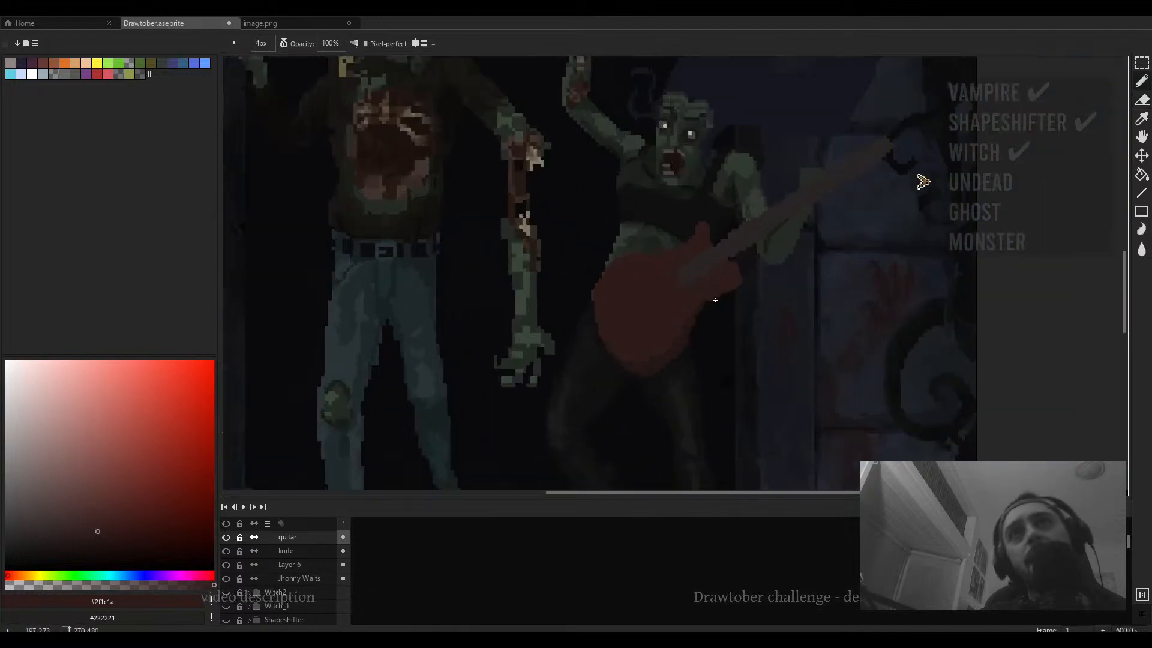
pyautogui.keyDown('alt'); pyautogui.click(708, 298); pyautogui.keyUp('alt')
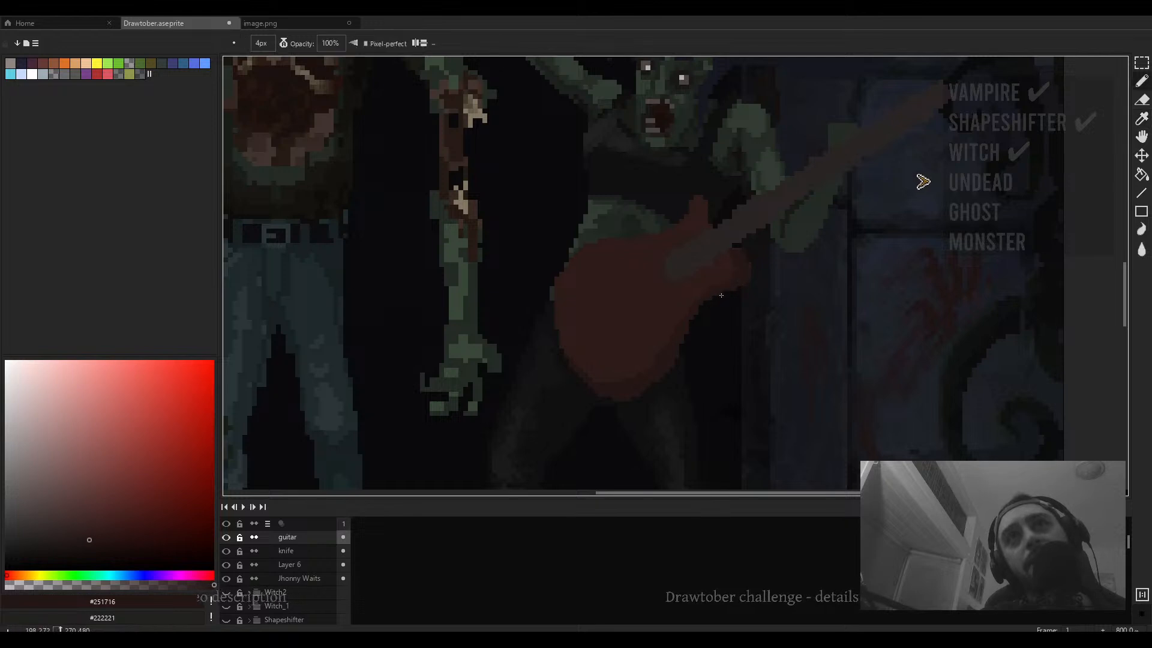
pyautogui.scroll(-3, 739, 290)
pyautogui.scroll(2, 662, 355)
# - Erase two strokes across the guitar body and undo both erasures
pyautogui.press('e')
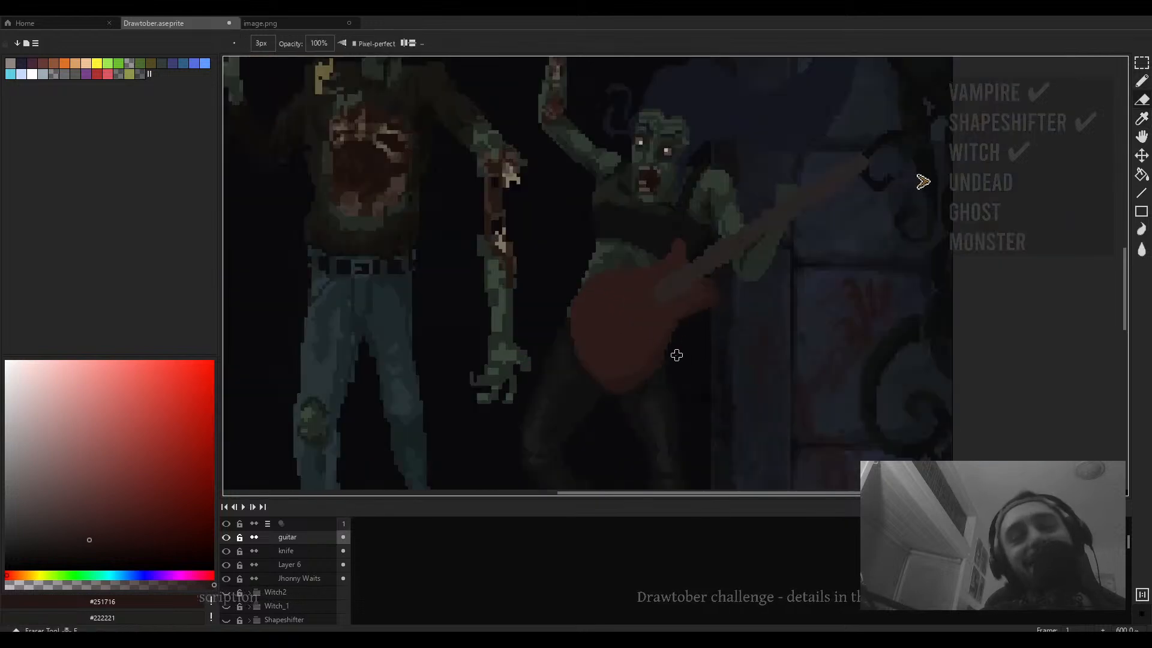
pyautogui.scroll(1, 668, 355)
pyautogui.scroll(1, 673, 359)
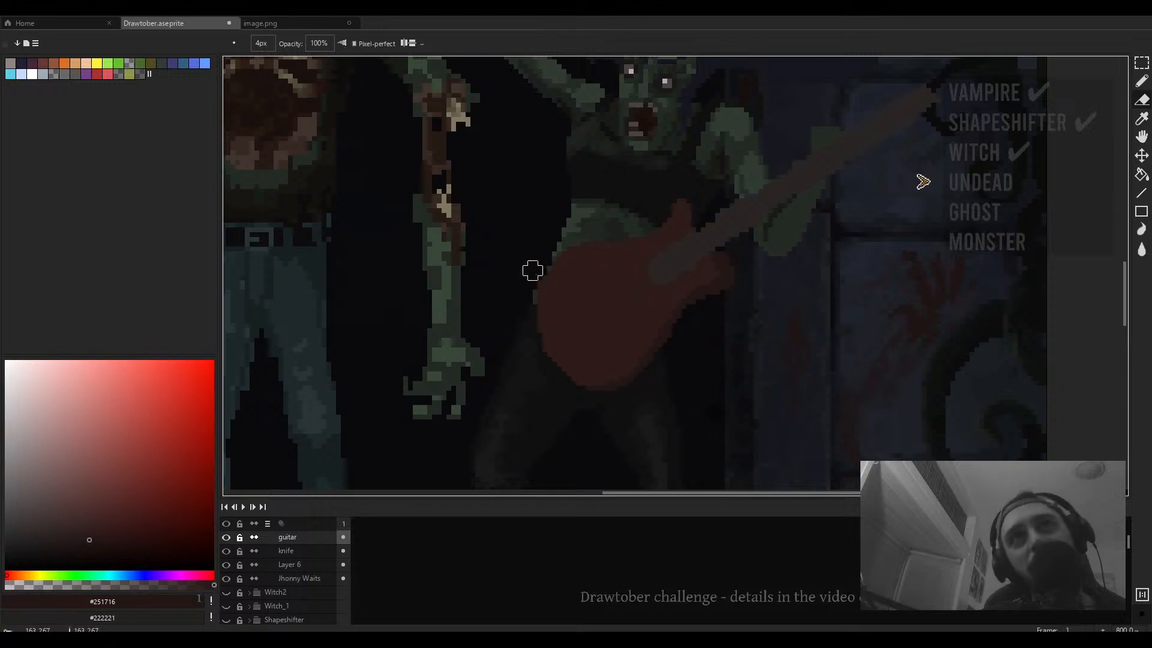
pyautogui.moveTo(614, 390)
pyautogui.mouseDown()
pyautogui.moveTo(562, 371)
pyautogui.moveTo(552, 266)
pyautogui.mouseUp()
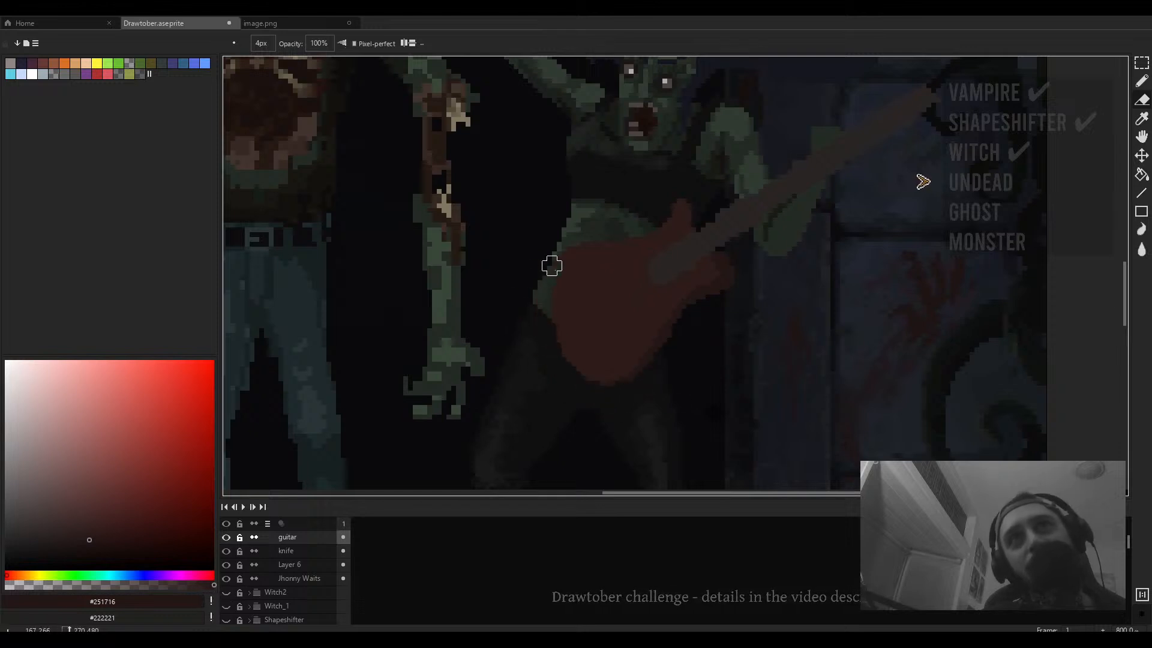
pyautogui.moveTo(542, 329)
pyautogui.mouseDown()
pyautogui.moveTo(562, 365)
pyautogui.moveTo(600, 385)
pyautogui.moveTo(657, 357)
pyautogui.moveTo(681, 319)
pyautogui.moveTo(709, 319)
pyautogui.moveTo(672, 329)
pyautogui.mouseUp()
pyautogui.press('ctrl')
pyautogui.hotkey('ctrl', 'z')
pyautogui.hotkey('ctrl', 'z')
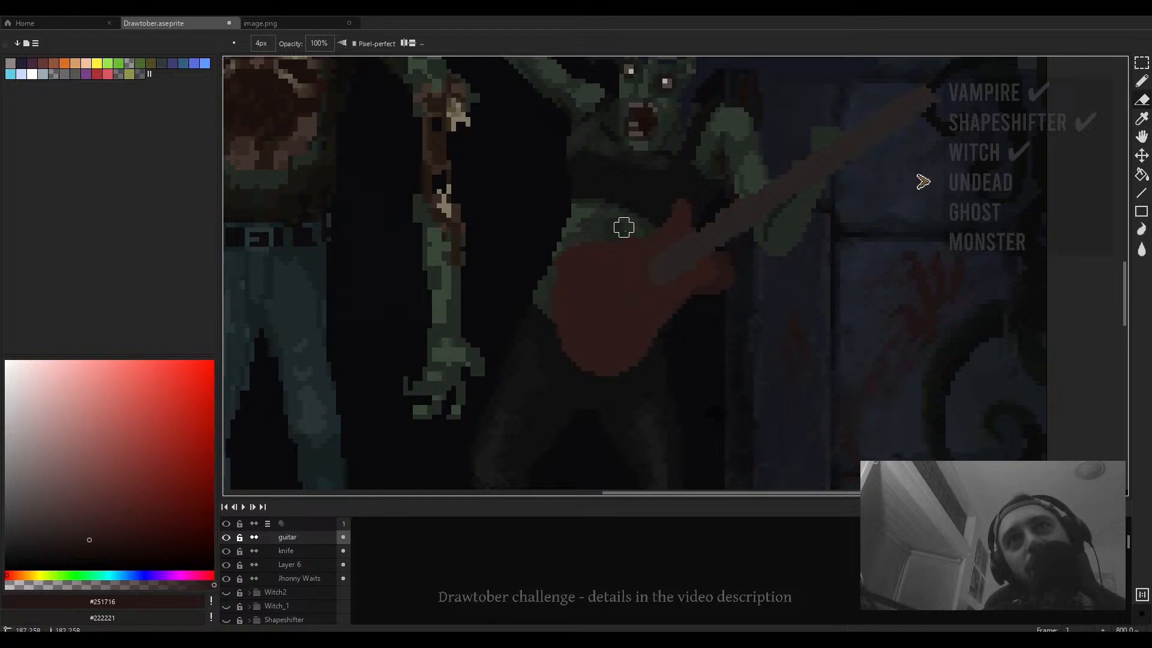
# - Erase a small patch near the end of the guitar neck
pyautogui.scroll(-4, 630, 234)
pyautogui.scroll(3, 660, 243)
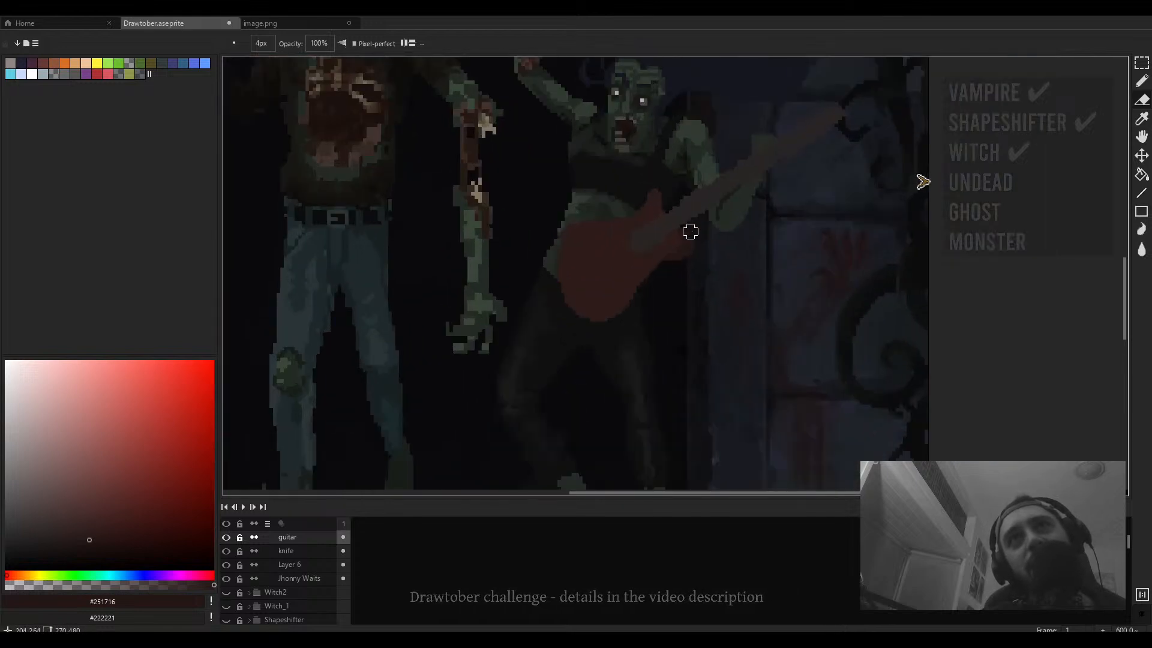
pyautogui.moveTo(694, 216)
pyautogui.mouseDown()
pyautogui.moveTo(547, 314)
pyautogui.moveTo(720, 216)
pyautogui.mouseUp()
pyautogui.scroll(-2, 563, 307)
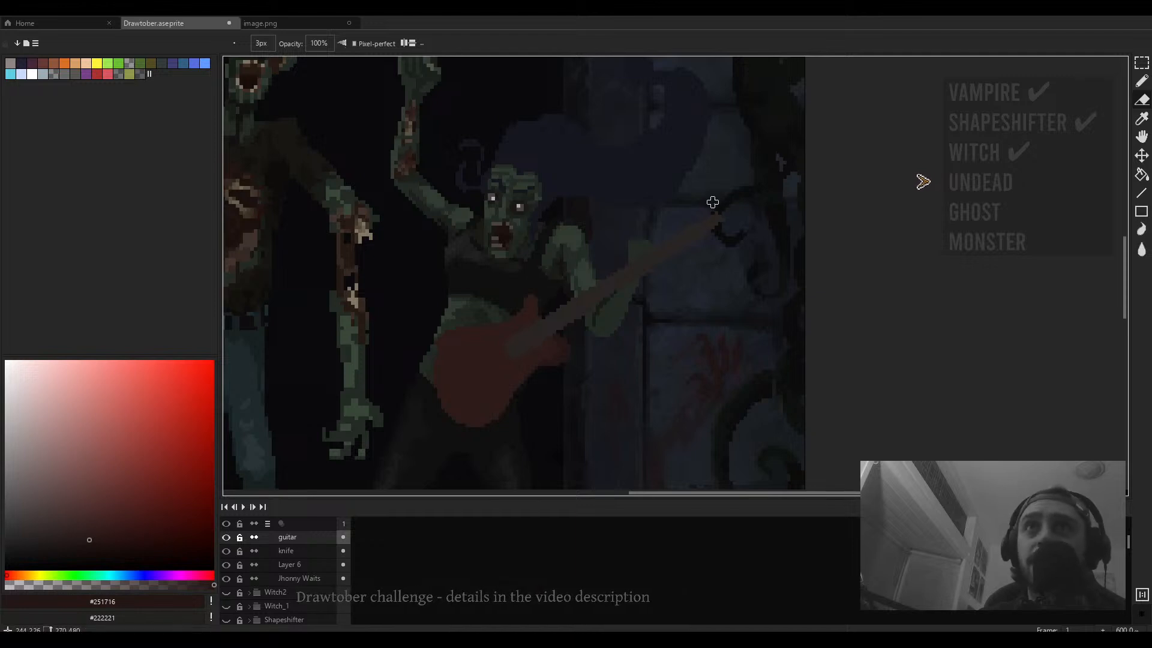
pyautogui.scroll(5, 698, 216)
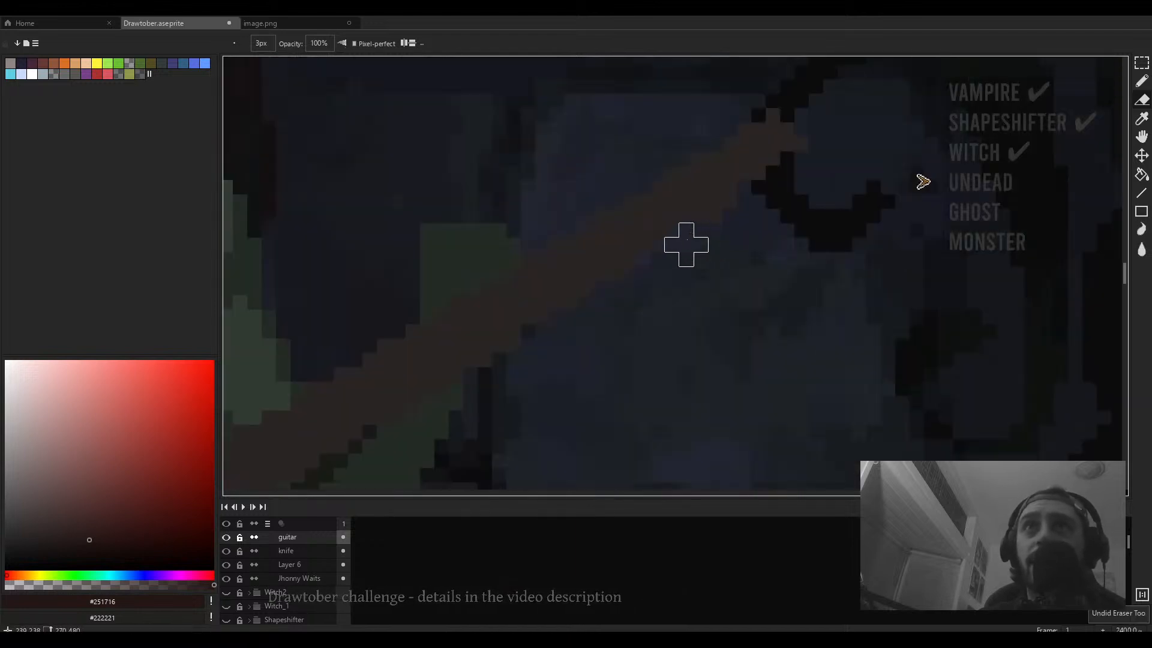
# - Pick a dark colour near the end of the guitar neck and switch the brush ink back to Simple Ink
pyautogui.scroll(-4, 727, 229)
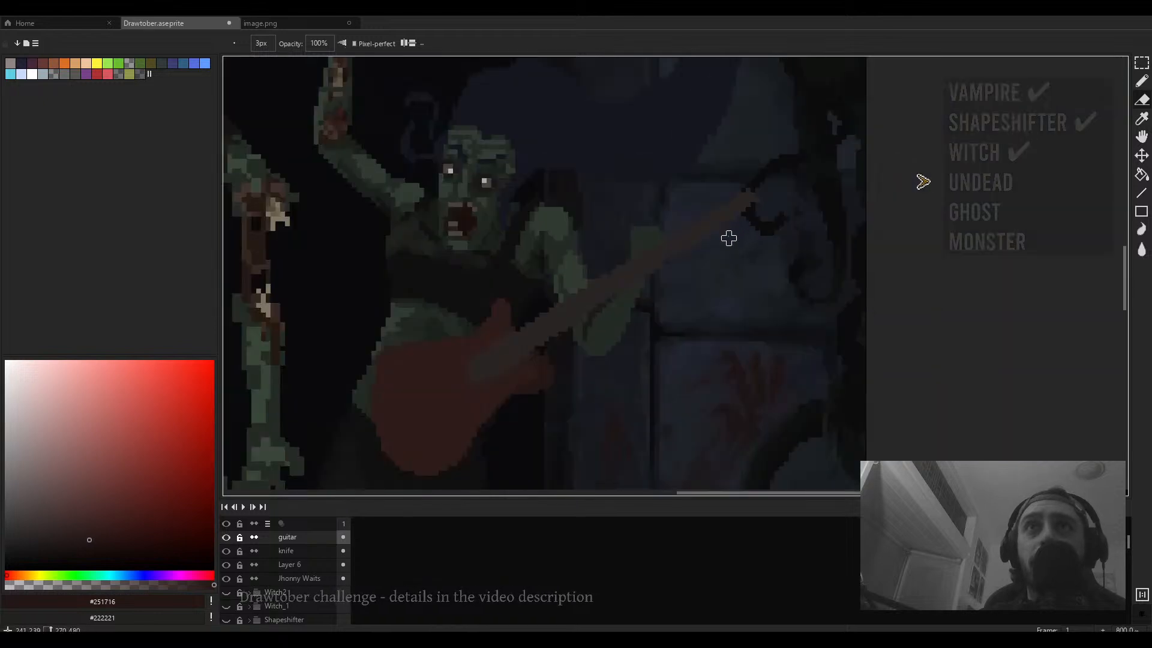
pyautogui.press('alt')
pyautogui.keyDown('alt'); pyautogui.click(665, 274); pyautogui.keyUp('alt')
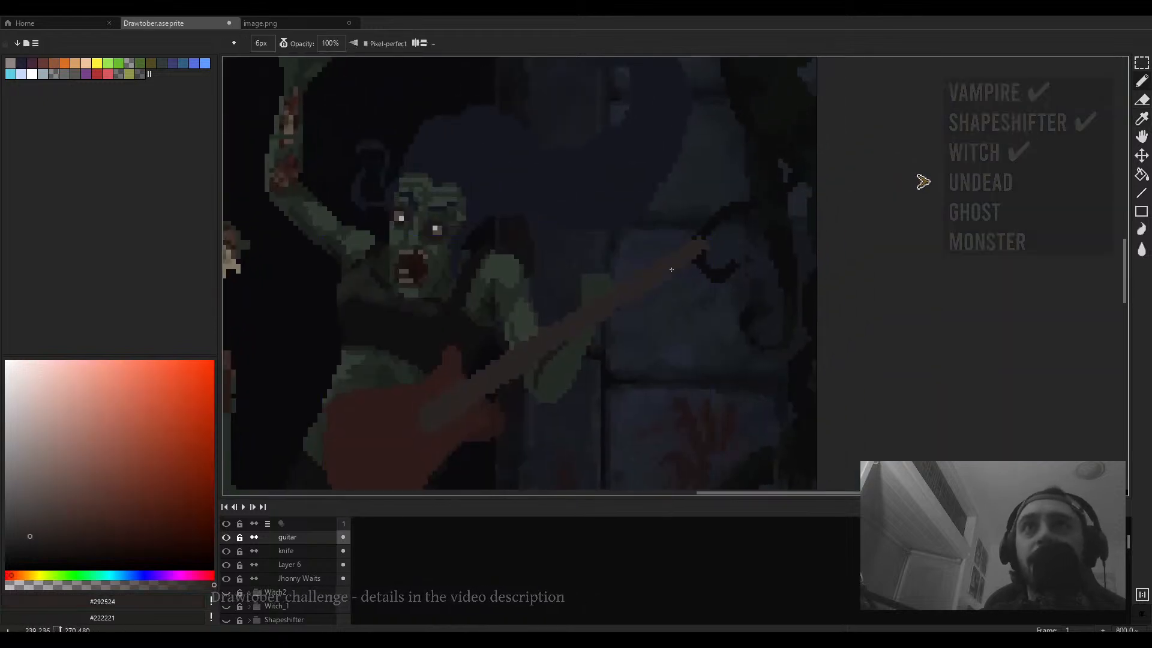
pyautogui.click(284, 43)
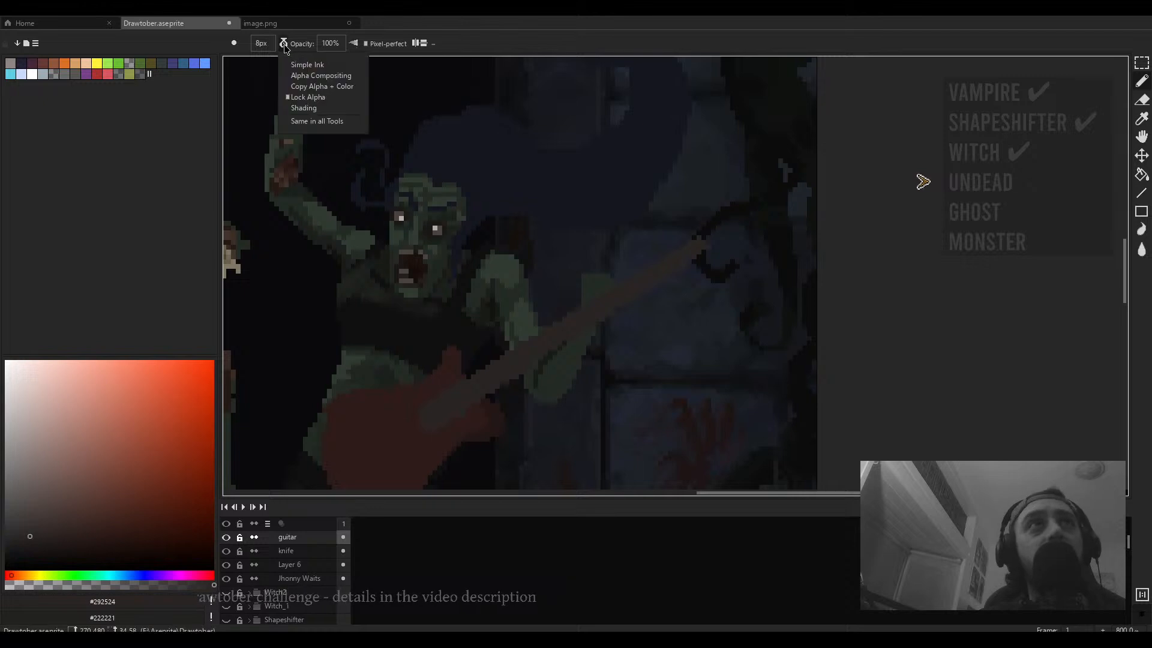
pyautogui.click(309, 65)
# - Select the end of the guitar neck and move it slightly down and to the left
pyautogui.scroll(-2, 685, 258)
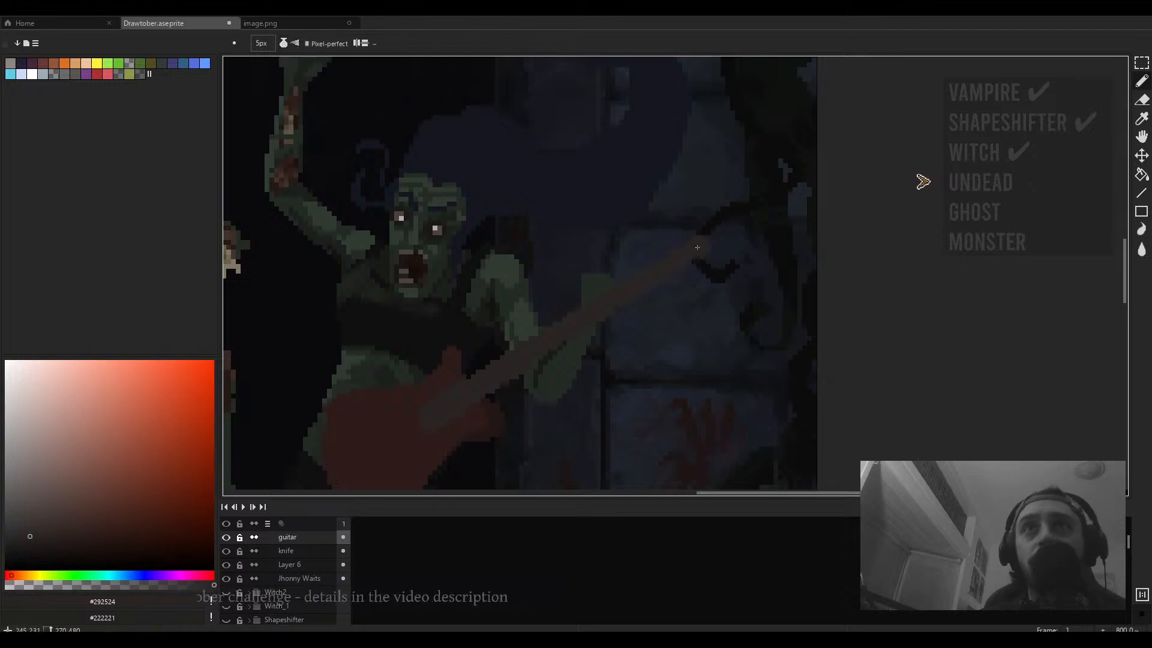
pyautogui.scroll(-3, 707, 276)
pyautogui.moveTo(671, 313); pyautogui.dragTo(651, 286)
pyautogui.scroll(3, 679, 278)
pyautogui.press('m')
pyautogui.moveTo(750, 167); pyautogui.dragTo(652, 260)
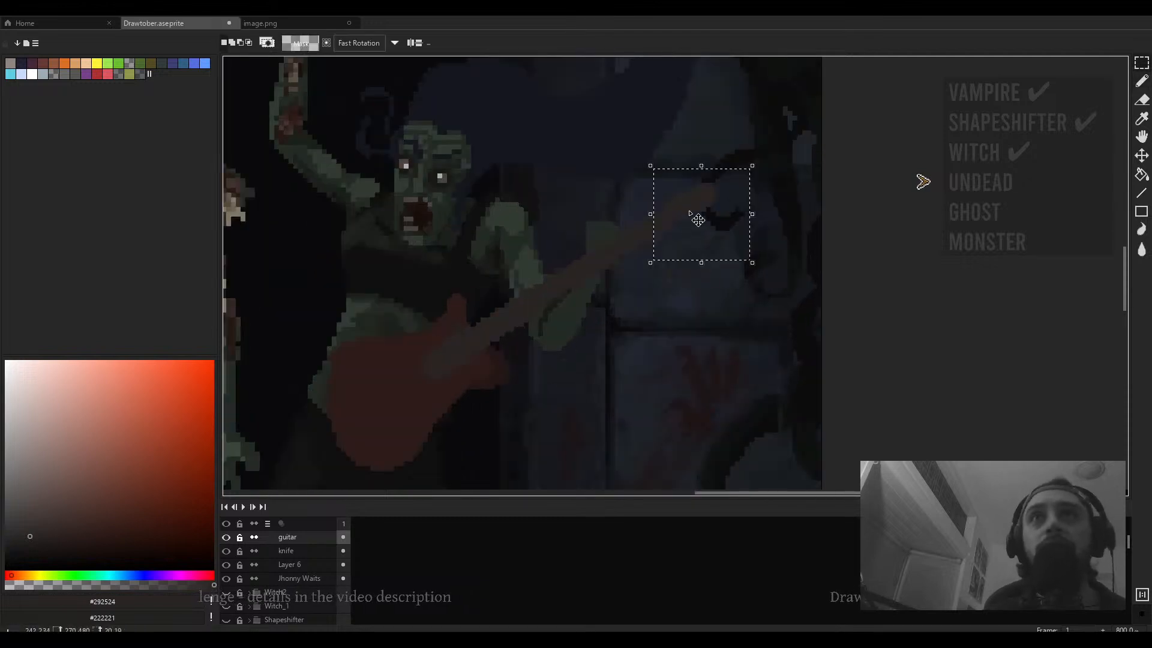
pyautogui.moveTo(696, 217); pyautogui.dragTo(667, 236)
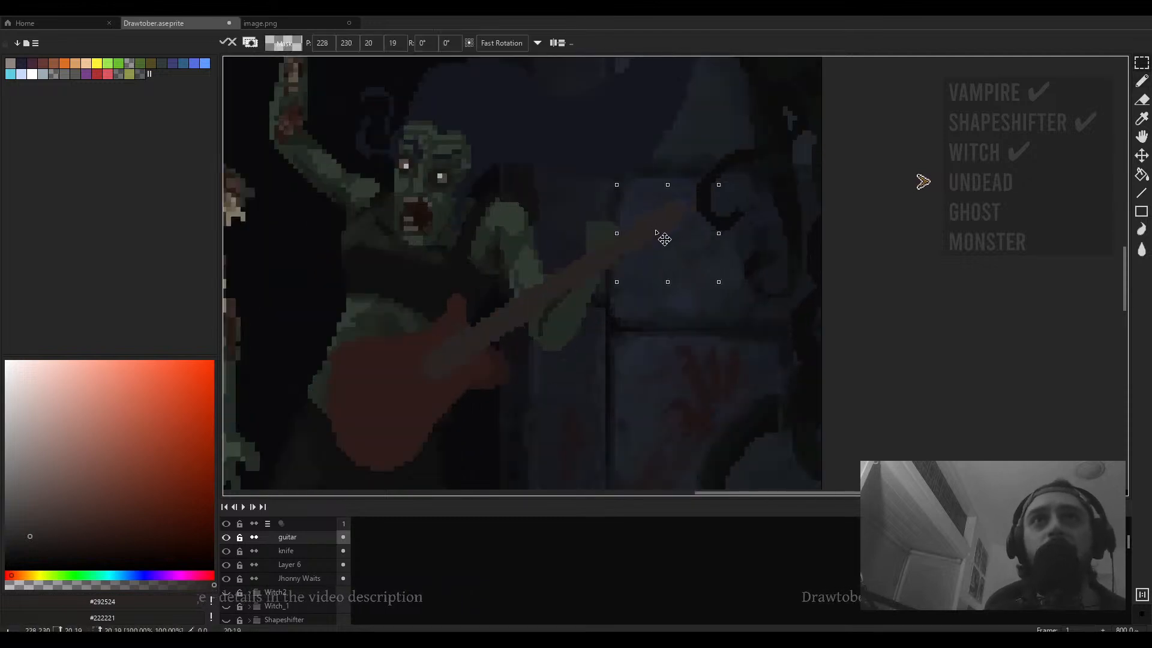
pyautogui.press('Return')
# - Pick a red from the guitar body and reduce the brush size to 1 px
pyautogui.scroll(-3, 622, 286)
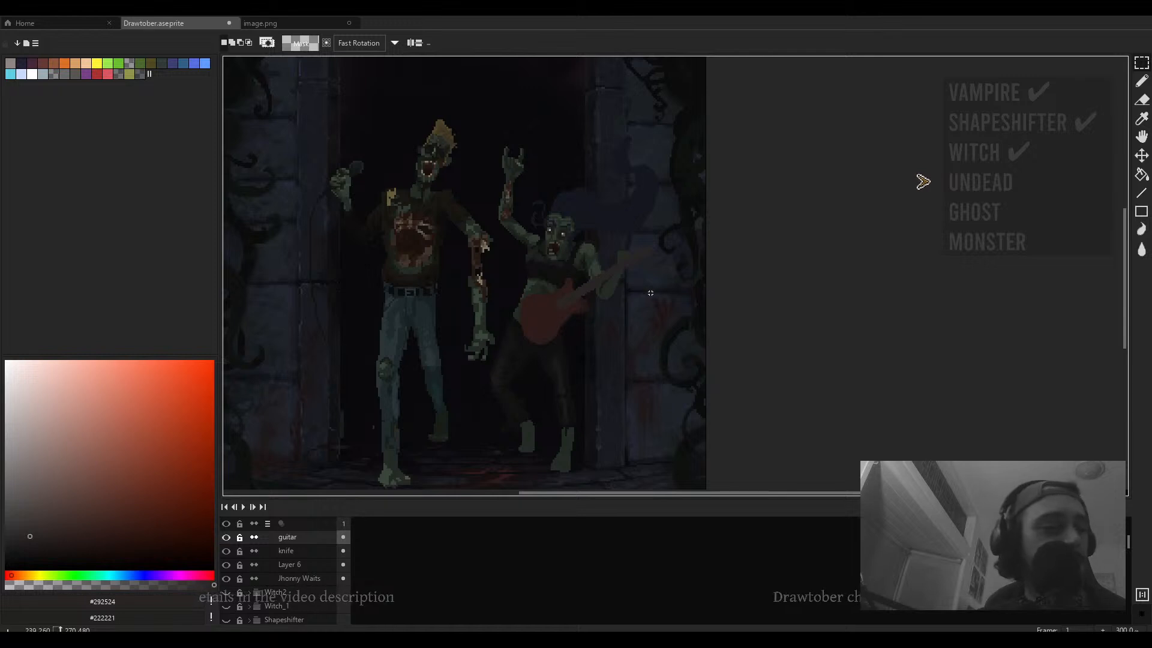
pyautogui.moveTo(651, 289); pyautogui.dragTo(655, 270)
pyautogui.scroll(-1, 653, 269)
pyautogui.press('b')
pyautogui.scroll(-2, 606, 275)
pyautogui.scroll(5, 604, 276)
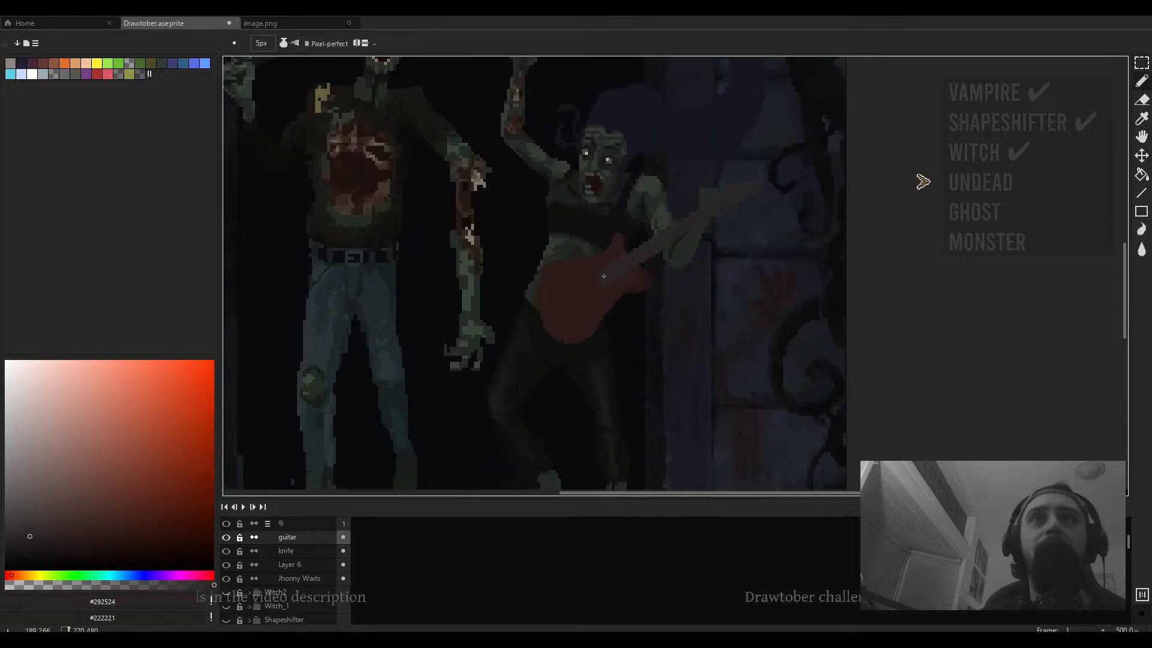
pyautogui.scroll(1, 604, 276)
pyautogui.keyDown('alt'); pyautogui.click(561, 275); pyautogui.keyUp('alt')
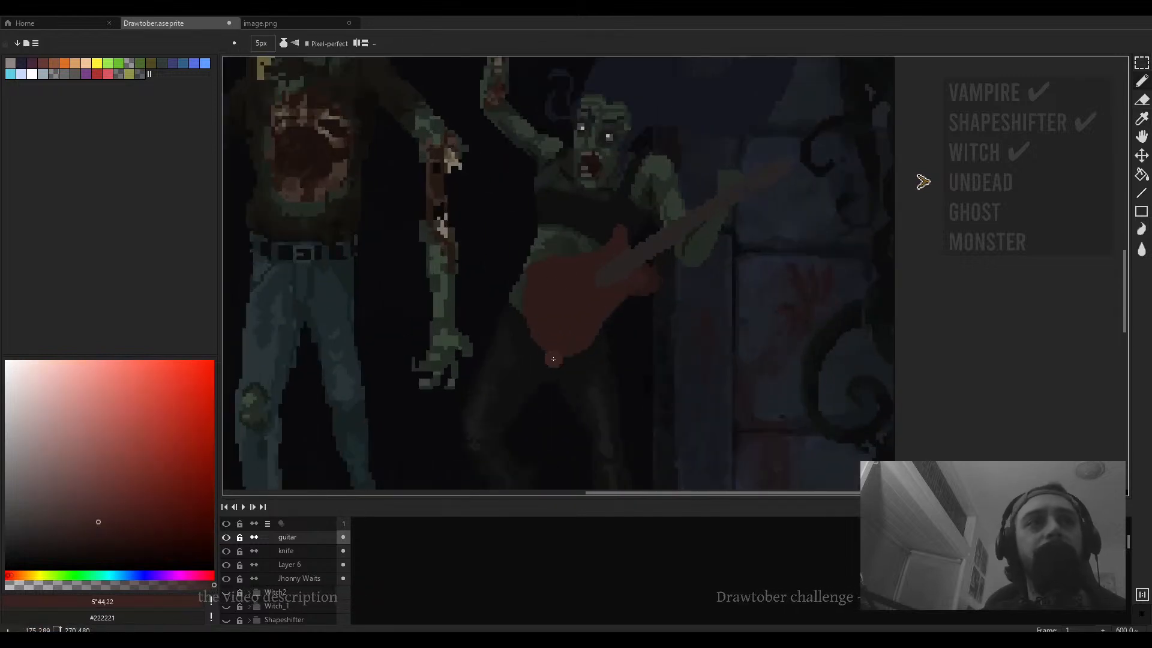
pyautogui.press('-')
pyautogui.press('-')
pyautogui.scroll(4, 540, 289)
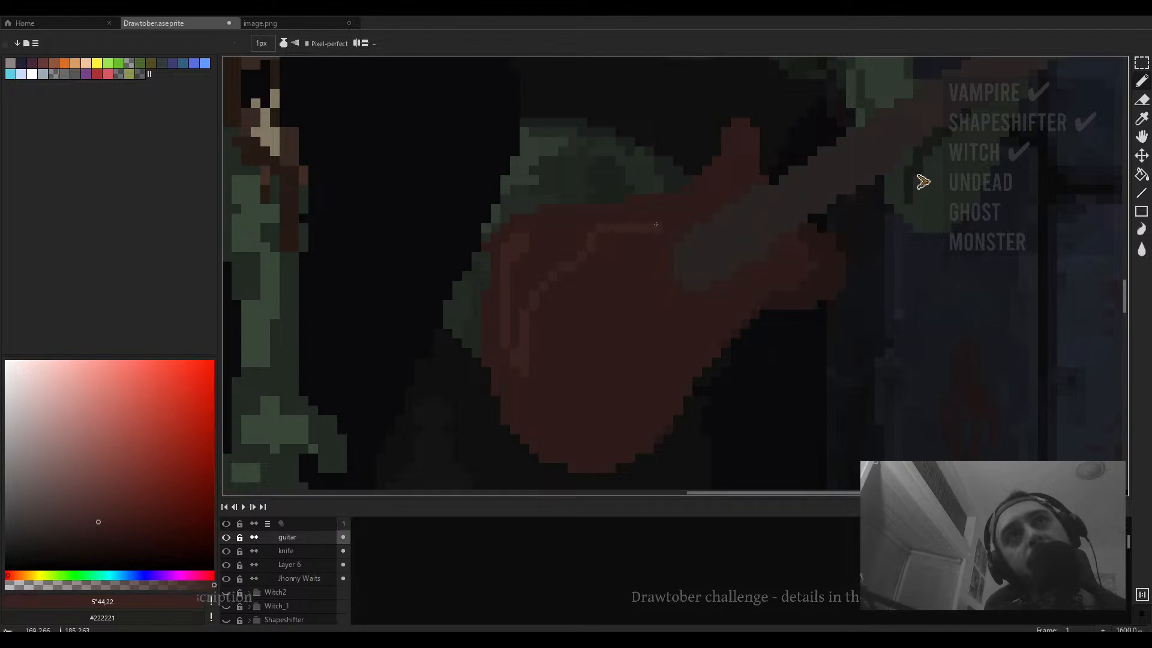
# - Undo the last change on the guitar body
pyautogui.press('g')
pyautogui.scroll(-4, 548, 251)
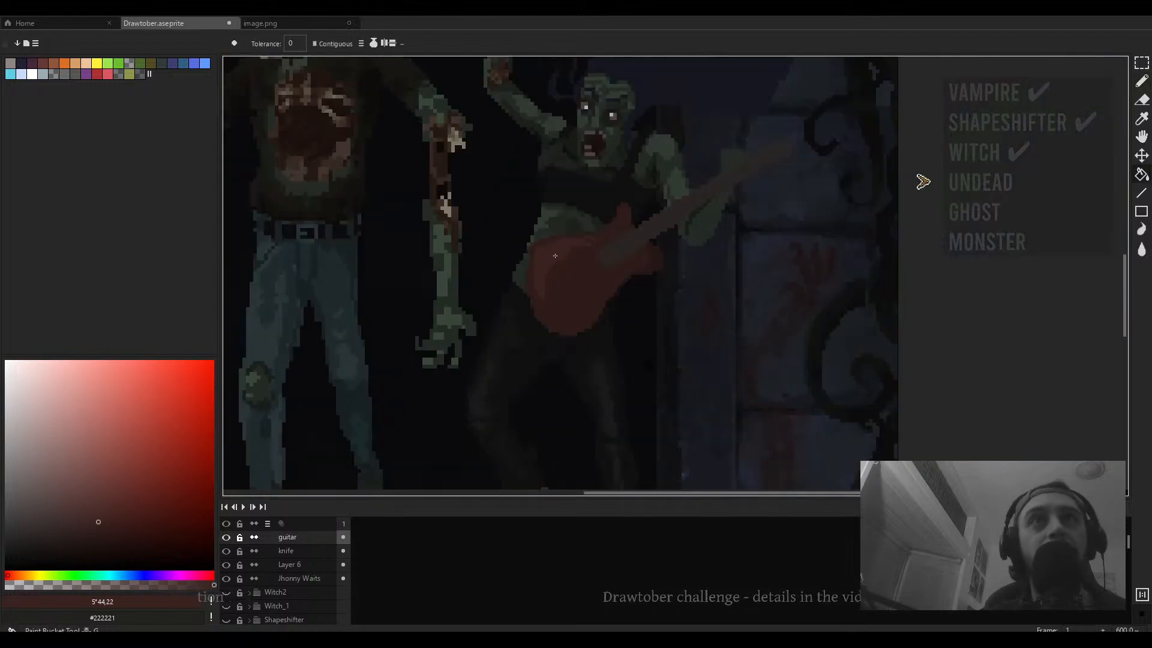
pyautogui.press('b')
pyautogui.scroll(3, 534, 261)
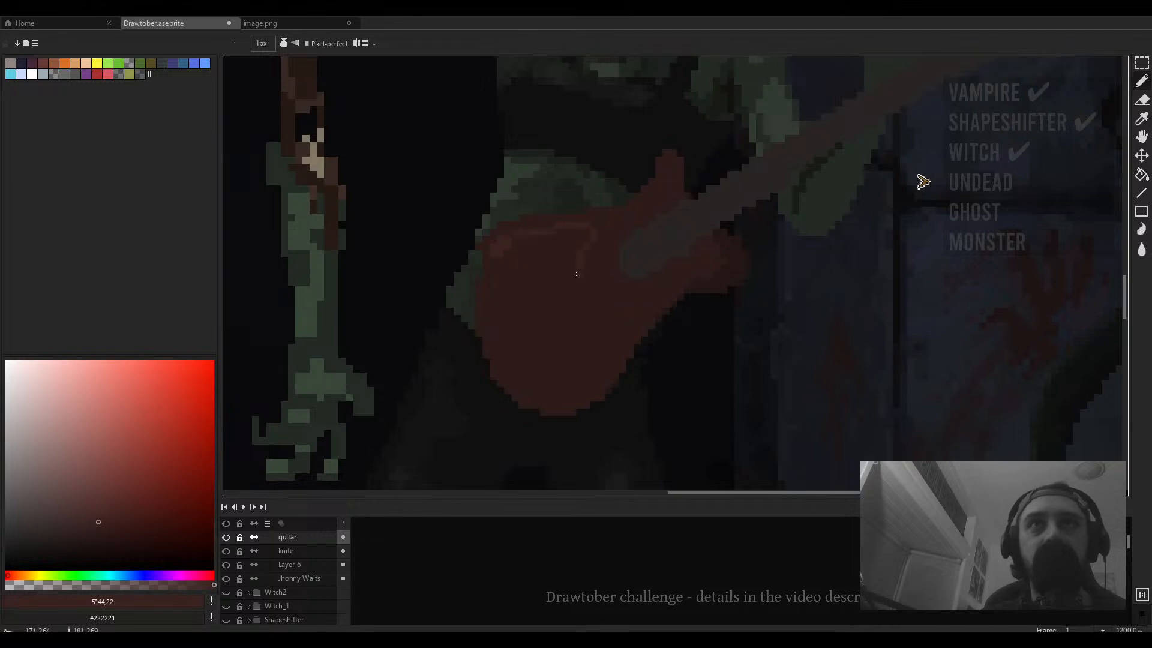
pyautogui.hotkey('ctrl', 'z')
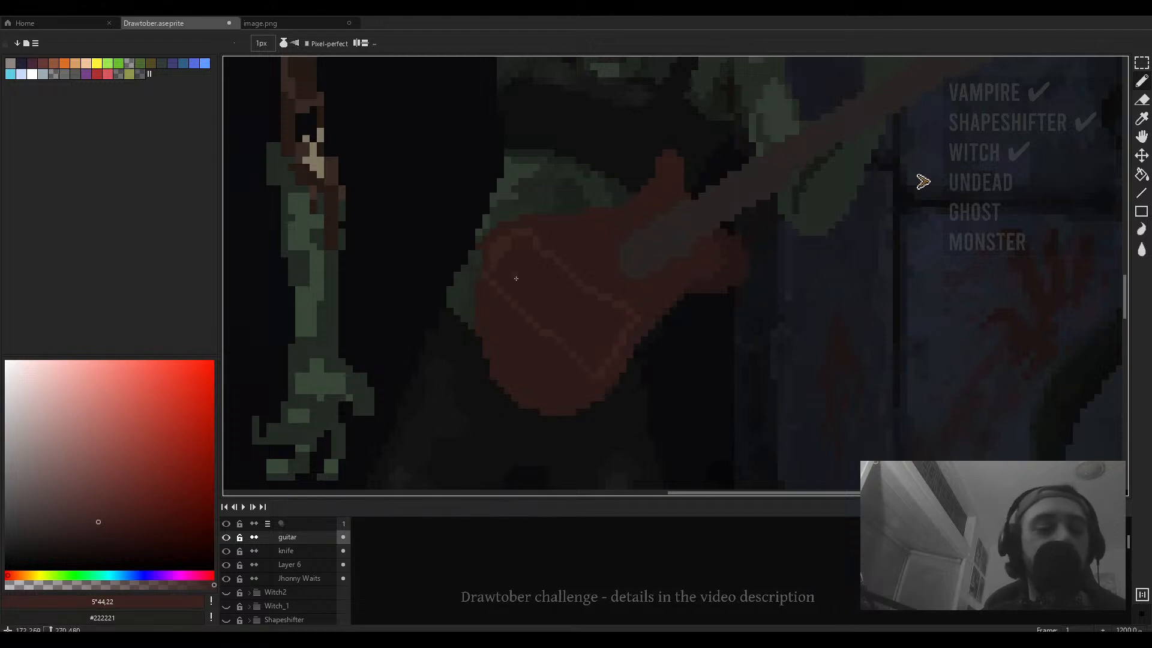
pyautogui.scroll(-3, 516, 282)
pyautogui.scroll(4, 528, 321)
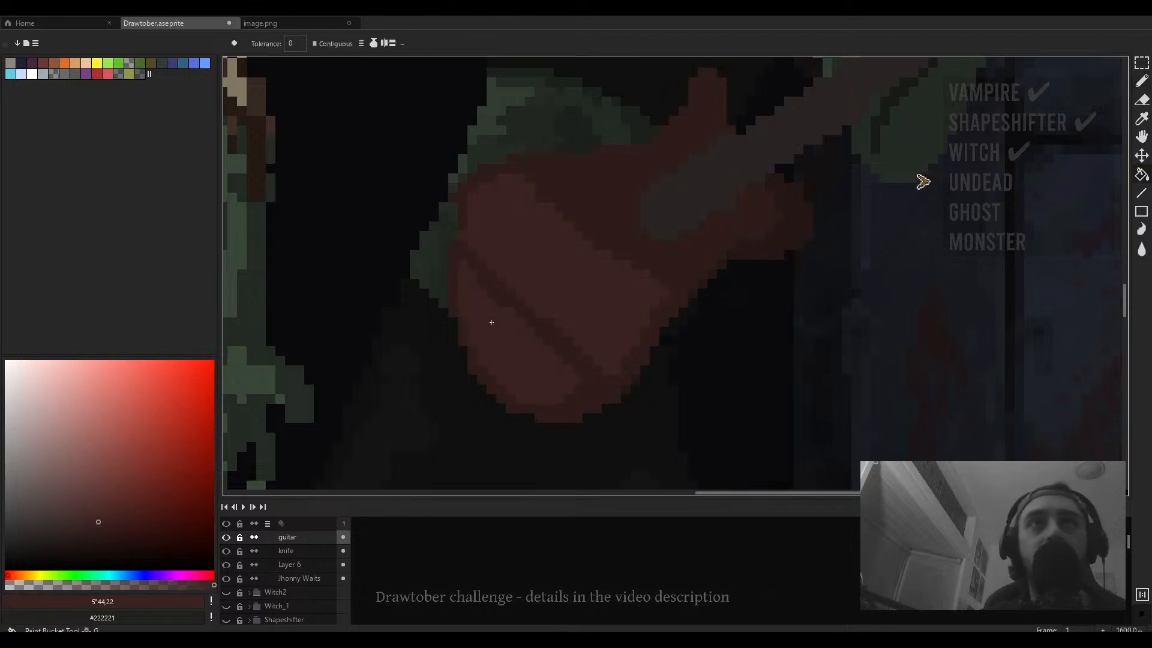
pyautogui.scroll(-3, 489, 315)
pyautogui.scroll(2, 507, 321)
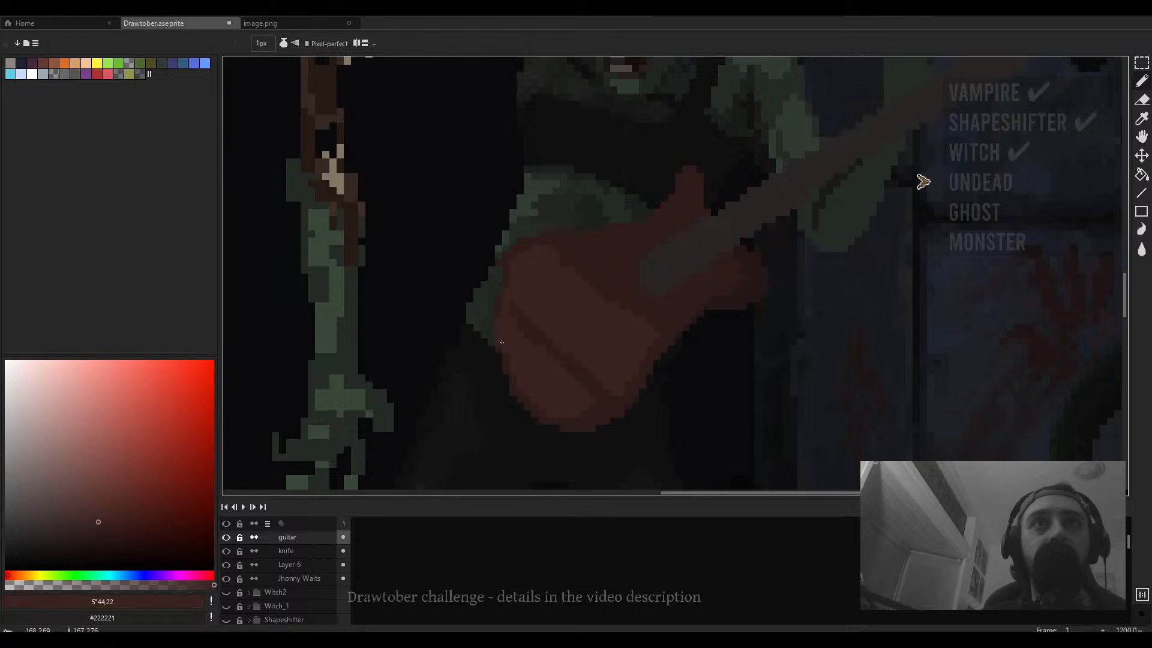
# - Choose a darker red from the colour field for shading the guitar body
pyautogui.press('e')
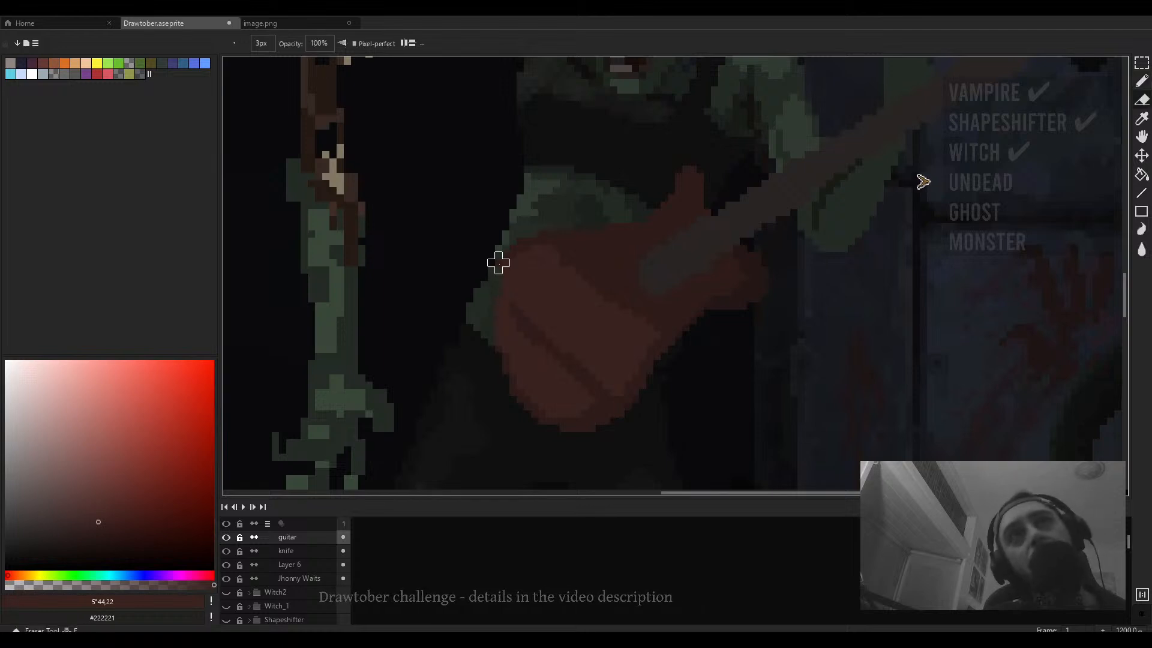
pyautogui.scroll(-3, 490, 262)
pyautogui.scroll(4, 616, 271)
pyautogui.press('b')
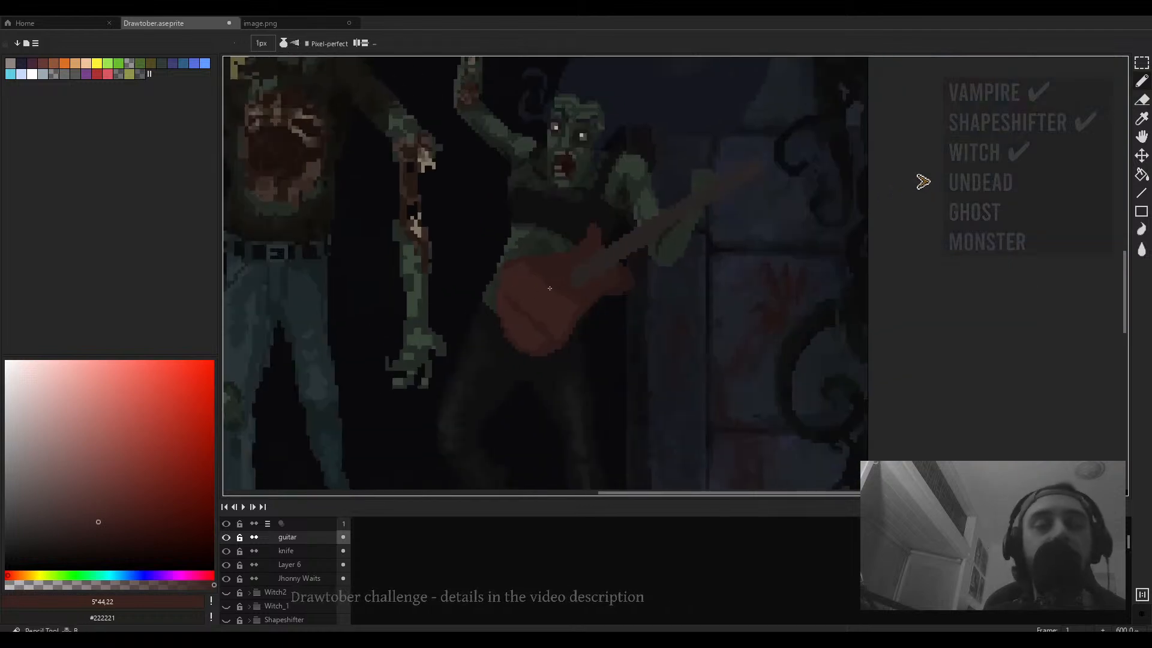
pyautogui.click(81, 538)
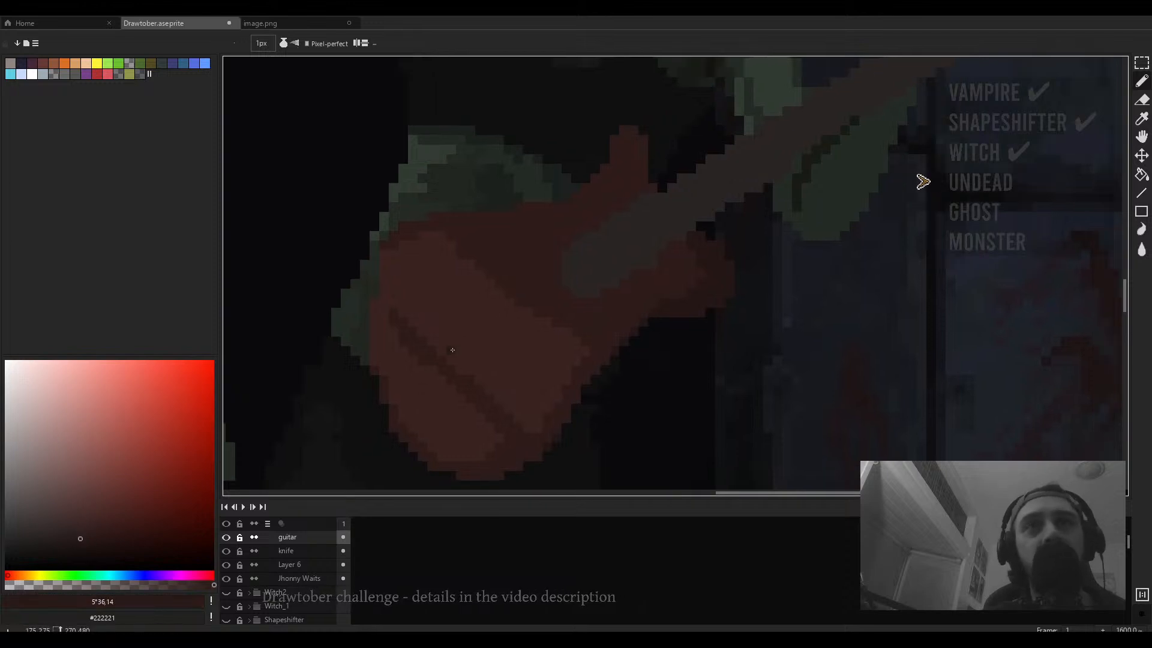
pyautogui.press('e')
pyautogui.click(80, 546)
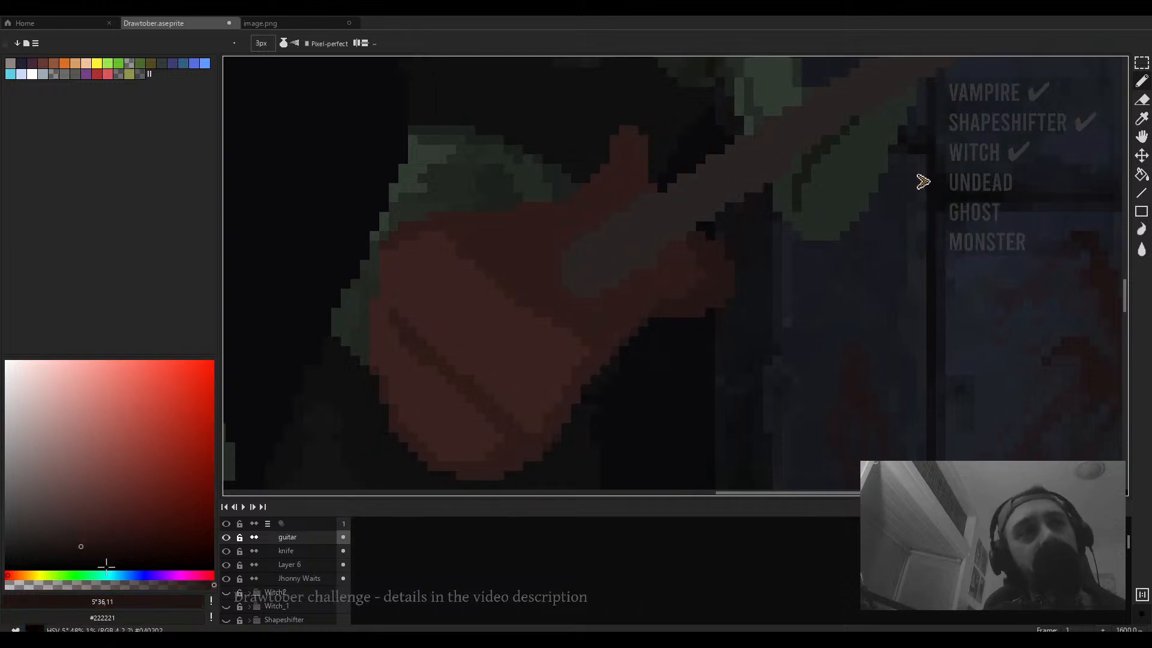
# - Paint a straight dark stroke across the lower guitar body and a short dark stroke near the neck joint
pyautogui.moveTo(451, 306); pyautogui.dragTo(480, 371)
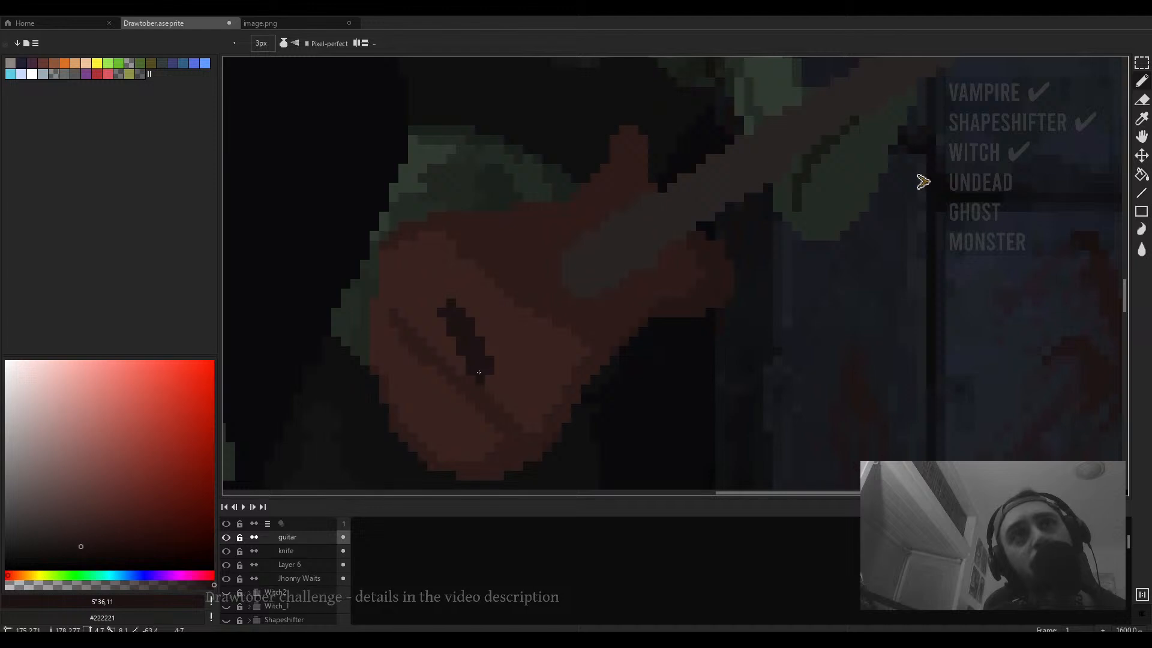
pyautogui.hotkey('ctrl', 'z')
pyautogui.click(451, 294)
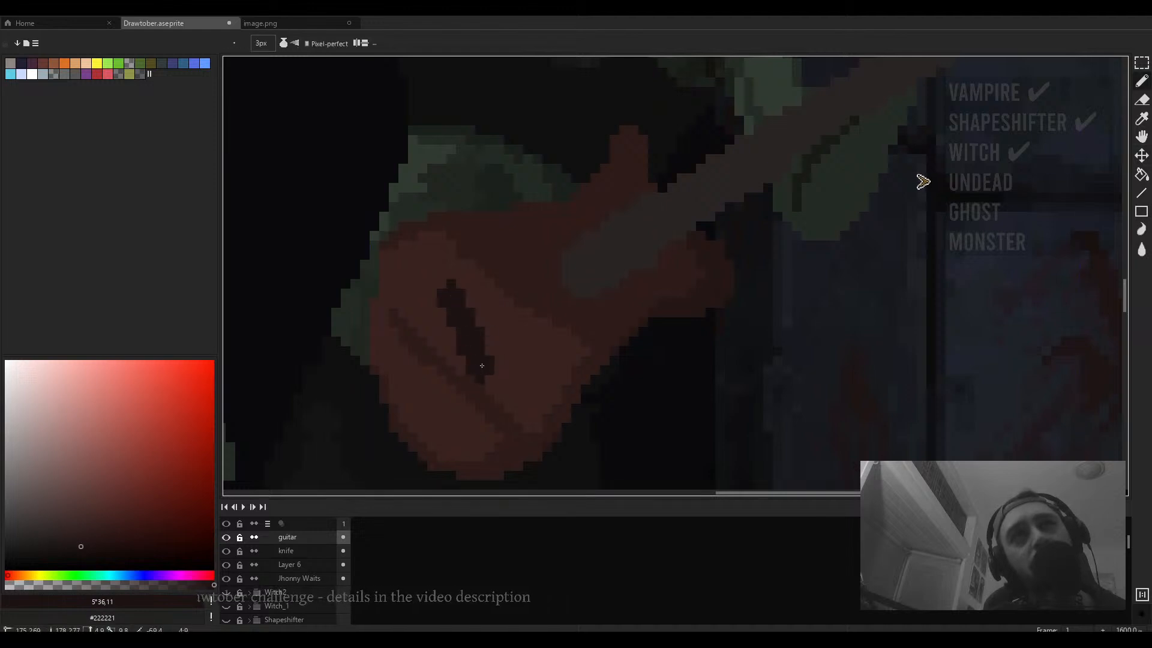
pyautogui.keyDown('shift'); pyautogui.click(482, 369); pyautogui.keyUp('shift')
pyautogui.moveTo(576, 256); pyautogui.dragTo(575, 296)
# - Pick a pale pinkish colour, set a 4 px brush, and paint a pickup on the guitar body
pyautogui.scroll(-3, 569, 274)
pyautogui.scroll(2, 564, 270)
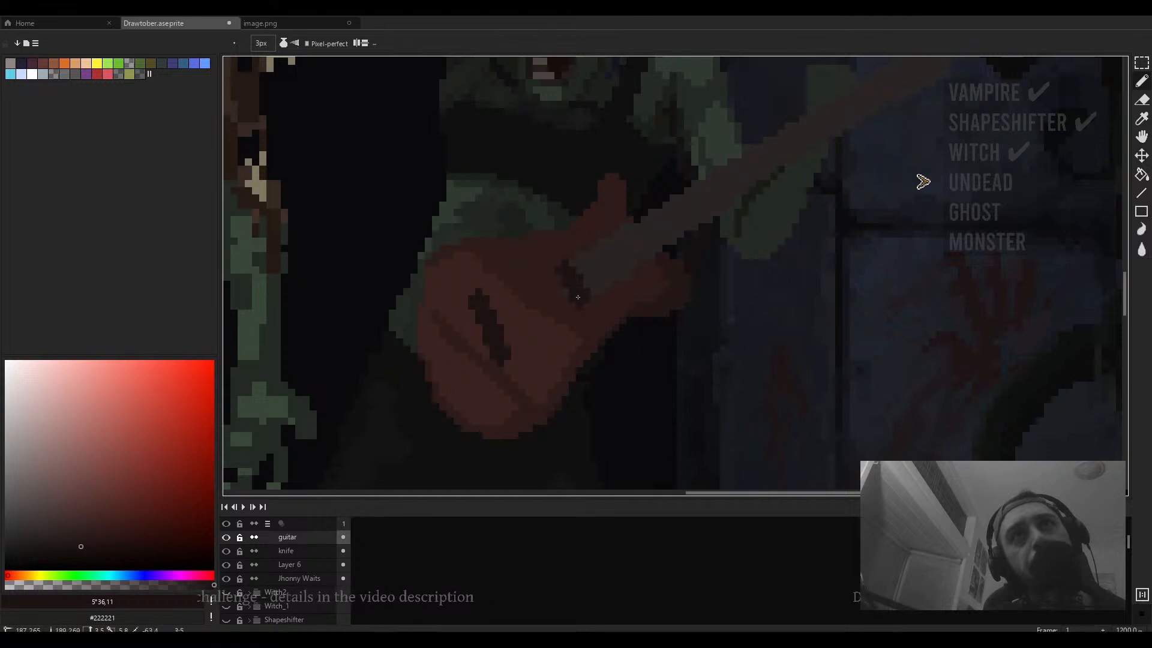
pyautogui.scroll(-4, 574, 296)
pyautogui.scroll(4, 574, 295)
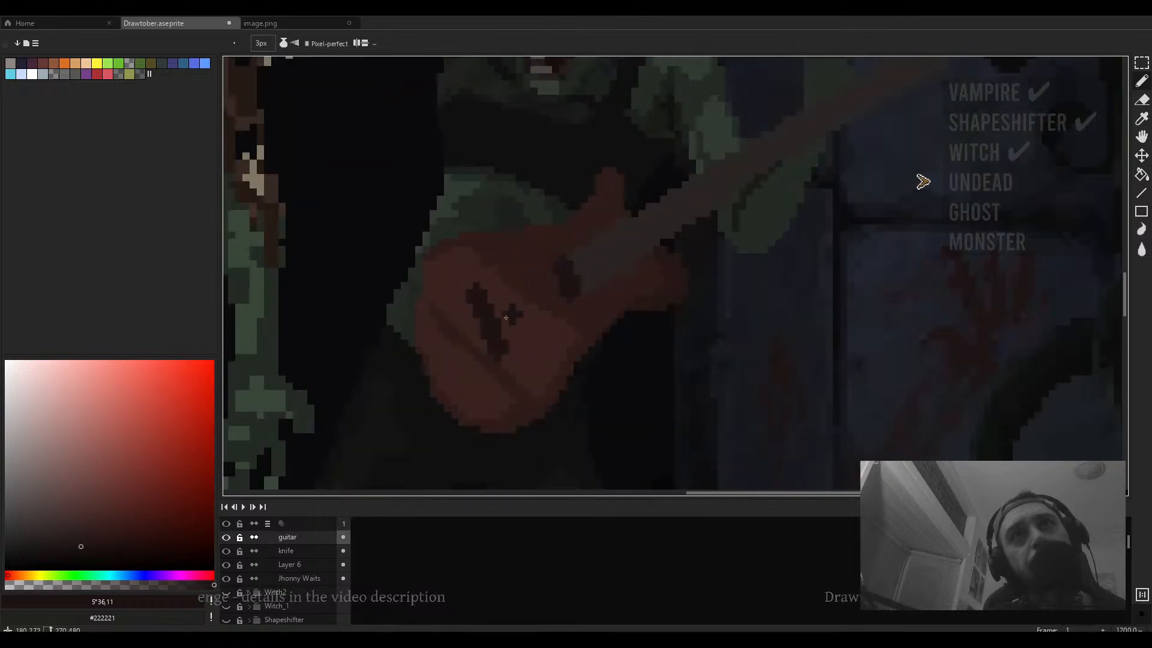
pyautogui.click(54, 493)
pyautogui.press('+')
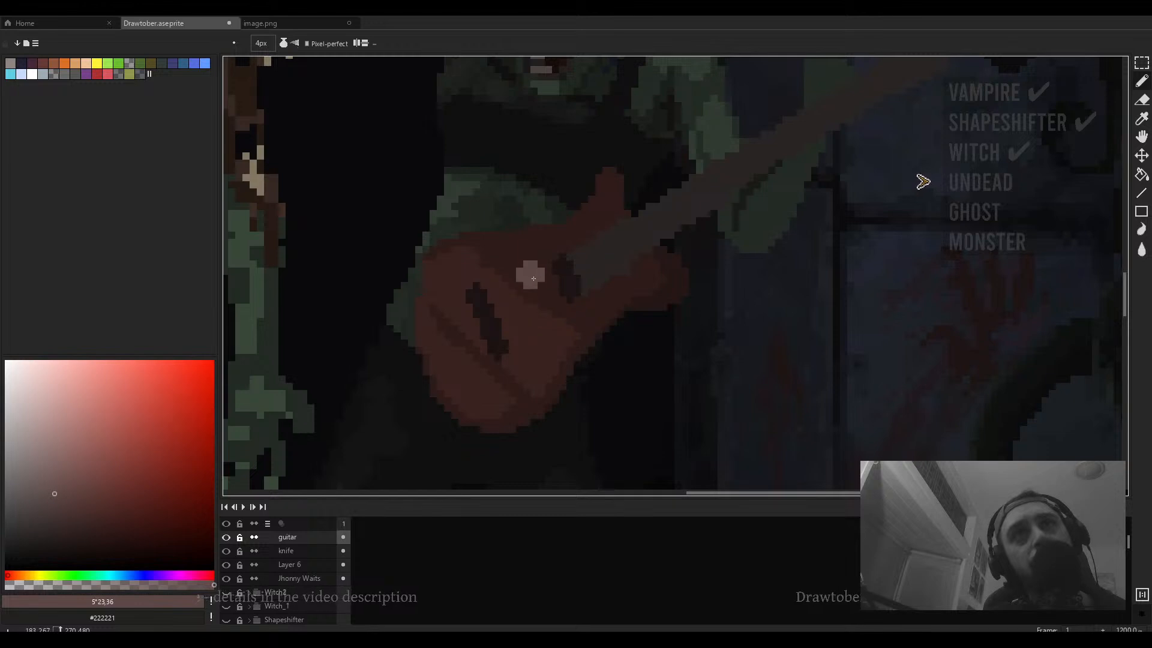
pyautogui.moveTo(532, 277)
pyautogui.mouseDown()
pyautogui.moveTo(541, 306)
pyautogui.moveTo(541, 293)
pyautogui.mouseUp()
pyautogui.hotkey('ctrl', 'z')
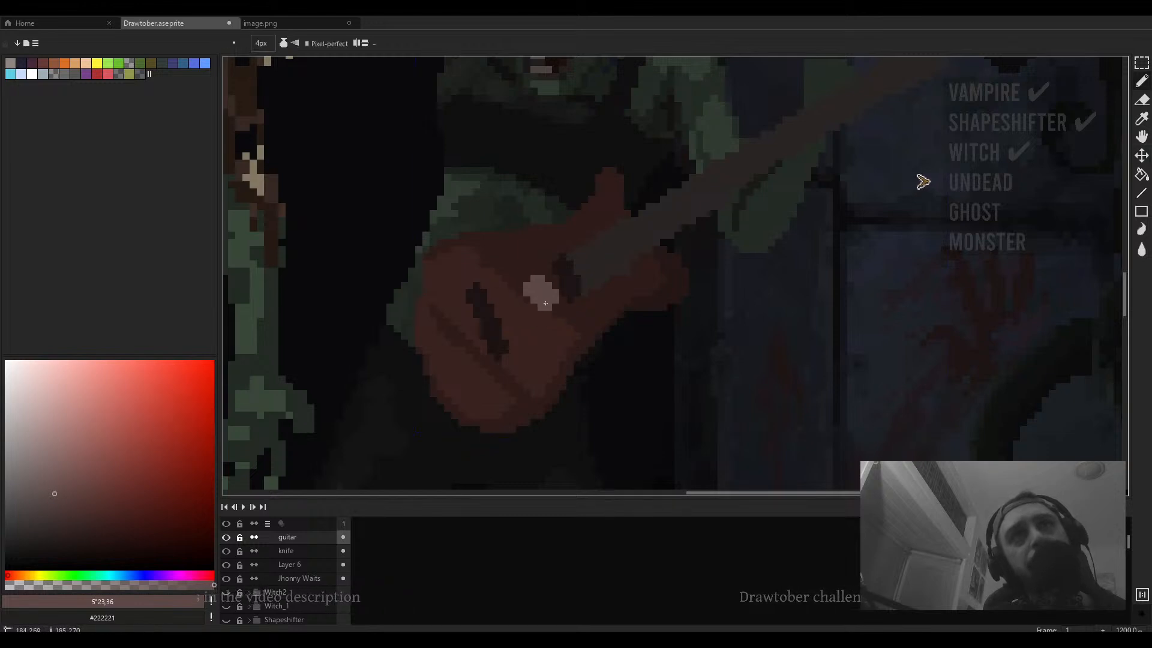
# - Pick a dark brown from the guitar and paint shading near the neck joint with a 2 px brush
pyautogui.scroll(-2, 581, 291)
pyautogui.keyDown('alt'); pyautogui.click(600, 292); pyautogui.keyUp('alt')
pyautogui.scroll(2, 599, 289)
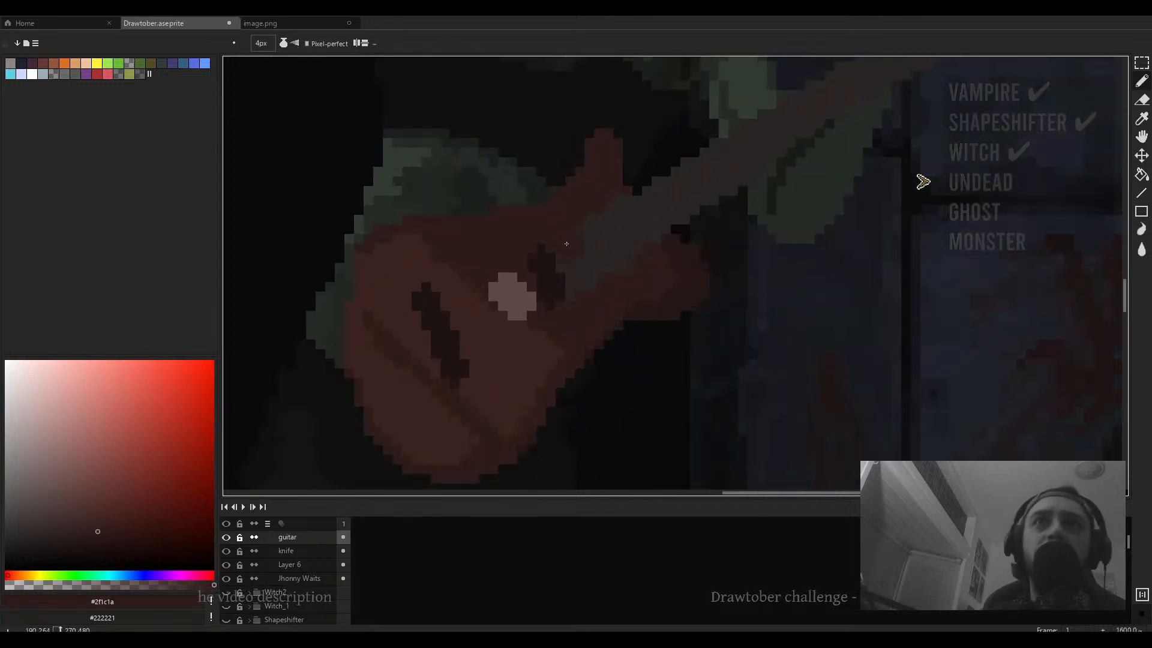
pyautogui.moveTo(560, 260); pyautogui.dragTo(555, 297)
pyautogui.keyDown('alt'); pyautogui.click(434, 324); pyautogui.keyUp('alt')
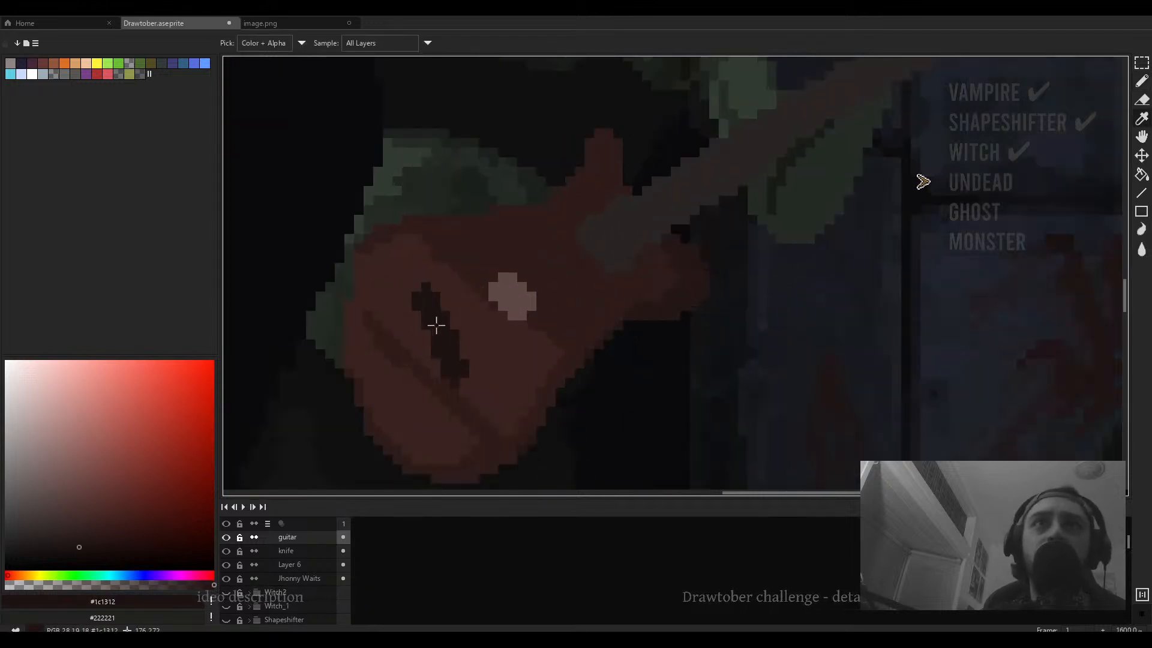
pyautogui.press('-')
pyautogui.press('-')
pyautogui.moveTo(593, 234); pyautogui.dragTo(615, 260)
pyautogui.keyDown('alt'); pyautogui.click(576, 239); pyautogui.keyUp('alt')
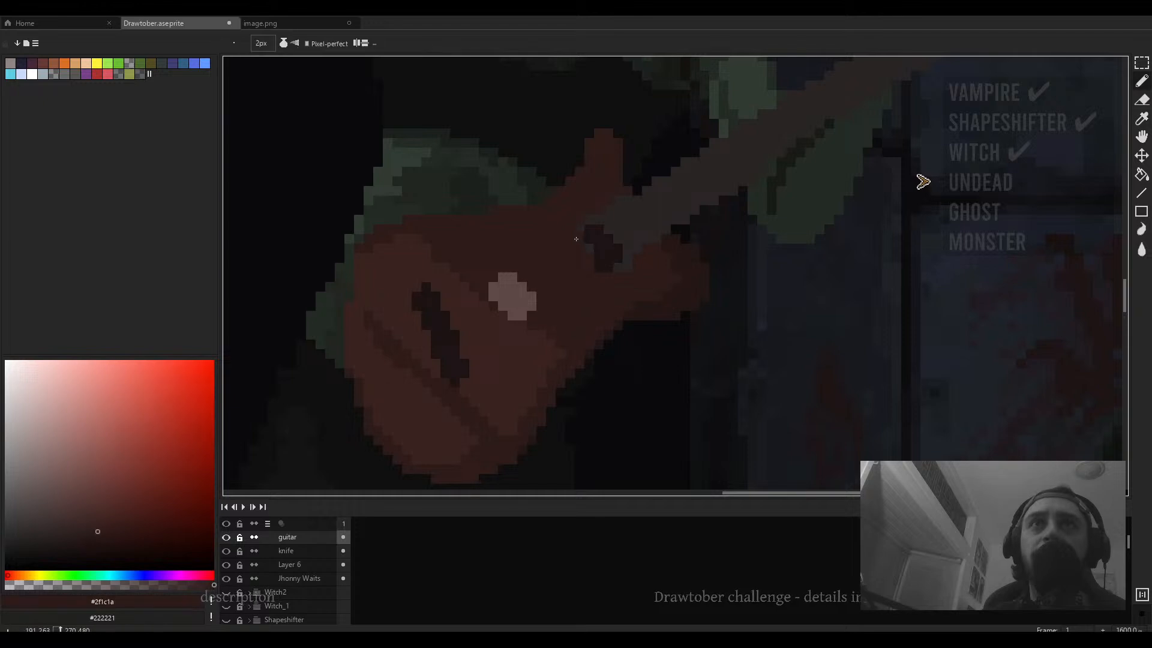
# - Pick the pickup colour and paint a second pickup beside it with a 3 px brush
pyautogui.keyDown('alt'); pyautogui.click(525, 289); pyautogui.keyUp('alt')
pyautogui.press('+')
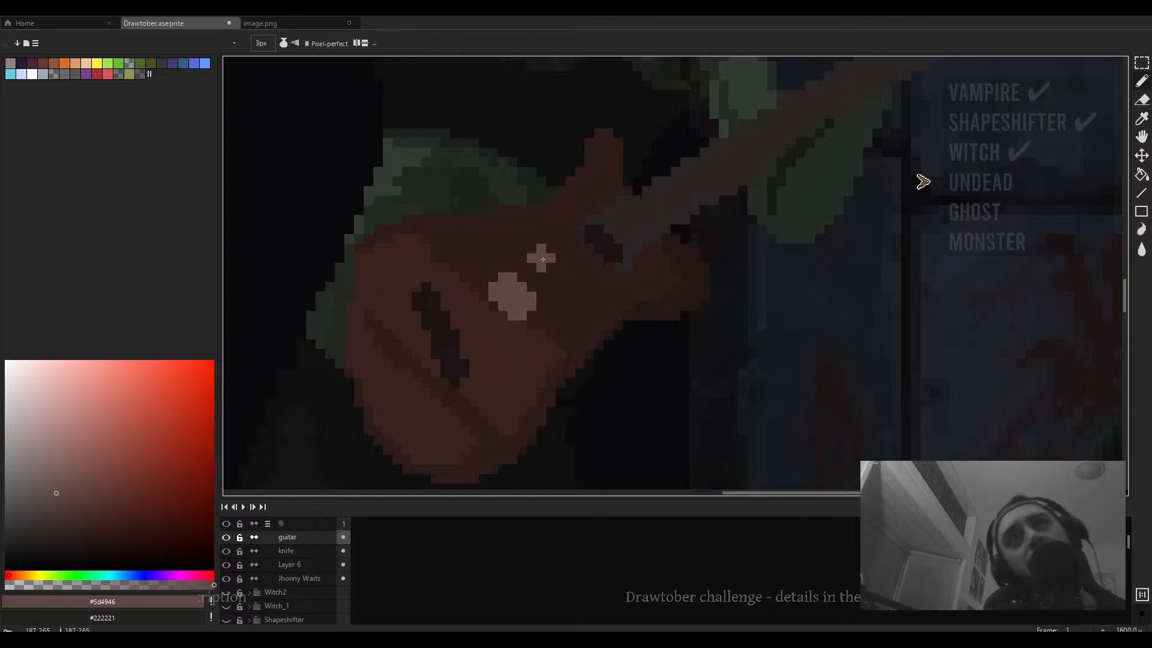
pyautogui.moveTo(542, 258); pyautogui.dragTo(561, 283)
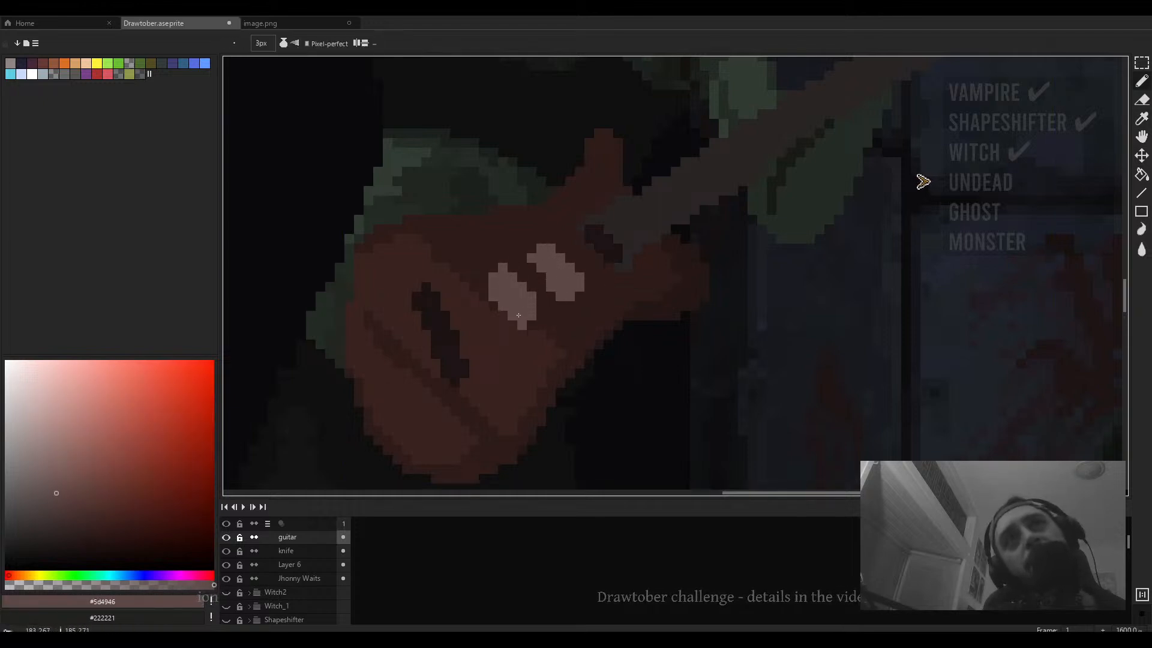
# - Paint a pale pickguard patch on the lower guitar body, undoing the first attempt and redrawing it smaller
pyautogui.scroll(-3, 500, 317)
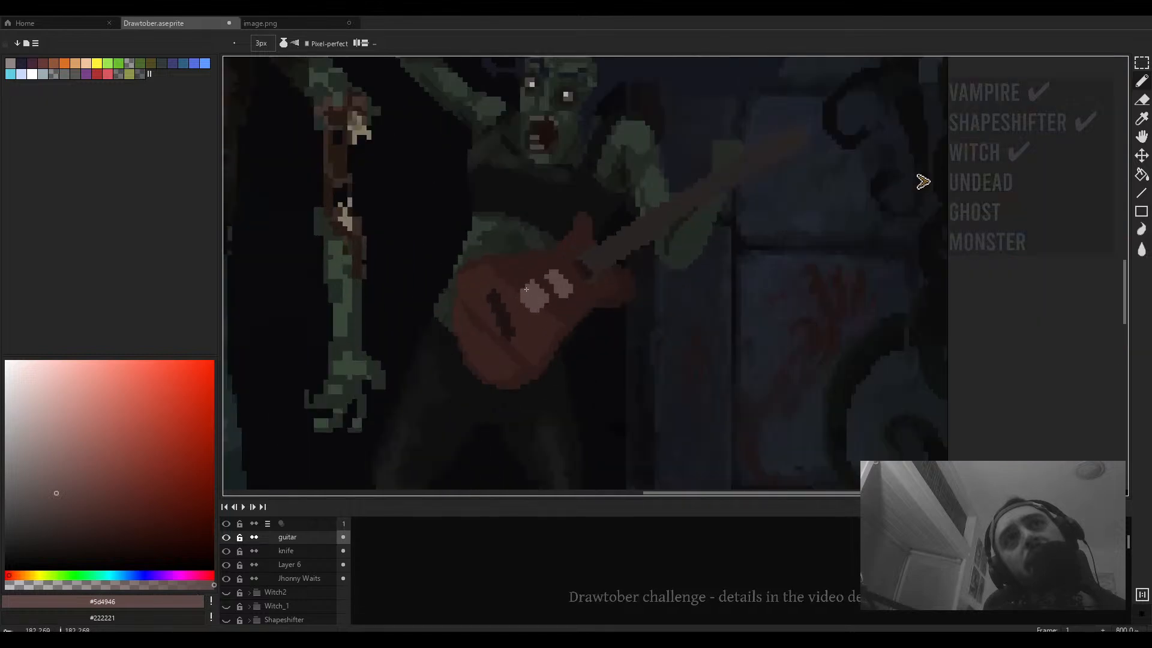
pyautogui.scroll(-6, 552, 289)
pyautogui.scroll(3, 551, 291)
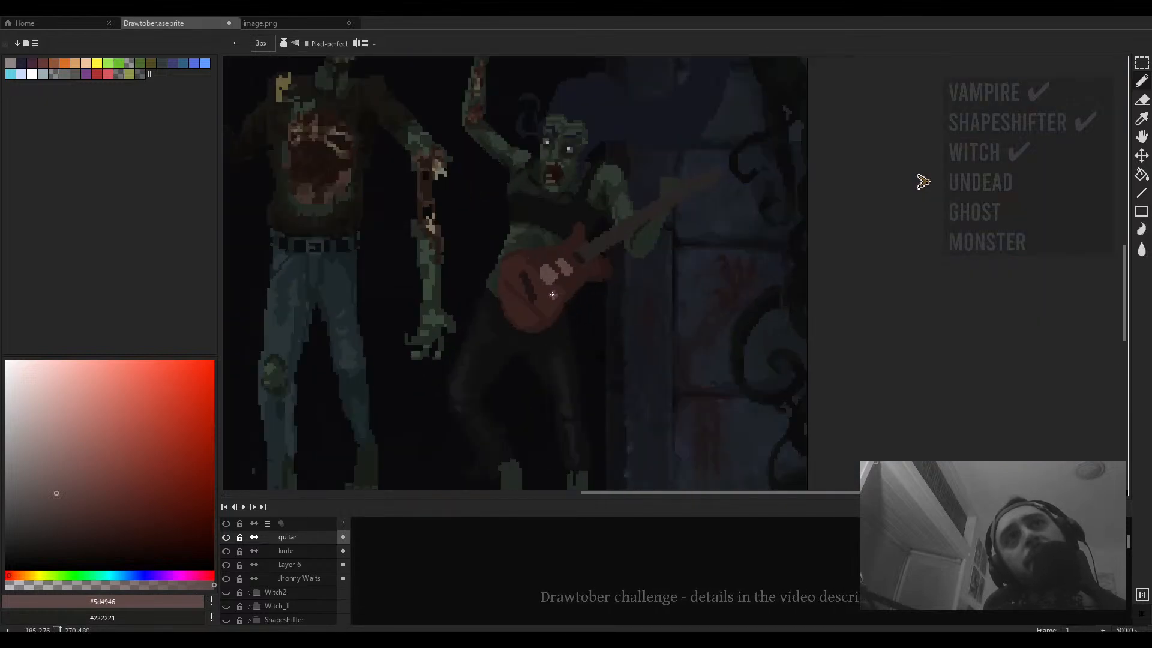
pyautogui.scroll(-3, 552, 292)
pyautogui.scroll(7, 552, 292)
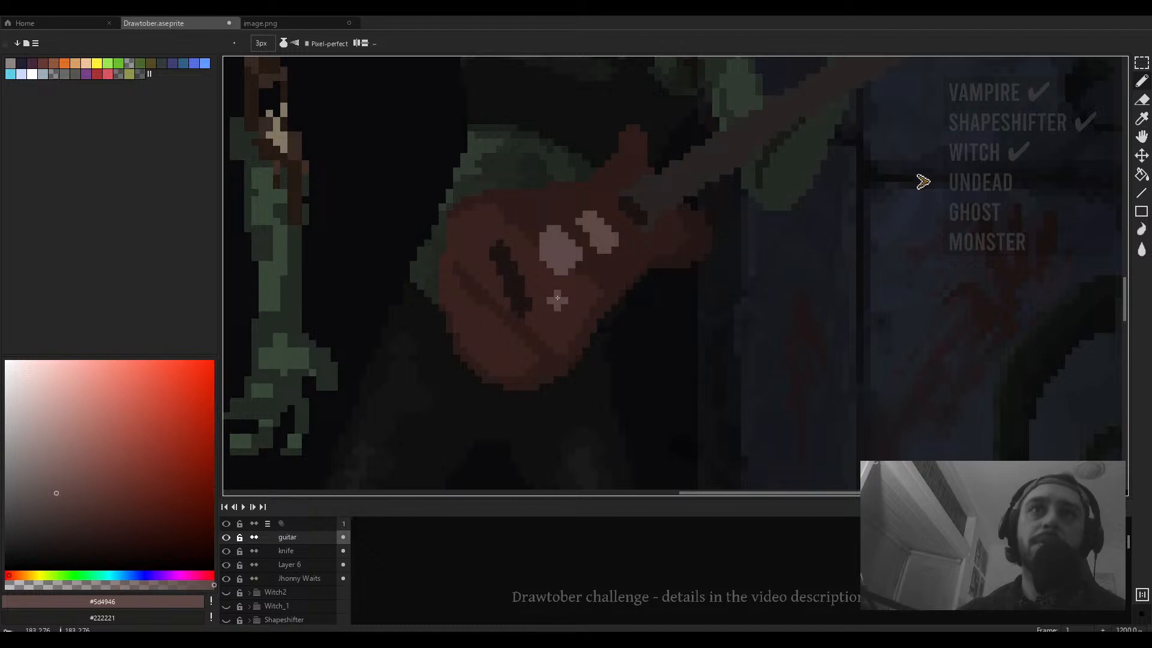
pyautogui.moveTo(529, 310)
pyautogui.mouseDown()
pyautogui.moveTo(498, 318)
pyautogui.moveTo(497, 357)
pyautogui.moveTo(519, 366)
pyautogui.mouseUp()
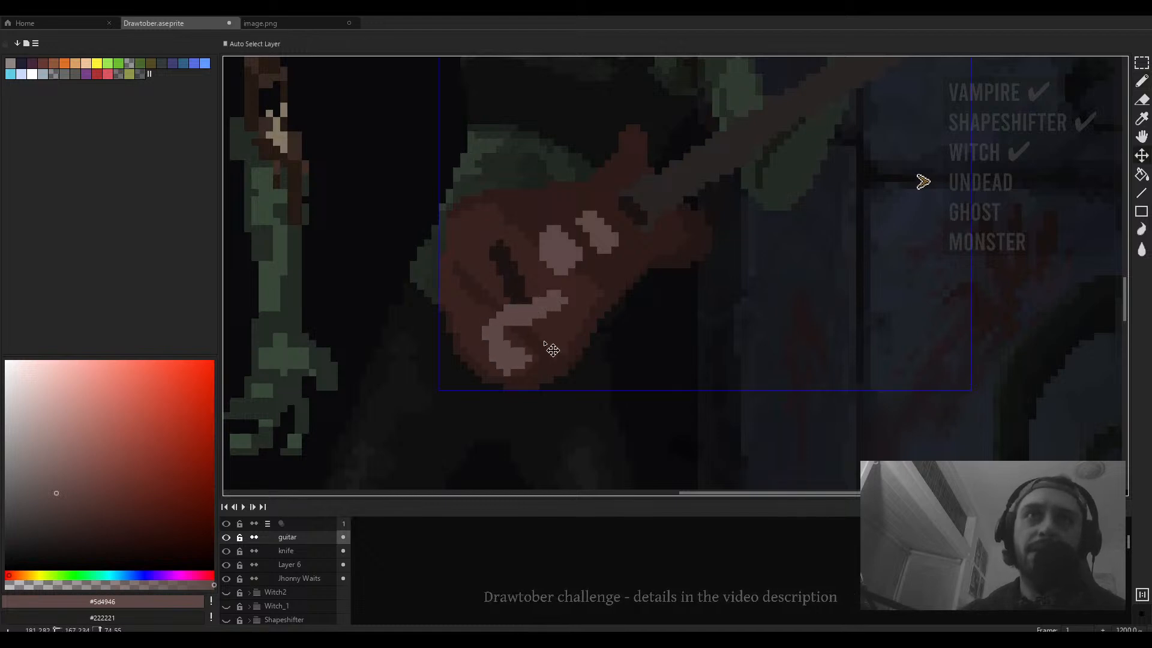
pyautogui.hotkey('ctrl', 'z')
pyautogui.moveTo(557, 297)
pyautogui.mouseDown()
pyautogui.moveTo(515, 316)
pyautogui.moveTo(523, 355)
pyautogui.moveTo(558, 300)
pyautogui.mouseUp()
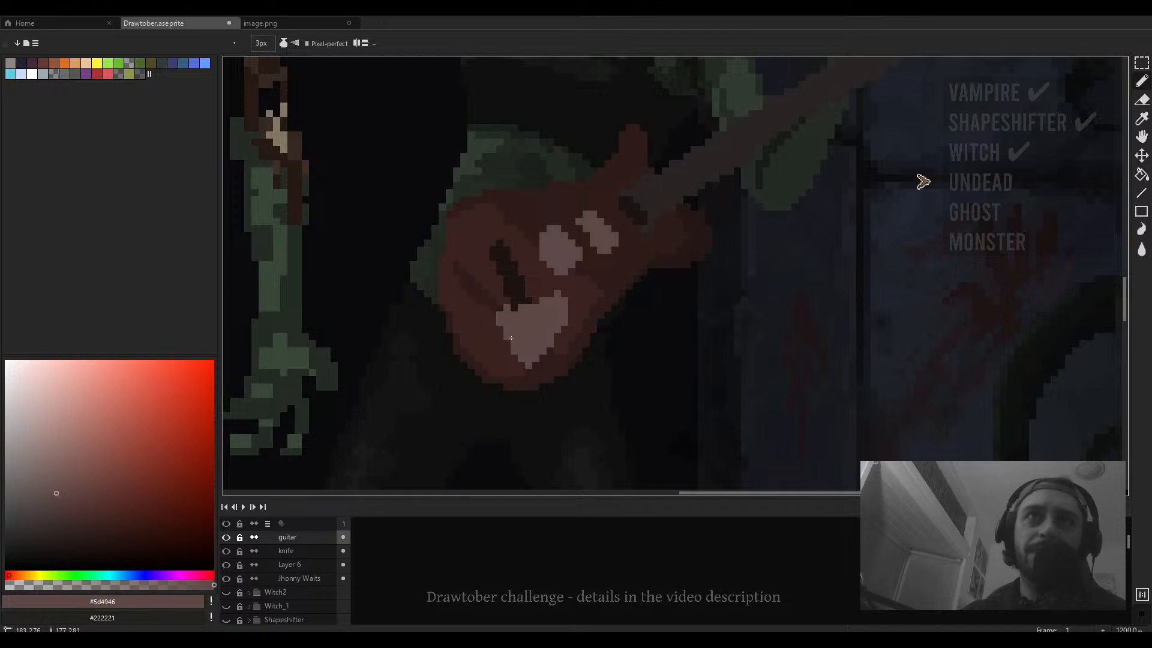
# - Reshape the pale pickguard on the lower guitar body, extending its edge with the 3 px brush
pyautogui.scroll(-5, 502, 323)
pyautogui.scroll(6, 525, 346)
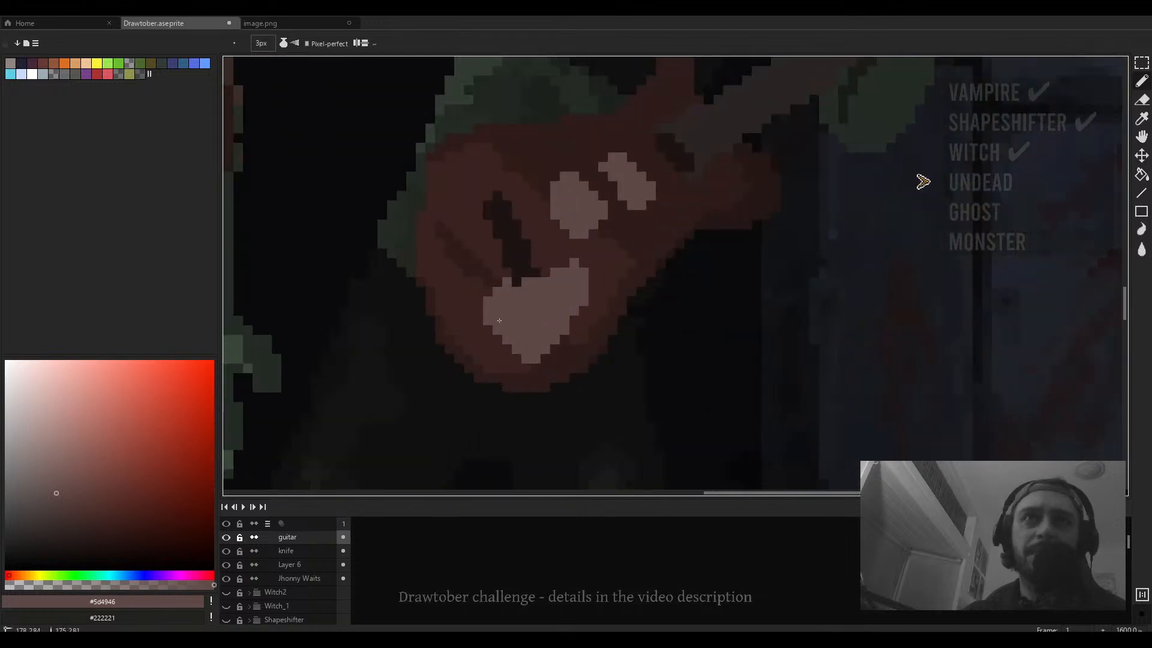
pyautogui.moveTo(499, 321); pyautogui.dragTo(494, 329)
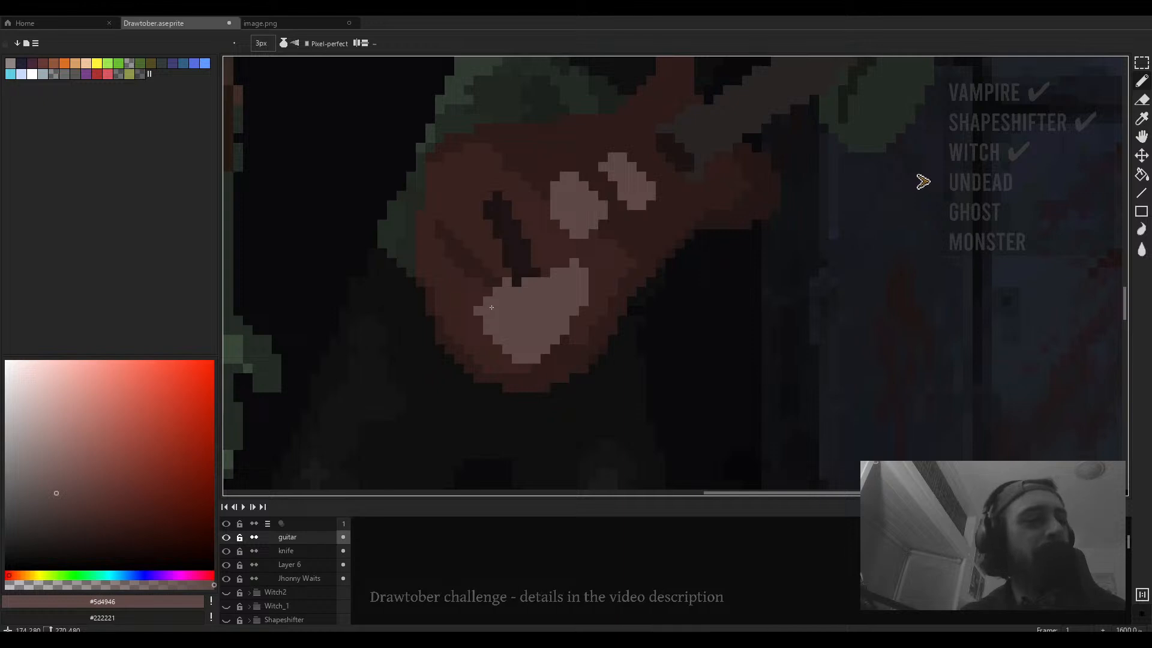
pyautogui.moveTo(563, 327); pyautogui.dragTo(539, 336)
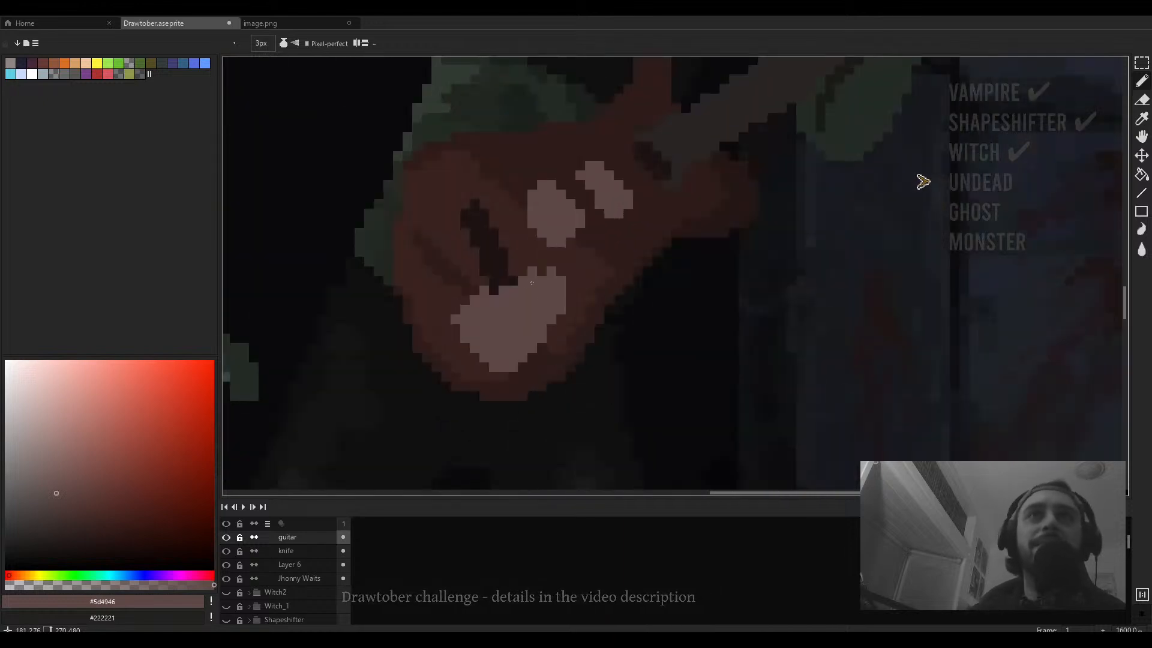
# - Pick a dark brown from the guitar body and reduce the brush size to 1 px
pyautogui.scroll(-3, 527, 284)
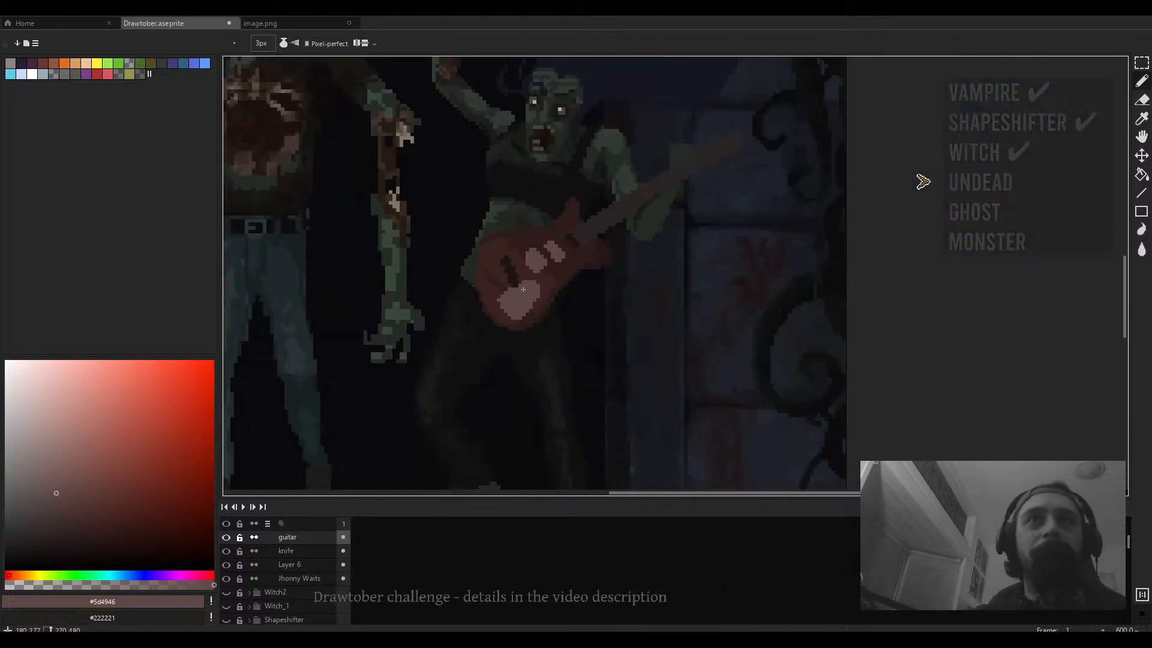
pyautogui.scroll(4, 501, 291)
pyautogui.keyDown('alt'); pyautogui.click(515, 265); pyautogui.keyUp('alt')
pyautogui.press('-')
pyautogui.press('-')
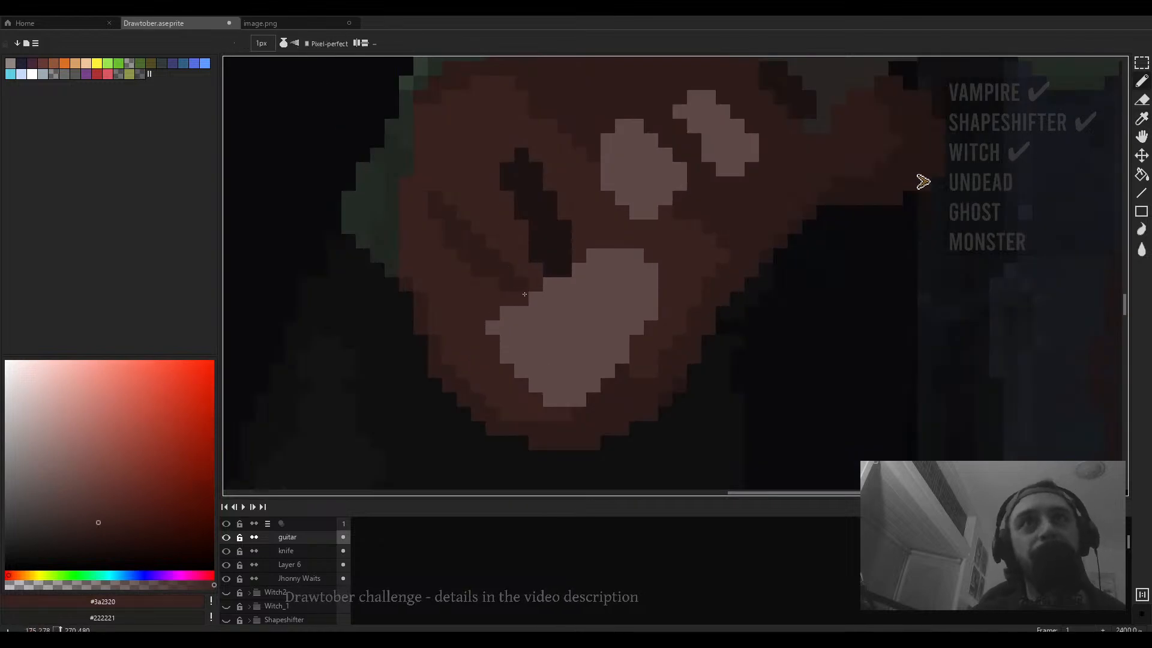
pyautogui.scroll(-4, 629, 383)
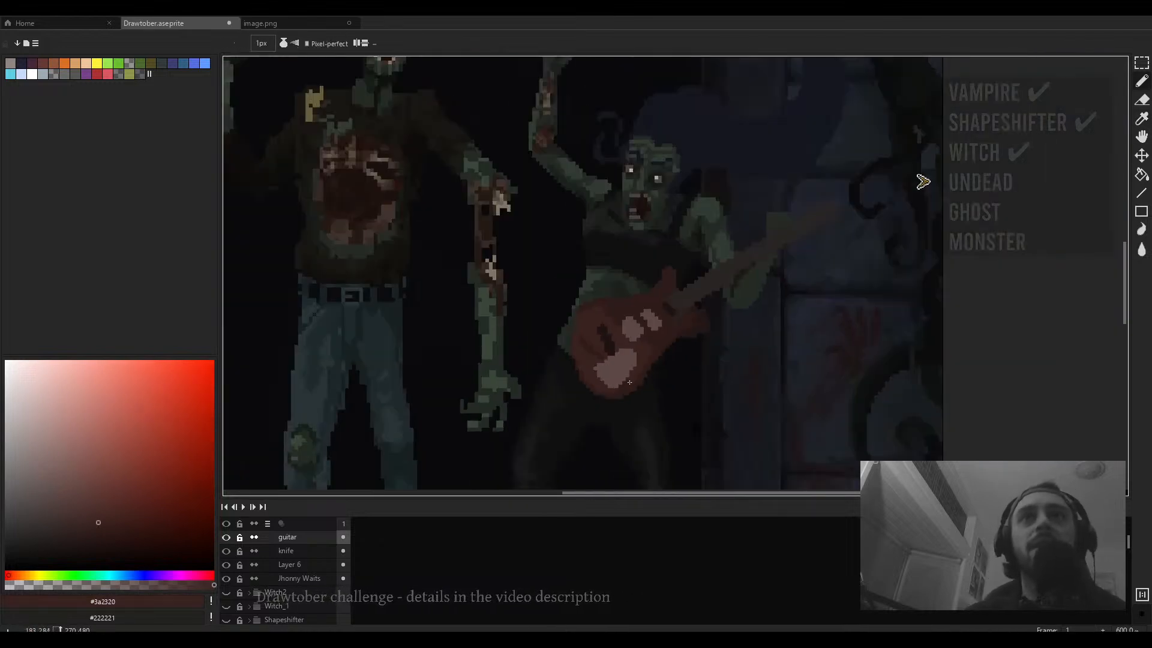
pyautogui.scroll(2, 610, 353)
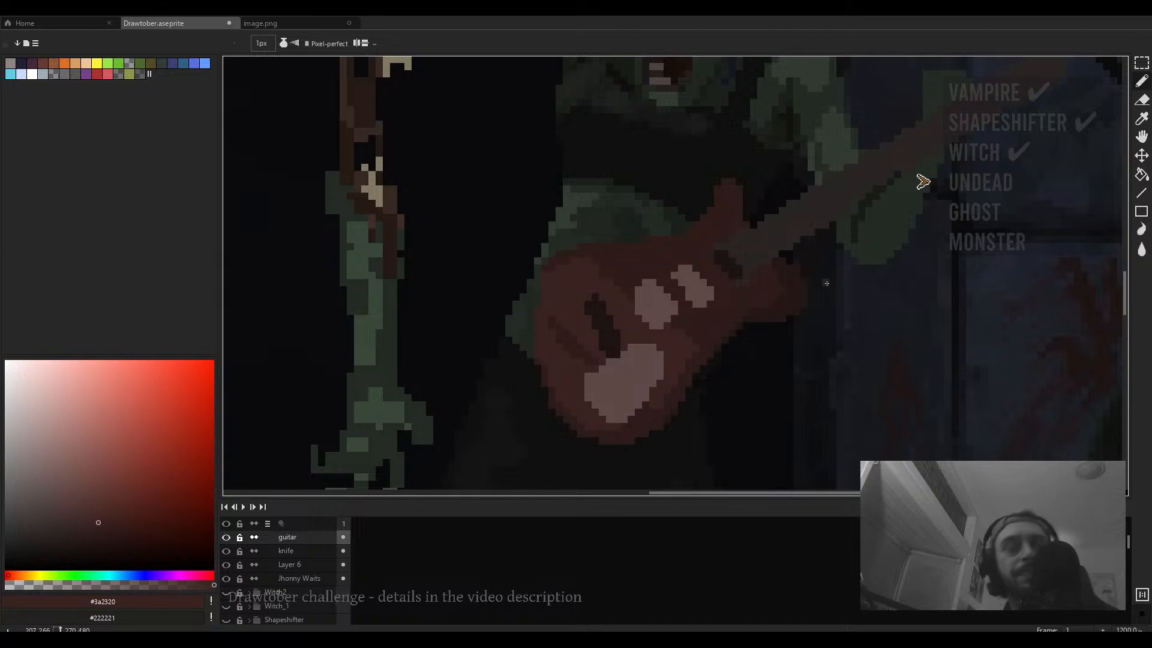
pyautogui.scroll(-5, 827, 283)
# - Preview the whole illustration in full-screen mode, zooming and panning over the zombies and the guitar
pyautogui.press('F8')
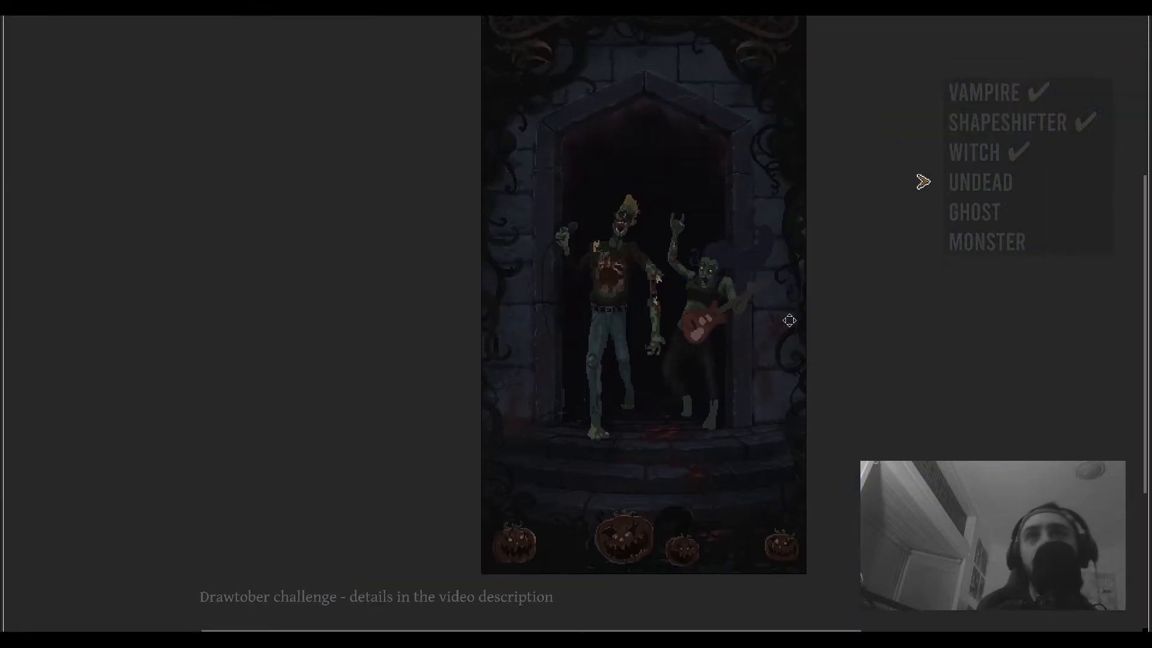
pyautogui.moveTo(790, 320); pyautogui.dragTo(782, 339)
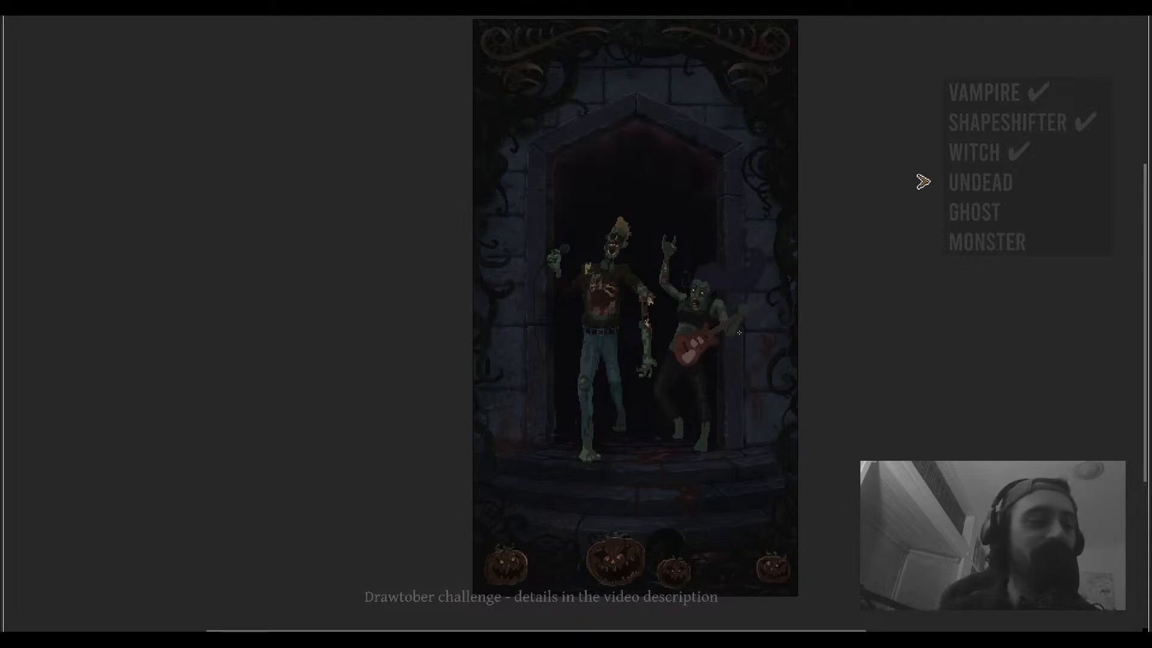
pyautogui.moveTo(806, 313); pyautogui.dragTo(710, 287)
pyautogui.moveTo(758, 380); pyautogui.dragTo(764, 368)
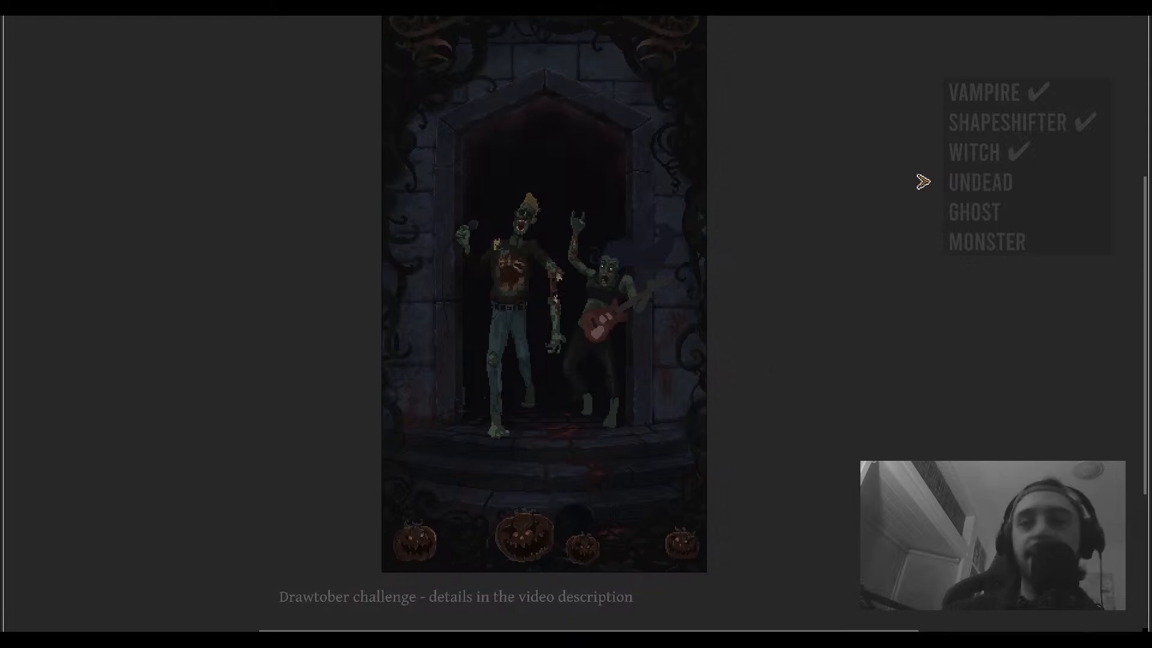
pyautogui.moveTo(763, 368)
pyautogui.mouseDown()
pyautogui.moveTo(736, 349)
pyautogui.moveTo(764, 366)
pyautogui.mouseUp()
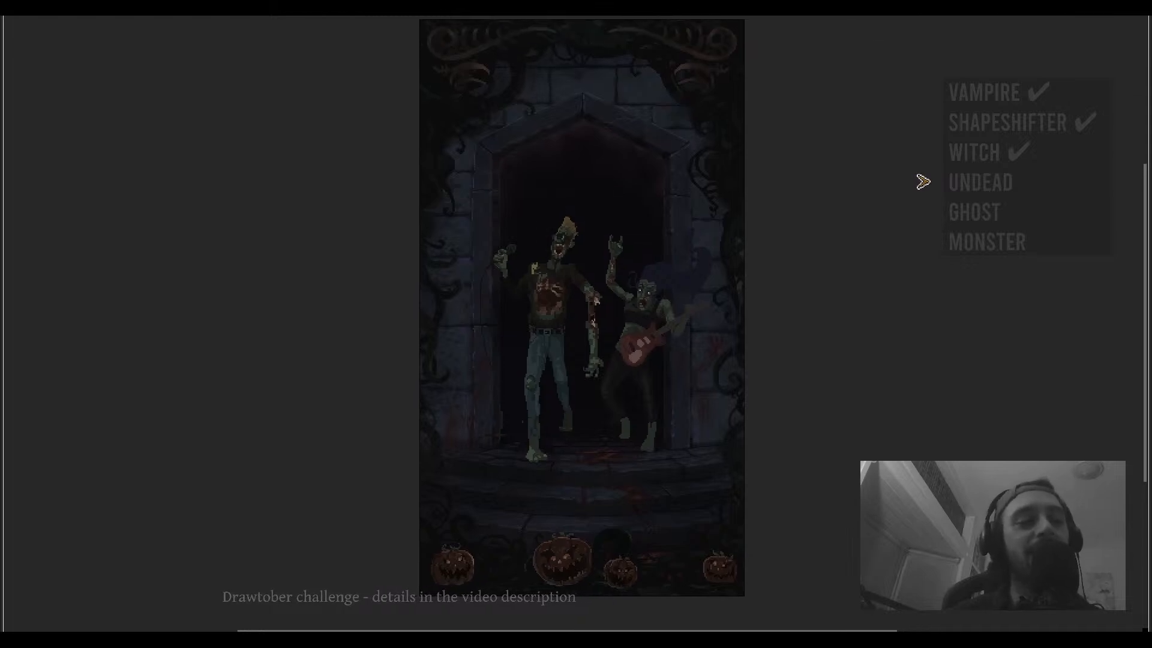
pyautogui.scroll(4, 655, 307)
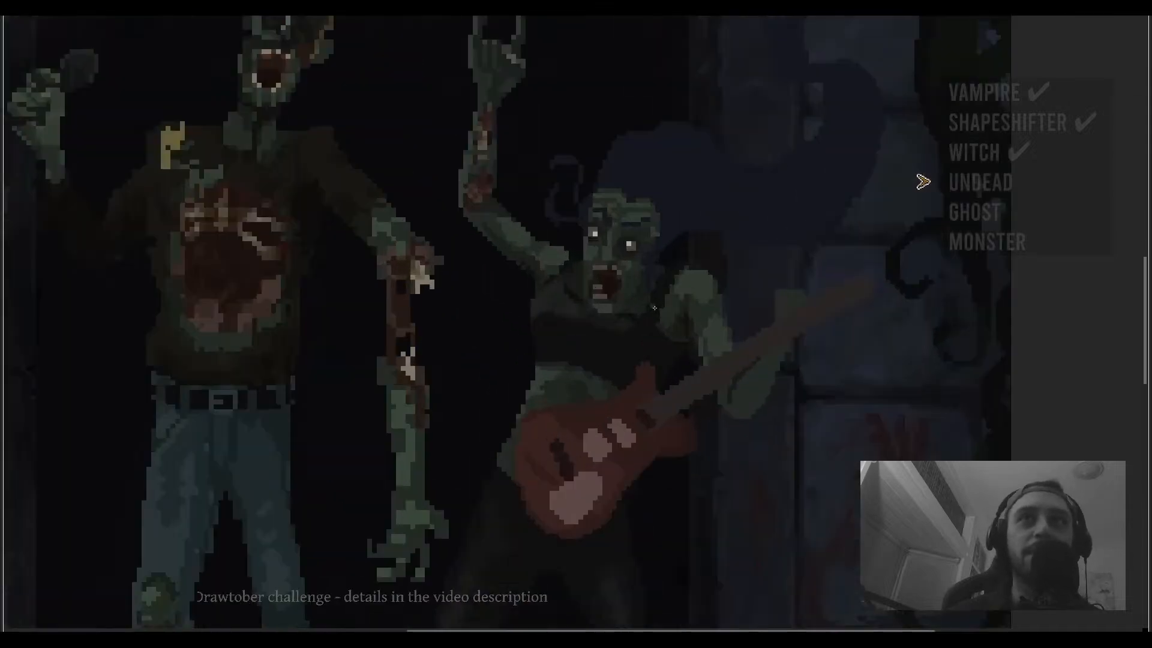
pyautogui.scroll(4, 690, 322)
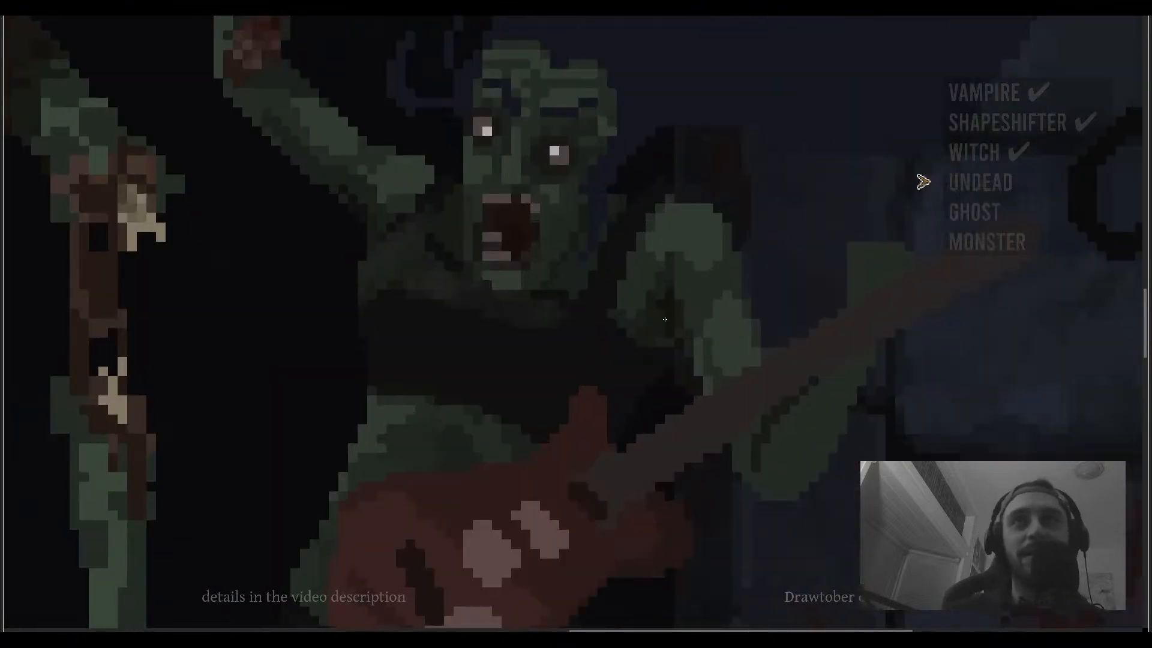
pyautogui.click(573, 276)
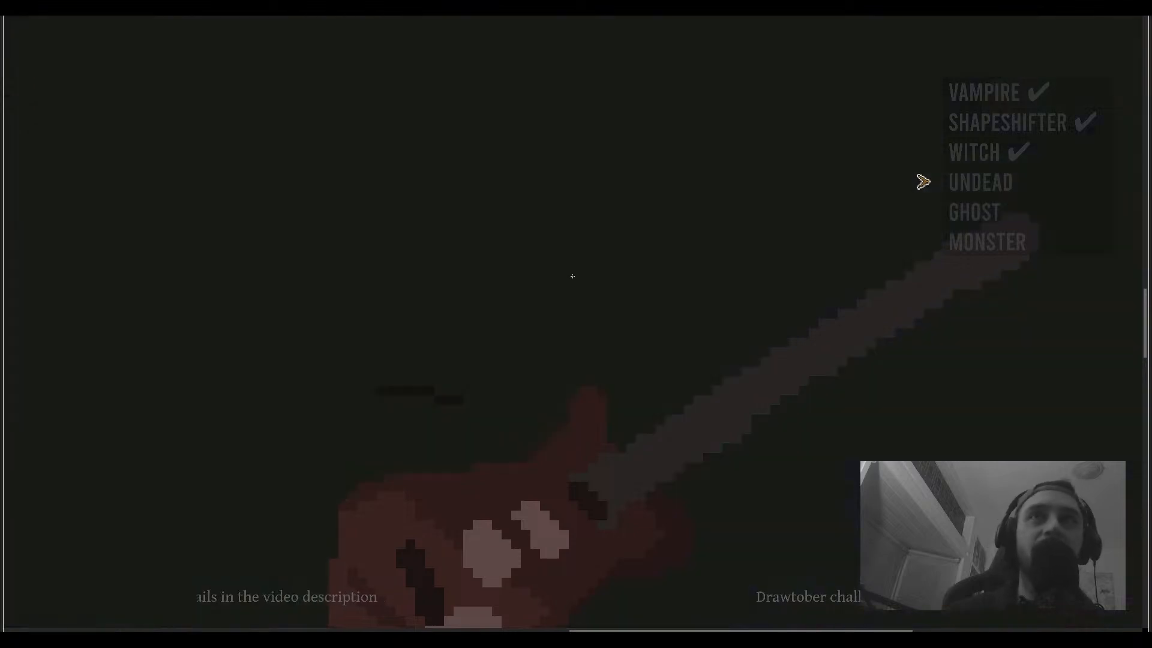
pyautogui.hotkey('ctrl', 'z')
pyautogui.scroll(-4, 576, 271)
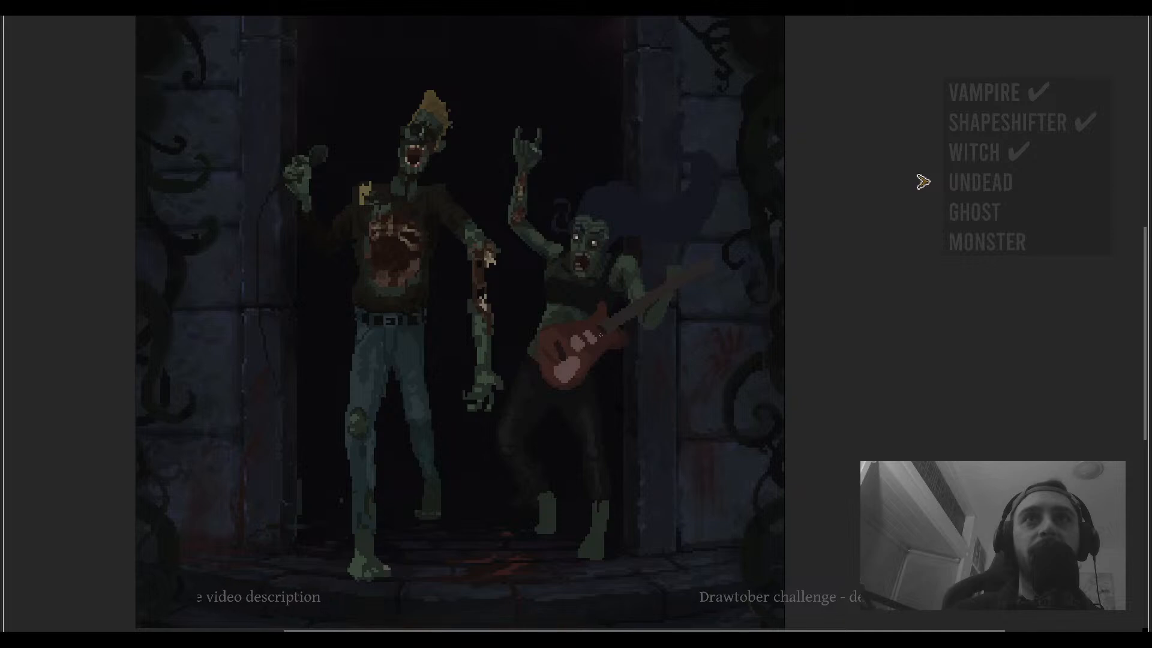
pyautogui.scroll(-3, 603, 306)
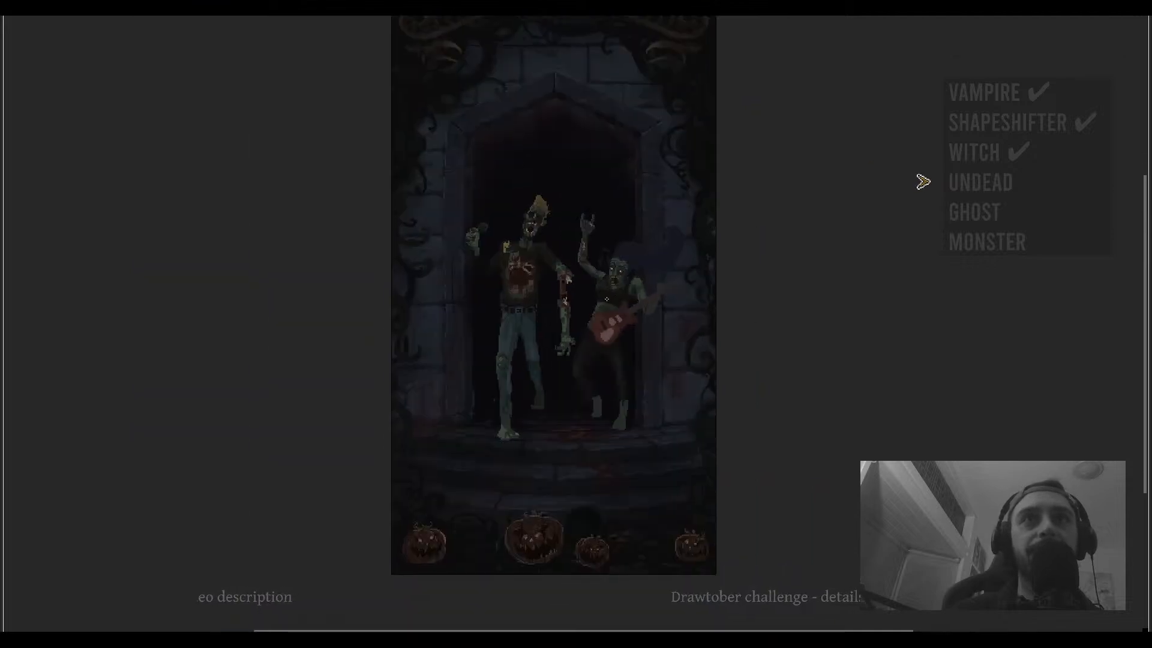
pyautogui.hotkey('ctrl', 'f')
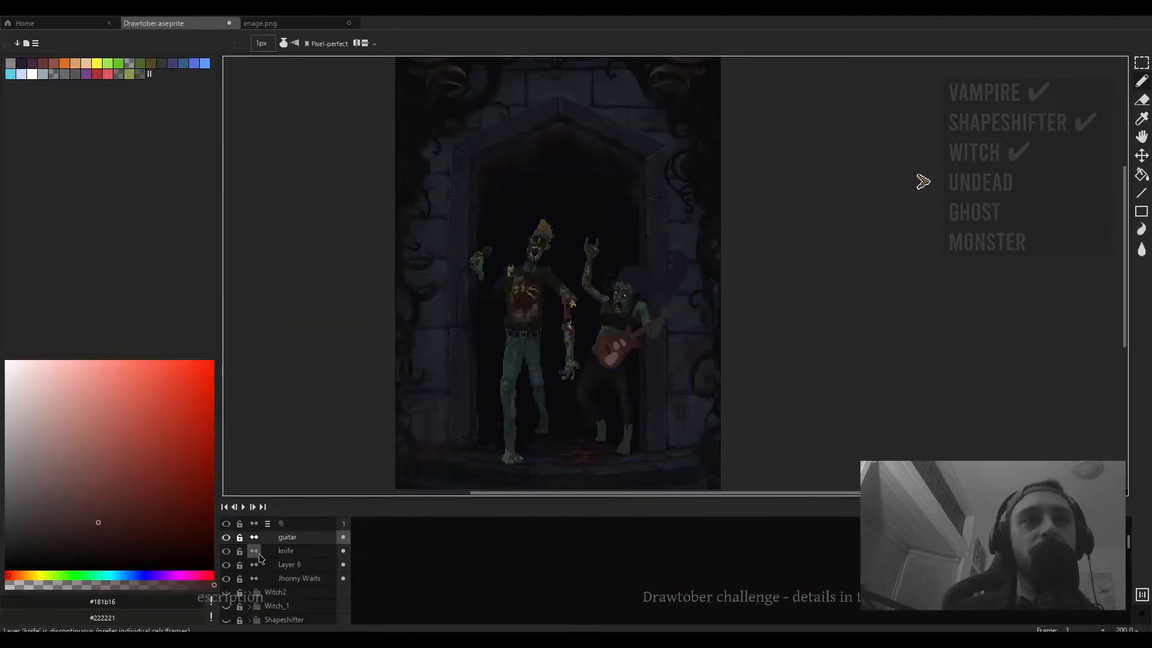
# - Toggle the Undead group's visibility off and back on to compare the scene without the zombies
pyautogui.scroll(1, 256, 553)
pyautogui.click(249, 537)
pyautogui.click(226, 537)
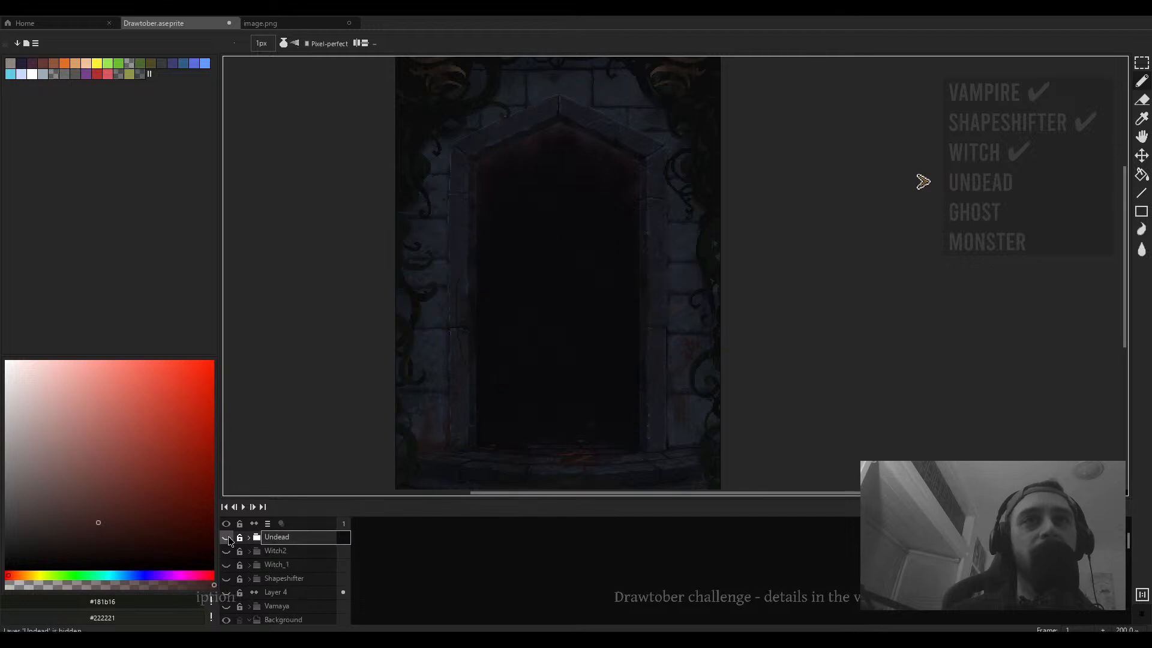
pyautogui.scroll(-1, 564, 393)
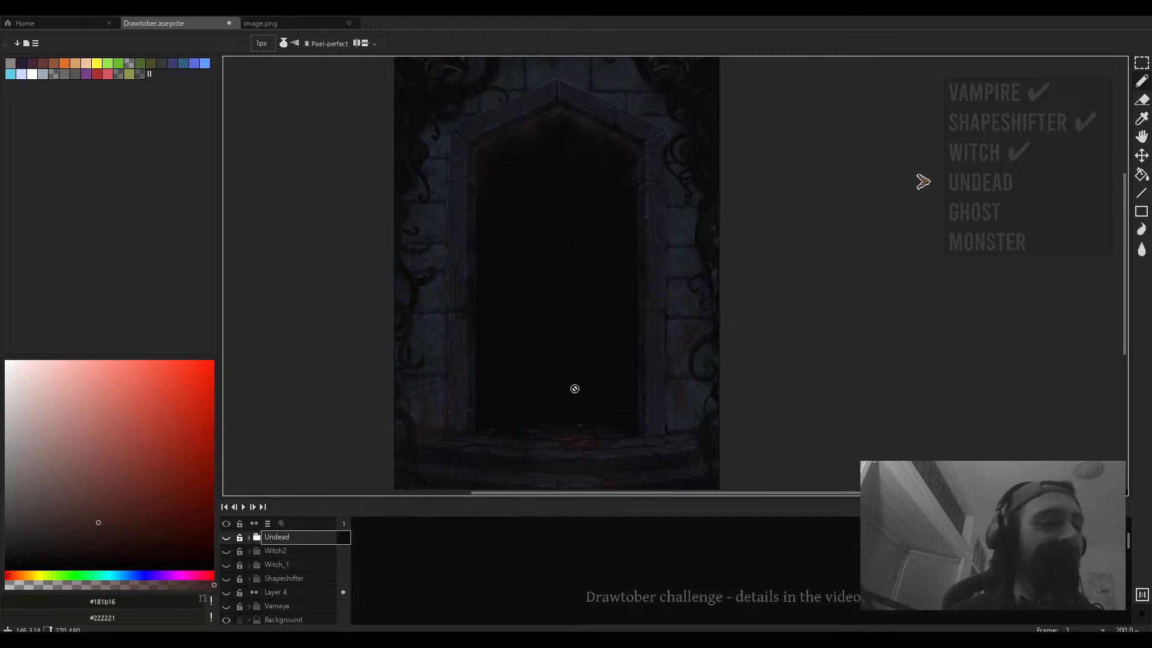
pyautogui.moveTo(570, 381); pyautogui.dragTo(576, 378)
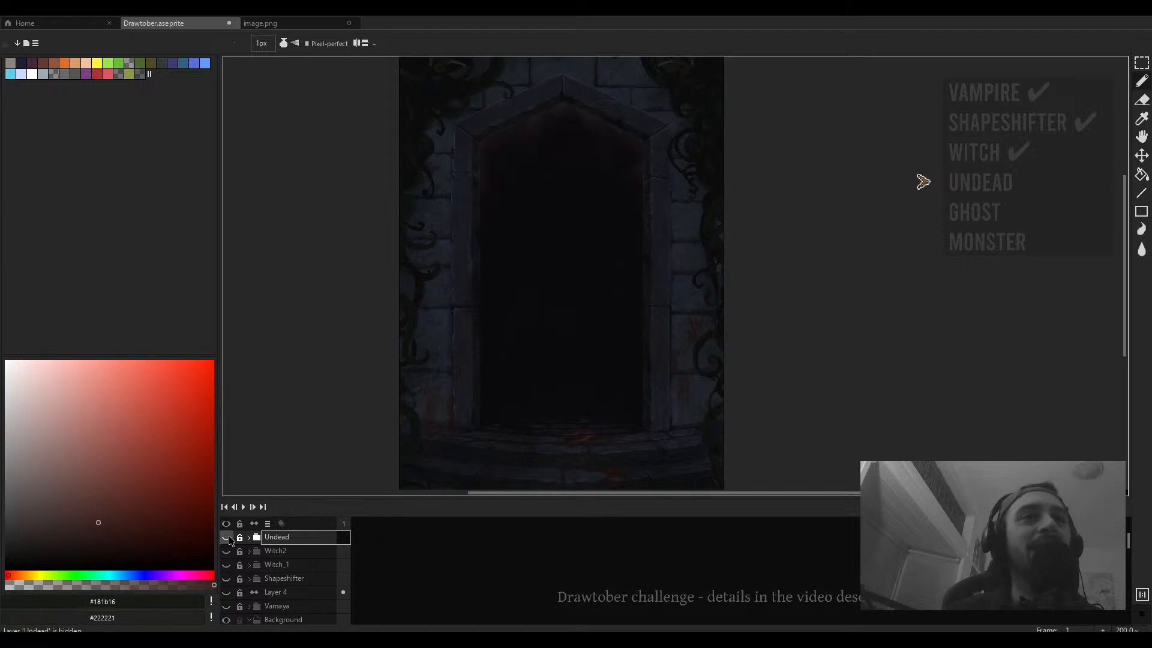
pyautogui.click(228, 538)
pyautogui.press('Tab')
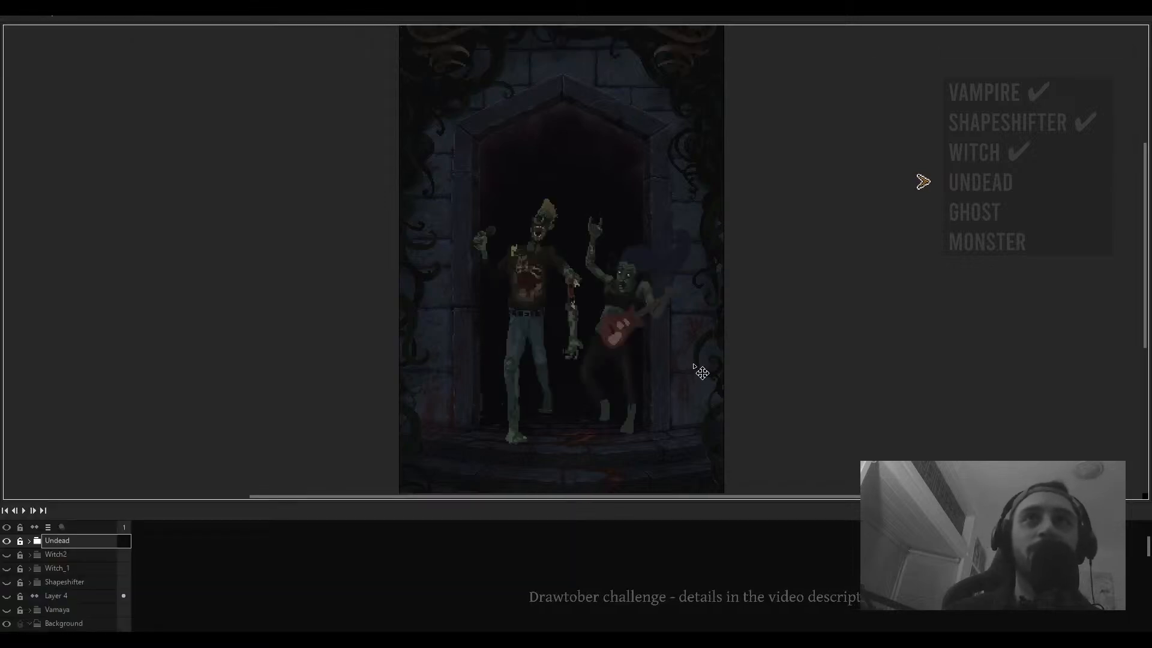
# - Select the guitarist's lower body and shift it with the transform handles, then deselect
pyautogui.press('-')
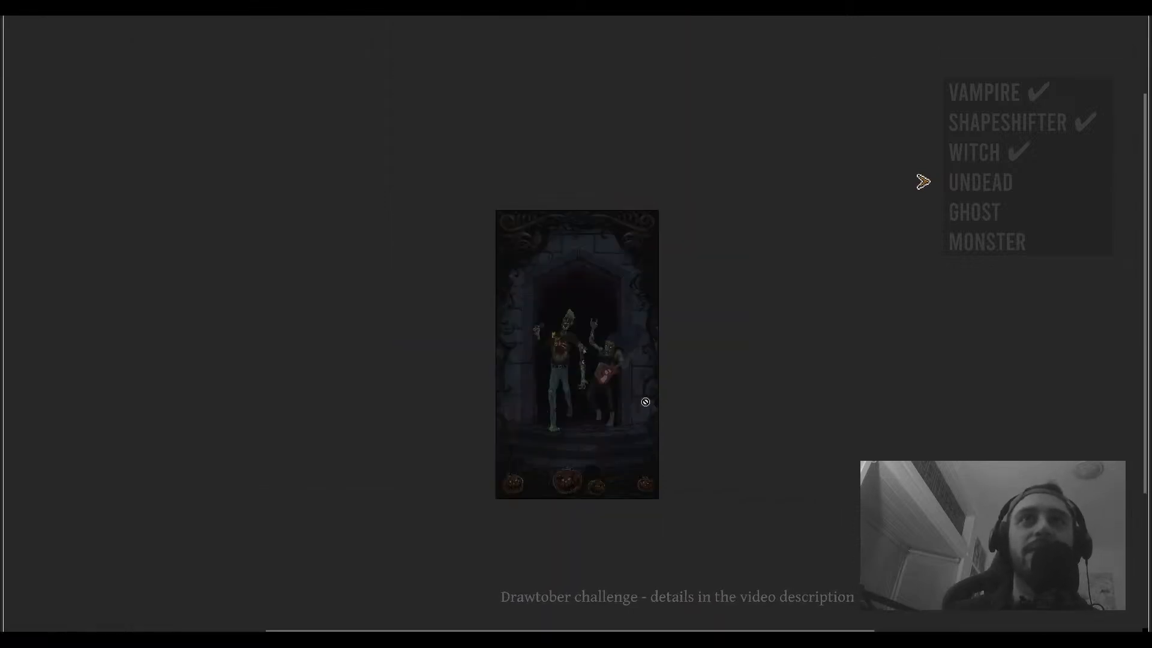
pyautogui.press('+')
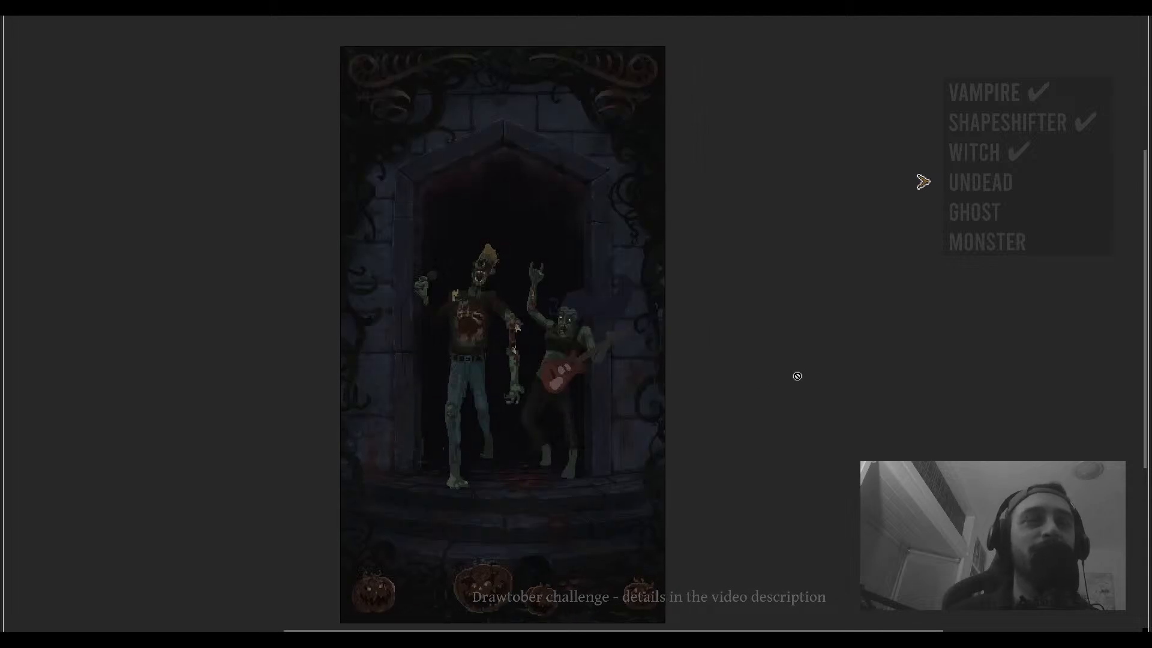
pyautogui.moveTo(632, 375); pyautogui.dragTo(664, 368)
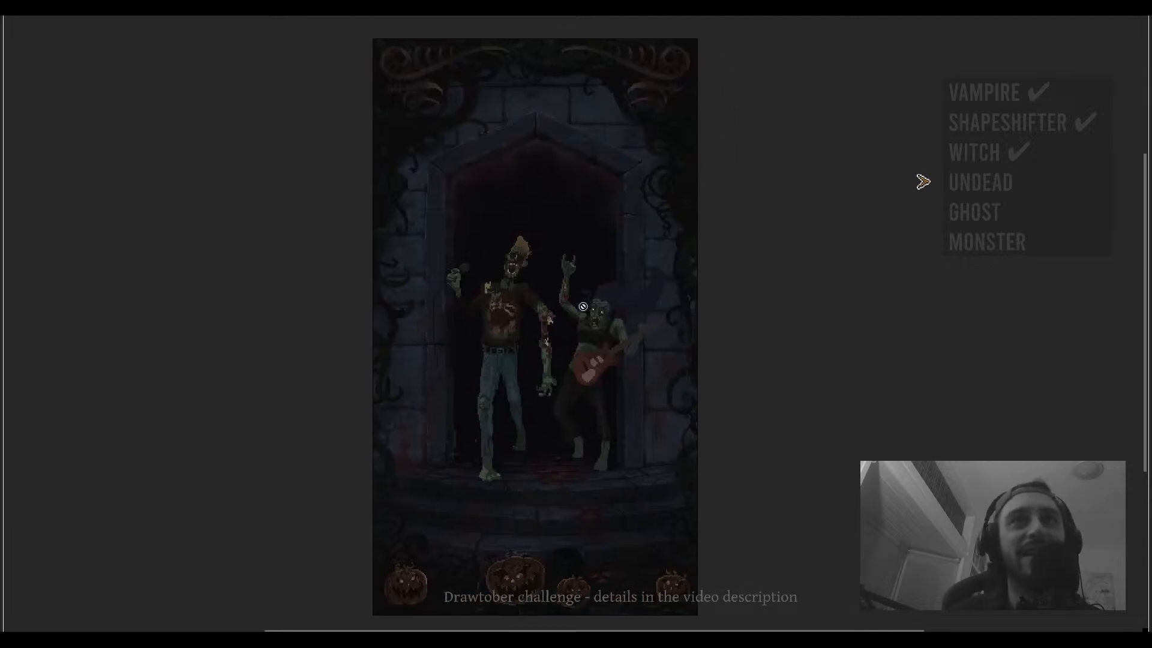
pyautogui.moveTo(774, 432); pyautogui.dragTo(791, 448)
pyautogui.scroll(1, 608, 392)
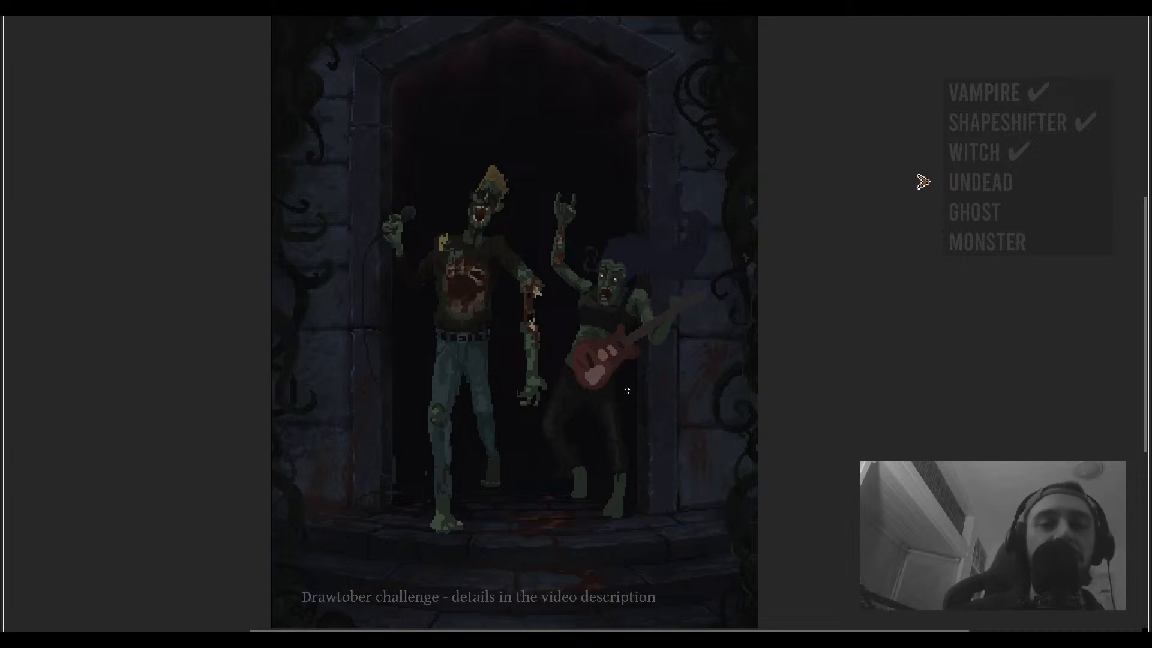
pyautogui.moveTo(645, 360); pyautogui.dragTo(534, 535)
pyautogui.hotkey('ctrl', 't')
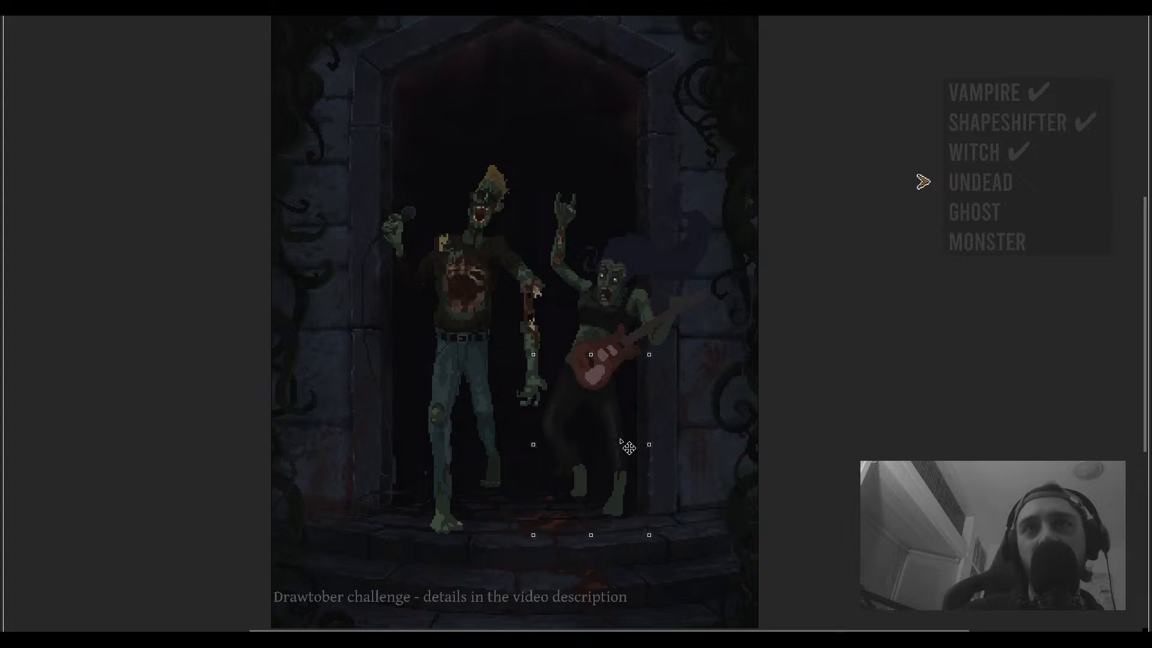
pyautogui.moveTo(633, 440); pyautogui.dragTo(637, 462)
pyautogui.moveTo(599, 545); pyautogui.dragTo(614, 549)
pyautogui.moveTo(641, 475); pyautogui.dragTo(649, 478)
pyautogui.hotkey('ctrl', 'd')
# - Inspect the guitar and the guitarist's legs and feet at close zoom
pyautogui.scroll(2, 577, 373)
pyautogui.moveTo(577, 373); pyautogui.dragTo(575, 397)
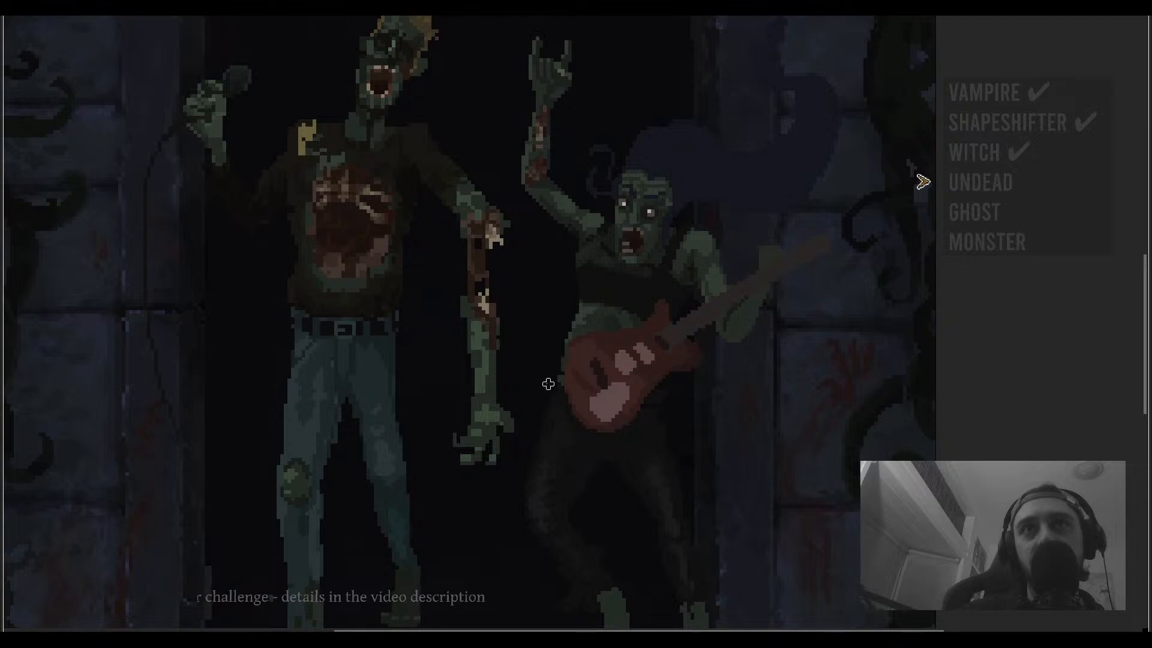
pyautogui.scroll(3, 555, 369)
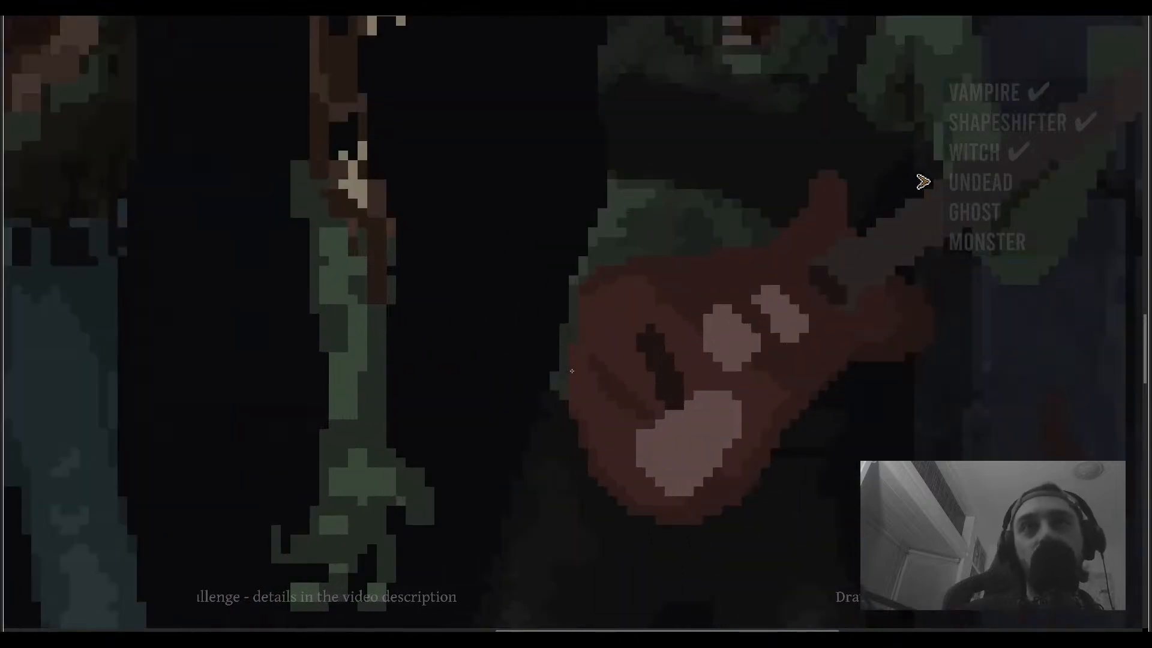
pyautogui.scroll(-1, 242, 552)
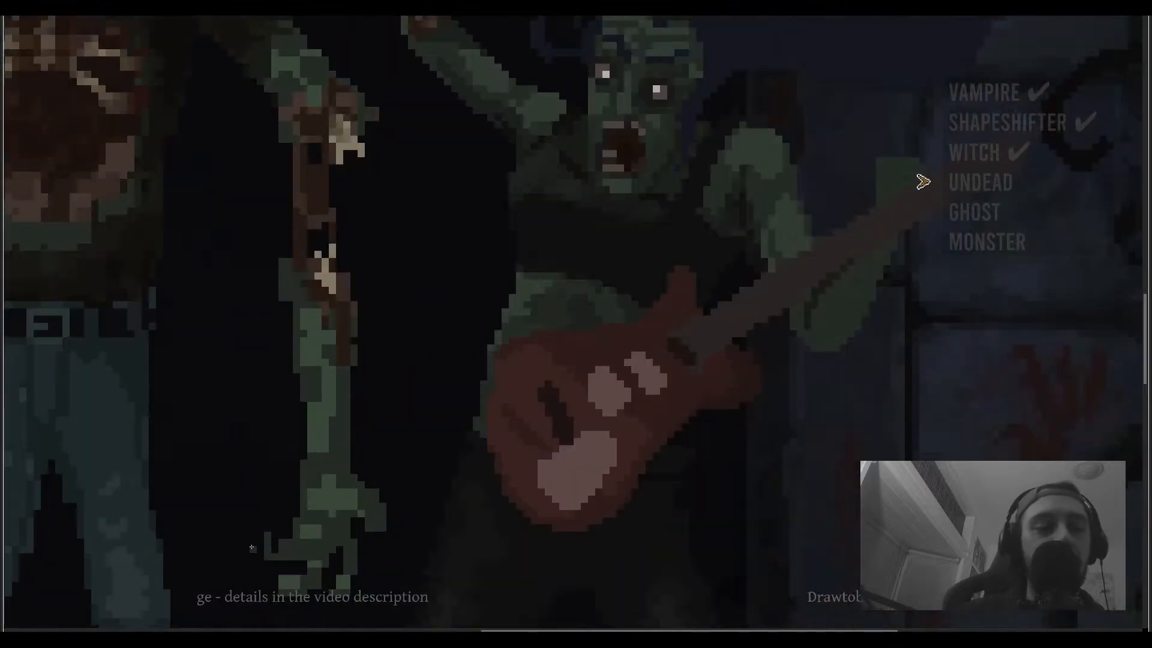
pyautogui.hotkey('ctrl', 'f')
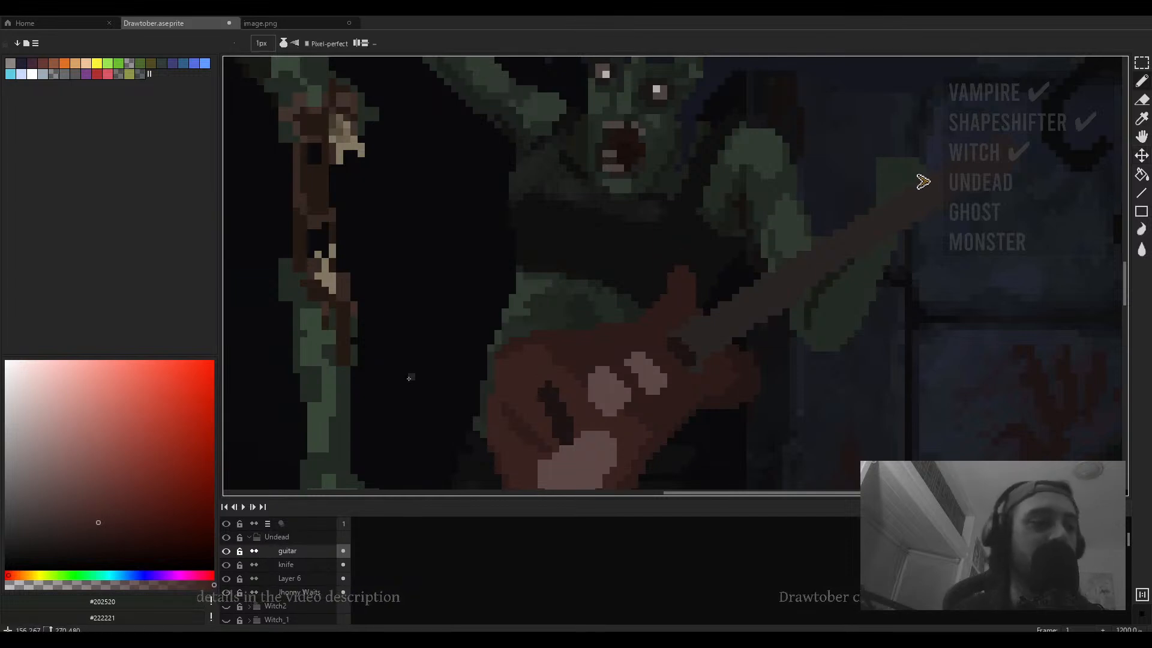
pyautogui.moveTo(547, 381); pyautogui.dragTo(539, 352)
pyautogui.hotkey('ctrl', 'f')
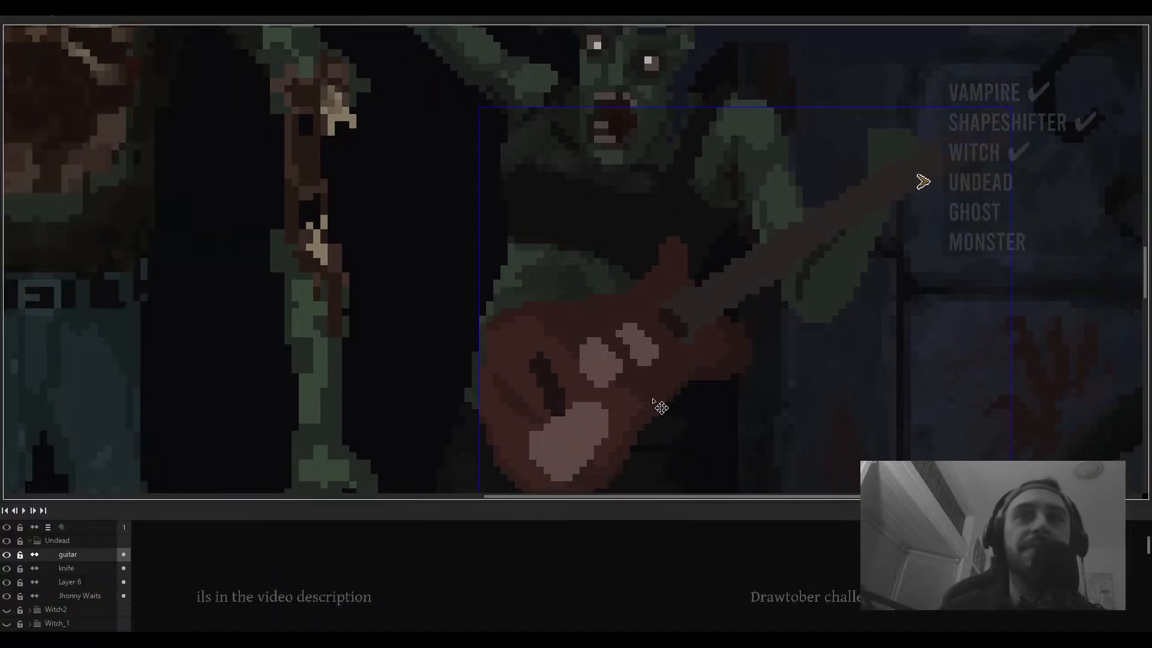
pyautogui.scroll(-2, 706, 349)
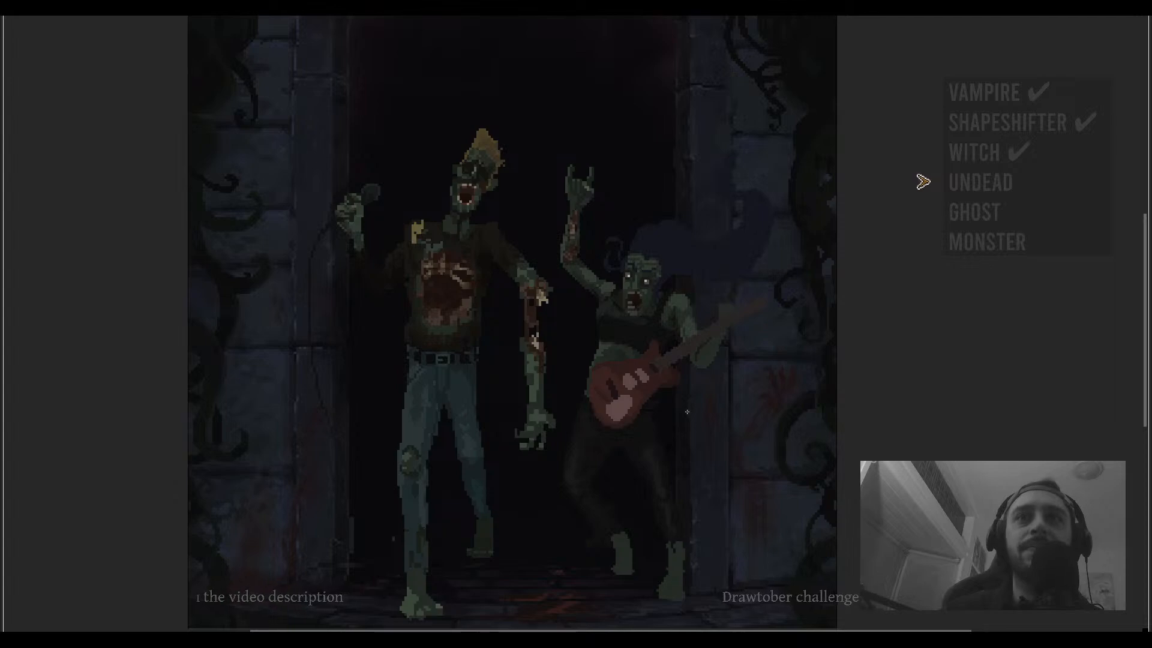
pyautogui.moveTo(713, 527); pyautogui.dragTo(654, 459)
pyautogui.scroll(2, 668, 532)
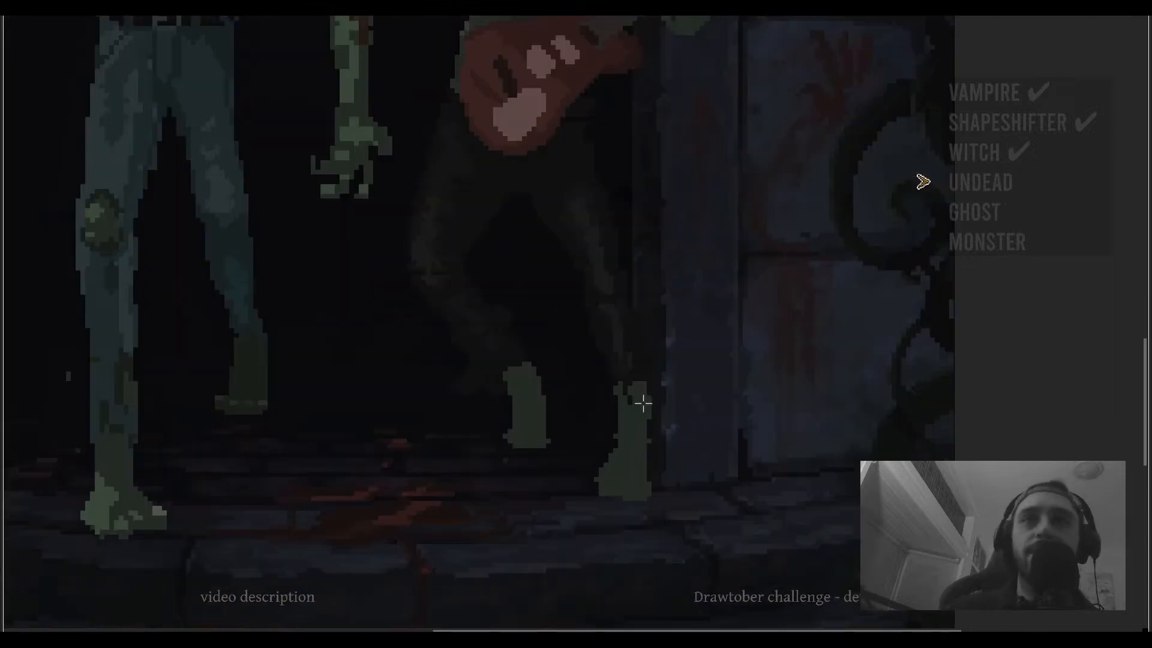
pyautogui.moveTo(643, 401); pyautogui.dragTo(679, 576)
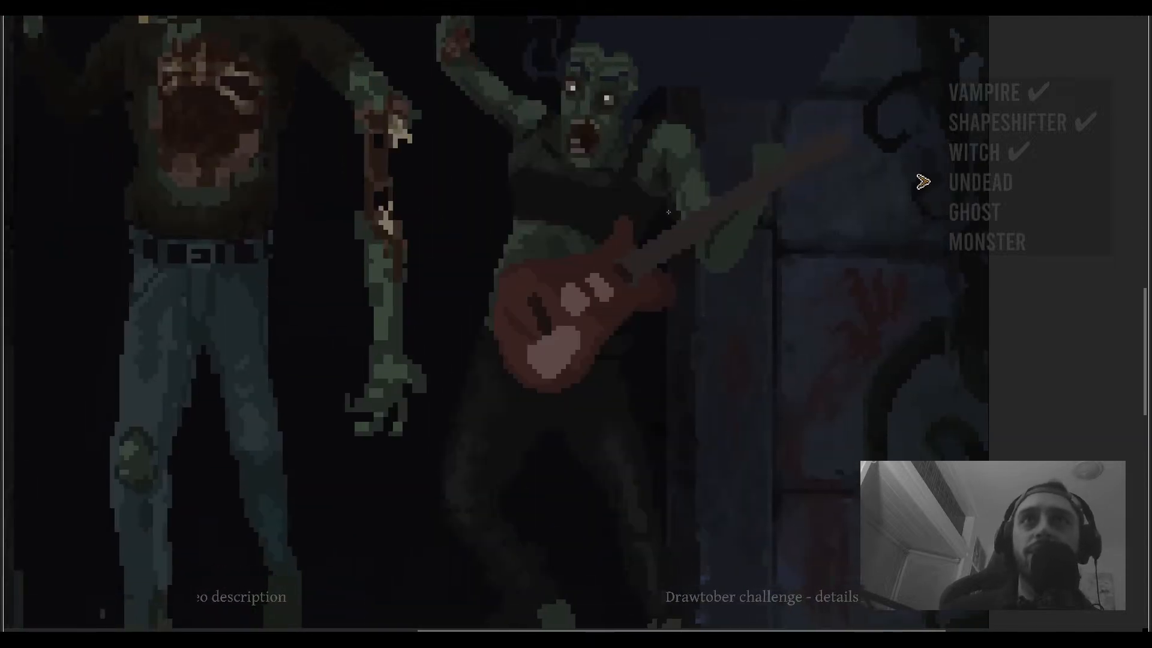
pyautogui.scroll(1, 649, 462)
pyautogui.moveTo(649, 462); pyautogui.dragTo(566, 129)
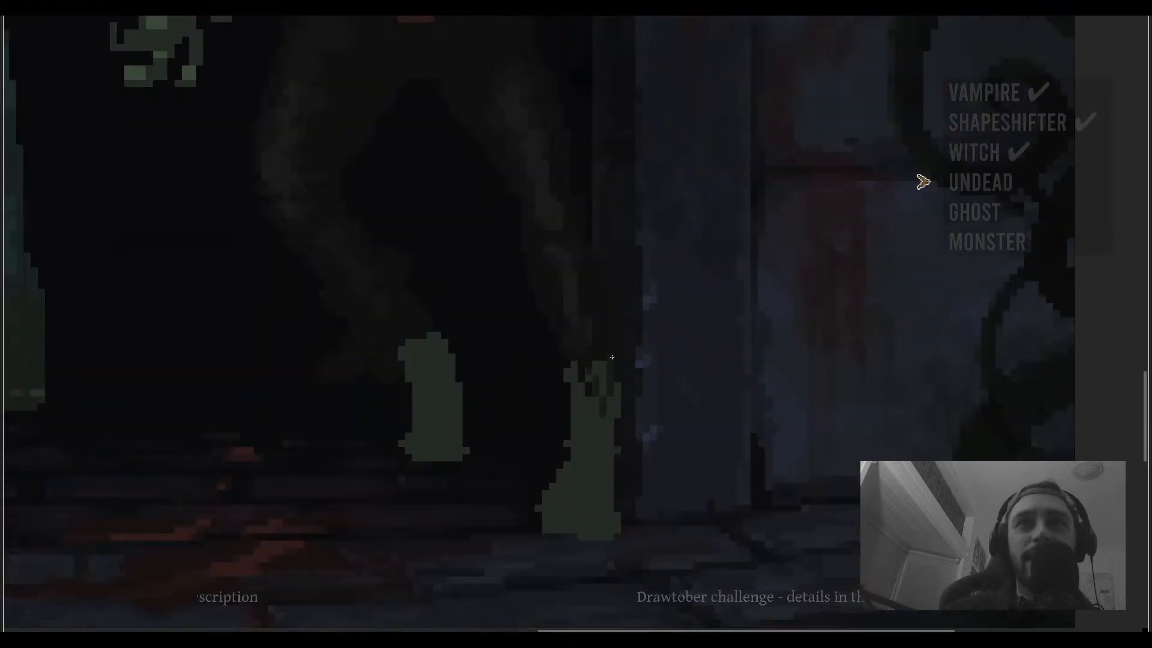
# - Undo the last edit and save the illustration
pyautogui.hotkey('ctrl', 'z')
pyautogui.scroll(-2, 619, 381)
pyautogui.scroll(-4, 619, 381)
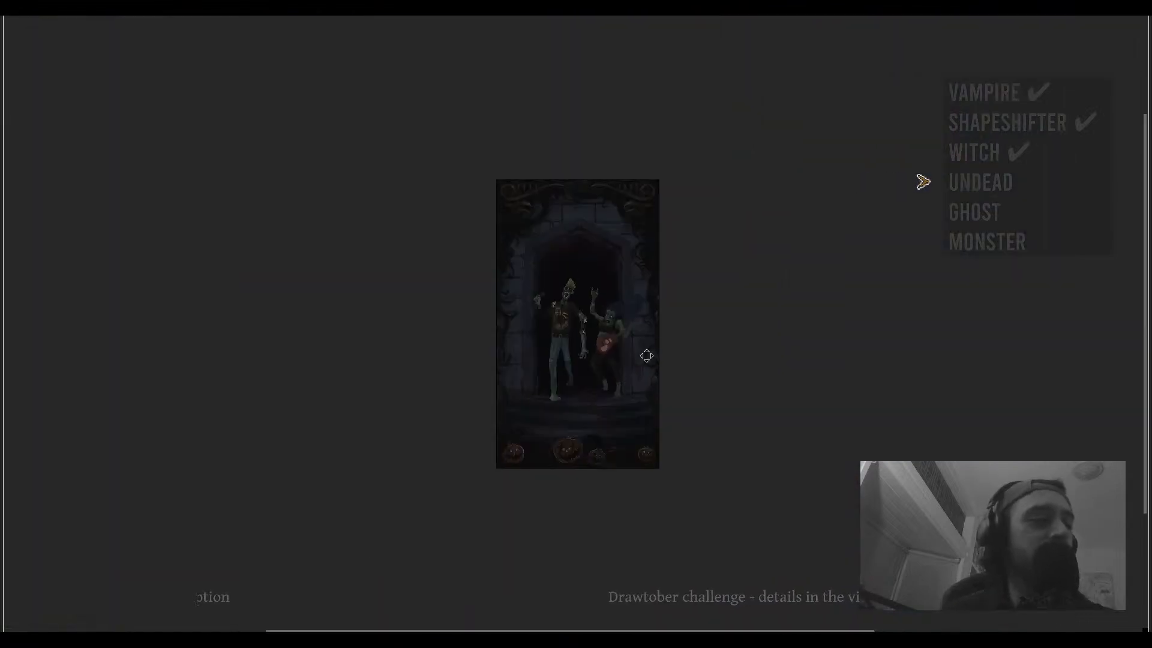
pyautogui.scroll(2, 718, 363)
pyautogui.hotkey('ctrl', 's')
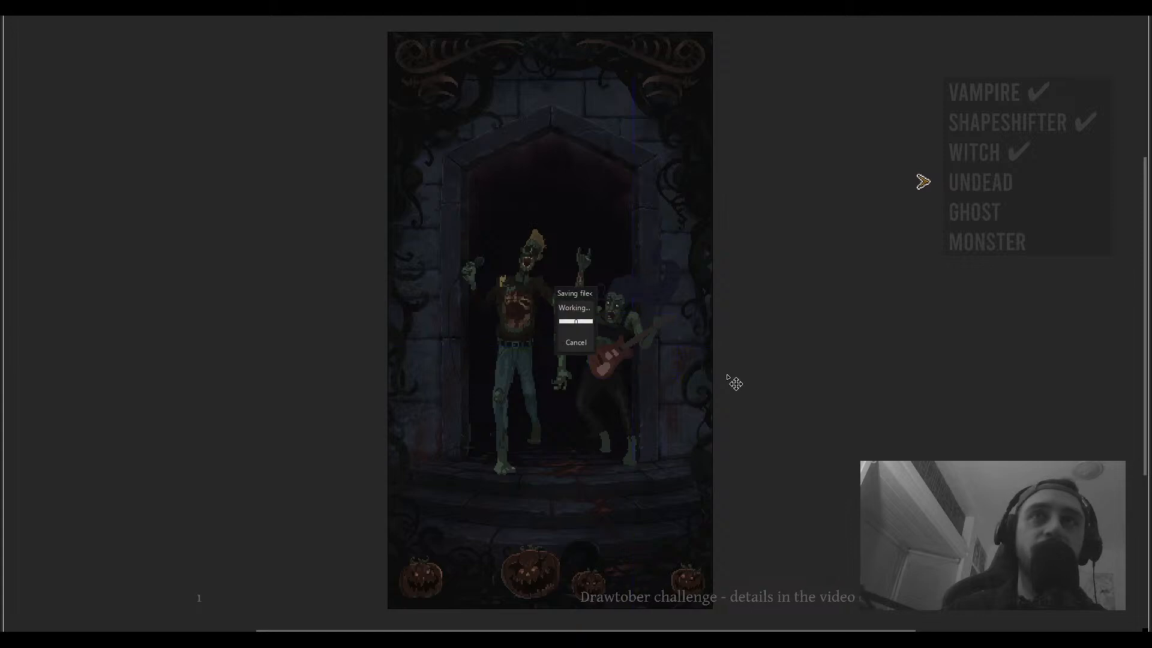
# - Review the full illustration in full-screen mode, panning across it and zooming in on the two zombies and the guitar
pyautogui.moveTo(755, 381); pyautogui.dragTo(781, 391)
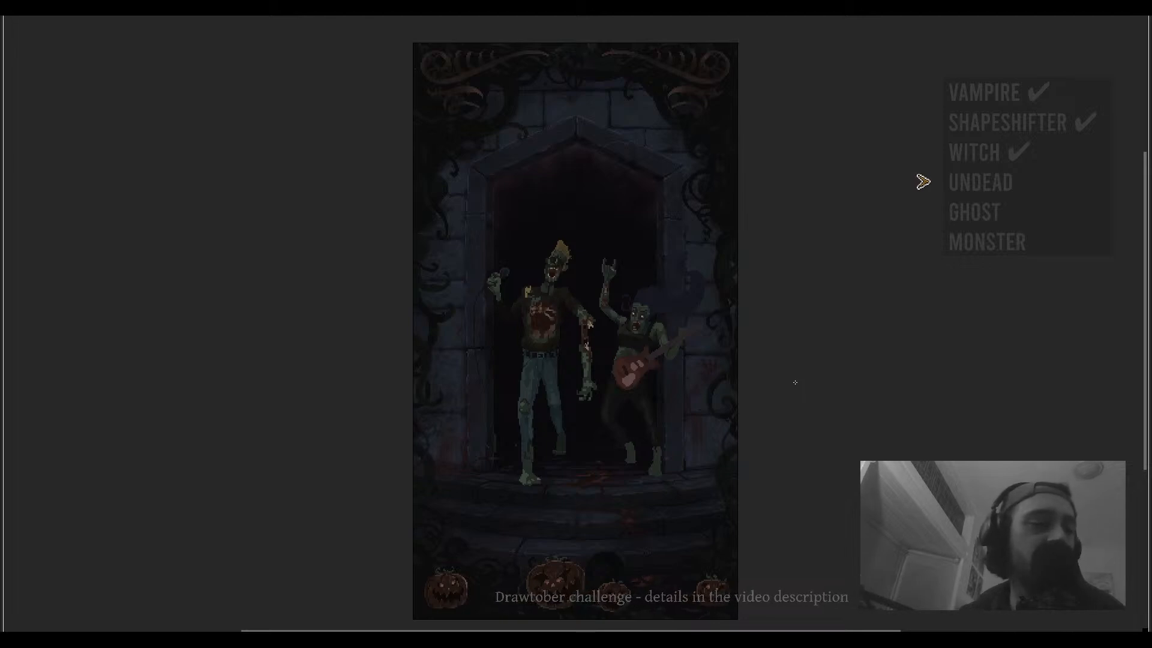
pyautogui.moveTo(793, 379); pyautogui.dragTo(820, 381)
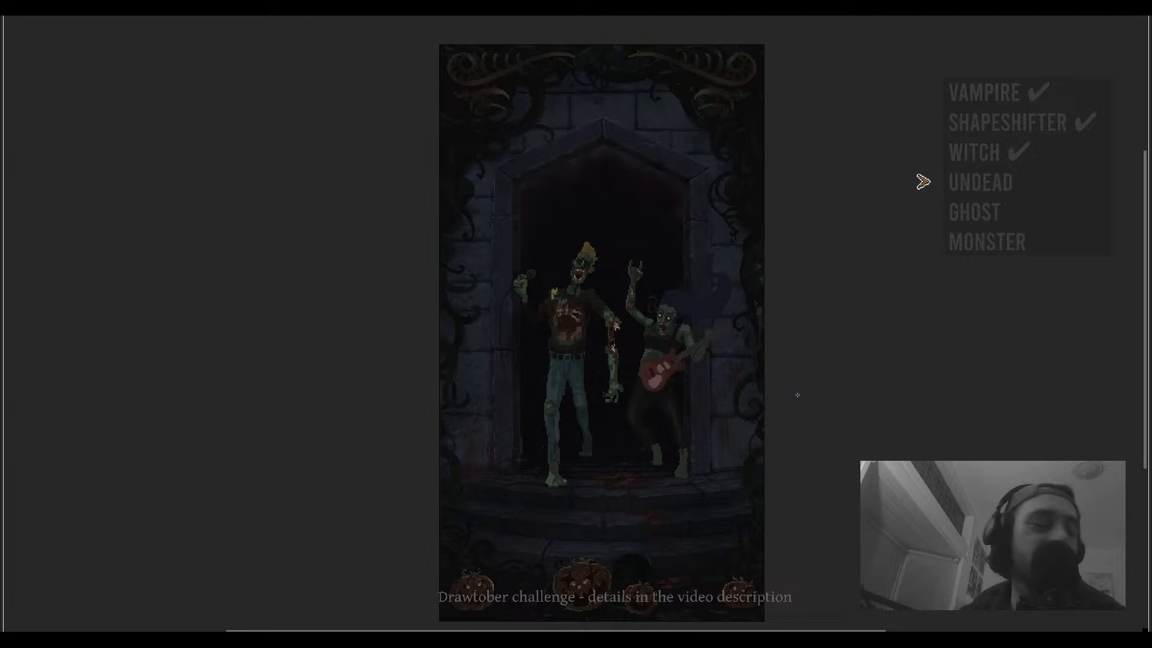
pyautogui.moveTo(797, 395); pyautogui.dragTo(837, 381)
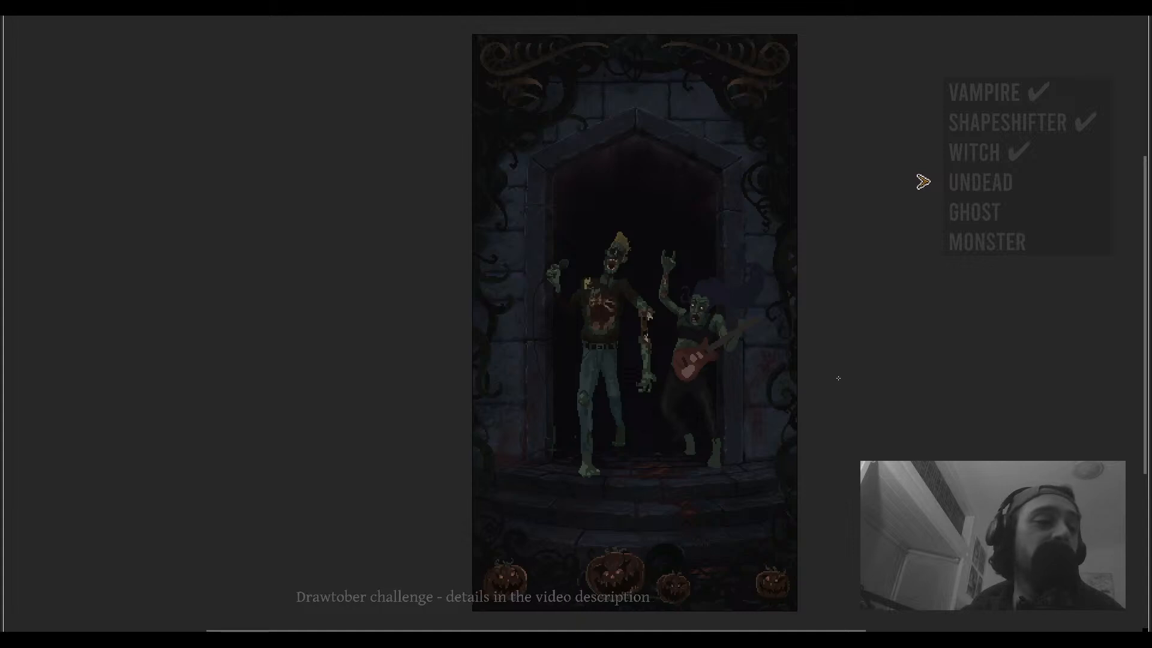
pyautogui.moveTo(881, 396); pyautogui.dragTo(871, 392)
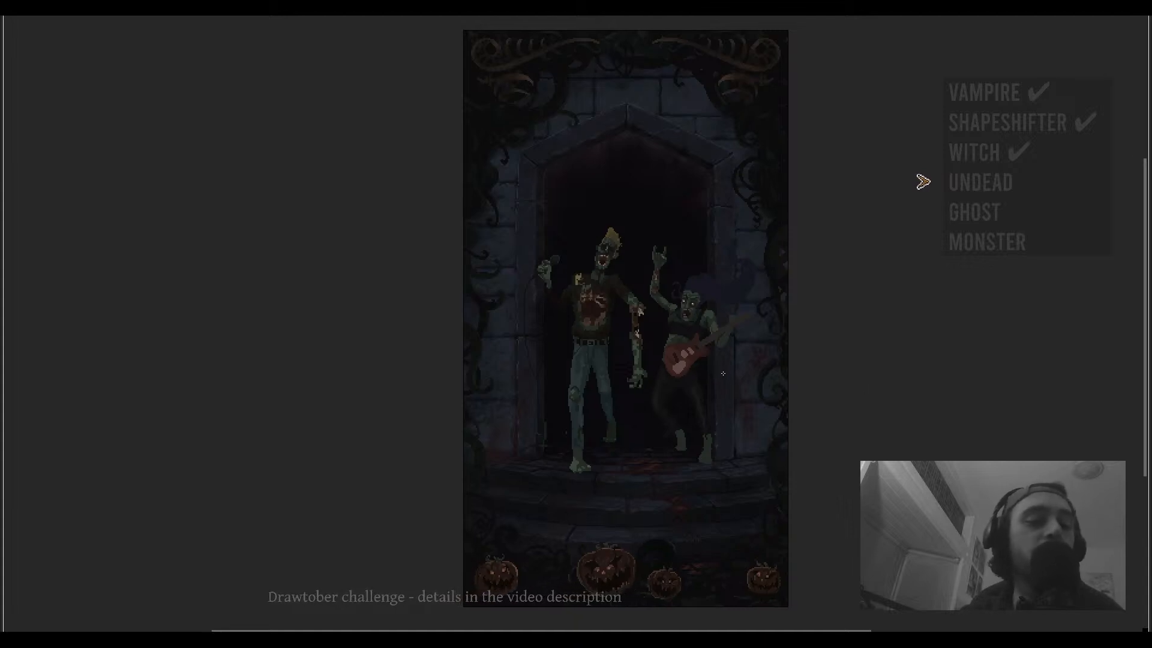
pyautogui.scroll(4, 723, 373)
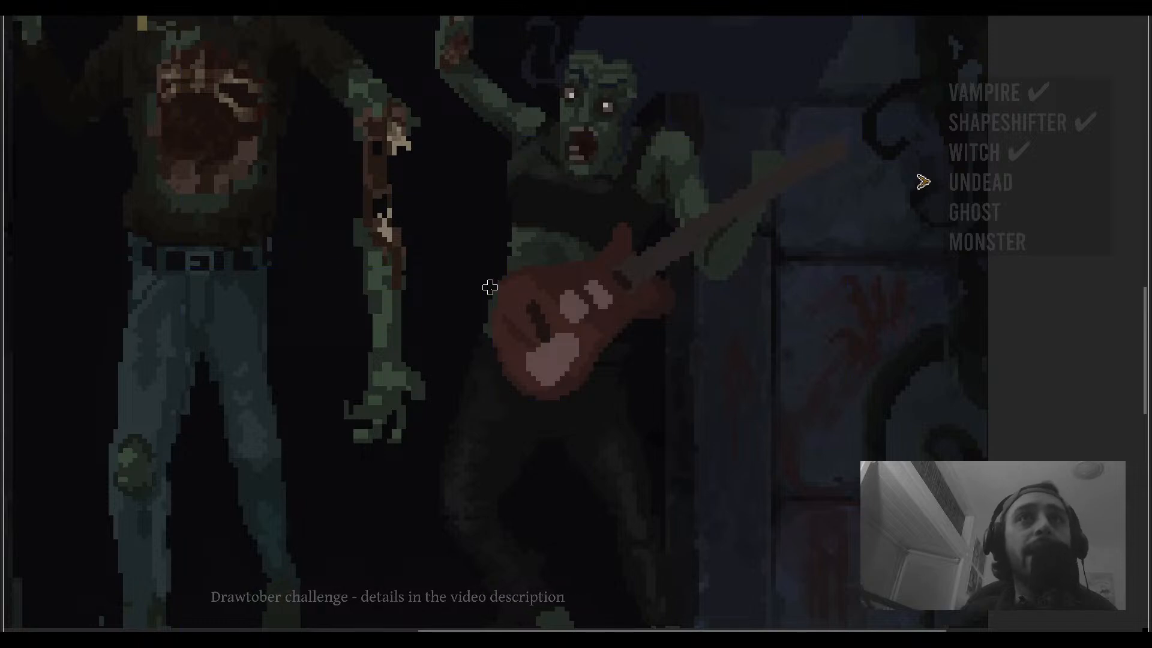
pyautogui.scroll(-4, 570, 306)
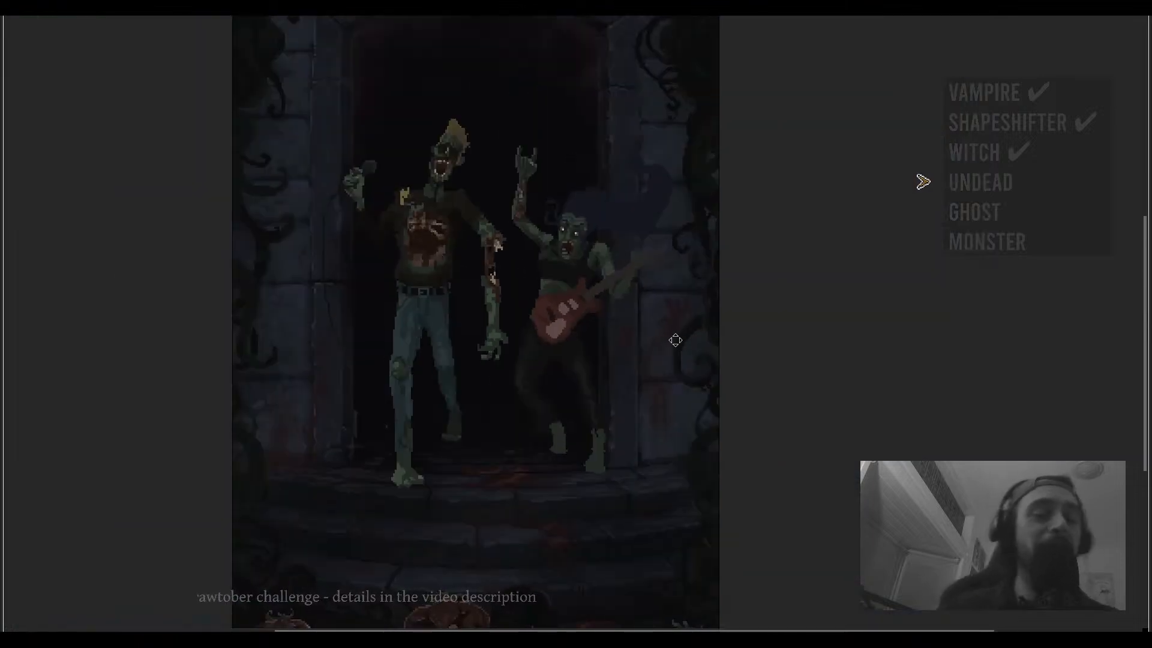
pyautogui.moveTo(676, 340); pyautogui.dragTo(684, 344)
# - Save the illustration again and compare the whole scene at different zoom levels
pyautogui.hotkey('ctrl', 's')
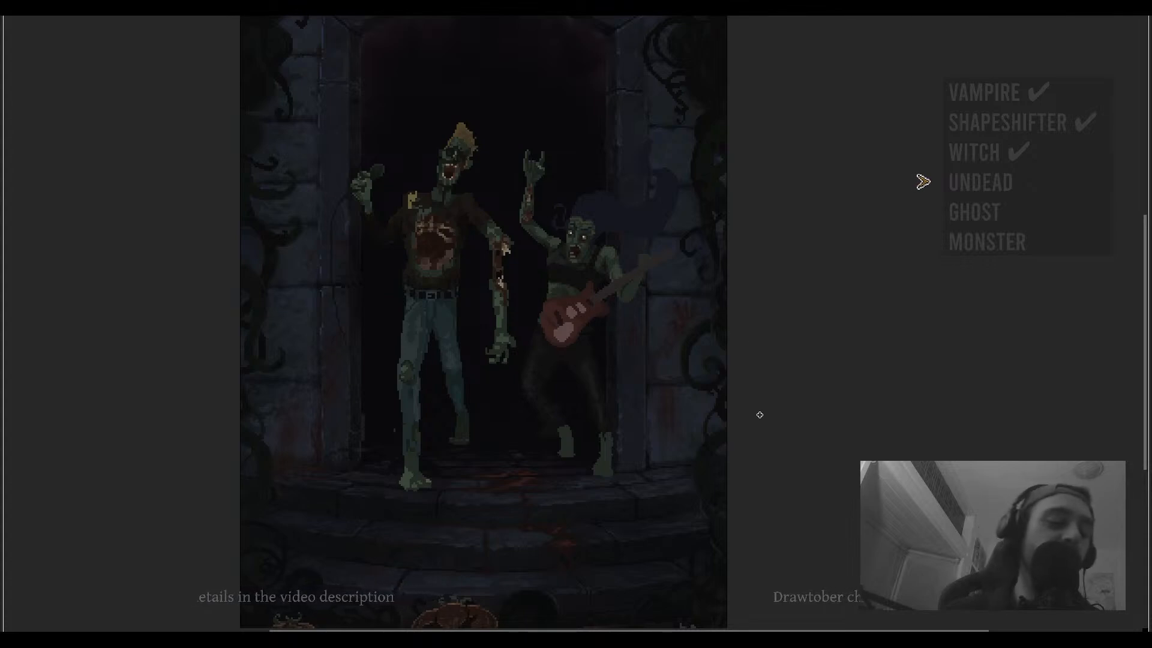
pyautogui.scroll(-5, 625, 559)
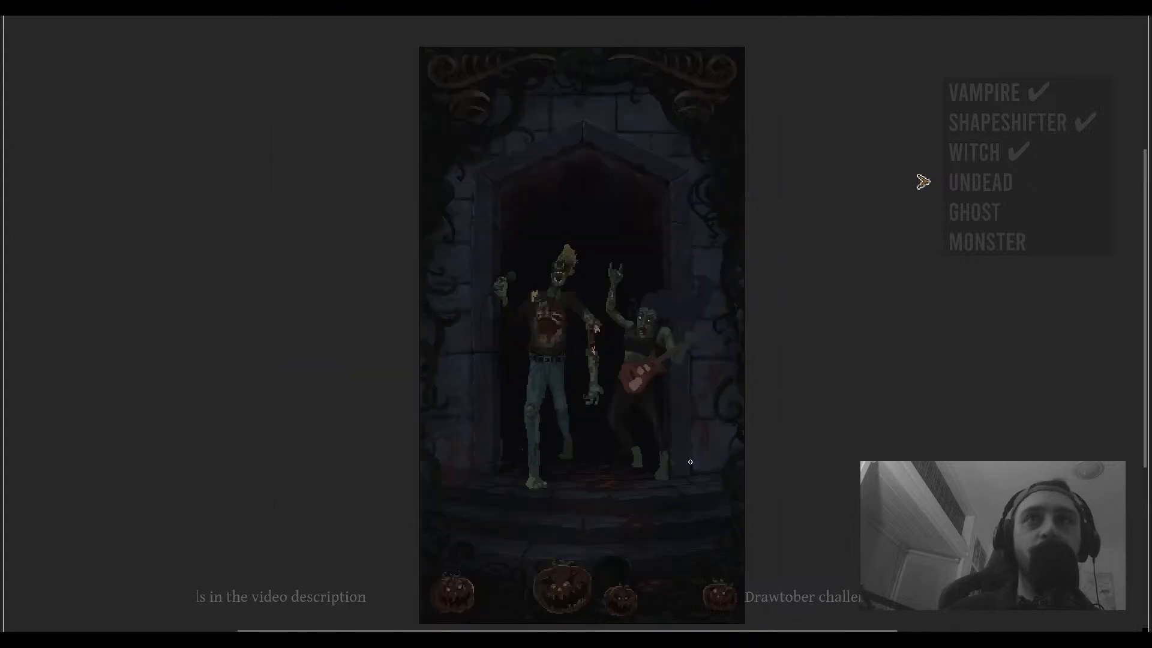
pyautogui.scroll(4, 708, 435)
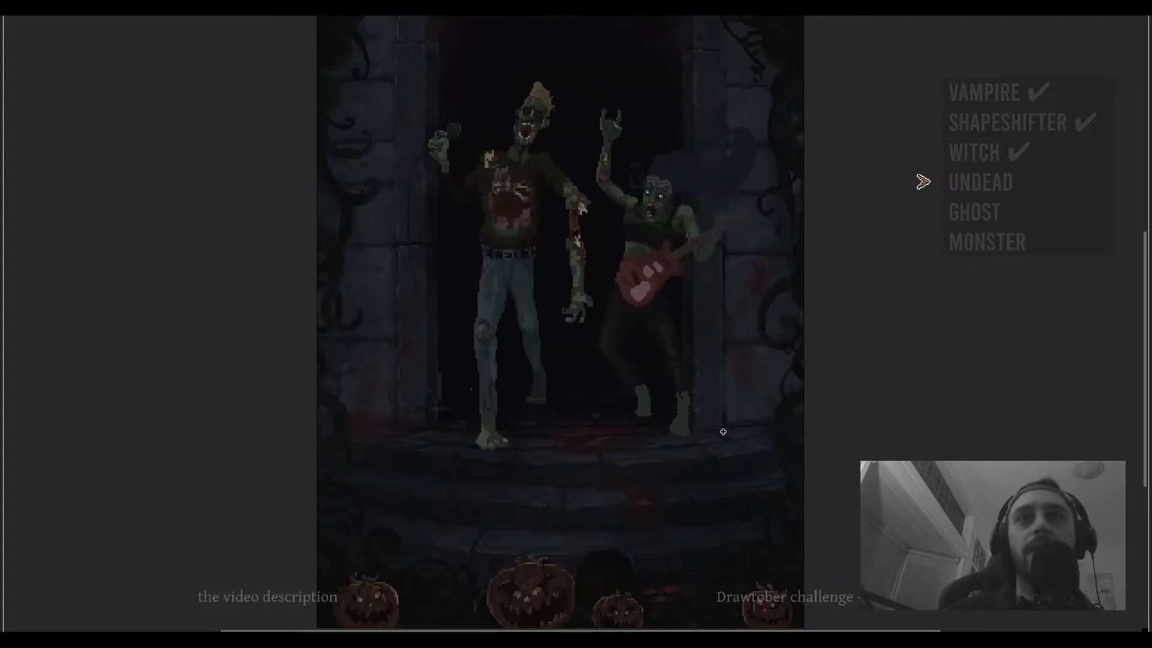
pyautogui.scroll(-2, 696, 423)
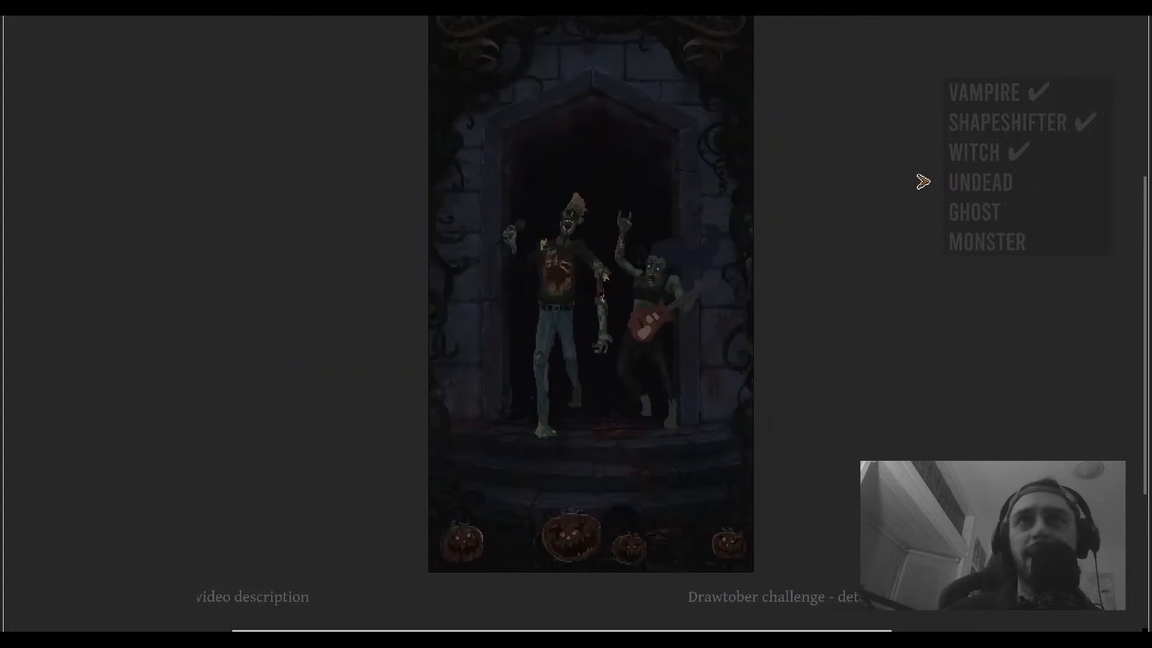